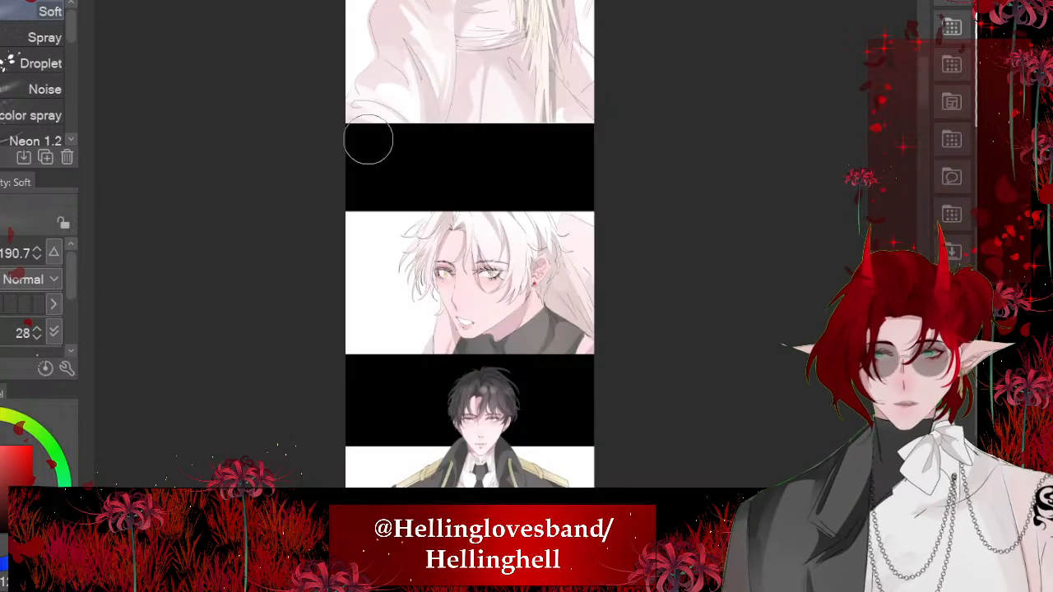
- Scale down the uniformed man's figure and move it onto the comic panel below the white-haired character's close-up
{"action": "scroll", "coordinate": [370, 140], "scroll_direction": "down", "scroll_amount": 4}
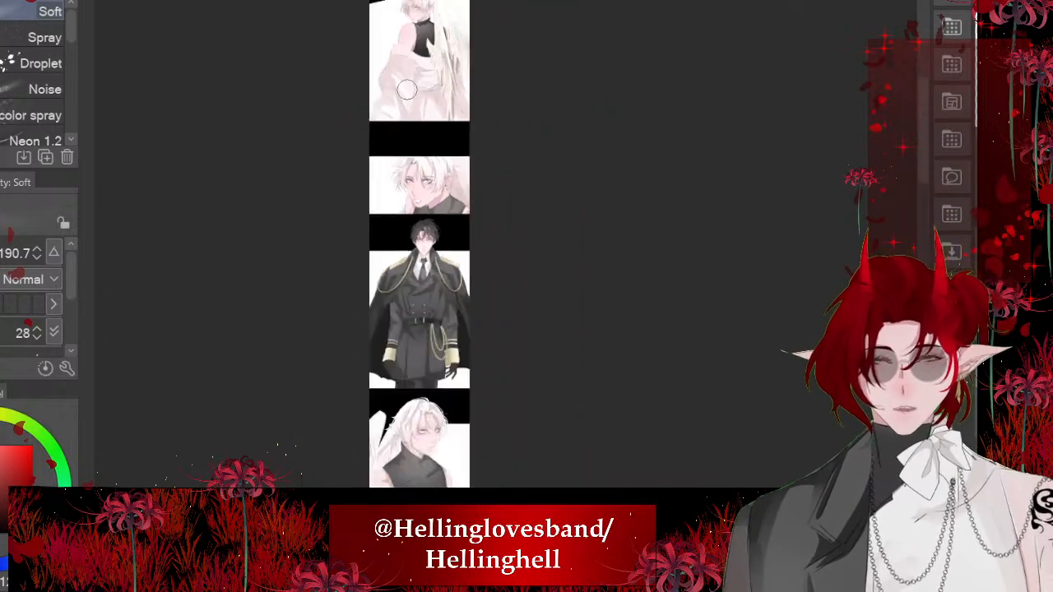
{"action": "scroll", "coordinate": [461, 298], "scroll_direction": "up", "scroll_amount": 3}
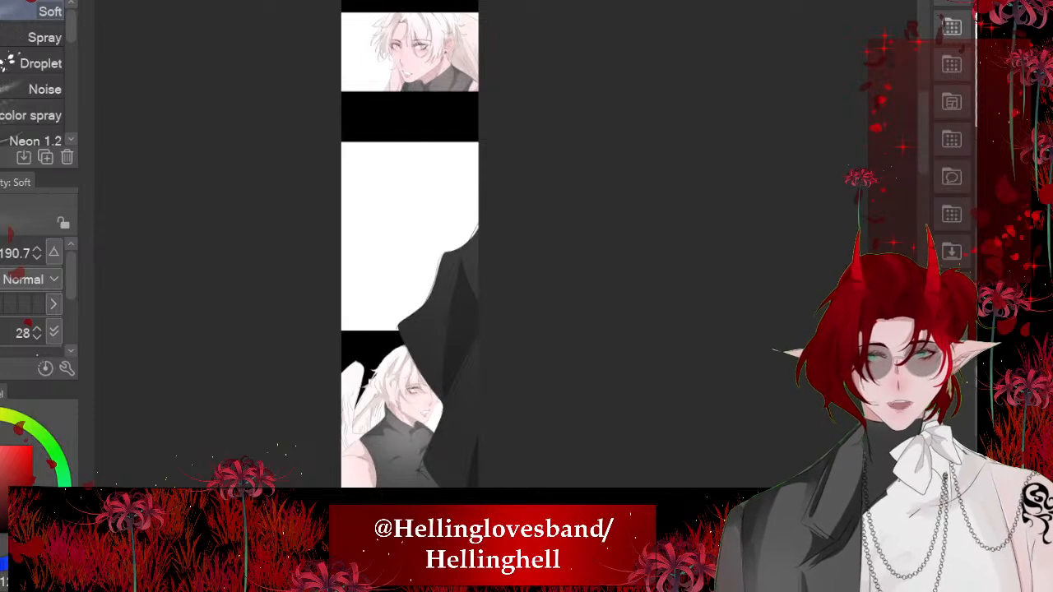
{"action": "key", "text": "ctrl+t"}
{"action": "scroll", "coordinate": [465, 242], "scroll_direction": "down", "scroll_amount": 7}
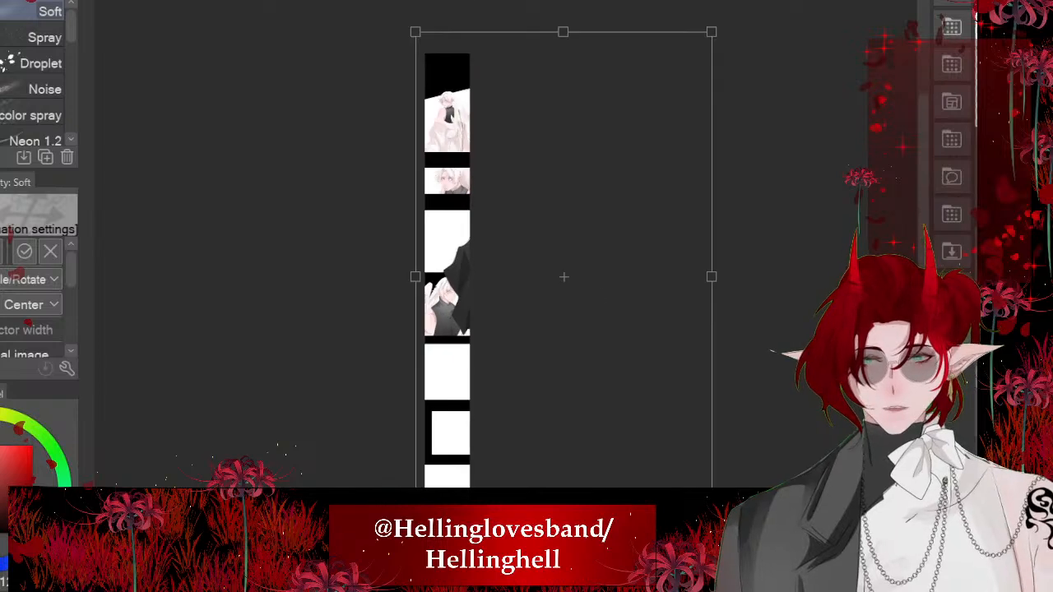
{"action": "left_click_drag", "start_coordinate": [712, 521], "coordinate": [541, 238]}
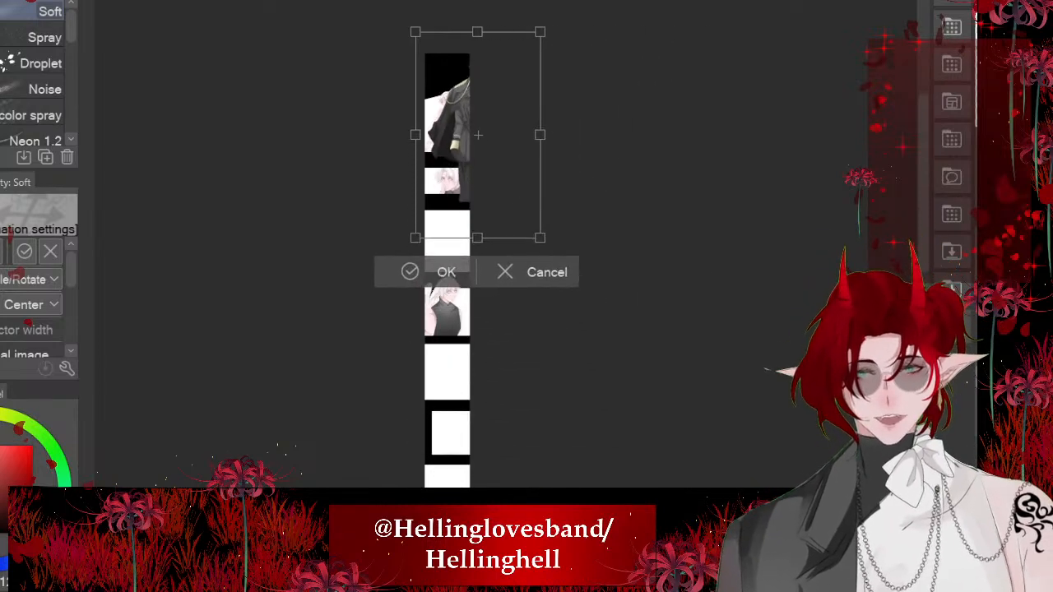
{"action": "scroll", "coordinate": [470, 176], "scroll_direction": "up", "scroll_amount": 3}
{"action": "left_click_drag", "start_coordinate": [470, 176], "coordinate": [414, 421]}
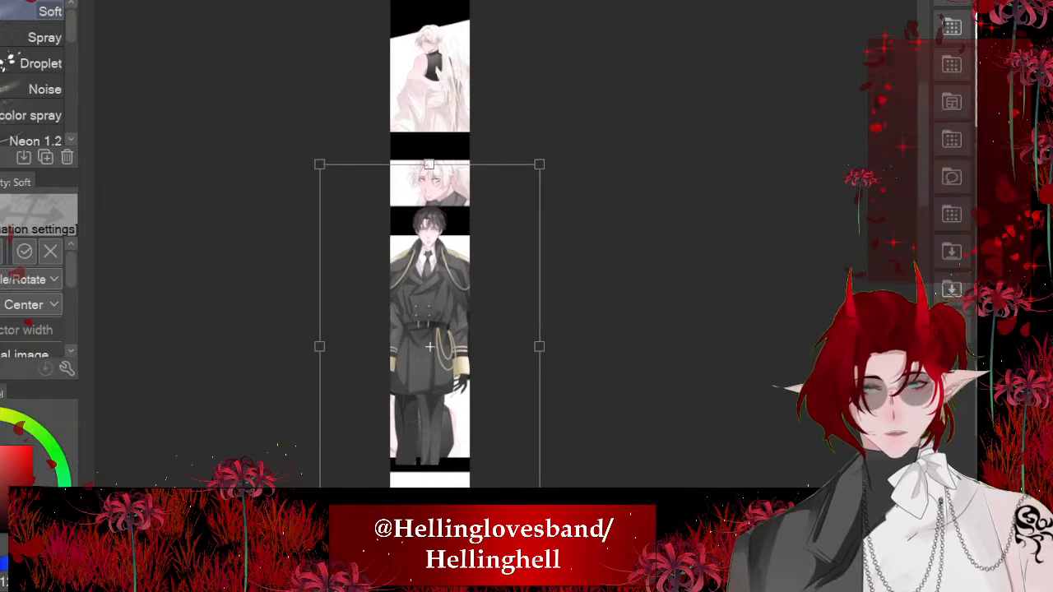
- Shrink the uniformed figure further, centre it in the panel with the head over the black gutter, and apply the transformation
{"action": "scroll", "coordinate": [410, 421], "scroll_direction": "up", "scroll_amount": 3}
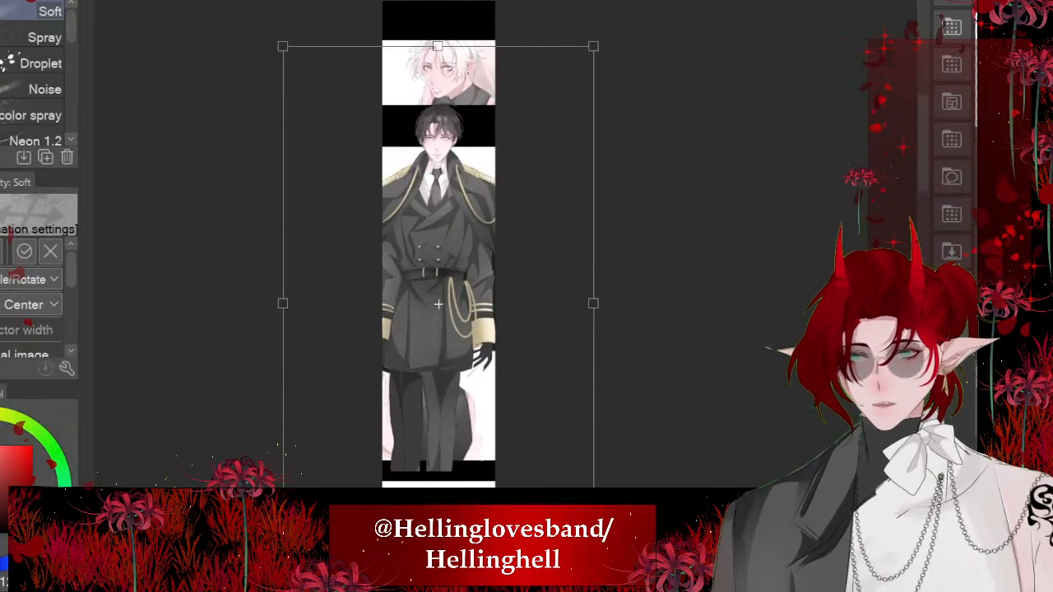
{"action": "left_click_drag", "start_coordinate": [283, 561], "coordinate": [314, 510]}
{"action": "scroll", "coordinate": [469, 177], "scroll_direction": "up", "scroll_amount": 3}
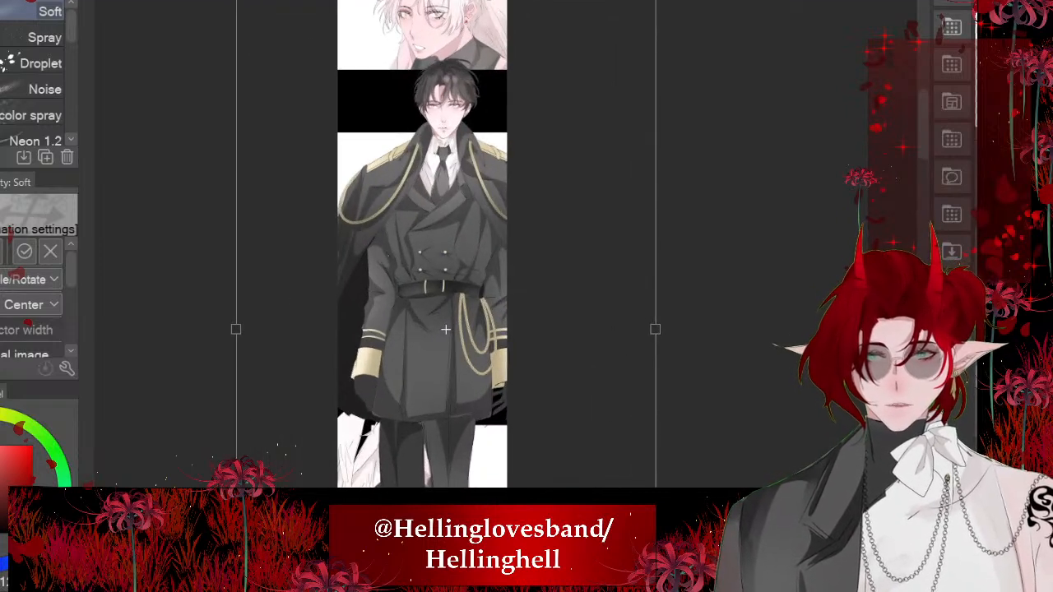
{"action": "left_click_drag", "start_coordinate": [469, 177], "coordinate": [451, 199]}
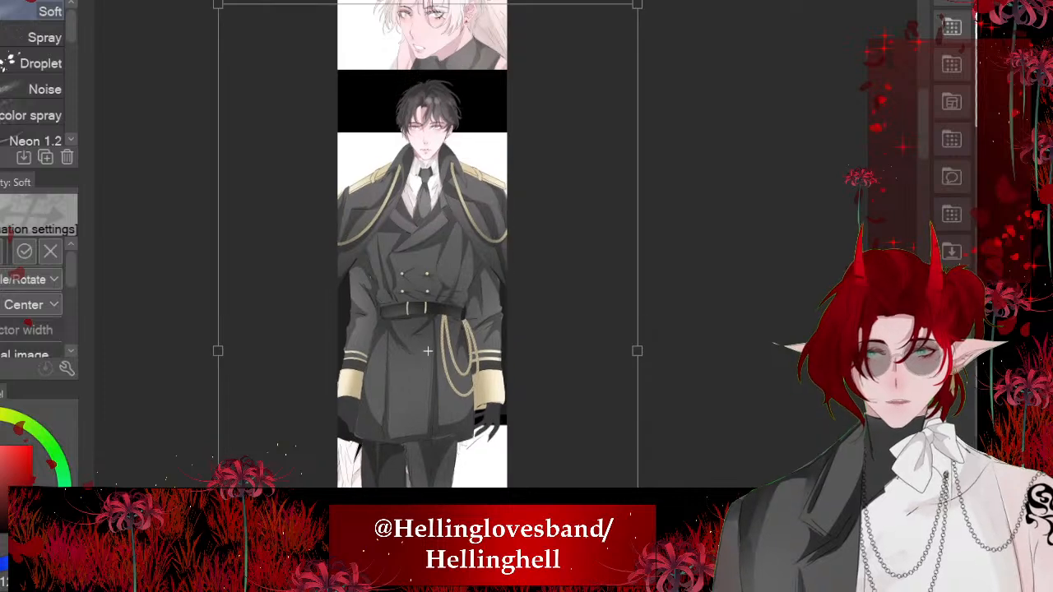
{"action": "scroll", "coordinate": [487, 107], "scroll_direction": "down", "scroll_amount": 3}
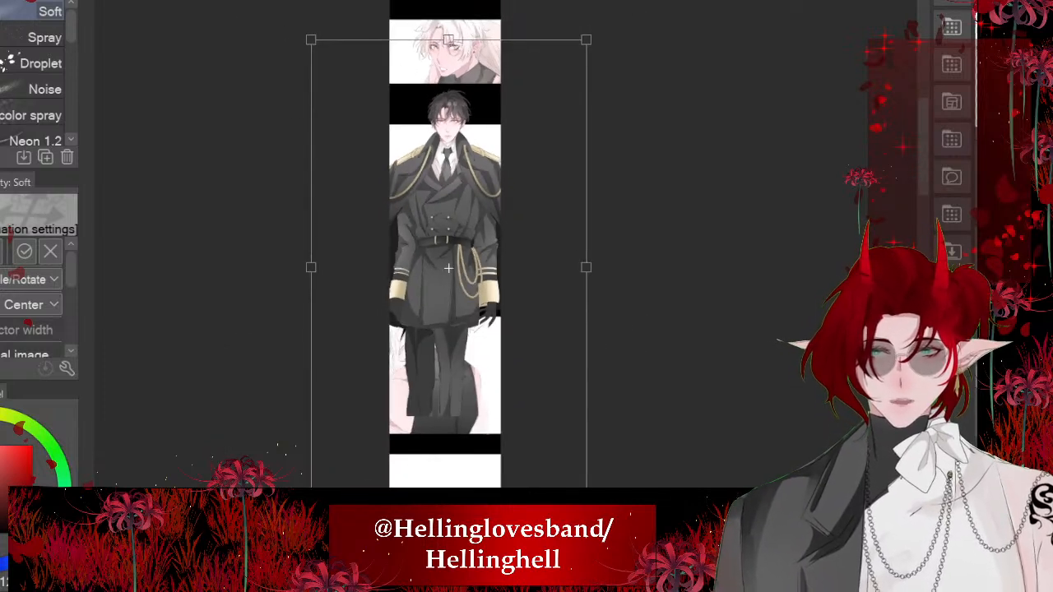
{"action": "left_click_drag", "start_coordinate": [448, 496], "coordinate": [448, 469]}
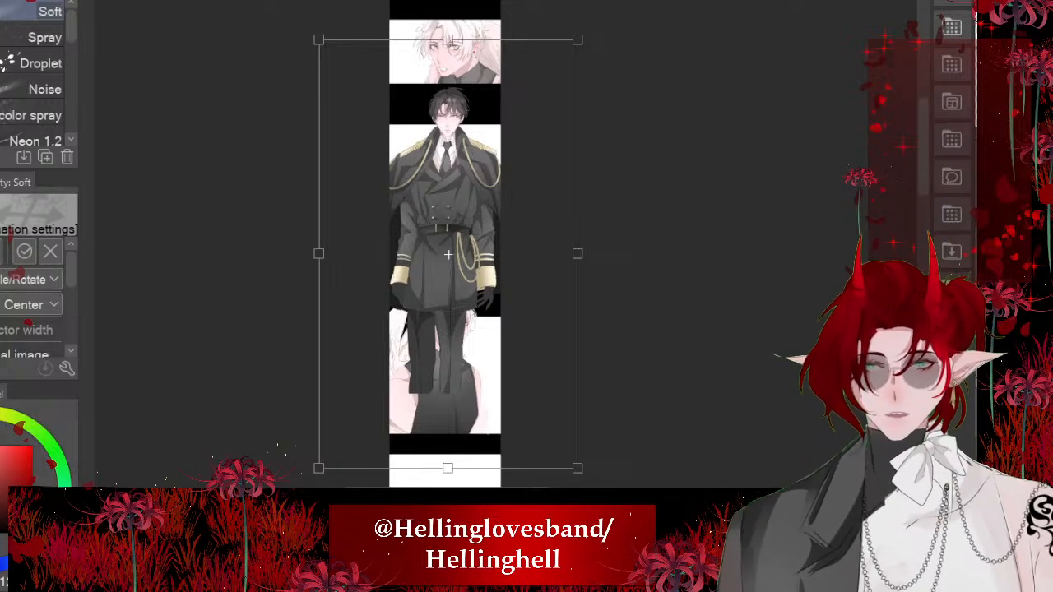
{"action": "key", "text": "Return"}
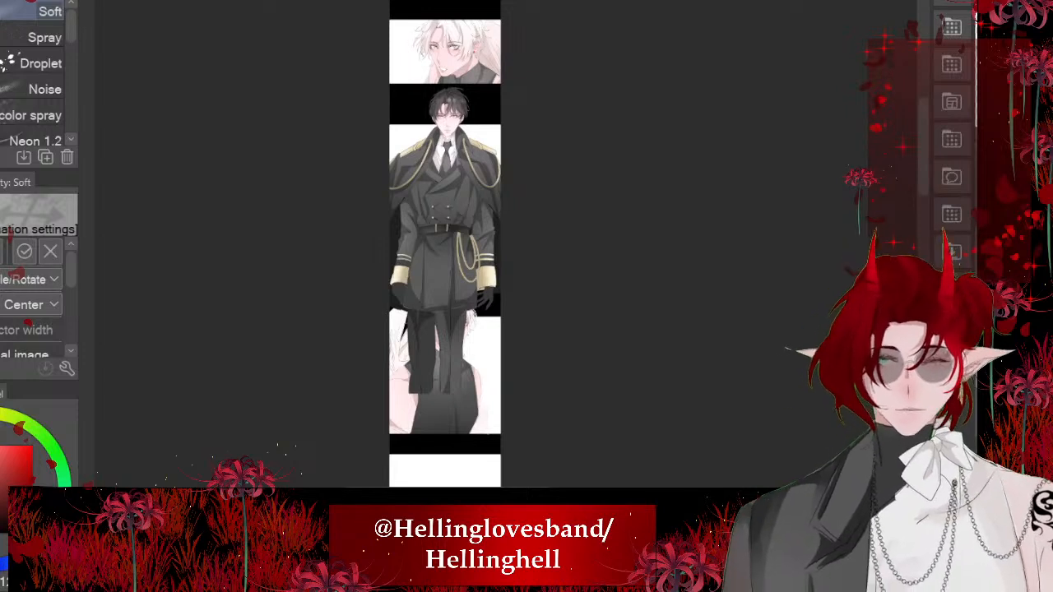
- Delete the uniformed figure's part below the panel's lower edge using a rectangular selection, and clear the selection
{"action": "scroll", "coordinate": [445, 171], "scroll_direction": "up", "scroll_amount": 2}
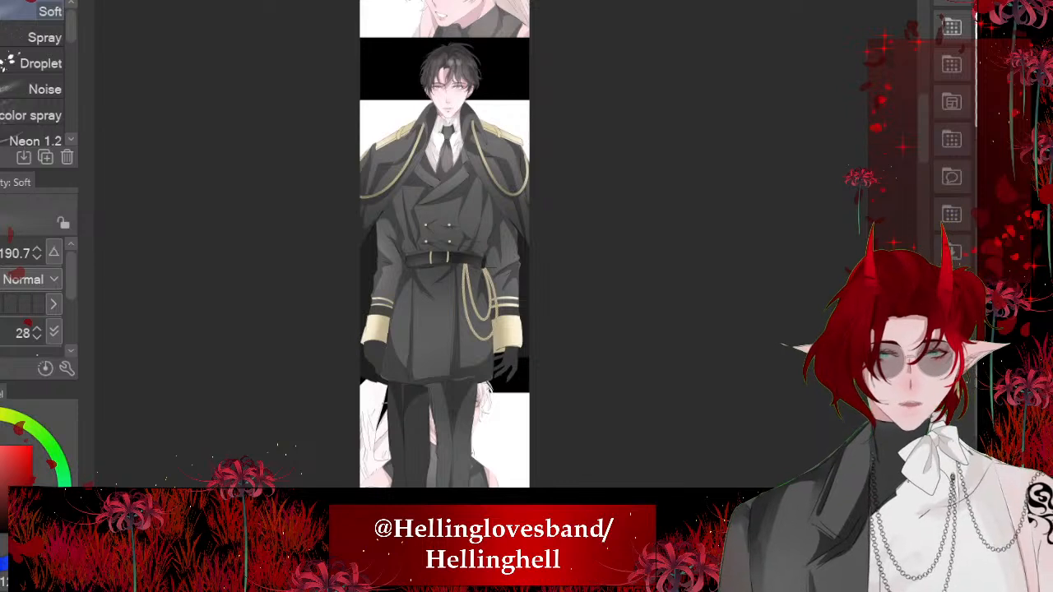
{"action": "scroll", "coordinate": [724, 183], "scroll_direction": "down", "scroll_amount": 2}
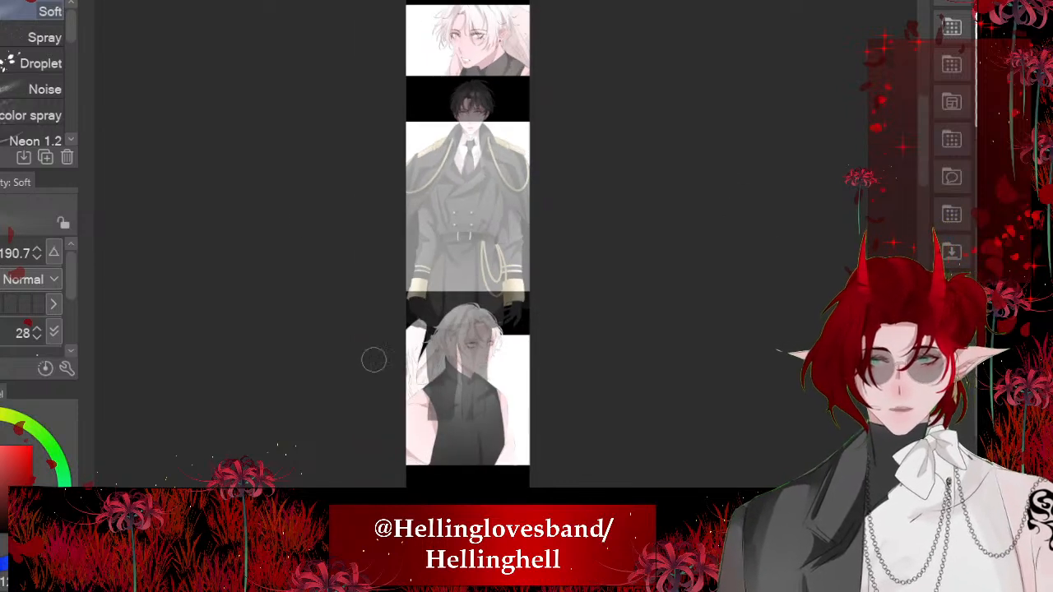
{"action": "key", "text": "m"}
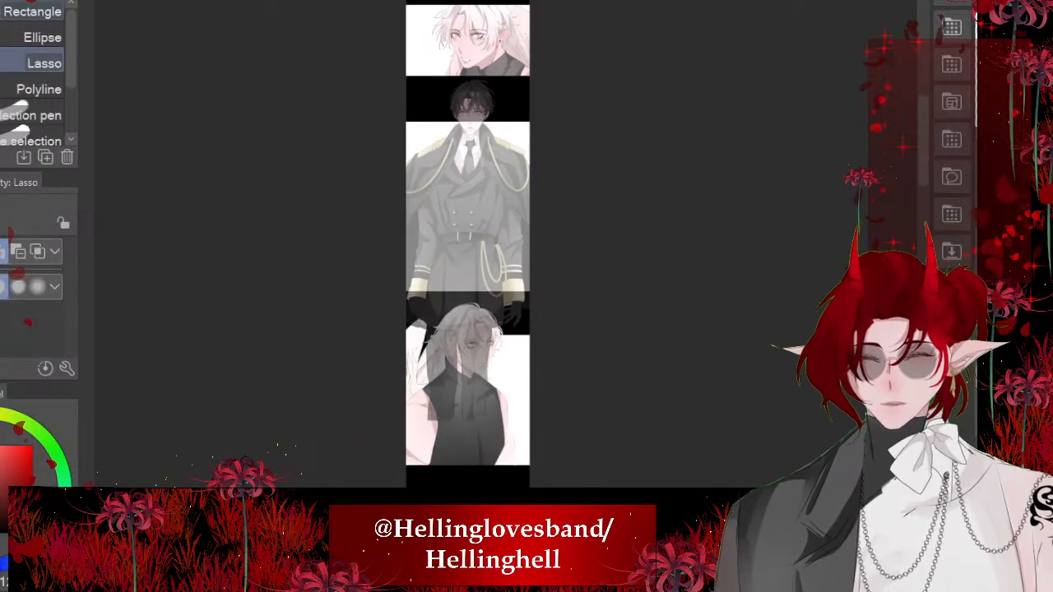
{"action": "scroll", "coordinate": [529, 482], "scroll_direction": "up", "scroll_amount": 2}
{"action": "left_click_drag", "start_coordinate": [780, 524], "coordinate": [312, 220]}
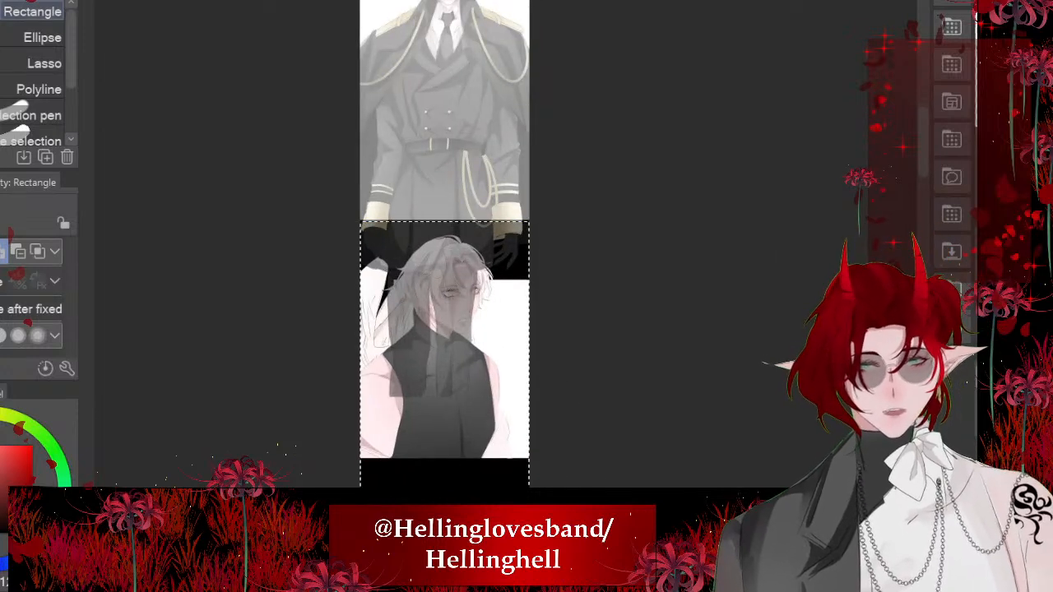
{"action": "key", "text": "Delete"}
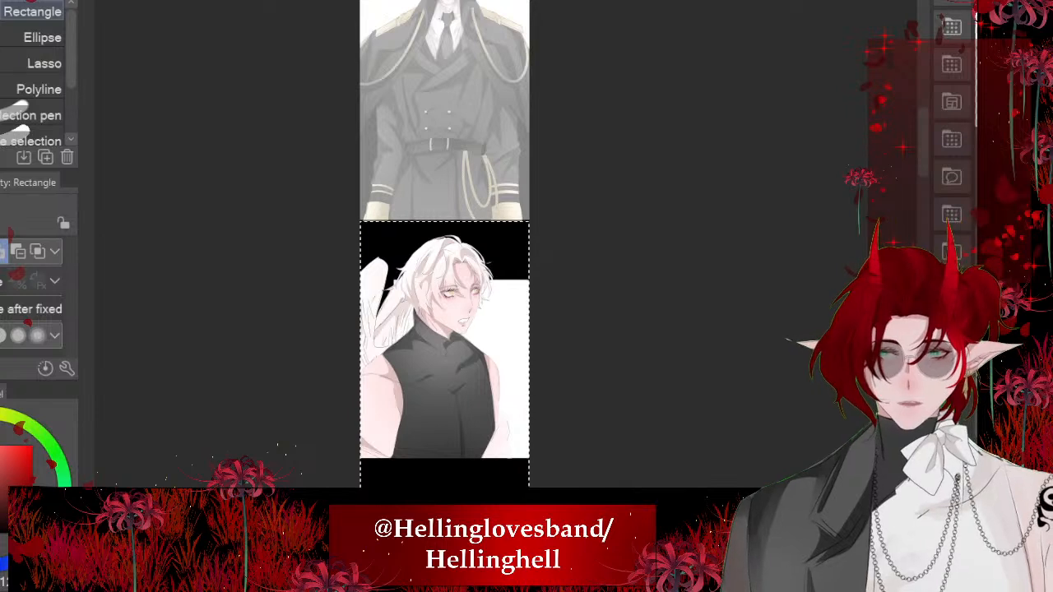
{"action": "key", "text": "ctrl+d"}
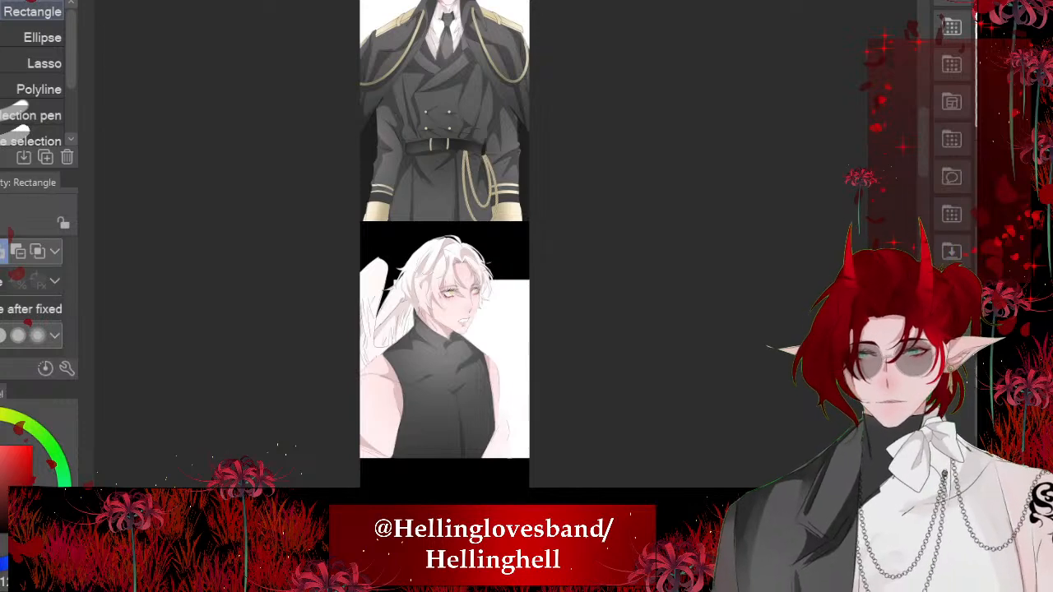
- Examine the placed figure's face and shoulders up close in the comic panel and check them against the original illustration
{"action": "left_click_drag", "start_coordinate": [453, 132], "coordinate": [470, 333]}
{"action": "scroll", "coordinate": [470, 168], "scroll_direction": "up", "scroll_amount": 8}
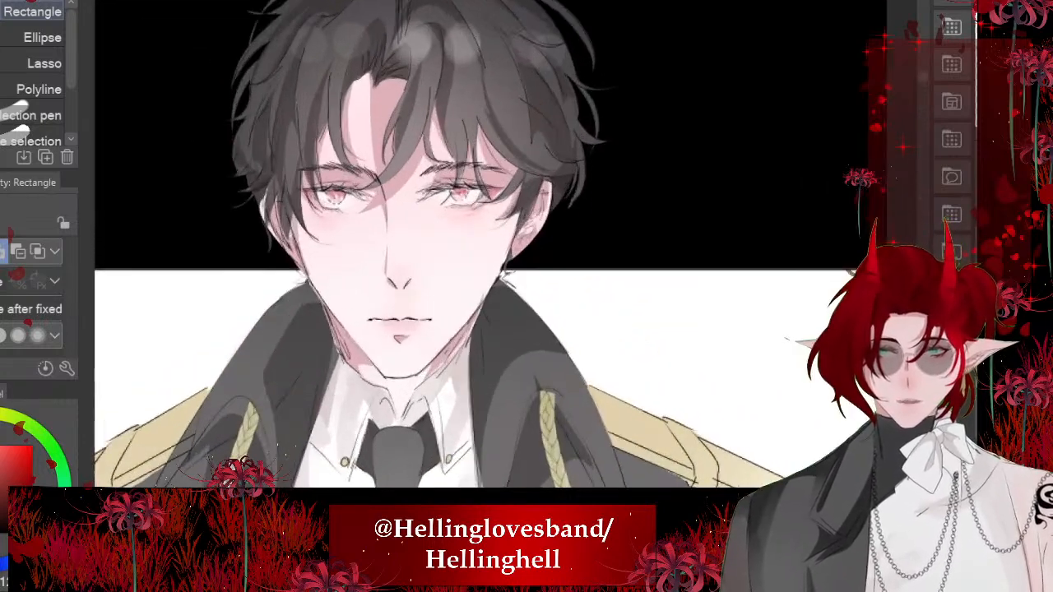
{"action": "scroll", "coordinate": [470, 168], "scroll_direction": "down", "scroll_amount": 2}
{"action": "left_click_drag", "start_coordinate": [371, 120], "coordinate": [434, 116]}
{"action": "scroll", "coordinate": [434, 115], "scroll_direction": "up", "scroll_amount": 6}
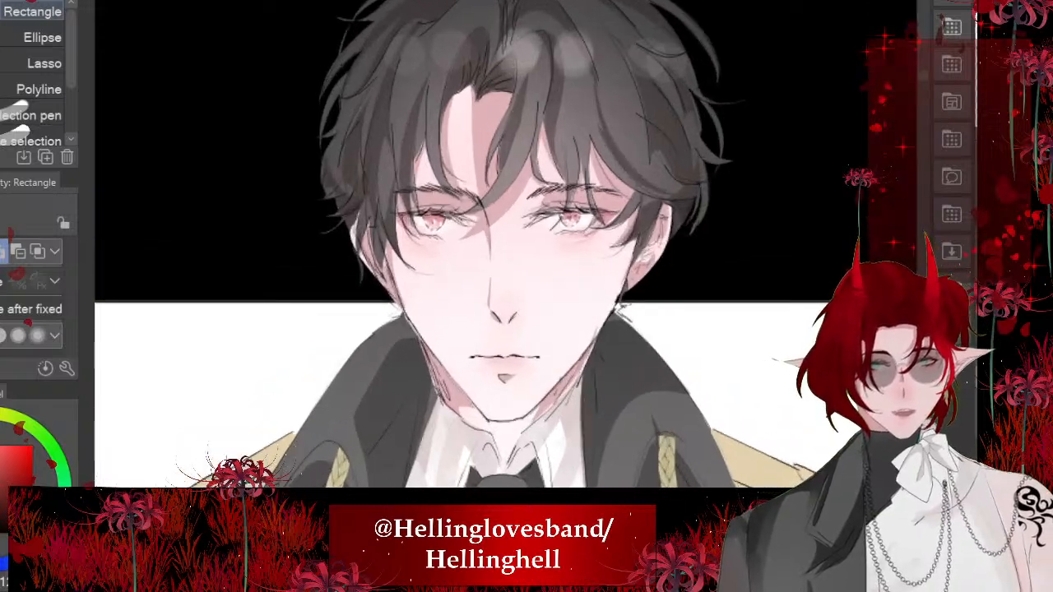
{"action": "scroll", "coordinate": [449, 103], "scroll_direction": "down", "scroll_amount": 5}
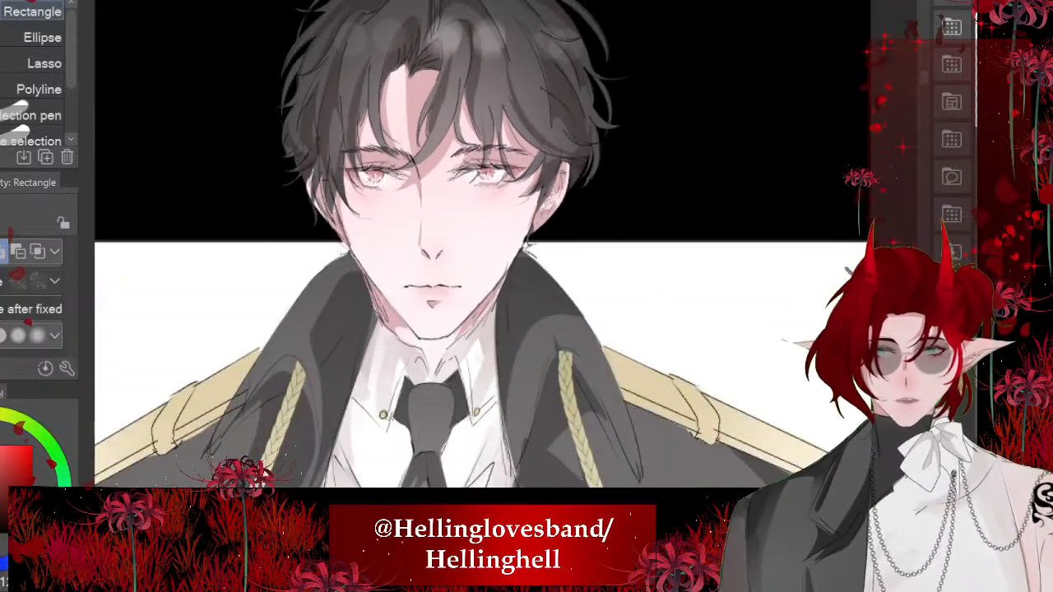
{"action": "scroll", "coordinate": [449, 103], "scroll_direction": "down", "scroll_amount": 3}
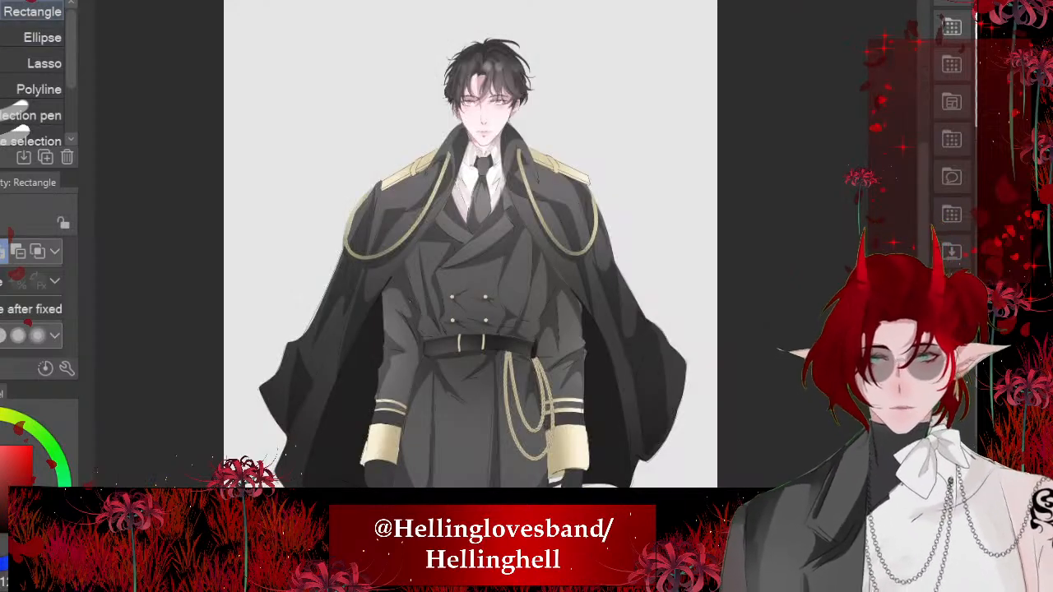
{"action": "key", "text": "ctrl+Tab"}
{"action": "scroll", "coordinate": [437, 119], "scroll_direction": "down", "scroll_amount": 5}
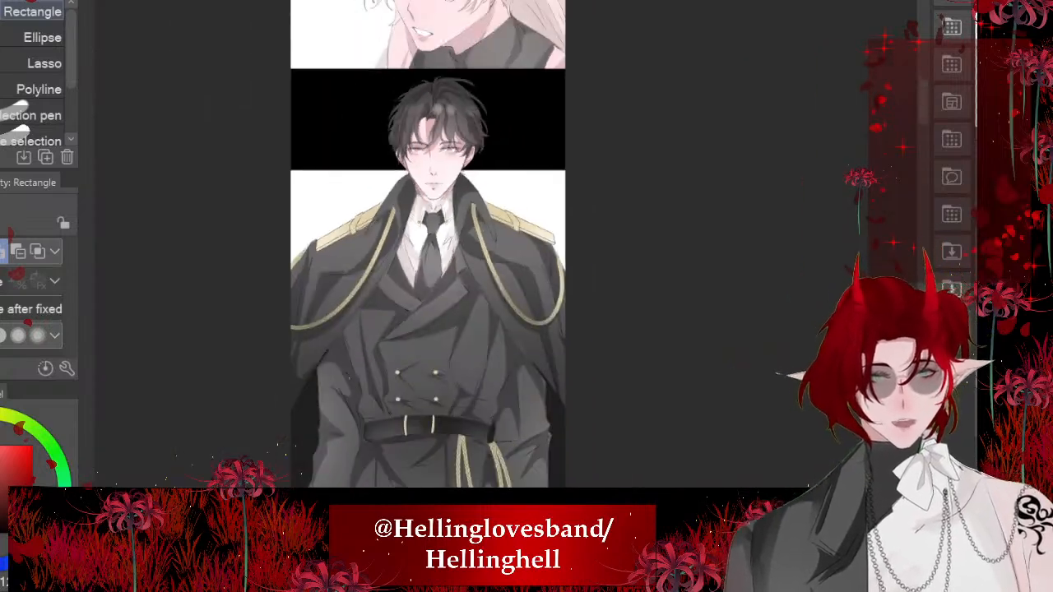
{"action": "scroll", "coordinate": [412, 130], "scroll_direction": "up", "scroll_amount": 5}
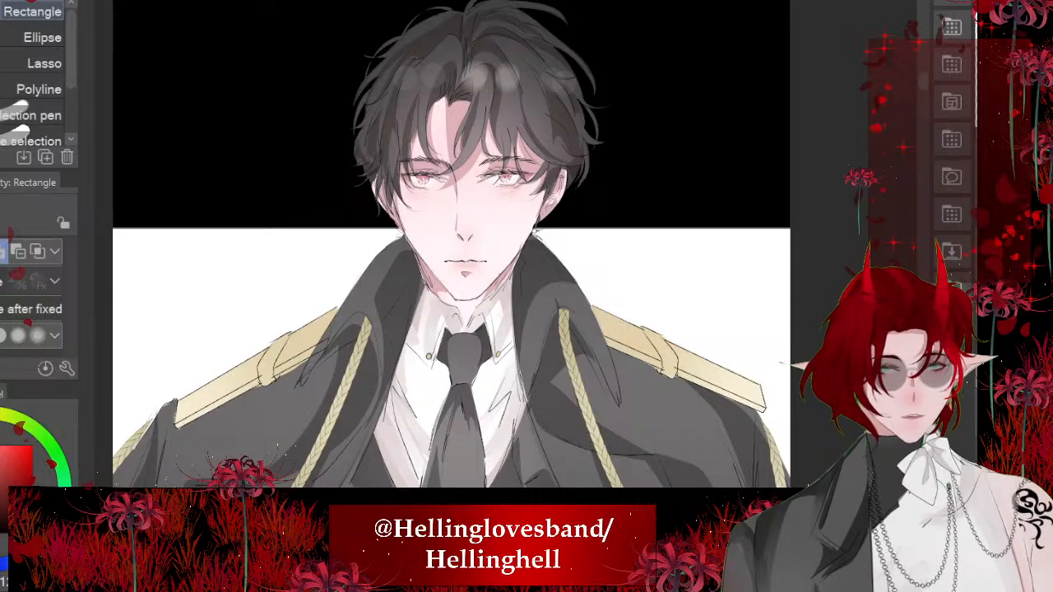
{"action": "scroll", "coordinate": [461, 189], "scroll_direction": "up", "scroll_amount": 8}
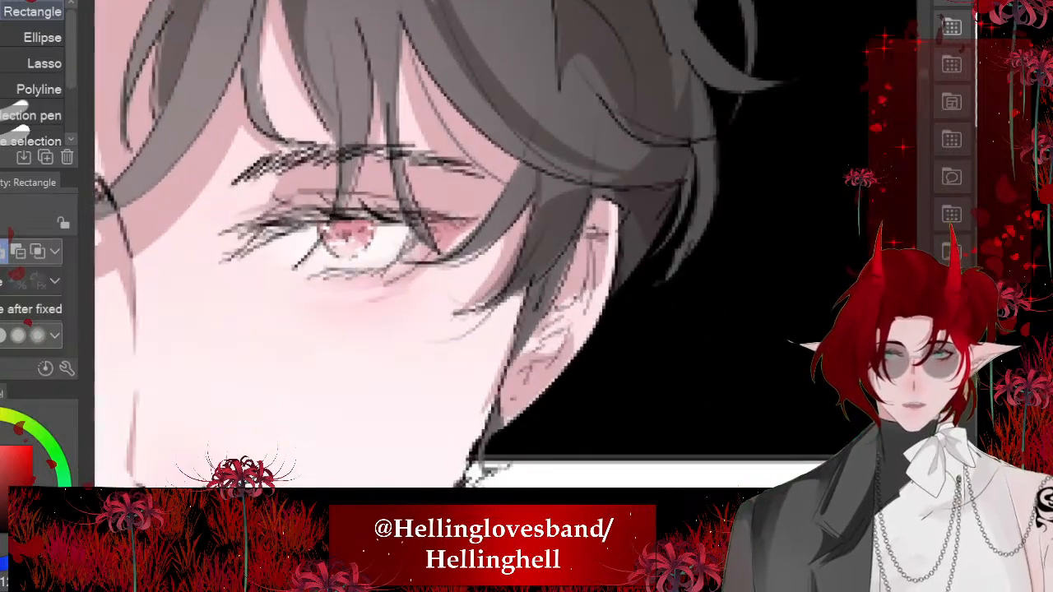
- Compare the sharpness of the eye and ear linework between the original full-body illustration and the scaled-down panel copy
{"action": "key", "text": "ctrl+Tab"}
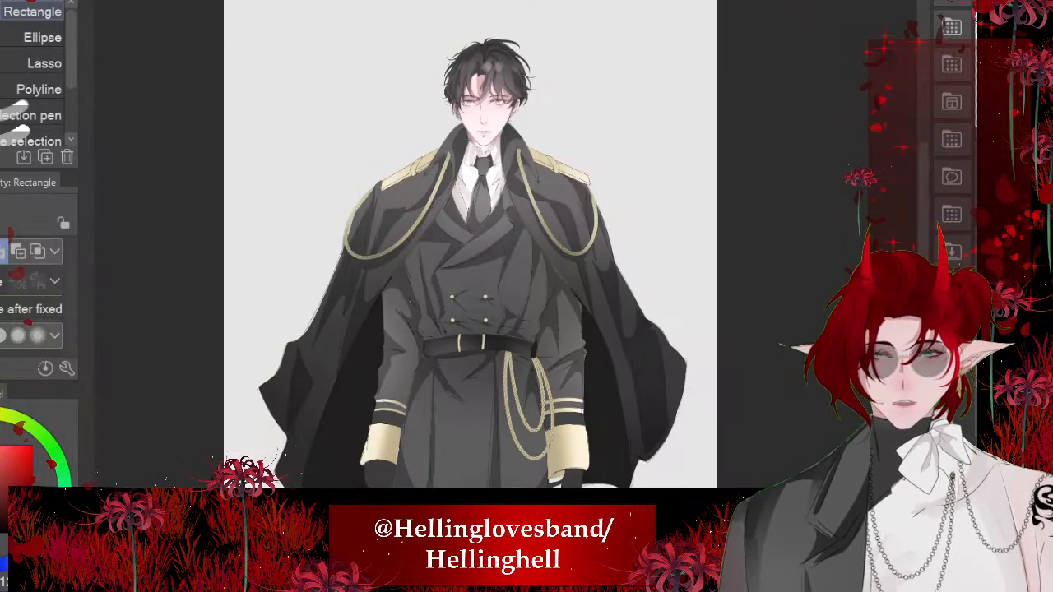
{"action": "scroll", "coordinate": [452, 90], "scroll_direction": "up", "scroll_amount": 3}
{"action": "scroll", "coordinate": [493, 132], "scroll_direction": "up", "scroll_amount": 8}
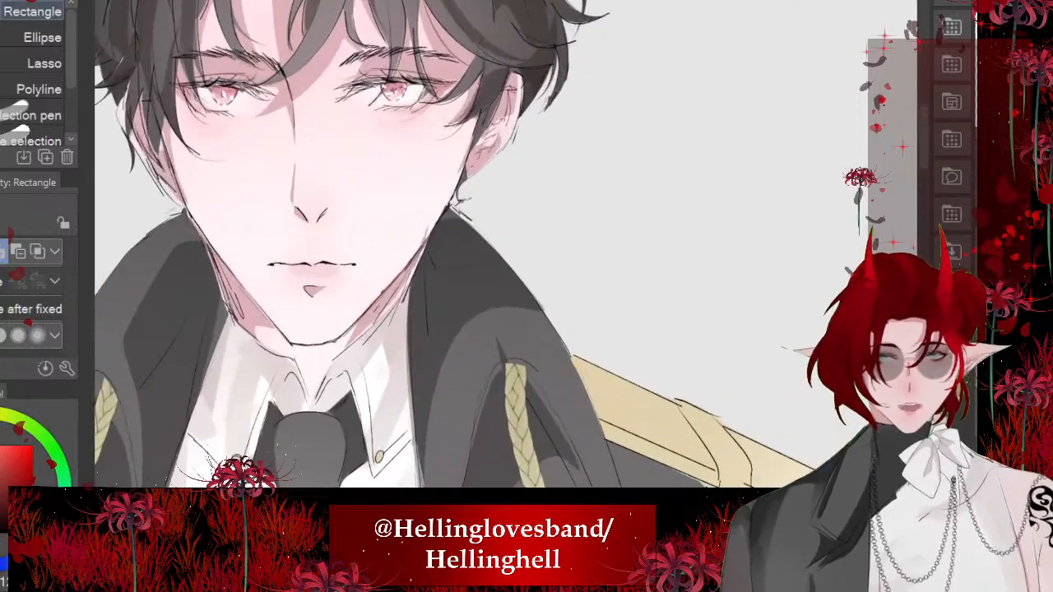
{"action": "scroll", "coordinate": [535, 144], "scroll_direction": "up", "scroll_amount": 1}
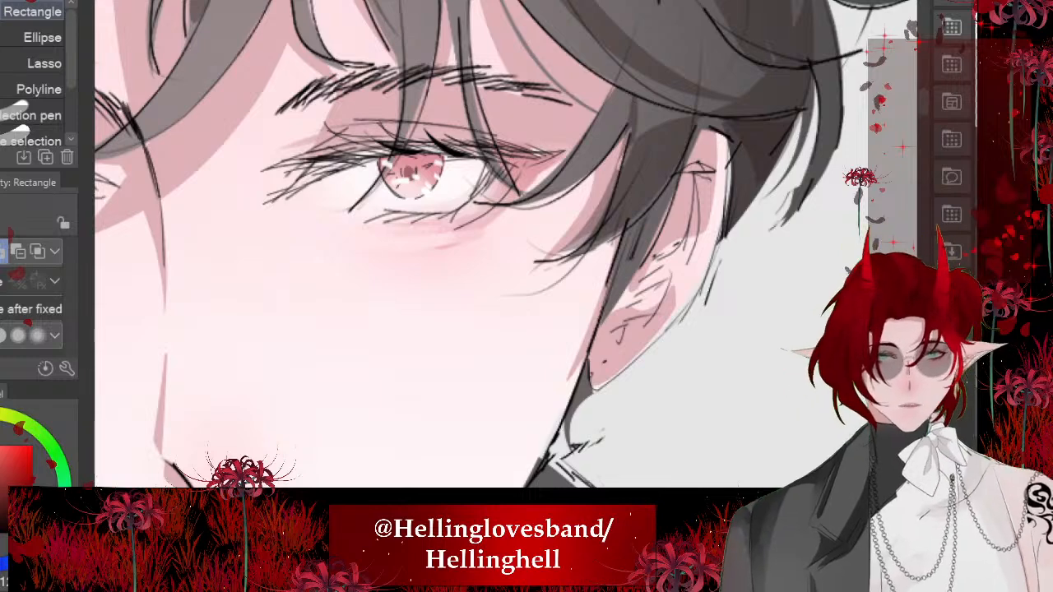
{"action": "scroll", "coordinate": [511, 247], "scroll_direction": "up", "scroll_amount": 2}
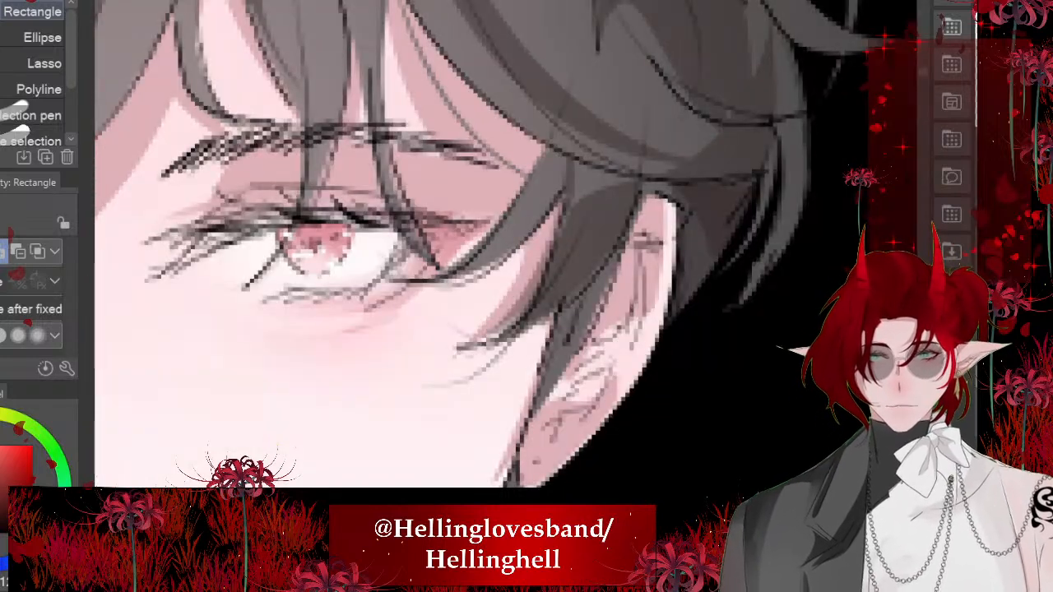
{"action": "scroll", "coordinate": [510, 247], "scroll_direction": "down", "scroll_amount": 2}
{"action": "scroll", "coordinate": [511, 247], "scroll_direction": "up", "scroll_amount": 2}
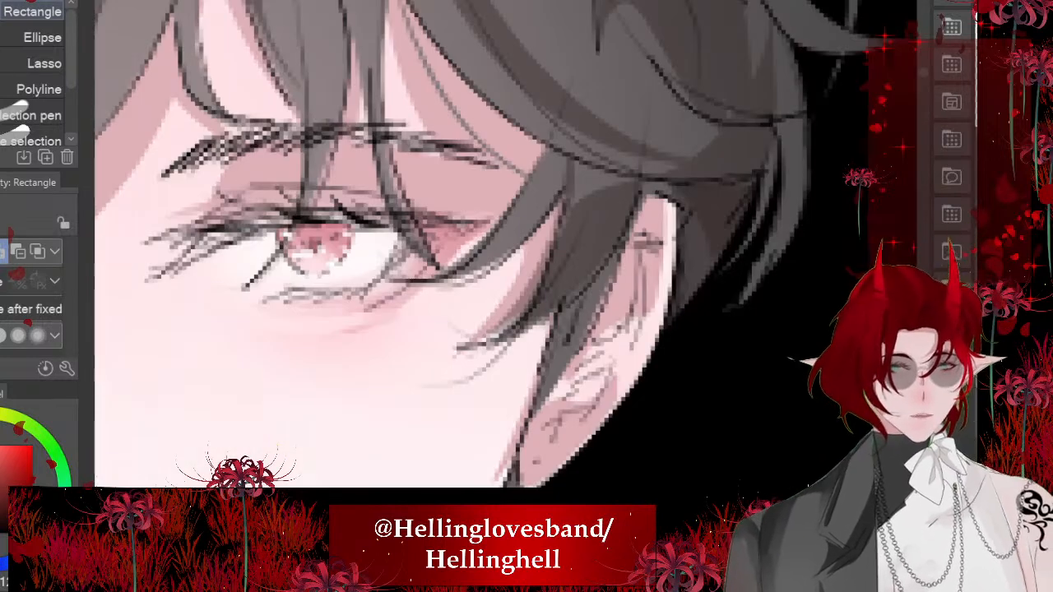
{"action": "scroll", "coordinate": [510, 247], "scroll_direction": "down", "scroll_amount": 2}
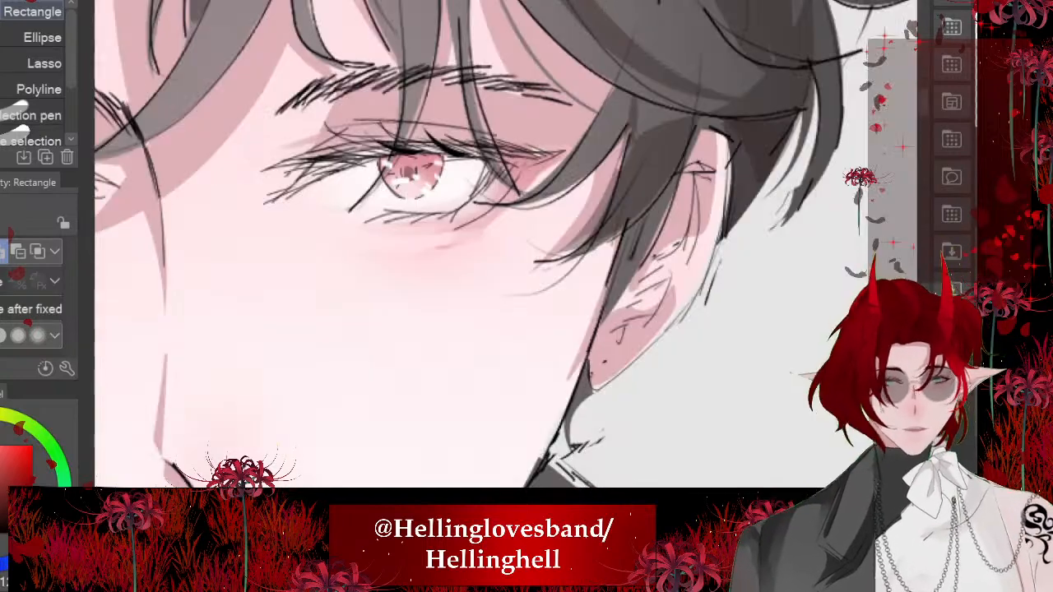
{"action": "scroll", "coordinate": [510, 247], "scroll_direction": "down", "scroll_amount": 3}
{"action": "scroll", "coordinate": [510, 247], "scroll_direction": "down", "scroll_amount": 4}
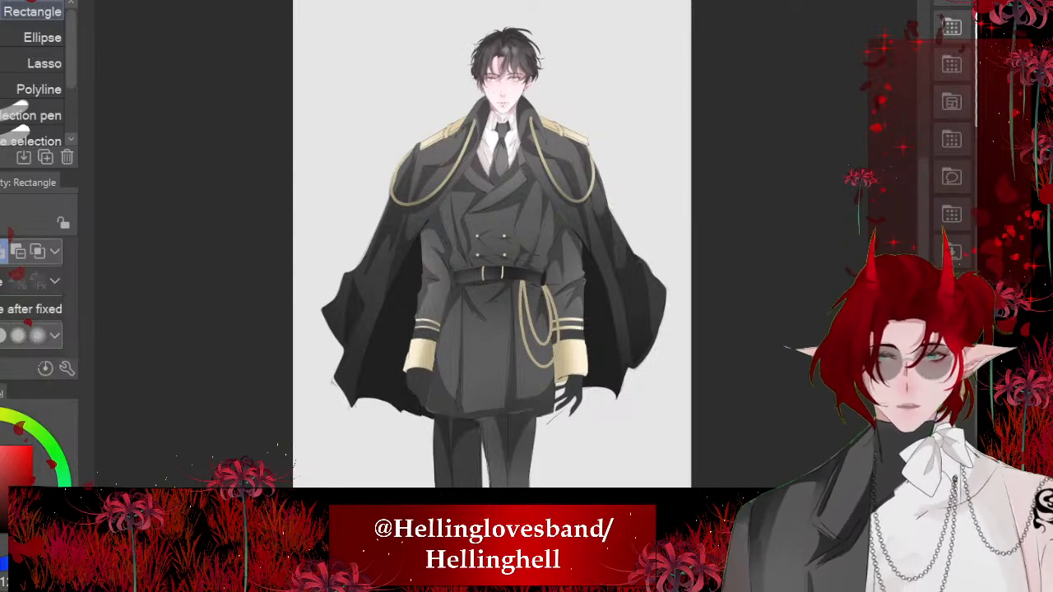
- Review the following comic panels and view the upper bodies in the drawing of the two characters facing each other
{"action": "scroll", "coordinate": [547, 82], "scroll_direction": "down", "scroll_amount": 5}
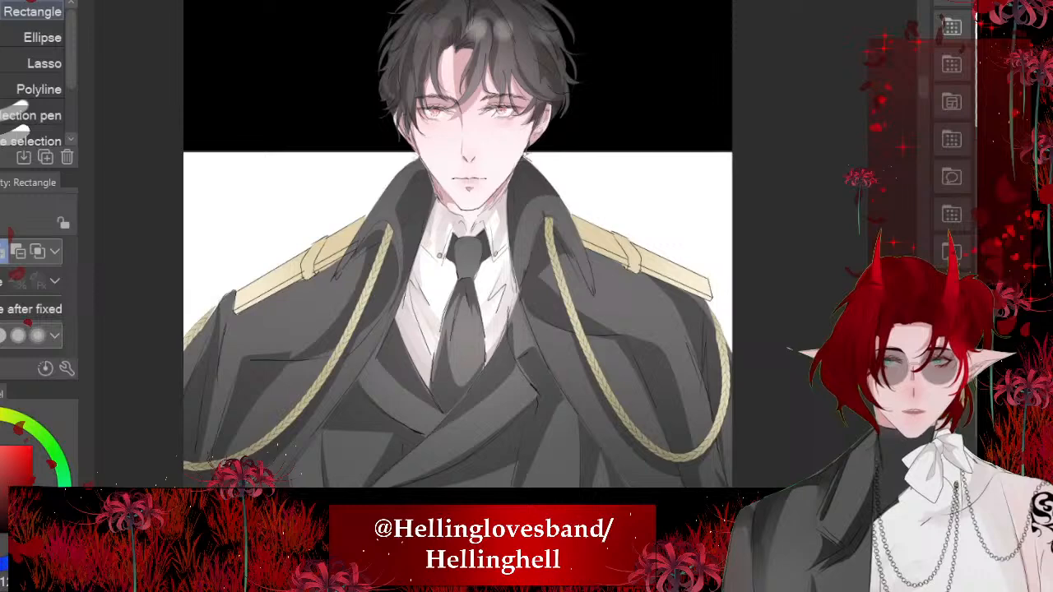
{"action": "scroll", "coordinate": [411, 165], "scroll_direction": "down", "scroll_amount": 6}
{"action": "left_click_drag", "start_coordinate": [407, 329], "coordinate": [407, 189]}
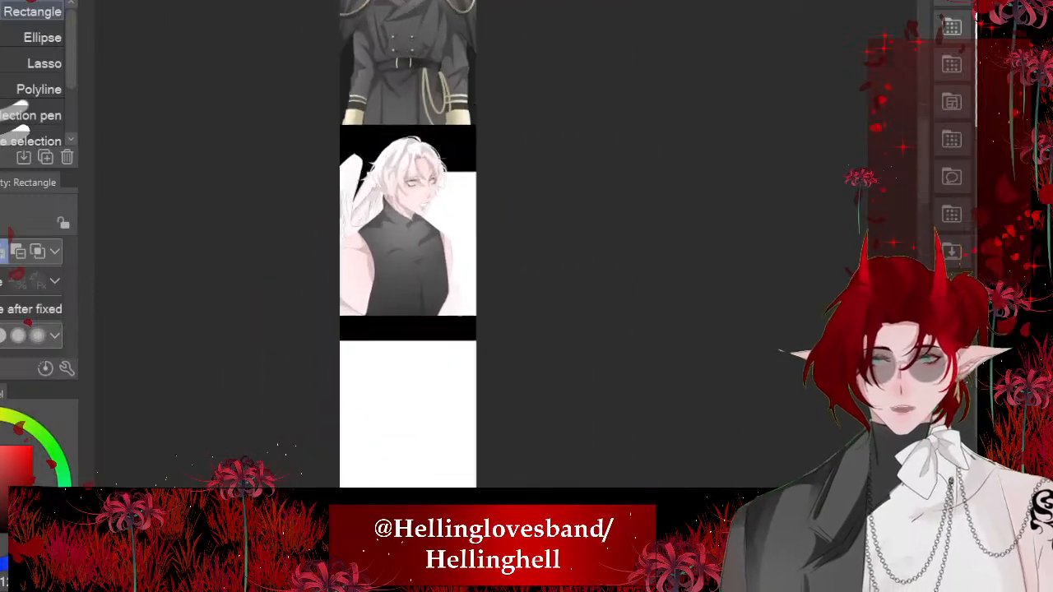
{"action": "scroll", "coordinate": [376, 276], "scroll_direction": "up", "scroll_amount": 3}
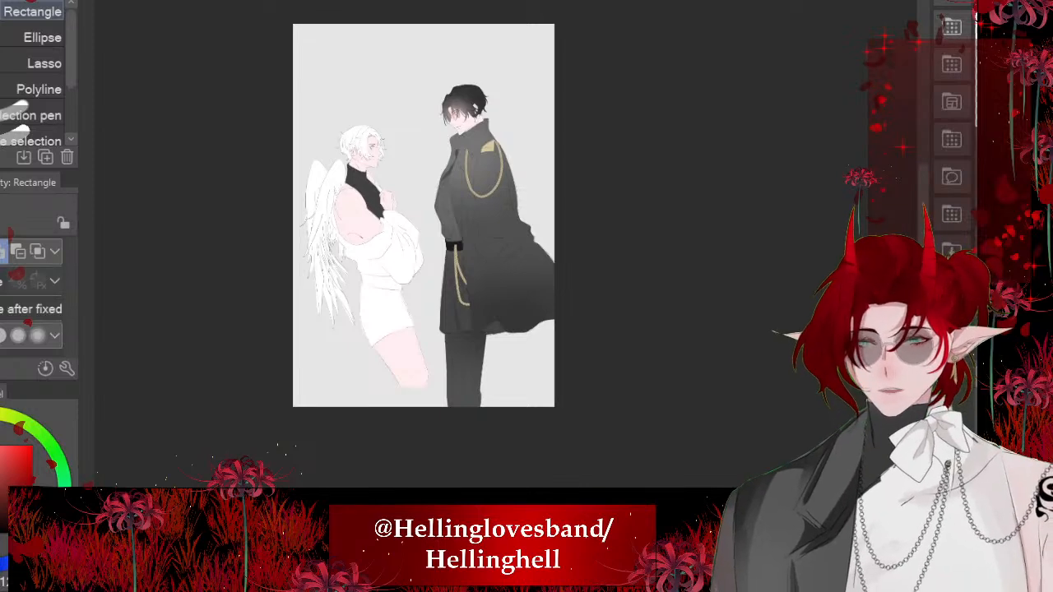
{"action": "scroll", "coordinate": [412, 126], "scroll_direction": "up", "scroll_amount": 7}
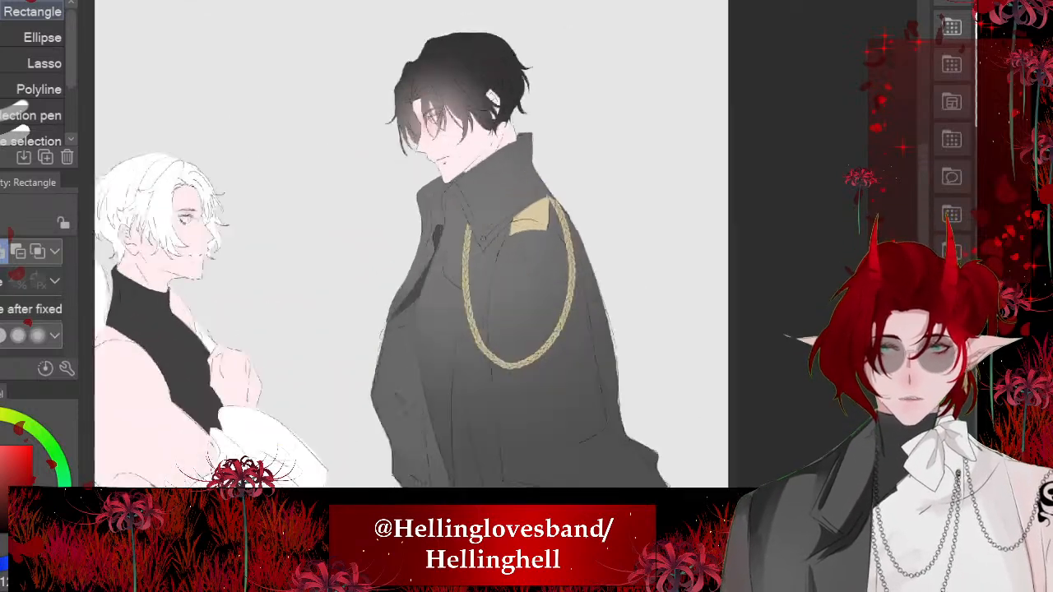
- Check the white-haired character's eye up close by undoing and redoing its last change
{"action": "scroll", "coordinate": [204, 224], "scroll_direction": "up", "scroll_amount": 8}
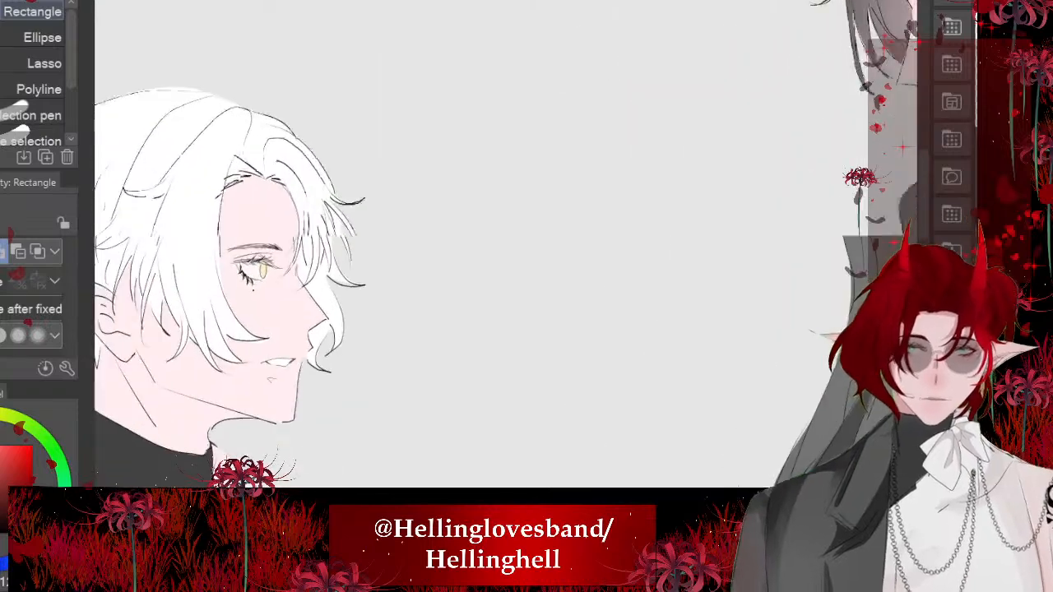
{"action": "scroll", "coordinate": [330, 379], "scroll_direction": "up", "scroll_amount": 4}
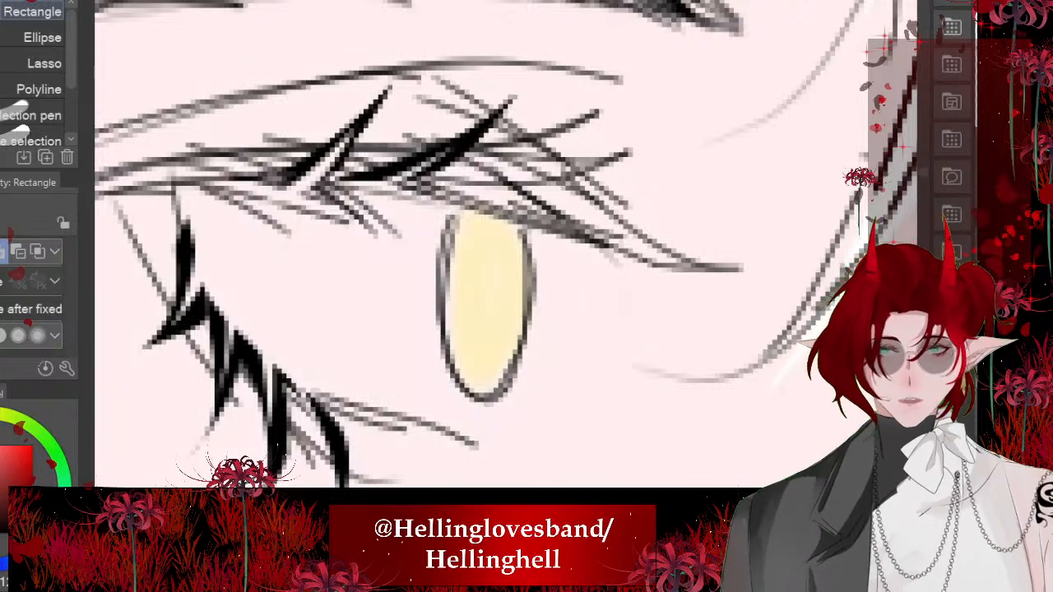
{"action": "key", "text": "ctrl+z"}
{"action": "key", "text": "ctrl+y"}
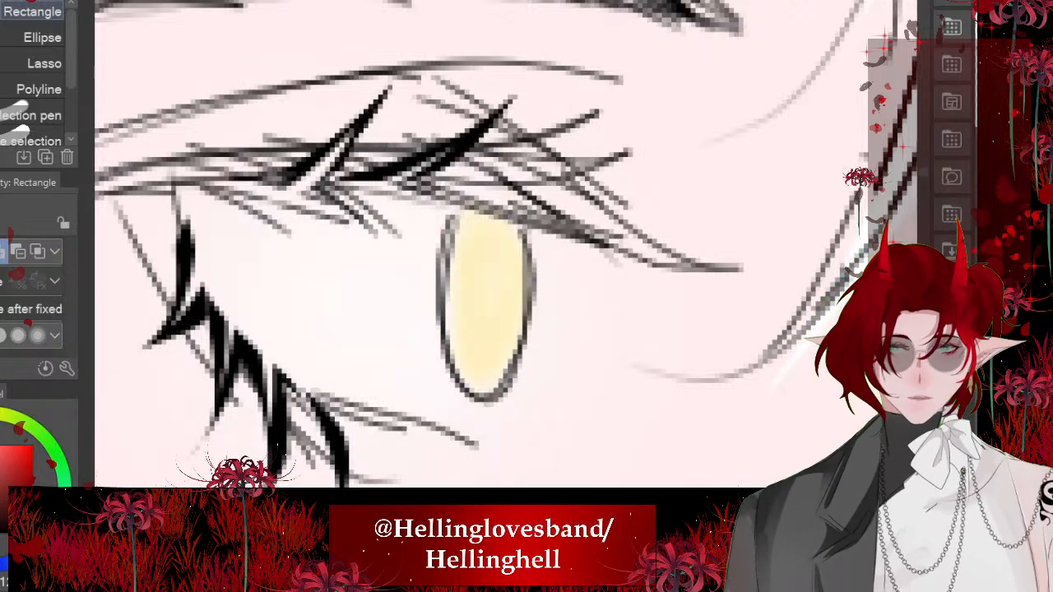
- Sample the yellow of the white-haired character's iris as drawing colour and switch to the つけペン pen
{"action": "scroll", "coordinate": [454, 300], "scroll_direction": "up", "scroll_amount": 2}
{"action": "left_click", "coordinate": [444, 254], "text": "alt"}
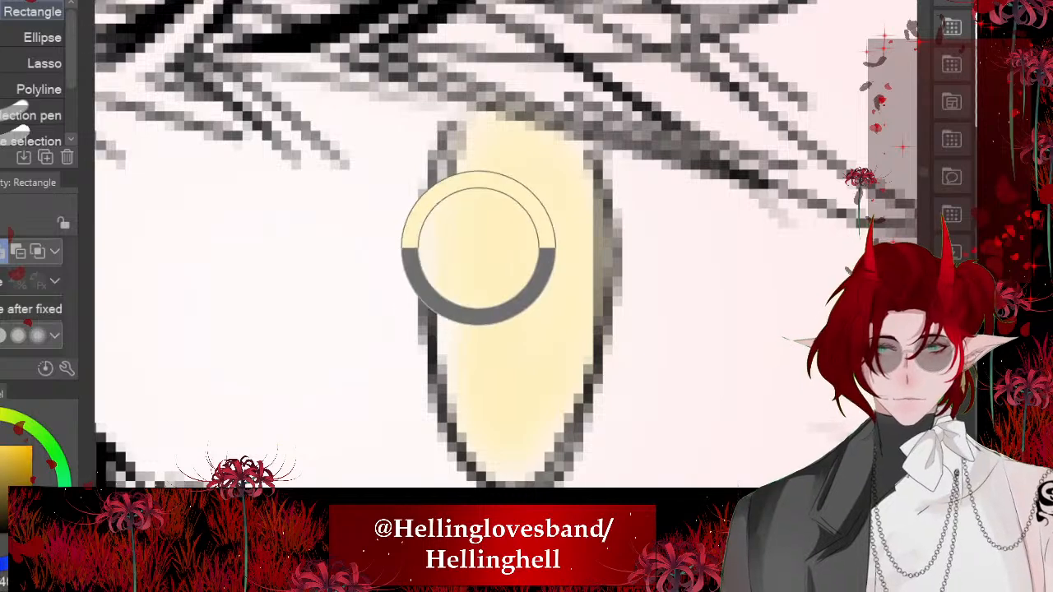
{"action": "scroll", "coordinate": [480, 258], "scroll_direction": "up", "scroll_amount": 2}
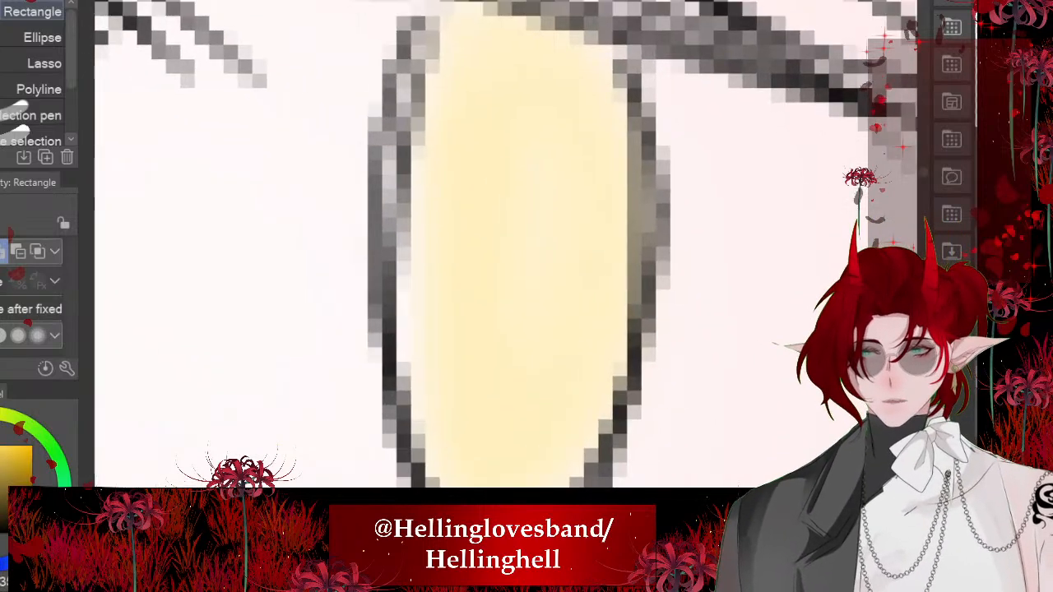
{"action": "key", "text": "p"}
{"action": "key", "text": "minus"}
{"action": "key", "text": "minus"}
{"action": "key", "text": "minus"}
{"action": "key", "text": "minus"}
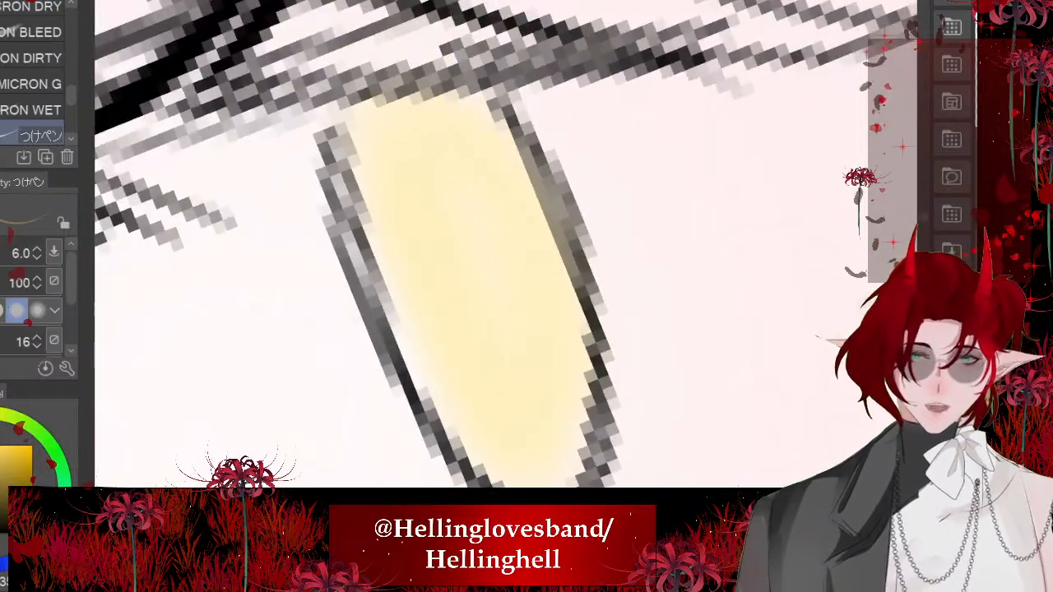
- Try a pen stroke inside the yellow iris, undo it, and reduce the pen size to 3
{"action": "left_click_drag", "start_coordinate": [496, 178], "coordinate": [553, 376]}
{"action": "key", "text": "ctrl+z"}
{"action": "key", "text": "asciicircum"}
{"action": "key", "text": "asciicircum"}
{"action": "key", "text": "asciicircum"}
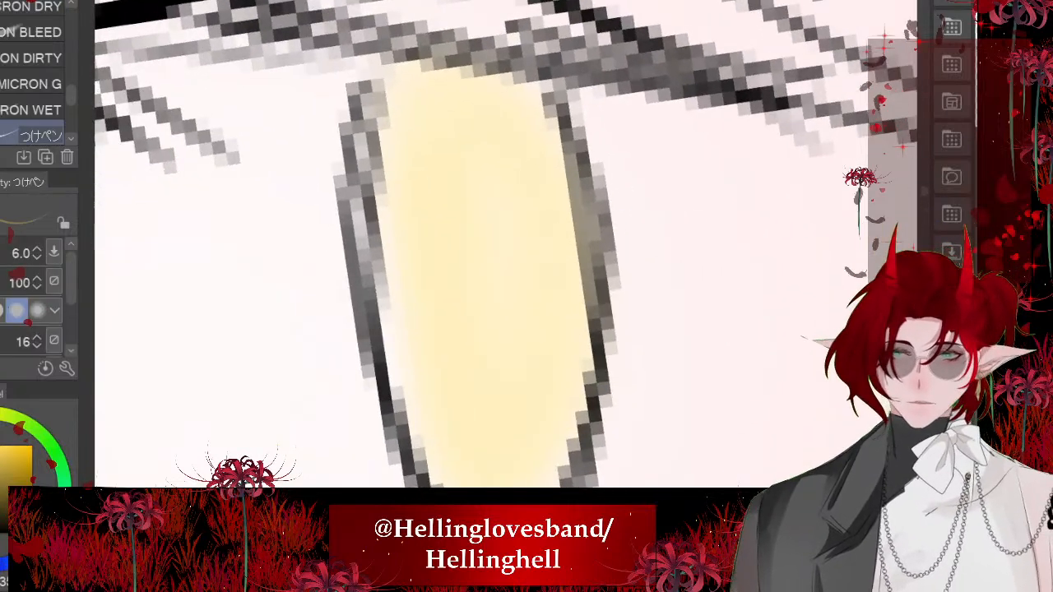
{"action": "key", "text": "bracketleft"}
{"action": "key", "text": "bracketleft"}
{"action": "key", "text": "bracketleft"}
{"action": "key", "text": "bracketleft"}
{"action": "key", "text": "bracketleft"}
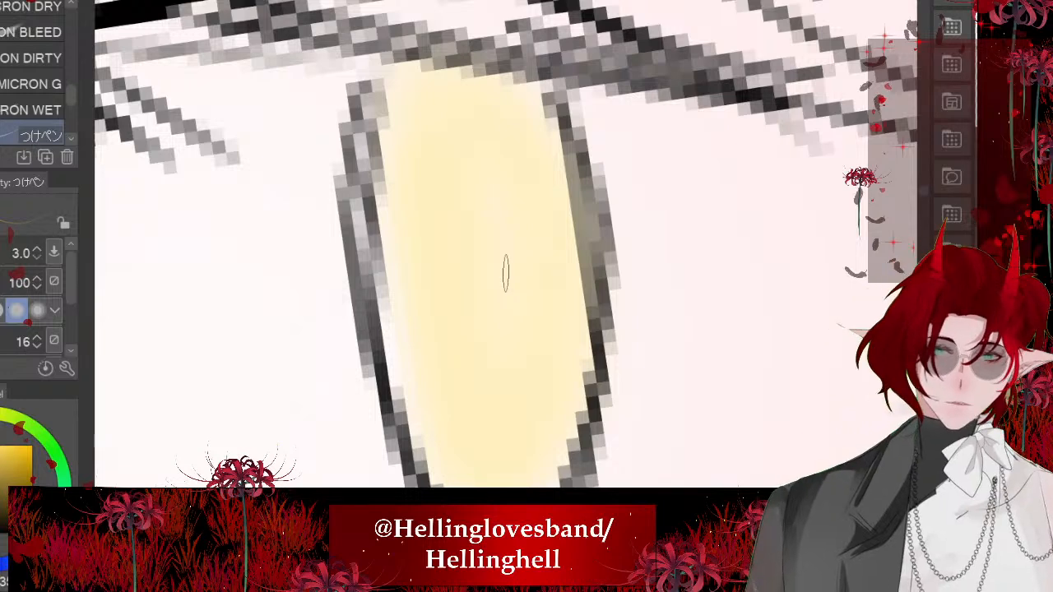
- Draw thin, darker detail lines on both sides inside the white-haired character's yellow iris
{"action": "left_click_drag", "start_coordinate": [526, 192], "coordinate": [543, 397]}
{"action": "left_click_drag", "start_coordinate": [469, 240], "coordinate": [504, 364]}
{"action": "mouse_move", "coordinate": [432, 193]}
{"action": "left_mouse_down"}
{"action": "mouse_move", "coordinate": [475, 268]}
{"action": "mouse_move", "coordinate": [462, 291]}
{"action": "left_mouse_up"}
{"action": "mouse_move", "coordinate": [453, 347]}
{"action": "left_mouse_down"}
{"action": "mouse_move", "coordinate": [486, 340]}
{"action": "mouse_move", "coordinate": [484, 350]}
{"action": "left_mouse_up"}
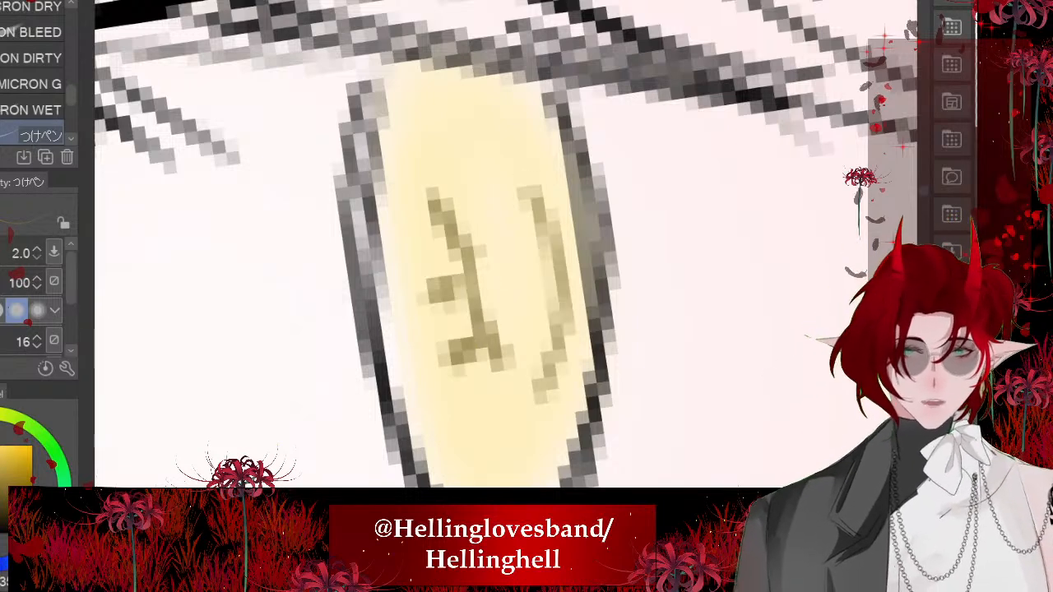
{"action": "left_click_drag", "start_coordinate": [569, 213], "coordinate": [549, 224]}
{"action": "scroll", "coordinate": [465, 317], "scroll_direction": "down", "scroll_amount": 2}
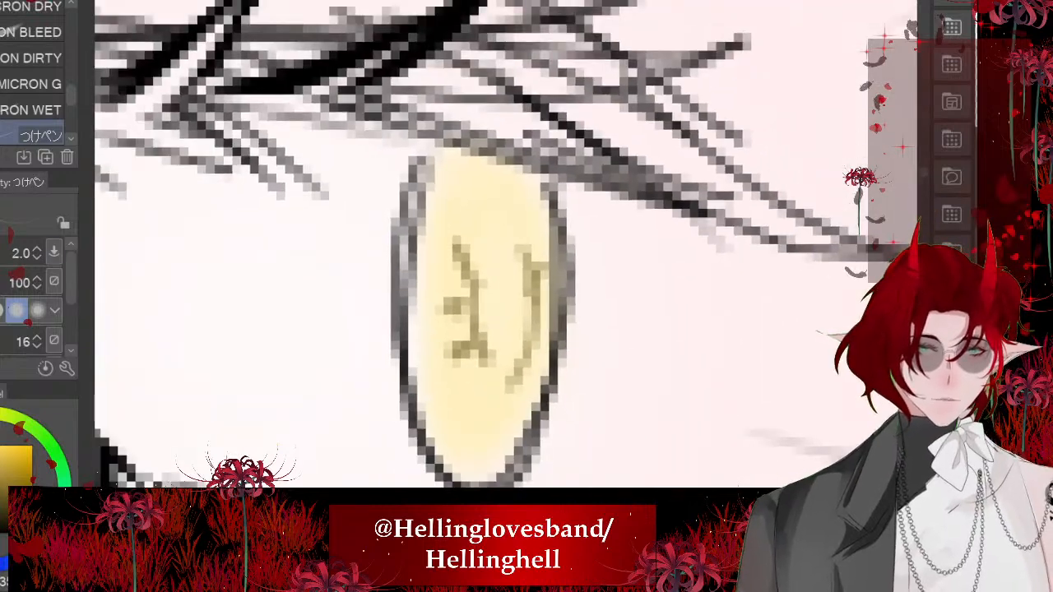
- Shade the upper part of the yellow iris with a darker yellow using the Soft airbrush at size 15.4
{"action": "left_click", "coordinate": [575, 204], "text": "alt"}
{"action": "left_click", "coordinate": [496, 228], "text": "alt"}
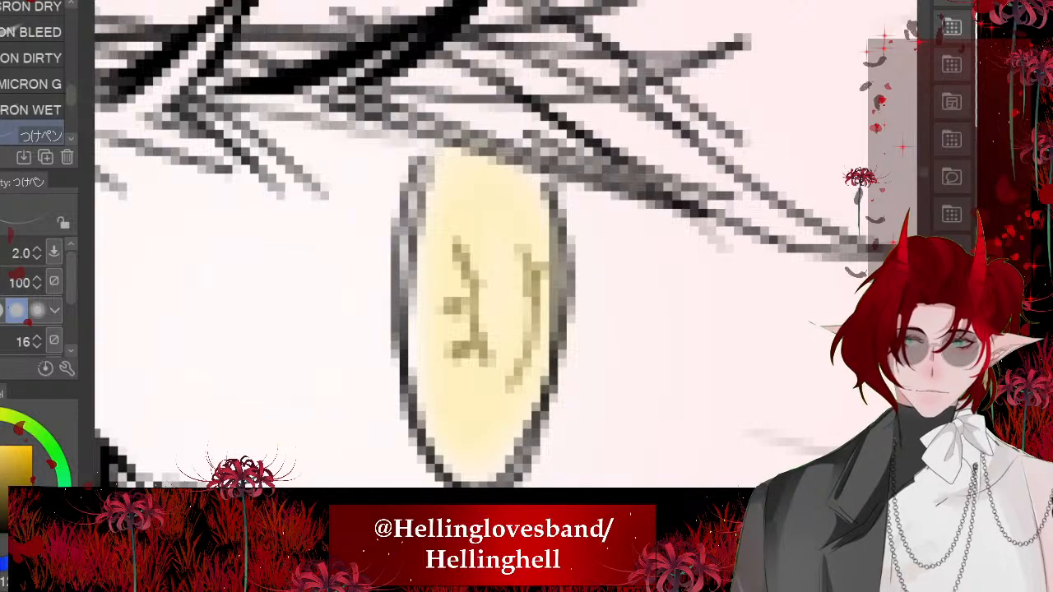
{"action": "key", "text": "b"}
{"action": "mouse_move", "coordinate": [505, 273]}
{"action": "left_mouse_down", "text": "ctrl+alt"}
{"action": "mouse_move", "coordinate": [1052, 273]}
{"action": "mouse_move", "coordinate": [520, 273]}
{"action": "mouse_move", "coordinate": [573, 273]}
{"action": "left_mouse_up", "text": "ctrl+alt"}
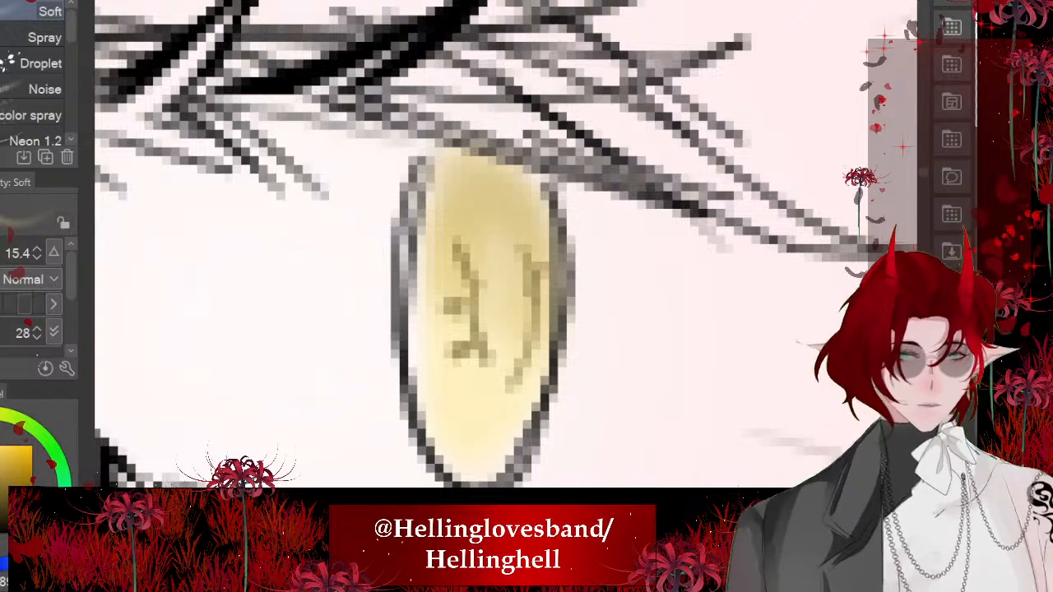
{"action": "scroll", "coordinate": [379, 267], "scroll_direction": "down", "scroll_amount": 5}
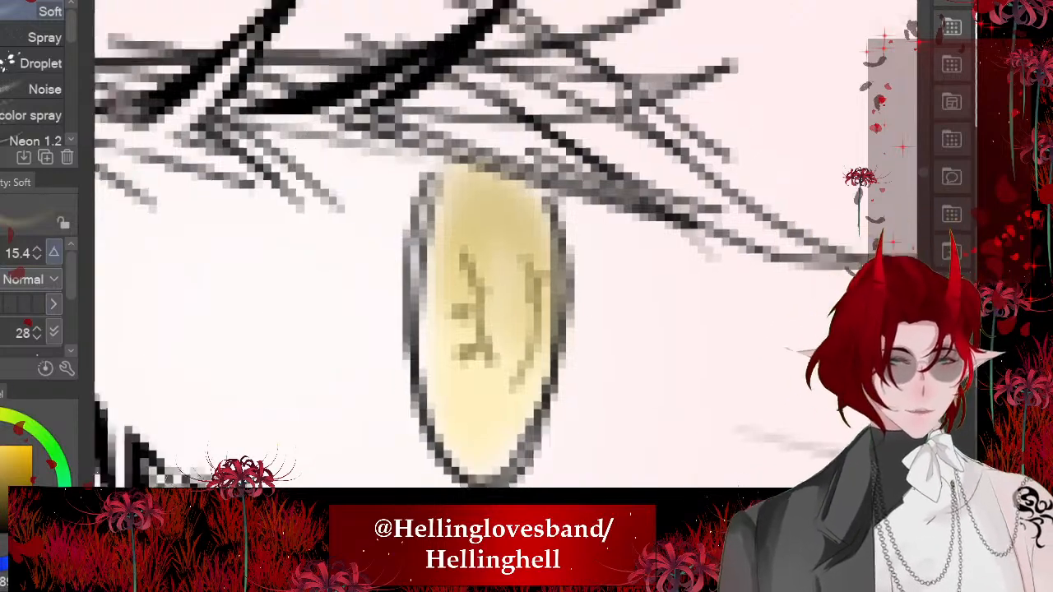
{"action": "scroll", "coordinate": [345, 264], "scroll_direction": "down", "scroll_amount": 5}
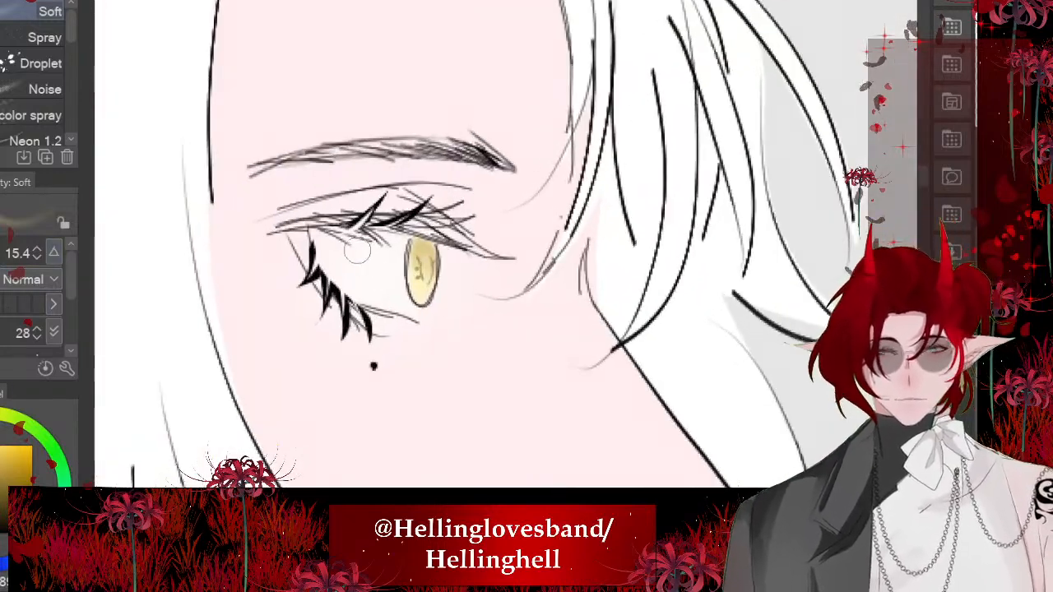
- Sample the dark-haired character's iris colour and shade the iris's upper half in stronger red with the Soft airbrush
{"action": "scroll", "coordinate": [346, 263], "scroll_direction": "down", "scroll_amount": 2}
{"action": "scroll", "coordinate": [345, 250], "scroll_direction": "down", "scroll_amount": 6}
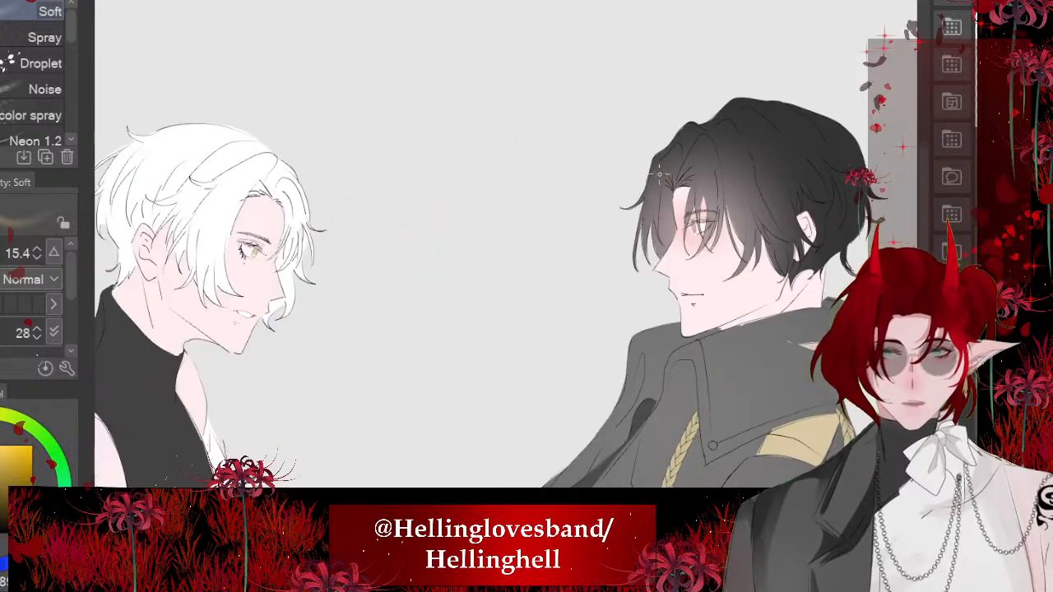
{"action": "scroll", "coordinate": [604, 222], "scroll_direction": "up", "scroll_amount": 2}
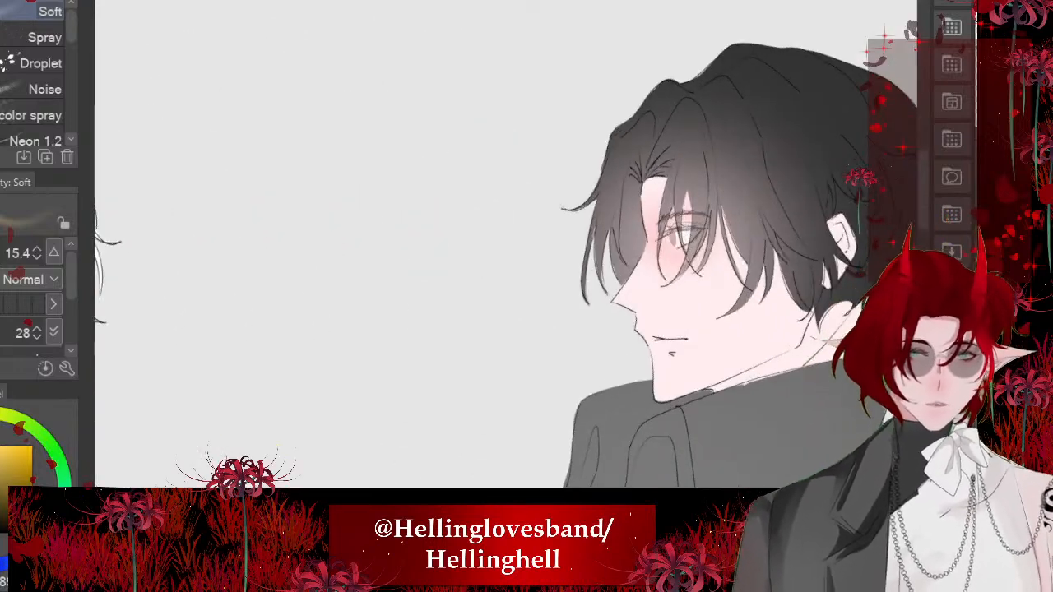
{"action": "scroll", "coordinate": [844, 295], "scroll_direction": "up", "scroll_amount": 4}
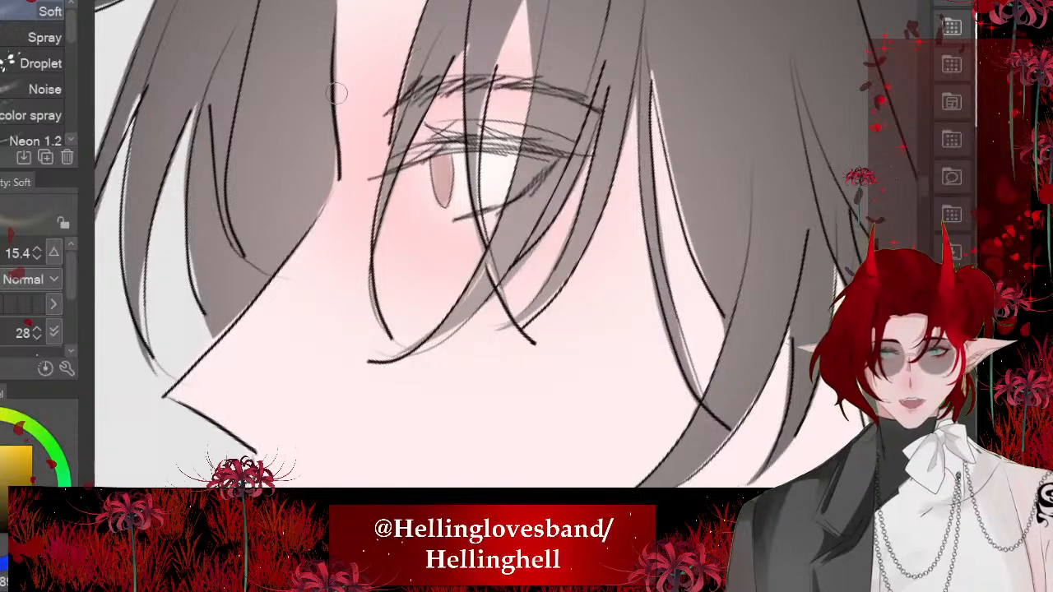
{"action": "scroll", "coordinate": [435, 187], "scroll_direction": "up", "scroll_amount": 4}
{"action": "left_click", "coordinate": [480, 142], "text": "alt"}
{"action": "scroll", "coordinate": [451, 173], "scroll_direction": "up", "scroll_amount": 4}
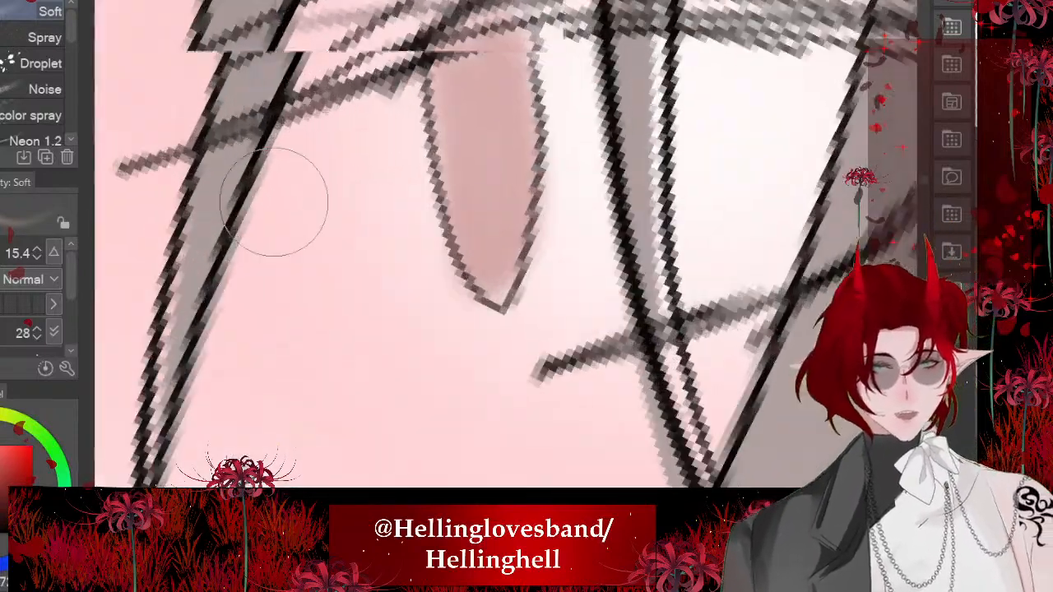
{"action": "scroll", "coordinate": [461, 246], "scroll_direction": "down", "scroll_amount": 4}
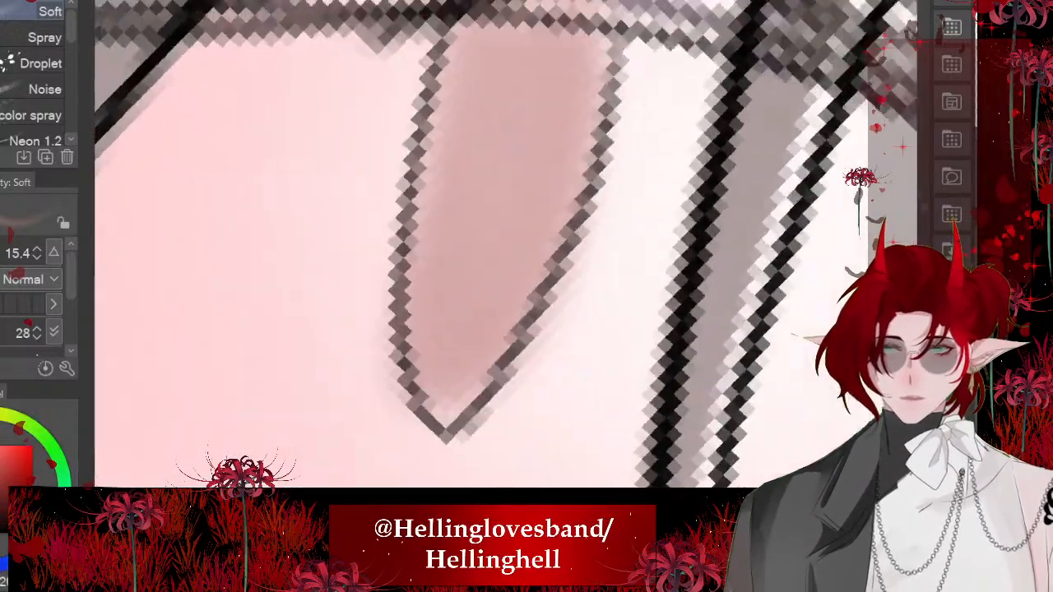
{"action": "mouse_move", "coordinate": [438, 186]}
{"action": "left_mouse_down"}
{"action": "mouse_move", "coordinate": [551, 265]}
{"action": "mouse_move", "coordinate": [524, 270]}
{"action": "mouse_move", "coordinate": [386, 194]}
{"action": "left_mouse_up"}
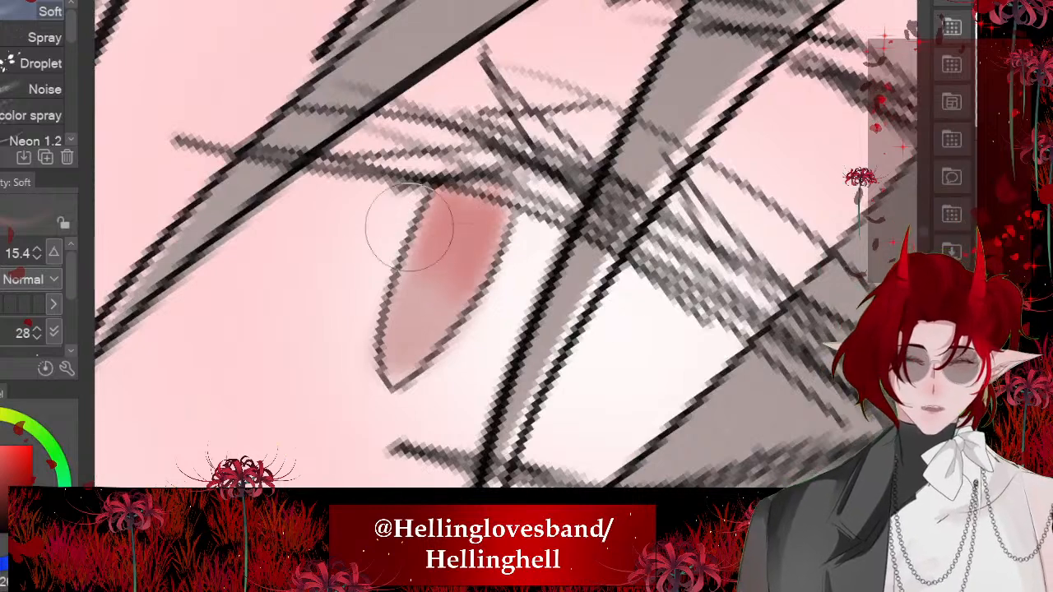
{"action": "scroll", "coordinate": [453, 246], "scroll_direction": "up", "scroll_amount": 1}
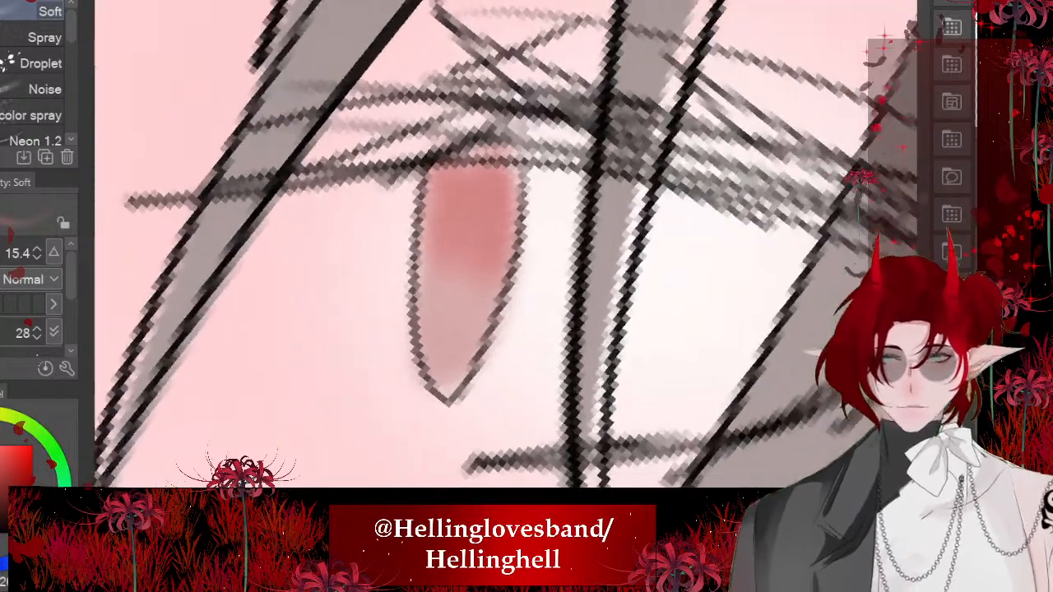
{"action": "mouse_move", "coordinate": [559, 153]}
{"action": "left_mouse_down"}
{"action": "mouse_move", "coordinate": [468, 171]}
{"action": "mouse_move", "coordinate": [345, 169]}
{"action": "left_mouse_up"}
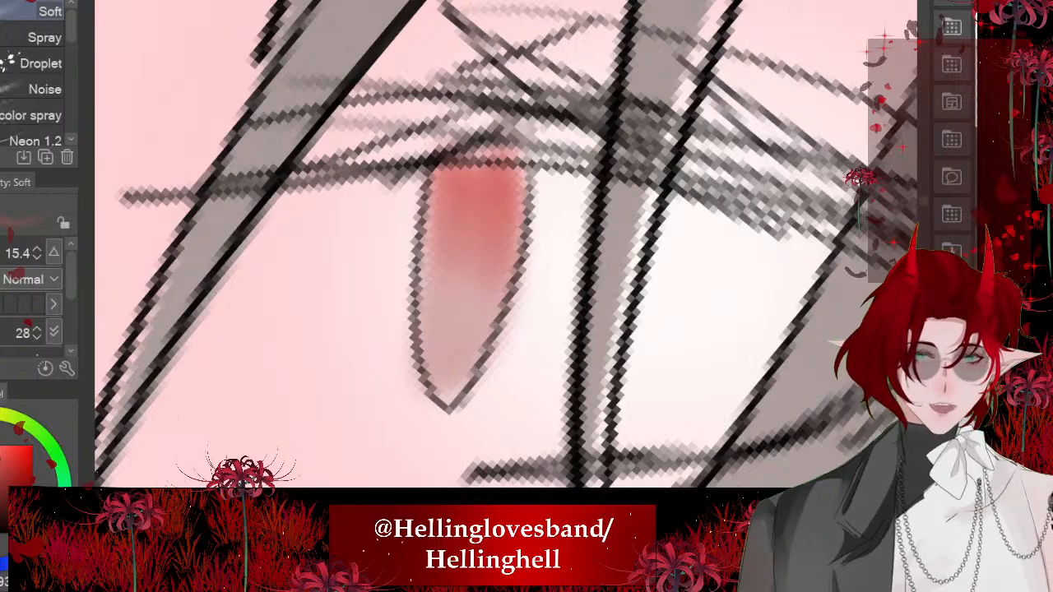
- Draw thin dark red detail lines inside the dark-haired character's iris with the つけペン pen at size 2
{"action": "scroll", "coordinate": [460, 246], "scroll_direction": "down", "scroll_amount": 4}
{"action": "scroll", "coordinate": [460, 247], "scroll_direction": "up", "scroll_amount": 2}
{"action": "scroll", "coordinate": [340, 305], "scroll_direction": "up", "scroll_amount": 3}
{"action": "scroll", "coordinate": [584, 320], "scroll_direction": "down", "scroll_amount": 2}
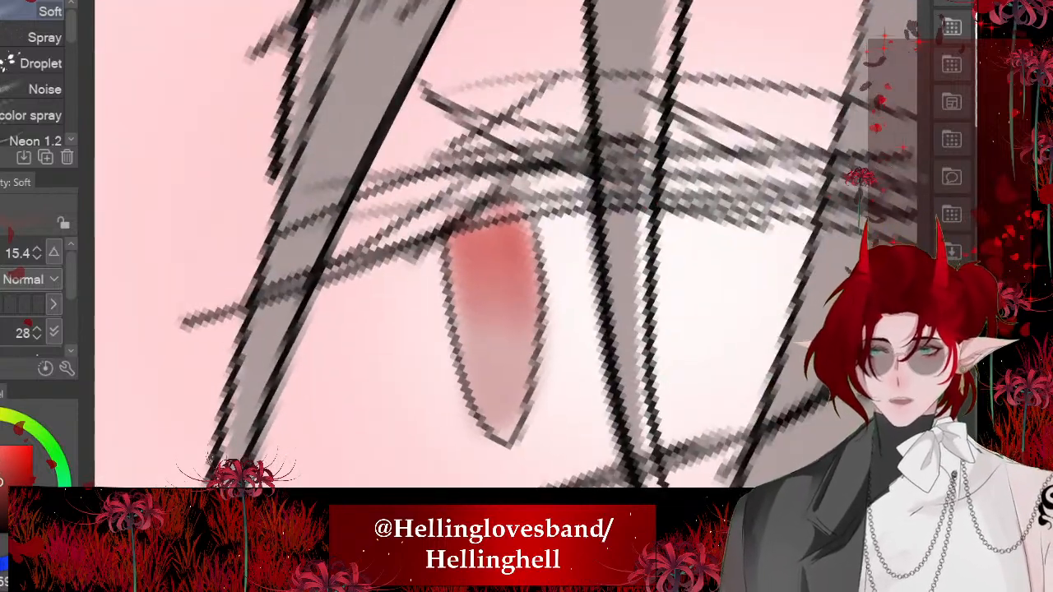
{"action": "key", "text": "p"}
{"action": "scroll", "coordinate": [494, 271], "scroll_direction": "up", "scroll_amount": 3}
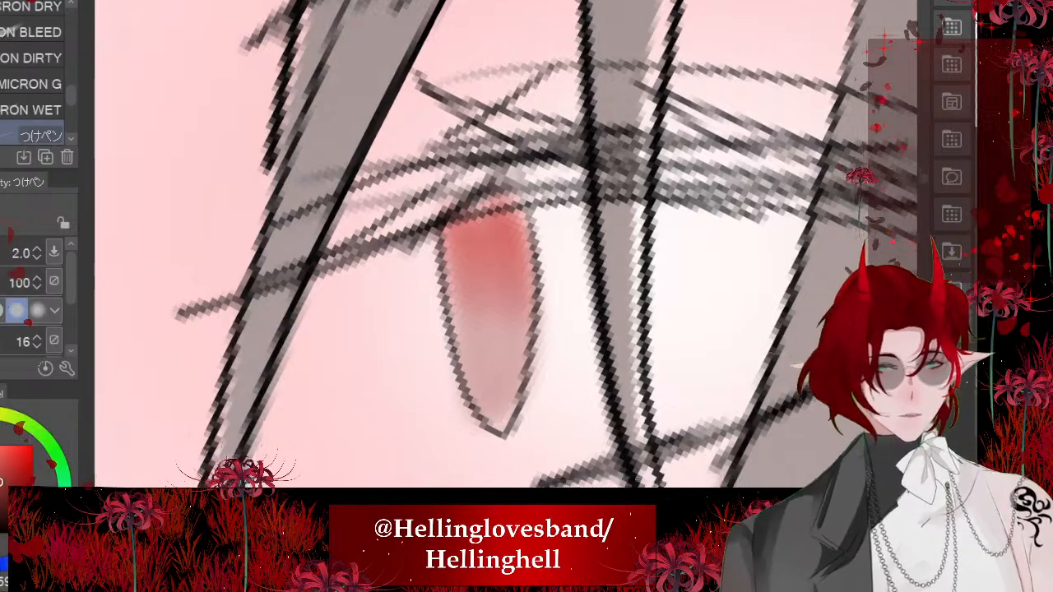
{"action": "left_click_drag", "start_coordinate": [506, 245], "coordinate": [526, 362]}
{"action": "left_click_drag", "start_coordinate": [481, 260], "coordinate": [502, 347]}
{"action": "left_click_drag", "start_coordinate": [543, 223], "coordinate": [511, 288]}
{"action": "left_click_drag", "start_coordinate": [573, 297], "coordinate": [532, 305]}
{"action": "left_click_drag", "start_coordinate": [577, 360], "coordinate": [543, 347]}
{"action": "left_click_drag", "start_coordinate": [469, 272], "coordinate": [436, 248]}
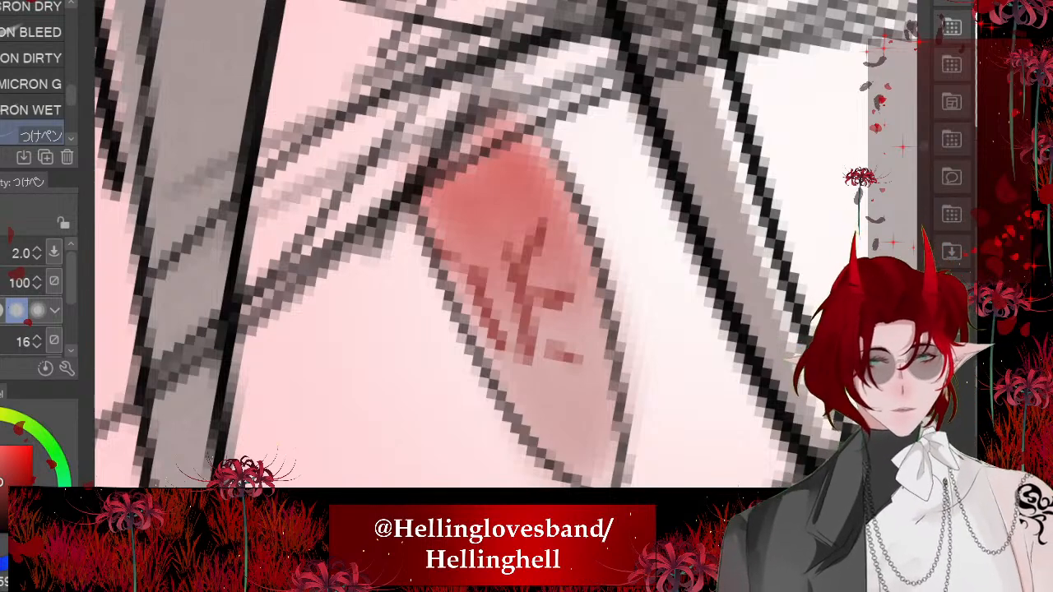
- Add small white highlights on the edges and centre of the white-haired character's yellow iris with the pen at size 5
{"action": "scroll", "coordinate": [436, 190], "scroll_direction": "down", "scroll_amount": 7}
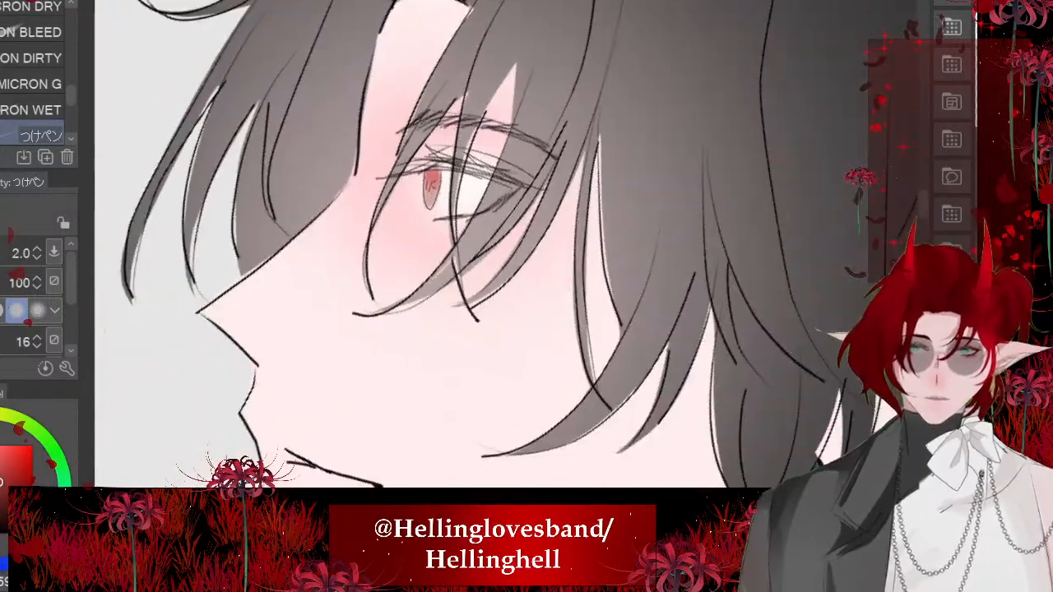
{"action": "scroll", "coordinate": [156, 201], "scroll_direction": "down", "scroll_amount": 6}
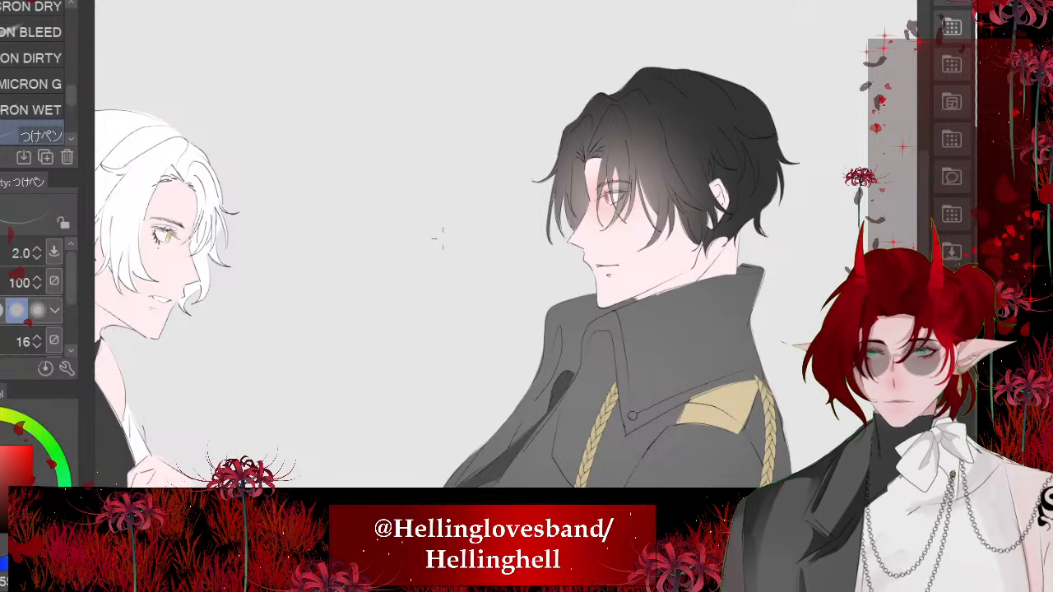
{"action": "scroll", "coordinate": [443, 238], "scroll_direction": "down", "scroll_amount": 2}
{"action": "scroll", "coordinate": [414, 224], "scroll_direction": "up", "scroll_amount": 5}
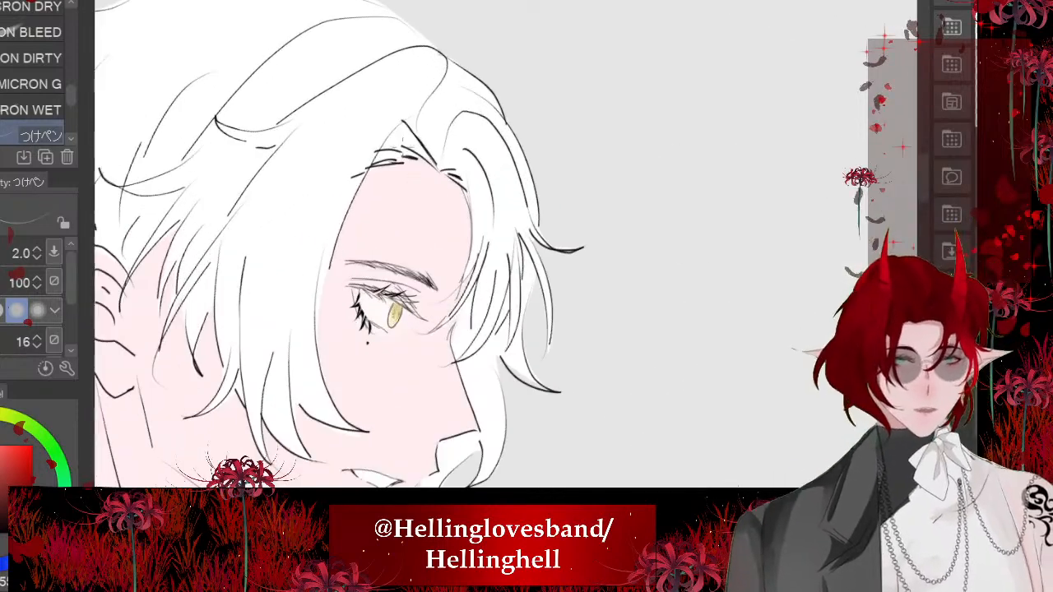
{"action": "scroll", "coordinate": [381, 320], "scroll_direction": "up", "scroll_amount": 7}
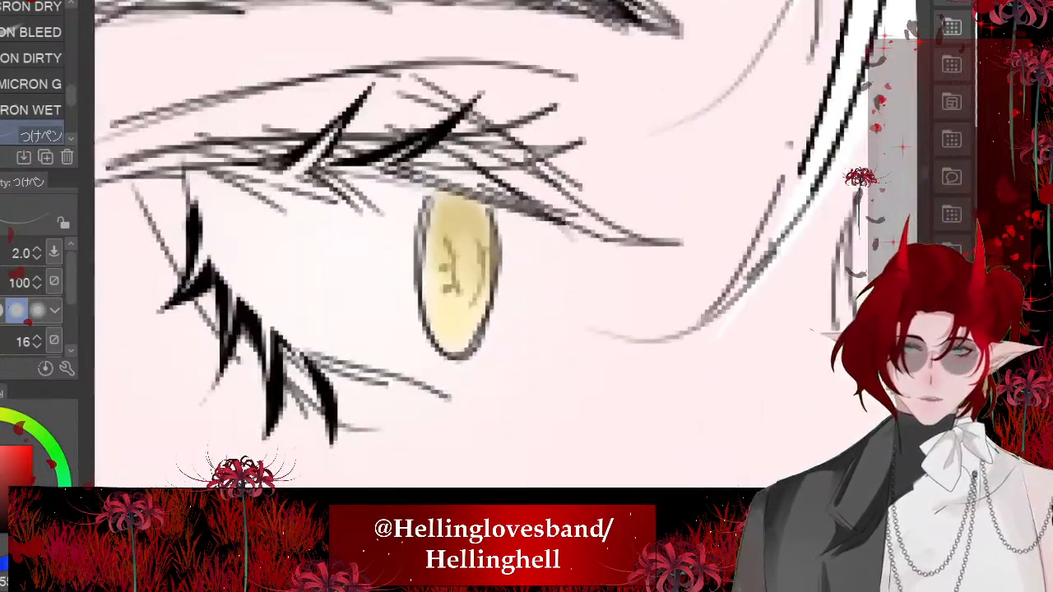
{"action": "scroll", "coordinate": [425, 265], "scroll_direction": "up", "scroll_amount": 2}
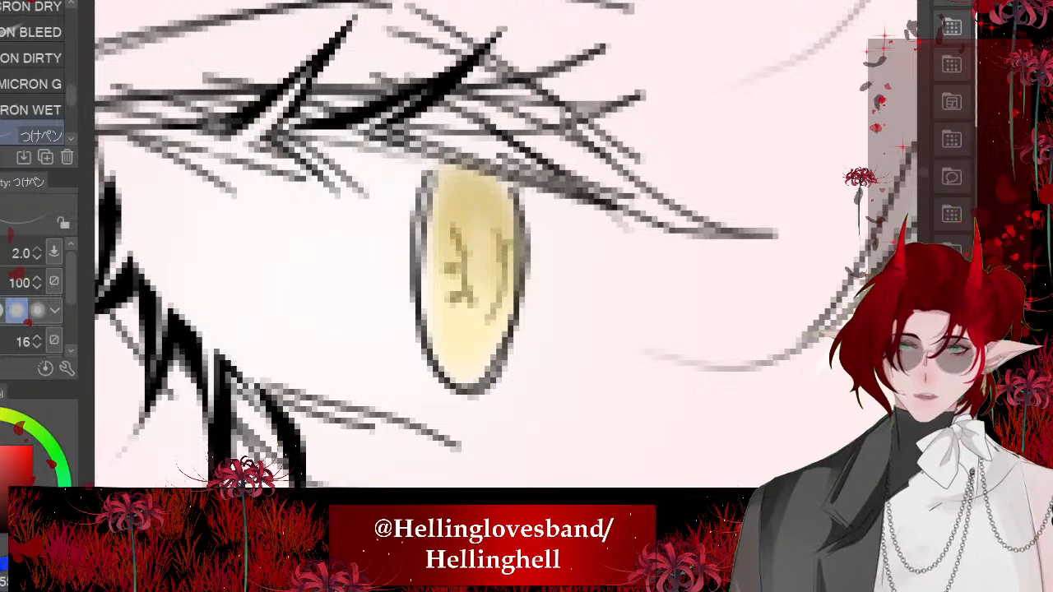
{"action": "scroll", "coordinate": [453, 341], "scroll_direction": "up", "scroll_amount": 2}
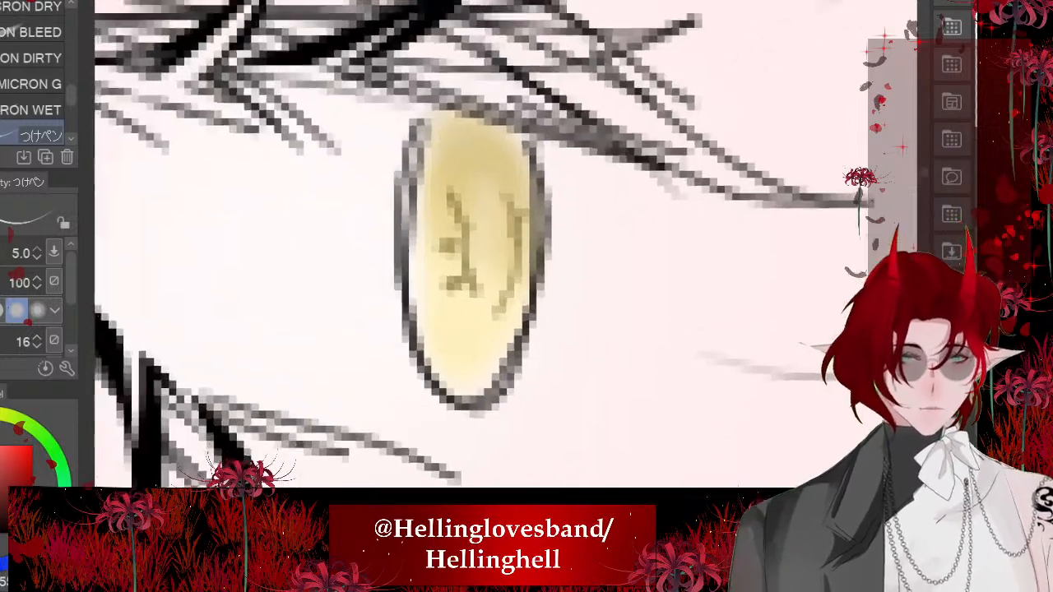
{"action": "left_click_drag", "start_coordinate": [514, 265], "coordinate": [557, 295]}
{"action": "left_click_drag", "start_coordinate": [492, 369], "coordinate": [514, 385]}
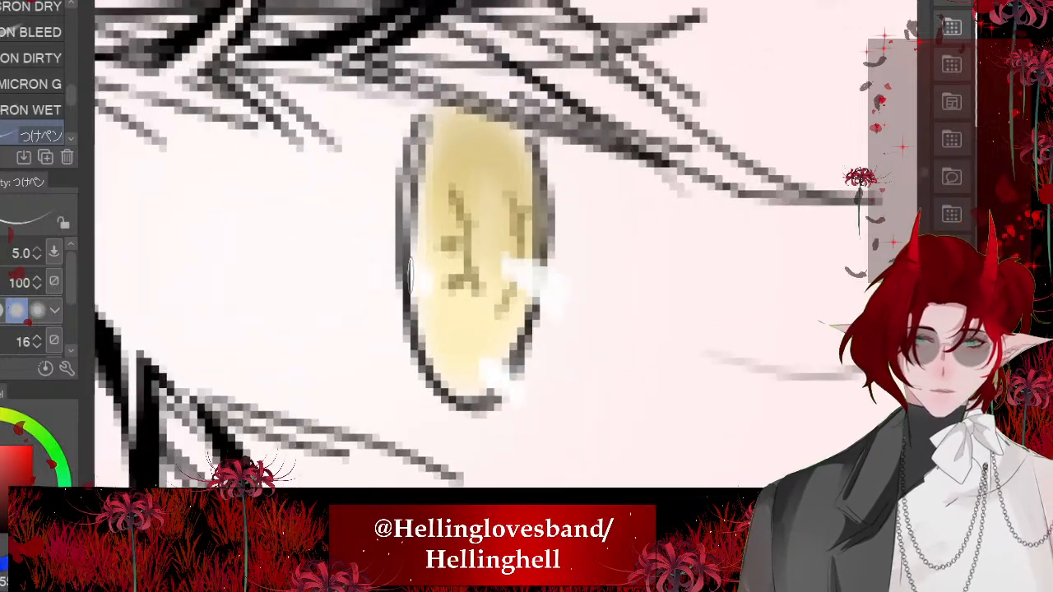
{"action": "left_click_drag", "start_coordinate": [403, 268], "coordinate": [427, 281]}
{"action": "left_click_drag", "start_coordinate": [510, 180], "coordinate": [532, 201]}
{"action": "scroll", "coordinate": [477, 263], "scroll_direction": "down", "scroll_amount": 5}
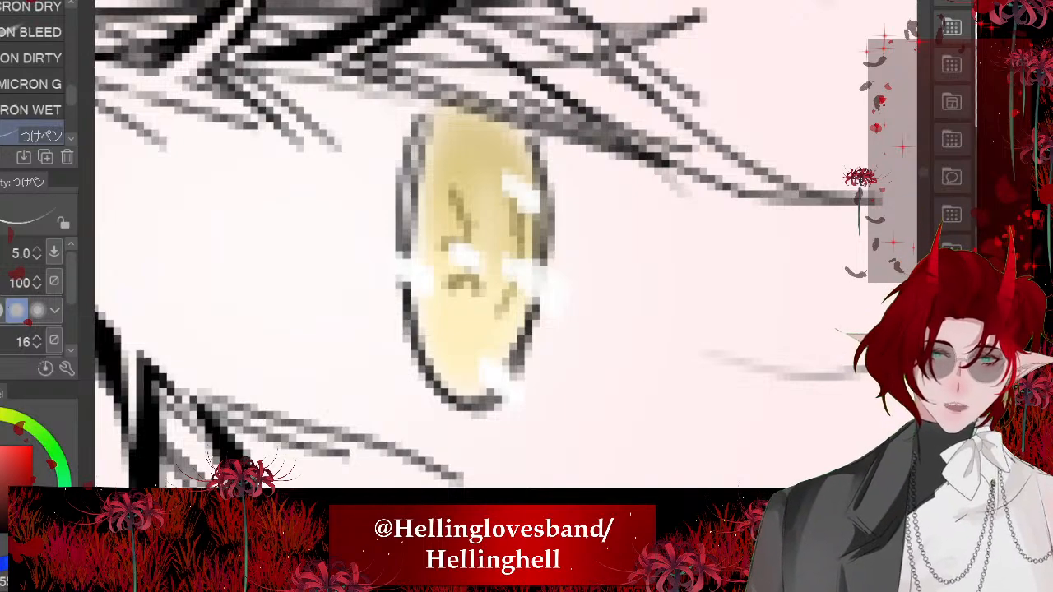
- Add small white highlights on the edges and lower part of the dark-haired character's red iris with the つけペン pen at size 5
{"action": "scroll", "coordinate": [329, 268], "scroll_direction": "down", "scroll_amount": 4}
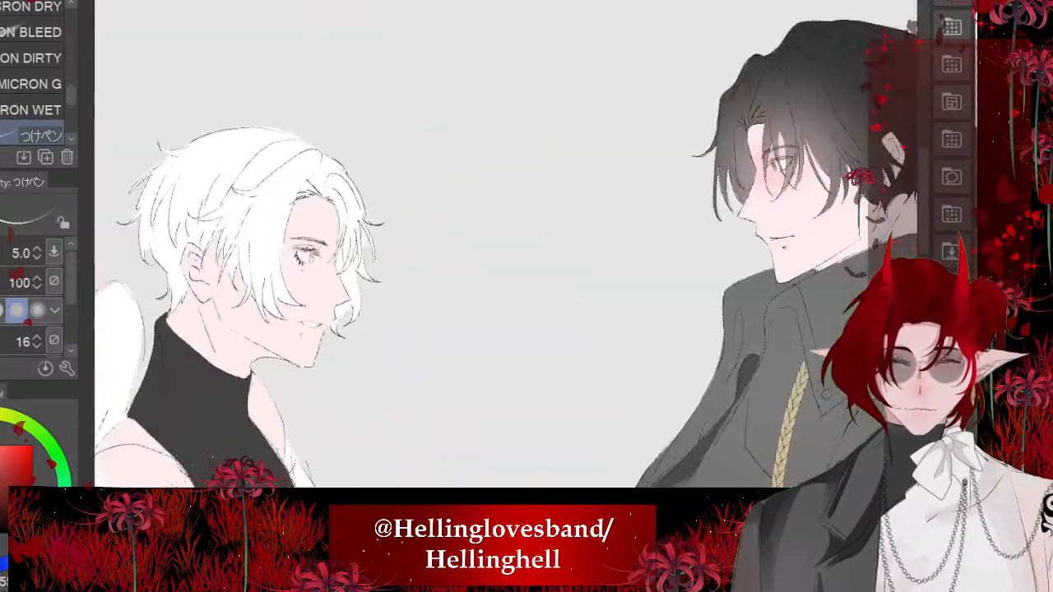
{"action": "left_click_drag", "start_coordinate": [757, 177], "coordinate": [540, 222]}
{"action": "scroll", "coordinate": [576, 209], "scroll_direction": "up", "scroll_amount": 5}
{"action": "scroll", "coordinate": [453, 249], "scroll_direction": "up", "scroll_amount": 6}
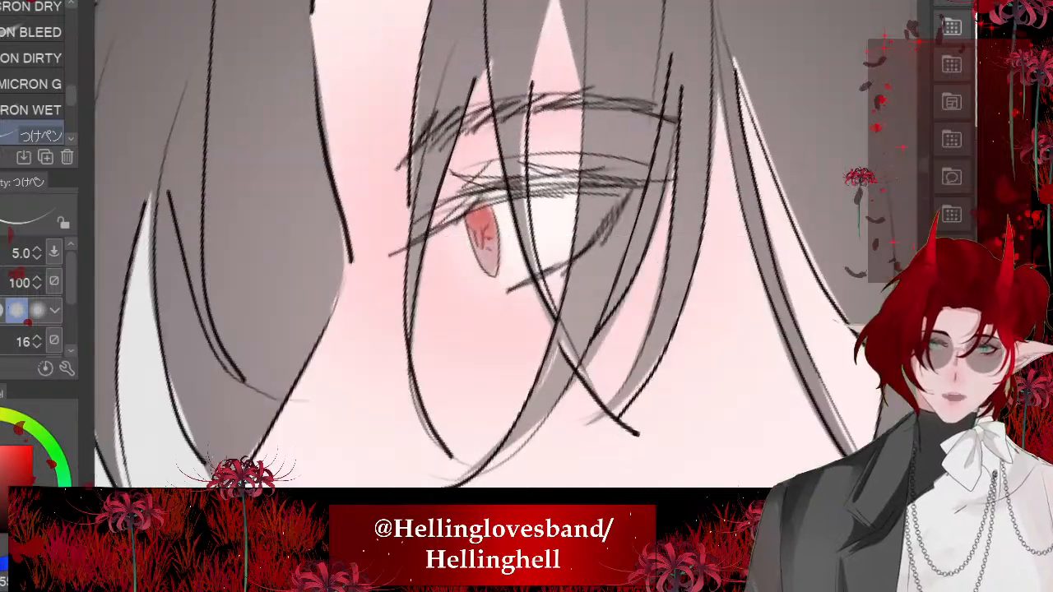
{"action": "left_click_drag", "start_coordinate": [466, 293], "coordinate": [504, 278]}
{"action": "left_click_drag", "start_coordinate": [541, 247], "coordinate": [533, 286]}
{"action": "mouse_move", "coordinate": [524, 166]}
{"action": "left_mouse_down"}
{"action": "mouse_move", "coordinate": [531, 204]}
{"action": "mouse_move", "coordinate": [527, 175]}
{"action": "left_mouse_up"}
{"action": "left_click_drag", "start_coordinate": [576, 321], "coordinate": [531, 336]}
{"action": "scroll", "coordinate": [506, 247], "scroll_direction": "down", "scroll_amount": 8}
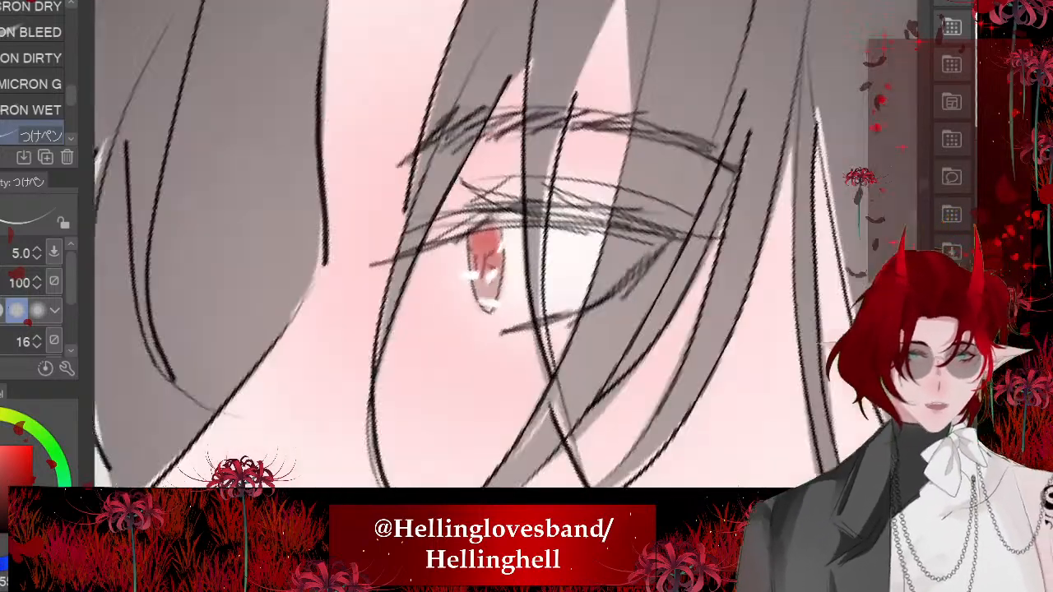
{"action": "scroll", "coordinate": [669, 26], "scroll_direction": "down", "scroll_amount": 6}
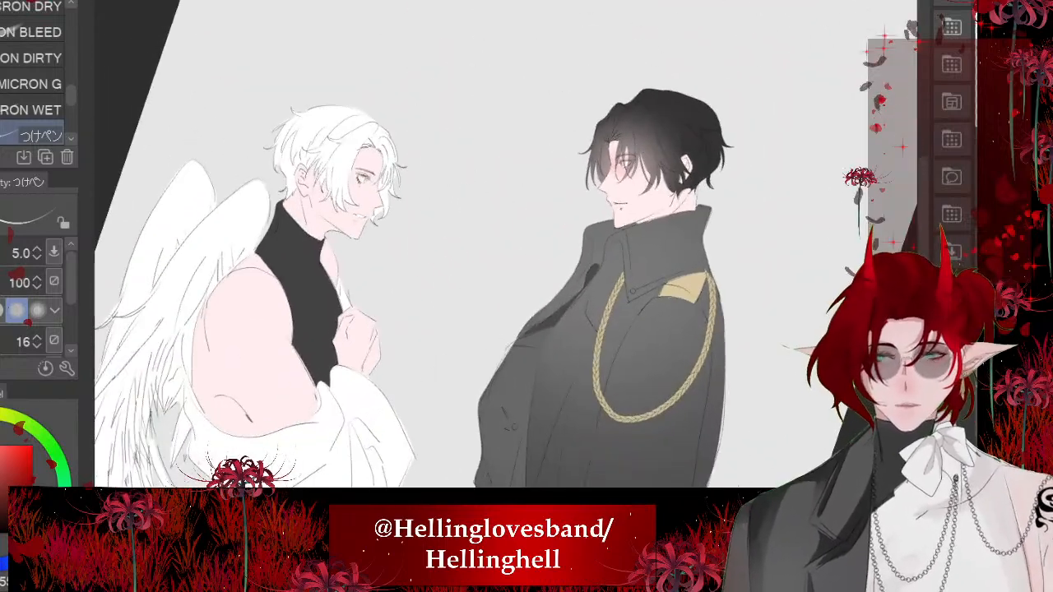
- Try a soft pink blush around the white-haired character's eye, nose and neck with the Soft airbrush at size 161.3
{"action": "scroll", "coordinate": [398, 135], "scroll_direction": "up", "scroll_amount": 2}
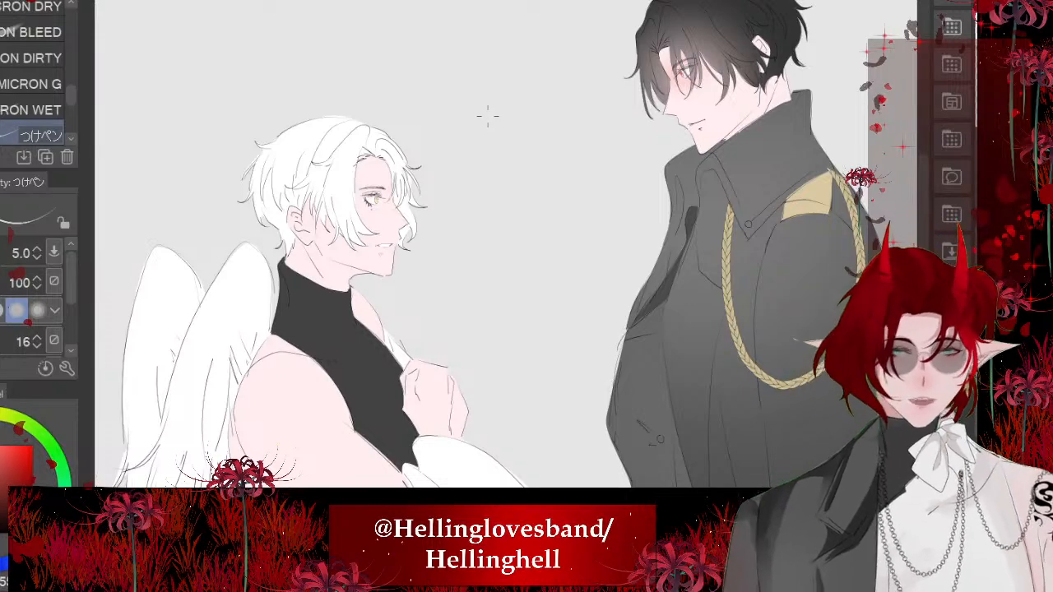
{"action": "scroll", "coordinate": [487, 116], "scroll_direction": "up", "scroll_amount": 8}
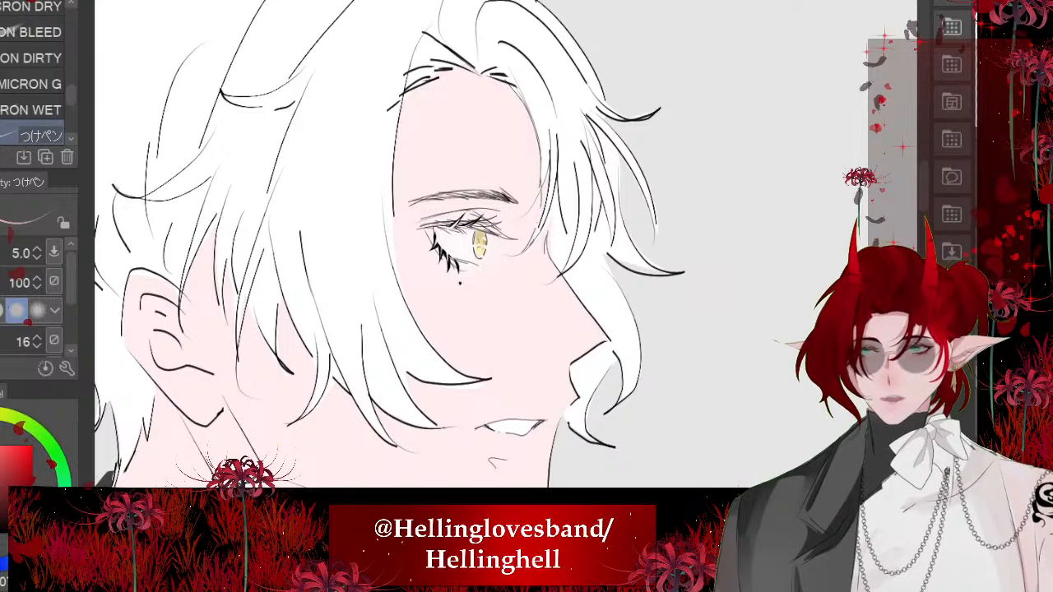
{"action": "key", "text": "b"}
{"action": "key", "text": "bracketright"}
{"action": "key", "text": "bracketright"}
{"action": "key", "text": "bracketright"}
{"action": "key", "text": "bracketright"}
{"action": "key", "text": "bracketright"}
{"action": "key", "text": "bracketright"}
{"action": "key", "text": "bracketright"}
{"action": "key", "text": "bracketright"}
{"action": "key", "text": "bracketright"}
{"action": "key", "text": "bracketright"}
{"action": "key", "text": "bracketright"}
{"action": "key", "text": "bracketright"}
{"action": "key", "text": "bracketright"}
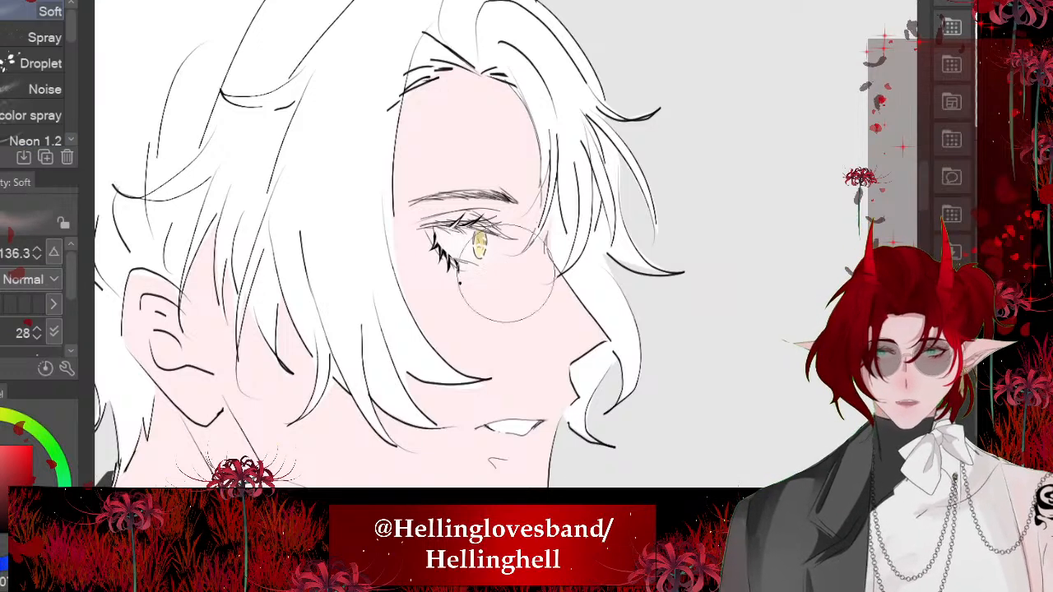
{"action": "mouse_move", "coordinate": [501, 270]}
{"action": "left_mouse_down"}
{"action": "mouse_move", "coordinate": [478, 251]}
{"action": "mouse_move", "coordinate": [473, 205]}
{"action": "mouse_move", "coordinate": [467, 263]}
{"action": "left_mouse_up"}
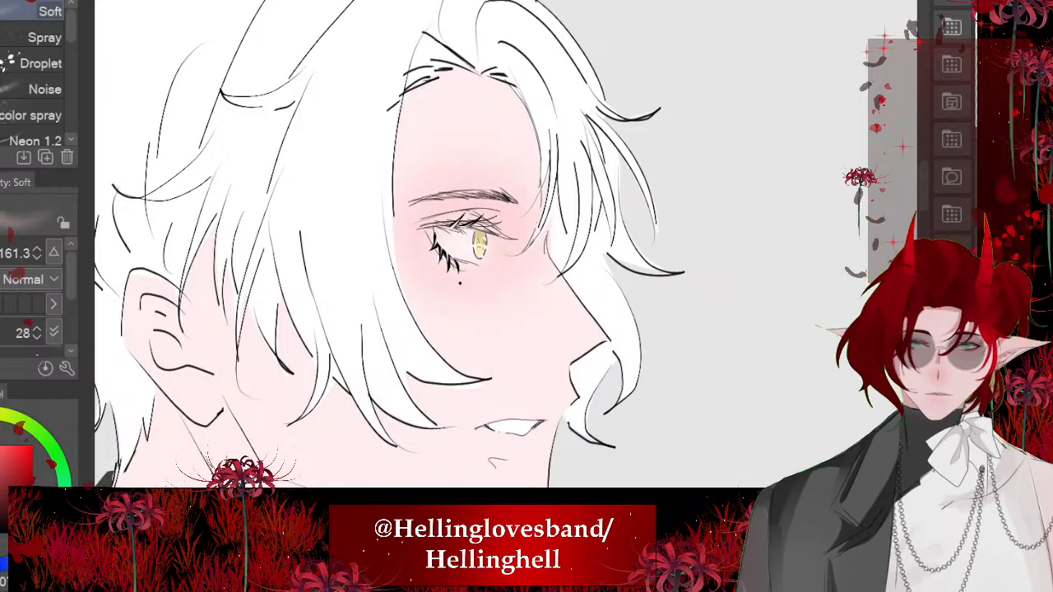
{"action": "scroll", "coordinate": [440, 212], "scroll_direction": "down", "scroll_amount": 2}
{"action": "left_click_drag", "start_coordinate": [264, 278], "coordinate": [257, 273]}
{"action": "scroll", "coordinate": [354, 247], "scroll_direction": "up", "scroll_amount": 1}
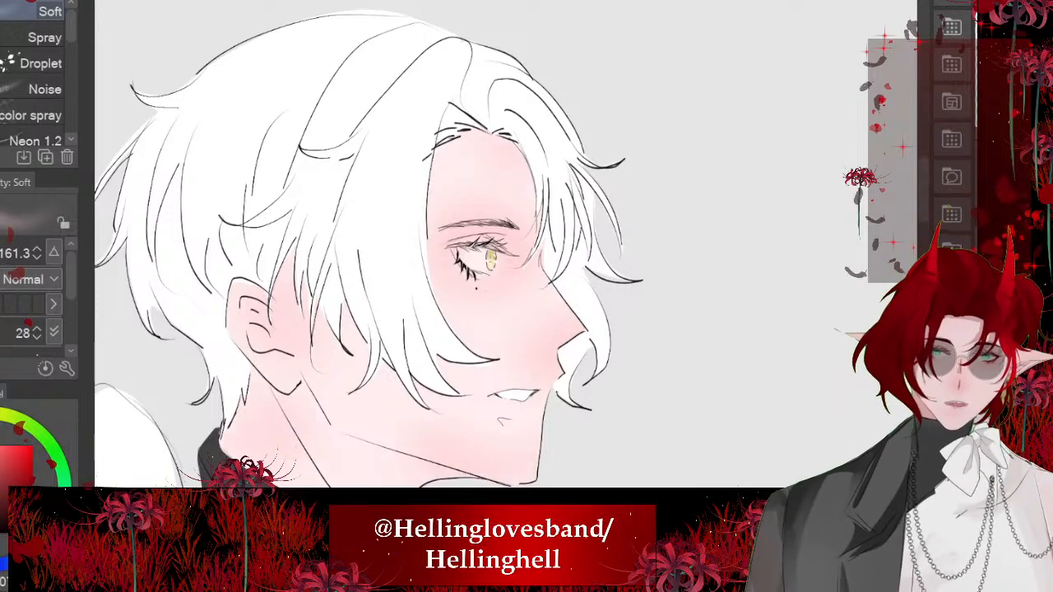
- Undo the blush strokes on the white-haired character's face and neck
{"action": "key", "text": "ctrl+z"}
{"action": "key", "text": "ctrl+z"}
{"action": "key", "text": "ctrl+z"}
{"action": "key", "text": "ctrl+z"}
{"action": "key", "text": "ctrl+z"}
{"action": "key", "text": "ctrl+z"}
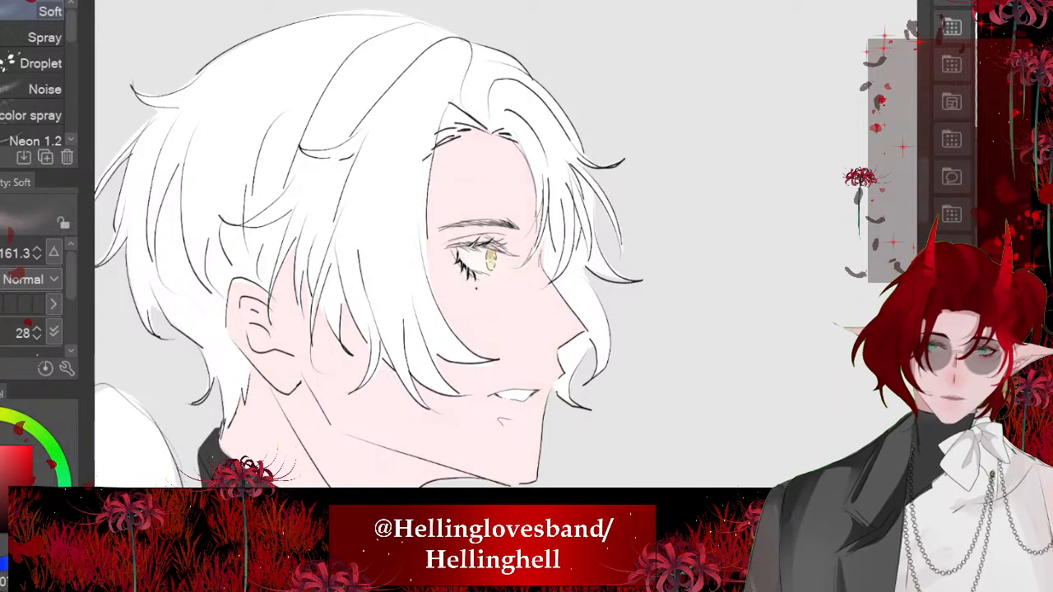
- Tint the white-haired character's face evenly pink with the Soft airbrush at size 522.2 and compare it with the dark-haired character's face
{"action": "scroll", "coordinate": [495, 328], "scroll_direction": "down", "scroll_amount": 3}
{"action": "mouse_move", "coordinate": [538, 273]}
{"action": "left_mouse_down"}
{"action": "mouse_move", "coordinate": [898, 273]}
{"action": "mouse_move", "coordinate": [607, 273]}
{"action": "left_mouse_up"}
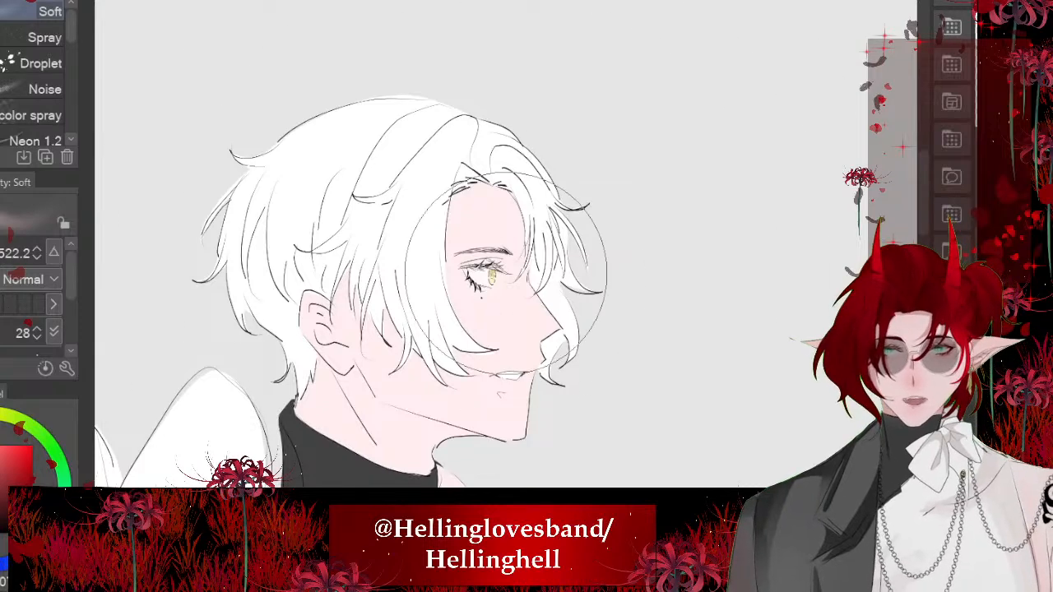
{"action": "mouse_move", "coordinate": [506, 274]}
{"action": "left_mouse_down"}
{"action": "mouse_move", "coordinate": [482, 239]}
{"action": "mouse_move", "coordinate": [510, 255]}
{"action": "left_mouse_up"}
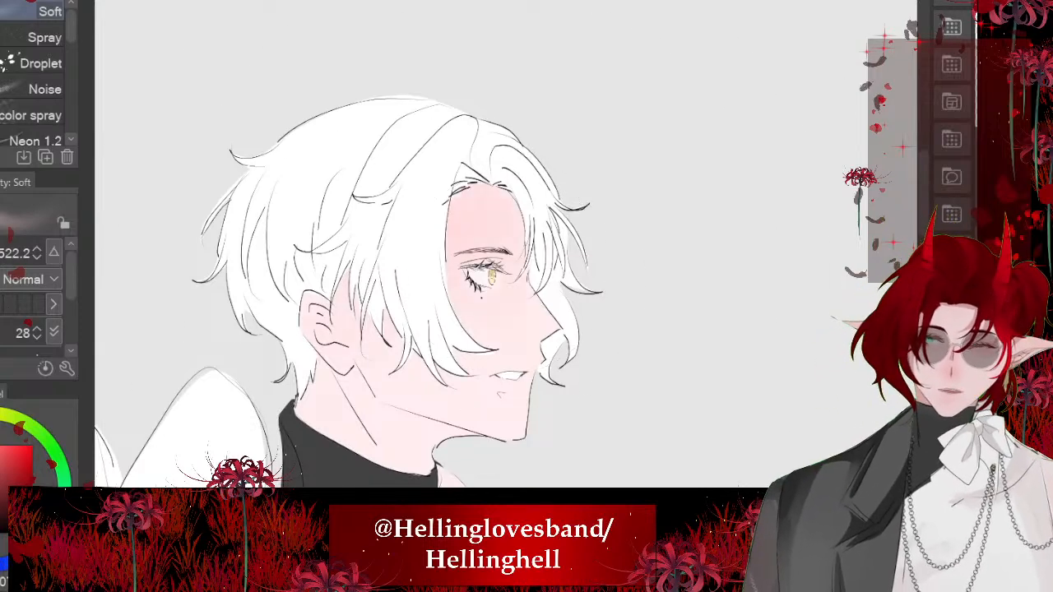
{"action": "scroll", "coordinate": [506, 243], "scroll_direction": "down", "scroll_amount": 1}
{"action": "scroll", "coordinate": [238, 284], "scroll_direction": "down", "scroll_amount": 5}
{"action": "scroll", "coordinate": [576, 239], "scroll_direction": "up", "scroll_amount": 8}
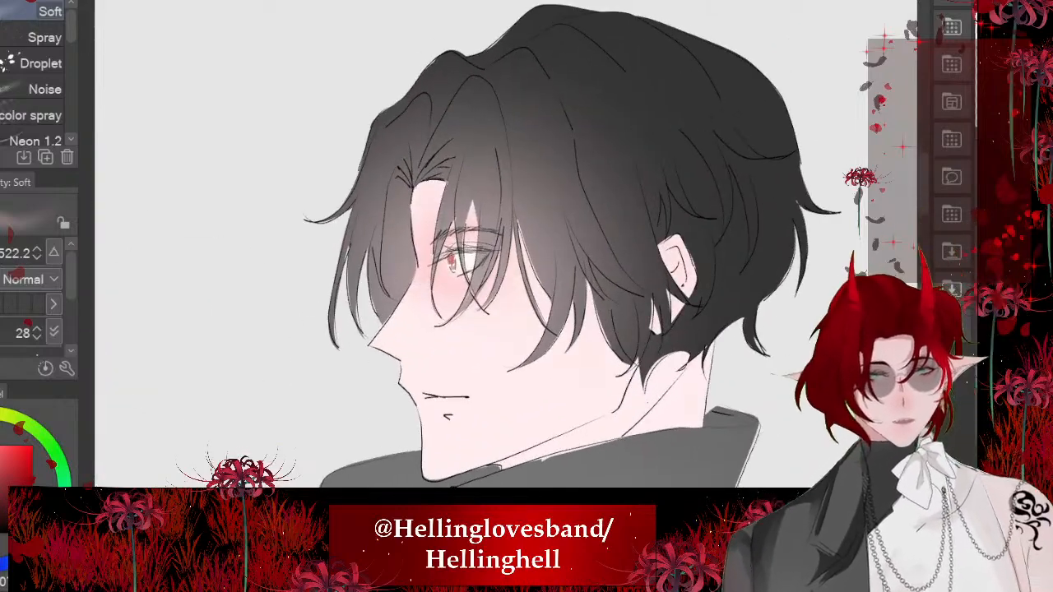
{"action": "scroll", "coordinate": [568, 406], "scroll_direction": "down", "scroll_amount": 4}
- Airbrush a pink blush around and below the white-haired character's eye with the Soft brush at size 161.3
{"action": "scroll", "coordinate": [313, 271], "scroll_direction": "up", "scroll_amount": 6}
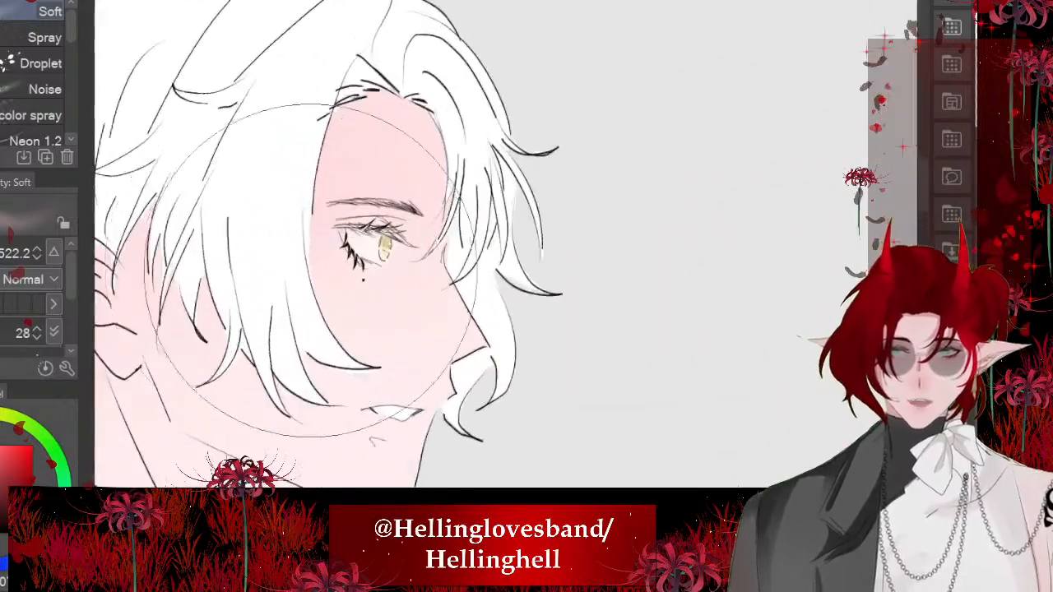
{"action": "scroll", "coordinate": [312, 271], "scroll_direction": "up", "scroll_amount": 5}
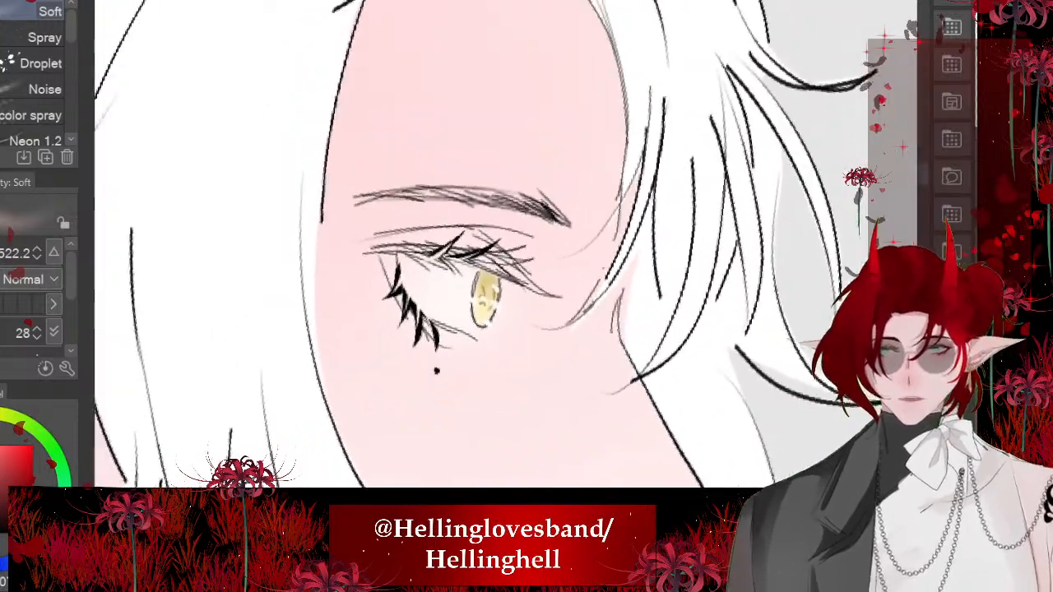
{"action": "scroll", "coordinate": [379, 329], "scroll_direction": "up", "scroll_amount": 3}
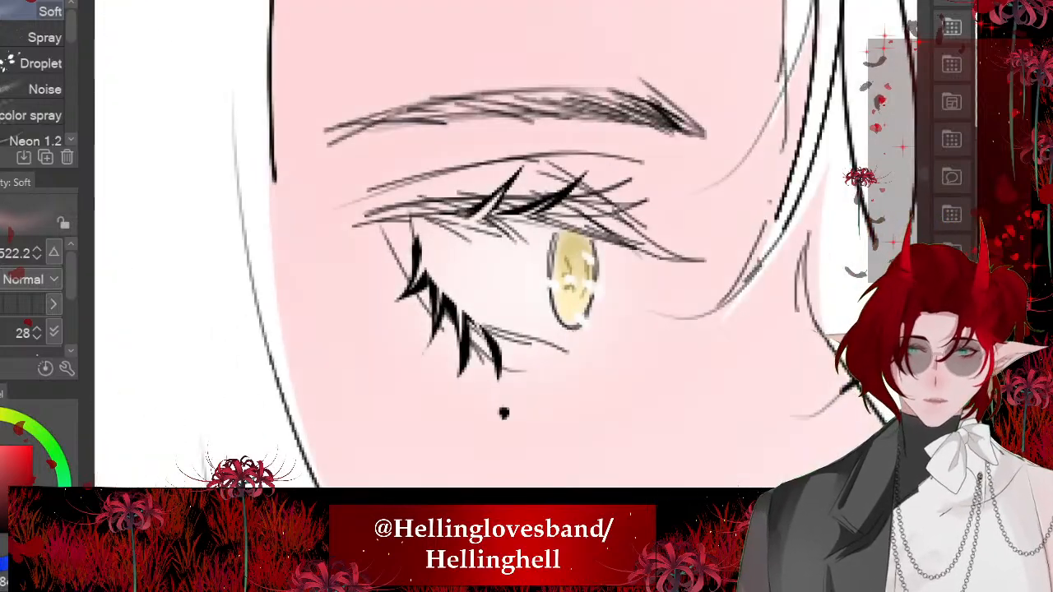
{"action": "scroll", "coordinate": [445, 240], "scroll_direction": "down", "scroll_amount": 4}
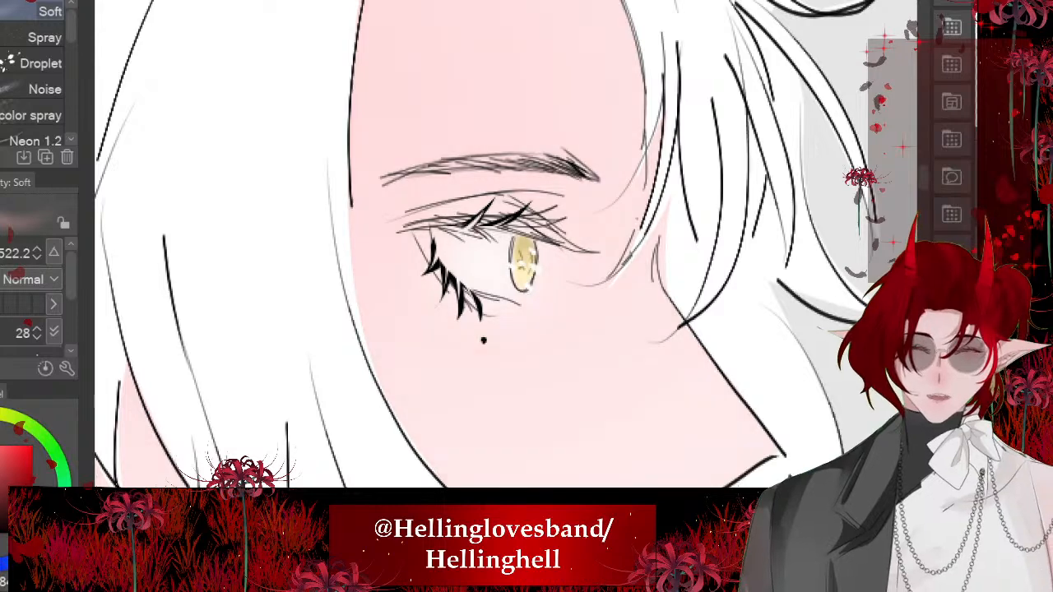
{"action": "key", "text": "bracketleft"}
{"action": "key", "text": "bracketleft"}
{"action": "key", "text": "bracketleft"}
{"action": "key", "text": "bracketleft"}
{"action": "key", "text": "bracketleft"}
{"action": "key", "text": "bracketleft"}
{"action": "key", "text": "bracketleft"}
{"action": "key", "text": "bracketleft"}
{"action": "key", "text": "bracketleft"}
{"action": "key", "text": "bracketleft"}
{"action": "key", "text": "bracketleft"}
{"action": "key", "text": "bracketleft"}
{"action": "key", "text": "bracketleft"}
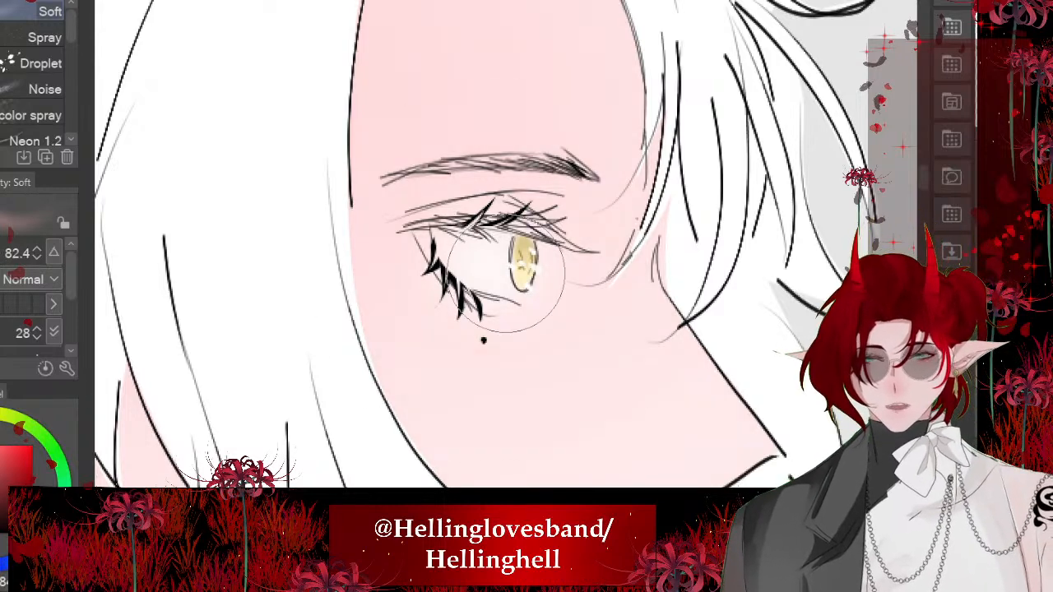
{"action": "key", "text": "bracketright"}
{"action": "key", "text": "bracketright"}
{"action": "key", "text": "bracketright"}
{"action": "key", "text": "bracketright"}
{"action": "key", "text": "bracketright"}
{"action": "key", "text": "bracketright"}
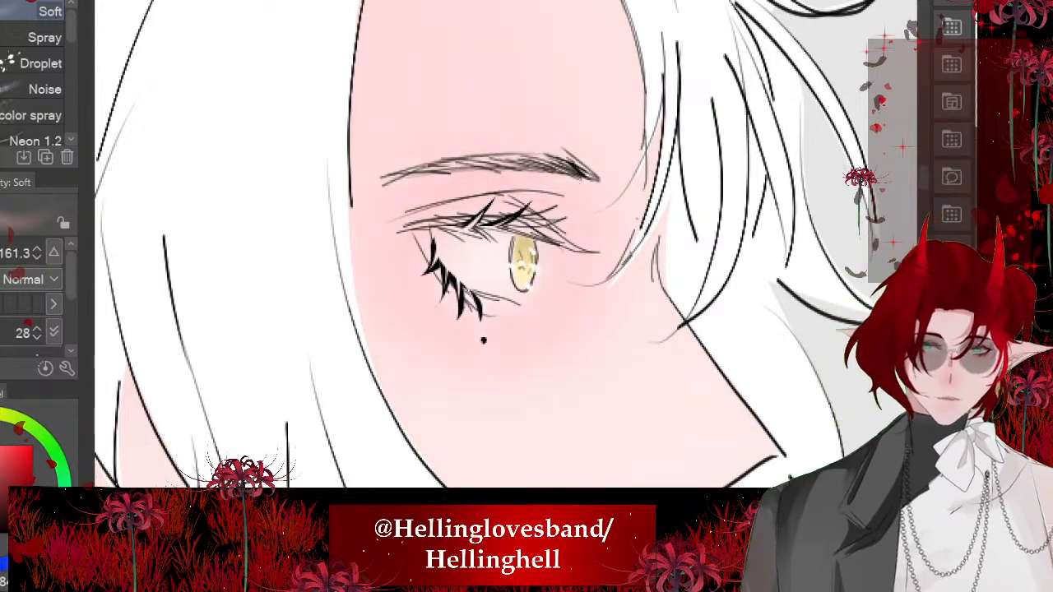
- Strengthen the blush around the white-haired character's eye and add soft pink below the jaw on the neck at size 161.3
{"action": "scroll", "coordinate": [442, 247], "scroll_direction": "down", "scroll_amount": 8}
{"action": "scroll", "coordinate": [329, 255], "scroll_direction": "up", "scroll_amount": 8}
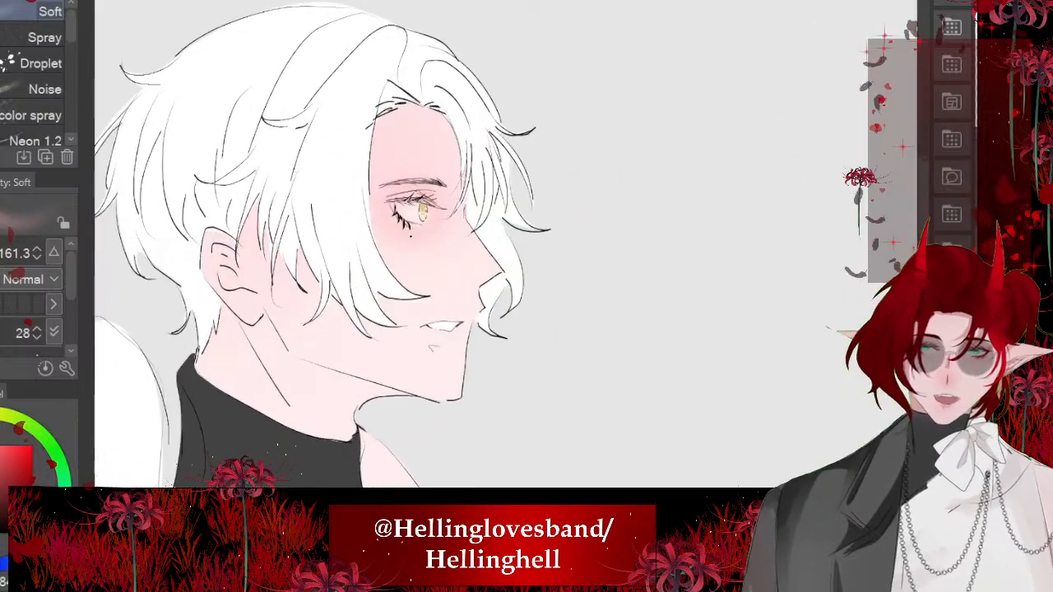
{"action": "scroll", "coordinate": [313, 264], "scroll_direction": "down", "scroll_amount": 7}
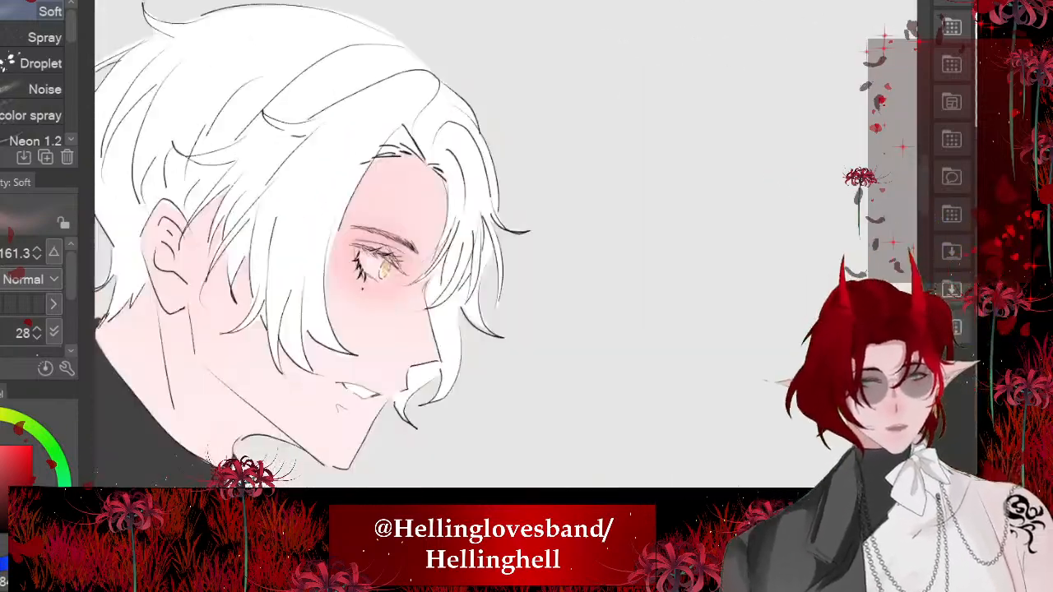
{"action": "scroll", "coordinate": [699, 411], "scroll_direction": "up", "scroll_amount": 4}
{"action": "scroll", "coordinate": [493, 302], "scroll_direction": "up", "scroll_amount": 2}
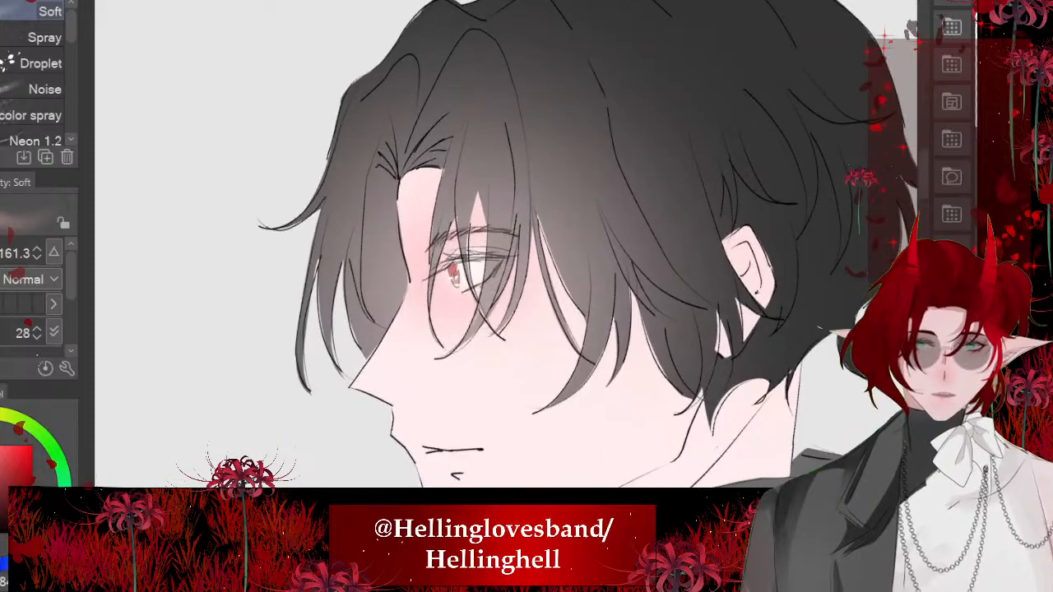
{"action": "scroll", "coordinate": [568, 214], "scroll_direction": "down", "scroll_amount": 7}
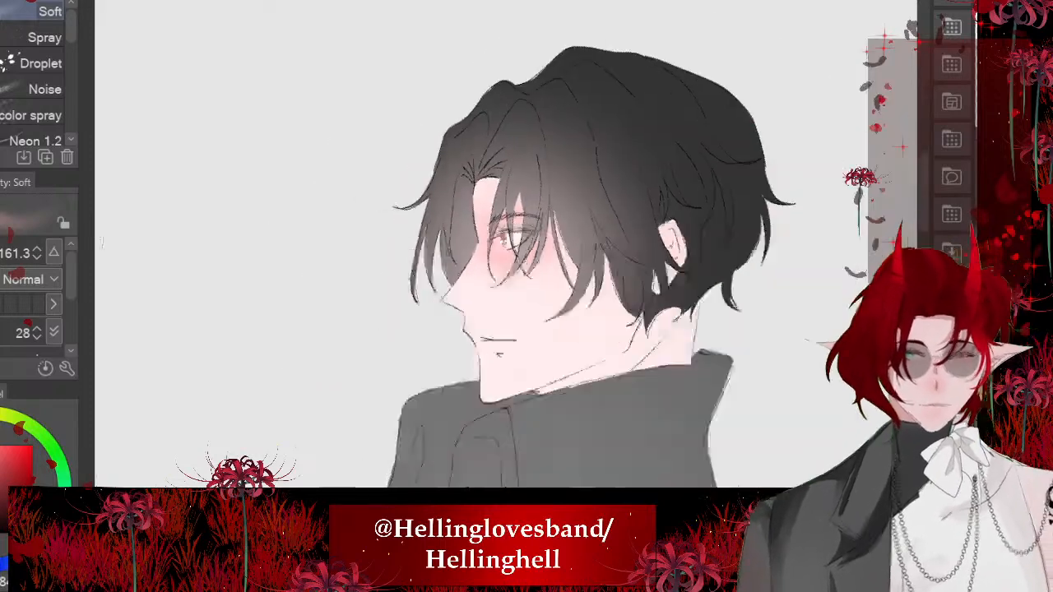
{"action": "scroll", "coordinate": [412, 251], "scroll_direction": "up", "scroll_amount": 3}
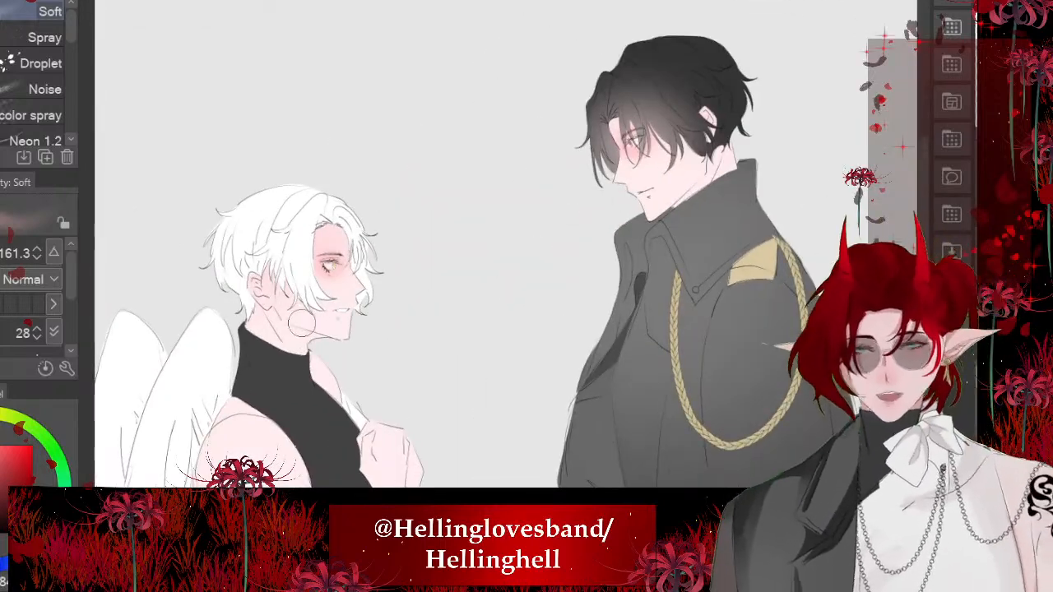
{"action": "scroll", "coordinate": [299, 323], "scroll_direction": "up", "scroll_amount": 2}
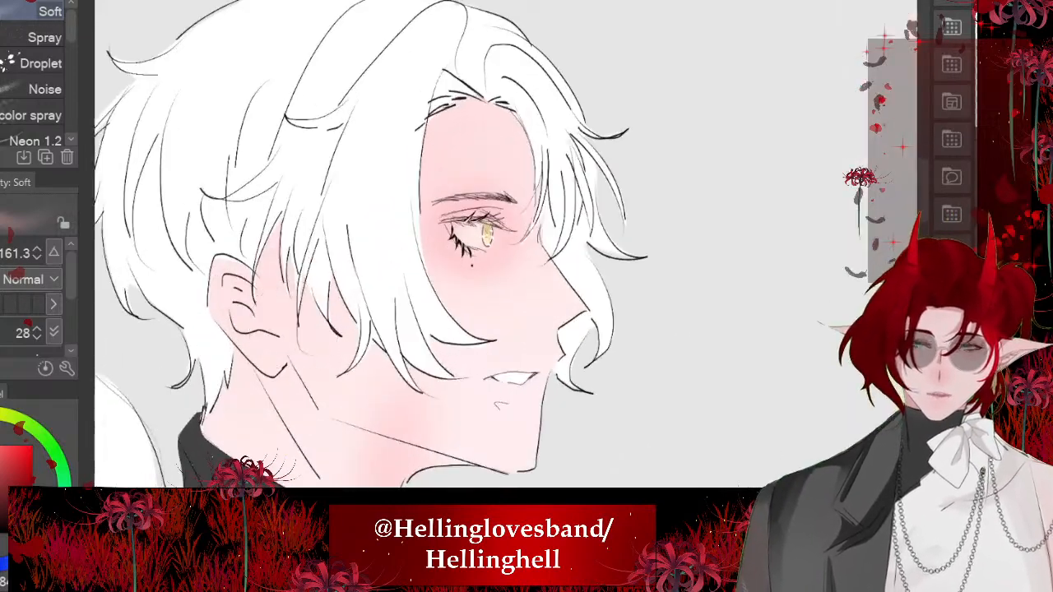
{"action": "scroll", "coordinate": [427, 259], "scroll_direction": "up", "scroll_amount": 3}
{"action": "scroll", "coordinate": [371, 264], "scroll_direction": "up", "scroll_amount": 1}
{"action": "scroll", "coordinate": [465, 247], "scroll_direction": "up", "scroll_amount": 3}
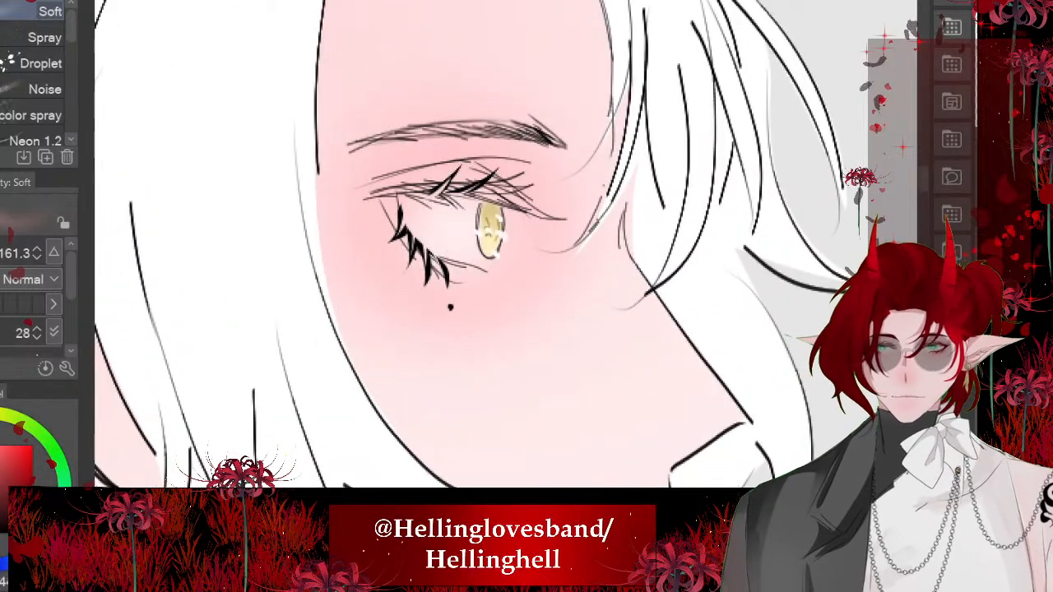
- Lasso a curved area along the white-haired character's lower lashes and fill it with a dusky mauve pink as eyeshadow
{"action": "key", "text": "m"}
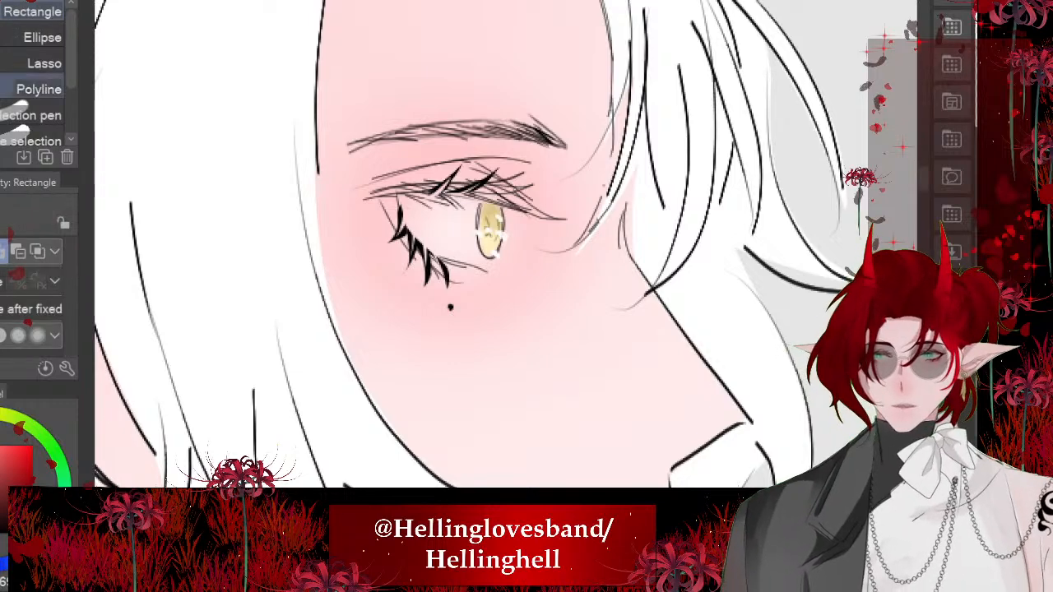
{"action": "left_click", "coordinate": [41, 64]}
{"action": "scroll", "coordinate": [367, 224], "scroll_direction": "up", "scroll_amount": 3}
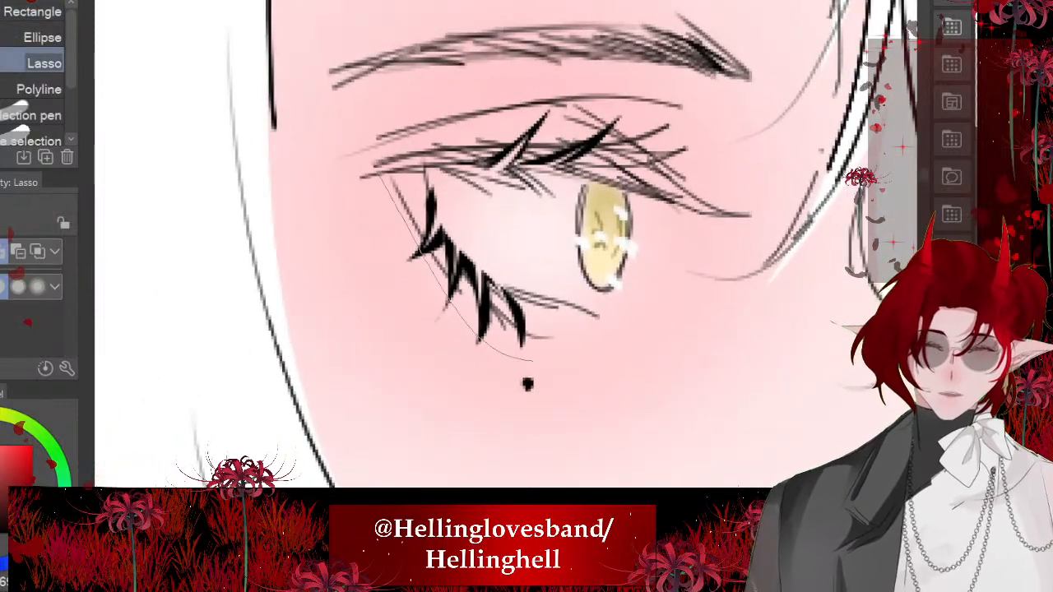
{"action": "left_click_drag", "start_coordinate": [534, 360], "coordinate": [599, 342]}
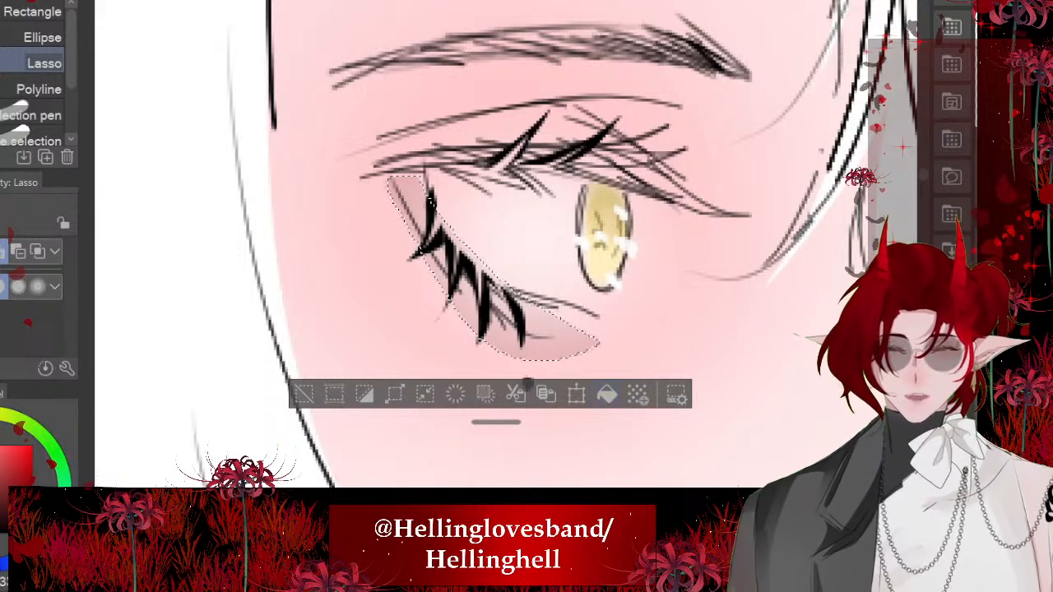
{"action": "left_click", "coordinate": [607, 394]}
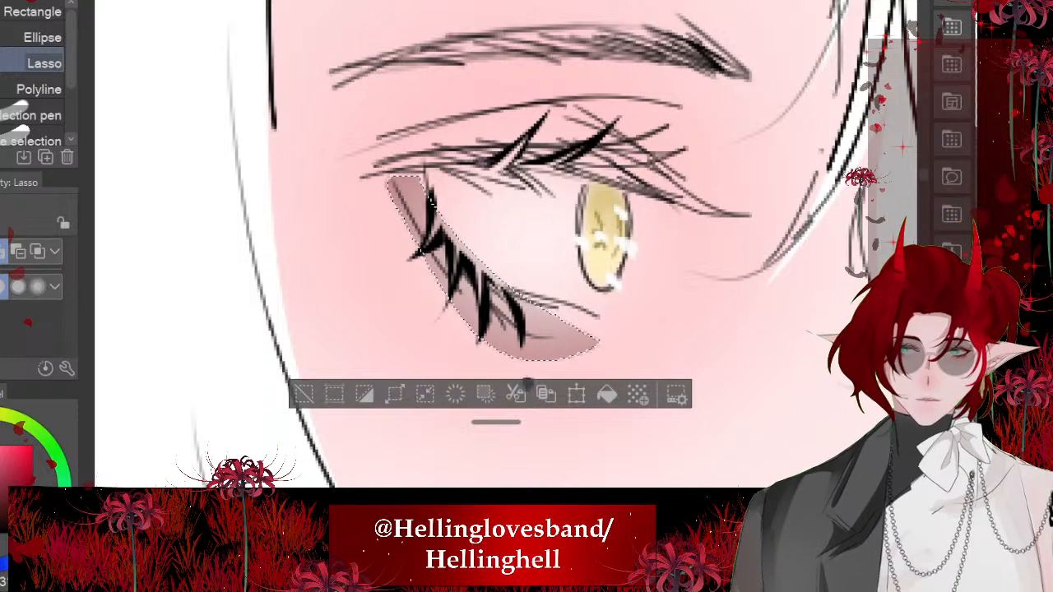
{"action": "left_click", "coordinate": [606, 395]}
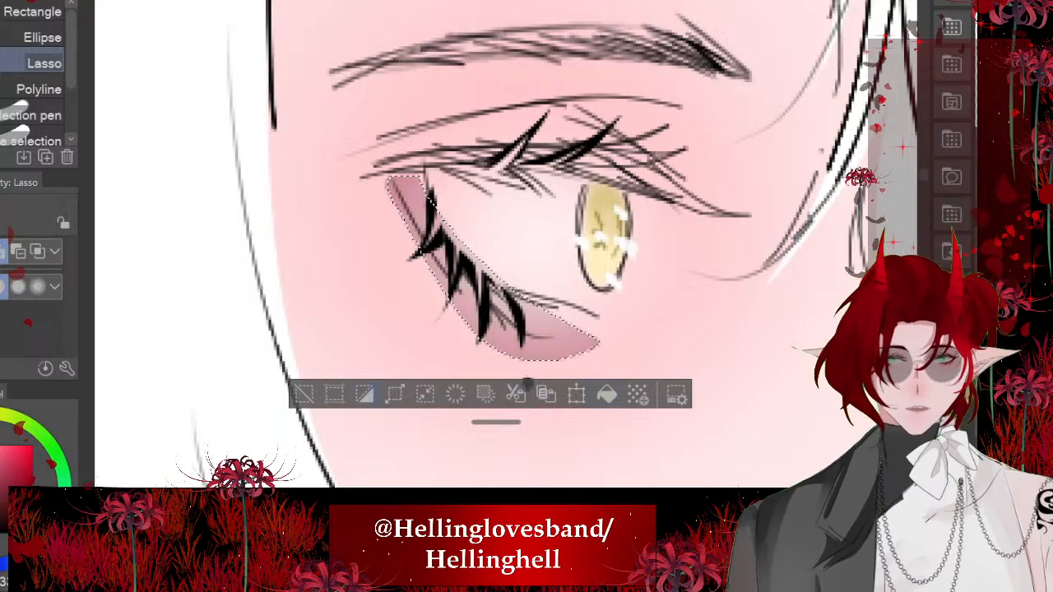
{"action": "key", "text": "ctrl+d"}
{"action": "scroll", "coordinate": [169, 251], "scroll_direction": "down", "scroll_amount": 8}
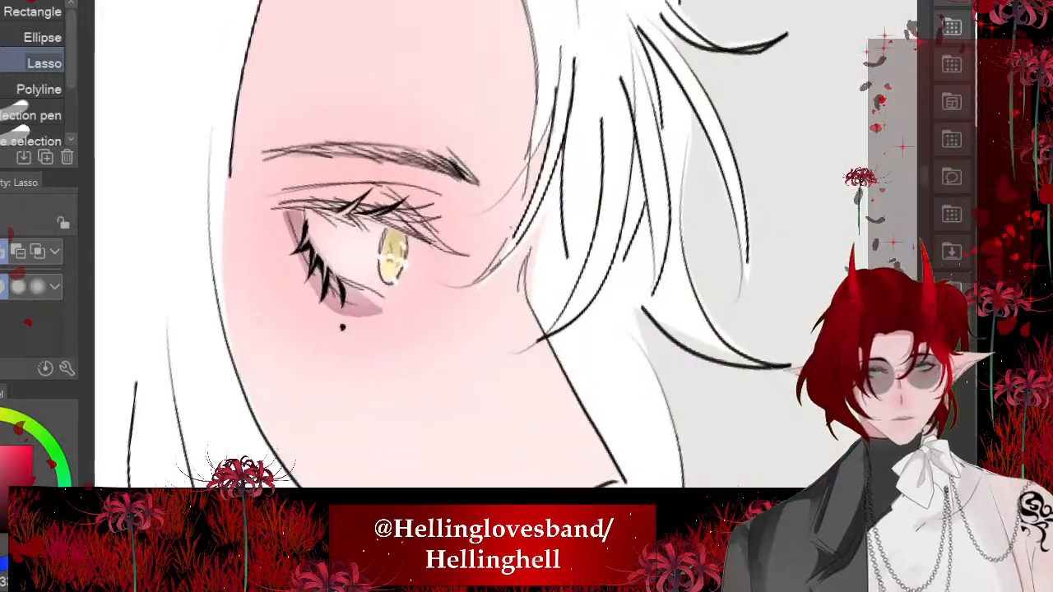
- Lasso the upper eyelid between the crease and the upper lashes and fill it with the same mauve pink
{"action": "scroll", "coordinate": [337, 214], "scroll_direction": "up", "scroll_amount": 8}
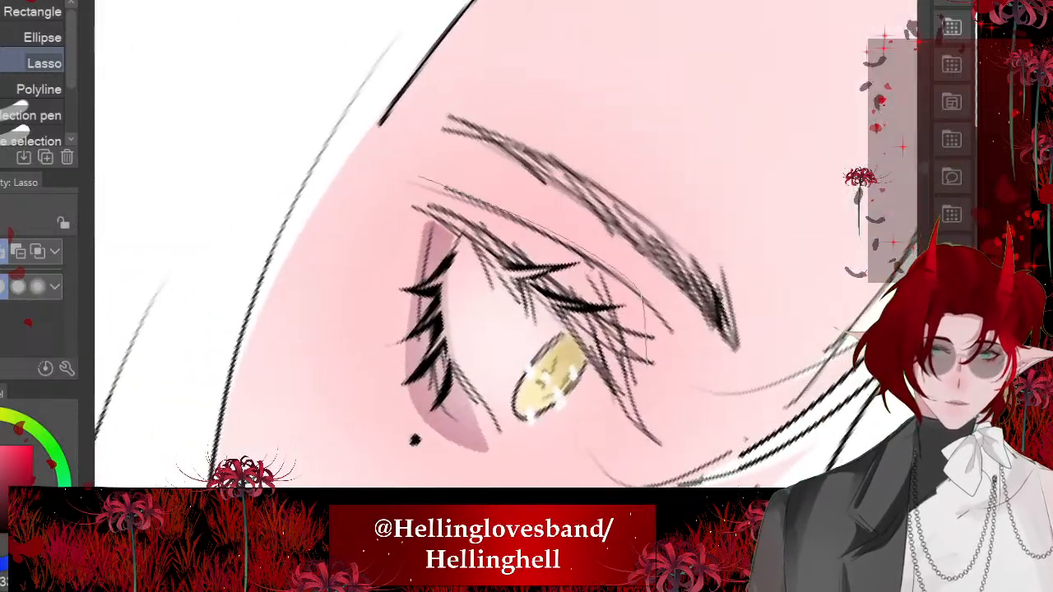
{"action": "left_click_drag", "start_coordinate": [645, 362], "coordinate": [647, 385]}
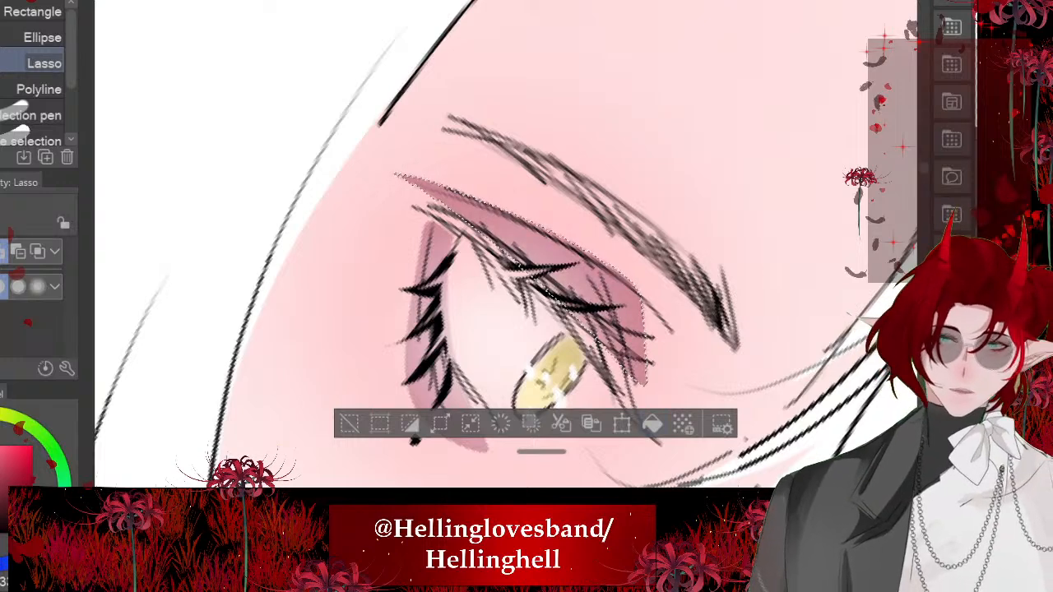
{"action": "key", "text": "ctrl+d"}
{"action": "scroll", "coordinate": [461, 263], "scroll_direction": "up", "scroll_amount": 1}
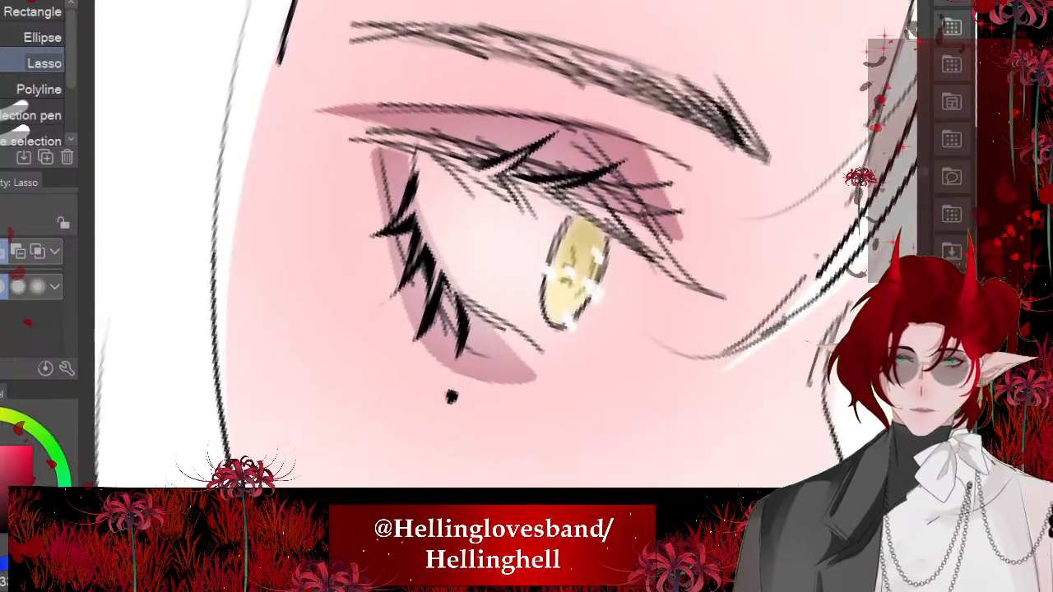
- Blend the mauve eyeshadow along the white-haired character's lower lashes and outer eye corner with the Blend tool at size 7.9
{"action": "key", "text": "b"}
{"action": "key", "text": "j"}
{"action": "mouse_move", "coordinate": [505, 273]}
{"action": "left_mouse_down"}
{"action": "mouse_move", "coordinate": [670, 273]}
{"action": "mouse_move", "coordinate": [521, 274]}
{"action": "left_mouse_up"}
{"action": "mouse_move", "coordinate": [514, 344]}
{"action": "left_mouse_down"}
{"action": "mouse_move", "coordinate": [555, 354]}
{"action": "mouse_move", "coordinate": [481, 362]}
{"action": "mouse_move", "coordinate": [436, 329]}
{"action": "left_mouse_up"}
{"action": "mouse_move", "coordinate": [399, 199]}
{"action": "left_mouse_down"}
{"action": "mouse_move", "coordinate": [369, 118]}
{"action": "mouse_move", "coordinate": [381, 147]}
{"action": "left_mouse_up"}
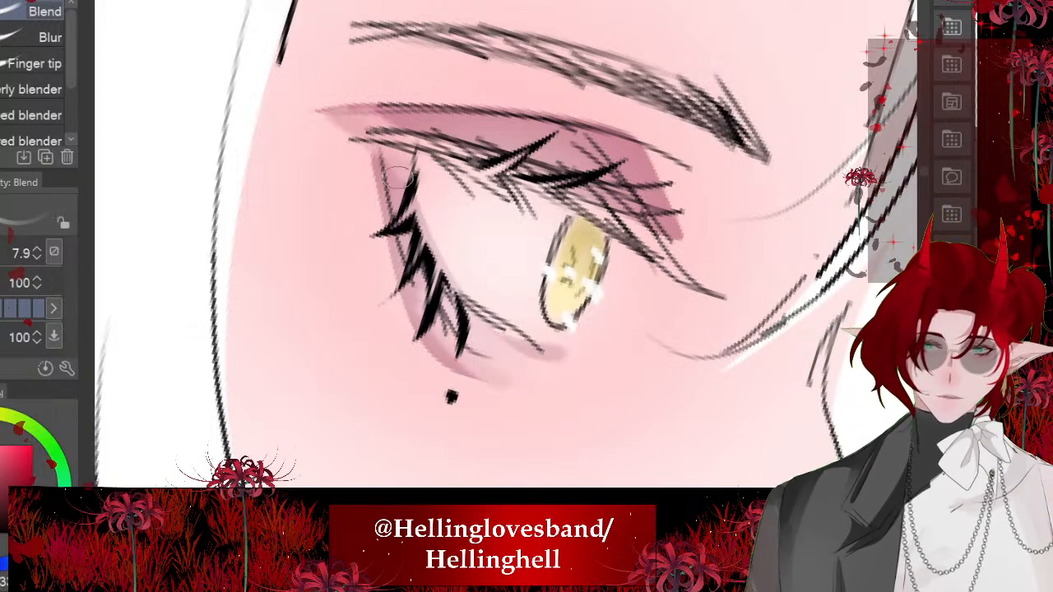
{"action": "left_click_drag", "start_coordinate": [362, 107], "coordinate": [399, 174]}
- Blend the white-haired character's upper eyelid shadow into the skin toward the inner corner at size 7.9
{"action": "left_click_drag", "start_coordinate": [576, 190], "coordinate": [521, 247]}
{"action": "left_click_drag", "start_coordinate": [603, 298], "coordinate": [626, 361]}
{"action": "left_click_drag", "start_coordinate": [571, 306], "coordinate": [608, 392]}
{"action": "mouse_move", "coordinate": [617, 371]}
{"action": "left_mouse_down"}
{"action": "mouse_move", "coordinate": [556, 243]}
{"action": "mouse_move", "coordinate": [649, 296]}
{"action": "mouse_move", "coordinate": [530, 213]}
{"action": "mouse_move", "coordinate": [596, 309]}
{"action": "left_mouse_up"}
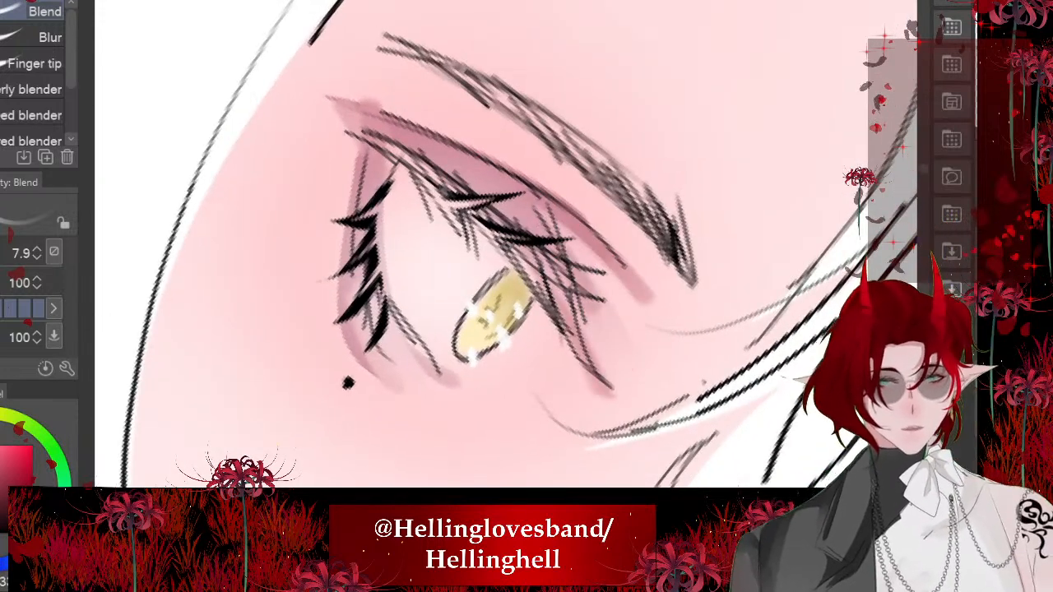
{"action": "left_click_drag", "start_coordinate": [546, 262], "coordinate": [582, 316]}
{"action": "left_click_drag", "start_coordinate": [545, 211], "coordinate": [619, 388]}
{"action": "left_click_drag", "start_coordinate": [648, 299], "coordinate": [522, 196]}
{"action": "left_click_drag", "start_coordinate": [541, 203], "coordinate": [629, 274]}
{"action": "scroll", "coordinate": [461, 247], "scroll_direction": "down", "scroll_amount": 3}
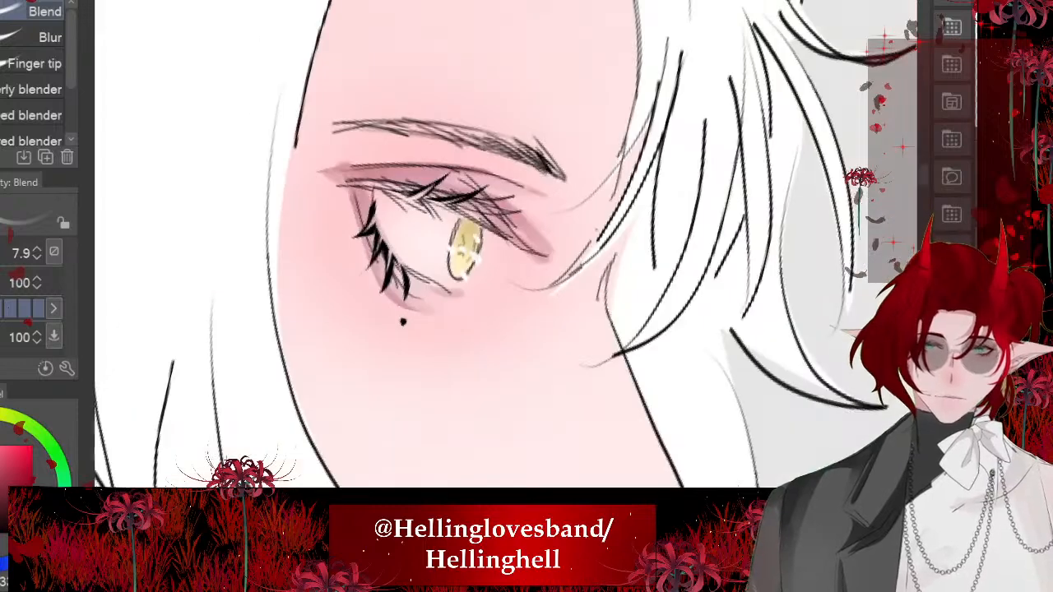
- Soften the remaining eyeshadow edges at the white-haired character's outer corner and under the lower lashes
{"action": "scroll", "coordinate": [461, 247], "scroll_direction": "up", "scroll_amount": 3}
{"action": "mouse_move", "coordinate": [356, 204]}
{"action": "left_mouse_down"}
{"action": "mouse_move", "coordinate": [419, 249]}
{"action": "mouse_move", "coordinate": [403, 228]}
{"action": "left_mouse_up"}
{"action": "left_click_drag", "start_coordinate": [464, 287], "coordinate": [594, 318]}
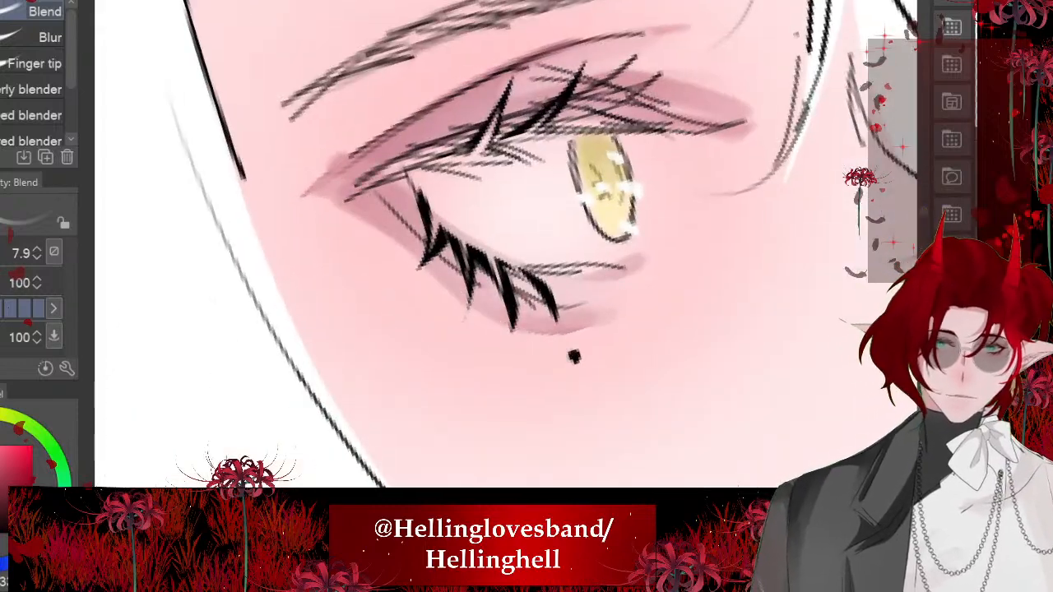
{"action": "scroll", "coordinate": [359, 234], "scroll_direction": "down", "scroll_amount": 8}
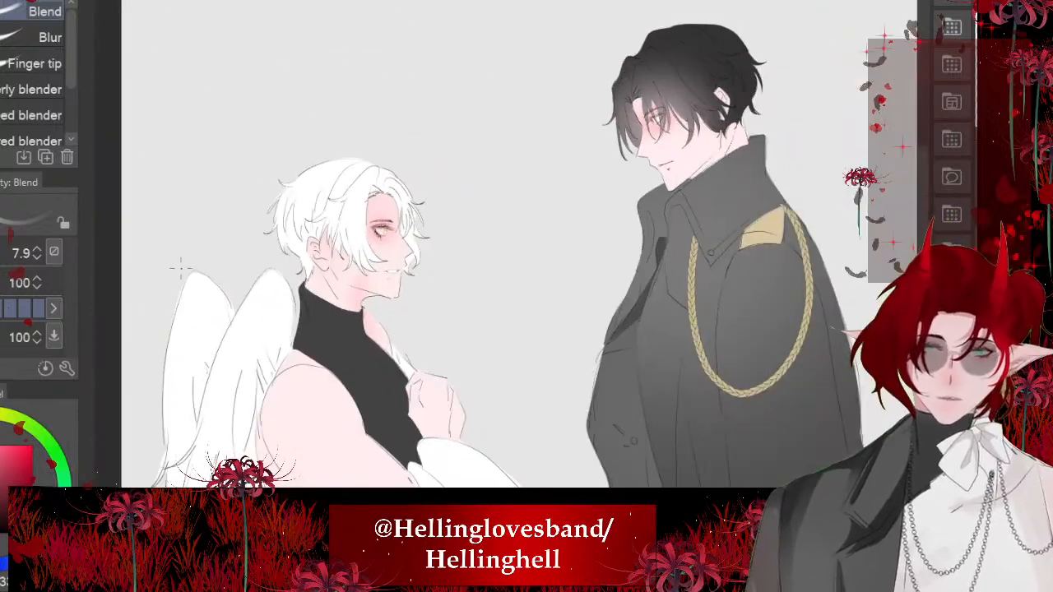
{"action": "scroll", "coordinate": [370, 226], "scroll_direction": "up", "scroll_amount": 8}
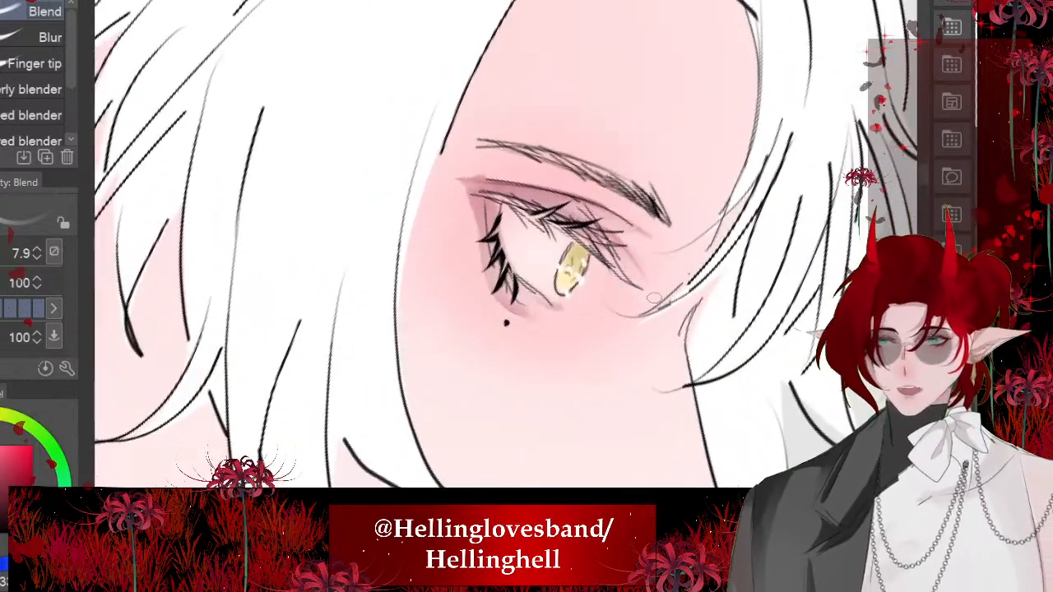
{"action": "left_click_drag", "start_coordinate": [654, 298], "coordinate": [617, 335]}
{"action": "mouse_move", "coordinate": [539, 238]}
{"action": "left_mouse_down"}
{"action": "mouse_move", "coordinate": [566, 252]}
{"action": "mouse_move", "coordinate": [433, 216]}
{"action": "mouse_move", "coordinate": [405, 183]}
{"action": "left_mouse_up"}
{"action": "mouse_move", "coordinate": [448, 267]}
{"action": "left_mouse_down"}
{"action": "mouse_move", "coordinate": [431, 238]}
{"action": "mouse_move", "coordinate": [494, 306]}
{"action": "mouse_move", "coordinate": [550, 288]}
{"action": "left_mouse_up"}
{"action": "scroll", "coordinate": [506, 247], "scroll_direction": "down", "scroll_amount": 3}
{"action": "scroll", "coordinate": [386, 222], "scroll_direction": "down", "scroll_amount": 6}
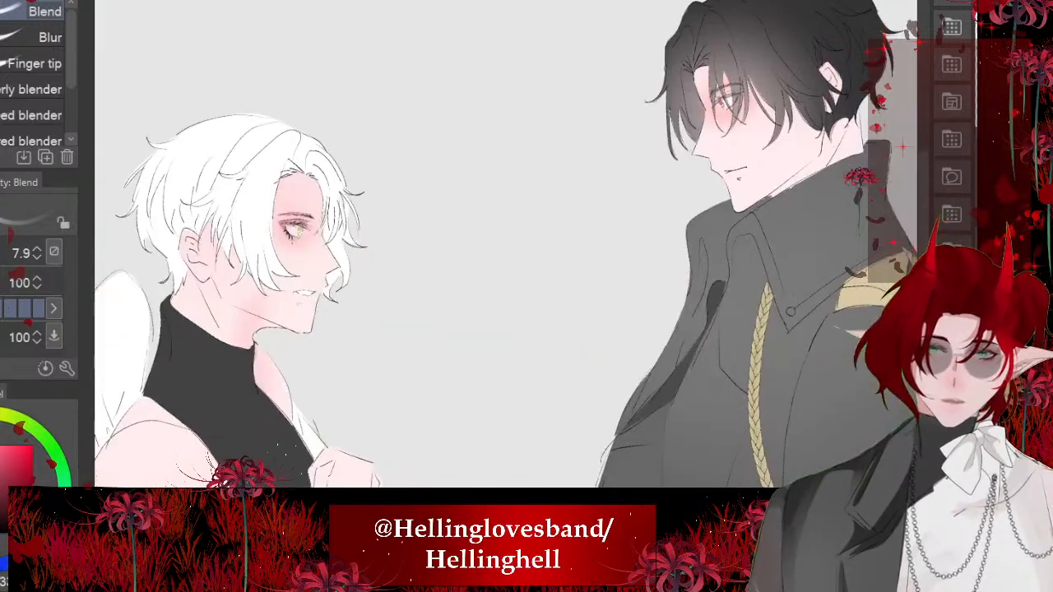
- Lasso a small curved area under the dark-haired character's eye and fill it with mauve pink
{"action": "scroll", "coordinate": [594, 174], "scroll_direction": "up", "scroll_amount": 8}
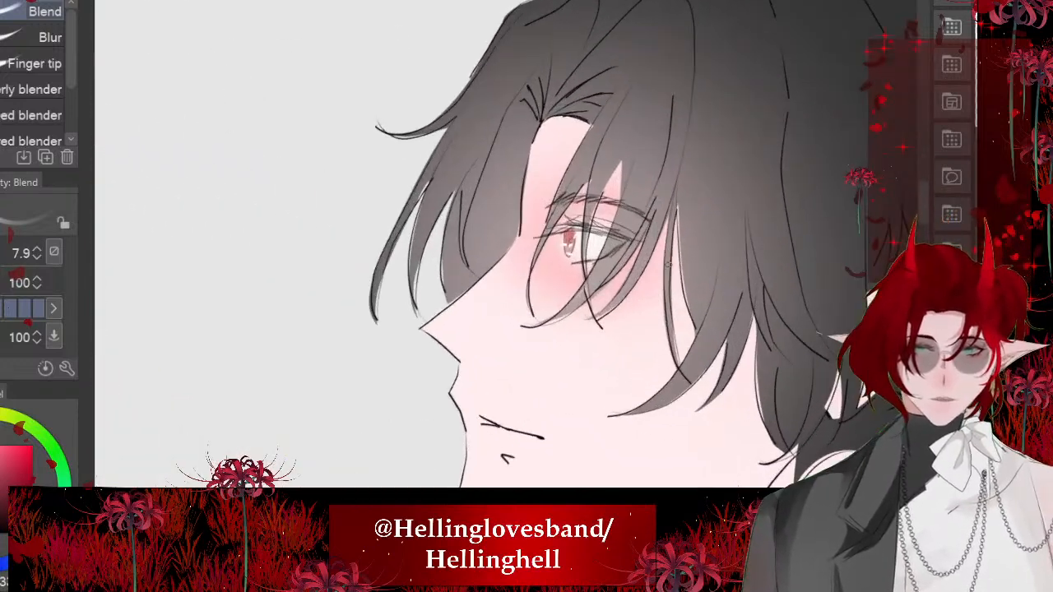
{"action": "scroll", "coordinate": [451, 275], "scroll_direction": "up", "scroll_amount": 2}
{"action": "key", "text": "m"}
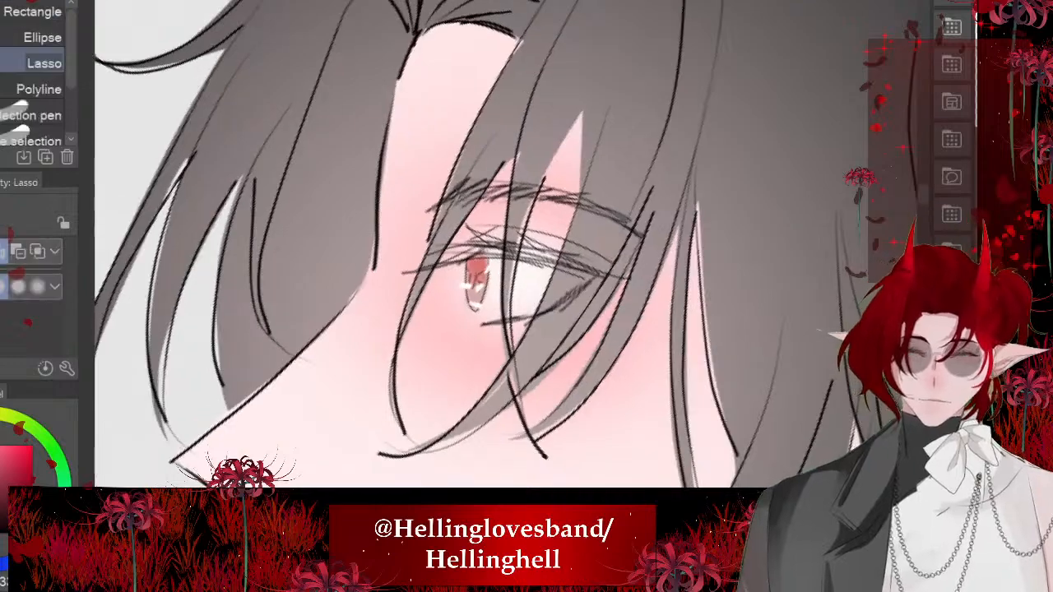
{"action": "scroll", "coordinate": [477, 280], "scroll_direction": "up", "scroll_amount": 3}
{"action": "mouse_move", "coordinate": [589, 188]}
{"action": "left_mouse_down"}
{"action": "mouse_move", "coordinate": [481, 356]}
{"action": "mouse_move", "coordinate": [582, 191]}
{"action": "mouse_move", "coordinate": [632, 251]}
{"action": "left_mouse_up"}
{"action": "left_click", "coordinate": [628, 388]}
{"action": "key", "text": "ctrl+d"}
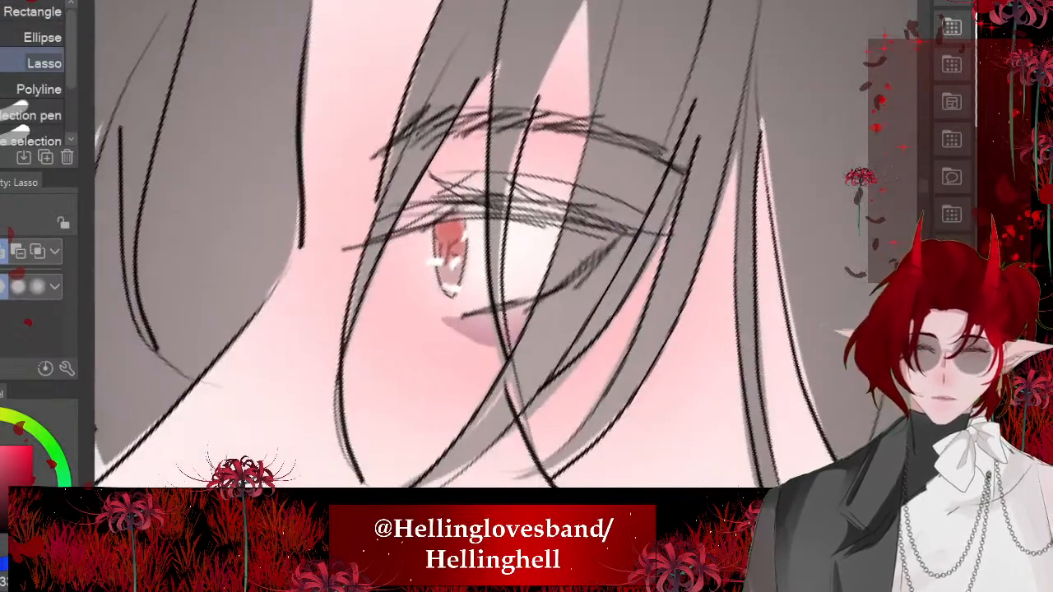
- Blend the mauve shadow under the dark-haired character's eye into the cheek with the Blend tool at size 7.9
{"action": "scroll", "coordinate": [462, 318], "scroll_direction": "up", "scroll_amount": 2}
{"action": "key", "text": "j"}
{"action": "mouse_move", "coordinate": [450, 316]}
{"action": "left_mouse_down"}
{"action": "mouse_move", "coordinate": [487, 355]}
{"action": "mouse_move", "coordinate": [522, 360]}
{"action": "left_mouse_up"}
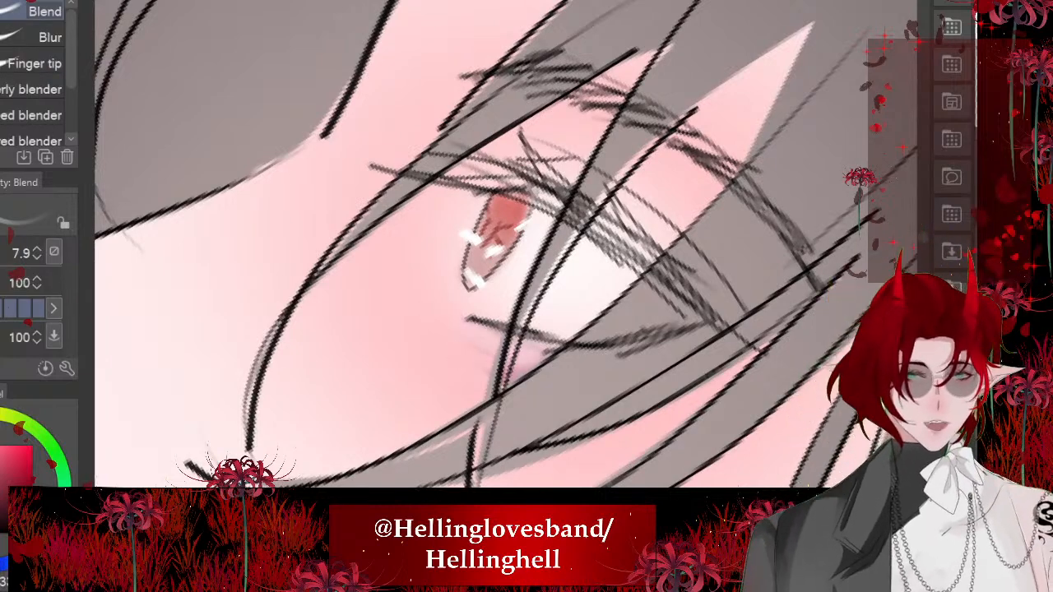
{"action": "left_click_drag", "start_coordinate": [527, 279], "coordinate": [513, 341]}
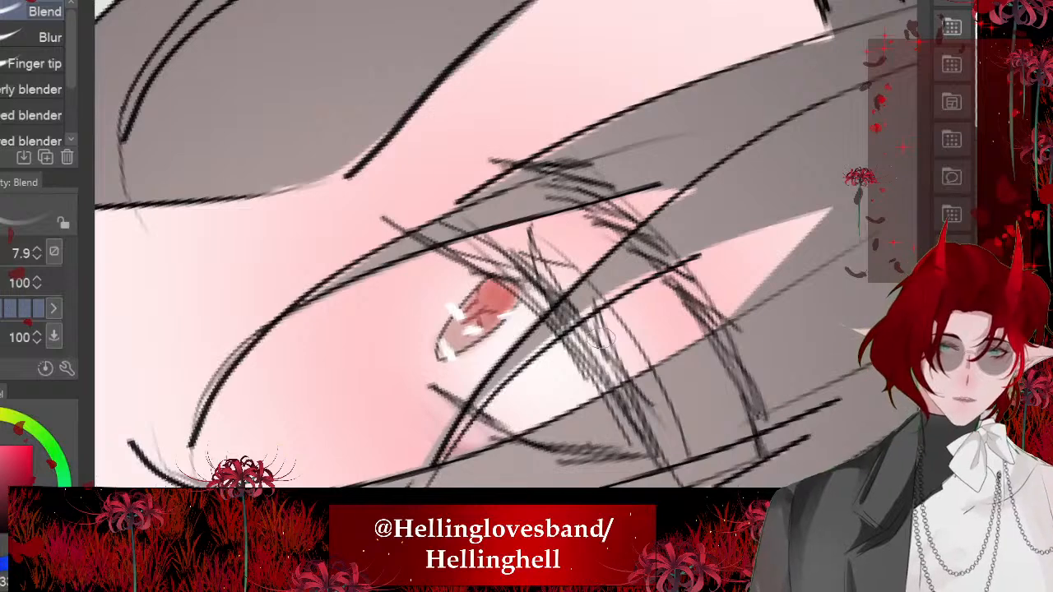
{"action": "left_click_drag", "start_coordinate": [602, 338], "coordinate": [579, 314]}
- Lasso the dark-haired character's upper eyelid between crease and lashes and fill it with mauve pink as eyeshadow
{"action": "key", "text": "m"}
{"action": "mouse_move", "coordinate": [483, 201]}
{"action": "left_mouse_down"}
{"action": "mouse_move", "coordinate": [685, 408]}
{"action": "mouse_move", "coordinate": [568, 346]}
{"action": "mouse_move", "coordinate": [421, 219]}
{"action": "left_mouse_up"}
{"action": "key", "text": "alt+Delete"}
{"action": "key", "text": "ctrl+d"}
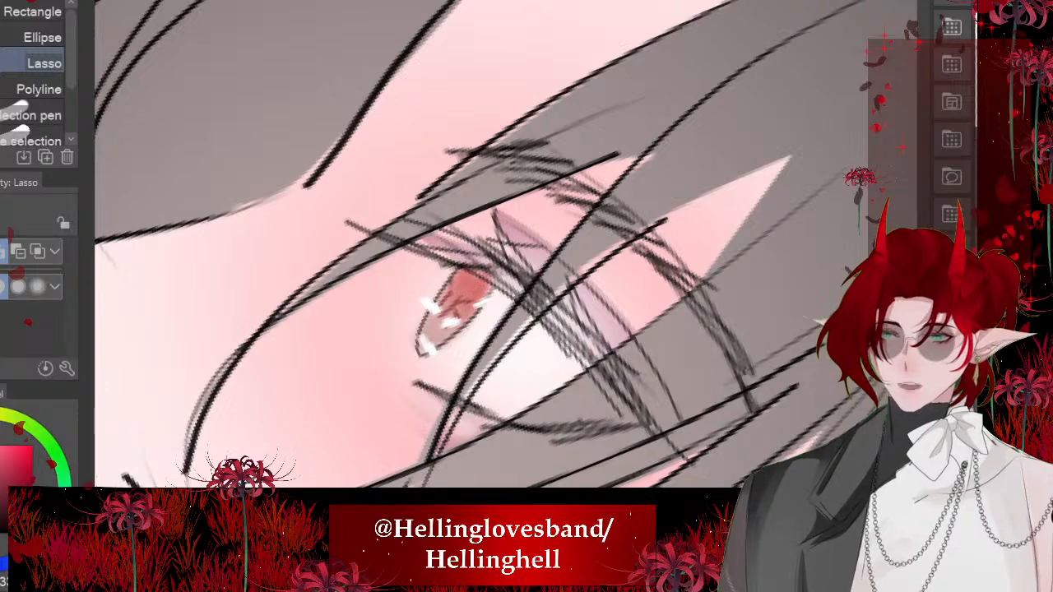
{"action": "mouse_move", "coordinate": [493, 271]}
{"action": "left_mouse_down"}
{"action": "mouse_move", "coordinate": [432, 230]}
{"action": "mouse_move", "coordinate": [510, 269]}
{"action": "mouse_move", "coordinate": [460, 283]}
{"action": "left_mouse_up"}
{"action": "left_click_drag", "start_coordinate": [396, 234], "coordinate": [465, 284]}
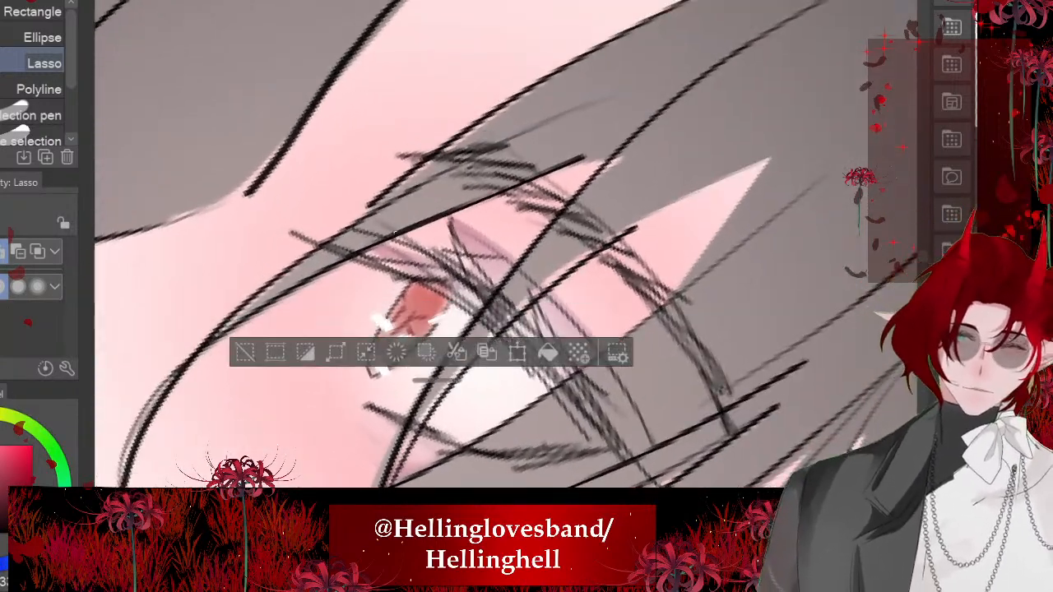
{"action": "key", "text": "ctrl+d"}
{"action": "key", "text": "j"}
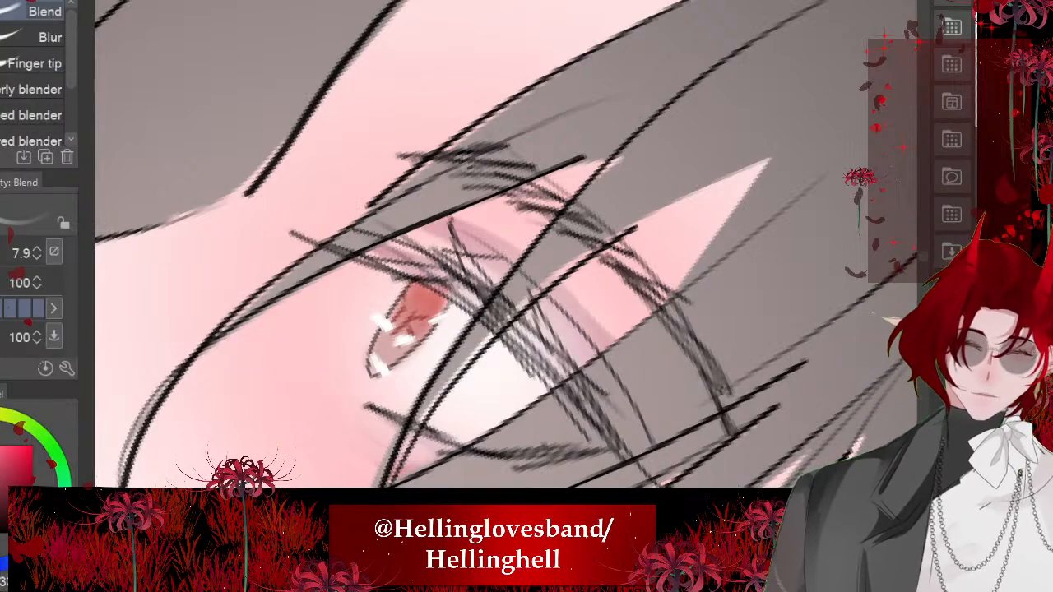
{"action": "scroll", "coordinate": [506, 244], "scroll_direction": "down", "scroll_amount": 6}
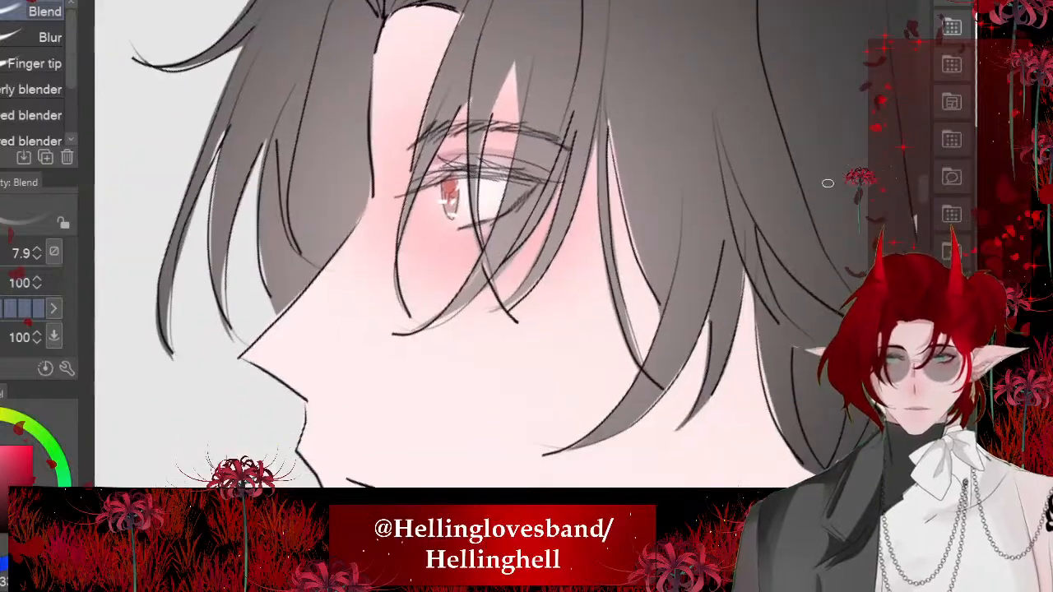
{"action": "scroll", "coordinate": [670, 179], "scroll_direction": "down", "scroll_amount": 1}
{"action": "scroll", "coordinate": [670, 178], "scroll_direction": "up", "scroll_amount": 6}
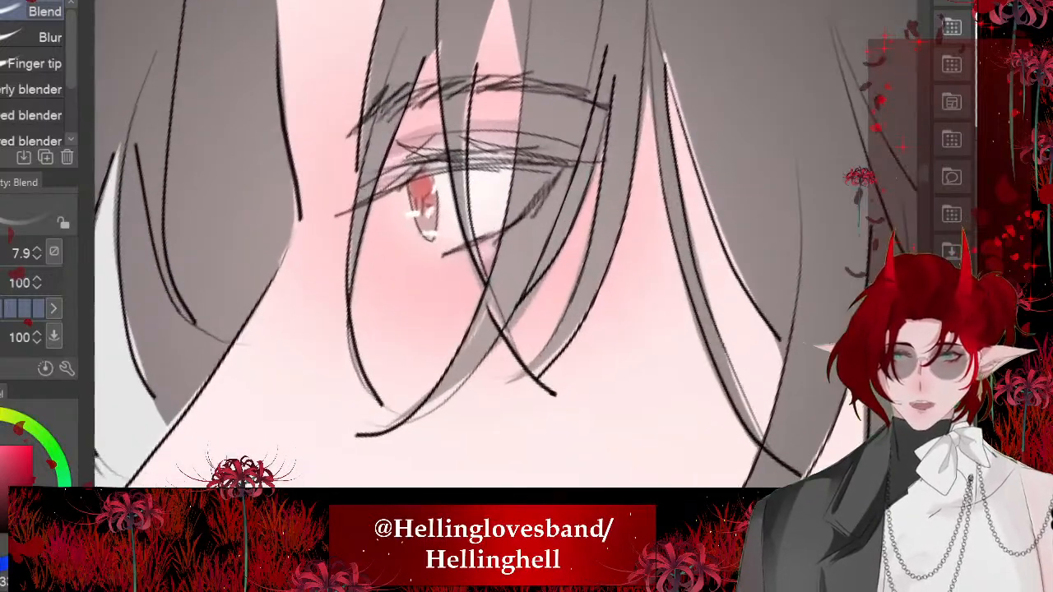
- Lasso the area below the dark-haired character's lower lash line again and fill it with a stronger mauve pink
{"action": "scroll", "coordinate": [568, 211], "scroll_direction": "up", "scroll_amount": 2}
{"action": "key", "text": "m"}
{"action": "mouse_move", "coordinate": [595, 133]}
{"action": "left_mouse_down"}
{"action": "mouse_move", "coordinate": [573, 293]}
{"action": "mouse_move", "coordinate": [476, 299]}
{"action": "mouse_move", "coordinate": [478, 288]}
{"action": "left_mouse_up"}
{"action": "left_click", "coordinate": [637, 404]}
{"action": "key", "text": "ctrl+d"}
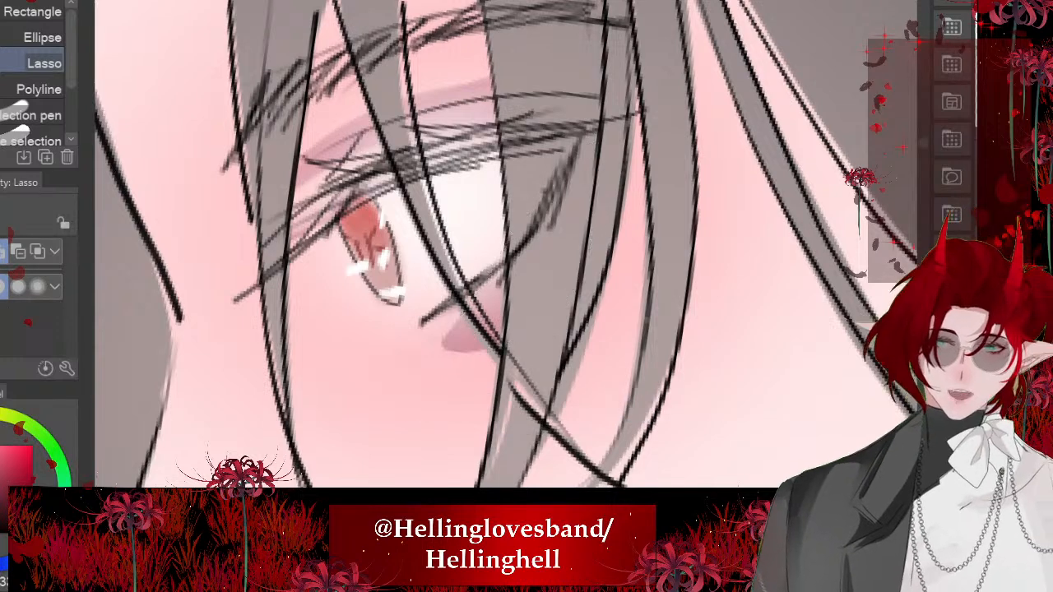
- Blend the new under-eye shadow and draw it out toward the dark-haired character's inner eye corner at size 7.9
{"action": "key", "text": "j"}
{"action": "mouse_move", "coordinate": [462, 329]}
{"action": "left_mouse_down"}
{"action": "mouse_move", "coordinate": [398, 341]}
{"action": "mouse_move", "coordinate": [479, 323]}
{"action": "mouse_move", "coordinate": [495, 300]}
{"action": "left_mouse_up"}
{"action": "scroll", "coordinate": [509, 215], "scroll_direction": "down", "scroll_amount": 5}
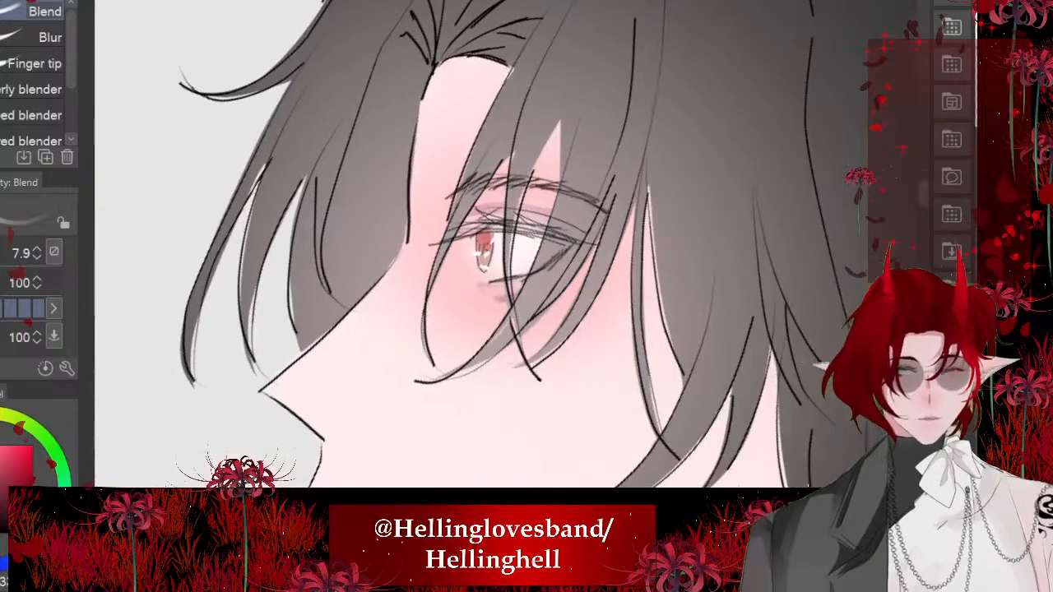
{"action": "scroll", "coordinate": [504, 224], "scroll_direction": "up", "scroll_amount": 6}
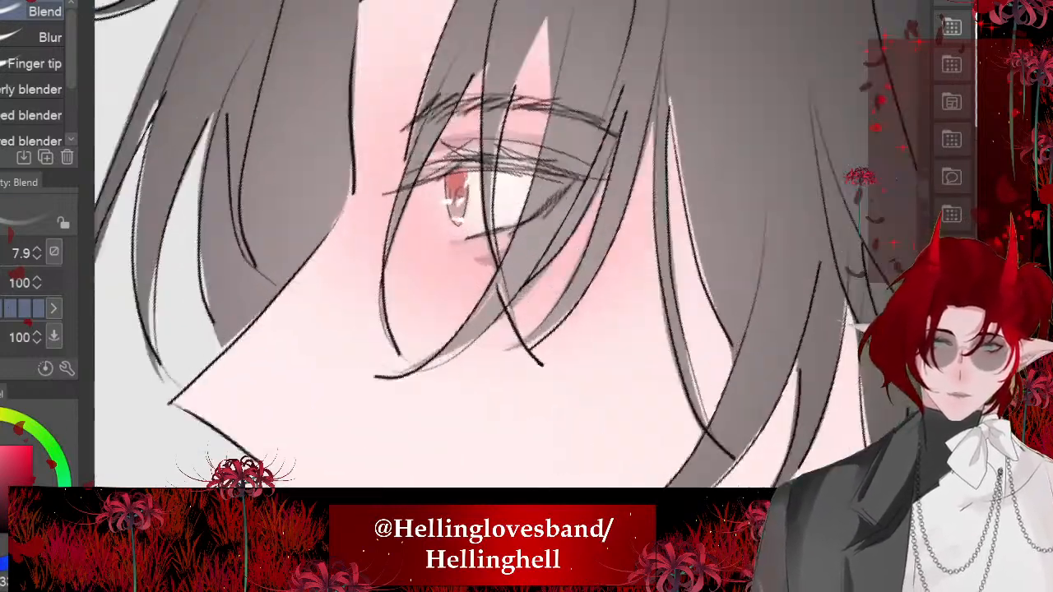
{"action": "scroll", "coordinate": [491, 246], "scroll_direction": "up", "scroll_amount": 1}
{"action": "left_click_drag", "start_coordinate": [478, 256], "coordinate": [418, 254]}
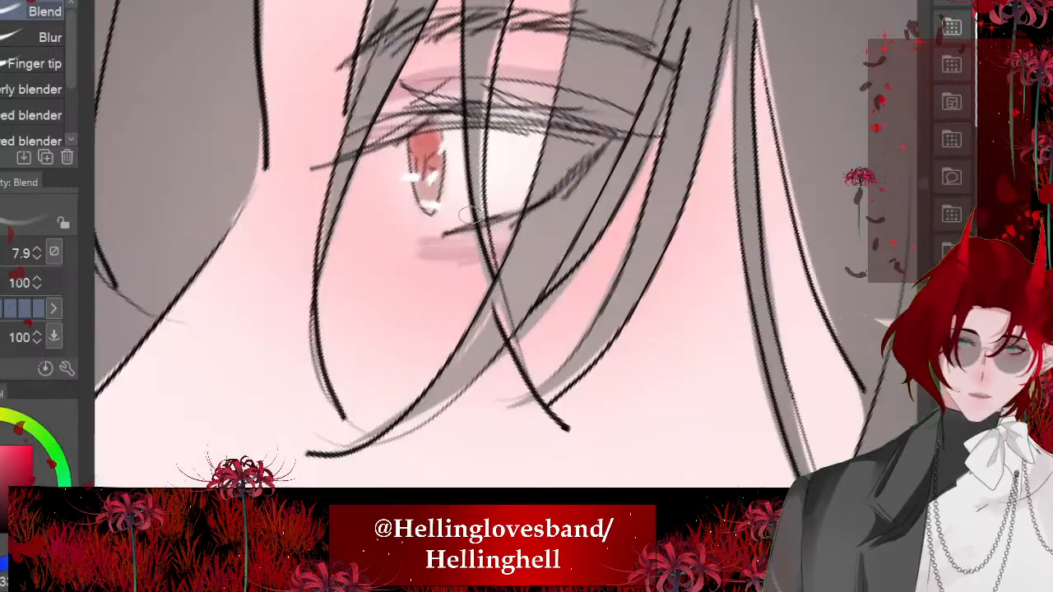
- Soften the dark-haired character's upper eyelid shadow toward the outer corner with the Blend tool
{"action": "scroll", "coordinate": [469, 216], "scroll_direction": "down", "scroll_amount": 1}
{"action": "scroll", "coordinate": [444, 205], "scroll_direction": "down", "scroll_amount": 1}
{"action": "scroll", "coordinate": [461, 205], "scroll_direction": "up", "scroll_amount": 4}
{"action": "left_click_drag", "start_coordinate": [503, 142], "coordinate": [571, 176]}
{"action": "scroll", "coordinate": [379, 170], "scroll_direction": "down", "scroll_amount": 3}
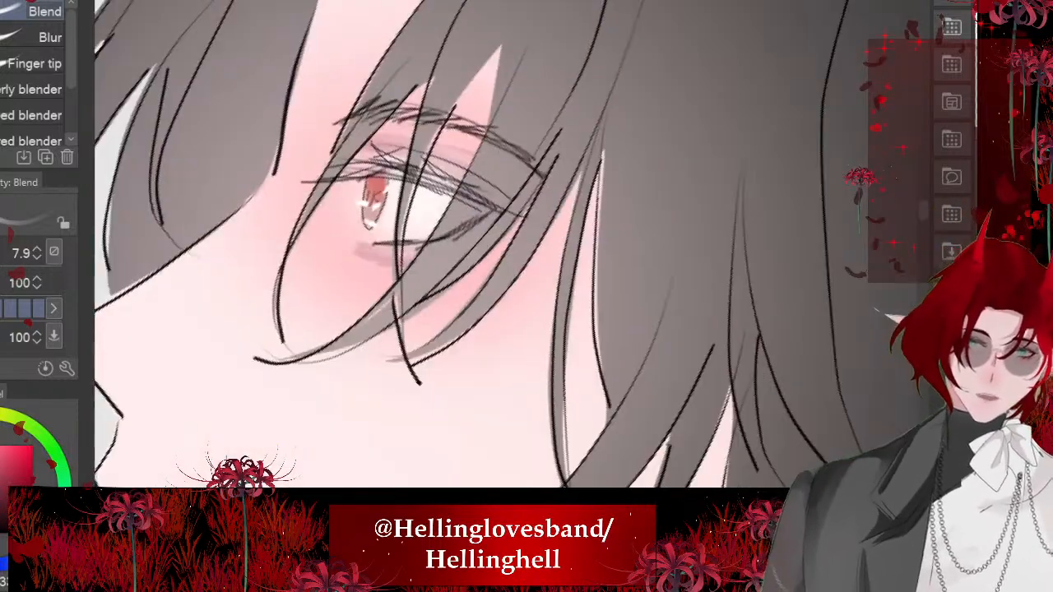
{"action": "scroll", "coordinate": [420, 298], "scroll_direction": "down", "scroll_amount": 3}
{"action": "scroll", "coordinate": [421, 298], "scroll_direction": "up", "scroll_amount": 3}
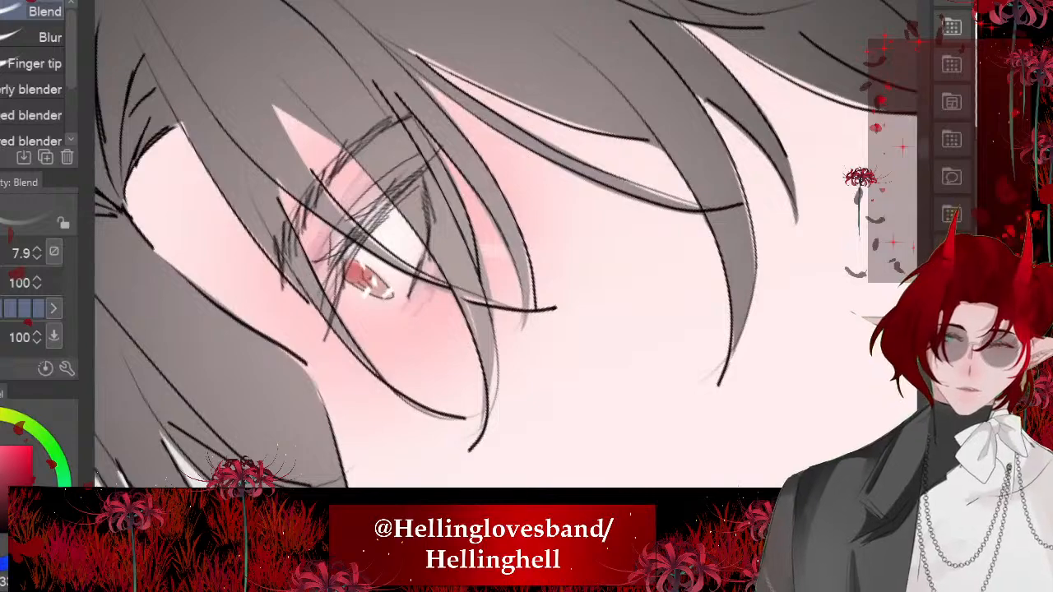
- Airbrush soft pink on the dark-haired character's cheek, jaw, chin, ear and neck with the Soft brush at size 225.6
{"action": "scroll", "coordinate": [421, 297], "scroll_direction": "down", "scroll_amount": 5}
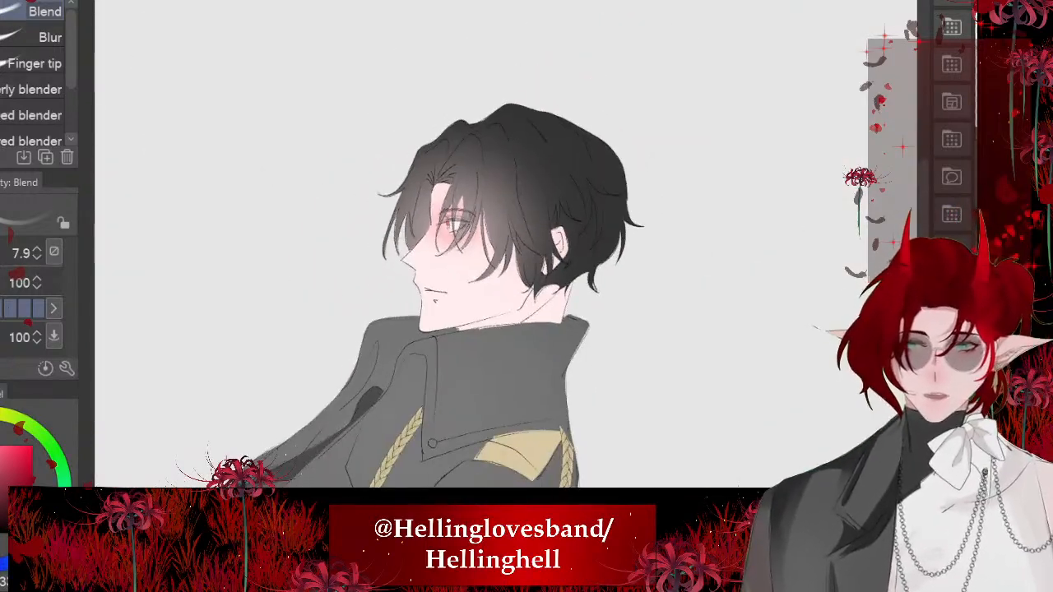
{"action": "scroll", "coordinate": [506, 244], "scroll_direction": "down", "scroll_amount": 2}
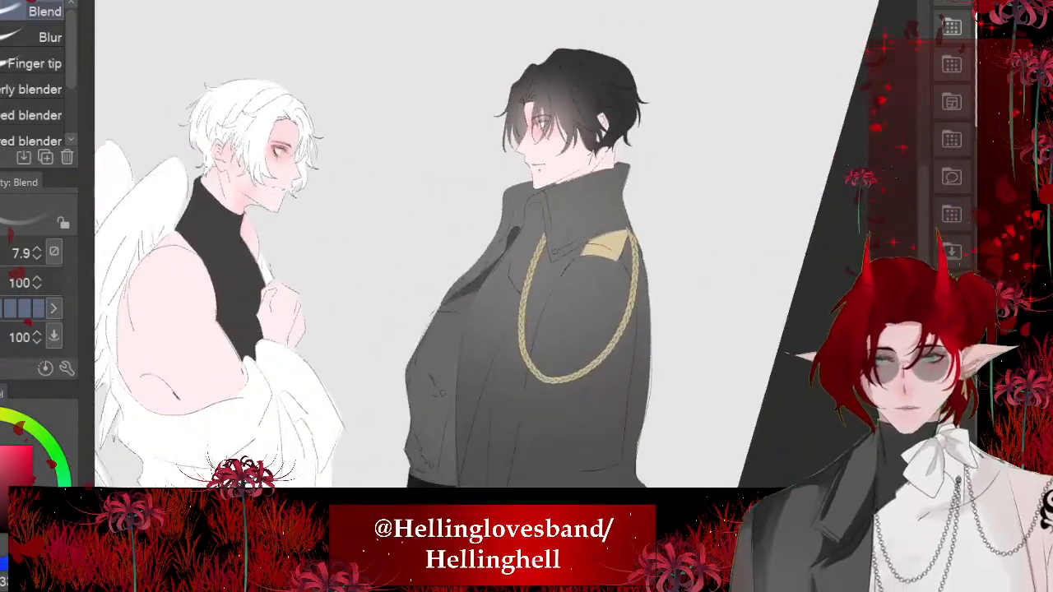
{"action": "scroll", "coordinate": [257, 189], "scroll_direction": "up", "scroll_amount": 4}
{"action": "scroll", "coordinate": [379, 206], "scroll_direction": "down", "scroll_amount": 4}
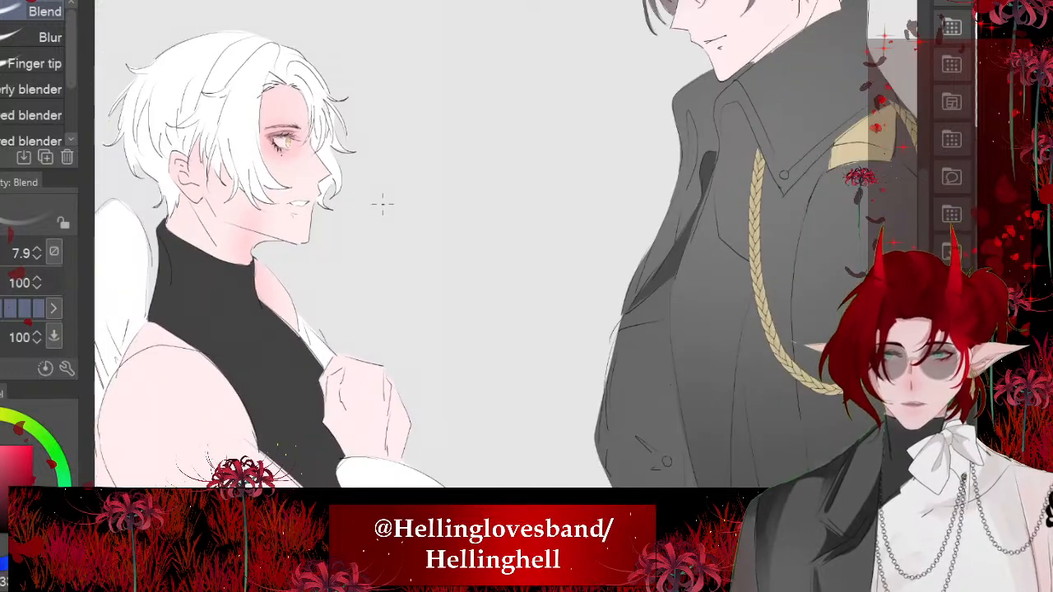
{"action": "scroll", "coordinate": [754, 275], "scroll_direction": "up", "scroll_amount": 5}
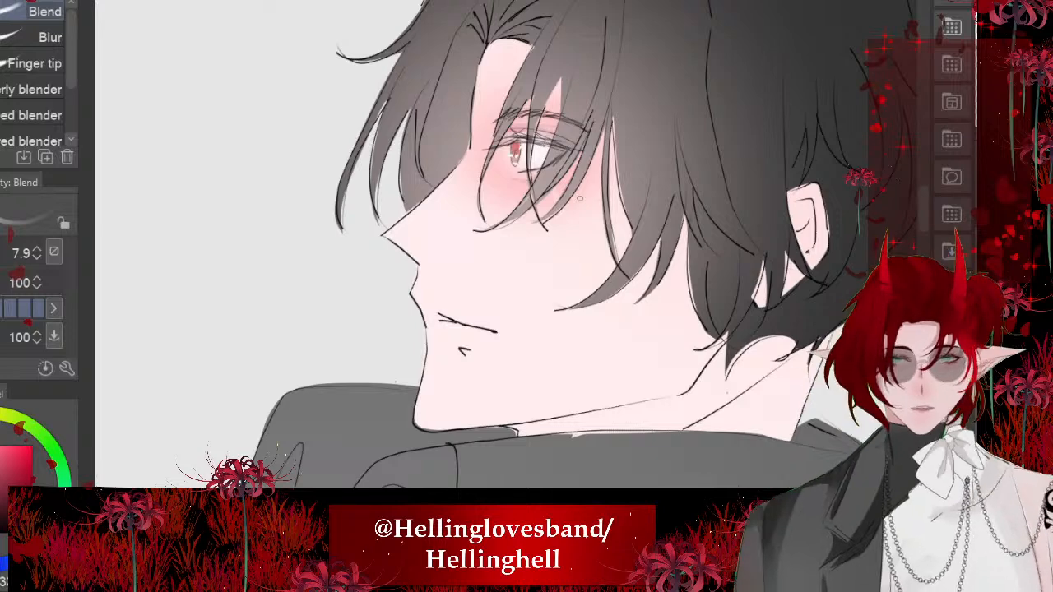
{"action": "mouse_move", "coordinate": [580, 199]}
{"action": "left_mouse_down"}
{"action": "mouse_move", "coordinate": [546, 230]}
{"action": "mouse_move", "coordinate": [593, 318]}
{"action": "left_mouse_up"}
{"action": "left_click", "coordinate": [608, 315], "text": "alt"}
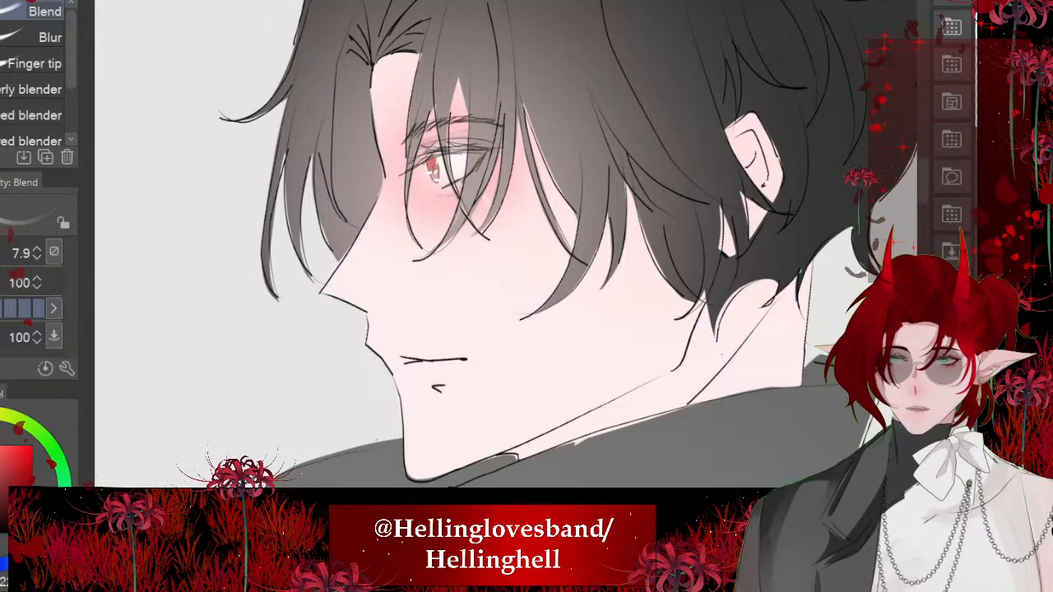
{"action": "key", "text": "b"}
{"action": "key", "text": "bracketleft"}
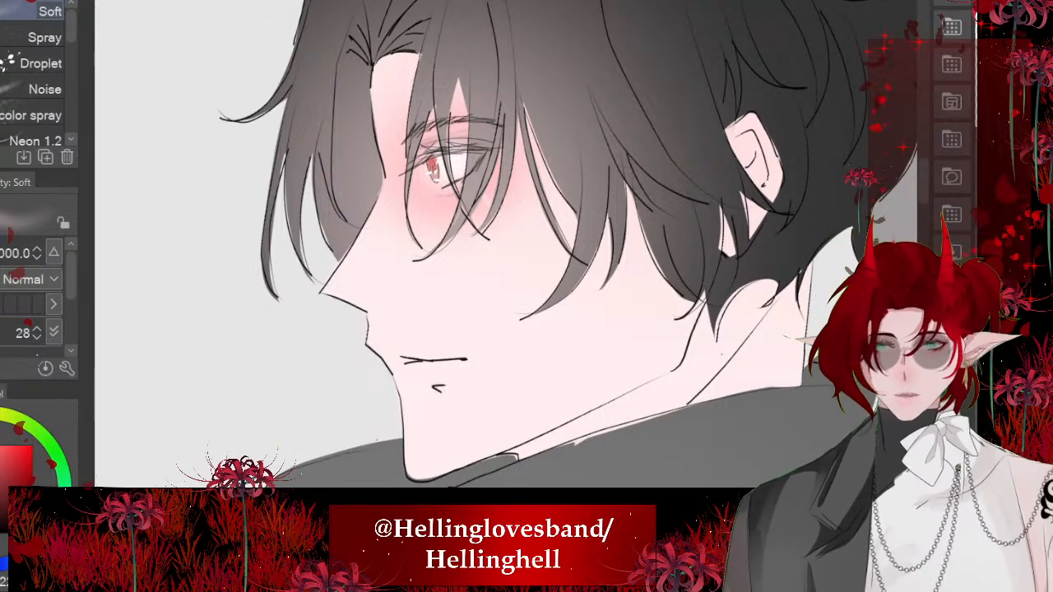
{"action": "mouse_move", "coordinate": [507, 274]}
{"action": "left_mouse_down"}
{"action": "mouse_move", "coordinate": [803, 275]}
{"action": "mouse_move", "coordinate": [583, 277]}
{"action": "left_mouse_up"}
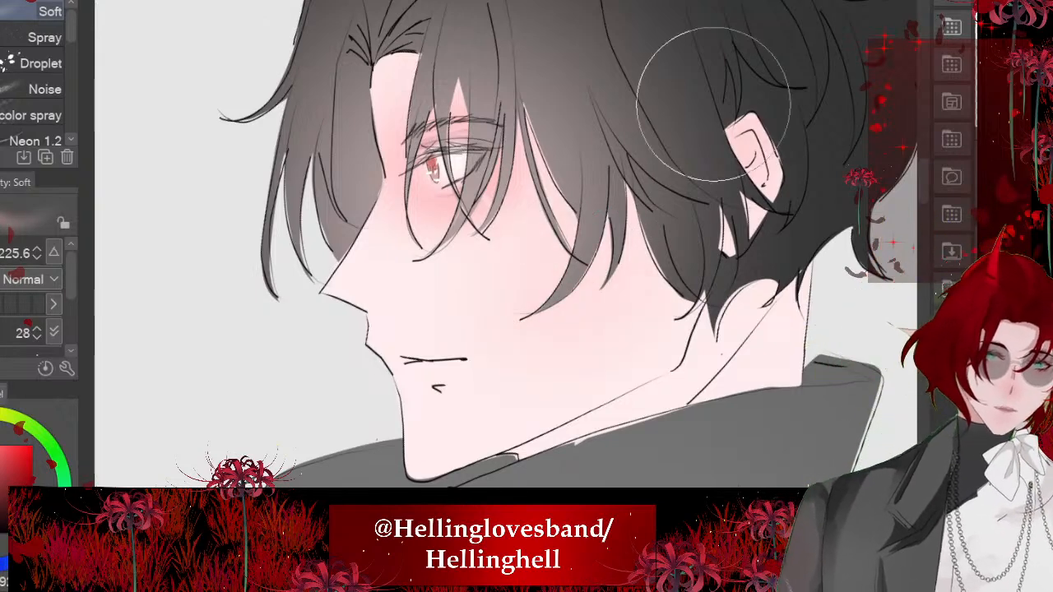
{"action": "left_click_drag", "start_coordinate": [808, 325], "coordinate": [789, 372]}
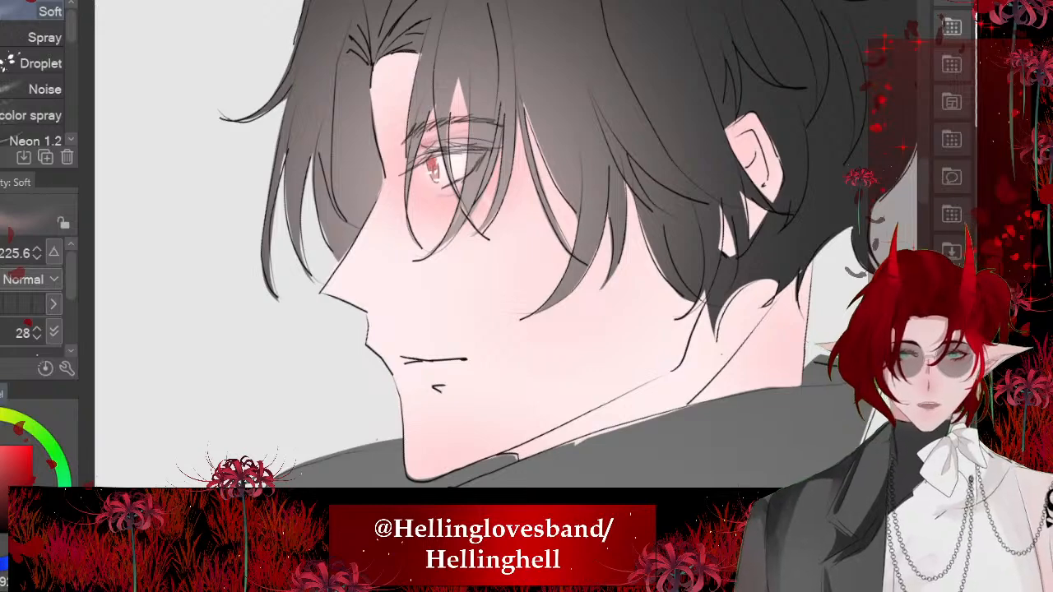
- Airbrush a pink blush over the knuckles of the white-haired character's raised hand with the Soft brush at size 225.6
{"action": "scroll", "coordinate": [492, 222], "scroll_direction": "down", "scroll_amount": 5}
{"action": "scroll", "coordinate": [348, 277], "scroll_direction": "up", "scroll_amount": 2}
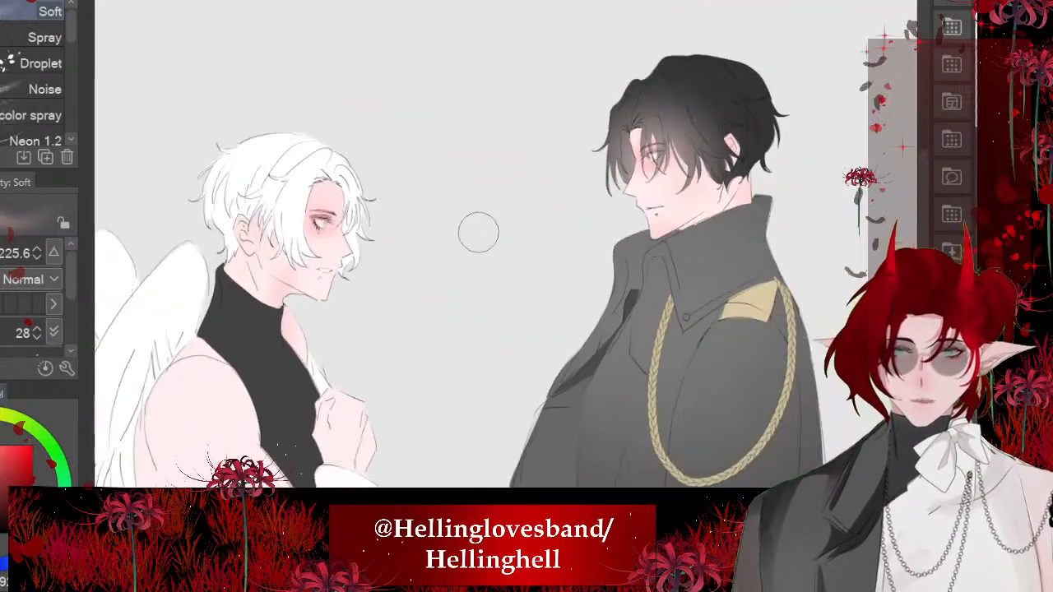
{"action": "scroll", "coordinate": [376, 418], "scroll_direction": "up", "scroll_amount": 2}
{"action": "scroll", "coordinate": [324, 404], "scroll_direction": "up", "scroll_amount": 2}
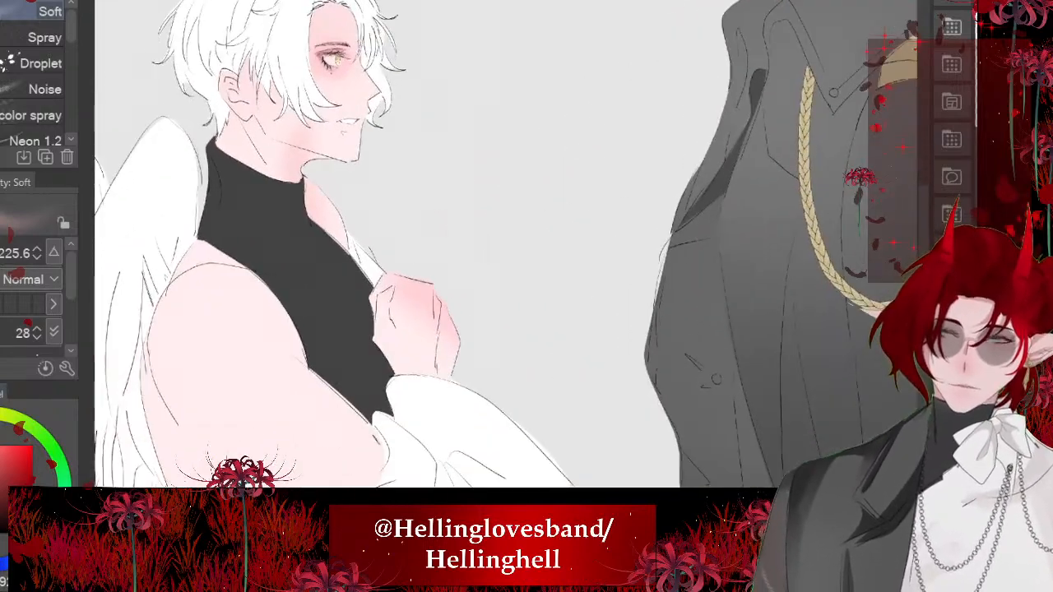
{"action": "scroll", "coordinate": [465, 332], "scroll_direction": "down", "scroll_amount": 2}
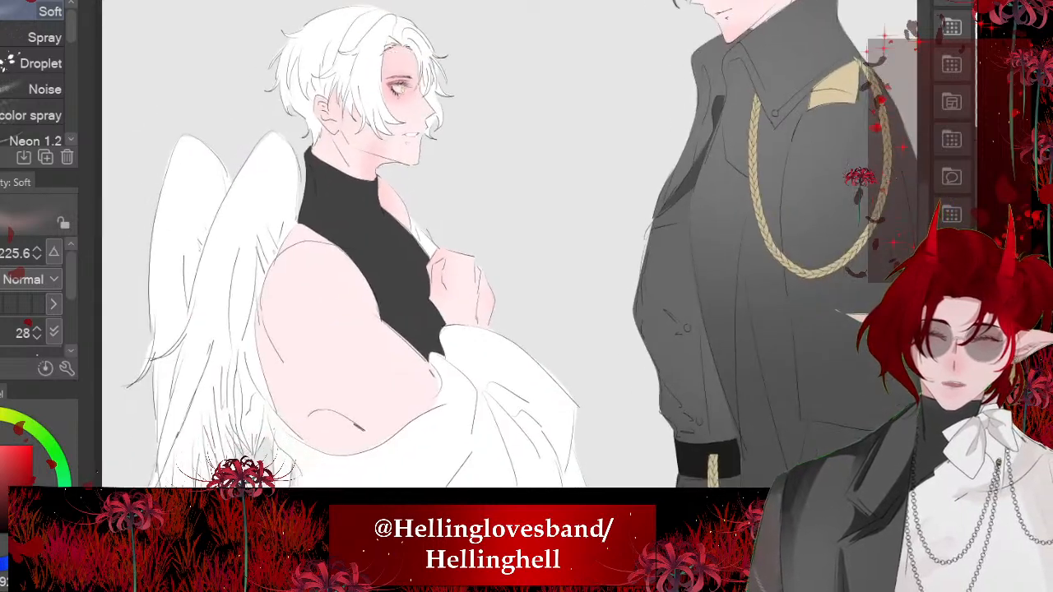
- Airbrush soft pink along the white-haired character's shoulder and the back of the upper arm down to the elbow
{"action": "key", "text": "minus"}
{"action": "left_click_drag", "start_coordinate": [289, 257], "coordinate": [321, 246]}
{"action": "left_click_drag", "start_coordinate": [280, 362], "coordinate": [306, 424]}
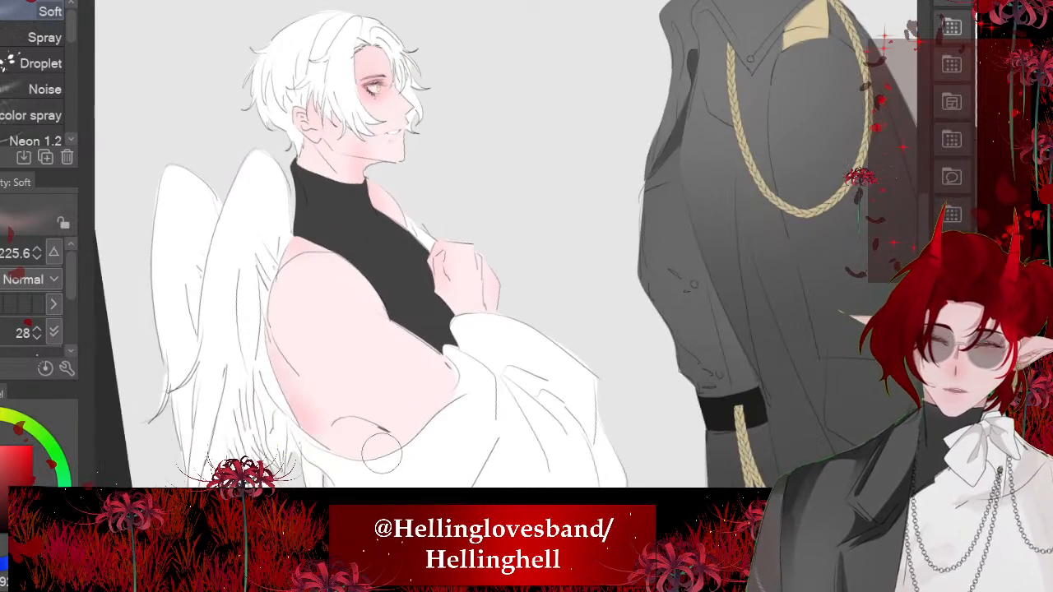
- Airbrush a broad soft pink over the white-haired character's upper arm with the Soft brush at size 522.2
{"action": "scroll", "coordinate": [381, 450], "scroll_direction": "up", "scroll_amount": 3}
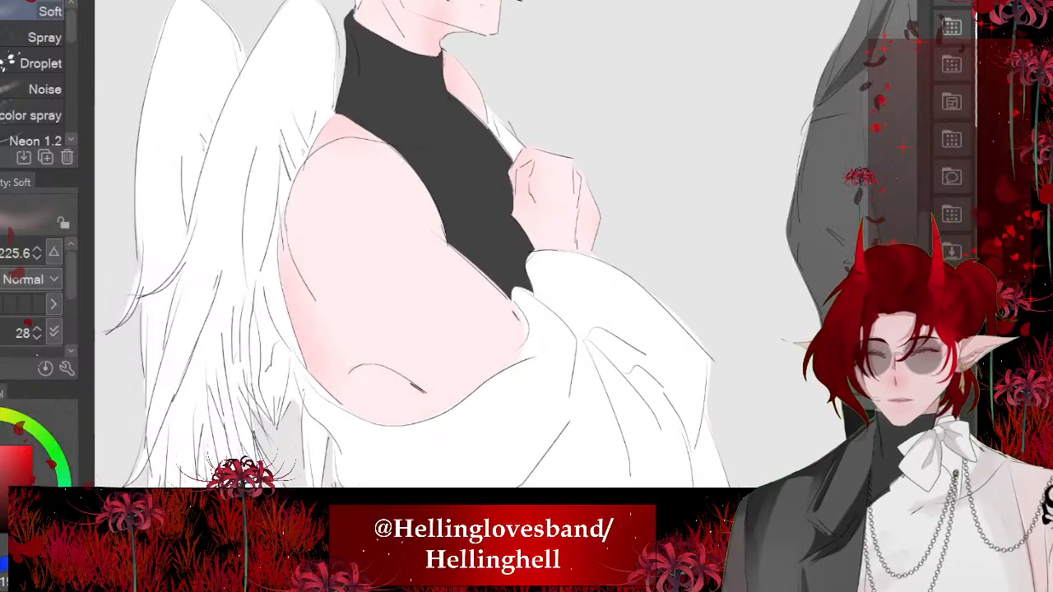
{"action": "mouse_move", "coordinate": [506, 273]}
{"action": "left_mouse_down"}
{"action": "mouse_move", "coordinate": [743, 273]}
{"action": "mouse_move", "coordinate": [568, 273]}
{"action": "left_mouse_up"}
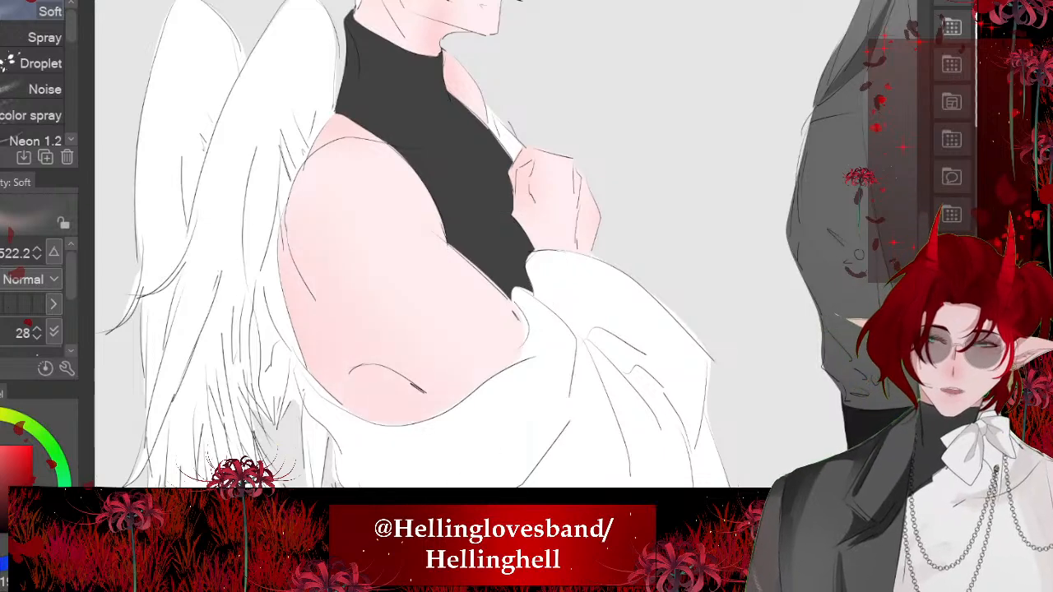
{"action": "scroll", "coordinate": [320, 301], "scroll_direction": "down", "scroll_amount": 3}
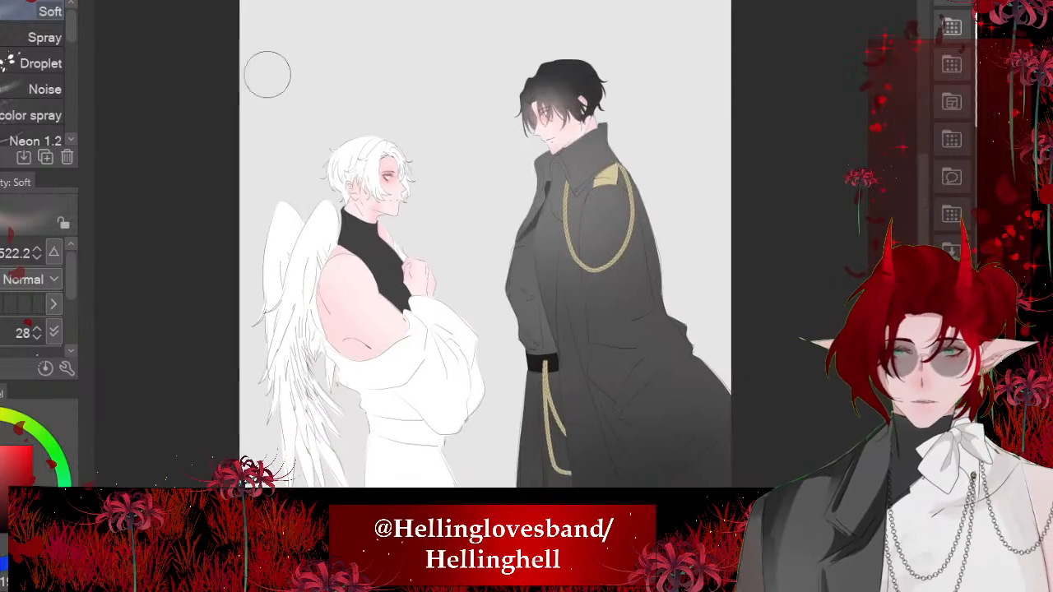
- Lasso and fill a muted mauve shadow on the white-haired character's forehead beneath the front hair strands above the nose
{"action": "scroll", "coordinate": [286, 159], "scroll_direction": "up", "scroll_amount": 2}
{"action": "scroll", "coordinate": [617, 146], "scroll_direction": "up", "scroll_amount": 4}
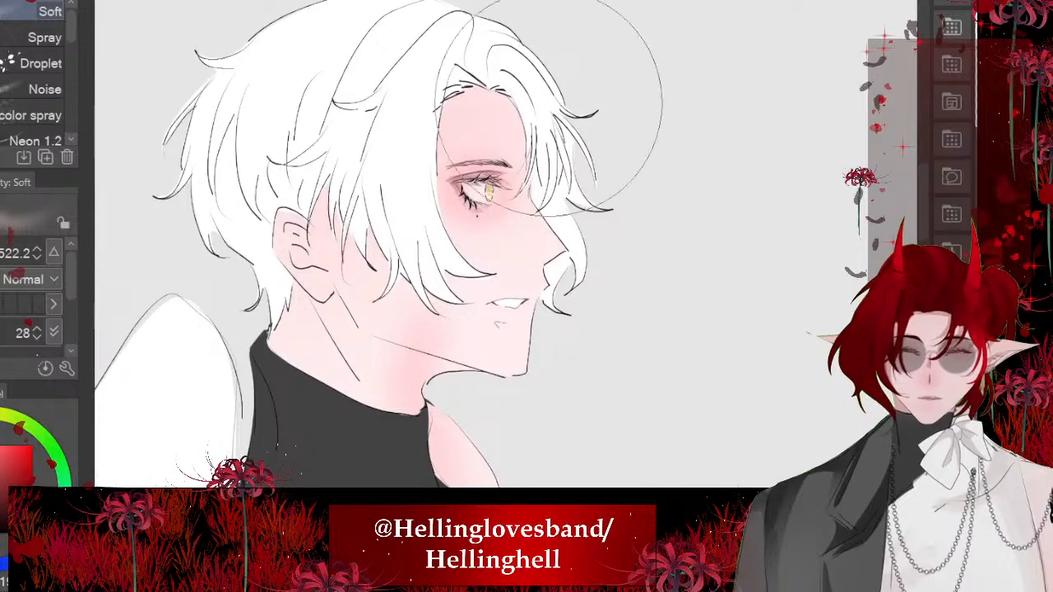
{"action": "scroll", "coordinate": [531, 103], "scroll_direction": "down", "scroll_amount": 4}
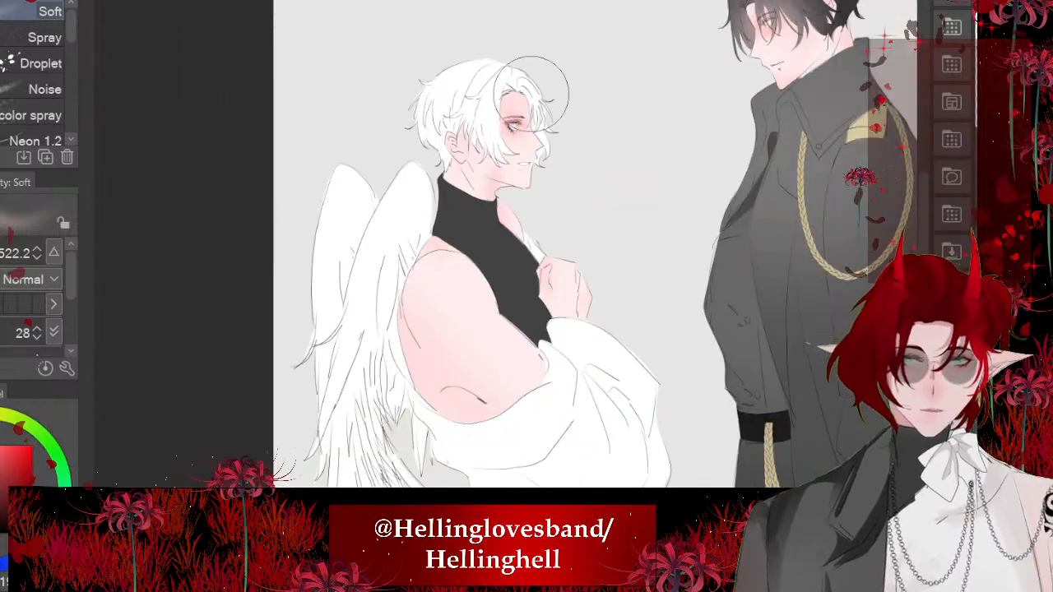
{"action": "scroll", "coordinate": [531, 93], "scroll_direction": "up", "scroll_amount": 5}
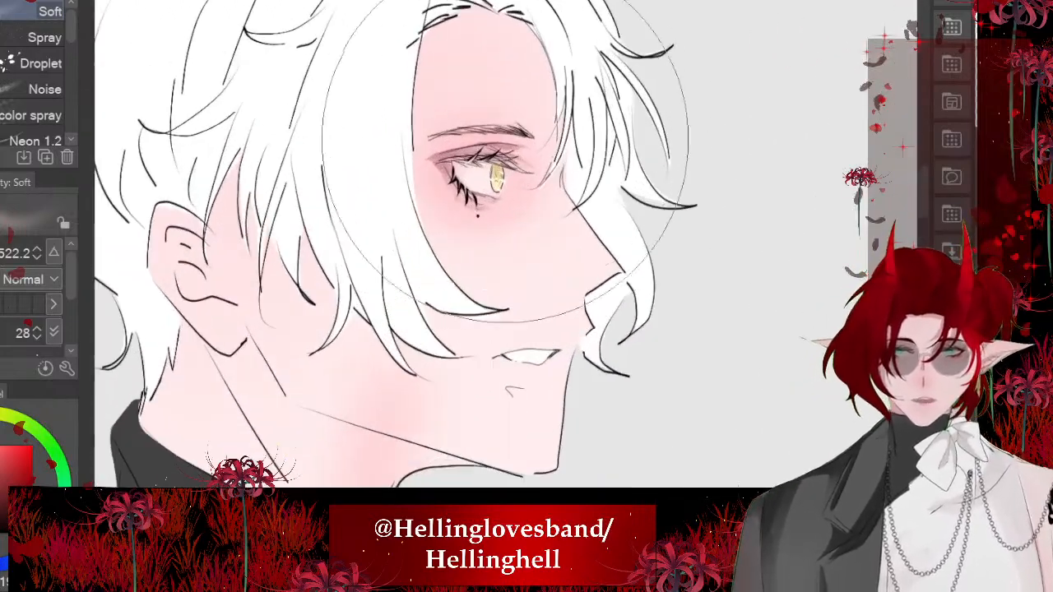
{"action": "scroll", "coordinate": [505, 136], "scroll_direction": "up", "scroll_amount": 2}
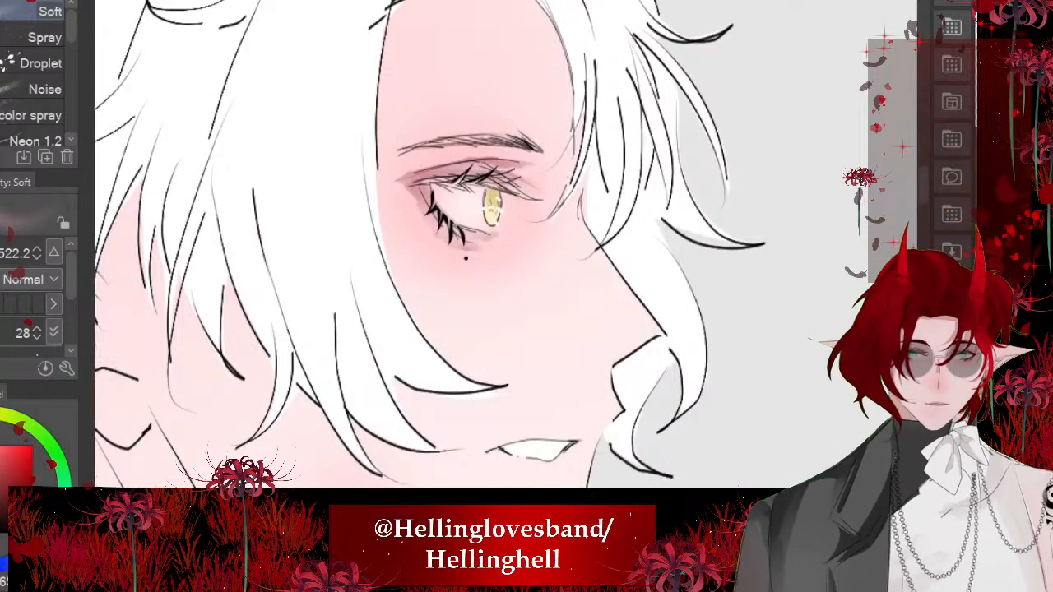
{"action": "scroll", "coordinate": [527, 247], "scroll_direction": "down", "scroll_amount": 2}
{"action": "scroll", "coordinate": [554, 169], "scroll_direction": "up", "scroll_amount": 4}
{"action": "left_click_drag", "start_coordinate": [526, 247], "coordinate": [523, 275]}
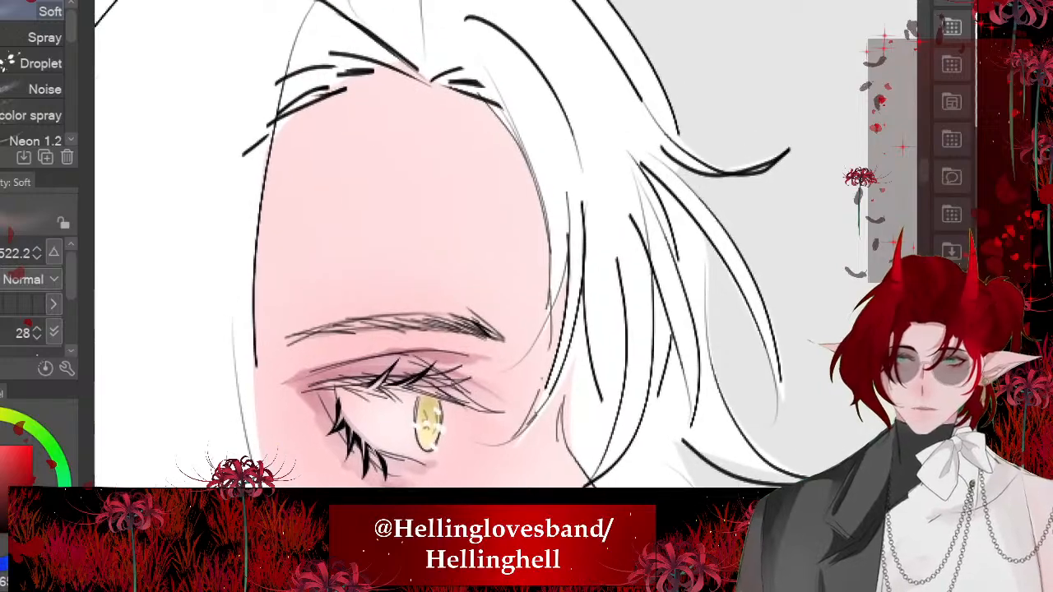
{"action": "key", "text": "m"}
{"action": "left_click_drag", "start_coordinate": [659, 263], "coordinate": [625, 198]}
{"action": "mouse_move", "coordinate": [393, 83]}
{"action": "left_mouse_down"}
{"action": "mouse_move", "coordinate": [516, 289]}
{"action": "mouse_move", "coordinate": [531, 386]}
{"action": "mouse_move", "coordinate": [567, 329]}
{"action": "mouse_move", "coordinate": [588, 222]}
{"action": "mouse_move", "coordinate": [494, 72]}
{"action": "left_mouse_up"}
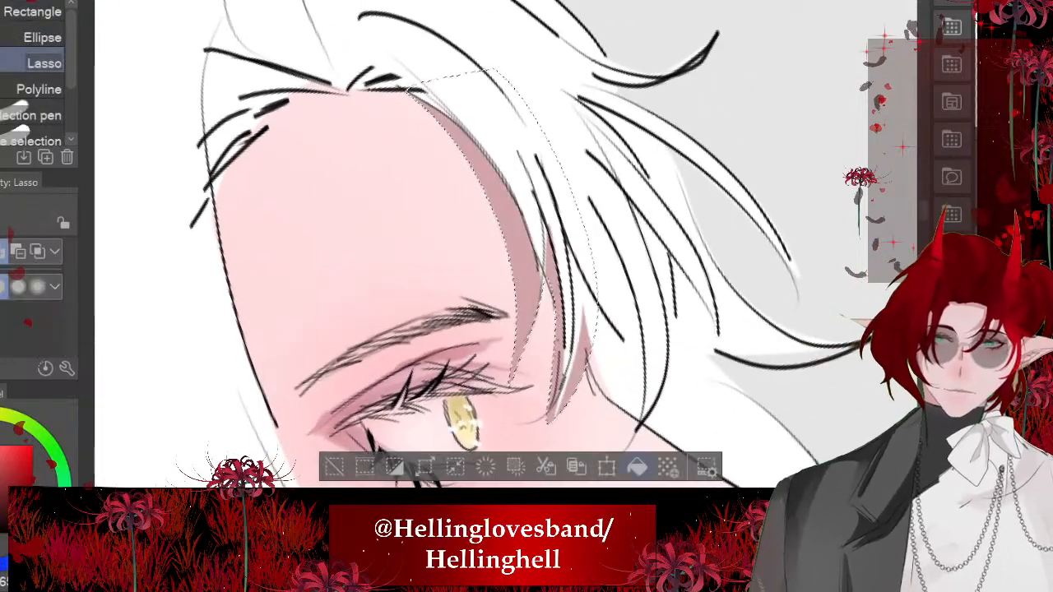
{"action": "key", "text": "ctrl+d"}
- Lasso and fill a curved mauve shadow along the forehead and temple beside the white-haired character's long side fringe
{"action": "scroll", "coordinate": [527, 246], "scroll_direction": "down", "scroll_amount": 5}
{"action": "scroll", "coordinate": [460, 288], "scroll_direction": "up", "scroll_amount": 3}
{"action": "mouse_move", "coordinate": [404, 145]}
{"action": "left_mouse_down"}
{"action": "mouse_move", "coordinate": [414, 377]}
{"action": "mouse_move", "coordinate": [339, 282]}
{"action": "mouse_move", "coordinate": [362, 169]}
{"action": "left_mouse_up"}
{"action": "key", "text": "ctrl+d"}
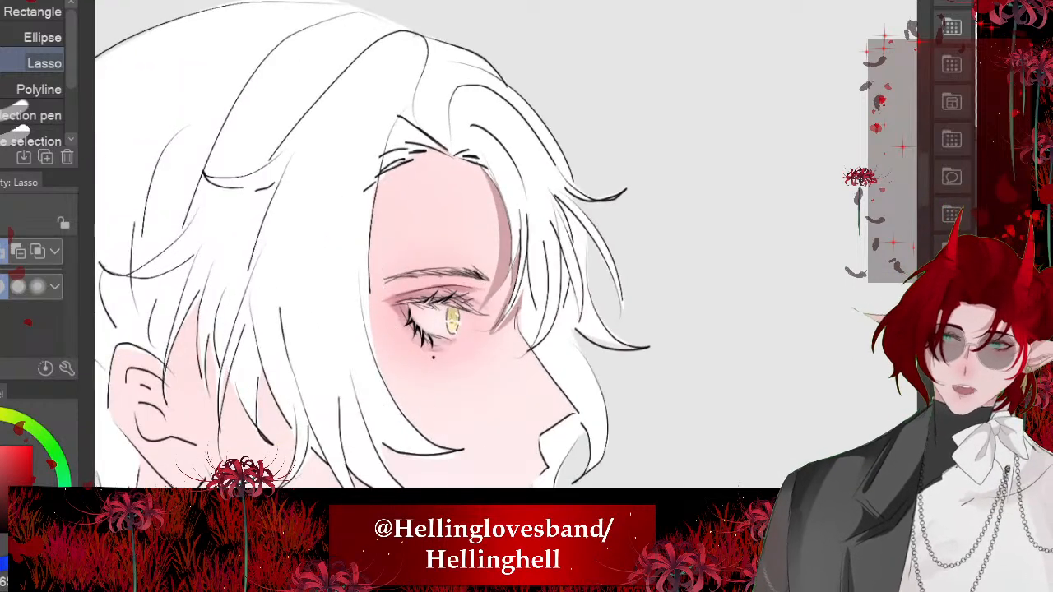
{"action": "mouse_move", "coordinate": [400, 120]}
{"action": "left_mouse_down"}
{"action": "mouse_move", "coordinate": [392, 427]}
{"action": "mouse_move", "coordinate": [398, 123]}
{"action": "left_mouse_up"}
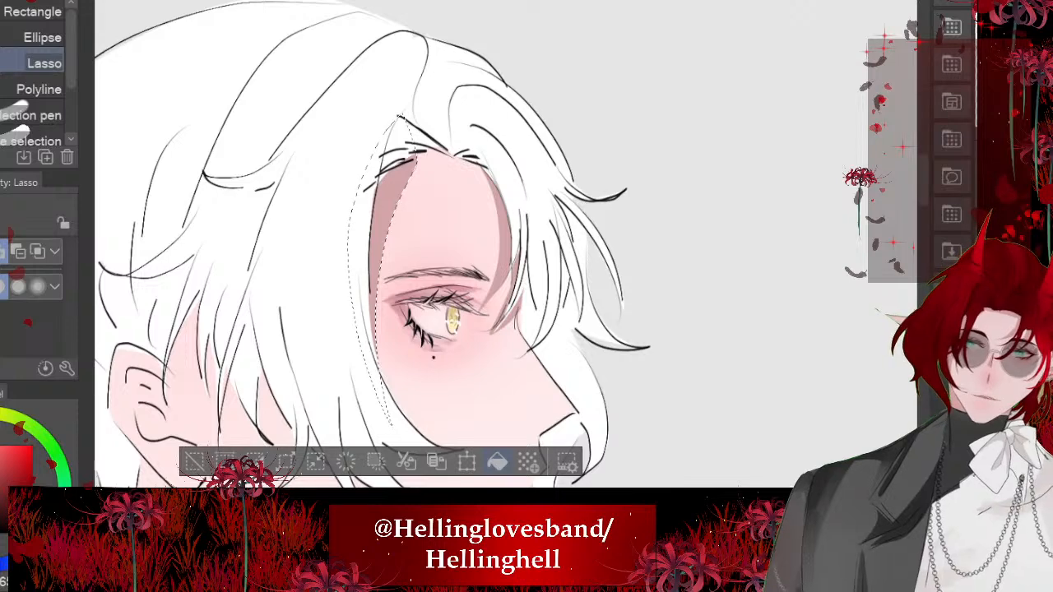
{"action": "key", "text": "ctrl+d"}
{"action": "scroll", "coordinate": [329, 247], "scroll_direction": "down", "scroll_amount": 3}
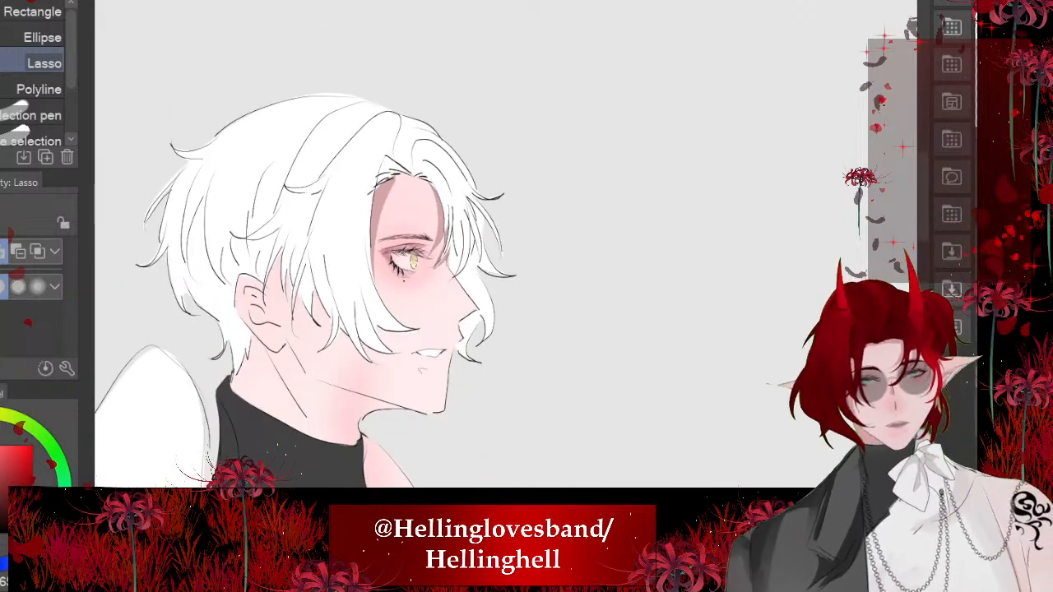
- Redo the white-haired character's forehead shadows in a lighter, greyer mauve with lasso selections and fills
{"action": "scroll", "coordinate": [321, 263], "scroll_direction": "up", "scroll_amount": 3}
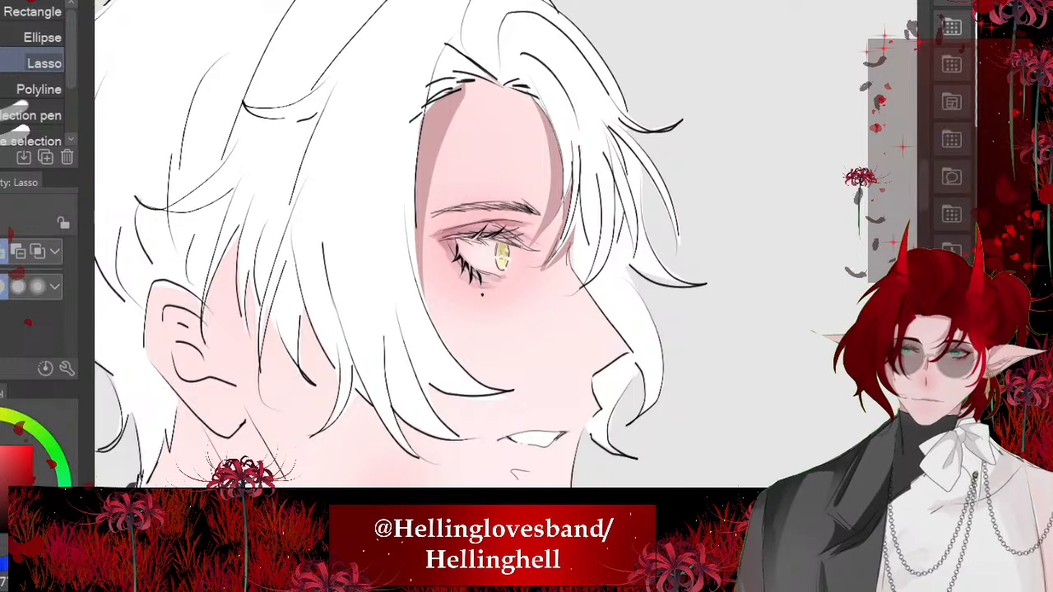
{"action": "scroll", "coordinate": [535, 255], "scroll_direction": "up", "scroll_amount": 2}
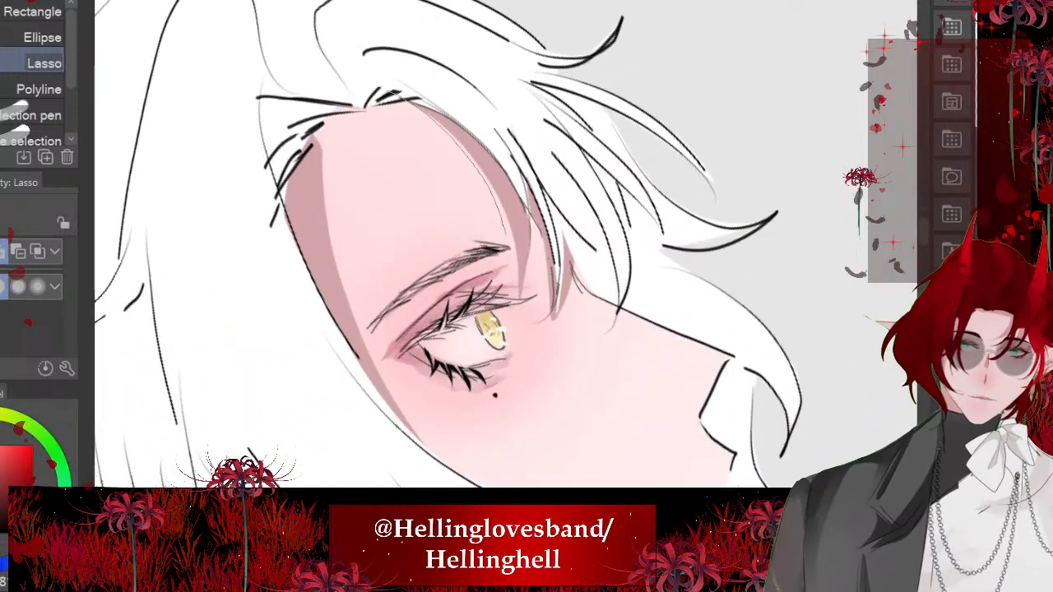
{"action": "mouse_move", "coordinate": [562, 318]}
{"action": "left_mouse_down"}
{"action": "mouse_move", "coordinate": [405, 102]}
{"action": "mouse_move", "coordinate": [418, 378]}
{"action": "mouse_move", "coordinate": [317, 173]}
{"action": "mouse_move", "coordinate": [351, 82]}
{"action": "left_mouse_up"}
{"action": "left_click", "coordinate": [588, 387]}
{"action": "key", "text": "ctrl+d"}
{"action": "scroll", "coordinate": [510, 255], "scroll_direction": "down", "scroll_amount": 2}
{"action": "left_click", "coordinate": [505, 452]}
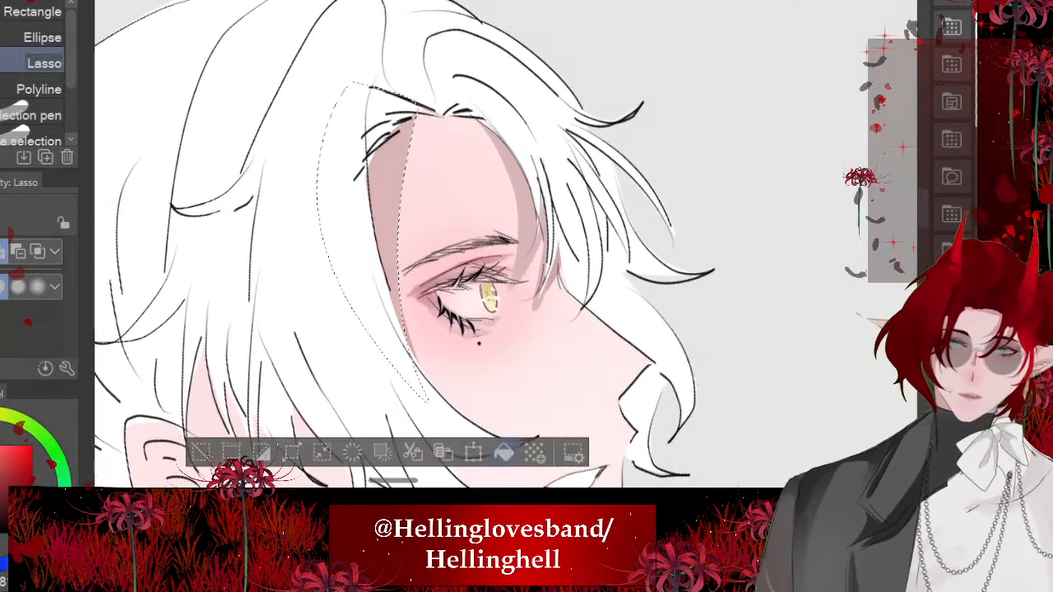
{"action": "key", "text": "ctrl+d"}
- Lasso and fill a jagged shadow on the white-haired character's cheek beneath the hair strands in front of the ear
{"action": "scroll", "coordinate": [477, 255], "scroll_direction": "down", "scroll_amount": 3}
{"action": "scroll", "coordinate": [329, 264], "scroll_direction": "up", "scroll_amount": 2}
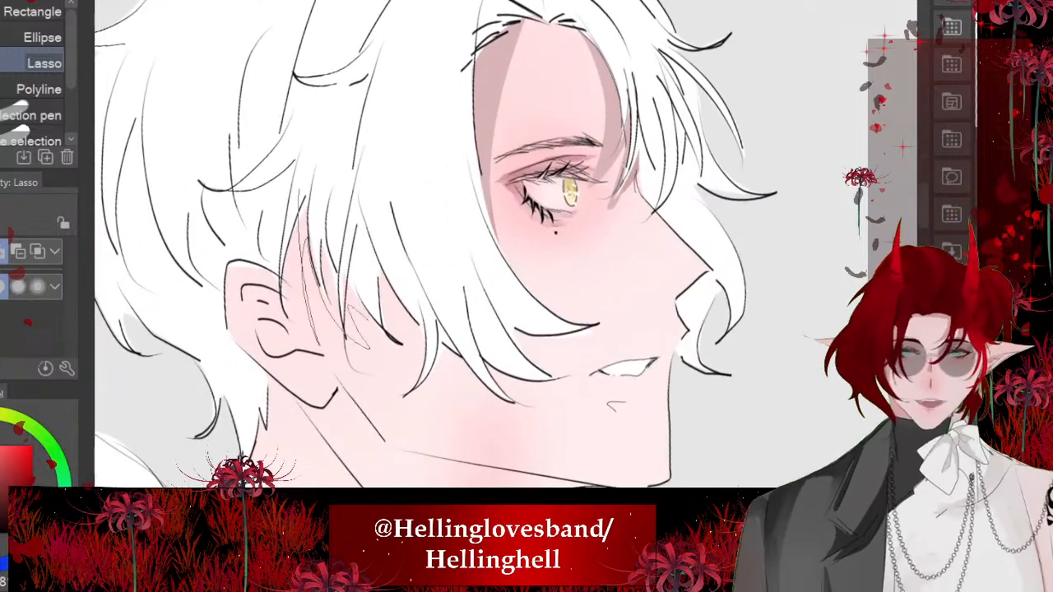
{"action": "left_click_drag", "start_coordinate": [301, 238], "coordinate": [303, 211]}
{"action": "key", "text": "alt+Delete"}
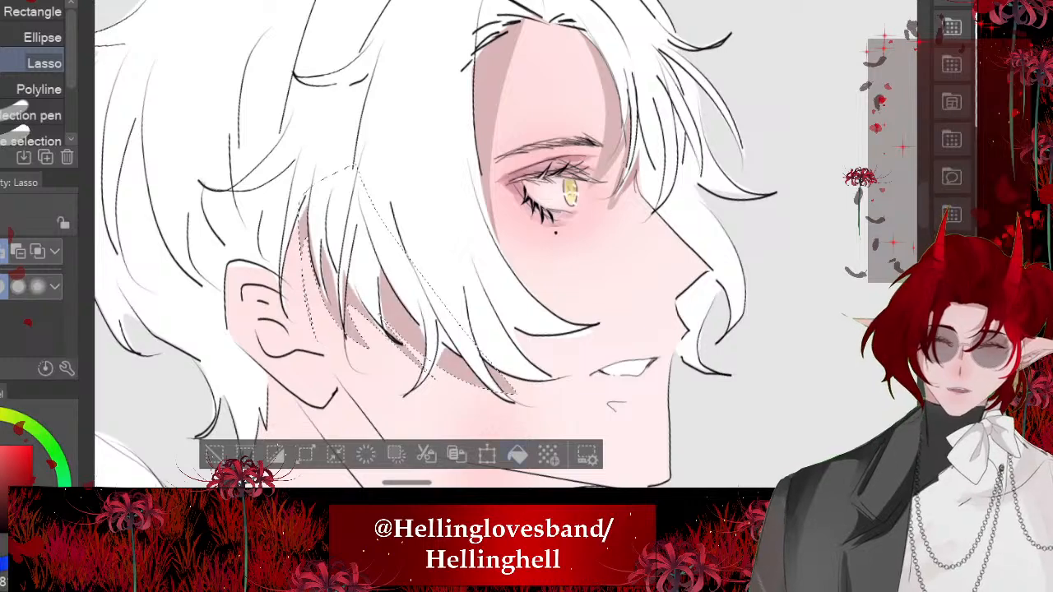
{"action": "key", "text": "ctrl+d"}
- Lasso and fill a narrow shadow beneath the sideburn hair, reaching over the inner edge of the white-haired character's ear
{"action": "scroll", "coordinate": [478, 255], "scroll_direction": "up", "scroll_amount": 1}
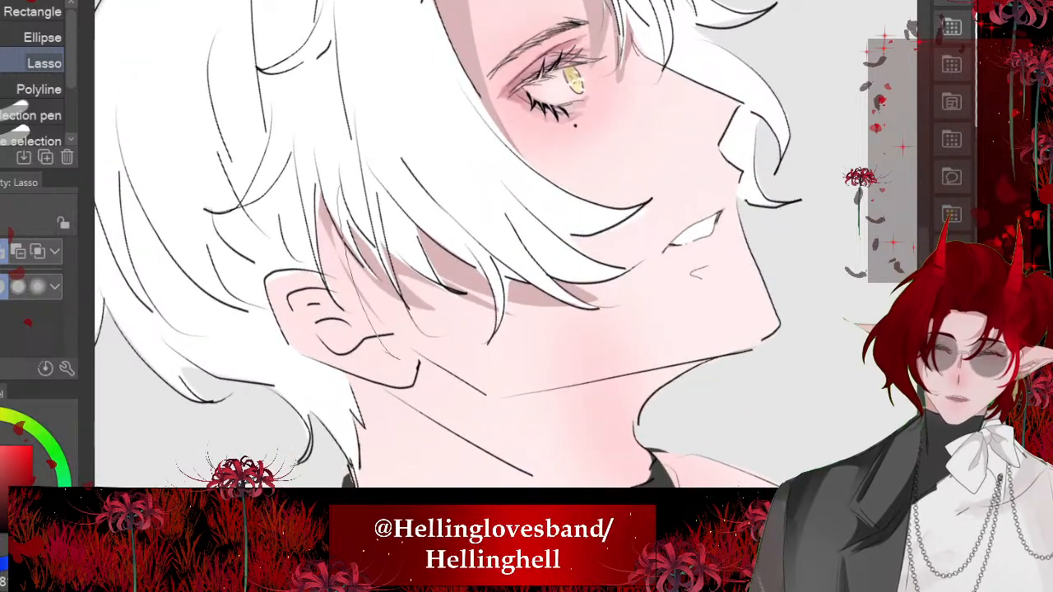
{"action": "left_click_drag", "start_coordinate": [389, 353], "coordinate": [288, 163]}
{"action": "left_click", "coordinate": [457, 407]}
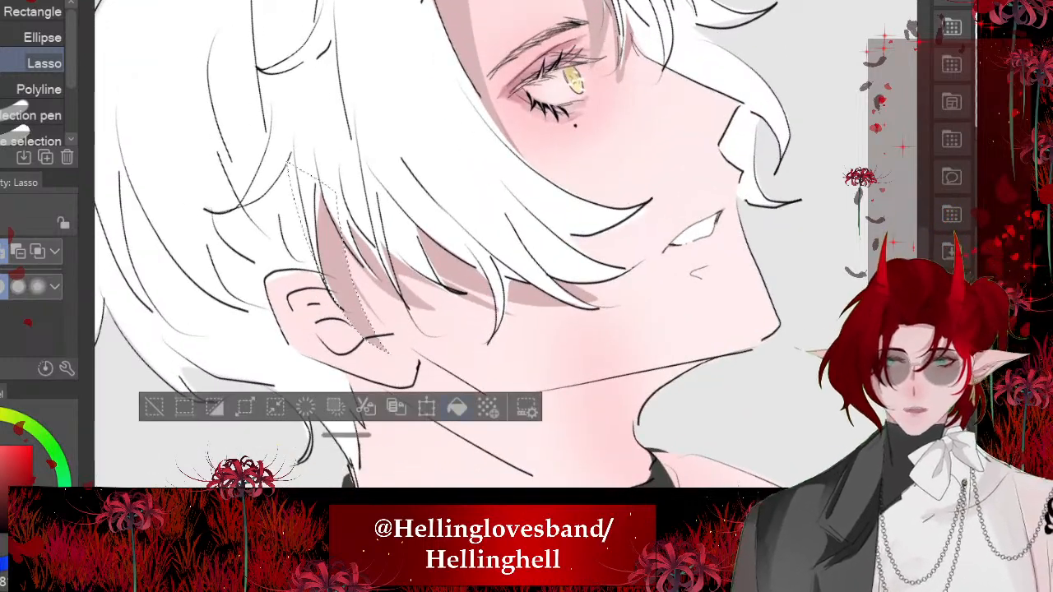
{"action": "scroll", "coordinate": [477, 255], "scroll_direction": "down", "scroll_amount": 2}
{"action": "left_click", "coordinate": [217, 381]}
{"action": "scroll", "coordinate": [478, 255], "scroll_direction": "down", "scroll_amount": 1}
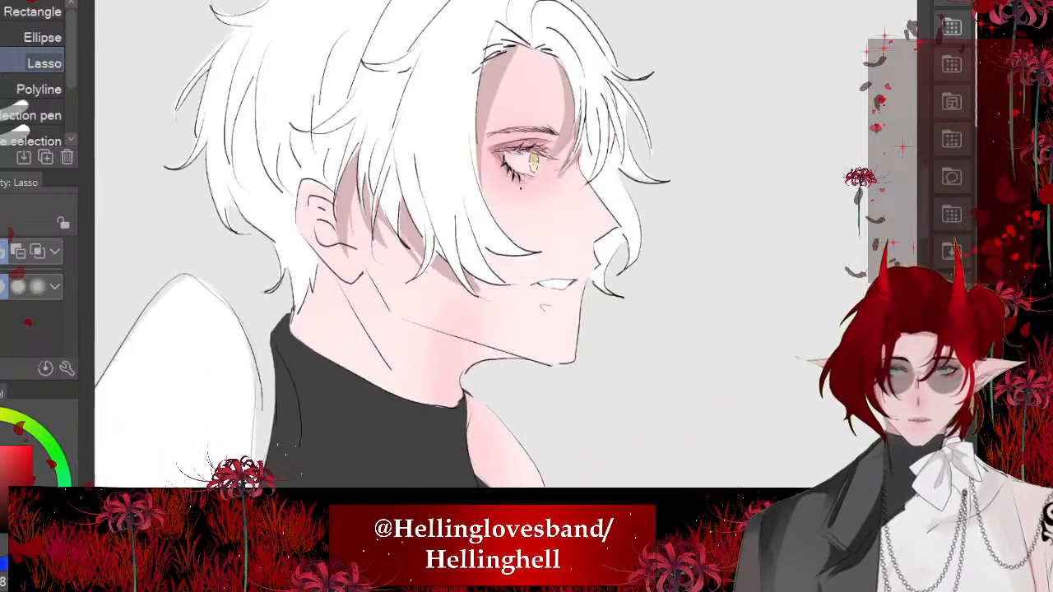
- Lasso and fill the white-haired character's neck shadow from below the ear along the jawline to the turtleneck collar
{"action": "scroll", "coordinate": [477, 247], "scroll_direction": "up", "scroll_amount": 4}
{"action": "scroll", "coordinate": [477, 247], "scroll_direction": "down", "scroll_amount": 1}
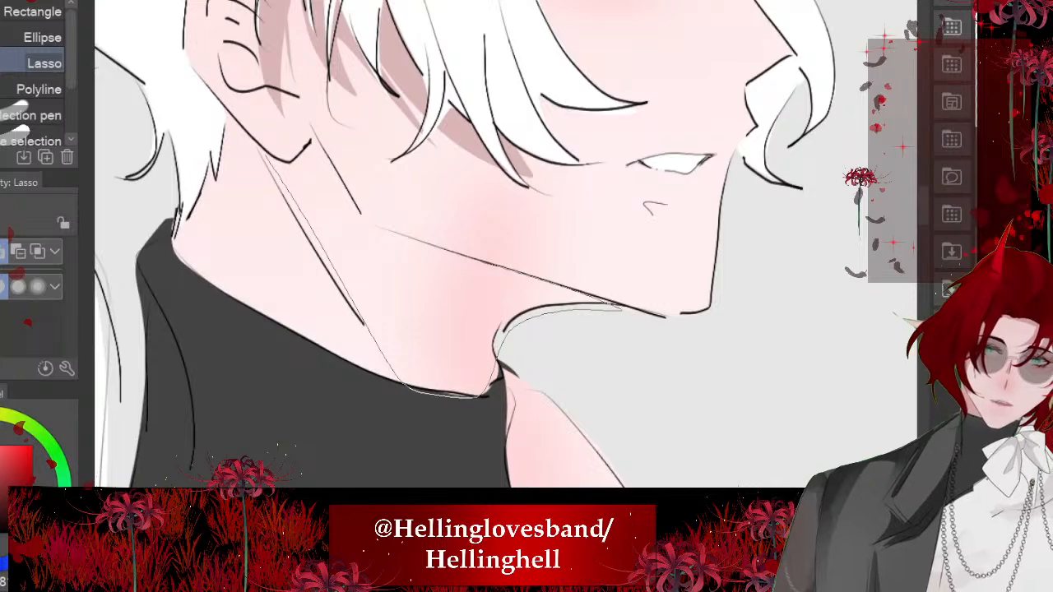
{"action": "left_click_drag", "start_coordinate": [354, 199], "coordinate": [313, 145]}
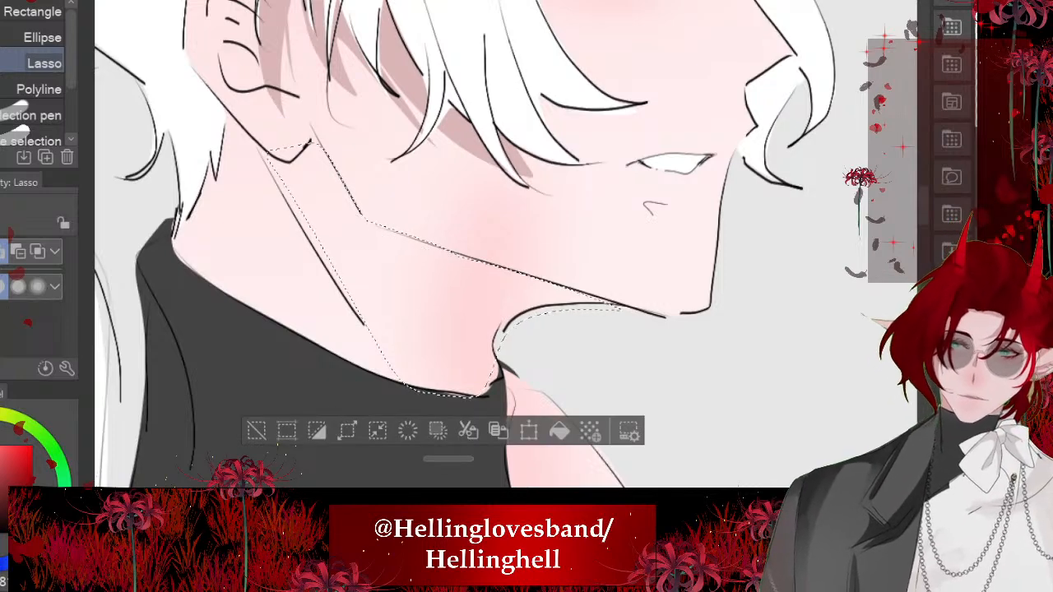
{"action": "left_click", "coordinate": [560, 430]}
{"action": "left_click", "coordinate": [257, 431]}
{"action": "scroll", "coordinate": [494, 247], "scroll_direction": "down", "scroll_amount": 4}
{"action": "scroll", "coordinate": [358, 315], "scroll_direction": "down", "scroll_amount": 3}
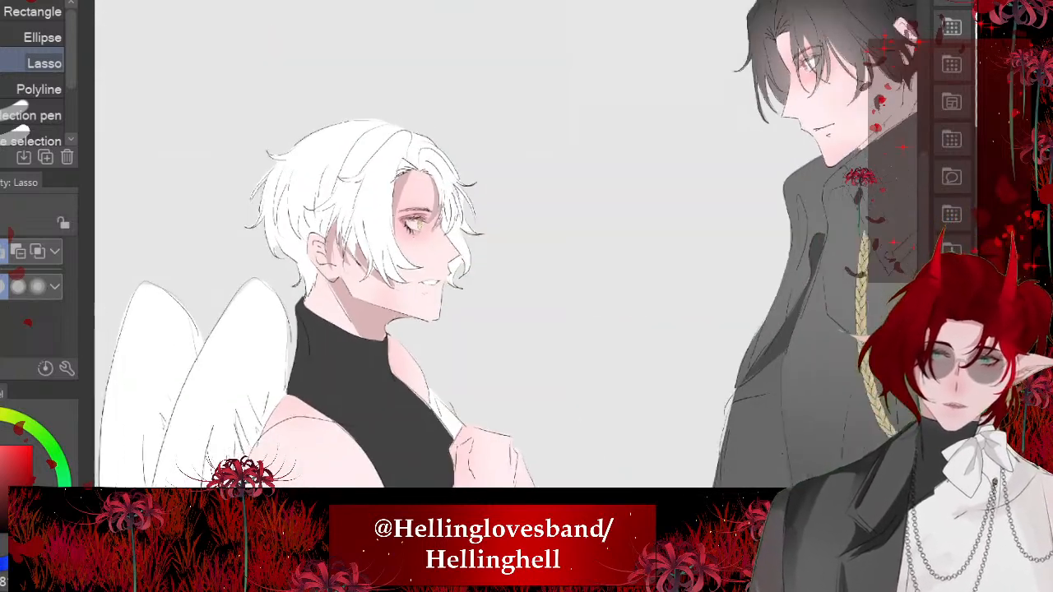
- Lasso and fill a shadow at the back of the white-haired character's neck, from behind the earlobe to the collar
{"action": "scroll", "coordinate": [329, 329], "scroll_direction": "up", "scroll_amount": 4}
{"action": "scroll", "coordinate": [358, 227], "scroll_direction": "up", "scroll_amount": 5}
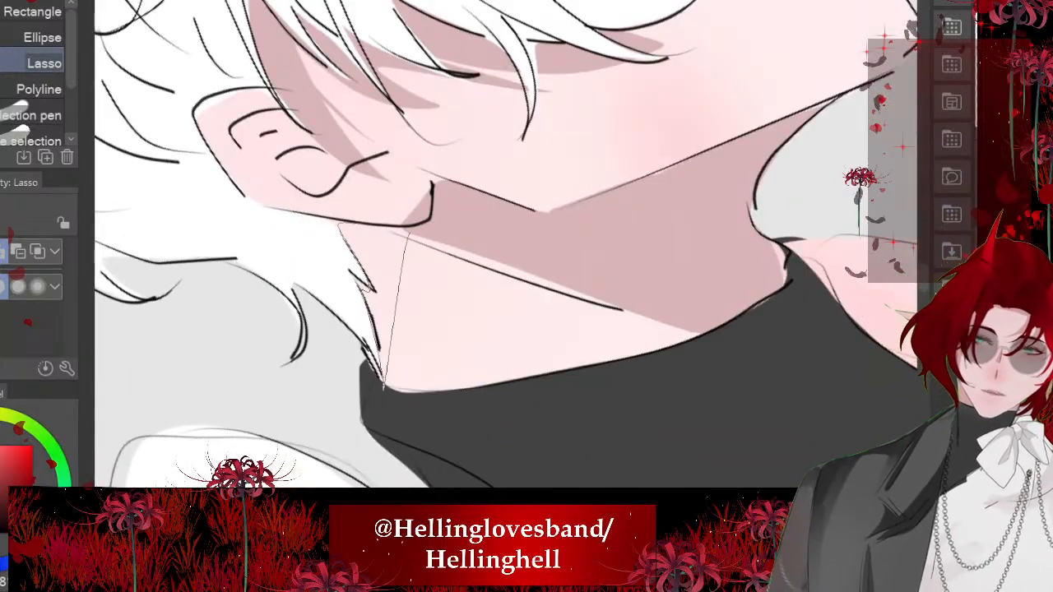
{"action": "left_click_drag", "start_coordinate": [409, 233], "coordinate": [339, 223]}
{"action": "left_click", "coordinate": [496, 423]}
{"action": "scroll", "coordinate": [407, 255], "scroll_direction": "down", "scroll_amount": 4}
{"action": "key", "text": "ctrl+d"}
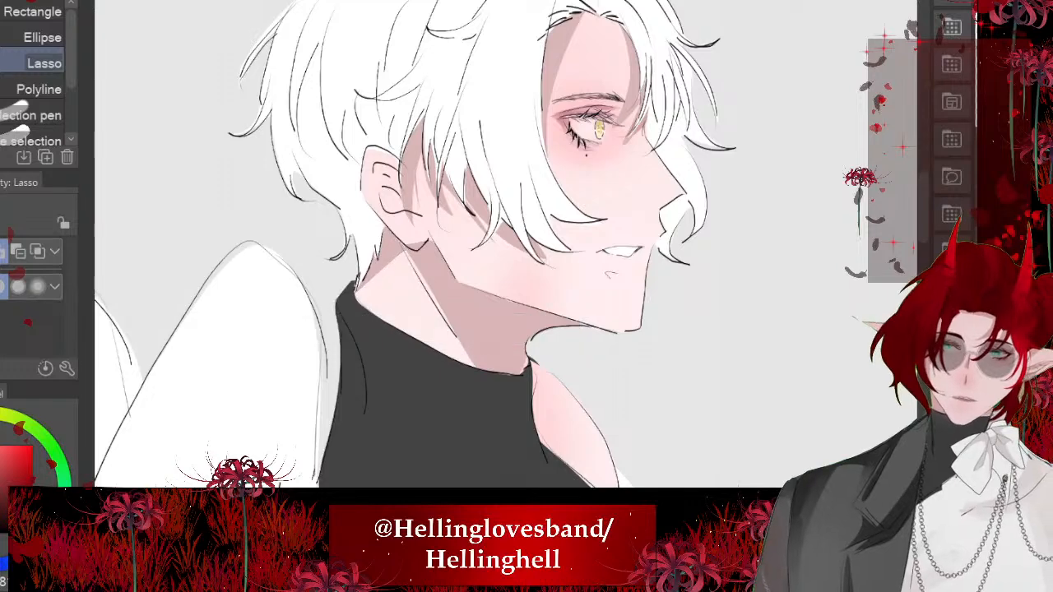
{"action": "scroll", "coordinate": [469, 247], "scroll_direction": "down", "scroll_amount": 5}
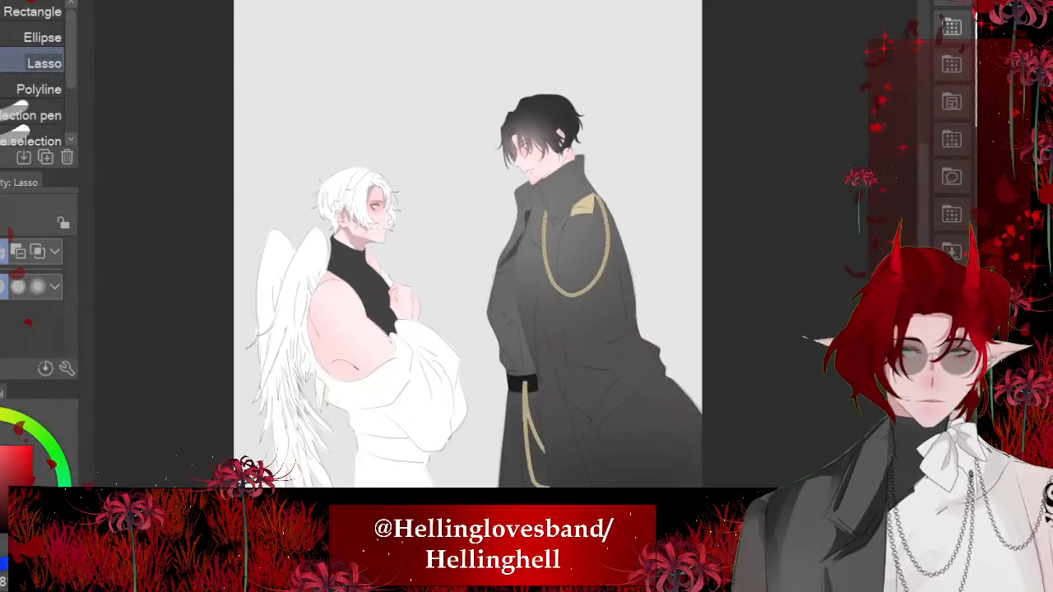
- Lasso and fill a leaf-shaped shadow beneath the curved crease line near the white-haired character's elbow
{"action": "scroll", "coordinate": [354, 329], "scroll_direction": "up", "scroll_amount": 6}
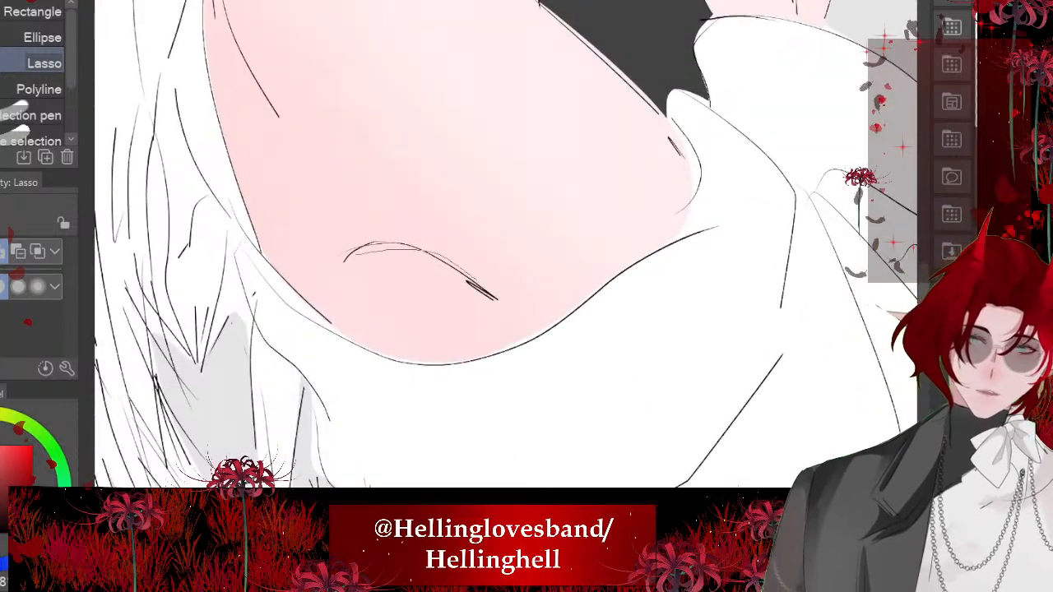
{"action": "left_click_drag", "start_coordinate": [478, 282], "coordinate": [519, 324]}
{"action": "key", "text": "ctrl+z"}
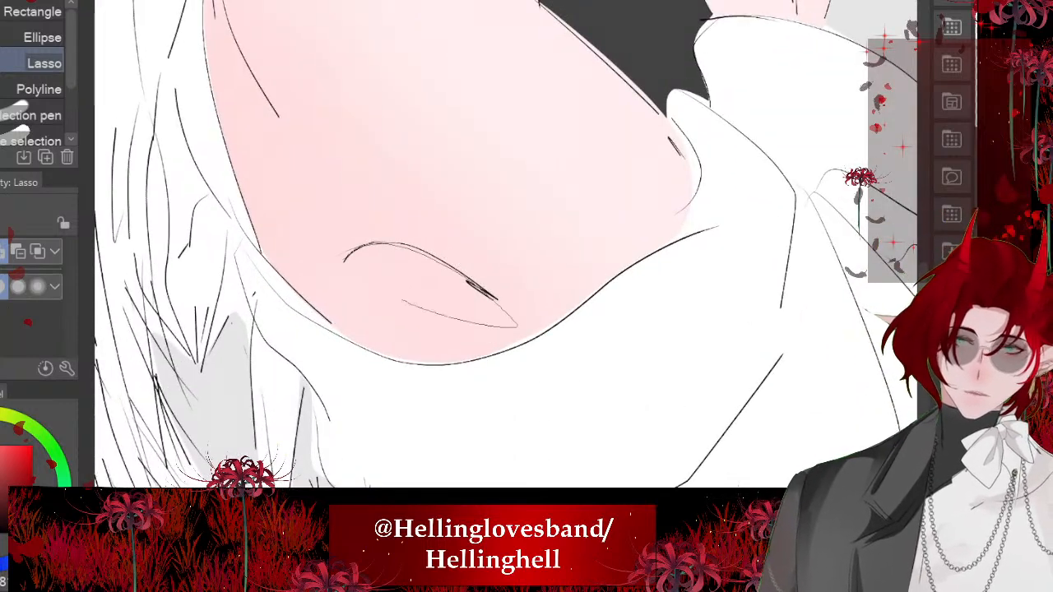
{"action": "left_click_drag", "start_coordinate": [403, 300], "coordinate": [349, 258]}
{"action": "left_click", "coordinate": [546, 360]}
{"action": "key", "text": "ctrl+d"}
{"action": "scroll", "coordinate": [461, 288], "scroll_direction": "down", "scroll_amount": 4}
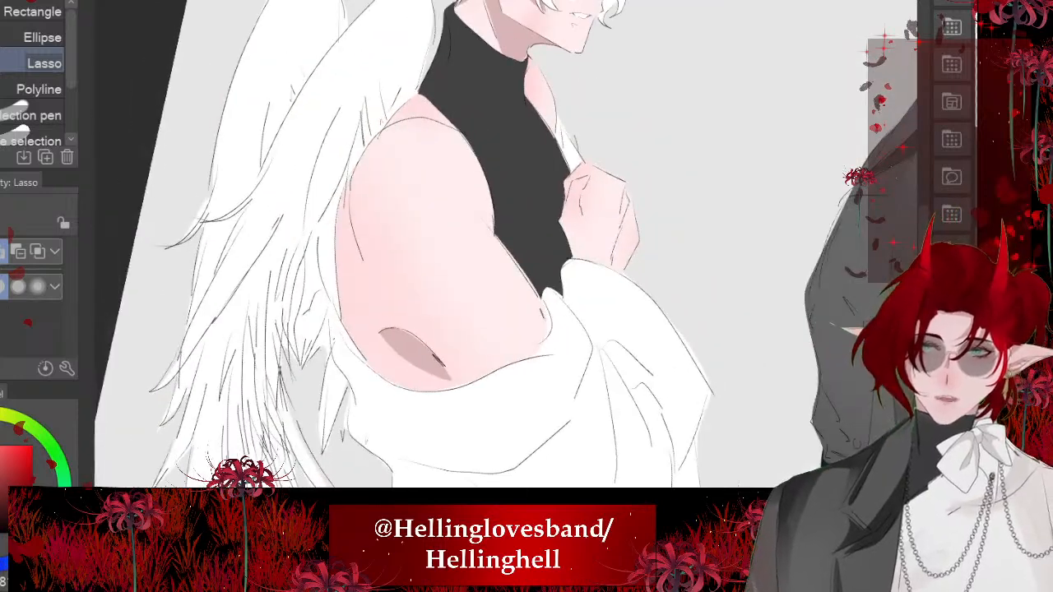
- Lasso and fill a long shadow along the back edge of the white-haired character's upper arm, beside the wing
{"action": "scroll", "coordinate": [494, 288], "scroll_direction": "up", "scroll_amount": 3}
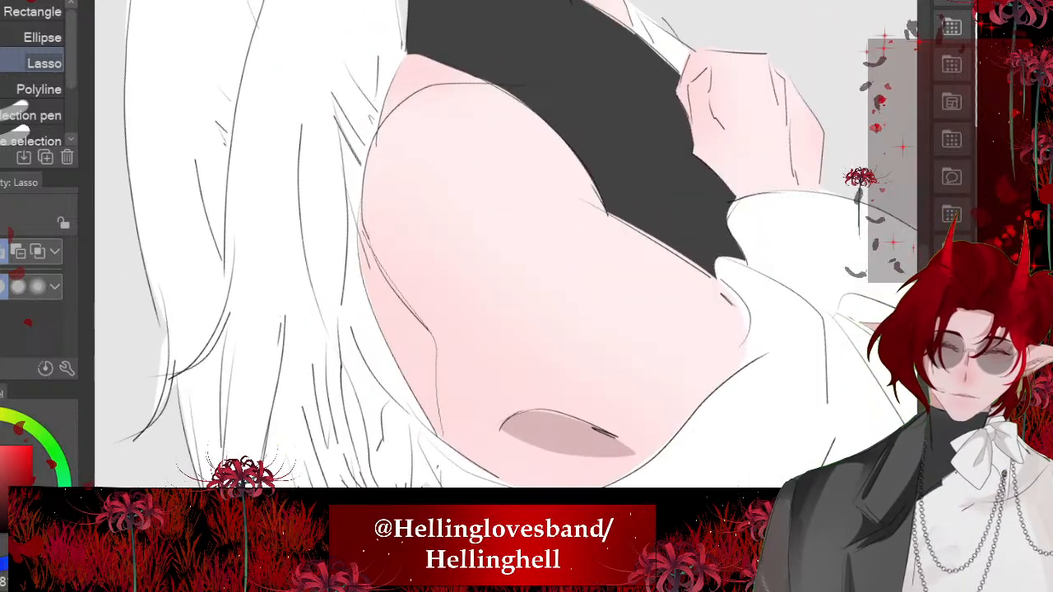
{"action": "left_click_drag", "start_coordinate": [397, 356], "coordinate": [367, 242]}
{"action": "left_click", "coordinate": [521, 478]}
{"action": "key", "text": "ctrl+d"}
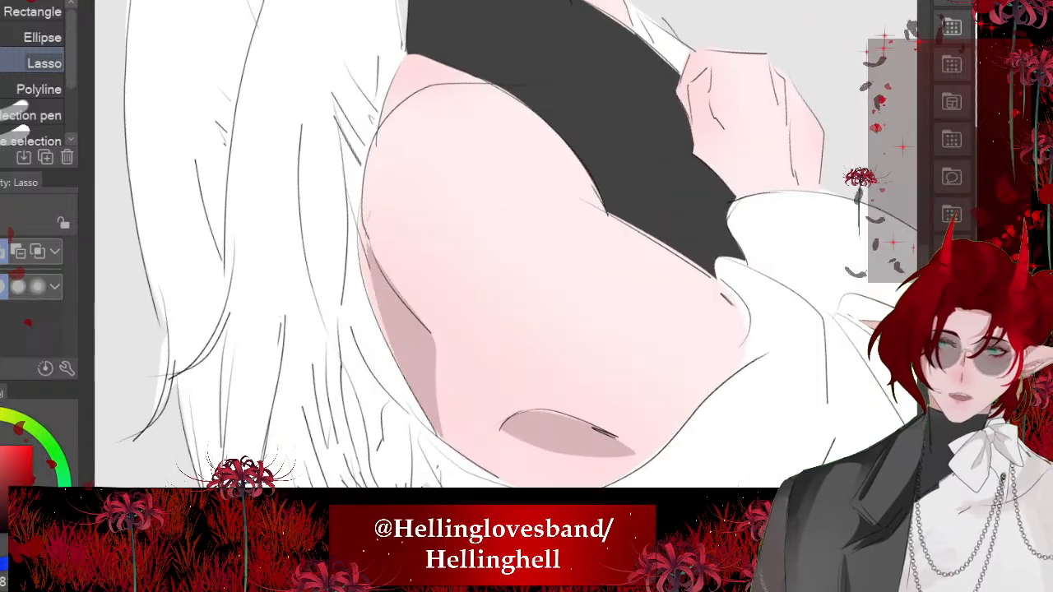
{"action": "scroll", "coordinate": [461, 288], "scroll_direction": "down", "scroll_amount": 3}
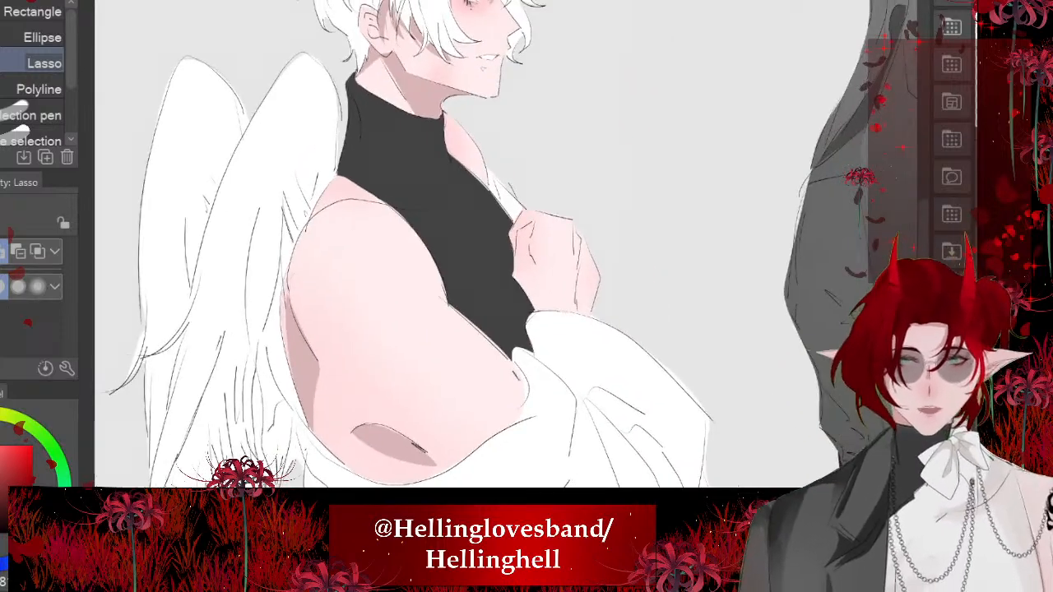
- Lasso and fill a narrow shadow on the white-haired character's far shoulder, along the edge of the black turtleneck
{"action": "scroll", "coordinate": [469, 247], "scroll_direction": "up", "scroll_amount": 3}
{"action": "scroll", "coordinate": [494, 244], "scroll_direction": "up", "scroll_amount": 3}
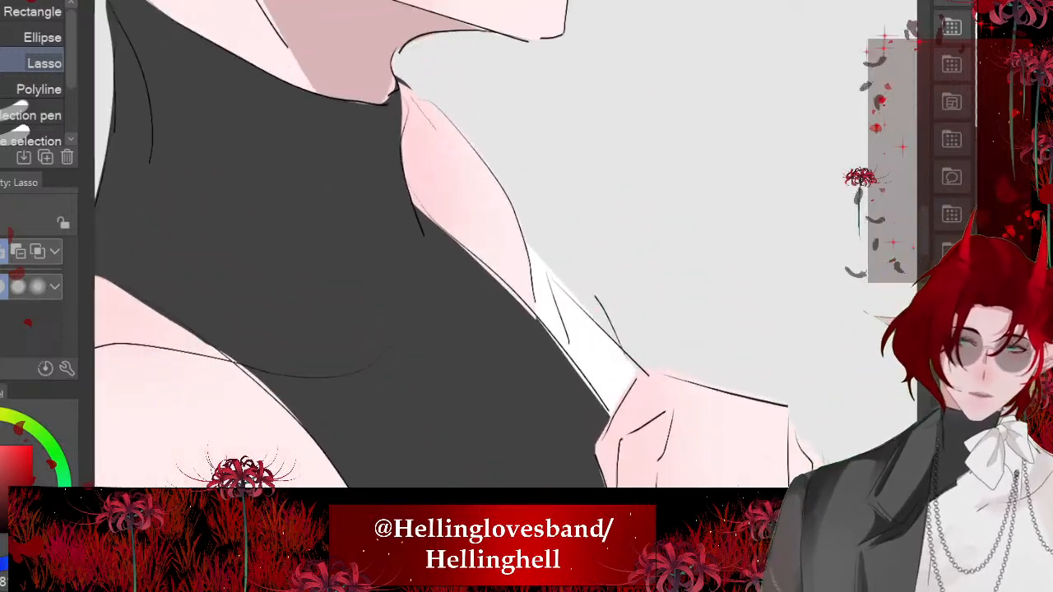
{"action": "left_click_drag", "start_coordinate": [406, 148], "coordinate": [417, 201]}
{"action": "key", "text": "ctrl+d"}
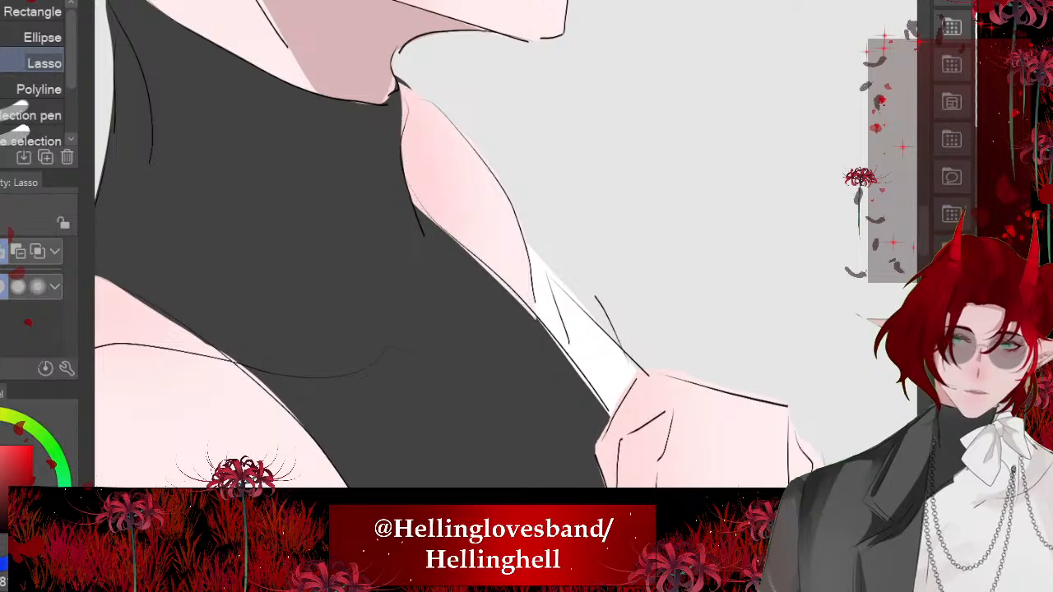
{"action": "left_click_drag", "start_coordinate": [515, 297], "coordinate": [412, 199]}
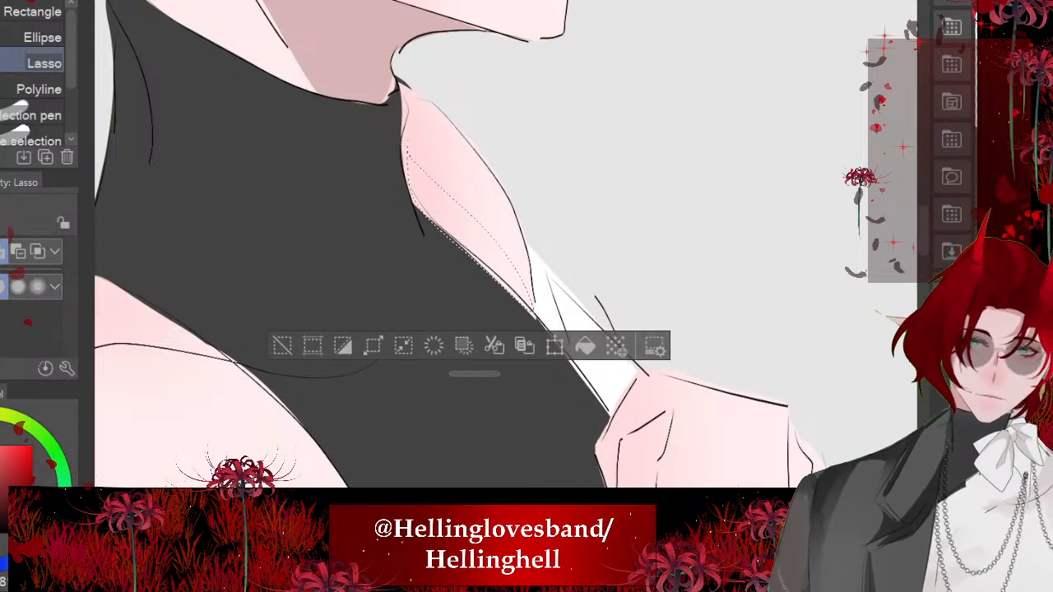
{"action": "left_click", "coordinate": [585, 346]}
{"action": "key", "text": "ctrl+d"}
{"action": "scroll", "coordinate": [494, 244], "scroll_direction": "down", "scroll_amount": 5}
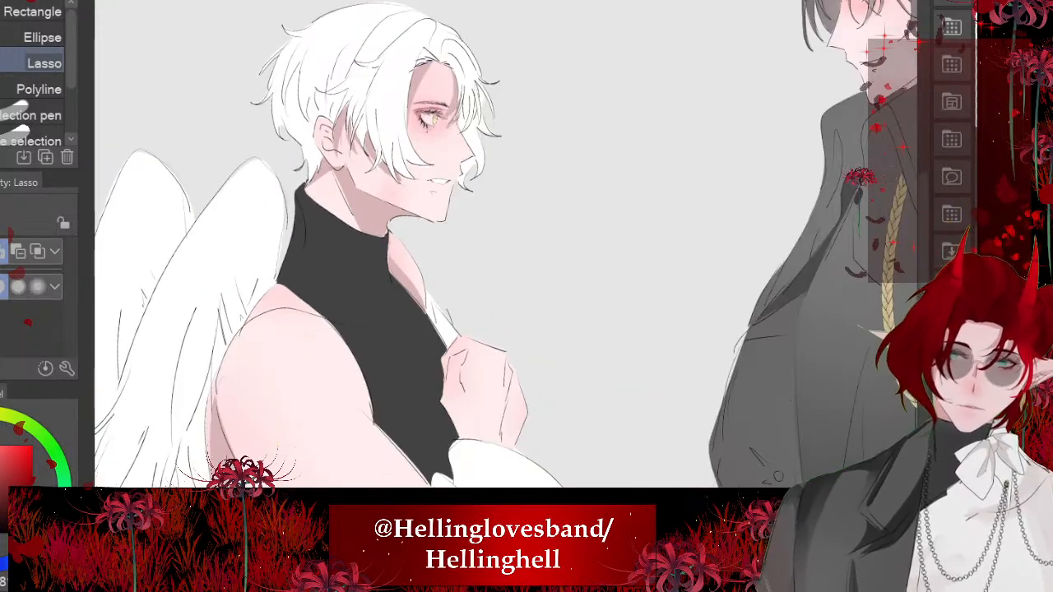
- Lasso and fill a small shadow under the tip of the white-haired character's nose
{"action": "scroll", "coordinate": [348, 253], "scroll_direction": "down", "scroll_amount": 2}
{"action": "scroll", "coordinate": [404, 189], "scroll_direction": "up", "scroll_amount": 8}
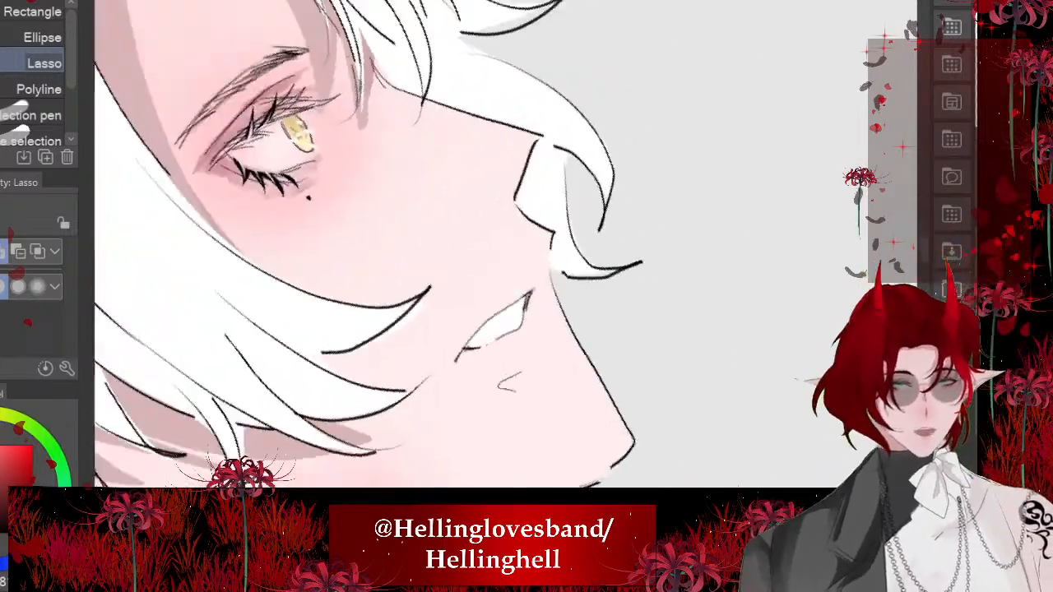
{"action": "key", "text": "minus"}
{"action": "key", "text": "minus"}
{"action": "key", "text": "minus"}
{"action": "key", "text": "minus"}
{"action": "key", "text": "minus"}
{"action": "key", "text": "minus"}
{"action": "key", "text": "minus"}
{"action": "key", "text": "minus"}
{"action": "key", "text": "minus"}
{"action": "key", "text": "minus"}
{"action": "key", "text": "minus"}
{"action": "scroll", "coordinate": [494, 247], "scroll_direction": "up", "scroll_amount": 2}
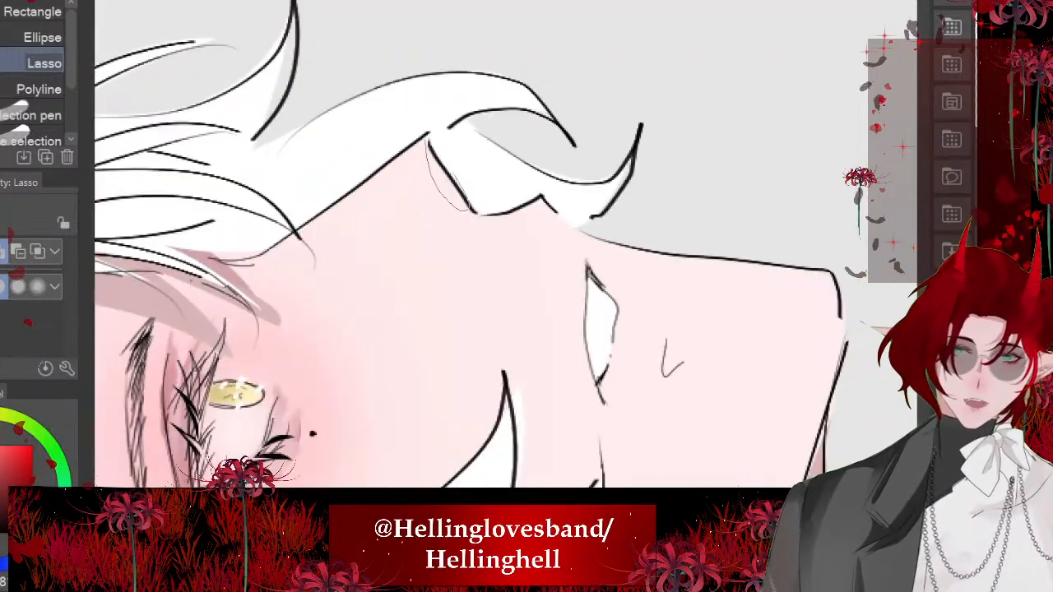
{"action": "left_click_drag", "start_coordinate": [471, 210], "coordinate": [429, 142]}
{"action": "left_click", "coordinate": [556, 245]}
{"action": "key", "text": "ctrl+d"}
{"action": "scroll", "coordinate": [494, 244], "scroll_direction": "down", "scroll_amount": 5}
- Lasso and fill a small triangular shadow beneath the white-haired character's lower lip
{"action": "scroll", "coordinate": [354, 350], "scroll_direction": "up", "scroll_amount": 2}
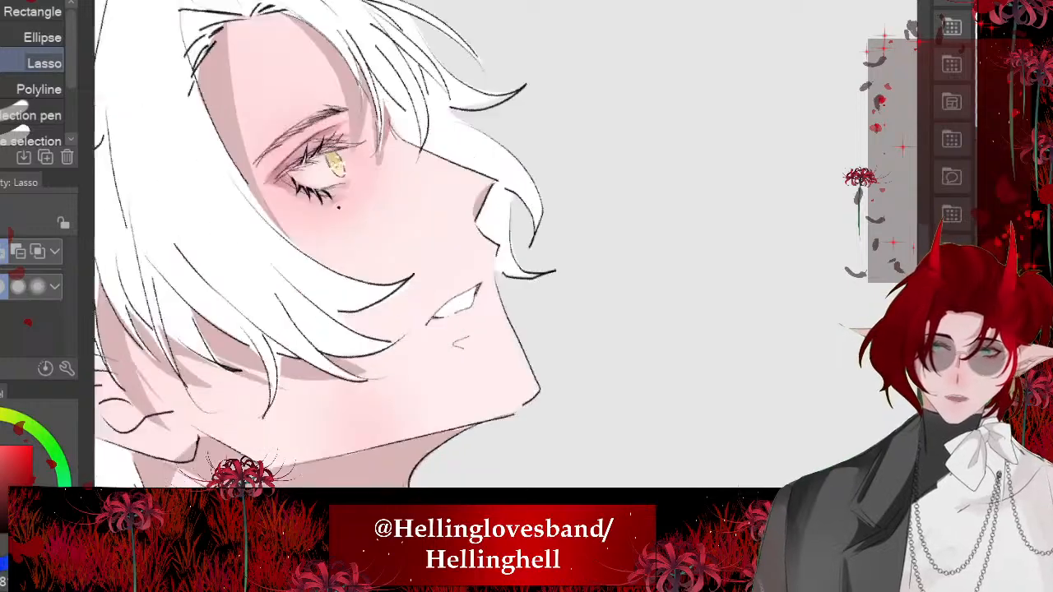
{"action": "scroll", "coordinate": [395, 363], "scroll_direction": "up", "scroll_amount": 3}
{"action": "left_click_drag", "start_coordinate": [568, 323], "coordinate": [604, 280]}
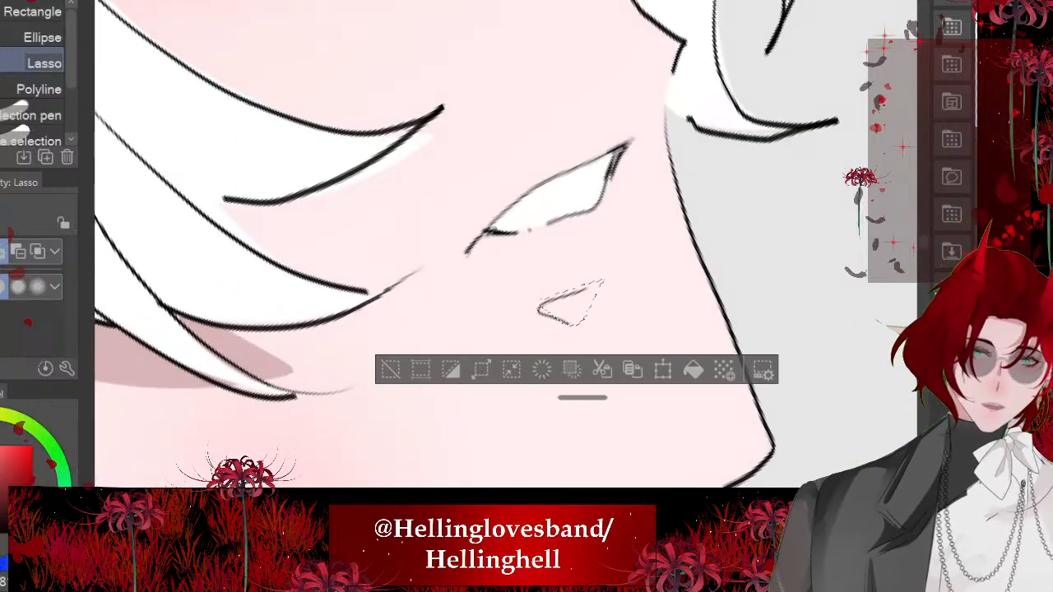
{"action": "left_click", "coordinate": [693, 369]}
{"action": "key", "text": "ctrl+d"}
{"action": "scroll", "coordinate": [391, 249], "scroll_direction": "down", "scroll_amount": 6}
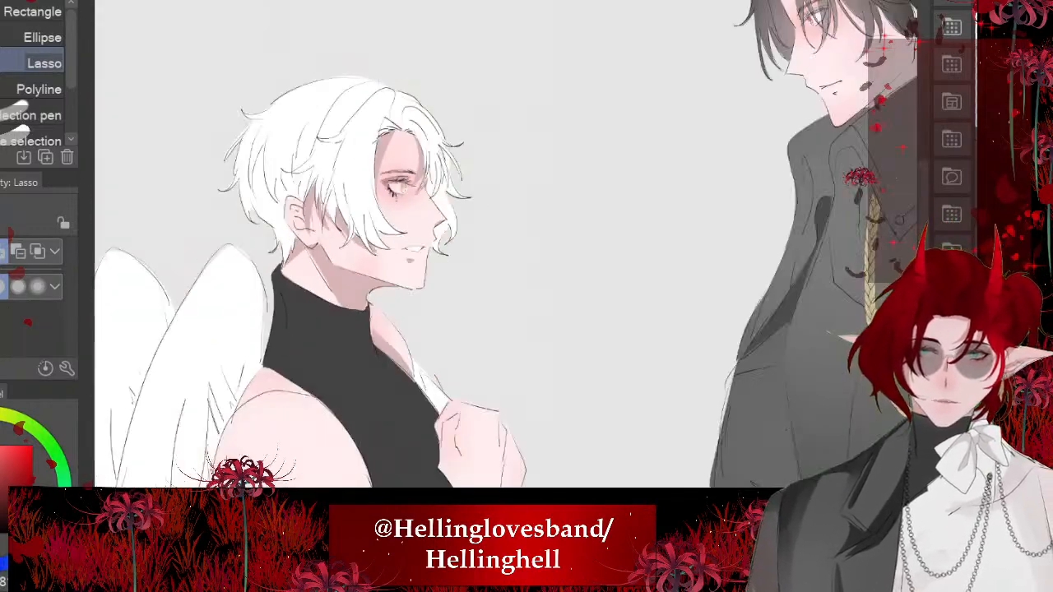
- Lasso and fill a long leaf-shaped shadow along the crease line on the outer side of the white-haired character's raised hand
{"action": "scroll", "coordinate": [358, 197], "scroll_direction": "down", "scroll_amount": 4}
{"action": "scroll", "coordinate": [346, 329], "scroll_direction": "up", "scroll_amount": 6}
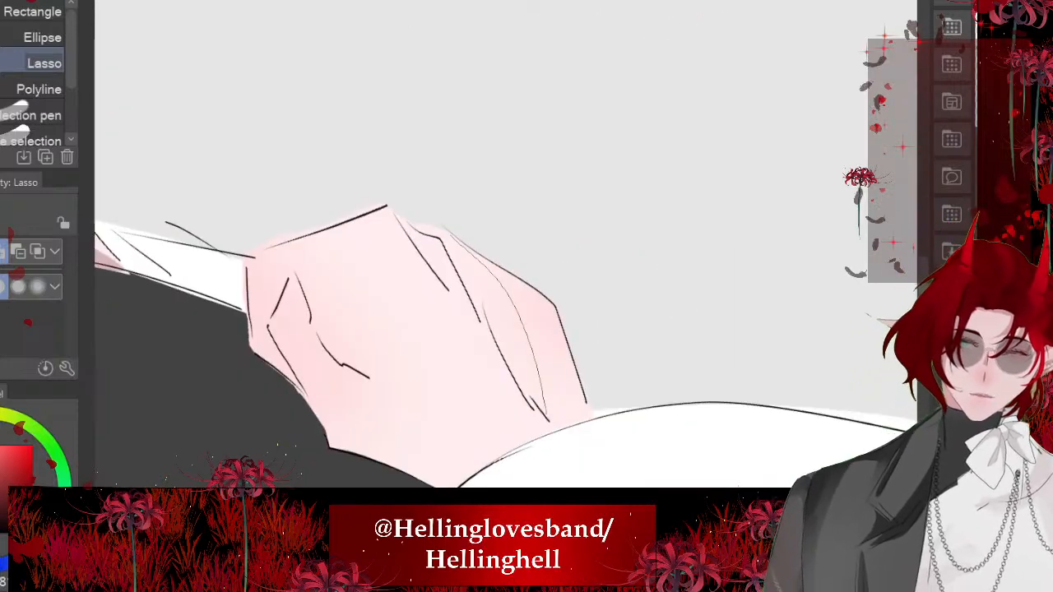
{"action": "mouse_move", "coordinate": [546, 414]}
{"action": "left_mouse_down"}
{"action": "mouse_move", "coordinate": [478, 319]}
{"action": "mouse_move", "coordinate": [433, 228]}
{"action": "left_mouse_up"}
{"action": "key", "text": "ctrl+d"}
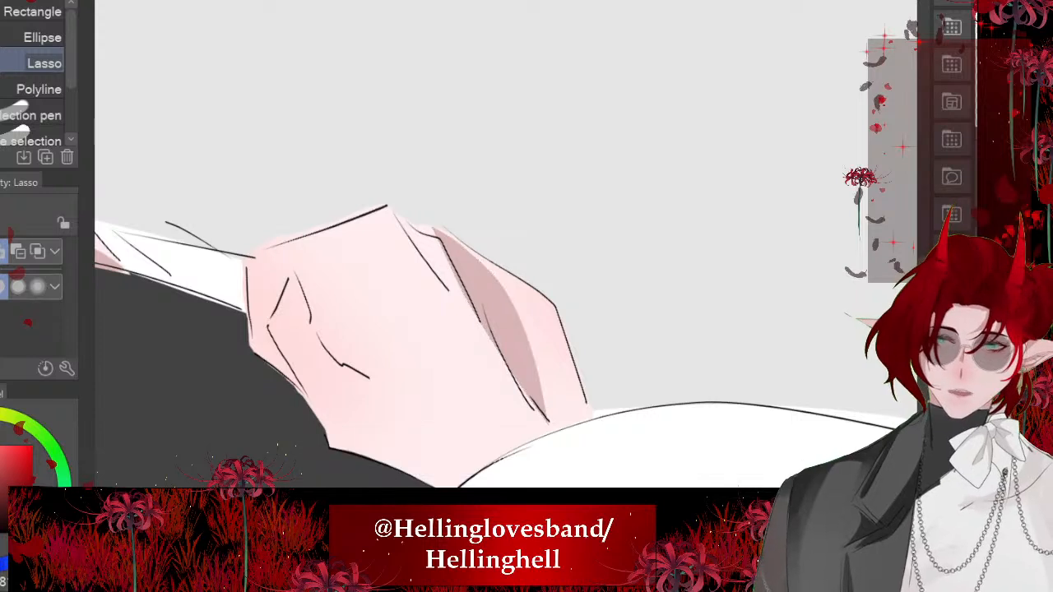
- Lasso and fill a small shadow along the short finger crease inside the white-haired character's fist
{"action": "left_click_drag", "start_coordinate": [346, 366], "coordinate": [304, 296]}
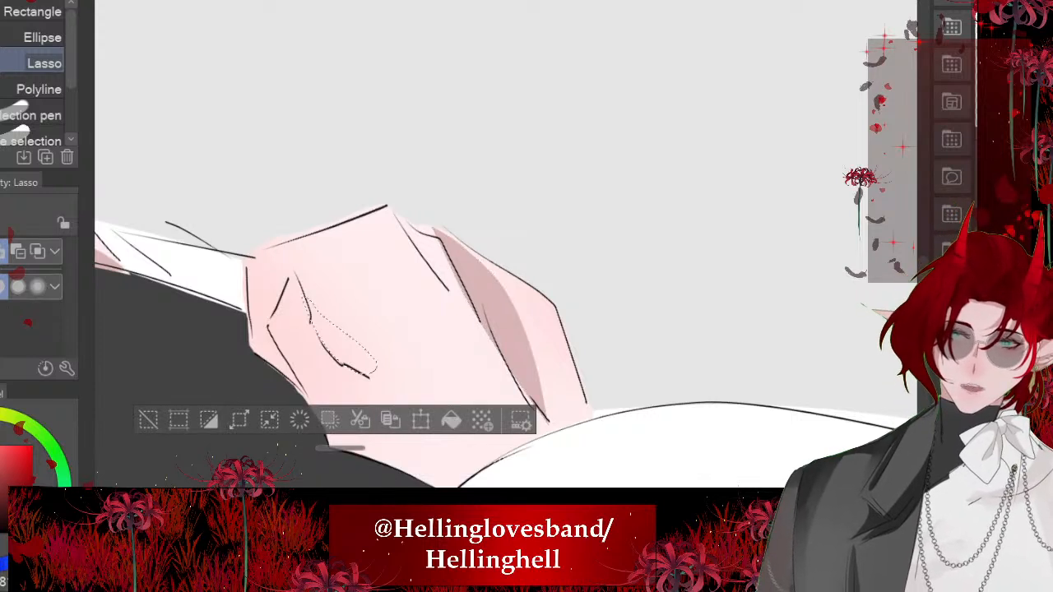
{"action": "left_click", "coordinate": [451, 420]}
{"action": "scroll", "coordinate": [386, 196], "scroll_direction": "down", "scroll_amount": 2}
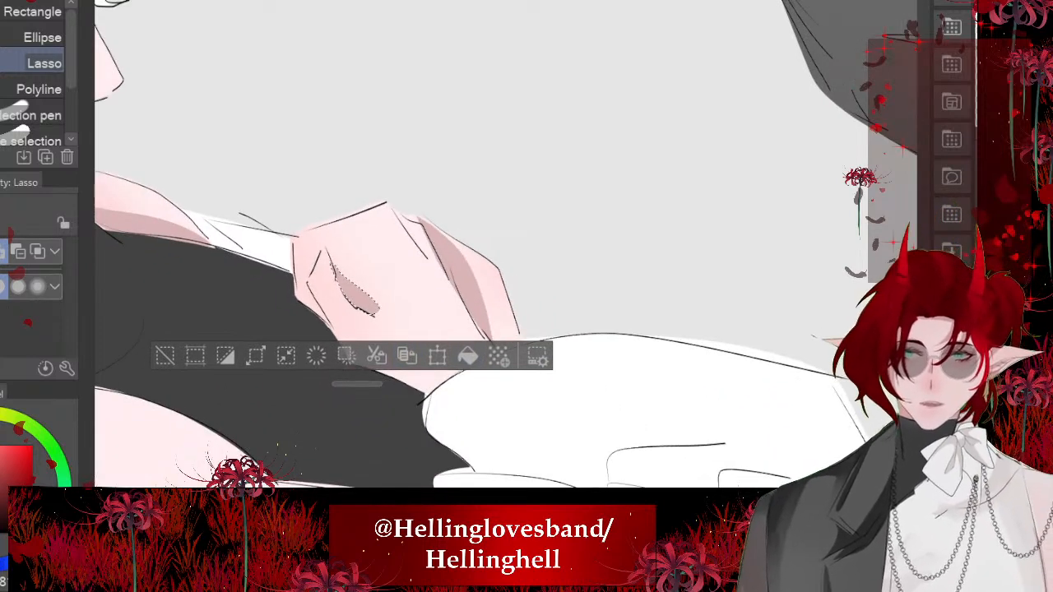
{"action": "left_click", "coordinate": [165, 355]}
- Lasso and fill a tapered shadow between the knuckle corner and the outer crease of the white-haired character's hand
{"action": "scroll", "coordinate": [369, 352], "scroll_direction": "up", "scroll_amount": 3}
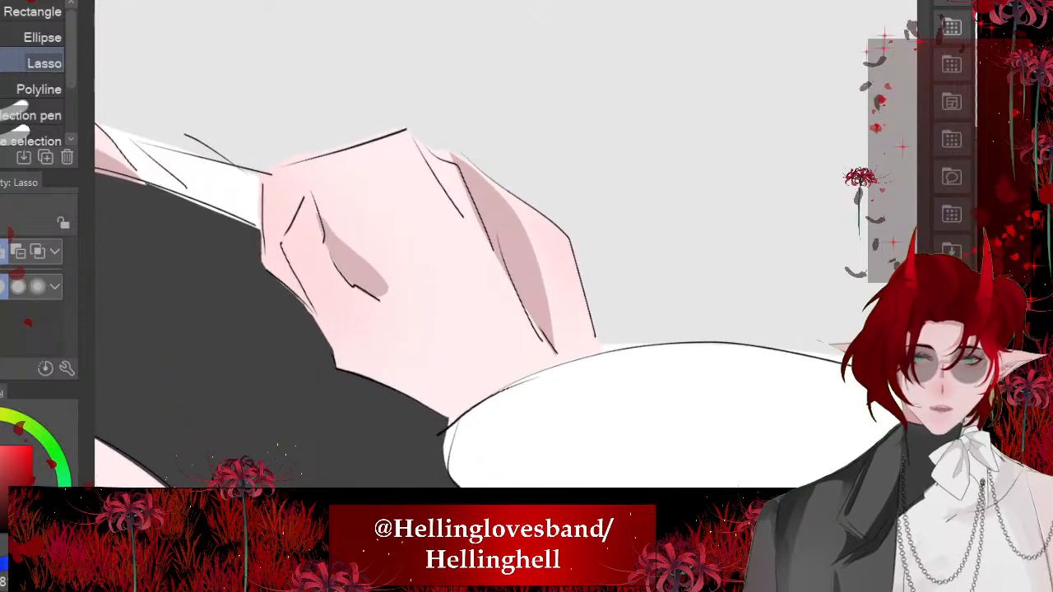
{"action": "left_click_drag", "start_coordinate": [473, 188], "coordinate": [412, 135]}
{"action": "left_click", "coordinate": [563, 275]}
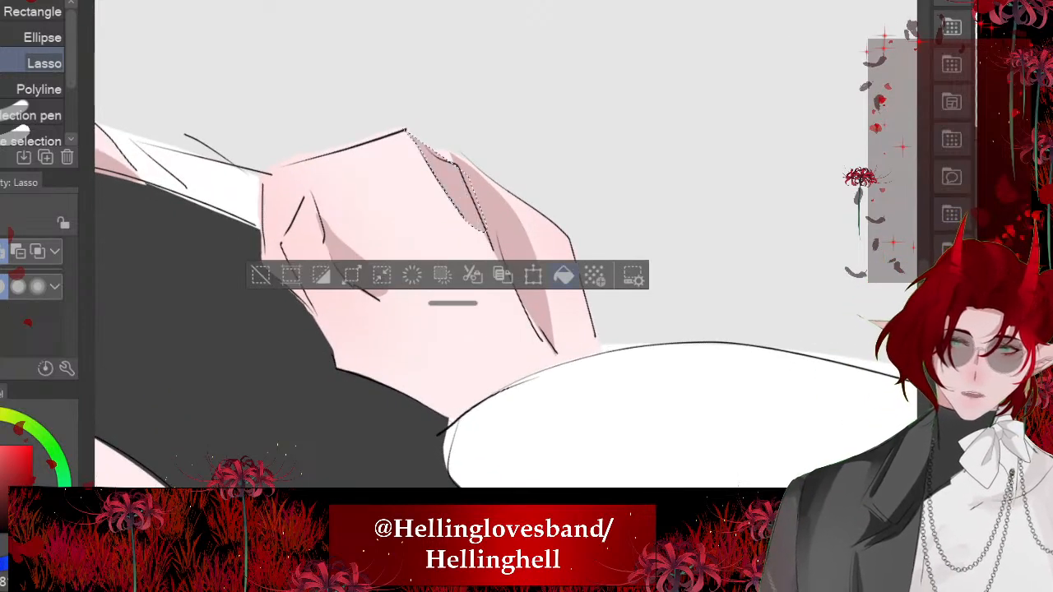
{"action": "left_click", "coordinate": [261, 275]}
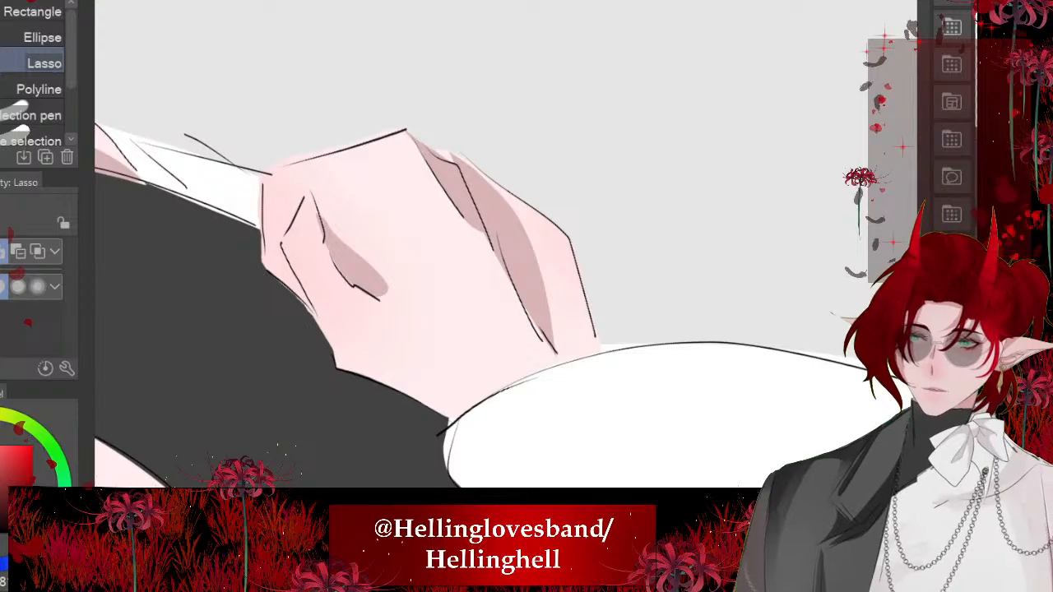
{"action": "scroll", "coordinate": [386, 341], "scroll_direction": "down", "scroll_amount": 8}
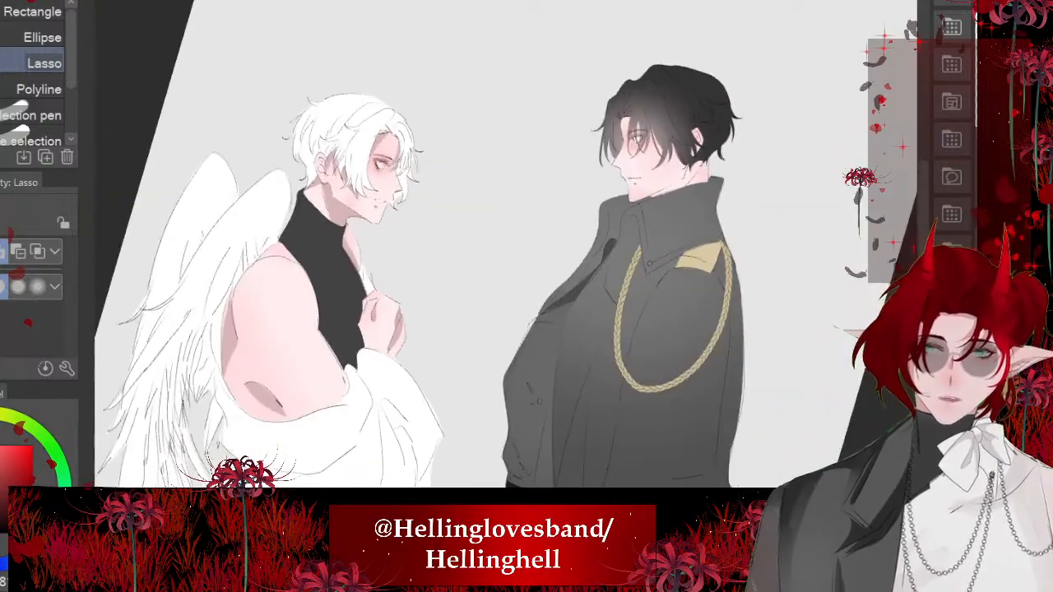
- Lasso and fill a thin cast shadow on the white-haired character's cheek under the long front hair strand
{"action": "scroll", "coordinate": [354, 148], "scroll_direction": "up", "scroll_amount": 8}
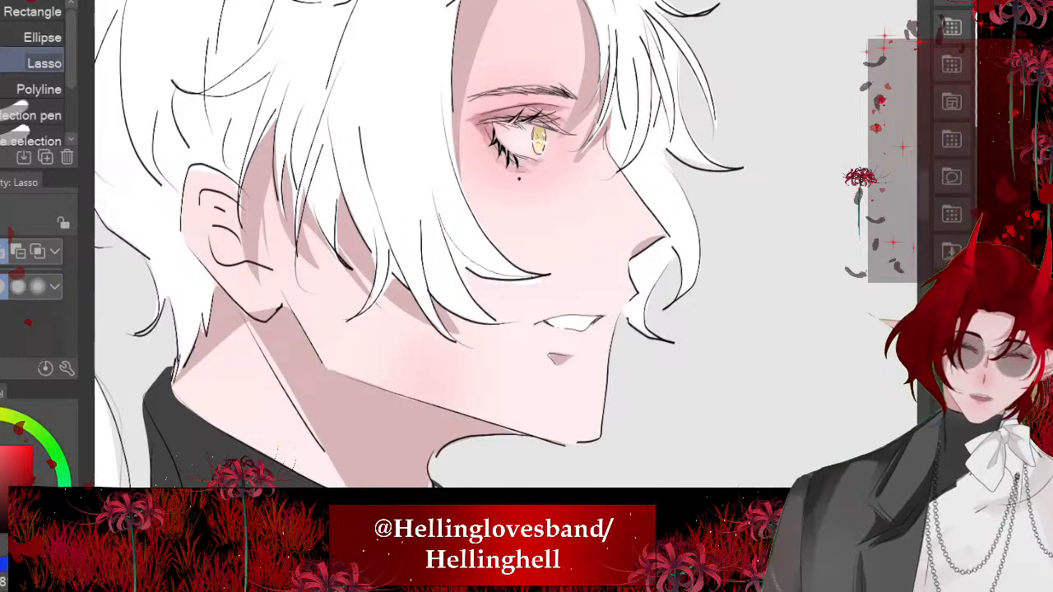
{"action": "left_click_drag", "start_coordinate": [397, 220], "coordinate": [539, 278]}
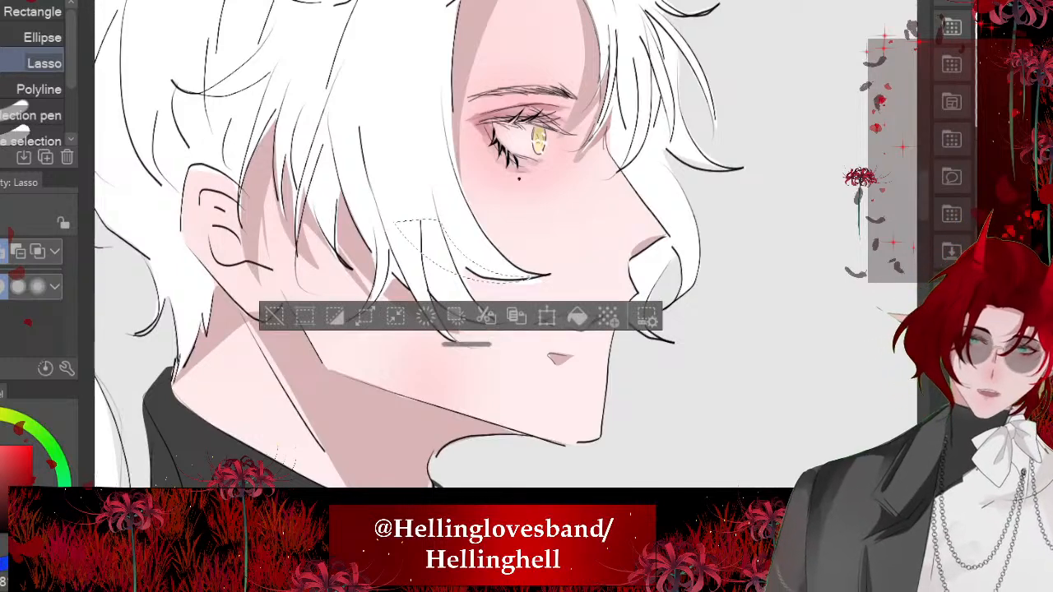
{"action": "left_click", "coordinate": [578, 317]}
{"action": "key", "text": "ctrl+d"}
- Lasso and fill a shadow in the upper inner hollow of the white-haired character's ear
{"action": "scroll", "coordinate": [461, 246], "scroll_direction": "up", "scroll_amount": 3}
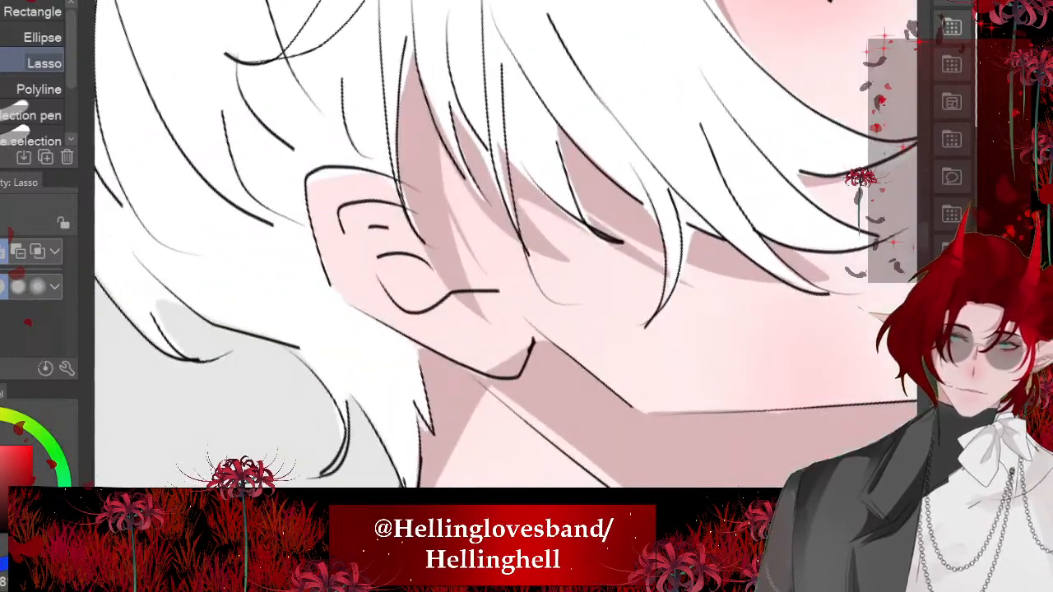
{"action": "left_click_drag", "start_coordinate": [371, 271], "coordinate": [427, 242]}
{"action": "left_click", "coordinate": [505, 308]}
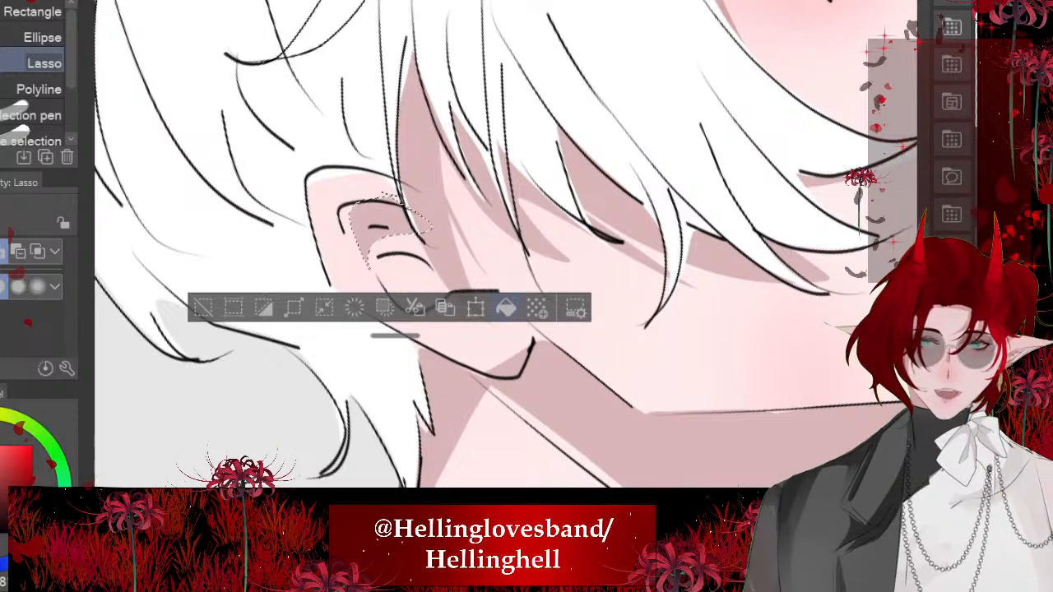
{"action": "key", "text": "ctrl+d"}
{"action": "scroll", "coordinate": [378, 243], "scroll_direction": "down", "scroll_amount": 6}
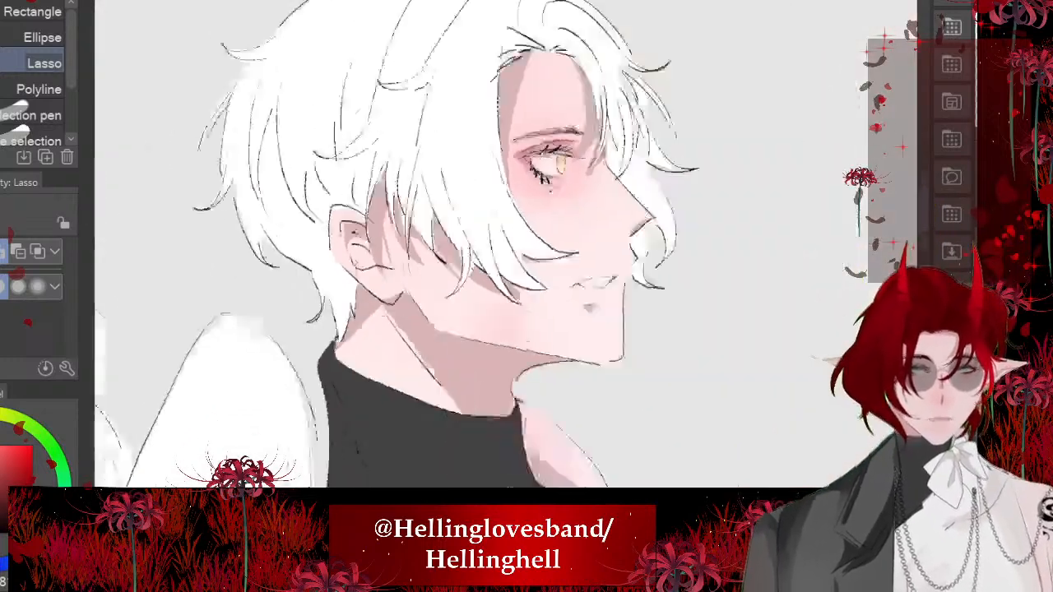
{"action": "scroll", "coordinate": [249, 208], "scroll_direction": "down", "scroll_amount": 3}
- Lasso and fill a shadow at the white-haired character's inner arm bend, along the edge of the black top
{"action": "scroll", "coordinate": [323, 334], "scroll_direction": "up", "scroll_amount": 6}
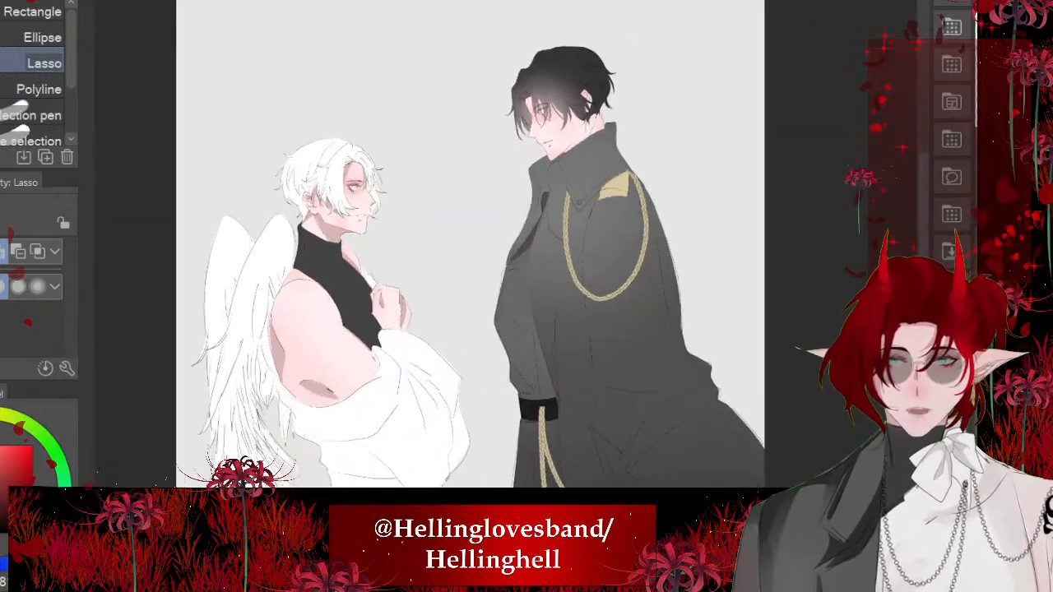
{"action": "scroll", "coordinate": [494, 247], "scroll_direction": "up", "scroll_amount": 1}
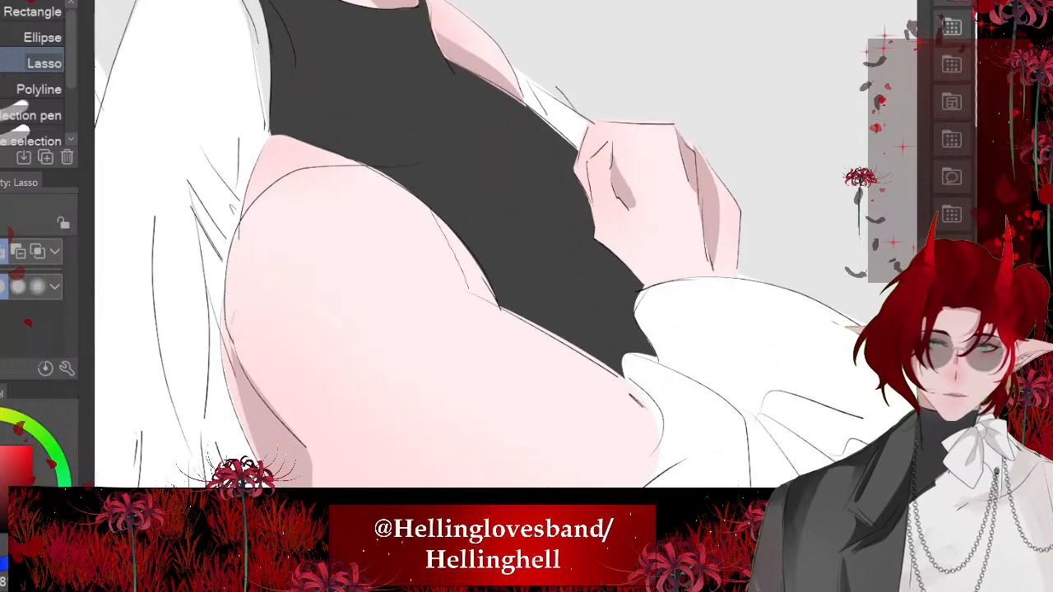
{"action": "left_click_drag", "start_coordinate": [503, 306], "coordinate": [430, 208]}
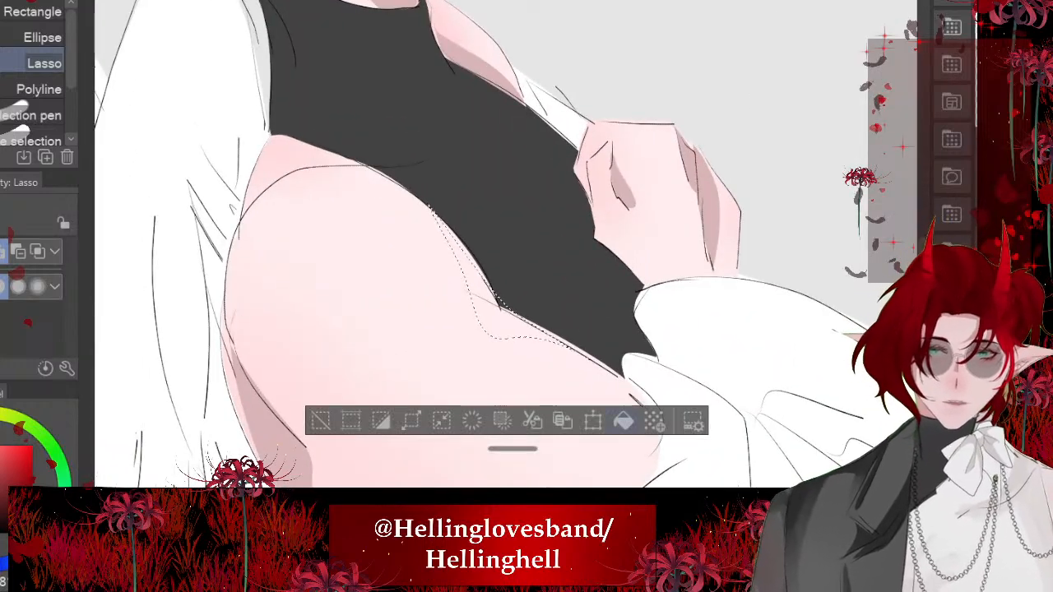
{"action": "left_click", "coordinate": [624, 421]}
{"action": "key", "text": "ctrl+d"}
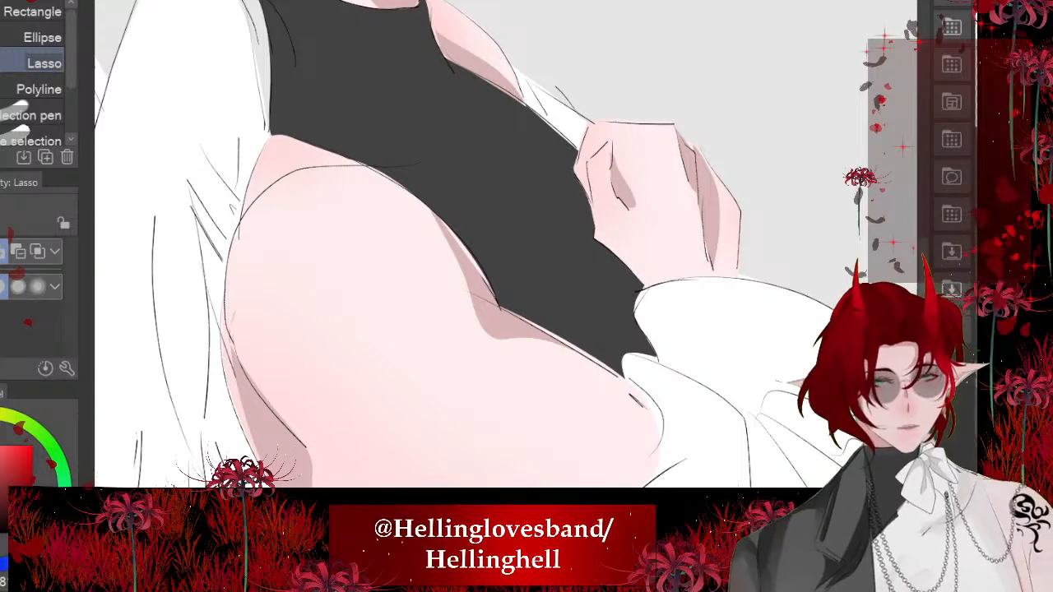
- Lasso and fill a shadow on top of the white-haired character's near shoulder, between the wing, the black top and the shoulder line
{"action": "left_click_drag", "start_coordinate": [494, 247], "coordinate": [578, 326]}
{"action": "left_click_drag", "start_coordinate": [413, 170], "coordinate": [323, 208]}
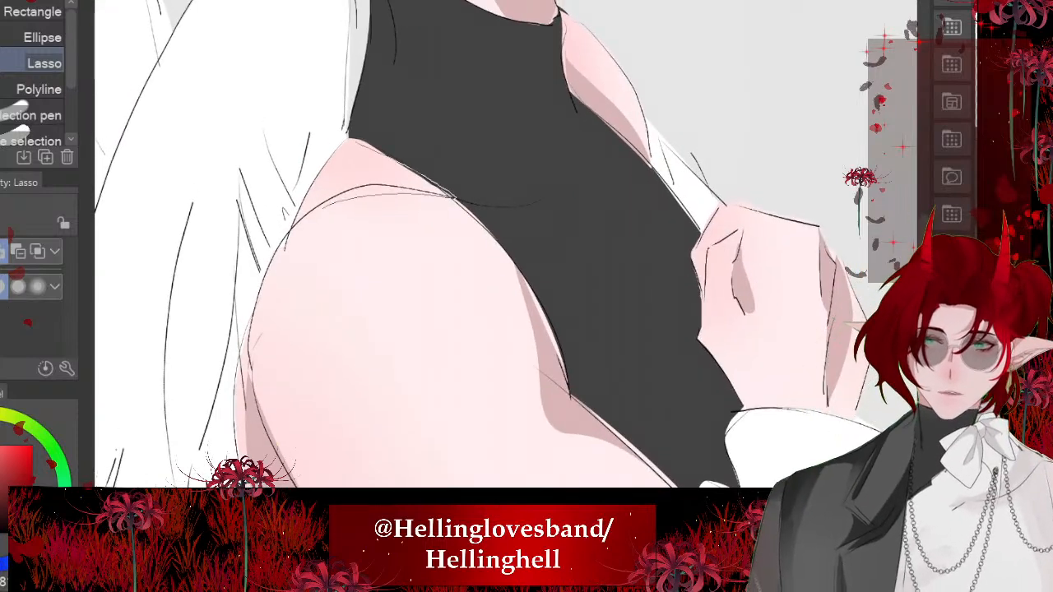
{"action": "left_click_drag", "start_coordinate": [281, 249], "coordinate": [354, 139]}
{"action": "left_click", "coordinate": [480, 290]}
{"action": "left_click", "coordinate": [177, 289]}
{"action": "scroll", "coordinate": [461, 263], "scroll_direction": "down", "scroll_amount": 5}
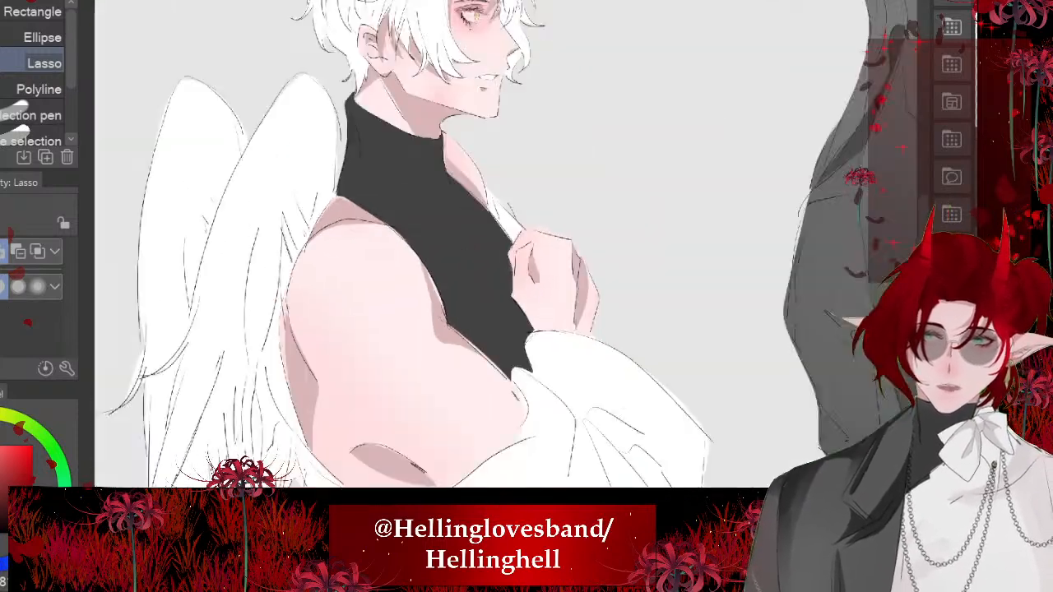
{"action": "scroll", "coordinate": [460, 264], "scroll_direction": "down", "scroll_amount": 5}
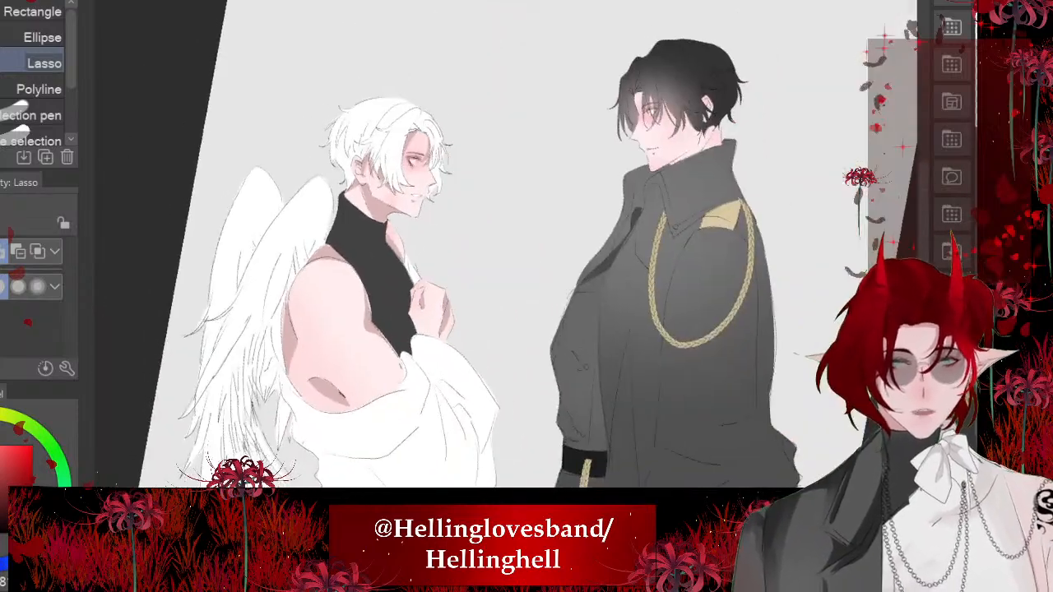
- Airbrush soft pink blush along the back edge of the white-haired character's thigh with the Soft brush at size 730.5
{"action": "scroll", "coordinate": [461, 247], "scroll_direction": "up", "scroll_amount": 5}
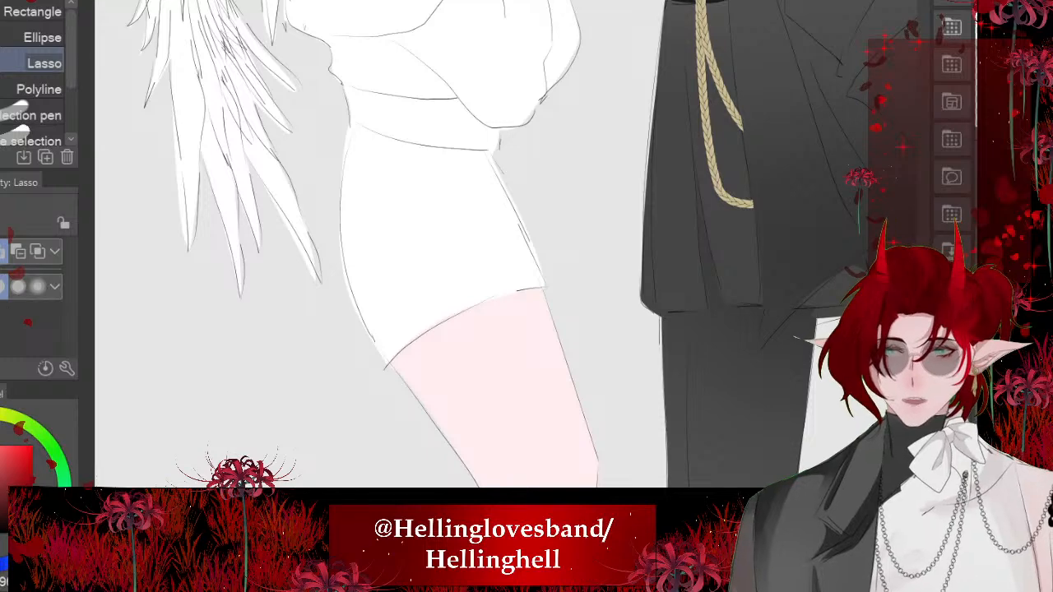
{"action": "key", "text": "b"}
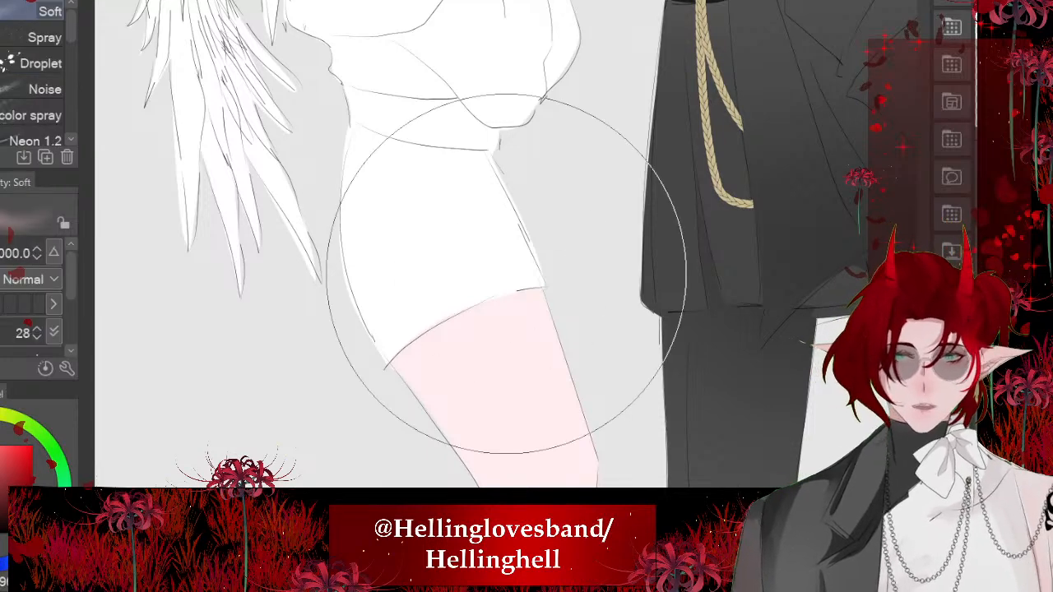
{"action": "mouse_move", "coordinate": [400, 346]}
{"action": "left_mouse_down"}
{"action": "mouse_move", "coordinate": [409, 308]}
{"action": "mouse_move", "coordinate": [436, 330]}
{"action": "left_mouse_up"}
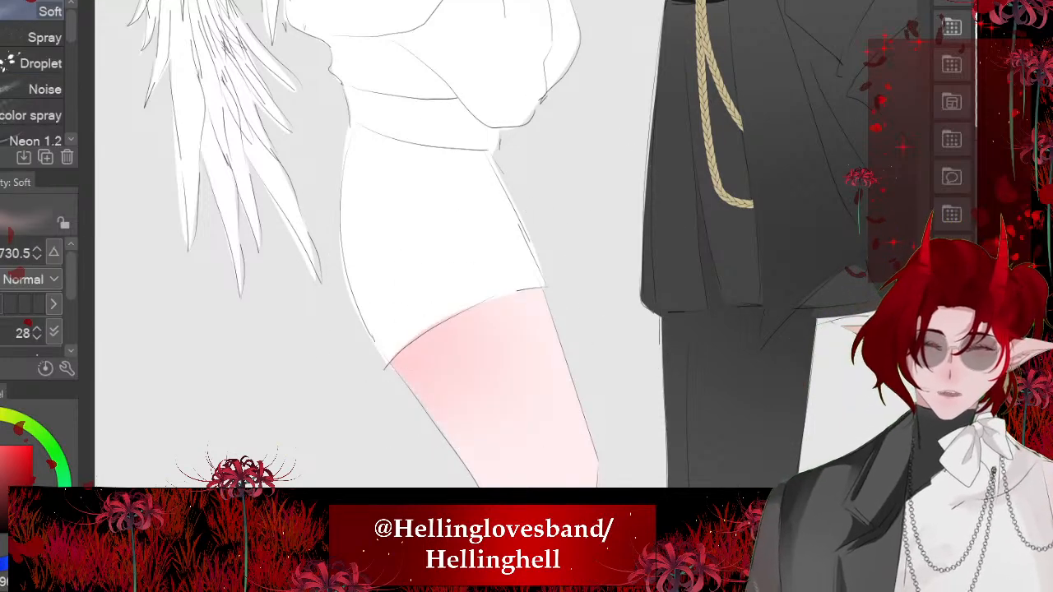
{"action": "key", "text": "ctrl+z"}
{"action": "left_click_drag", "start_coordinate": [423, 409], "coordinate": [451, 436]}
- Lasso and fill a curved cast shadow on the white-haired character's thigh beneath the hem of the white shorts
{"action": "scroll", "coordinate": [494, 247], "scroll_direction": "up", "scroll_amount": 1}
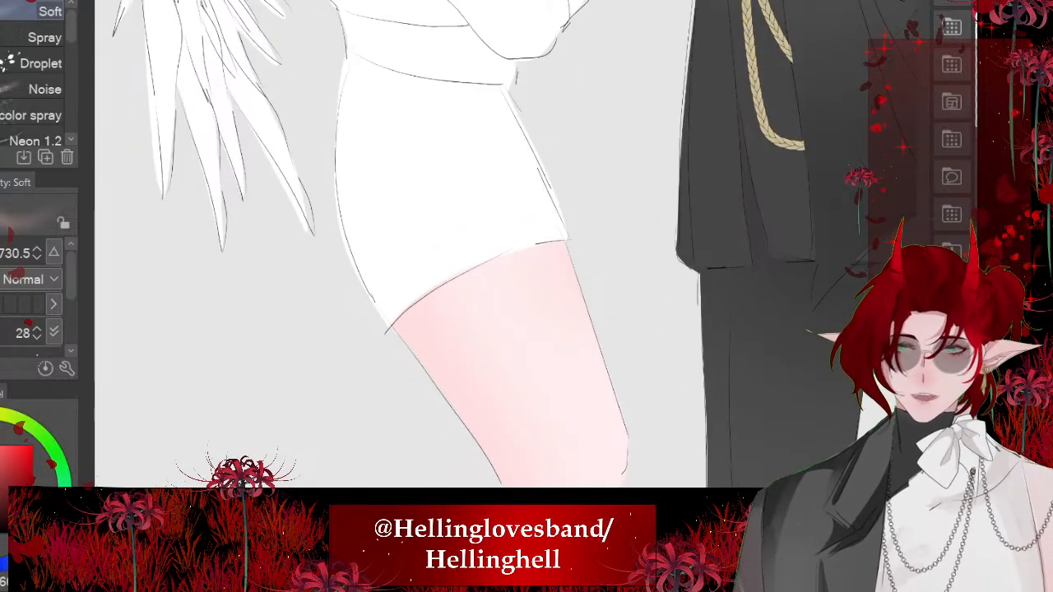
{"action": "key", "text": "m"}
{"action": "left_click_drag", "start_coordinate": [569, 237], "coordinate": [428, 385]}
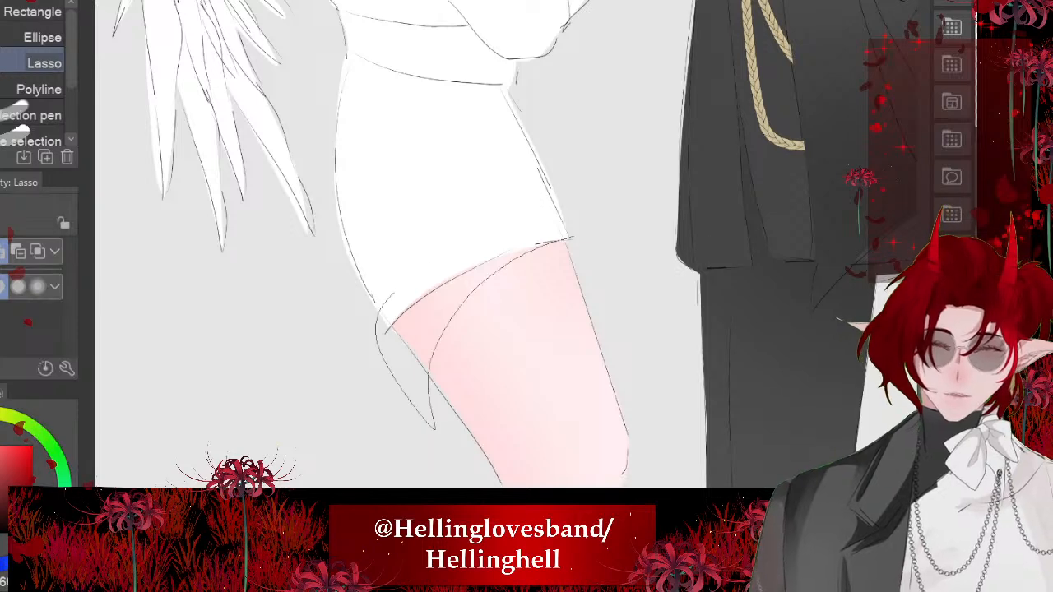
{"action": "left_click_drag", "start_coordinate": [394, 294], "coordinate": [568, 237]}
{"action": "left_click", "coordinate": [585, 463]}
{"action": "key", "text": "ctrl+d"}
{"action": "left_click_drag", "start_coordinate": [510, 84], "coordinate": [605, 246]}
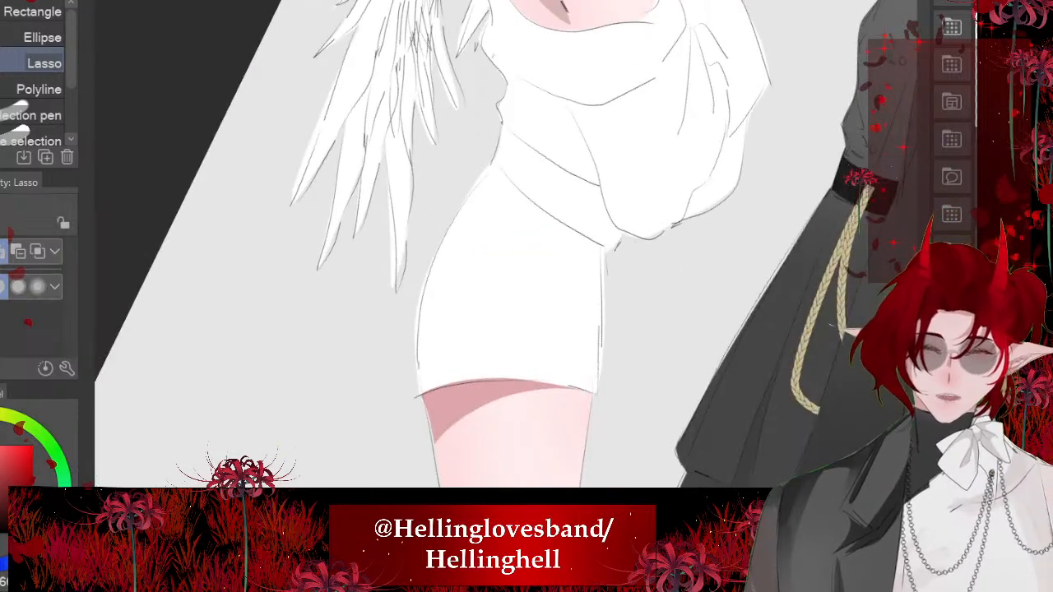
- Lasso and fill cast shadows on the black-haired character's forehead and around the eye beneath the bangs
{"action": "scroll", "coordinate": [510, 247], "scroll_direction": "down", "scroll_amount": 4}
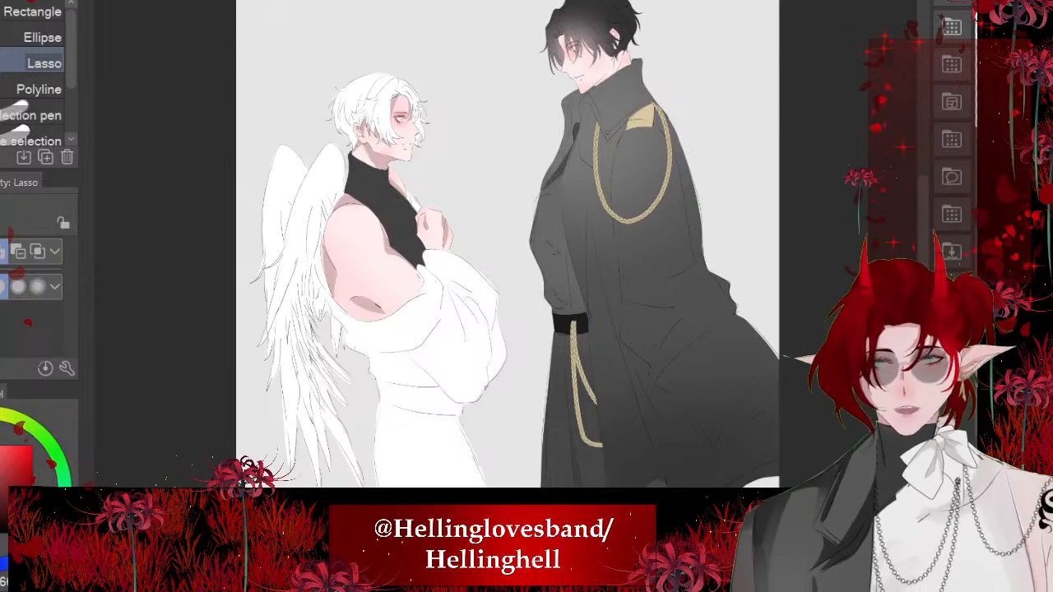
{"action": "scroll", "coordinate": [576, 82], "scroll_direction": "up", "scroll_amount": 5}
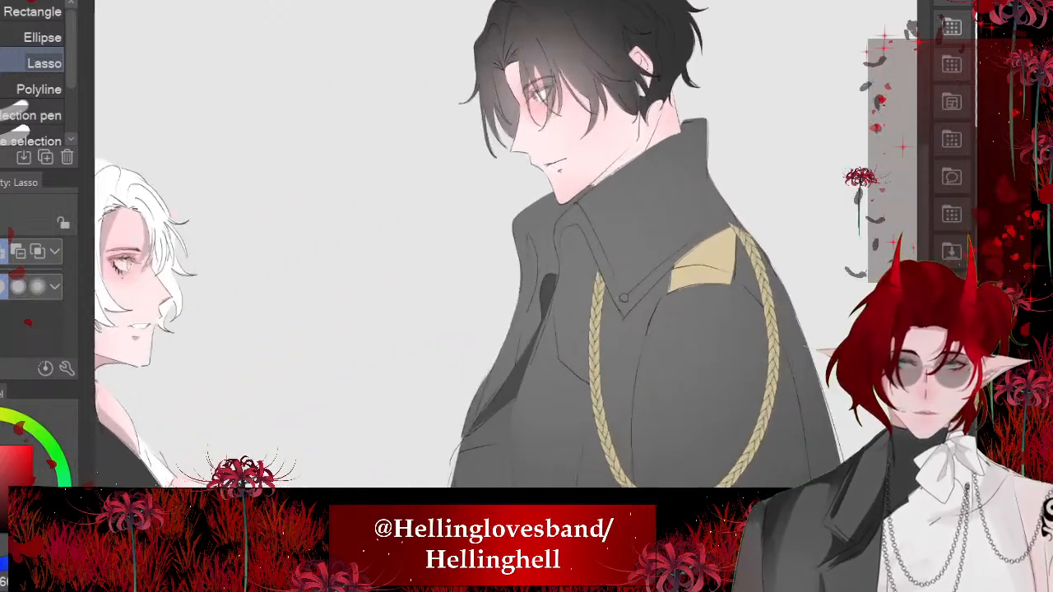
{"action": "scroll", "coordinate": [576, 165], "scroll_direction": "up", "scroll_amount": 5}
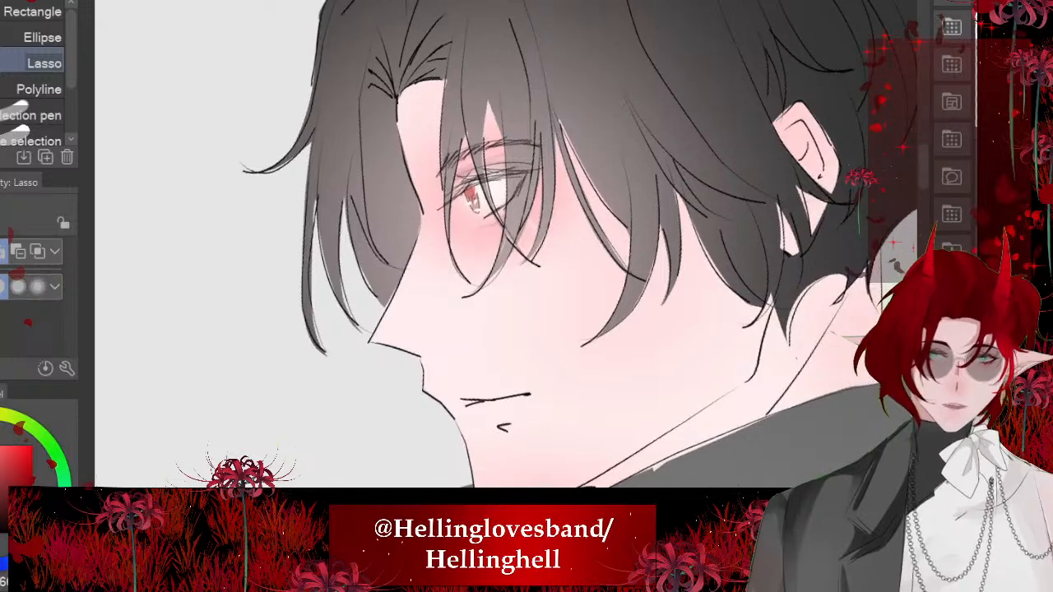
{"action": "scroll", "coordinate": [494, 205], "scroll_direction": "up", "scroll_amount": 5}
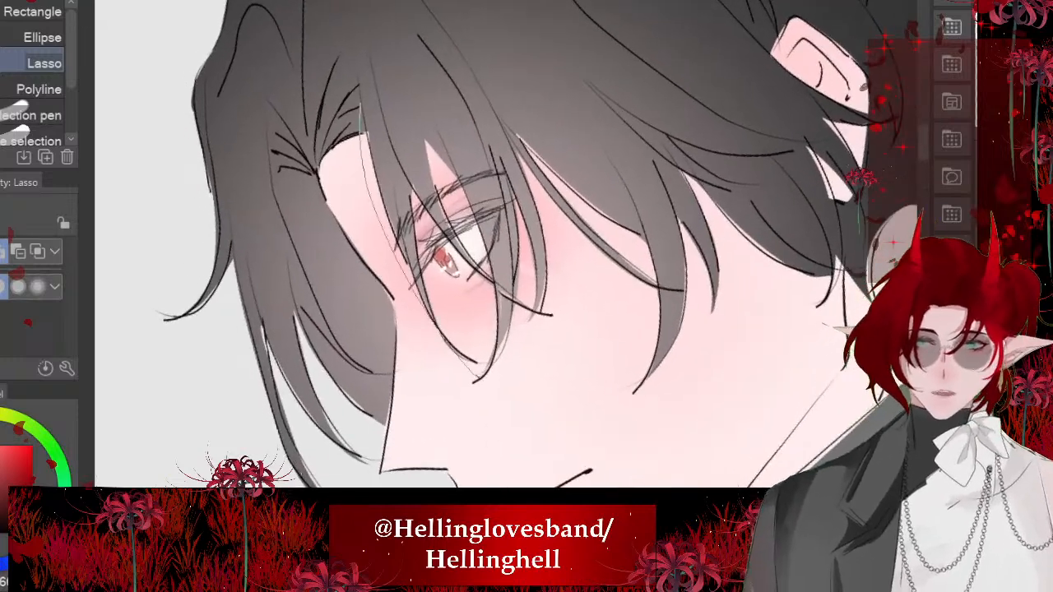
{"action": "left_click_drag", "start_coordinate": [489, 258], "coordinate": [510, 269]}
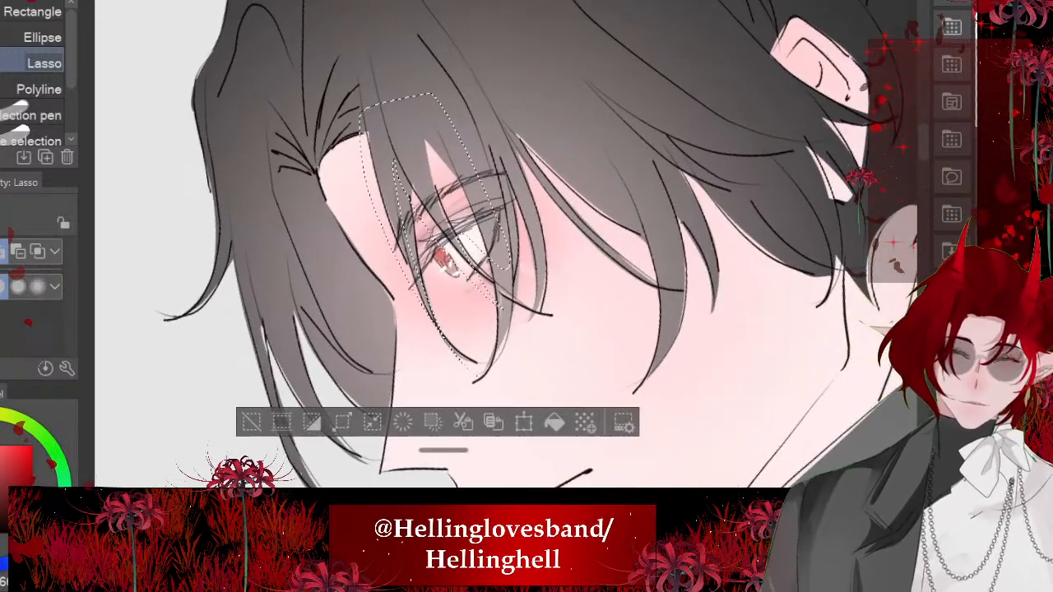
{"action": "mouse_move", "coordinate": [375, 136]}
{"action": "left_mouse_down"}
{"action": "mouse_move", "coordinate": [362, 305]}
{"action": "mouse_move", "coordinate": [297, 88]}
{"action": "left_mouse_up"}
{"action": "key", "text": "alt+Delete"}
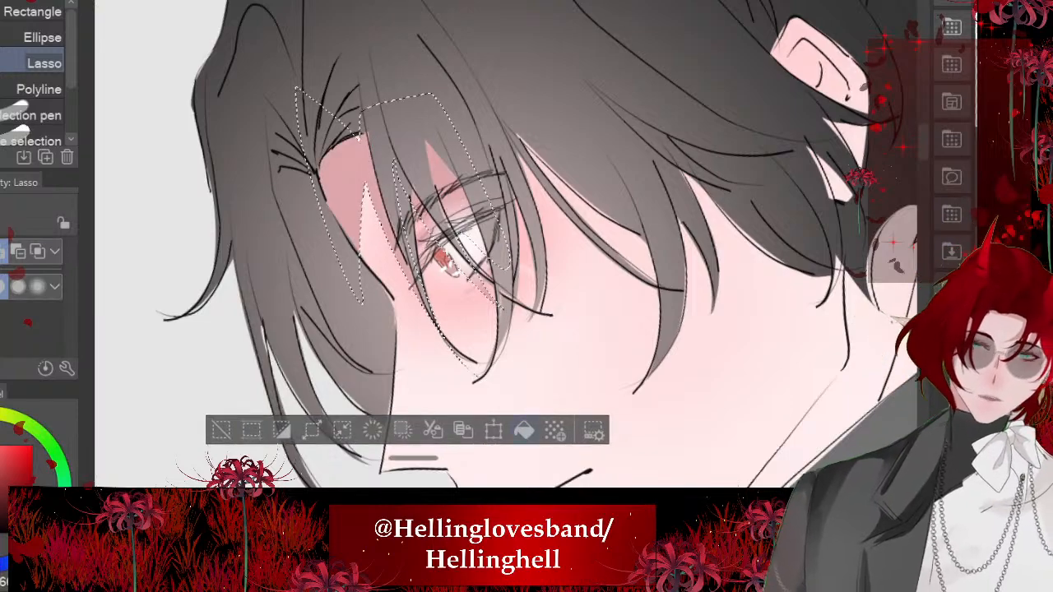
{"action": "key", "text": "ctrl+d"}
- Lasso and fill a small triangular shadow under the black-haired character's lower lip
{"action": "scroll", "coordinate": [494, 247], "scroll_direction": "down", "scroll_amount": 2}
{"action": "scroll", "coordinate": [478, 354], "scroll_direction": "up", "scroll_amount": 5}
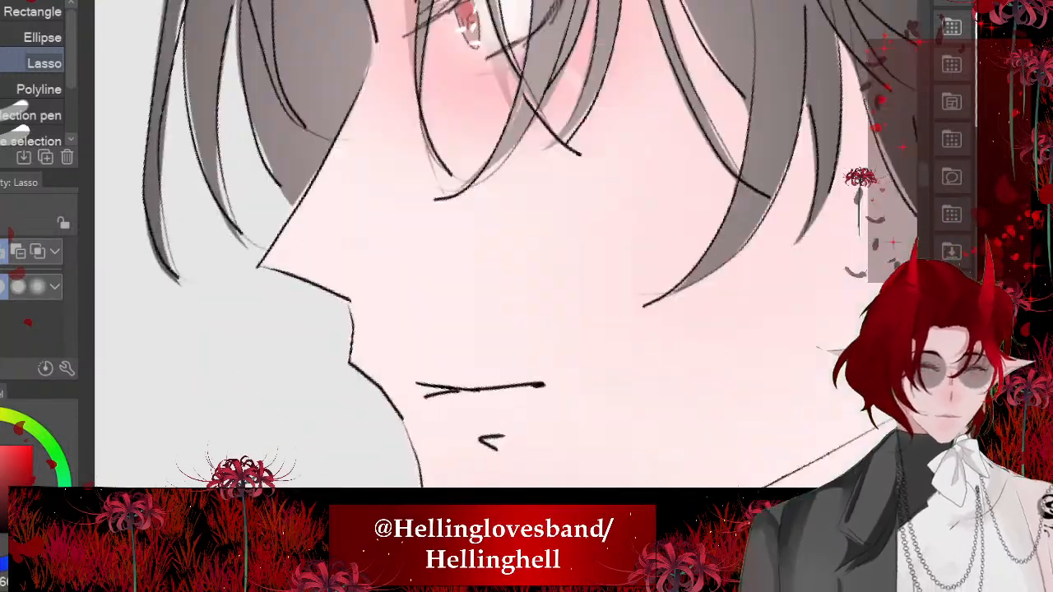
{"action": "left_click_drag", "start_coordinate": [456, 354], "coordinate": [480, 382]}
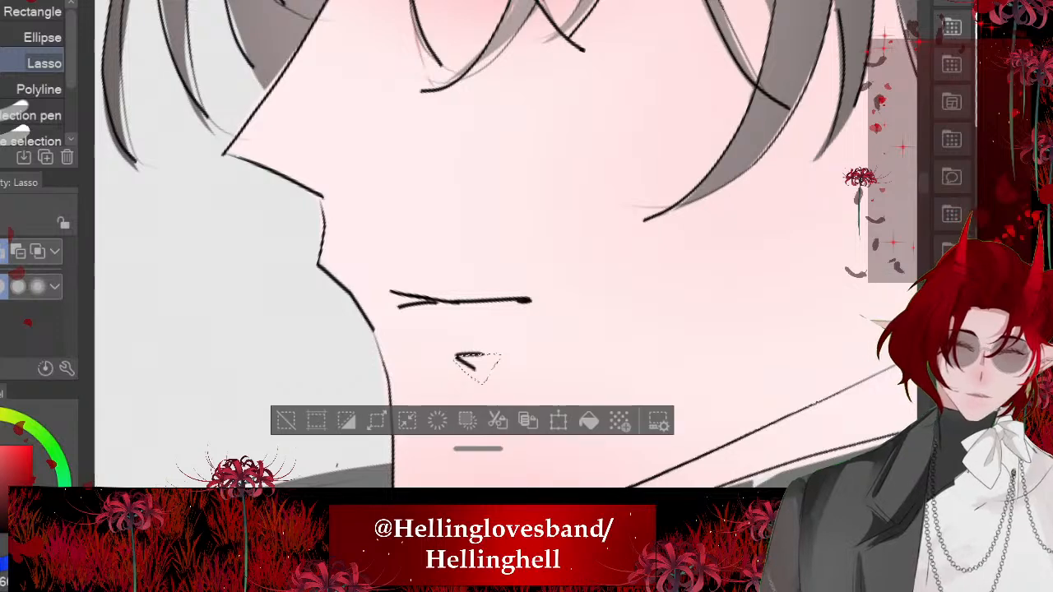
{"action": "left_click", "coordinate": [590, 420]}
{"action": "key", "text": "ctrl+d"}
- Lasso and fill shadows on the black-haired character's cheek and temple along the edges of the hanging hair strands
{"action": "scroll", "coordinate": [477, 354], "scroll_direction": "down", "scroll_amount": 4}
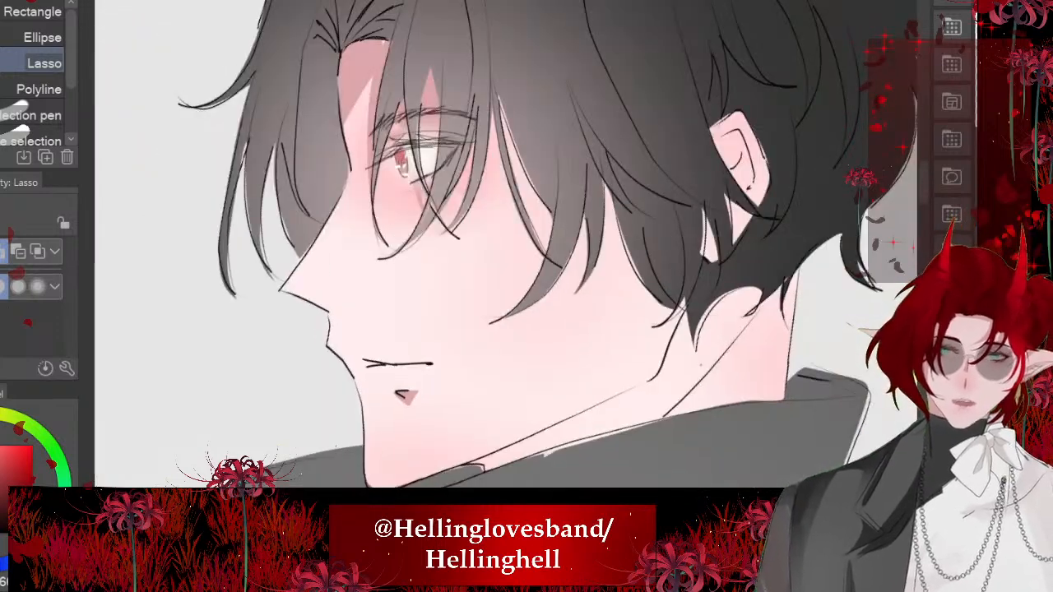
{"action": "scroll", "coordinate": [493, 198], "scroll_direction": "up", "scroll_amount": 3}
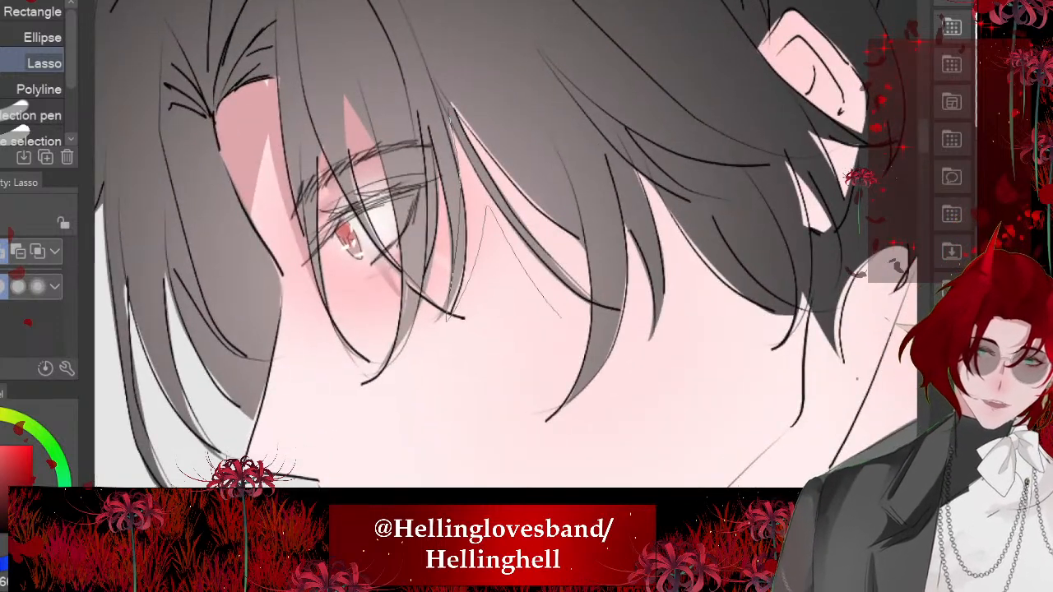
{"action": "left_click_drag", "start_coordinate": [562, 319], "coordinate": [519, 238]}
{"action": "left_click_drag", "start_coordinate": [608, 263], "coordinate": [584, 229]}
{"action": "mouse_move", "coordinate": [584, 158]}
{"action": "left_mouse_down"}
{"action": "mouse_move", "coordinate": [645, 231]}
{"action": "mouse_move", "coordinate": [613, 171]}
{"action": "mouse_move", "coordinate": [744, 315]}
{"action": "mouse_move", "coordinate": [605, 91]}
{"action": "left_mouse_up"}
{"action": "scroll", "coordinate": [480, 189], "scroll_direction": "down", "scroll_amount": 3}
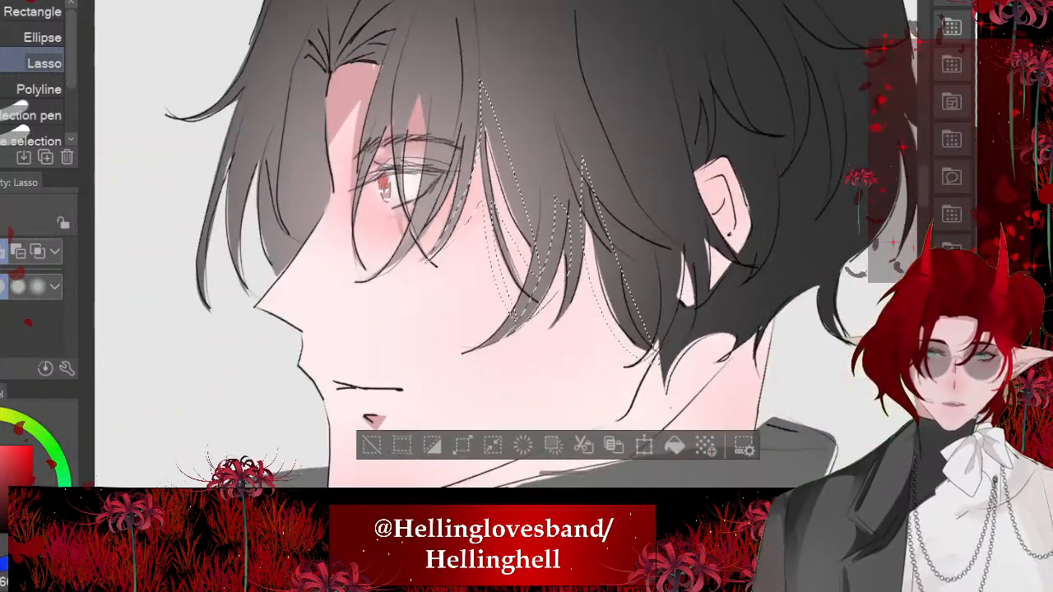
{"action": "left_click", "coordinate": [675, 445]}
{"action": "key", "text": "ctrl+d"}
- Lasso and fill a shadow on the underside of the black-haired character's nose
{"action": "scroll", "coordinate": [416, 267], "scroll_direction": "down", "scroll_amount": 3}
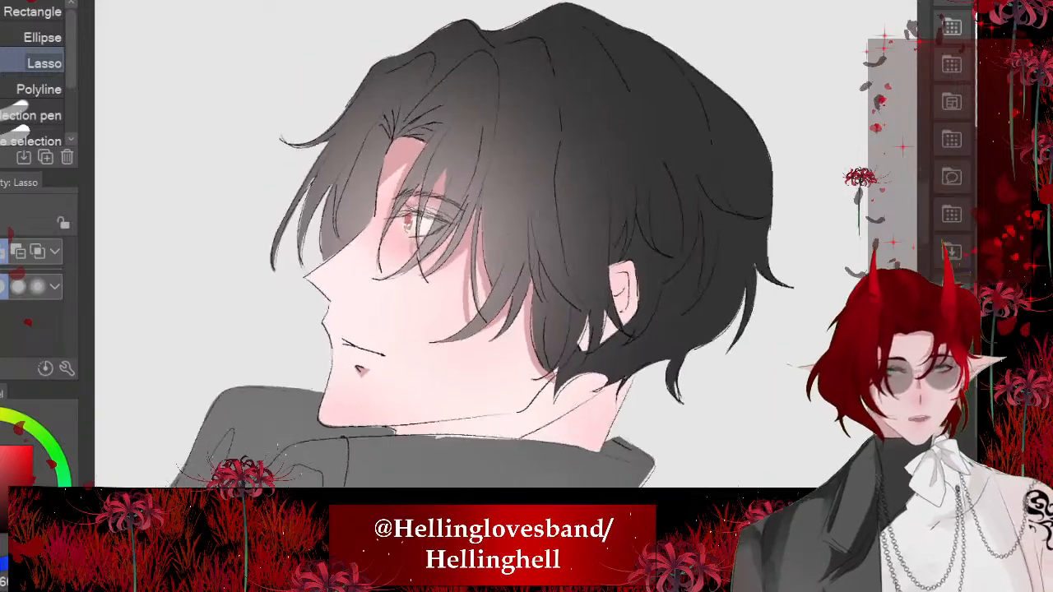
{"action": "scroll", "coordinate": [346, 290], "scroll_direction": "up", "scroll_amount": 5}
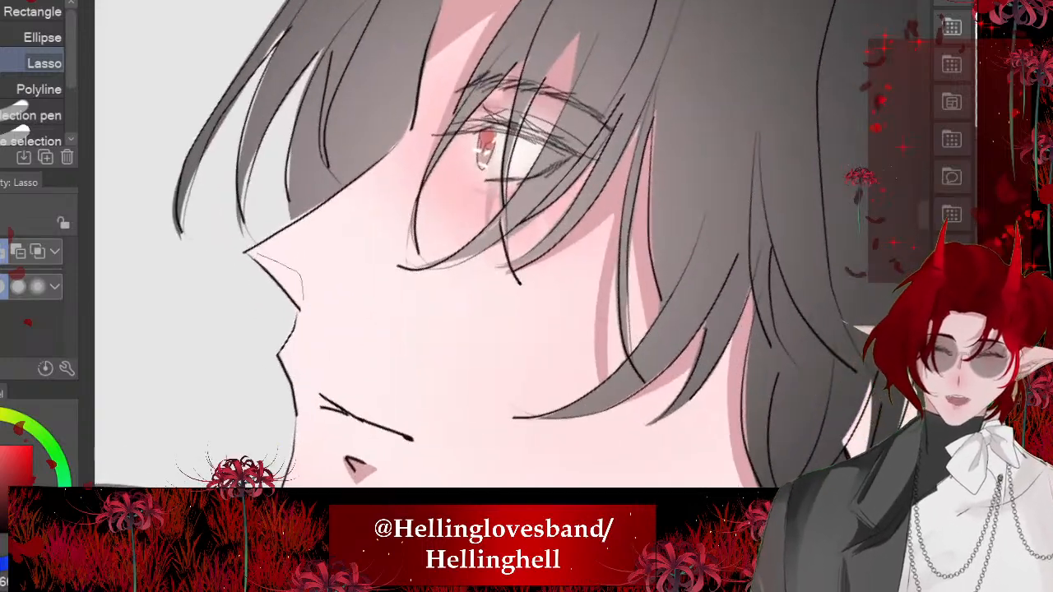
{"action": "left_click_drag", "start_coordinate": [303, 298], "coordinate": [248, 255]}
{"action": "left_click", "coordinate": [412, 342]}
{"action": "scroll", "coordinate": [460, 214], "scroll_direction": "down", "scroll_amount": 4}
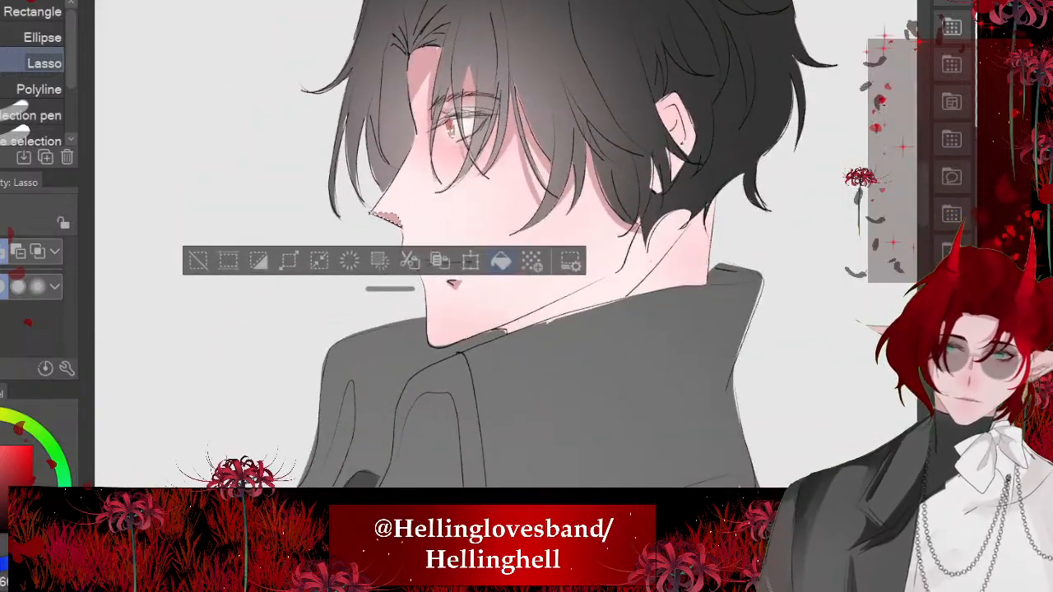
{"action": "key", "text": "ctrl+d"}
- Lasso and fill shadows over the black-haired character's ear and down the neck beneath the jawline to the collar
{"action": "scroll", "coordinate": [461, 238], "scroll_direction": "up", "scroll_amount": 4}
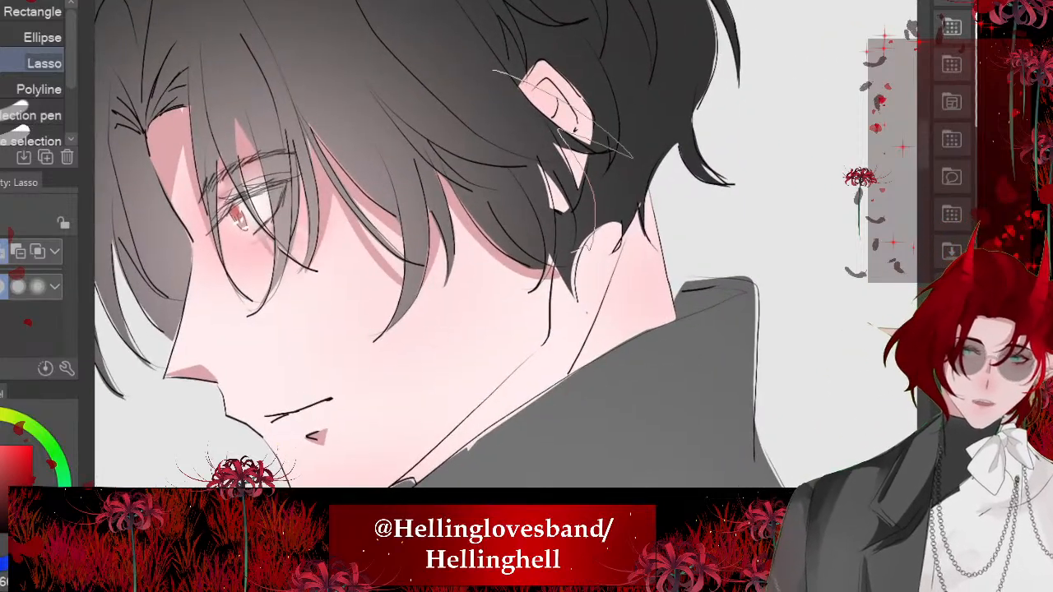
{"action": "left_click_drag", "start_coordinate": [574, 251], "coordinate": [456, 72]}
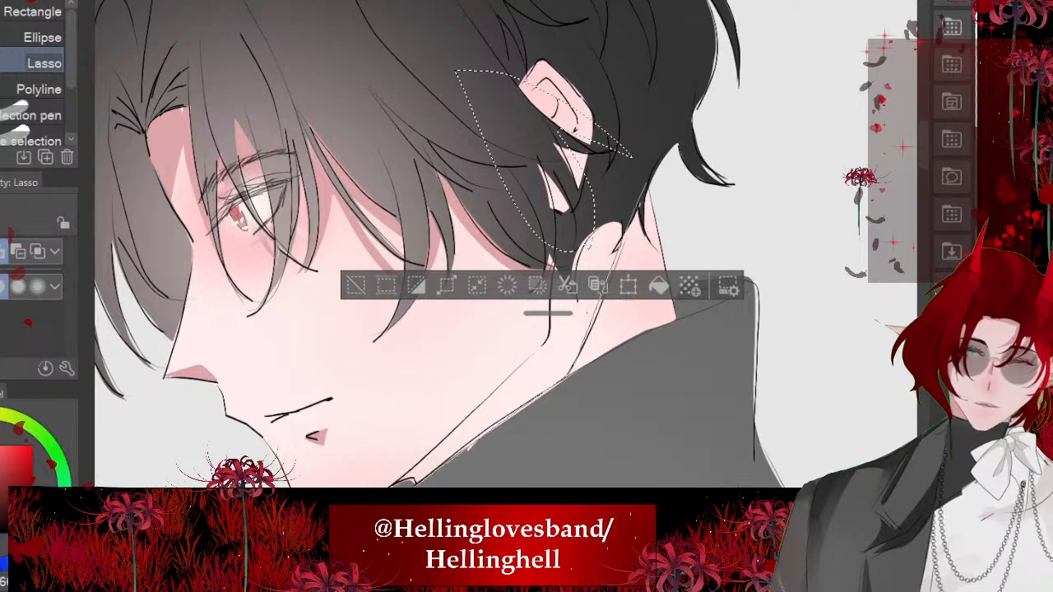
{"action": "mouse_move", "coordinate": [402, 481]}
{"action": "left_mouse_down"}
{"action": "mouse_move", "coordinate": [498, 398]}
{"action": "mouse_move", "coordinate": [561, 268]}
{"action": "mouse_move", "coordinate": [568, 204]}
{"action": "left_mouse_up"}
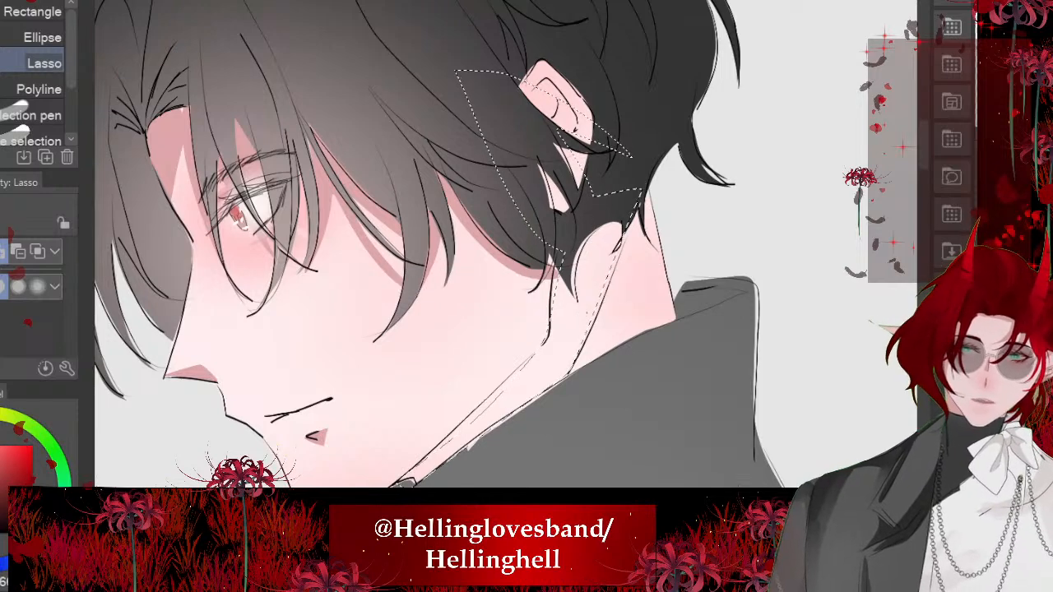
{"action": "scroll", "coordinate": [415, 356], "scroll_direction": "up", "scroll_amount": 2}
{"action": "mouse_move", "coordinate": [322, 136]}
{"action": "left_mouse_down"}
{"action": "mouse_move", "coordinate": [458, 233]}
{"action": "mouse_move", "coordinate": [550, 393]}
{"action": "mouse_move", "coordinate": [362, 150]}
{"action": "left_mouse_up"}
{"action": "scroll", "coordinate": [494, 247], "scroll_direction": "down", "scroll_amount": 4}
{"action": "left_click", "coordinate": [567, 362]}
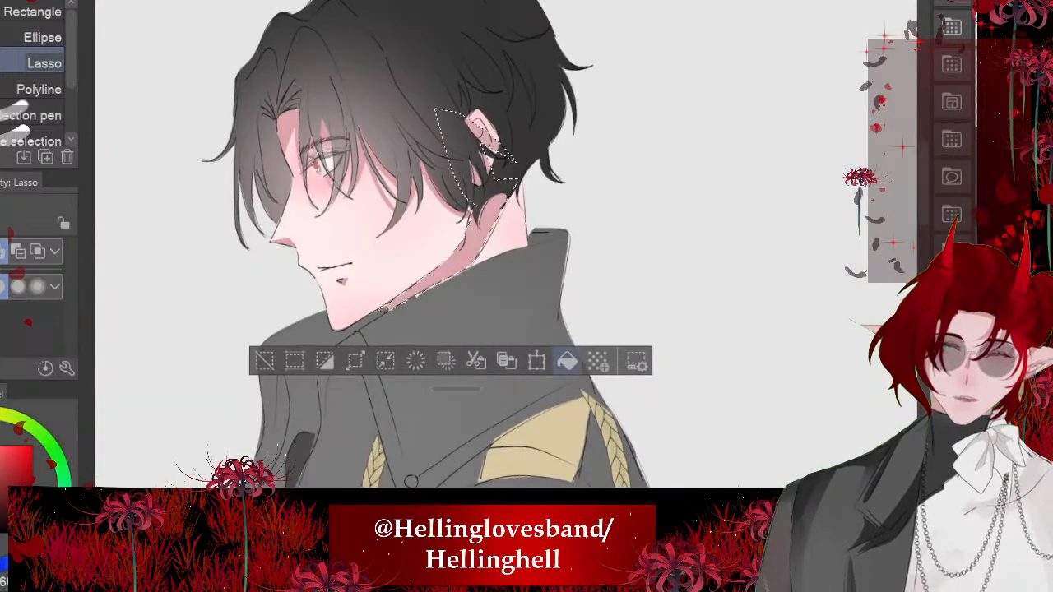
{"action": "key", "text": "ctrl+d"}
- Airbrush a soft tint across the white-haired character's lips with the Soft brush at size 35.6
{"action": "scroll", "coordinate": [493, 247], "scroll_direction": "down", "scroll_amount": 4}
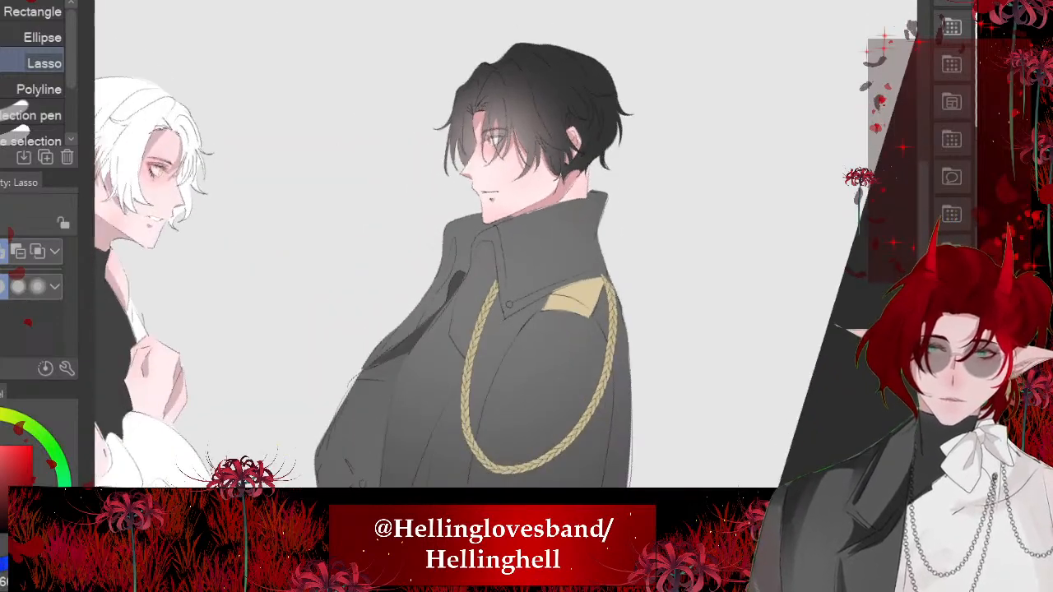
{"action": "scroll", "coordinate": [494, 247], "scroll_direction": "down", "scroll_amount": 1}
{"action": "scroll", "coordinate": [493, 246], "scroll_direction": "up", "scroll_amount": 4}
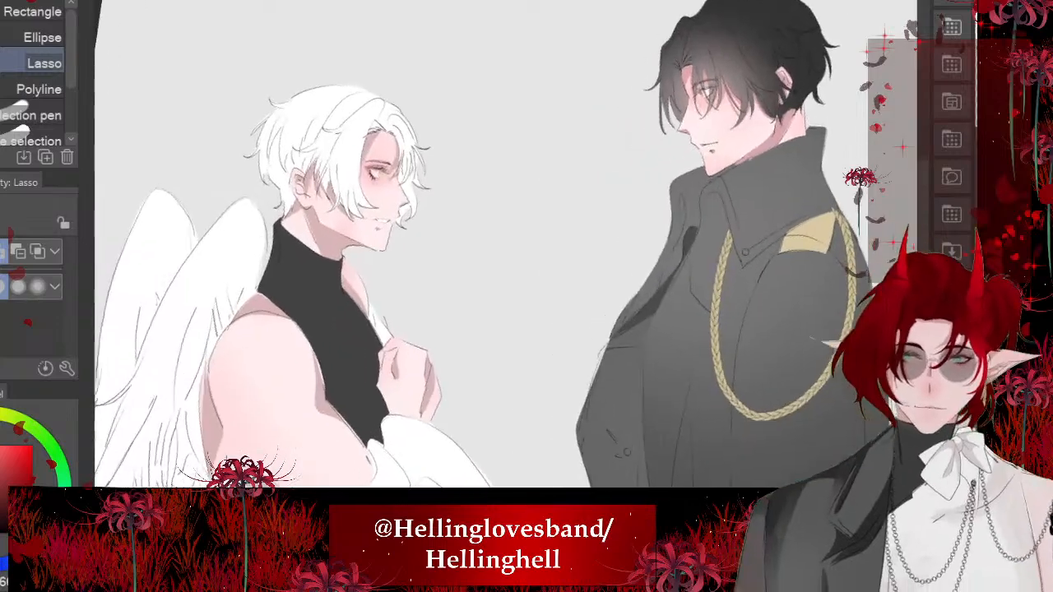
{"action": "scroll", "coordinate": [379, 176], "scroll_direction": "up", "scroll_amount": 3}
{"action": "scroll", "coordinate": [395, 177], "scroll_direction": "down", "scroll_amount": 3}
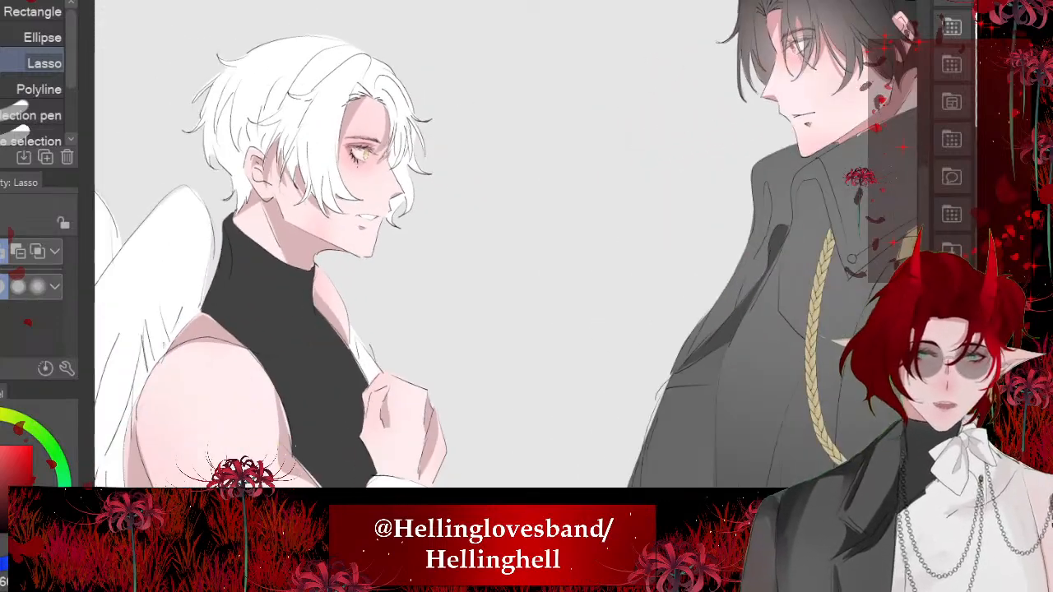
{"action": "scroll", "coordinate": [370, 164], "scroll_direction": "up", "scroll_amount": 6}
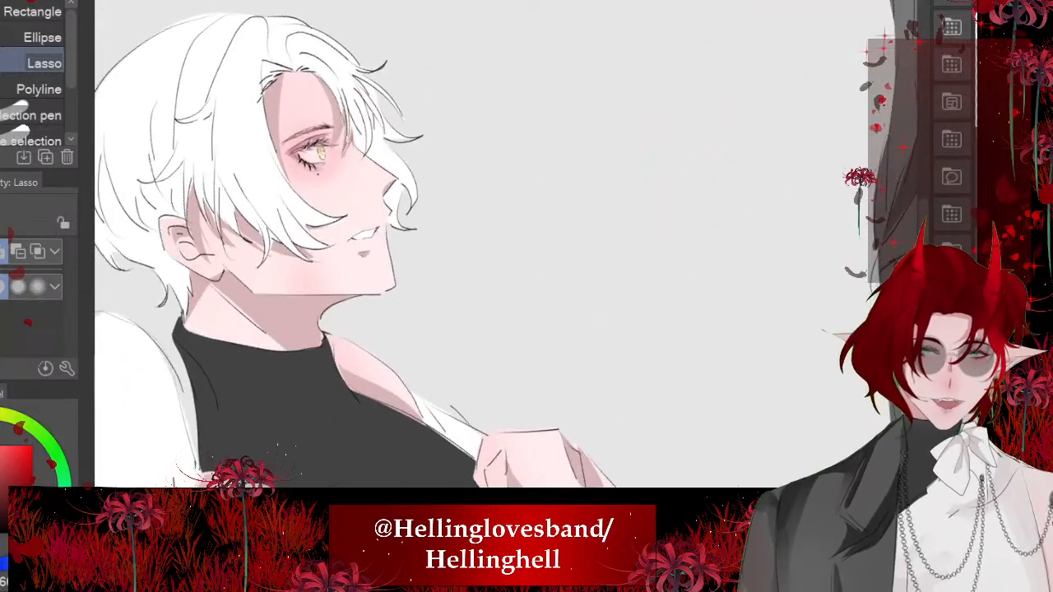
{"action": "scroll", "coordinate": [390, 255], "scroll_direction": "up", "scroll_amount": 5}
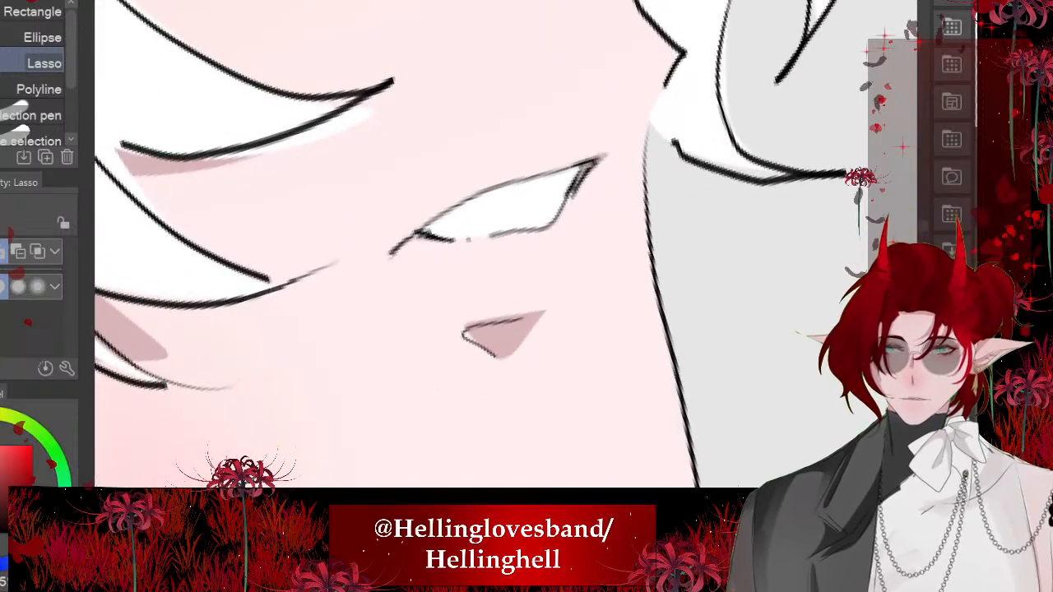
{"action": "key", "text": "b"}
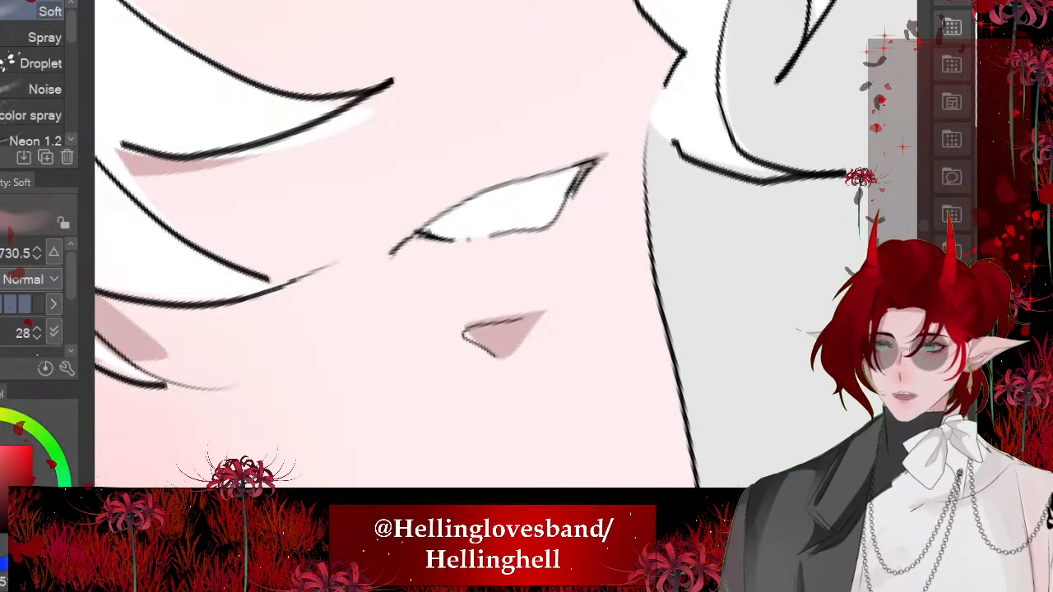
{"action": "key", "text": "bracketleft"}
{"action": "key", "text": "bracketleft"}
{"action": "key", "text": "bracketleft"}
{"action": "key", "text": "bracketleft"}
{"action": "key", "text": "bracketleft"}
{"action": "key", "text": "bracketleft"}
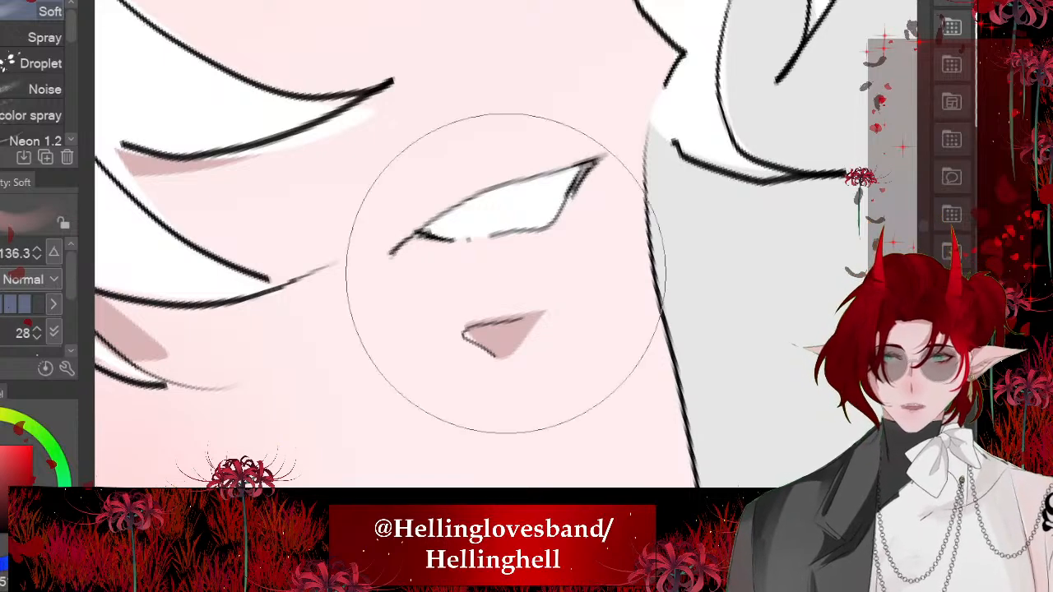
{"action": "scroll", "coordinate": [508, 255], "scroll_direction": "up", "scroll_amount": 1}
{"action": "left_click_drag", "start_coordinate": [545, 274], "coordinate": [464, 274]}
{"action": "scroll", "coordinate": [403, 302], "scroll_direction": "down", "scroll_amount": 5}
- Airbrush a soft tint across the black-haired character's lips with the Soft brush at size 35.6
{"action": "scroll", "coordinate": [403, 301], "scroll_direction": "down", "scroll_amount": 5}
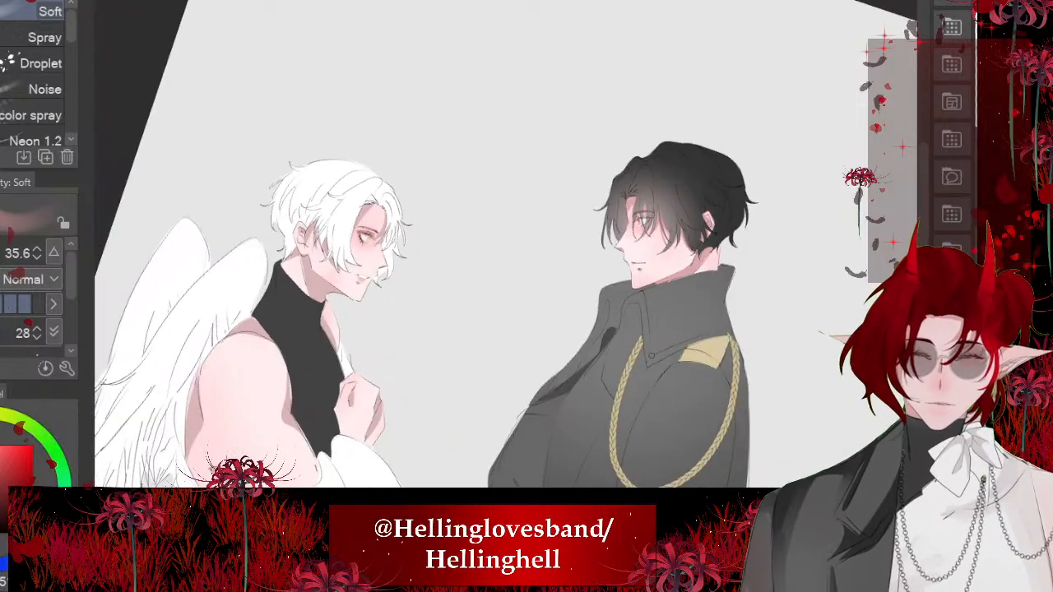
{"action": "scroll", "coordinate": [633, 262], "scroll_direction": "up", "scroll_amount": 8}
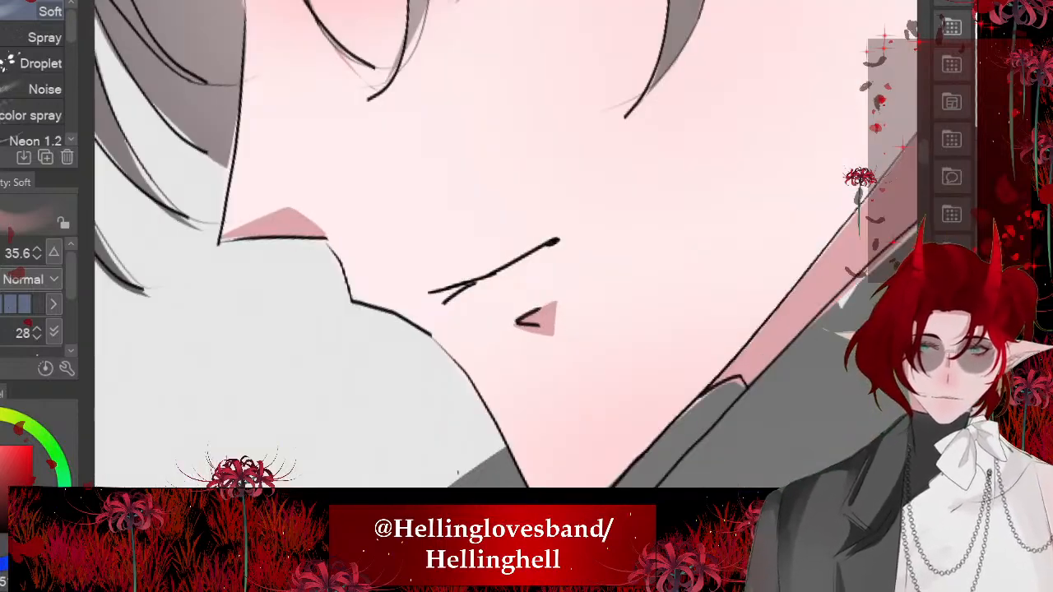
{"action": "left_click_drag", "start_coordinate": [560, 284], "coordinate": [469, 284]}
{"action": "scroll", "coordinate": [518, 280], "scroll_direction": "down", "scroll_amount": 6}
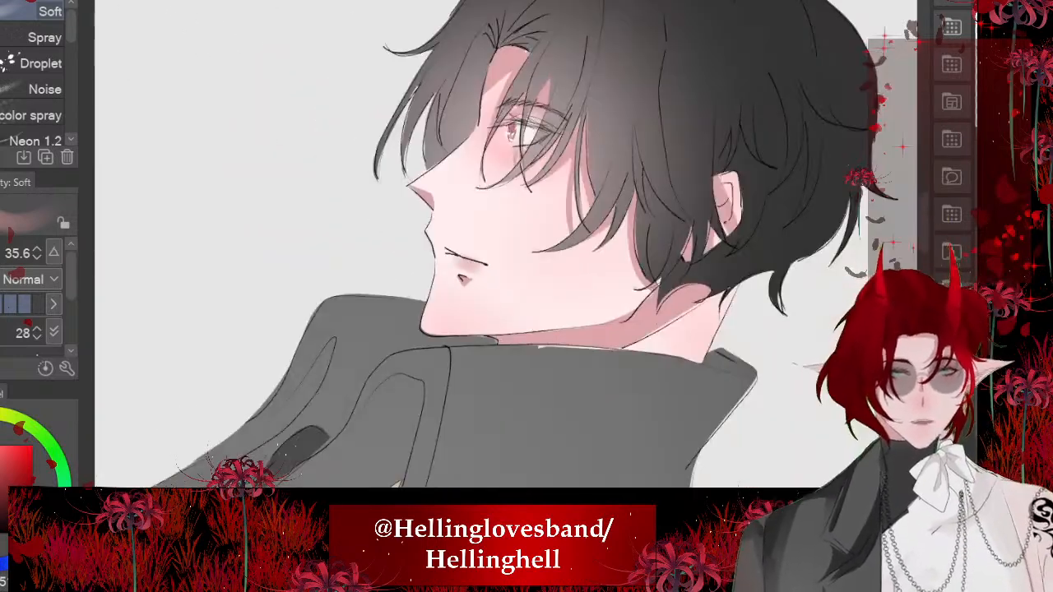
- Examine the shading of both characters together, and the white-haired character's face up close
{"action": "scroll", "coordinate": [422, 147], "scroll_direction": "down", "scroll_amount": 6}
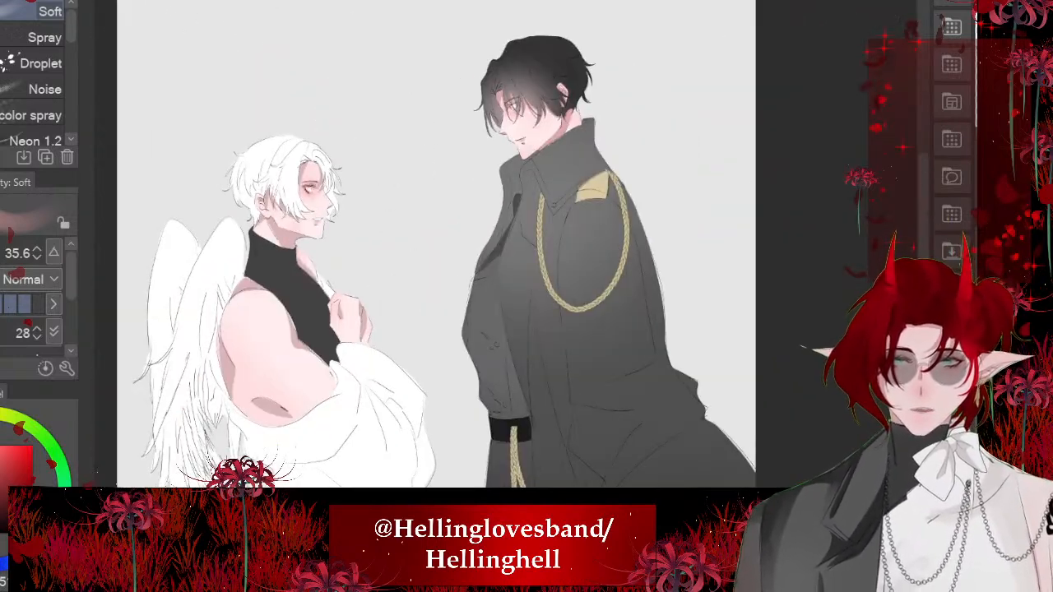
{"action": "scroll", "coordinate": [434, 224], "scroll_direction": "up", "scroll_amount": 1}
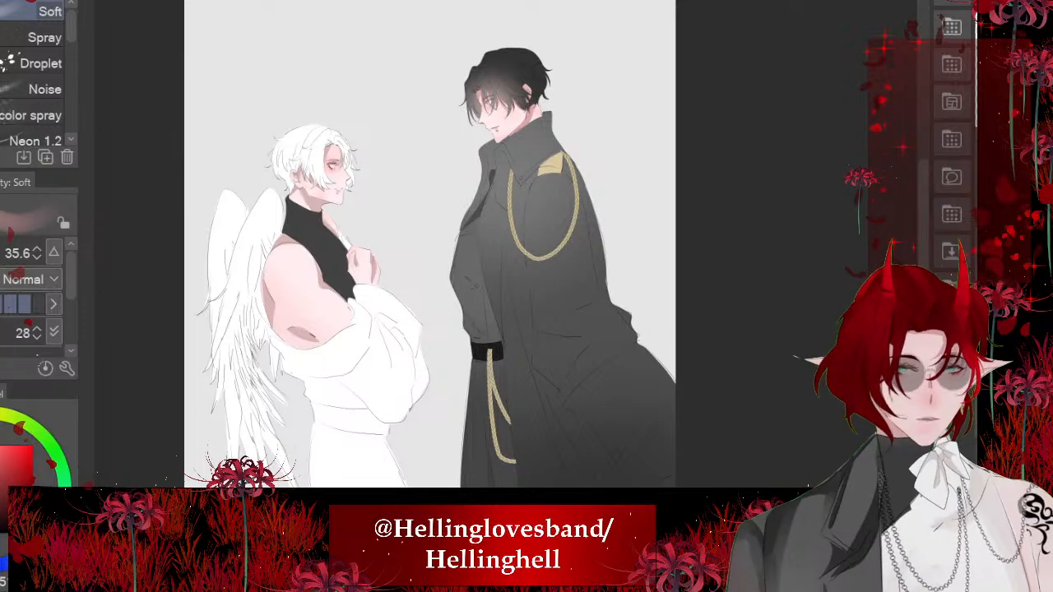
{"action": "scroll", "coordinate": [326, 200], "scroll_direction": "up", "scroll_amount": 1}
{"action": "scroll", "coordinate": [349, 171], "scroll_direction": "down", "scroll_amount": 1}
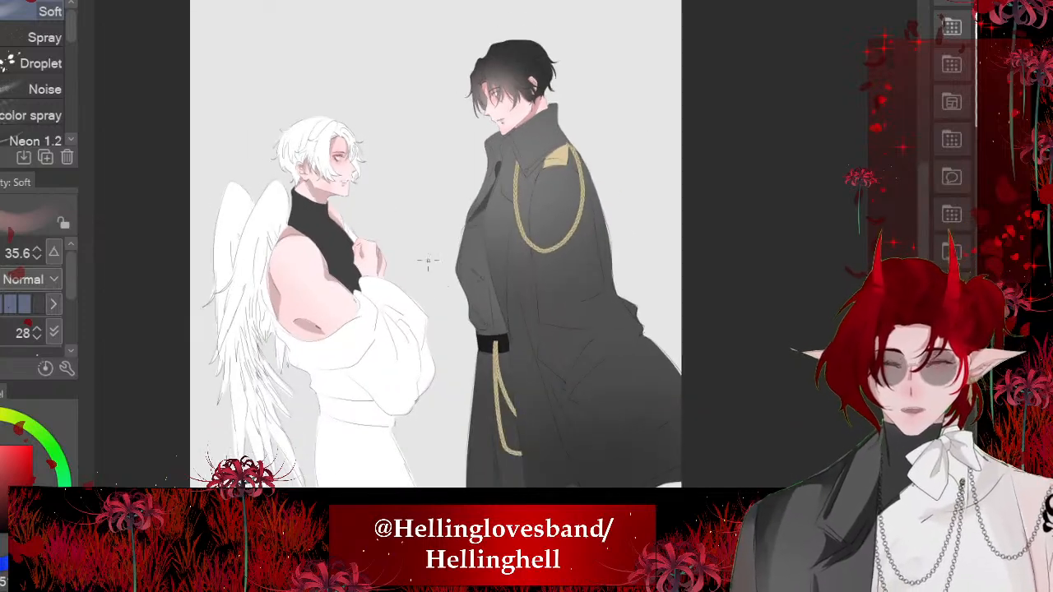
{"action": "scroll", "coordinate": [428, 261], "scroll_direction": "up", "scroll_amount": 2}
{"action": "scroll", "coordinate": [525, 162], "scroll_direction": "down", "scroll_amount": 2}
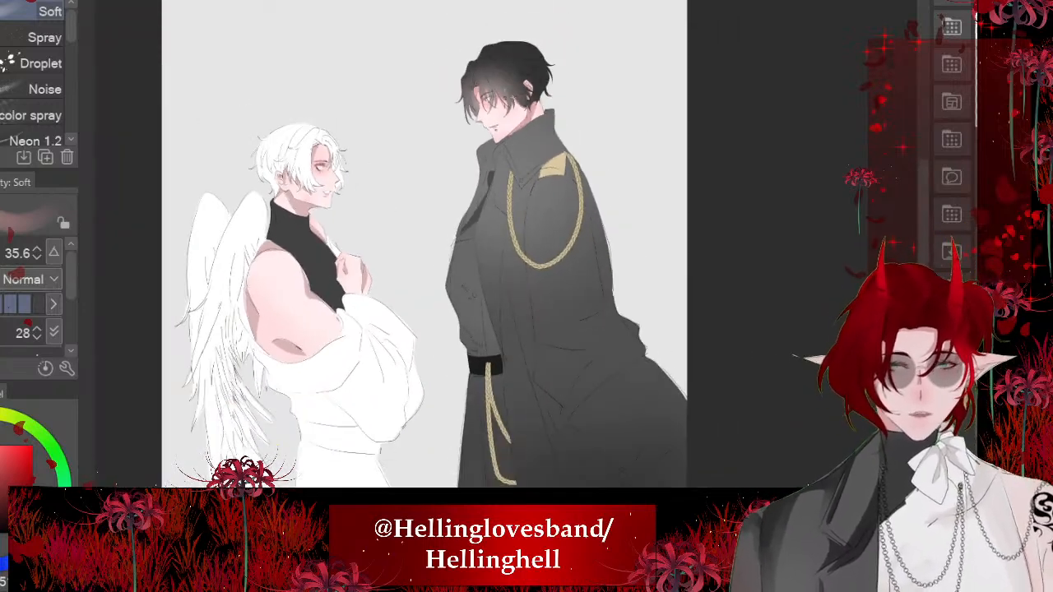
{"action": "scroll", "coordinate": [511, 123], "scroll_direction": "up", "scroll_amount": 4}
{"action": "scroll", "coordinate": [489, 64], "scroll_direction": "down", "scroll_amount": 2}
{"action": "scroll", "coordinate": [357, 111], "scroll_direction": "down", "scroll_amount": 2}
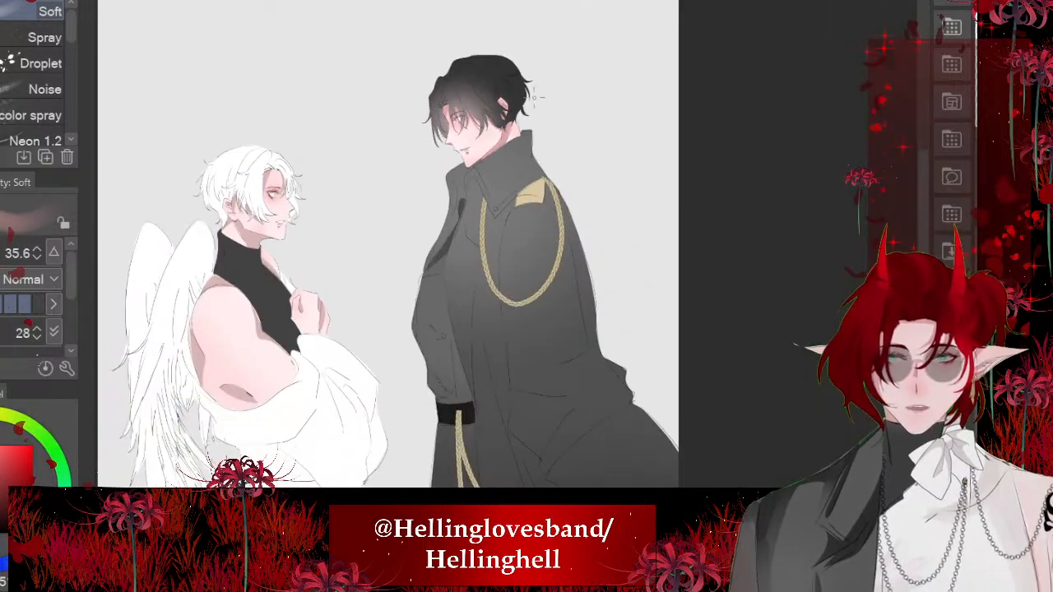
{"action": "scroll", "coordinate": [357, 112], "scroll_direction": "up", "scroll_amount": 4}
{"action": "scroll", "coordinate": [471, 294], "scroll_direction": "up", "scroll_amount": 3}
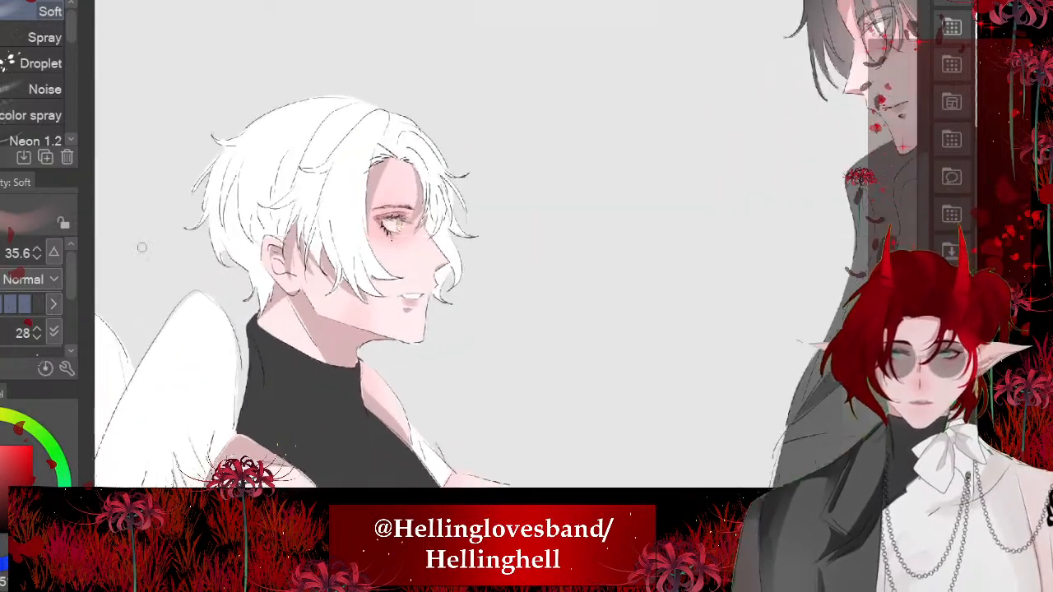
{"action": "scroll", "coordinate": [810, 341], "scroll_direction": "up", "scroll_amount": 1}
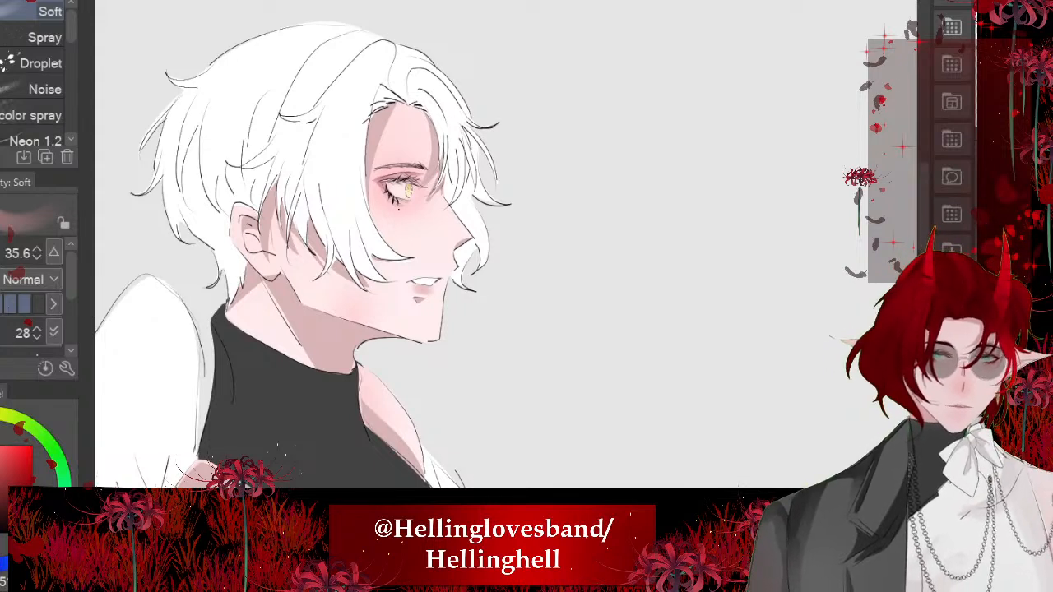
- Airbrush a faint skin-coloured tint over the white-haired character's hair around the face and ear with the Soft brush at size 617.6
{"action": "left_click", "coordinate": [366, 181], "text": "alt"}
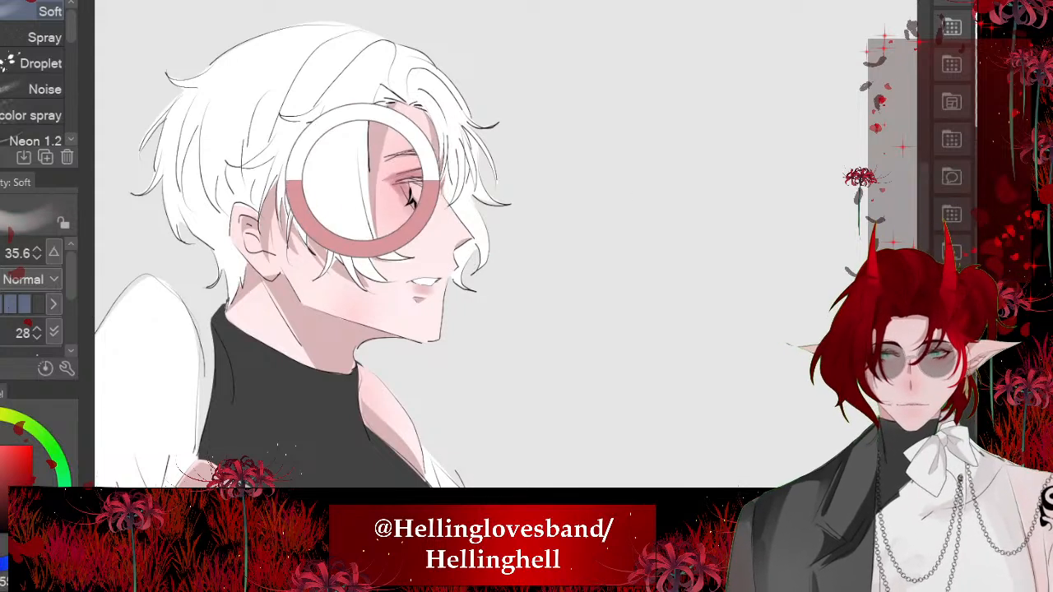
{"action": "scroll", "coordinate": [350, 171], "scroll_direction": "up", "scroll_amount": 3}
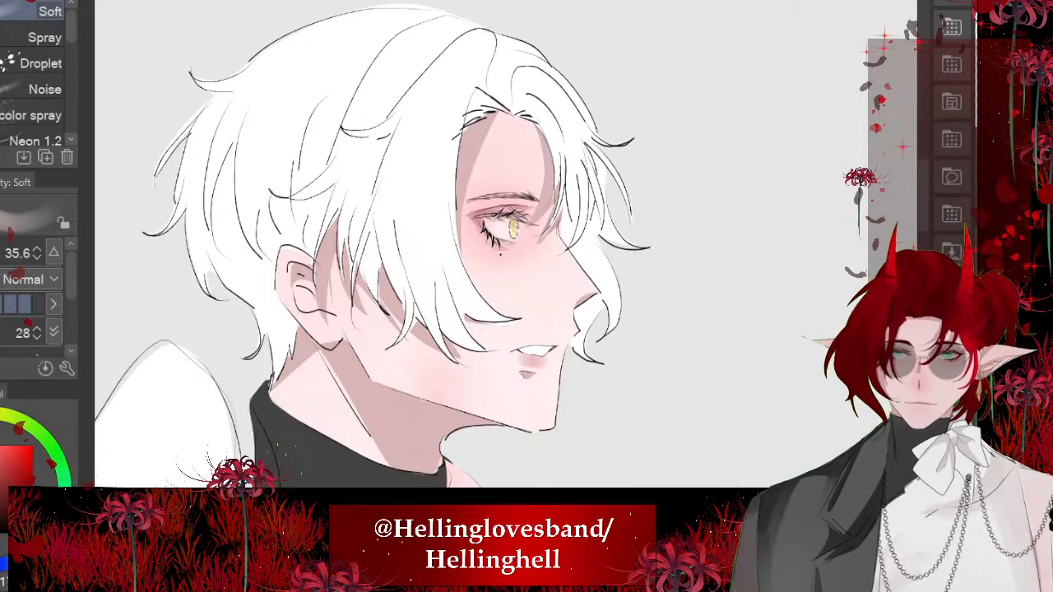
{"action": "left_click_drag", "start_coordinate": [505, 272], "coordinate": [651, 273]}
{"action": "mouse_move", "coordinate": [412, 301]}
{"action": "left_mouse_down"}
{"action": "mouse_move", "coordinate": [552, 272]}
{"action": "mouse_move", "coordinate": [379, 333]}
{"action": "left_mouse_up"}
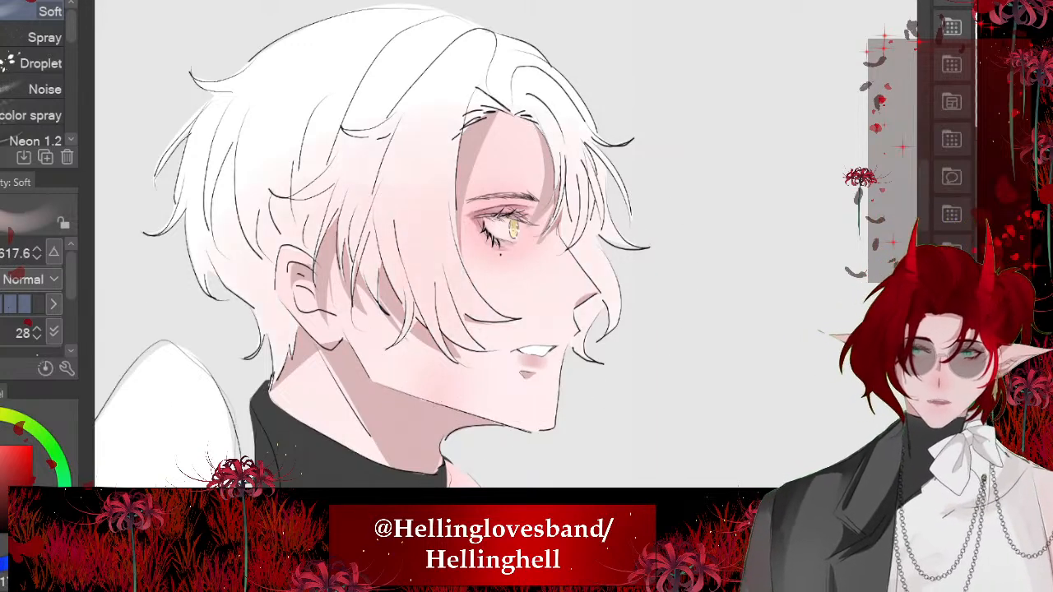
{"action": "key", "text": "ctrl+z"}
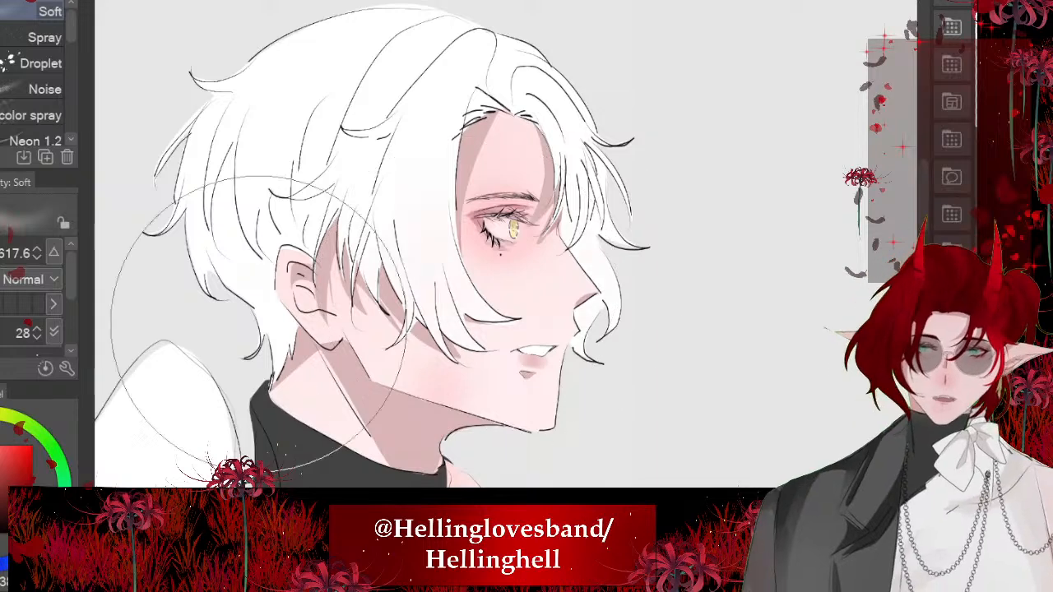
{"action": "scroll", "coordinate": [511, 230], "scroll_direction": "down", "scroll_amount": 1}
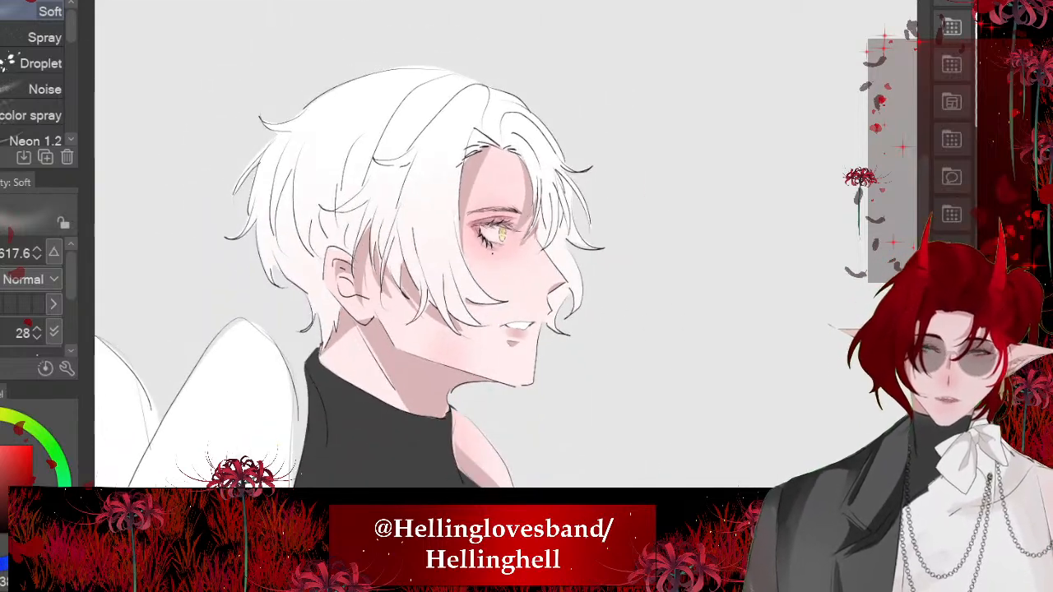
{"action": "scroll", "coordinate": [200, 165], "scroll_direction": "down", "scroll_amount": 1}
{"action": "scroll", "coordinate": [381, 271], "scroll_direction": "up", "scroll_amount": 1}
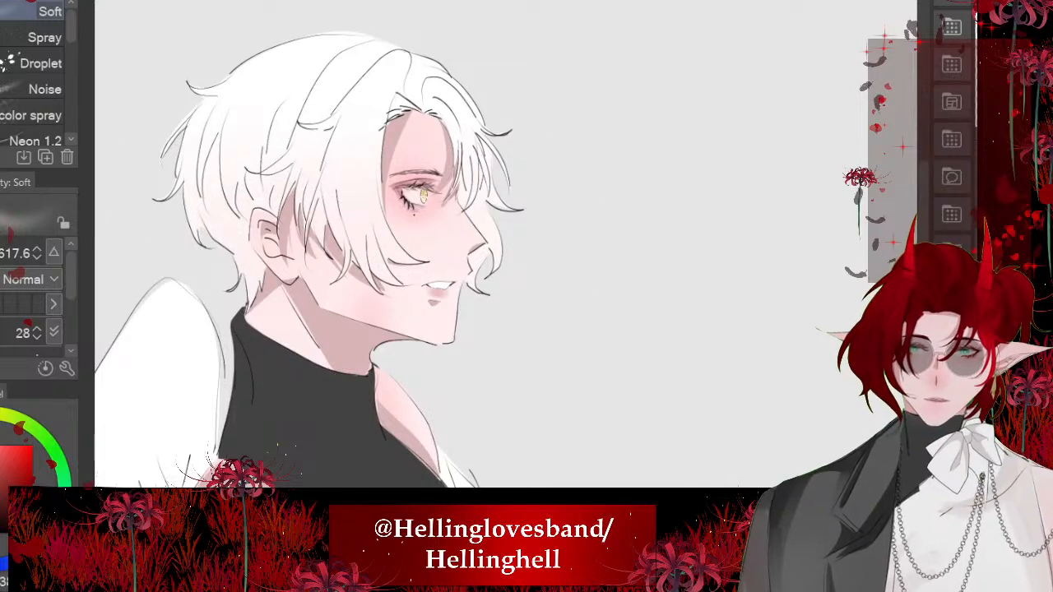
- Examine both characters together, and the black-haired character's hair and fringe up close
{"action": "scroll", "coordinate": [494, 230], "scroll_direction": "down", "scroll_amount": 2}
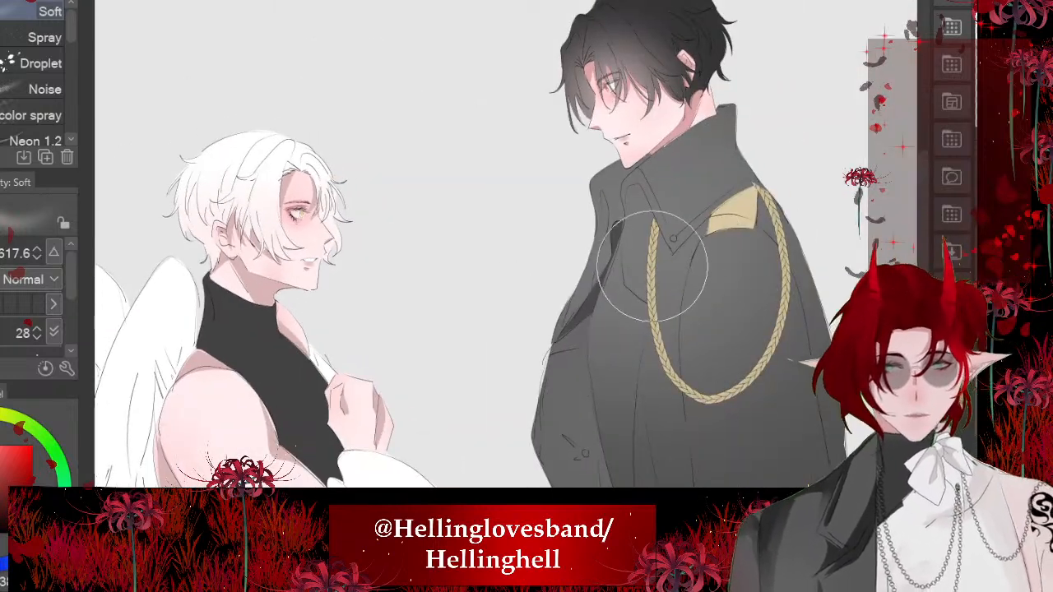
{"action": "scroll", "coordinate": [654, 324], "scroll_direction": "up", "scroll_amount": 2}
{"action": "scroll", "coordinate": [704, 151], "scroll_direction": "down", "scroll_amount": 1}
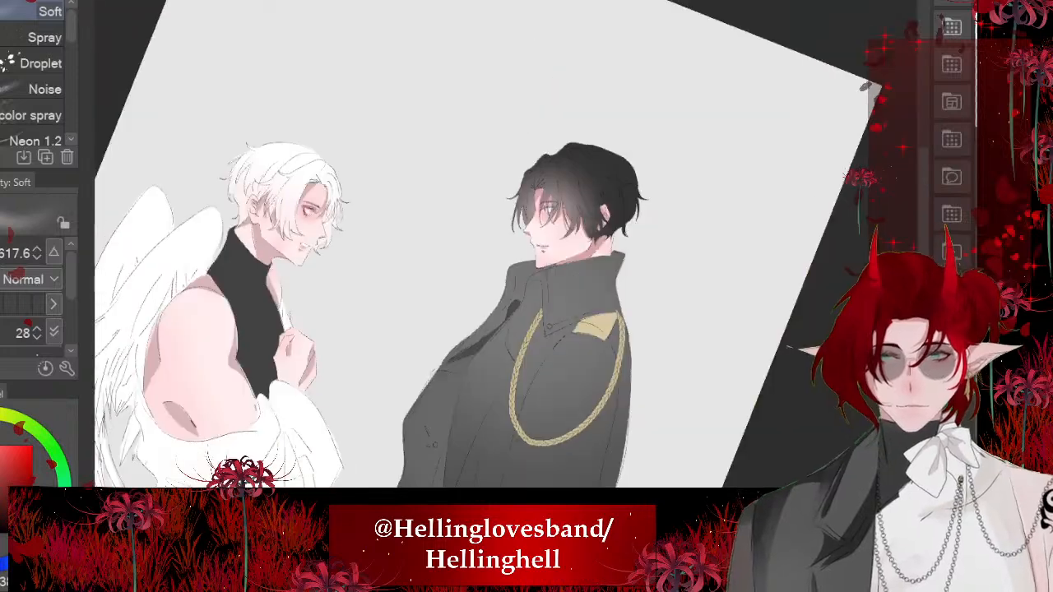
{"action": "scroll", "coordinate": [663, 152], "scroll_direction": "up", "scroll_amount": 3}
{"action": "scroll", "coordinate": [603, 208], "scroll_direction": "up", "scroll_amount": 2}
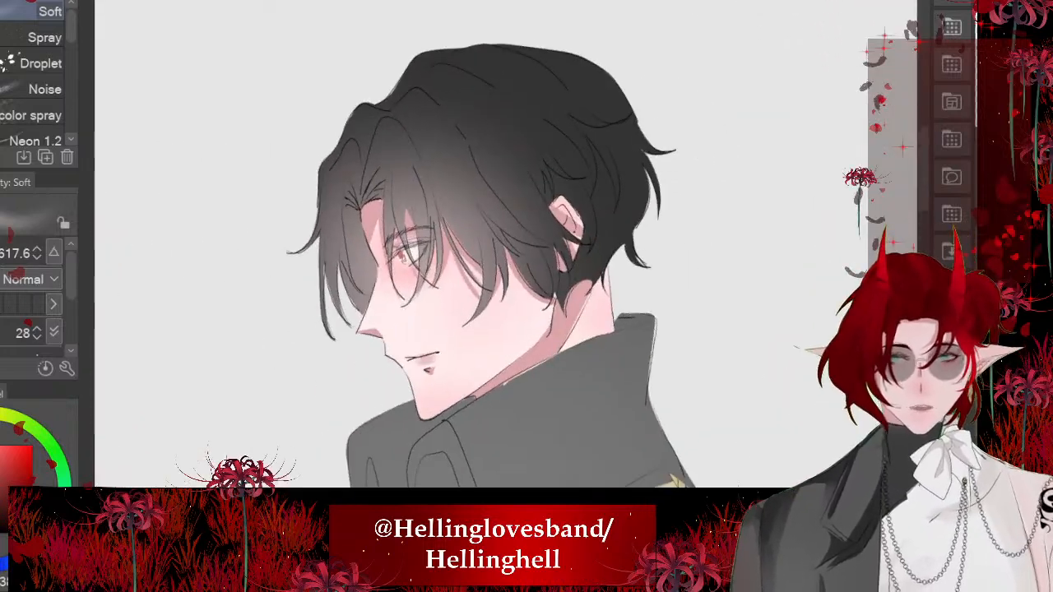
{"action": "scroll", "coordinate": [592, 329], "scroll_direction": "up", "scroll_amount": 1}
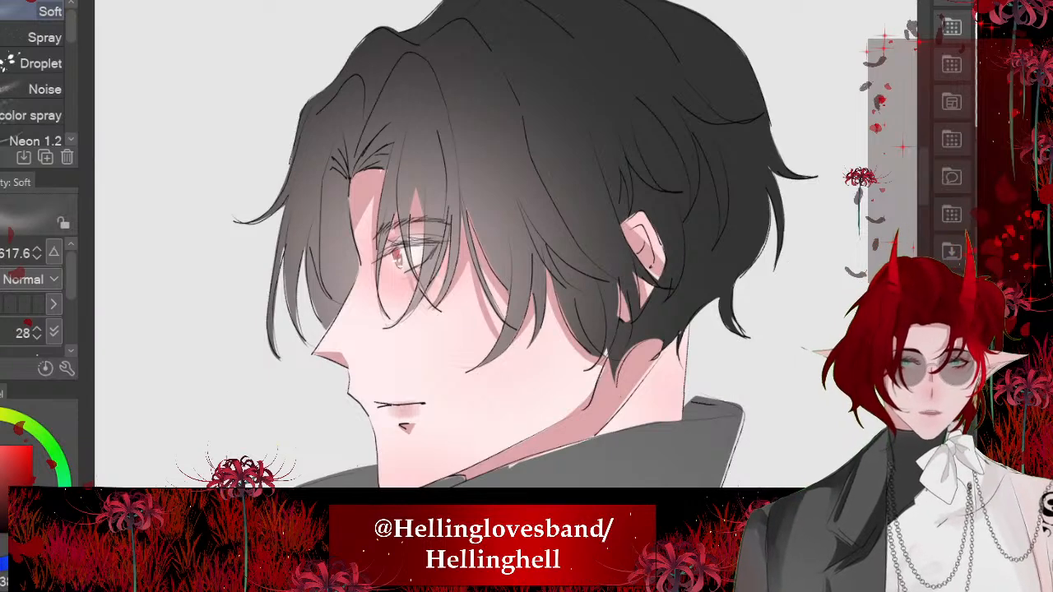
{"action": "scroll", "coordinate": [247, 66], "scroll_direction": "up", "scroll_amount": 1}
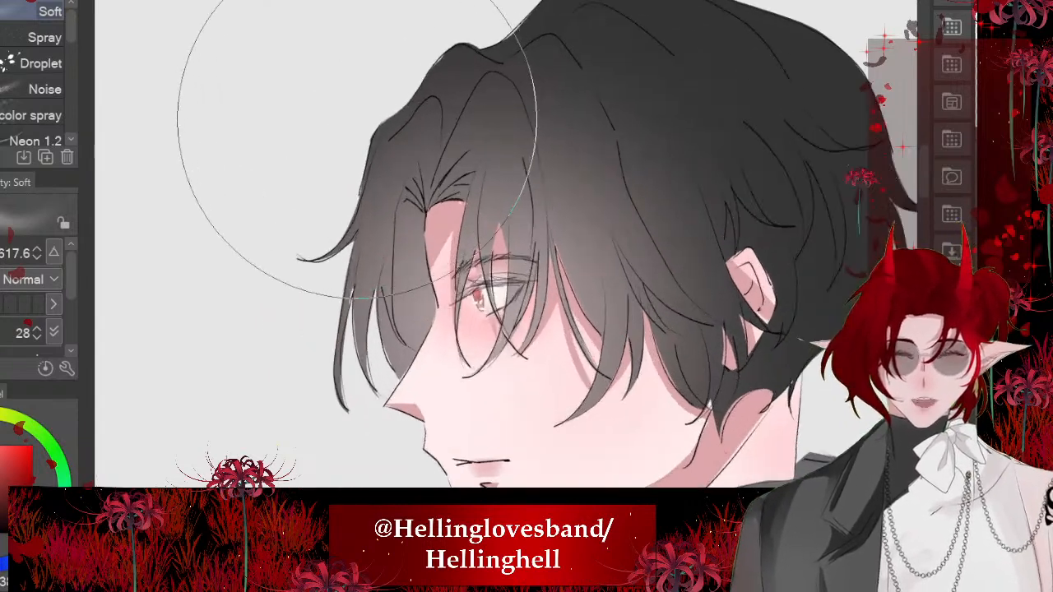
{"action": "scroll", "coordinate": [356, 121], "scroll_direction": "up", "scroll_amount": 1}
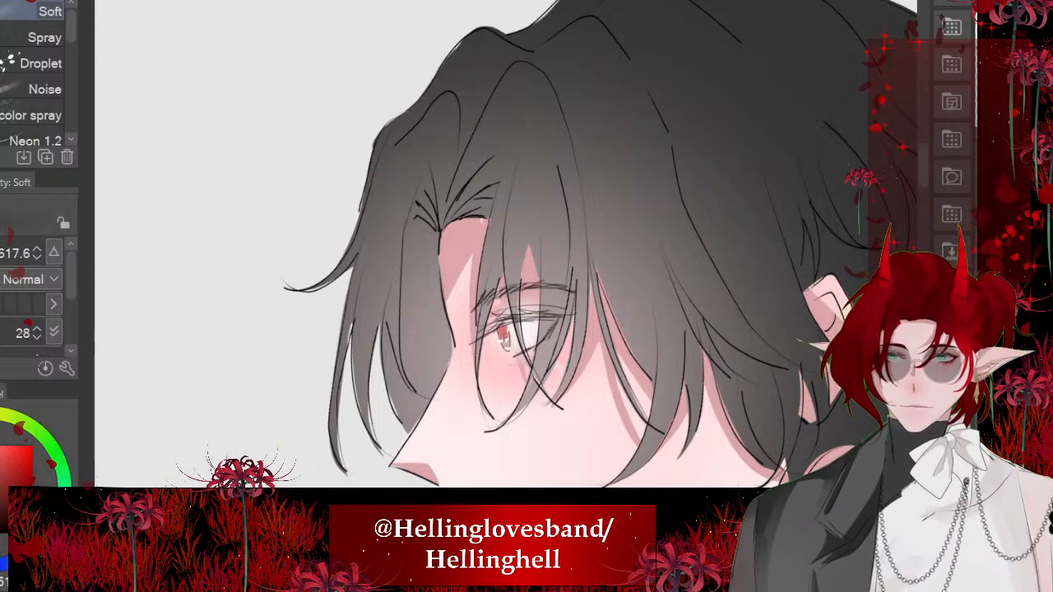
- Lasso the black-haired character's hair lock between the parting and the nose and fill it with near-black shadow
{"action": "key", "text": "m"}
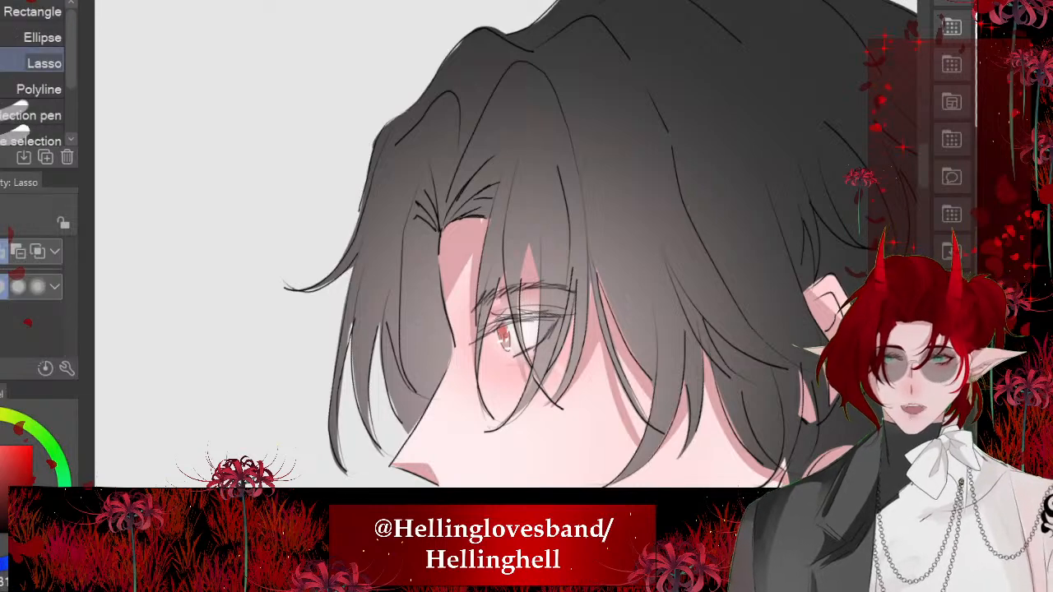
{"action": "scroll", "coordinate": [439, 247], "scroll_direction": "up", "scroll_amount": 3}
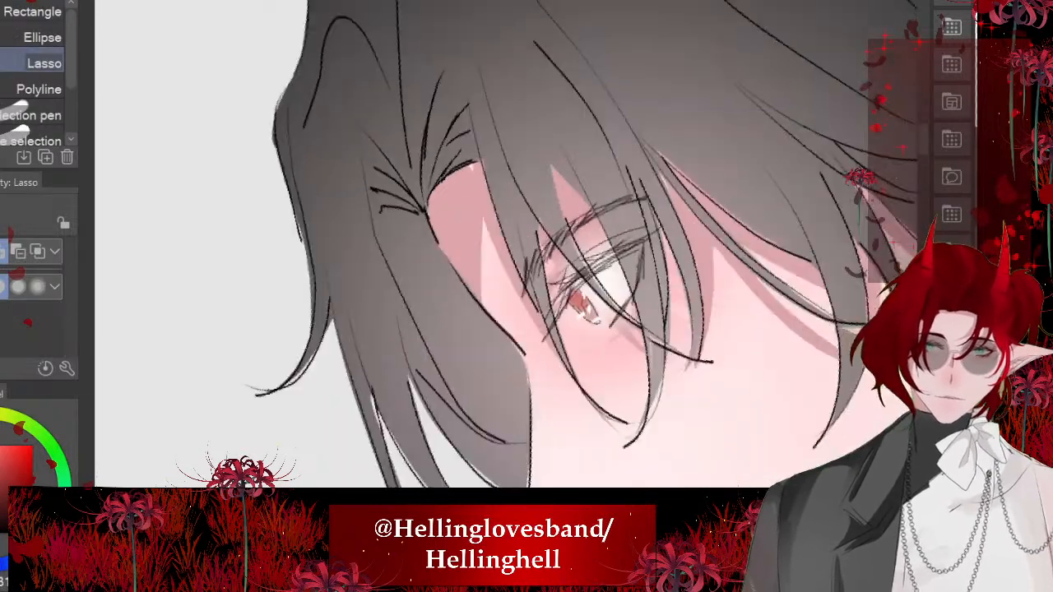
{"action": "mouse_move", "coordinate": [440, 200]}
{"action": "left_mouse_down"}
{"action": "mouse_move", "coordinate": [359, 127]}
{"action": "mouse_move", "coordinate": [420, 272]}
{"action": "mouse_move", "coordinate": [580, 456]}
{"action": "mouse_move", "coordinate": [362, 131]}
{"action": "left_mouse_up"}
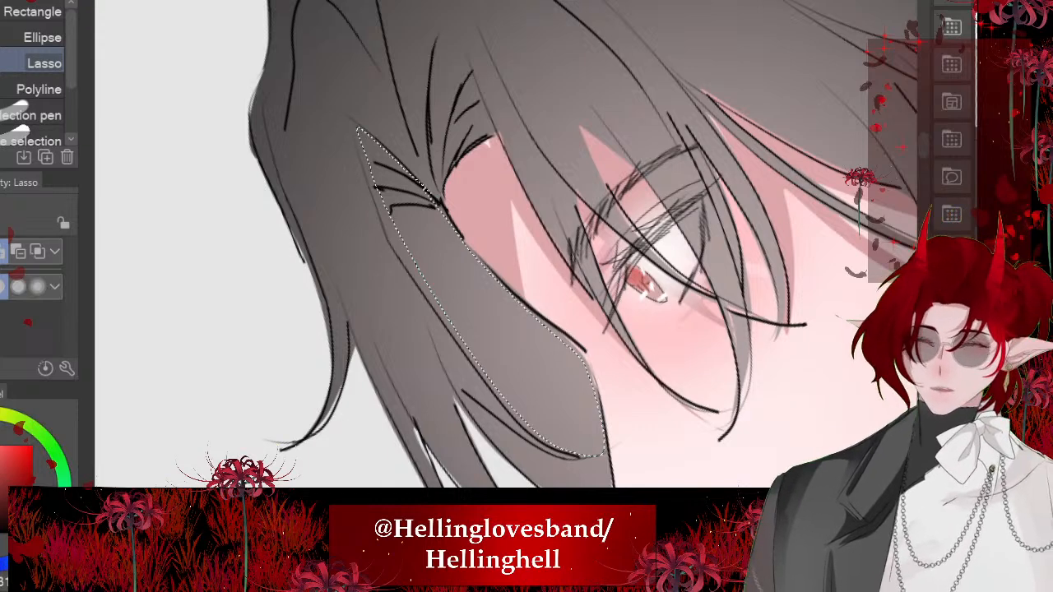
{"action": "left_click", "coordinate": [596, 538]}
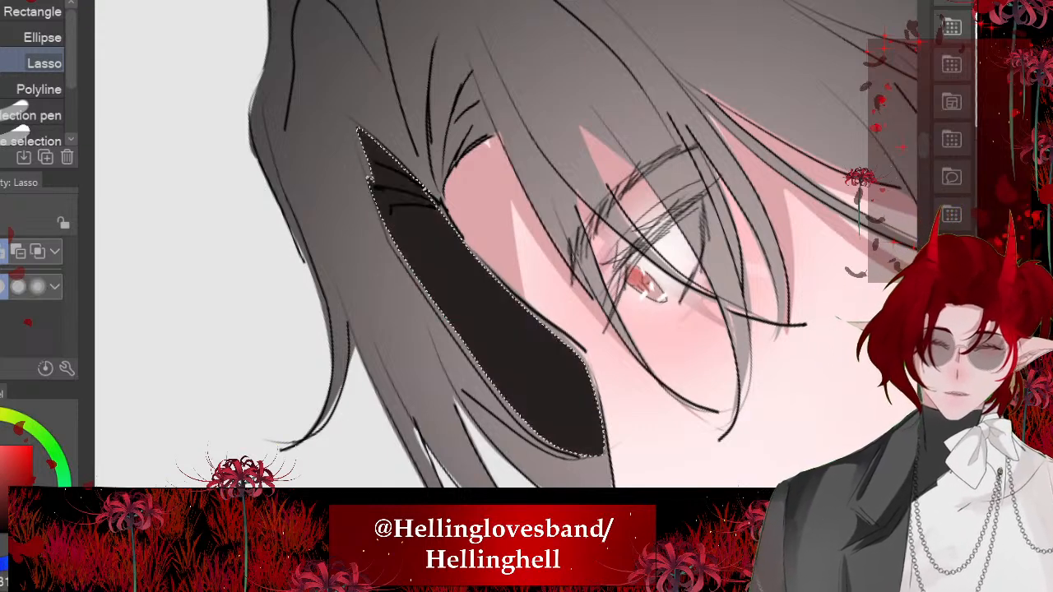
{"action": "scroll", "coordinate": [494, 288], "scroll_direction": "down", "scroll_amount": 3}
{"action": "key", "text": "ctrl+d"}
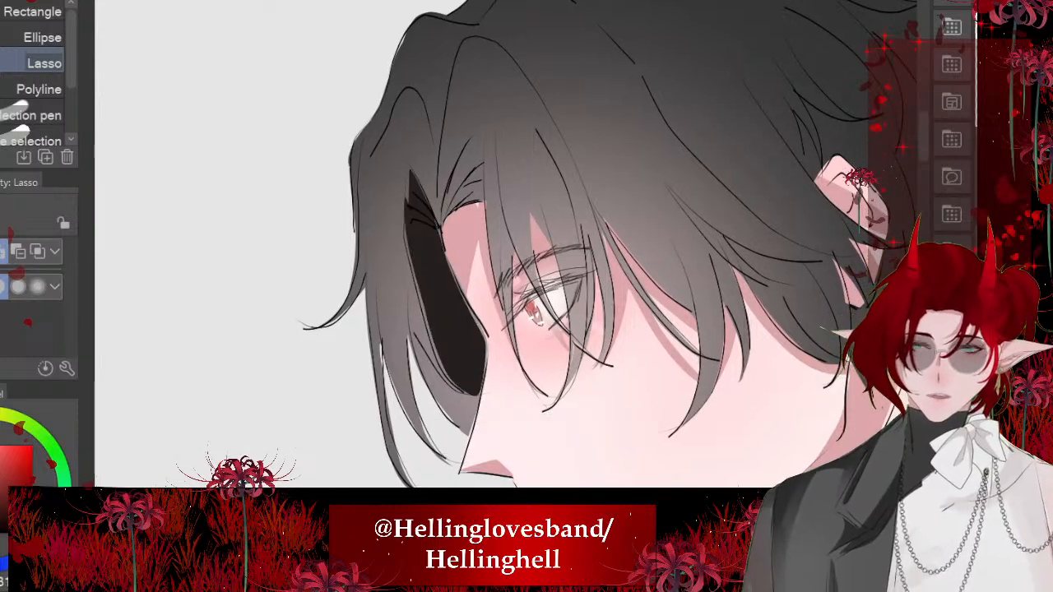
- Lasso the hair roots just above the forehead at the black-haired character's parting and fill them with the dark shadow colour
{"action": "scroll", "coordinate": [494, 288], "scroll_direction": "down", "scroll_amount": 5}
{"action": "scroll", "coordinate": [494, 288], "scroll_direction": "up", "scroll_amount": 3}
{"action": "scroll", "coordinate": [494, 288], "scroll_direction": "up", "scroll_amount": 4}
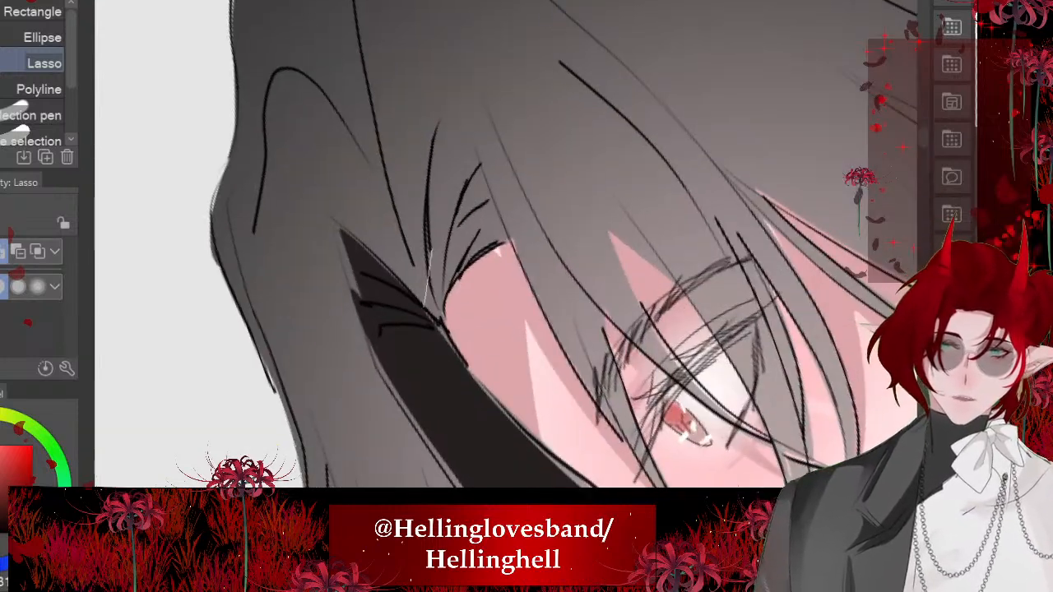
{"action": "left_click", "coordinate": [573, 402]}
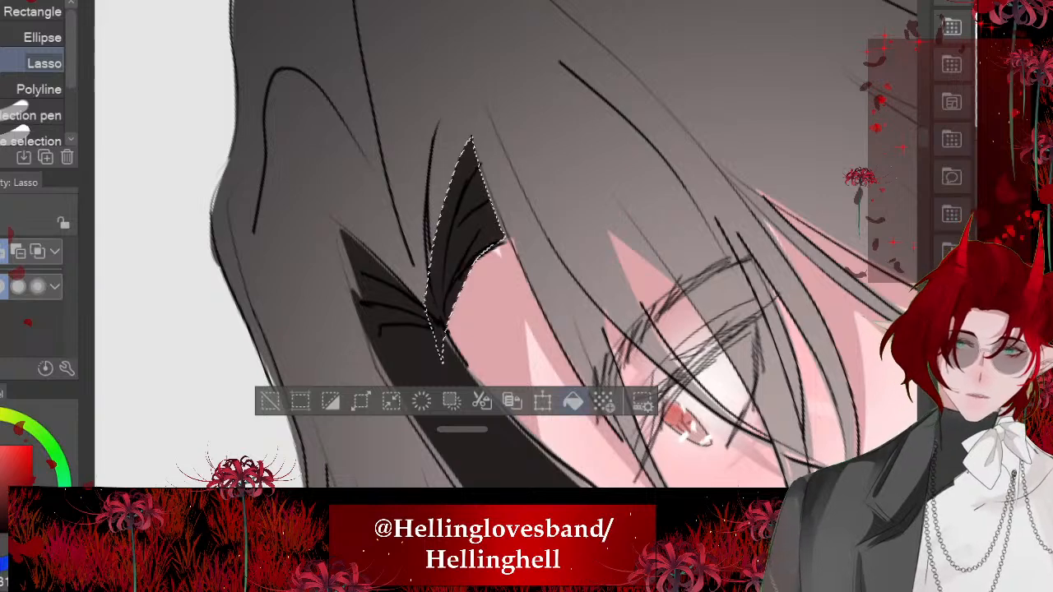
{"action": "left_click", "coordinate": [271, 402]}
{"action": "scroll", "coordinate": [505, 244], "scroll_direction": "down", "scroll_amount": 2}
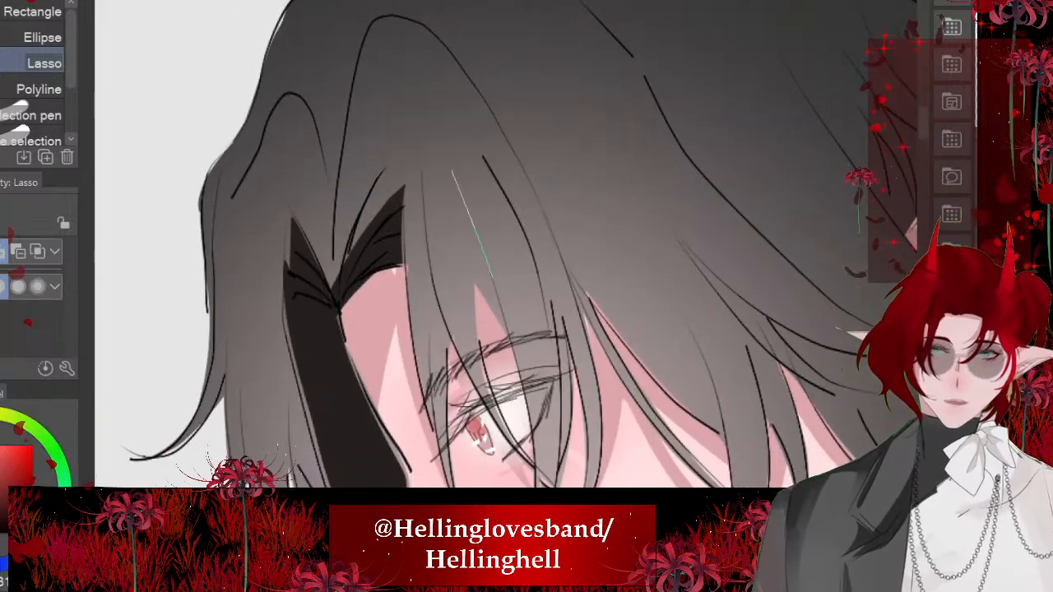
- Lasso a narrow wedge in the fringe above the black-haired character's eyebrow and fill it with the dark shadow colour
{"action": "left_click_drag", "start_coordinate": [485, 383], "coordinate": [503, 325]}
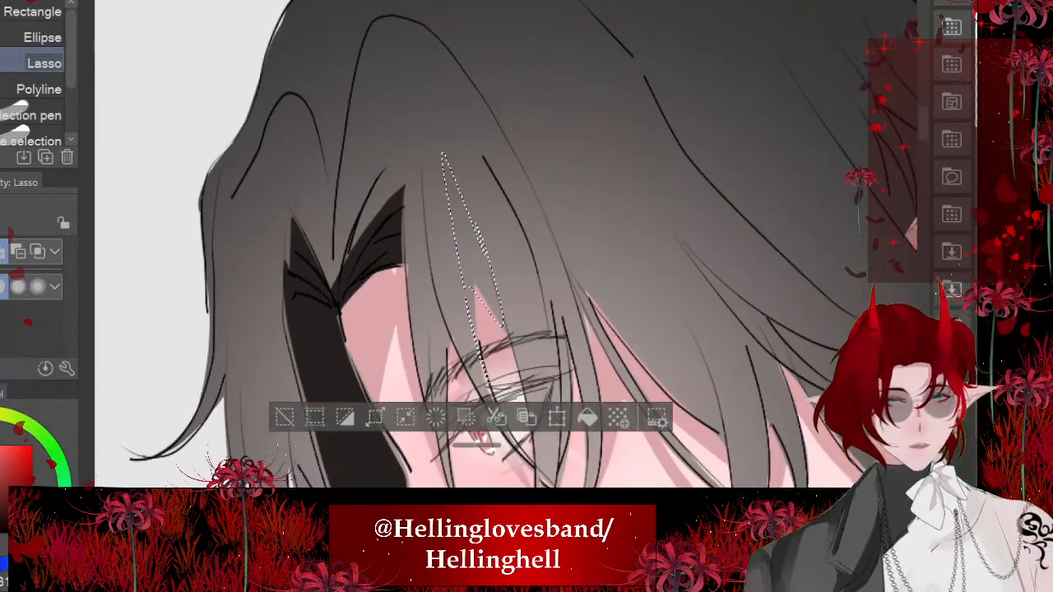
{"action": "left_click", "coordinate": [589, 416]}
{"action": "key", "text": "ctrl+d"}
{"action": "scroll", "coordinate": [493, 247], "scroll_direction": "down", "scroll_amount": 1}
{"action": "scroll", "coordinate": [494, 247], "scroll_direction": "down", "scroll_amount": 2}
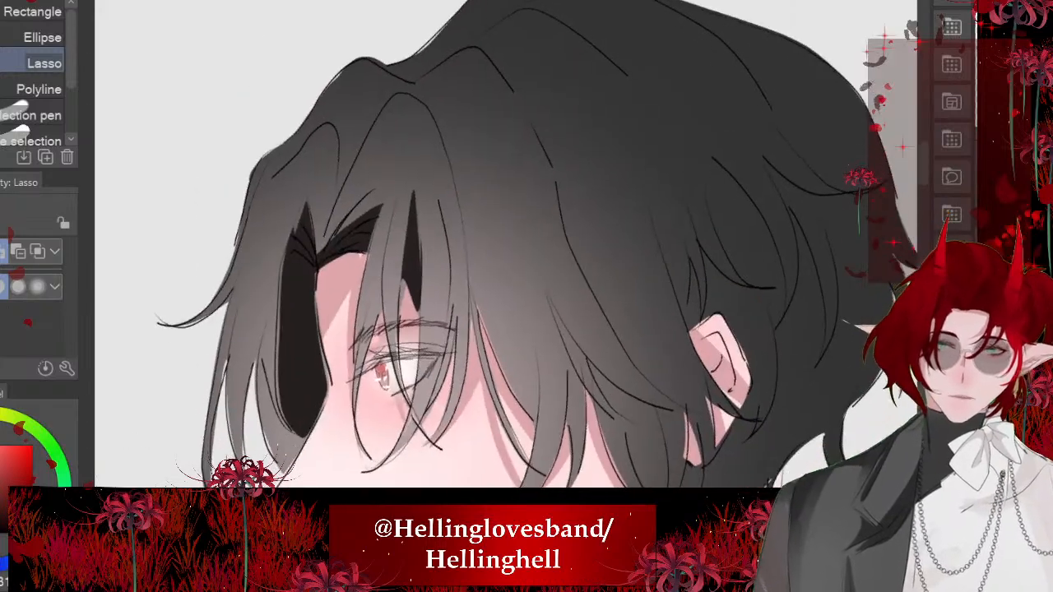
- Lasso and fill dark shadows along the side strands, the long lock from crown to ear, and the nape of the black hair
{"action": "scroll", "coordinate": [494, 247], "scroll_direction": "up", "scroll_amount": 1}
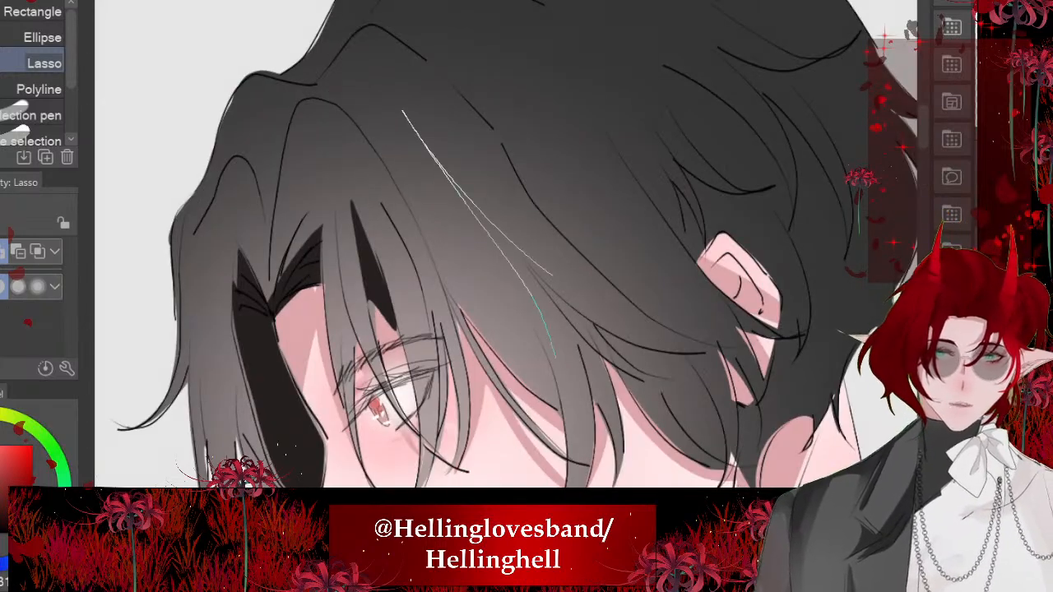
{"action": "left_click_drag", "start_coordinate": [612, 365], "coordinate": [550, 280]}
{"action": "scroll", "coordinate": [493, 247], "scroll_direction": "down", "scroll_amount": 2}
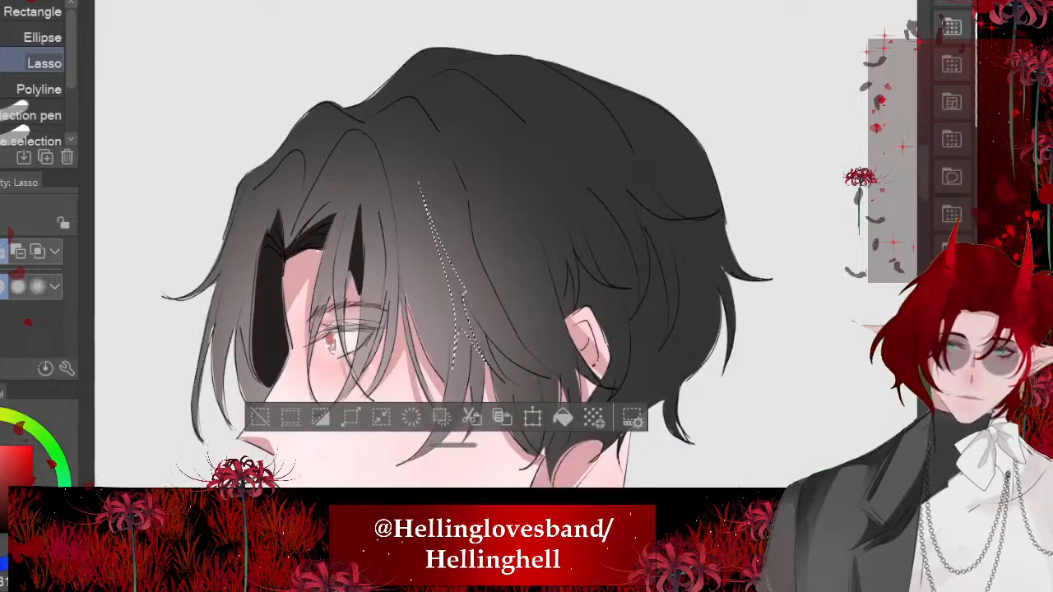
{"action": "mouse_move", "coordinate": [424, 95]}
{"action": "left_mouse_down"}
{"action": "mouse_move", "coordinate": [472, 134]}
{"action": "mouse_move", "coordinate": [559, 380]}
{"action": "left_mouse_up"}
{"action": "left_click_drag", "start_coordinate": [467, 196], "coordinate": [426, 97]}
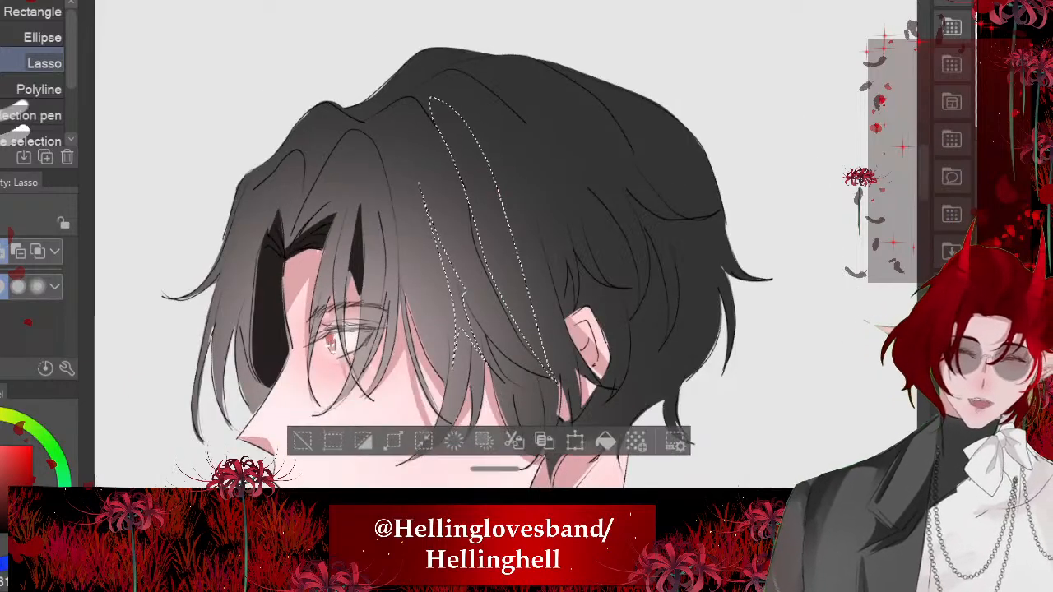
{"action": "scroll", "coordinate": [493, 247], "scroll_direction": "up", "scroll_amount": 2}
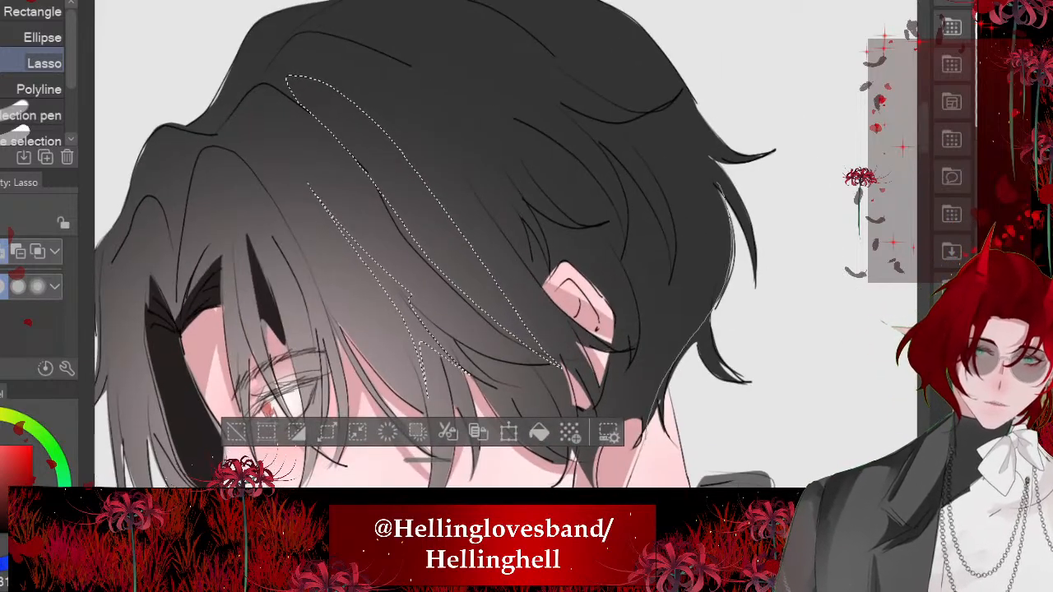
{"action": "mouse_move", "coordinate": [610, 341]}
{"action": "left_mouse_down"}
{"action": "mouse_move", "coordinate": [629, 271]}
{"action": "mouse_move", "coordinate": [720, 189]}
{"action": "left_mouse_up"}
{"action": "key", "text": "alt+Delete"}
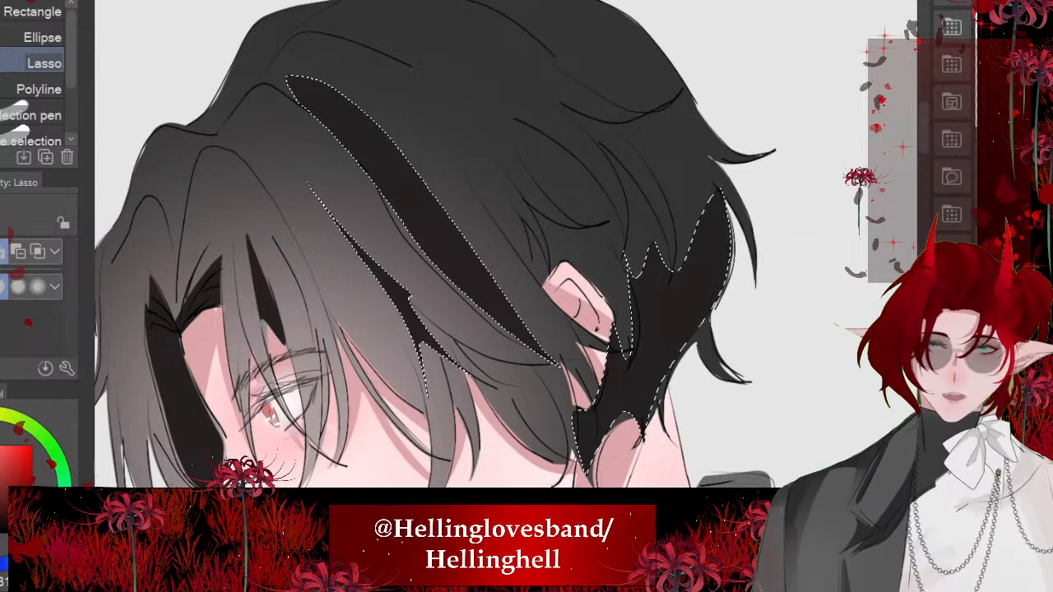
{"action": "key", "text": "ctrl+d"}
- Lasso and fill dark shadows among the black hair strands above and behind the ear and along the fringe over the eye
{"action": "left_click_drag", "start_coordinate": [493, 247], "coordinate": [466, 293]}
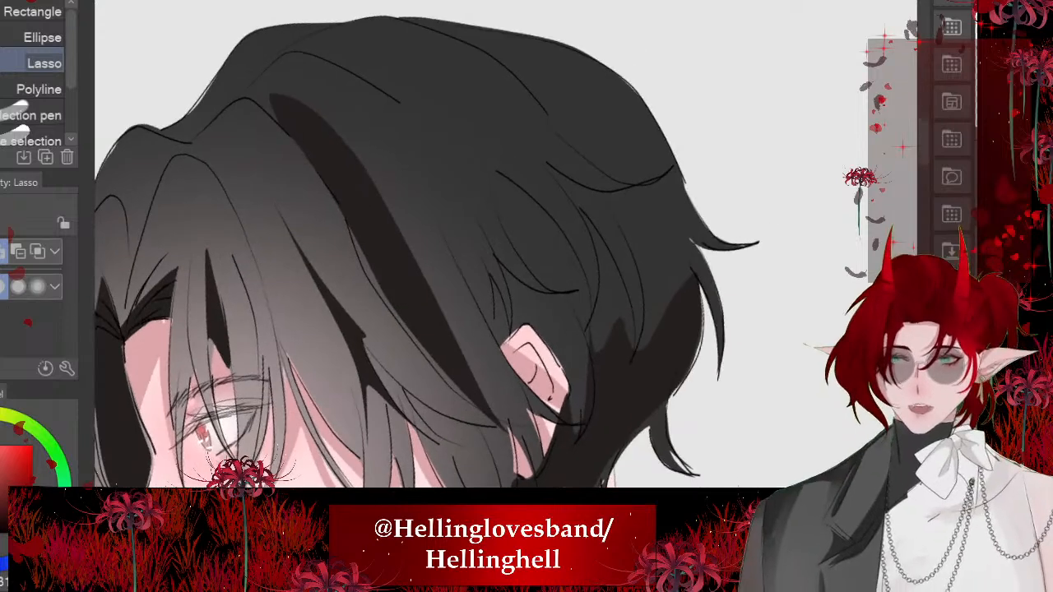
{"action": "scroll", "coordinate": [415, 82], "scroll_direction": "up", "scroll_amount": 3}
{"action": "mouse_move", "coordinate": [537, 211]}
{"action": "left_mouse_down"}
{"action": "mouse_move", "coordinate": [673, 449]}
{"action": "mouse_move", "coordinate": [599, 363]}
{"action": "left_mouse_up"}
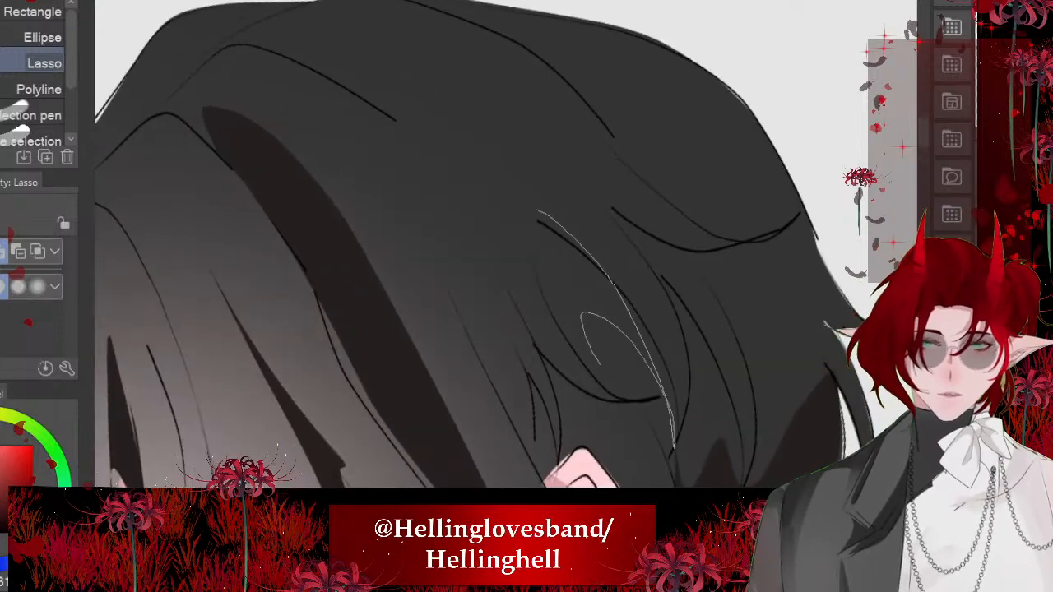
{"action": "left_click_drag", "start_coordinate": [537, 280], "coordinate": [538, 212]}
{"action": "mouse_move", "coordinate": [568, 354]}
{"action": "left_mouse_down"}
{"action": "mouse_move", "coordinate": [510, 241]}
{"action": "mouse_move", "coordinate": [597, 358]}
{"action": "mouse_move", "coordinate": [564, 340]}
{"action": "mouse_move", "coordinate": [515, 371]}
{"action": "mouse_move", "coordinate": [495, 284]}
{"action": "mouse_move", "coordinate": [501, 252]}
{"action": "left_mouse_up"}
{"action": "left_click_drag", "start_coordinate": [613, 276], "coordinate": [545, 286]}
{"action": "mouse_move", "coordinate": [495, 151]}
{"action": "left_mouse_down"}
{"action": "mouse_move", "coordinate": [581, 316]}
{"action": "mouse_move", "coordinate": [608, 281]}
{"action": "mouse_move", "coordinate": [530, 175]}
{"action": "left_mouse_up"}
{"action": "mouse_move", "coordinate": [578, 130]}
{"action": "left_mouse_down"}
{"action": "mouse_move", "coordinate": [619, 129]}
{"action": "mouse_move", "coordinate": [619, 252]}
{"action": "mouse_move", "coordinate": [576, 130]}
{"action": "left_mouse_up"}
{"action": "scroll", "coordinate": [574, 210], "scroll_direction": "down", "scroll_amount": 5}
{"action": "scroll", "coordinate": [411, 247], "scroll_direction": "up", "scroll_amount": 4}
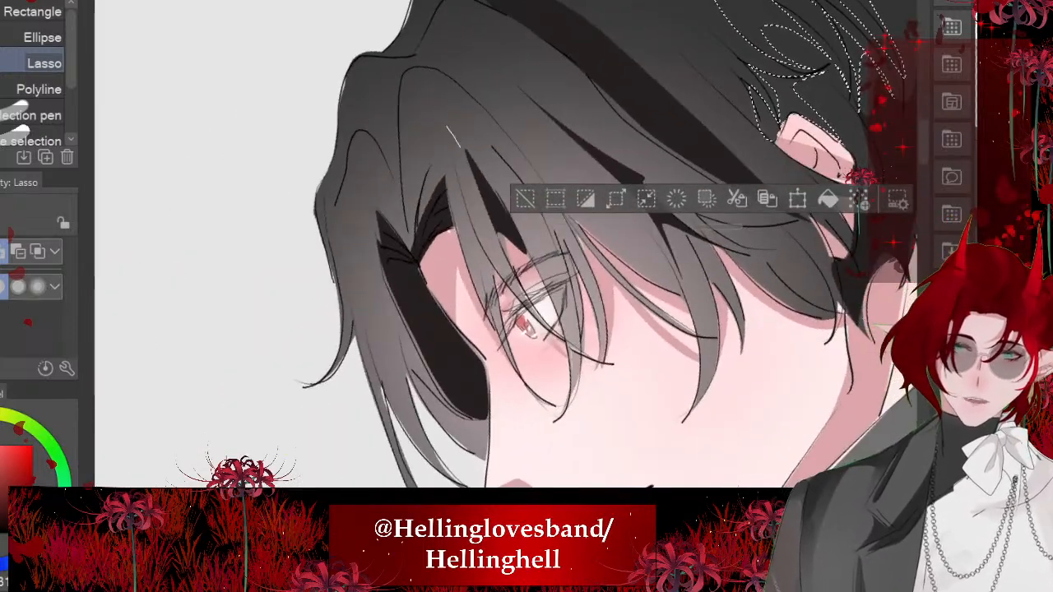
{"action": "mouse_move", "coordinate": [416, 239]}
{"action": "left_mouse_down"}
{"action": "mouse_move", "coordinate": [459, 147]}
{"action": "mouse_move", "coordinate": [555, 239]}
{"action": "mouse_move", "coordinate": [567, 306]}
{"action": "mouse_move", "coordinate": [474, 123]}
{"action": "left_mouse_up"}
{"action": "left_click", "coordinate": [770, 367]}
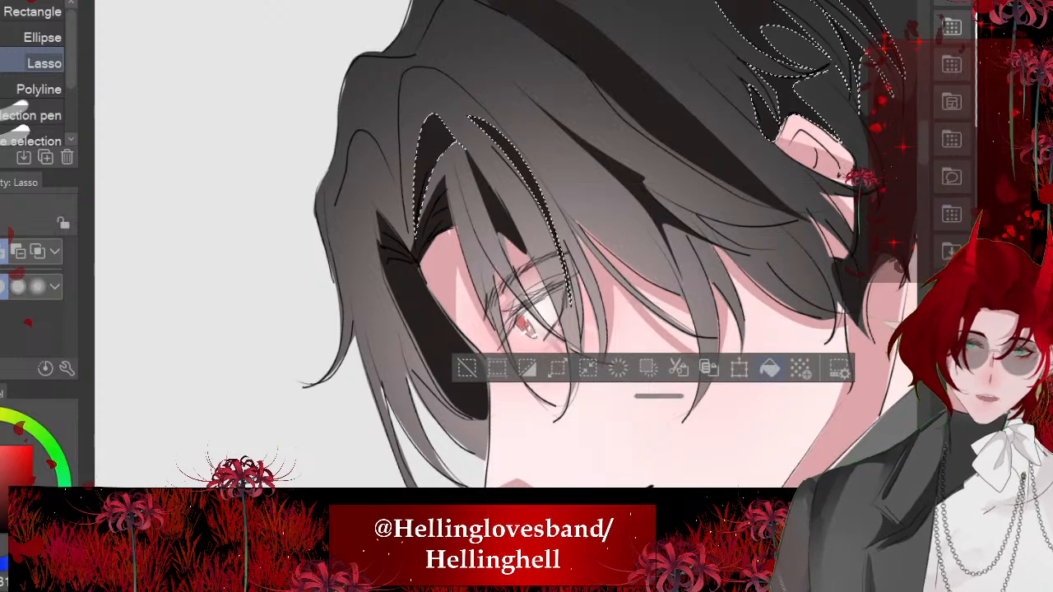
{"action": "key", "text": "ctrl+d"}
{"action": "scroll", "coordinate": [527, 329], "scroll_direction": "down", "scroll_amount": 1}
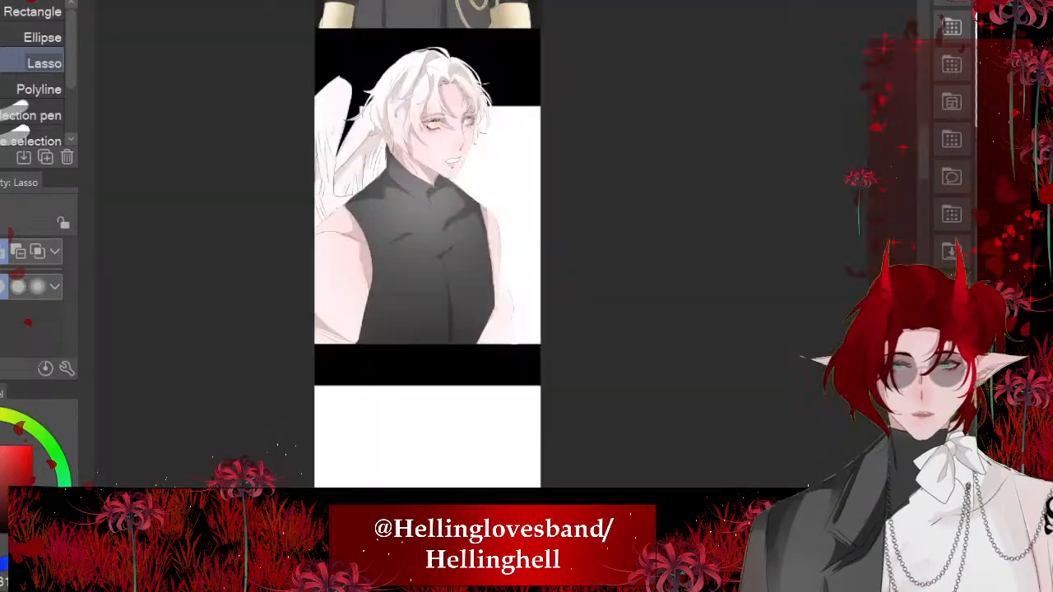
- Select a full-width rectangle behind the black-haired character's head in the comic strip and delete the black background inside it
{"action": "scroll", "coordinate": [496, 119], "scroll_direction": "down", "scroll_amount": 7}
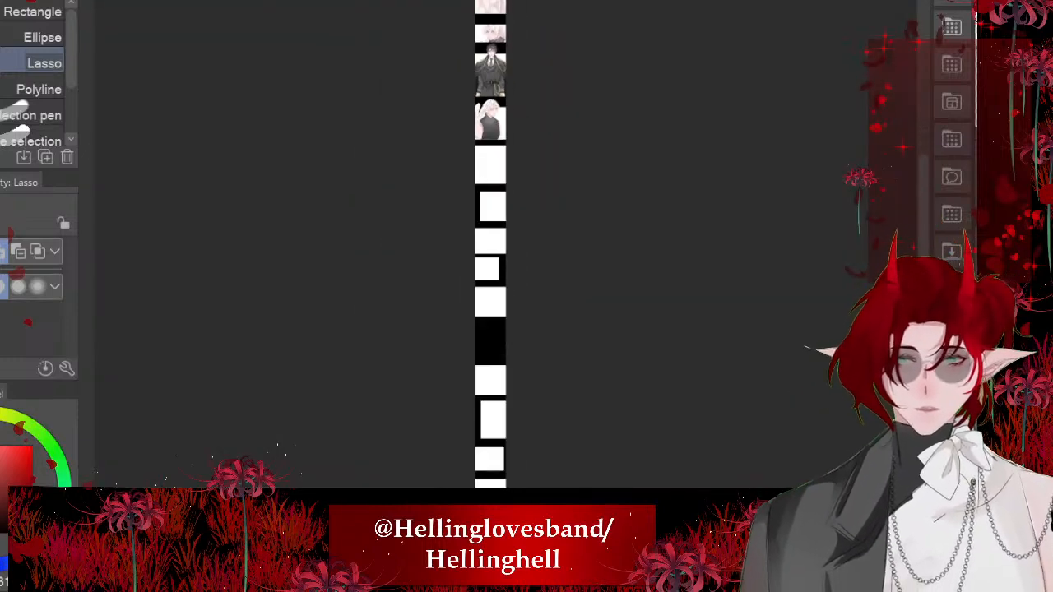
{"action": "scroll", "coordinate": [479, 376], "scroll_direction": "up", "scroll_amount": 3}
{"action": "scroll", "coordinate": [520, 332], "scroll_direction": "up", "scroll_amount": 2}
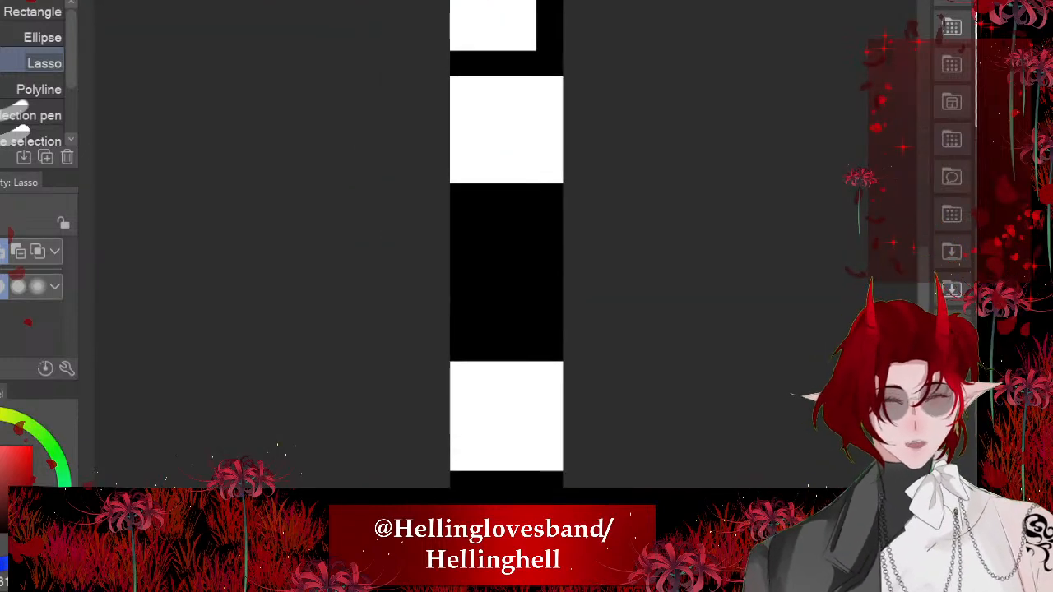
{"action": "scroll", "coordinate": [547, 207], "scroll_direction": "up", "scroll_amount": 3}
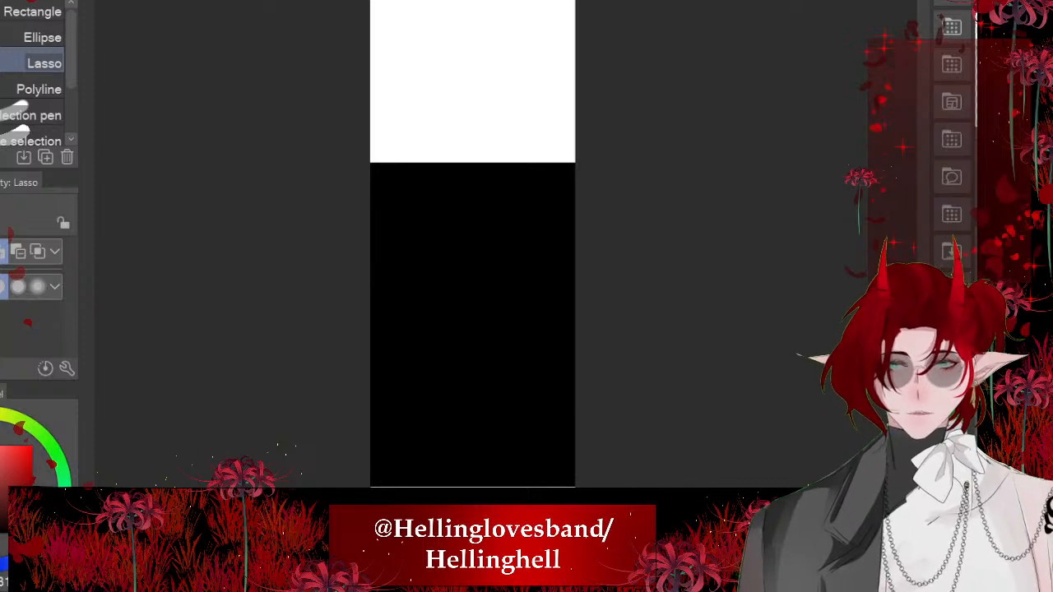
{"action": "scroll", "coordinate": [472, 247], "scroll_direction": "down", "scroll_amount": 5}
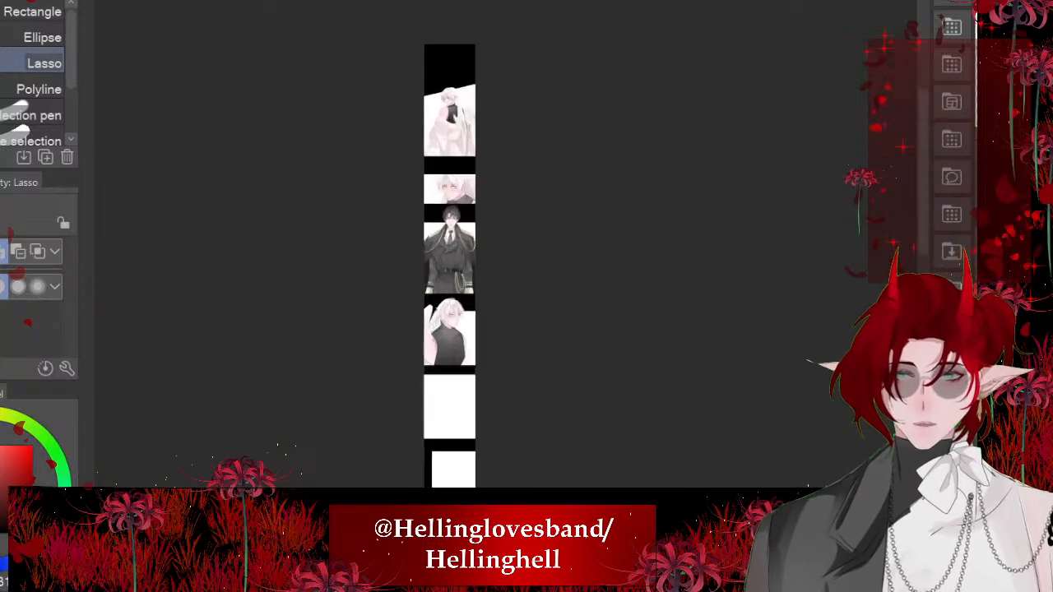
{"action": "scroll", "coordinate": [436, 214], "scroll_direction": "up", "scroll_amount": 5}
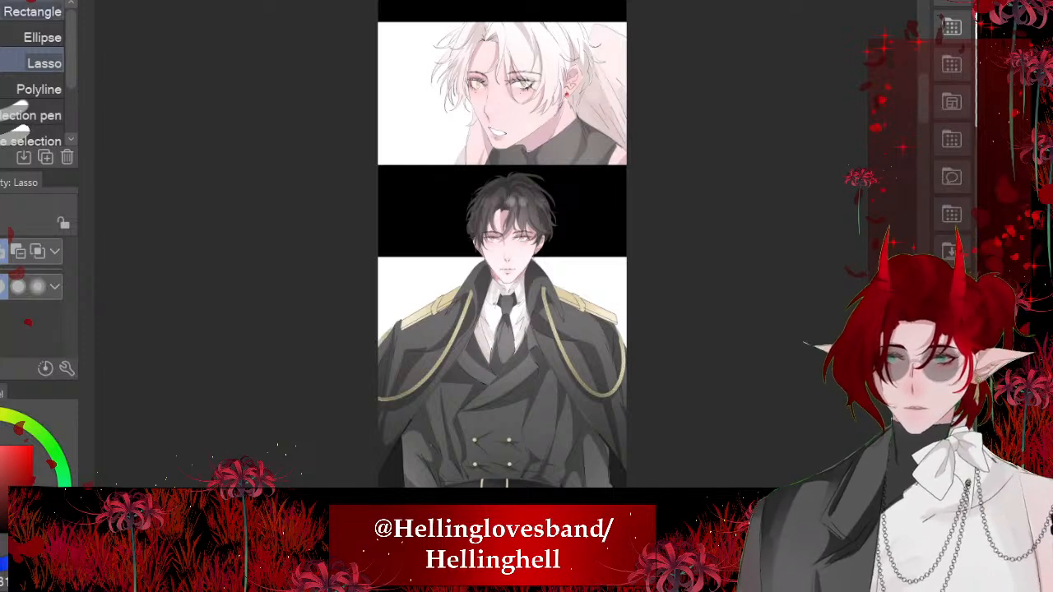
{"action": "left_click", "coordinate": [33, 12]}
{"action": "mouse_move", "coordinate": [710, 297]}
{"action": "left_mouse_down"}
{"action": "mouse_move", "coordinate": [489, 293]}
{"action": "mouse_move", "coordinate": [353, 195]}
{"action": "mouse_move", "coordinate": [354, 177]}
{"action": "left_mouse_up"}
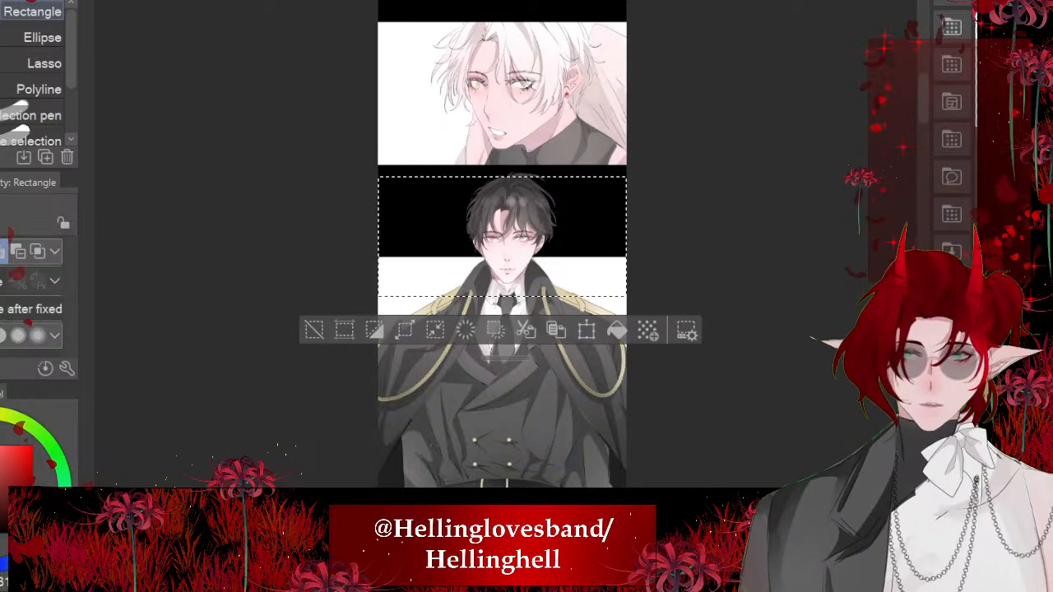
{"action": "key", "text": "Delete"}
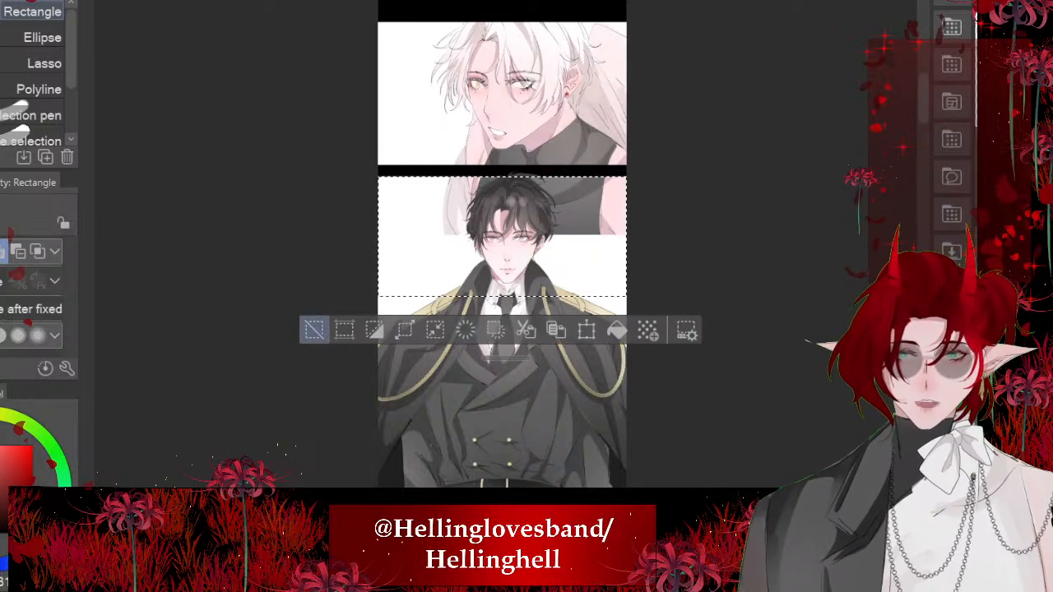
{"action": "key", "text": "ctrl+d"}
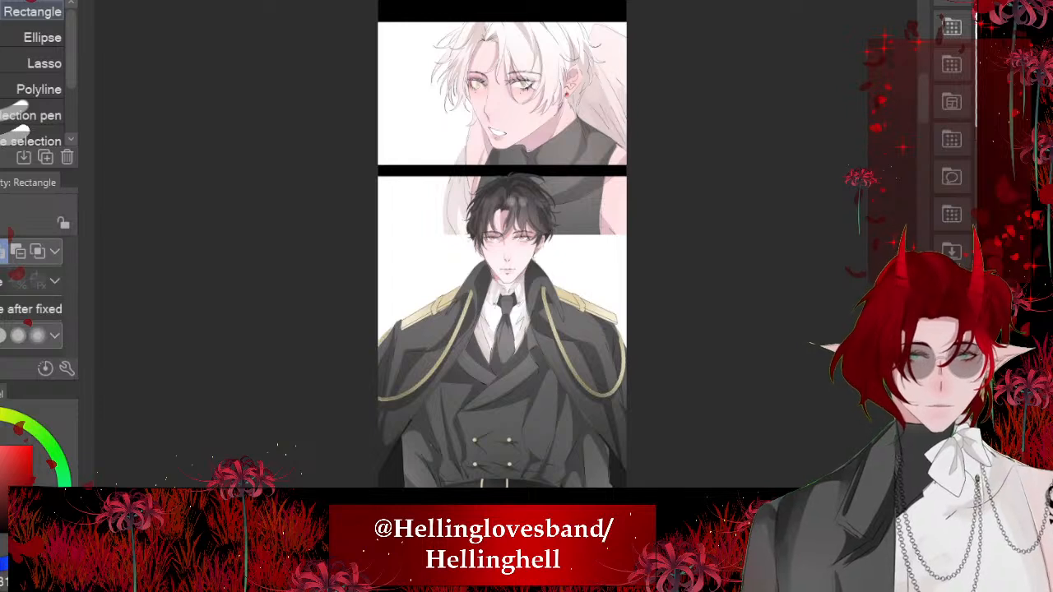
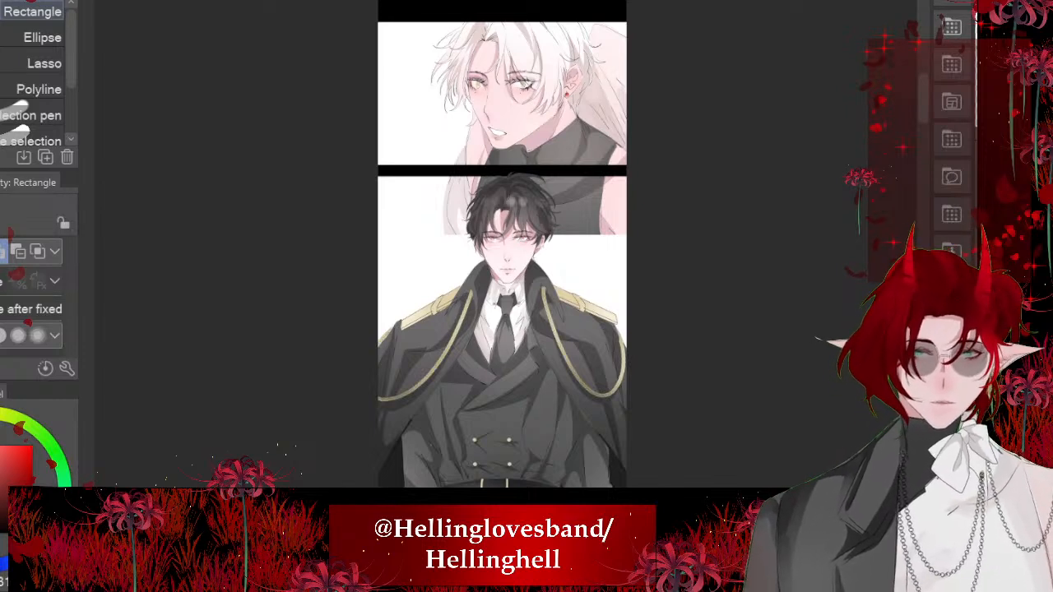
- Select a full-width rectangle across the upper part of the second panel, delete the stray artwork behind the black-haired character, and deselect
{"action": "left_click_drag", "start_coordinate": [804, 341], "coordinate": [348, 169]}
{"action": "left_click", "coordinate": [465, 376]}
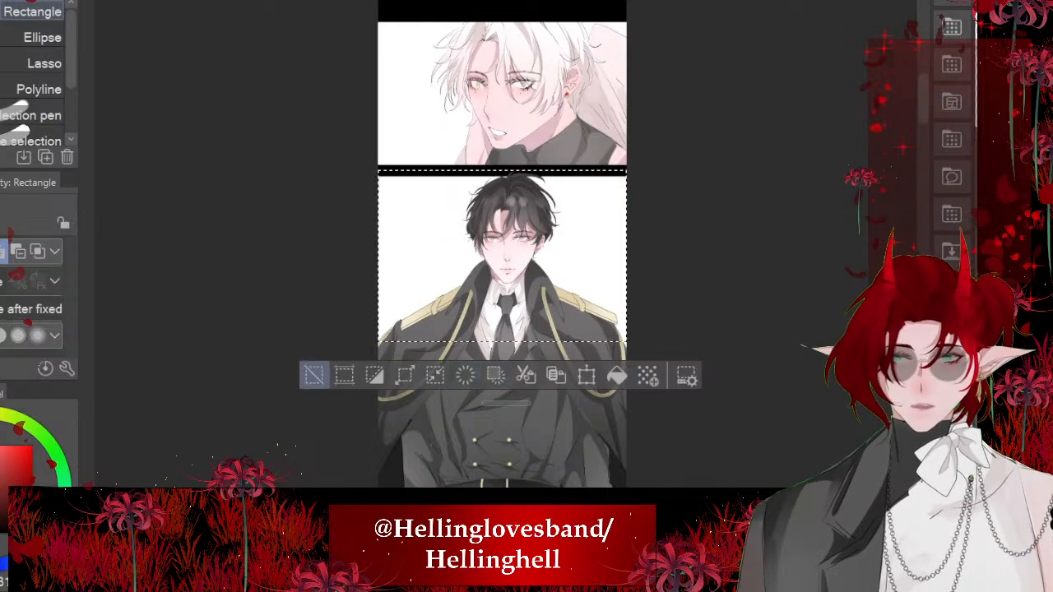
{"action": "left_click", "coordinate": [313, 375]}
{"action": "scroll", "coordinate": [502, 243], "scroll_direction": "down", "scroll_amount": 2}
{"action": "scroll", "coordinate": [502, 223], "scroll_direction": "up", "scroll_amount": 6}
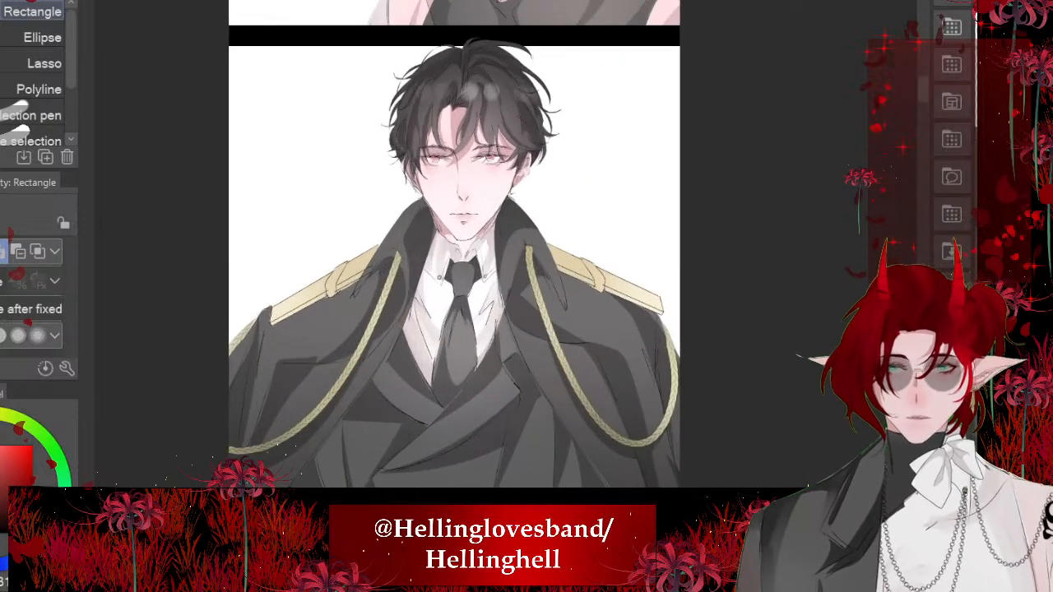
{"action": "scroll", "coordinate": [494, 247], "scroll_direction": "down", "scroll_amount": 6}
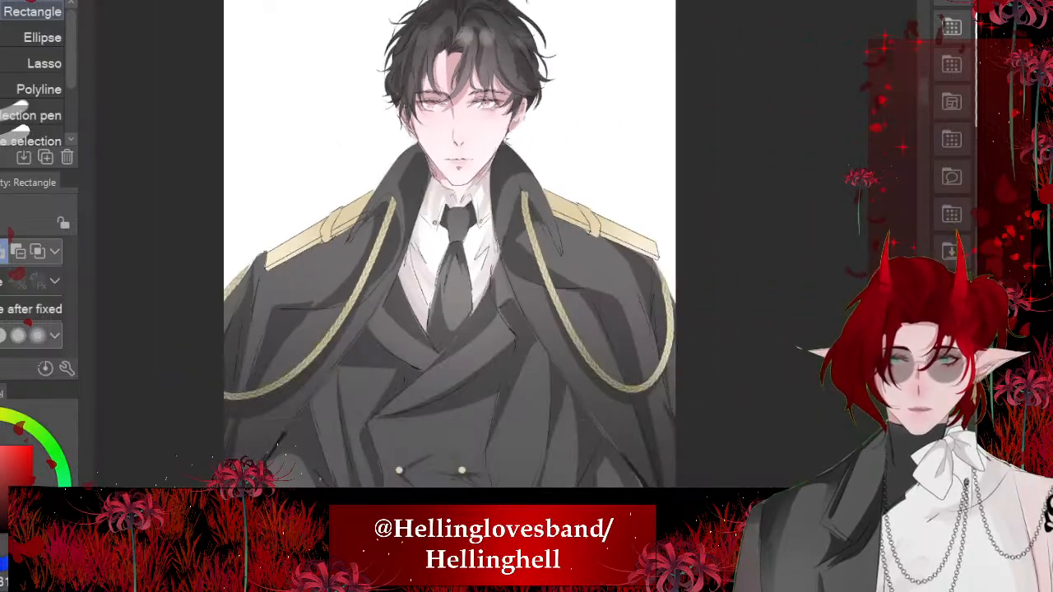
{"action": "scroll", "coordinate": [500, 219], "scroll_direction": "up", "scroll_amount": 6}
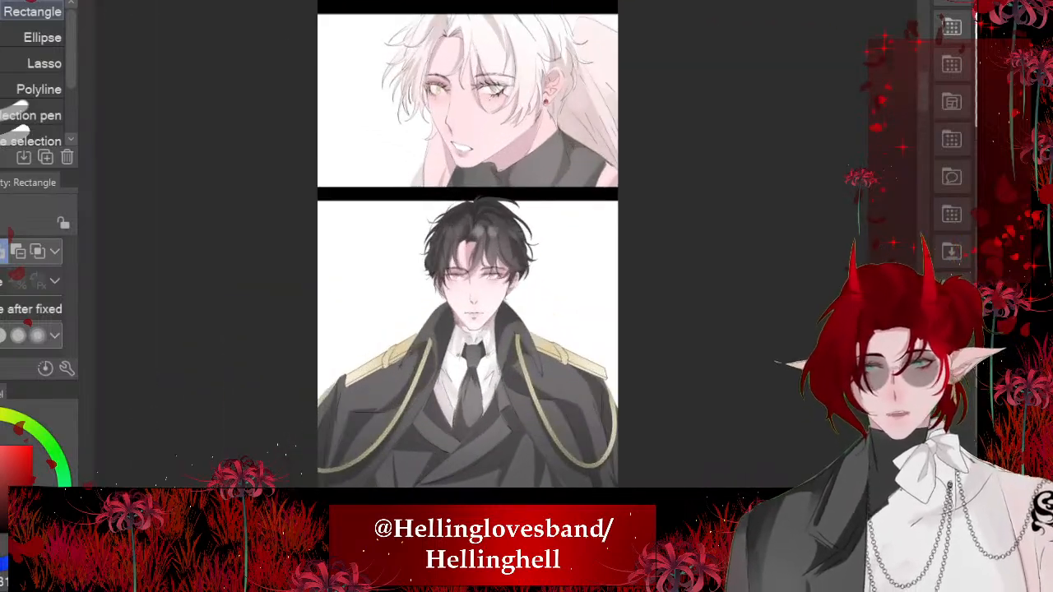
- Switch to the illustration of both characters facing each other and soften the near-black shadow shapes in the black hair
{"action": "key", "text": "ctrl+Tab"}
{"action": "scroll", "coordinate": [579, 262], "scroll_direction": "down", "scroll_amount": 3}
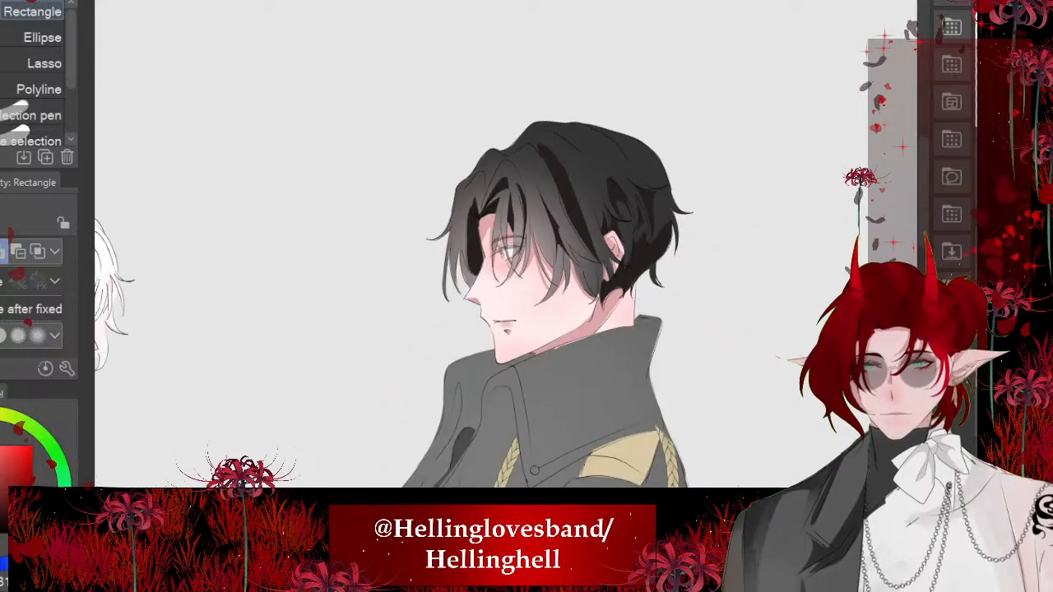
{"action": "scroll", "coordinate": [629, 235], "scroll_direction": "up", "scroll_amount": 3}
{"action": "key", "text": "ctrl+z"}
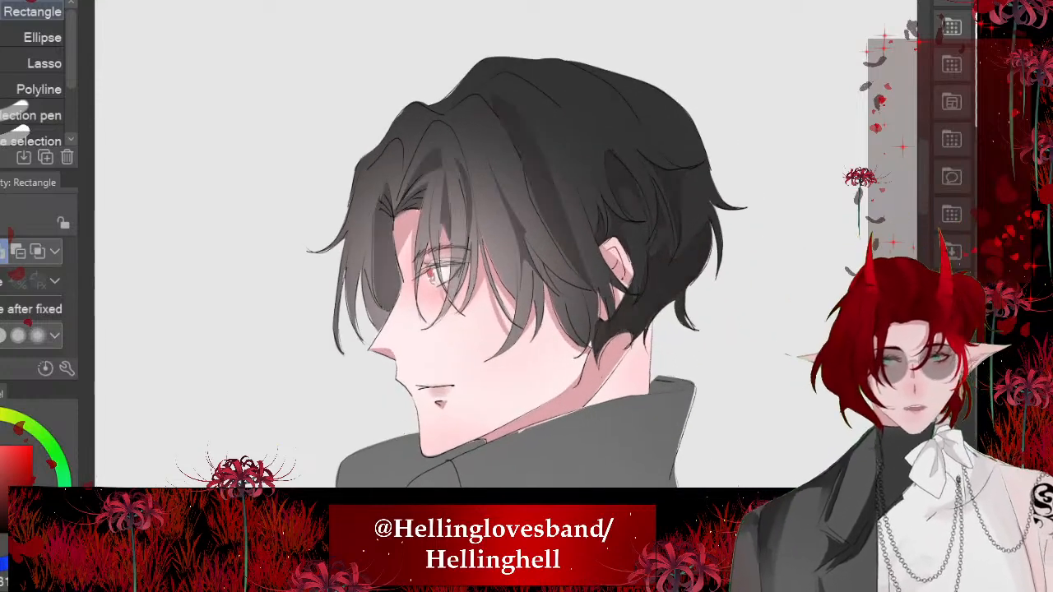
- Lasso the hair section between the parting and the front strands, and fill it with the shadow colour
{"action": "scroll", "coordinate": [484, 199], "scroll_direction": "up", "scroll_amount": 5}
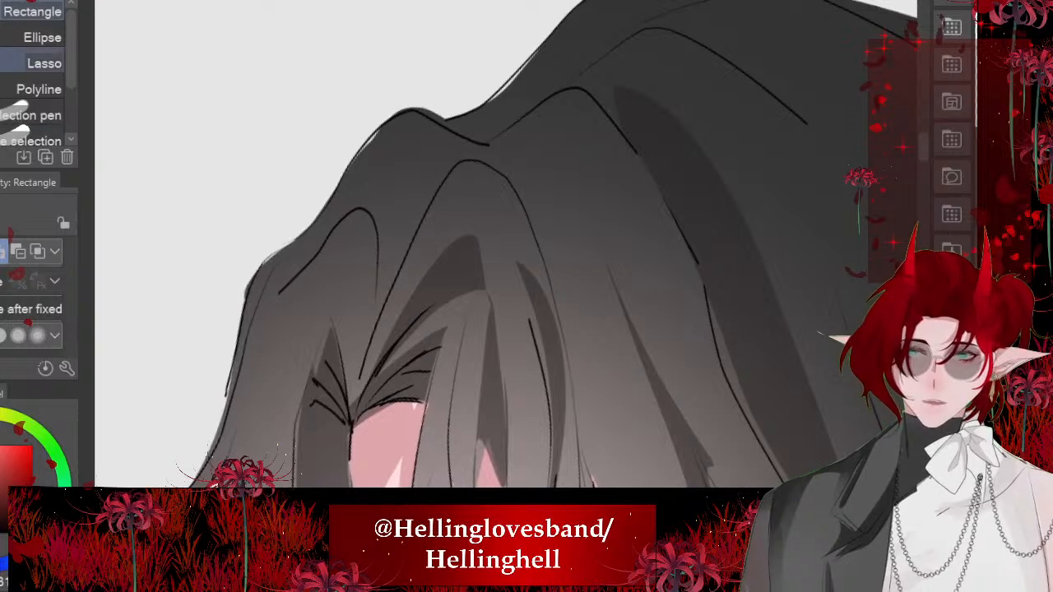
{"action": "left_click", "coordinate": [42, 64]}
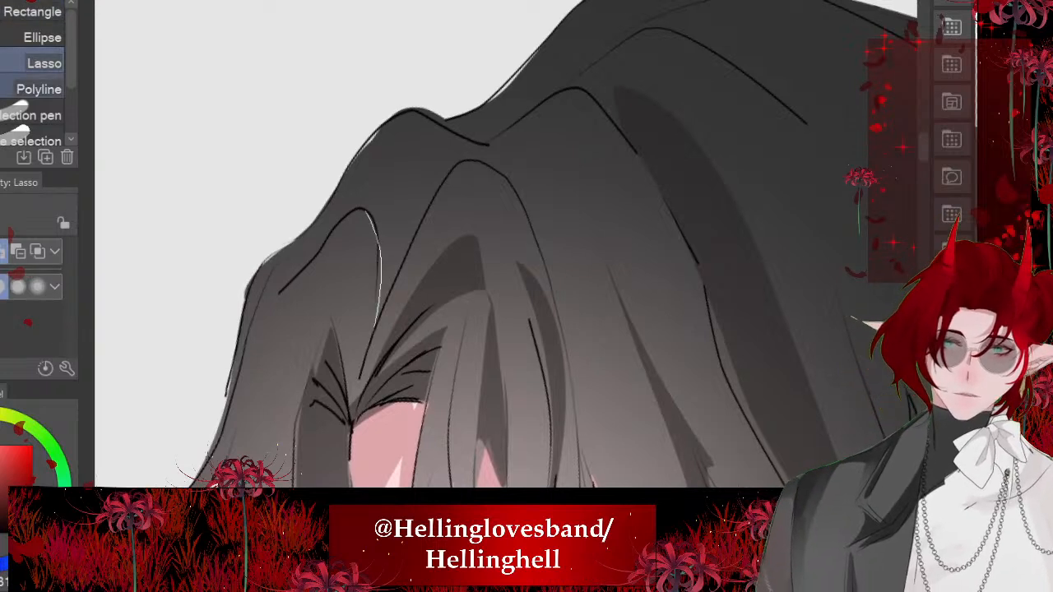
{"action": "left_click_drag", "start_coordinate": [377, 325], "coordinate": [469, 166]}
{"action": "mouse_move", "coordinate": [395, 129]}
{"action": "left_mouse_down"}
{"action": "mouse_move", "coordinate": [276, 280]}
{"action": "mouse_move", "coordinate": [373, 234]}
{"action": "left_mouse_up"}
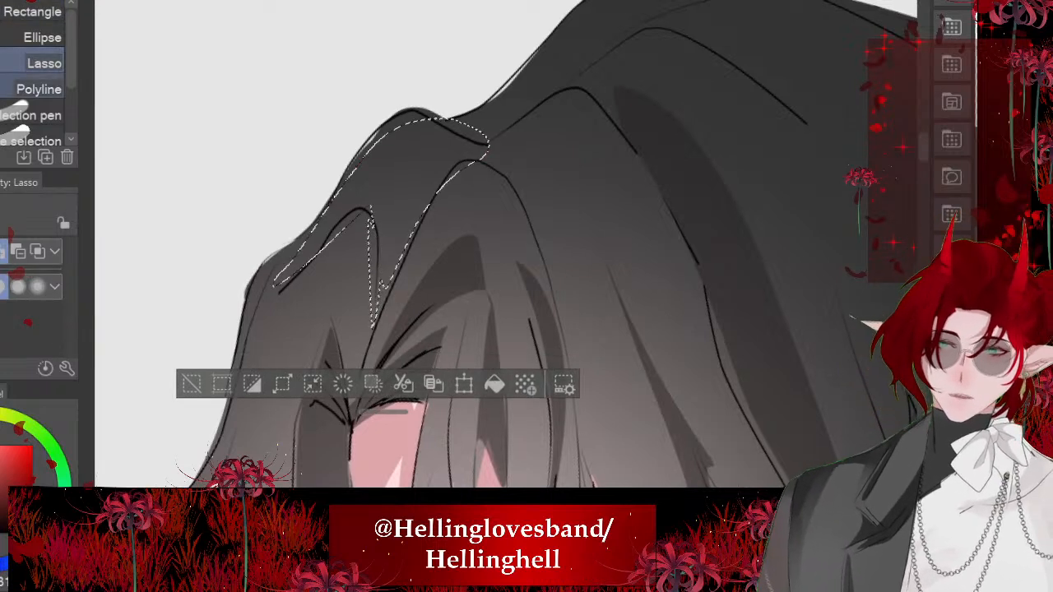
{"action": "left_click", "coordinate": [495, 384]}
{"action": "key", "text": "ctrl+d"}
- Lasso a long thin strand running from the fringe down to the cheek and fill it with the shadow colour
{"action": "scroll", "coordinate": [354, 161], "scroll_direction": "down", "scroll_amount": 4}
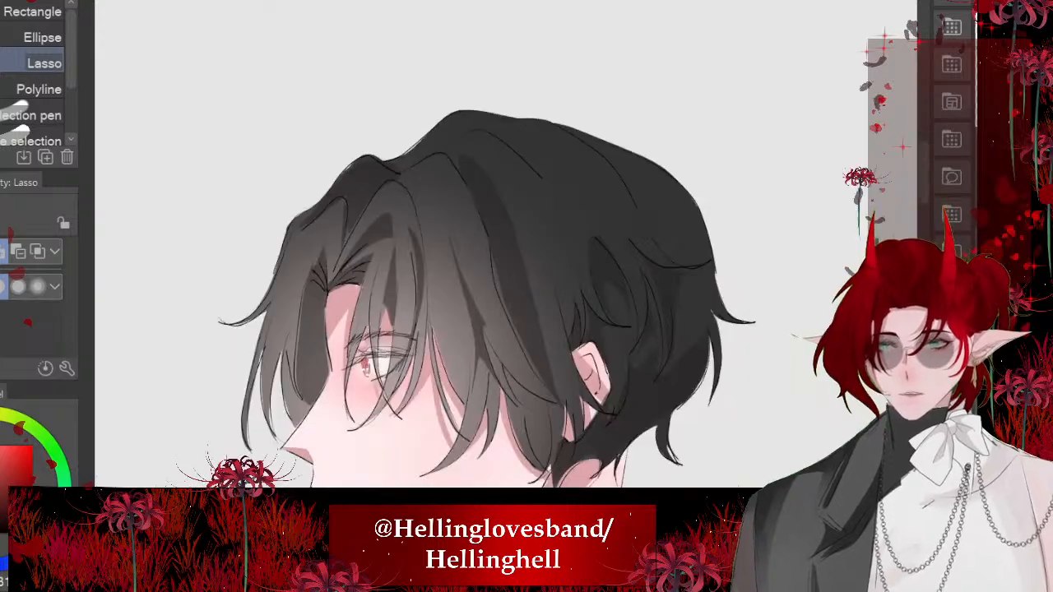
{"action": "scroll", "coordinate": [309, 214], "scroll_direction": "up", "scroll_amount": 1}
{"action": "scroll", "coordinate": [426, 224], "scroll_direction": "up", "scroll_amount": 4}
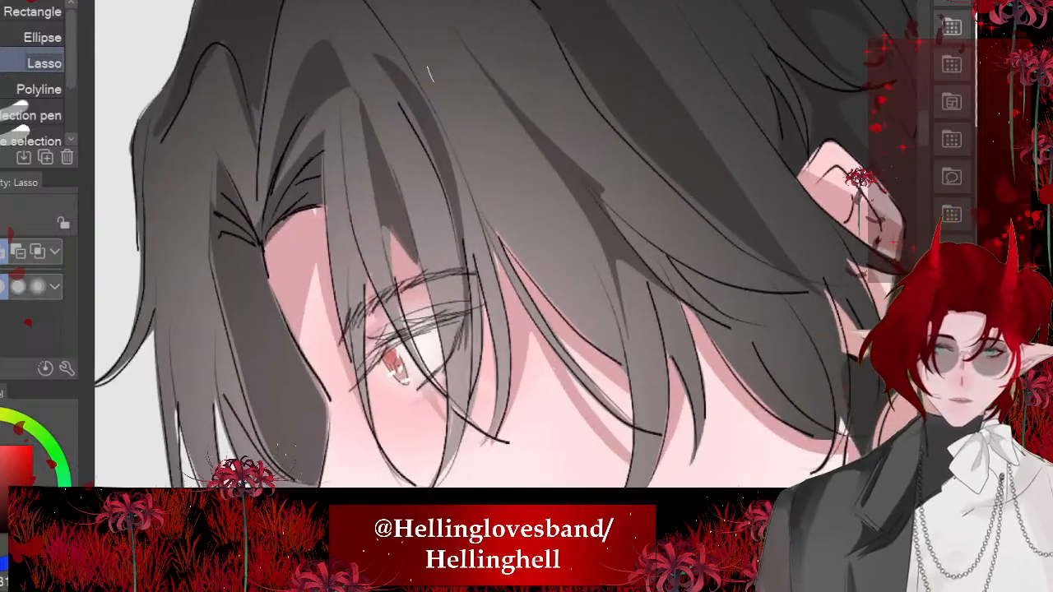
{"action": "mouse_move", "coordinate": [428, 67]}
{"action": "left_mouse_down"}
{"action": "mouse_move", "coordinate": [533, 232]}
{"action": "mouse_move", "coordinate": [610, 316]}
{"action": "left_mouse_up"}
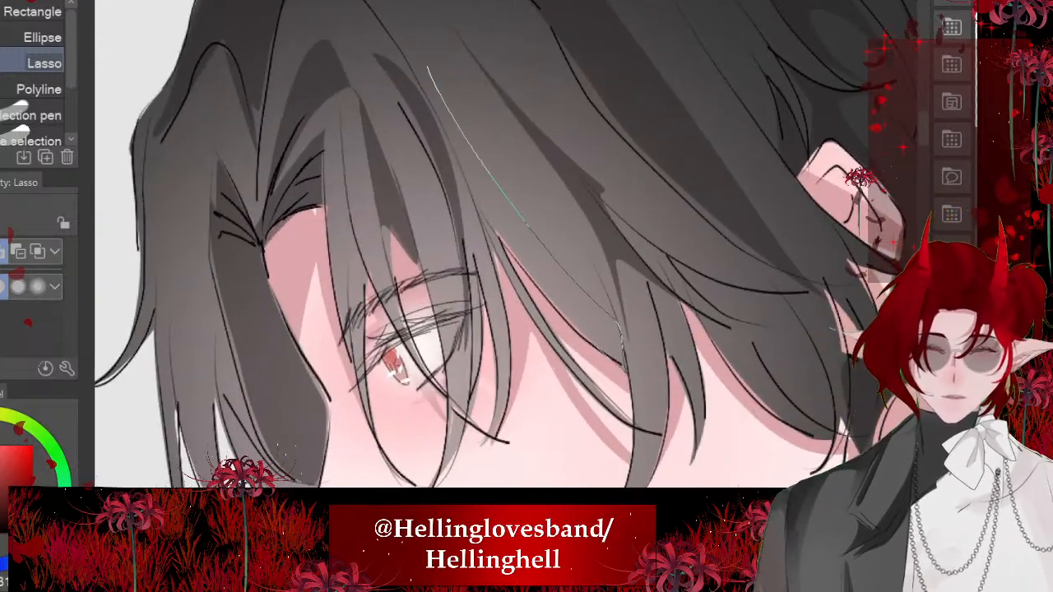
{"action": "left_click_drag", "start_coordinate": [626, 370], "coordinate": [428, 71]}
{"action": "left_click", "coordinate": [638, 405]}
{"action": "left_click", "coordinate": [332, 405]}
- Examine the black hair's shading up close and in the full view of both characters
{"action": "scroll", "coordinate": [506, 244], "scroll_direction": "down", "scroll_amount": 1}
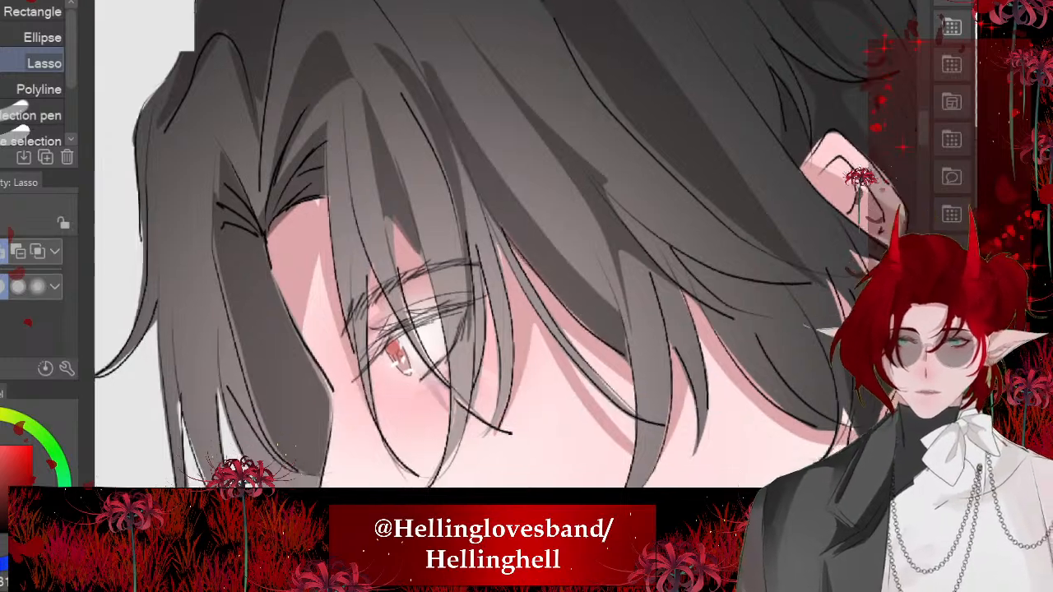
{"action": "scroll", "coordinate": [379, 268], "scroll_direction": "down", "scroll_amount": 5}
{"action": "scroll", "coordinate": [390, 358], "scroll_direction": "up", "scroll_amount": 3}
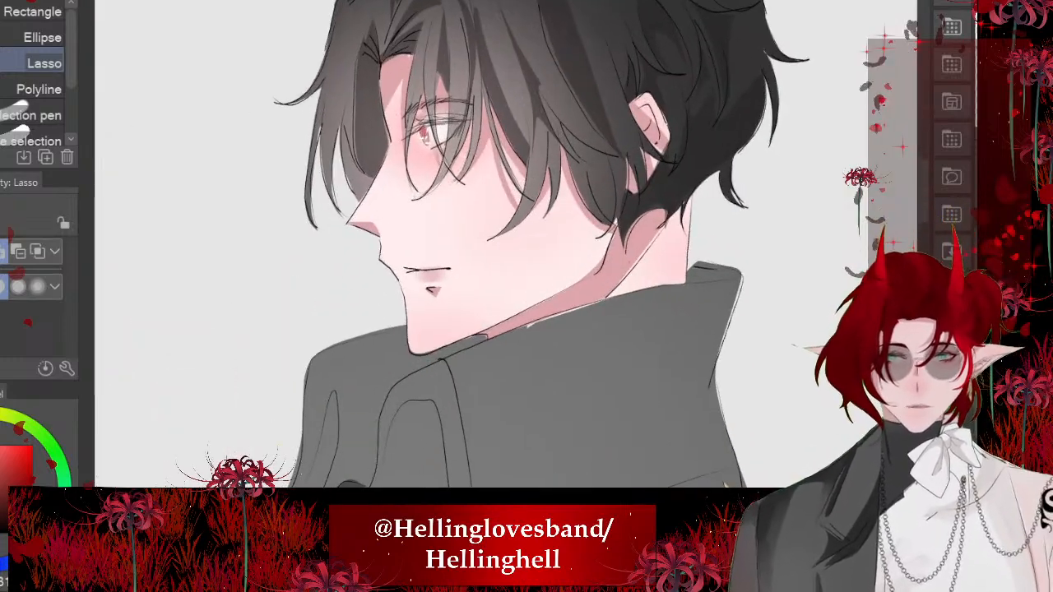
{"action": "scroll", "coordinate": [433, 215], "scroll_direction": "down", "scroll_amount": 3}
{"action": "left_click_drag", "start_coordinate": [493, 329], "coordinate": [472, 226], "text": "space"}
{"action": "scroll", "coordinate": [531, 168], "scroll_direction": "down", "scroll_amount": 3}
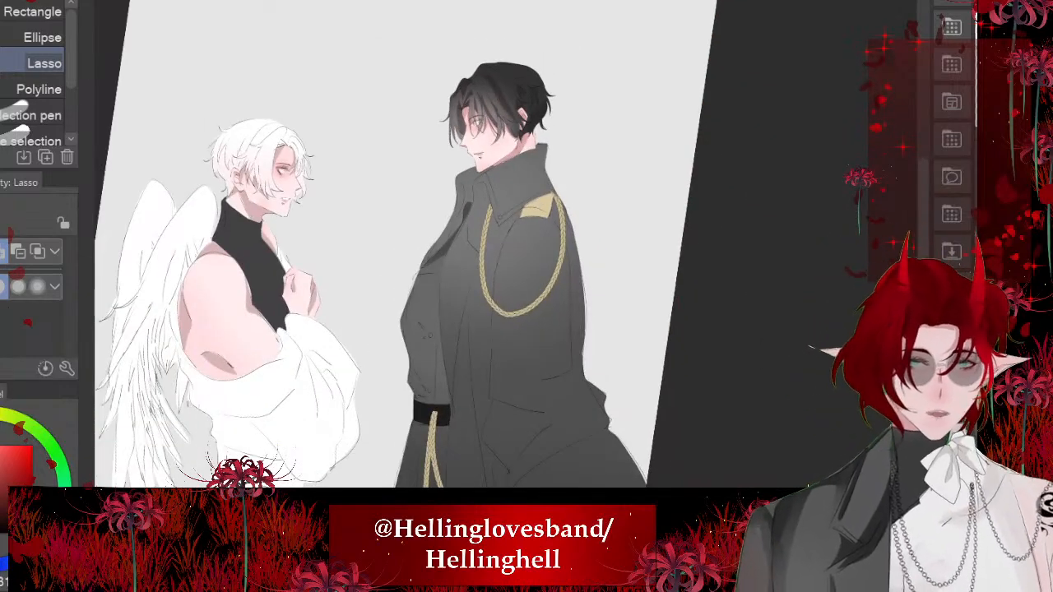
{"action": "scroll", "coordinate": [532, 179], "scroll_direction": "up", "scroll_amount": 1}
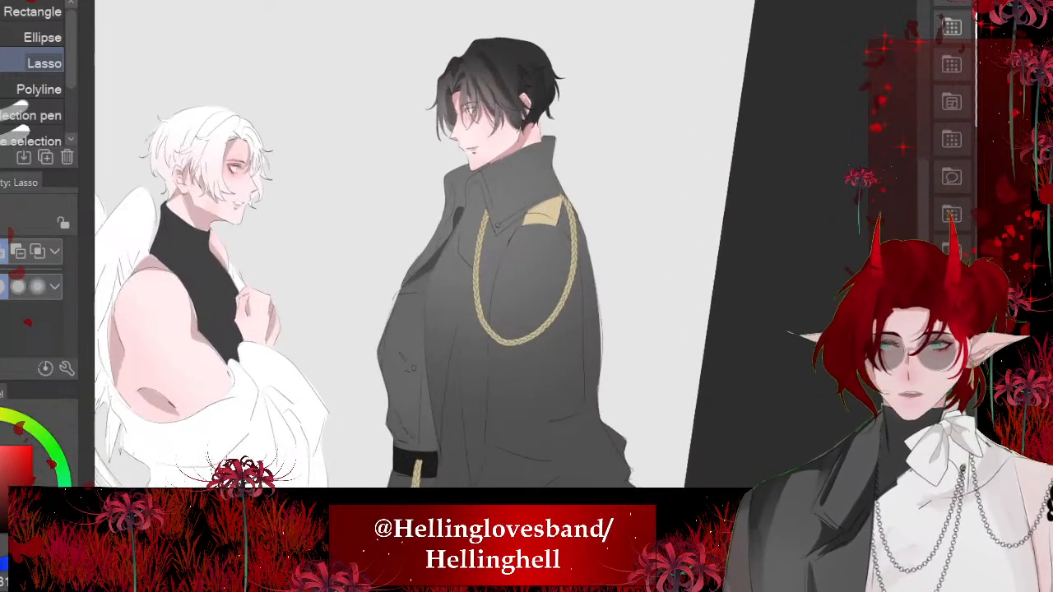
{"action": "scroll", "coordinate": [451, 101], "scroll_direction": "up", "scroll_amount": 3}
{"action": "scroll", "coordinate": [484, 84], "scroll_direction": "down", "scroll_amount": 4}
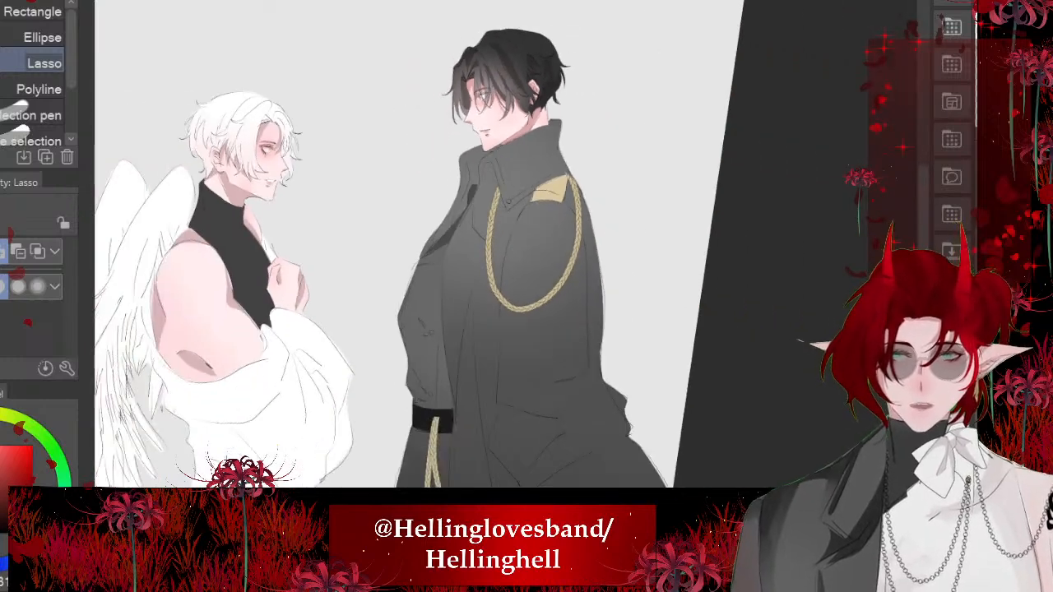
{"action": "scroll", "coordinate": [509, 33], "scroll_direction": "up", "scroll_amount": 3}
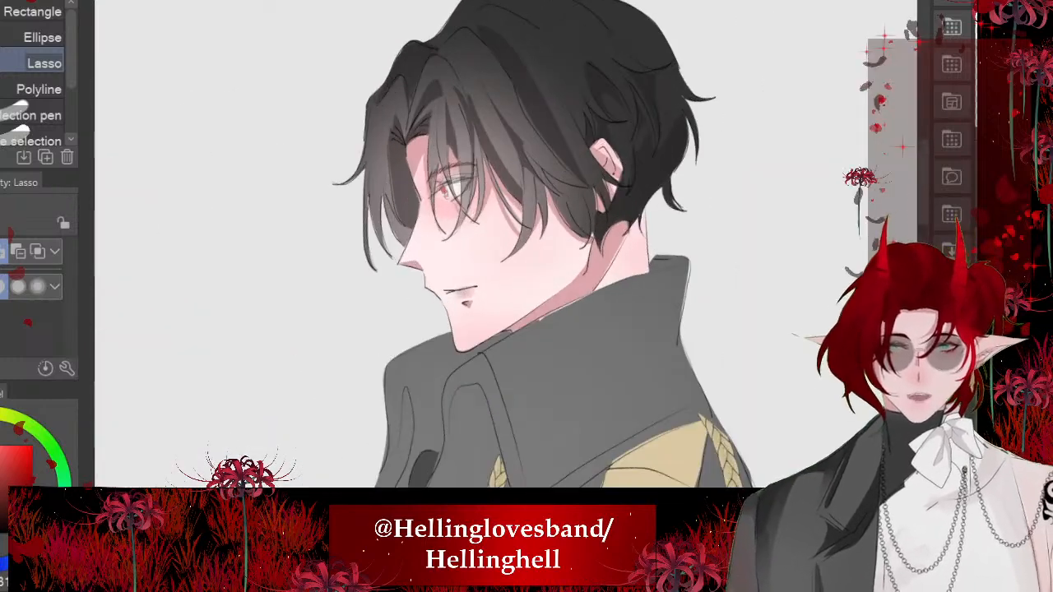
{"action": "scroll", "coordinate": [510, 247], "scroll_direction": "down", "scroll_amount": 3}
{"action": "scroll", "coordinate": [511, 247], "scroll_direction": "up", "scroll_amount": 5}
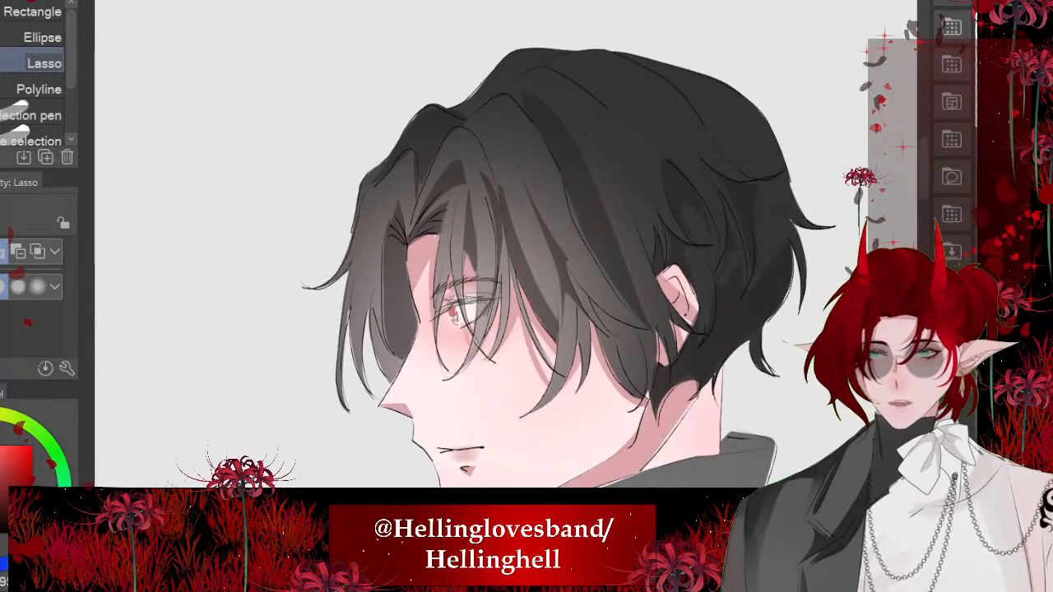
- Airbrush small, light highlights on the front, fringe and side of the black hair with the Soft airbrush at size 82.4
{"action": "key", "text": "b"}
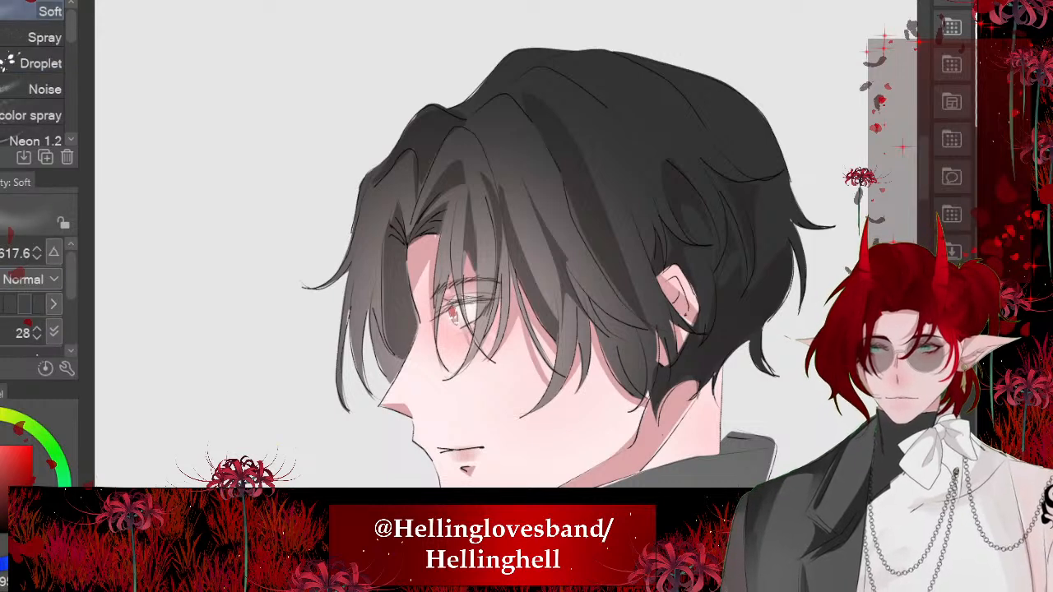
{"action": "left_click", "coordinate": [25, 304]}
{"action": "left_click_drag", "start_coordinate": [505, 274], "coordinate": [525, 273]}
{"action": "left_click_drag", "start_coordinate": [485, 166], "coordinate": [495, 176]}
{"action": "left_click", "coordinate": [568, 157]}
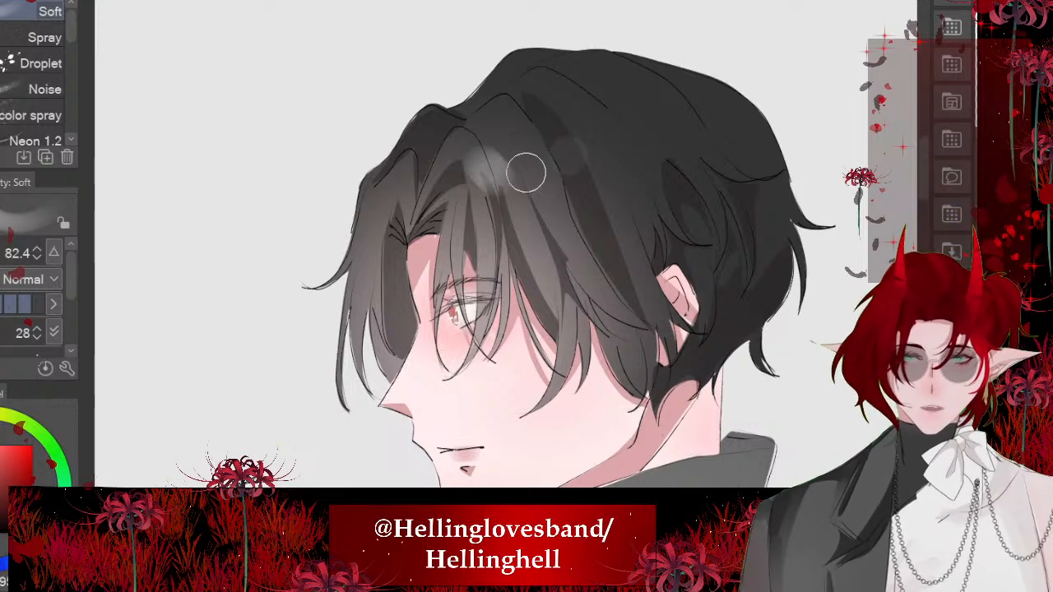
{"action": "left_click_drag", "start_coordinate": [623, 182], "coordinate": [651, 214]}
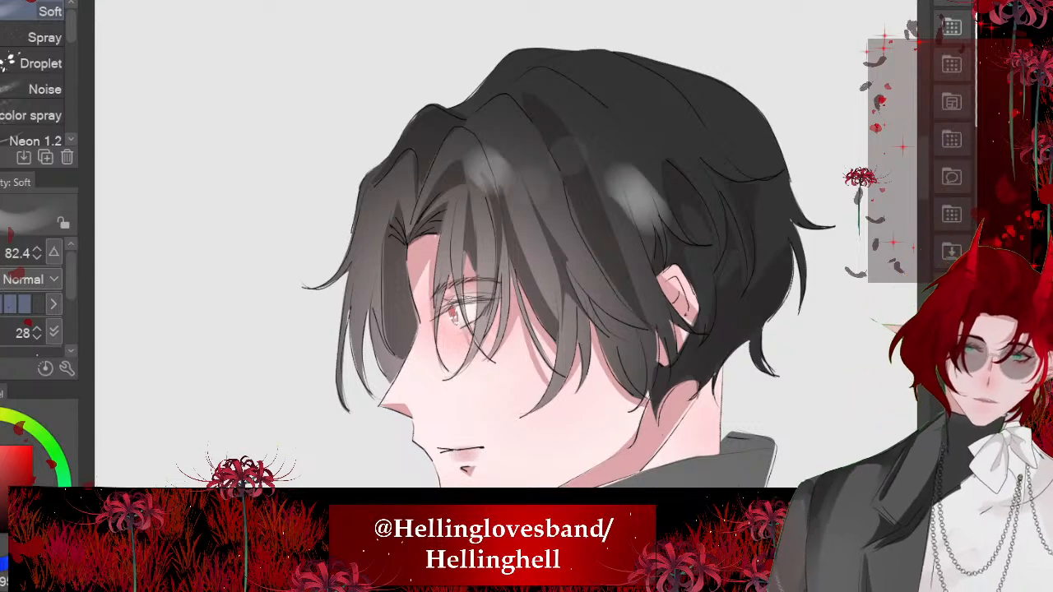
{"action": "key", "text": "ctrl+z"}
{"action": "left_click", "coordinate": [613, 172]}
{"action": "left_click_drag", "start_coordinate": [390, 203], "coordinate": [385, 213]}
{"action": "scroll", "coordinate": [661, 115], "scroll_direction": "down", "scroll_amount": 2}
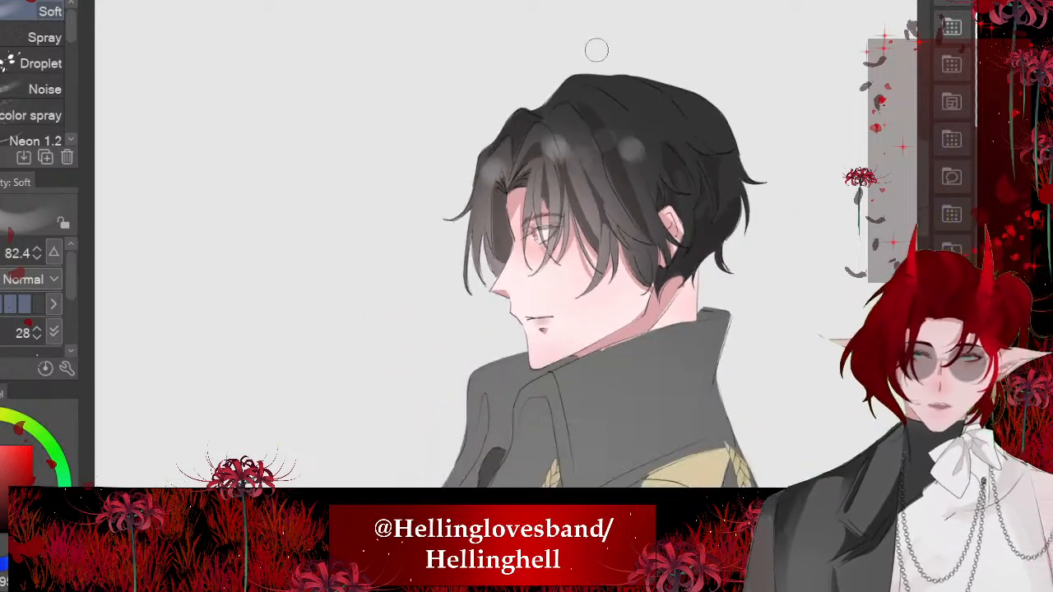
- Temporarily remove the dark coat's grey fill and restore it
{"action": "scroll", "coordinate": [597, 50], "scroll_direction": "down", "scroll_amount": 3}
{"action": "scroll", "coordinate": [597, 50], "scroll_direction": "up", "scroll_amount": 3}
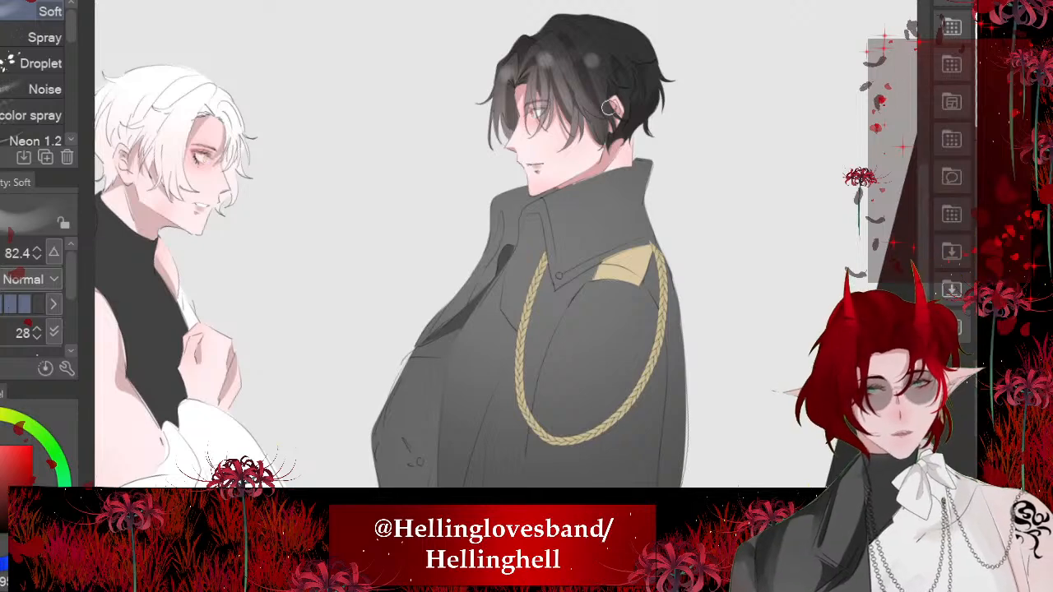
{"action": "left_click_drag", "start_coordinate": [611, 124], "coordinate": [651, 283]}
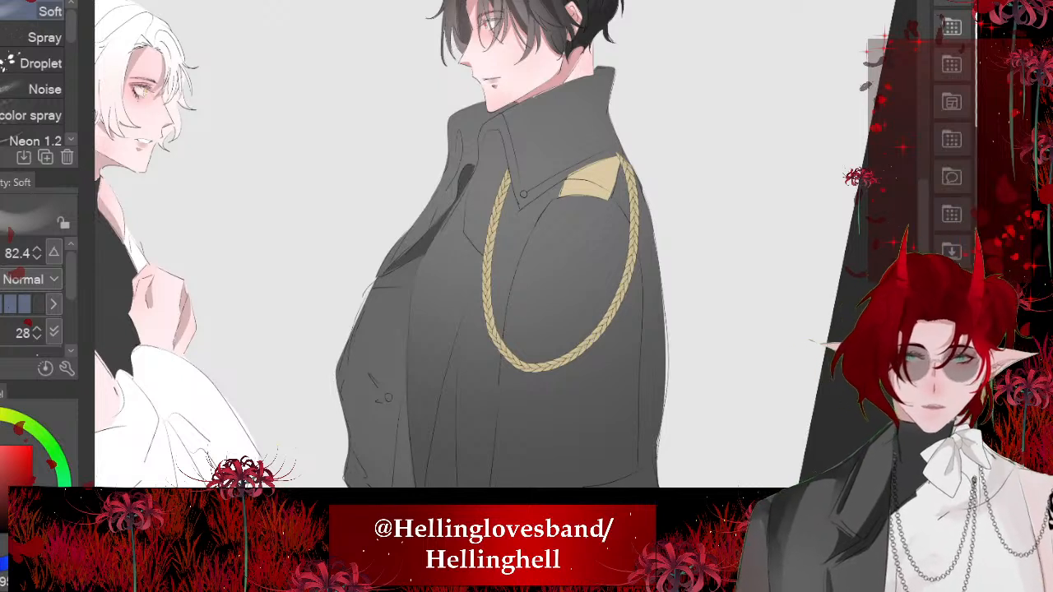
{"action": "key", "text": "ctrl+z"}
{"action": "key", "text": "ctrl+y"}
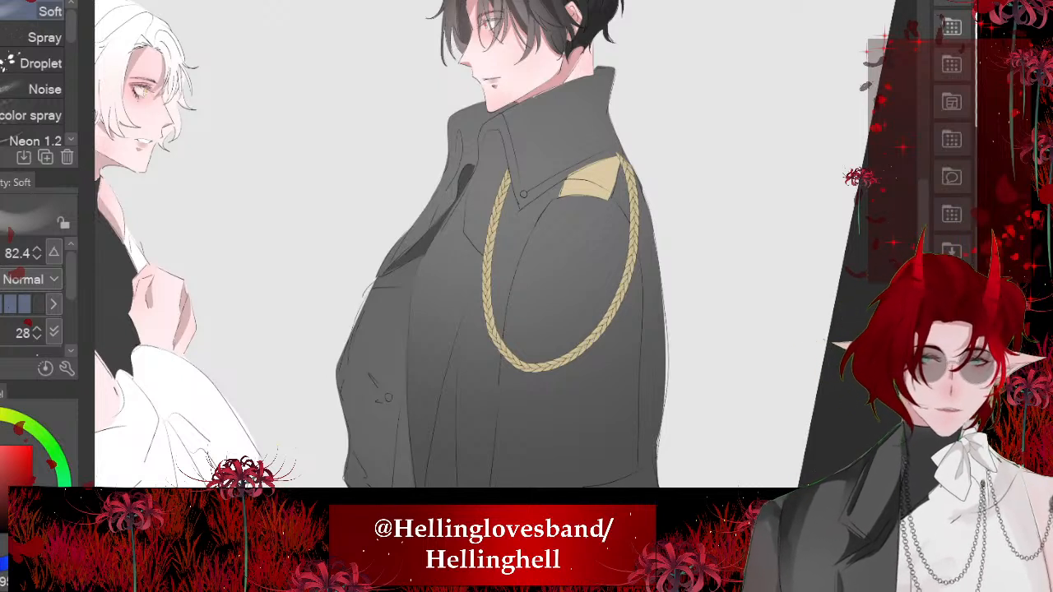
{"action": "key", "text": "ctrl+z"}
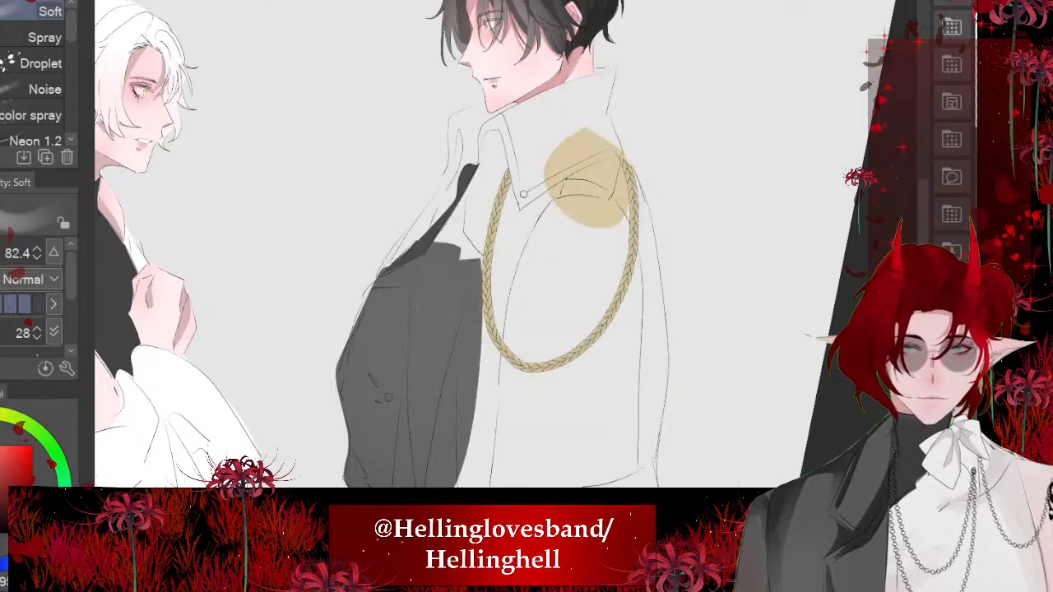
{"action": "key", "text": "ctrl+y"}
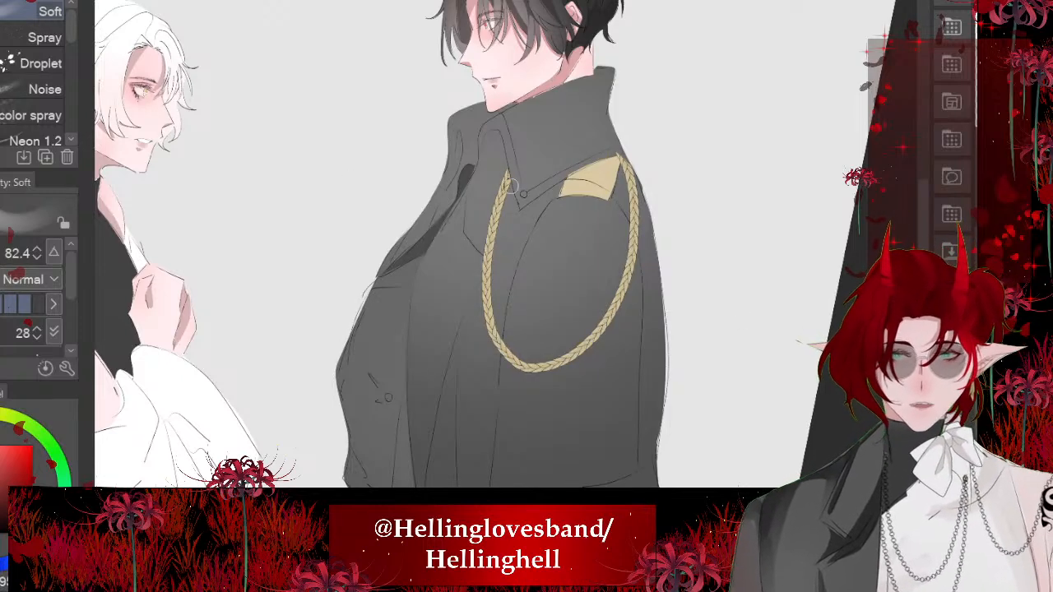
- Try a lasso-filled dark grey shadow under the coat's collar fold, using the shade sampled from the coat's existing shadow
{"action": "left_click", "coordinate": [472, 170], "text": "alt"}
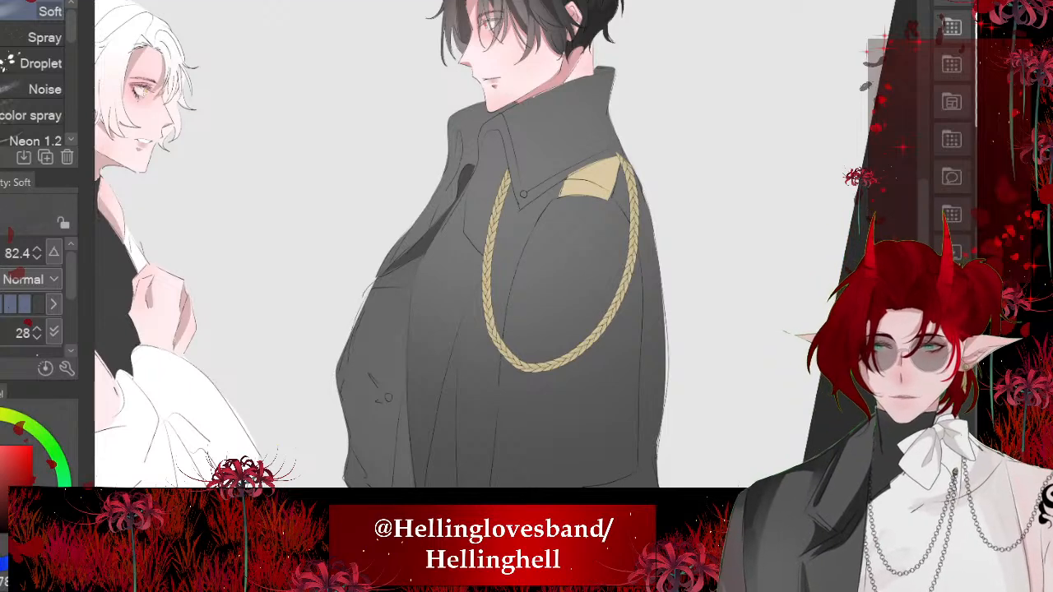
{"action": "key", "text": "m"}
{"action": "scroll", "coordinate": [567, 168], "scroll_direction": "down", "scroll_amount": 2}
{"action": "scroll", "coordinate": [494, 181], "scroll_direction": "up", "scroll_amount": 5}
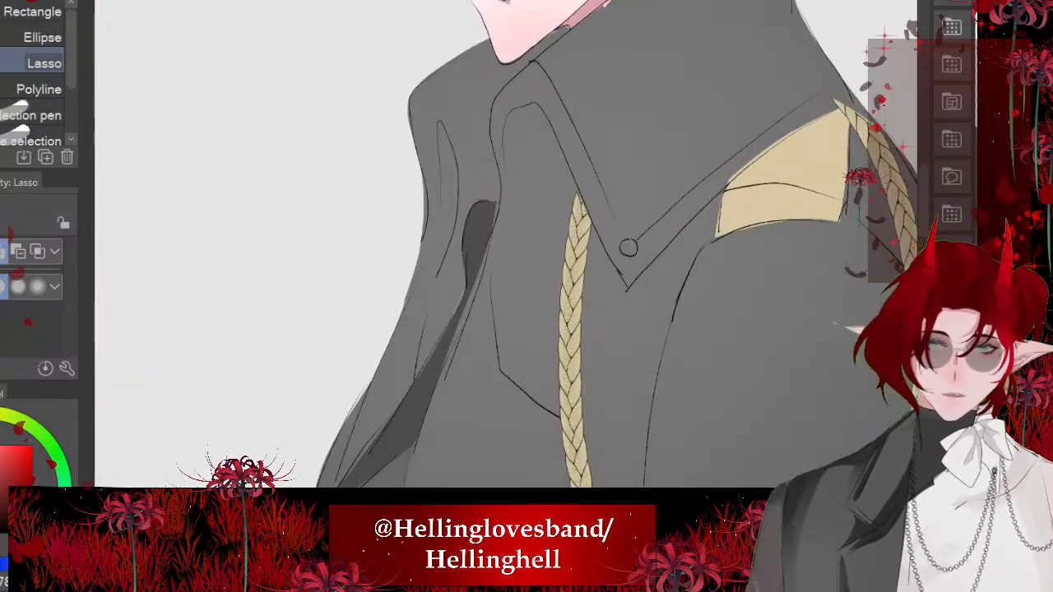
{"action": "scroll", "coordinate": [539, 46], "scroll_direction": "up", "scroll_amount": 2}
{"action": "mouse_move", "coordinate": [479, 232]}
{"action": "left_mouse_down"}
{"action": "mouse_move", "coordinate": [483, 179]}
{"action": "mouse_move", "coordinate": [558, 169]}
{"action": "mouse_move", "coordinate": [635, 383]}
{"action": "mouse_move", "coordinate": [493, 247]}
{"action": "mouse_move", "coordinate": [479, 289]}
{"action": "left_mouse_up"}
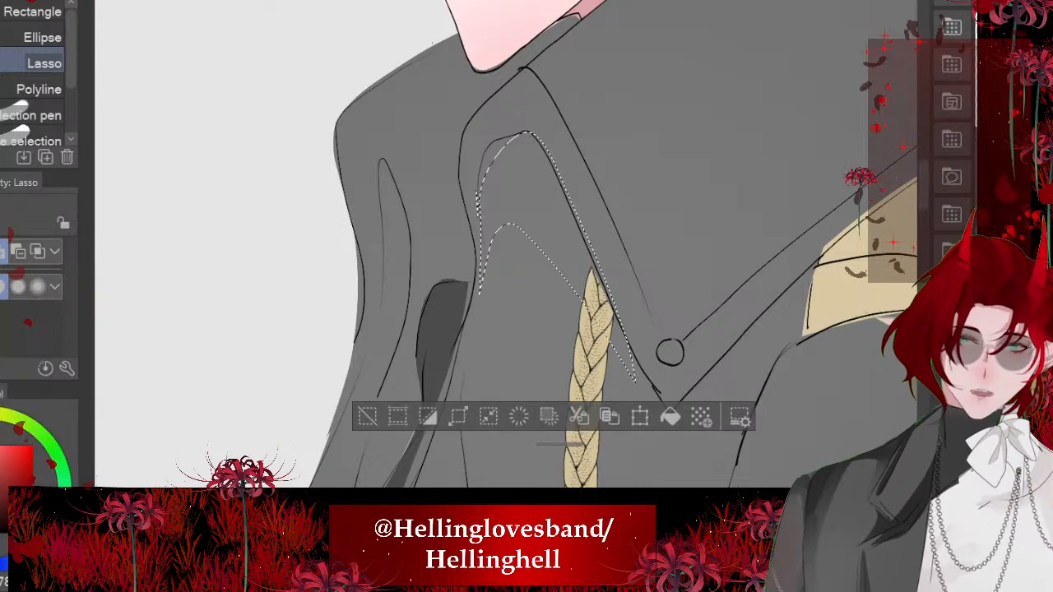
{"action": "left_click", "coordinate": [671, 417]}
{"action": "key", "text": "ctrl+d"}
{"action": "key", "text": "ctrl+z"}
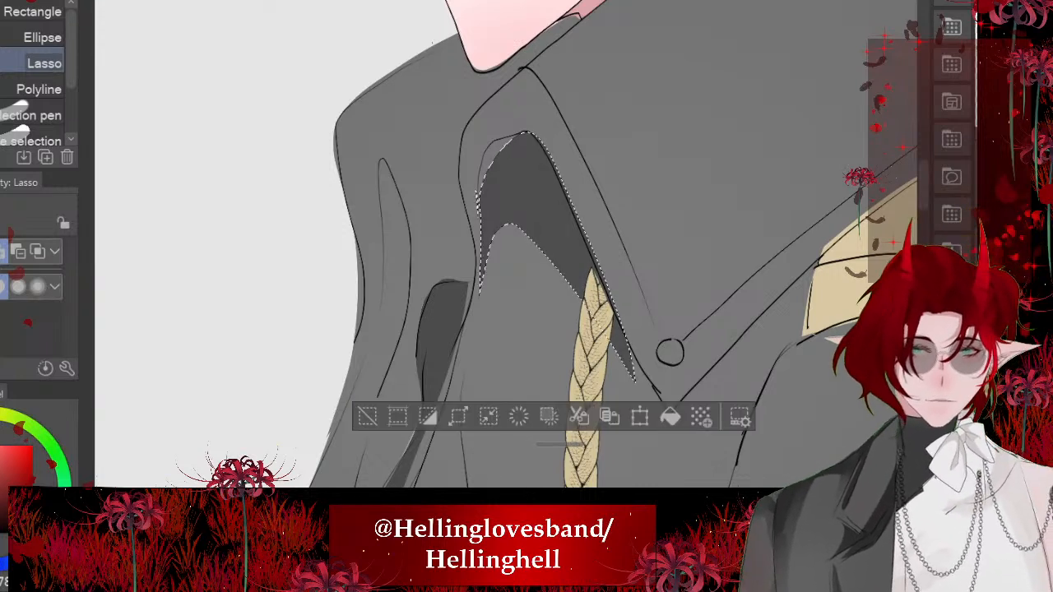
{"action": "key", "text": "ctrl+z"}
{"action": "key", "text": "ctrl+d"}
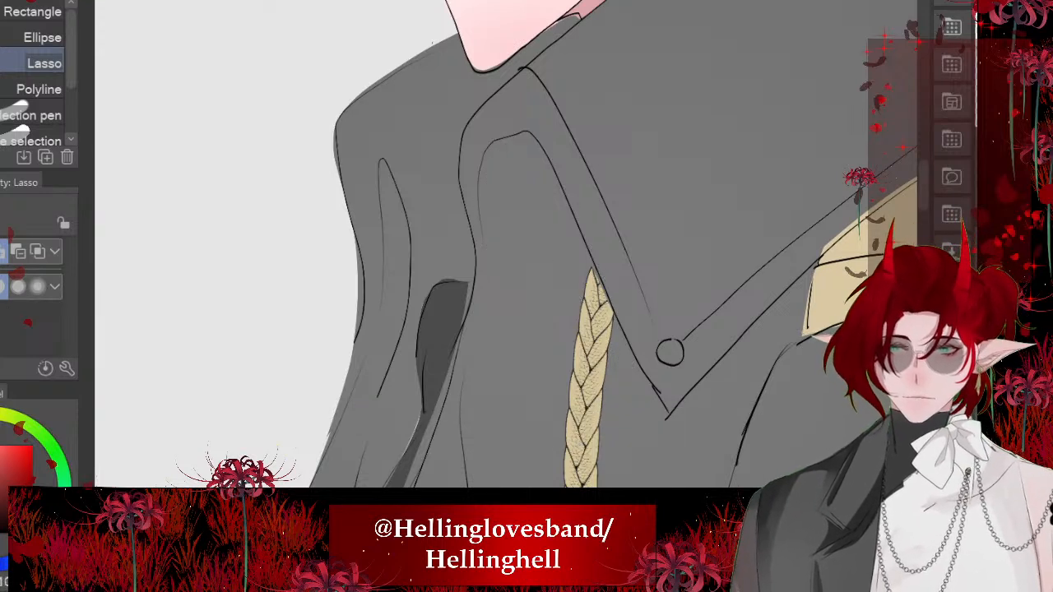
- Lasso a curved shadow under the coat's collar fold around the top of the braided cord and fill it with black
{"action": "mouse_move", "coordinate": [489, 153]}
{"action": "left_mouse_down"}
{"action": "mouse_move", "coordinate": [543, 193]}
{"action": "mouse_move", "coordinate": [590, 265]}
{"action": "mouse_move", "coordinate": [643, 385]}
{"action": "left_mouse_up"}
{"action": "left_click_drag", "start_coordinate": [480, 321], "coordinate": [471, 339]}
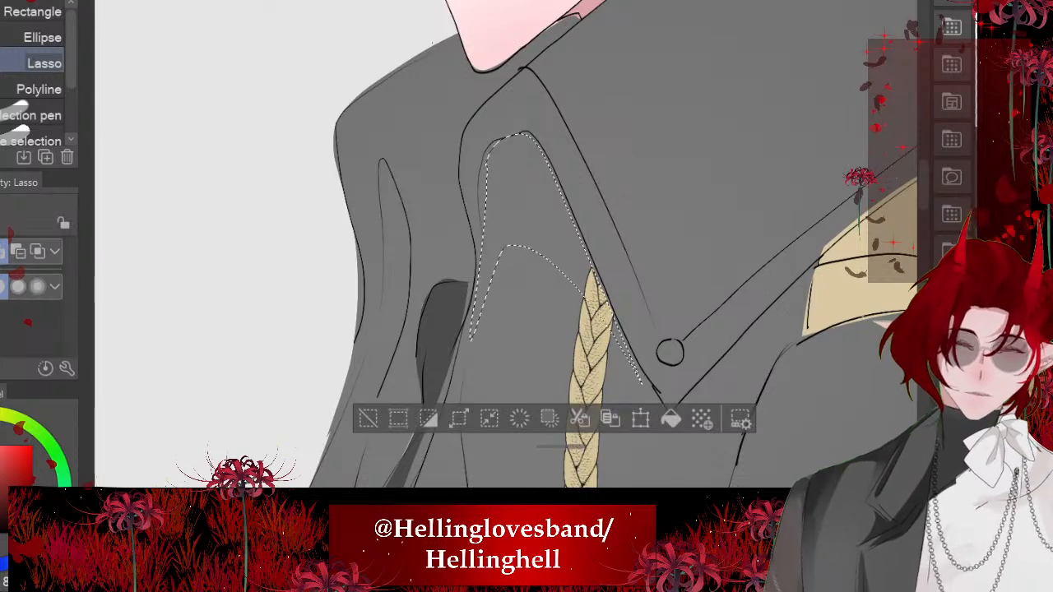
{"action": "left_click", "coordinate": [672, 419]}
{"action": "key", "text": "ctrl+d"}
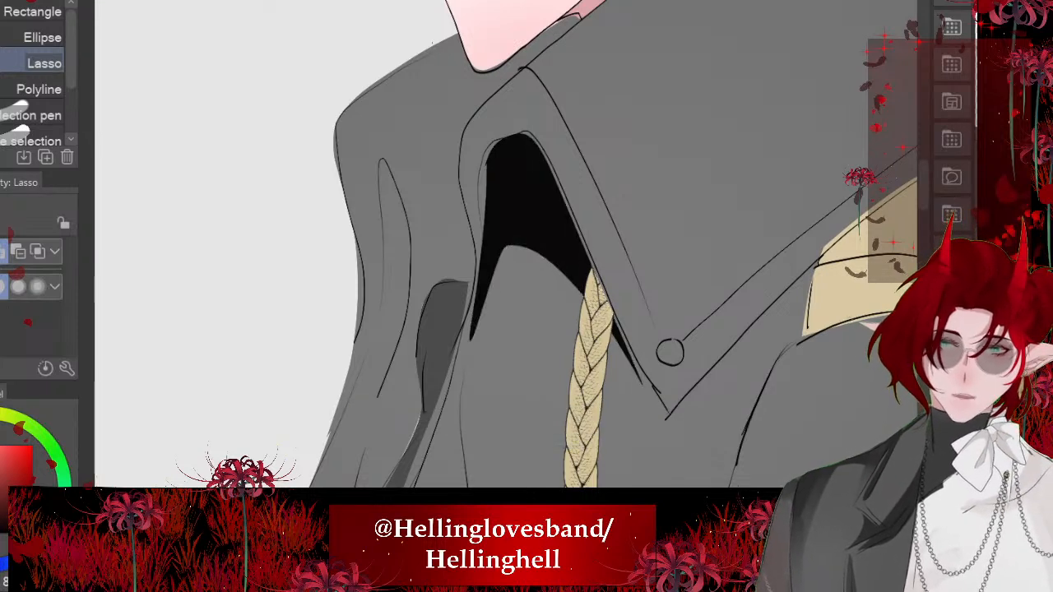
- Lasso a narrow pointed shadow inside the front fold of the dark coat's far collar and fill it with black
{"action": "mouse_move", "coordinate": [402, 202]}
{"action": "left_mouse_down"}
{"action": "mouse_move", "coordinate": [379, 167]}
{"action": "mouse_move", "coordinate": [362, 372]}
{"action": "left_mouse_up"}
{"action": "left_click_drag", "start_coordinate": [393, 333], "coordinate": [385, 172]}
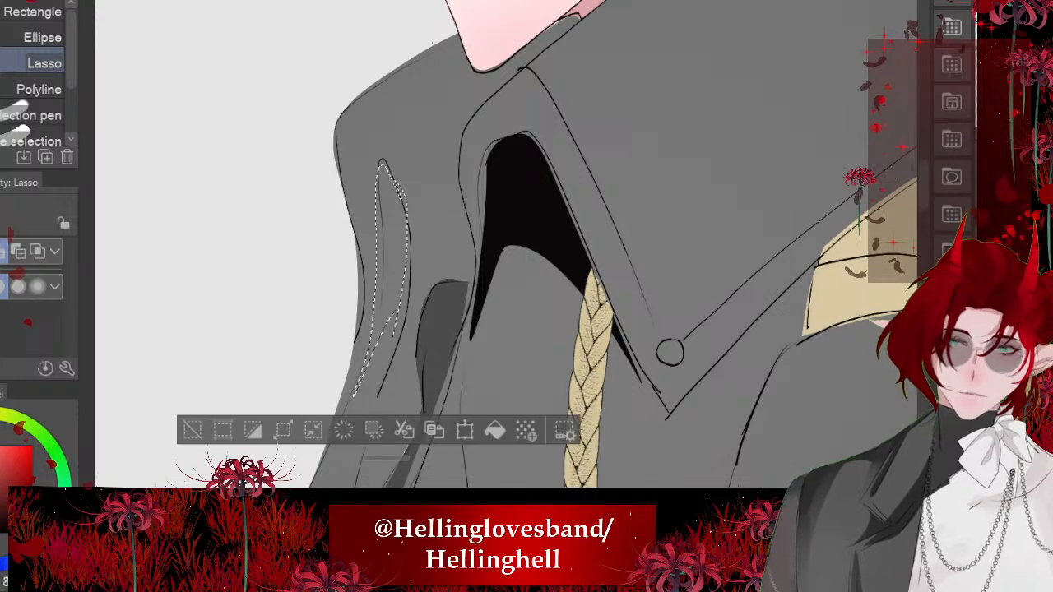
{"action": "left_click", "coordinate": [595, 428]}
{"action": "key", "text": "ctrl+d"}
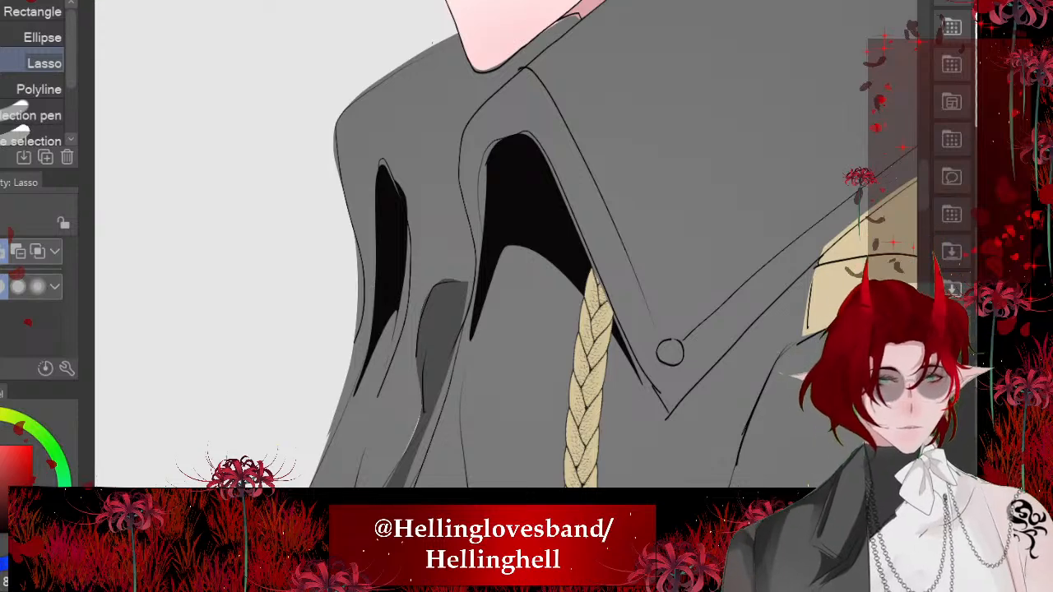
- Lasso a shadow down the back edge of the coat's raised collar to the shoulder and fill it with black
{"action": "scroll", "coordinate": [506, 247], "scroll_direction": "down", "scroll_amount": 3}
{"action": "scroll", "coordinate": [506, 247], "scroll_direction": "up", "scroll_amount": 3}
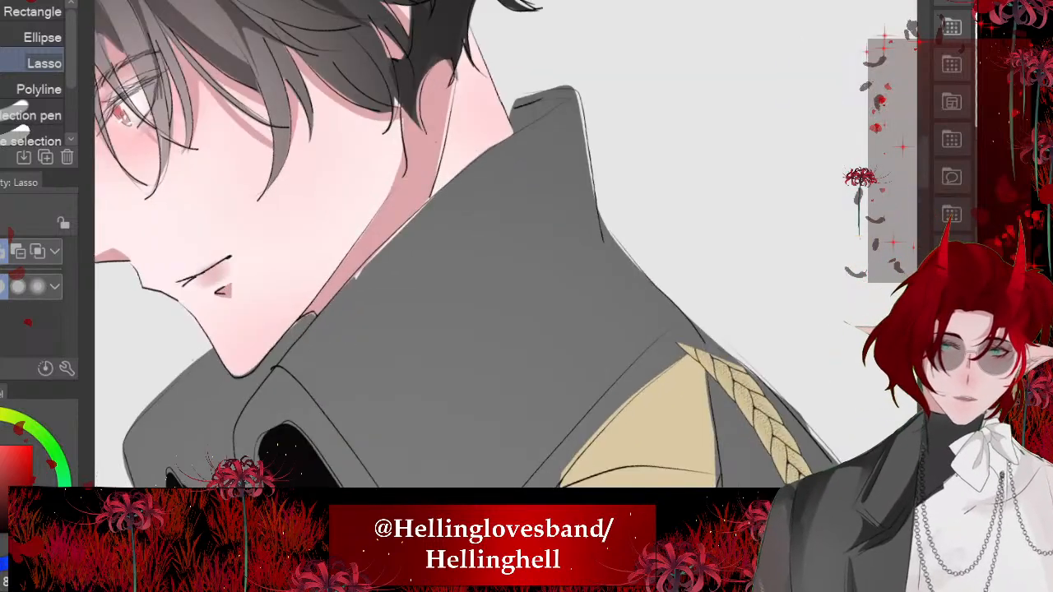
{"action": "left_click_drag", "start_coordinate": [539, 247], "coordinate": [685, 314]}
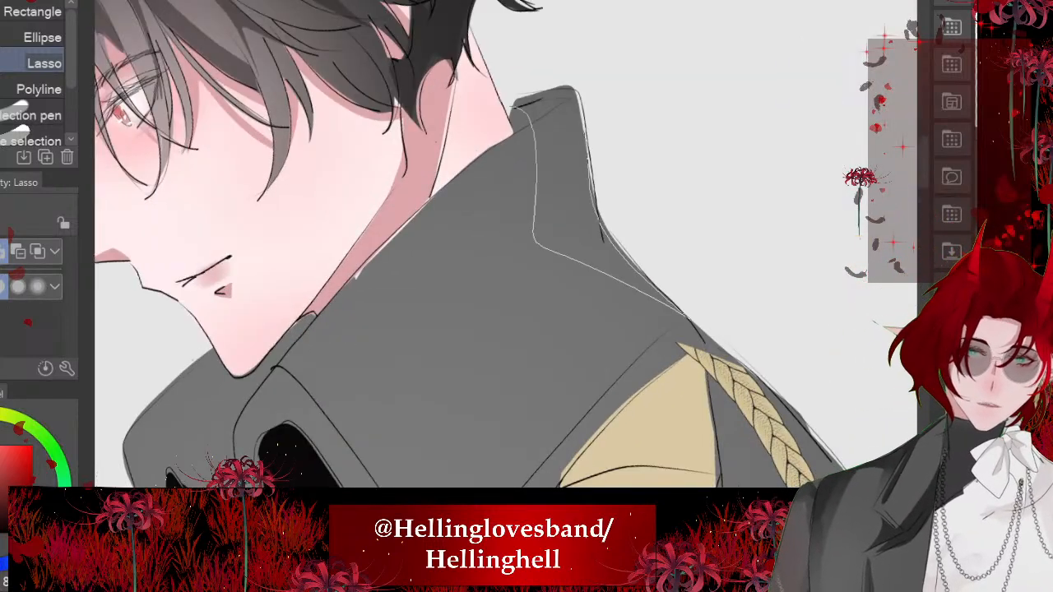
{"action": "left_click_drag", "start_coordinate": [587, 152], "coordinate": [517, 107]}
{"action": "left_click", "coordinate": [712, 379]}
{"action": "key", "text": "ctrl+d"}
- Lasso a tapering shadow along the collar's upper edge beneath the neck and jaw and fill it with black
{"action": "scroll", "coordinate": [507, 247], "scroll_direction": "down", "scroll_amount": 3}
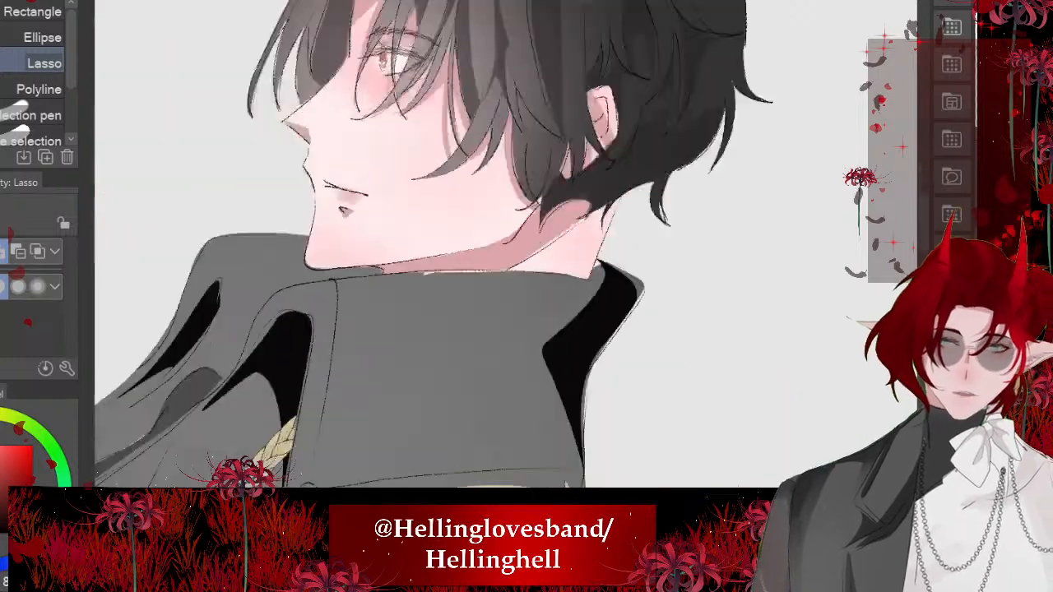
{"action": "scroll", "coordinate": [506, 247], "scroll_direction": "up", "scroll_amount": 3}
{"action": "mouse_move", "coordinate": [344, 141]}
{"action": "left_mouse_down"}
{"action": "mouse_move", "coordinate": [458, 270]}
{"action": "mouse_move", "coordinate": [583, 452]}
{"action": "mouse_move", "coordinate": [575, 349]}
{"action": "mouse_move", "coordinate": [355, 155]}
{"action": "left_mouse_up"}
{"action": "key", "text": "alt+Delete"}
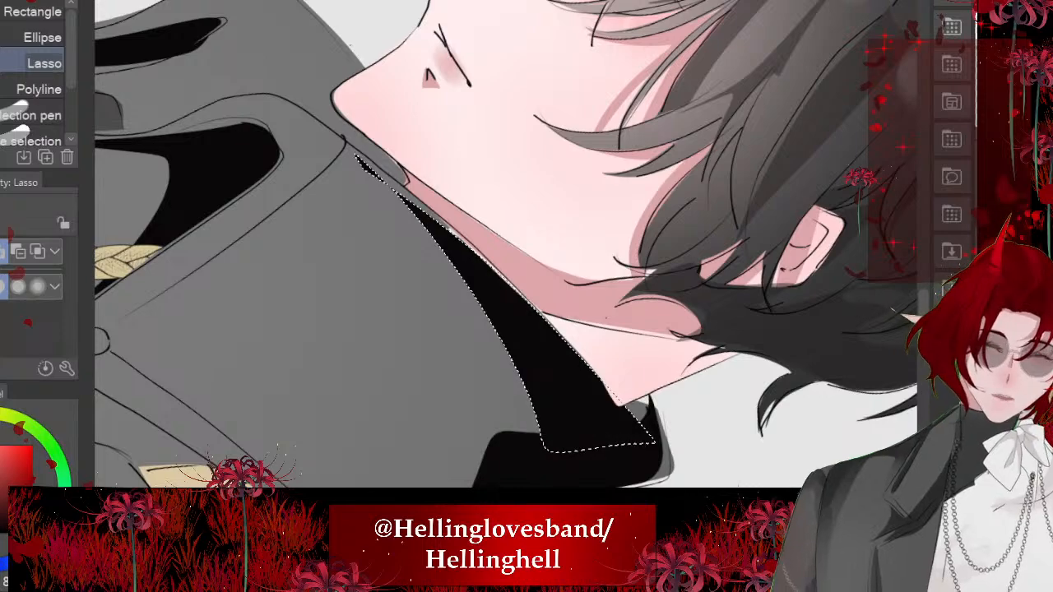
{"action": "key", "text": "ctrl+d"}
- Lasso a curved shadow from under the chin down between the two collar folds and fill it with black
{"action": "scroll", "coordinate": [506, 247], "scroll_direction": "down", "scroll_amount": 5}
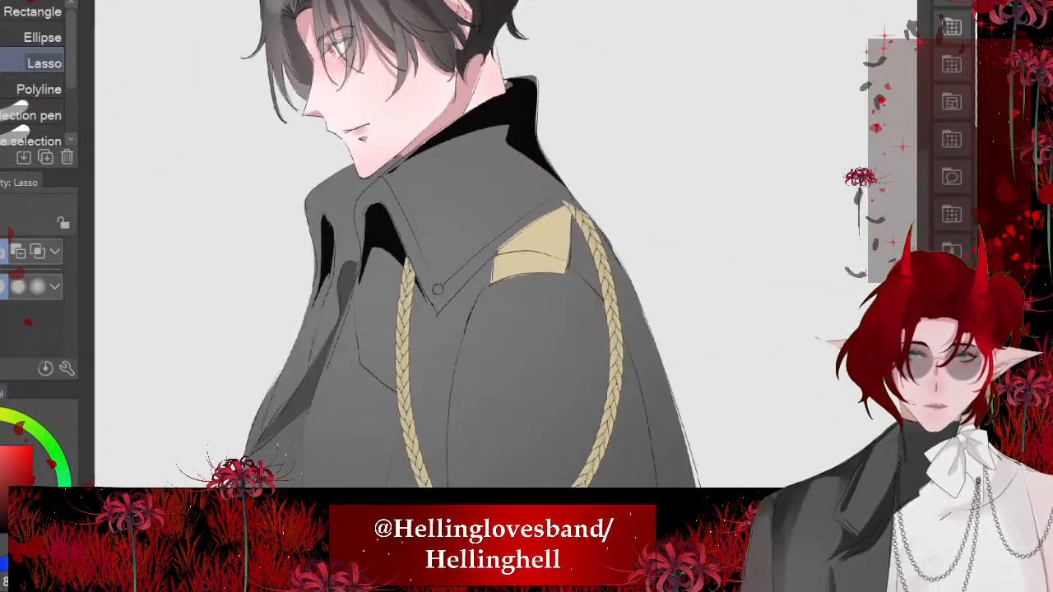
{"action": "scroll", "coordinate": [506, 247], "scroll_direction": "up", "scroll_amount": 5}
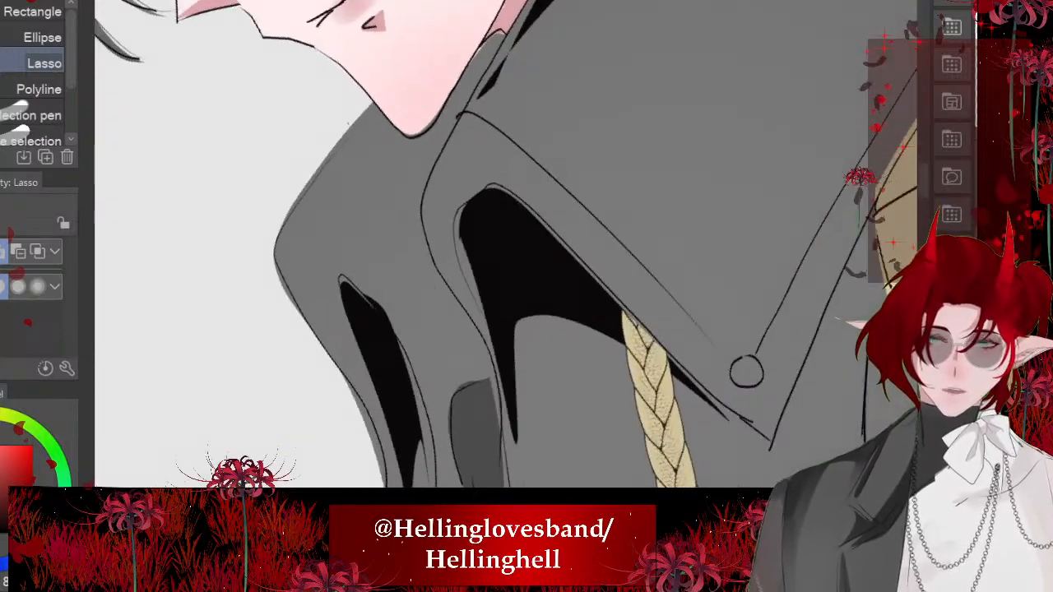
{"action": "mouse_move", "coordinate": [388, 131]}
{"action": "left_mouse_down"}
{"action": "mouse_move", "coordinate": [380, 221]}
{"action": "mouse_move", "coordinate": [501, 407]}
{"action": "mouse_move", "coordinate": [457, 303]}
{"action": "left_mouse_up"}
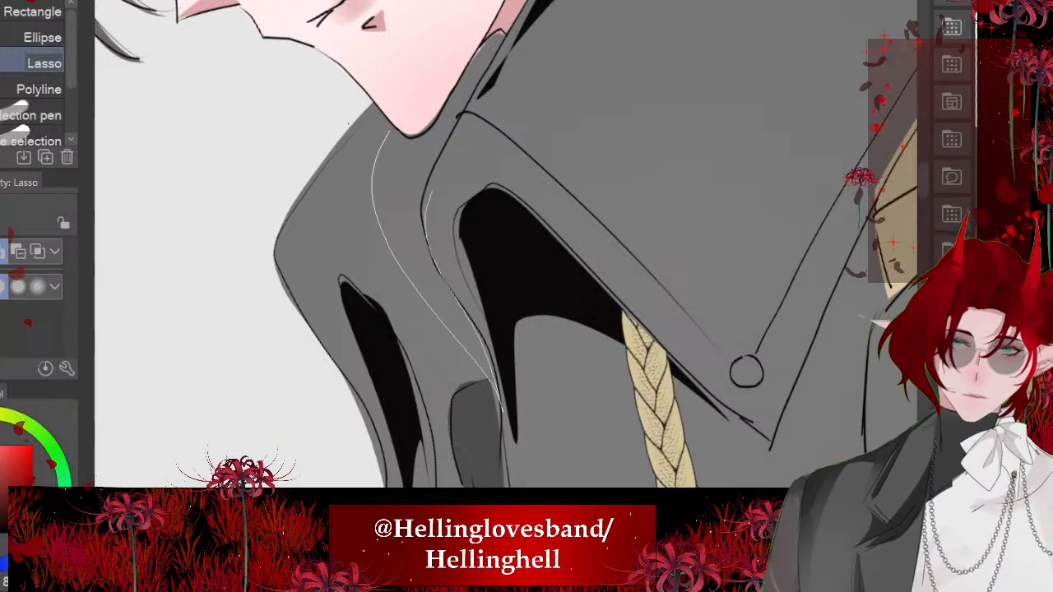
{"action": "left_click_drag", "start_coordinate": [428, 191], "coordinate": [499, 41]}
{"action": "left_click_drag", "start_coordinate": [450, 112], "coordinate": [425, 140]}
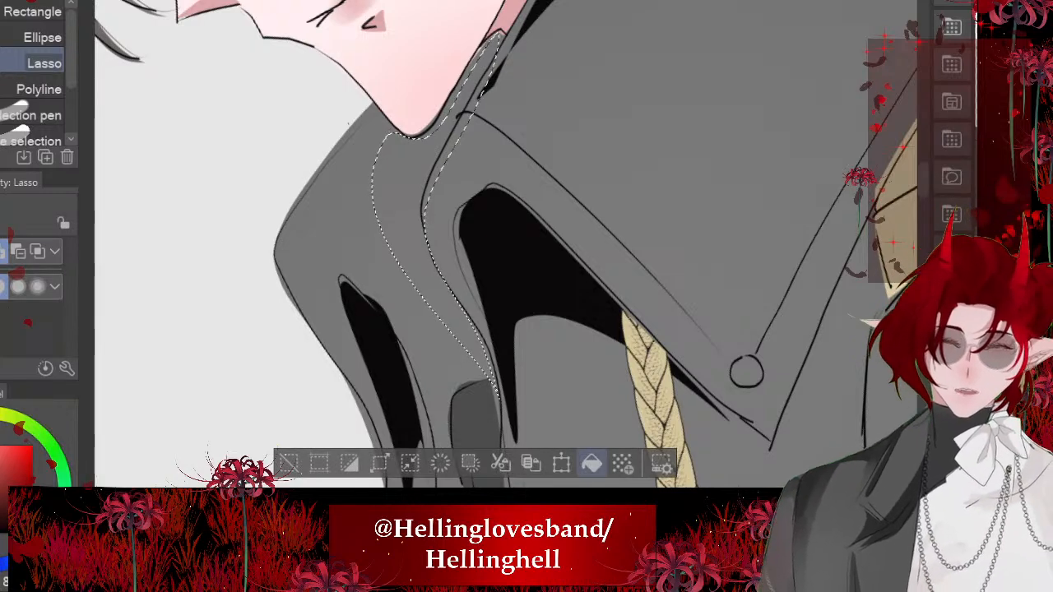
{"action": "left_click", "coordinate": [592, 464]}
{"action": "key", "text": "ctrl+d"}
- Lasso a thin V-shaped shadow along the collar flap's inner seam around the button and fill it with black
{"action": "scroll", "coordinate": [506, 247], "scroll_direction": "down", "scroll_amount": 4}
{"action": "scroll", "coordinate": [506, 247], "scroll_direction": "down", "scroll_amount": 5}
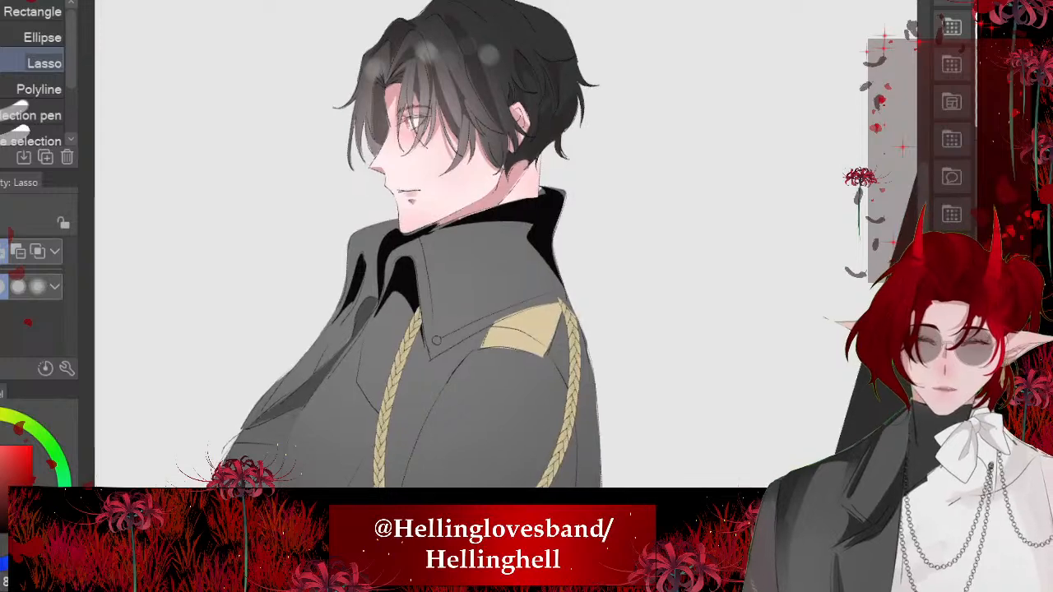
{"action": "scroll", "coordinate": [502, 259], "scroll_direction": "up", "scroll_amount": 7}
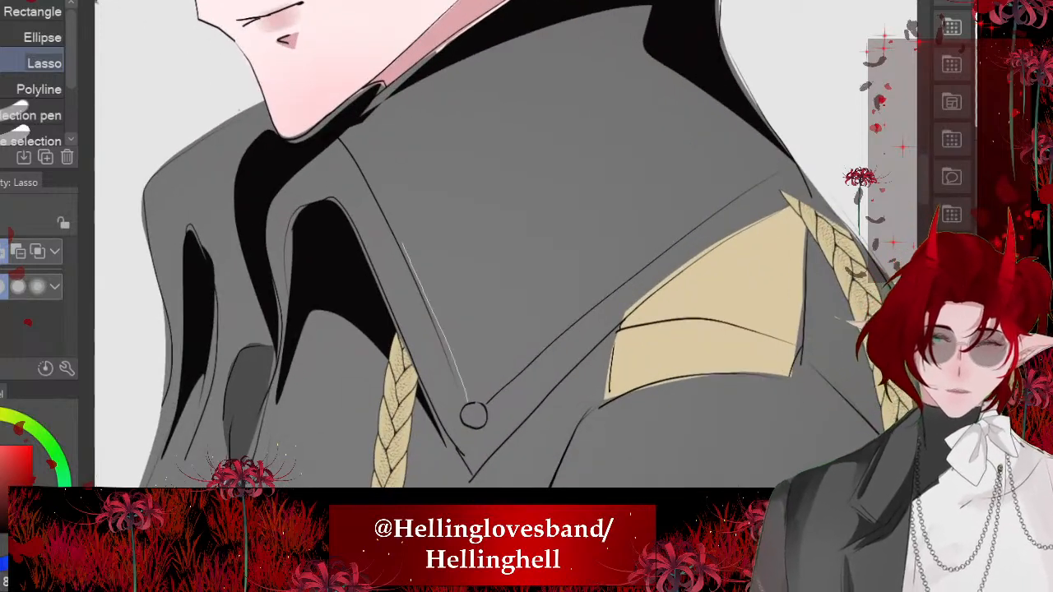
{"action": "left_click_drag", "start_coordinate": [474, 416], "coordinate": [473, 417]}
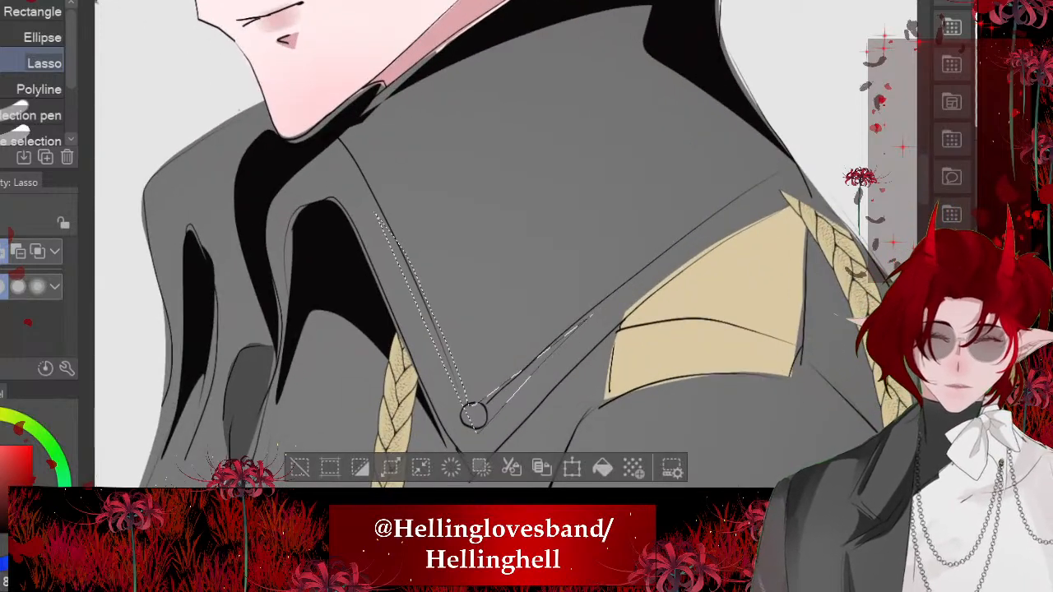
{"action": "left_click", "coordinate": [603, 468]}
{"action": "key", "text": "ctrl+d"}
- Lasso a thin shadow between the collar's lower edge and the gold epaulette and fill it with black
{"action": "scroll", "coordinate": [494, 247], "scroll_direction": "down", "scroll_amount": 3}
{"action": "scroll", "coordinate": [494, 246], "scroll_direction": "down", "scroll_amount": 3}
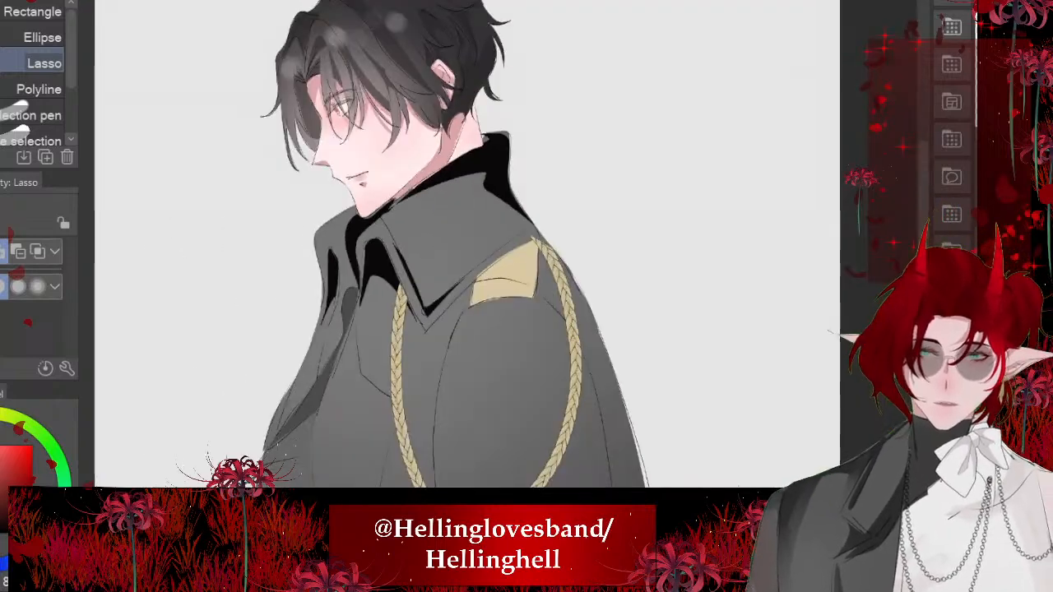
{"action": "scroll", "coordinate": [494, 247], "scroll_direction": "up", "scroll_amount": 5}
{"action": "left_click_drag", "start_coordinate": [429, 193], "coordinate": [503, 290]}
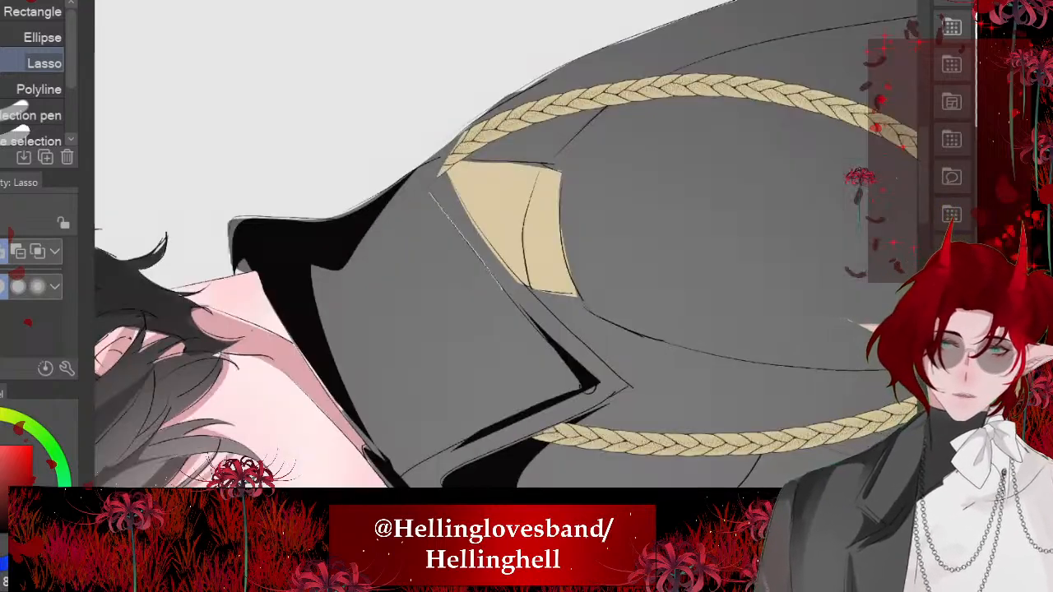
{"action": "left_click", "coordinate": [574, 322]}
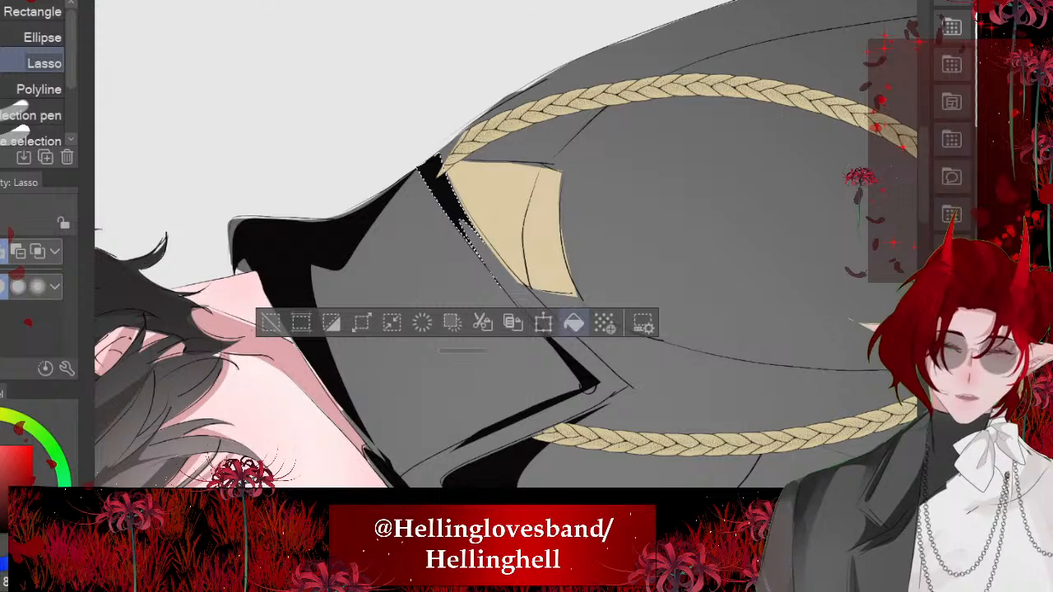
{"action": "key", "text": "ctrl+d"}
- Lasso jagged fold shadows around the coat's elbow and lower sleeve and fill them with black
{"action": "scroll", "coordinate": [507, 247], "scroll_direction": "down", "scroll_amount": 4}
{"action": "scroll", "coordinate": [507, 247], "scroll_direction": "down", "scroll_amount": 2}
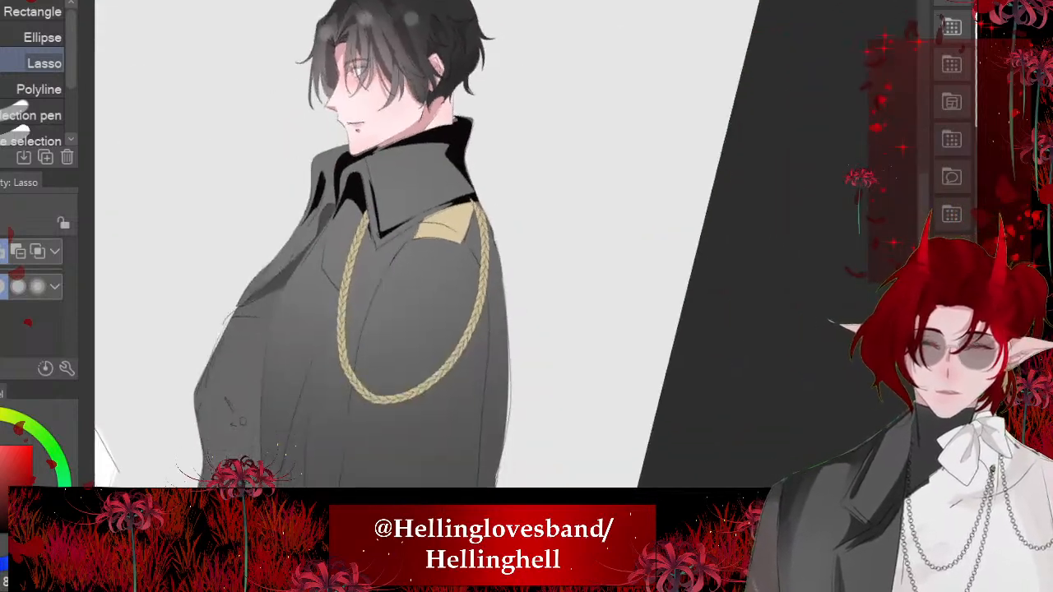
{"action": "scroll", "coordinate": [507, 247], "scroll_direction": "up", "scroll_amount": 4}
{"action": "scroll", "coordinate": [507, 247], "scroll_direction": "down", "scroll_amount": 2}
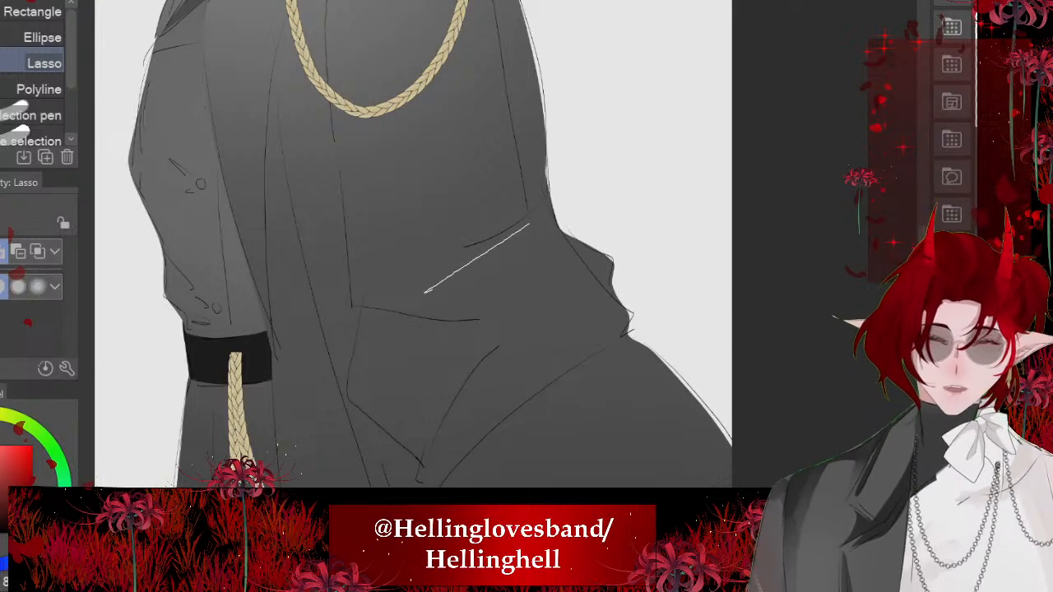
{"action": "left_click_drag", "start_coordinate": [630, 337], "coordinate": [537, 201]}
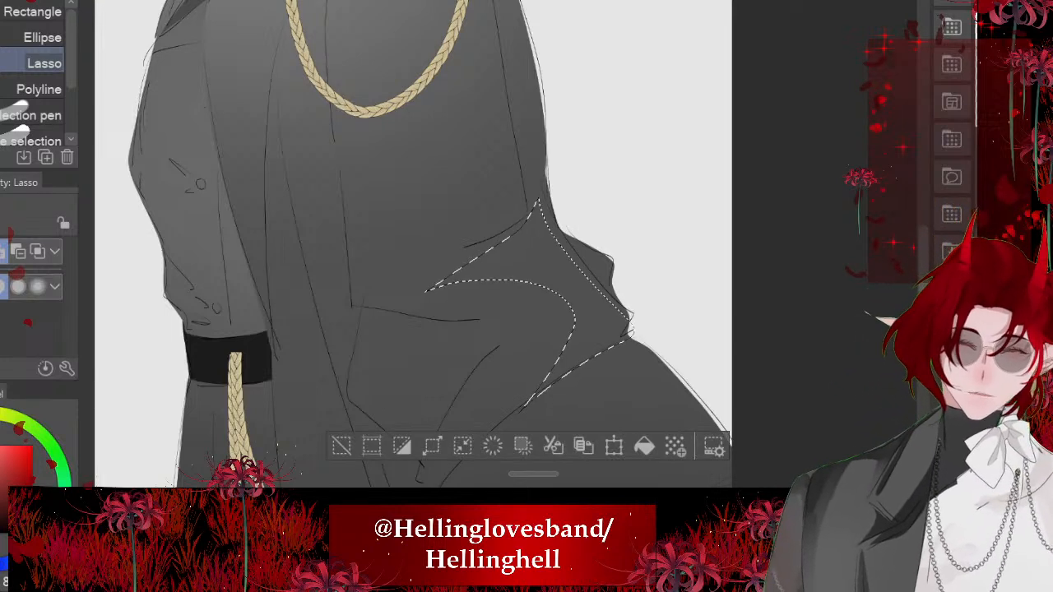
{"action": "left_click_drag", "start_coordinate": [370, 302], "coordinate": [468, 314]}
{"action": "mouse_move", "coordinate": [411, 372]}
{"action": "left_mouse_down"}
{"action": "mouse_move", "coordinate": [419, 408]}
{"action": "mouse_move", "coordinate": [465, 435]}
{"action": "mouse_move", "coordinate": [558, 377]}
{"action": "mouse_move", "coordinate": [449, 485]}
{"action": "left_mouse_up"}
{"action": "left_click_drag", "start_coordinate": [353, 350], "coordinate": [370, 302]}
{"action": "scroll", "coordinate": [413, 247], "scroll_direction": "down", "scroll_amount": 2}
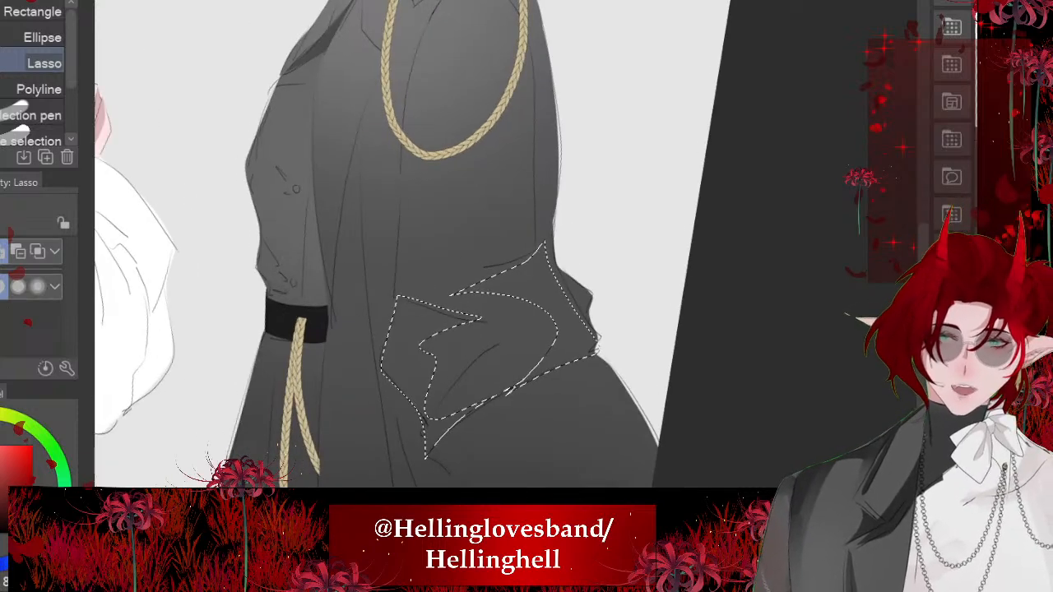
{"action": "key", "text": "alt+Delete"}
{"action": "key", "text": "ctrl+d"}
- Lasso a long shadow along the back of the sleeve from the braided cord to the elbow and fill it with black
{"action": "scroll", "coordinate": [488, 379], "scroll_direction": "down", "scroll_amount": 3}
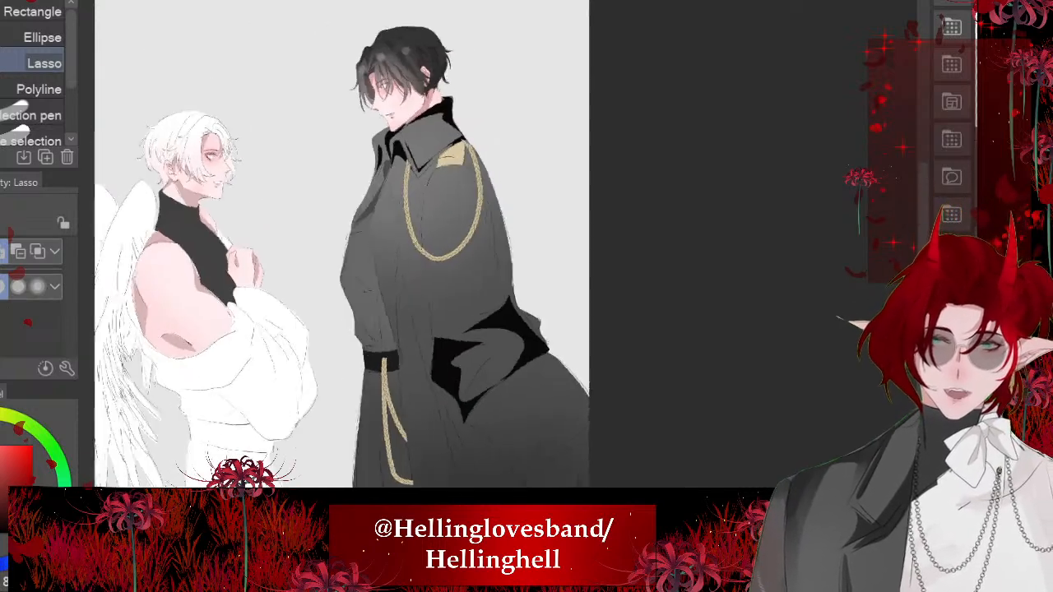
{"action": "scroll", "coordinate": [494, 329], "scroll_direction": "up", "scroll_amount": 3}
{"action": "mouse_move", "coordinate": [484, 161]}
{"action": "left_mouse_down"}
{"action": "mouse_move", "coordinate": [565, 328]}
{"action": "mouse_move", "coordinate": [576, 387]}
{"action": "left_mouse_up"}
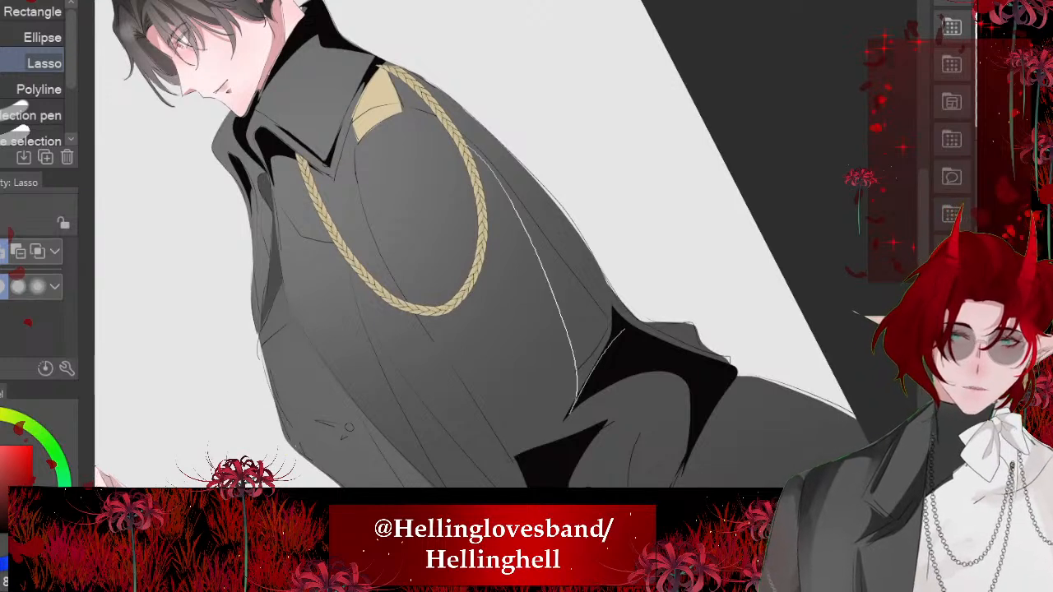
{"action": "left_click_drag", "start_coordinate": [621, 330], "coordinate": [617, 329]}
{"action": "left_click", "coordinate": [650, 447]}
{"action": "key", "text": "ctrl+d"}
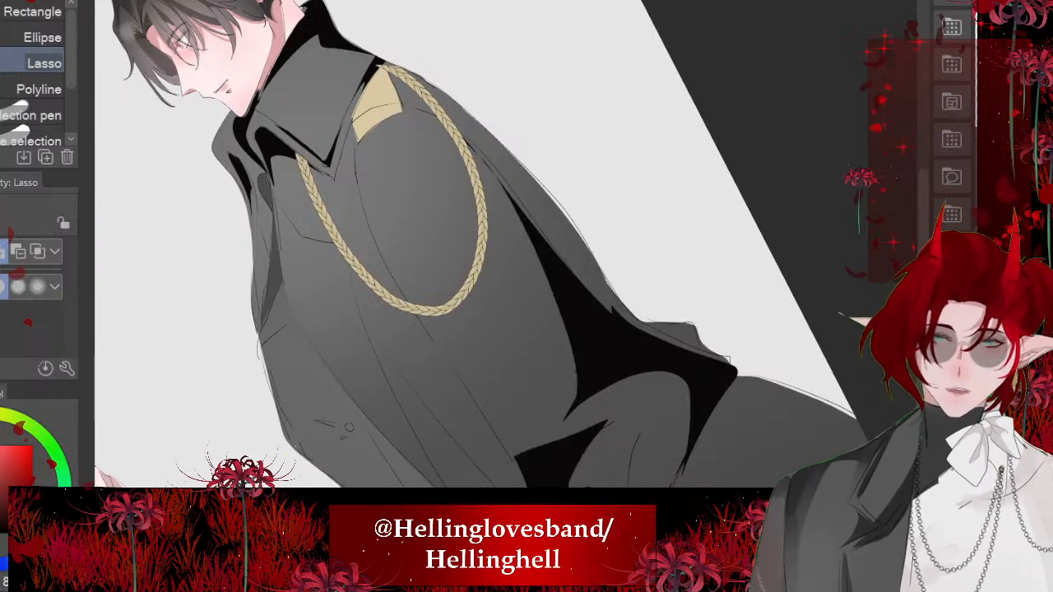
- Lasso a tapering shadow along the sleeve's front edge from the cord down to the lower-sleeve shadow and fill it with black
{"action": "scroll", "coordinate": [540, 375], "scroll_direction": "up", "scroll_amount": 1}
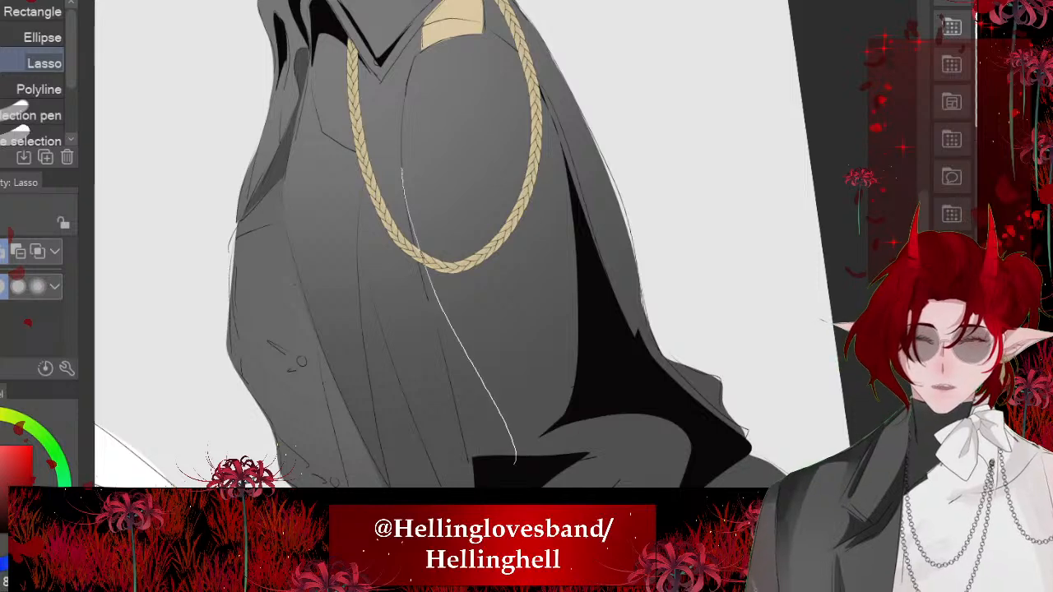
{"action": "left_click_drag", "start_coordinate": [461, 424], "coordinate": [418, 245]}
{"action": "scroll", "coordinate": [460, 329], "scroll_direction": "down", "scroll_amount": 3}
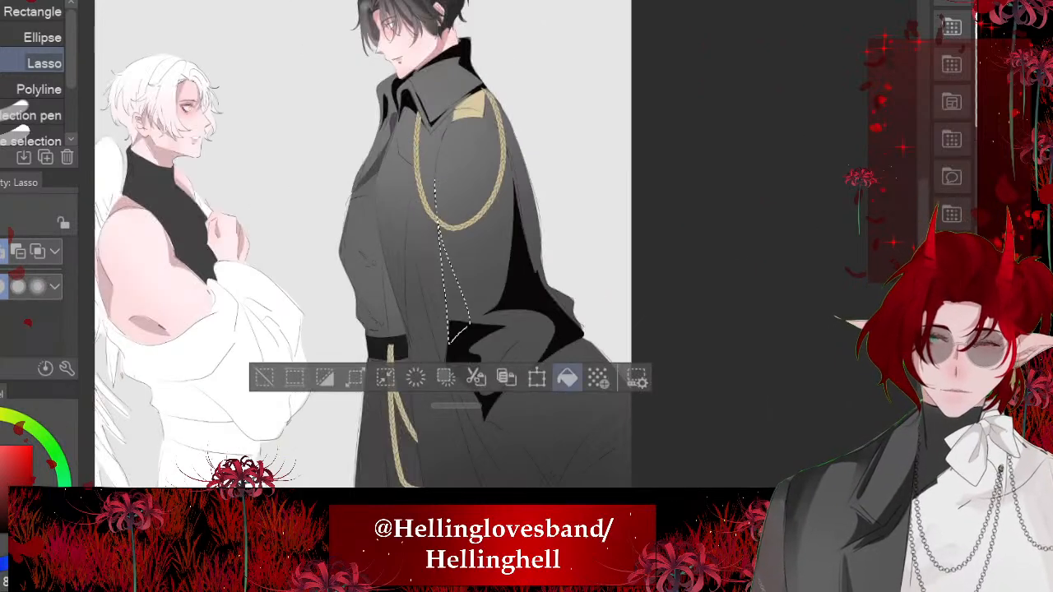
{"action": "left_click", "coordinate": [567, 378]}
{"action": "key", "text": "ctrl+d"}
- Lasso a long forked shadow along the coat's front opening, running down past the belt, and fill it with black
{"action": "scroll", "coordinate": [461, 272], "scroll_direction": "up", "scroll_amount": 3}
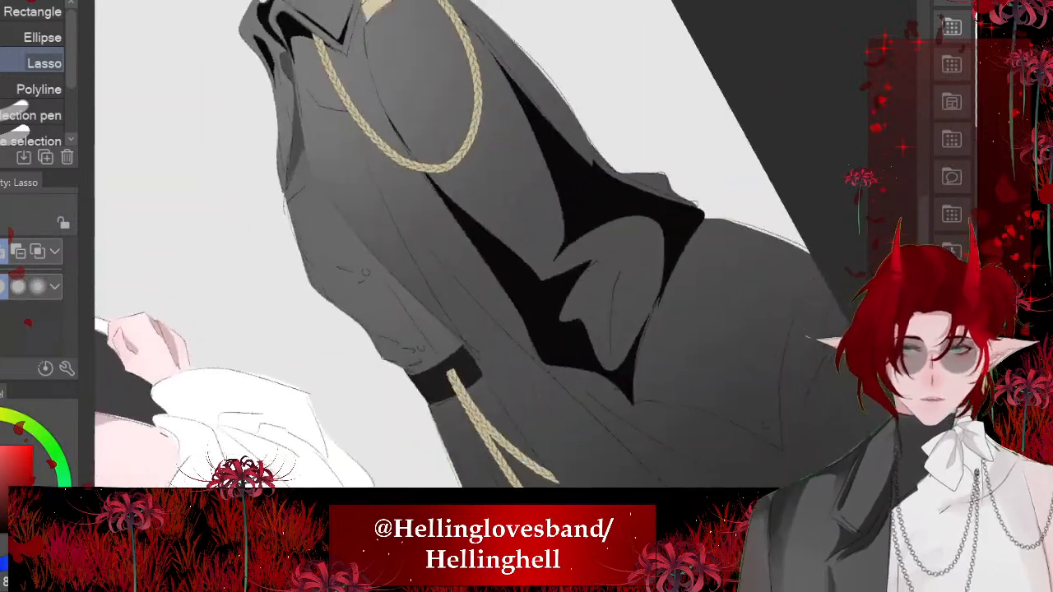
{"action": "scroll", "coordinate": [461, 247], "scroll_direction": "down", "scroll_amount": 2}
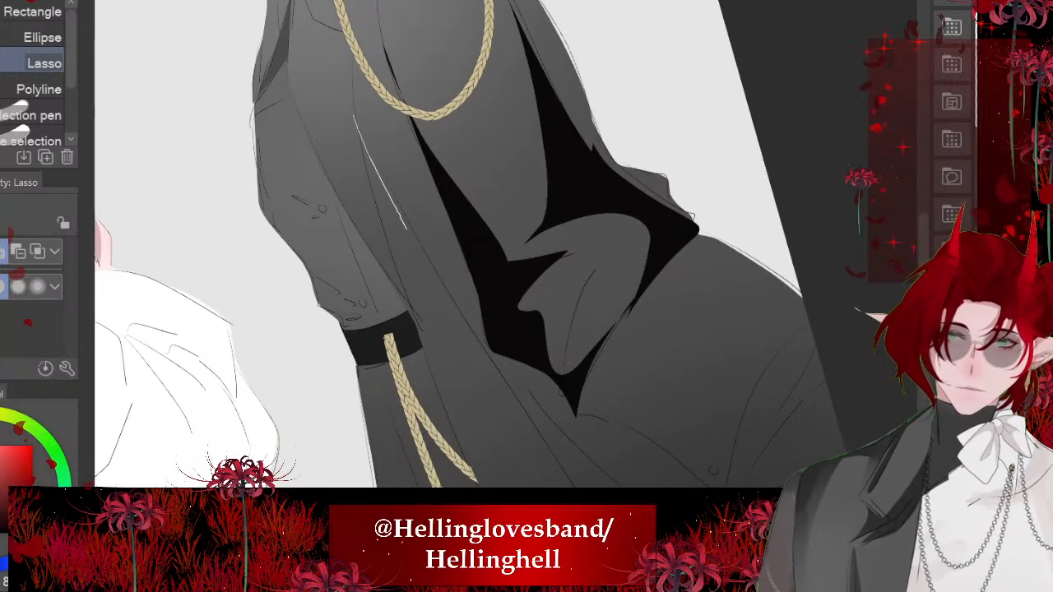
{"action": "left_click_drag", "start_coordinate": [438, 370], "coordinate": [357, 123]}
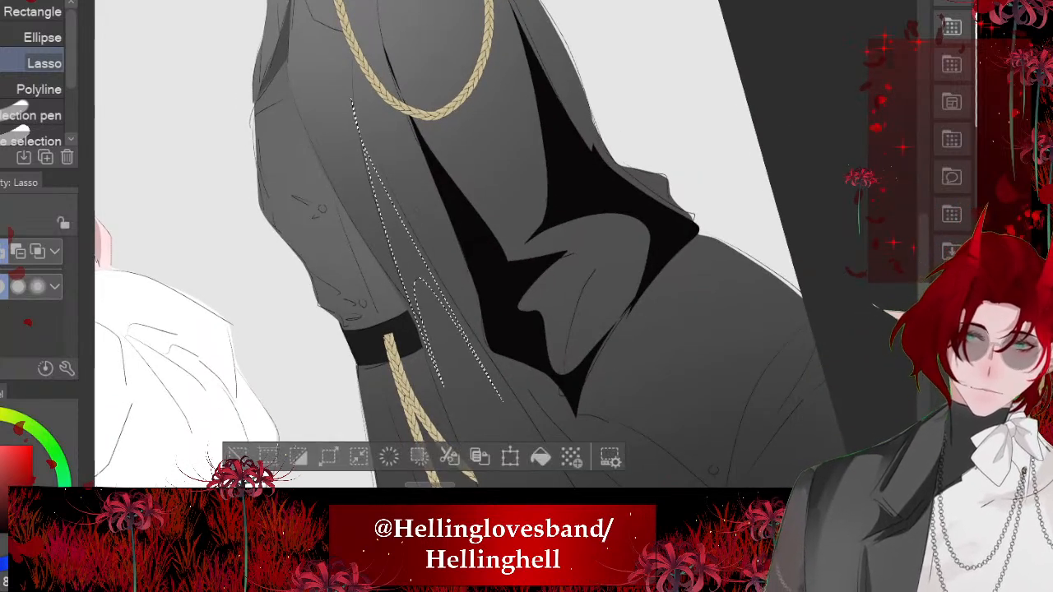
{"action": "left_click", "coordinate": [541, 456]}
{"action": "key", "text": "ctrl+d"}
- Lasso a leaf-shaped fold shadow on the coat's flared lower back at the canvas edge, redoing the first outline, and fill it with black
{"action": "scroll", "coordinate": [527, 247], "scroll_direction": "down", "scroll_amount": 1}
{"action": "scroll", "coordinate": [461, 247], "scroll_direction": "down", "scroll_amount": 3}
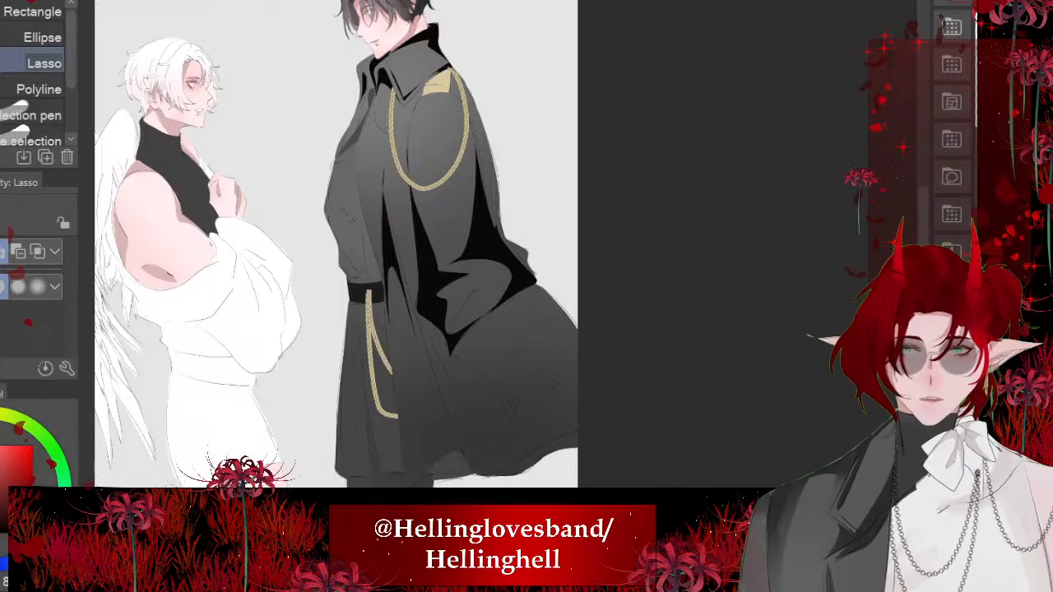
{"action": "scroll", "coordinate": [491, 427], "scroll_direction": "up", "scroll_amount": 3}
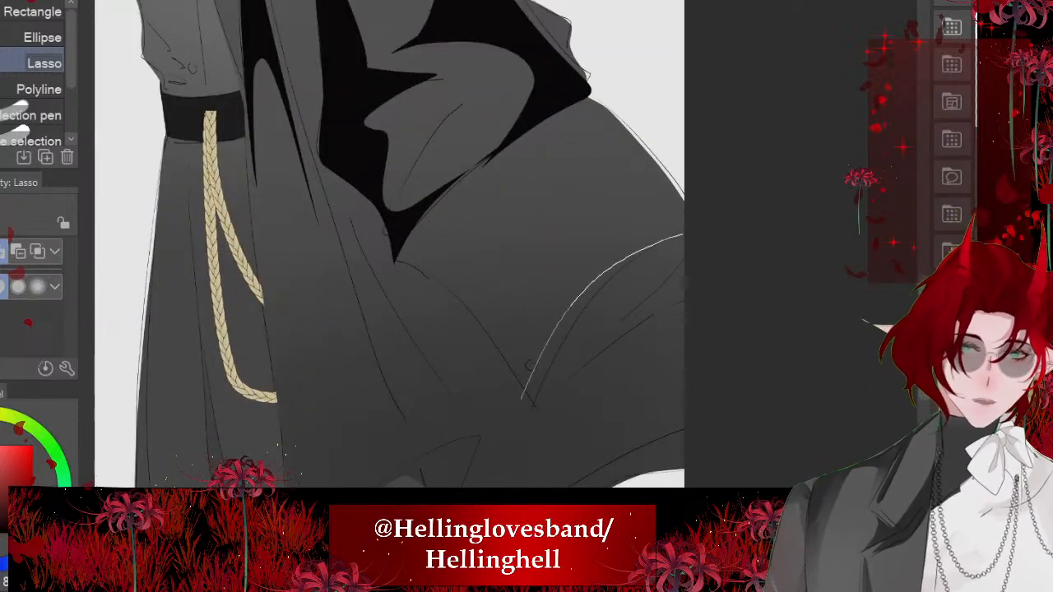
{"action": "key", "text": "ctrl+z"}
{"action": "key", "text": "ctrl+z"}
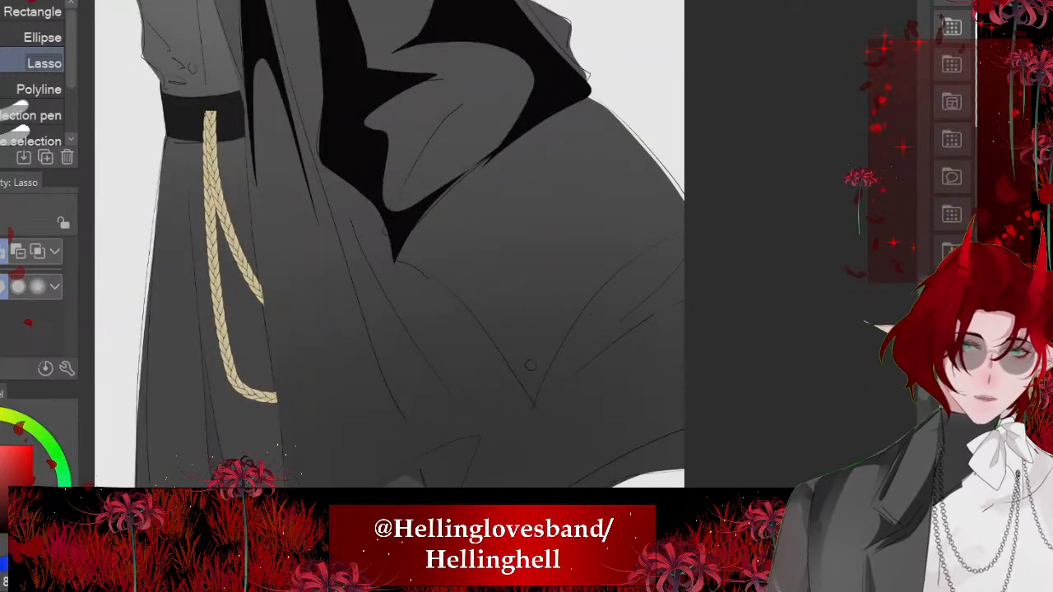
{"action": "left_click_drag", "start_coordinate": [533, 403], "coordinate": [683, 306]}
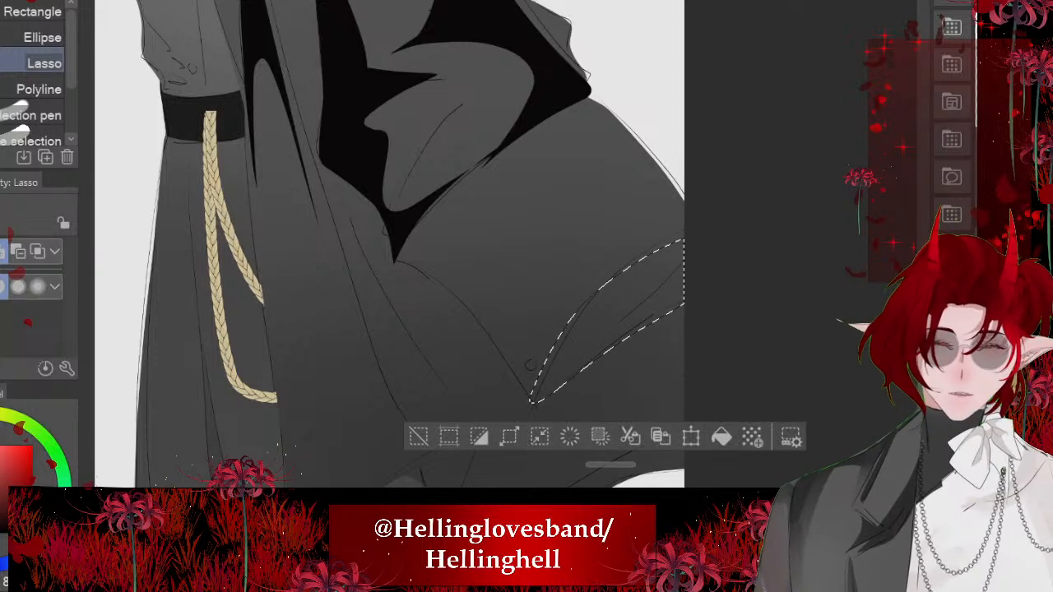
{"action": "left_click", "coordinate": [722, 436]}
{"action": "key", "text": "ctrl+d"}
- Lasso shadows along the sleeve's front seam, behind the shoulder cord and down the chest beneath the collar, and fill them all with black
{"action": "scroll", "coordinate": [390, 247], "scroll_direction": "down", "scroll_amount": 5}
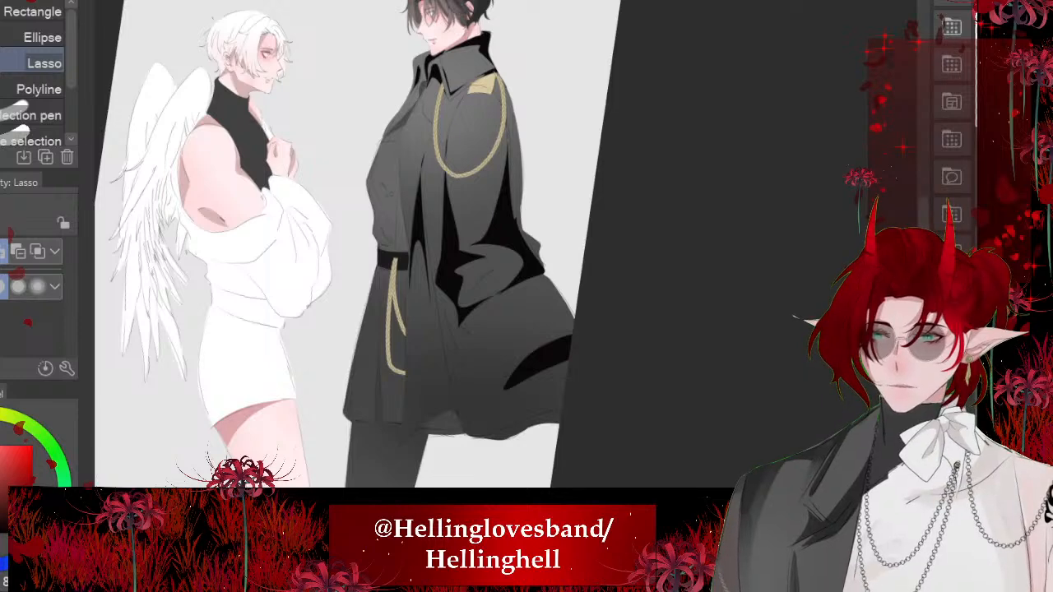
{"action": "scroll", "coordinate": [480, 245], "scroll_direction": "up", "scroll_amount": 5}
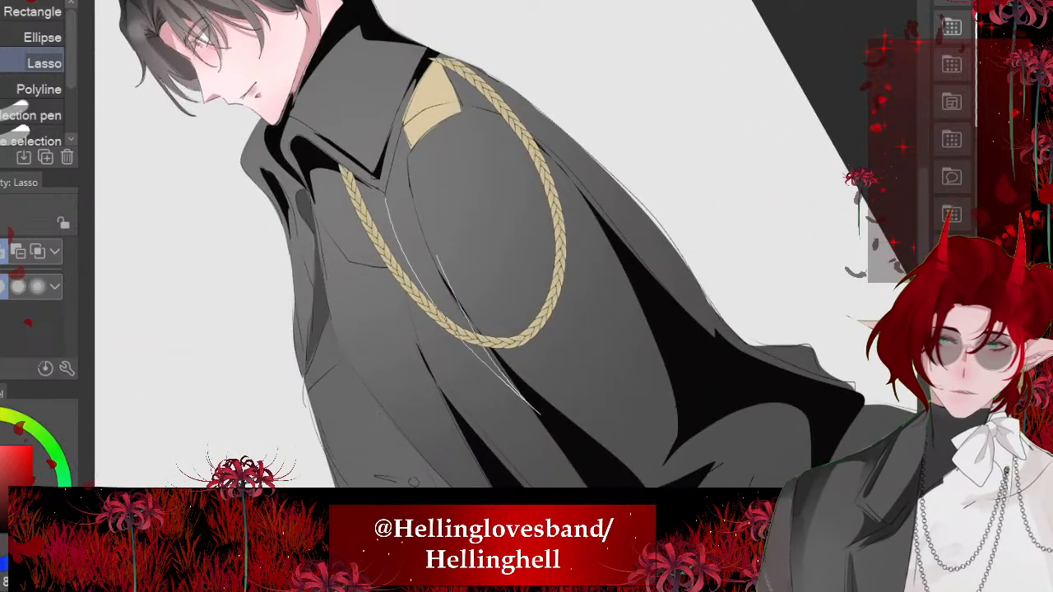
{"action": "left_click_drag", "start_coordinate": [406, 169], "coordinate": [401, 135]}
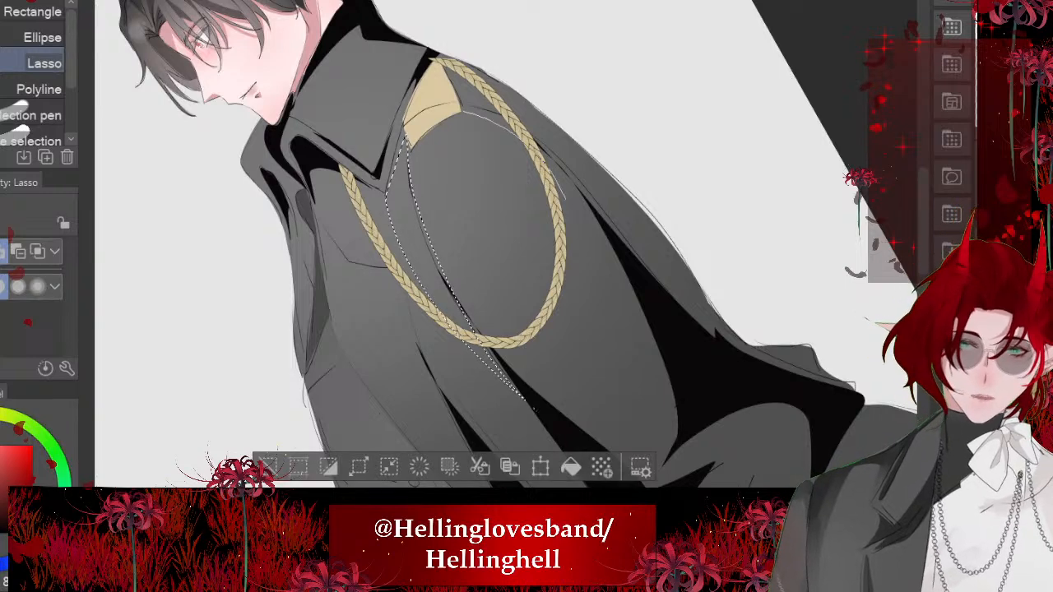
{"action": "mouse_move", "coordinate": [614, 276]}
{"action": "left_mouse_down"}
{"action": "mouse_move", "coordinate": [561, 163]}
{"action": "mouse_move", "coordinate": [462, 112]}
{"action": "left_mouse_up"}
{"action": "scroll", "coordinate": [527, 272], "scroll_direction": "down", "scroll_amount": 3}
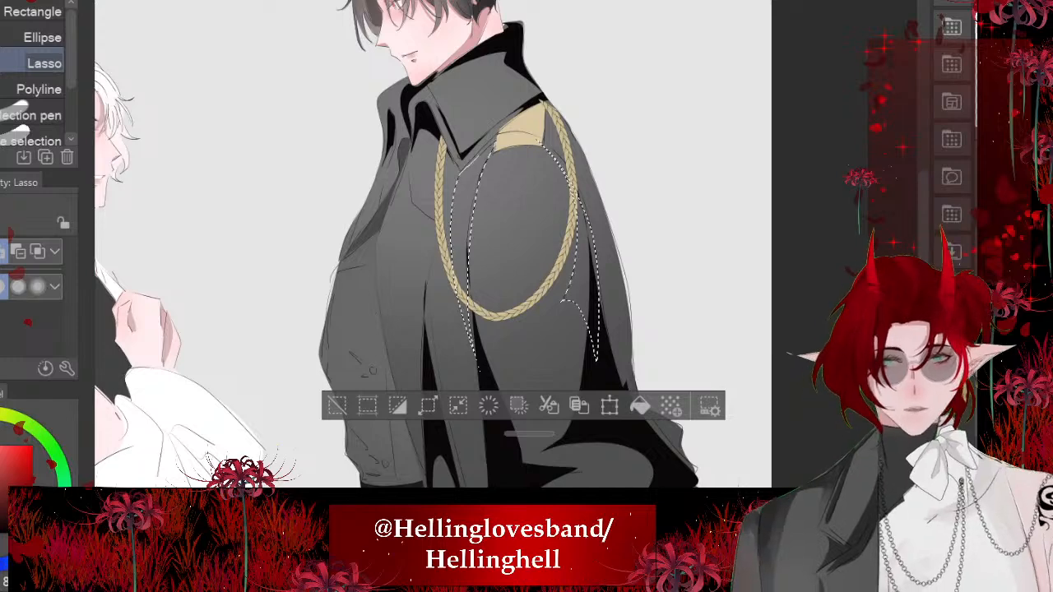
{"action": "scroll", "coordinate": [515, 247], "scroll_direction": "up", "scroll_amount": 3}
{"action": "scroll", "coordinate": [370, 148], "scroll_direction": "up", "scroll_amount": 3}
{"action": "mouse_move", "coordinate": [367, 180]}
{"action": "left_mouse_down"}
{"action": "mouse_move", "coordinate": [370, 243]}
{"action": "mouse_move", "coordinate": [421, 338]}
{"action": "mouse_move", "coordinate": [294, 100]}
{"action": "left_mouse_up"}
{"action": "scroll", "coordinate": [506, 247], "scroll_direction": "down", "scroll_amount": 5}
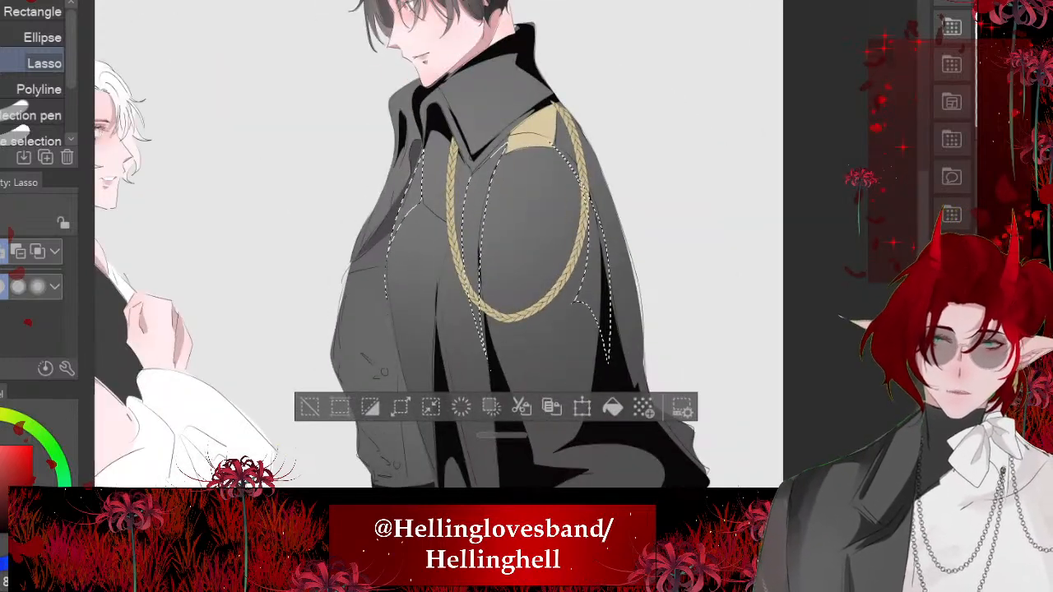
{"action": "left_click", "coordinate": [613, 407]}
{"action": "key", "text": "ctrl+d"}
- Lasso a thin fold shadow widening into a pointed wedge at the coat's lower hem and fill it with black
{"action": "scroll", "coordinate": [438, 247], "scroll_direction": "down", "scroll_amount": 3}
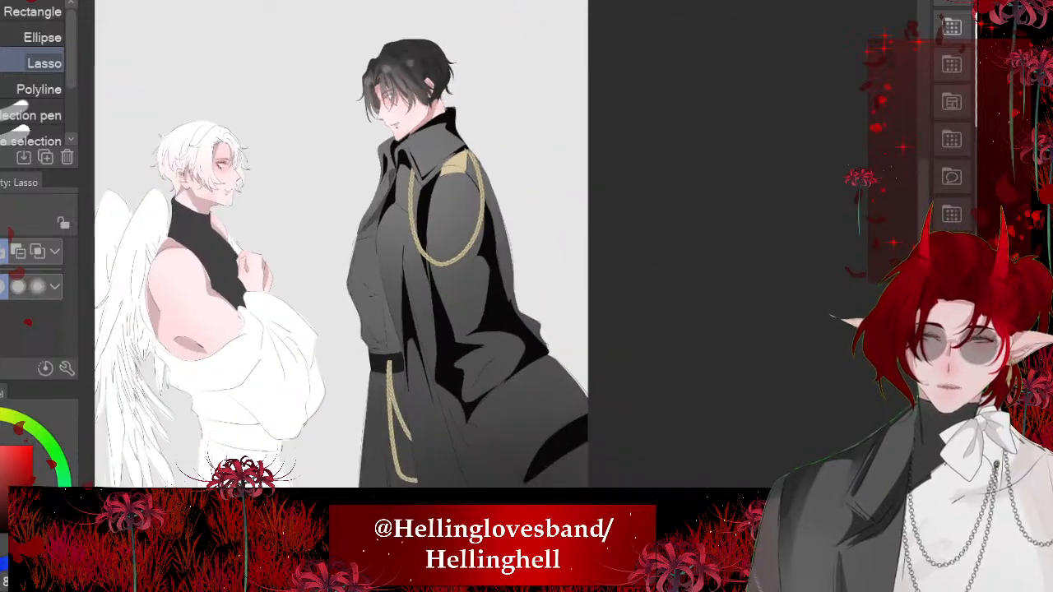
{"action": "scroll", "coordinate": [461, 395], "scroll_direction": "up", "scroll_amount": 4}
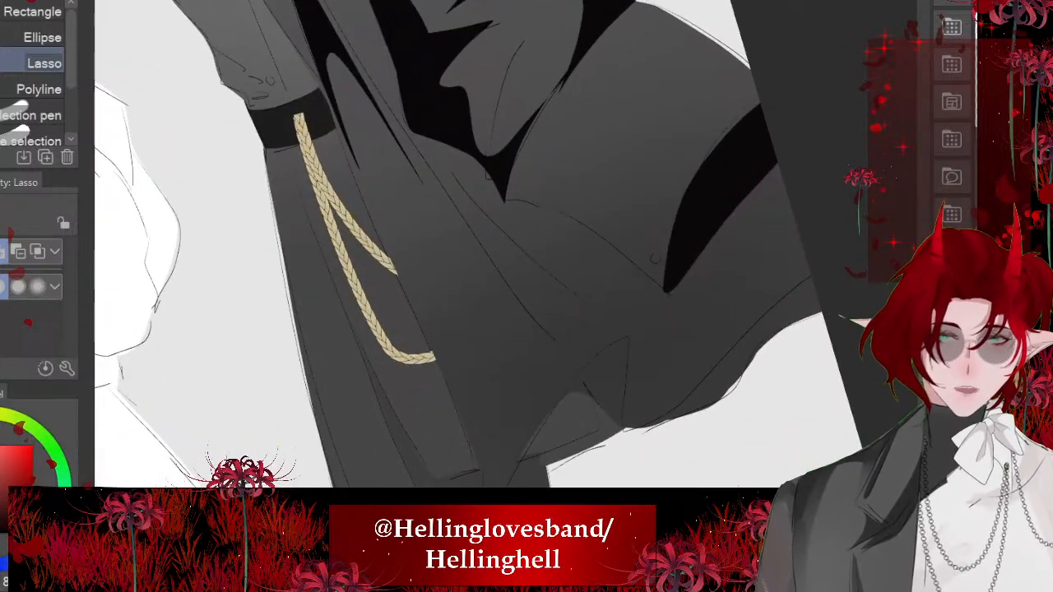
{"action": "left_click_drag", "start_coordinate": [594, 365], "coordinate": [518, 298]}
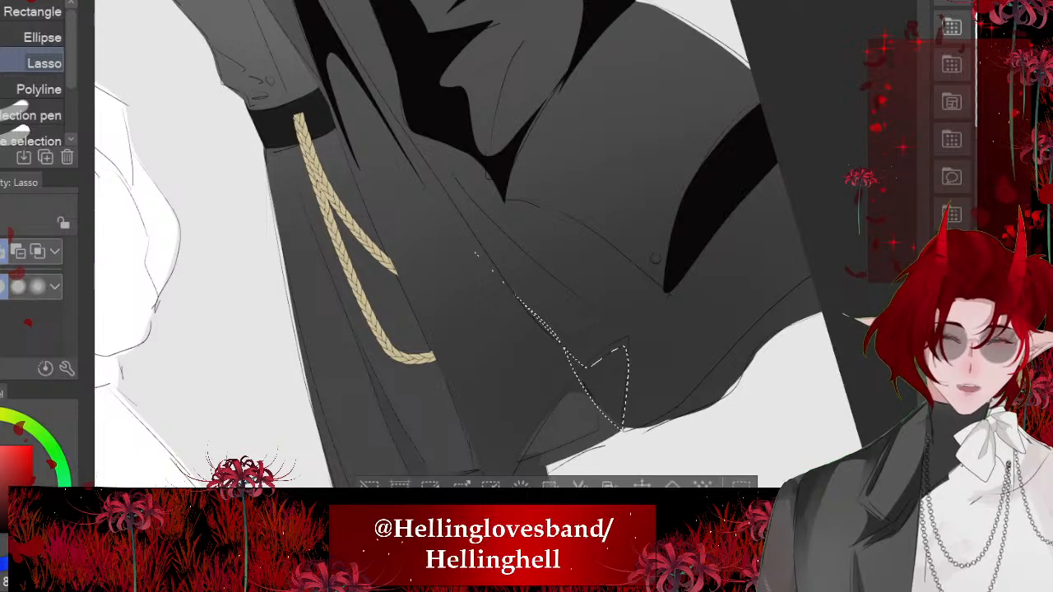
{"action": "left_click", "coordinate": [673, 484]}
{"action": "key", "text": "ctrl+d"}
- Lasso a narrow curved shadow along the coat's flared back hem out to the canvas edge and fill it with black
{"action": "scroll", "coordinate": [461, 247], "scroll_direction": "down", "scroll_amount": 2}
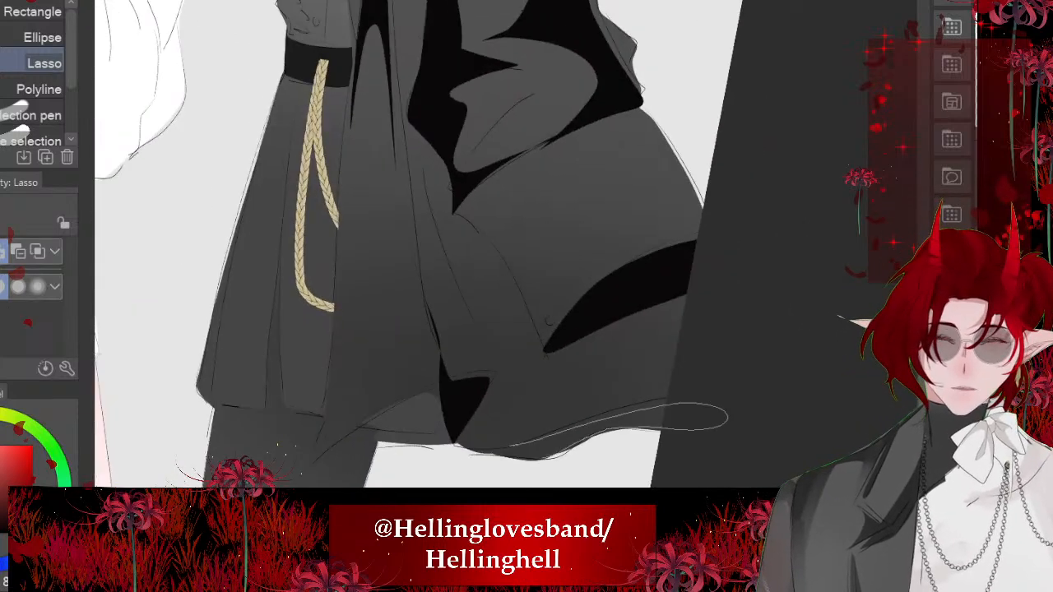
{"action": "left_click_drag", "start_coordinate": [543, 459], "coordinate": [492, 452]}
{"action": "key", "text": "alt+Delete"}
{"action": "scroll", "coordinate": [460, 247], "scroll_direction": "down", "scroll_amount": 4}
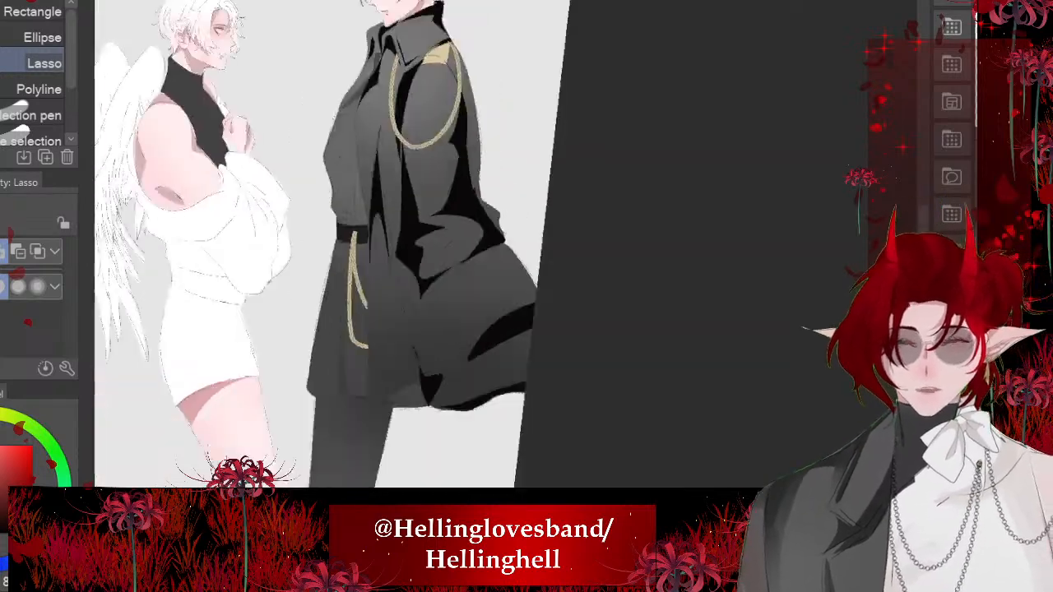
- Lasso the cast shadow following the braided shoulder cord, including the chest fold beside it, and fill it with black
{"action": "scroll", "coordinate": [461, 247], "scroll_direction": "up", "scroll_amount": 1}
{"action": "scroll", "coordinate": [461, 246], "scroll_direction": "down", "scroll_amount": 1}
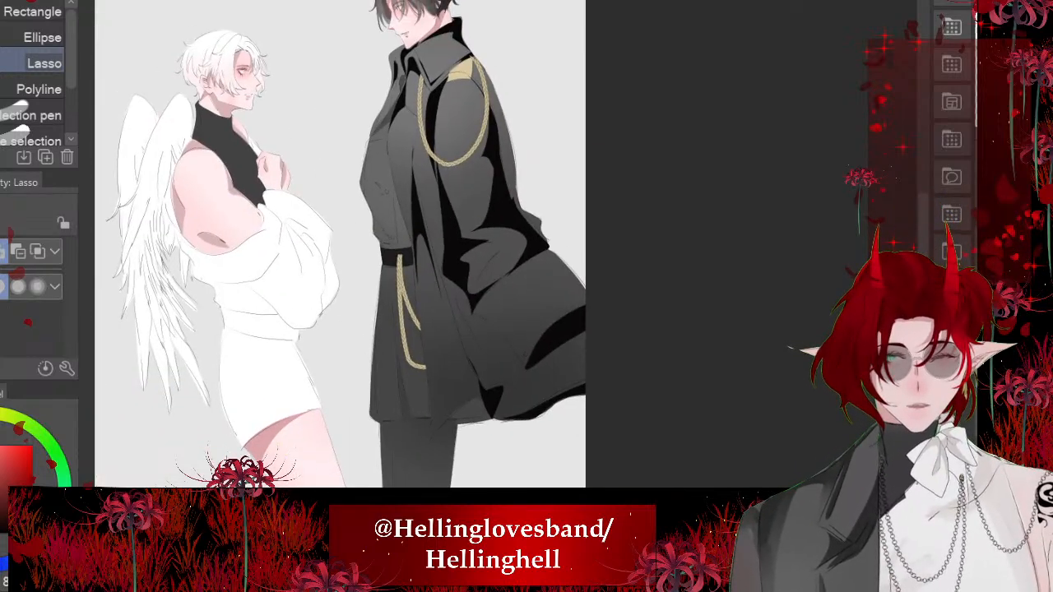
{"action": "scroll", "coordinate": [461, 247], "scroll_direction": "up", "scroll_amount": 4}
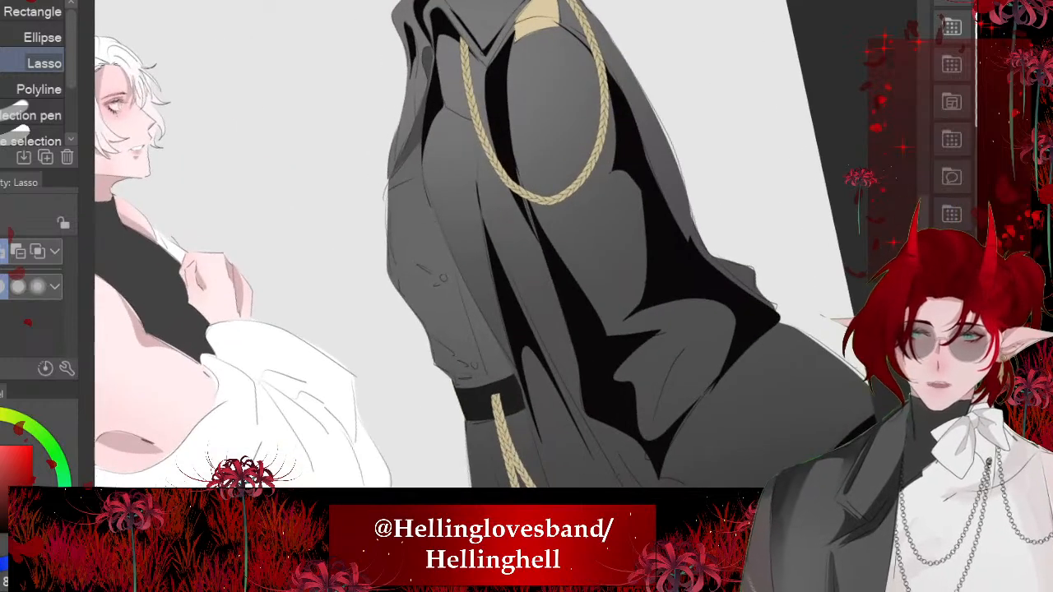
{"action": "scroll", "coordinate": [460, 247], "scroll_direction": "up", "scroll_amount": 2}
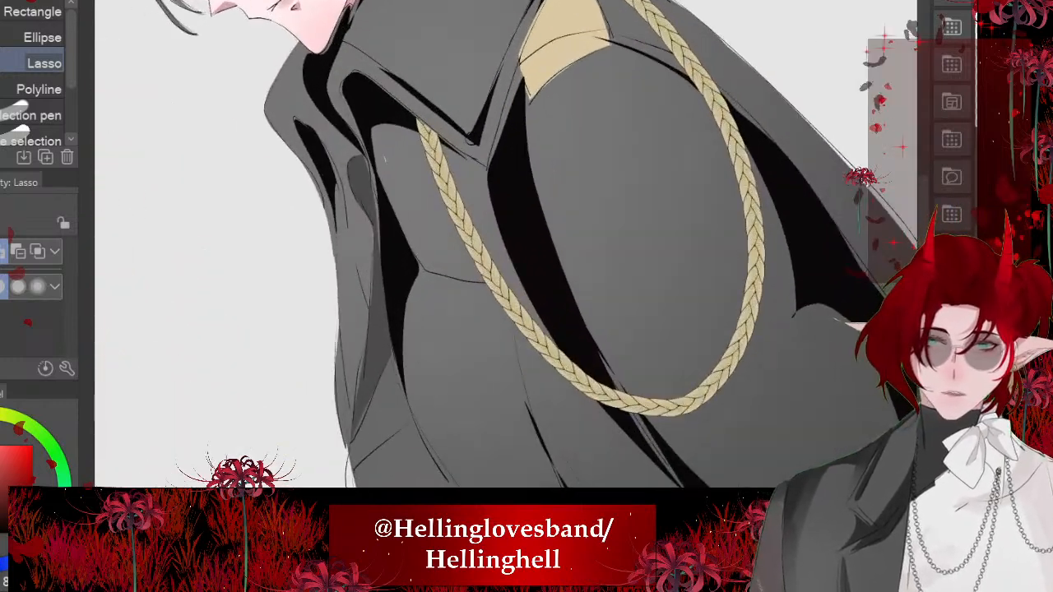
{"action": "mouse_move", "coordinate": [414, 268]}
{"action": "left_mouse_down"}
{"action": "mouse_move", "coordinate": [385, 156]}
{"action": "mouse_move", "coordinate": [411, 184]}
{"action": "mouse_move", "coordinate": [525, 398]}
{"action": "mouse_move", "coordinate": [635, 238]}
{"action": "mouse_move", "coordinate": [565, 52]}
{"action": "left_mouse_up"}
{"action": "scroll", "coordinate": [461, 247], "scroll_direction": "down", "scroll_amount": 2}
{"action": "left_click_drag", "start_coordinate": [510, 359], "coordinate": [408, 136]}
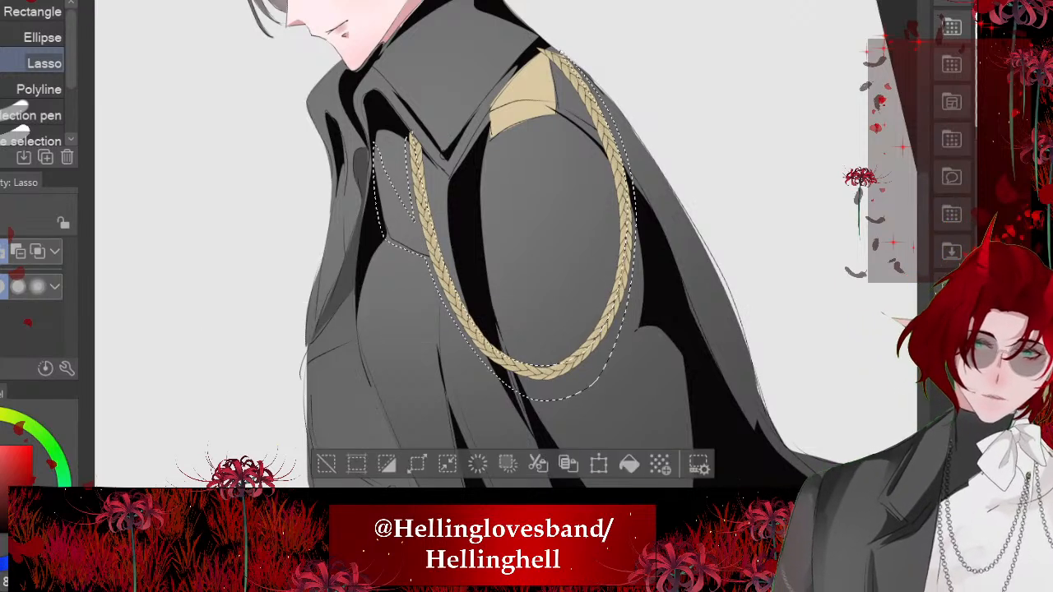
{"action": "left_click", "coordinate": [628, 464]}
{"action": "key", "text": "ctrl+d"}
- Lasso a long shadow running from the coat's front fold near the belt down to the hem wedge and fill it with black
{"action": "scroll", "coordinate": [417, 264], "scroll_direction": "down", "scroll_amount": 4}
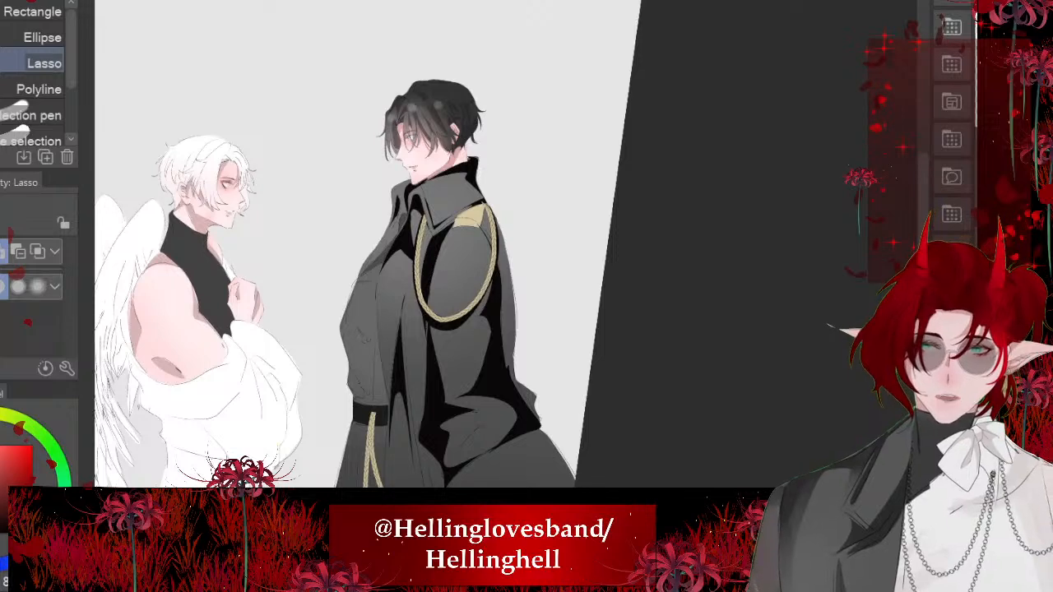
{"action": "scroll", "coordinate": [417, 265], "scroll_direction": "up", "scroll_amount": 1}
{"action": "scroll", "coordinate": [417, 264], "scroll_direction": "down", "scroll_amount": 2}
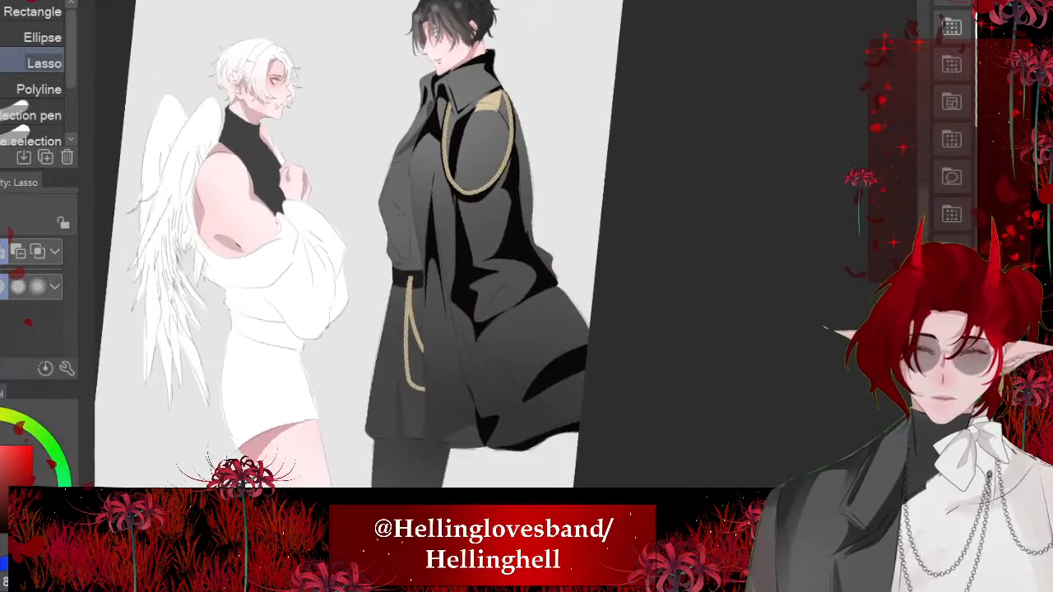
{"action": "scroll", "coordinate": [461, 371], "scroll_direction": "up", "scroll_amount": 5}
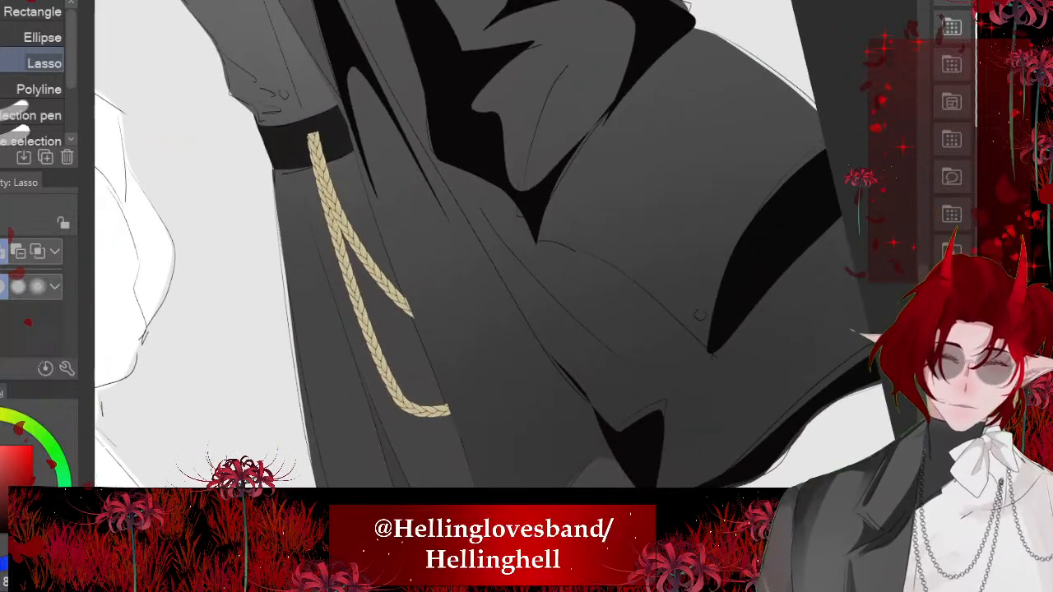
{"action": "left_click_drag", "start_coordinate": [390, 112], "coordinate": [566, 477]}
{"action": "left_click_drag", "start_coordinate": [605, 440], "coordinate": [391, 113]}
{"action": "scroll", "coordinate": [461, 330], "scroll_direction": "down", "scroll_amount": 3}
{"action": "key", "text": "ctrl+d"}
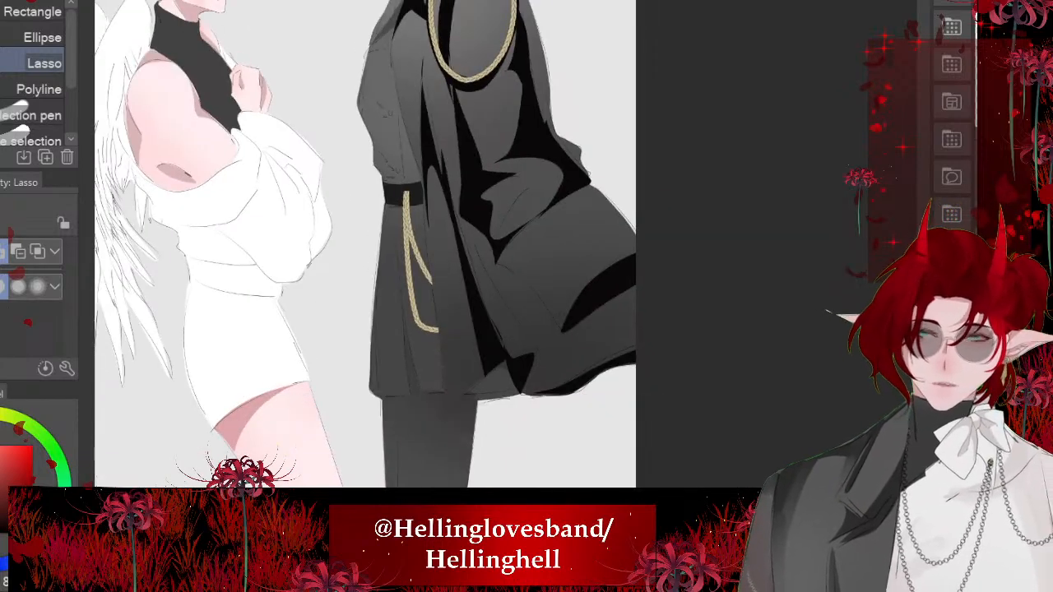
- Lasso a pointed shadow extending from the long front fold down toward the trouser leg and fill it with black
{"action": "scroll", "coordinate": [366, 243], "scroll_direction": "down", "scroll_amount": 2}
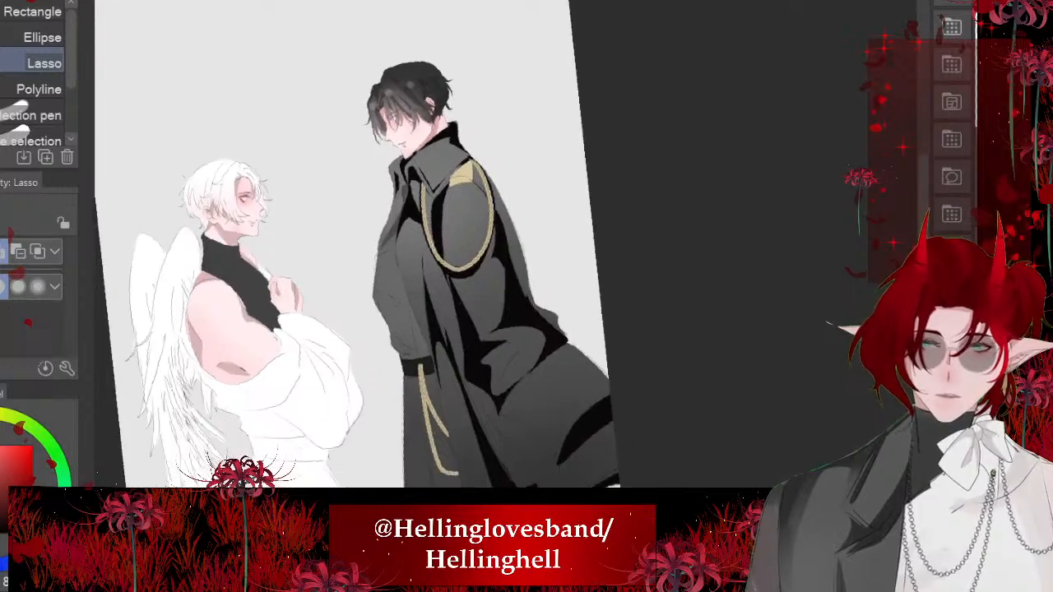
{"action": "scroll", "coordinate": [502, 329], "scroll_direction": "up", "scroll_amount": 6}
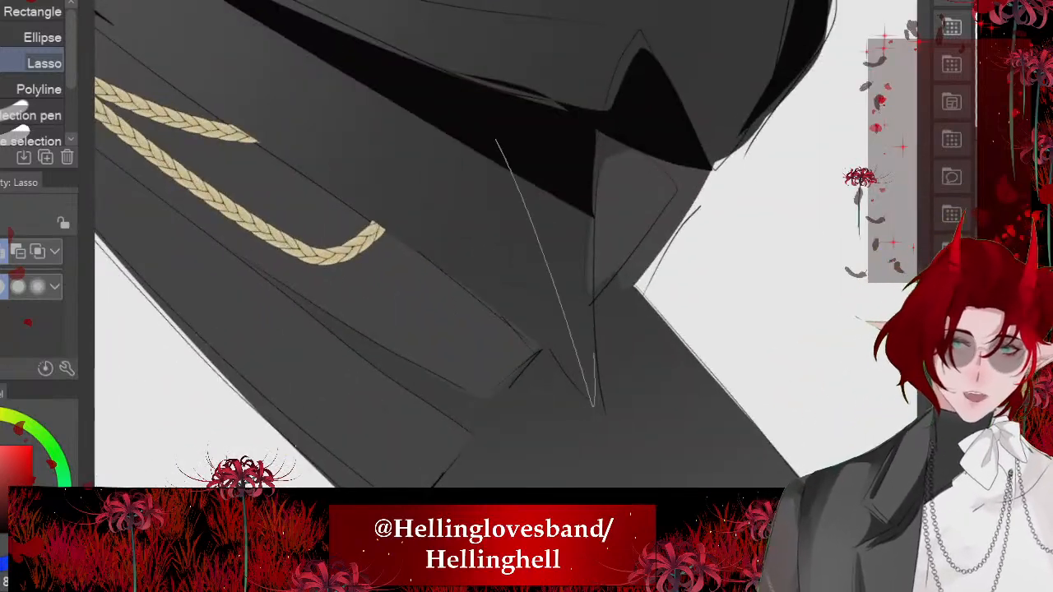
{"action": "left_click_drag", "start_coordinate": [594, 354], "coordinate": [503, 130]}
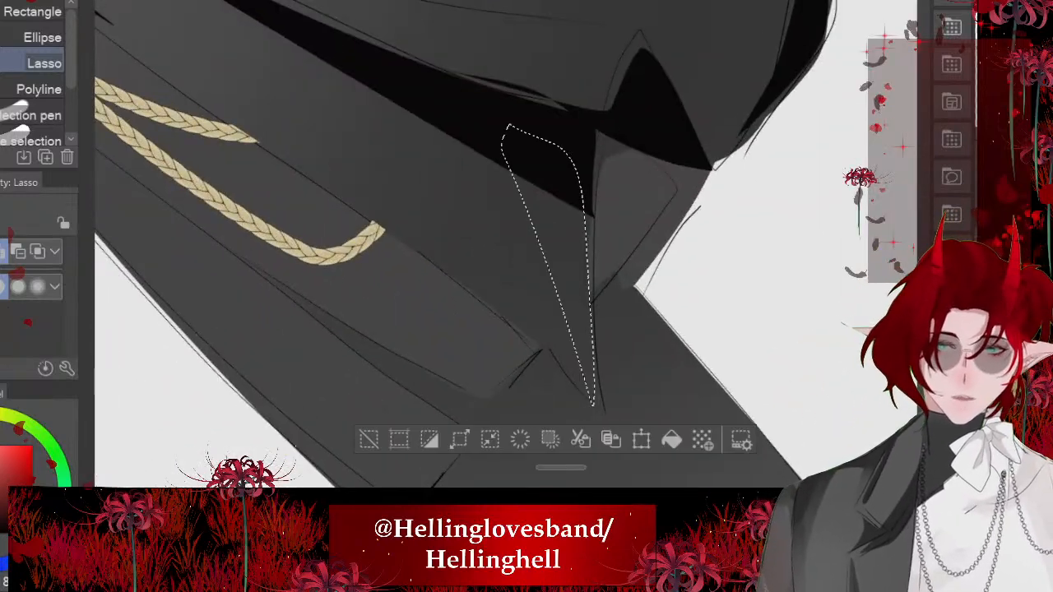
{"action": "scroll", "coordinate": [526, 329], "scroll_direction": "down", "scroll_amount": 2}
{"action": "left_click", "coordinate": [675, 435]}
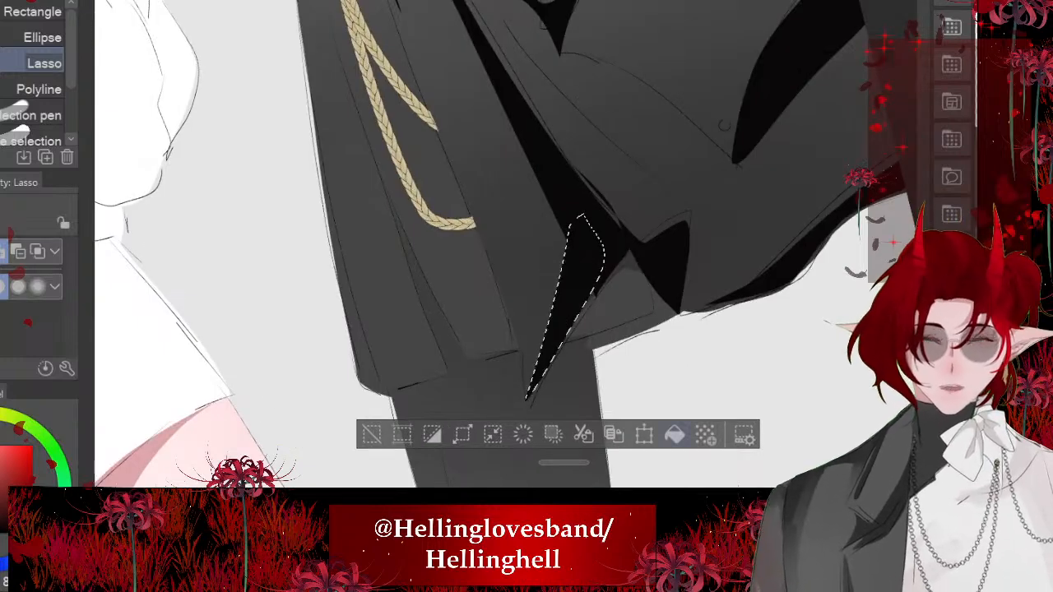
{"action": "key", "text": "ctrl+d"}
{"action": "scroll", "coordinate": [526, 288], "scroll_direction": "down", "scroll_amount": 4}
- Try filling a broad lassoed shadow across the coat's lower back, from behind the elbow to the canvas edge
{"action": "scroll", "coordinate": [370, 247], "scroll_direction": "down", "scroll_amount": 1}
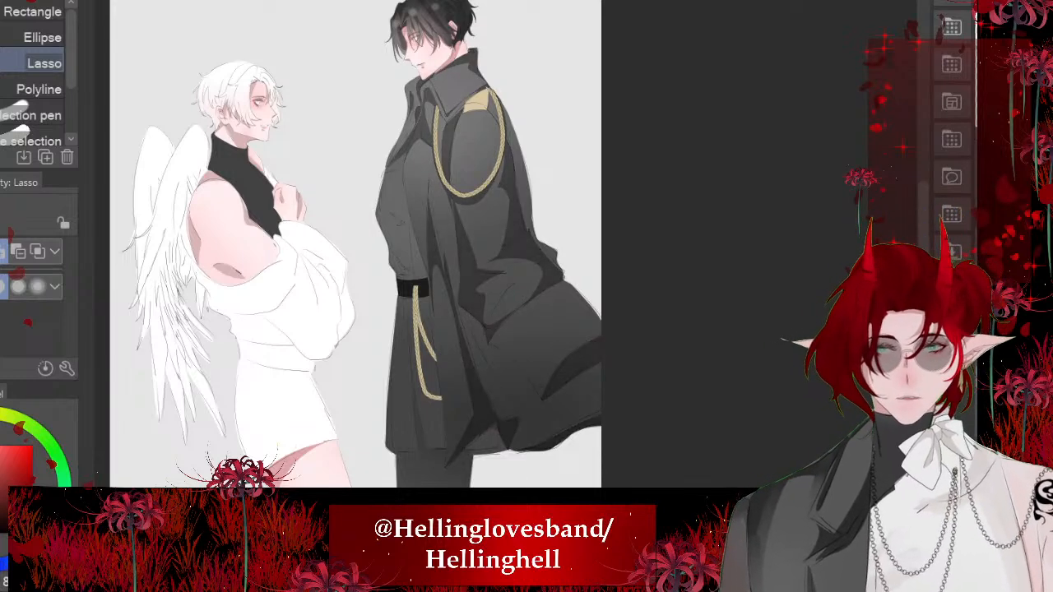
{"action": "scroll", "coordinate": [535, 378], "scroll_direction": "up", "scroll_amount": 5}
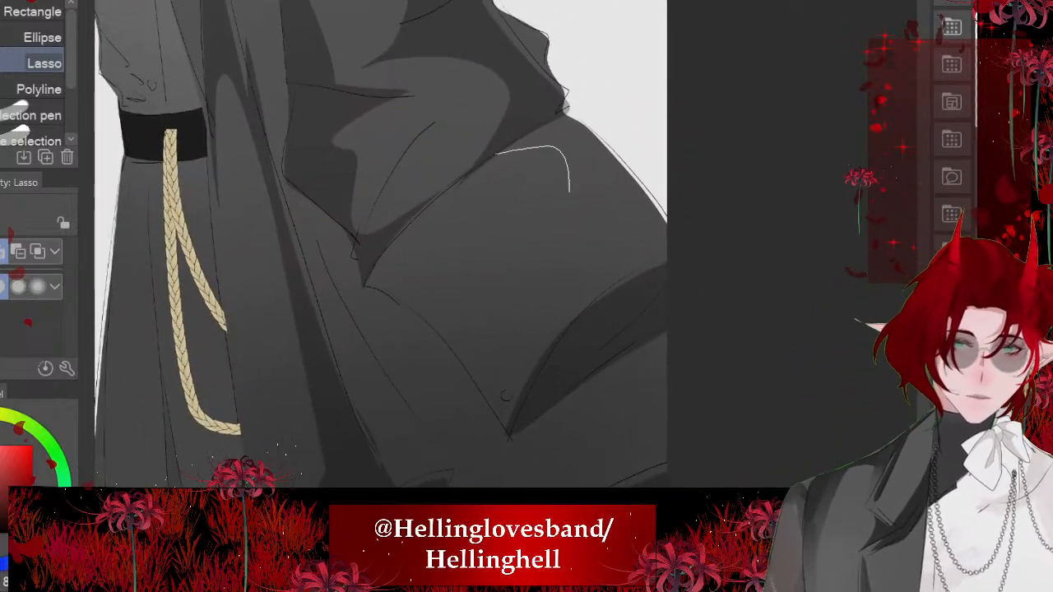
{"action": "mouse_move", "coordinate": [569, 191]}
{"action": "left_mouse_down"}
{"action": "mouse_move", "coordinate": [548, 320]}
{"action": "mouse_move", "coordinate": [640, 304]}
{"action": "left_mouse_up"}
{"action": "left_click_drag", "start_coordinate": [690, 275], "coordinate": [523, 89]}
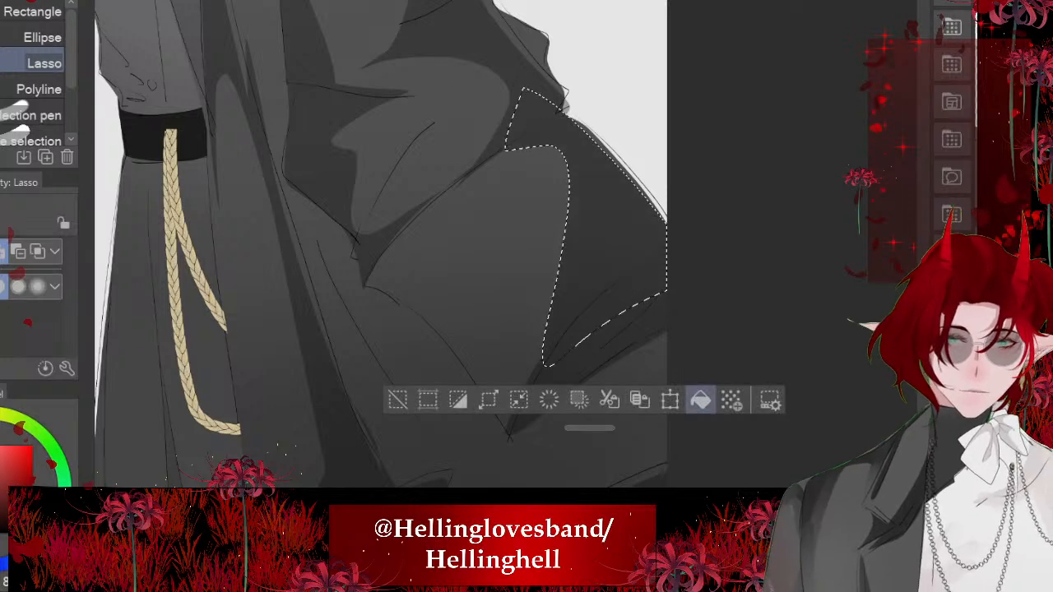
{"action": "left_click", "coordinate": [701, 400]}
{"action": "key", "text": "ctrl+d"}
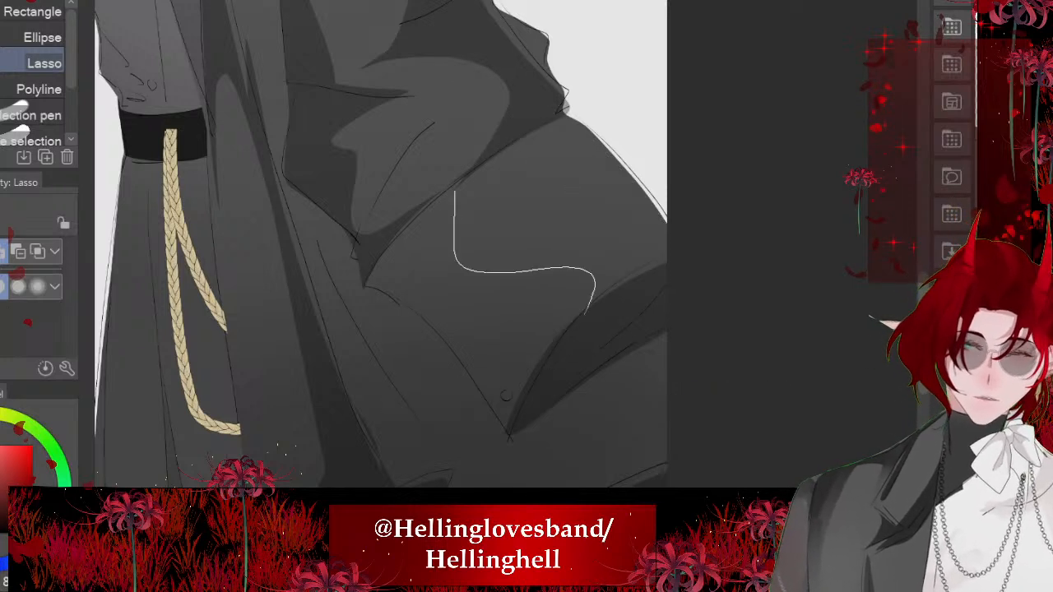
- Lasso a scooped, downward-pointing shadow on the coat below the sleeve, meeting the leaf-shaped fold shadow, and fill it
{"action": "left_click_drag", "start_coordinate": [425, 339], "coordinate": [412, 204]}
{"action": "left_click", "coordinate": [591, 475]}
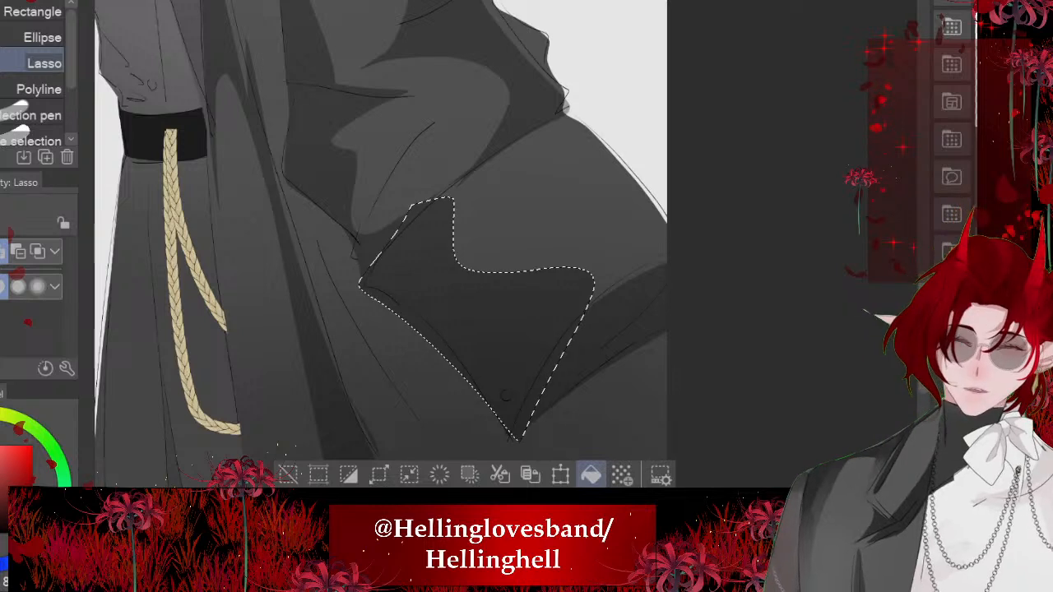
{"action": "key", "text": "ctrl+d"}
- Lasso a long shadow widening from beneath the sleeve down to the coat's back hem and fill it
{"action": "scroll", "coordinate": [353, 239], "scroll_direction": "down", "scroll_amount": 2}
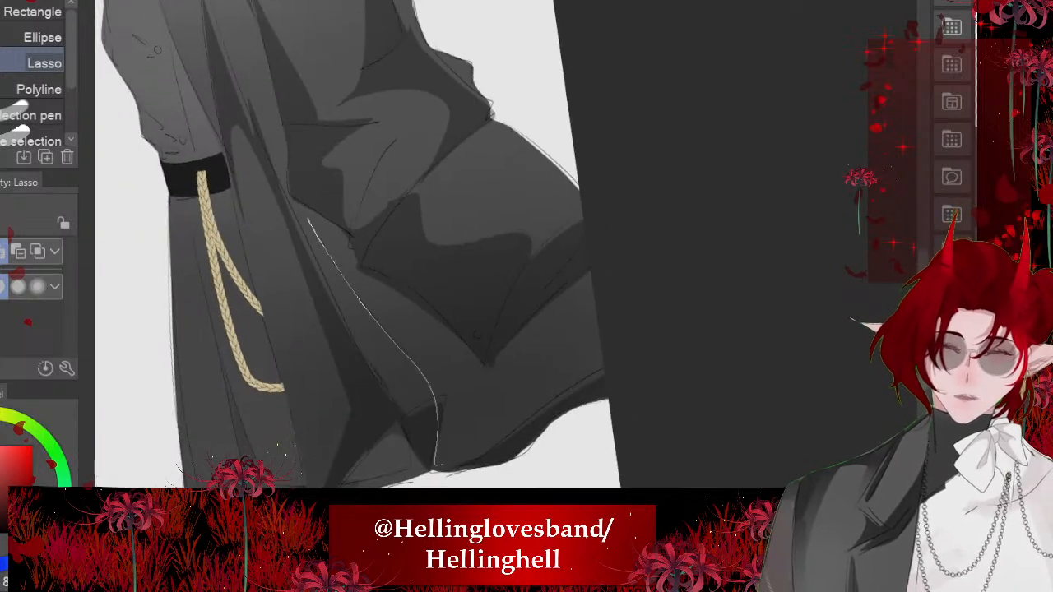
{"action": "left_click_drag", "start_coordinate": [426, 333], "coordinate": [307, 184]}
{"action": "key", "text": "alt+Delete"}
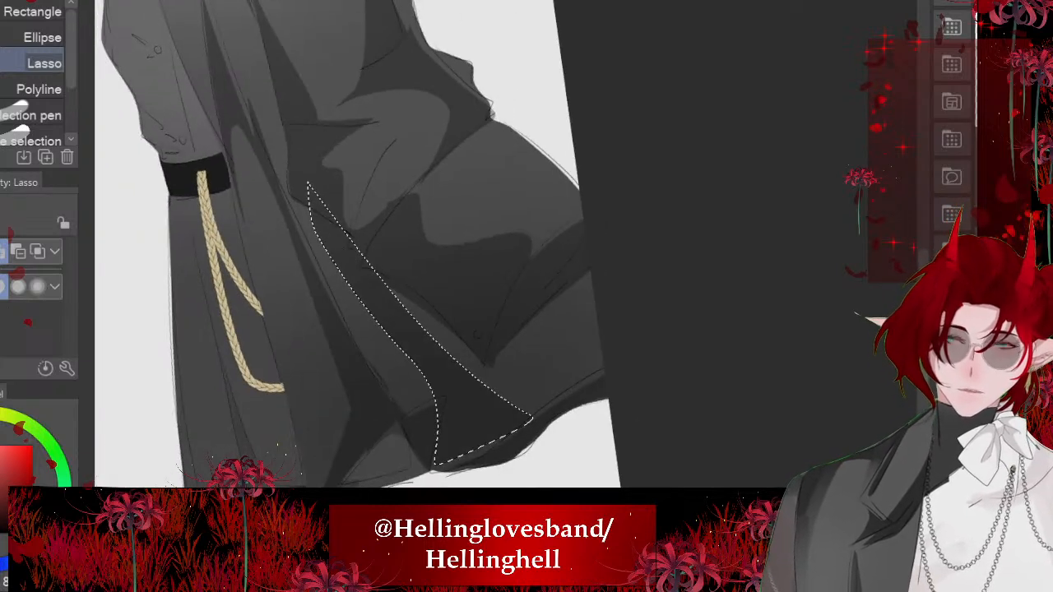
{"action": "key", "text": "ctrl+d"}
{"action": "scroll", "coordinate": [386, 310], "scroll_direction": "down", "scroll_amount": 6}
{"action": "left_click_drag", "start_coordinate": [343, 240], "coordinate": [355, 252]}
{"action": "scroll", "coordinate": [329, 249], "scroll_direction": "up", "scroll_amount": 4}
{"action": "left_click_drag", "start_coordinate": [345, 214], "coordinate": [395, 222]}
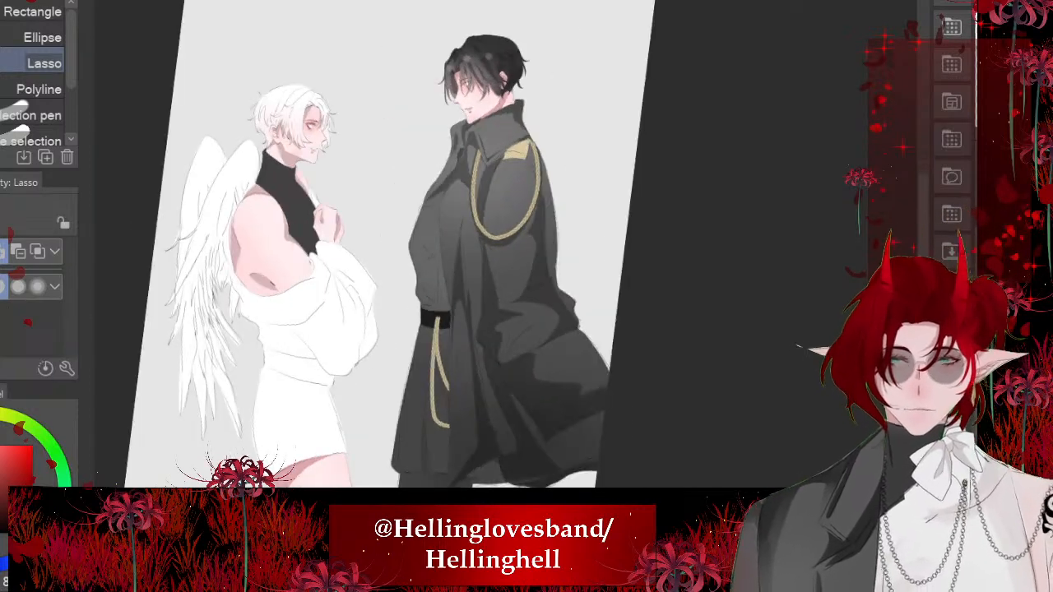
{"action": "scroll", "coordinate": [486, 186], "scroll_direction": "up", "scroll_amount": 7}
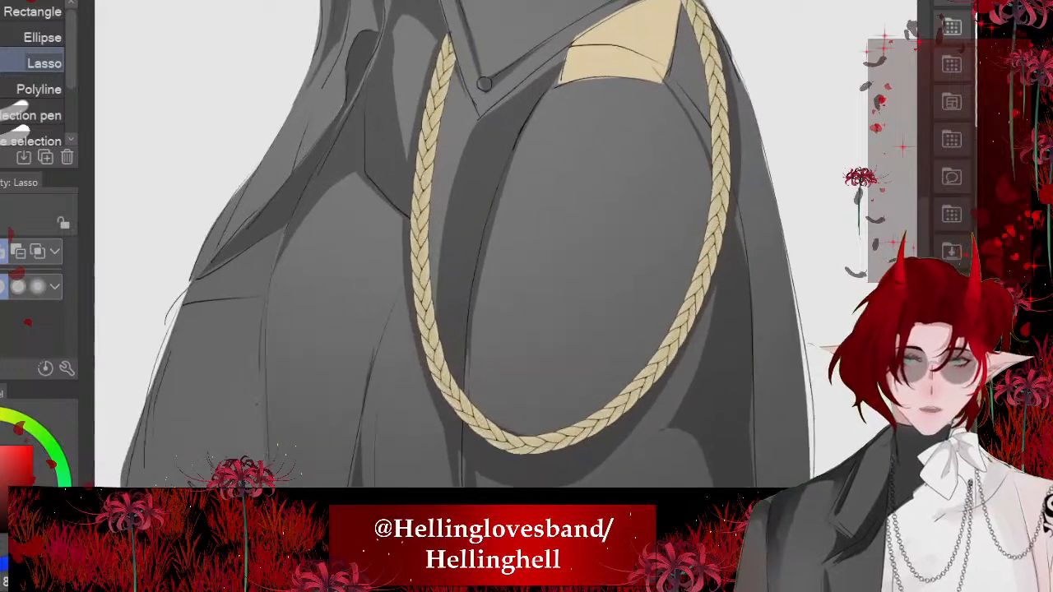
{"action": "scroll", "coordinate": [461, 177], "scroll_direction": "down", "scroll_amount": 1}
{"action": "scroll", "coordinate": [295, 452], "scroll_direction": "down", "scroll_amount": 8}
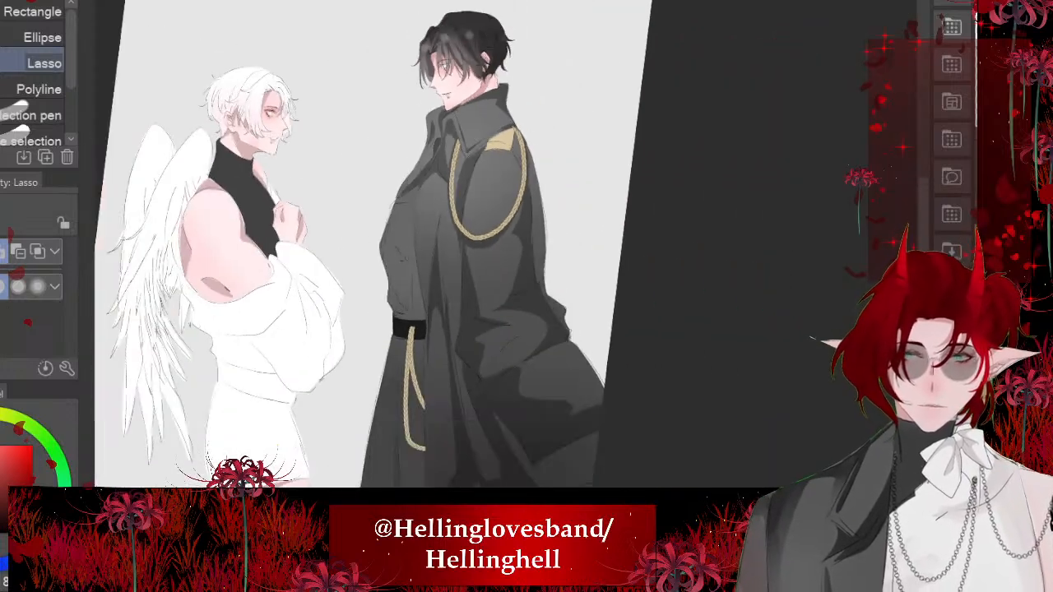
- Soften the coat's fold shadows beside the belt and along the long front fold using Blend at brush size 21.5
{"action": "scroll", "coordinate": [461, 280], "scroll_direction": "up", "scroll_amount": 6}
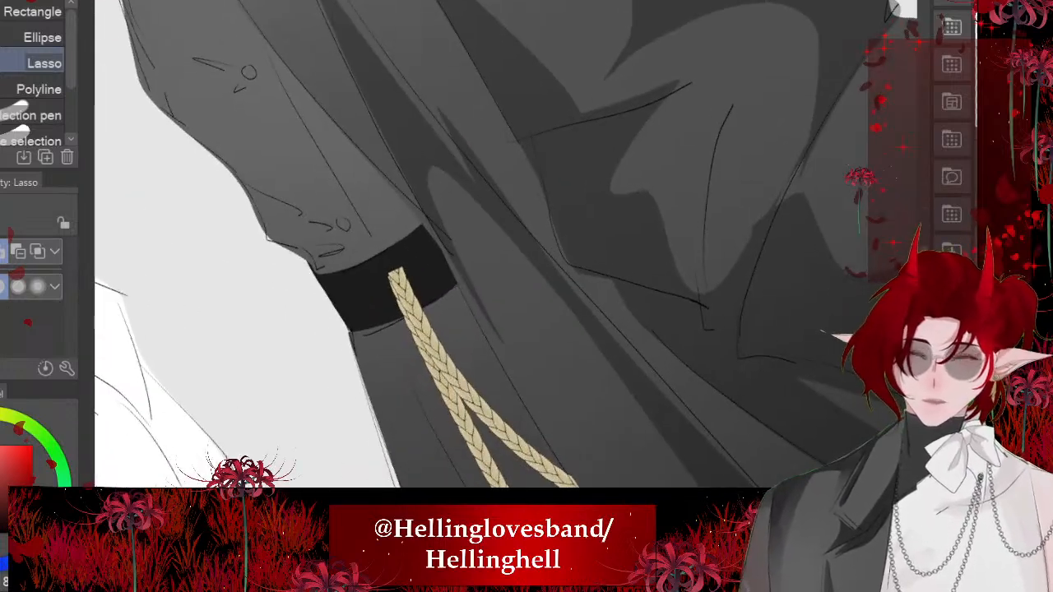
{"action": "key", "text": "j"}
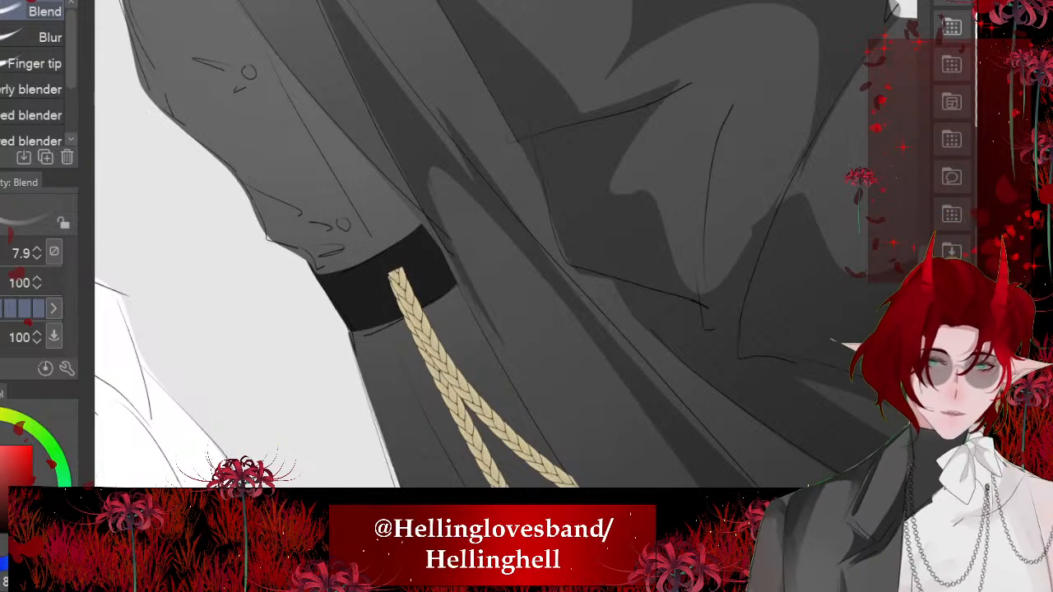
{"action": "key", "text": "bracketright"}
{"action": "key", "text": "bracketright"}
{"action": "key", "text": "bracketright"}
{"action": "key", "text": "bracketright"}
{"action": "key", "text": "bracketright"}
{"action": "key", "text": "bracketright"}
{"action": "key", "text": "bracketright"}
{"action": "key", "text": "bracketright"}
{"action": "key", "text": "bracketright"}
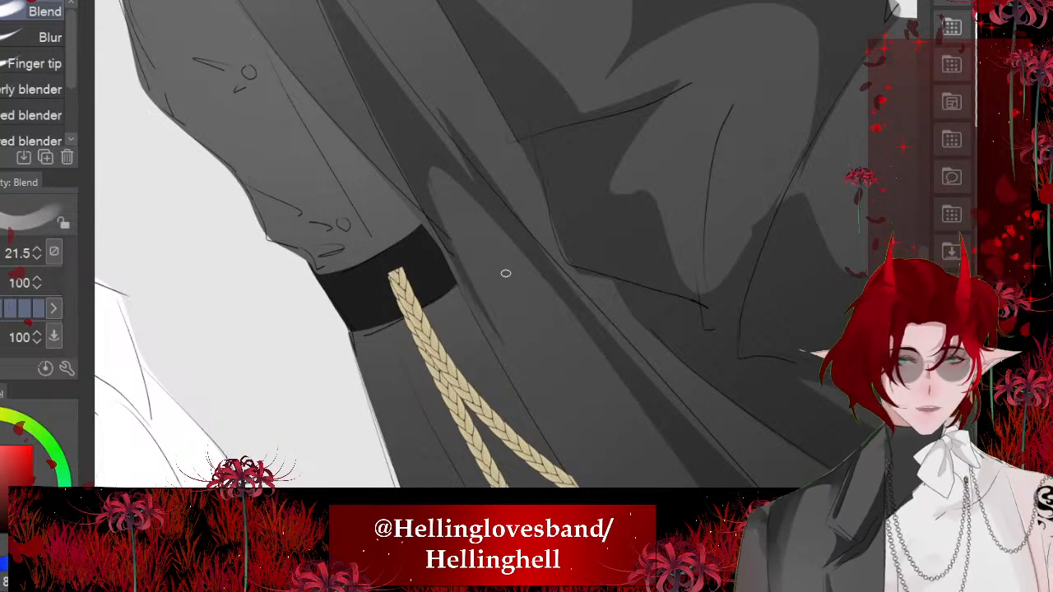
{"action": "left_click_drag", "start_coordinate": [445, 213], "coordinate": [479, 334]}
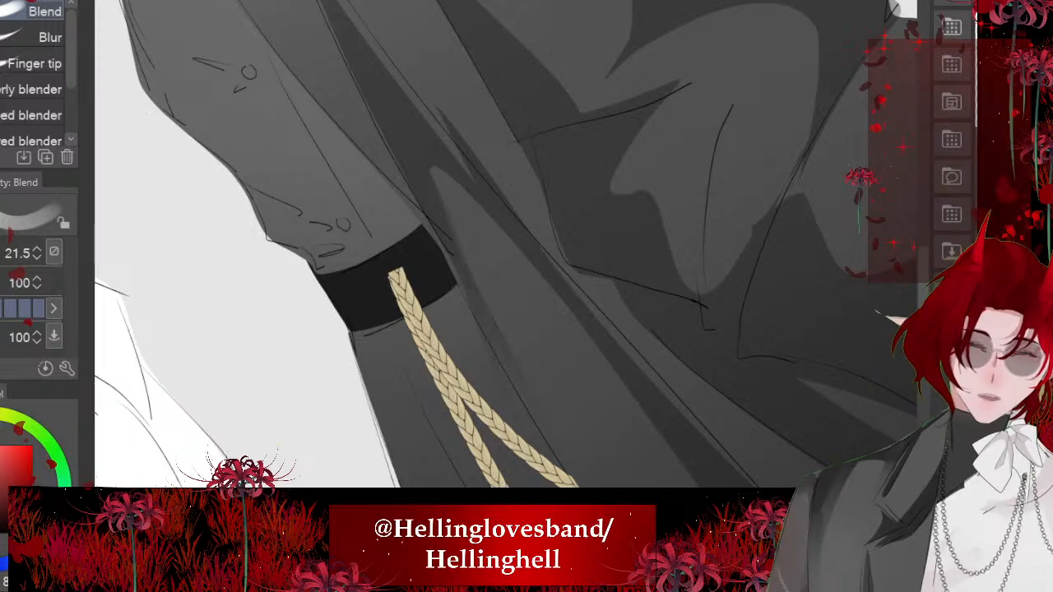
{"action": "left_click_drag", "start_coordinate": [453, 181], "coordinate": [601, 350]}
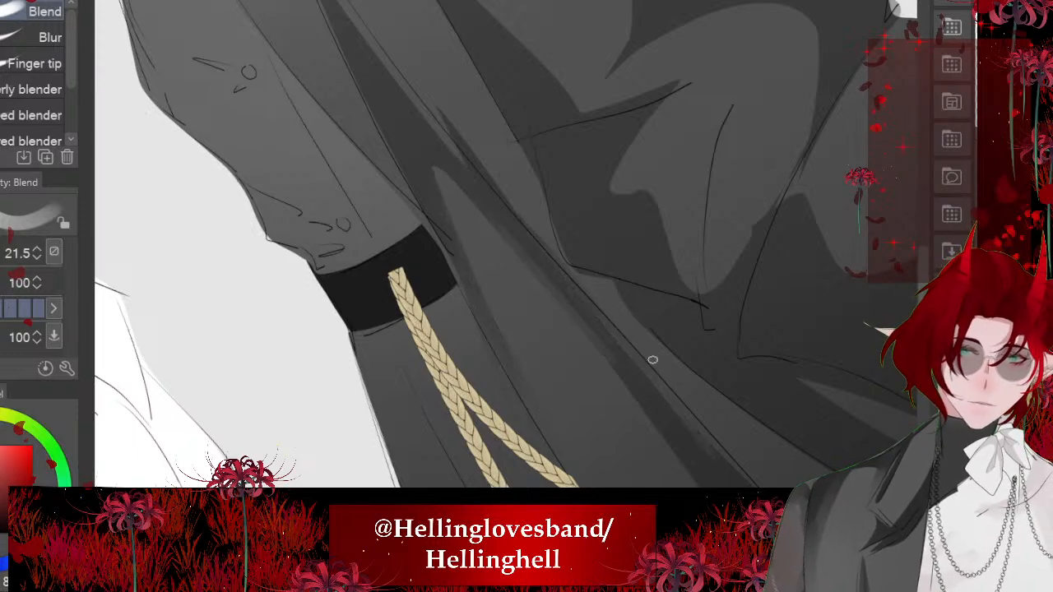
{"action": "scroll", "coordinate": [477, 218], "scroll_direction": "down", "scroll_amount": 3}
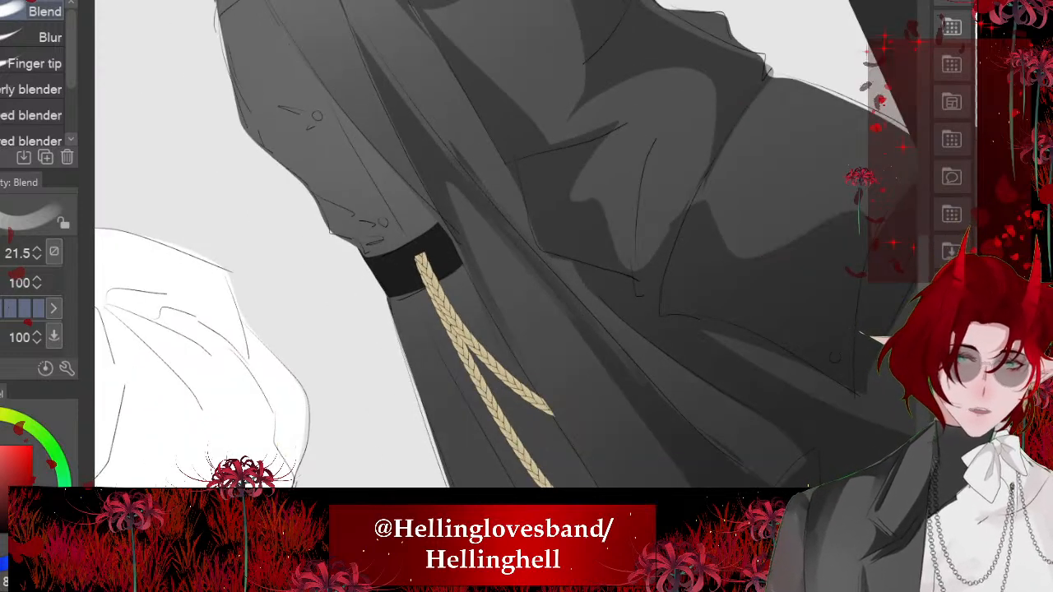
{"action": "scroll", "coordinate": [494, 243], "scroll_direction": "down", "scroll_amount": 5}
{"action": "key", "text": "ctrl+at"}
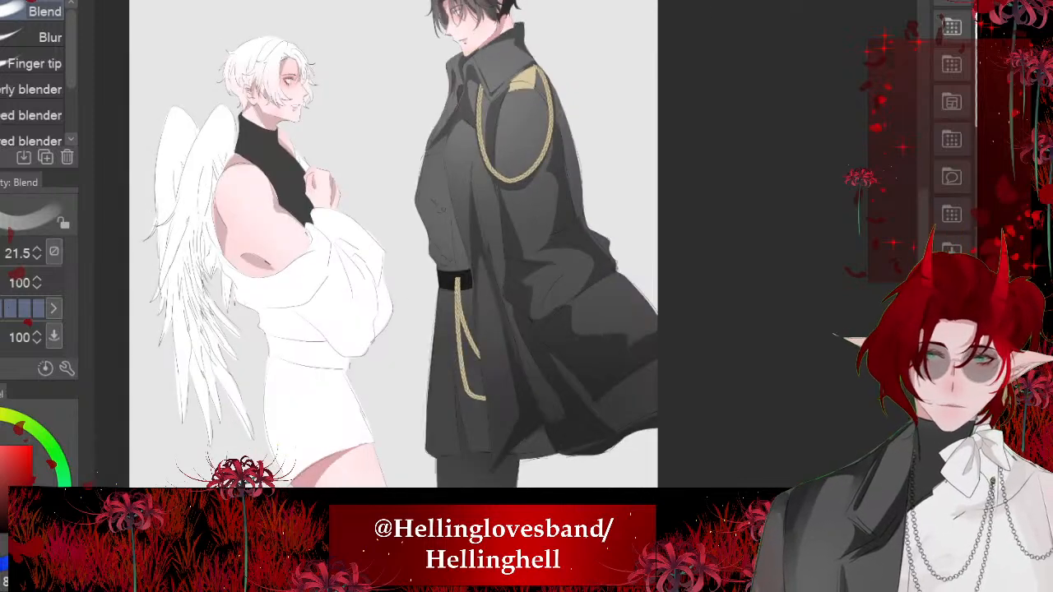
- Enlarge the Blend brush to 82.4 and smudge the sleeve shadow edges below and behind the gold cord loop
{"action": "scroll", "coordinate": [319, 127], "scroll_direction": "up", "scroll_amount": 6}
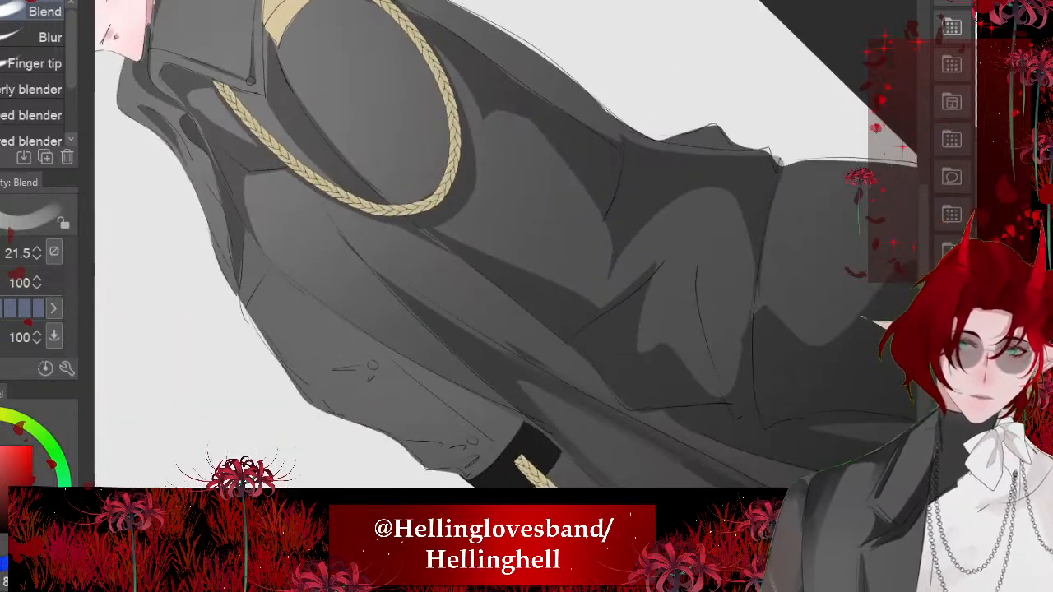
{"action": "scroll", "coordinate": [493, 242], "scroll_direction": "down", "scroll_amount": 5}
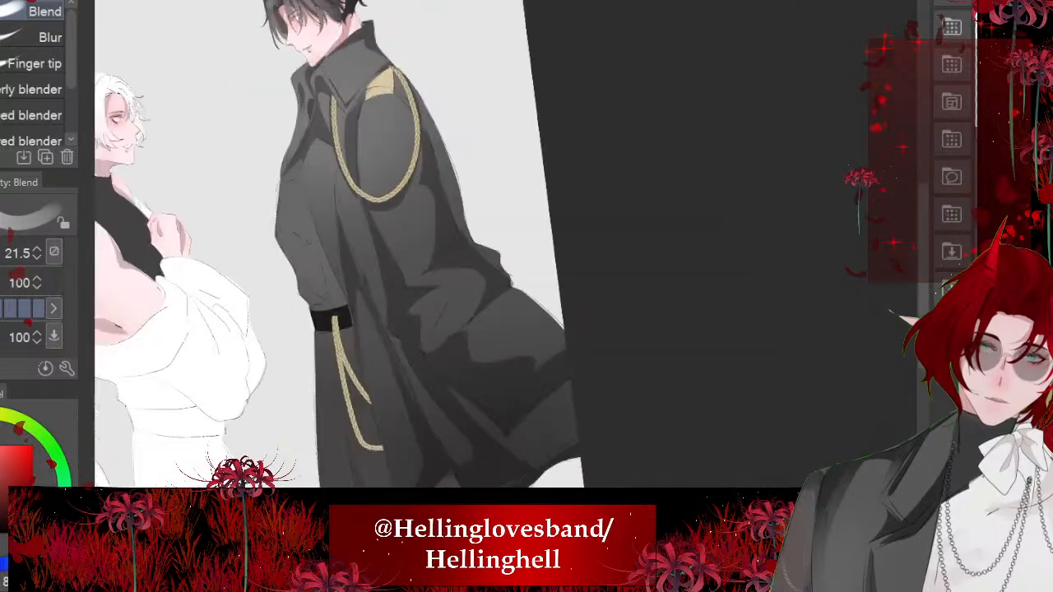
{"action": "scroll", "coordinate": [412, 206], "scroll_direction": "up", "scroll_amount": 5}
{"action": "scroll", "coordinate": [397, 247], "scroll_direction": "up", "scroll_amount": 3}
{"action": "left_click_drag", "start_coordinate": [506, 273], "coordinate": [527, 273]}
{"action": "left_click_drag", "start_coordinate": [487, 123], "coordinate": [510, 301]}
{"action": "mouse_move", "coordinate": [496, 256]}
{"action": "left_mouse_down"}
{"action": "mouse_move", "coordinate": [487, 308]}
{"action": "mouse_move", "coordinate": [516, 206]}
{"action": "left_mouse_up"}
{"action": "left_click_drag", "start_coordinate": [498, 147], "coordinate": [630, 387]}
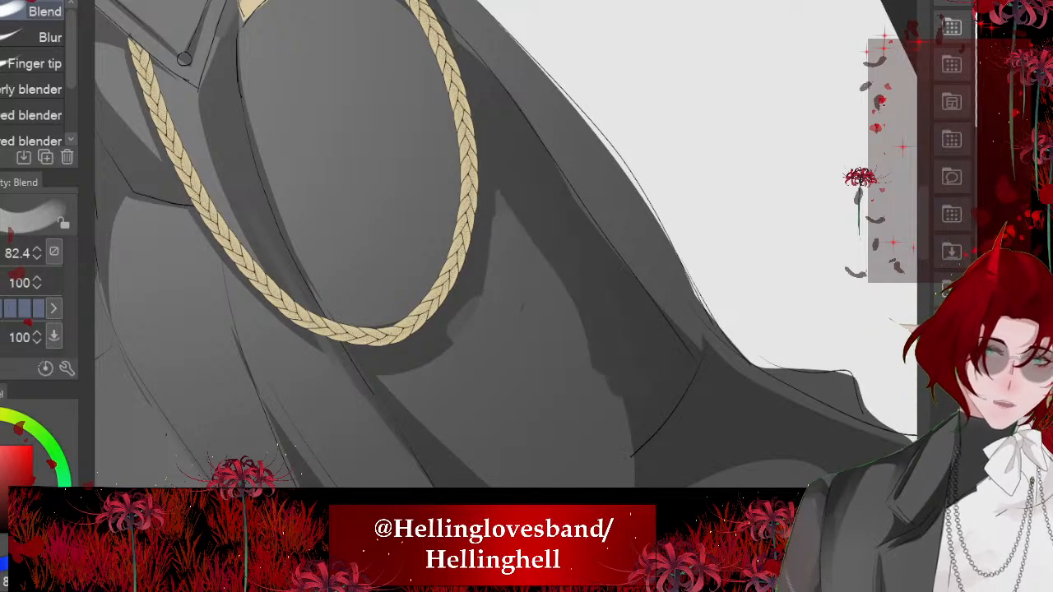
{"action": "scroll", "coordinate": [560, 238], "scroll_direction": "down", "scroll_amount": 1}
{"action": "left_click_drag", "start_coordinate": [479, 346], "coordinate": [441, 443]}
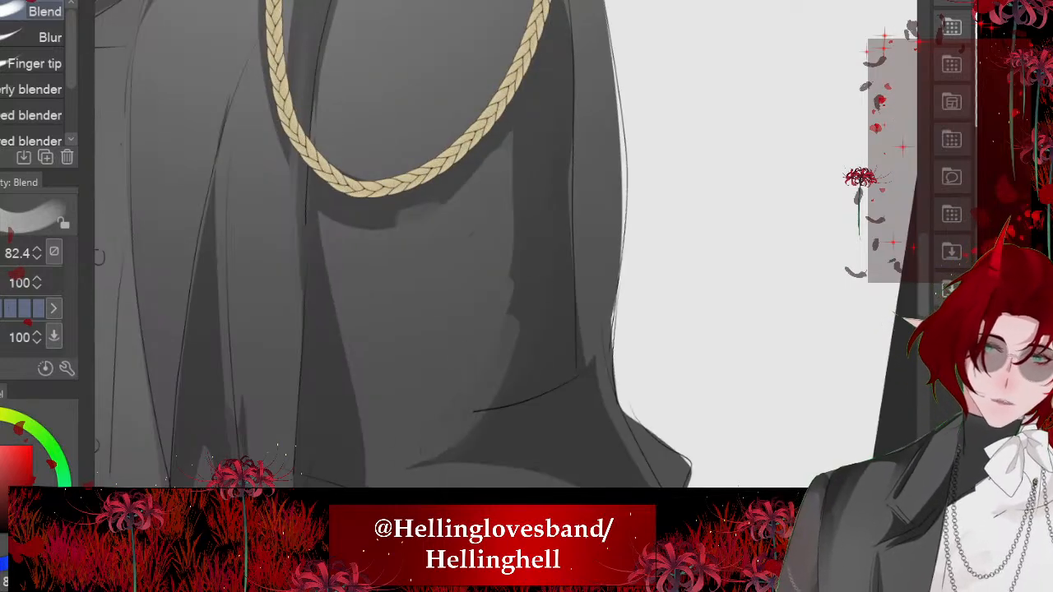
{"action": "scroll", "coordinate": [517, 313], "scroll_direction": "down", "scroll_amount": 3}
{"action": "scroll", "coordinate": [447, 194], "scroll_direction": "down", "scroll_amount": 4}
{"action": "scroll", "coordinate": [428, 214], "scroll_direction": "up", "scroll_amount": 7}
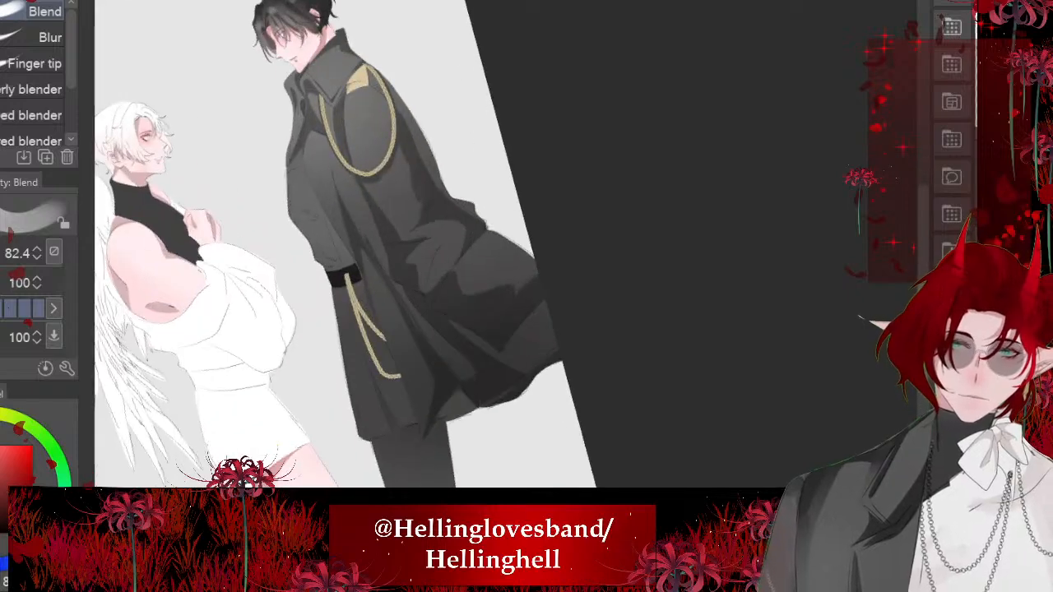
- Blend the shadow edge around the rounded sleeve fold near the elbow
{"action": "scroll", "coordinate": [460, 251], "scroll_direction": "up", "scroll_amount": 2}
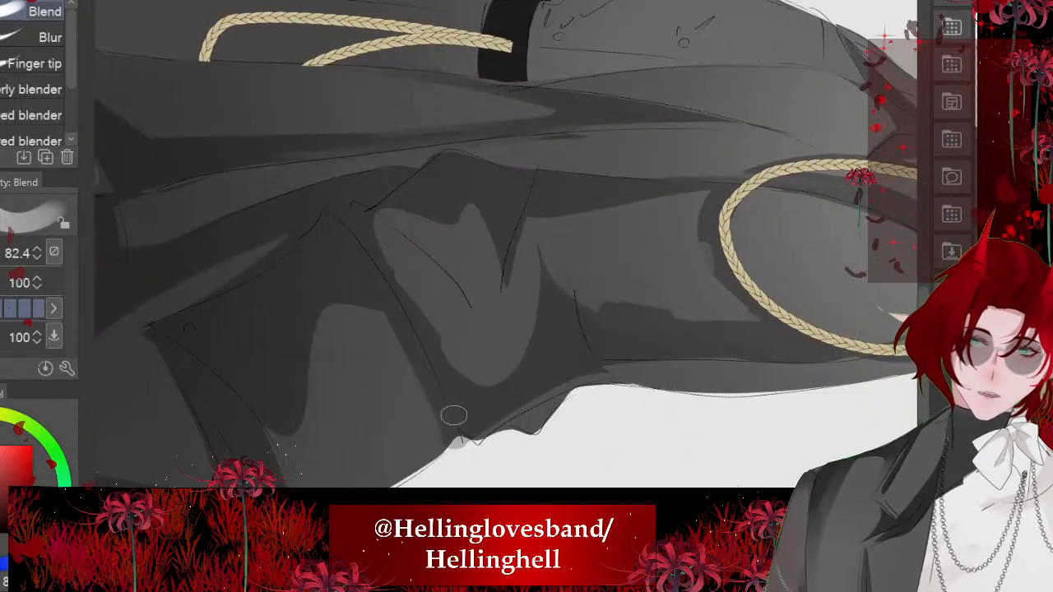
{"action": "left_click_drag", "start_coordinate": [453, 415], "coordinate": [435, 388]}
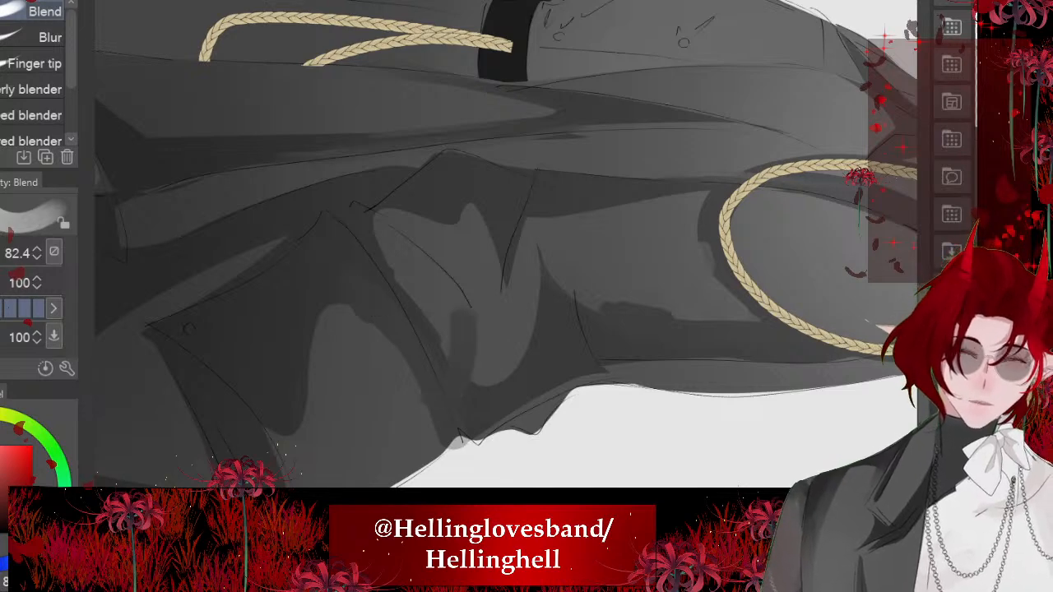
{"action": "scroll", "coordinate": [449, 329], "scroll_direction": "down", "scroll_amount": 5}
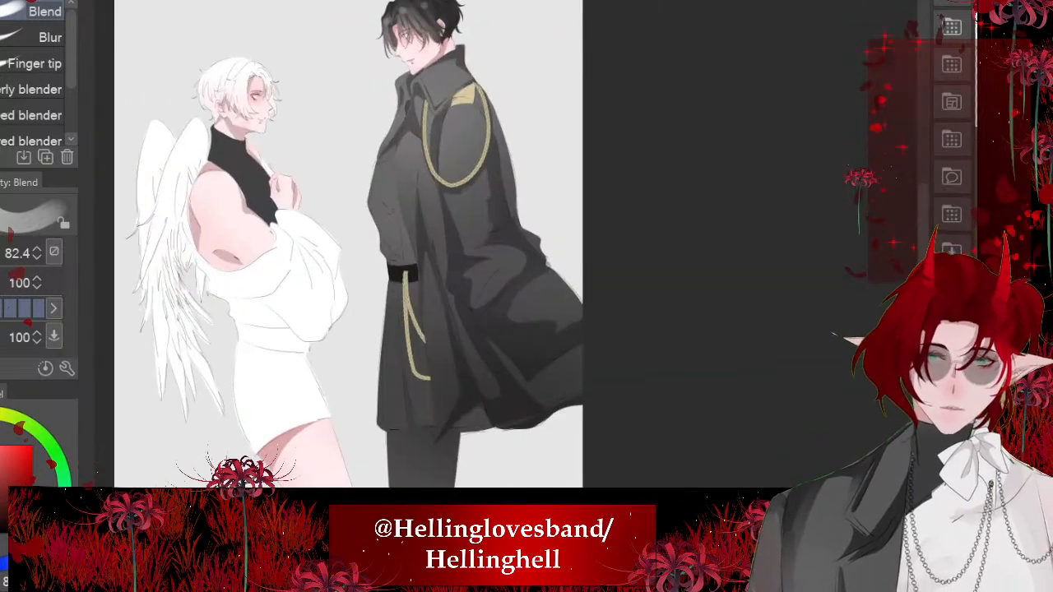
{"action": "scroll", "coordinate": [350, 247], "scroll_direction": "up", "scroll_amount": 1}
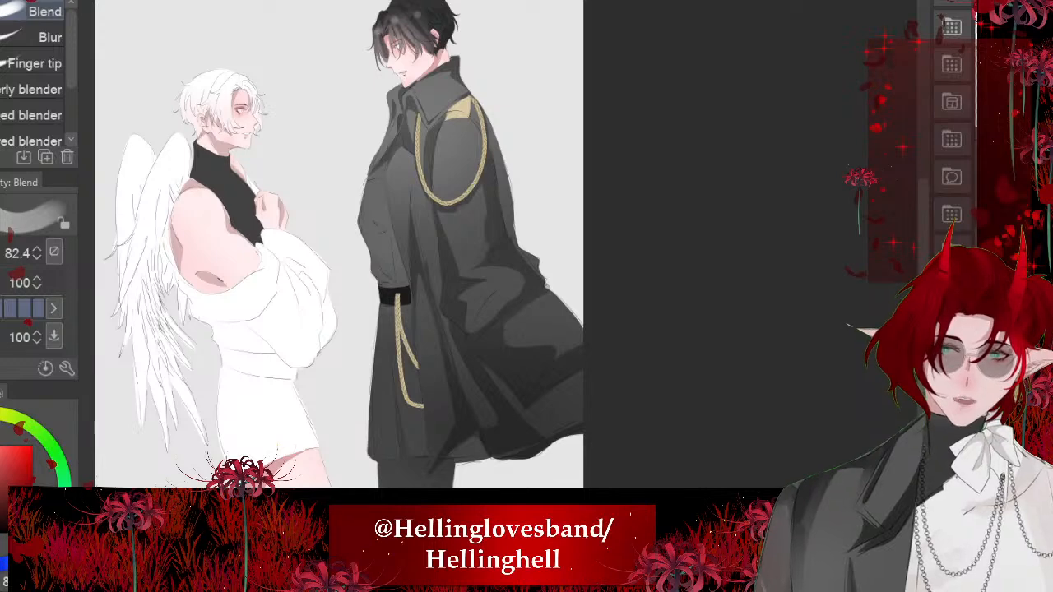
{"action": "scroll", "coordinate": [351, 224], "scroll_direction": "down", "scroll_amount": 4}
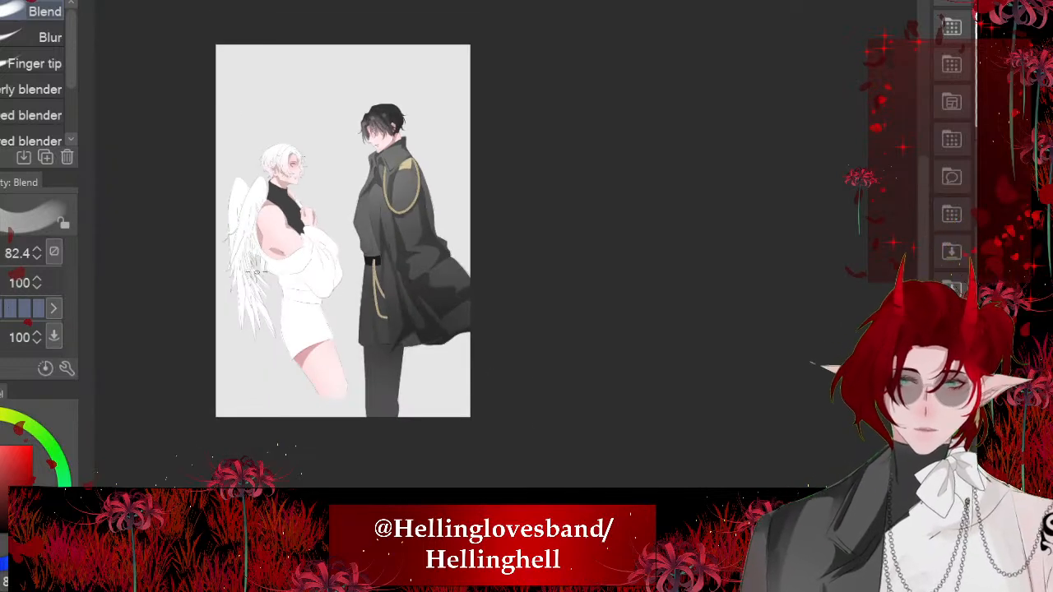
- Blend the scooped shadow on the coat's lower back below the elbow, reshaping its edges with broad strokes
{"action": "scroll", "coordinate": [461, 304], "scroll_direction": "up", "scroll_amount": 8}
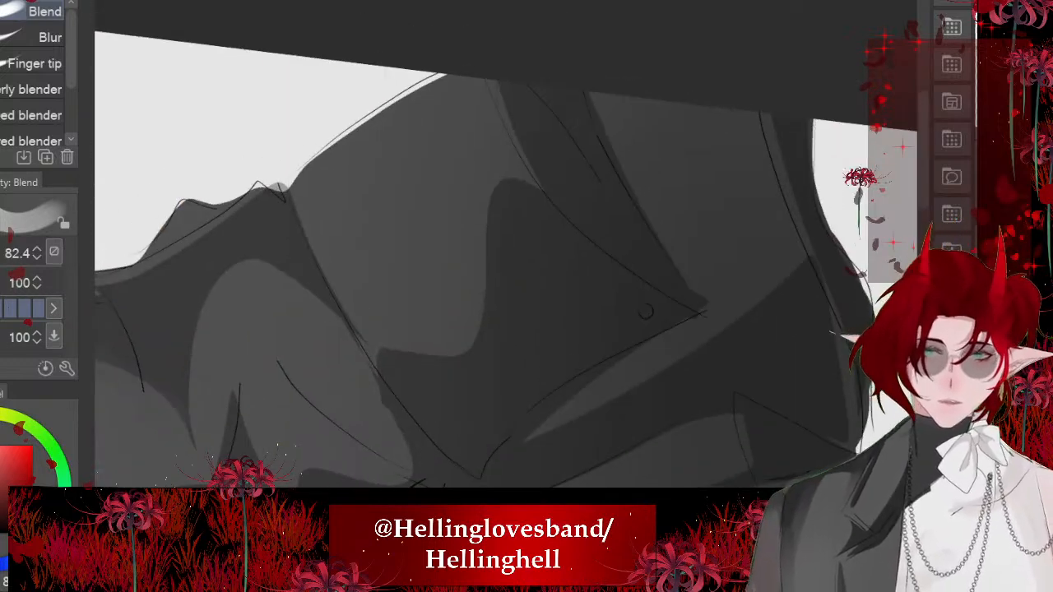
{"action": "mouse_move", "coordinate": [513, 194]}
{"action": "left_mouse_down"}
{"action": "mouse_move", "coordinate": [525, 223]}
{"action": "mouse_move", "coordinate": [476, 194]}
{"action": "mouse_move", "coordinate": [442, 250]}
{"action": "mouse_move", "coordinate": [356, 242]}
{"action": "mouse_move", "coordinate": [378, 340]}
{"action": "mouse_move", "coordinate": [316, 215]}
{"action": "left_mouse_up"}
{"action": "mouse_move", "coordinate": [495, 284]}
{"action": "left_mouse_down"}
{"action": "mouse_move", "coordinate": [533, 357]}
{"action": "mouse_move", "coordinate": [390, 304]}
{"action": "mouse_move", "coordinate": [350, 250]}
{"action": "left_mouse_up"}
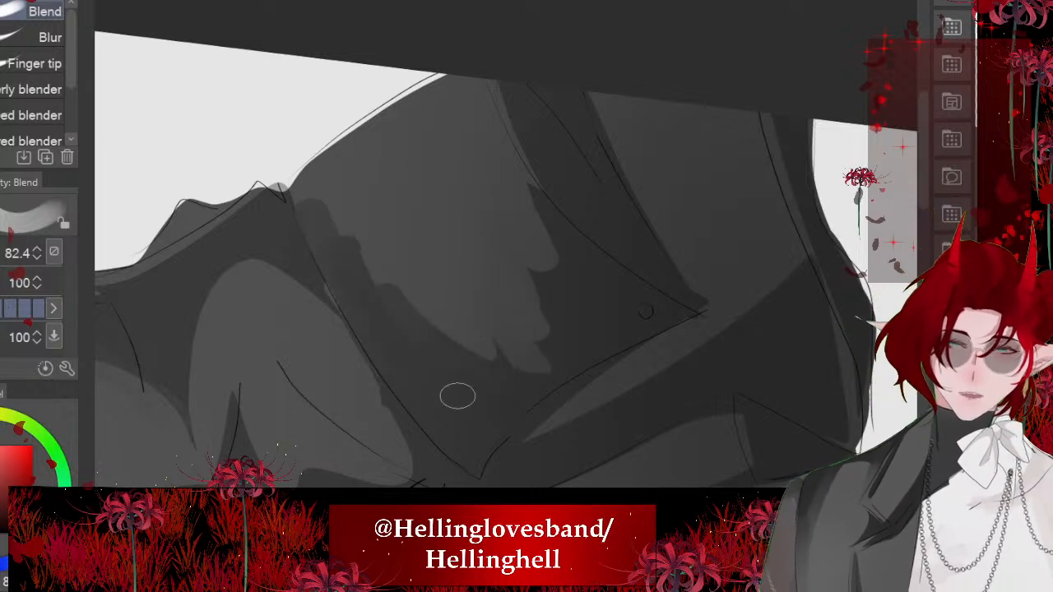
{"action": "mouse_move", "coordinate": [457, 396]}
{"action": "left_mouse_down"}
{"action": "mouse_move", "coordinate": [550, 307]}
{"action": "mouse_move", "coordinate": [487, 94]}
{"action": "mouse_move", "coordinate": [536, 221]}
{"action": "left_mouse_up"}
{"action": "left_click_drag", "start_coordinate": [525, 358], "coordinate": [413, 294]}
{"action": "scroll", "coordinate": [494, 246], "scroll_direction": "down", "scroll_amount": 5}
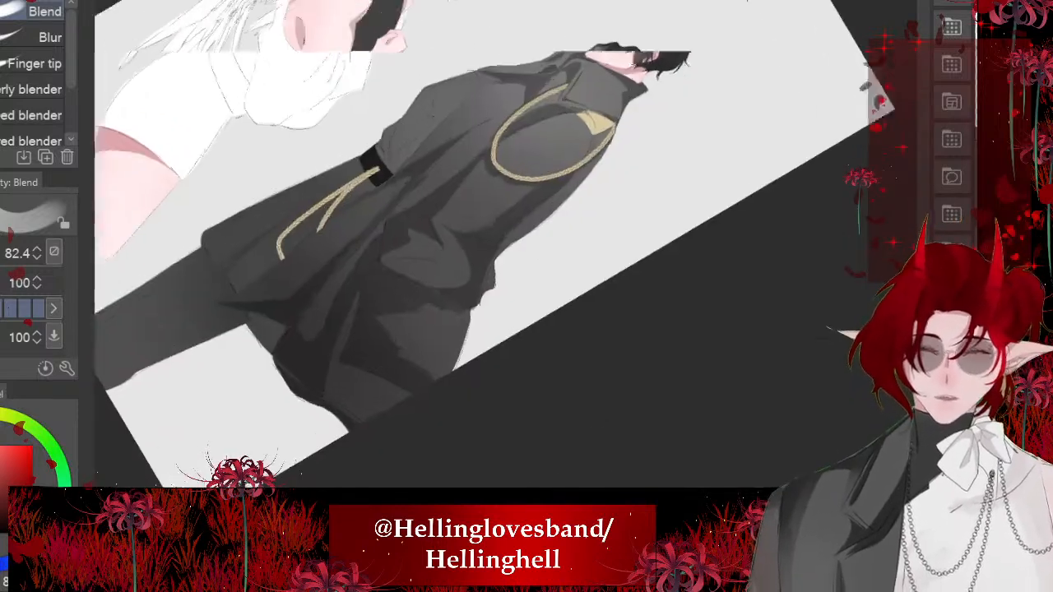
{"action": "scroll", "coordinate": [494, 247], "scroll_direction": "down", "scroll_amount": 3}
- Blend the shading across the coat's upper collar below the jaw
{"action": "scroll", "coordinate": [494, 247], "scroll_direction": "up", "scroll_amount": 8}
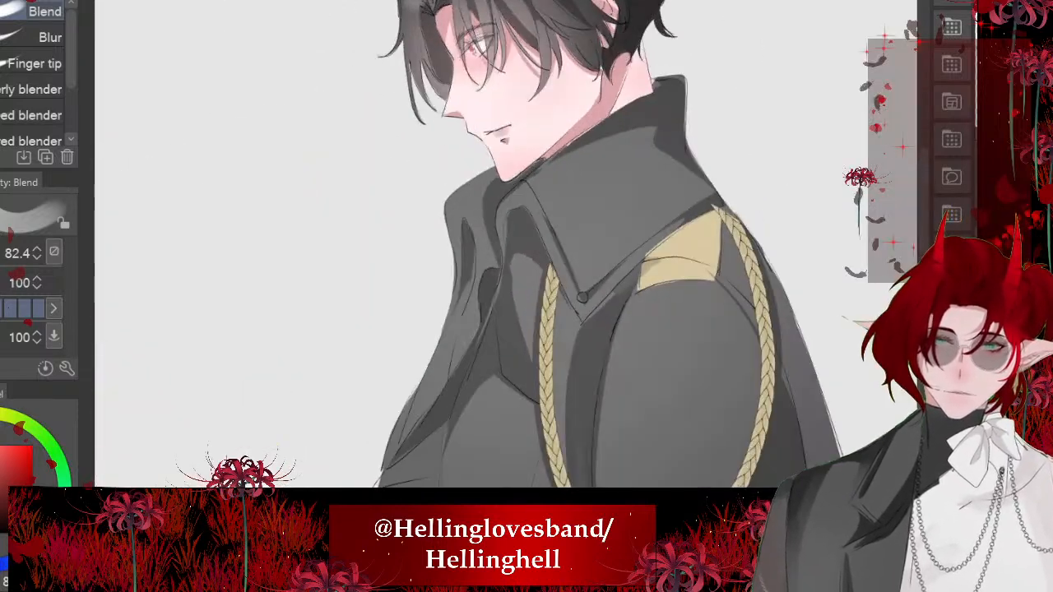
{"action": "scroll", "coordinate": [494, 247], "scroll_direction": "up", "scroll_amount": 2}
{"action": "left_click_drag", "start_coordinate": [609, 161], "coordinate": [486, 194]}
{"action": "scroll", "coordinate": [494, 247], "scroll_direction": "down", "scroll_amount": 6}
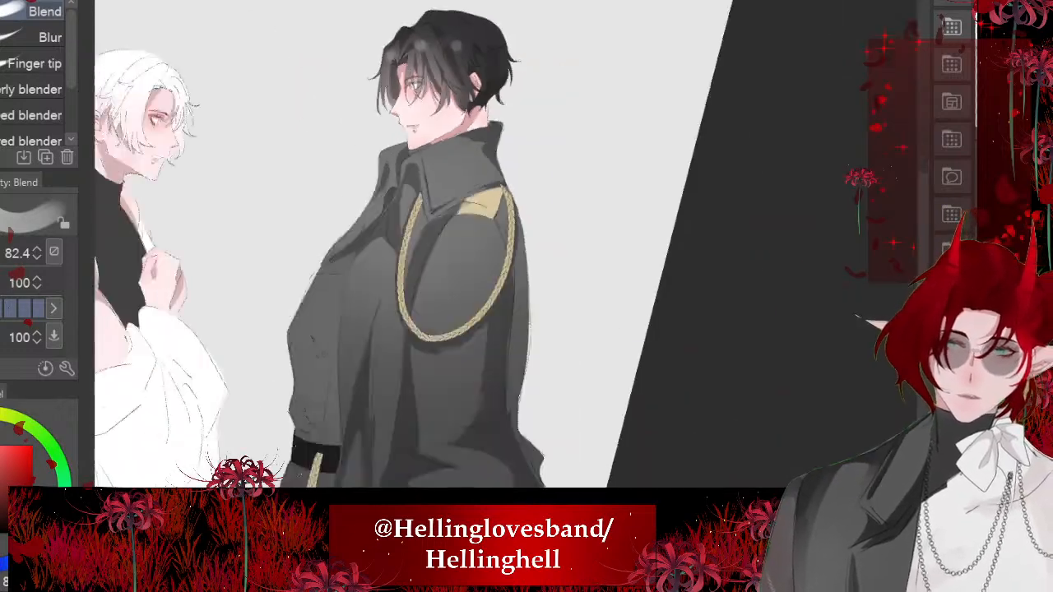
{"action": "scroll", "coordinate": [494, 247], "scroll_direction": "down", "scroll_amount": 5}
{"action": "scroll", "coordinate": [177, 310], "scroll_direction": "down", "scroll_amount": 2}
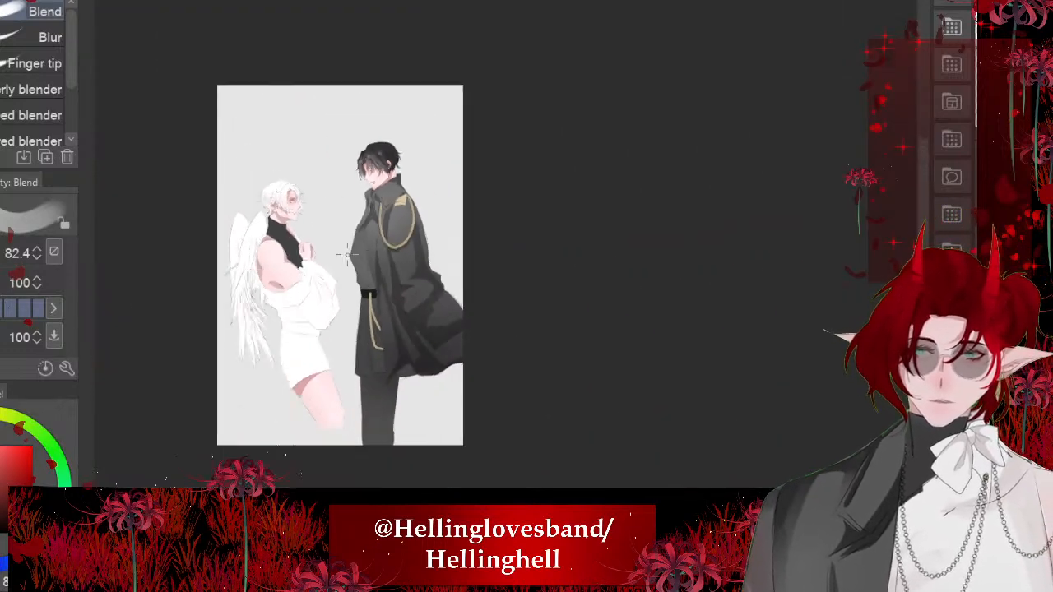
- Blend the fold shadows on the coat front beside and beneath the gold cord
{"action": "scroll", "coordinate": [176, 310], "scroll_direction": "up", "scroll_amount": 7}
{"action": "scroll", "coordinate": [494, 247], "scroll_direction": "up", "scroll_amount": 1}
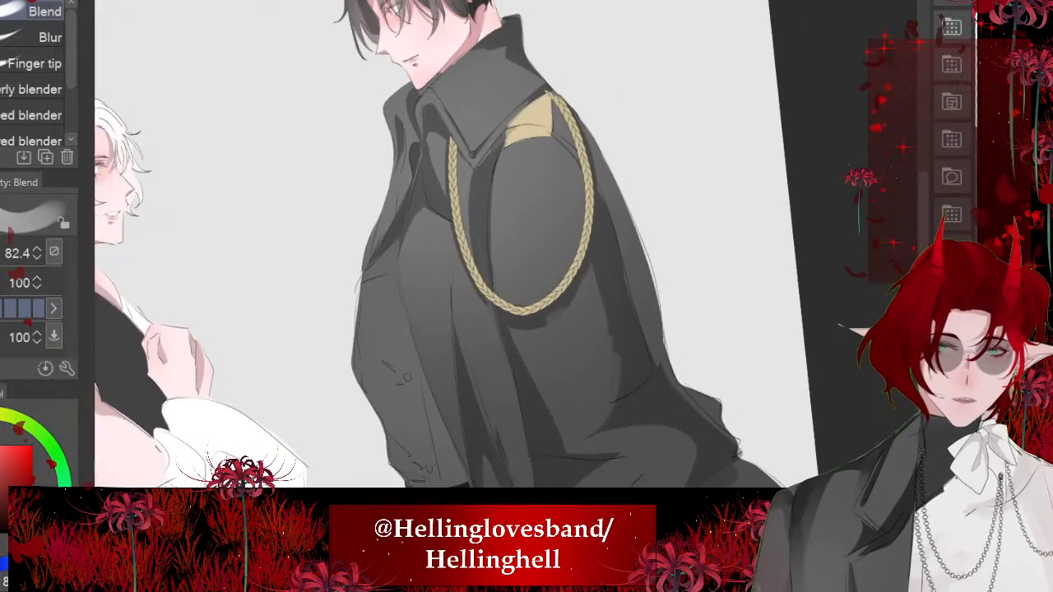
{"action": "left_click_drag", "start_coordinate": [476, 298], "coordinate": [517, 430]}
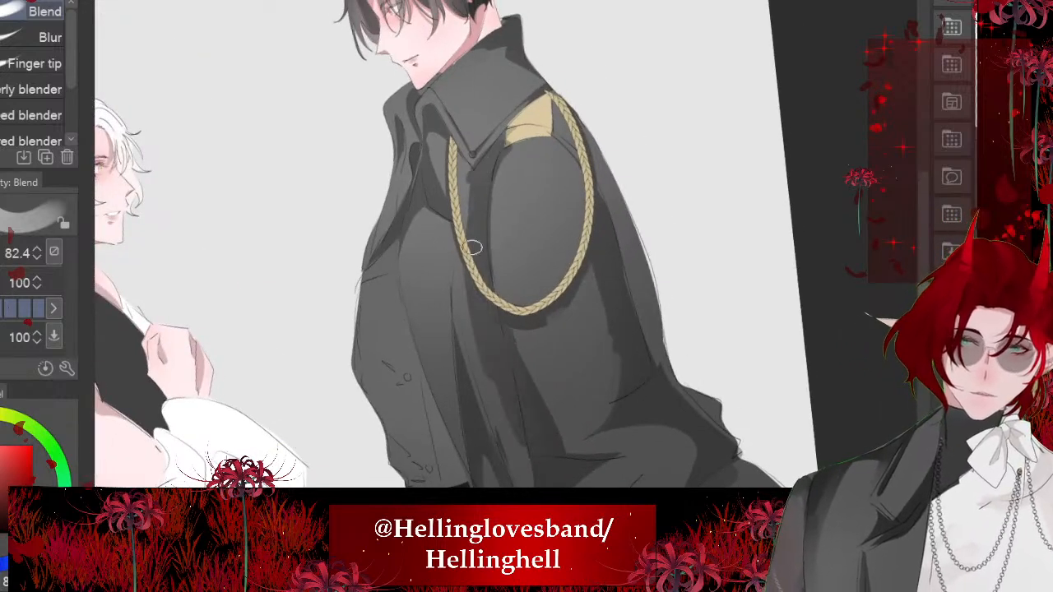
{"action": "scroll", "coordinate": [543, 115], "scroll_direction": "up", "scroll_amount": 6}
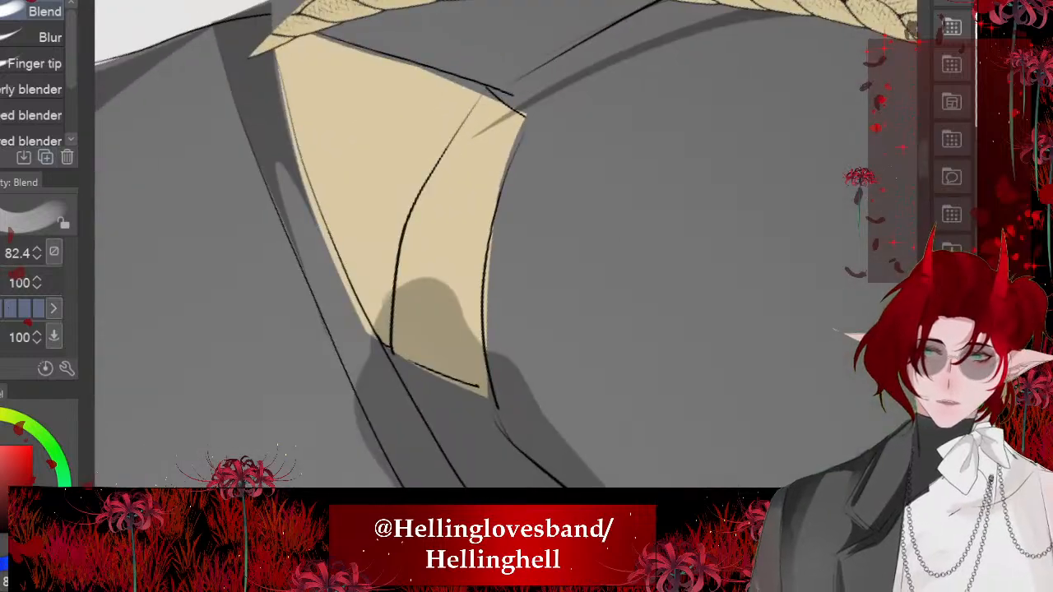
{"action": "mouse_move", "coordinate": [433, 224]}
{"action": "left_mouse_down"}
{"action": "mouse_move", "coordinate": [416, 253]}
{"action": "mouse_move", "coordinate": [459, 331]}
{"action": "left_mouse_up"}
{"action": "scroll", "coordinate": [461, 333], "scroll_direction": "down", "scroll_amount": 6}
- Blend the shadow around the gold shoulder patch and down the coat's back behind the cord
{"action": "scroll", "coordinate": [461, 247], "scroll_direction": "up", "scroll_amount": 2}
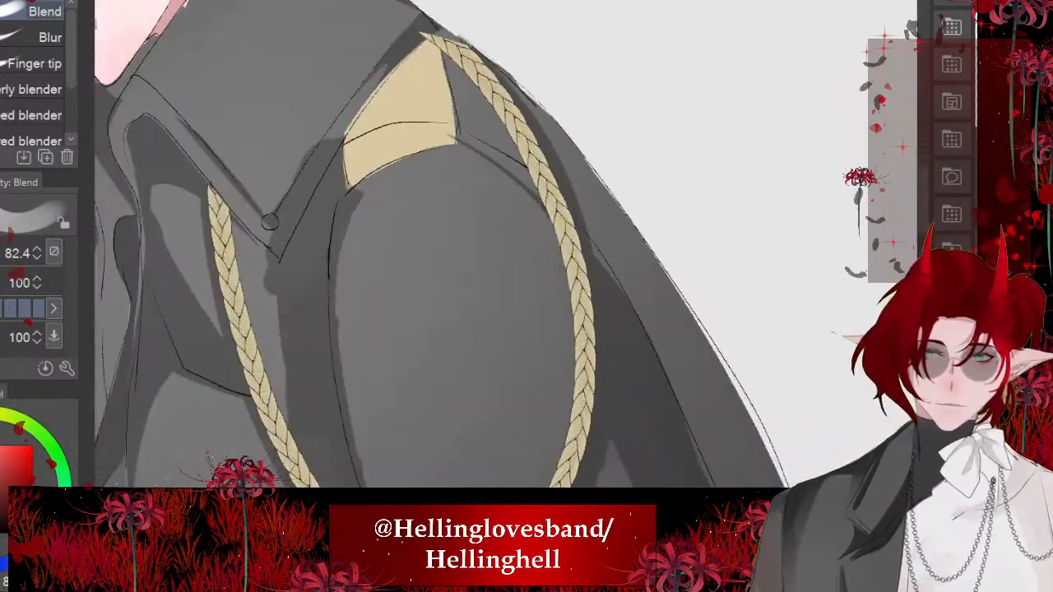
{"action": "left_click_drag", "start_coordinate": [489, 147], "coordinate": [451, 34]}
{"action": "scroll", "coordinate": [496, 99], "scroll_direction": "down", "scroll_amount": 5}
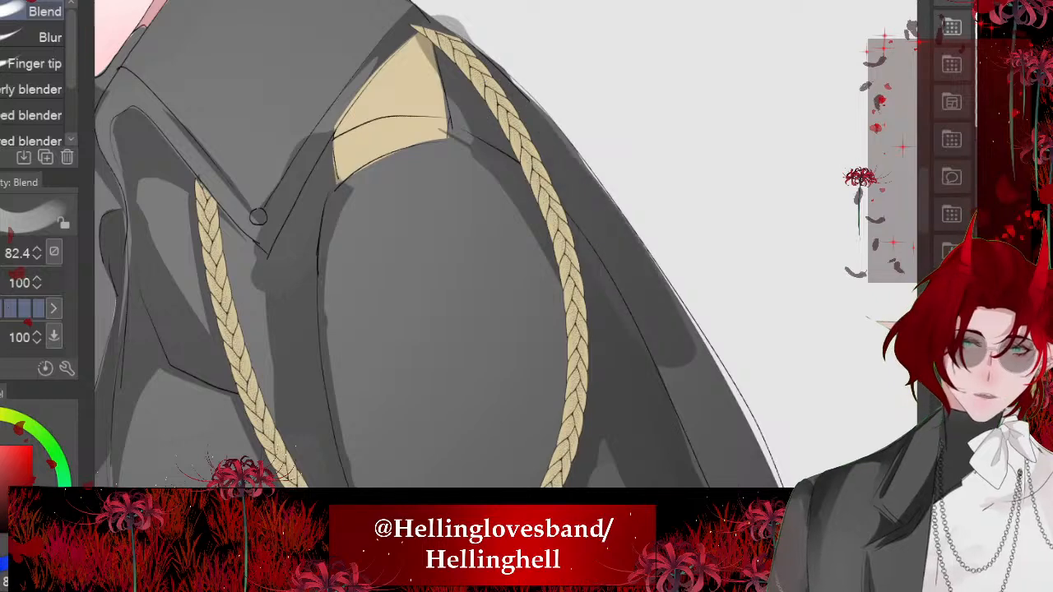
{"action": "left_click_drag", "start_coordinate": [584, 316], "coordinate": [623, 452]}
{"action": "scroll", "coordinate": [461, 247], "scroll_direction": "down", "scroll_amount": 6}
{"action": "scroll", "coordinate": [362, 247], "scroll_direction": "down", "scroll_amount": 2}
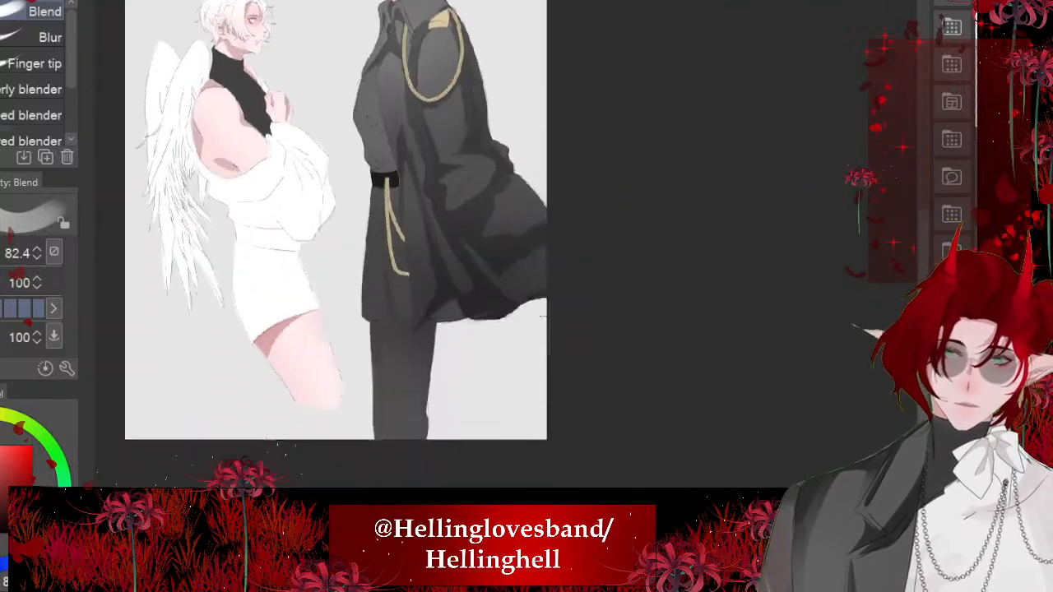
- Touch up the blending along the coat's long folds and at the front edge of the chest
{"action": "scroll", "coordinate": [362, 247], "scroll_direction": "up", "scroll_amount": 1}
{"action": "left_click_drag", "start_coordinate": [521, 319], "coordinate": [547, 499]}
{"action": "scroll", "coordinate": [538, 426], "scroll_direction": "up", "scroll_amount": 1}
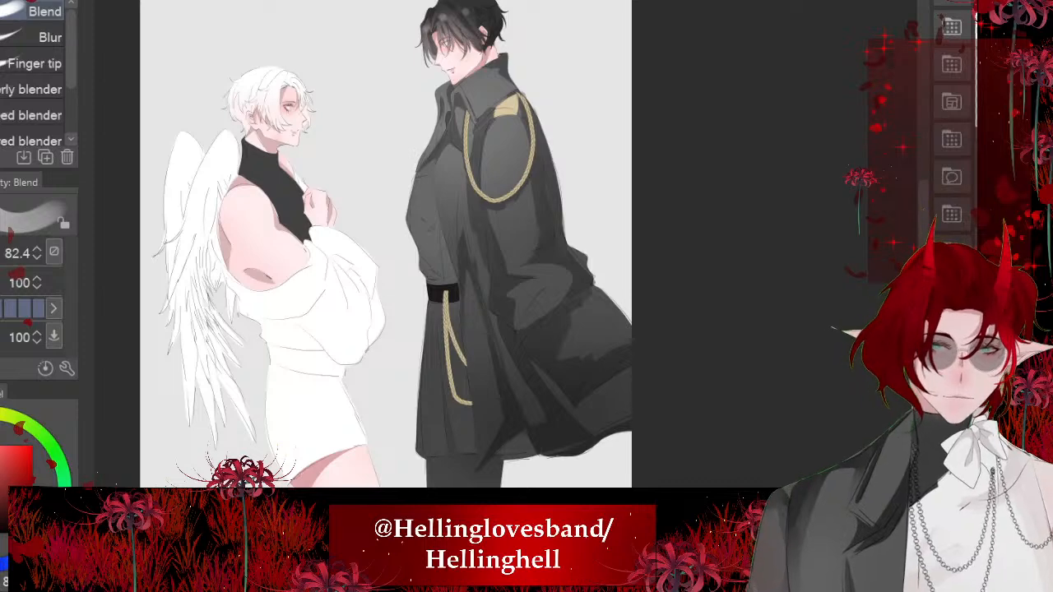
{"action": "scroll", "coordinate": [543, 247], "scroll_direction": "up", "scroll_amount": 4}
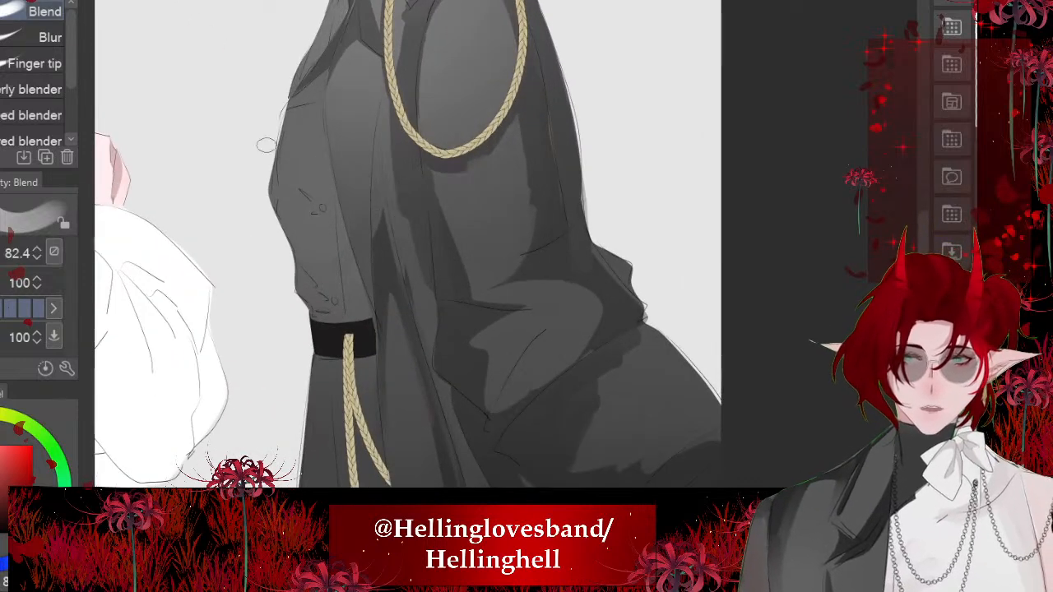
{"action": "left_click", "coordinate": [276, 140], "text": "alt"}
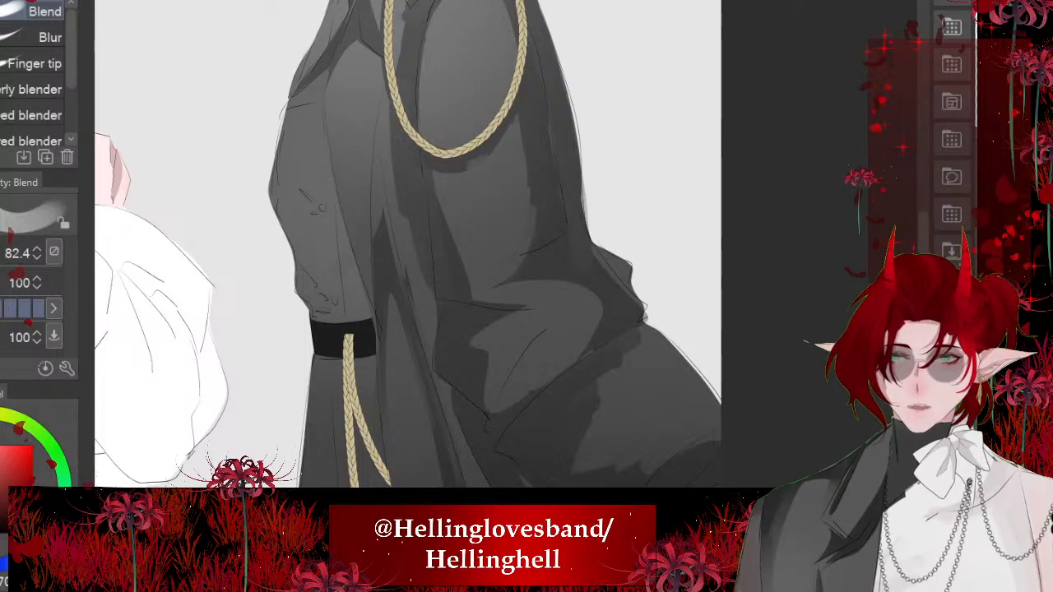
- Try filling lassoed shadows under the chest and along the jacket's front opening above the belt
{"action": "key", "text": "m"}
{"action": "left_click_drag", "start_coordinate": [343, 338], "coordinate": [479, 408]}
{"action": "mouse_move", "coordinate": [394, 204]}
{"action": "left_mouse_down"}
{"action": "mouse_move", "coordinate": [418, 274]}
{"action": "mouse_move", "coordinate": [508, 394]}
{"action": "mouse_move", "coordinate": [366, 160]}
{"action": "left_mouse_up"}
{"action": "left_click_drag", "start_coordinate": [411, 247], "coordinate": [479, 331]}
{"action": "mouse_move", "coordinate": [437, 199]}
{"action": "left_mouse_down"}
{"action": "mouse_move", "coordinate": [399, 246]}
{"action": "mouse_move", "coordinate": [351, 266]}
{"action": "mouse_move", "coordinate": [437, 199]}
{"action": "left_mouse_up"}
{"action": "scroll", "coordinate": [582, 239], "scroll_direction": "down", "scroll_amount": 3}
{"action": "left_click", "coordinate": [577, 449]}
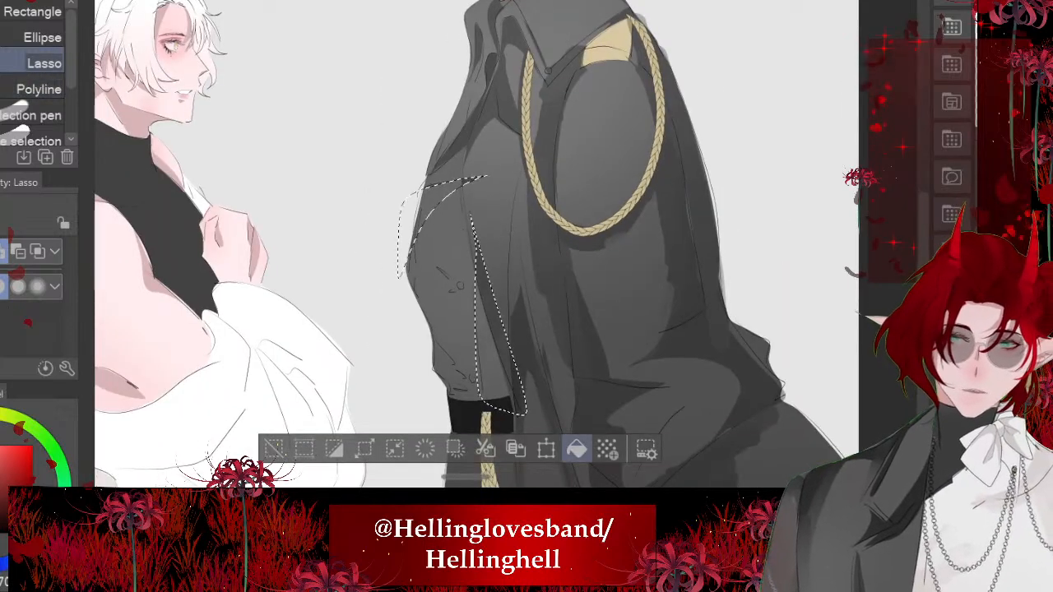
{"action": "key", "text": "ctrl+d"}
{"action": "key", "text": "ctrl+z"}
{"action": "key", "text": "ctrl+z"}
{"action": "key", "text": "ctrl+z"}
{"action": "key", "text": "ctrl+z"}
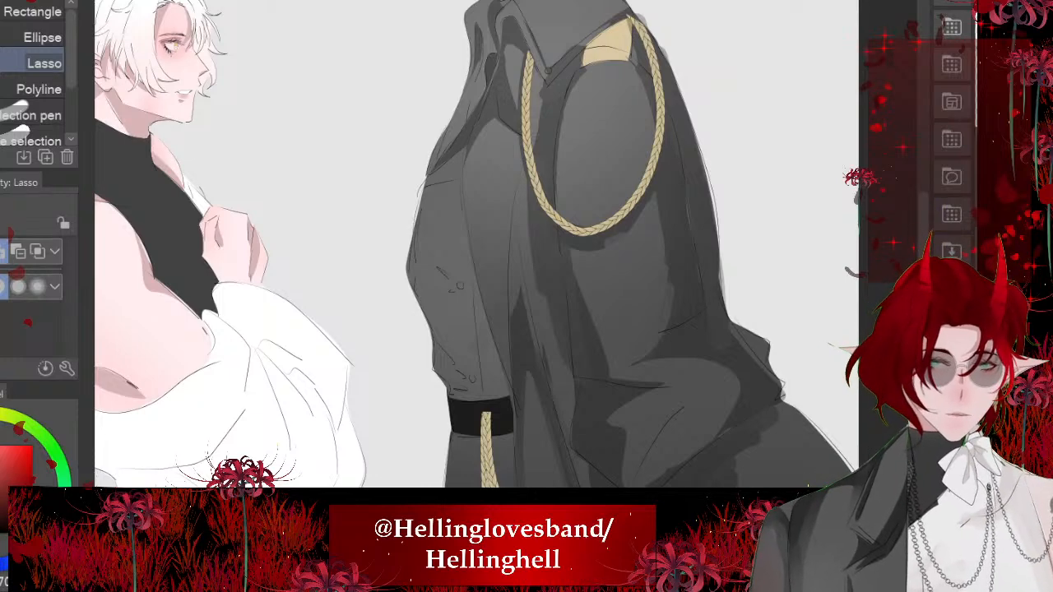
{"action": "scroll", "coordinate": [469, 240], "scroll_direction": "up", "scroll_amount": 3}
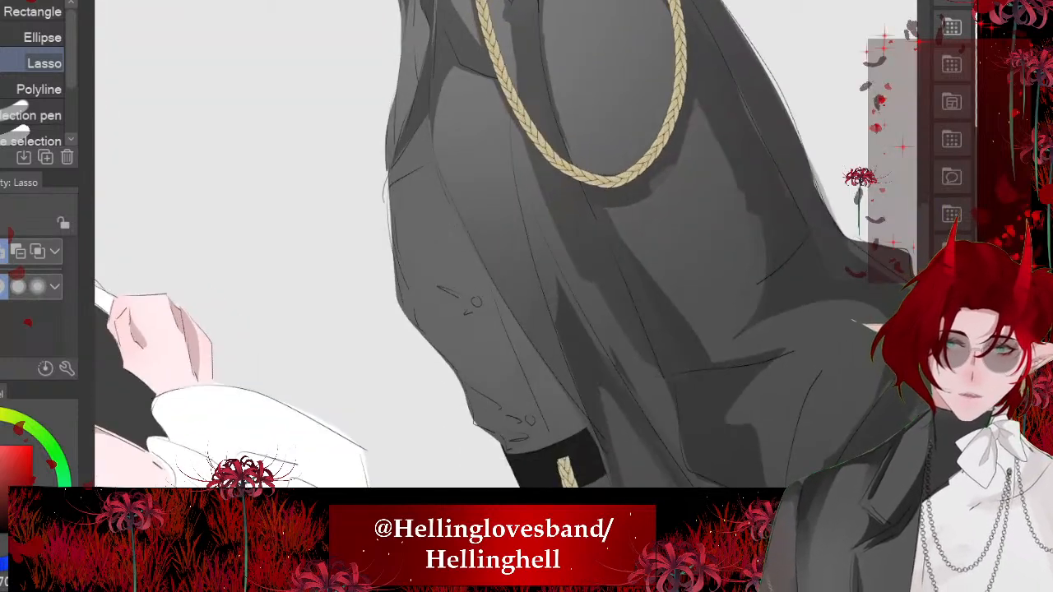
- Try filling a lassoed shadow on the jacket front just beneath the chest
{"action": "mouse_move", "coordinate": [444, 148]}
{"action": "left_mouse_down"}
{"action": "mouse_move", "coordinate": [452, 205]}
{"action": "mouse_move", "coordinate": [563, 455]}
{"action": "mouse_move", "coordinate": [497, 251]}
{"action": "mouse_move", "coordinate": [449, 185]}
{"action": "left_mouse_up"}
{"action": "key", "text": "alt+Delete"}
{"action": "key", "text": "ctrl+d"}
{"action": "scroll", "coordinate": [469, 239], "scroll_direction": "down", "scroll_amount": 3}
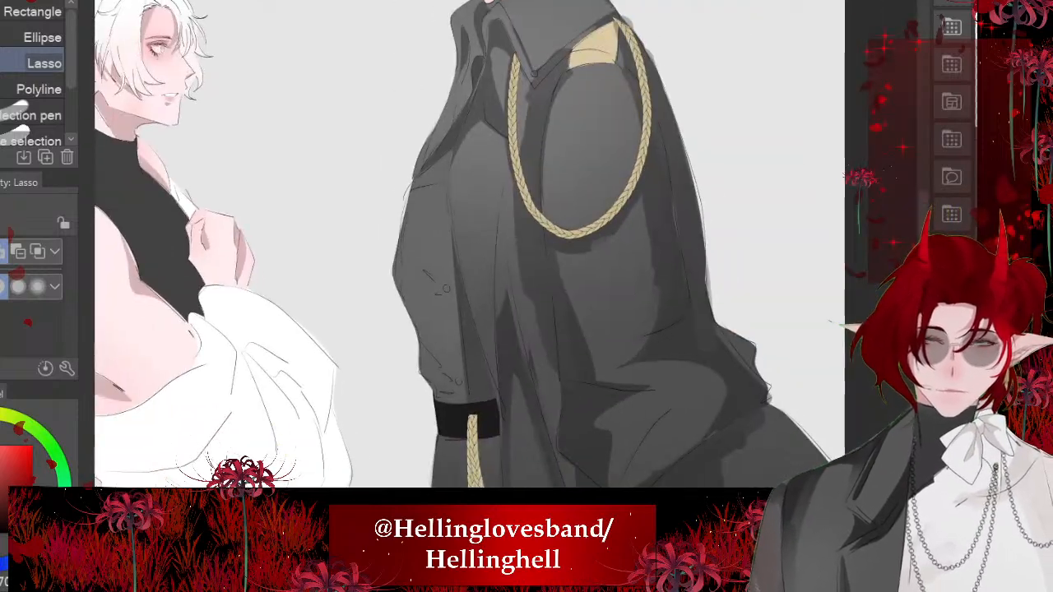
- Fill lassoed shadows along the jacket's front edge, one just under the chest and one directly above the belt
{"action": "scroll", "coordinate": [453, 317], "scroll_direction": "up", "scroll_amount": 3}
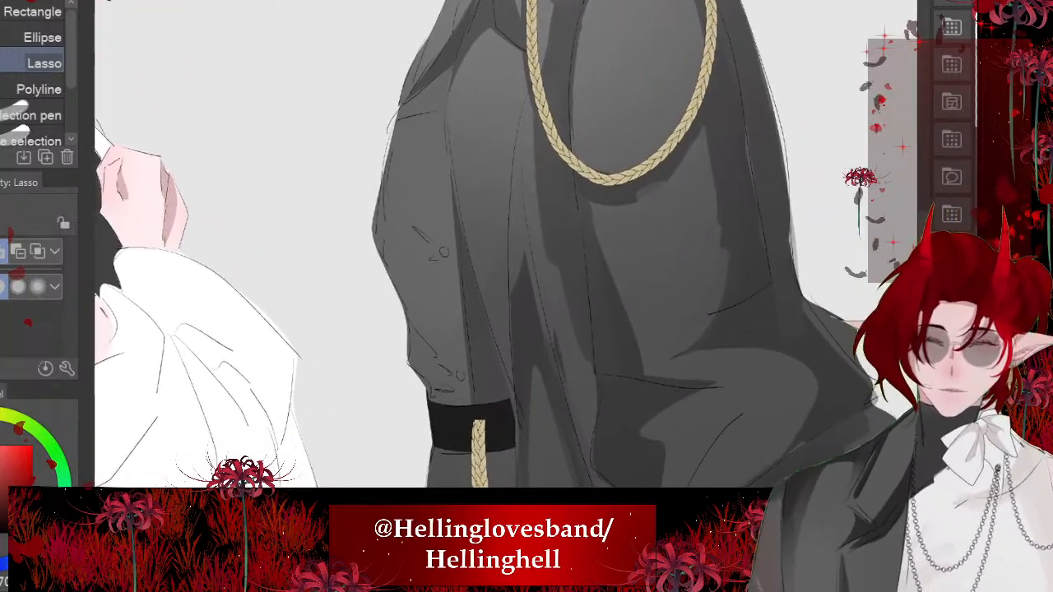
{"action": "mouse_move", "coordinate": [435, 355]}
{"action": "left_mouse_down"}
{"action": "mouse_move", "coordinate": [480, 411]}
{"action": "mouse_move", "coordinate": [431, 426]}
{"action": "left_mouse_up"}
{"action": "scroll", "coordinate": [486, 247], "scroll_direction": "up", "scroll_amount": 3}
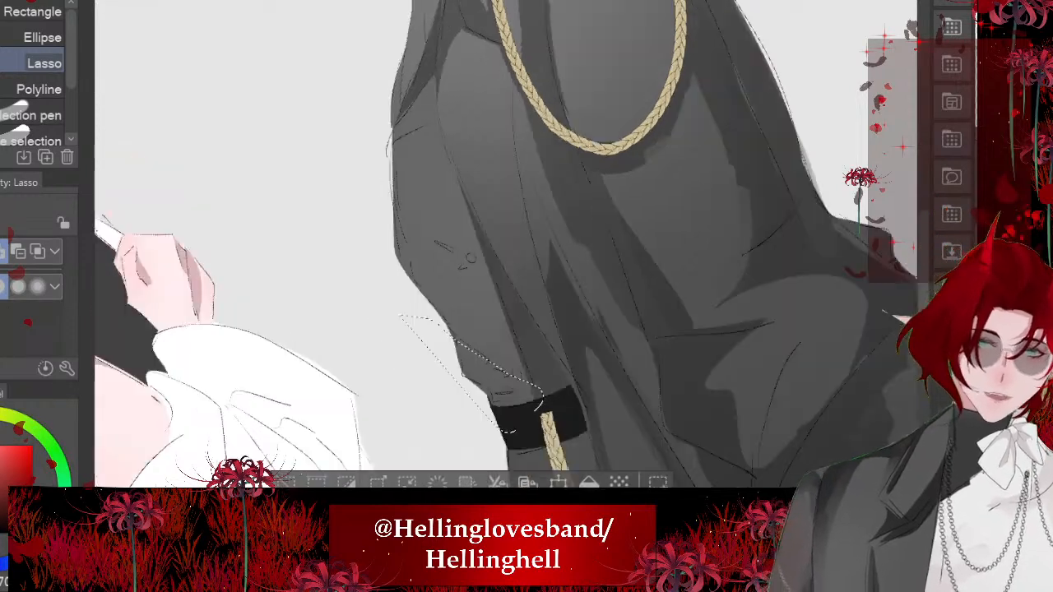
{"action": "mouse_move", "coordinate": [446, 166]}
{"action": "left_mouse_down"}
{"action": "mouse_move", "coordinate": [413, 198]}
{"action": "mouse_move", "coordinate": [454, 423]}
{"action": "mouse_move", "coordinate": [463, 170]}
{"action": "left_mouse_up"}
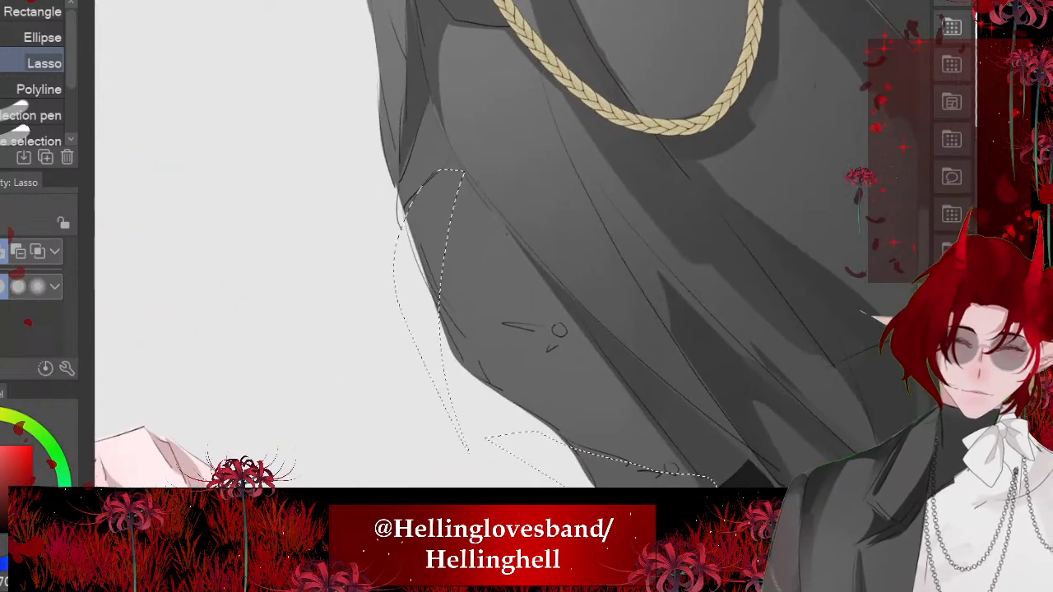
{"action": "scroll", "coordinate": [427, 214], "scroll_direction": "down", "scroll_amount": 3}
{"action": "key", "text": "alt+Delete"}
{"action": "scroll", "coordinate": [494, 280], "scroll_direction": "down", "scroll_amount": 5}
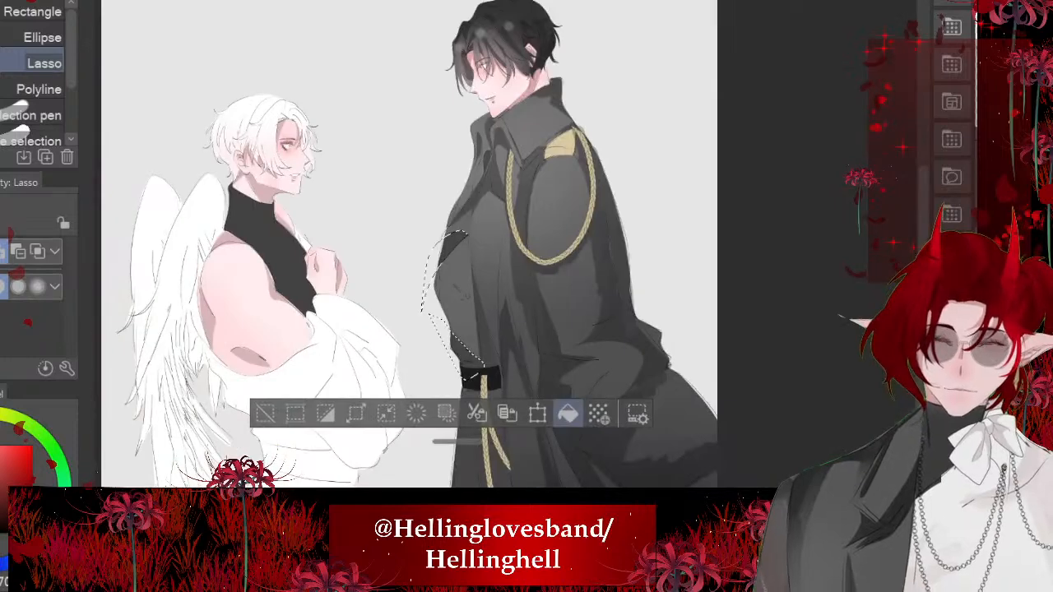
{"action": "key", "text": "ctrl+d"}
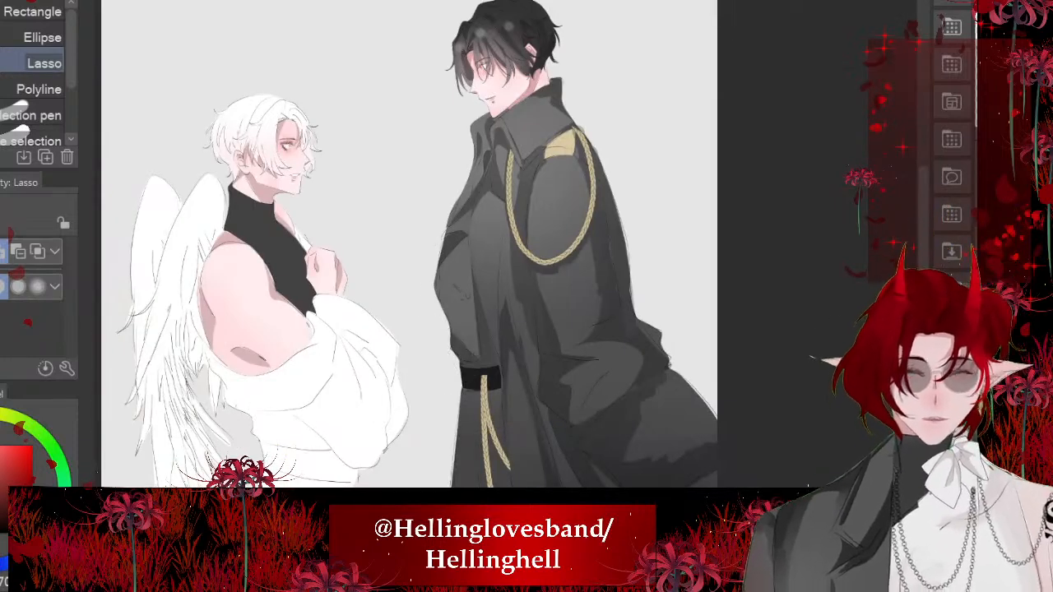
- Erase the upper end of the hanging gold cord where it overlaps the black belt, using the hard eraser
{"action": "scroll", "coordinate": [477, 412], "scroll_direction": "up", "scroll_amount": 5}
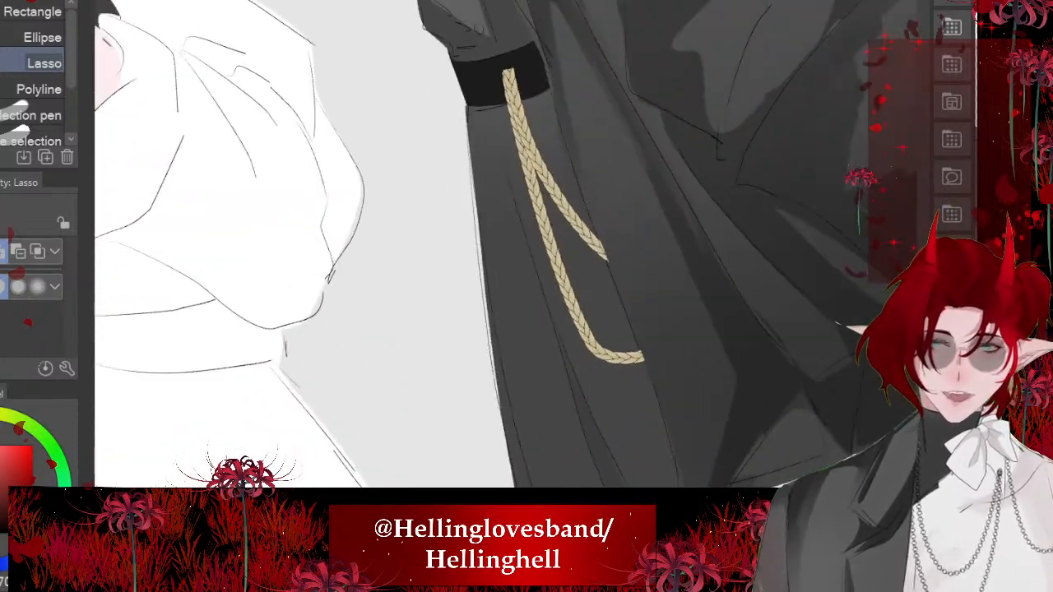
{"action": "left_click_drag", "start_coordinate": [526, 247], "coordinate": [490, 287]}
{"action": "scroll", "coordinate": [527, 49], "scroll_direction": "up", "scroll_amount": 3}
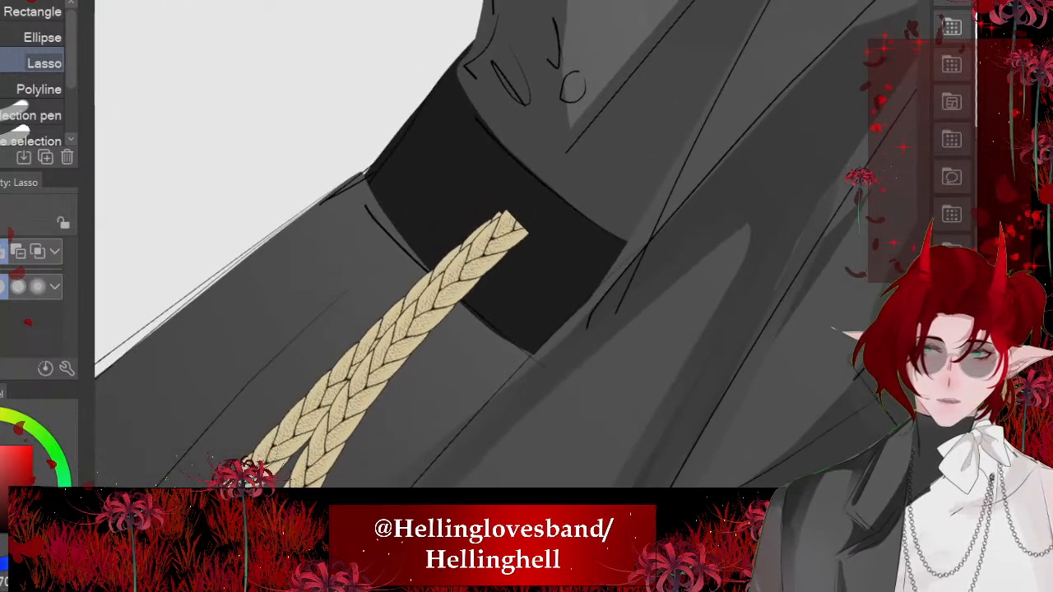
{"action": "key", "text": "e"}
{"action": "mouse_move", "coordinate": [534, 252]}
{"action": "left_mouse_down"}
{"action": "mouse_move", "coordinate": [454, 181]}
{"action": "mouse_move", "coordinate": [443, 203]}
{"action": "mouse_move", "coordinate": [498, 276]}
{"action": "mouse_move", "coordinate": [502, 305]}
{"action": "mouse_move", "coordinate": [432, 222]}
{"action": "mouse_move", "coordinate": [484, 301]}
{"action": "mouse_move", "coordinate": [425, 221]}
{"action": "left_mouse_up"}
{"action": "scroll", "coordinate": [424, 220], "scroll_direction": "down", "scroll_amount": 5}
{"action": "scroll", "coordinate": [466, 243], "scroll_direction": "down", "scroll_amount": 5}
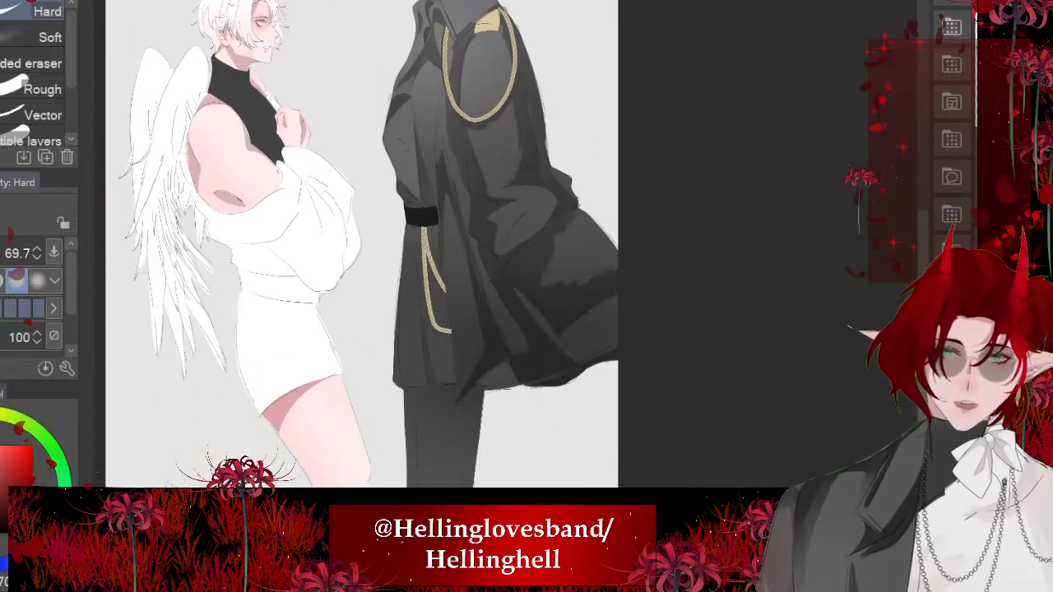
- Fill lassoed shadows behind and beside the gold cord hanging below the belt
{"action": "scroll", "coordinate": [466, 244], "scroll_direction": "up", "scroll_amount": 4}
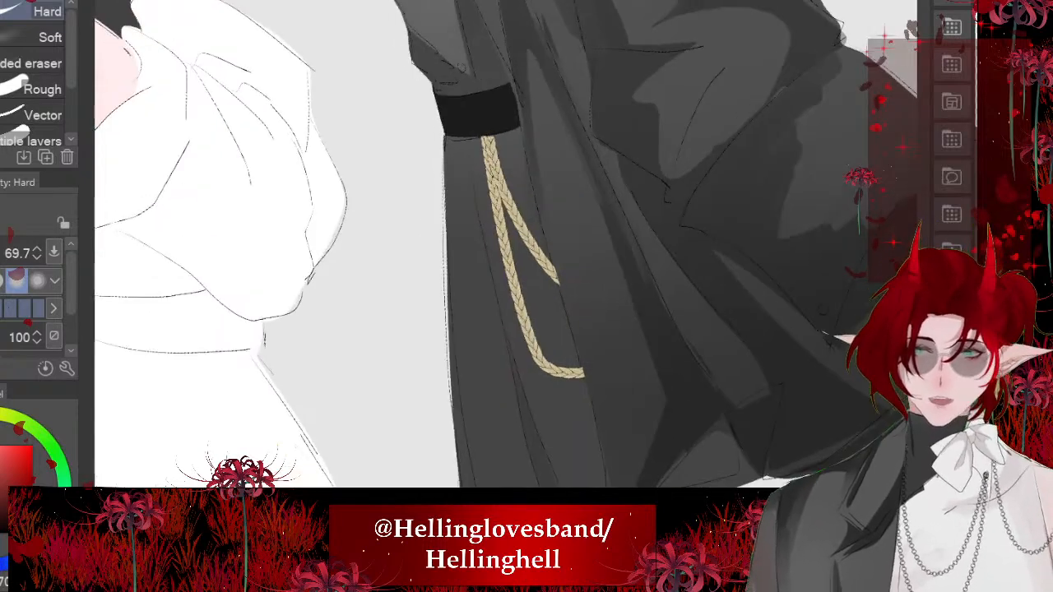
{"action": "key", "text": "m"}
{"action": "mouse_move", "coordinate": [473, 131]}
{"action": "left_mouse_down"}
{"action": "mouse_move", "coordinate": [518, 342]}
{"action": "mouse_move", "coordinate": [568, 369]}
{"action": "mouse_move", "coordinate": [543, 117]}
{"action": "left_mouse_up"}
{"action": "key", "text": "ctrl+d"}
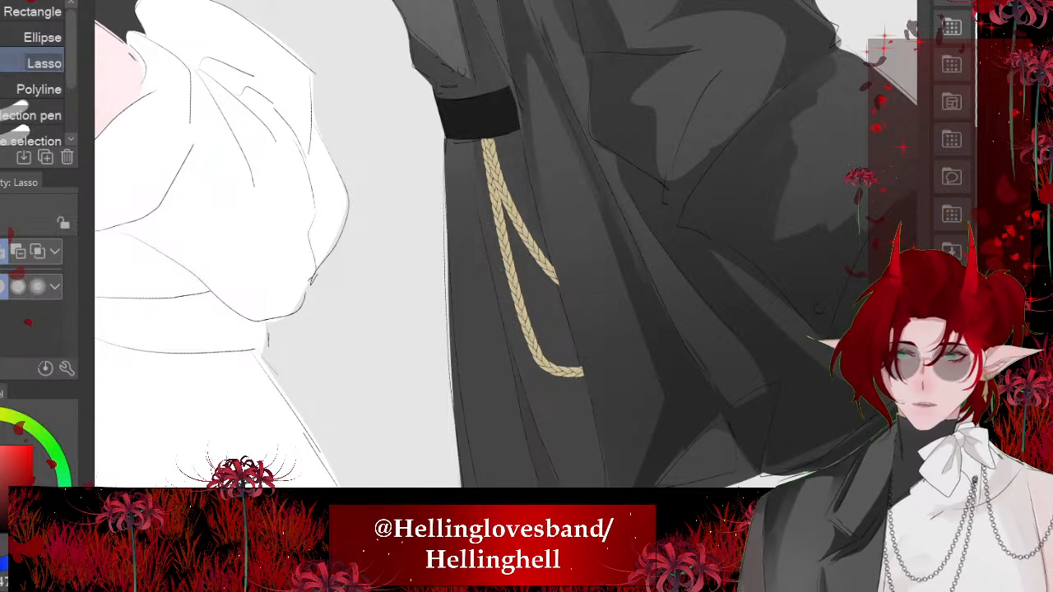
{"action": "mouse_move", "coordinate": [486, 137]}
{"action": "left_mouse_down"}
{"action": "mouse_move", "coordinate": [498, 229]}
{"action": "mouse_move", "coordinate": [584, 362]}
{"action": "mouse_move", "coordinate": [513, 108]}
{"action": "left_mouse_up"}
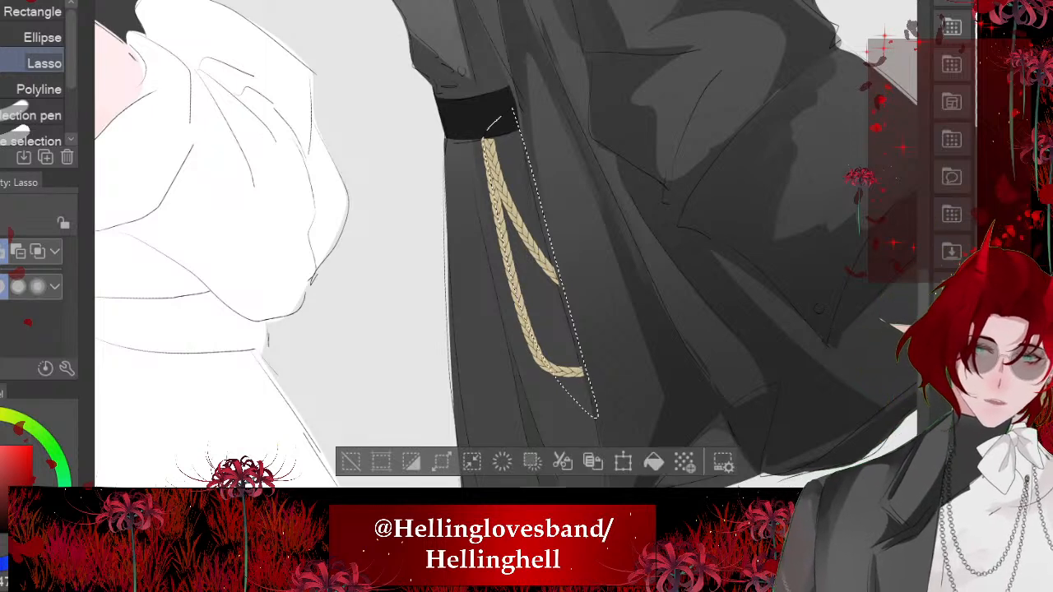
{"action": "left_click", "coordinate": [655, 462]}
{"action": "key", "text": "ctrl+d"}
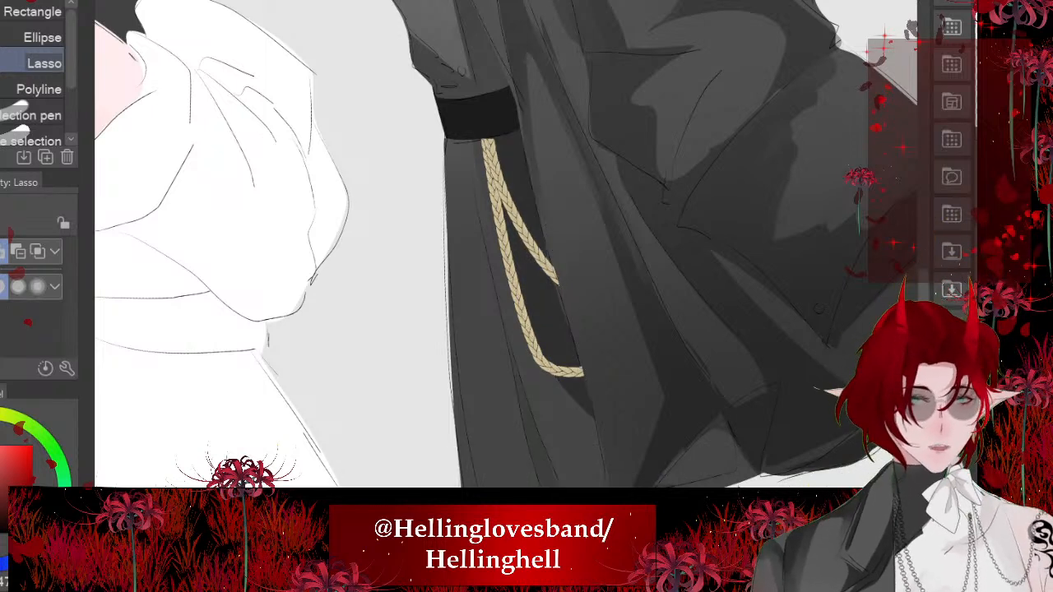
{"action": "mouse_move", "coordinate": [478, 137]}
{"action": "left_mouse_down"}
{"action": "mouse_move", "coordinate": [531, 365]}
{"action": "mouse_move", "coordinate": [599, 403]}
{"action": "mouse_move", "coordinate": [497, 230]}
{"action": "left_mouse_up"}
{"action": "key", "text": "ctrl+d"}
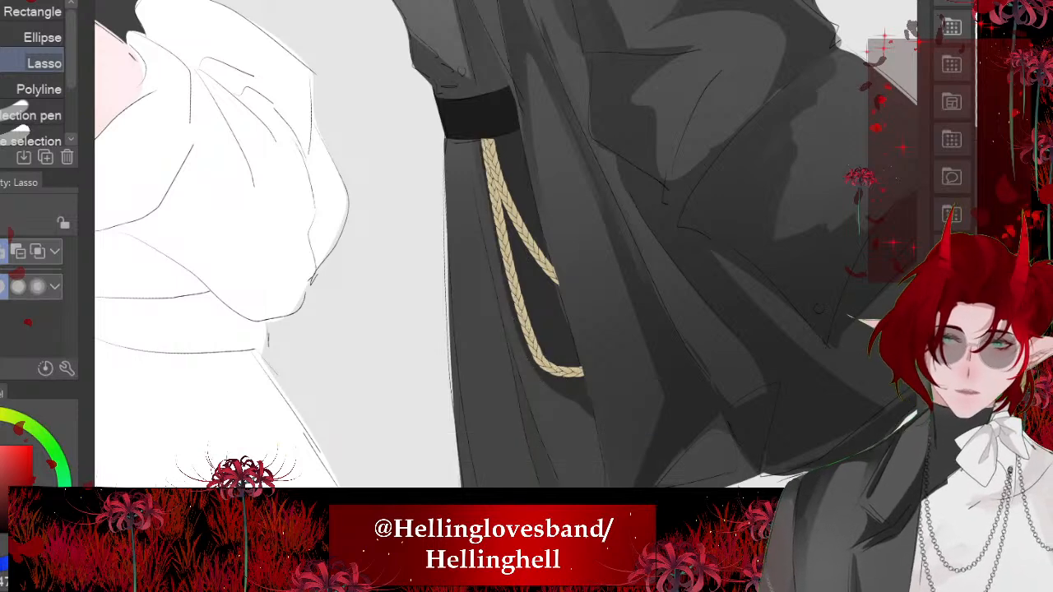
- Fill a long lassoed fold shadow running from under the belt down to the coat's front hem
{"action": "scroll", "coordinate": [505, 247], "scroll_direction": "down", "scroll_amount": 2}
{"action": "mouse_move", "coordinate": [466, 100]}
{"action": "left_mouse_down"}
{"action": "mouse_move", "coordinate": [530, 454]}
{"action": "mouse_move", "coordinate": [482, 349]}
{"action": "mouse_move", "coordinate": [441, 102]}
{"action": "mouse_move", "coordinate": [498, 194]}
{"action": "mouse_move", "coordinate": [467, 93]}
{"action": "left_mouse_up"}
{"action": "key", "text": "alt+Delete"}
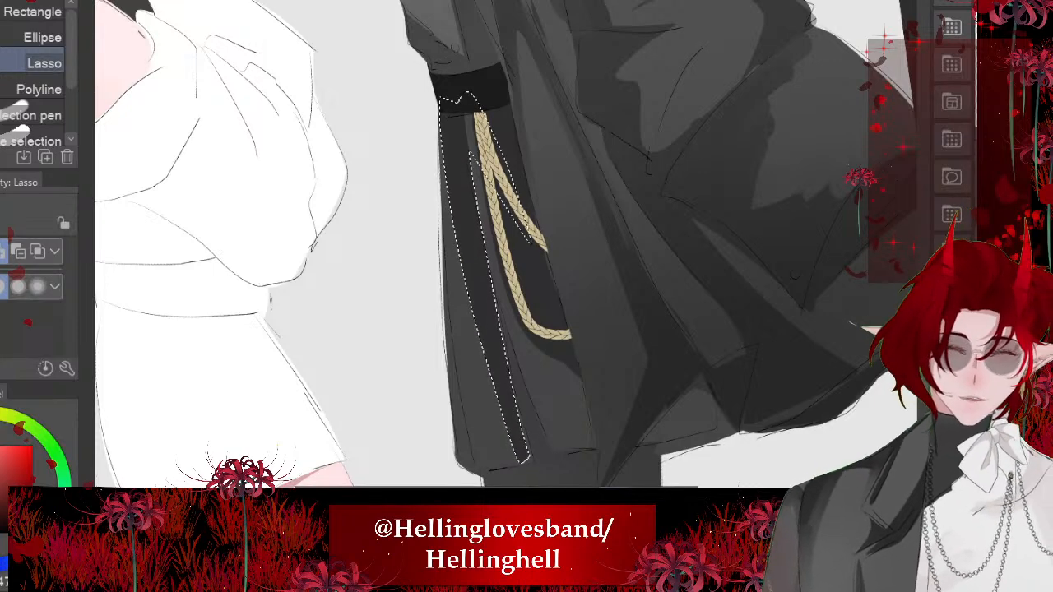
{"action": "key", "text": "alt+Delete"}
{"action": "key", "text": "ctrl+d"}
{"action": "scroll", "coordinate": [505, 247], "scroll_direction": "down", "scroll_amount": 2}
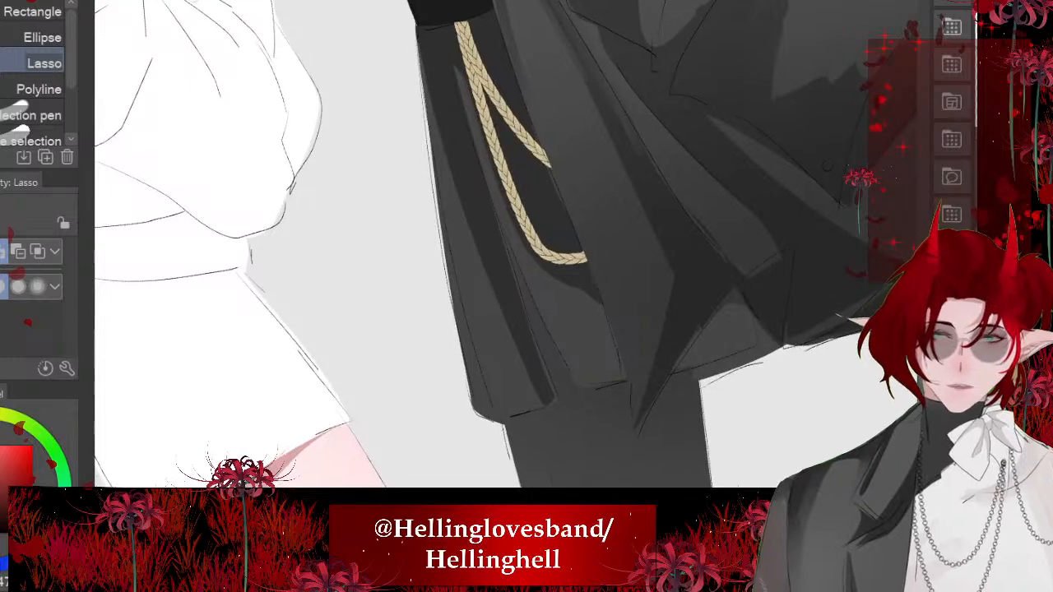
- Fill a thin lassoed shadow along the lower coat's front edge down to the hem
{"action": "mouse_move", "coordinate": [436, 182]}
{"action": "left_mouse_down"}
{"action": "mouse_move", "coordinate": [498, 417]}
{"action": "mouse_move", "coordinate": [457, 314]}
{"action": "mouse_move", "coordinate": [436, 183]}
{"action": "left_mouse_up"}
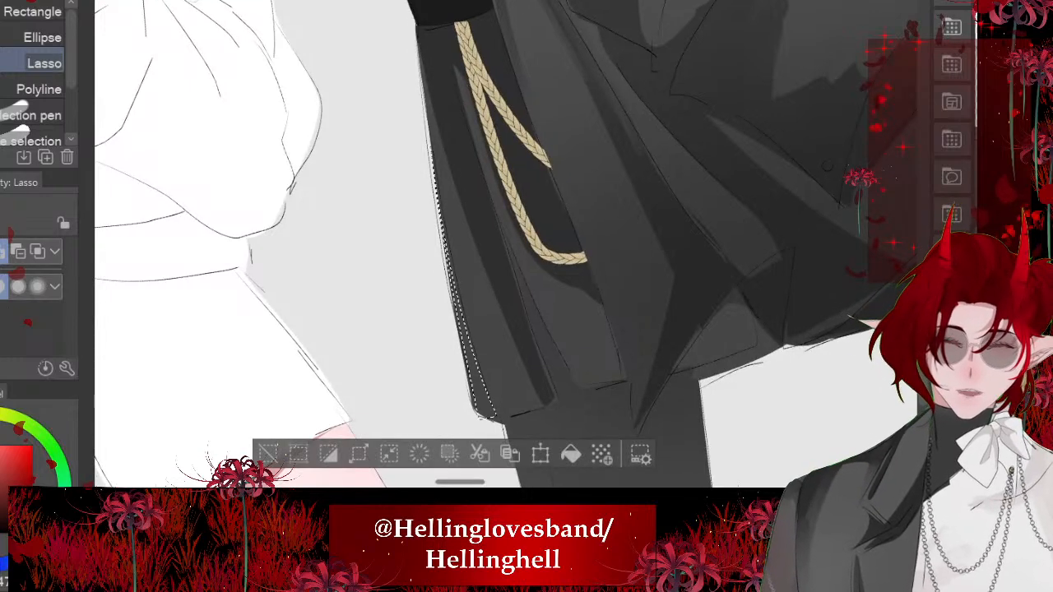
{"action": "left_click", "coordinate": [571, 453]}
{"action": "key", "text": "ctrl+d"}
{"action": "scroll", "coordinate": [580, 165], "scroll_direction": "down", "scroll_amount": 1}
{"action": "scroll", "coordinate": [387, 247], "scroll_direction": "down", "scroll_amount": 4}
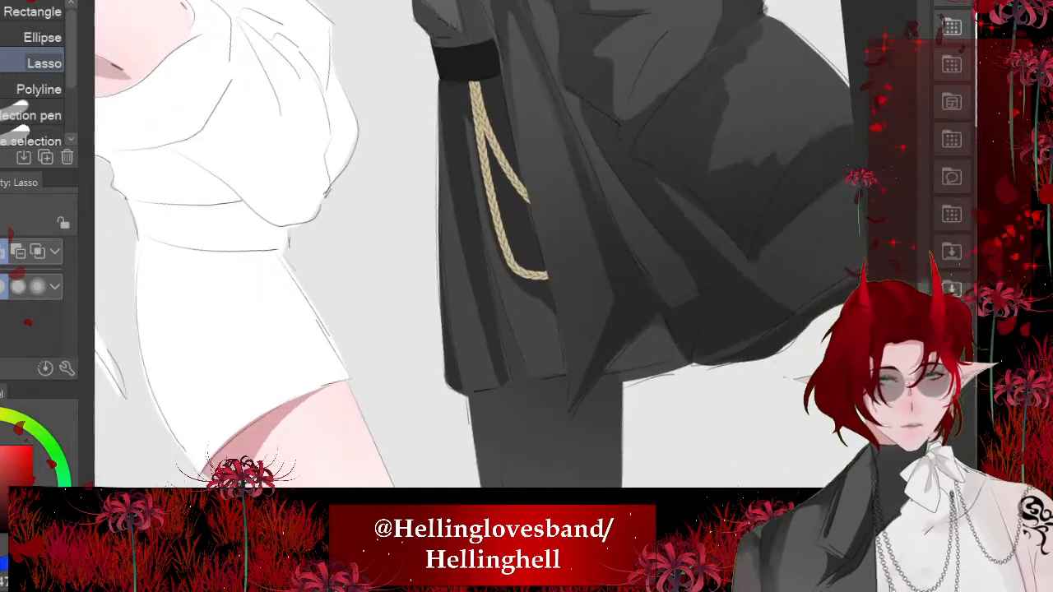
- Fill a lassoed shadow that covers the coat's narrow front fold and the upper trouser leg beneath the hem
{"action": "scroll", "coordinate": [386, 280], "scroll_direction": "up", "scroll_amount": 4}
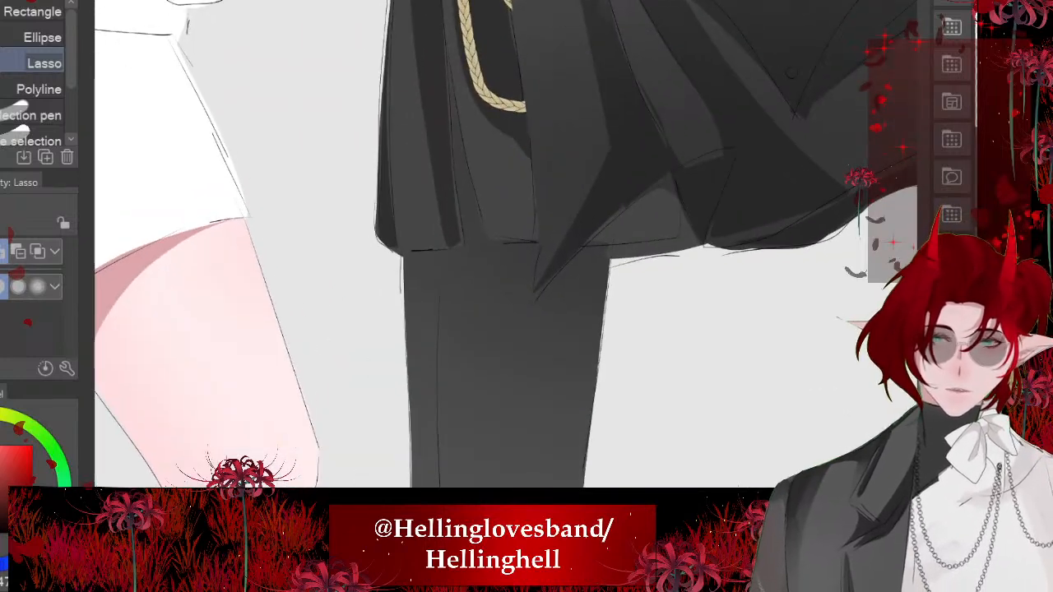
{"action": "left_click_drag", "start_coordinate": [494, 247], "coordinate": [496, 303]}
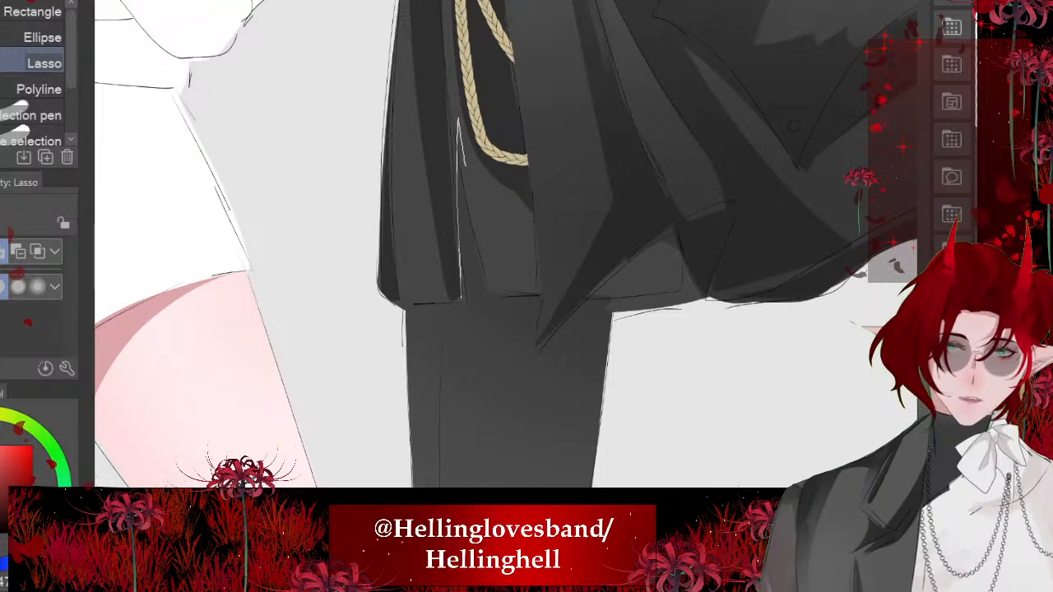
{"action": "left_click_drag", "start_coordinate": [459, 123], "coordinate": [512, 298]}
{"action": "mouse_move", "coordinate": [549, 334]}
{"action": "left_mouse_down"}
{"action": "mouse_move", "coordinate": [606, 387]}
{"action": "mouse_move", "coordinate": [591, 486]}
{"action": "left_mouse_up"}
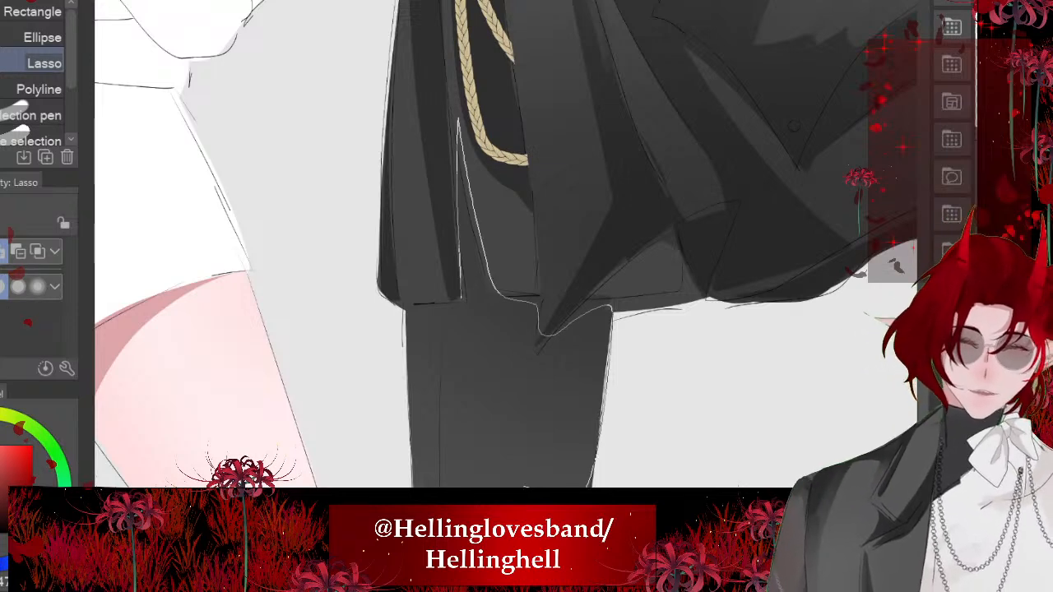
{"action": "mouse_move", "coordinate": [474, 490]}
{"action": "left_mouse_down"}
{"action": "mouse_move", "coordinate": [445, 322]}
{"action": "mouse_move", "coordinate": [460, 299]}
{"action": "left_mouse_up"}
{"action": "scroll", "coordinate": [459, 115], "scroll_direction": "down", "scroll_amount": 1}
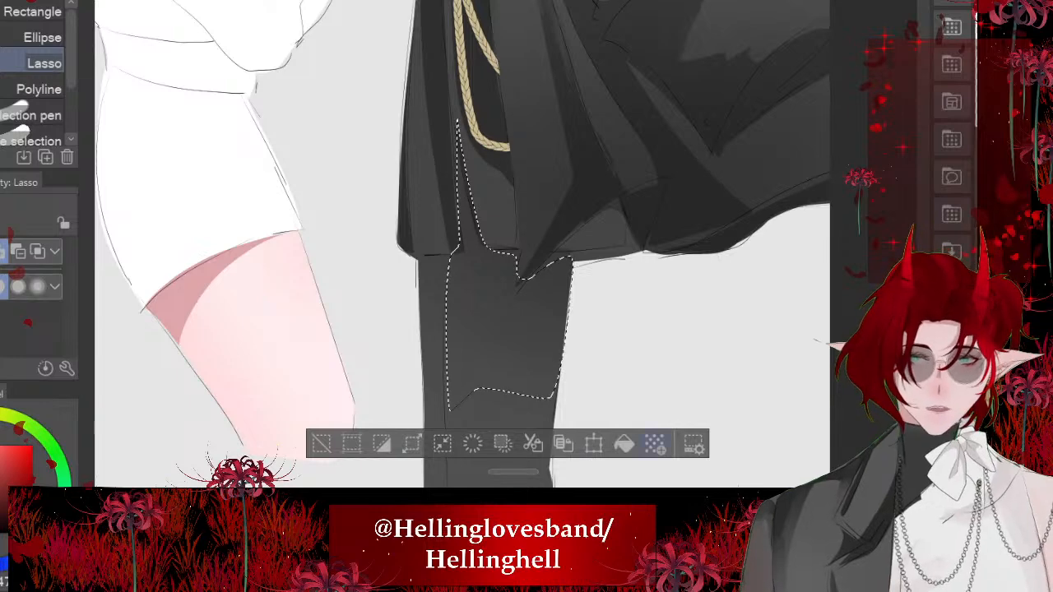
{"action": "left_click", "coordinate": [625, 444]}
{"action": "left_click", "coordinate": [322, 444]}
{"action": "scroll", "coordinate": [462, 247], "scroll_direction": "up", "scroll_amount": 1}
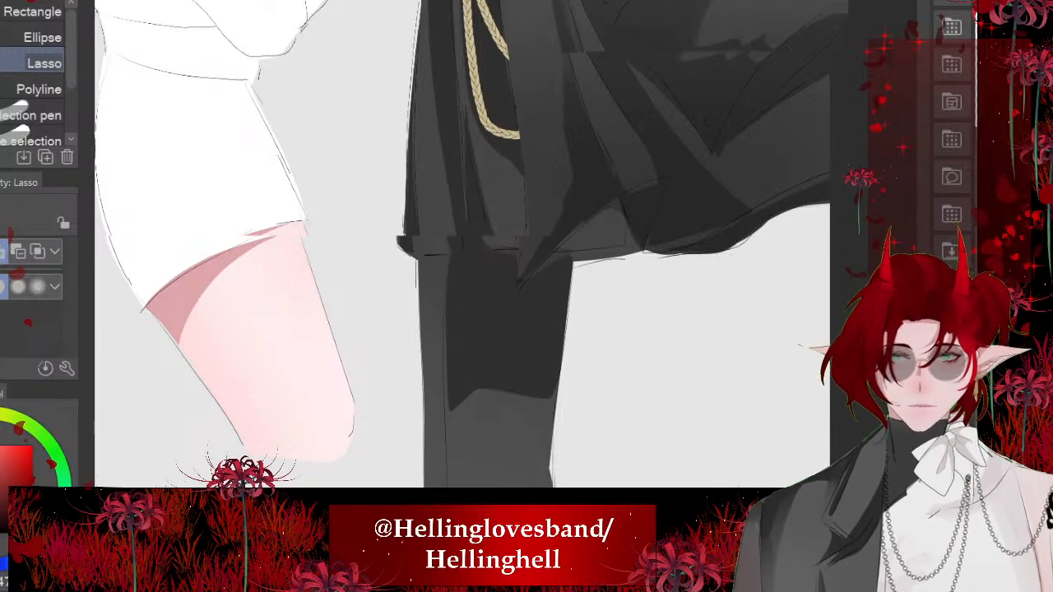
- Extend the trouser shadow with a lassoed, filled wedge tapering down the front of the leg
{"action": "scroll", "coordinate": [463, 247], "scroll_direction": "up", "scroll_amount": 2}
{"action": "mouse_move", "coordinate": [427, 215]}
{"action": "left_mouse_down"}
{"action": "mouse_move", "coordinate": [517, 413]}
{"action": "mouse_move", "coordinate": [473, 181]}
{"action": "mouse_move", "coordinate": [422, 189]}
{"action": "left_mouse_up"}
{"action": "mouse_move", "coordinate": [507, 268]}
{"action": "left_mouse_down"}
{"action": "mouse_move", "coordinate": [519, 370]}
{"action": "mouse_move", "coordinate": [482, 252]}
{"action": "left_mouse_up"}
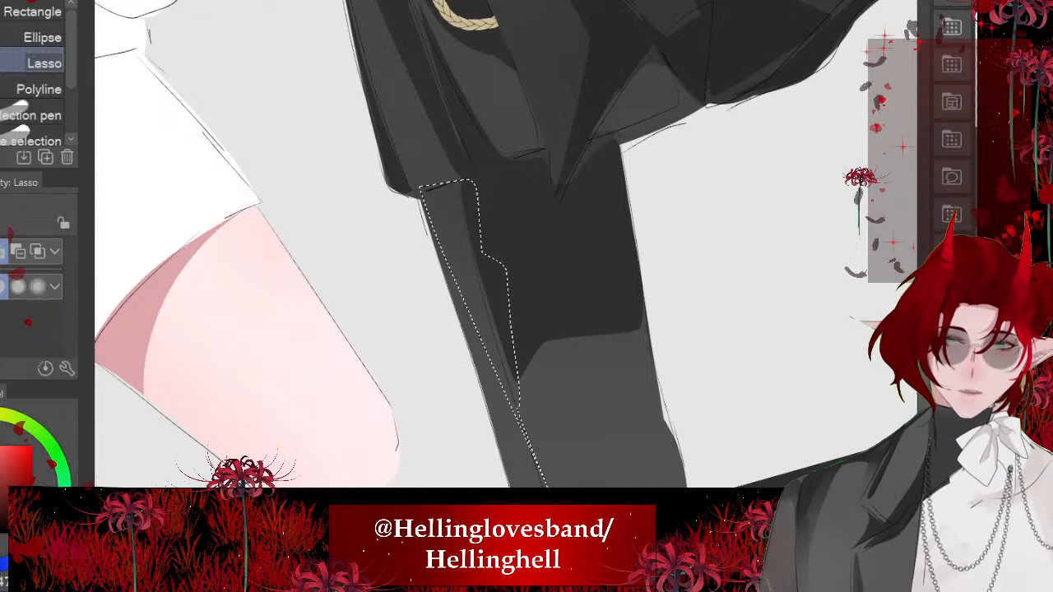
{"action": "scroll", "coordinate": [494, 247], "scroll_direction": "down", "scroll_amount": 2}
{"action": "left_click", "coordinate": [620, 497]}
{"action": "left_click", "coordinate": [317, 498]}
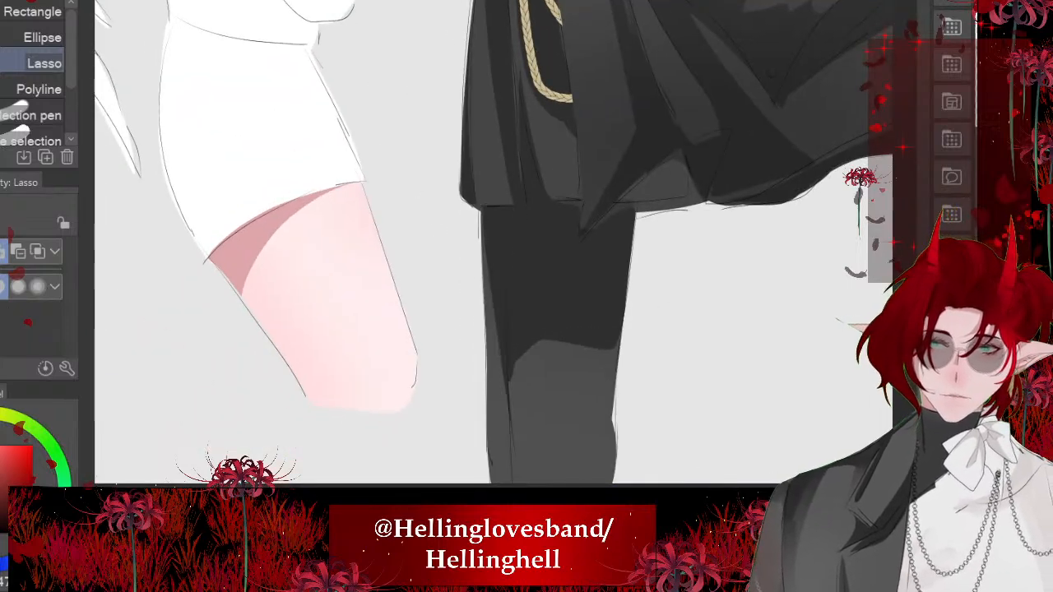
{"action": "scroll", "coordinate": [433, 244], "scroll_direction": "down", "scroll_amount": 5}
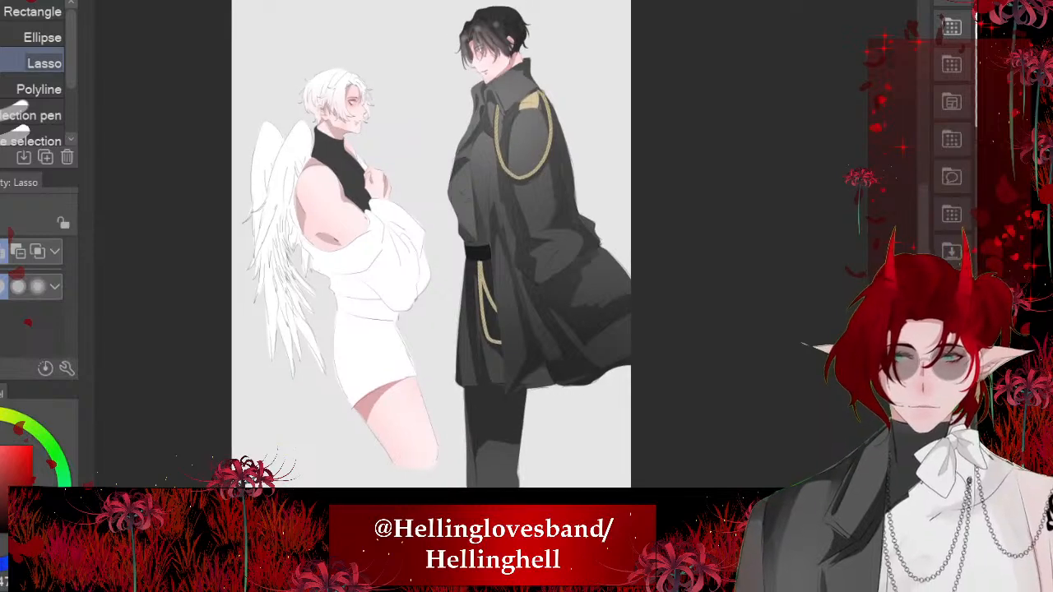
- Enlarge the Soft airbrush to 373.3 and brush a light grey highlight onto the front end of the belt
{"action": "scroll", "coordinate": [444, 251], "scroll_direction": "up", "scroll_amount": 1}
{"action": "scroll", "coordinate": [486, 255], "scroll_direction": "up", "scroll_amount": 5}
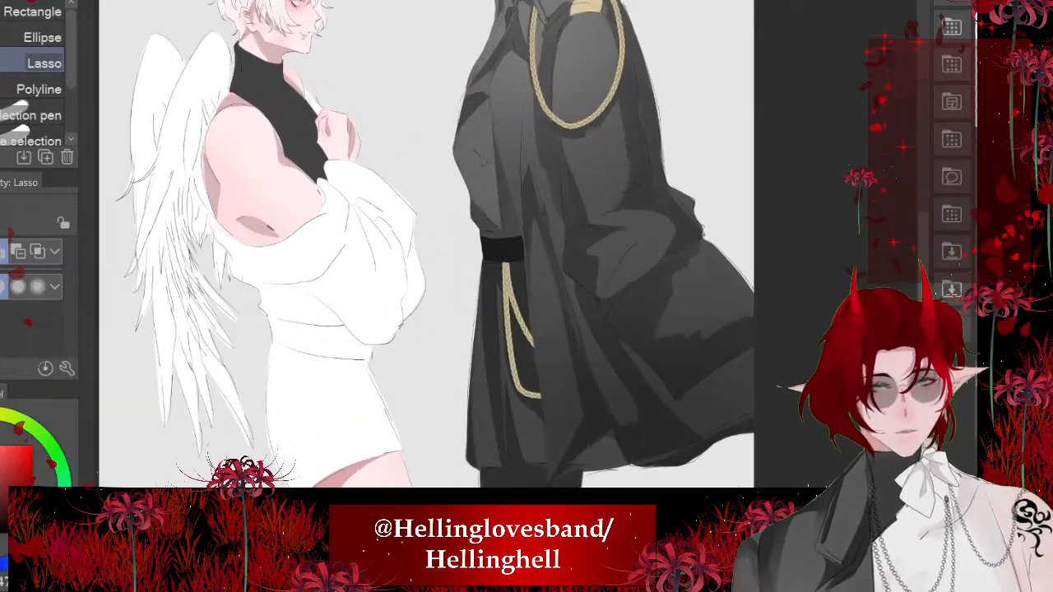
{"action": "scroll", "coordinate": [485, 271], "scroll_direction": "up", "scroll_amount": 1}
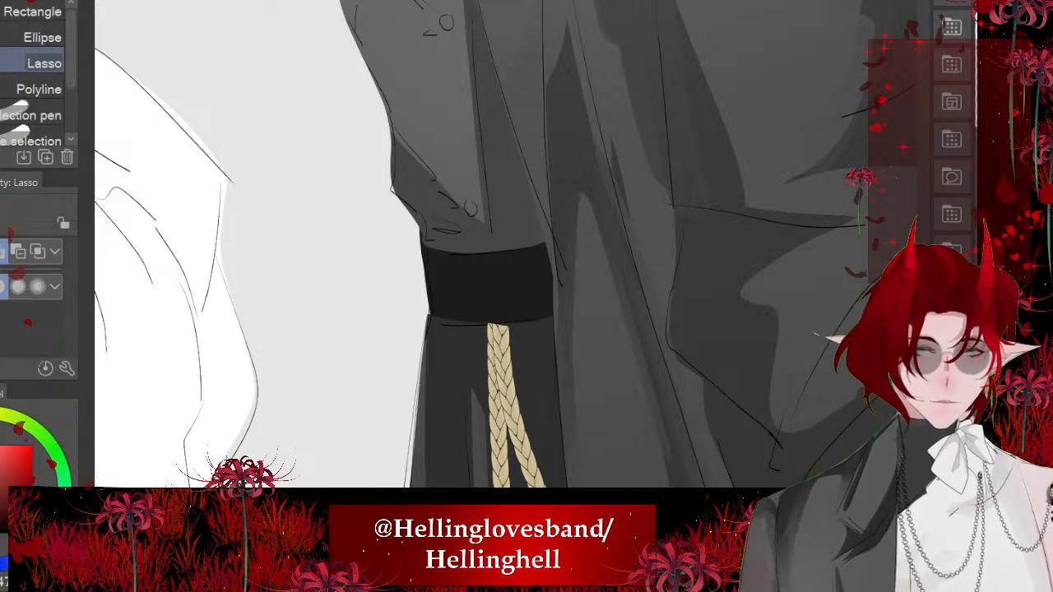
{"action": "key", "text": "ctrl+z"}
{"action": "key", "text": "ctrl+y"}
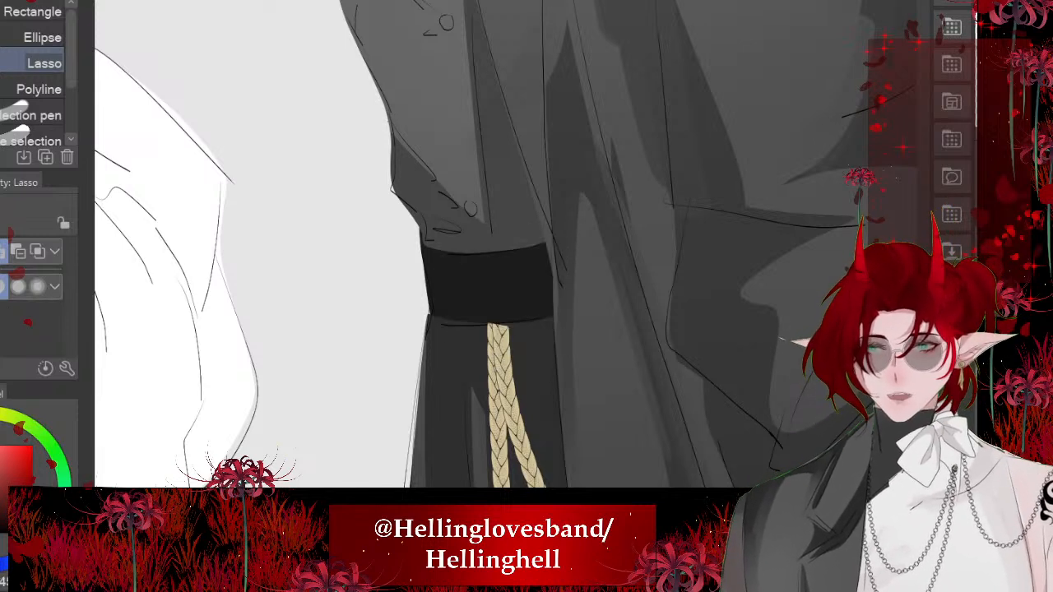
{"action": "key", "text": "b"}
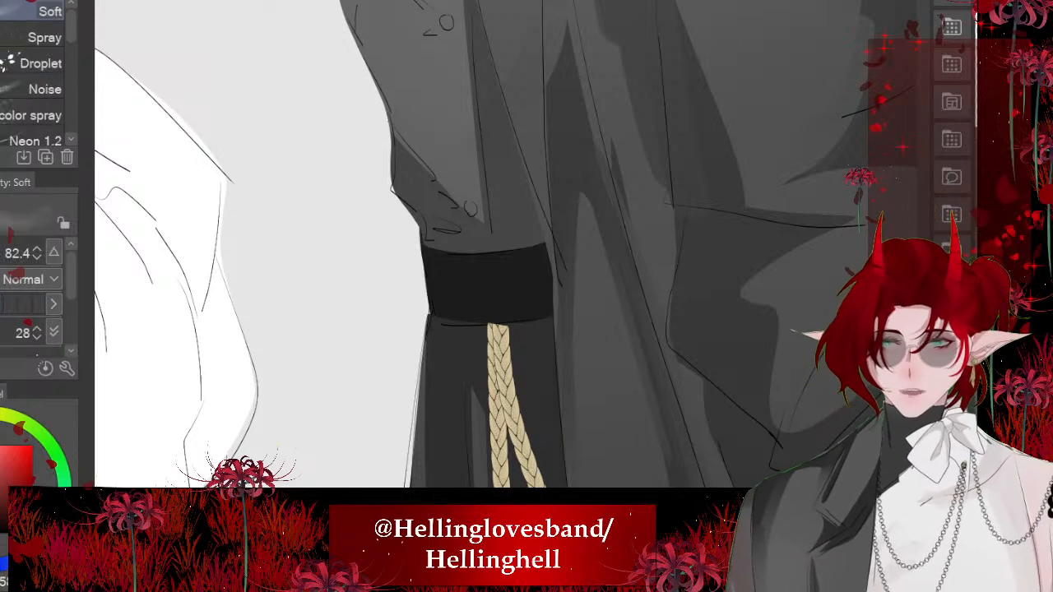
{"action": "key", "text": "]"}
{"action": "key", "text": "]"}
{"action": "key", "text": "]"}
{"action": "key", "text": "]"}
{"action": "key", "text": "]"}
{"action": "key", "text": "]"}
{"action": "key", "text": "]"}
{"action": "key", "text": "]"}
{"action": "key", "text": "]"}
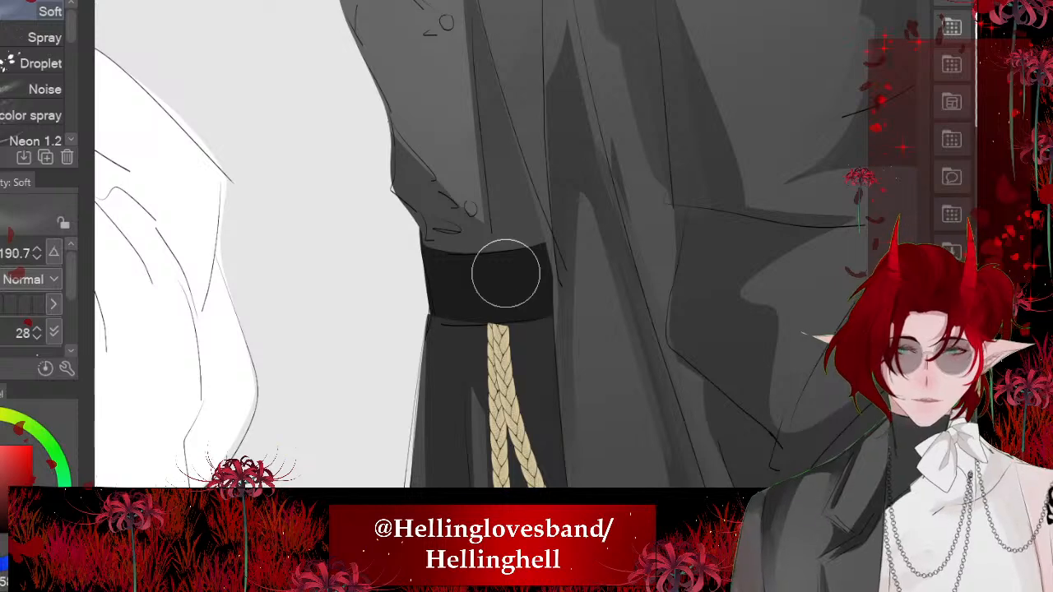
{"action": "left_click_drag", "start_coordinate": [424, 270], "coordinate": [423, 324]}
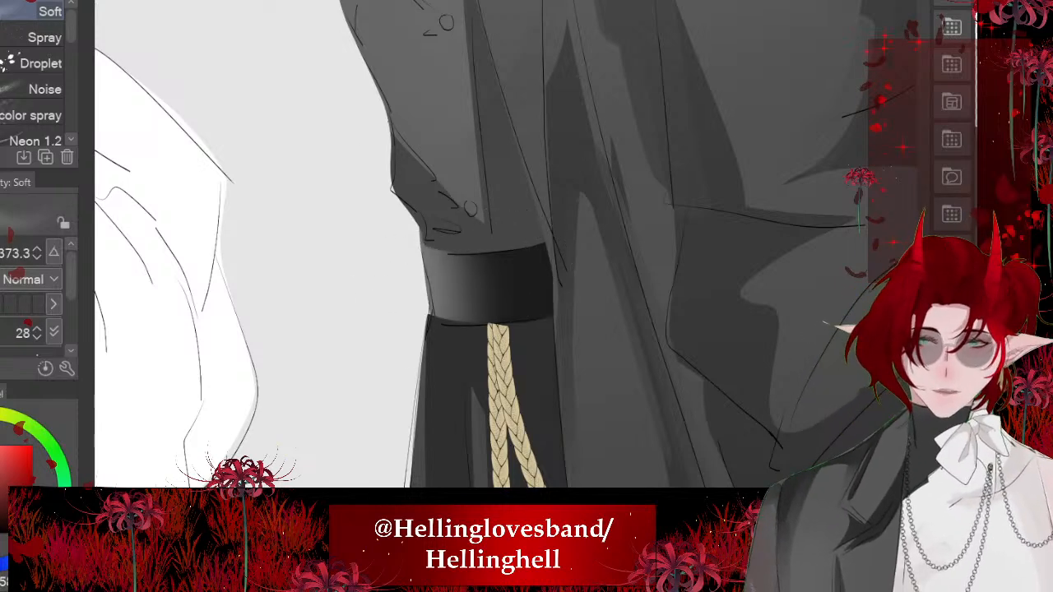
{"action": "scroll", "coordinate": [419, 259], "scroll_direction": "down", "scroll_amount": 6}
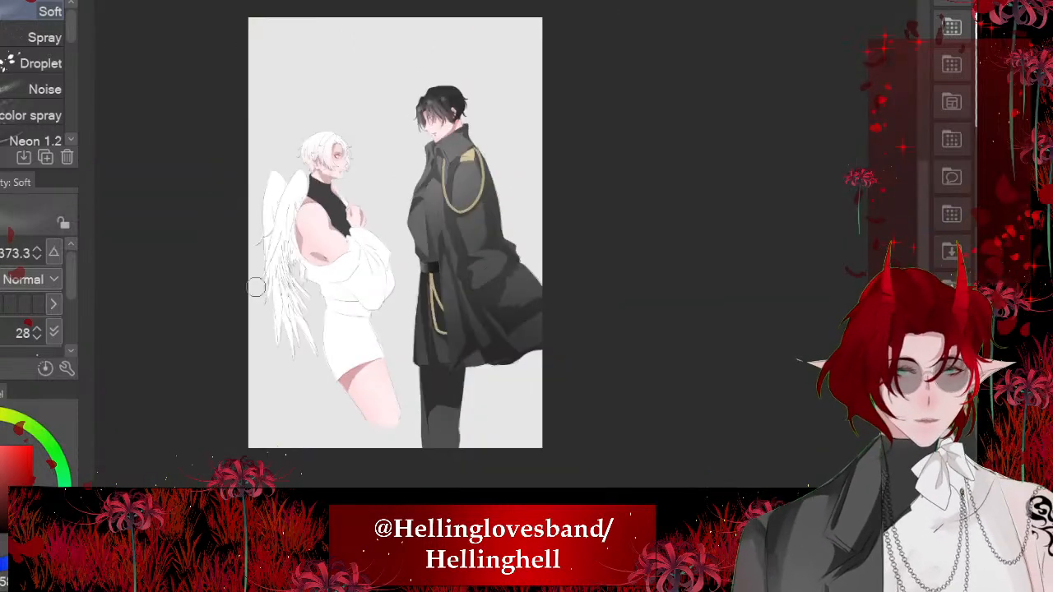
{"action": "scroll", "coordinate": [412, 227], "scroll_direction": "up", "scroll_amount": 4}
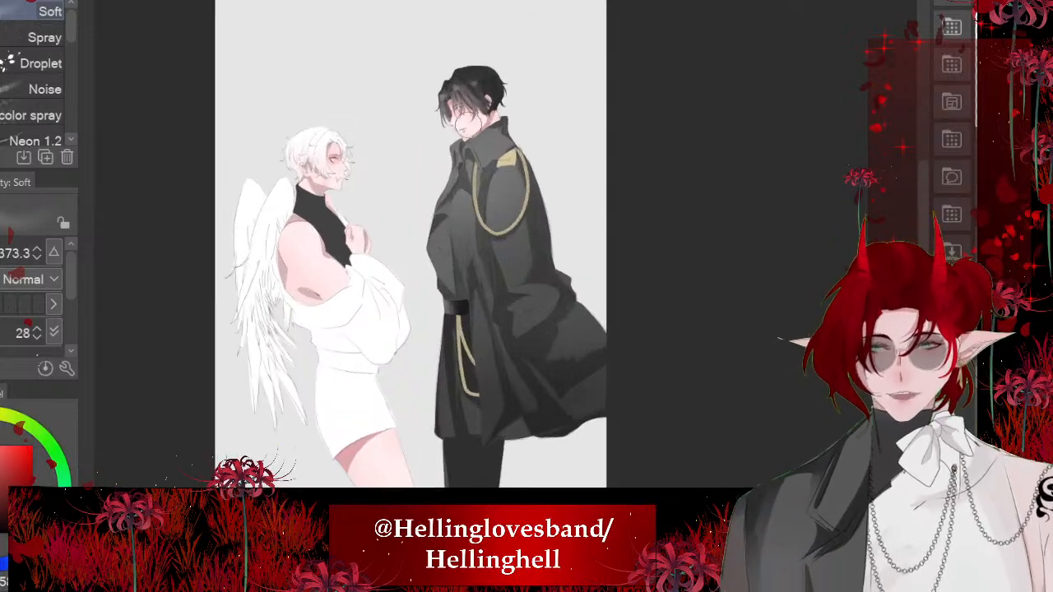
{"action": "scroll", "coordinate": [470, 205], "scroll_direction": "down", "scroll_amount": 3}
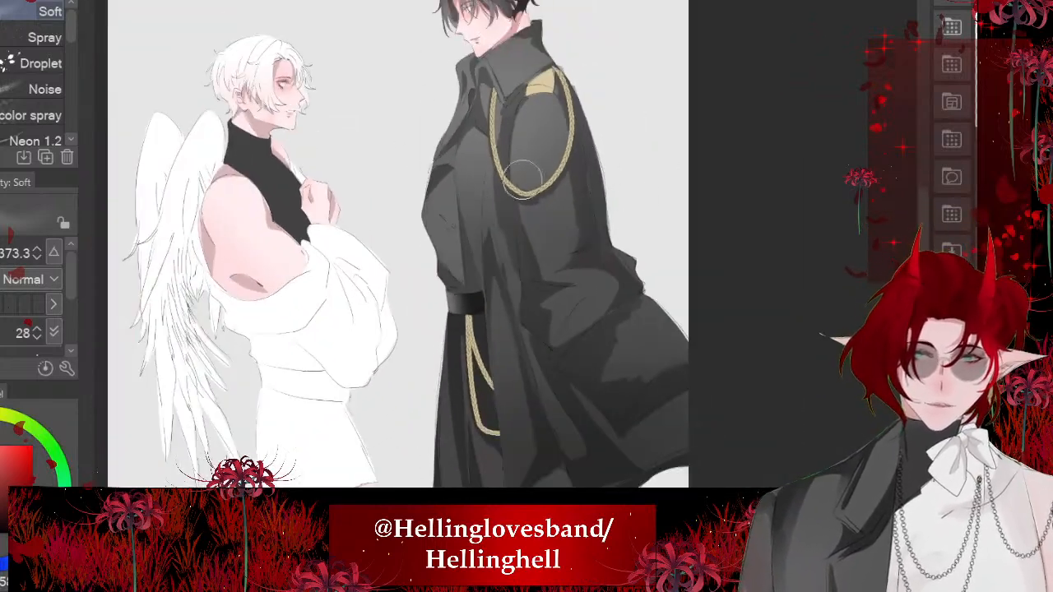
- Brush soft airbrush shading down the middle of the coat's chest panel
{"action": "scroll", "coordinate": [501, 113], "scroll_direction": "up", "scroll_amount": 5}
{"action": "scroll", "coordinate": [518, 140], "scroll_direction": "down", "scroll_amount": 3}
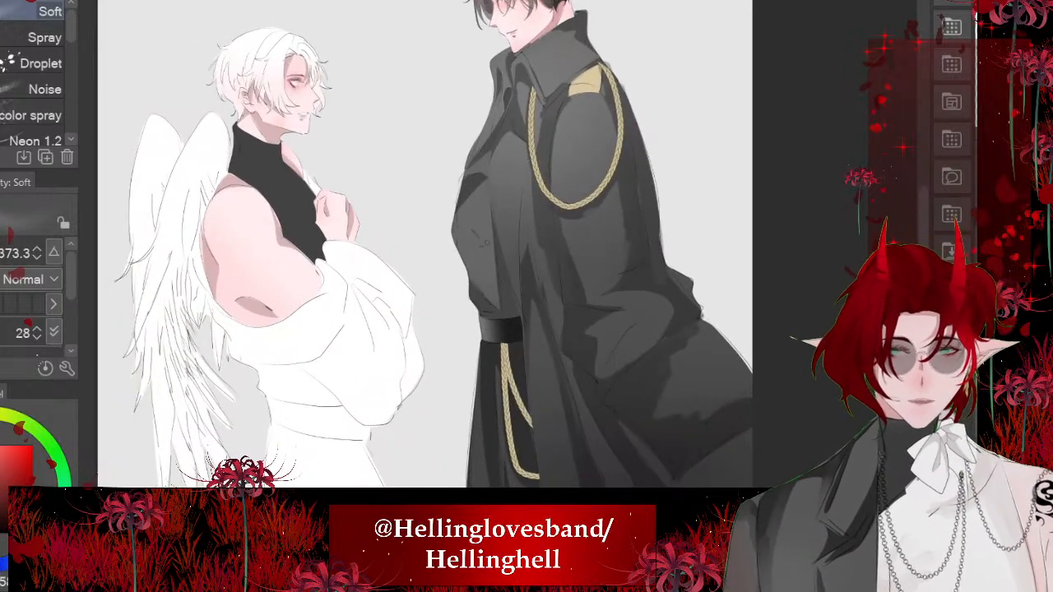
{"action": "scroll", "coordinate": [554, 266], "scroll_direction": "up", "scroll_amount": 2}
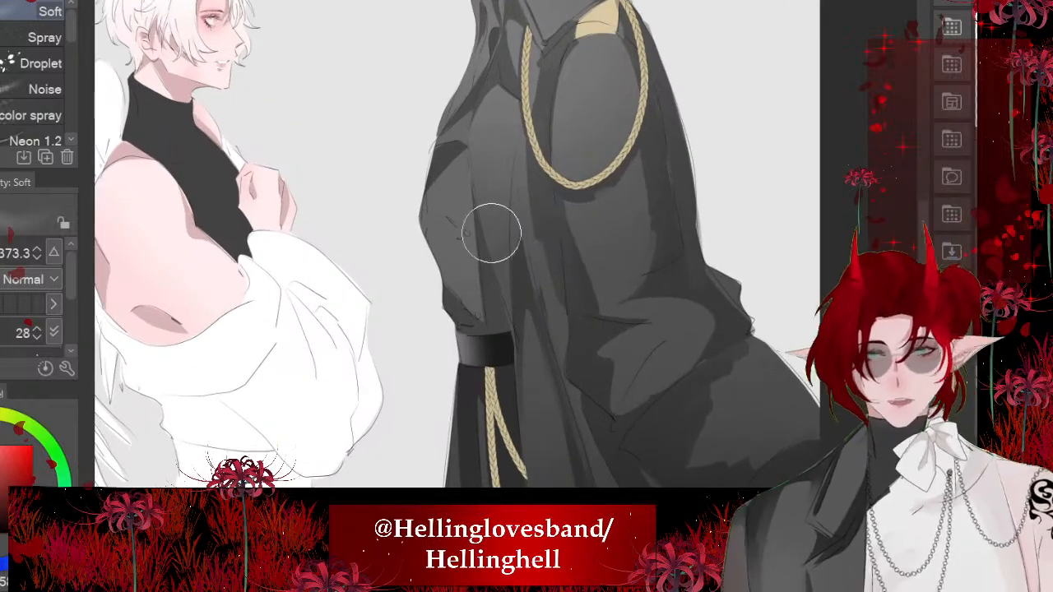
{"action": "left_click_drag", "start_coordinate": [494, 168], "coordinate": [487, 271]}
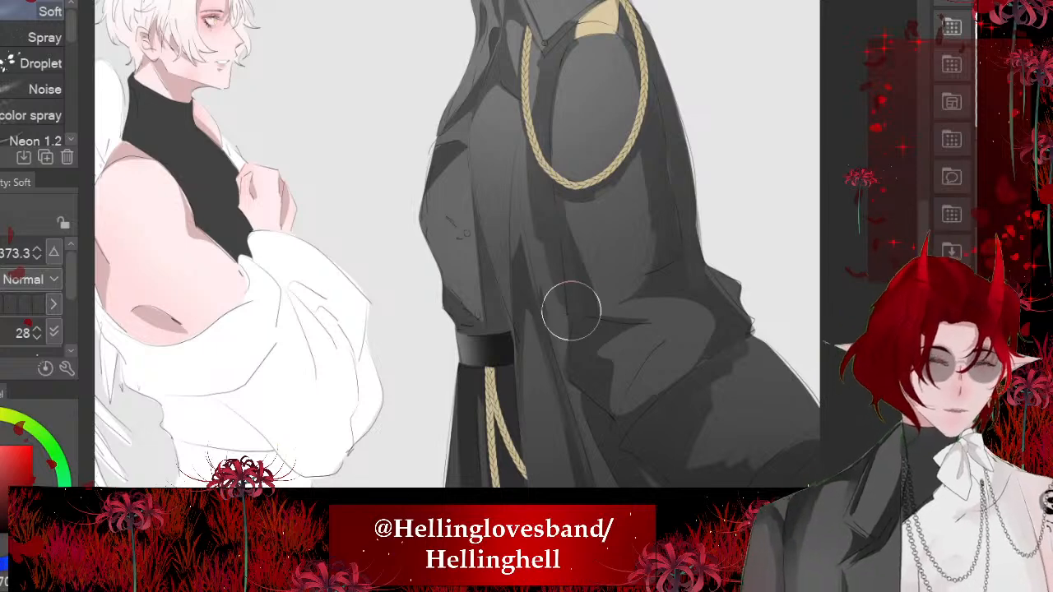
- Fill a narrow lassoed shadow that curves down the front edge of the chest panel beneath the lapel
{"action": "scroll", "coordinate": [458, 244], "scroll_direction": "up", "scroll_amount": 1}
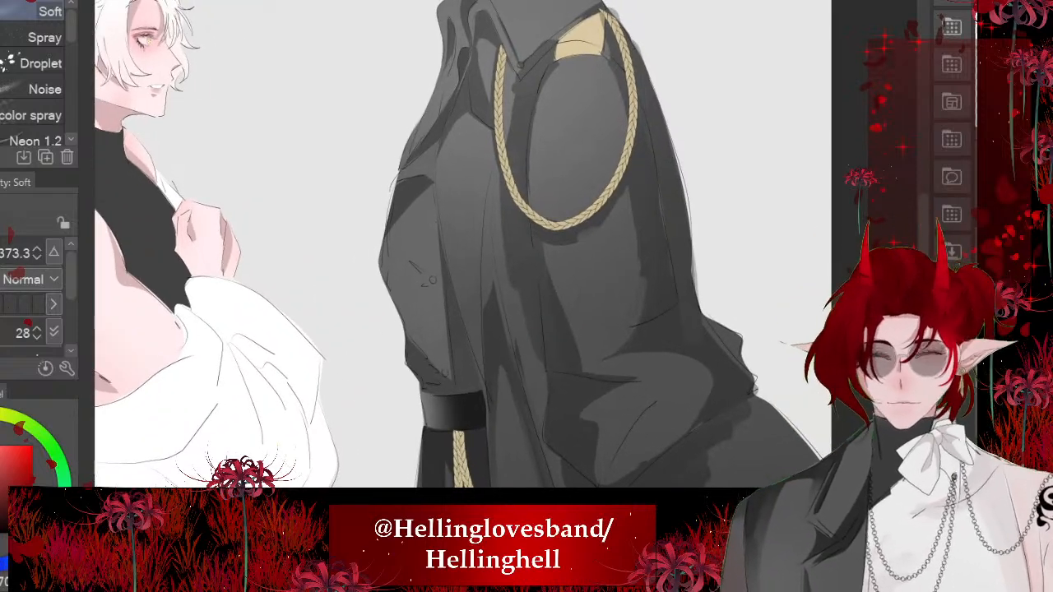
{"action": "scroll", "coordinate": [461, 321], "scroll_direction": "up", "scroll_amount": 3}
{"action": "key", "text": "m"}
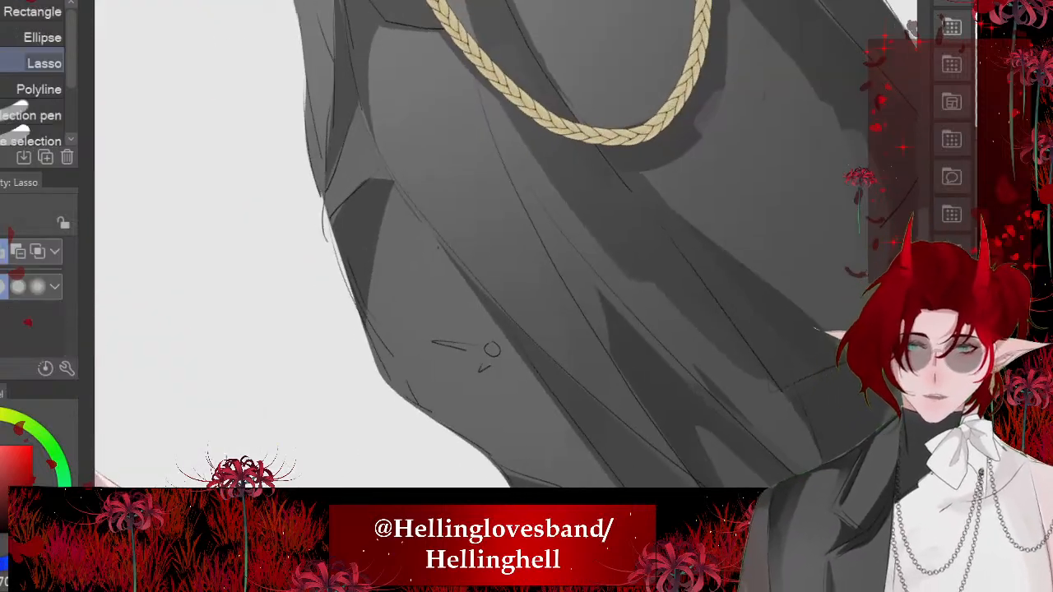
{"action": "mouse_move", "coordinate": [401, 32]}
{"action": "left_mouse_down"}
{"action": "mouse_move", "coordinate": [418, 135]}
{"action": "mouse_move", "coordinate": [523, 357]}
{"action": "left_mouse_up"}
{"action": "key", "text": "ctrl+z"}
{"action": "left_click_drag", "start_coordinate": [461, 247], "coordinate": [470, 302]}
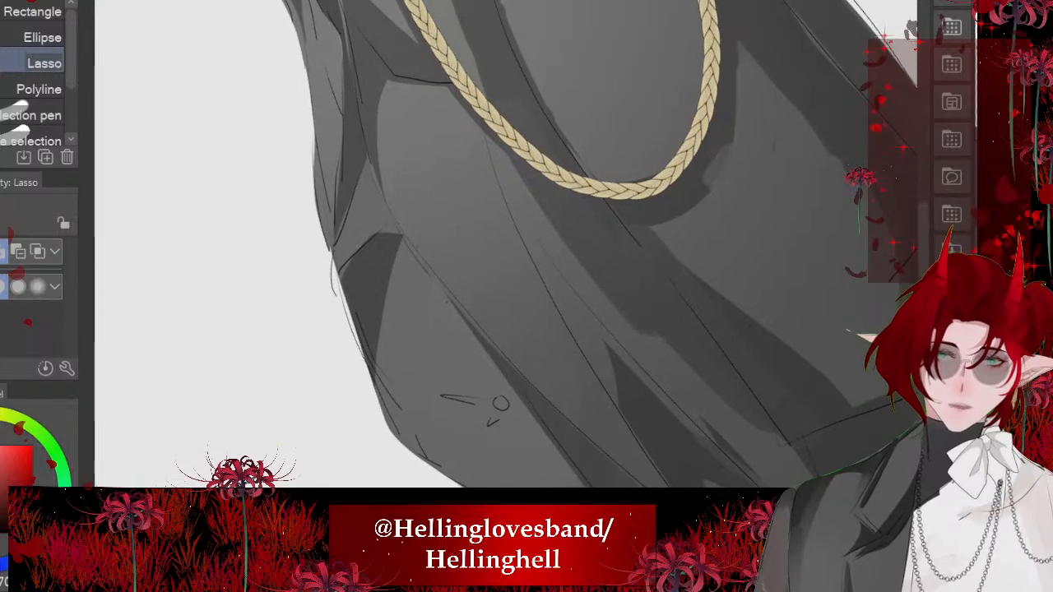
{"action": "mouse_move", "coordinate": [397, 75]}
{"action": "left_mouse_down"}
{"action": "mouse_move", "coordinate": [424, 211]}
{"action": "mouse_move", "coordinate": [527, 403]}
{"action": "mouse_move", "coordinate": [377, 123]}
{"action": "mouse_move", "coordinate": [380, 66]}
{"action": "left_mouse_up"}
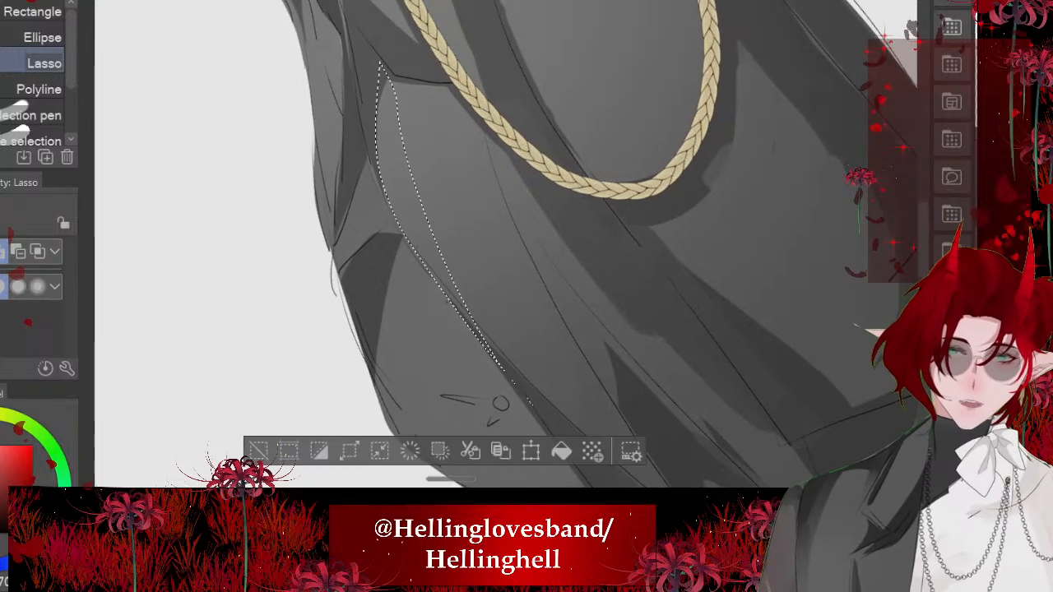
{"action": "left_click", "coordinate": [562, 451]}
{"action": "key", "text": "ctrl+d"}
{"action": "scroll", "coordinate": [494, 288], "scroll_direction": "down", "scroll_amount": 3}
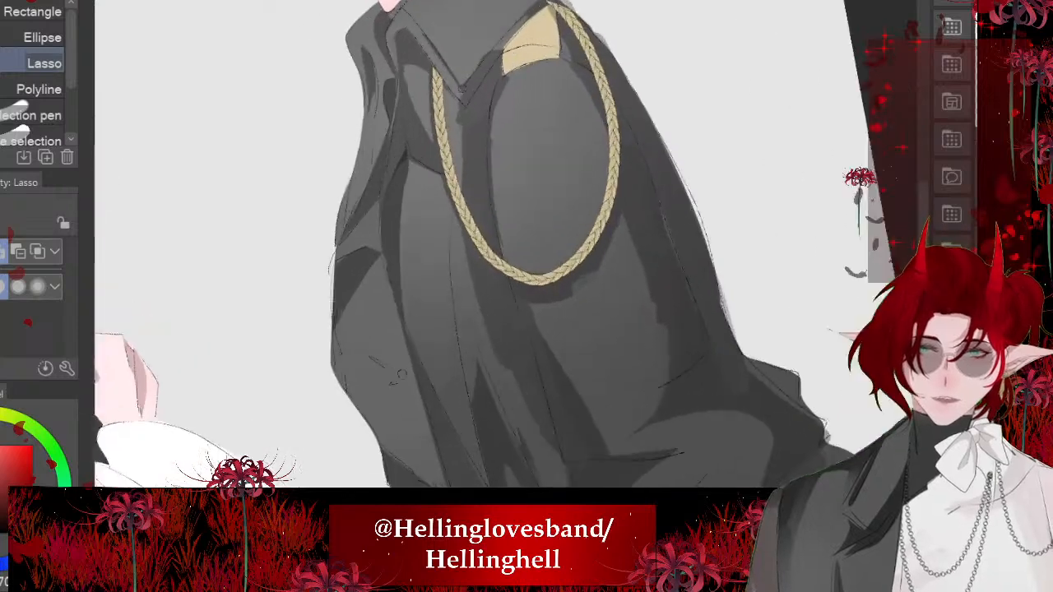
- Use the Blend tool at size 82.4 to spread the shadow beneath the lapel across the top of the chest panel
{"action": "scroll", "coordinate": [494, 247], "scroll_direction": "up", "scroll_amount": 3}
{"action": "key", "text": "j"}
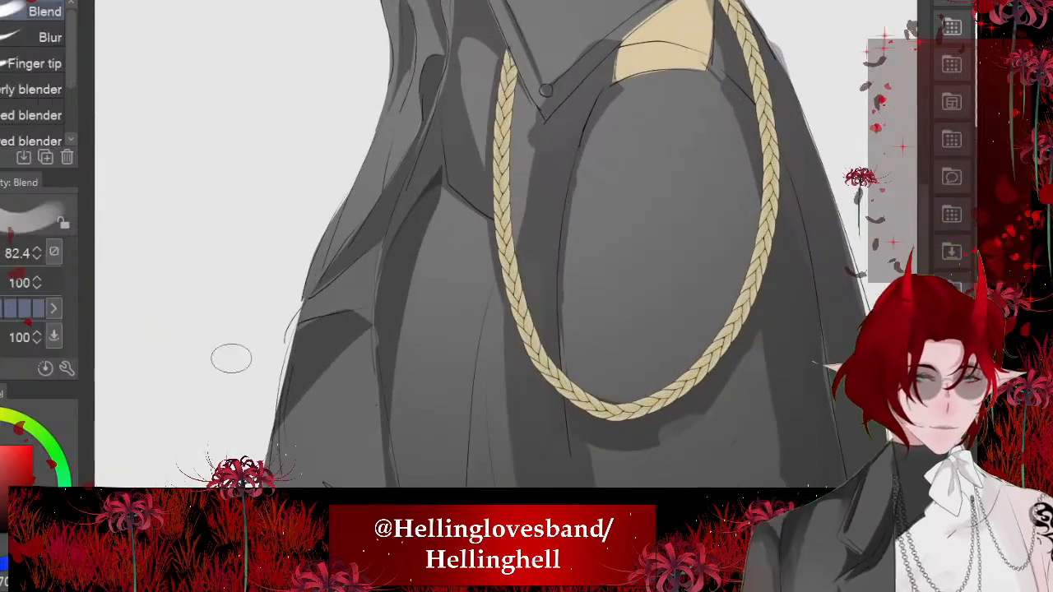
{"action": "left_click_drag", "start_coordinate": [434, 191], "coordinate": [503, 247]}
{"action": "key", "text": "ctrl+z"}
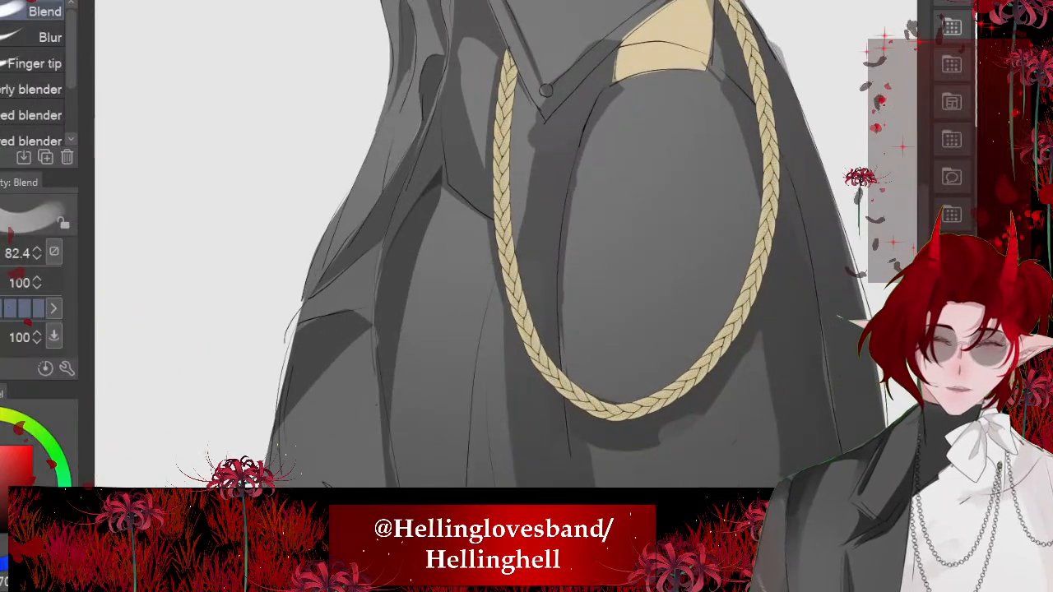
{"action": "left_click_drag", "start_coordinate": [428, 197], "coordinate": [492, 239]}
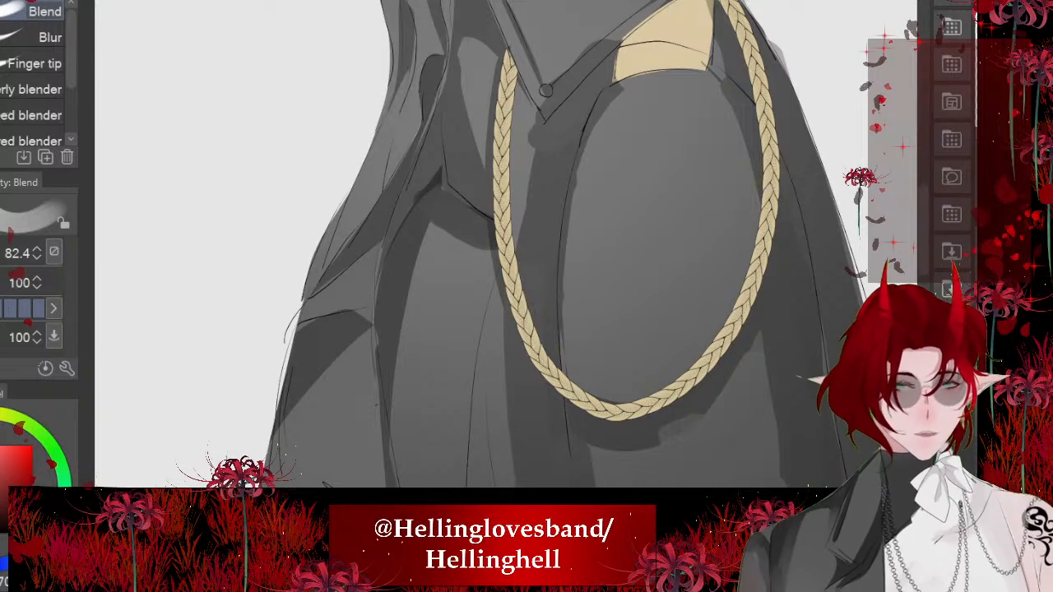
{"action": "mouse_move", "coordinate": [527, 362]}
{"action": "left_mouse_down"}
{"action": "mouse_move", "coordinate": [502, 276]}
{"action": "mouse_move", "coordinate": [506, 202]}
{"action": "left_mouse_up"}
- Smooth the edge of the curved shadow along the front of the chest panel with the Blend tool
{"action": "left_click_drag", "start_coordinate": [375, 150], "coordinate": [488, 362]}
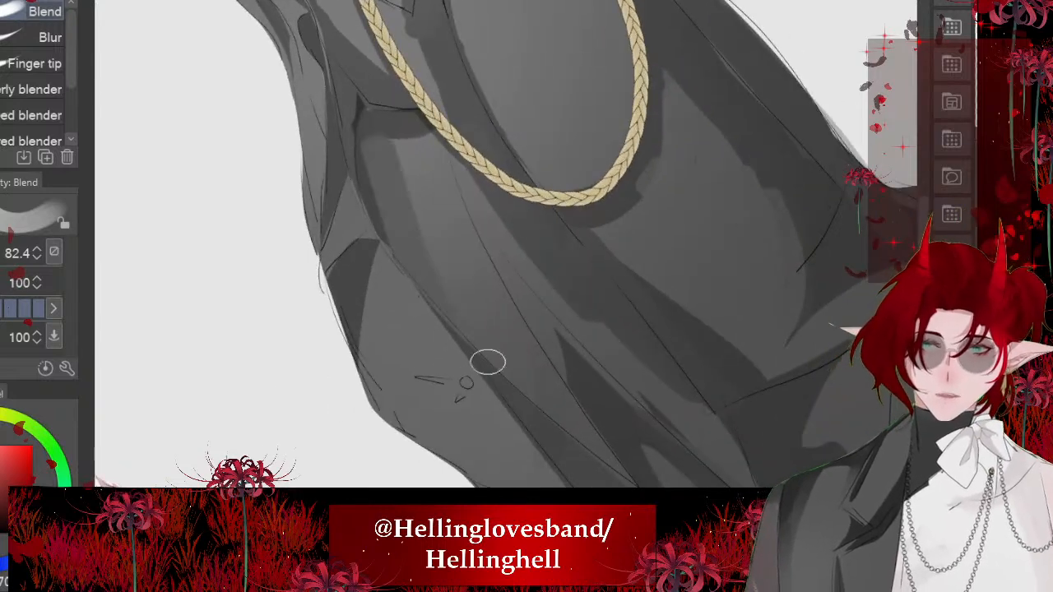
{"action": "key", "text": "ctrl+z"}
{"action": "scroll", "coordinate": [356, 219], "scroll_direction": "up", "scroll_amount": 1}
{"action": "left_click_drag", "start_coordinate": [377, 150], "coordinate": [457, 334]}
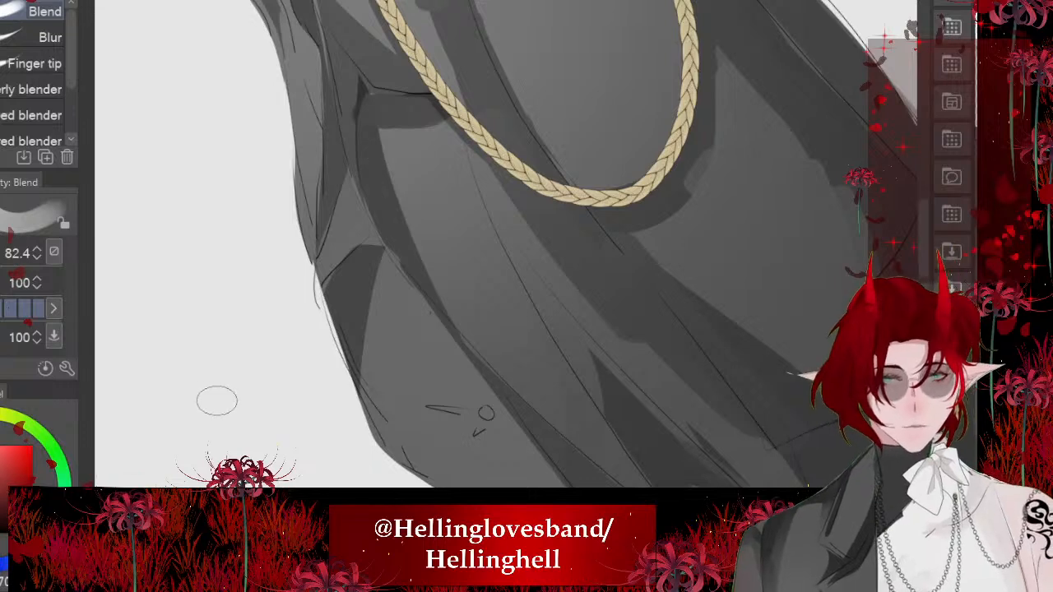
- Reduce the Blend tool to 30.1 and streak the chest panel's shadows downward into soft fabric folds
{"action": "key", "text": "bracketleft"}
{"action": "key", "text": "bracketleft"}
{"action": "key", "text": "bracketleft"}
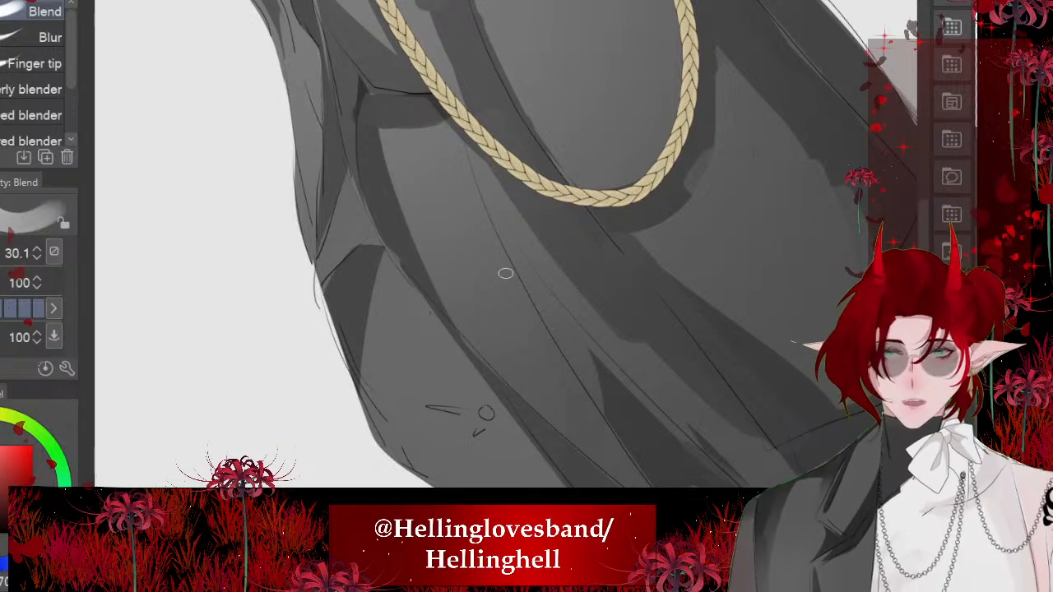
{"action": "mouse_move", "coordinate": [378, 152]}
{"action": "left_mouse_down"}
{"action": "mouse_move", "coordinate": [465, 348]}
{"action": "mouse_move", "coordinate": [425, 260]}
{"action": "left_mouse_up"}
{"action": "left_click_drag", "start_coordinate": [391, 136], "coordinate": [429, 306]}
{"action": "left_click_drag", "start_coordinate": [394, 138], "coordinate": [423, 246]}
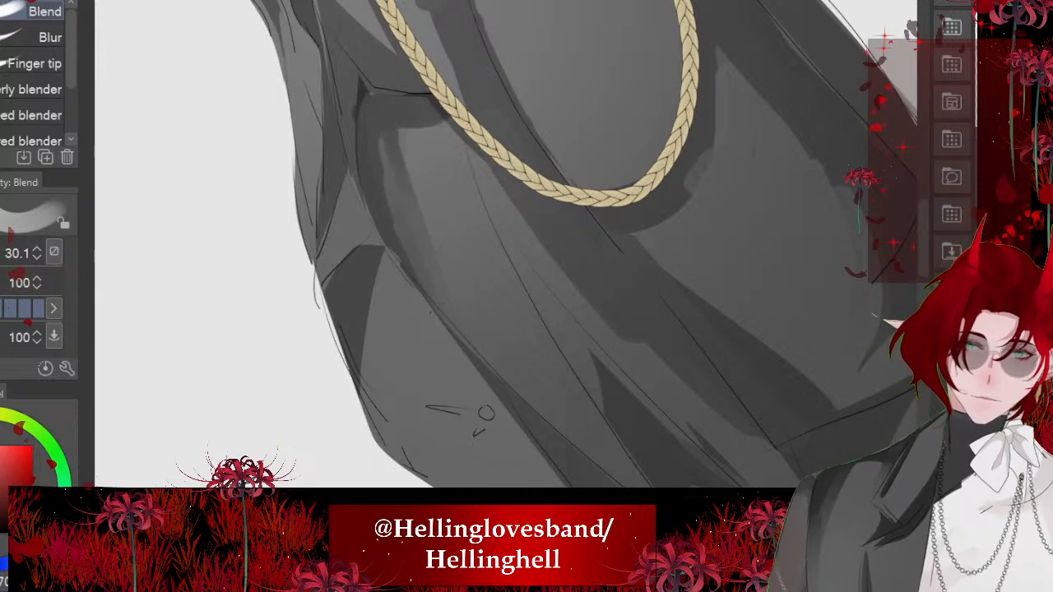
{"action": "left_click_drag", "start_coordinate": [455, 123], "coordinate": [485, 228]}
{"action": "left_click_drag", "start_coordinate": [458, 153], "coordinate": [492, 236]}
{"action": "scroll", "coordinate": [469, 247], "scroll_direction": "down", "scroll_amount": 8}
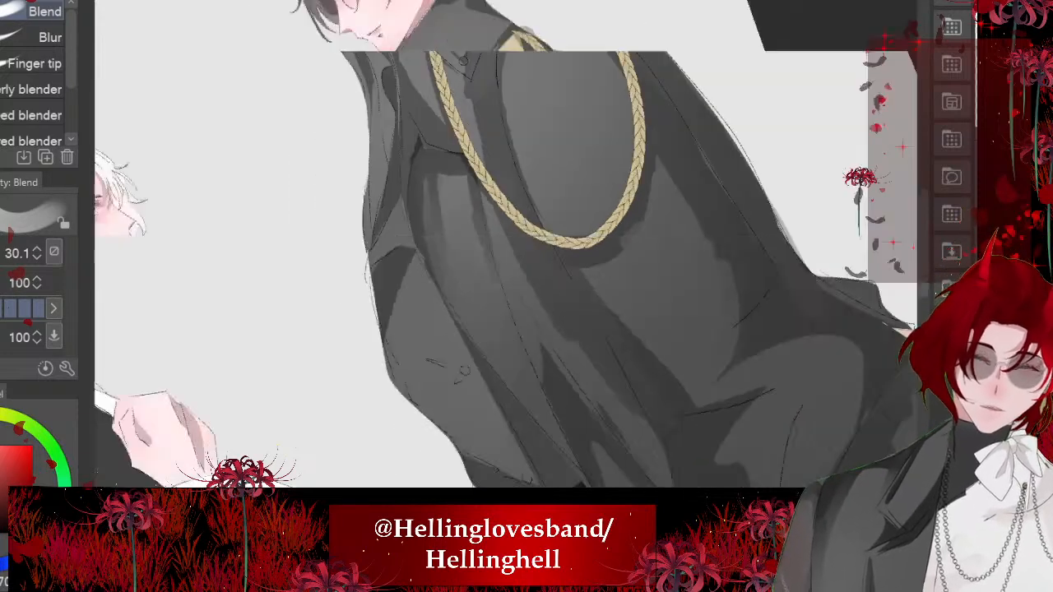
{"action": "scroll", "coordinate": [469, 247], "scroll_direction": "down", "scroll_amount": 1}
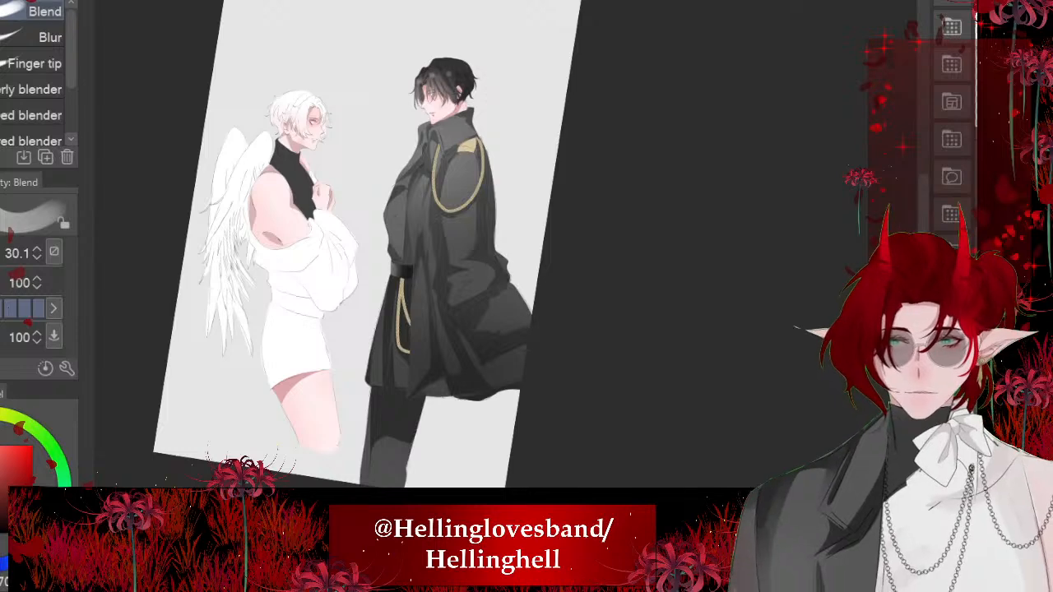
{"action": "scroll", "coordinate": [492, 274], "scroll_direction": "up", "scroll_amount": 4}
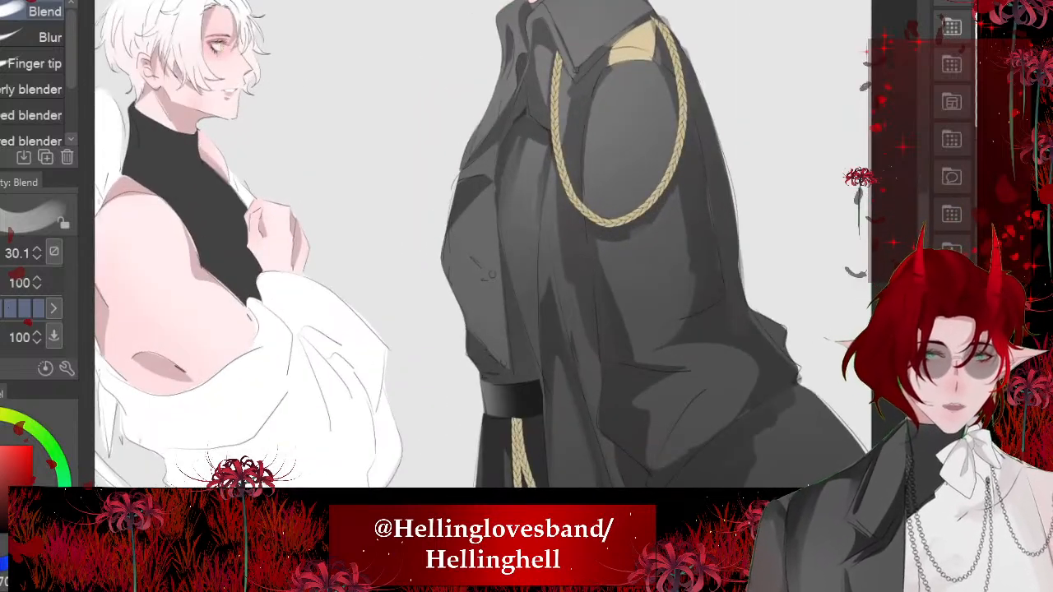
- Blend the wedge shadow on the coat's front side panel and the diagonal fold beside it into soft streaks
{"action": "scroll", "coordinate": [486, 223], "scroll_direction": "up", "scroll_amount": 4}
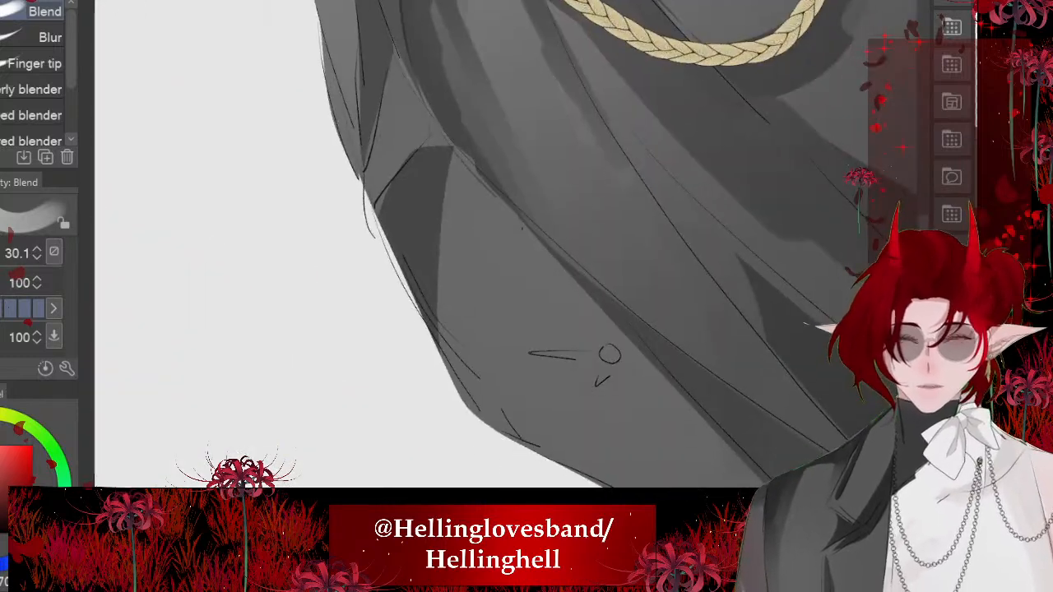
{"action": "left_click_drag", "start_coordinate": [446, 222], "coordinate": [464, 370]}
{"action": "left_click_drag", "start_coordinate": [454, 325], "coordinate": [491, 423]}
{"action": "left_click_drag", "start_coordinate": [454, 158], "coordinate": [541, 258]}
{"action": "left_click_drag", "start_coordinate": [467, 177], "coordinate": [616, 319]}
{"action": "left_click_drag", "start_coordinate": [515, 78], "coordinate": [529, 209]}
{"action": "mouse_move", "coordinate": [498, 262]}
{"action": "left_mouse_down"}
{"action": "mouse_move", "coordinate": [524, 246]}
{"action": "mouse_move", "coordinate": [539, 306]}
{"action": "left_mouse_up"}
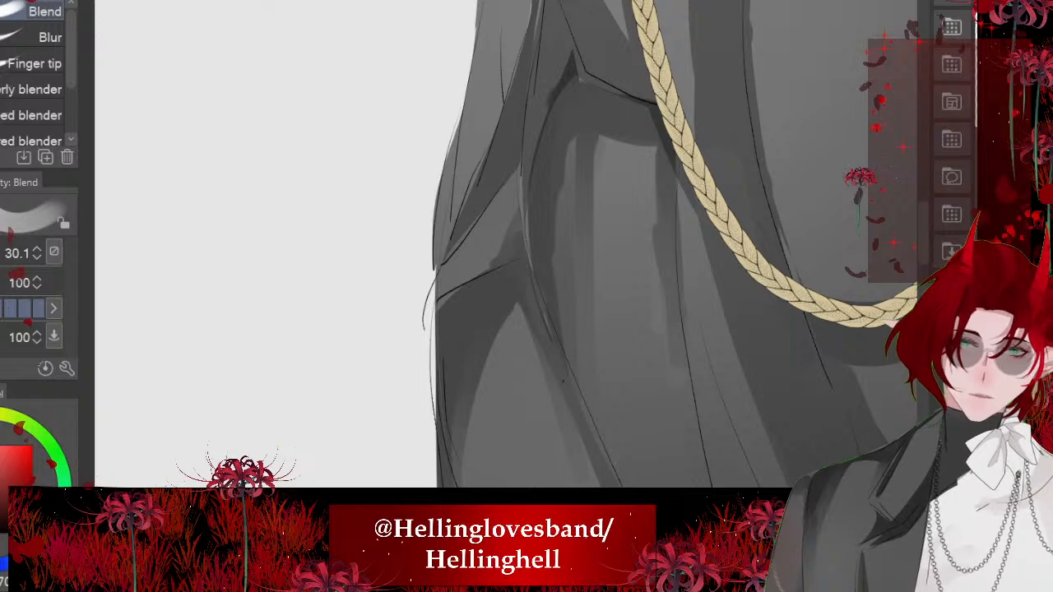
- Continue blending the side panel's shading downward and along the coat's front edge above the belt
{"action": "scroll", "coordinate": [509, 374], "scroll_direction": "down", "scroll_amount": 4}
{"action": "left_click_drag", "start_coordinate": [477, 279], "coordinate": [491, 324]}
{"action": "left_click_drag", "start_coordinate": [471, 267], "coordinate": [540, 433]}
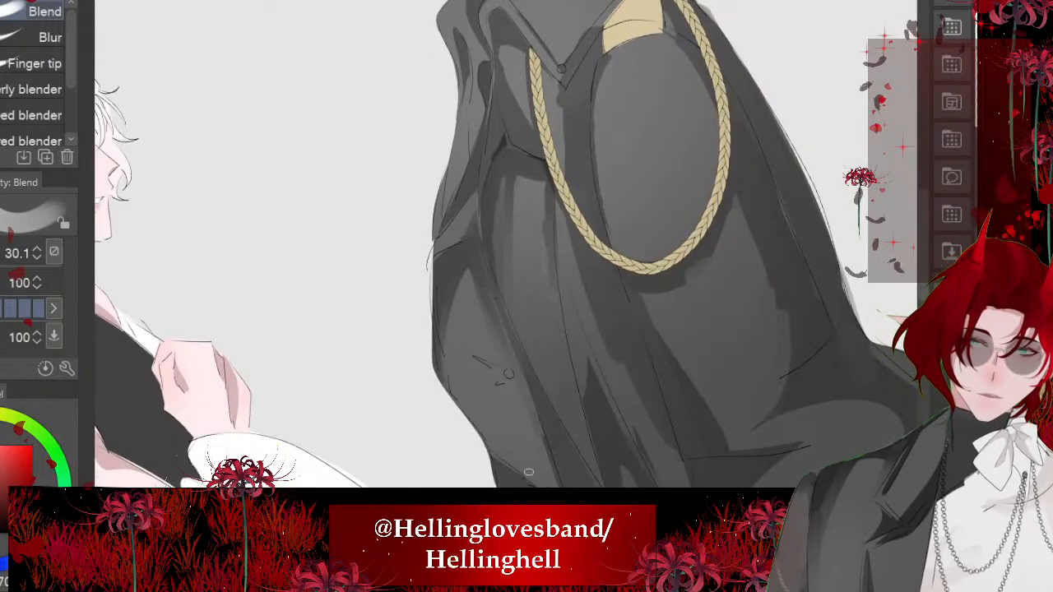
{"action": "mouse_move", "coordinate": [529, 473]}
{"action": "left_mouse_down"}
{"action": "mouse_move", "coordinate": [492, 448]}
{"action": "mouse_move", "coordinate": [441, 374]}
{"action": "left_mouse_up"}
- Enlarge the Soft airbrush to 441.5 and deepen the shadow inside the narrow fold under the front lapel to near black
{"action": "scroll", "coordinate": [546, 142], "scroll_direction": "up", "scroll_amount": 3}
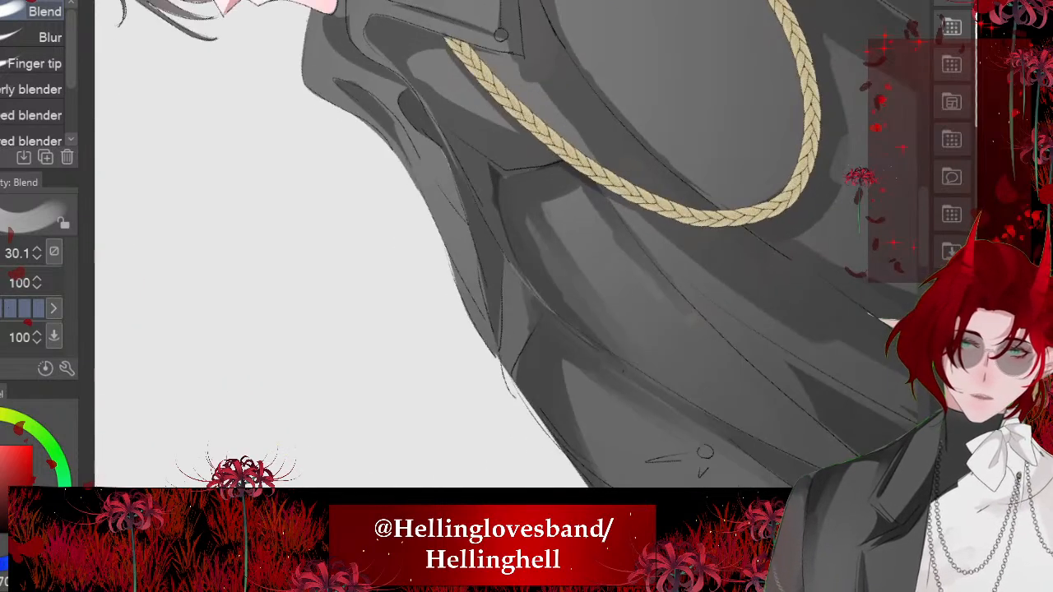
{"action": "scroll", "coordinate": [502, 332], "scroll_direction": "down", "scroll_amount": 3}
{"action": "scroll", "coordinate": [506, 247], "scroll_direction": "up", "scroll_amount": 2}
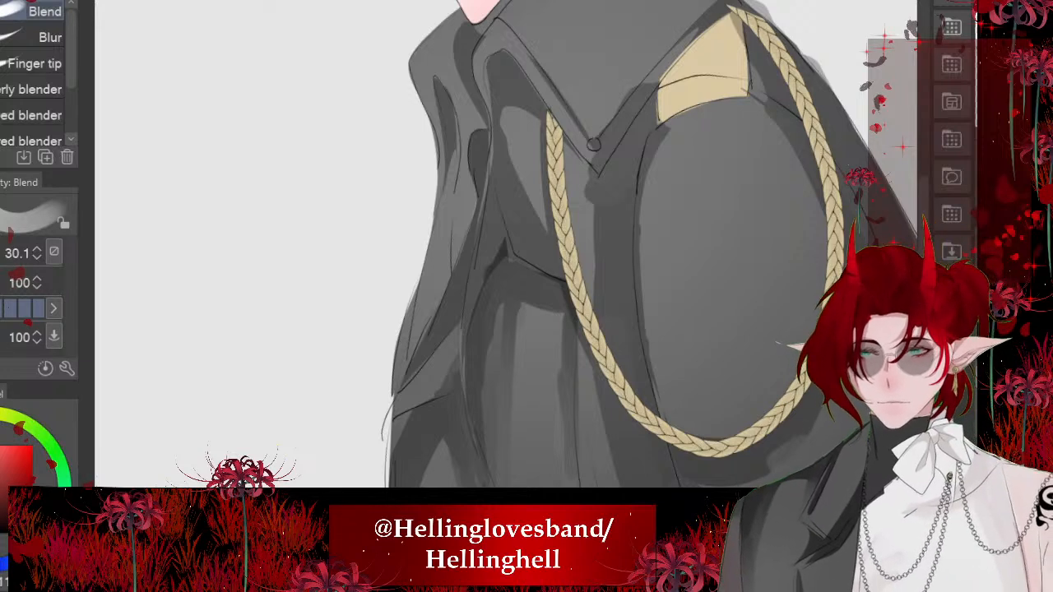
{"action": "key", "text": "b"}
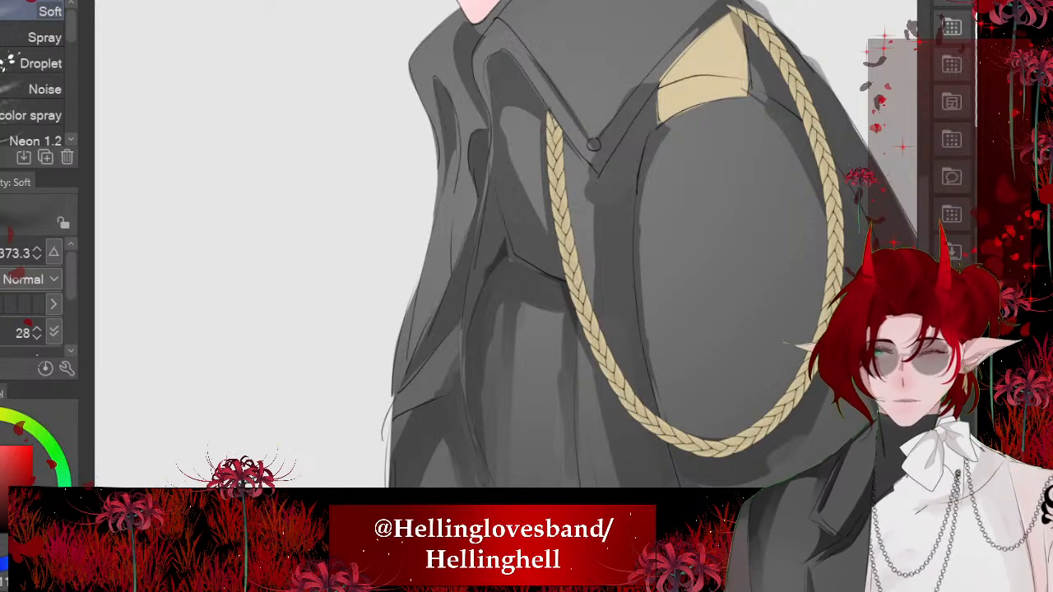
{"action": "key", "text": "bracketleft"}
{"action": "key", "text": "bracketleft"}
{"action": "key", "text": "bracketleft"}
{"action": "key", "text": "bracketleft"}
{"action": "key", "text": "bracketleft"}
{"action": "key", "text": "bracketright"}
{"action": "key", "text": "bracketright"}
{"action": "key", "text": "bracketright"}
{"action": "key", "text": "bracketright"}
{"action": "key", "text": "bracketright"}
{"action": "key", "text": "bracketright"}
{"action": "left_click_drag", "start_coordinate": [379, 363], "coordinate": [400, 253]}
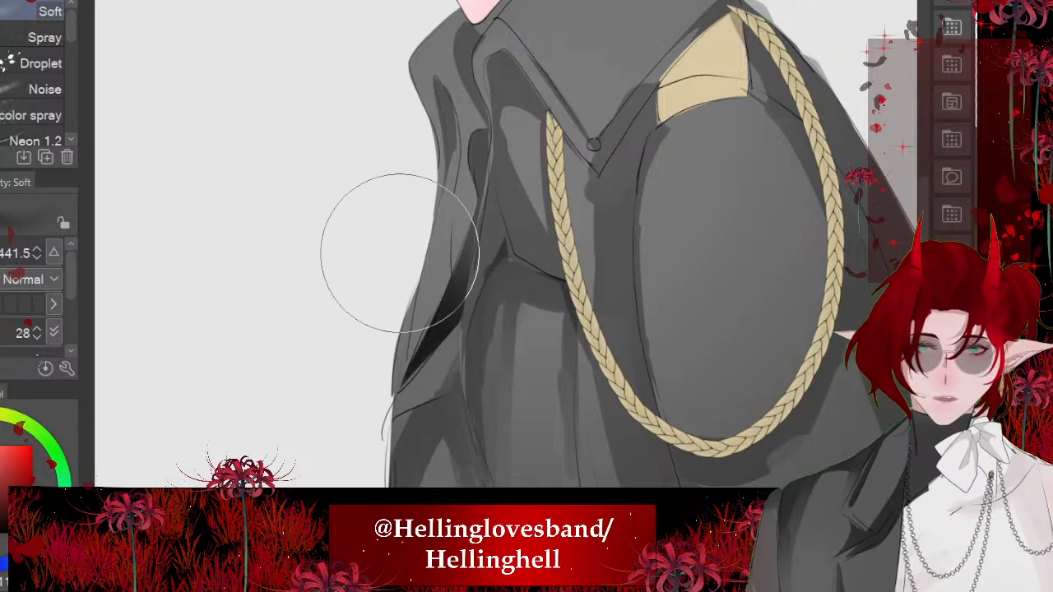
- Lighten the small dark fold on the upper front lapel with the Soft airbrush
{"action": "scroll", "coordinate": [400, 253], "scroll_direction": "down", "scroll_amount": 1}
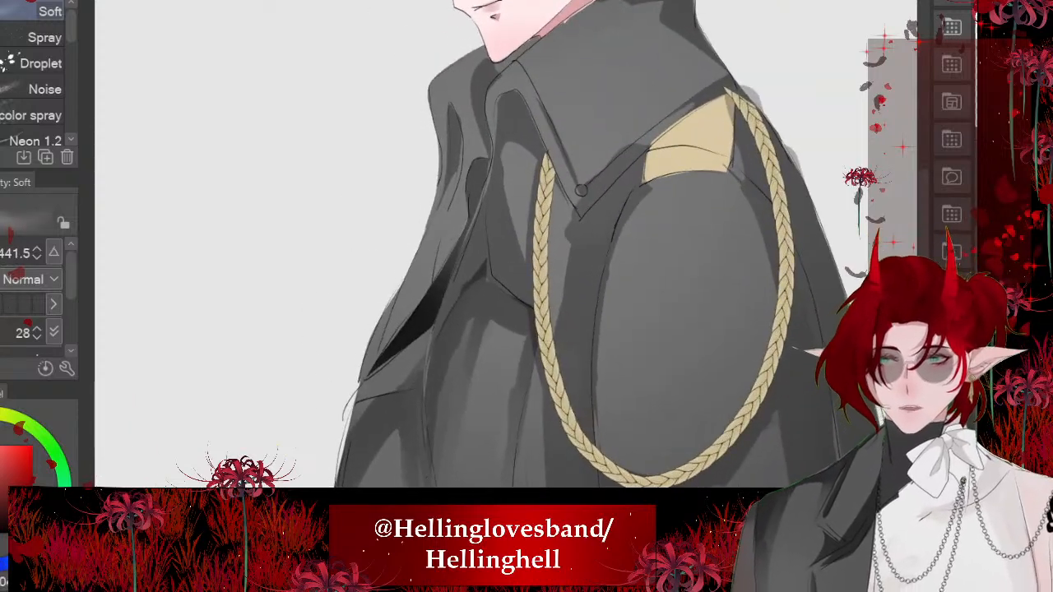
{"action": "left_click_drag", "start_coordinate": [422, 155], "coordinate": [422, 178]}
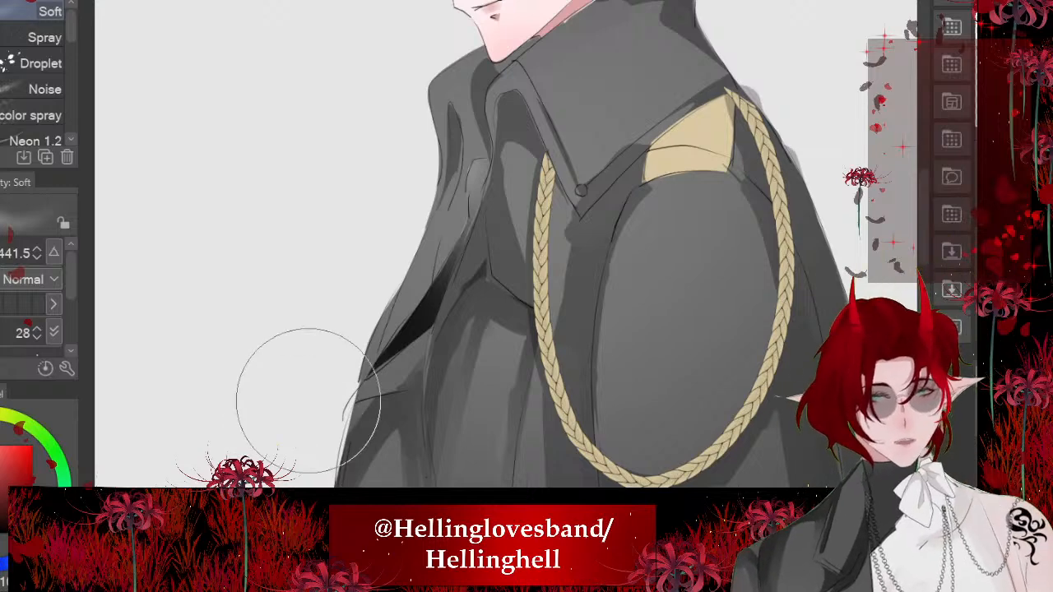
{"action": "scroll", "coordinate": [313, 399], "scroll_direction": "down", "scroll_amount": 2}
{"action": "scroll", "coordinate": [316, 399], "scroll_direction": "down", "scroll_amount": 3}
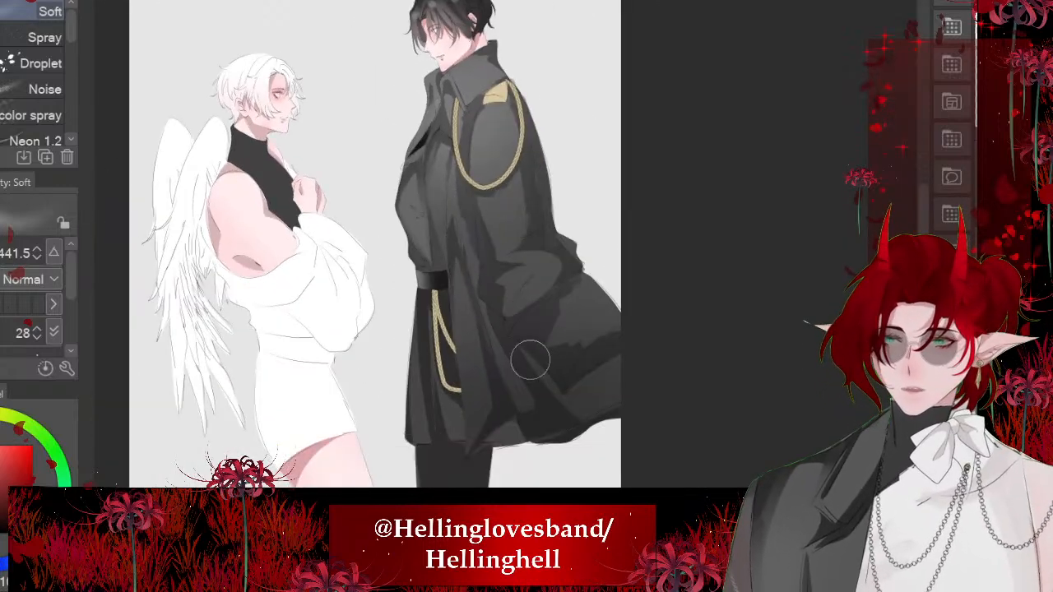
- Sample the epaulette's gold, reduce the Soft airbrush to 190.7 and brush pale highlights onto the braided shoulder cord
{"action": "scroll", "coordinate": [535, 354], "scroll_direction": "down", "scroll_amount": 3}
{"action": "scroll", "coordinate": [487, 327], "scroll_direction": "up", "scroll_amount": 3}
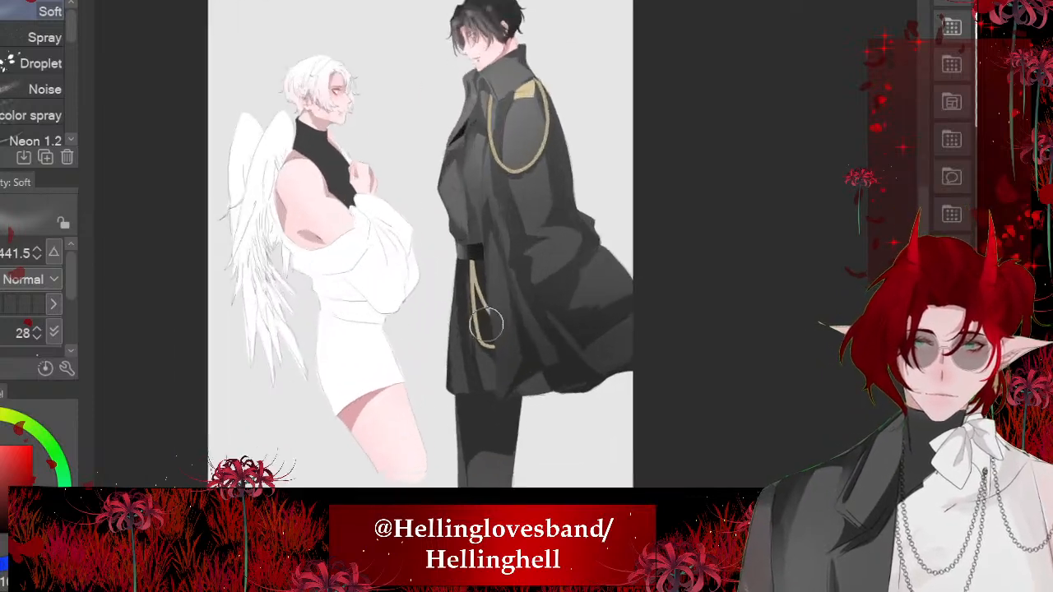
{"action": "scroll", "coordinate": [487, 327], "scroll_direction": "up", "scroll_amount": 3}
{"action": "scroll", "coordinate": [522, 277], "scroll_direction": "down", "scroll_amount": 3}
{"action": "scroll", "coordinate": [488, 343], "scroll_direction": "up", "scroll_amount": 4}
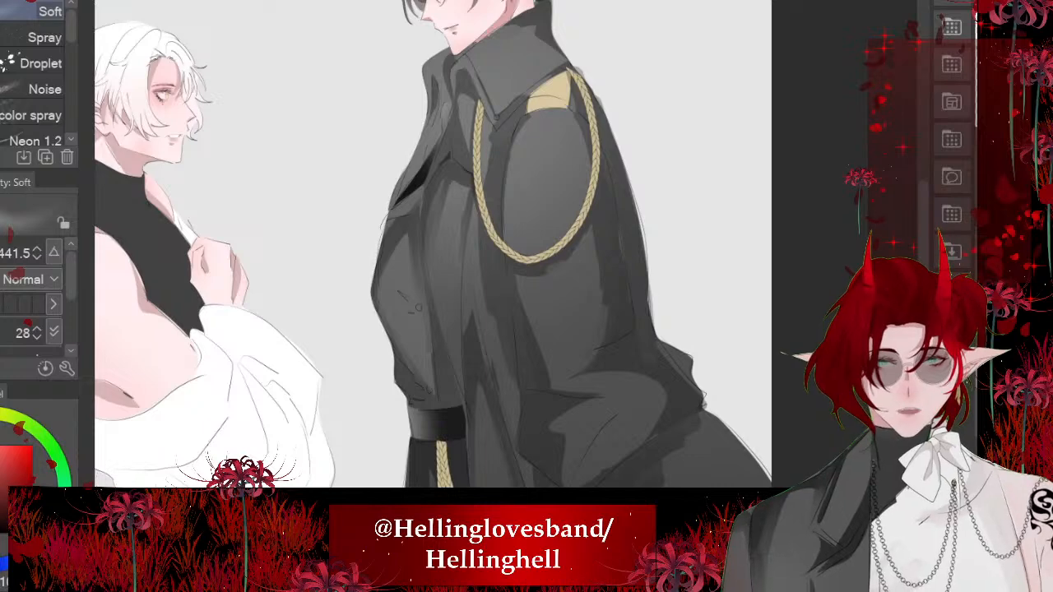
{"action": "scroll", "coordinate": [530, 154], "scroll_direction": "up", "scroll_amount": 2}
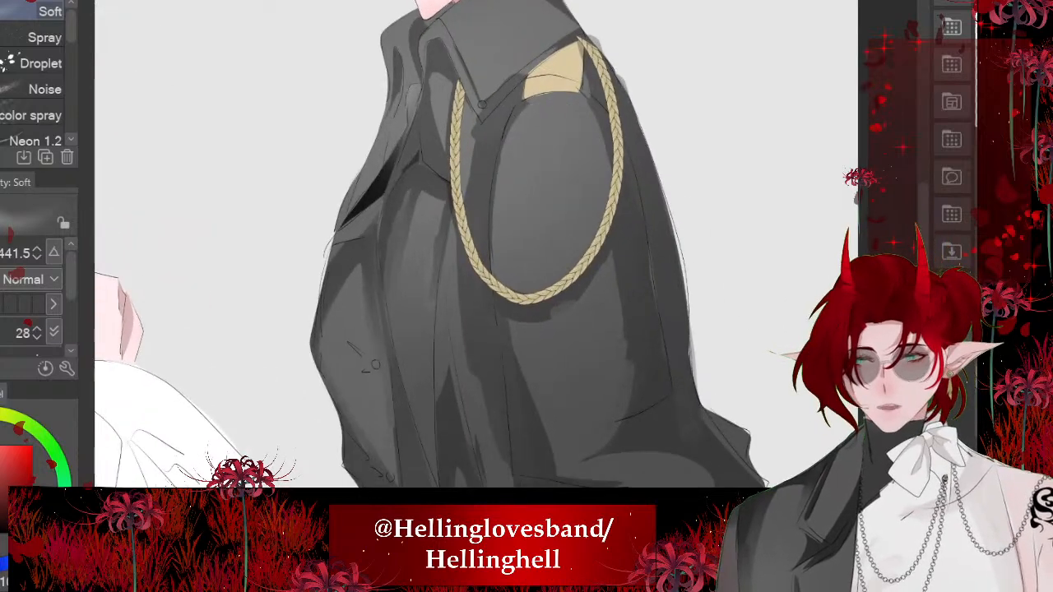
{"action": "left_click", "coordinate": [555, 73], "text": "alt"}
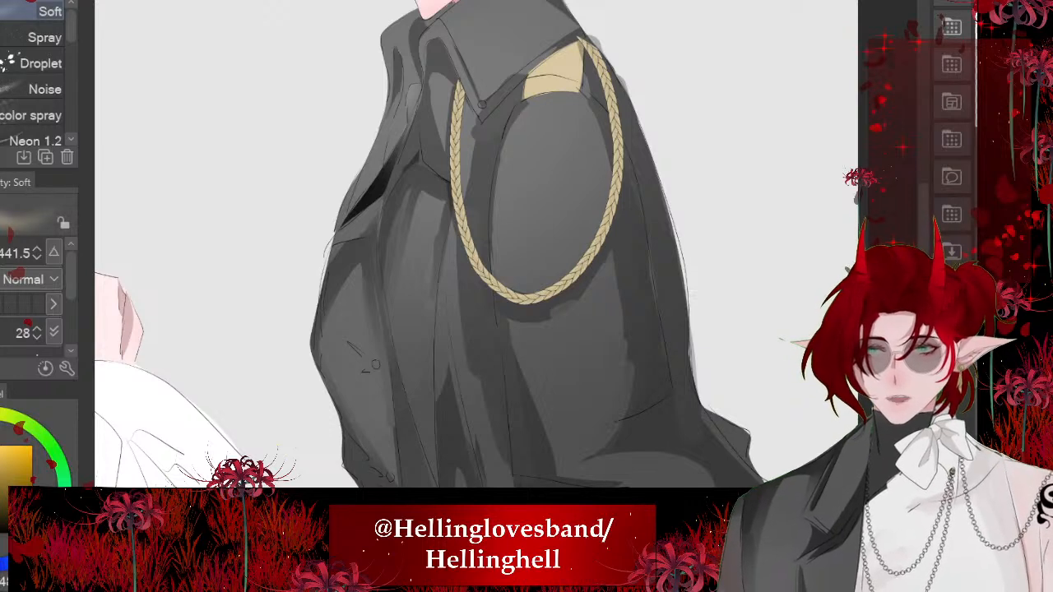
{"action": "mouse_move", "coordinate": [506, 273]}
{"action": "left_mouse_down"}
{"action": "mouse_move", "coordinate": [547, 274]}
{"action": "mouse_move", "coordinate": [528, 273]}
{"action": "left_mouse_up"}
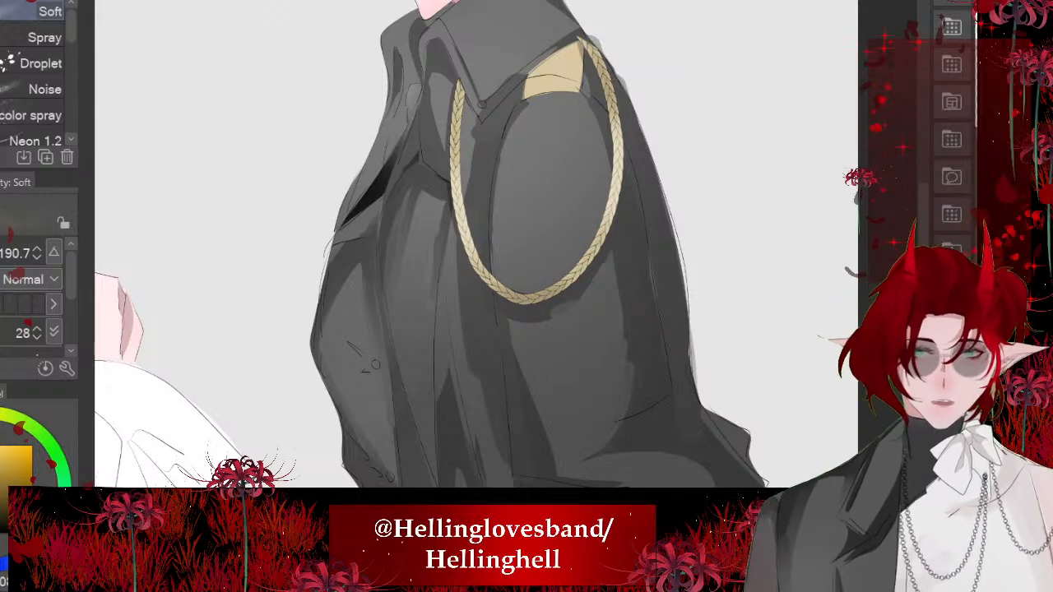
{"action": "scroll", "coordinate": [464, 201], "scroll_direction": "down", "scroll_amount": 3}
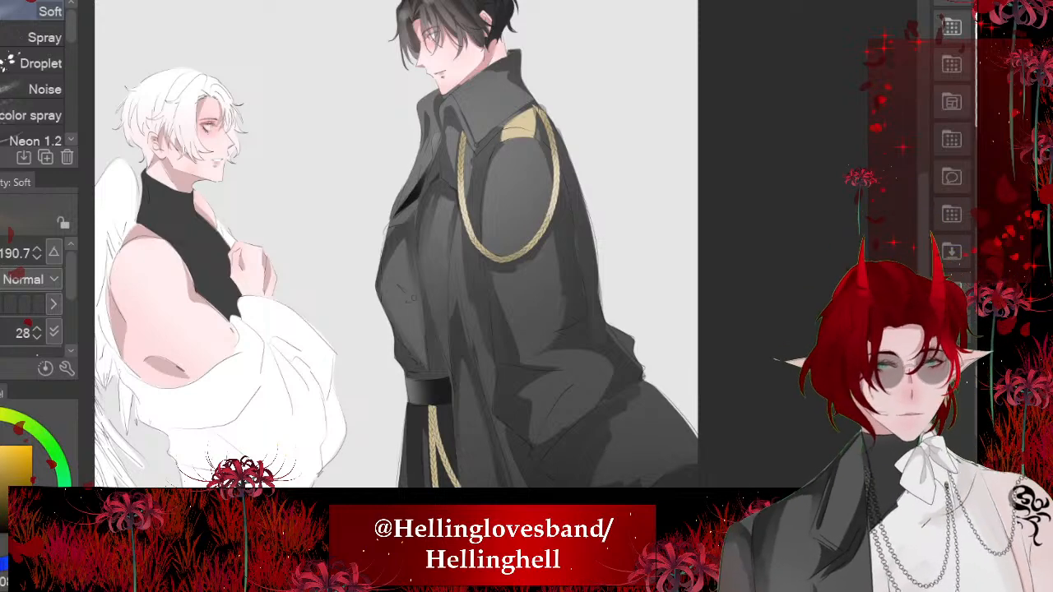
{"action": "scroll", "coordinate": [490, 185], "scroll_direction": "up", "scroll_amount": 3}
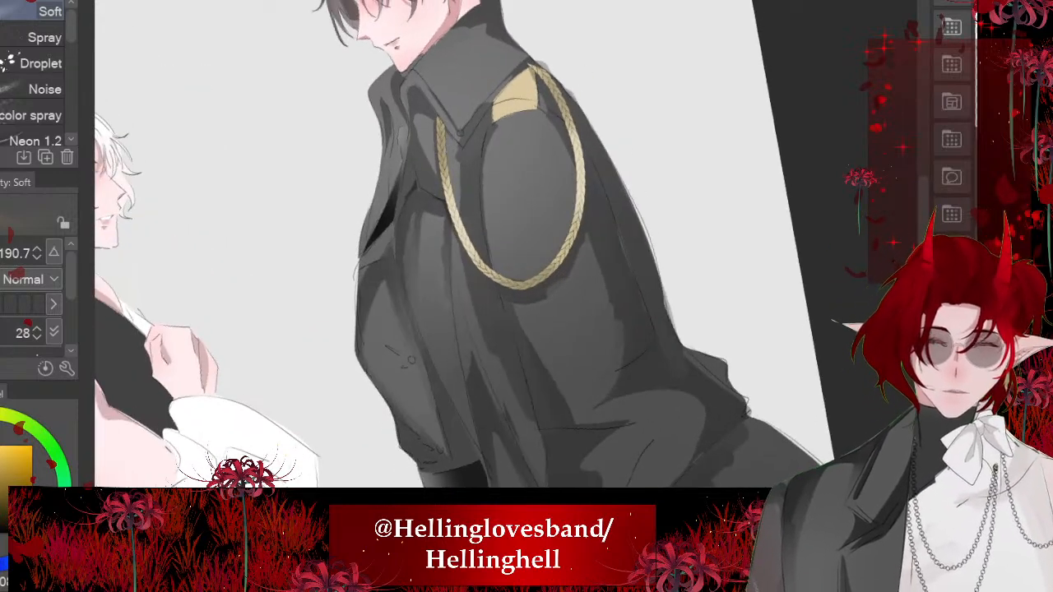
- Examine the coat, the belt cord and both figures, from close up and in full
{"action": "scroll", "coordinate": [502, 179], "scroll_direction": "down", "scroll_amount": 3}
{"action": "scroll", "coordinate": [470, 461], "scroll_direction": "up", "scroll_amount": 5}
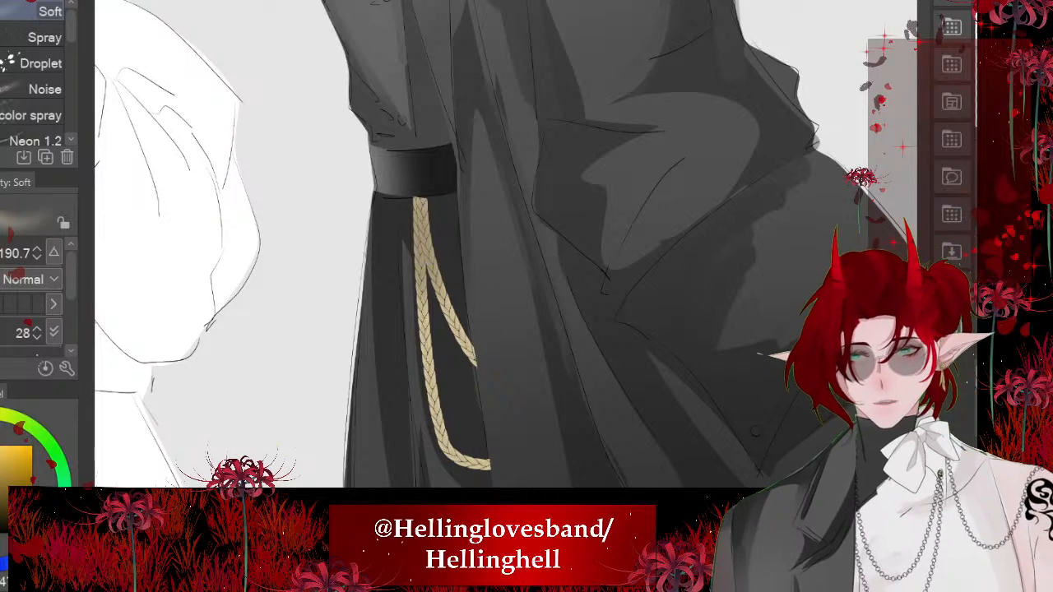
{"action": "scroll", "coordinate": [444, 330], "scroll_direction": "down", "scroll_amount": 5}
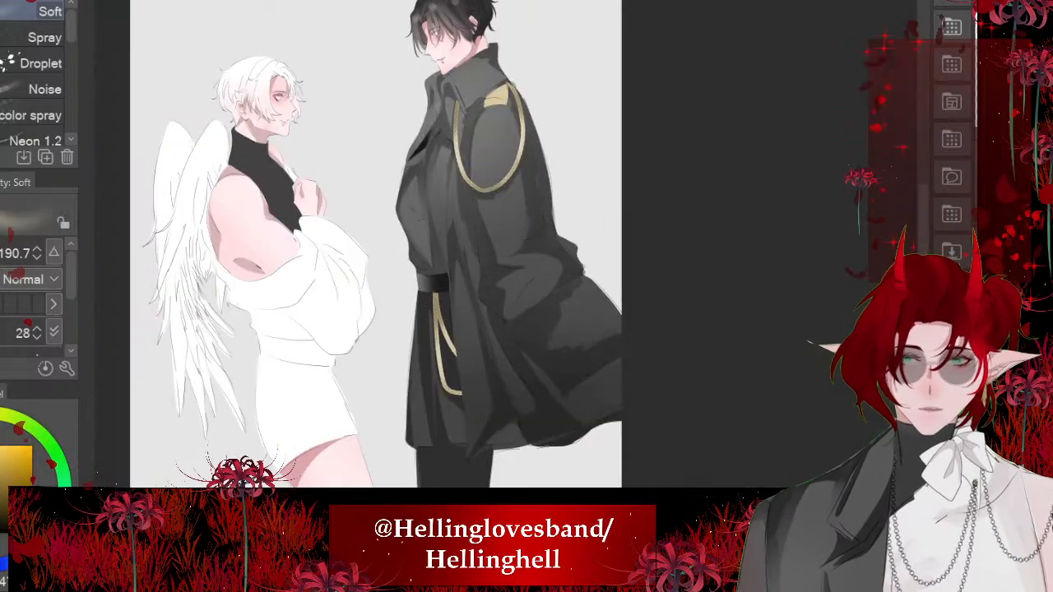
{"action": "scroll", "coordinate": [375, 246], "scroll_direction": "down", "scroll_amount": 2}
{"action": "scroll", "coordinate": [454, 247], "scroll_direction": "up", "scroll_amount": 6}
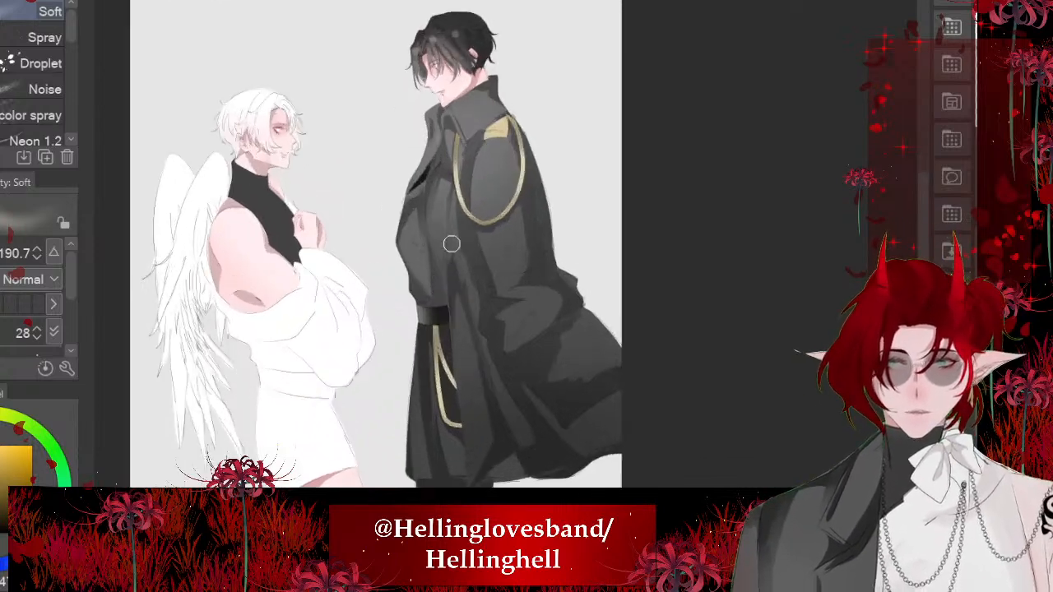
{"action": "scroll", "coordinate": [461, 77], "scroll_direction": "up", "scroll_amount": 3}
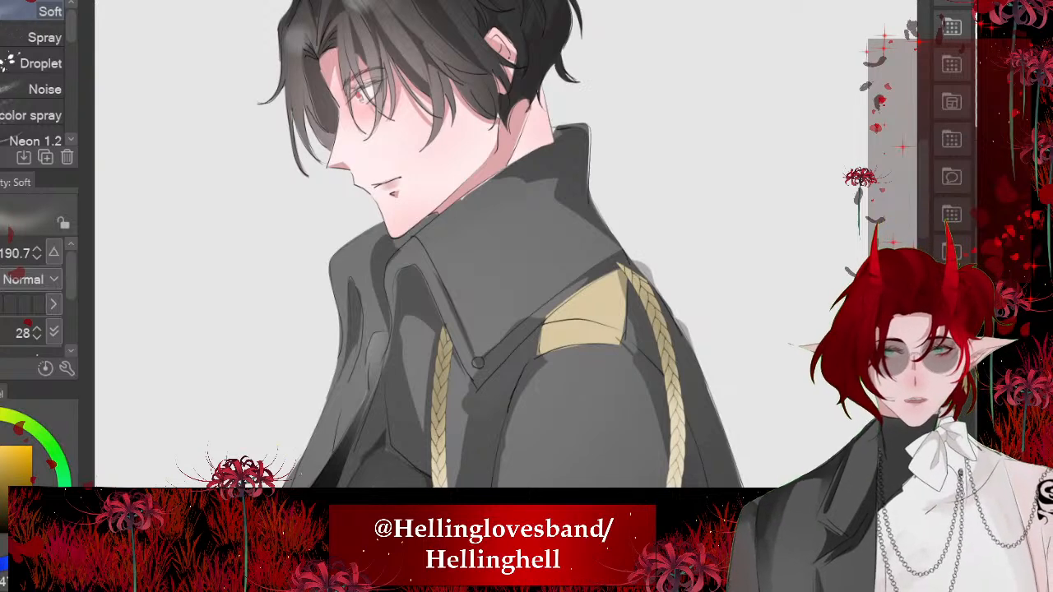
{"action": "key", "text": "ctrl+z"}
{"action": "key", "text": "ctrl+y"}
- Sample the coat collar's grey, set the Soft airbrush to 161.3 and brush a pale highlight onto the upper collar below the jaw
{"action": "left_click", "coordinate": [474, 261], "text": "alt"}
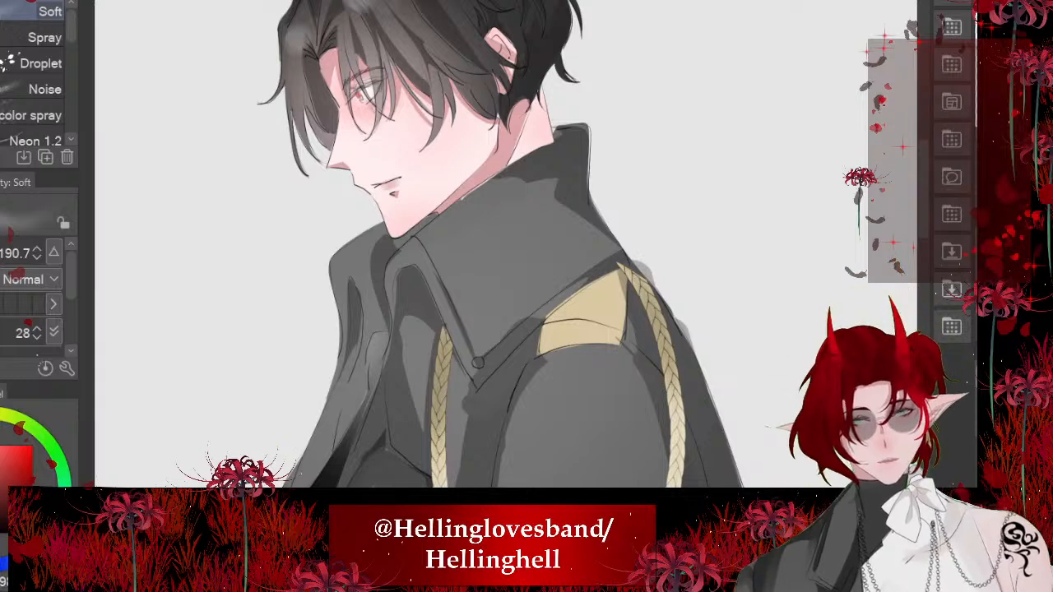
{"action": "scroll", "coordinate": [436, 278], "scroll_direction": "up", "scroll_amount": 2}
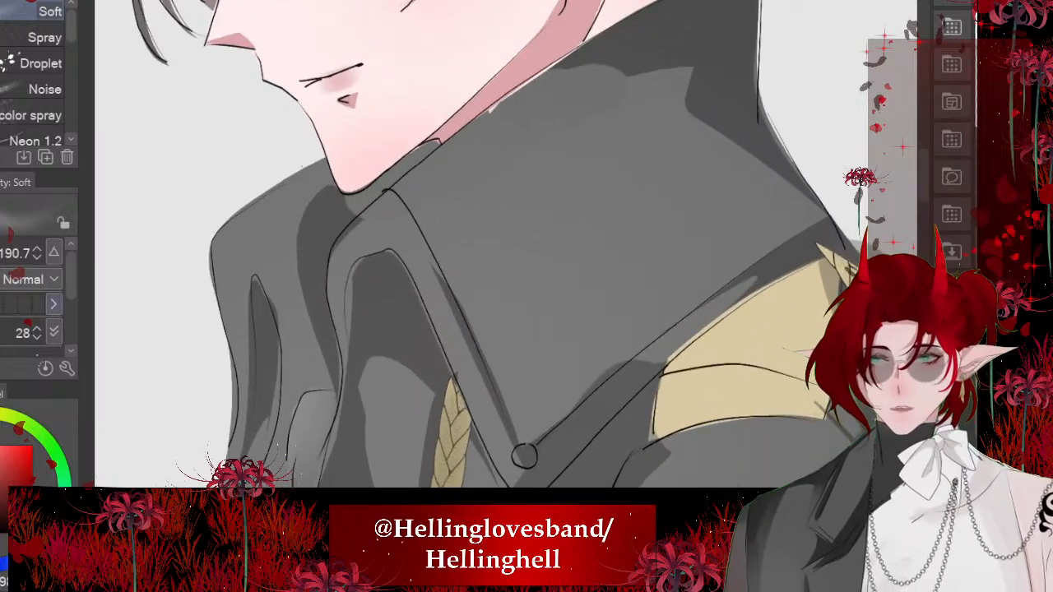
{"action": "left_click", "coordinate": [38, 304]}
{"action": "mouse_move", "coordinate": [506, 274]}
{"action": "left_mouse_down"}
{"action": "mouse_move", "coordinate": [656, 274]}
{"action": "mouse_move", "coordinate": [561, 274]}
{"action": "left_mouse_up"}
{"action": "left_click_drag", "start_coordinate": [588, 94], "coordinate": [400, 209]}
{"action": "key", "text": "ctrl+z"}
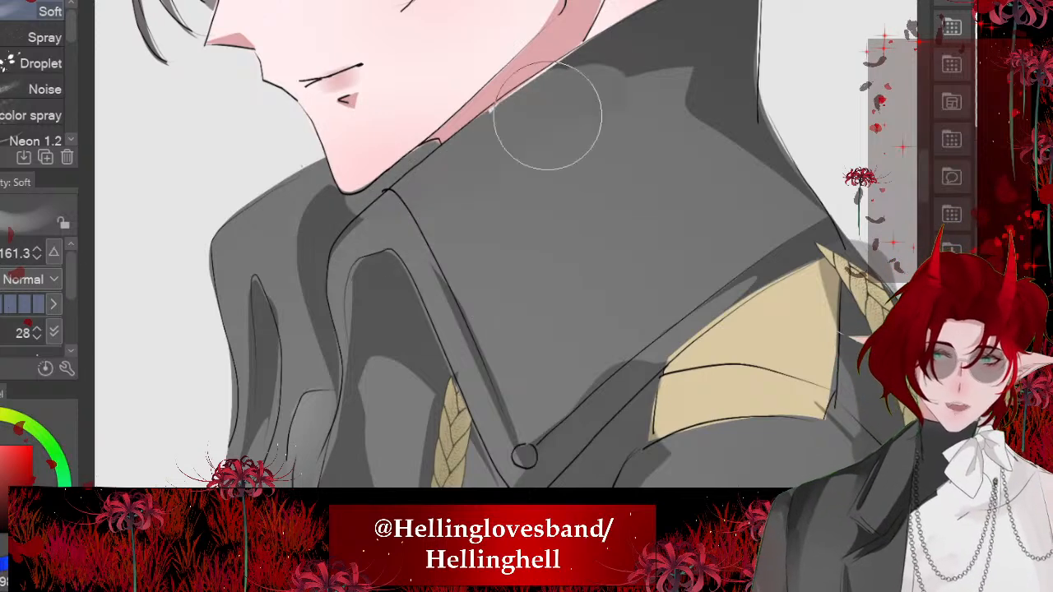
{"action": "mouse_move", "coordinate": [548, 117]}
{"action": "left_mouse_down"}
{"action": "mouse_move", "coordinate": [417, 209]}
{"action": "mouse_move", "coordinate": [446, 244]}
{"action": "left_mouse_up"}
- Examine the collar highlight on the full figures and compare the two characters' heads and hair up close
{"action": "scroll", "coordinate": [506, 274], "scroll_direction": "down", "scroll_amount": 6}
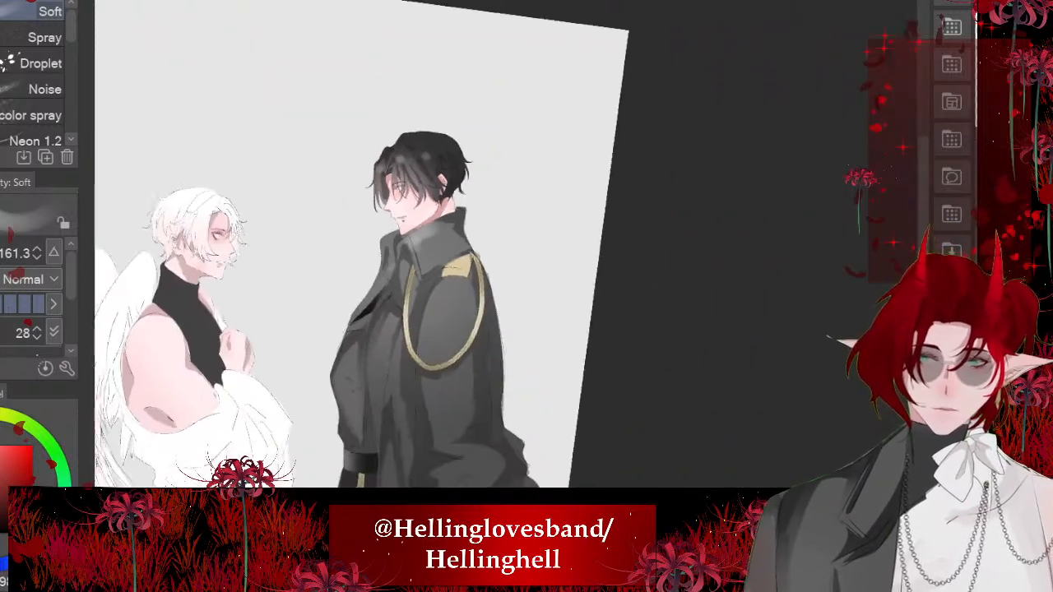
{"action": "scroll", "coordinate": [411, 35], "scroll_direction": "down", "scroll_amount": 3}
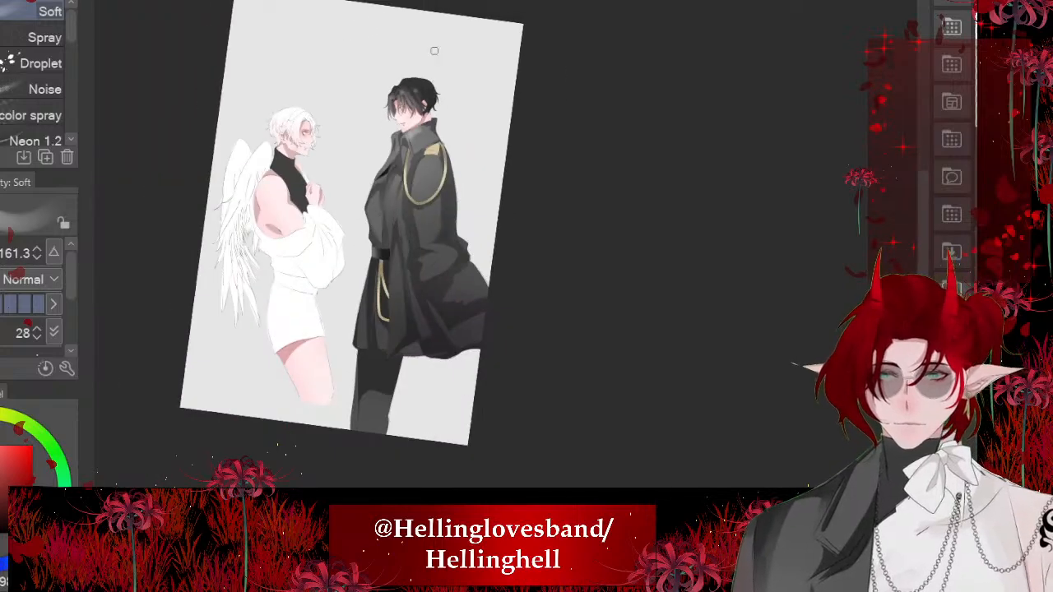
{"action": "scroll", "coordinate": [430, 177], "scroll_direction": "up", "scroll_amount": 3}
{"action": "key", "text": "ctrl+at"}
{"action": "scroll", "coordinate": [478, 178], "scroll_direction": "up", "scroll_amount": 5}
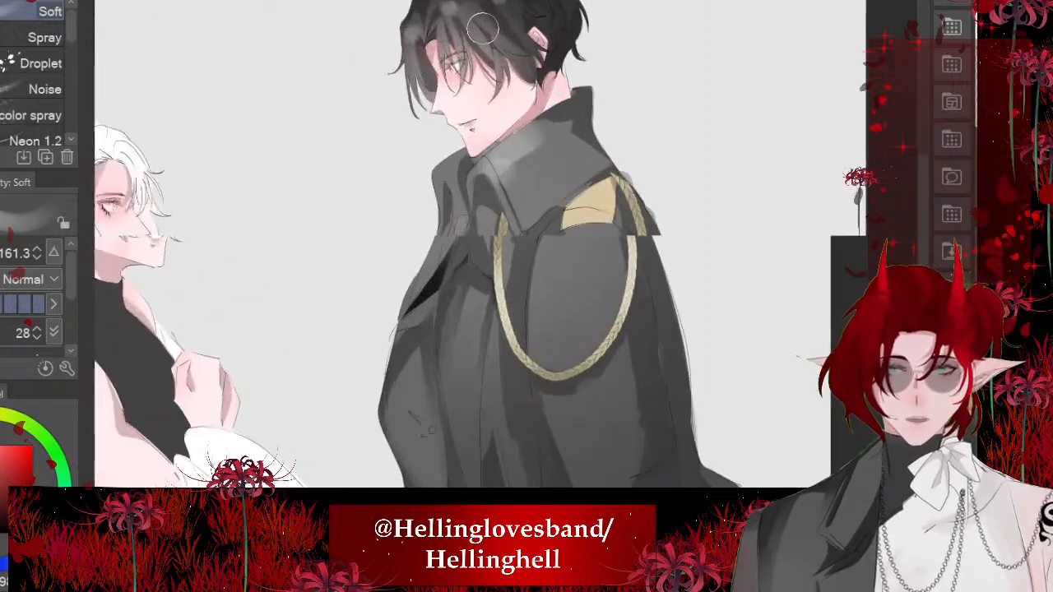
{"action": "scroll", "coordinate": [515, 202], "scroll_direction": "down", "scroll_amount": 2}
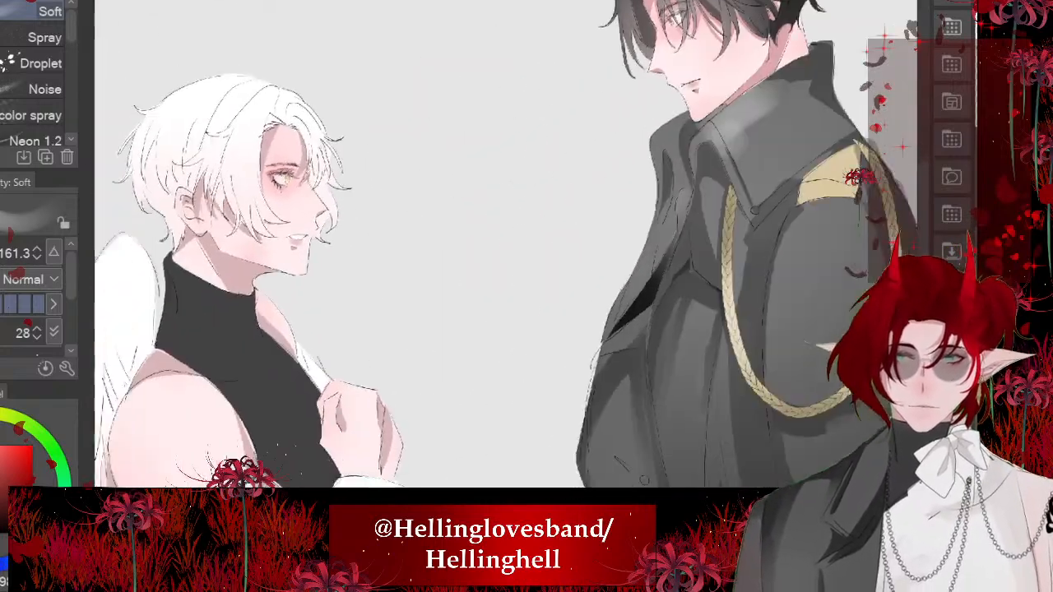
{"action": "scroll", "coordinate": [244, 149], "scroll_direction": "up", "scroll_amount": 4}
{"action": "scroll", "coordinate": [342, 50], "scroll_direction": "up", "scroll_amount": 1}
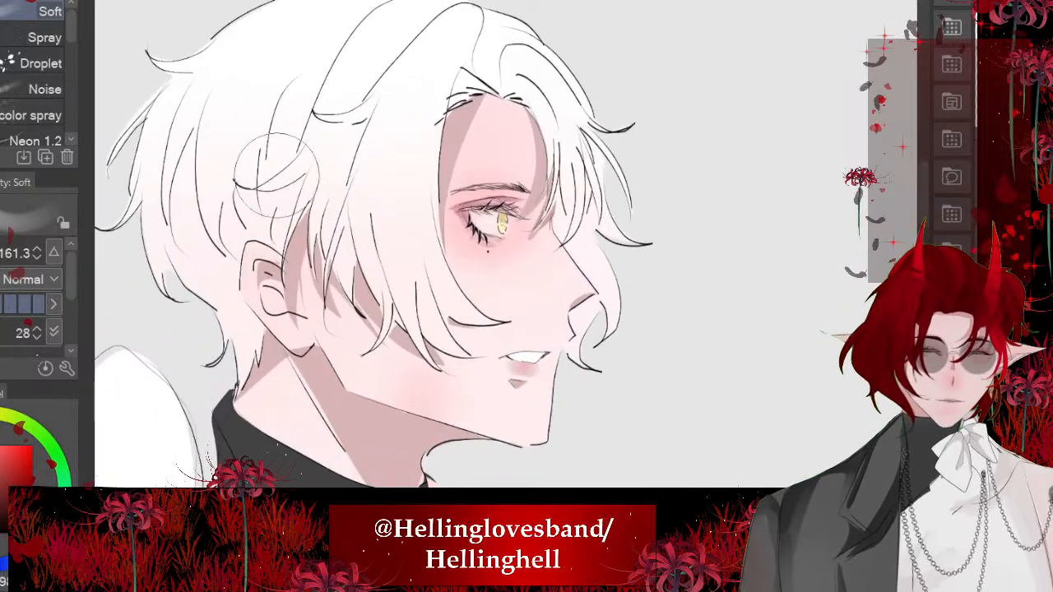
{"action": "scroll", "coordinate": [336, 160], "scroll_direction": "down", "scroll_amount": 2}
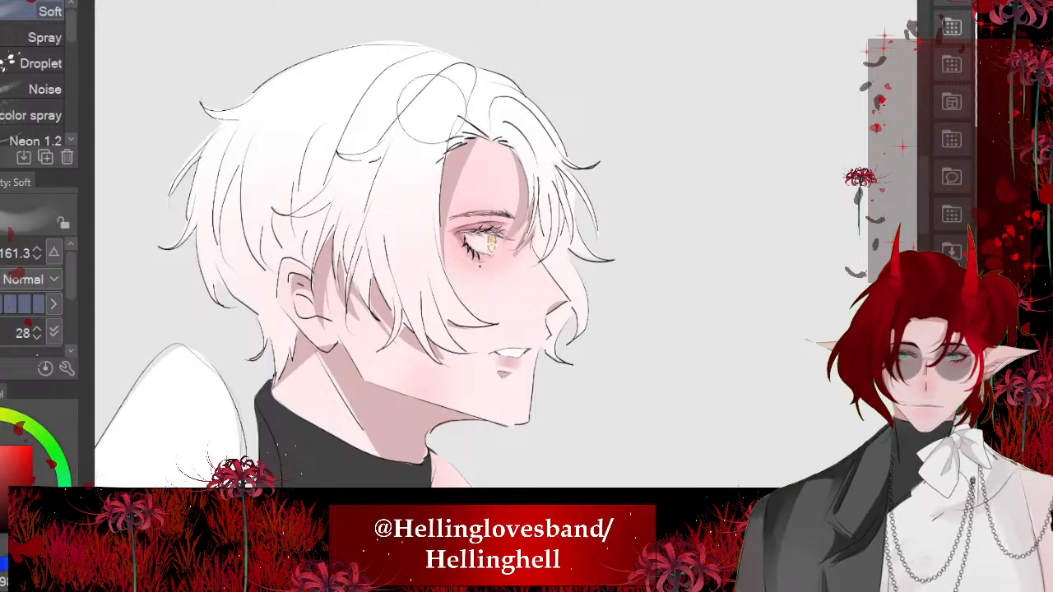
{"action": "scroll", "coordinate": [522, 193], "scroll_direction": "up", "scroll_amount": 2}
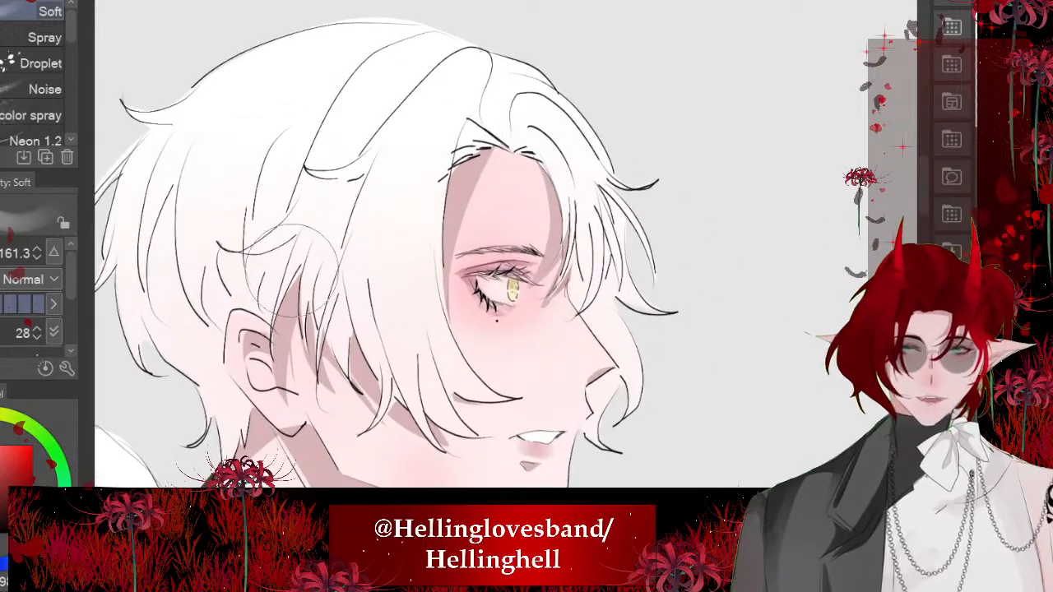
{"action": "scroll", "coordinate": [291, 273], "scroll_direction": "down", "scroll_amount": 4}
{"action": "scroll", "coordinate": [581, 175], "scroll_direction": "up", "scroll_amount": 4}
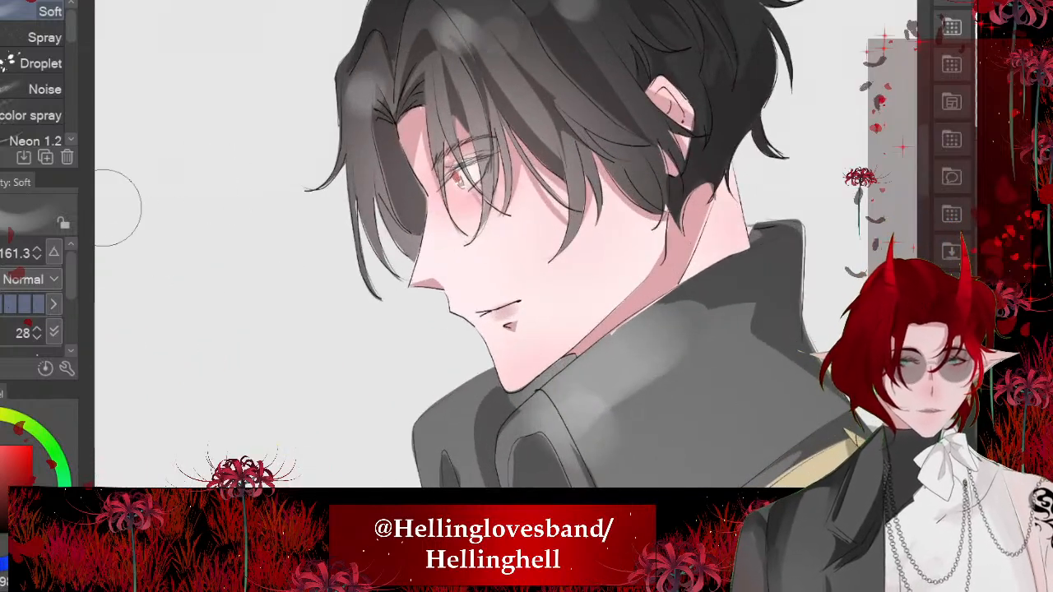
{"action": "scroll", "coordinate": [264, 228], "scroll_direction": "down", "scroll_amount": 4}
{"action": "scroll", "coordinate": [391, 370], "scroll_direction": "up", "scroll_amount": 3}
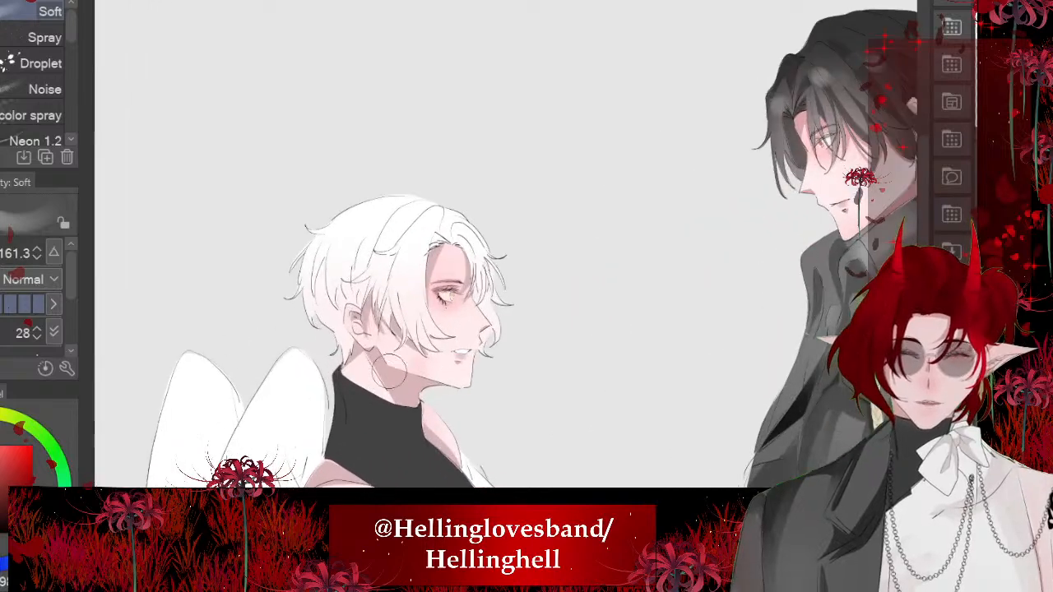
{"action": "scroll", "coordinate": [389, 368], "scroll_direction": "up", "scroll_amount": 3}
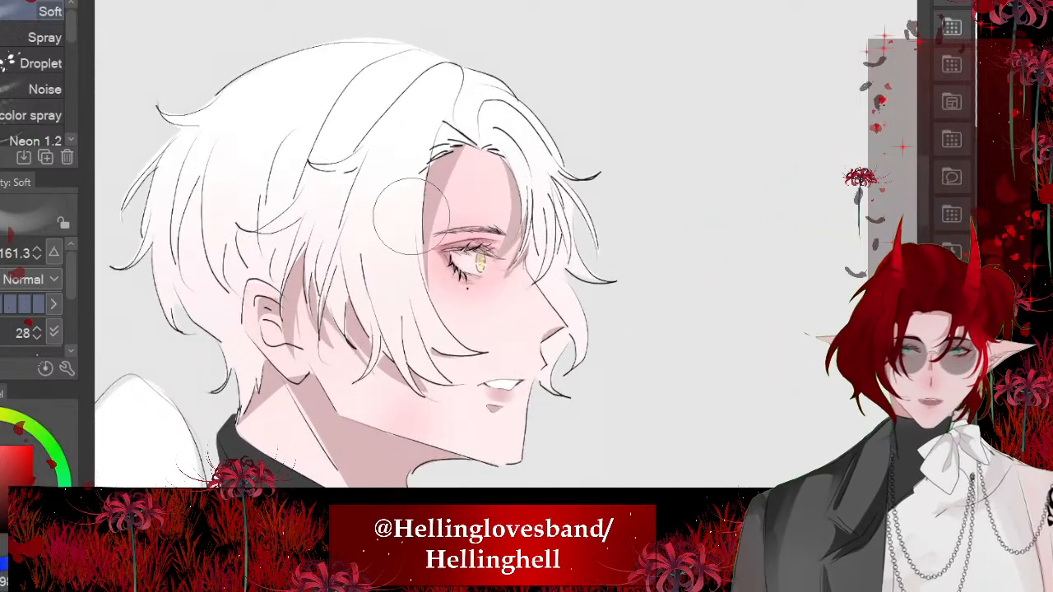
{"action": "scroll", "coordinate": [411, 216], "scroll_direction": "up", "scroll_amount": 2}
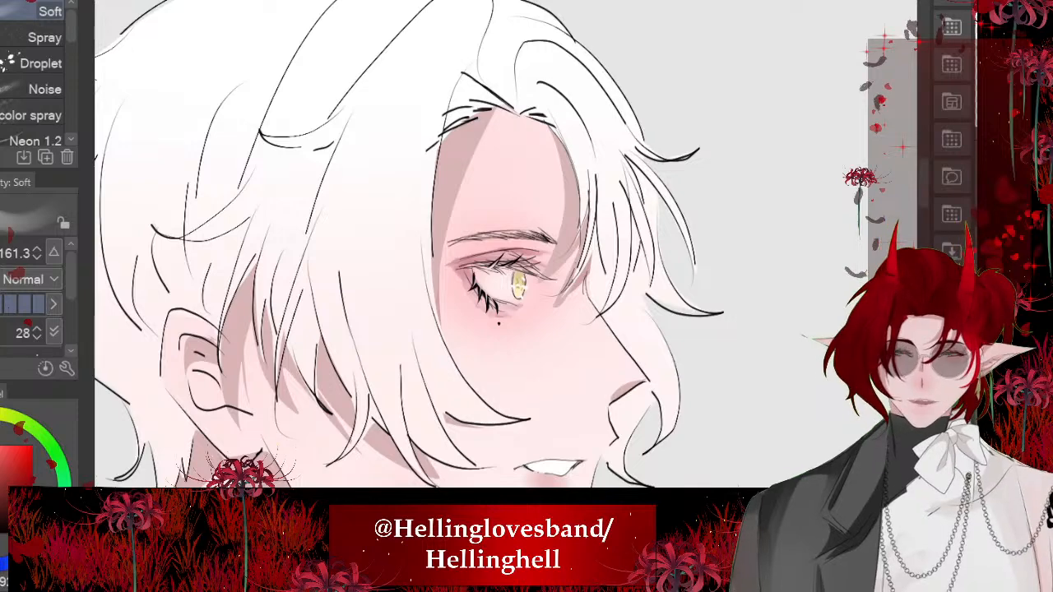
- Lasso the hair roots on both sides of the white-haired character's forehead parting and fill them with shadow
{"action": "key", "text": "m"}
{"action": "scroll", "coordinate": [464, 56], "scroll_direction": "up", "scroll_amount": 3}
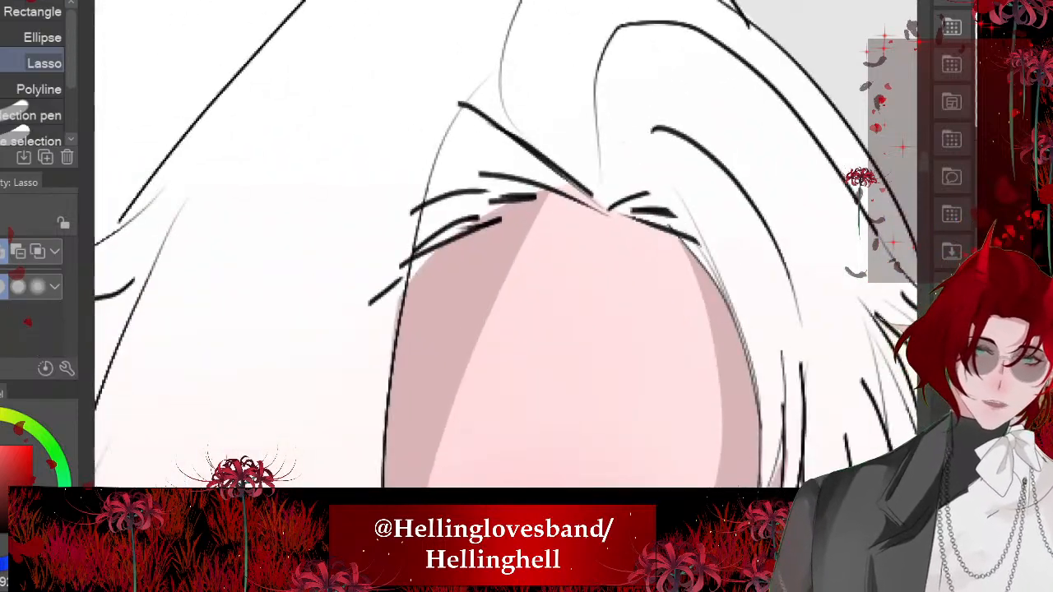
{"action": "mouse_move", "coordinate": [492, 124]}
{"action": "left_mouse_down"}
{"action": "mouse_move", "coordinate": [464, 137]}
{"action": "mouse_move", "coordinate": [436, 266]}
{"action": "mouse_move", "coordinate": [493, 123]}
{"action": "left_mouse_up"}
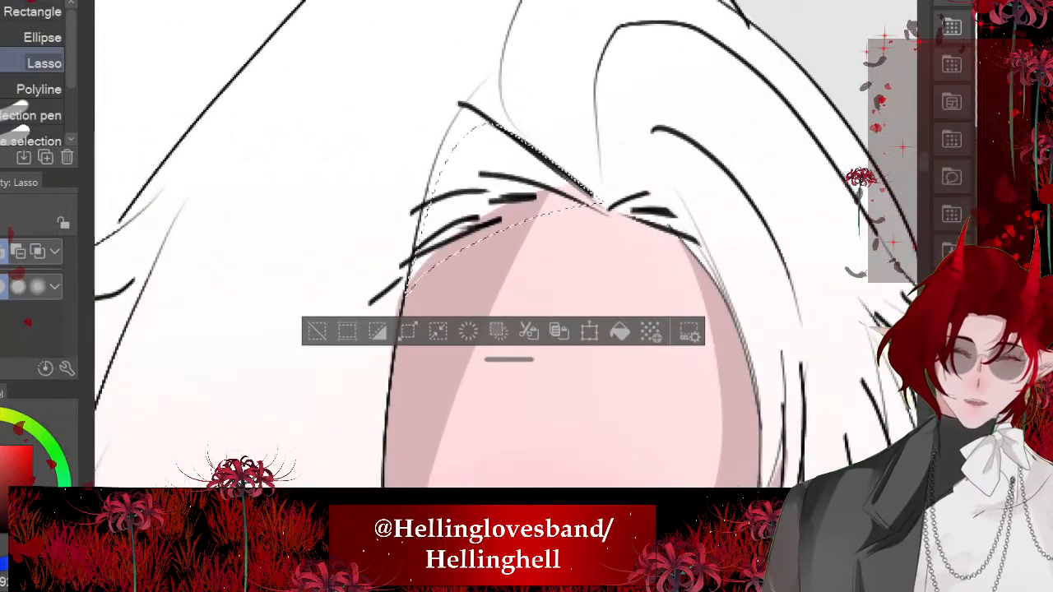
{"action": "left_click", "coordinate": [619, 331]}
{"action": "left_click", "coordinate": [317, 331]}
{"action": "scroll", "coordinate": [325, 259], "scroll_direction": "down", "scroll_amount": 3}
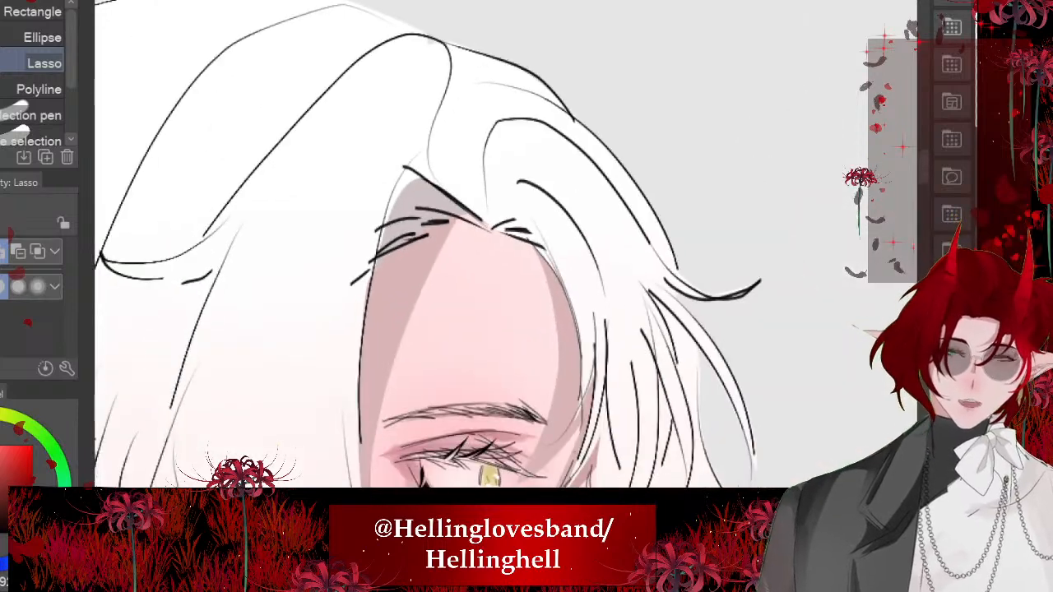
{"action": "left_click_drag", "start_coordinate": [579, 339], "coordinate": [491, 227]}
{"action": "left_click", "coordinate": [637, 388]}
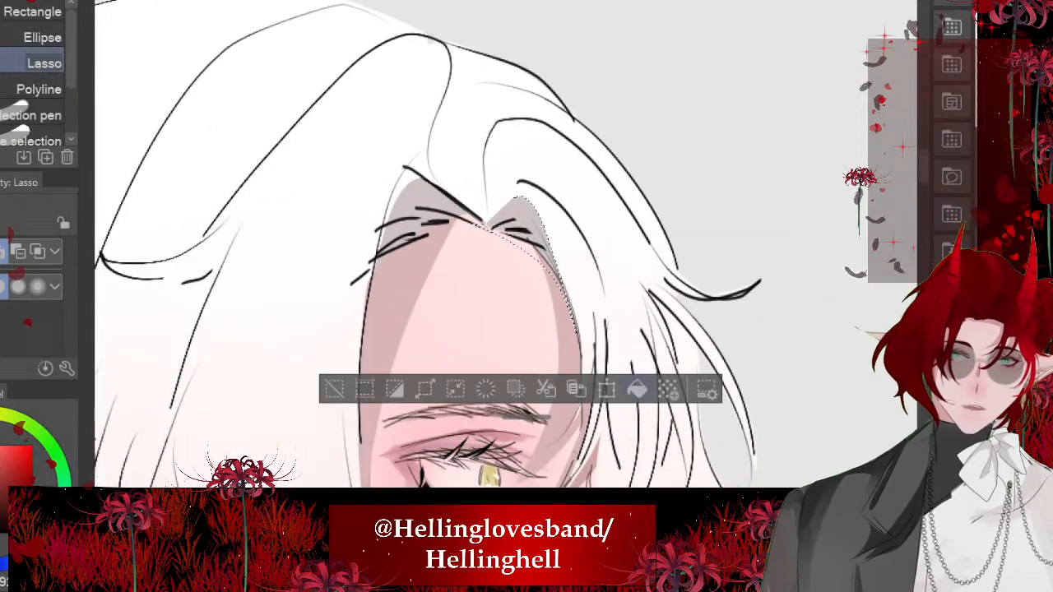
{"action": "left_click", "coordinate": [334, 387]}
- Lasso a thin curved sliver in the white hair between ear and cheek and fill it with shadow
{"action": "scroll", "coordinate": [442, 255], "scroll_direction": "down", "scroll_amount": 3}
{"action": "scroll", "coordinate": [378, 181], "scroll_direction": "down", "scroll_amount": 3}
{"action": "scroll", "coordinate": [164, 387], "scroll_direction": "up", "scroll_amount": 2}
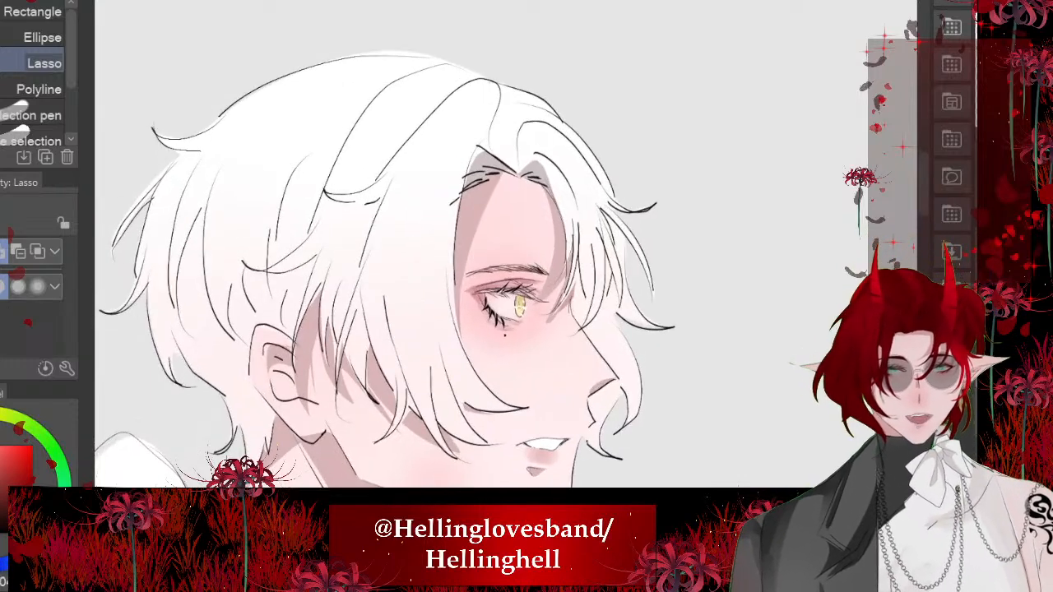
{"action": "scroll", "coordinate": [330, 301], "scroll_direction": "up", "scroll_amount": 5}
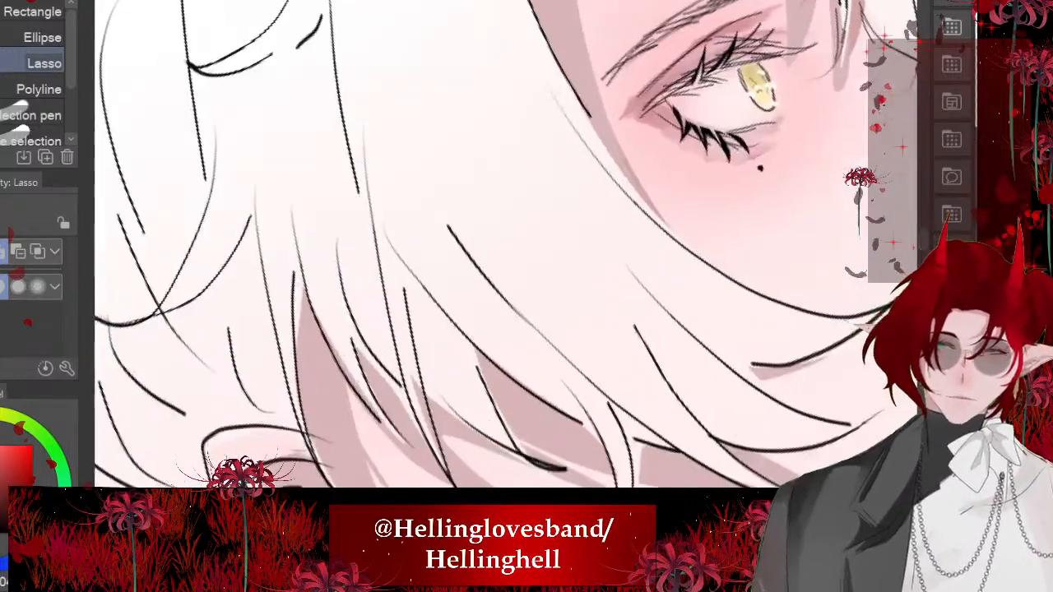
{"action": "mouse_move", "coordinate": [407, 317]}
{"action": "left_mouse_down"}
{"action": "mouse_move", "coordinate": [386, 185]}
{"action": "mouse_move", "coordinate": [478, 367]}
{"action": "mouse_move", "coordinate": [550, 472]}
{"action": "mouse_move", "coordinate": [409, 322]}
{"action": "left_mouse_up"}
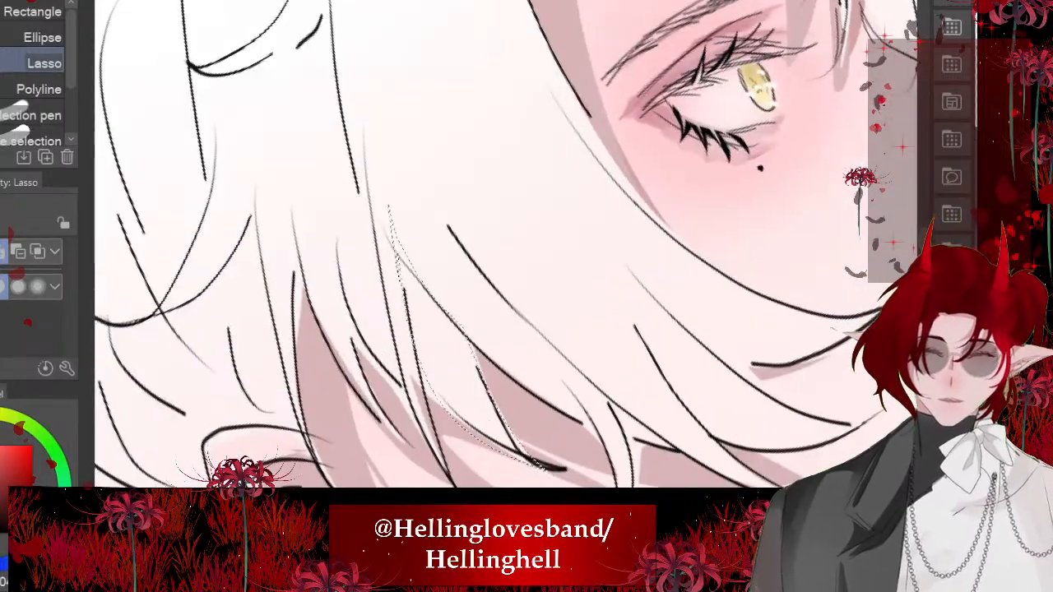
{"action": "key", "text": "alt+Delete"}
{"action": "scroll", "coordinate": [397, 280], "scroll_direction": "down", "scroll_amount": 5}
{"action": "key", "text": "ctrl+d"}
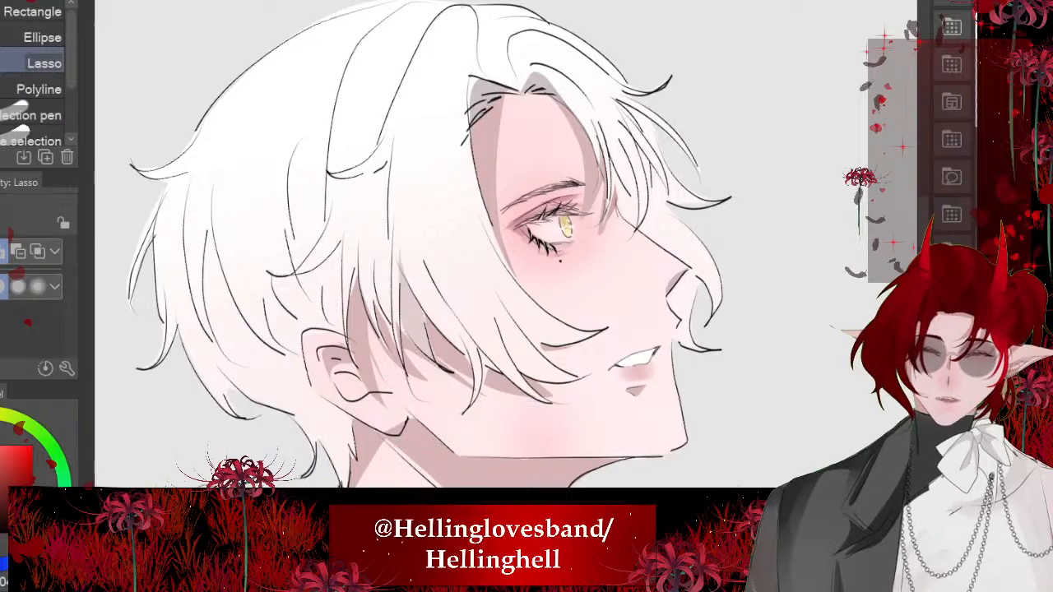
- Lasso several long strands across the crown, side and fringe of the white hair and fill them all with shadow
{"action": "scroll", "coordinate": [317, 214], "scroll_direction": "up", "scroll_amount": 5}
{"action": "mouse_move", "coordinate": [400, 171]}
{"action": "left_mouse_down"}
{"action": "mouse_move", "coordinate": [435, 283]}
{"action": "mouse_move", "coordinate": [512, 410]}
{"action": "mouse_move", "coordinate": [453, 137]}
{"action": "left_mouse_up"}
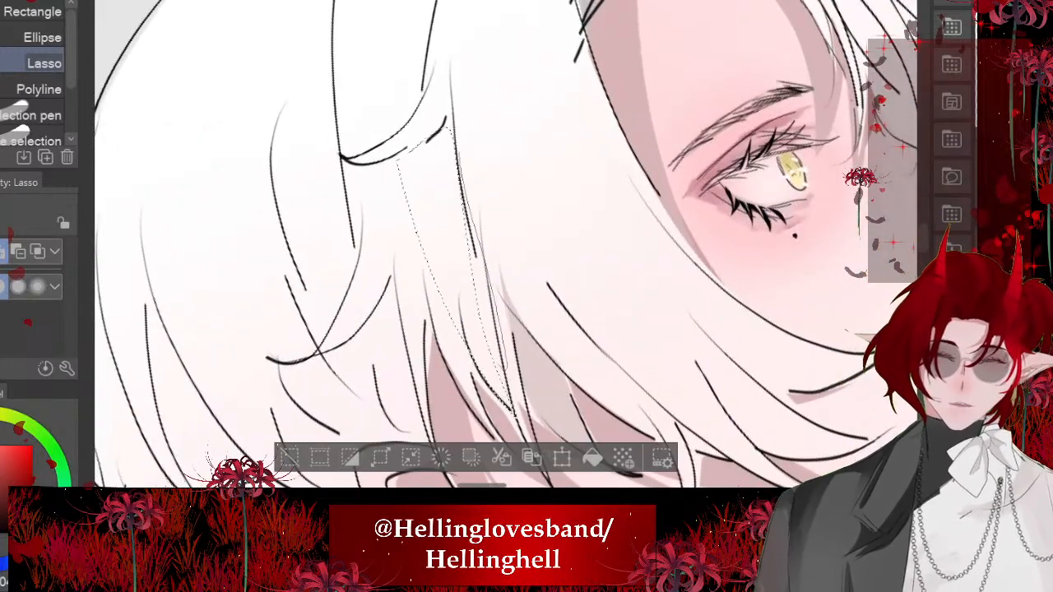
{"action": "scroll", "coordinate": [511, 247], "scroll_direction": "down", "scroll_amount": 3}
{"action": "scroll", "coordinate": [510, 247], "scroll_direction": "up", "scroll_amount": 4}
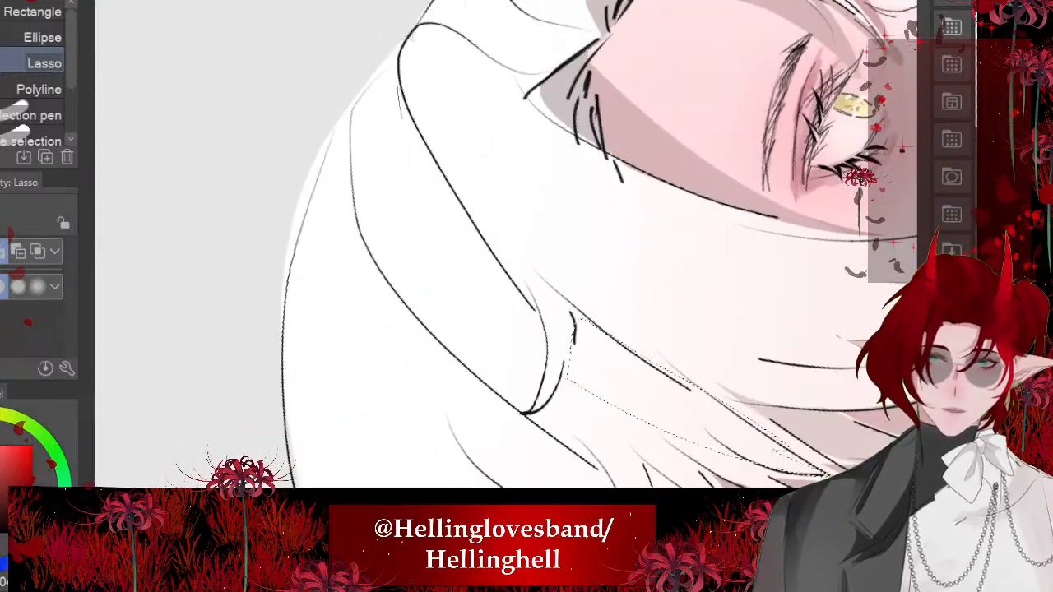
{"action": "mouse_move", "coordinate": [398, 87]}
{"action": "left_mouse_down"}
{"action": "mouse_move", "coordinate": [531, 397]}
{"action": "mouse_move", "coordinate": [529, 307]}
{"action": "mouse_move", "coordinate": [400, 89]}
{"action": "left_mouse_up"}
{"action": "scroll", "coordinate": [510, 247], "scroll_direction": "down", "scroll_amount": 3}
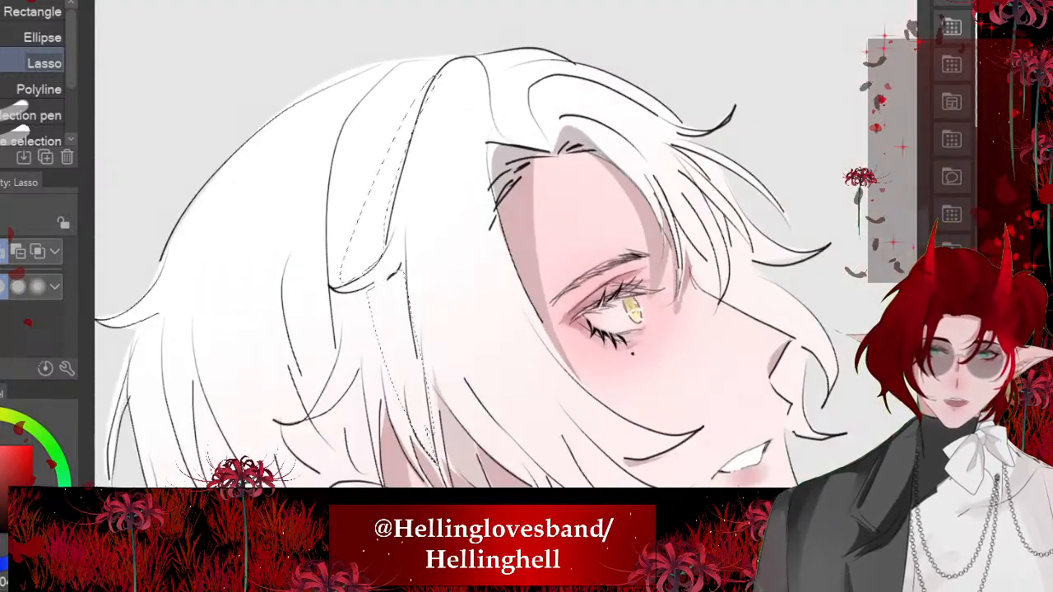
{"action": "mouse_move", "coordinate": [474, 92]}
{"action": "left_mouse_down"}
{"action": "mouse_move", "coordinate": [487, 374]}
{"action": "mouse_move", "coordinate": [470, 247]}
{"action": "mouse_move", "coordinate": [560, 378]}
{"action": "mouse_move", "coordinate": [496, 217]}
{"action": "mouse_move", "coordinate": [478, 94]}
{"action": "left_mouse_up"}
{"action": "key", "text": "alt+Delete"}
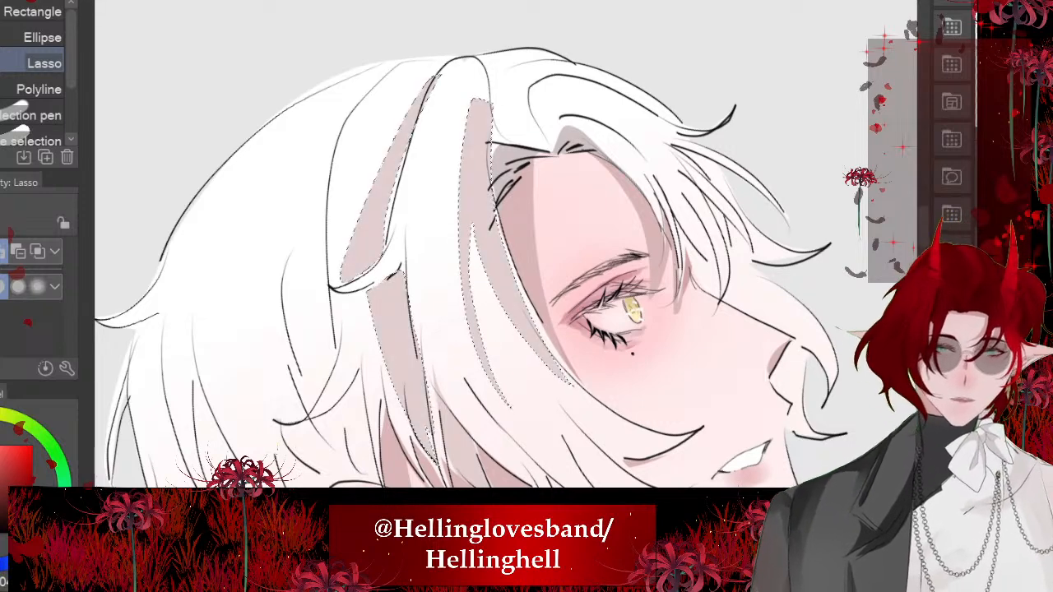
{"action": "key", "text": "ctrl+d"}
- Lasso a wedge of white hair just above the forehead parting and fill it with shadow
{"action": "left_click_drag", "start_coordinate": [510, 264], "coordinate": [528, 247]}
{"action": "scroll", "coordinate": [510, 263], "scroll_direction": "down", "scroll_amount": 5}
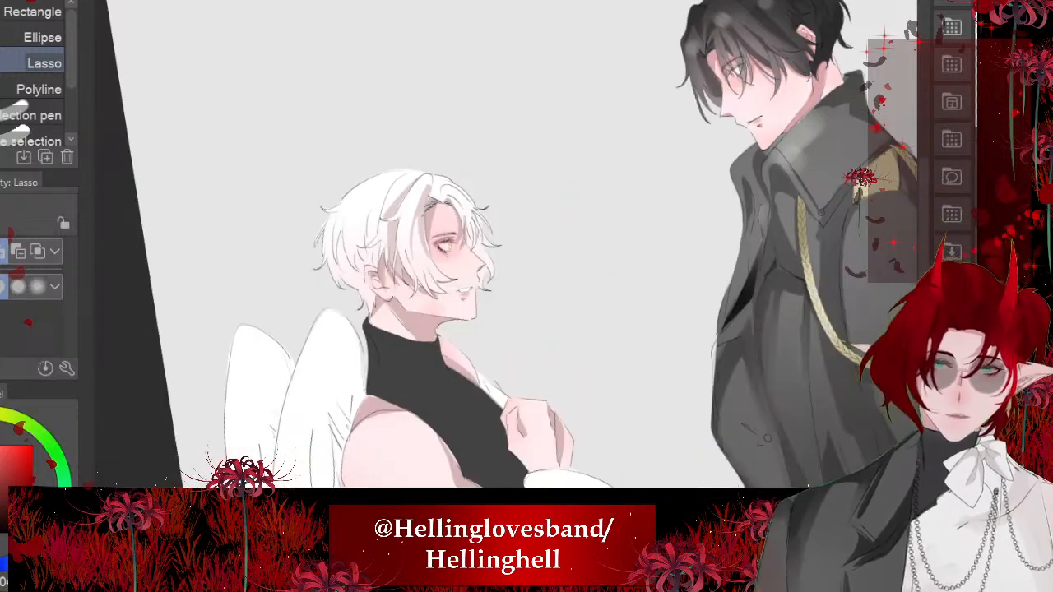
{"action": "scroll", "coordinate": [464, 309], "scroll_direction": "up", "scroll_amount": 3}
{"action": "scroll", "coordinate": [576, 165], "scroll_direction": "up", "scroll_amount": 2}
{"action": "left_click_drag", "start_coordinate": [609, 461], "coordinate": [530, 469]}
{"action": "left_click_drag", "start_coordinate": [370, 214], "coordinate": [621, 400]}
{"action": "scroll", "coordinate": [484, 49], "scroll_direction": "up", "scroll_amount": 5}
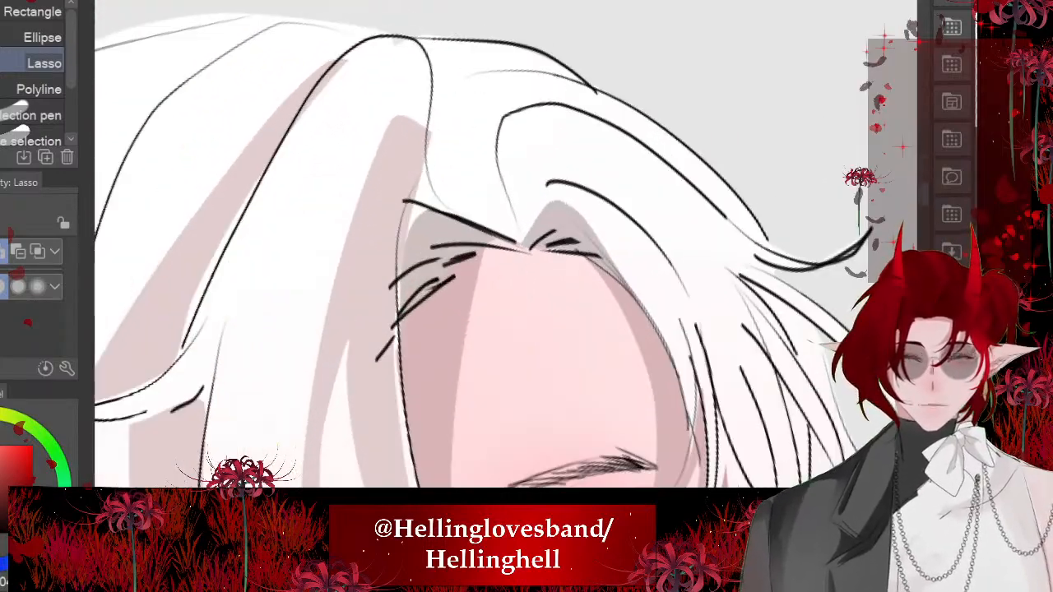
{"action": "mouse_move", "coordinate": [519, 240]}
{"action": "left_mouse_down"}
{"action": "mouse_move", "coordinate": [397, 203]}
{"action": "mouse_move", "coordinate": [407, 123]}
{"action": "left_mouse_up"}
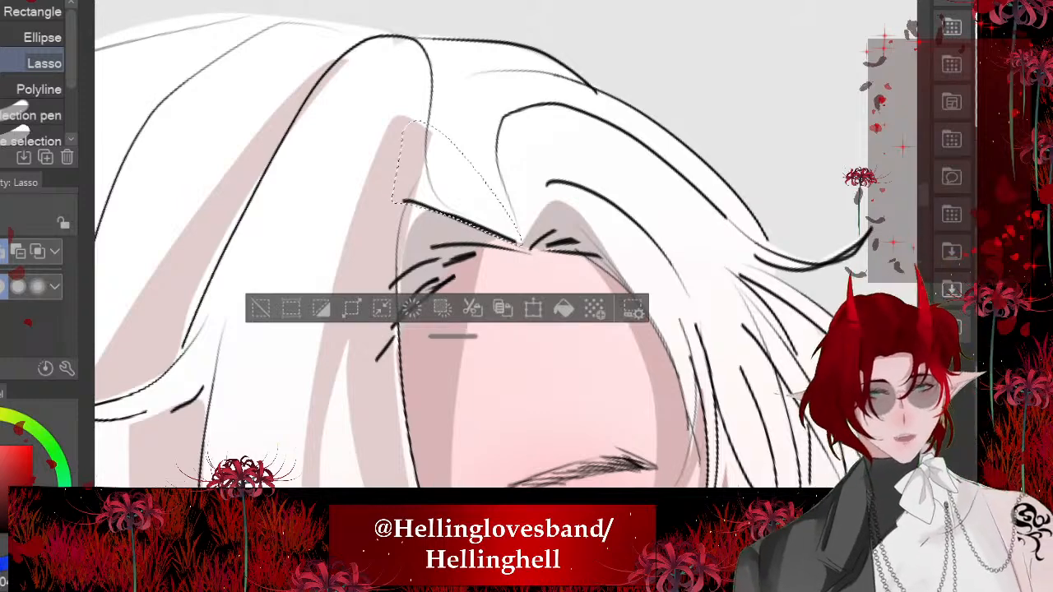
{"action": "key", "text": "ctrl+d"}
{"action": "left_click_drag", "start_coordinate": [520, 244], "coordinate": [378, 290]}
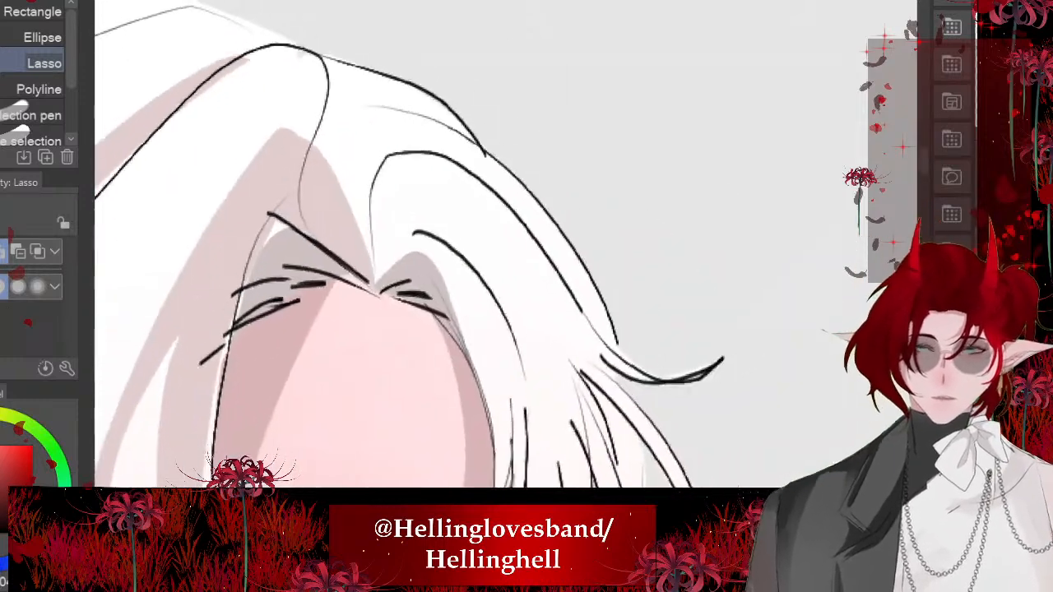
- Lasso the curved band of white hair running from the forehead parting over the far fringe and fill it with shadow
{"action": "mouse_move", "coordinate": [607, 307]}
{"action": "left_mouse_down"}
{"action": "mouse_move", "coordinate": [547, 245]}
{"action": "mouse_move", "coordinate": [376, 237]}
{"action": "mouse_move", "coordinate": [324, 183]}
{"action": "mouse_move", "coordinate": [332, 102]}
{"action": "left_mouse_up"}
{"action": "scroll", "coordinate": [423, 82], "scroll_direction": "down", "scroll_amount": 2}
{"action": "key", "text": "ctrl+t"}
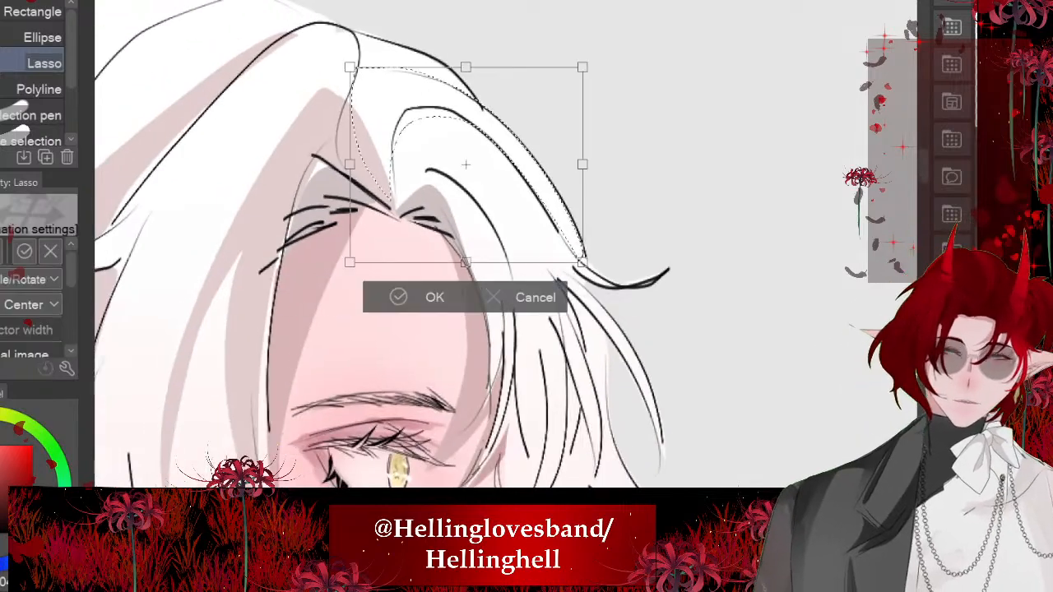
{"action": "left_click", "coordinate": [400, 297]}
{"action": "left_click", "coordinate": [581, 297]}
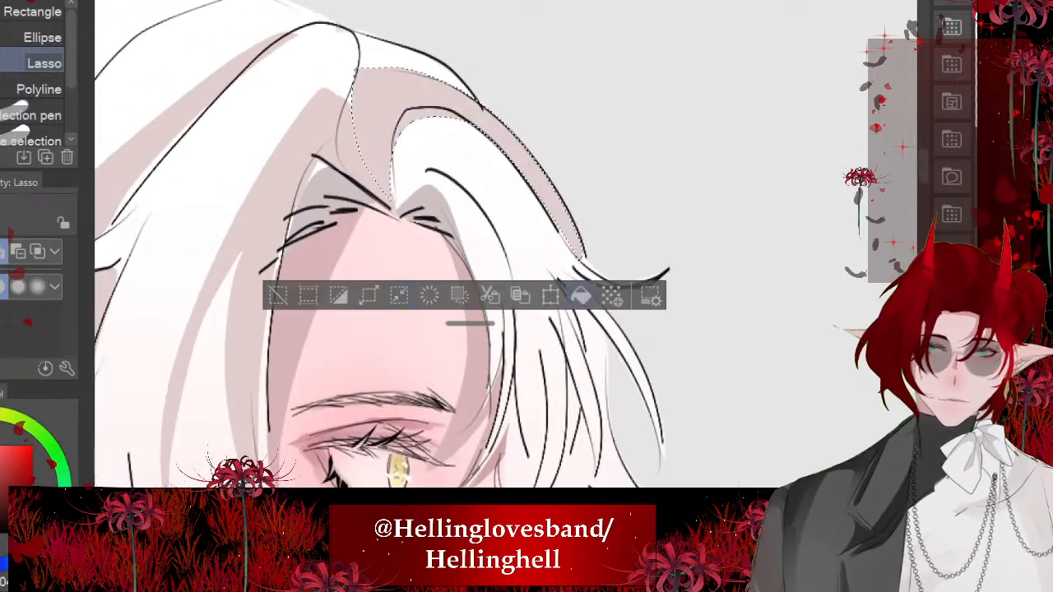
{"action": "key", "text": "ctrl+d"}
- Lasso the strands above and behind the ear in the white hair and fill them with shadow
{"action": "scroll", "coordinate": [369, 219], "scroll_direction": "down", "scroll_amount": 3}
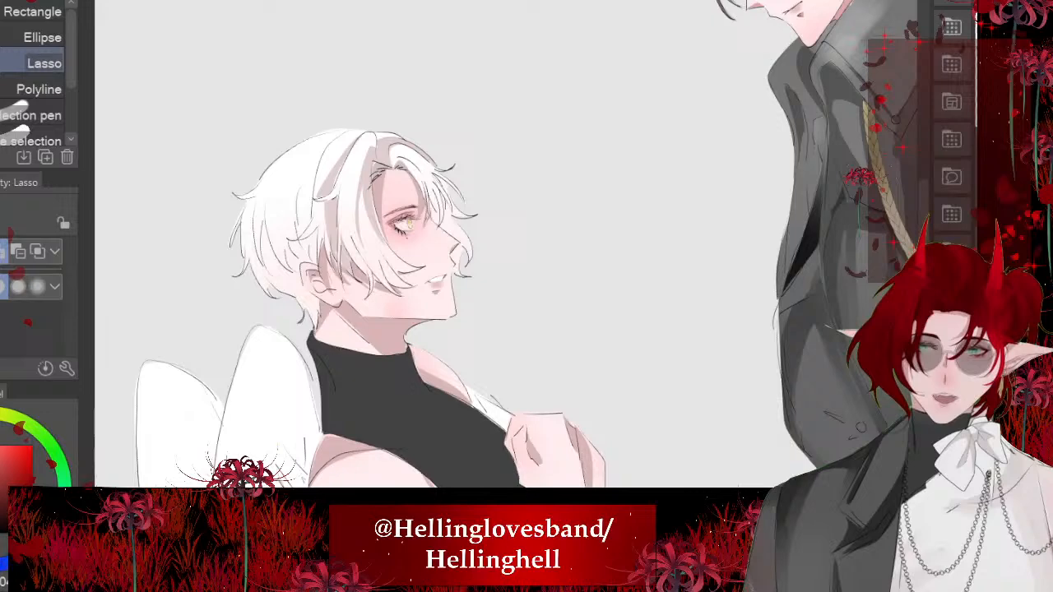
{"action": "scroll", "coordinate": [493, 246], "scroll_direction": "up", "scroll_amount": 5}
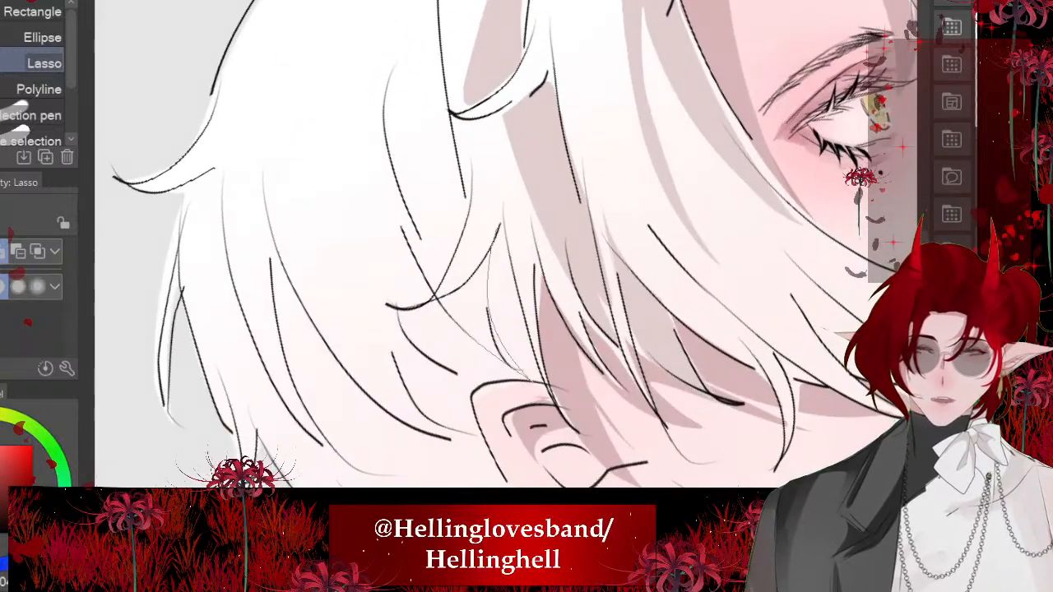
{"action": "mouse_move", "coordinate": [475, 384]}
{"action": "left_mouse_down"}
{"action": "mouse_move", "coordinate": [399, 368]}
{"action": "mouse_move", "coordinate": [464, 432]}
{"action": "mouse_move", "coordinate": [335, 217]}
{"action": "mouse_move", "coordinate": [411, 170]}
{"action": "mouse_move", "coordinate": [462, 191]}
{"action": "left_mouse_up"}
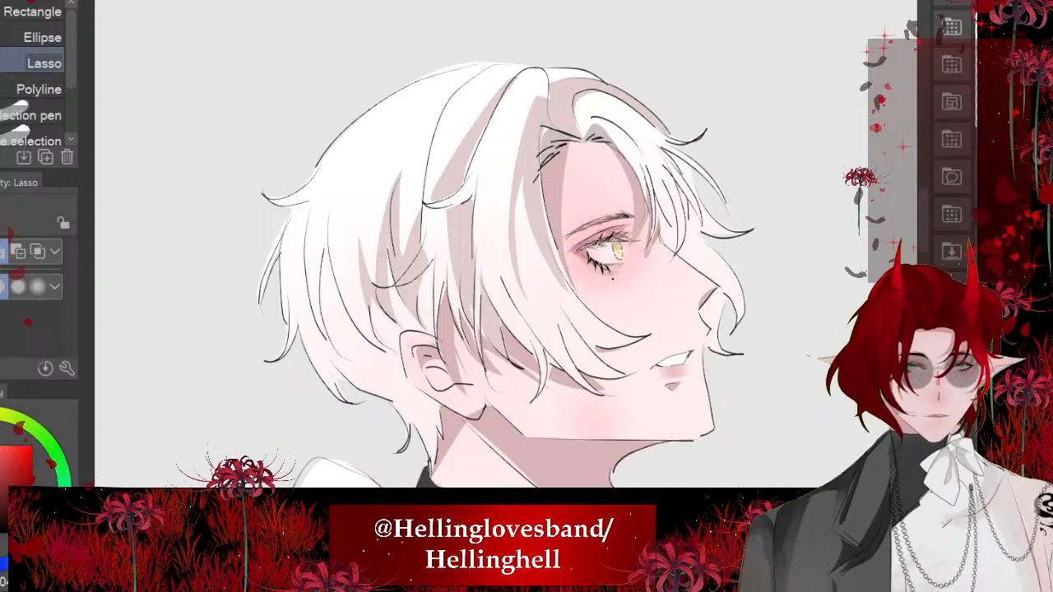
- Lasso the lower back strands between the ear and the nape and fill them with shadow
{"action": "scroll", "coordinate": [494, 255], "scroll_direction": "up", "scroll_amount": 5}
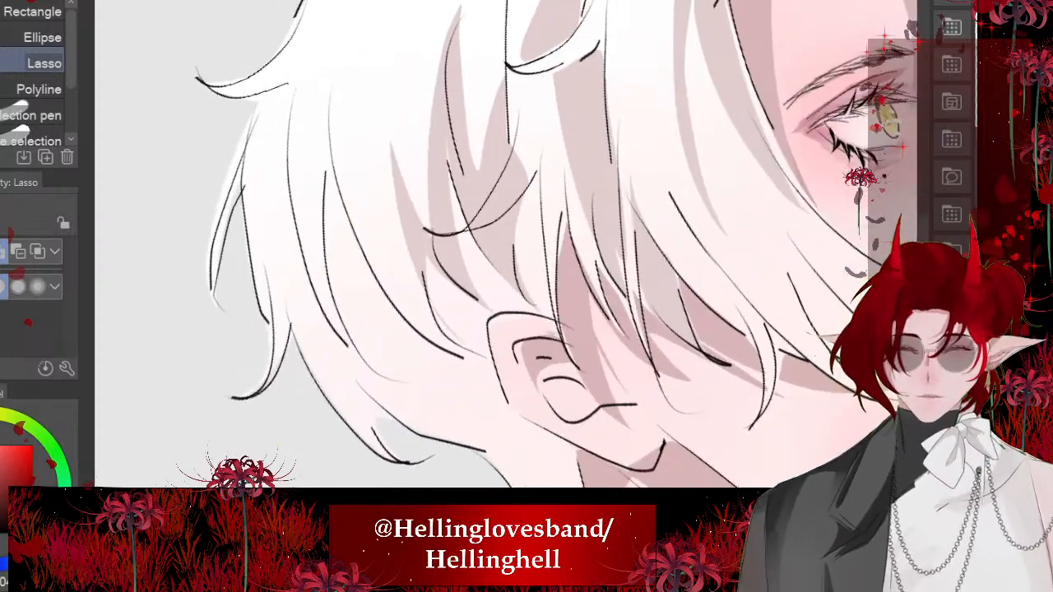
{"action": "mouse_move", "coordinate": [478, 399]}
{"action": "left_mouse_down"}
{"action": "mouse_move", "coordinate": [391, 370]}
{"action": "mouse_move", "coordinate": [354, 344]}
{"action": "mouse_move", "coordinate": [387, 428]}
{"action": "mouse_move", "coordinate": [322, 359]}
{"action": "mouse_move", "coordinate": [281, 289]}
{"action": "mouse_move", "coordinate": [349, 348]}
{"action": "mouse_move", "coordinate": [329, 154]}
{"action": "mouse_move", "coordinate": [409, 311]}
{"action": "left_mouse_up"}
{"action": "key", "text": "alt+Delete"}
{"action": "scroll", "coordinate": [379, 282], "scroll_direction": "down", "scroll_amount": 5}
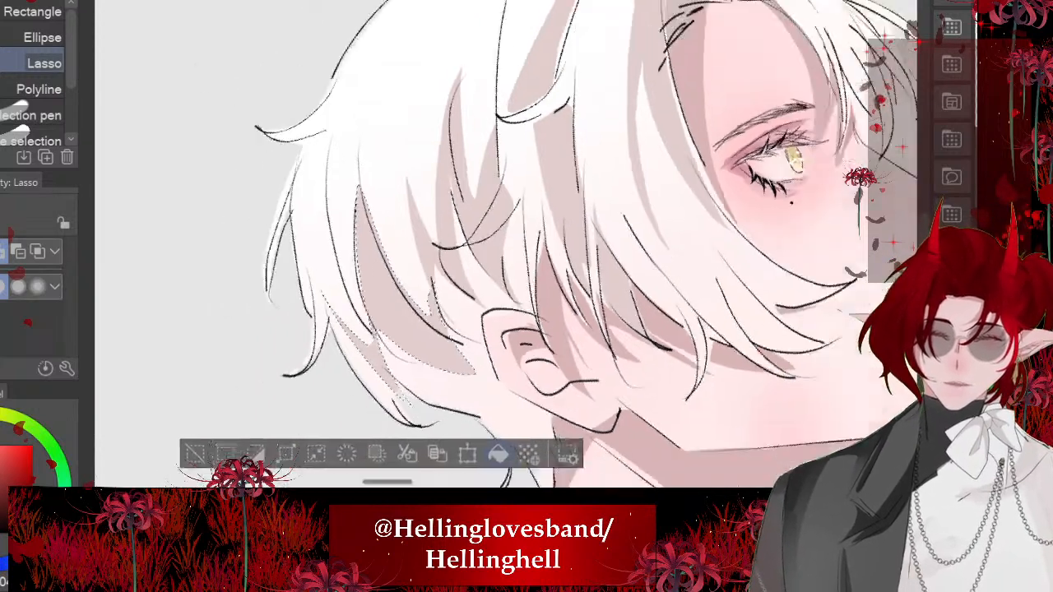
{"action": "key", "text": "ctrl+d"}
- Lasso the gaps between the thin fringe strands beside the eye and fill them with shadow
{"action": "scroll", "coordinate": [356, 217], "scroll_direction": "down", "scroll_amount": 3}
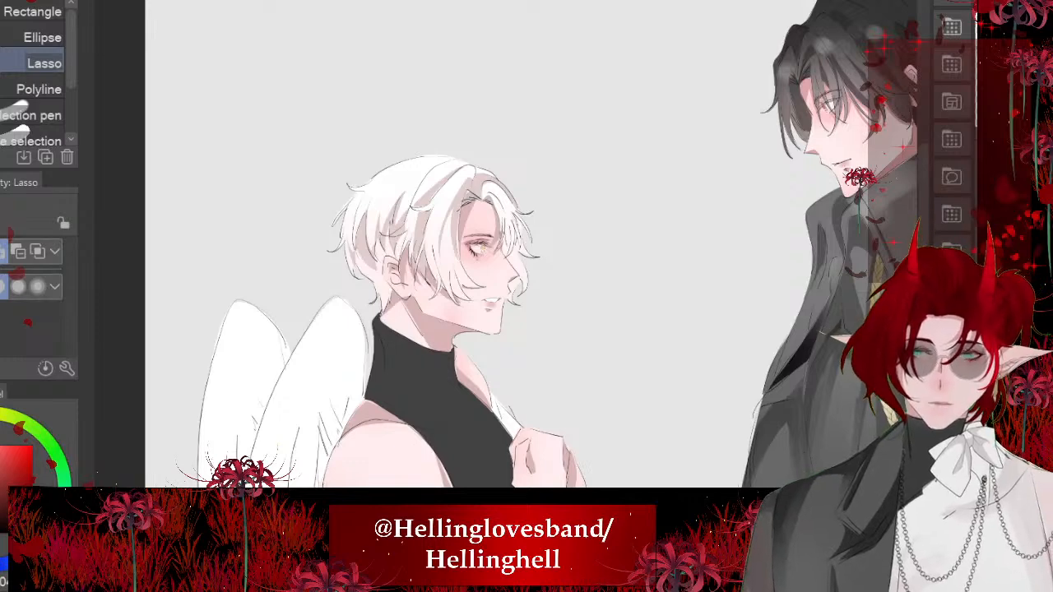
{"action": "scroll", "coordinate": [511, 198], "scroll_direction": "up", "scroll_amount": 8}
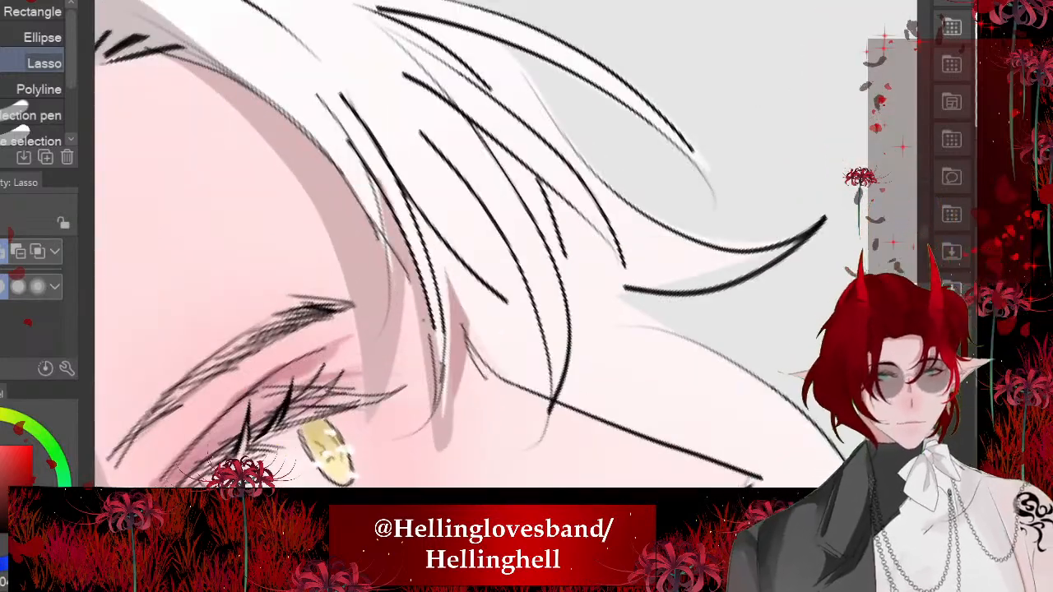
{"action": "mouse_move", "coordinate": [401, 189]}
{"action": "left_mouse_down"}
{"action": "mouse_move", "coordinate": [499, 288]}
{"action": "mouse_move", "coordinate": [405, 191]}
{"action": "left_mouse_up"}
{"action": "left_click", "coordinate": [585, 444]}
{"action": "key", "text": "ctrl+d"}
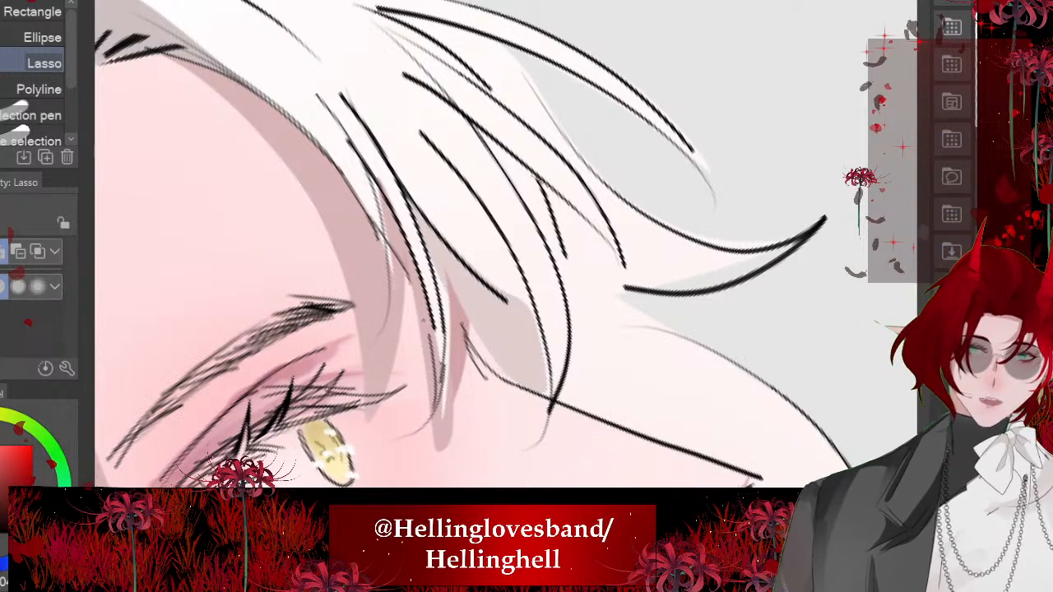
- Lasso the far fringe lock that hangs behind the nose bridge and fill it with shadow
{"action": "mouse_move", "coordinate": [616, 247]}
{"action": "left_mouse_down"}
{"action": "mouse_move", "coordinate": [740, 362]}
{"action": "mouse_move", "coordinate": [582, 393]}
{"action": "left_mouse_up"}
{"action": "left_click_drag", "start_coordinate": [564, 325], "coordinate": [539, 181]}
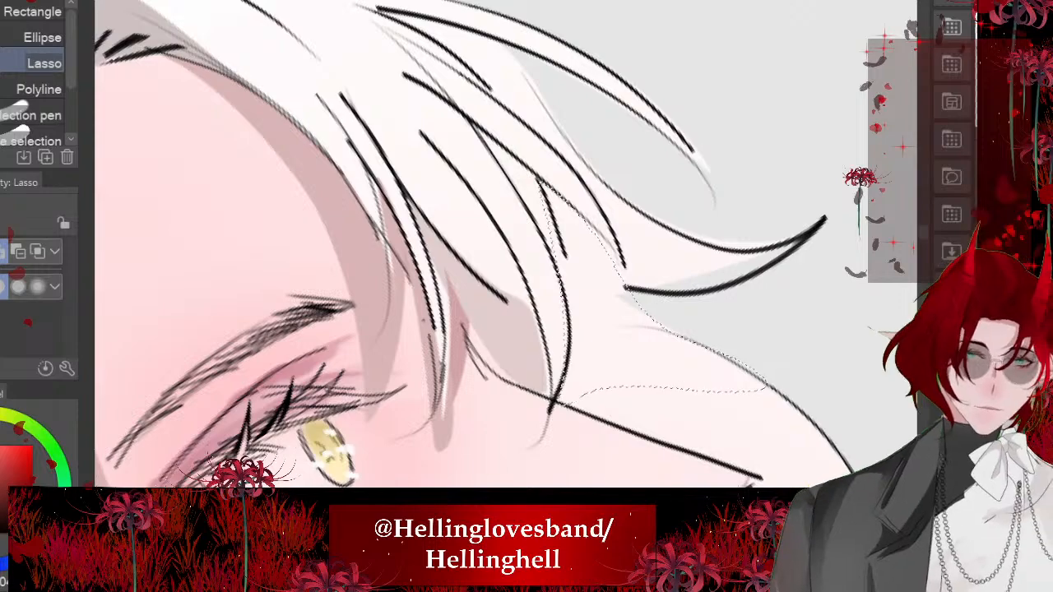
{"action": "key", "text": "alt+Delete"}
{"action": "key", "text": "ctrl+d"}
{"action": "scroll", "coordinate": [418, 300], "scroll_direction": "down", "scroll_amount": 5}
{"action": "left_click_drag", "start_coordinate": [376, 331], "coordinate": [550, 304]}
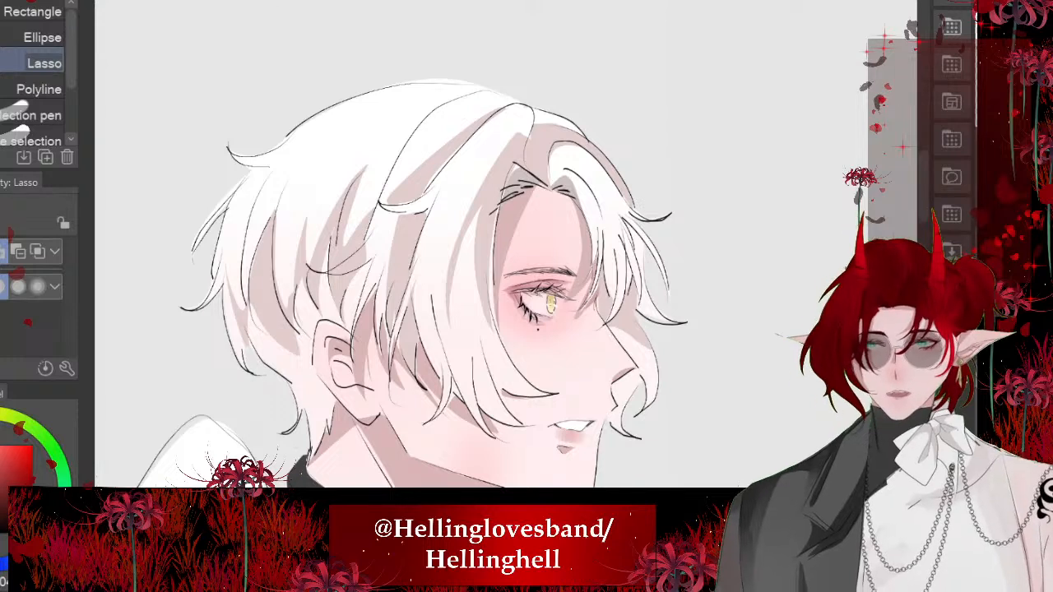
- Switch to the Blend tool at size 15.4 and soften the shadows on the long side fringe beside the face
{"action": "key", "text": "j"}
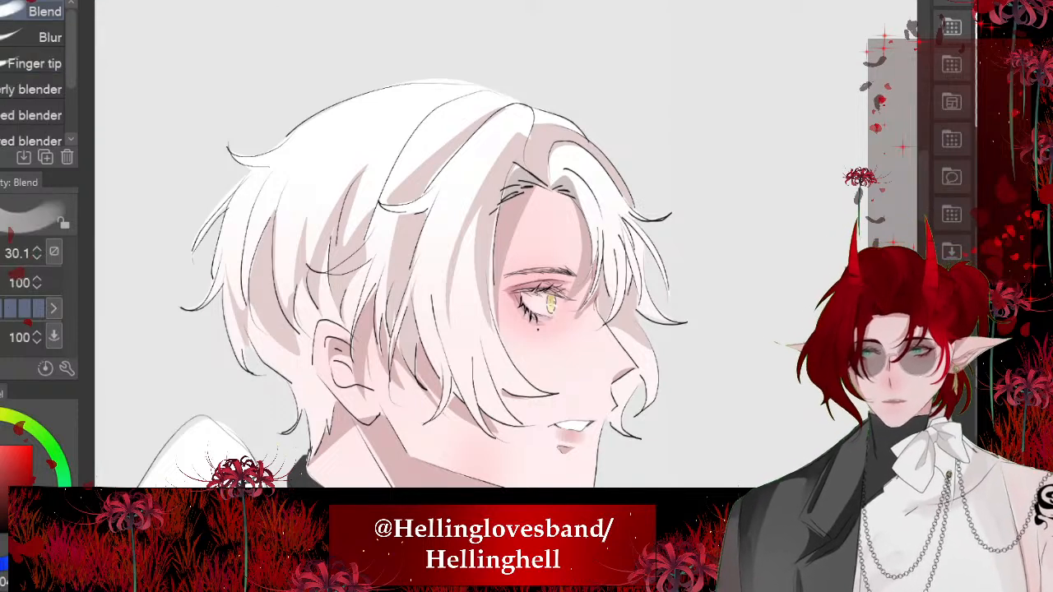
{"action": "key", "text": "bracketright"}
{"action": "key", "text": "bracketright"}
{"action": "key", "text": "bracketright"}
{"action": "key", "text": "bracketright"}
{"action": "key", "text": "bracketright"}
{"action": "key", "text": "bracketright"}
{"action": "key", "text": "bracketright"}
{"action": "key", "text": "bracketright"}
{"action": "key", "text": "bracketright"}
{"action": "key", "text": "bracketright"}
{"action": "key", "text": "bracketright"}
{"action": "key", "text": "bracketright"}
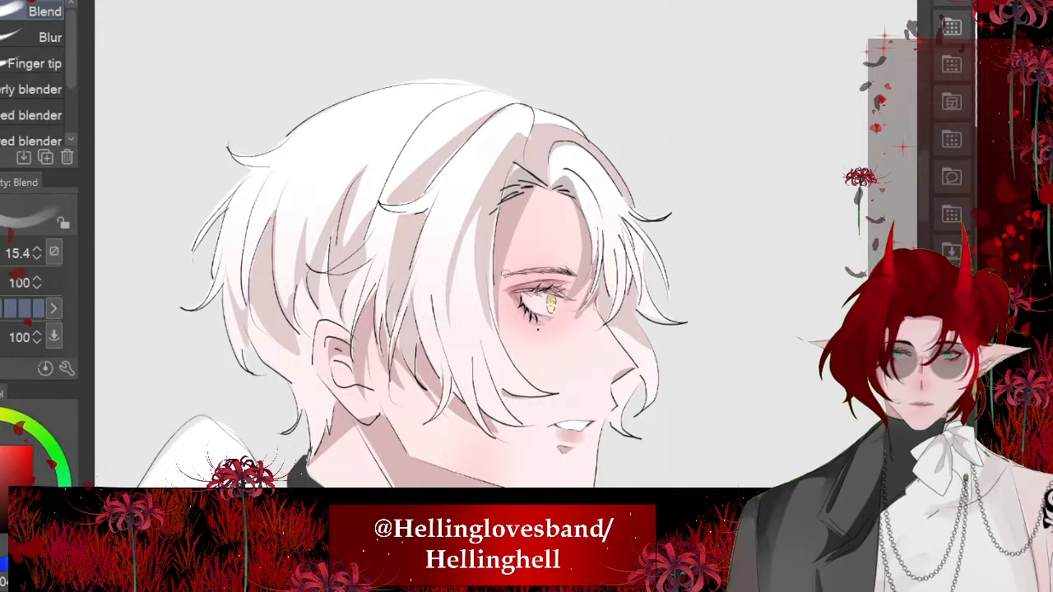
{"action": "scroll", "coordinate": [413, 279], "scroll_direction": "up", "scroll_amount": 4}
{"action": "left_click_drag", "start_coordinate": [457, 140], "coordinate": [483, 239]}
{"action": "mouse_move", "coordinate": [470, 179]}
{"action": "left_mouse_down"}
{"action": "mouse_move", "coordinate": [507, 267]}
{"action": "mouse_move", "coordinate": [567, 293]}
{"action": "left_mouse_up"}
{"action": "left_click_drag", "start_coordinate": [494, 228], "coordinate": [575, 345]}
{"action": "left_click_drag", "start_coordinate": [468, 206], "coordinate": [486, 276]}
{"action": "scroll", "coordinate": [468, 231], "scroll_direction": "down", "scroll_amount": 4}
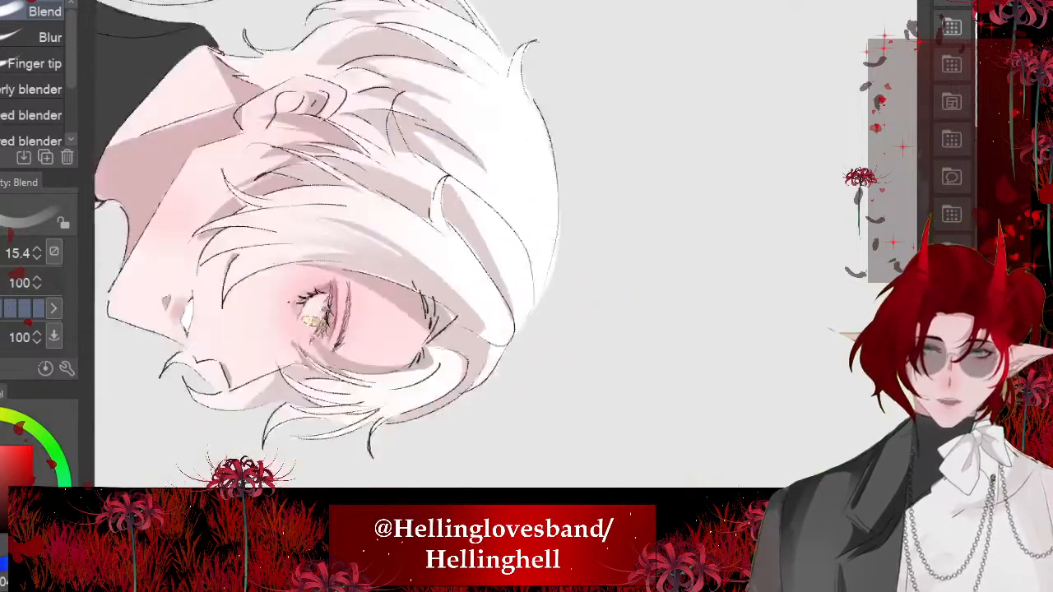
- Blend the shadow along the crown lock and the strands just below its curled tip
{"action": "scroll", "coordinate": [441, 243], "scroll_direction": "up", "scroll_amount": 4}
{"action": "left_click_drag", "start_coordinate": [476, 222], "coordinate": [504, 370]}
{"action": "left_click_drag", "start_coordinate": [501, 286], "coordinate": [513, 360]}
{"action": "left_click_drag", "start_coordinate": [462, 237], "coordinate": [492, 306]}
{"action": "left_click_drag", "start_coordinate": [433, 182], "coordinate": [408, 220]}
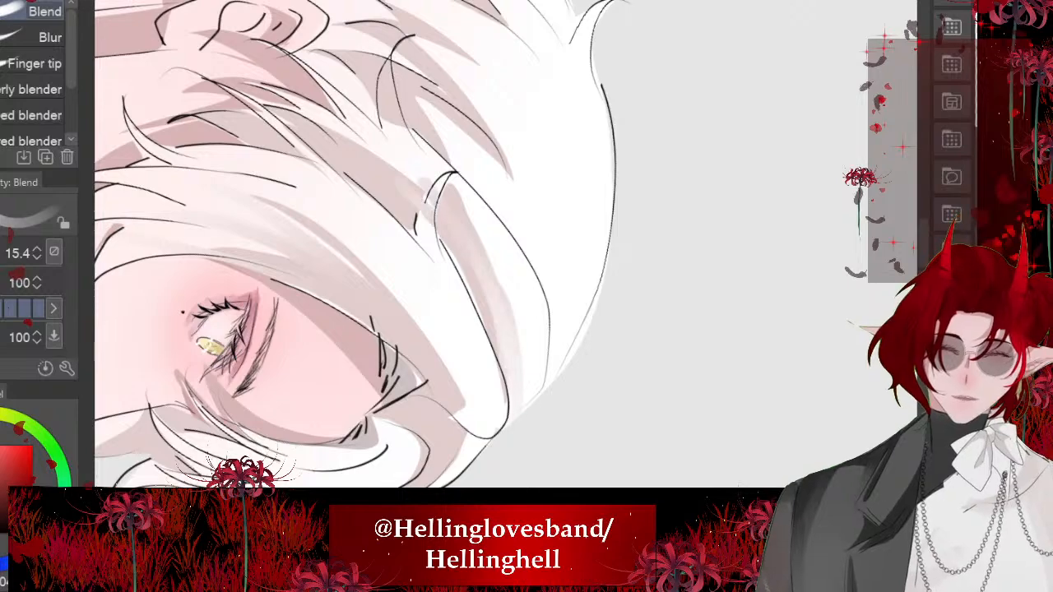
{"action": "left_click_drag", "start_coordinate": [337, 120], "coordinate": [420, 184]}
{"action": "left_click_drag", "start_coordinate": [394, 115], "coordinate": [414, 168]}
- Blend the shadow edges on the strands around the back of the ear and down toward the nape
{"action": "key", "text": "minus"}
{"action": "key", "text": "minus"}
{"action": "key", "text": "minus"}
{"action": "key", "text": "minus"}
{"action": "key", "text": "minus"}
{"action": "key", "text": "minus"}
{"action": "key", "text": "minus"}
{"action": "key", "text": "minus"}
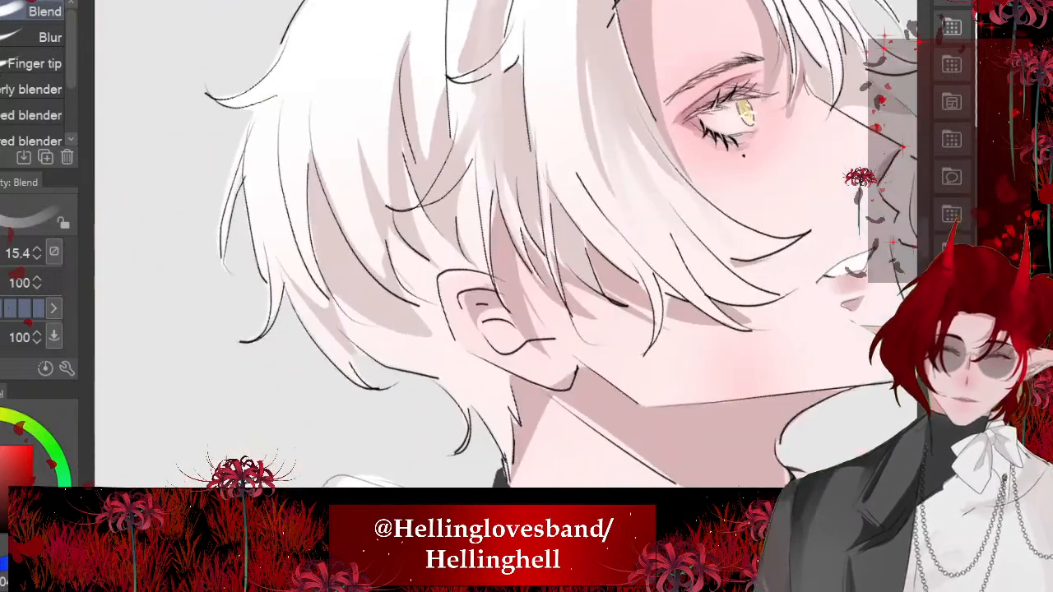
{"action": "left_click_drag", "start_coordinate": [357, 309], "coordinate": [445, 382]}
{"action": "left_click_drag", "start_coordinate": [401, 337], "coordinate": [457, 373]}
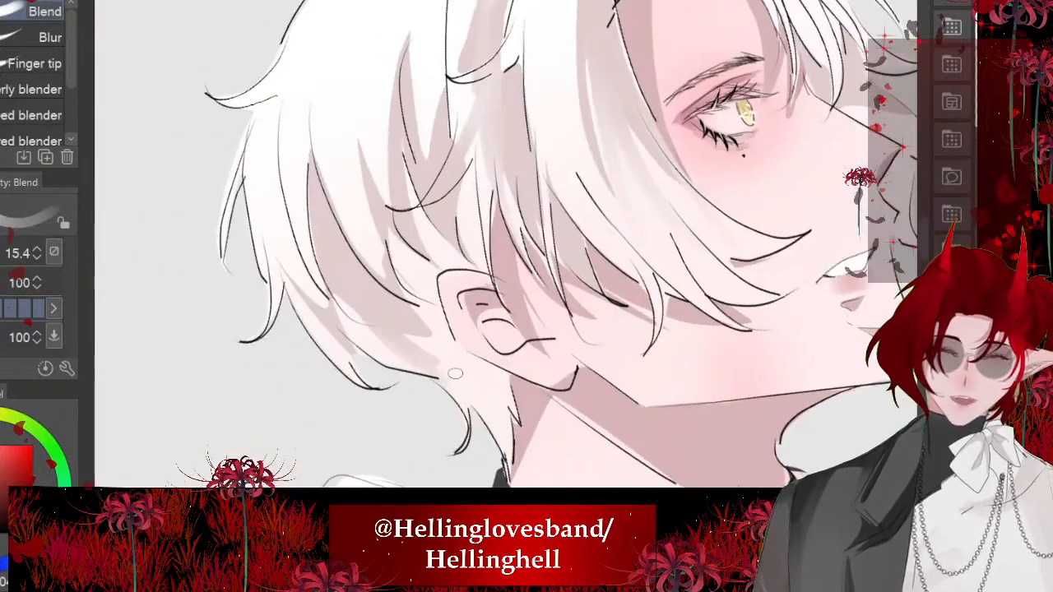
{"action": "left_click_drag", "start_coordinate": [379, 302], "coordinate": [461, 344]}
{"action": "left_click_drag", "start_coordinate": [398, 240], "coordinate": [459, 328]}
{"action": "left_click_drag", "start_coordinate": [377, 226], "coordinate": [451, 323]}
{"action": "left_click_drag", "start_coordinate": [413, 198], "coordinate": [436, 265]}
{"action": "left_click_drag", "start_coordinate": [430, 215], "coordinate": [441, 256]}
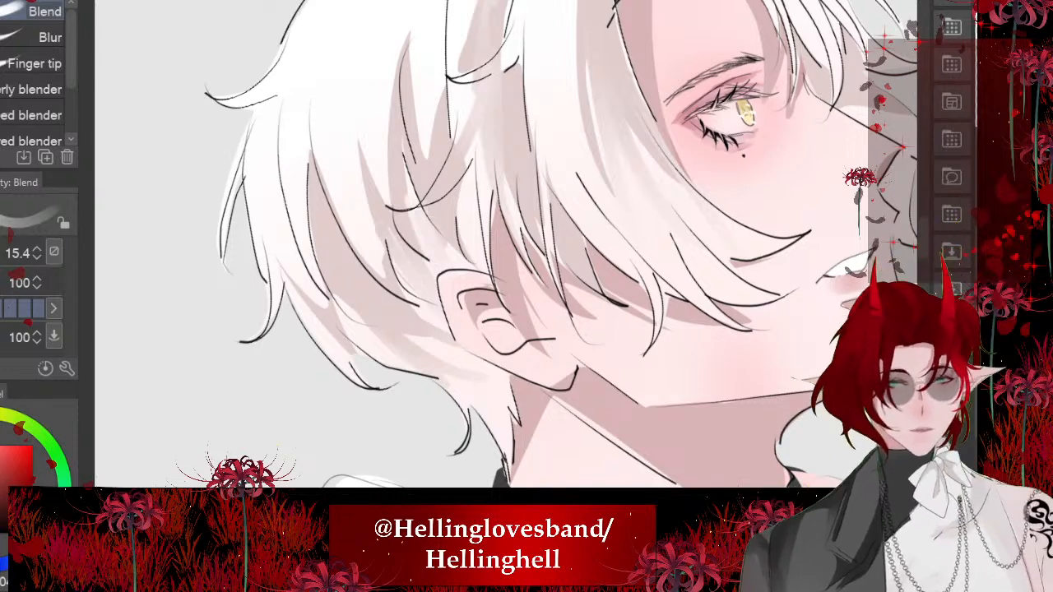
{"action": "left_click_drag", "start_coordinate": [463, 177], "coordinate": [477, 265]}
- Blend the shadows on the strands at the back of the head into the lighter hair above
{"action": "scroll", "coordinate": [426, 350], "scroll_direction": "down", "scroll_amount": 2}
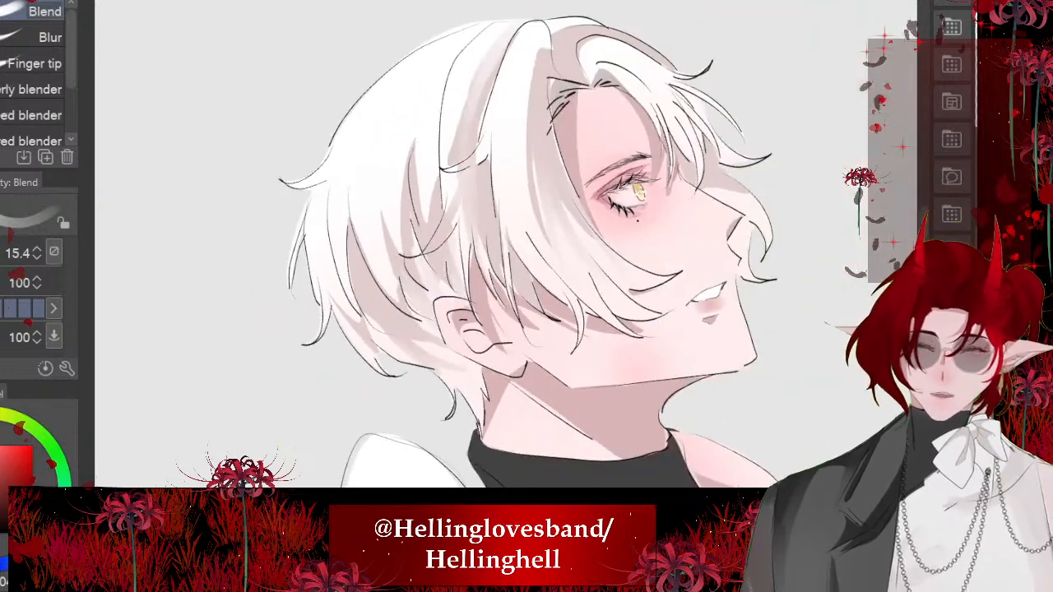
{"action": "left_click_drag", "start_coordinate": [323, 270], "coordinate": [352, 319]}
{"action": "left_click_drag", "start_coordinate": [370, 232], "coordinate": [390, 288]}
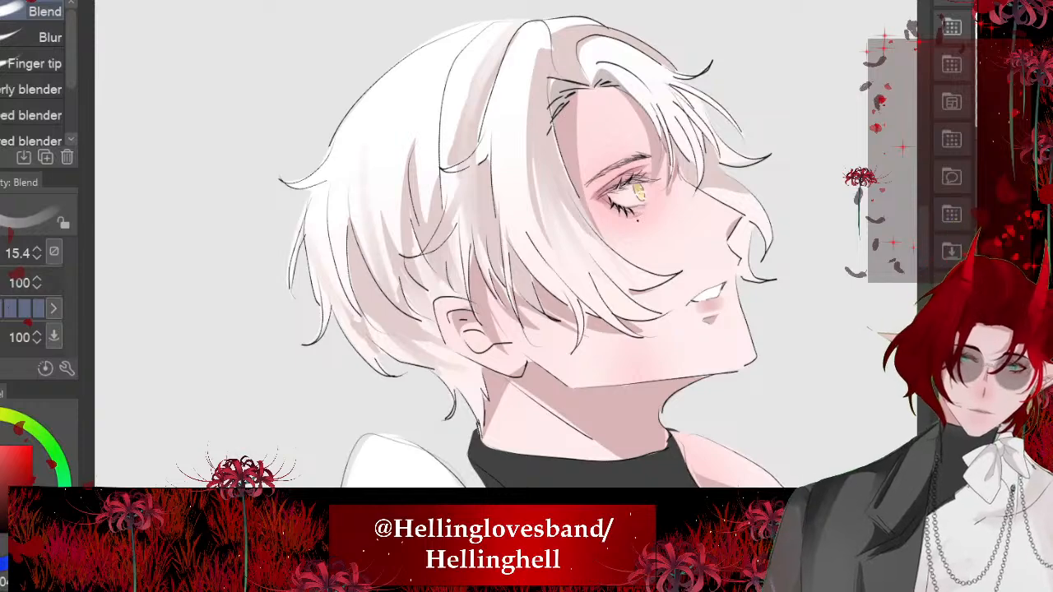
{"action": "left_click_drag", "start_coordinate": [376, 198], "coordinate": [385, 260]}
{"action": "left_click_drag", "start_coordinate": [390, 214], "coordinate": [399, 252]}
{"action": "left_click_drag", "start_coordinate": [386, 178], "coordinate": [390, 209]}
{"action": "mouse_move", "coordinate": [413, 143]}
{"action": "left_mouse_down"}
{"action": "mouse_move", "coordinate": [402, 183]}
{"action": "mouse_move", "coordinate": [418, 222]}
{"action": "mouse_move", "coordinate": [429, 216]}
{"action": "left_mouse_up"}
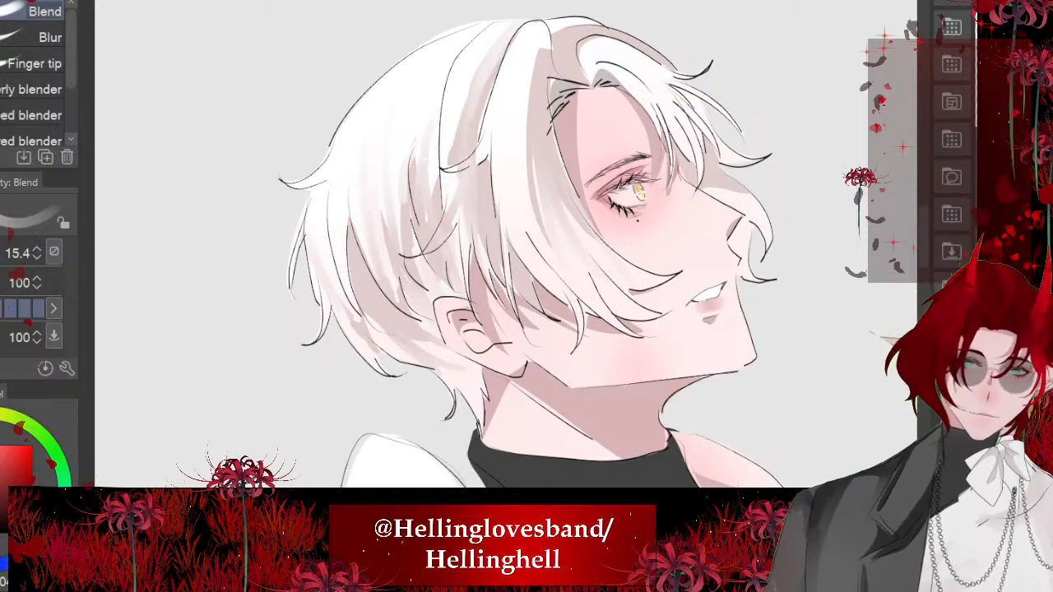
- Blend the shadow on the hair lock beside the parting, smoothing it from the roots down the strand
{"action": "scroll", "coordinate": [427, 145], "scroll_direction": "down", "scroll_amount": 4}
{"action": "scroll", "coordinate": [482, 200], "scroll_direction": "up", "scroll_amount": 6}
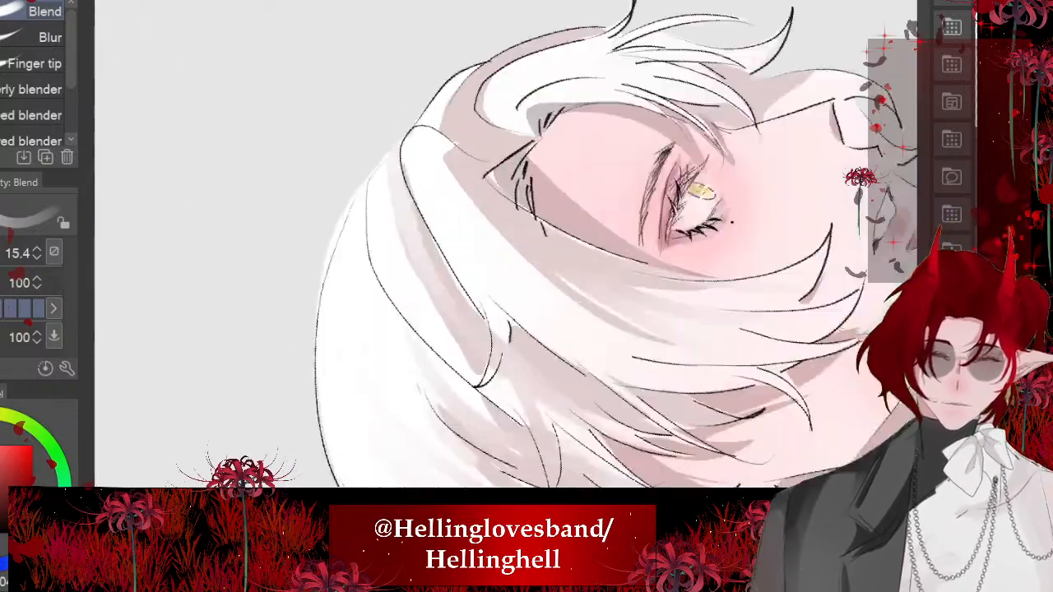
{"action": "mouse_move", "coordinate": [459, 150]}
{"action": "left_mouse_down"}
{"action": "mouse_move", "coordinate": [444, 159]}
{"action": "mouse_move", "coordinate": [423, 140]}
{"action": "left_mouse_up"}
{"action": "mouse_move", "coordinate": [435, 145]}
{"action": "left_mouse_down"}
{"action": "mouse_move", "coordinate": [403, 155]}
{"action": "mouse_move", "coordinate": [452, 242]}
{"action": "left_mouse_up"}
{"action": "left_click_drag", "start_coordinate": [433, 142], "coordinate": [473, 250]}
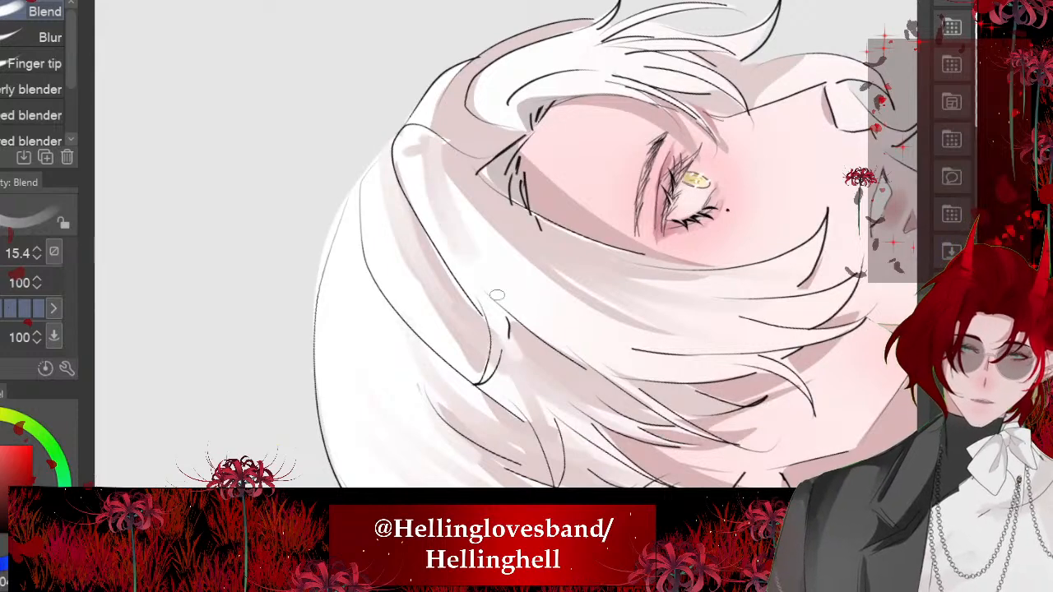
{"action": "scroll", "coordinate": [496, 294], "scroll_direction": "down", "scroll_amount": 3}
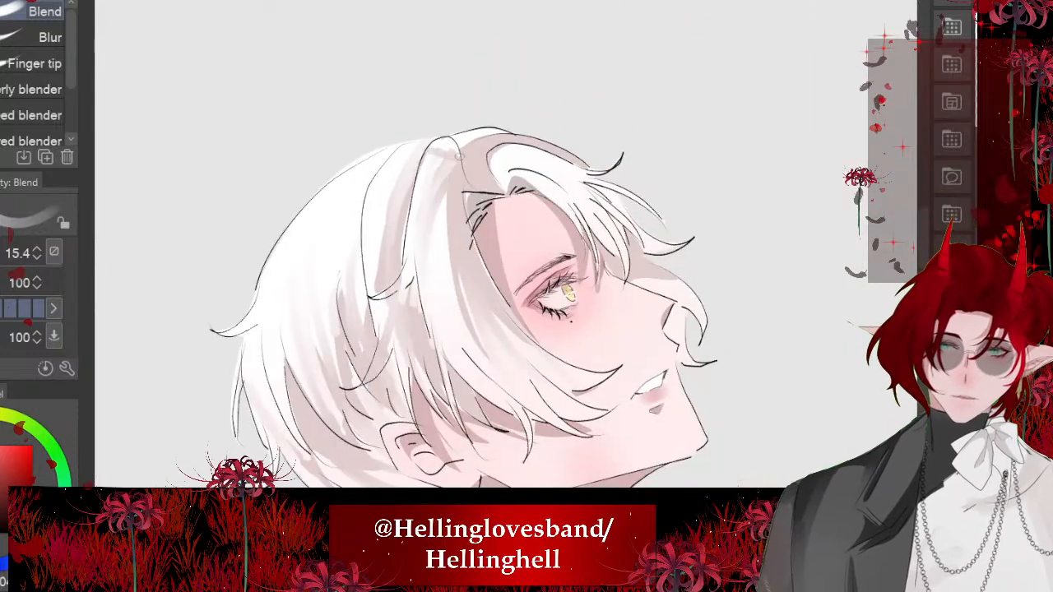
- Blend soft shading into the far fringe from the forehead parting along its curved strands
{"action": "scroll", "coordinate": [417, 249], "scroll_direction": "up", "scroll_amount": 3}
{"action": "mouse_move", "coordinate": [479, 210]}
{"action": "left_mouse_down"}
{"action": "mouse_move", "coordinate": [531, 202]}
{"action": "mouse_move", "coordinate": [561, 242]}
{"action": "left_mouse_up"}
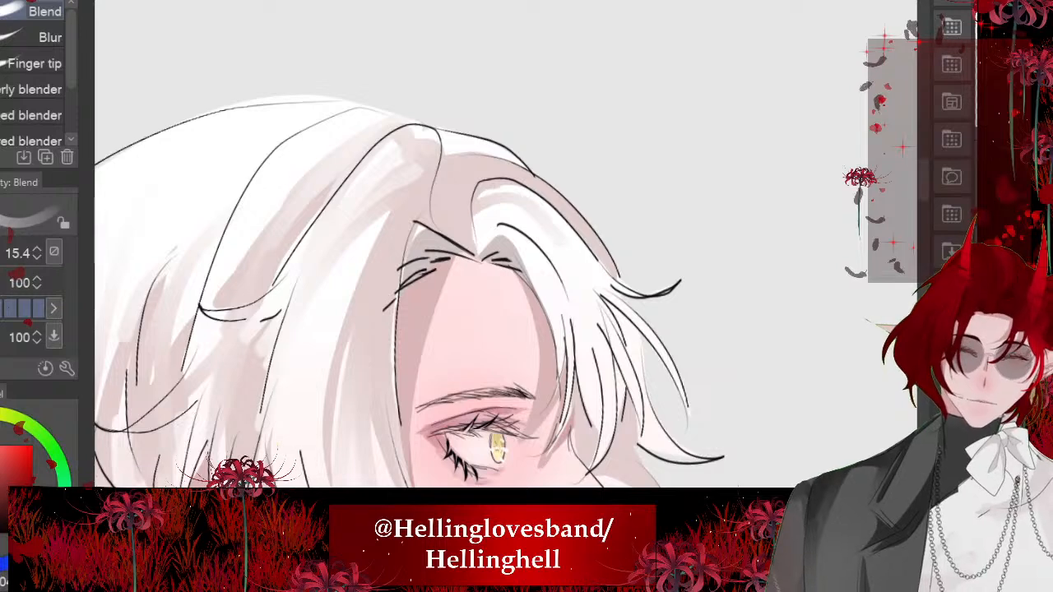
{"action": "left_click_drag", "start_coordinate": [496, 191], "coordinate": [584, 285]}
{"action": "mouse_move", "coordinate": [515, 206]}
{"action": "left_mouse_down"}
{"action": "mouse_move", "coordinate": [560, 238]}
{"action": "mouse_move", "coordinate": [584, 284]}
{"action": "left_mouse_up"}
{"action": "mouse_move", "coordinate": [520, 212]}
{"action": "left_mouse_down"}
{"action": "mouse_move", "coordinate": [482, 230]}
{"action": "mouse_move", "coordinate": [583, 323]}
{"action": "left_mouse_up"}
{"action": "left_click_drag", "start_coordinate": [480, 252], "coordinate": [484, 232]}
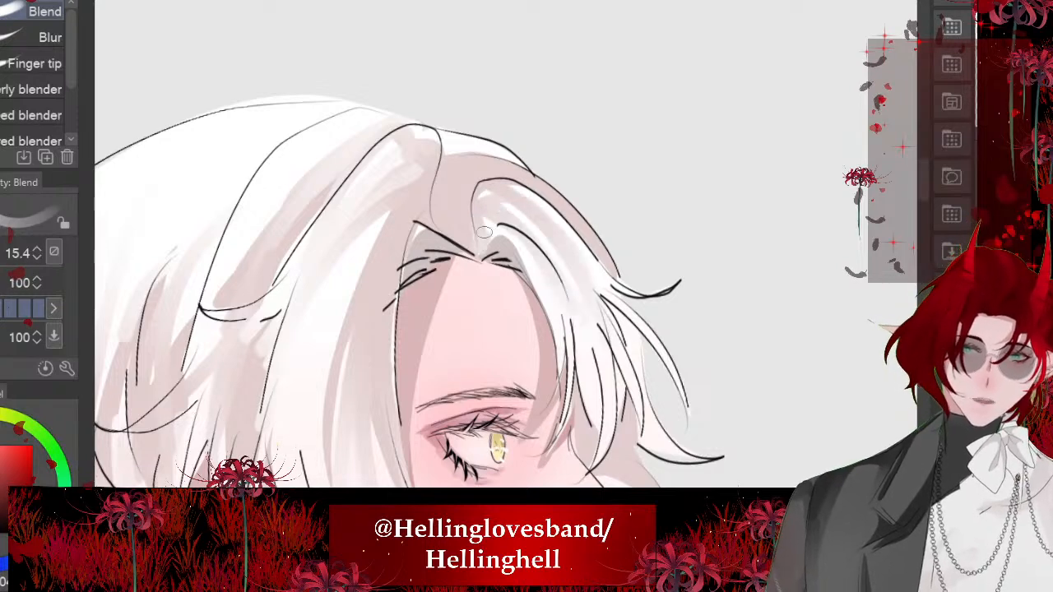
{"action": "left_click_drag", "start_coordinate": [482, 189], "coordinate": [568, 247]}
{"action": "scroll", "coordinate": [527, 247], "scroll_direction": "down", "scroll_amount": 5}
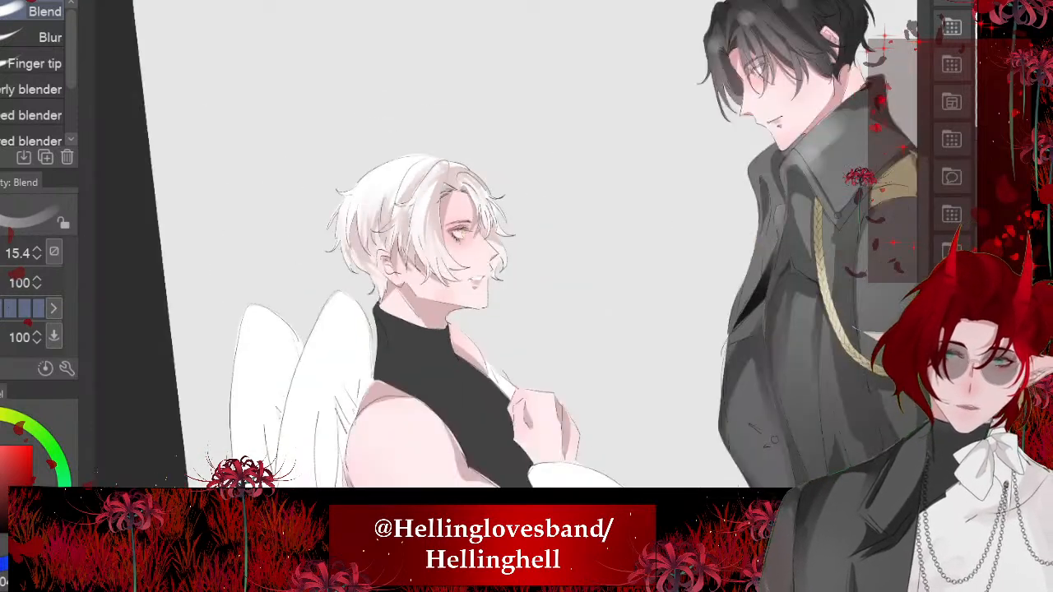
{"action": "left_click_drag", "start_coordinate": [493, 271], "coordinate": [535, 205]}
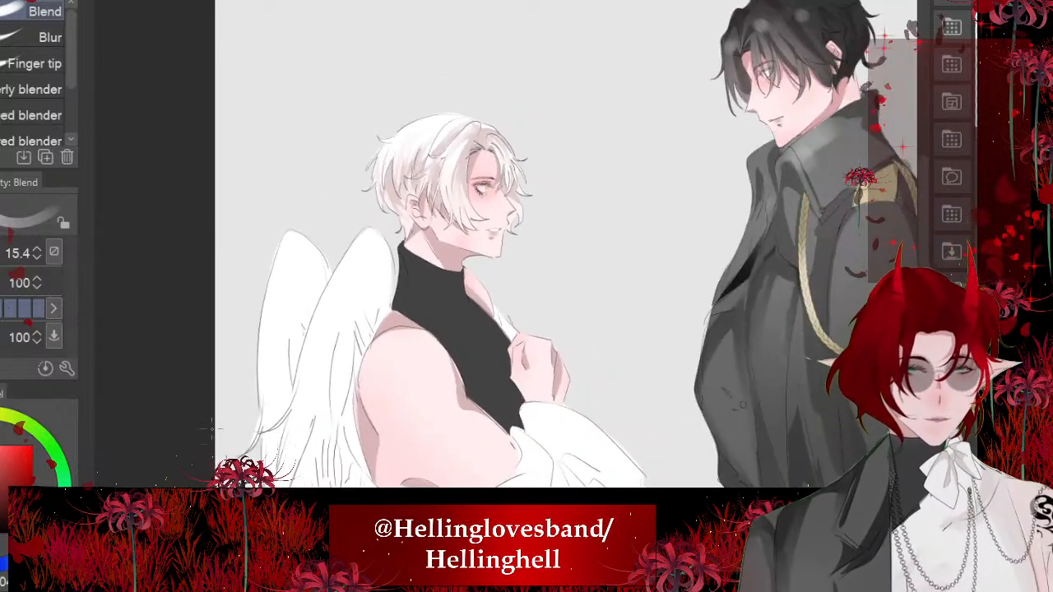
{"action": "scroll", "coordinate": [549, 327], "scroll_direction": "up", "scroll_amount": 5}
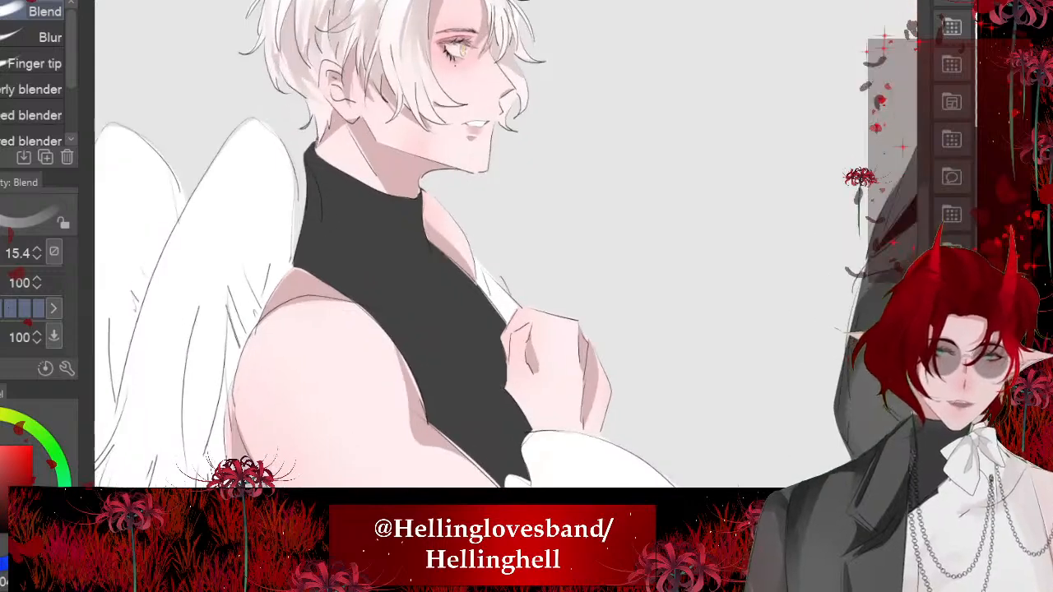
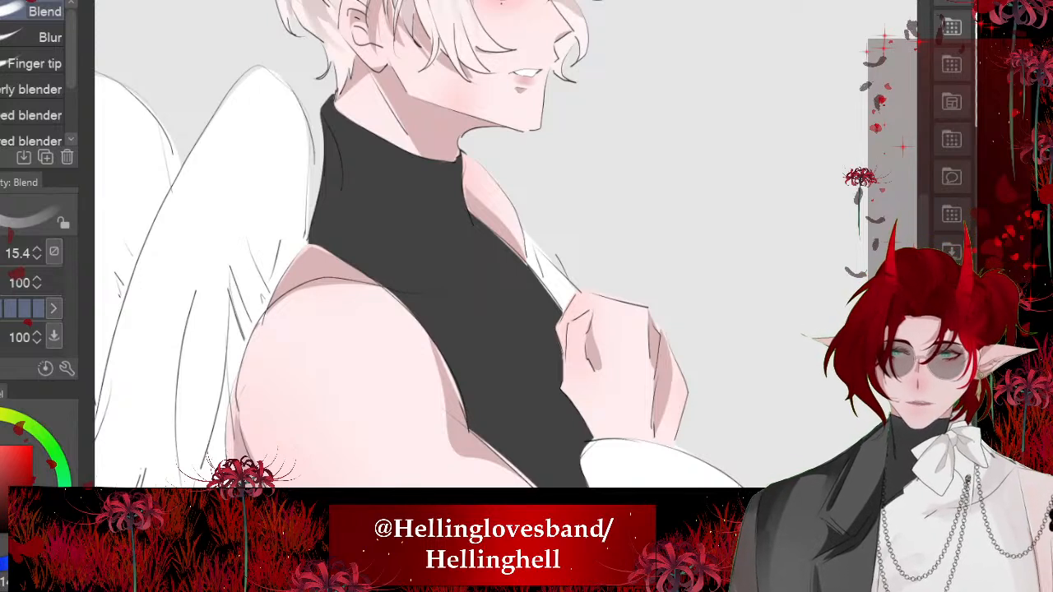
- Lighten the upper part of the winged character's black turtleneck with a large Soft airbrush at size 864
{"action": "key", "text": "b"}
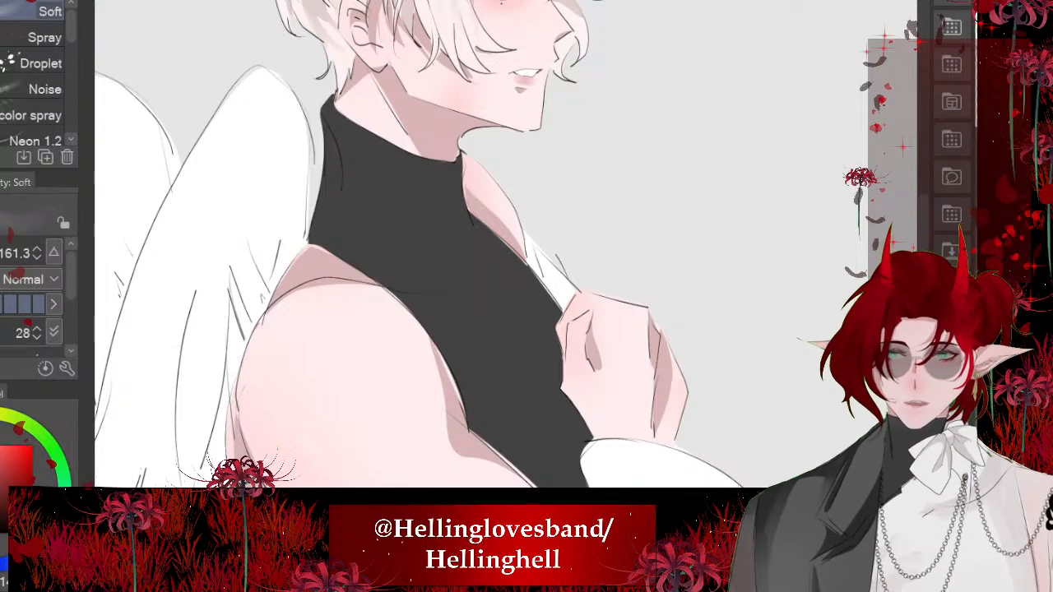
{"action": "left_click", "coordinate": [2, 305]}
{"action": "left_click_drag", "start_coordinate": [506, 274], "coordinate": [657, 274]}
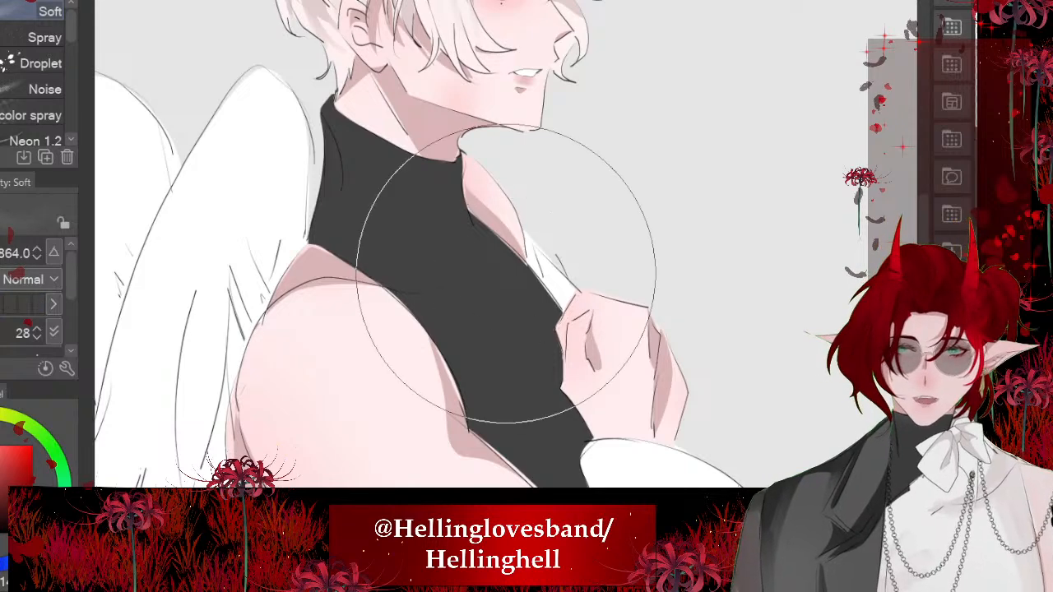
{"action": "mouse_move", "coordinate": [368, 171]}
{"action": "left_mouse_down"}
{"action": "mouse_move", "coordinate": [440, 253]}
{"action": "mouse_move", "coordinate": [317, 321]}
{"action": "left_mouse_up"}
{"action": "left_click_drag", "start_coordinate": [498, 227], "coordinate": [331, 311]}
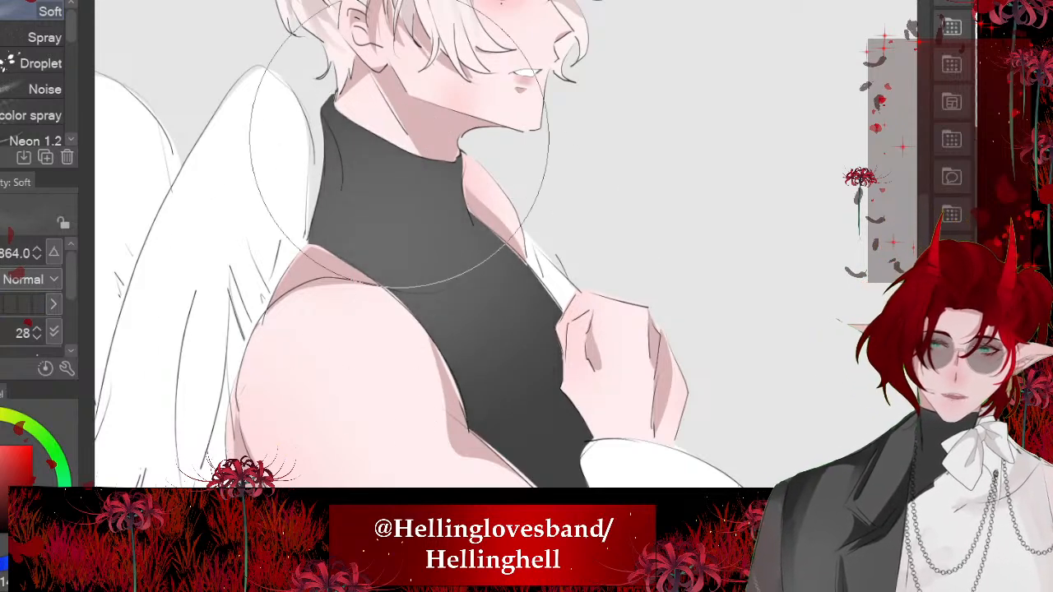
{"action": "scroll", "coordinate": [415, 226], "scroll_direction": "down", "scroll_amount": 2}
{"action": "scroll", "coordinate": [404, 234], "scroll_direction": "down", "scroll_amount": 2}
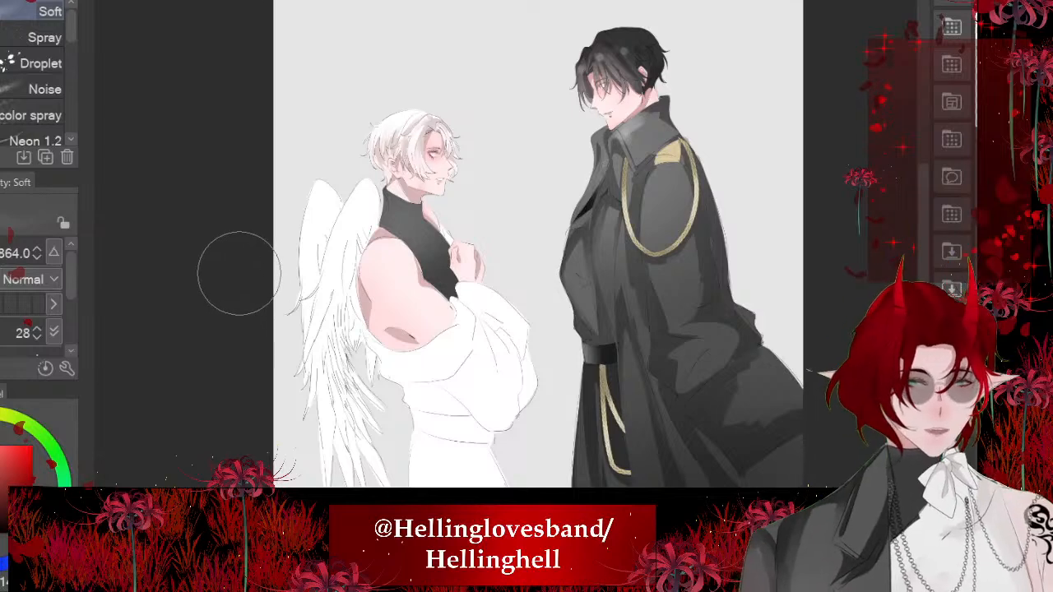
{"action": "scroll", "coordinate": [543, 148], "scroll_direction": "up", "scroll_amount": 4}
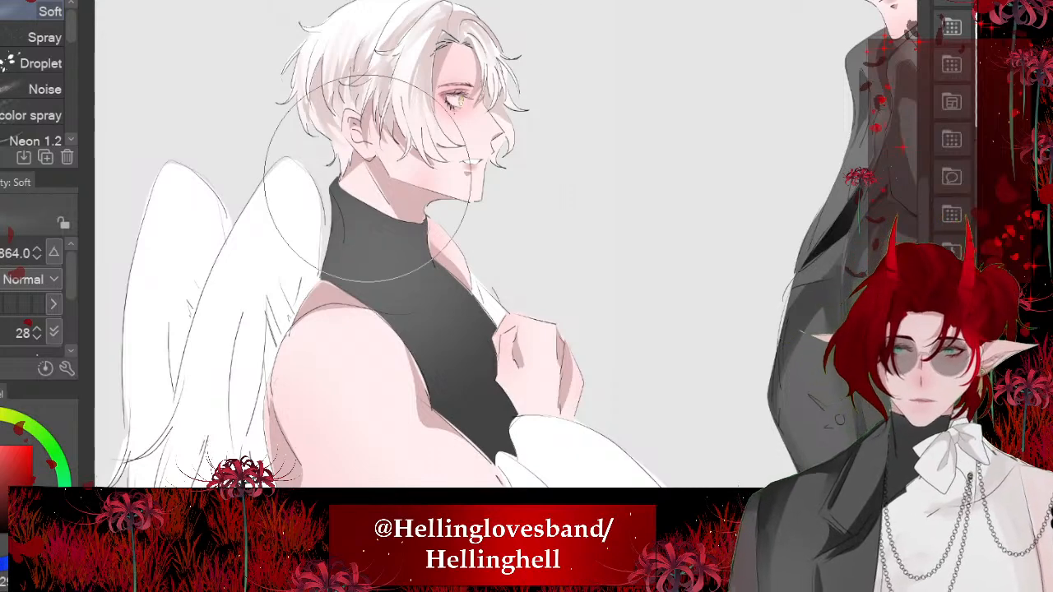
{"action": "scroll", "coordinate": [375, 247], "scroll_direction": "down", "scroll_amount": 4}
{"action": "scroll", "coordinate": [165, 395], "scroll_direction": "down", "scroll_amount": 1}
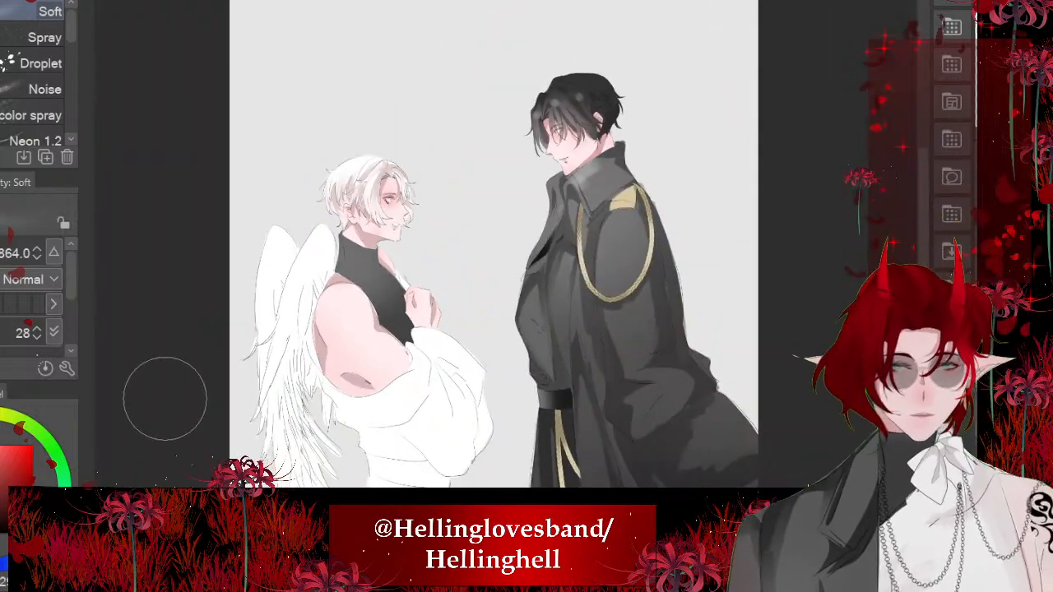
- Lasso the back edge of the turtleneck, from the nape down to the shoulder, and fill it with dark shadow
{"action": "scroll", "coordinate": [393, 360], "scroll_direction": "up", "scroll_amount": 1}
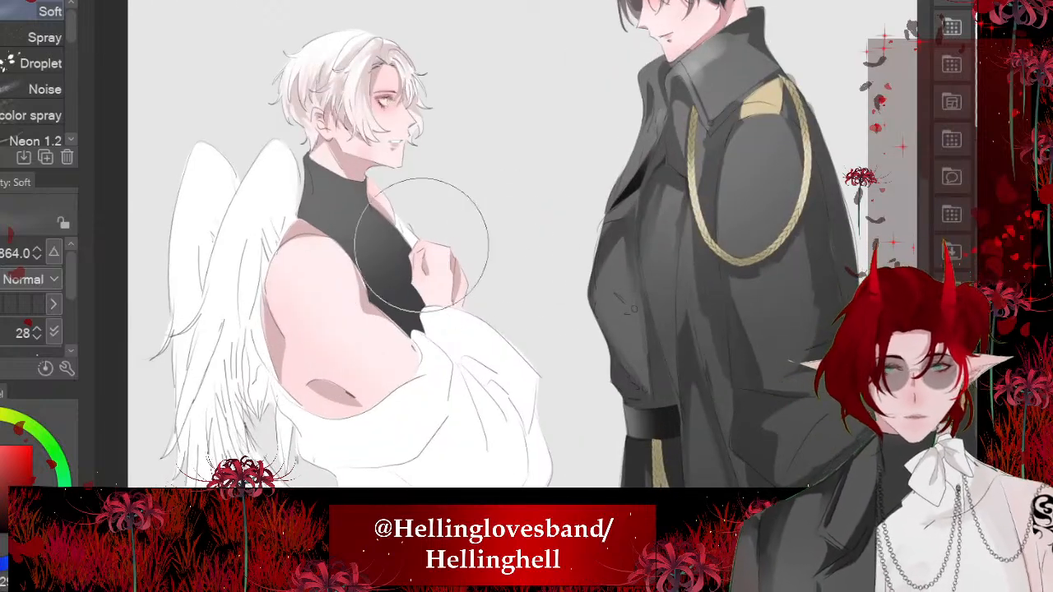
{"action": "scroll", "coordinate": [423, 235], "scroll_direction": "up", "scroll_amount": 3}
{"action": "scroll", "coordinate": [769, 387], "scroll_direction": "up", "scroll_amount": 1}
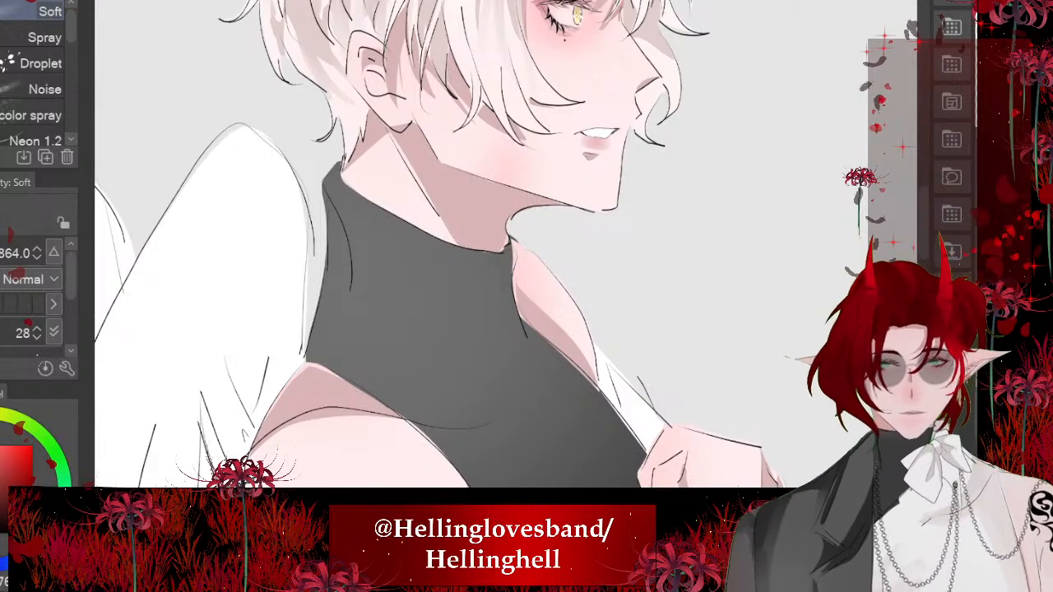
{"action": "key", "text": "m"}
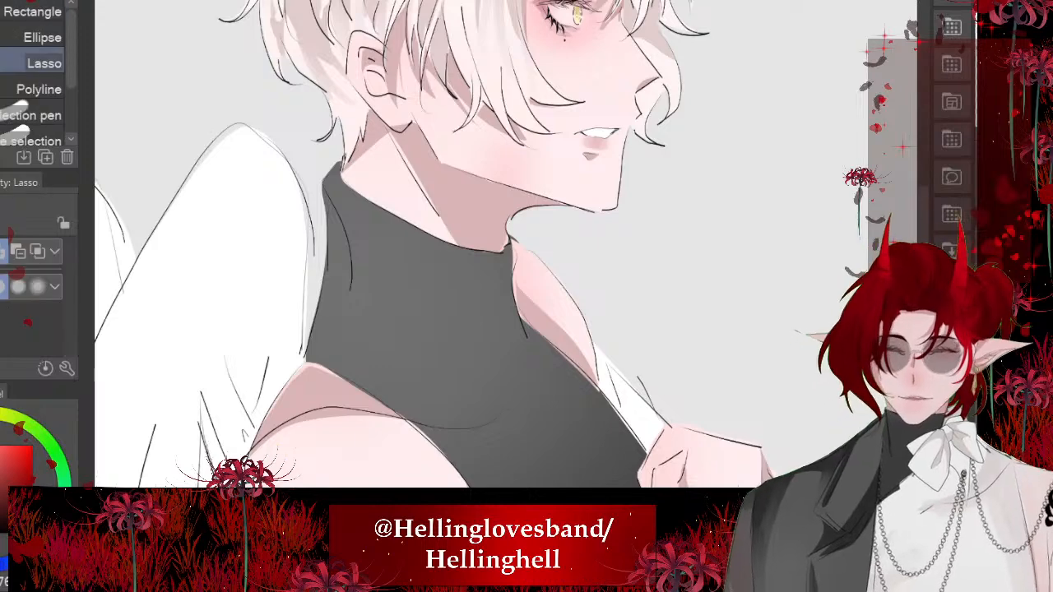
{"action": "scroll", "coordinate": [461, 245], "scroll_direction": "up", "scroll_amount": 3}
{"action": "mouse_move", "coordinate": [343, 181]}
{"action": "left_mouse_down"}
{"action": "mouse_move", "coordinate": [423, 386]}
{"action": "mouse_move", "coordinate": [329, 159]}
{"action": "left_mouse_up"}
{"action": "left_click", "coordinate": [501, 462]}
{"action": "key", "text": "ctrl+d"}
- Lasso a curved band beneath the neckline across the turtleneck's collar and fill it with dark shadow
{"action": "scroll", "coordinate": [461, 244], "scroll_direction": "up", "scroll_amount": 1}
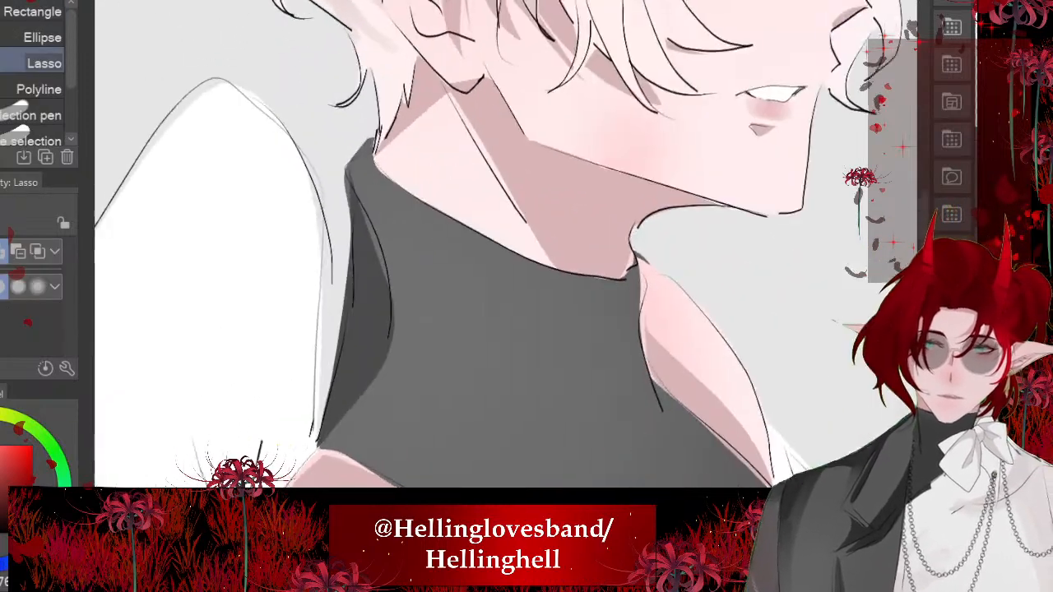
{"action": "mouse_move", "coordinate": [341, 185]}
{"action": "left_mouse_down"}
{"action": "mouse_move", "coordinate": [441, 296]}
{"action": "mouse_move", "coordinate": [565, 302]}
{"action": "left_mouse_up"}
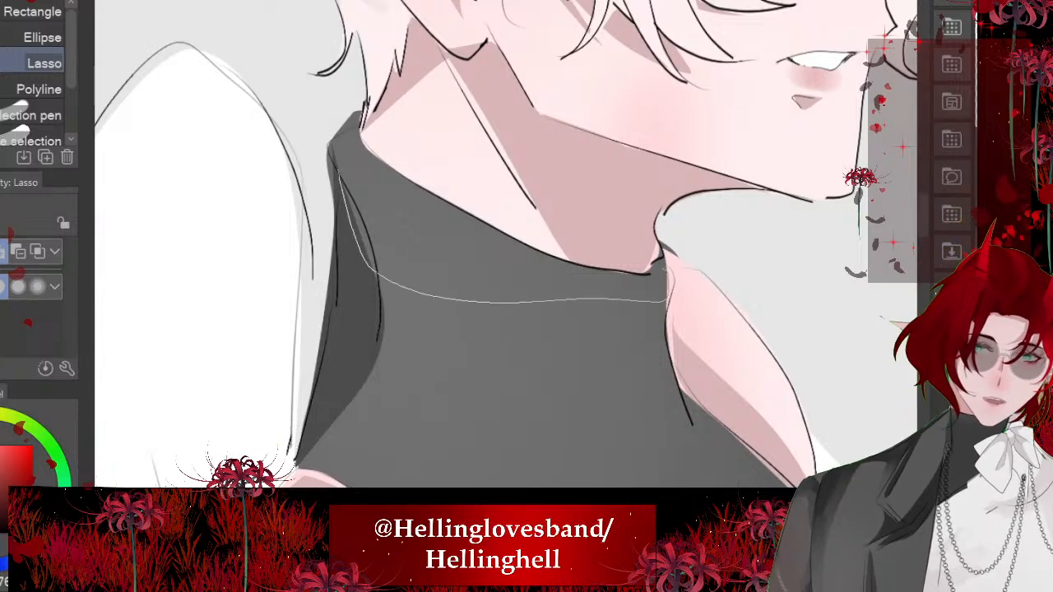
{"action": "mouse_move", "coordinate": [666, 301]}
{"action": "left_mouse_down"}
{"action": "mouse_move", "coordinate": [663, 265]}
{"action": "mouse_move", "coordinate": [566, 262]}
{"action": "mouse_move", "coordinate": [407, 187]}
{"action": "mouse_move", "coordinate": [362, 132]}
{"action": "left_mouse_up"}
{"action": "left_click", "coordinate": [618, 337]}
{"action": "key", "text": "ctrl+d"}
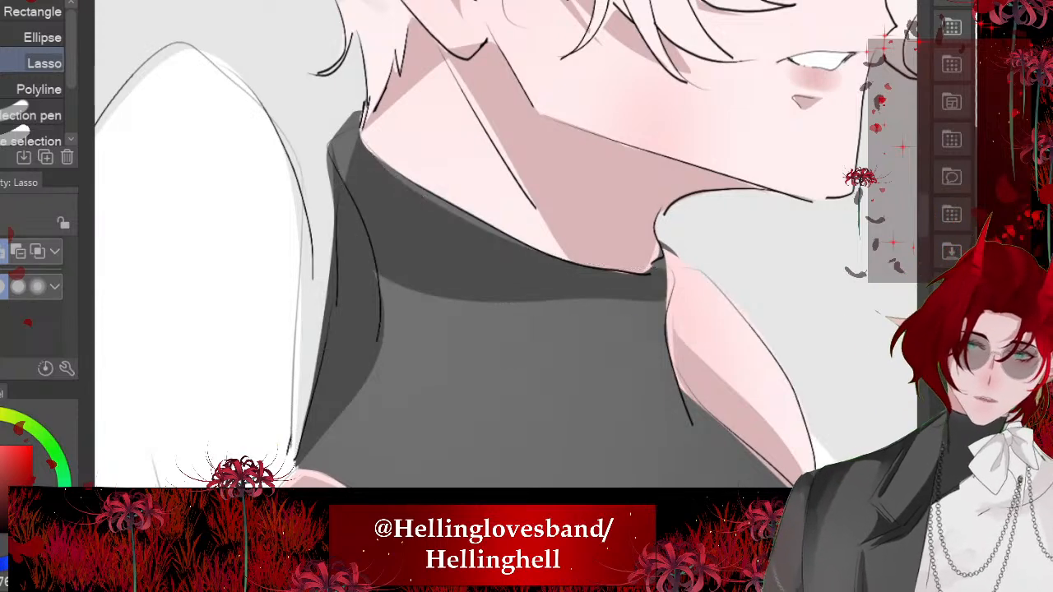
- Fill a pointed lassoed shadow from the front of the collar down along the chest edge
{"action": "scroll", "coordinate": [506, 244], "scroll_direction": "down", "scroll_amount": 4}
{"action": "mouse_move", "coordinate": [428, 243]}
{"action": "left_mouse_down"}
{"action": "mouse_move", "coordinate": [503, 279]}
{"action": "mouse_move", "coordinate": [523, 306]}
{"action": "left_mouse_up"}
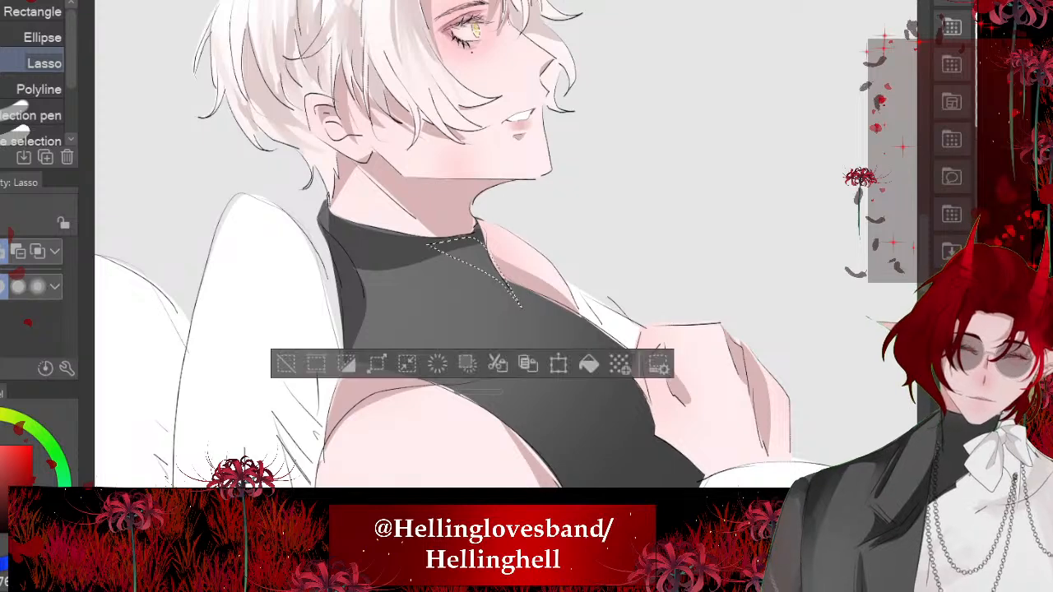
{"action": "left_click", "coordinate": [589, 364]}
{"action": "key", "text": "ctrl+d"}
{"action": "scroll", "coordinate": [473, 247], "scroll_direction": "down", "scroll_amount": 5}
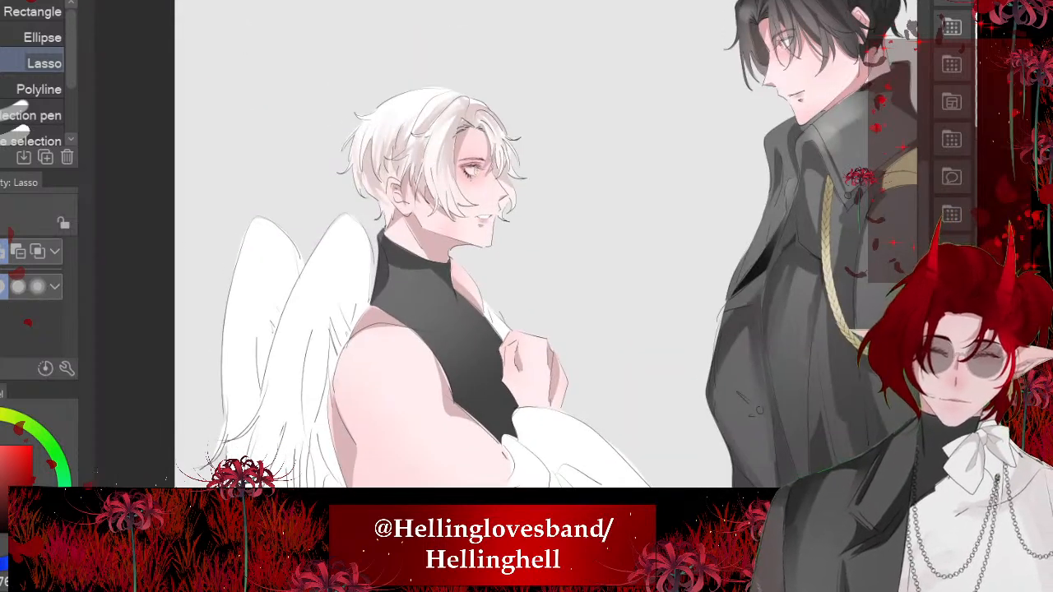
- Fill a lassoed crescent shadow along the turtleneck's armhole, tapering to a point across the chest
{"action": "scroll", "coordinate": [378, 306], "scroll_direction": "up", "scroll_amount": 5}
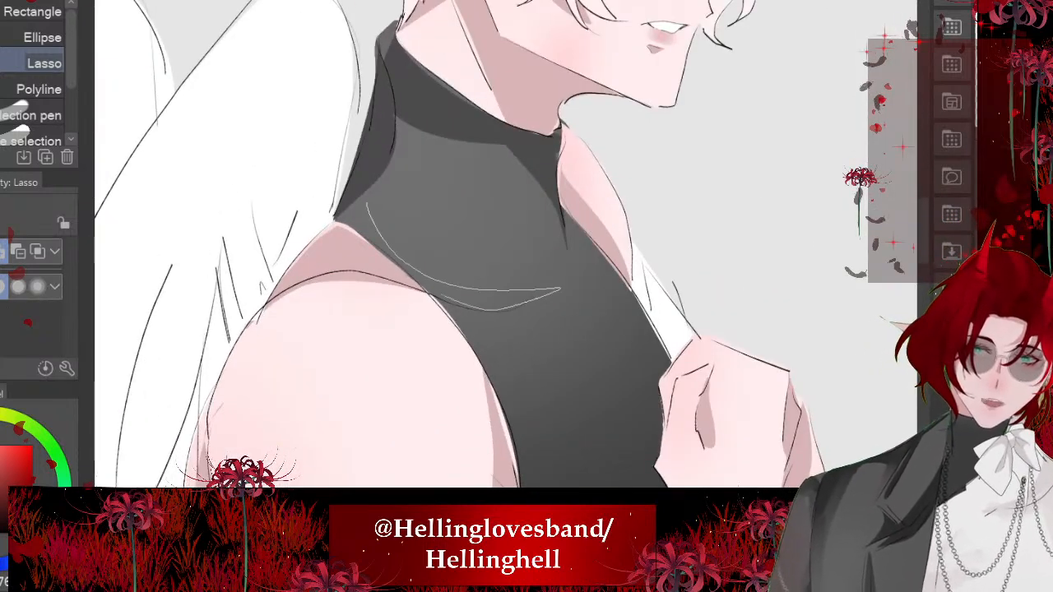
{"action": "mouse_move", "coordinate": [449, 295]}
{"action": "left_mouse_down"}
{"action": "mouse_move", "coordinate": [337, 217]}
{"action": "mouse_move", "coordinate": [361, 194]}
{"action": "left_mouse_up"}
{"action": "left_click", "coordinate": [562, 352]}
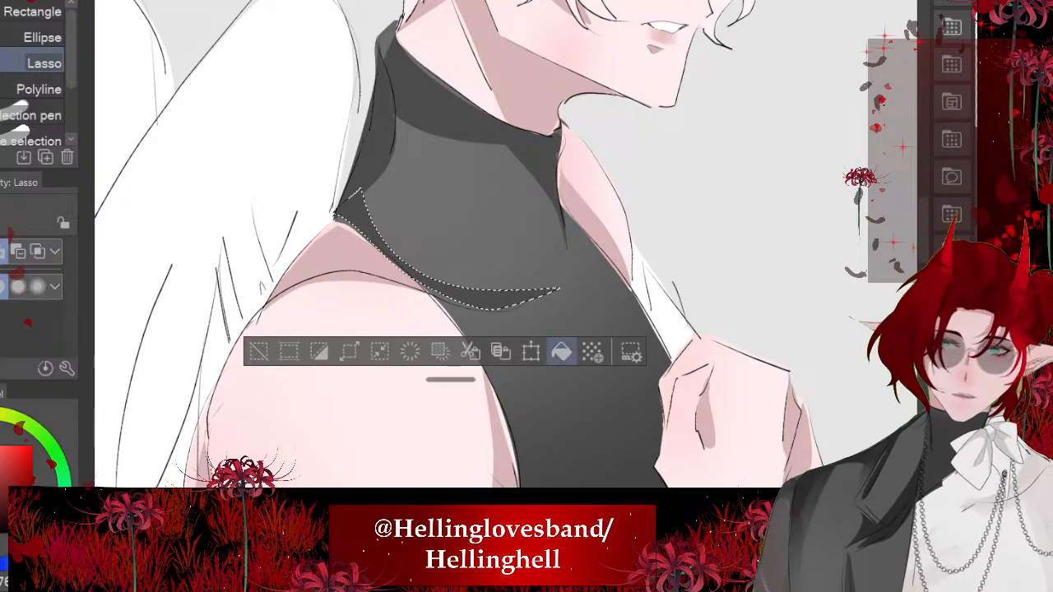
{"action": "scroll", "coordinate": [427, 245], "scroll_direction": "down", "scroll_amount": 5}
{"action": "key", "text": "ctrl+d"}
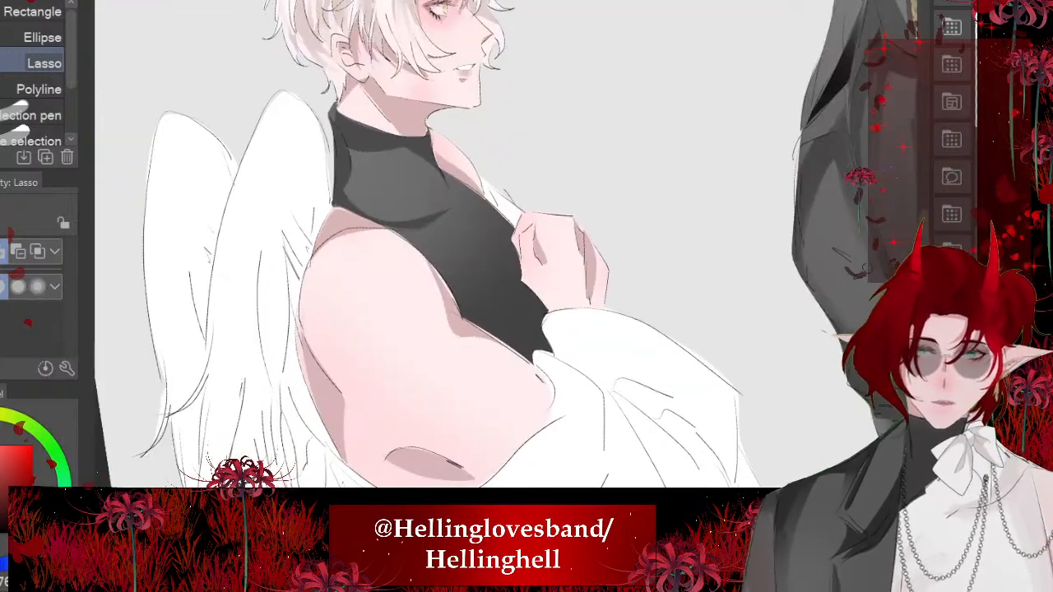
{"action": "scroll", "coordinate": [473, 246], "scroll_direction": "down", "scroll_amount": 5}
- Fill a lassoed shadow strip down the turtleneck's front edge, from below the collar to the raised hand
{"action": "scroll", "coordinate": [412, 271], "scroll_direction": "up", "scroll_amount": 5}
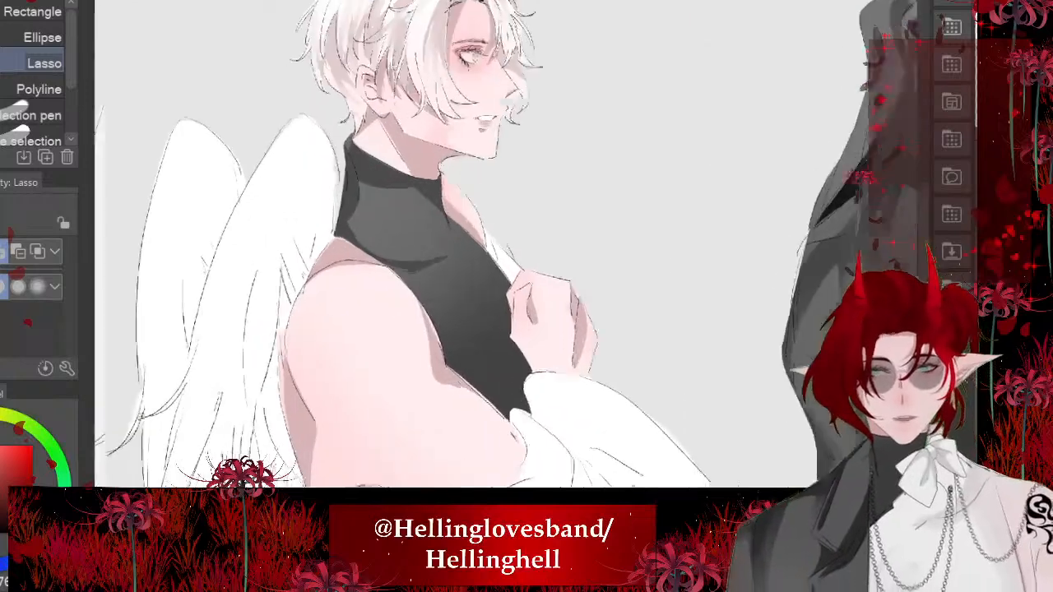
{"action": "scroll", "coordinate": [419, 246], "scroll_direction": "up", "scroll_amount": 4}
{"action": "left_click_drag", "start_coordinate": [465, 142], "coordinate": [576, 327]}
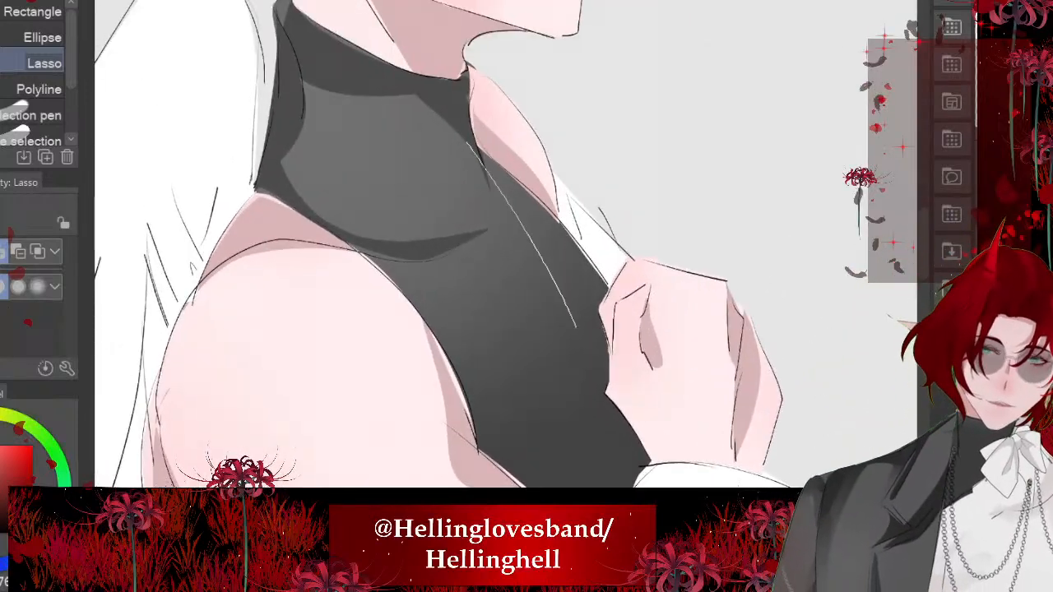
{"action": "mouse_move", "coordinate": [606, 375]}
{"action": "left_mouse_down"}
{"action": "mouse_move", "coordinate": [594, 284]}
{"action": "mouse_move", "coordinate": [460, 140]}
{"action": "left_mouse_up"}
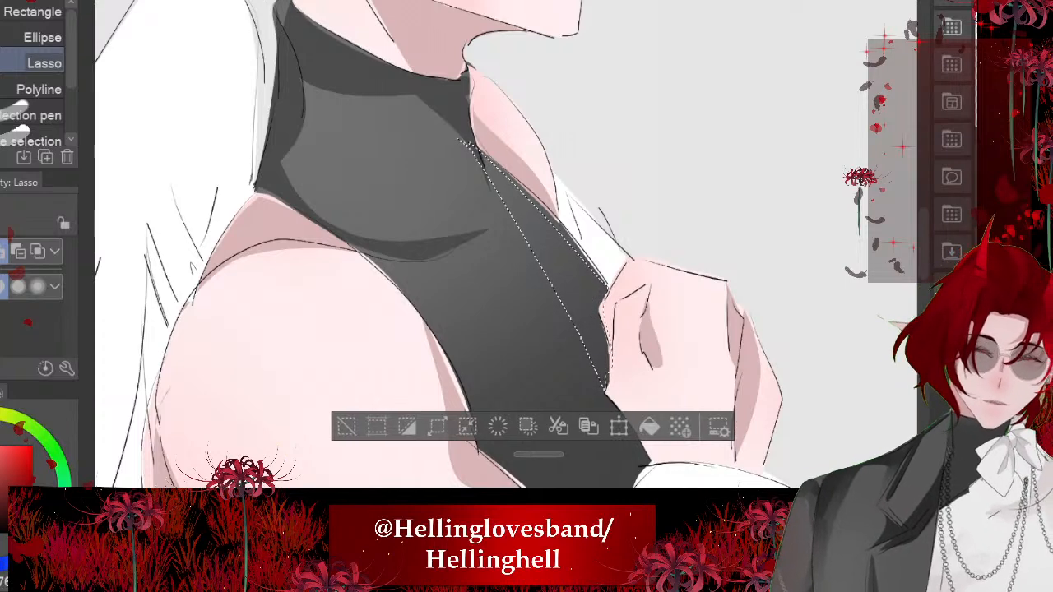
{"action": "key", "text": "ctrl+t"}
{"action": "left_click", "coordinate": [470, 428]}
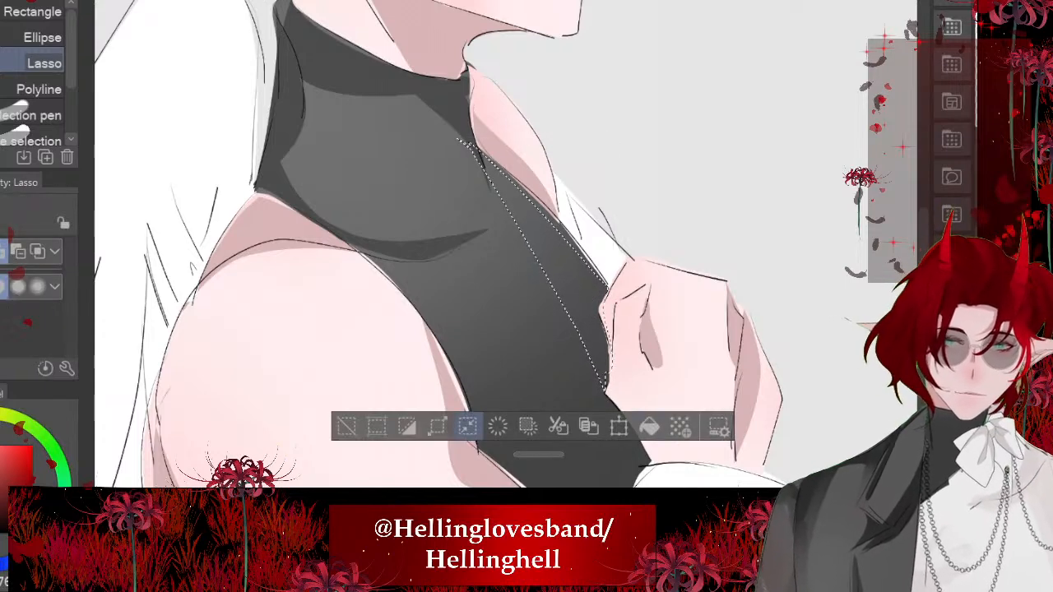
{"action": "left_click", "coordinate": [649, 428]}
{"action": "key", "text": "ctrl+d"}
{"action": "scroll", "coordinate": [403, 231], "scroll_direction": "down", "scroll_amount": 8}
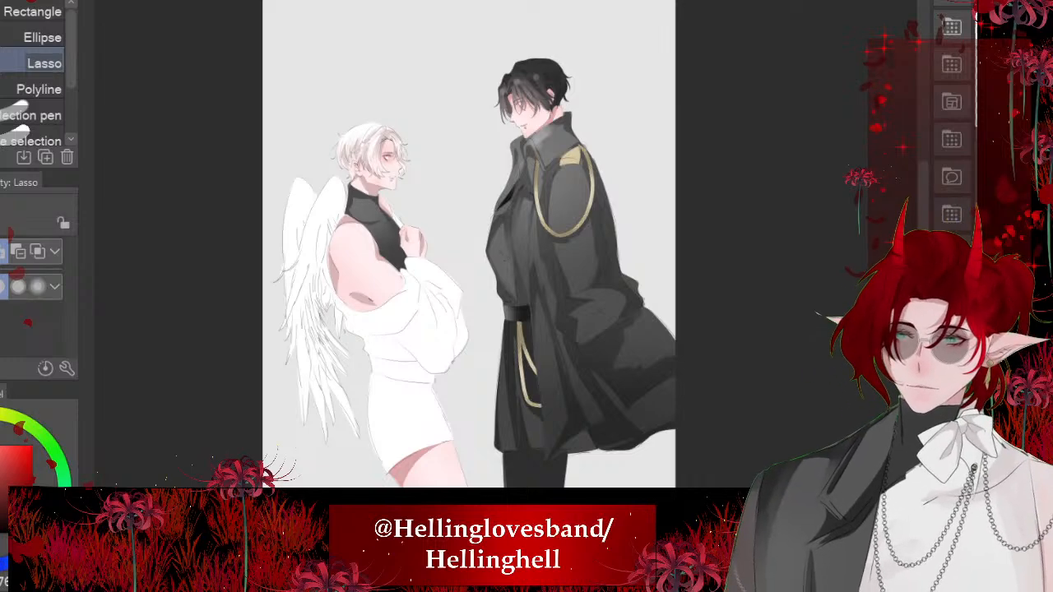
- Lasso the folds beneath the white garment's draped upper band and inside the sleeve, and fill them with pale pinkish-grey shadow
{"action": "scroll", "coordinate": [329, 342], "scroll_direction": "up", "scroll_amount": 6}
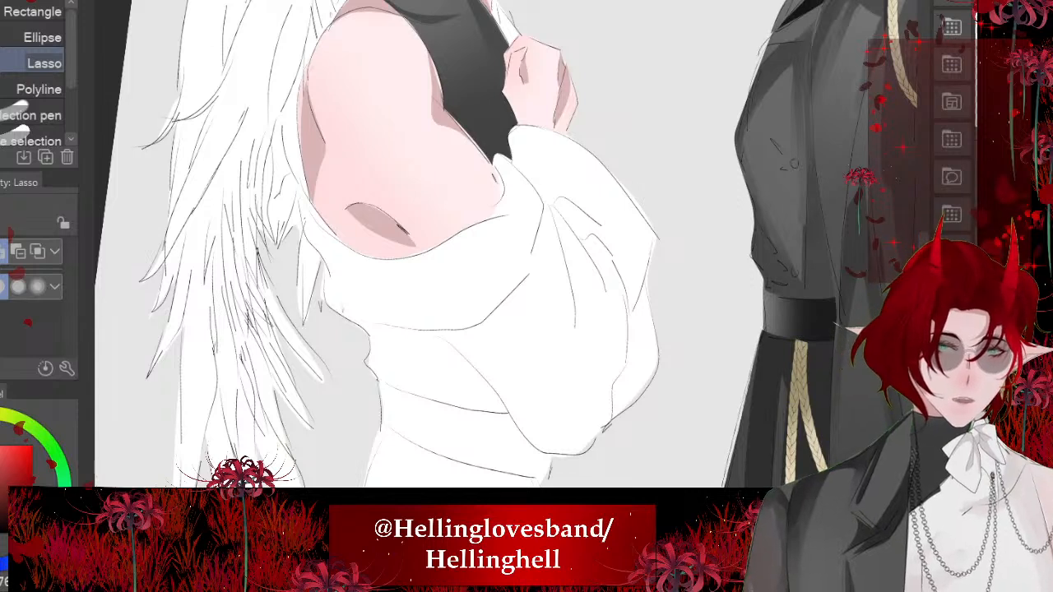
{"action": "key", "text": "ctrl+z"}
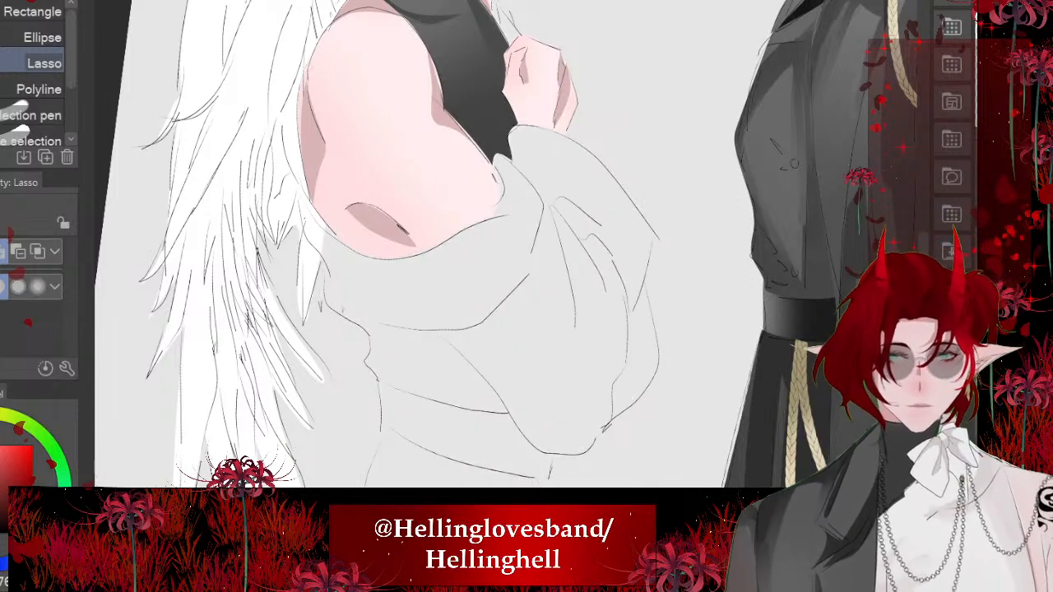
{"action": "key", "text": "ctrl+y"}
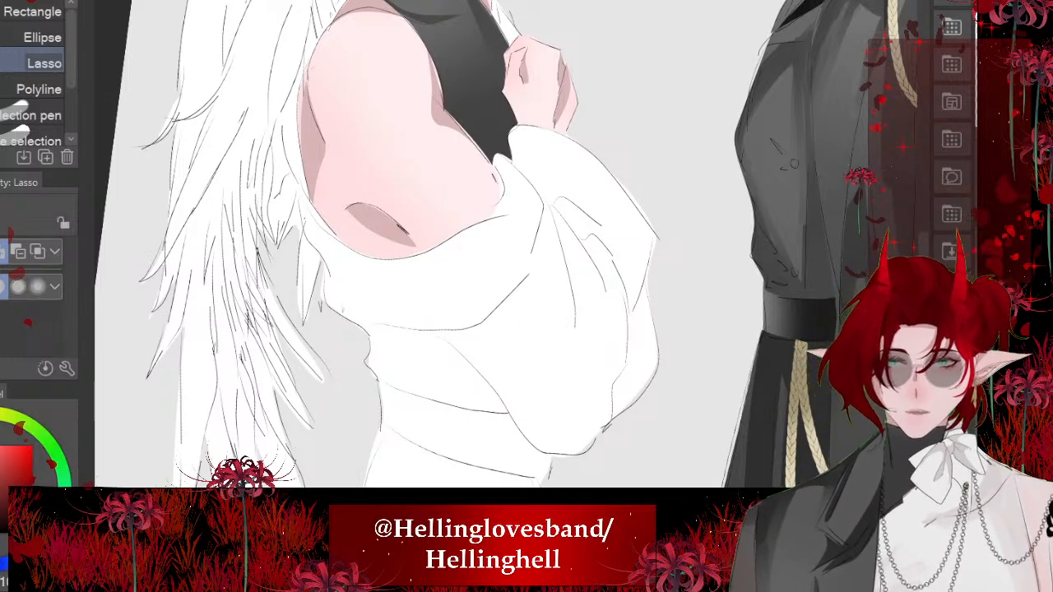
{"action": "scroll", "coordinate": [444, 313], "scroll_direction": "up", "scroll_amount": 1}
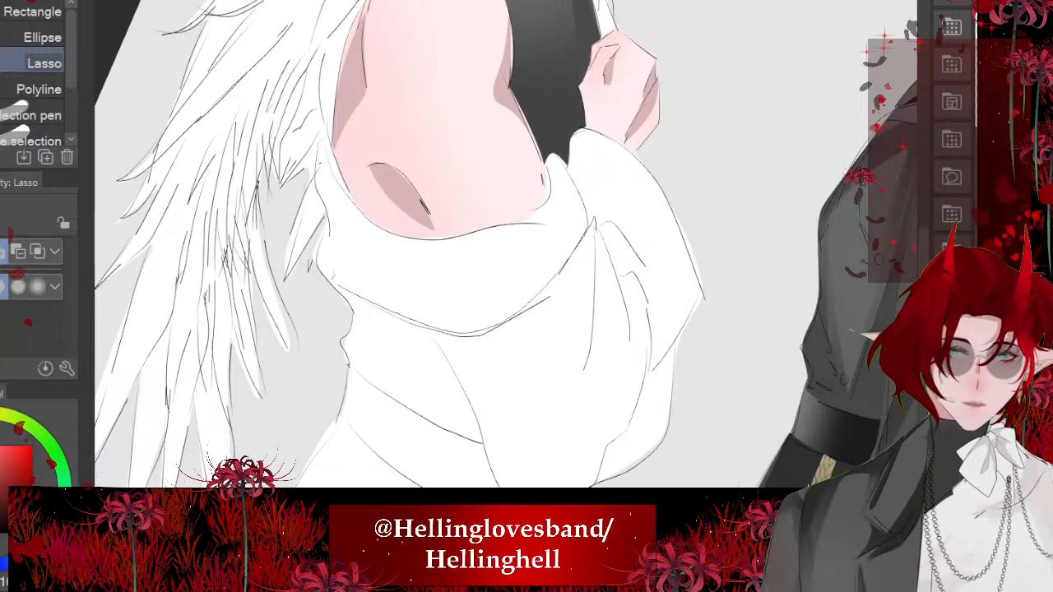
{"action": "mouse_move", "coordinate": [597, 230]}
{"action": "left_mouse_down"}
{"action": "mouse_move", "coordinate": [611, 347]}
{"action": "mouse_move", "coordinate": [450, 353]}
{"action": "mouse_move", "coordinate": [303, 260]}
{"action": "left_mouse_up"}
{"action": "left_click", "coordinate": [602, 463]}
{"action": "key", "text": "ctrl+d"}
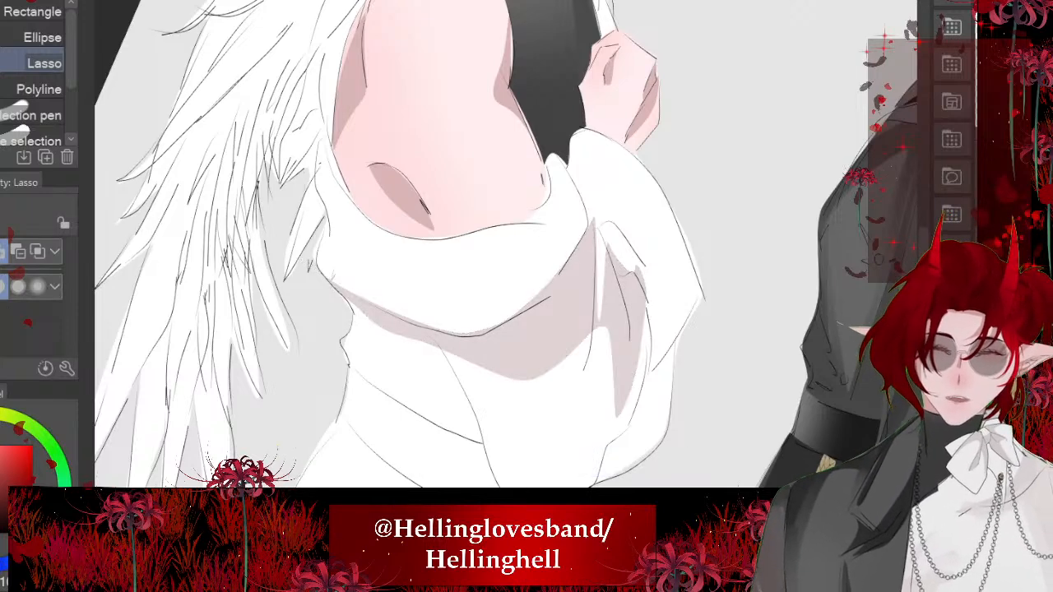
- Add pinkish-grey lasso-filled shadows to the white sleeve below the hand and along its outer lower edge
{"action": "scroll", "coordinate": [461, 263], "scroll_direction": "down", "scroll_amount": 5}
{"action": "scroll", "coordinate": [440, 263], "scroll_direction": "up", "scroll_amount": 5}
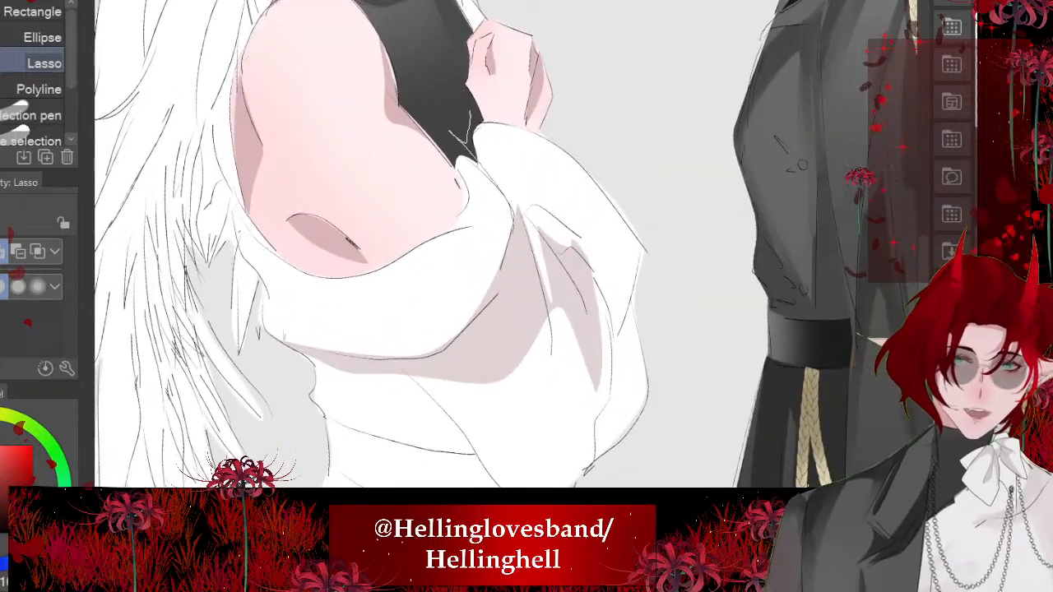
{"action": "mouse_move", "coordinate": [470, 112]}
{"action": "left_mouse_down"}
{"action": "mouse_move", "coordinate": [573, 276]}
{"action": "mouse_move", "coordinate": [454, 135]}
{"action": "left_mouse_up"}
{"action": "scroll", "coordinate": [440, 263], "scroll_direction": "up", "scroll_amount": 1}
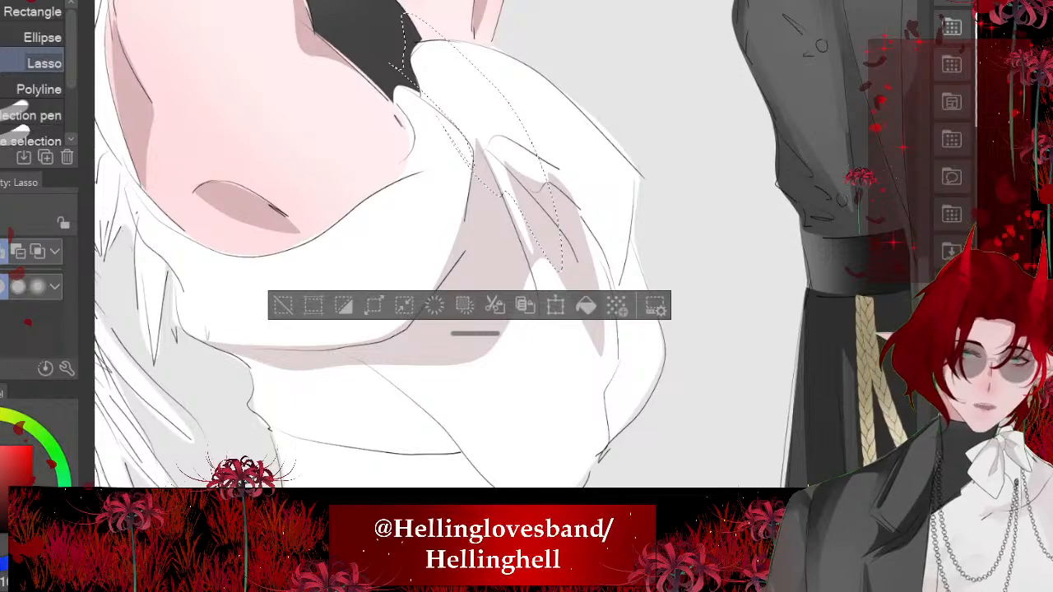
{"action": "mouse_move", "coordinate": [643, 237]}
{"action": "left_mouse_down"}
{"action": "mouse_move", "coordinate": [619, 326]}
{"action": "mouse_move", "coordinate": [624, 460]}
{"action": "mouse_move", "coordinate": [692, 387]}
{"action": "left_mouse_up"}
{"action": "key", "text": "alt+Delete"}
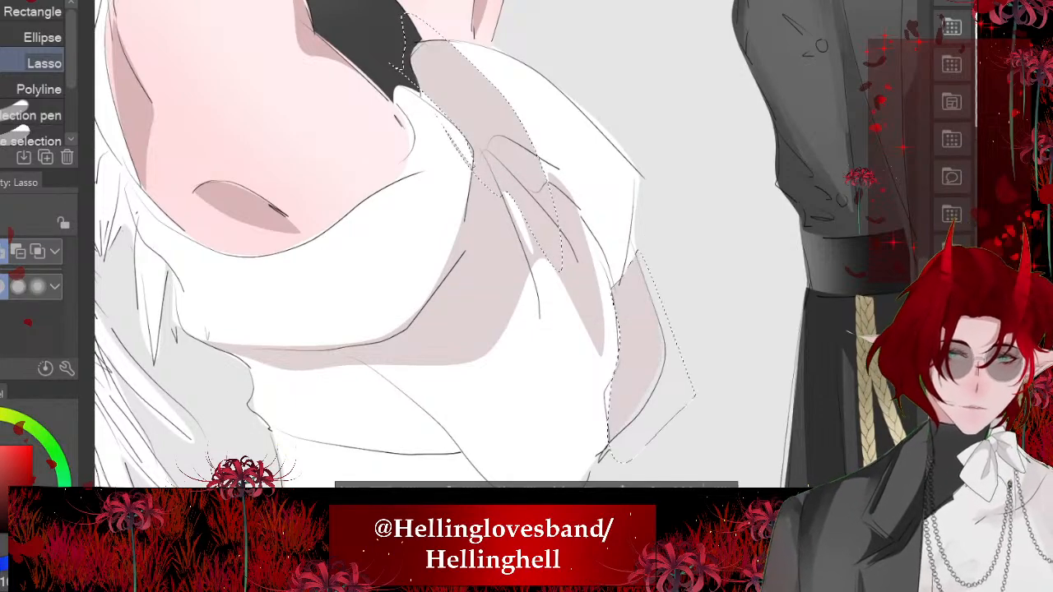
{"action": "key", "text": "ctrl+d"}
{"action": "scroll", "coordinate": [419, 257], "scroll_direction": "down", "scroll_amount": 5}
- Lasso the waist folds, the back of the waistband and the upper hip of the white garment, and fill them with pinkish-grey shadow
{"action": "scroll", "coordinate": [461, 288], "scroll_direction": "up", "scroll_amount": 4}
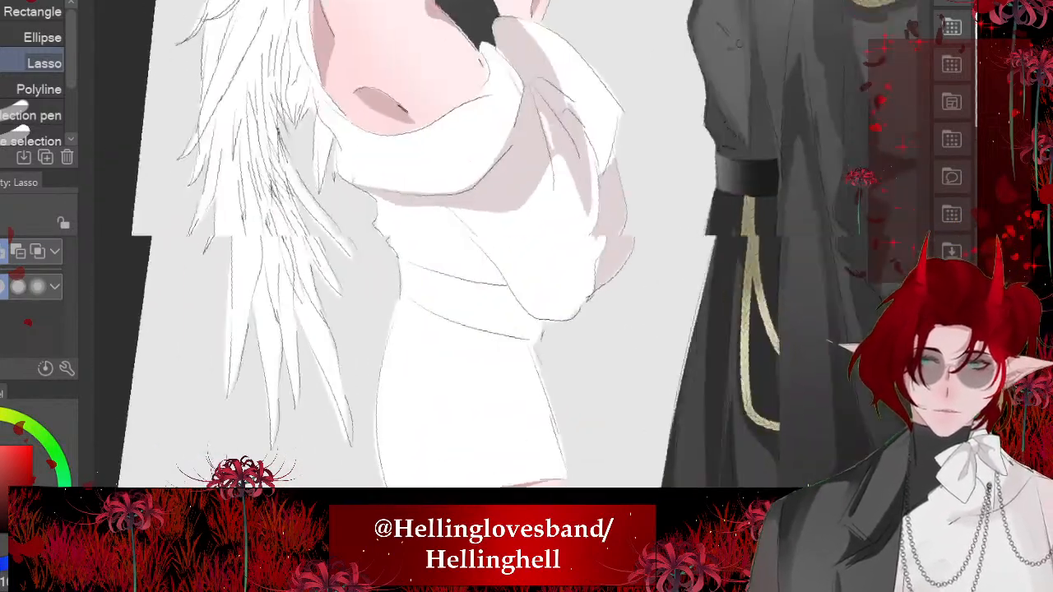
{"action": "mouse_move", "coordinate": [385, 176]}
{"action": "left_mouse_down"}
{"action": "mouse_move", "coordinate": [411, 236]}
{"action": "mouse_move", "coordinate": [354, 154]}
{"action": "left_mouse_up"}
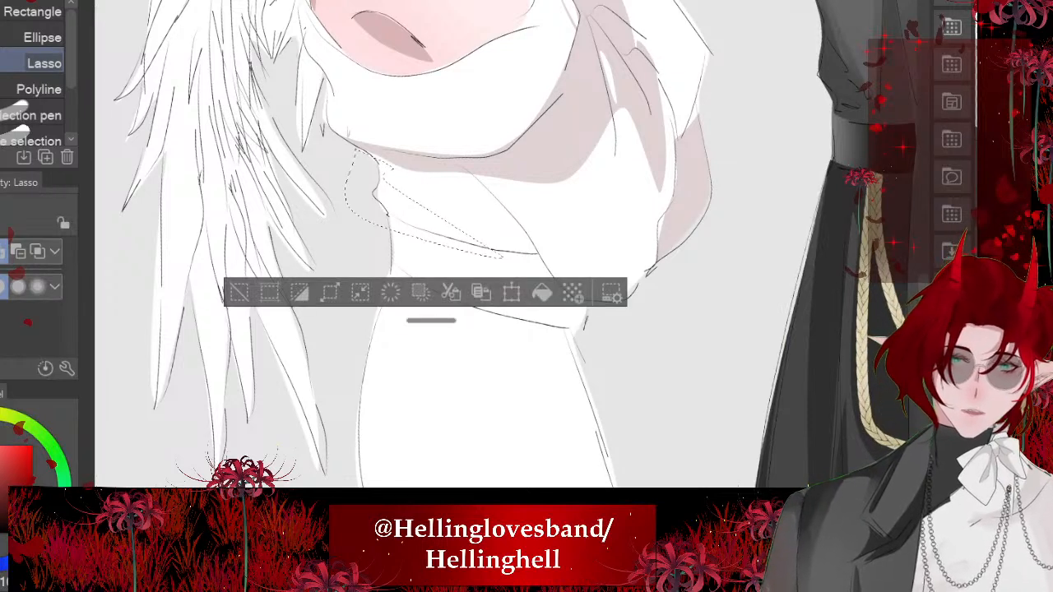
{"action": "mouse_move", "coordinate": [498, 255]}
{"action": "left_mouse_down"}
{"action": "mouse_move", "coordinate": [407, 276]}
{"action": "mouse_move", "coordinate": [350, 461]}
{"action": "mouse_move", "coordinate": [366, 218]}
{"action": "left_mouse_up"}
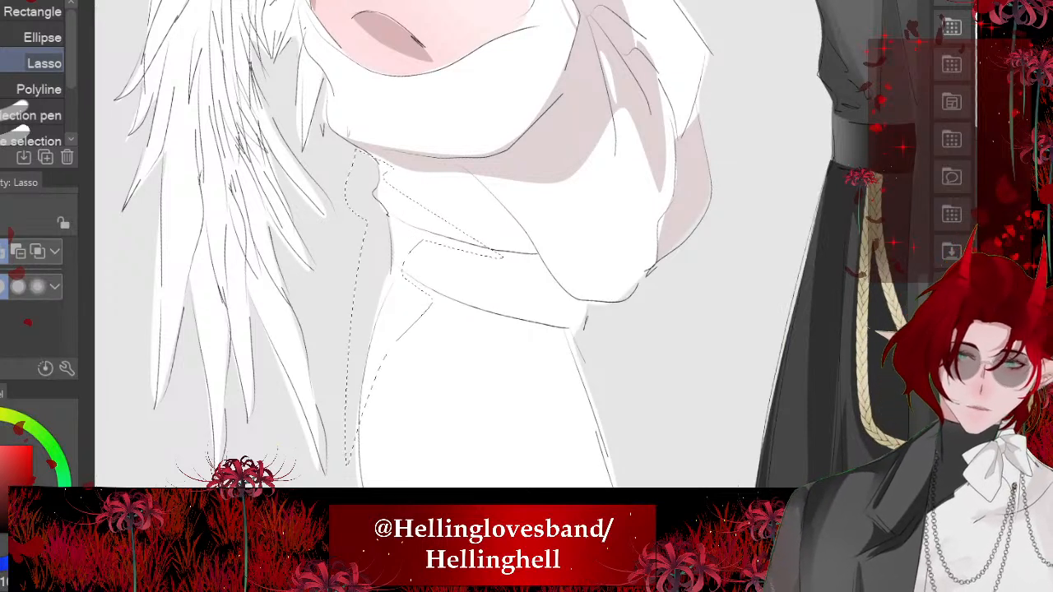
{"action": "mouse_move", "coordinate": [385, 174]}
{"action": "left_mouse_down"}
{"action": "mouse_move", "coordinate": [521, 238]}
{"action": "mouse_move", "coordinate": [388, 168]}
{"action": "left_mouse_up"}
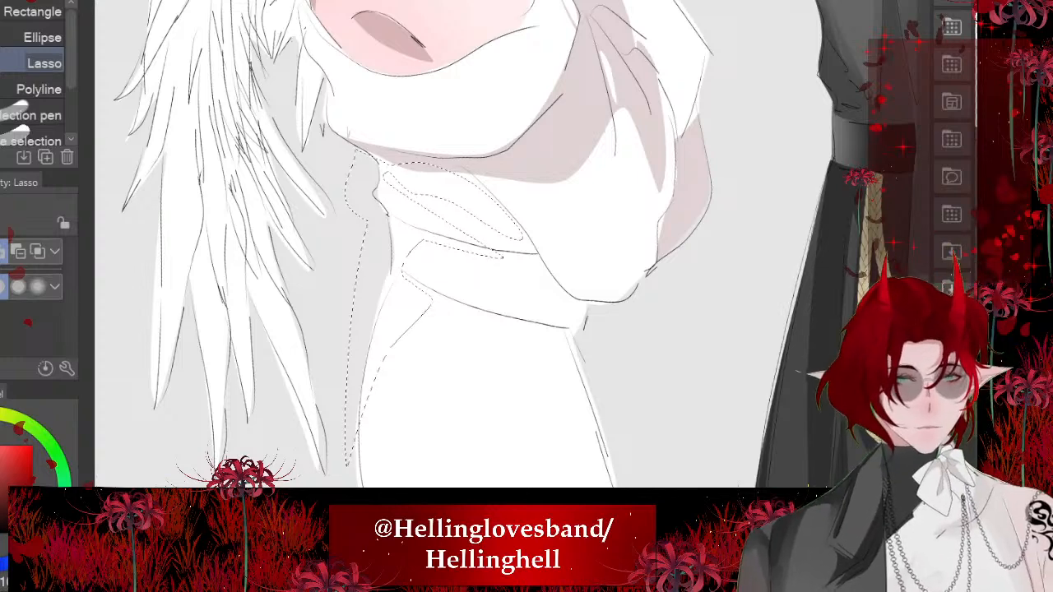
{"action": "key", "text": "alt+Delete"}
{"action": "key", "text": "ctrl+d"}
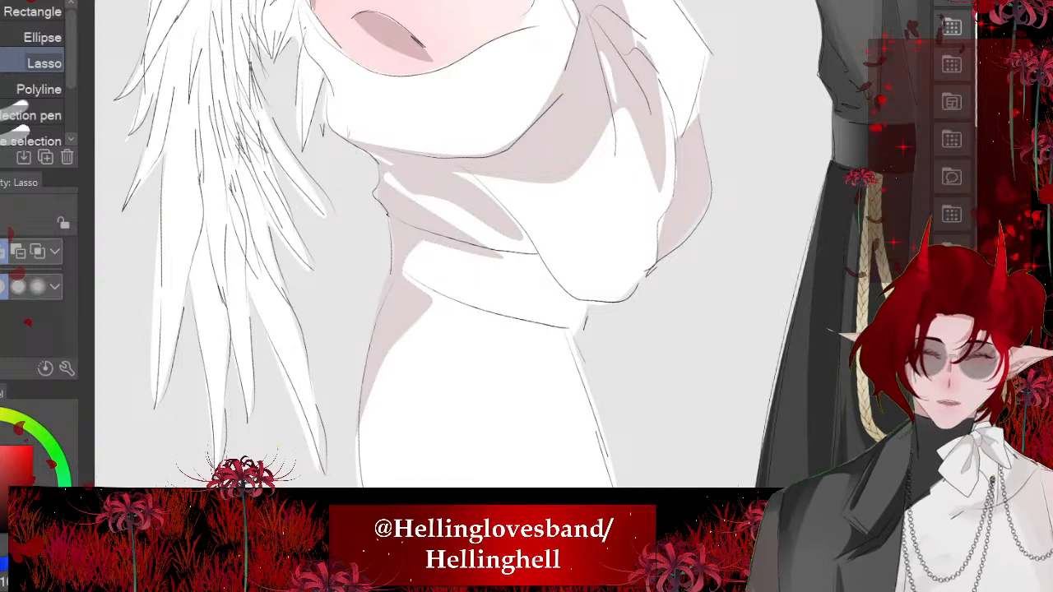
- Soften the shadows in the white garment's waist folds below the draped band using the Blend tool at size 69.7
{"action": "left_click_drag", "start_coordinate": [507, 177], "coordinate": [500, 295]}
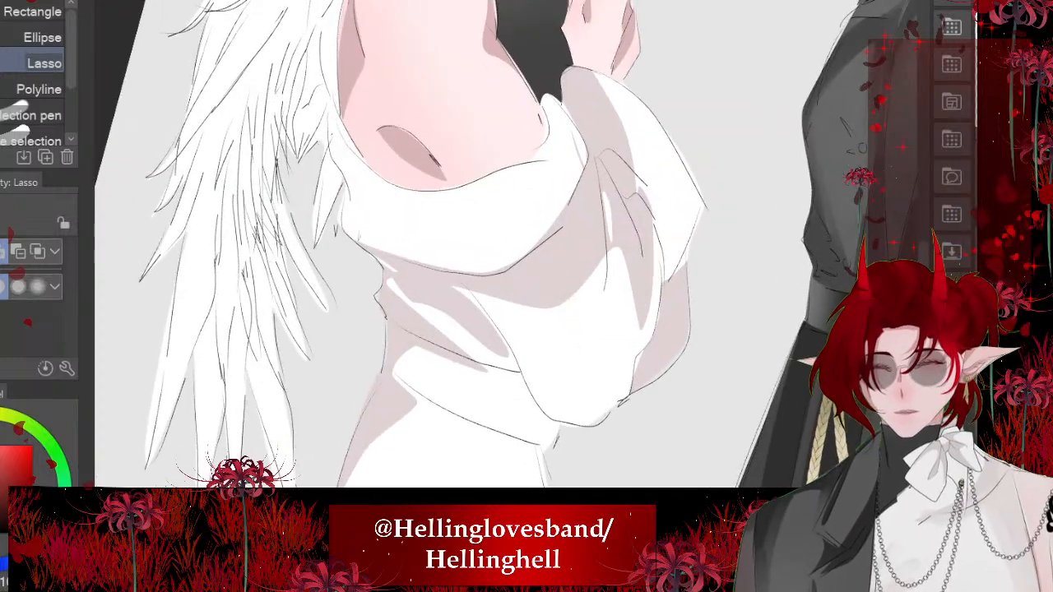
{"action": "scroll", "coordinate": [380, 334], "scroll_direction": "up", "scroll_amount": 3}
{"action": "key", "text": "j"}
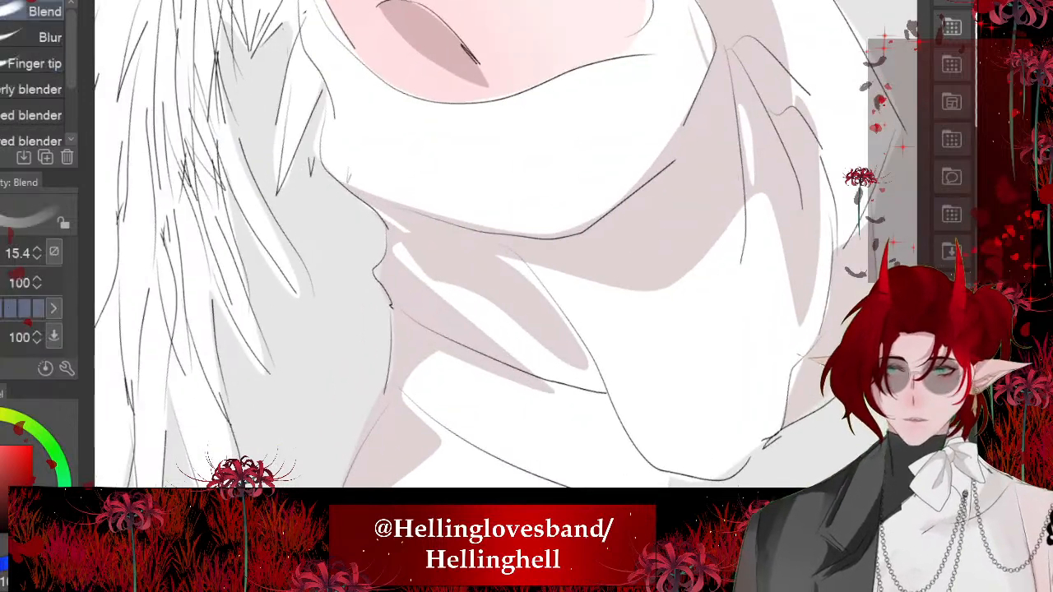
{"action": "mouse_move", "coordinate": [506, 274]}
{"action": "left_mouse_down"}
{"action": "mouse_move", "coordinate": [566, 321]}
{"action": "mouse_move", "coordinate": [614, 414]}
{"action": "left_mouse_up"}
{"action": "scroll", "coordinate": [391, 413], "scroll_direction": "up", "scroll_amount": 2}
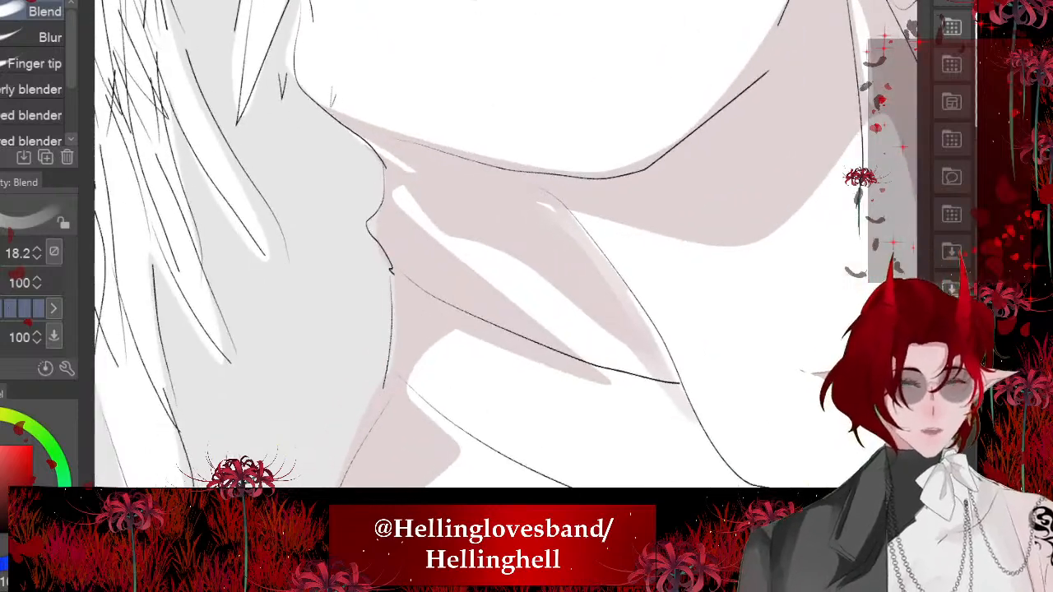
{"action": "left_click_drag", "start_coordinate": [1, 253], "coordinate": [3, 254]}
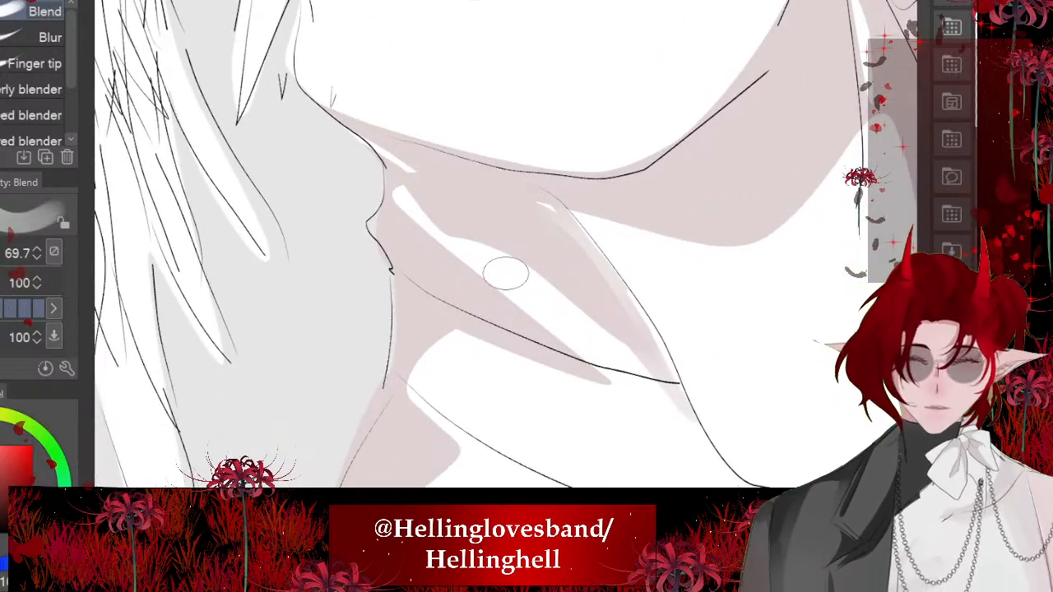
{"action": "left_click_drag", "start_coordinate": [407, 196], "coordinate": [452, 275]}
{"action": "mouse_move", "coordinate": [383, 134]}
{"action": "left_mouse_down"}
{"action": "mouse_move", "coordinate": [522, 318]}
{"action": "mouse_move", "coordinate": [647, 395]}
{"action": "left_mouse_up"}
{"action": "scroll", "coordinate": [475, 315], "scroll_direction": "down", "scroll_amount": 4}
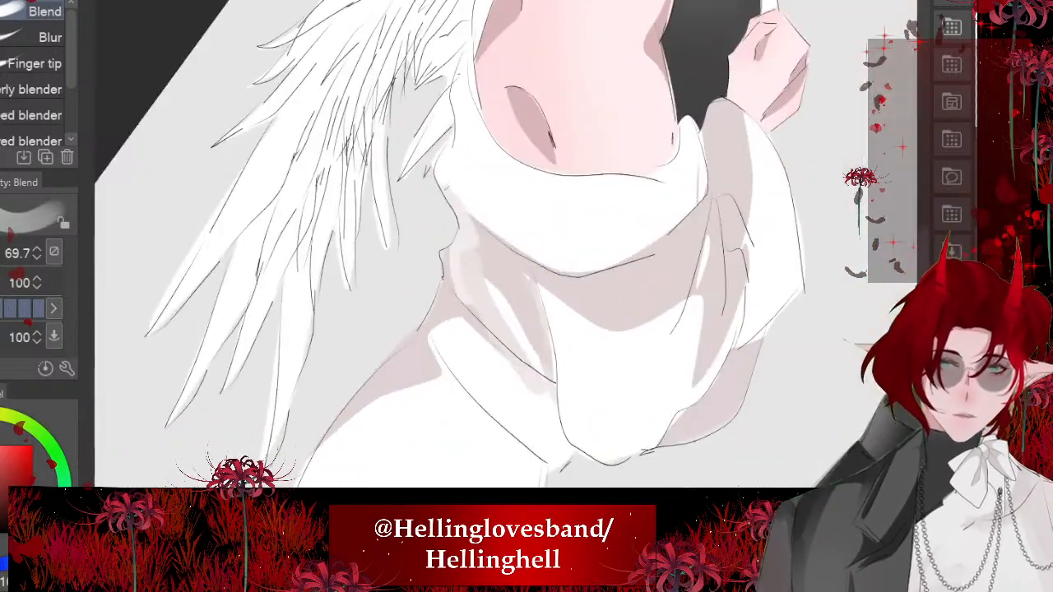
- Blend the shadow edges along the white garment's waistband, rear hip and waist folds into the white fabric
{"action": "mouse_move", "coordinate": [504, 362]}
{"action": "left_mouse_down"}
{"action": "mouse_move", "coordinate": [438, 313]}
{"action": "mouse_move", "coordinate": [433, 362]}
{"action": "left_mouse_up"}
{"action": "left_click_drag", "start_coordinate": [494, 329], "coordinate": [477, 206]}
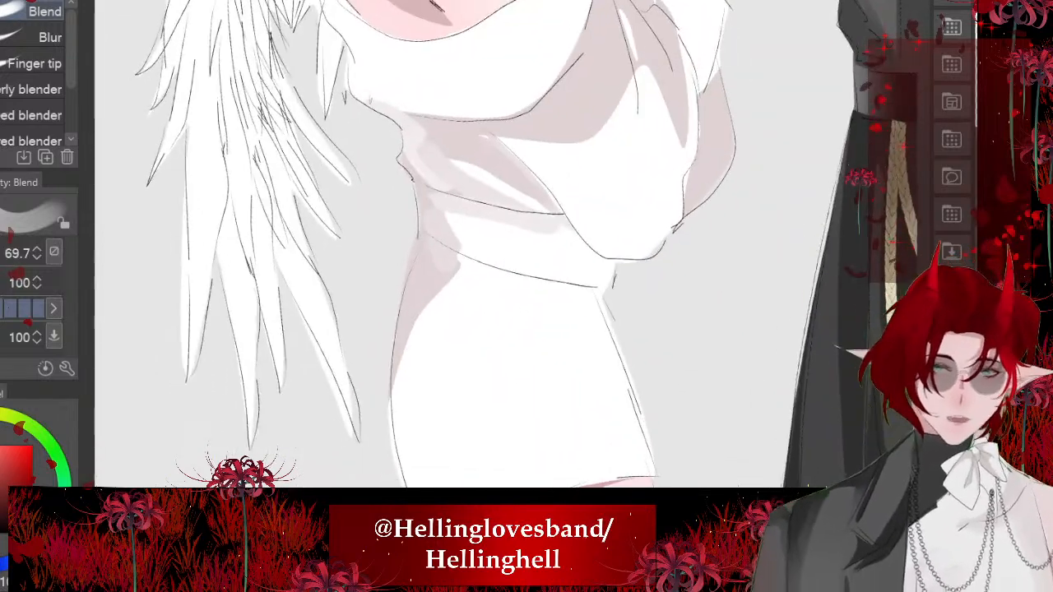
{"action": "left_click_drag", "start_coordinate": [446, 284], "coordinate": [397, 400]}
{"action": "left_click_drag", "start_coordinate": [494, 206], "coordinate": [559, 243]}
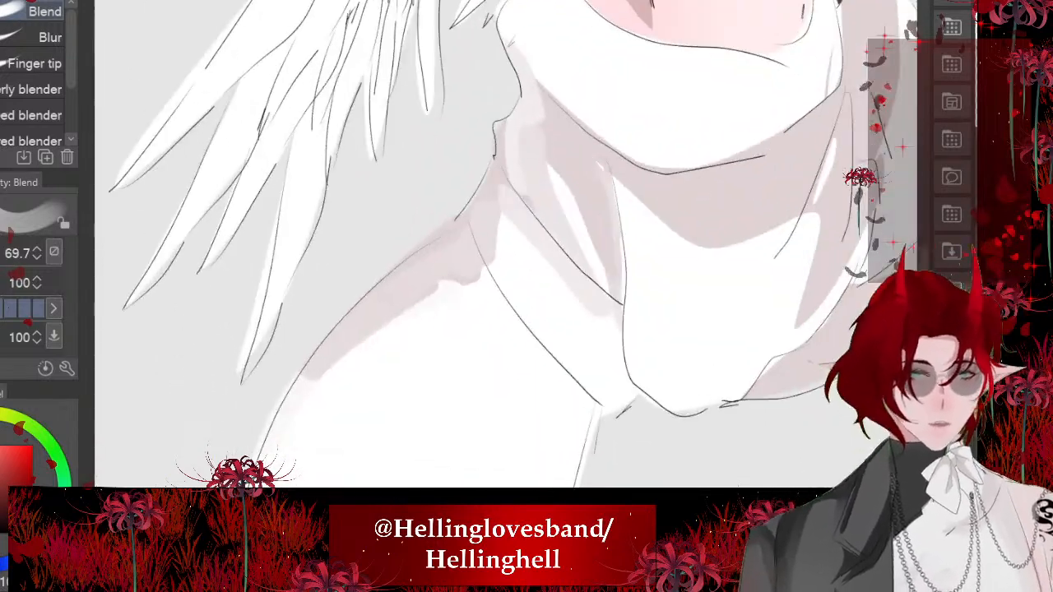
{"action": "mouse_move", "coordinate": [479, 273]}
{"action": "left_mouse_down"}
{"action": "mouse_move", "coordinate": [516, 339]}
{"action": "mouse_move", "coordinate": [583, 401]}
{"action": "left_mouse_up"}
{"action": "left_click_drag", "start_coordinate": [498, 273], "coordinate": [542, 344]}
{"action": "left_click_drag", "start_coordinate": [580, 202], "coordinate": [613, 288]}
{"action": "scroll", "coordinate": [576, 247], "scroll_direction": "down", "scroll_amount": 3}
{"action": "mouse_move", "coordinate": [446, 213]}
{"action": "left_mouse_down"}
{"action": "mouse_move", "coordinate": [495, 260]}
{"action": "mouse_move", "coordinate": [462, 242]}
{"action": "left_mouse_up"}
{"action": "mouse_move", "coordinate": [426, 138]}
{"action": "left_mouse_down"}
{"action": "mouse_move", "coordinate": [471, 237]}
{"action": "mouse_move", "coordinate": [454, 206]}
{"action": "mouse_move", "coordinate": [471, 226]}
{"action": "left_mouse_up"}
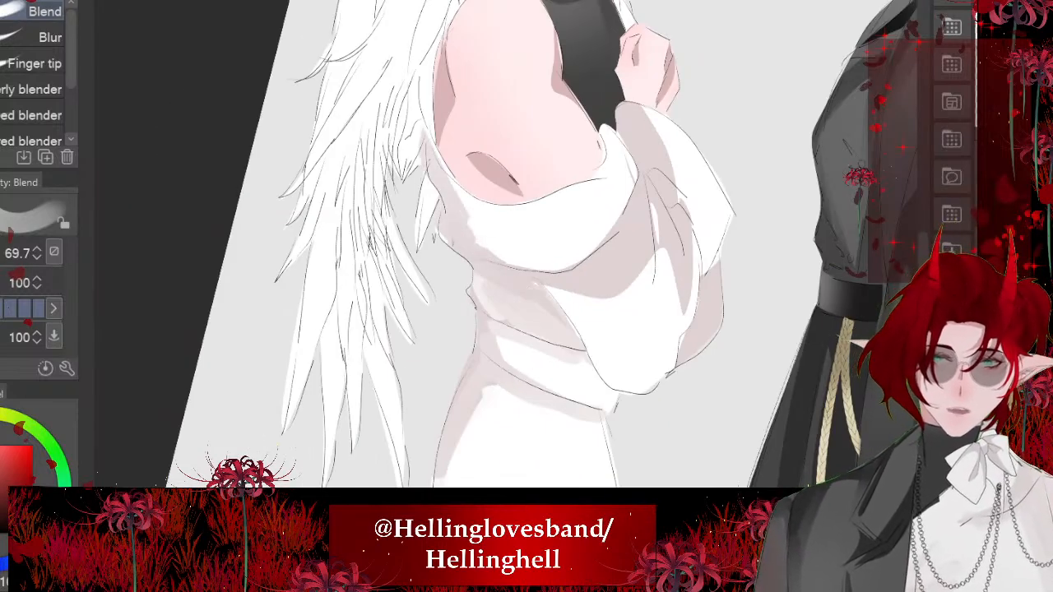
- Smudge soft shading across the draped upper band, from its back end below the arm towards the front
{"action": "left_click_drag", "start_coordinate": [448, 176], "coordinate": [502, 258]}
{"action": "left_click_drag", "start_coordinate": [450, 175], "coordinate": [513, 262]}
{"action": "mouse_move", "coordinate": [477, 231]}
{"action": "left_mouse_down"}
{"action": "mouse_move", "coordinate": [495, 258]}
{"action": "mouse_move", "coordinate": [539, 263]}
{"action": "left_mouse_up"}
{"action": "mouse_move", "coordinate": [448, 198]}
{"action": "left_mouse_down"}
{"action": "mouse_move", "coordinate": [494, 237]}
{"action": "mouse_move", "coordinate": [481, 213]}
{"action": "mouse_move", "coordinate": [570, 187]}
{"action": "mouse_move", "coordinate": [495, 190]}
{"action": "mouse_move", "coordinate": [567, 217]}
{"action": "left_mouse_up"}
{"action": "left_click_drag", "start_coordinate": [501, 216], "coordinate": [614, 177]}
- Blend the shadow on the sleeve just below the raised hand into its light outer side
{"action": "left_click_drag", "start_coordinate": [624, 113], "coordinate": [638, 171]}
{"action": "left_click_drag", "start_coordinate": [665, 143], "coordinate": [698, 192]}
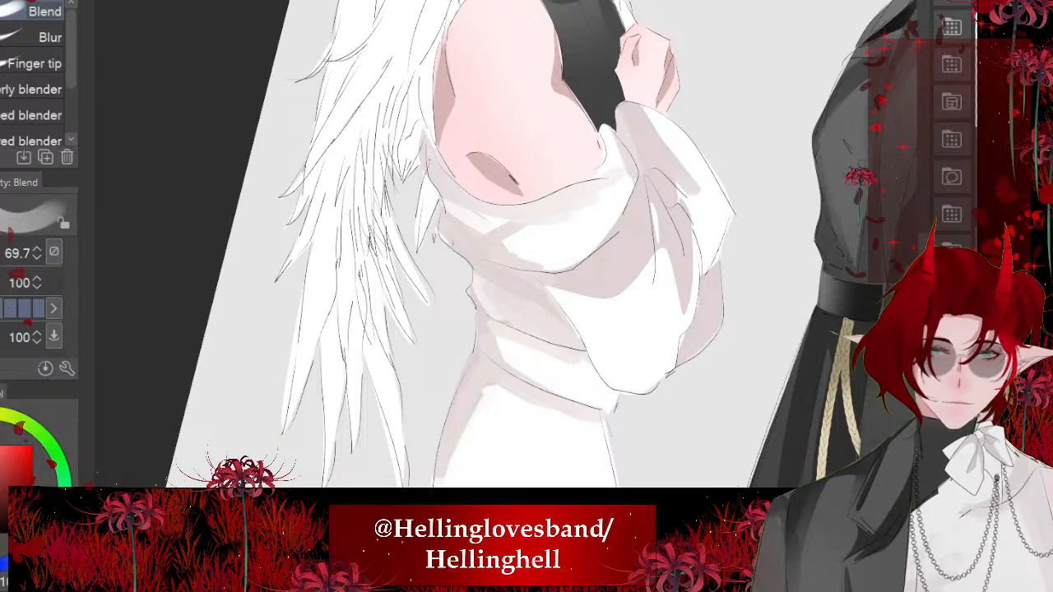
{"action": "left_click_drag", "start_coordinate": [642, 108], "coordinate": [718, 181]}
{"action": "left_click_drag", "start_coordinate": [657, 145], "coordinate": [694, 192]}
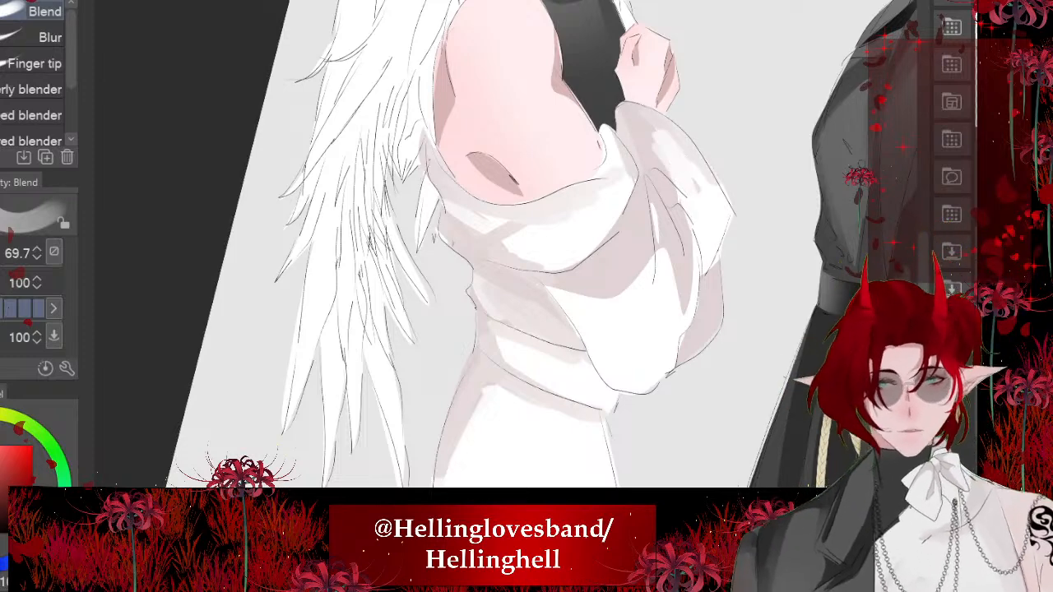
{"action": "scroll", "coordinate": [494, 247], "scroll_direction": "up", "scroll_amount": 3}
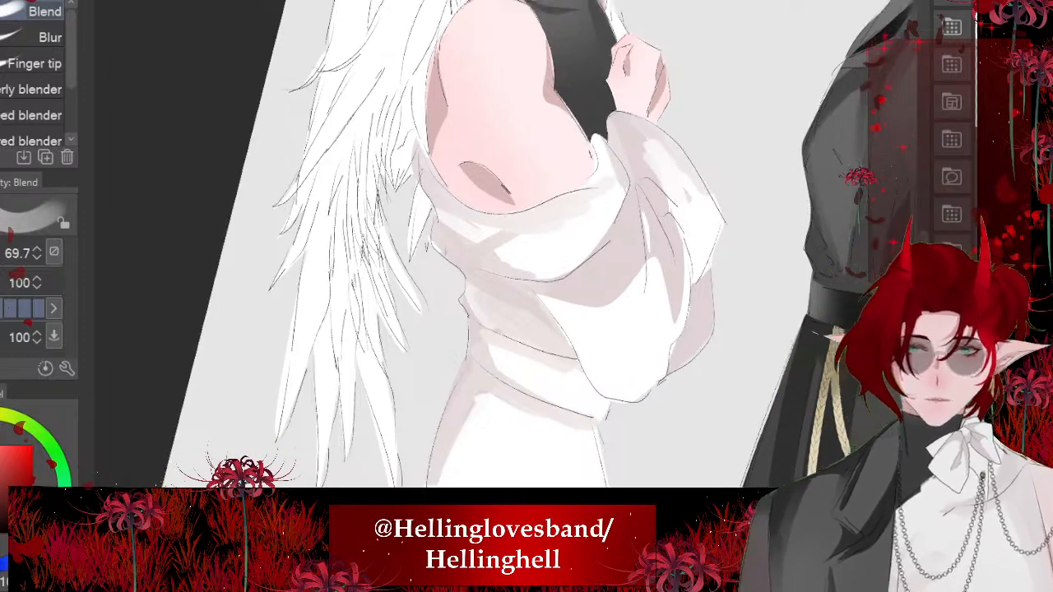
- Blend the sleeve's inner folds, outer edge and lower contour so that soft shading spreads into the white areas
{"action": "left_click_drag", "start_coordinate": [559, 235], "coordinate": [565, 366]}
{"action": "left_click_drag", "start_coordinate": [428, 355], "coordinate": [550, 438]}
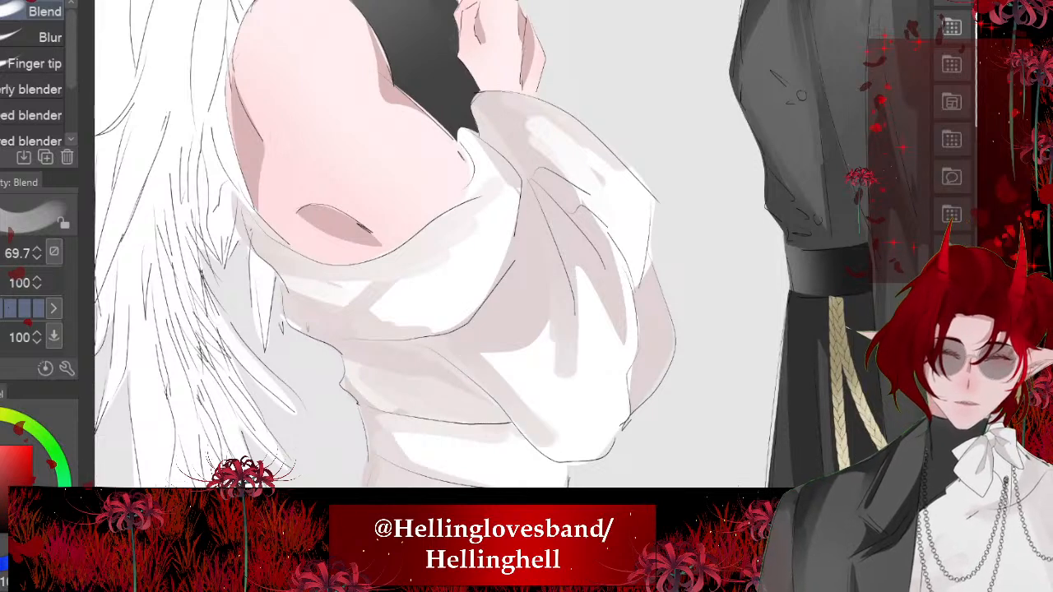
{"action": "left_click_drag", "start_coordinate": [490, 362], "coordinate": [546, 423]}
{"action": "mouse_move", "coordinate": [563, 372]}
{"action": "left_mouse_down"}
{"action": "mouse_move", "coordinate": [562, 262]}
{"action": "mouse_move", "coordinate": [624, 336]}
{"action": "left_mouse_up"}
{"action": "mouse_move", "coordinate": [568, 177]}
{"action": "left_mouse_down"}
{"action": "mouse_move", "coordinate": [535, 131]}
{"action": "mouse_move", "coordinate": [634, 222]}
{"action": "left_mouse_up"}
{"action": "left_click_drag", "start_coordinate": [576, 148], "coordinate": [632, 321]}
{"action": "left_click_drag", "start_coordinate": [543, 123], "coordinate": [591, 279]}
{"action": "left_click_drag", "start_coordinate": [581, 201], "coordinate": [566, 369]}
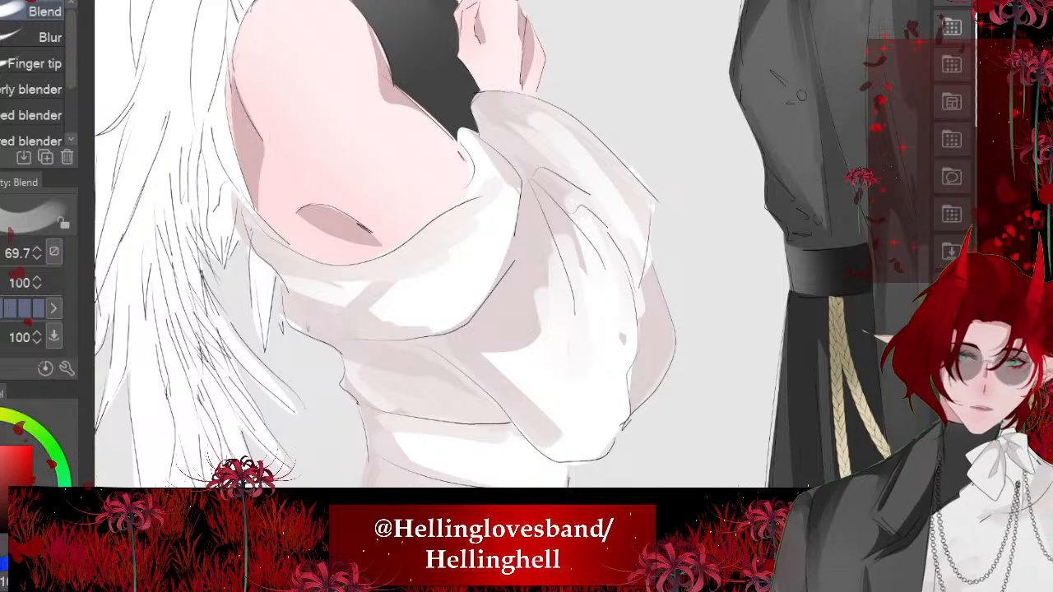
{"action": "left_click_drag", "start_coordinate": [556, 225], "coordinate": [566, 258]}
{"action": "mouse_move", "coordinate": [592, 222]}
{"action": "left_mouse_down"}
{"action": "mouse_move", "coordinate": [568, 292]}
{"action": "mouse_move", "coordinate": [592, 265]}
{"action": "left_mouse_up"}
{"action": "left_click_drag", "start_coordinate": [539, 123], "coordinate": [627, 214]}
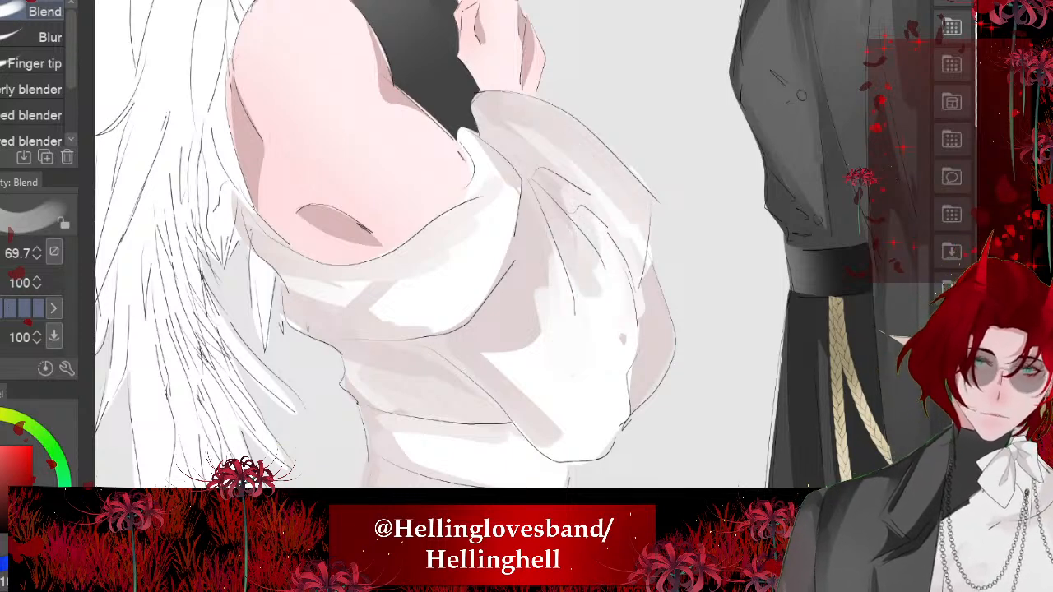
{"action": "scroll", "coordinate": [506, 246], "scroll_direction": "down", "scroll_amount": 4}
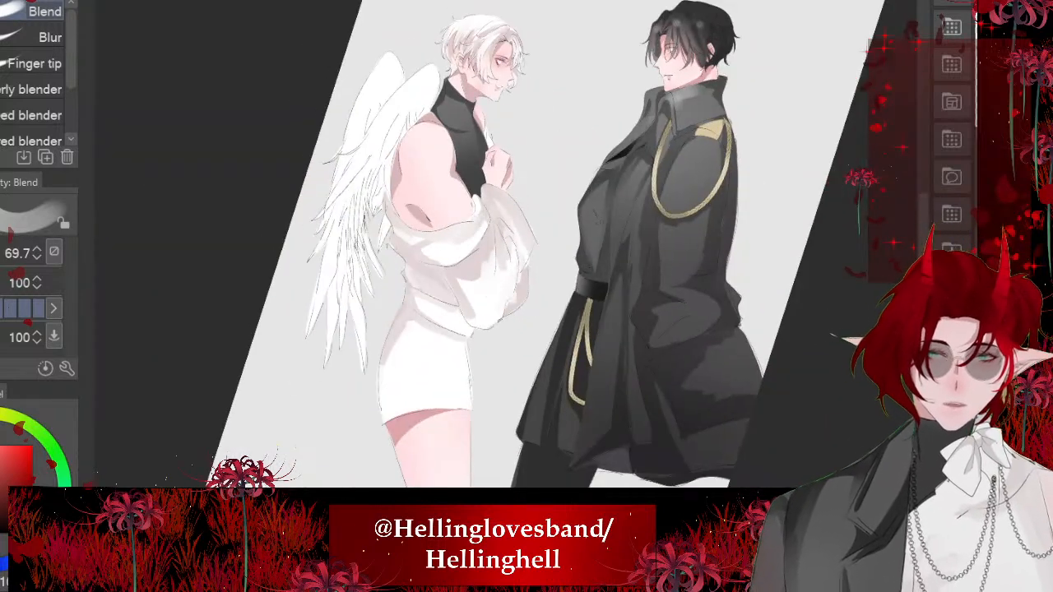
- Pull the dark shadow under the draped band into the light middle of the sleeve with blending strokes
{"action": "scroll", "coordinate": [498, 251], "scroll_direction": "up", "scroll_amount": 4}
{"action": "left_click_drag", "start_coordinate": [560, 306], "coordinate": [534, 226]}
{"action": "left_click_drag", "start_coordinate": [554, 275], "coordinate": [499, 206]}
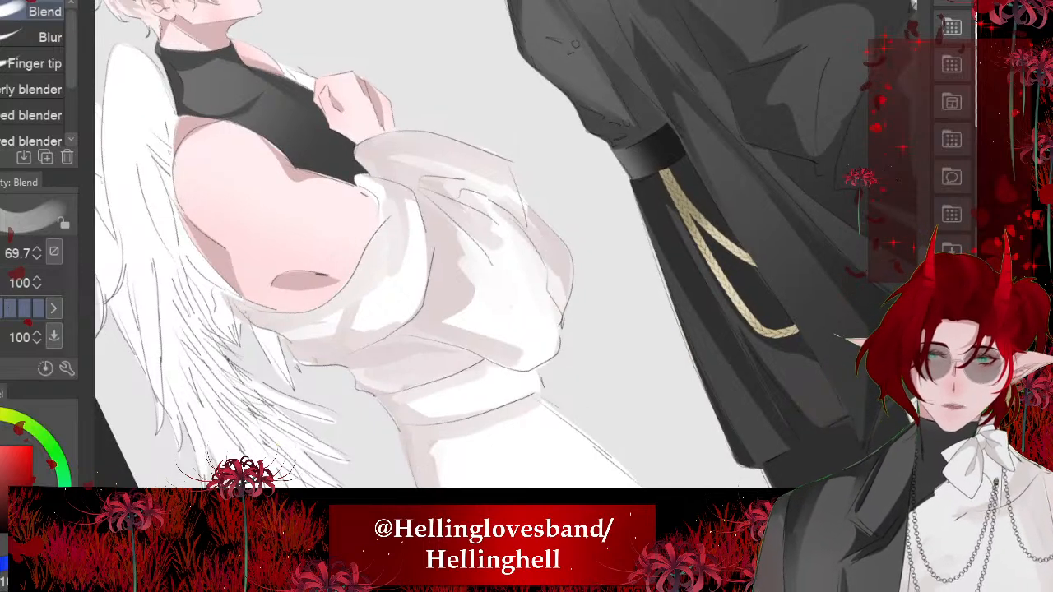
{"action": "scroll", "coordinate": [491, 364], "scroll_direction": "down", "scroll_amount": 4}
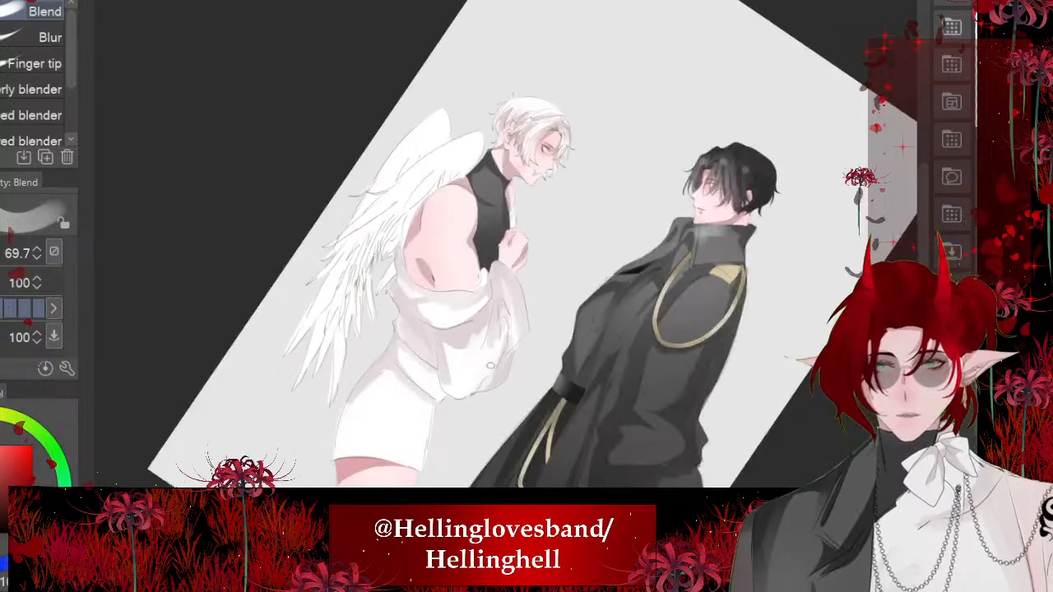
{"action": "scroll", "coordinate": [490, 365], "scroll_direction": "up", "scroll_amount": 4}
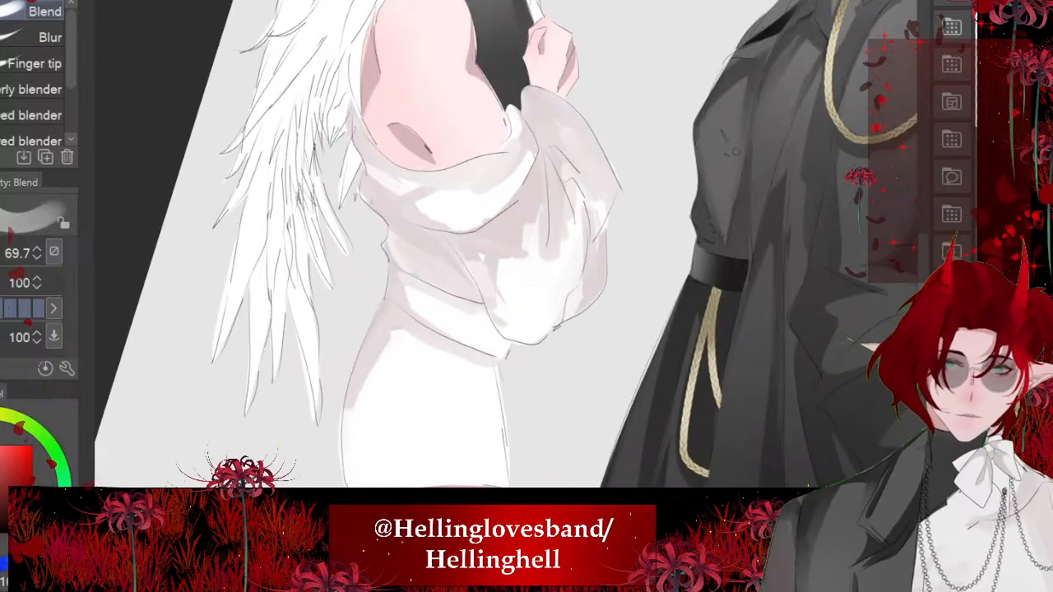
- Blend shading across the waistband and along the front and back edges of the white skirt
{"action": "scroll", "coordinate": [510, 247], "scroll_direction": "up", "scroll_amount": 1}
{"action": "mouse_move", "coordinate": [479, 250]}
{"action": "left_mouse_down"}
{"action": "mouse_move", "coordinate": [521, 274]}
{"action": "mouse_move", "coordinate": [560, 412]}
{"action": "mouse_move", "coordinate": [482, 275]}
{"action": "left_mouse_up"}
{"action": "left_click_drag", "start_coordinate": [504, 309], "coordinate": [531, 390]}
{"action": "mouse_move", "coordinate": [458, 246]}
{"action": "left_mouse_down"}
{"action": "mouse_move", "coordinate": [428, 270]}
{"action": "mouse_move", "coordinate": [418, 403]}
{"action": "left_mouse_up"}
{"action": "scroll", "coordinate": [431, 273], "scroll_direction": "down", "scroll_amount": 2}
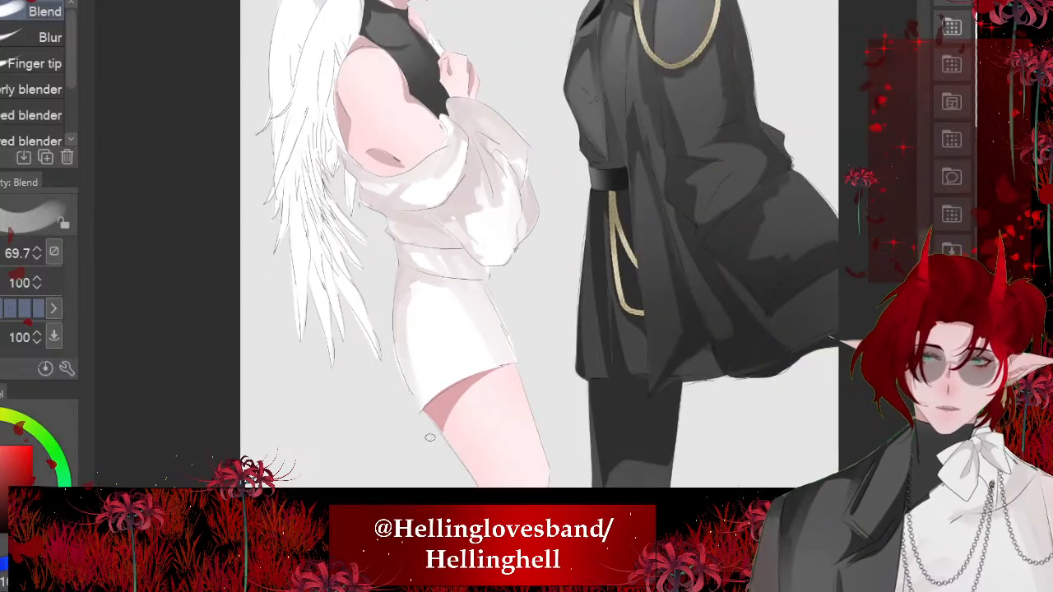
- Smooth the jagged shadow edge in the middle of the sleeve and soften the shading towards its lower tip
{"action": "scroll", "coordinate": [420, 123], "scroll_direction": "up", "scroll_amount": 5}
{"action": "mouse_move", "coordinate": [400, 144]}
{"action": "left_mouse_down"}
{"action": "mouse_move", "coordinate": [393, 253]}
{"action": "mouse_move", "coordinate": [379, 221]}
{"action": "left_mouse_up"}
{"action": "left_click_drag", "start_coordinate": [340, 132], "coordinate": [377, 143]}
{"action": "left_click_drag", "start_coordinate": [501, 275], "coordinate": [514, 298]}
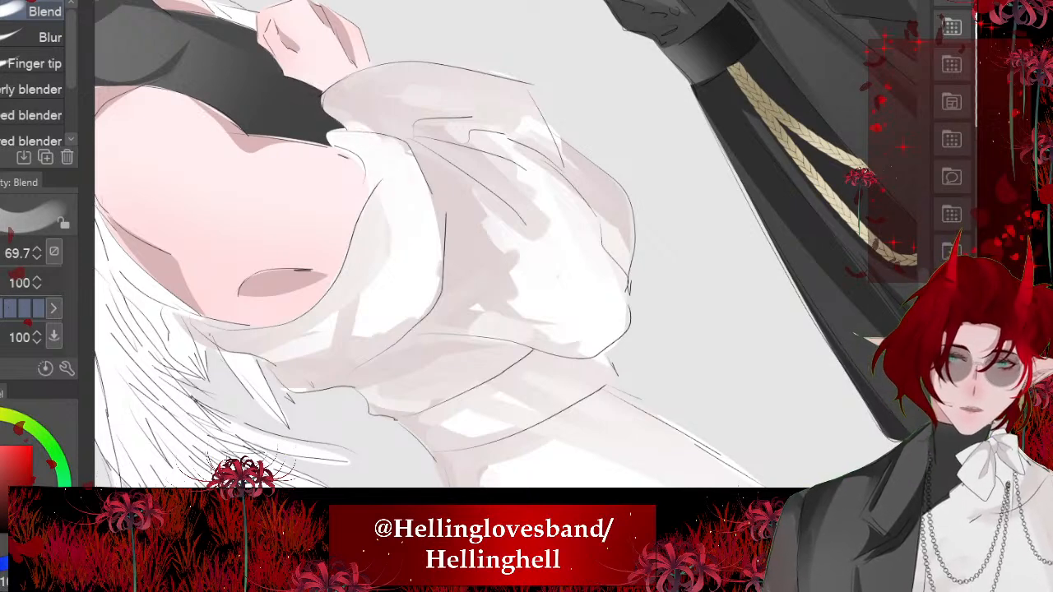
{"action": "left_click_drag", "start_coordinate": [497, 250], "coordinate": [516, 281]}
{"action": "left_click_drag", "start_coordinate": [479, 212], "coordinate": [501, 252]}
{"action": "scroll", "coordinate": [430, 306], "scroll_direction": "up", "scroll_amount": 1}
{"action": "left_click_drag", "start_coordinate": [560, 324], "coordinate": [555, 362]}
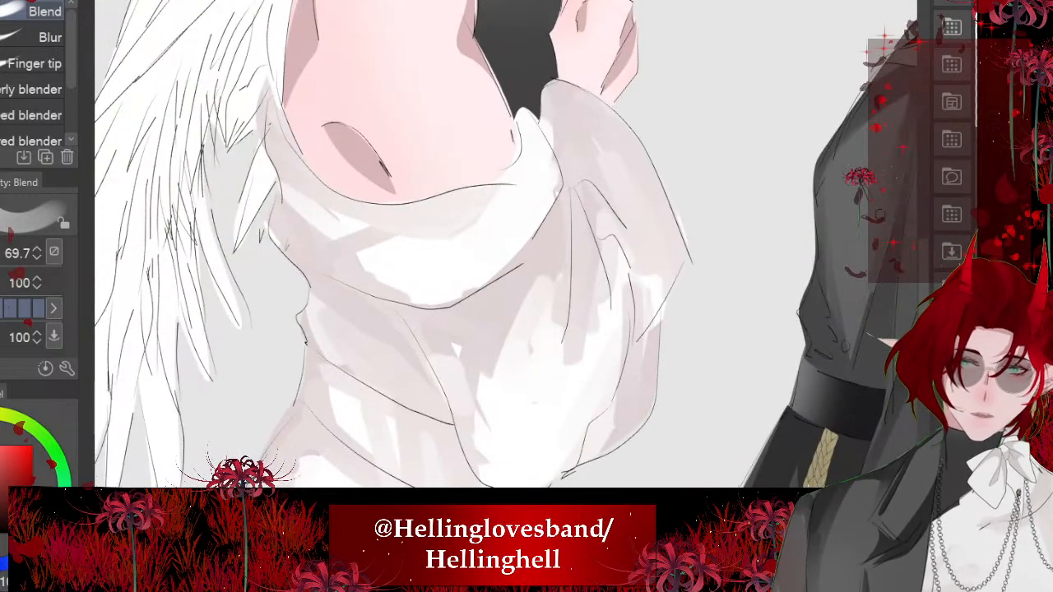
- Blend streaks along the sleeve's vertical fold lines and round off the shadow down its inner lower contour
{"action": "left_click_drag", "start_coordinate": [563, 290], "coordinate": [576, 352]}
{"action": "left_click_drag", "start_coordinate": [595, 288], "coordinate": [588, 355]}
{"action": "left_click_drag", "start_coordinate": [597, 245], "coordinate": [611, 346]}
{"action": "left_click_drag", "start_coordinate": [611, 214], "coordinate": [629, 346]}
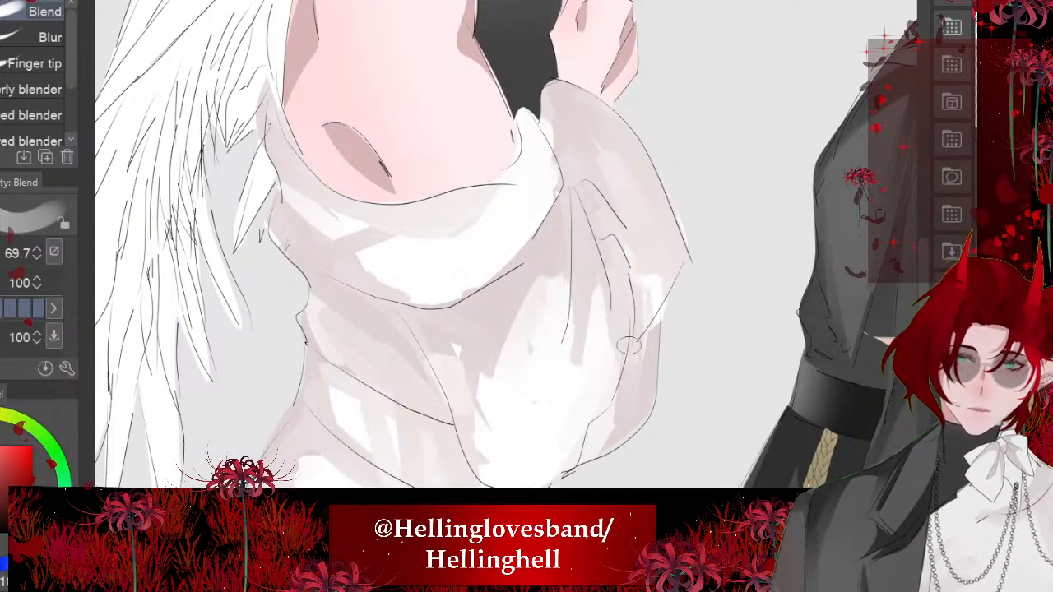
{"action": "left_click_drag", "start_coordinate": [612, 238], "coordinate": [629, 350]}
{"action": "left_click_drag", "start_coordinate": [484, 377], "coordinate": [476, 467]}
{"action": "left_click_drag", "start_coordinate": [454, 346], "coordinate": [458, 408]}
{"action": "left_click_drag", "start_coordinate": [479, 467], "coordinate": [505, 482]}
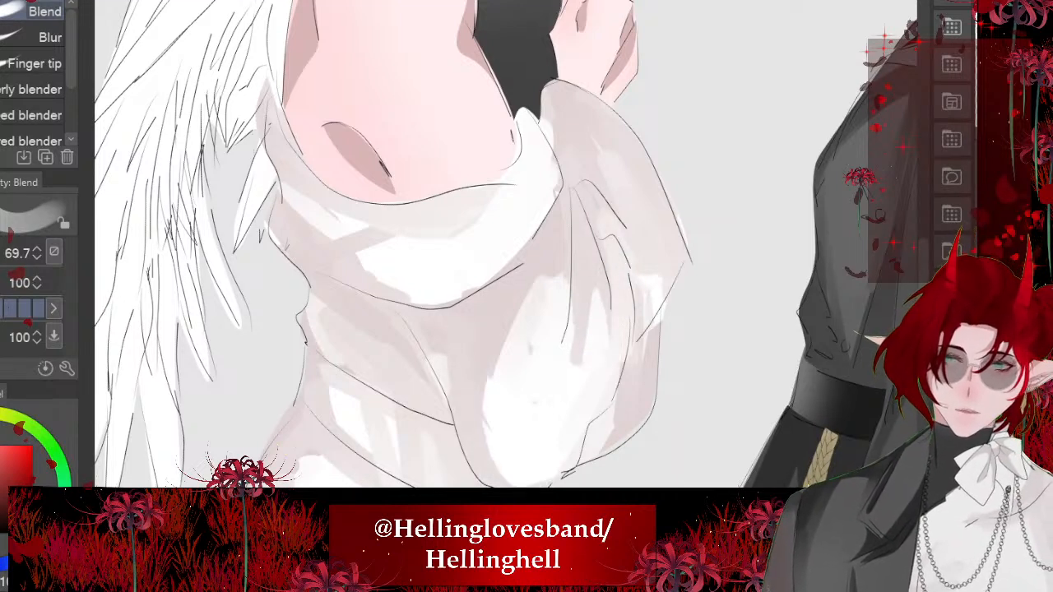
- Soften the shading at the draped band's back end and around its front tip beside the turtleneck
{"action": "left_click_drag", "start_coordinate": [336, 247], "coordinate": [278, 186]}
{"action": "mouse_move", "coordinate": [370, 264]}
{"action": "left_mouse_down"}
{"action": "mouse_move", "coordinate": [344, 214]}
{"action": "mouse_move", "coordinate": [354, 214]}
{"action": "left_mouse_up"}
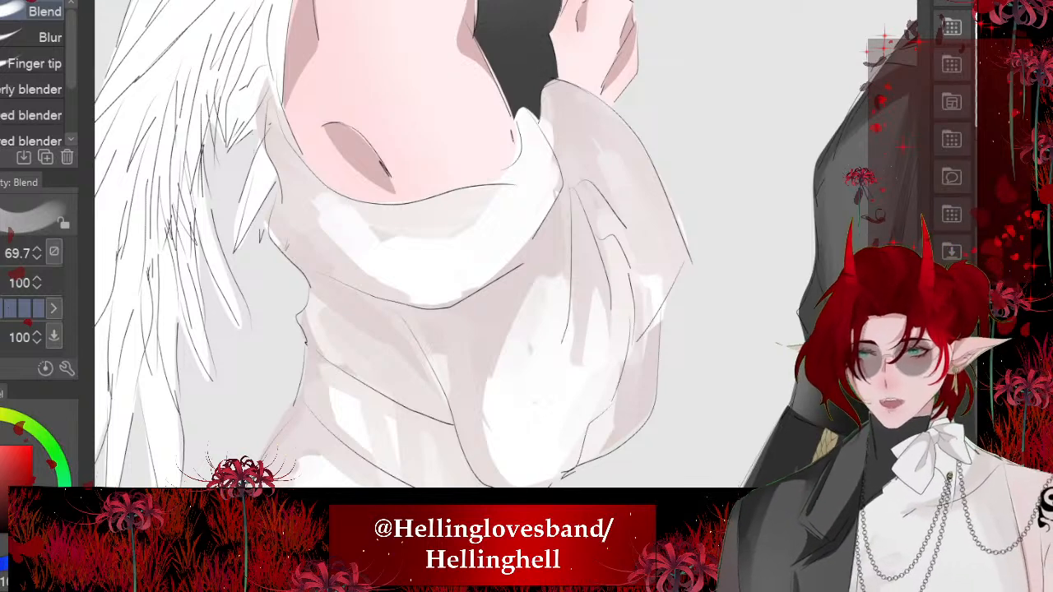
{"action": "scroll", "coordinate": [494, 247], "scroll_direction": "up", "scroll_amount": 3}
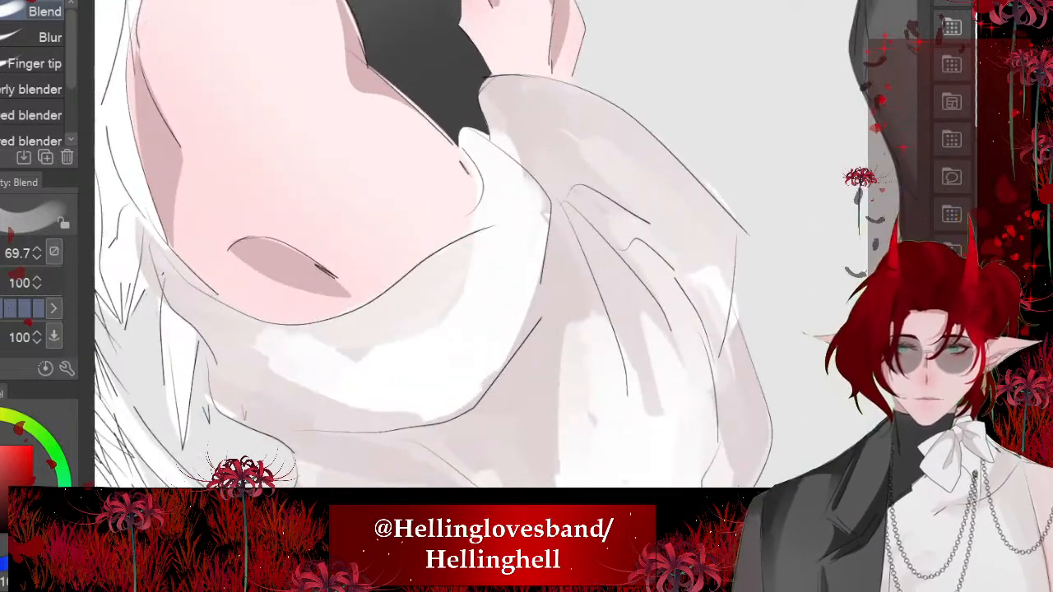
{"action": "left_click_drag", "start_coordinate": [493, 255], "coordinate": [485, 185]}
{"action": "left_click_drag", "start_coordinate": [498, 231], "coordinate": [497, 193]}
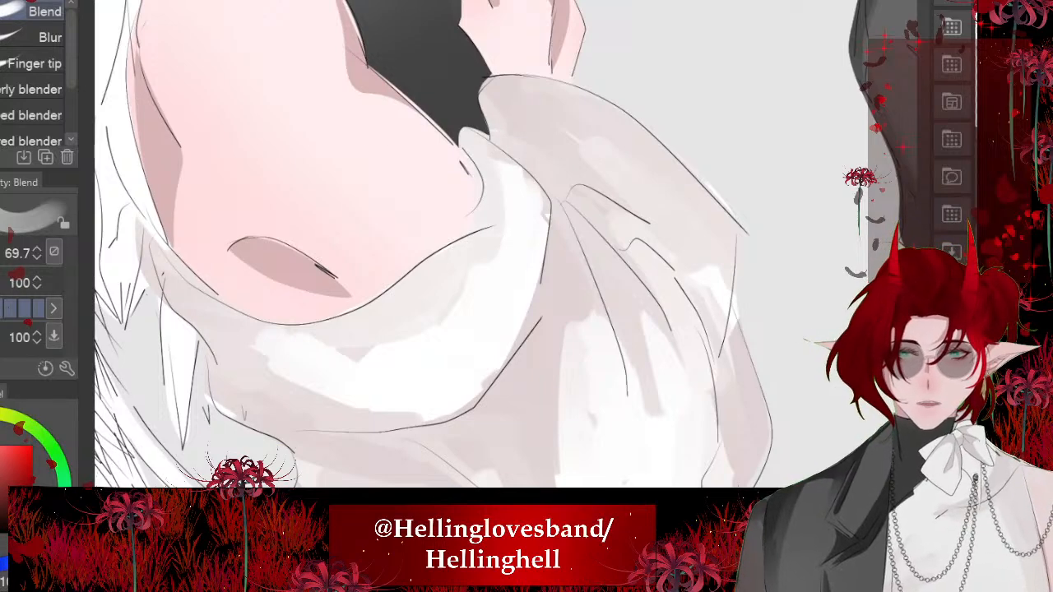
{"action": "left_click_drag", "start_coordinate": [529, 168], "coordinate": [477, 139]}
- Blend the remaining hard shadow edges along the draped band's upper rim and the waist folds below it
{"action": "scroll", "coordinate": [453, 214], "scroll_direction": "down", "scroll_amount": 4}
{"action": "scroll", "coordinate": [345, 247], "scroll_direction": "up", "scroll_amount": 3}
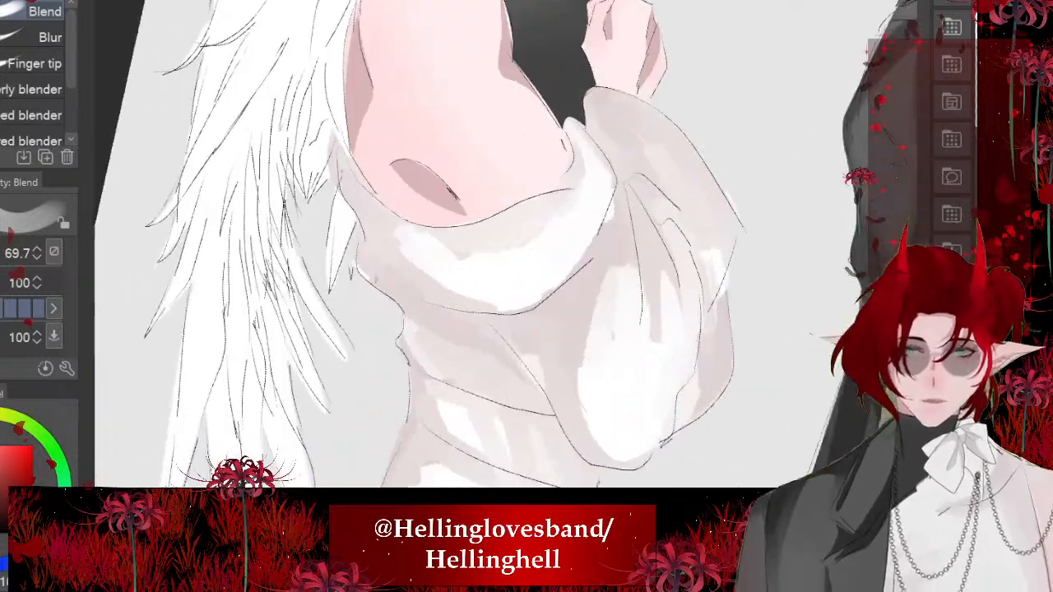
{"action": "left_click_drag", "start_coordinate": [351, 191], "coordinate": [350, 169]}
{"action": "scroll", "coordinate": [411, 238], "scroll_direction": "down", "scroll_amount": 1}
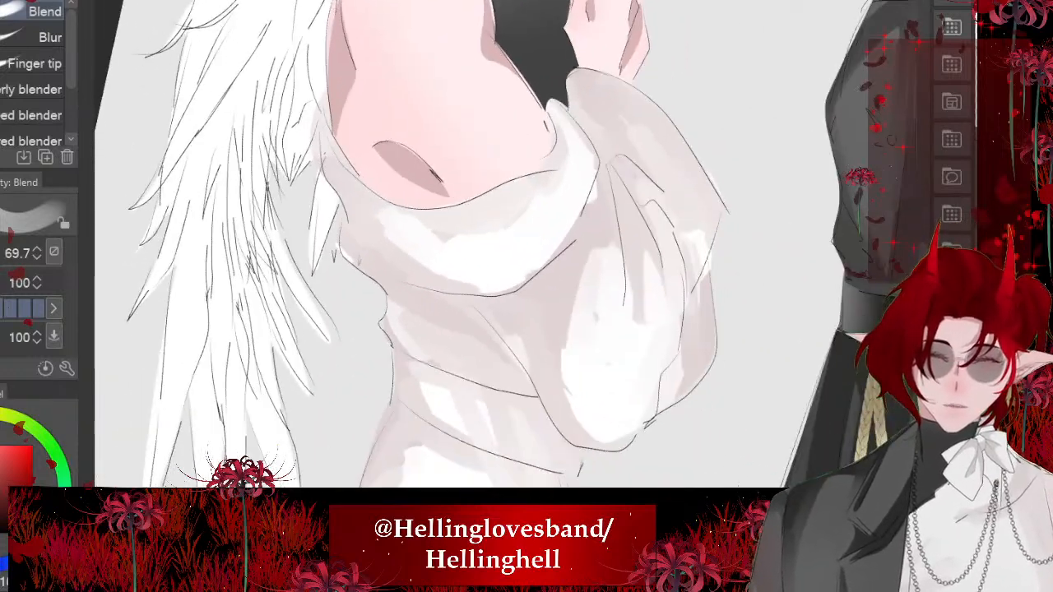
{"action": "mouse_move", "coordinate": [387, 224]}
{"action": "left_mouse_down"}
{"action": "mouse_move", "coordinate": [420, 266]}
{"action": "mouse_move", "coordinate": [490, 298]}
{"action": "mouse_move", "coordinate": [587, 148]}
{"action": "mouse_move", "coordinate": [566, 117]}
{"action": "left_mouse_up"}
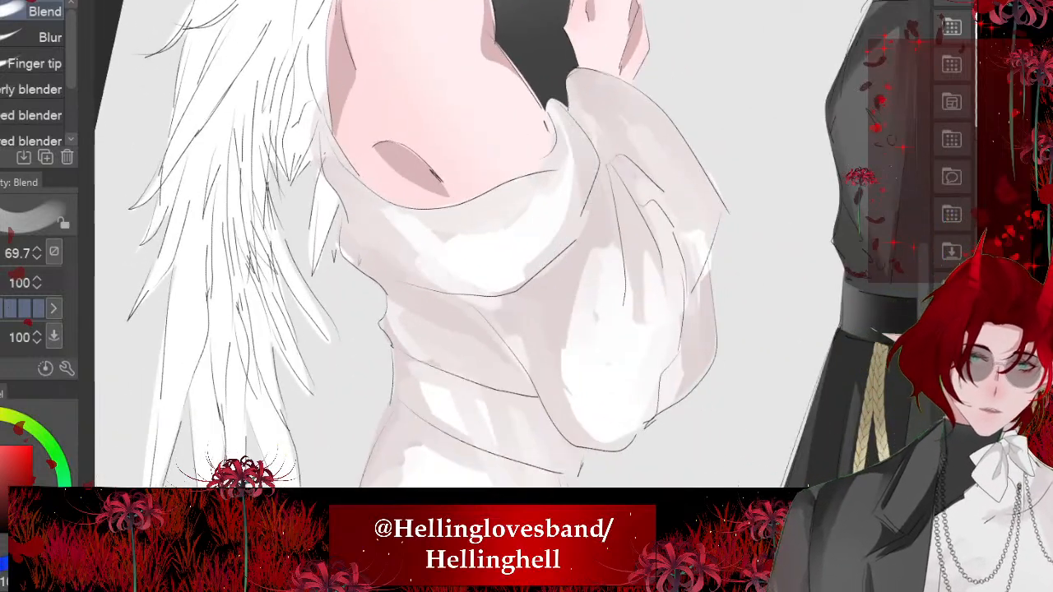
{"action": "left_click_drag", "start_coordinate": [529, 370], "coordinate": [417, 300]}
{"action": "scroll", "coordinate": [416, 301], "scroll_direction": "down", "scroll_amount": 6}
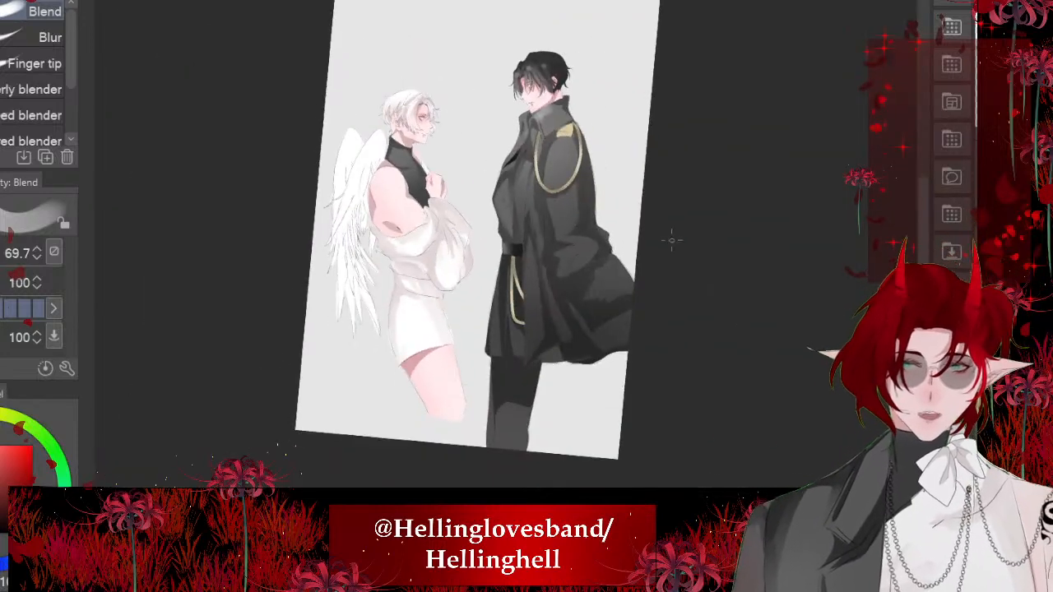
{"action": "scroll", "coordinate": [671, 240], "scroll_direction": "up", "scroll_amount": 5}
{"action": "scroll", "coordinate": [461, 247], "scroll_direction": "up", "scroll_amount": 1}
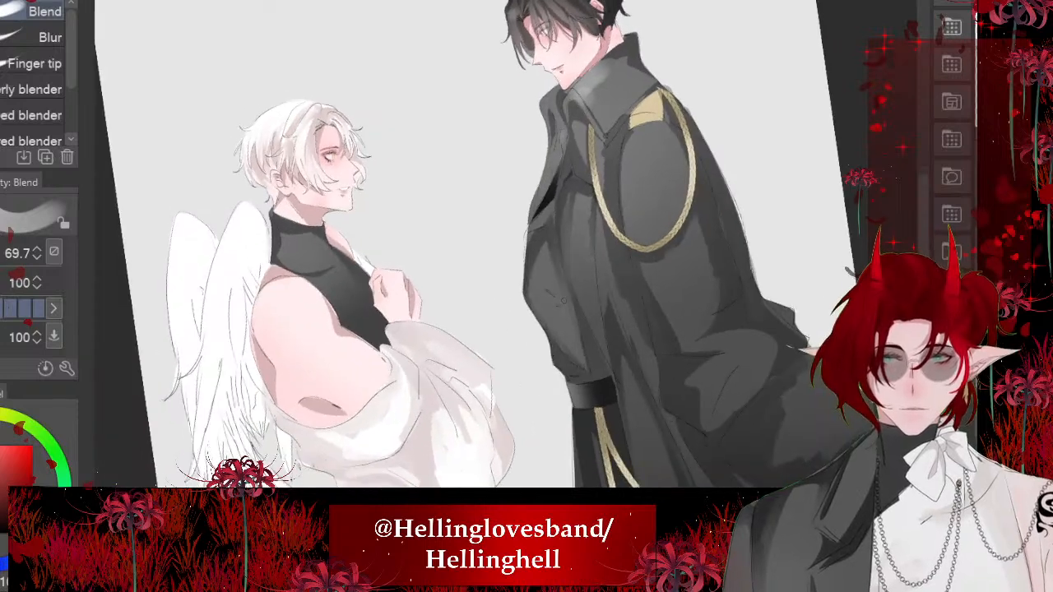
{"action": "left_click_drag", "start_coordinate": [455, 251], "coordinate": [518, 264]}
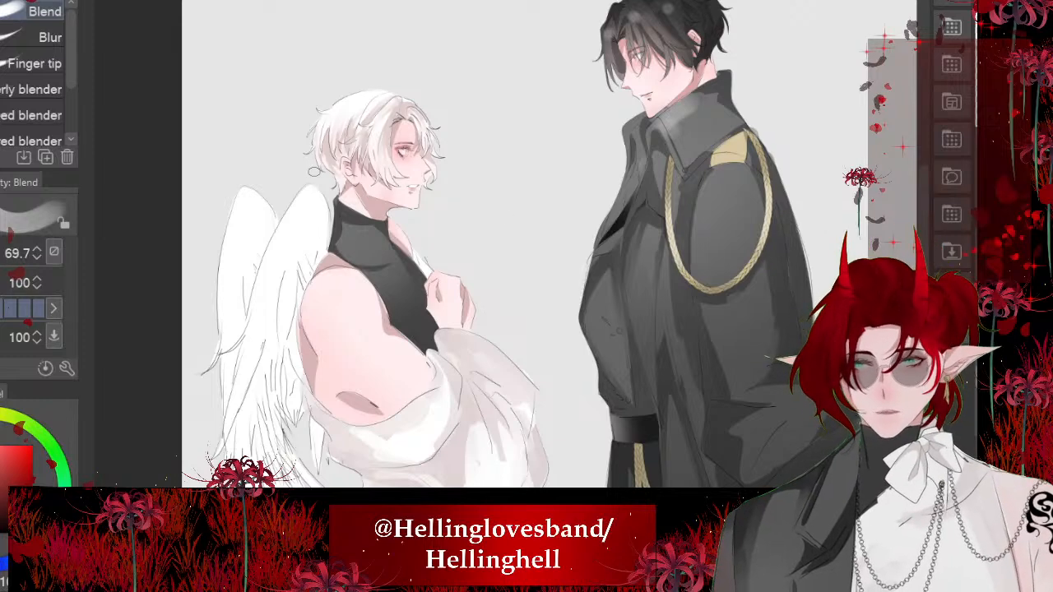
{"action": "scroll", "coordinate": [171, 393], "scroll_direction": "up", "scroll_amount": 2}
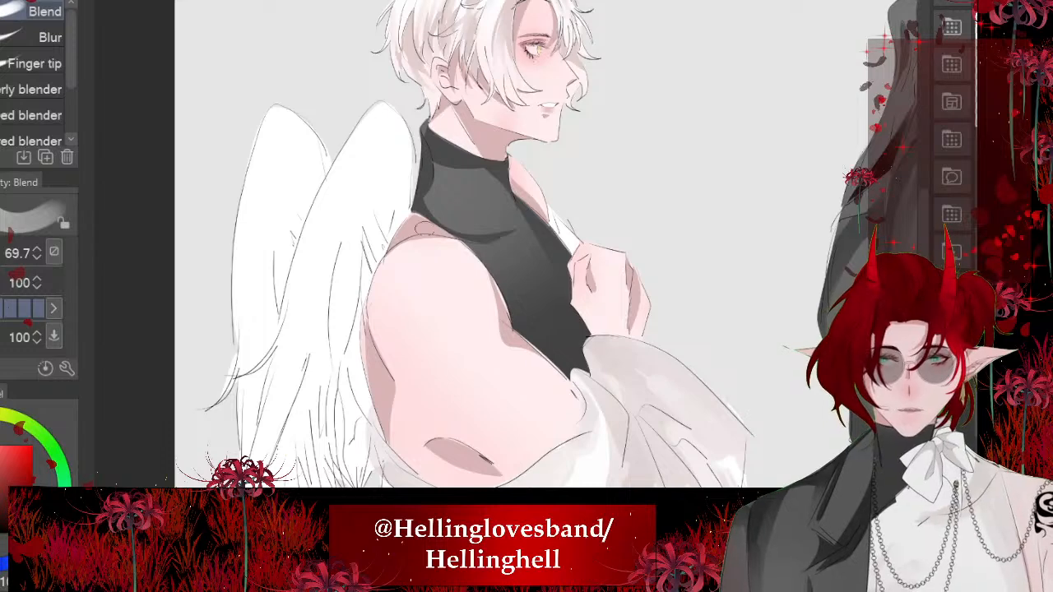
{"action": "scroll", "coordinate": [667, 375], "scroll_direction": "down", "scroll_amount": 1}
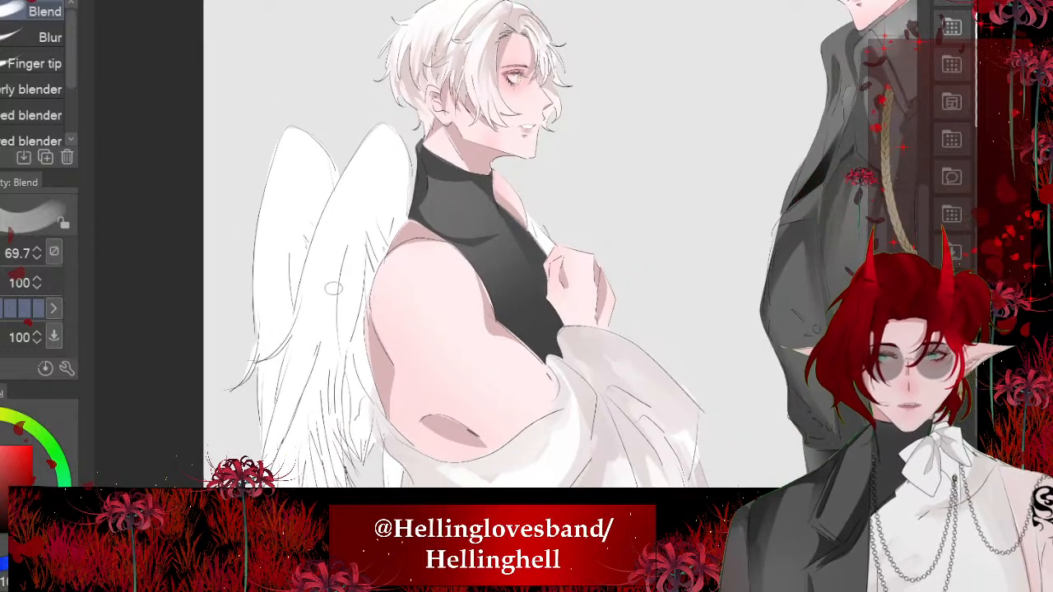
{"action": "scroll", "coordinate": [333, 288], "scroll_direction": "up", "scroll_amount": 1}
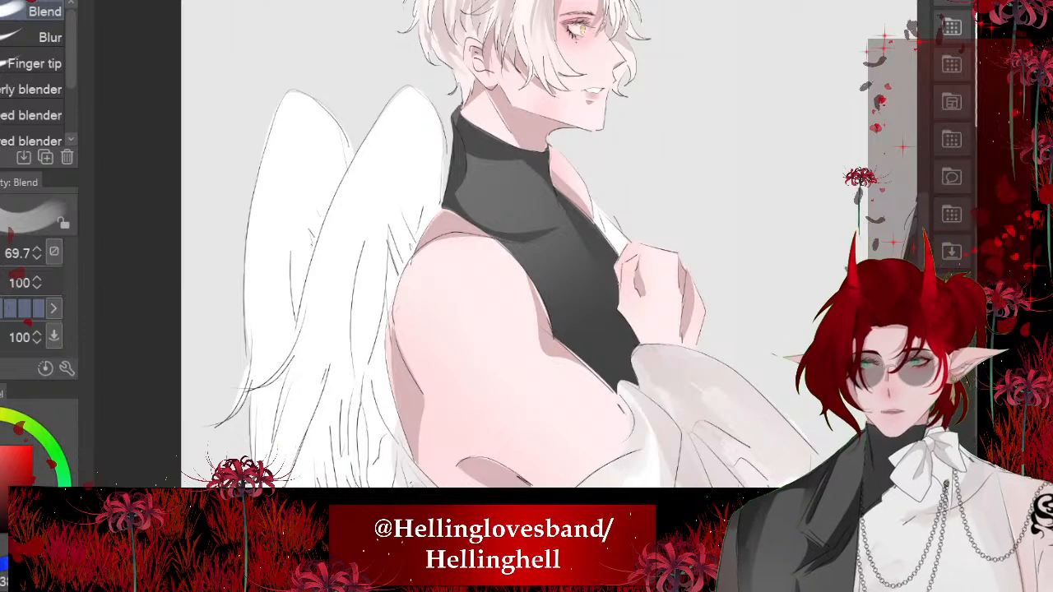
- Tint both white wings with a soft pale pink airbrush, from the rounded tops down to the lower feathers
{"action": "key", "text": "b"}
{"action": "key", "text": "bracketright"}
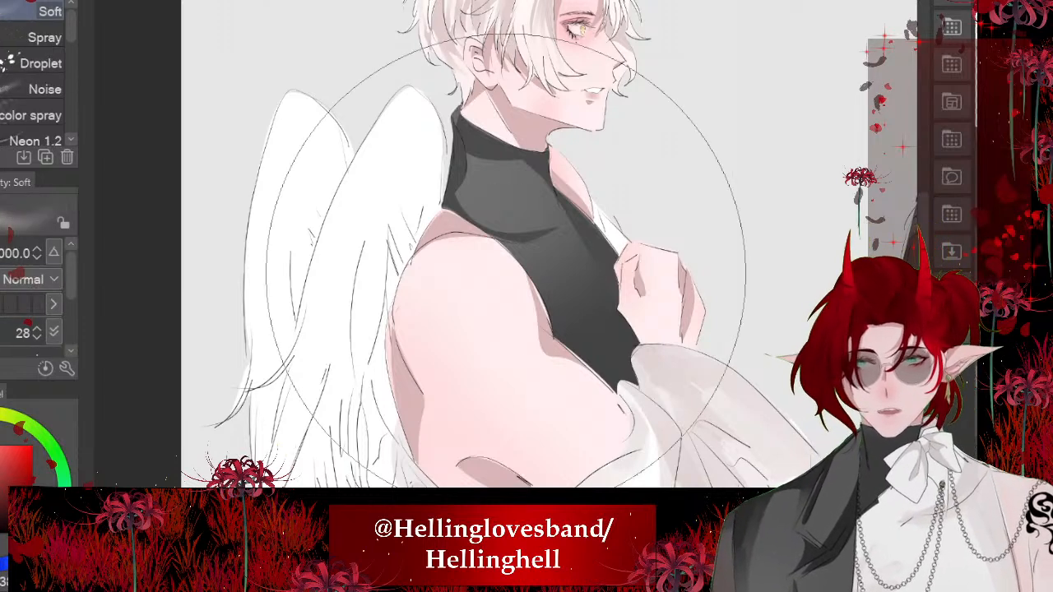
{"action": "key", "text": "bracketleft"}
{"action": "key", "text": "bracketleft"}
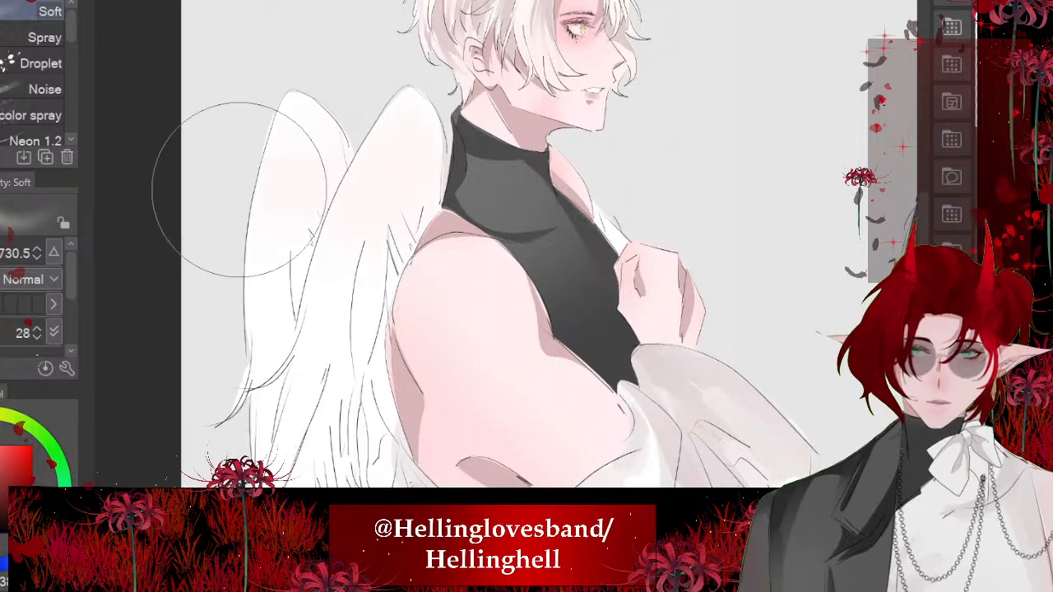
{"action": "mouse_move", "coordinate": [241, 190]}
{"action": "left_mouse_down"}
{"action": "mouse_move", "coordinate": [308, 249]}
{"action": "mouse_move", "coordinate": [369, 442]}
{"action": "mouse_move", "coordinate": [372, 180]}
{"action": "left_mouse_up"}
{"action": "scroll", "coordinate": [370, 179], "scroll_direction": "down", "scroll_amount": 2}
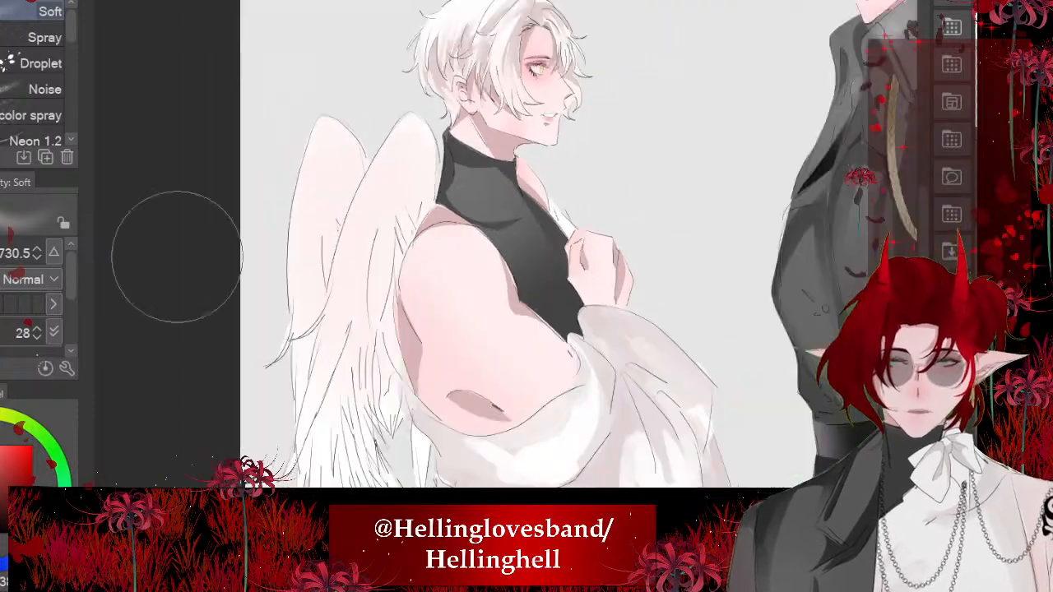
{"action": "scroll", "coordinate": [473, 266], "scroll_direction": "up", "scroll_amount": 2}
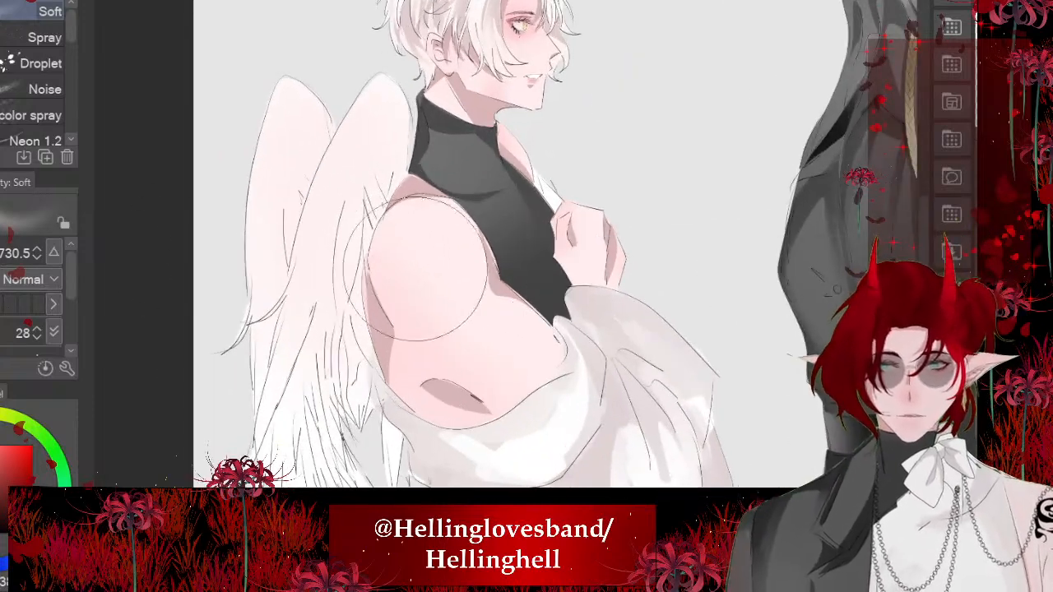
{"action": "scroll", "coordinate": [461, 272], "scroll_direction": "down", "scroll_amount": 2}
{"action": "scroll", "coordinate": [346, 321], "scroll_direction": "up", "scroll_amount": 4}
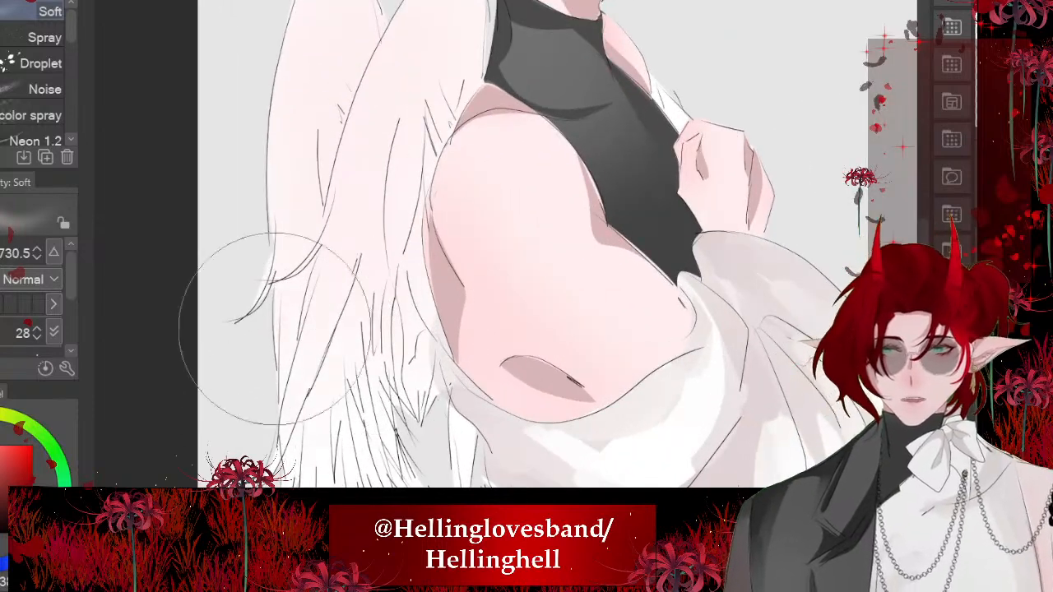
{"action": "scroll", "coordinate": [235, 294], "scroll_direction": "down", "scroll_amount": 2}
{"action": "scroll", "coordinate": [265, 363], "scroll_direction": "up", "scroll_amount": 3}
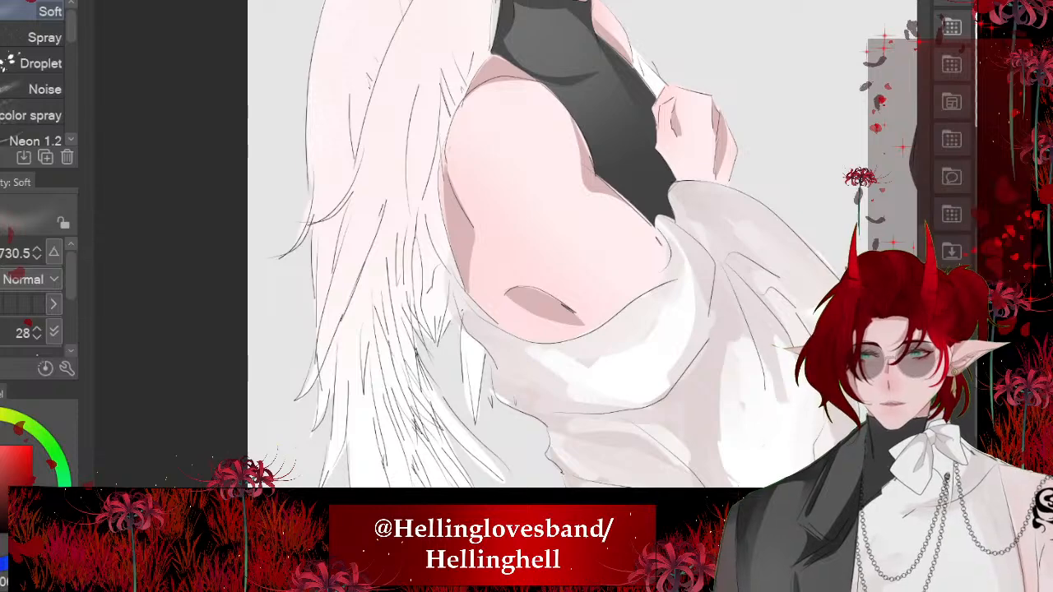
- Lasso a narrow gap between the inner feathers beside the arm and fill it with the dusty-pink shadow colour
{"action": "key", "text": "m"}
{"action": "scroll", "coordinate": [421, 473], "scroll_direction": "up", "scroll_amount": 4}
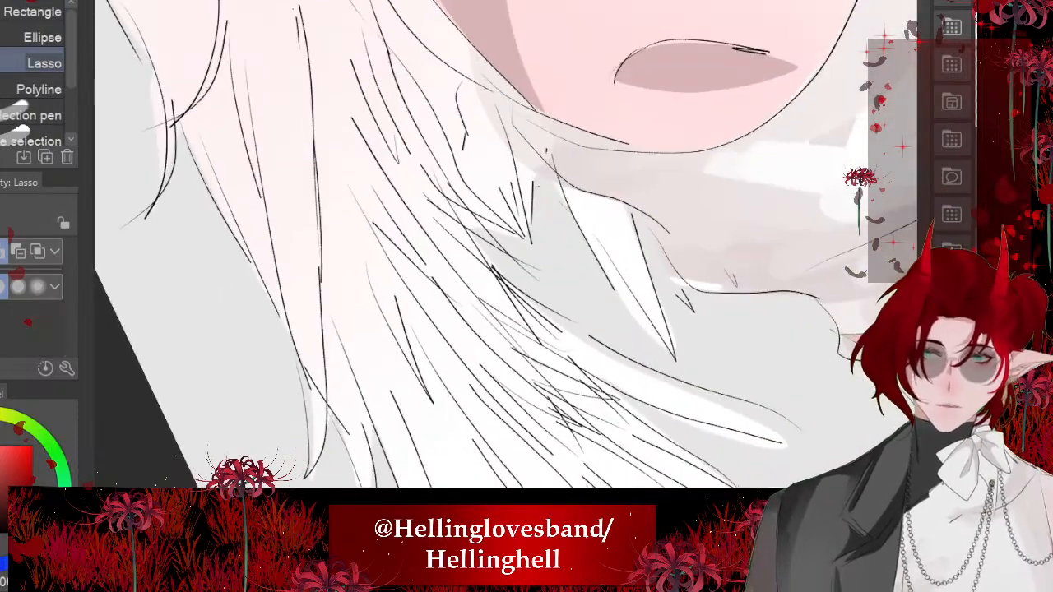
{"action": "mouse_move", "coordinate": [439, 348]}
{"action": "left_mouse_down"}
{"action": "mouse_move", "coordinate": [430, 324]}
{"action": "mouse_move", "coordinate": [469, 314]}
{"action": "mouse_move", "coordinate": [535, 340]}
{"action": "mouse_move", "coordinate": [384, 141]}
{"action": "left_mouse_up"}
{"action": "left_click_drag", "start_coordinate": [402, 215], "coordinate": [407, 247]}
{"action": "scroll", "coordinate": [494, 247], "scroll_direction": "down", "scroll_amount": 4}
{"action": "key", "text": "alt+Delete"}
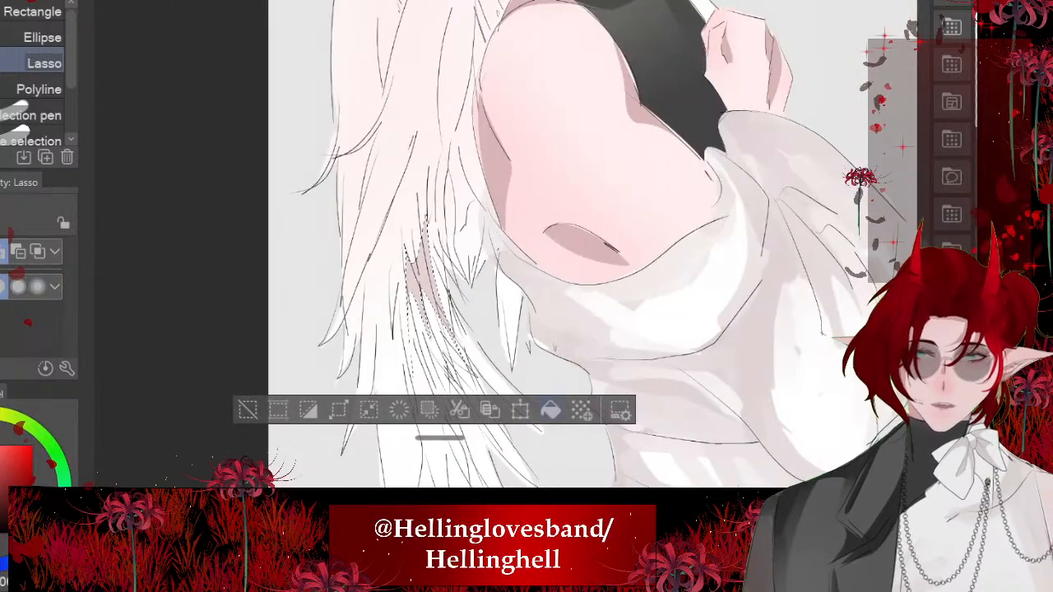
{"action": "key", "text": "ctrl+d"}
- Fill two more lassoed slivers with shadow, one between the lower feathers and one higher up near the armpit
{"action": "scroll", "coordinate": [412, 312], "scroll_direction": "up", "scroll_amount": 4}
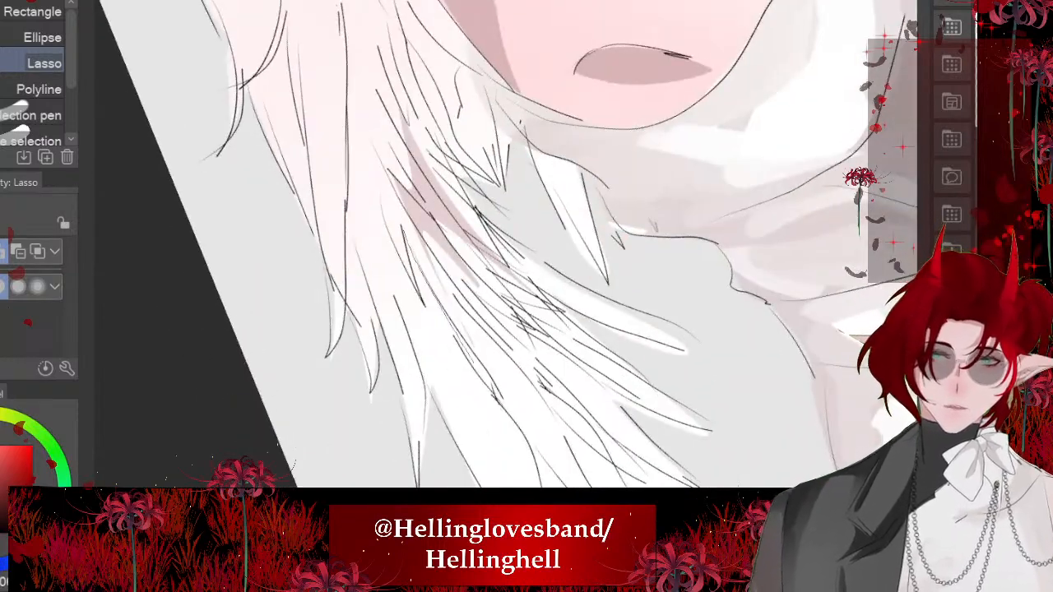
{"action": "mouse_move", "coordinate": [380, 170]}
{"action": "left_mouse_down"}
{"action": "mouse_move", "coordinate": [426, 383]}
{"action": "mouse_move", "coordinate": [384, 174]}
{"action": "left_mouse_up"}
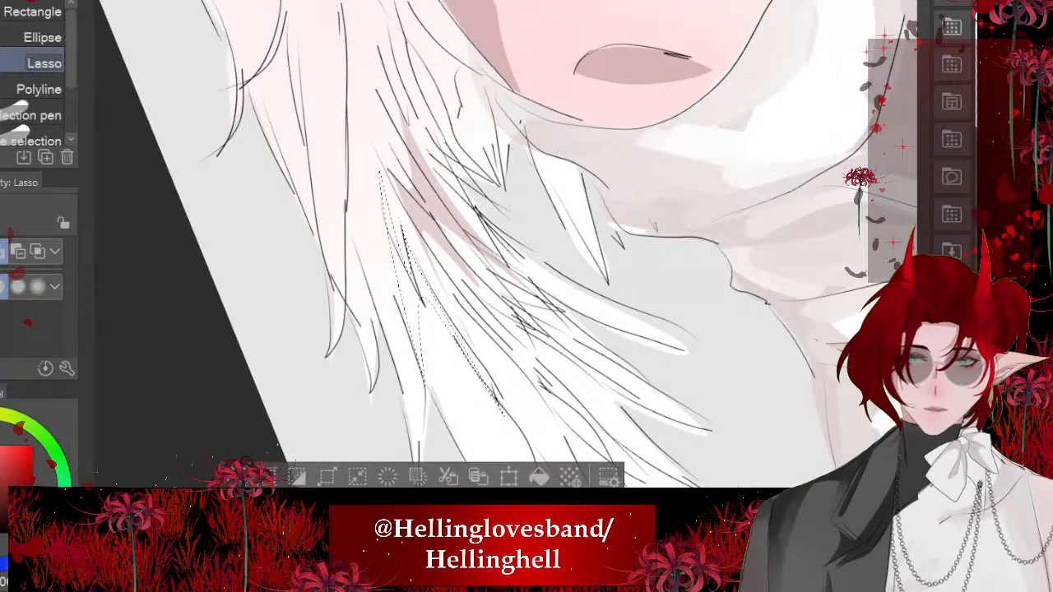
{"action": "scroll", "coordinate": [493, 247], "scroll_direction": "up", "scroll_amount": 2}
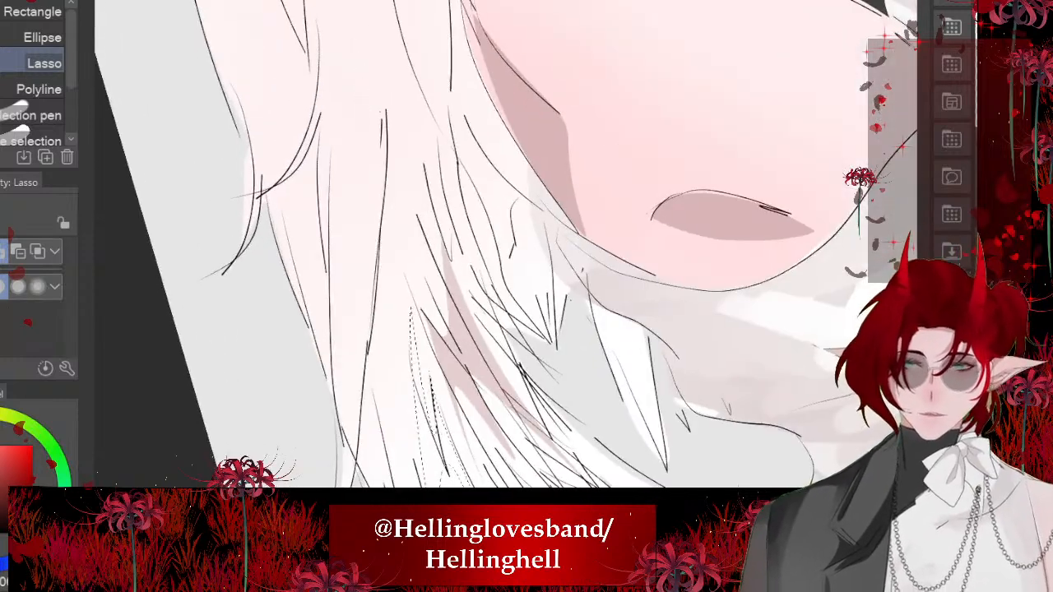
{"action": "mouse_move", "coordinate": [428, 128]}
{"action": "left_mouse_down"}
{"action": "mouse_move", "coordinate": [448, 252]}
{"action": "mouse_move", "coordinate": [460, 218]}
{"action": "mouse_move", "coordinate": [557, 350]}
{"action": "mouse_move", "coordinate": [446, 108]}
{"action": "mouse_move", "coordinate": [435, 166]}
{"action": "left_mouse_up"}
{"action": "key", "text": "alt+Delete"}
{"action": "scroll", "coordinate": [493, 247], "scroll_direction": "down", "scroll_amount": 2}
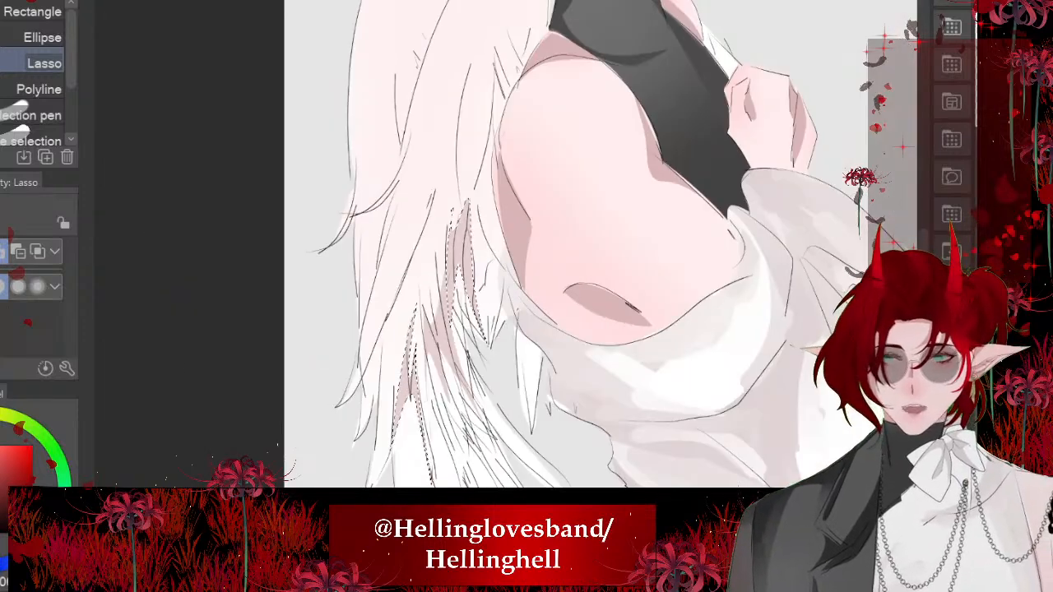
{"action": "key", "text": "ctrl+d"}
- Blend the new shadows among the inner feathers beside the arm, pulling them towards the short feather tips
{"action": "scroll", "coordinate": [494, 247], "scroll_direction": "down", "scroll_amount": 1}
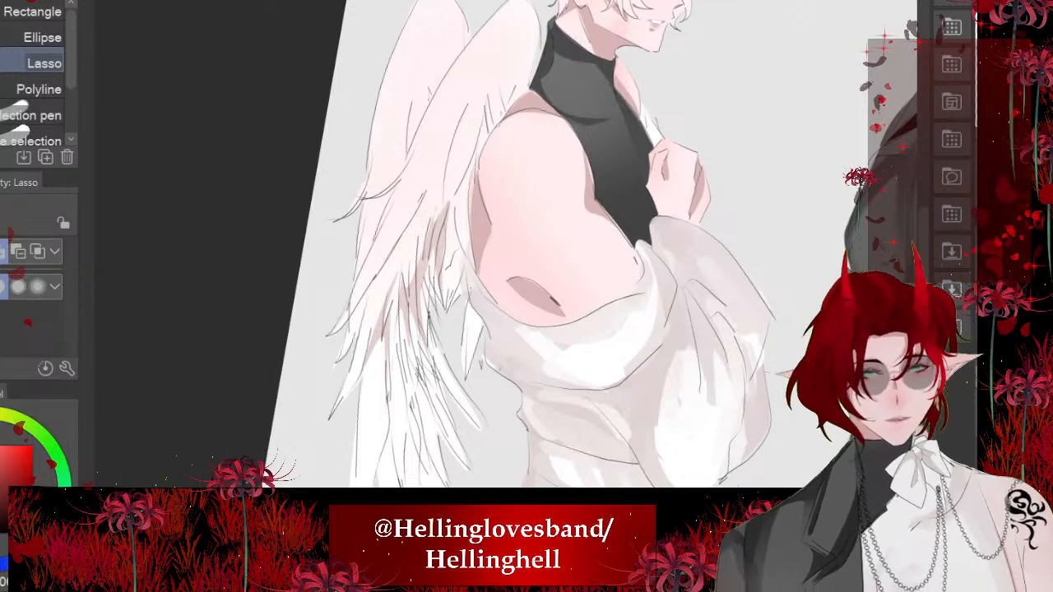
{"action": "scroll", "coordinate": [527, 247], "scroll_direction": "up", "scroll_amount": 4}
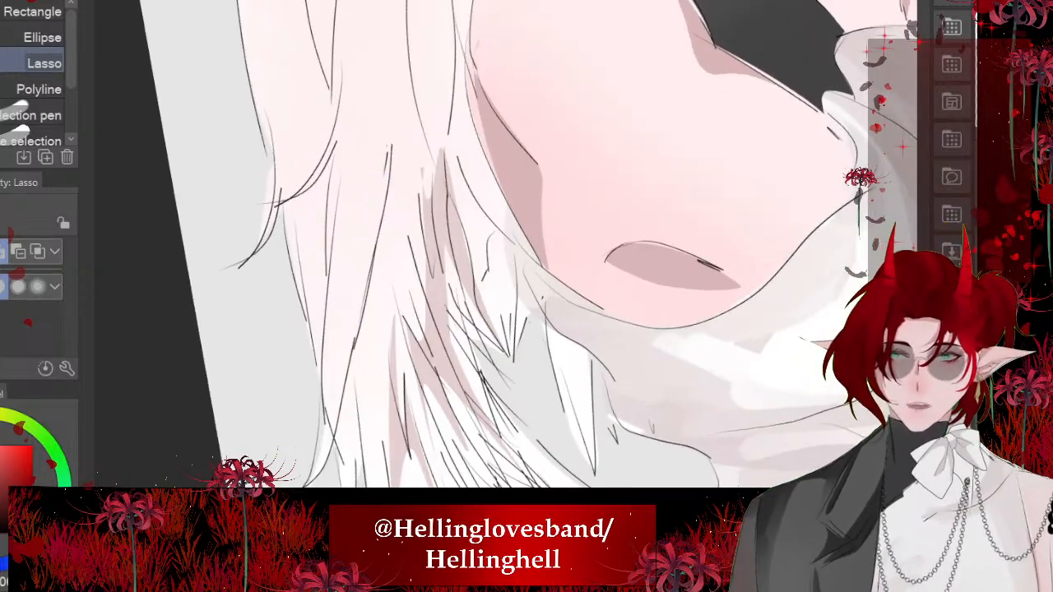
{"action": "key", "text": "j"}
{"action": "key", "text": "bracketright"}
{"action": "key", "text": "bracketleft"}
{"action": "key", "text": "bracketleft"}
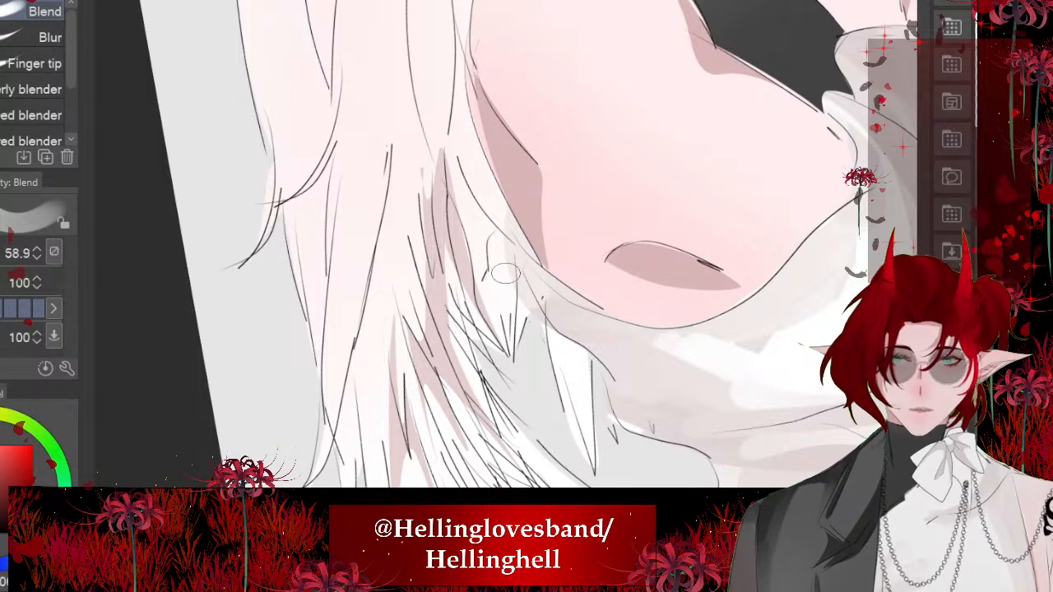
{"action": "left_click_drag", "start_coordinate": [415, 330], "coordinate": [407, 173]}
{"action": "left_click_drag", "start_coordinate": [413, 257], "coordinate": [424, 193]}
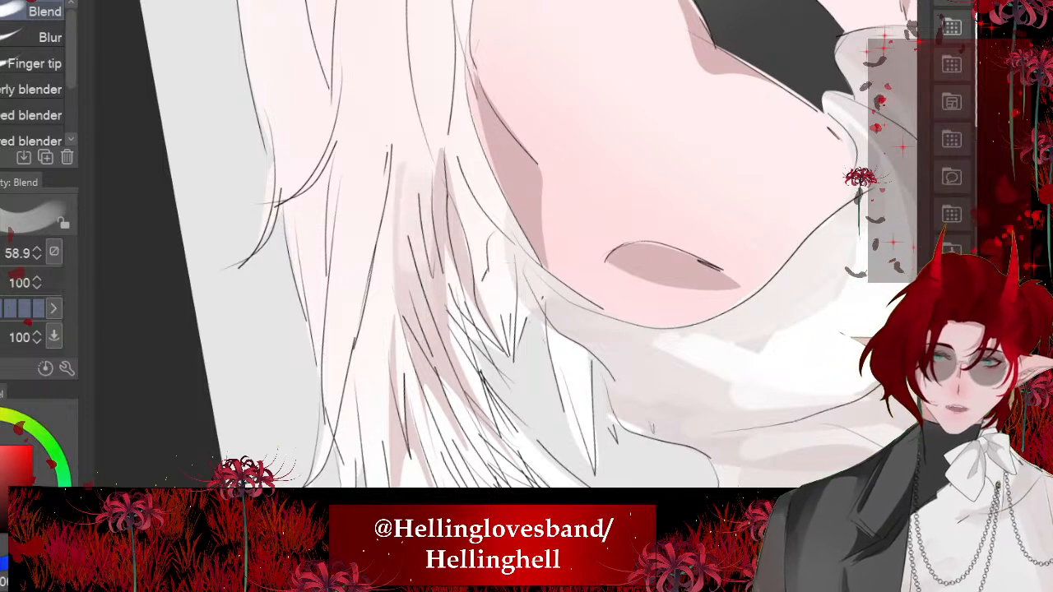
{"action": "mouse_move", "coordinate": [436, 235]}
{"action": "left_mouse_down"}
{"action": "mouse_move", "coordinate": [435, 98]}
{"action": "mouse_move", "coordinate": [502, 333]}
{"action": "left_mouse_up"}
{"action": "left_click_drag", "start_coordinate": [458, 257], "coordinate": [473, 431]}
{"action": "left_click_drag", "start_coordinate": [420, 333], "coordinate": [414, 474]}
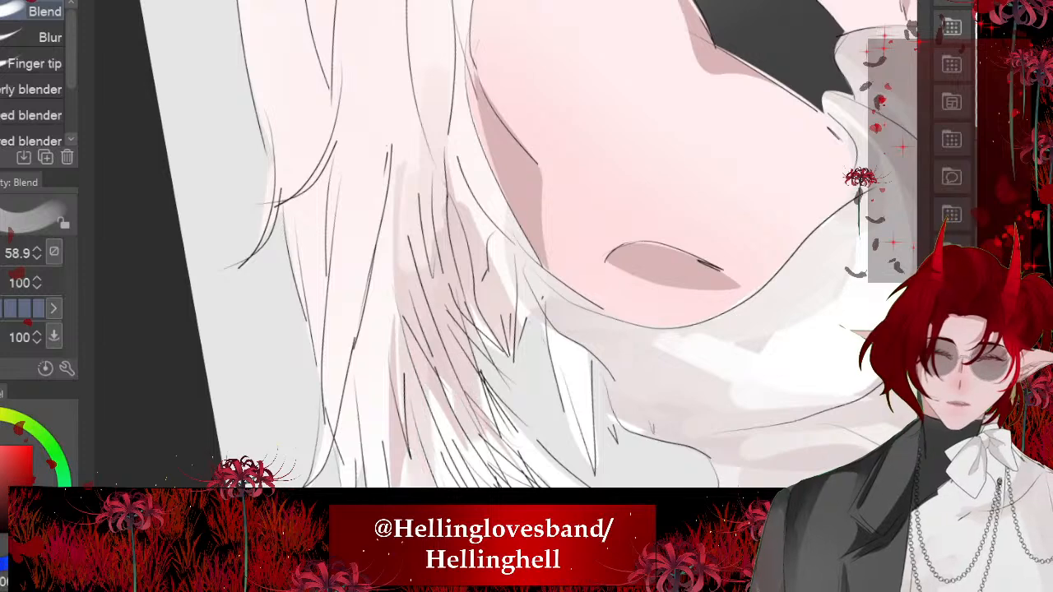
- Soften the shadows between the middle feathers with upward blending strokes along the feather lines
{"action": "left_click_drag", "start_coordinate": [397, 382], "coordinate": [399, 206]}
{"action": "left_click_drag", "start_coordinate": [379, 352], "coordinate": [383, 408]}
{"action": "left_click_drag", "start_coordinate": [401, 459], "coordinate": [392, 381]}
{"action": "scroll", "coordinate": [430, 268], "scroll_direction": "down", "scroll_amount": 1}
{"action": "left_click_drag", "start_coordinate": [379, 421], "coordinate": [381, 358]}
{"action": "left_click_drag", "start_coordinate": [402, 460], "coordinate": [393, 330]}
{"action": "left_click_drag", "start_coordinate": [430, 371], "coordinate": [422, 270]}
{"action": "left_click_drag", "start_coordinate": [437, 327], "coordinate": [435, 268]}
{"action": "left_click_drag", "start_coordinate": [460, 257], "coordinate": [475, 142]}
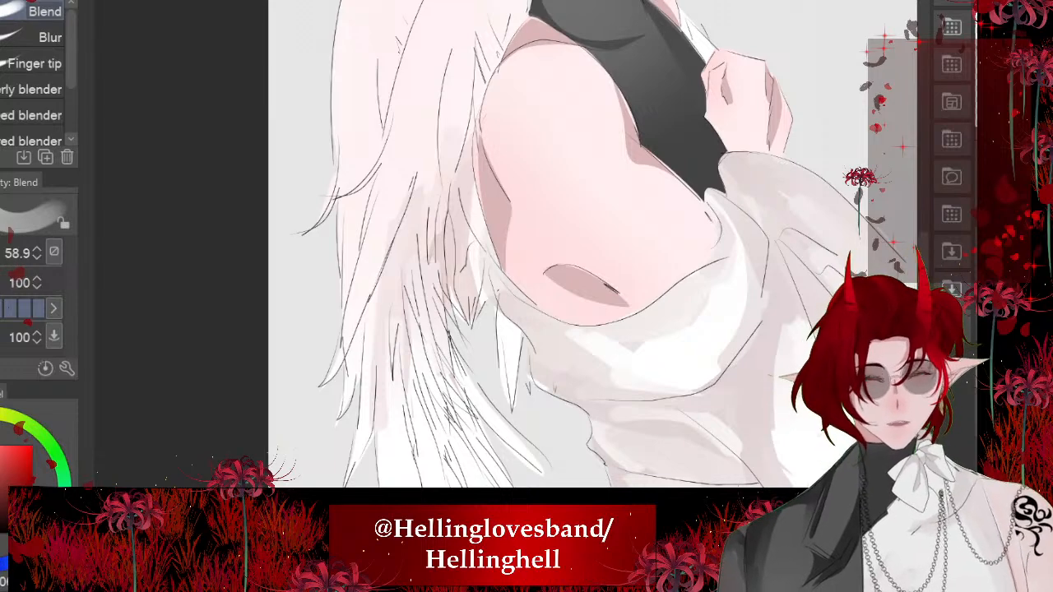
- Blend the shading up along the wing's edge behind the arm and down into the long lower feathers
{"action": "left_click_drag", "start_coordinate": [474, 257], "coordinate": [469, 137]}
{"action": "mouse_move", "coordinate": [478, 298]}
{"action": "left_mouse_down"}
{"action": "mouse_move", "coordinate": [450, 197]}
{"action": "mouse_move", "coordinate": [480, 75]}
{"action": "left_mouse_up"}
{"action": "left_click_drag", "start_coordinate": [453, 127], "coordinate": [465, 47]}
{"action": "scroll", "coordinate": [510, 280], "scroll_direction": "down", "scroll_amount": 1}
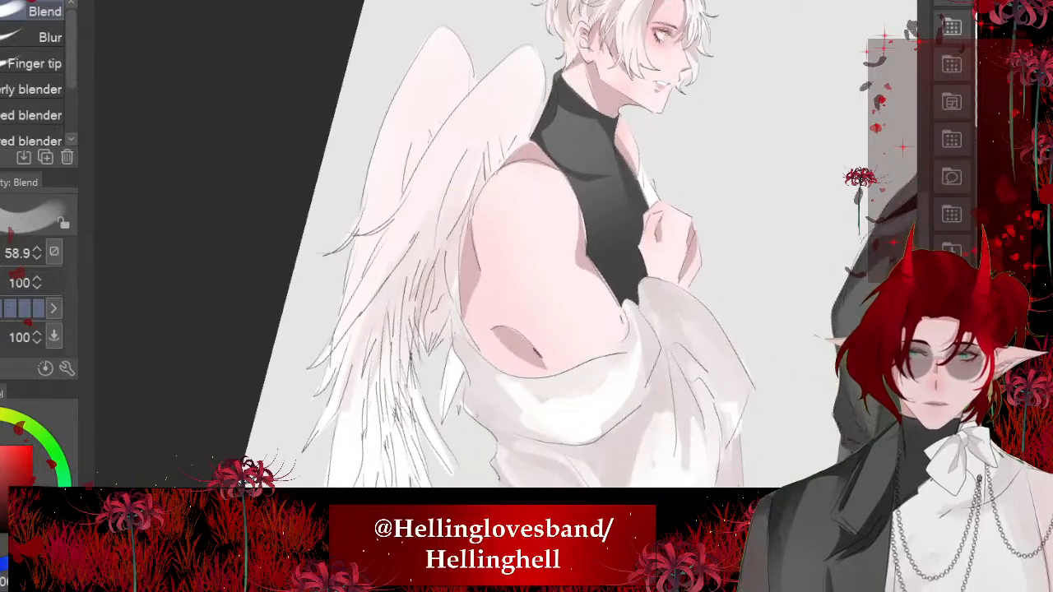
{"action": "mouse_move", "coordinate": [367, 349]}
{"action": "left_mouse_down"}
{"action": "mouse_move", "coordinate": [359, 436]}
{"action": "mouse_move", "coordinate": [339, 405]}
{"action": "mouse_move", "coordinate": [379, 428]}
{"action": "left_mouse_up"}
{"action": "left_click_drag", "start_coordinate": [406, 303], "coordinate": [405, 399]}
{"action": "scroll", "coordinate": [444, 247], "scroll_direction": "down", "scroll_amount": 1}
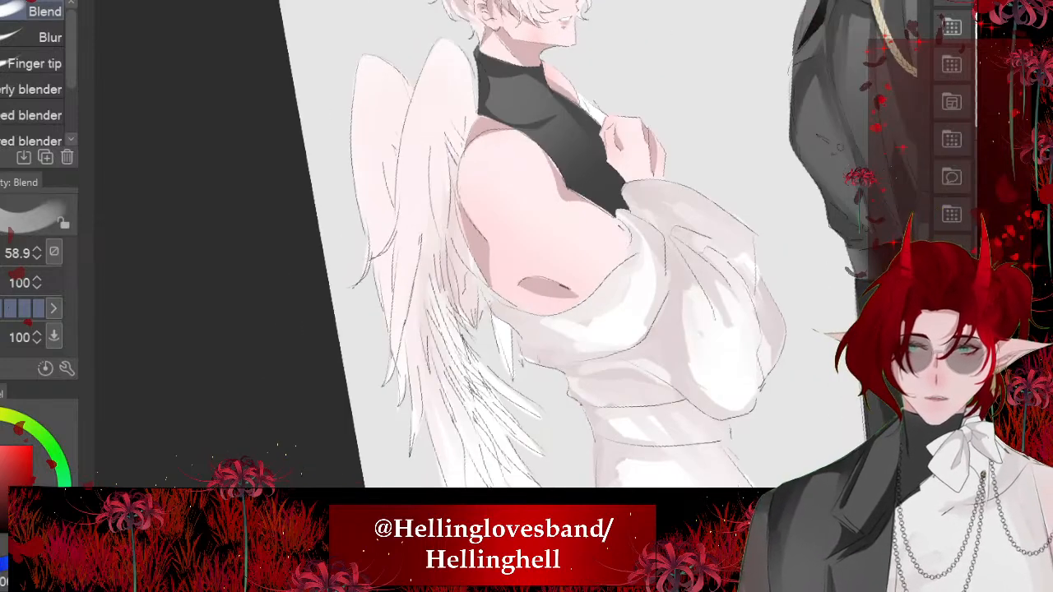
{"action": "left_click_drag", "start_coordinate": [453, 268], "coordinate": [452, 314]}
{"action": "scroll", "coordinate": [527, 247], "scroll_direction": "down", "scroll_amount": 2}
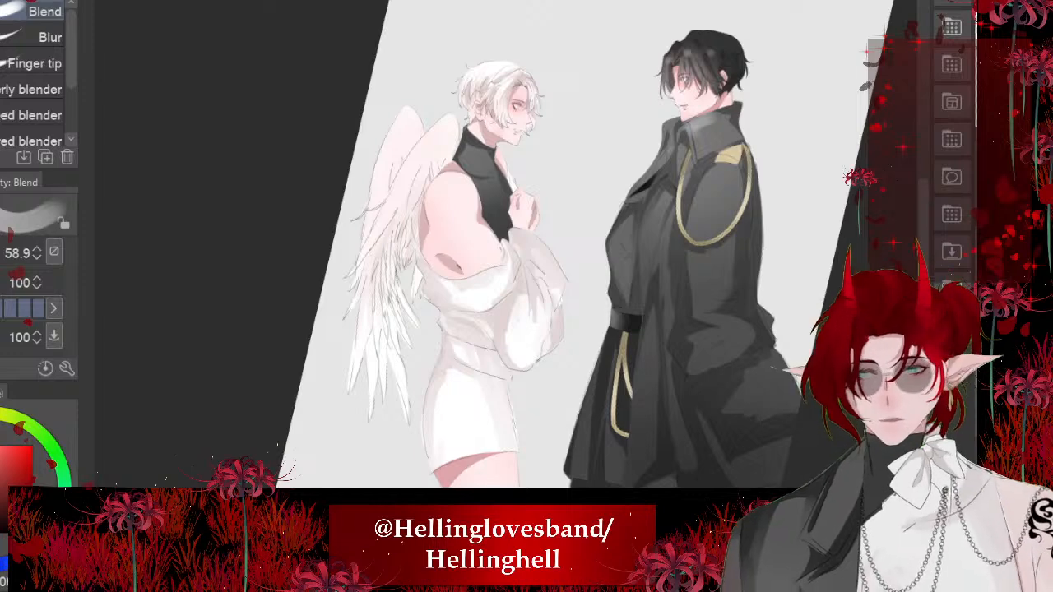
- Examine the shaded wings close up and both characters together at full view
{"action": "scroll", "coordinate": [527, 247], "scroll_direction": "up", "scroll_amount": 2}
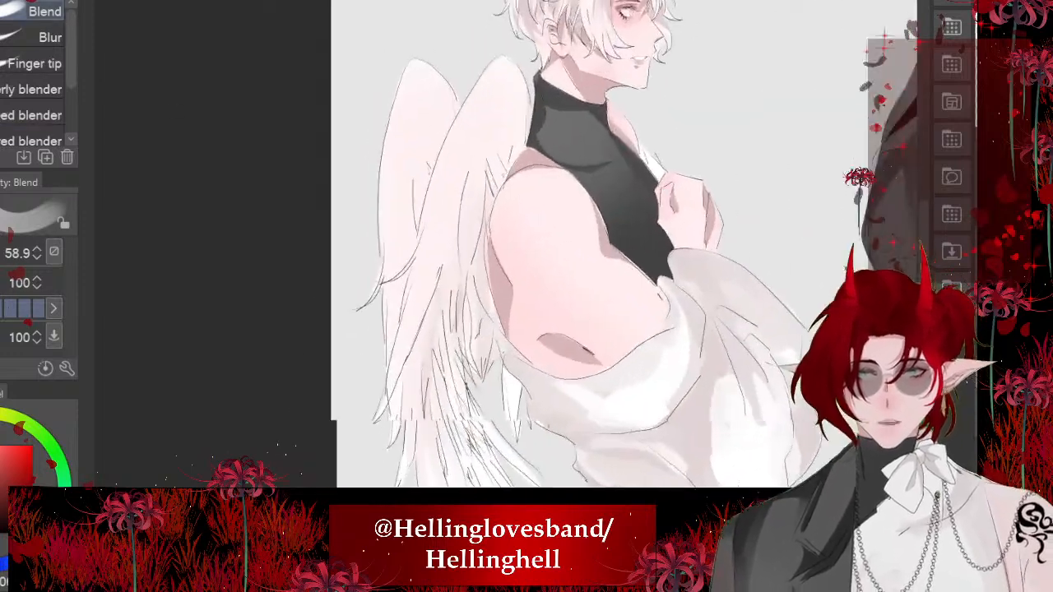
{"action": "scroll", "coordinate": [527, 247], "scroll_direction": "down", "scroll_amount": 1}
{"action": "scroll", "coordinate": [493, 247], "scroll_direction": "up", "scroll_amount": 1}
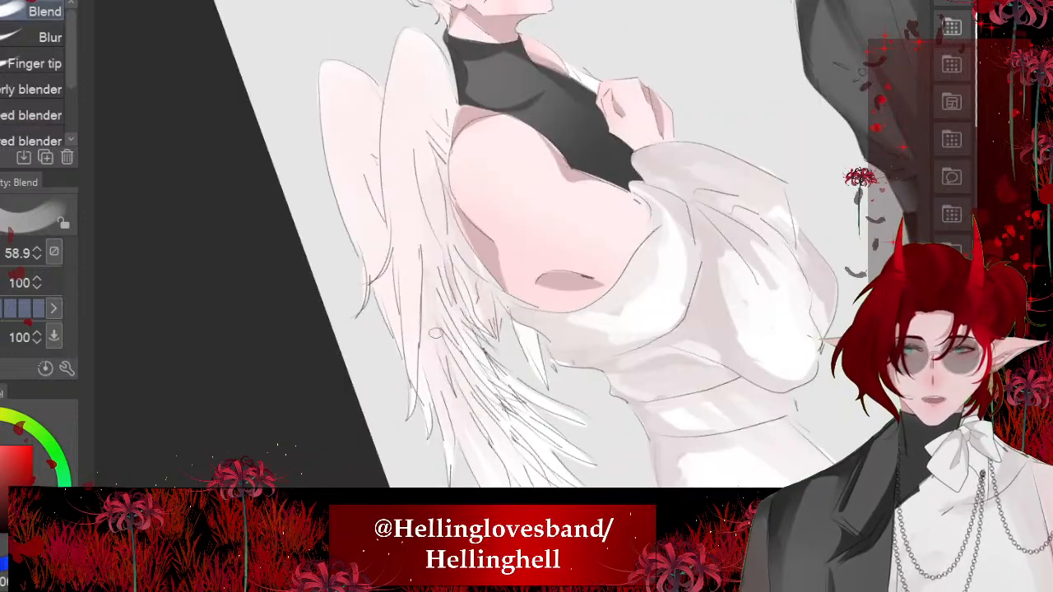
{"action": "scroll", "coordinate": [494, 246], "scroll_direction": "down", "scroll_amount": 2}
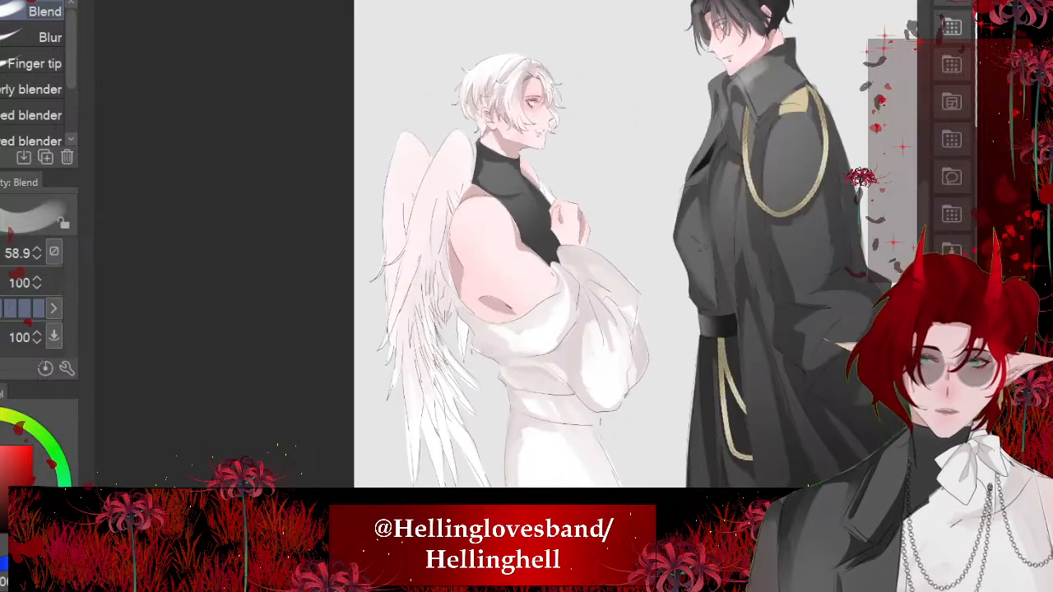
{"action": "scroll", "coordinate": [609, 247], "scroll_direction": "down", "scroll_amount": 1}
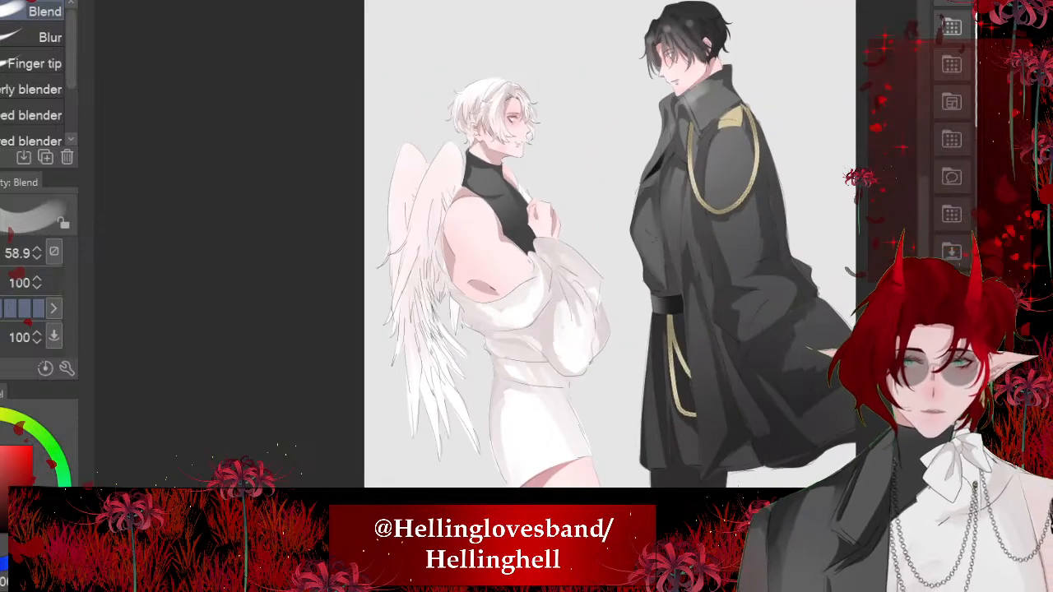
{"action": "scroll", "coordinate": [526, 247], "scroll_direction": "up", "scroll_amount": 4}
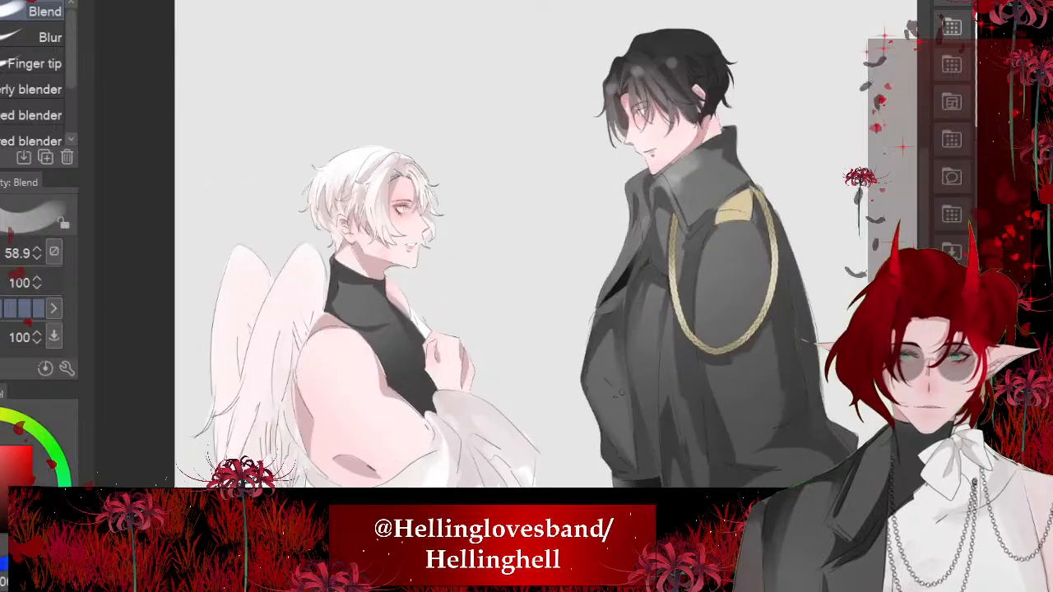
{"action": "scroll", "coordinate": [371, 273], "scroll_direction": "up", "scroll_amount": 3}
{"action": "scroll", "coordinate": [371, 273], "scroll_direction": "down", "scroll_amount": 4}
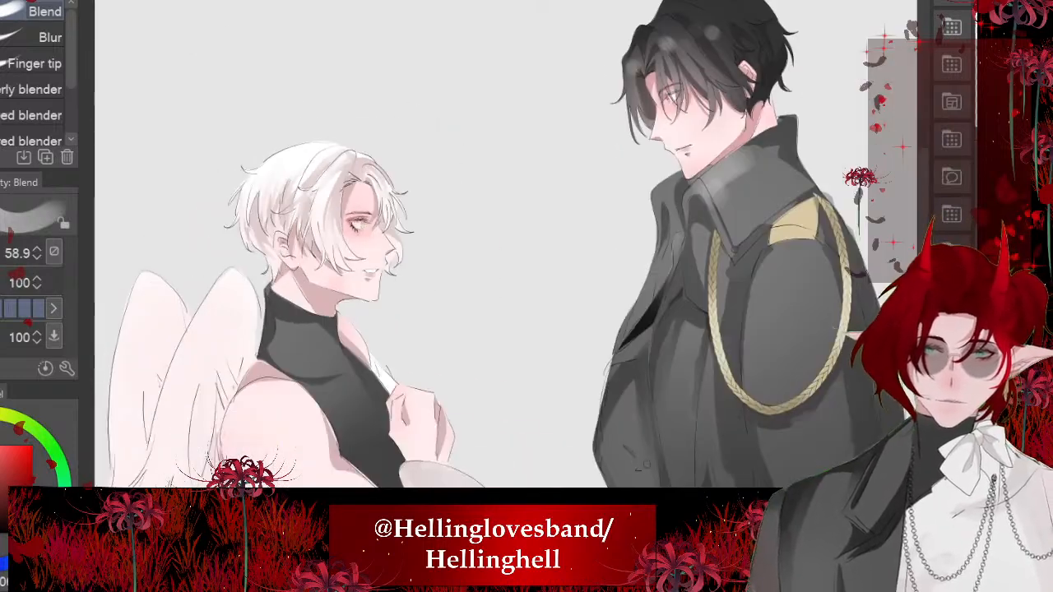
{"action": "scroll", "coordinate": [444, 247], "scroll_direction": "down", "scroll_amount": 4}
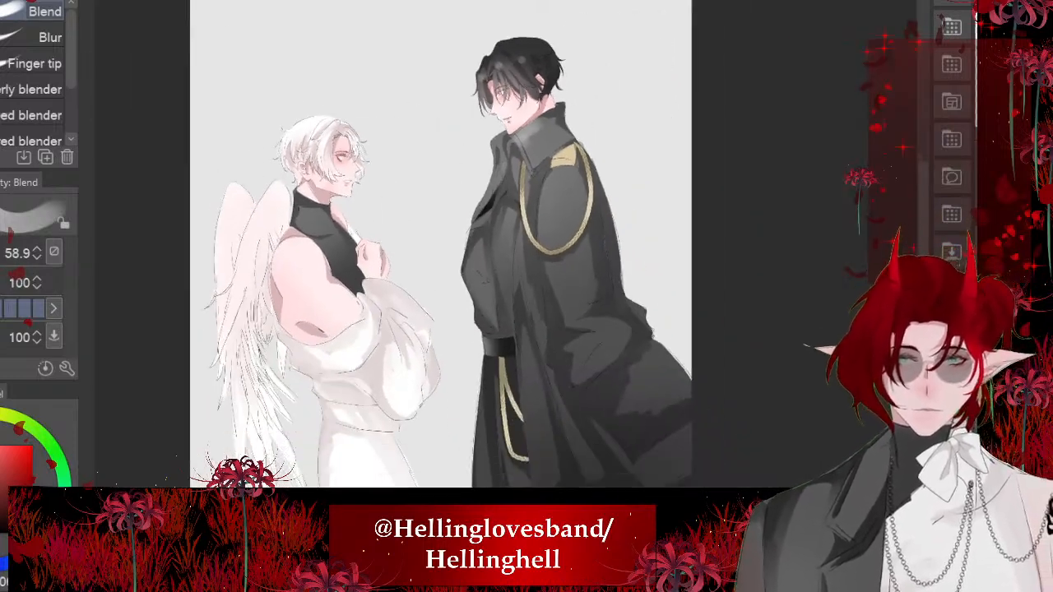
{"action": "scroll", "coordinate": [387, 191], "scroll_direction": "up", "scroll_amount": 1}
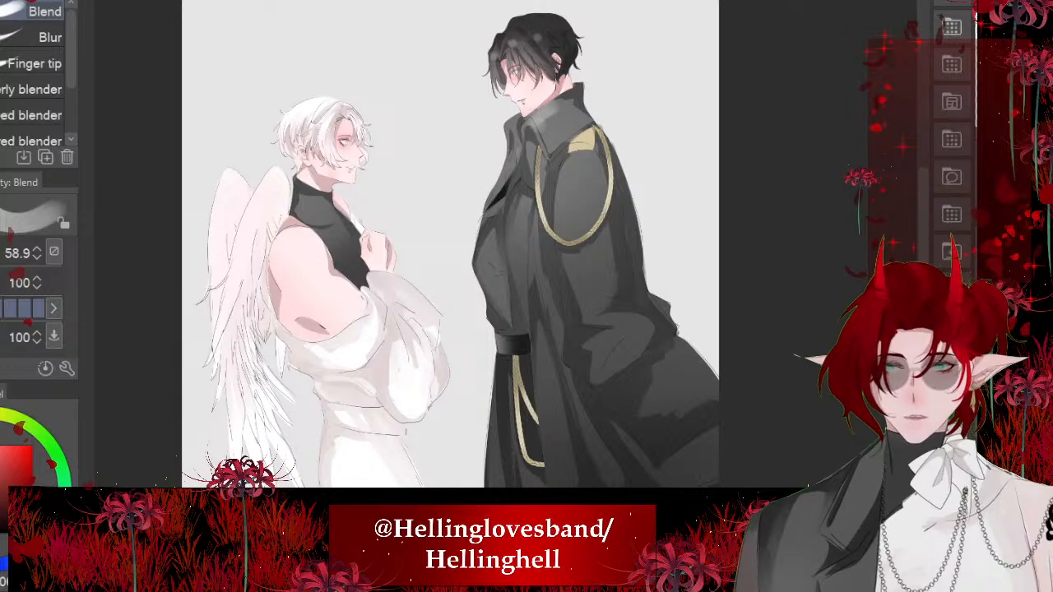
- Bring the winged character's side-view artwork into the comic strip, at the blank panel below the turtleneck portrait
{"action": "scroll", "coordinate": [436, 238], "scroll_direction": "down", "scroll_amount": 8}
{"action": "scroll", "coordinate": [419, 312], "scroll_direction": "up", "scroll_amount": 2}
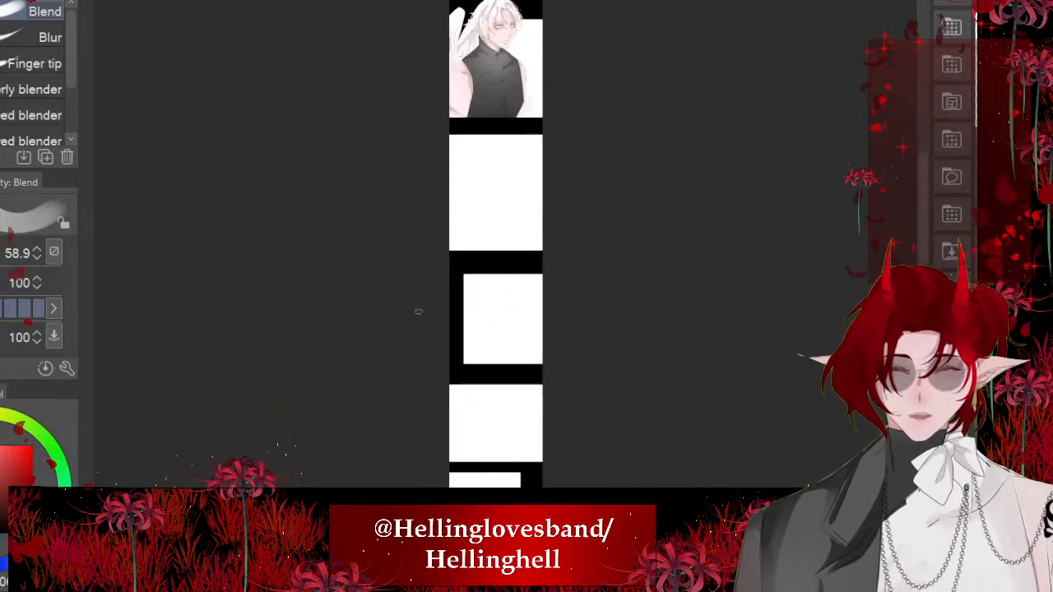
{"action": "scroll", "coordinate": [418, 312], "scroll_direction": "up", "scroll_amount": 4}
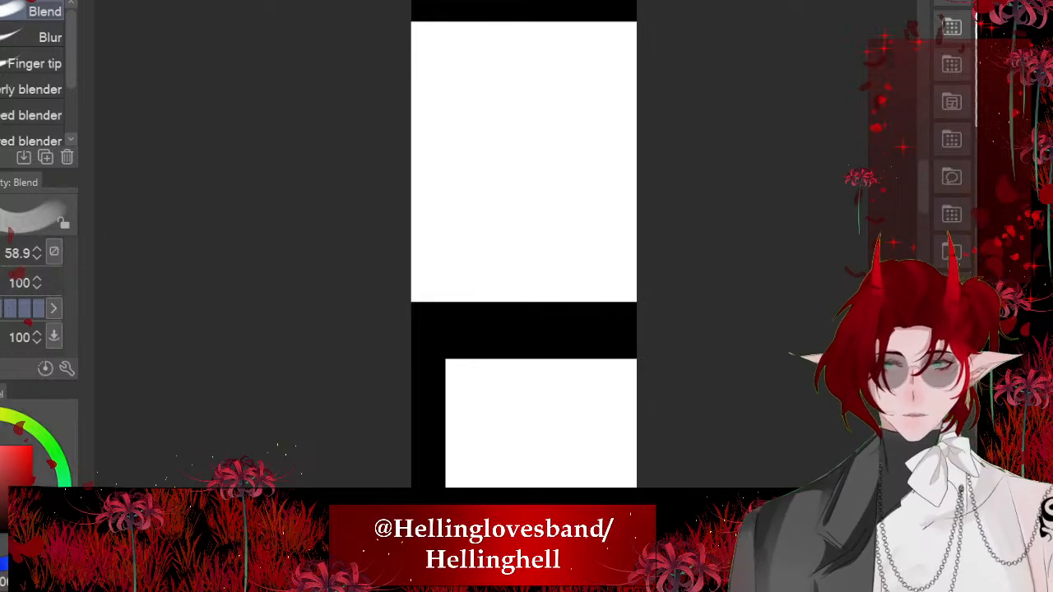
{"action": "left_click_drag", "start_coordinate": [599, 23], "coordinate": [611, 95]}
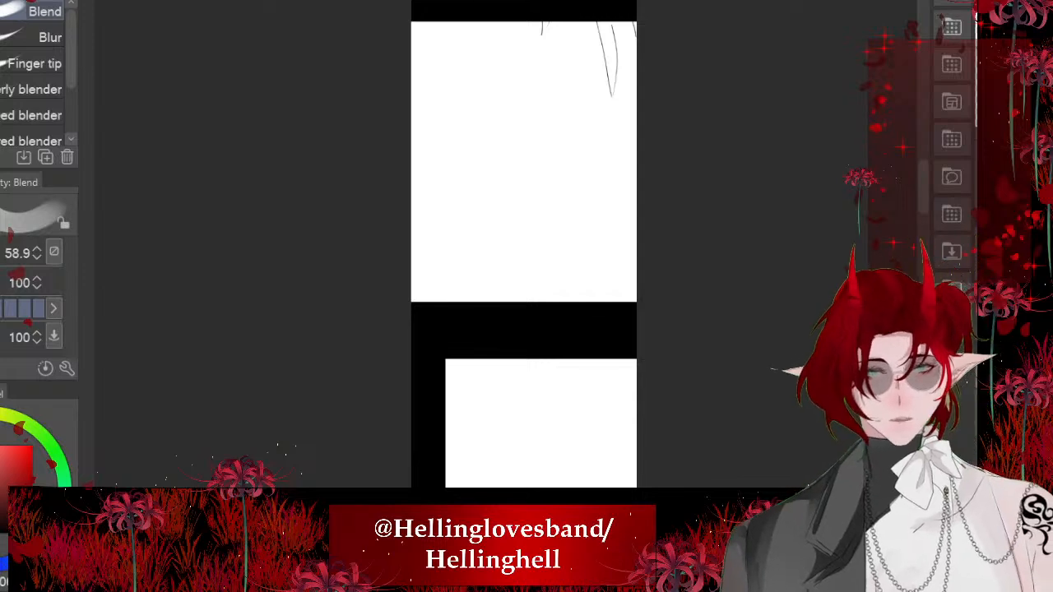
{"action": "scroll", "coordinate": [524, 247], "scroll_direction": "down", "scroll_amount": 5}
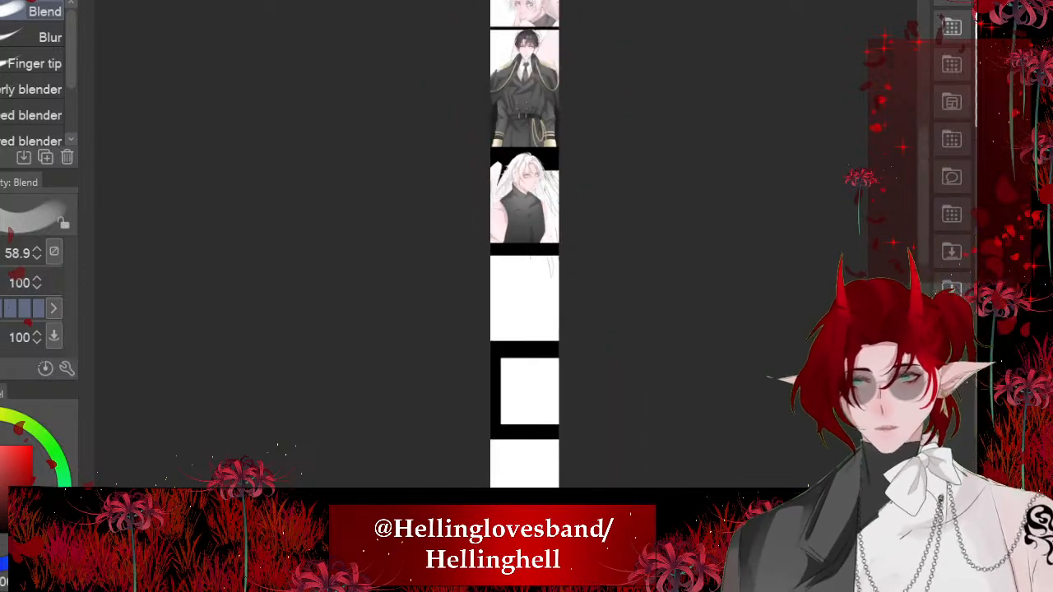
- Scale down the side-view artwork and position it so both characters face each other within the panel below the turtleneck portrait
{"action": "key", "text": "ctrl+t"}
{"action": "scroll", "coordinate": [525, 247], "scroll_direction": "down", "scroll_amount": 3}
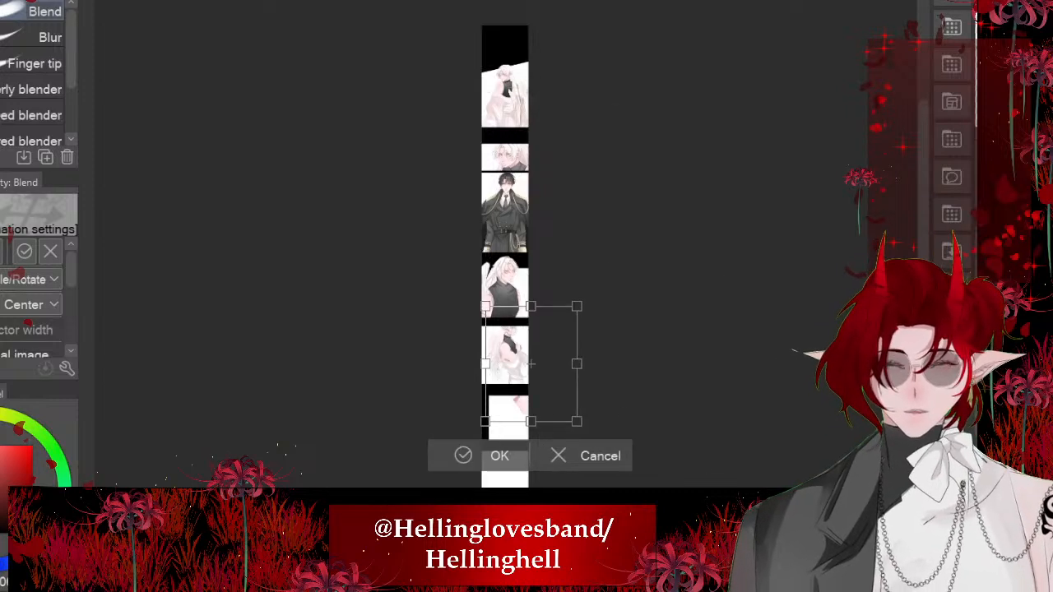
{"action": "scroll", "coordinate": [524, 247], "scroll_direction": "up", "scroll_amount": 3}
{"action": "scroll", "coordinate": [550, 252], "scroll_direction": "up", "scroll_amount": 2}
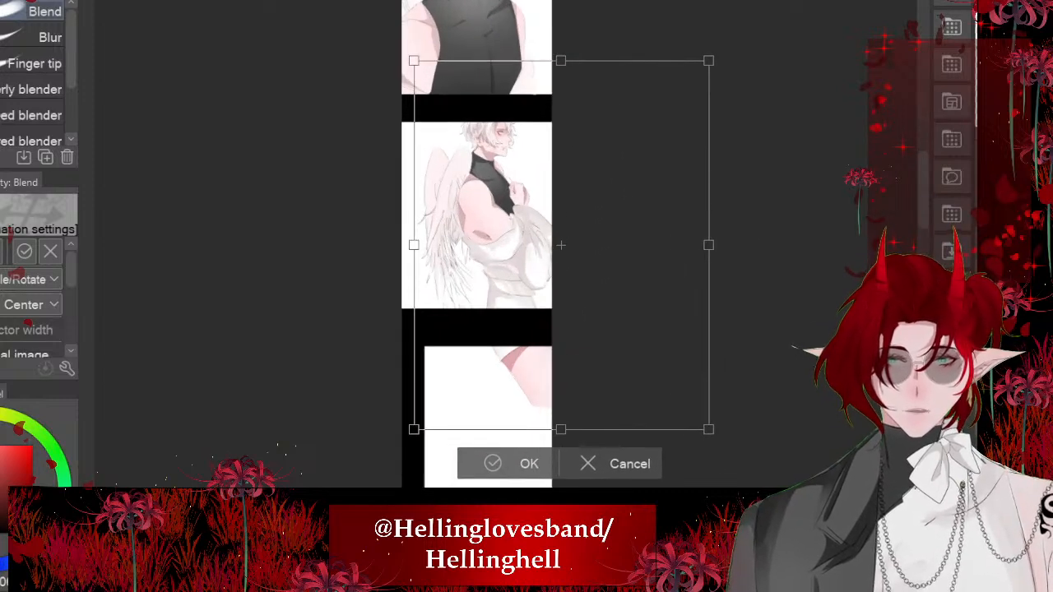
{"action": "left_click_drag", "start_coordinate": [708, 60], "coordinate": [658, 124]}
{"action": "left_click_drag", "start_coordinate": [535, 277], "coordinate": [484, 275]}
{"action": "scroll", "coordinate": [484, 275], "scroll_direction": "up", "scroll_amount": 1}
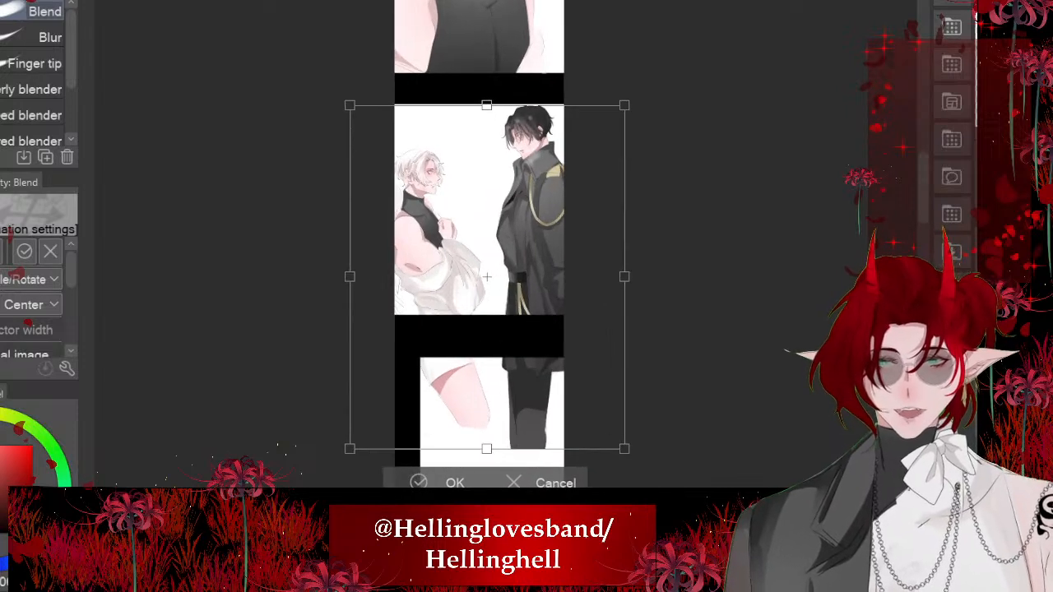
{"action": "scroll", "coordinate": [486, 277], "scroll_direction": "up", "scroll_amount": 3}
{"action": "scroll", "coordinate": [503, 143], "scroll_direction": "up", "scroll_amount": 1}
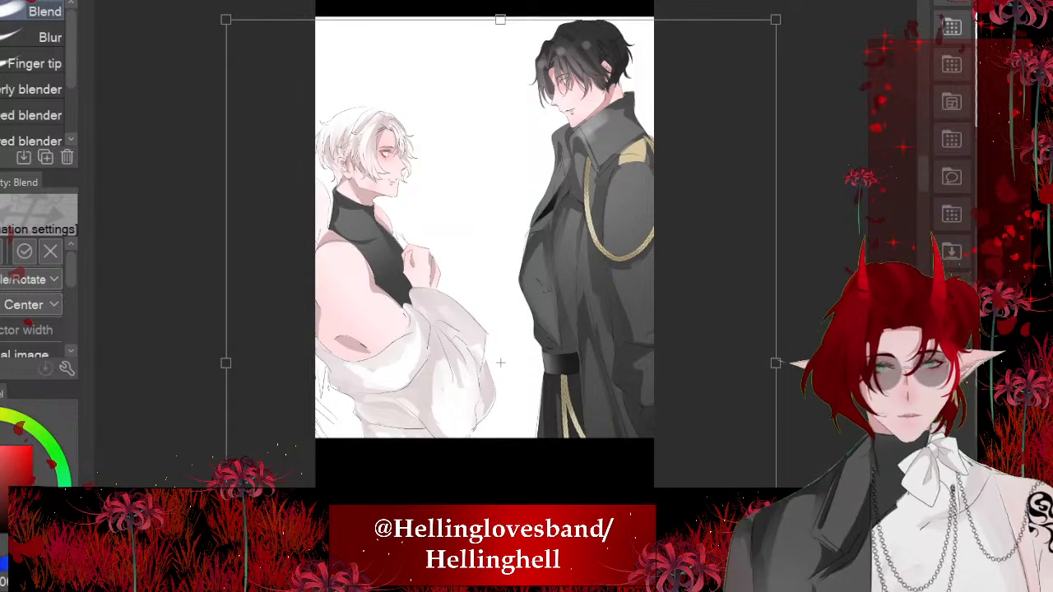
{"action": "left_click_drag", "start_coordinate": [500, 362], "coordinate": [497, 360]}
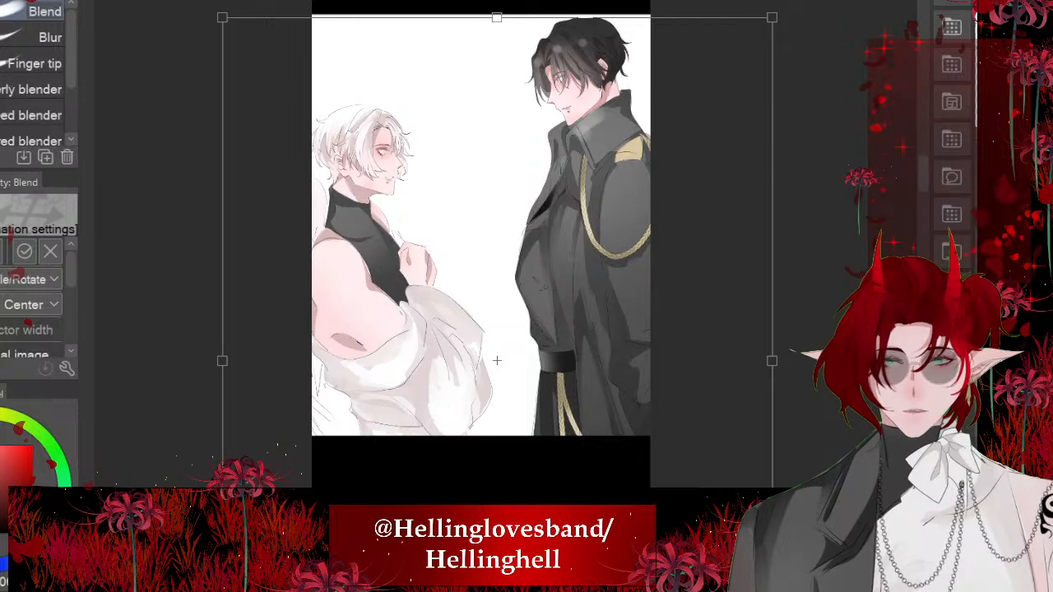
{"action": "key", "text": "Return"}
- Select the leg artwork spilling into the next panel with a rectangular selection, erase it, and deselect
{"action": "scroll", "coordinate": [614, 139], "scroll_direction": "down", "scroll_amount": 5}
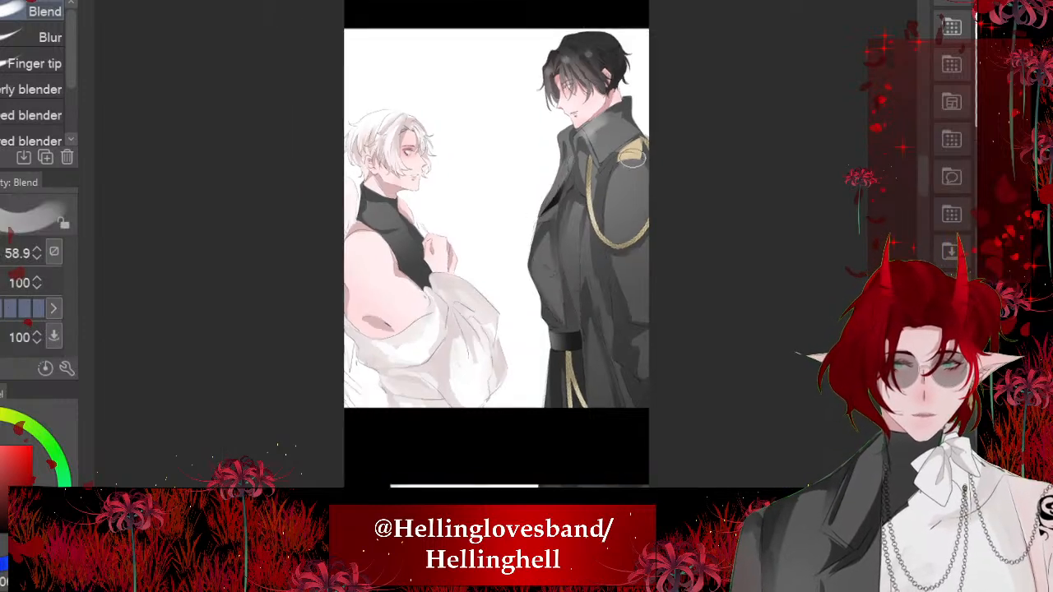
{"action": "key", "text": "m"}
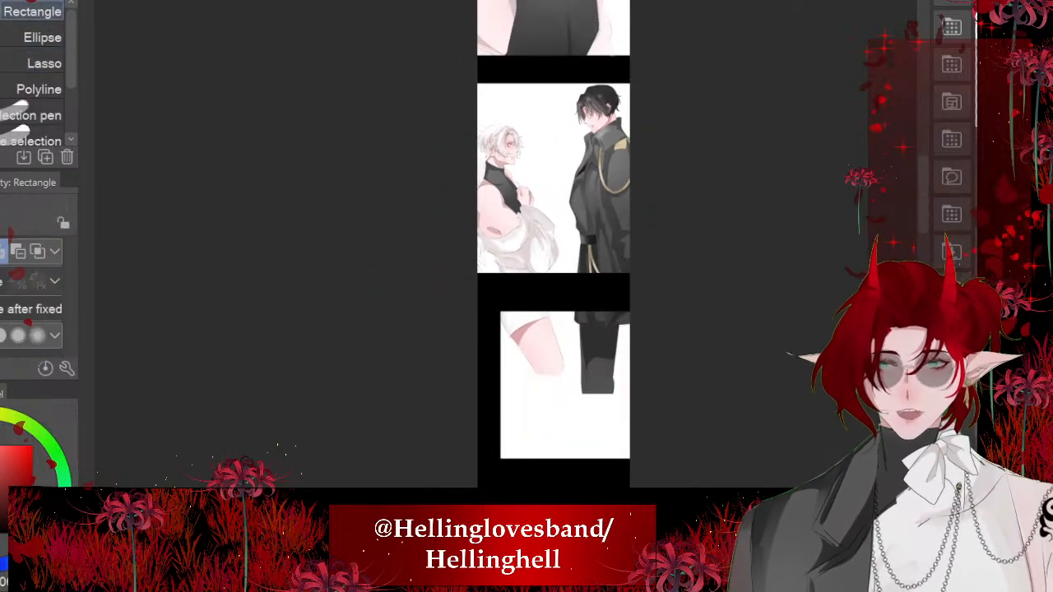
{"action": "mouse_move", "coordinate": [446, 283]}
{"action": "left_mouse_down"}
{"action": "mouse_move", "coordinate": [781, 399]}
{"action": "mouse_move", "coordinate": [790, 442]}
{"action": "left_mouse_up"}
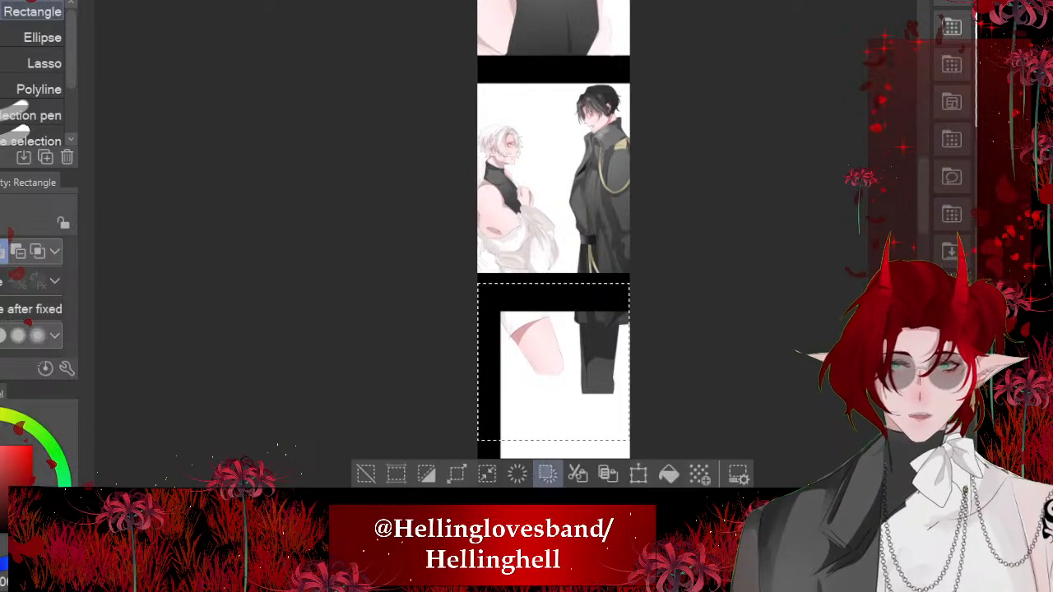
{"action": "left_click", "coordinate": [517, 474]}
{"action": "key", "text": "ctrl+d"}
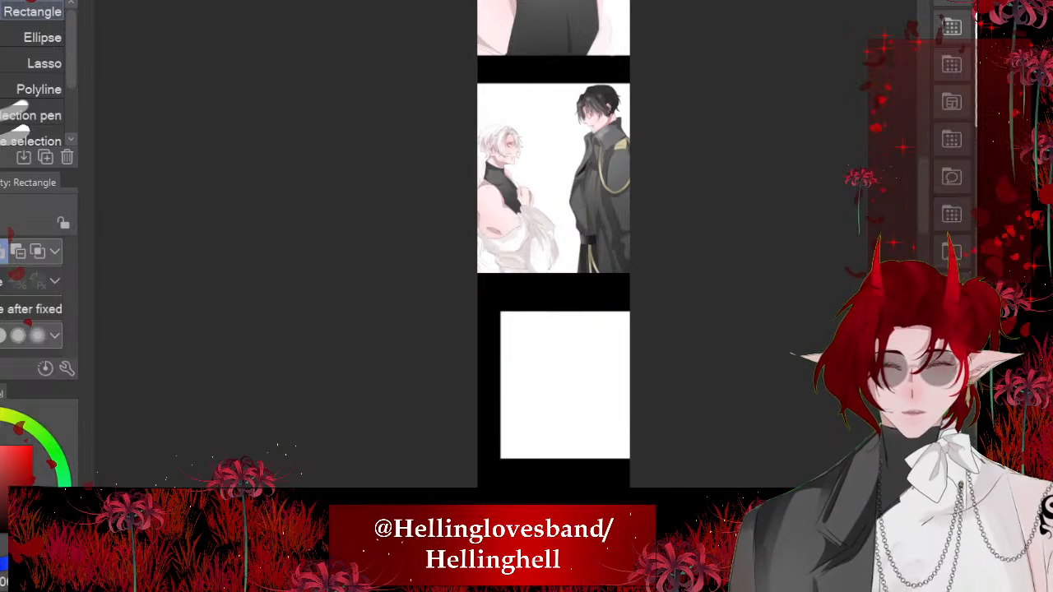
- Examine the two characters' faces and the spacing between them in the side-view panel
{"action": "scroll", "coordinate": [631, 102], "scroll_direction": "up", "scroll_amount": 2}
{"action": "scroll", "coordinate": [582, 113], "scroll_direction": "up", "scroll_amount": 8}
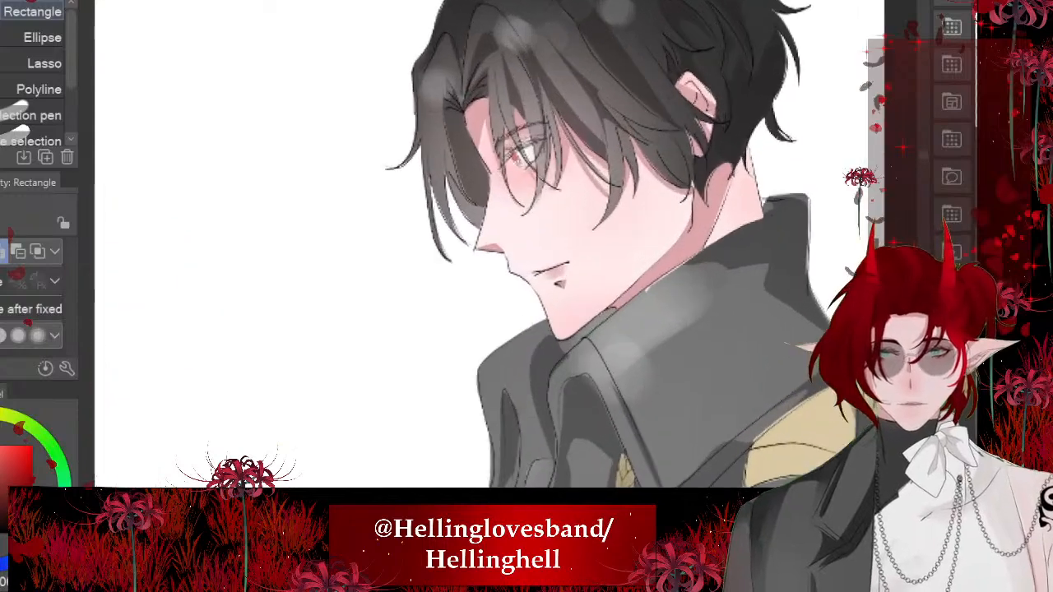
{"action": "scroll", "coordinate": [535, 247], "scroll_direction": "down", "scroll_amount": 5}
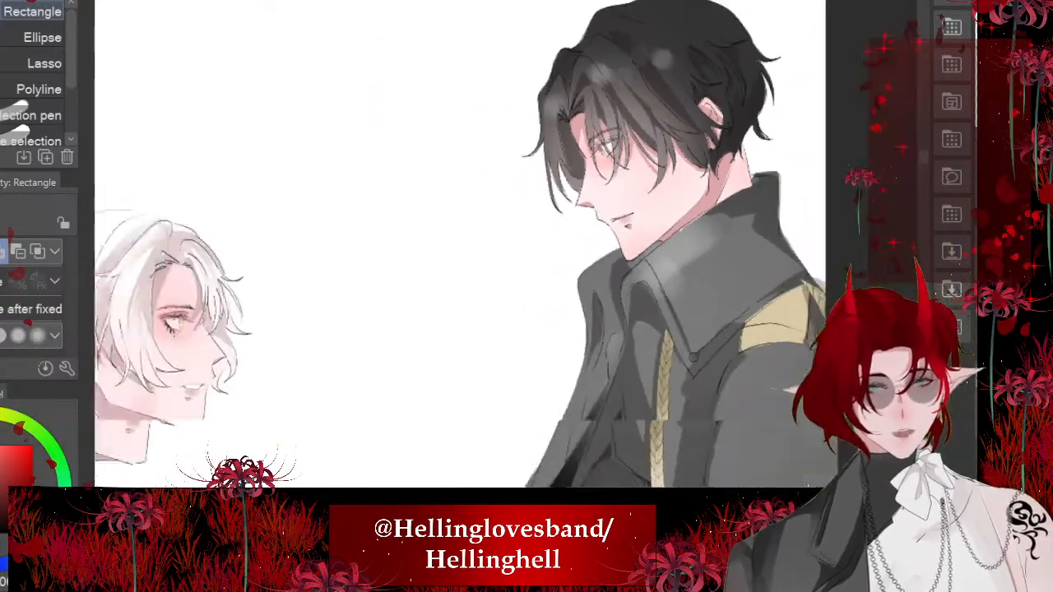
{"action": "scroll", "coordinate": [198, 329], "scroll_direction": "up", "scroll_amount": 2}
{"action": "scroll", "coordinate": [329, 214], "scroll_direction": "down", "scroll_amount": 5}
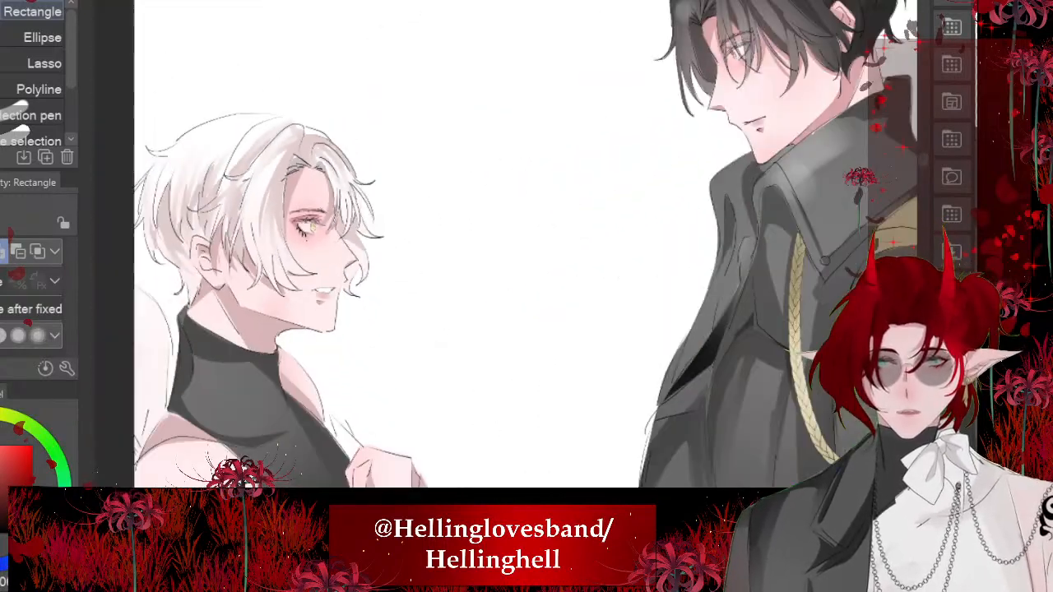
{"action": "scroll", "coordinate": [306, 305], "scroll_direction": "down", "scroll_amount": 4}
{"action": "scroll", "coordinate": [255, 59], "scroll_direction": "up", "scroll_amount": 5}
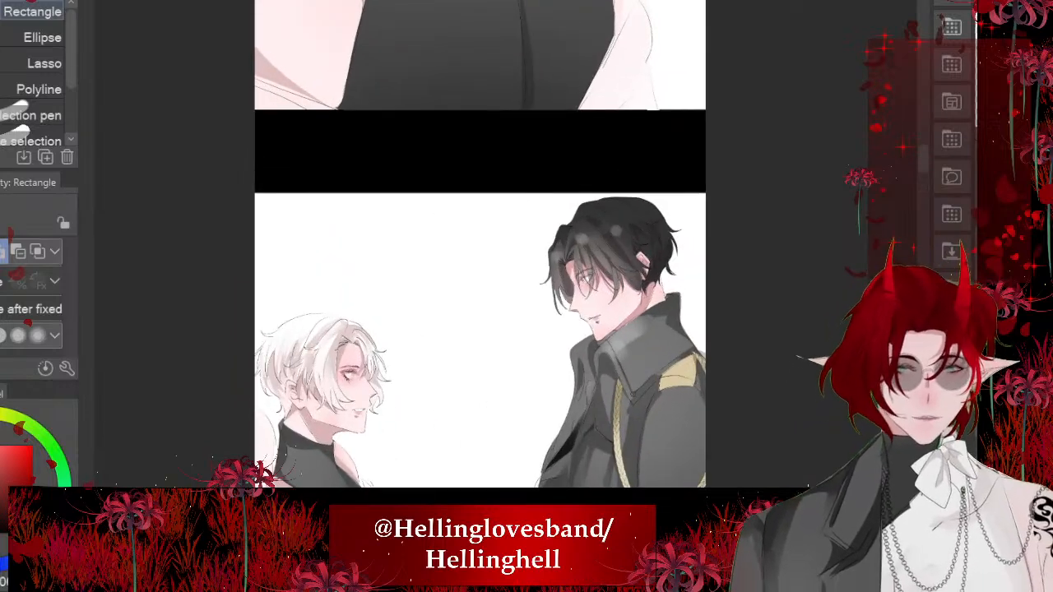
- Try to fill a slanted polyline selection across the lower edge of the black-uniform portrait with pale pink
{"action": "left_click_drag", "start_coordinate": [923, 158], "coordinate": [923, 106]}
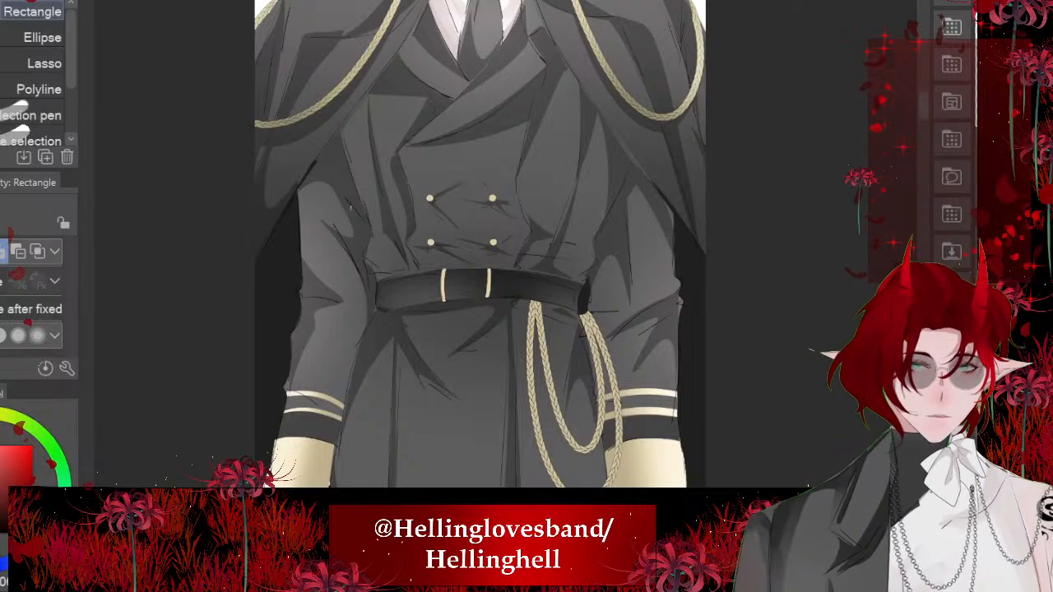
{"action": "scroll", "coordinate": [350, 177], "scroll_direction": "down", "scroll_amount": 4}
{"action": "scroll", "coordinate": [351, 169], "scroll_direction": "up", "scroll_amount": 2}
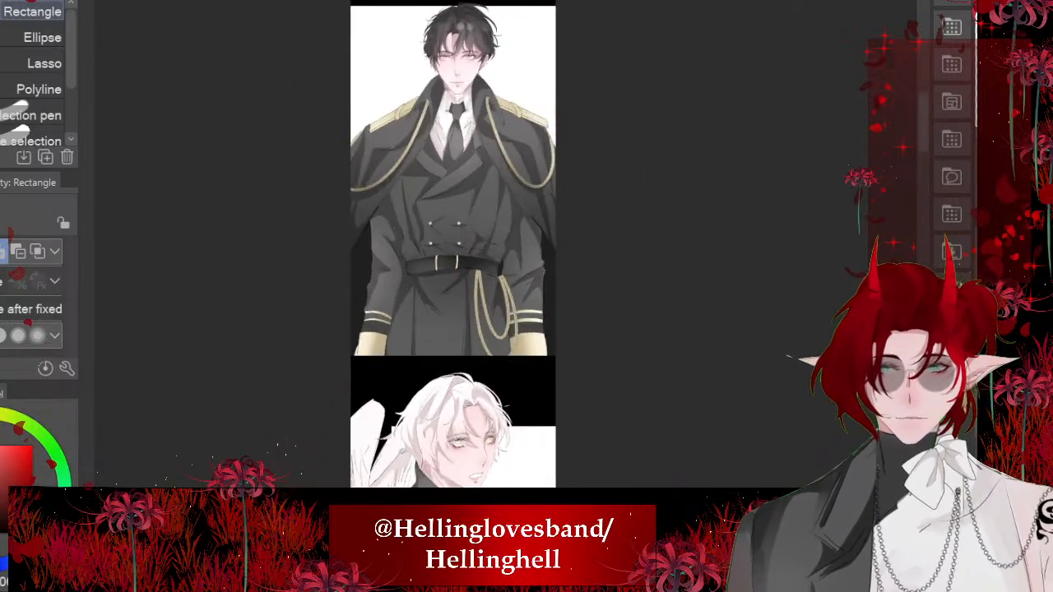
{"action": "left_click", "coordinate": [38, 89]}
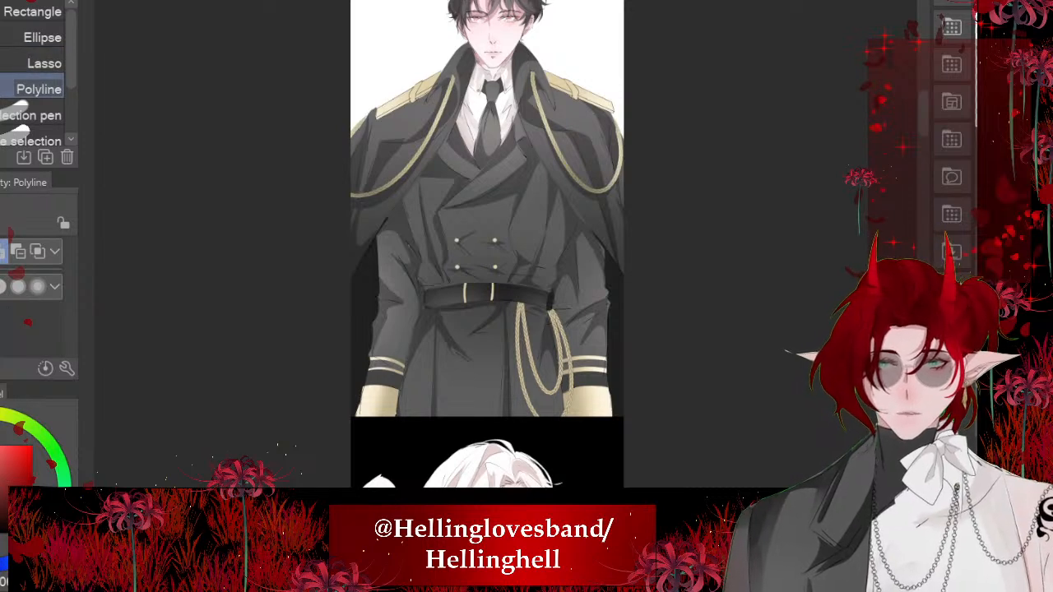
{"action": "left_click", "coordinate": [344, 419]}
{"action": "left_click", "coordinate": [706, 300]}
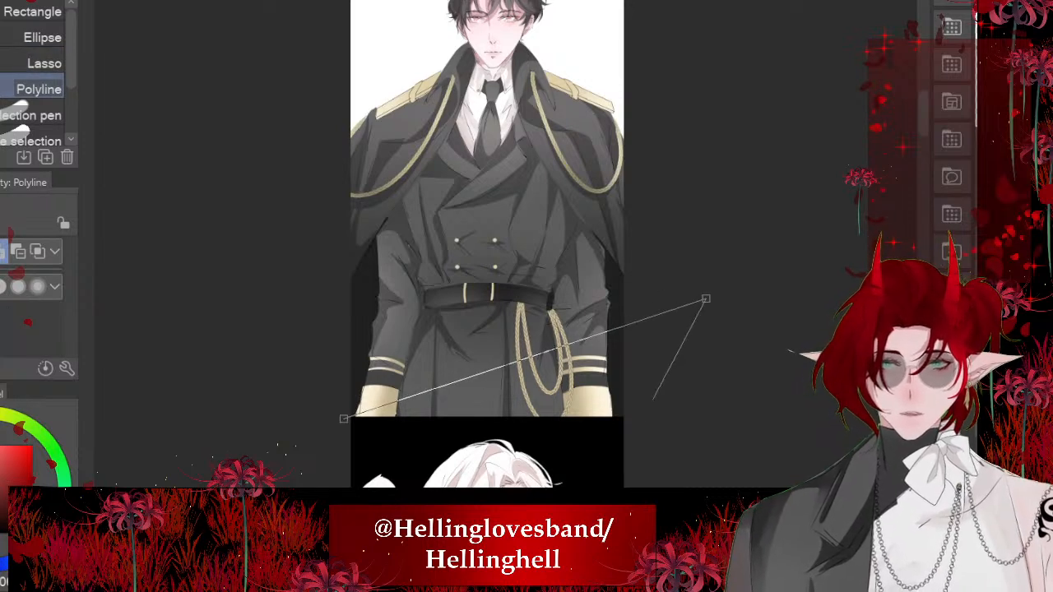
{"action": "left_click", "coordinate": [634, 449]}
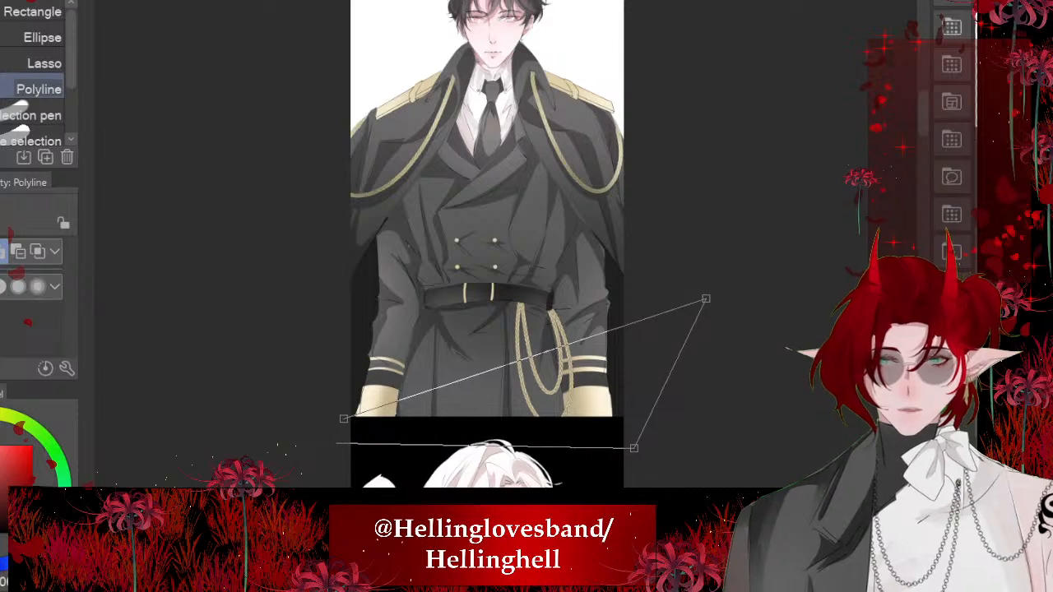
{"action": "left_click", "coordinate": [344, 419]}
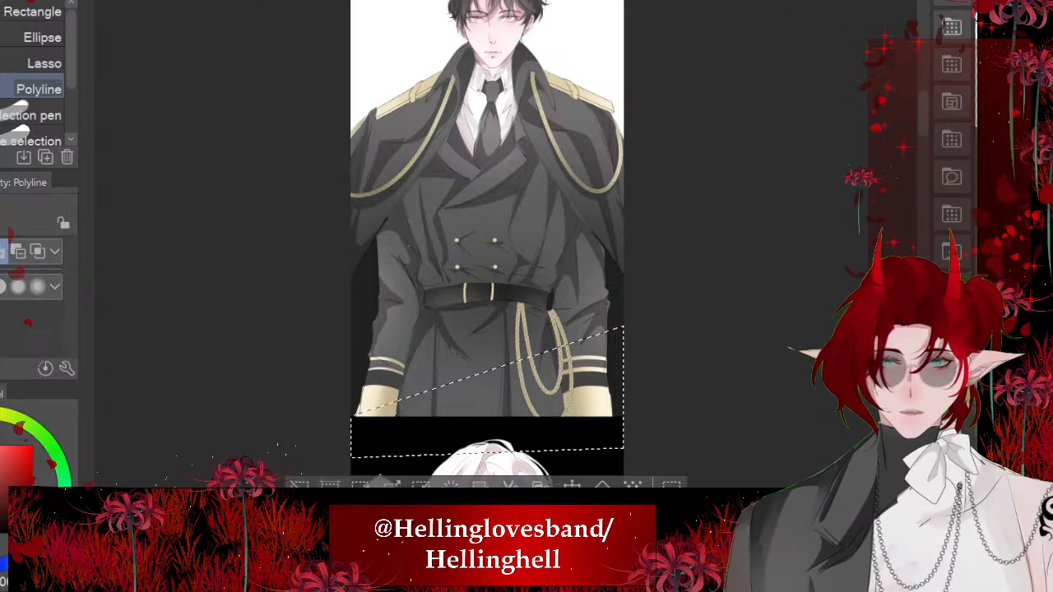
{"action": "left_click", "coordinate": [603, 484]}
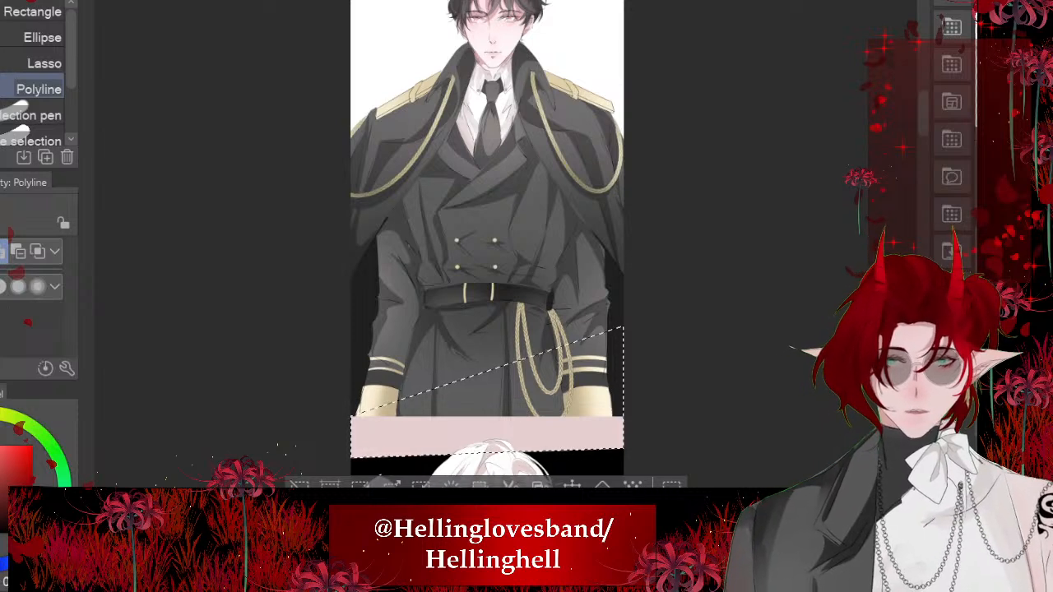
- Undo the pale pink fill below the black-uniform portrait and clear the slanted selection
{"action": "key", "text": "ctrl+z"}
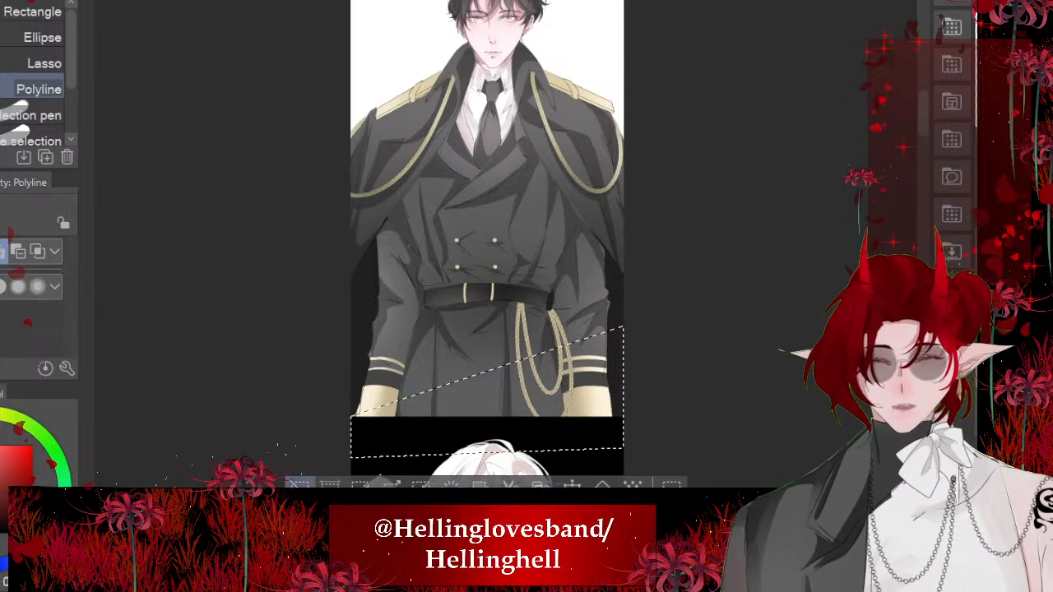
{"action": "key", "text": "ctrl+d"}
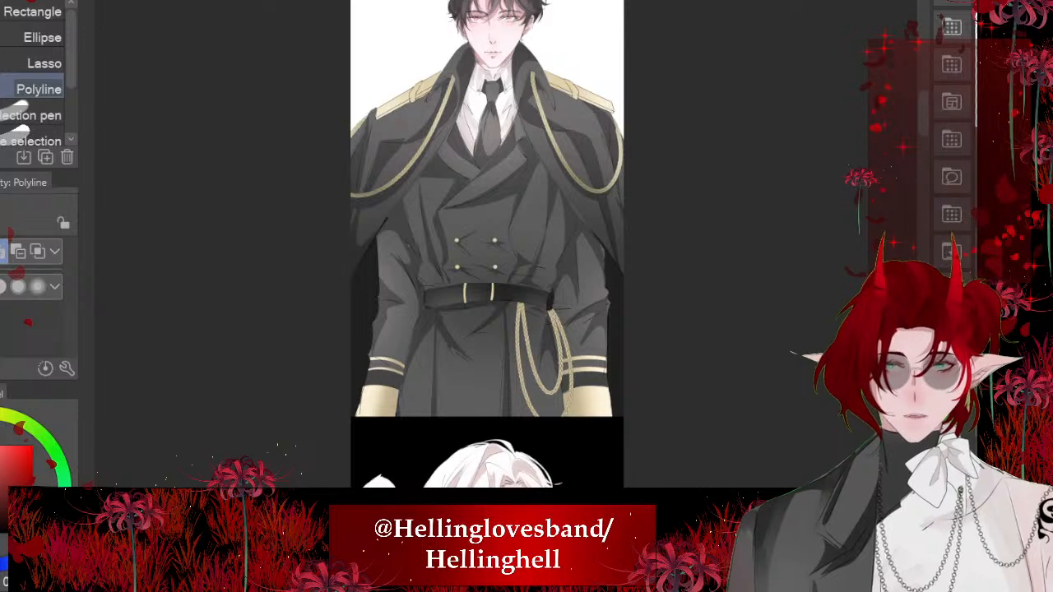
{"action": "key", "text": "ctrl+y"}
{"action": "key", "text": "ctrl+y"}
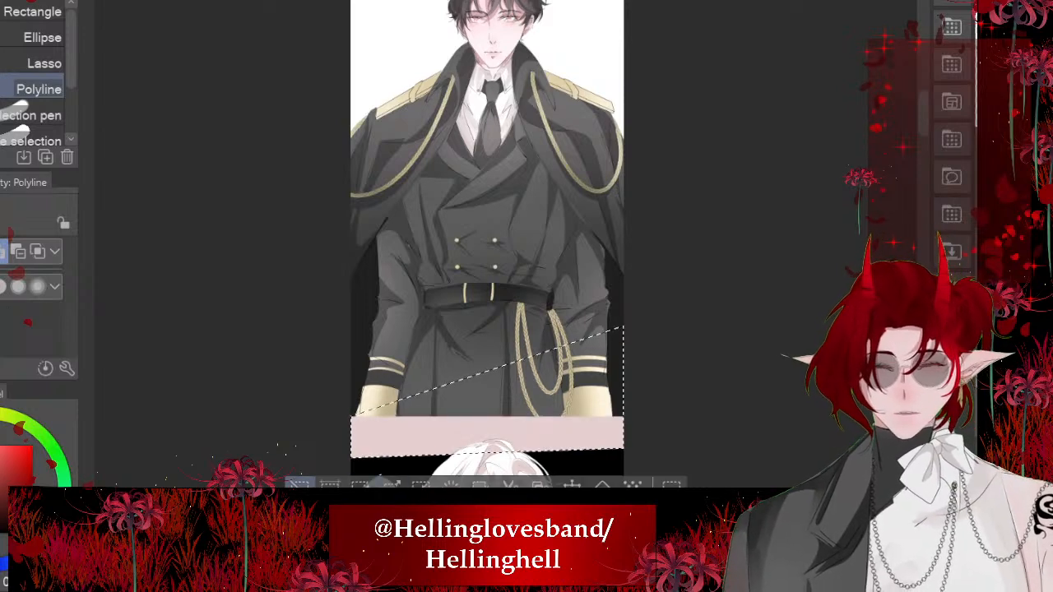
{"action": "key", "text": "ctrl+z"}
{"action": "key", "text": "ctrl+d"}
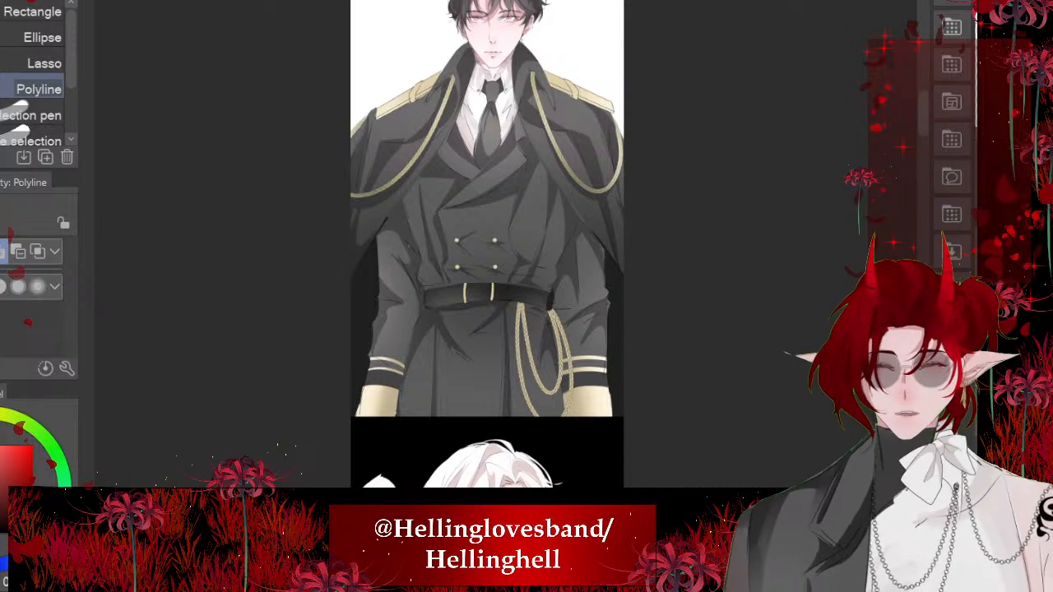
- Cut the lower edge of the black-uniform portrait diagonally by filling a slanted polyline selection with black, and deselect
{"action": "left_click", "coordinate": [658, 316]}
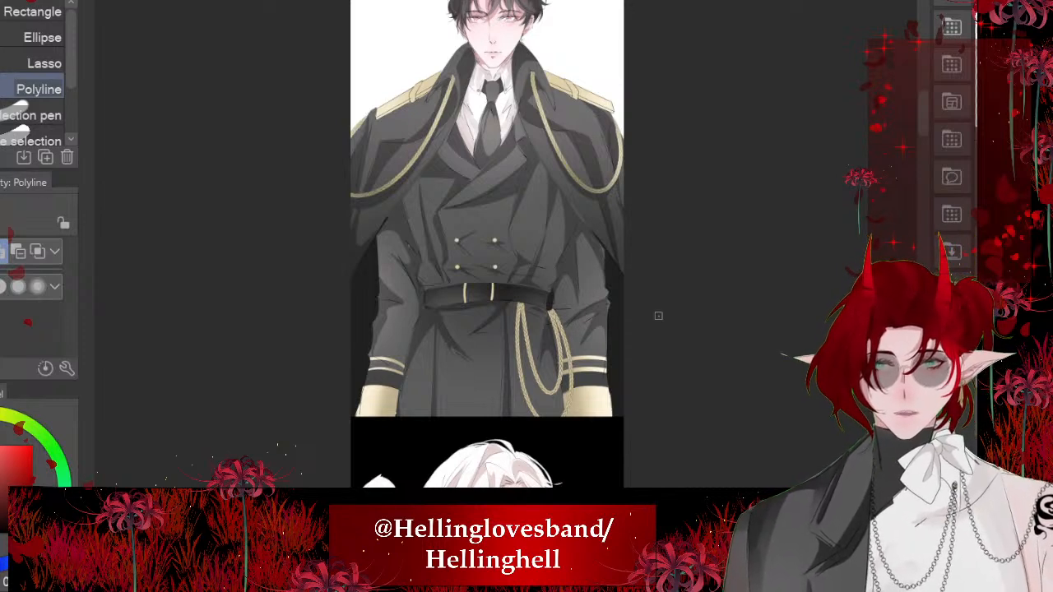
{"action": "left_click", "coordinate": [221, 428]}
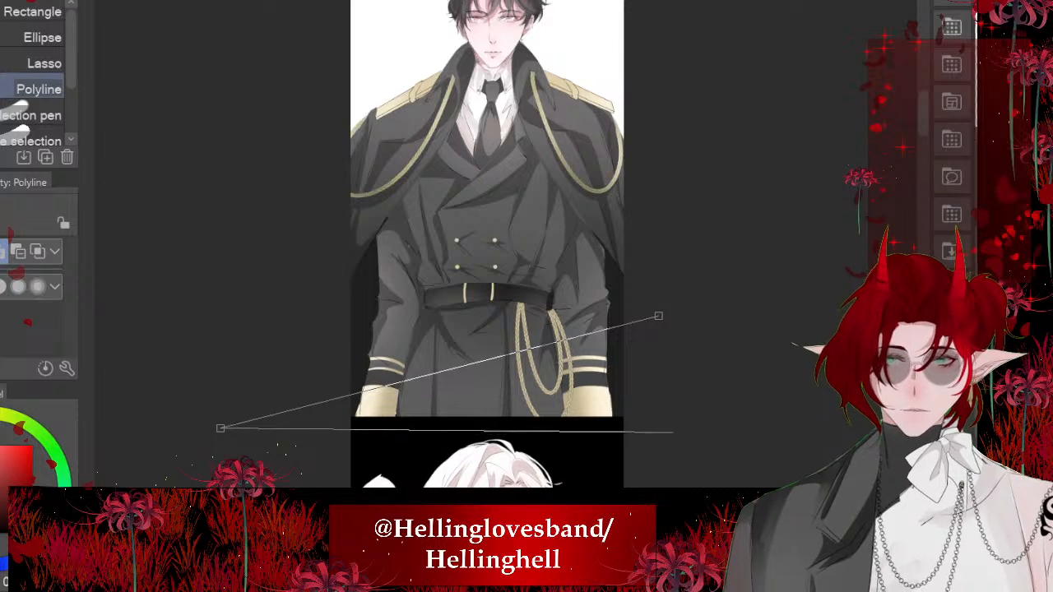
{"action": "left_click", "coordinate": [685, 425]}
{"action": "left_click", "coordinate": [659, 316]}
{"action": "left_click", "coordinate": [602, 460]}
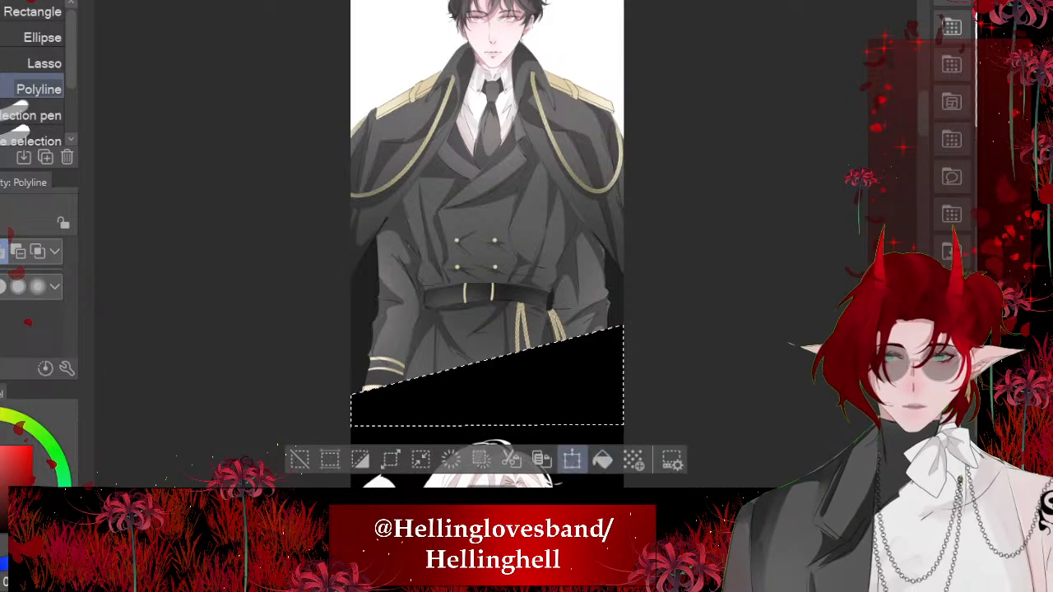
{"action": "left_click", "coordinate": [299, 460]}
- Examine the strip from the slanted uniform panel through the side-view panel to the next blank panel
{"action": "scroll", "coordinate": [411, 308], "scroll_direction": "down", "scroll_amount": 1}
{"action": "scroll", "coordinate": [387, 139], "scroll_direction": "down", "scroll_amount": 1}
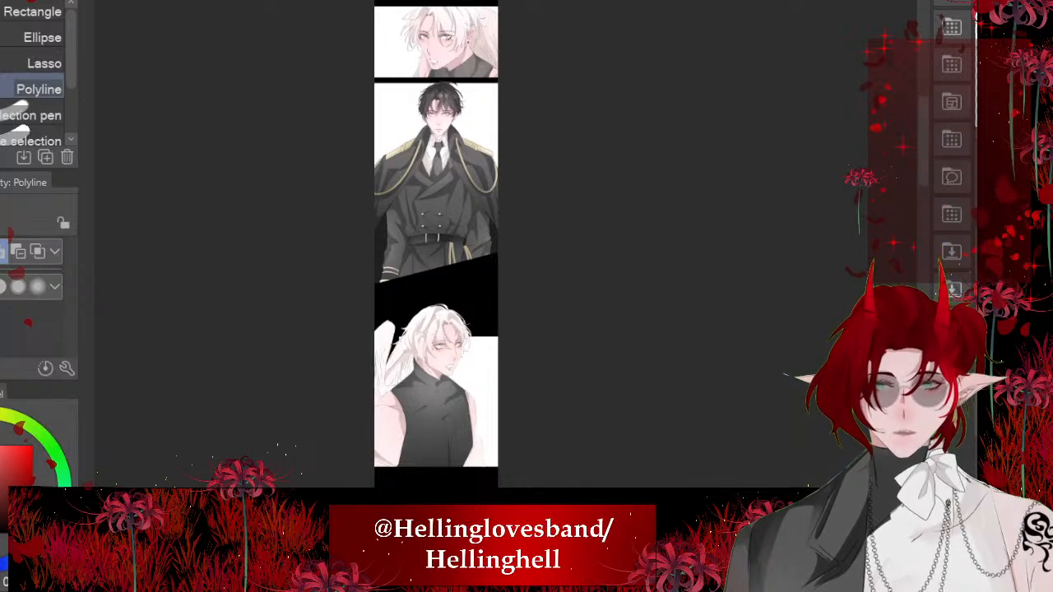
{"action": "scroll", "coordinate": [463, 428], "scroll_direction": "up", "scroll_amount": 2}
{"action": "scroll", "coordinate": [469, 247], "scroll_direction": "down", "scroll_amount": 3}
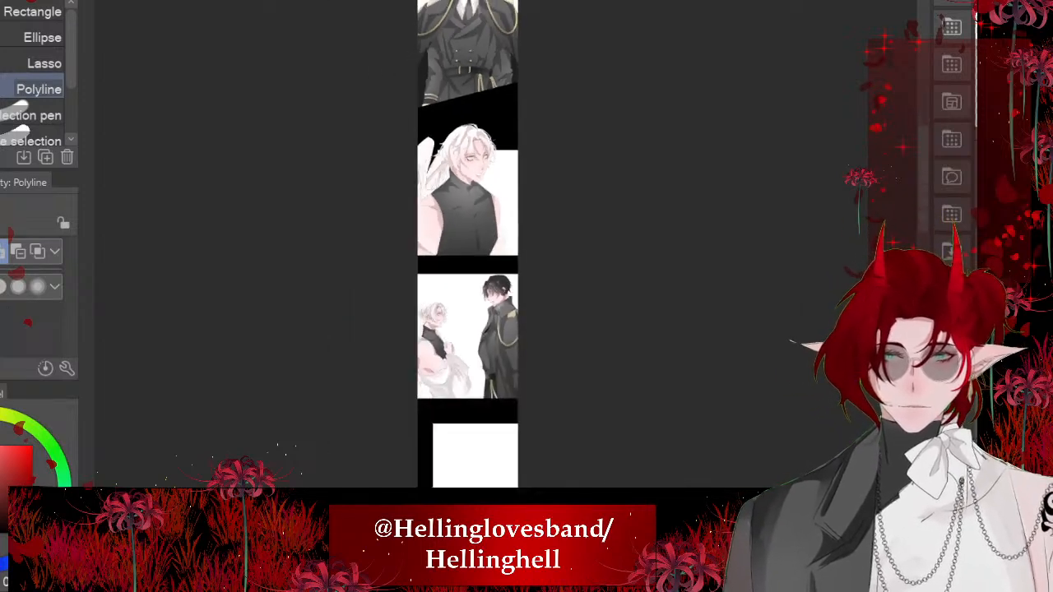
{"action": "scroll", "coordinate": [463, 362], "scroll_direction": "up", "scroll_amount": 4}
{"action": "scroll", "coordinate": [475, 292], "scroll_direction": "up", "scroll_amount": 1}
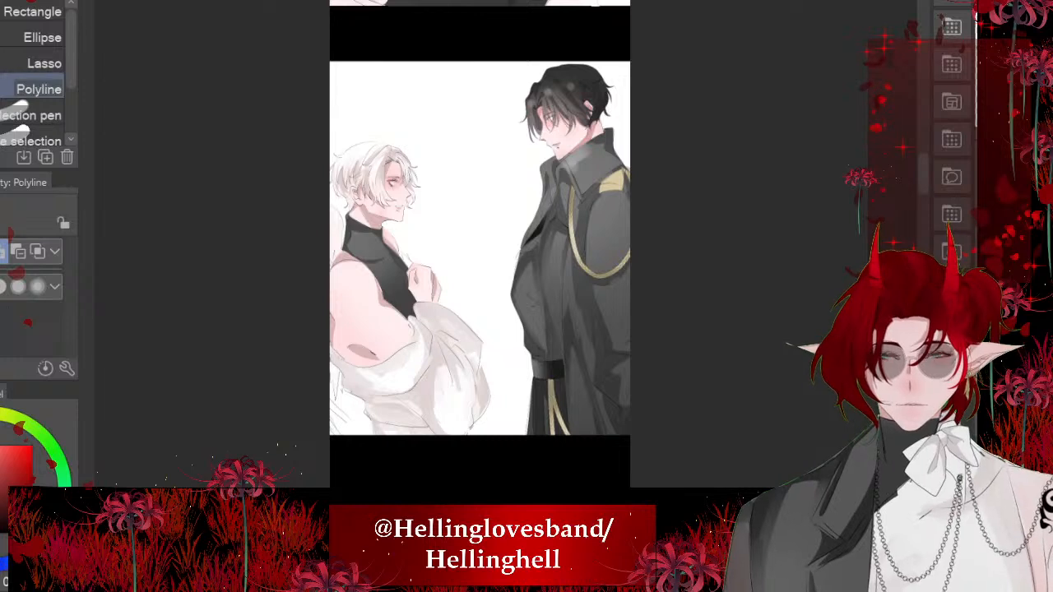
{"action": "scroll", "coordinate": [402, 120], "scroll_direction": "down", "scroll_amount": 3}
{"action": "scroll", "coordinate": [412, 461], "scroll_direction": "up", "scroll_amount": 3}
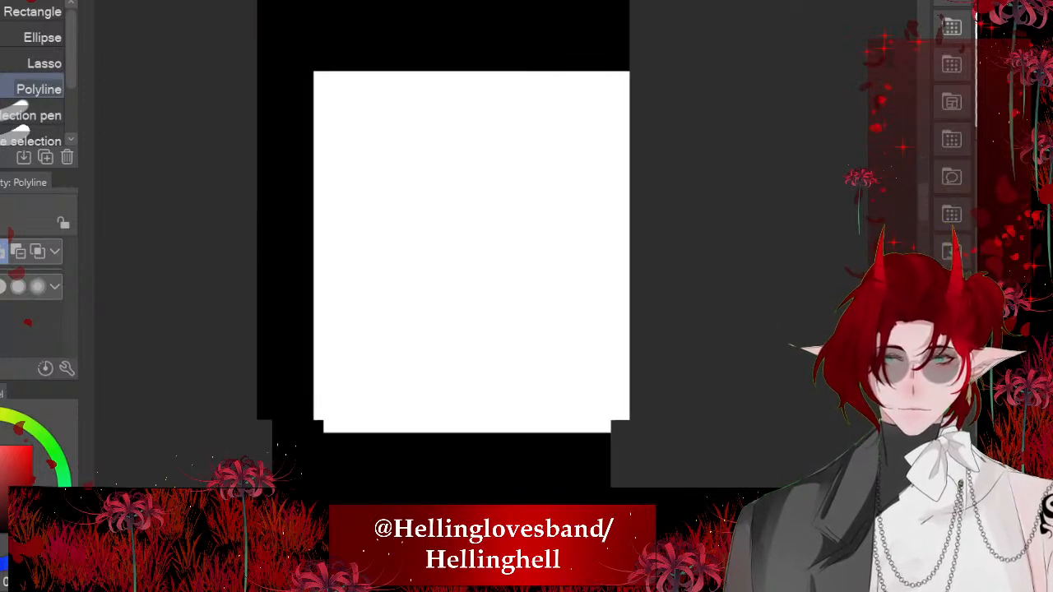
{"action": "scroll", "coordinate": [421, 461], "scroll_direction": "up", "scroll_amount": 1}
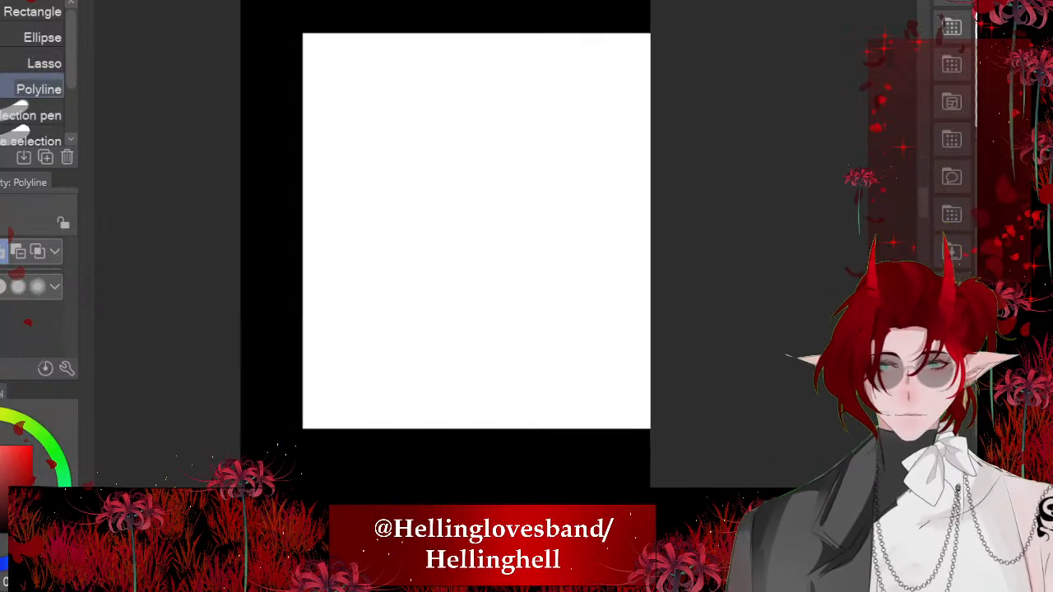
- Check the two-character source artwork and return to the blank panel in the comic strip
{"action": "key", "text": "ctrl+Tab"}
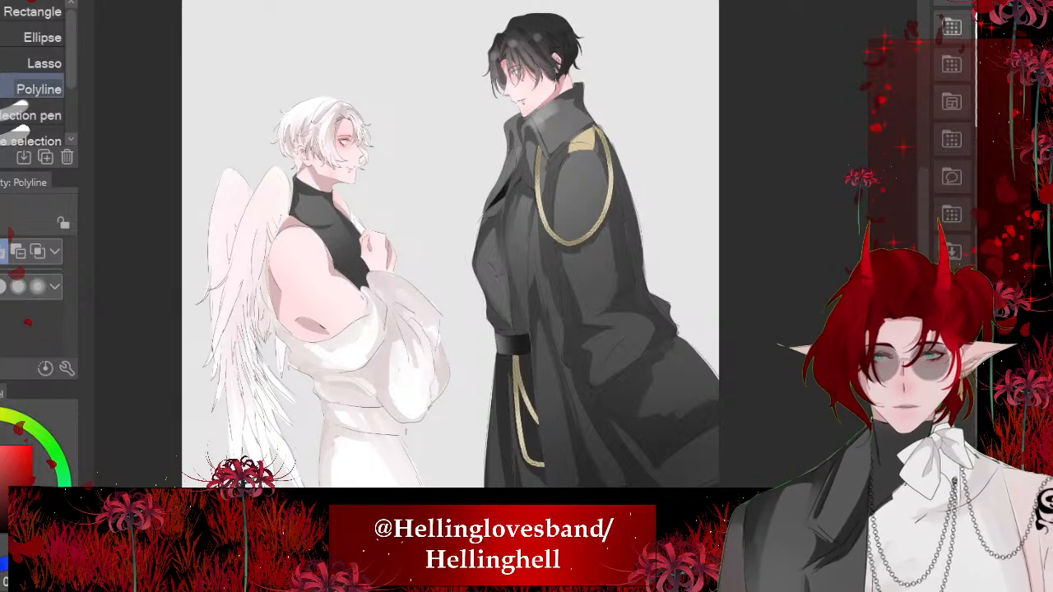
{"action": "key", "text": "ctrl+Tab"}
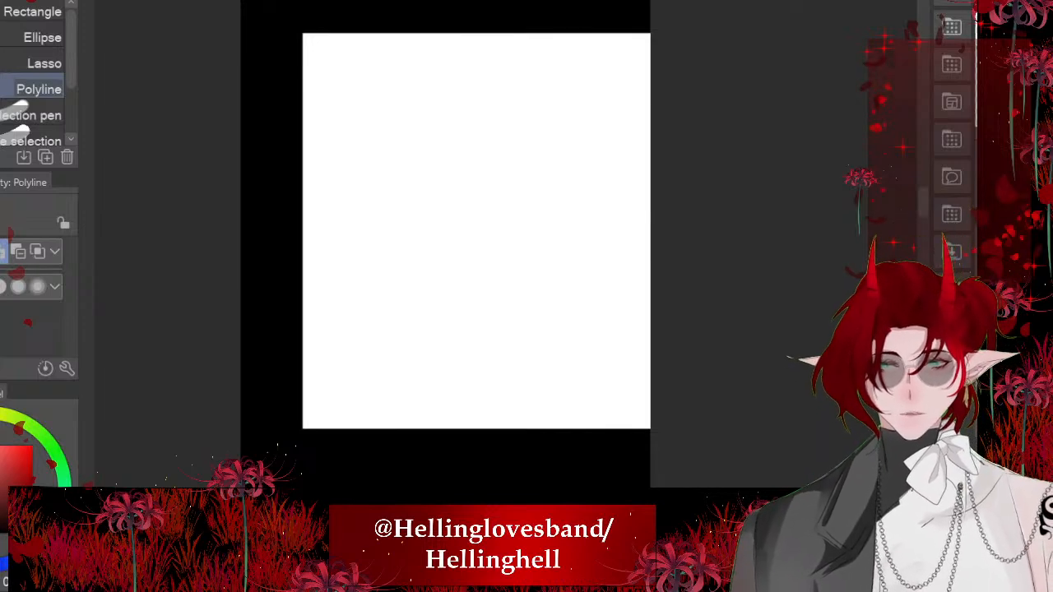
{"action": "scroll", "coordinate": [650, 187], "scroll_direction": "up", "scroll_amount": 1}
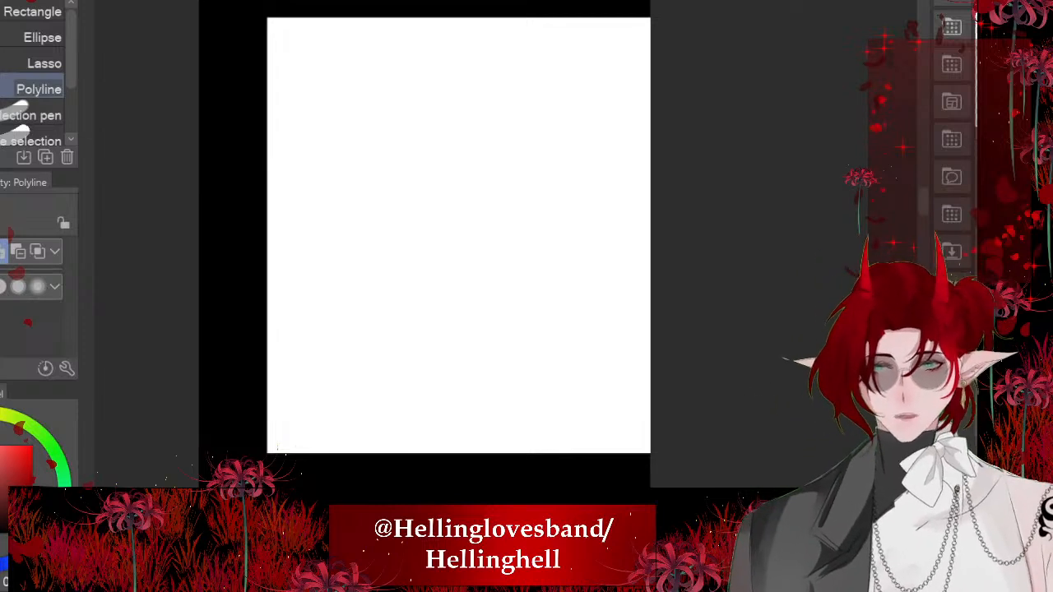
- Paste the seated pose reference onto the blank grey canvas, enlarge it past the page width and centre the bent legs on the page
{"action": "key", "text": "ctrl+Tab"}
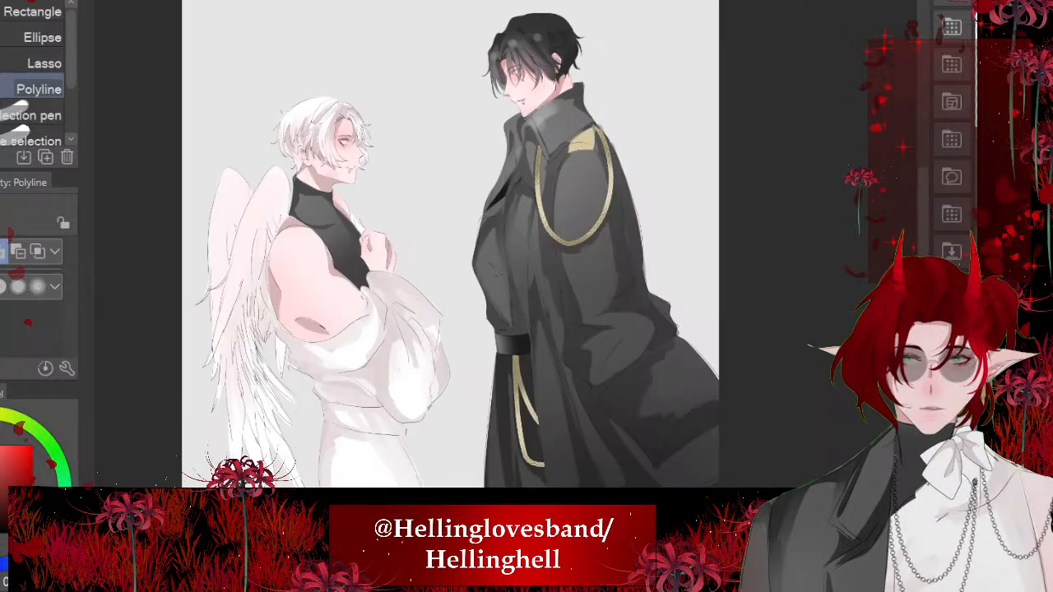
{"action": "key", "text": "ctrl+Tab"}
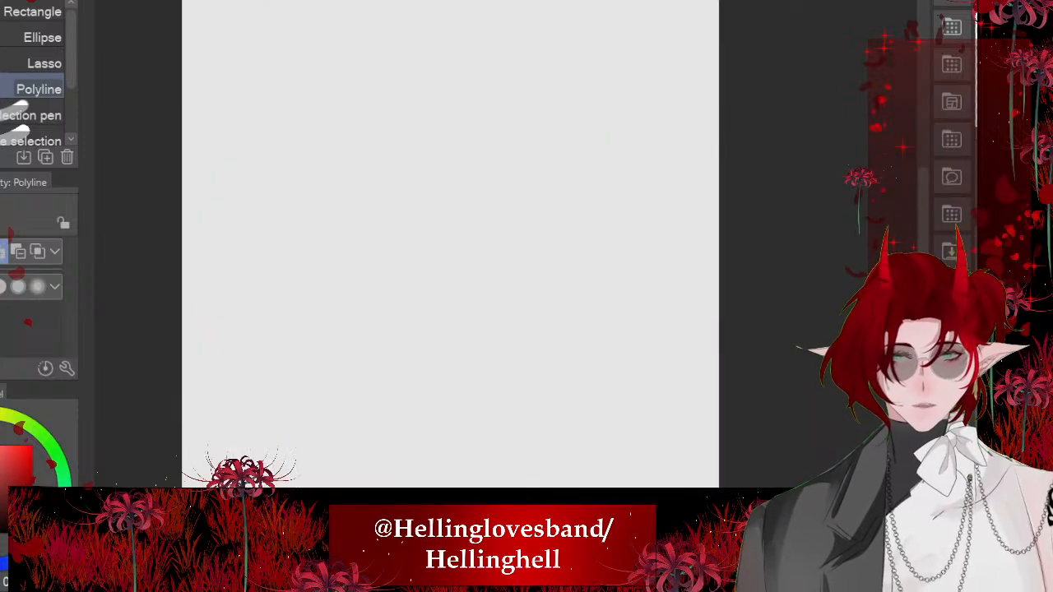
{"action": "scroll", "coordinate": [488, 247], "scroll_direction": "down", "scroll_amount": 3}
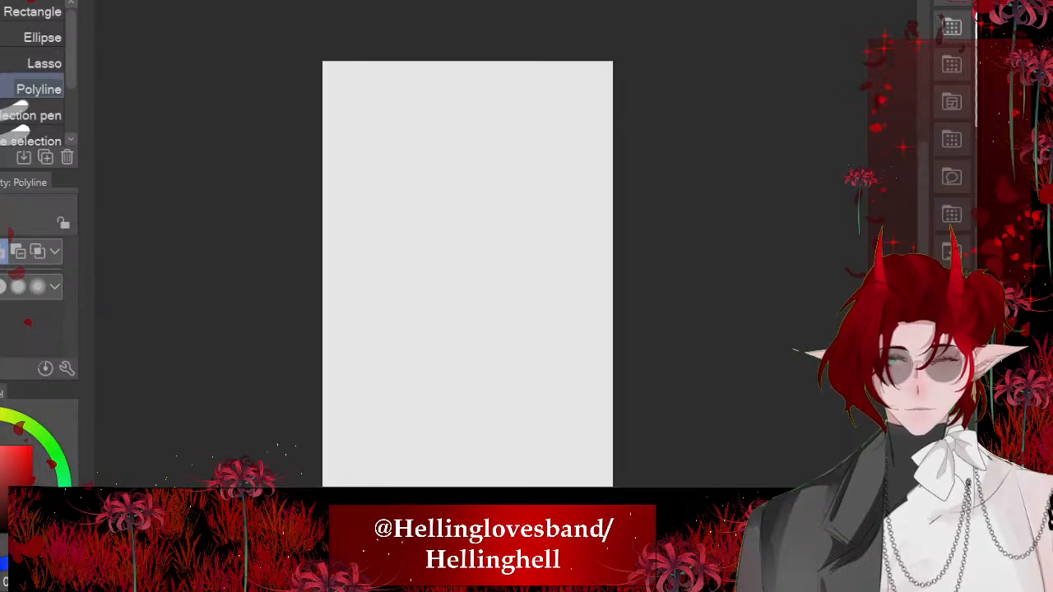
{"action": "key", "text": "ctrl+v"}
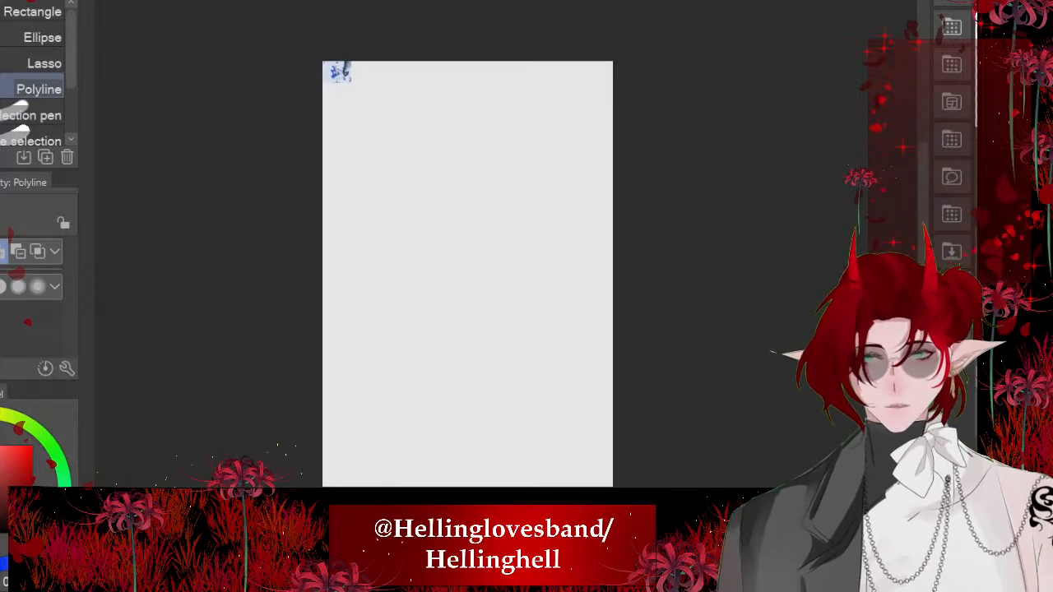
{"action": "key", "text": "ctrl+t"}
{"action": "left_click_drag", "start_coordinate": [351, 83], "coordinate": [653, 308]}
{"action": "left_click_drag", "start_coordinate": [488, 185], "coordinate": [451, 238]}
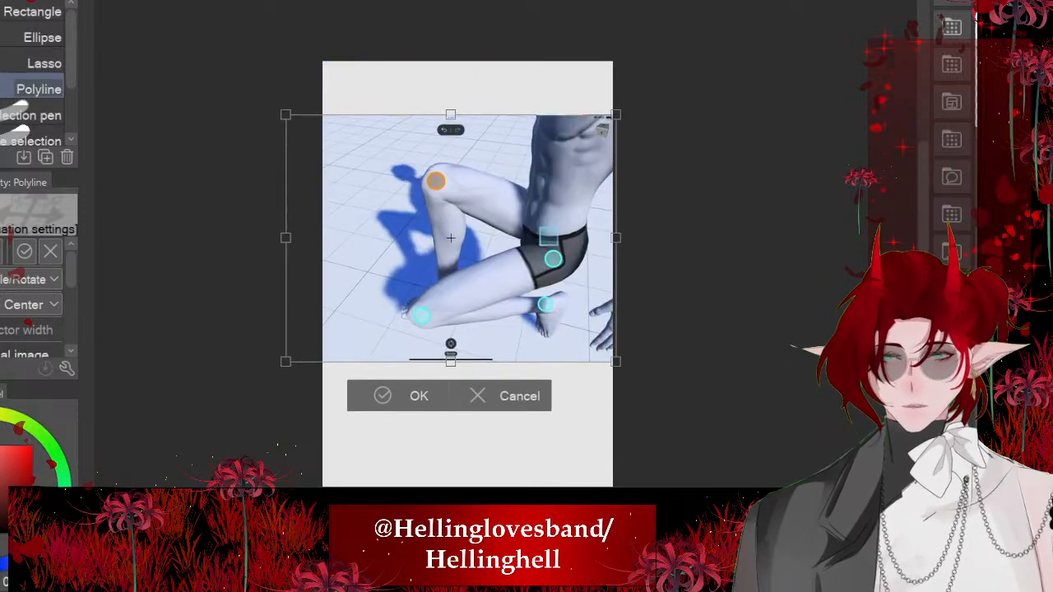
{"action": "left_click_drag", "start_coordinate": [285, 115], "coordinate": [239, 80]}
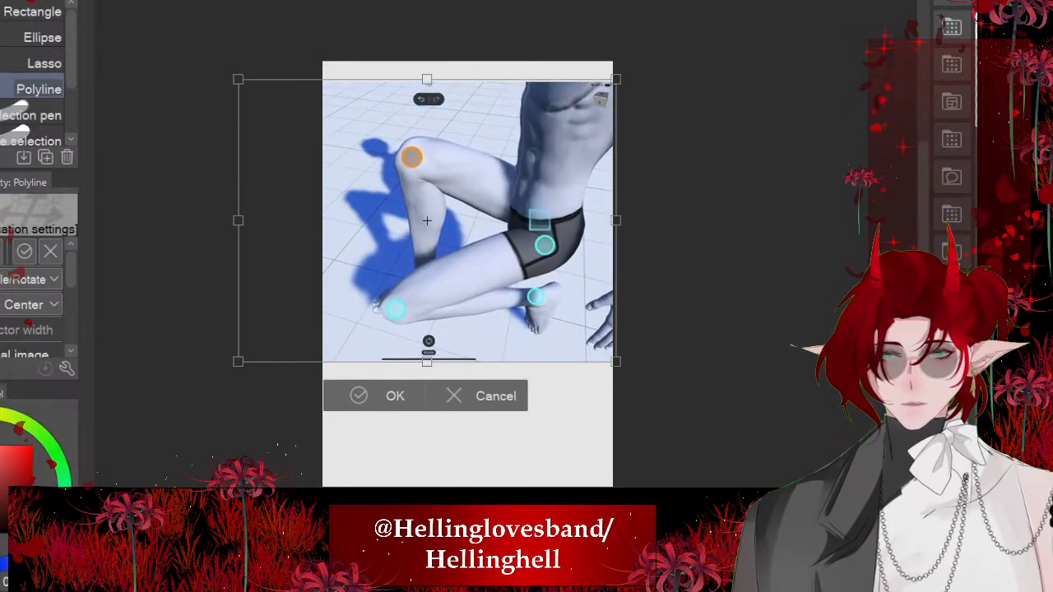
{"action": "left_click_drag", "start_coordinate": [427, 220], "coordinate": [442, 257]}
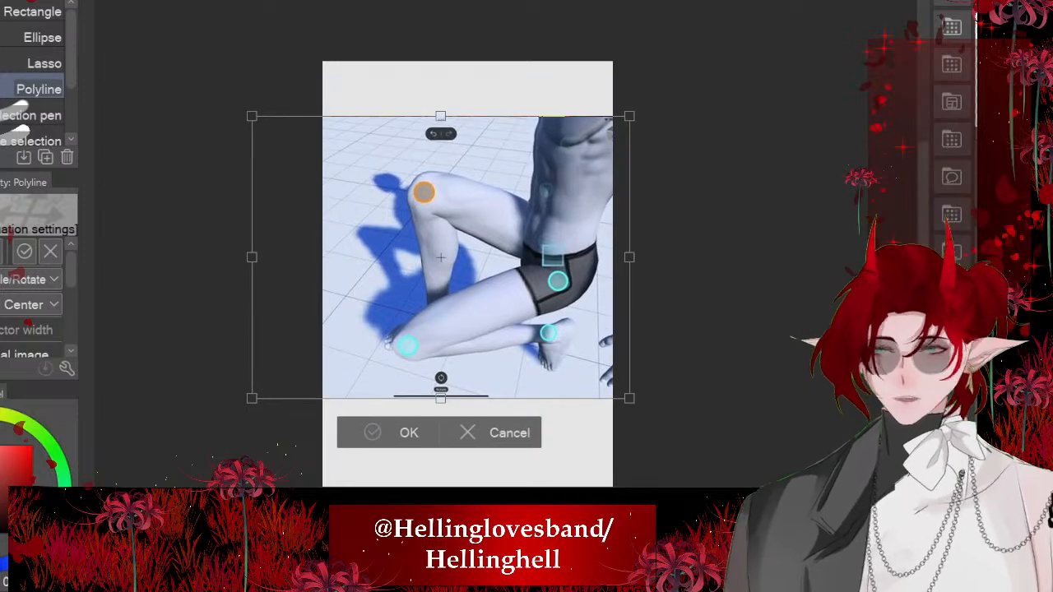
{"action": "left_click", "coordinate": [393, 433]}
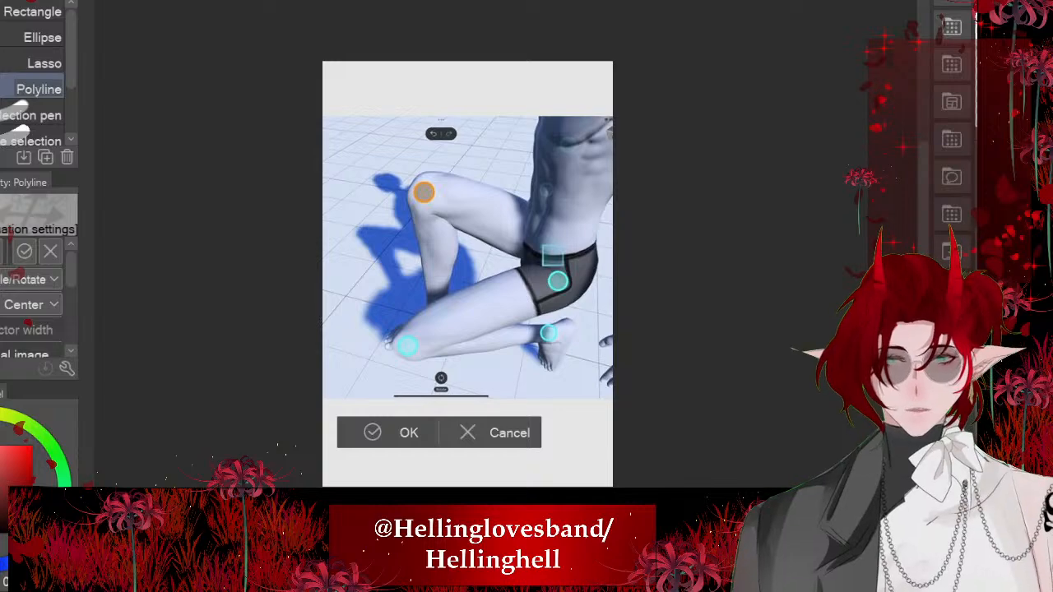
- Fade the pose reference and circle the raised knee in dark red with the つけペン pen at size 58.9
{"action": "scroll", "coordinate": [512, 197], "scroll_direction": "up", "scroll_amount": 7}
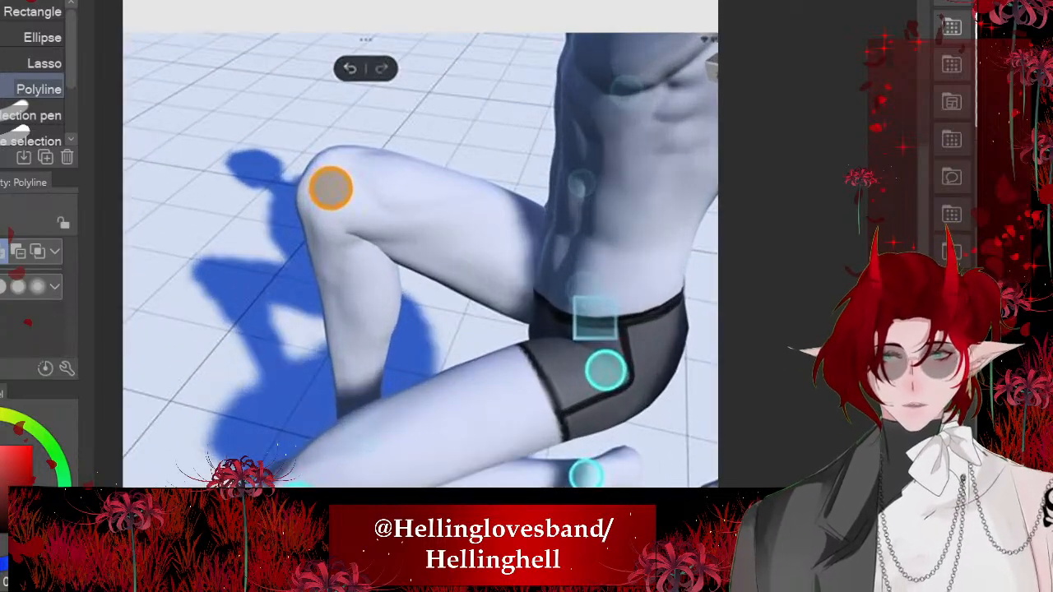
{"action": "scroll", "coordinate": [501, 92], "scroll_direction": "down", "scroll_amount": 4}
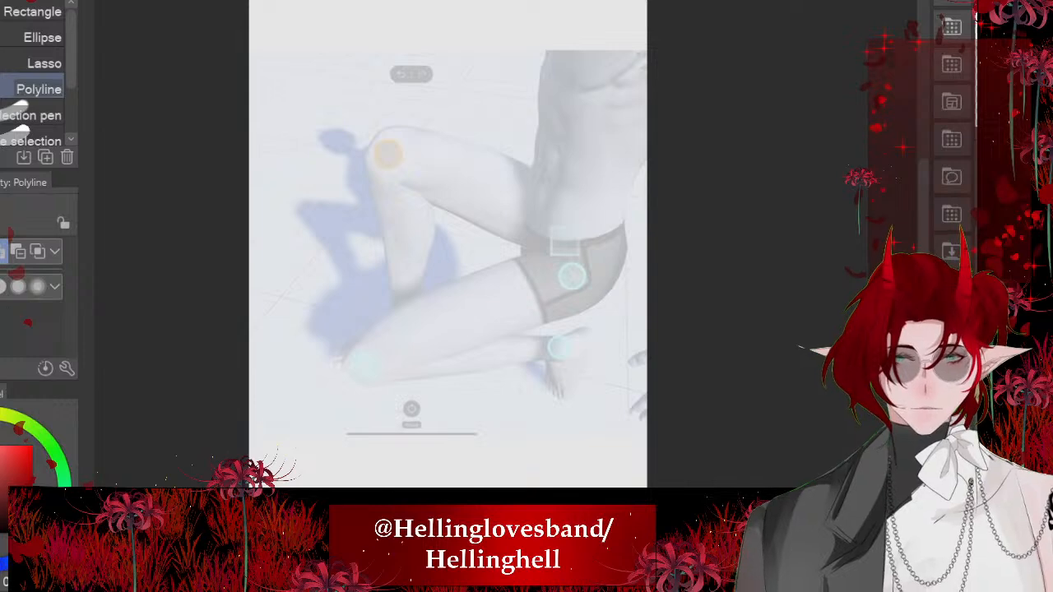
{"action": "key", "text": "p"}
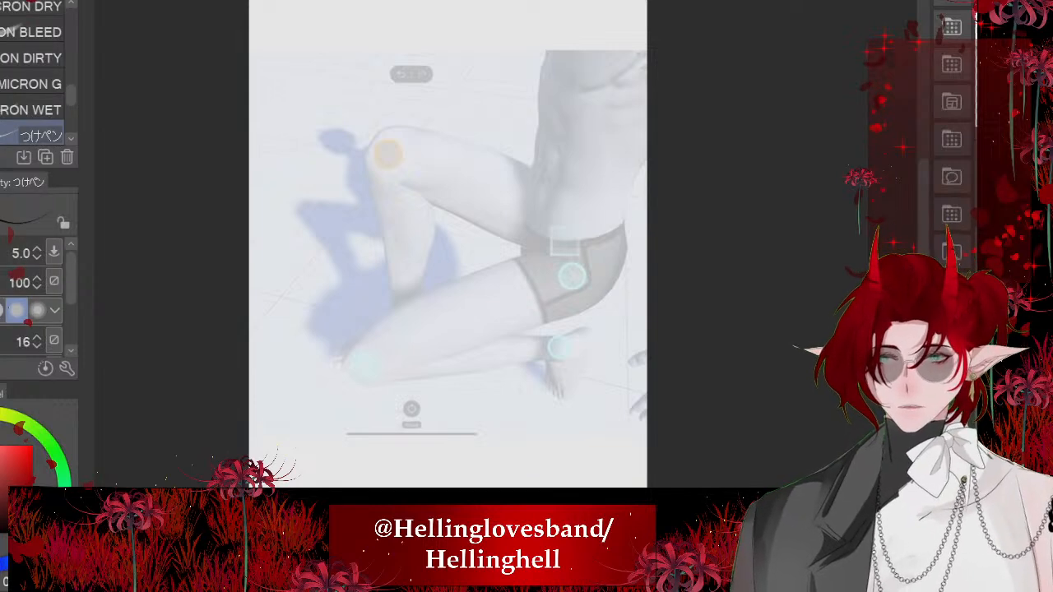
{"action": "key", "text": "bracketright"}
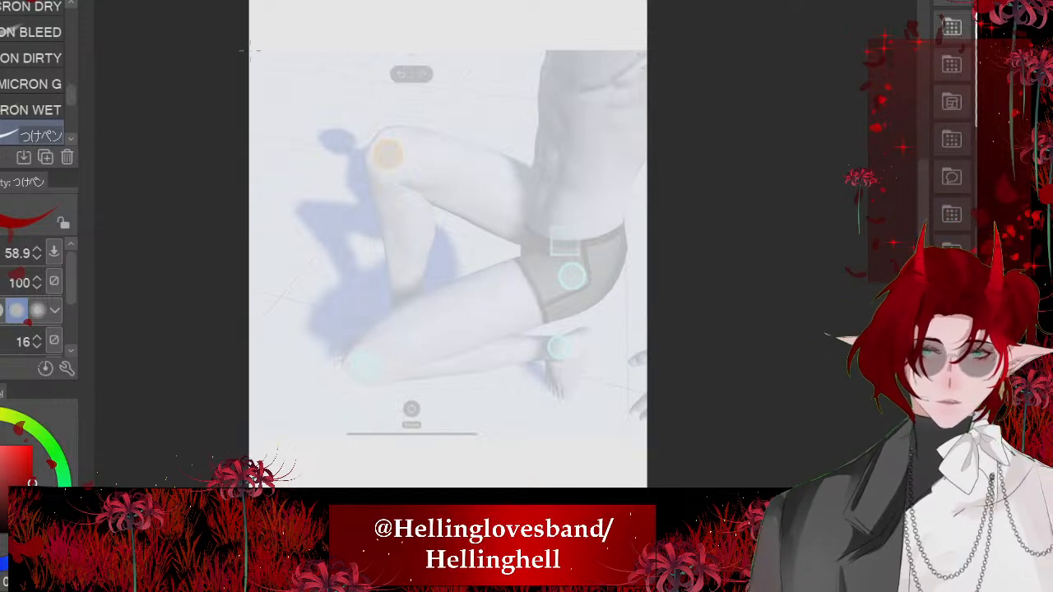
{"action": "scroll", "coordinate": [395, 136], "scroll_direction": "up", "scroll_amount": 1}
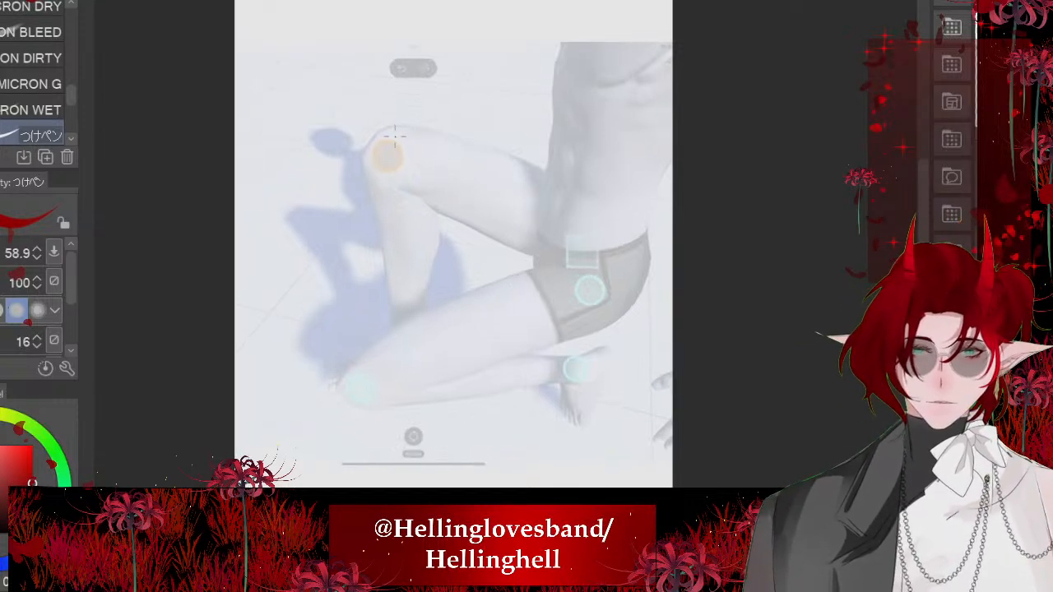
{"action": "scroll", "coordinate": [341, 152], "scroll_direction": "up", "scroll_amount": 5}
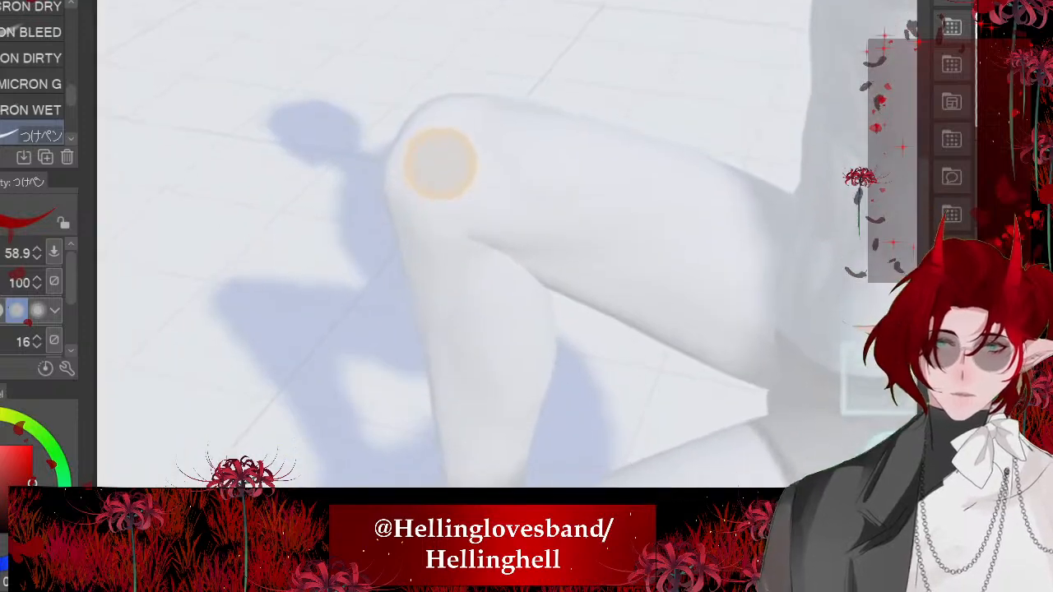
{"action": "mouse_move", "coordinate": [438, 116]}
{"action": "left_mouse_down"}
{"action": "mouse_move", "coordinate": [513, 176]}
{"action": "mouse_move", "coordinate": [471, 244]}
{"action": "mouse_move", "coordinate": [418, 172]}
{"action": "left_mouse_up"}
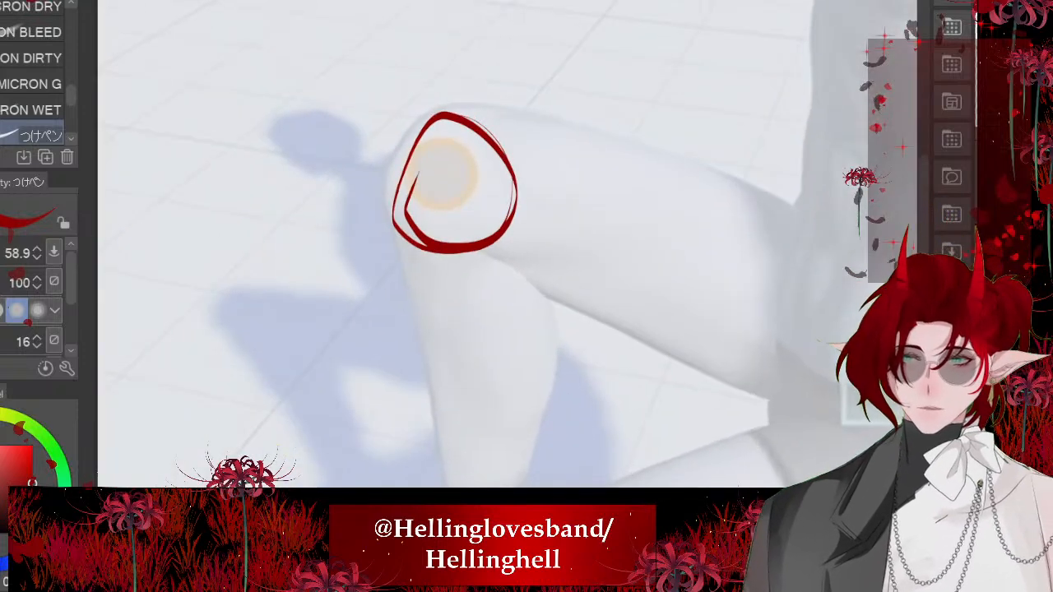
- Reduce the pen size to 21.5 and trace the front edge of the raised leg's shin down towards the ankle
{"action": "key", "text": "["}
{"action": "key", "text": "["}
{"action": "key", "text": "["}
{"action": "key", "text": "["}
{"action": "key", "text": "["}
{"action": "key", "text": "["}
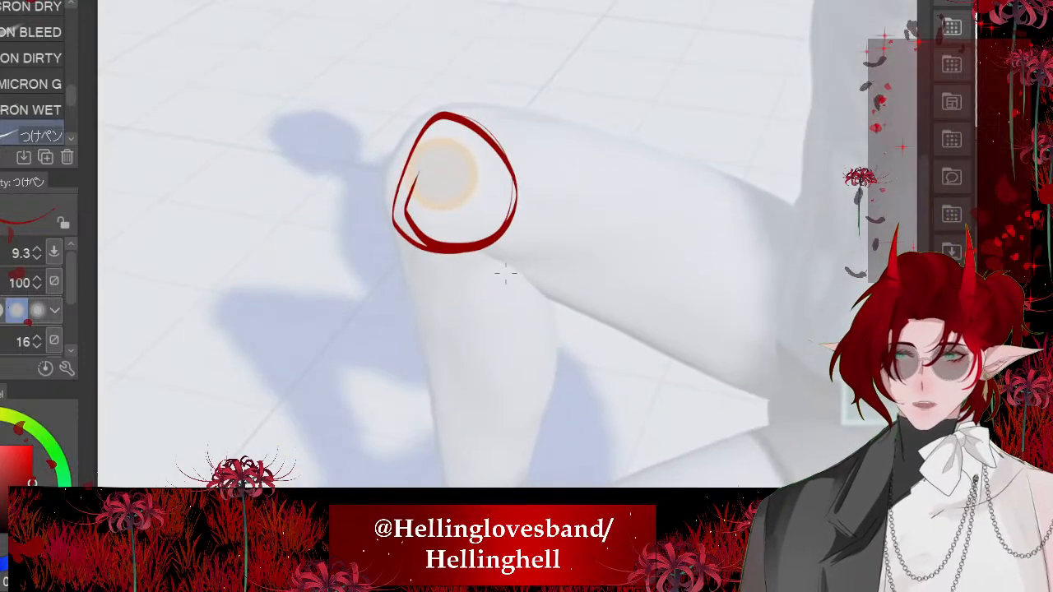
{"action": "mouse_move", "coordinate": [506, 273]}
{"action": "left_mouse_down"}
{"action": "mouse_move", "coordinate": [500, 224]}
{"action": "mouse_move", "coordinate": [477, 211]}
{"action": "left_mouse_up"}
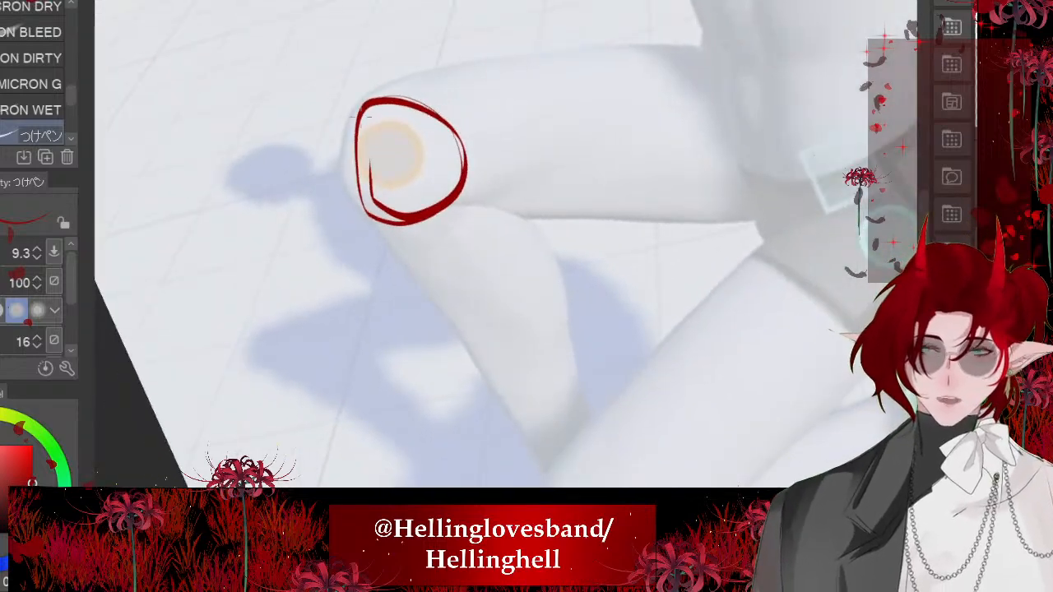
{"action": "mouse_move", "coordinate": [353, 138]}
{"action": "left_mouse_down"}
{"action": "mouse_move", "coordinate": [423, 293]}
{"action": "mouse_move", "coordinate": [486, 383]}
{"action": "left_mouse_up"}
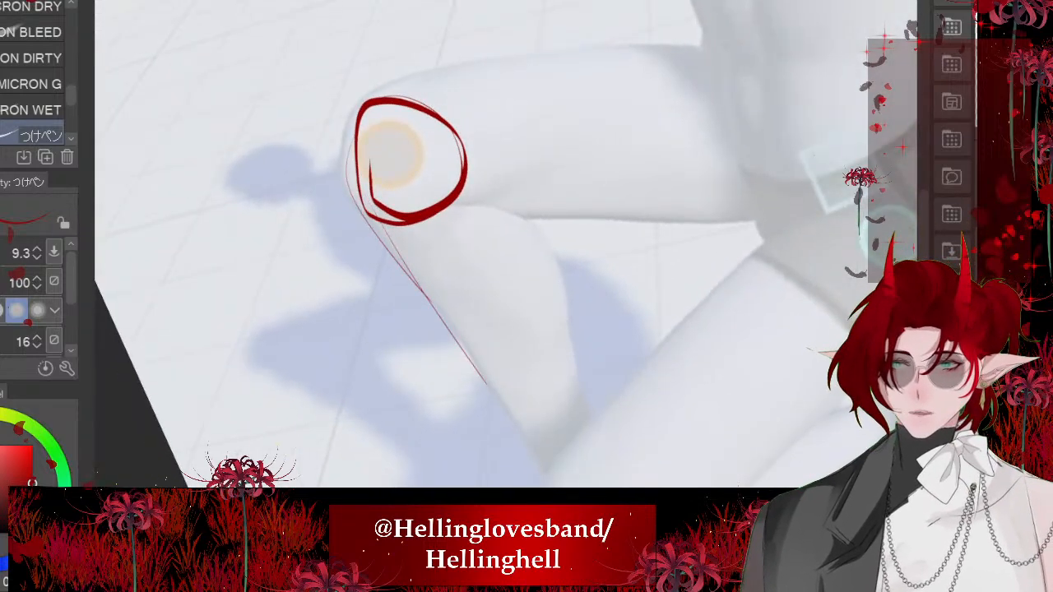
{"action": "key", "text": "bracketright"}
{"action": "key", "text": "bracketright"}
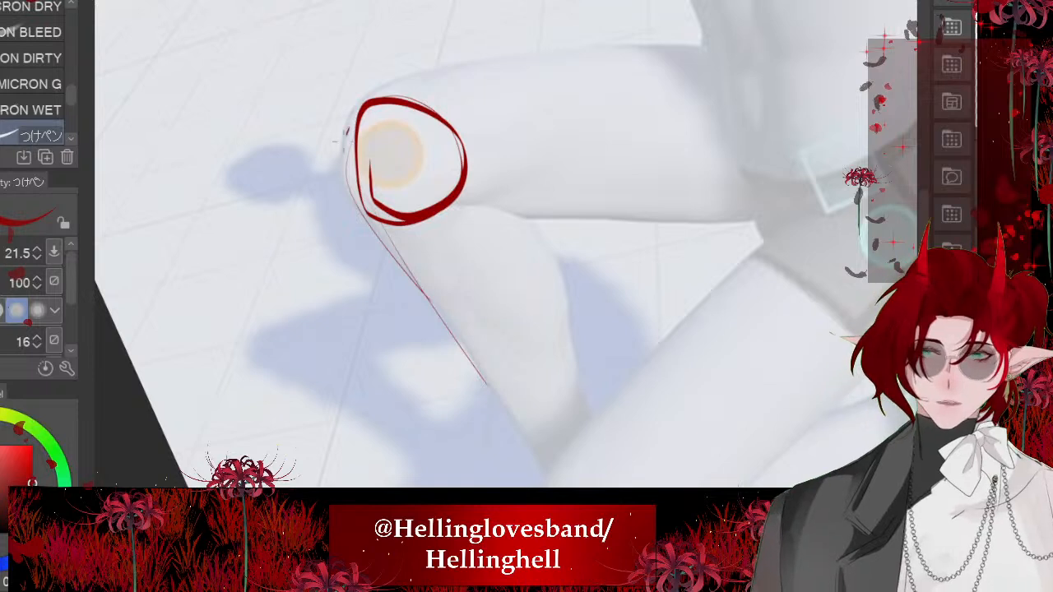
{"action": "left_click_drag", "start_coordinate": [345, 132], "coordinate": [537, 466]}
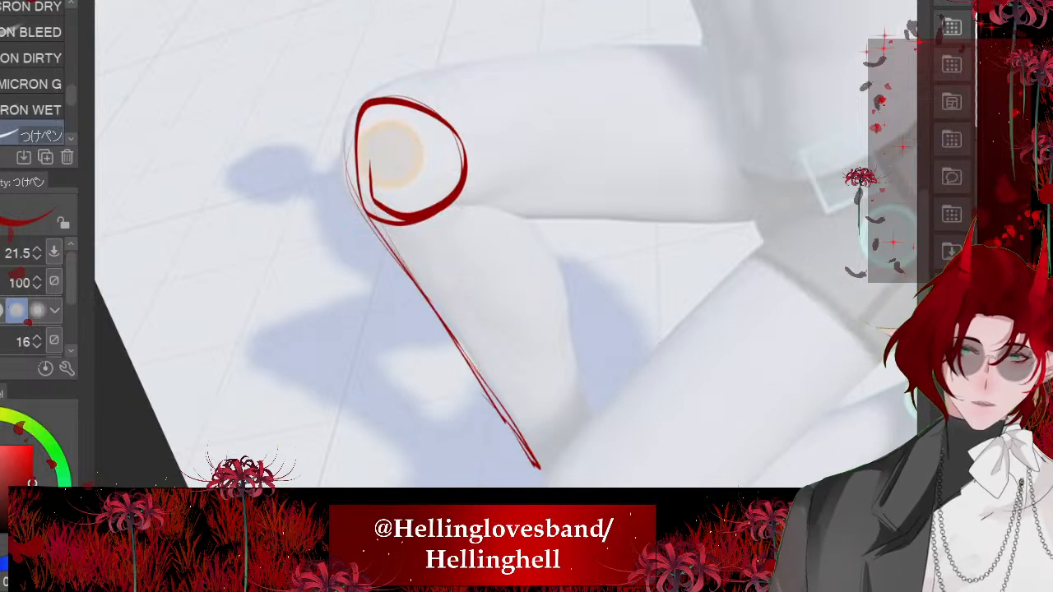
- Trace the calf edge of the raised leg from behind the knee down to the ankle
{"action": "left_click_drag", "start_coordinate": [492, 174], "coordinate": [533, 233]}
{"action": "mouse_move", "coordinate": [519, 212]}
{"action": "left_mouse_down"}
{"action": "mouse_move", "coordinate": [570, 309]}
{"action": "mouse_move", "coordinate": [570, 377]}
{"action": "left_mouse_up"}
{"action": "left_click_drag", "start_coordinate": [566, 313], "coordinate": [586, 412]}
{"action": "scroll", "coordinate": [461, 340], "scroll_direction": "down", "scroll_amount": 1}
{"action": "scroll", "coordinate": [444, 247], "scroll_direction": "down", "scroll_amount": 3}
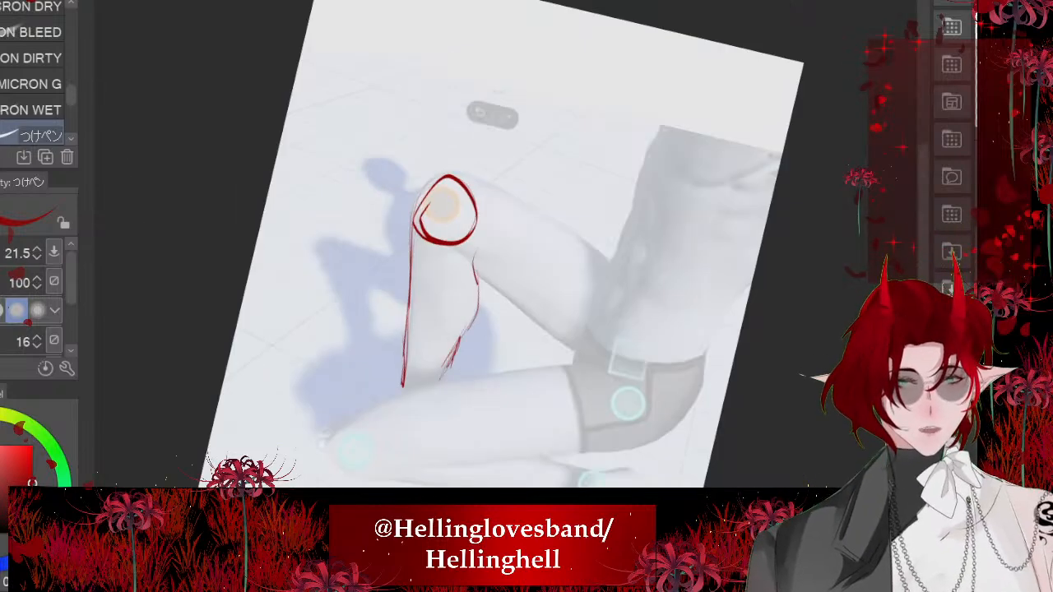
- Trace the upper and lower edges of the raised thigh and round off the outline over its knee
{"action": "scroll", "coordinate": [449, 230], "scroll_direction": "up", "scroll_amount": 3}
{"action": "mouse_move", "coordinate": [442, 137]}
{"action": "left_mouse_down"}
{"action": "mouse_move", "coordinate": [459, 118]}
{"action": "mouse_move", "coordinate": [574, 208]}
{"action": "left_mouse_up"}
{"action": "left_click_drag", "start_coordinate": [535, 162], "coordinate": [700, 297]}
{"action": "left_click_drag", "start_coordinate": [586, 196], "coordinate": [746, 347]}
{"action": "left_click_drag", "start_coordinate": [708, 306], "coordinate": [501, 142]}
{"action": "left_click_drag", "start_coordinate": [460, 133], "coordinate": [406, 167]}
{"action": "scroll", "coordinate": [395, 235], "scroll_direction": "down", "scroll_amount": 3}
{"action": "left_click_drag", "start_coordinate": [460, 265], "coordinate": [571, 366]}
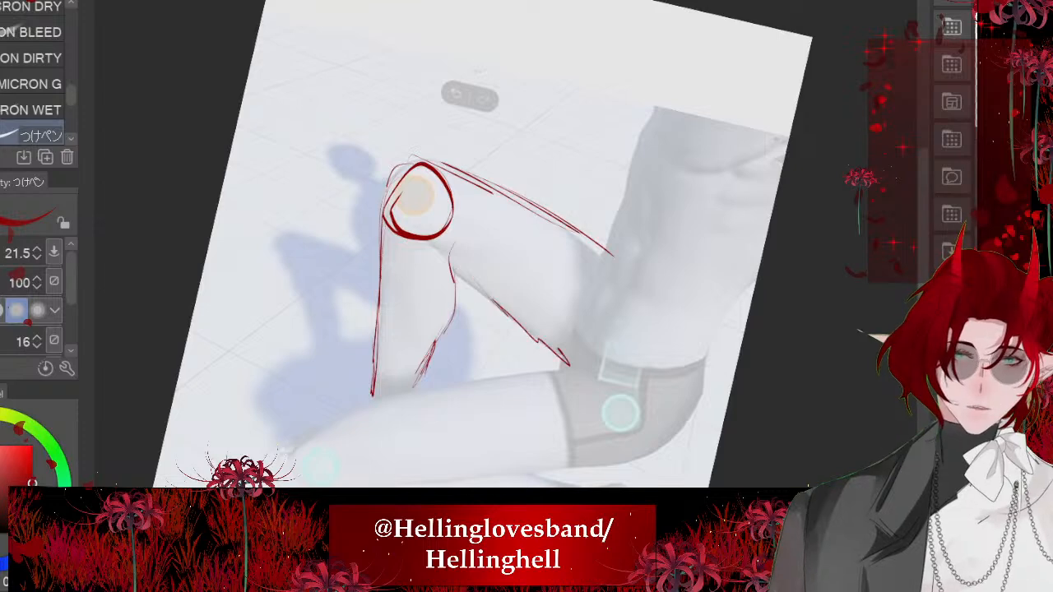
- Sketch the front edge of the lower torso, the lower back and the curve of the buttocks over the reference
{"action": "scroll", "coordinate": [436, 264], "scroll_direction": "down", "scroll_amount": 3}
{"action": "left_click_drag", "start_coordinate": [534, 227], "coordinate": [533, 314]}
{"action": "mouse_move", "coordinate": [534, 226]}
{"action": "left_mouse_down"}
{"action": "mouse_move", "coordinate": [528, 284]}
{"action": "mouse_move", "coordinate": [496, 362]}
{"action": "left_mouse_up"}
{"action": "key", "text": "ctrl+z"}
{"action": "scroll", "coordinate": [530, 309], "scroll_direction": "up", "scroll_amount": 3}
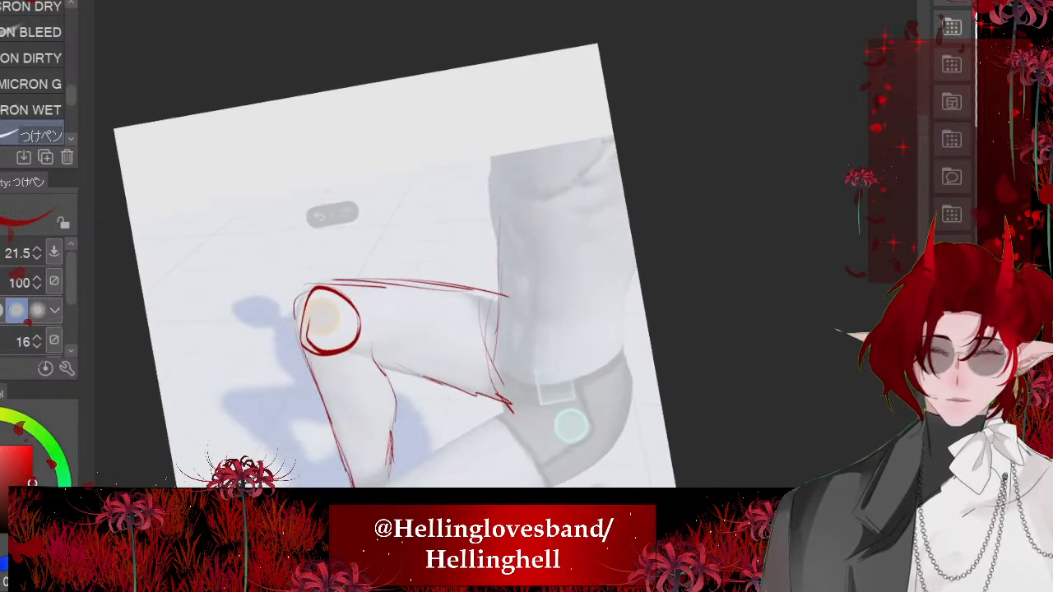
{"action": "left_click_drag", "start_coordinate": [492, 307], "coordinate": [498, 390]}
{"action": "left_click_drag", "start_coordinate": [502, 352], "coordinate": [502, 372]}
{"action": "mouse_move", "coordinate": [632, 265]}
{"action": "left_mouse_down"}
{"action": "mouse_move", "coordinate": [564, 476]}
{"action": "mouse_move", "coordinate": [626, 448]}
{"action": "left_mouse_up"}
{"action": "mouse_move", "coordinate": [634, 347]}
{"action": "left_mouse_down"}
{"action": "mouse_move", "coordinate": [593, 467]}
{"action": "mouse_move", "coordinate": [576, 479]}
{"action": "left_mouse_up"}
- Sketch a curved contour across the abdomen and a waistline along the top of the reference's shorts
{"action": "mouse_move", "coordinate": [486, 310]}
{"action": "left_mouse_down"}
{"action": "mouse_move", "coordinate": [617, 315]}
{"action": "mouse_move", "coordinate": [496, 268]}
{"action": "left_mouse_up"}
{"action": "key", "text": "ctrl+z"}
{"action": "key", "text": "ctrl+z"}
{"action": "mouse_move", "coordinate": [498, 270]}
{"action": "left_mouse_down"}
{"action": "mouse_move", "coordinate": [607, 298]}
{"action": "mouse_move", "coordinate": [608, 331]}
{"action": "mouse_move", "coordinate": [501, 384]}
{"action": "mouse_move", "coordinate": [621, 357]}
{"action": "left_mouse_up"}
{"action": "key", "text": "ctrl+z"}
{"action": "key", "text": "ctrl+z"}
{"action": "left_click_drag", "start_coordinate": [497, 270], "coordinate": [499, 369]}
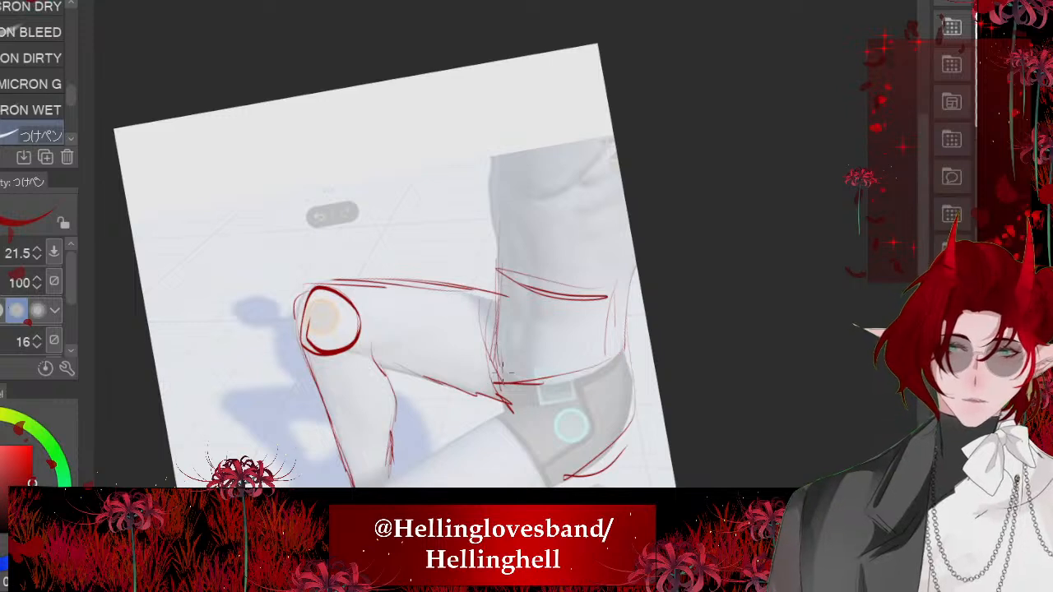
- Reinforce the front waist edge, the buttock curve and the waistline with extra red strokes
{"action": "left_click_drag", "start_coordinate": [498, 331], "coordinate": [507, 364]}
{"action": "mouse_move", "coordinate": [492, 318]}
{"action": "left_mouse_down"}
{"action": "mouse_move", "coordinate": [503, 379]}
{"action": "mouse_move", "coordinate": [487, 378]}
{"action": "left_mouse_up"}
{"action": "left_click_drag", "start_coordinate": [624, 281], "coordinate": [609, 485]}
{"action": "left_click_drag", "start_coordinate": [627, 367], "coordinate": [594, 487]}
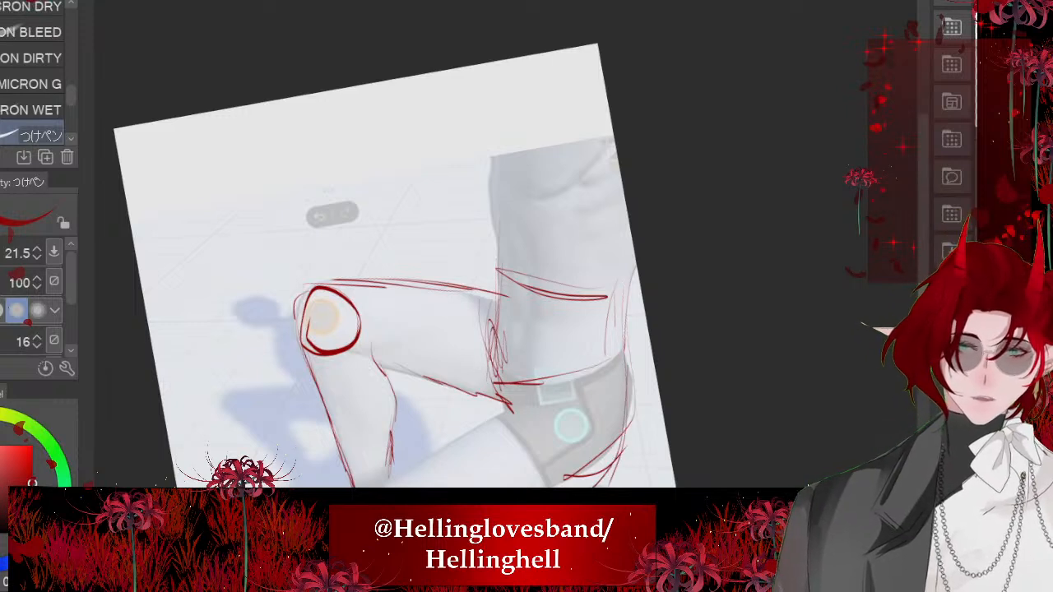
{"action": "left_click_drag", "start_coordinate": [627, 386], "coordinate": [586, 487]}
{"action": "left_click_drag", "start_coordinate": [496, 395], "coordinate": [551, 487]}
{"action": "key", "text": "ctrl+z"}
{"action": "mouse_move", "coordinate": [499, 373]}
{"action": "left_mouse_down"}
{"action": "mouse_move", "coordinate": [541, 486]}
{"action": "mouse_move", "coordinate": [615, 355]}
{"action": "left_mouse_up"}
{"action": "left_click_drag", "start_coordinate": [545, 379], "coordinate": [615, 357]}
- Sketch the upper edge of the lowered thigh and circle its knee with crossing contour lines
{"action": "mouse_move", "coordinate": [498, 269]}
{"action": "left_mouse_down"}
{"action": "mouse_move", "coordinate": [499, 352]}
{"action": "mouse_move", "coordinate": [410, 379]}
{"action": "left_mouse_up"}
{"action": "key", "text": "ctrl+0"}
{"action": "mouse_move", "coordinate": [500, 339]}
{"action": "left_mouse_down"}
{"action": "mouse_move", "coordinate": [375, 395]}
{"action": "mouse_move", "coordinate": [430, 441]}
{"action": "left_mouse_up"}
{"action": "scroll", "coordinate": [377, 397], "scroll_direction": "up", "scroll_amount": 5}
{"action": "left_click_drag", "start_coordinate": [388, 410], "coordinate": [430, 437]}
{"action": "left_click_drag", "start_coordinate": [418, 380], "coordinate": [412, 433]}
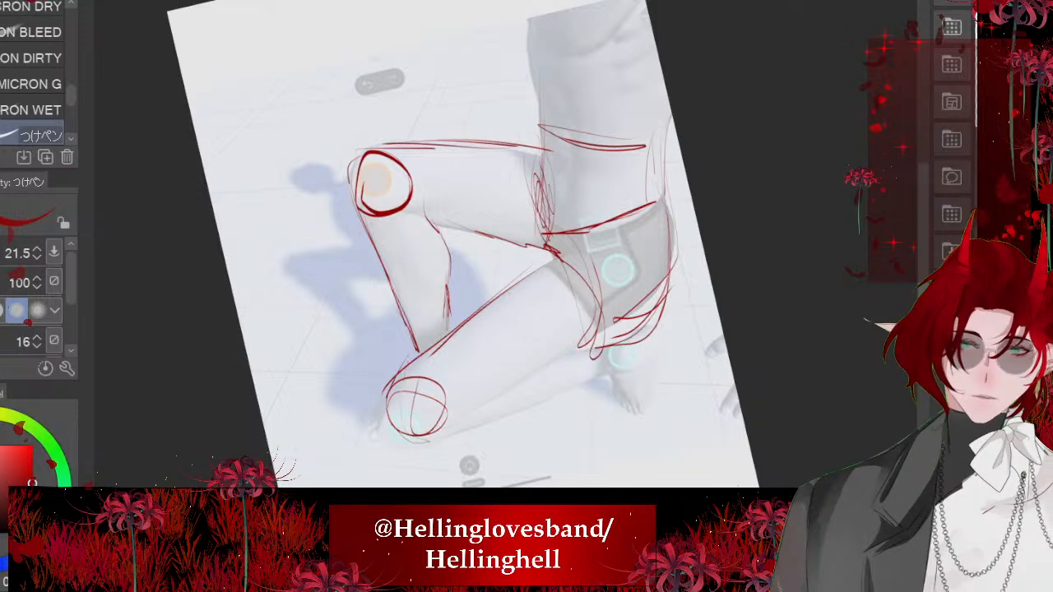
- Trace the underside of the lowered thigh, the folded shin beneath it and the simple foot shape behind
{"action": "left_click_drag", "start_coordinate": [581, 347], "coordinate": [484, 394]}
{"action": "mouse_move", "coordinate": [543, 365]}
{"action": "left_mouse_down"}
{"action": "mouse_move", "coordinate": [459, 411]}
{"action": "mouse_move", "coordinate": [576, 381]}
{"action": "left_mouse_up"}
{"action": "left_click_drag", "start_coordinate": [571, 391], "coordinate": [607, 376]}
{"action": "scroll", "coordinate": [613, 366], "scroll_direction": "up", "scroll_amount": 5}
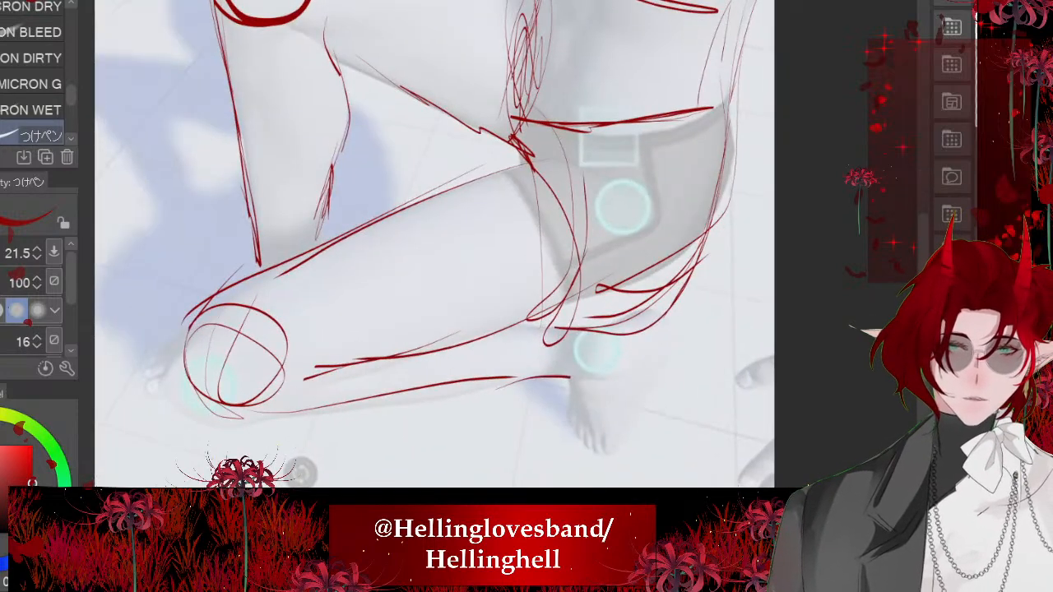
{"action": "mouse_move", "coordinate": [575, 387]}
{"action": "left_mouse_down"}
{"action": "mouse_move", "coordinate": [517, 431]}
{"action": "mouse_move", "coordinate": [581, 446]}
{"action": "left_mouse_up"}
{"action": "left_click_drag", "start_coordinate": [659, 308], "coordinate": [579, 448]}
{"action": "scroll", "coordinate": [583, 321], "scroll_direction": "down", "scroll_amount": 5}
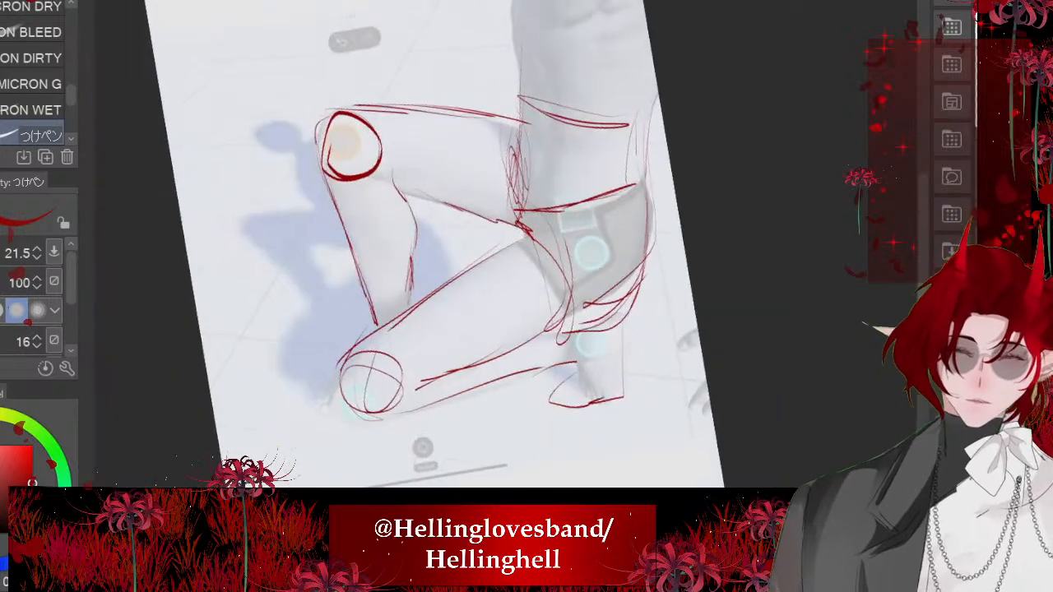
- Extend the front and back edges of the torso upward from the waist, and hide the pose reference
{"action": "scroll", "coordinate": [445, 339], "scroll_direction": "down", "scroll_amount": 5}
{"action": "mouse_move", "coordinate": [489, 195]}
{"action": "left_mouse_down"}
{"action": "mouse_move", "coordinate": [493, 244]}
{"action": "mouse_move", "coordinate": [497, 170]}
{"action": "left_mouse_up"}
{"action": "scroll", "coordinate": [449, 279], "scroll_direction": "up", "scroll_amount": 3}
{"action": "mouse_move", "coordinate": [606, 276]}
{"action": "left_mouse_down"}
{"action": "mouse_move", "coordinate": [589, 187]}
{"action": "mouse_move", "coordinate": [607, 275]}
{"action": "left_mouse_up"}
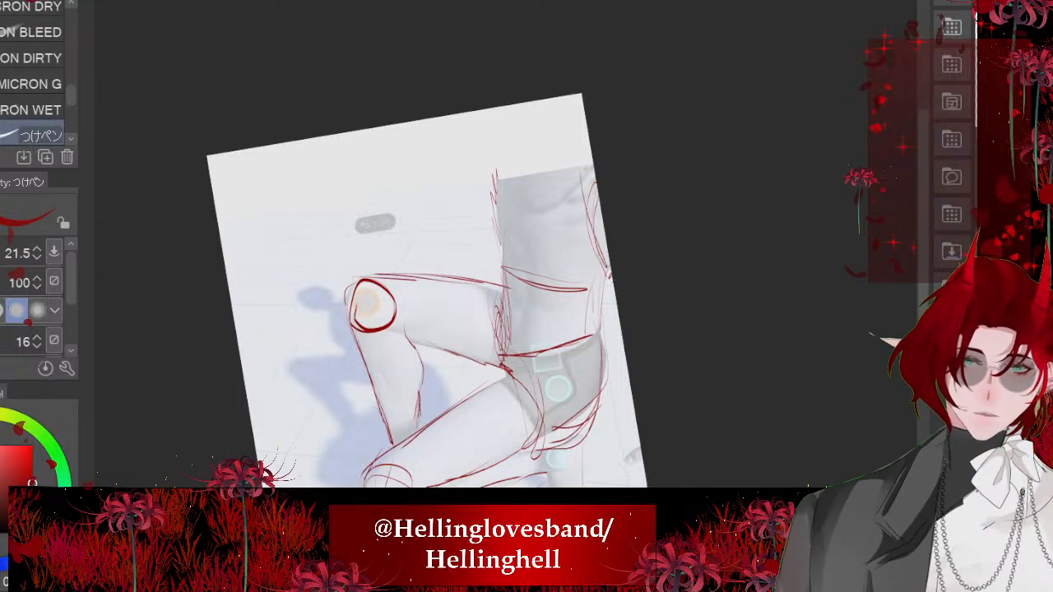
{"action": "scroll", "coordinate": [497, 188], "scroll_direction": "down", "scroll_amount": 4}
{"action": "key", "text": "ctrl+comma"}
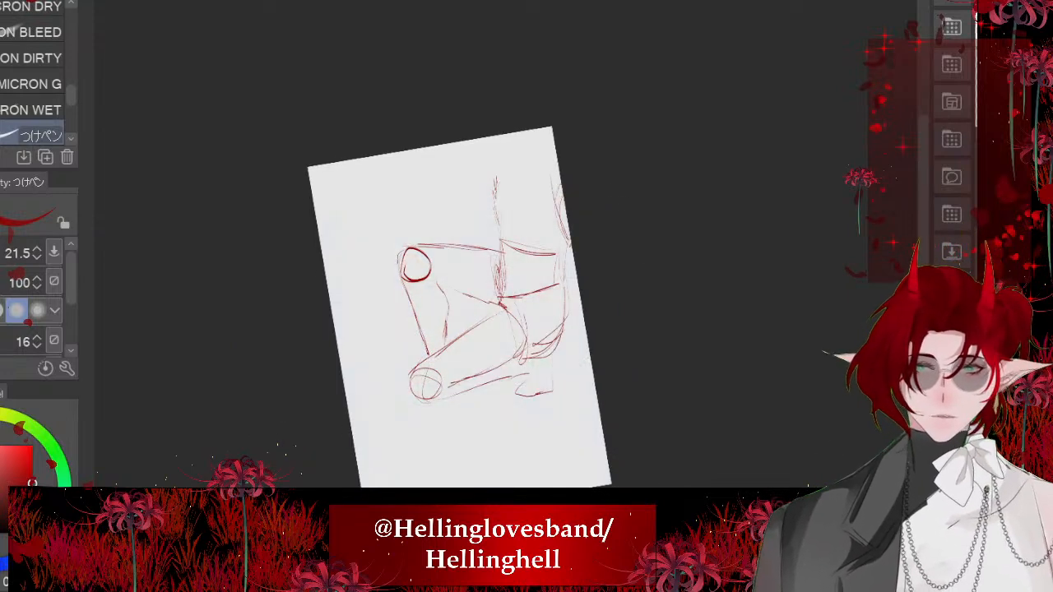
- Refine the bend behind the raised knee with new strokes along the calf and the underside of the thigh
{"action": "key", "text": "ctrl+at"}
{"action": "scroll", "coordinate": [269, 275], "scroll_direction": "up", "scroll_amount": 5}
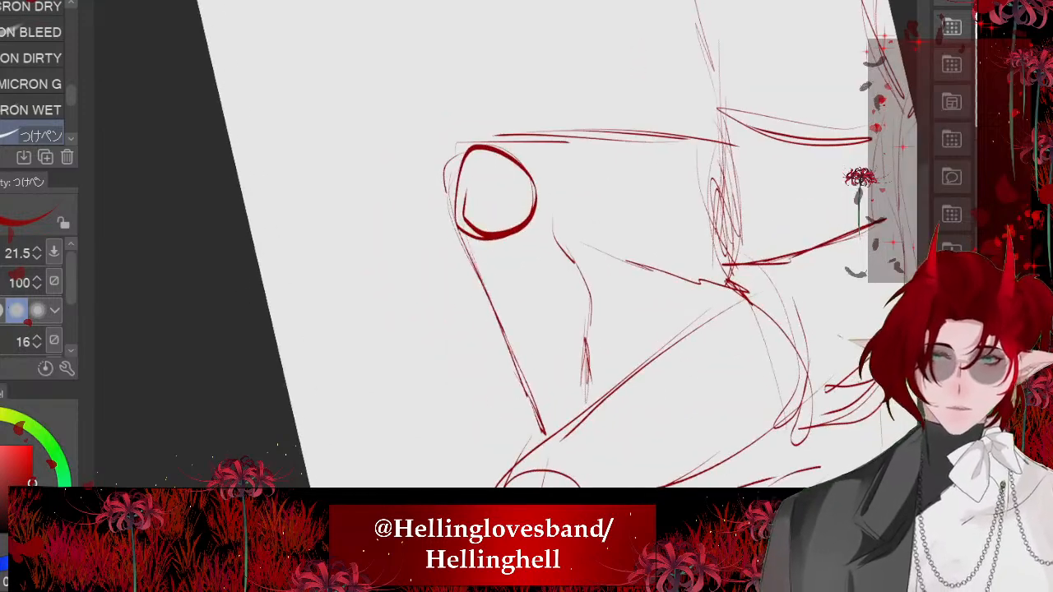
{"action": "left_click_drag", "start_coordinate": [552, 206], "coordinate": [609, 333]}
{"action": "mouse_move", "coordinate": [571, 260]}
{"action": "left_mouse_down"}
{"action": "mouse_move", "coordinate": [611, 395]}
{"action": "mouse_move", "coordinate": [590, 306]}
{"action": "left_mouse_up"}
{"action": "left_click_drag", "start_coordinate": [646, 278], "coordinate": [580, 266]}
{"action": "scroll", "coordinate": [579, 265], "scroll_direction": "down", "scroll_amount": 4}
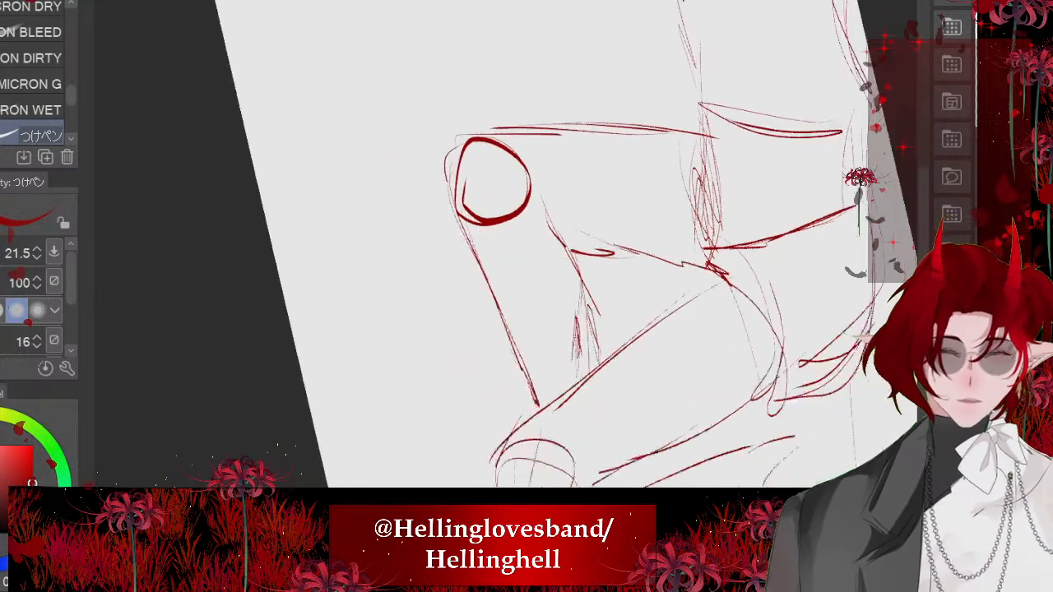
- Sketch the front foot beside the lowered knee and add a curved stroke along the front of the torso
{"action": "key", "text": "ctrl+at"}
{"action": "mouse_move", "coordinate": [453, 375]}
{"action": "left_mouse_down"}
{"action": "mouse_move", "coordinate": [472, 385]}
{"action": "mouse_move", "coordinate": [453, 379]}
{"action": "mouse_move", "coordinate": [456, 363]}
{"action": "left_mouse_up"}
{"action": "key", "text": "ctrl+z"}
{"action": "scroll", "coordinate": [420, 279], "scroll_direction": "down", "scroll_amount": 2}
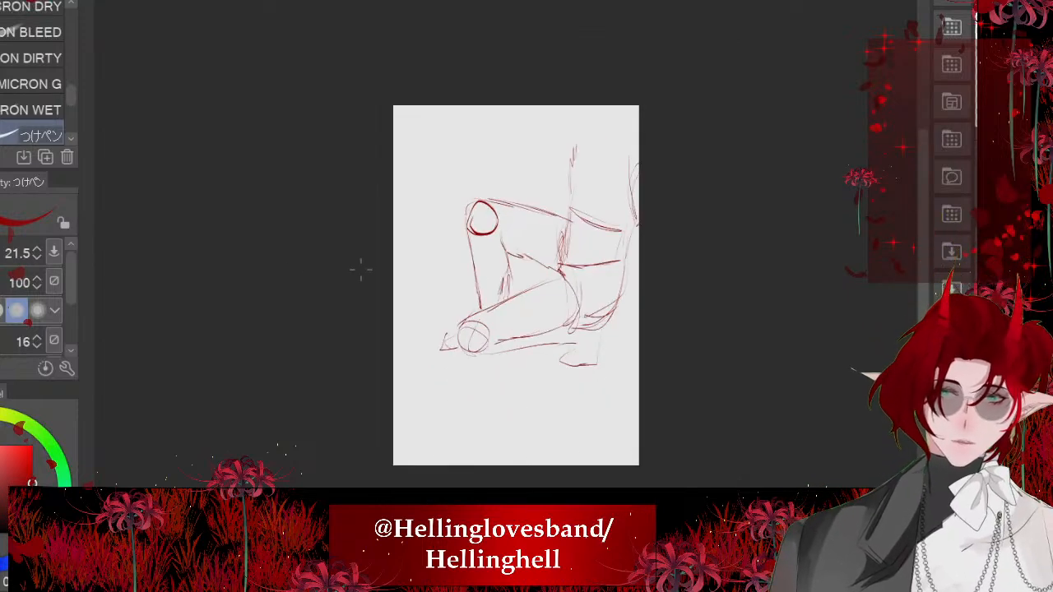
{"action": "left_click_drag", "start_coordinate": [575, 153], "coordinate": [584, 215]}
{"action": "scroll", "coordinate": [511, 274], "scroll_direction": "up", "scroll_amount": 3}
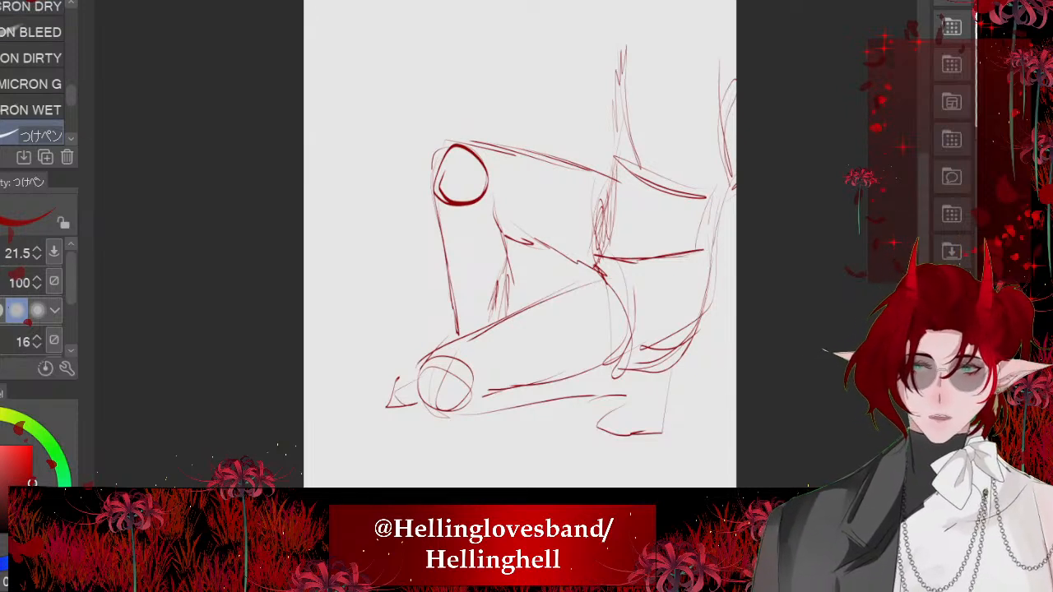
{"action": "key", "text": "ctrl+t"}
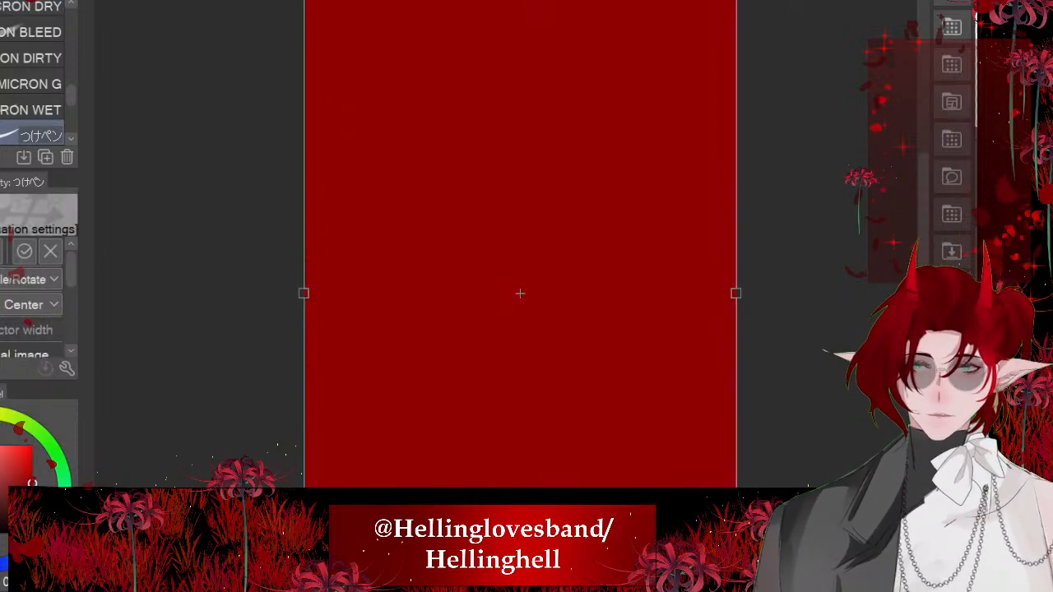
{"action": "key", "text": "Return"}
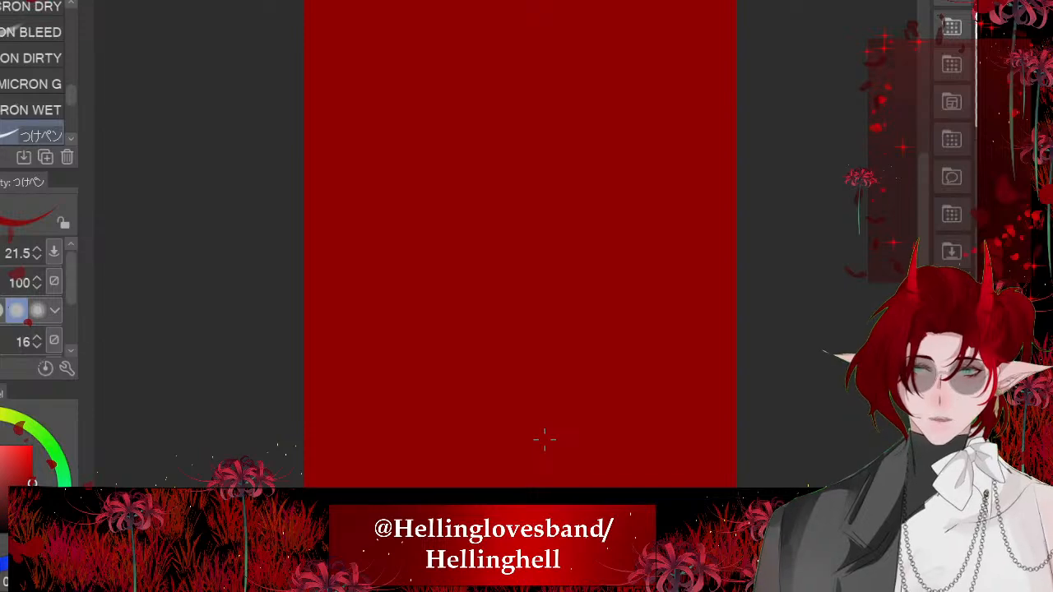
{"action": "key", "text": "ctrl+z"}
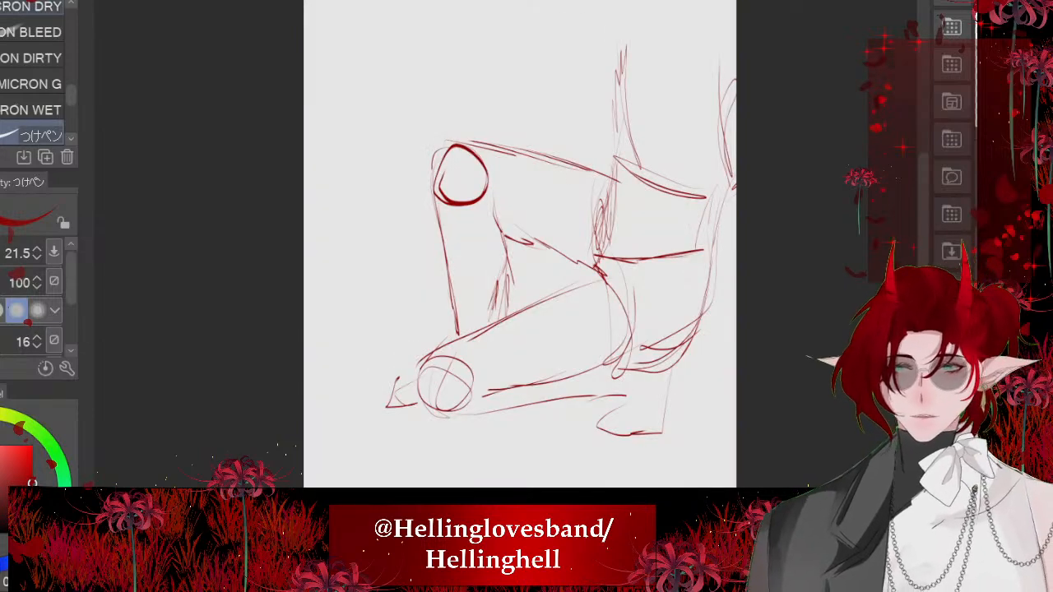
- Lasso the torso above the hips, tilt it forward over the raised thigh, apply the transform and clear the selection
{"action": "key", "text": "m"}
{"action": "left_click", "coordinate": [43, 63]}
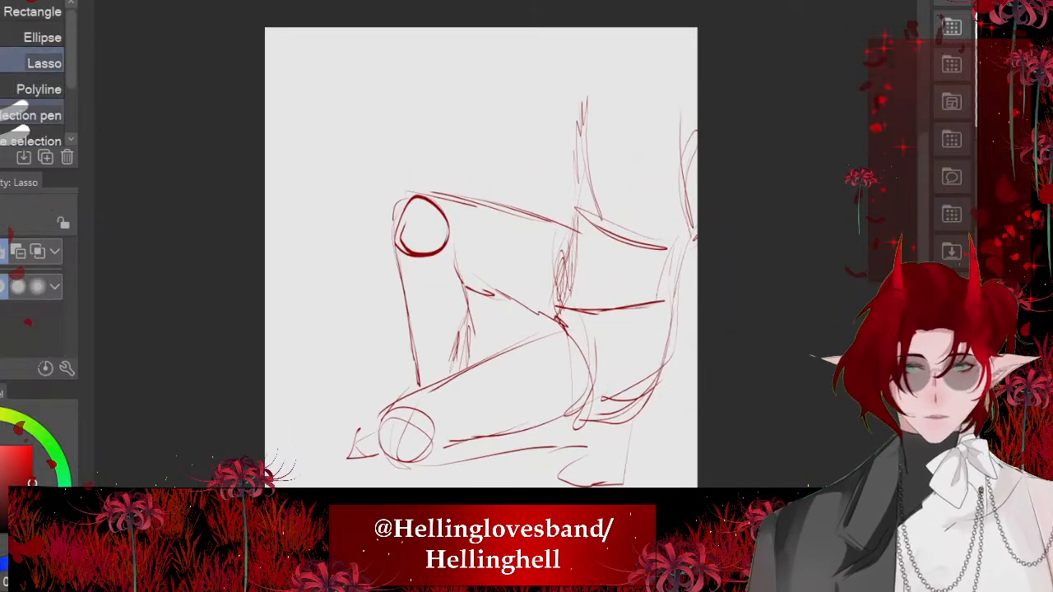
{"action": "mouse_move", "coordinate": [552, 61]}
{"action": "left_mouse_down"}
{"action": "mouse_move", "coordinate": [552, 319]}
{"action": "mouse_move", "coordinate": [735, 85]}
{"action": "mouse_move", "coordinate": [553, 20]}
{"action": "left_mouse_up"}
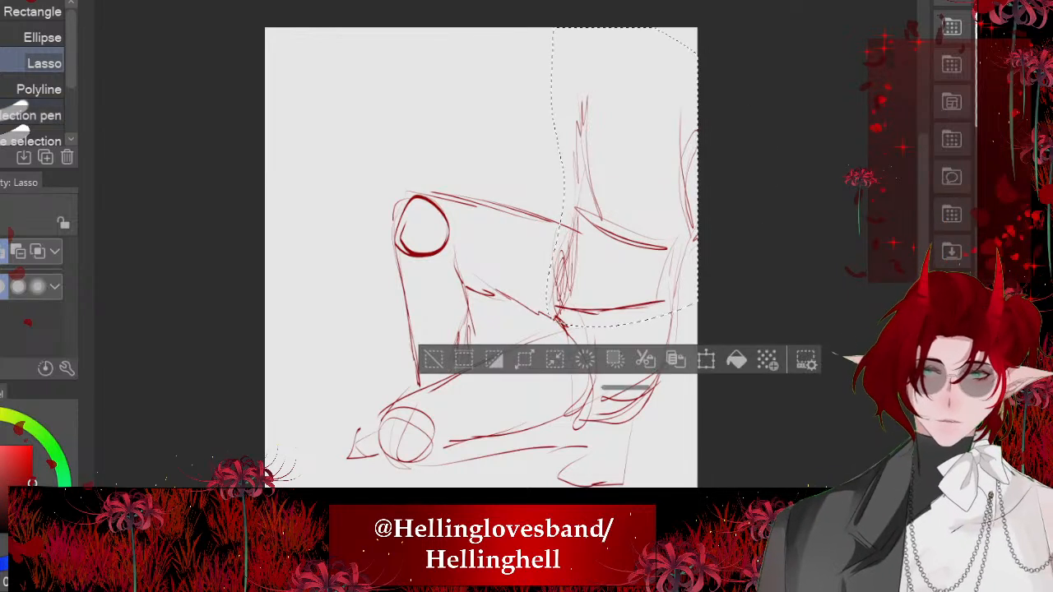
{"action": "left_click", "coordinate": [706, 360]}
{"action": "left_click_drag", "start_coordinate": [716, 346], "coordinate": [774, 296]}
{"action": "mouse_move", "coordinate": [634, 206]}
{"action": "left_mouse_down"}
{"action": "mouse_move", "coordinate": [580, 208]}
{"action": "mouse_move", "coordinate": [578, 178]}
{"action": "left_mouse_up"}
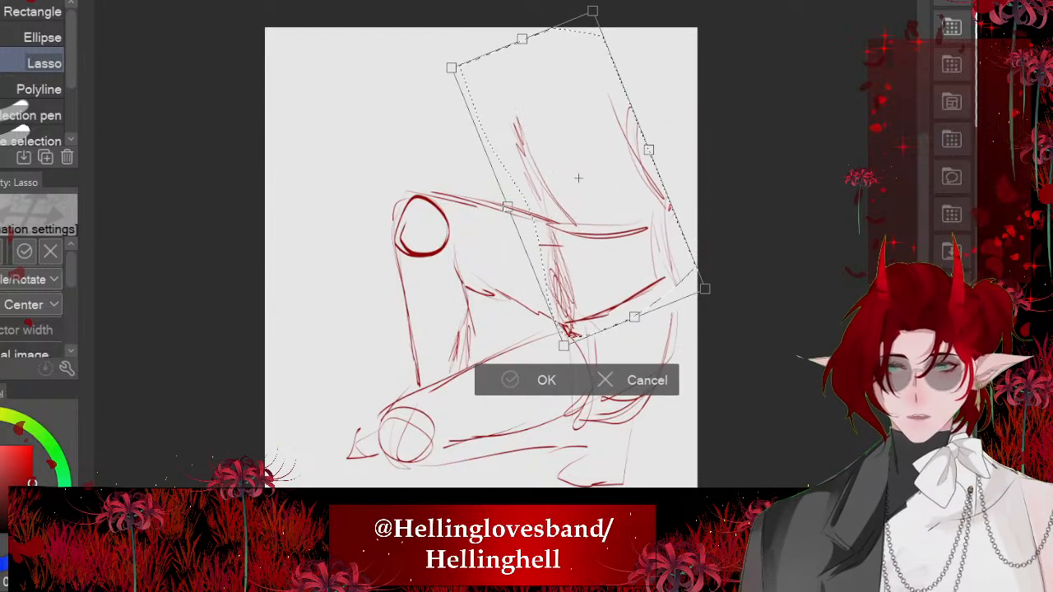
{"action": "left_click", "coordinate": [531, 380]}
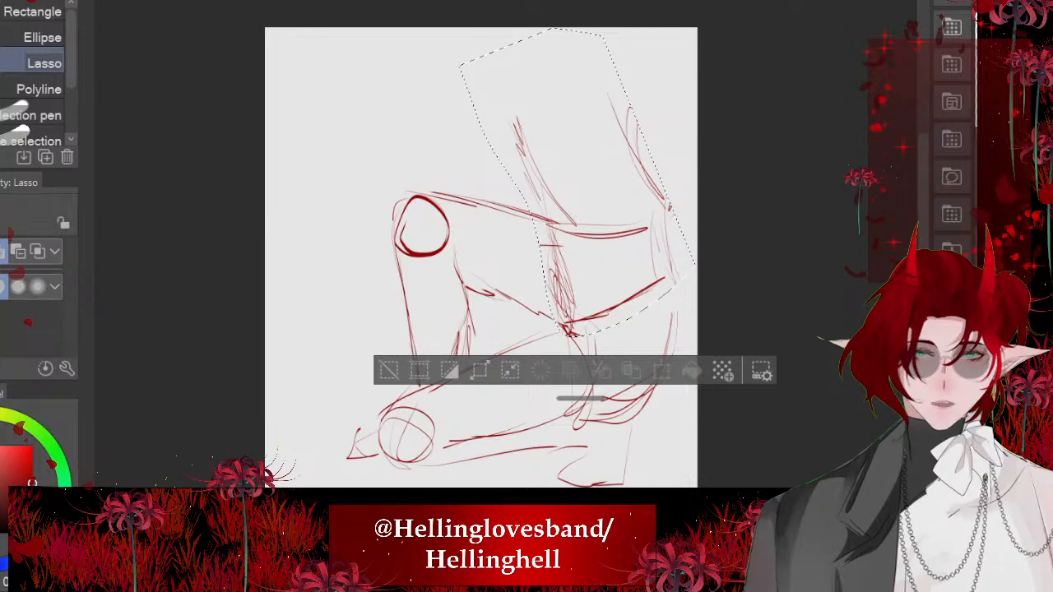
{"action": "key", "text": "ctrl+d"}
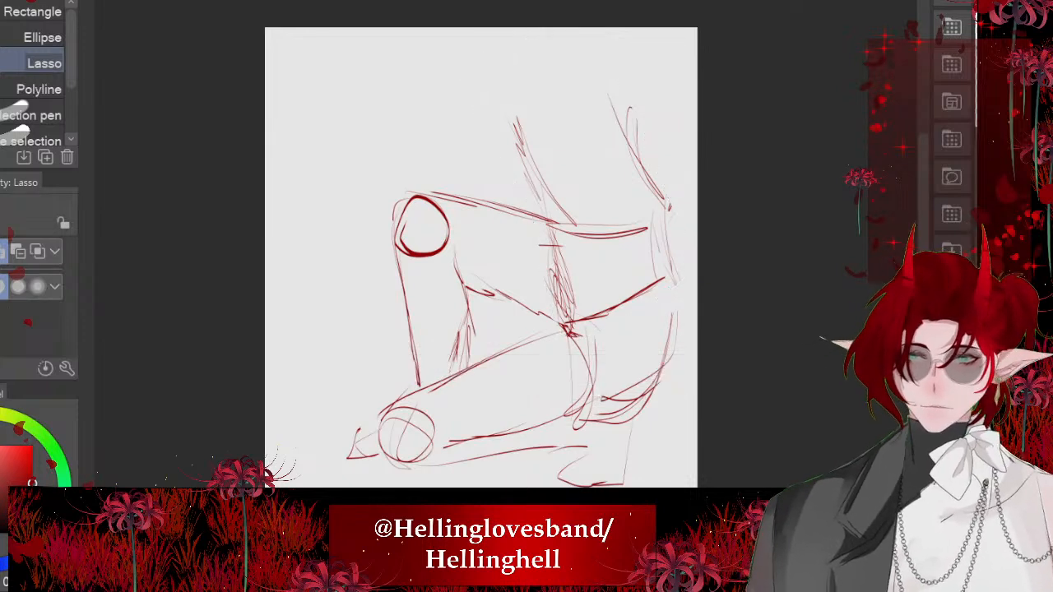
- Sketch a shoulder oval, redraw the back edge down to the hip and add short strokes across the waist and hip
{"action": "key", "text": "p"}
{"action": "left_click_drag", "start_coordinate": [636, 100], "coordinate": [660, 192]}
{"action": "key", "text": "ctrl+z"}
{"action": "key", "text": "ctrl+z"}
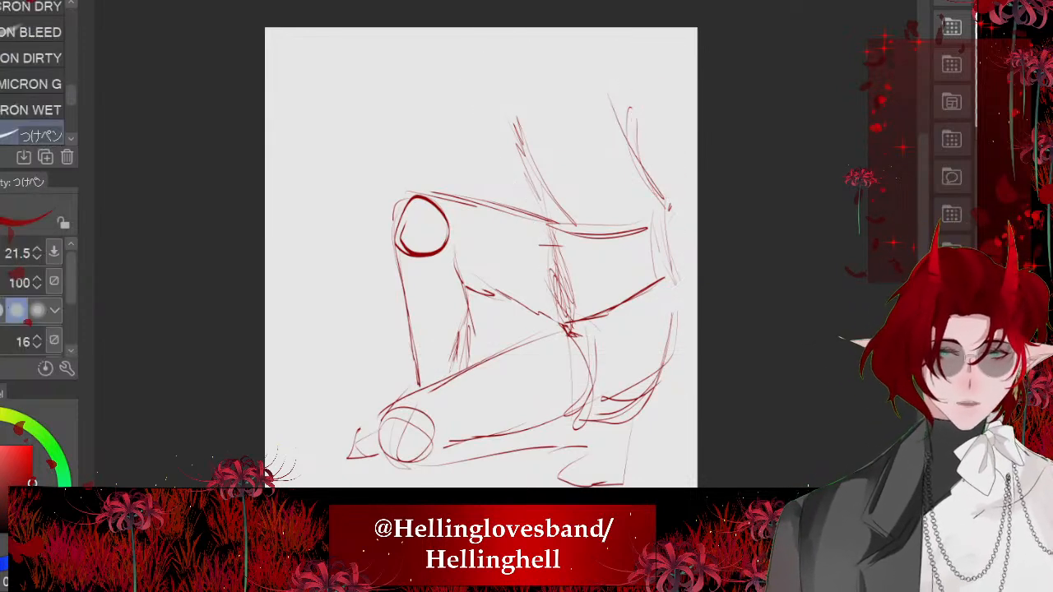
{"action": "left_click_drag", "start_coordinate": [630, 110], "coordinate": [658, 173]}
{"action": "left_click_drag", "start_coordinate": [658, 66], "coordinate": [656, 132]}
{"action": "left_click_drag", "start_coordinate": [626, 55], "coordinate": [674, 254]}
{"action": "left_click_drag", "start_coordinate": [626, 234], "coordinate": [580, 252]}
{"action": "left_click_drag", "start_coordinate": [667, 245], "coordinate": [675, 283]}
{"action": "left_click_drag", "start_coordinate": [618, 287], "coordinate": [549, 317]}
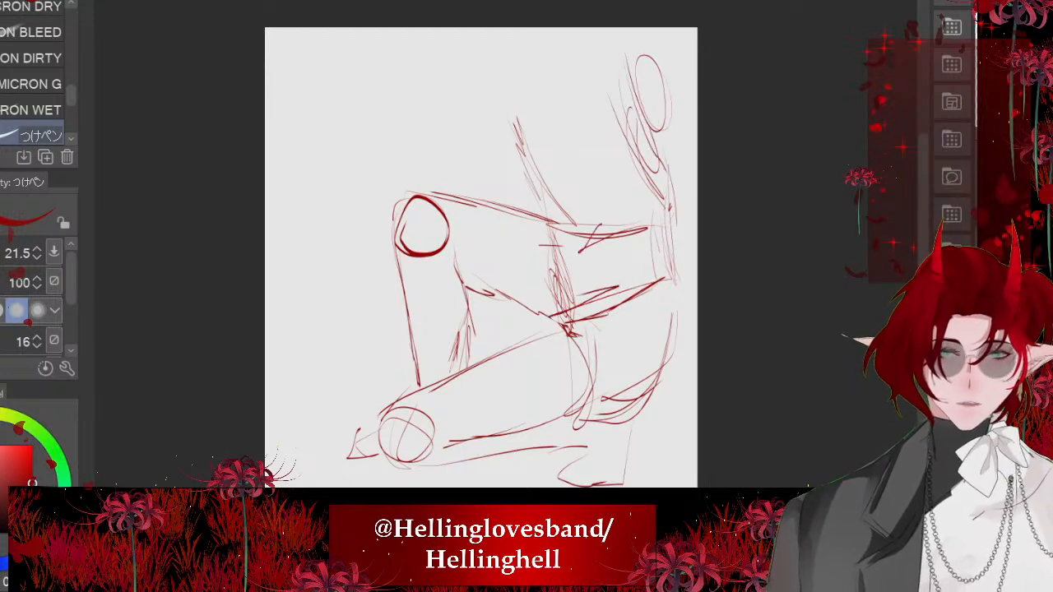
- Rework the top edge of the lowered thigh and the rounded contour from the lower back around the buttock
{"action": "left_click_drag", "start_coordinate": [617, 278], "coordinate": [451, 385]}
{"action": "left_click_drag", "start_coordinate": [574, 312], "coordinate": [497, 353]}
{"action": "left_click_drag", "start_coordinate": [585, 360], "coordinate": [579, 418]}
{"action": "left_click_drag", "start_coordinate": [549, 319], "coordinate": [583, 390]}
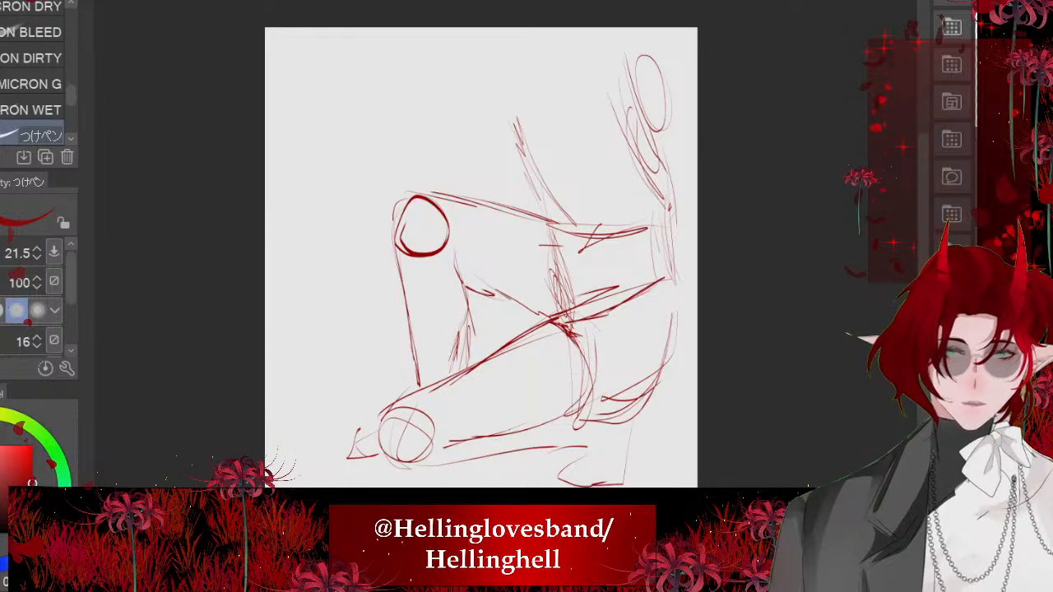
{"action": "left_click_drag", "start_coordinate": [671, 221], "coordinate": [681, 342]}
{"action": "mouse_move", "coordinate": [676, 285]}
{"action": "left_mouse_down"}
{"action": "mouse_move", "coordinate": [603, 413]}
{"action": "mouse_move", "coordinate": [657, 390]}
{"action": "left_mouse_up"}
{"action": "left_click_drag", "start_coordinate": [640, 356], "coordinate": [656, 393]}
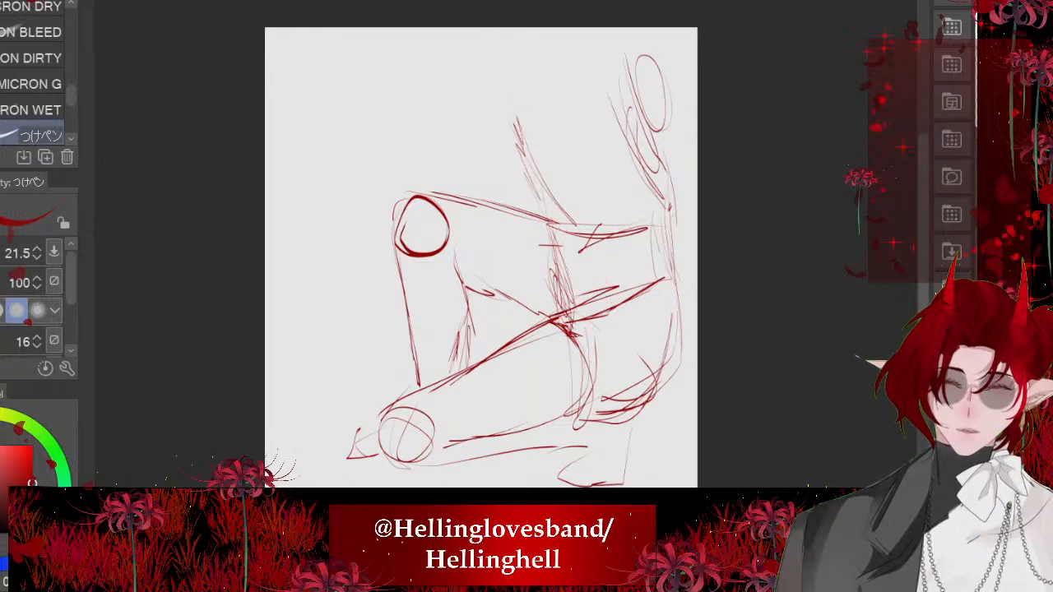
- Sketch the front edge of the torso and continue it as a long garment line down to the rear foot
{"action": "left_click_drag", "start_coordinate": [548, 106], "coordinate": [550, 131]}
{"action": "left_click_drag", "start_coordinate": [546, 71], "coordinate": [579, 223]}
{"action": "left_click_drag", "start_coordinate": [533, 157], "coordinate": [631, 309]}
{"action": "left_click_drag", "start_coordinate": [568, 246], "coordinate": [652, 440]}
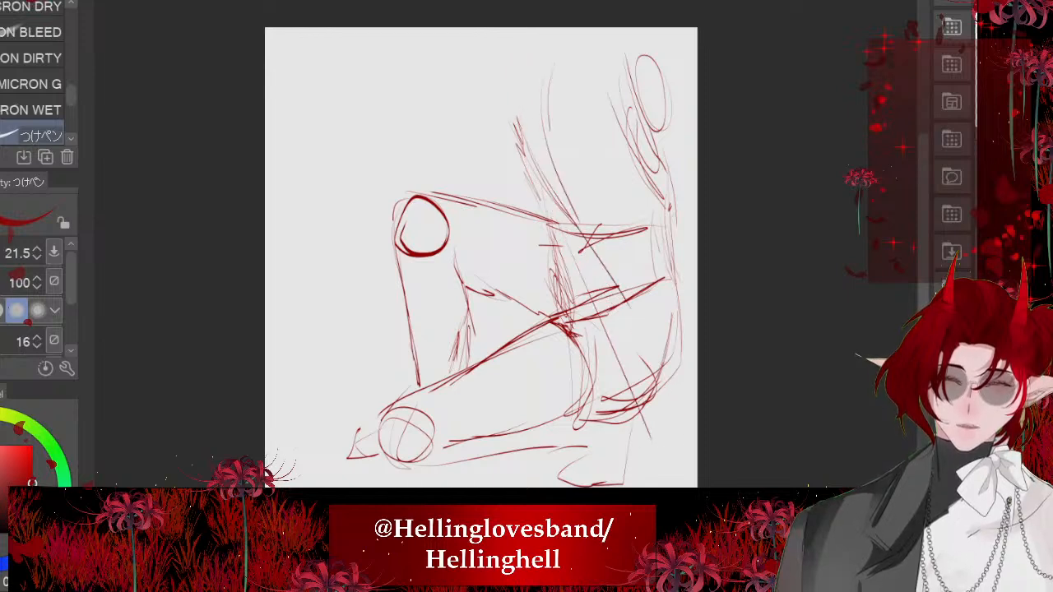
{"action": "key", "text": "ctrl+z"}
{"action": "key", "text": "ctrl+z"}
{"action": "mouse_move", "coordinate": [561, 223]}
{"action": "left_mouse_down"}
{"action": "mouse_move", "coordinate": [600, 414]}
{"action": "mouse_move", "coordinate": [578, 469]}
{"action": "left_mouse_up"}
{"action": "left_click_drag", "start_coordinate": [579, 473], "coordinate": [596, 480]}
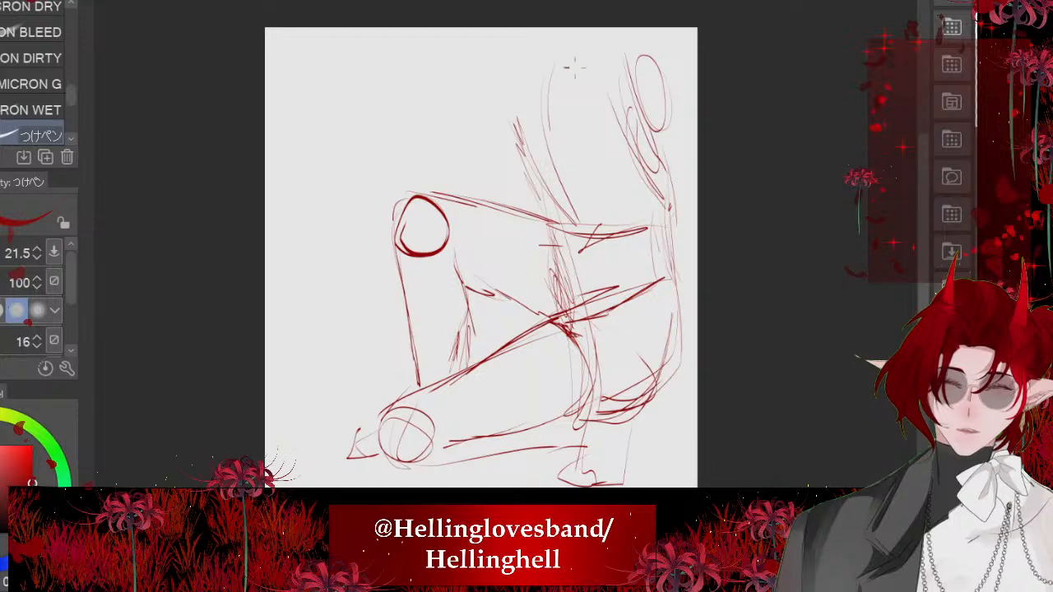
- Sketch the chest opening and the loose garment hanging from the back, with its jagged hem beside the rear foot
{"action": "left_click_drag", "start_coordinate": [574, 67], "coordinate": [574, 240]}
{"action": "left_click_drag", "start_coordinate": [665, 98], "coordinate": [698, 263]}
{"action": "mouse_move", "coordinate": [670, 115]}
{"action": "left_mouse_down"}
{"action": "mouse_move", "coordinate": [738, 313]}
{"action": "mouse_move", "coordinate": [694, 293]}
{"action": "left_mouse_up"}
{"action": "mouse_move", "coordinate": [632, 114]}
{"action": "left_mouse_down"}
{"action": "mouse_move", "coordinate": [635, 324]}
{"action": "mouse_move", "coordinate": [627, 299]}
{"action": "left_mouse_up"}
{"action": "left_click_drag", "start_coordinate": [675, 355], "coordinate": [655, 429]}
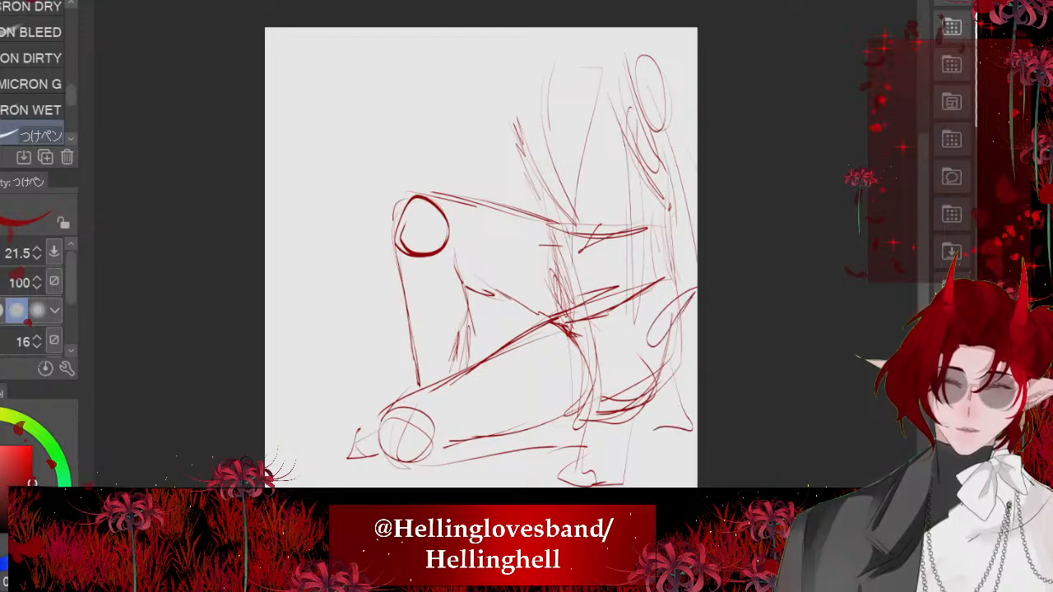
{"action": "left_click_drag", "start_coordinate": [678, 277], "coordinate": [698, 319]}
{"action": "mouse_move", "coordinate": [697, 449]}
{"action": "left_mouse_down"}
{"action": "mouse_move", "coordinate": [664, 454]}
{"action": "mouse_move", "coordinate": [625, 484]}
{"action": "left_mouse_up"}
- Sketch thin upright strokes above the raised thigh and a short mark in the gap between the legs
{"action": "left_click_drag", "start_coordinate": [509, 67], "coordinate": [499, 163]}
{"action": "left_click_drag", "start_coordinate": [500, 98], "coordinate": [503, 201]}
{"action": "key", "text": "ctrl+z"}
{"action": "scroll", "coordinate": [486, 197], "scroll_direction": "down", "scroll_amount": 3}
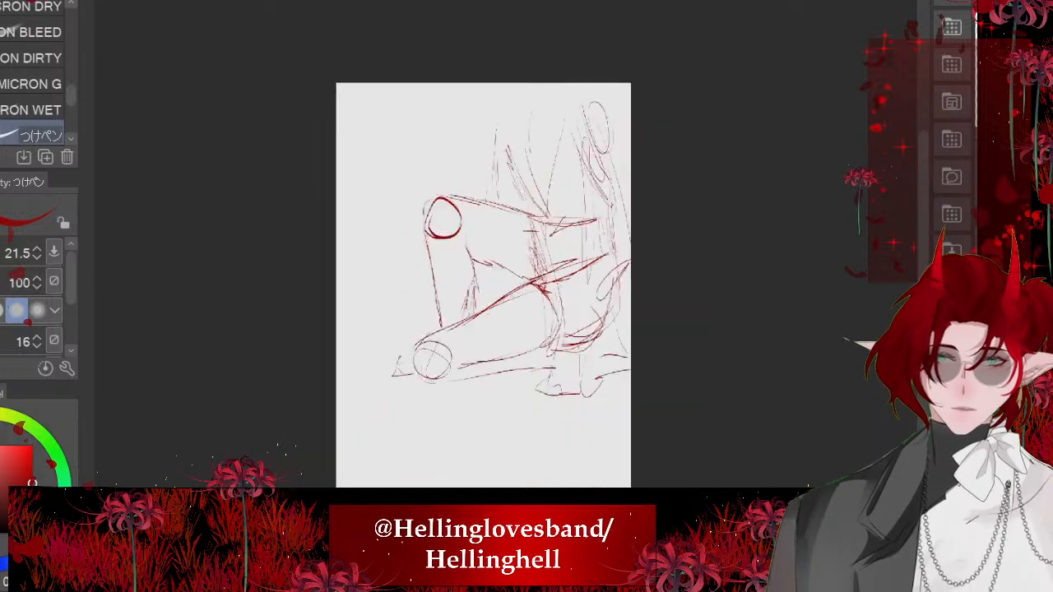
{"action": "left_click_drag", "start_coordinate": [499, 280], "coordinate": [490, 310]}
{"action": "scroll", "coordinate": [449, 211], "scroll_direction": "up", "scroll_amount": 4}
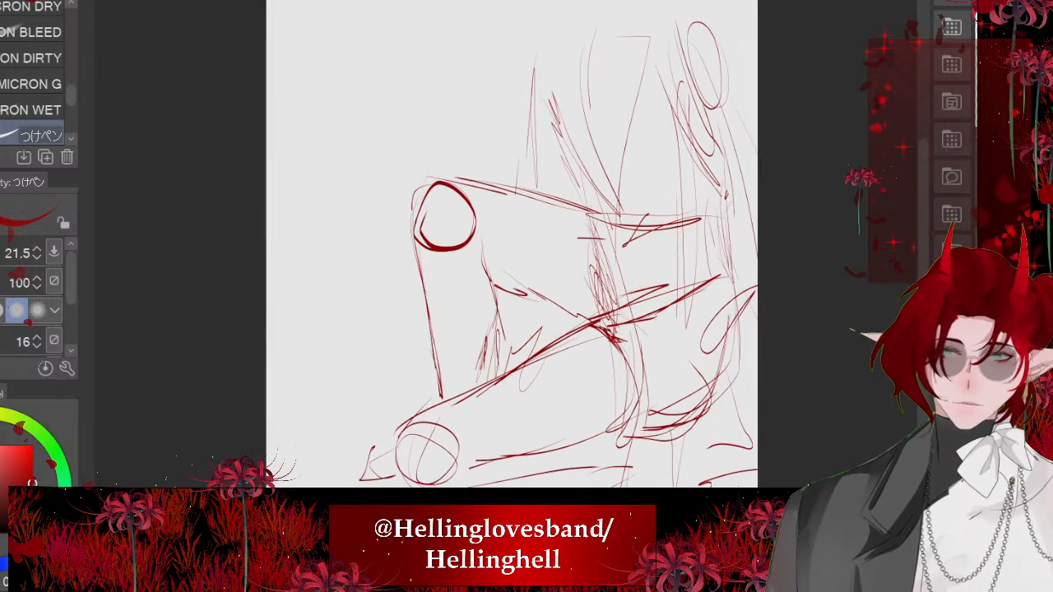
- Sketch overlapping rounded shapes on top of the raised thigh beside the knee
{"action": "mouse_move", "coordinate": [489, 159]}
{"action": "left_mouse_down"}
{"action": "mouse_move", "coordinate": [492, 183]}
{"action": "mouse_move", "coordinate": [563, 199]}
{"action": "left_mouse_up"}
{"action": "key", "text": "ctrl+z"}
{"action": "key", "text": "ctrl+z"}
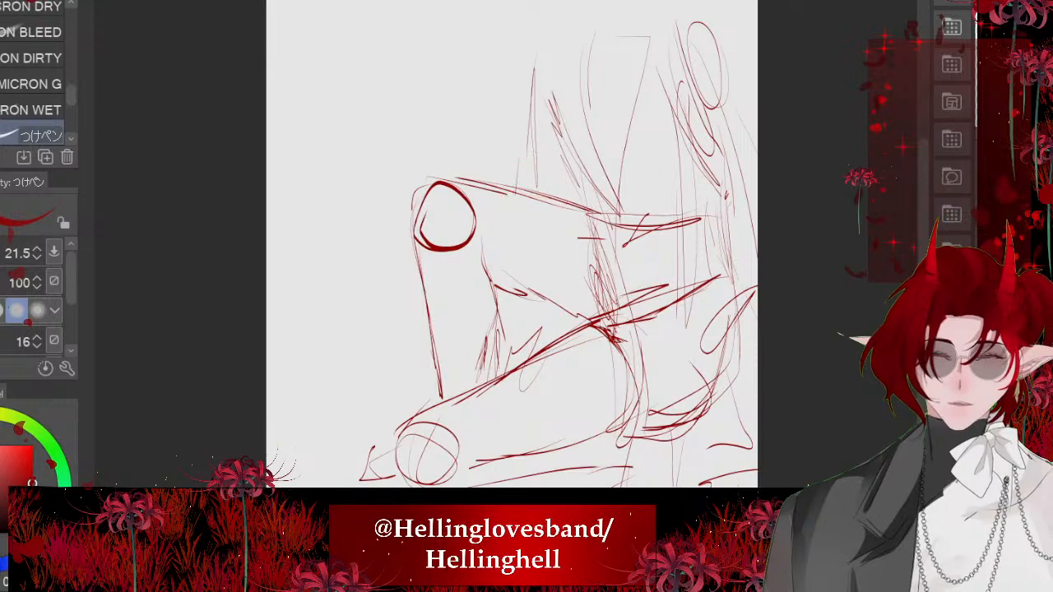
{"action": "mouse_move", "coordinate": [516, 173]}
{"action": "left_mouse_down"}
{"action": "mouse_move", "coordinate": [496, 186]}
{"action": "mouse_move", "coordinate": [563, 205]}
{"action": "mouse_move", "coordinate": [551, 175]}
{"action": "left_mouse_up"}
{"action": "key", "text": "ctrl+z"}
{"action": "mouse_move", "coordinate": [464, 182]}
{"action": "left_mouse_down"}
{"action": "mouse_move", "coordinate": [522, 141]}
{"action": "mouse_move", "coordinate": [550, 175]}
{"action": "left_mouse_up"}
{"action": "scroll", "coordinate": [466, 162], "scroll_direction": "down", "scroll_amount": 4}
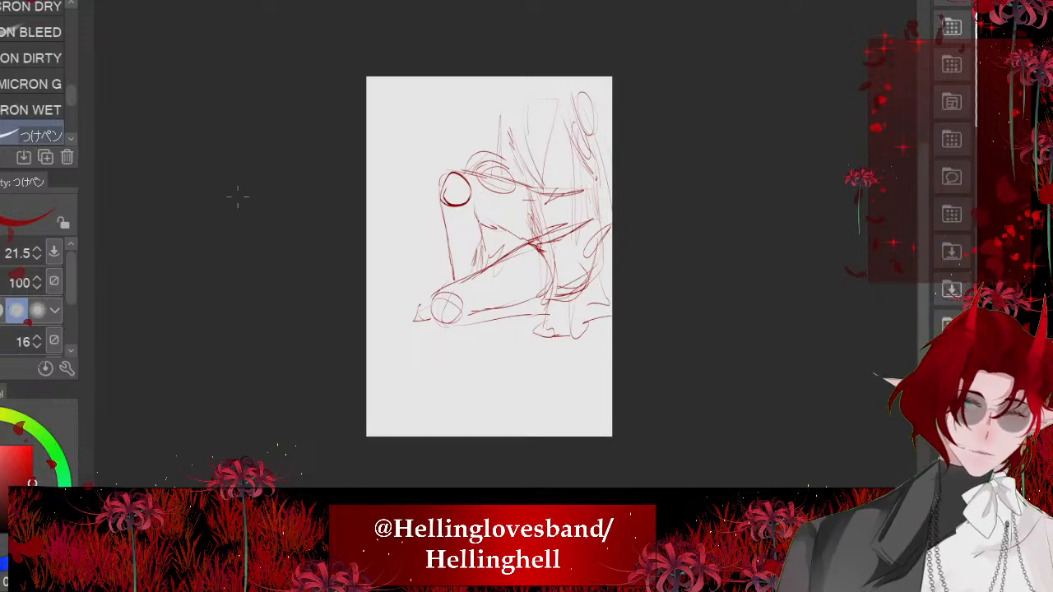
- Transform the whole figure sketch, tilting it slightly and moving it inward on the page, and apply the change
{"action": "scroll", "coordinate": [406, 220], "scroll_direction": "up", "scroll_amount": 2}
{"action": "key", "text": "ctrl+t"}
{"action": "left_click_drag", "start_coordinate": [394, 207], "coordinate": [394, 217]}
{"action": "mouse_move", "coordinate": [562, 212]}
{"action": "left_mouse_down"}
{"action": "mouse_move", "coordinate": [543, 254]}
{"action": "mouse_move", "coordinate": [518, 258]}
{"action": "left_mouse_up"}
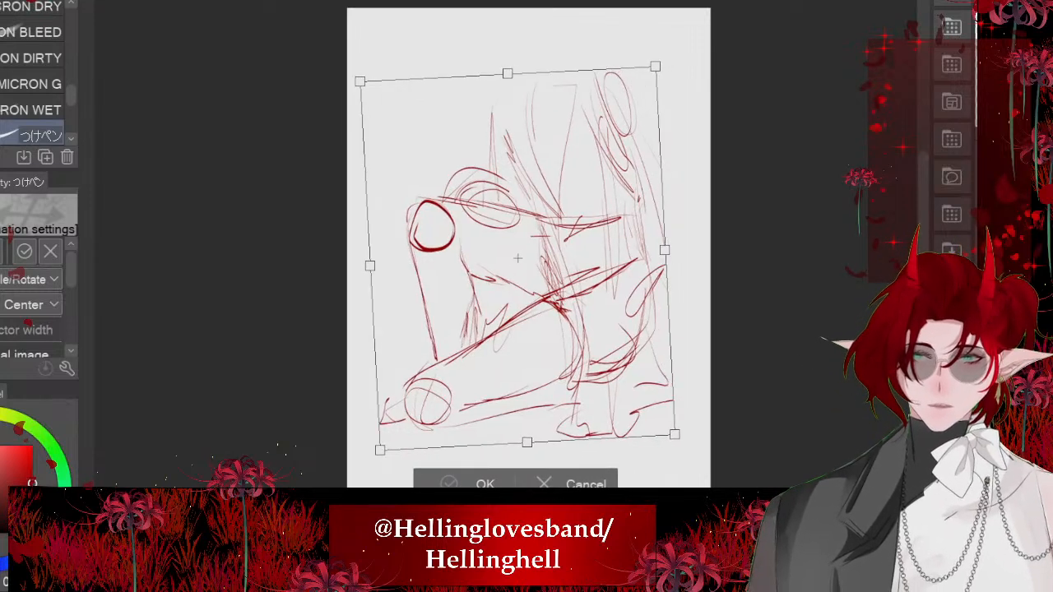
{"action": "key", "text": "Return"}
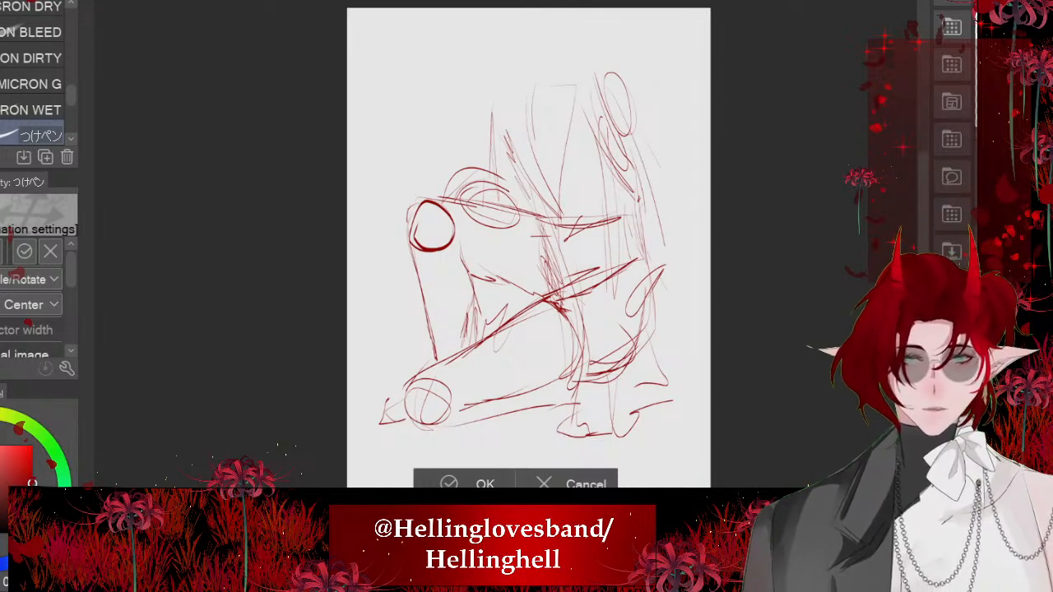
- Draw long strokes from the shoulder down the back to extend the hanging garment to a pointed rear hem
{"action": "left_click_drag", "start_coordinate": [617, 93], "coordinate": [676, 241]}
{"action": "left_click_drag", "start_coordinate": [631, 107], "coordinate": [689, 300]}
{"action": "left_click_drag", "start_coordinate": [601, 160], "coordinate": [623, 332]}
{"action": "mouse_move", "coordinate": [660, 280]}
{"action": "left_mouse_down"}
{"action": "mouse_move", "coordinate": [605, 328]}
{"action": "mouse_move", "coordinate": [622, 362]}
{"action": "mouse_move", "coordinate": [704, 342]}
{"action": "left_mouse_up"}
{"action": "left_click_drag", "start_coordinate": [690, 339], "coordinate": [639, 384]}
{"action": "left_click_drag", "start_coordinate": [644, 97], "coordinate": [653, 182]}
{"action": "left_click_drag", "start_coordinate": [622, 75], "coordinate": [655, 179]}
{"action": "scroll", "coordinate": [502, 163], "scroll_direction": "down", "scroll_amount": 2}
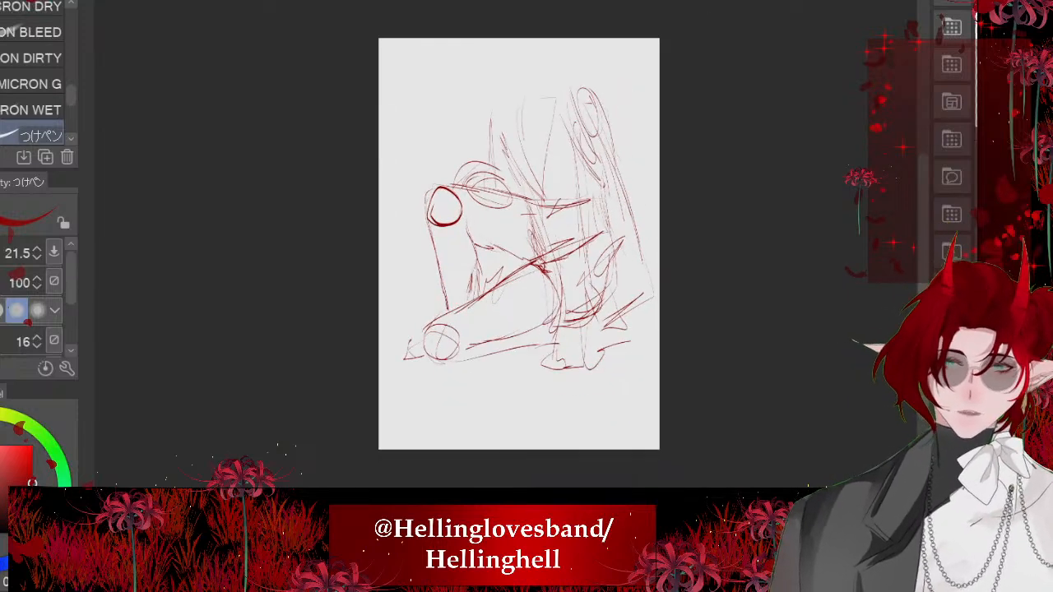
- Add strokes around the rounded shape on the raised thigh and reinforce the front edge of the torso down to the waist
{"action": "mouse_move", "coordinate": [494, 114]}
{"action": "left_mouse_down"}
{"action": "mouse_move", "coordinate": [464, 175]}
{"action": "mouse_move", "coordinate": [476, 181]}
{"action": "mouse_move", "coordinate": [469, 217]}
{"action": "left_mouse_up"}
{"action": "scroll", "coordinate": [465, 139], "scroll_direction": "up", "scroll_amount": 4}
{"action": "scroll", "coordinate": [477, 164], "scroll_direction": "up", "scroll_amount": 1}
{"action": "left_click_drag", "start_coordinate": [531, 211], "coordinate": [490, 259]}
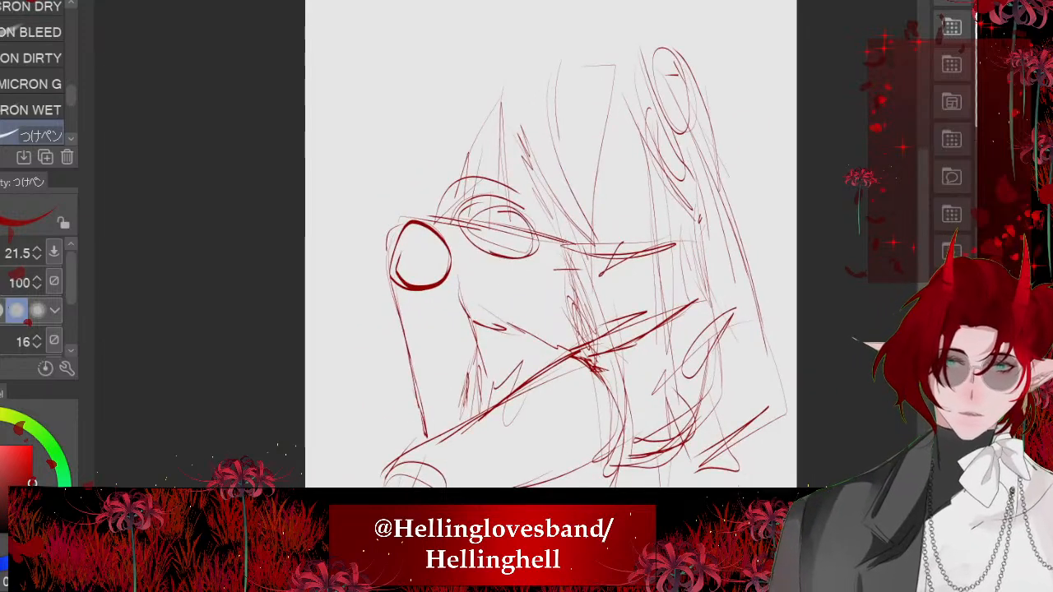
{"action": "left_click_drag", "start_coordinate": [543, 68], "coordinate": [540, 196]}
{"action": "left_click_drag", "start_coordinate": [535, 91], "coordinate": [520, 182]}
{"action": "left_click_drag", "start_coordinate": [522, 142], "coordinate": [555, 239]}
{"action": "left_click_drag", "start_coordinate": [531, 188], "coordinate": [564, 249]}
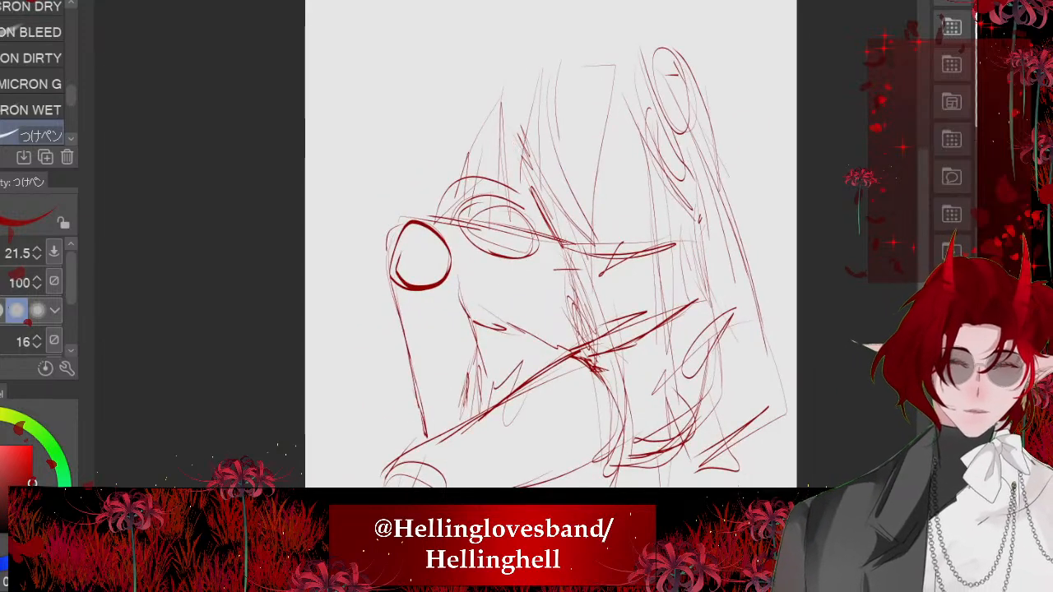
- Sketch lapel-like folds down the chest and small zigzag creases below the waist
{"action": "left_click_drag", "start_coordinate": [615, 66], "coordinate": [591, 225]}
{"action": "left_click_drag", "start_coordinate": [590, 46], "coordinate": [583, 165]}
{"action": "left_click_drag", "start_coordinate": [580, 74], "coordinate": [599, 280]}
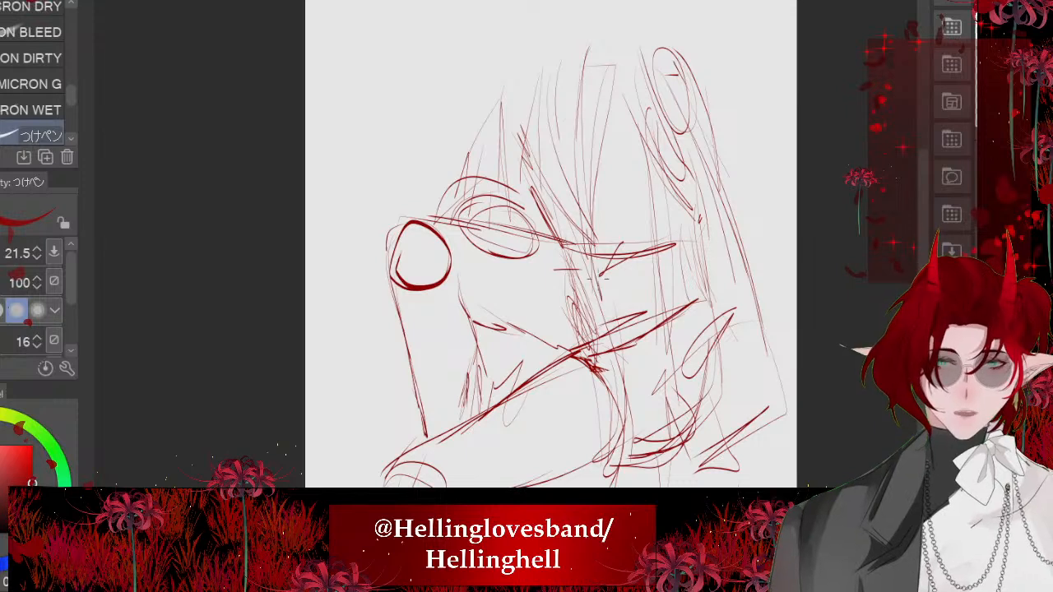
{"action": "mouse_move", "coordinate": [593, 96]}
{"action": "left_mouse_down"}
{"action": "mouse_move", "coordinate": [643, 163]}
{"action": "mouse_move", "coordinate": [601, 309]}
{"action": "left_mouse_up"}
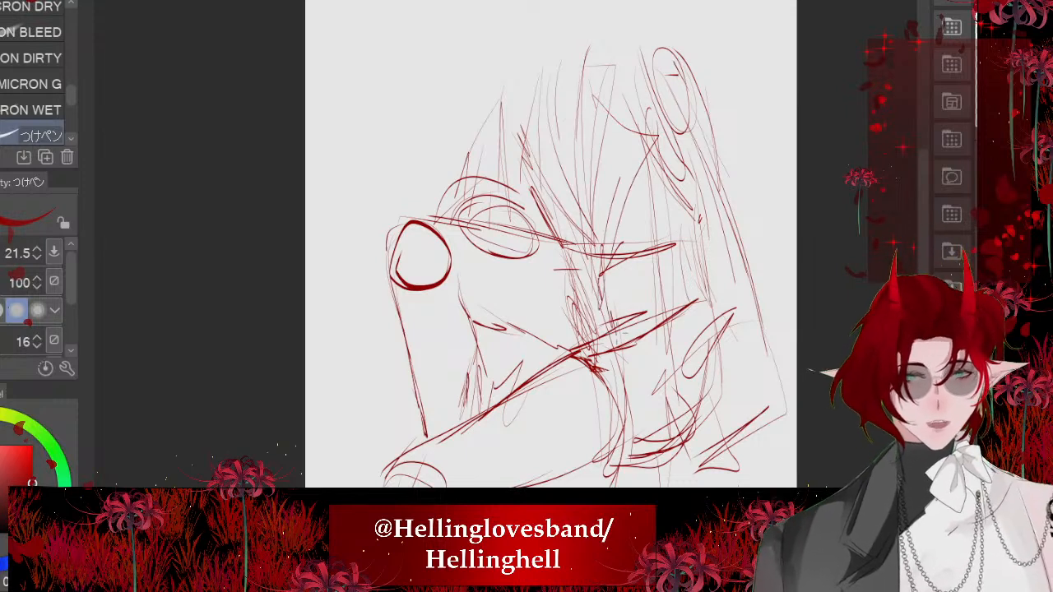
{"action": "mouse_move", "coordinate": [579, 84]}
{"action": "left_mouse_down"}
{"action": "mouse_move", "coordinate": [521, 177]}
{"action": "mouse_move", "coordinate": [574, 148]}
{"action": "mouse_move", "coordinate": [555, 216]}
{"action": "mouse_move", "coordinate": [585, 284]}
{"action": "mouse_move", "coordinate": [566, 280]}
{"action": "mouse_move", "coordinate": [603, 311]}
{"action": "left_mouse_up"}
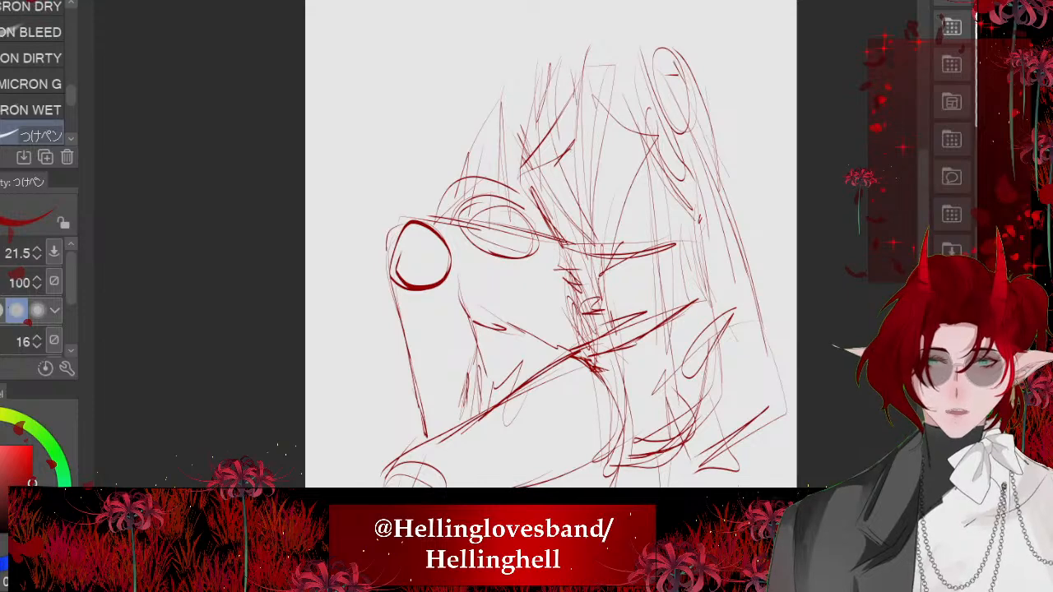
- Fade the rough sketch and reduce the pen size for finer line work
{"action": "scroll", "coordinate": [421, 122], "scroll_direction": "down", "scroll_amount": 3}
{"action": "scroll", "coordinate": [515, 412], "scroll_direction": "up", "scroll_amount": 3}
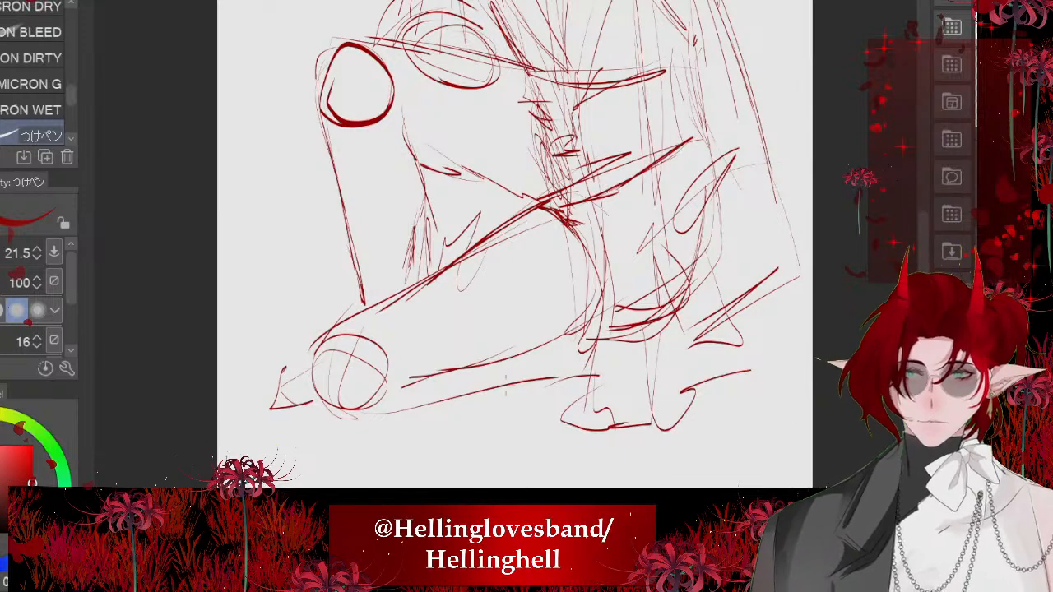
{"action": "scroll", "coordinate": [466, 251], "scroll_direction": "down", "scroll_amount": 3}
{"action": "scroll", "coordinate": [465, 251], "scroll_direction": "up", "scroll_amount": 2}
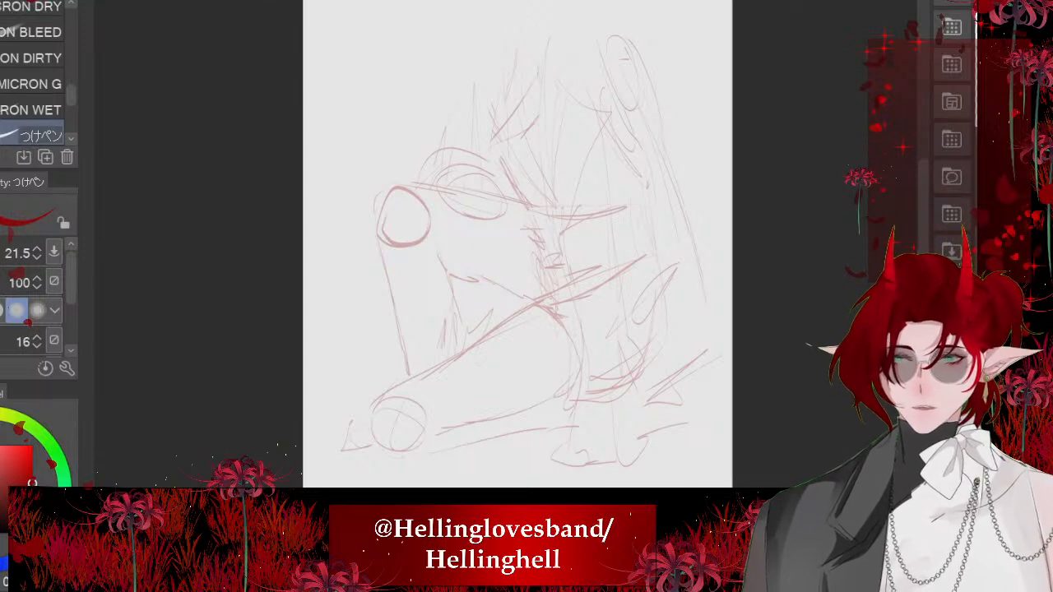
{"action": "key", "text": "bracketleft"}
{"action": "key", "text": "bracketright"}
{"action": "key", "text": "bracketleft"}
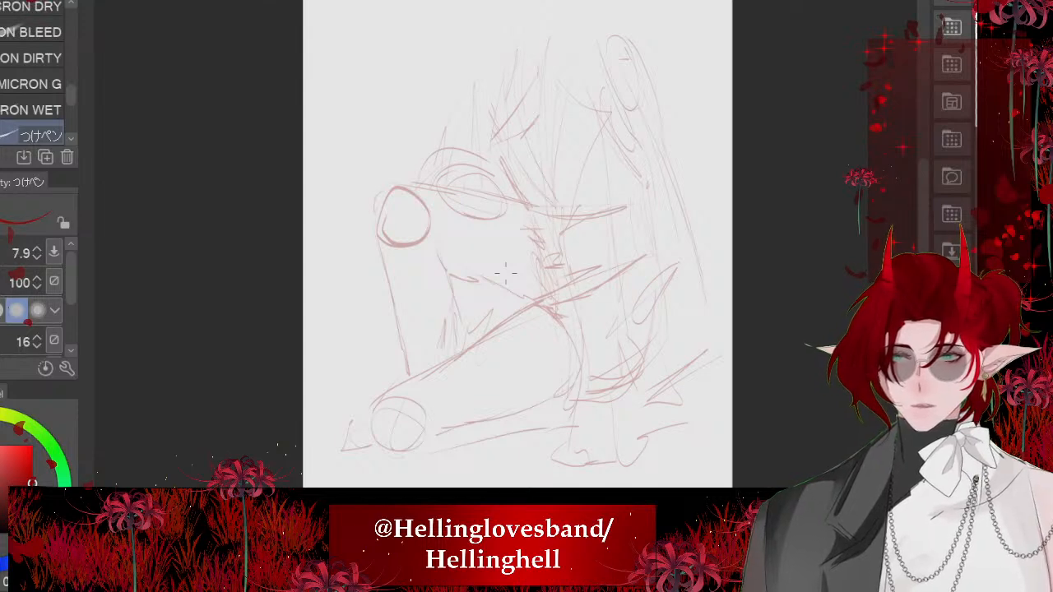
{"action": "key", "text": "bracketright"}
{"action": "key", "text": "bracketright"}
{"action": "key", "text": "bracketright"}
{"action": "key", "text": "bracketright"}
{"action": "key", "text": "bracketright"}
{"action": "key", "text": "bracketleft"}
{"action": "key", "text": "bracketleft"}
{"action": "key", "text": "bracketleft"}
{"action": "key", "text": "bracketleft"}
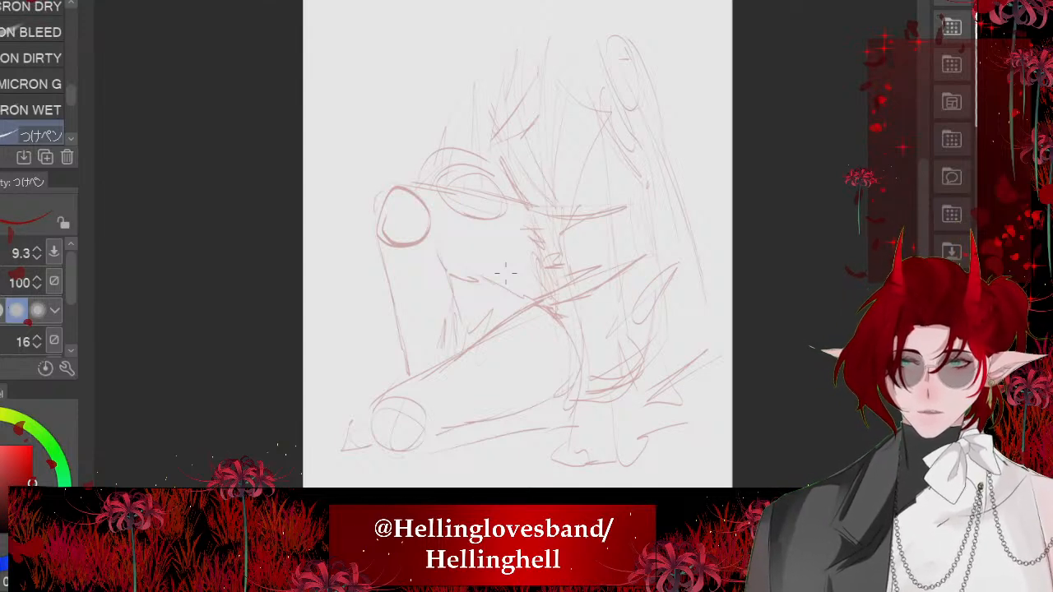
- Draw the garment's front edge over the faded sketch with a size 13 pen, from the chest down to the folded hem
{"action": "scroll", "coordinate": [375, 359], "scroll_direction": "up", "scroll_amount": 4}
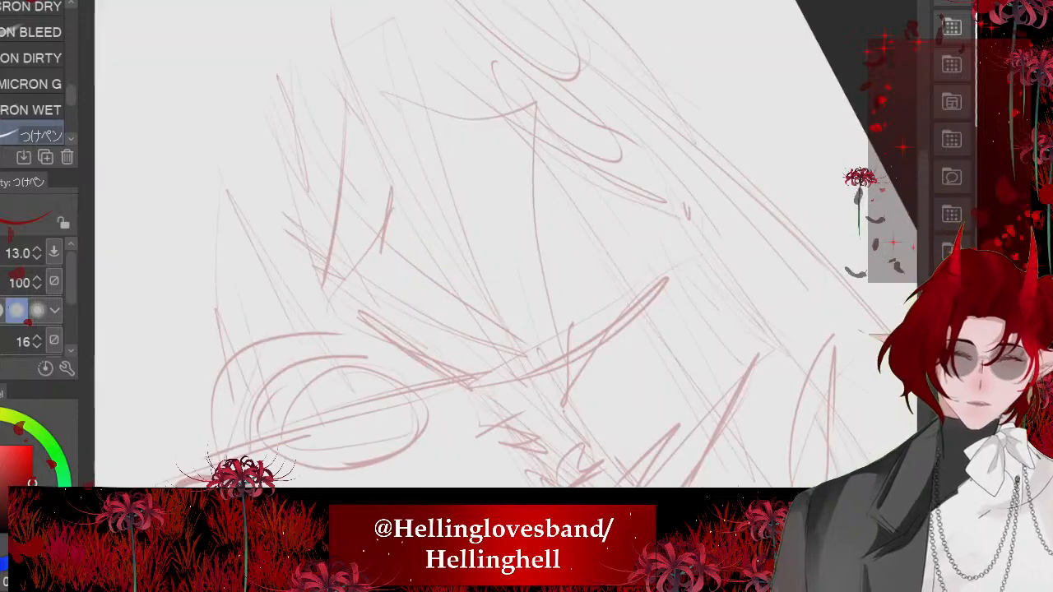
{"action": "scroll", "coordinate": [375, 359], "scroll_direction": "down", "scroll_amount": 1}
{"action": "left_click_drag", "start_coordinate": [366, 124], "coordinate": [509, 362]}
{"action": "left_click_drag", "start_coordinate": [444, 277], "coordinate": [554, 409]}
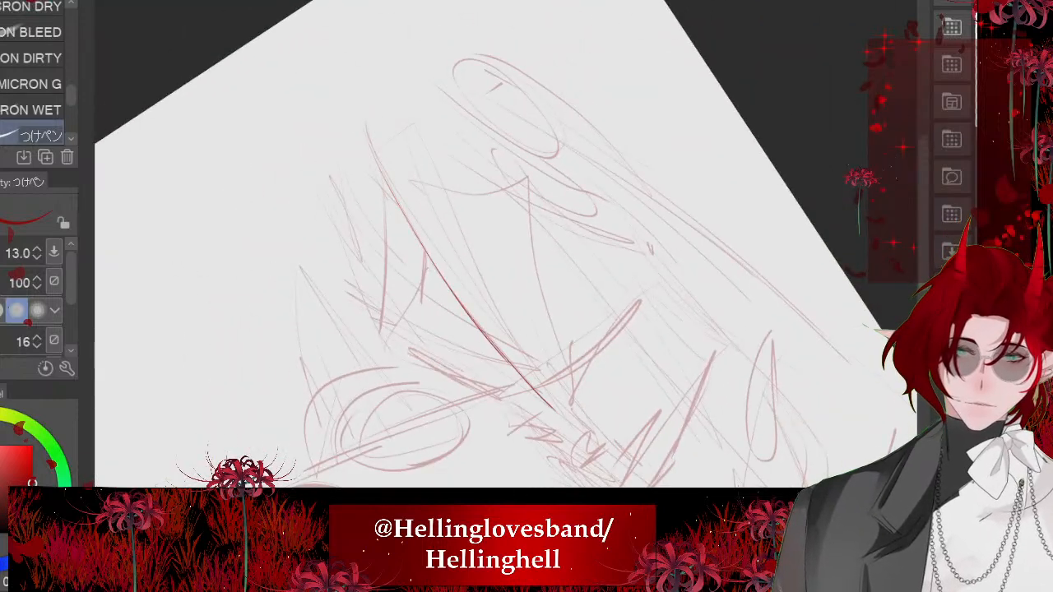
{"action": "scroll", "coordinate": [506, 362], "scroll_direction": "down", "scroll_amount": 4}
{"action": "scroll", "coordinate": [445, 461], "scroll_direction": "up", "scroll_amount": 3}
{"action": "scroll", "coordinate": [422, 245], "scroll_direction": "down", "scroll_amount": 3}
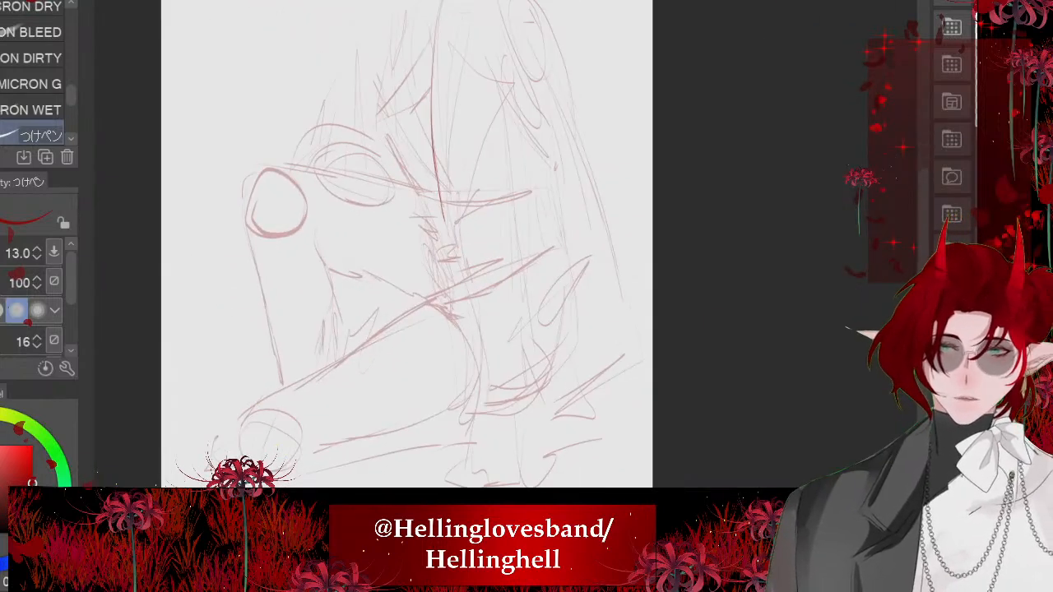
{"action": "mouse_move", "coordinate": [455, 246]}
{"action": "left_mouse_down"}
{"action": "mouse_move", "coordinate": [473, 377]}
{"action": "mouse_move", "coordinate": [455, 465]}
{"action": "mouse_move", "coordinate": [622, 416]}
{"action": "left_mouse_up"}
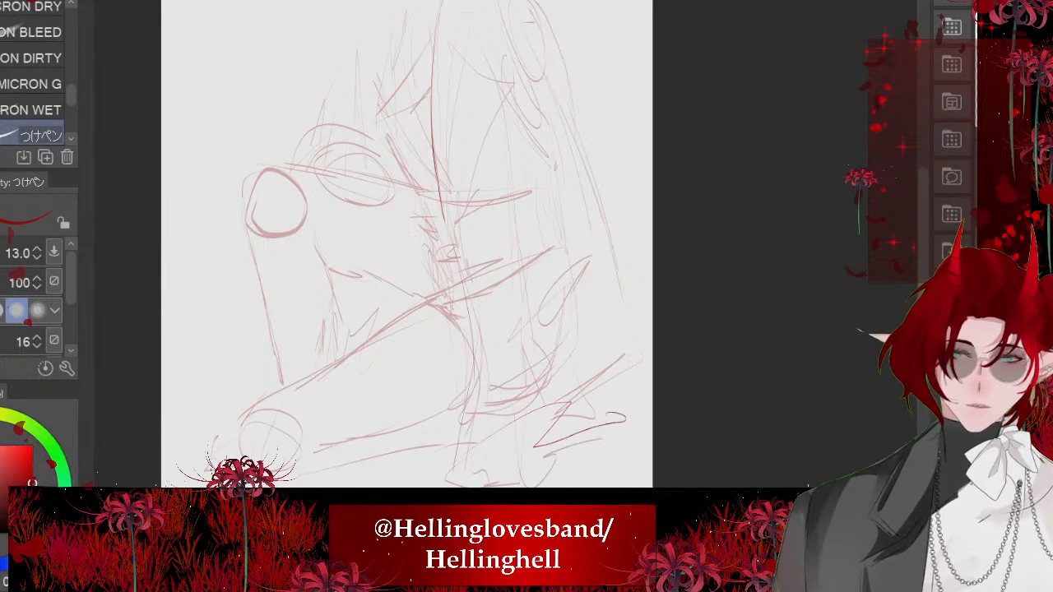
- Draw the far front edge of the garment in a long curve from the lapel notch down to the waist
{"action": "scroll", "coordinate": [422, 245], "scroll_direction": "down", "scroll_amount": 3}
{"action": "scroll", "coordinate": [422, 245], "scroll_direction": "up", "scroll_amount": 3}
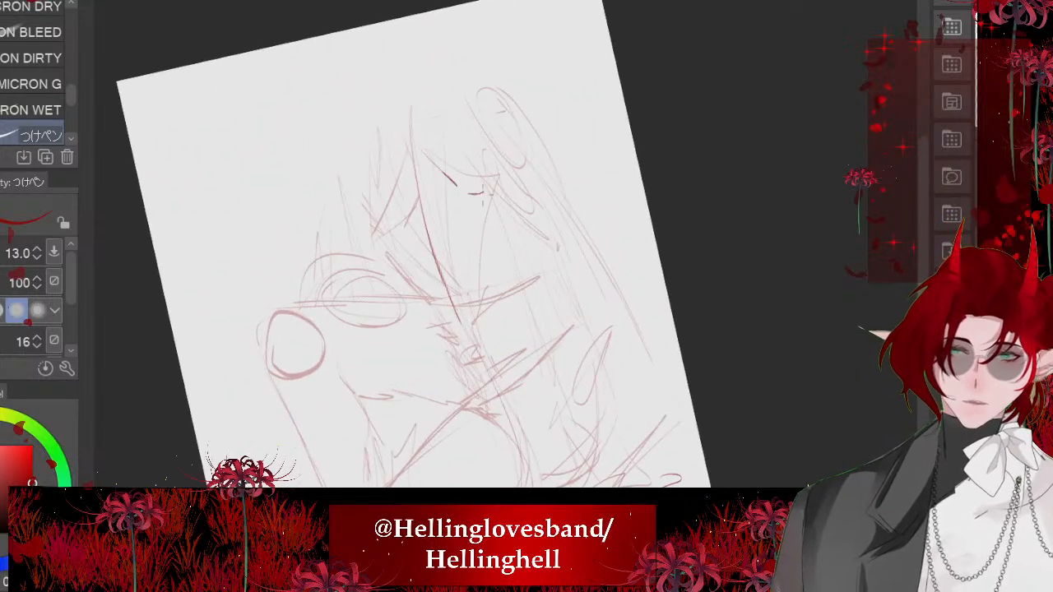
{"action": "left_click_drag", "start_coordinate": [480, 199], "coordinate": [487, 359]}
{"action": "left_click_drag", "start_coordinate": [483, 290], "coordinate": [511, 428]}
{"action": "key", "text": "ctrl+z"}
{"action": "mouse_move", "coordinate": [491, 193]}
{"action": "left_mouse_down"}
{"action": "mouse_move", "coordinate": [496, 368]}
{"action": "mouse_move", "coordinate": [511, 433]}
{"action": "left_mouse_up"}
{"action": "mouse_move", "coordinate": [493, 191]}
{"action": "left_mouse_down"}
{"action": "mouse_move", "coordinate": [482, 297]}
{"action": "mouse_move", "coordinate": [502, 410]}
{"action": "left_mouse_up"}
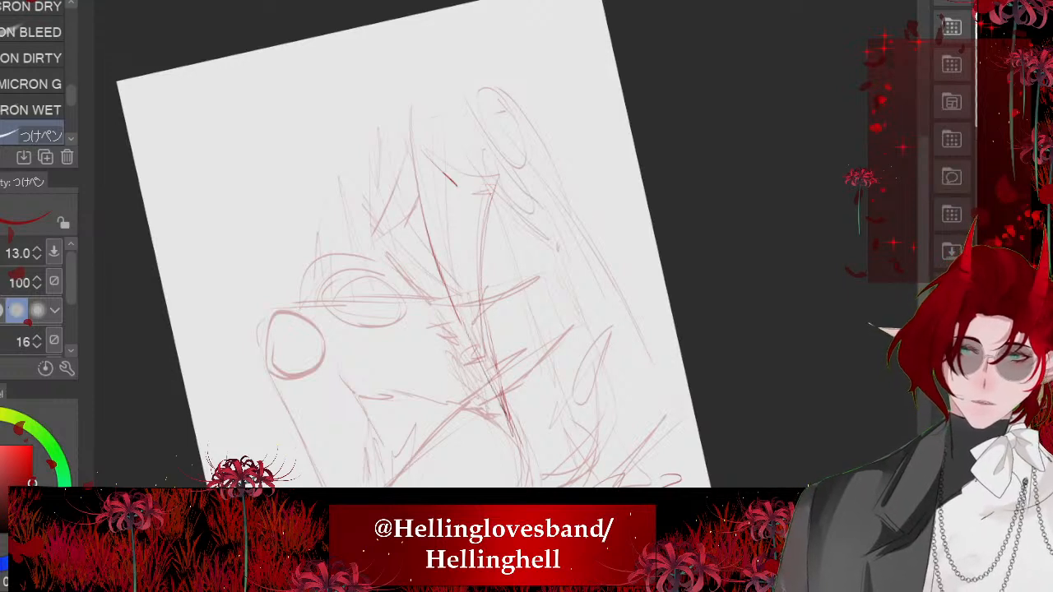
- Try short neckline strokes beside the collar and draw a rounded arc over the top of the far shoulder
{"action": "scroll", "coordinate": [412, 239], "scroll_direction": "up", "scroll_amount": 2}
{"action": "left_click_drag", "start_coordinate": [492, 91], "coordinate": [472, 170]}
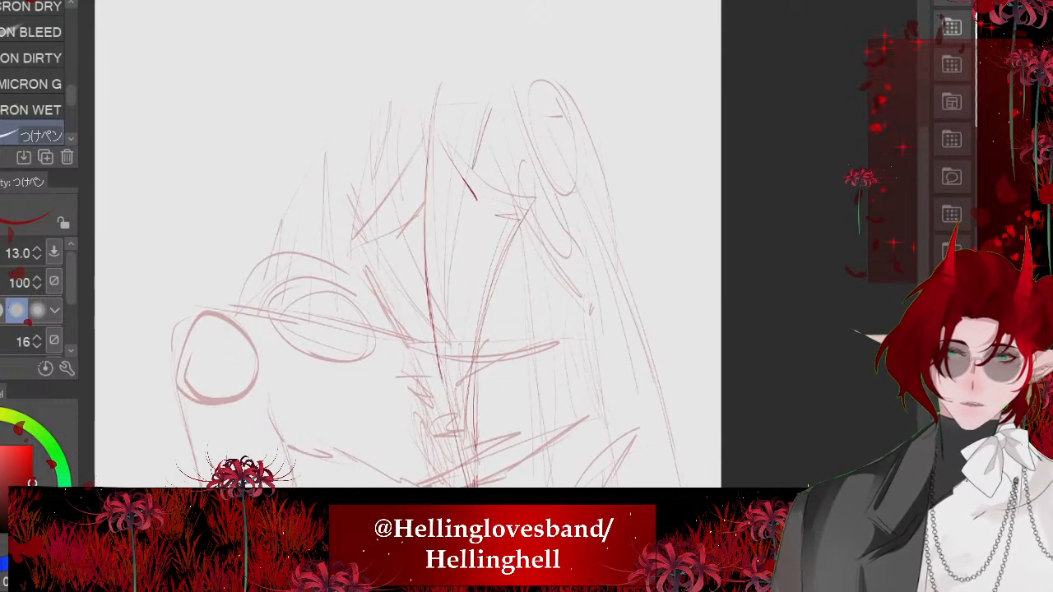
{"action": "key", "text": "ctrl+z"}
{"action": "scroll", "coordinate": [485, 165], "scroll_direction": "up", "scroll_amount": 1}
{"action": "left_click_drag", "start_coordinate": [455, 126], "coordinate": [546, 122]}
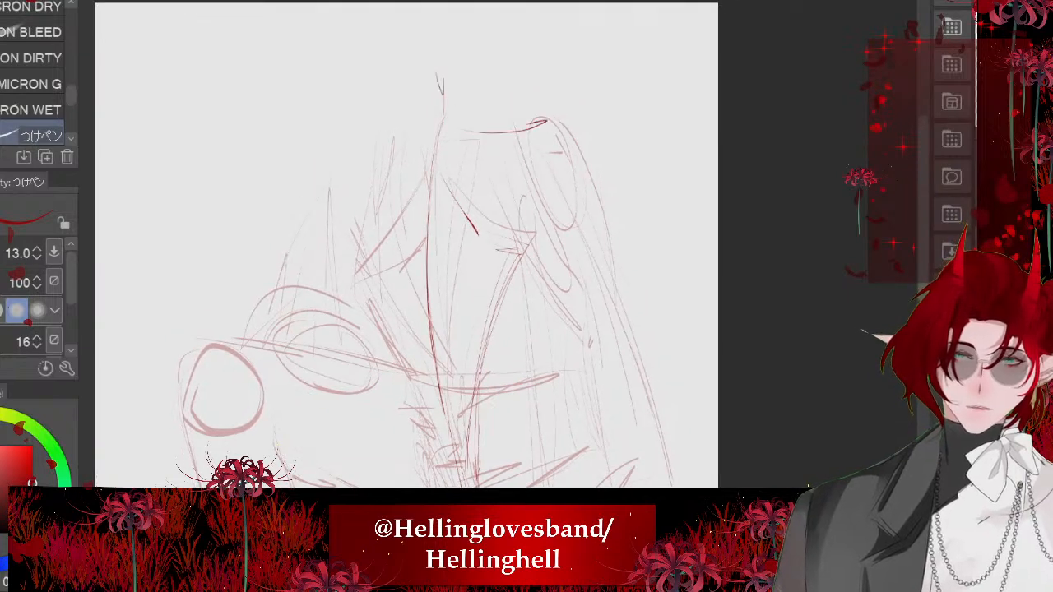
{"action": "left_click_drag", "start_coordinate": [453, 129], "coordinate": [535, 123]}
{"action": "scroll", "coordinate": [426, 117], "scroll_direction": "down", "scroll_amount": 3}
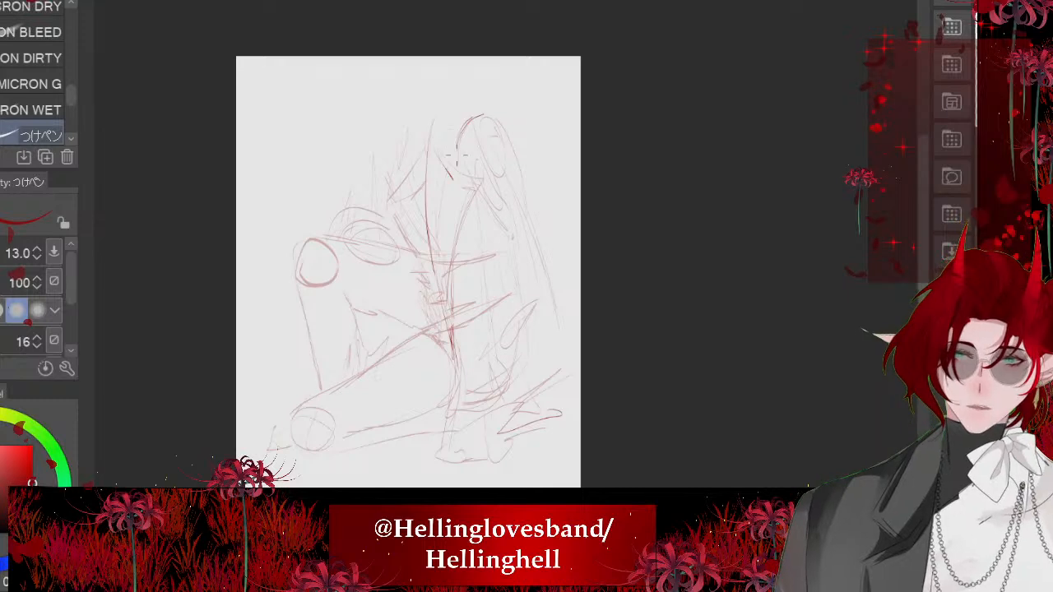
{"action": "scroll", "coordinate": [505, 322], "scroll_direction": "up", "scroll_amount": 1}
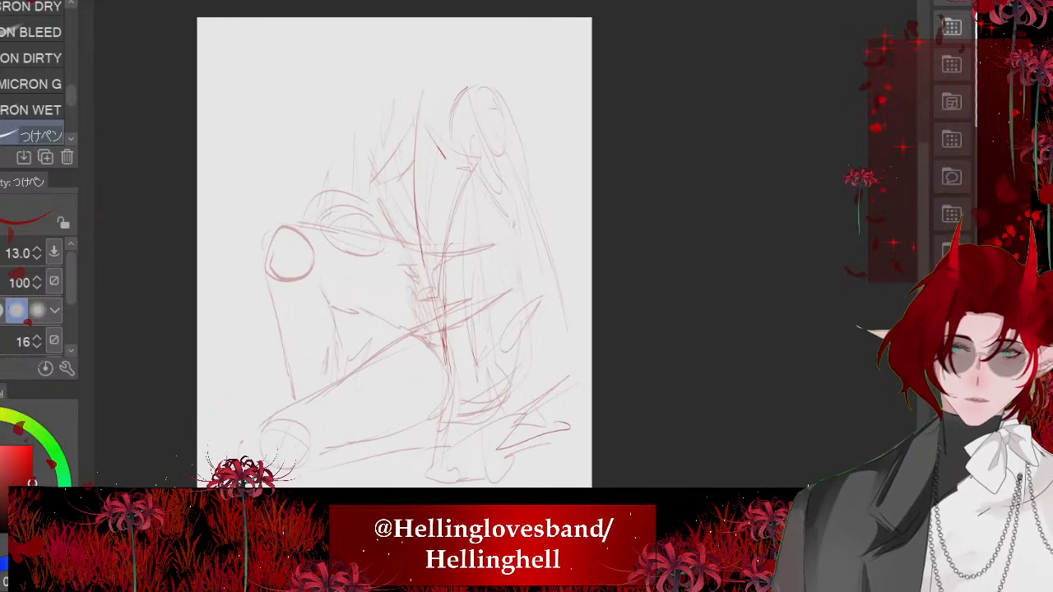
- Trace the outer back edge from the far shoulder to the elbow and add creases inside the lower drape
{"action": "mouse_move", "coordinate": [514, 107]}
{"action": "left_mouse_down"}
{"action": "mouse_move", "coordinate": [553, 280]}
{"action": "mouse_move", "coordinate": [473, 357]}
{"action": "mouse_move", "coordinate": [491, 403]}
{"action": "left_mouse_up"}
{"action": "key", "text": "ctrl+z"}
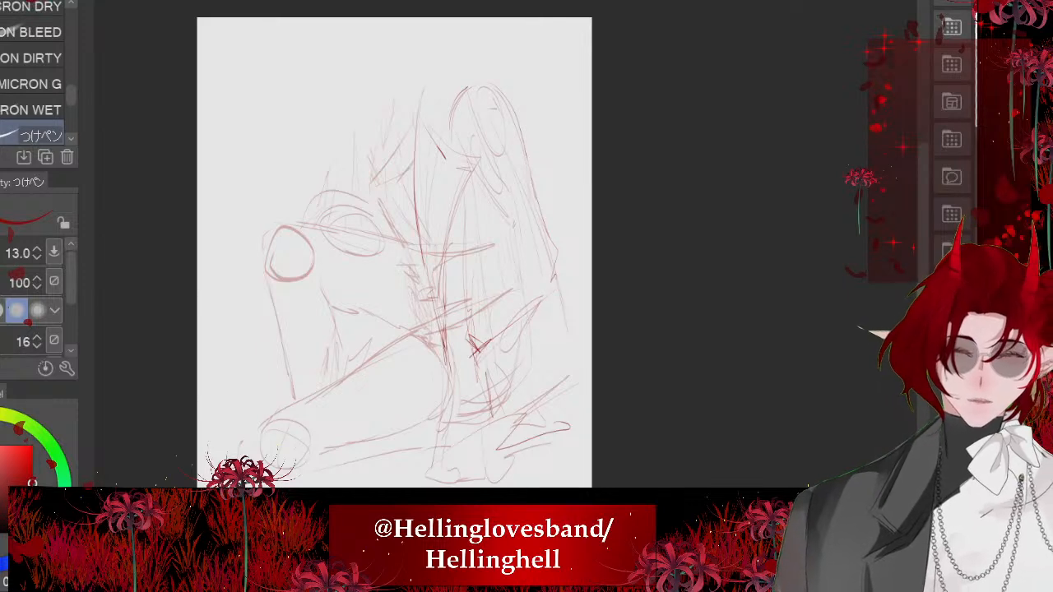
{"action": "left_click_drag", "start_coordinate": [585, 373], "coordinate": [495, 431]}
{"action": "left_click_drag", "start_coordinate": [508, 409], "coordinate": [494, 434]}
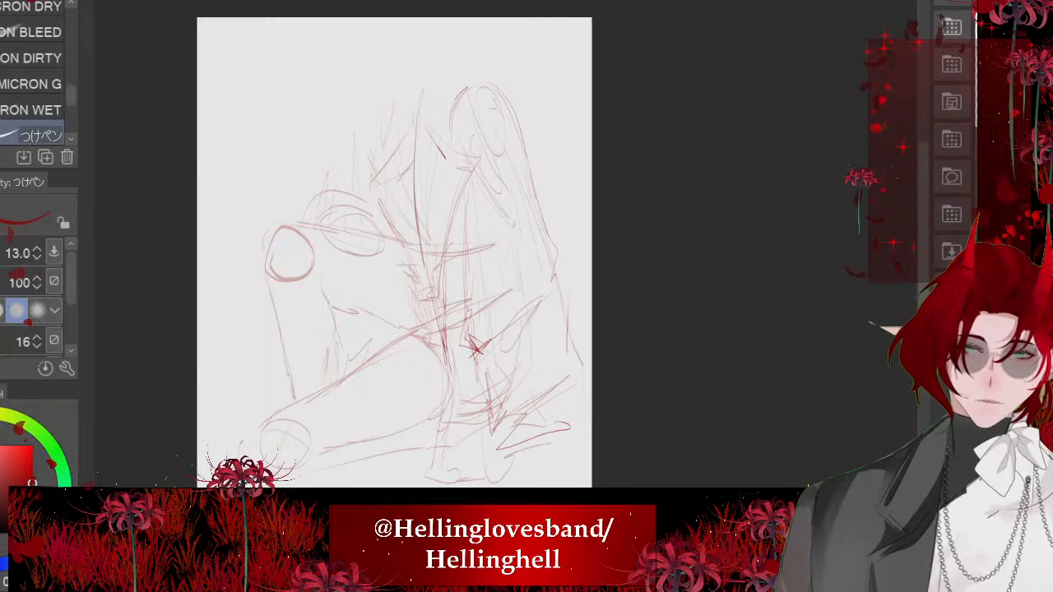
- Extend the drape's outer edge to a pointed corner and draw zigzag folds fanning out beneath it
{"action": "left_click_drag", "start_coordinate": [568, 294], "coordinate": [478, 350]}
{"action": "left_click_drag", "start_coordinate": [475, 354], "coordinate": [478, 381]}
{"action": "left_click_drag", "start_coordinate": [567, 344], "coordinate": [581, 367]}
{"action": "left_click_drag", "start_coordinate": [586, 367], "coordinate": [507, 438]}
{"action": "left_click_drag", "start_coordinate": [581, 425], "coordinate": [546, 447]}
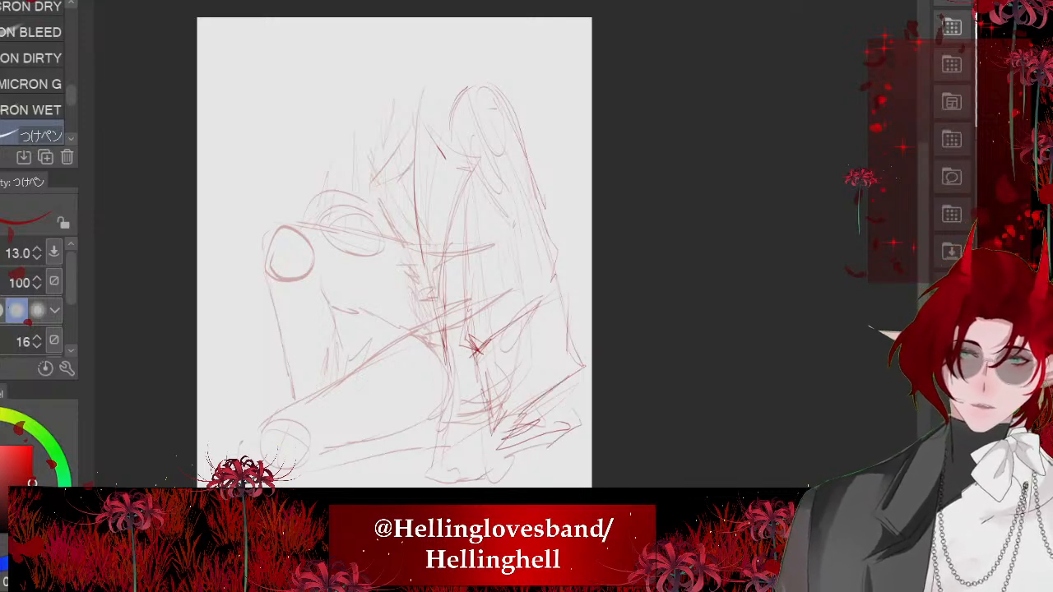
- Draw the lower garment panel from the waist to the floor and close it with a folded hem
{"action": "key", "text": "ctrl+z"}
{"action": "left_click_drag", "start_coordinate": [448, 355], "coordinate": [430, 478]}
{"action": "left_click_drag", "start_coordinate": [430, 479], "coordinate": [550, 464]}
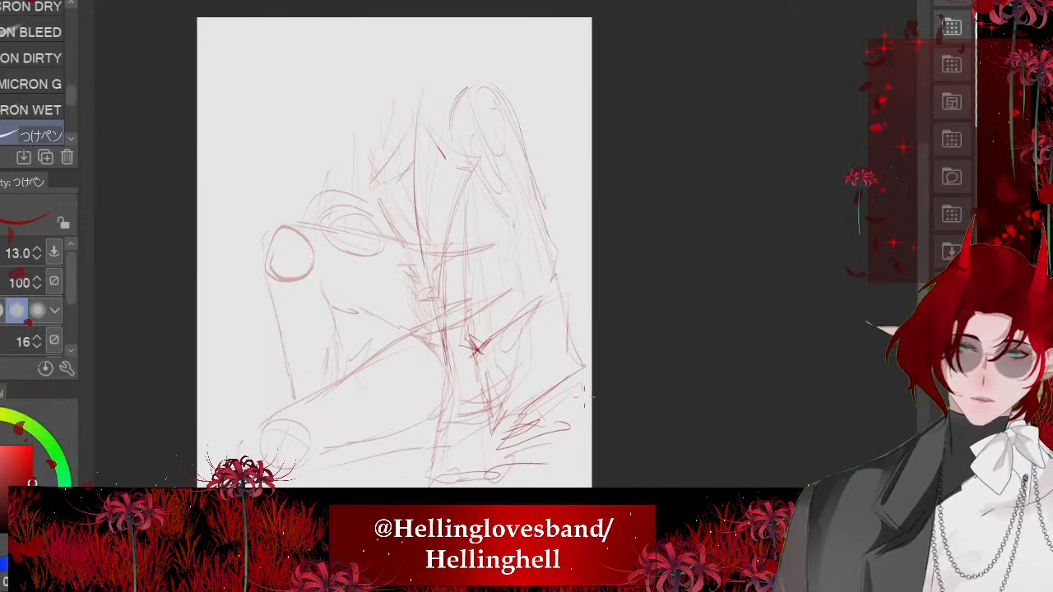
{"action": "left_click_drag", "start_coordinate": [584, 385], "coordinate": [592, 437]}
{"action": "scroll", "coordinate": [469, 259], "scroll_direction": "down", "scroll_amount": 3}
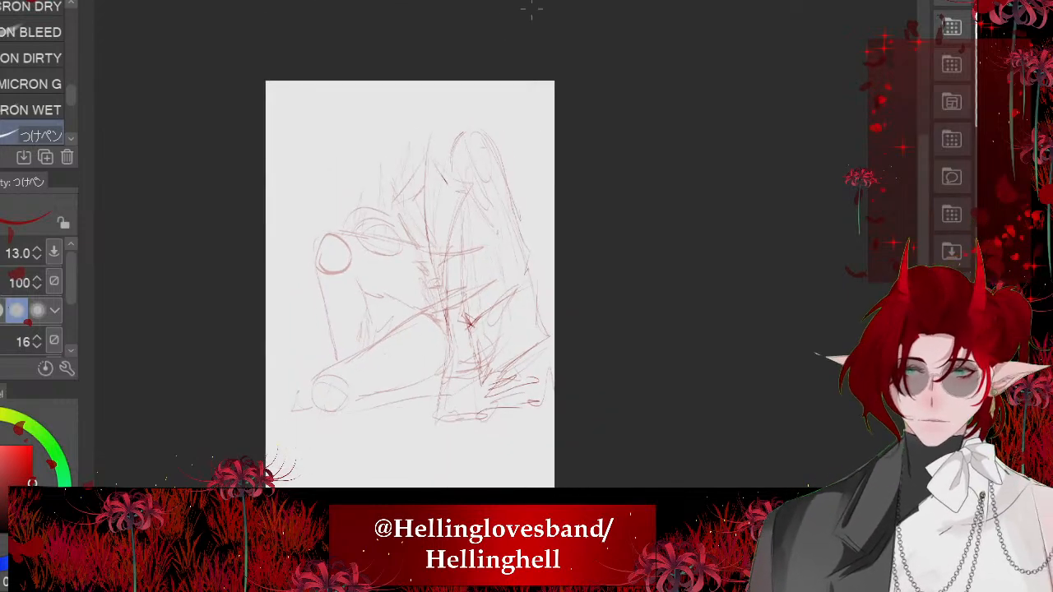
- Outline the pointed lapel on the near side of the chest and the vest edge running down beneath it
{"action": "scroll", "coordinate": [453, 251], "scroll_direction": "up", "scroll_amount": 5}
{"action": "scroll", "coordinate": [398, 111], "scroll_direction": "up", "scroll_amount": 4}
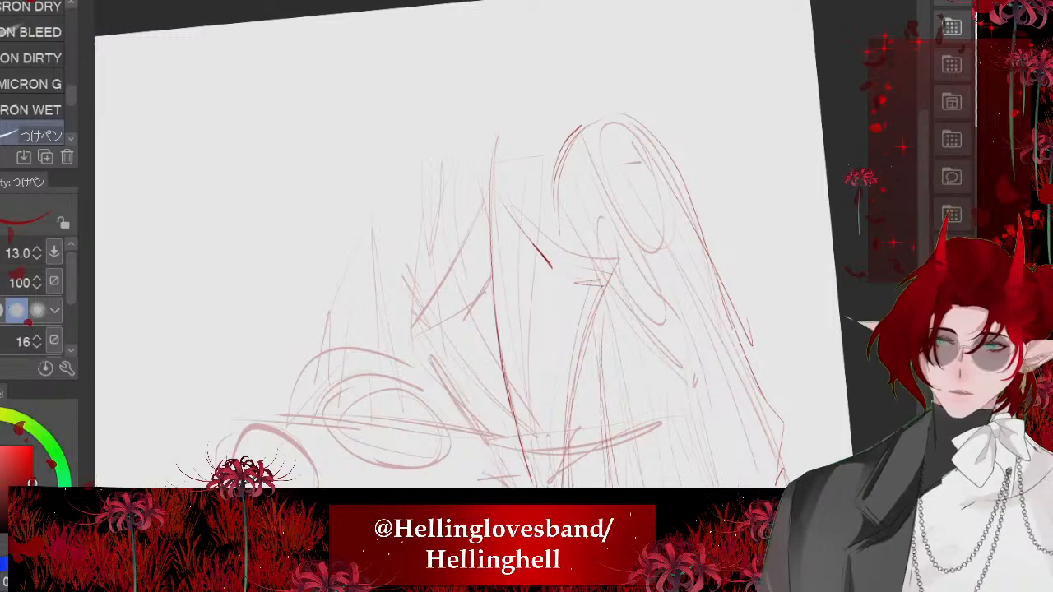
{"action": "mouse_move", "coordinate": [487, 183]}
{"action": "left_mouse_down"}
{"action": "mouse_move", "coordinate": [451, 271]}
{"action": "mouse_move", "coordinate": [411, 311]}
{"action": "left_mouse_up"}
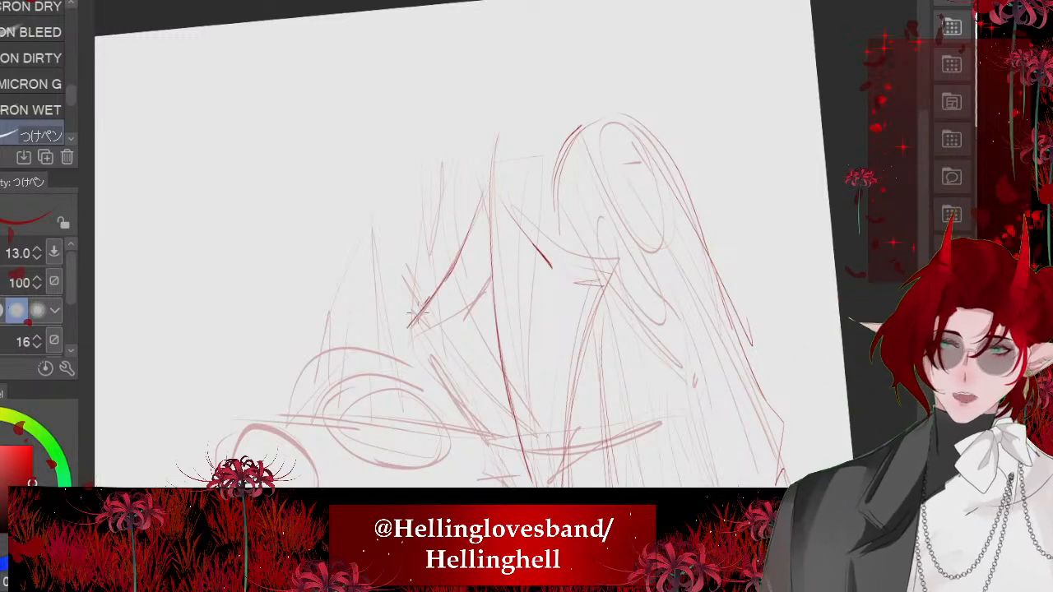
{"action": "mouse_move", "coordinate": [486, 280]}
{"action": "left_mouse_down"}
{"action": "mouse_move", "coordinate": [414, 333]}
{"action": "mouse_move", "coordinate": [484, 441]}
{"action": "left_mouse_up"}
{"action": "key", "text": "ctrl+z"}
{"action": "key", "text": "ctrl+z"}
{"action": "key", "text": "ctrl+z"}
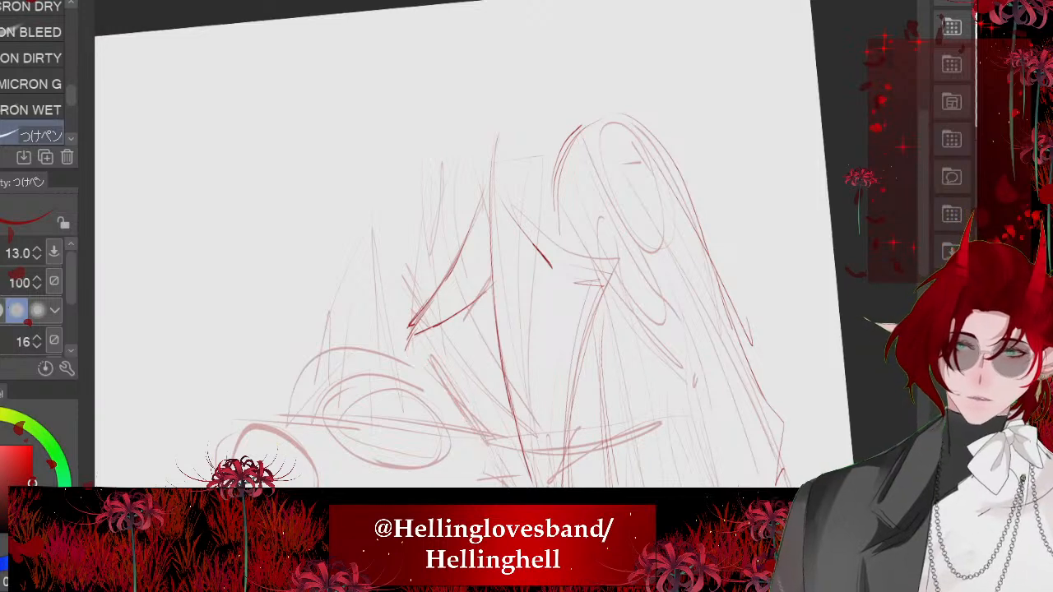
{"action": "mouse_move", "coordinate": [420, 351]}
{"action": "left_mouse_down"}
{"action": "mouse_move", "coordinate": [484, 435]}
{"action": "mouse_move", "coordinate": [473, 431]}
{"action": "left_mouse_up"}
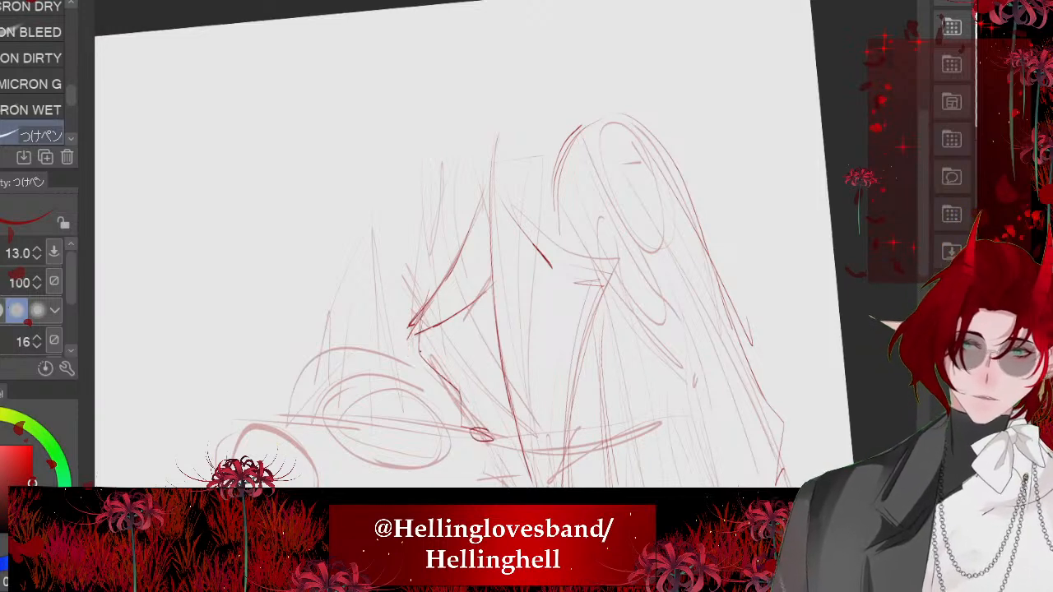
{"action": "left_click_drag", "start_coordinate": [493, 298], "coordinate": [504, 403]}
- Add pairs of small round buttons on the vest below the lapel
{"action": "scroll", "coordinate": [457, 456], "scroll_direction": "up", "scroll_amount": 3}
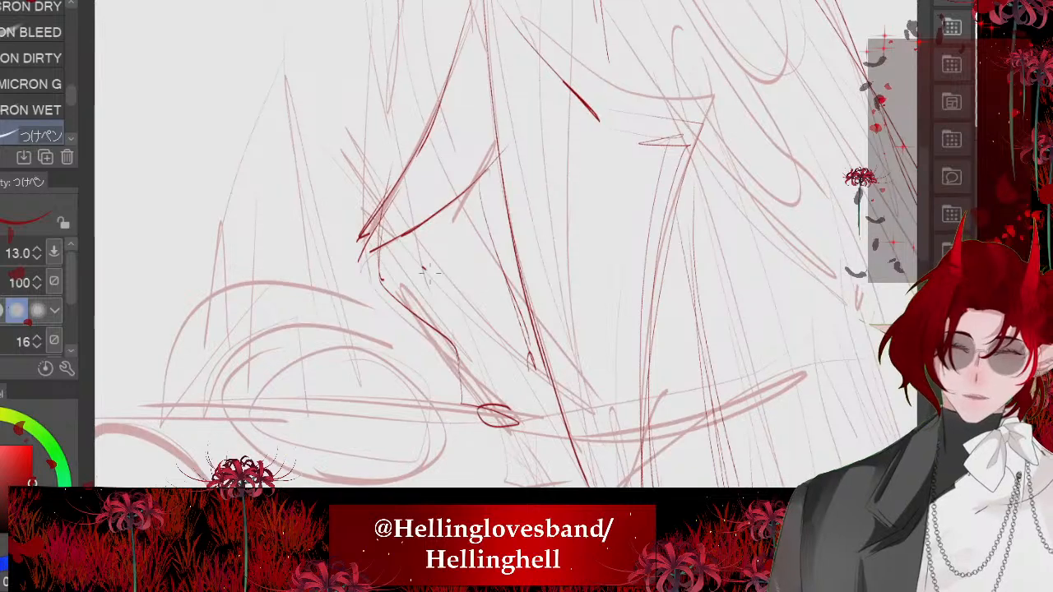
{"action": "left_click_drag", "start_coordinate": [424, 272], "coordinate": [422, 294]}
{"action": "mouse_move", "coordinate": [490, 262]}
{"action": "left_mouse_down"}
{"action": "mouse_move", "coordinate": [469, 272]}
{"action": "mouse_move", "coordinate": [487, 260]}
{"action": "left_mouse_up"}
{"action": "mouse_move", "coordinate": [468, 368]}
{"action": "left_mouse_down"}
{"action": "mouse_move", "coordinate": [481, 391]}
{"action": "mouse_move", "coordinate": [479, 370]}
{"action": "left_mouse_up"}
{"action": "left_click_drag", "start_coordinate": [504, 368], "coordinate": [524, 372]}
{"action": "scroll", "coordinate": [445, 395], "scroll_direction": "down", "scroll_amount": 4}
{"action": "scroll", "coordinate": [478, 257], "scroll_direction": "up", "scroll_amount": 4}
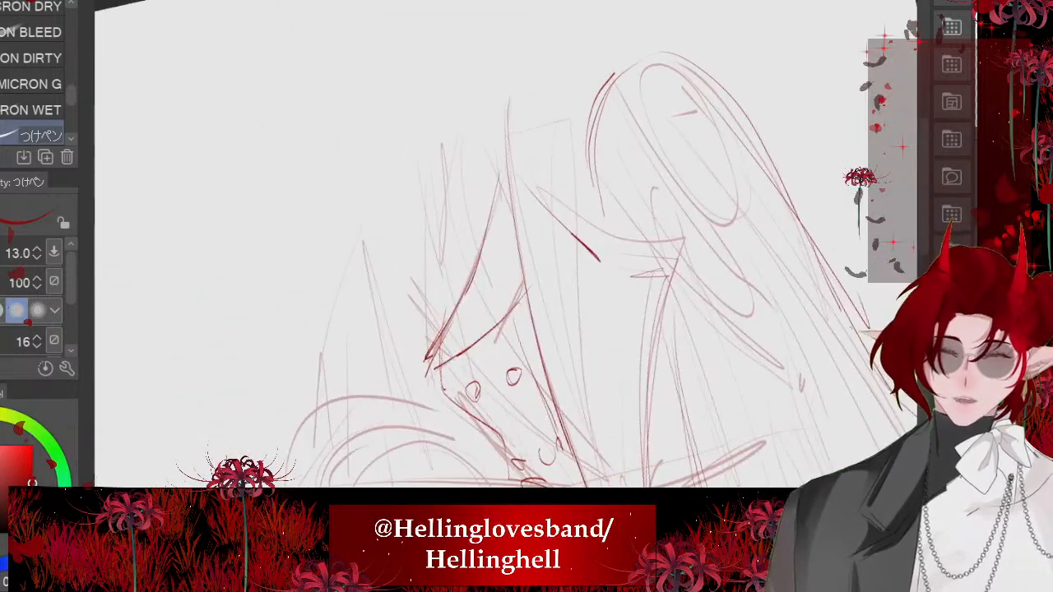
- Draw overlapping fold lines along the near shoulder down to the tip of the lapel
{"action": "left_click_drag", "start_coordinate": [443, 146], "coordinate": [456, 293]}
{"action": "key", "text": "ctrl+z"}
{"action": "left_click_drag", "start_coordinate": [441, 145], "coordinate": [449, 306]}
{"action": "left_click_drag", "start_coordinate": [430, 152], "coordinate": [417, 242]}
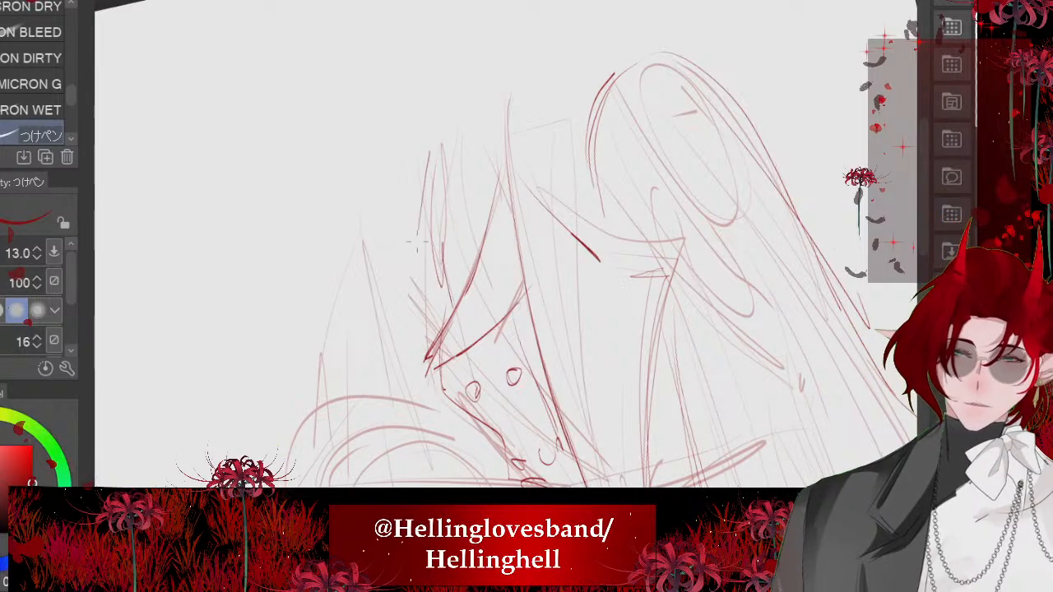
{"action": "key", "text": "ctrl+z"}
{"action": "left_click_drag", "start_coordinate": [435, 160], "coordinate": [414, 208]}
{"action": "left_click_drag", "start_coordinate": [417, 204], "coordinate": [426, 326]}
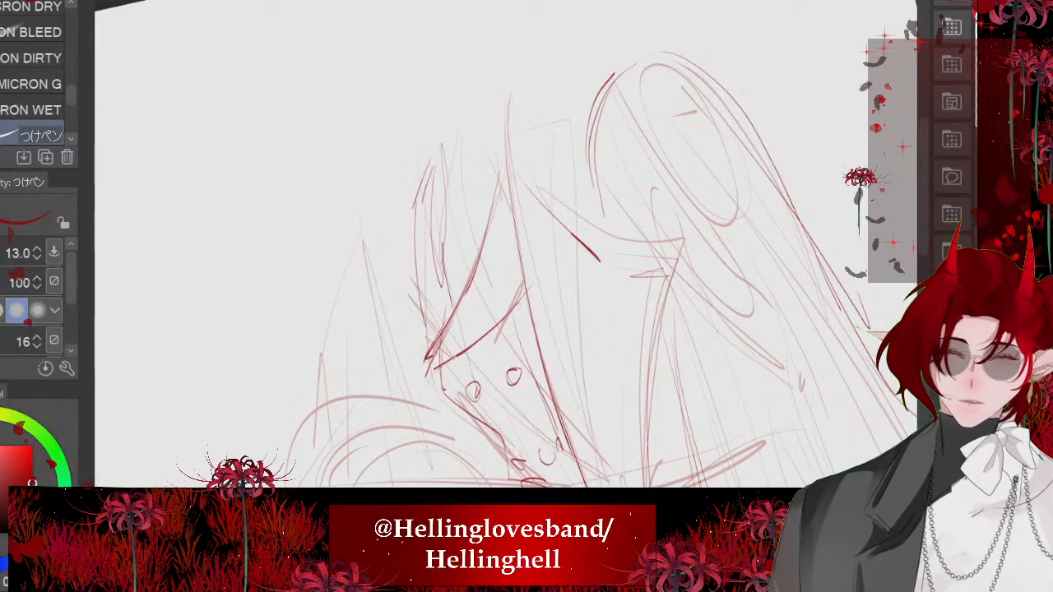
{"action": "left_click_drag", "start_coordinate": [420, 290], "coordinate": [429, 338]}
{"action": "key", "text": "ctrl+z"}
{"action": "left_click_drag", "start_coordinate": [410, 246], "coordinate": [430, 339]}
{"action": "key", "text": "ctrl+0"}
{"action": "scroll", "coordinate": [465, 260], "scroll_direction": "up", "scroll_amount": 4}
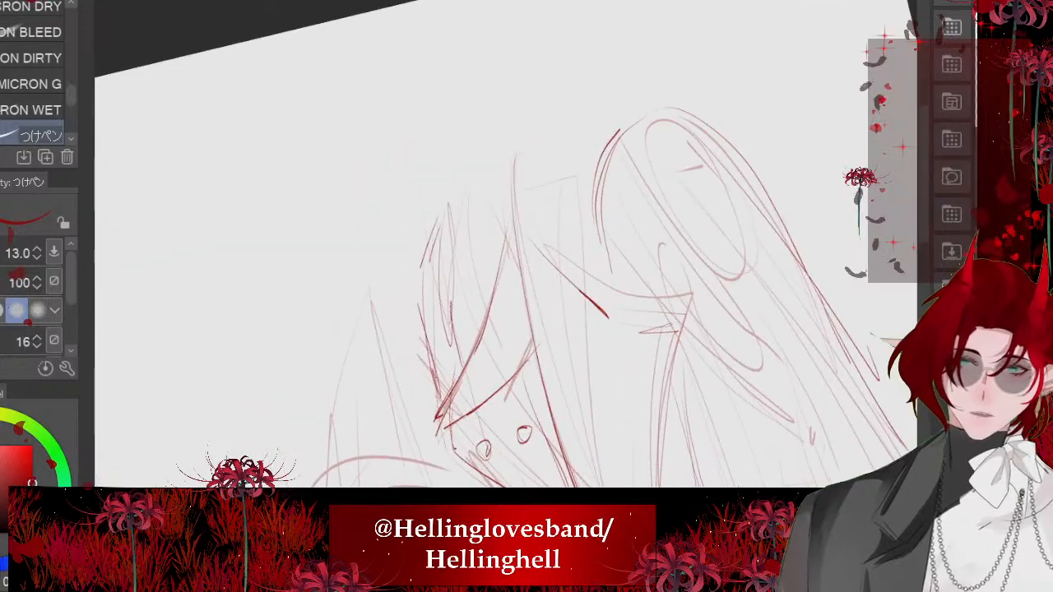
- Draw a short line from the top of the near shoulder toward the lapel edge and redo it
{"action": "mouse_move", "coordinate": [460, 195]}
{"action": "left_mouse_down"}
{"action": "mouse_move", "coordinate": [450, 270]}
{"action": "mouse_move", "coordinate": [507, 265]}
{"action": "left_mouse_up"}
{"action": "scroll", "coordinate": [494, 263], "scroll_direction": "down", "scroll_amount": 4}
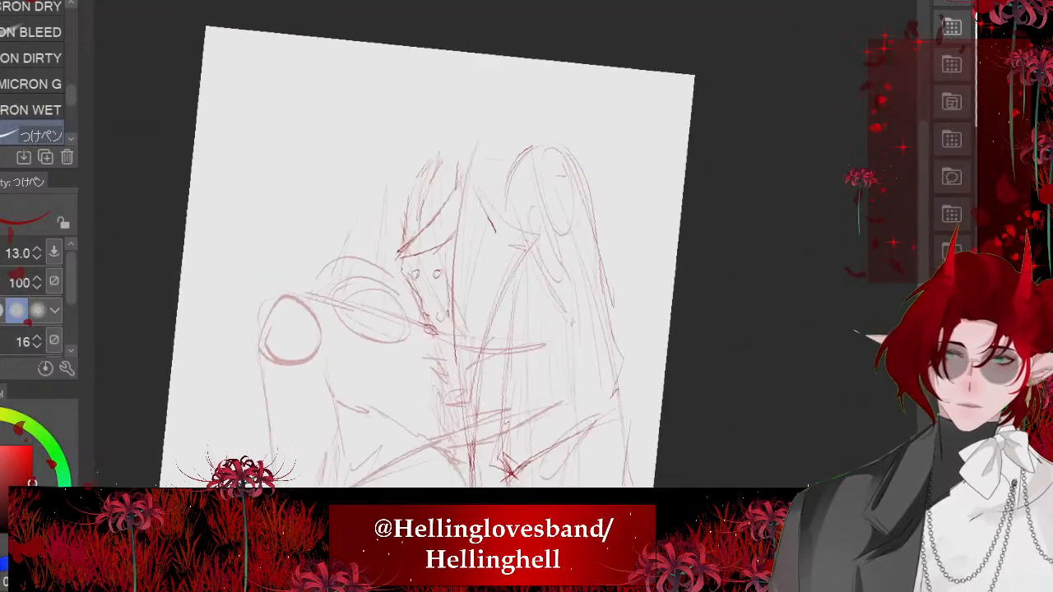
{"action": "scroll", "coordinate": [461, 264], "scroll_direction": "up", "scroll_amount": 1}
{"action": "scroll", "coordinate": [441, 297], "scroll_direction": "up", "scroll_amount": 4}
{"action": "key", "text": "ctrl+z"}
{"action": "mouse_move", "coordinate": [449, 251]}
{"action": "left_mouse_down"}
{"action": "mouse_move", "coordinate": [466, 289]}
{"action": "mouse_move", "coordinate": [504, 296]}
{"action": "mouse_move", "coordinate": [471, 349]}
{"action": "mouse_move", "coordinate": [514, 359]}
{"action": "left_mouse_up"}
{"action": "scroll", "coordinate": [430, 274], "scroll_direction": "down", "scroll_amount": 4}
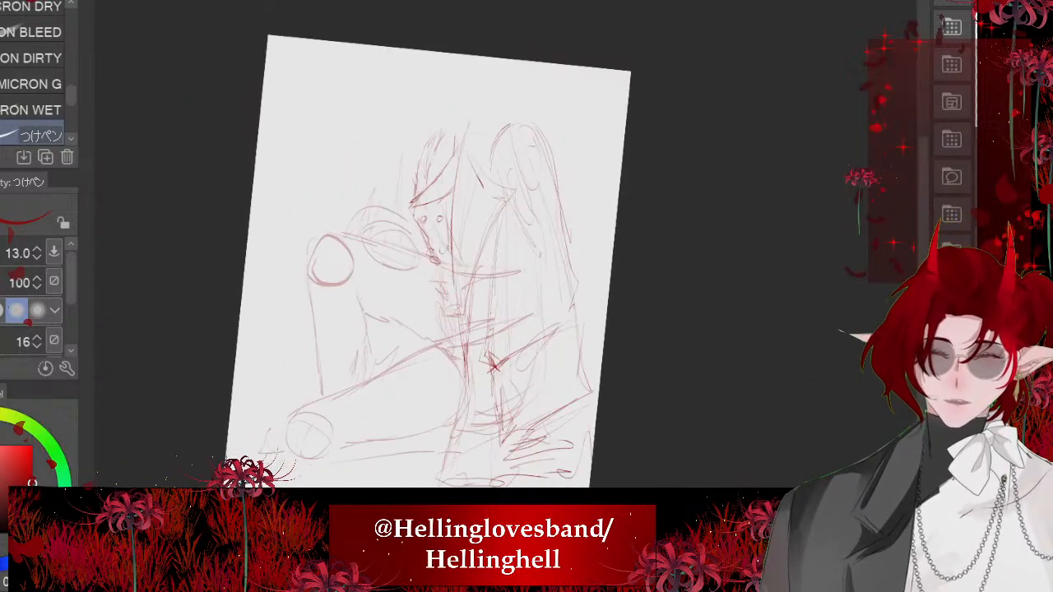
- Add short diagonal creases down the front of the torso, from below the buttons to the waist
{"action": "scroll", "coordinate": [398, 284], "scroll_direction": "up", "scroll_amount": 4}
{"action": "mouse_move", "coordinate": [495, 237]}
{"action": "left_mouse_down"}
{"action": "mouse_move", "coordinate": [528, 293]}
{"action": "mouse_move", "coordinate": [520, 271]}
{"action": "left_mouse_up"}
{"action": "mouse_move", "coordinate": [480, 221]}
{"action": "left_mouse_down"}
{"action": "mouse_move", "coordinate": [490, 294]}
{"action": "mouse_move", "coordinate": [544, 376]}
{"action": "left_mouse_up"}
{"action": "key", "text": "ctrl+z"}
{"action": "left_click_drag", "start_coordinate": [527, 288], "coordinate": [543, 377]}
{"action": "left_click_drag", "start_coordinate": [499, 332], "coordinate": [545, 381]}
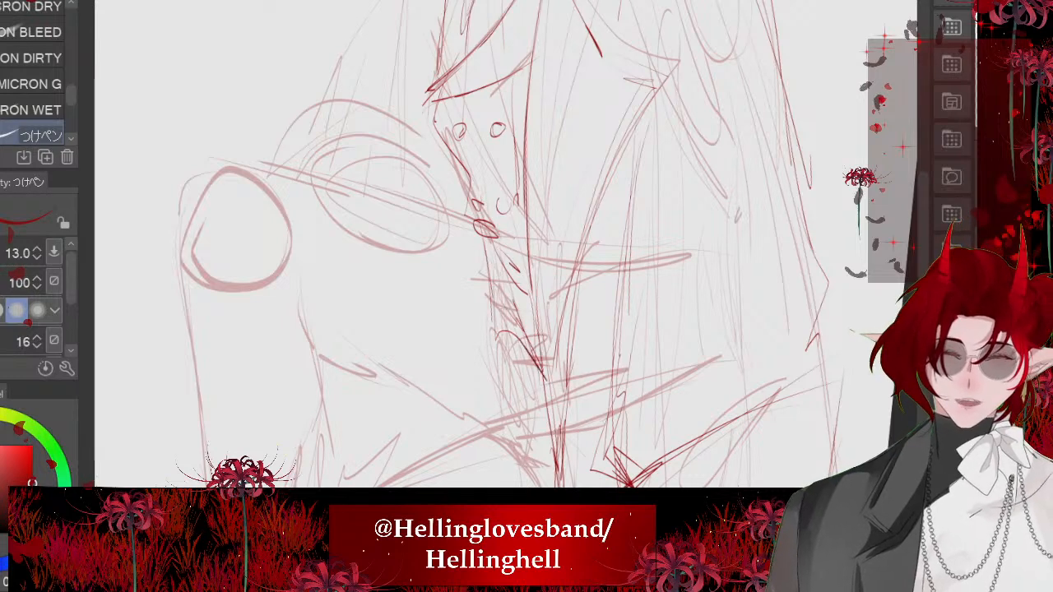
{"action": "scroll", "coordinate": [461, 247], "scroll_direction": "down", "scroll_amount": 4}
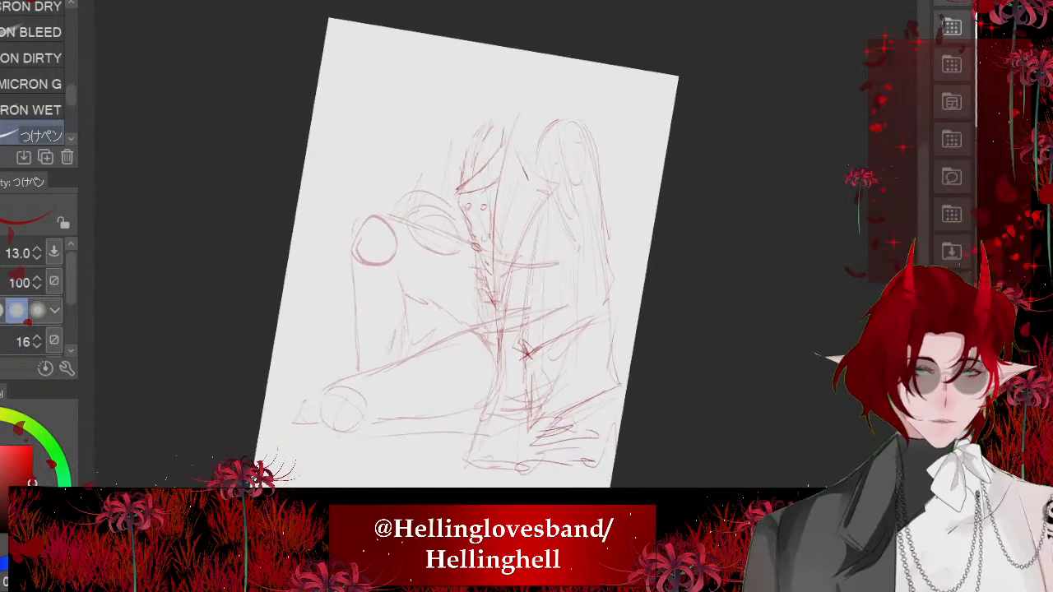
{"action": "scroll", "coordinate": [457, 297], "scroll_direction": "up", "scroll_amount": 5}
{"action": "left_click_drag", "start_coordinate": [549, 276], "coordinate": [578, 357]}
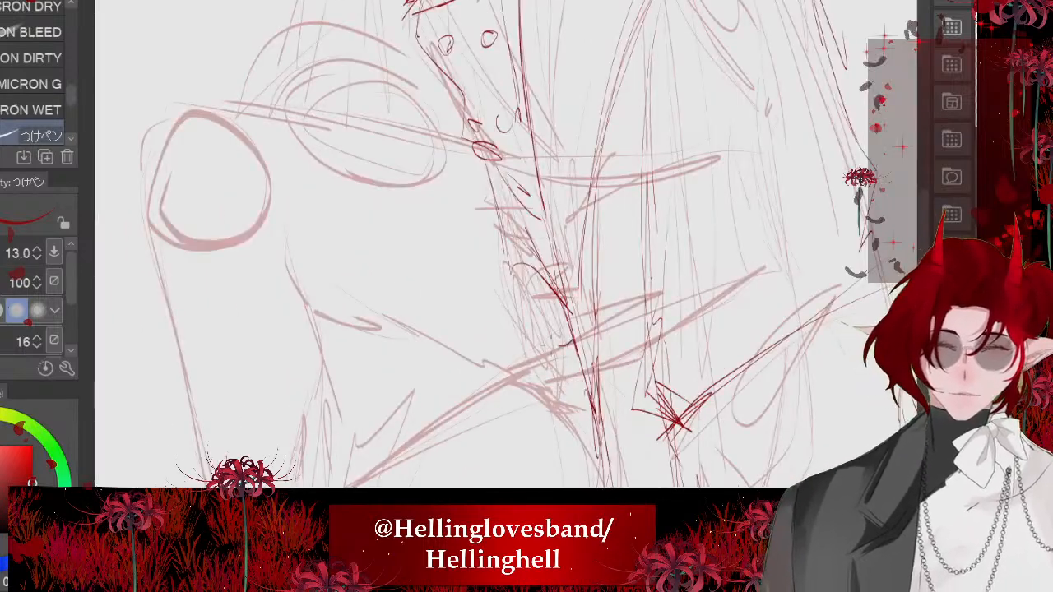
- Redraw the upper edge of the lowered leg from hip to knee and trace the inner line along its underside
{"action": "scroll", "coordinate": [457, 309], "scroll_direction": "down", "scroll_amount": 4}
{"action": "scroll", "coordinate": [457, 247], "scroll_direction": "down", "scroll_amount": 3}
{"action": "scroll", "coordinate": [458, 247], "scroll_direction": "up", "scroll_amount": 4}
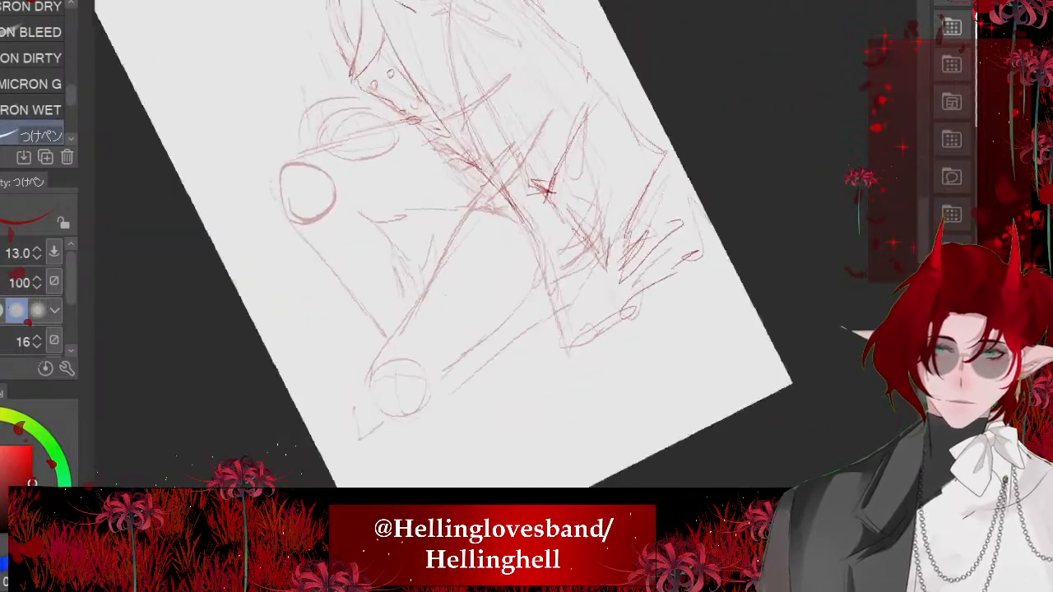
{"action": "left_click_drag", "start_coordinate": [377, 170], "coordinate": [459, 319]}
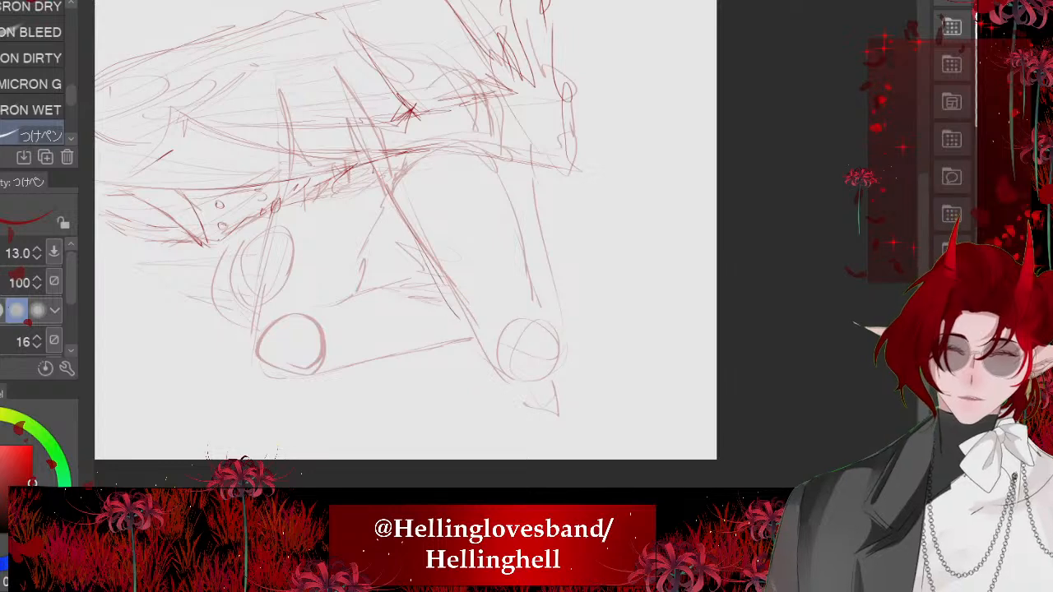
{"action": "left_click_drag", "start_coordinate": [436, 267], "coordinate": [487, 357]}
{"action": "scroll", "coordinate": [425, 229], "scroll_direction": "up", "scroll_amount": 3}
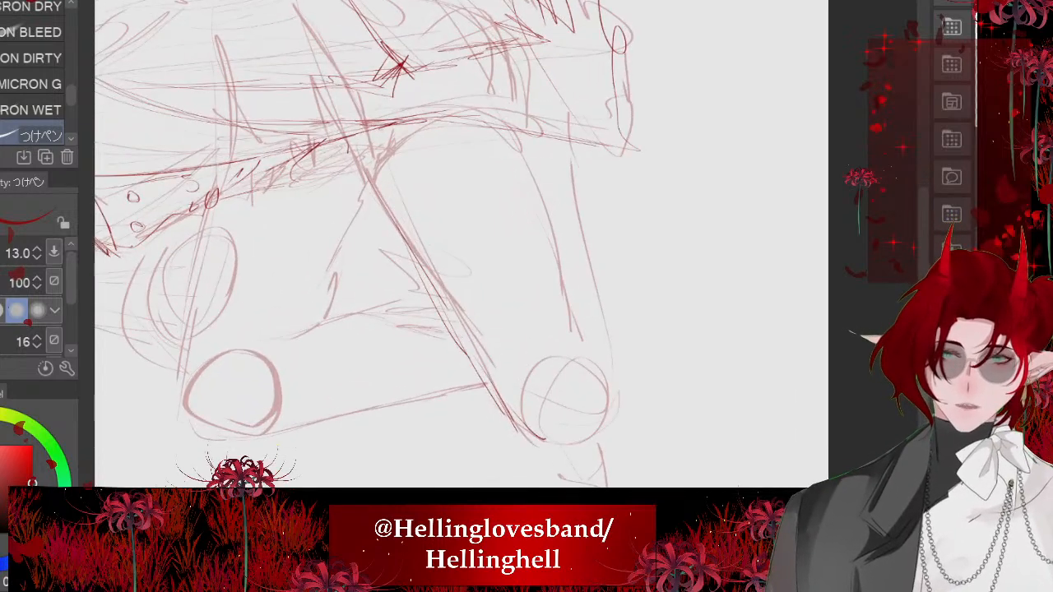
{"action": "left_click_drag", "start_coordinate": [517, 125], "coordinate": [569, 309]}
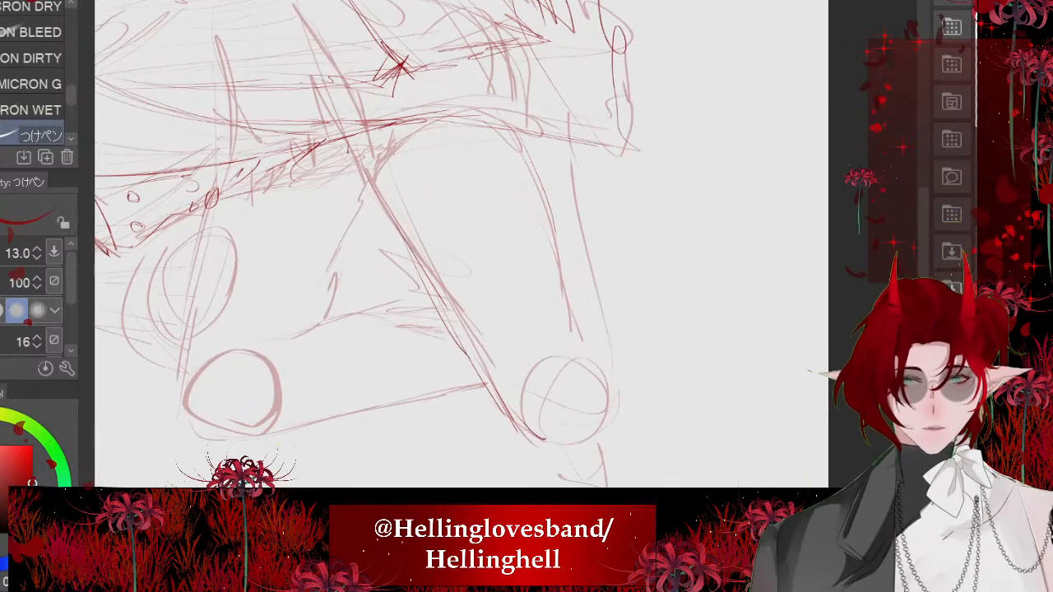
{"action": "scroll", "coordinate": [523, 189], "scroll_direction": "up", "scroll_amount": 2}
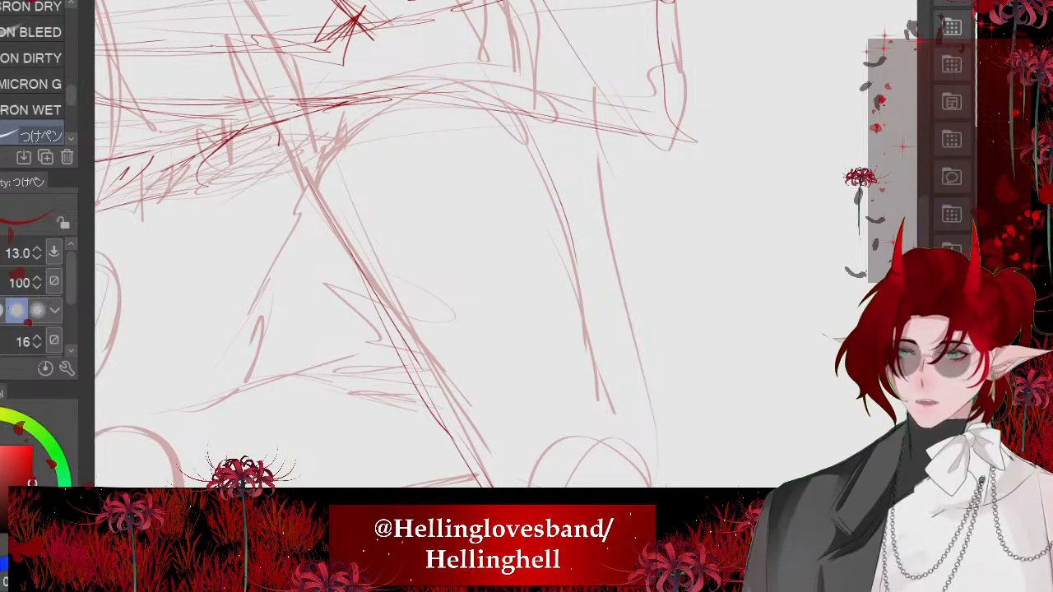
{"action": "mouse_move", "coordinate": [588, 403]}
{"action": "left_mouse_down"}
{"action": "mouse_move", "coordinate": [607, 413]}
{"action": "mouse_move", "coordinate": [572, 282]}
{"action": "mouse_move", "coordinate": [504, 115]}
{"action": "left_mouse_up"}
- Draw the lower contour of the folded leg from the knee back to the hem, ending in jagged cloth folds
{"action": "scroll", "coordinate": [473, 237], "scroll_direction": "down", "scroll_amount": 4}
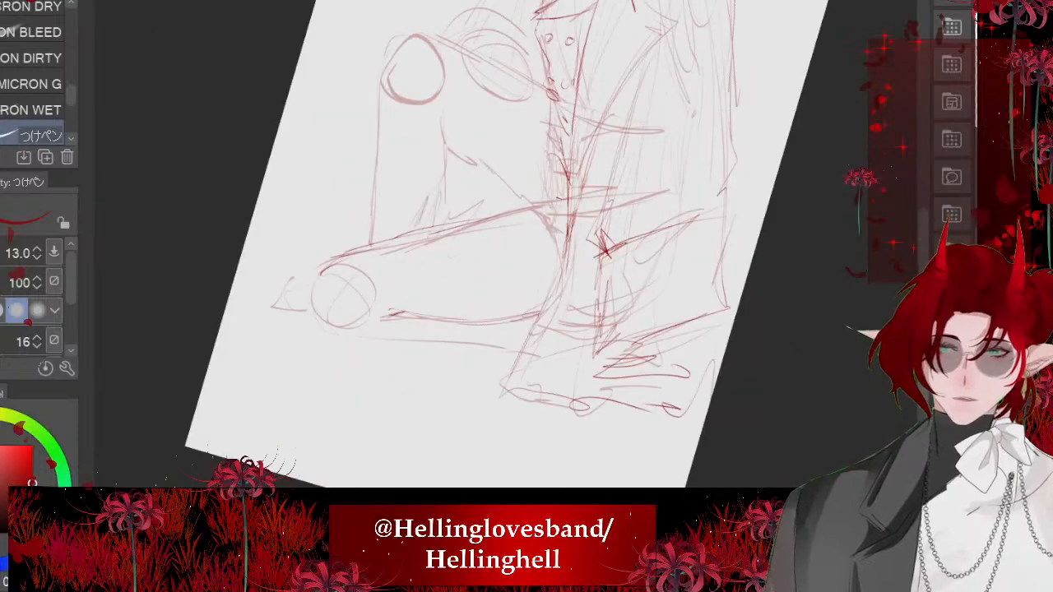
{"action": "scroll", "coordinate": [434, 260], "scroll_direction": "up", "scroll_amount": 2}
{"action": "mouse_move", "coordinate": [336, 214]}
{"action": "left_mouse_down"}
{"action": "mouse_move", "coordinate": [351, 286]}
{"action": "mouse_move", "coordinate": [497, 428]}
{"action": "left_mouse_up"}
{"action": "scroll", "coordinate": [430, 418], "scroll_direction": "up", "scroll_amount": 2}
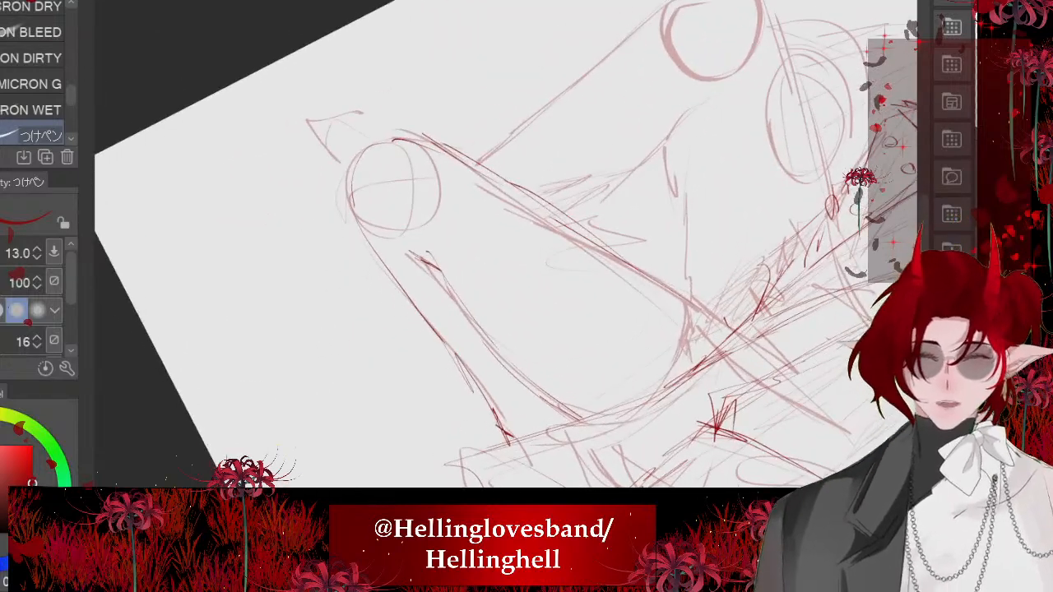
{"action": "mouse_move", "coordinate": [456, 353]}
{"action": "left_mouse_down"}
{"action": "mouse_move", "coordinate": [496, 423]}
{"action": "mouse_move", "coordinate": [522, 444]}
{"action": "left_mouse_up"}
{"action": "left_click_drag", "start_coordinate": [497, 426], "coordinate": [564, 425]}
{"action": "key", "text": "ctrl+z"}
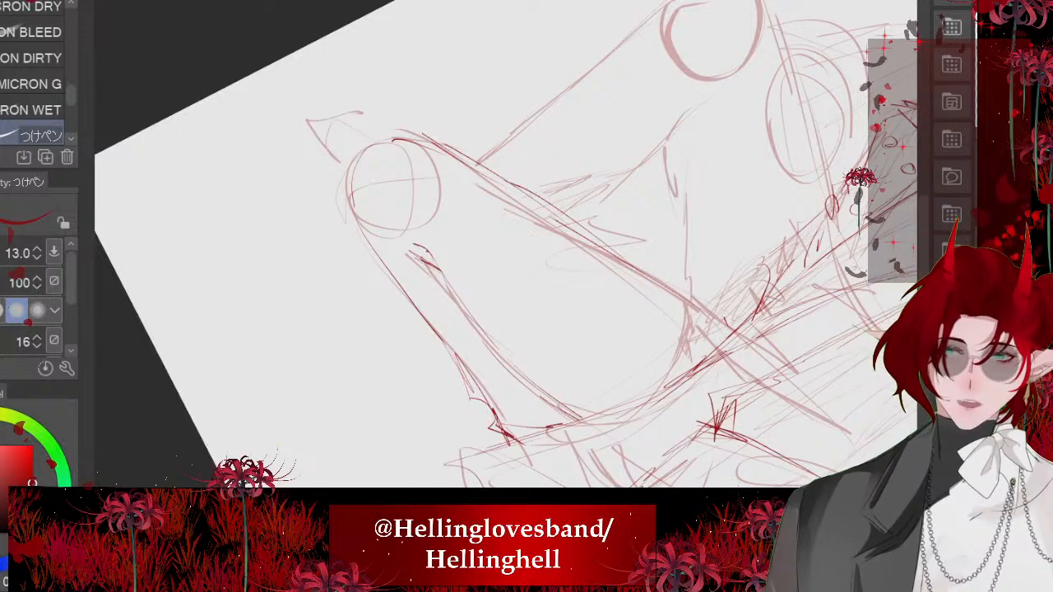
- Refine the contour around the lowered knee with short angular strokes where it meets the upper edge of the leg
{"action": "scroll", "coordinate": [394, 247], "scroll_direction": "up", "scroll_amount": 2}
{"action": "left_click_drag", "start_coordinate": [354, 213], "coordinate": [303, 329]}
{"action": "key", "text": "ctrl+z"}
{"action": "scroll", "coordinate": [394, 313], "scroll_direction": "down", "scroll_amount": 2}
{"action": "left_click_drag", "start_coordinate": [367, 276], "coordinate": [357, 354]}
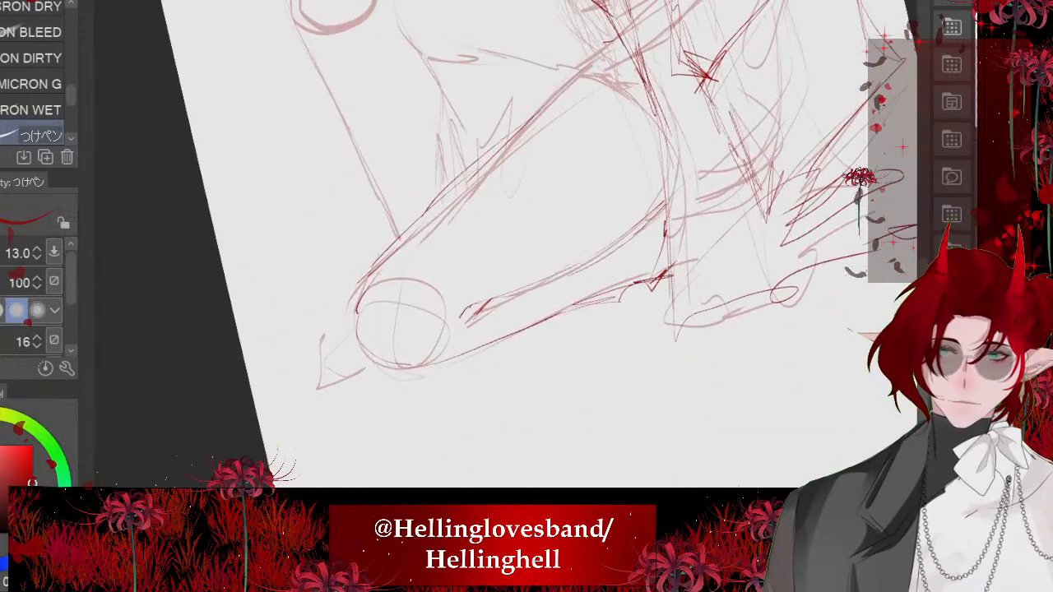
{"action": "scroll", "coordinate": [480, 250], "scroll_direction": "up", "scroll_amount": 2}
{"action": "mouse_move", "coordinate": [384, 240]}
{"action": "left_mouse_down"}
{"action": "mouse_move", "coordinate": [414, 388]}
{"action": "mouse_move", "coordinate": [467, 442]}
{"action": "mouse_move", "coordinate": [464, 453]}
{"action": "left_mouse_up"}
{"action": "left_click_drag", "start_coordinate": [409, 402], "coordinate": [497, 469]}
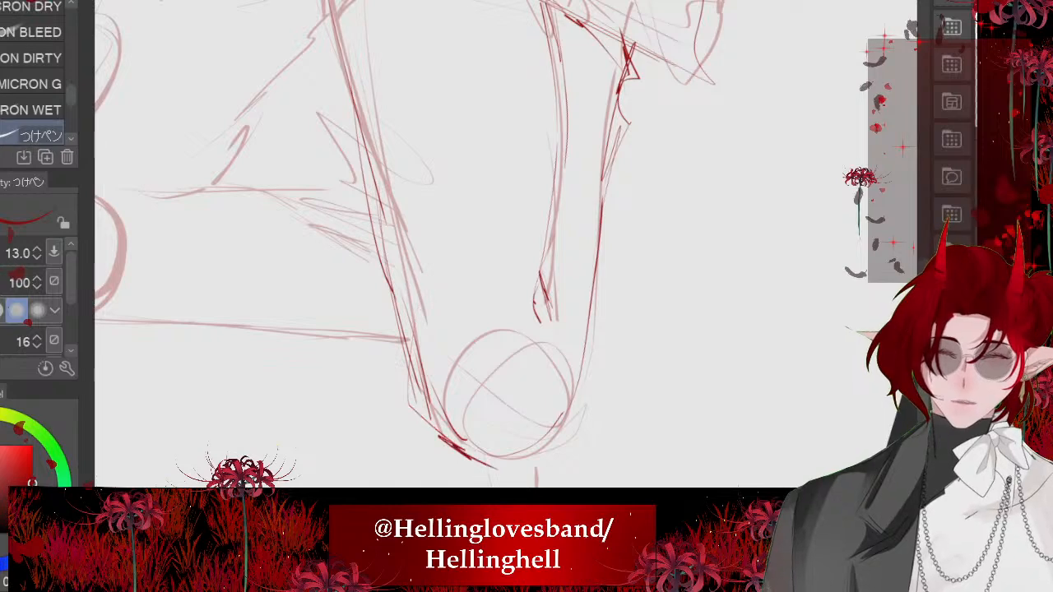
{"action": "left_click_drag", "start_coordinate": [586, 395], "coordinate": [462, 452]}
{"action": "key", "text": "ctrl+z"}
{"action": "scroll", "coordinate": [506, 247], "scroll_direction": "down", "scroll_amount": 4}
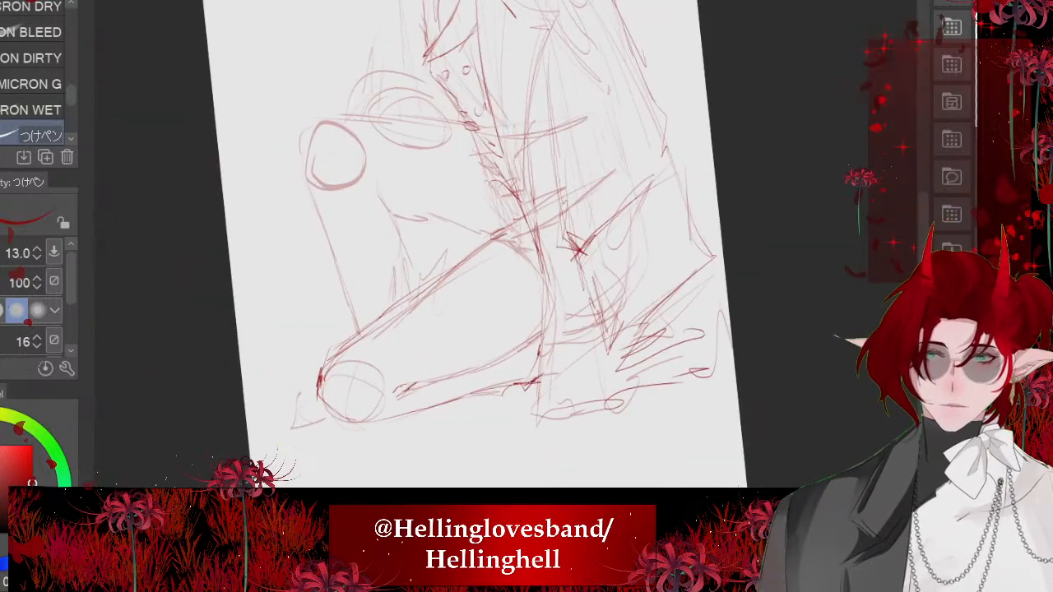
{"action": "scroll", "coordinate": [494, 246], "scroll_direction": "down", "scroll_amount": 1}
{"action": "scroll", "coordinate": [494, 247], "scroll_direction": "up", "scroll_amount": 1}
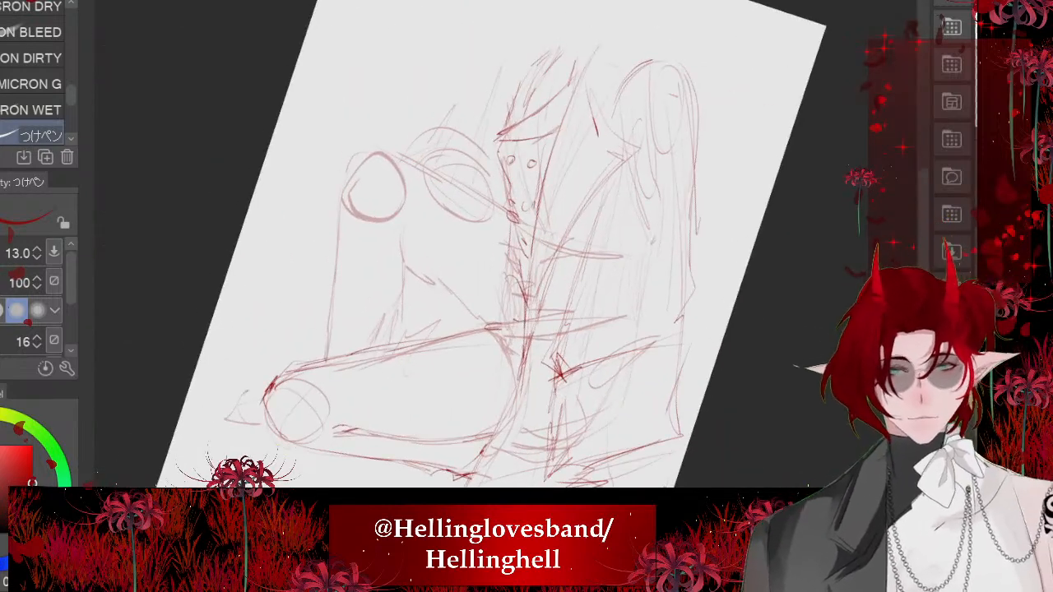
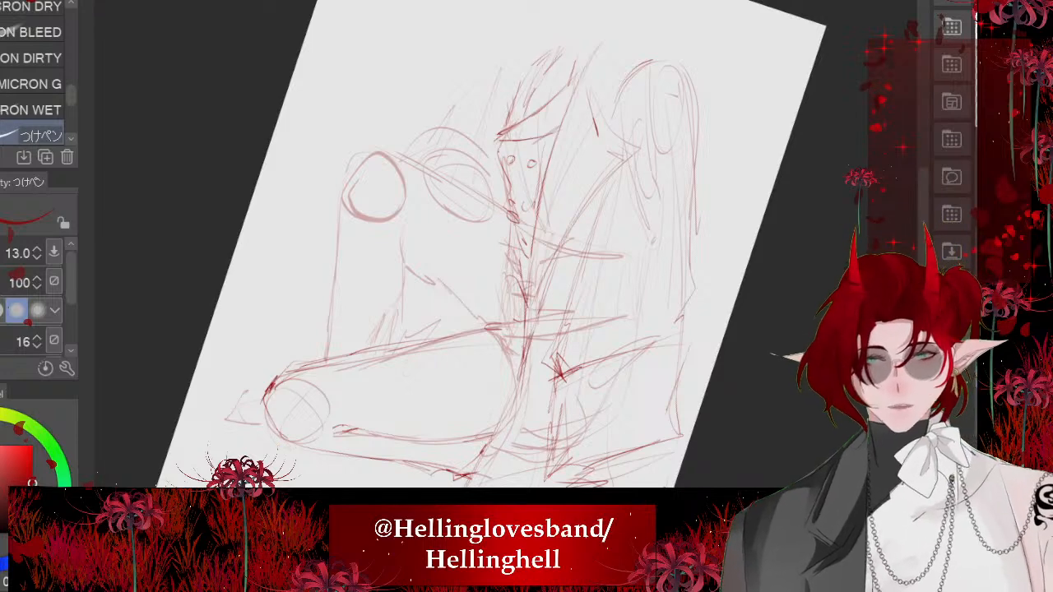
- Retrace the upper edge of the raised thigh and round off the contour at the top of the raised knee
{"action": "scroll", "coordinate": [445, 232], "scroll_direction": "up", "scroll_amount": 2}
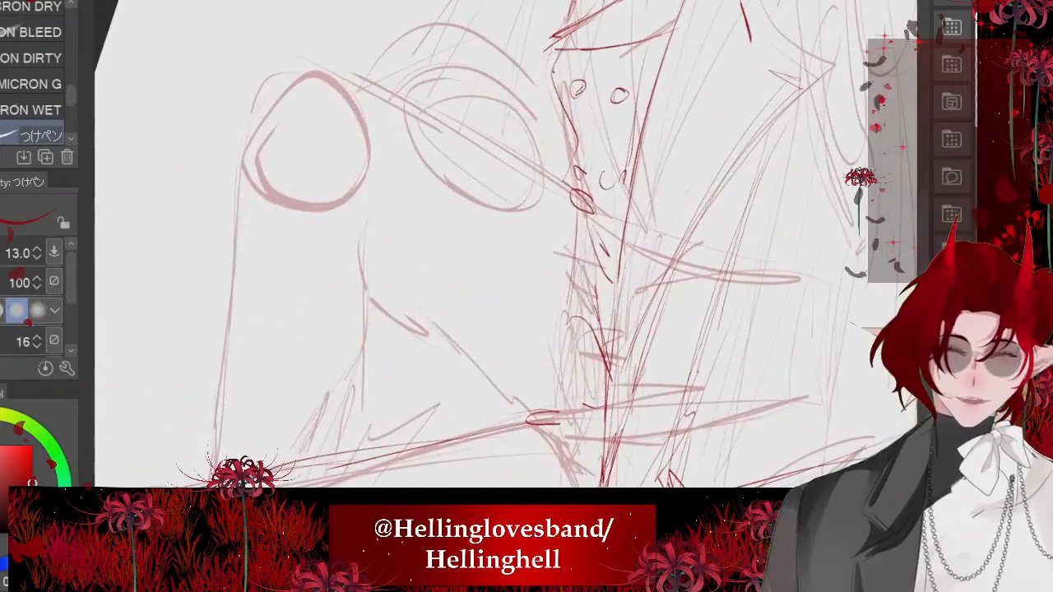
{"action": "mouse_move", "coordinate": [552, 206]}
{"action": "left_mouse_down"}
{"action": "mouse_move", "coordinate": [319, 57]}
{"action": "mouse_move", "coordinate": [470, 148]}
{"action": "mouse_move", "coordinate": [431, 120]}
{"action": "left_mouse_up"}
{"action": "key", "text": "ctrl+z"}
{"action": "mouse_move", "coordinate": [344, 81]}
{"action": "left_mouse_down"}
{"action": "mouse_move", "coordinate": [260, 88]}
{"action": "mouse_move", "coordinate": [258, 105]}
{"action": "left_mouse_up"}
{"action": "left_click_drag", "start_coordinate": [292, 68], "coordinate": [264, 95]}
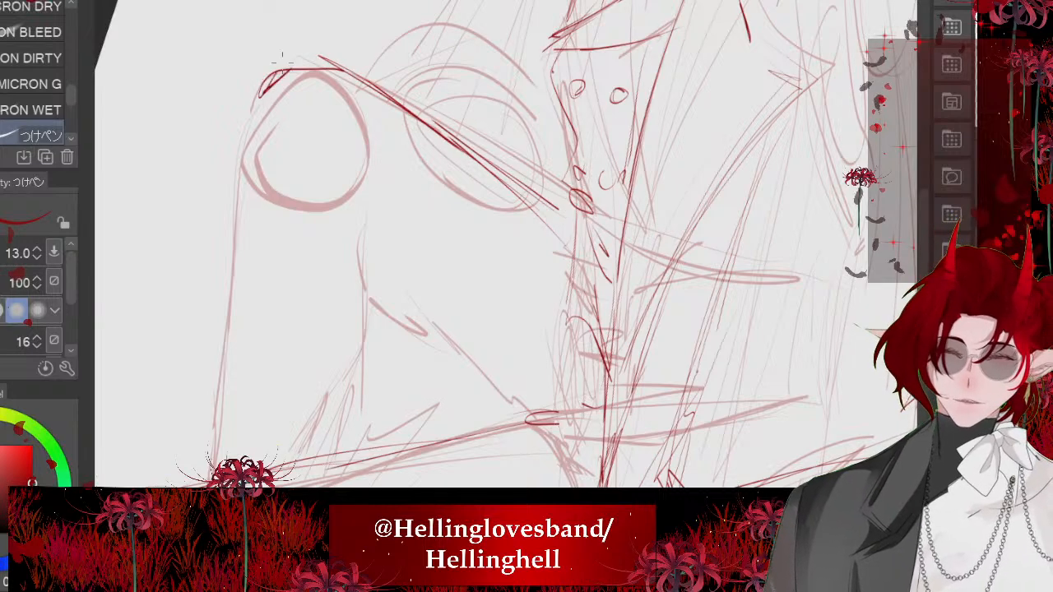
{"action": "key", "text": "ctrl+z"}
- Draw the front contour of the raised shin and the calf line behind it with overlapping straight strokes
{"action": "scroll", "coordinate": [351, 190], "scroll_direction": "down", "scroll_amount": 2}
{"action": "left_click_drag", "start_coordinate": [283, 168], "coordinate": [332, 274]}
{"action": "left_click_drag", "start_coordinate": [305, 225], "coordinate": [357, 349]}
{"action": "left_click_drag", "start_coordinate": [308, 258], "coordinate": [375, 388]}
{"action": "left_click_drag", "start_coordinate": [369, 195], "coordinate": [414, 304]}
{"action": "left_click_drag", "start_coordinate": [385, 247], "coordinate": [425, 349]}
{"action": "left_click_drag", "start_coordinate": [367, 216], "coordinate": [385, 247]}
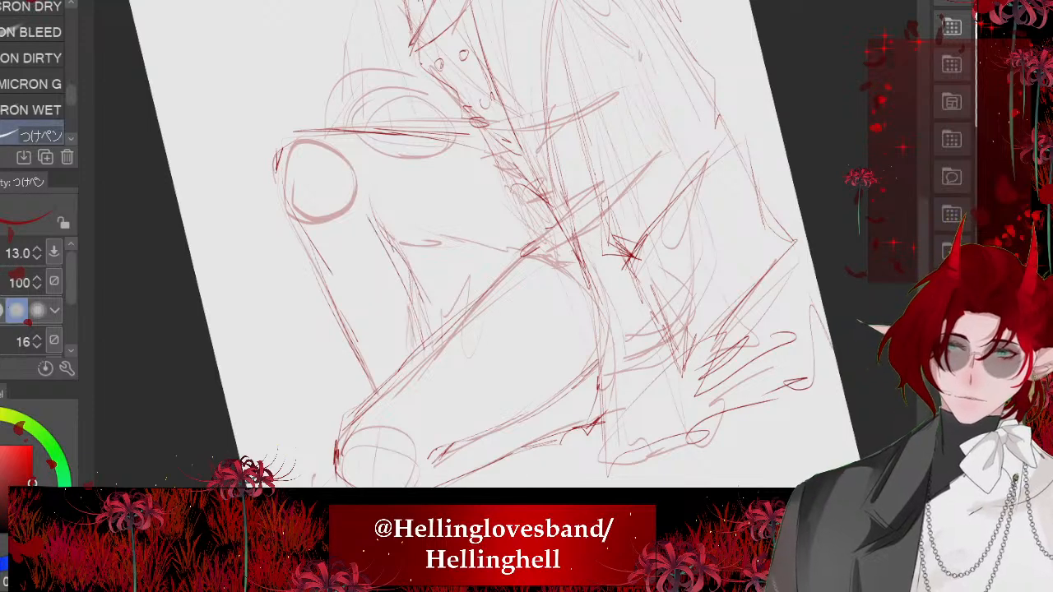
- Draw the underside of the raised thigh down to the hip and add diagonal crease strokes where it meets the torso
{"action": "left_click_drag", "start_coordinate": [460, 165], "coordinate": [504, 243]}
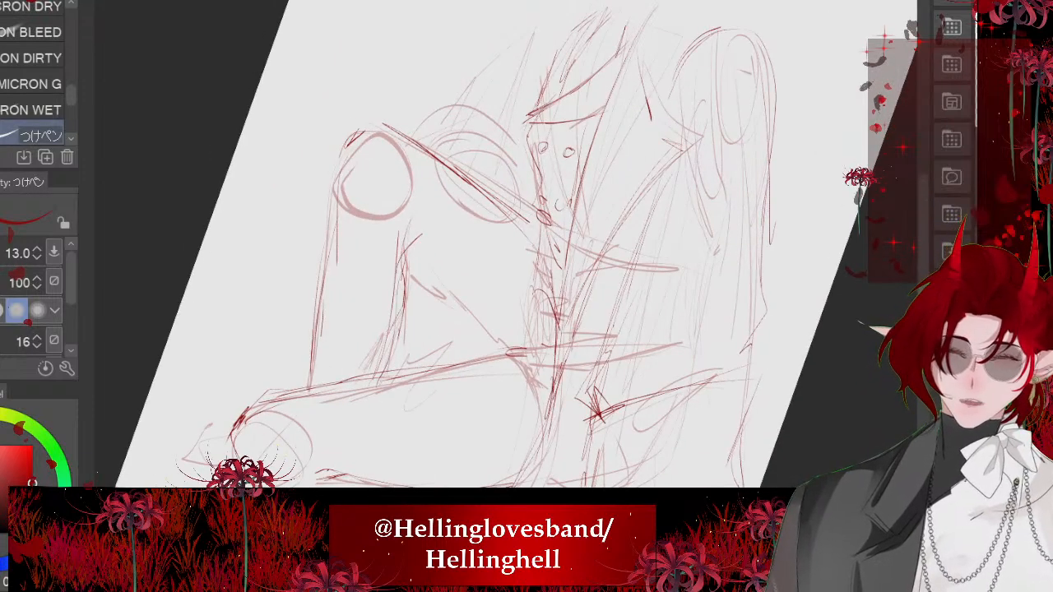
{"action": "left_click_drag", "start_coordinate": [403, 259], "coordinate": [490, 344]}
{"action": "mouse_move", "coordinate": [465, 312]}
{"action": "left_mouse_down"}
{"action": "mouse_move", "coordinate": [502, 357]}
{"action": "mouse_move", "coordinate": [501, 278]}
{"action": "mouse_move", "coordinate": [520, 328]}
{"action": "left_mouse_up"}
{"action": "mouse_move", "coordinate": [496, 196]}
{"action": "left_mouse_down"}
{"action": "mouse_move", "coordinate": [526, 235]}
{"action": "mouse_move", "coordinate": [537, 384]}
{"action": "left_mouse_up"}
{"action": "left_click_drag", "start_coordinate": [530, 314], "coordinate": [539, 376]}
{"action": "left_click_drag", "start_coordinate": [531, 285], "coordinate": [533, 364]}
{"action": "scroll", "coordinate": [533, 329], "scroll_direction": "down", "scroll_amount": 3}
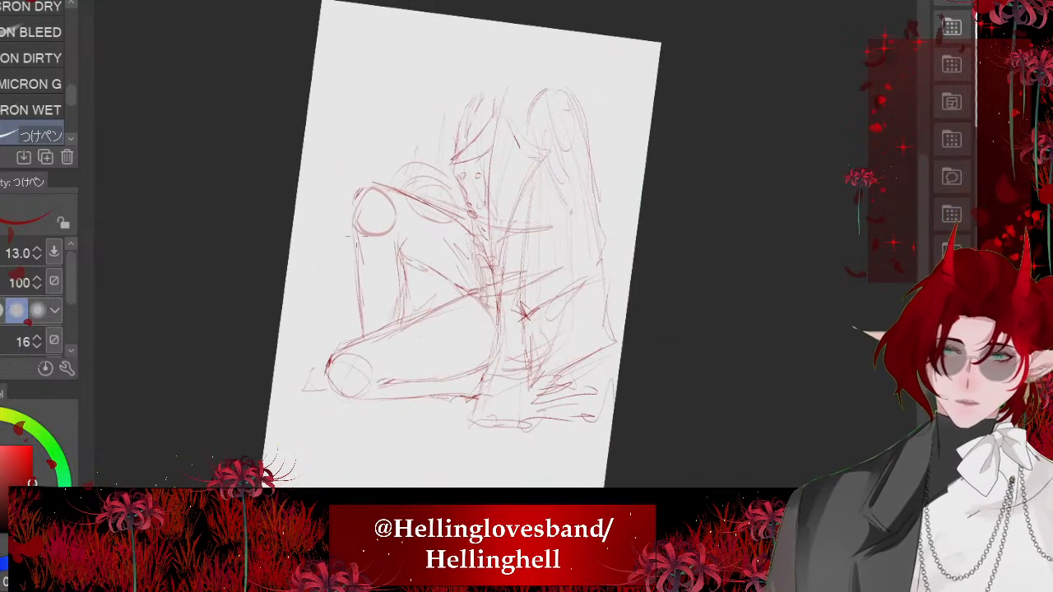
- Reinforce the upper edge of the lowered leg and add steep fold lines from the hip to the garment's hem
{"action": "scroll", "coordinate": [395, 329], "scroll_direction": "up", "scroll_amount": 3}
{"action": "mouse_move", "coordinate": [398, 344]}
{"action": "left_mouse_down"}
{"action": "mouse_move", "coordinate": [374, 380]}
{"action": "mouse_move", "coordinate": [412, 403]}
{"action": "left_mouse_up"}
{"action": "scroll", "coordinate": [410, 379], "scroll_direction": "down", "scroll_amount": 3}
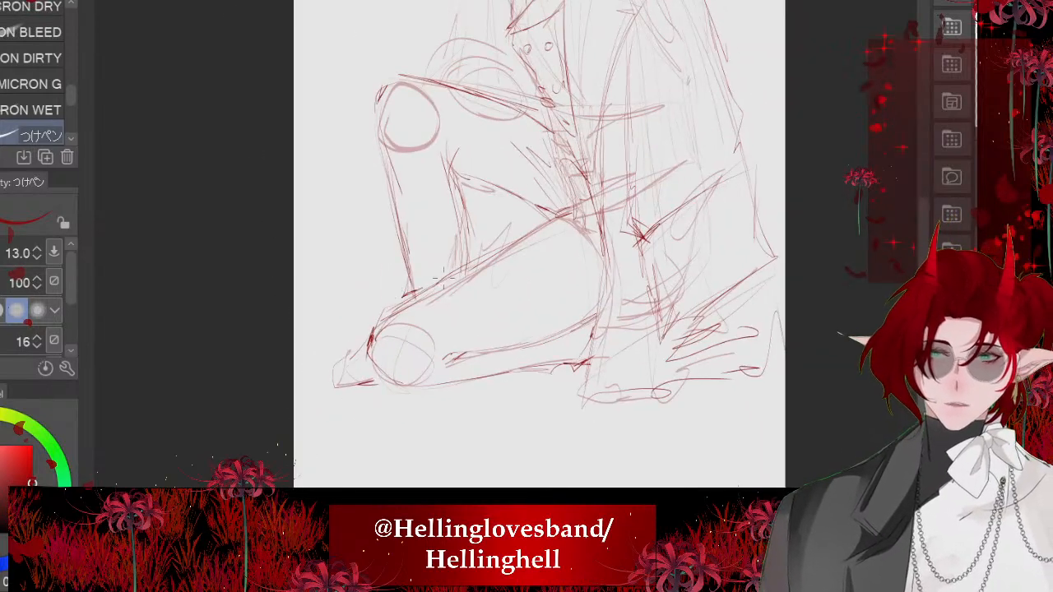
{"action": "mouse_move", "coordinate": [568, 197]}
{"action": "left_mouse_down"}
{"action": "mouse_move", "coordinate": [496, 260]}
{"action": "mouse_move", "coordinate": [465, 265]}
{"action": "mouse_move", "coordinate": [429, 293]}
{"action": "left_mouse_up"}
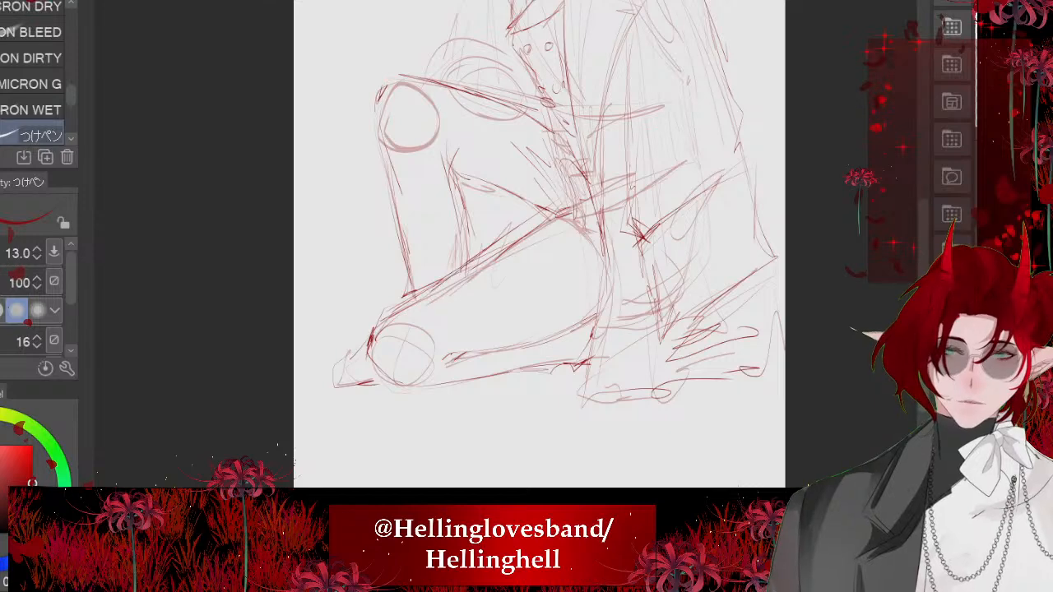
{"action": "scroll", "coordinate": [436, 451], "scroll_direction": "down", "scroll_amount": 2}
{"action": "mouse_move", "coordinate": [567, 247]}
{"action": "left_mouse_down"}
{"action": "mouse_move", "coordinate": [515, 410]}
{"action": "mouse_move", "coordinate": [565, 386]}
{"action": "left_mouse_up"}
{"action": "left_click_drag", "start_coordinate": [548, 346], "coordinate": [575, 397]}
{"action": "left_click_drag", "start_coordinate": [560, 329], "coordinate": [545, 370]}
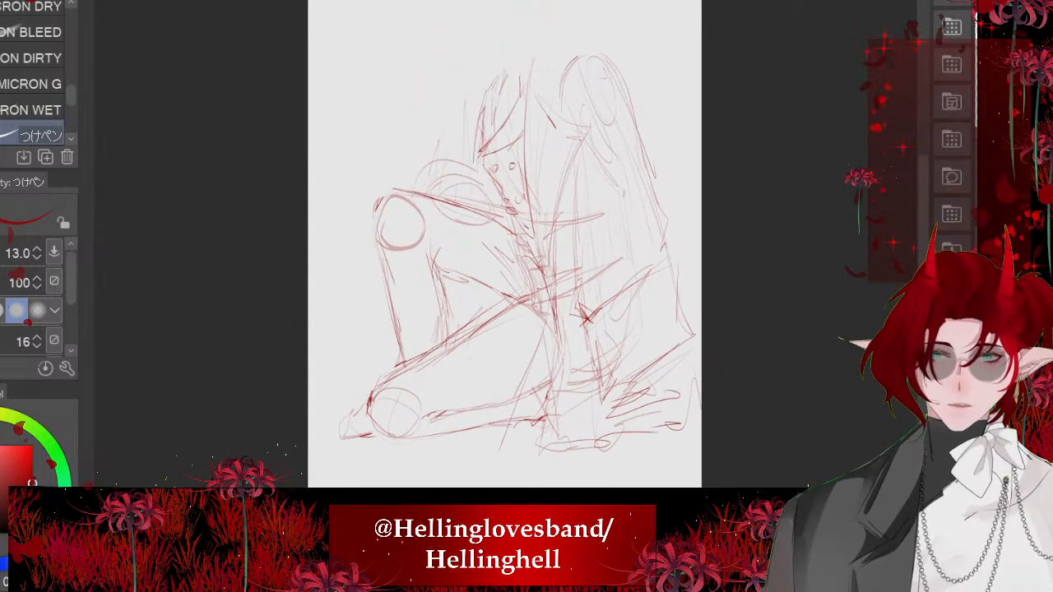
- Rough in the side and upper knuckle edge of the hand resting over the raised thigh
{"action": "scroll", "coordinate": [445, 180], "scroll_direction": "up", "scroll_amount": 3}
{"action": "scroll", "coordinate": [482, 202], "scroll_direction": "up", "scroll_amount": 3}
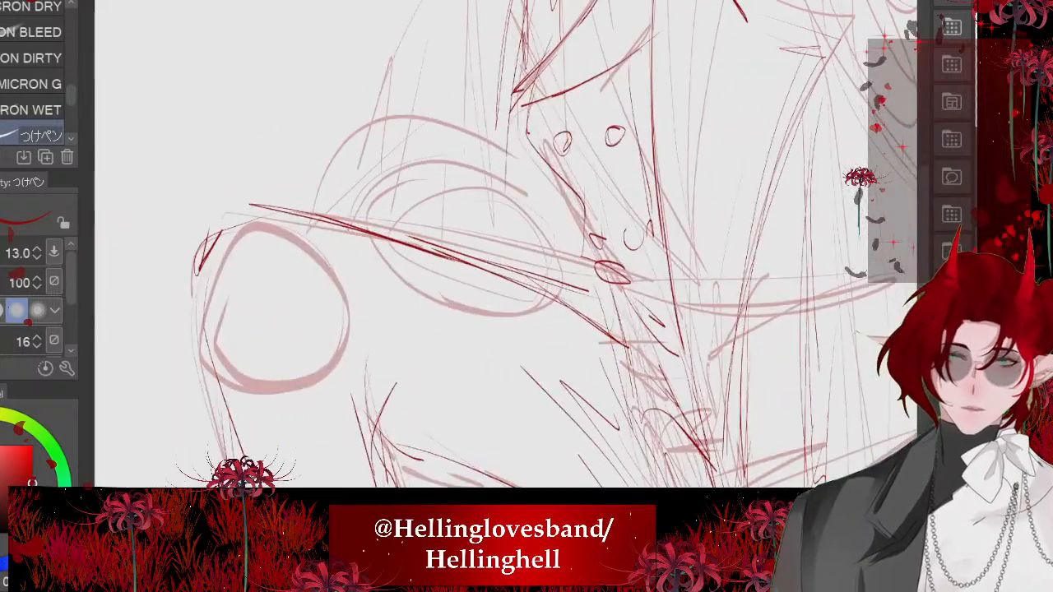
{"action": "mouse_move", "coordinate": [576, 254]}
{"action": "left_mouse_down"}
{"action": "mouse_move", "coordinate": [568, 315]}
{"action": "mouse_move", "coordinate": [605, 332]}
{"action": "left_mouse_up"}
{"action": "left_click_drag", "start_coordinate": [556, 298], "coordinate": [578, 317]}
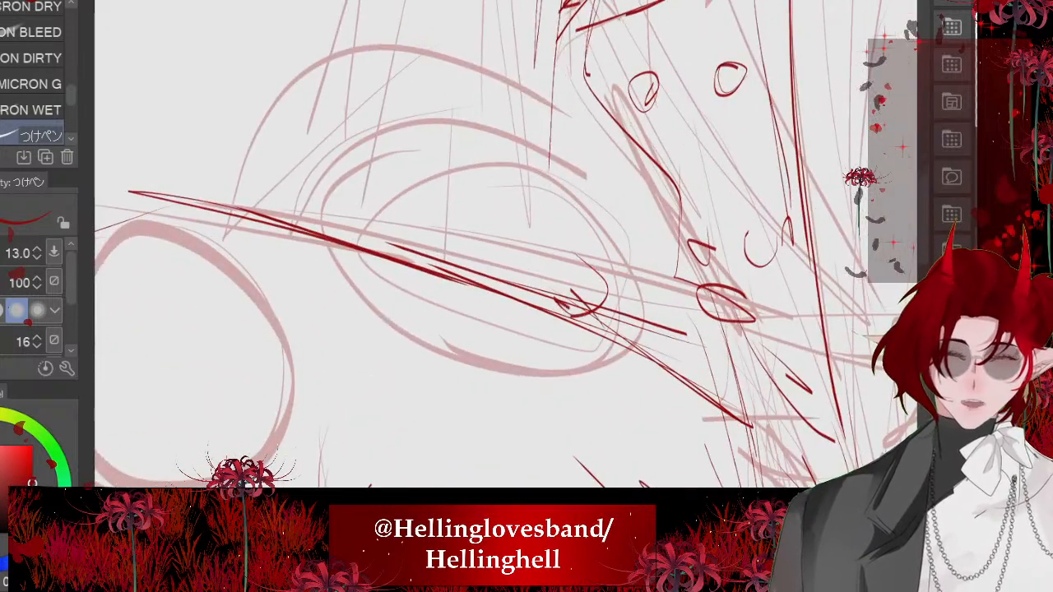
{"action": "left_click_drag", "start_coordinate": [540, 223], "coordinate": [576, 240]}
{"action": "mouse_move", "coordinate": [391, 206]}
{"action": "left_mouse_down"}
{"action": "mouse_move", "coordinate": [491, 211]}
{"action": "mouse_move", "coordinate": [574, 289]}
{"action": "left_mouse_up"}
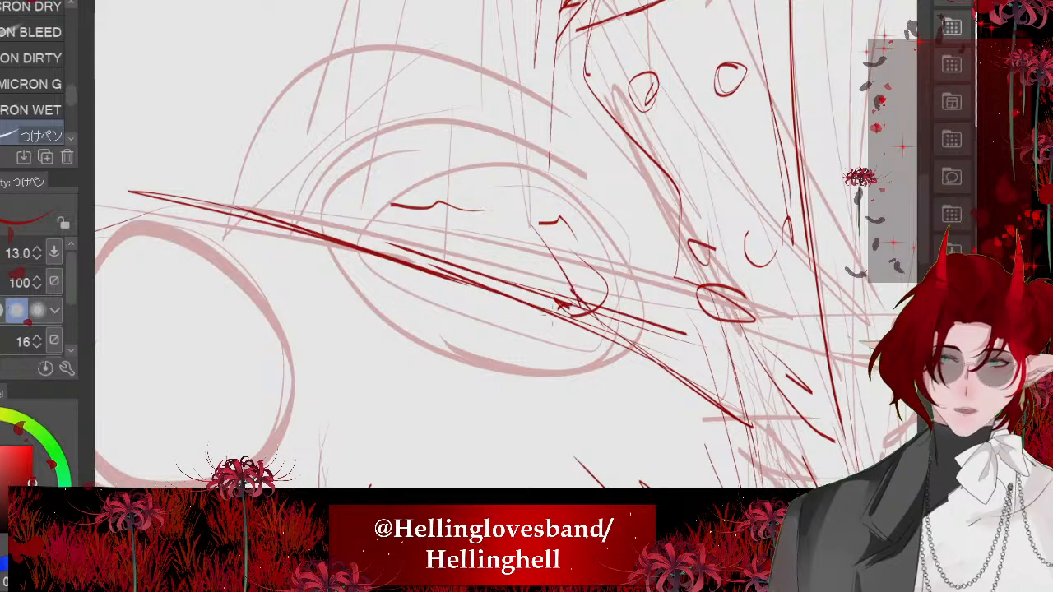
- Sketch the finger divisions and fingertips of the hand hanging over the edge of the raised thigh
{"action": "left_click_drag", "start_coordinate": [516, 345], "coordinate": [555, 326]}
{"action": "left_click_drag", "start_coordinate": [502, 232], "coordinate": [529, 288]}
{"action": "mouse_move", "coordinate": [377, 220]}
{"action": "left_mouse_down"}
{"action": "mouse_move", "coordinate": [366, 278]}
{"action": "mouse_move", "coordinate": [394, 326]}
{"action": "left_mouse_up"}
{"action": "left_click_drag", "start_coordinate": [400, 243], "coordinate": [407, 265]}
{"action": "left_click_drag", "start_coordinate": [407, 267], "coordinate": [433, 340]}
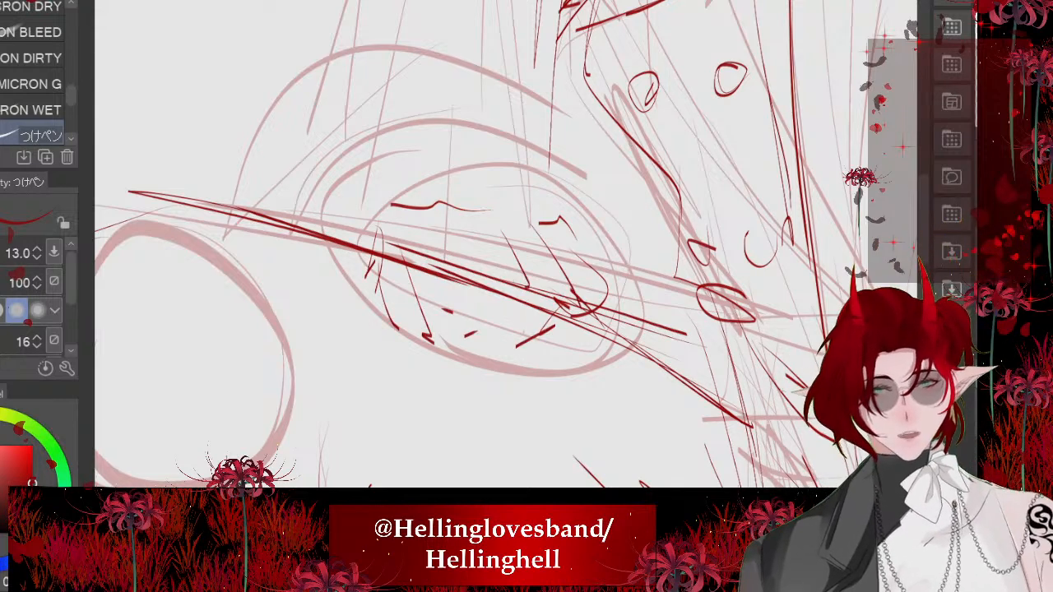
{"action": "left_click_drag", "start_coordinate": [478, 286], "coordinate": [459, 352]}
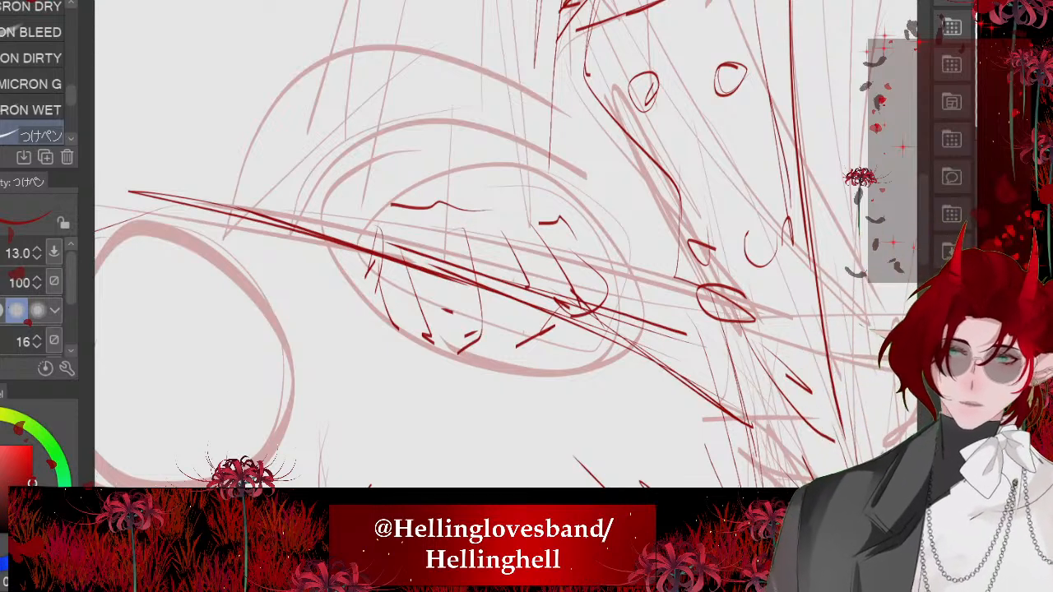
- Draw a curved outline arching over the back of the hand and down both of its sides
{"action": "left_click_drag", "start_coordinate": [571, 204], "coordinate": [444, 190]}
{"action": "mouse_move", "coordinate": [567, 207]}
{"action": "left_mouse_down"}
{"action": "mouse_move", "coordinate": [593, 223]}
{"action": "mouse_move", "coordinate": [622, 306]}
{"action": "left_mouse_up"}
{"action": "scroll", "coordinate": [447, 327], "scroll_direction": "down", "scroll_amount": 3}
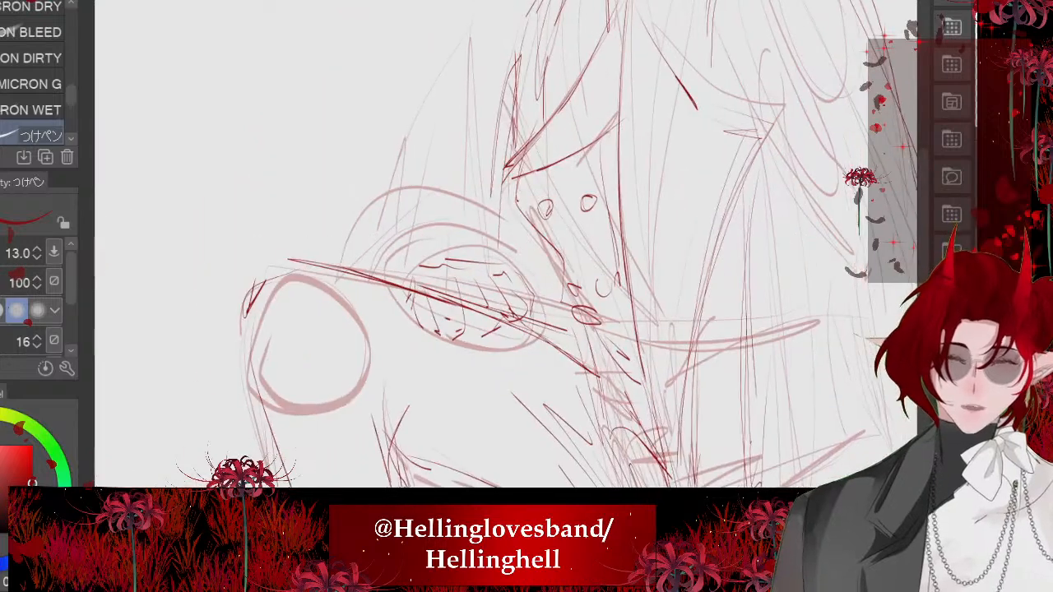
{"action": "left_click_drag", "start_coordinate": [431, 252], "coordinate": [513, 253]}
{"action": "key", "text": "ctrl+z"}
{"action": "mouse_move", "coordinate": [398, 285]}
{"action": "left_mouse_down"}
{"action": "mouse_move", "coordinate": [543, 285]}
{"action": "mouse_move", "coordinate": [528, 319]}
{"action": "left_mouse_up"}
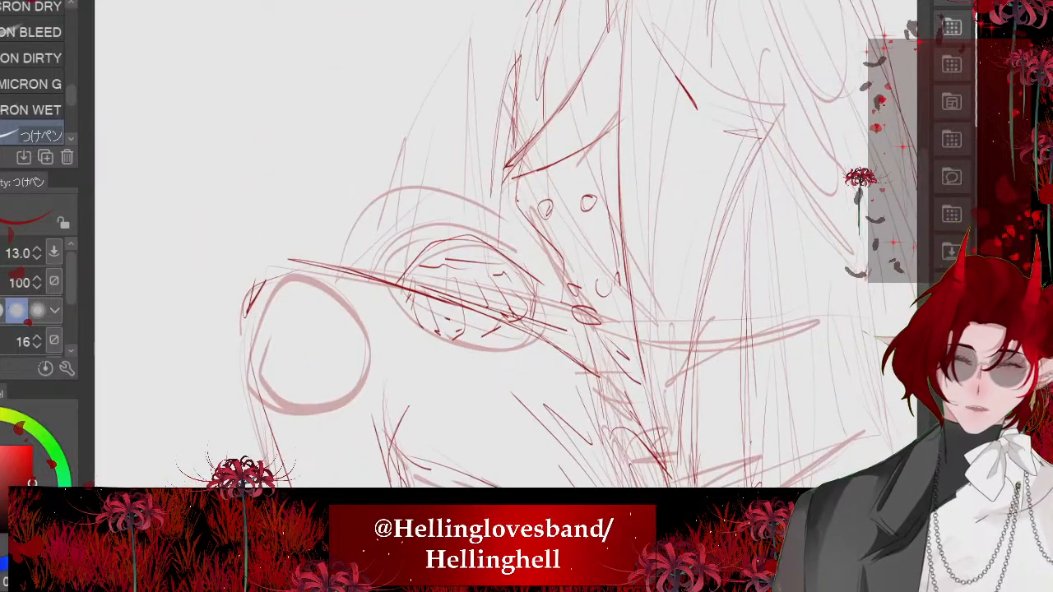
{"action": "scroll", "coordinate": [517, 247], "scroll_direction": "down", "scroll_amount": 2}
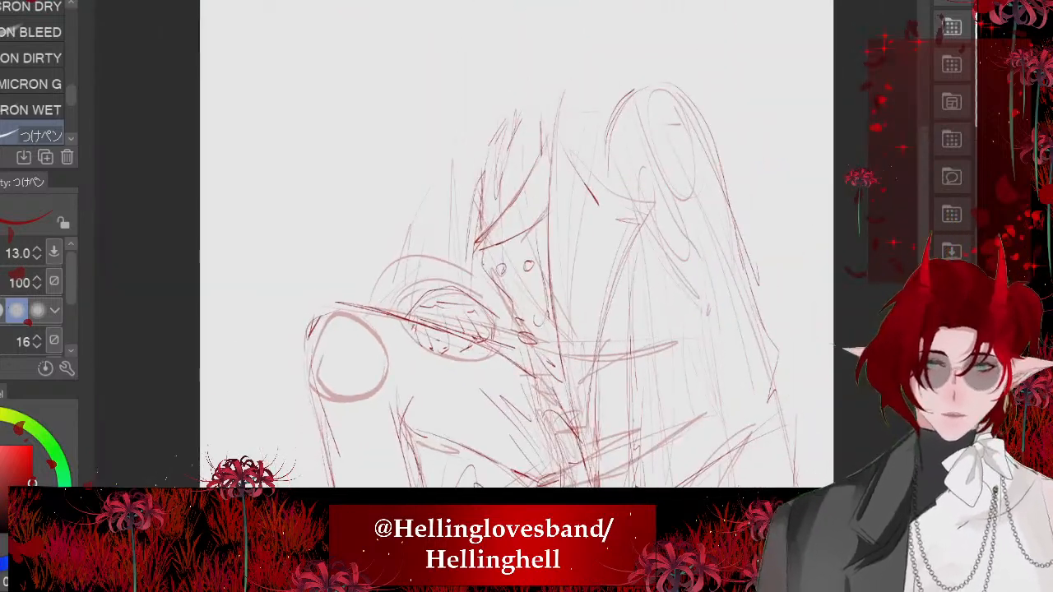
{"action": "left_click_drag", "start_coordinate": [471, 172], "coordinate": [447, 255]}
{"action": "left_click_drag", "start_coordinate": [463, 212], "coordinate": [423, 275]}
{"action": "key", "text": "ctrl+z"}
{"action": "key", "text": "ctrl+z"}
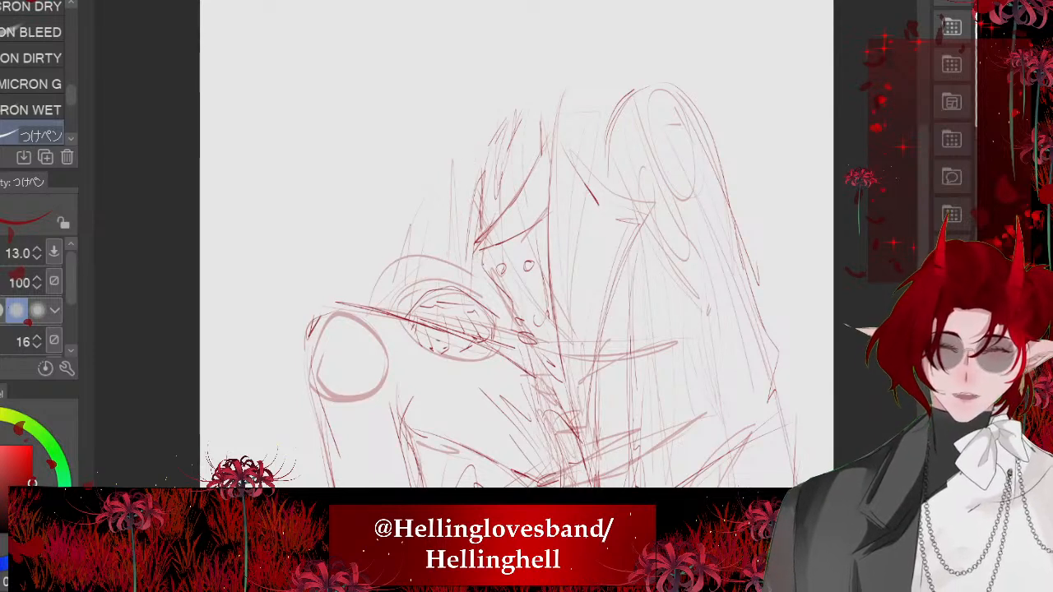
- Draw long slanted arm lines from the hair down to the knee and reinforce the curved edge above the hand
{"action": "left_click_drag", "start_coordinate": [493, 142], "coordinate": [423, 270]}
{"action": "left_click_drag", "start_coordinate": [443, 214], "coordinate": [382, 326]}
{"action": "left_click_drag", "start_coordinate": [420, 285], "coordinate": [499, 315]}
{"action": "key", "text": "ctrl+z"}
{"action": "mouse_move", "coordinate": [402, 326]}
{"action": "left_mouse_down"}
{"action": "mouse_move", "coordinate": [426, 294]}
{"action": "mouse_move", "coordinate": [503, 352]}
{"action": "left_mouse_up"}
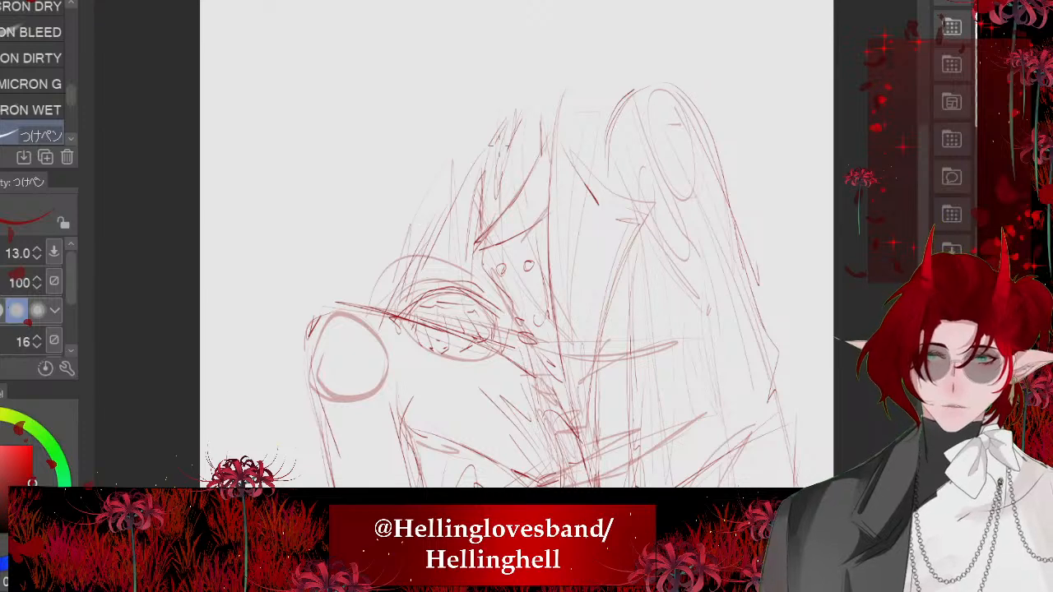
{"action": "left_click_drag", "start_coordinate": [413, 296], "coordinate": [492, 296]}
{"action": "scroll", "coordinate": [517, 245], "scroll_direction": "down", "scroll_amount": 2}
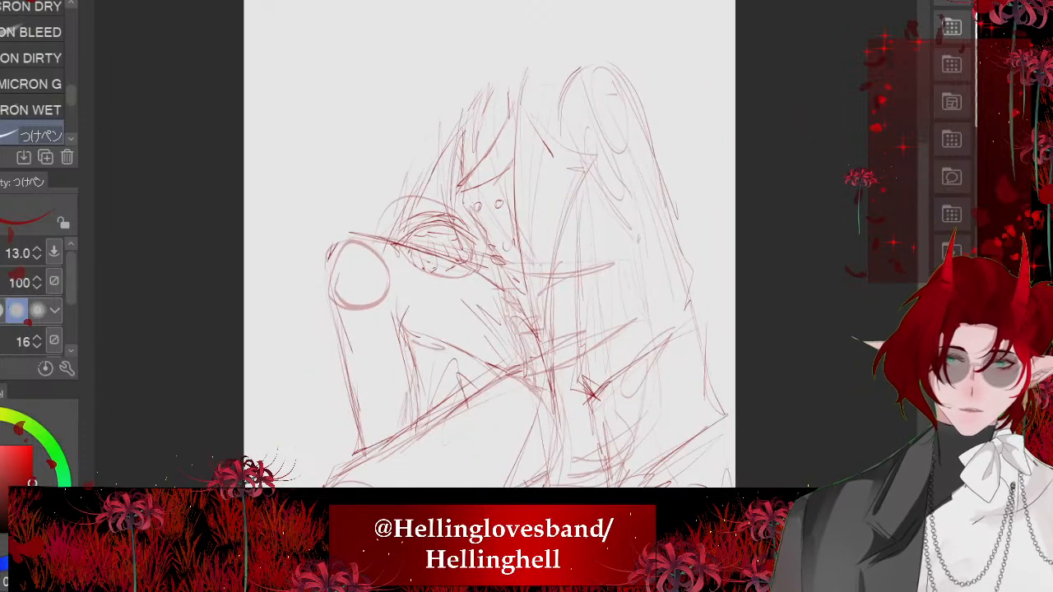
- Hide the rough construction lines and add short diagonal creases under the raised thigh near the hip
{"action": "scroll", "coordinate": [489, 247], "scroll_direction": "down", "scroll_amount": 3}
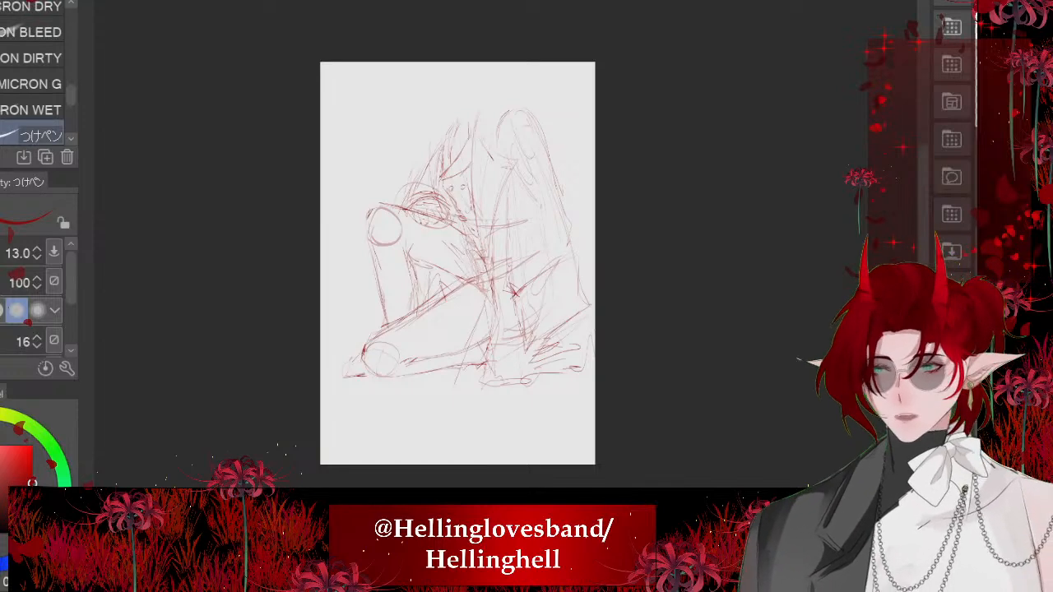
{"action": "scroll", "coordinate": [506, 119], "scroll_direction": "up", "scroll_amount": 3}
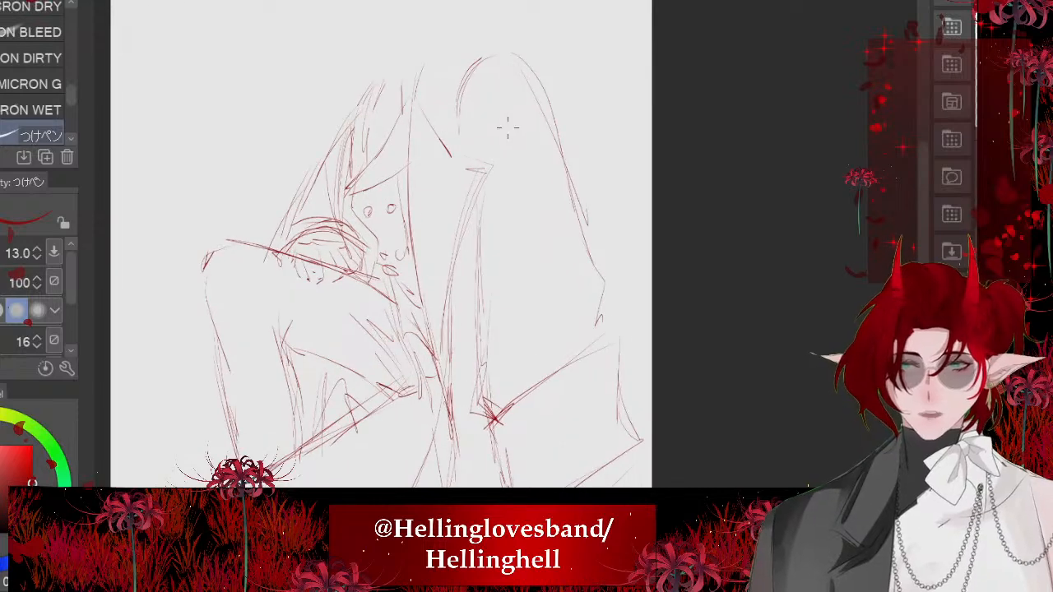
{"action": "scroll", "coordinate": [516, 247], "scroll_direction": "down", "scroll_amount": 4}
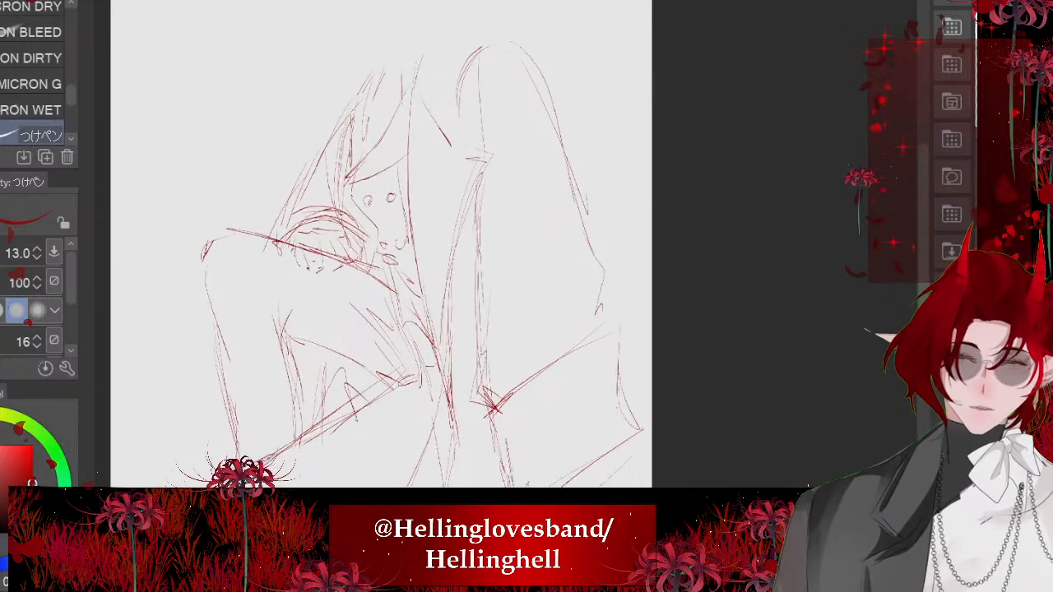
{"action": "scroll", "coordinate": [379, 206], "scroll_direction": "up", "scroll_amount": 3}
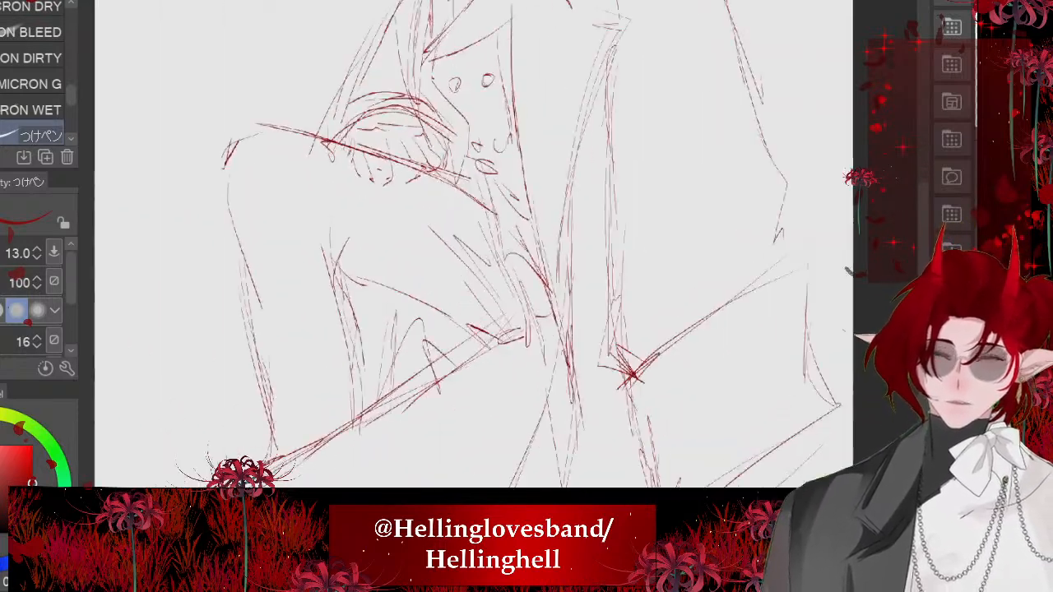
{"action": "left_click_drag", "start_coordinate": [422, 170], "coordinate": [487, 195]}
{"action": "scroll", "coordinate": [510, 211], "scroll_direction": "down", "scroll_amount": 2}
{"action": "mouse_move", "coordinate": [385, 236]}
{"action": "left_mouse_down"}
{"action": "mouse_move", "coordinate": [431, 283]}
{"action": "mouse_move", "coordinate": [492, 309]}
{"action": "mouse_move", "coordinate": [422, 273]}
{"action": "left_mouse_up"}
{"action": "left_click_drag", "start_coordinate": [434, 224], "coordinate": [492, 280]}
{"action": "left_click_drag", "start_coordinate": [448, 239], "coordinate": [494, 304]}
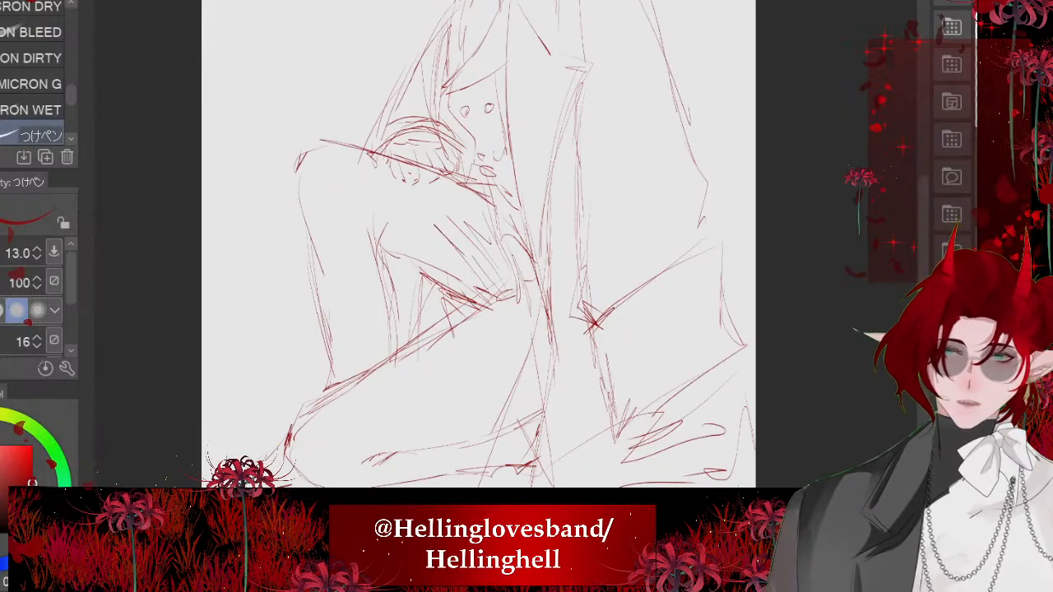
- Strengthen the front contour of the raised shin and add a second line along the top of the thigh
{"action": "left_click_drag", "start_coordinate": [301, 217], "coordinate": [310, 267]}
{"action": "left_click_drag", "start_coordinate": [295, 185], "coordinate": [316, 289]}
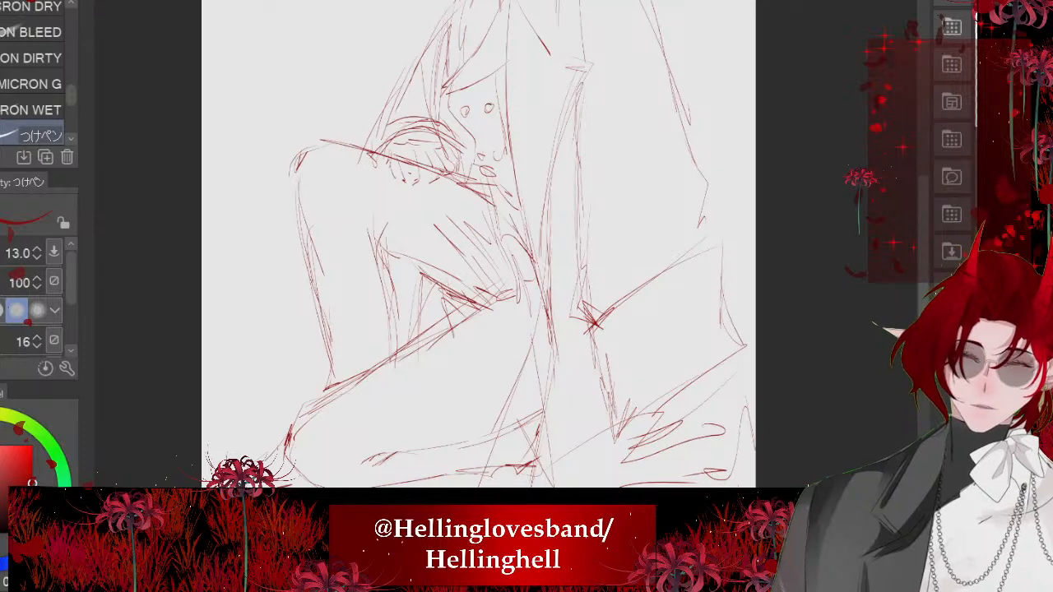
{"action": "mouse_move", "coordinate": [392, 255]}
{"action": "left_mouse_down"}
{"action": "mouse_move", "coordinate": [436, 300]}
{"action": "mouse_move", "coordinate": [472, 310]}
{"action": "mouse_move", "coordinate": [350, 393]}
{"action": "left_mouse_up"}
{"action": "scroll", "coordinate": [411, 273], "scroll_direction": "down", "scroll_amount": 3}
{"action": "left_click_drag", "start_coordinate": [349, 204], "coordinate": [437, 233]}
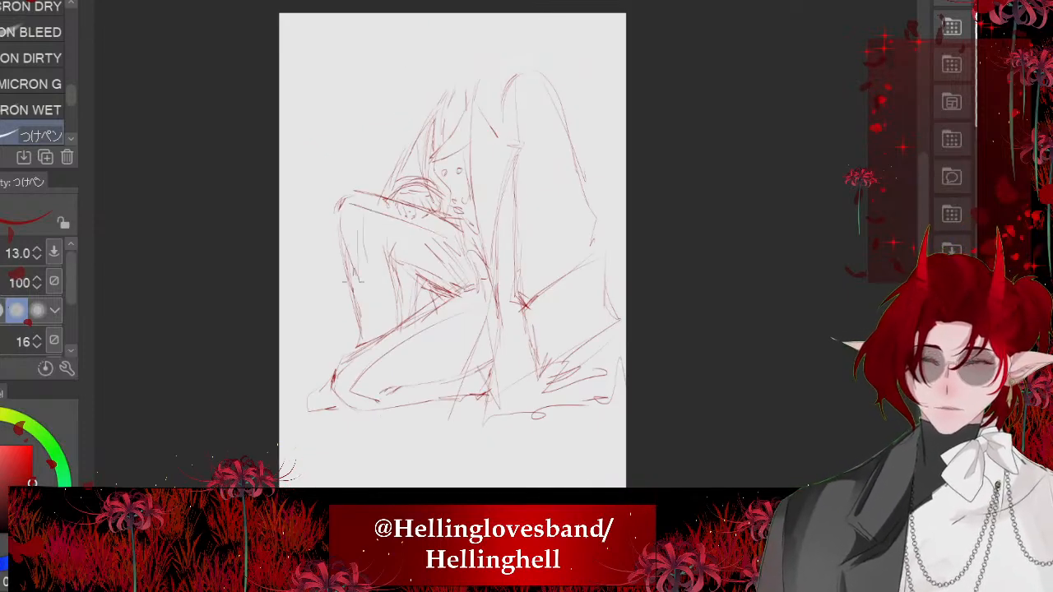
- Scribble loose zigzag strokes beside the raised shin, in front of the figure's leg
{"action": "scroll", "coordinate": [579, 128], "scroll_direction": "down", "scroll_amount": 1}
{"action": "scroll", "coordinate": [516, 152], "scroll_direction": "down", "scroll_amount": 1}
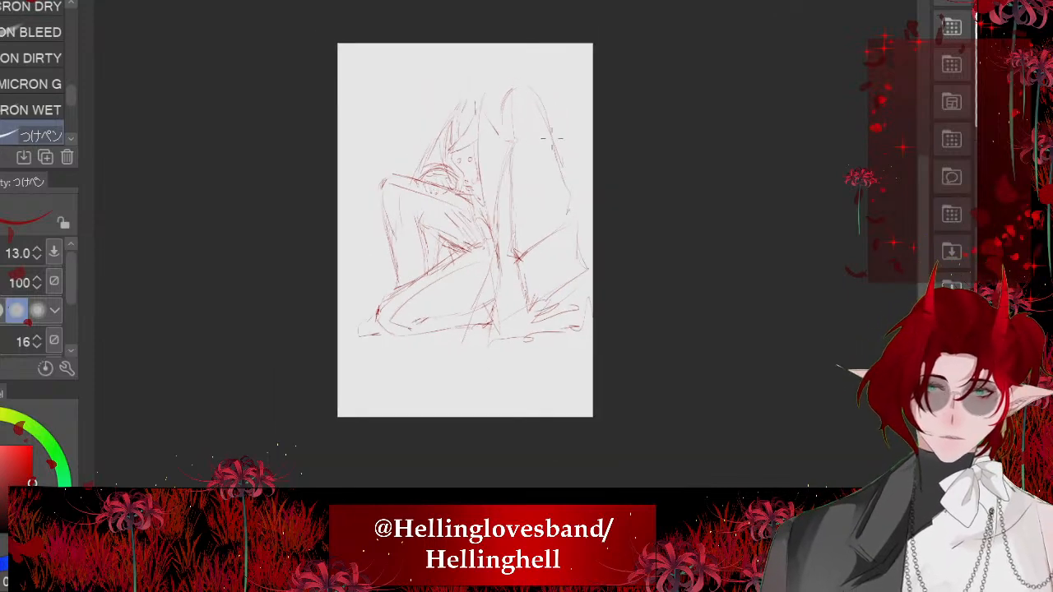
{"action": "scroll", "coordinate": [516, 152], "scroll_direction": "up", "scroll_amount": 3}
{"action": "scroll", "coordinate": [432, 404], "scroll_direction": "up", "scroll_amount": 3}
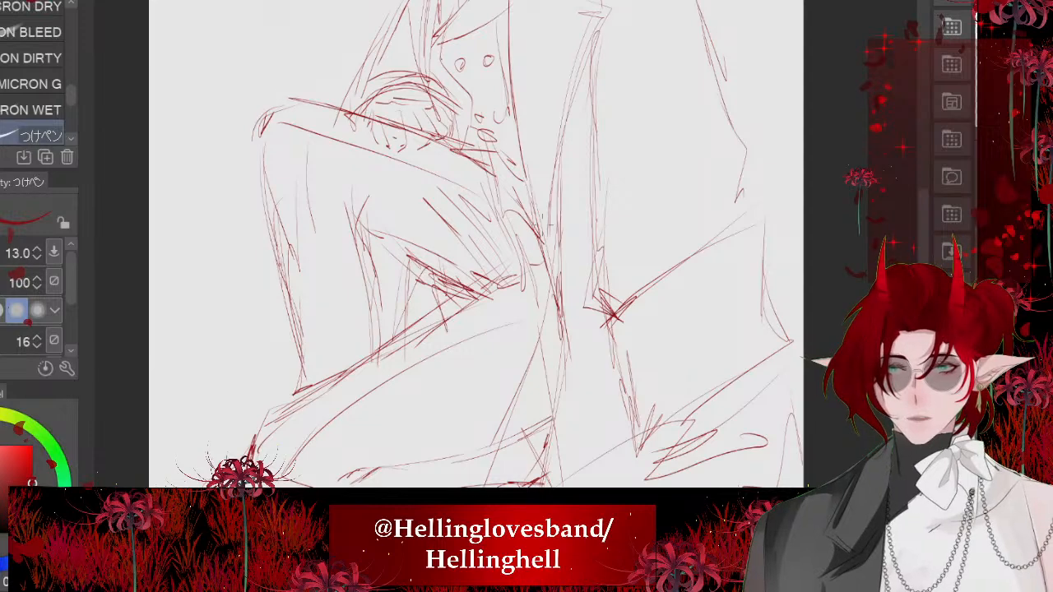
{"action": "scroll", "coordinate": [266, 42], "scroll_direction": "up", "scroll_amount": 1}
{"action": "left_click_drag", "start_coordinate": [297, 215], "coordinate": [335, 342]}
{"action": "mouse_move", "coordinate": [316, 231]}
{"action": "left_mouse_down"}
{"action": "mouse_move", "coordinate": [353, 311]}
{"action": "mouse_move", "coordinate": [366, 286]}
{"action": "mouse_move", "coordinate": [389, 288]}
{"action": "left_mouse_up"}
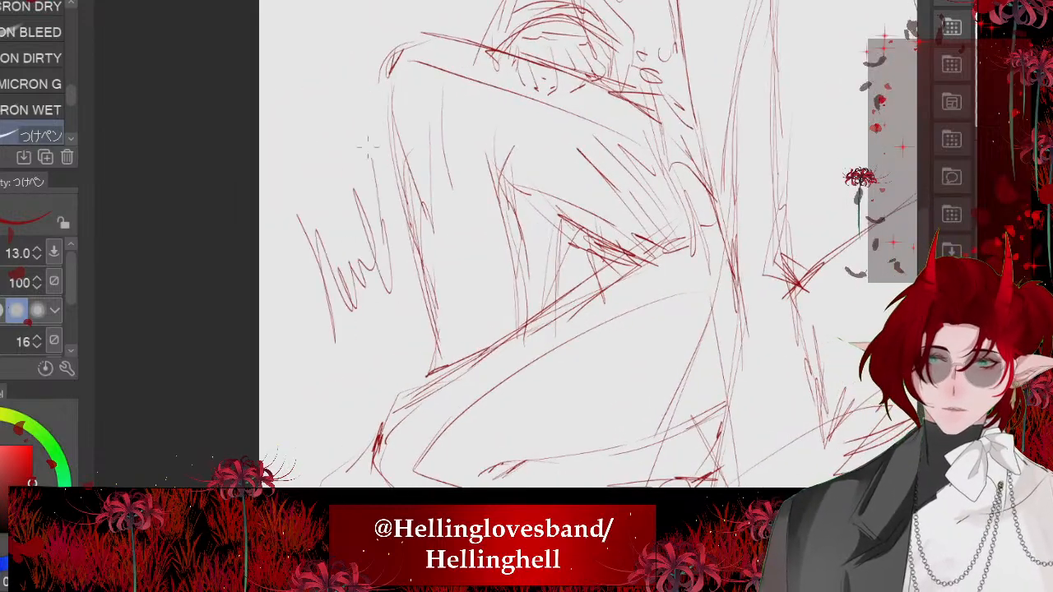
{"action": "left_click_drag", "start_coordinate": [360, 119], "coordinate": [401, 265]}
- Fade the red sketch into a light guide and prepare a black pen at size 7
{"action": "scroll", "coordinate": [276, 386], "scroll_direction": "down", "scroll_amount": 4}
{"action": "scroll", "coordinate": [532, 271], "scroll_direction": "up", "scroll_amount": 1}
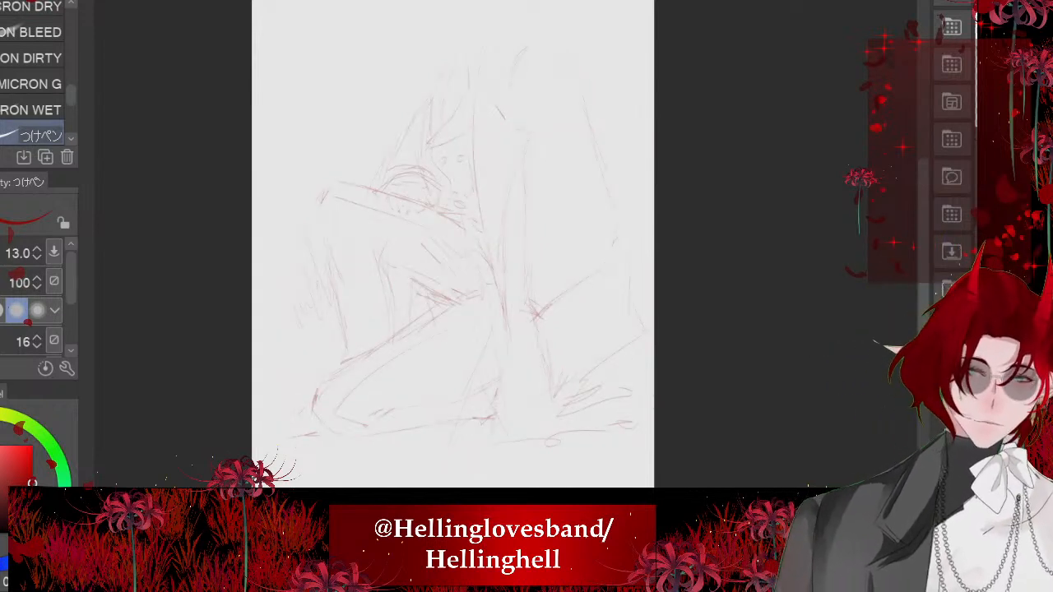
{"action": "key", "text": "x"}
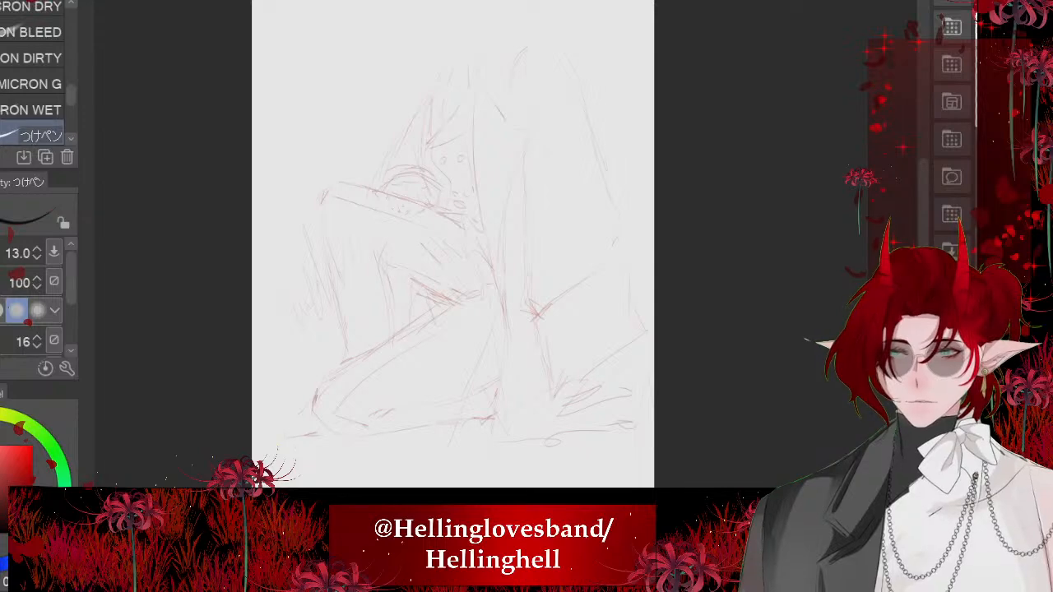
{"action": "key", "text": "bracketleft"}
{"action": "key", "text": "bracketleft"}
{"action": "key", "text": "bracketleft"}
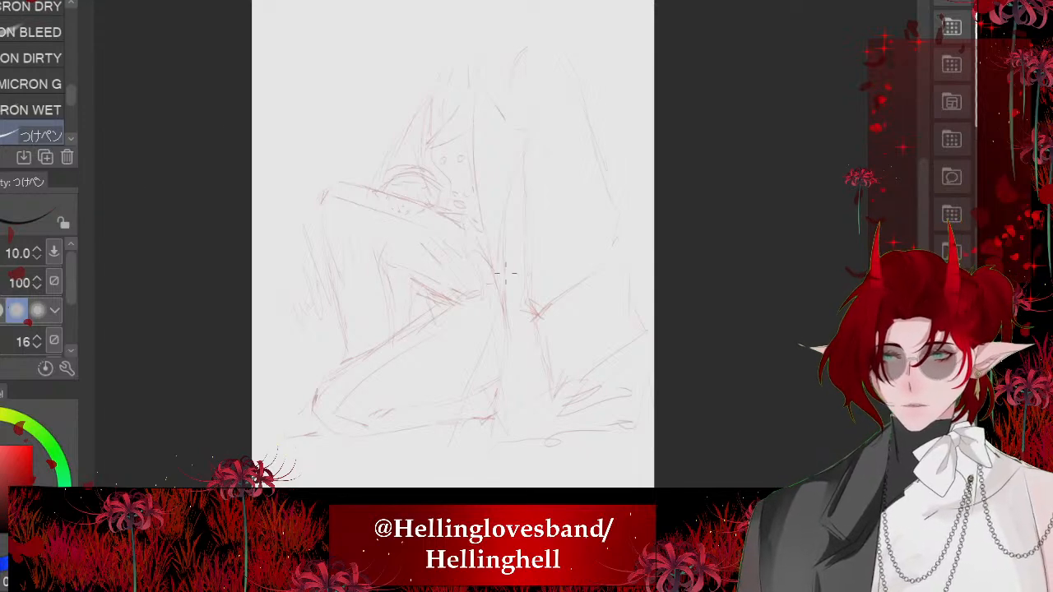
{"action": "key", "text": "bracketleft"}
- Try a long stroke beside the tall rounded shape behind the head, undo it, and set the pen size to 9
{"action": "scroll", "coordinate": [581, 24], "scroll_direction": "up", "scroll_amount": 6}
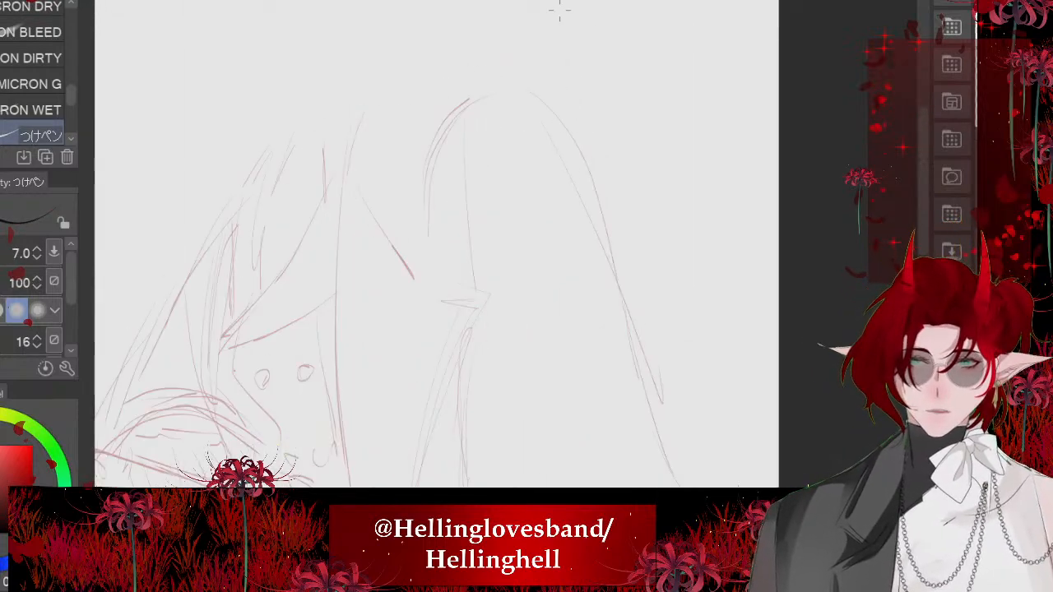
{"action": "mouse_move", "coordinate": [397, 86]}
{"action": "left_mouse_down"}
{"action": "mouse_move", "coordinate": [377, 184]}
{"action": "mouse_move", "coordinate": [473, 380]}
{"action": "mouse_move", "coordinate": [394, 280]}
{"action": "left_mouse_up"}
{"action": "key", "text": "ctrl+z"}
{"action": "key", "text": "asciicircum"}
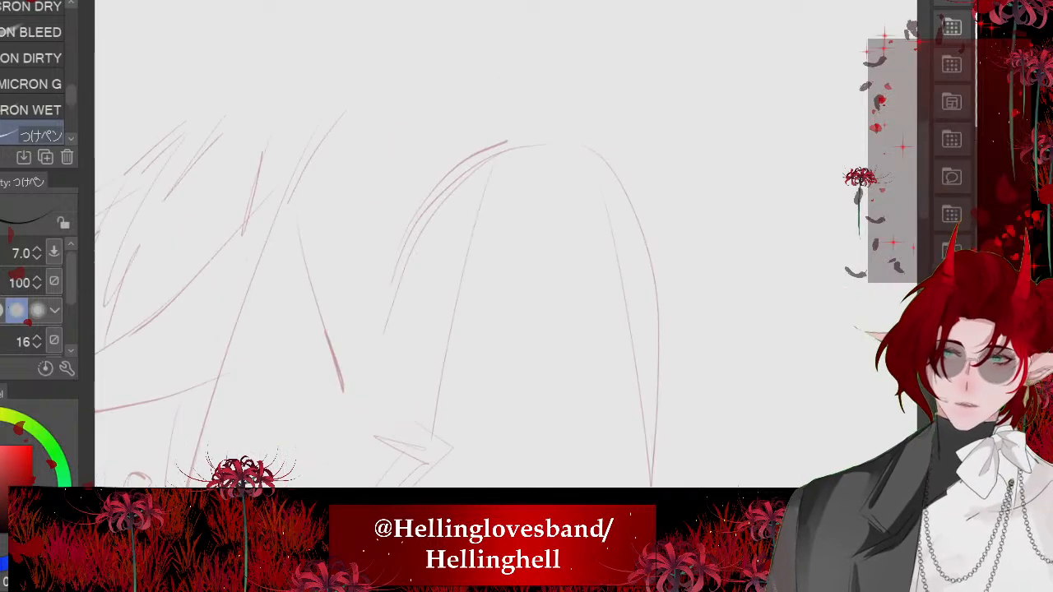
{"action": "key", "text": "bracketright"}
{"action": "key", "text": "asciicircum"}
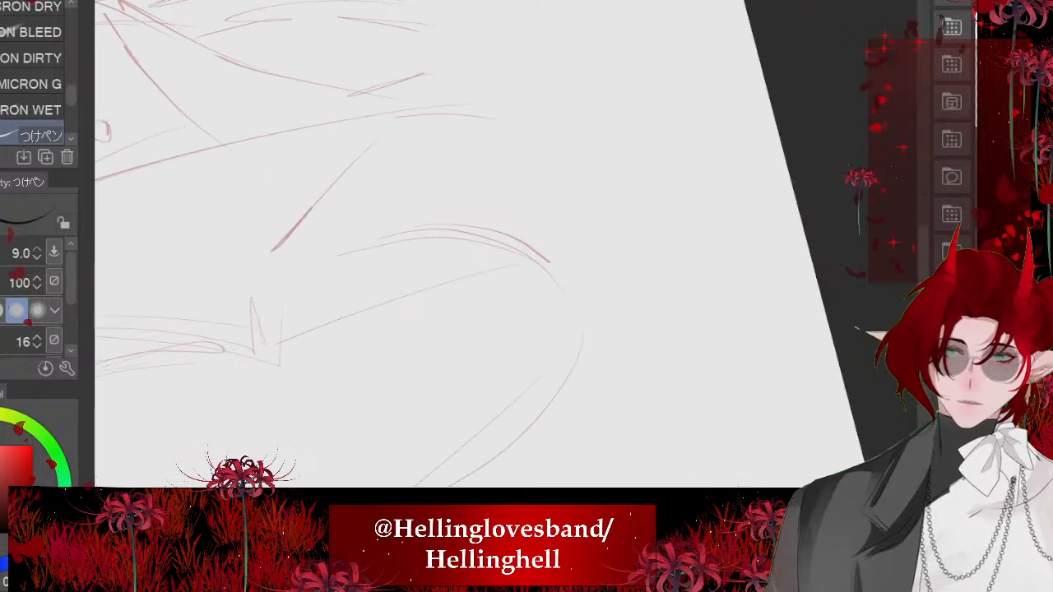
- Ink the curved top of the tall rounded shape behind the head in black, undoing and redrawing the first attempt
{"action": "scroll", "coordinate": [507, 274], "scroll_direction": "up", "scroll_amount": 4}
{"action": "mouse_move", "coordinate": [395, 188]}
{"action": "left_mouse_down"}
{"action": "mouse_move", "coordinate": [545, 238]}
{"action": "mouse_move", "coordinate": [668, 475]}
{"action": "left_mouse_up"}
{"action": "key", "text": "minus"}
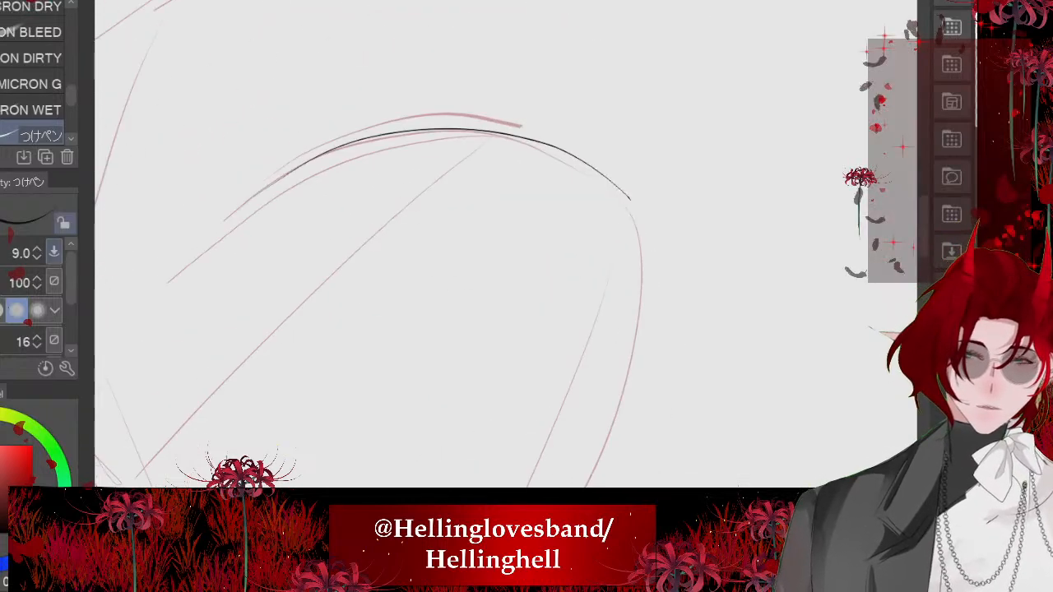
{"action": "key", "text": "ctrl+z"}
{"action": "mouse_move", "coordinate": [246, 202]}
{"action": "left_mouse_down"}
{"action": "mouse_move", "coordinate": [475, 135]}
{"action": "mouse_move", "coordinate": [633, 258]}
{"action": "left_mouse_up"}
{"action": "scroll", "coordinate": [633, 258], "scroll_direction": "down", "scroll_amount": 6}
{"action": "key", "text": "minus"}
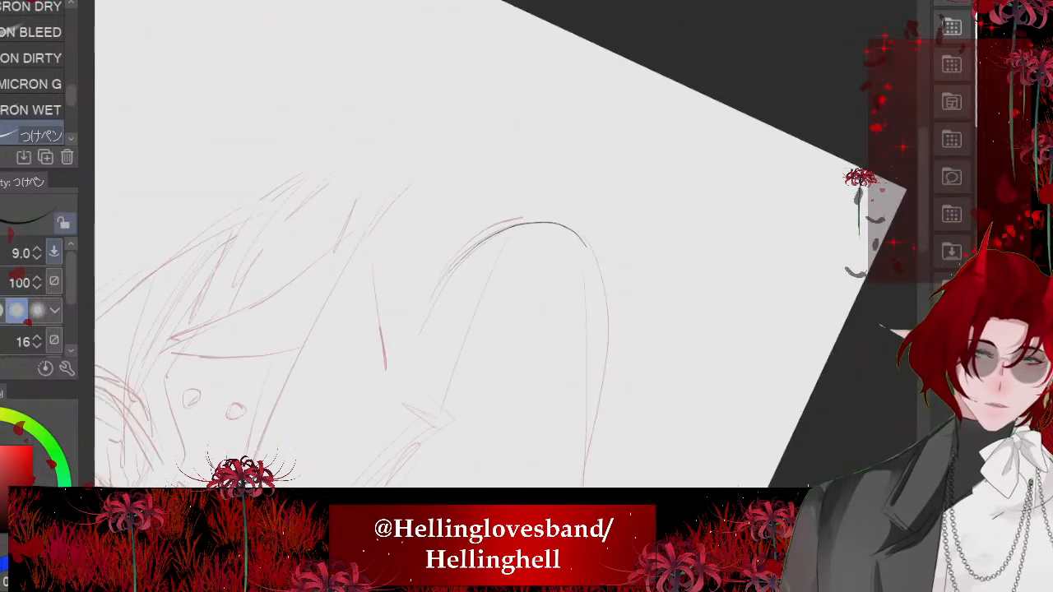
{"action": "scroll", "coordinate": [507, 273], "scroll_direction": "up", "scroll_amount": 6}
{"action": "key", "text": "minus"}
{"action": "key", "text": "minus"}
{"action": "key", "text": "minus"}
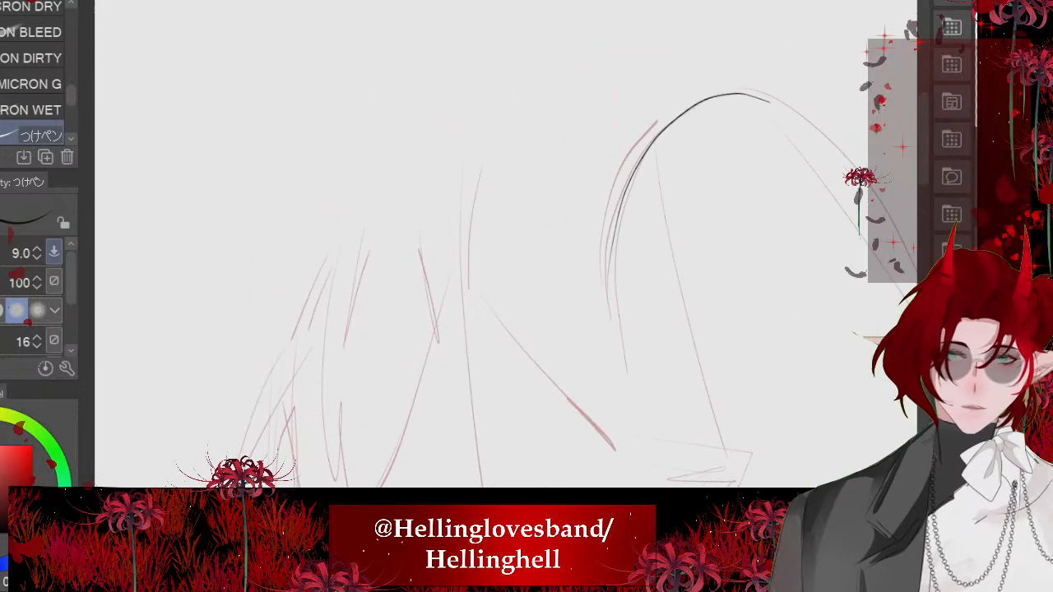
{"action": "left_click_drag", "start_coordinate": [665, 121], "coordinate": [486, 202]}
{"action": "scroll", "coordinate": [486, 201], "scroll_direction": "down", "scroll_amount": 3}
{"action": "key", "text": "ctrl+z"}
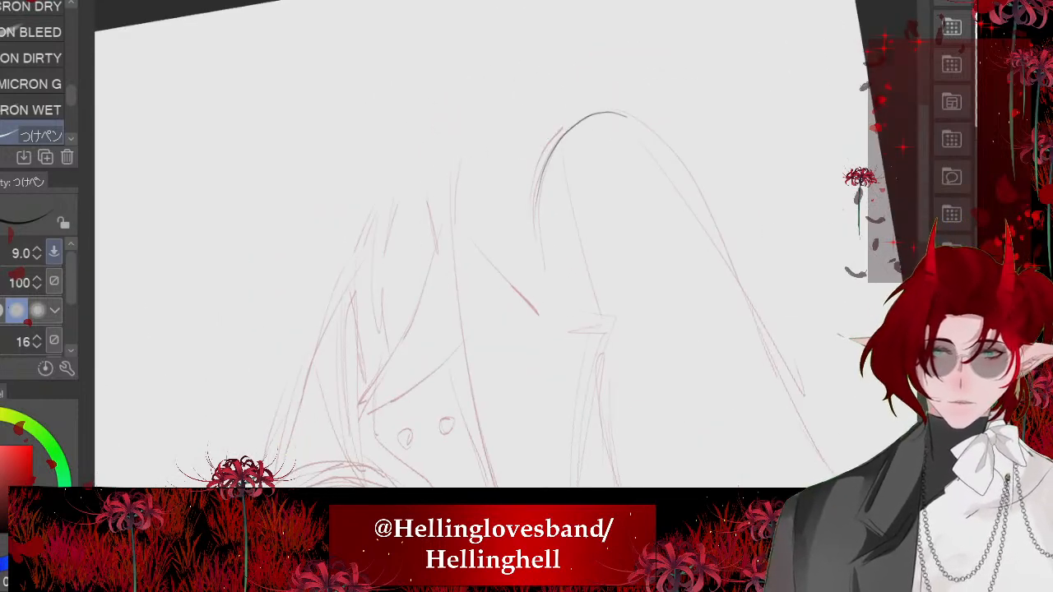
{"action": "key", "text": "minus"}
{"action": "key", "text": "minus"}
{"action": "left_click_drag", "start_coordinate": [547, 117], "coordinate": [471, 140]}
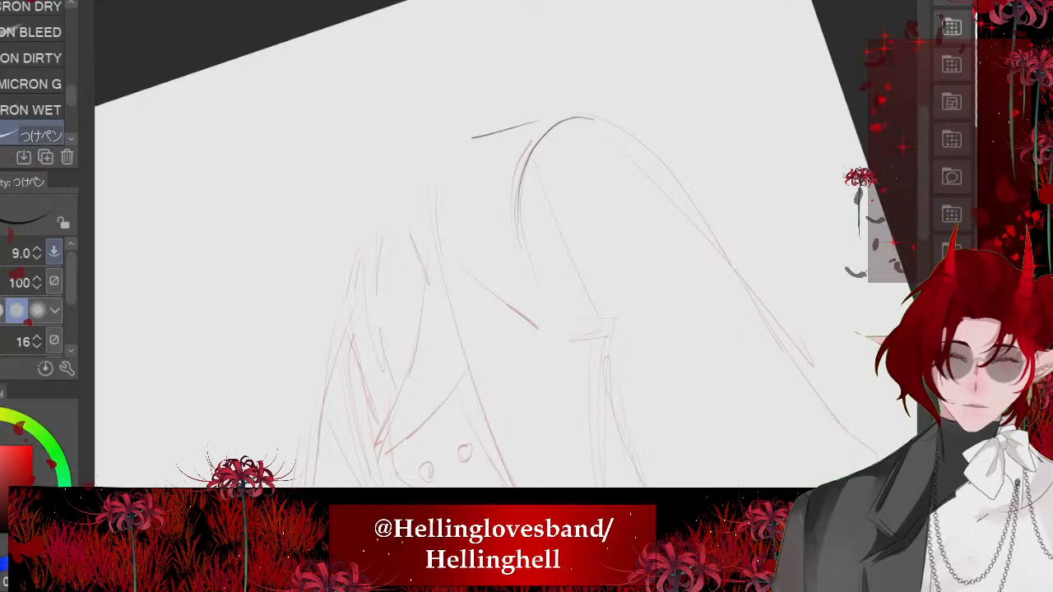
{"action": "scroll", "coordinate": [470, 139], "scroll_direction": "up", "scroll_amount": 3}
{"action": "key", "text": "ctrl+z"}
- Ink the nearly parallel lines running from the rounded top toward the face side and the short corner stroke at their ends
{"action": "left_click_drag", "start_coordinate": [690, 95], "coordinate": [474, 177]}
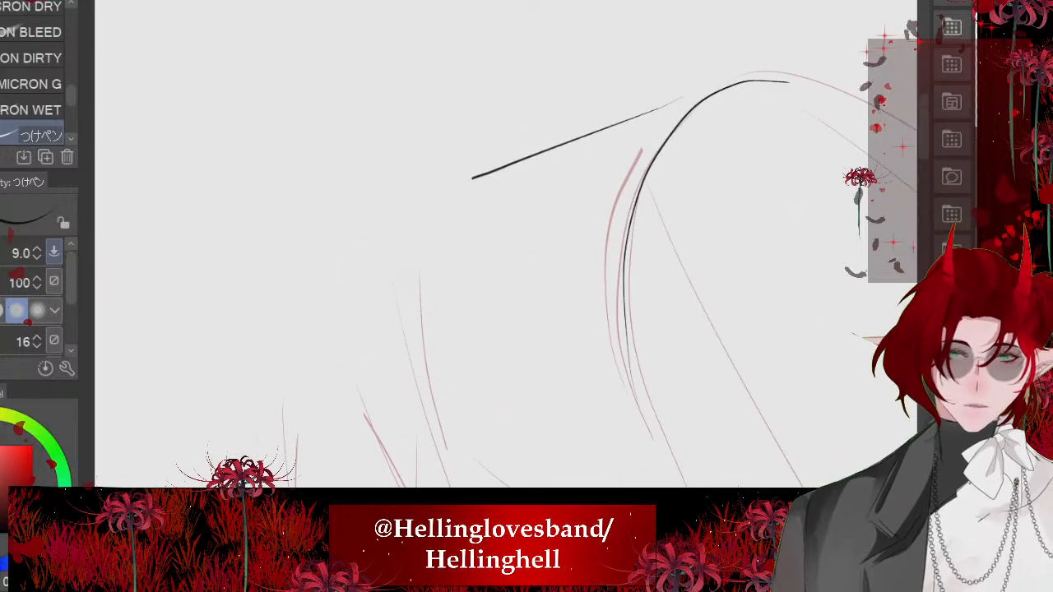
{"action": "left_click_drag", "start_coordinate": [635, 163], "coordinate": [421, 241]}
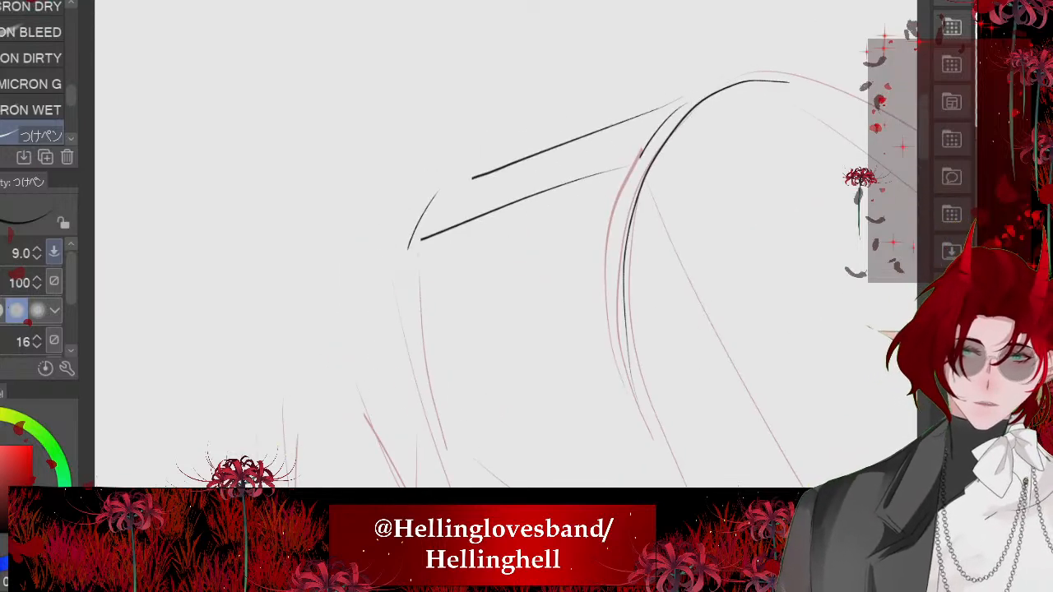
{"action": "left_click_drag", "start_coordinate": [633, 183], "coordinate": [444, 258]}
{"action": "scroll", "coordinate": [506, 243], "scroll_direction": "down", "scroll_amount": 4}
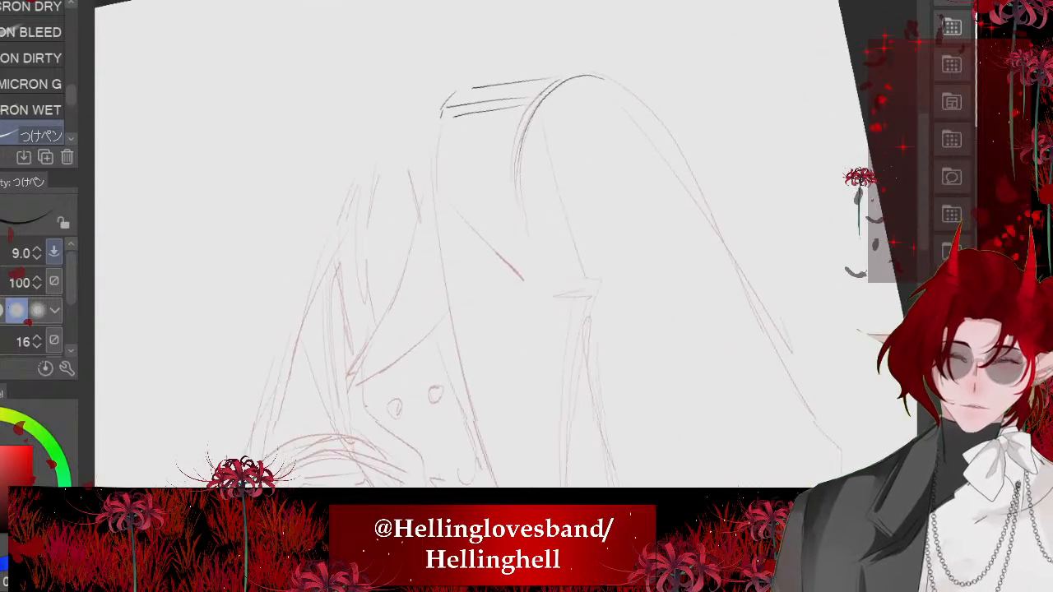
- Ink the long front contour of the tall shape from its upper corner down past the face to the raised arm
{"action": "left_click_drag", "start_coordinate": [439, 104], "coordinate": [438, 241]}
{"action": "scroll", "coordinate": [506, 244], "scroll_direction": "down", "scroll_amount": 3}
{"action": "scroll", "coordinate": [506, 243], "scroll_direction": "up", "scroll_amount": 1}
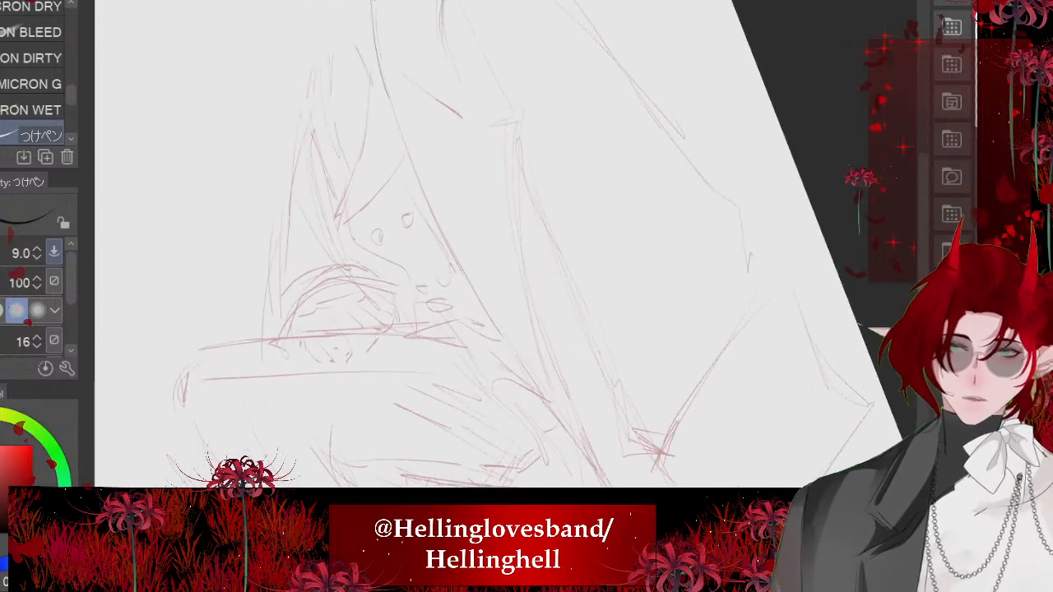
{"action": "left_click_drag", "start_coordinate": [384, 100], "coordinate": [527, 379]}
{"action": "scroll", "coordinate": [506, 244], "scroll_direction": "down", "scroll_amount": 3}
{"action": "scroll", "coordinate": [506, 243], "scroll_direction": "up", "scroll_amount": 1}
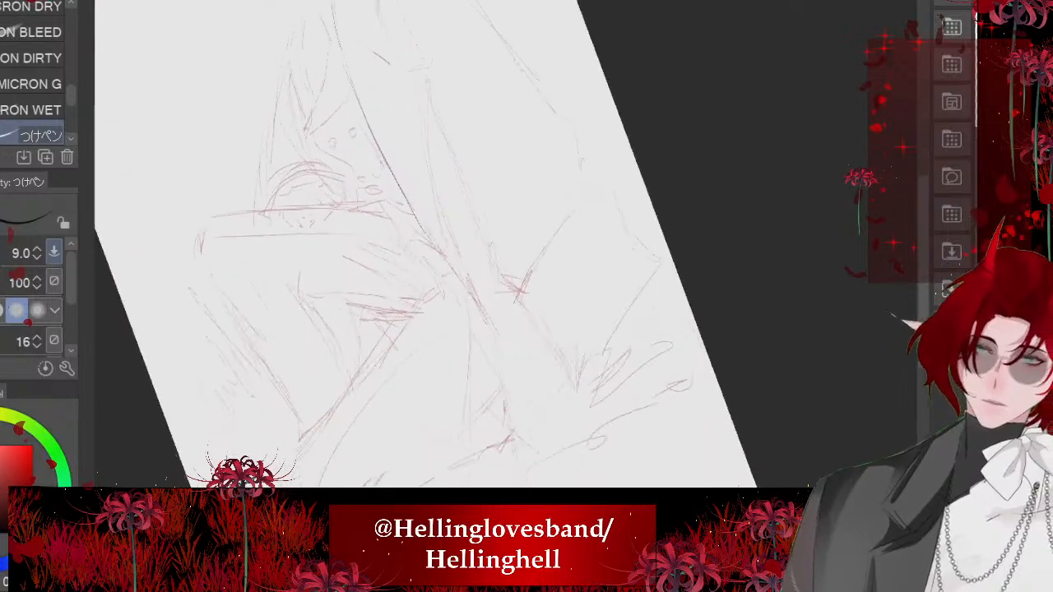
{"action": "left_click_drag", "start_coordinate": [444, 218], "coordinate": [497, 404]}
{"action": "key", "text": "ctrl+z"}
{"action": "mouse_move", "coordinate": [437, 187]}
{"action": "left_mouse_down"}
{"action": "mouse_move", "coordinate": [470, 252]}
{"action": "mouse_move", "coordinate": [502, 394]}
{"action": "mouse_move", "coordinate": [568, 387]}
{"action": "mouse_move", "coordinate": [665, 334]}
{"action": "left_mouse_up"}
{"action": "scroll", "coordinate": [460, 247], "scroll_direction": "down", "scroll_amount": 5}
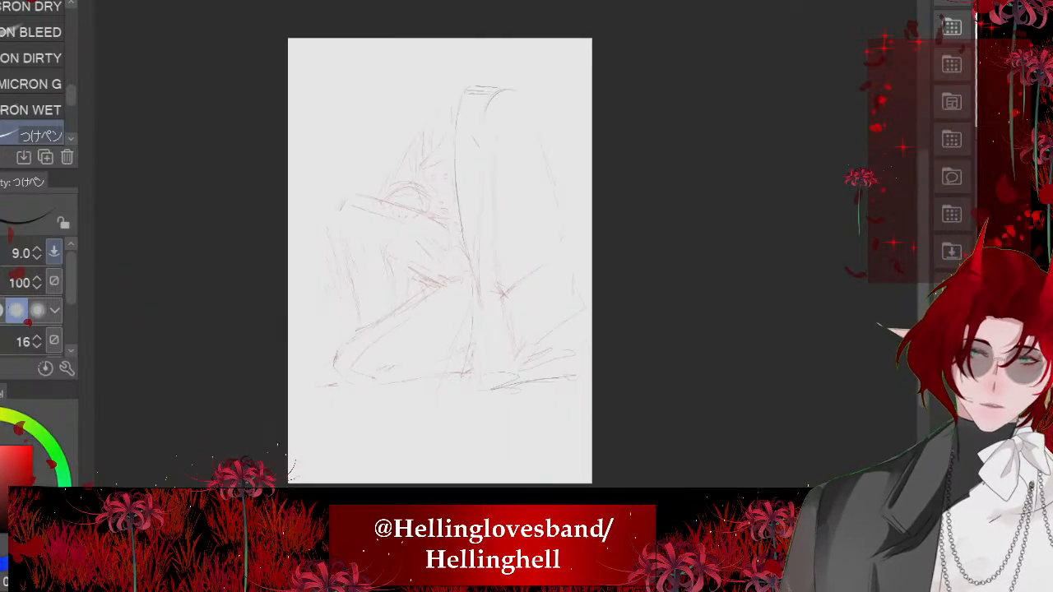
- Ink the angled fold below the rounded top and the long inner line descending behind the front contour
{"action": "scroll", "coordinate": [461, 247], "scroll_direction": "up", "scroll_amount": 8}
{"action": "mouse_move", "coordinate": [428, 91]}
{"action": "left_mouse_down"}
{"action": "mouse_move", "coordinate": [485, 178]}
{"action": "mouse_move", "coordinate": [593, 214]}
{"action": "left_mouse_up"}
{"action": "scroll", "coordinate": [461, 247], "scroll_direction": "down", "scroll_amount": 3}
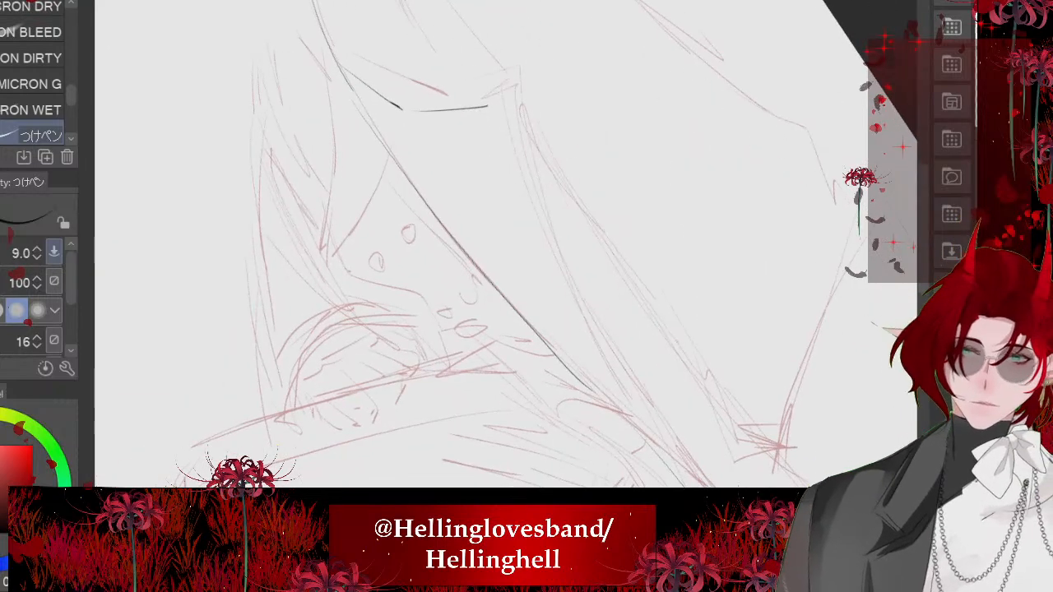
{"action": "mouse_move", "coordinate": [495, 106]}
{"action": "left_mouse_down"}
{"action": "mouse_move", "coordinate": [600, 358]}
{"action": "mouse_move", "coordinate": [668, 459]}
{"action": "left_mouse_up"}
{"action": "scroll", "coordinate": [461, 247], "scroll_direction": "down", "scroll_amount": 3}
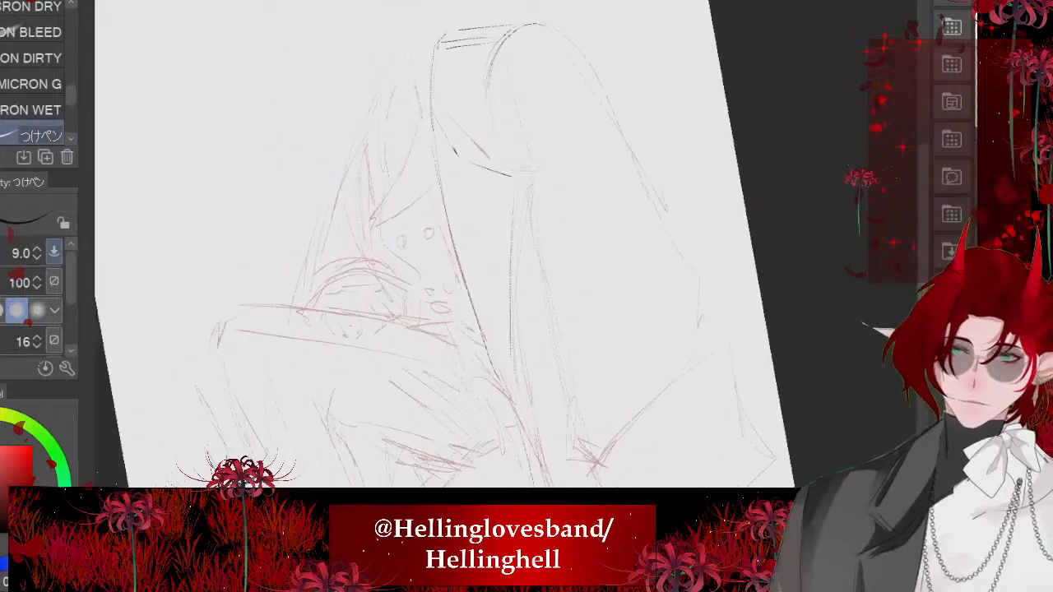
{"action": "scroll", "coordinate": [461, 247], "scroll_direction": "down", "scroll_amount": 4}
{"action": "scroll", "coordinate": [461, 247], "scroll_direction": "up", "scroll_amount": 5}
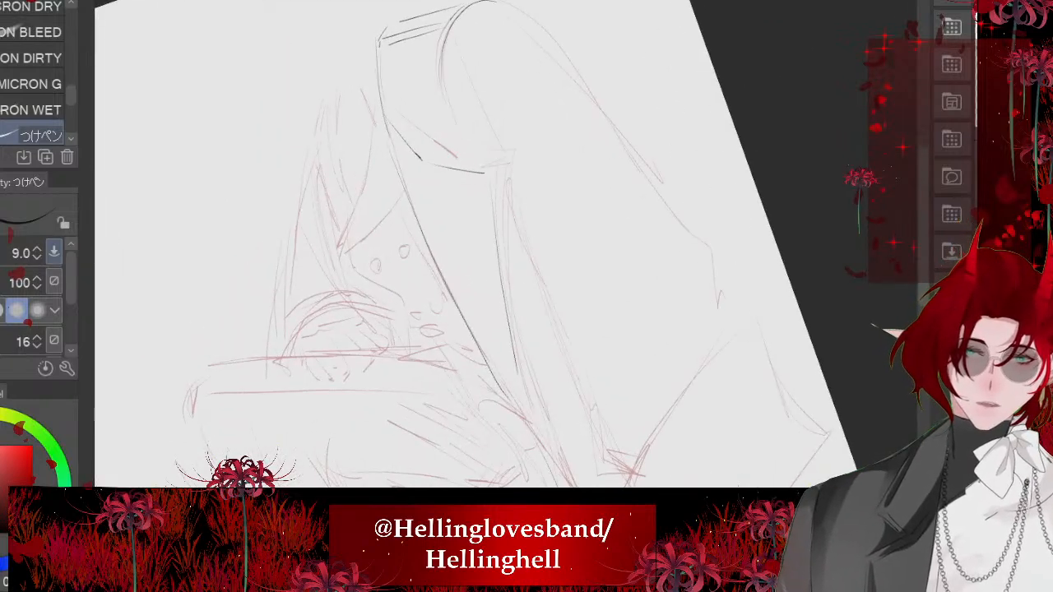
- Extend the inner edge of the rounded shape downward with a kinked line and broken jagged strokes below it
{"action": "left_click_drag", "start_coordinate": [445, 75], "coordinate": [498, 168]}
{"action": "left_click_drag", "start_coordinate": [529, 262], "coordinate": [606, 372]}
{"action": "left_click_drag", "start_coordinate": [553, 298], "coordinate": [577, 411]}
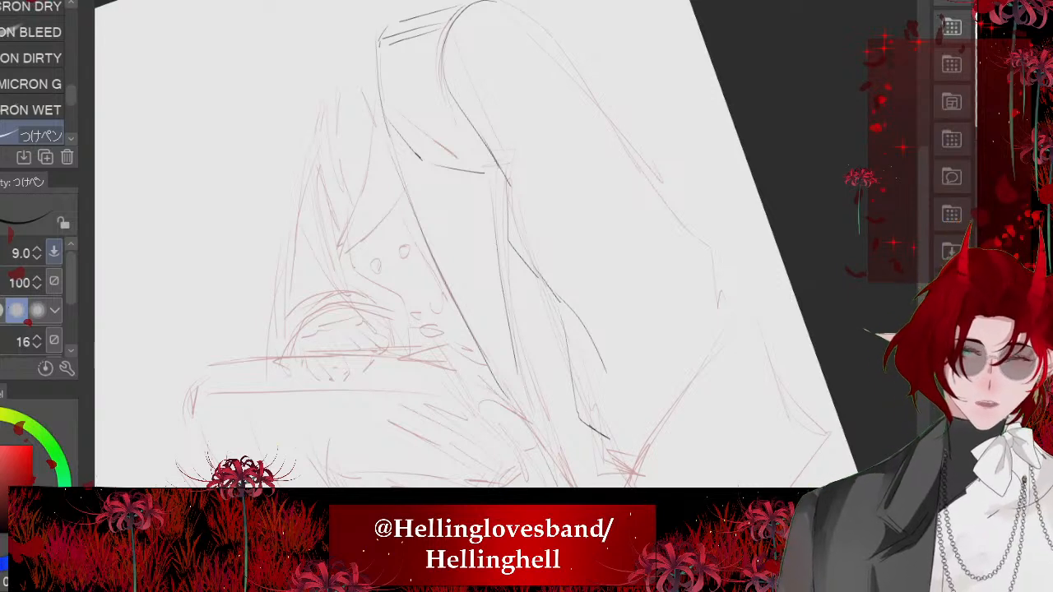
- Ink the outer side of the tall shape down to a jagged notch, undoing the first two strokes along it
{"action": "key", "text": "ctrl+0"}
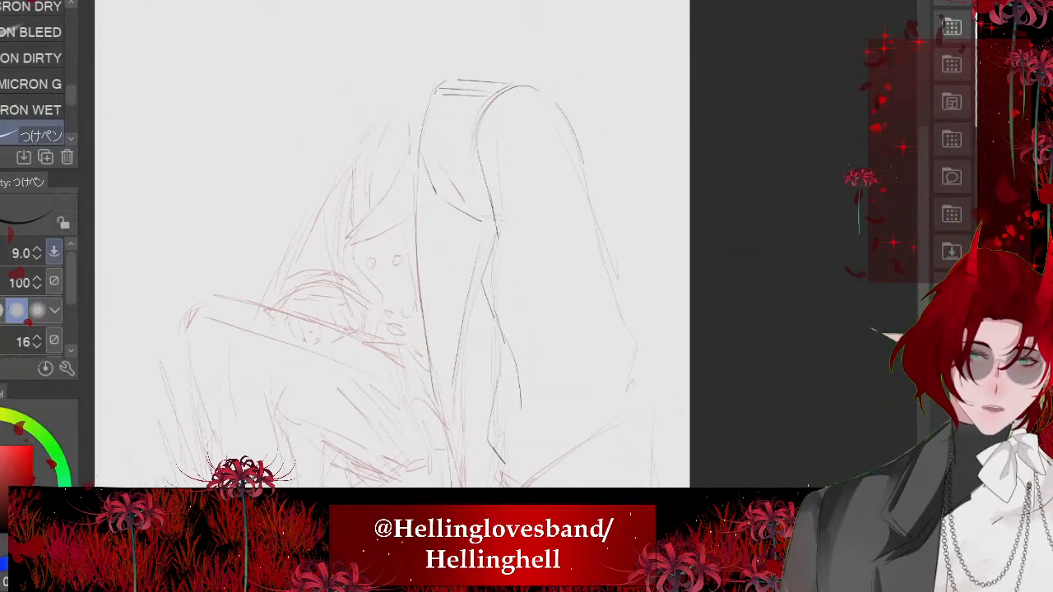
{"action": "left_click_drag", "start_coordinate": [546, 112], "coordinate": [590, 235]}
{"action": "left_click_drag", "start_coordinate": [580, 173], "coordinate": [609, 313]}
{"action": "key", "text": "ctrl+z"}
{"action": "key", "text": "ctrl+z"}
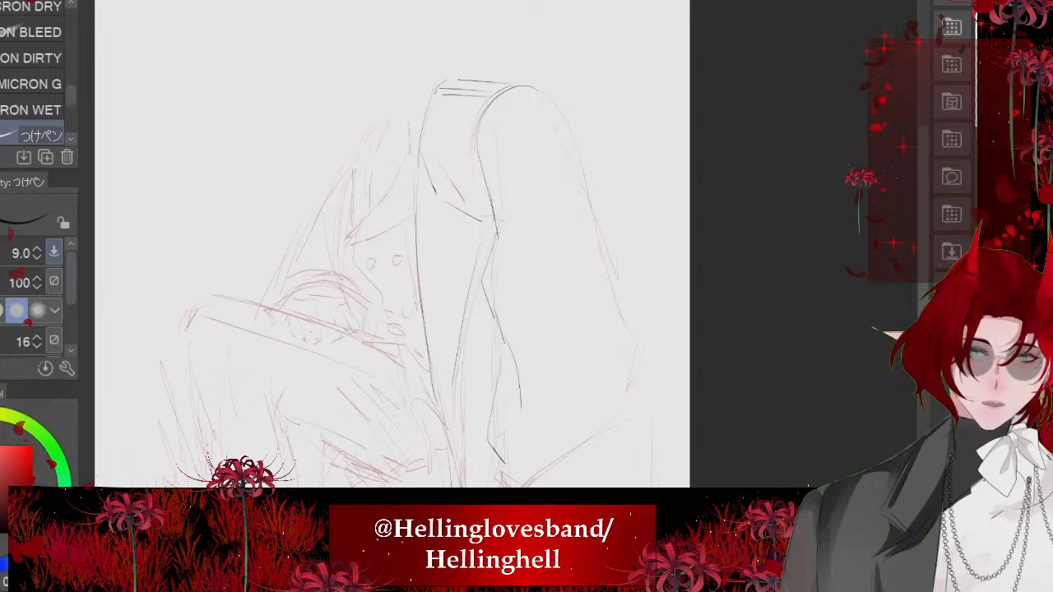
{"action": "left_click_drag", "start_coordinate": [533, 85], "coordinate": [594, 266]}
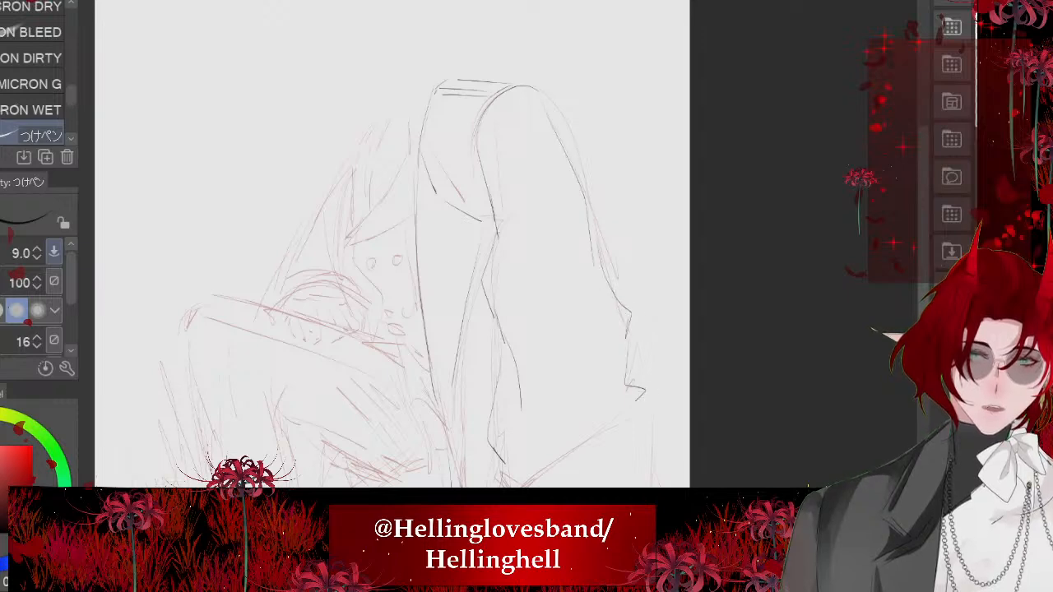
- Ink the four-sided piece below the jagged notch, tracing its outer, upper and lower edges and the line toward the ground
{"action": "left_click_drag", "start_coordinate": [632, 415], "coordinate": [522, 487]}
{"action": "scroll", "coordinate": [392, 247], "scroll_direction": "down", "scroll_amount": 3}
{"action": "scroll", "coordinate": [392, 247], "scroll_direction": "up", "scroll_amount": 2}
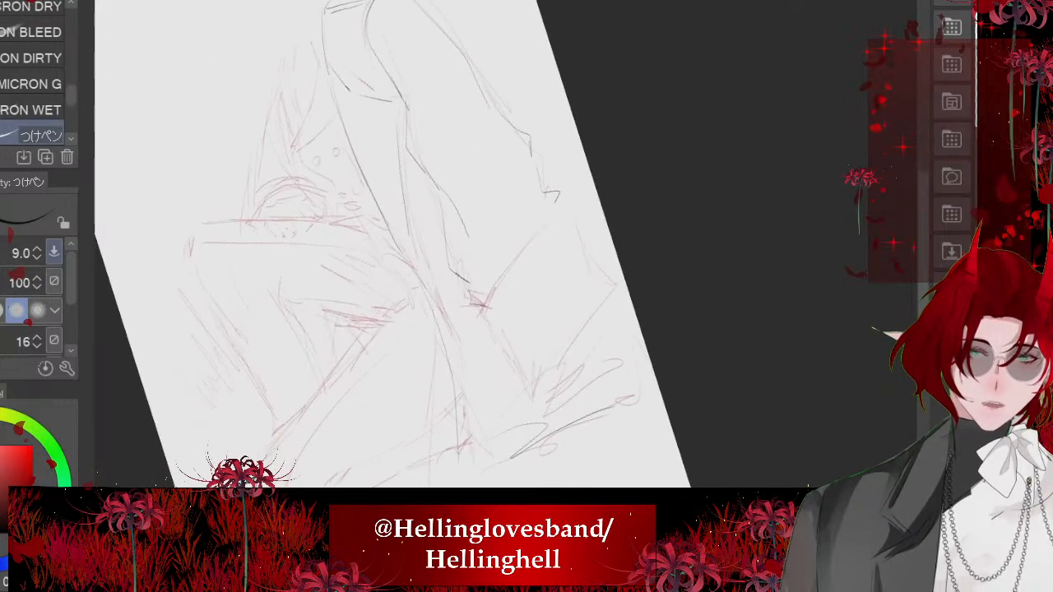
{"action": "scroll", "coordinate": [535, 259], "scroll_direction": "up", "scroll_amount": 3}
{"action": "left_click_drag", "start_coordinate": [596, 160], "coordinate": [644, 274]}
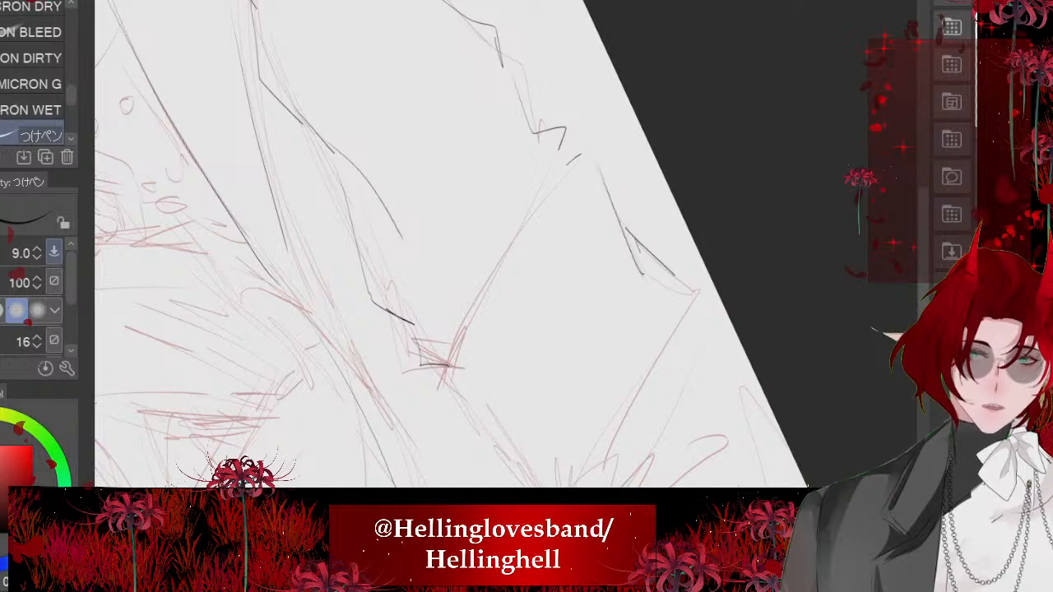
{"action": "left_click_drag", "start_coordinate": [706, 302], "coordinate": [566, 487]}
{"action": "left_click_drag", "start_coordinate": [564, 170], "coordinate": [446, 382]}
{"action": "left_click_drag", "start_coordinate": [443, 378], "coordinate": [538, 504]}
{"action": "scroll", "coordinate": [451, 247], "scroll_direction": "down", "scroll_amount": 1}
- Reinforce the lower edge of the four-sided piece and add strokes among the layered forms beneath it
{"action": "key", "text": "minus"}
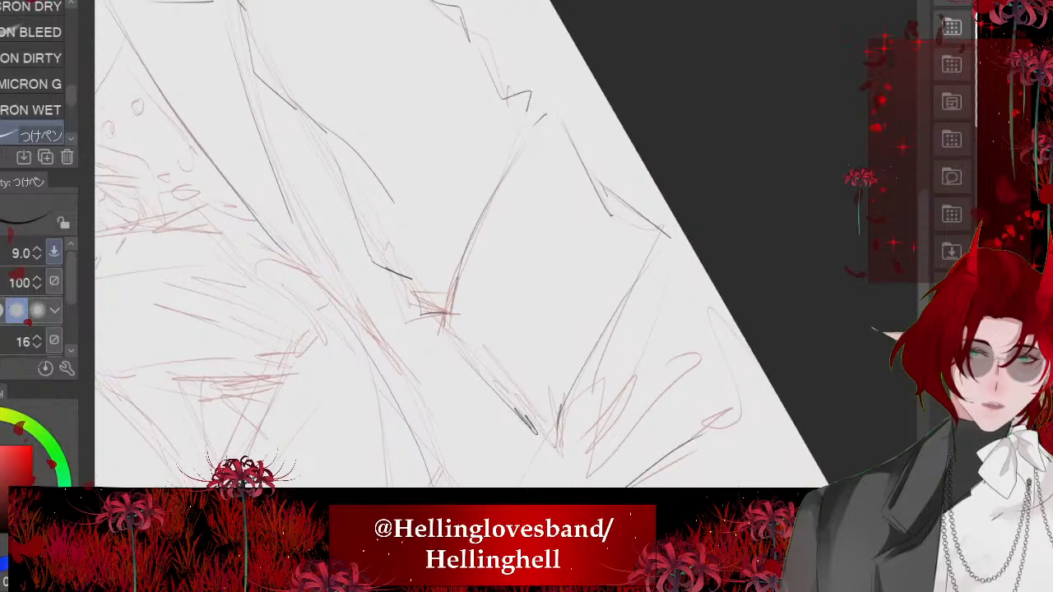
{"action": "key", "text": "minus"}
{"action": "key", "text": "minus"}
{"action": "key", "text": "minus"}
{"action": "key", "text": "minus"}
{"action": "key", "text": "minus"}
{"action": "key", "text": "minus"}
{"action": "key", "text": "minus"}
{"action": "scroll", "coordinate": [460, 246], "scroll_direction": "up", "scroll_amount": 1}
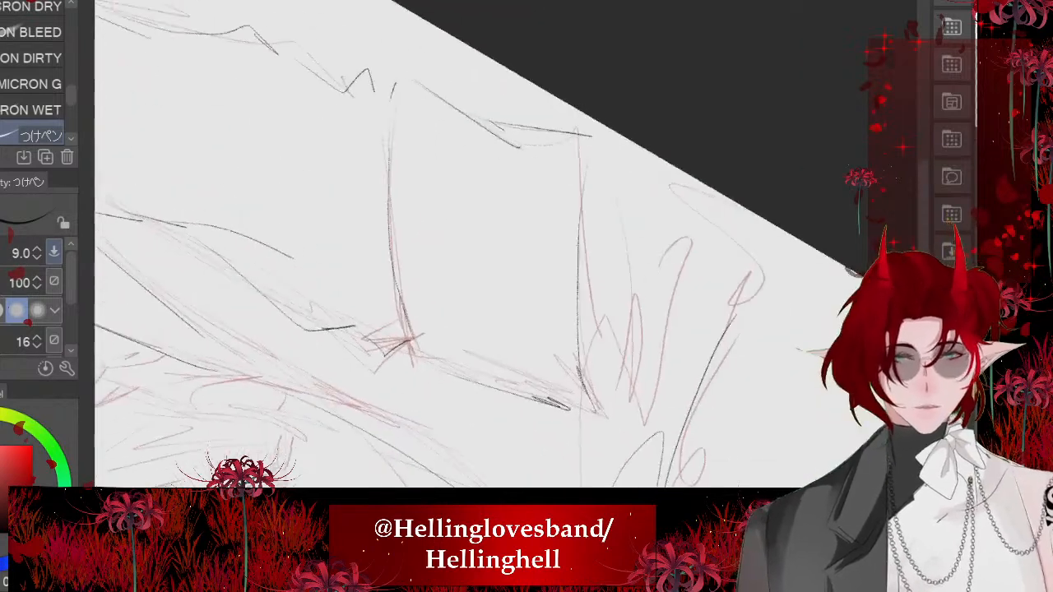
{"action": "left_click_drag", "start_coordinate": [581, 183], "coordinate": [604, 288]}
{"action": "left_click_drag", "start_coordinate": [575, 153], "coordinate": [619, 345]}
{"action": "mouse_move", "coordinate": [622, 263]}
{"action": "left_mouse_down"}
{"action": "mouse_move", "coordinate": [617, 417]}
{"action": "mouse_move", "coordinate": [596, 431]}
{"action": "left_mouse_up"}
{"action": "key", "text": "asciicircum"}
{"action": "scroll", "coordinate": [444, 263], "scroll_direction": "down", "scroll_amount": 3}
{"action": "key", "text": "asciicircum"}
{"action": "key", "text": "asciicircum"}
{"action": "key", "text": "asciicircum"}
{"action": "key", "text": "asciicircum"}
{"action": "key", "text": "asciicircum"}
{"action": "key", "text": "asciicircum"}
{"action": "key", "text": "asciicircum"}
{"action": "key", "text": "asciicircum"}
{"action": "key", "text": "asciicircum"}
{"action": "key", "text": "asciicircum"}
{"action": "key", "text": "asciicircum"}
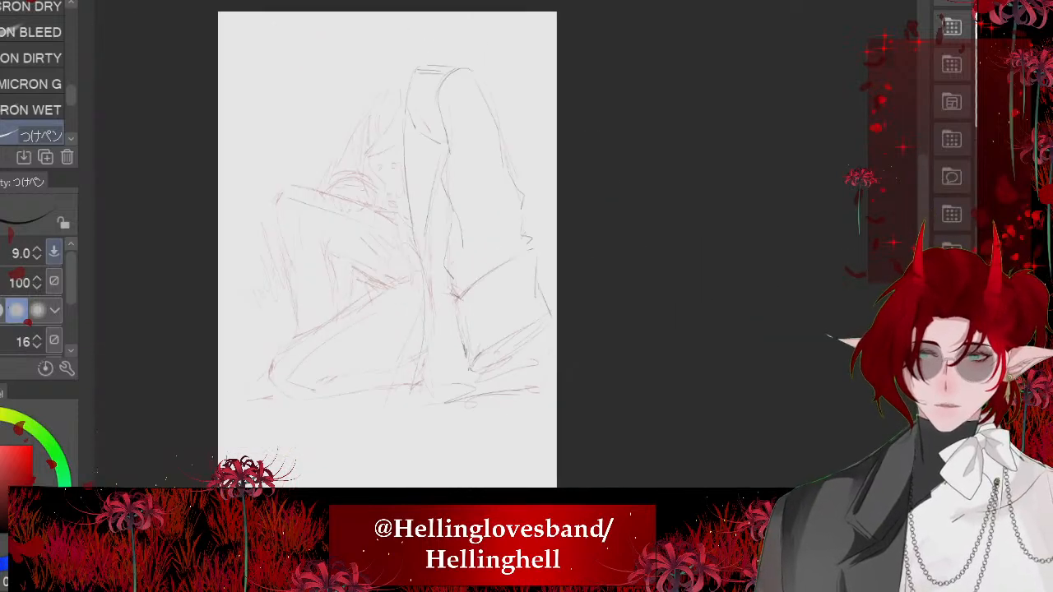
- Ink short strokes at the outer end and tips of the layered forms resting near the ground
{"action": "scroll", "coordinate": [436, 271], "scroll_direction": "up", "scroll_amount": 2}
{"action": "mouse_move", "coordinate": [618, 287]}
{"action": "left_mouse_down"}
{"action": "mouse_move", "coordinate": [643, 372]}
{"action": "mouse_move", "coordinate": [588, 395]}
{"action": "left_mouse_up"}
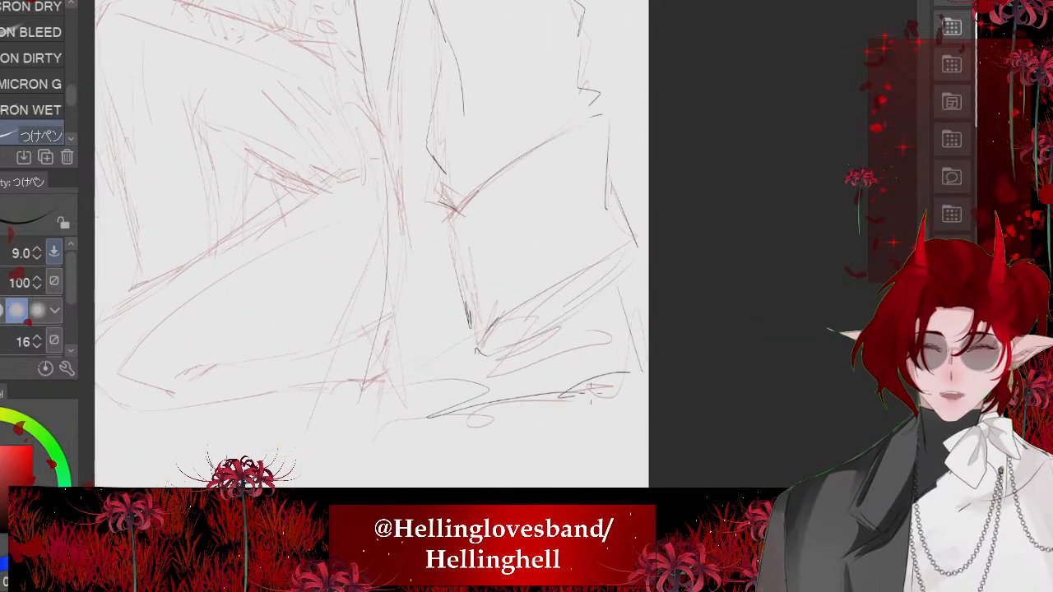
{"action": "left_click_drag", "start_coordinate": [556, 349], "coordinate": [559, 377]}
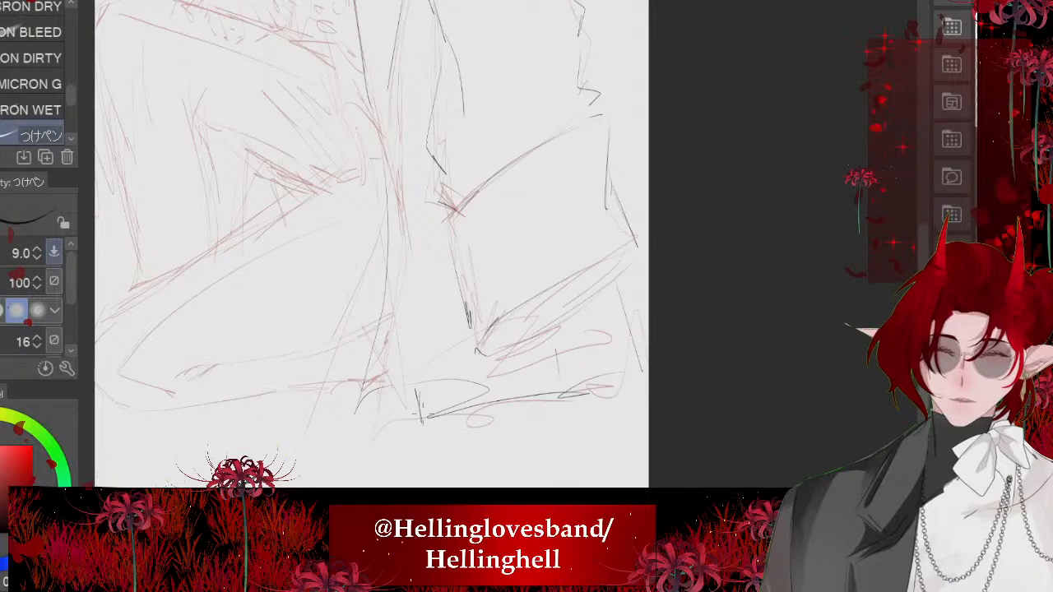
{"action": "scroll", "coordinate": [457, 370], "scroll_direction": "down", "scroll_amount": 3}
{"action": "scroll", "coordinate": [318, 286], "scroll_direction": "up", "scroll_amount": 1}
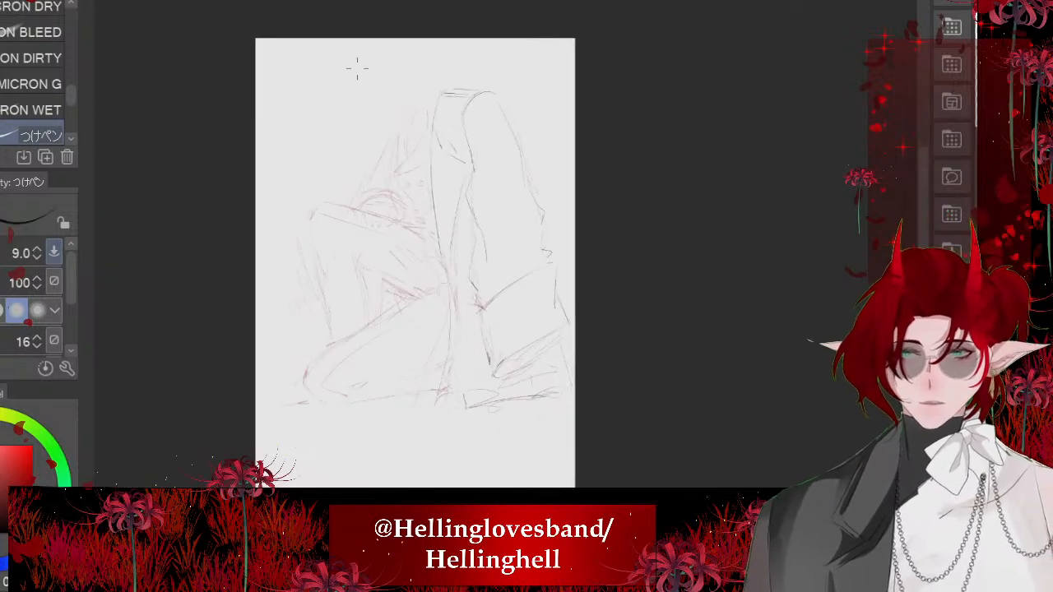
- Ink the slanted hair line descending in front of the head and the diagonal line above the eyes
{"action": "scroll", "coordinate": [357, 69], "scroll_direction": "up", "scroll_amount": 5}
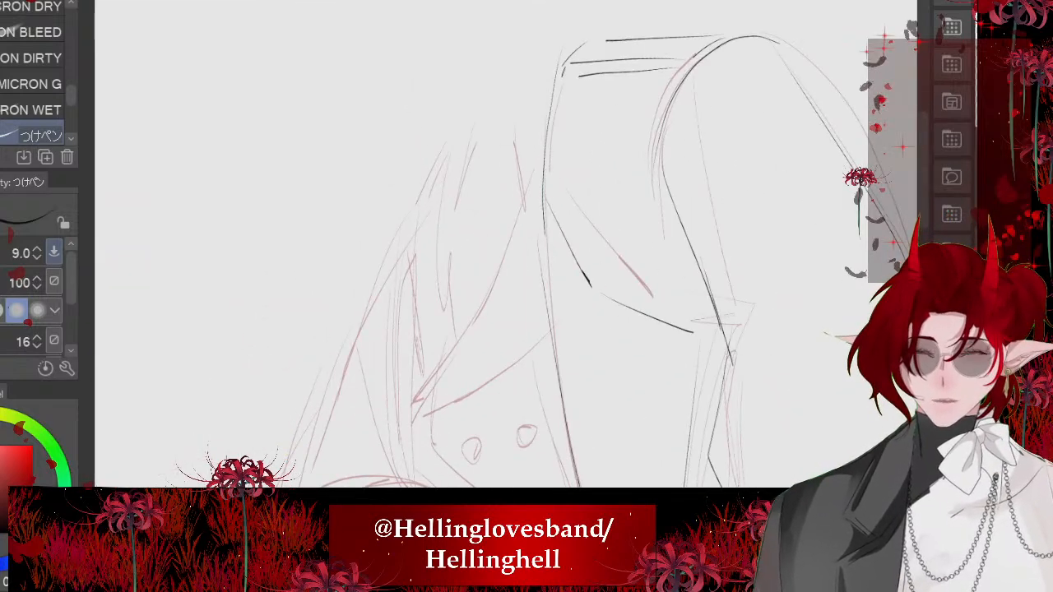
{"action": "left_click_drag", "start_coordinate": [548, 115], "coordinate": [415, 399]}
{"action": "left_click_drag", "start_coordinate": [553, 328], "coordinate": [434, 417]}
{"action": "scroll", "coordinate": [434, 412], "scroll_direction": "down", "scroll_amount": 2}
- Ink the face profile from the forehead point down along the cheek
{"action": "scroll", "coordinate": [432, 414], "scroll_direction": "up", "scroll_amount": 3}
{"action": "left_click_drag", "start_coordinate": [403, 201], "coordinate": [441, 284]}
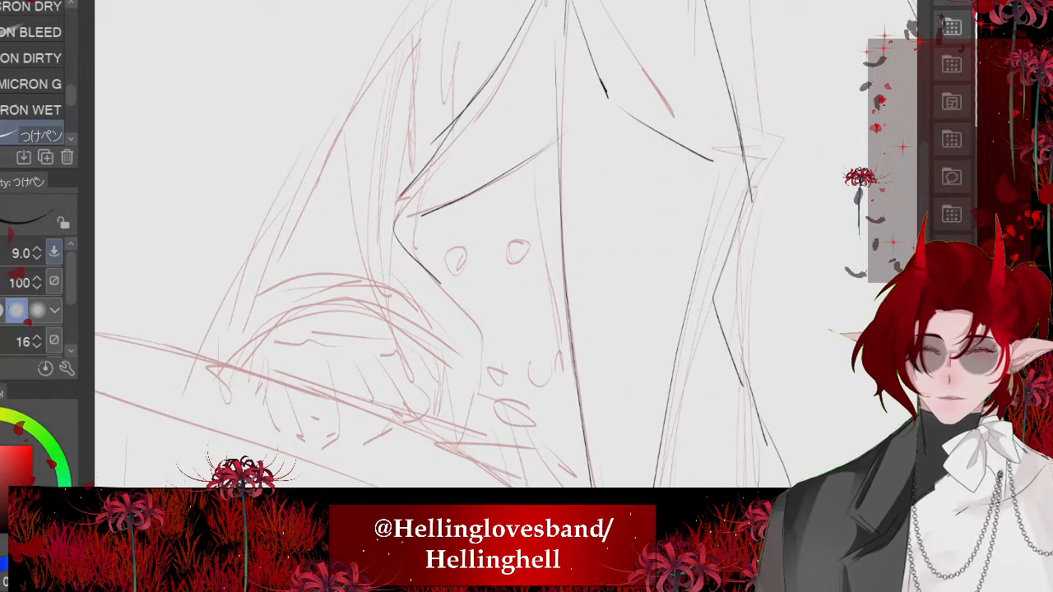
{"action": "scroll", "coordinate": [397, 255], "scroll_direction": "down", "scroll_amount": 3}
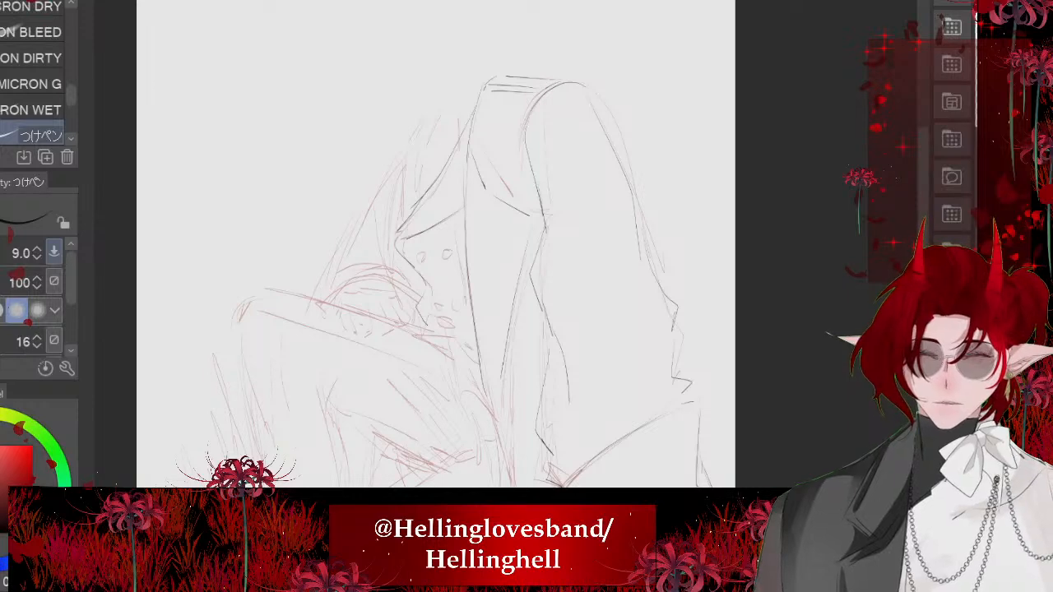
- Ink the curved hair strand in front of the slanted hair line, undoing and redrawing it once
{"action": "scroll", "coordinate": [397, 256], "scroll_direction": "up", "scroll_amount": 3}
{"action": "left_click_drag", "start_coordinate": [430, 129], "coordinate": [481, 290]}
{"action": "key", "text": "asciicircum"}
{"action": "key", "text": "asciicircum"}
{"action": "key", "text": "asciicircum"}
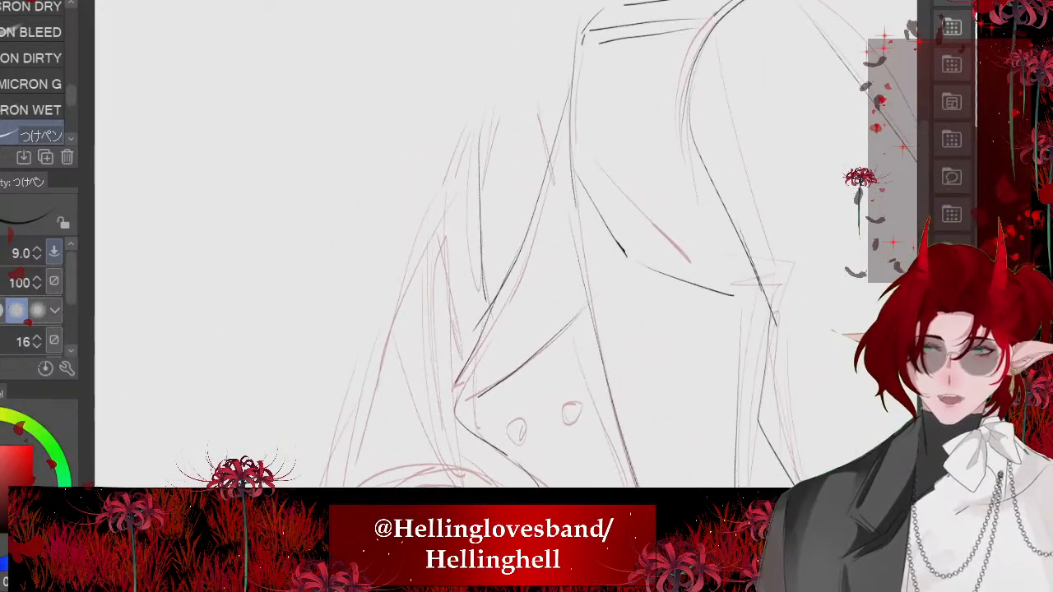
{"action": "key", "text": "ctrl+z"}
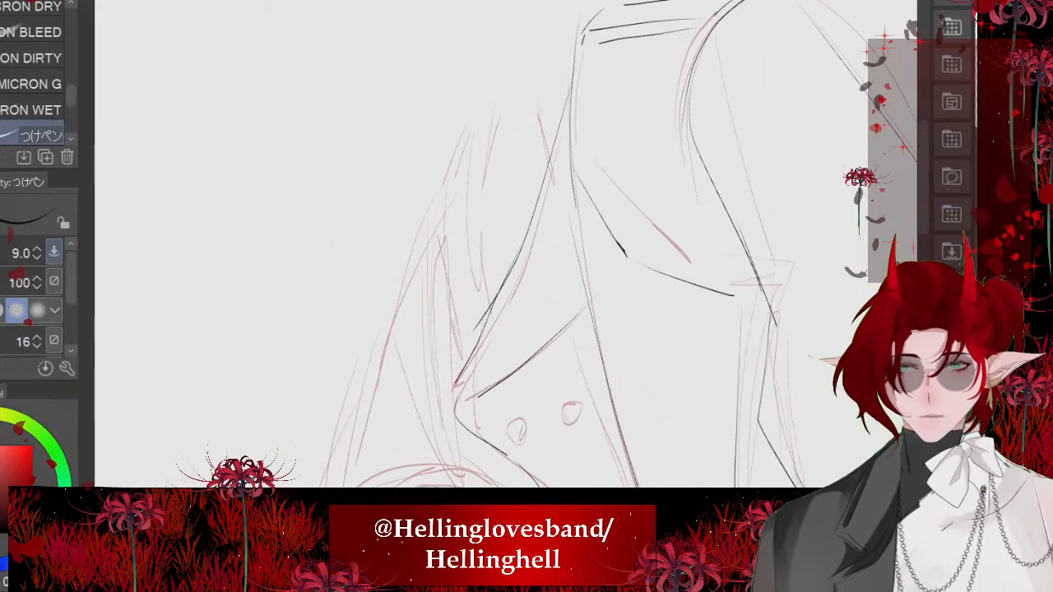
{"action": "left_click_drag", "start_coordinate": [494, 128], "coordinate": [482, 315]}
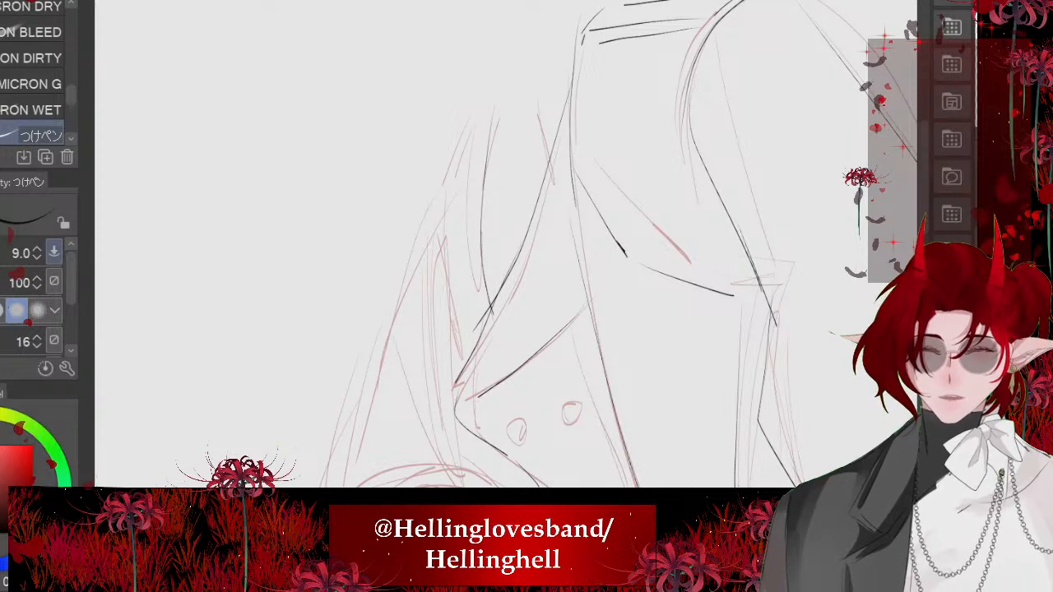
- Add short dark marks where the slanted hair line meets the head shape and ink the outer hair strands beside the forehead
{"action": "left_click_drag", "start_coordinate": [553, 190], "coordinate": [568, 208]}
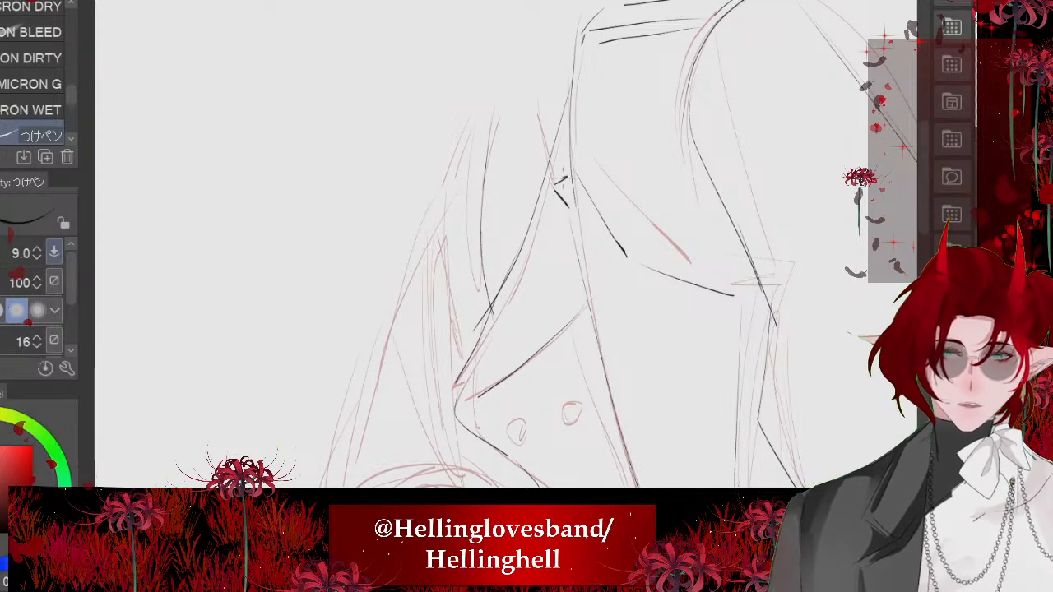
{"action": "mouse_move", "coordinate": [462, 195]}
{"action": "left_mouse_down"}
{"action": "mouse_move", "coordinate": [438, 226]}
{"action": "mouse_move", "coordinate": [445, 313]}
{"action": "mouse_move", "coordinate": [465, 377]}
{"action": "left_mouse_up"}
{"action": "left_click_drag", "start_coordinate": [473, 113], "coordinate": [478, 102]}
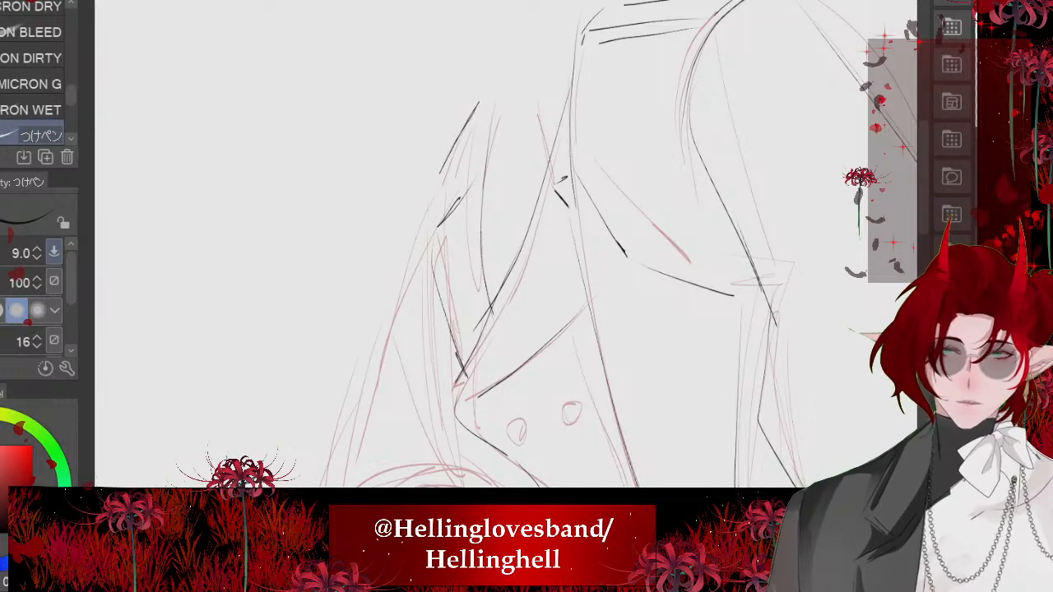
{"action": "scroll", "coordinate": [458, 114], "scroll_direction": "down", "scroll_amount": 2}
{"action": "scroll", "coordinate": [534, 161], "scroll_direction": "up", "scroll_amount": 5}
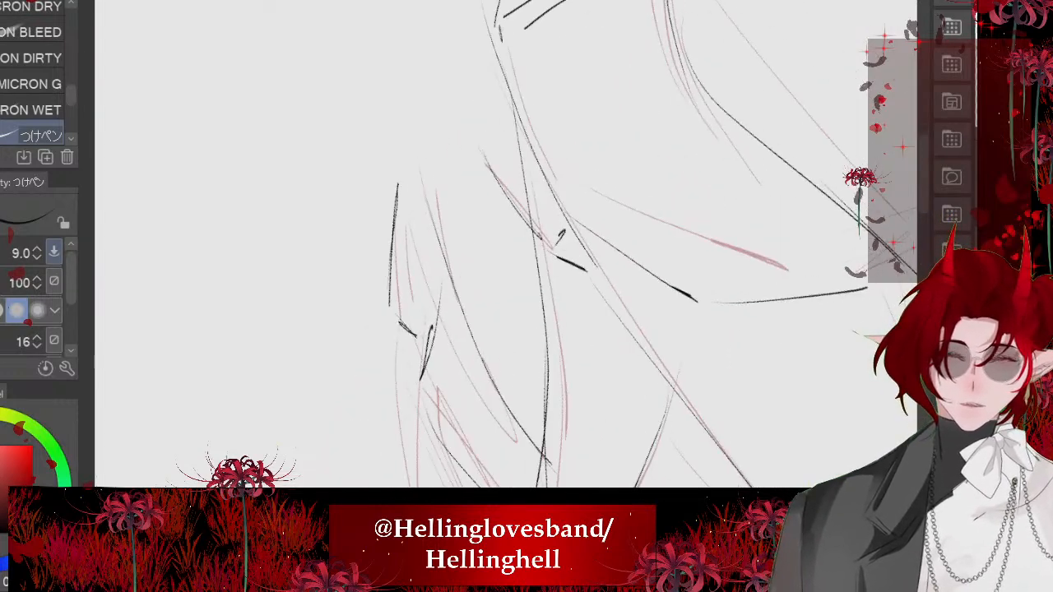
- Ink the inner hair strands beside the forehead, undoing and redrawing the strokes until they follow the sketch
{"action": "key", "text": "ctrl+z"}
{"action": "left_click_drag", "start_coordinate": [445, 177], "coordinate": [468, 338]}
{"action": "key", "text": "ctrl+z"}
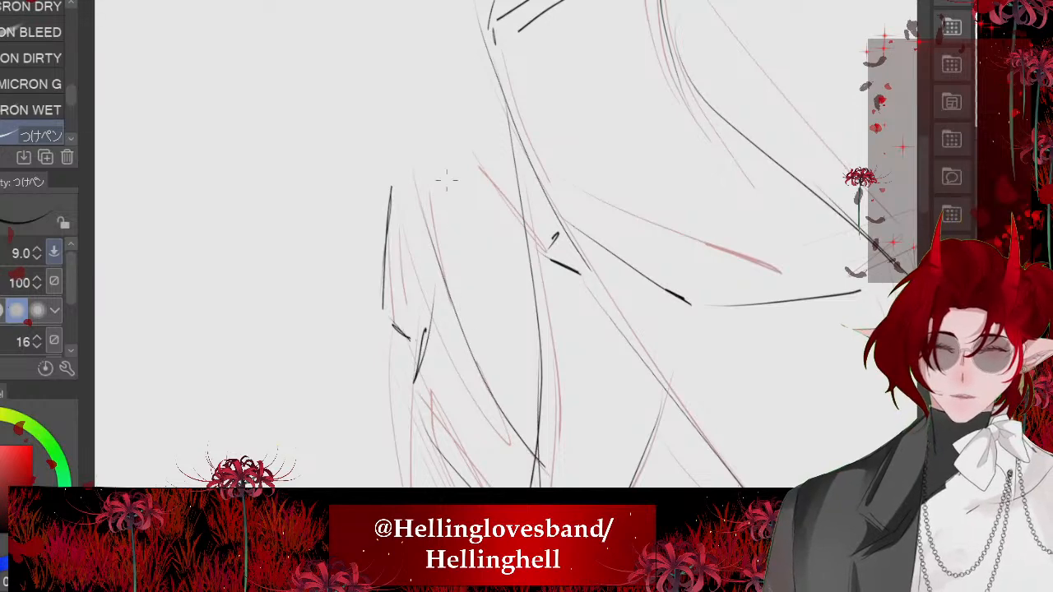
{"action": "left_click_drag", "start_coordinate": [446, 180], "coordinate": [469, 339]}
{"action": "left_click_drag", "start_coordinate": [496, 199], "coordinate": [532, 288]}
{"action": "key", "text": "ctrl+z"}
{"action": "left_click_drag", "start_coordinate": [477, 166], "coordinate": [495, 200]}
{"action": "scroll", "coordinate": [461, 230], "scroll_direction": "down", "scroll_amount": 8}
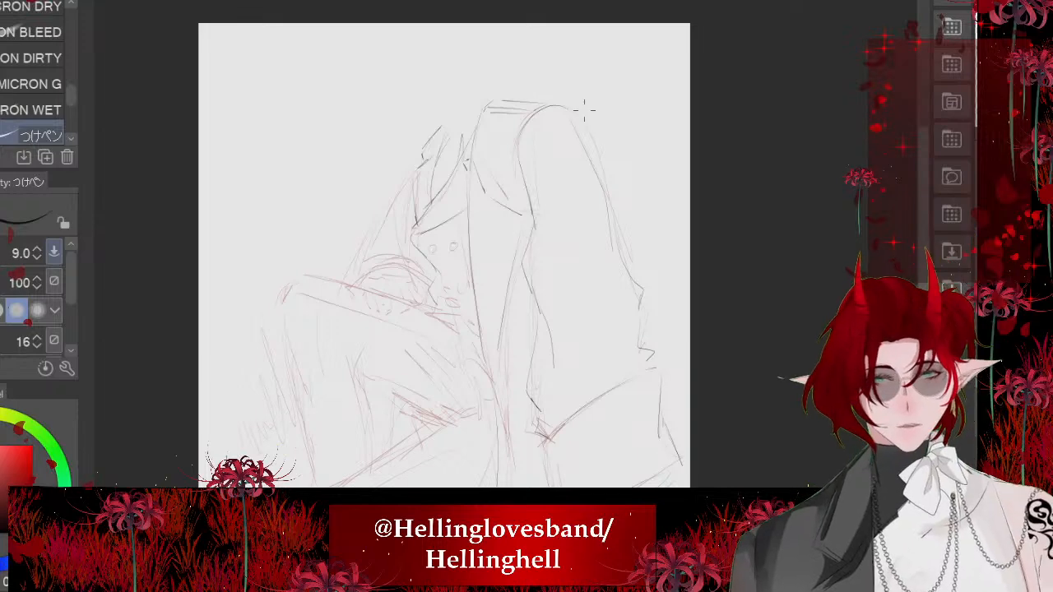
- Add a short strand stroke at the forehead and a long hair stroke beside the face, undoing a stray dot
{"action": "scroll", "coordinate": [428, 216], "scroll_direction": "up", "scroll_amount": 6}
{"action": "left_click_drag", "start_coordinate": [388, 177], "coordinate": [426, 247]}
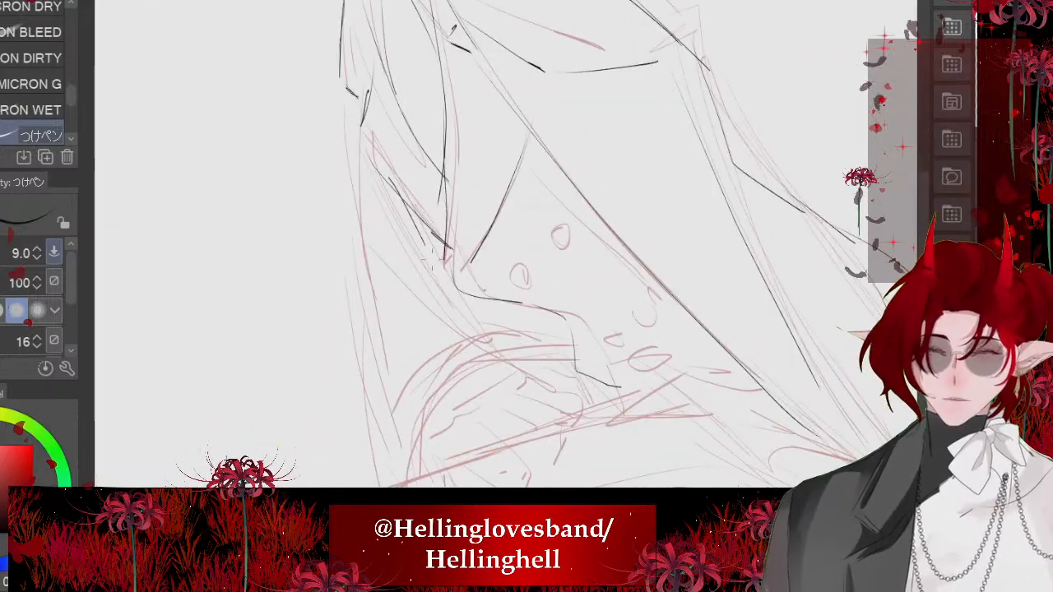
{"action": "scroll", "coordinate": [444, 271], "scroll_direction": "down", "scroll_amount": 5}
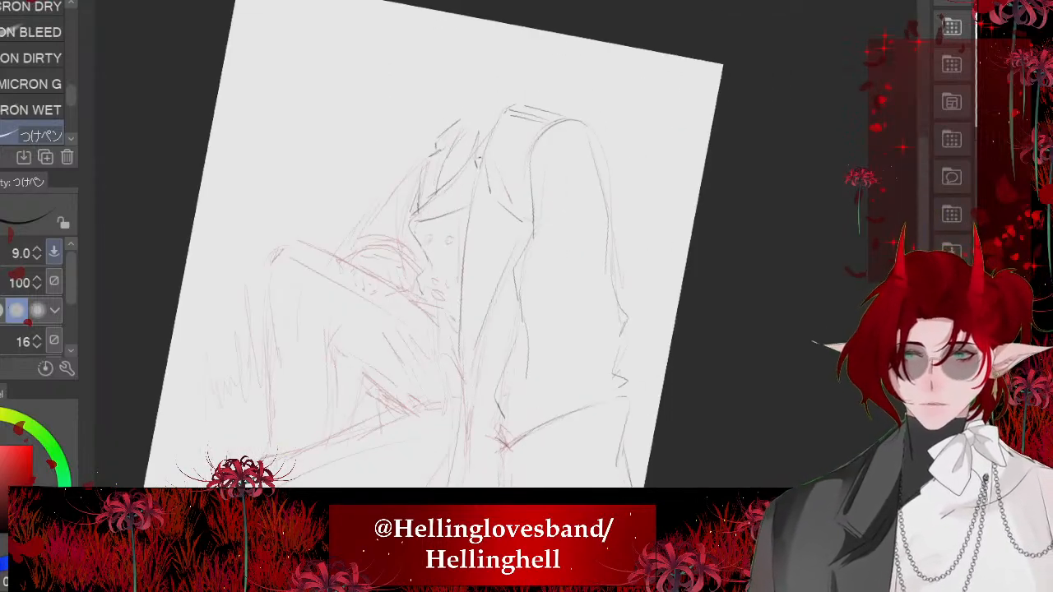
{"action": "scroll", "coordinate": [428, 214], "scroll_direction": "up", "scroll_amount": 6}
{"action": "mouse_move", "coordinate": [401, 65]}
{"action": "left_mouse_down"}
{"action": "mouse_move", "coordinate": [499, 326]}
{"action": "mouse_move", "coordinate": [488, 332]}
{"action": "mouse_move", "coordinate": [521, 343]}
{"action": "left_mouse_up"}
{"action": "scroll", "coordinate": [501, 329], "scroll_direction": "down", "scroll_amount": 4}
{"action": "scroll", "coordinate": [487, 327], "scroll_direction": "up", "scroll_amount": 6}
{"action": "mouse_move", "coordinate": [484, 261]}
{"action": "left_mouse_down"}
{"action": "mouse_move", "coordinate": [471, 293]}
{"action": "mouse_move", "coordinate": [483, 262]}
{"action": "left_mouse_up"}
{"action": "key", "text": "ctrl+z"}
{"action": "scroll", "coordinate": [444, 238], "scroll_direction": "down", "scroll_amount": 6}
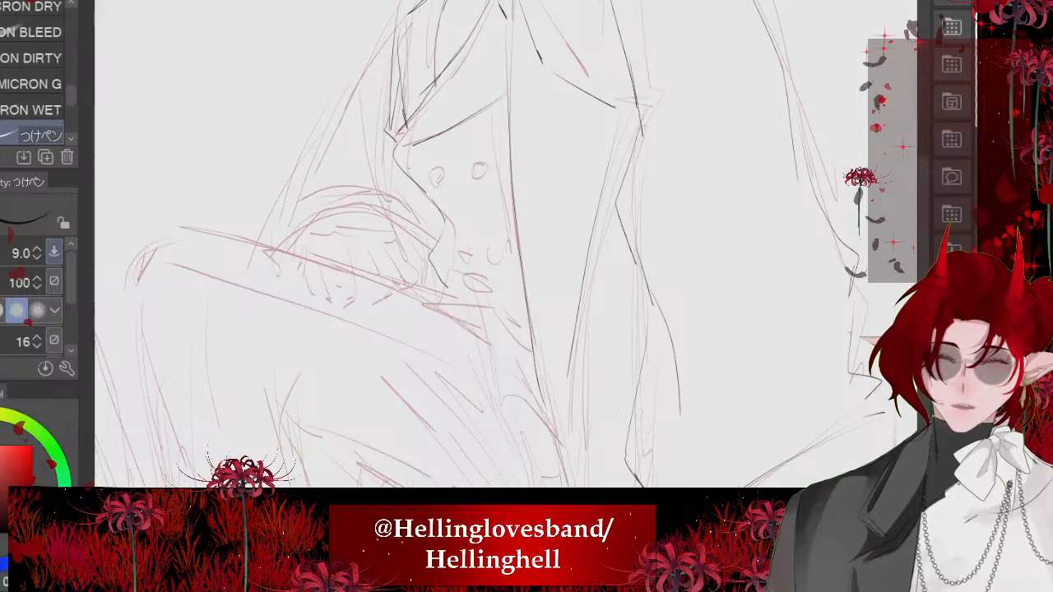
- Ink the short chin line and the jaw and neck lines running toward the long hair line, undoing one stroke
{"action": "scroll", "coordinate": [445, 239], "scroll_direction": "up", "scroll_amount": 2}
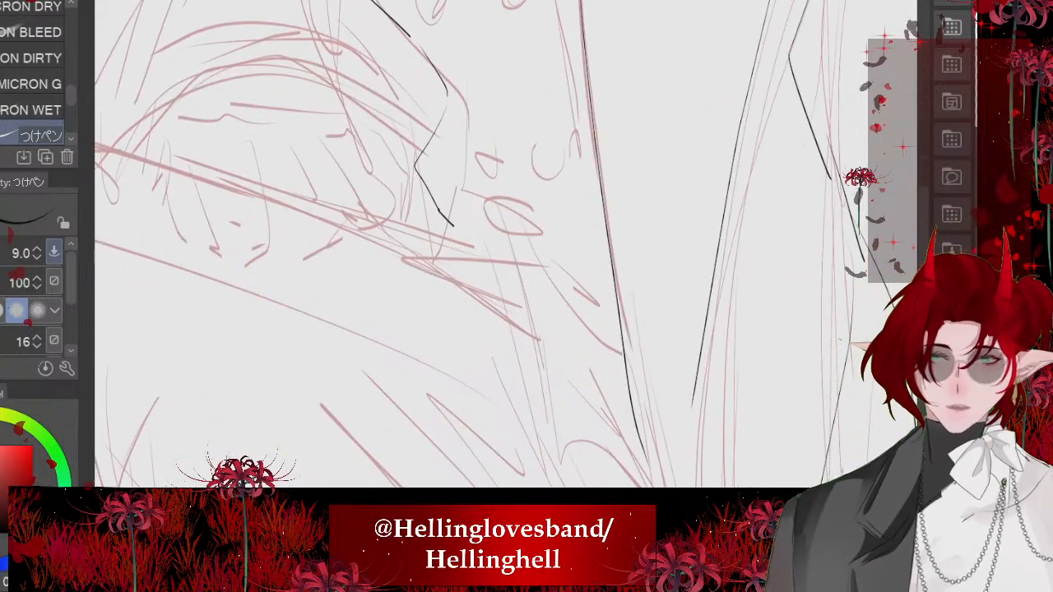
{"action": "scroll", "coordinate": [422, 234], "scroll_direction": "up", "scroll_amount": 1}
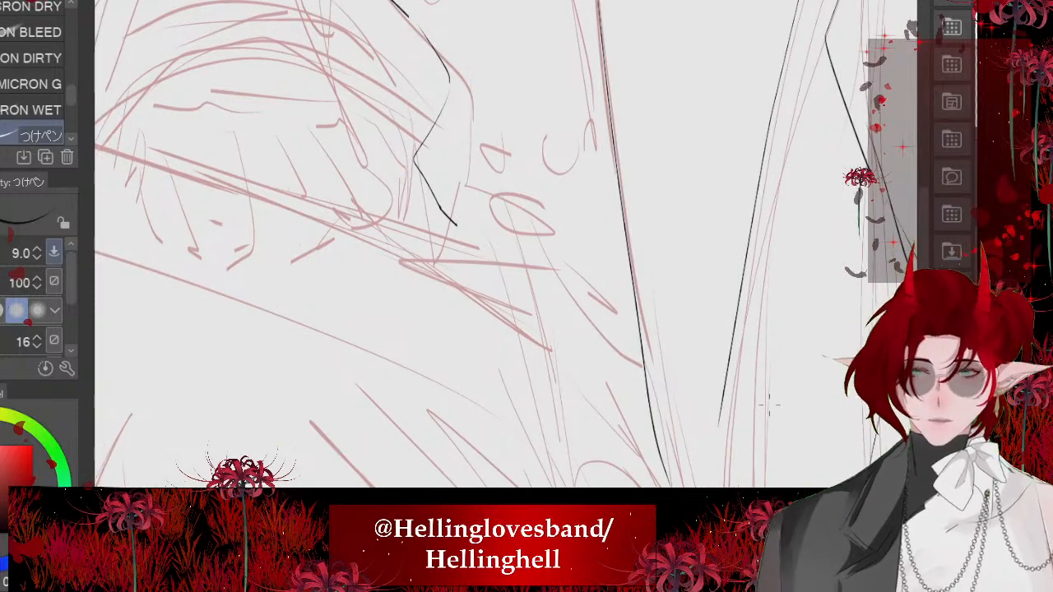
{"action": "mouse_move", "coordinate": [457, 219]}
{"action": "left_mouse_down"}
{"action": "mouse_move", "coordinate": [633, 339]}
{"action": "mouse_move", "coordinate": [438, 269]}
{"action": "left_mouse_up"}
{"action": "left_click_drag", "start_coordinate": [430, 267], "coordinate": [642, 427]}
{"action": "key", "text": "ctrl+z"}
{"action": "scroll", "coordinate": [438, 247], "scroll_direction": "down", "scroll_amount": 5}
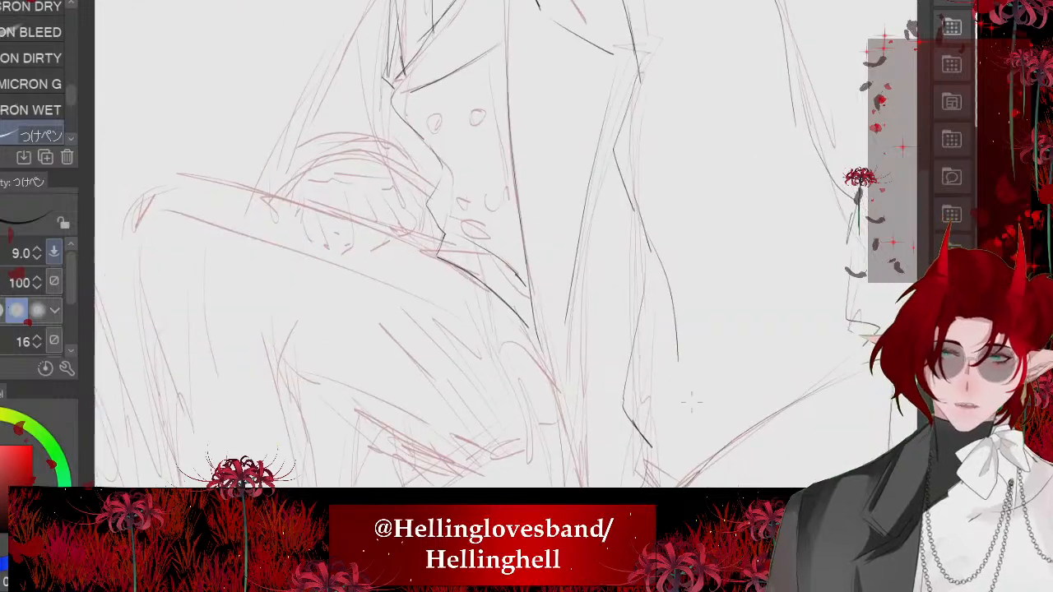
{"action": "scroll", "coordinate": [692, 402], "scroll_direction": "down", "scroll_amount": 5}
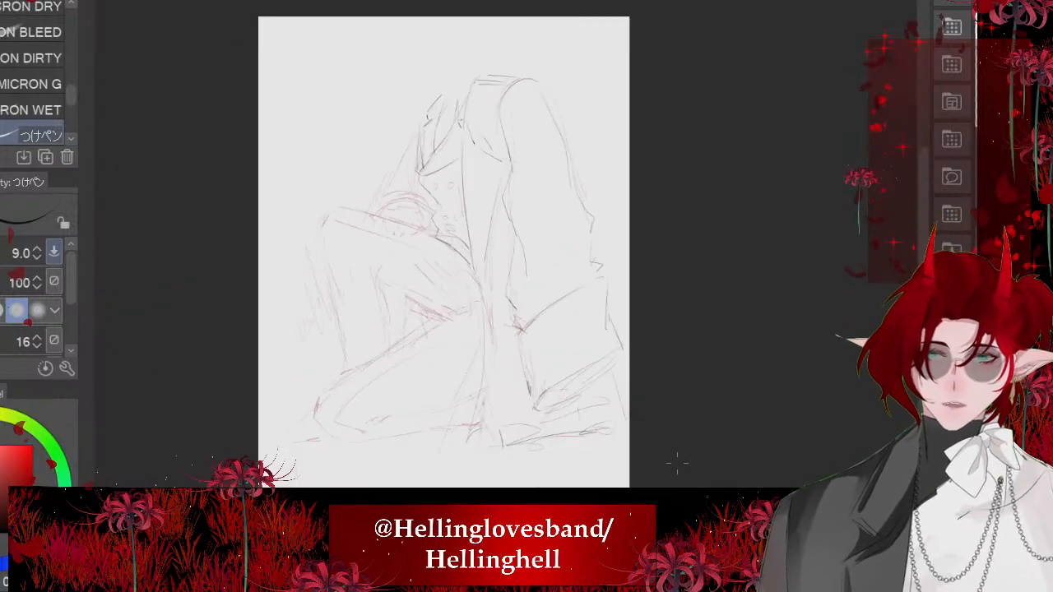
- Ink a cluster of converging fold strokes at the hip, below the neck lines
{"action": "scroll", "coordinate": [677, 465], "scroll_direction": "up", "scroll_amount": 5}
{"action": "left_click_drag", "start_coordinate": [589, 185], "coordinate": [618, 416]}
{"action": "left_click_drag", "start_coordinate": [599, 342], "coordinate": [620, 416]}
{"action": "left_click_drag", "start_coordinate": [606, 215], "coordinate": [644, 379]}
{"action": "mouse_move", "coordinate": [674, 308]}
{"action": "left_mouse_down"}
{"action": "mouse_move", "coordinate": [638, 403]}
{"action": "mouse_move", "coordinate": [641, 360]}
{"action": "left_mouse_up"}
{"action": "left_click_drag", "start_coordinate": [638, 352], "coordinate": [623, 329]}
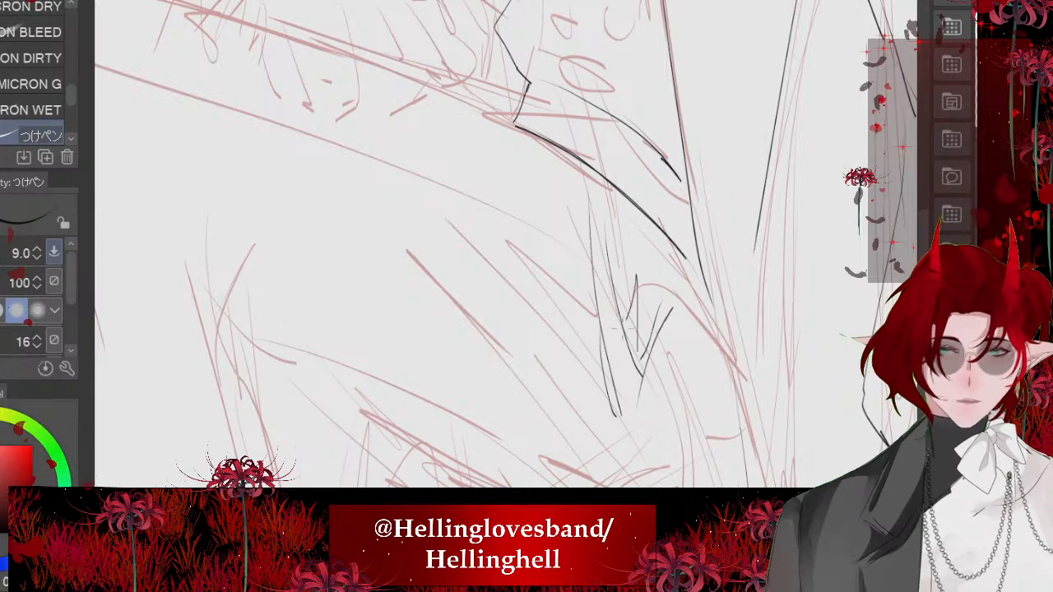
{"action": "scroll", "coordinate": [510, 247], "scroll_direction": "down", "scroll_amount": 5}
- Undo a trial stroke along the folded leg and ink short crease strokes radiating around the hip folds
{"action": "left_click_drag", "start_coordinate": [564, 276], "coordinate": [418, 379]}
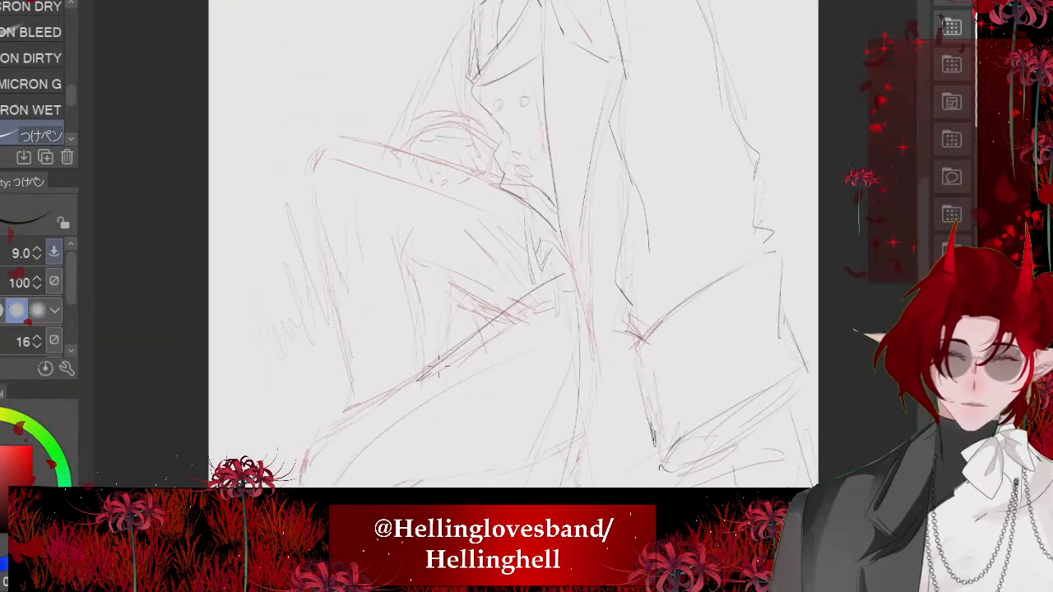
{"action": "key", "text": "ctrl+z"}
{"action": "scroll", "coordinate": [511, 247], "scroll_direction": "down", "scroll_amount": 2}
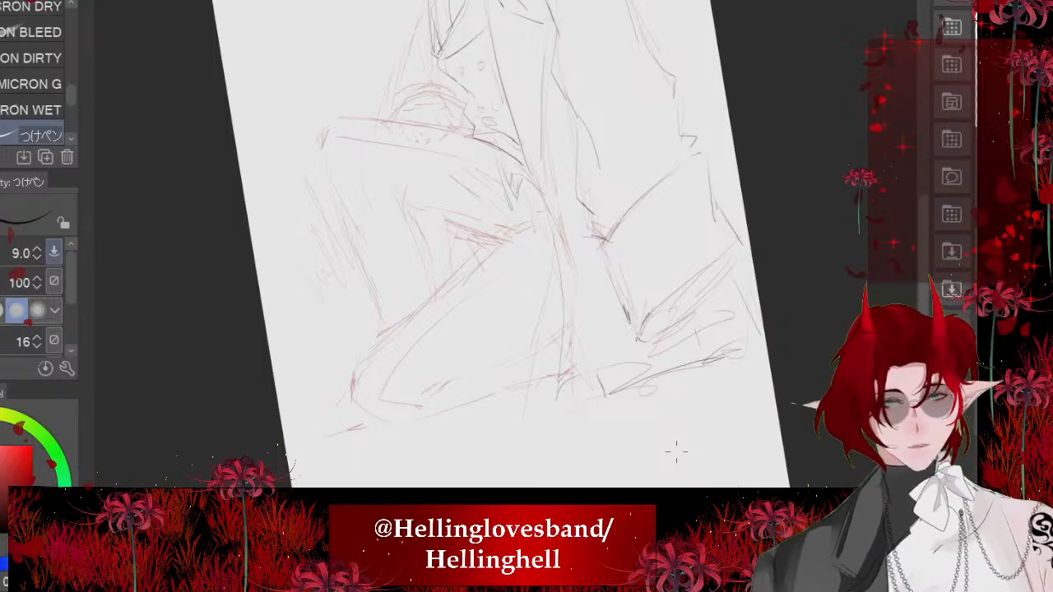
{"action": "scroll", "coordinate": [675, 449], "scroll_direction": "up", "scroll_amount": 4}
{"action": "mouse_move", "coordinate": [617, 298]}
{"action": "left_mouse_down"}
{"action": "mouse_move", "coordinate": [636, 370]}
{"action": "mouse_move", "coordinate": [504, 290]}
{"action": "mouse_move", "coordinate": [535, 324]}
{"action": "left_mouse_up"}
{"action": "left_click_drag", "start_coordinate": [570, 369], "coordinate": [434, 380]}
{"action": "left_click_drag", "start_coordinate": [639, 375], "coordinate": [703, 334]}
{"action": "left_click_drag", "start_coordinate": [703, 335], "coordinate": [640, 374]}
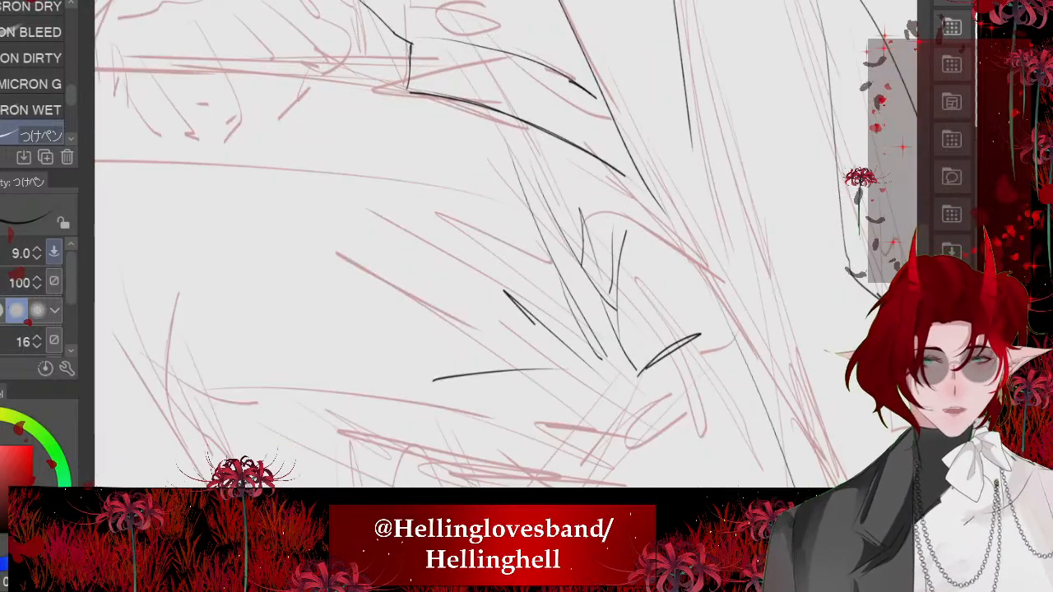
- Ink the long upper edge of the folded lower leg from the hip to the knee
{"action": "scroll", "coordinate": [510, 247], "scroll_direction": "down", "scroll_amount": 4}
{"action": "scroll", "coordinate": [510, 247], "scroll_direction": "up", "scroll_amount": 2}
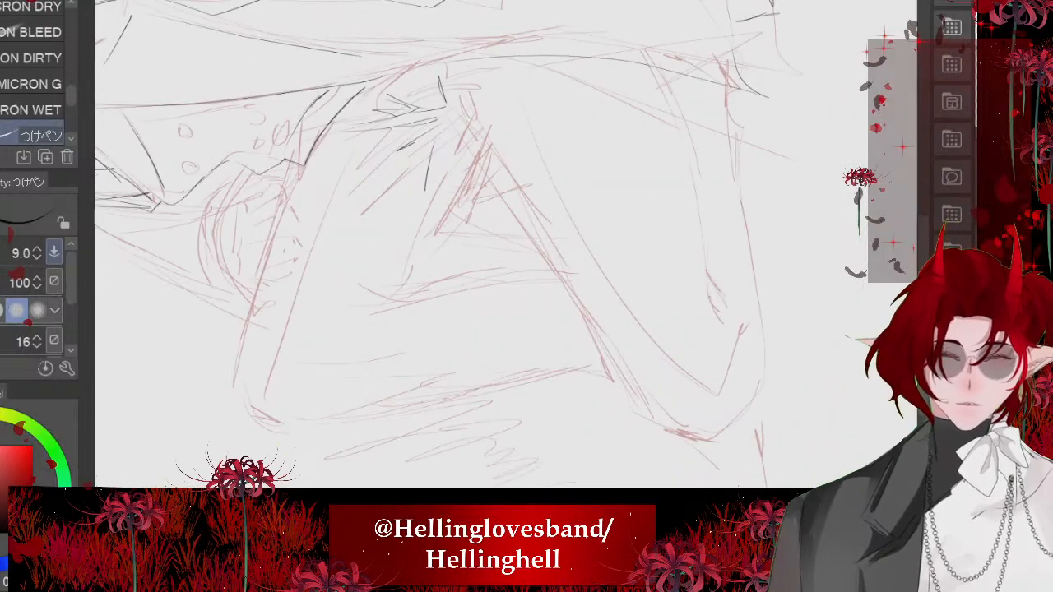
{"action": "mouse_move", "coordinate": [444, 97]}
{"action": "left_mouse_down"}
{"action": "mouse_move", "coordinate": [564, 296]}
{"action": "mouse_move", "coordinate": [644, 403]}
{"action": "mouse_move", "coordinate": [706, 438]}
{"action": "left_mouse_up"}
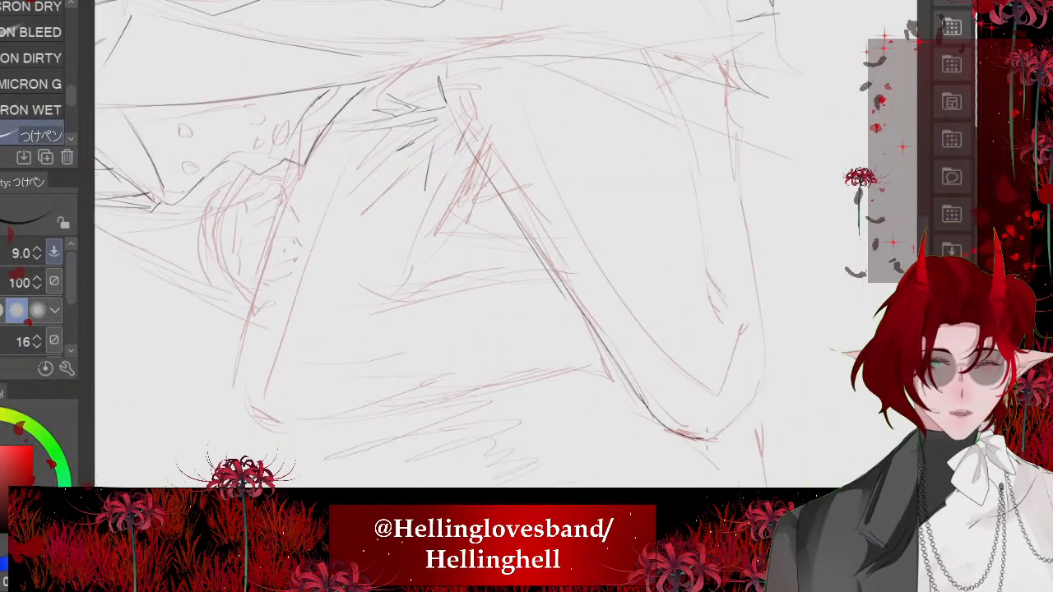
{"action": "scroll", "coordinate": [506, 244], "scroll_direction": "down", "scroll_amount": 5}
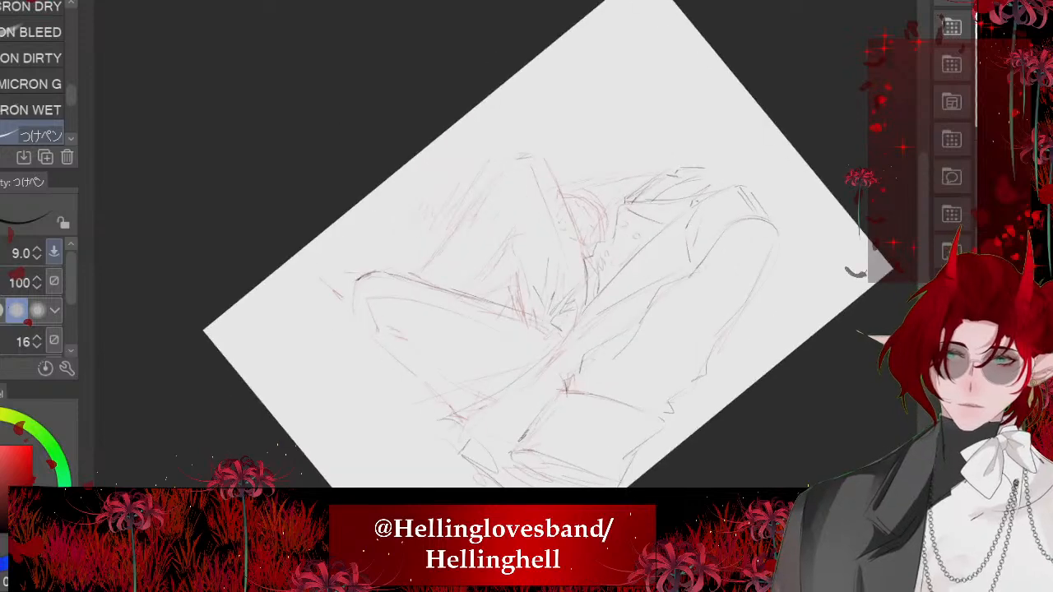
- Ink the rounded knee of the folded leg and its underside running back along the sketch
{"action": "scroll", "coordinate": [506, 245], "scroll_direction": "up", "scroll_amount": 5}
{"action": "scroll", "coordinate": [506, 244], "scroll_direction": "up", "scroll_amount": 2}
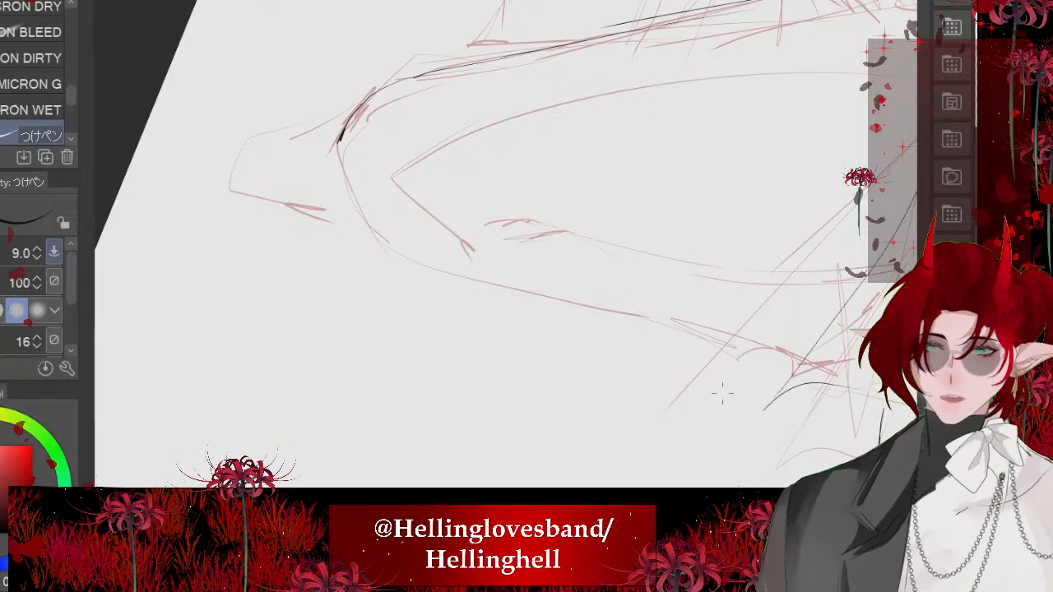
{"action": "left_click_drag", "start_coordinate": [369, 222], "coordinate": [383, 248]}
{"action": "scroll", "coordinate": [384, 248], "scroll_direction": "down", "scroll_amount": 2}
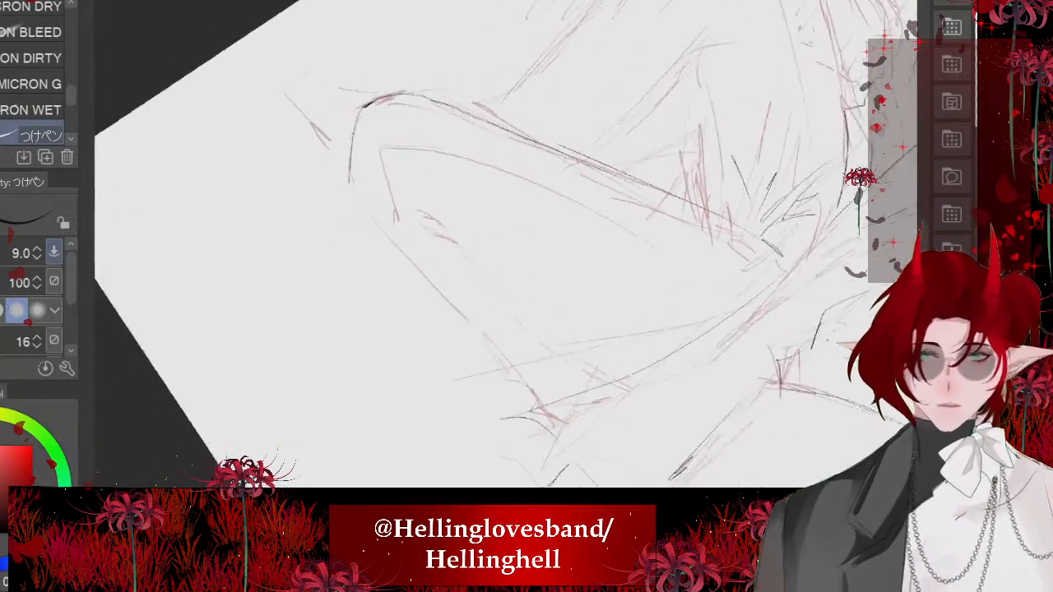
{"action": "left_click_drag", "start_coordinate": [350, 183], "coordinate": [524, 401]}
{"action": "key", "text": "ctrl+z"}
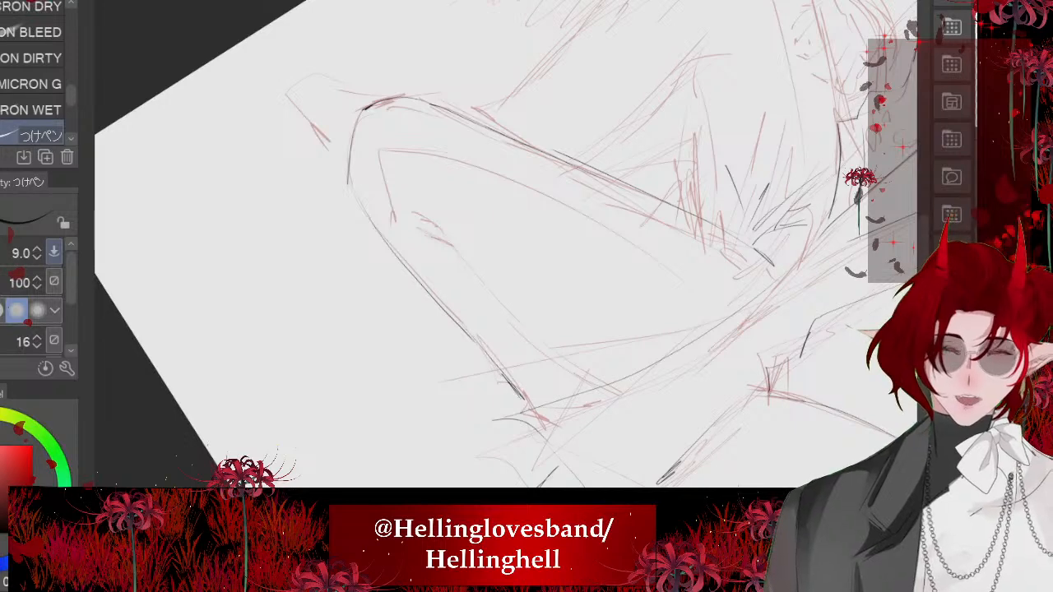
- Ink the inner contour lines of the folded leg, from the thigh around the knee and along the calf
{"action": "scroll", "coordinate": [465, 285], "scroll_direction": "up", "scroll_amount": 3}
{"action": "left_click_drag", "start_coordinate": [462, 374], "coordinate": [520, 471]}
{"action": "left_click_drag", "start_coordinate": [397, 155], "coordinate": [610, 432]}
{"action": "left_click_drag", "start_coordinate": [586, 417], "coordinate": [648, 473]}
{"action": "scroll", "coordinate": [648, 473], "scroll_direction": "down", "scroll_amount": 2}
{"action": "scroll", "coordinate": [494, 280], "scroll_direction": "down", "scroll_amount": 3}
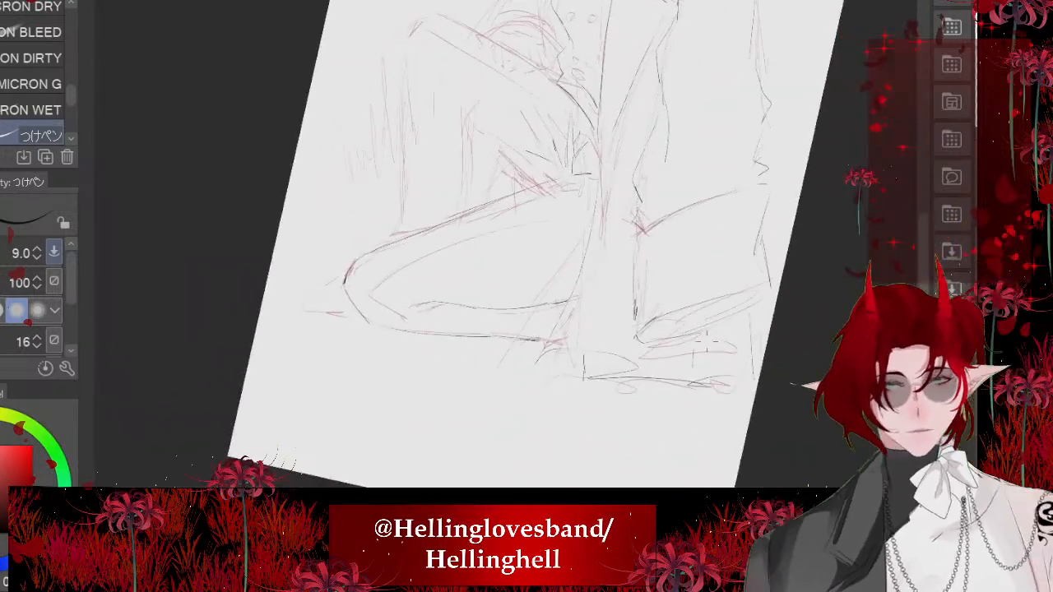
{"action": "scroll", "coordinate": [506, 247], "scroll_direction": "up", "scroll_amount": 4}
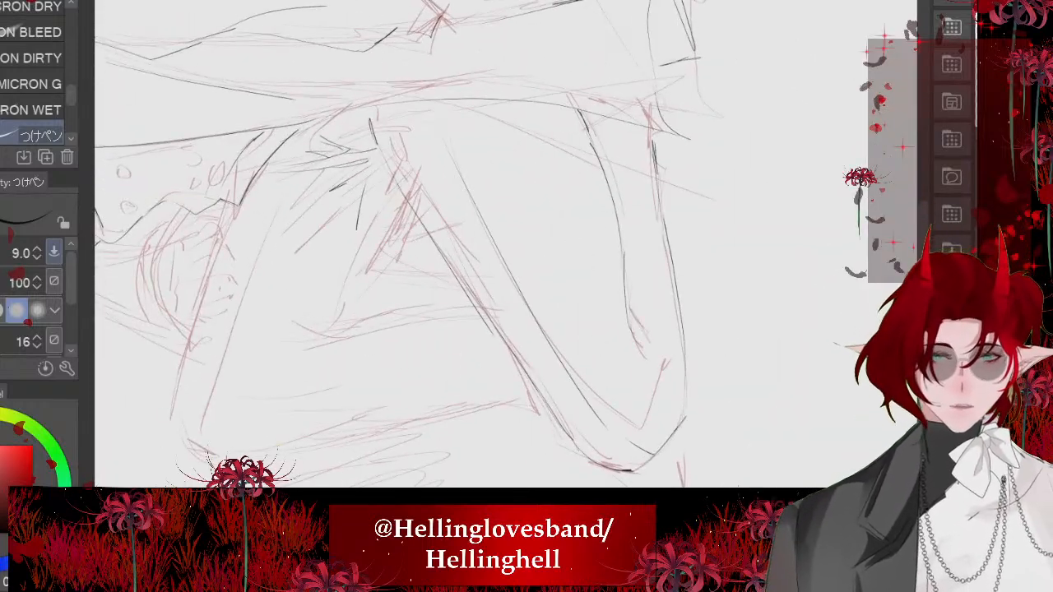
{"action": "scroll", "coordinate": [725, 344], "scroll_direction": "down", "scroll_amount": 4}
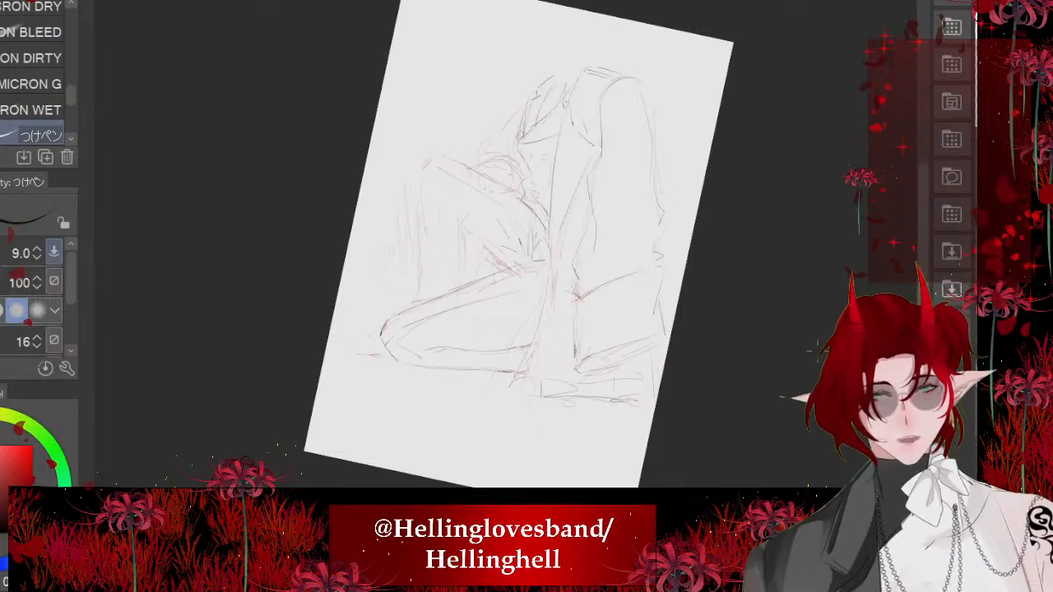
- Ink the raised leg's upper thigh edge out to the knee, and the underside of that thigh
{"action": "scroll", "coordinate": [403, 230], "scroll_direction": "up", "scroll_amount": 5}
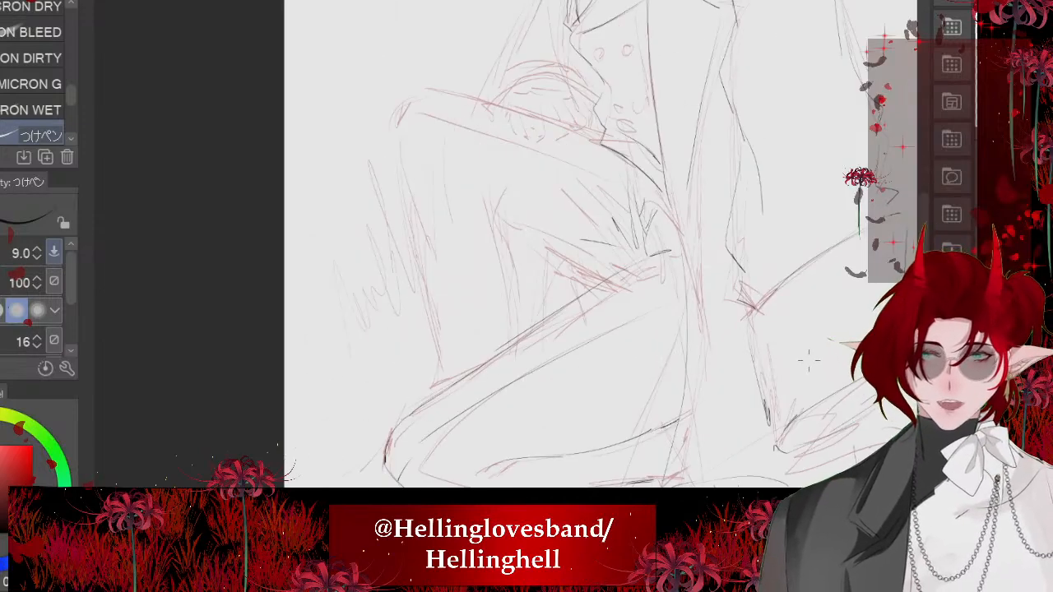
{"action": "scroll", "coordinate": [809, 362], "scroll_direction": "up", "scroll_amount": 2}
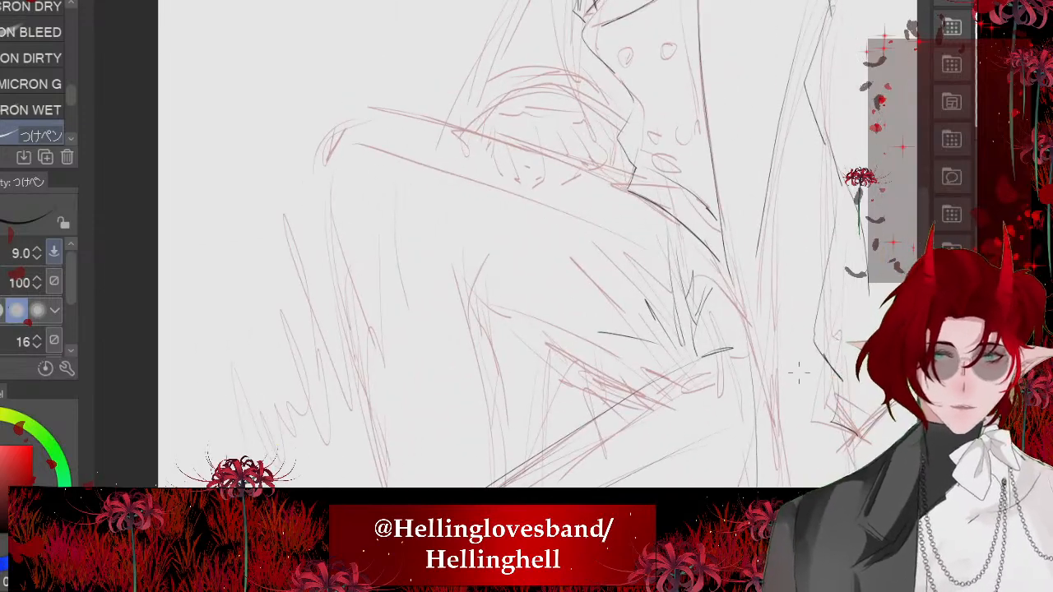
{"action": "mouse_move", "coordinate": [648, 191]}
{"action": "left_mouse_down"}
{"action": "mouse_move", "coordinate": [385, 102]}
{"action": "mouse_move", "coordinate": [323, 153]}
{"action": "left_mouse_up"}
{"action": "scroll", "coordinate": [526, 247], "scroll_direction": "down", "scroll_amount": 1}
{"action": "scroll", "coordinate": [514, 329], "scroll_direction": "up", "scroll_amount": 1}
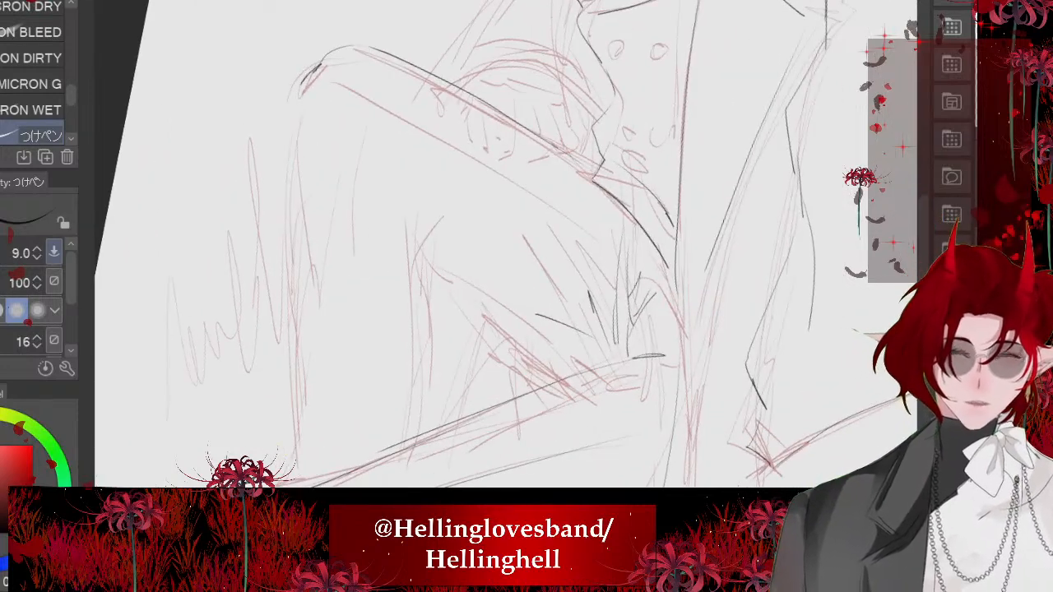
{"action": "mouse_move", "coordinate": [422, 241]}
{"action": "left_mouse_down"}
{"action": "mouse_move", "coordinate": [486, 328]}
{"action": "mouse_move", "coordinate": [567, 385]}
{"action": "mouse_move", "coordinate": [498, 335]}
{"action": "left_mouse_up"}
{"action": "scroll", "coordinate": [527, 246], "scroll_direction": "down", "scroll_amount": 2}
- Ink the front line of the raised leg's shin and short crease strokes behind its knee
{"action": "scroll", "coordinate": [526, 246], "scroll_direction": "up", "scroll_amount": 2}
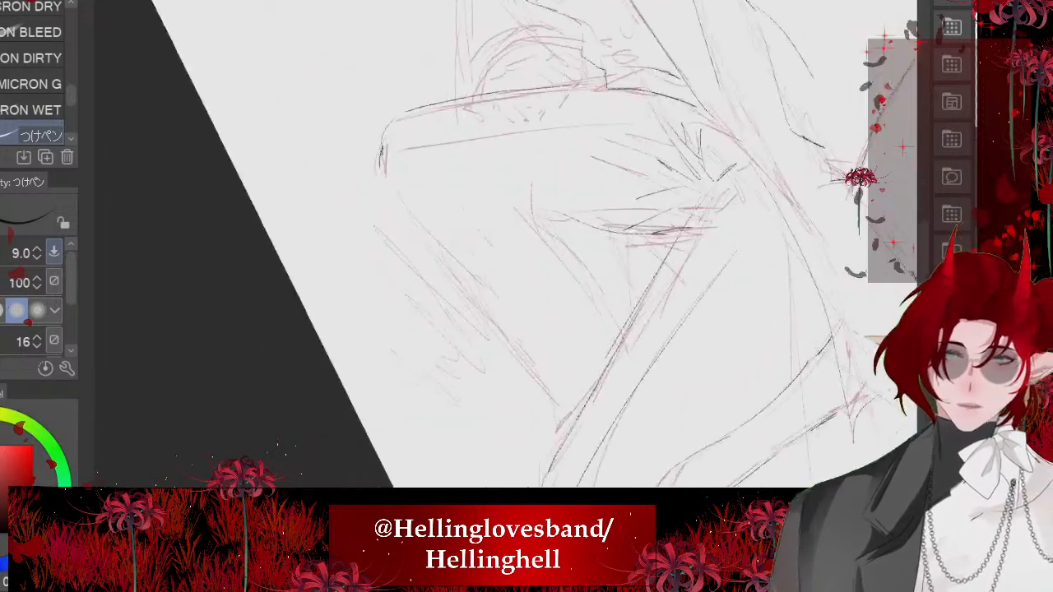
{"action": "mouse_move", "coordinate": [390, 170]}
{"action": "left_mouse_down"}
{"action": "mouse_move", "coordinate": [499, 336]}
{"action": "mouse_move", "coordinate": [548, 390]}
{"action": "left_mouse_up"}
{"action": "scroll", "coordinate": [527, 247], "scroll_direction": "down", "scroll_amount": 2}
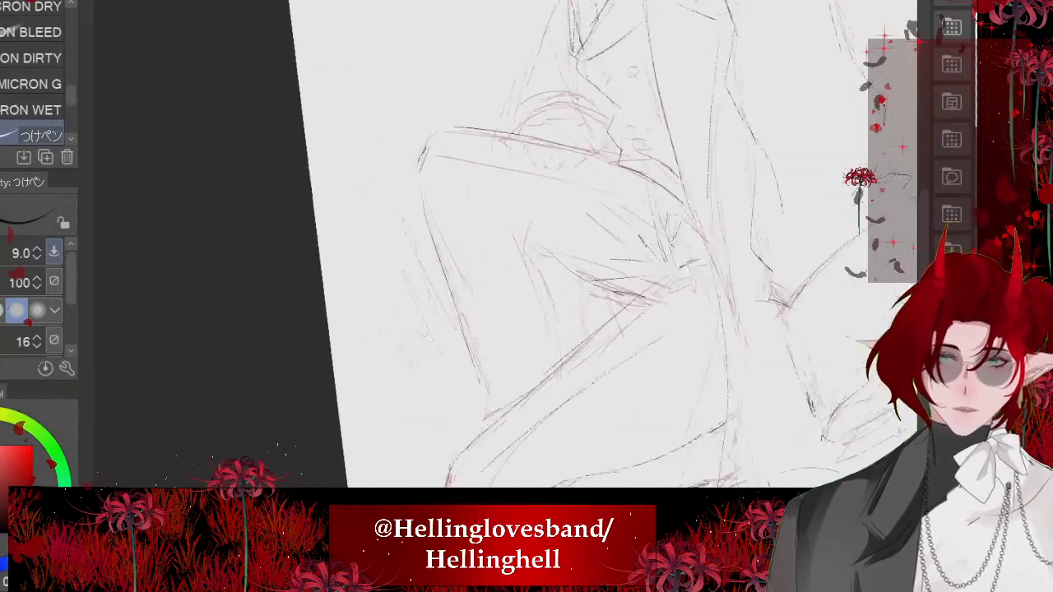
{"action": "scroll", "coordinate": [527, 247], "scroll_direction": "up", "scroll_amount": 4}
{"action": "mouse_move", "coordinate": [519, 205]}
{"action": "left_mouse_down"}
{"action": "mouse_move", "coordinate": [507, 232]}
{"action": "mouse_move", "coordinate": [450, 80]}
{"action": "left_mouse_up"}
{"action": "mouse_move", "coordinate": [494, 220]}
{"action": "left_mouse_down"}
{"action": "mouse_move", "coordinate": [459, 107]}
{"action": "mouse_move", "coordinate": [412, 92]}
{"action": "mouse_move", "coordinate": [482, 157]}
{"action": "left_mouse_up"}
{"action": "scroll", "coordinate": [527, 247], "scroll_direction": "down", "scroll_amount": 2}
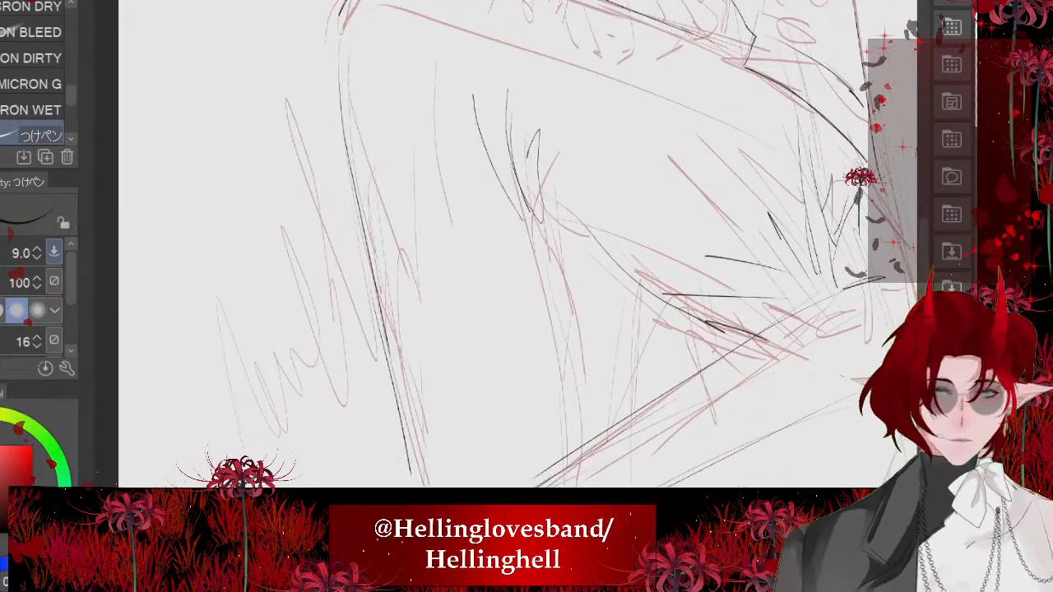
- Ink the lower end of the raised leg's shin and the back line of its calf, undoing and redrawing both
{"action": "left_click_drag", "start_coordinate": [472, 406], "coordinate": [509, 461]}
{"action": "scroll", "coordinate": [527, 247], "scroll_direction": "down", "scroll_amount": 2}
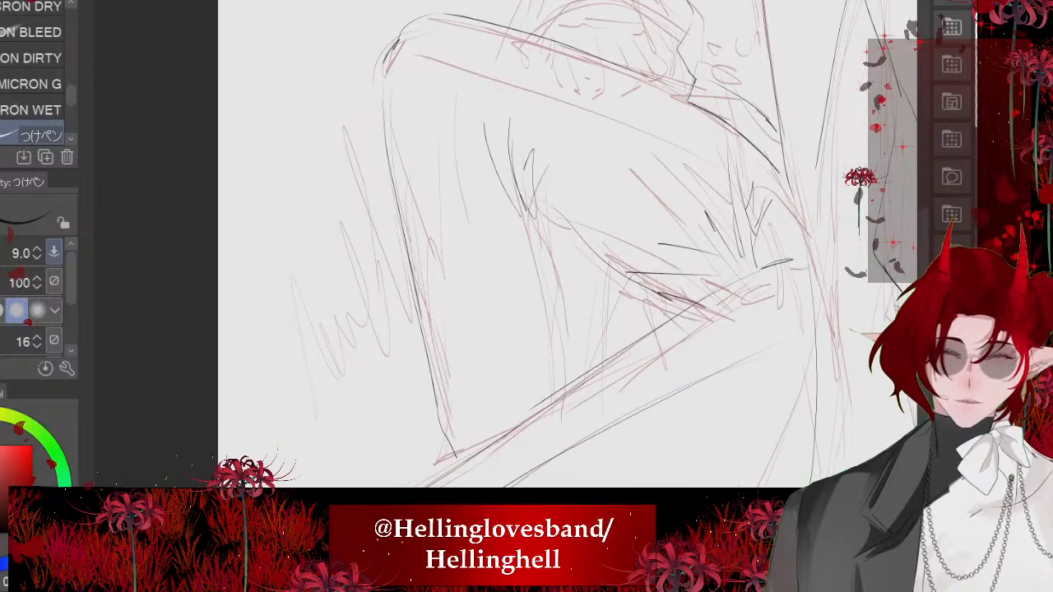
{"action": "scroll", "coordinate": [526, 247], "scroll_direction": "up", "scroll_amount": 3}
{"action": "left_click_drag", "start_coordinate": [461, 131], "coordinate": [599, 367]}
{"action": "scroll", "coordinate": [527, 247], "scroll_direction": "down", "scroll_amount": 3}
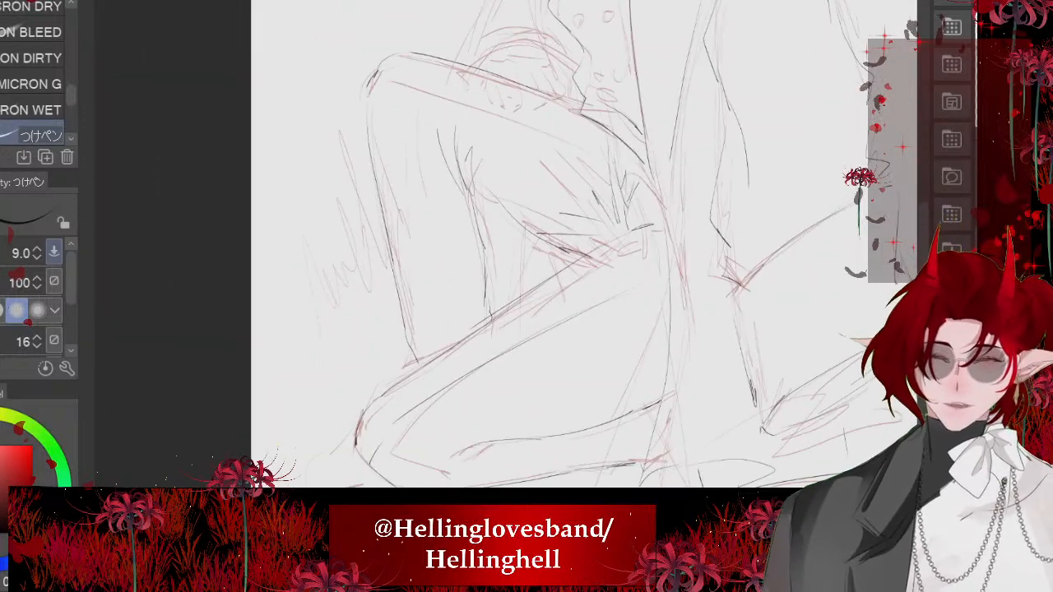
{"action": "scroll", "coordinate": [526, 247], "scroll_direction": "up", "scroll_amount": 2}
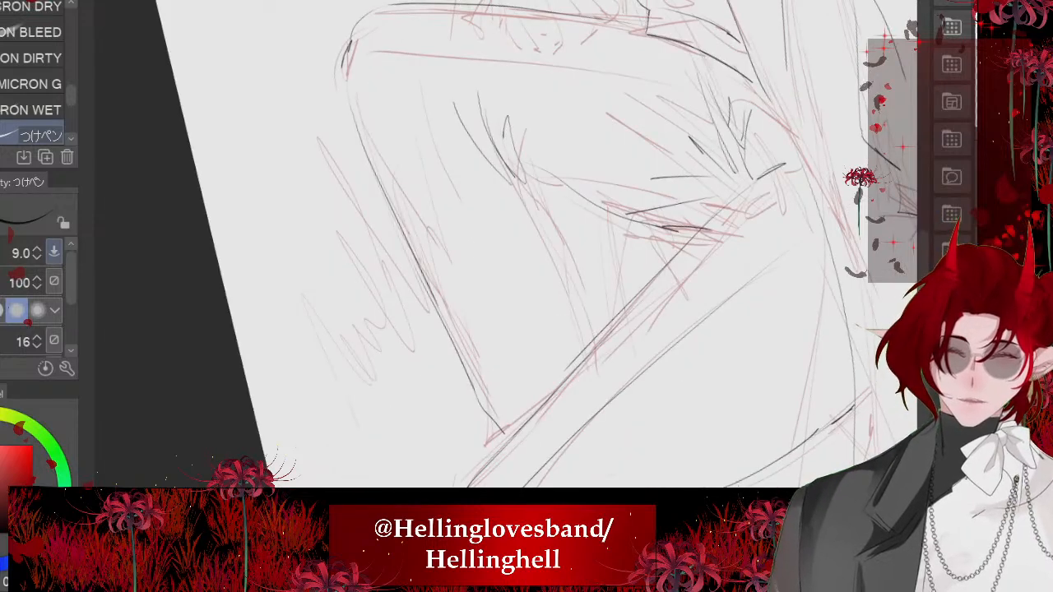
{"action": "key", "text": "ctrl+z"}
{"action": "key", "text": "ctrl+z"}
{"action": "left_click_drag", "start_coordinate": [476, 380], "coordinate": [498, 432]}
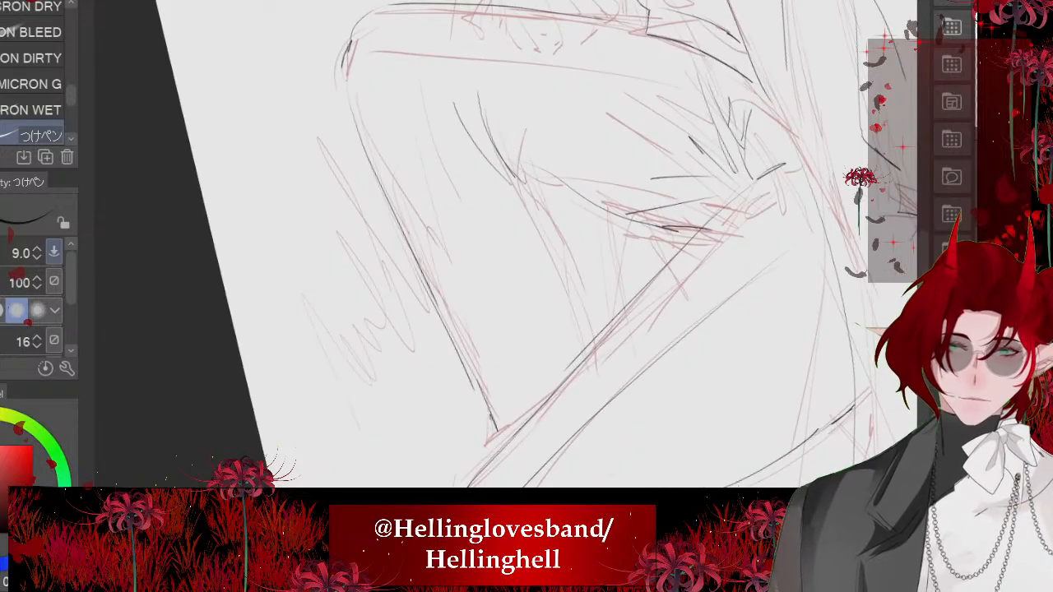
{"action": "left_click_drag", "start_coordinate": [526, 192], "coordinate": [561, 288]}
{"action": "left_click_drag", "start_coordinate": [563, 269], "coordinate": [584, 338]}
{"action": "scroll", "coordinate": [527, 247], "scroll_direction": "down", "scroll_amount": 3}
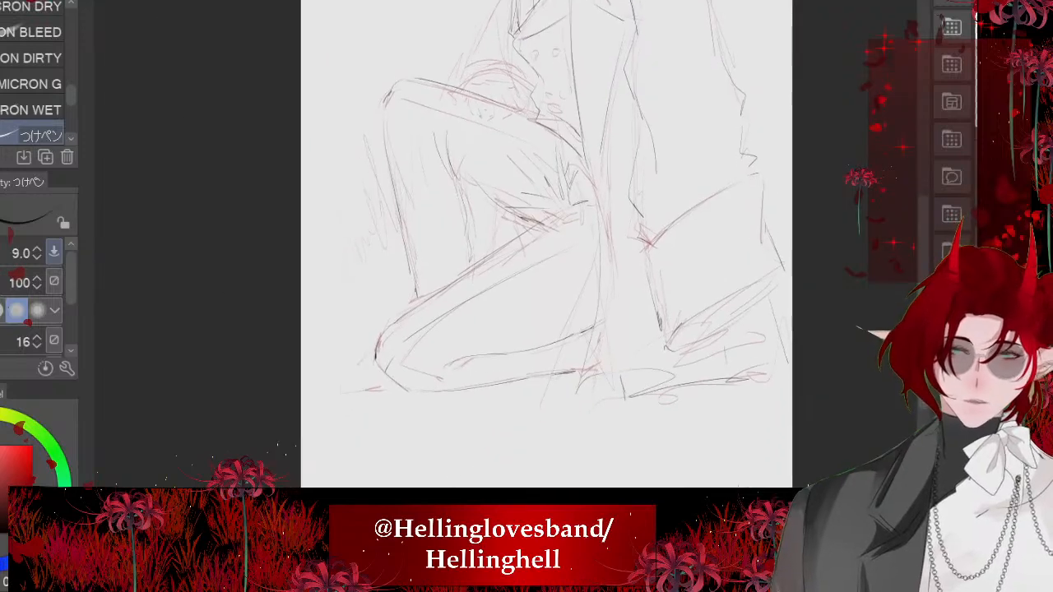
- Ink the outline of the foot projecting beside the folded leg's knee
{"action": "scroll", "coordinate": [526, 247], "scroll_direction": "up", "scroll_amount": 3}
{"action": "scroll", "coordinate": [527, 247], "scroll_direction": "up", "scroll_amount": 3}
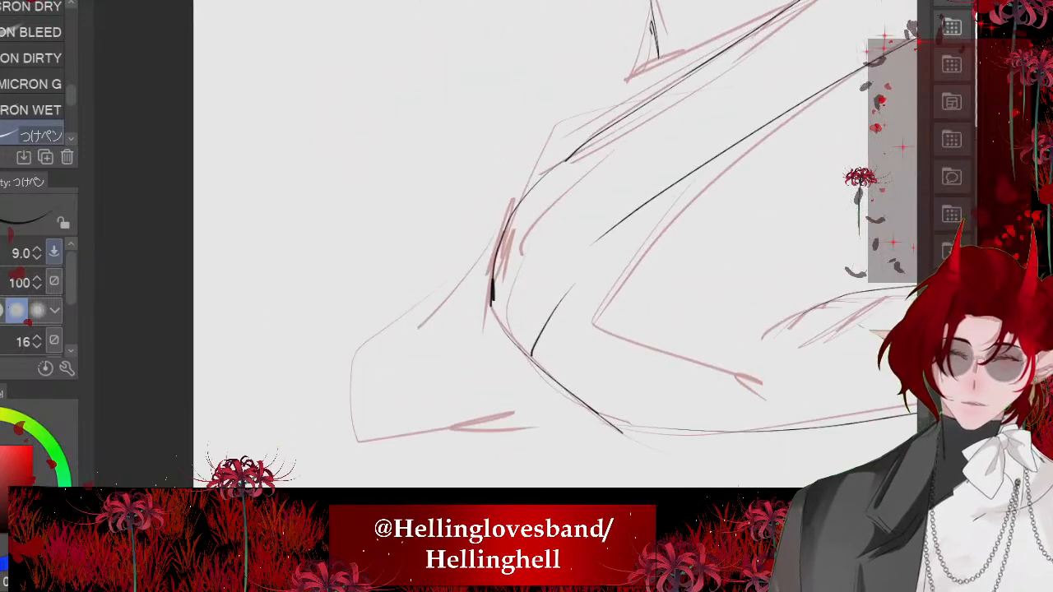
{"action": "mouse_move", "coordinate": [487, 233]}
{"action": "left_mouse_down"}
{"action": "mouse_move", "coordinate": [478, 257]}
{"action": "mouse_move", "coordinate": [363, 344]}
{"action": "mouse_move", "coordinate": [344, 425]}
{"action": "mouse_move", "coordinate": [499, 434]}
{"action": "mouse_move", "coordinate": [577, 427]}
{"action": "left_mouse_up"}
{"action": "scroll", "coordinate": [526, 247], "scroll_direction": "down", "scroll_amount": 8}
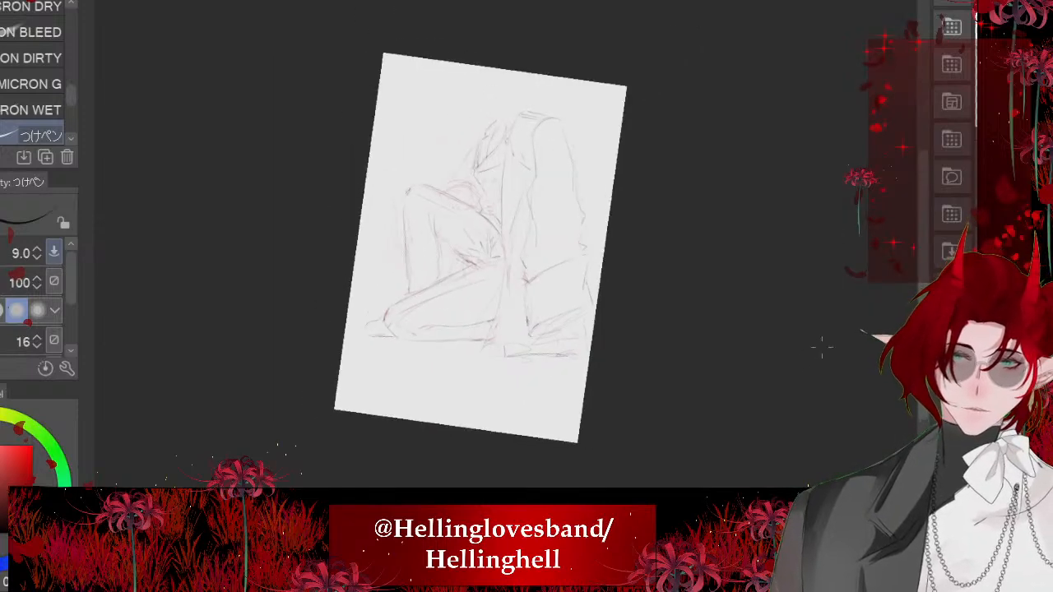
- Ink the inner and outer arcs of the sleeve cuff rising above the raised thigh
{"action": "scroll", "coordinate": [527, 247], "scroll_direction": "up", "scroll_amount": 2}
{"action": "scroll", "coordinate": [527, 247], "scroll_direction": "up", "scroll_amount": 4}
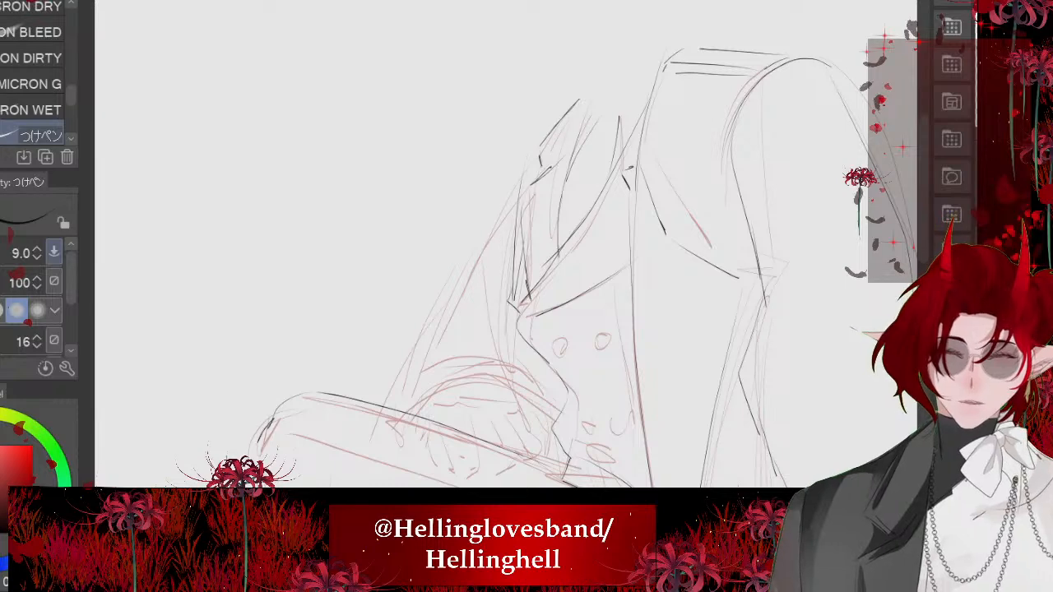
{"action": "scroll", "coordinate": [477, 386], "scroll_direction": "up", "scroll_amount": 5}
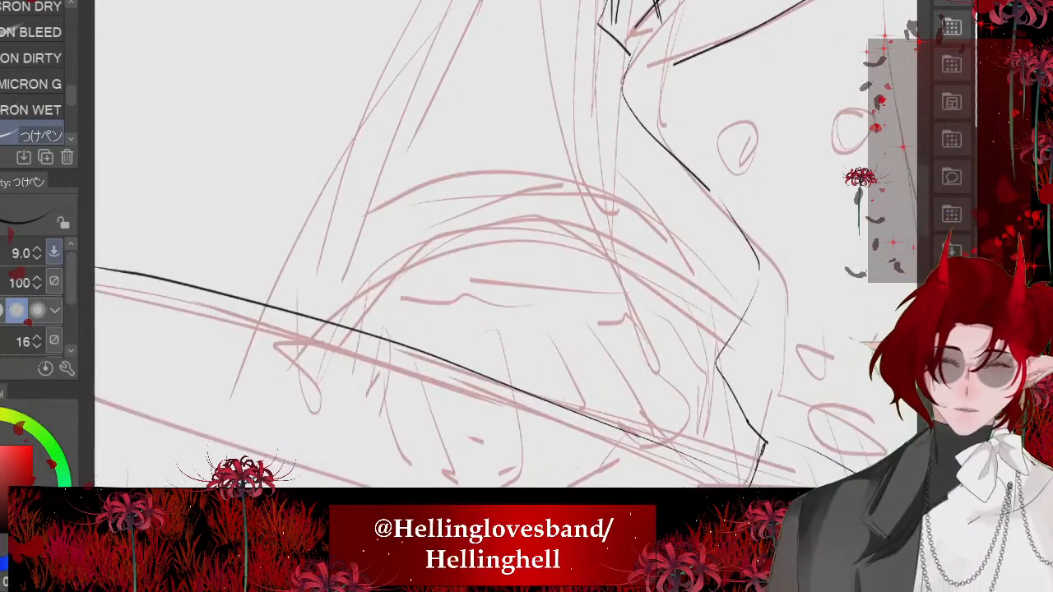
{"action": "mouse_move", "coordinate": [578, 238]}
{"action": "left_mouse_down"}
{"action": "mouse_move", "coordinate": [685, 373]}
{"action": "mouse_move", "coordinate": [671, 444]}
{"action": "left_mouse_up"}
{"action": "left_click_drag", "start_coordinate": [601, 261], "coordinate": [314, 342]}
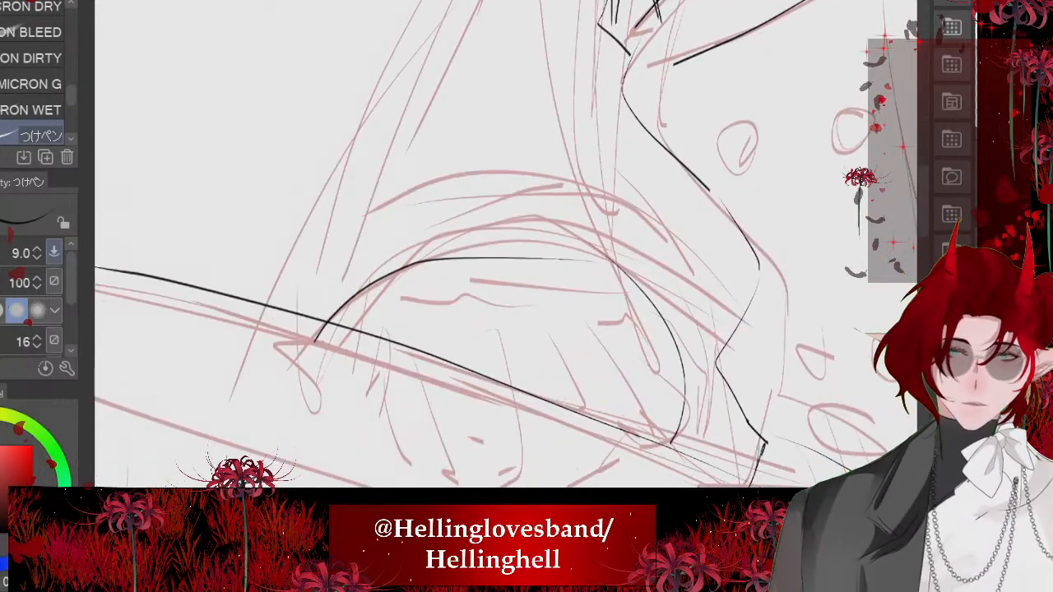
{"action": "mouse_move", "coordinate": [599, 207]}
{"action": "left_mouse_down"}
{"action": "mouse_move", "coordinate": [307, 297]}
{"action": "mouse_move", "coordinate": [295, 329]}
{"action": "mouse_move", "coordinate": [609, 230]}
{"action": "mouse_move", "coordinate": [690, 445]}
{"action": "left_mouse_up"}
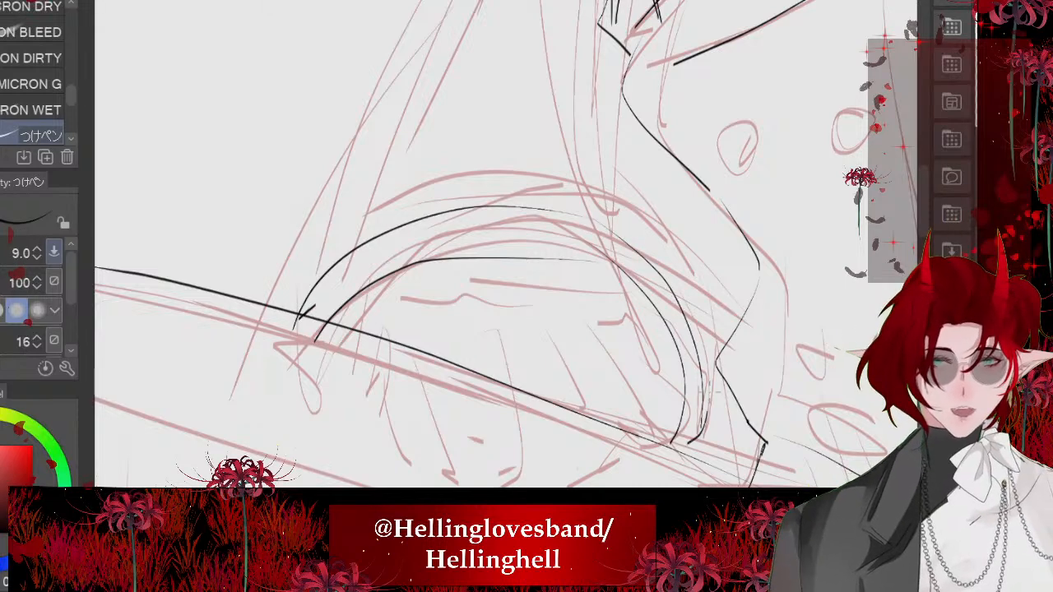
{"action": "left_click_drag", "start_coordinate": [637, 259], "coordinate": [702, 442]}
- Undo the last strokes on the cuff's outer arc and redraw its line down to the thigh
{"action": "scroll", "coordinate": [448, 245], "scroll_direction": "down", "scroll_amount": 5}
{"action": "key", "text": "ctrl+z"}
{"action": "key", "text": "ctrl+z"}
{"action": "key", "text": "ctrl+z"}
{"action": "scroll", "coordinate": [473, 245], "scroll_direction": "up", "scroll_amount": 3}
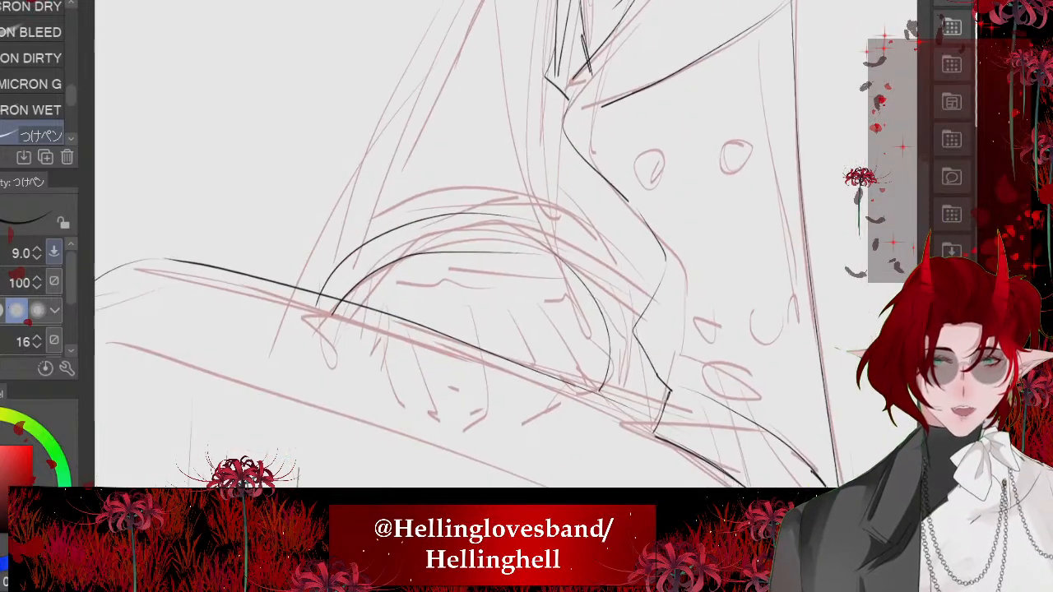
{"action": "mouse_move", "coordinate": [602, 401]}
{"action": "left_mouse_down"}
{"action": "mouse_move", "coordinate": [611, 372]}
{"action": "mouse_move", "coordinate": [494, 217]}
{"action": "mouse_move", "coordinate": [395, 225]}
{"action": "mouse_move", "coordinate": [317, 306]}
{"action": "left_mouse_up"}
{"action": "scroll", "coordinate": [473, 246], "scroll_direction": "down", "scroll_amount": 4}
{"action": "scroll", "coordinate": [473, 245], "scroll_direction": "up", "scroll_amount": 2}
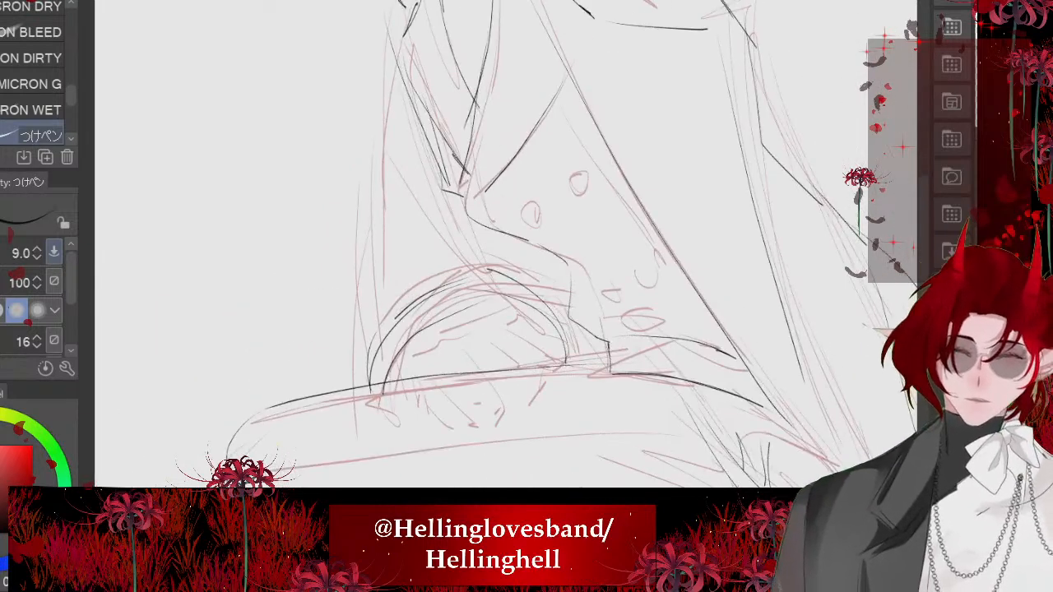
- Ink a short curved fold above the cuff's arcs and a crease line running down to it from beneath the bent arm
{"action": "mouse_move", "coordinate": [400, 284]}
{"action": "left_mouse_down"}
{"action": "mouse_move", "coordinate": [477, 262]}
{"action": "mouse_move", "coordinate": [506, 274]}
{"action": "left_mouse_up"}
{"action": "left_click_drag", "start_coordinate": [473, 216], "coordinate": [503, 281]}
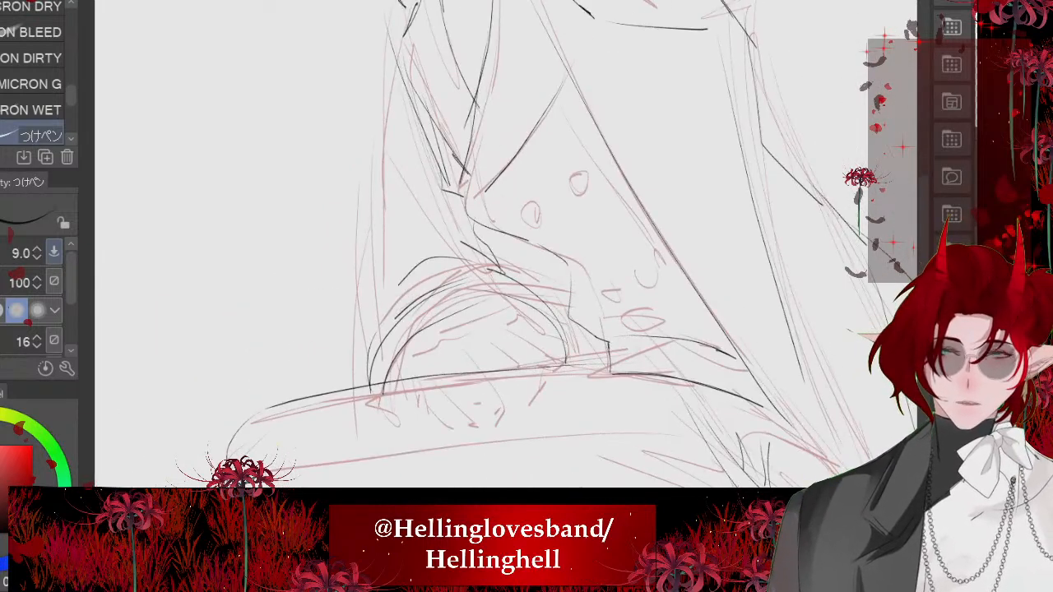
{"action": "scroll", "coordinate": [494, 263], "scroll_direction": "down", "scroll_amount": 3}
{"action": "scroll", "coordinate": [494, 264], "scroll_direction": "up", "scroll_amount": 3}
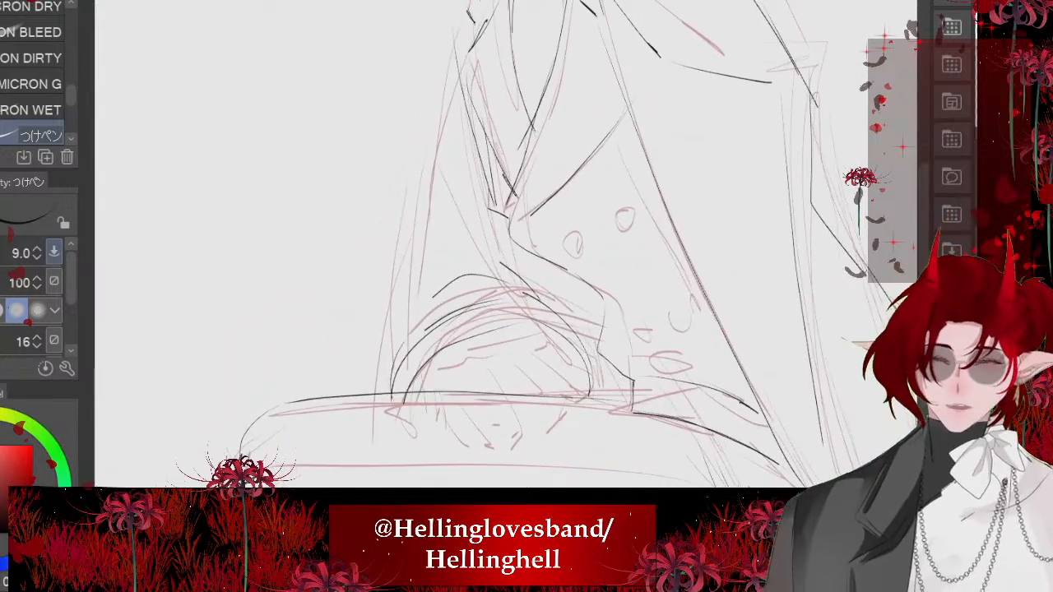
- Ink the sleeve's outer edge down to the cuff, undoing an extra crease stroke beside it
{"action": "mouse_move", "coordinate": [455, 44]}
{"action": "left_mouse_down"}
{"action": "mouse_move", "coordinate": [442, 241]}
{"action": "mouse_move", "coordinate": [412, 311]}
{"action": "left_mouse_up"}
{"action": "mouse_move", "coordinate": [405, 308]}
{"action": "left_mouse_down"}
{"action": "mouse_move", "coordinate": [418, 315]}
{"action": "mouse_move", "coordinate": [403, 349]}
{"action": "left_mouse_up"}
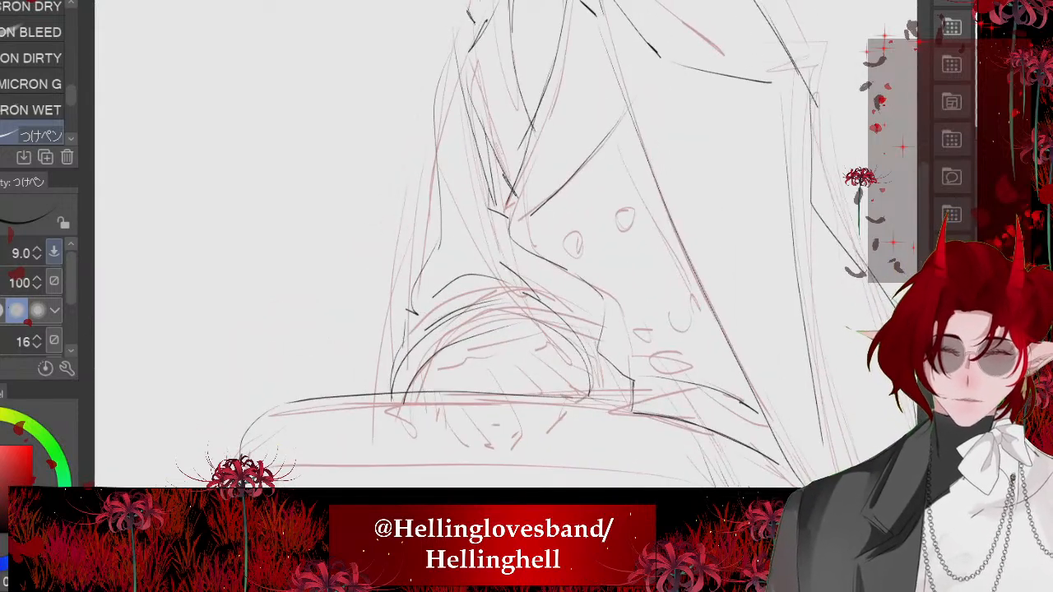
{"action": "left_click_drag", "start_coordinate": [539, 257], "coordinate": [574, 318]}
{"action": "key", "text": "ctrl+z"}
{"action": "scroll", "coordinate": [494, 263], "scroll_direction": "down", "scroll_amount": 5}
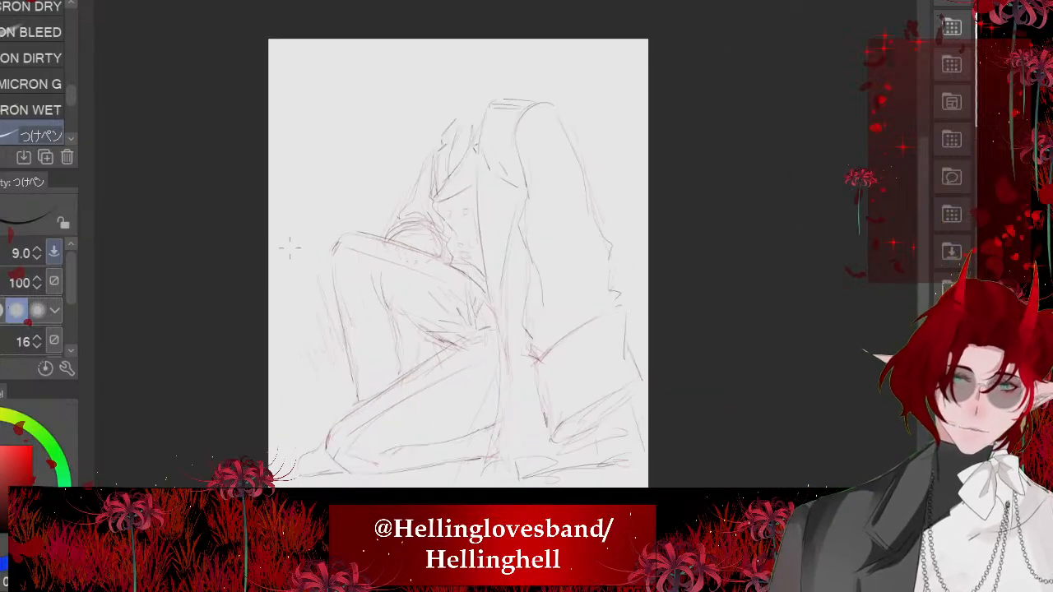
{"action": "scroll", "coordinate": [284, 231], "scroll_direction": "up", "scroll_amount": 4}
{"action": "left_click_drag", "start_coordinate": [418, 387], "coordinate": [416, 461]}
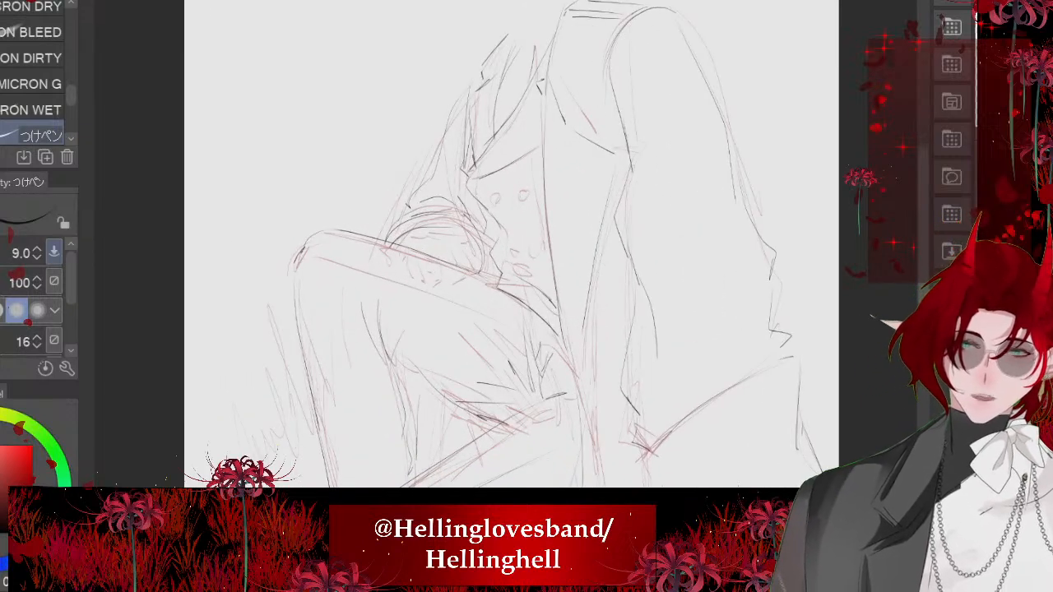
{"action": "scroll", "coordinate": [669, 200], "scroll_direction": "down", "scroll_amount": 5}
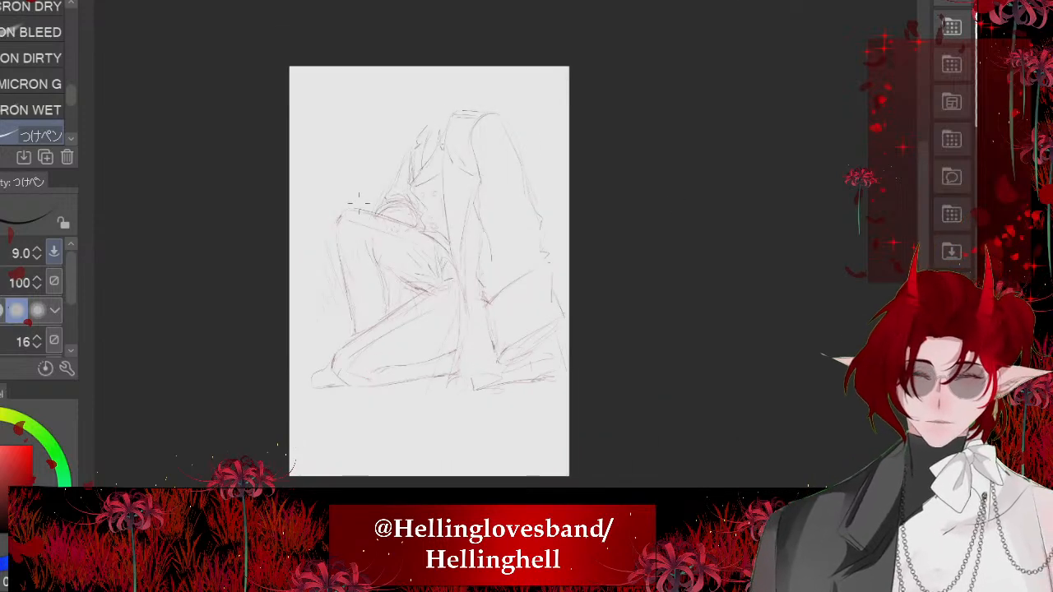
{"action": "scroll", "coordinate": [359, 200], "scroll_direction": "up", "scroll_amount": 5}
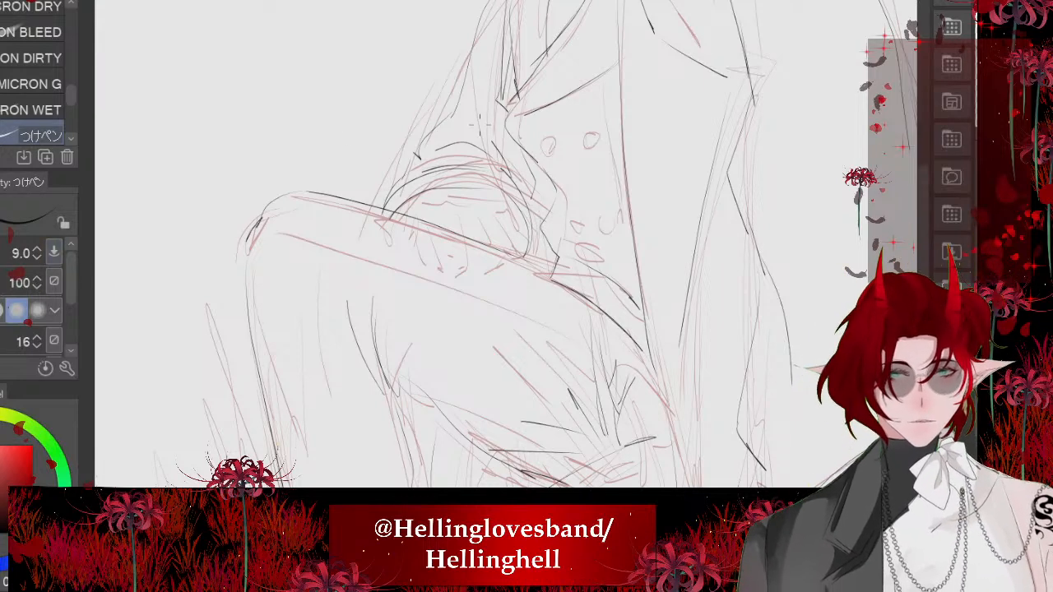
- Enlarge the small hand photo, flip it horizontally, and place it over the raised leg as a tracing reference
{"action": "scroll", "coordinate": [504, 305], "scroll_direction": "down", "scroll_amount": 5}
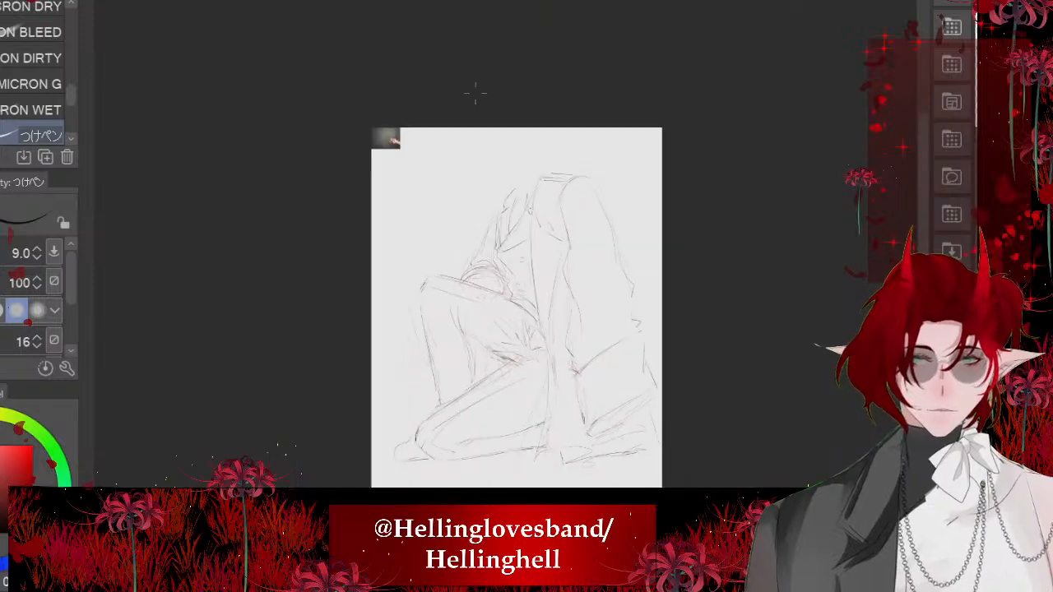
{"action": "key", "text": "ctrl+t"}
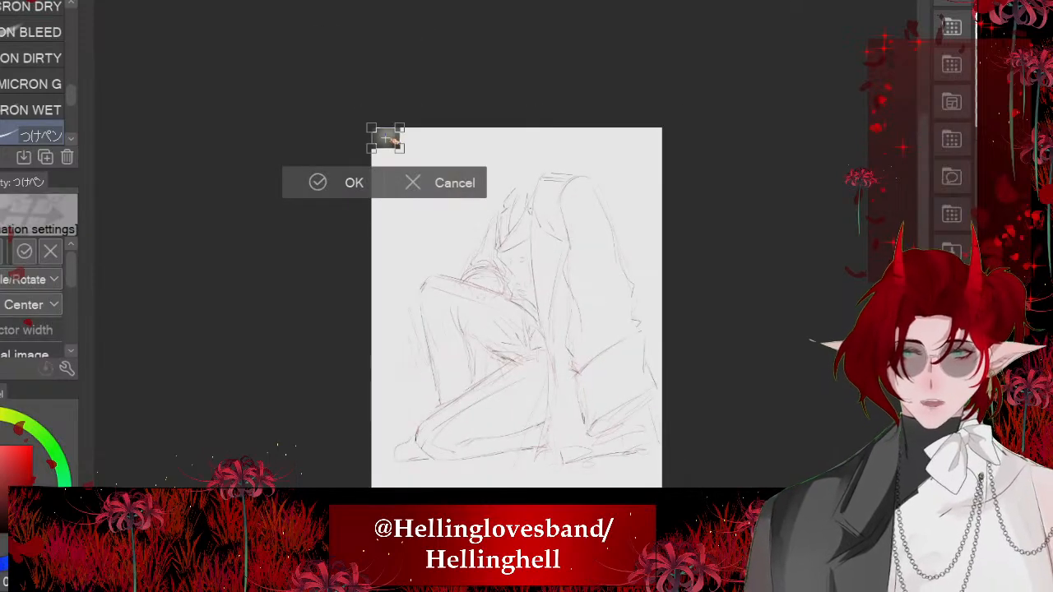
{"action": "left_click_drag", "start_coordinate": [401, 149], "coordinate": [617, 311]}
{"action": "scroll", "coordinate": [604, 384], "scroll_direction": "up", "scroll_amount": 3}
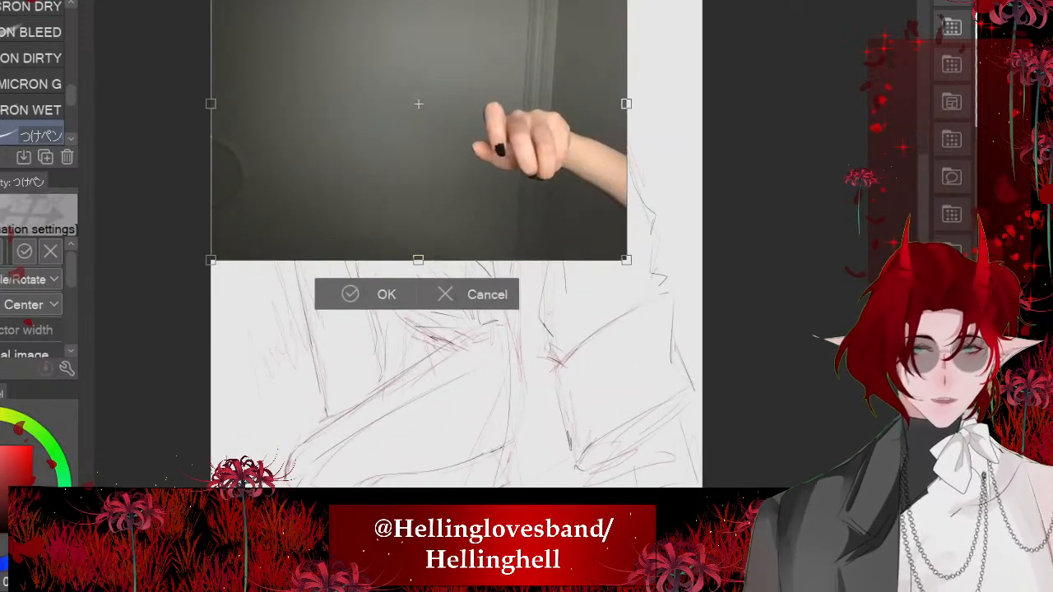
{"action": "key", "text": "h"}
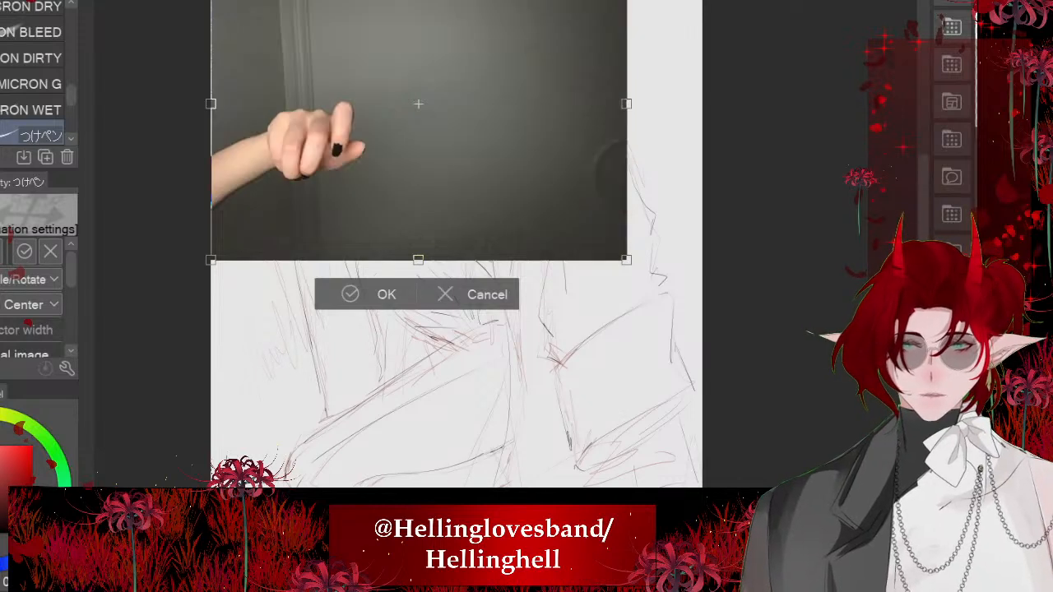
{"action": "mouse_move", "coordinate": [419, 149]}
{"action": "left_mouse_down"}
{"action": "mouse_move", "coordinate": [488, 316]}
{"action": "mouse_move", "coordinate": [491, 297]}
{"action": "left_mouse_up"}
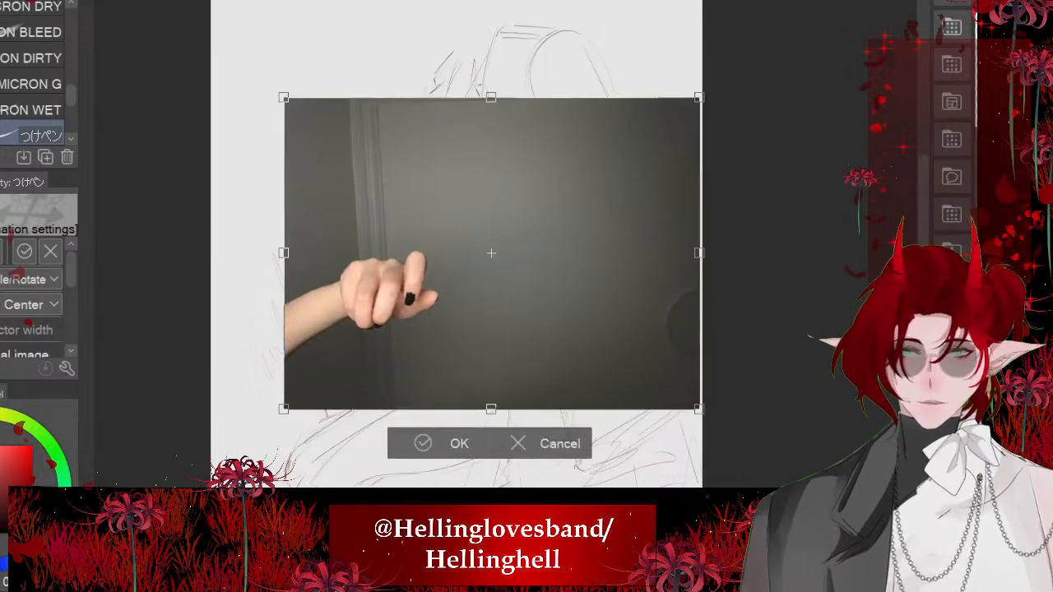
{"action": "left_click", "coordinate": [424, 444]}
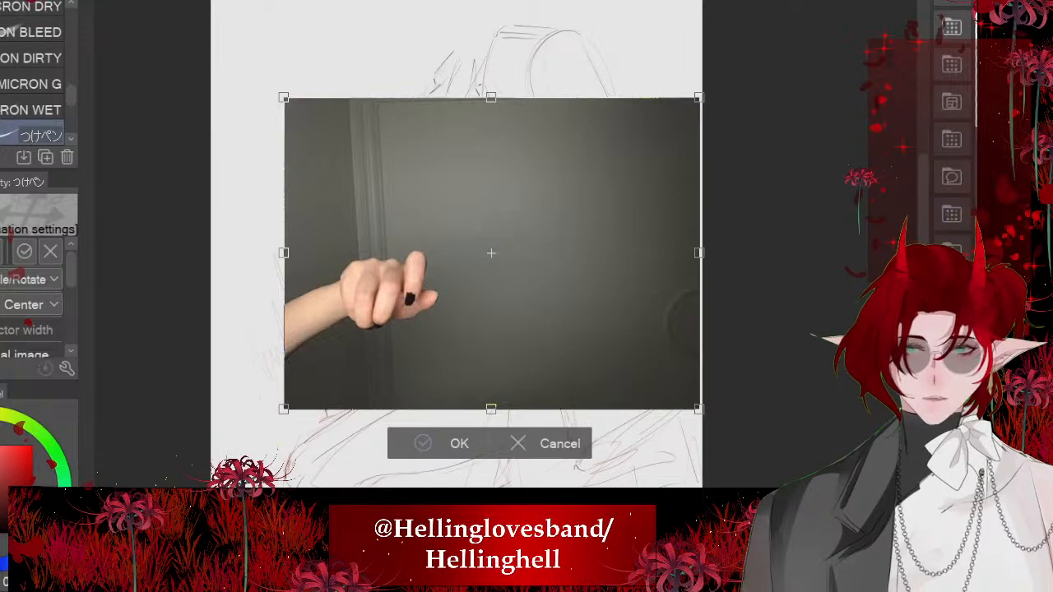
- Ink the index finger's outer edge, knuckle and pointed nail over the photo, undoing and redrawing the nail strokes
{"action": "scroll", "coordinate": [401, 290], "scroll_direction": "up", "scroll_amount": 5}
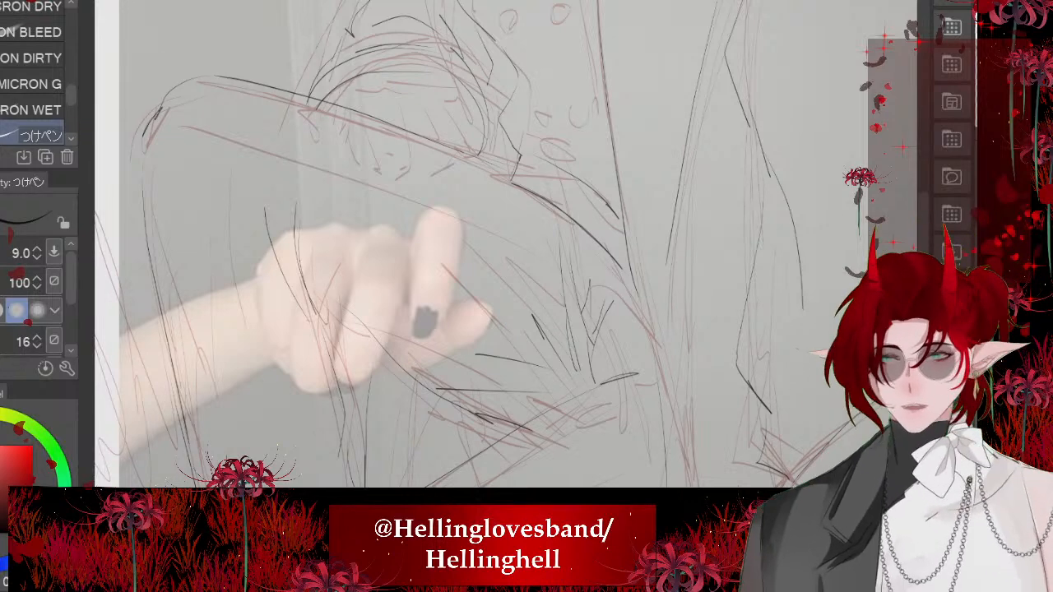
{"action": "scroll", "coordinate": [374, 321], "scroll_direction": "up", "scroll_amount": 5}
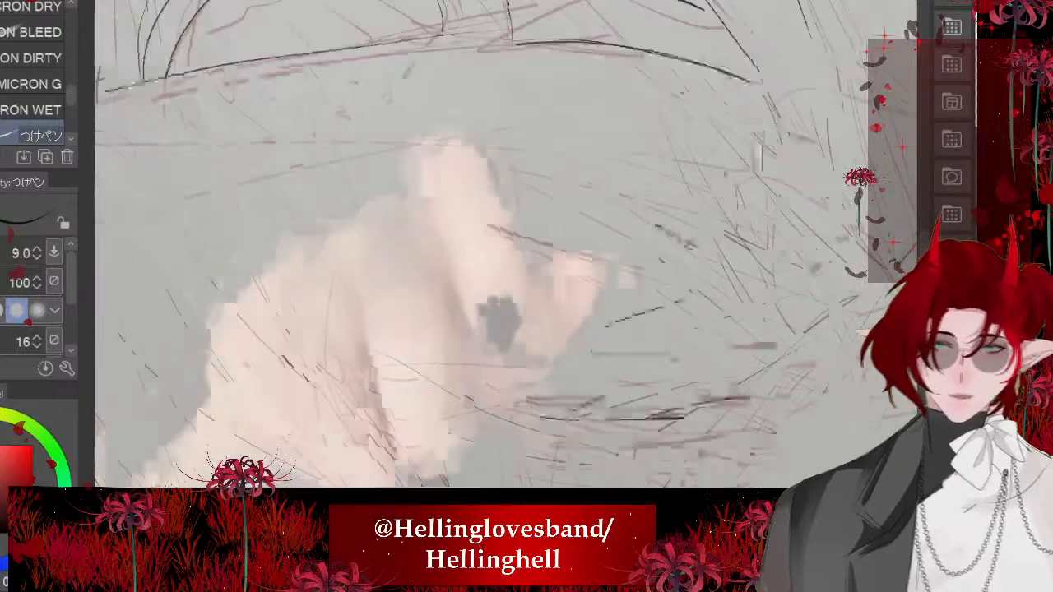
{"action": "scroll", "coordinate": [349, 231], "scroll_direction": "up", "scroll_amount": 4}
{"action": "mouse_move", "coordinate": [394, 191]}
{"action": "left_mouse_down"}
{"action": "mouse_move", "coordinate": [375, 87]}
{"action": "mouse_move", "coordinate": [401, 78]}
{"action": "mouse_move", "coordinate": [535, 159]}
{"action": "mouse_move", "coordinate": [650, 356]}
{"action": "mouse_move", "coordinate": [690, 477]}
{"action": "mouse_move", "coordinate": [627, 438]}
{"action": "left_mouse_up"}
{"action": "left_click_drag", "start_coordinate": [616, 428], "coordinate": [593, 405]}
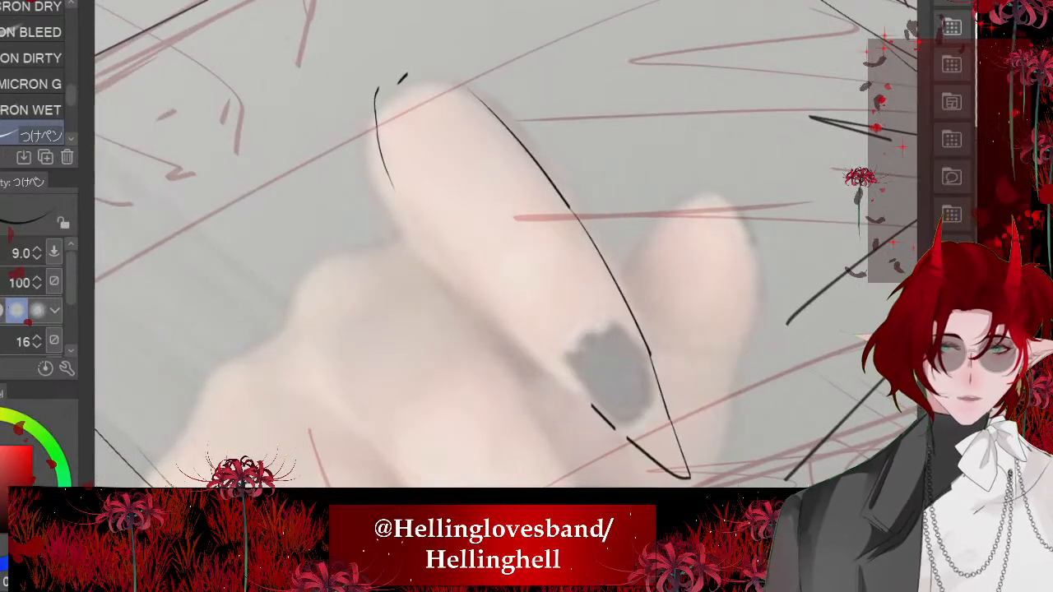
{"action": "key", "text": "ctrl+z"}
{"action": "key", "text": "ctrl+z"}
{"action": "key", "text": "ctrl+z"}
{"action": "mouse_move", "coordinate": [607, 329]}
{"action": "left_mouse_down"}
{"action": "mouse_move", "coordinate": [575, 344]}
{"action": "mouse_move", "coordinate": [685, 468]}
{"action": "mouse_move", "coordinate": [601, 408]}
{"action": "left_mouse_up"}
{"action": "left_click_drag", "start_coordinate": [383, 161], "coordinate": [402, 231]}
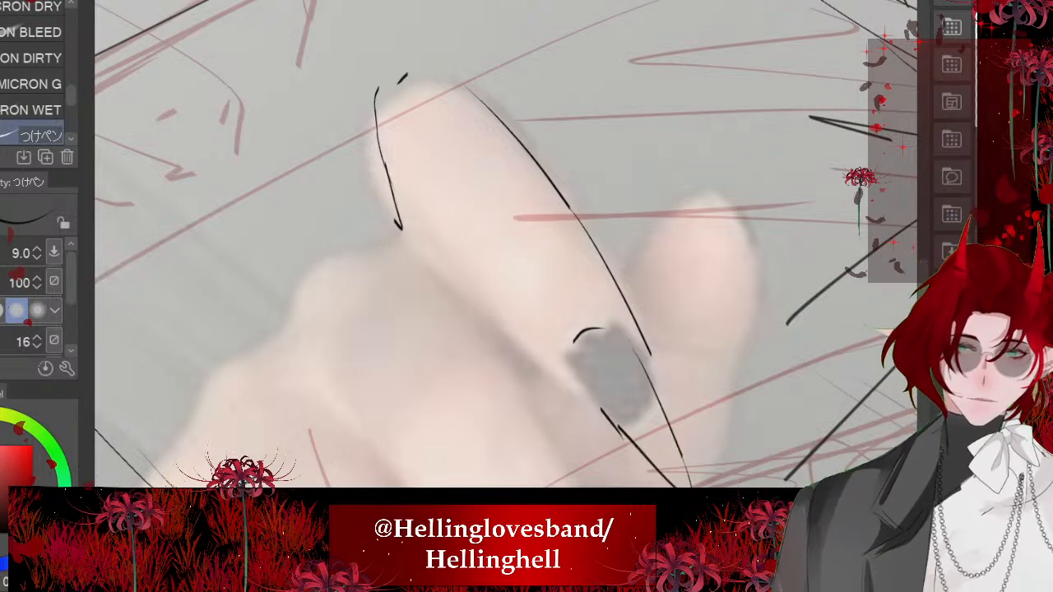
- Ink the index finger's inner edge from below the knuckle down to its nail
{"action": "left_click_drag", "start_coordinate": [415, 176], "coordinate": [467, 245]}
{"action": "mouse_move", "coordinate": [467, 244]}
{"action": "left_mouse_down"}
{"action": "mouse_move", "coordinate": [515, 323]}
{"action": "mouse_move", "coordinate": [570, 382]}
{"action": "left_mouse_up"}
{"action": "left_click_drag", "start_coordinate": [553, 362], "coordinate": [589, 405]}
{"action": "scroll", "coordinate": [503, 239], "scroll_direction": "down", "scroll_amount": 4}
{"action": "scroll", "coordinate": [504, 239], "scroll_direction": "up", "scroll_amount": 2}
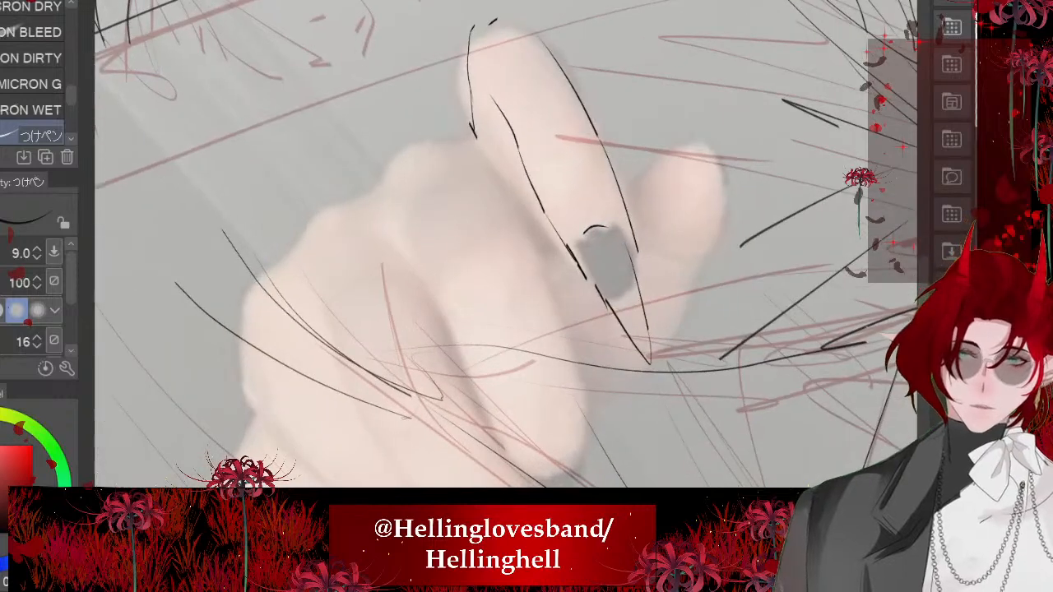
- Ink the middle finger's knuckle, both side edges, joint crease and rounded tip
{"action": "mouse_move", "coordinate": [388, 161]}
{"action": "left_mouse_down"}
{"action": "mouse_move", "coordinate": [458, 140]}
{"action": "mouse_move", "coordinate": [405, 131]}
{"action": "left_mouse_up"}
{"action": "left_click_drag", "start_coordinate": [489, 151], "coordinate": [541, 248]}
{"action": "mouse_move", "coordinate": [478, 261]}
{"action": "left_mouse_down"}
{"action": "mouse_move", "coordinate": [560, 345]}
{"action": "mouse_move", "coordinate": [583, 412]}
{"action": "left_mouse_up"}
{"action": "mouse_move", "coordinate": [588, 435]}
{"action": "left_mouse_down"}
{"action": "mouse_move", "coordinate": [576, 472]}
{"action": "mouse_move", "coordinate": [537, 480]}
{"action": "left_mouse_up"}
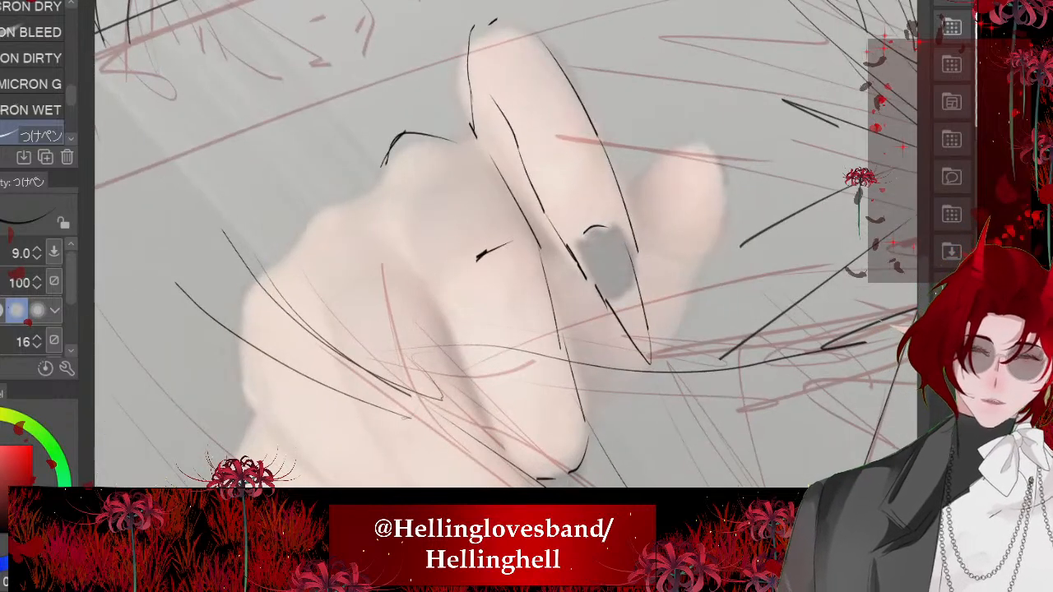
{"action": "left_click_drag", "start_coordinate": [393, 217], "coordinate": [418, 268]}
{"action": "left_click_drag", "start_coordinate": [431, 278], "coordinate": [459, 326]}
{"action": "left_click_drag", "start_coordinate": [450, 306], "coordinate": [494, 436]}
{"action": "left_click_drag", "start_coordinate": [583, 472], "coordinate": [568, 492]}
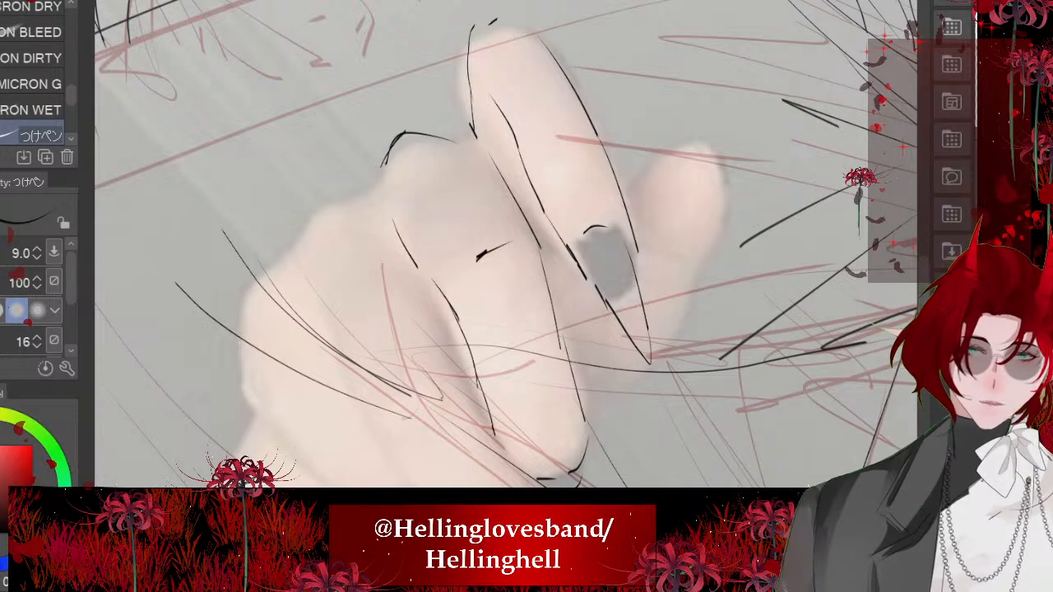
- Ink the ring finger's knuckle and inner edge, and refine the tip of the index finger's nail
{"action": "scroll", "coordinate": [506, 247], "scroll_direction": "down", "scroll_amount": 3}
{"action": "mouse_move", "coordinate": [388, 155]}
{"action": "left_mouse_down"}
{"action": "mouse_move", "coordinate": [377, 186]}
{"action": "mouse_move", "coordinate": [340, 223]}
{"action": "left_mouse_up"}
{"action": "left_click_drag", "start_coordinate": [612, 260], "coordinate": [630, 307]}
{"action": "left_click_drag", "start_coordinate": [454, 212], "coordinate": [488, 336]}
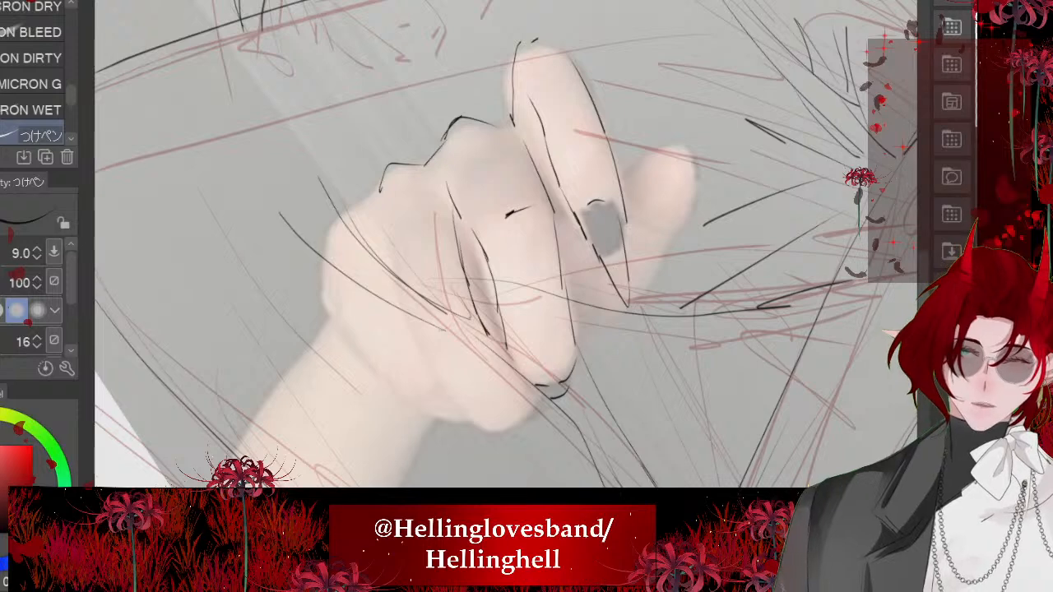
{"action": "left_click_drag", "start_coordinate": [378, 206], "coordinate": [426, 354]}
{"action": "mouse_move", "coordinate": [433, 370]}
{"action": "left_mouse_down"}
{"action": "mouse_move", "coordinate": [481, 426]}
{"action": "mouse_move", "coordinate": [535, 418]}
{"action": "left_mouse_up"}
{"action": "key", "text": "ctrl+z"}
{"action": "key", "text": "ctrl+z"}
{"action": "key", "text": "ctrl+z"}
{"action": "key", "text": "ctrl+z"}
{"action": "scroll", "coordinate": [444, 331], "scroll_direction": "up", "scroll_amount": 1}
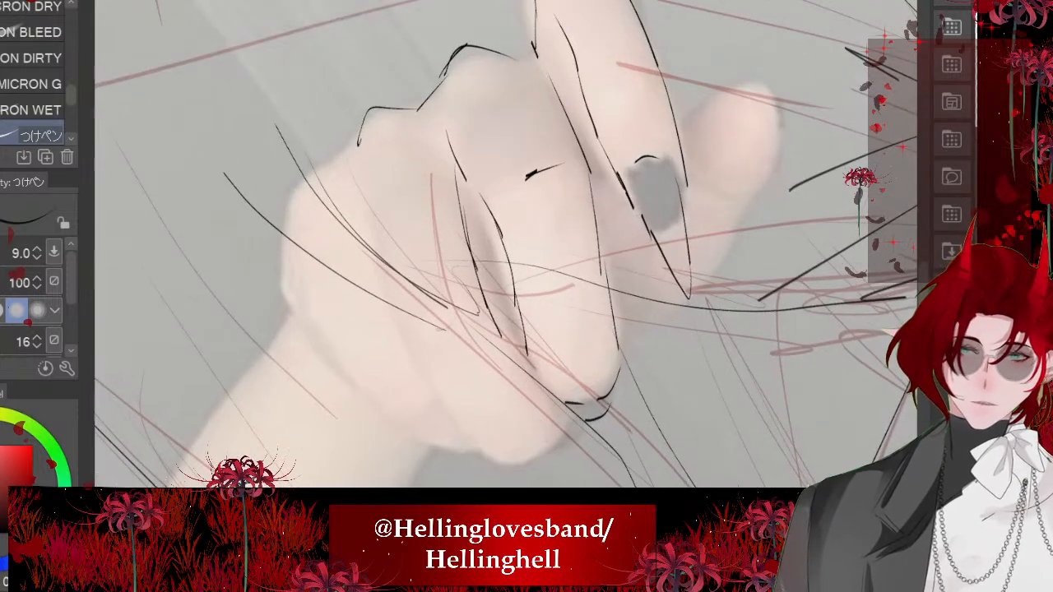
{"action": "key", "text": "ctrl+z"}
{"action": "key", "text": "ctrl+z"}
{"action": "key", "text": "ctrl+z"}
- Ink the ring finger's edges and the outer contour of the fist around to the folded fingertips
{"action": "key", "text": "ctrl+z"}
{"action": "mouse_move", "coordinate": [468, 203]}
{"action": "left_mouse_down"}
{"action": "mouse_move", "coordinate": [504, 325]}
{"action": "mouse_move", "coordinate": [549, 398]}
{"action": "mouse_move", "coordinate": [499, 463]}
{"action": "left_mouse_up"}
{"action": "left_click_drag", "start_coordinate": [356, 176], "coordinate": [391, 317]}
{"action": "key", "text": "ctrl+z"}
{"action": "mouse_move", "coordinate": [356, 173]}
{"action": "left_mouse_down"}
{"action": "mouse_move", "coordinate": [402, 322]}
{"action": "mouse_move", "coordinate": [491, 462]}
{"action": "left_mouse_up"}
{"action": "mouse_move", "coordinate": [349, 148]}
{"action": "left_mouse_down"}
{"action": "mouse_move", "coordinate": [287, 231]}
{"action": "mouse_move", "coordinate": [278, 278]}
{"action": "left_mouse_up"}
{"action": "mouse_move", "coordinate": [345, 361]}
{"action": "left_mouse_down"}
{"action": "mouse_move", "coordinate": [400, 416]}
{"action": "mouse_move", "coordinate": [477, 456]}
{"action": "left_mouse_up"}
{"action": "scroll", "coordinate": [411, 387], "scroll_direction": "down", "scroll_amount": 3}
{"action": "scroll", "coordinate": [579, 354], "scroll_direction": "up", "scroll_amount": 3}
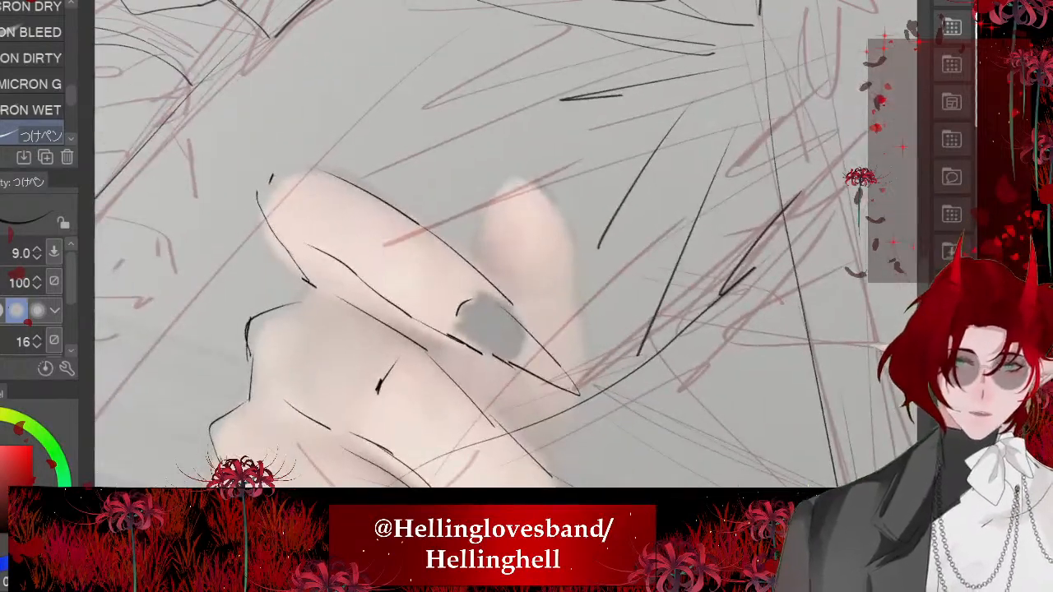
{"action": "left_click_drag", "start_coordinate": [488, 272], "coordinate": [510, 172]}
{"action": "key", "text": "ctrl+z"}
{"action": "left_click_drag", "start_coordinate": [483, 261], "coordinate": [486, 176]}
{"action": "mouse_move", "coordinate": [528, 138]}
{"action": "left_mouse_down"}
{"action": "mouse_move", "coordinate": [553, 179]}
{"action": "mouse_move", "coordinate": [584, 331]}
{"action": "left_mouse_up"}
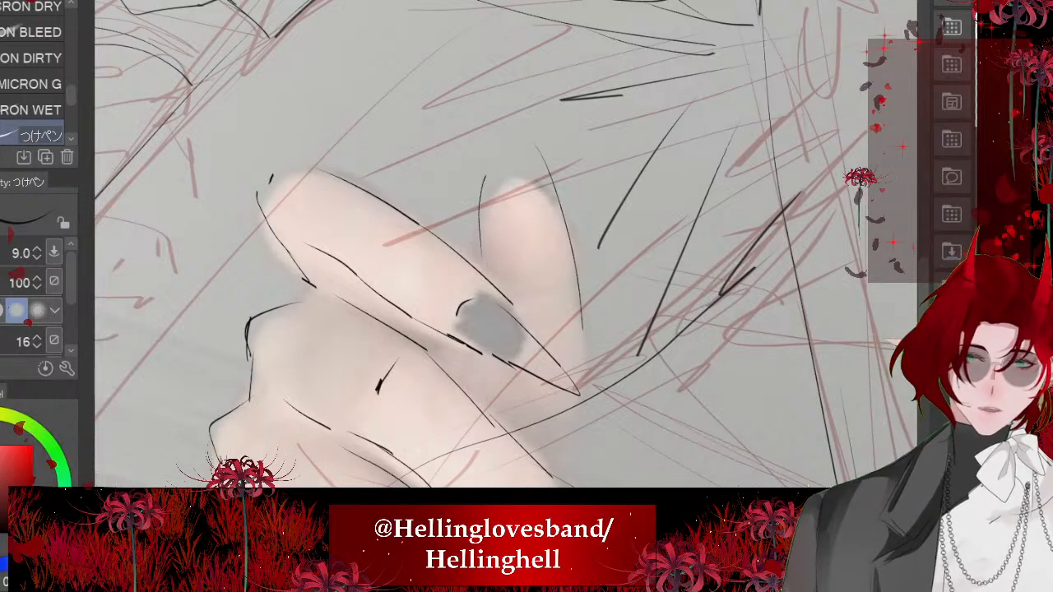
{"action": "key", "text": "ctrl+z"}
{"action": "key", "text": "ctrl+z"}
- Ink both edges of the thumb projecting behind the index finger's nail
{"action": "left_click_drag", "start_coordinate": [489, 273], "coordinate": [508, 142]}
{"action": "left_click_drag", "start_coordinate": [531, 148], "coordinate": [575, 292]}
{"action": "mouse_move", "coordinate": [557, 207]}
{"action": "left_mouse_down"}
{"action": "mouse_move", "coordinate": [584, 360]}
{"action": "mouse_move", "coordinate": [557, 458]}
{"action": "left_mouse_up"}
{"action": "scroll", "coordinate": [494, 264], "scroll_direction": "down", "scroll_amount": 3}
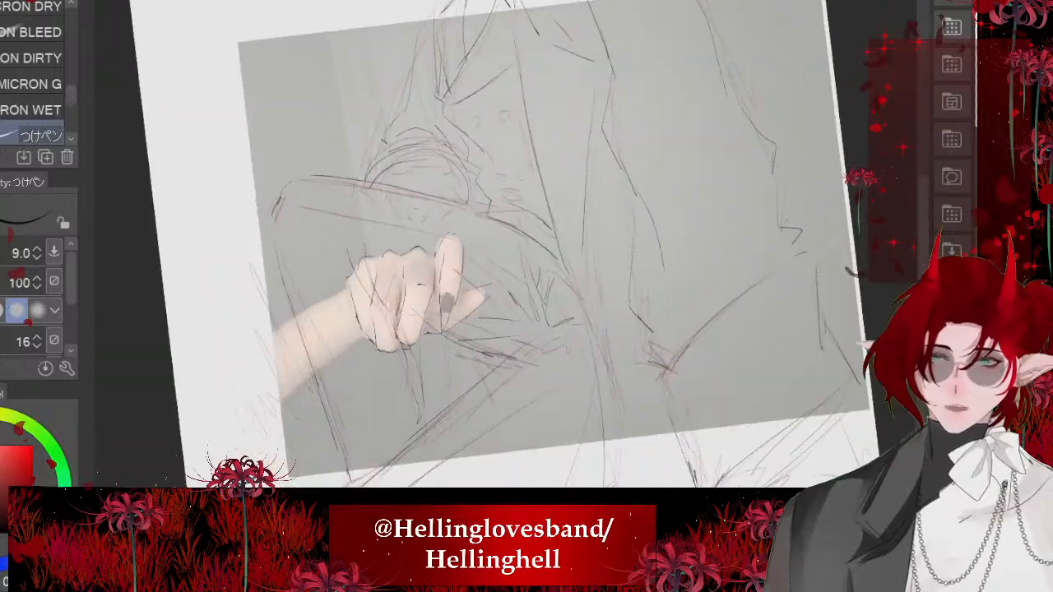
{"action": "scroll", "coordinate": [360, 337], "scroll_direction": "up", "scroll_amount": 5}
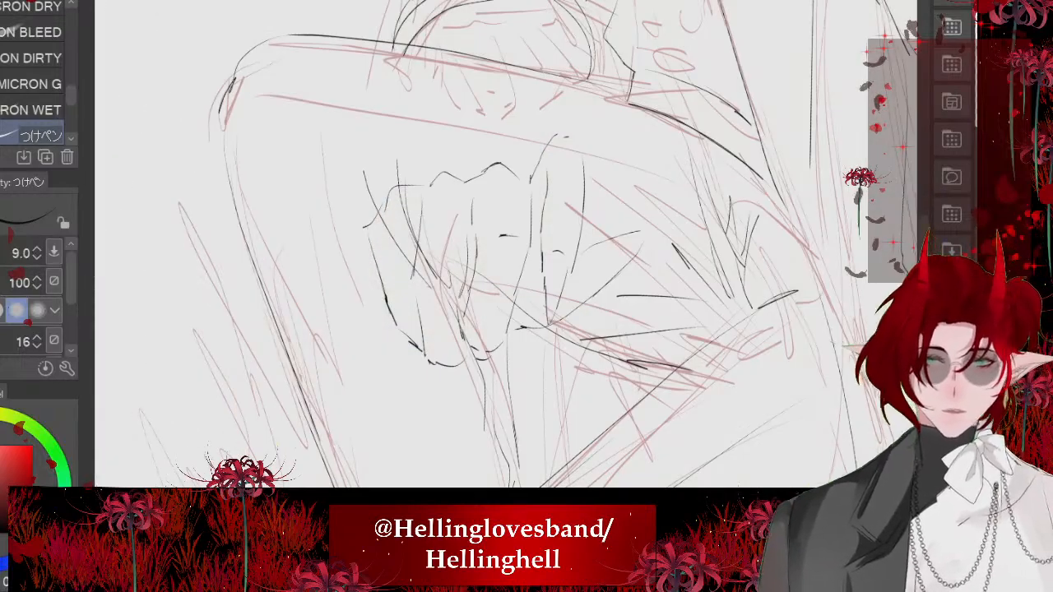
{"action": "mouse_move", "coordinate": [498, 169]}
{"action": "left_mouse_down"}
{"action": "mouse_move", "coordinate": [502, 218]}
{"action": "mouse_move", "coordinate": [477, 274]}
{"action": "left_mouse_up"}
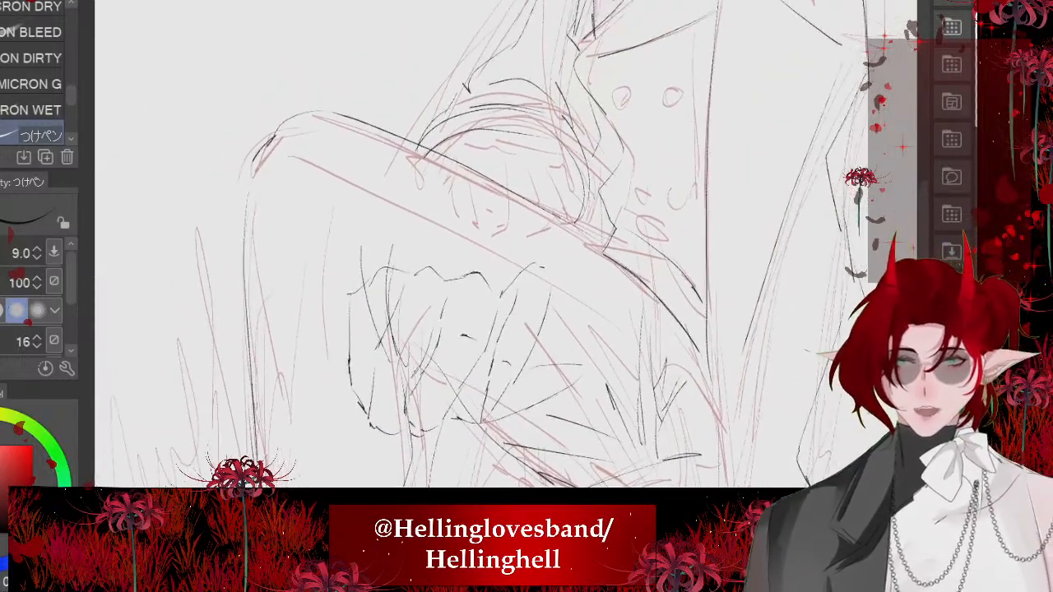
{"action": "key", "text": "ctrl+t"}
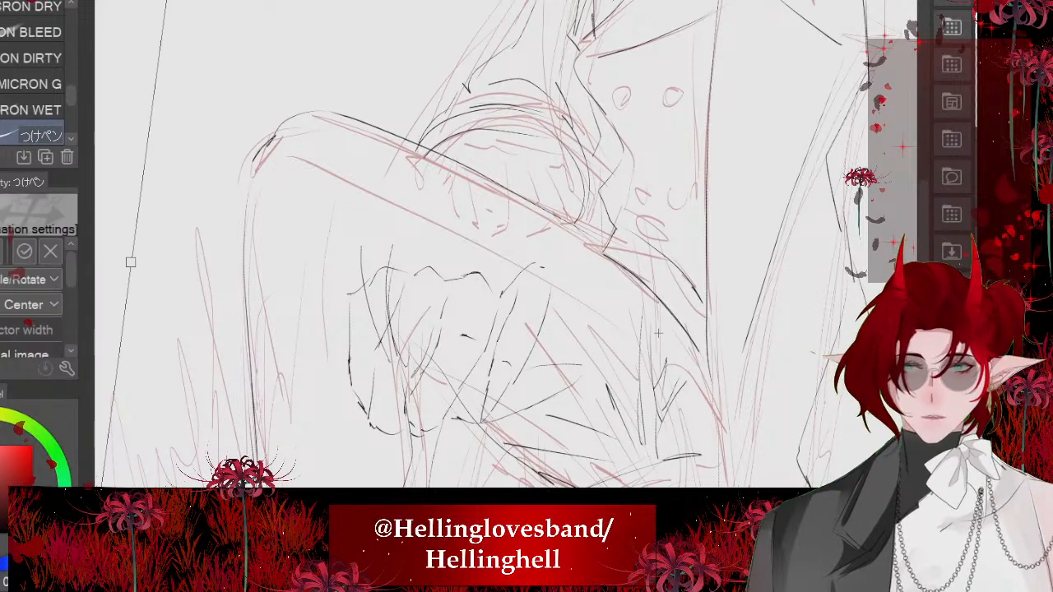
{"action": "key", "text": "Return"}
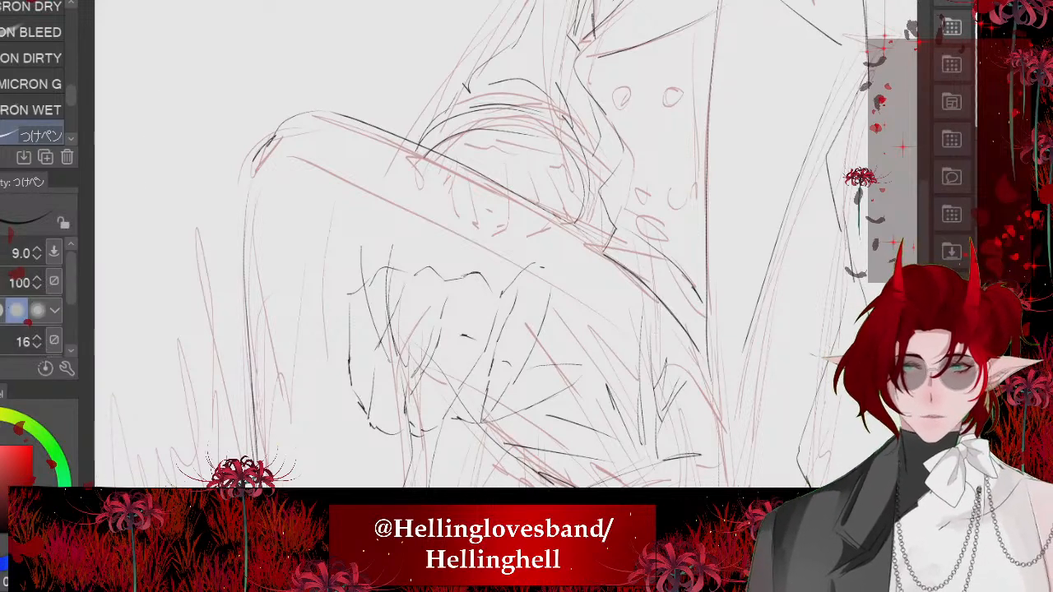
- Scale down the inked hand and position it at the sleeve cuff, resting on the raised knee
{"action": "key", "text": "ctrl+t"}
{"action": "mouse_move", "coordinate": [465, 348]}
{"action": "left_mouse_down"}
{"action": "mouse_move", "coordinate": [543, 107]}
{"action": "mouse_move", "coordinate": [536, 162]}
{"action": "left_mouse_up"}
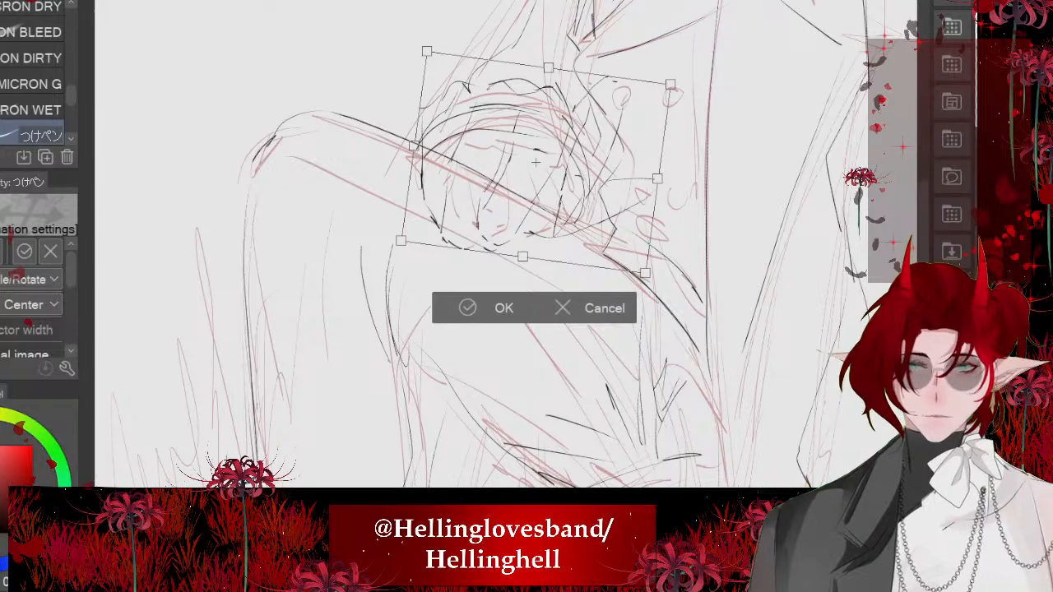
{"action": "left_click_drag", "start_coordinate": [427, 51], "coordinate": [504, 129]}
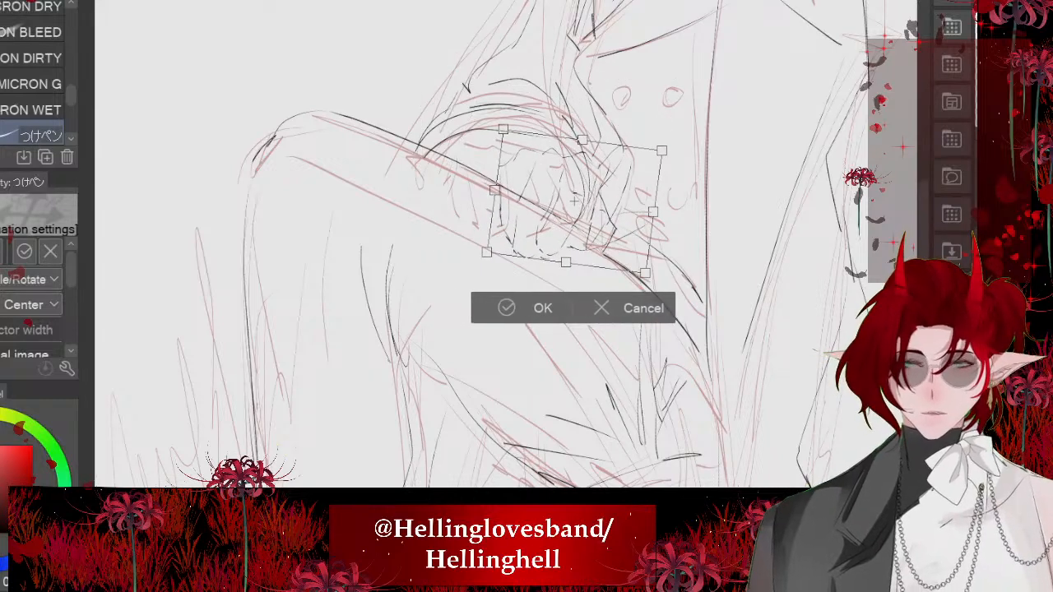
{"action": "left_click_drag", "start_coordinate": [574, 202], "coordinate": [516, 175]}
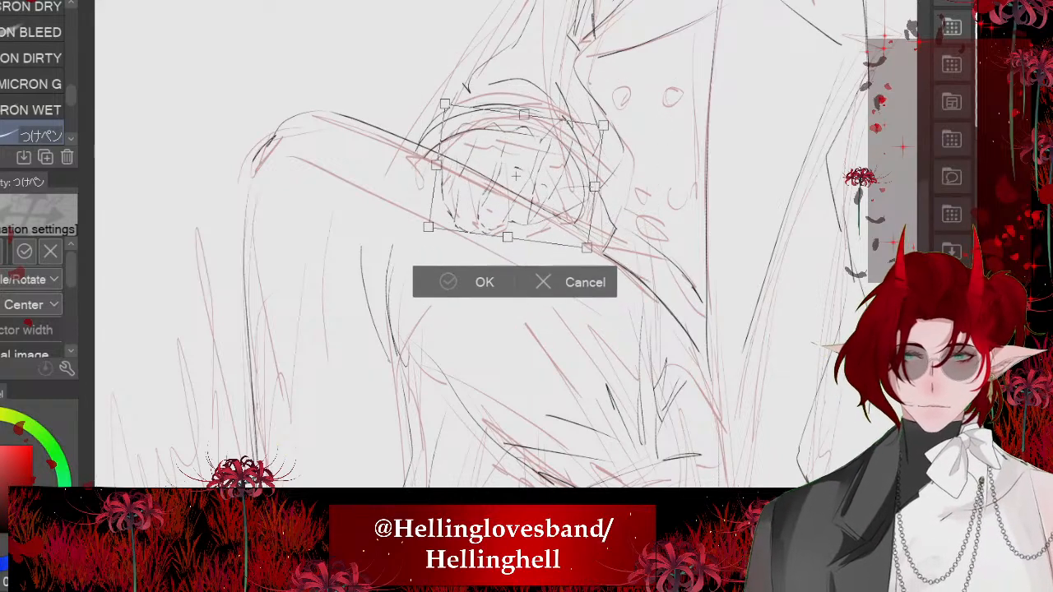
{"action": "left_click", "coordinate": [467, 280]}
{"action": "scroll", "coordinate": [470, 164], "scroll_direction": "down", "scroll_amount": 2}
{"action": "scroll", "coordinate": [469, 165], "scroll_direction": "up", "scroll_amount": 2}
{"action": "scroll", "coordinate": [477, 157], "scroll_direction": "down", "scroll_amount": 2}
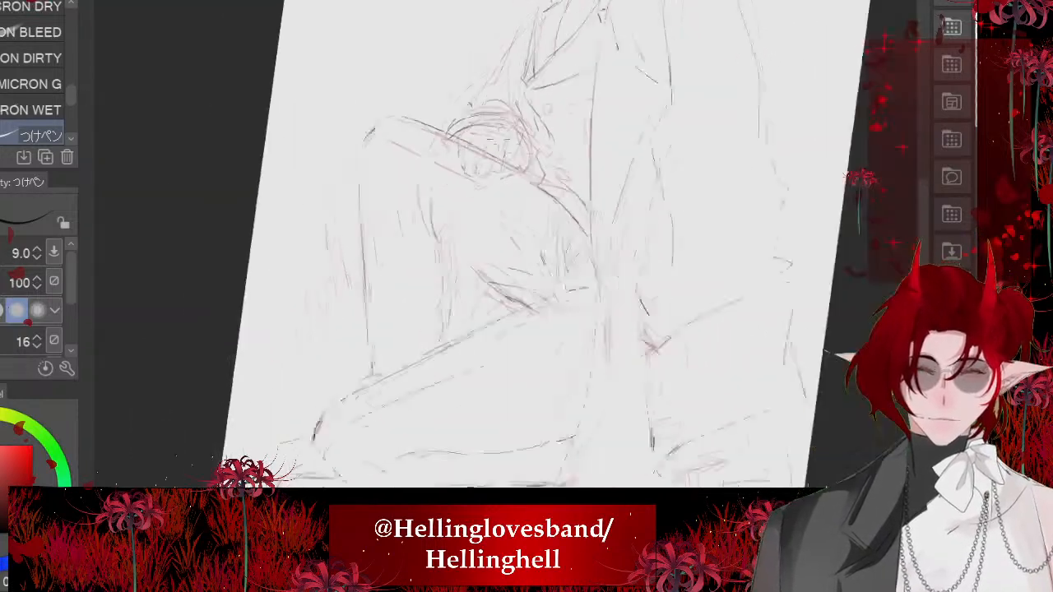
{"action": "scroll", "coordinate": [518, 319], "scroll_direction": "down", "scroll_amount": 2}
{"action": "scroll", "coordinate": [517, 319], "scroll_direction": "up", "scroll_amount": 2}
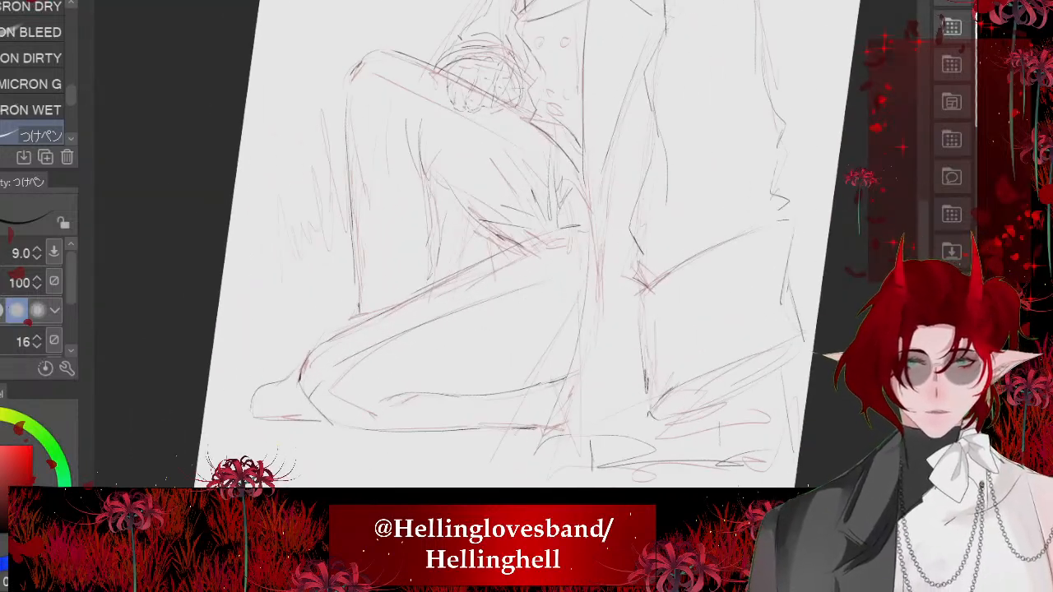
- Hide the red sketch, then erase the knee and cuff lines crossing the hand with the Hard eraser at size 115.3
{"action": "scroll", "coordinate": [486, 124], "scroll_direction": "up", "scroll_amount": 4}
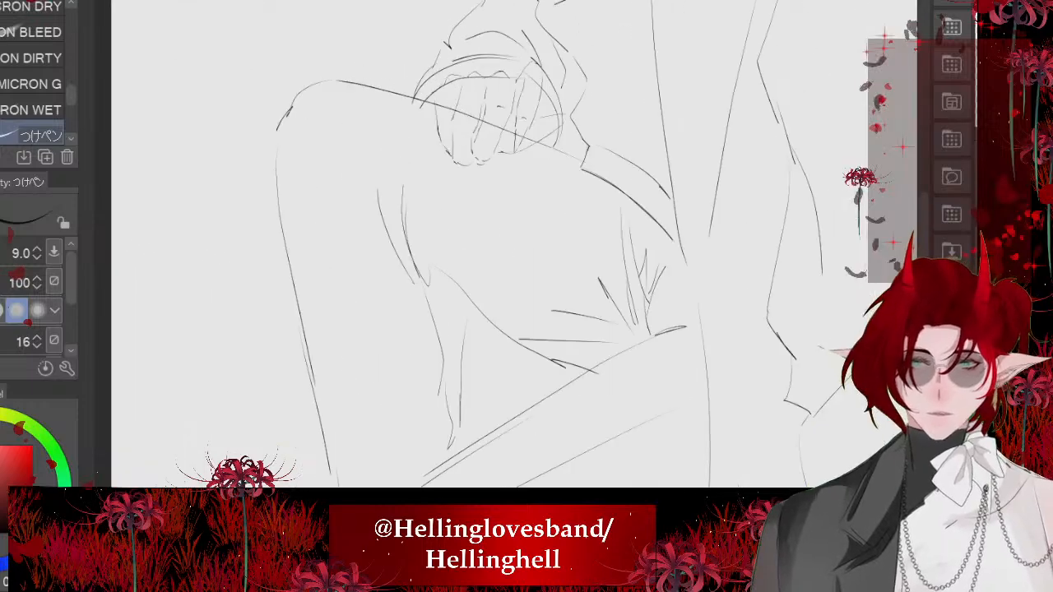
{"action": "scroll", "coordinate": [486, 247], "scroll_direction": "down", "scroll_amount": 5}
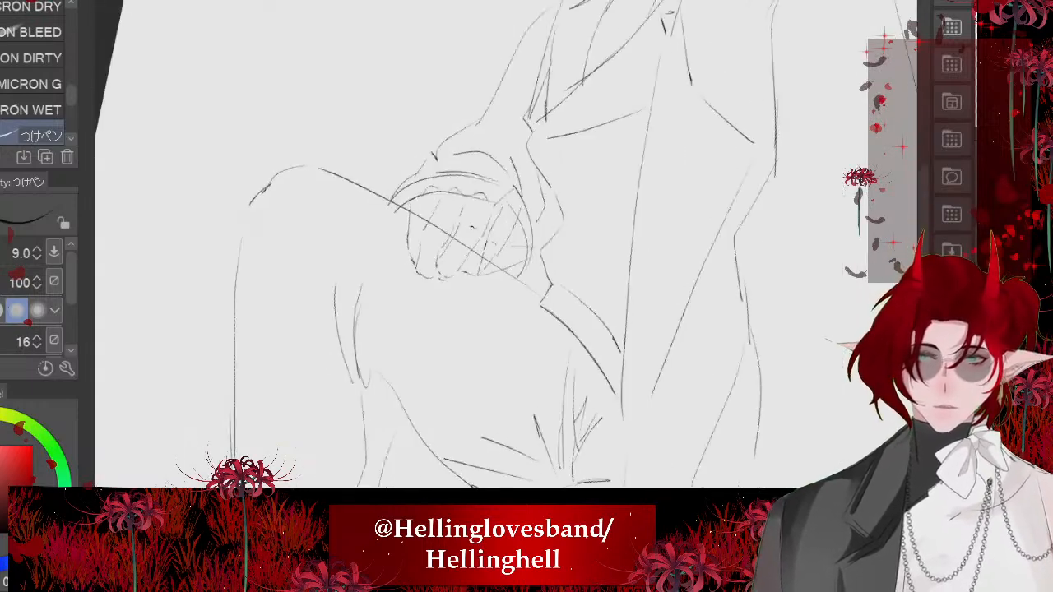
{"action": "scroll", "coordinate": [403, 271], "scroll_direction": "up", "scroll_amount": 3}
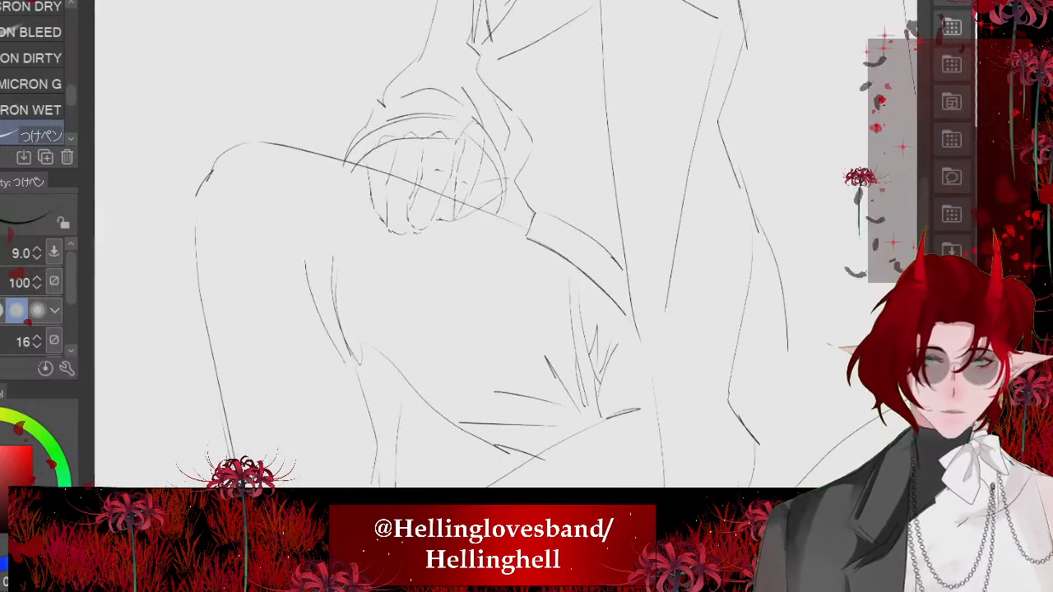
{"action": "key", "text": "e"}
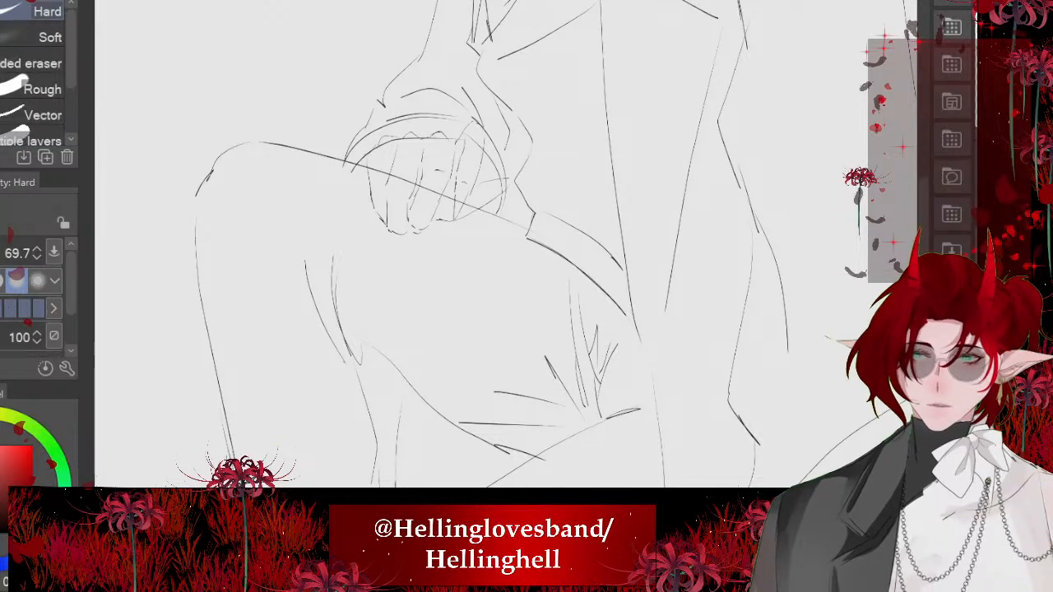
{"action": "key", "text": "]"}
{"action": "scroll", "coordinate": [362, 145], "scroll_direction": "up", "scroll_amount": 4}
{"action": "mouse_move", "coordinate": [412, 203]}
{"action": "left_mouse_down"}
{"action": "mouse_move", "coordinate": [470, 285]}
{"action": "mouse_move", "coordinate": [452, 228]}
{"action": "mouse_move", "coordinate": [562, 268]}
{"action": "left_mouse_up"}
{"action": "left_click_drag", "start_coordinate": [687, 310], "coordinate": [650, 301]}
{"action": "scroll", "coordinate": [649, 301], "scroll_direction": "down", "scroll_amount": 1}
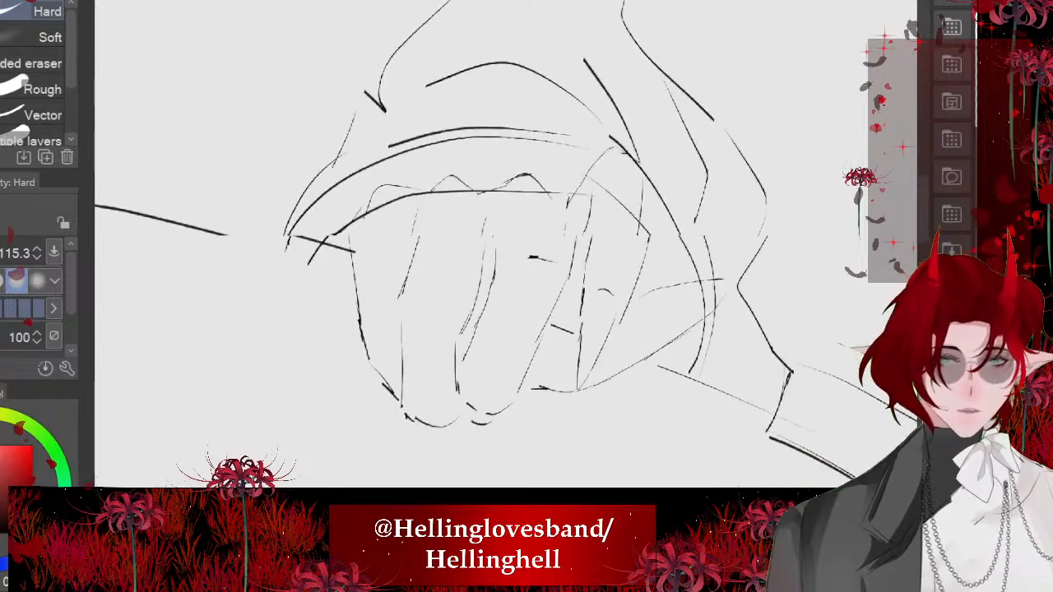
{"action": "left_click_drag", "start_coordinate": [610, 218], "coordinate": [602, 209]}
{"action": "left_click_drag", "start_coordinate": [657, 339], "coordinate": [661, 332]}
{"action": "left_click_drag", "start_coordinate": [494, 234], "coordinate": [440, 237]}
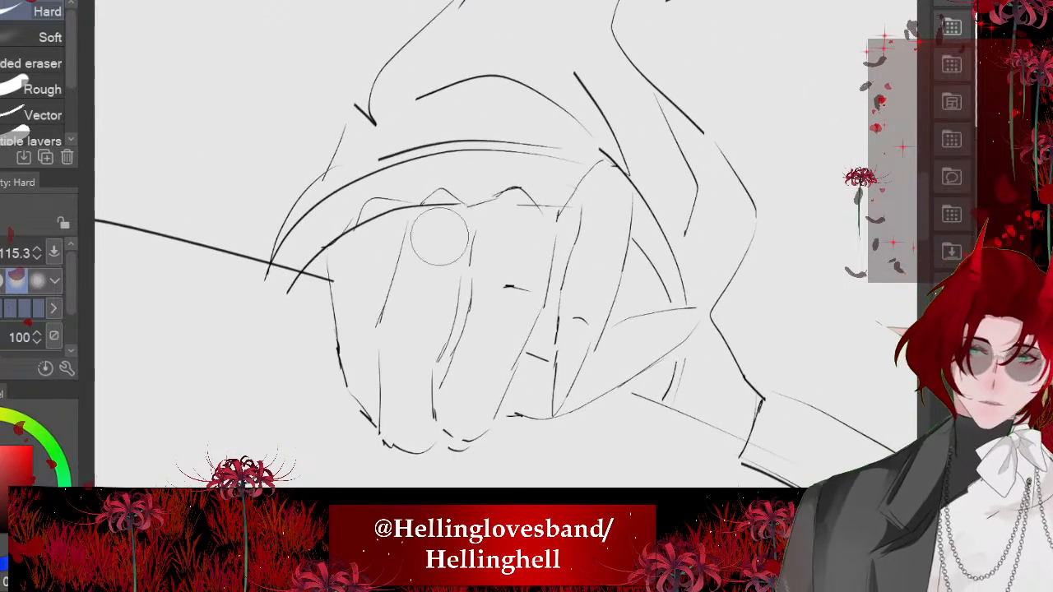
- Erase the contour beside the index finger's pointed tip and ink the start of the knee line below the thumb
{"action": "scroll", "coordinate": [395, 264], "scroll_direction": "down", "scroll_amount": 3}
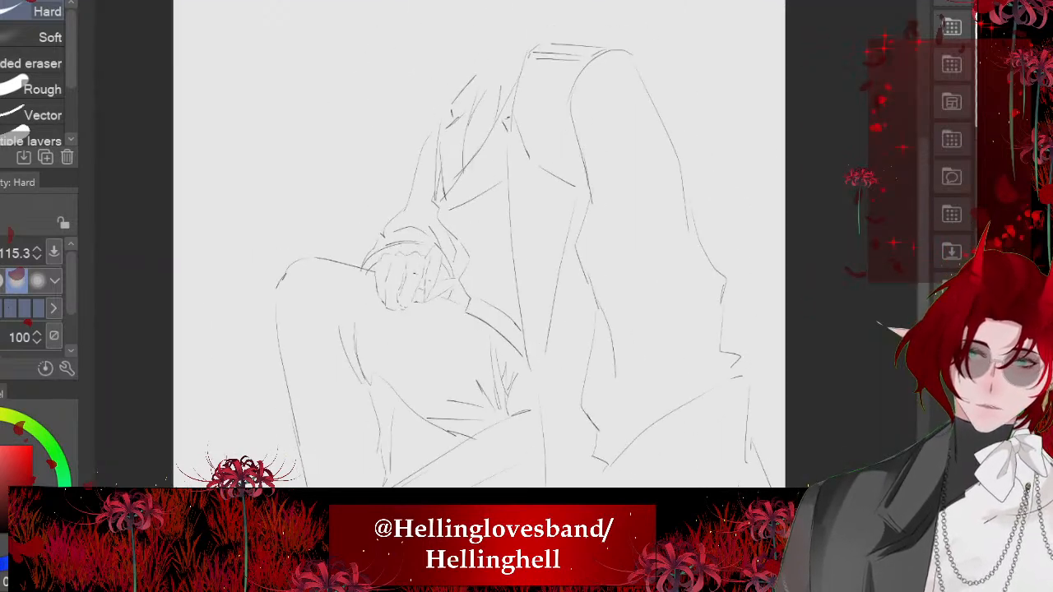
{"action": "scroll", "coordinate": [384, 231], "scroll_direction": "down", "scroll_amount": 3}
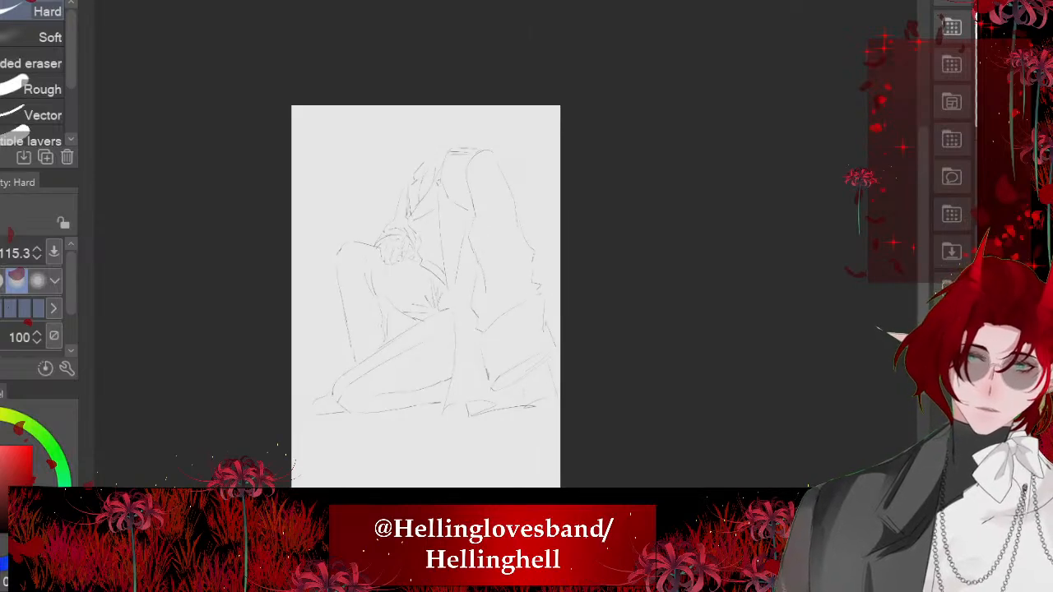
{"action": "scroll", "coordinate": [426, 296], "scroll_direction": "up", "scroll_amount": 2}
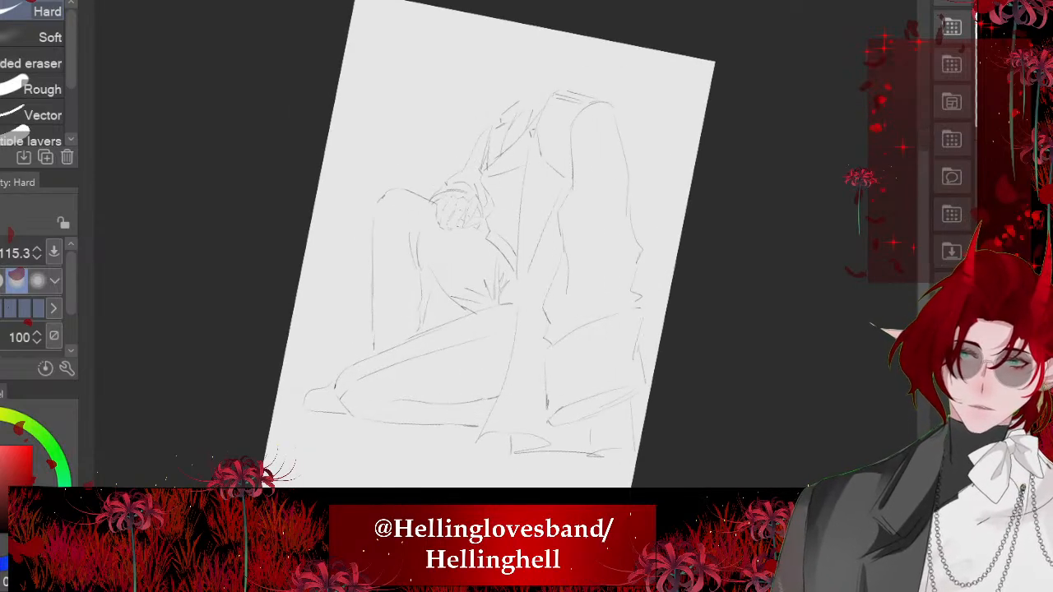
{"action": "scroll", "coordinate": [414, 451], "scroll_direction": "up", "scroll_amount": 6}
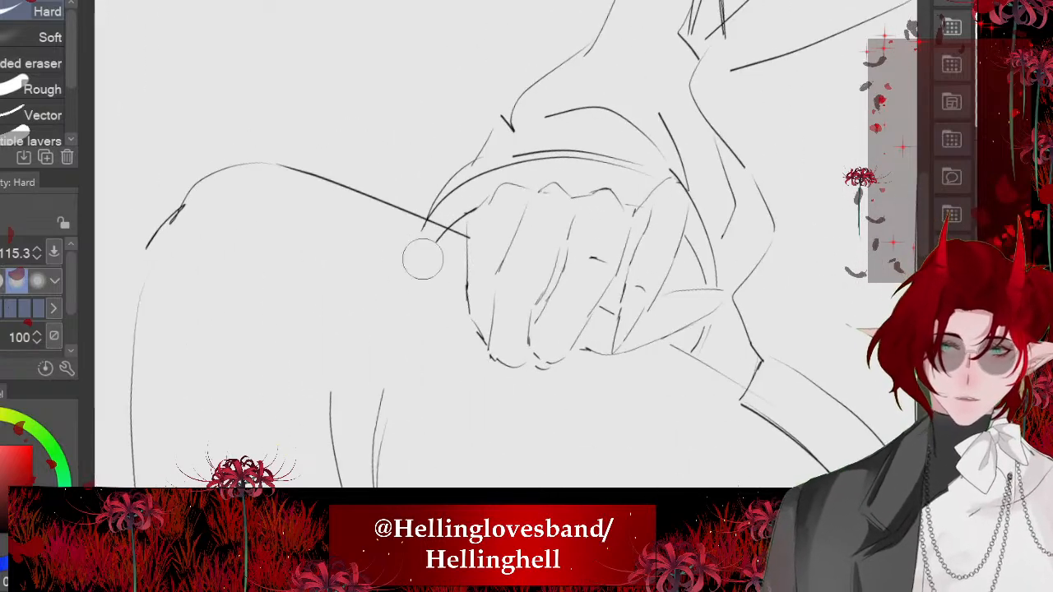
{"action": "scroll", "coordinate": [505, 247], "scroll_direction": "down", "scroll_amount": 2}
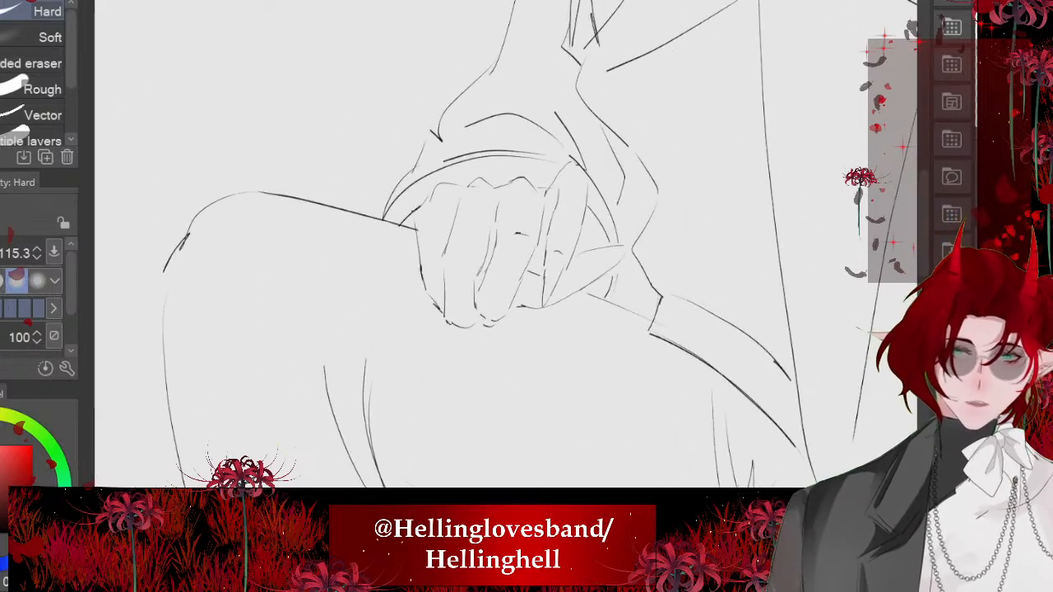
{"action": "scroll", "coordinate": [511, 354], "scroll_direction": "up", "scroll_amount": 3}
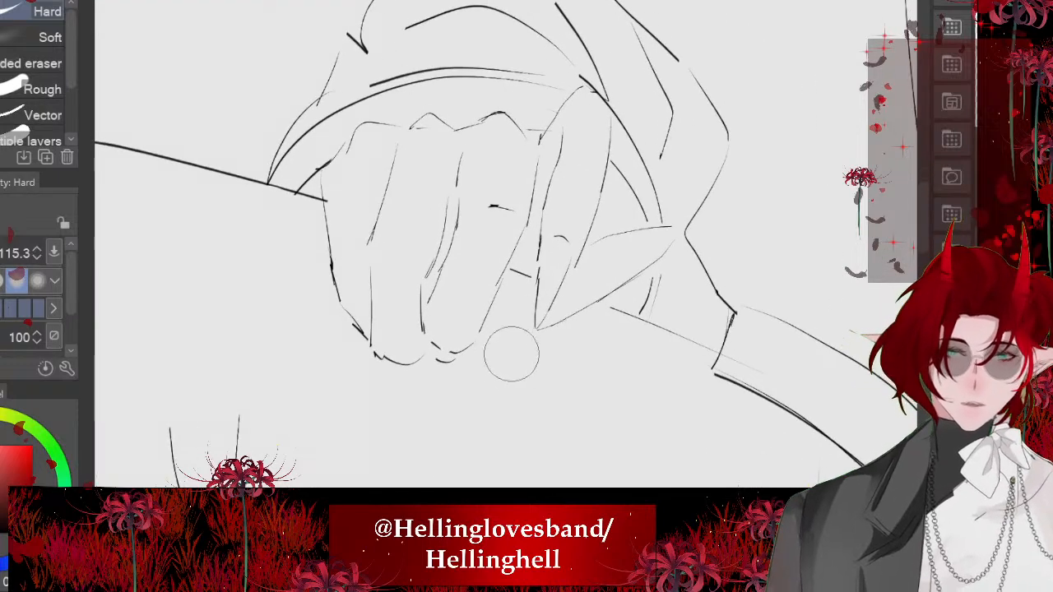
{"action": "scroll", "coordinate": [580, 379], "scroll_direction": "up", "scroll_amount": 3}
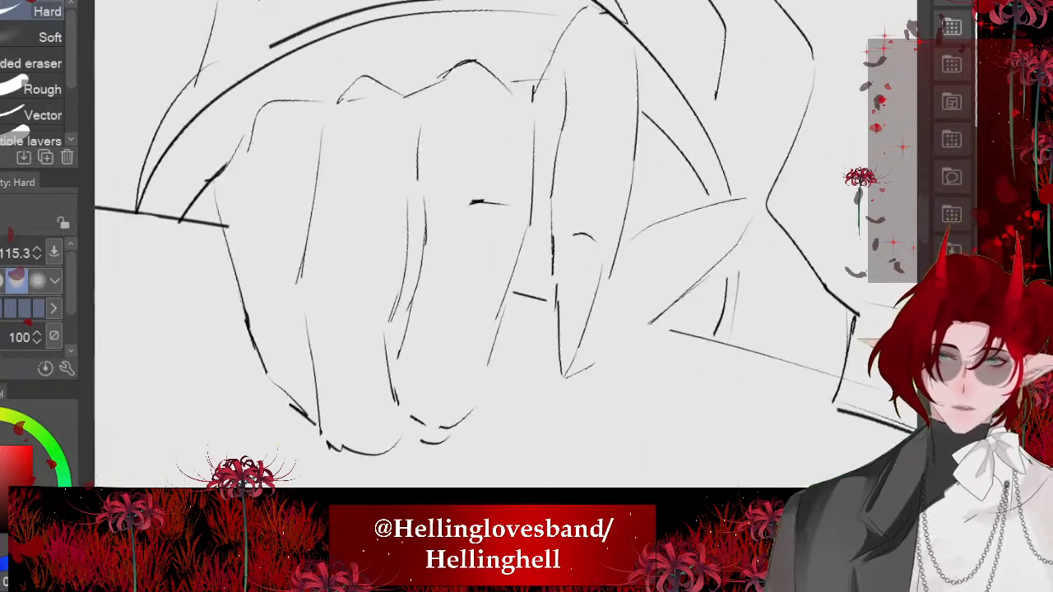
{"action": "key", "text": "p"}
{"action": "left_click_drag", "start_coordinate": [590, 356], "coordinate": [657, 326]}
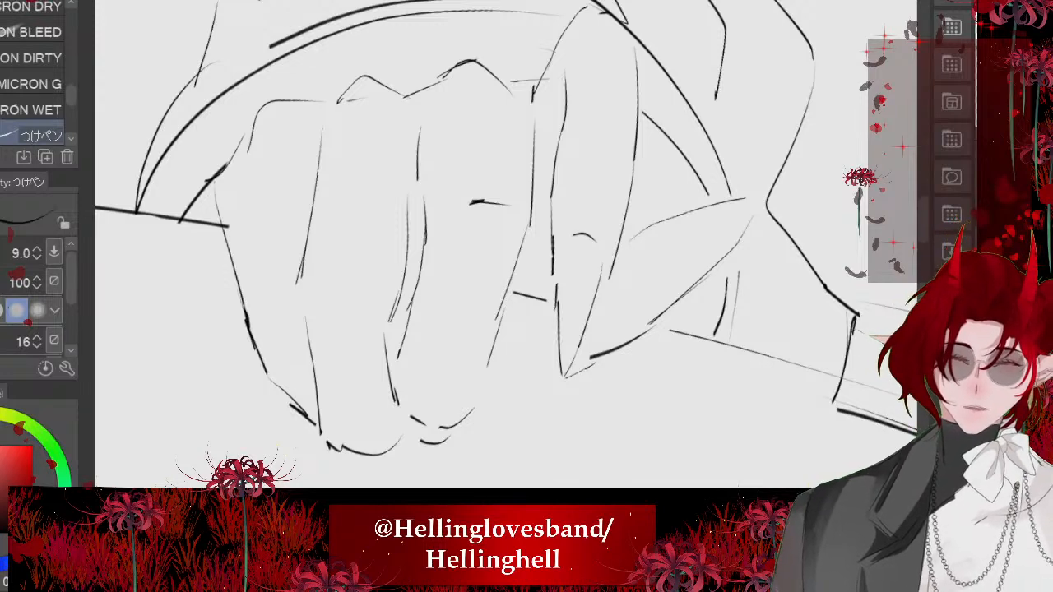
{"action": "key", "text": "ctrl+z"}
{"action": "mouse_move", "coordinate": [576, 288]}
{"action": "left_mouse_down"}
{"action": "mouse_move", "coordinate": [491, 284]}
{"action": "mouse_move", "coordinate": [590, 329]}
{"action": "left_mouse_up"}
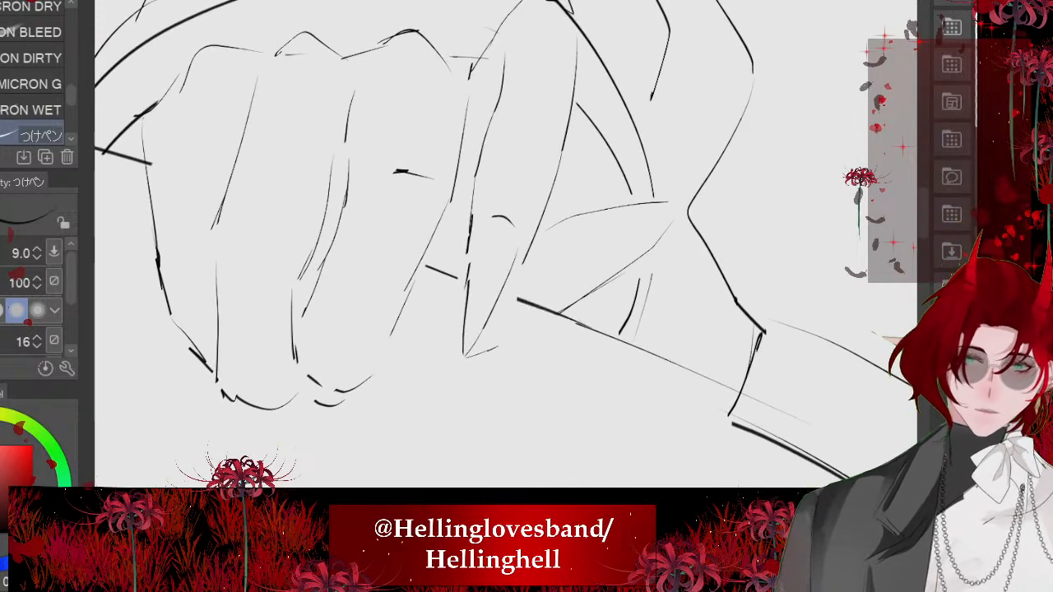
{"action": "scroll", "coordinate": [444, 255], "scroll_direction": "down", "scroll_amount": 6}
{"action": "scroll", "coordinate": [436, 280], "scroll_direction": "up", "scroll_amount": 4}
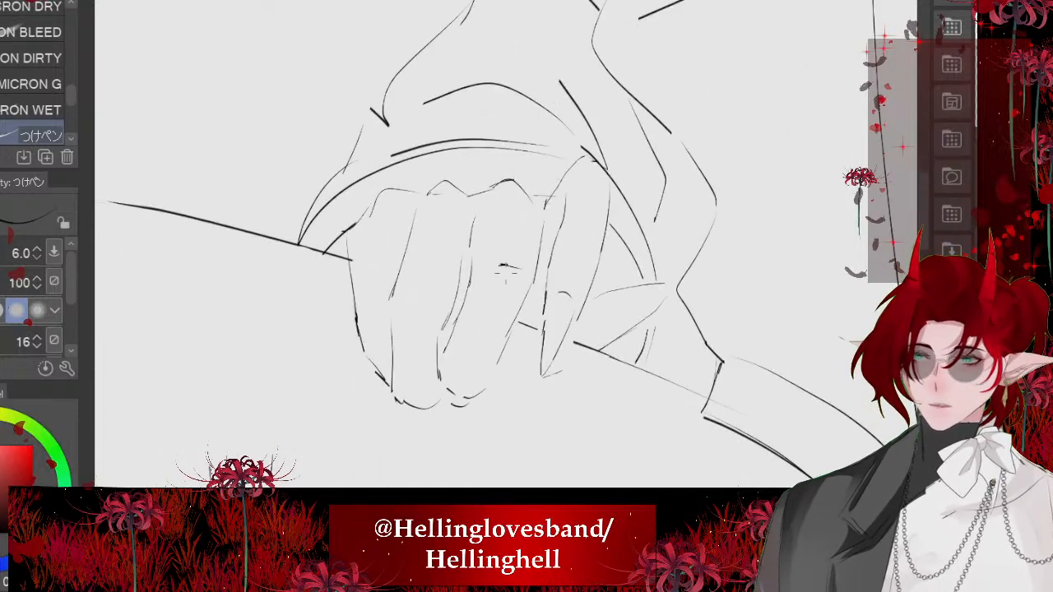
- With the pen at size 6, reinforce the index finger's inner edge and the middle finger's knuckle, side edge and fold
{"action": "scroll", "coordinate": [506, 272], "scroll_direction": "up", "scroll_amount": 3}
{"action": "left_click_drag", "start_coordinate": [491, 171], "coordinate": [522, 216]}
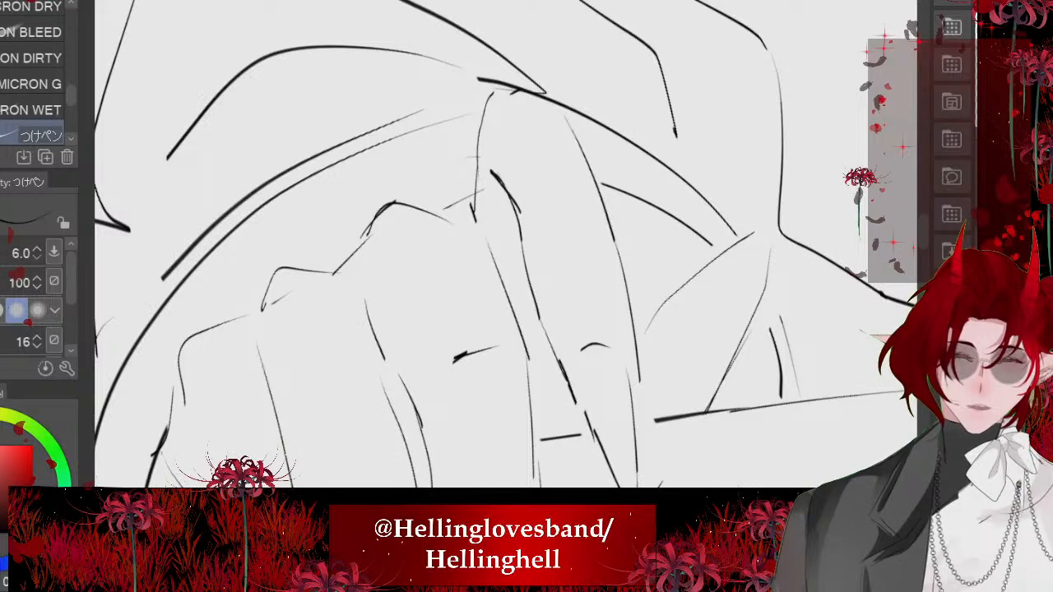
{"action": "left_click_drag", "start_coordinate": [559, 362], "coordinate": [542, 418]}
{"action": "scroll", "coordinate": [560, 313], "scroll_direction": "down", "scroll_amount": 2}
{"action": "mouse_move", "coordinate": [479, 219]}
{"action": "left_mouse_down"}
{"action": "mouse_move", "coordinate": [501, 211]}
{"action": "mouse_move", "coordinate": [533, 87]}
{"action": "mouse_move", "coordinate": [533, 117]}
{"action": "left_mouse_up"}
{"action": "mouse_move", "coordinate": [449, 155]}
{"action": "left_mouse_down"}
{"action": "mouse_move", "coordinate": [474, 120]}
{"action": "mouse_move", "coordinate": [540, 127]}
{"action": "mouse_move", "coordinate": [589, 186]}
{"action": "left_mouse_up"}
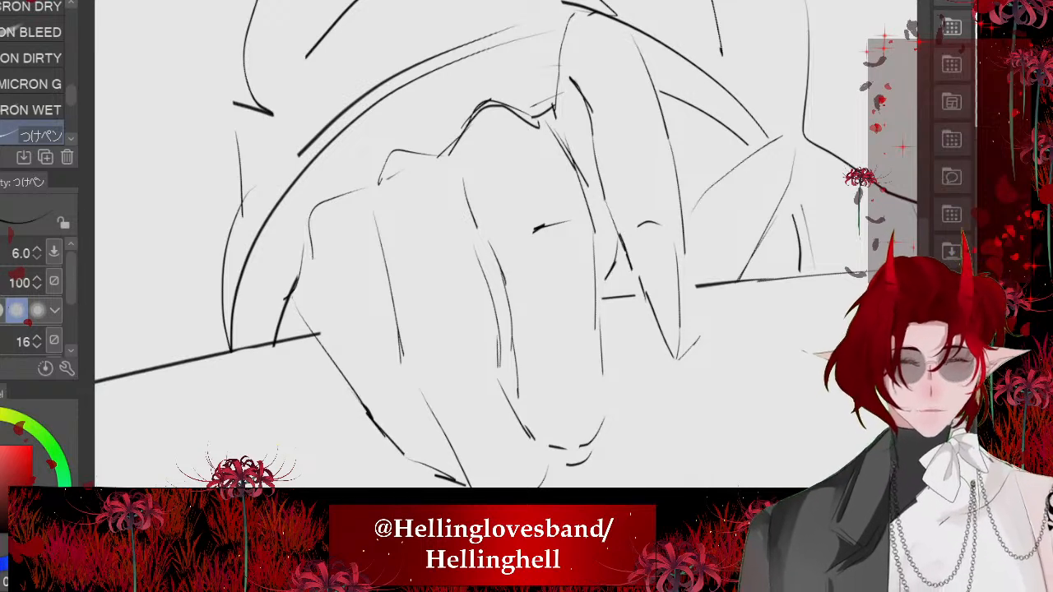
- Strengthen the dividing lines between the middle, ring and little fingers
{"action": "scroll", "coordinate": [428, 250], "scroll_direction": "up", "scroll_amount": 3}
{"action": "mouse_move", "coordinate": [420, 126]}
{"action": "left_mouse_down"}
{"action": "mouse_move", "coordinate": [472, 179]}
{"action": "mouse_move", "coordinate": [624, 440]}
{"action": "mouse_move", "coordinate": [657, 465]}
{"action": "left_mouse_up"}
{"action": "scroll", "coordinate": [505, 246], "scroll_direction": "down", "scroll_amount": 3}
{"action": "left_click_drag", "start_coordinate": [562, 435], "coordinate": [574, 447]}
{"action": "left_click_drag", "start_coordinate": [395, 216], "coordinate": [439, 392]}
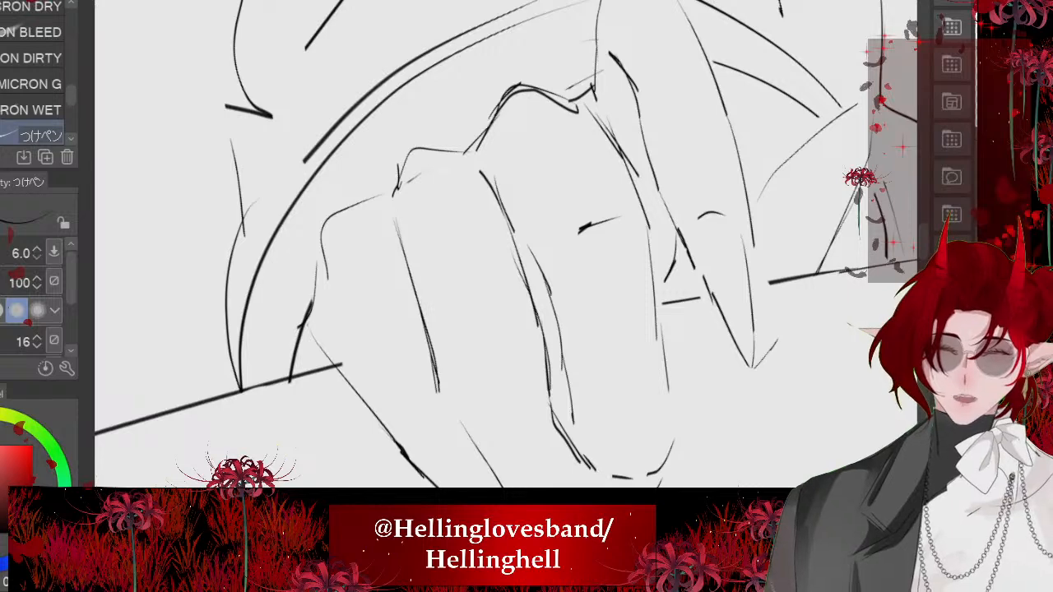
- Reinforce the little finger's knuckle and outer contour, and darken the thumb's edges
{"action": "left_click_drag", "start_coordinate": [317, 283], "coordinate": [306, 328]}
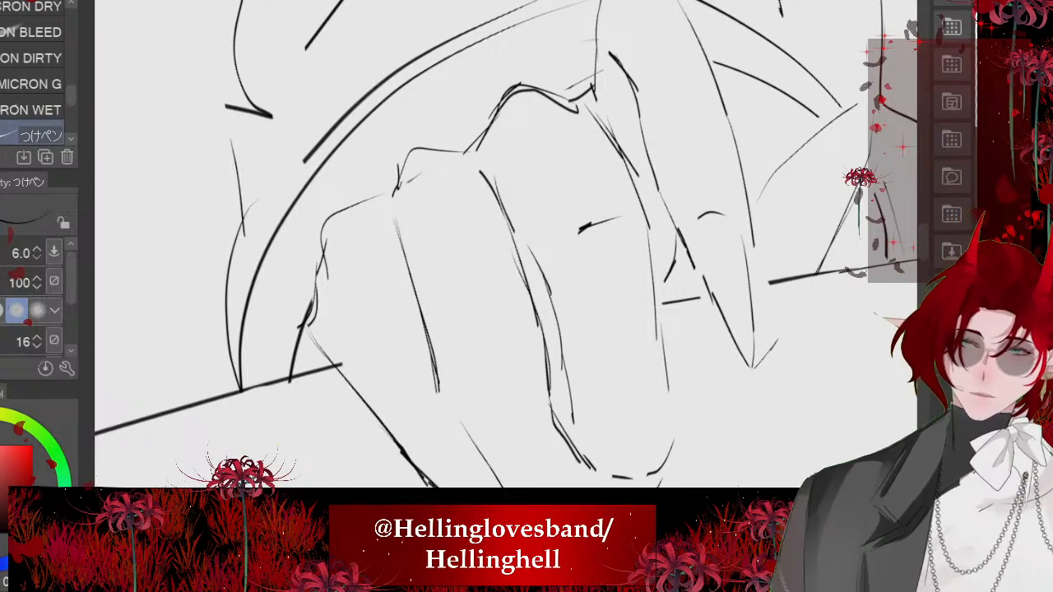
{"action": "left_click_drag", "start_coordinate": [391, 246], "coordinate": [398, 257]}
{"action": "scroll", "coordinate": [506, 247], "scroll_direction": "down", "scroll_amount": 1}
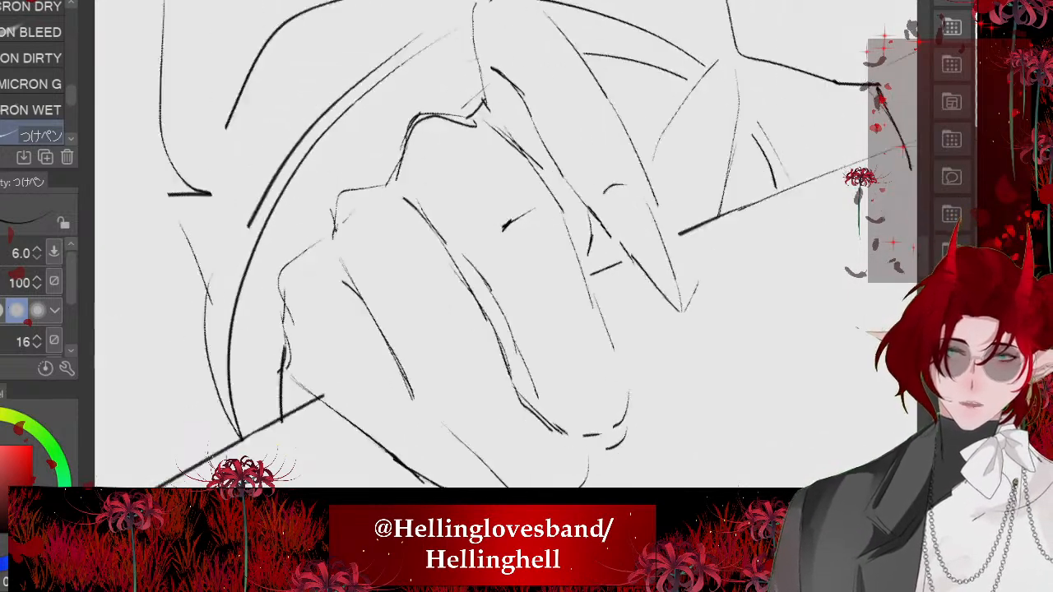
{"action": "left_click_drag", "start_coordinate": [580, 262], "coordinate": [575, 285]}
{"action": "scroll", "coordinate": [505, 247], "scroll_direction": "up", "scroll_amount": 2}
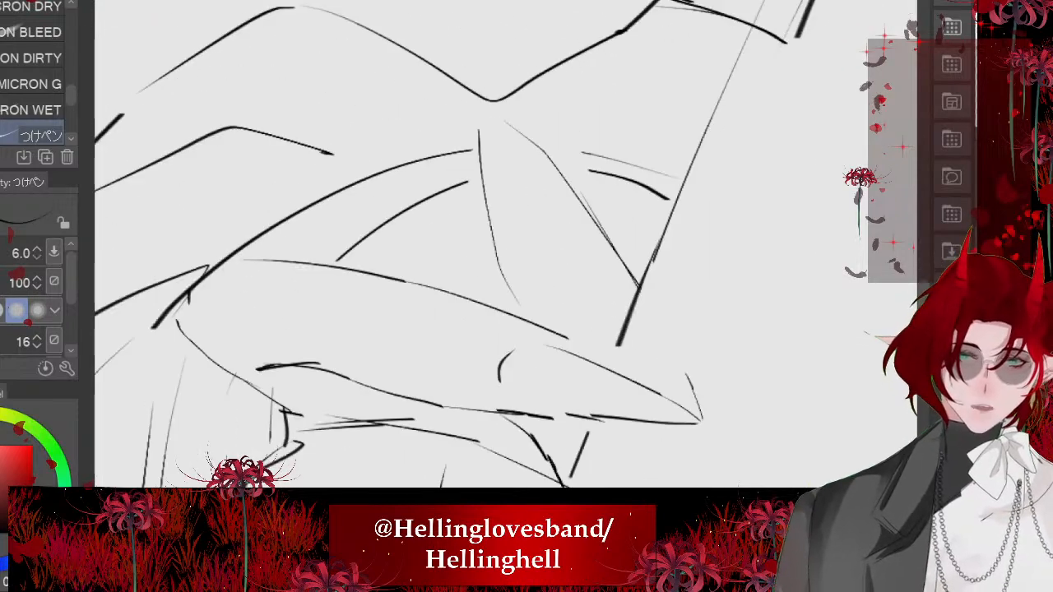
{"action": "mouse_move", "coordinate": [508, 288]}
{"action": "left_mouse_down"}
{"action": "mouse_move", "coordinate": [531, 320]}
{"action": "mouse_move", "coordinate": [480, 112]}
{"action": "mouse_move", "coordinate": [596, 219]}
{"action": "mouse_move", "coordinate": [619, 257]}
{"action": "left_mouse_up"}
{"action": "scroll", "coordinate": [505, 247], "scroll_direction": "down", "scroll_amount": 5}
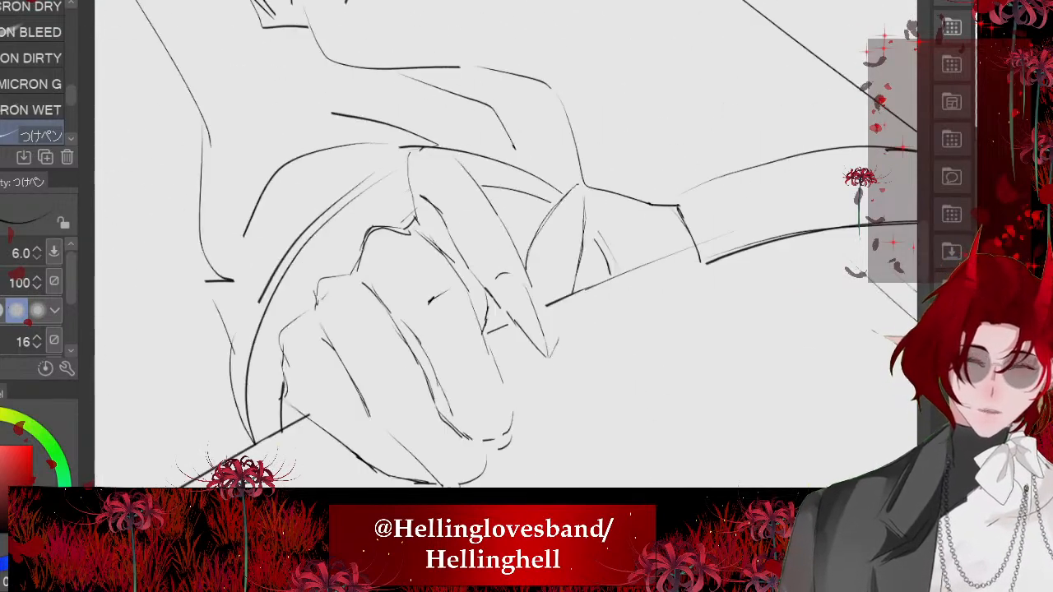
- Erase the lower dividing line between the ring and middle fingers and the inner end of the ring fingertip
{"action": "scroll", "coordinate": [505, 246], "scroll_direction": "up", "scroll_amount": 5}
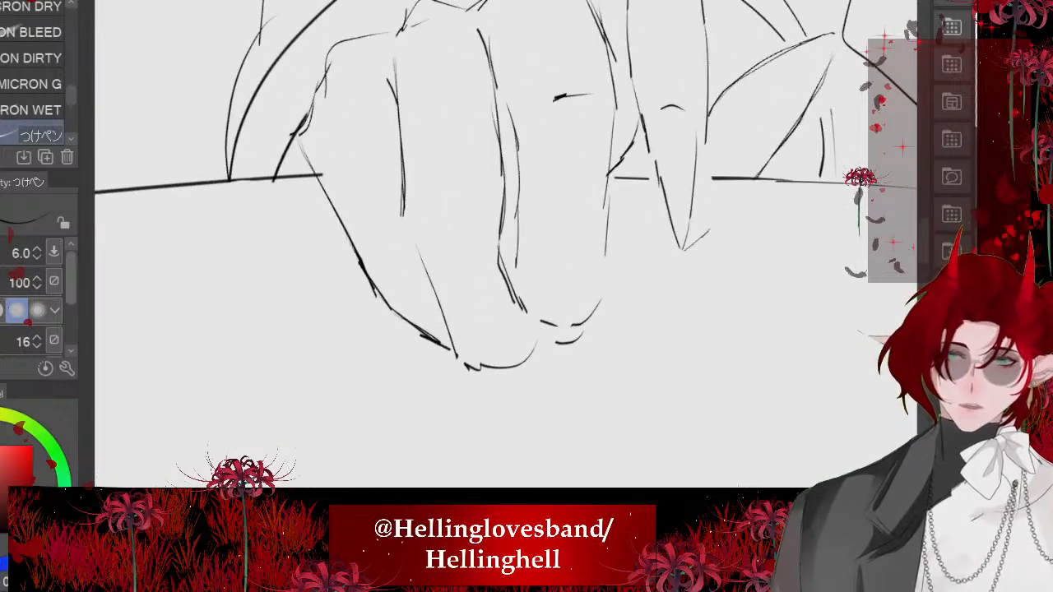
{"action": "key", "text": "e"}
{"action": "mouse_move", "coordinate": [553, 278]}
{"action": "left_mouse_down"}
{"action": "mouse_move", "coordinate": [557, 322]}
{"action": "mouse_move", "coordinate": [539, 218]}
{"action": "mouse_move", "coordinate": [531, 290]}
{"action": "left_mouse_up"}
{"action": "scroll", "coordinate": [505, 247], "scroll_direction": "down", "scroll_amount": 3}
{"action": "key", "text": "p"}
{"action": "key", "text": "ctrl+z"}
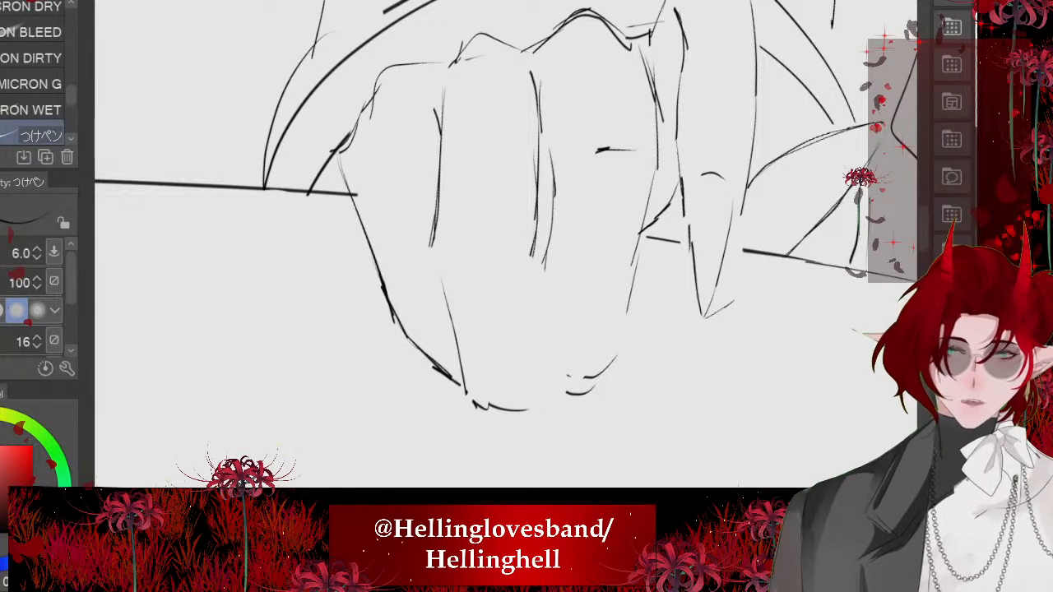
{"action": "mouse_move", "coordinate": [538, 207]}
{"action": "left_mouse_down"}
{"action": "mouse_move", "coordinate": [526, 263]}
{"action": "mouse_move", "coordinate": [550, 393]}
{"action": "left_mouse_up"}
{"action": "left_click_drag", "start_coordinate": [547, 396], "coordinate": [524, 411]}
{"action": "mouse_move", "coordinate": [514, 413]}
{"action": "left_mouse_down"}
{"action": "mouse_move", "coordinate": [533, 413]}
{"action": "mouse_move", "coordinate": [544, 390]}
{"action": "left_mouse_up"}
{"action": "key", "text": "ctrl+z"}
{"action": "key", "text": "ctrl+z"}
{"action": "key", "text": "ctrl+z"}
- Redraw the ring finger's inner edge and rounded tip, the middle finger's side edges and tip, and the gap between them
{"action": "left_click_drag", "start_coordinate": [522, 262], "coordinate": [538, 407]}
{"action": "left_click_drag", "start_coordinate": [490, 418], "coordinate": [540, 408]}
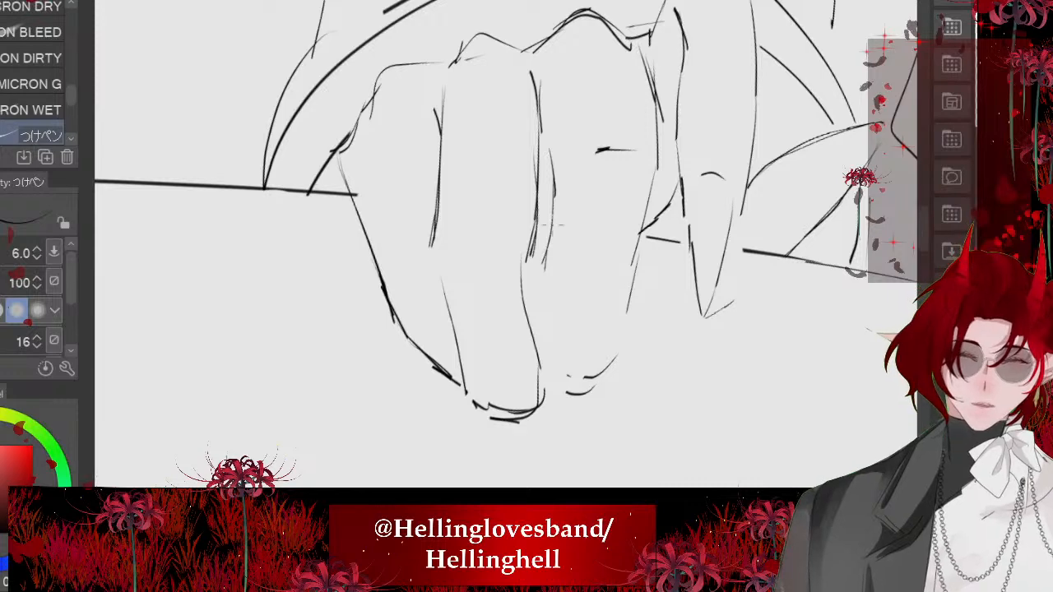
{"action": "left_click_drag", "start_coordinate": [550, 227], "coordinate": [540, 318]}
{"action": "left_click_drag", "start_coordinate": [635, 265], "coordinate": [583, 384]}
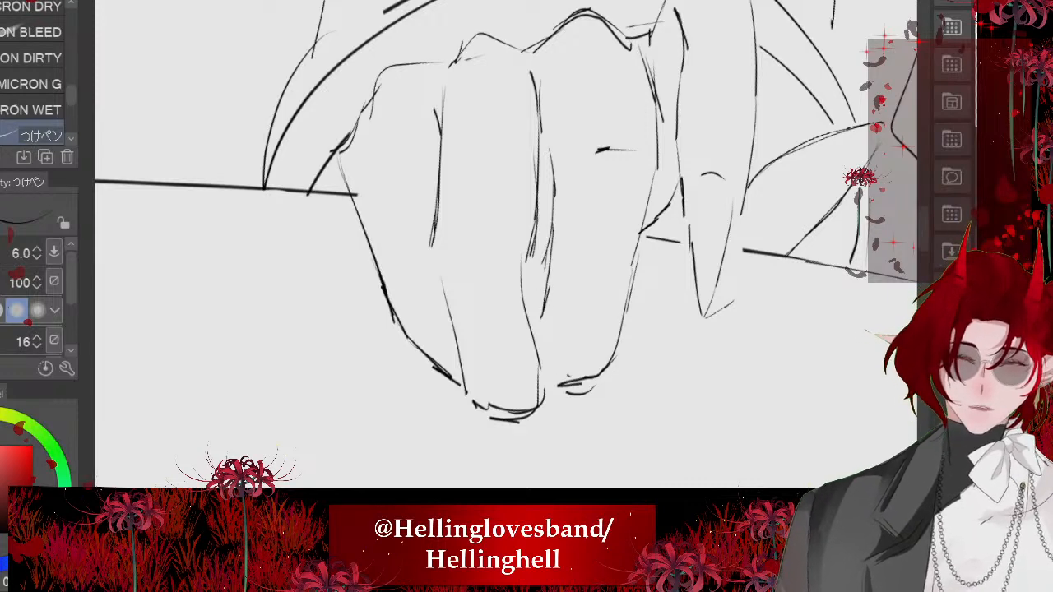
{"action": "left_click_drag", "start_coordinate": [522, 312], "coordinate": [547, 308]}
{"action": "scroll", "coordinate": [435, 288], "scroll_direction": "down", "scroll_amount": 2}
{"action": "scroll", "coordinate": [428, 264], "scroll_direction": "down", "scroll_amount": 3}
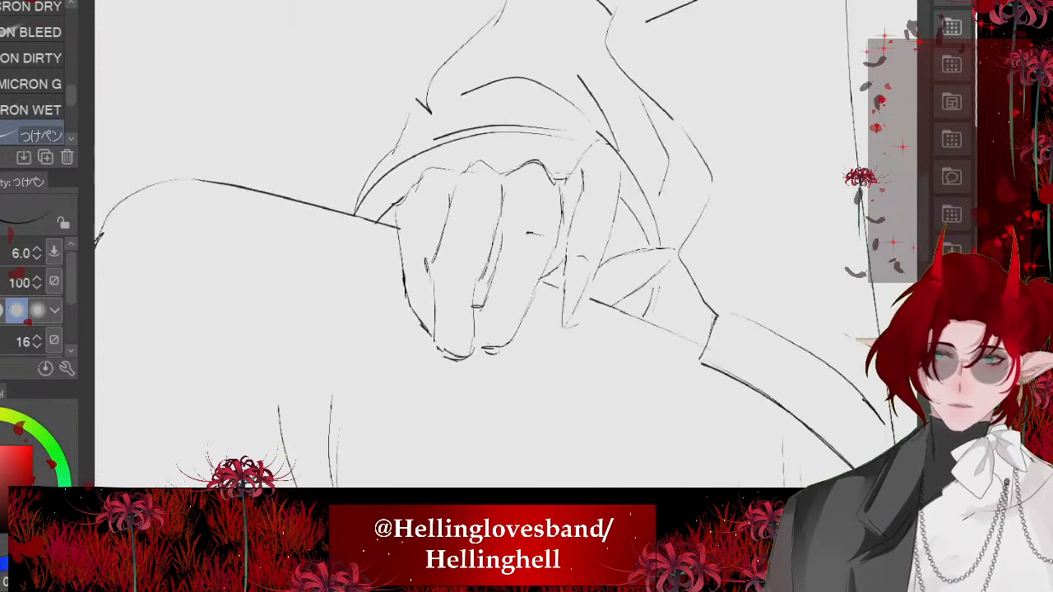
{"action": "scroll", "coordinate": [428, 264], "scroll_direction": "up", "scroll_amount": 3}
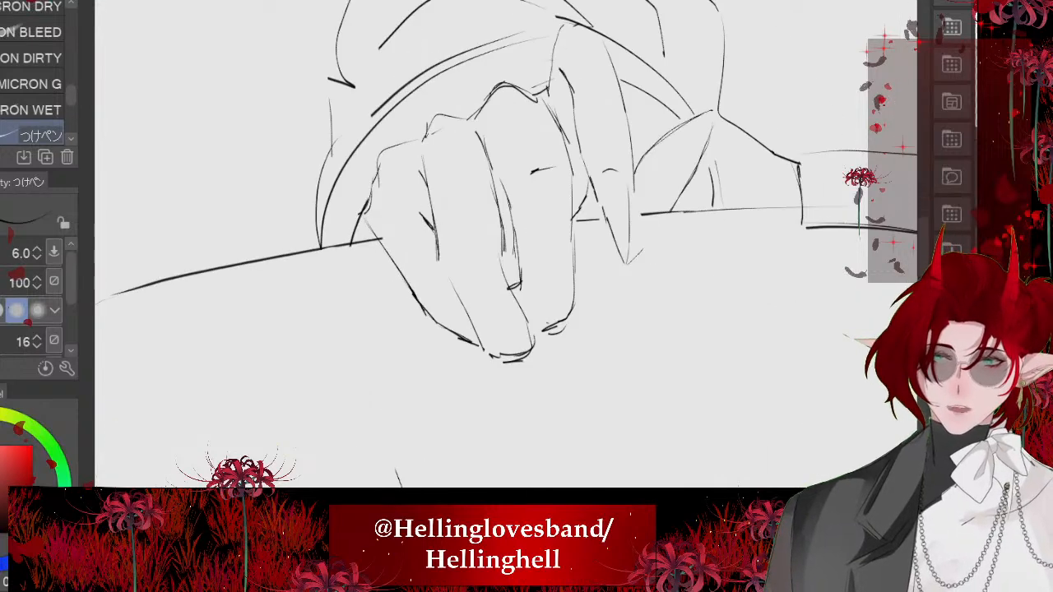
{"action": "scroll", "coordinate": [412, 258], "scroll_direction": "down", "scroll_amount": 5}
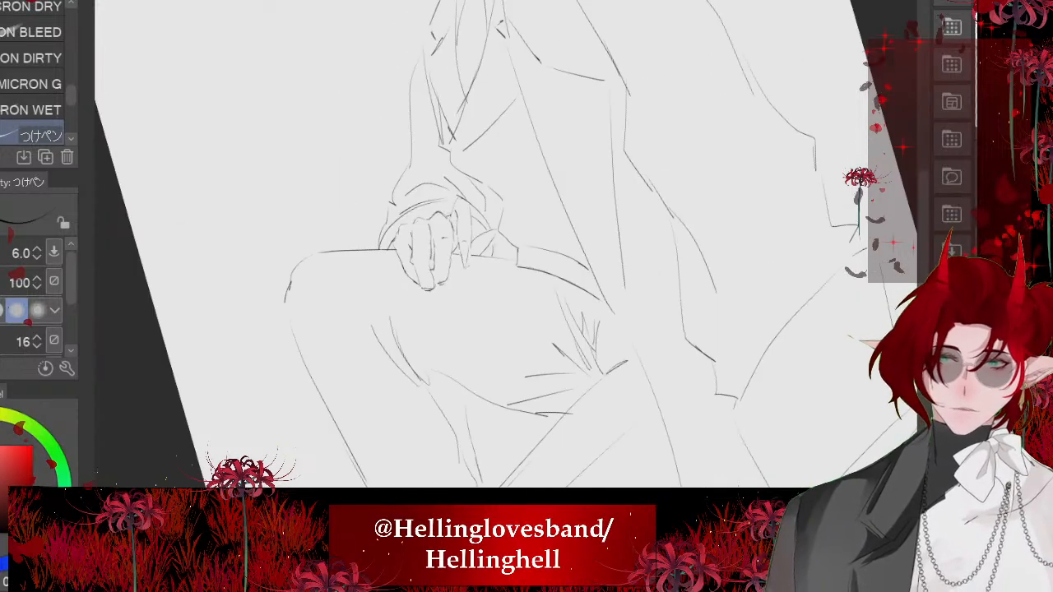
- Erase the ring finger's rounded tip and redraw it as a narrower, tapered fingertip
{"action": "scroll", "coordinate": [538, 313], "scroll_direction": "up", "scroll_amount": 6}
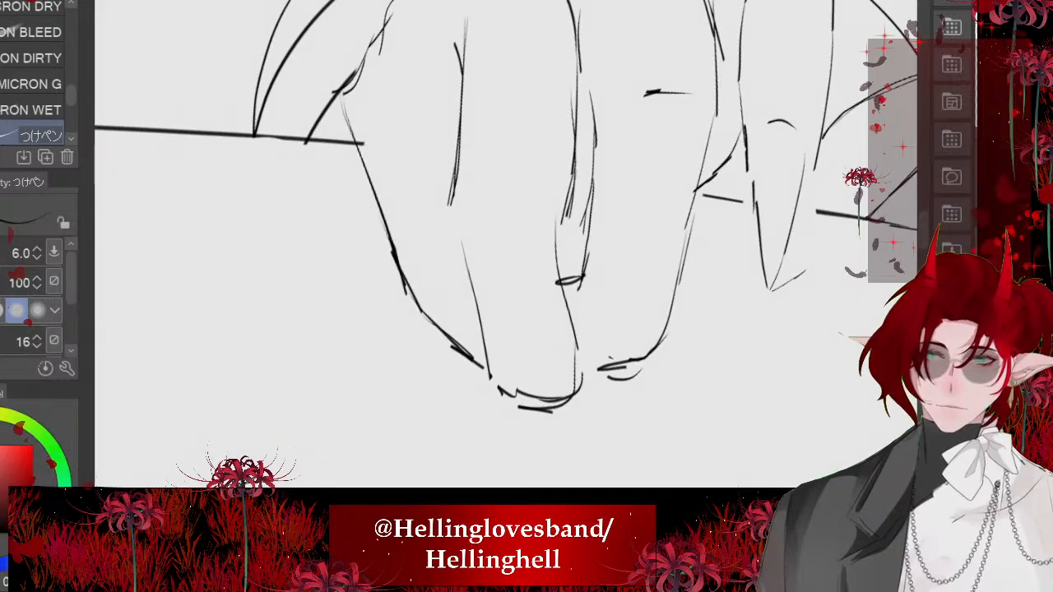
{"action": "key", "text": "e"}
{"action": "mouse_move", "coordinate": [520, 394]}
{"action": "left_mouse_down"}
{"action": "mouse_move", "coordinate": [532, 384]}
{"action": "mouse_move", "coordinate": [544, 426]}
{"action": "left_mouse_up"}
{"action": "scroll", "coordinate": [494, 297], "scroll_direction": "down", "scroll_amount": 1}
{"action": "key", "text": "p"}
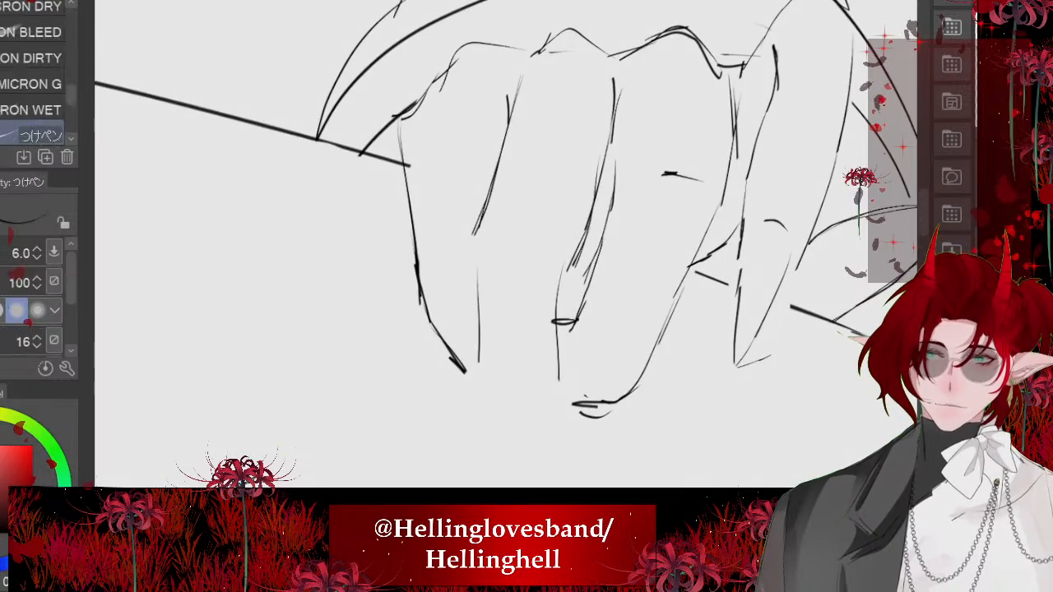
{"action": "mouse_move", "coordinate": [494, 368]}
{"action": "left_mouse_down"}
{"action": "mouse_move", "coordinate": [549, 429]}
{"action": "mouse_move", "coordinate": [547, 348]}
{"action": "left_mouse_up"}
{"action": "scroll", "coordinate": [510, 329], "scroll_direction": "down", "scroll_amount": 3}
{"action": "scroll", "coordinate": [510, 330], "scroll_direction": "up", "scroll_amount": 5}
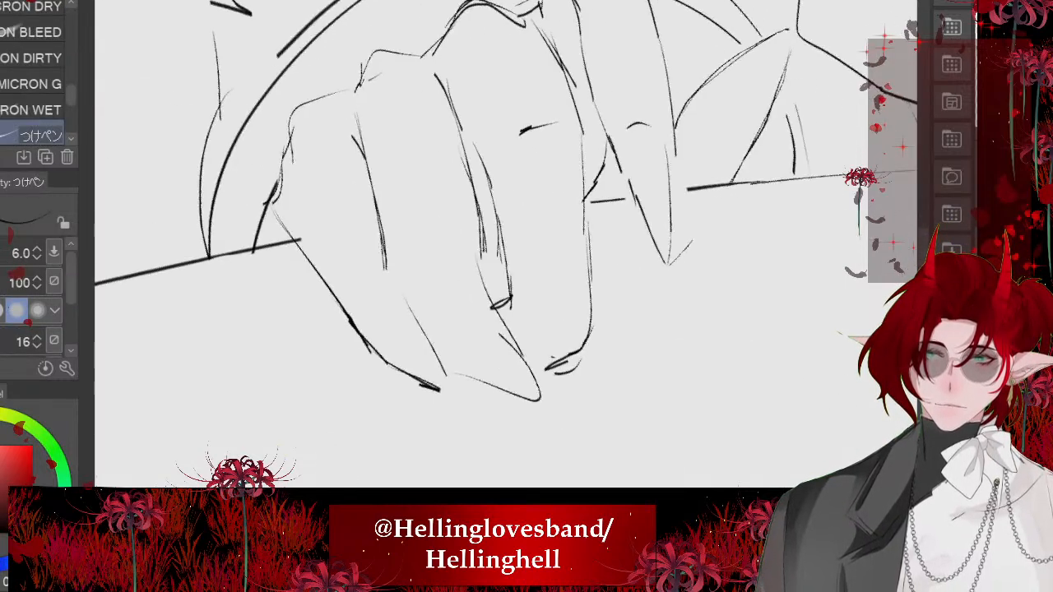
- Erase the middle finger's lower outer edge and tip, and redraw them as a shorter rounded end
{"action": "key", "text": "e"}
{"action": "left_click_drag", "start_coordinate": [600, 329], "coordinate": [573, 418]}
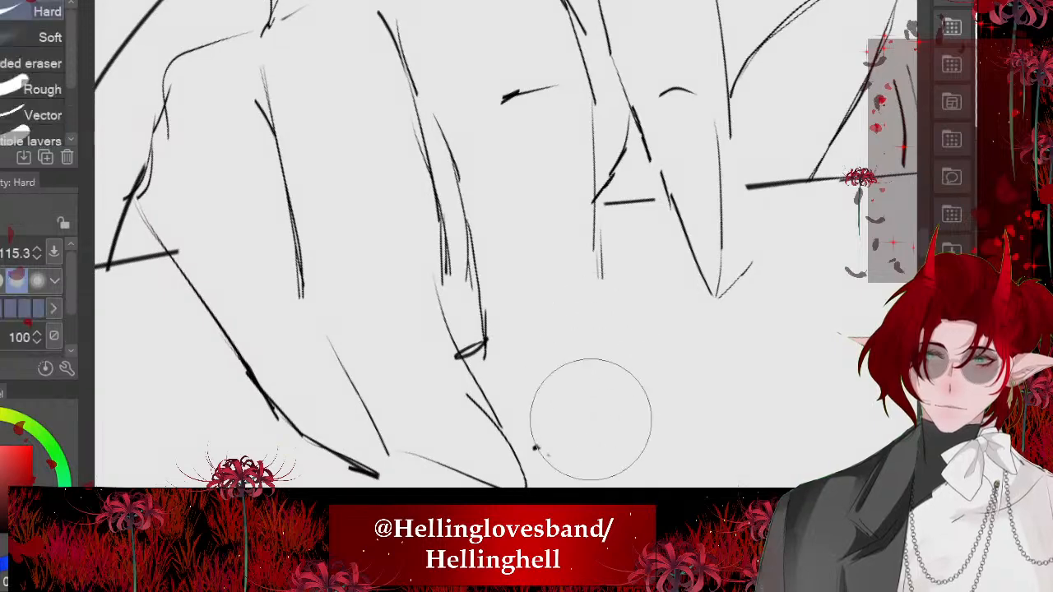
{"action": "key", "text": "p"}
{"action": "mouse_move", "coordinate": [596, 269]}
{"action": "left_mouse_down"}
{"action": "mouse_move", "coordinate": [527, 385]}
{"action": "mouse_move", "coordinate": [448, 326]}
{"action": "left_mouse_up"}
{"action": "scroll", "coordinate": [461, 308], "scroll_direction": "down", "scroll_amount": 5}
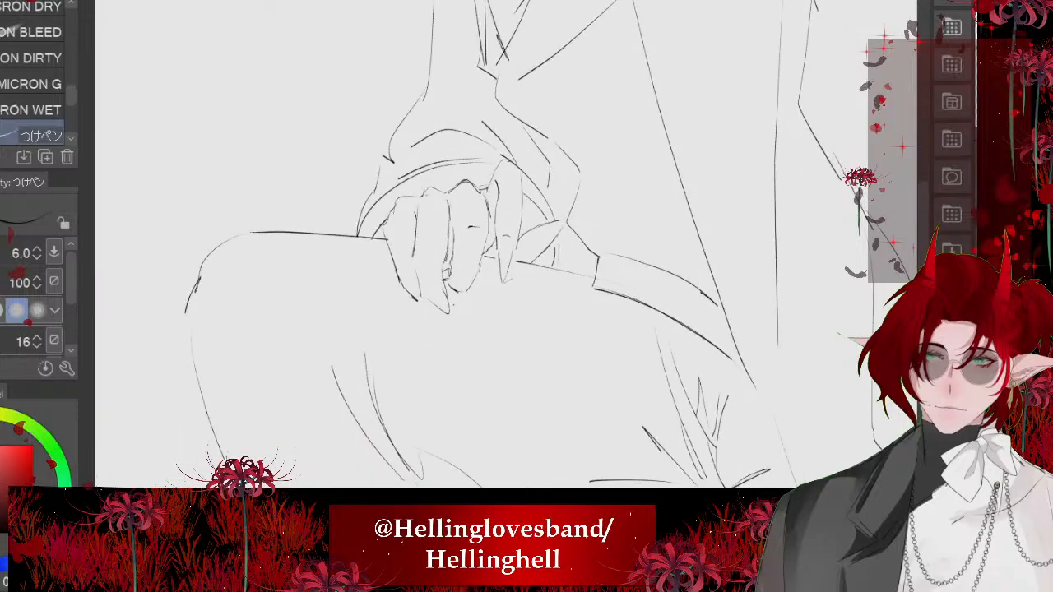
{"action": "scroll", "coordinate": [461, 309], "scroll_direction": "up", "scroll_amount": 3}
{"action": "scroll", "coordinate": [474, 256], "scroll_direction": "up", "scroll_amount": 5}
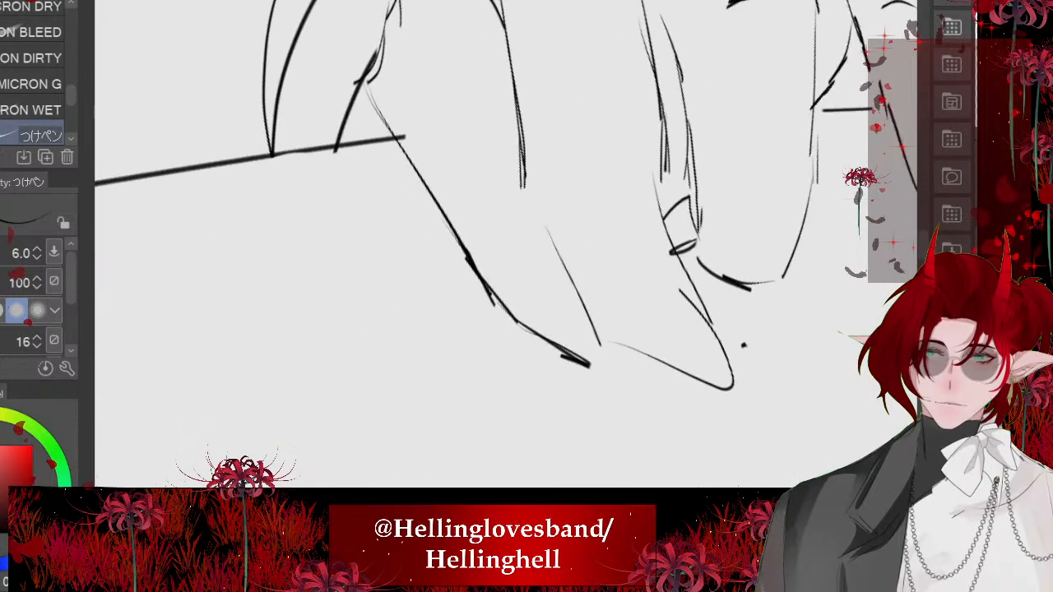
- Erase the lower dividing line between the little and ring fingers and redraw it joined to the upper line, closing the little fingertip
{"action": "key", "text": "e"}
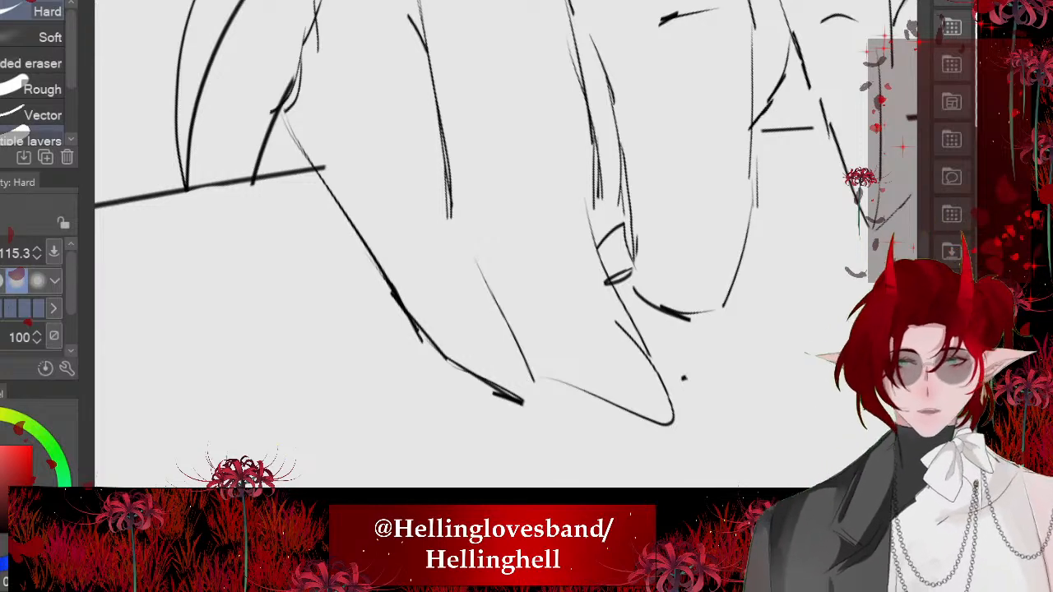
{"action": "mouse_move", "coordinate": [506, 274]}
{"action": "left_mouse_down"}
{"action": "mouse_move", "coordinate": [610, 274]}
{"action": "mouse_move", "coordinate": [550, 274]}
{"action": "mouse_move", "coordinate": [529, 336]}
{"action": "left_mouse_up"}
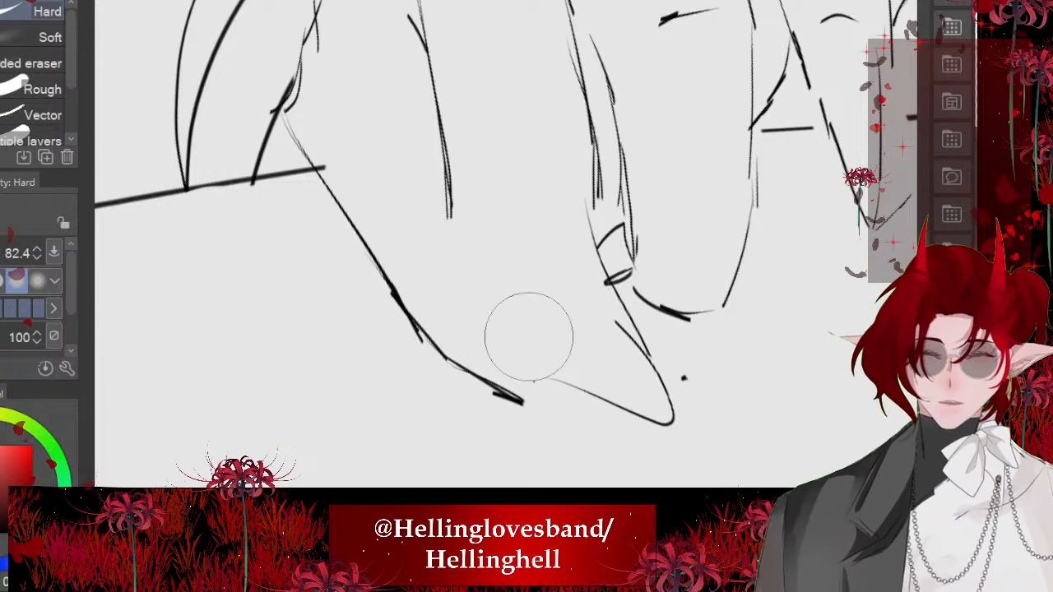
{"action": "key", "text": "p"}
{"action": "left_click_drag", "start_coordinate": [452, 212], "coordinate": [540, 360]}
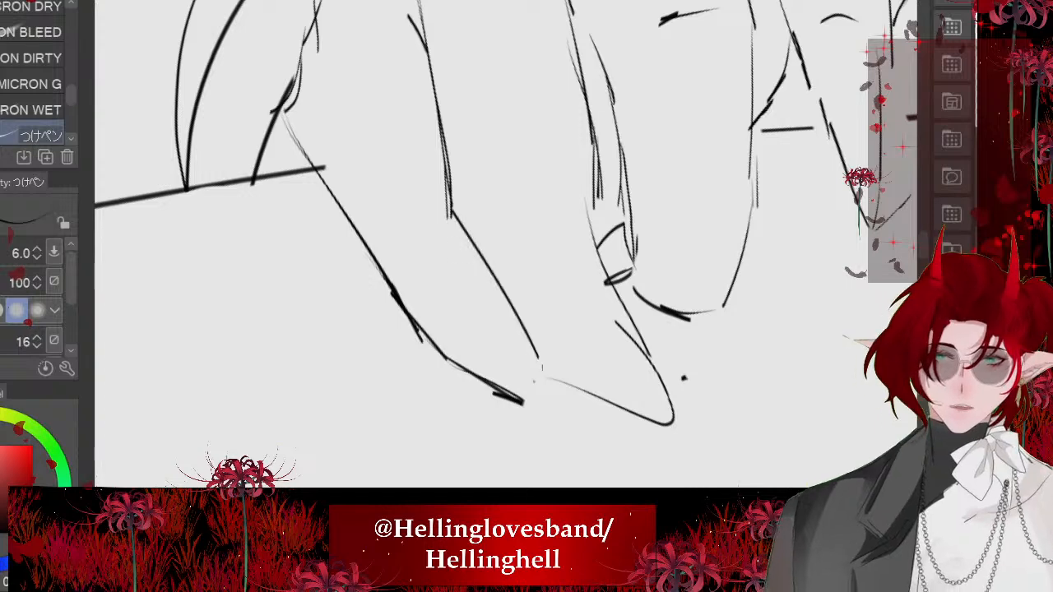
{"action": "left_click_drag", "start_coordinate": [519, 319], "coordinate": [552, 378]}
{"action": "scroll", "coordinate": [459, 377], "scroll_direction": "down", "scroll_amount": 1}
{"action": "left_click_drag", "start_coordinate": [457, 280], "coordinate": [501, 393]}
{"action": "scroll", "coordinate": [407, 292], "scroll_direction": "down", "scroll_amount": 4}
{"action": "scroll", "coordinate": [395, 214], "scroll_direction": "up", "scroll_amount": 5}
{"action": "scroll", "coordinate": [461, 247], "scroll_direction": "down", "scroll_amount": 6}
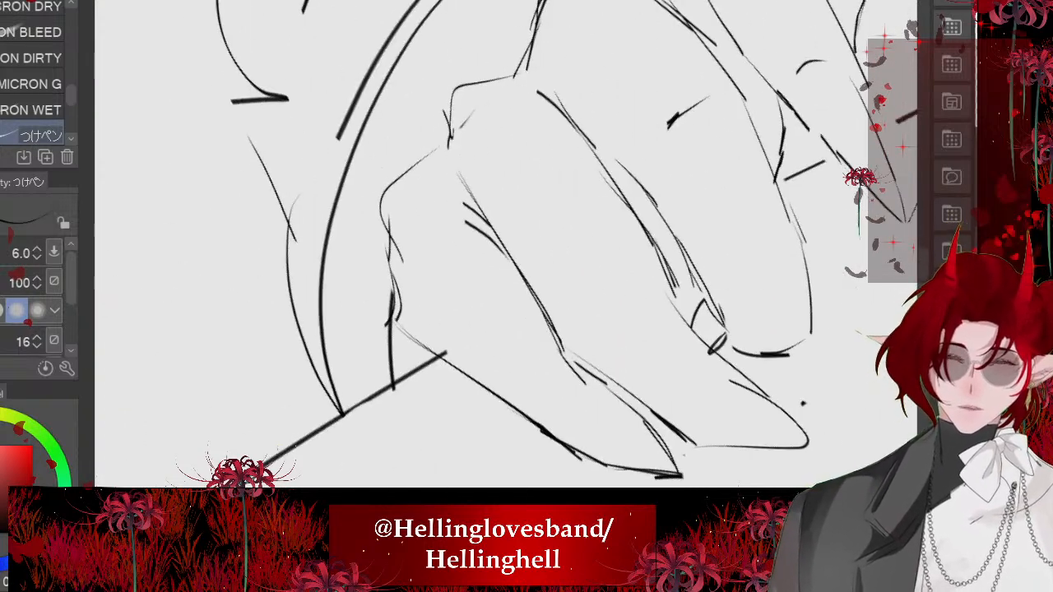
- Add a short vertical fold line on the thigh beside the paired folds behind the raised knee
{"action": "scroll", "coordinate": [419, 285], "scroll_direction": "down", "scroll_amount": 2}
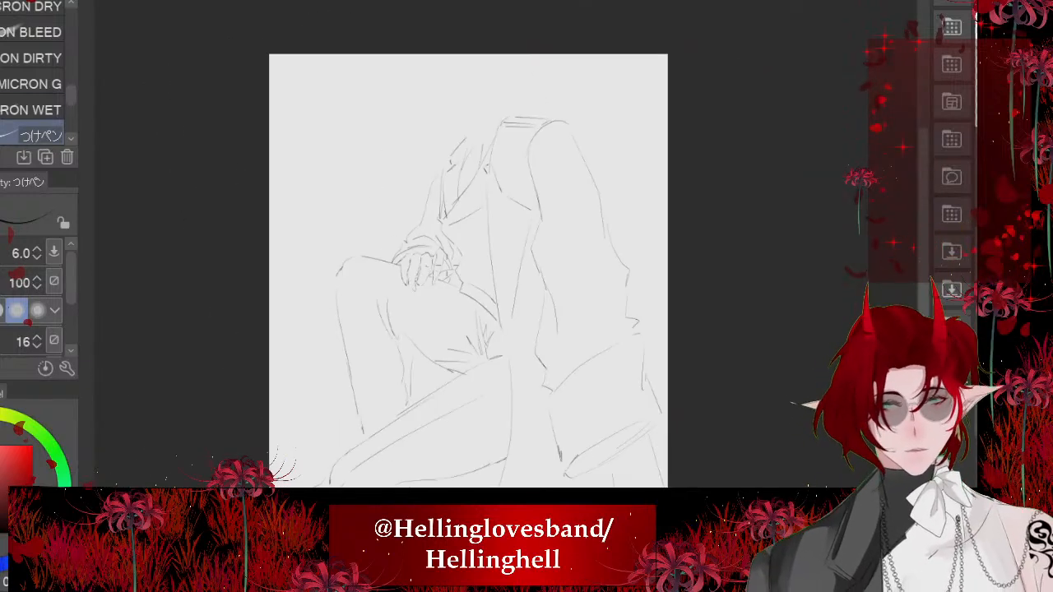
{"action": "scroll", "coordinate": [321, 275], "scroll_direction": "up", "scroll_amount": 5}
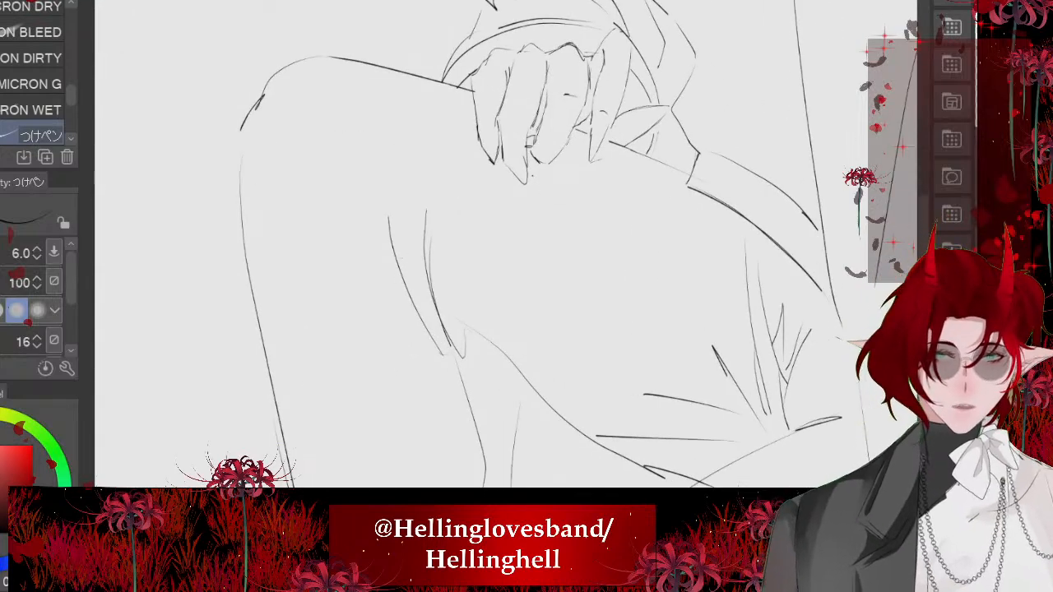
{"action": "scroll", "coordinate": [475, 340], "scroll_direction": "down", "scroll_amount": 5}
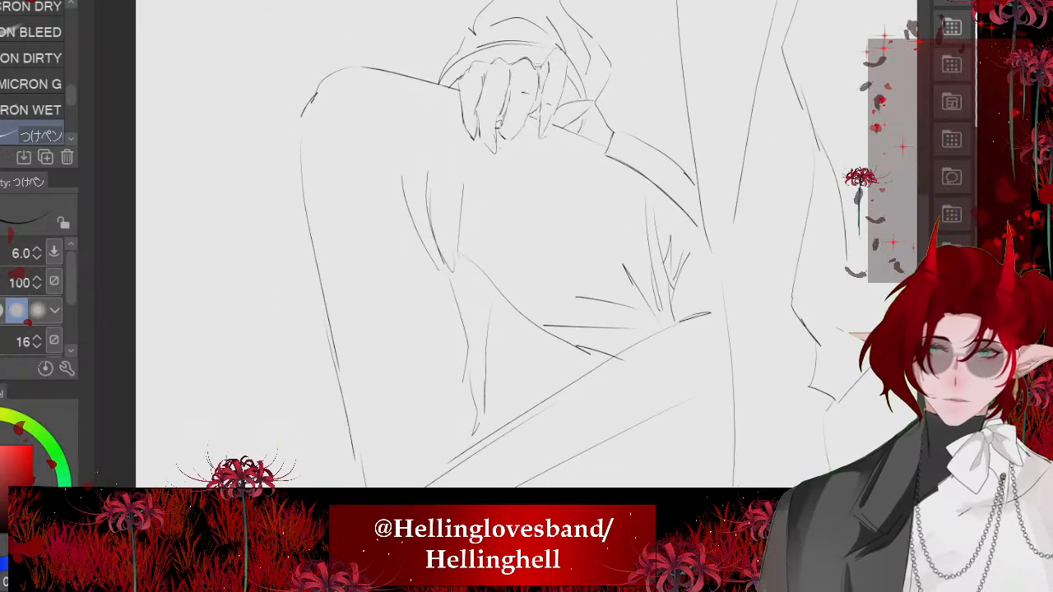
{"action": "scroll", "coordinate": [511, 263], "scroll_direction": "up", "scroll_amount": 5}
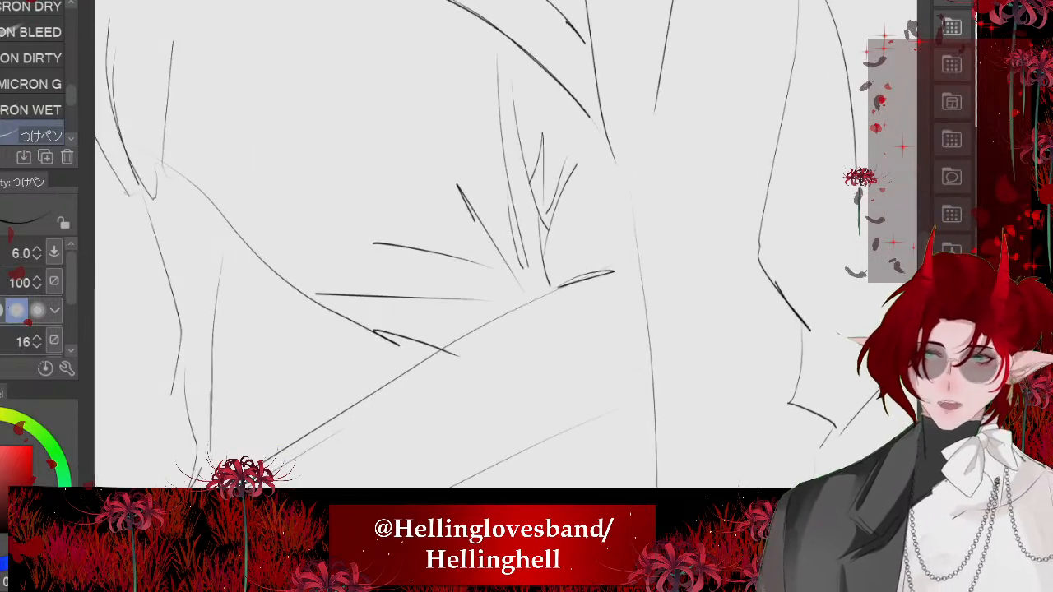
- Erase the long creases radiating from the hip, then redraw the end of the thigh's underside and one diagonal crease above it
{"action": "key", "text": "e"}
{"action": "mouse_move", "coordinate": [424, 247]}
{"action": "left_mouse_down"}
{"action": "mouse_move", "coordinate": [393, 231]}
{"action": "mouse_move", "coordinate": [456, 186]}
{"action": "mouse_move", "coordinate": [458, 294]}
{"action": "mouse_move", "coordinate": [326, 286]}
{"action": "mouse_move", "coordinate": [400, 305]}
{"action": "mouse_move", "coordinate": [376, 322]}
{"action": "mouse_move", "coordinate": [399, 339]}
{"action": "left_mouse_up"}
{"action": "key", "text": "p"}
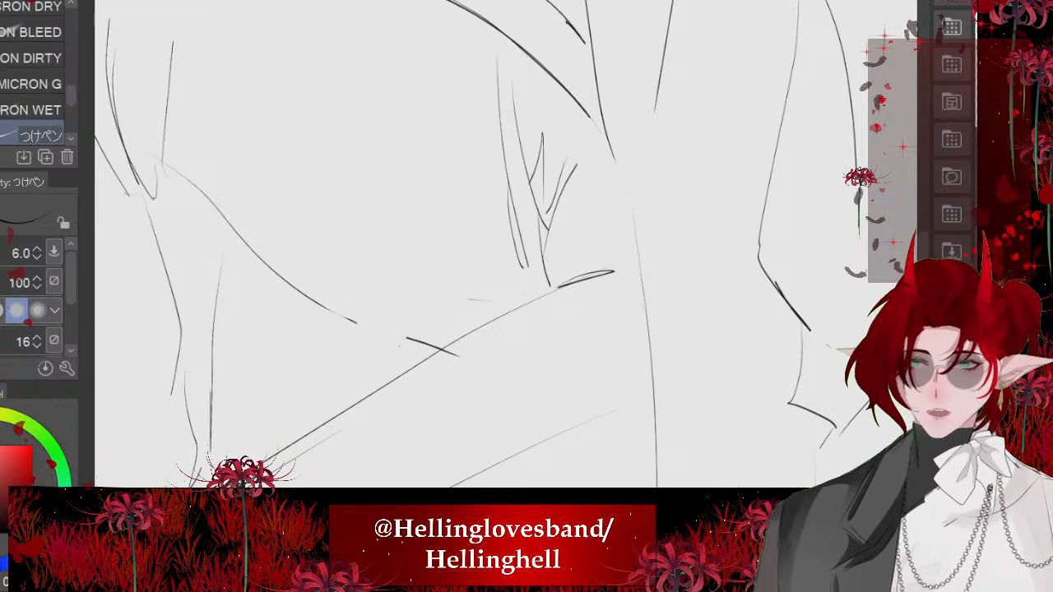
{"action": "mouse_move", "coordinate": [347, 313]}
{"action": "left_mouse_down"}
{"action": "mouse_move", "coordinate": [397, 348]}
{"action": "mouse_move", "coordinate": [435, 356]}
{"action": "left_mouse_up"}
{"action": "left_click_drag", "start_coordinate": [389, 233], "coordinate": [467, 296]}
- Add creases at the hip joint and along the upper thigh beneath the hand and jacket hem
{"action": "scroll", "coordinate": [427, 415], "scroll_direction": "down", "scroll_amount": 3}
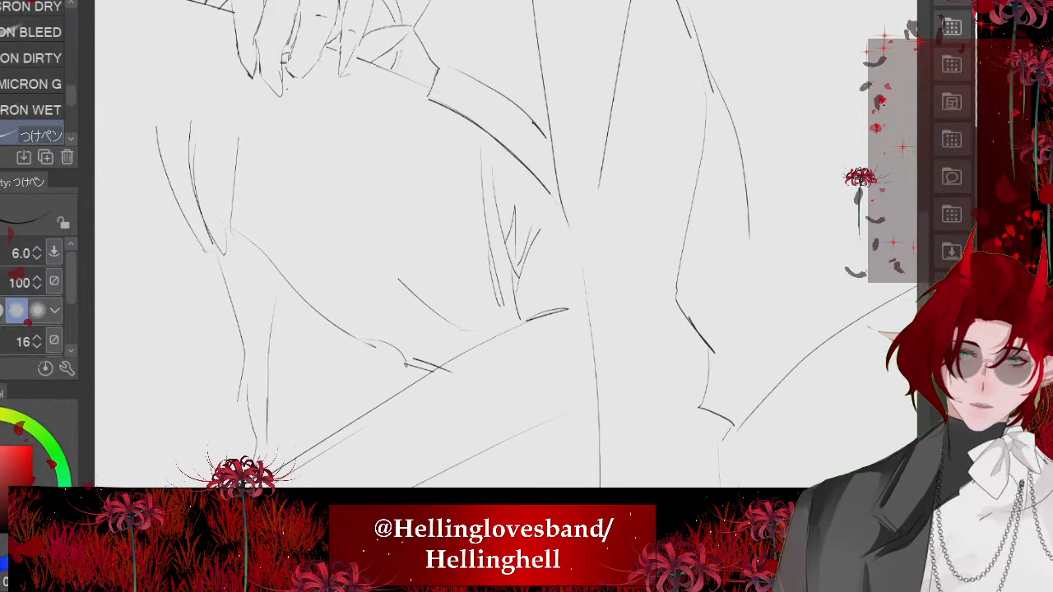
{"action": "left_click_drag", "start_coordinate": [557, 289], "coordinate": [558, 319]}
{"action": "mouse_move", "coordinate": [275, 183]}
{"action": "left_mouse_down"}
{"action": "mouse_move", "coordinate": [400, 195]}
{"action": "mouse_move", "coordinate": [571, 288]}
{"action": "left_mouse_up"}
{"action": "scroll", "coordinate": [434, 243], "scroll_direction": "down", "scroll_amount": 6}
{"action": "left_click_drag", "start_coordinate": [433, 265], "coordinate": [441, 262]}
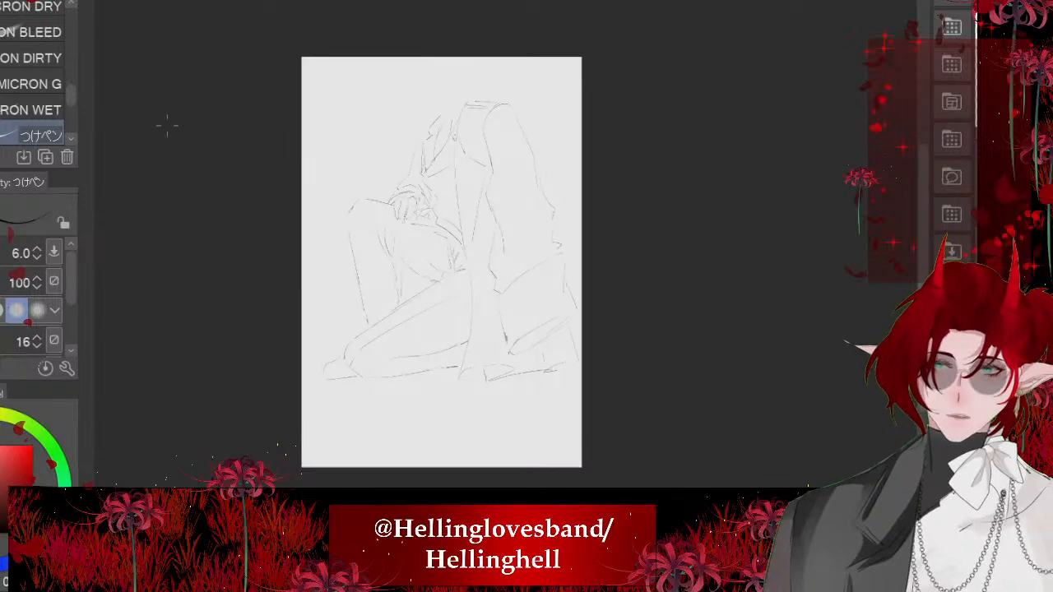
- Draw inner contour lines across the top of the raised knee and down its shin
{"action": "scroll", "coordinate": [400, 235], "scroll_direction": "up", "scroll_amount": 6}
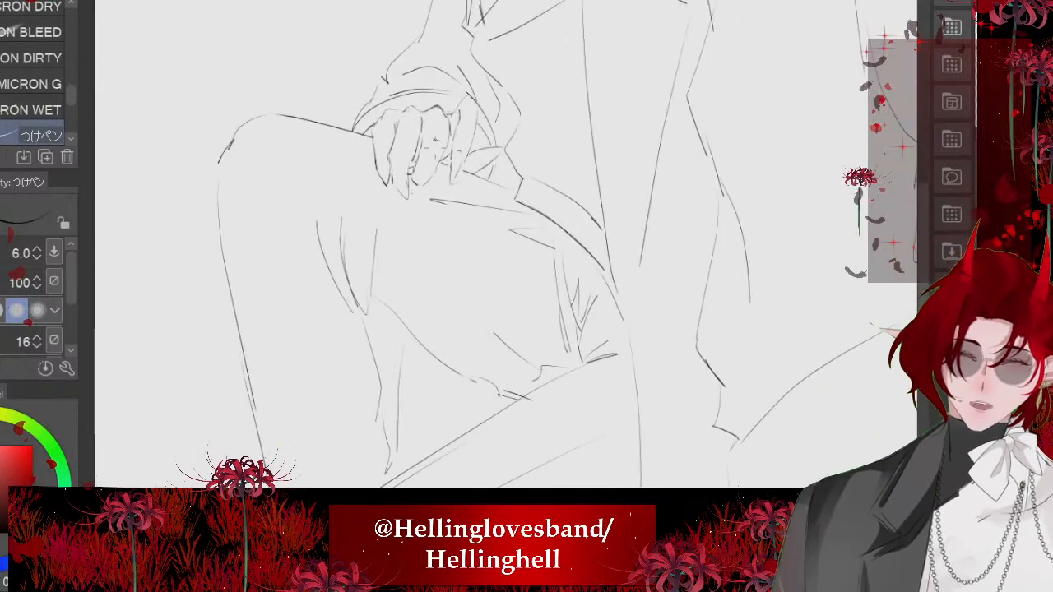
{"action": "left_click_drag", "start_coordinate": [450, 208], "coordinate": [248, 156]}
{"action": "scroll", "coordinate": [263, 198], "scroll_direction": "down", "scroll_amount": 2}
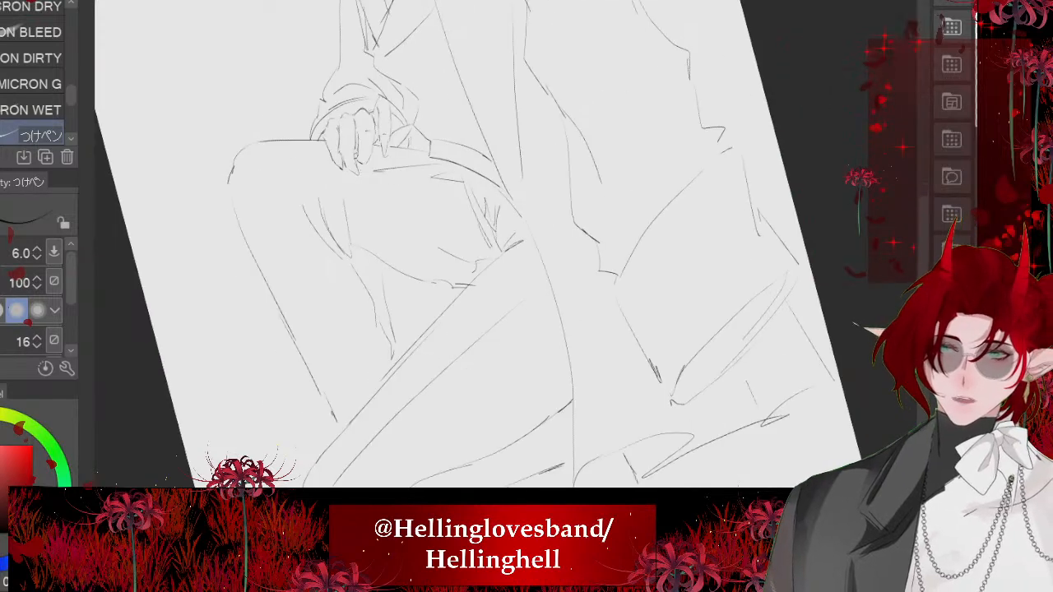
{"action": "mouse_move", "coordinate": [319, 151]}
{"action": "left_mouse_down"}
{"action": "mouse_move", "coordinate": [234, 170]}
{"action": "mouse_move", "coordinate": [340, 390]}
{"action": "left_mouse_up"}
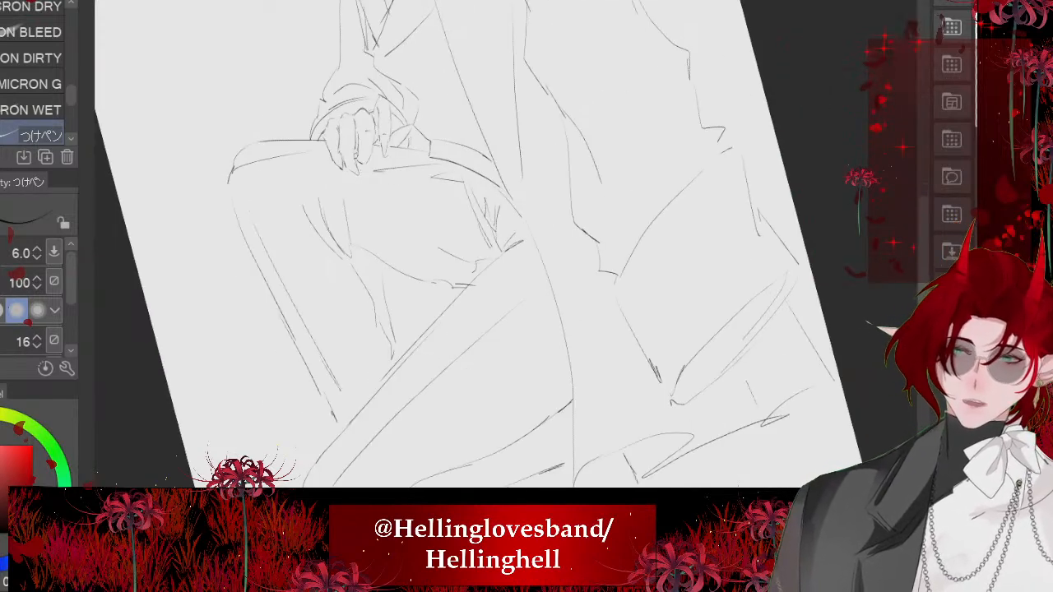
{"action": "scroll", "coordinate": [338, 280], "scroll_direction": "down", "scroll_amount": 3}
{"action": "key", "text": "ctrl+z"}
{"action": "scroll", "coordinate": [329, 247], "scroll_direction": "up", "scroll_amount": 4}
{"action": "key", "text": "ctrl+z"}
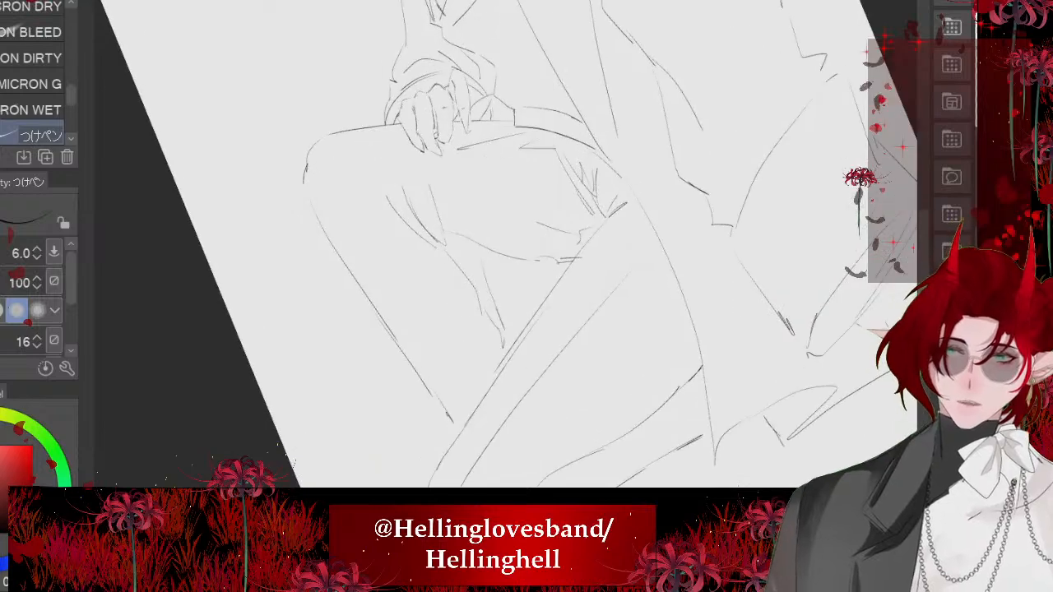
{"action": "key", "text": "ctrl+0"}
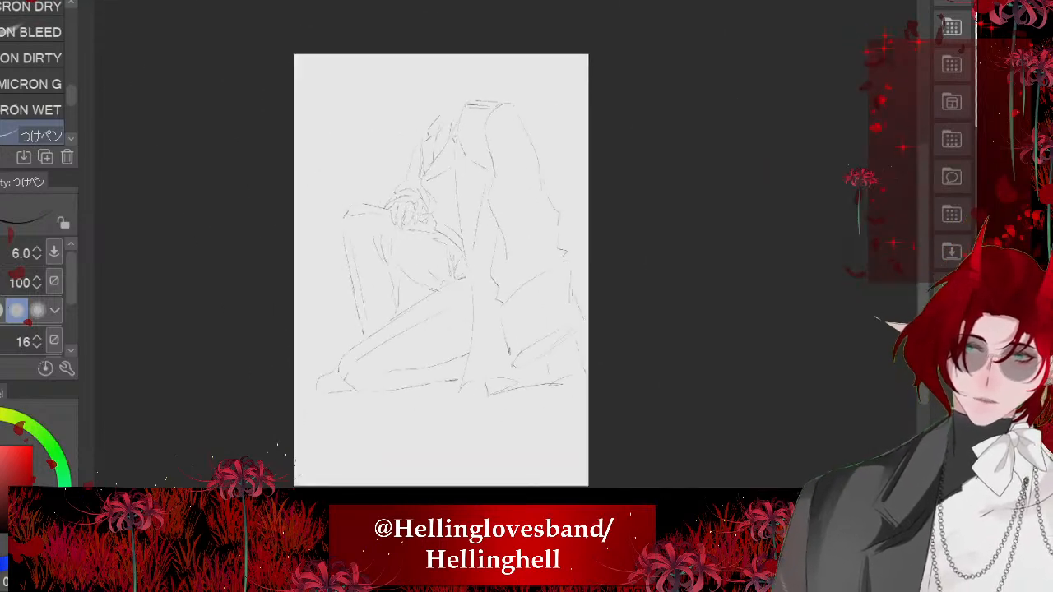
- Add long fold lines down the jacket's upper front beside the sleeve and in its lower panel
{"action": "scroll", "coordinate": [581, 27], "scroll_direction": "up", "scroll_amount": 8}
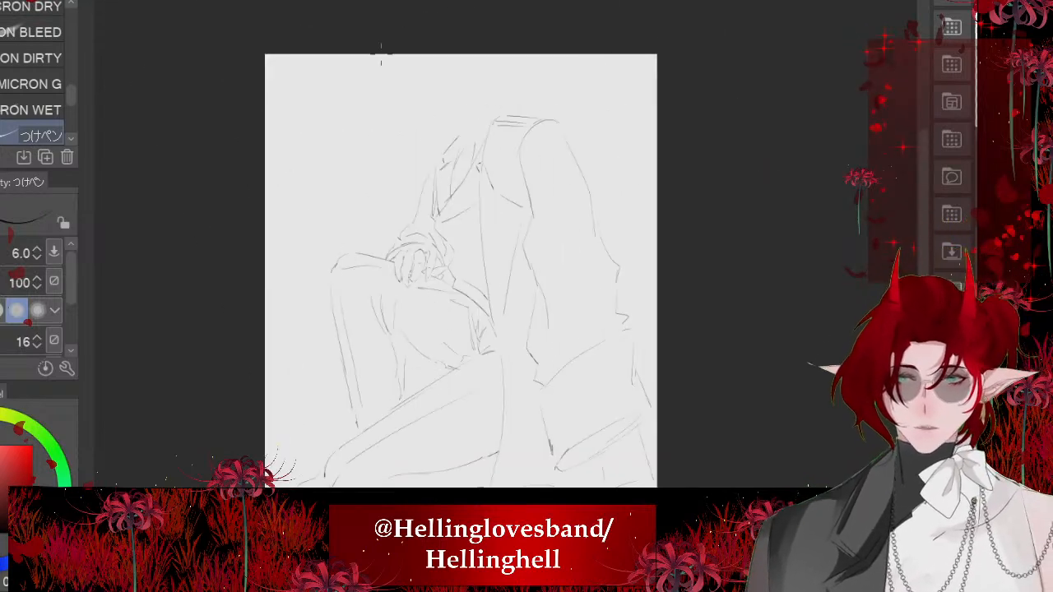
{"action": "scroll", "coordinate": [481, 96], "scroll_direction": "down", "scroll_amount": 4}
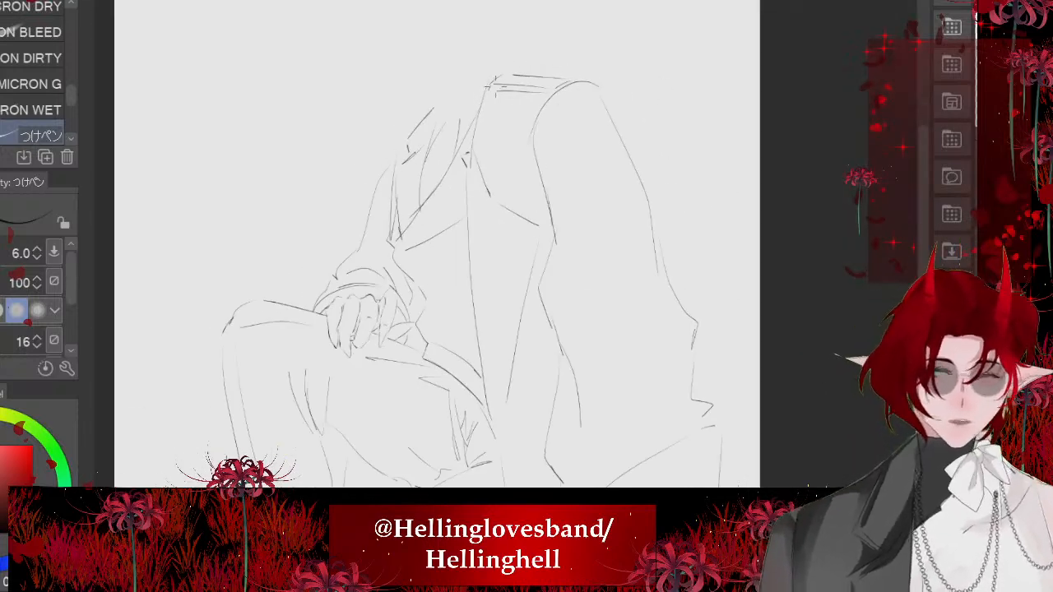
{"action": "key", "text": "minus"}
{"action": "key", "text": "minus"}
{"action": "key", "text": "minus"}
{"action": "scroll", "coordinate": [427, 99], "scroll_direction": "down", "scroll_amount": 5}
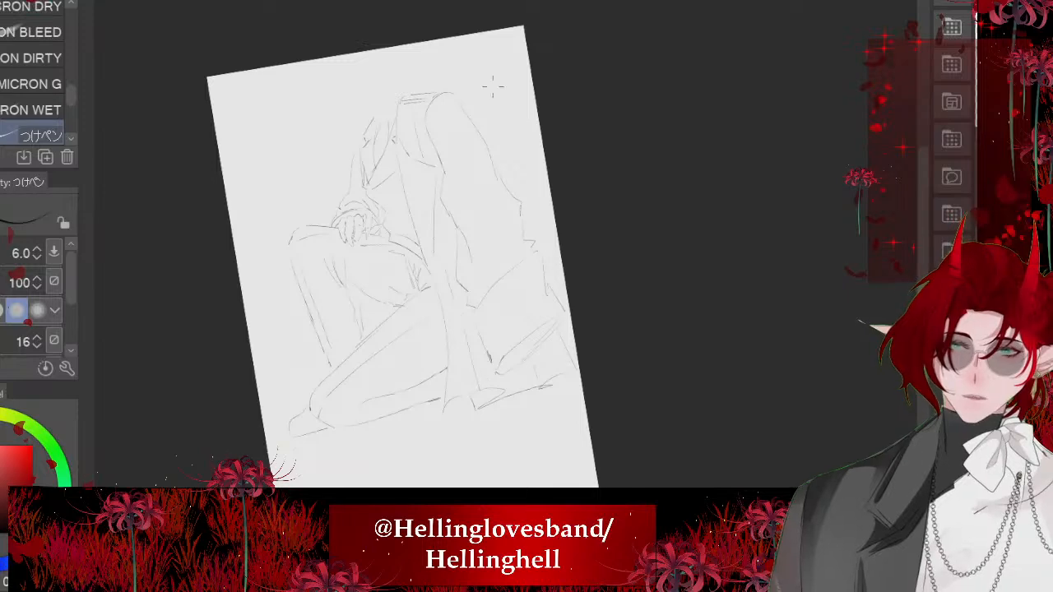
{"action": "key", "text": "asciicircum"}
{"action": "key", "text": "asciicircum"}
{"action": "scroll", "coordinate": [407, 234], "scroll_direction": "up", "scroll_amount": 5}
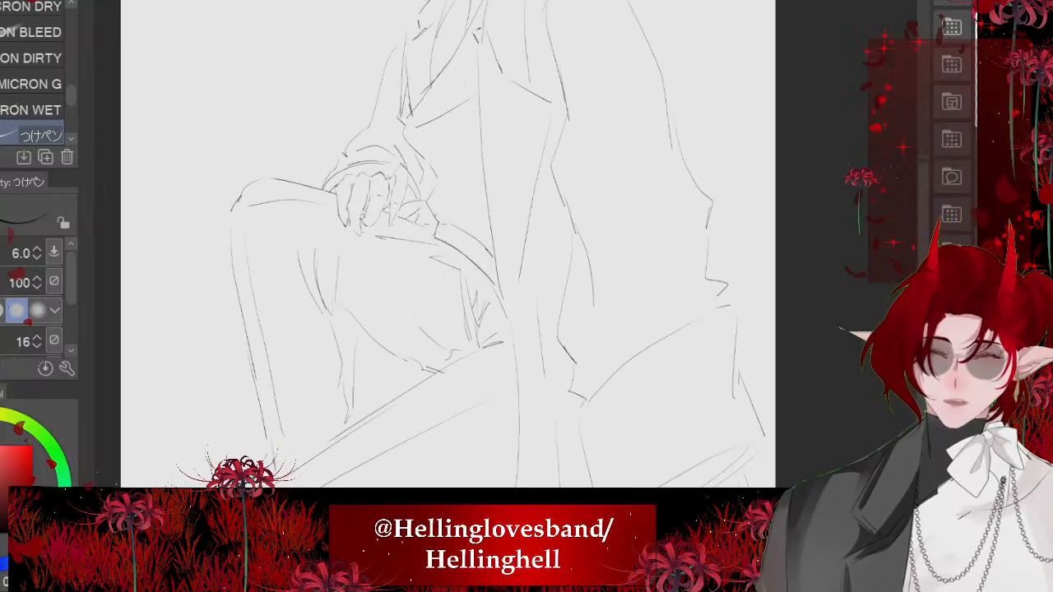
{"action": "scroll", "coordinate": [494, 239], "scroll_direction": "down", "scroll_amount": 2}
{"action": "key", "text": "minus"}
{"action": "key", "text": "minus"}
{"action": "scroll", "coordinate": [518, 107], "scroll_direction": "up", "scroll_amount": 4}
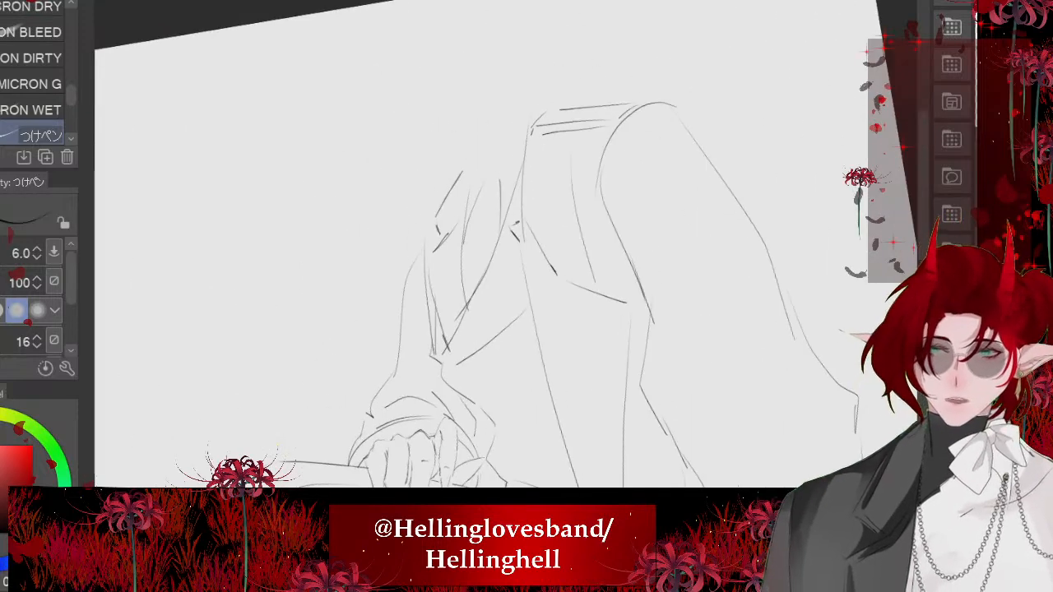
{"action": "key", "text": "asciicircum"}
{"action": "key", "text": "asciicircum"}
{"action": "scroll", "coordinate": [453, 337], "scroll_direction": "down", "scroll_amount": 5}
- Draw a long curved fold down the raised thigh and a broken contour line down the shirt's side inside the open jacket
{"action": "left_click_drag", "start_coordinate": [454, 344], "coordinate": [479, 203]}
{"action": "scroll", "coordinate": [479, 203], "scroll_direction": "up", "scroll_amount": 5}
{"action": "scroll", "coordinate": [513, 143], "scroll_direction": "up", "scroll_amount": 2}
{"action": "left_click_drag", "start_coordinate": [386, 265], "coordinate": [368, 398]}
{"action": "left_click_drag", "start_coordinate": [148, 148], "coordinate": [157, 209]}
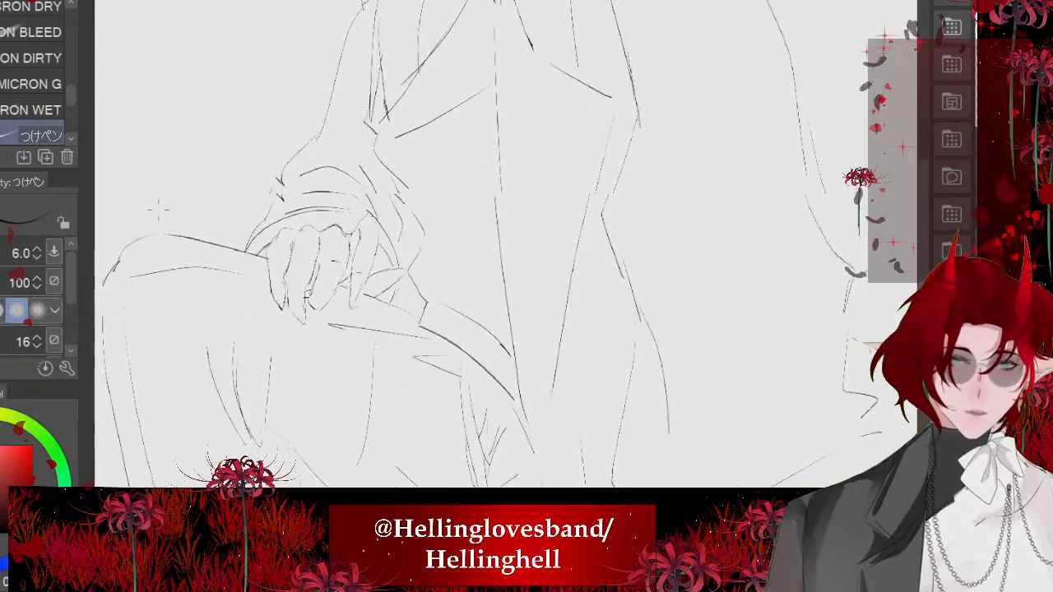
{"action": "scroll", "coordinate": [436, 94], "scroll_direction": "up", "scroll_amount": 3}
{"action": "scroll", "coordinate": [461, 222], "scroll_direction": "down", "scroll_amount": 2}
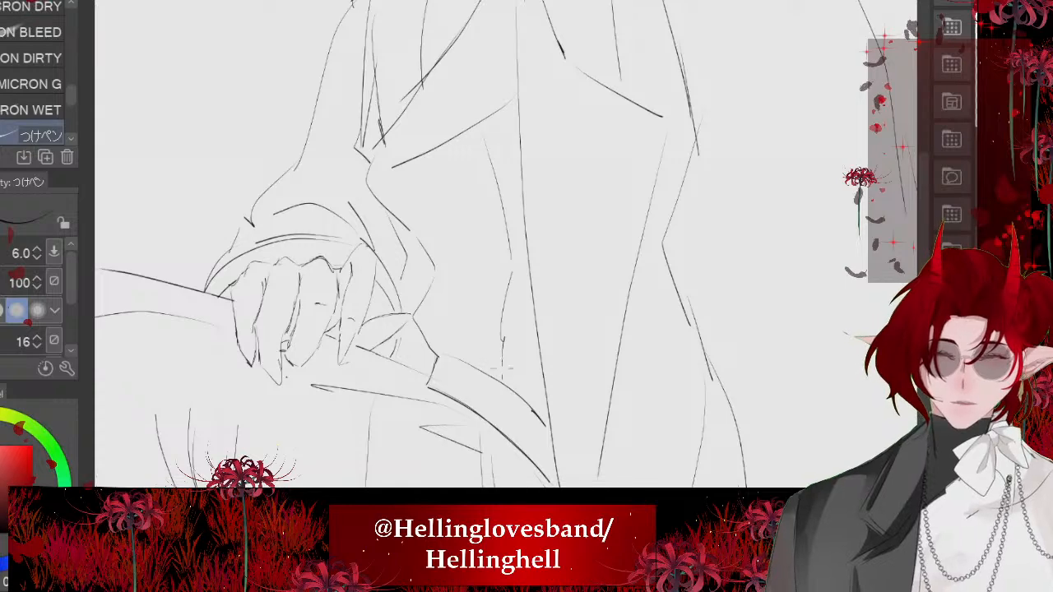
- Examine the whole inked figure, comparing its overall pose with the clothing folds around the thigh and hand
{"action": "scroll", "coordinate": [461, 223], "scroll_direction": "down", "scroll_amount": 4}
{"action": "scroll", "coordinate": [409, 260], "scroll_direction": "down", "scroll_amount": 4}
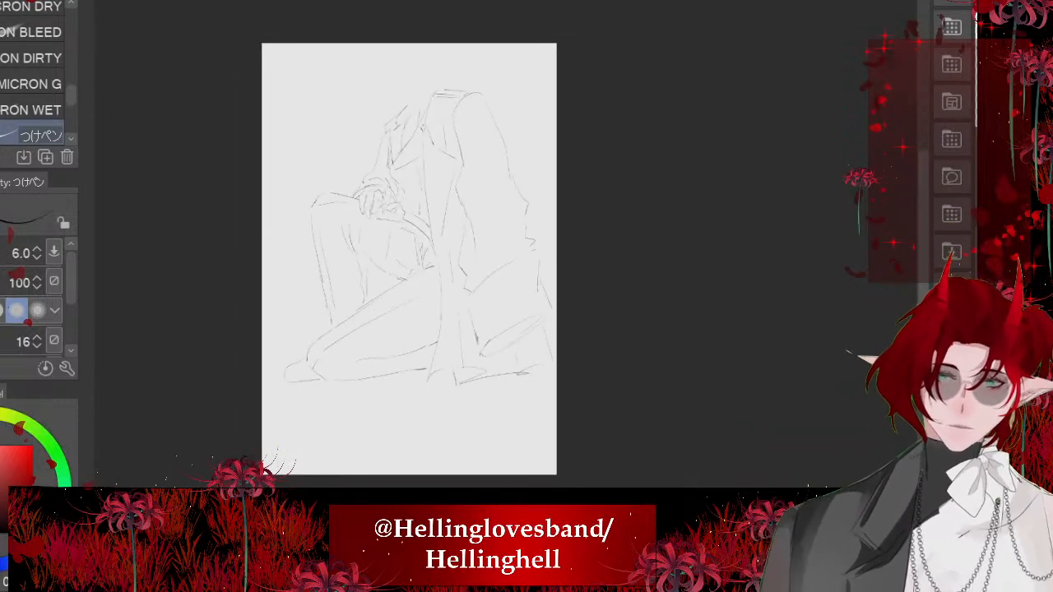
{"action": "scroll", "coordinate": [518, 261], "scroll_direction": "up", "scroll_amount": 1}
{"action": "scroll", "coordinate": [466, 83], "scroll_direction": "up", "scroll_amount": 1}
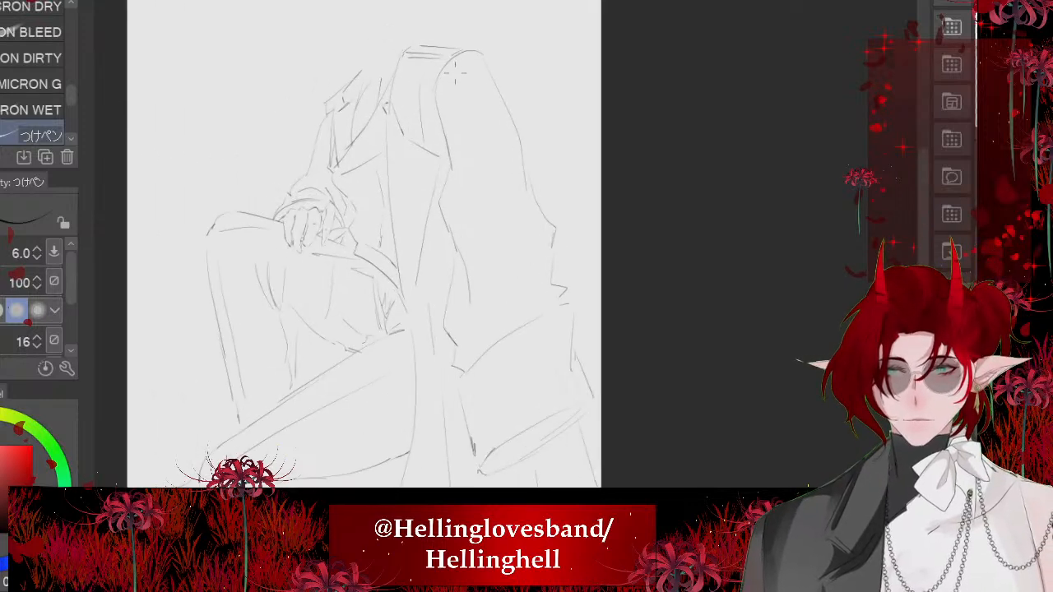
{"action": "scroll", "coordinate": [556, 113], "scroll_direction": "down", "scroll_amount": 1}
{"action": "scroll", "coordinate": [557, 306], "scroll_direction": "up", "scroll_amount": 1}
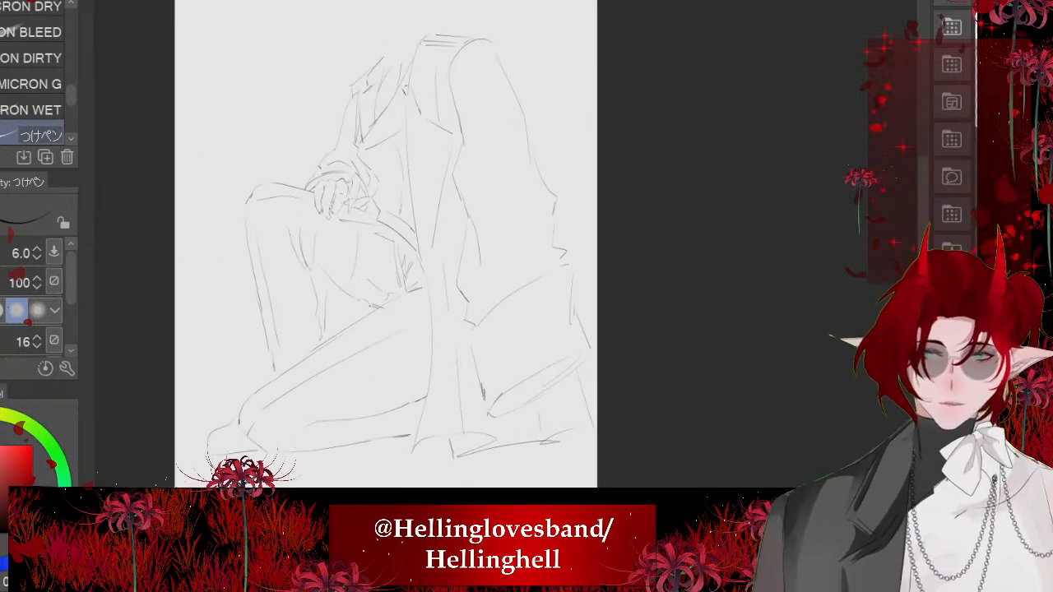
{"action": "scroll", "coordinate": [301, 84], "scroll_direction": "up", "scroll_amount": 1}
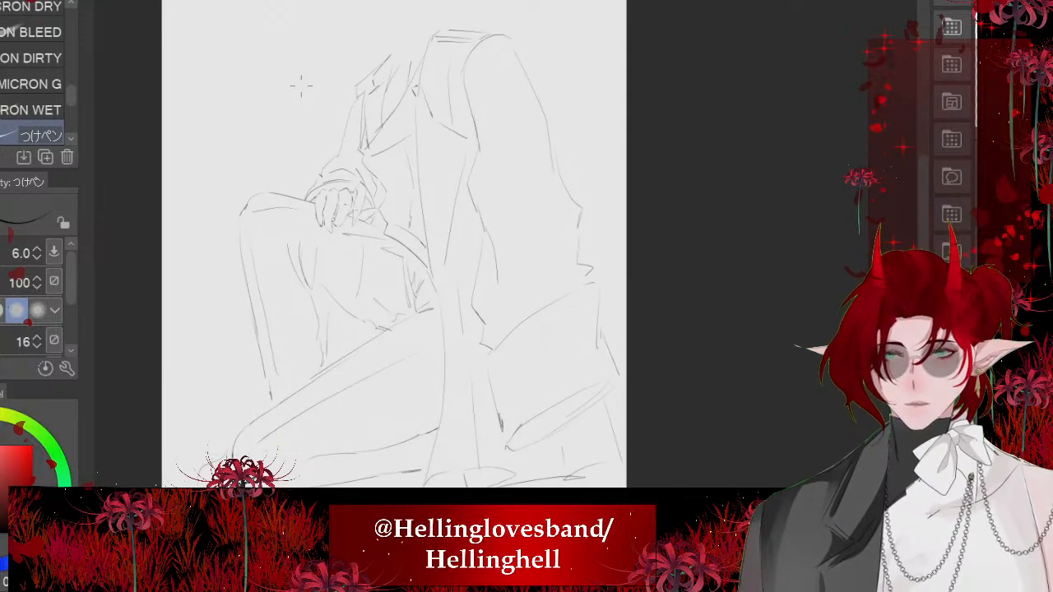
{"action": "scroll", "coordinate": [335, 116], "scroll_direction": "down", "scroll_amount": 1}
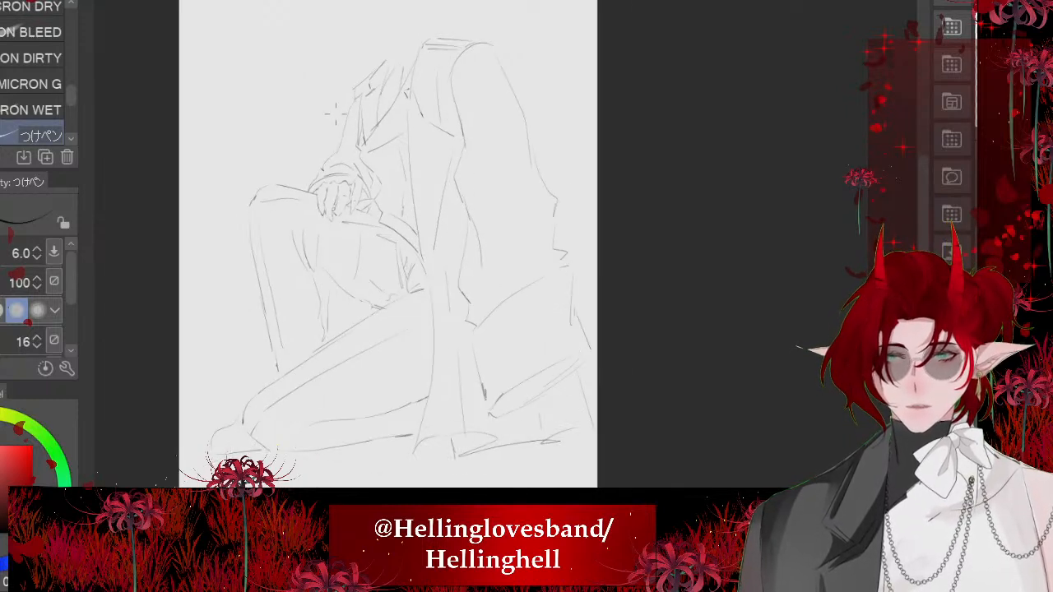
{"action": "scroll", "coordinate": [370, 284], "scroll_direction": "up", "scroll_amount": 12}
{"action": "scroll", "coordinate": [366, 247], "scroll_direction": "down", "scroll_amount": 1}
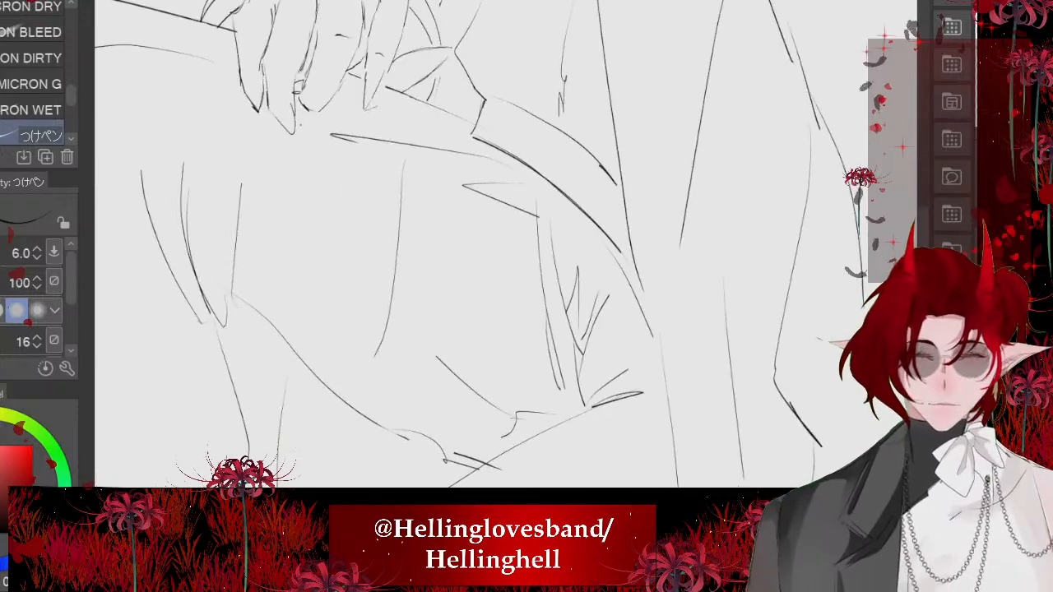
- Erase the long curved fold down the raised thigh and the pointed fold lines along its upper side
{"action": "key", "text": "e"}
{"action": "left_click_drag", "start_coordinate": [400, 172], "coordinate": [379, 341]}
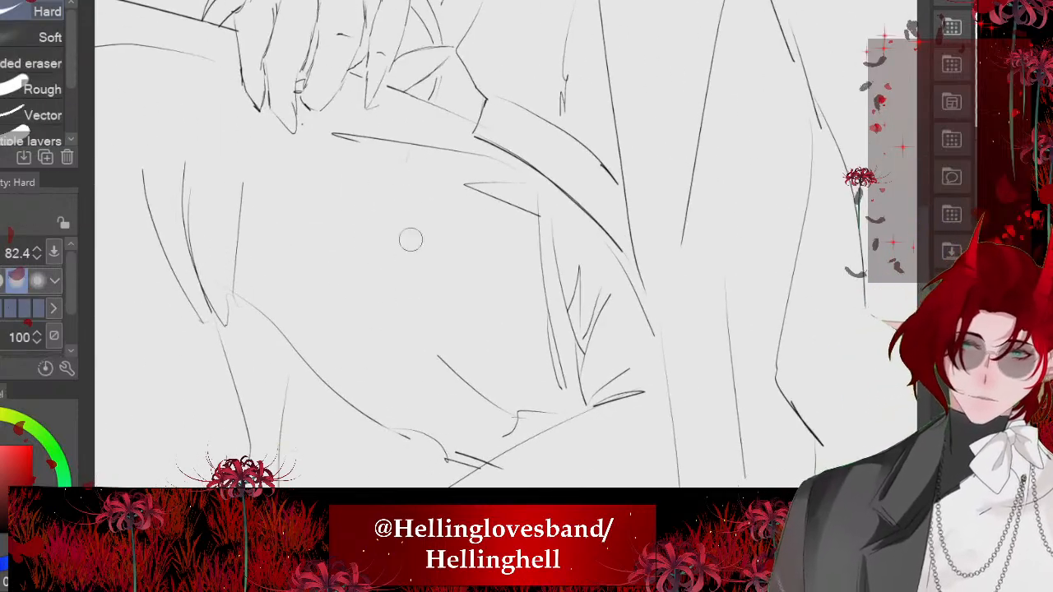
{"action": "left_click_drag", "start_coordinate": [338, 136], "coordinate": [494, 159]}
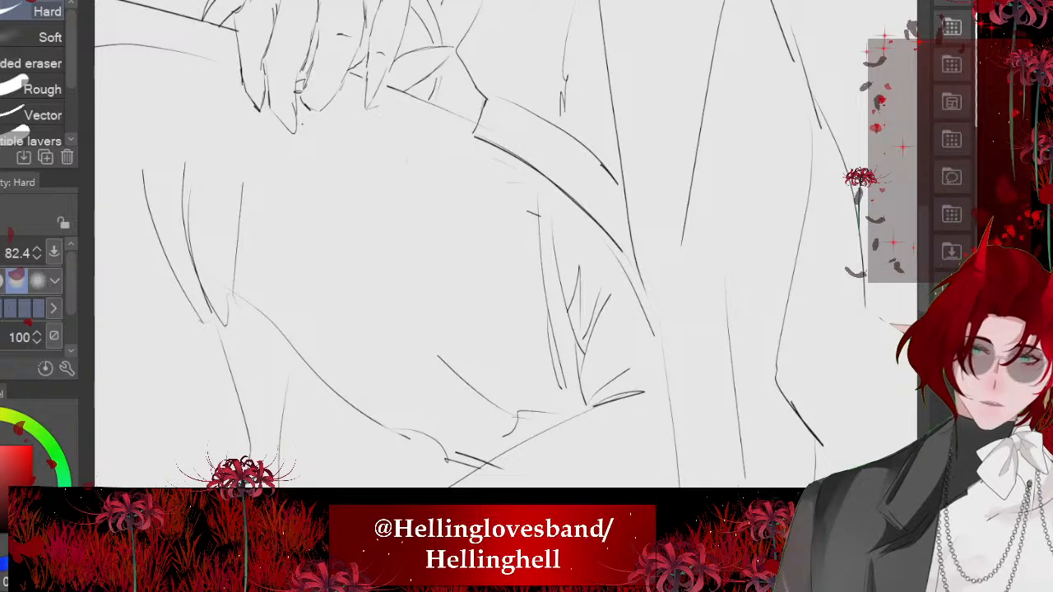
- Redraw a long fold line along the raised thigh's upper edge from below the hand, ending in a short pointed crease near the hip
{"action": "scroll", "coordinate": [521, 228], "scroll_direction": "up", "scroll_amount": 1}
{"action": "key", "text": "p"}
{"action": "left_click_drag", "start_coordinate": [401, 189], "coordinate": [497, 218]}
{"action": "key", "text": "ctrl+z"}
{"action": "left_click_drag", "start_coordinate": [498, 256], "coordinate": [535, 297]}
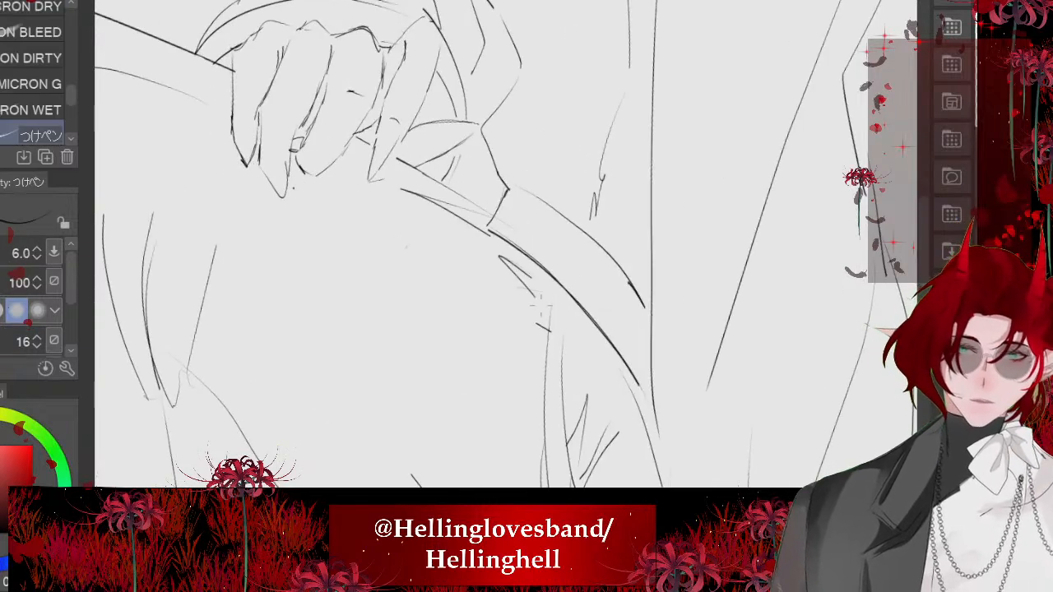
{"action": "key", "text": "ctrl+z"}
{"action": "left_click_drag", "start_coordinate": [480, 274], "coordinate": [541, 306]}
{"action": "scroll", "coordinate": [498, 256], "scroll_direction": "down", "scroll_amount": 3}
{"action": "left_click_drag", "start_coordinate": [469, 253], "coordinate": [504, 281]}
{"action": "key", "text": "ctrl+z"}
{"action": "left_click_drag", "start_coordinate": [400, 211], "coordinate": [469, 253]}
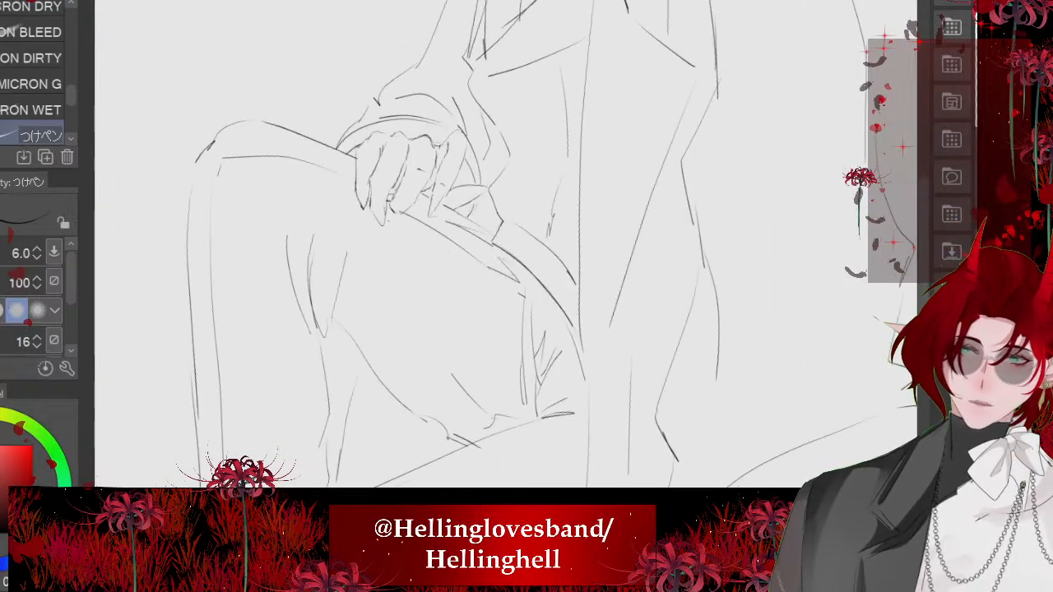
- Examine the whole seated figure and the comic strip panel of the black-haired officer's uniform with its gold shoulder cords
{"action": "scroll", "coordinate": [354, 264], "scroll_direction": "down", "scroll_amount": 5}
{"action": "scroll", "coordinate": [284, 419], "scroll_direction": "up", "scroll_amount": 2}
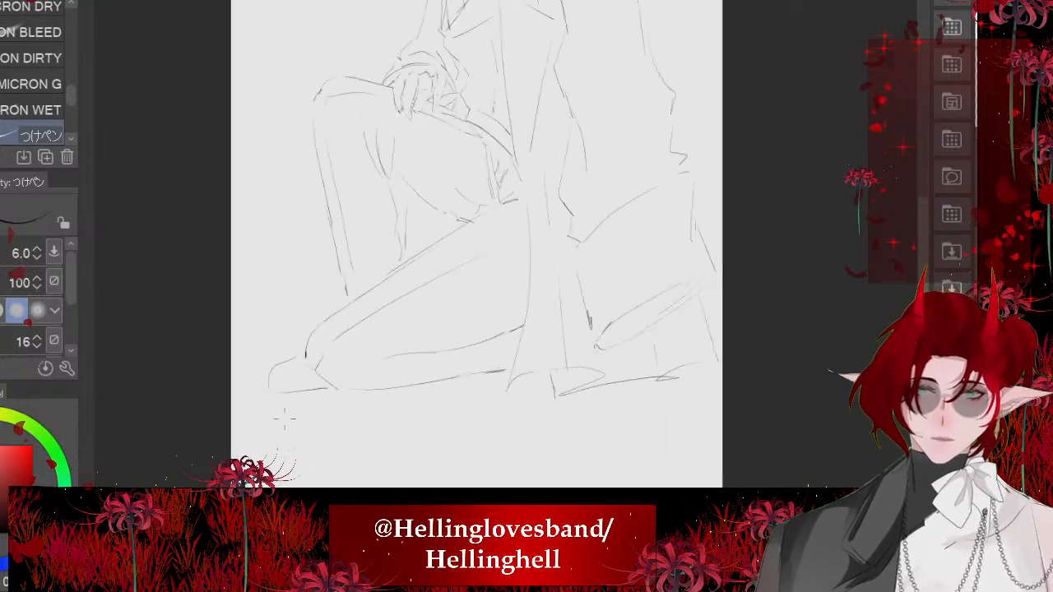
{"action": "scroll", "coordinate": [636, 329], "scroll_direction": "down", "scroll_amount": 2}
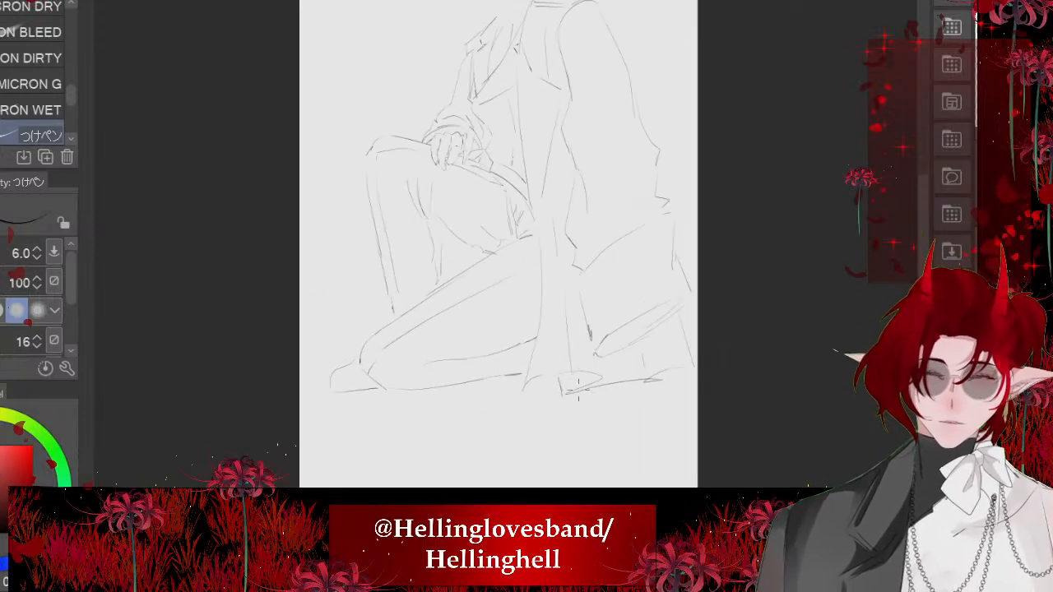
{"action": "scroll", "coordinate": [597, 108], "scroll_direction": "up", "scroll_amount": 2}
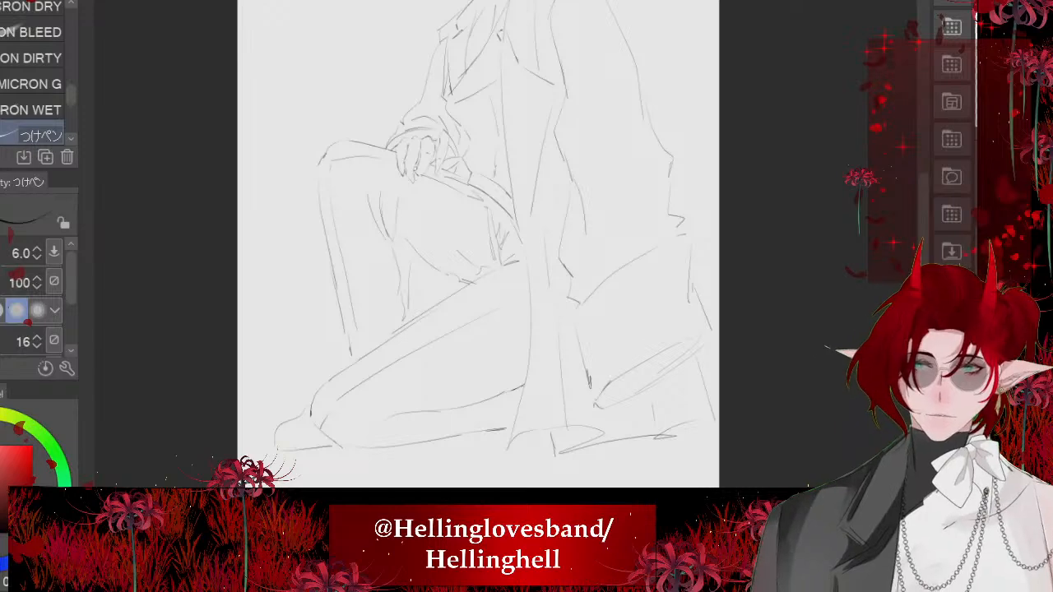
{"action": "scroll", "coordinate": [324, 371], "scroll_direction": "down", "scroll_amount": 10}
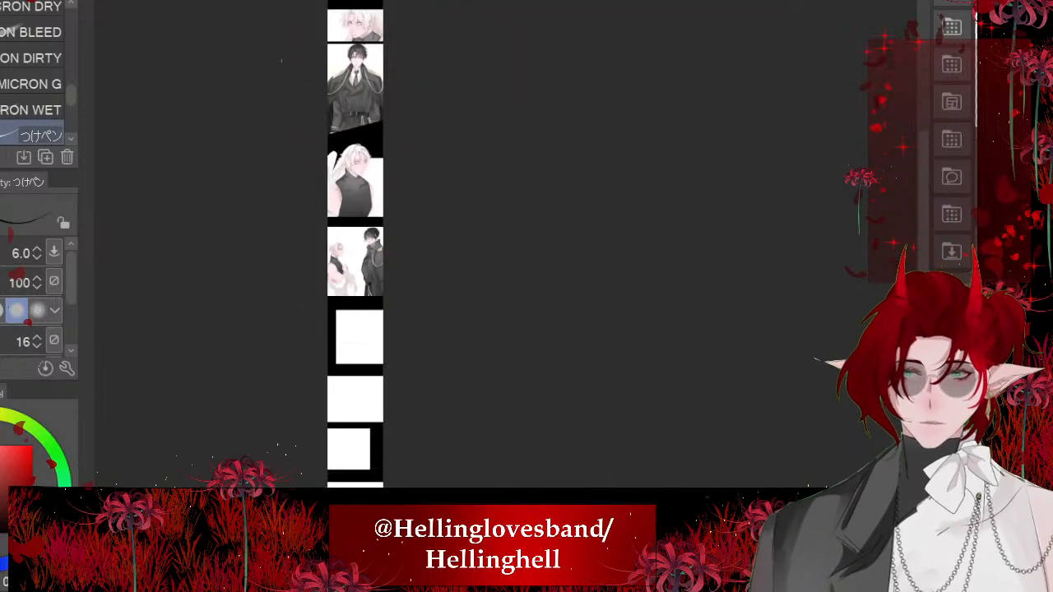
{"action": "scroll", "coordinate": [345, 160], "scroll_direction": "up", "scroll_amount": 4}
{"action": "scroll", "coordinate": [345, 158], "scroll_direction": "up", "scroll_amount": 2}
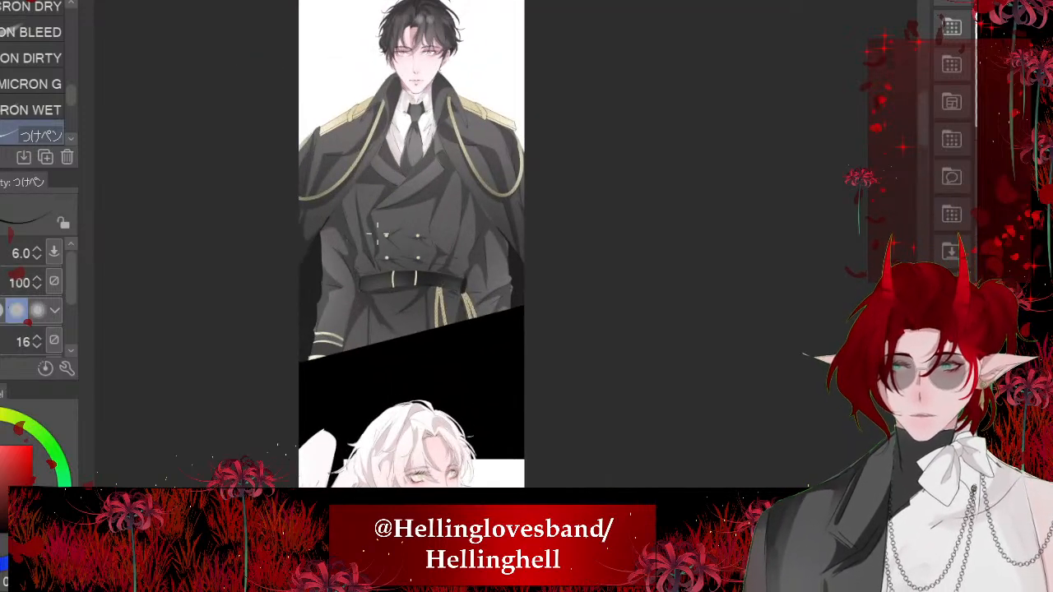
{"action": "key", "text": "ctrl+Tab"}
{"action": "mouse_move", "coordinate": [494, 164]}
{"action": "left_mouse_down"}
{"action": "mouse_move", "coordinate": [416, 263]}
{"action": "mouse_move", "coordinate": [444, 255]}
{"action": "mouse_move", "coordinate": [431, 342]}
{"action": "left_mouse_up"}
{"action": "scroll", "coordinate": [475, 136], "scroll_direction": "up", "scroll_amount": 4}
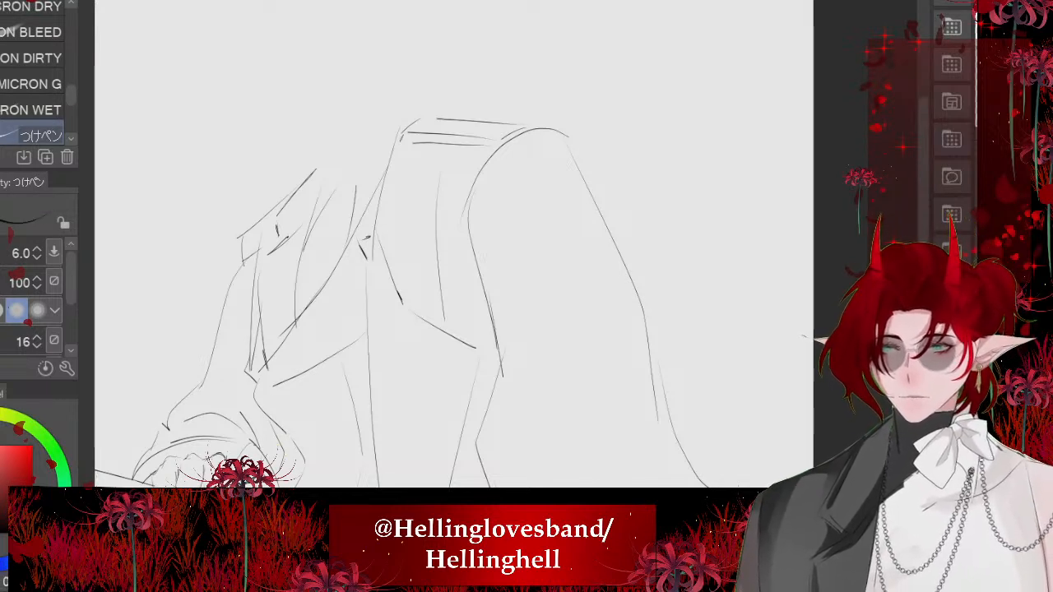
- Choose a gold colour and the Braid decoration brush, and test a strand from the collar down the jacket's upper front
{"action": "left_click", "coordinate": [2, 415]}
{"action": "left_click", "coordinate": [4, 455]}
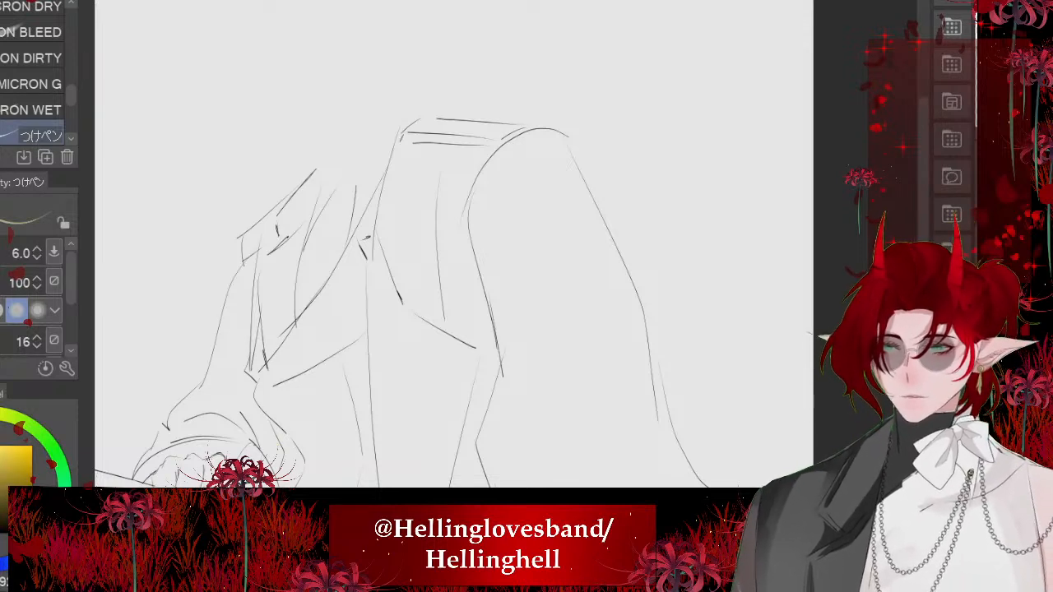
{"action": "left_click", "coordinate": [2, 86]}
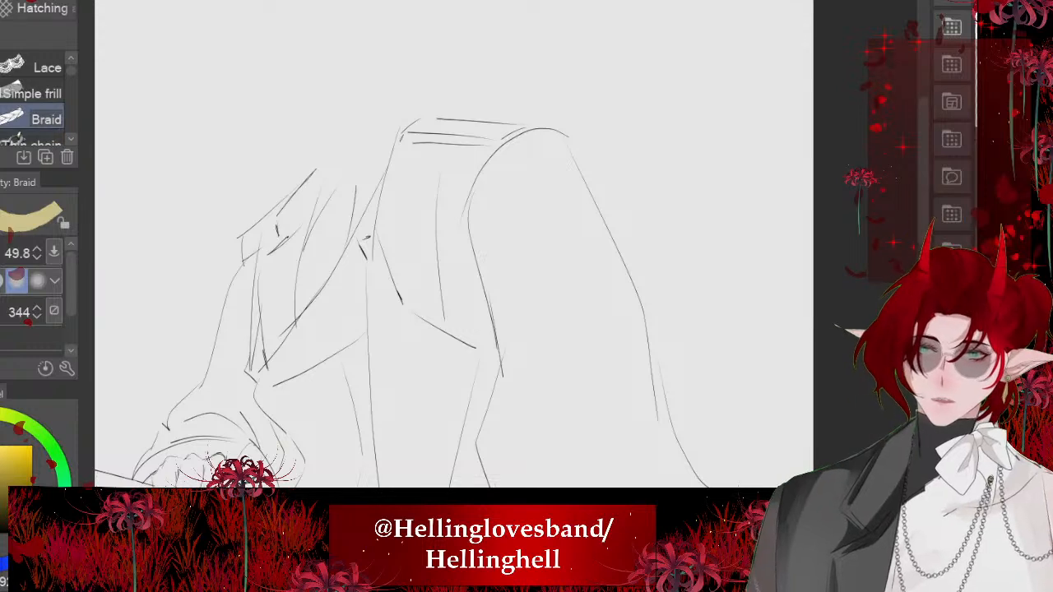
{"action": "left_click", "coordinate": [3, 560]}
{"action": "left_click_drag", "start_coordinate": [430, 142], "coordinate": [479, 330]}
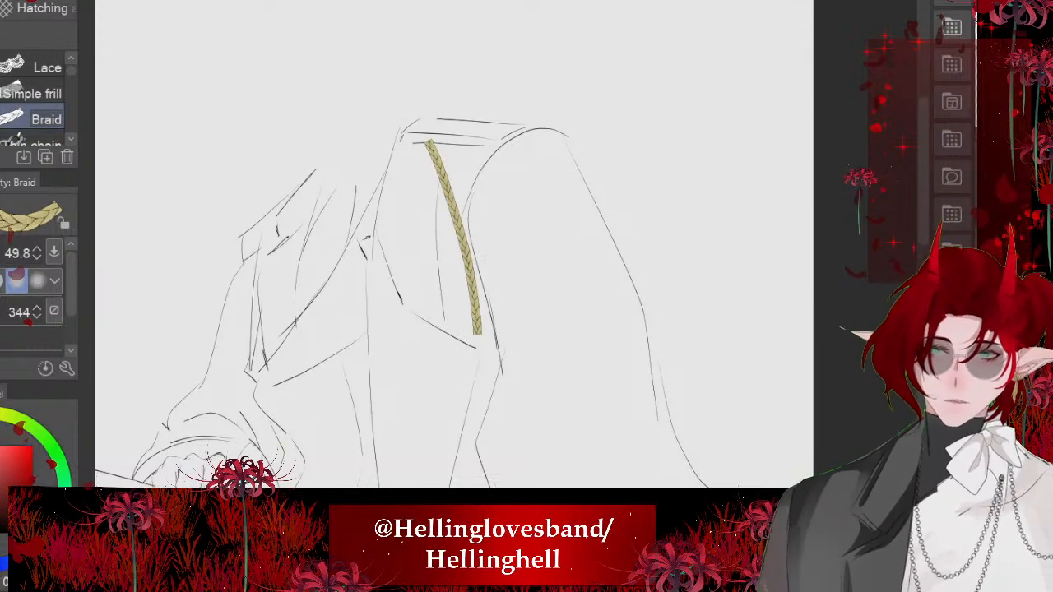
{"action": "key", "text": "ctrl+z"}
- Adjust the braid's colours and draw a large U-shaped gold braid loop hanging over the jacket's shoulder
{"action": "left_click", "coordinate": [3, 563]}
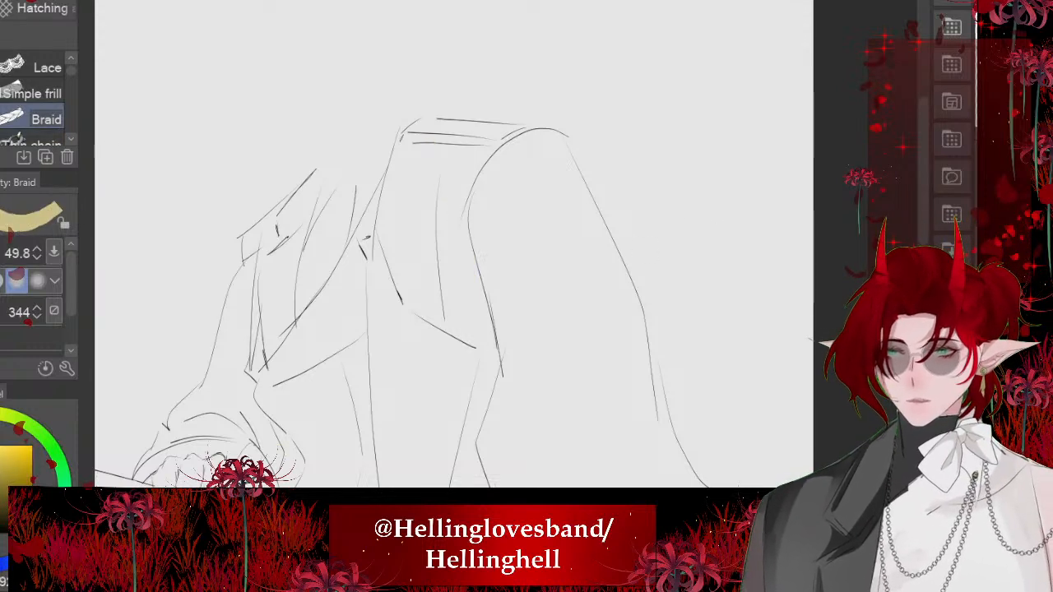
{"action": "left_click_drag", "start_coordinate": [1, 455], "coordinate": [2, 448]}
{"action": "key", "text": "x"}
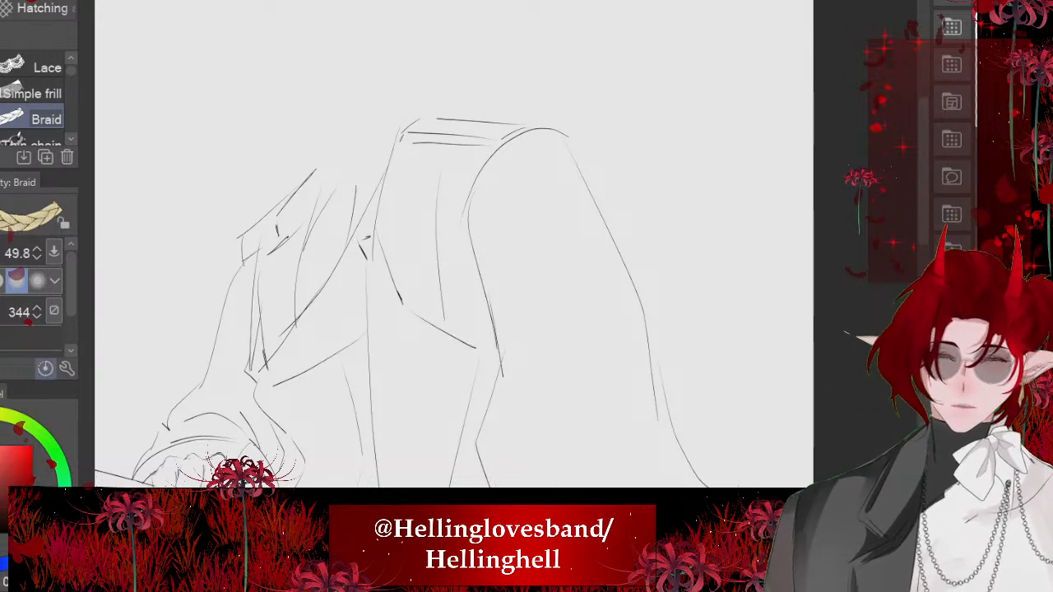
{"action": "mouse_move", "coordinate": [374, 74]}
{"action": "left_mouse_down"}
{"action": "mouse_move", "coordinate": [375, 127]}
{"action": "mouse_move", "coordinate": [444, 352]}
{"action": "left_mouse_up"}
{"action": "mouse_move", "coordinate": [531, 380]}
{"action": "left_mouse_down"}
{"action": "mouse_move", "coordinate": [597, 296]}
{"action": "mouse_move", "coordinate": [583, 153]}
{"action": "mouse_move", "coordinate": [515, 89]}
{"action": "left_mouse_up"}
{"action": "key", "text": "ctrl+z"}
{"action": "mouse_move", "coordinate": [375, 64]}
{"action": "left_mouse_down"}
{"action": "mouse_move", "coordinate": [398, 284]}
{"action": "mouse_move", "coordinate": [511, 358]}
{"action": "mouse_move", "coordinate": [575, 261]}
{"action": "mouse_move", "coordinate": [566, 139]}
{"action": "mouse_move", "coordinate": [520, 57]}
{"action": "left_mouse_up"}
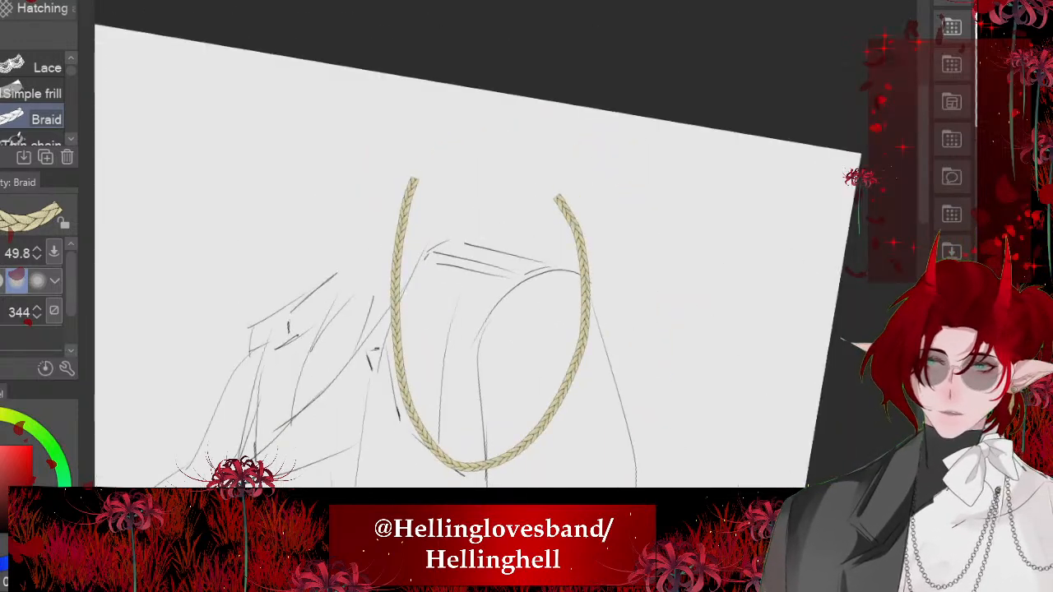
- Trim the braid loop's outer end down to the shoulder line with the Hard eraser at size 441.5
{"action": "key", "text": "e"}
{"action": "left_click_drag", "start_coordinate": [506, 274], "coordinate": [546, 274]}
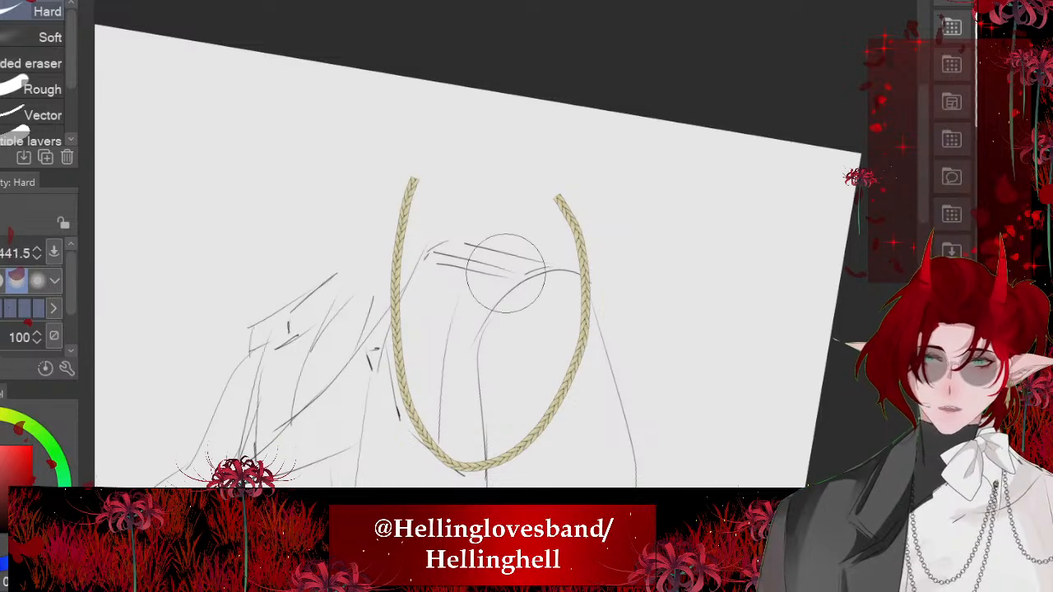
{"action": "left_click_drag", "start_coordinate": [498, 240], "coordinate": [530, 365]}
{"action": "key", "text": "ctrl+z"}
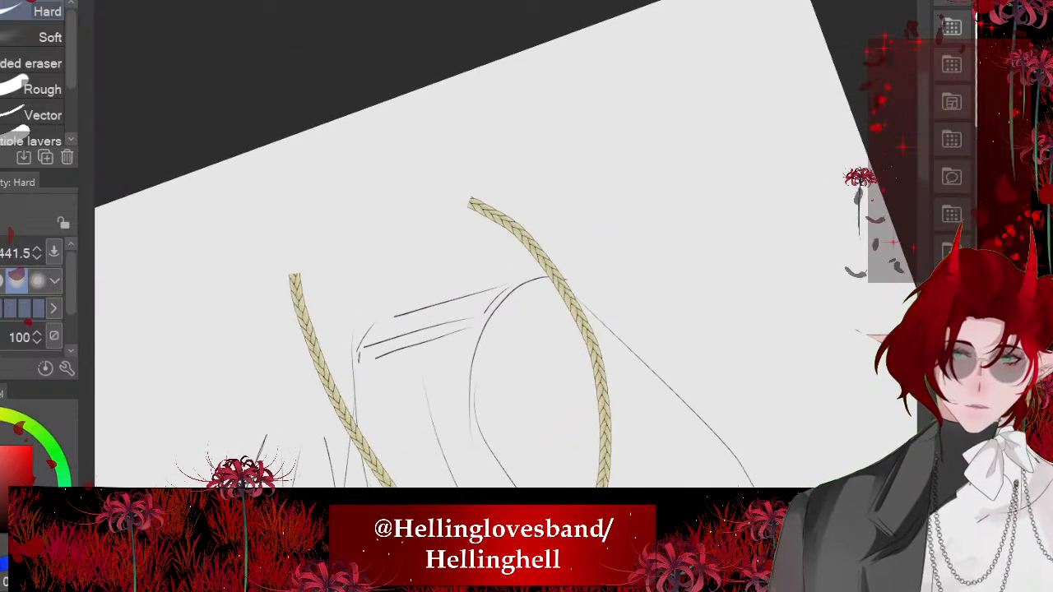
{"action": "mouse_move", "coordinate": [493, 275]}
{"action": "left_mouse_down"}
{"action": "mouse_move", "coordinate": [463, 243]}
{"action": "mouse_move", "coordinate": [529, 329]}
{"action": "left_mouse_up"}
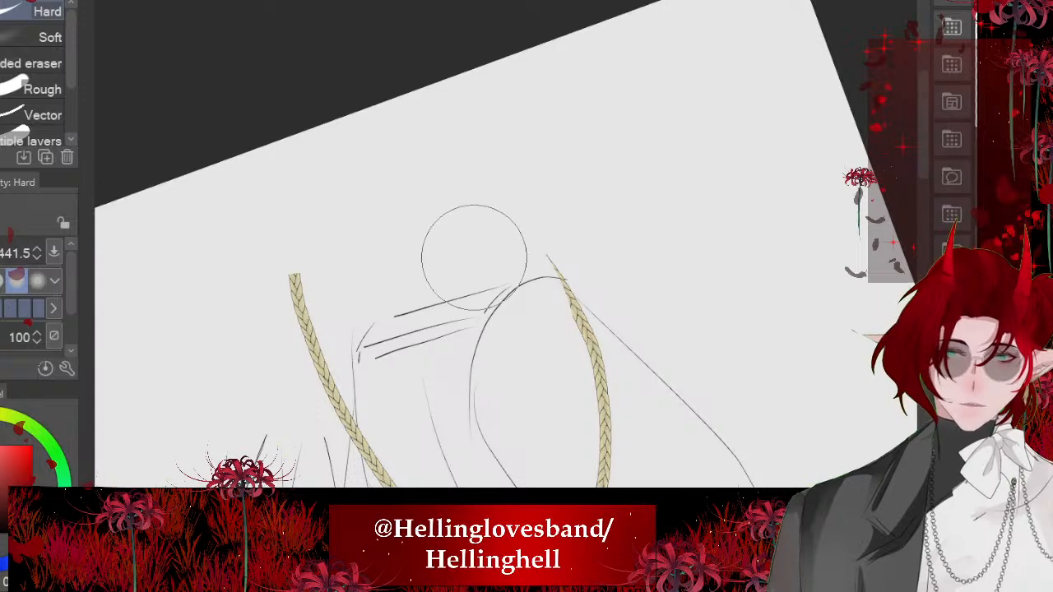
{"action": "scroll", "coordinate": [505, 247], "scroll_direction": "down", "scroll_amount": 5}
{"action": "scroll", "coordinate": [428, 206], "scroll_direction": "up", "scroll_amount": 5}
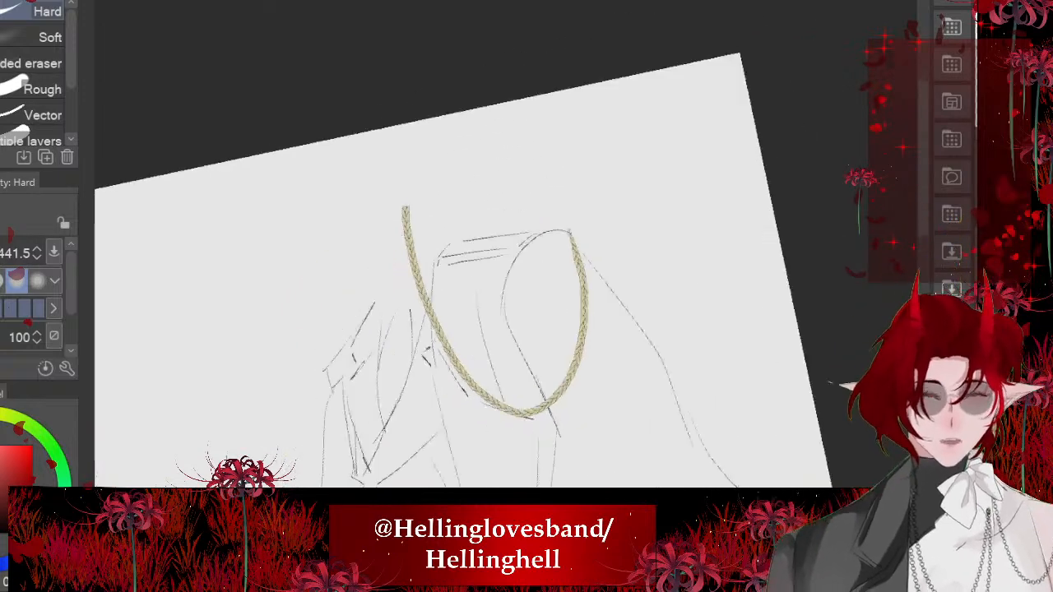
{"action": "left_click_drag", "start_coordinate": [438, 189], "coordinate": [383, 226]}
{"action": "scroll", "coordinate": [382, 226], "scroll_direction": "down", "scroll_amount": 5}
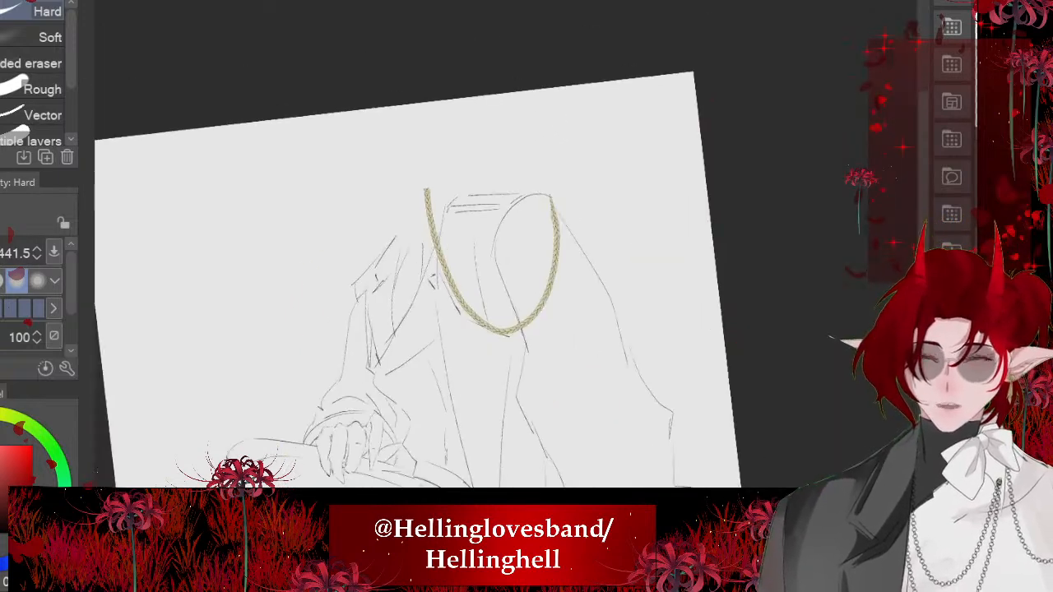
- Draw two small ellipses side by side as buttons on the upper shirt front beside the sleeve
{"action": "scroll", "coordinate": [356, 317], "scroll_direction": "up", "scroll_amount": 5}
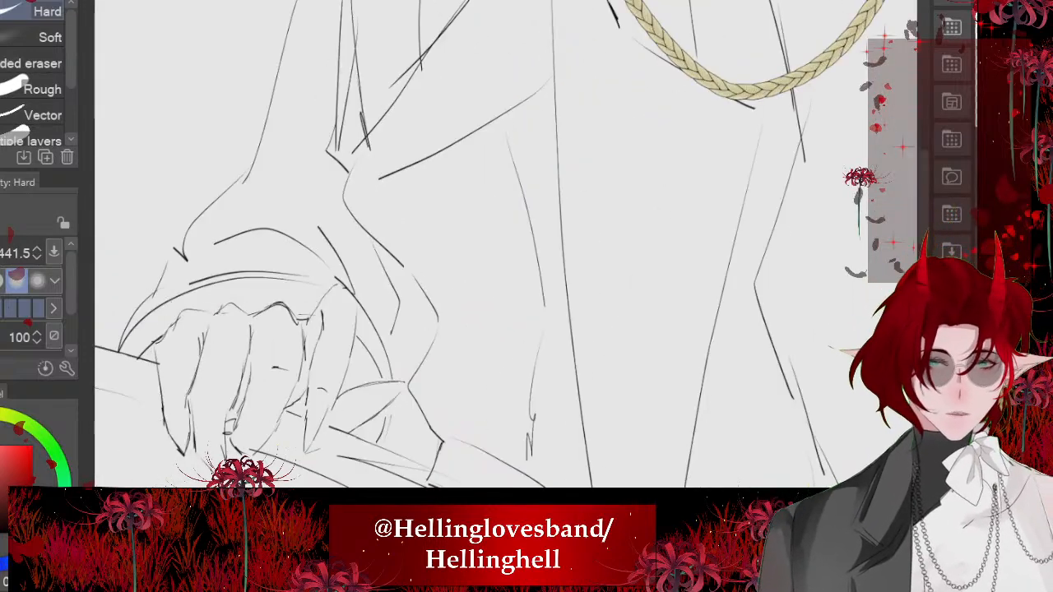
{"action": "scroll", "coordinate": [316, 205], "scroll_direction": "up", "scroll_amount": 2}
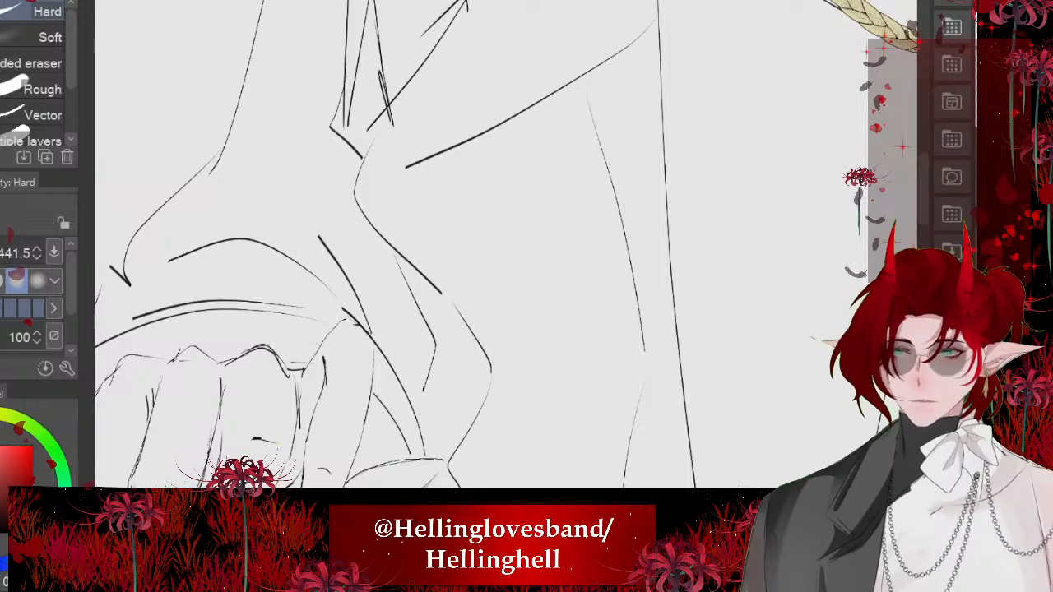
{"action": "key", "text": "u"}
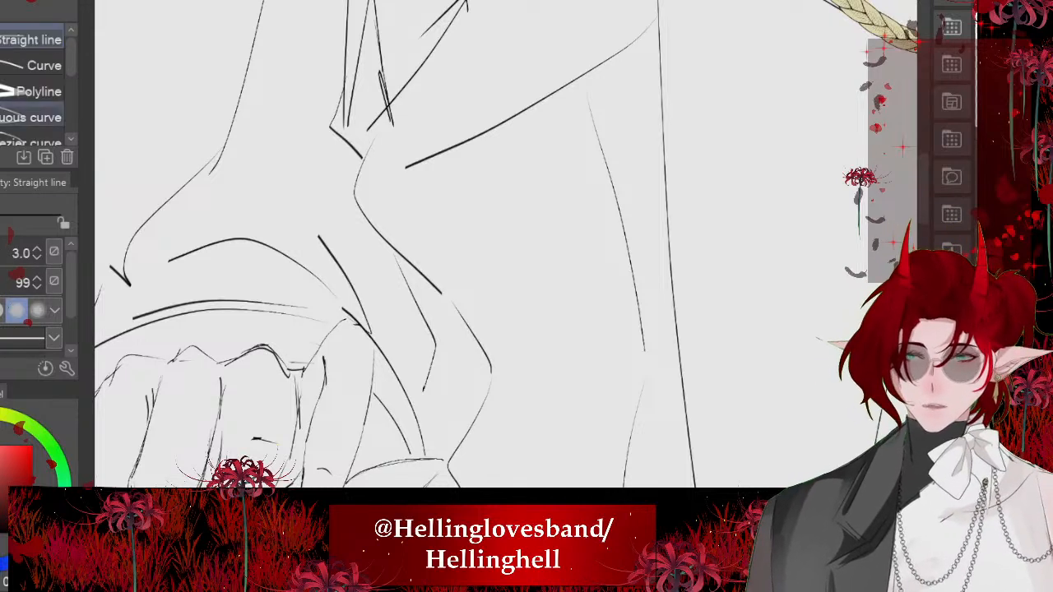
{"action": "scroll", "coordinate": [34, 114], "scroll_direction": "down", "scroll_amount": 3}
{"action": "left_click", "coordinate": [38, 66]}
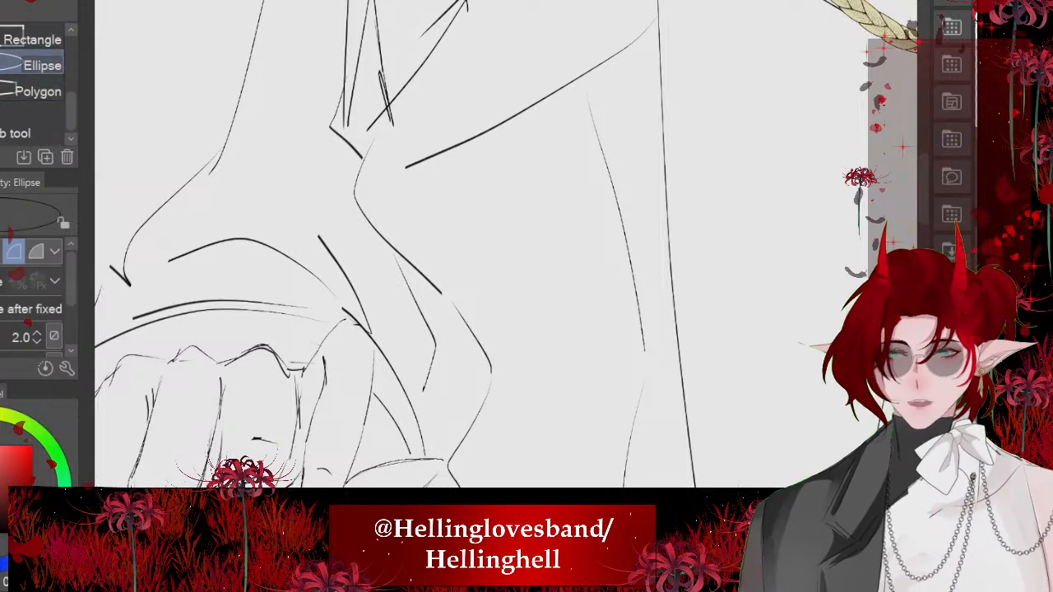
{"action": "left_click_drag", "start_coordinate": [577, 226], "coordinate": [568, 235]}
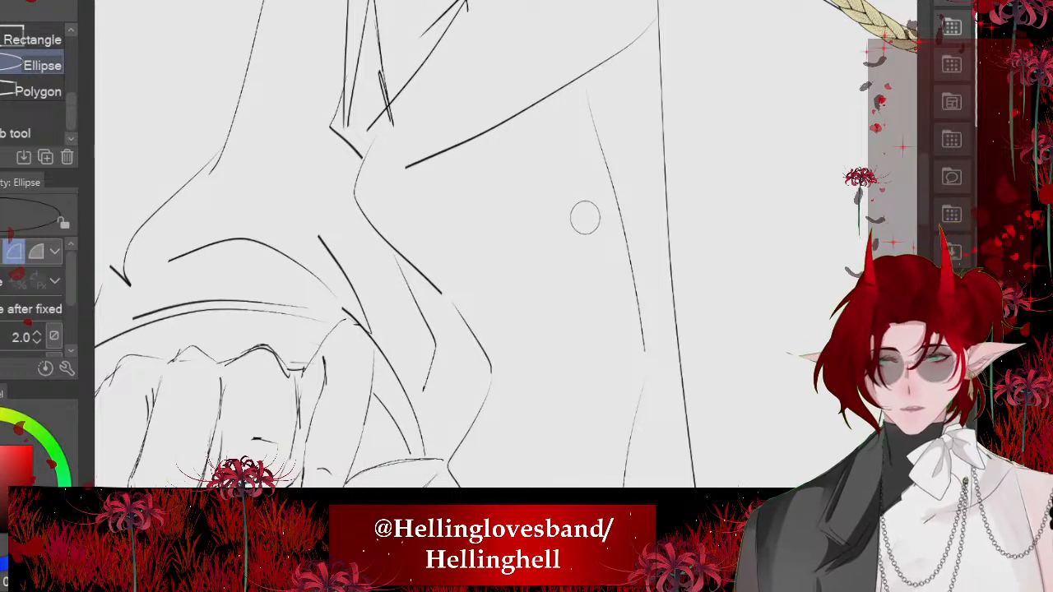
{"action": "left_click_drag", "start_coordinate": [477, 224], "coordinate": [447, 254]}
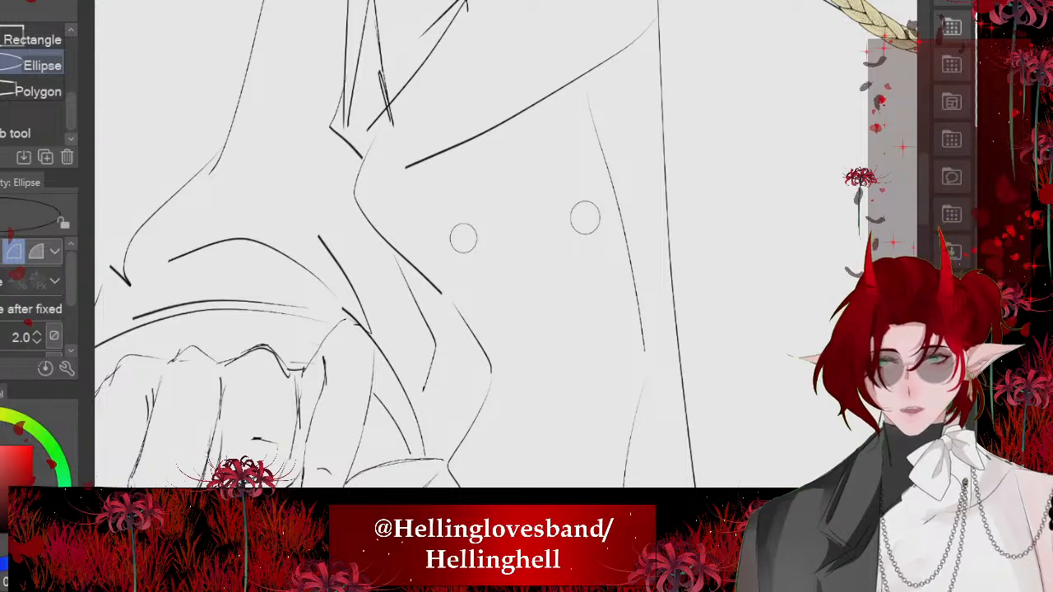
- Duplicate the pair of button ellipses and place the copy lower on the shirt front, level with the cuff's lower folds
{"action": "scroll", "coordinate": [477, 194], "scroll_direction": "down", "scroll_amount": 3}
{"action": "scroll", "coordinate": [509, 280], "scroll_direction": "up", "scroll_amount": 3}
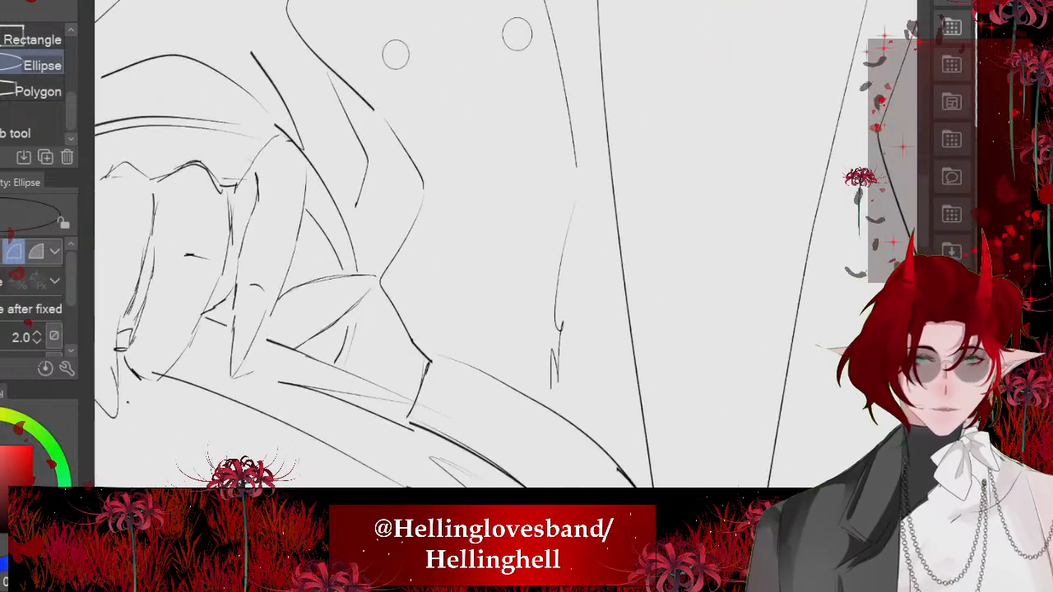
{"action": "key", "text": "ctrl+t"}
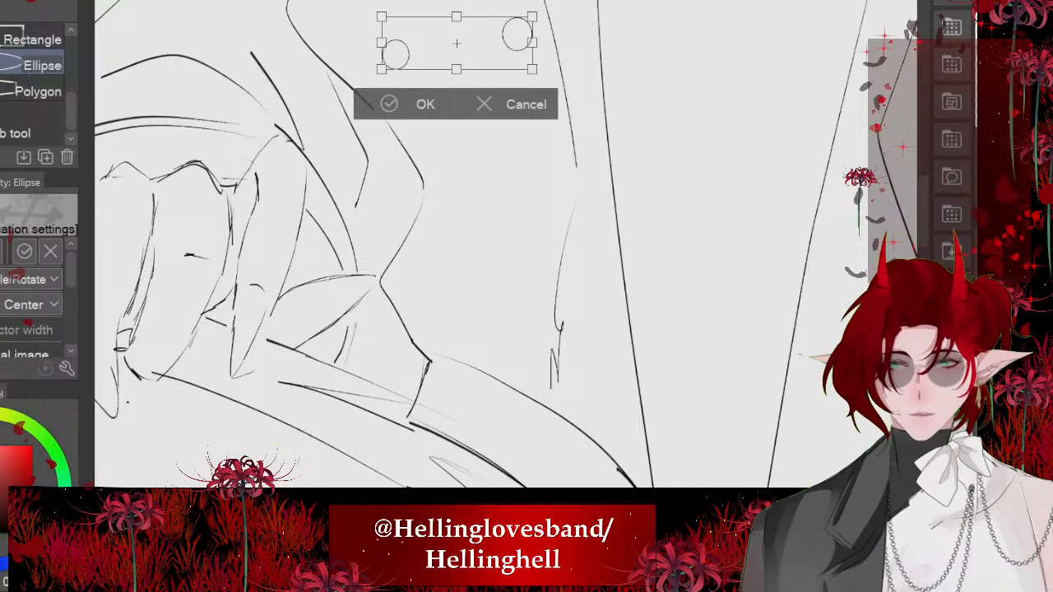
{"action": "left_click_drag", "start_coordinate": [457, 42], "coordinate": [466, 328]}
{"action": "key", "text": "Return"}
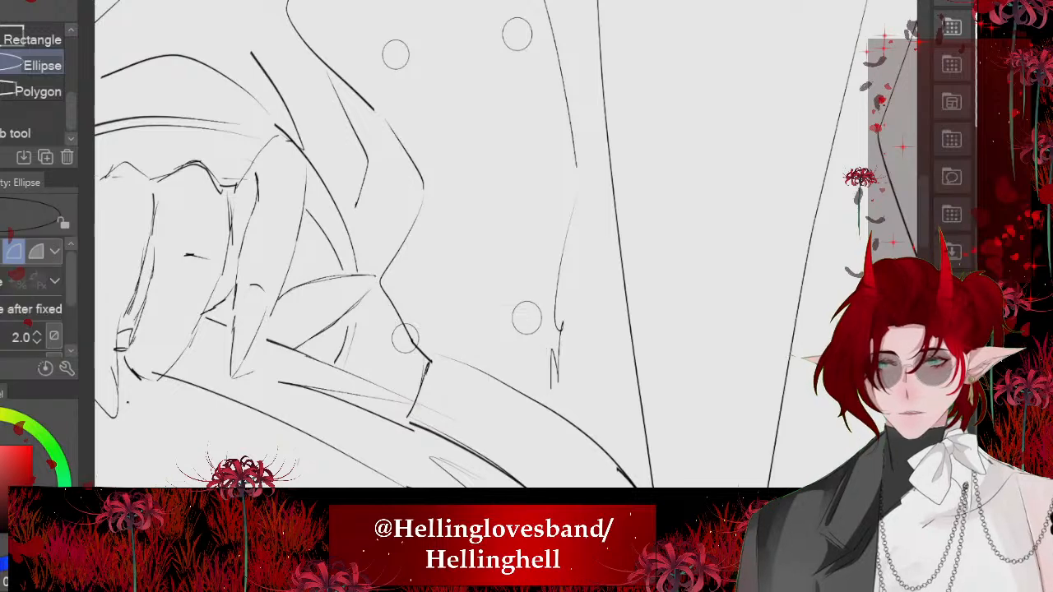
- Lasso the lower button overlapping the sleeve outline, move it inward onto the shirt front, and clear the selection
{"action": "scroll", "coordinate": [357, 327], "scroll_direction": "up", "scroll_amount": 2}
{"action": "key", "text": "m"}
{"action": "mouse_move", "coordinate": [412, 276]}
{"action": "left_mouse_down"}
{"action": "mouse_move", "coordinate": [374, 300]}
{"action": "mouse_move", "coordinate": [407, 277]}
{"action": "left_mouse_up"}
{"action": "left_click", "coordinate": [497, 419]}
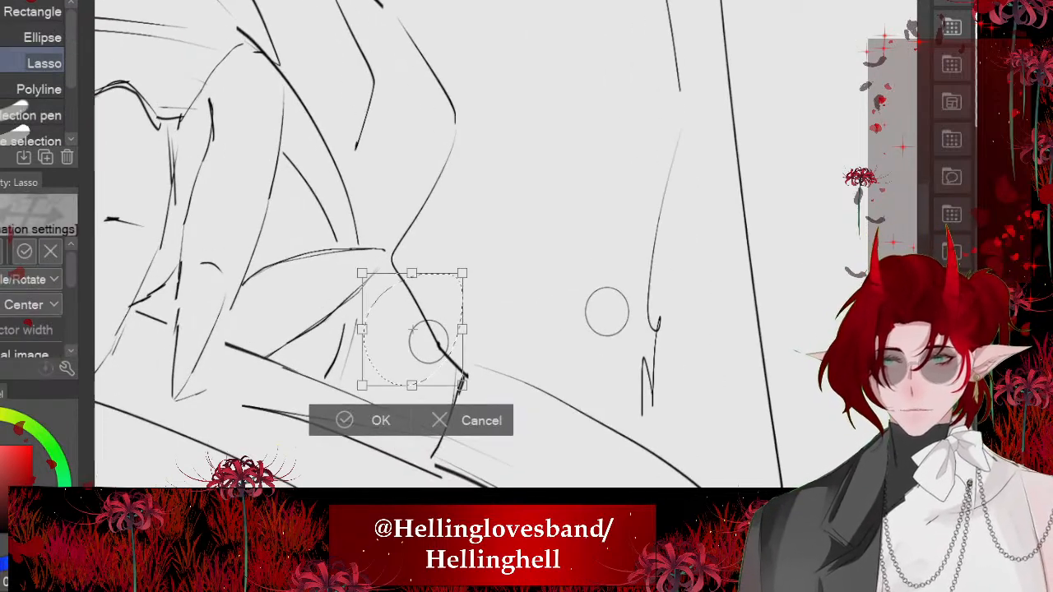
{"action": "left_click_drag", "start_coordinate": [429, 338], "coordinate": [469, 319]}
{"action": "left_click", "coordinate": [407, 402]}
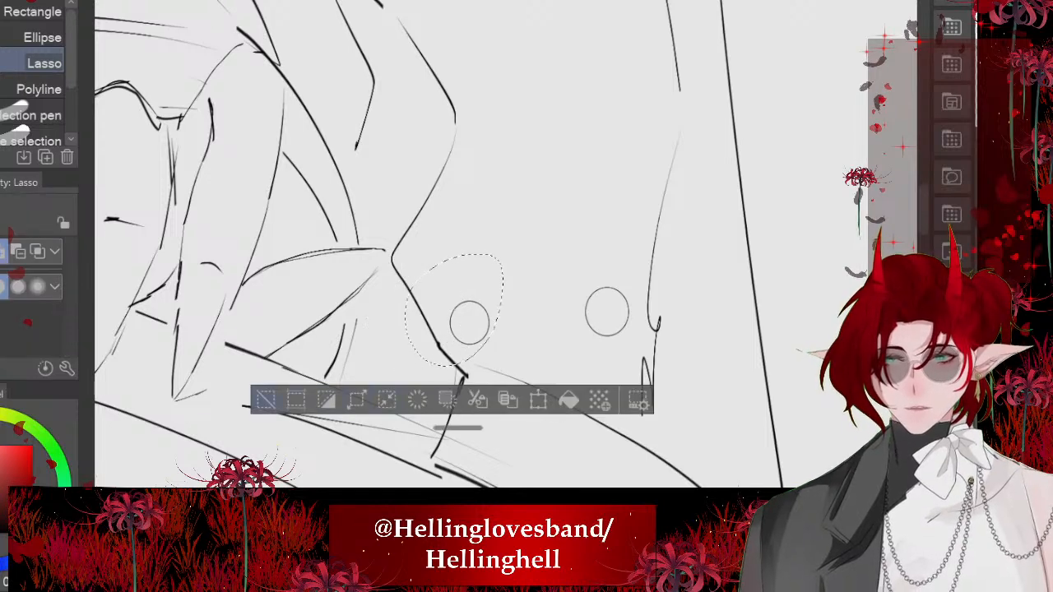
{"action": "left_click", "coordinate": [265, 400]}
{"action": "scroll", "coordinate": [457, 329], "scroll_direction": "down", "scroll_amount": 6}
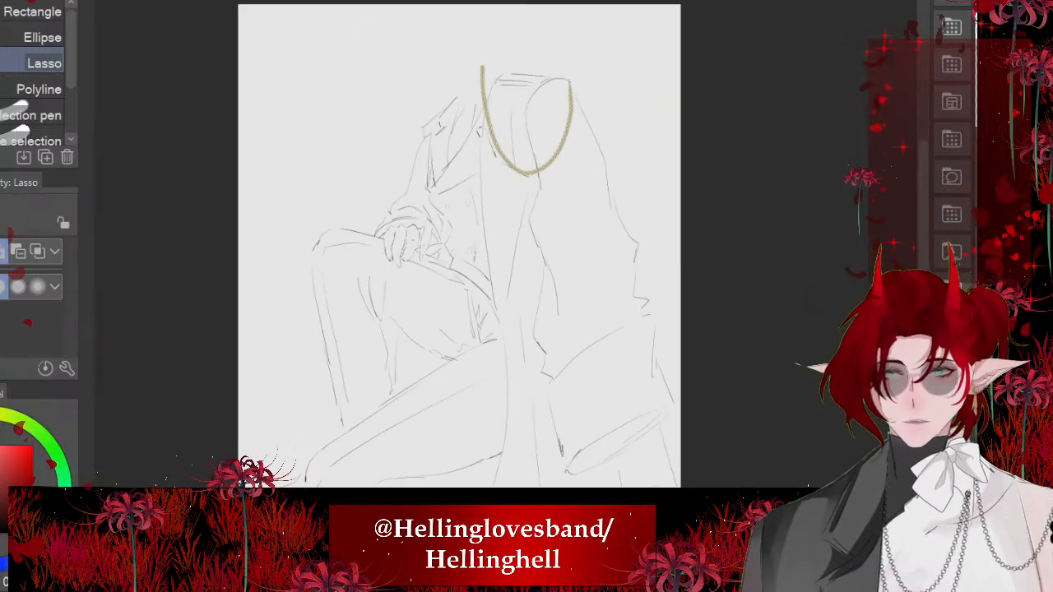
{"action": "scroll", "coordinate": [402, 296], "scroll_direction": "up", "scroll_amount": 3}
{"action": "scroll", "coordinate": [492, 175], "scroll_direction": "up", "scroll_amount": 2}
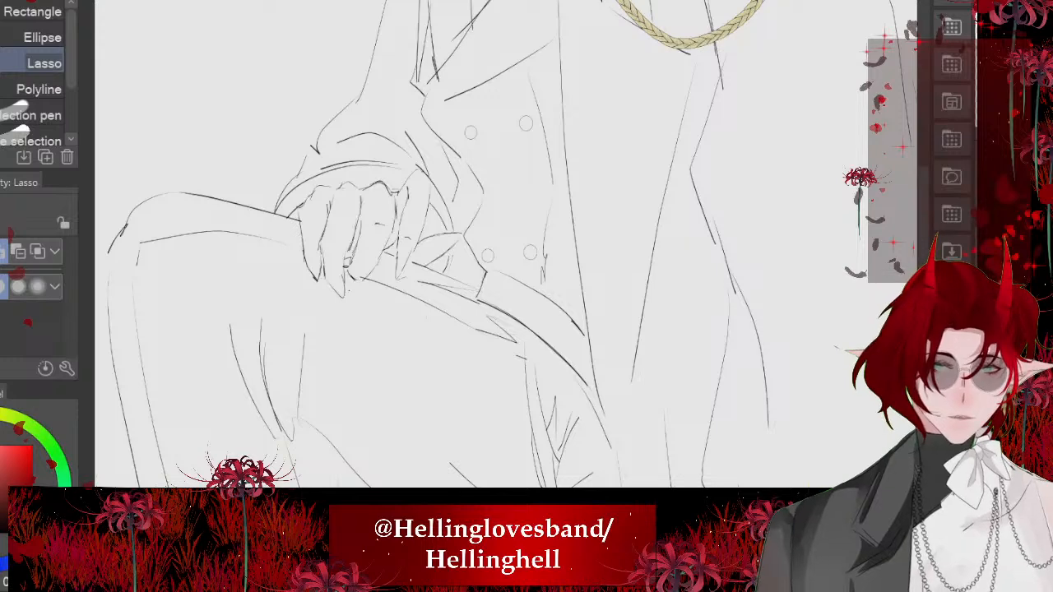
{"action": "key", "text": "p"}
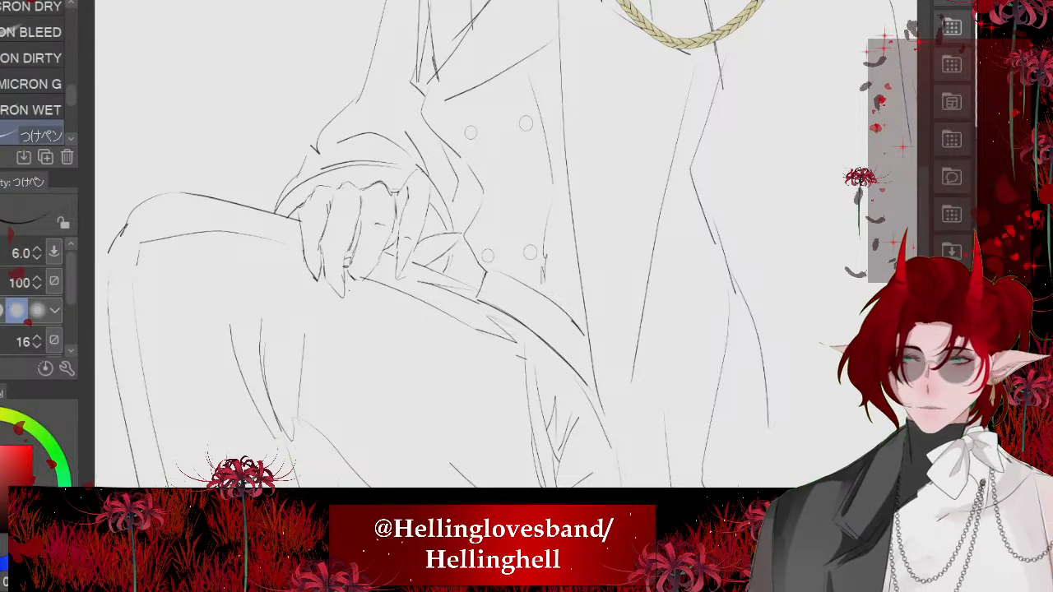
- Draw short fabric creases around the upper pair of shirt buttons with the つけペン pen at size 4.0
{"action": "scroll", "coordinate": [442, 135], "scroll_direction": "up", "scroll_amount": 4}
{"action": "scroll", "coordinate": [568, 156], "scroll_direction": "up", "scroll_amount": 3}
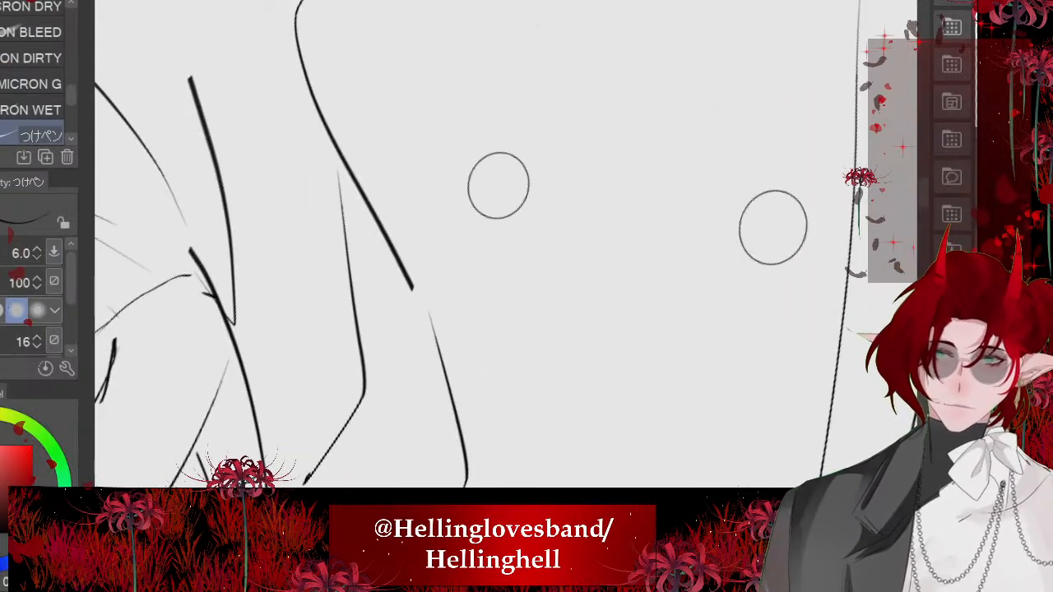
{"action": "key", "text": "bracketleft"}
{"action": "key", "text": "bracketleft"}
{"action": "left_click_drag", "start_coordinate": [499, 243], "coordinate": [589, 380]}
{"action": "left_click_drag", "start_coordinate": [531, 242], "coordinate": [539, 220]}
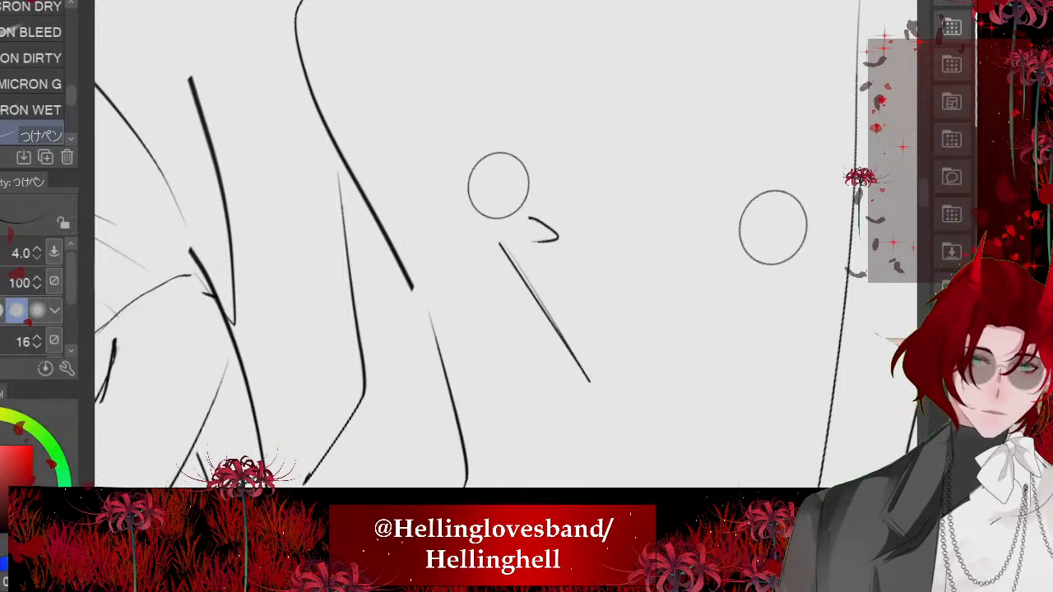
{"action": "left_click_drag", "start_coordinate": [728, 170], "coordinate": [687, 163]}
{"action": "mouse_move", "coordinate": [730, 217]}
{"action": "left_mouse_down"}
{"action": "mouse_move", "coordinate": [676, 217]}
{"action": "mouse_move", "coordinate": [700, 232]}
{"action": "left_mouse_up"}
{"action": "scroll", "coordinate": [510, 209], "scroll_direction": "down", "scroll_amount": 5}
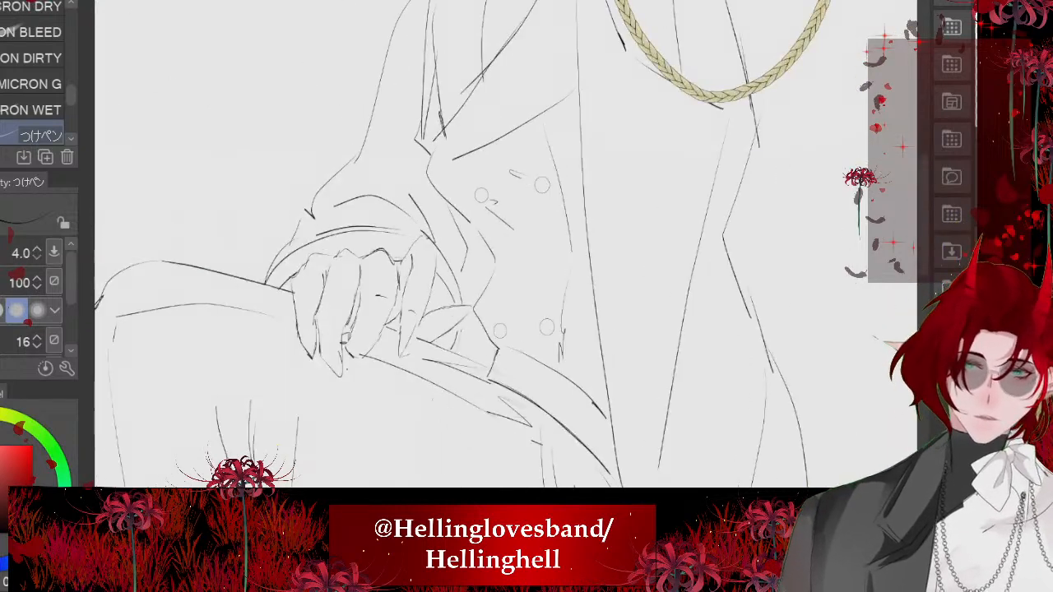
{"action": "scroll", "coordinate": [502, 223], "scroll_direction": "up", "scroll_amount": 3}
{"action": "left_click_drag", "start_coordinate": [562, 125], "coordinate": [494, 93]}
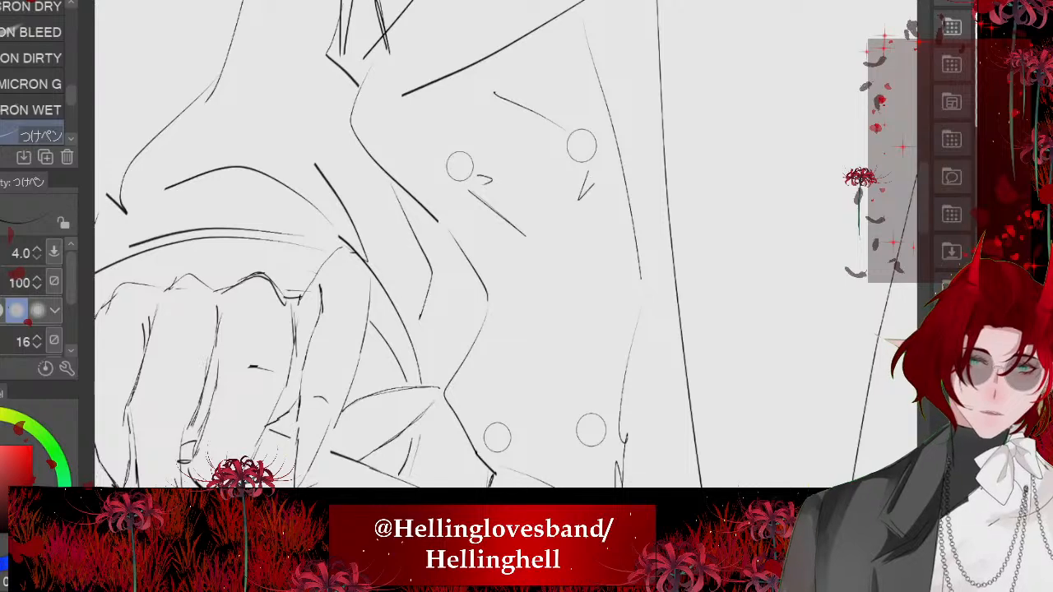
- Add a short diagonal fold line to the draped coat below the braid loop and review the whole figure
{"action": "scroll", "coordinate": [508, 375], "scroll_direction": "down", "scroll_amount": 5}
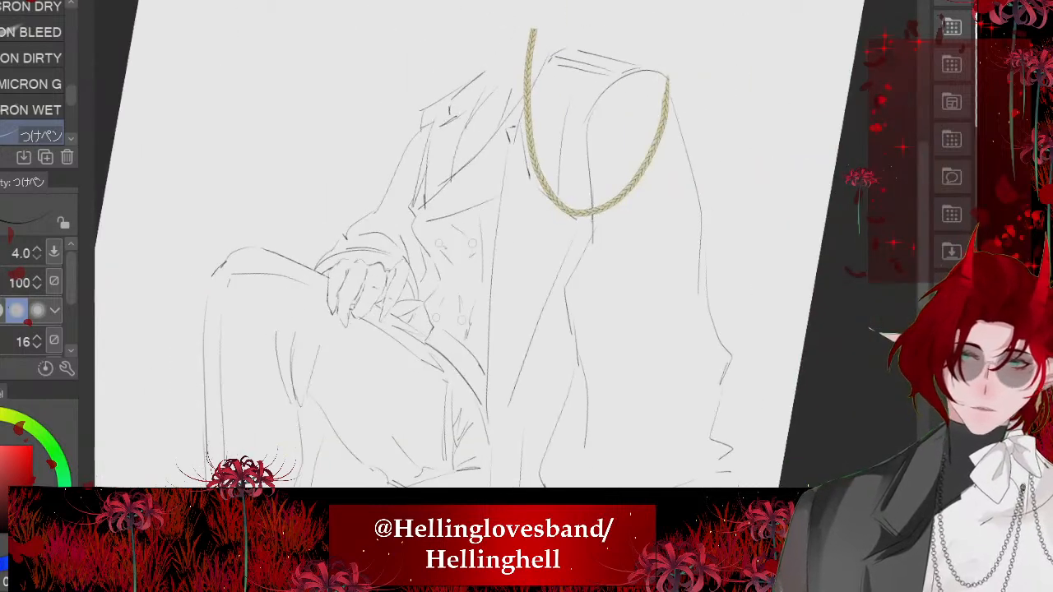
{"action": "scroll", "coordinate": [372, 194], "scroll_direction": "down", "scroll_amount": 3}
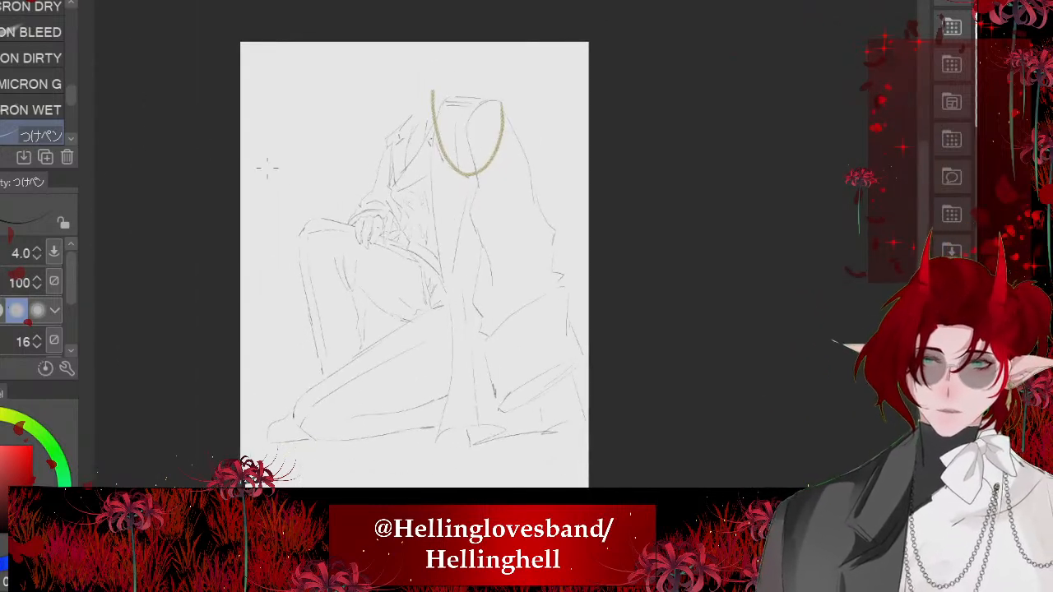
{"action": "scroll", "coordinate": [409, 201], "scroll_direction": "down", "scroll_amount": 1}
{"action": "scroll", "coordinate": [351, 117], "scroll_direction": "up", "scroll_amount": 1}
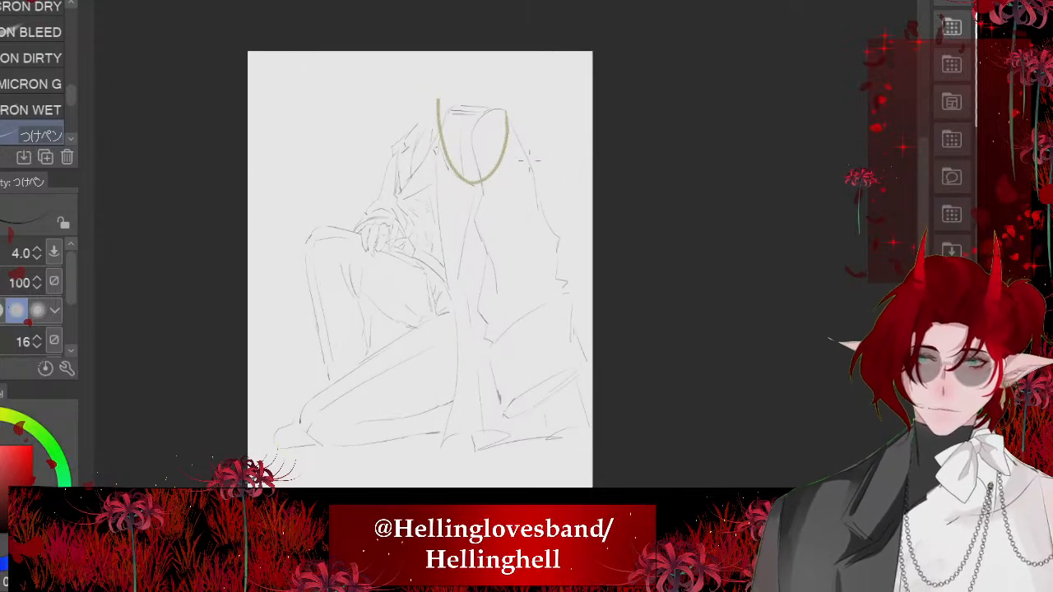
{"action": "scroll", "coordinate": [513, 192], "scroll_direction": "up", "scroll_amount": 2}
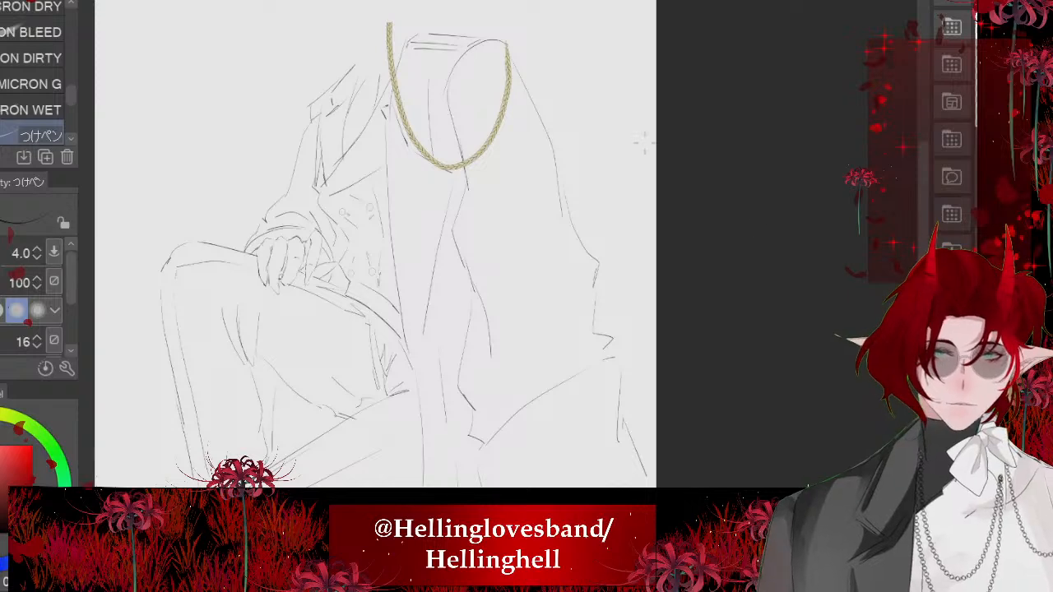
{"action": "scroll", "coordinate": [643, 142], "scroll_direction": "up", "scroll_amount": 2}
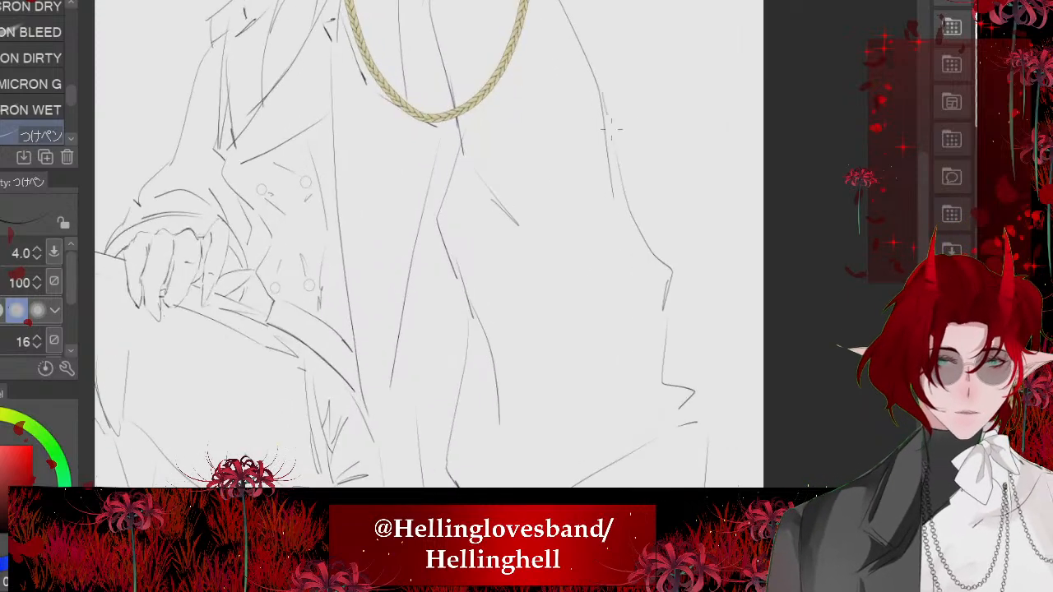
{"action": "scroll", "coordinate": [501, 303], "scroll_direction": "down", "scroll_amount": 3}
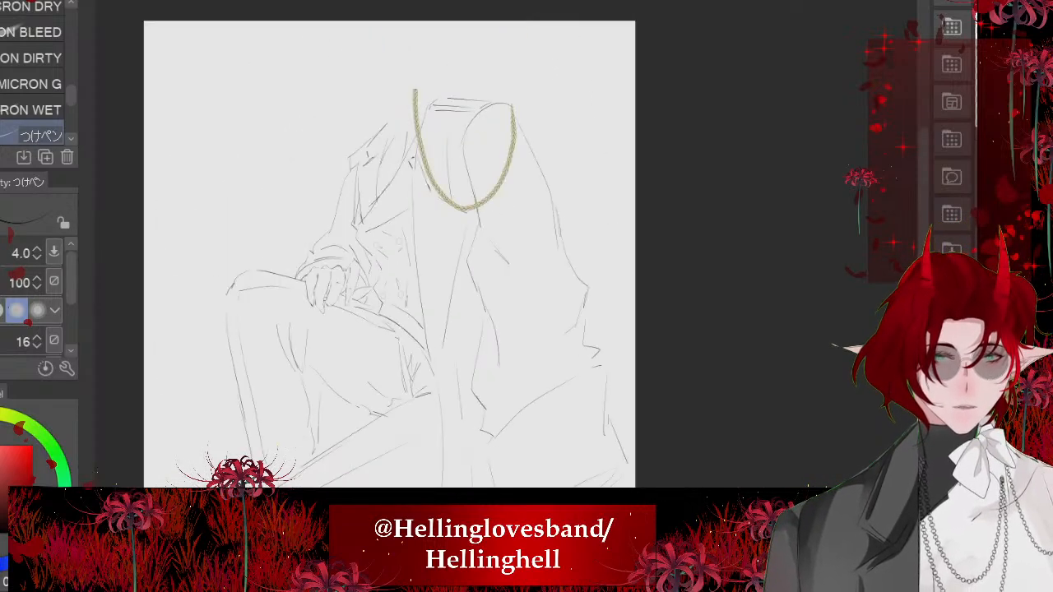
{"action": "scroll", "coordinate": [494, 300], "scroll_direction": "down", "scroll_amount": 3}
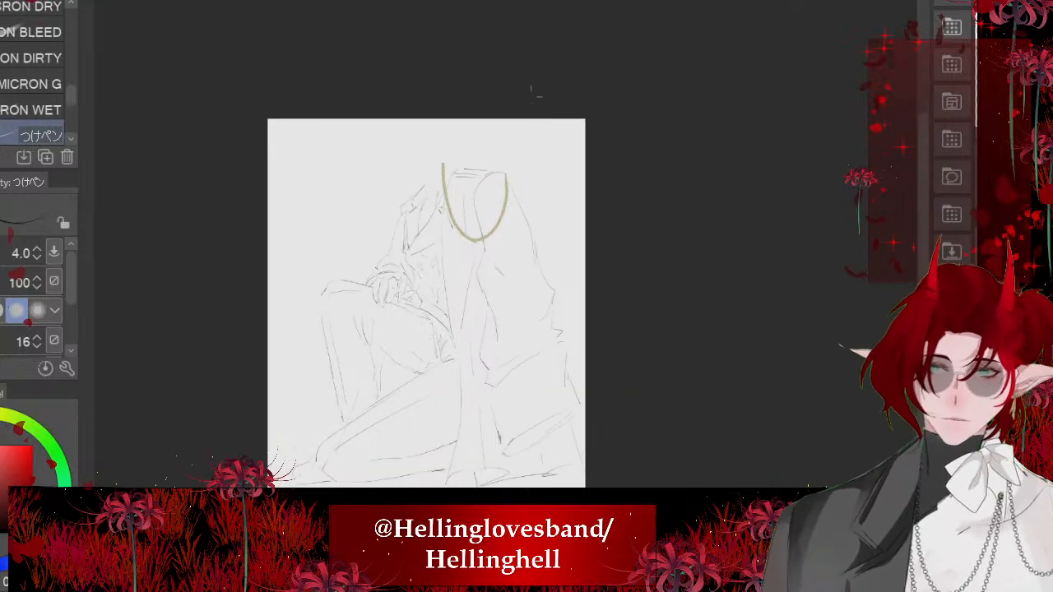
{"action": "scroll", "coordinate": [599, 339], "scroll_direction": "up", "scroll_amount": 4}
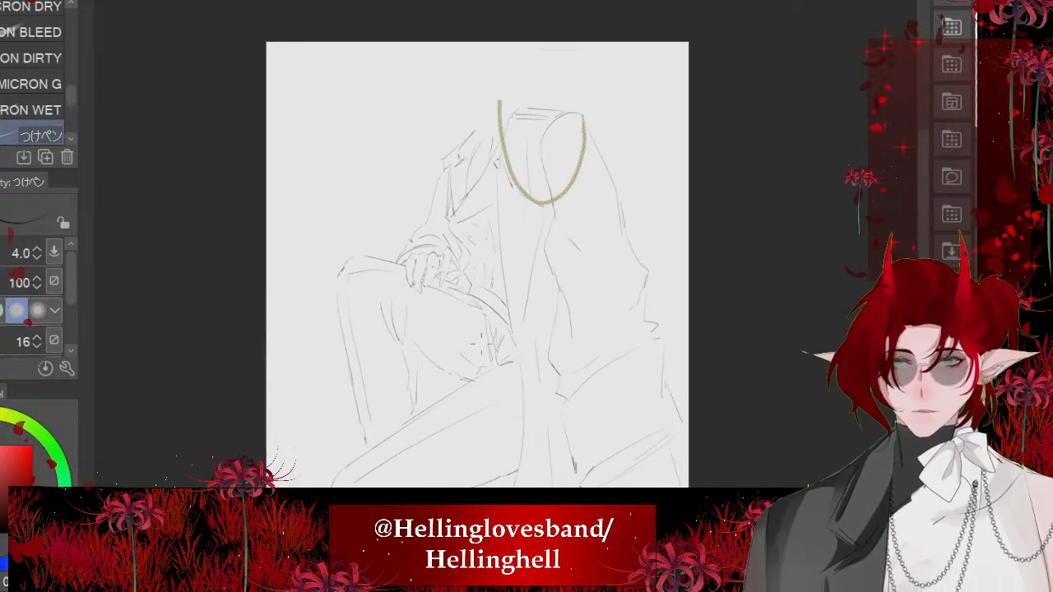
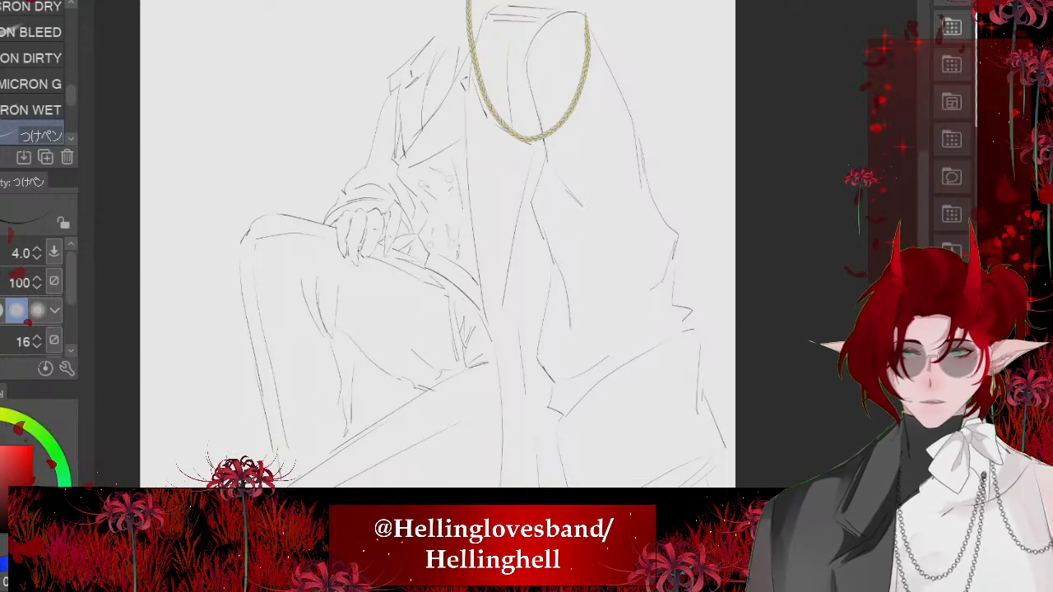
- Switch to the pale gold colour, lasso the upper-left coat button and fill it, then deselect
{"action": "key", "text": "x"}
{"action": "key", "text": "m"}
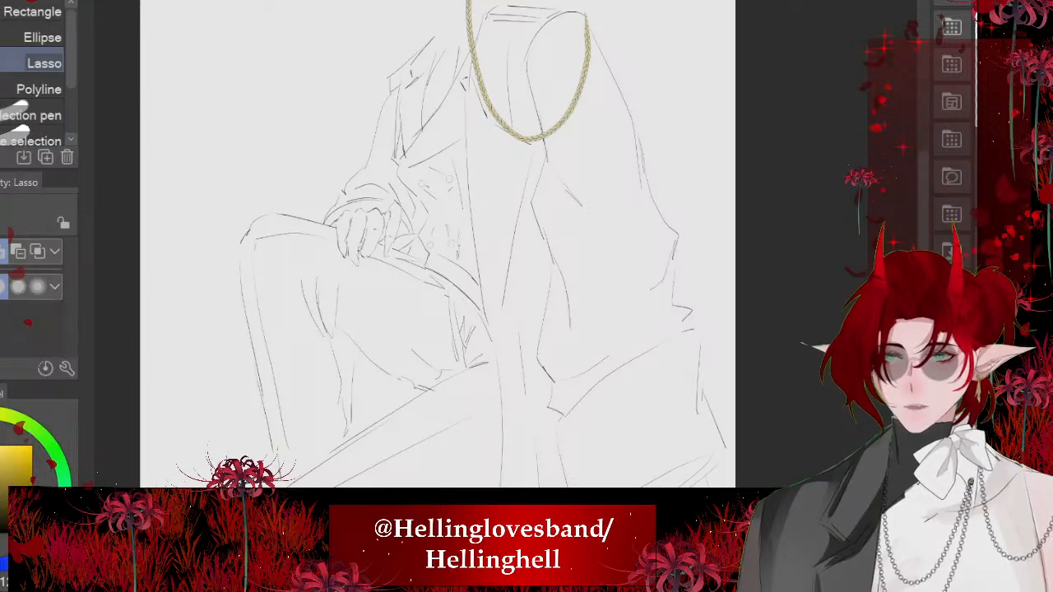
{"action": "scroll", "coordinate": [411, 181], "scroll_direction": "up", "scroll_amount": 12}
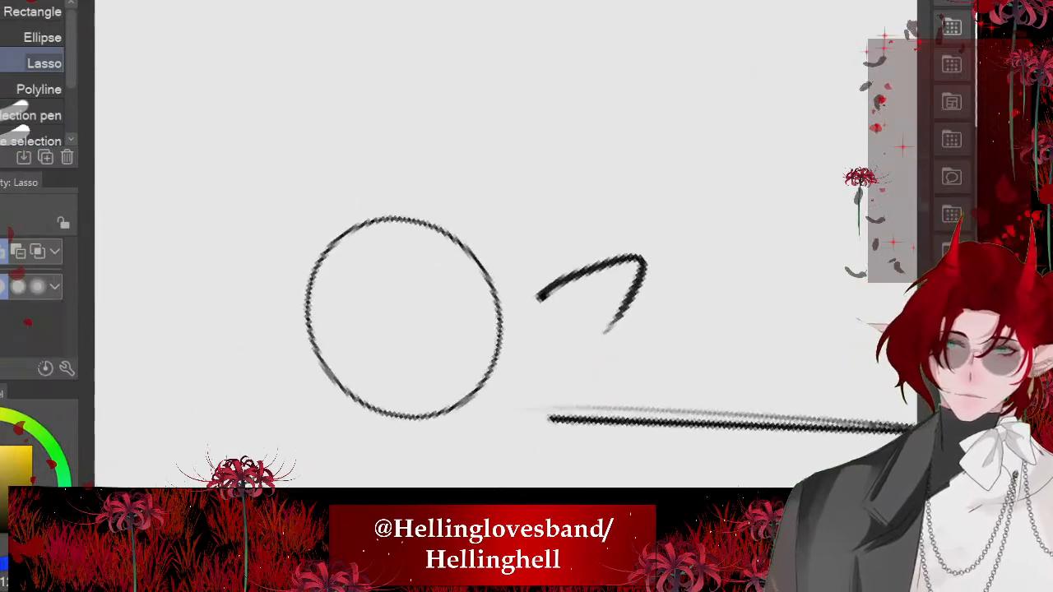
{"action": "mouse_move", "coordinate": [494, 309]}
{"action": "left_mouse_down"}
{"action": "mouse_move", "coordinate": [475, 388]}
{"action": "mouse_move", "coordinate": [415, 410]}
{"action": "left_mouse_up"}
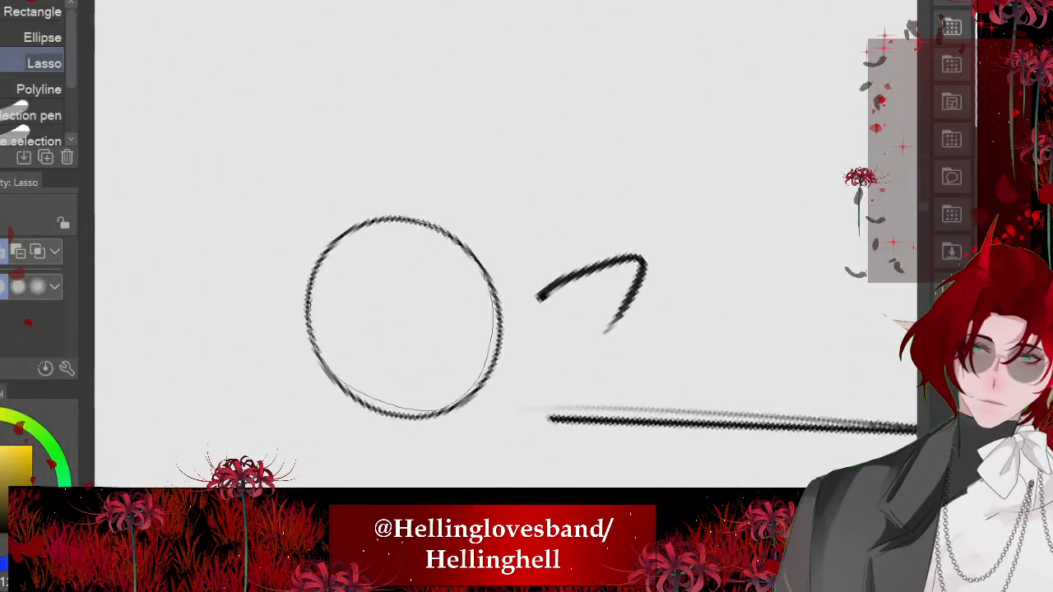
{"action": "left_click_drag", "start_coordinate": [400, 218], "coordinate": [492, 296]}
{"action": "left_click", "coordinate": [519, 483]}
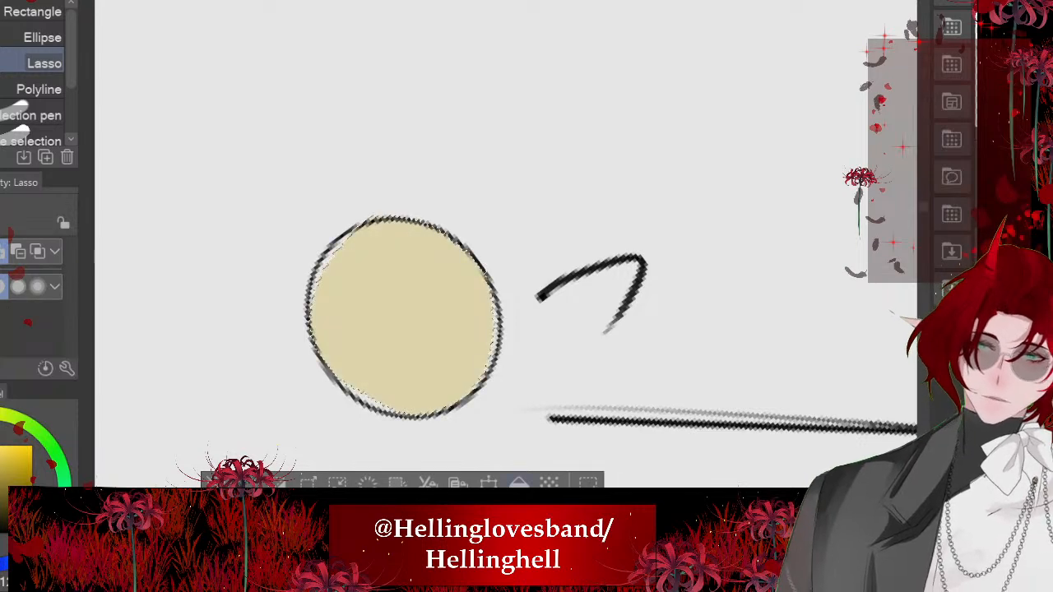
{"action": "key", "text": "ctrl+d"}
- Lasso inside the outline of the upper-right coat button and fill it with pale gold
{"action": "scroll", "coordinate": [403, 304], "scroll_direction": "down", "scroll_amount": 8}
{"action": "scroll", "coordinate": [461, 292], "scroll_direction": "up", "scroll_amount": 10}
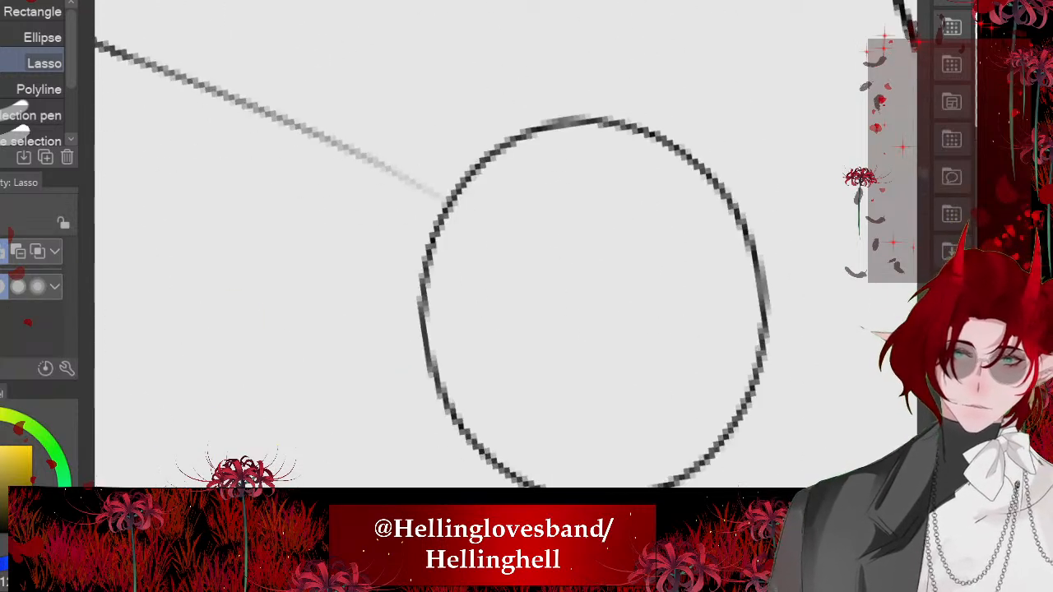
{"action": "mouse_move", "coordinate": [576, 130]}
{"action": "left_mouse_down"}
{"action": "mouse_move", "coordinate": [724, 428]}
{"action": "mouse_move", "coordinate": [461, 419]}
{"action": "mouse_move", "coordinate": [486, 177]}
{"action": "mouse_move", "coordinate": [568, 130]}
{"action": "left_mouse_up"}
{"action": "key", "text": "alt+Delete"}
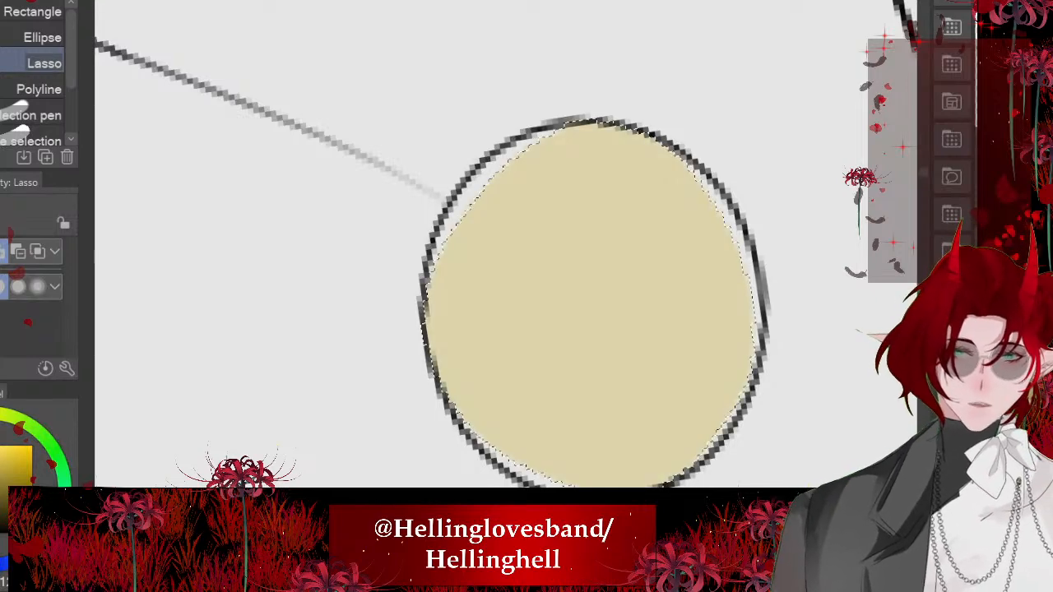
{"action": "left_click_drag", "start_coordinate": [593, 305], "coordinate": [608, 293]}
{"action": "scroll", "coordinate": [494, 305], "scroll_direction": "down", "scroll_amount": 8}
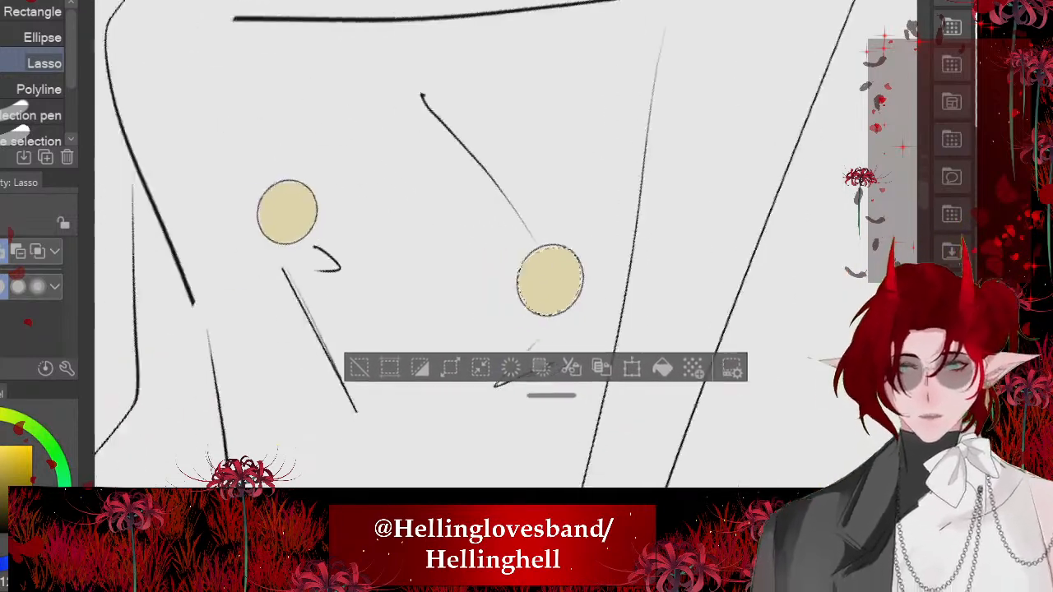
- Lasso the lower-left coat button, fill it with pale gold and clear the selection
{"action": "scroll", "coordinate": [538, 102], "scroll_direction": "down", "scroll_amount": 6}
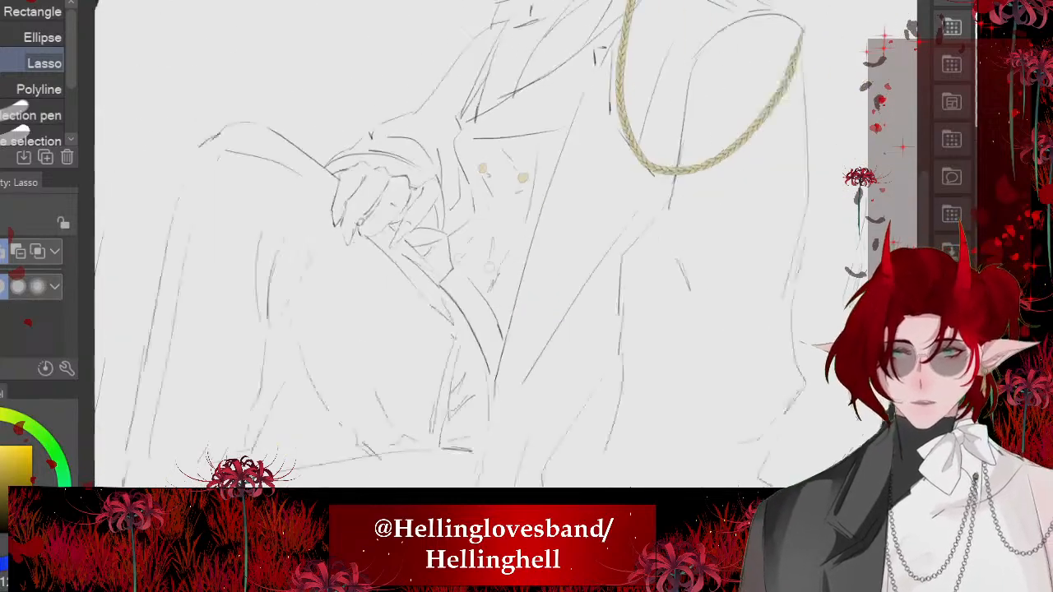
{"action": "scroll", "coordinate": [460, 263], "scroll_direction": "up", "scroll_amount": 10}
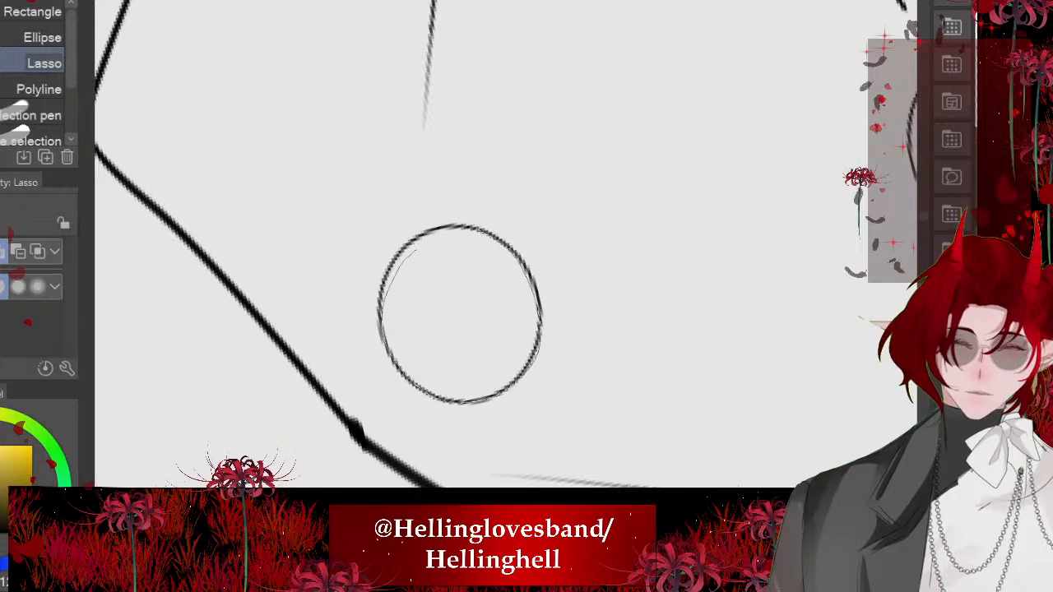
{"action": "left_click_drag", "start_coordinate": [416, 250], "coordinate": [436, 235]}
{"action": "left_click", "coordinate": [574, 449]}
{"action": "key", "text": "ctrl+d"}
- Lasso the lower-right coat button, fill it with pale gold and clear the selection
{"action": "scroll", "coordinate": [428, 317], "scroll_direction": "down", "scroll_amount": 4}
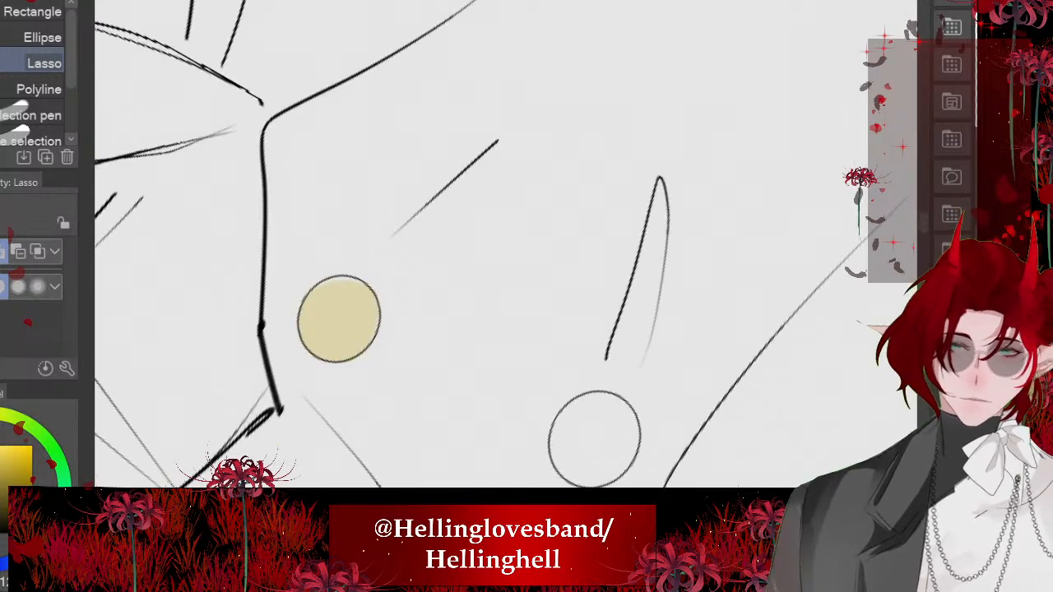
{"action": "scroll", "coordinate": [554, 444], "scroll_direction": "up", "scroll_amount": 4}
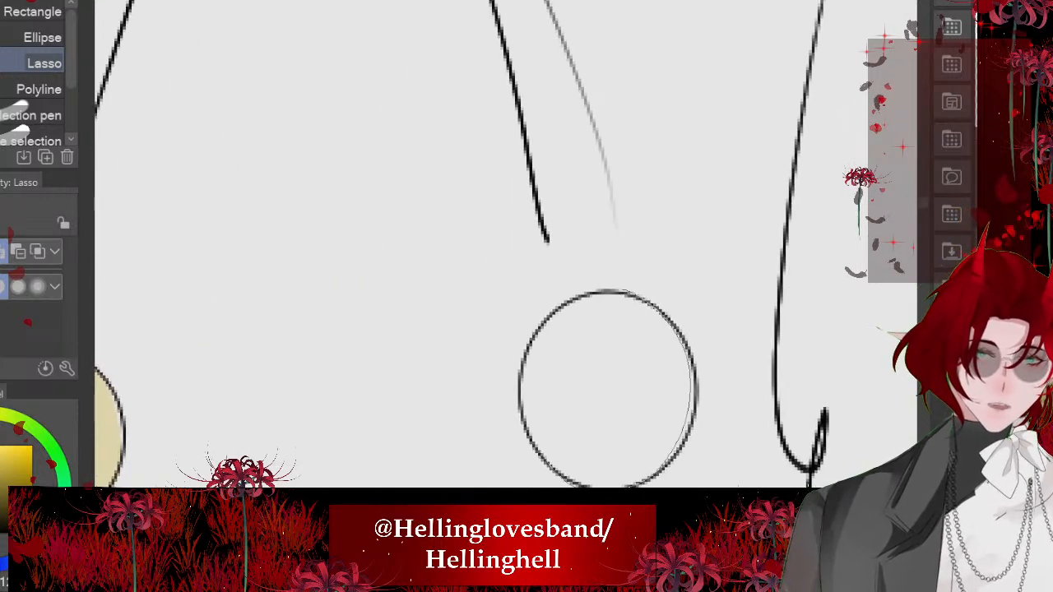
{"action": "left_click_drag", "start_coordinate": [535, 445], "coordinate": [616, 290]}
{"action": "key", "text": "alt+Delete"}
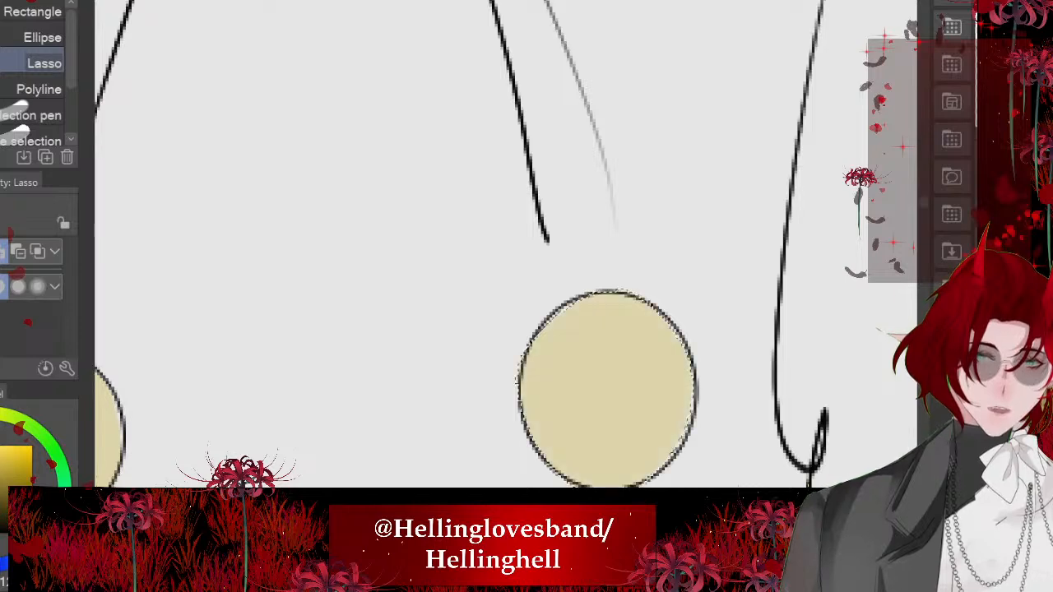
{"action": "key", "text": "ctrl+d"}
{"action": "scroll", "coordinate": [507, 244], "scroll_direction": "down", "scroll_amount": 5}
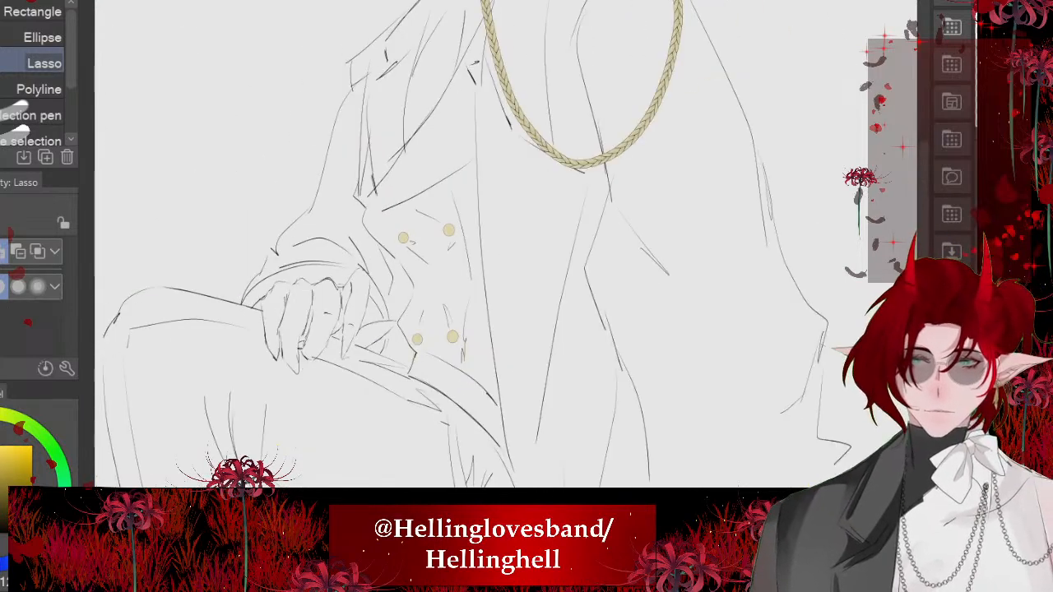
- Lasso the sleeve cuff band above the resting hand, including its far end, and fill it with pale gold
{"action": "scroll", "coordinate": [399, 215], "scroll_direction": "down", "scroll_amount": 4}
{"action": "scroll", "coordinate": [231, 260], "scroll_direction": "up", "scroll_amount": 5}
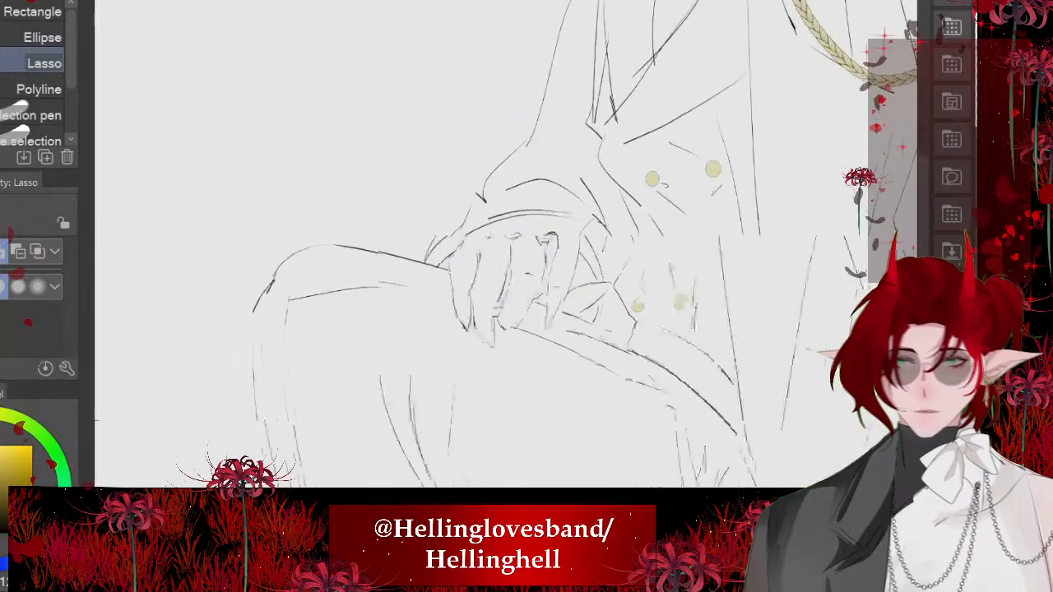
{"action": "scroll", "coordinate": [504, 280], "scroll_direction": "up", "scroll_amount": 5}
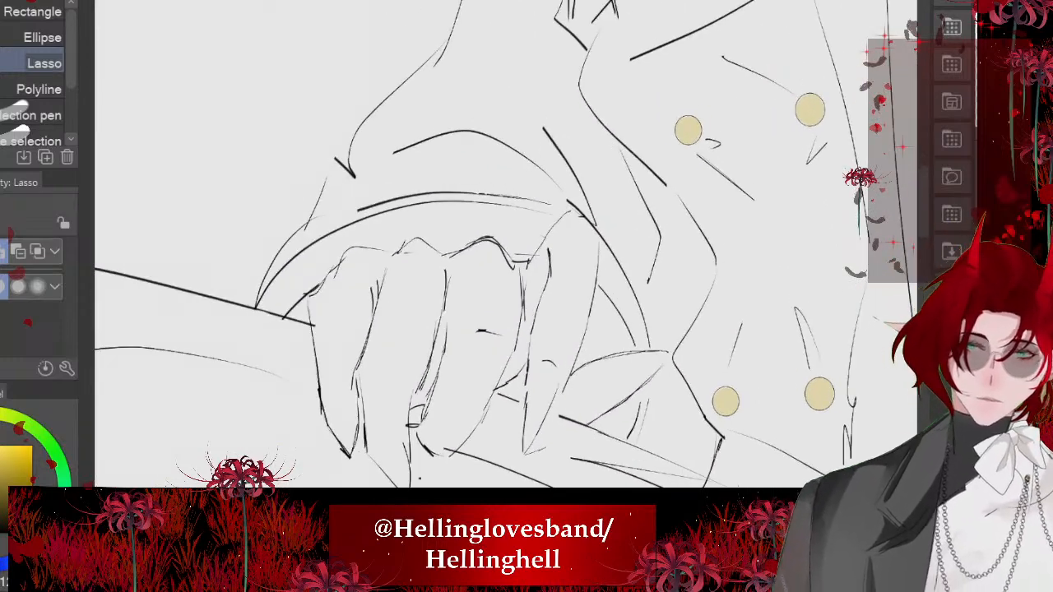
{"action": "left_click_drag", "start_coordinate": [475, 197], "coordinate": [273, 269]}
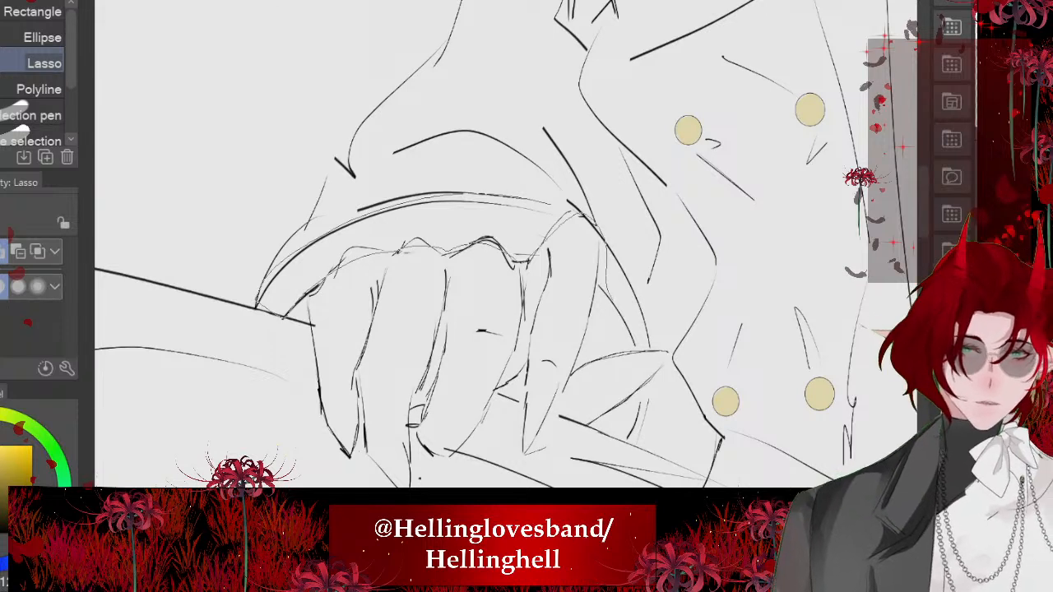
{"action": "left_click_drag", "start_coordinate": [639, 343], "coordinate": [603, 230]}
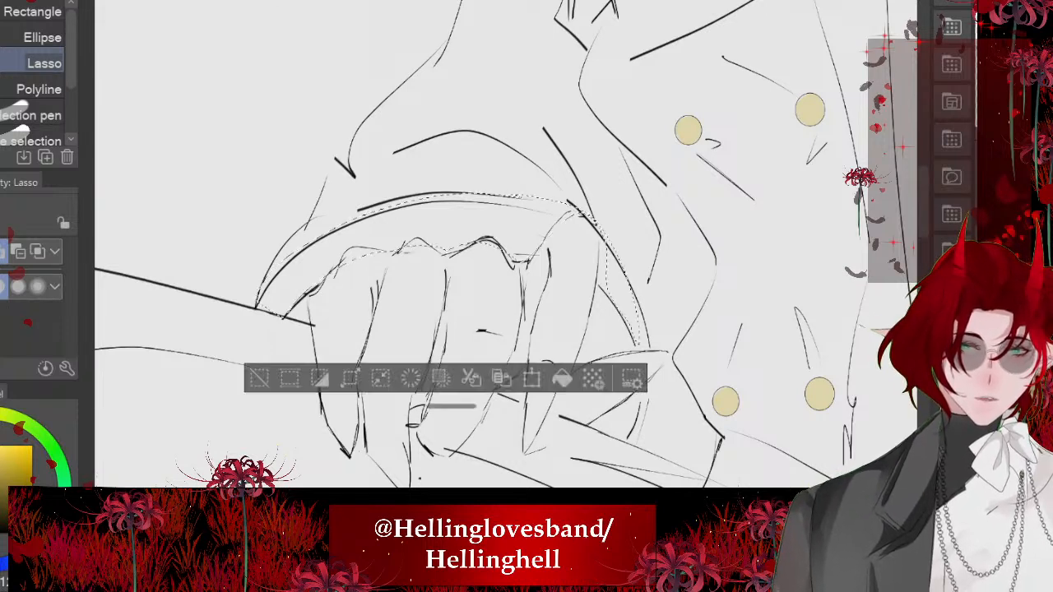
{"action": "left_click", "coordinate": [562, 378]}
{"action": "key", "text": "ctrl+d"}
- Select the cuff's unfilled outer edge and the cuff areas beside and behind the thumb, and fill them with pale gold
{"action": "scroll", "coordinate": [391, 239], "scroll_direction": "down", "scroll_amount": 3}
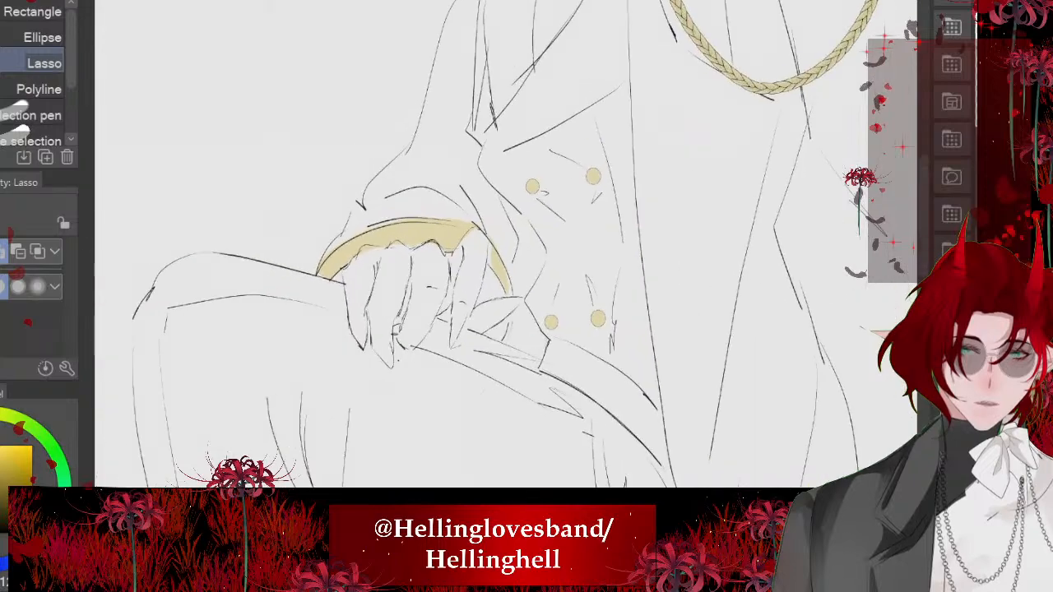
{"action": "left_click_drag", "start_coordinate": [391, 238], "coordinate": [475, 136]}
{"action": "scroll", "coordinate": [349, 188], "scroll_direction": "up", "scroll_amount": 4}
{"action": "mouse_move", "coordinate": [263, 121]}
{"action": "left_mouse_down"}
{"action": "mouse_move", "coordinate": [381, 161]}
{"action": "mouse_move", "coordinate": [514, 394]}
{"action": "mouse_move", "coordinate": [260, 132]}
{"action": "left_mouse_up"}
{"action": "left_click_drag", "start_coordinate": [395, 329], "coordinate": [367, 188]}
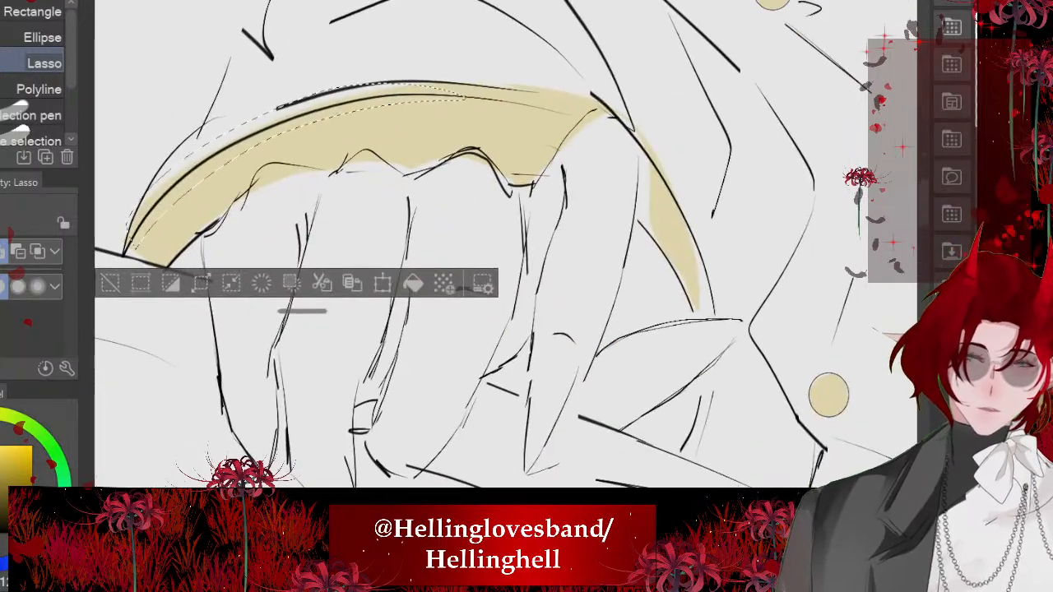
{"action": "mouse_move", "coordinate": [650, 237]}
{"action": "left_mouse_down"}
{"action": "mouse_move", "coordinate": [707, 318]}
{"action": "mouse_move", "coordinate": [635, 133]}
{"action": "mouse_move", "coordinate": [707, 318]}
{"action": "mouse_move", "coordinate": [650, 222]}
{"action": "left_mouse_up"}
{"action": "mouse_move", "coordinate": [635, 133]}
{"action": "left_mouse_down"}
{"action": "mouse_move", "coordinate": [639, 157]}
{"action": "mouse_move", "coordinate": [658, 169]}
{"action": "left_mouse_up"}
{"action": "mouse_move", "coordinate": [701, 450]}
{"action": "left_mouse_down"}
{"action": "mouse_move", "coordinate": [615, 433]}
{"action": "mouse_move", "coordinate": [716, 362]}
{"action": "left_mouse_up"}
{"action": "scroll", "coordinate": [410, 254], "scroll_direction": "down", "scroll_amount": 4}
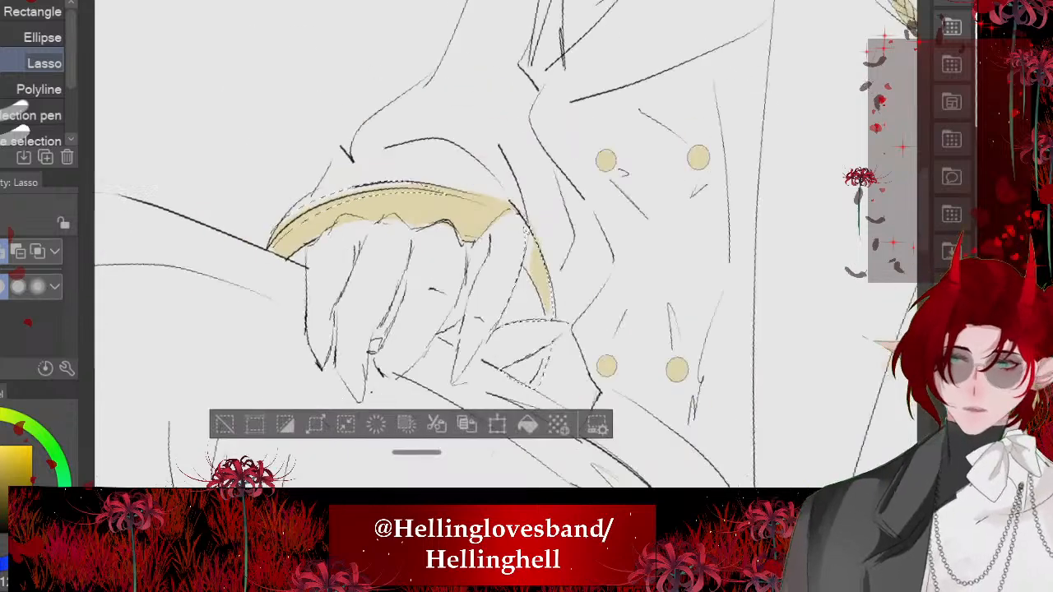
{"action": "left_click", "coordinate": [528, 409]}
- Add the cuff's end by the knuckles and the small gap between the fingers to the selection, fill them pale gold and deselect
{"action": "scroll", "coordinate": [315, 217], "scroll_direction": "up", "scroll_amount": 4}
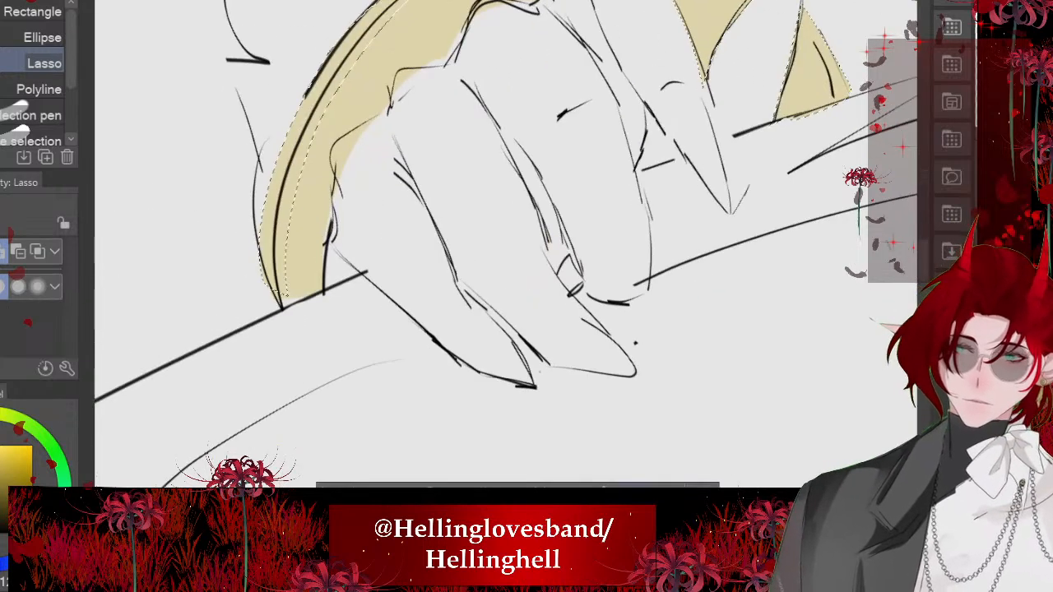
{"action": "left_click_drag", "start_coordinate": [263, 276], "coordinate": [354, 269]}
{"action": "left_click_drag", "start_coordinate": [535, 206], "coordinate": [413, 321]}
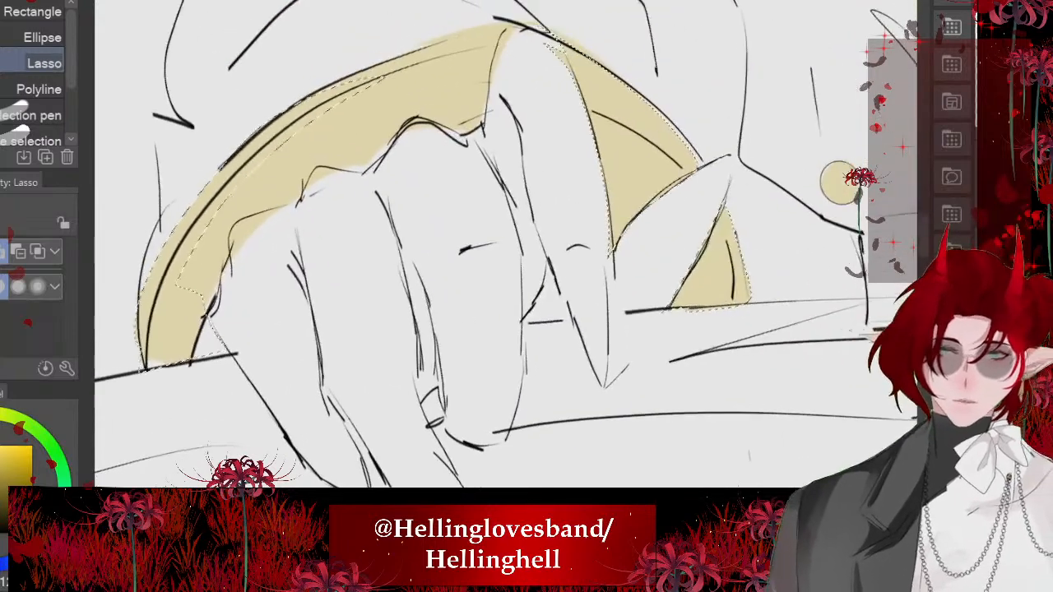
{"action": "scroll", "coordinate": [433, 164], "scroll_direction": "up", "scroll_amount": 1}
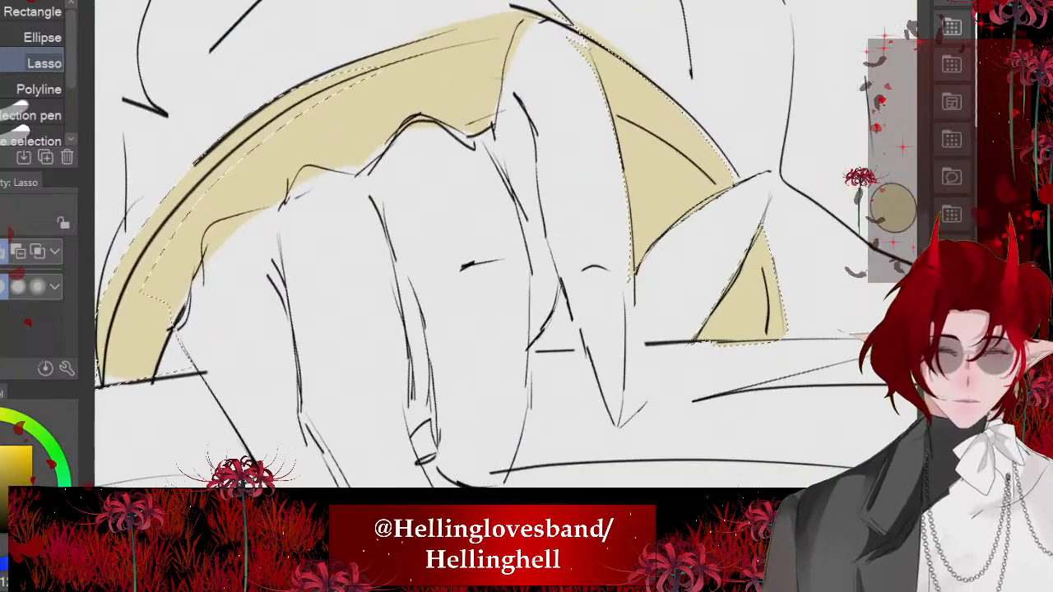
{"action": "left_click_drag", "start_coordinate": [576, 352], "coordinate": [564, 281]}
{"action": "scroll", "coordinate": [504, 229], "scroll_direction": "down", "scroll_amount": 3}
{"action": "left_click", "coordinate": [558, 431]}
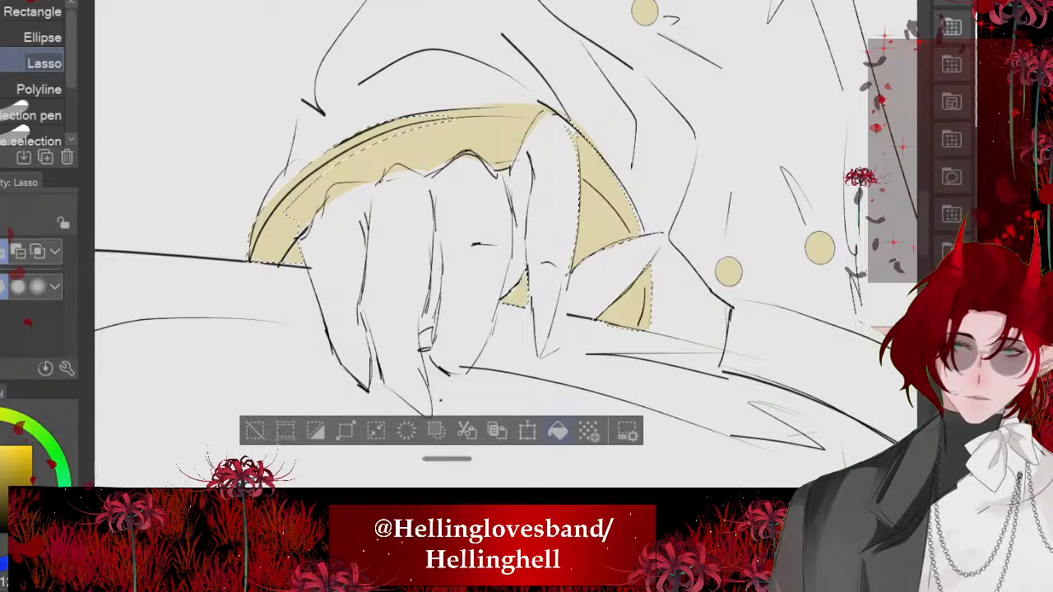
{"action": "key", "text": "ctrl+d"}
- Lasso the flat strip at the top of the shoulder between the braided cord's ends, fill it with pale gold and deselect
{"action": "scroll", "coordinate": [387, 275], "scroll_direction": "down", "scroll_amount": 10}
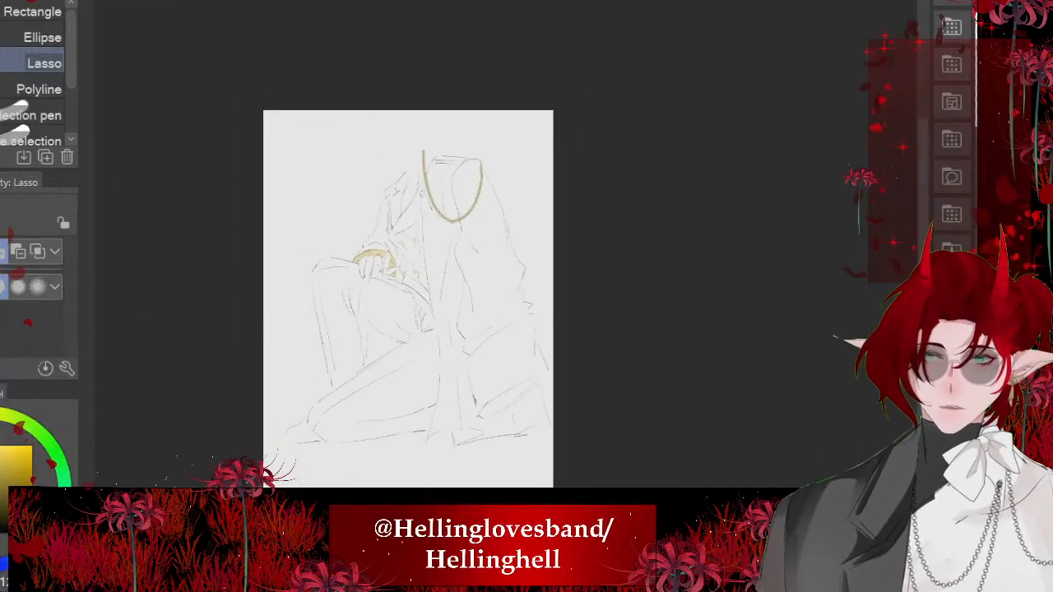
{"action": "scroll", "coordinate": [436, 247], "scroll_direction": "up", "scroll_amount": 5}
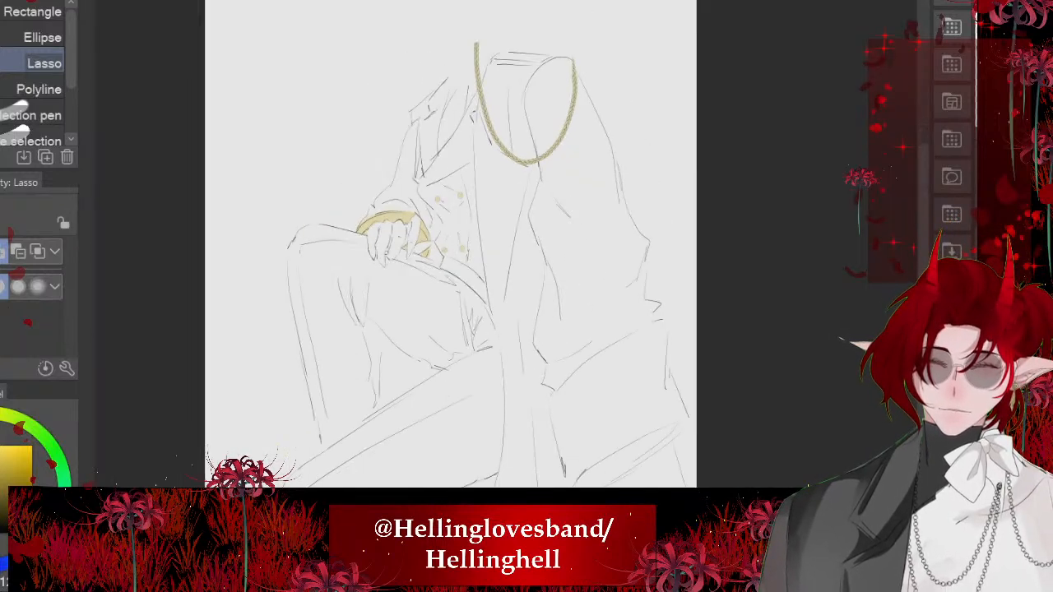
{"action": "scroll", "coordinate": [485, 123], "scroll_direction": "up", "scroll_amount": 5}
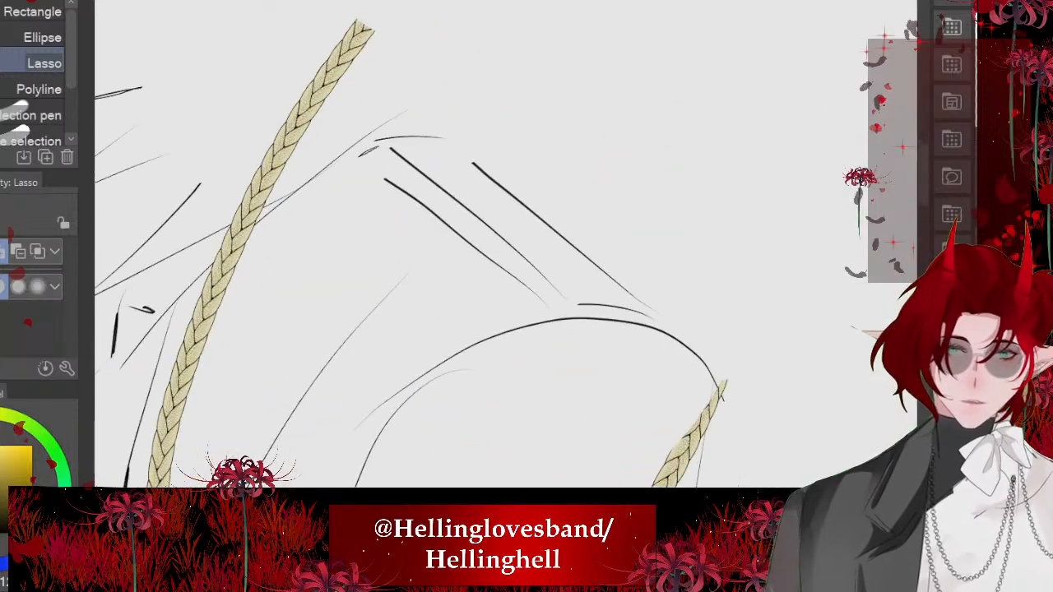
{"action": "left_click_drag", "start_coordinate": [562, 236], "coordinate": [680, 336]}
{"action": "left_click_drag", "start_coordinate": [550, 317], "coordinate": [385, 178]}
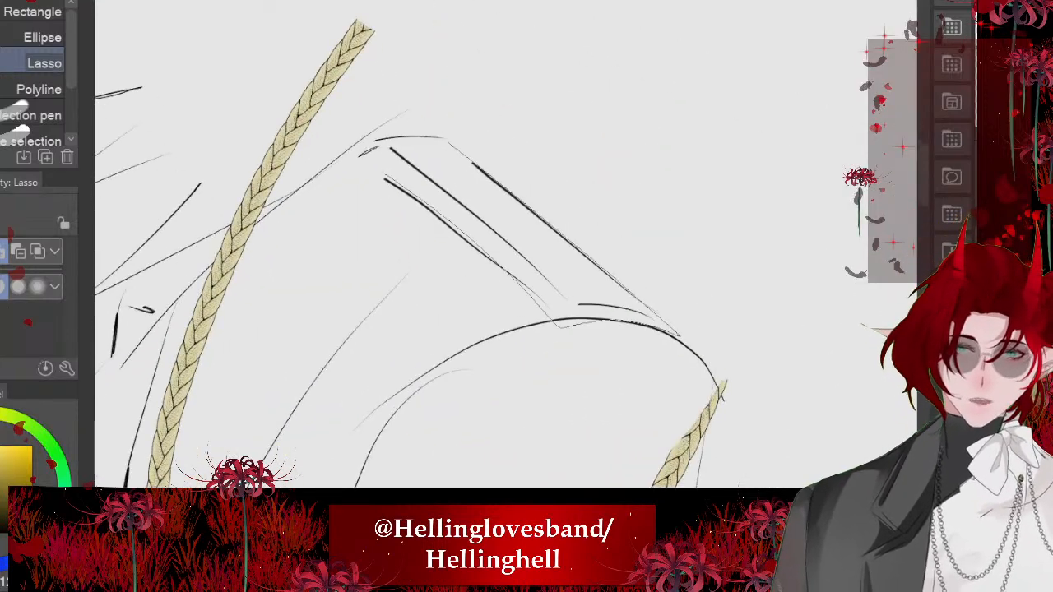
{"action": "left_click", "coordinate": [633, 421]}
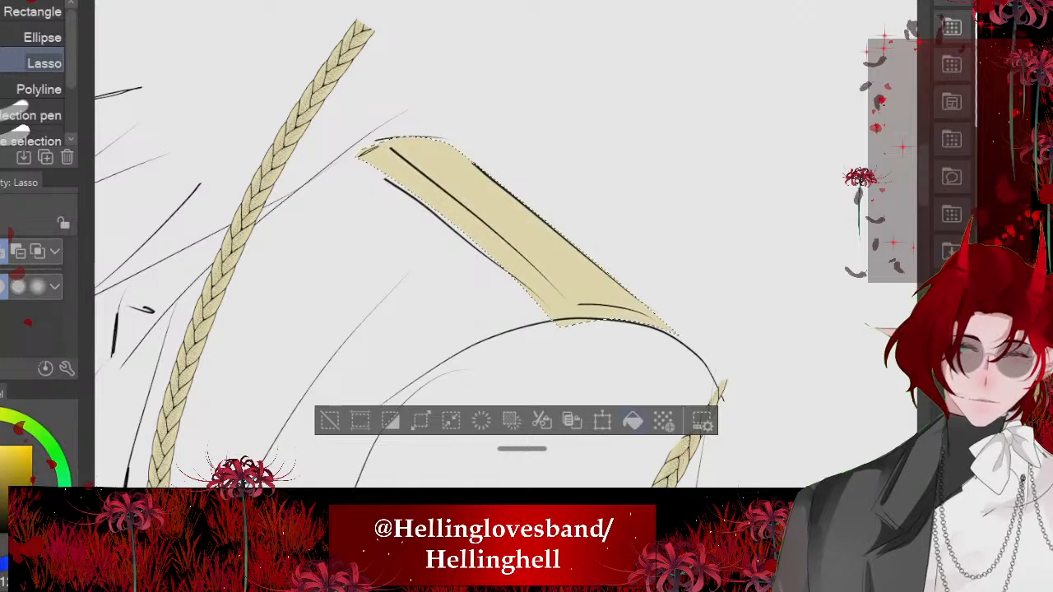
{"action": "key", "text": "ctrl+d"}
- Erase two gaps for vertical bands in both the upper and lower outlines of the belt with the Hard eraser
{"action": "scroll", "coordinate": [507, 247], "scroll_direction": "down", "scroll_amount": 5}
{"action": "scroll", "coordinate": [388, 99], "scroll_direction": "down", "scroll_amount": 5}
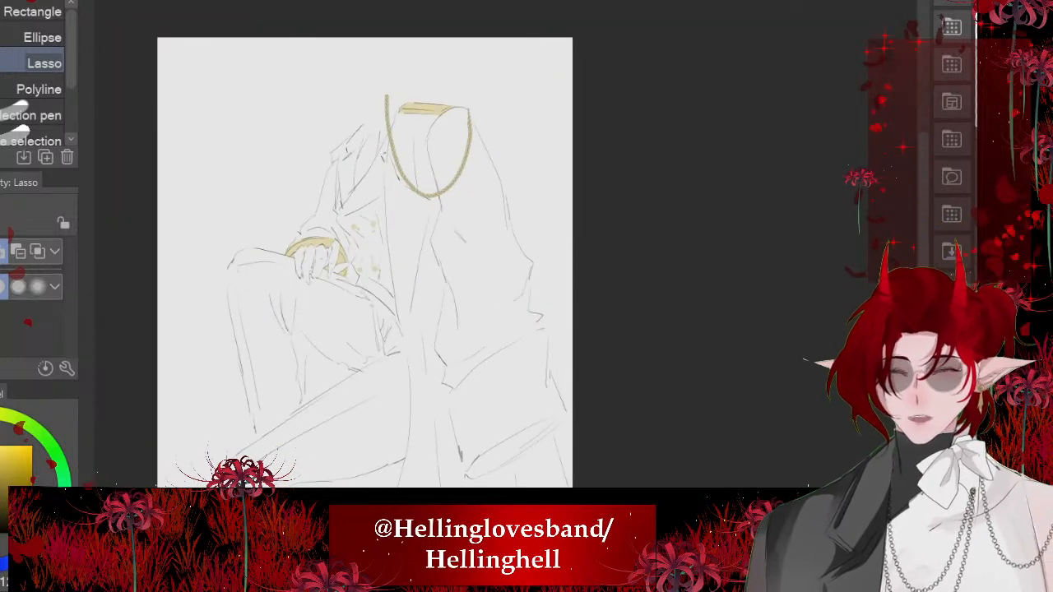
{"action": "scroll", "coordinate": [575, 163], "scroll_direction": "down", "scroll_amount": 1}
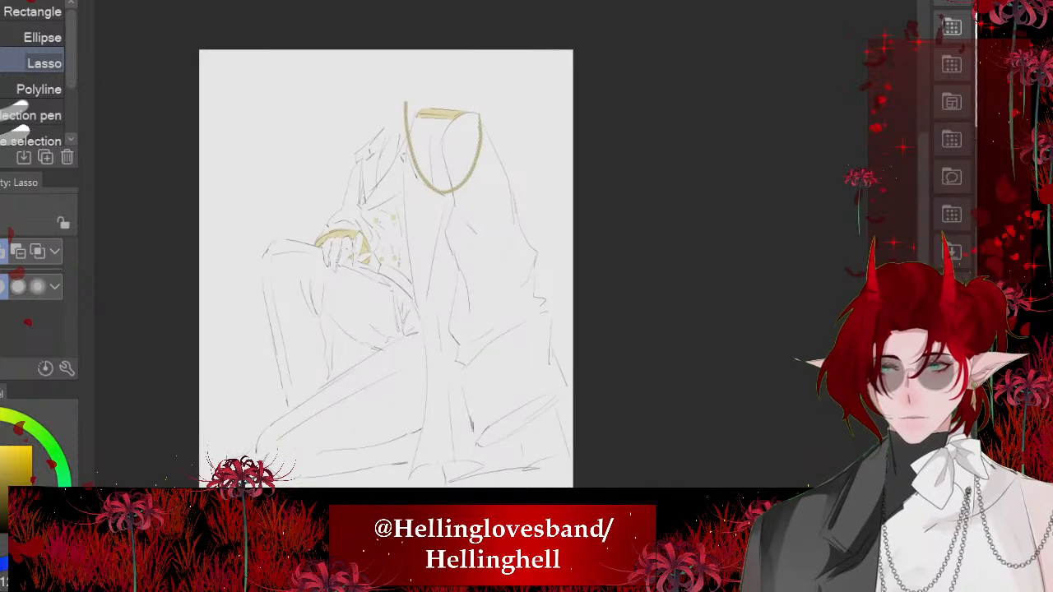
{"action": "scroll", "coordinate": [512, 137], "scroll_direction": "down", "scroll_amount": 2}
{"action": "scroll", "coordinate": [434, 384], "scroll_direction": "up", "scroll_amount": 5}
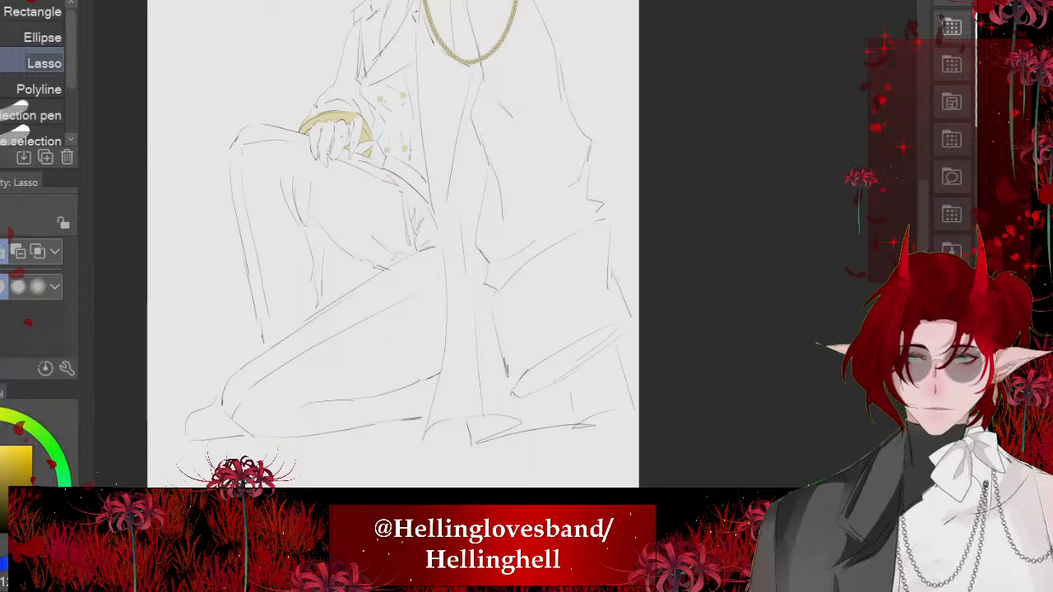
{"action": "scroll", "coordinate": [393, 247], "scroll_direction": "up", "scroll_amount": 3}
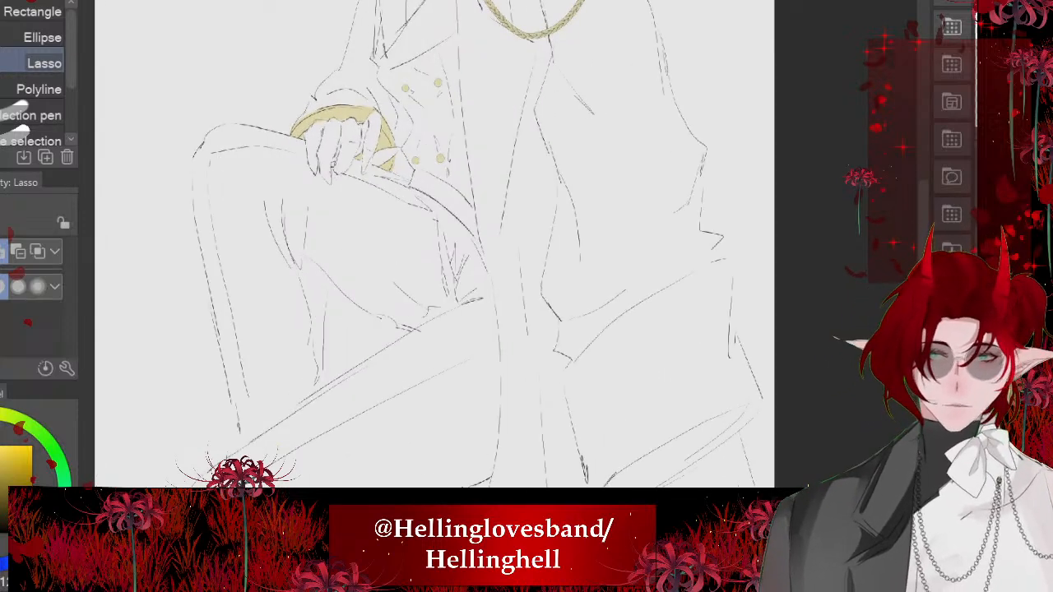
{"action": "key", "text": "e"}
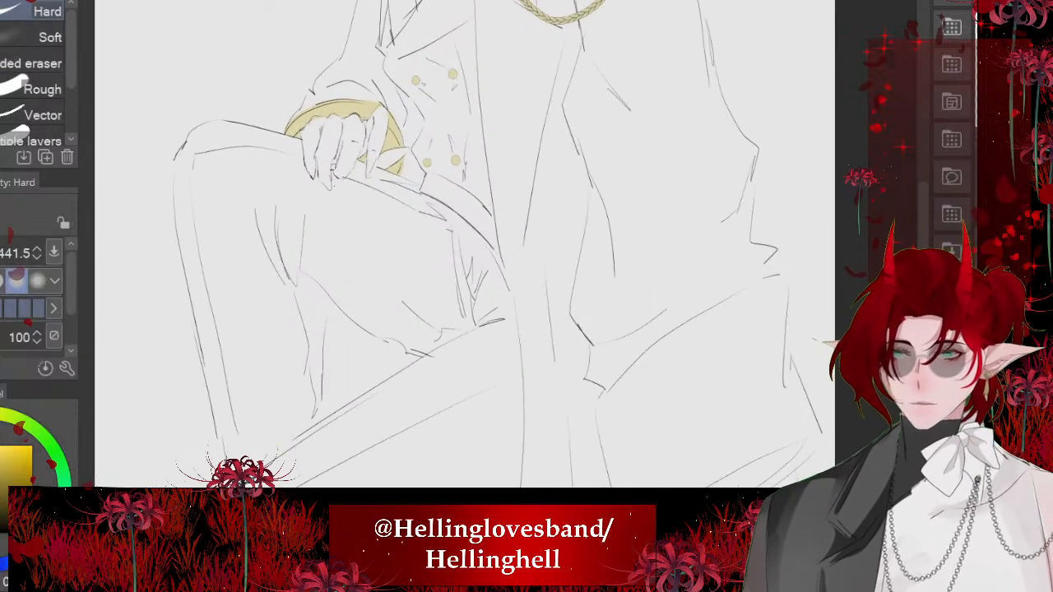
{"action": "left_click_drag", "start_coordinate": [506, 273], "coordinate": [511, 274]}
{"action": "scroll", "coordinate": [479, 167], "scroll_direction": "up", "scroll_amount": 5}
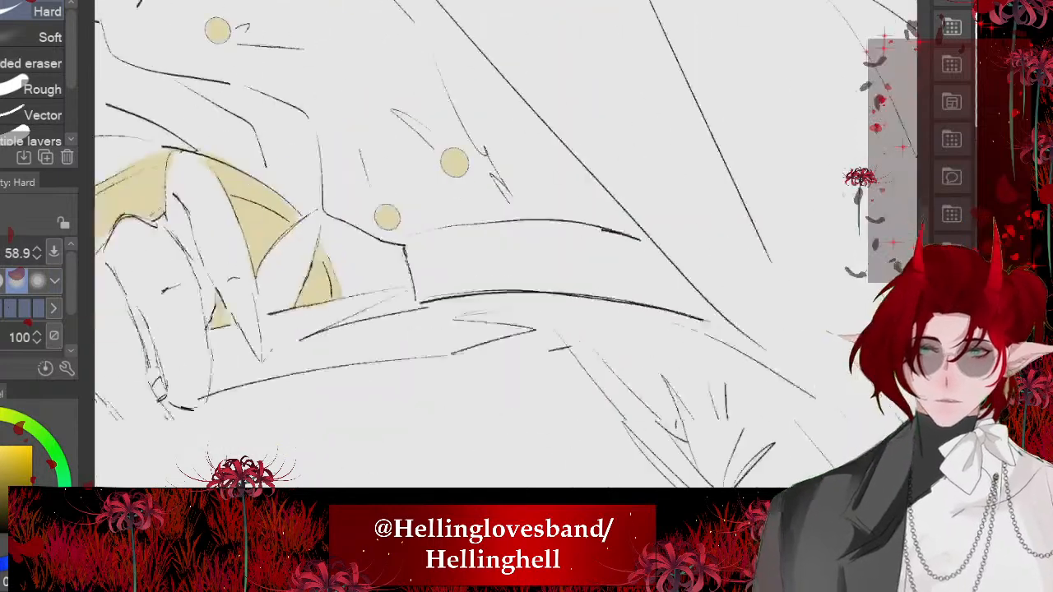
{"action": "scroll", "coordinate": [502, 327], "scroll_direction": "up", "scroll_amount": 3}
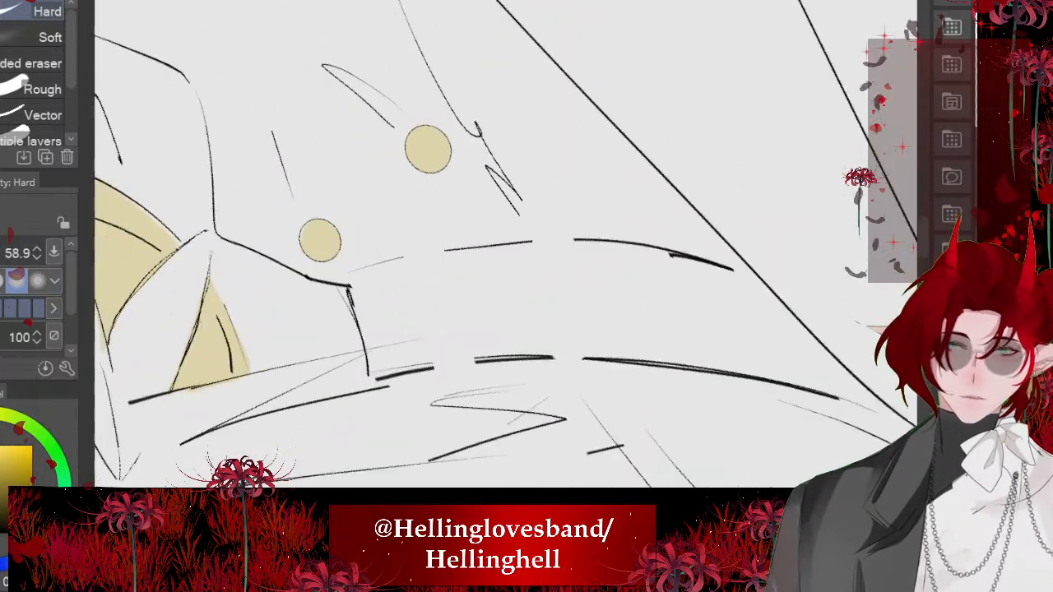
- Draw two narrow vertical bands across the belt at the erased gaps with the つけペン pen, closing their ends
{"action": "key", "text": "p"}
{"action": "scroll", "coordinate": [371, 303], "scroll_direction": "up", "scroll_amount": 4}
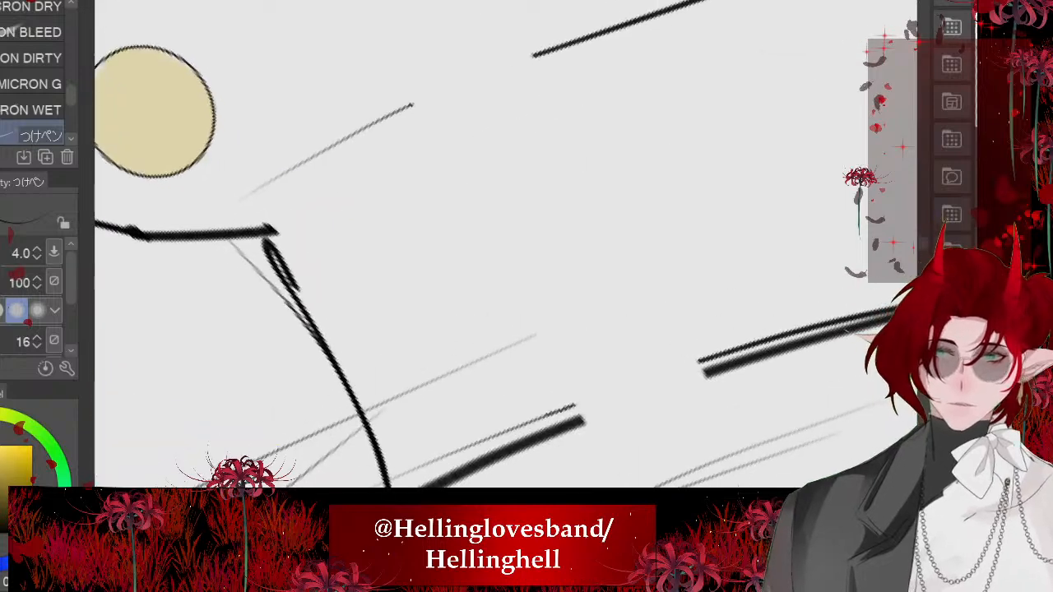
{"action": "mouse_move", "coordinate": [518, 49]}
{"action": "left_mouse_down"}
{"action": "mouse_move", "coordinate": [691, 383]}
{"action": "mouse_move", "coordinate": [409, 96]}
{"action": "mouse_move", "coordinate": [580, 416]}
{"action": "mouse_move", "coordinate": [674, 385]}
{"action": "left_mouse_up"}
{"action": "scroll", "coordinate": [505, 247], "scroll_direction": "down", "scroll_amount": 4}
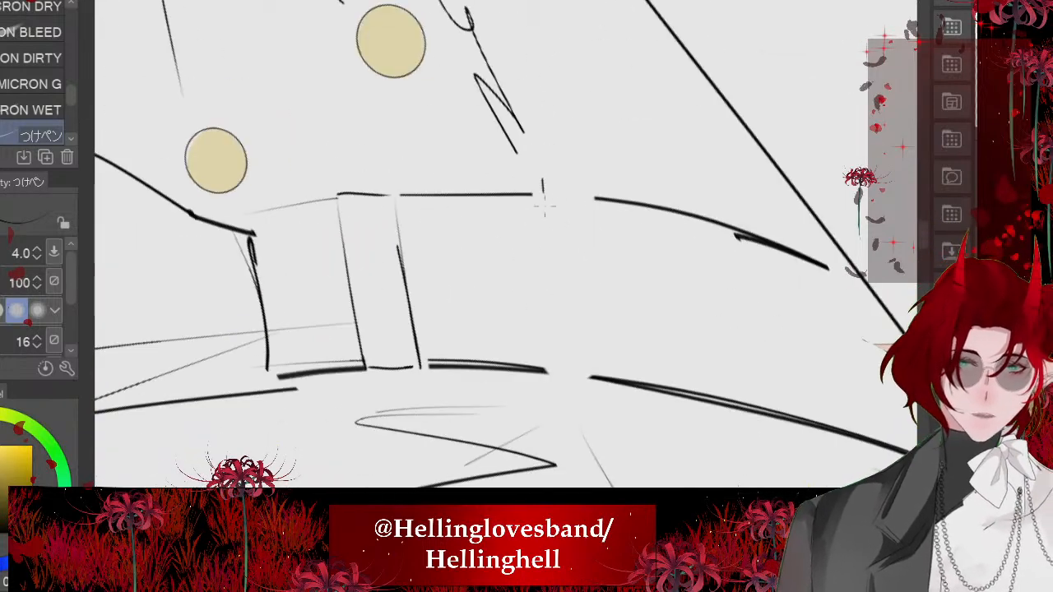
{"action": "mouse_move", "coordinate": [543, 197]}
{"action": "left_mouse_down"}
{"action": "mouse_move", "coordinate": [549, 380]}
{"action": "mouse_move", "coordinate": [592, 188]}
{"action": "mouse_move", "coordinate": [607, 375]}
{"action": "mouse_move", "coordinate": [586, 379]}
{"action": "left_mouse_up"}
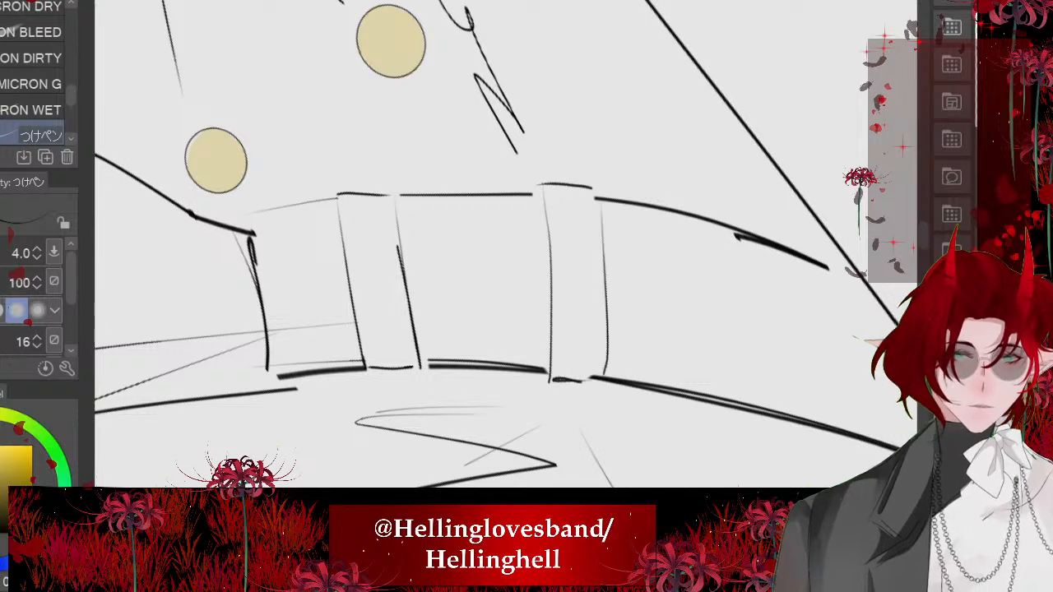
{"action": "scroll", "coordinate": [505, 246], "scroll_direction": "down", "scroll_amount": 3}
{"action": "scroll", "coordinate": [506, 247], "scroll_direction": "up", "scroll_amount": 1}
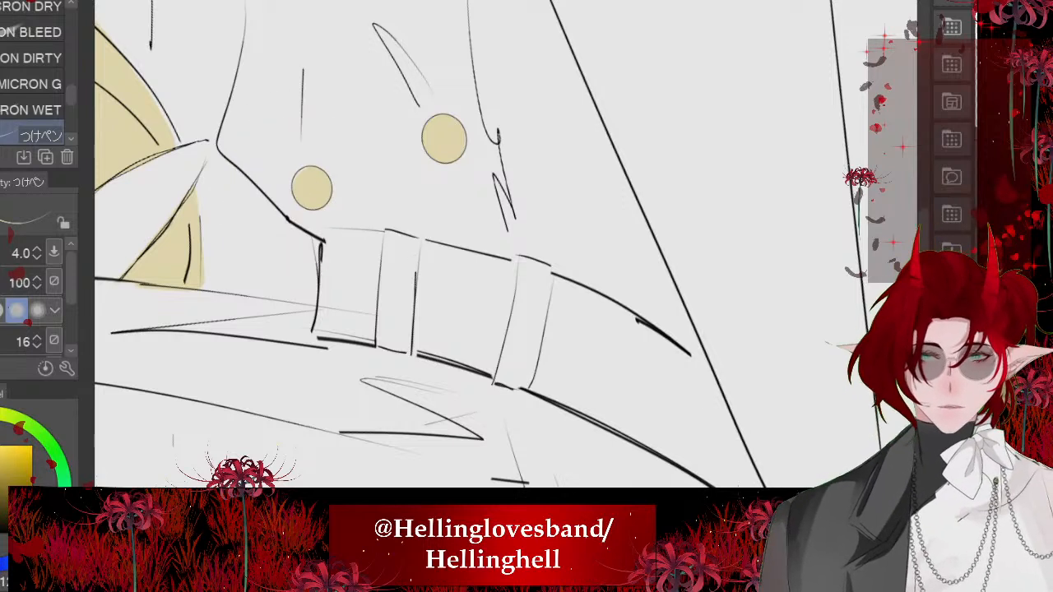
{"action": "left_click", "coordinate": [987, 371]}
{"action": "left_click", "coordinate": [988, 370]}
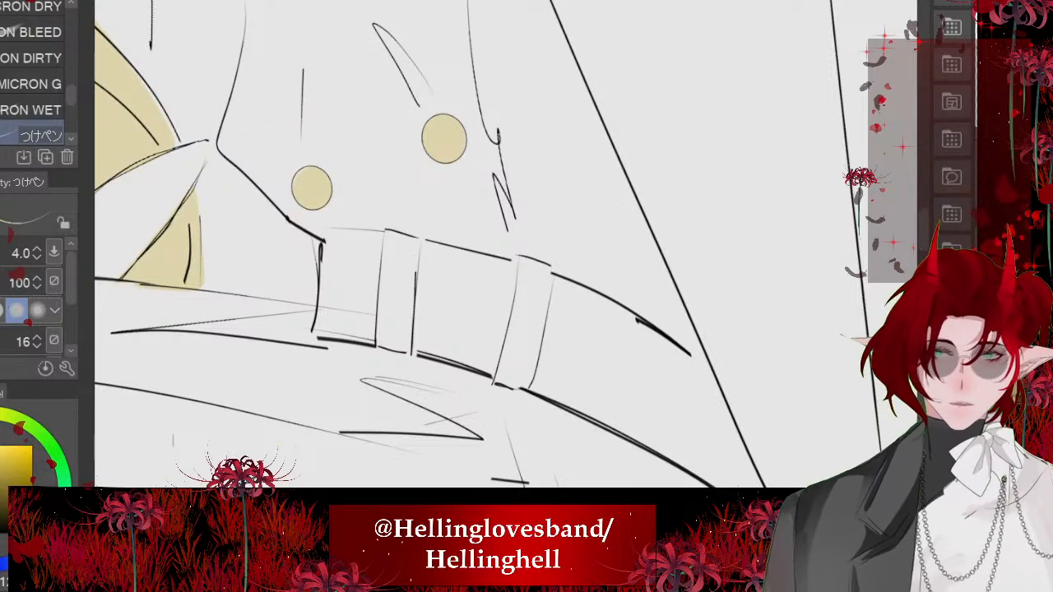
- Lasso both vertical bands on the belt, fill them with pale gold and deselect
{"action": "key", "text": "m"}
{"action": "scroll", "coordinate": [370, 304], "scroll_direction": "up", "scroll_amount": 3}
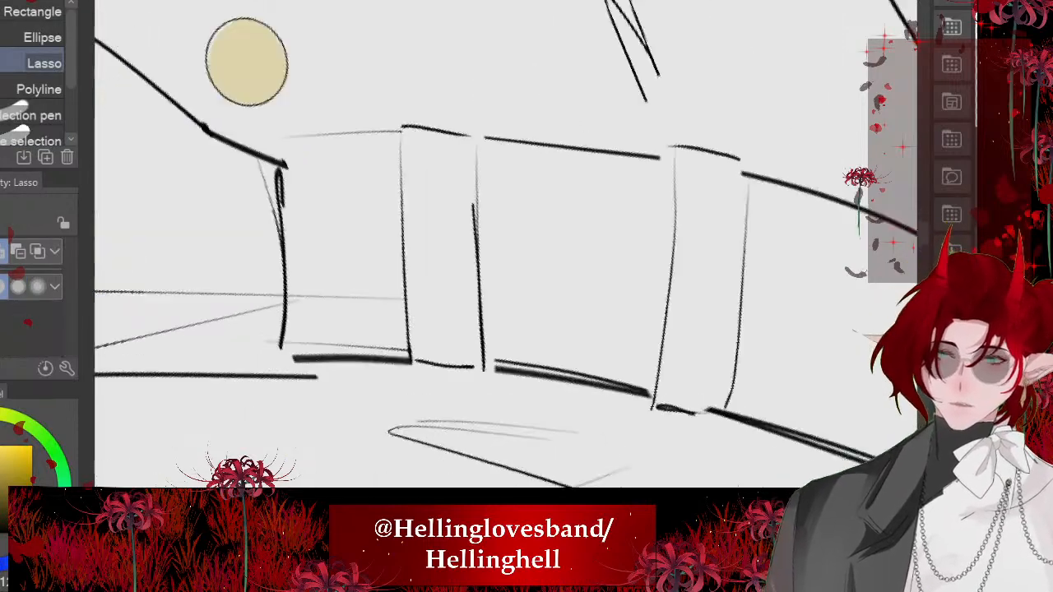
{"action": "mouse_move", "coordinate": [408, 155]}
{"action": "left_mouse_down"}
{"action": "mouse_move", "coordinate": [403, 275]}
{"action": "mouse_move", "coordinate": [441, 389]}
{"action": "mouse_move", "coordinate": [485, 280]}
{"action": "mouse_move", "coordinate": [451, 158]}
{"action": "mouse_move", "coordinate": [410, 153]}
{"action": "left_mouse_up"}
{"action": "mouse_move", "coordinate": [446, 271]}
{"action": "left_mouse_down"}
{"action": "mouse_move", "coordinate": [278, 296]}
{"action": "mouse_move", "coordinate": [255, 323]}
{"action": "left_mouse_up"}
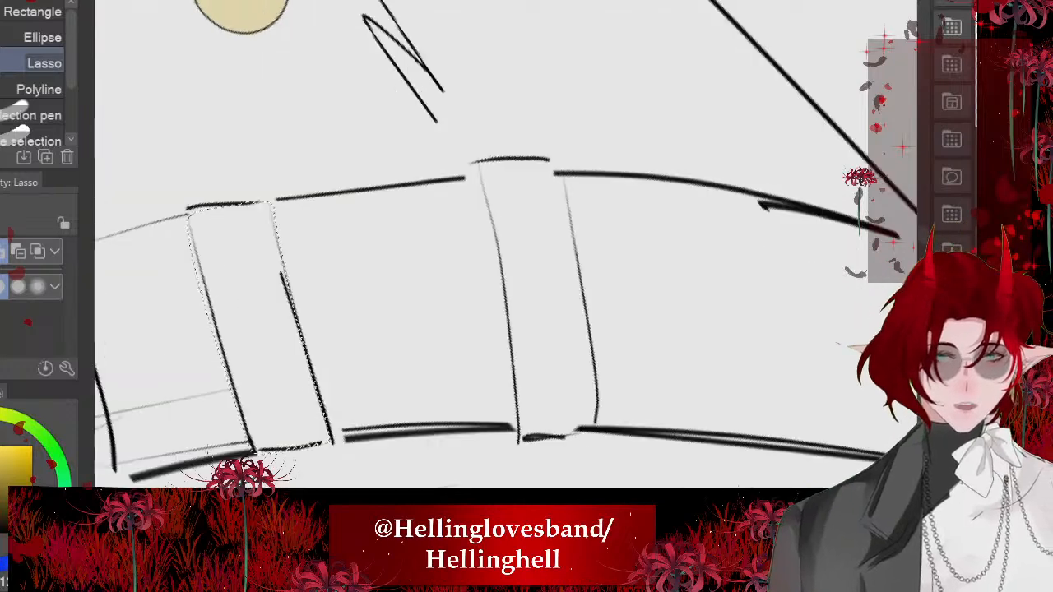
{"action": "mouse_move", "coordinate": [477, 164]}
{"action": "left_mouse_down"}
{"action": "mouse_move", "coordinate": [514, 424]}
{"action": "mouse_move", "coordinate": [594, 386]}
{"action": "mouse_move", "coordinate": [556, 164]}
{"action": "mouse_move", "coordinate": [479, 161]}
{"action": "left_mouse_up"}
{"action": "scroll", "coordinate": [446, 224], "scroll_direction": "down", "scroll_amount": 5}
{"action": "left_click", "coordinate": [536, 400]}
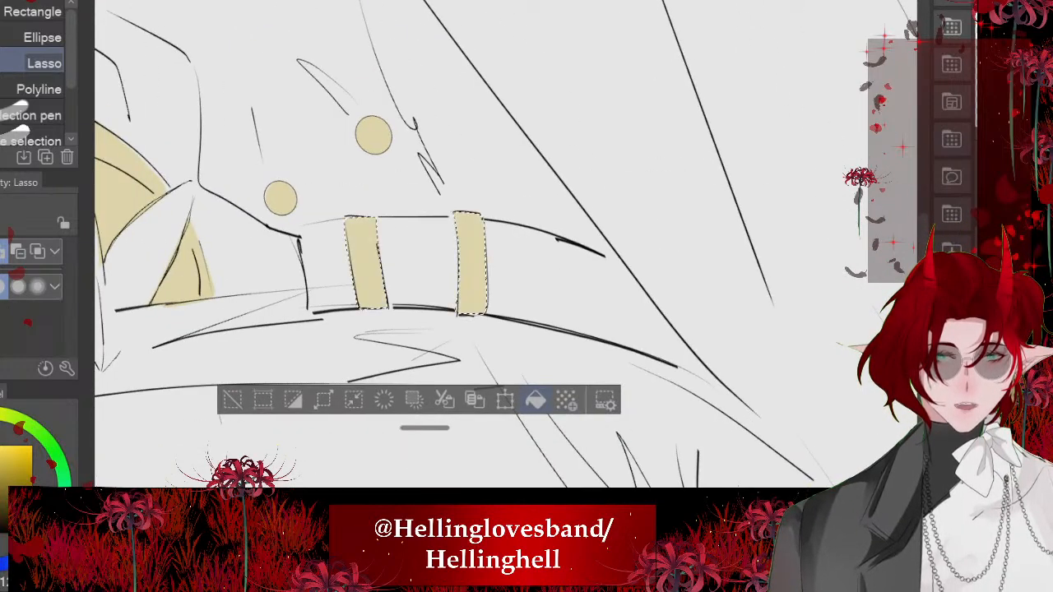
{"action": "key", "text": "ctrl+d"}
- Sample the dark grey coat colour from the finished reference illustration and return to the line drawing
{"action": "scroll", "coordinate": [404, 271], "scroll_direction": "down", "scroll_amount": 4}
{"action": "scroll", "coordinate": [410, 251], "scroll_direction": "down", "scroll_amount": 5}
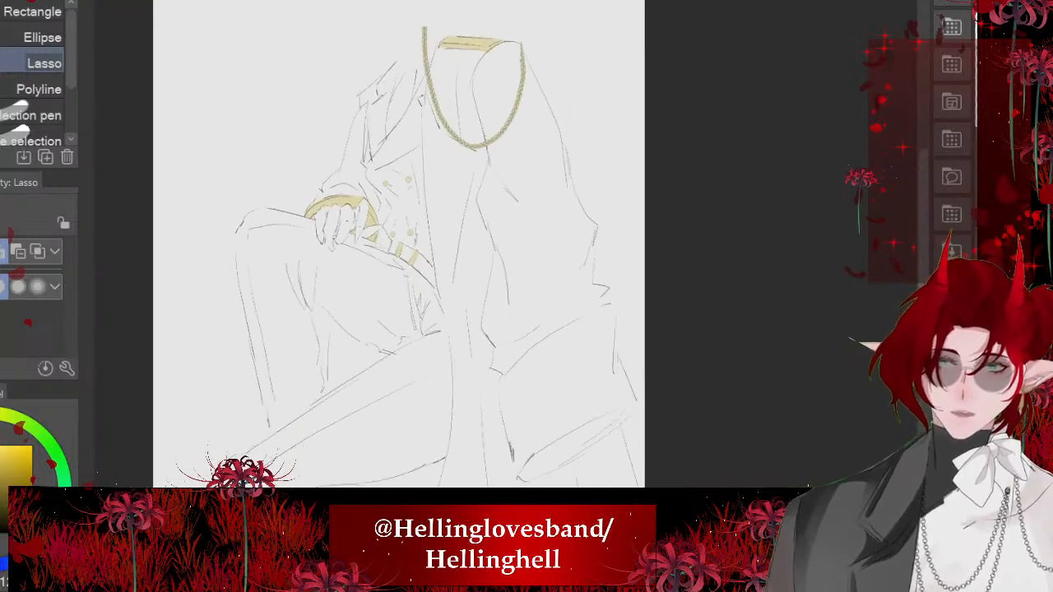
{"action": "scroll", "coordinate": [425, 366], "scroll_direction": "up", "scroll_amount": 1}
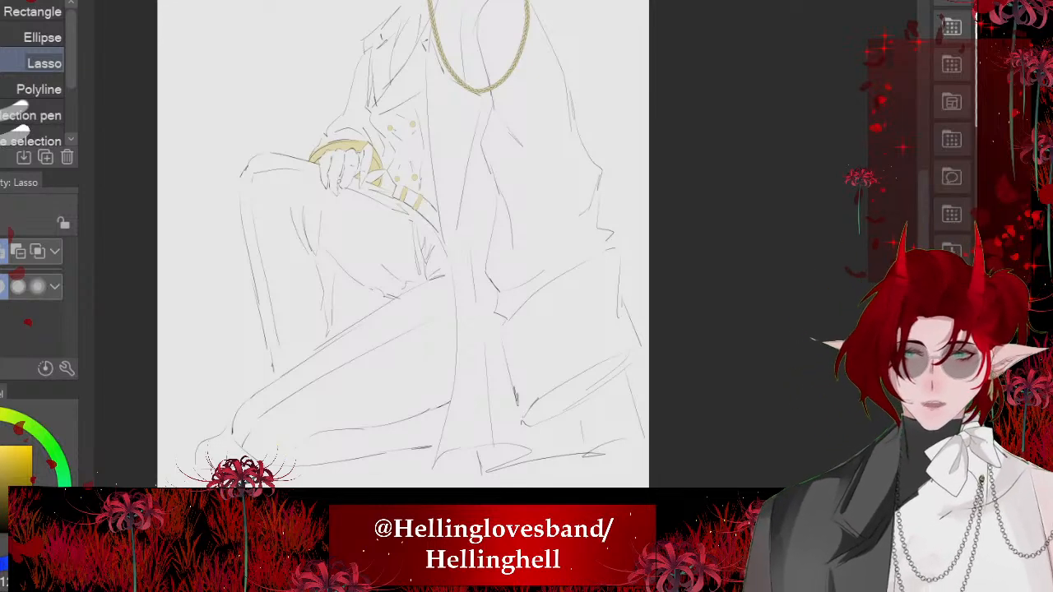
{"action": "scroll", "coordinate": [371, 362], "scroll_direction": "down", "scroll_amount": 1}
{"action": "scroll", "coordinate": [420, 197], "scroll_direction": "up", "scroll_amount": 1}
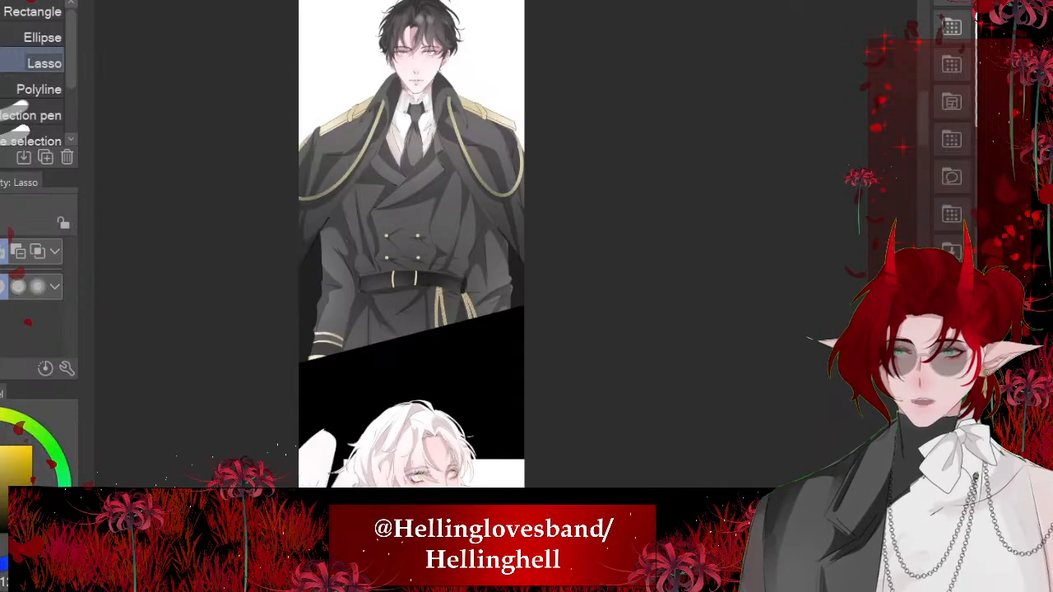
{"action": "scroll", "coordinate": [391, 247], "scroll_direction": "up", "scroll_amount": 3}
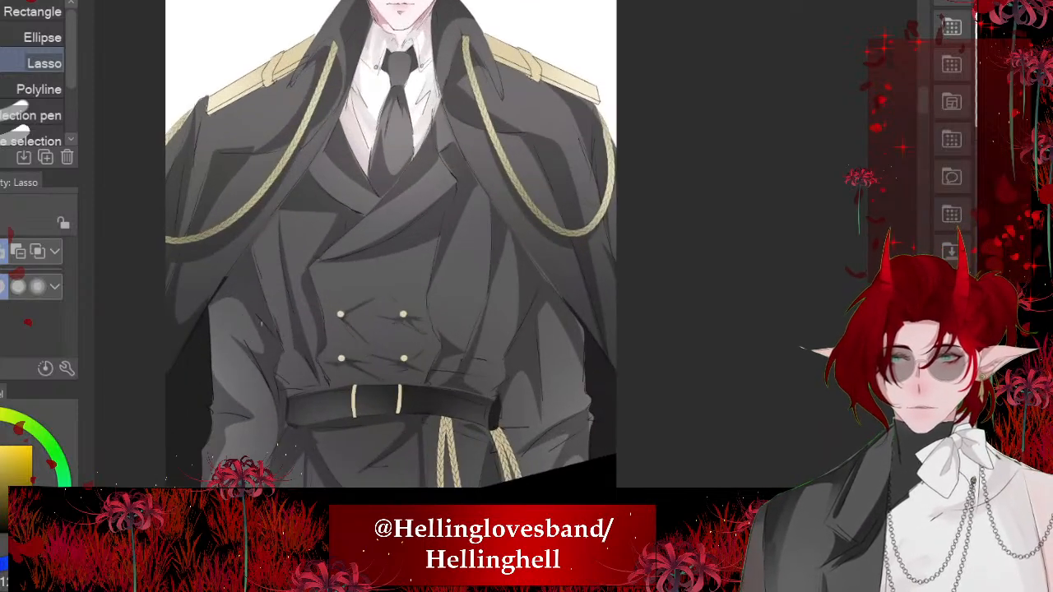
{"action": "left_click", "coordinate": [524, 200], "text": "alt"}
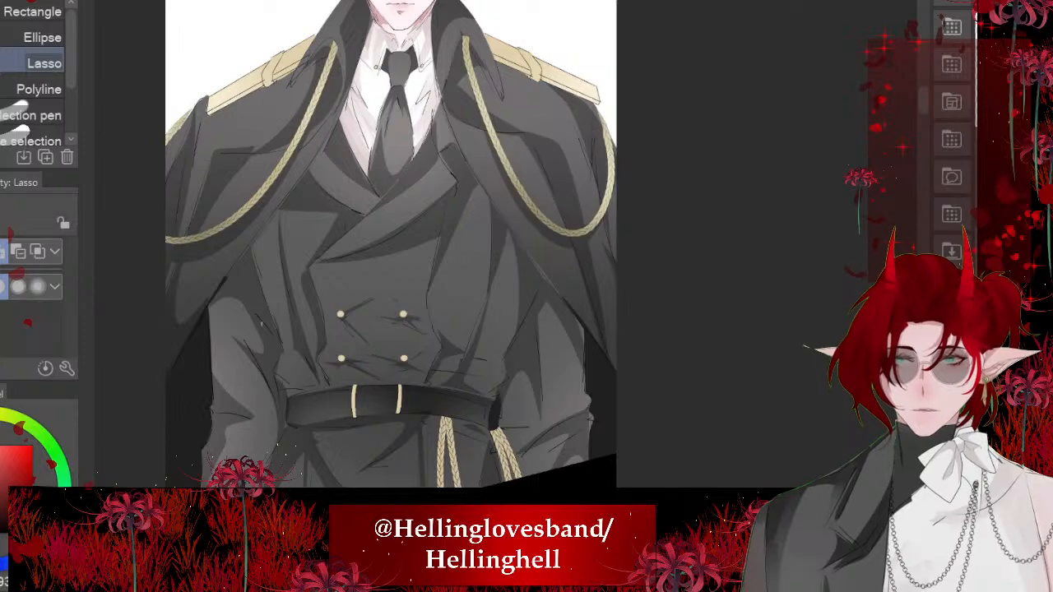
{"action": "scroll", "coordinate": [500, 255], "scroll_direction": "down", "scroll_amount": 3}
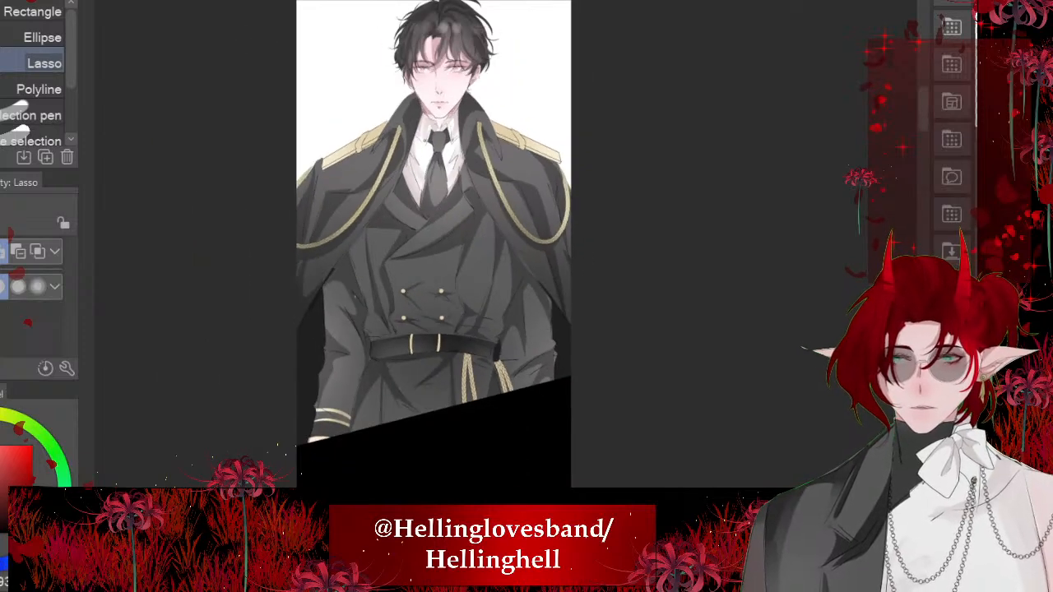
{"action": "key", "text": "ctrl+Tab"}
- Lasso the front panel of the draped coat from below the shoulder strip to the waist, fill it dark grey and deselect
{"action": "scroll", "coordinate": [444, 263], "scroll_direction": "up", "scroll_amount": 1}
{"action": "scroll", "coordinate": [428, 247], "scroll_direction": "up", "scroll_amount": 3}
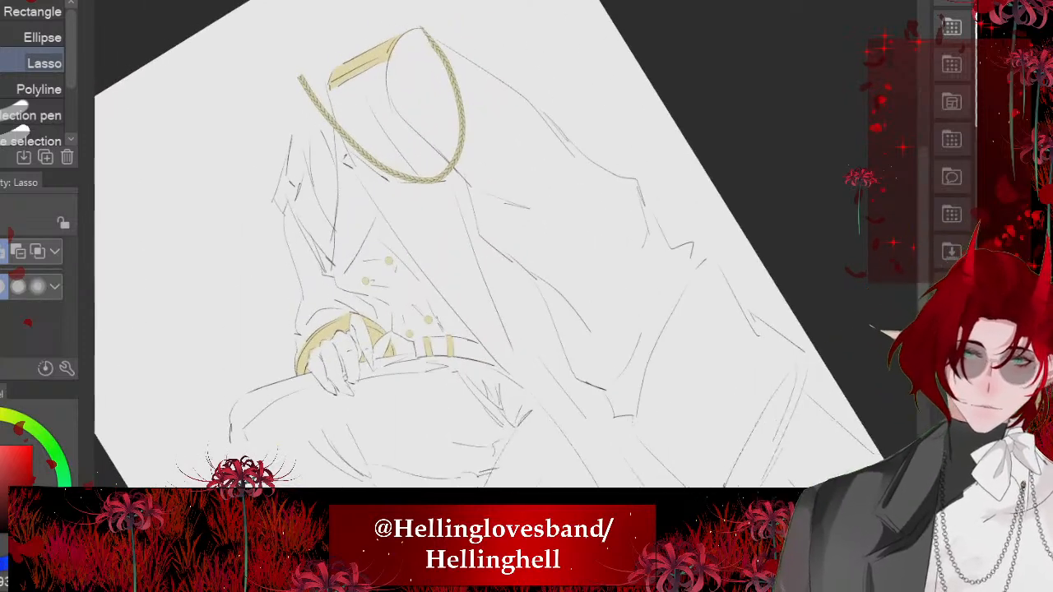
{"action": "mouse_move", "coordinate": [325, 78]}
{"action": "left_mouse_down"}
{"action": "mouse_move", "coordinate": [331, 114]}
{"action": "mouse_move", "coordinate": [420, 266]}
{"action": "mouse_move", "coordinate": [560, 410]}
{"action": "mouse_move", "coordinate": [441, 82]}
{"action": "mouse_move", "coordinate": [330, 82]}
{"action": "left_mouse_up"}
{"action": "scroll", "coordinate": [444, 264], "scroll_direction": "down", "scroll_amount": 3}
{"action": "left_click", "coordinate": [578, 394]}
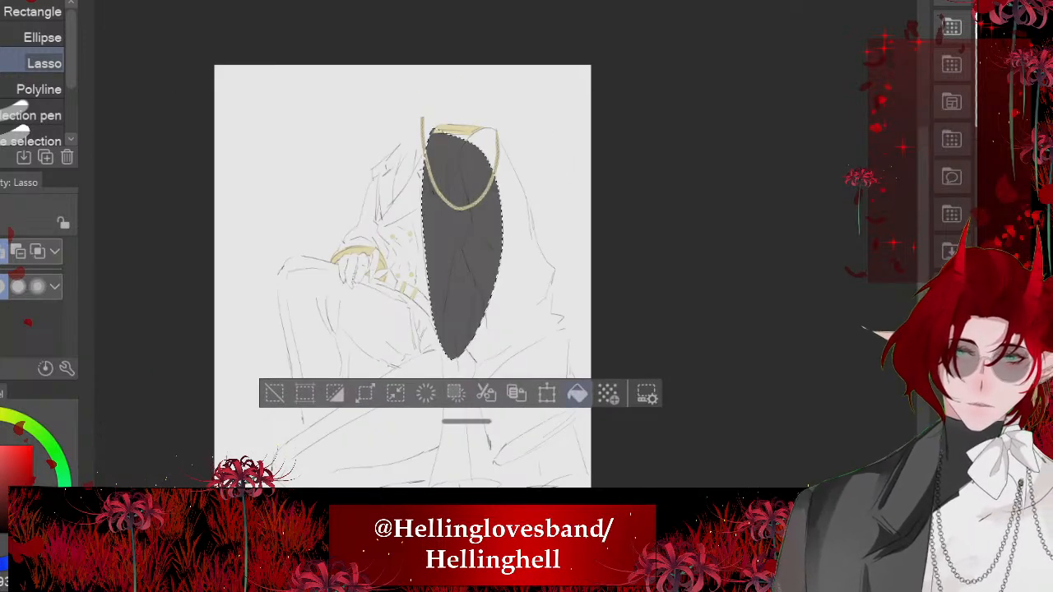
{"action": "key", "text": "ctrl+d"}
- Lasso the lower part of the draped coat down to its hem, fill it dark grey and deselect
{"action": "scroll", "coordinate": [444, 263], "scroll_direction": "up", "scroll_amount": 3}
{"action": "scroll", "coordinate": [444, 264], "scroll_direction": "up", "scroll_amount": 1}
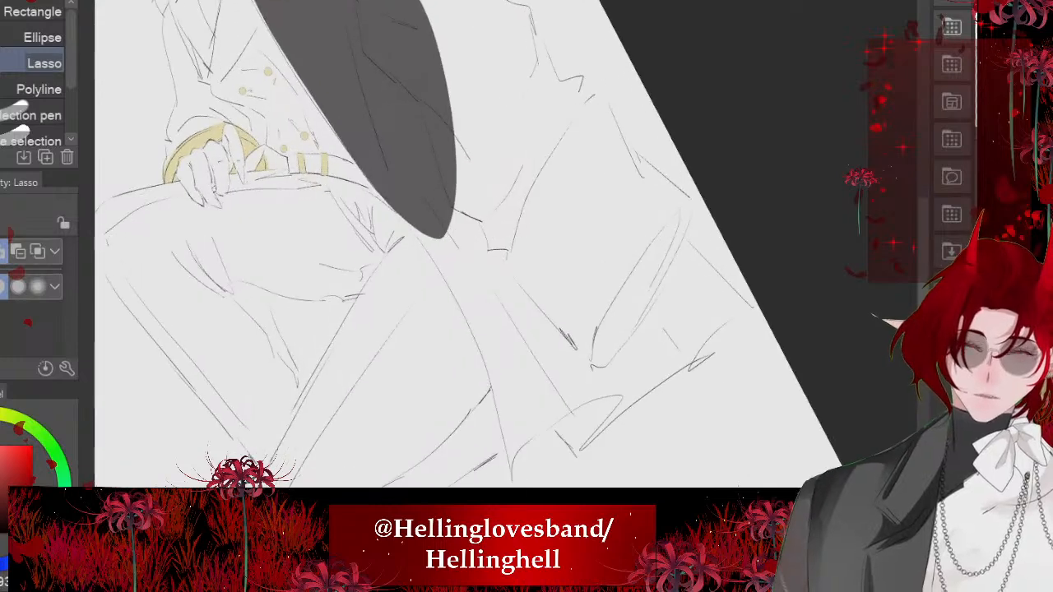
{"action": "mouse_move", "coordinate": [389, 207]}
{"action": "left_mouse_down"}
{"action": "mouse_move", "coordinate": [425, 254]}
{"action": "mouse_move", "coordinate": [497, 408]}
{"action": "mouse_move", "coordinate": [648, 257]}
{"action": "left_mouse_up"}
{"action": "scroll", "coordinate": [444, 264], "scroll_direction": "down", "scroll_amount": 3}
{"action": "left_click", "coordinate": [568, 389]}
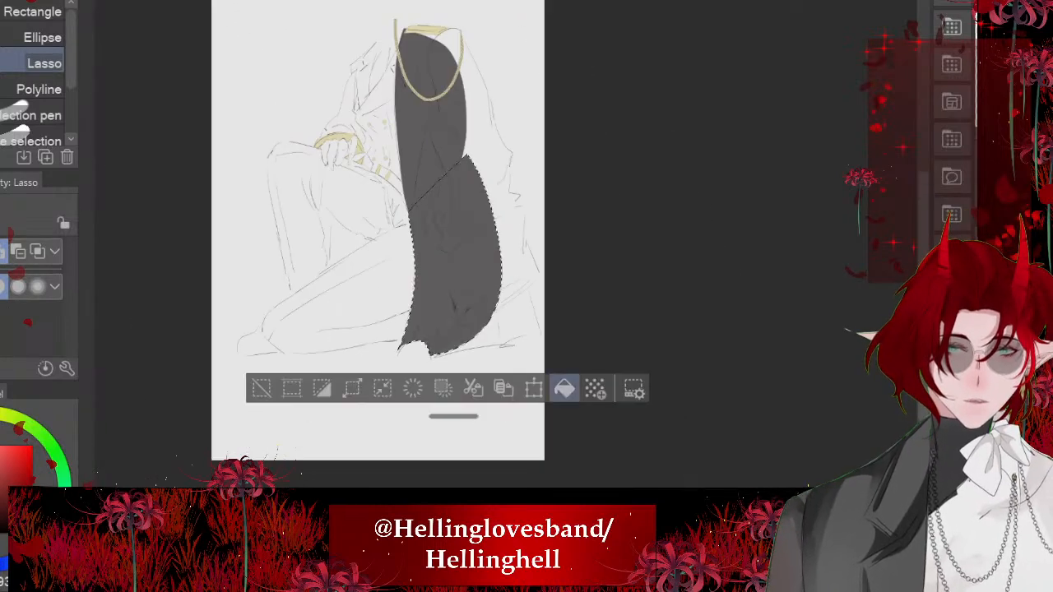
{"action": "key", "text": "ctrl+d"}
{"action": "scroll", "coordinate": [444, 263], "scroll_direction": "up", "scroll_amount": 3}
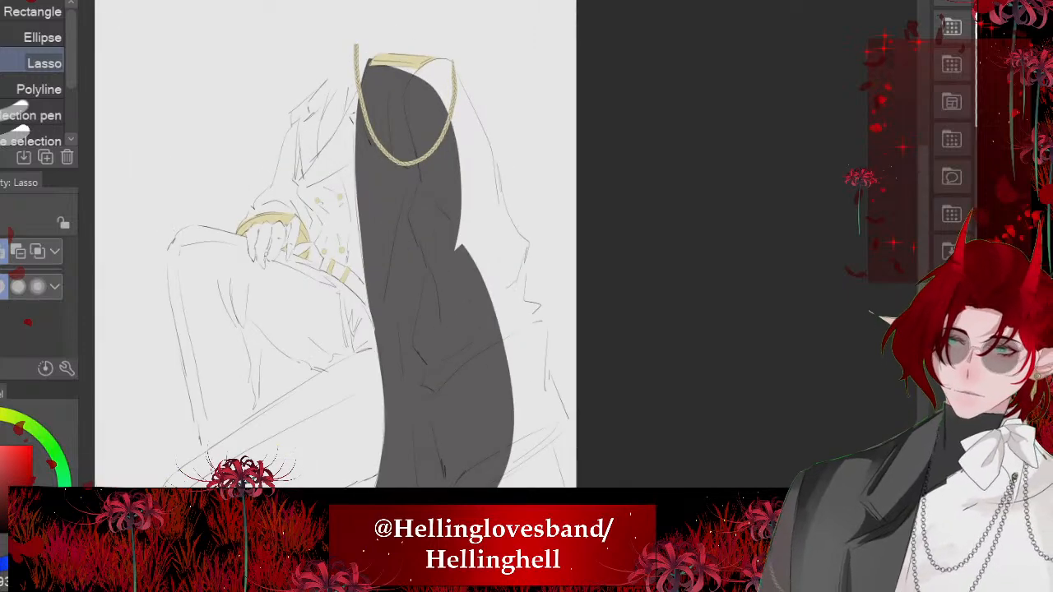
{"action": "scroll", "coordinate": [444, 264], "scroll_direction": "up", "scroll_amount": 3}
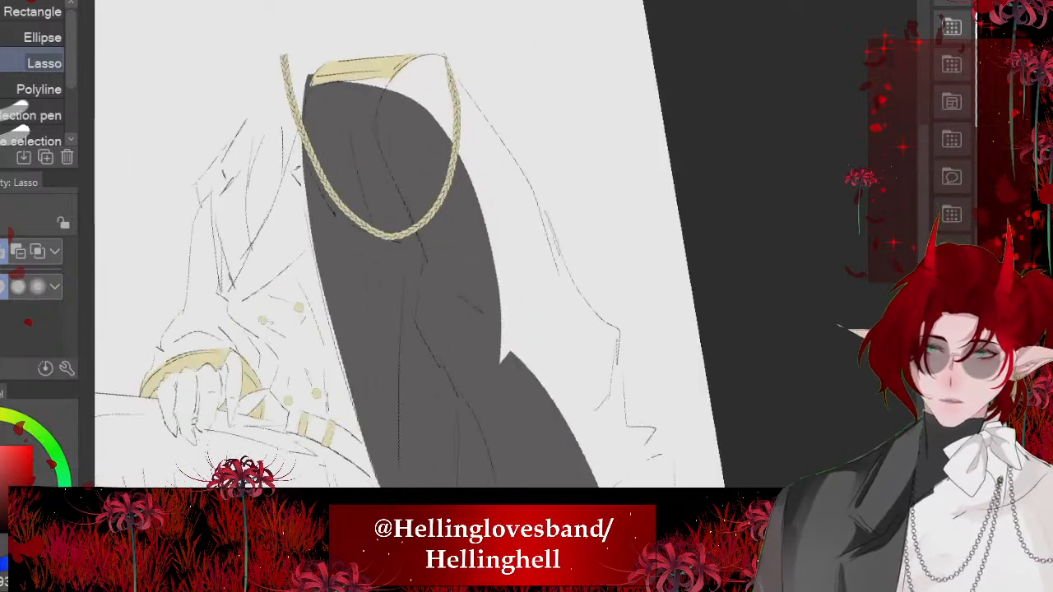
{"action": "mouse_move", "coordinate": [457, 105]}
{"action": "left_mouse_down"}
{"action": "mouse_move", "coordinate": [520, 187]}
{"action": "mouse_move", "coordinate": [578, 388]}
{"action": "mouse_move", "coordinate": [386, 263]}
{"action": "mouse_move", "coordinate": [342, 121]}
{"action": "left_mouse_up"}
{"action": "scroll", "coordinate": [415, 243], "scroll_direction": "down", "scroll_amount": 2}
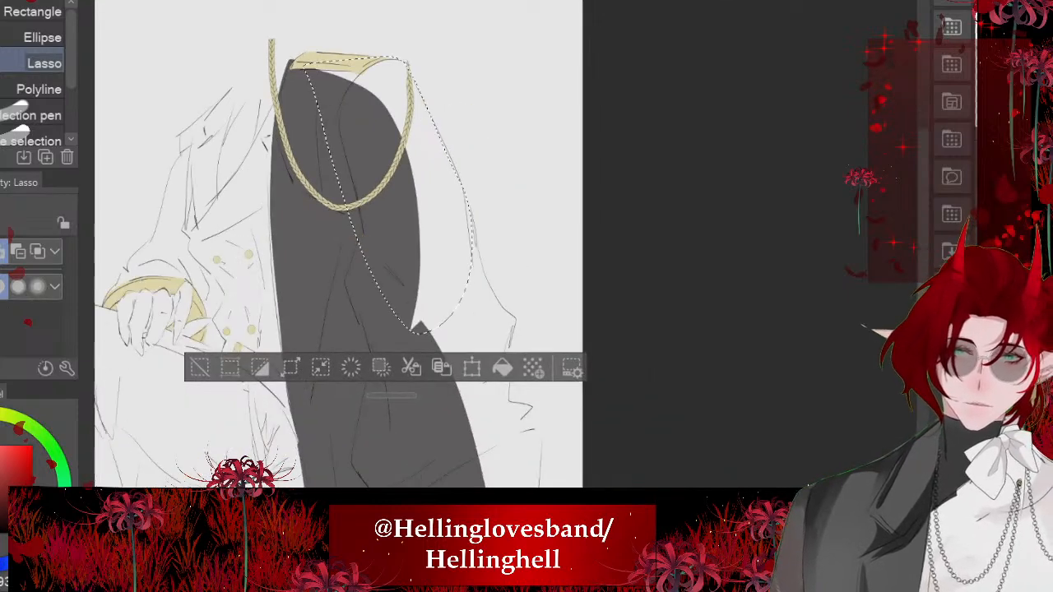
{"action": "key", "text": "ctrl+d"}
- Lasso the draped coat's outer side along its contour from below the shoulder to the elbow folds, overlapping the grey area
{"action": "scroll", "coordinate": [416, 244], "scroll_direction": "up", "scroll_amount": 1}
{"action": "left_click_drag", "start_coordinate": [415, 111], "coordinate": [485, 207]}
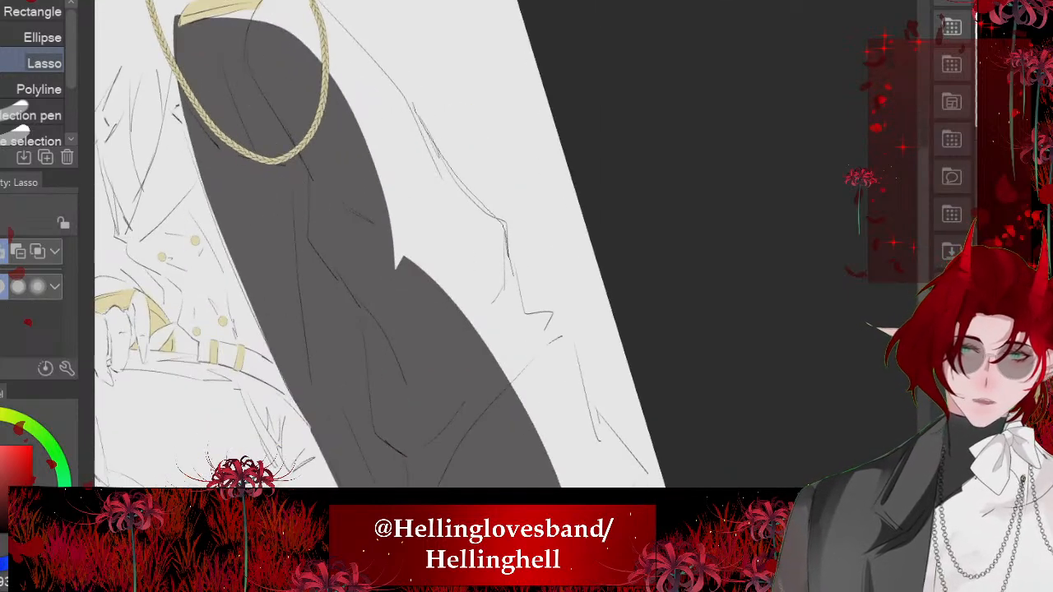
{"action": "mouse_move", "coordinate": [550, 323]}
{"action": "left_mouse_down"}
{"action": "mouse_move", "coordinate": [453, 440]}
{"action": "mouse_move", "coordinate": [305, 93]}
{"action": "left_mouse_up"}
{"action": "scroll", "coordinate": [395, 246], "scroll_direction": "down", "scroll_amount": 2}
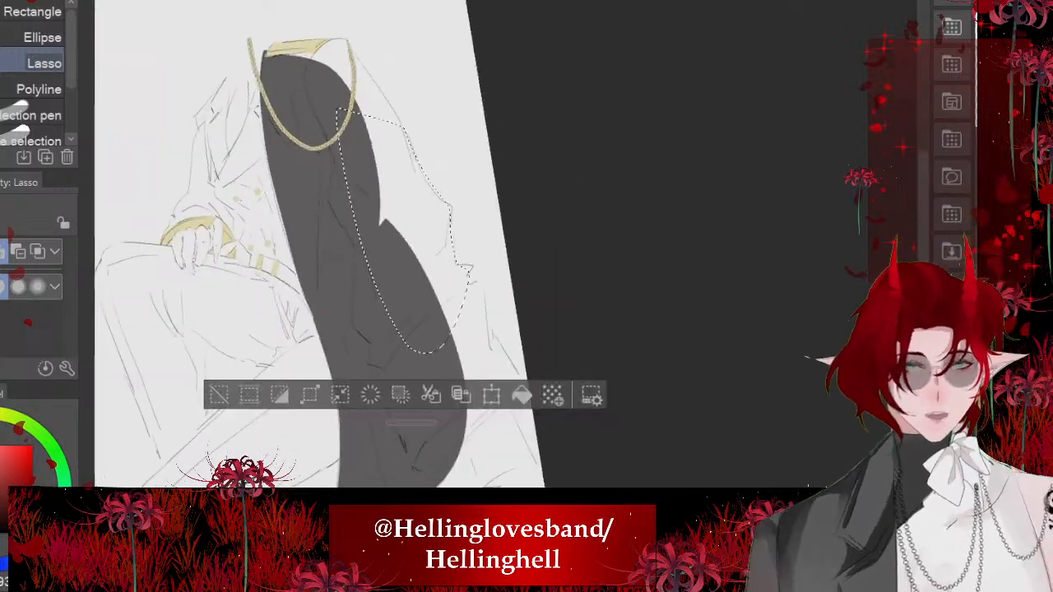
- Add the coat's shoulder and upper outer side to the selection, fill the whole selection dark grey and deselect
{"action": "scroll", "coordinate": [395, 247], "scroll_direction": "up", "scroll_amount": 1}
{"action": "scroll", "coordinate": [395, 247], "scroll_direction": "up", "scroll_amount": 1}
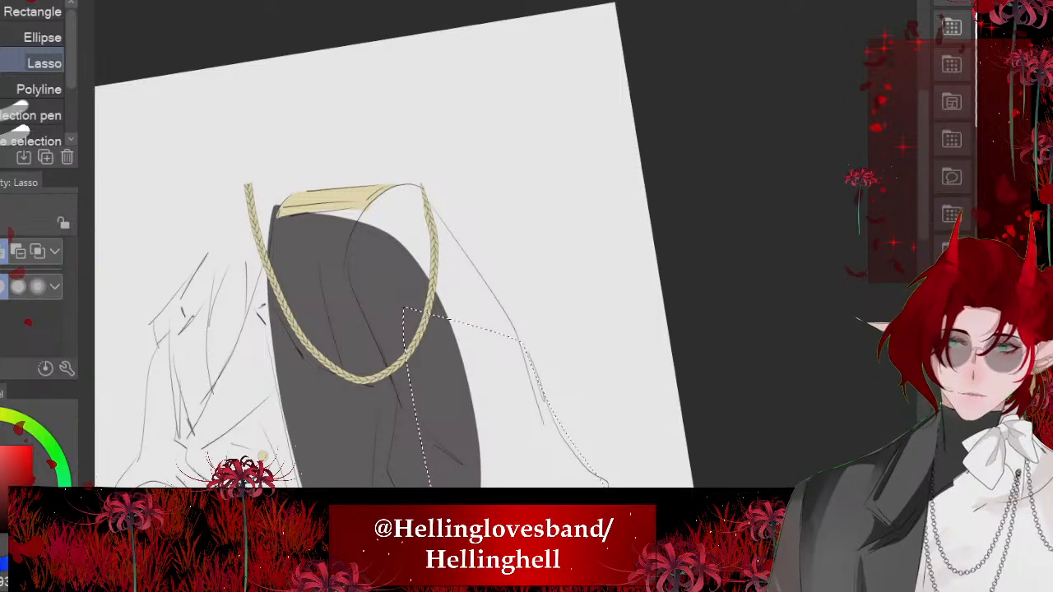
{"action": "mouse_move", "coordinate": [311, 205]}
{"action": "left_mouse_down"}
{"action": "mouse_move", "coordinate": [359, 302]}
{"action": "mouse_move", "coordinate": [528, 382]}
{"action": "mouse_move", "coordinate": [484, 278]}
{"action": "mouse_move", "coordinate": [389, 180]}
{"action": "mouse_move", "coordinate": [356, 182]}
{"action": "left_mouse_up"}
{"action": "scroll", "coordinate": [395, 189], "scroll_direction": "down", "scroll_amount": 2}
{"action": "key", "text": "asciicircum"}
{"action": "left_click", "coordinate": [560, 528]}
{"action": "scroll", "coordinate": [476, 111], "scroll_direction": "down", "scroll_amount": 3}
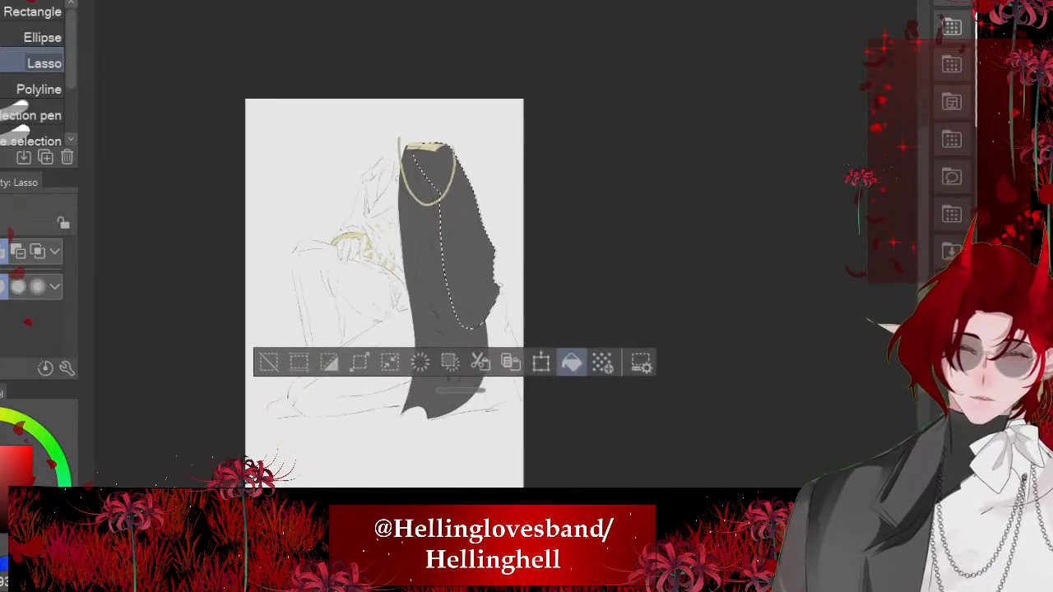
{"action": "key", "text": "ctrl+d"}
- Lasso the draped coat's outer edge from the elbow folds down along the flared lower side, overlapping the grey area
{"action": "scroll", "coordinate": [436, 284], "scroll_direction": "up", "scroll_amount": 6}
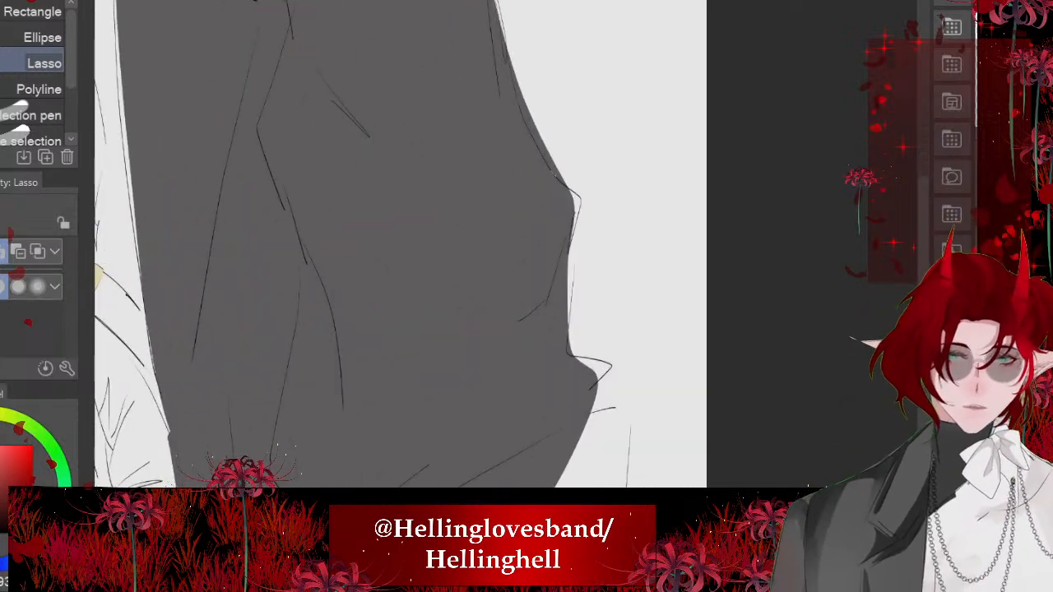
{"action": "mouse_move", "coordinate": [554, 172]}
{"action": "left_mouse_down"}
{"action": "mouse_move", "coordinate": [577, 229]}
{"action": "mouse_move", "coordinate": [591, 488]}
{"action": "mouse_move", "coordinate": [372, 186]}
{"action": "left_mouse_up"}
{"action": "scroll", "coordinate": [410, 122], "scroll_direction": "down", "scroll_amount": 2}
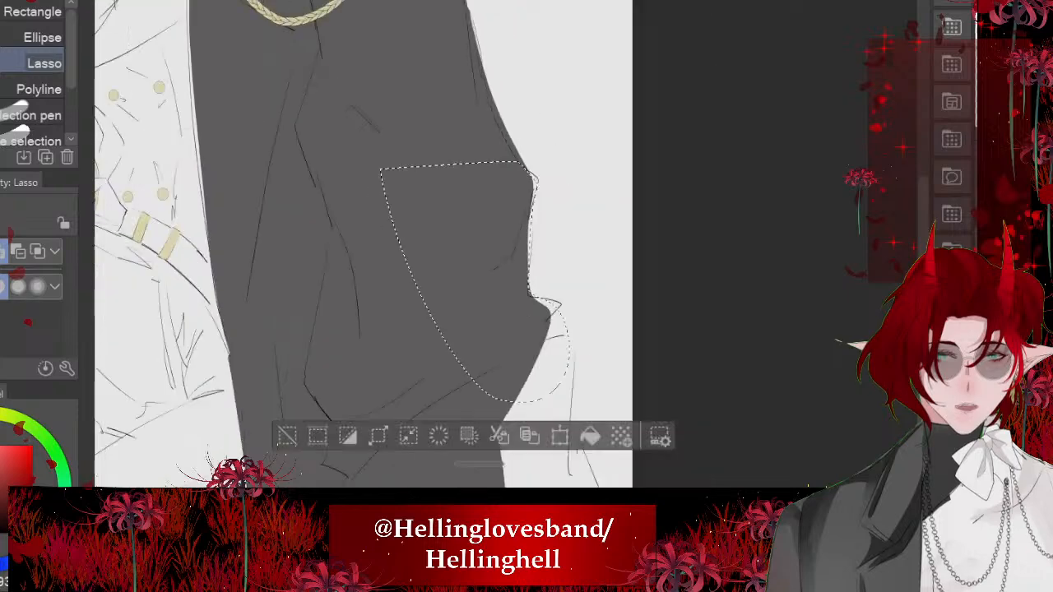
{"action": "scroll", "coordinate": [363, 244], "scroll_direction": "down", "scroll_amount": 2}
{"action": "scroll", "coordinate": [362, 244], "scroll_direction": "up", "scroll_amount": 2}
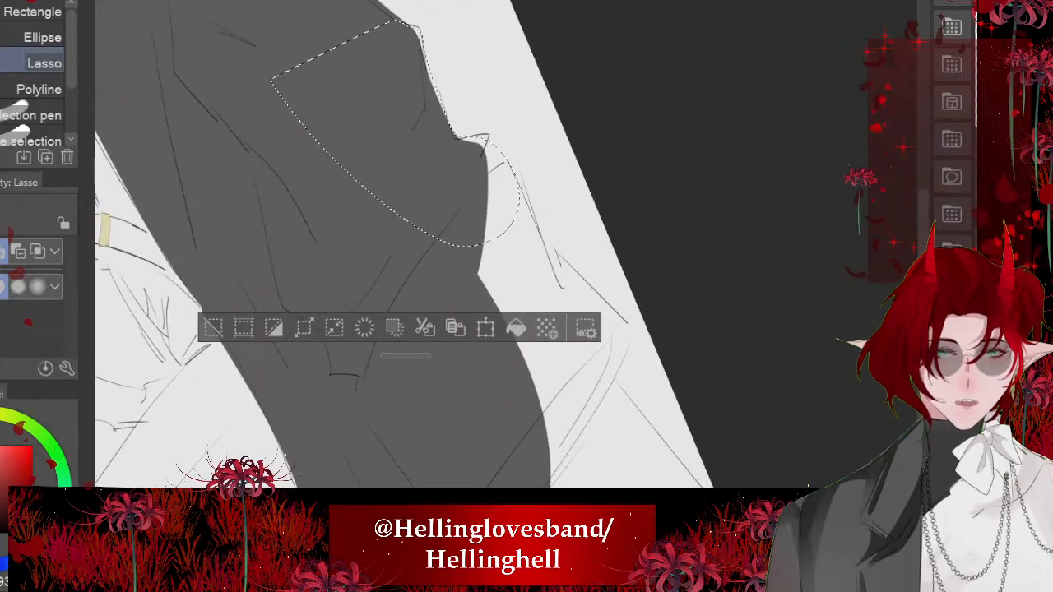
{"action": "mouse_move", "coordinate": [509, 161]}
{"action": "left_mouse_down"}
{"action": "mouse_move", "coordinate": [630, 331]}
{"action": "mouse_move", "coordinate": [619, 382]}
{"action": "mouse_move", "coordinate": [698, 487]}
{"action": "mouse_move", "coordinate": [327, 221]}
{"action": "left_mouse_up"}
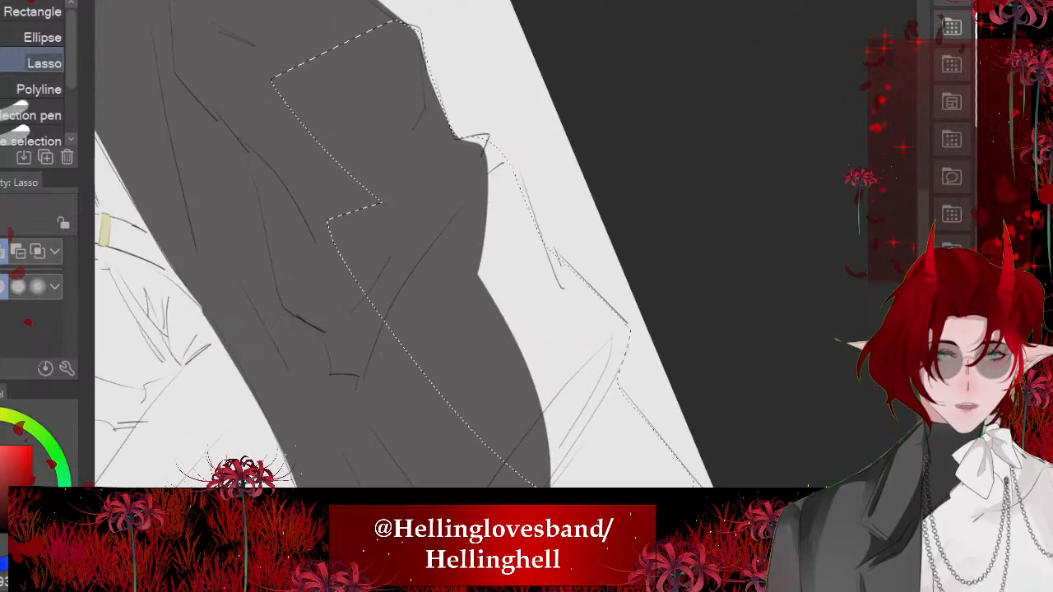
- Add the coat's outer hem and bottom corner to the selection, fill the whole selection dark grey and deselect
{"action": "scroll", "coordinate": [455, 214], "scroll_direction": "down", "scroll_amount": 2}
{"action": "scroll", "coordinate": [455, 214], "scroll_direction": "up", "scroll_amount": 2}
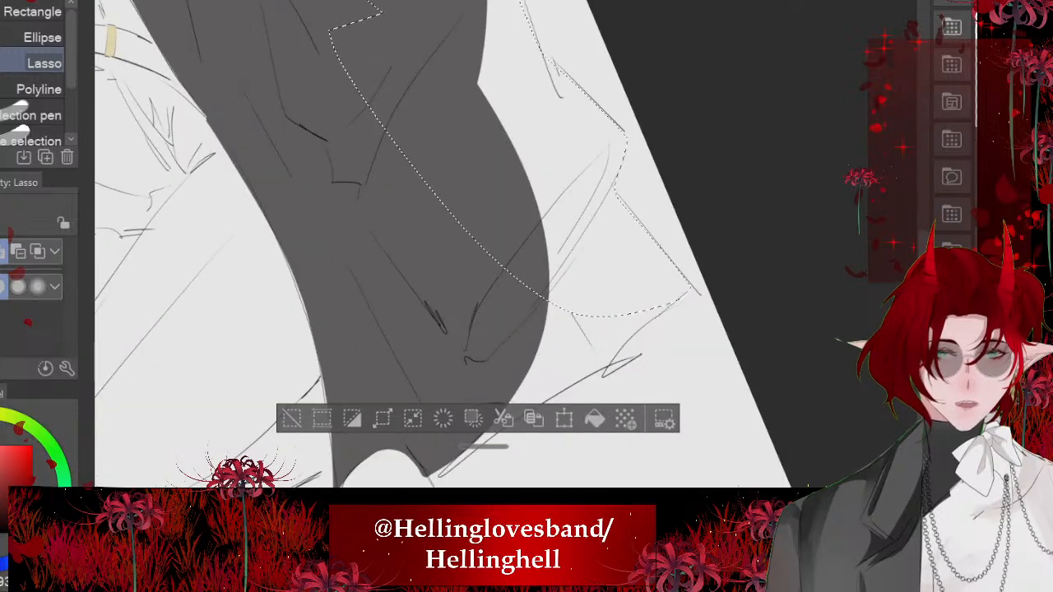
{"action": "mouse_move", "coordinate": [686, 291]}
{"action": "left_mouse_down"}
{"action": "mouse_move", "coordinate": [630, 349]}
{"action": "mouse_move", "coordinate": [443, 475]}
{"action": "mouse_move", "coordinate": [361, 183]}
{"action": "left_mouse_up"}
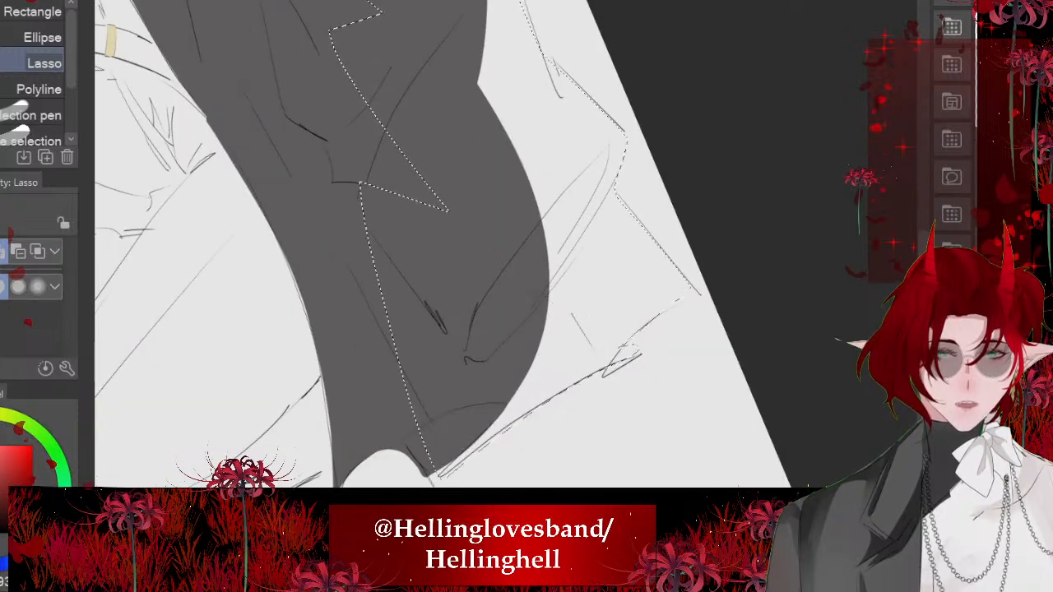
{"action": "scroll", "coordinate": [471, 329], "scroll_direction": "down", "scroll_amount": 3}
{"action": "left_click", "coordinate": [647, 472]}
{"action": "left_click", "coordinate": [344, 472]}
{"action": "scroll", "coordinate": [455, 247], "scroll_direction": "down", "scroll_amount": 2}
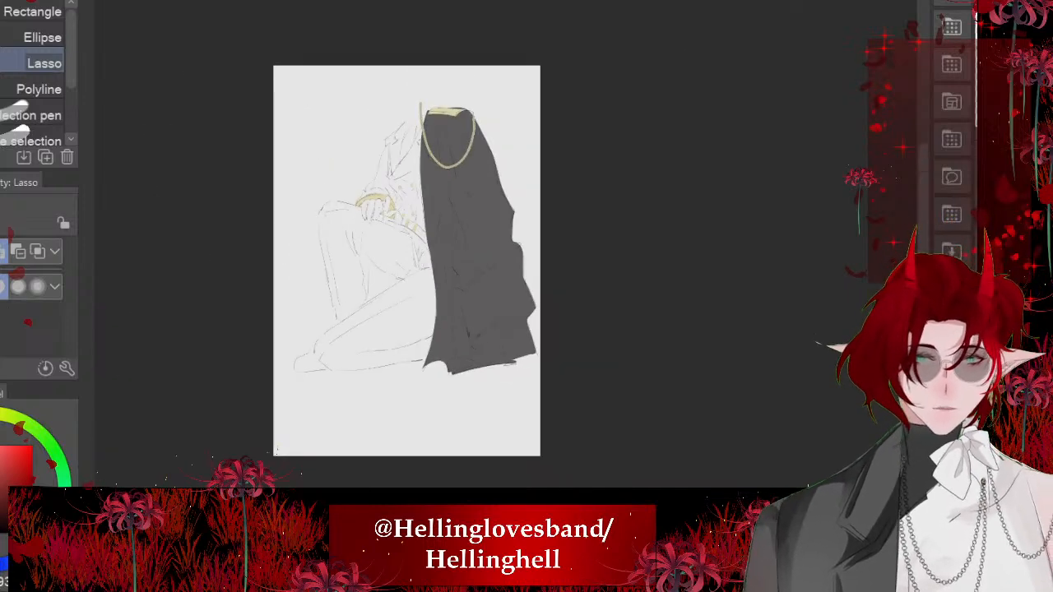
- Lasso the triangular coat area visible between the raised leg and the folded leg, fill it dark grey and deselect
{"action": "scroll", "coordinate": [476, 245], "scroll_direction": "up", "scroll_amount": 2}
{"action": "scroll", "coordinate": [476, 245], "scroll_direction": "up", "scroll_amount": 2}
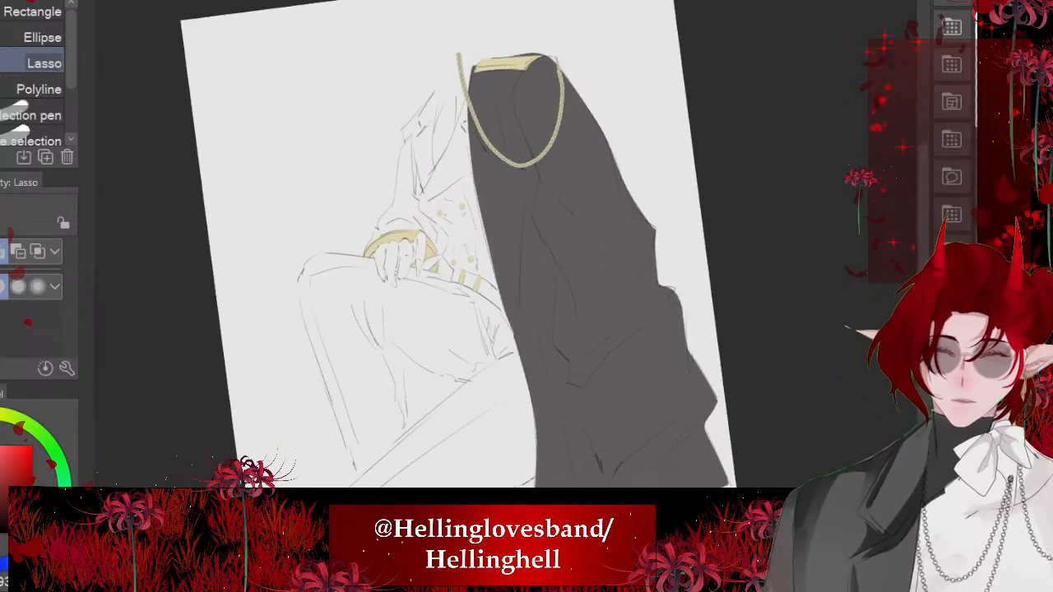
{"action": "scroll", "coordinate": [476, 245], "scroll_direction": "down", "scroll_amount": 2}
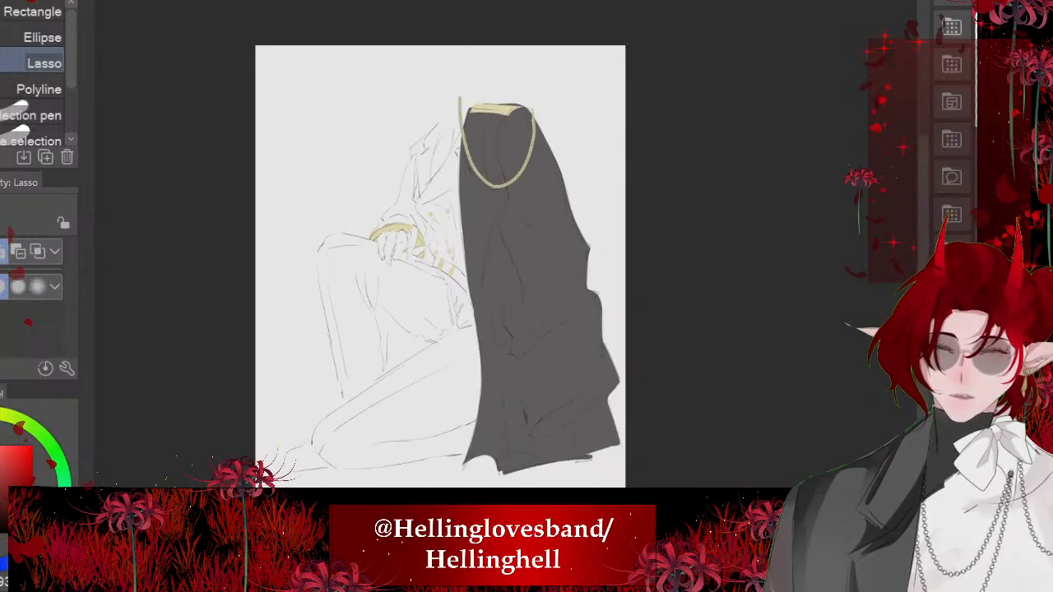
{"action": "scroll", "coordinate": [387, 329], "scroll_direction": "up", "scroll_amount": 4}
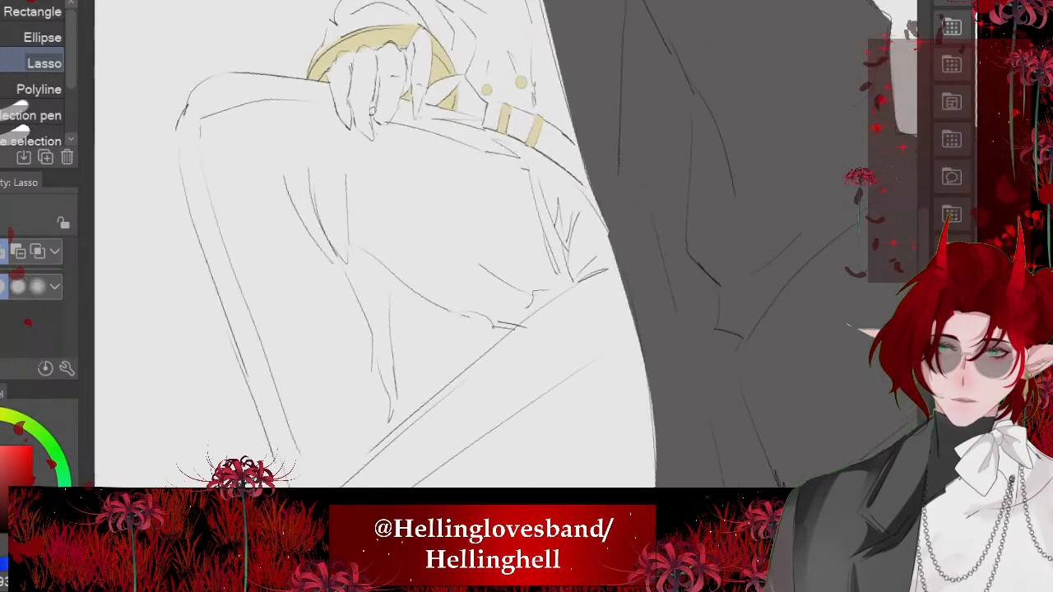
{"action": "scroll", "coordinate": [387, 330], "scroll_direction": "down", "scroll_amount": 3}
{"action": "scroll", "coordinate": [412, 329], "scroll_direction": "up", "scroll_amount": 4}
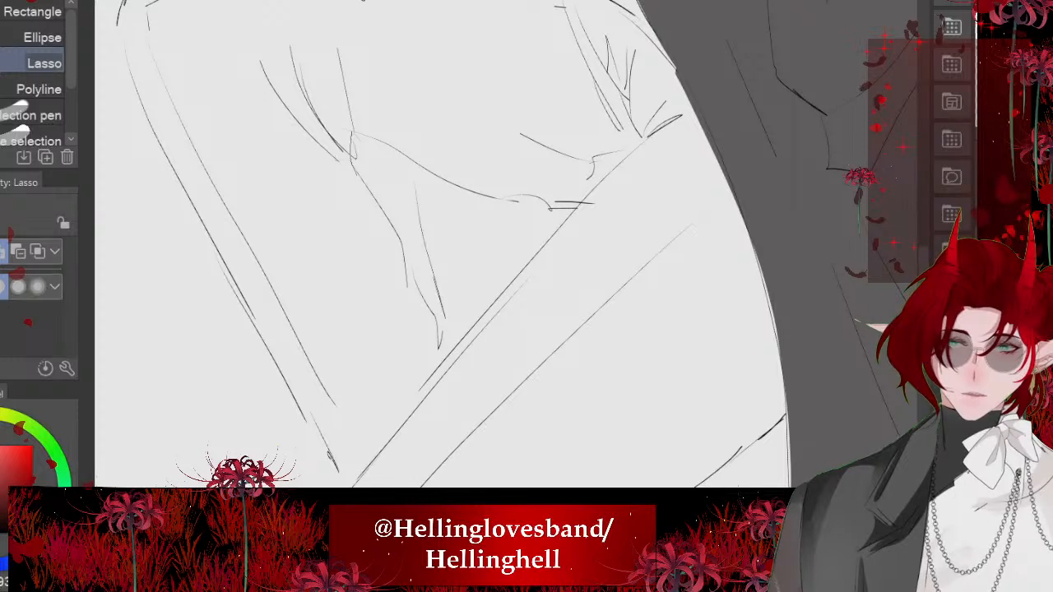
{"action": "mouse_move", "coordinate": [461, 331]}
{"action": "left_mouse_down"}
{"action": "mouse_move", "coordinate": [568, 219]}
{"action": "mouse_move", "coordinate": [353, 141]}
{"action": "left_mouse_up"}
{"action": "left_click", "coordinate": [589, 414]}
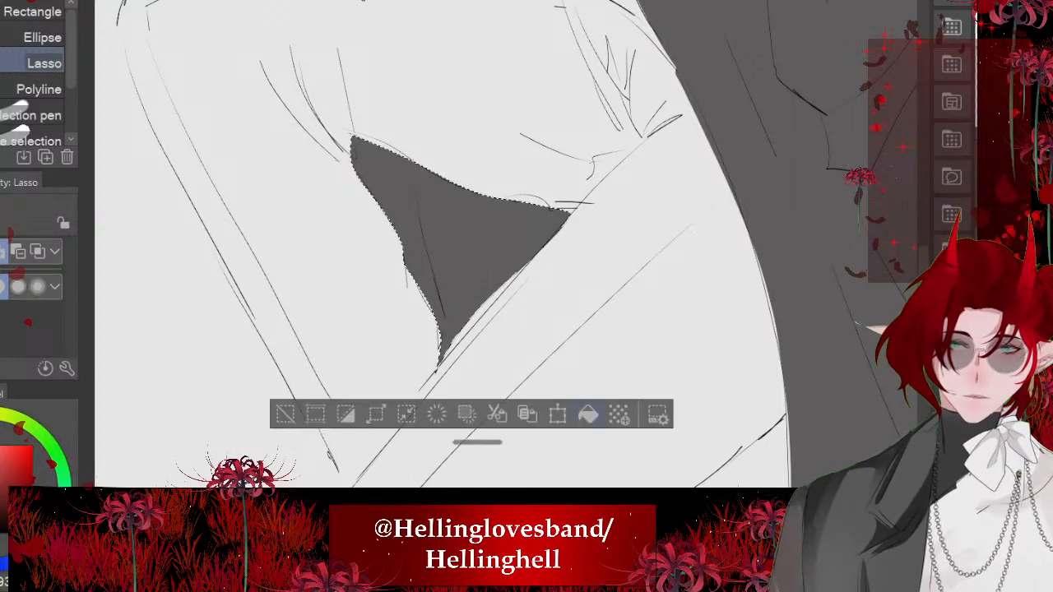
{"action": "left_click_drag", "start_coordinate": [626, 329], "coordinate": [641, 241]}
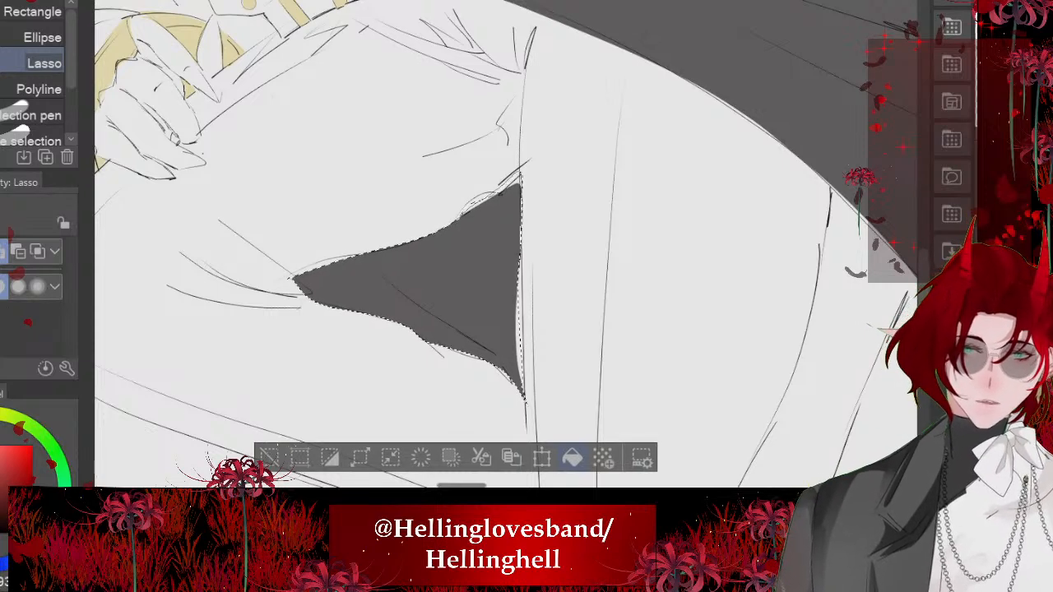
{"action": "key", "text": "ctrl+0"}
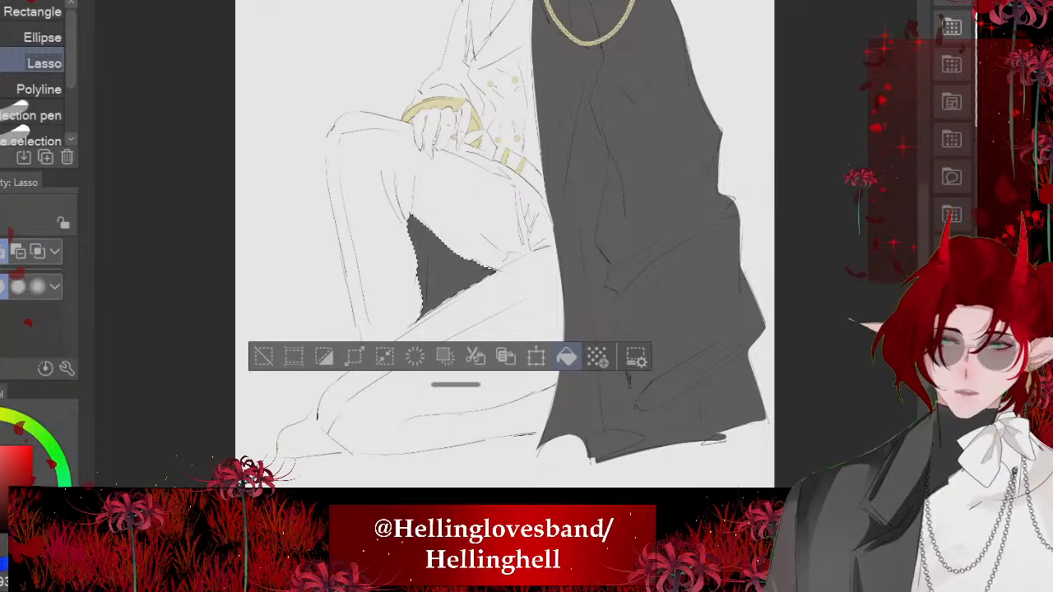
{"action": "key", "text": "ctrl+d"}
{"action": "scroll", "coordinate": [372, 310], "scroll_direction": "down", "scroll_amount": 2}
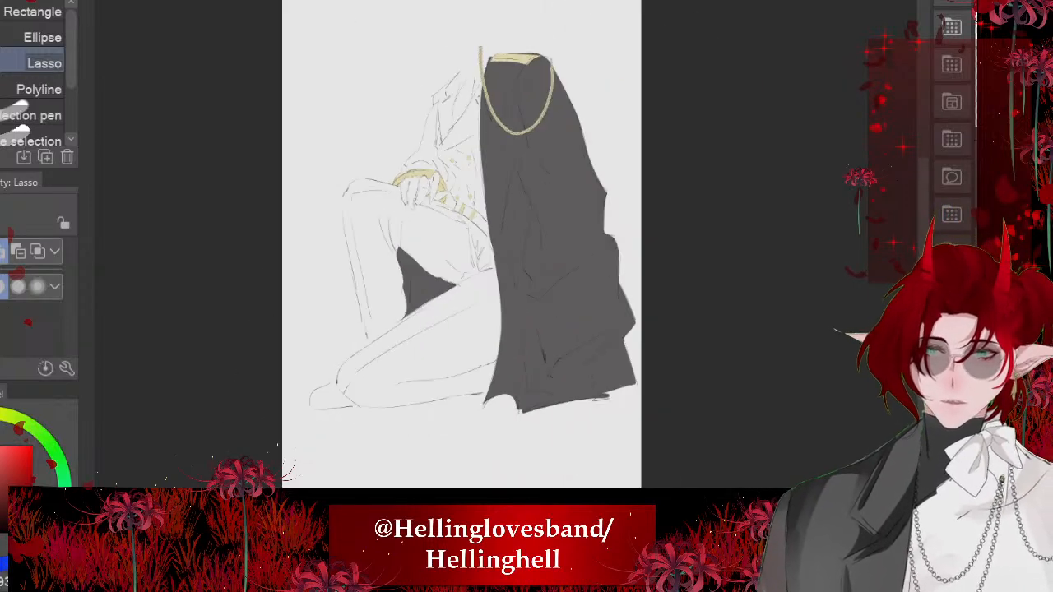
- Lasso the narrow strip of coat behind the resting arm from elbow to cuff, fill it dark grey and deselect
{"action": "scroll", "coordinate": [401, 123], "scroll_direction": "up", "scroll_amount": 4}
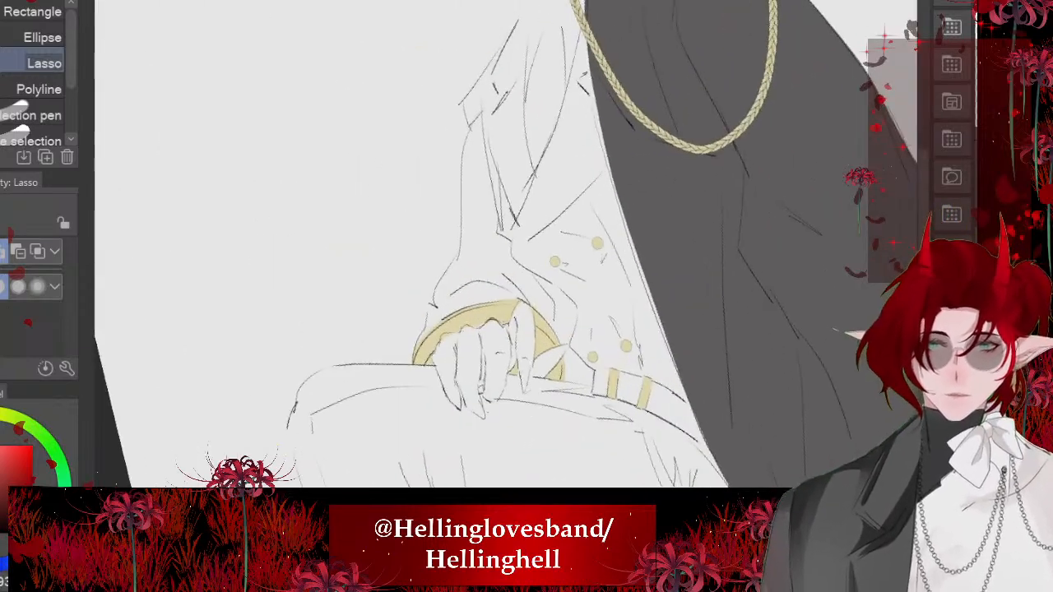
{"action": "mouse_move", "coordinate": [462, 110]}
{"action": "left_mouse_down"}
{"action": "mouse_move", "coordinate": [450, 250]}
{"action": "mouse_move", "coordinate": [410, 346]}
{"action": "left_mouse_up"}
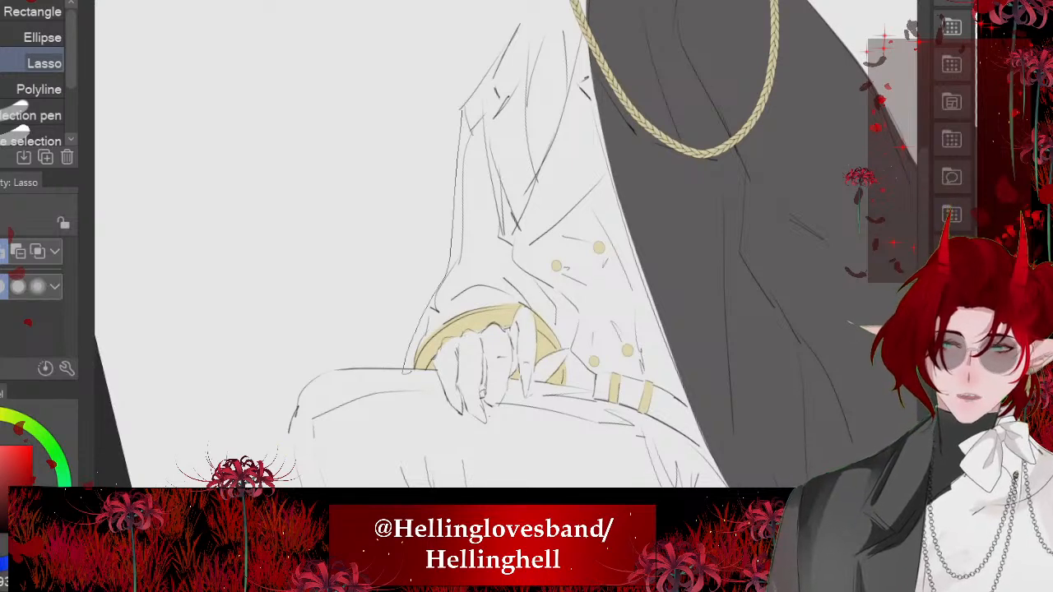
{"action": "left_click_drag", "start_coordinate": [445, 278], "coordinate": [466, 207]}
{"action": "left_click_drag", "start_coordinate": [470, 133], "coordinate": [463, 111]}
{"action": "scroll", "coordinate": [421, 182], "scroll_direction": "down", "scroll_amount": 2}
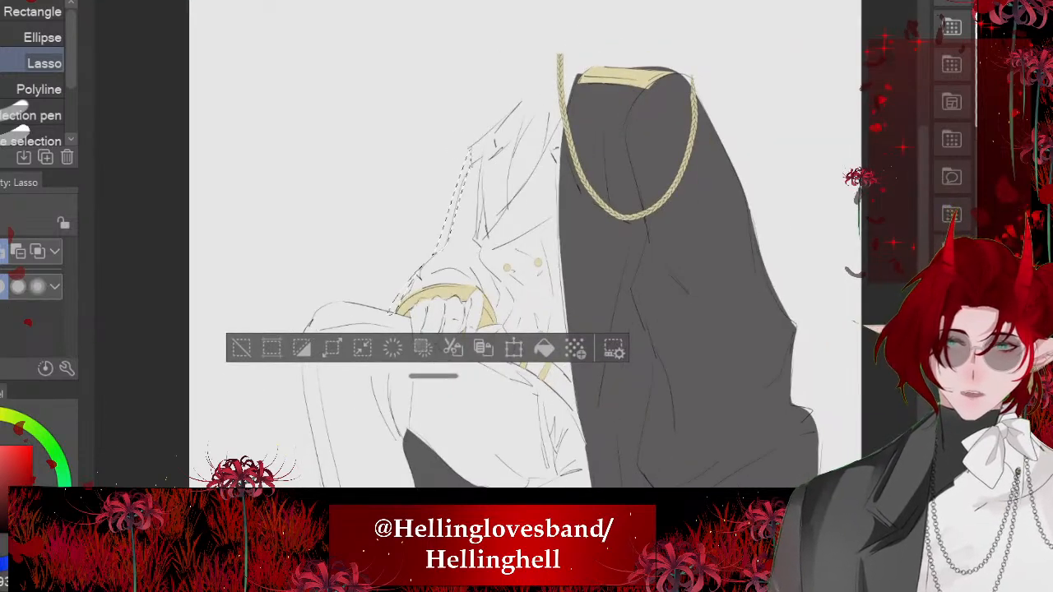
{"action": "left_click", "coordinate": [543, 348]}
{"action": "key", "text": "ctrl+d"}
{"action": "scroll", "coordinate": [416, 181], "scroll_direction": "down", "scroll_amount": 2}
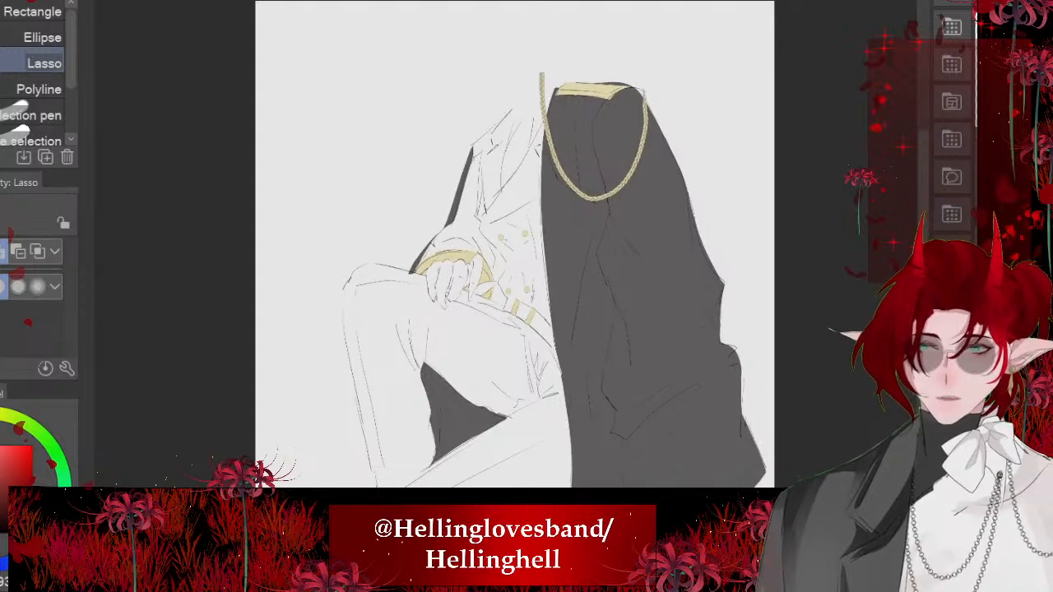
- Lasso the jacket's lapel and chest along the inner sleeve and open collar, overlapping the draped coat's grey area
{"action": "scroll", "coordinate": [369, 200], "scroll_direction": "down", "scroll_amount": 2}
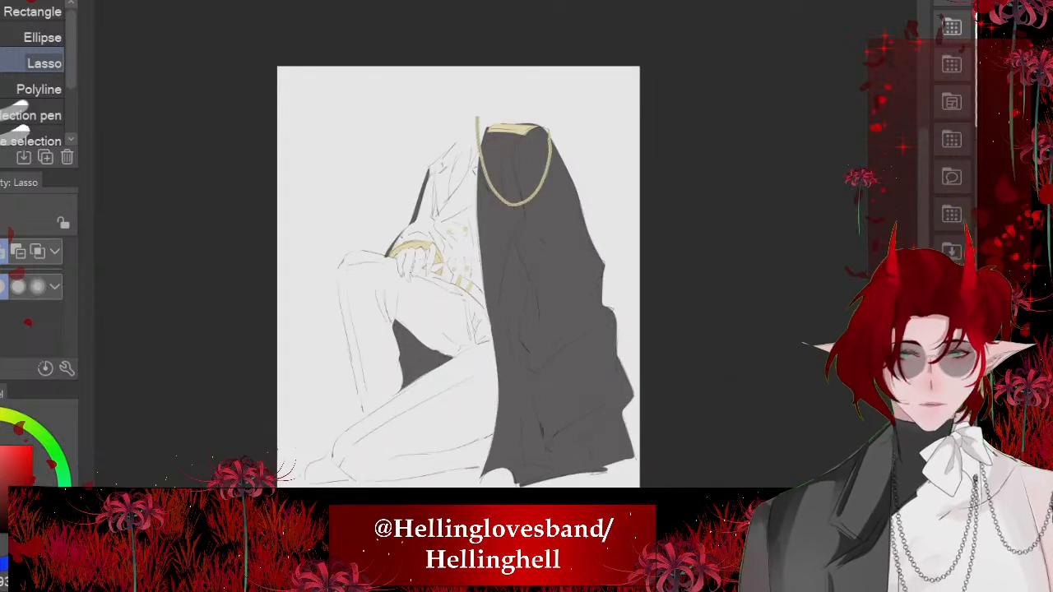
{"action": "scroll", "coordinate": [535, 420], "scroll_direction": "up", "scroll_amount": 2}
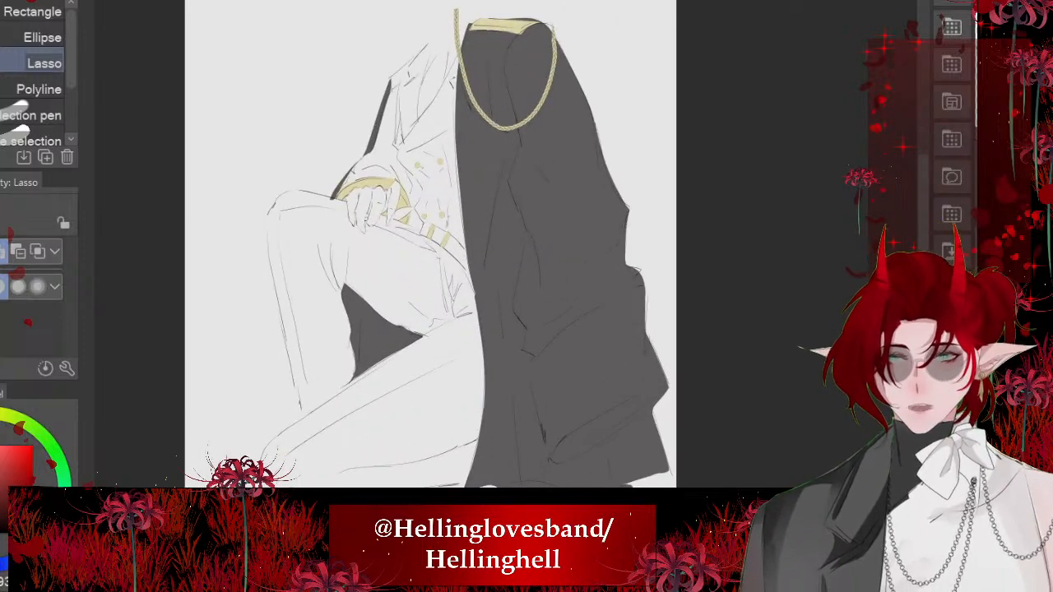
{"action": "scroll", "coordinate": [451, 245], "scroll_direction": "down", "scroll_amount": 2}
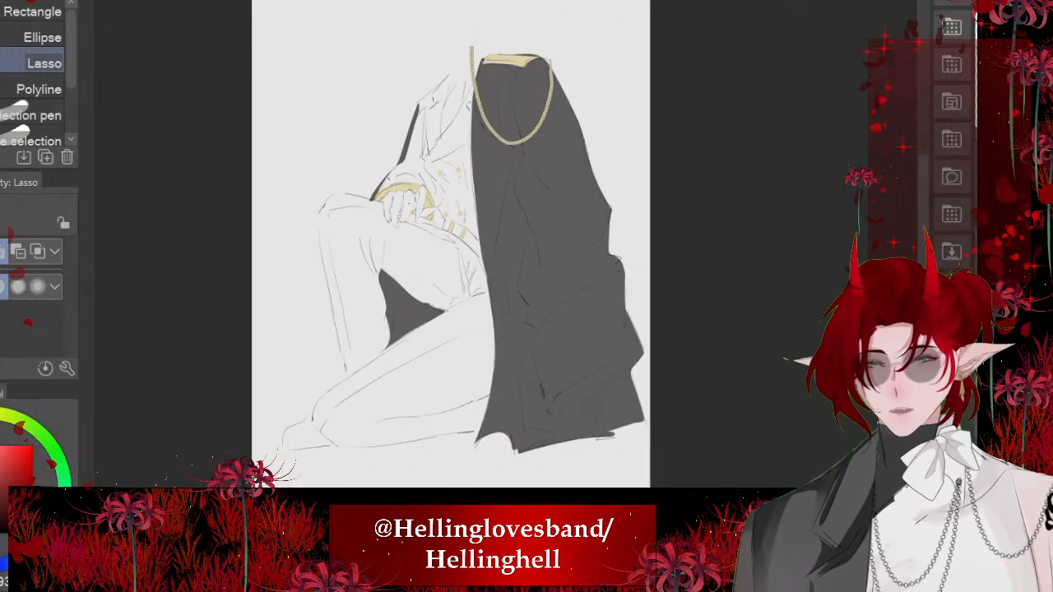
{"action": "scroll", "coordinate": [388, 92], "scroll_direction": "up", "scroll_amount": 3}
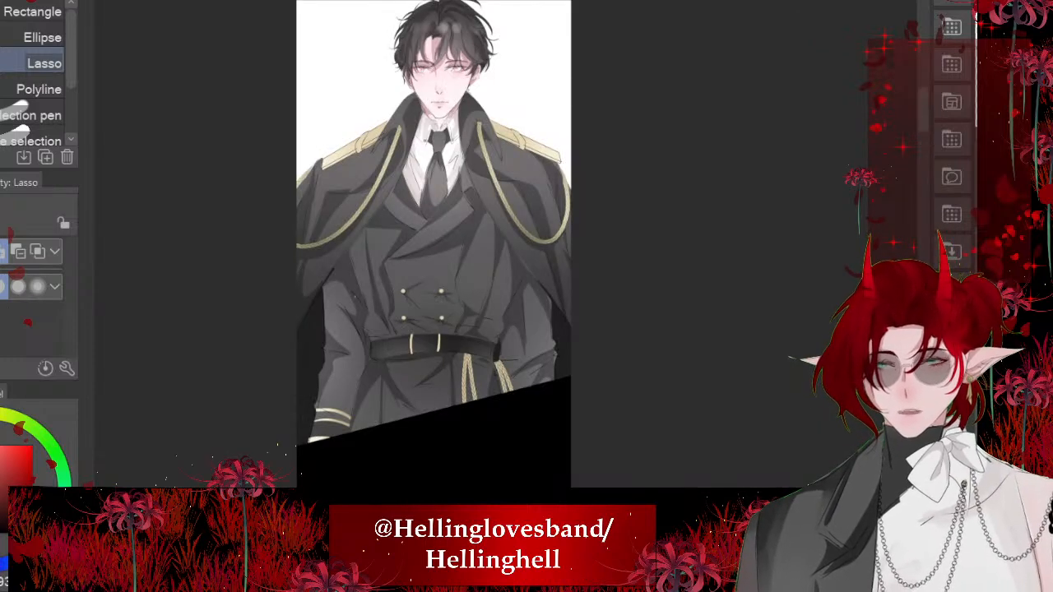
{"action": "scroll", "coordinate": [407, 278], "scroll_direction": "up", "scroll_amount": 2}
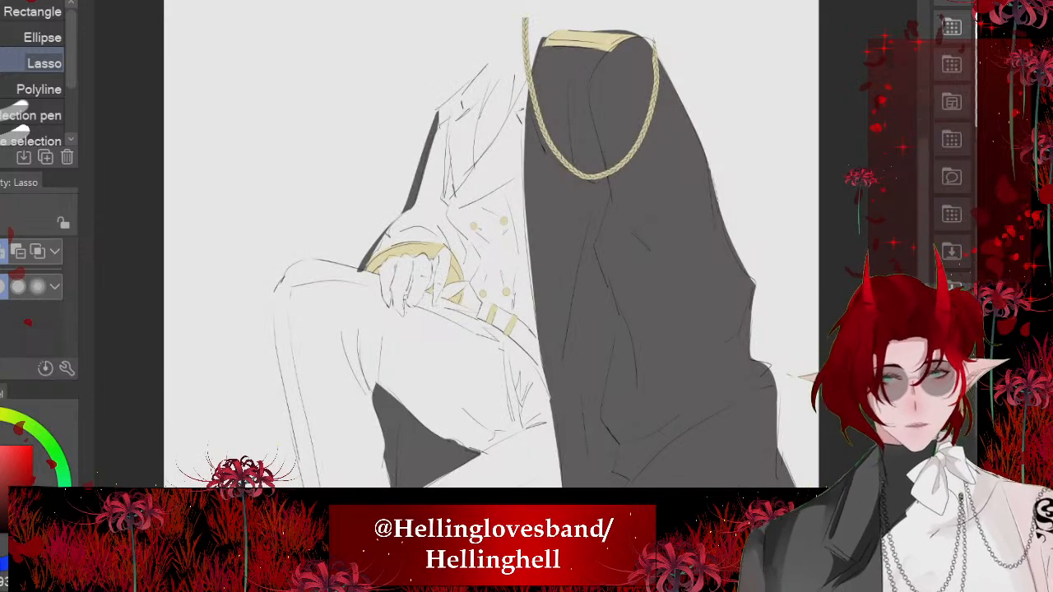
{"action": "key", "text": "minus"}
{"action": "key", "text": "minus"}
{"action": "key", "text": "minus"}
{"action": "key", "text": "minus"}
{"action": "scroll", "coordinate": [497, 99], "scroll_direction": "up", "scroll_amount": 2}
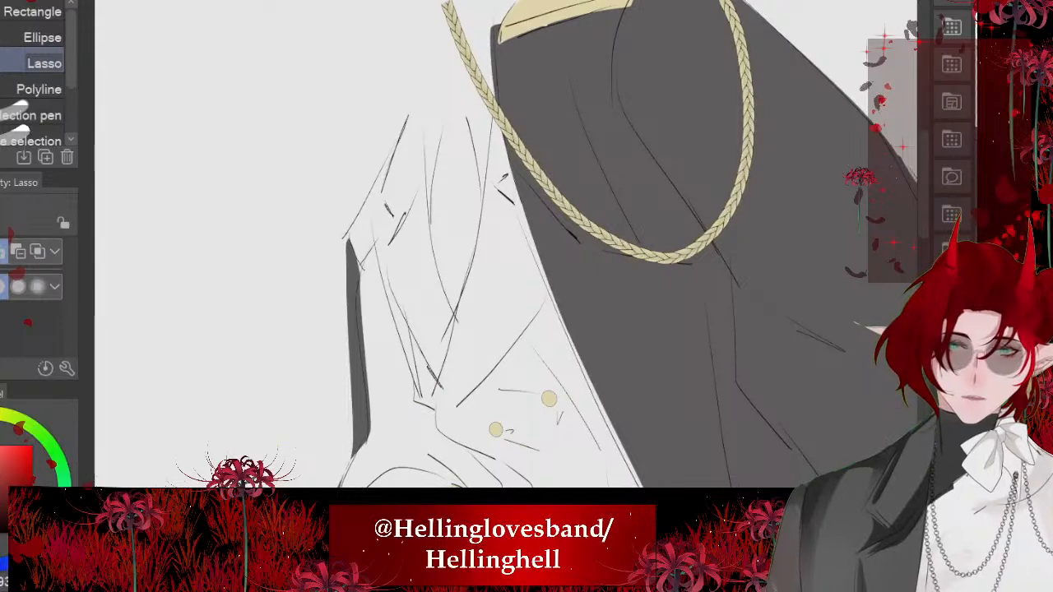
{"action": "mouse_move", "coordinate": [442, 279]}
{"action": "left_mouse_down"}
{"action": "mouse_move", "coordinate": [420, 103]}
{"action": "mouse_move", "coordinate": [367, 194]}
{"action": "mouse_move", "coordinate": [411, 378]}
{"action": "left_mouse_up"}
{"action": "mouse_move", "coordinate": [437, 420]}
{"action": "left_mouse_down"}
{"action": "mouse_move", "coordinate": [547, 473]}
{"action": "mouse_move", "coordinate": [501, 39]}
{"action": "left_mouse_up"}
- Add the lower jacket front down to the belt's upper edge to the selection, fill it dark grey and deselect
{"action": "scroll", "coordinate": [461, 206], "scroll_direction": "down", "scroll_amount": 2}
{"action": "scroll", "coordinate": [438, 435], "scroll_direction": "up", "scroll_amount": 1}
{"action": "scroll", "coordinate": [461, 223], "scroll_direction": "up", "scroll_amount": 3}
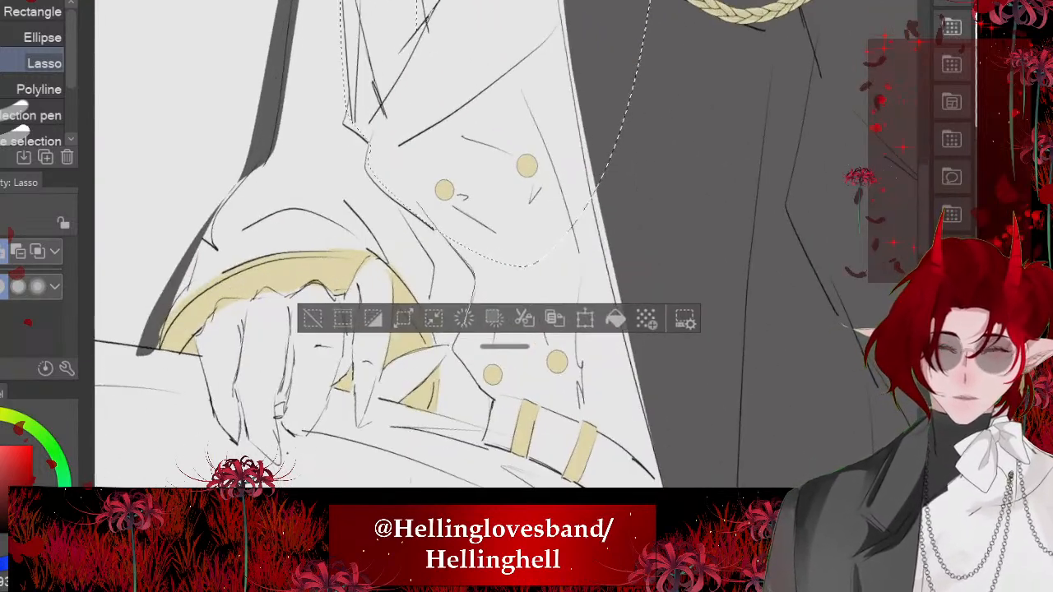
{"action": "mouse_move", "coordinate": [642, 470]}
{"action": "left_mouse_down"}
{"action": "mouse_move", "coordinate": [686, 252]}
{"action": "mouse_move", "coordinate": [623, 131]}
{"action": "left_mouse_up"}
{"action": "scroll", "coordinate": [487, 209], "scroll_direction": "down", "scroll_amount": 2}
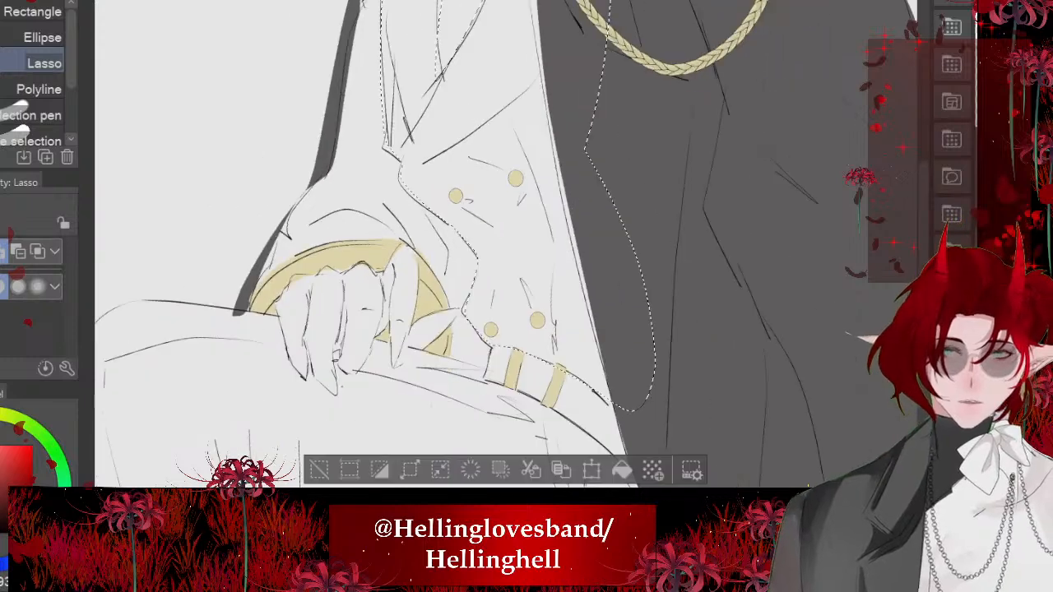
{"action": "left_click", "coordinate": [623, 470]}
{"action": "key", "text": "ctrl+d"}
{"action": "left_click_drag", "start_coordinate": [510, 247], "coordinate": [516, 238]}
{"action": "scroll", "coordinate": [374, 260], "scroll_direction": "down", "scroll_amount": 5}
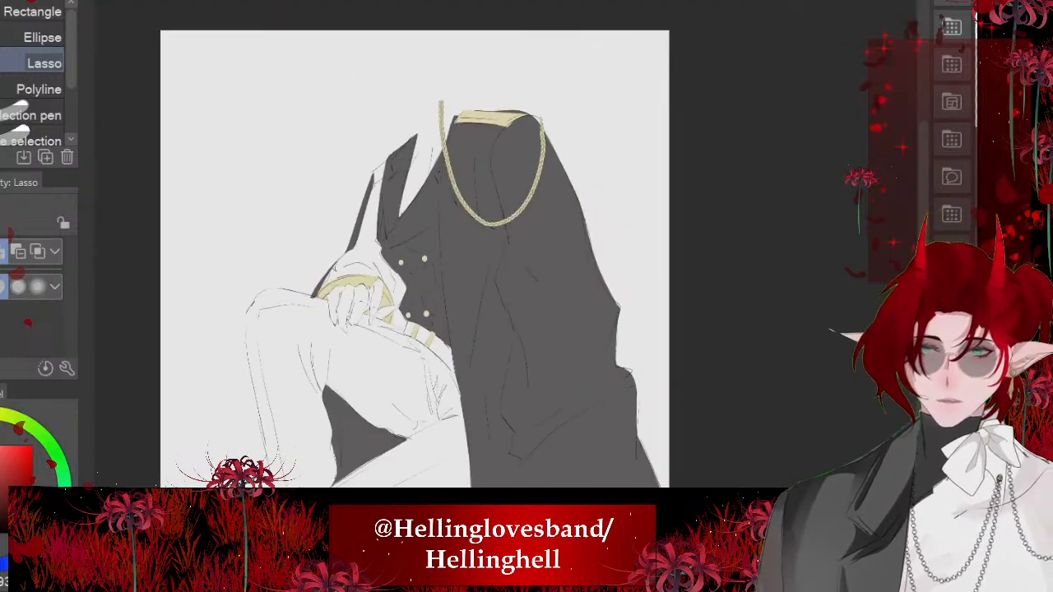
{"action": "scroll", "coordinate": [396, 311], "scroll_direction": "up", "scroll_amount": 3}
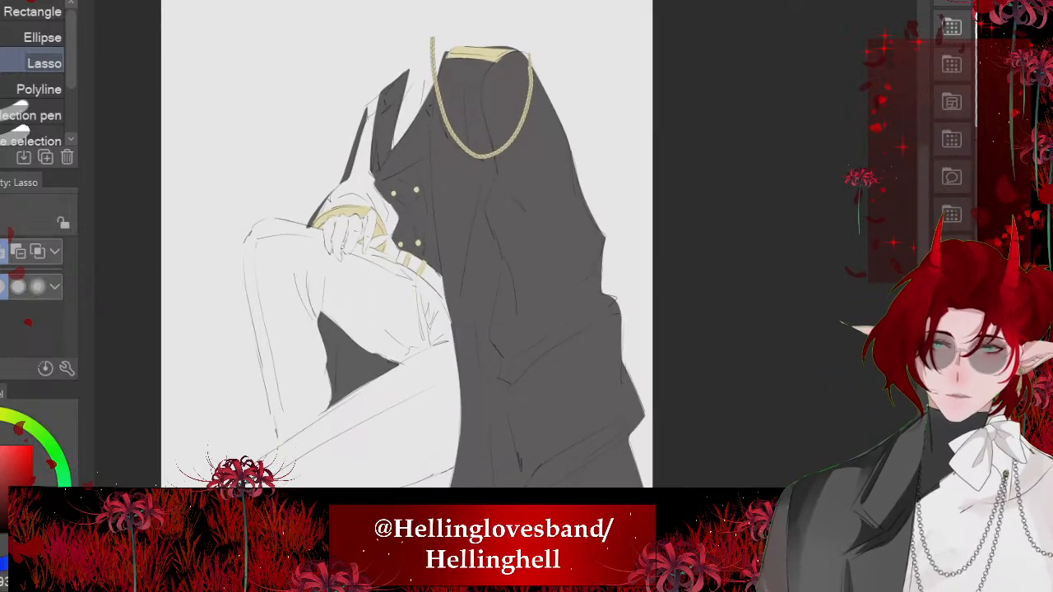
{"action": "scroll", "coordinate": [649, 220], "scroll_direction": "down", "scroll_amount": 2}
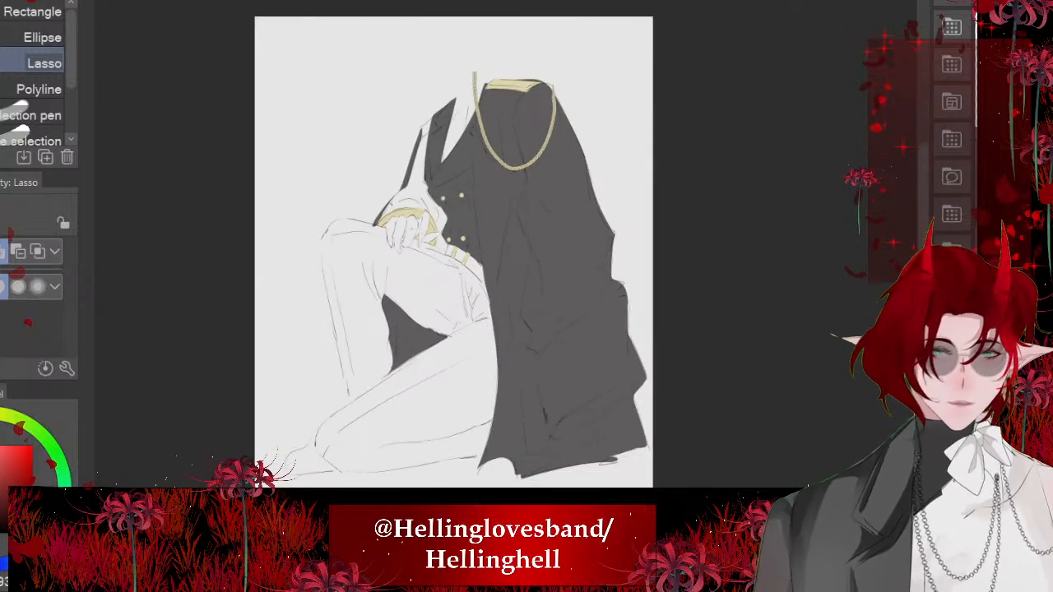
- Hide the dark grey jacket and coat fills, leaving only the line art and the gold trim visible
{"action": "key", "text": "ctrl+z"}
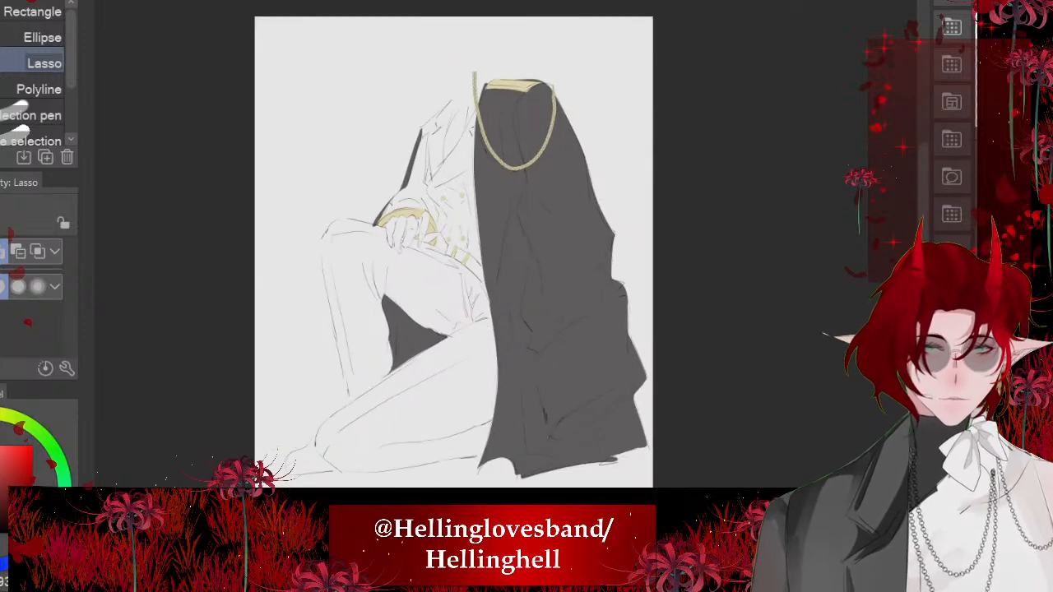
{"action": "key", "text": "ctrl+z"}
{"action": "scroll", "coordinate": [323, 308], "scroll_direction": "up", "scroll_amount": 2}
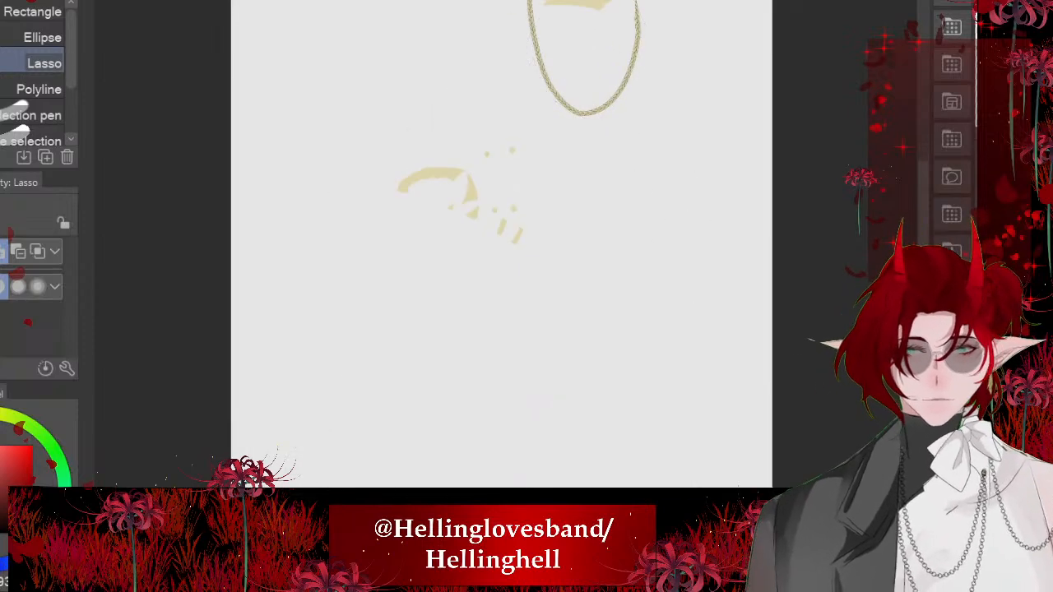
{"action": "scroll", "coordinate": [449, 350], "scroll_direction": "up", "scroll_amount": 2}
- Erase the upper thigh line and hip fold lines below the belt with the Hard eraser at size 225.6
{"action": "key", "text": "e"}
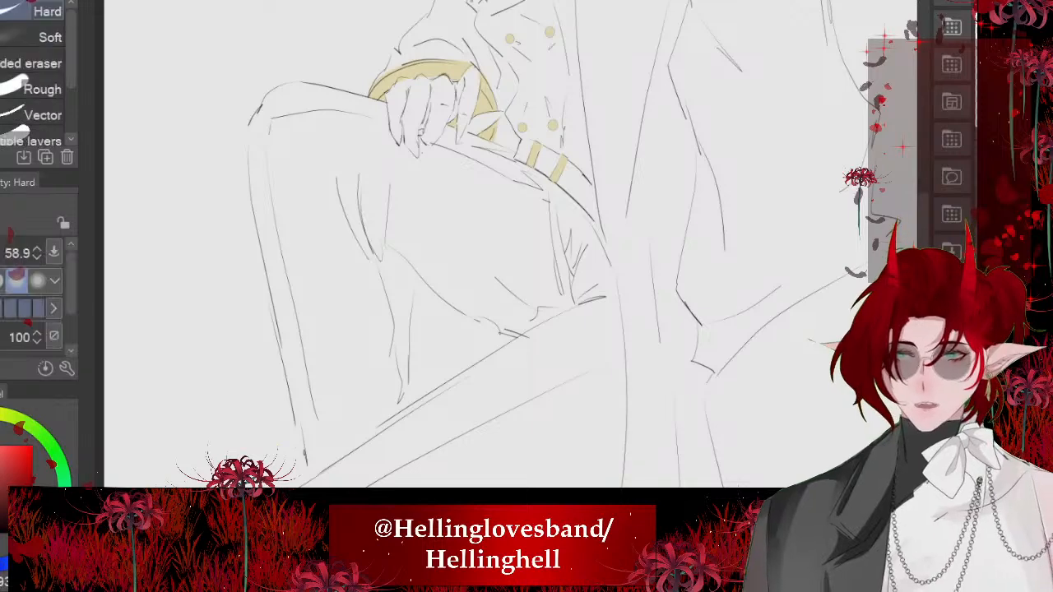
{"action": "left_click_drag", "start_coordinate": [506, 274], "coordinate": [525, 274]}
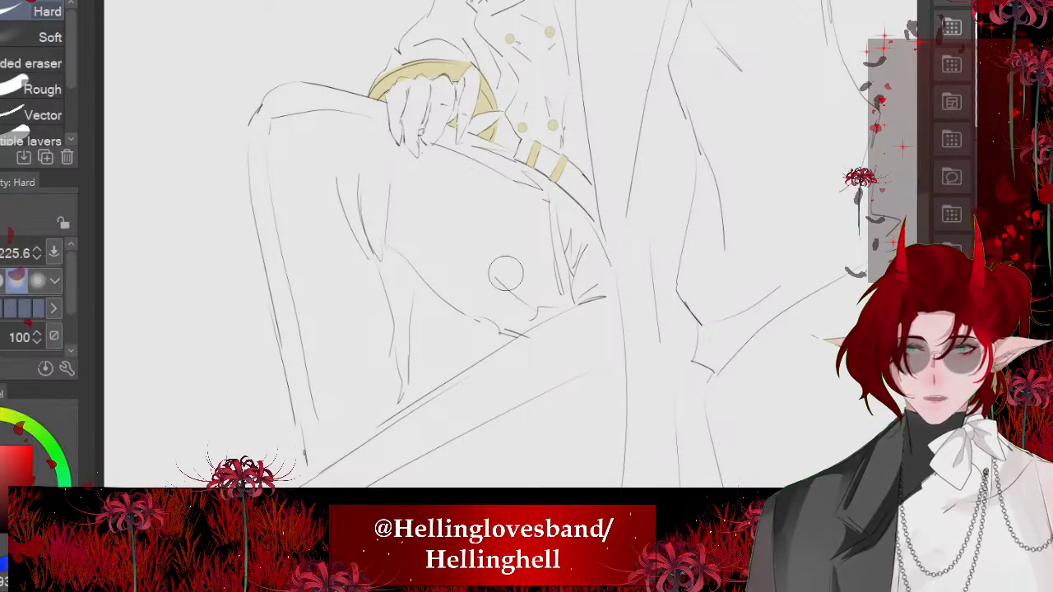
{"action": "scroll", "coordinate": [502, 200], "scroll_direction": "up", "scroll_amount": 1}
{"action": "mouse_move", "coordinate": [527, 173]}
{"action": "left_mouse_down"}
{"action": "mouse_move", "coordinate": [576, 228]}
{"action": "mouse_move", "coordinate": [634, 334]}
{"action": "mouse_move", "coordinate": [568, 239]}
{"action": "left_mouse_up"}
{"action": "left_click_drag", "start_coordinate": [479, 142], "coordinate": [444, 190]}
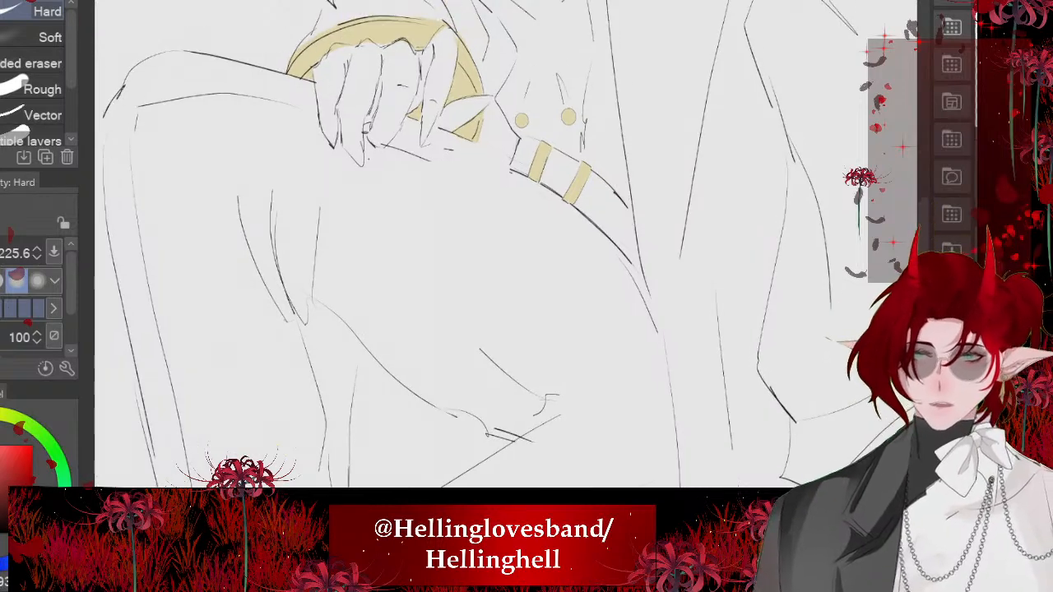
- Redraw the thigh's upper line from the hand to the belt with the つけペン pen at size 5.0
{"action": "key", "text": "p"}
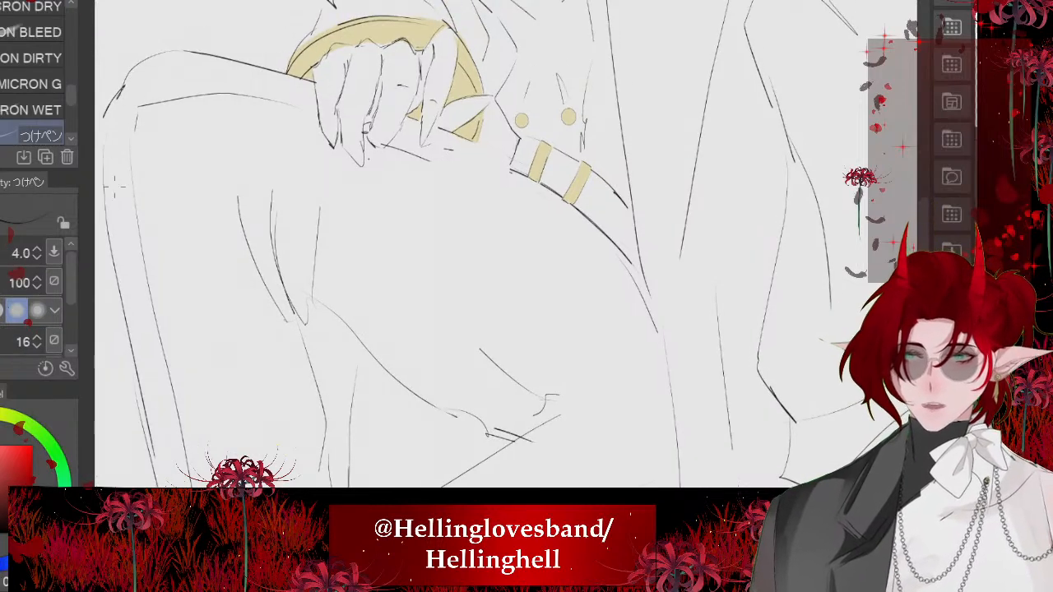
{"action": "left_click_drag", "start_coordinate": [511, 166], "coordinate": [396, 157]}
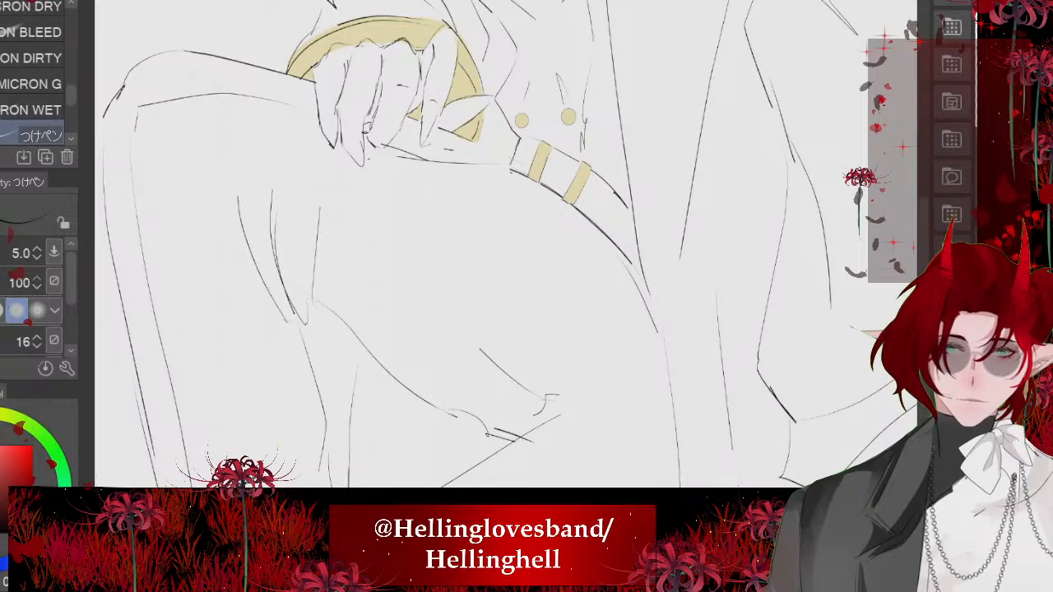
{"action": "key", "text": "ctrl+z"}
{"action": "left_click_drag", "start_coordinate": [511, 169], "coordinate": [387, 131]}
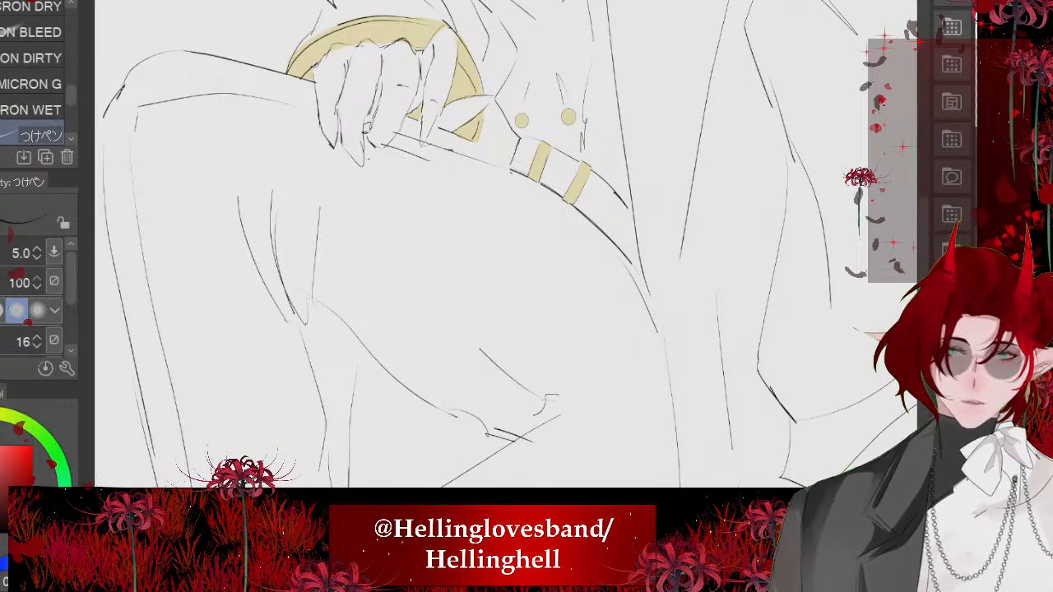
- Draw a vertical trouser fold below the hand and a nearly horizontal fold running from the hip across the thigh
{"action": "left_click_drag", "start_coordinate": [418, 175], "coordinate": [424, 280]}
{"action": "left_click_drag", "start_coordinate": [369, 158], "coordinate": [390, 140]}
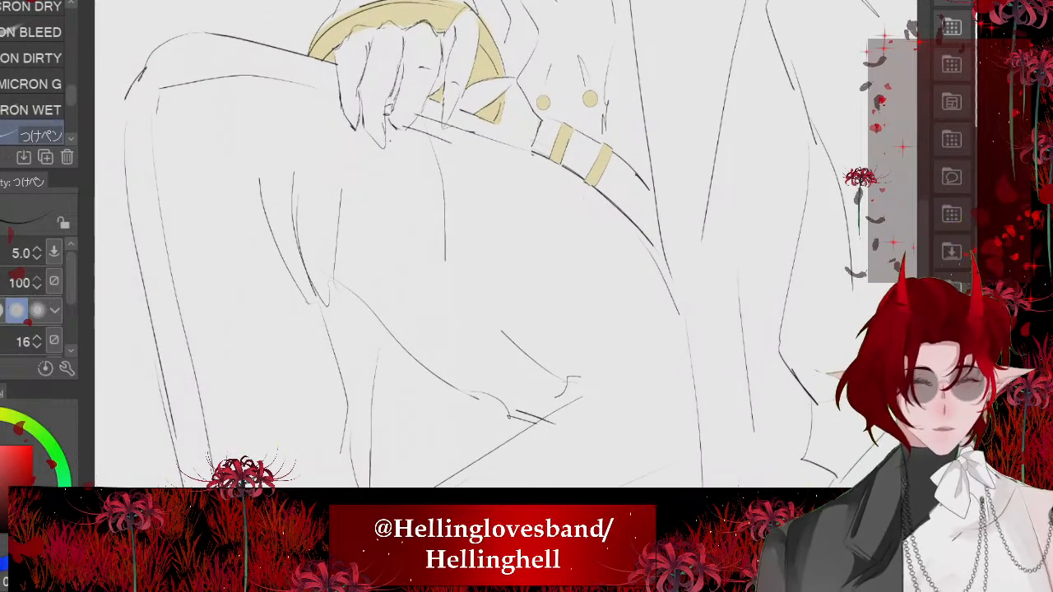
{"action": "key", "text": "ctrl+z"}
{"action": "mouse_move", "coordinate": [417, 103]}
{"action": "left_mouse_down"}
{"action": "mouse_move", "coordinate": [433, 293]}
{"action": "mouse_move", "coordinate": [677, 316]}
{"action": "left_mouse_up"}
{"action": "scroll", "coordinate": [482, 270], "scroll_direction": "down", "scroll_amount": 2}
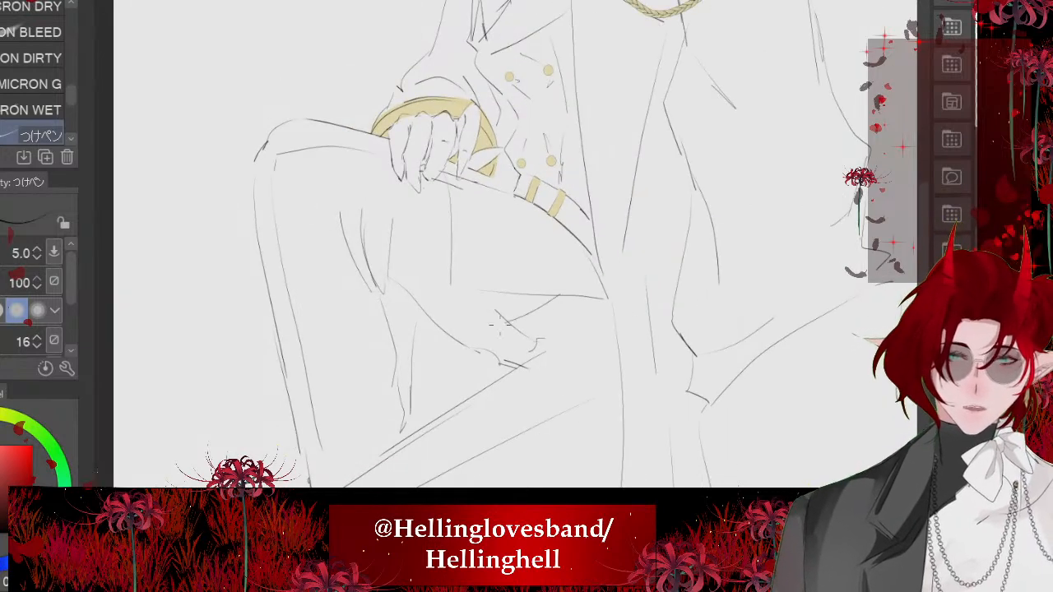
{"action": "scroll", "coordinate": [517, 580], "scroll_direction": "up", "scroll_amount": 2}
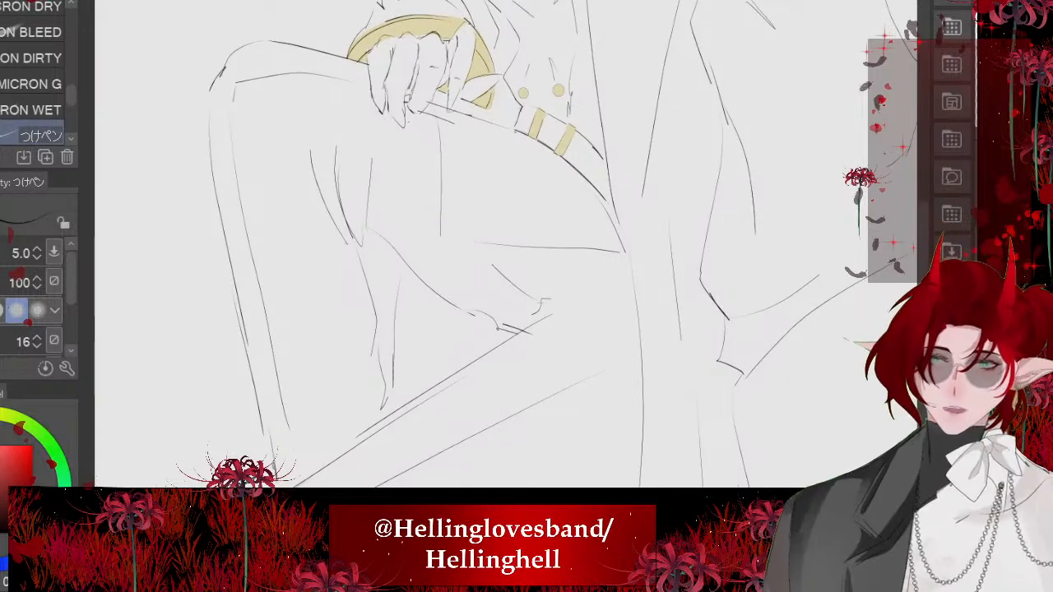
- Erase the crossing lines behind the bent knee and add a second crease converging at the hip
{"action": "key", "text": "e"}
{"action": "mouse_move", "coordinate": [503, 281]}
{"action": "left_mouse_down"}
{"action": "mouse_move", "coordinate": [606, 408]}
{"action": "mouse_move", "coordinate": [548, 386]}
{"action": "mouse_move", "coordinate": [501, 328]}
{"action": "left_mouse_up"}
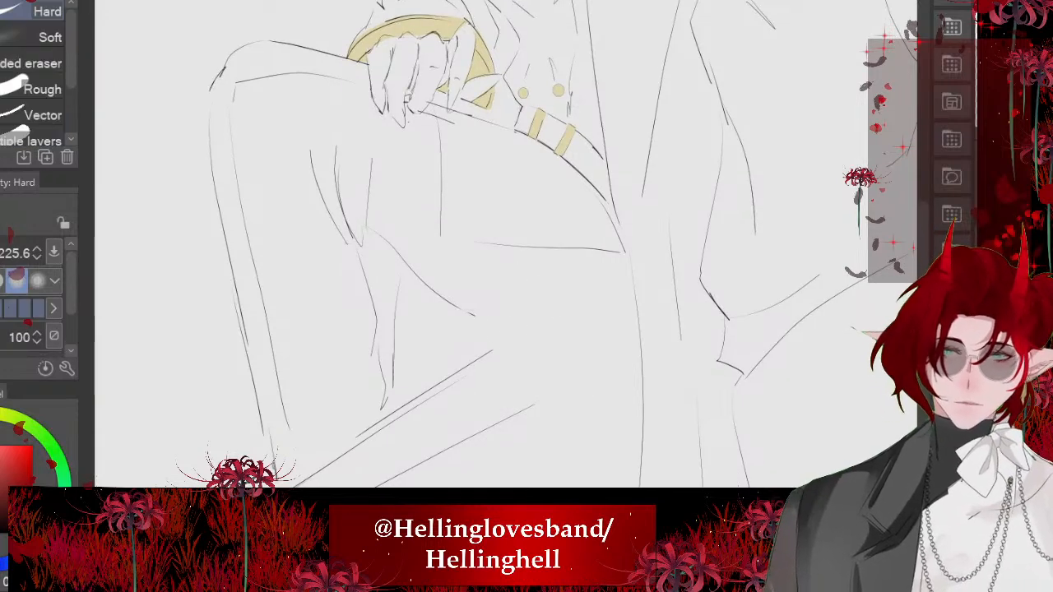
{"action": "key", "text": "p"}
{"action": "mouse_move", "coordinate": [591, 259]}
{"action": "left_mouse_down"}
{"action": "mouse_move", "coordinate": [487, 268]}
{"action": "mouse_move", "coordinate": [563, 447]}
{"action": "left_mouse_up"}
- Draw a long curved line for the lower thigh, from behind the knee down to the hem beside the coat
{"action": "key", "text": "ctrl+minus"}
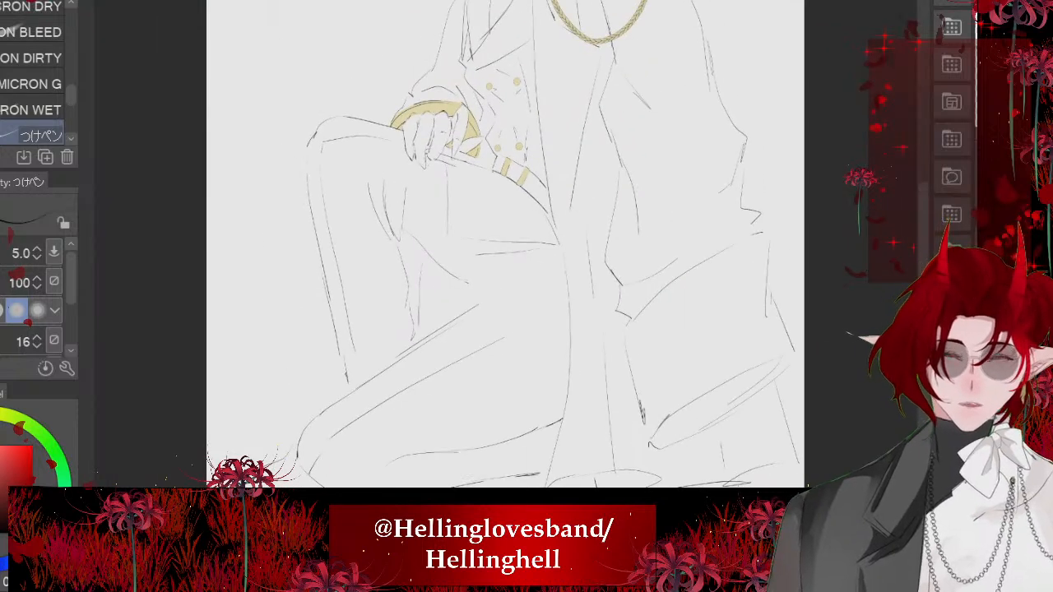
{"action": "left_click_drag", "start_coordinate": [498, 280], "coordinate": [540, 399]}
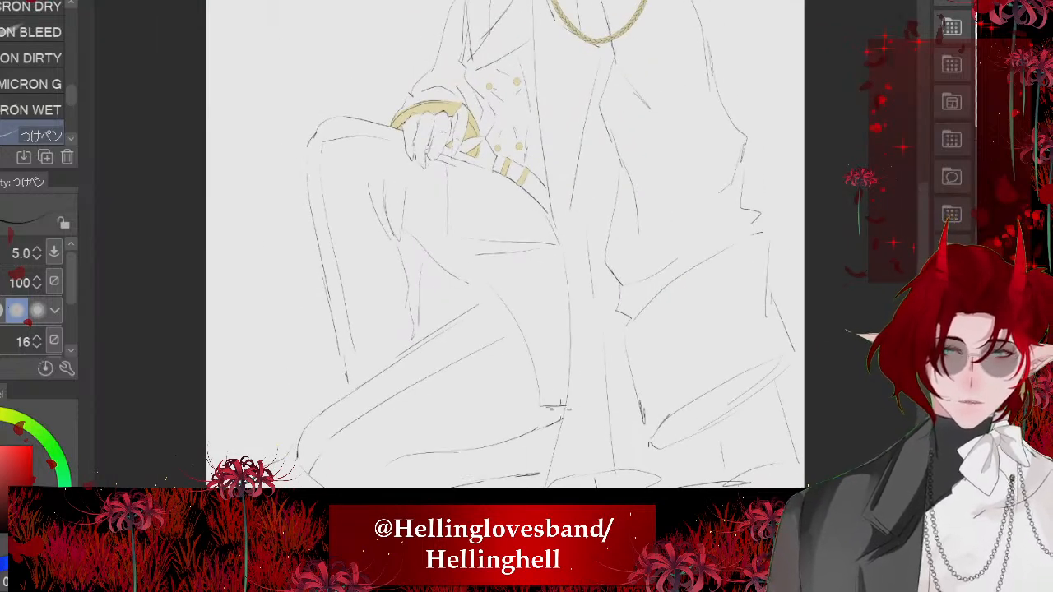
{"action": "scroll", "coordinate": [446, 273], "scroll_direction": "down", "scroll_amount": 4}
{"action": "scroll", "coordinate": [449, 291], "scroll_direction": "up", "scroll_amount": 6}
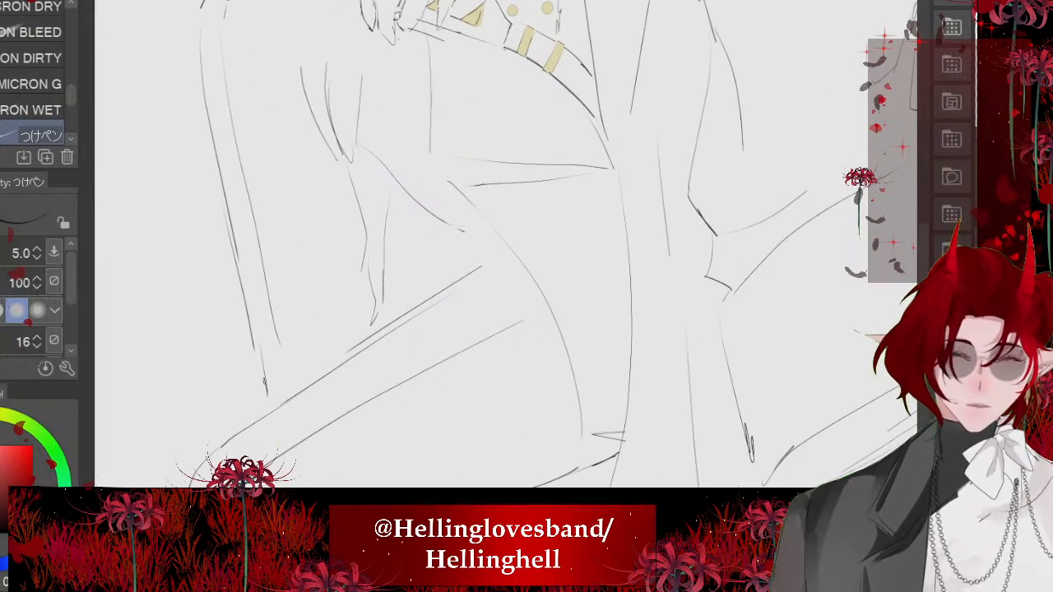
{"action": "left_click_drag", "start_coordinate": [478, 345], "coordinate": [480, 291]}
{"action": "scroll", "coordinate": [481, 370], "scroll_direction": "up", "scroll_amount": 2}
- Erase the messy strokes at the lower end of the thigh curve and redraw the curve's end and the adjoining coat edge
{"action": "key", "text": "e"}
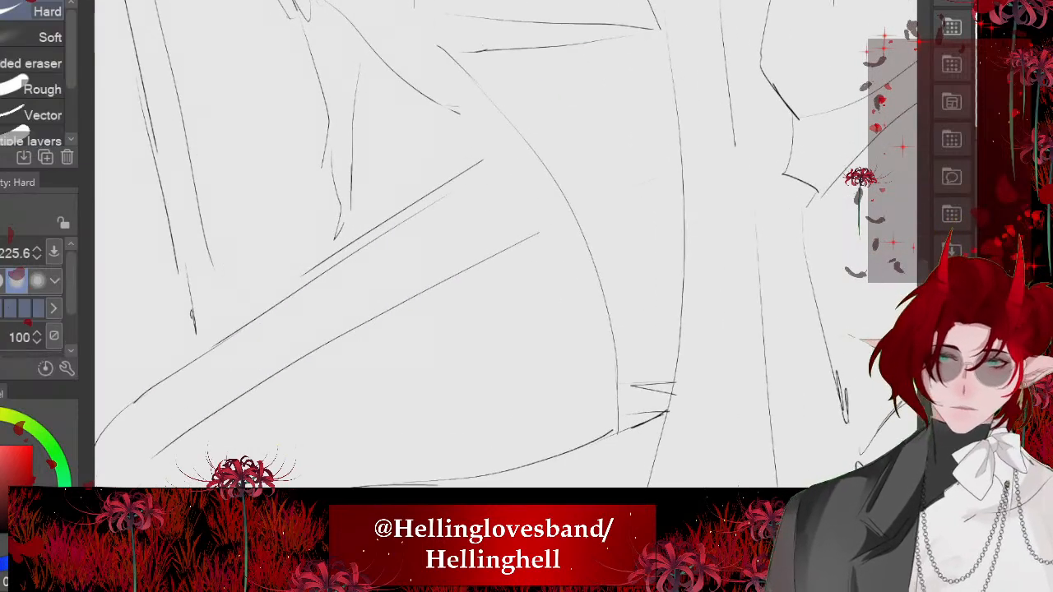
{"action": "mouse_move", "coordinate": [629, 372]}
{"action": "left_mouse_down"}
{"action": "mouse_move", "coordinate": [632, 417]}
{"action": "mouse_move", "coordinate": [671, 387]}
{"action": "left_mouse_up"}
{"action": "key", "text": "p"}
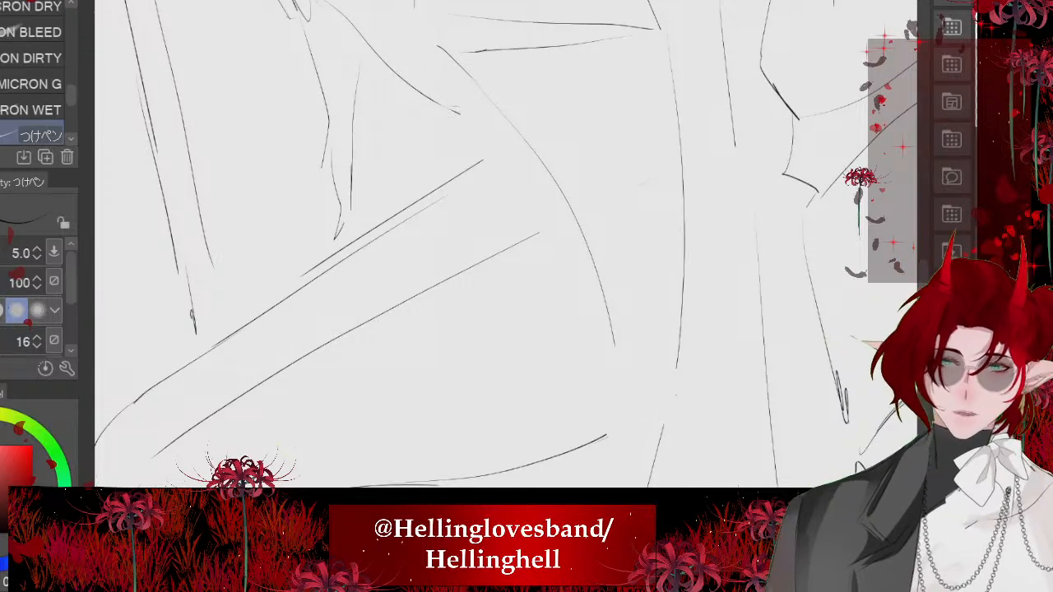
{"action": "left_click_drag", "start_coordinate": [610, 329], "coordinate": [616, 426]}
{"action": "left_click_drag", "start_coordinate": [679, 340], "coordinate": [654, 448]}
{"action": "key", "text": "ctrl+minus"}
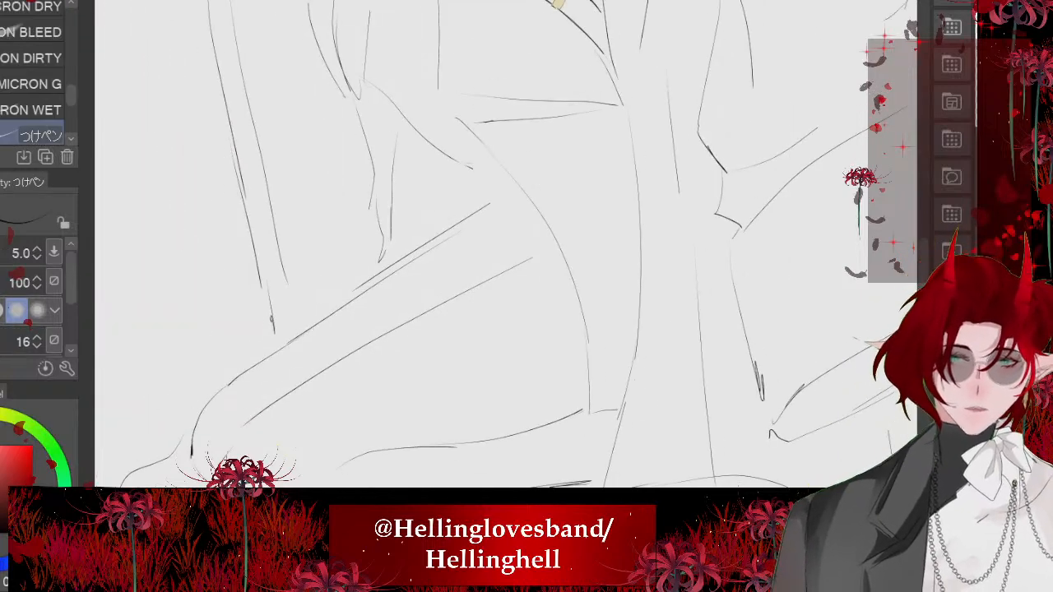
- Add more trouser fold lines on the upper thigh under the belt, at the hip and beside the hand's vertical fold
{"action": "scroll", "coordinate": [506, 243], "scroll_direction": "down", "scroll_amount": 4}
{"action": "scroll", "coordinate": [506, 244], "scroll_direction": "up", "scroll_amount": 6}
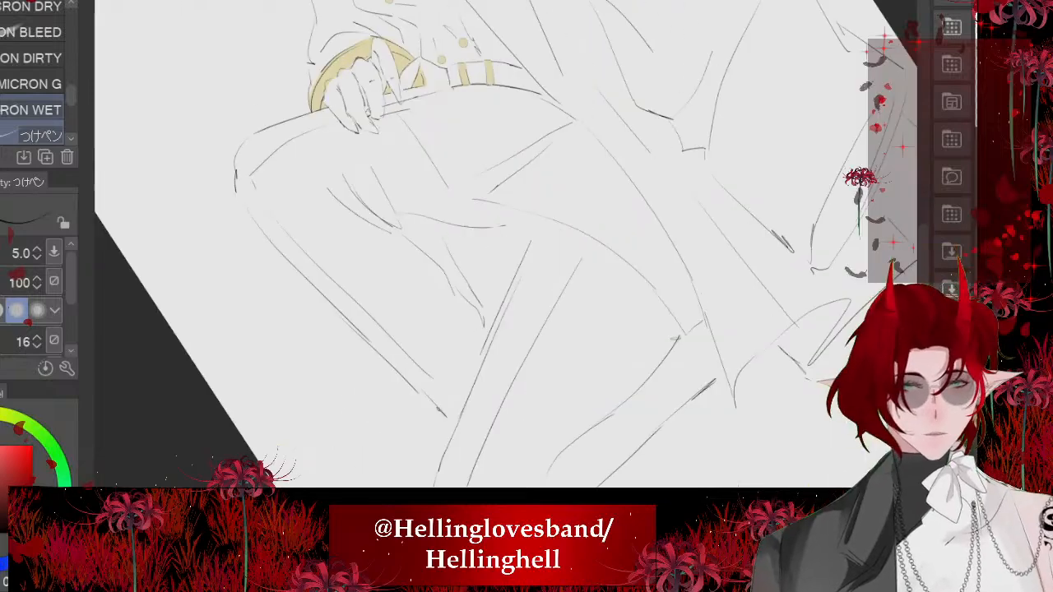
{"action": "scroll", "coordinate": [554, 129], "scroll_direction": "up", "scroll_amount": 3}
{"action": "mouse_move", "coordinate": [470, 82]}
{"action": "left_mouse_down"}
{"action": "mouse_move", "coordinate": [549, 360]}
{"action": "mouse_move", "coordinate": [390, 483]}
{"action": "left_mouse_up"}
{"action": "left_click_drag", "start_coordinate": [369, 439], "coordinate": [379, 483]}
{"action": "scroll", "coordinate": [505, 244], "scroll_direction": "down", "scroll_amount": 3}
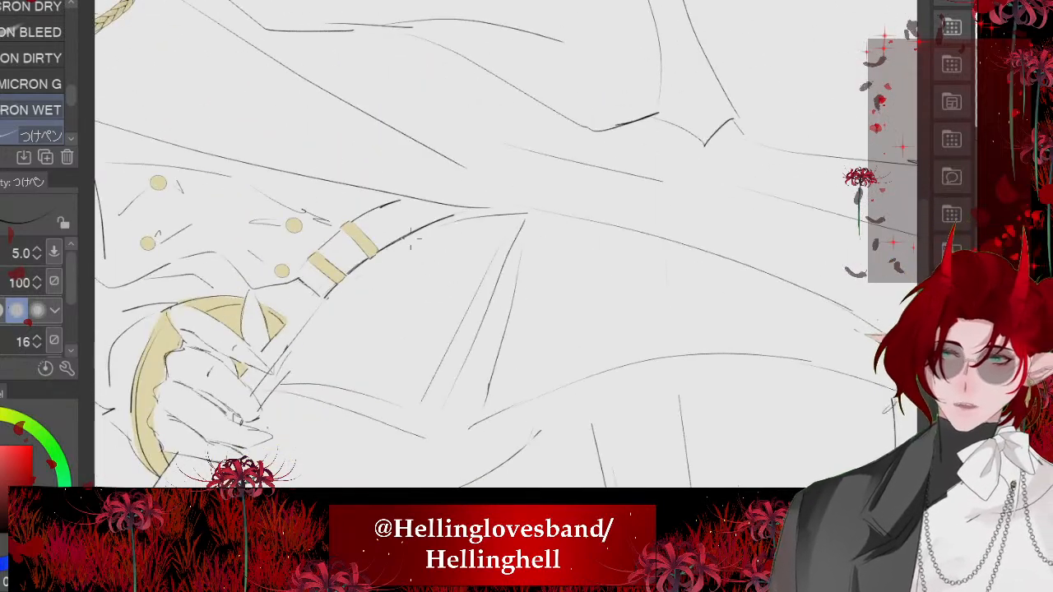
{"action": "left_click_drag", "start_coordinate": [393, 253], "coordinate": [329, 330]}
{"action": "left_click_drag", "start_coordinate": [410, 240], "coordinate": [397, 279]}
{"action": "scroll", "coordinate": [505, 244], "scroll_direction": "down", "scroll_amount": 2}
{"action": "left_click_drag", "start_coordinate": [500, 253], "coordinate": [616, 383]}
{"action": "scroll", "coordinate": [505, 243], "scroll_direction": "down", "scroll_amount": 4}
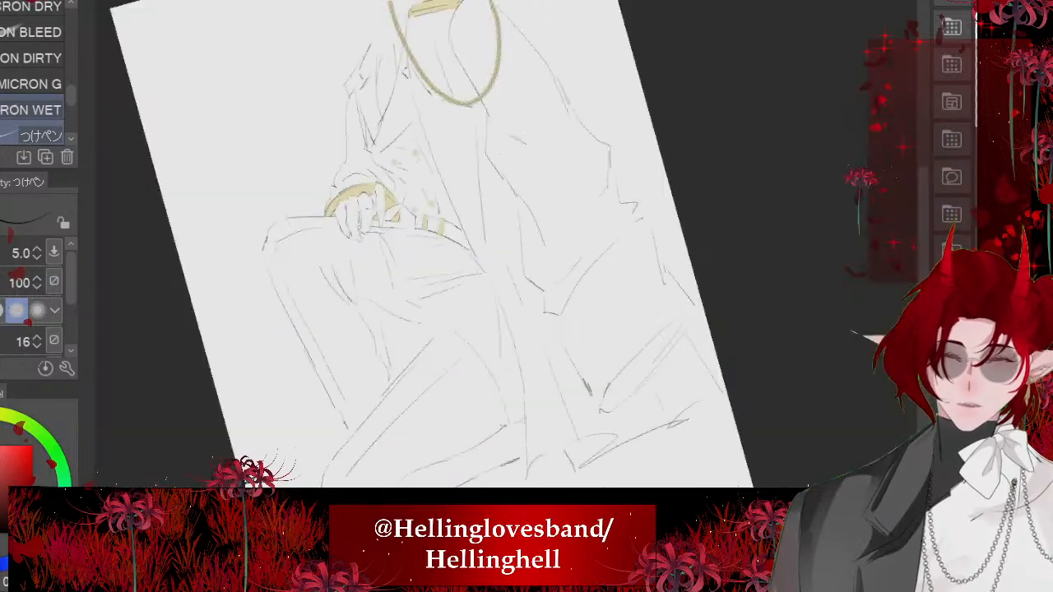
- Reinforce the lower thigh's curved line and extend the folded leg's upper line to meet it
{"action": "scroll", "coordinate": [505, 243], "scroll_direction": "down", "scroll_amount": 2}
{"action": "scroll", "coordinate": [429, 244], "scroll_direction": "up", "scroll_amount": 4}
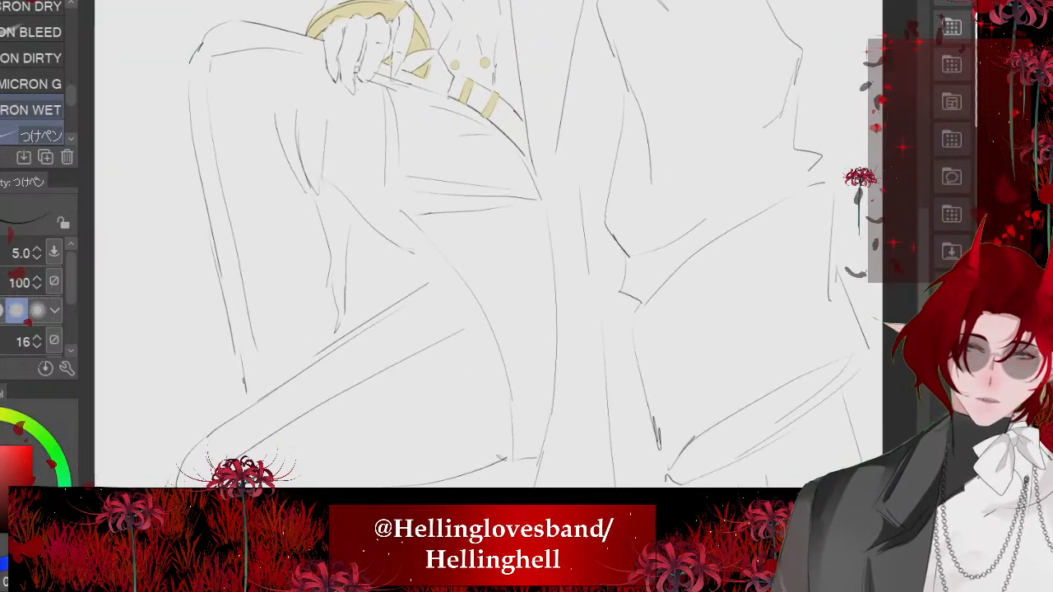
{"action": "mouse_move", "coordinate": [418, 224]}
{"action": "left_mouse_down"}
{"action": "mouse_move", "coordinate": [460, 269]}
{"action": "mouse_move", "coordinate": [445, 279]}
{"action": "left_mouse_up"}
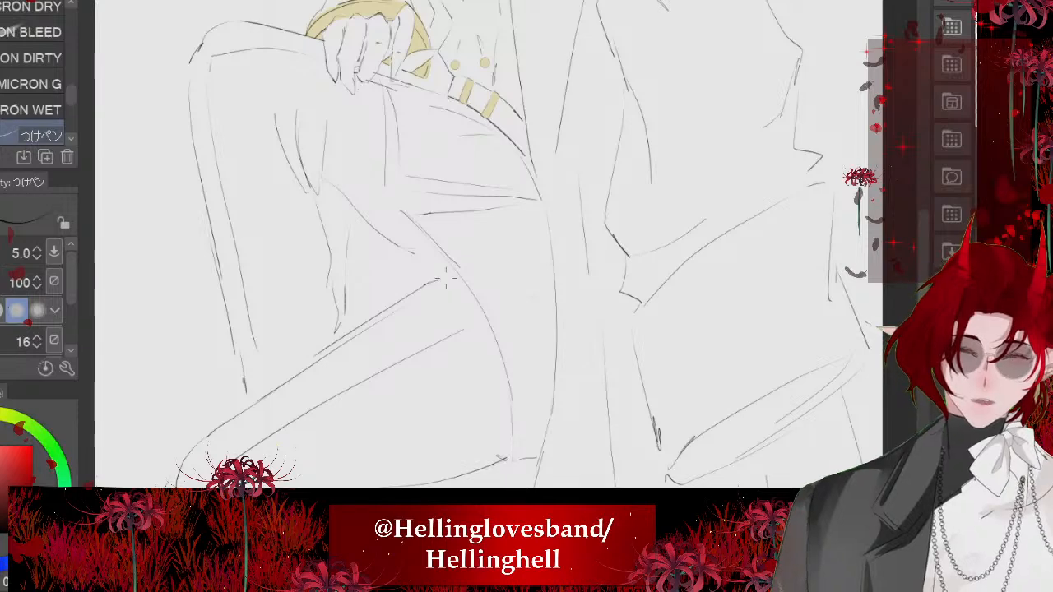
{"action": "scroll", "coordinate": [444, 345], "scroll_direction": "down", "scroll_amount": 1}
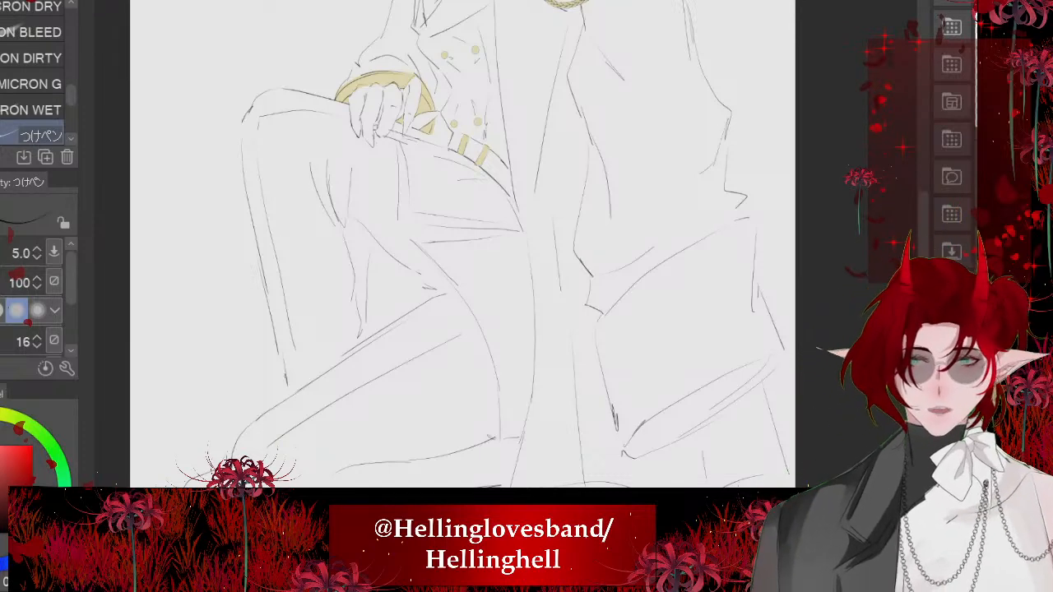
{"action": "scroll", "coordinate": [470, 247], "scroll_direction": "down", "scroll_amount": 1}
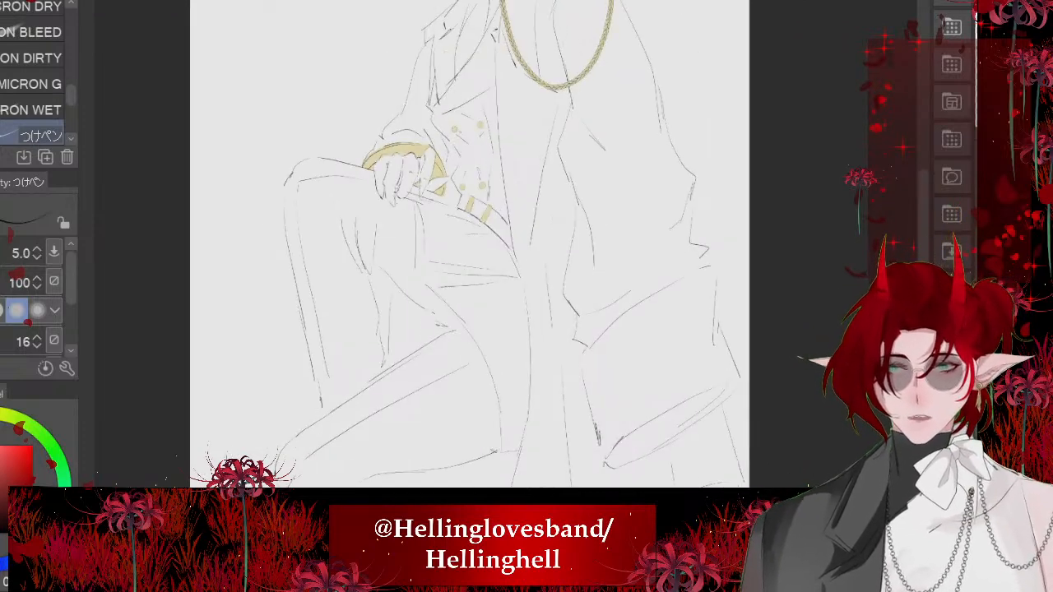
{"action": "scroll", "coordinate": [485, 247], "scroll_direction": "down", "scroll_amount": 1}
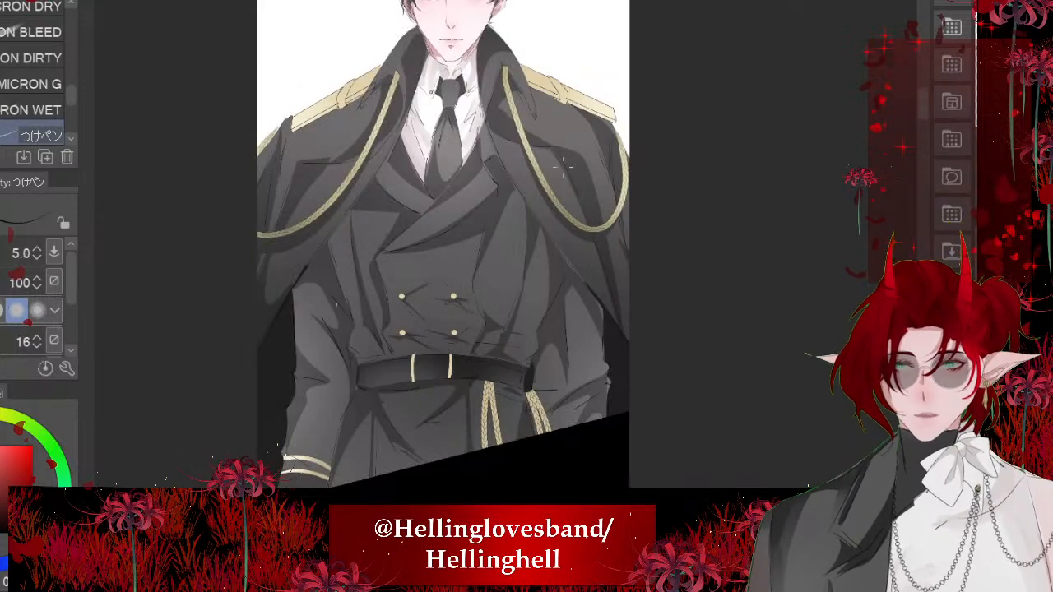
- Lasso a long oval over the coat's front from below the gold collar to above the hip, fill it grey and deselect
{"action": "mouse_move", "coordinate": [570, 165]}
{"action": "left_mouse_down"}
{"action": "mouse_move", "coordinate": [613, 154]}
{"action": "mouse_move", "coordinate": [595, 155]}
{"action": "left_mouse_up"}
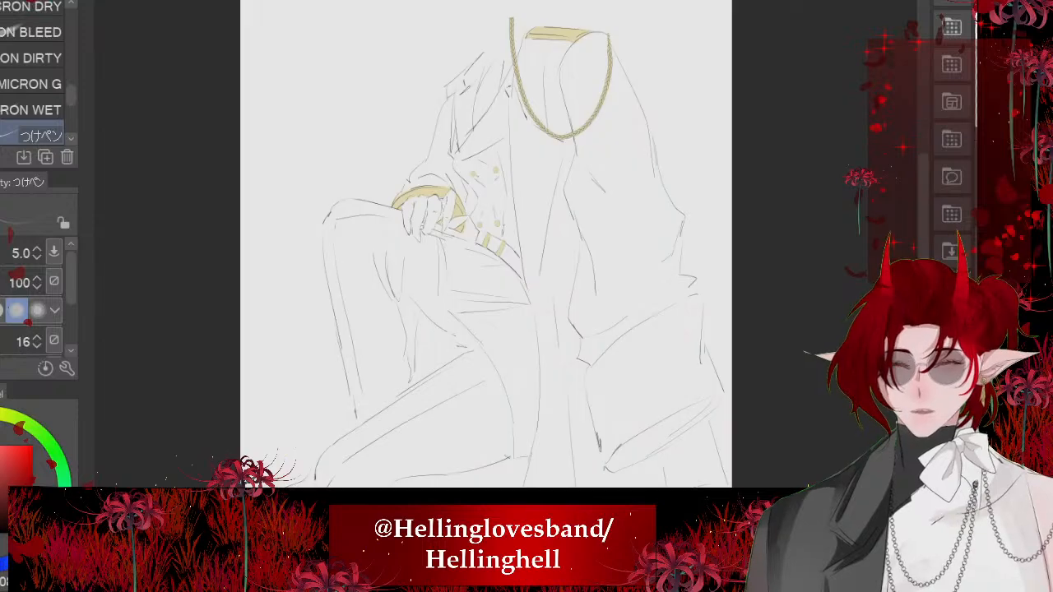
{"action": "scroll", "coordinate": [336, 141], "scroll_direction": "down", "scroll_amount": 2}
{"action": "scroll", "coordinate": [541, 42], "scroll_direction": "up", "scroll_amount": 4}
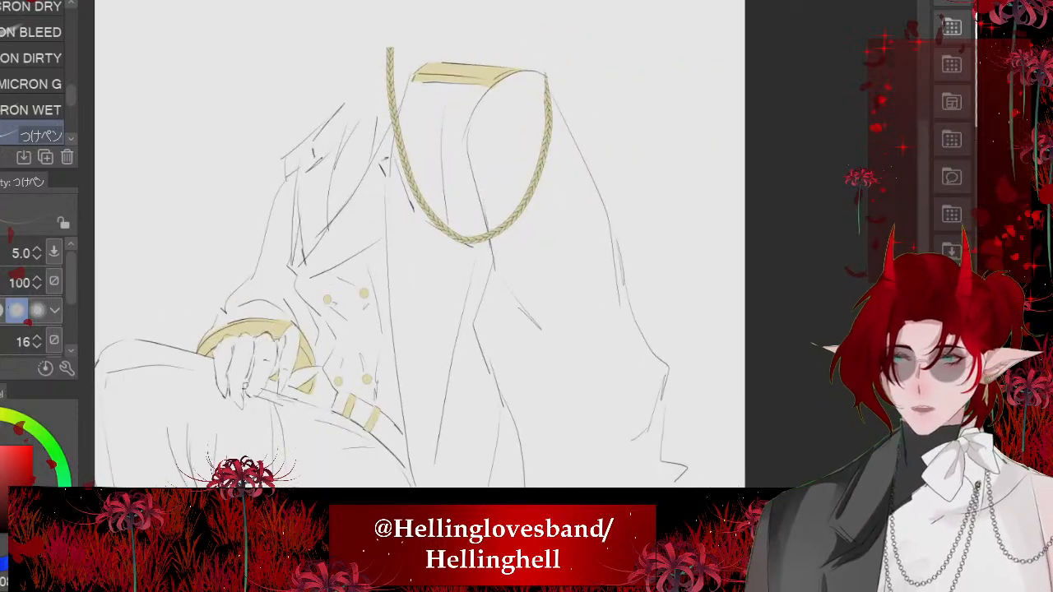
{"action": "key", "text": "m"}
{"action": "scroll", "coordinate": [418, 204], "scroll_direction": "up", "scroll_amount": 2}
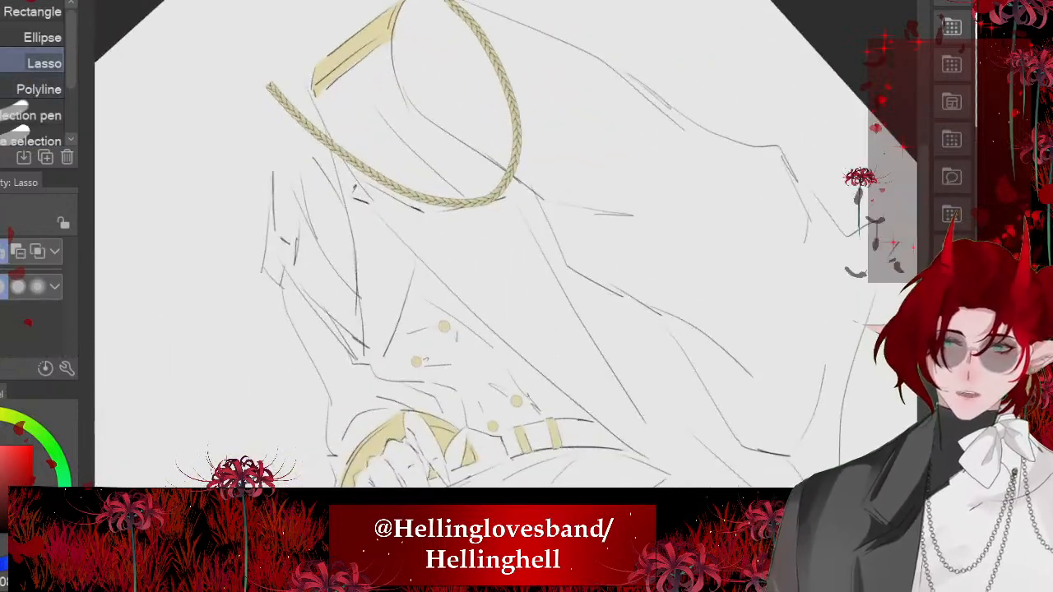
{"action": "mouse_move", "coordinate": [312, 92]}
{"action": "left_mouse_down"}
{"action": "mouse_move", "coordinate": [362, 189]}
{"action": "mouse_move", "coordinate": [523, 363]}
{"action": "mouse_move", "coordinate": [617, 272]}
{"action": "mouse_move", "coordinate": [330, 82]}
{"action": "left_mouse_up"}
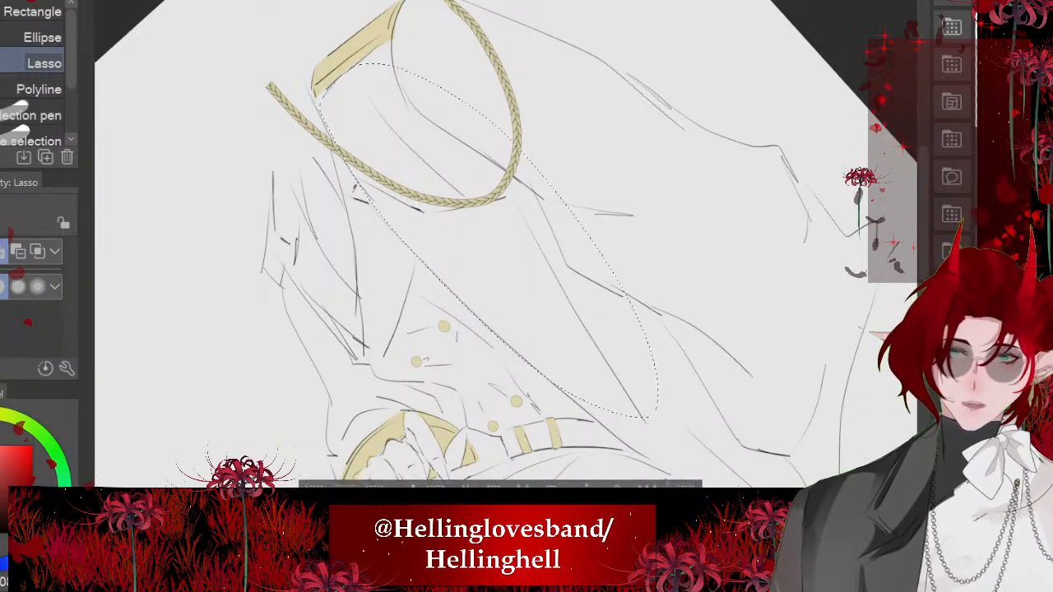
{"action": "scroll", "coordinate": [430, 162], "scroll_direction": "down", "scroll_amount": 3}
{"action": "left_click", "coordinate": [552, 384]}
{"action": "key", "text": "ctrl+d"}
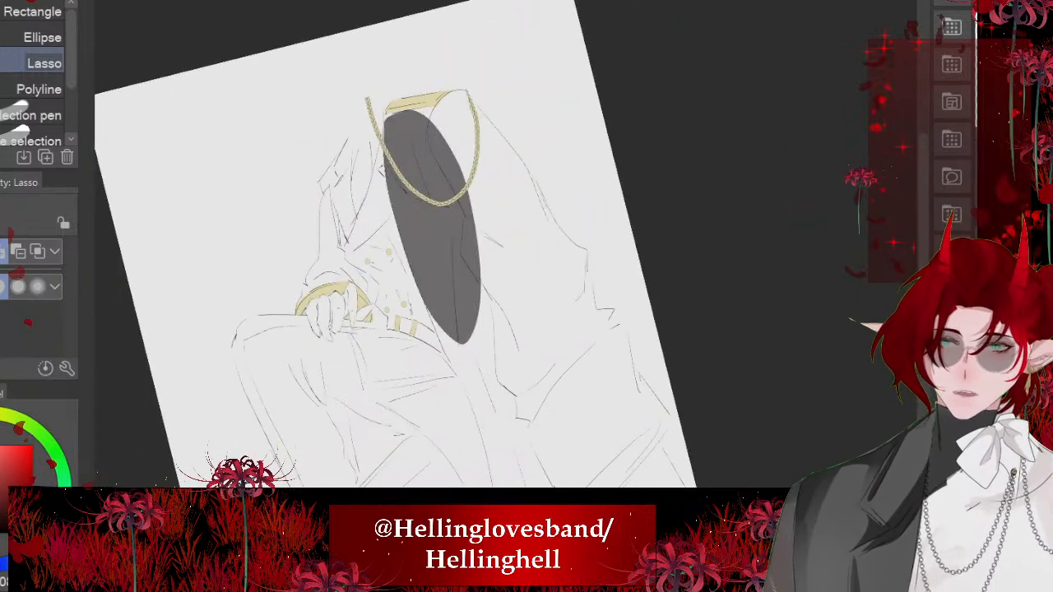
- Recolour the oval coat fill with a darker neutral grey using the Fill tool
{"action": "scroll", "coordinate": [345, 231], "scroll_direction": "up", "scroll_amount": 2}
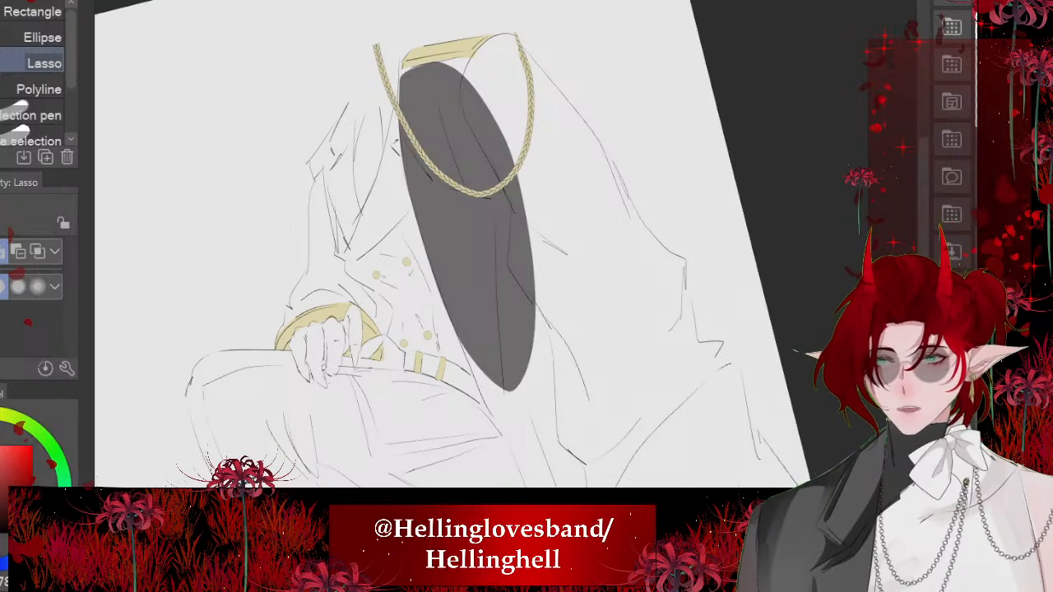
{"action": "key", "text": "g"}
{"action": "left_click", "coordinate": [469, 238]}
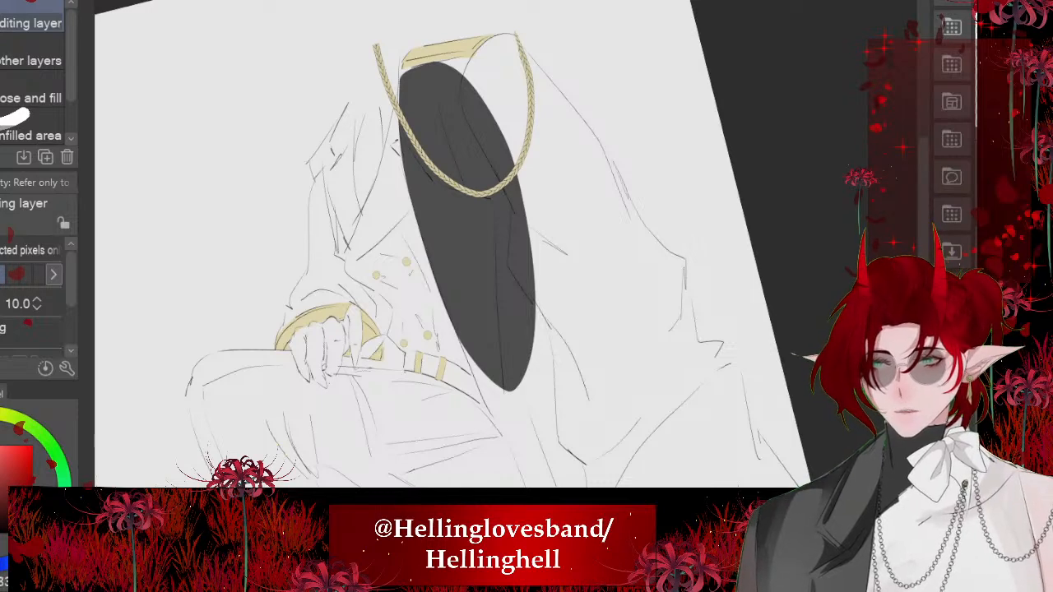
{"action": "left_click_drag", "start_coordinate": [467, 226], "coordinate": [456, 302]}
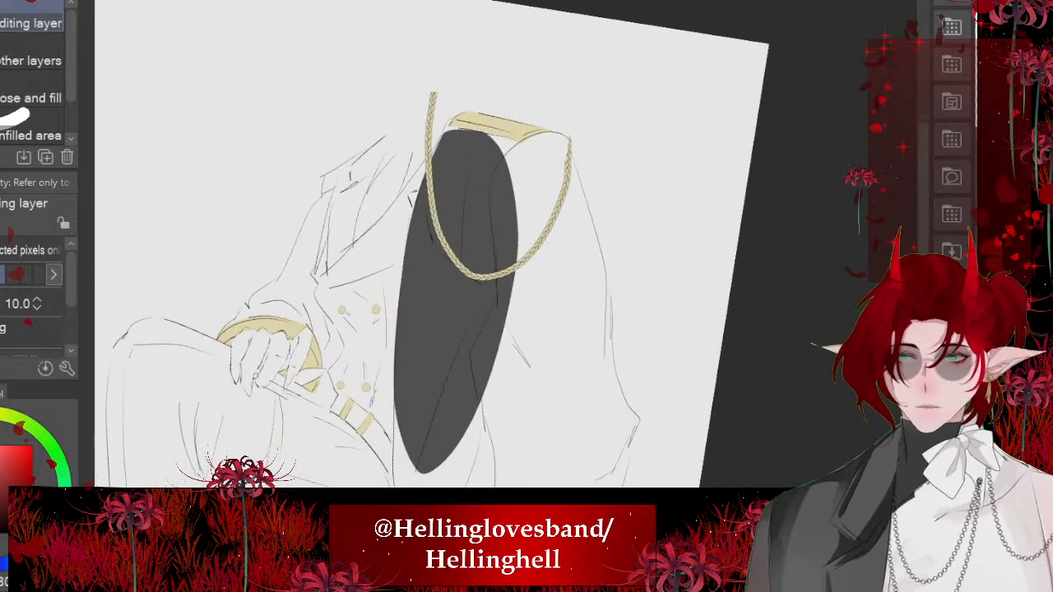
- Lasso the coat's upper front below the gold collar, adding the shoulder and the outer upper sleeve to the selection
{"action": "key", "text": "m"}
{"action": "scroll", "coordinate": [510, 165], "scroll_direction": "up", "scroll_amount": 3}
{"action": "mouse_move", "coordinate": [376, 117]}
{"action": "left_mouse_down"}
{"action": "mouse_move", "coordinate": [354, 215]}
{"action": "mouse_move", "coordinate": [491, 233]}
{"action": "mouse_move", "coordinate": [498, 190]}
{"action": "left_mouse_up"}
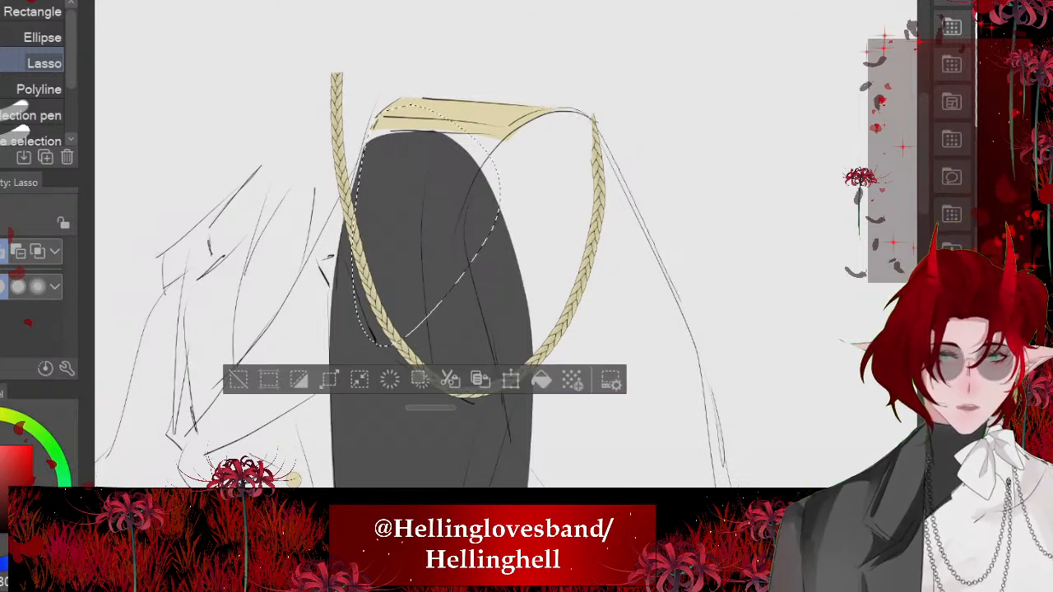
{"action": "mouse_move", "coordinate": [682, 303]}
{"action": "left_mouse_down"}
{"action": "mouse_move", "coordinate": [481, 385]}
{"action": "mouse_move", "coordinate": [437, 305]}
{"action": "left_mouse_up"}
{"action": "scroll", "coordinate": [410, 91], "scroll_direction": "down", "scroll_amount": 2}
{"action": "mouse_move", "coordinate": [445, 144]}
{"action": "left_mouse_down"}
{"action": "mouse_move", "coordinate": [465, 123]}
{"action": "mouse_move", "coordinate": [446, 120]}
{"action": "left_mouse_up"}
{"action": "left_click_drag", "start_coordinate": [434, 260], "coordinate": [381, 174]}
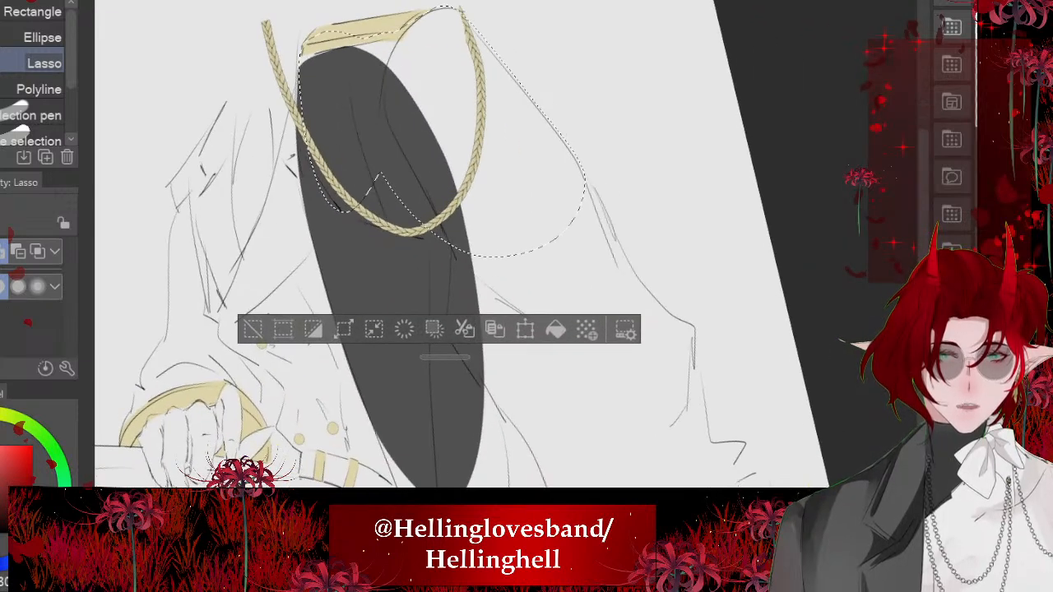
- Extend the selection along the coat's outer edge, hem and front down to the ground, fill it dark grey and deselect
{"action": "mouse_move", "coordinate": [584, 174]}
{"action": "left_mouse_down"}
{"action": "mouse_move", "coordinate": [694, 339]}
{"action": "mouse_move", "coordinate": [387, 183]}
{"action": "left_mouse_up"}
{"action": "scroll", "coordinate": [453, 246], "scroll_direction": "down", "scroll_amount": 3}
{"action": "mouse_move", "coordinate": [413, 314]}
{"action": "left_mouse_down"}
{"action": "mouse_move", "coordinate": [453, 285]}
{"action": "mouse_move", "coordinate": [415, 191]}
{"action": "left_mouse_up"}
{"action": "mouse_move", "coordinate": [362, 171]}
{"action": "left_mouse_down"}
{"action": "mouse_move", "coordinate": [510, 316]}
{"action": "mouse_move", "coordinate": [548, 413]}
{"action": "mouse_move", "coordinate": [654, 315]}
{"action": "mouse_move", "coordinate": [632, 244]}
{"action": "left_mouse_up"}
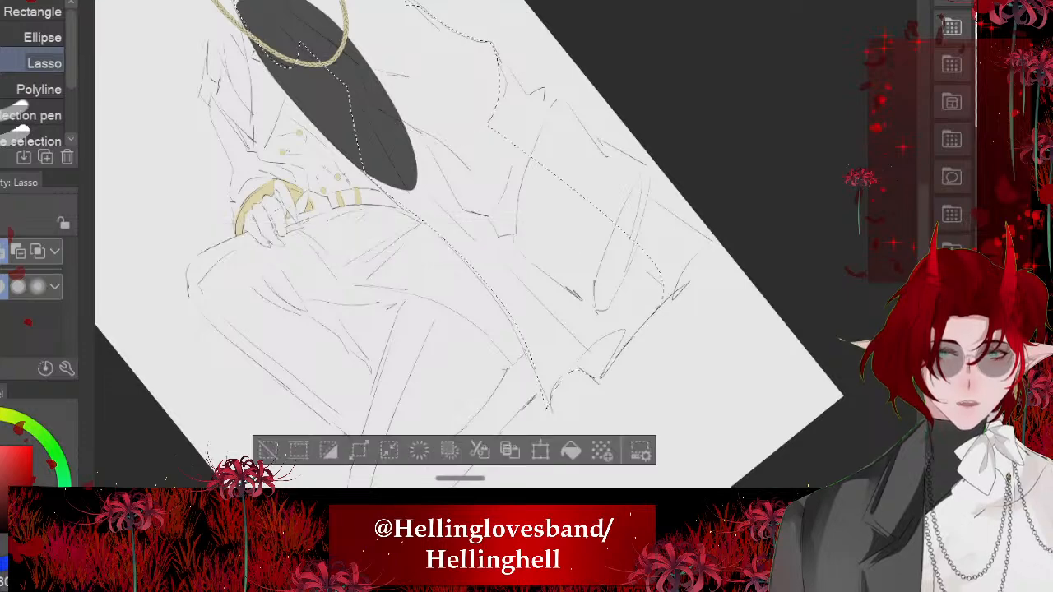
{"action": "scroll", "coordinate": [477, 239], "scroll_direction": "up", "scroll_amount": 3}
{"action": "mouse_move", "coordinate": [497, 65]}
{"action": "left_mouse_down"}
{"action": "mouse_move", "coordinate": [528, 134]}
{"action": "mouse_move", "coordinate": [576, 168]}
{"action": "mouse_move", "coordinate": [658, 276]}
{"action": "mouse_move", "coordinate": [658, 310]}
{"action": "mouse_move", "coordinate": [718, 408]}
{"action": "mouse_move", "coordinate": [595, 473]}
{"action": "left_mouse_up"}
{"action": "scroll", "coordinate": [477, 239], "scroll_direction": "down", "scroll_amount": 3}
{"action": "left_click", "coordinate": [596, 402]}
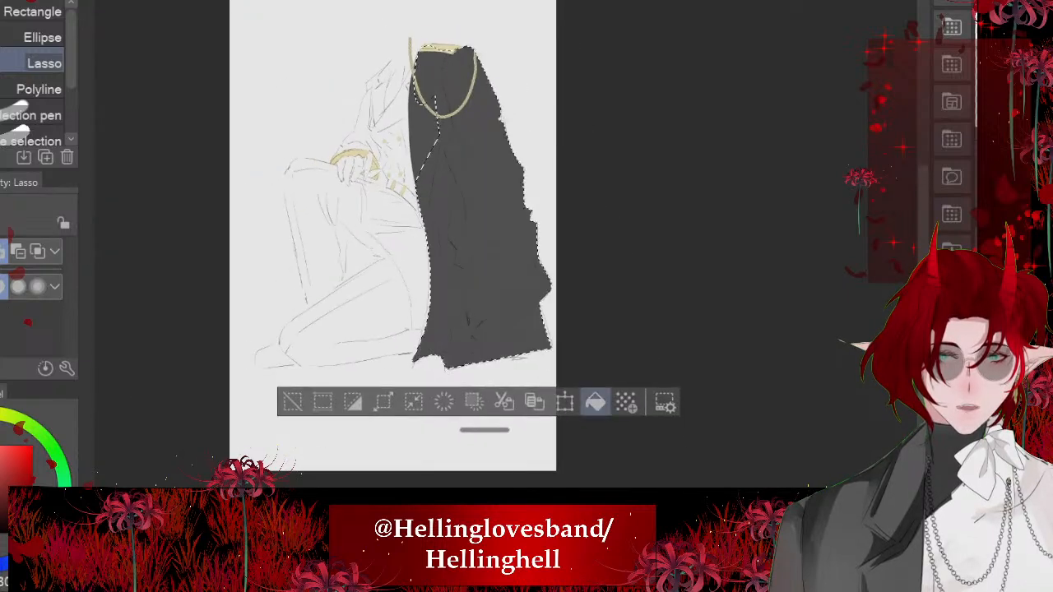
{"action": "key", "text": "ctrl+d"}
- Lasso a remaining patch of the upper coat near the gold braid, fill it dark grey and deselect
{"action": "scroll", "coordinate": [533, 222], "scroll_direction": "up", "scroll_amount": 2}
{"action": "scroll", "coordinate": [427, 222], "scroll_direction": "up", "scroll_amount": 5}
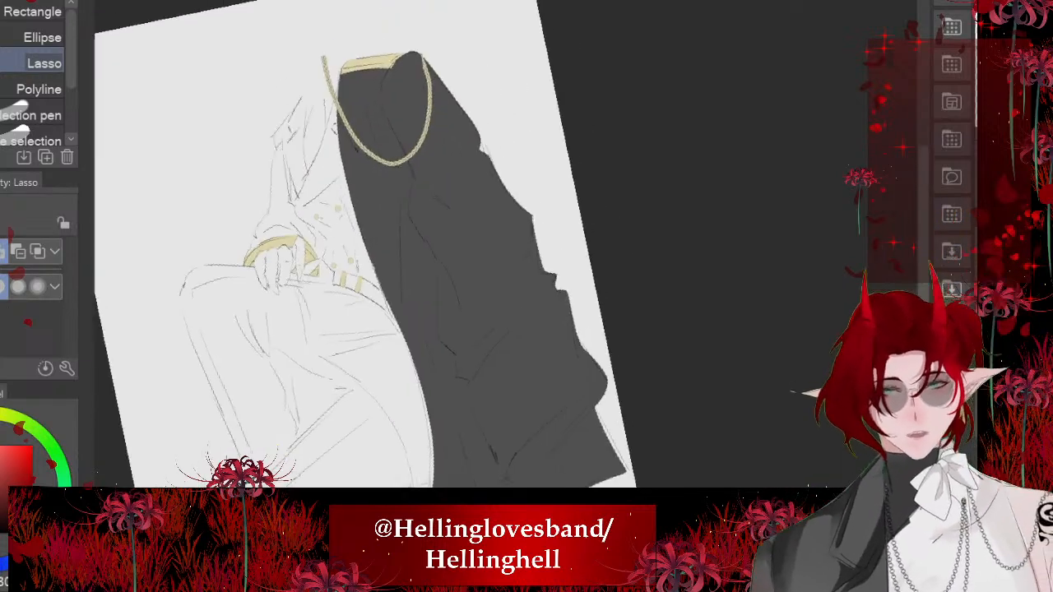
{"action": "mouse_move", "coordinate": [434, 158]}
{"action": "left_mouse_down"}
{"action": "mouse_move", "coordinate": [502, 278]}
{"action": "mouse_move", "coordinate": [404, 162]}
{"action": "left_mouse_up"}
{"action": "left_click", "coordinate": [563, 333]}
{"action": "key", "text": "ctrl+d"}
{"action": "left_click_drag", "start_coordinate": [563, 334], "coordinate": [574, 323]}
{"action": "scroll", "coordinate": [427, 245], "scroll_direction": "down", "scroll_amount": 3}
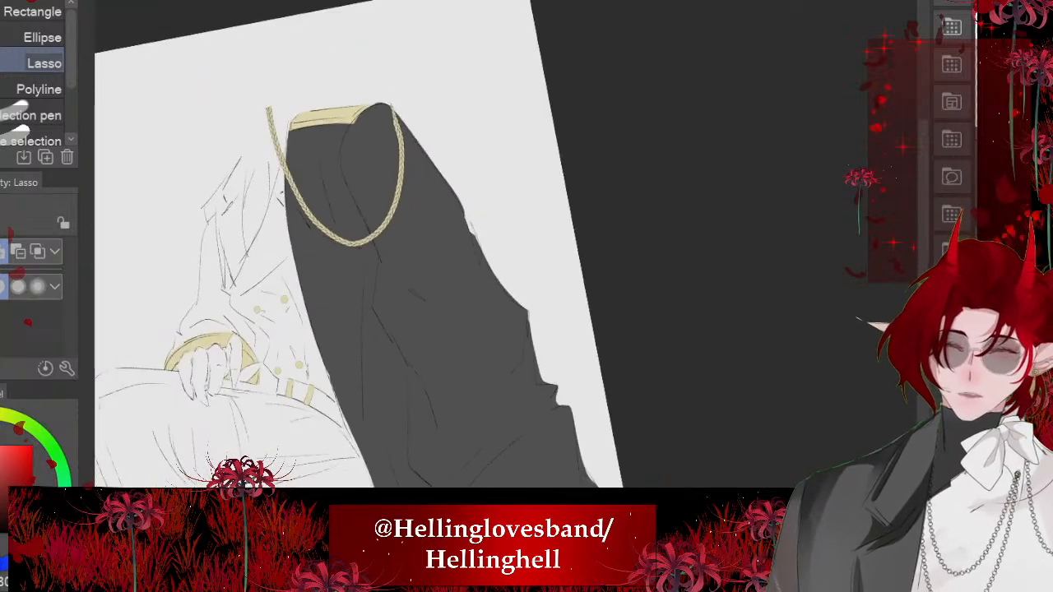
- Lasso the unfilled notch on the coat's outer edge below the shoulder, fill it dark grey and deselect
{"action": "scroll", "coordinate": [437, 239], "scroll_direction": "up", "scroll_amount": 5}
{"action": "mouse_move", "coordinate": [447, 126]}
{"action": "left_mouse_down"}
{"action": "mouse_move", "coordinate": [504, 265]}
{"action": "mouse_move", "coordinate": [389, 254]}
{"action": "left_mouse_up"}
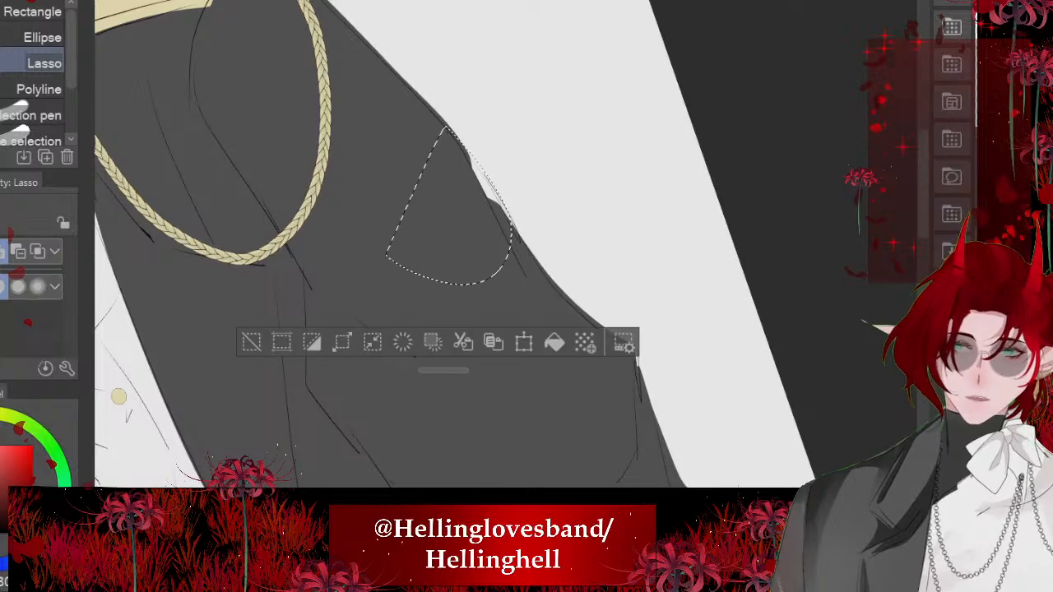
{"action": "left_click", "coordinate": [554, 343]}
{"action": "key", "text": "ctrl+d"}
- Lasso the coat's lower outer corner and hem along the sketch line, fill the selection dark grey and deselect
{"action": "scroll", "coordinate": [411, 243], "scroll_direction": "down", "scroll_amount": 4}
{"action": "scroll", "coordinate": [370, 247], "scroll_direction": "down", "scroll_amount": 2}
{"action": "left_click_drag", "start_coordinate": [370, 304], "coordinate": [374, 238]}
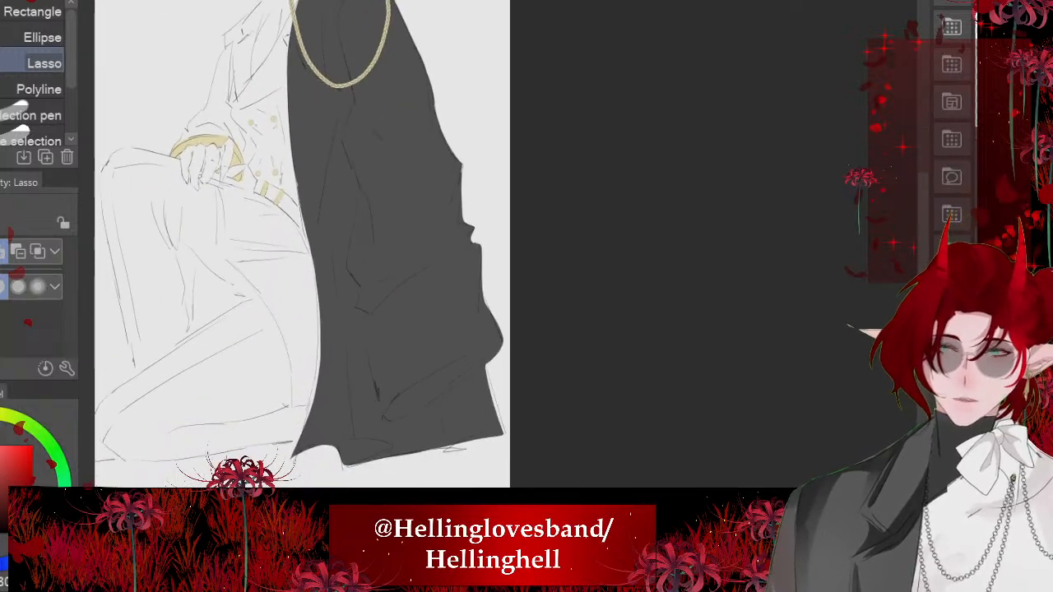
{"action": "scroll", "coordinate": [395, 330], "scroll_direction": "up", "scroll_amount": 4}
{"action": "left_click_drag", "start_coordinate": [530, 272], "coordinate": [587, 401]}
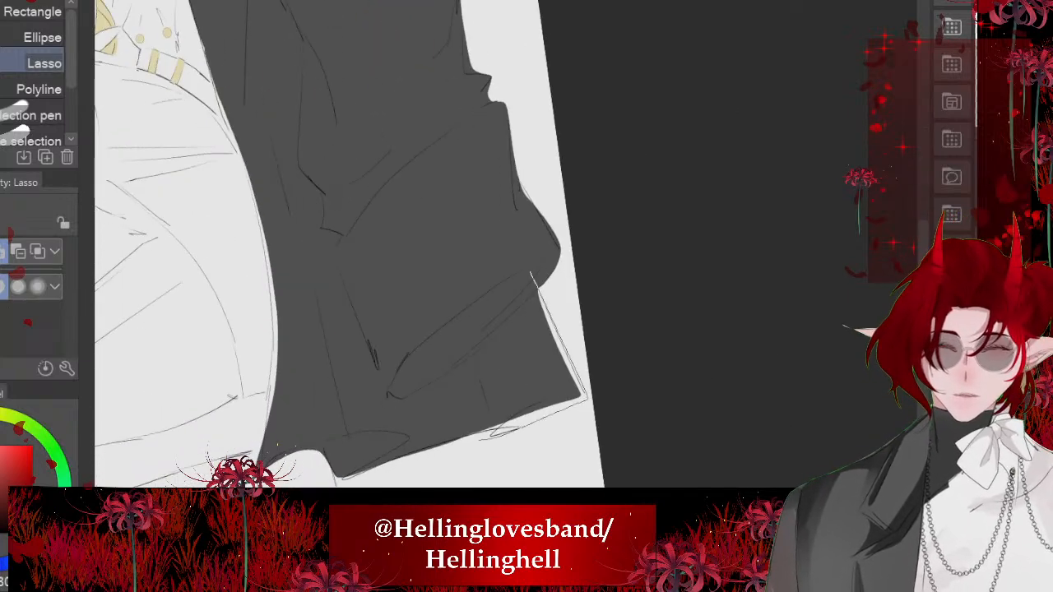
{"action": "mouse_move", "coordinate": [492, 434]}
{"action": "left_mouse_down"}
{"action": "mouse_move", "coordinate": [340, 463]}
{"action": "mouse_move", "coordinate": [422, 298]}
{"action": "left_mouse_up"}
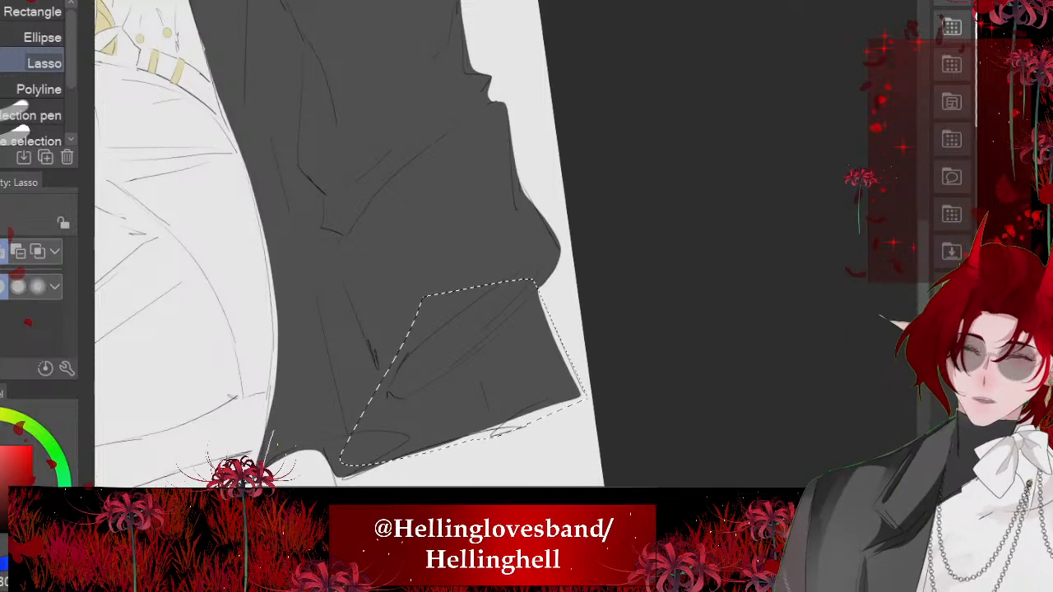
{"action": "left_click_drag", "start_coordinate": [340, 462], "coordinate": [338, 436]}
{"action": "key", "text": "alt+Delete"}
{"action": "key", "text": "ctrl+d"}
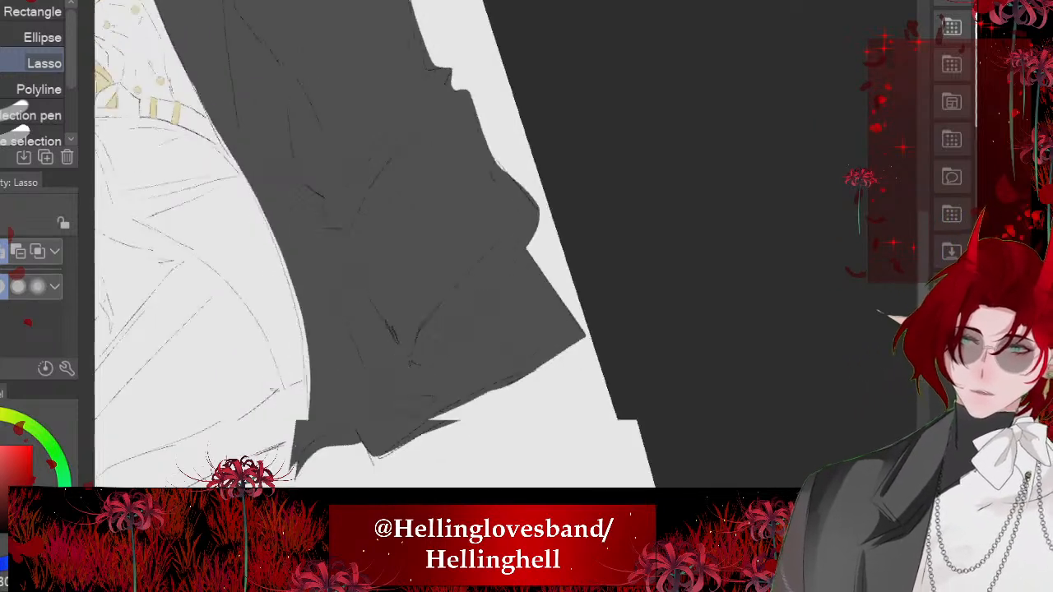
- Lasso a narrow strip along the coat's front edge beside the thigh, fill it dark grey and deselect
{"action": "mouse_move", "coordinate": [290, 151]}
{"action": "left_mouse_down"}
{"action": "mouse_move", "coordinate": [460, 319]}
{"action": "mouse_move", "coordinate": [557, 479]}
{"action": "mouse_move", "coordinate": [367, 137]}
{"action": "left_mouse_up"}
{"action": "key", "text": "alt+Delete"}
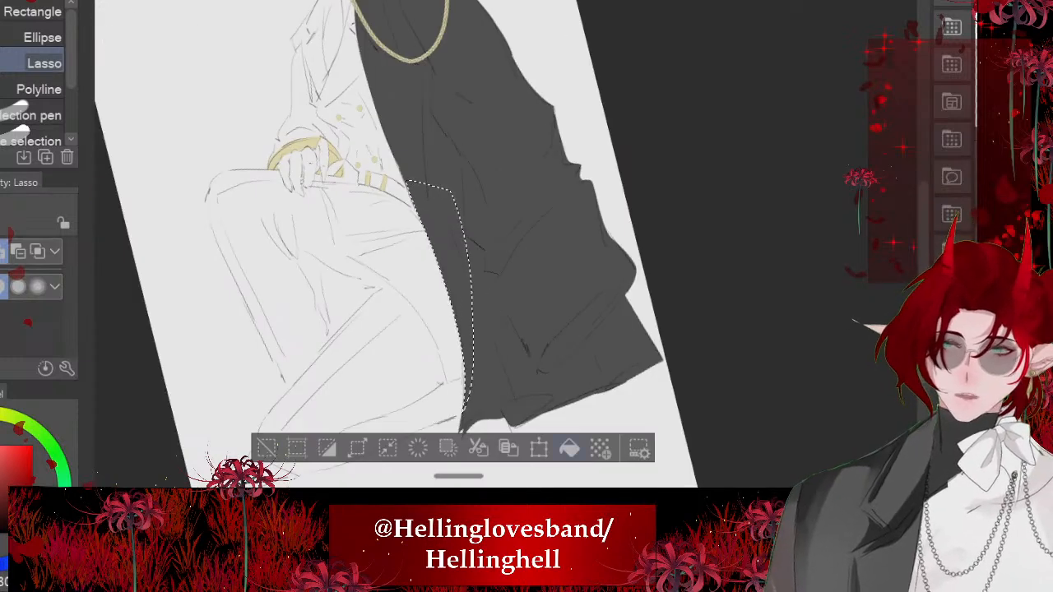
{"action": "key", "text": "ctrl+d"}
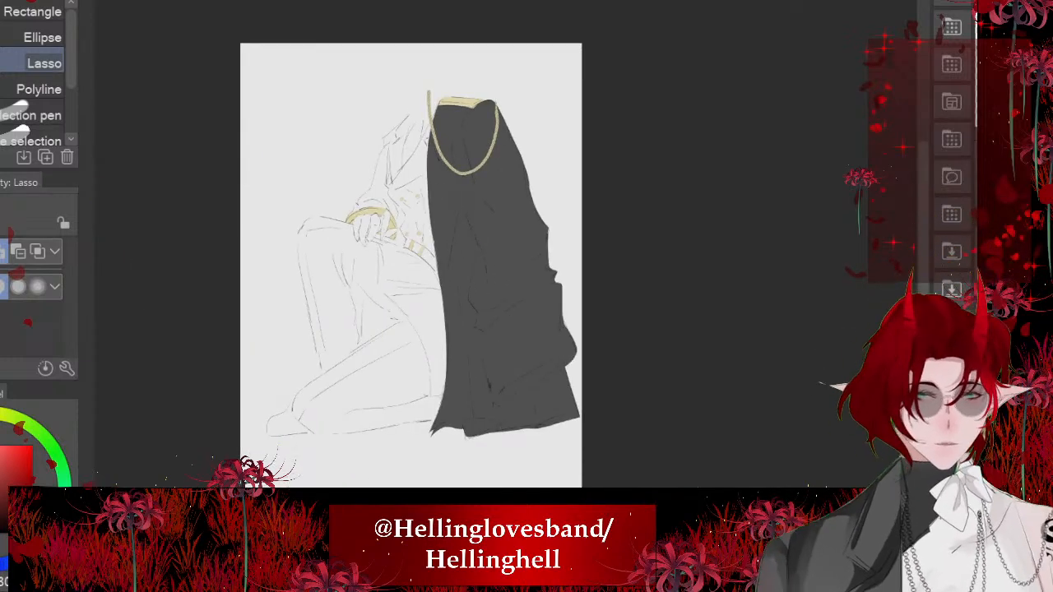
- Lasso the triangular gap between the raised leg and the kneeling leg and fill it dark grey
{"action": "scroll", "coordinate": [392, 218], "scroll_direction": "up", "scroll_amount": 4}
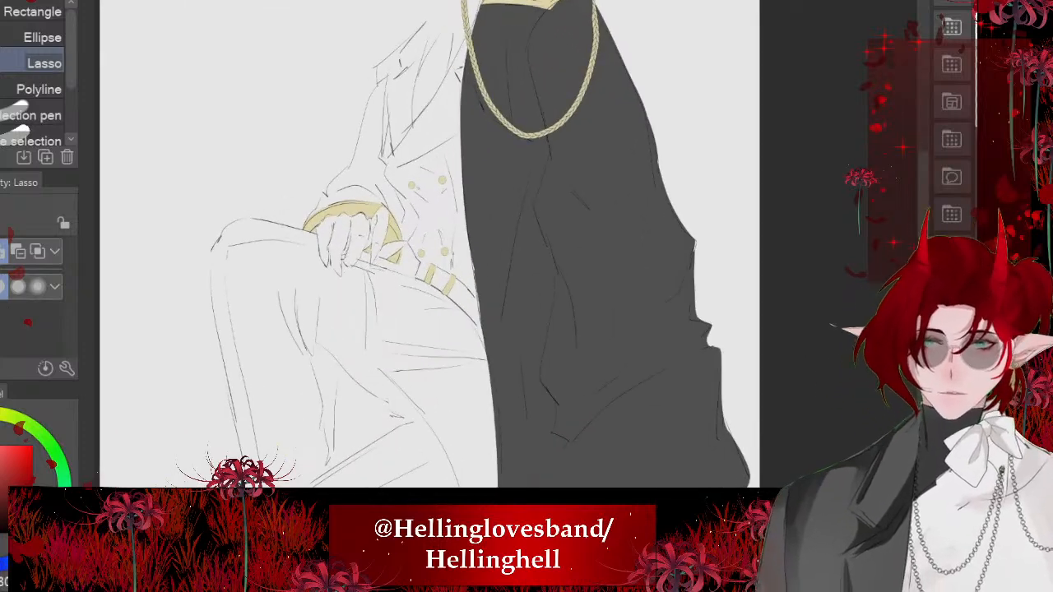
{"action": "scroll", "coordinate": [413, 196], "scroll_direction": "down", "scroll_amount": 2}
{"action": "scroll", "coordinate": [337, 386], "scroll_direction": "up", "scroll_amount": 4}
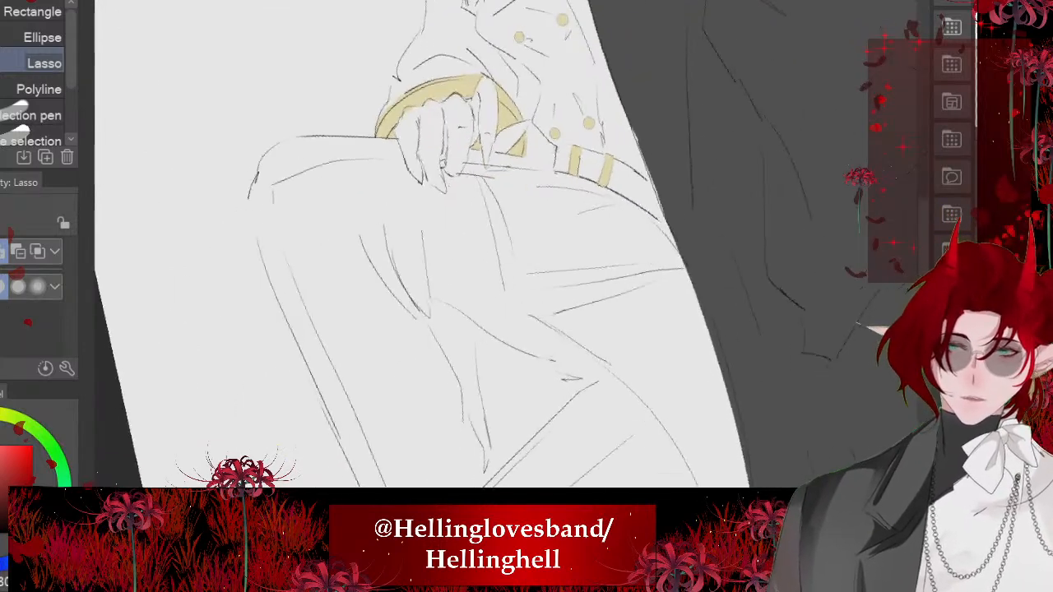
{"action": "left_click_drag", "start_coordinate": [364, 238], "coordinate": [413, 331]}
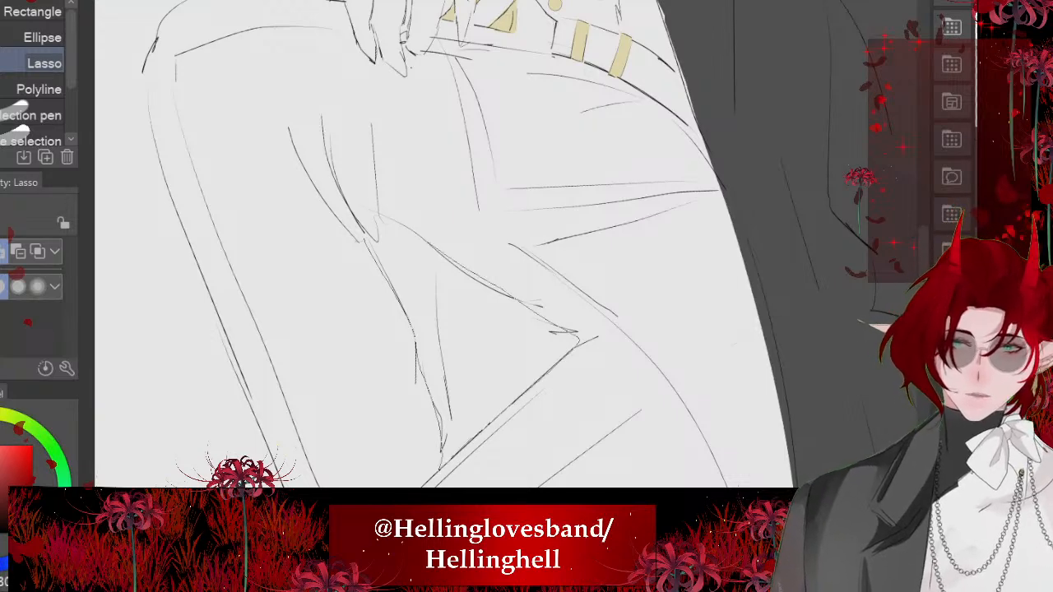
{"action": "left_click_drag", "start_coordinate": [420, 237], "coordinate": [367, 239]}
{"action": "key", "text": "Delete"}
{"action": "left_click_drag", "start_coordinate": [473, 337], "coordinate": [492, 382]}
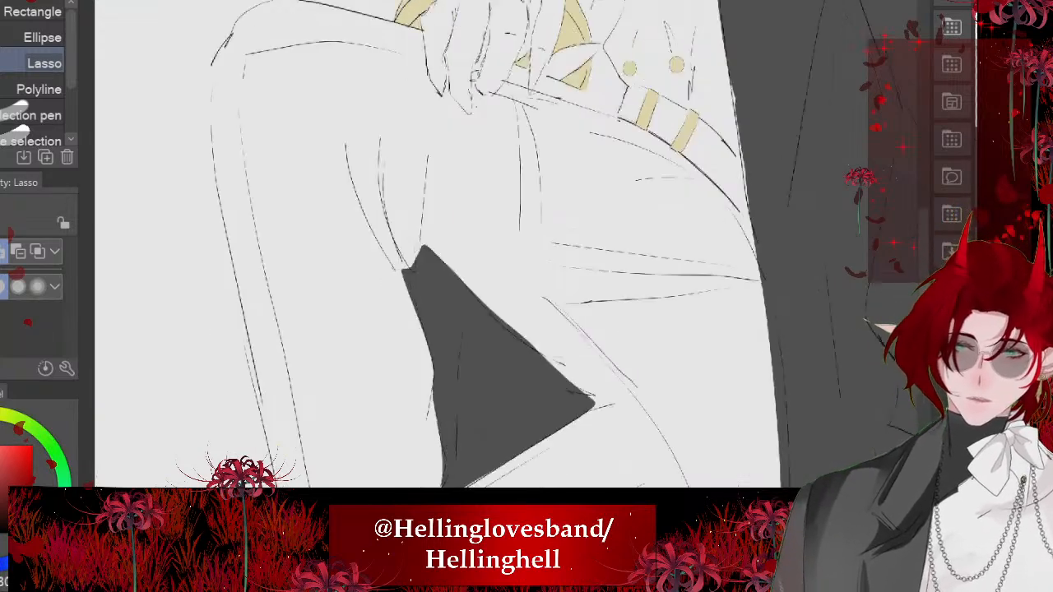
- Lasso the narrow coat strip behind the forearm from the elbow to the knee, fill it dark grey and deselect
{"action": "scroll", "coordinate": [323, 307], "scroll_direction": "down", "scroll_amount": 5}
{"action": "scroll", "coordinate": [391, 90], "scroll_direction": "up", "scroll_amount": 6}
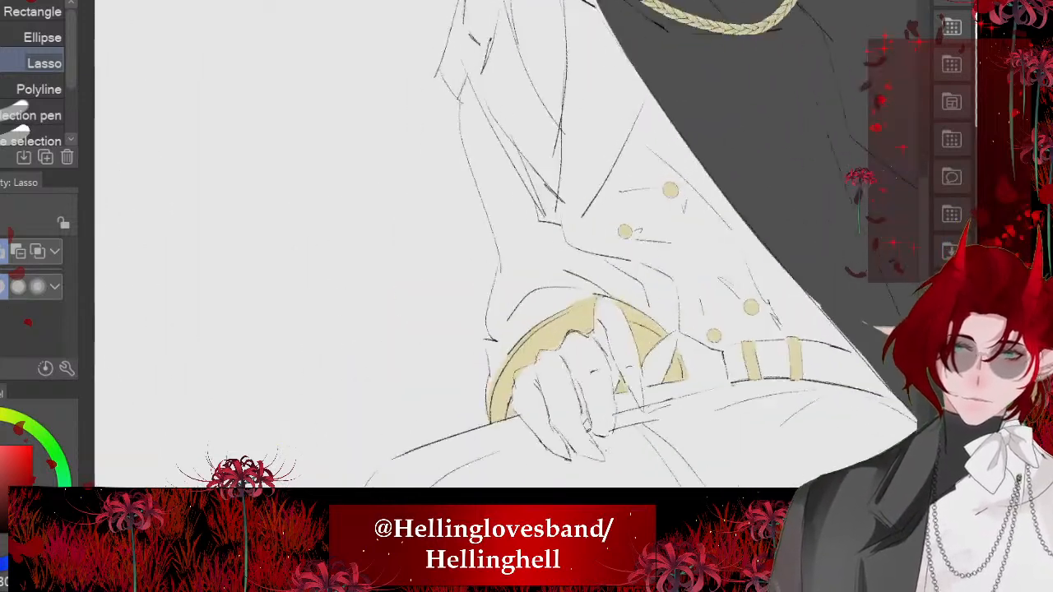
{"action": "left_click_drag", "start_coordinate": [434, 48], "coordinate": [514, 474]}
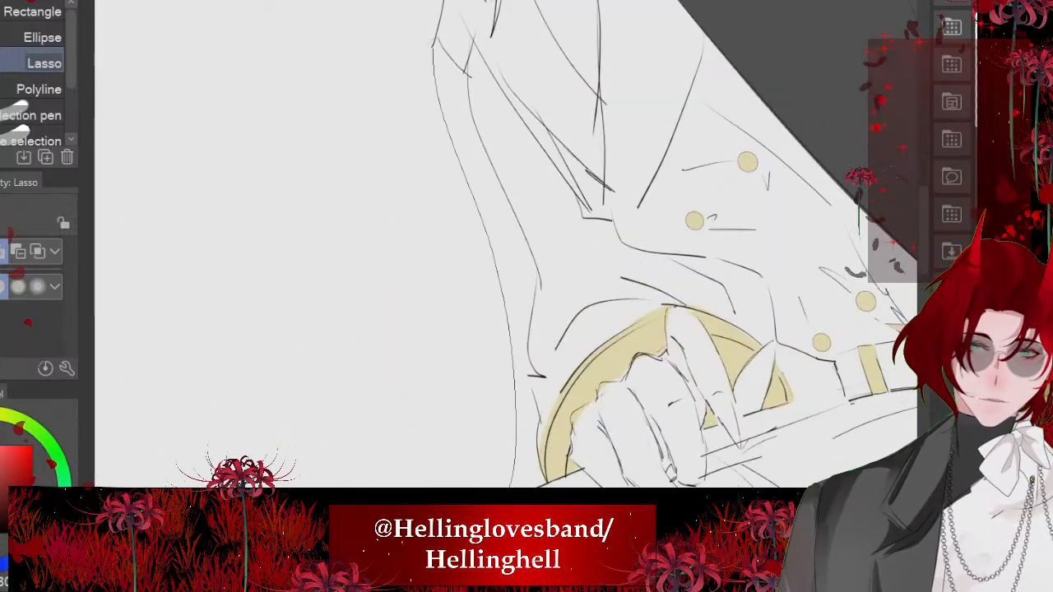
{"action": "left_click_drag", "start_coordinate": [528, 339], "coordinate": [539, 245]}
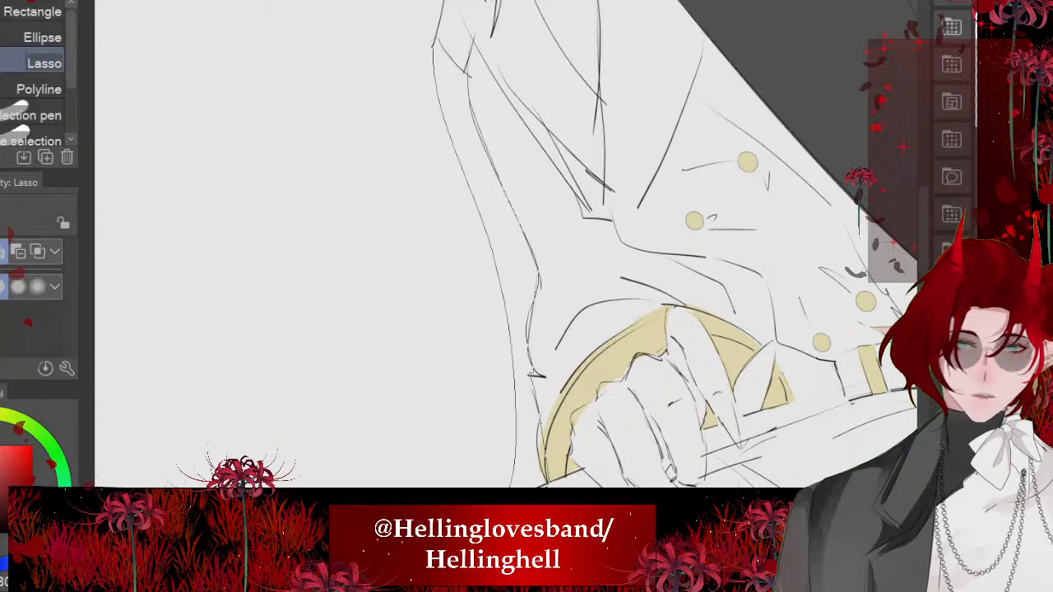
{"action": "left_click_drag", "start_coordinate": [470, 77], "coordinate": [439, 43]}
{"action": "scroll", "coordinate": [470, 86], "scroll_direction": "down", "scroll_amount": 3}
{"action": "left_click", "coordinate": [539, 375]}
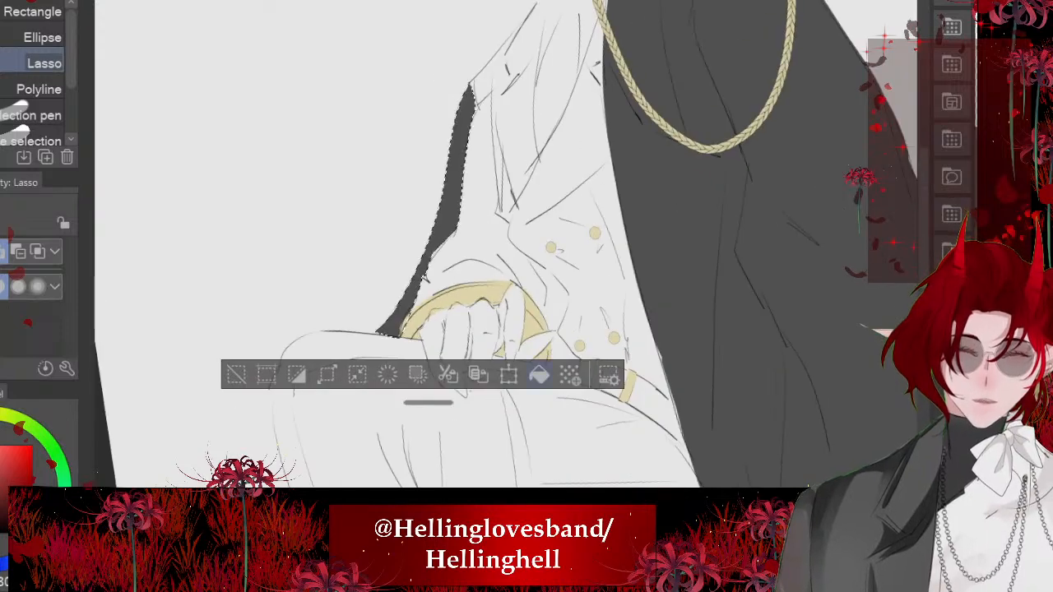
{"action": "key", "text": "ctrl+d"}
- Lasso the coat sliver between the gold cuff and the jacket's waist, fill it dark grey and tidy it beside the thumb tip
{"action": "scroll", "coordinate": [494, 246], "scroll_direction": "down", "scroll_amount": 5}
{"action": "scroll", "coordinate": [494, 247], "scroll_direction": "up", "scroll_amount": 4}
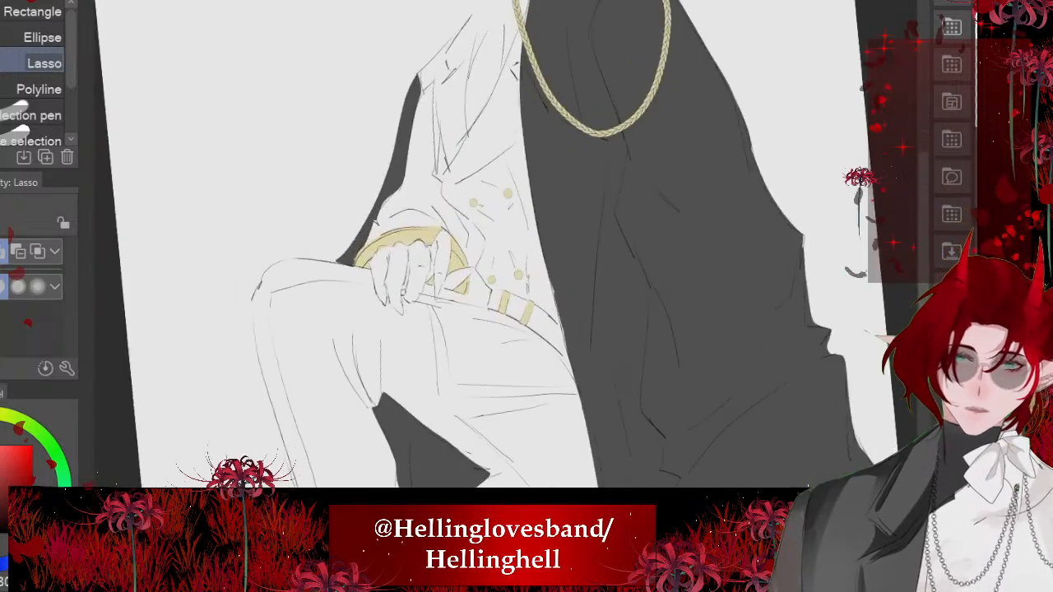
{"action": "scroll", "coordinate": [494, 247], "scroll_direction": "up", "scroll_amount": 3}
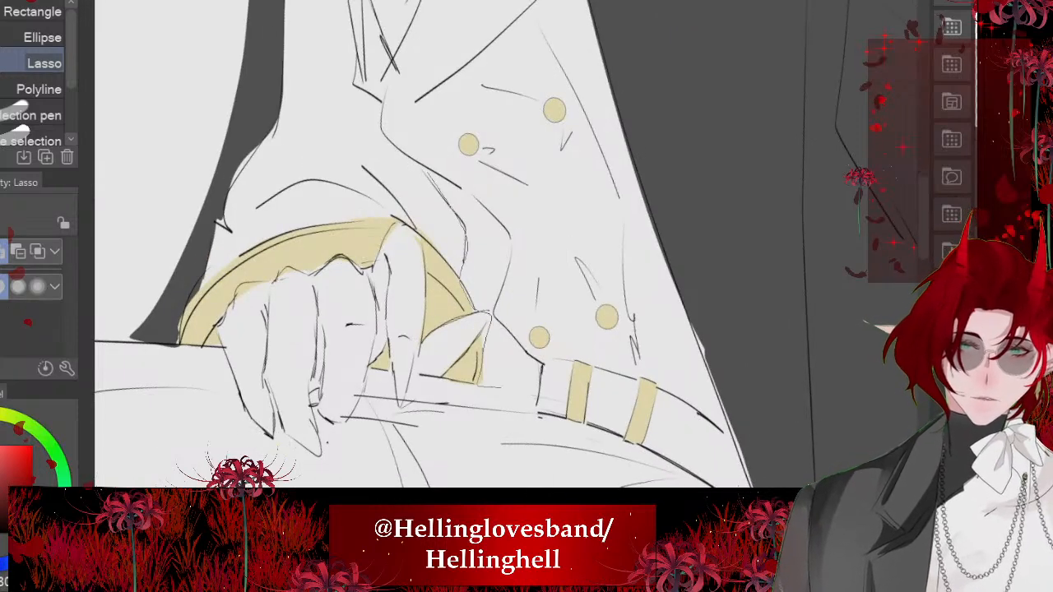
{"action": "left_click_drag", "start_coordinate": [419, 165], "coordinate": [428, 169]}
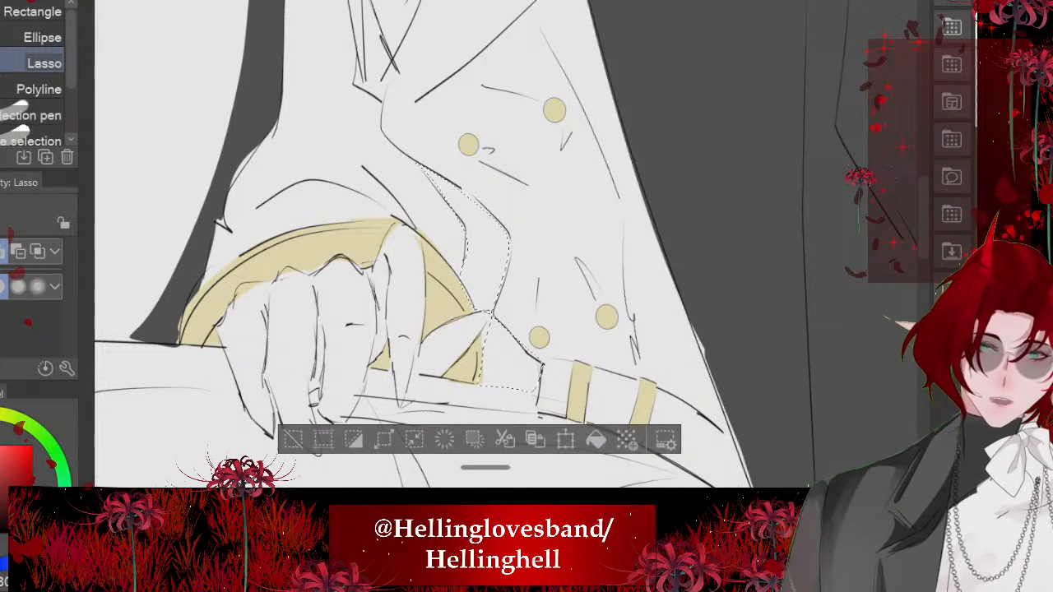
{"action": "key", "text": "alt+BackSpace"}
{"action": "key", "text": "ctrl+d"}
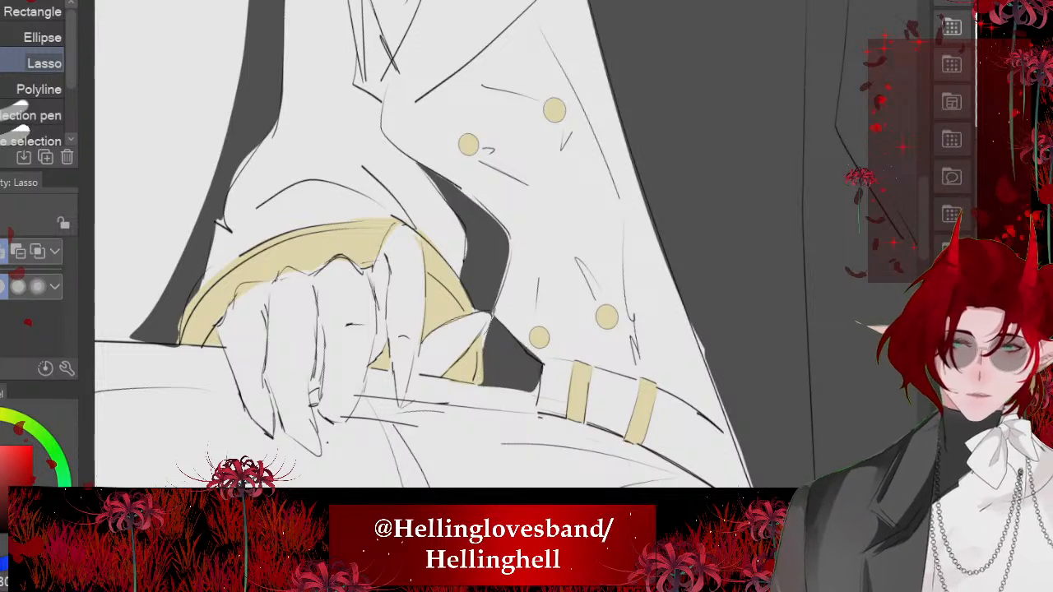
{"action": "left_click_drag", "start_coordinate": [493, 318], "coordinate": [488, 354]}
{"action": "key", "text": "ctrl+d"}
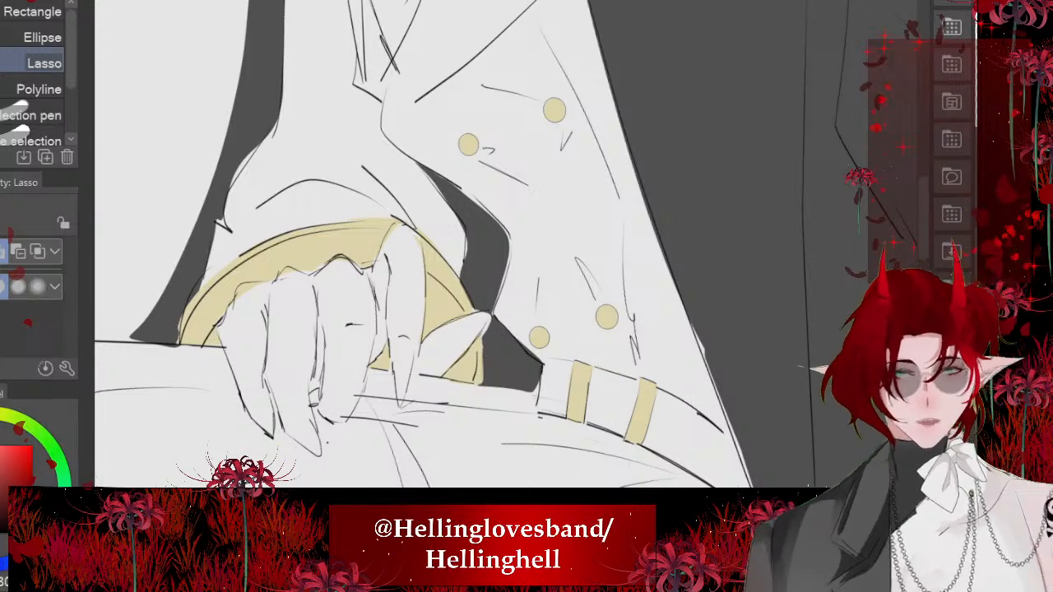
- Lasso the jacket front from the gold collar around the neck opening, lapel and inner sleeve edge
{"action": "scroll", "coordinate": [461, 263], "scroll_direction": "down", "scroll_amount": 6}
{"action": "scroll", "coordinate": [329, 292], "scroll_direction": "up", "scroll_amount": 5}
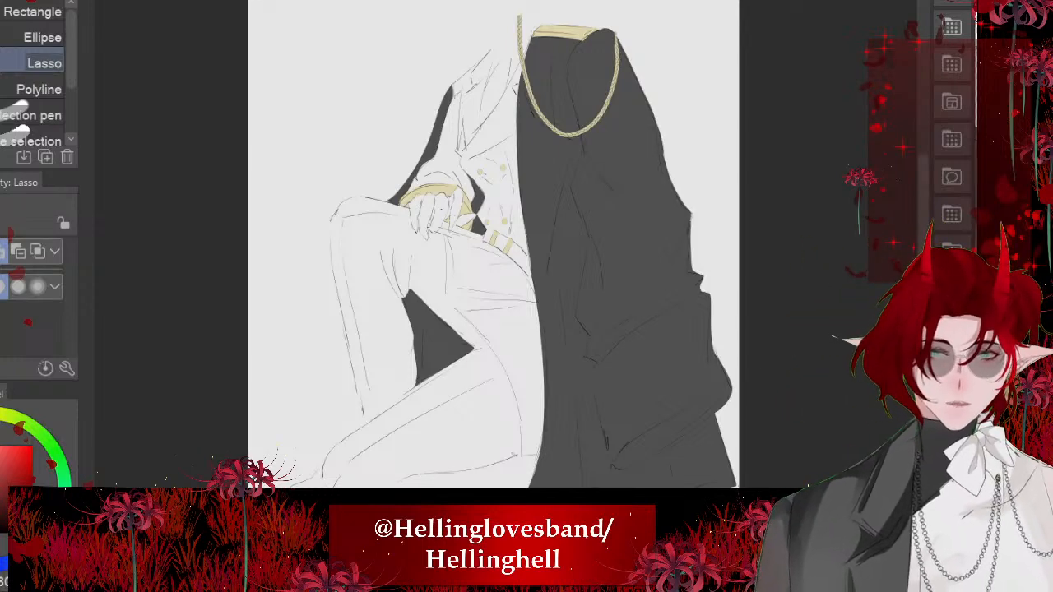
{"action": "scroll", "coordinate": [461, 66], "scroll_direction": "up", "scroll_amount": 4}
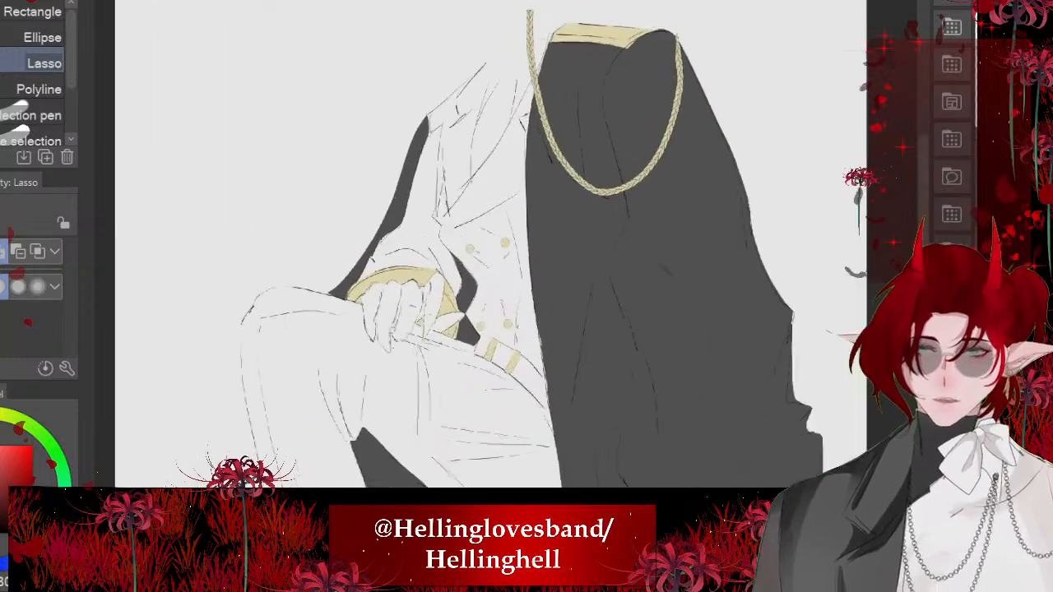
{"action": "scroll", "coordinate": [611, 115], "scroll_direction": "up", "scroll_amount": 2}
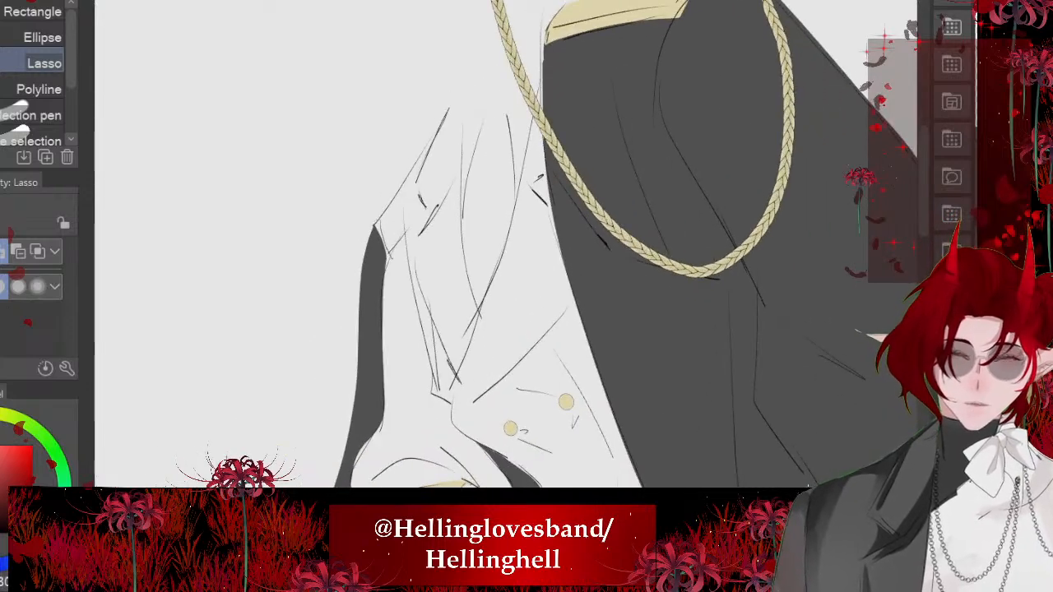
{"action": "mouse_move", "coordinate": [549, 38]}
{"action": "left_mouse_down"}
{"action": "mouse_move", "coordinate": [497, 256]}
{"action": "mouse_move", "coordinate": [472, 277]}
{"action": "mouse_move", "coordinate": [452, 96]}
{"action": "left_mouse_up"}
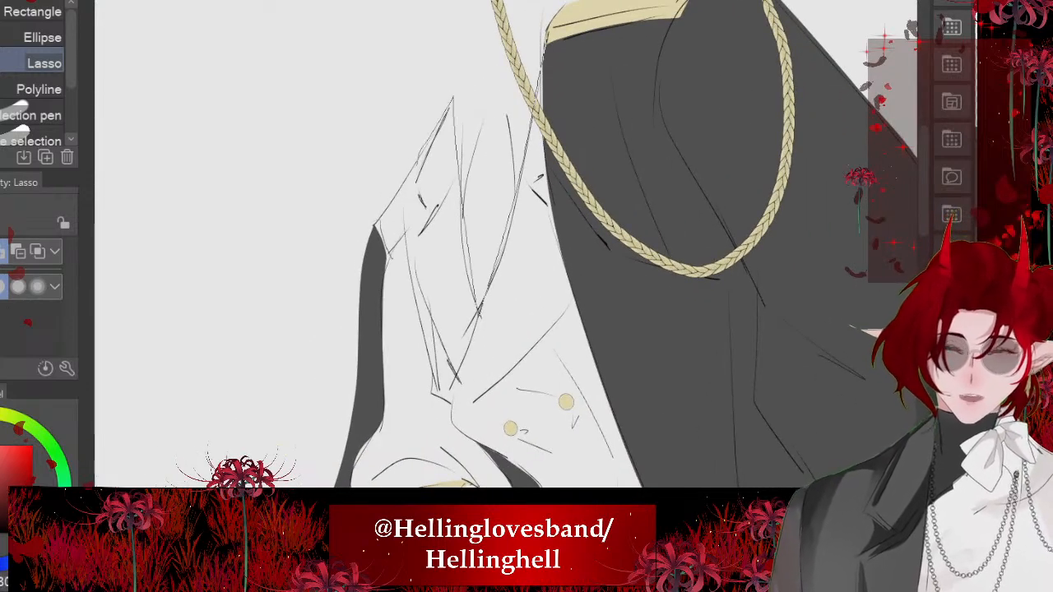
{"action": "left_click_drag", "start_coordinate": [408, 264], "coordinate": [431, 378]}
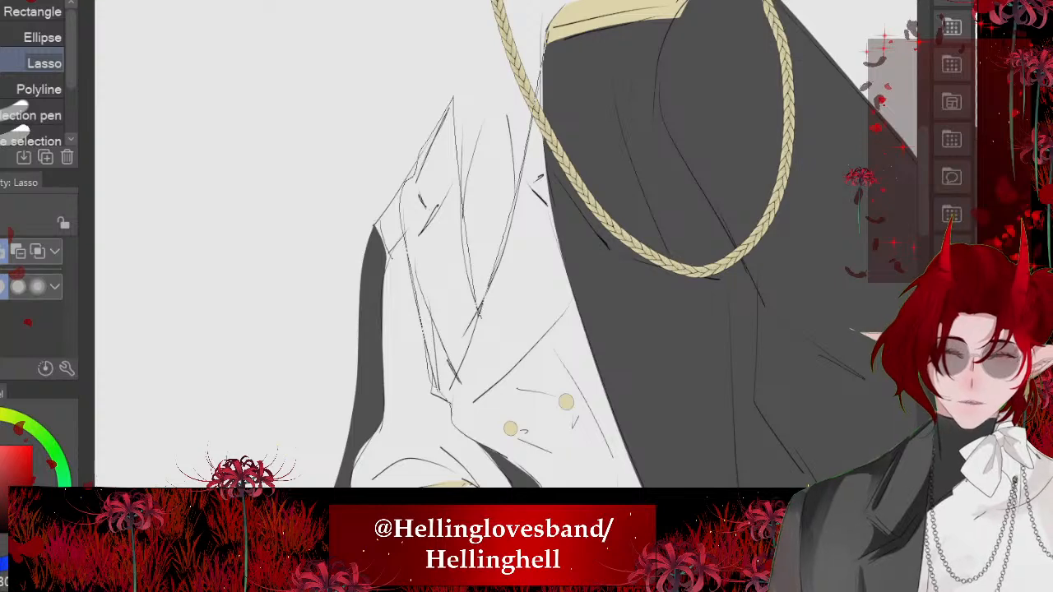
{"action": "mouse_move", "coordinate": [452, 414]}
{"action": "left_mouse_down"}
{"action": "mouse_move", "coordinate": [583, 487]}
{"action": "mouse_move", "coordinate": [604, 122]}
{"action": "mouse_move", "coordinate": [549, 40]}
{"action": "left_mouse_up"}
- Extend the jacket selection down the waist and along the belt, adding the upper thigh below it
{"action": "scroll", "coordinate": [535, 124], "scroll_direction": "down", "scroll_amount": 2}
{"action": "scroll", "coordinate": [494, 412], "scroll_direction": "up", "scroll_amount": 2}
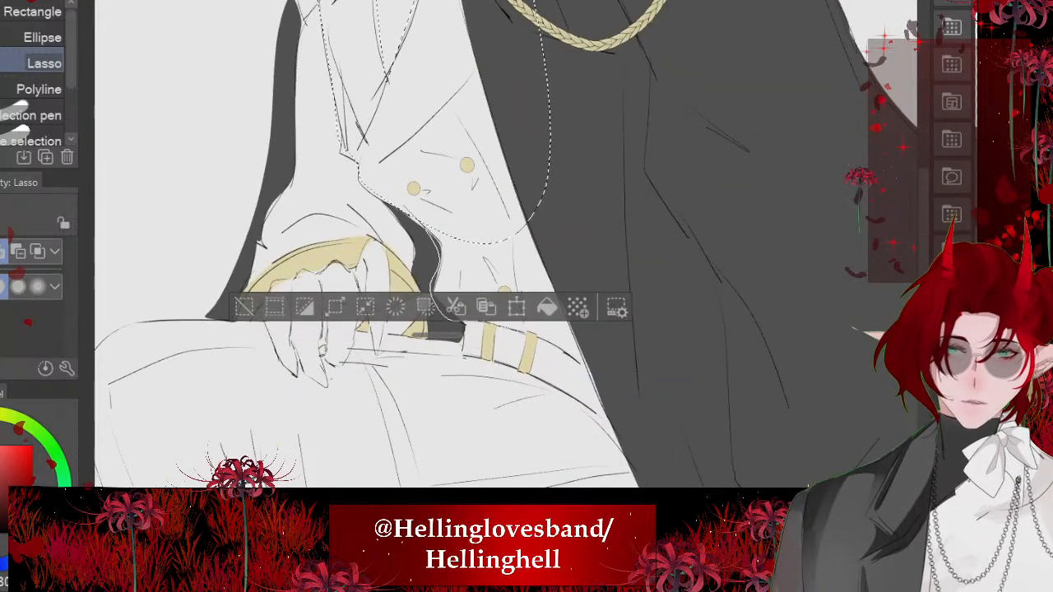
{"action": "left_click_drag", "start_coordinate": [457, 321], "coordinate": [543, 217]}
{"action": "scroll", "coordinate": [442, 163], "scroll_direction": "down", "scroll_amount": 3}
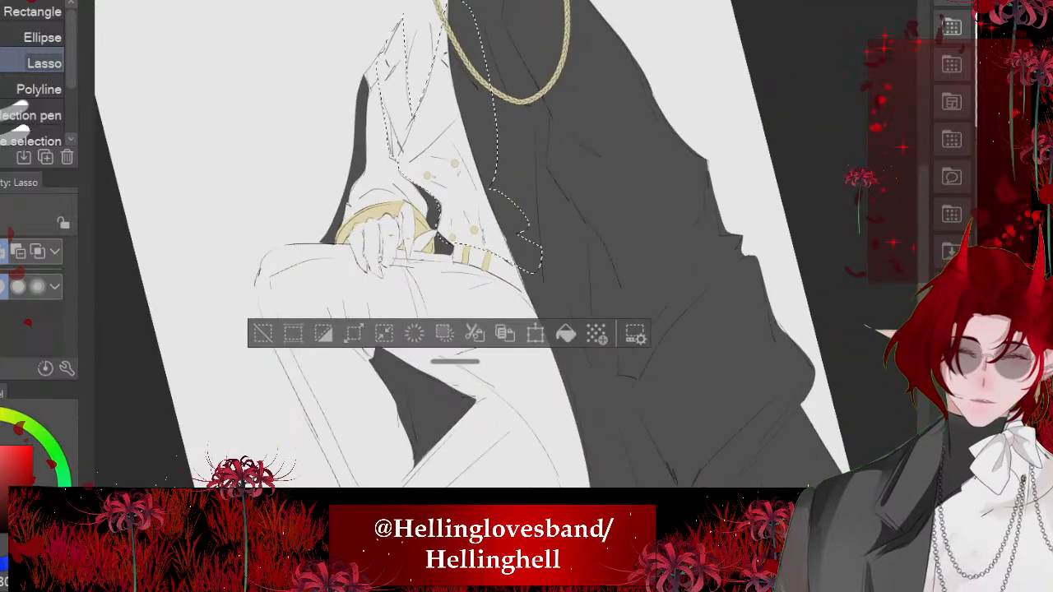
{"action": "scroll", "coordinate": [494, 247], "scroll_direction": "up", "scroll_amount": 2}
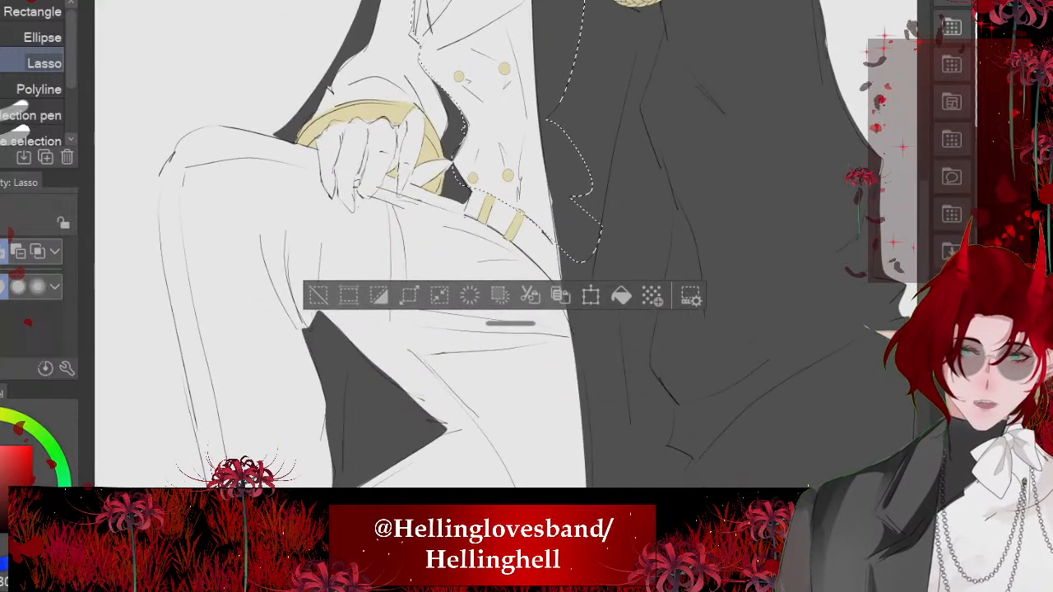
{"action": "mouse_move", "coordinate": [555, 284]}
{"action": "left_mouse_down"}
{"action": "mouse_move", "coordinate": [628, 490]}
{"action": "mouse_move", "coordinate": [593, 357]}
{"action": "mouse_move", "coordinate": [476, 330]}
{"action": "left_mouse_up"}
{"action": "left_click_drag", "start_coordinate": [390, 227], "coordinate": [377, 189]}
- Refine the selection around the fingertips and belt, fill the jacket front and upper thigh dark grey and deselect
{"action": "scroll", "coordinate": [407, 181], "scroll_direction": "up", "scroll_amount": 5}
{"action": "scroll", "coordinate": [398, 148], "scroll_direction": "up", "scroll_amount": 2}
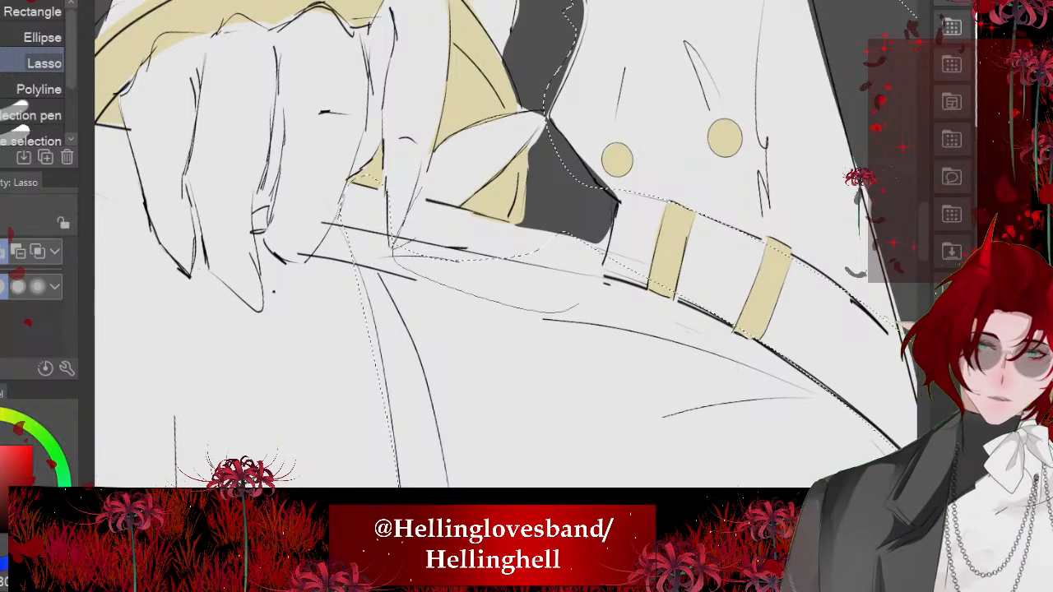
{"action": "scroll", "coordinate": [494, 247], "scroll_direction": "down", "scroll_amount": 2}
{"action": "scroll", "coordinate": [395, 197], "scroll_direction": "up", "scroll_amount": 4}
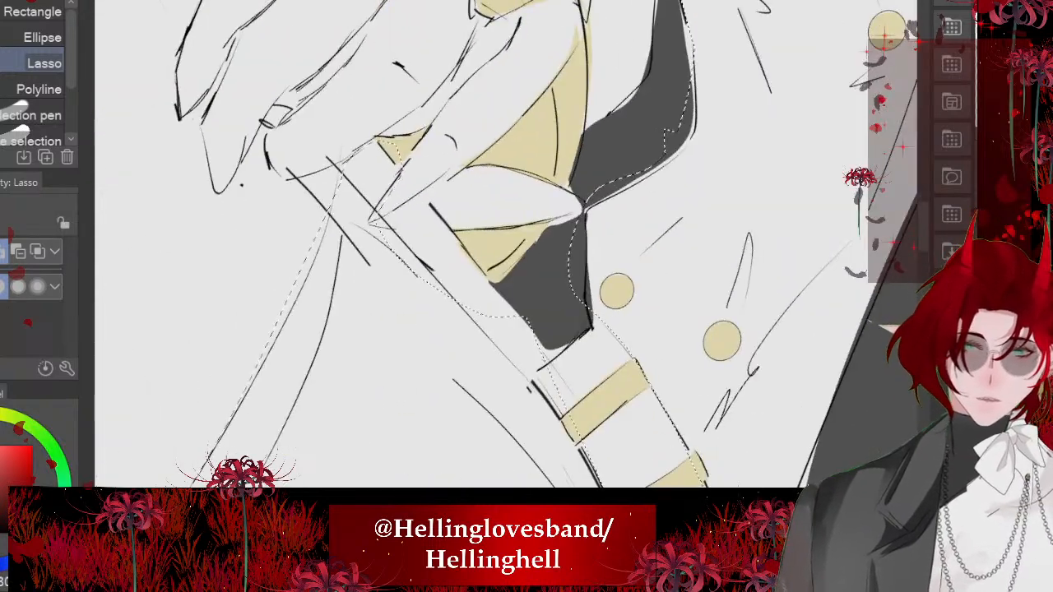
{"action": "mouse_move", "coordinate": [448, 222]}
{"action": "left_mouse_down"}
{"action": "mouse_move", "coordinate": [520, 296]}
{"action": "mouse_move", "coordinate": [537, 372]}
{"action": "mouse_move", "coordinate": [395, 229]}
{"action": "left_mouse_up"}
{"action": "left_click_drag", "start_coordinate": [592, 329], "coordinate": [605, 228]}
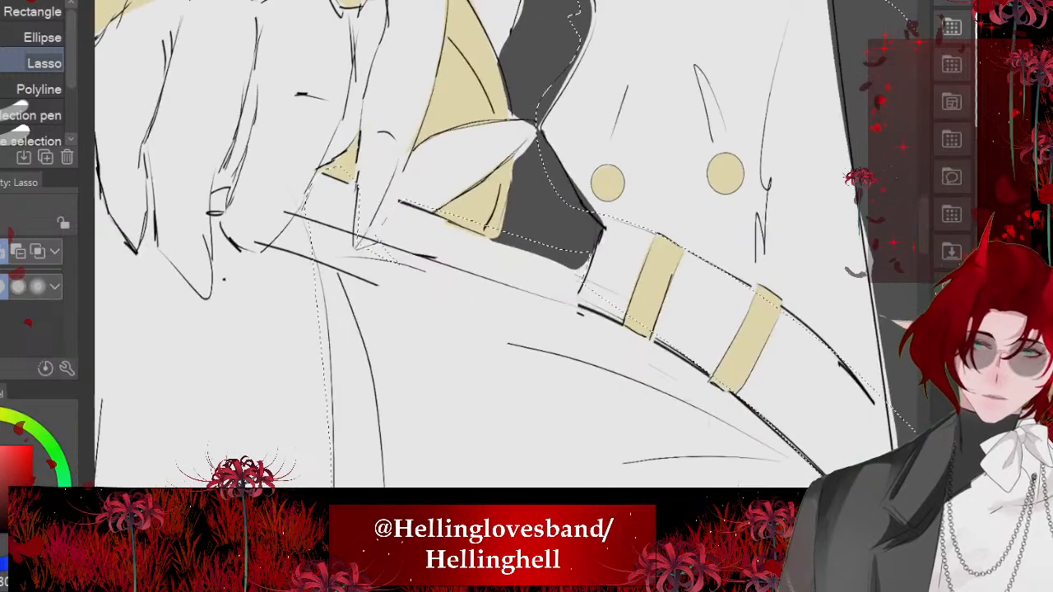
{"action": "left_click_drag", "start_coordinate": [354, 262], "coordinate": [403, 265]}
{"action": "scroll", "coordinate": [362, 107], "scroll_direction": "down", "scroll_amount": 3}
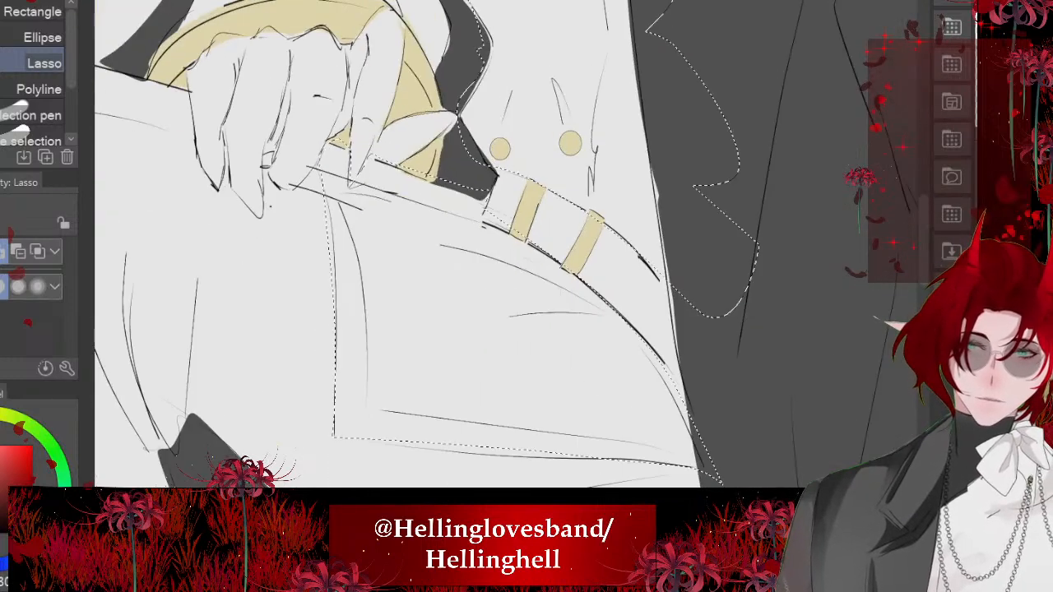
{"action": "key", "text": "alt+Delete"}
{"action": "scroll", "coordinate": [400, 204], "scroll_direction": "down", "scroll_amount": 3}
{"action": "key", "text": "ctrl+d"}
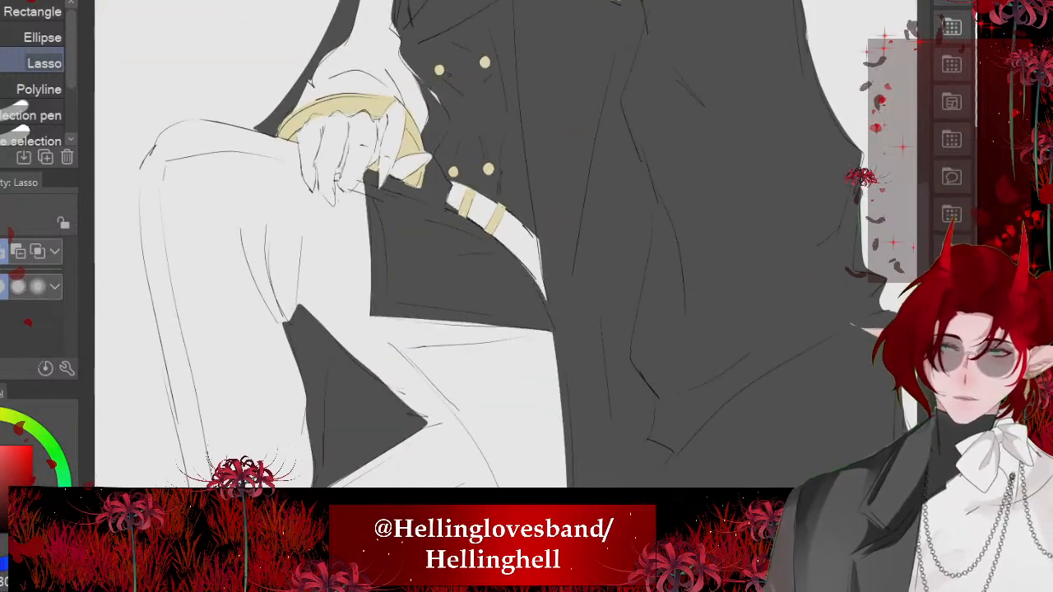
{"action": "scroll", "coordinate": [413, 235], "scroll_direction": "down", "scroll_amount": 4}
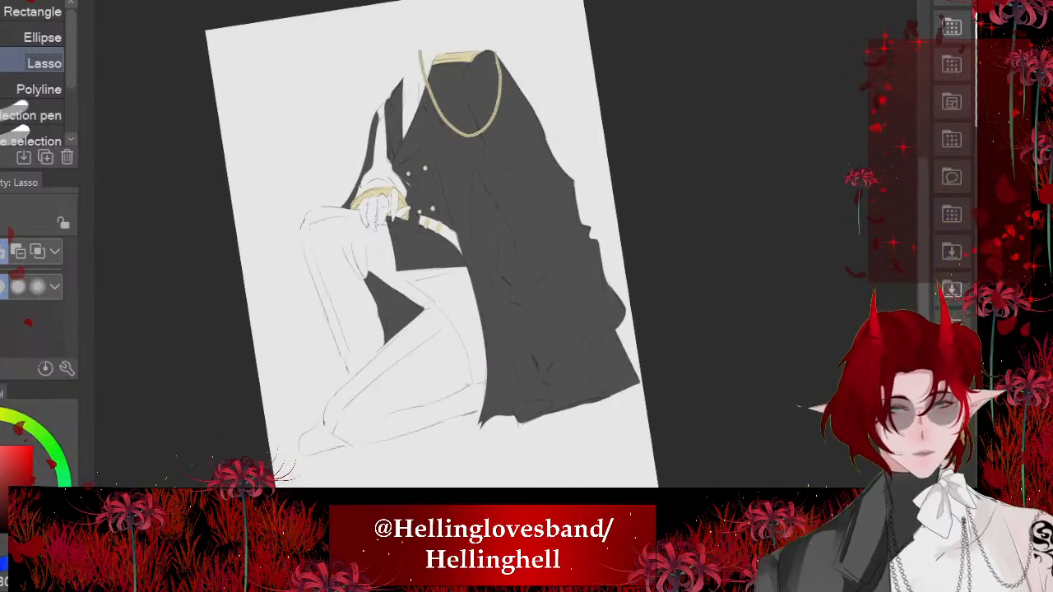
{"action": "scroll", "coordinate": [411, 247], "scroll_direction": "up", "scroll_amount": 3}
{"action": "scroll", "coordinate": [494, 165], "scroll_direction": "up", "scroll_amount": 4}
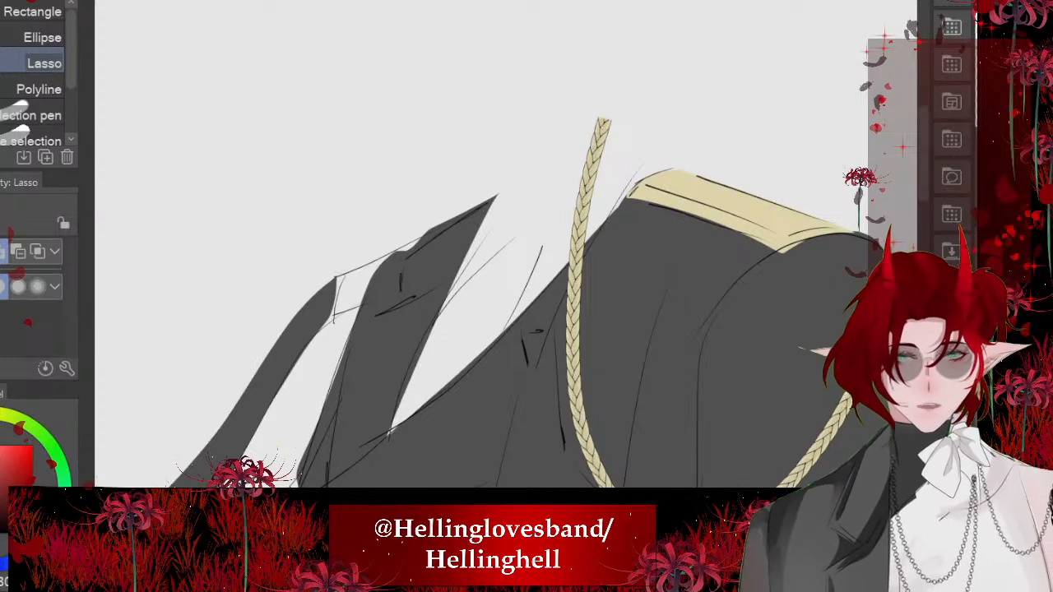
- Sample the gold from the epaulette, lasso the empty far-shoulder epaulette above the sleeve, fill it gold and deselect
{"action": "left_click", "coordinate": [706, 210], "text": "alt"}
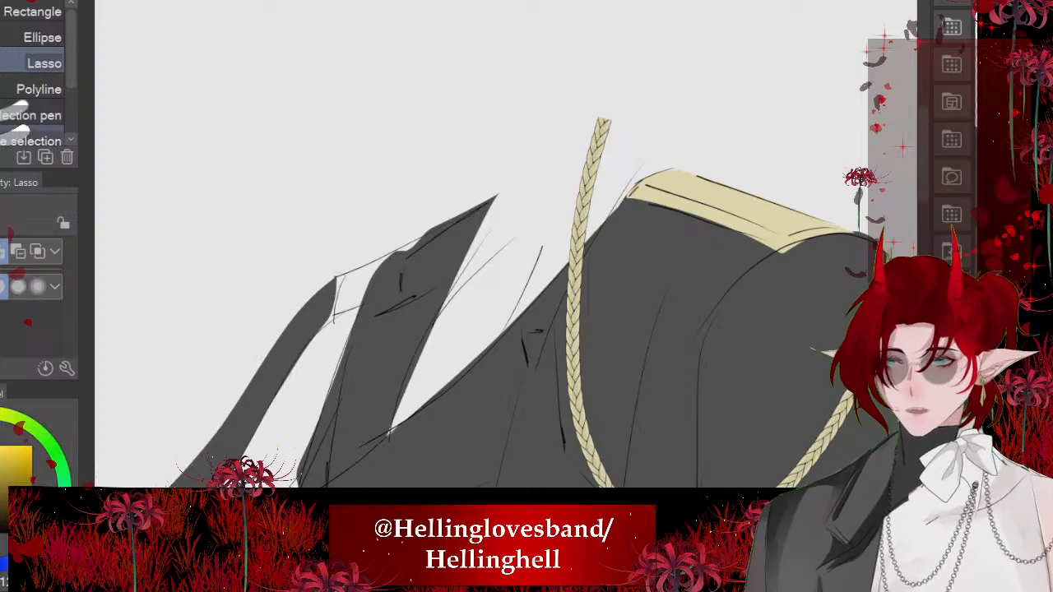
{"action": "scroll", "coordinate": [380, 309], "scroll_direction": "up", "scroll_amount": 3}
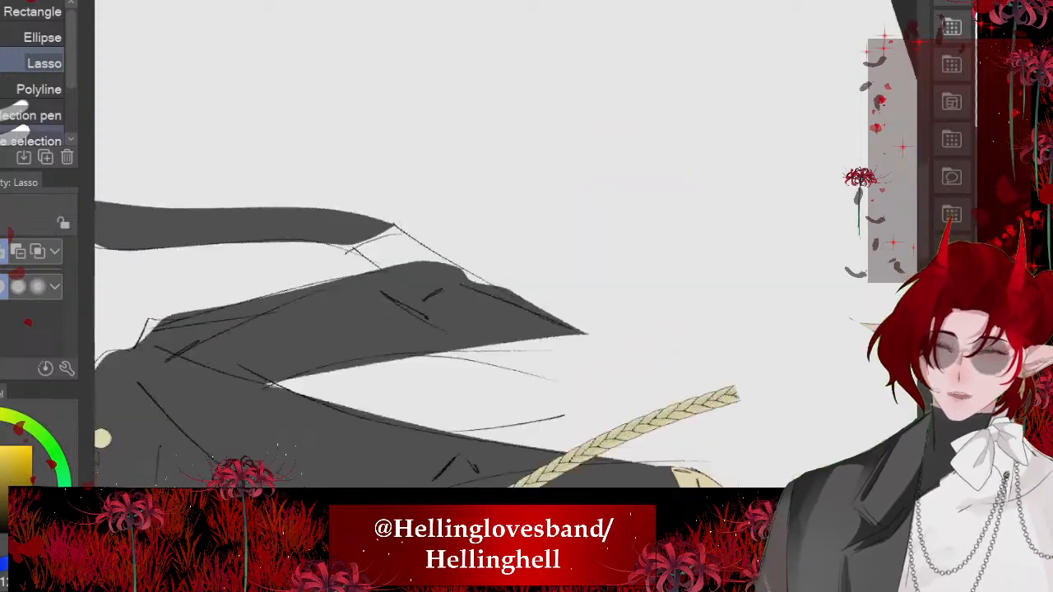
{"action": "left_click_drag", "start_coordinate": [395, 221], "coordinate": [465, 279]}
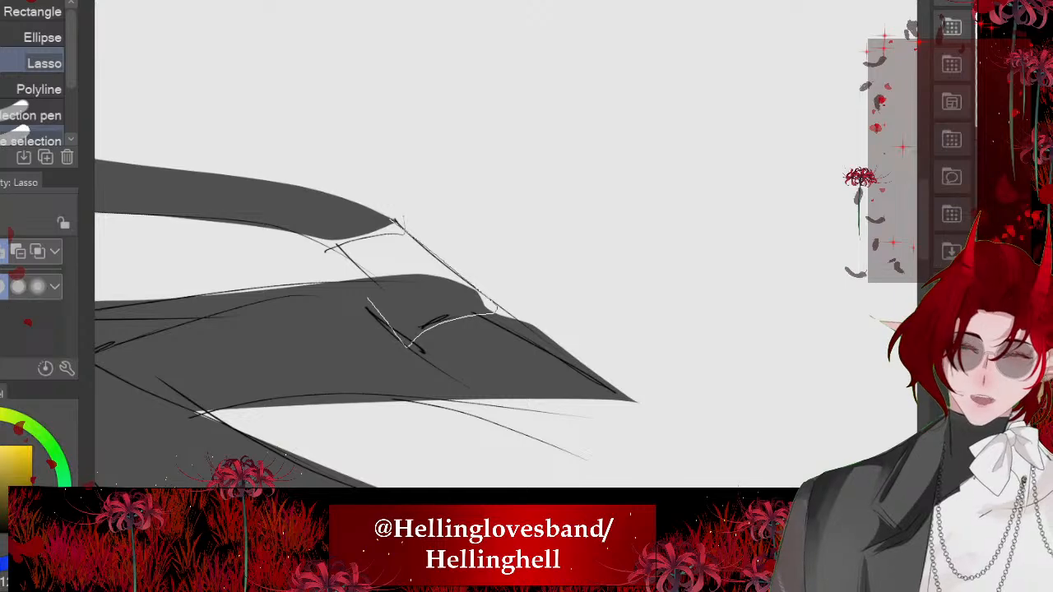
{"action": "left_click_drag", "start_coordinate": [368, 298], "coordinate": [395, 222]}
{"action": "left_click", "coordinate": [529, 391]}
{"action": "key", "text": "ctrl+d"}
{"action": "scroll", "coordinate": [386, 272], "scroll_direction": "down", "scroll_amount": 3}
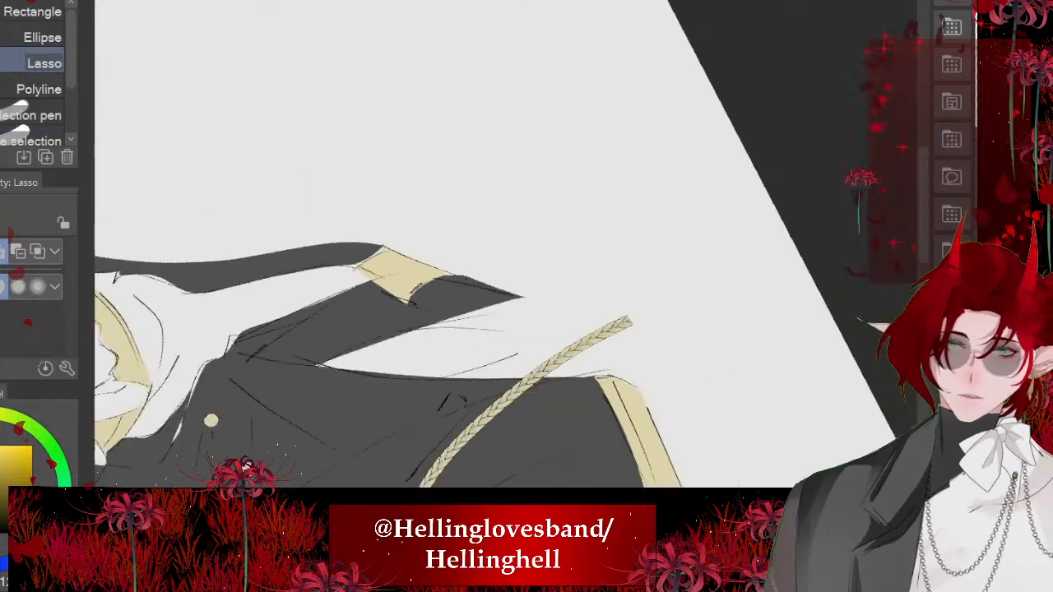
{"action": "scroll", "coordinate": [386, 271], "scroll_direction": "down", "scroll_amount": 8}
{"action": "scroll", "coordinate": [386, 272], "scroll_direction": "up", "scroll_amount": 3}
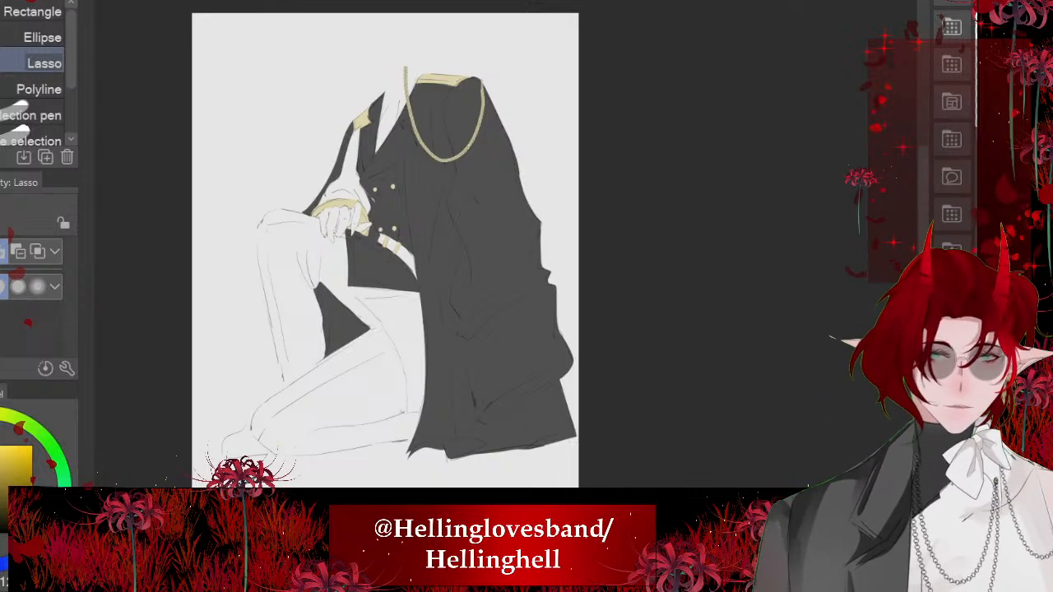
- Sample the coat's dark grey, lasso the coat area behind the kneeling thigh, fill it and deselect
{"action": "right_click", "coordinate": [397, 267]}
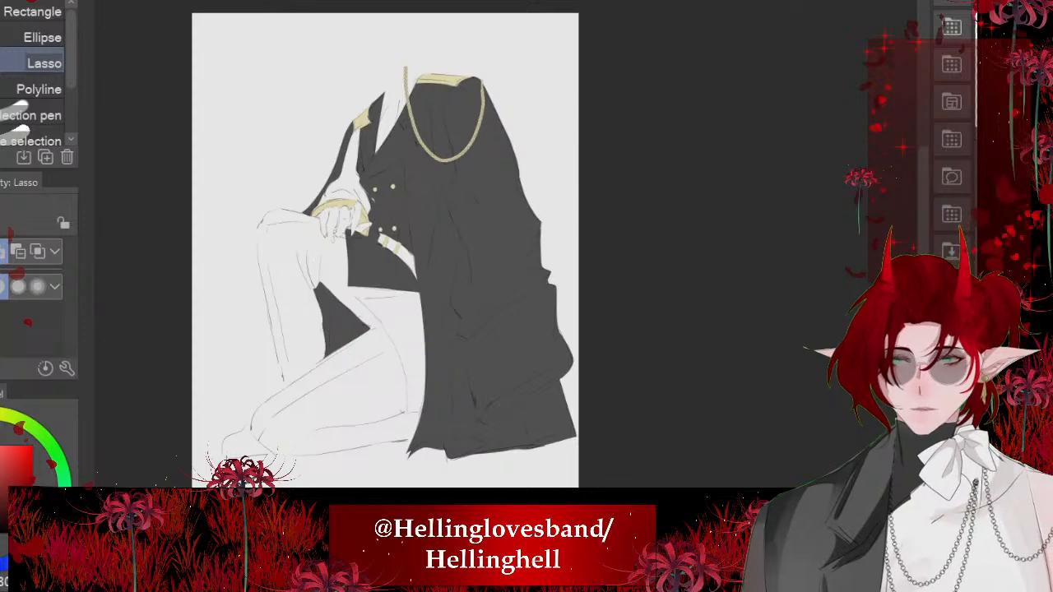
{"action": "scroll", "coordinate": [313, 365], "scroll_direction": "up", "scroll_amount": 1}
{"action": "scroll", "coordinate": [377, 358], "scroll_direction": "up", "scroll_amount": 4}
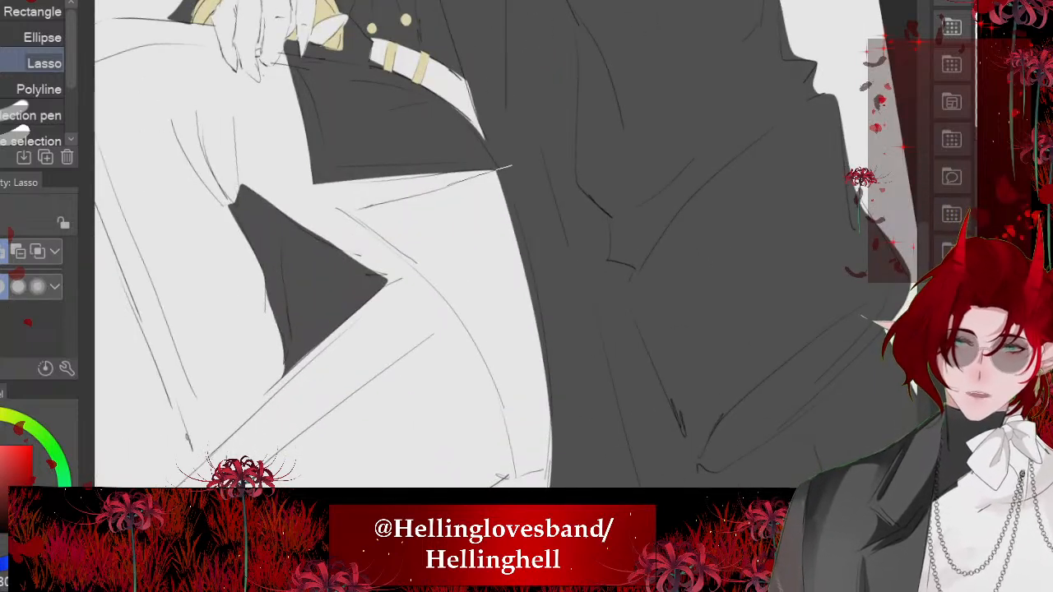
{"action": "left_click_drag", "start_coordinate": [397, 247], "coordinate": [508, 421]}
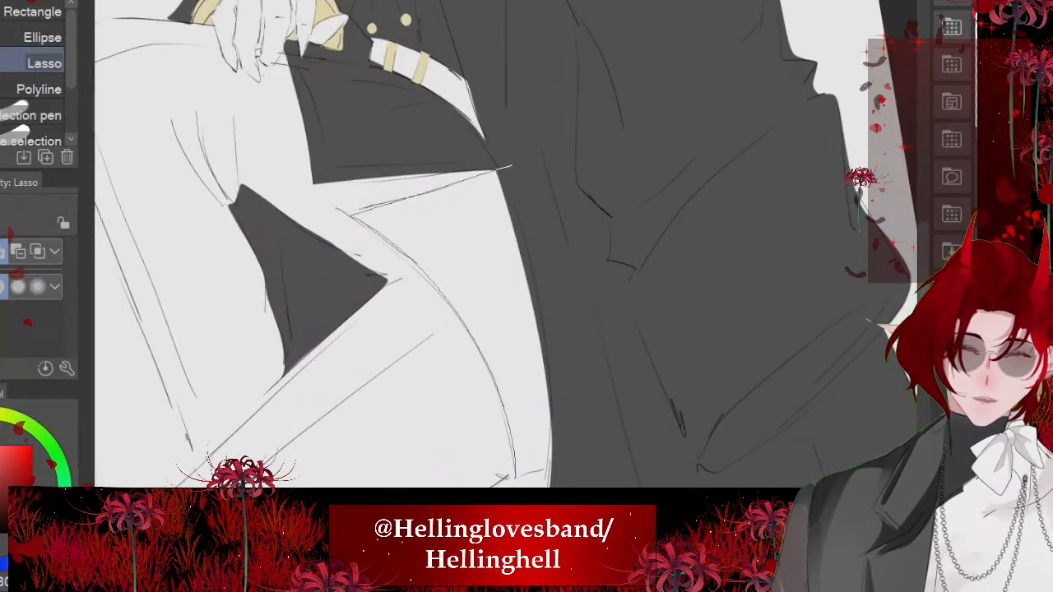
{"action": "left_click_drag", "start_coordinate": [515, 477], "coordinate": [512, 167]}
{"action": "scroll", "coordinate": [456, 234], "scroll_direction": "down", "scroll_amount": 4}
{"action": "left_click", "coordinate": [573, 404]}
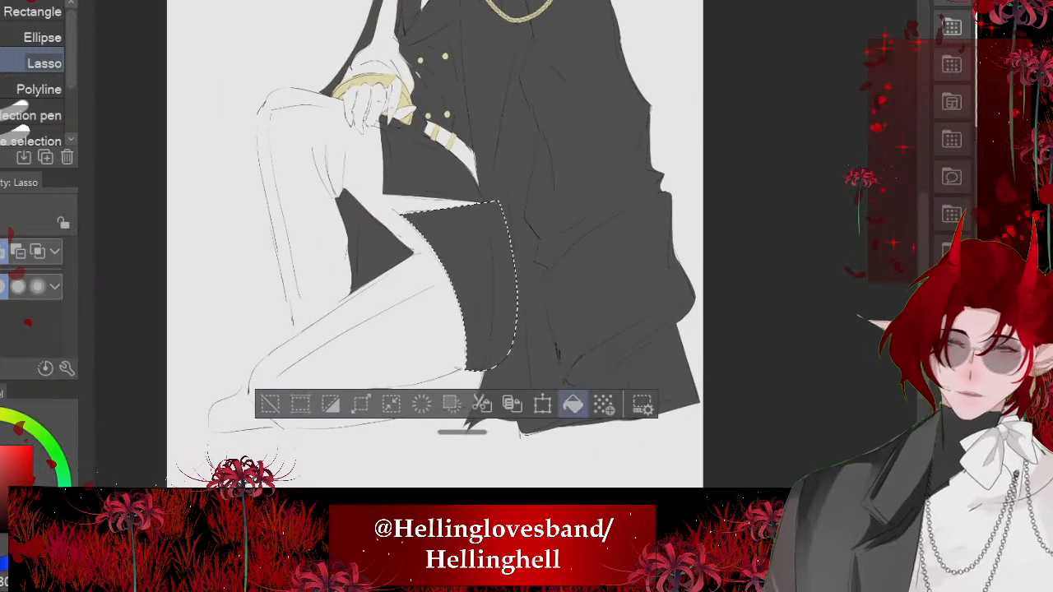
{"action": "key", "text": "ctrl+d"}
- Lasso the pointed lapel in the neck opening beside the gold braid, fill it dark grey and deselect
{"action": "scroll", "coordinate": [404, 366], "scroll_direction": "down", "scroll_amount": 4}
{"action": "scroll", "coordinate": [403, 156], "scroll_direction": "up", "scroll_amount": 3}
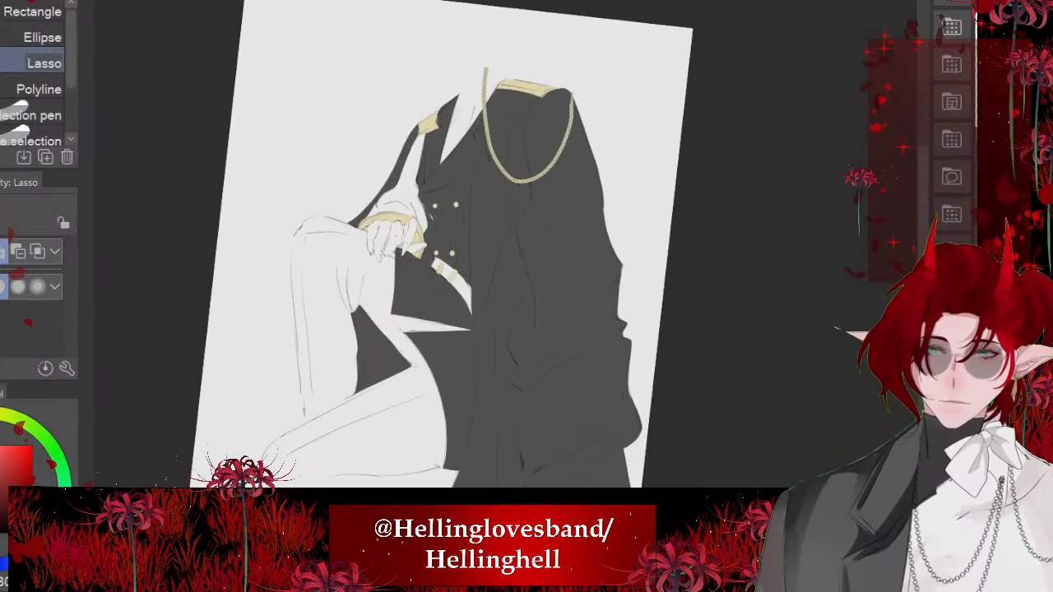
{"action": "scroll", "coordinate": [420, 164], "scroll_direction": "down", "scroll_amount": 3}
{"action": "scroll", "coordinate": [494, 156], "scroll_direction": "up", "scroll_amount": 5}
{"action": "scroll", "coordinate": [301, 176], "scroll_direction": "up", "scroll_amount": 2}
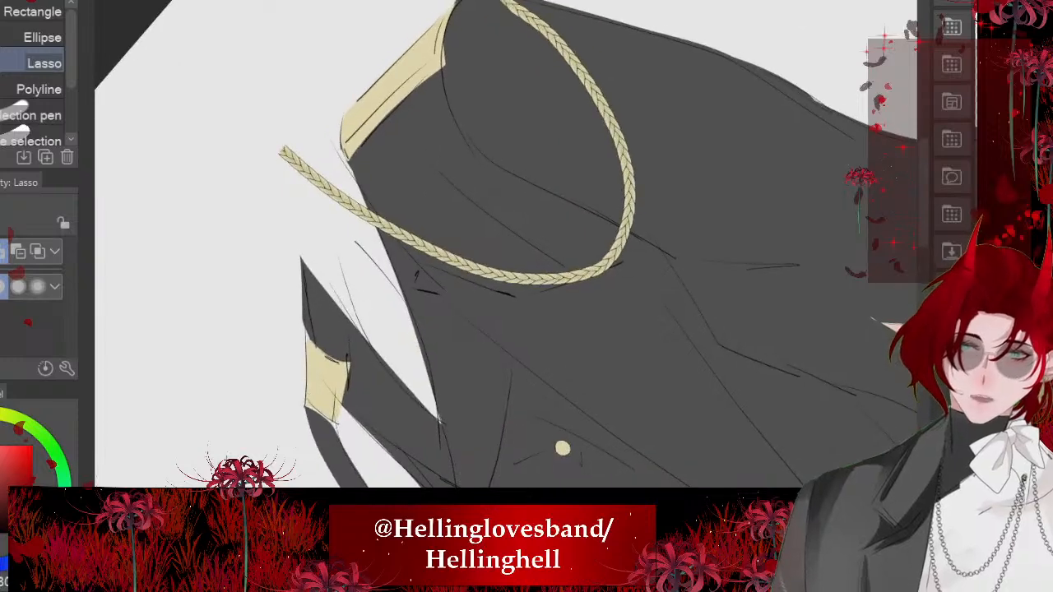
{"action": "mouse_move", "coordinate": [451, 391]}
{"action": "left_mouse_down"}
{"action": "mouse_move", "coordinate": [392, 398]}
{"action": "mouse_move", "coordinate": [316, 194]}
{"action": "left_mouse_up"}
{"action": "key", "text": "ctrl+d"}
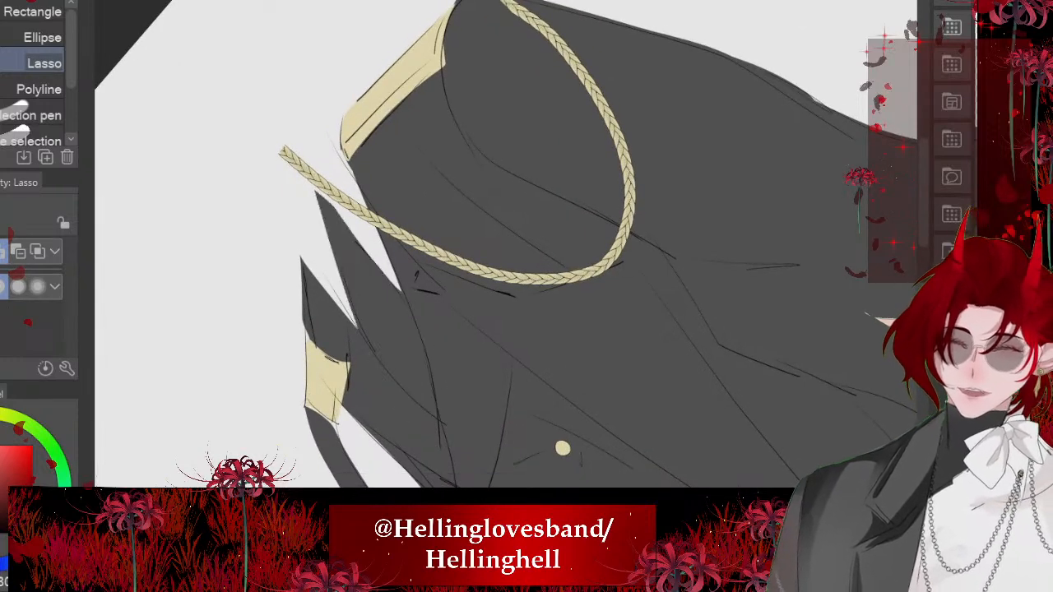
{"action": "scroll", "coordinate": [412, 247], "scroll_direction": "down", "scroll_amount": 8}
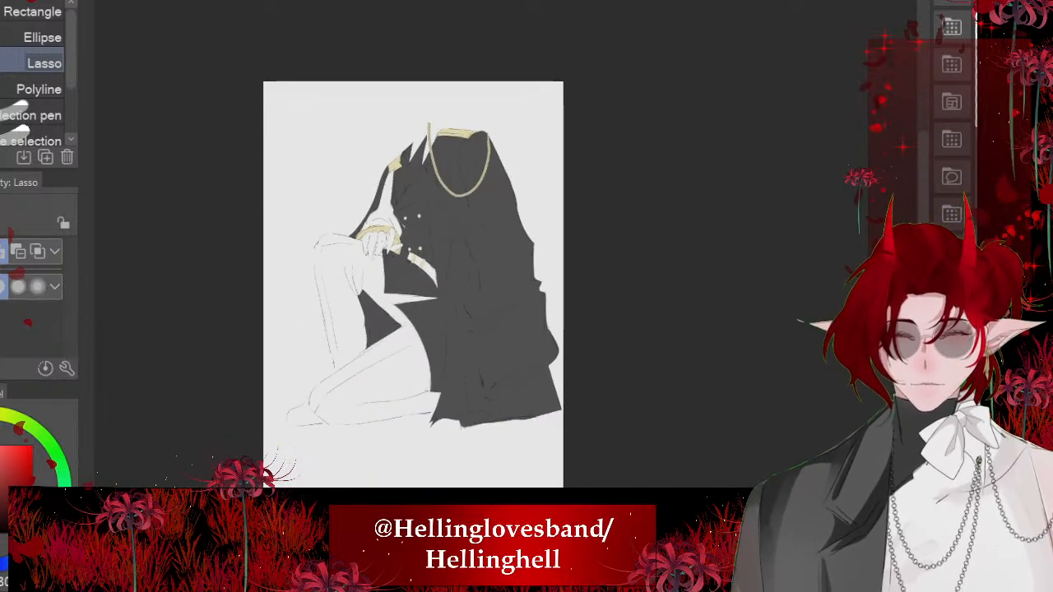
{"action": "scroll", "coordinate": [374, 206], "scroll_direction": "up", "scroll_amount": 8}
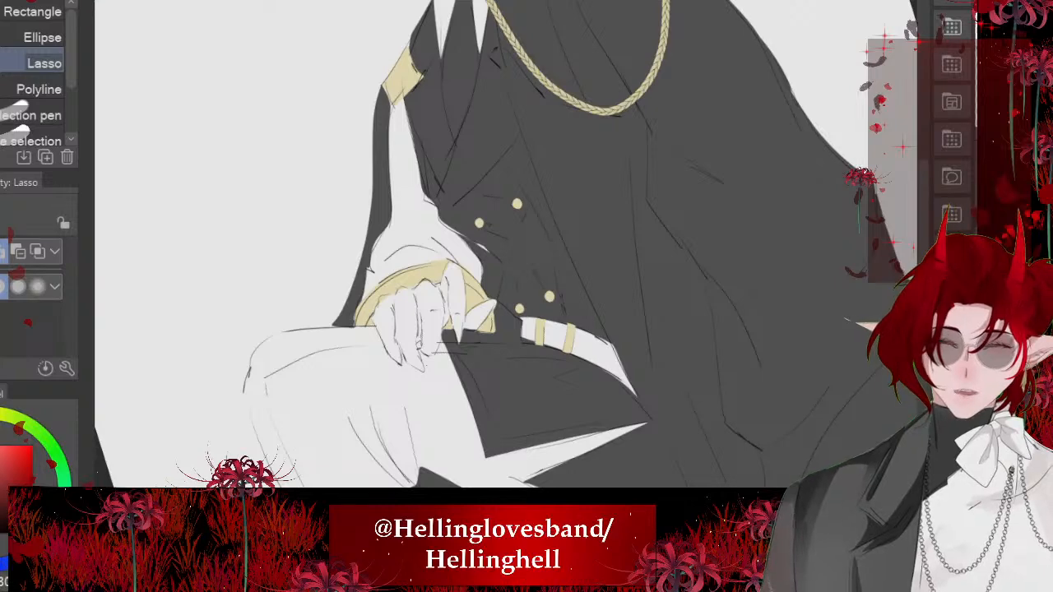
{"action": "mouse_move", "coordinate": [409, 86]}
{"action": "left_mouse_down"}
{"action": "mouse_move", "coordinate": [485, 238]}
{"action": "mouse_move", "coordinate": [481, 304]}
{"action": "mouse_move", "coordinate": [373, 315]}
{"action": "left_mouse_up"}
{"action": "key", "text": "ctrl+d"}
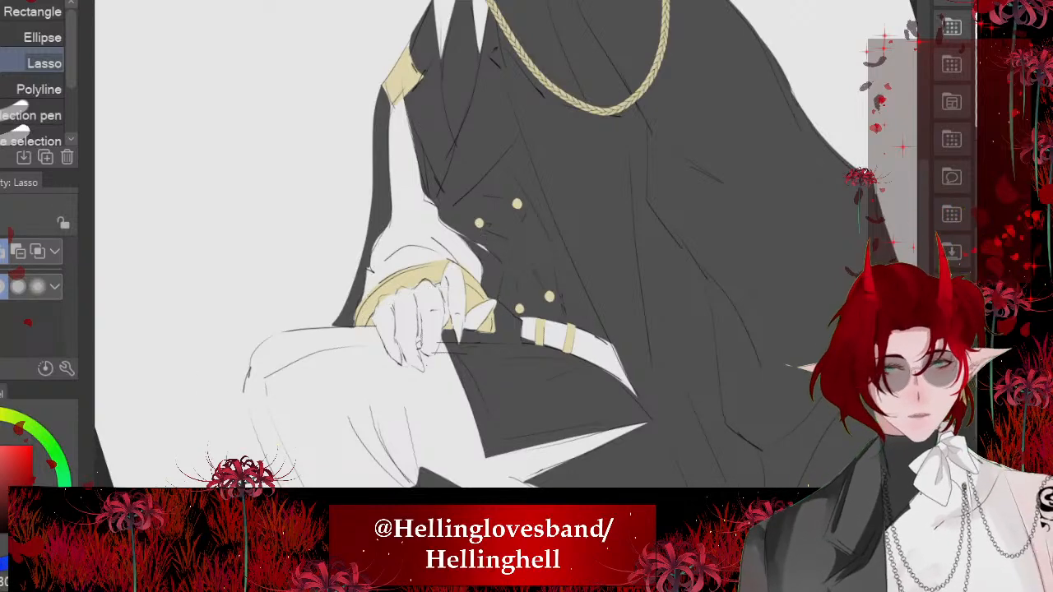
- Lasso the white sleeve from the far-shoulder epaulette down to the gold cuff, fill it dark grey and deselect
{"action": "scroll", "coordinate": [387, 74], "scroll_direction": "up", "scroll_amount": 3}
{"action": "mouse_move", "coordinate": [413, 69]}
{"action": "left_mouse_down"}
{"action": "mouse_move", "coordinate": [387, 136]}
{"action": "mouse_move", "coordinate": [403, 423]}
{"action": "left_mouse_up"}
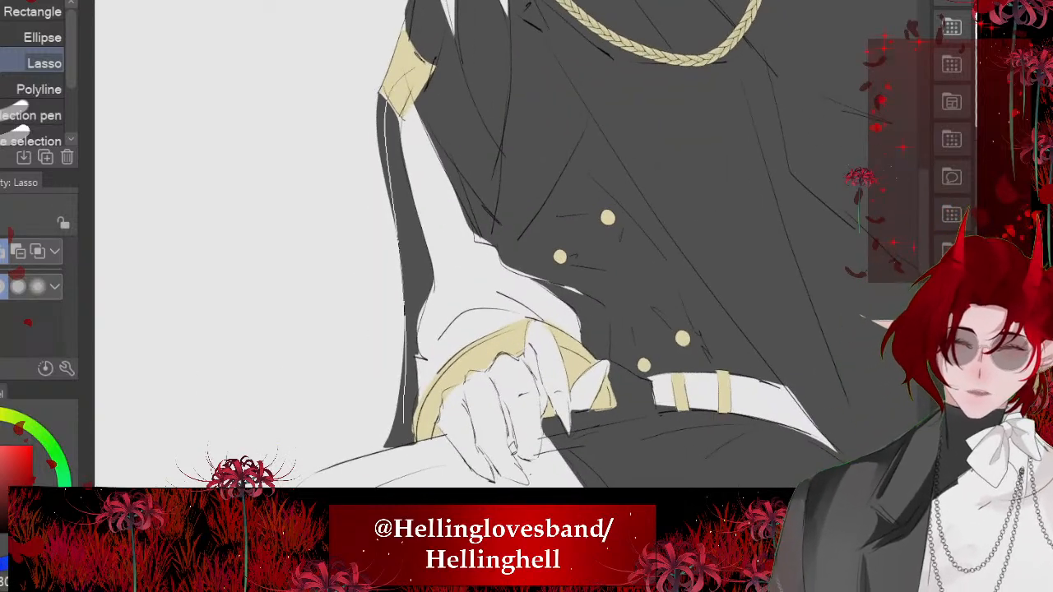
{"action": "left_click_drag", "start_coordinate": [599, 339], "coordinate": [418, 84]}
{"action": "scroll", "coordinate": [494, 247], "scroll_direction": "down", "scroll_amount": 4}
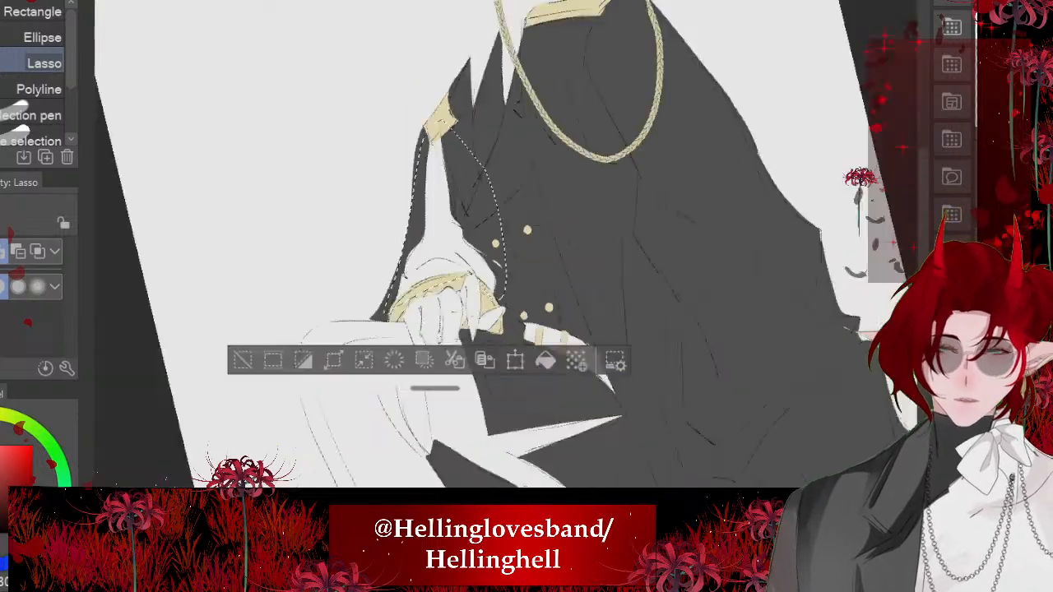
{"action": "left_click", "coordinate": [535, 327]}
{"action": "key", "text": "ctrl+d"}
{"action": "scroll", "coordinate": [465, 246], "scroll_direction": "down", "scroll_amount": 2}
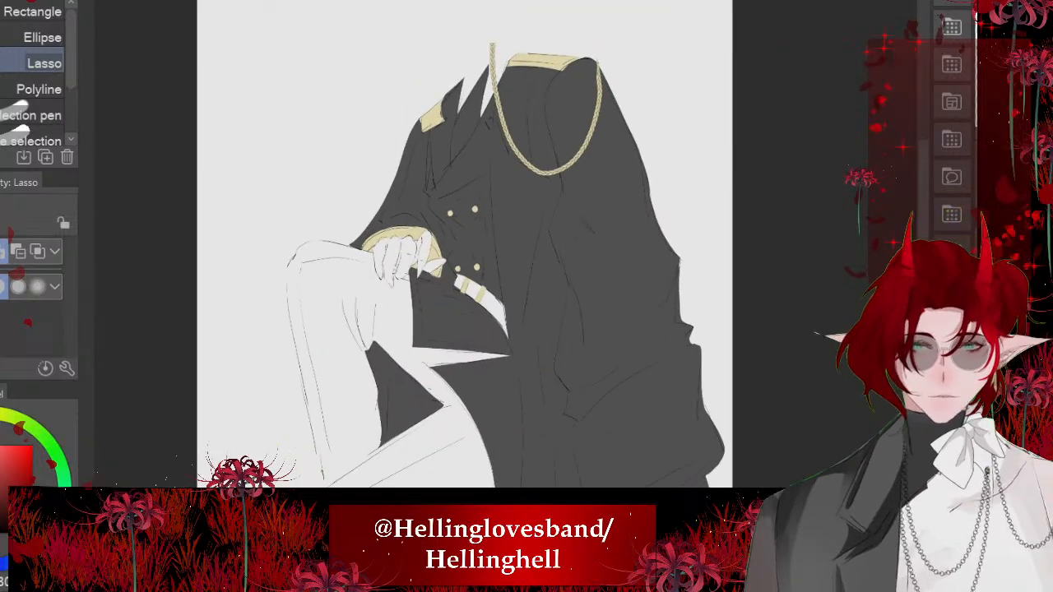
- Compare the coloured figure with the black-uniformed character in the reference document, then return to the drawing
{"action": "scroll", "coordinate": [465, 247], "scroll_direction": "down", "scroll_amount": 1}
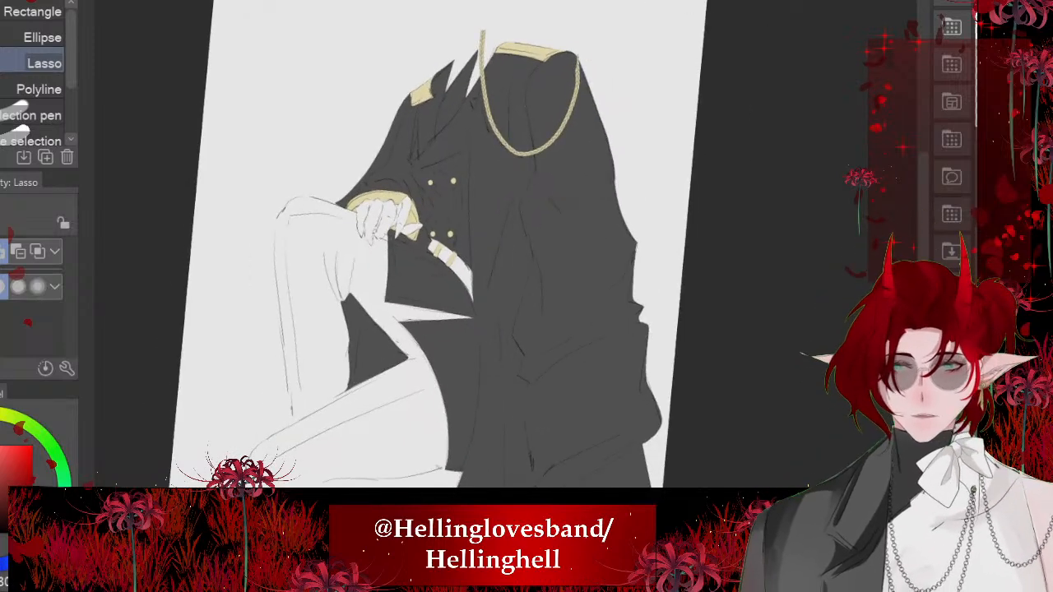
{"action": "scroll", "coordinate": [436, 247], "scroll_direction": "down", "scroll_amount": 2}
{"action": "scroll", "coordinate": [437, 247], "scroll_direction": "up", "scroll_amount": 2}
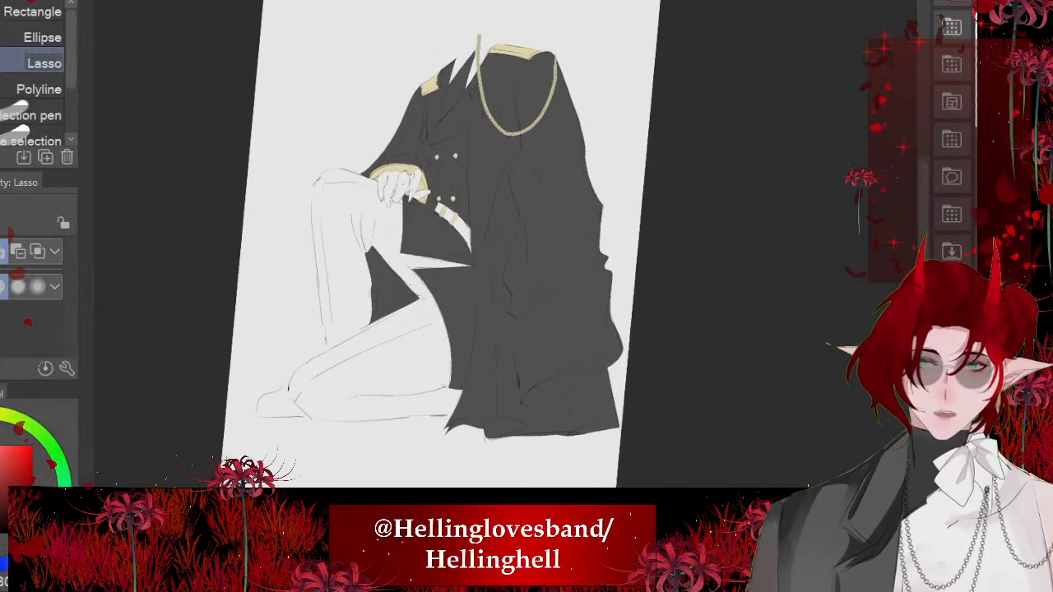
{"action": "scroll", "coordinate": [449, 247], "scroll_direction": "up", "scroll_amount": 1}
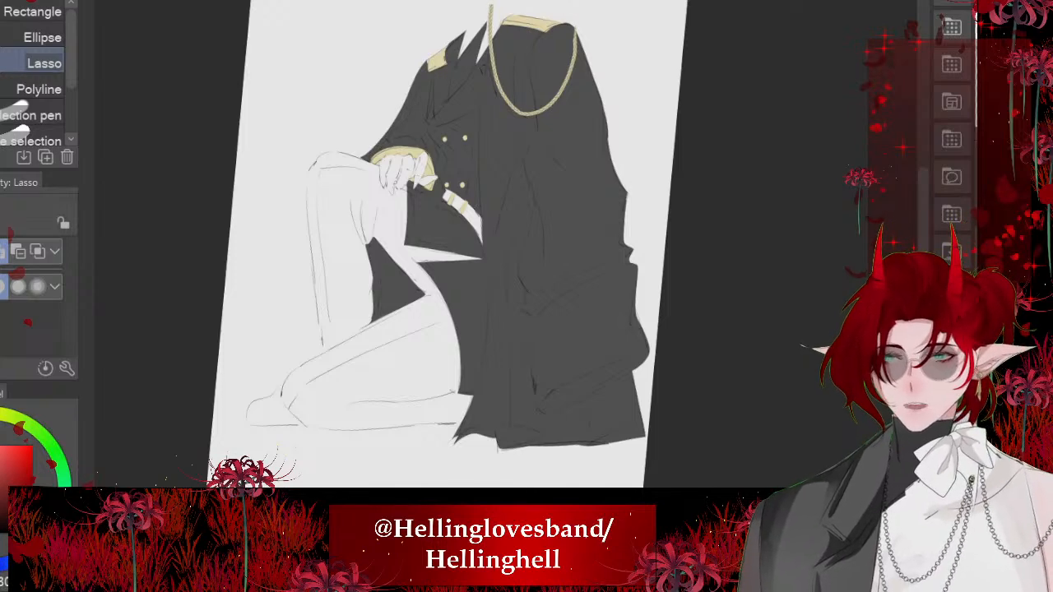
{"action": "key", "text": "ctrl+Tab"}
{"action": "scroll", "coordinate": [422, 183], "scroll_direction": "down", "scroll_amount": 10}
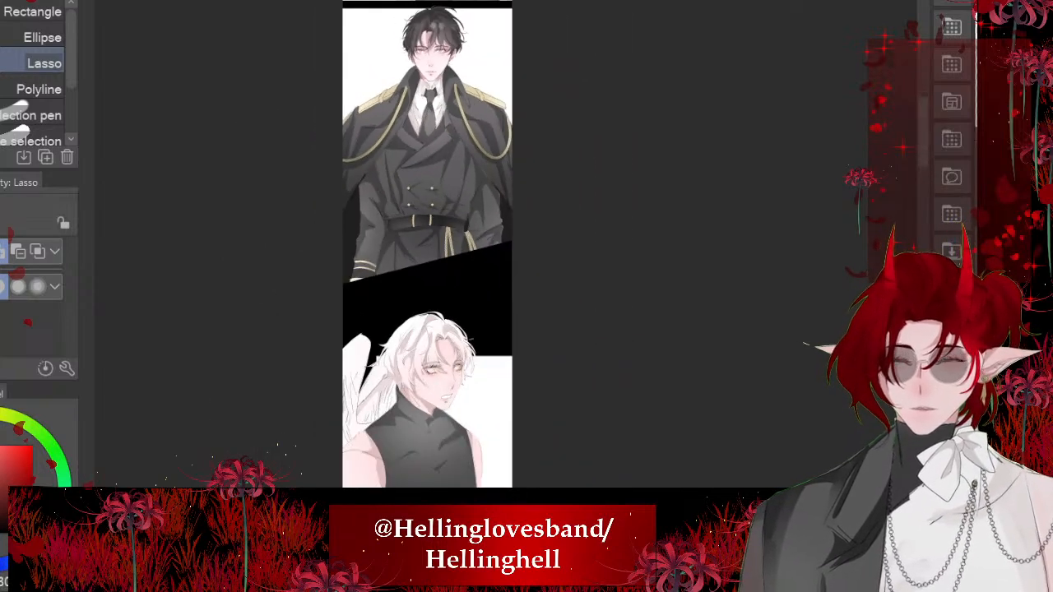
{"action": "scroll", "coordinate": [428, 246], "scroll_direction": "up", "scroll_amount": 8}
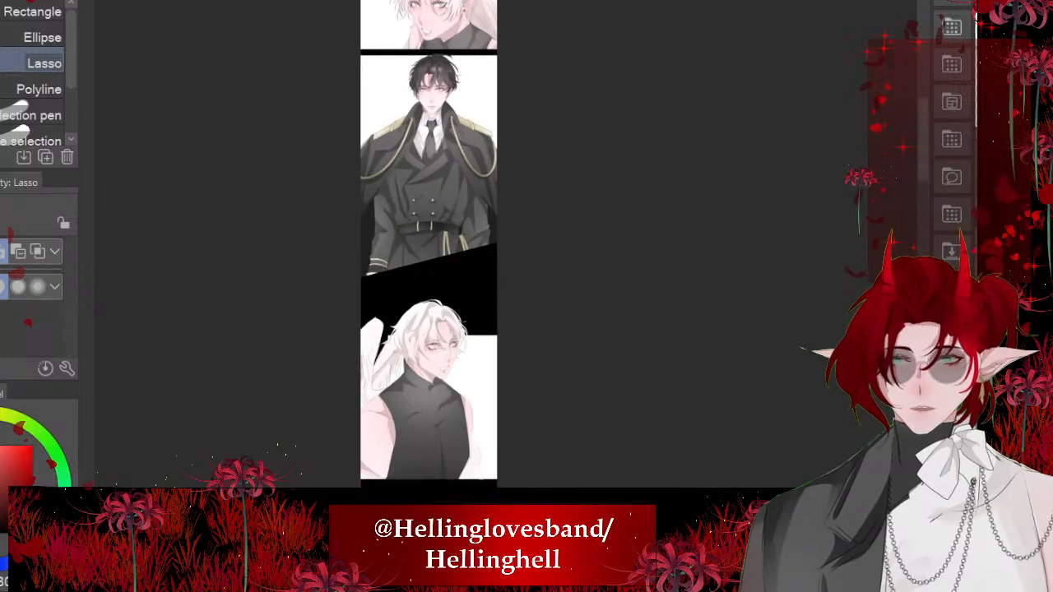
{"action": "key", "text": "ctrl+Tab"}
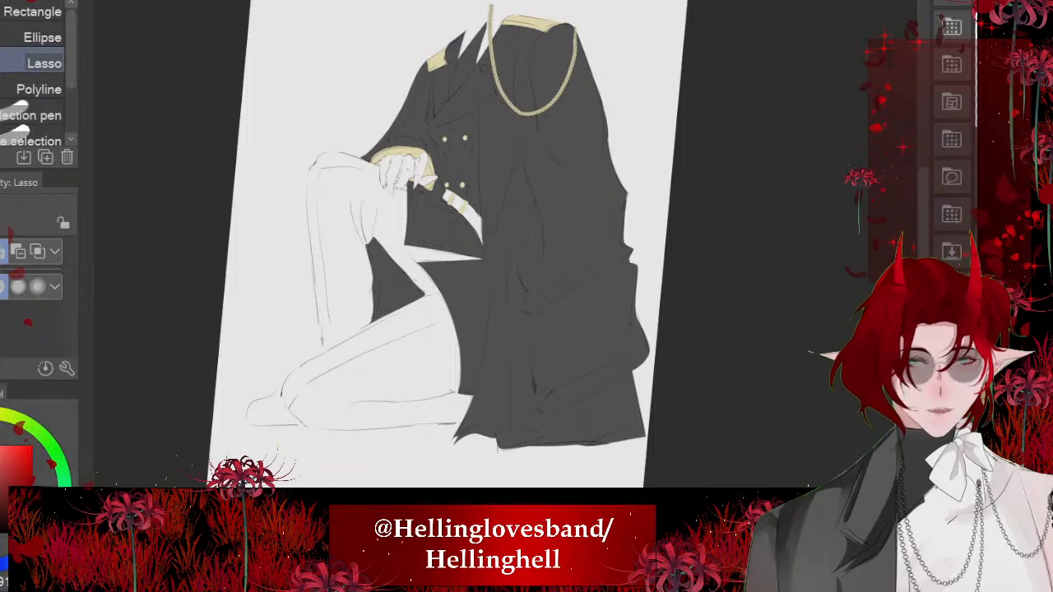
- Lasso the white gap between the jacket hem and the two thighs, fill it with the trouser grey and deselect
{"action": "scroll", "coordinate": [494, 247], "scroll_direction": "up", "scroll_amount": 2}
{"action": "scroll", "coordinate": [494, 247], "scroll_direction": "up", "scroll_amount": 1}
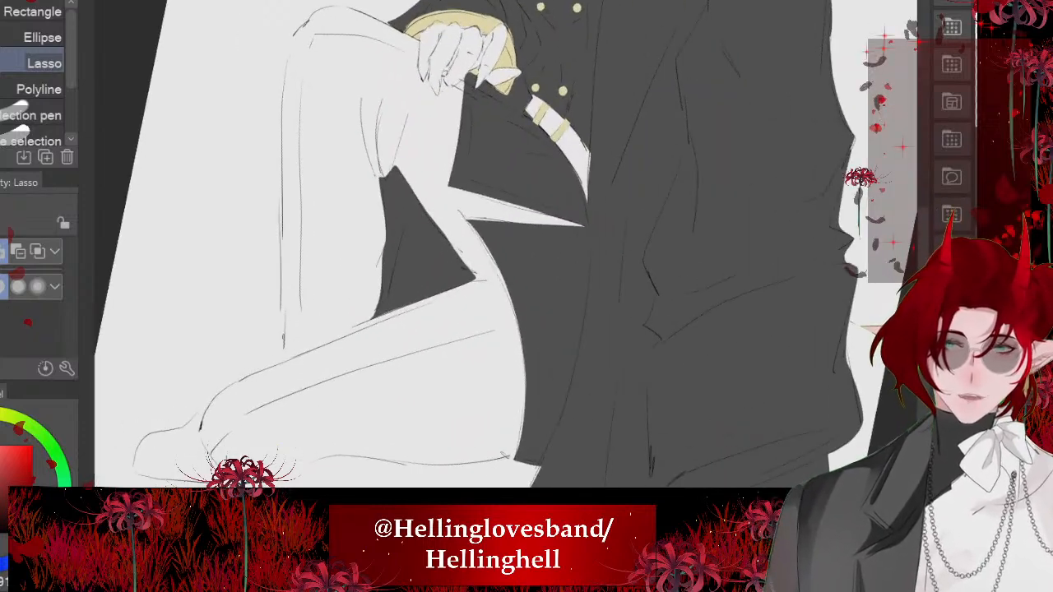
{"action": "mouse_move", "coordinate": [391, 130]}
{"action": "left_mouse_down"}
{"action": "mouse_move", "coordinate": [483, 136]}
{"action": "mouse_move", "coordinate": [610, 263]}
{"action": "mouse_move", "coordinate": [448, 275]}
{"action": "mouse_move", "coordinate": [393, 136]}
{"action": "left_mouse_up"}
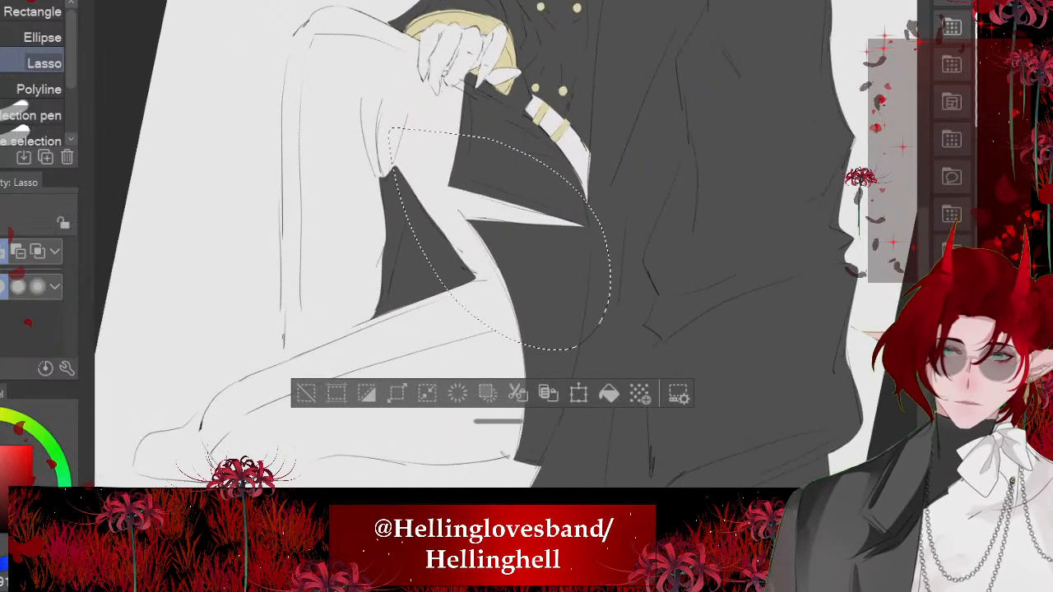
{"action": "left_click", "coordinate": [609, 394]}
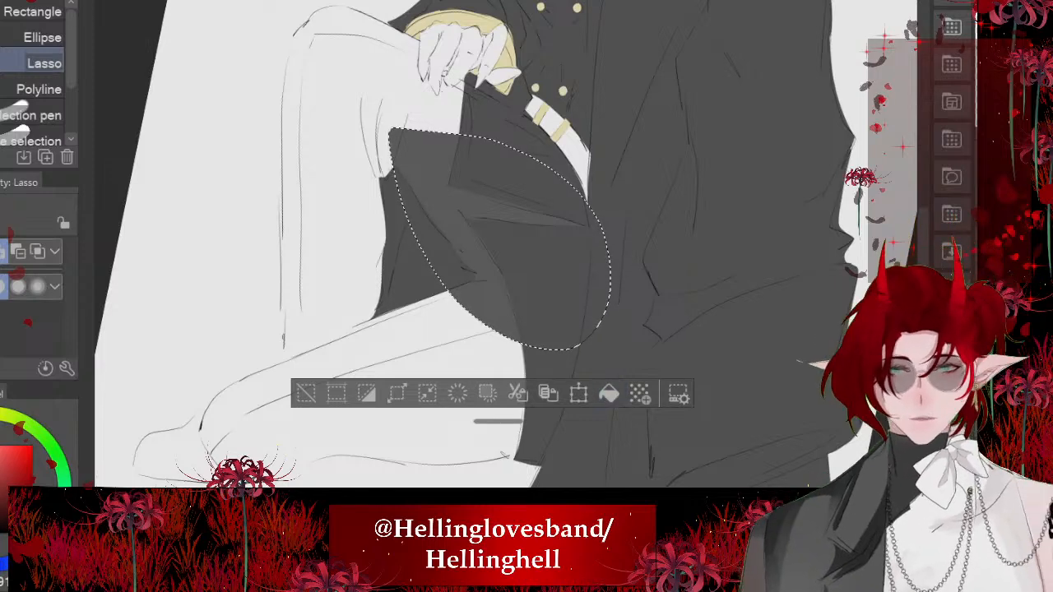
{"action": "key", "text": "ctrl+d"}
- Lasso the kneeling leg from the thigh around the knee and along its underside, fill it dark grey and deselect
{"action": "left_click_drag", "start_coordinate": [494, 247], "coordinate": [511, 170]}
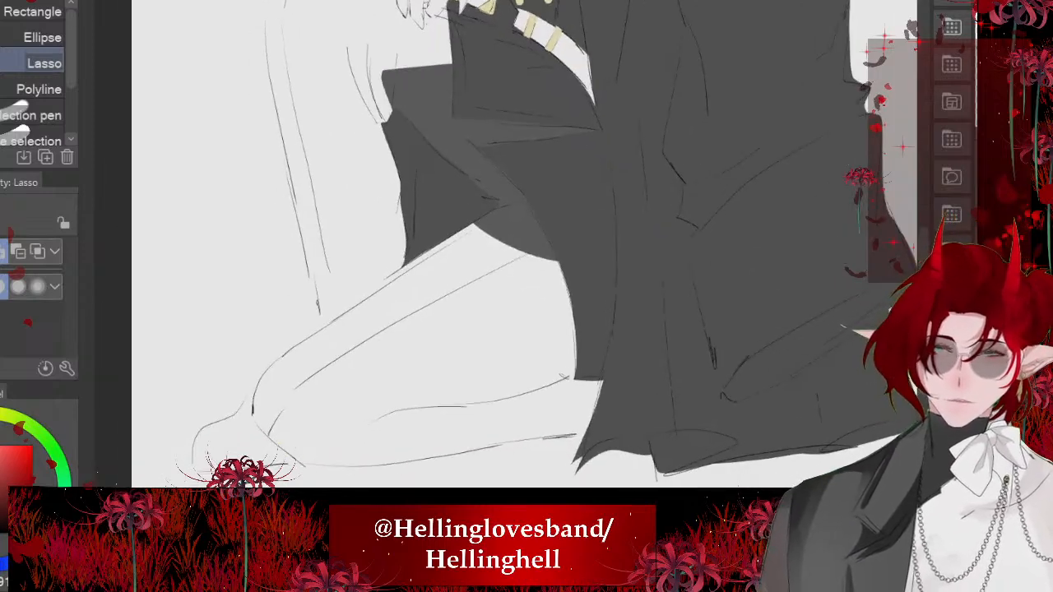
{"action": "left_click_drag", "start_coordinate": [429, 242], "coordinate": [308, 336]}
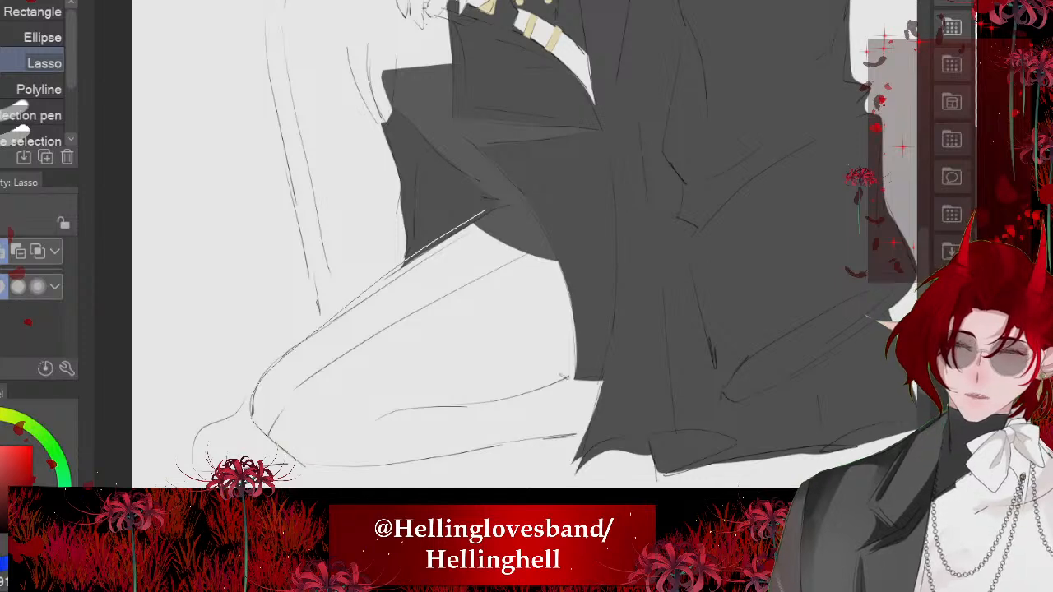
{"action": "mouse_move", "coordinate": [288, 454]}
{"action": "left_mouse_down"}
{"action": "mouse_move", "coordinate": [379, 467]}
{"action": "mouse_move", "coordinate": [524, 445]}
{"action": "mouse_move", "coordinate": [658, 313]}
{"action": "mouse_move", "coordinate": [506, 175]}
{"action": "left_mouse_up"}
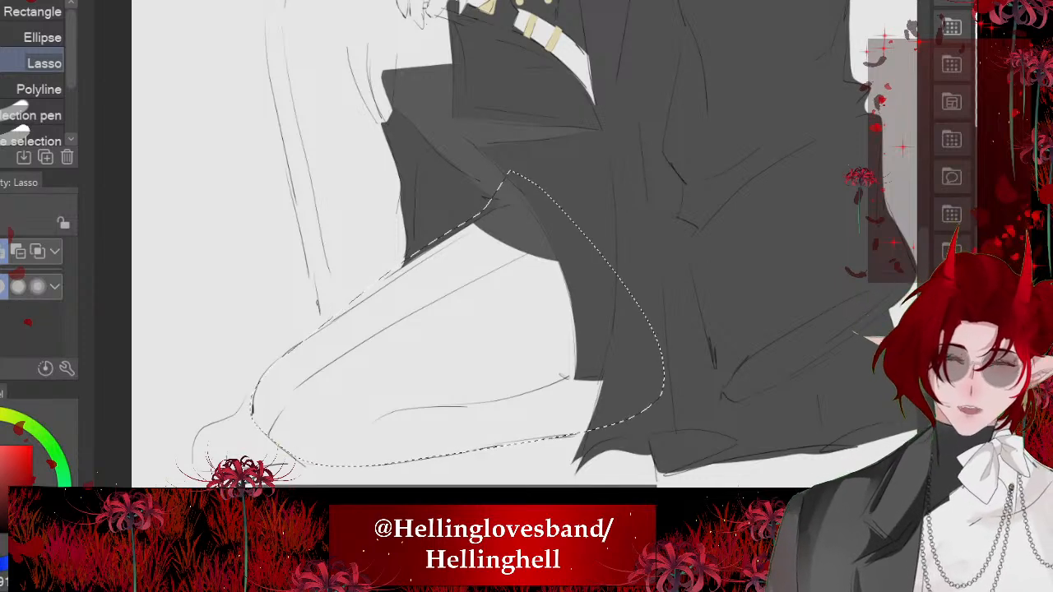
{"action": "left_click", "coordinate": [570, 499]}
{"action": "scroll", "coordinate": [482, 339], "scroll_direction": "down", "scroll_amount": 3}
{"action": "left_click", "coordinate": [275, 449]}
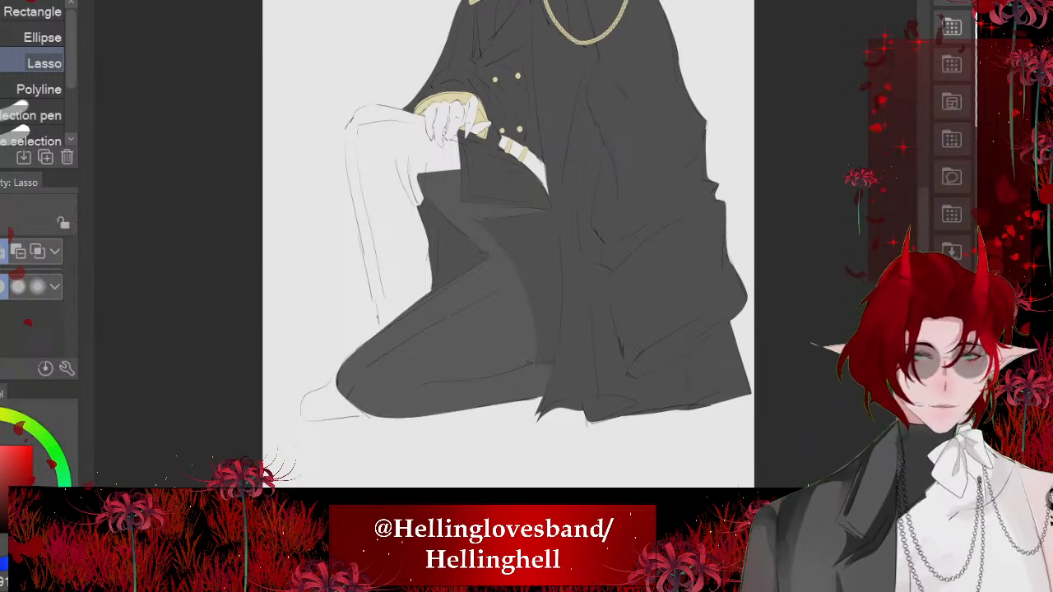
- Lasso the raised leg from the knee around the fingers and down the shin to the kneeling leg, fill it trouser grey and deselect
{"action": "scroll", "coordinate": [346, 105], "scroll_direction": "up", "scroll_amount": 3}
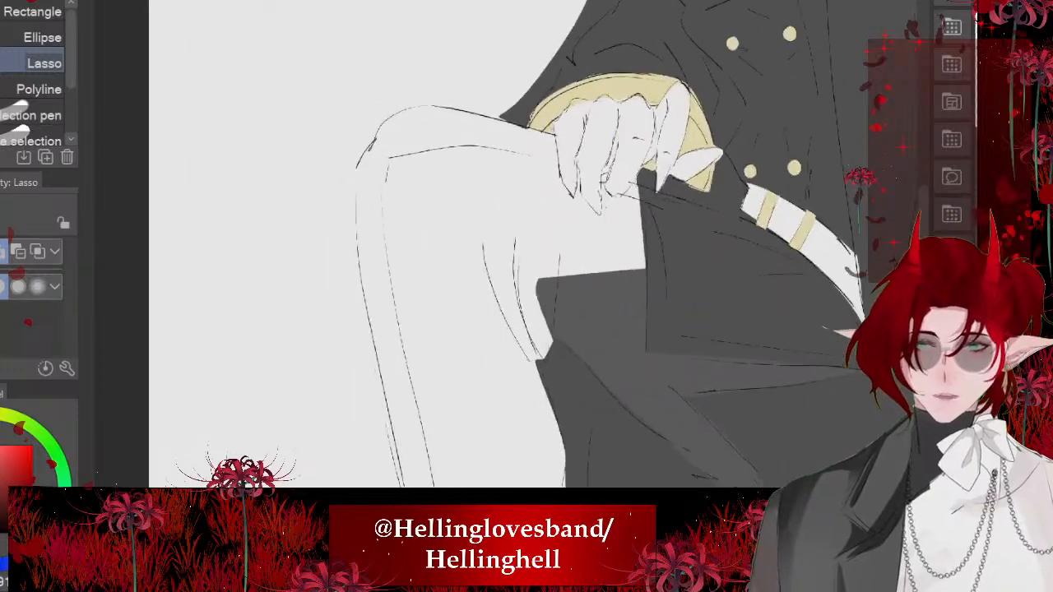
{"action": "key", "text": "minus"}
{"action": "key", "text": "minus"}
{"action": "mouse_move", "coordinate": [373, 127]}
{"action": "left_mouse_down"}
{"action": "mouse_move", "coordinate": [410, 321]}
{"action": "mouse_move", "coordinate": [546, 456]}
{"action": "mouse_move", "coordinate": [620, 374]}
{"action": "mouse_move", "coordinate": [543, 99]}
{"action": "left_mouse_up"}
{"action": "scroll", "coordinate": [544, 107], "scroll_direction": "up", "scroll_amount": 2}
{"action": "scroll", "coordinate": [476, 260], "scroll_direction": "up", "scroll_amount": 2}
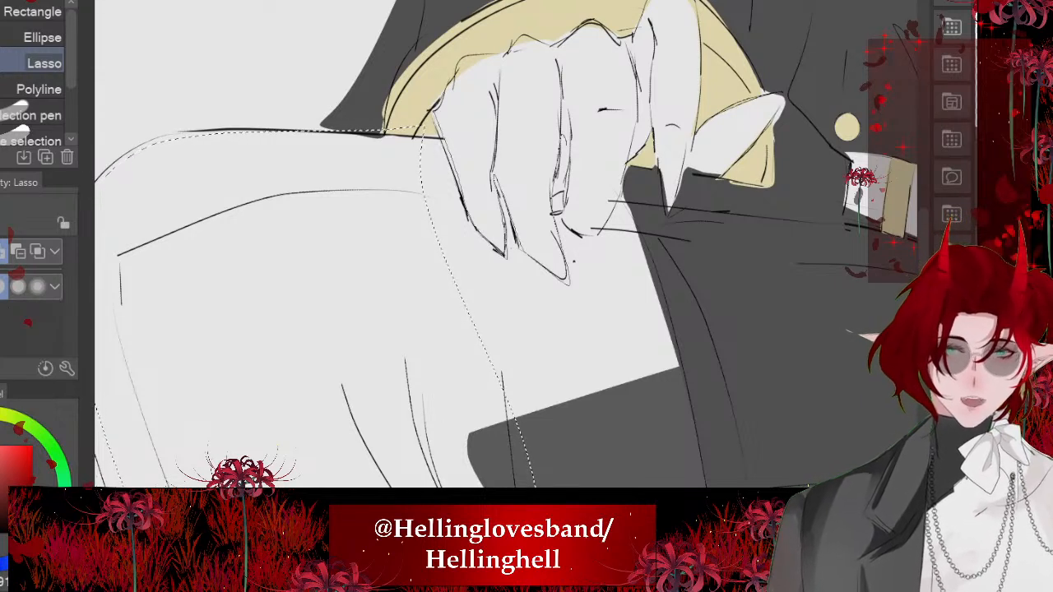
{"action": "mouse_move", "coordinate": [623, 186]}
{"action": "left_mouse_down"}
{"action": "mouse_move", "coordinate": [640, 472]}
{"action": "mouse_move", "coordinate": [444, 399]}
{"action": "left_mouse_up"}
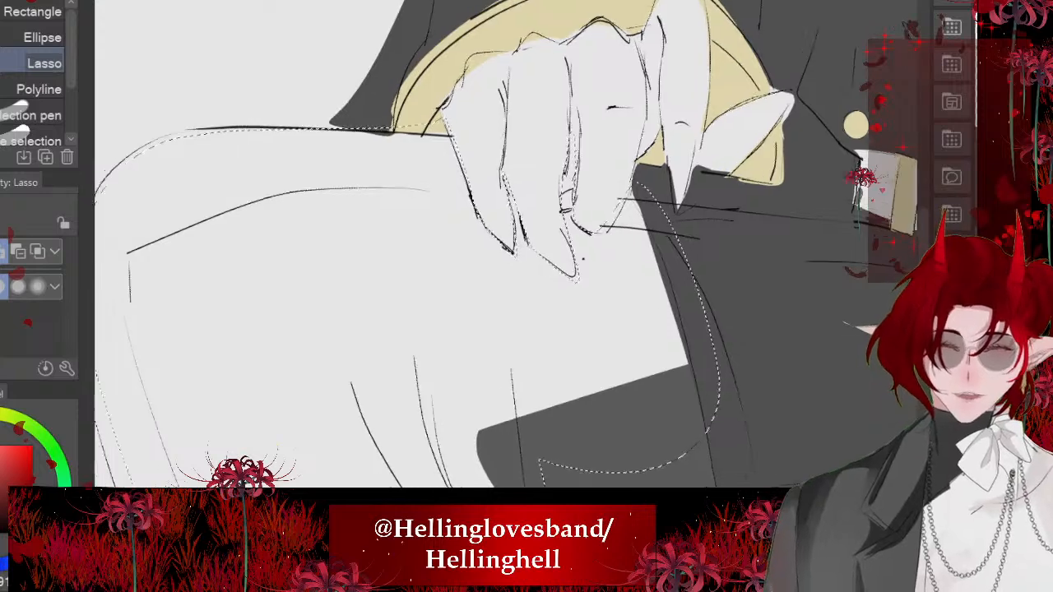
{"action": "scroll", "coordinate": [420, 189], "scroll_direction": "down", "scroll_amount": 5}
{"action": "scroll", "coordinate": [452, 280], "scroll_direction": "up", "scroll_amount": 2}
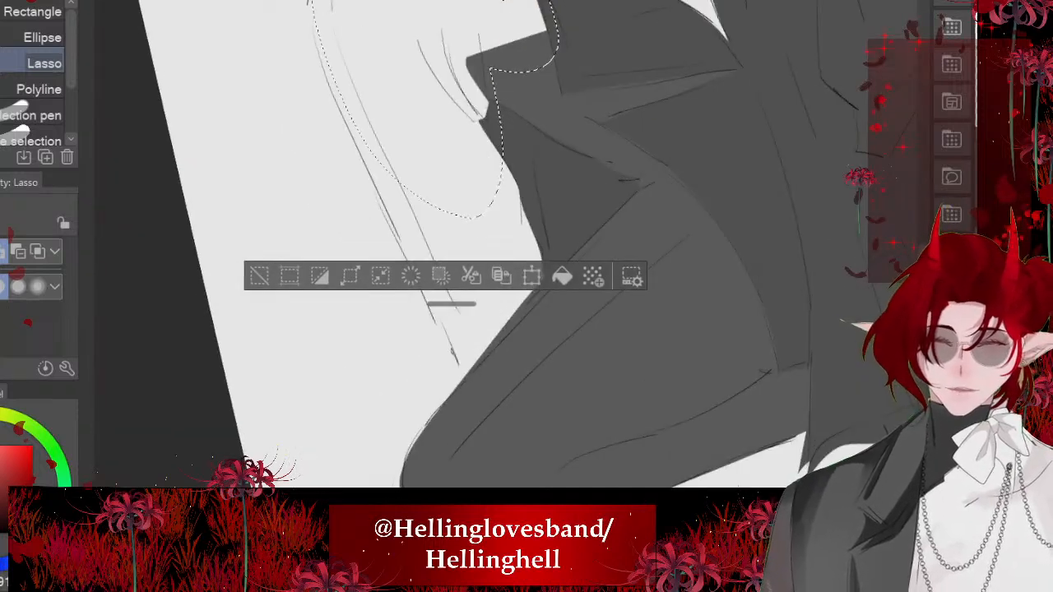
{"action": "left_click_drag", "start_coordinate": [458, 362], "coordinate": [538, 377]}
{"action": "mouse_move", "coordinate": [330, 128]}
{"action": "left_mouse_down"}
{"action": "mouse_move", "coordinate": [460, 288]}
{"action": "mouse_move", "coordinate": [616, 377]}
{"action": "mouse_move", "coordinate": [547, 164]}
{"action": "left_mouse_up"}
{"action": "scroll", "coordinate": [494, 247], "scroll_direction": "down", "scroll_amount": 5}
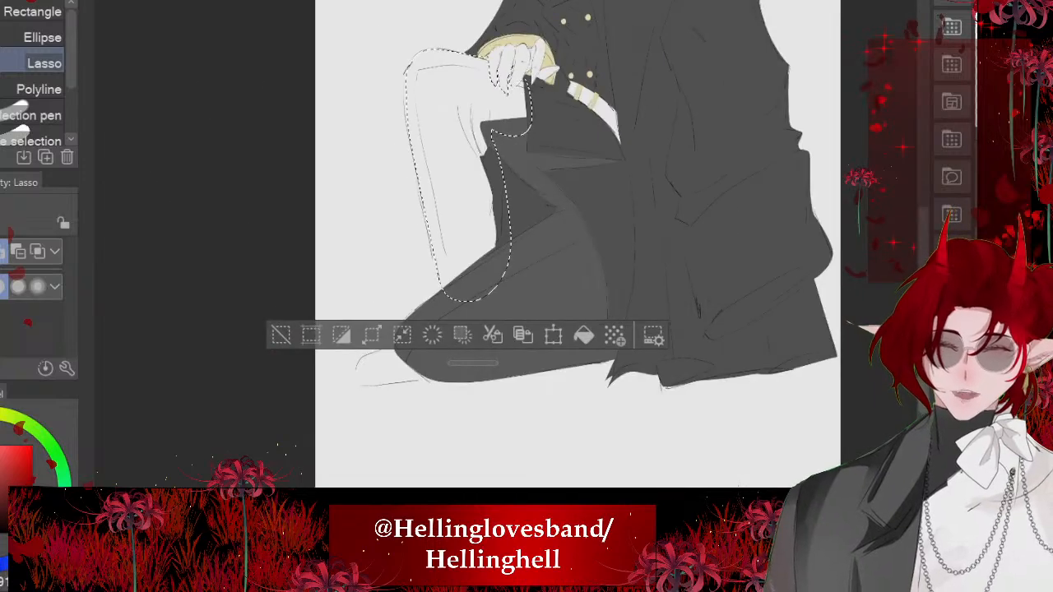
{"action": "key", "text": "ctrl+d"}
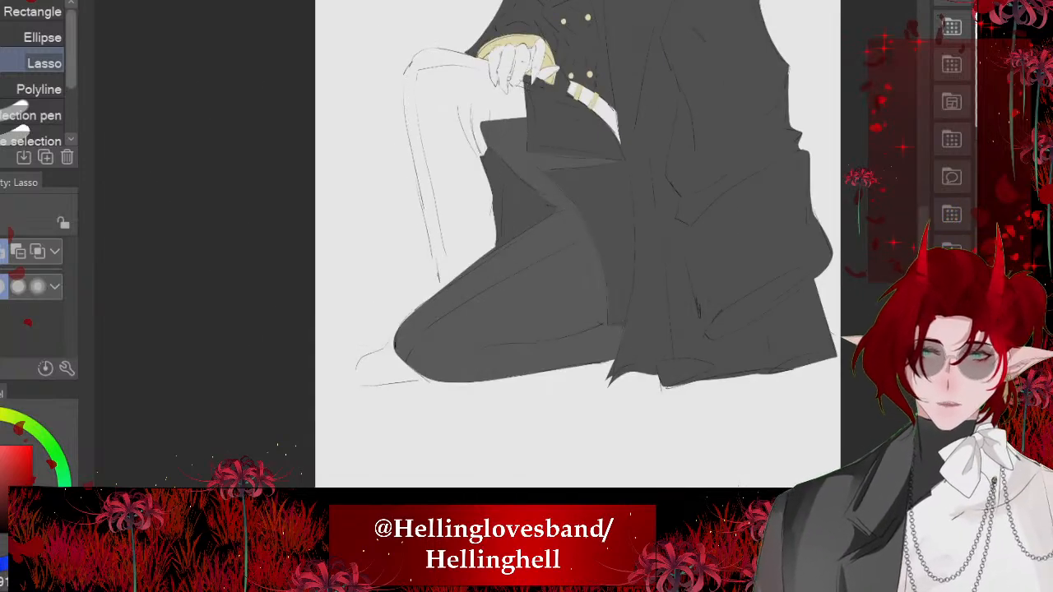
{"action": "left_click_drag", "start_coordinate": [436, 51], "coordinate": [407, 78]}
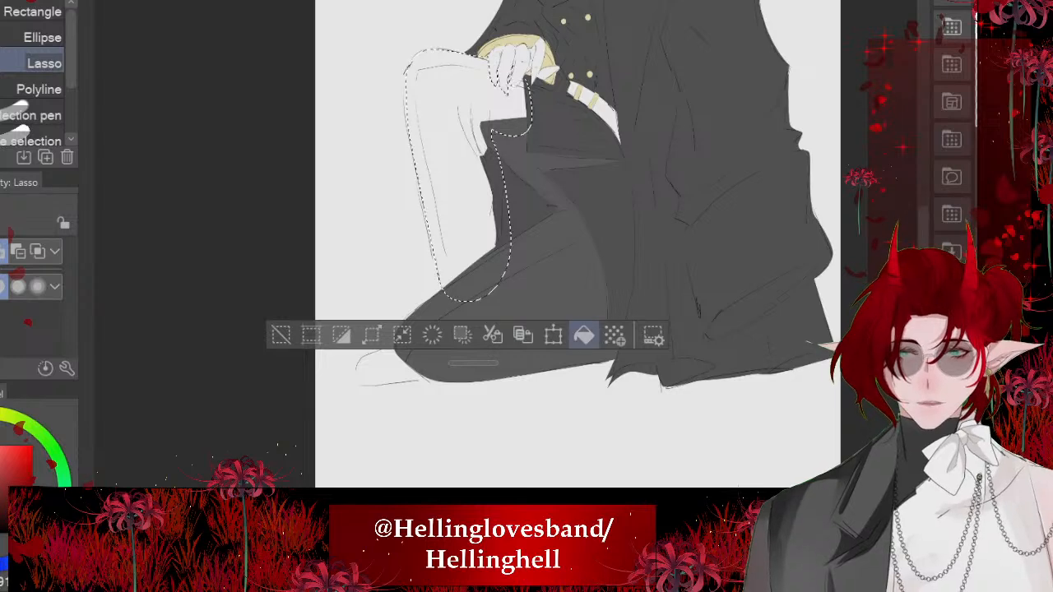
{"action": "left_click", "coordinate": [583, 335]}
{"action": "left_click", "coordinate": [281, 335]}
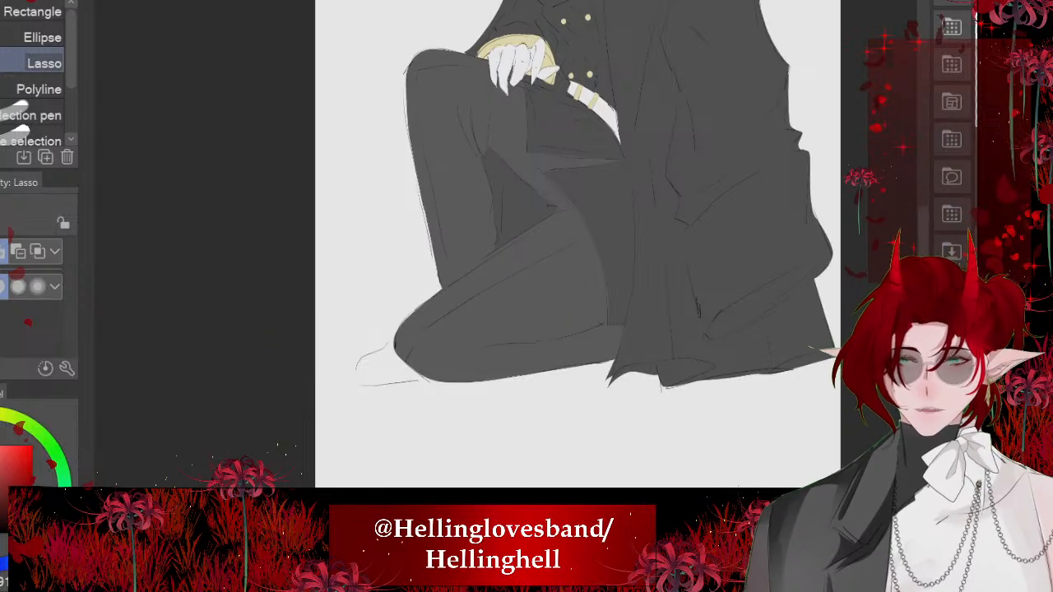
{"action": "scroll", "coordinate": [327, 411], "scroll_direction": "down", "scroll_amount": 3}
{"action": "scroll", "coordinate": [367, 385], "scroll_direction": "up", "scroll_amount": 5}
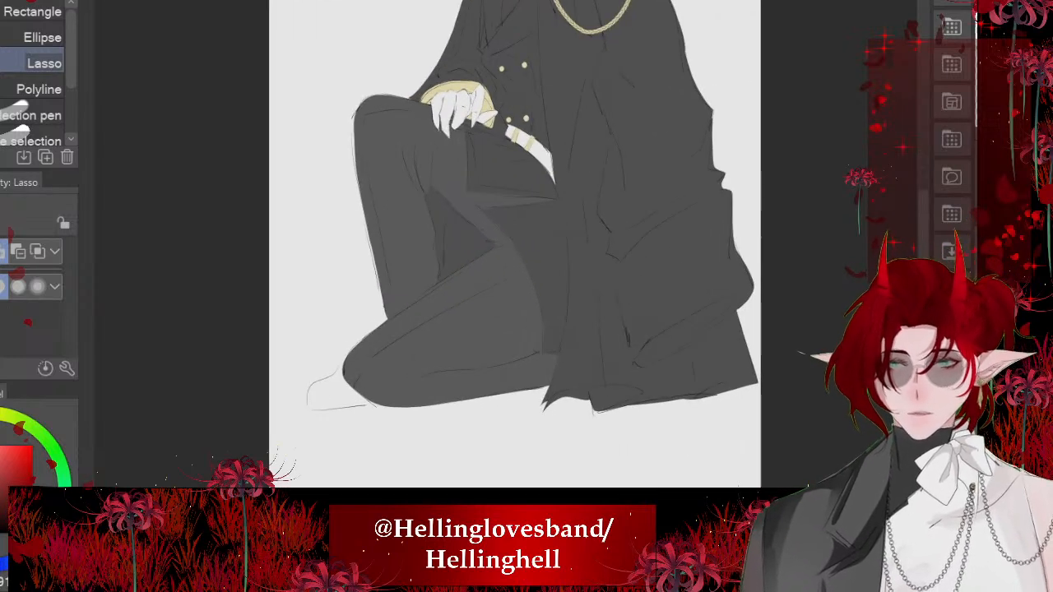
{"action": "scroll", "coordinate": [345, 395], "scroll_direction": "down", "scroll_amount": 2}
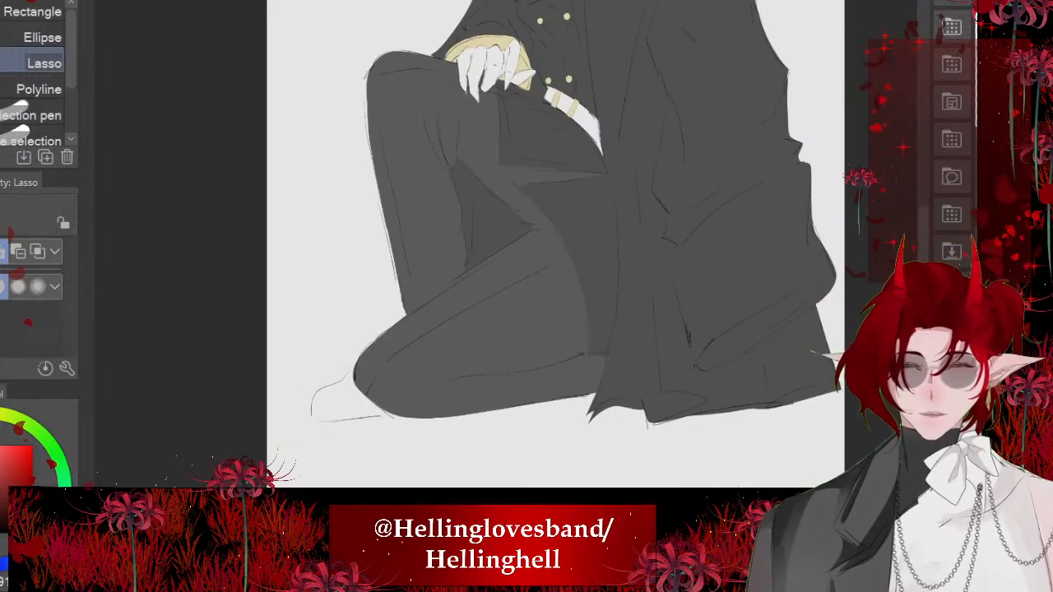
{"action": "left_click_drag", "start_coordinate": [399, 284], "coordinate": [388, 303]}
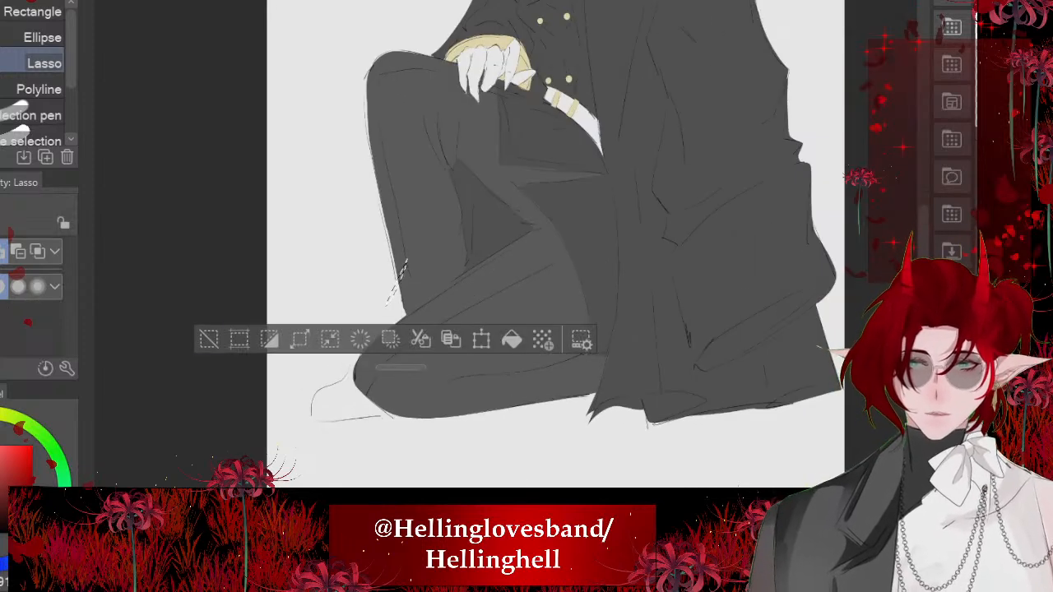
{"action": "left_click", "coordinate": [209, 339]}
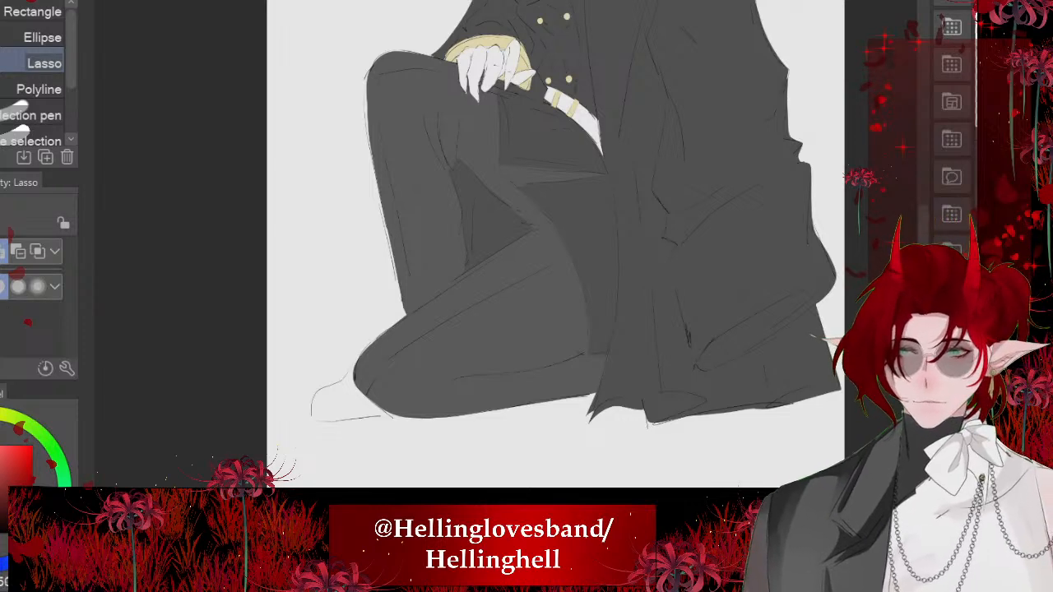
- Lasso the white shoe behind the kneeling leg's knee outline, fill it black and deselect
{"action": "scroll", "coordinate": [354, 399], "scroll_direction": "up", "scroll_amount": 5}
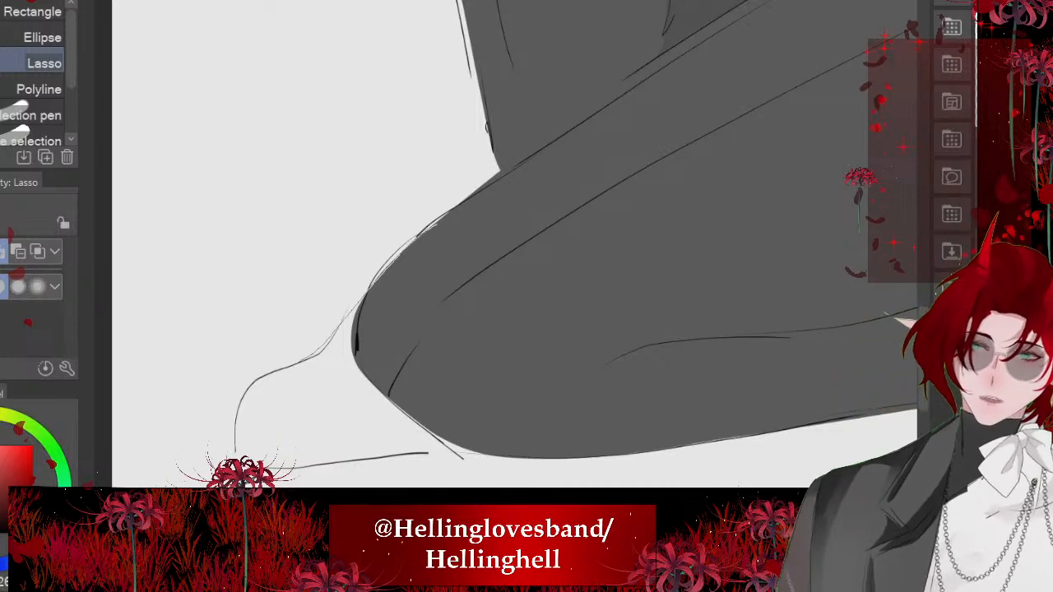
{"action": "mouse_move", "coordinate": [272, 470]}
{"action": "left_mouse_down"}
{"action": "mouse_move", "coordinate": [511, 433]}
{"action": "mouse_move", "coordinate": [435, 228]}
{"action": "left_mouse_up"}
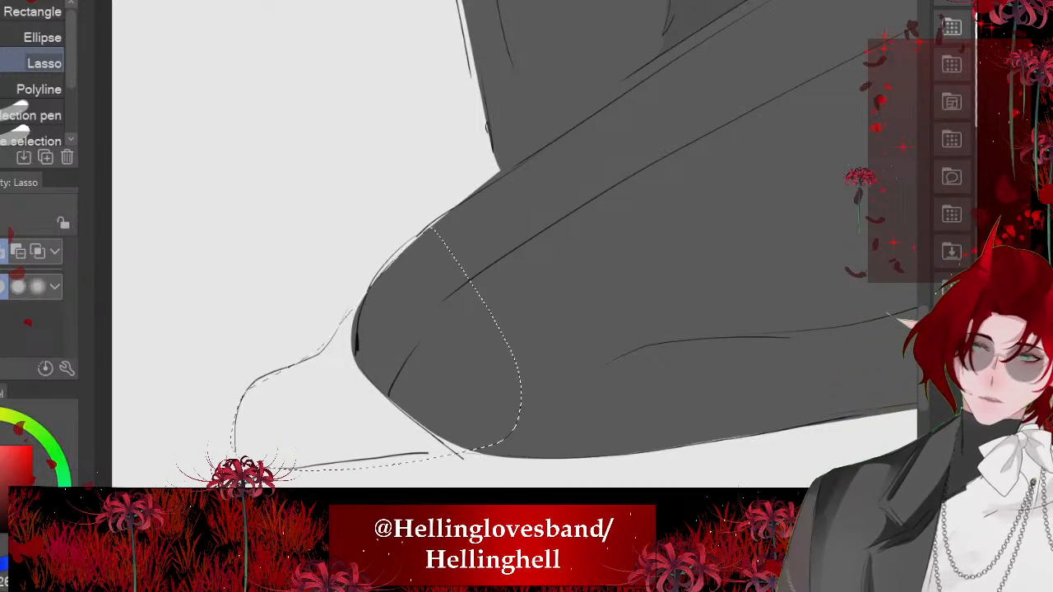
{"action": "left_click", "coordinate": [493, 509]}
{"action": "scroll", "coordinate": [416, 346], "scroll_direction": "down", "scroll_amount": 5}
{"action": "key", "text": "ctrl+d"}
{"action": "key", "text": "ctrl+0"}
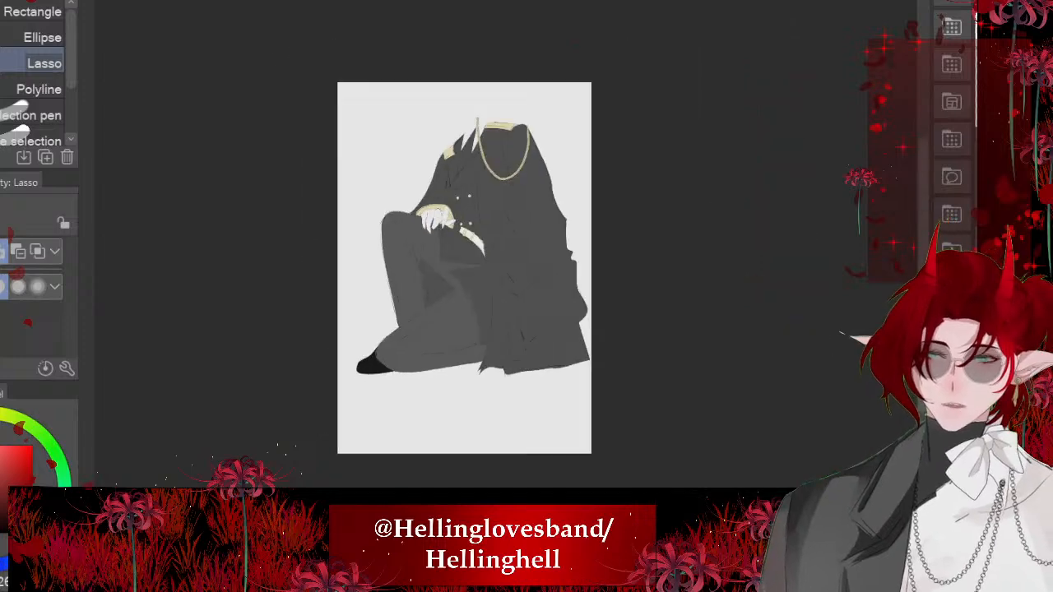
- Lasso around the white belt at the waist, fill its sections between the gold loops near-black and deselect
{"action": "scroll", "coordinate": [511, 231], "scroll_direction": "up", "scroll_amount": 4}
{"action": "scroll", "coordinate": [441, 267], "scroll_direction": "up", "scroll_amount": 5}
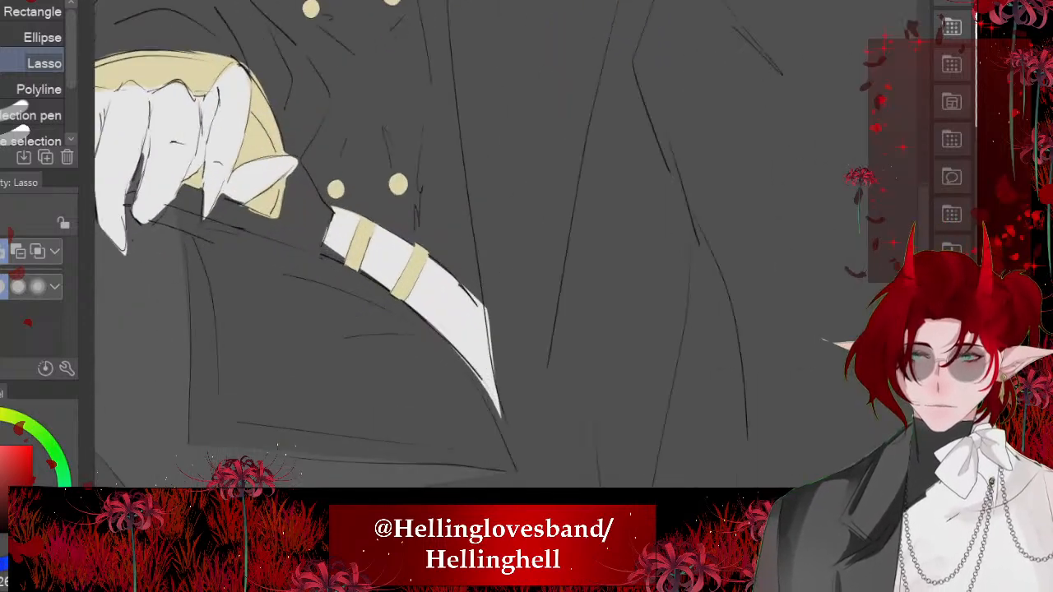
{"action": "mouse_move", "coordinate": [475, 238]}
{"action": "left_mouse_down"}
{"action": "mouse_move", "coordinate": [505, 434]}
{"action": "mouse_move", "coordinate": [473, 234]}
{"action": "left_mouse_up"}
{"action": "left_click", "coordinate": [548, 476]}
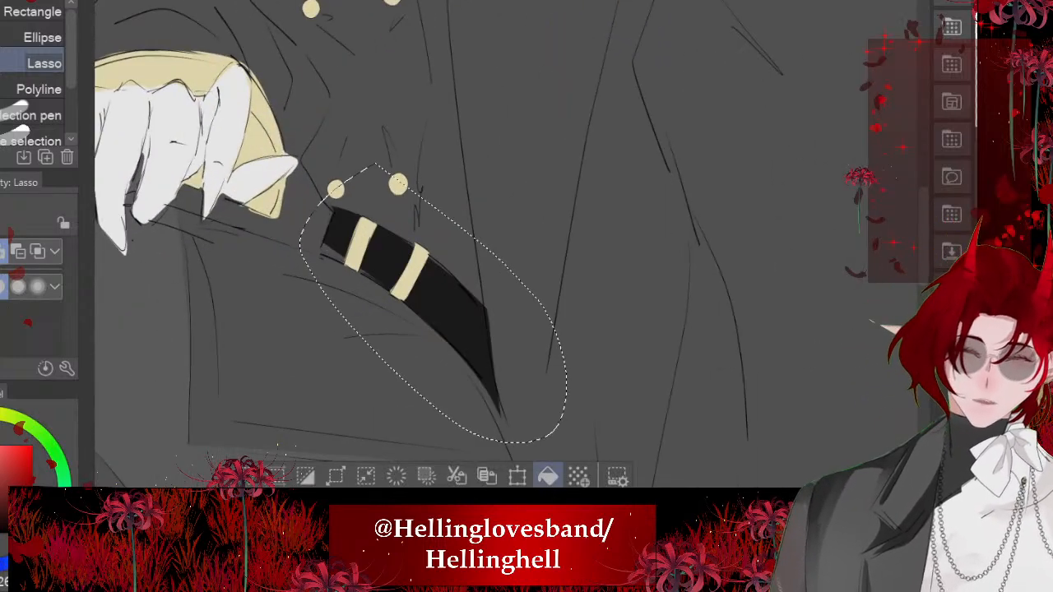
{"action": "key", "text": "ctrl+d"}
- Lasso around the white hand resting on the knee, fill it very dark grey as a glove and deselect
{"action": "scroll", "coordinate": [461, 325], "scroll_direction": "down", "scroll_amount": 5}
{"action": "scroll", "coordinate": [329, 222], "scroll_direction": "up", "scroll_amount": 3}
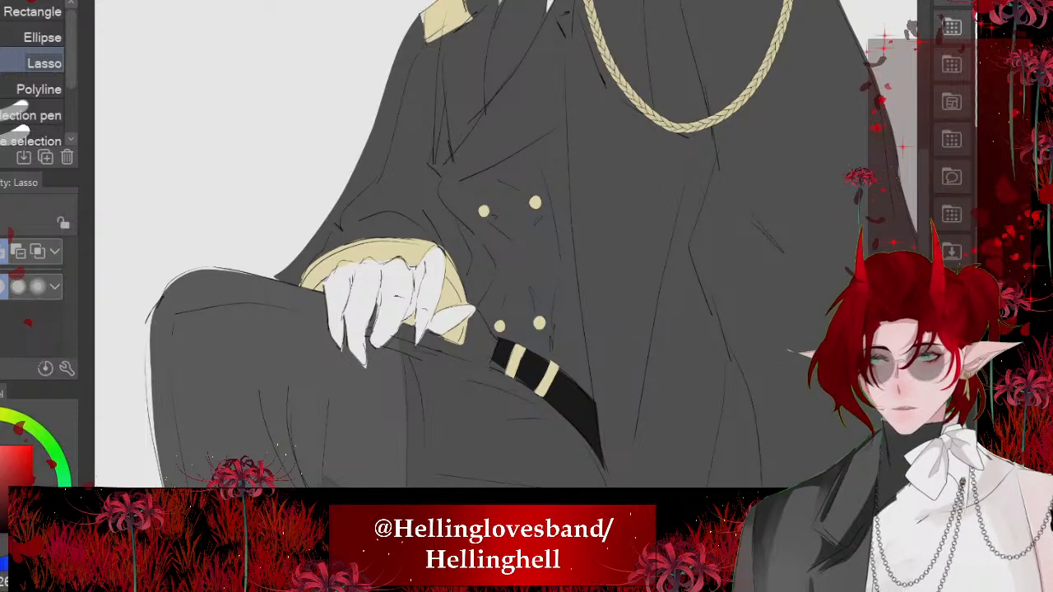
{"action": "mouse_move", "coordinate": [454, 224]}
{"action": "left_mouse_down"}
{"action": "mouse_move", "coordinate": [455, 390]}
{"action": "mouse_move", "coordinate": [361, 222]}
{"action": "left_mouse_up"}
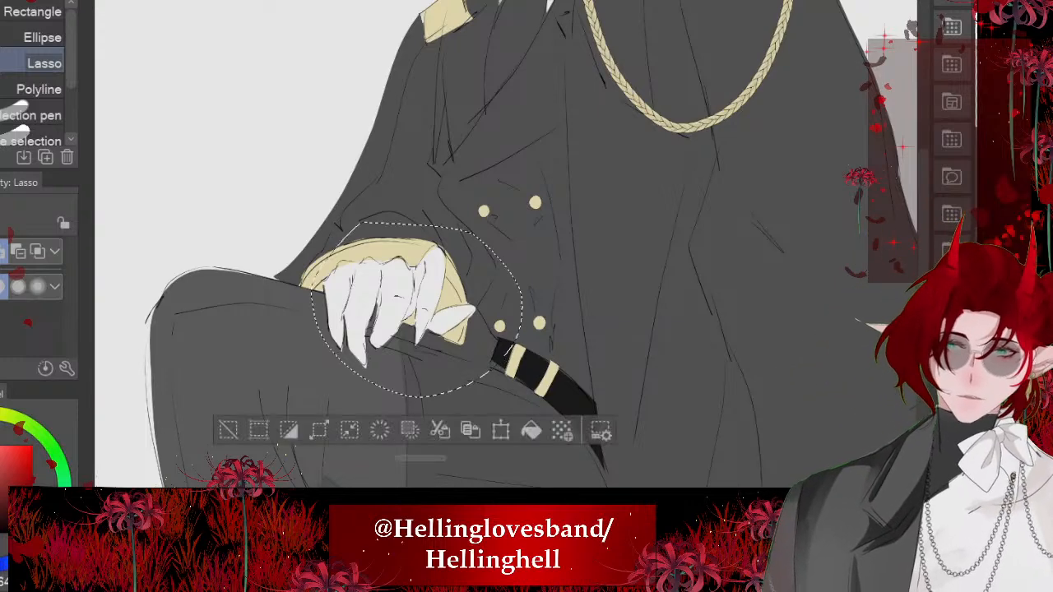
{"action": "left_click", "coordinate": [531, 430]}
{"action": "key", "text": "ctrl+d"}
{"action": "scroll", "coordinate": [493, 247], "scroll_direction": "down", "scroll_amount": 5}
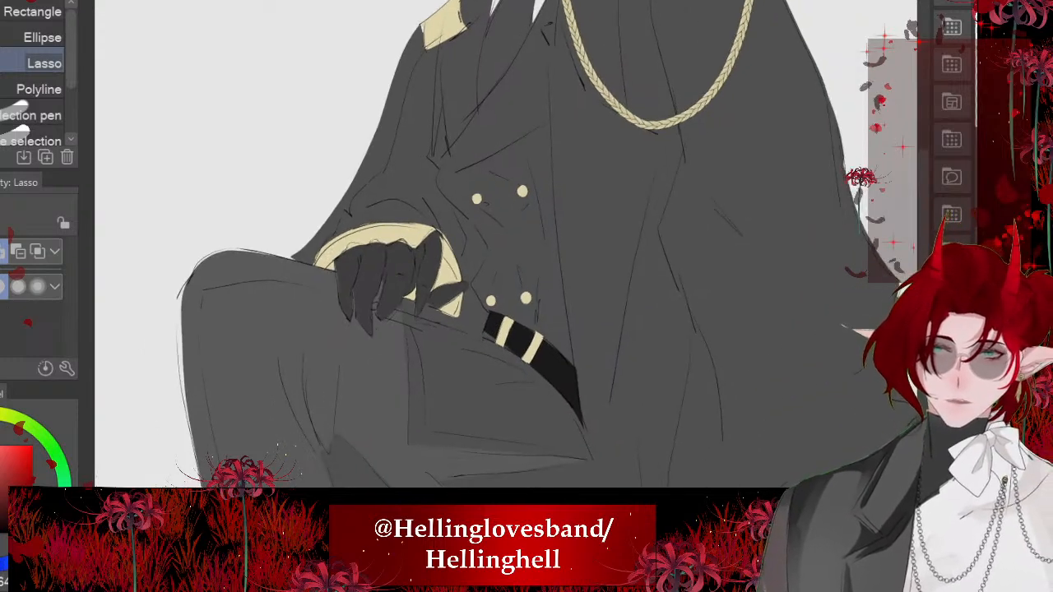
- Erase the gold cuff colour spilling over the knuckles with the Hard eraser so the glove's edge follows the line art
{"action": "scroll", "coordinate": [494, 247], "scroll_direction": "up", "scroll_amount": 4}
{"action": "scroll", "coordinate": [325, 272], "scroll_direction": "up", "scroll_amount": 5}
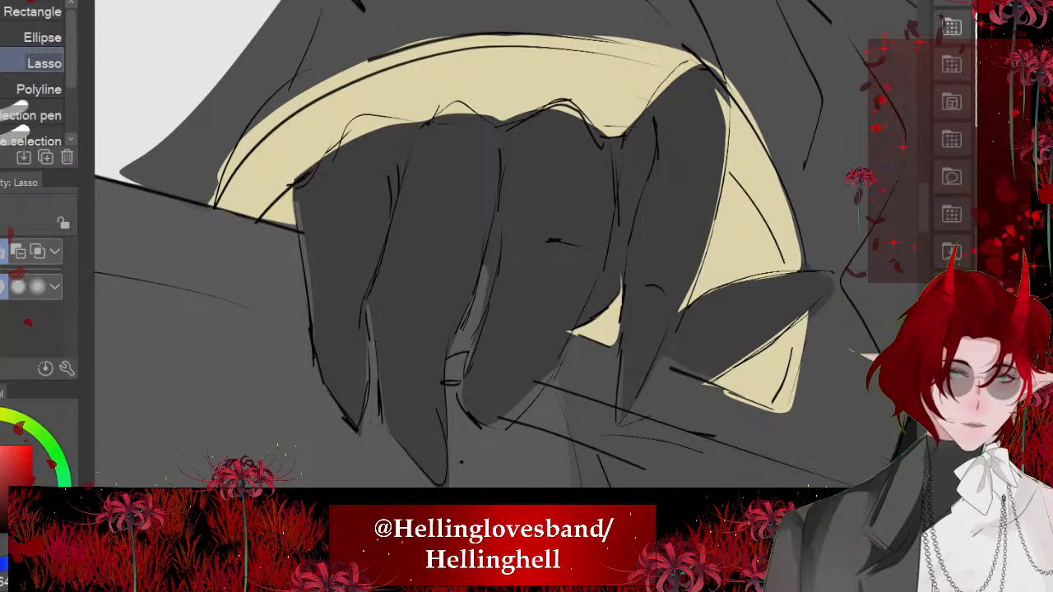
{"action": "scroll", "coordinate": [486, 246], "scroll_direction": "up", "scroll_amount": 3}
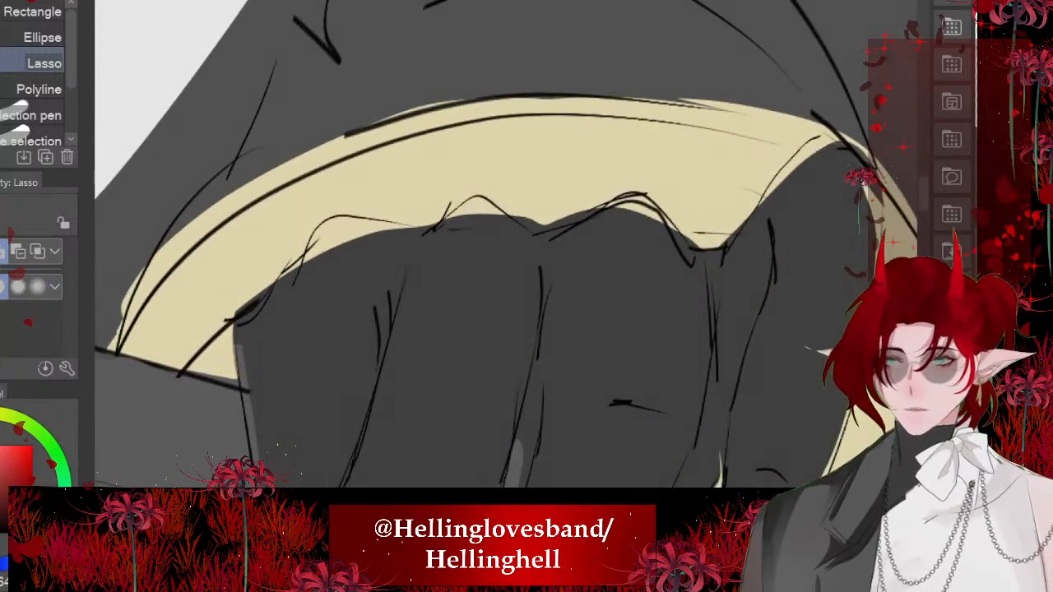
{"action": "key", "text": "e"}
{"action": "mouse_move", "coordinate": [506, 274]}
{"action": "left_mouse_down"}
{"action": "mouse_move", "coordinate": [338, 281]}
{"action": "mouse_move", "coordinate": [379, 238]}
{"action": "mouse_move", "coordinate": [302, 281]}
{"action": "mouse_move", "coordinate": [323, 248]}
{"action": "mouse_move", "coordinate": [368, 233]}
{"action": "mouse_move", "coordinate": [343, 231]}
{"action": "mouse_move", "coordinate": [325, 251]}
{"action": "mouse_move", "coordinate": [344, 228]}
{"action": "mouse_move", "coordinate": [426, 249]}
{"action": "mouse_move", "coordinate": [452, 220]}
{"action": "mouse_move", "coordinate": [483, 213]}
{"action": "mouse_move", "coordinate": [574, 259]}
{"action": "mouse_move", "coordinate": [633, 211]}
{"action": "mouse_move", "coordinate": [680, 261]}
{"action": "left_mouse_up"}
{"action": "key", "text": "ctrl+z"}
{"action": "scroll", "coordinate": [680, 260], "scroll_direction": "down", "scroll_amount": 2}
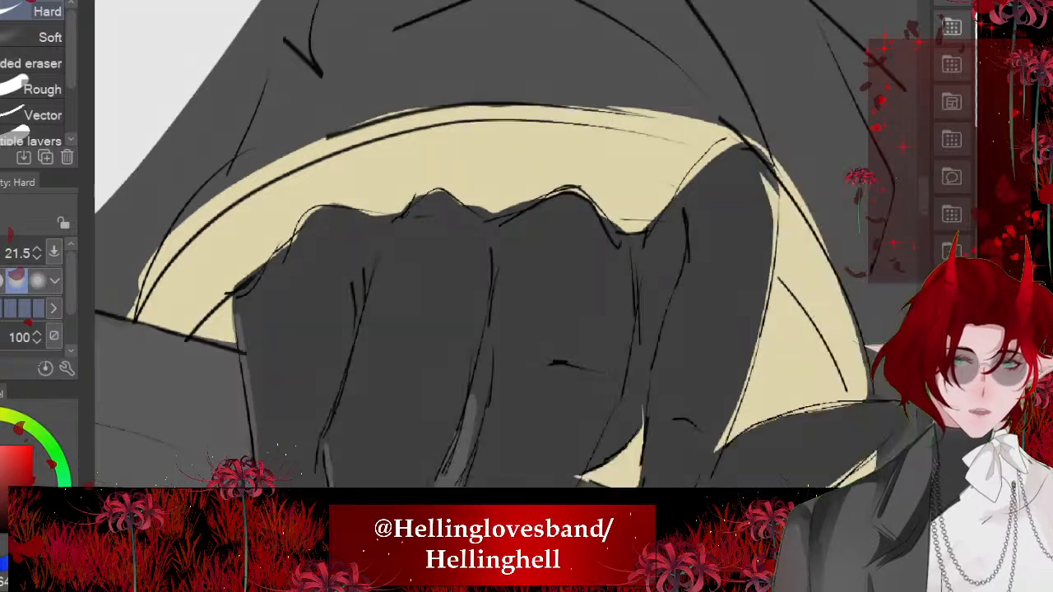
{"action": "left_click_drag", "start_coordinate": [585, 165], "coordinate": [585, 212]}
{"action": "left_click_drag", "start_coordinate": [586, 159], "coordinate": [584, 255]}
- Lasso across the neckline gaps between the pointed lapels and the near-shoulder epaulette, fill them white and deselect
{"action": "scroll", "coordinate": [585, 255], "scroll_direction": "down", "scroll_amount": 6}
{"action": "scroll", "coordinate": [534, 198], "scroll_direction": "down", "scroll_amount": 1}
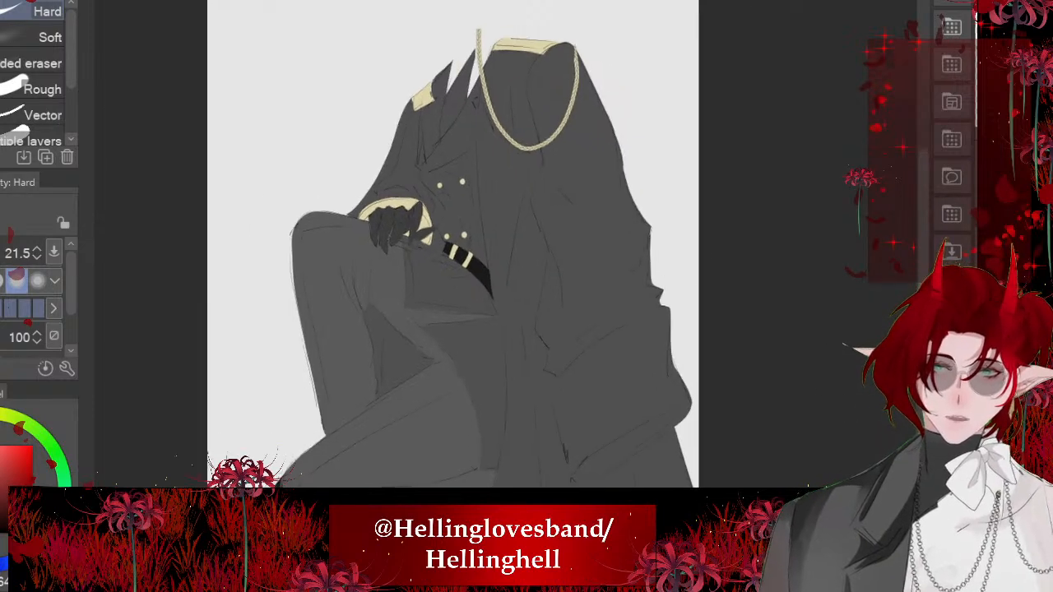
{"action": "scroll", "coordinate": [508, 247], "scroll_direction": "up", "scroll_amount": 3}
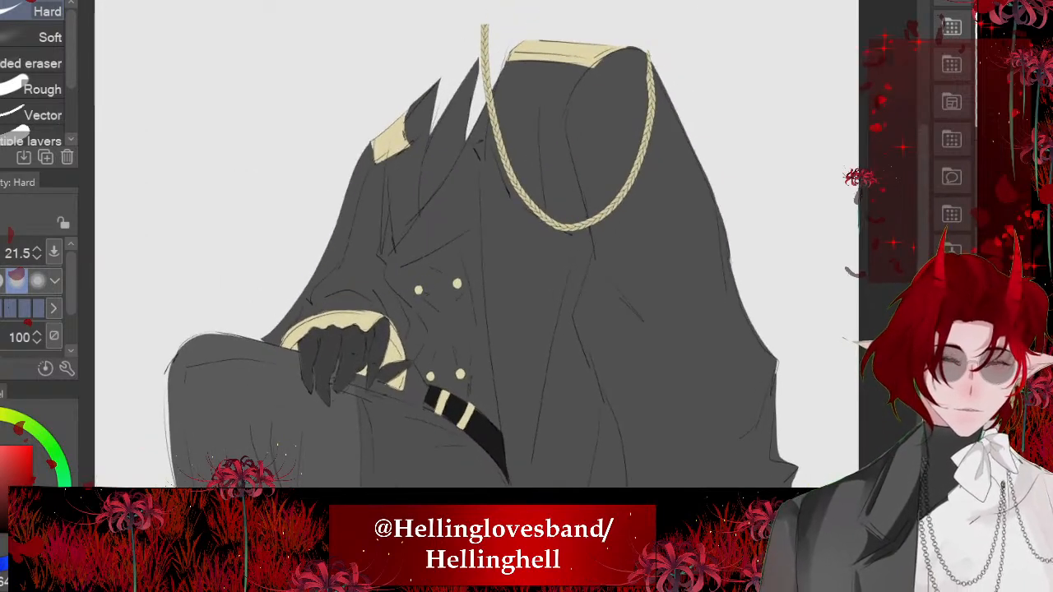
{"action": "scroll", "coordinate": [458, 369], "scroll_direction": "up", "scroll_amount": 4}
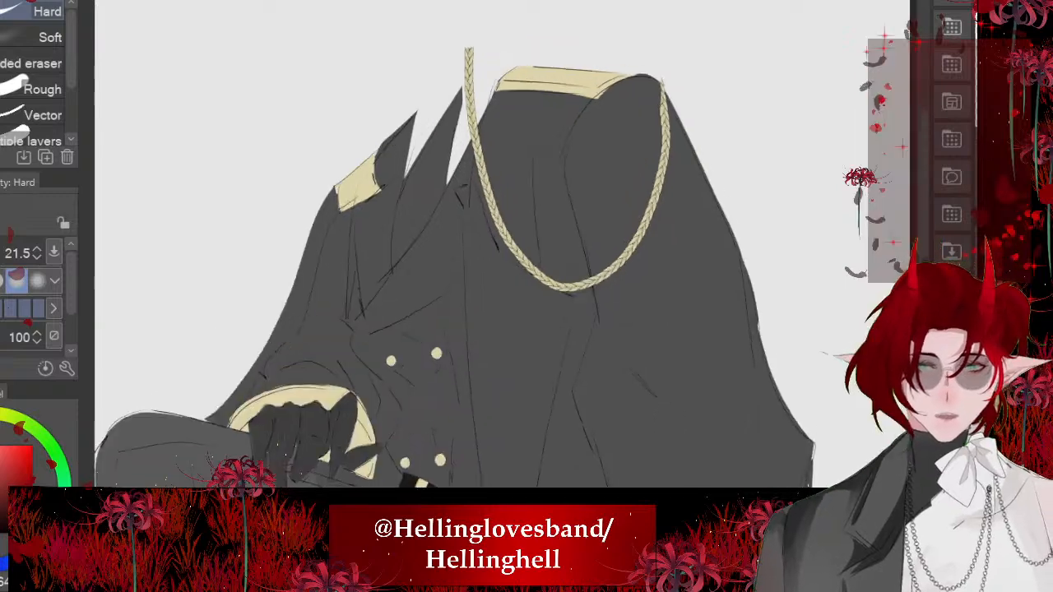
{"action": "scroll", "coordinate": [506, 247], "scroll_direction": "up", "scroll_amount": 1}
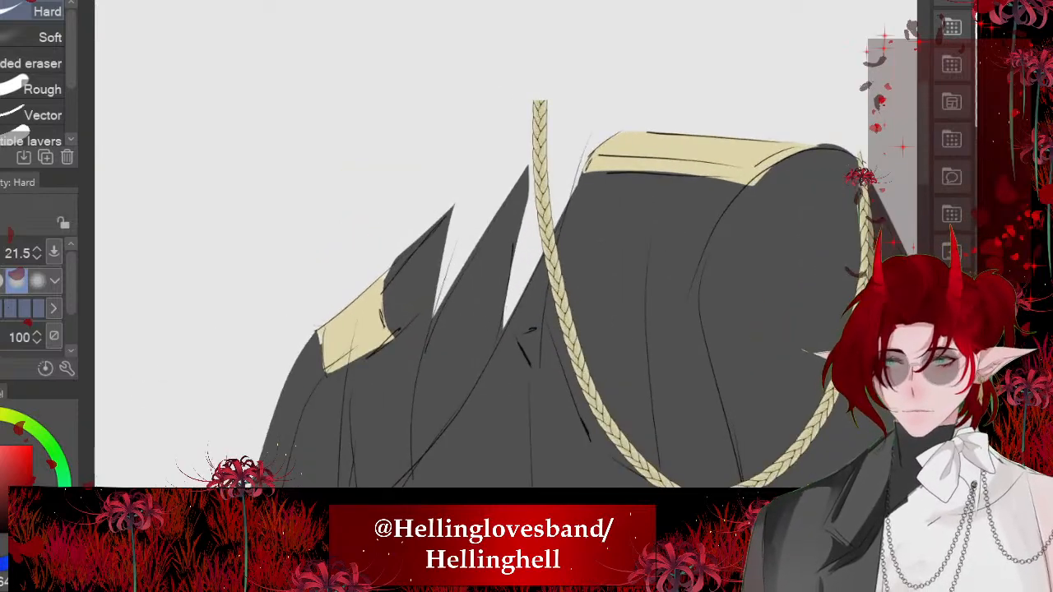
{"action": "key", "text": "m"}
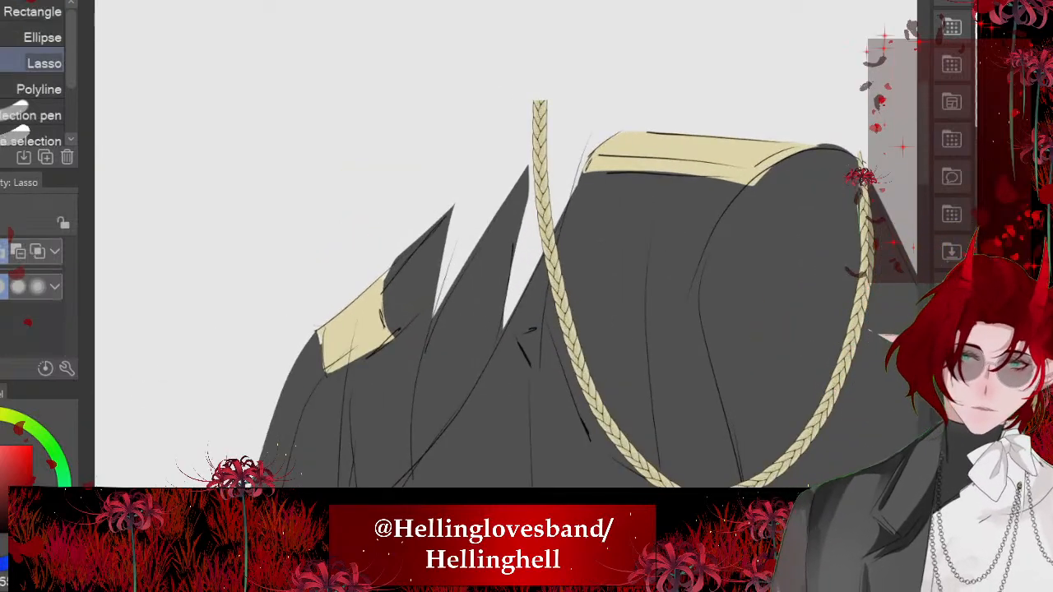
{"action": "left_click_drag", "start_coordinate": [590, 135], "coordinate": [419, 212]}
{"action": "key", "text": "ctrl+z"}
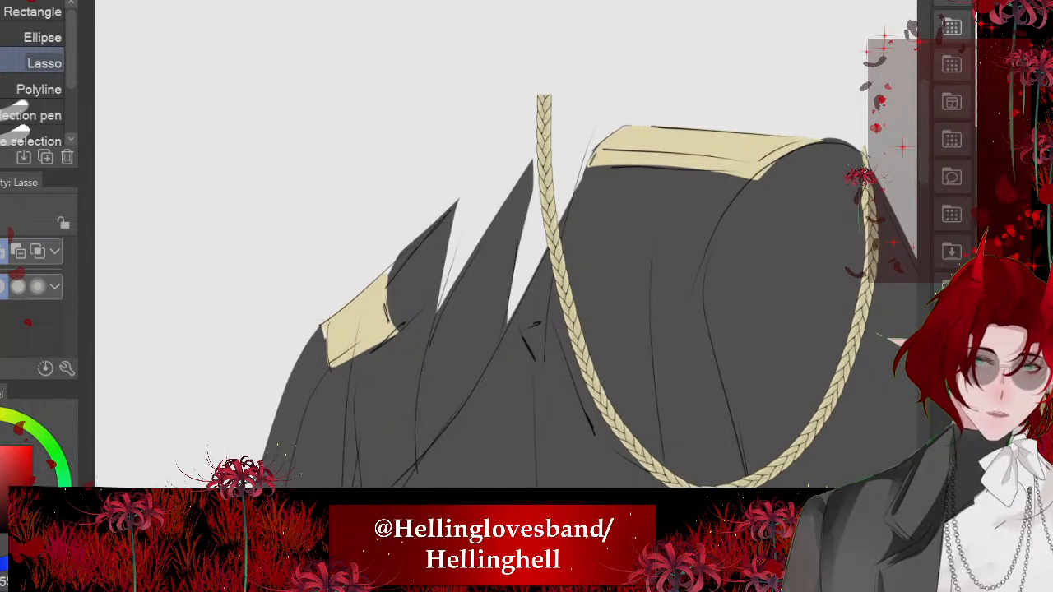
{"action": "mouse_move", "coordinate": [627, 126]}
{"action": "left_mouse_down"}
{"action": "mouse_move", "coordinate": [425, 252]}
{"action": "mouse_move", "coordinate": [543, 403]}
{"action": "mouse_move", "coordinate": [646, 214]}
{"action": "left_mouse_up"}
{"action": "left_click", "coordinate": [640, 454]}
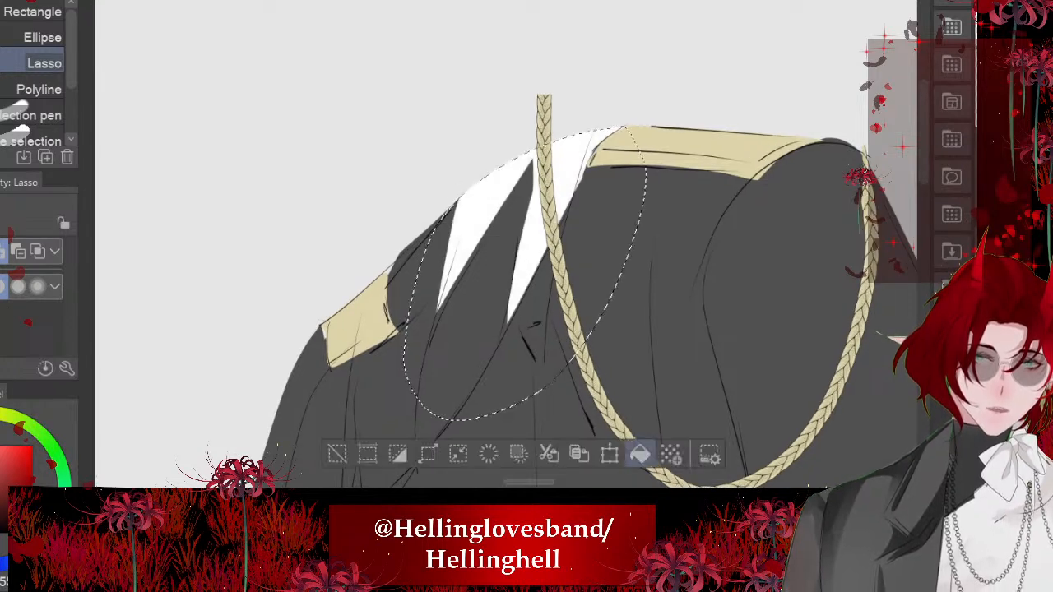
{"action": "key", "text": "ctrl+d"}
{"action": "scroll", "coordinate": [379, 212], "scroll_direction": "down", "scroll_amount": 8}
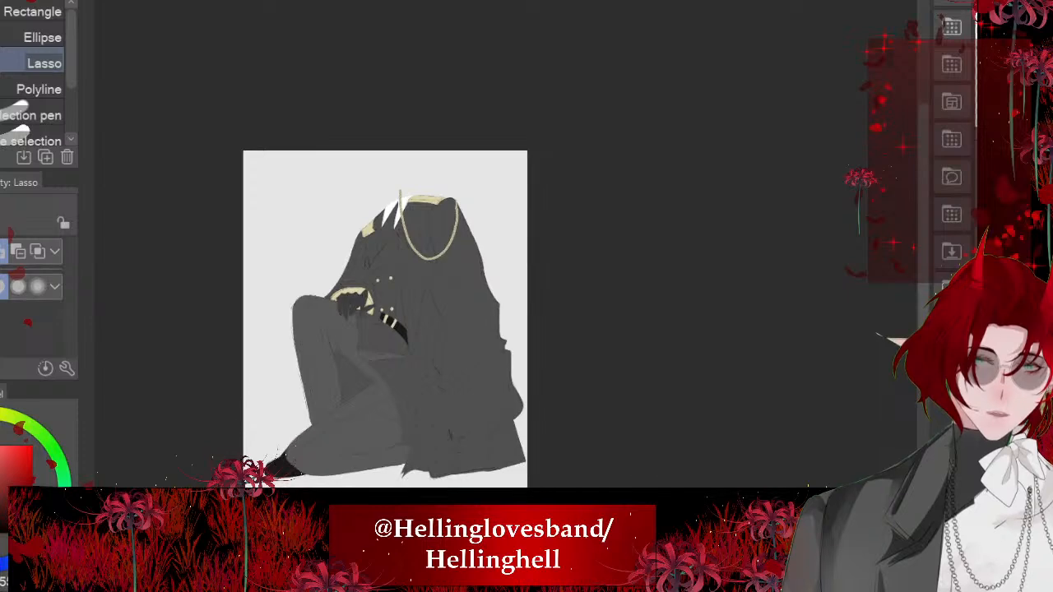
- Draw two nested pale-gold cord loops hanging from the belt's end across the coat with the Braid brush at size 49.8
{"action": "scroll", "coordinate": [338, 350], "scroll_direction": "up", "scroll_amount": 5}
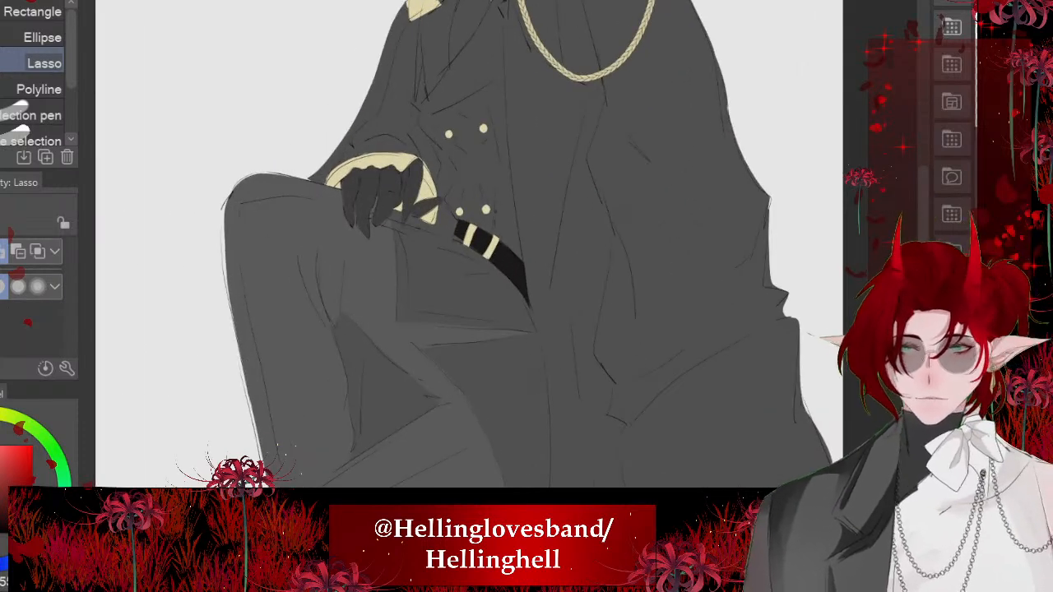
{"action": "left_click", "coordinate": [423, 176], "text": "alt"}
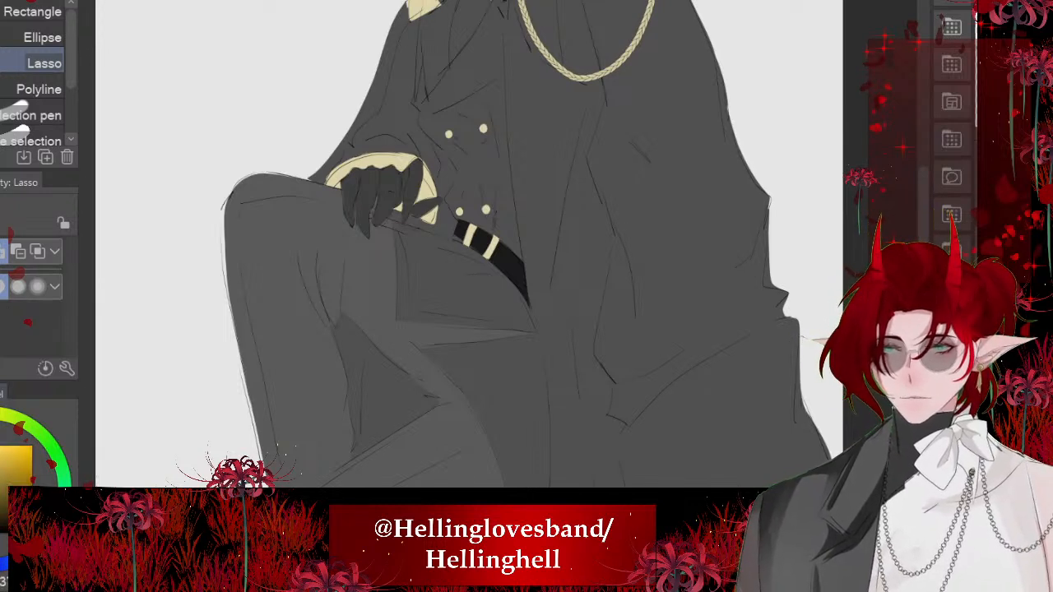
{"action": "key", "text": "b"}
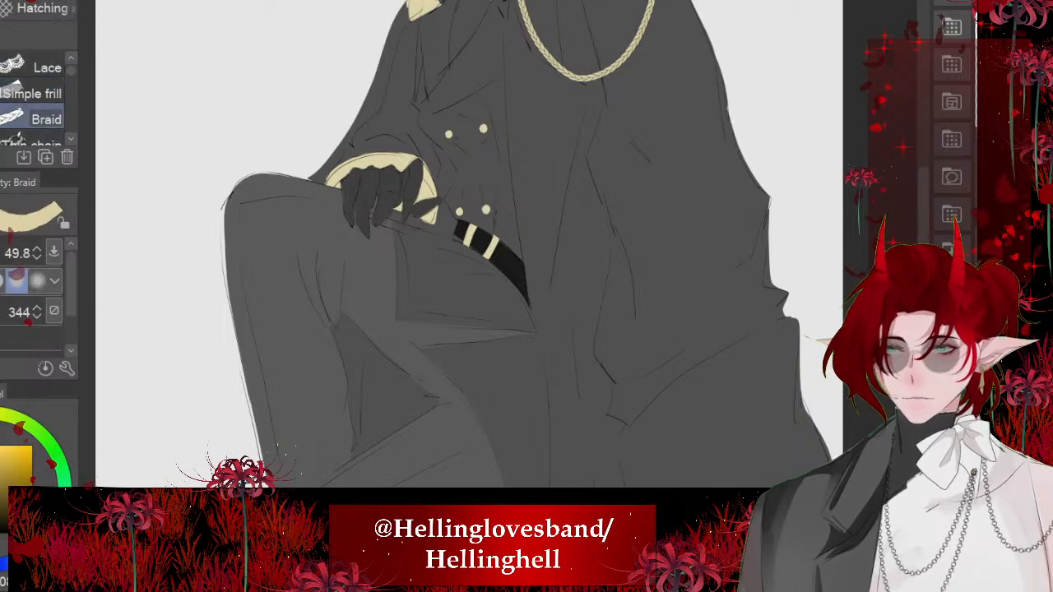
{"action": "key", "text": "x"}
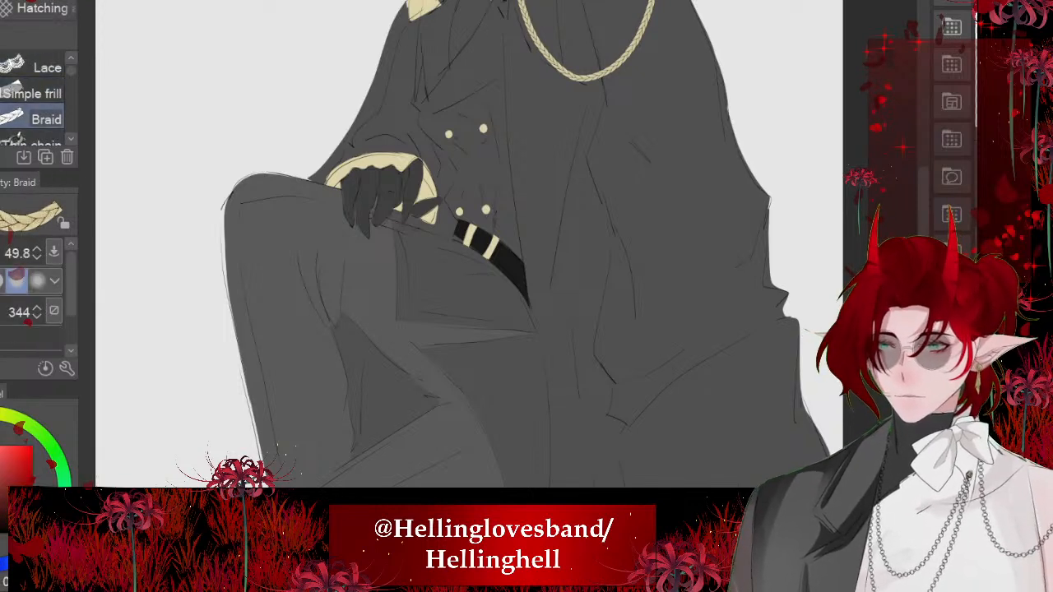
{"action": "mouse_move", "coordinate": [492, 247]}
{"action": "left_mouse_down"}
{"action": "mouse_move", "coordinate": [440, 173]}
{"action": "mouse_move", "coordinate": [533, 428]}
{"action": "mouse_move", "coordinate": [611, 317]}
{"action": "mouse_move", "coordinate": [502, 171]}
{"action": "mouse_move", "coordinate": [500, 305]}
{"action": "mouse_move", "coordinate": [588, 335]}
{"action": "left_mouse_up"}
{"action": "left_click_drag", "start_coordinate": [499, 172], "coordinate": [499, 168]}
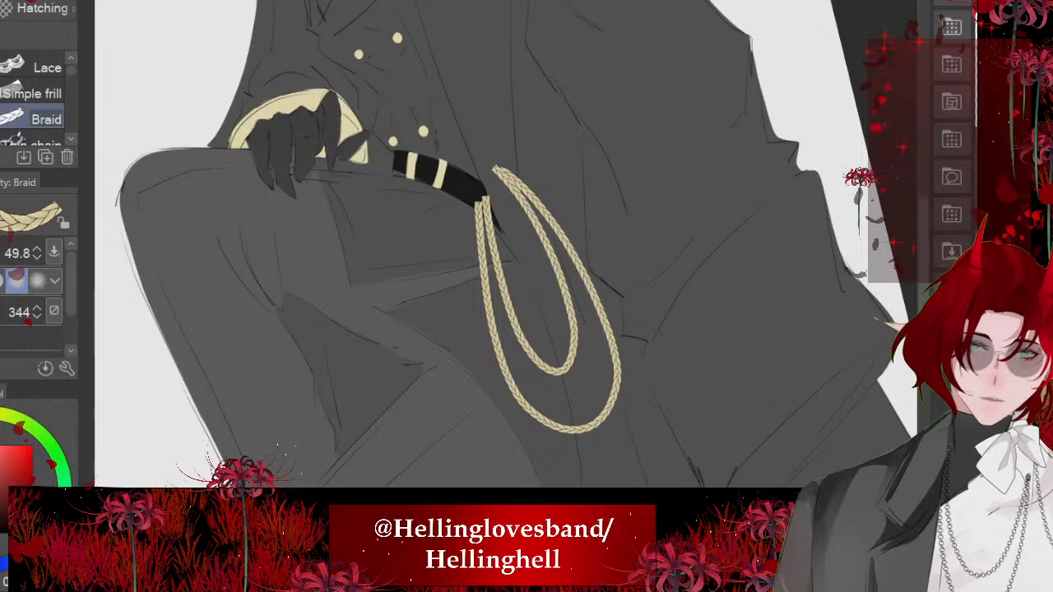
- Erase the parts of both braided loops that cross the coat with the Hard eraser at size 161.3, ending them at the coat's front edge
{"action": "scroll", "coordinate": [449, 197], "scroll_direction": "down", "scroll_amount": 3}
{"action": "scroll", "coordinate": [478, 243], "scroll_direction": "up", "scroll_amount": 5}
{"action": "key", "text": "e"}
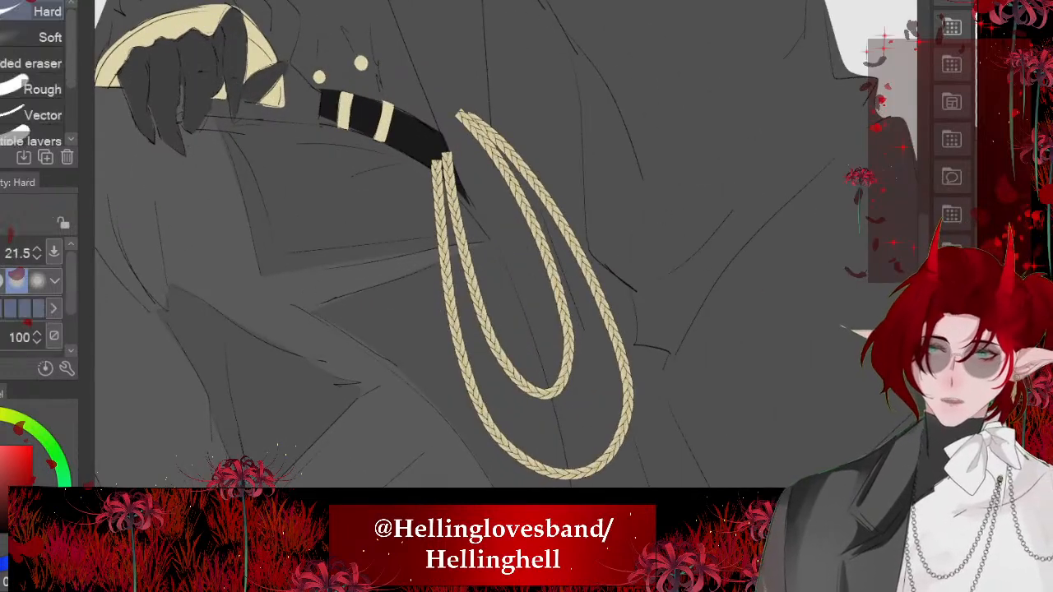
{"action": "key", "text": "bracketright"}
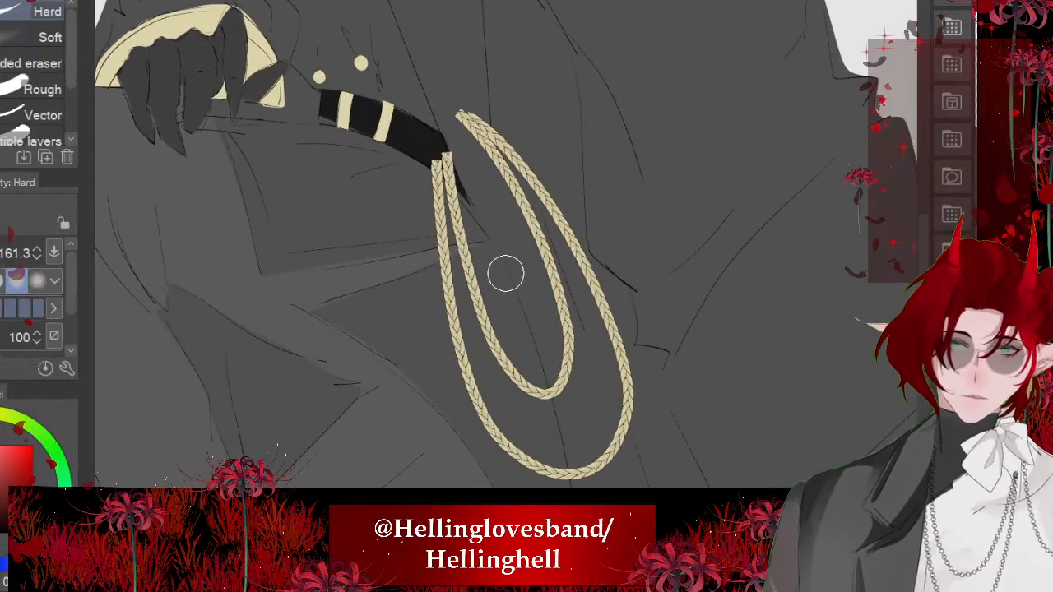
{"action": "mouse_move", "coordinate": [462, 114]}
{"action": "left_mouse_down"}
{"action": "mouse_move", "coordinate": [617, 318]}
{"action": "mouse_move", "coordinate": [601, 414]}
{"action": "mouse_move", "coordinate": [559, 336]}
{"action": "mouse_move", "coordinate": [574, 406]}
{"action": "left_mouse_up"}
{"action": "key", "text": "ctrl+0"}
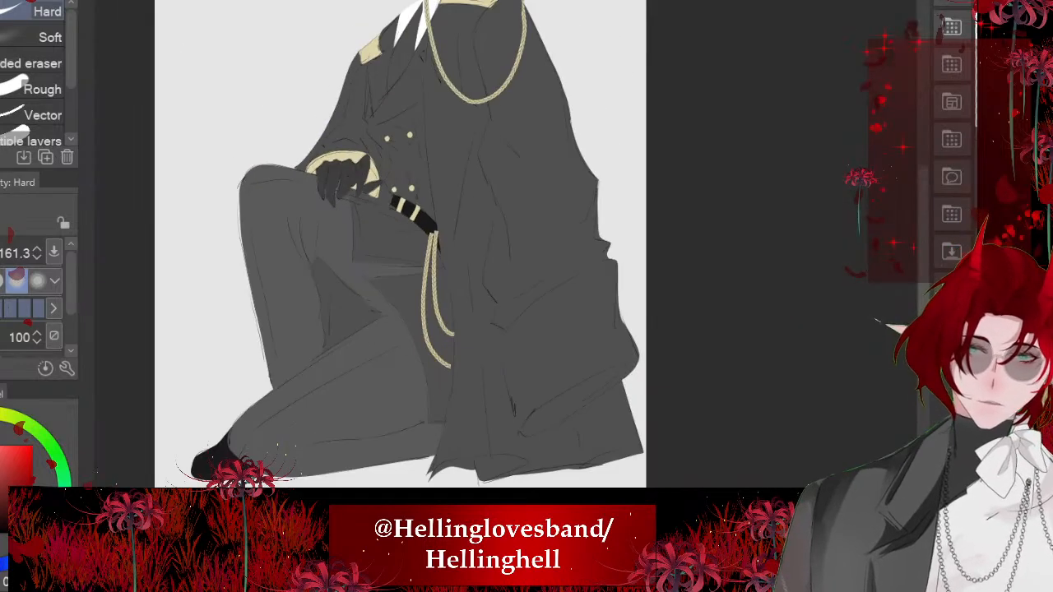
{"action": "scroll", "coordinate": [439, 229], "scroll_direction": "up", "scroll_amount": 4}
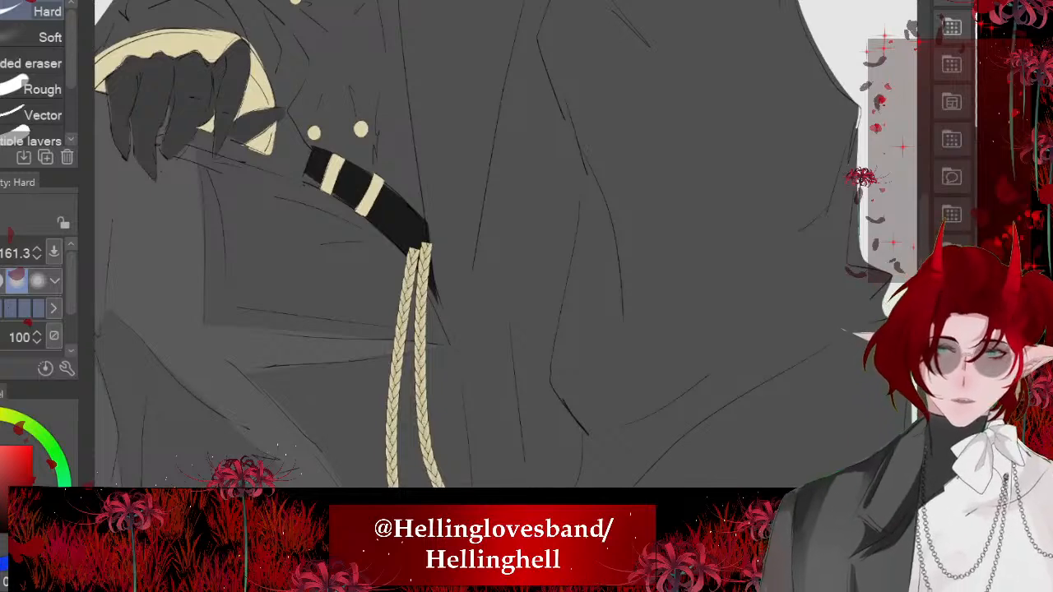
{"action": "scroll", "coordinate": [371, 193], "scroll_direction": "down", "scroll_amount": 2}
{"action": "mouse_move", "coordinate": [487, 271]}
{"action": "left_mouse_down"}
{"action": "mouse_move", "coordinate": [382, 171]}
{"action": "mouse_move", "coordinate": [446, 255]}
{"action": "left_mouse_up"}
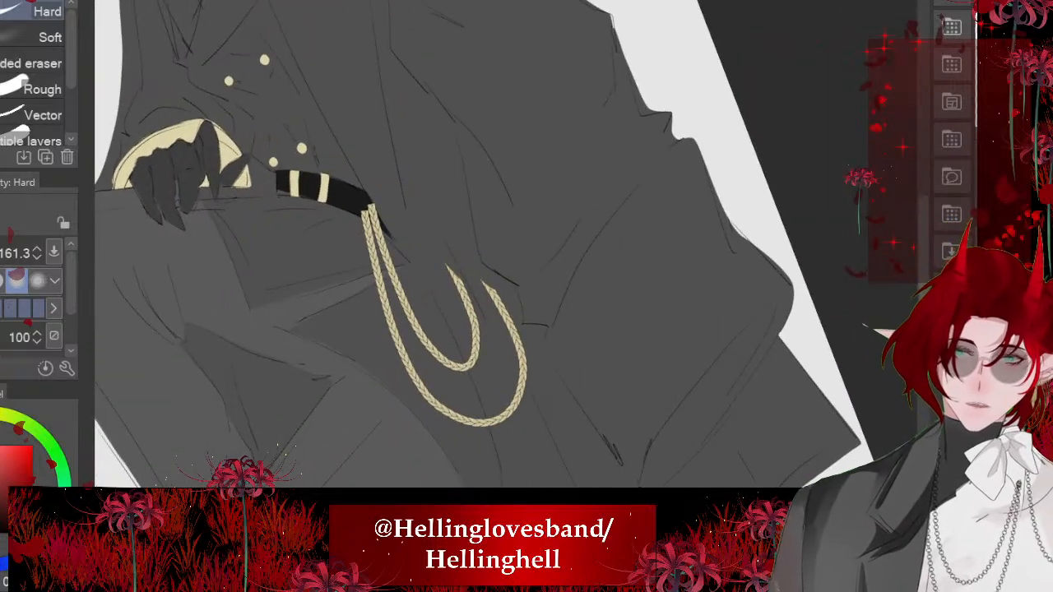
{"action": "scroll", "coordinate": [444, 363], "scroll_direction": "up", "scroll_amount": 2}
{"action": "left_click_drag", "start_coordinate": [477, 206], "coordinate": [559, 374]}
{"action": "left_click_drag", "start_coordinate": [421, 194], "coordinate": [461, 247]}
{"action": "left_click_drag", "start_coordinate": [571, 407], "coordinate": [558, 409]}
{"action": "left_click_drag", "start_coordinate": [461, 247], "coordinate": [550, 439]}
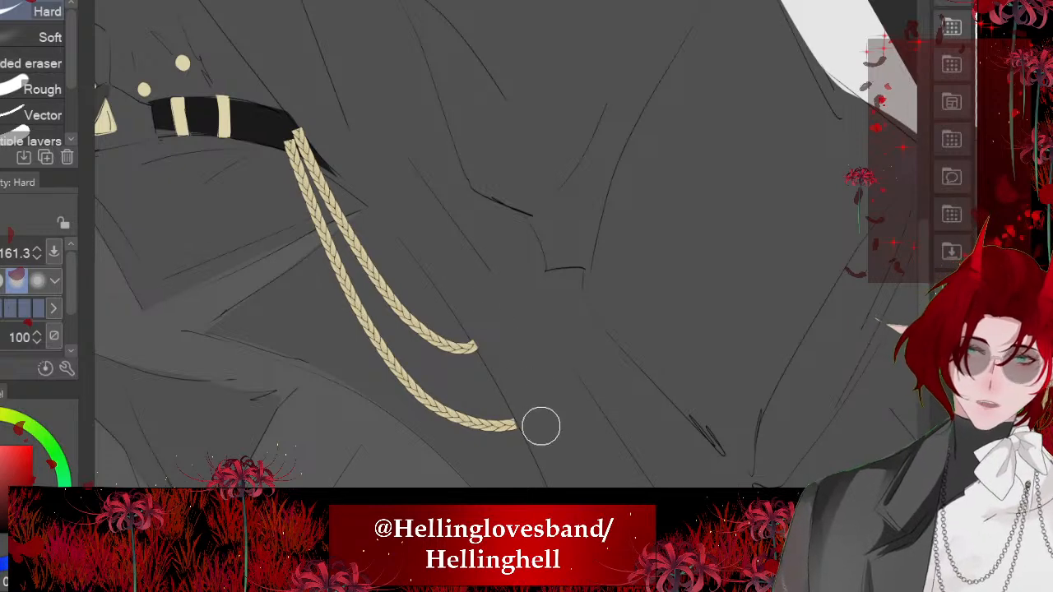
- Erase the tops of the two braided cords where they overlap the black belt so they hang from beneath its lower edge
{"action": "scroll", "coordinate": [494, 246], "scroll_direction": "up", "scroll_amount": 2}
{"action": "left_click_drag", "start_coordinate": [428, 190], "coordinate": [392, 161]}
{"action": "left_click_drag", "start_coordinate": [482, 260], "coordinate": [363, 153]}
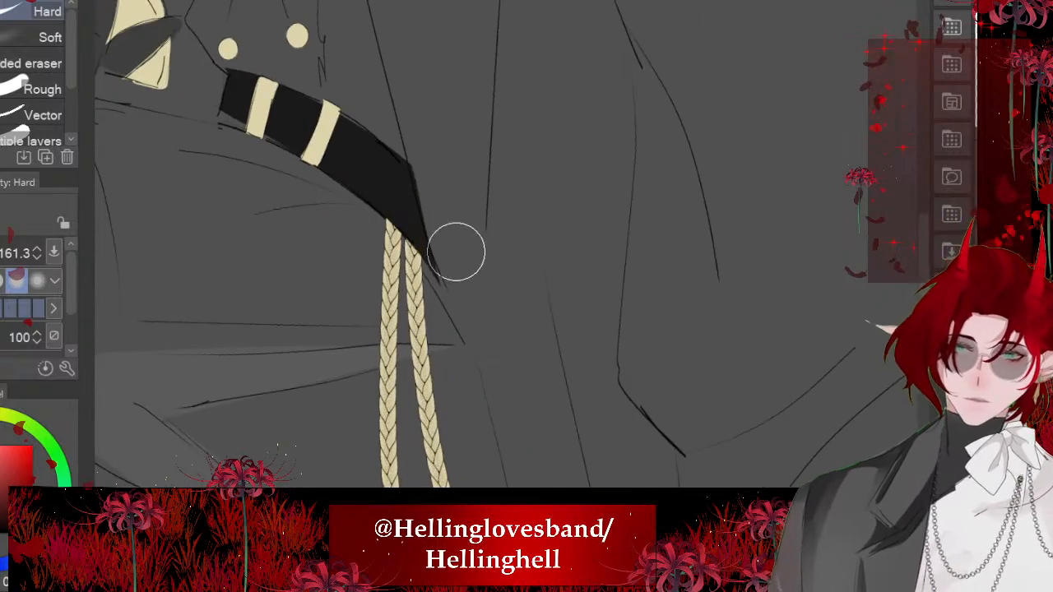
{"action": "scroll", "coordinate": [379, 170], "scroll_direction": "down", "scroll_amount": 4}
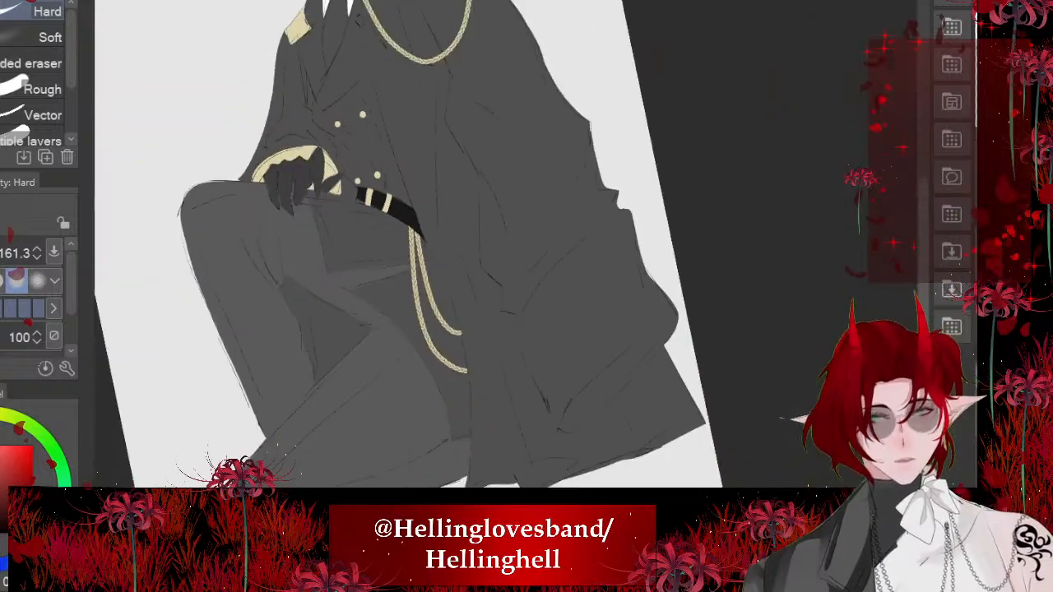
{"action": "scroll", "coordinate": [379, 239], "scroll_direction": "down", "scroll_amount": 2}
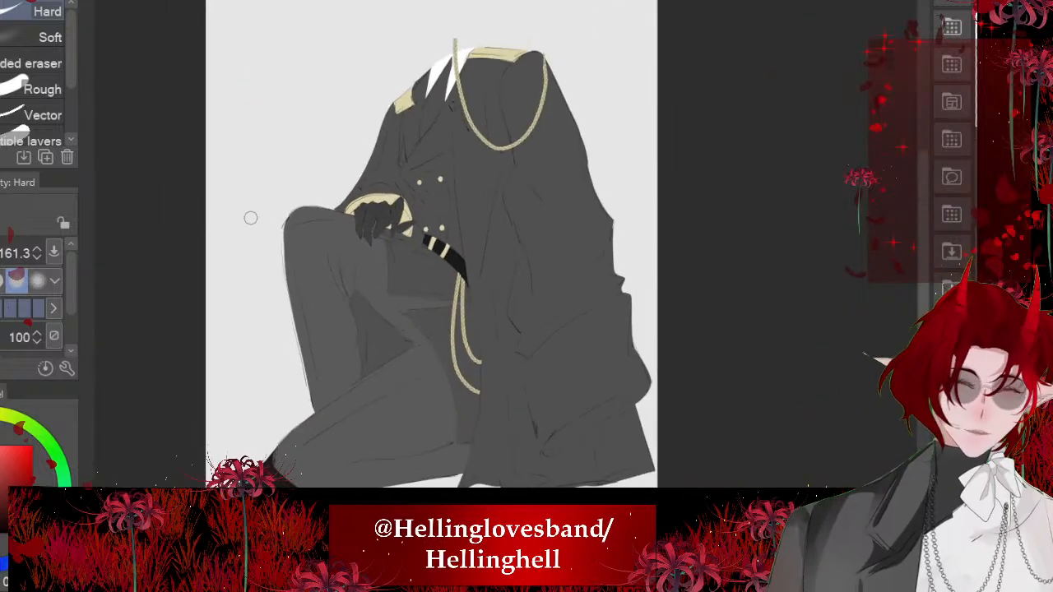
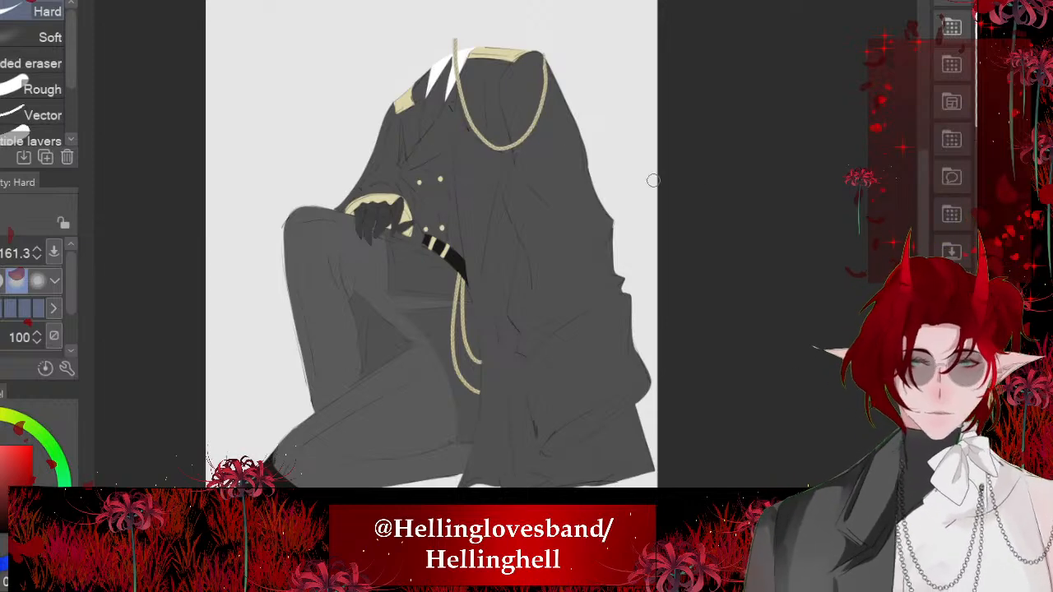
- Brush a soft pale-gold highlight onto both shoulder epaulettes with the Soft airbrush at size 373.3
{"action": "scroll", "coordinate": [466, 71], "scroll_direction": "up", "scroll_amount": 3}
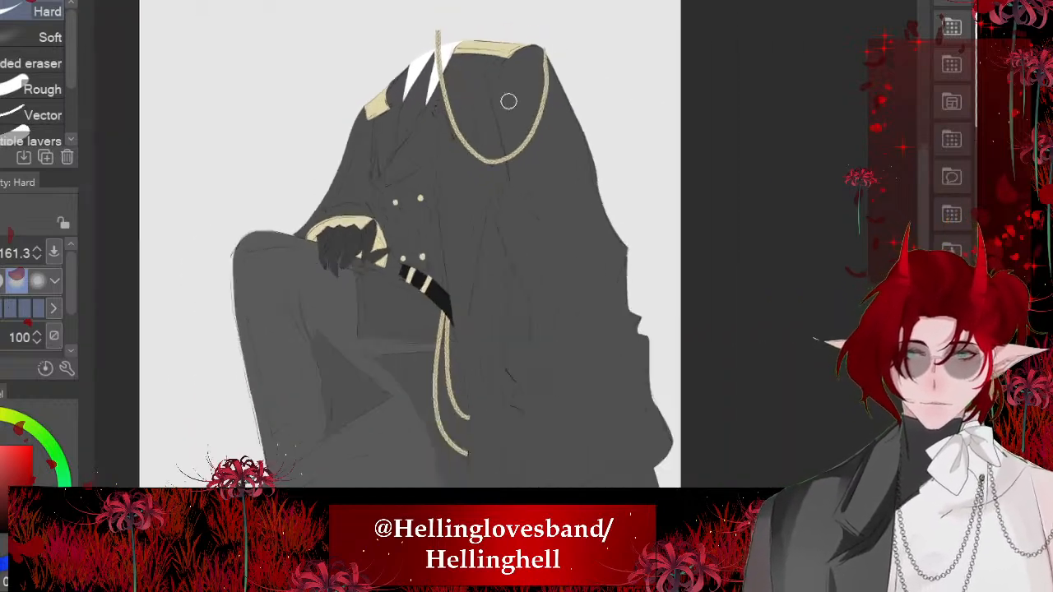
{"action": "scroll", "coordinate": [509, 101], "scroll_direction": "up", "scroll_amount": 4}
{"action": "scroll", "coordinate": [504, 101], "scroll_direction": "down", "scroll_amount": 5}
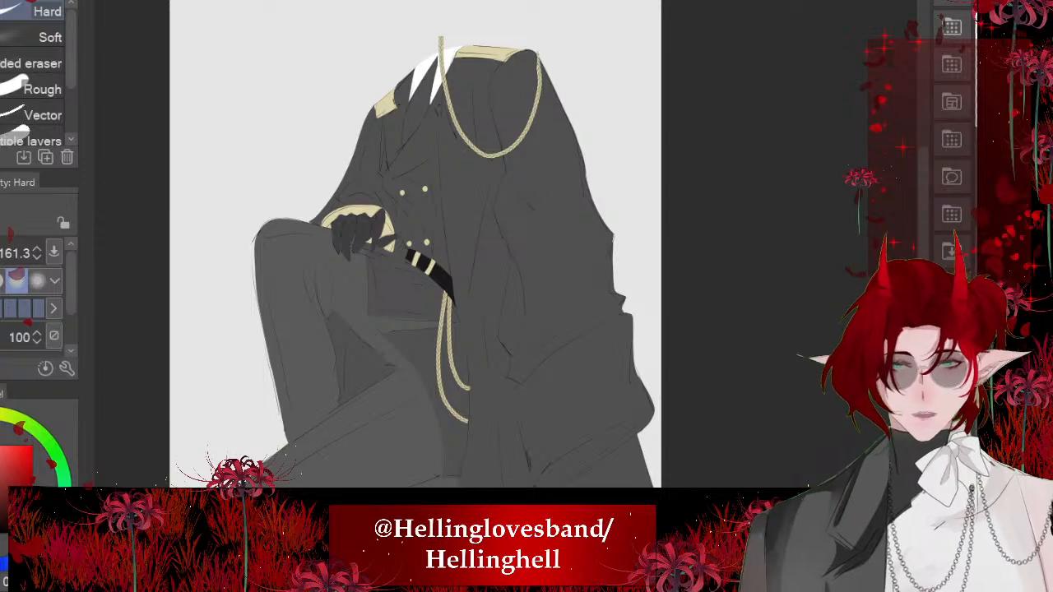
{"action": "scroll", "coordinate": [420, 328], "scroll_direction": "up", "scroll_amount": 3}
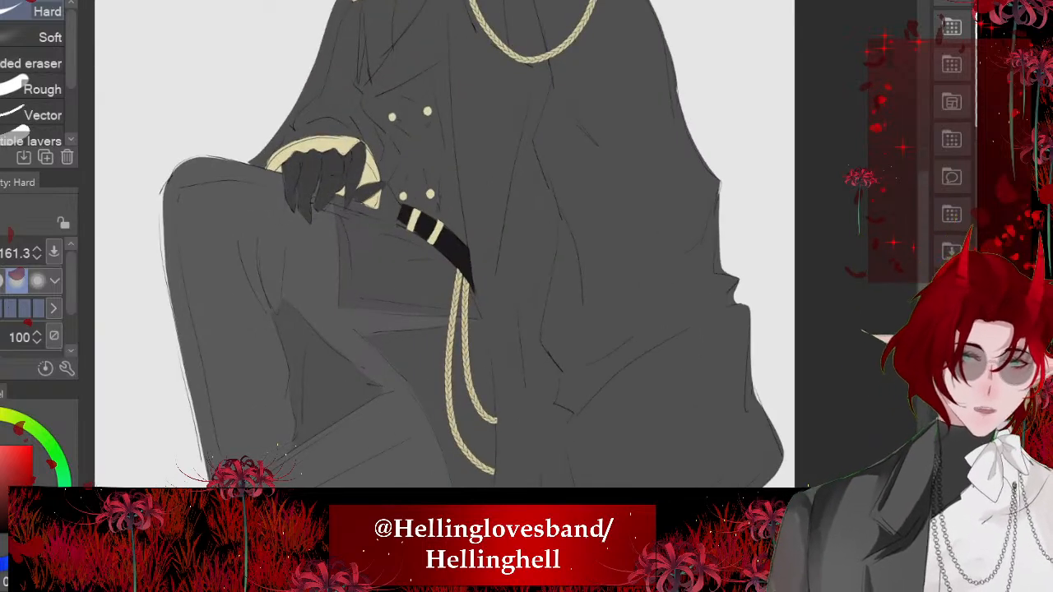
{"action": "scroll", "coordinate": [578, 7], "scroll_direction": "up", "scroll_amount": 7}
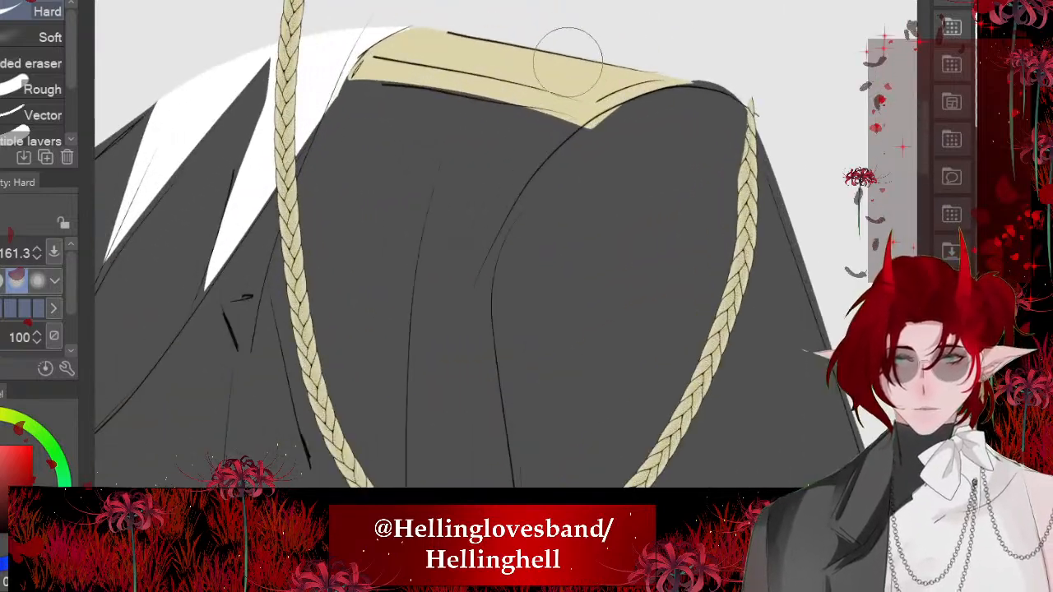
{"action": "left_click", "coordinate": [563, 68], "text": "alt"}
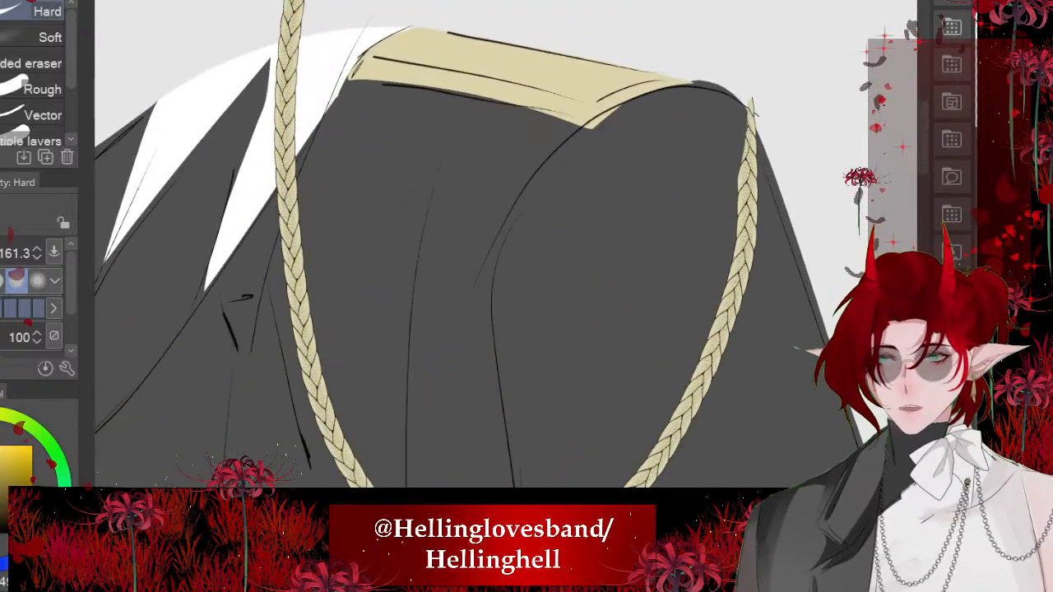
{"action": "key", "text": "b"}
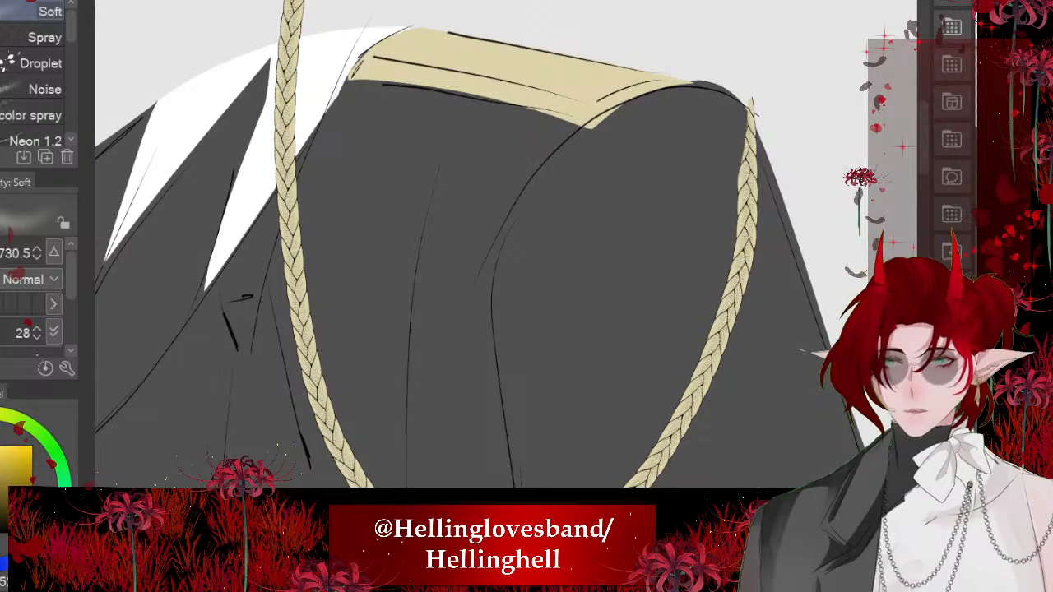
{"action": "left_click_drag", "start_coordinate": [506, 274], "coordinate": [445, 274]}
{"action": "left_click_drag", "start_coordinate": [479, 94], "coordinate": [697, 130]}
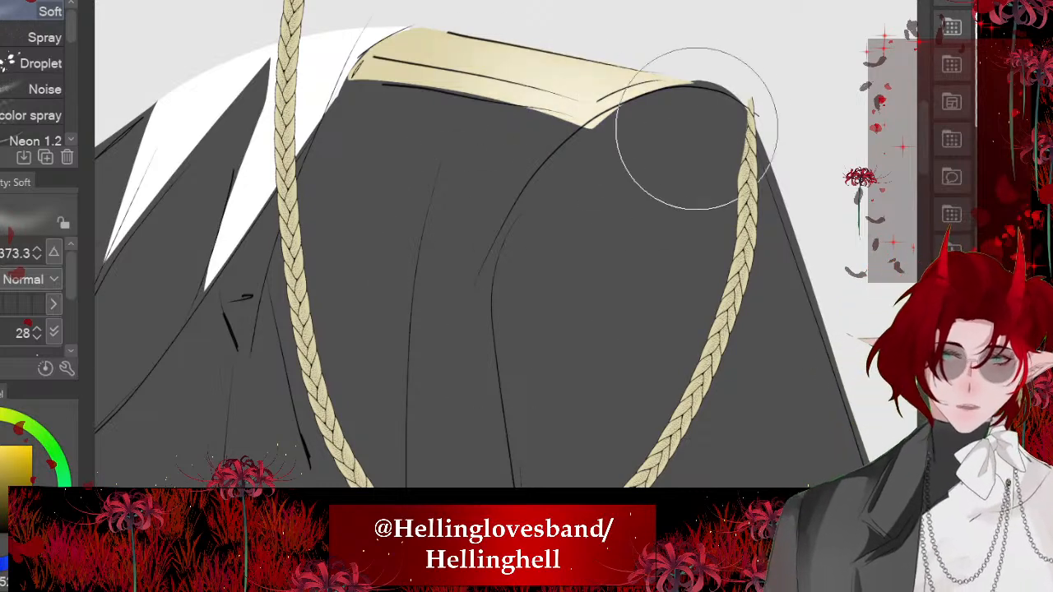
{"action": "scroll", "coordinate": [436, 169], "scroll_direction": "down", "scroll_amount": 6}
{"action": "scroll", "coordinate": [197, 157], "scroll_direction": "up", "scroll_amount": 3}
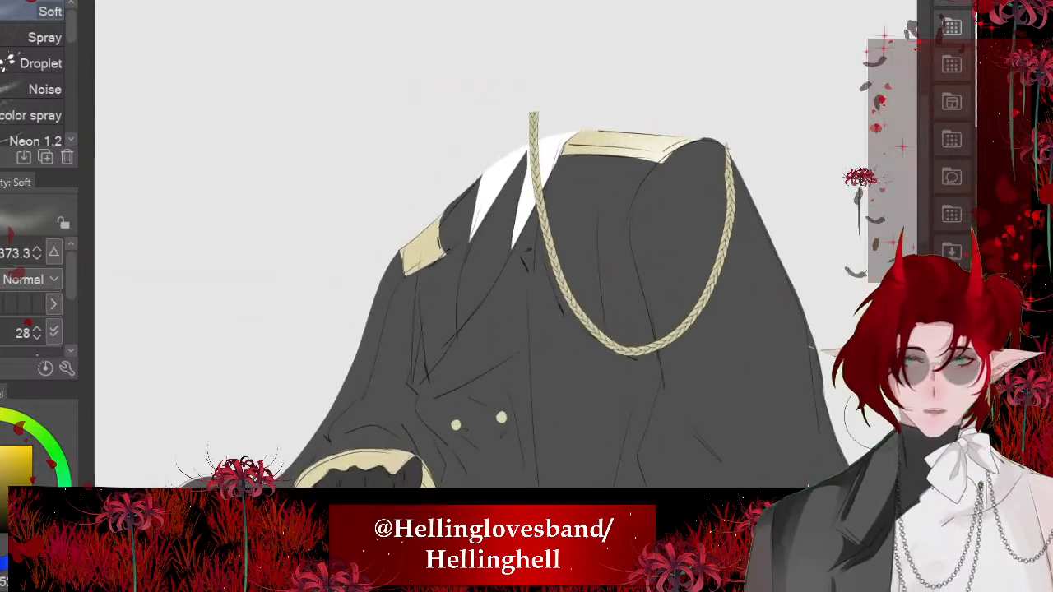
{"action": "left_click_drag", "start_coordinate": [439, 232], "coordinate": [376, 271]}
{"action": "scroll", "coordinate": [357, 154], "scroll_direction": "down", "scroll_amount": 6}
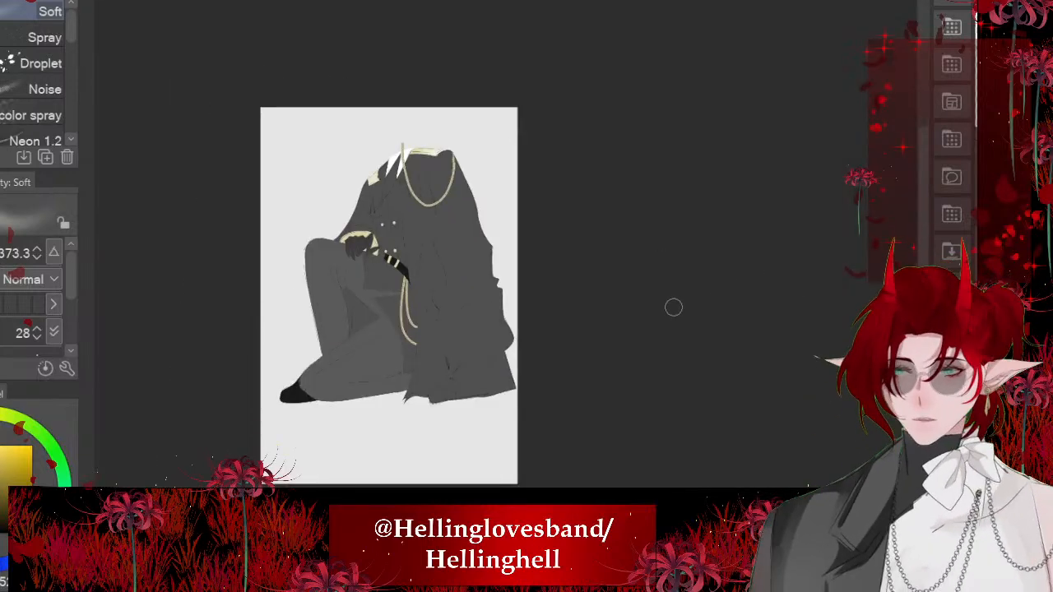
- Shade a lighter grey gradient over the upper coat and the far sleeve's outer edge with a very large Soft airbrush
{"action": "scroll", "coordinate": [645, 342], "scroll_direction": "up", "scroll_amount": 5}
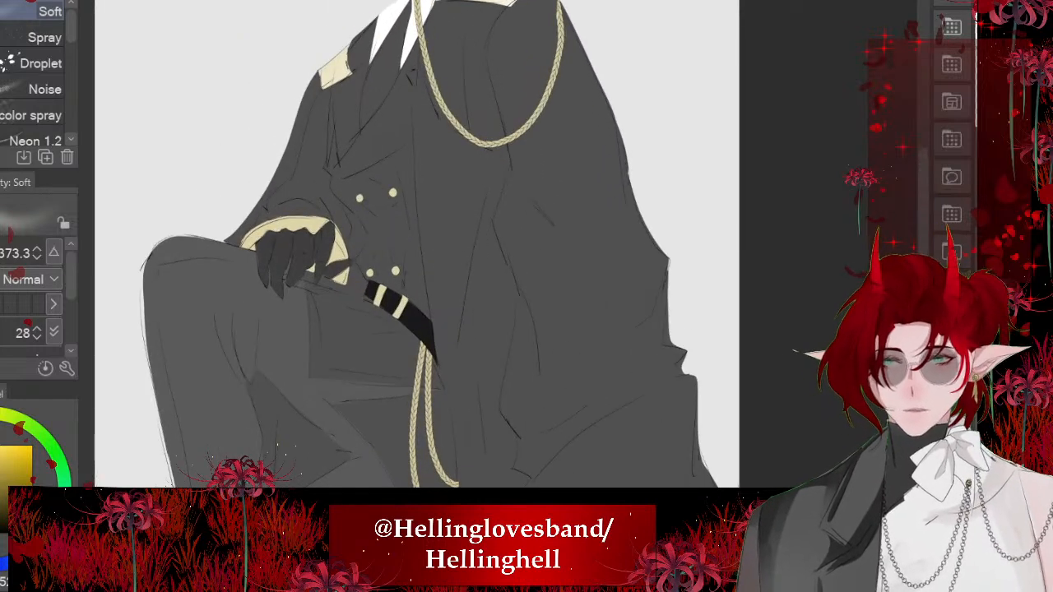
{"action": "scroll", "coordinate": [378, 226], "scroll_direction": "down", "scroll_amount": 1}
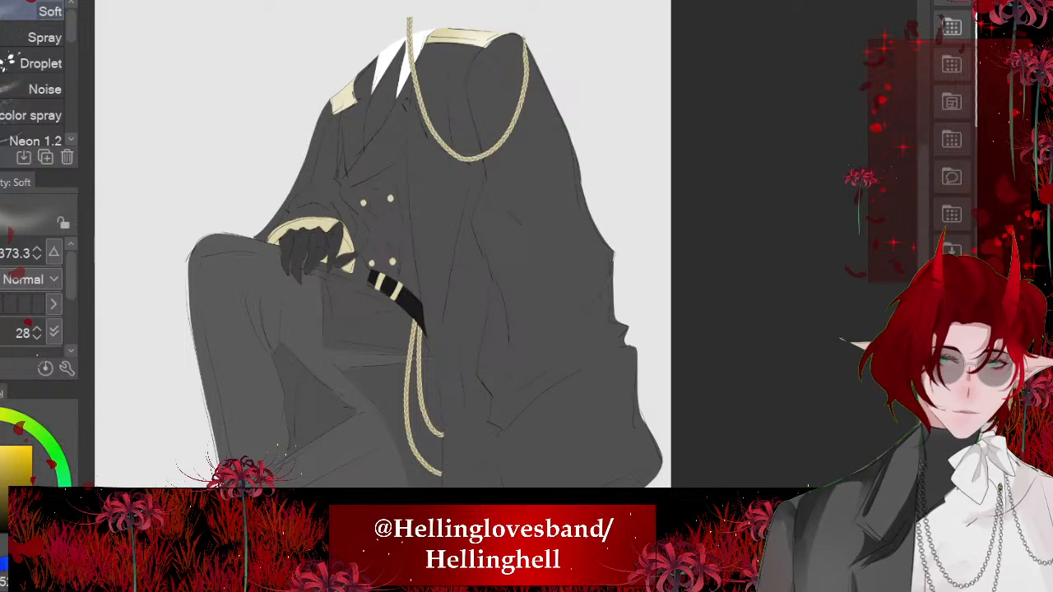
{"action": "left_click", "coordinate": [572, 165], "text": "alt"}
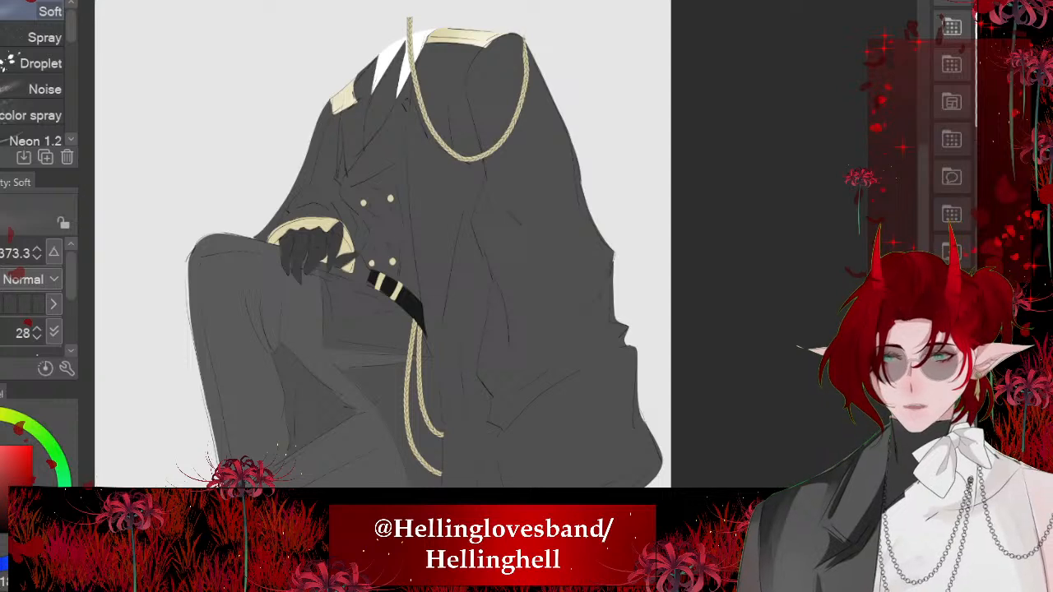
{"action": "left_click_drag", "start_coordinate": [506, 273], "coordinate": [613, 273]}
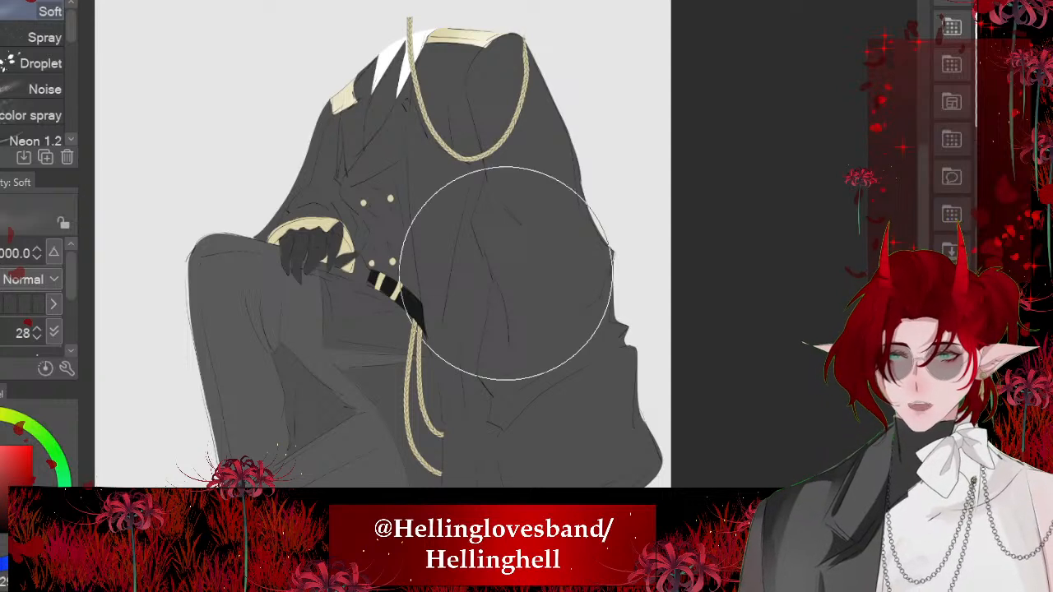
{"action": "mouse_move", "coordinate": [506, 273]}
{"action": "left_mouse_down"}
{"action": "mouse_move", "coordinate": [411, 70]}
{"action": "mouse_move", "coordinate": [589, 134]}
{"action": "mouse_move", "coordinate": [292, 119]}
{"action": "mouse_move", "coordinate": [180, 191]}
{"action": "mouse_move", "coordinate": [326, 167]}
{"action": "mouse_move", "coordinate": [546, 221]}
{"action": "left_mouse_up"}
{"action": "scroll", "coordinate": [424, 245], "scroll_direction": "down", "scroll_amount": 2}
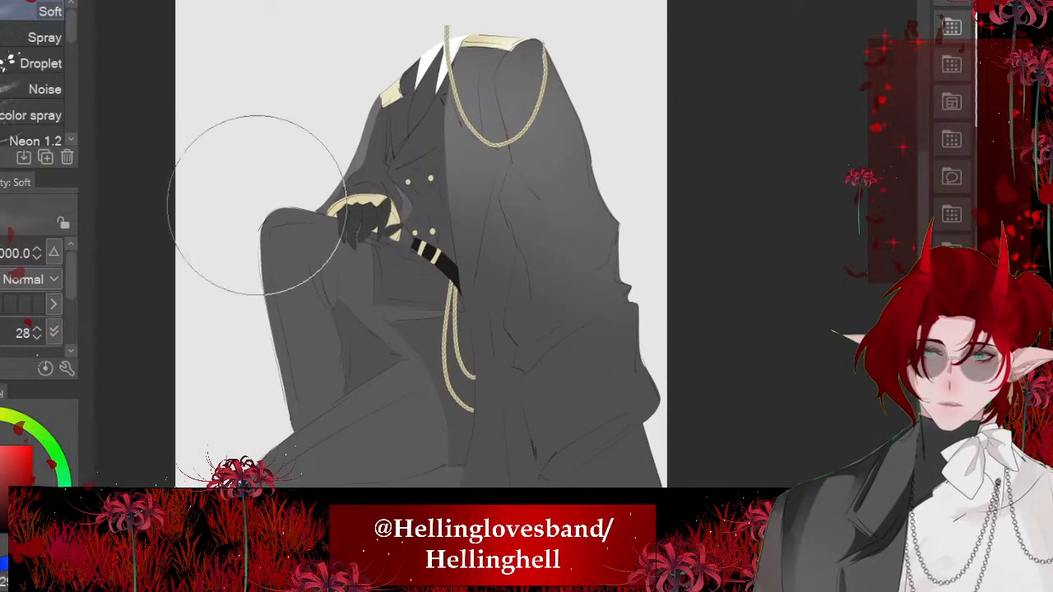
{"action": "scroll", "coordinate": [420, 238], "scroll_direction": "down", "scroll_amount": 3}
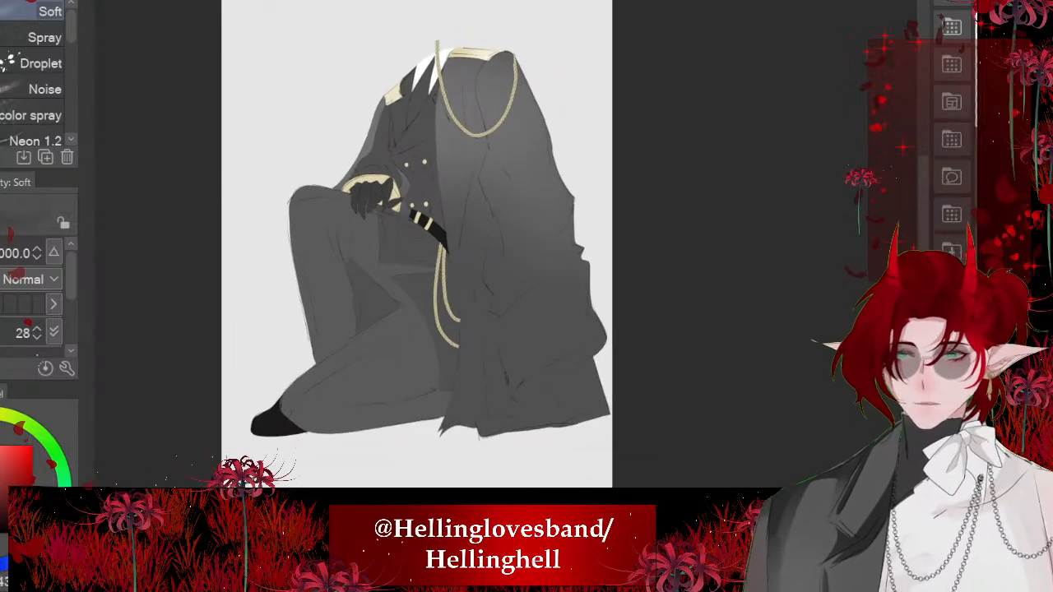
- Airbrush darker grey shading over the coat's lower part and the gap between the legs
{"action": "mouse_move", "coordinate": [505, 404]}
{"action": "left_mouse_down"}
{"action": "mouse_move", "coordinate": [292, 340]}
{"action": "mouse_move", "coordinate": [379, 370]}
{"action": "left_mouse_up"}
{"action": "scroll", "coordinate": [416, 247], "scroll_direction": "down", "scroll_amount": 2}
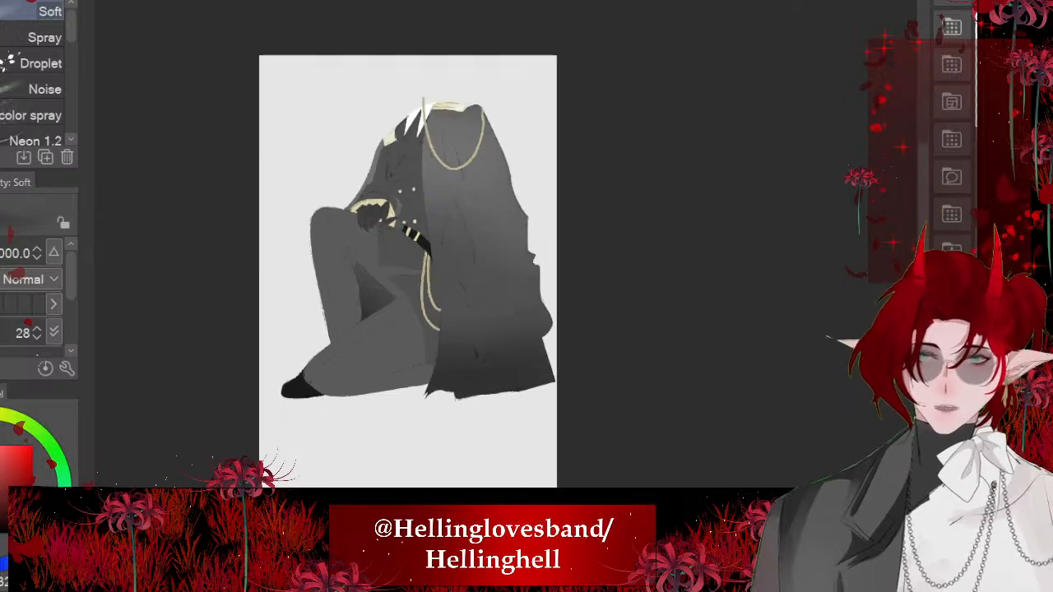
{"action": "scroll", "coordinate": [462, 352], "scroll_direction": "up", "scroll_amount": 2}
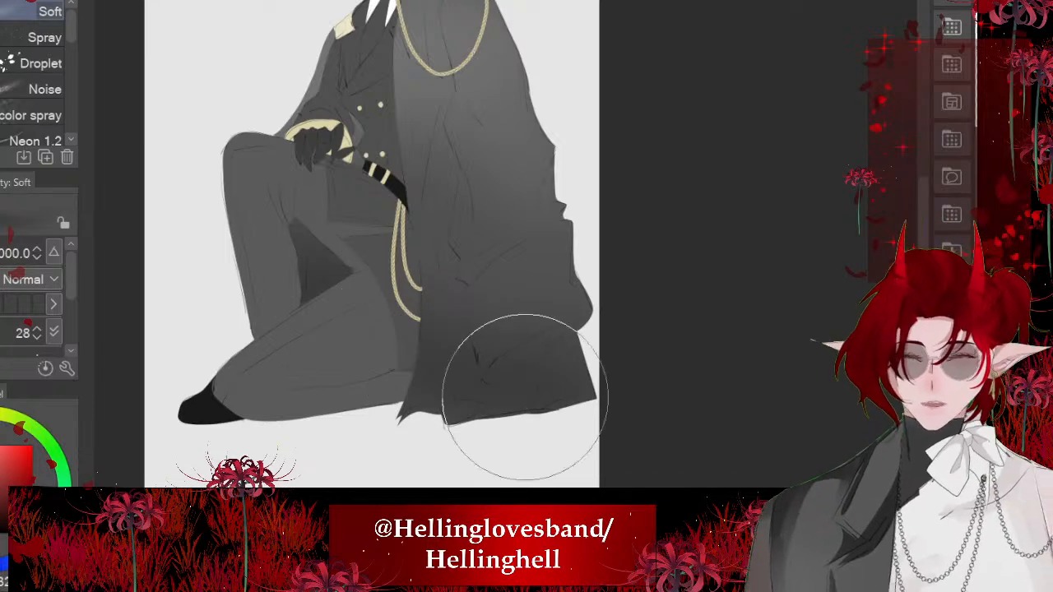
{"action": "mouse_move", "coordinate": [385, 172]}
{"action": "left_mouse_down"}
{"action": "mouse_move", "coordinate": [387, 231]}
{"action": "mouse_move", "coordinate": [449, 265]}
{"action": "left_mouse_up"}
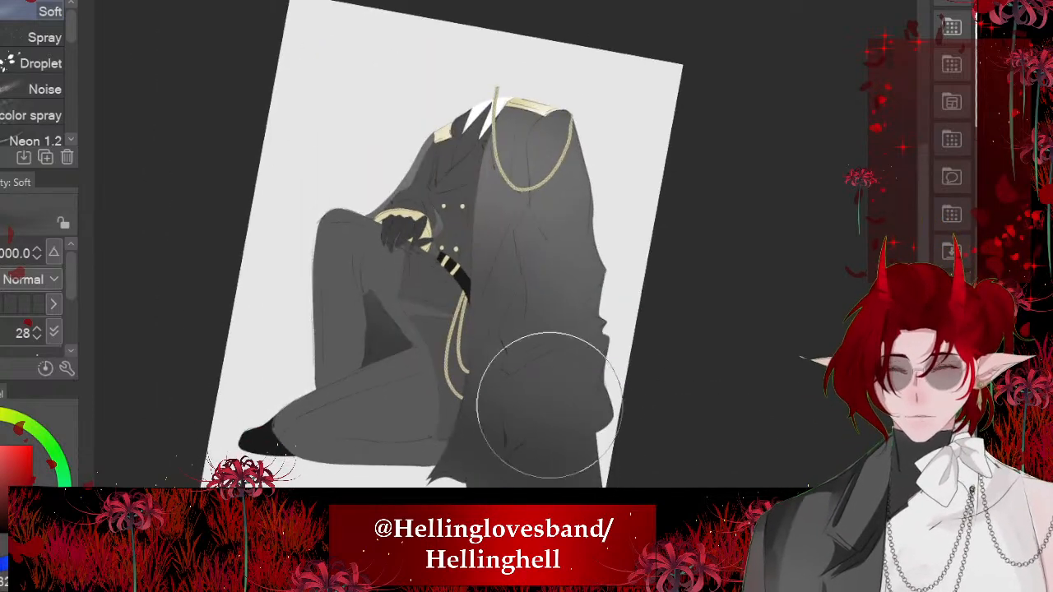
{"action": "scroll", "coordinate": [543, 411], "scroll_direction": "up", "scroll_amount": 2}
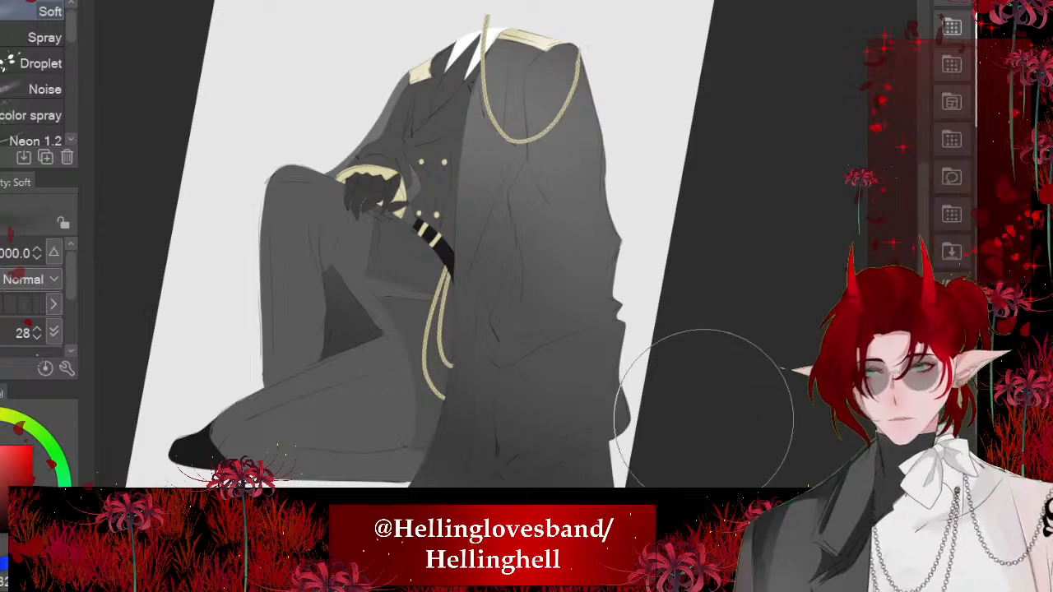
{"action": "mouse_move", "coordinate": [711, 418]}
{"action": "left_mouse_down"}
{"action": "mouse_move", "coordinate": [701, 418]}
{"action": "mouse_move", "coordinate": [763, 393]}
{"action": "left_mouse_up"}
{"action": "scroll", "coordinate": [765, 394], "scroll_direction": "up", "scroll_amount": 2}
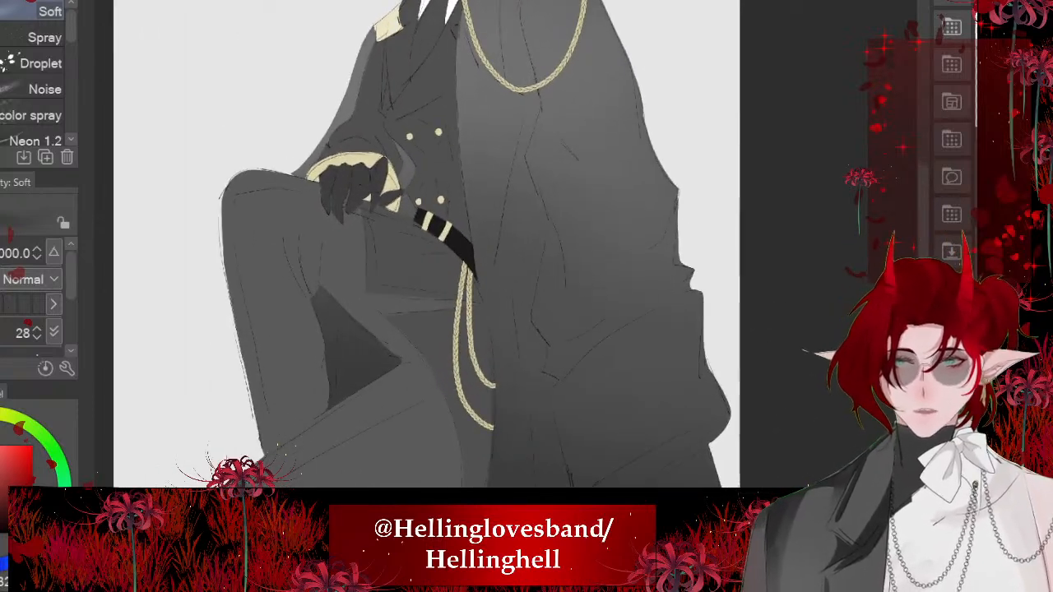
{"action": "scroll", "coordinate": [427, 244], "scroll_direction": "down", "scroll_amount": 1}
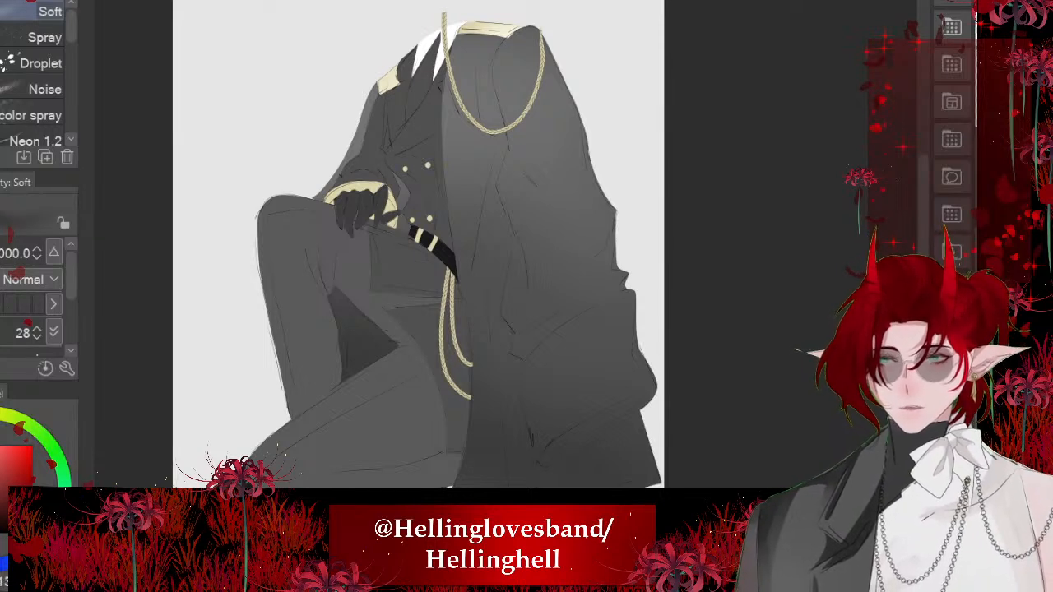
- Lasso the long narrow fold running down the coat from below the braided shoulder loop, fill it near-black and deselect
{"action": "key", "text": "m"}
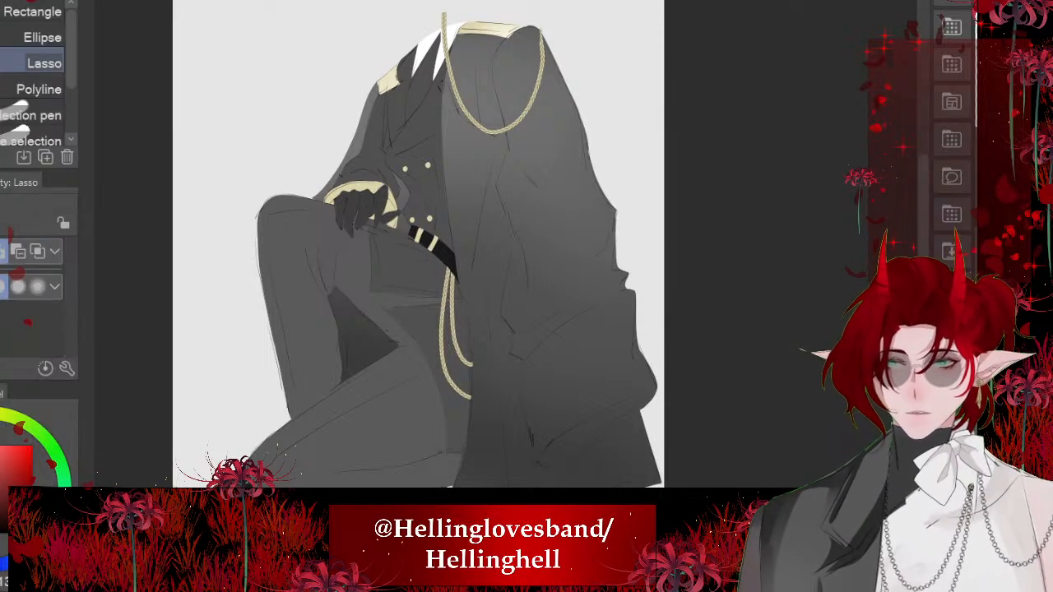
{"action": "scroll", "coordinate": [506, 245], "scroll_direction": "up", "scroll_amount": 3}
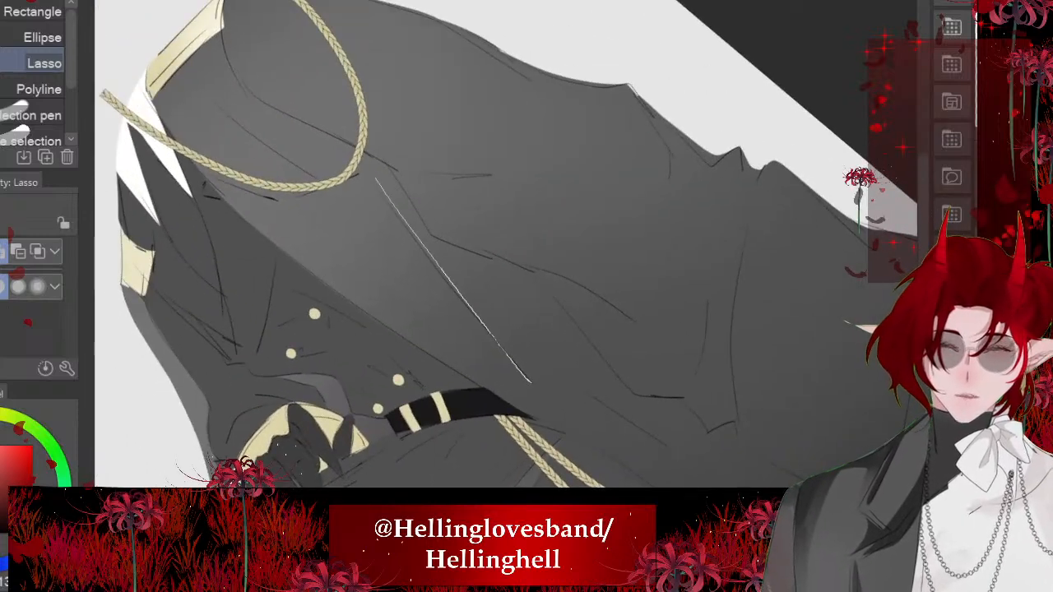
{"action": "left_click_drag", "start_coordinate": [410, 207], "coordinate": [384, 167]}
{"action": "scroll", "coordinate": [506, 245], "scroll_direction": "down", "scroll_amount": 3}
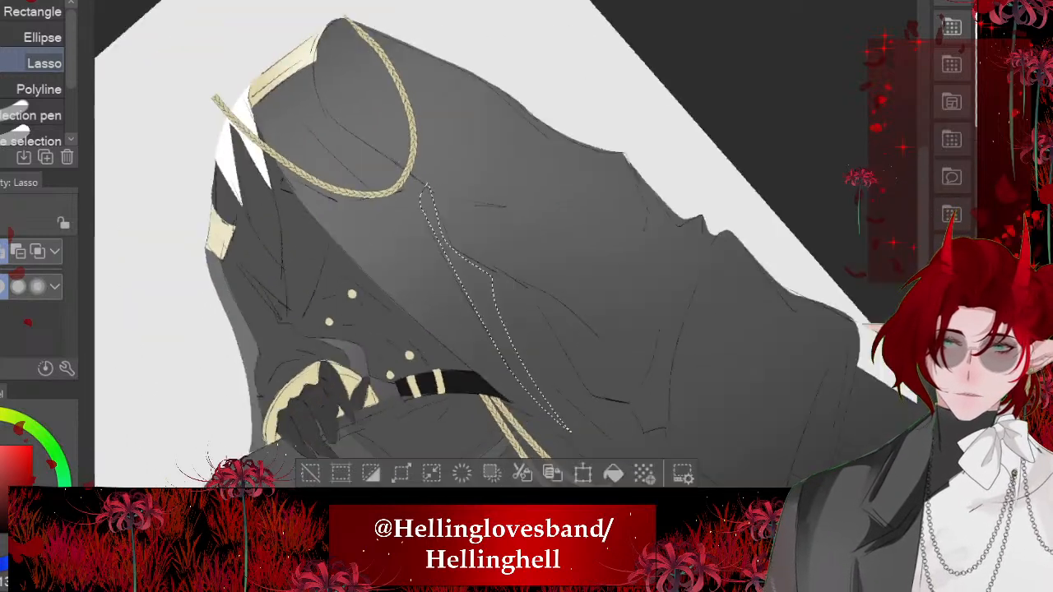
{"action": "left_click", "coordinate": [566, 410]}
{"action": "key", "text": "ctrl+d"}
- Lasso the curved shadow behind the front strand of the braided shoulder loop, fill it near-black and deselect
{"action": "scroll", "coordinate": [506, 245], "scroll_direction": "up", "scroll_amount": 3}
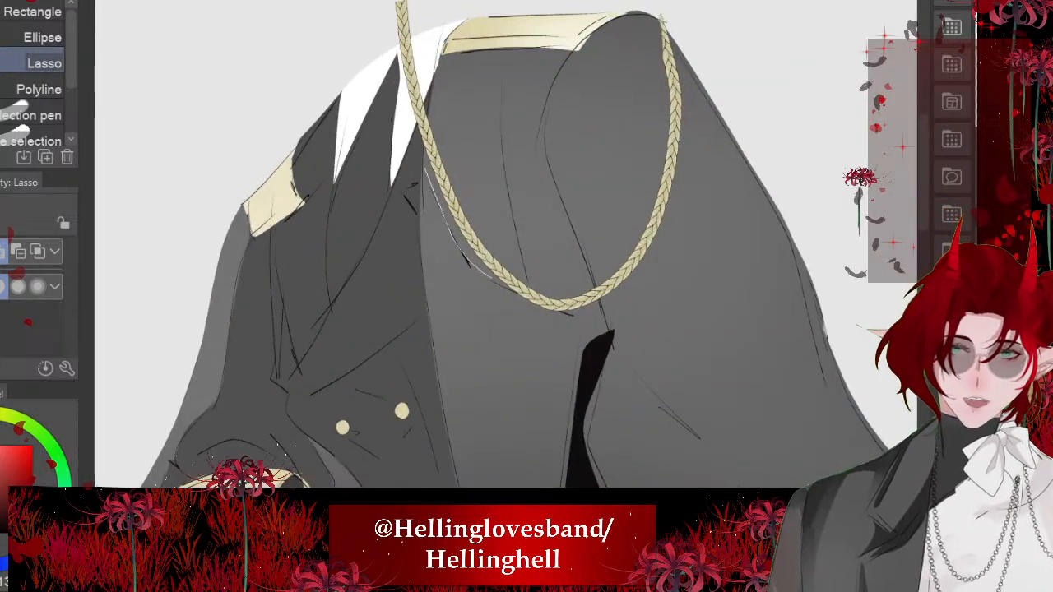
{"action": "left_click_drag", "start_coordinate": [479, 66], "coordinate": [445, 55]}
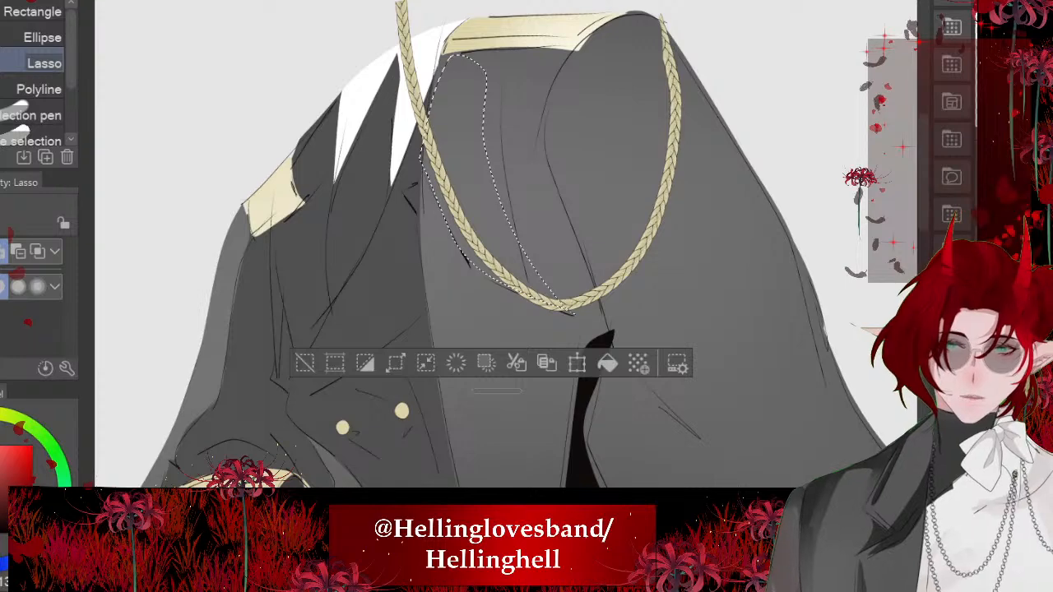
{"action": "left_click", "coordinate": [608, 363]}
{"action": "key", "text": "ctrl+d"}
- Lasso the tapering fold from beneath the near epaulette down to the long coat fold, fill it near-black and deselect
{"action": "scroll", "coordinate": [506, 245], "scroll_direction": "down", "scroll_amount": 3}
{"action": "scroll", "coordinate": [506, 244], "scroll_direction": "up", "scroll_amount": 2}
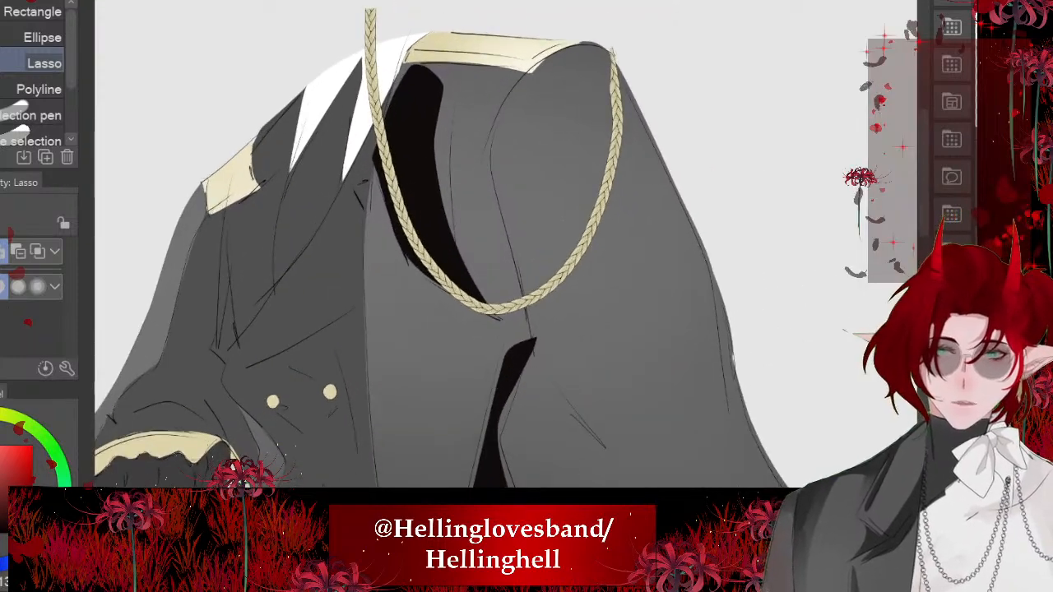
{"action": "mouse_move", "coordinate": [453, 145]}
{"action": "left_mouse_down"}
{"action": "mouse_move", "coordinate": [538, 354]}
{"action": "mouse_move", "coordinate": [494, 123]}
{"action": "mouse_move", "coordinate": [510, 90]}
{"action": "left_mouse_up"}
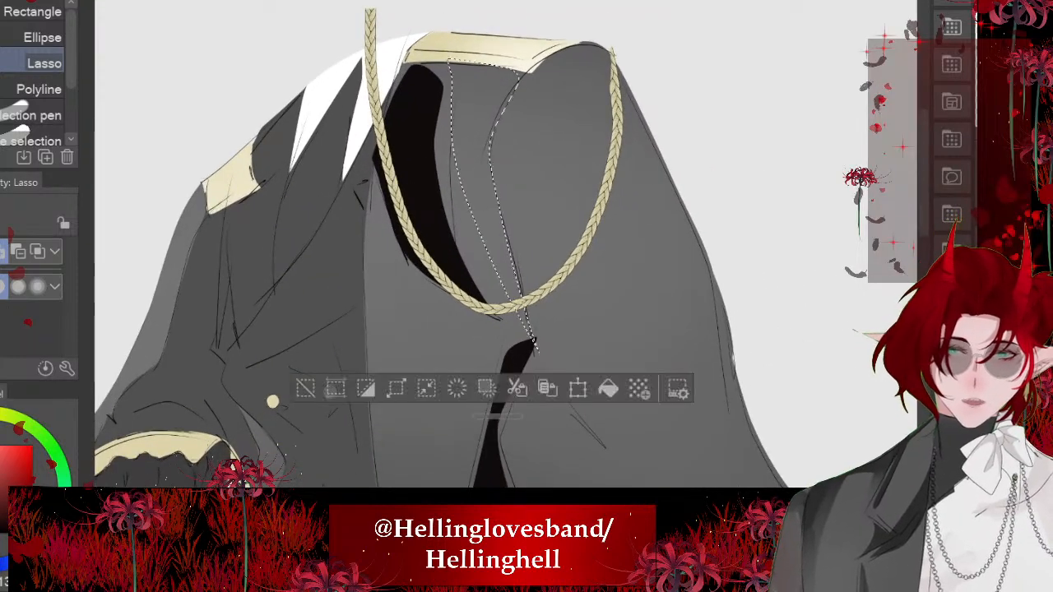
{"action": "left_click", "coordinate": [608, 388]}
{"action": "left_click", "coordinate": [305, 387]}
{"action": "scroll", "coordinate": [288, 202], "scroll_direction": "down", "scroll_amount": 3}
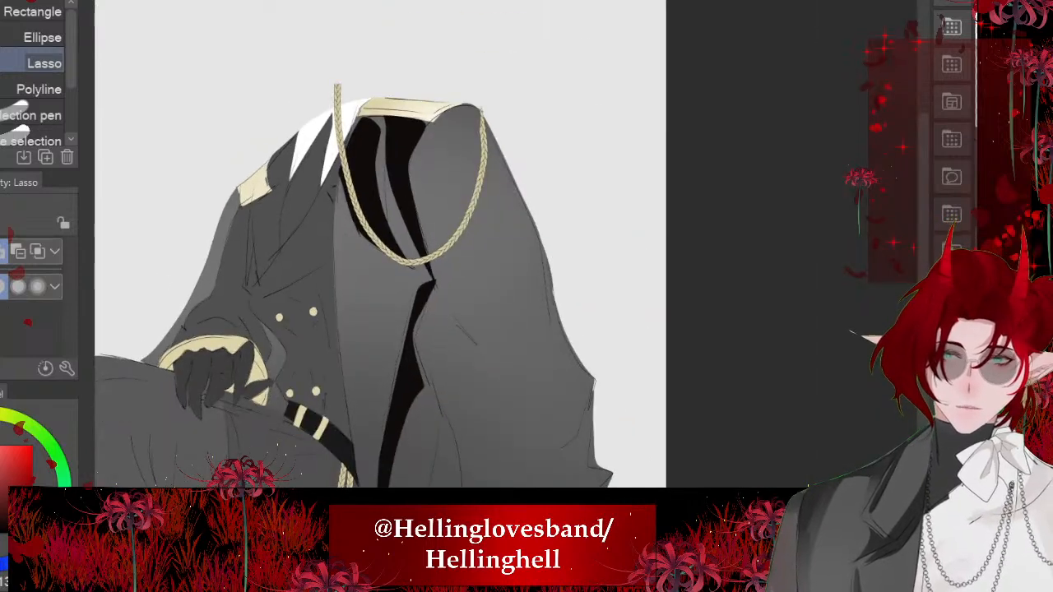
- Lasso shadow shapes along the coat's upper back edge, beside the long central fold and around the pointed crease below it
{"action": "scroll", "coordinate": [514, 325], "scroll_direction": "up", "scroll_amount": 2}
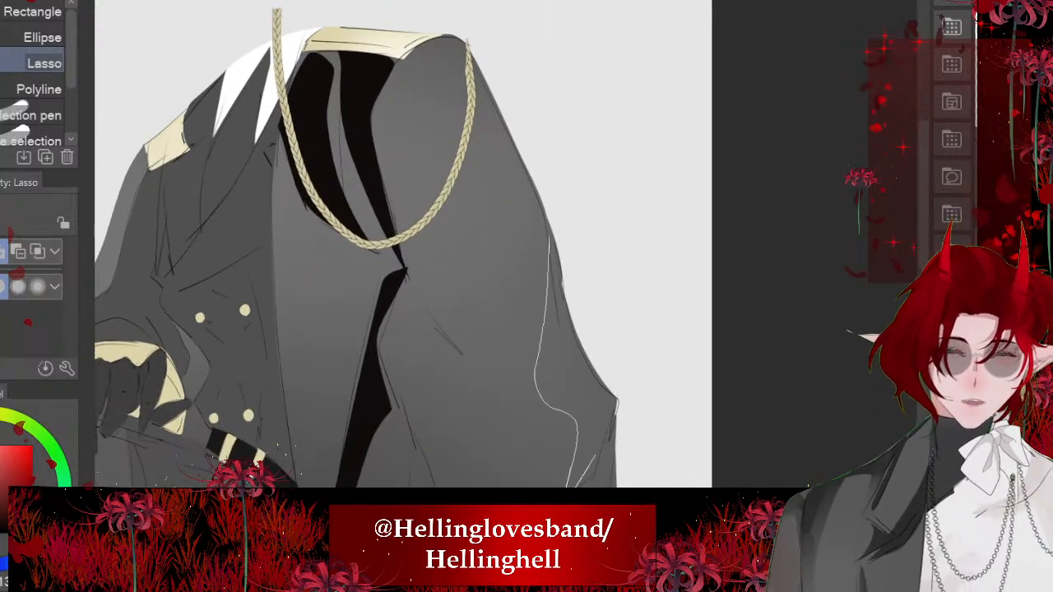
{"action": "left_click_drag", "start_coordinate": [574, 331], "coordinate": [551, 240]}
{"action": "scroll", "coordinate": [404, 247], "scroll_direction": "down", "scroll_amount": 2}
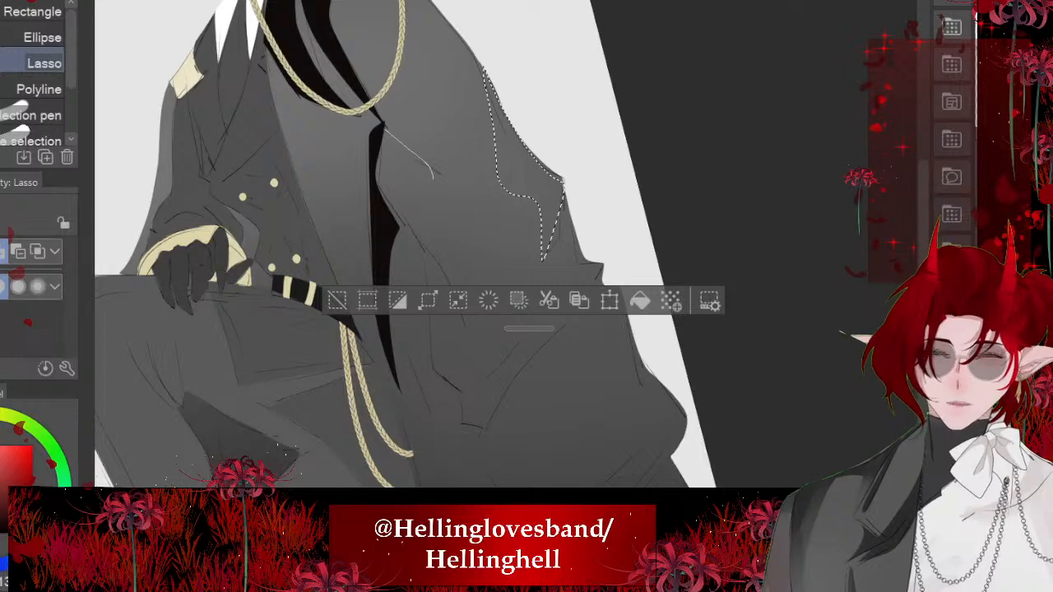
{"action": "left_click_drag", "start_coordinate": [465, 342], "coordinate": [465, 344]}
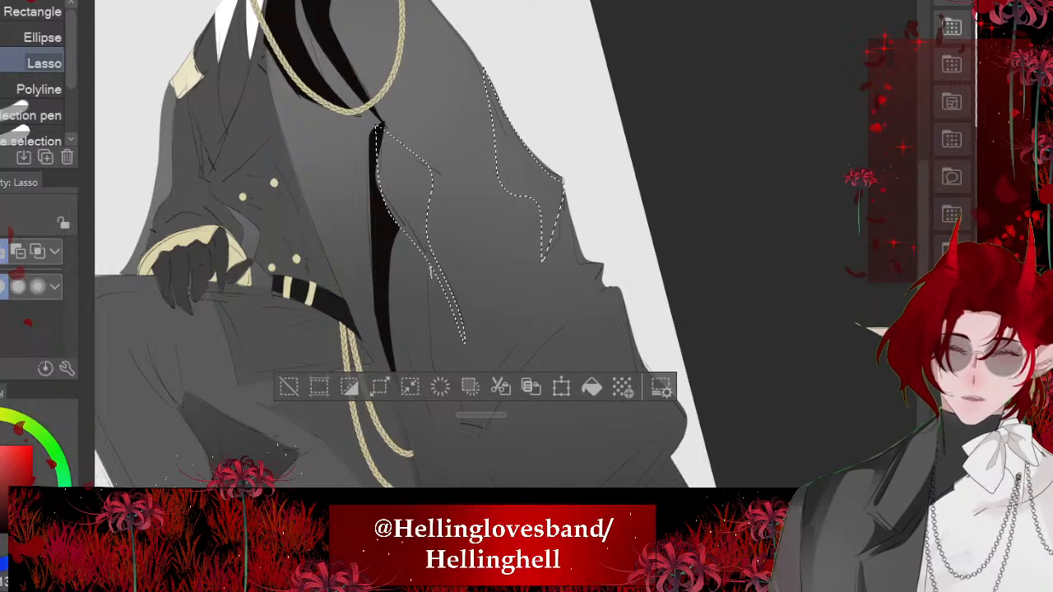
{"action": "mouse_move", "coordinate": [485, 418]}
{"action": "left_mouse_down"}
{"action": "mouse_move", "coordinate": [452, 395]}
{"action": "mouse_move", "coordinate": [431, 268]}
{"action": "left_mouse_up"}
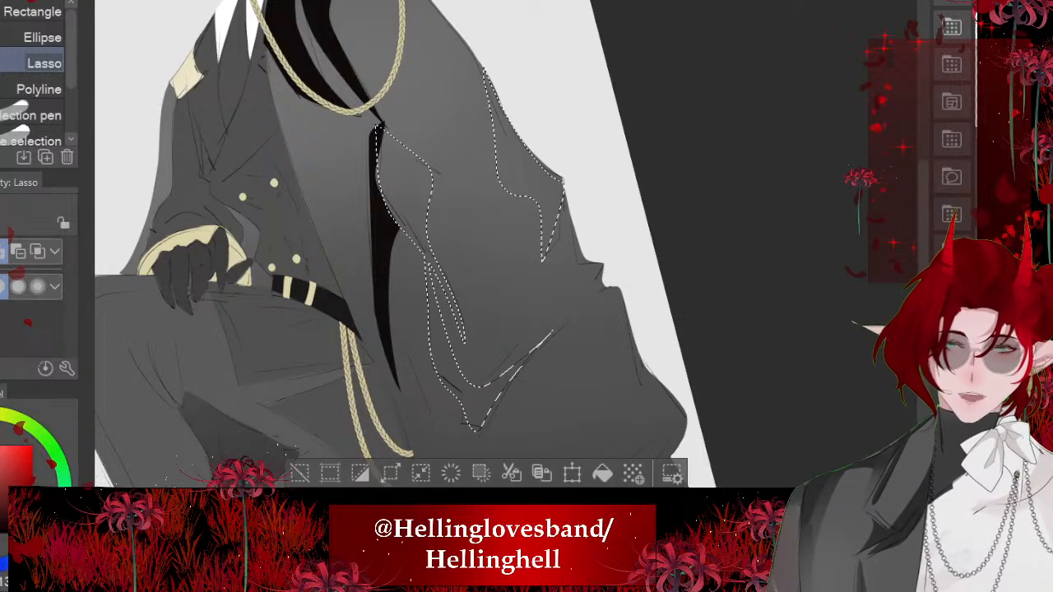
- Add the shadow at the notched back edge and the wide angular fold above the coat's hem to the lasso selection
{"action": "scroll", "coordinate": [576, 305], "scroll_direction": "up", "scroll_amount": 2}
{"action": "mouse_move", "coordinate": [545, 197]}
{"action": "left_mouse_down"}
{"action": "mouse_move", "coordinate": [561, 281]}
{"action": "mouse_move", "coordinate": [503, 403]}
{"action": "mouse_move", "coordinate": [599, 253]}
{"action": "mouse_move", "coordinate": [549, 200]}
{"action": "left_mouse_up"}
{"action": "scroll", "coordinate": [469, 198], "scroll_direction": "down", "scroll_amount": 4}
{"action": "scroll", "coordinate": [469, 247], "scroll_direction": "up", "scroll_amount": 4}
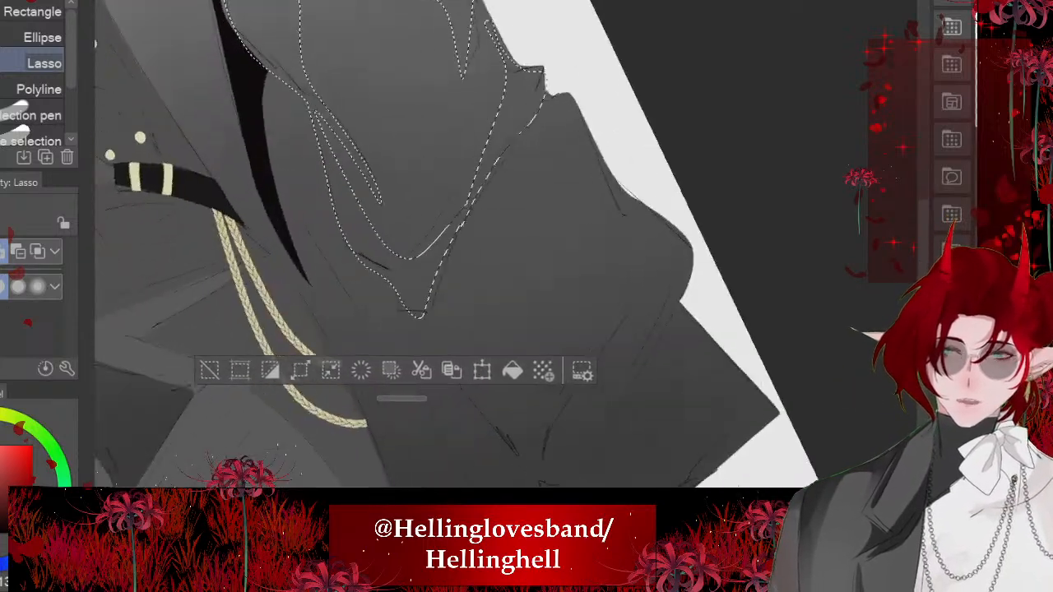
{"action": "mouse_move", "coordinate": [490, 163]}
{"action": "left_mouse_down"}
{"action": "mouse_move", "coordinate": [528, 351]}
{"action": "mouse_move", "coordinate": [650, 284]}
{"action": "mouse_move", "coordinate": [617, 399]}
{"action": "mouse_move", "coordinate": [526, 486]}
{"action": "mouse_move", "coordinate": [416, 345]}
{"action": "left_mouse_up"}
{"action": "scroll", "coordinate": [452, 206], "scroll_direction": "down", "scroll_amount": 3}
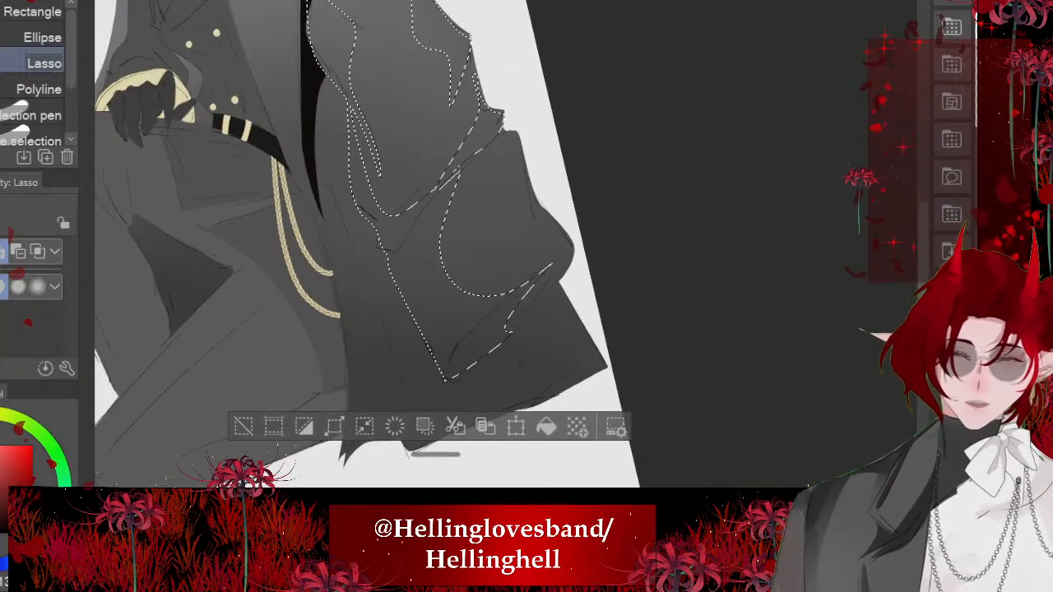
- Add the forked lower front fold and the strip along the coat's front edge to the selection, fill everything near-black and deselect
{"action": "left_click_drag", "start_coordinate": [316, 120], "coordinate": [361, 263]}
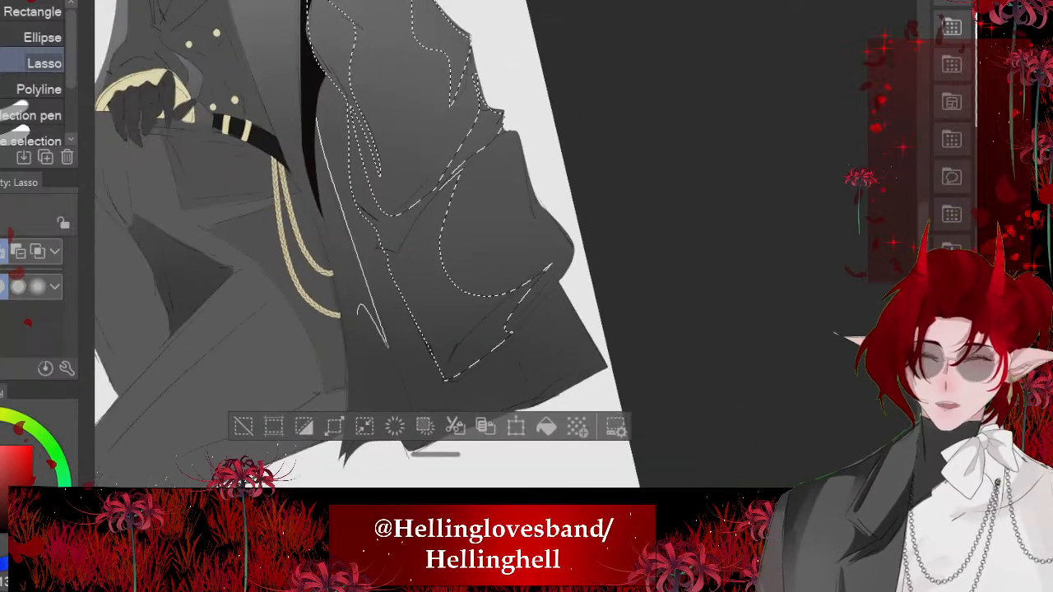
{"action": "mouse_move", "coordinate": [358, 313]}
{"action": "left_mouse_down"}
{"action": "mouse_move", "coordinate": [321, 221]}
{"action": "mouse_move", "coordinate": [316, 121]}
{"action": "left_mouse_up"}
{"action": "scroll", "coordinate": [371, 247], "scroll_direction": "down", "scroll_amount": 3}
{"action": "scroll", "coordinate": [460, 247], "scroll_direction": "up", "scroll_amount": 4}
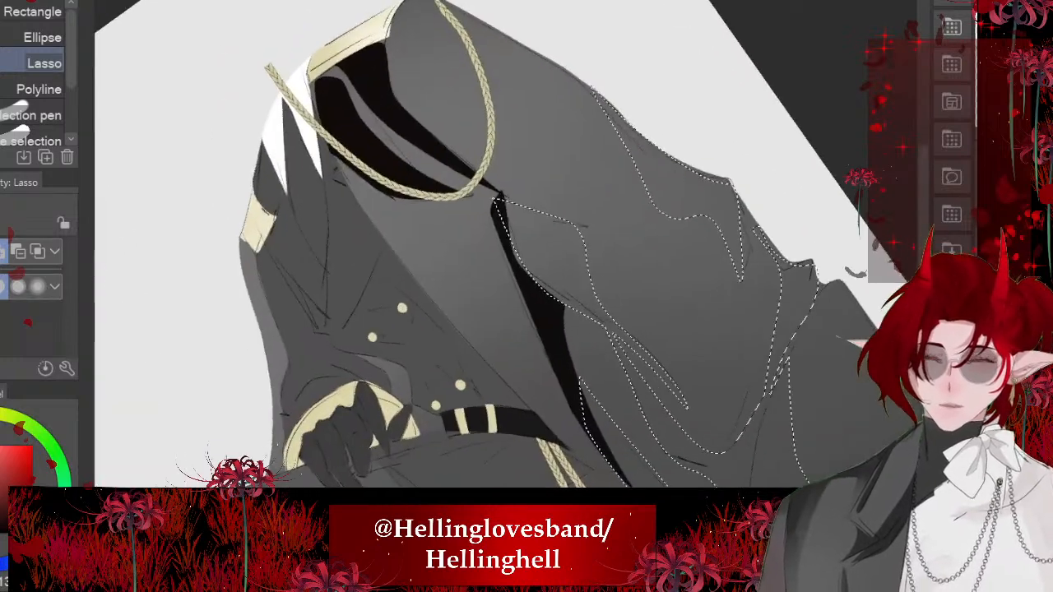
{"action": "mouse_move", "coordinate": [333, 174]}
{"action": "left_mouse_down"}
{"action": "mouse_move", "coordinate": [532, 419]}
{"action": "mouse_move", "coordinate": [391, 205]}
{"action": "mouse_move", "coordinate": [328, 164]}
{"action": "left_mouse_up"}
{"action": "scroll", "coordinate": [461, 246], "scroll_direction": "down", "scroll_amount": 3}
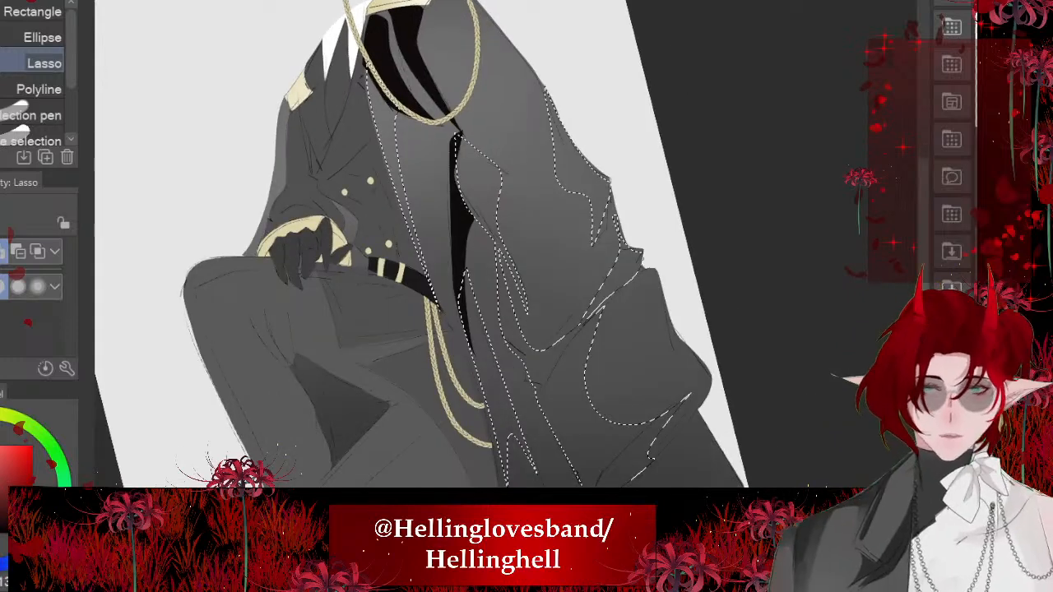
{"action": "scroll", "coordinate": [461, 247], "scroll_direction": "down", "scroll_amount": 2}
{"action": "left_click", "coordinate": [649, 480]}
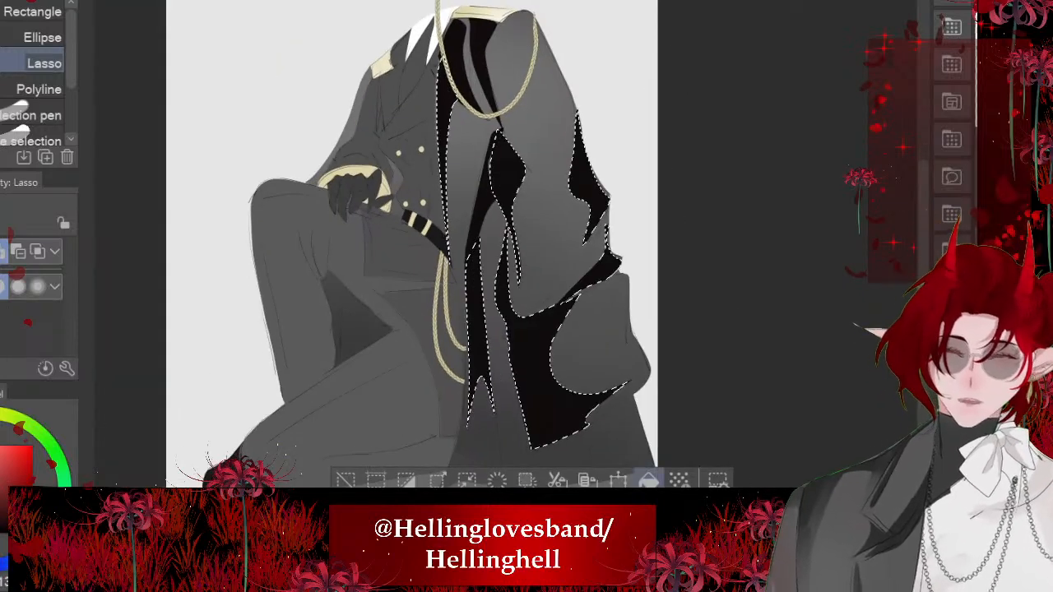
{"action": "key", "text": "ctrl+d"}
- Lasso the rounded shoulder shadow from the epaulette's end down to the central crease, fill it near-black and deselect
{"action": "scroll", "coordinate": [460, 247], "scroll_direction": "up", "scroll_amount": 3}
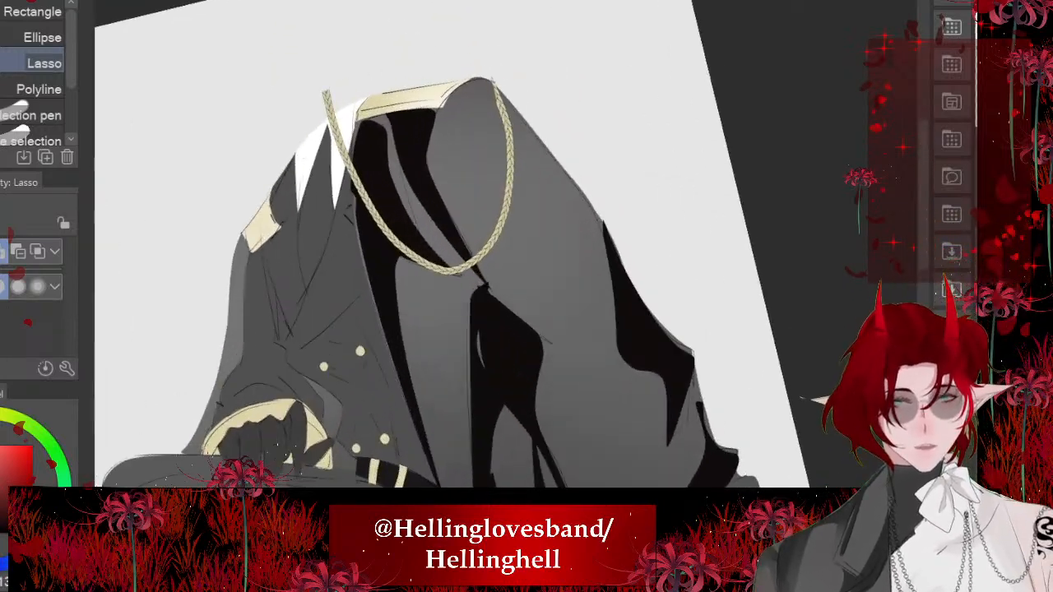
{"action": "scroll", "coordinate": [461, 246], "scroll_direction": "up", "scroll_amount": 4}
{"action": "scroll", "coordinate": [461, 247], "scroll_direction": "down", "scroll_amount": 1}
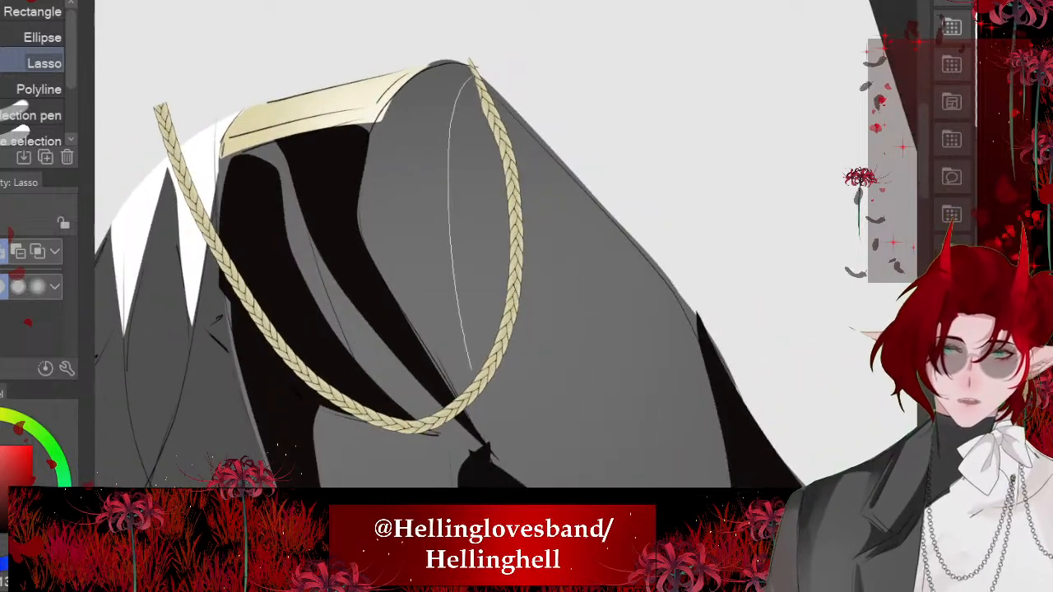
{"action": "left_click_drag", "start_coordinate": [382, 116], "coordinate": [472, 77]}
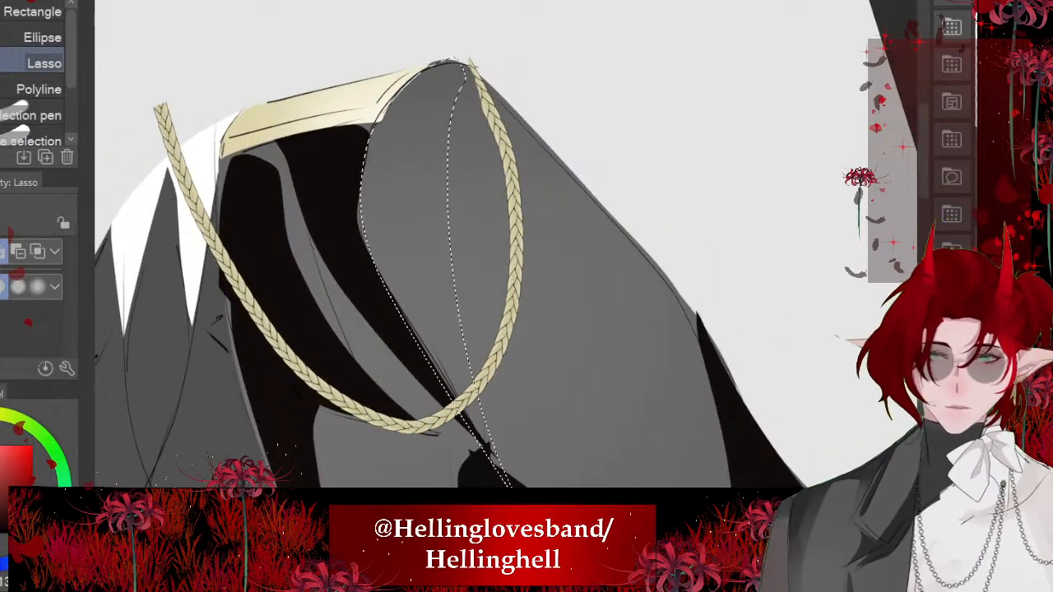
{"action": "left_click", "coordinate": [553, 532]}
{"action": "scroll", "coordinate": [461, 247], "scroll_direction": "down", "scroll_amount": 3}
{"action": "mouse_move", "coordinate": [426, 153]}
{"action": "left_mouse_down"}
{"action": "mouse_move", "coordinate": [403, 191]}
{"action": "mouse_move", "coordinate": [401, 136]}
{"action": "left_mouse_up"}
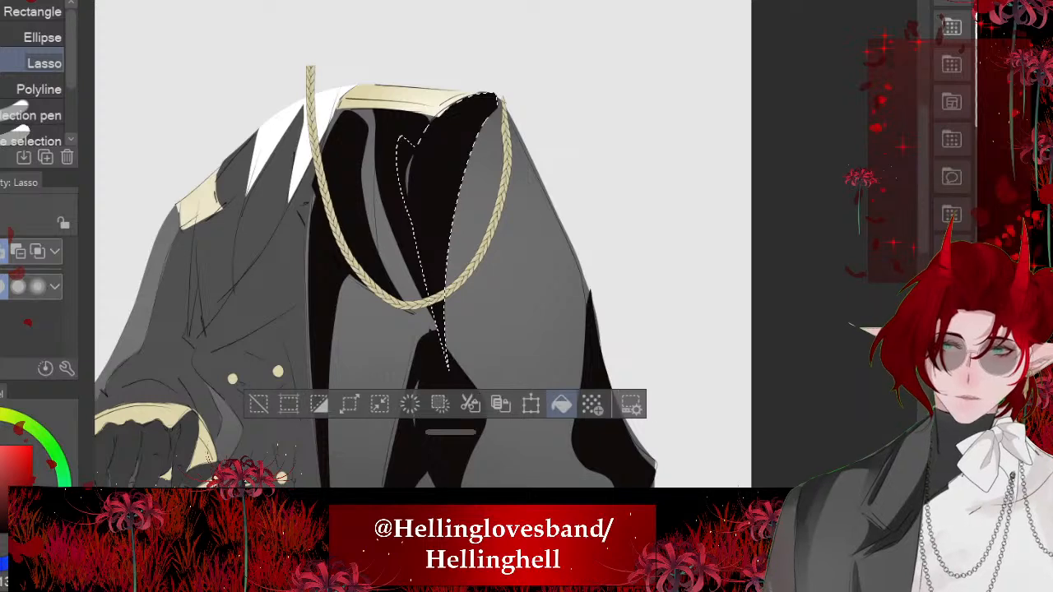
{"action": "key", "text": "ctrl+d"}
{"action": "scroll", "coordinate": [461, 247], "scroll_direction": "down", "scroll_amount": 5}
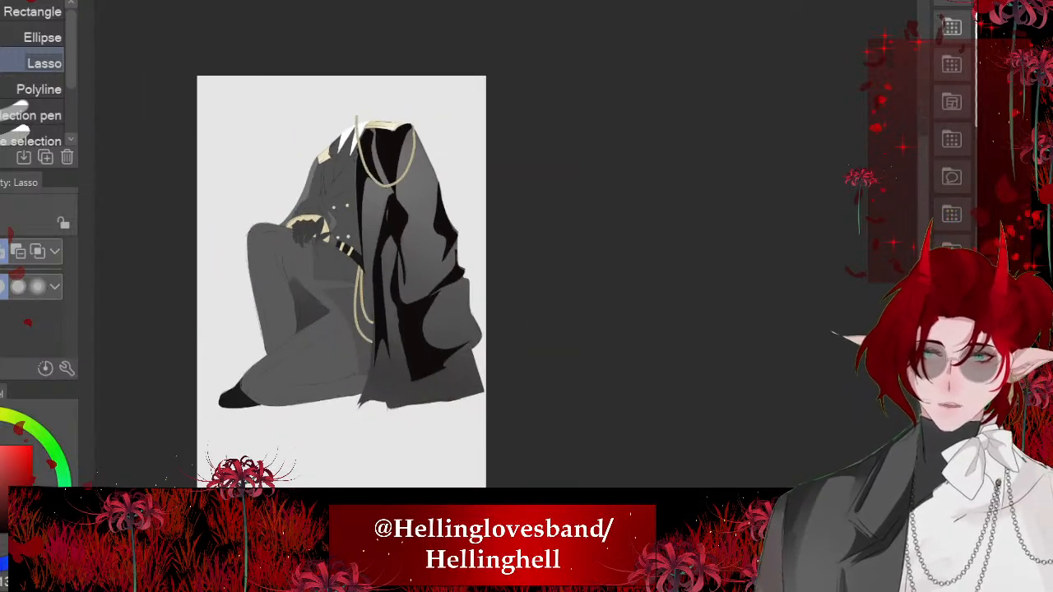
- Lasso the sharp corner of the central fold shadow below the braided loop, fill it with the shadow colour and deselect
{"action": "scroll", "coordinate": [461, 246], "scroll_direction": "up", "scroll_amount": 1}
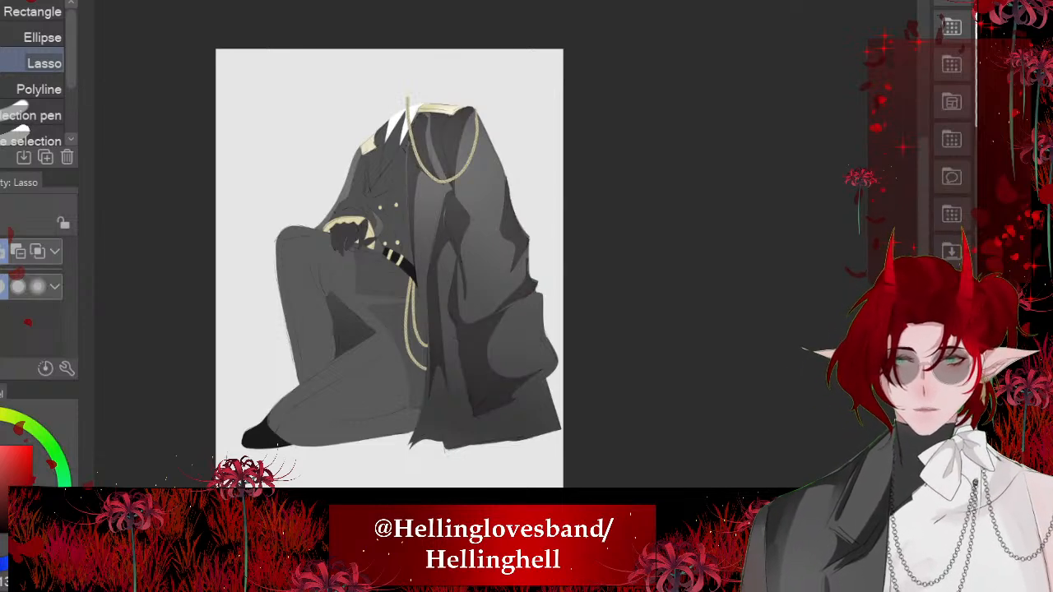
{"action": "scroll", "coordinate": [428, 231], "scroll_direction": "down", "scroll_amount": 3}
{"action": "scroll", "coordinate": [412, 239], "scroll_direction": "up", "scroll_amount": 6}
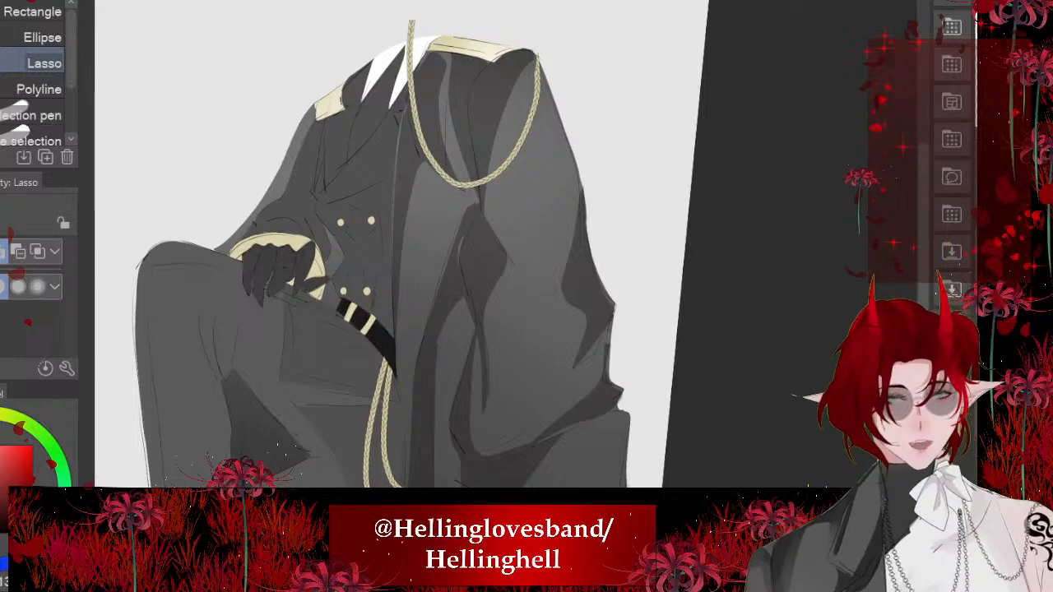
{"action": "scroll", "coordinate": [510, 288], "scroll_direction": "up", "scroll_amount": 4}
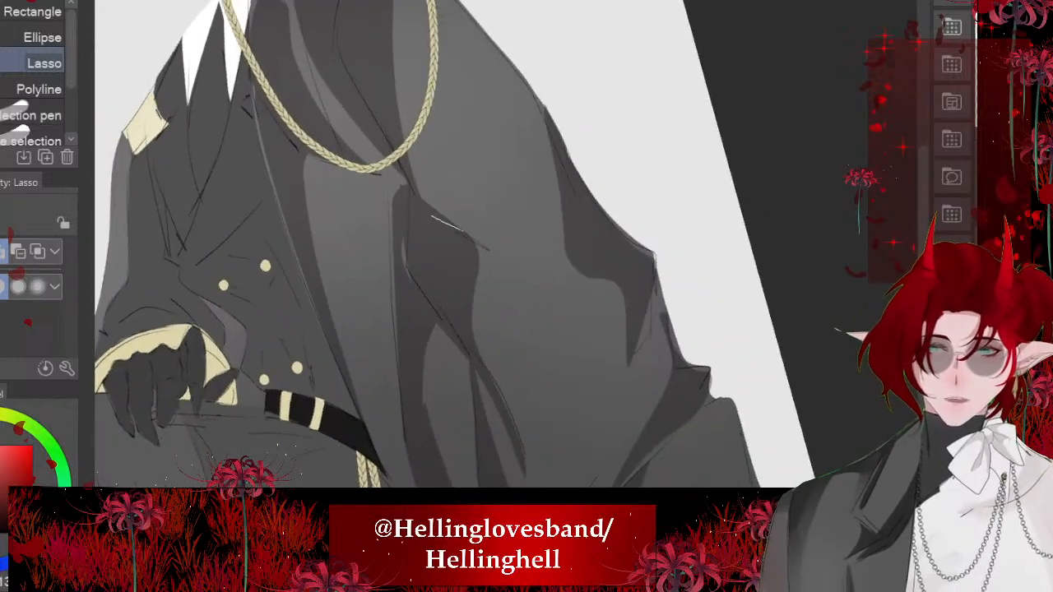
{"action": "left_click_drag", "start_coordinate": [469, 317], "coordinate": [446, 294]}
{"action": "key", "text": "ctrl+z"}
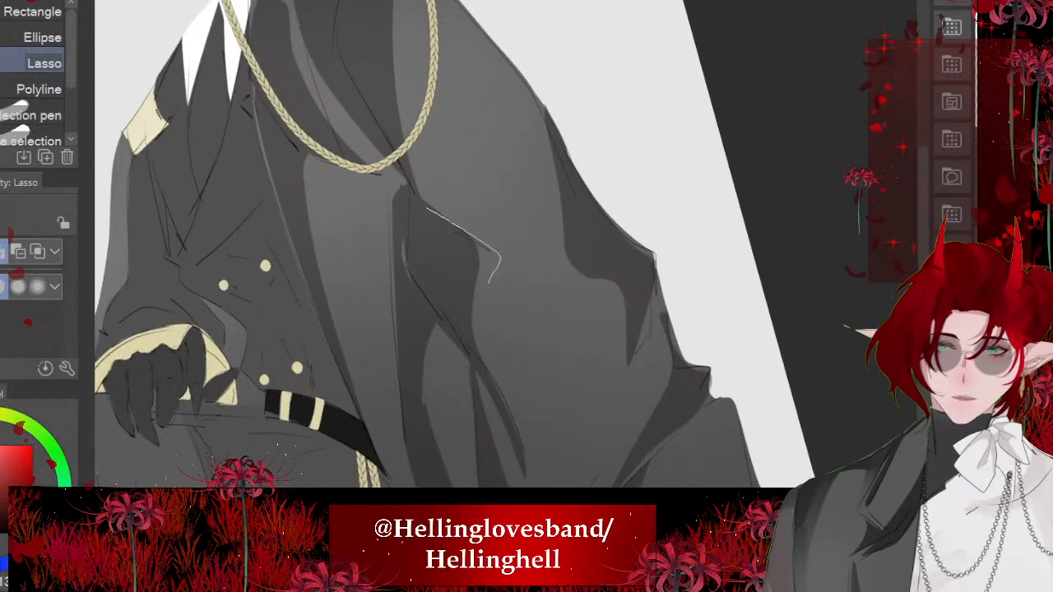
{"action": "left_click_drag", "start_coordinate": [500, 391], "coordinate": [422, 205]}
{"action": "left_click", "coordinate": [576, 439]}
{"action": "left_click", "coordinate": [274, 439]}
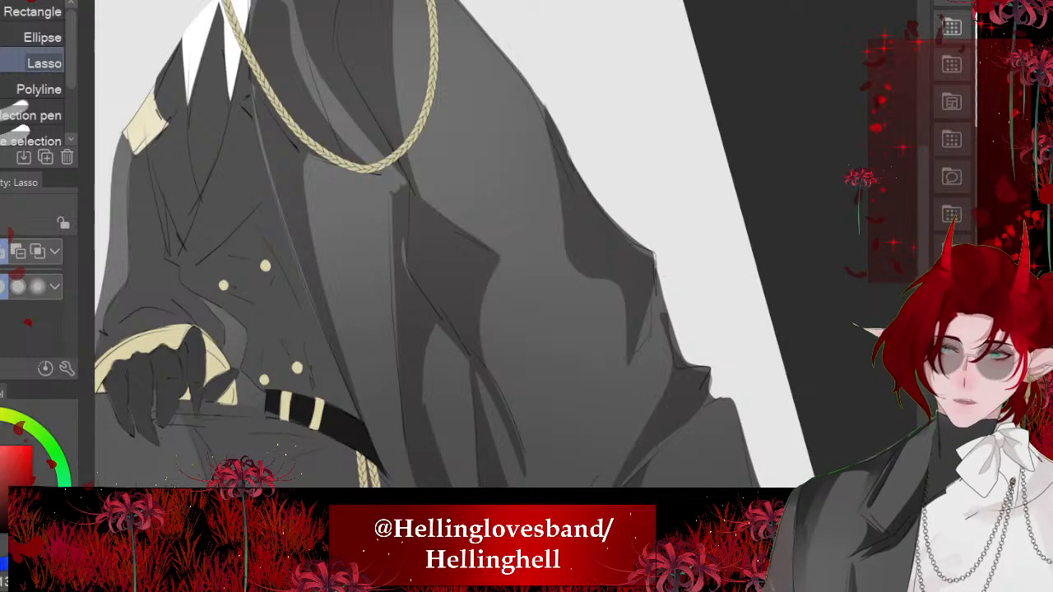
- Lasso the upper part of the light strip beneath the near epaulette, fill it with the shadow colour and deselect
{"action": "scroll", "coordinate": [362, 239], "scroll_direction": "down", "scroll_amount": 5}
{"action": "scroll", "coordinate": [362, 131], "scroll_direction": "up", "scroll_amount": 5}
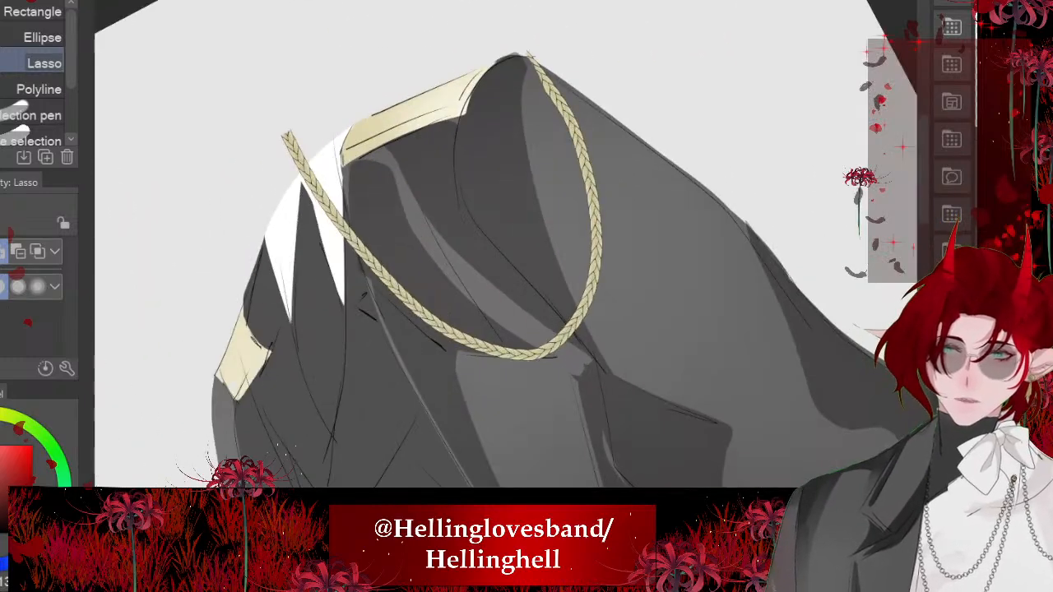
{"action": "left_click_drag", "start_coordinate": [436, 317], "coordinate": [442, 163]}
{"action": "left_click", "coordinate": [548, 366]}
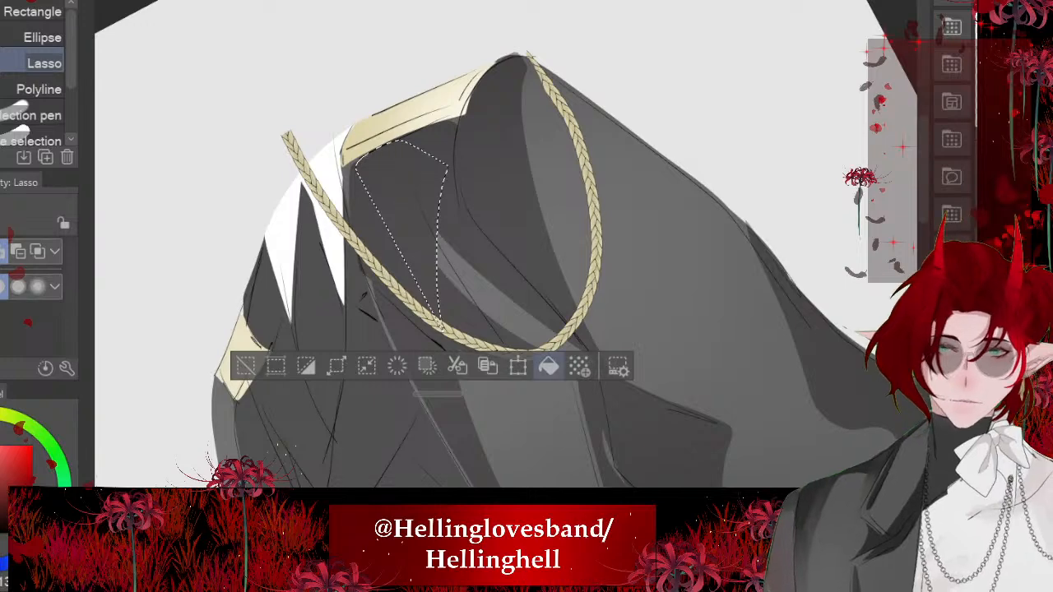
{"action": "left_click", "coordinate": [247, 365]}
- Lasso the narrow wedge beneath the bulging lower fold at the coat's back edge, fill it with the shadow colour and deselect
{"action": "scroll", "coordinate": [314, 233], "scroll_direction": "down", "scroll_amount": 5}
{"action": "scroll", "coordinate": [329, 313], "scroll_direction": "down", "scroll_amount": 2}
{"action": "scroll", "coordinate": [346, 330], "scroll_direction": "up", "scroll_amount": 6}
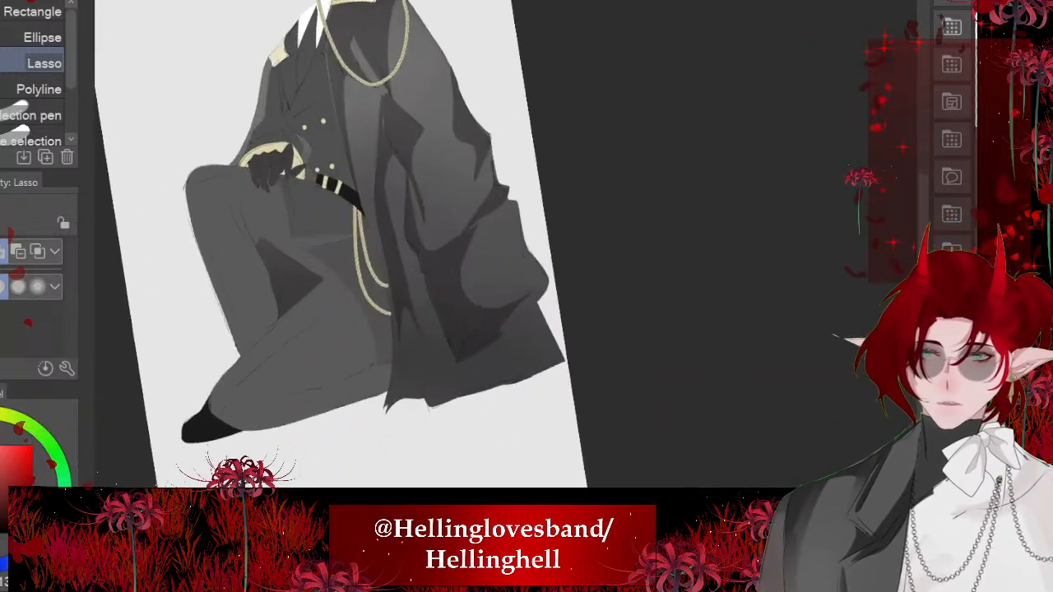
{"action": "scroll", "coordinate": [470, 269], "scroll_direction": "up", "scroll_amount": 3}
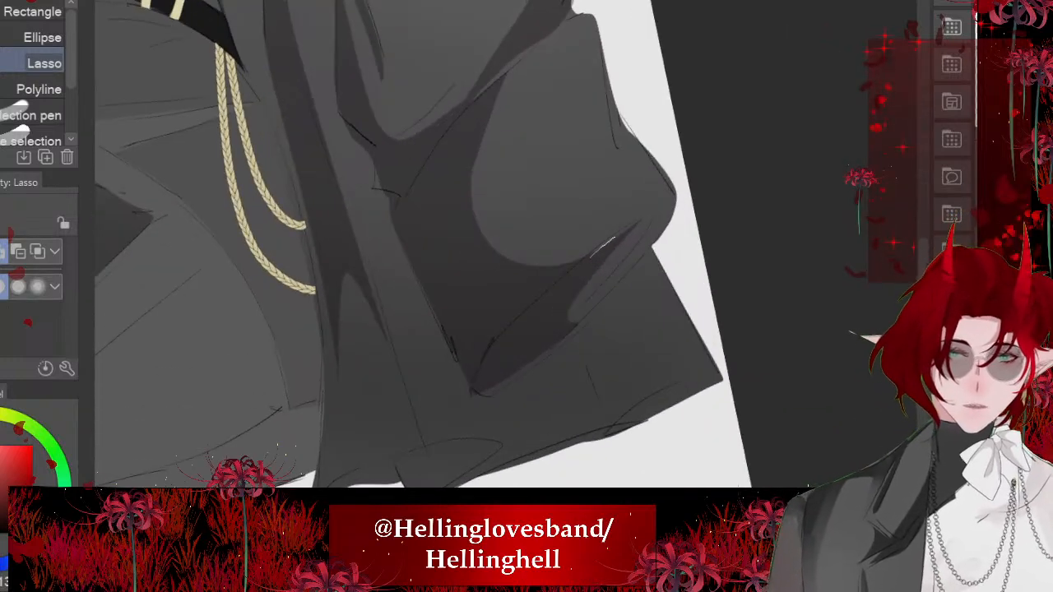
{"action": "left_click_drag", "start_coordinate": [672, 206], "coordinate": [591, 245]}
{"action": "left_click", "coordinate": [718, 379]}
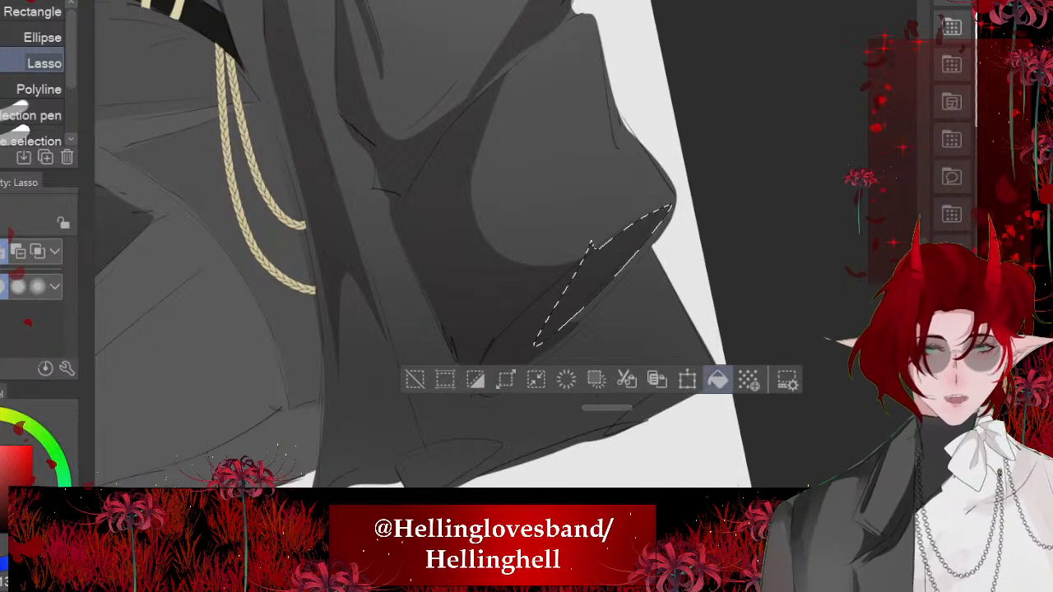
{"action": "key", "text": "ctrl+d"}
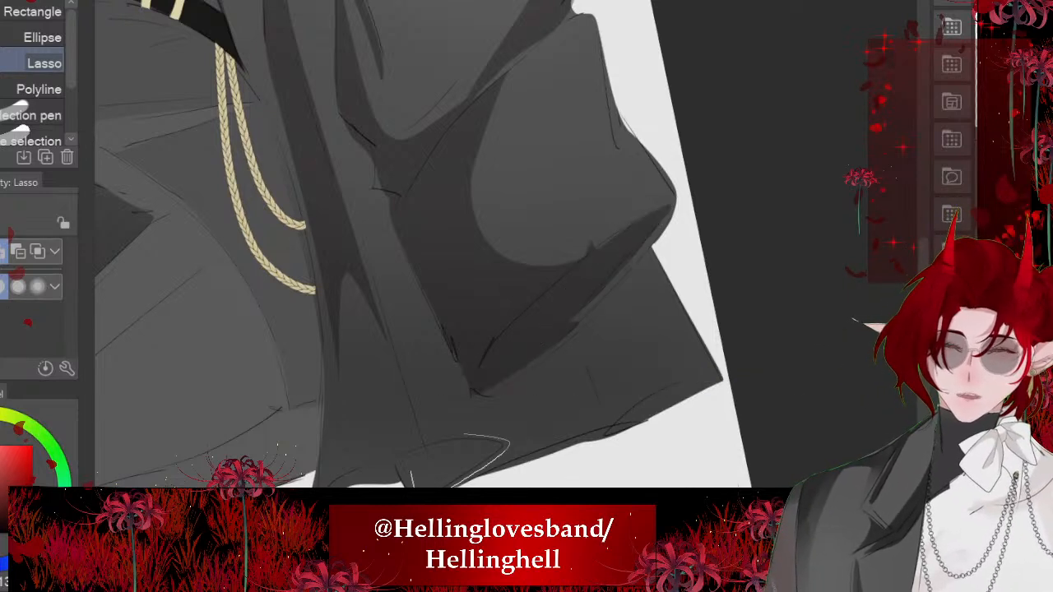
- Lasso the thin fold running down to the hem and its curled end, fill it with the shadow colour and deselect
{"action": "left_click_drag", "start_coordinate": [450, 438], "coordinate": [465, 435]}
{"action": "left_click", "coordinate": [538, 538]}
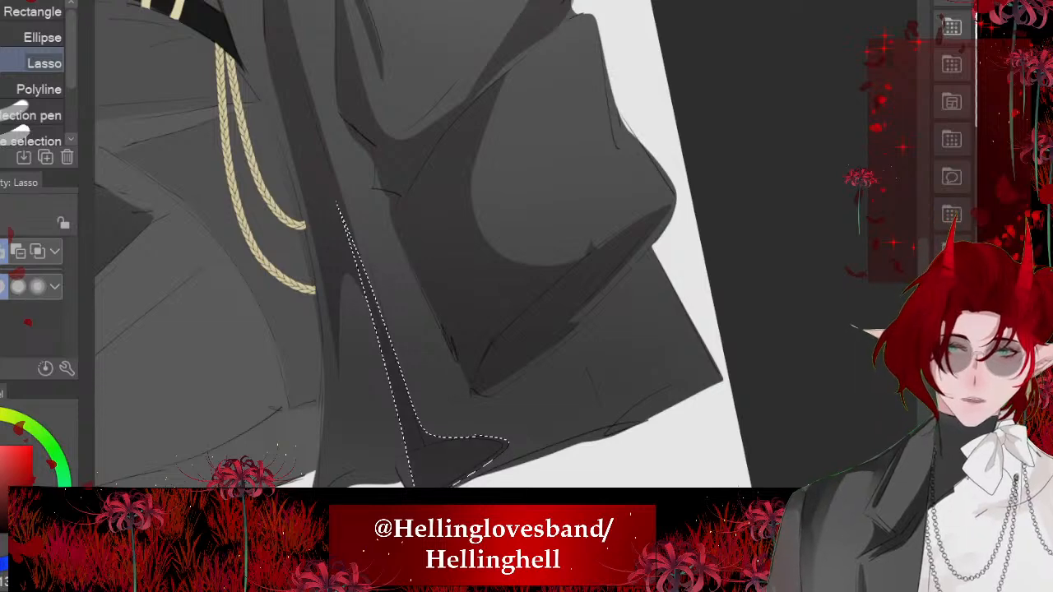
{"action": "scroll", "coordinate": [480, 299], "scroll_direction": "down", "scroll_amount": 5}
{"action": "left_click", "coordinate": [259, 433]}
- Lasso the coat's rear hem corner with a curved inner edge, fill it with the shadow colour and deselect
{"action": "scroll", "coordinate": [543, 366], "scroll_direction": "up", "scroll_amount": 5}
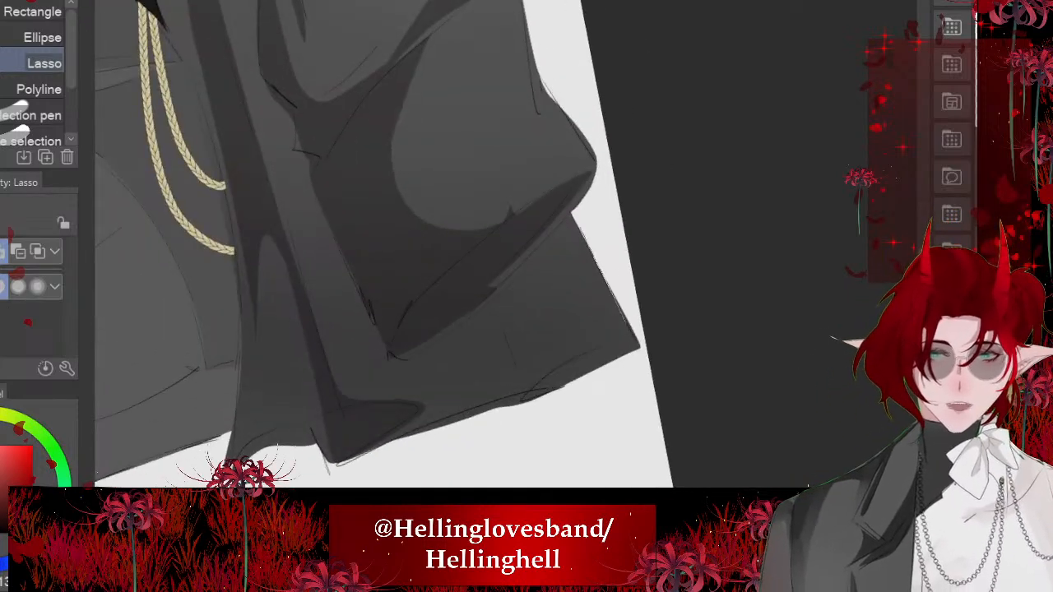
{"action": "left_click_drag", "start_coordinate": [454, 393], "coordinate": [554, 172]}
{"action": "left_click", "coordinate": [628, 449]}
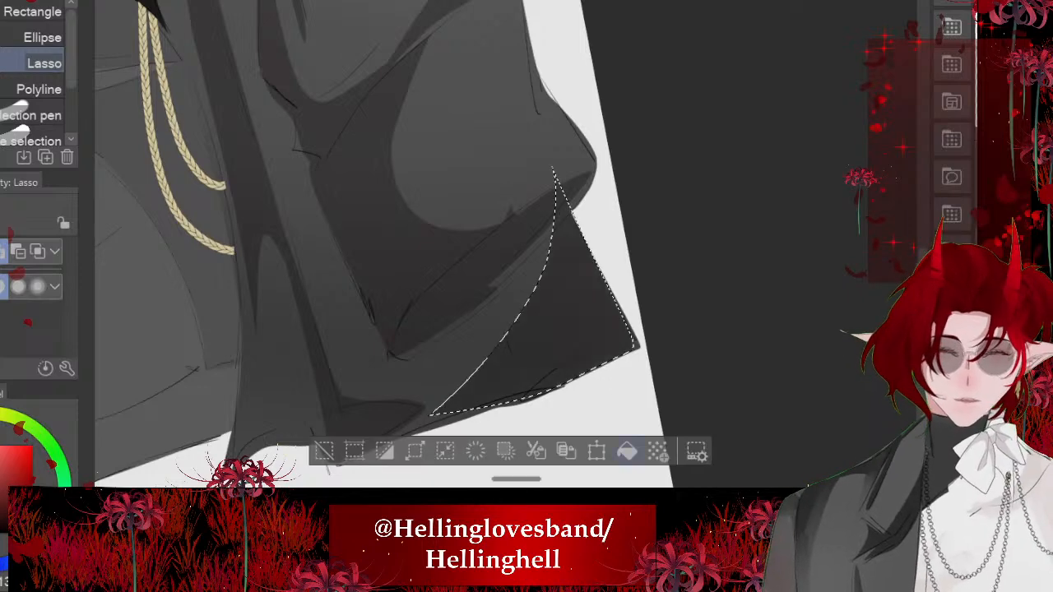
{"action": "left_click", "coordinate": [325, 450]}
- Lasso the lower part of the coat's front panel with a rounded upper edge, fill it with the shadow colour and deselect
{"action": "scroll", "coordinate": [383, 243], "scroll_direction": "down", "scroll_amount": 4}
{"action": "scroll", "coordinate": [527, 329], "scroll_direction": "down", "scroll_amount": 3}
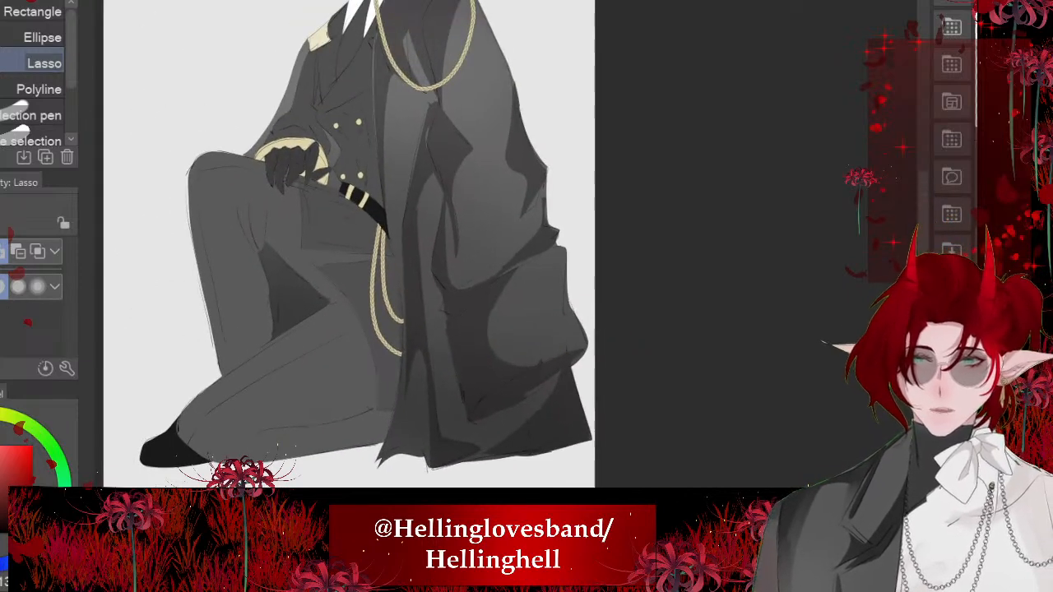
{"action": "scroll", "coordinate": [461, 247], "scroll_direction": "up", "scroll_amount": 5}
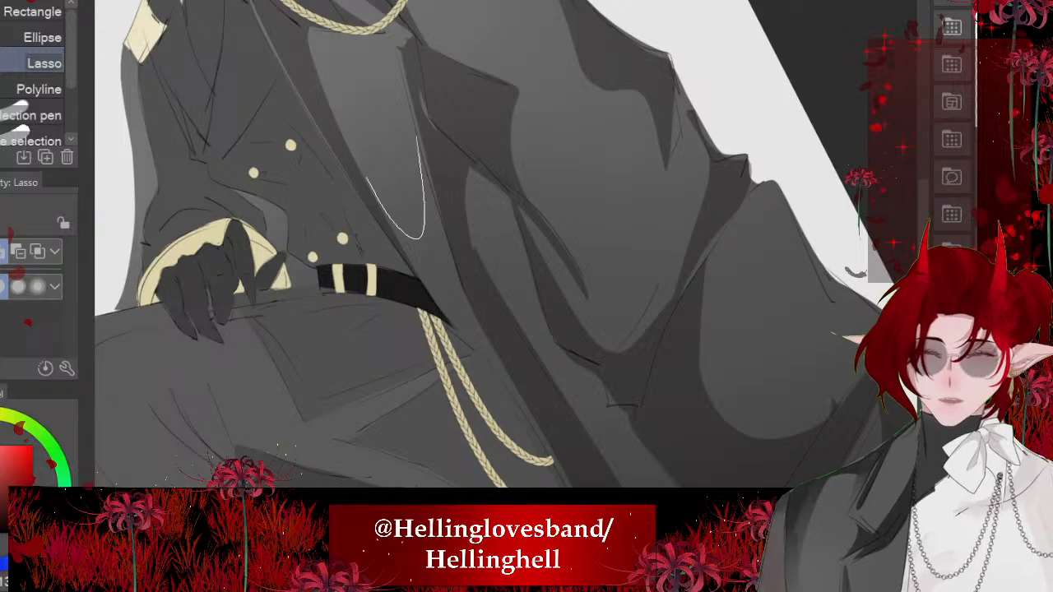
{"action": "mouse_move", "coordinate": [367, 178]}
{"action": "left_mouse_down"}
{"action": "mouse_move", "coordinate": [562, 467]}
{"action": "mouse_move", "coordinate": [429, 134]}
{"action": "left_mouse_up"}
{"action": "scroll", "coordinate": [461, 272], "scroll_direction": "down", "scroll_amount": 4}
{"action": "left_click", "coordinate": [573, 409]}
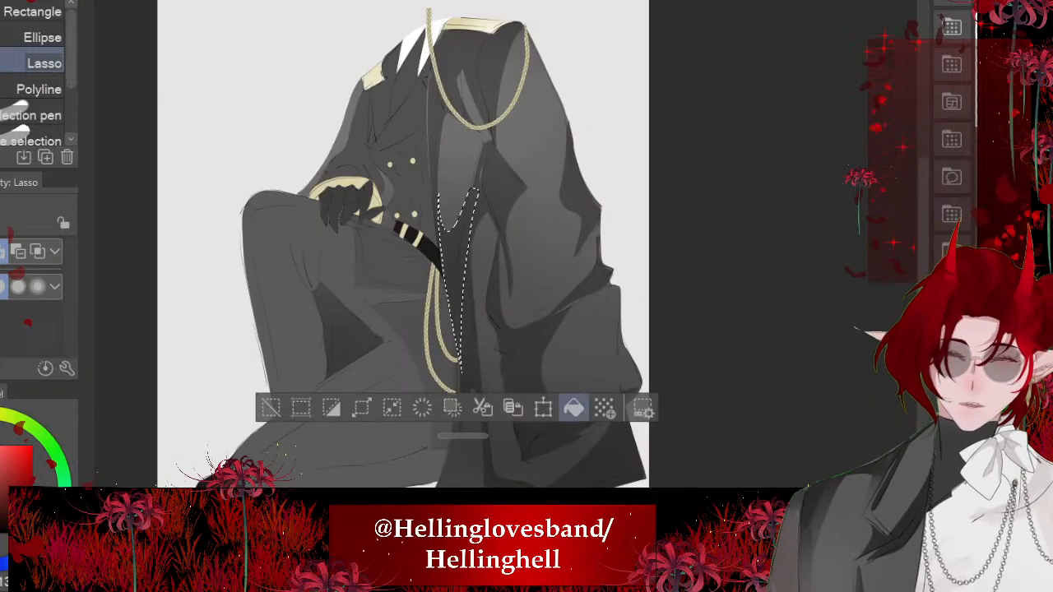
{"action": "key", "text": "ctrl+d"}
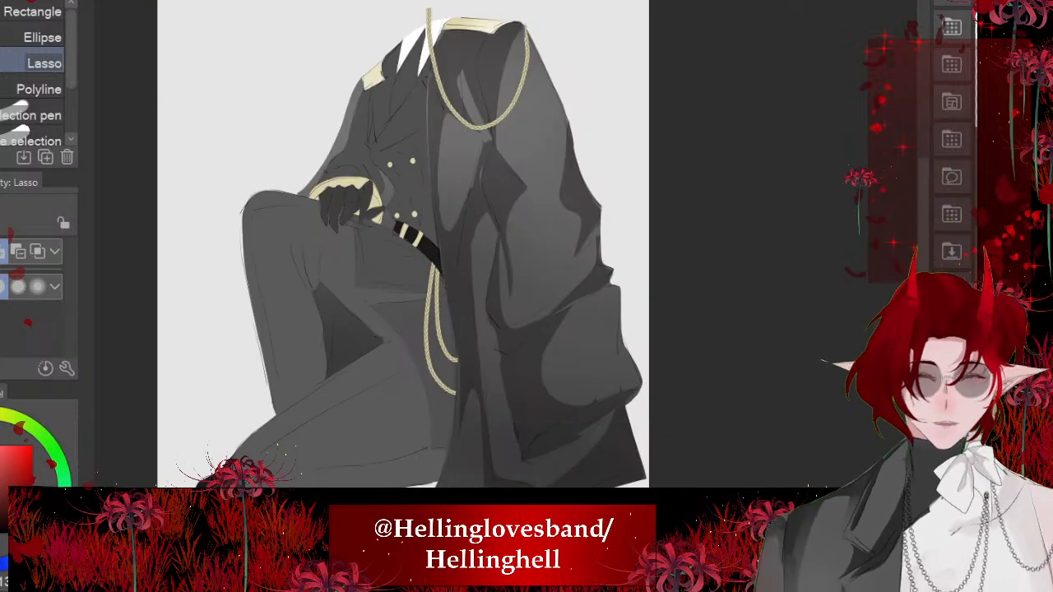
- Lasso the cast shadow following the underside of the braided shoulder loop, fill it with the shadow colour and deselect
{"action": "scroll", "coordinate": [461, 247], "scroll_direction": "up", "scroll_amount": 3}
{"action": "scroll", "coordinate": [461, 247], "scroll_direction": "up", "scroll_amount": 4}
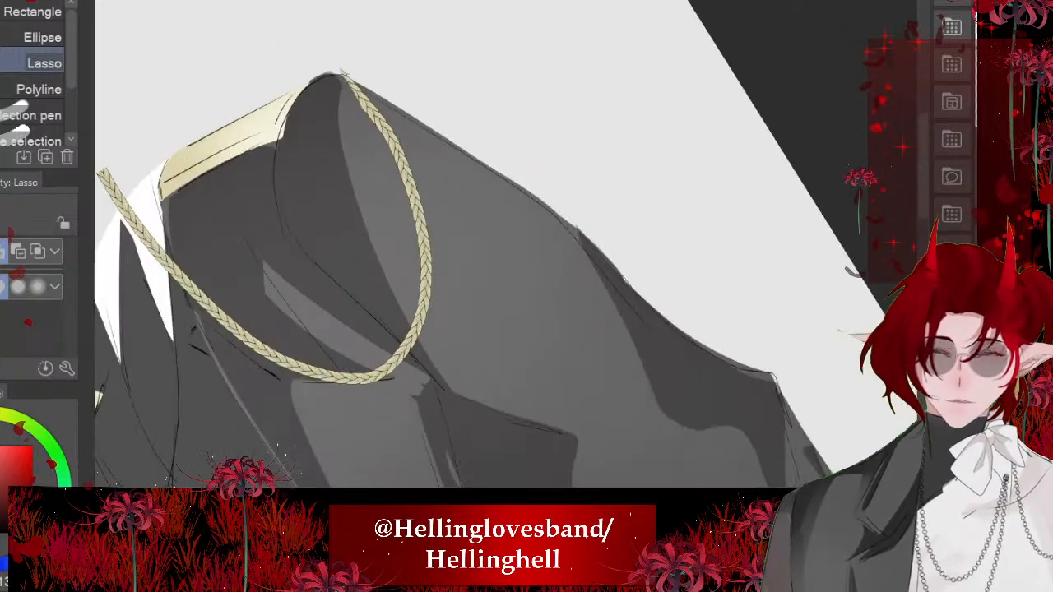
{"action": "left_click_drag", "start_coordinate": [460, 247], "coordinate": [576, 329]}
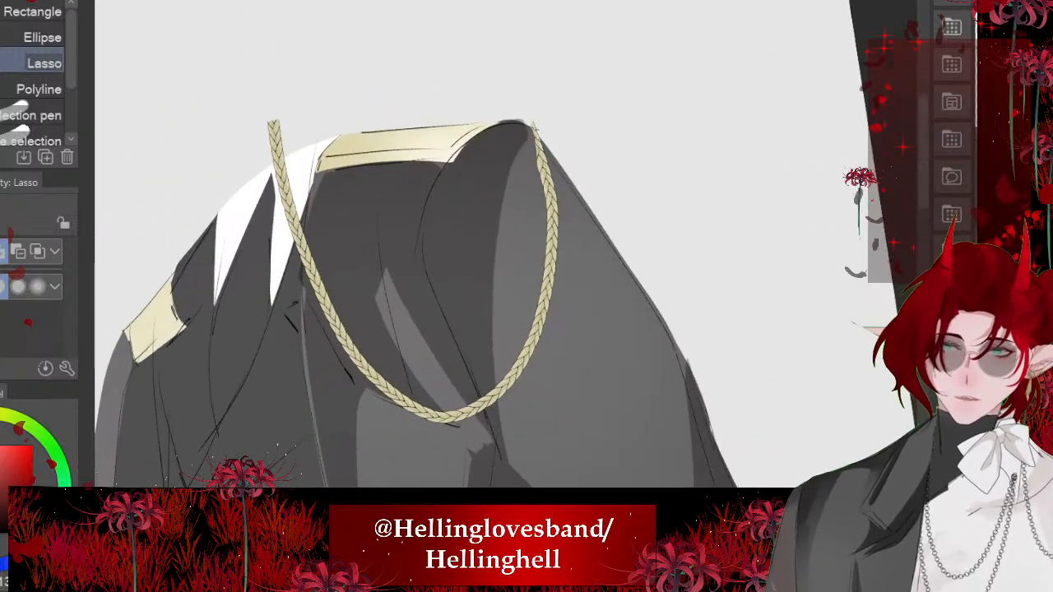
{"action": "mouse_move", "coordinate": [367, 370]}
{"action": "left_mouse_down"}
{"action": "mouse_move", "coordinate": [510, 445]}
{"action": "mouse_move", "coordinate": [561, 156]}
{"action": "mouse_move", "coordinate": [393, 397]}
{"action": "left_mouse_up"}
{"action": "key", "text": "alt+Delete"}
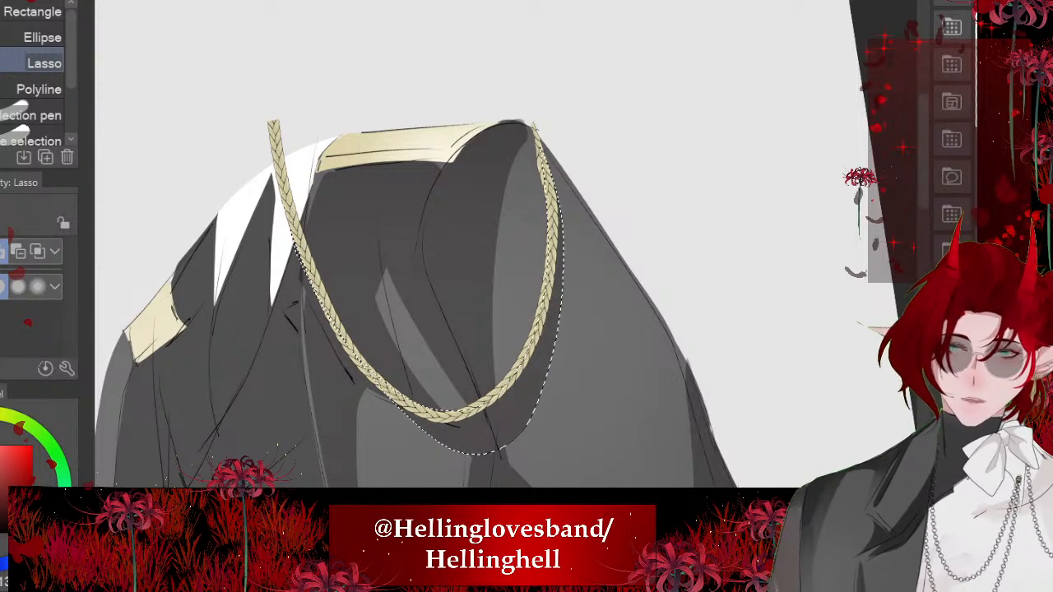
{"action": "key", "text": "ctrl+d"}
{"action": "scroll", "coordinate": [420, 213], "scroll_direction": "down", "scroll_amount": 8}
{"action": "left_click_drag", "start_coordinate": [370, 313], "coordinate": [403, 293]}
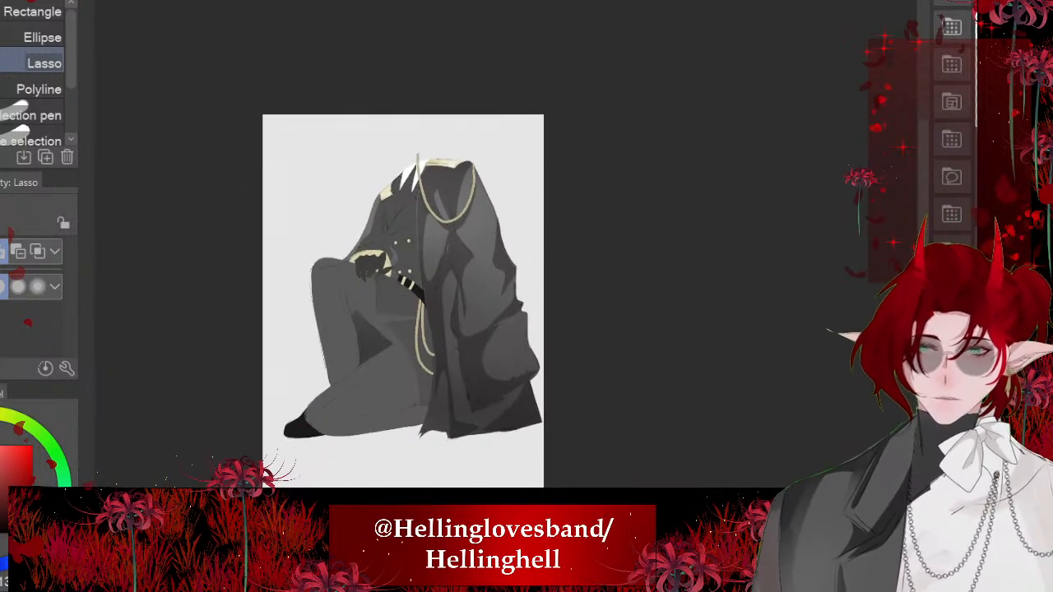
- Lasso a narrow curved strip along the coat's outer shoulder edge beside the braided loop, fill it with the shadow colour and deselect
{"action": "scroll", "coordinate": [428, 271], "scroll_direction": "up", "scroll_amount": 2}
{"action": "scroll", "coordinate": [503, 250], "scroll_direction": "up", "scroll_amount": 6}
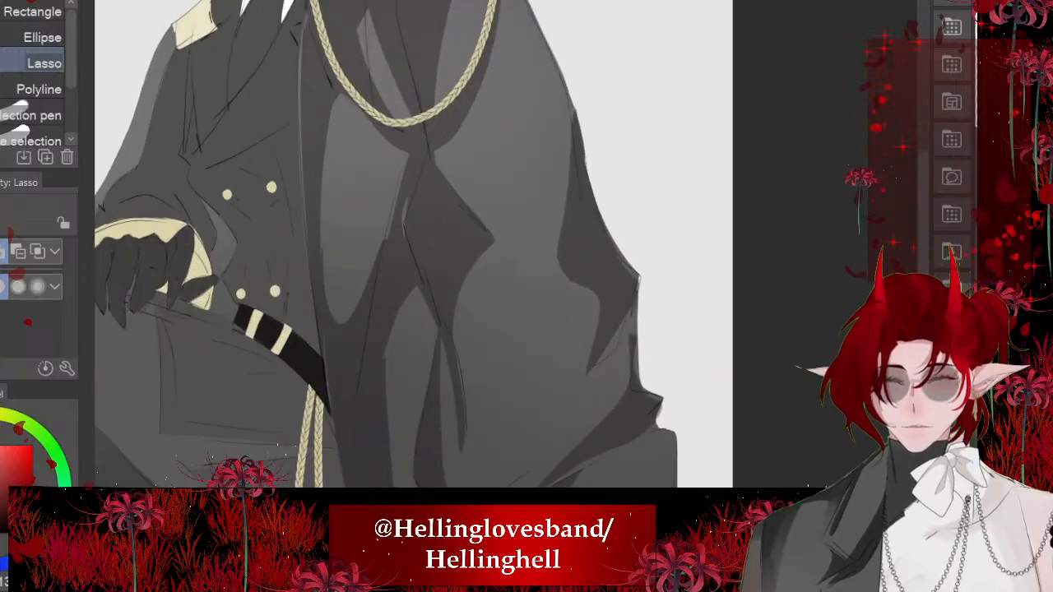
{"action": "left_click_drag", "start_coordinate": [494, 148], "coordinate": [549, 478]}
{"action": "left_click_drag", "start_coordinate": [477, 247], "coordinate": [400, 182]}
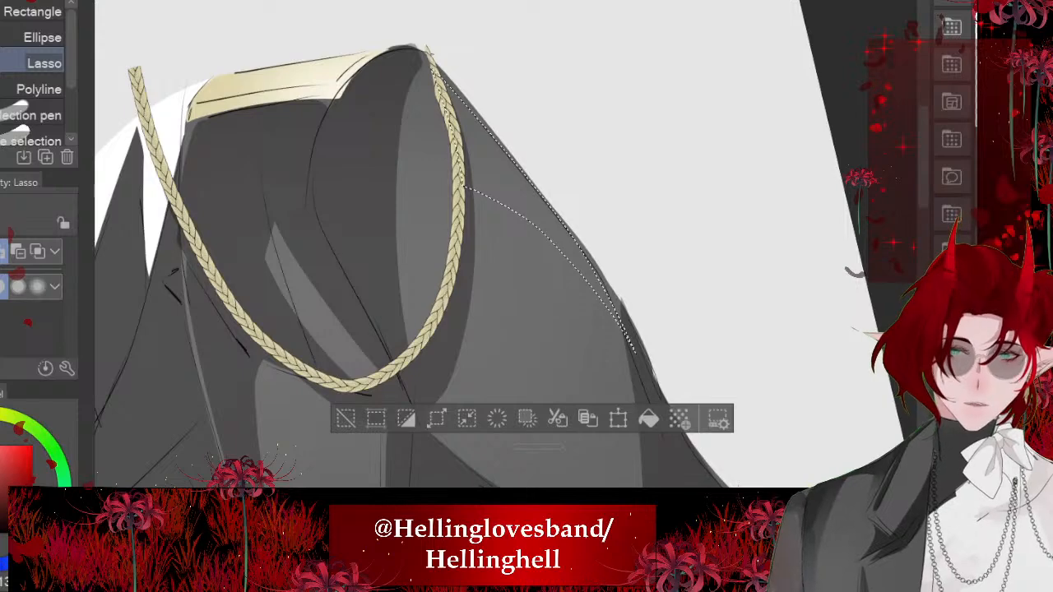
{"action": "left_click", "coordinate": [649, 419]}
{"action": "key", "text": "ctrl+d"}
{"action": "scroll", "coordinate": [416, 246], "scroll_direction": "down", "scroll_amount": 3}
- Lasso the small fold at the coat's outer edge above the cuff-like bulge, fill it with the shadow colour and deselect
{"action": "left_click_drag", "start_coordinate": [206, 436], "coordinate": [626, 49]}
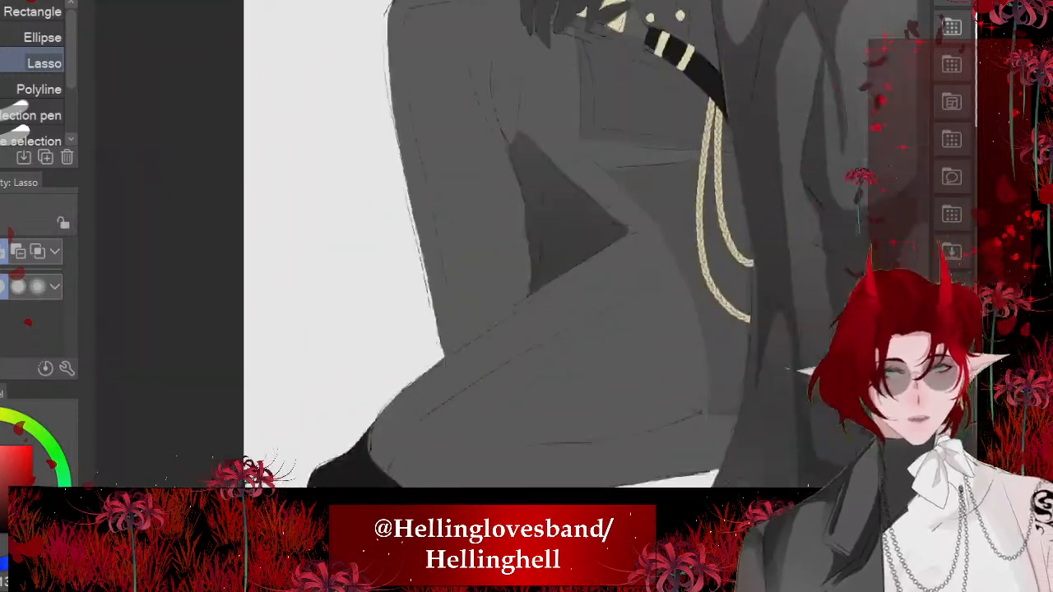
{"action": "scroll", "coordinate": [461, 247], "scroll_direction": "down", "scroll_amount": 5}
{"action": "scroll", "coordinate": [461, 247], "scroll_direction": "up", "scroll_amount": 4}
{"action": "left_click_drag", "start_coordinate": [418, 252], "coordinate": [306, 295]}
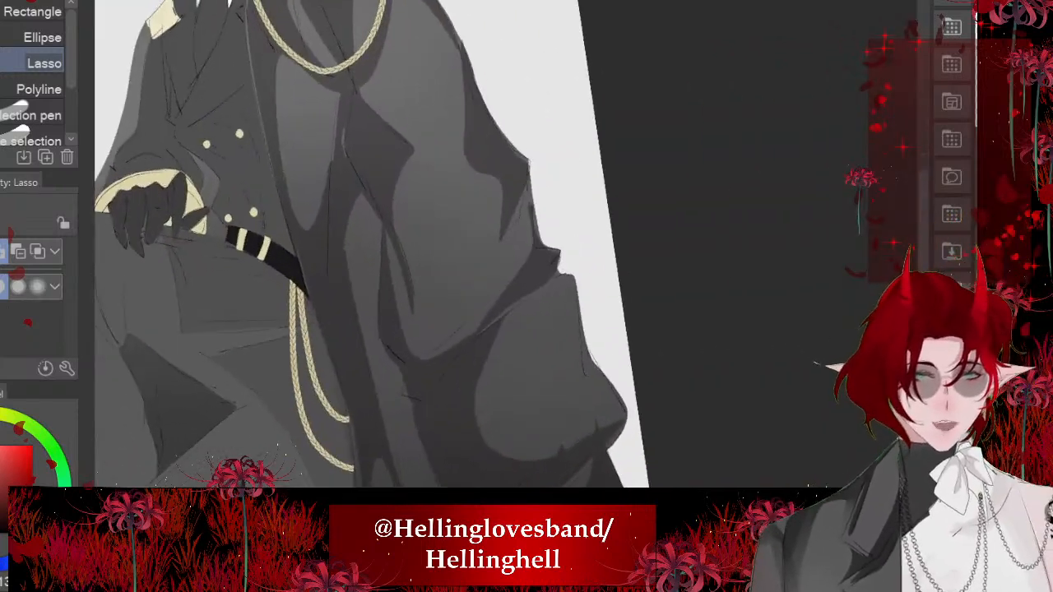
{"action": "scroll", "coordinate": [483, 206], "scroll_direction": "up", "scroll_amount": 3}
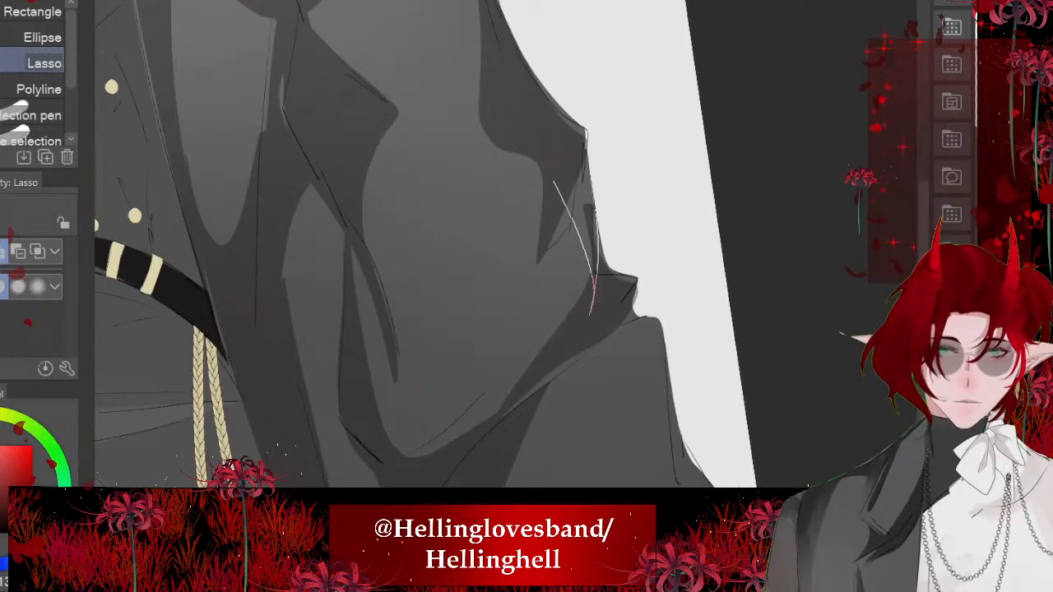
{"action": "left_click_drag", "start_coordinate": [554, 181], "coordinate": [584, 130]}
{"action": "left_click", "coordinate": [690, 350]}
{"action": "left_click", "coordinate": [388, 351]}
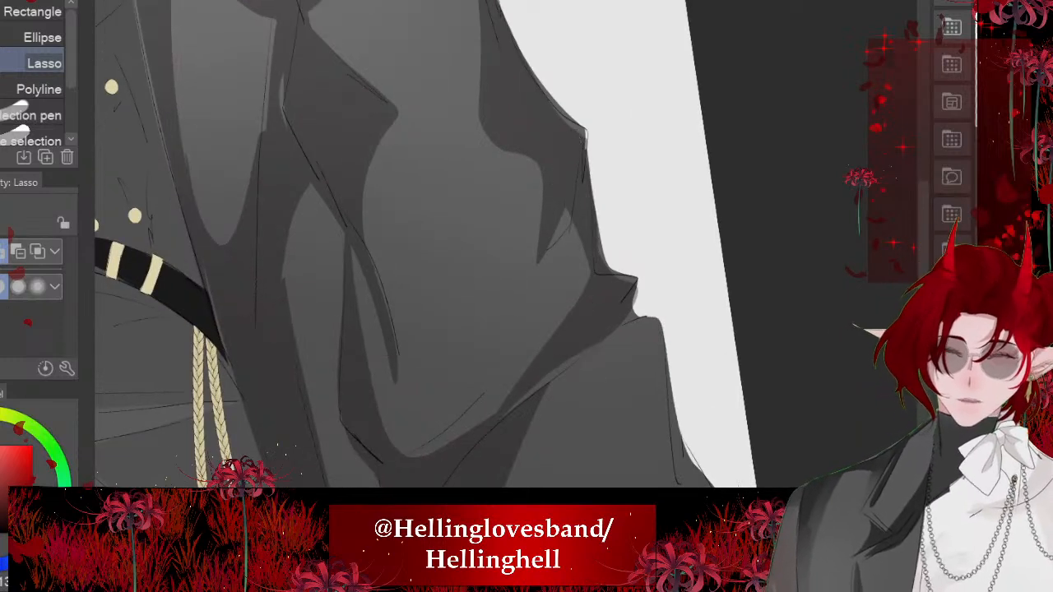
- Lasso the small forked gap at the top of the coat's thin central fold, fill it with the shadow colour and deselect
{"action": "mouse_move", "coordinate": [355, 336]}
{"action": "left_mouse_down"}
{"action": "mouse_move", "coordinate": [345, 230]}
{"action": "mouse_move", "coordinate": [378, 289]}
{"action": "left_mouse_up"}
{"action": "left_click", "coordinate": [479, 429]}
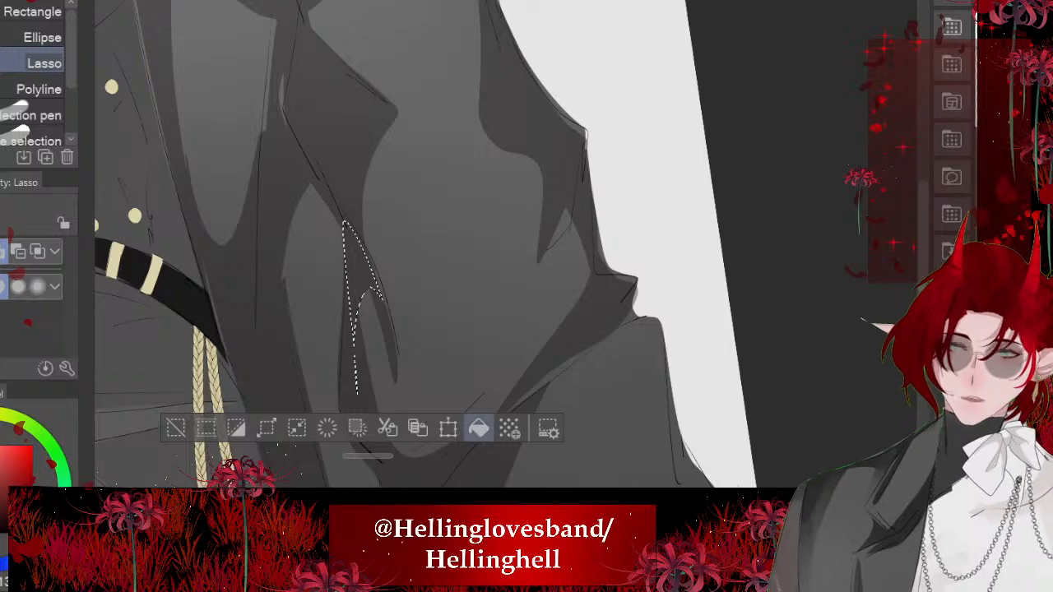
{"action": "left_click", "coordinate": [175, 429]}
{"action": "scroll", "coordinate": [426, 245], "scroll_direction": "down", "scroll_amount": 5}
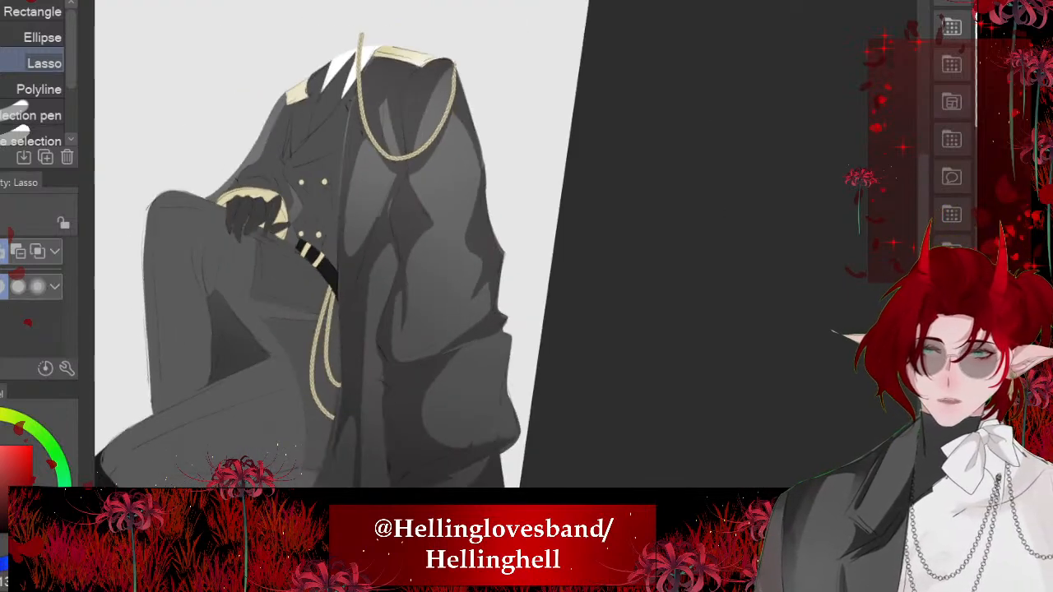
- Lasso a pointed shadow along the outer edge of the coat's large lower bulge, fill it with the shadow colour and deselect
{"action": "scroll", "coordinate": [494, 371], "scroll_direction": "up", "scroll_amount": 2}
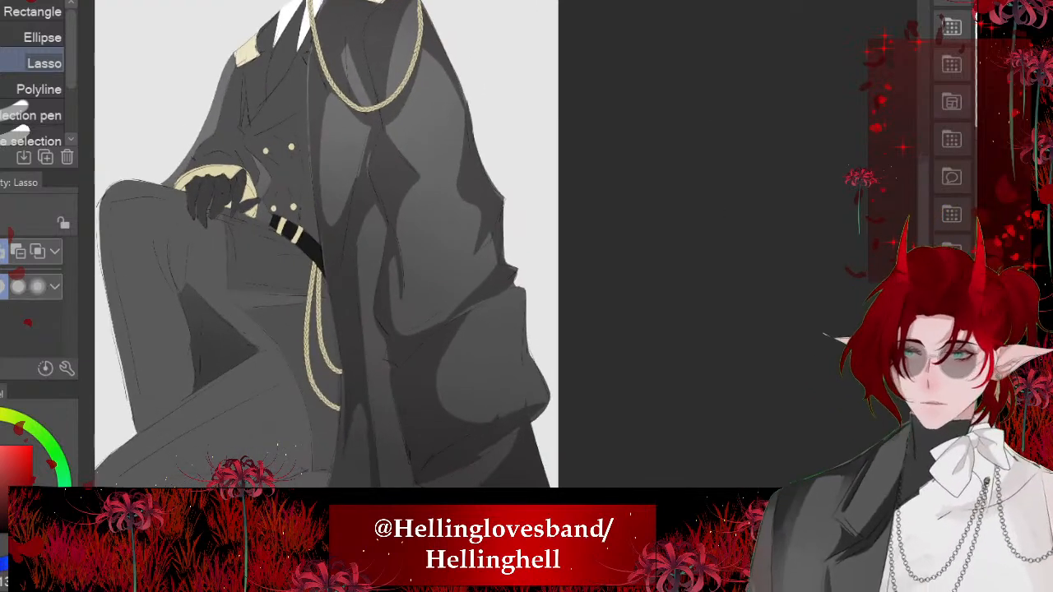
{"action": "scroll", "coordinate": [454, 253], "scroll_direction": "up", "scroll_amount": 5}
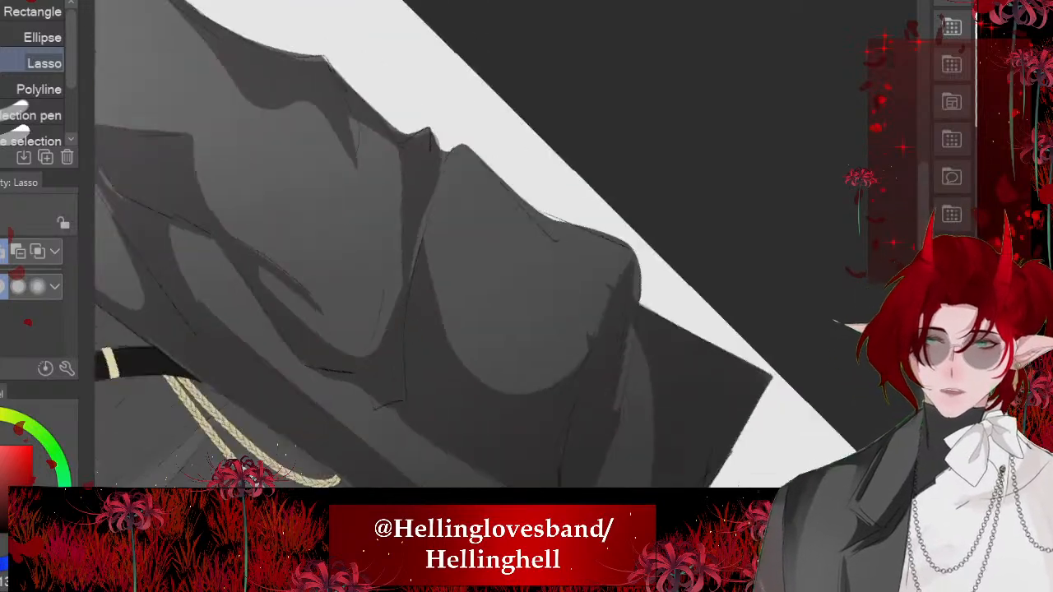
{"action": "mouse_move", "coordinate": [527, 200]}
{"action": "left_mouse_down"}
{"action": "mouse_move", "coordinate": [588, 308]}
{"action": "mouse_move", "coordinate": [633, 276]}
{"action": "left_mouse_up"}
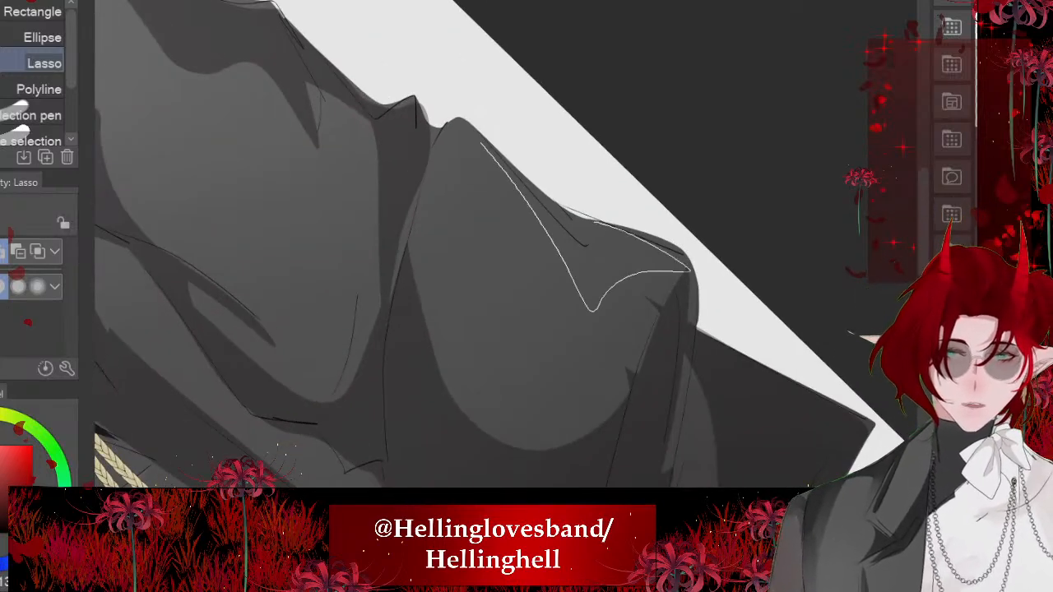
{"action": "left_click_drag", "start_coordinate": [594, 221], "coordinate": [482, 144]}
{"action": "left_click", "coordinate": [669, 375]}
{"action": "key", "text": "ctrl+d"}
{"action": "scroll", "coordinate": [454, 253], "scroll_direction": "down", "scroll_amount": 5}
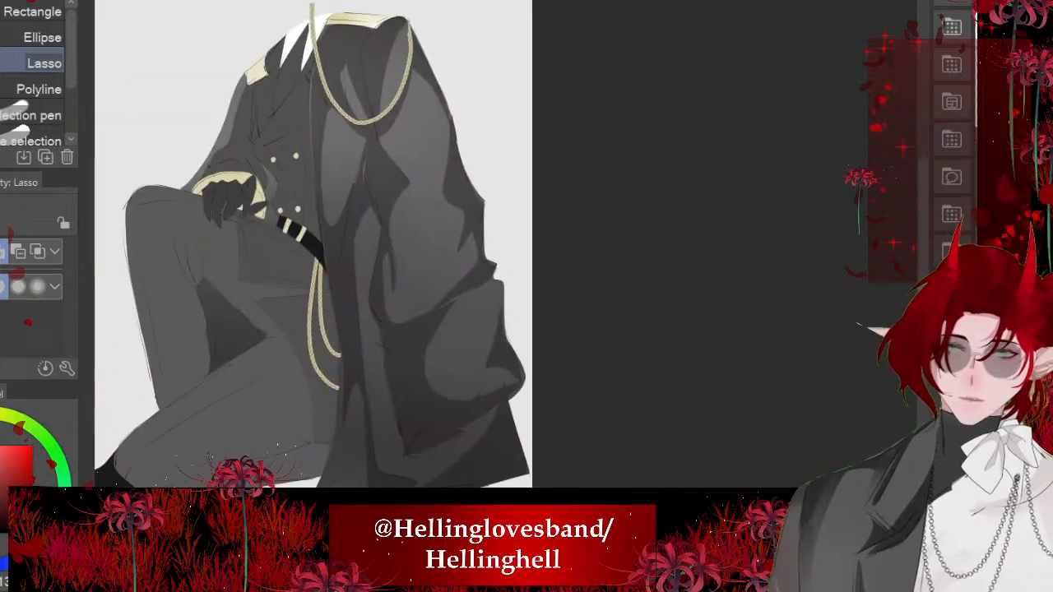
{"action": "scroll", "coordinate": [464, 257], "scroll_direction": "down", "scroll_amount": 3}
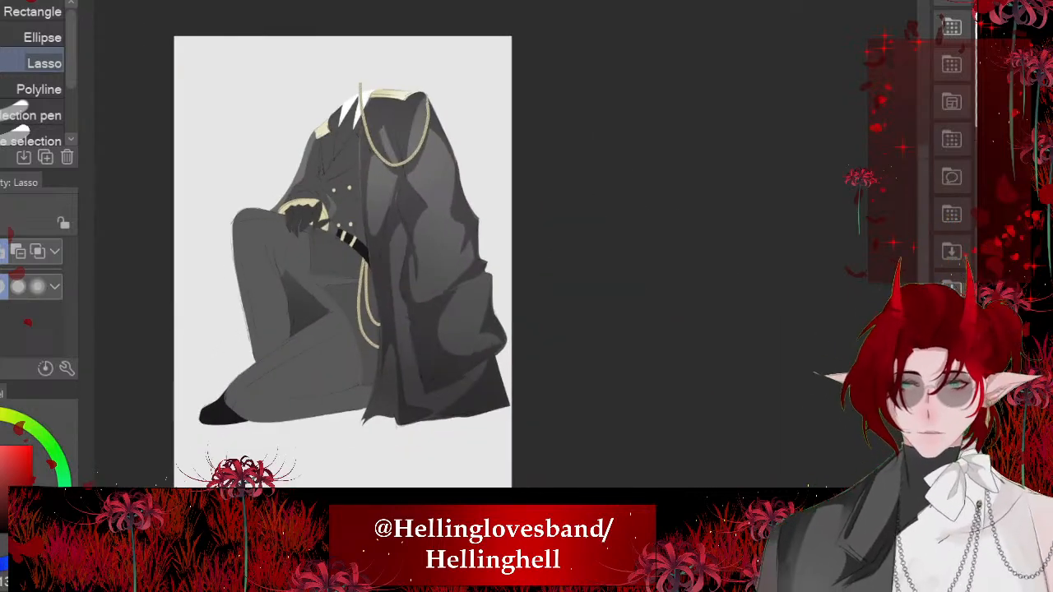
- Lasso the long fold along the coat's front panel beside the hanging cords, fill it with the shadow colour and deselect
{"action": "scroll", "coordinate": [333, 251], "scroll_direction": "up", "scroll_amount": 1}
{"action": "scroll", "coordinate": [346, 387], "scroll_direction": "up", "scroll_amount": 5}
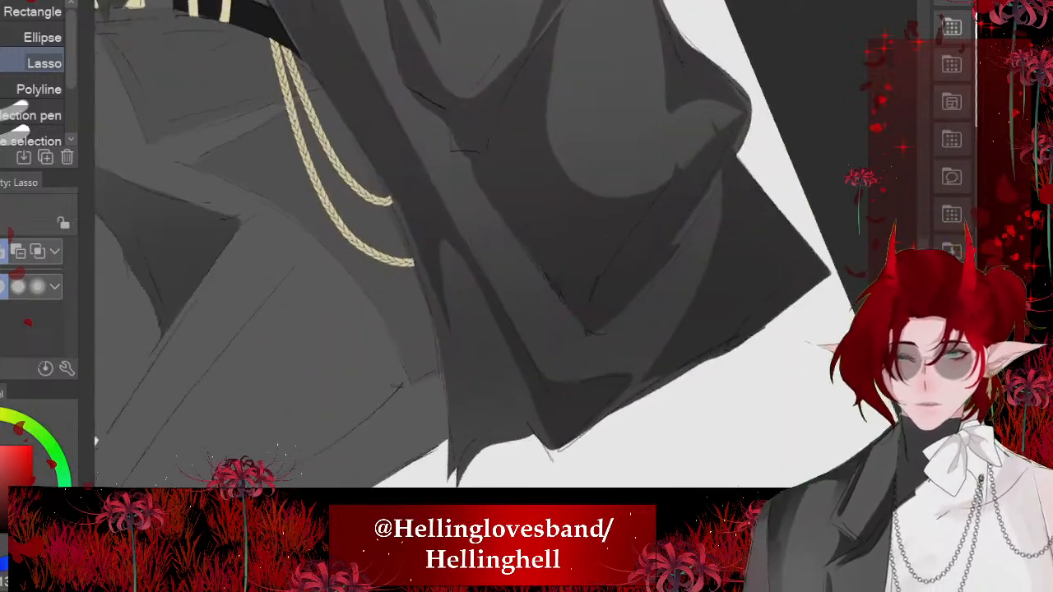
{"action": "mouse_move", "coordinate": [424, 263]}
{"action": "left_mouse_down"}
{"action": "mouse_move", "coordinate": [469, 484]}
{"action": "mouse_move", "coordinate": [484, 273]}
{"action": "mouse_move", "coordinate": [360, 107]}
{"action": "left_mouse_up"}
{"action": "left_click", "coordinate": [578, 517]}
{"action": "scroll", "coordinate": [461, 288], "scroll_direction": "down", "scroll_amount": 5}
{"action": "key", "text": "ctrl+d"}
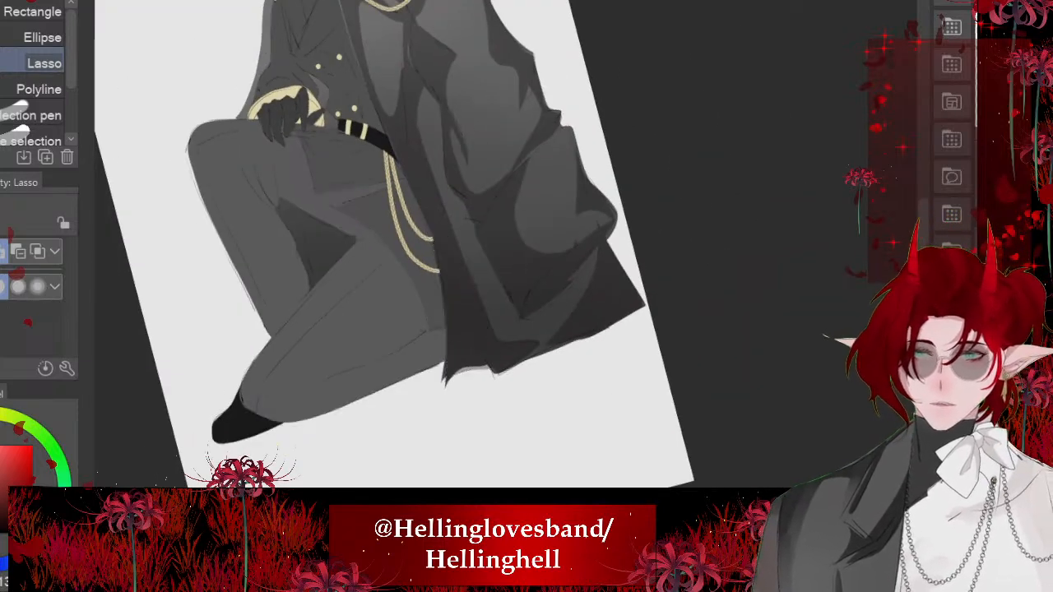
{"action": "scroll", "coordinate": [412, 247], "scroll_direction": "down", "scroll_amount": 2}
{"action": "scroll", "coordinate": [343, 198], "scroll_direction": "up", "scroll_amount": 1}
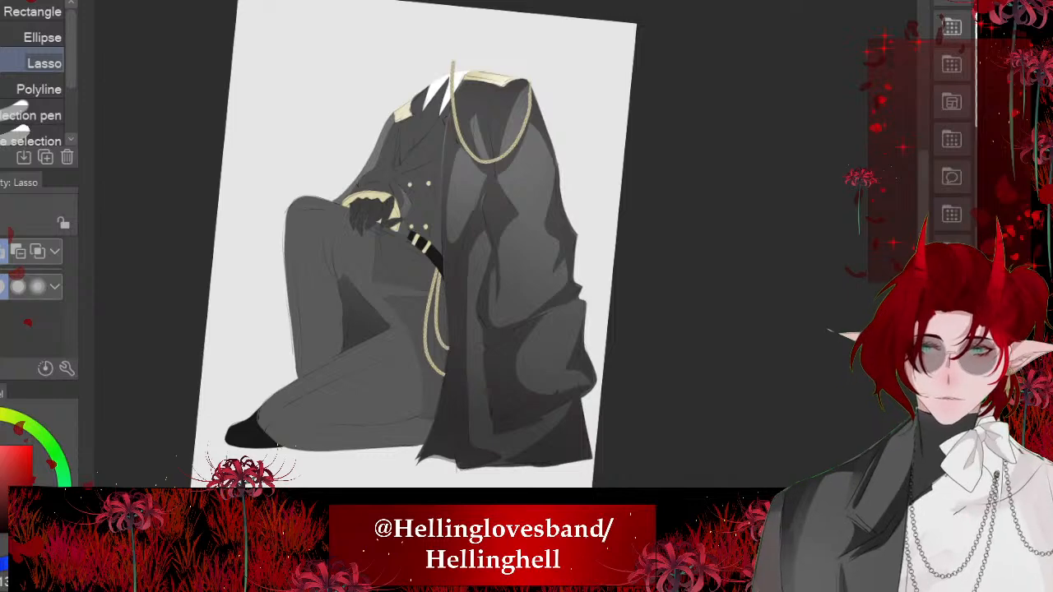
- Sample a grey from the coat's front panel, lasso a long narrow strip running down it, fill the strip and deselect
{"action": "scroll", "coordinate": [440, 168], "scroll_direction": "up", "scroll_amount": 5}
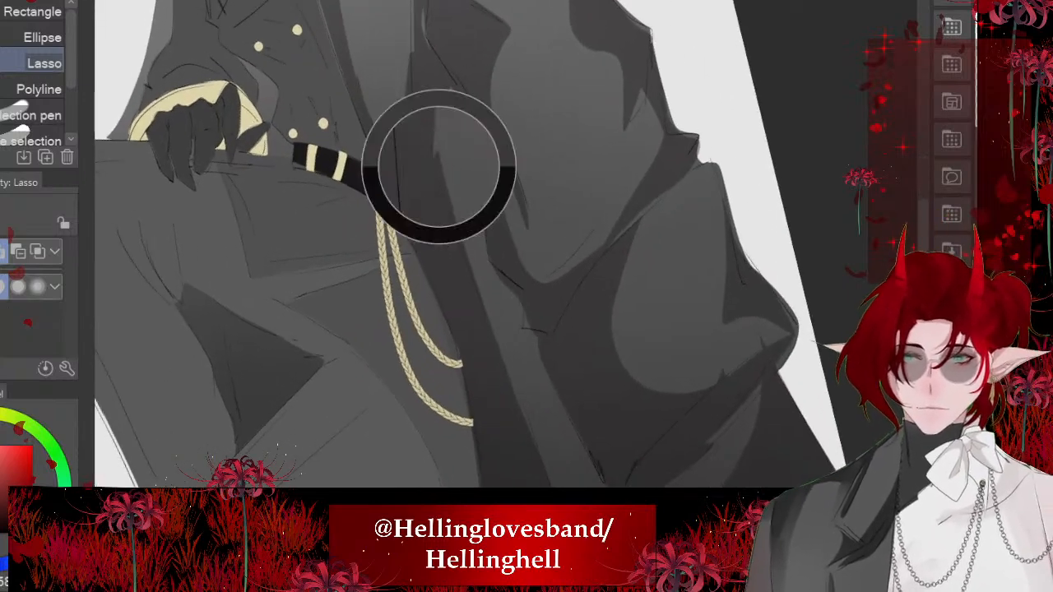
{"action": "left_click", "coordinate": [439, 167], "text": "alt"}
{"action": "scroll", "coordinate": [325, 36], "scroll_direction": "down", "scroll_amount": 1}
{"action": "mouse_move", "coordinate": [424, 194]}
{"action": "left_mouse_down"}
{"action": "mouse_move", "coordinate": [526, 464]}
{"action": "mouse_move", "coordinate": [424, 130]}
{"action": "left_mouse_up"}
{"action": "key", "text": "alt+Delete"}
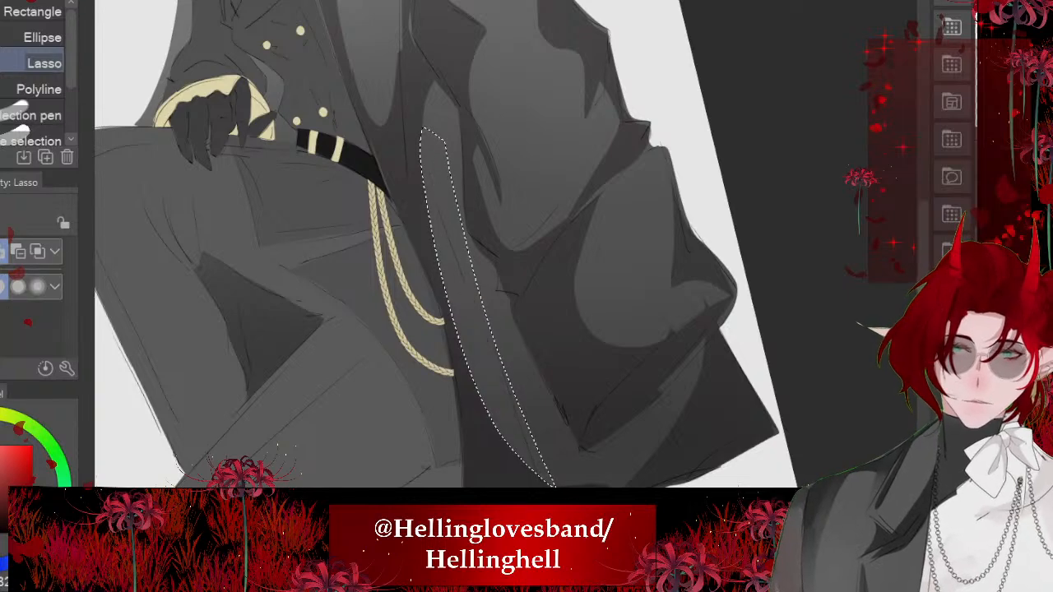
{"action": "key", "text": "ctrl+d"}
{"action": "scroll", "coordinate": [440, 246], "scroll_direction": "down", "scroll_amount": 5}
{"action": "scroll", "coordinate": [370, 280], "scroll_direction": "down", "scroll_amount": 1}
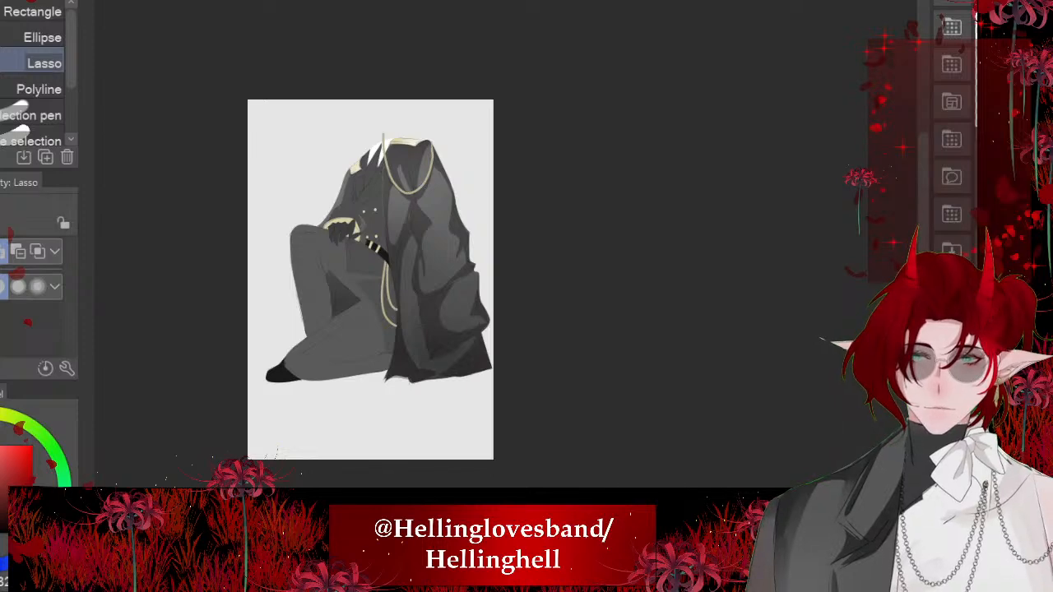
- Enlarge the Soft airbrush, shade the jacket's chest and sleeve with a lighter grey gradient, and undo the last stroke
{"action": "scroll", "coordinate": [366, 186], "scroll_direction": "up", "scroll_amount": 6}
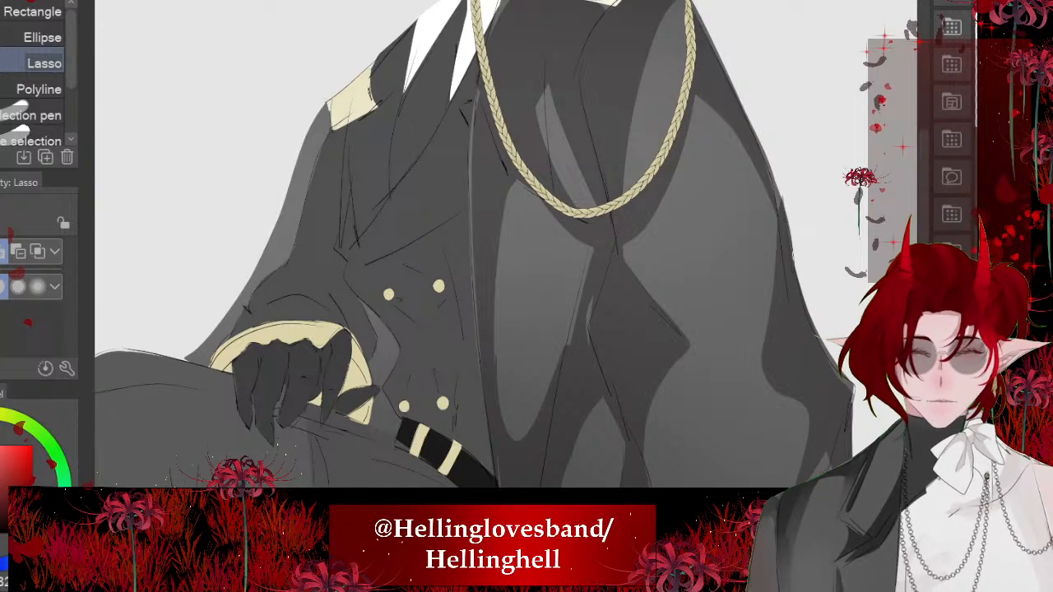
{"action": "scroll", "coordinate": [411, 393], "scroll_direction": "down", "scroll_amount": 3}
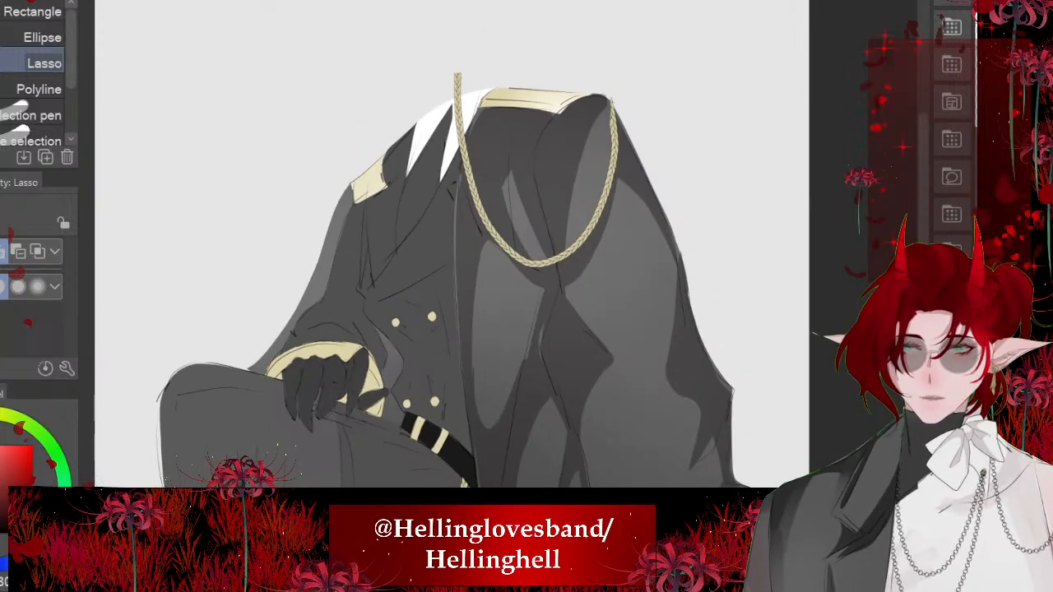
{"action": "key", "text": "b"}
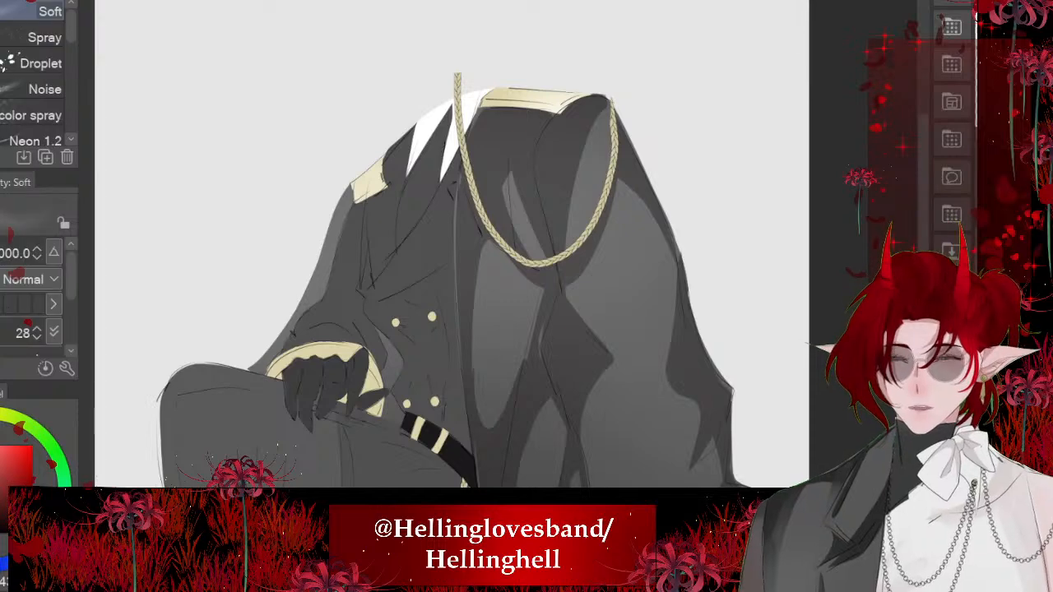
{"action": "left_click_drag", "start_coordinate": [506, 275], "coordinate": [579, 275]}
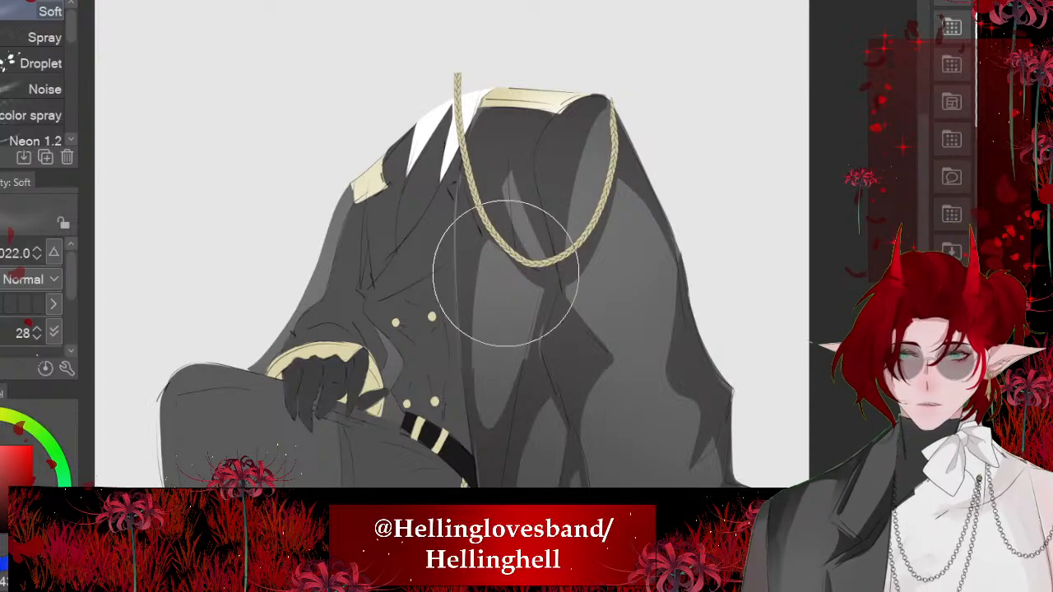
{"action": "mouse_move", "coordinate": [464, 247]}
{"action": "left_mouse_down"}
{"action": "mouse_move", "coordinate": [498, 173]}
{"action": "mouse_move", "coordinate": [313, 279]}
{"action": "mouse_move", "coordinate": [348, 212]}
{"action": "left_mouse_up"}
{"action": "scroll", "coordinate": [337, 288], "scroll_direction": "down", "scroll_amount": 2}
{"action": "left_click_drag", "start_coordinate": [2, 512], "coordinate": [2, 531]}
{"action": "mouse_move", "coordinate": [420, 304]}
{"action": "left_mouse_down"}
{"action": "mouse_move", "coordinate": [435, 367]}
{"action": "mouse_move", "coordinate": [327, 249]}
{"action": "left_mouse_up"}
{"action": "key", "text": "ctrl+z"}
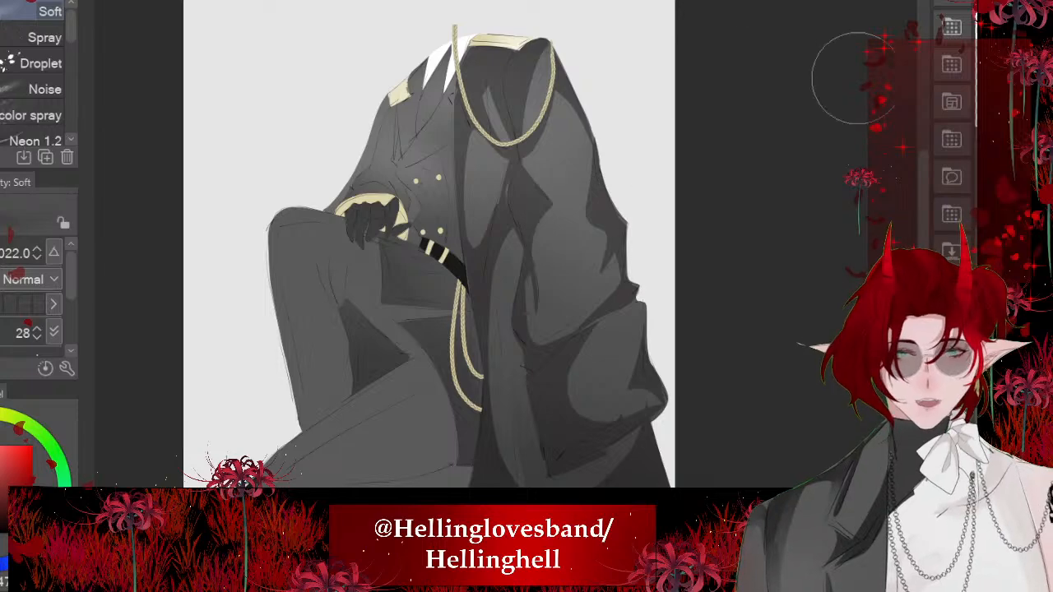
- Sample the jacket skirt's grey, lasso a jagged fold shadow beneath the belt from the gloved hand to the cords, and fill it darker
{"action": "scroll", "coordinate": [449, 190], "scroll_direction": "up", "scroll_amount": 1}
{"action": "scroll", "coordinate": [427, 264], "scroll_direction": "up", "scroll_amount": 2}
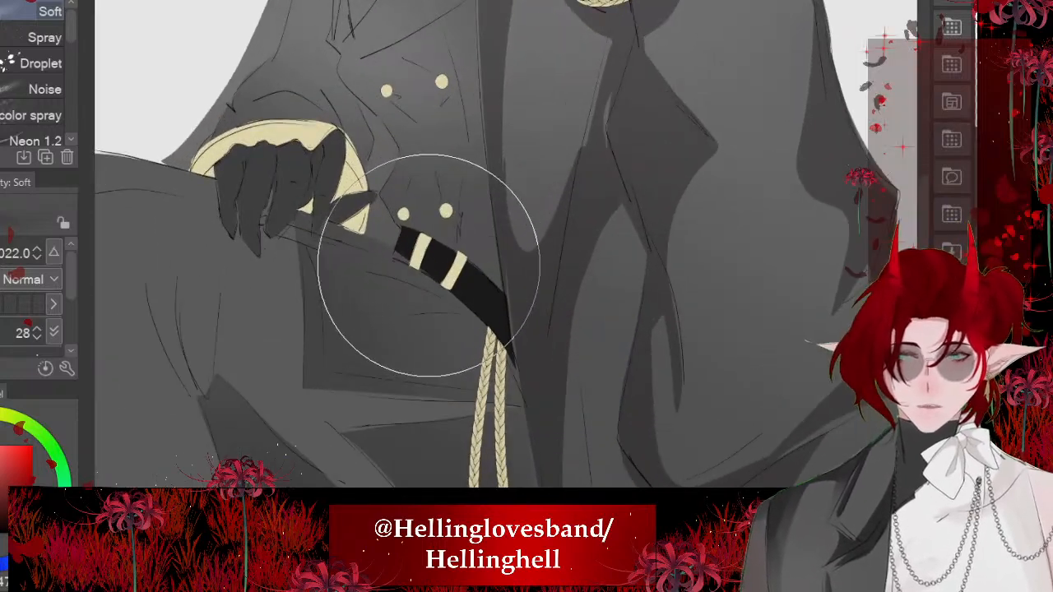
{"action": "scroll", "coordinate": [412, 271], "scroll_direction": "down", "scroll_amount": 1}
{"action": "scroll", "coordinate": [430, 261], "scroll_direction": "up", "scroll_amount": 3}
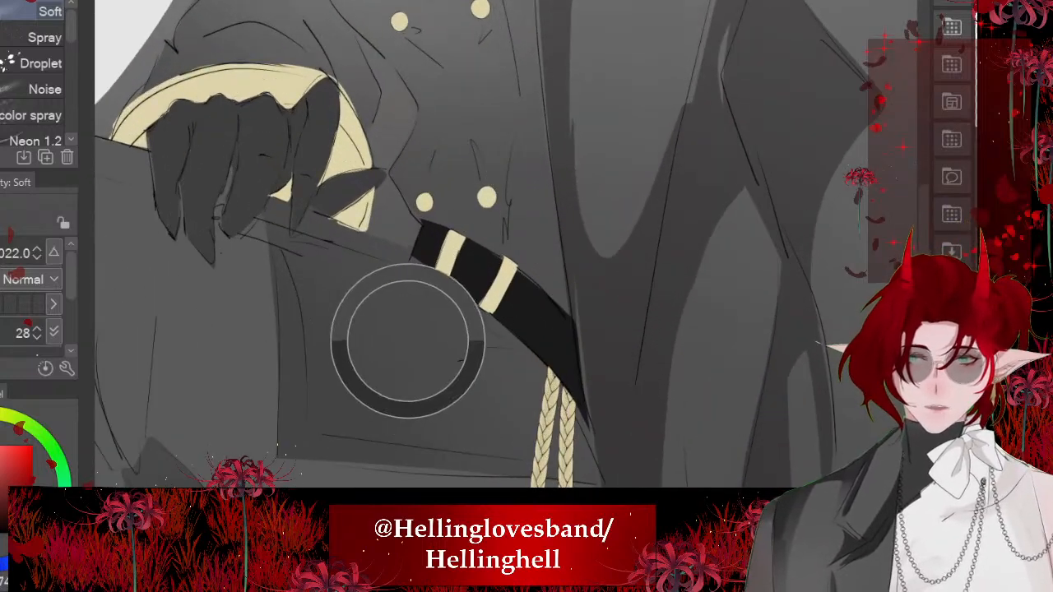
{"action": "left_click", "coordinate": [404, 323], "text": "alt"}
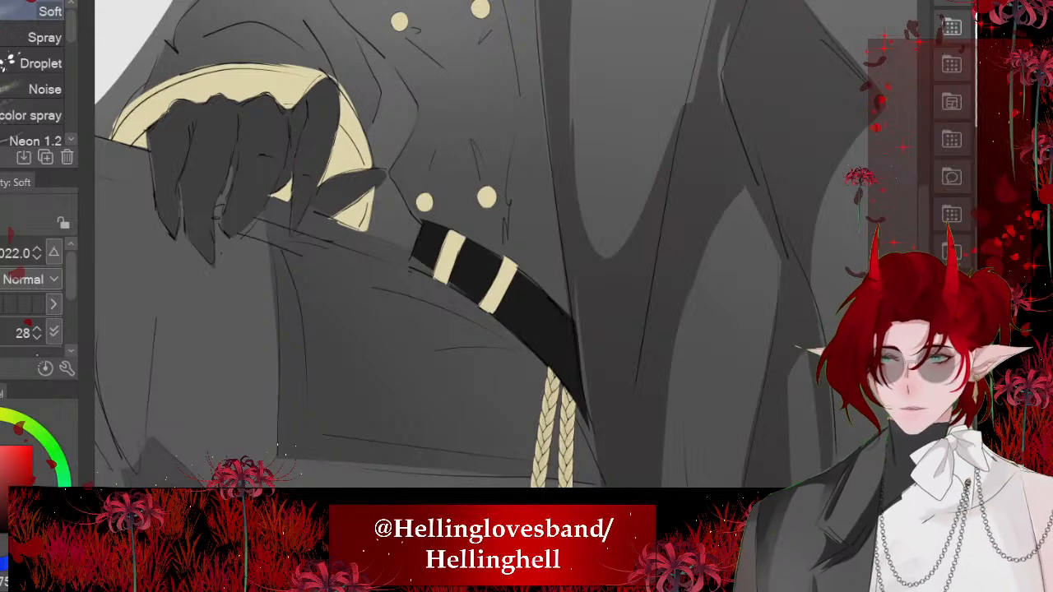
{"action": "key", "text": "m"}
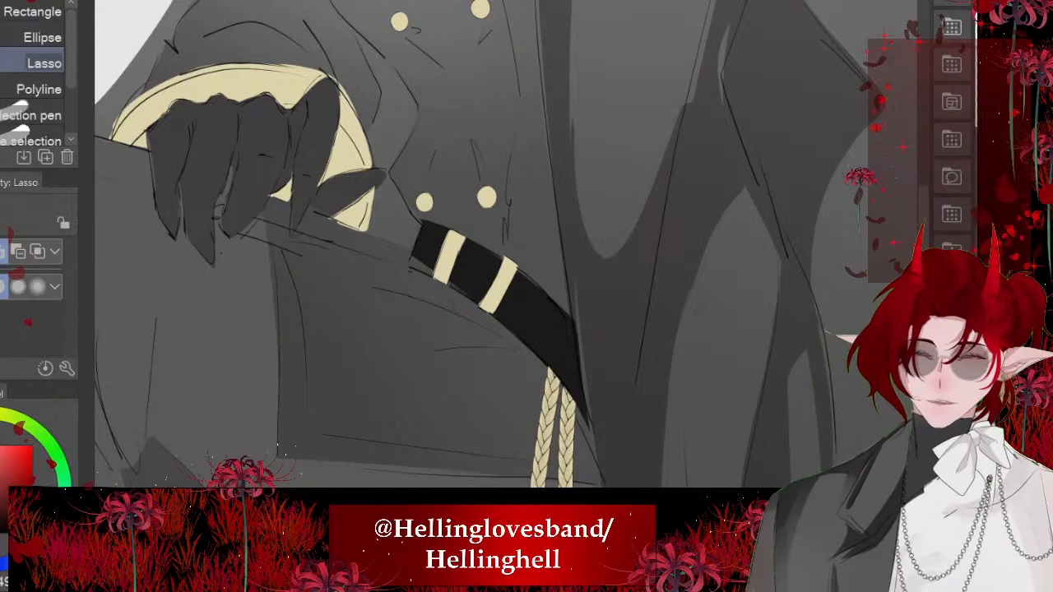
{"action": "left_click_drag", "start_coordinate": [362, 238], "coordinate": [428, 292]}
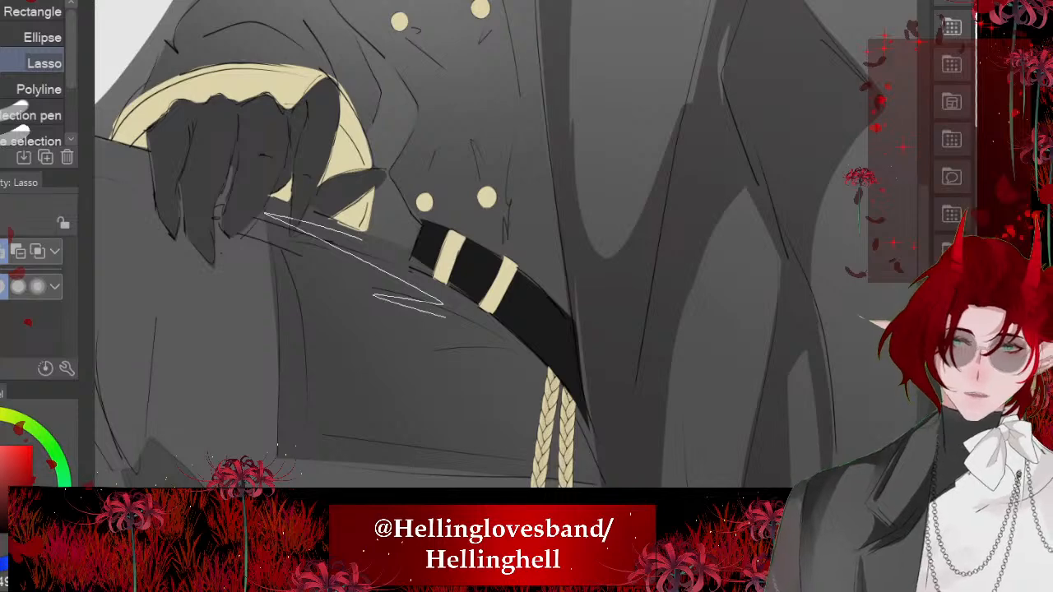
{"action": "left_click_drag", "start_coordinate": [566, 377], "coordinate": [560, 362]}
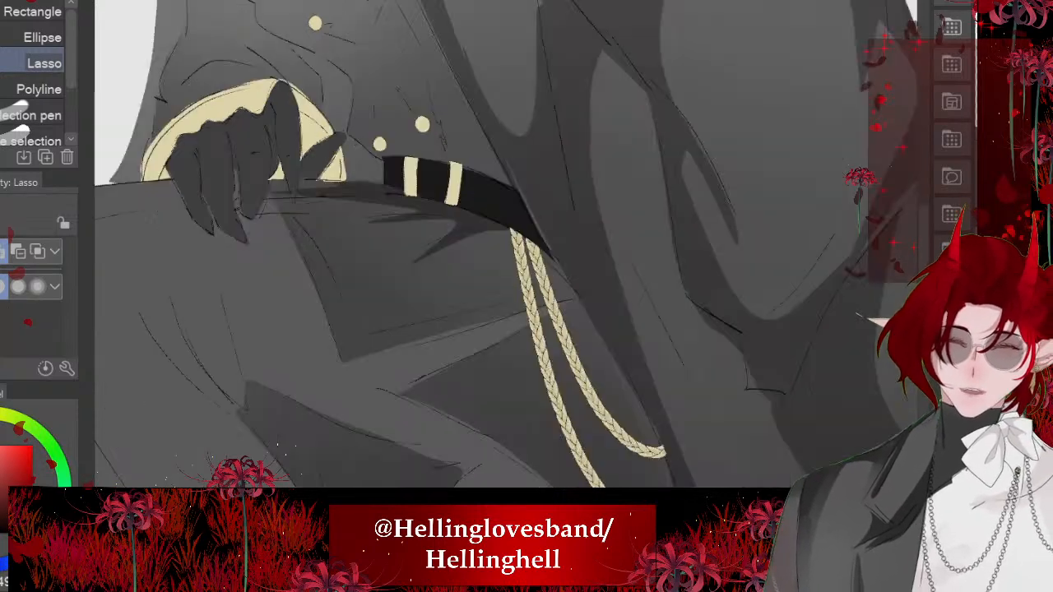
- Lasso the cast shadow around both braided cords hanging from the belt and fill it with the shadow colour
{"action": "left_click_drag", "start_coordinate": [510, 288], "coordinate": [454, 230]}
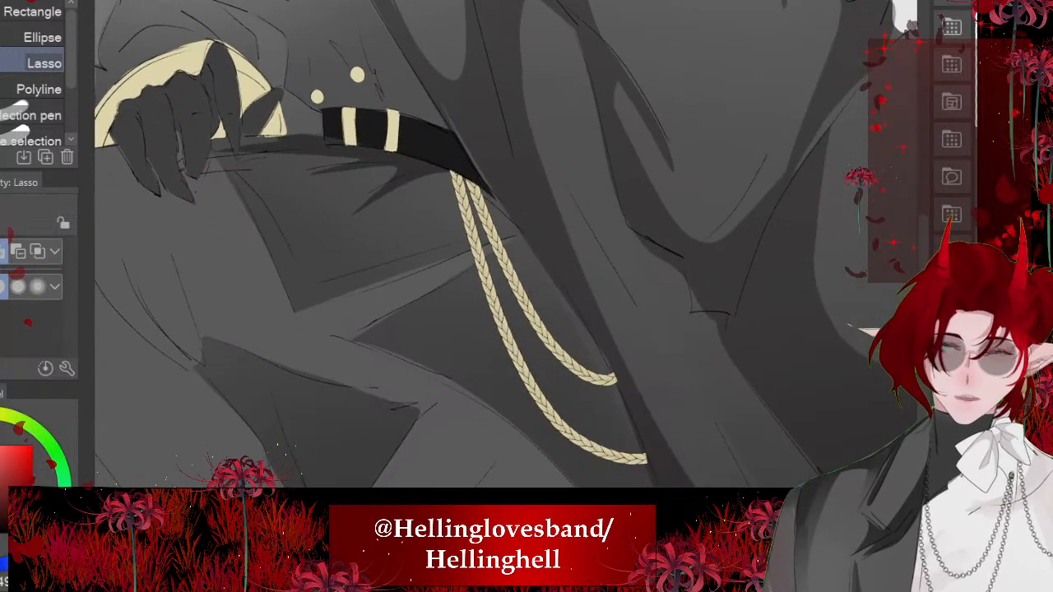
{"action": "left_click_drag", "start_coordinate": [620, 396], "coordinate": [497, 209]}
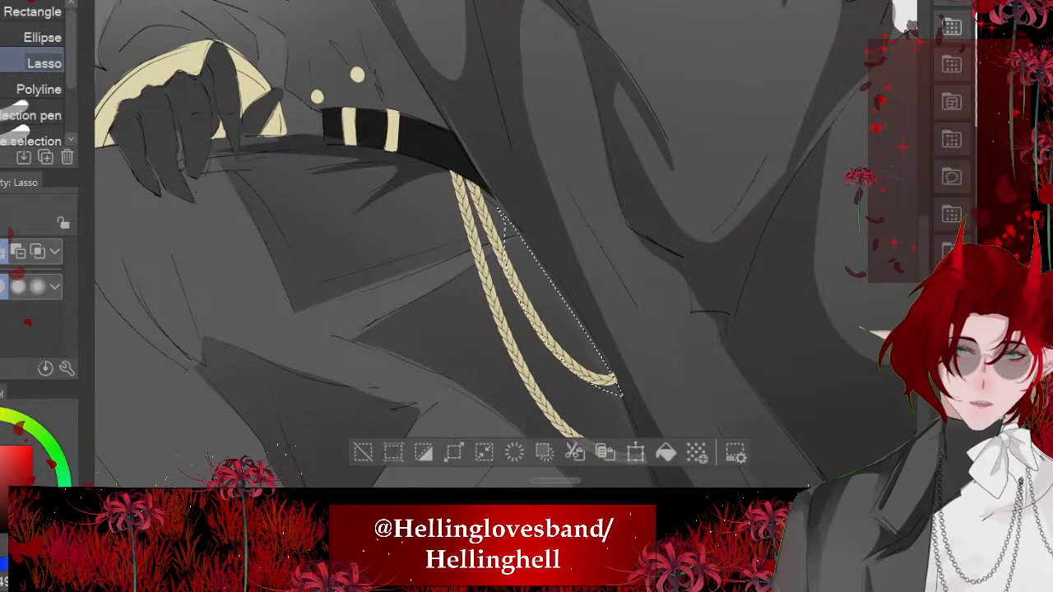
{"action": "mouse_move", "coordinate": [526, 247]}
{"action": "left_mouse_down"}
{"action": "mouse_move", "coordinate": [538, 288]}
{"action": "mouse_move", "coordinate": [533, 222]}
{"action": "left_mouse_up"}
{"action": "mouse_move", "coordinate": [500, 321]}
{"action": "left_mouse_down"}
{"action": "mouse_move", "coordinate": [650, 447]}
{"action": "mouse_move", "coordinate": [511, 303]}
{"action": "mouse_move", "coordinate": [487, 242]}
{"action": "left_mouse_up"}
{"action": "key", "text": "alt+Delete"}
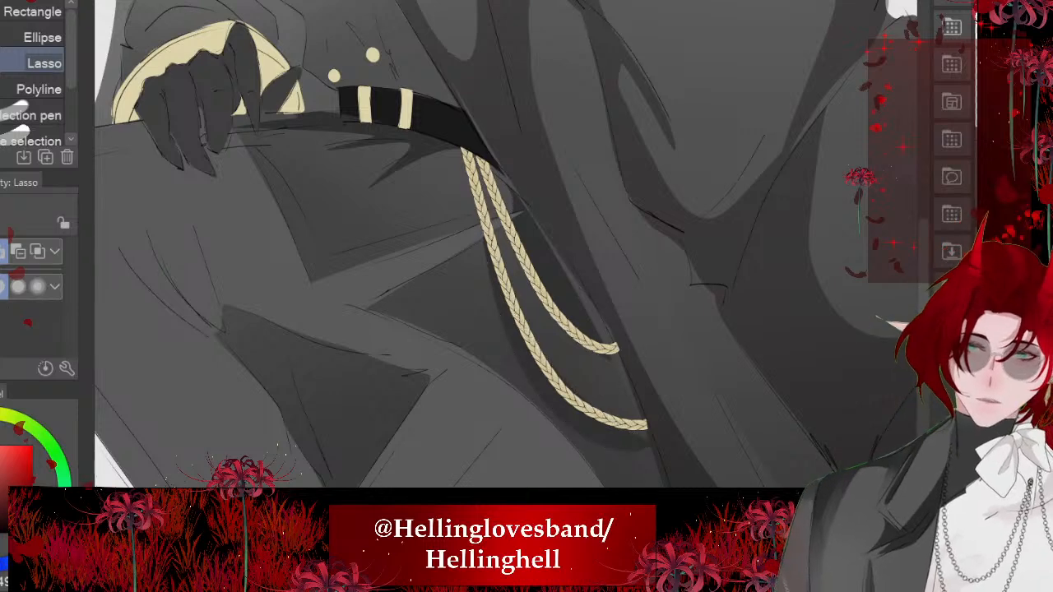
{"action": "scroll", "coordinate": [507, 247], "scroll_direction": "down", "scroll_amount": 4}
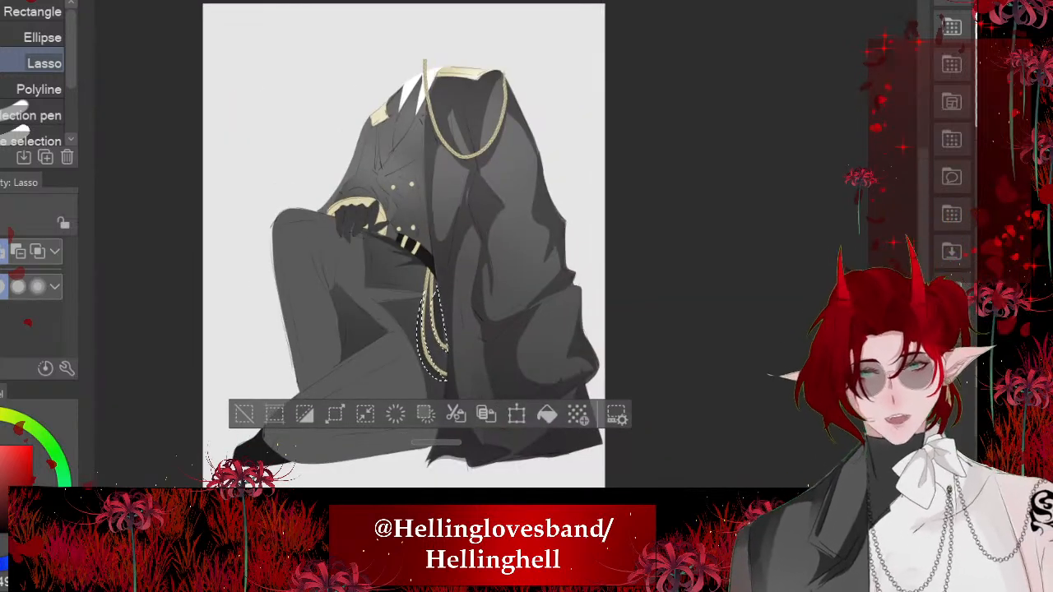
{"action": "scroll", "coordinate": [444, 247], "scroll_direction": "up", "scroll_amount": 3}
{"action": "scroll", "coordinate": [329, 214], "scroll_direction": "up", "scroll_amount": 2}
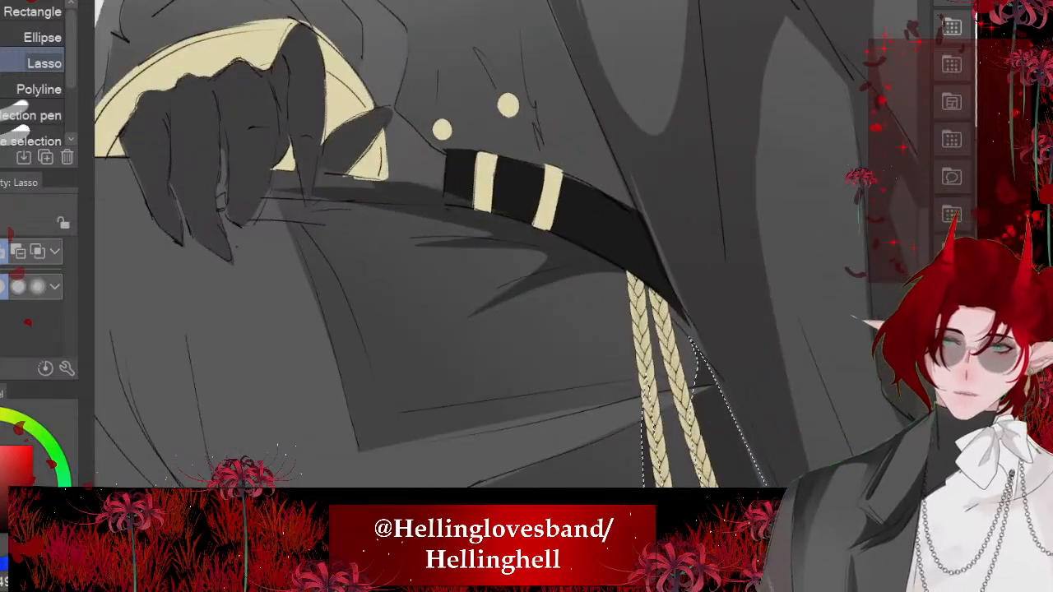
- Lasso an L-shaped fold shadow along the jacket skirt's edge from the gloved hand down to the hem, fill it and deselect
{"action": "mouse_move", "coordinate": [311, 196]}
{"action": "left_mouse_down"}
{"action": "mouse_move", "coordinate": [375, 385]}
{"action": "mouse_move", "coordinate": [510, 403]}
{"action": "mouse_move", "coordinate": [370, 445]}
{"action": "mouse_move", "coordinate": [345, 404]}
{"action": "left_mouse_up"}
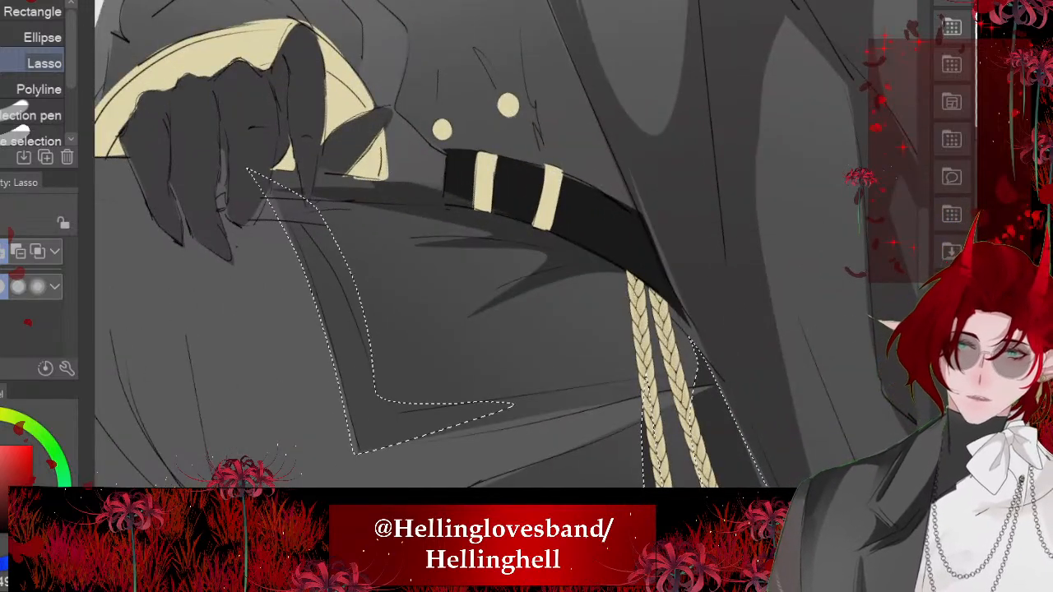
{"action": "scroll", "coordinate": [444, 247], "scroll_direction": "down", "scroll_amount": 3}
{"action": "key", "text": "alt+Delete"}
{"action": "scroll", "coordinate": [444, 247], "scroll_direction": "down", "scroll_amount": 3}
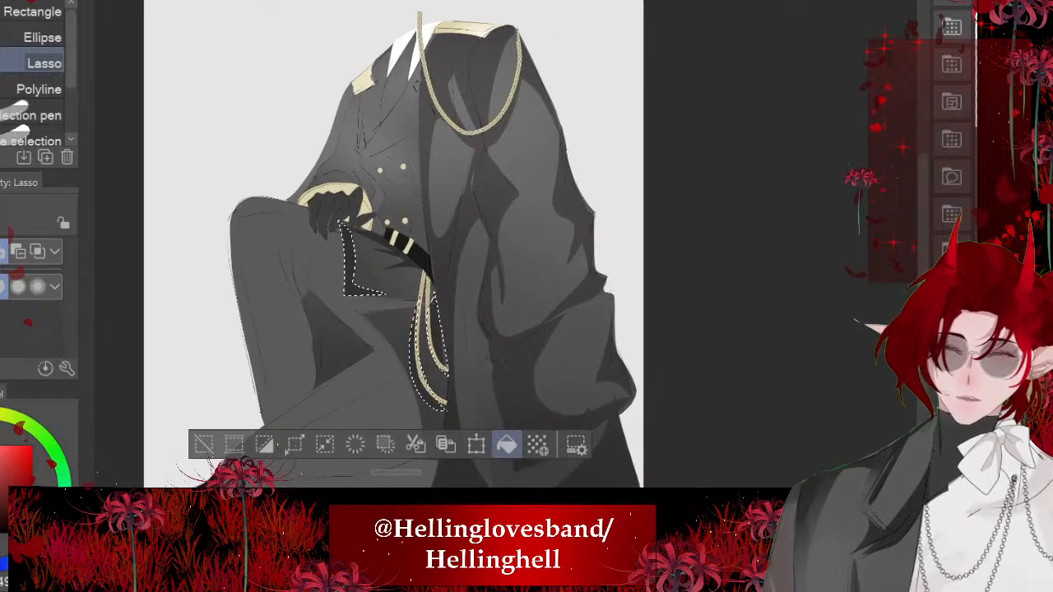
{"action": "key", "text": "ctrl+d"}
{"action": "scroll", "coordinate": [408, 247], "scroll_direction": "left", "scroll_amount": 1}
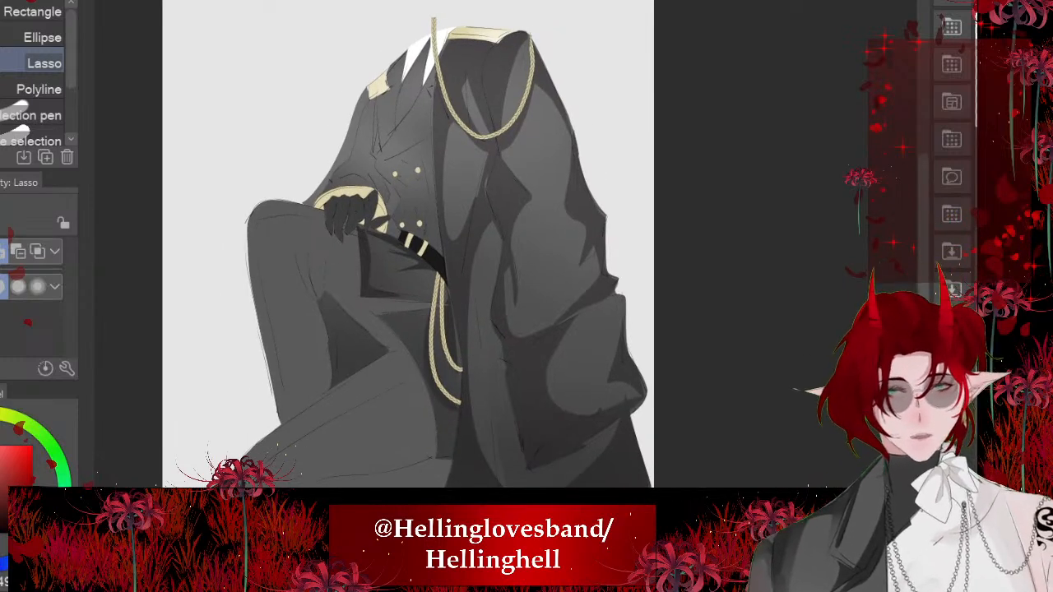
{"action": "scroll", "coordinate": [412, 162], "scroll_direction": "up", "scroll_amount": 5}
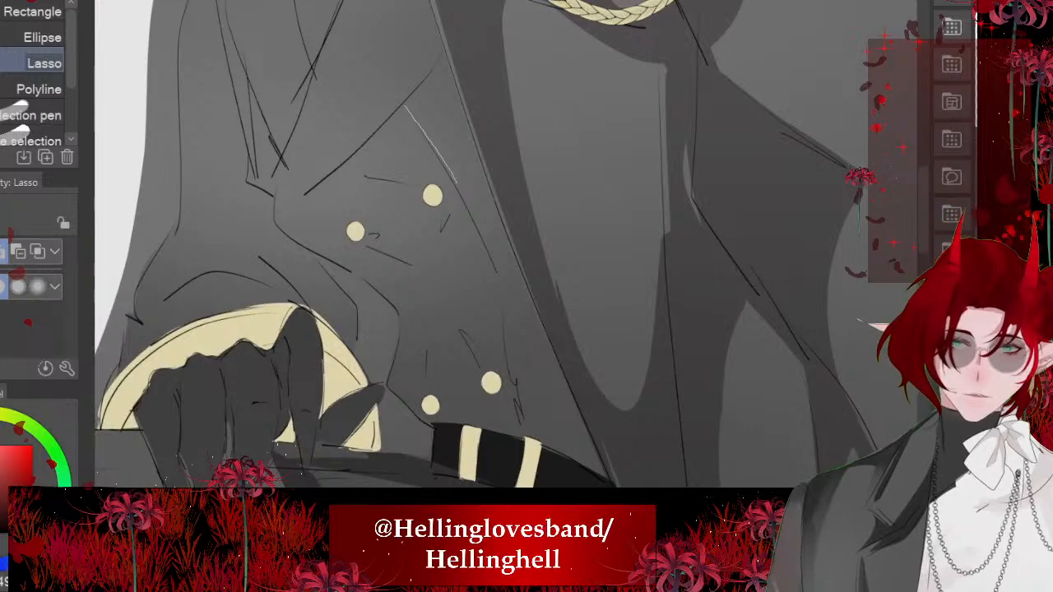
{"action": "mouse_move", "coordinate": [458, 183]}
{"action": "left_mouse_down"}
{"action": "mouse_move", "coordinate": [512, 412]}
{"action": "mouse_move", "coordinate": [448, 126]}
{"action": "mouse_move", "coordinate": [404, 104]}
{"action": "left_mouse_up"}
{"action": "key", "text": "alt+Delete"}
{"action": "key", "text": "ctrl+d"}
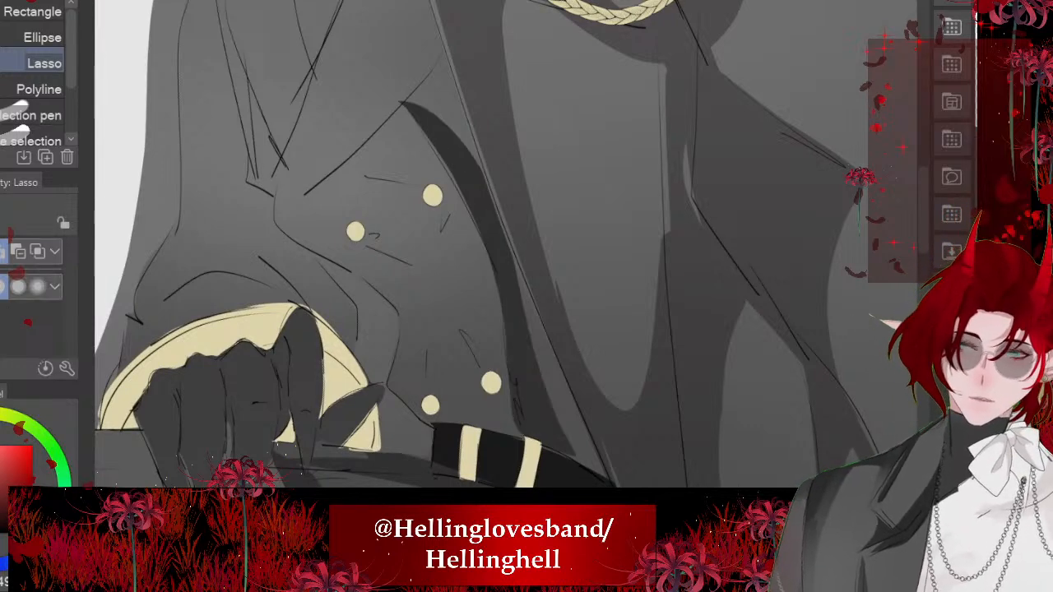
{"action": "scroll", "coordinate": [461, 247], "scroll_direction": "down", "scroll_amount": 1}
{"action": "key", "text": "ctrl+z"}
{"action": "key", "text": "ctrl+z"}
{"action": "key", "text": "ctrl+z"}
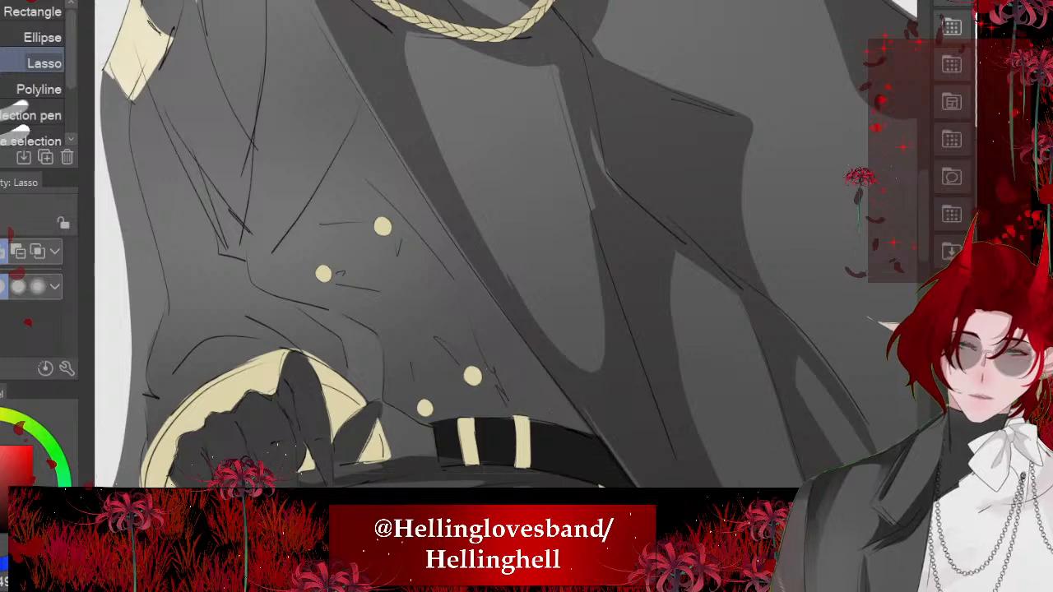
- Lasso the cast shadow on the jacket front along the coat's edge from the lapel to the belt, fill it and deselect
{"action": "left_click_drag", "start_coordinate": [341, 158], "coordinate": [453, 275]}
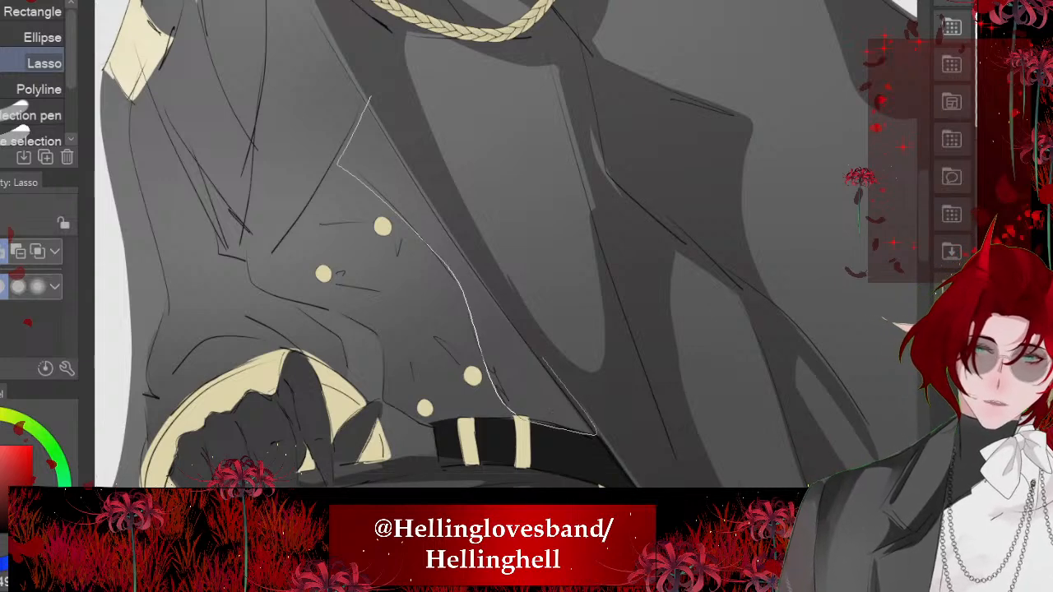
{"action": "left_click_drag", "start_coordinate": [543, 358], "coordinate": [371, 92]}
{"action": "key", "text": "alt+Delete"}
{"action": "key", "text": "ctrl+d"}
{"action": "left_click_drag", "start_coordinate": [461, 246], "coordinate": [469, 240]}
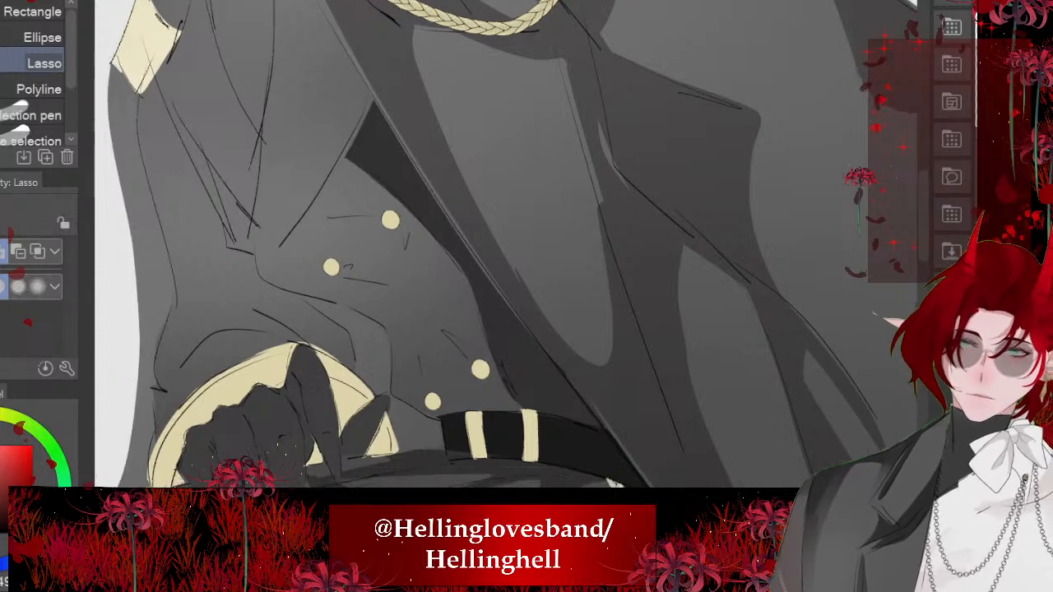
- Lasso a pointed sliver of shadow beneath the lapel's lower edge above the buttons, fill it dark grey and deselect
{"action": "left_click_drag", "start_coordinate": [332, 267], "coordinate": [352, 387]}
{"action": "left_click_drag", "start_coordinate": [485, 403], "coordinate": [562, 395]}
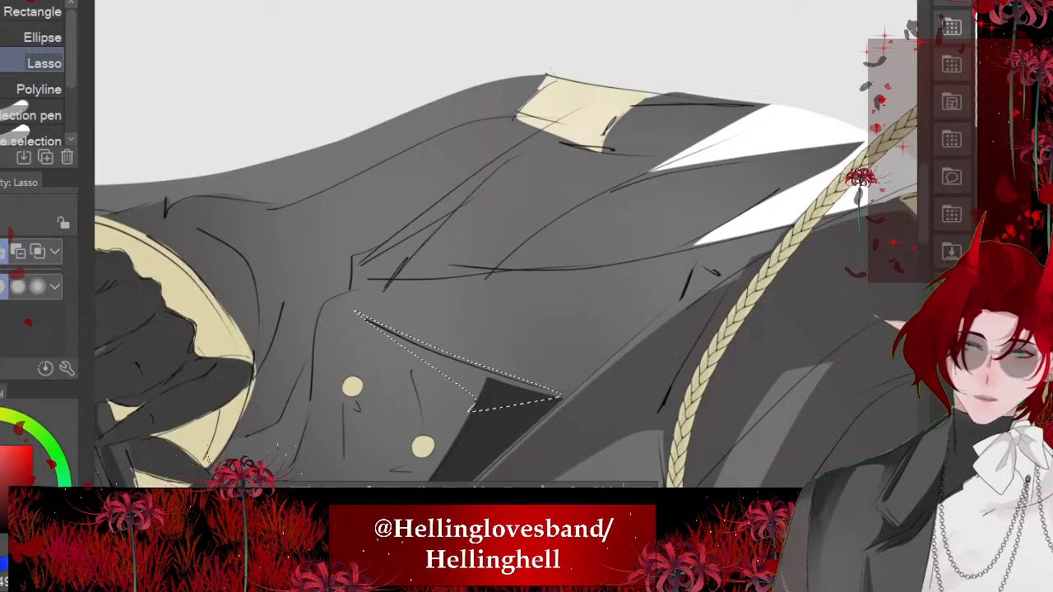
{"action": "key", "text": "alt+Delete"}
{"action": "key", "text": "ctrl+d"}
{"action": "scroll", "coordinate": [494, 247], "scroll_direction": "down", "scroll_amount": 6}
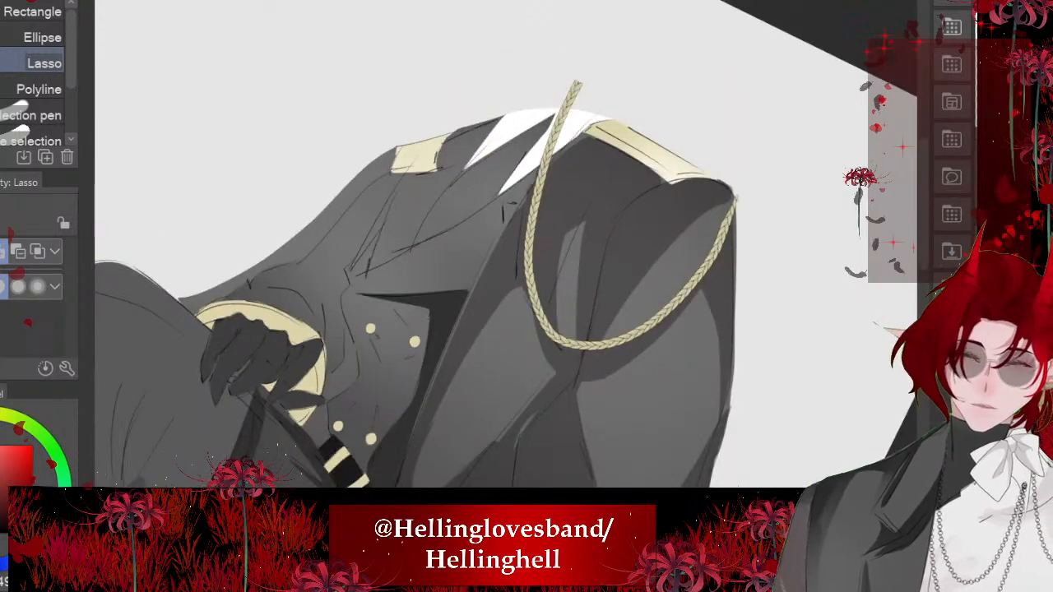
{"action": "scroll", "coordinate": [339, 172], "scroll_direction": "down", "scroll_amount": 3}
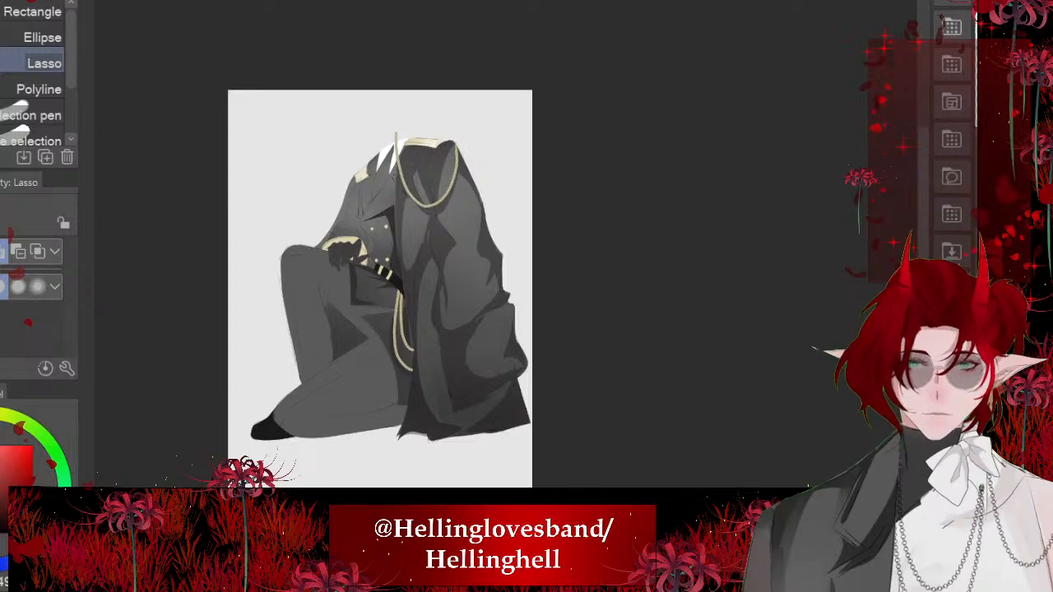
{"action": "scroll", "coordinate": [362, 374], "scroll_direction": "up", "scroll_amount": 6}
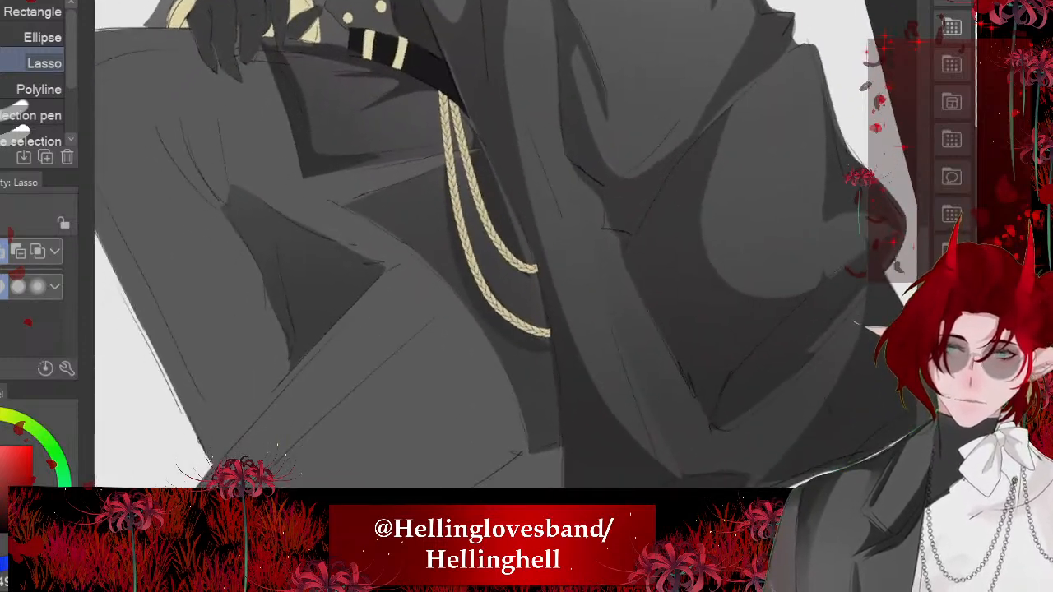
{"action": "scroll", "coordinate": [494, 247], "scroll_direction": "down", "scroll_amount": 5}
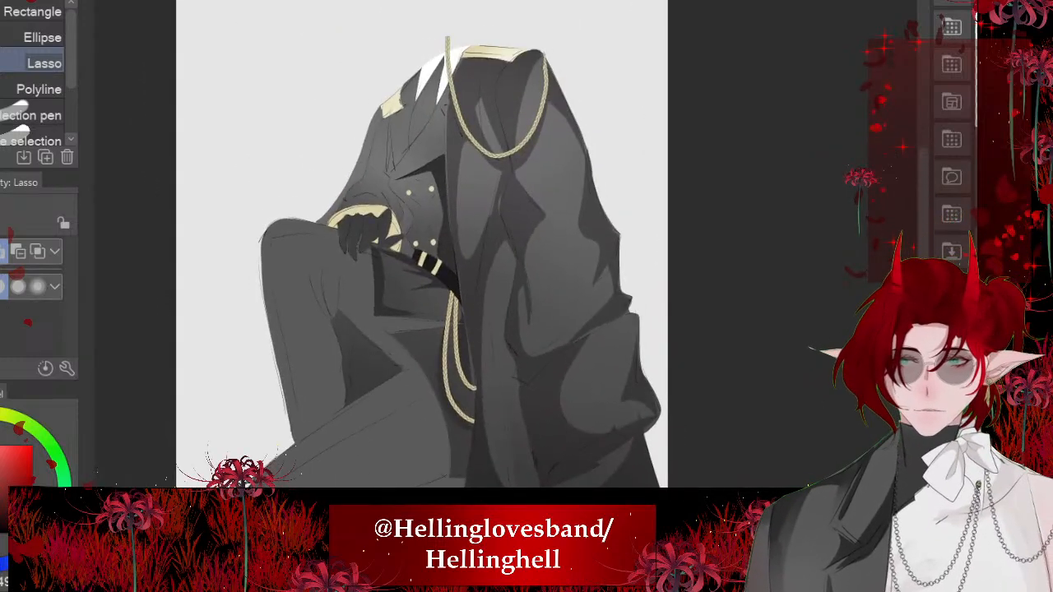
{"action": "scroll", "coordinate": [422, 247], "scroll_direction": "down", "scroll_amount": 3}
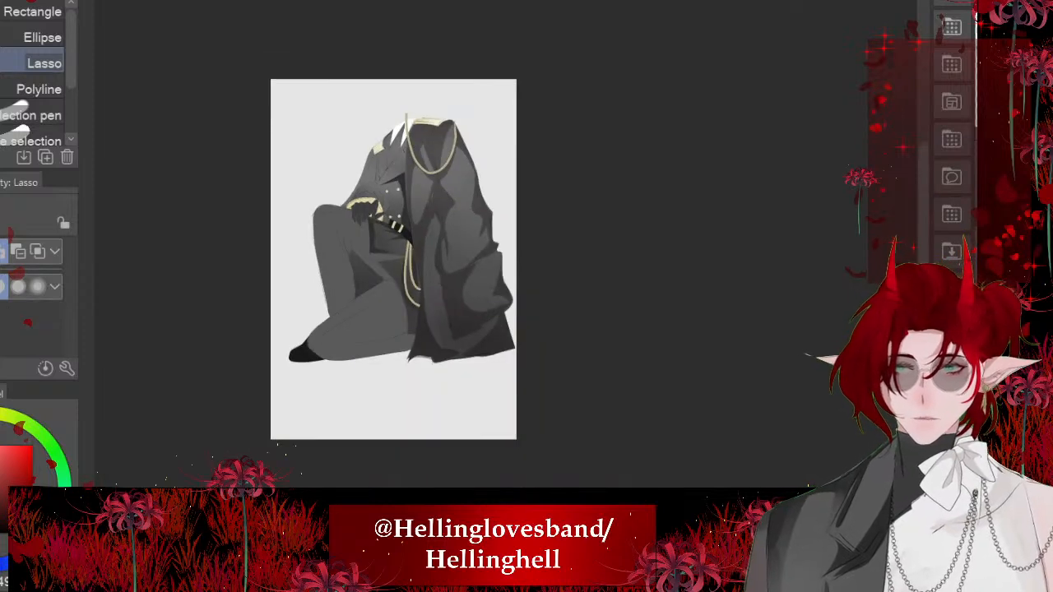
- Lasso the narrow V-shaped shadow along both edges of the jacket's chest opening below the white collar
{"action": "scroll", "coordinate": [421, 246], "scroll_direction": "up", "scroll_amount": 5}
{"action": "scroll", "coordinate": [421, 247], "scroll_direction": "up", "scroll_amount": 2}
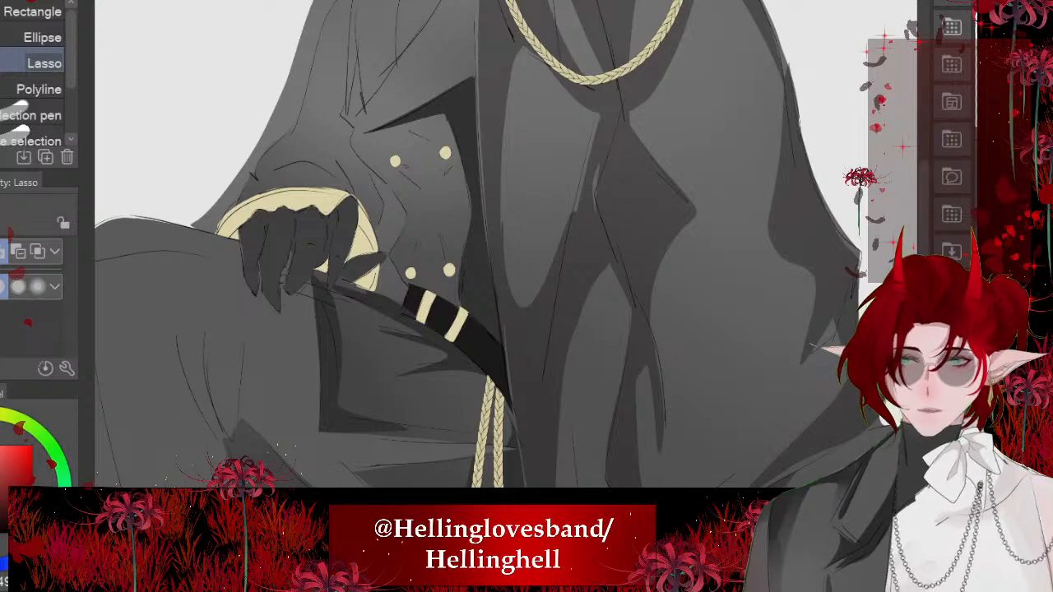
{"action": "scroll", "coordinate": [493, 247], "scroll_direction": "up", "scroll_amount": 3}
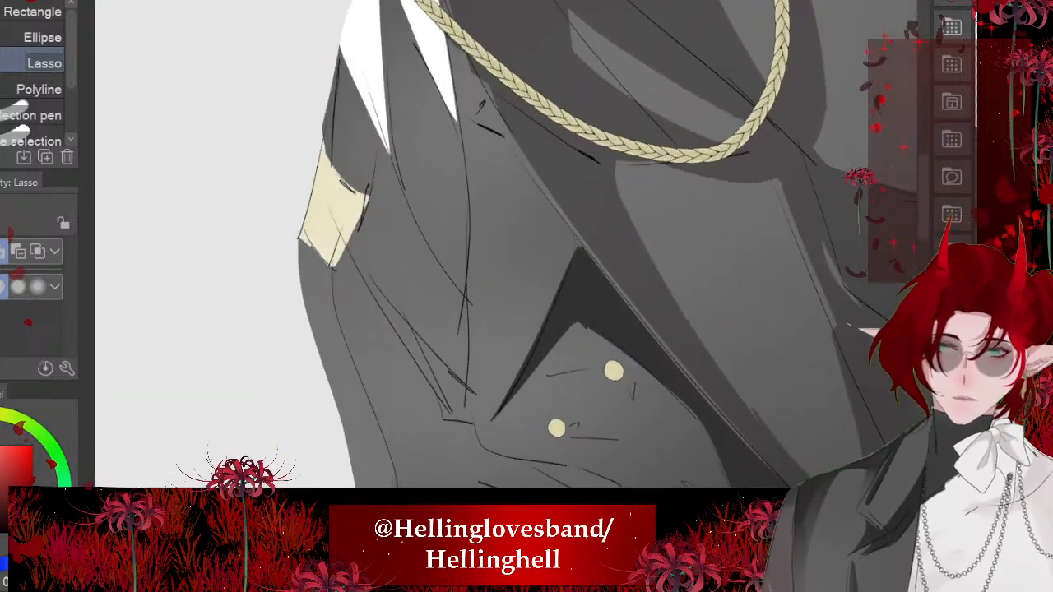
{"action": "left_click_drag", "start_coordinate": [374, 115], "coordinate": [511, 148]}
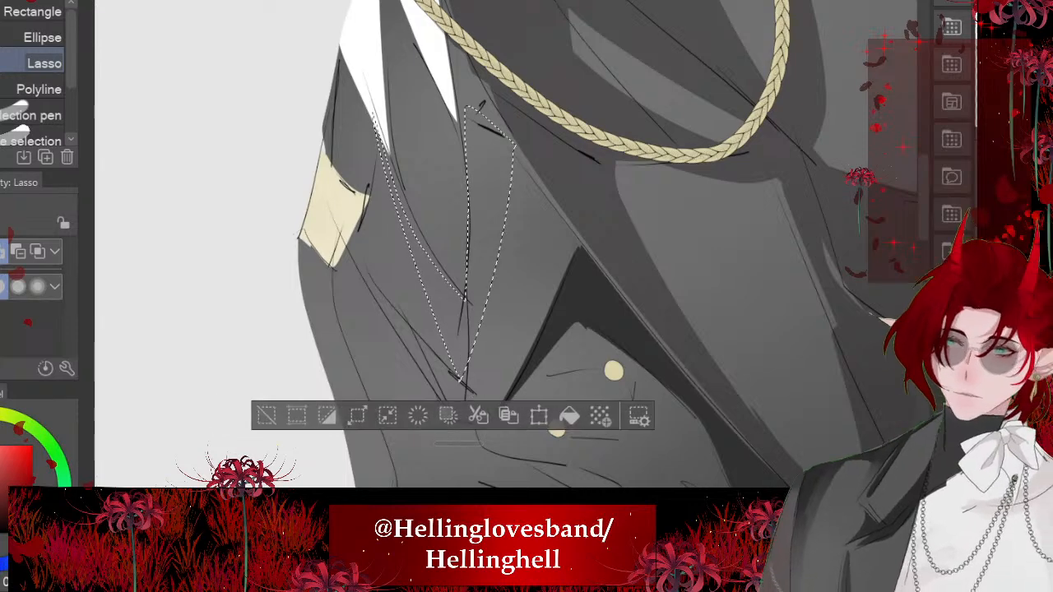
{"action": "scroll", "coordinate": [493, 247], "scroll_direction": "up", "scroll_amount": 2}
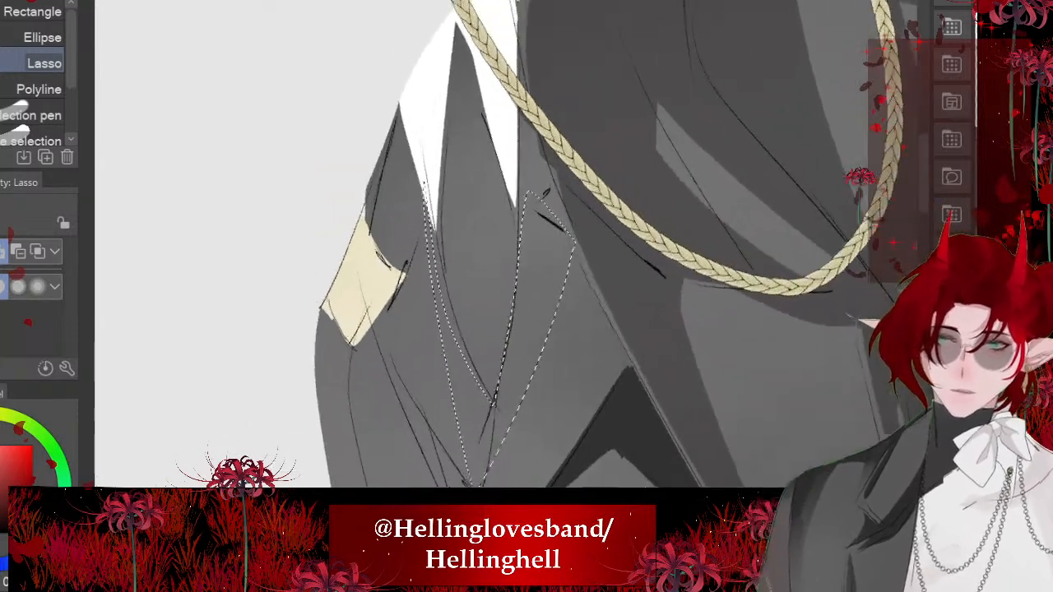
- Add shadow areas beside the epaulette and between the collar points to the selection, fill everything black and deselect
{"action": "scroll", "coordinate": [493, 247], "scroll_direction": "up", "scroll_amount": 1}
{"action": "mouse_move", "coordinate": [377, 201]}
{"action": "left_mouse_down"}
{"action": "mouse_move", "coordinate": [435, 284]}
{"action": "mouse_move", "coordinate": [418, 177]}
{"action": "mouse_move", "coordinate": [378, 197]}
{"action": "left_mouse_up"}
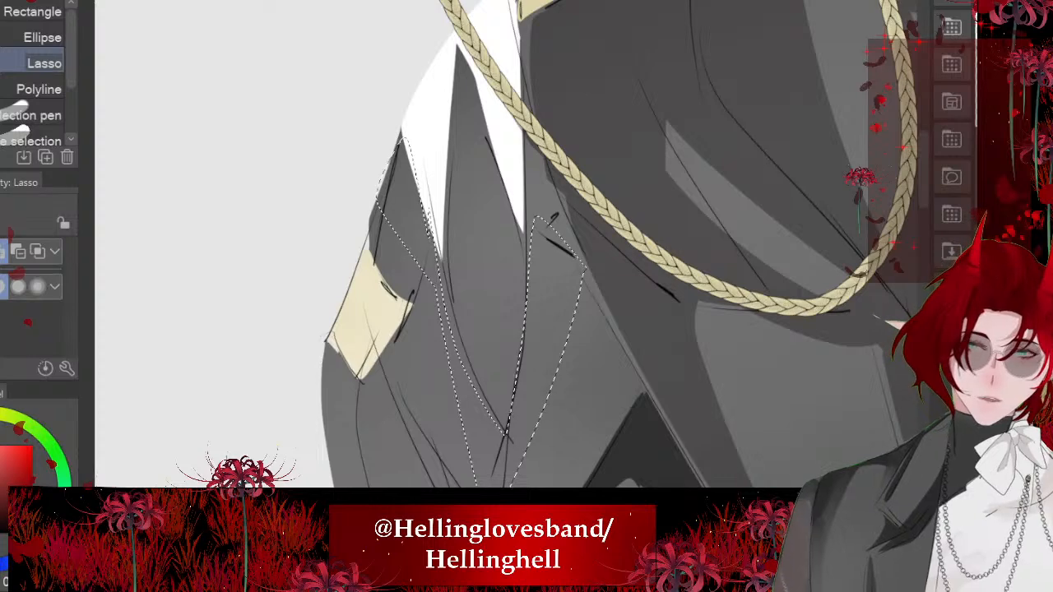
{"action": "left_click_drag", "start_coordinate": [485, 295], "coordinate": [486, 152]}
{"action": "key", "text": "ctrl+z"}
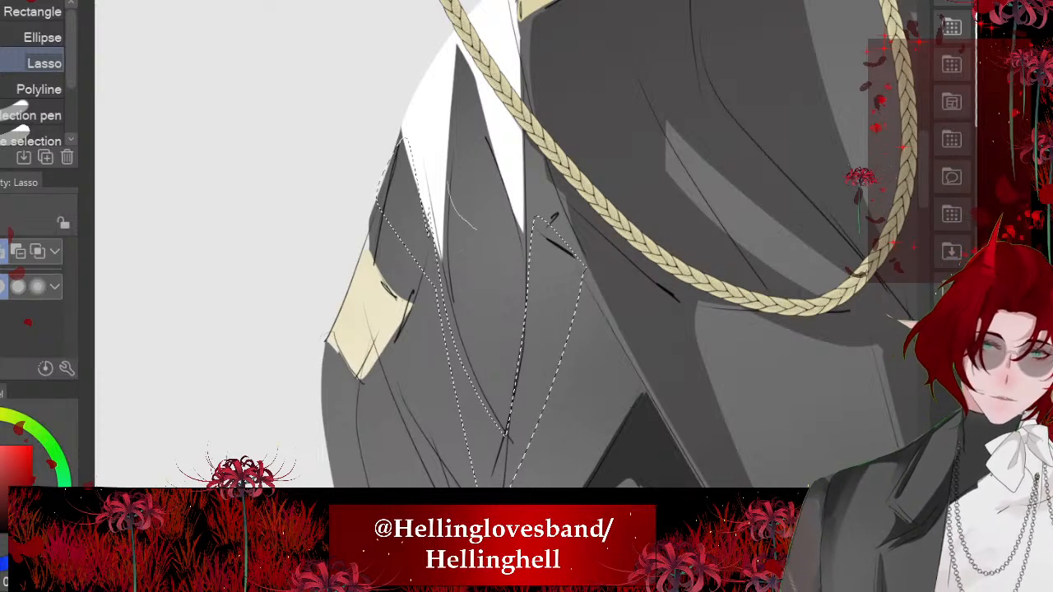
{"action": "mouse_move", "coordinate": [448, 184]}
{"action": "left_mouse_down"}
{"action": "mouse_move", "coordinate": [521, 318]}
{"action": "mouse_move", "coordinate": [492, 423]}
{"action": "mouse_move", "coordinate": [448, 193]}
{"action": "left_mouse_up"}
{"action": "scroll", "coordinate": [494, 247], "scroll_direction": "down", "scroll_amount": 4}
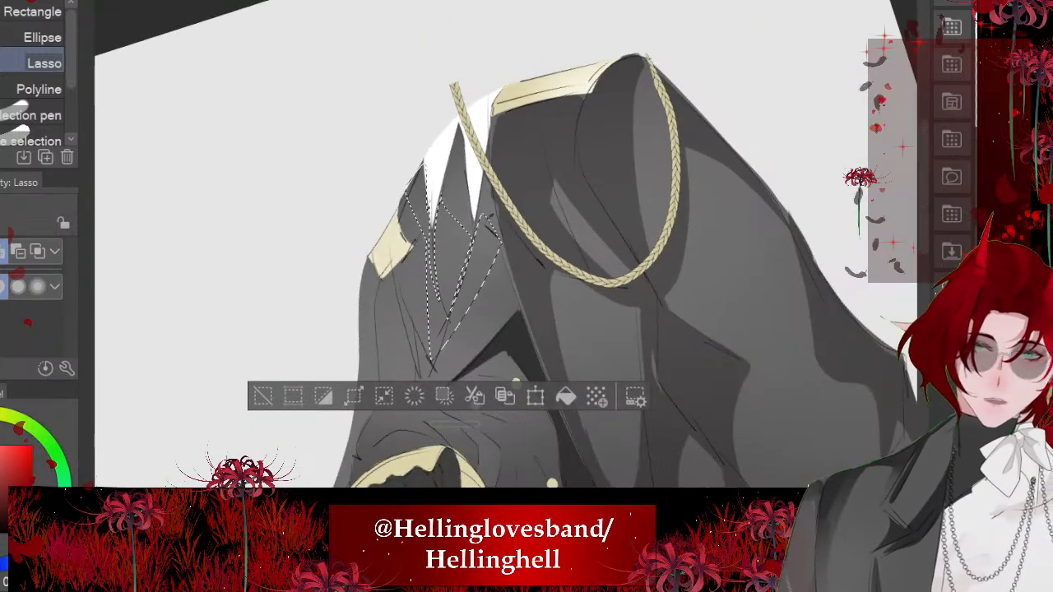
{"action": "left_click", "coordinate": [566, 397]}
{"action": "key", "text": "ctrl+d"}
- Lasso jagged fold shadows from the epaulette to the lapels' meeting point and across the lower lapel, fill them black and deselect
{"action": "scroll", "coordinate": [362, 421], "scroll_direction": "up", "scroll_amount": 4}
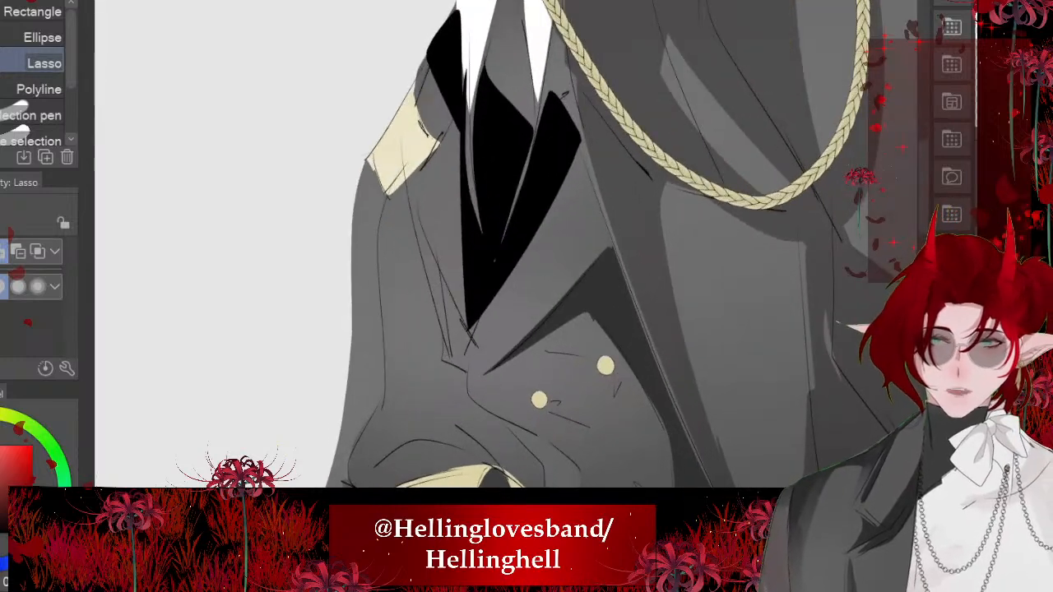
{"action": "left_click_drag", "start_coordinate": [504, 294], "coordinate": [585, 264]}
{"action": "mouse_move", "coordinate": [490, 371]}
{"action": "left_mouse_down"}
{"action": "mouse_move", "coordinate": [470, 389]}
{"action": "mouse_move", "coordinate": [458, 269]}
{"action": "mouse_move", "coordinate": [410, 186]}
{"action": "mouse_move", "coordinate": [445, 357]}
{"action": "mouse_move", "coordinate": [479, 362]}
{"action": "left_mouse_up"}
{"action": "scroll", "coordinate": [493, 264], "scroll_direction": "down", "scroll_amount": 4}
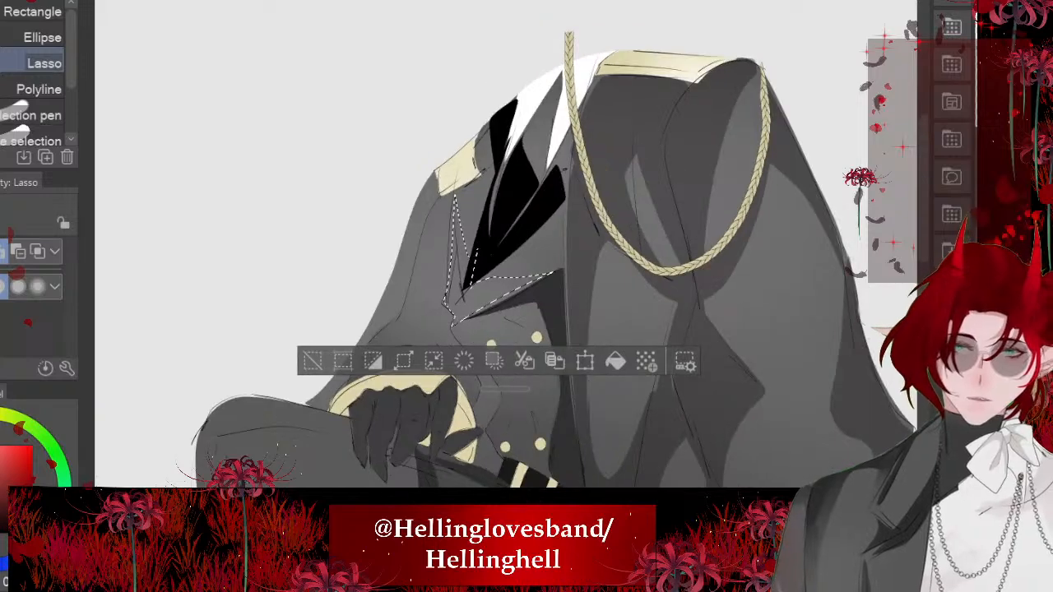
{"action": "left_click", "coordinate": [617, 362]}
{"action": "key", "text": "ctrl+d"}
- Lasso the lower sleeve's shadow from the lapel point around the gold cuff, fill it black and deselect
{"action": "scroll", "coordinate": [477, 198], "scroll_direction": "down", "scroll_amount": 3}
{"action": "scroll", "coordinate": [469, 214], "scroll_direction": "up", "scroll_amount": 5}
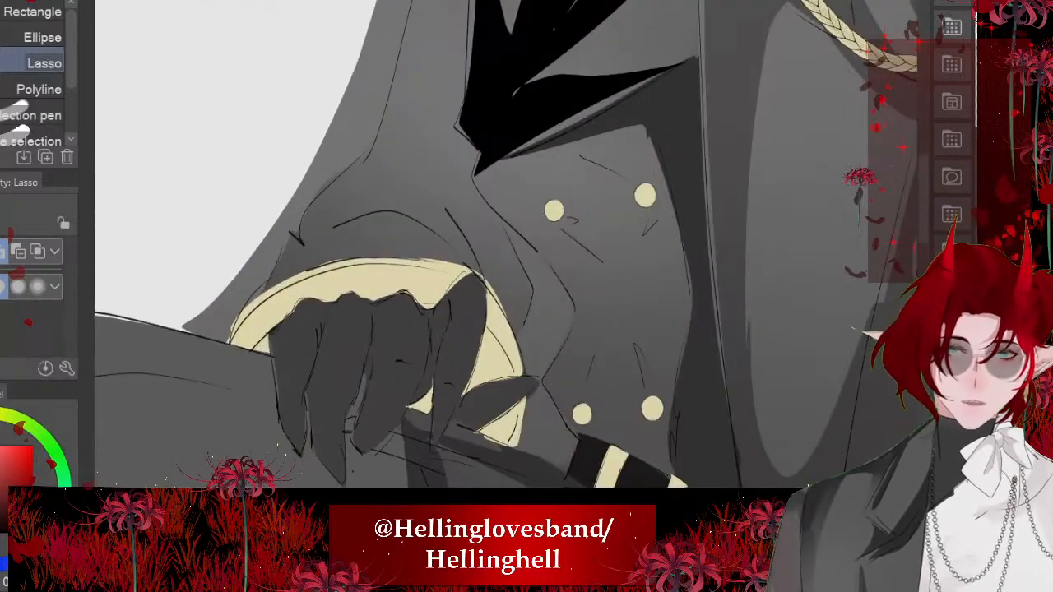
{"action": "left_click_drag", "start_coordinate": [493, 206], "coordinate": [510, 289]}
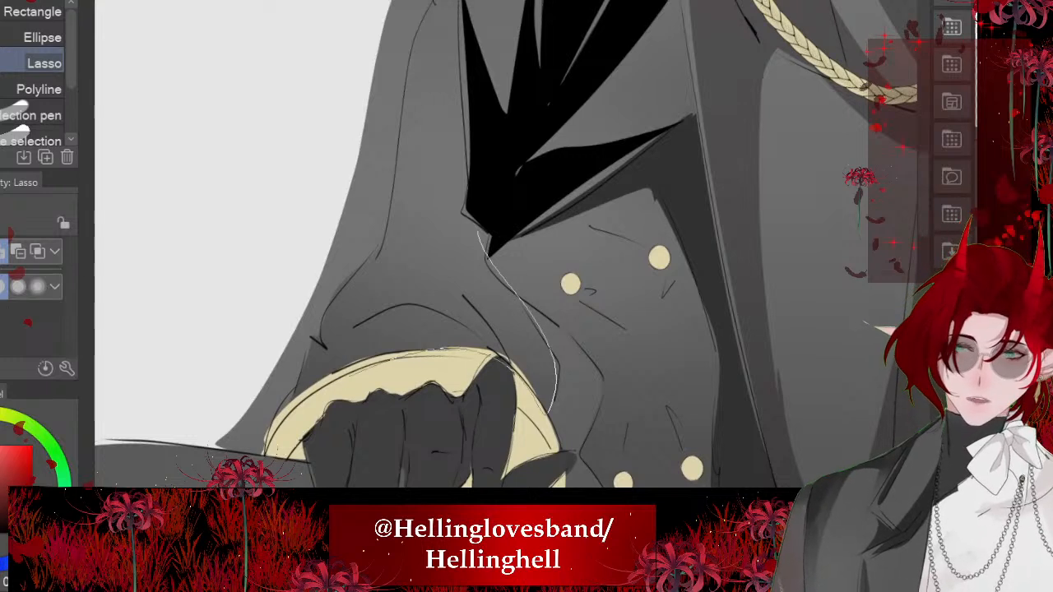
{"action": "left_click_drag", "start_coordinate": [279, 421], "coordinate": [383, 311]}
{"action": "left_click_drag", "start_coordinate": [375, 273], "coordinate": [479, 231]}
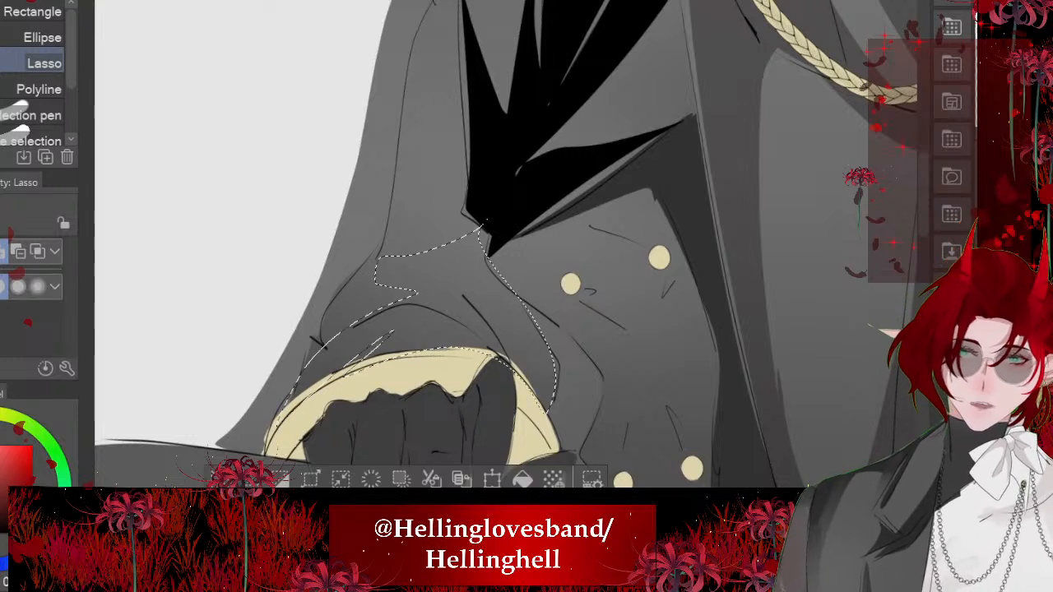
{"action": "left_click", "coordinate": [523, 478]}
{"action": "key", "text": "ctrl+d"}
- Tone the black shadow fills on the jacket's lapels and sleeve down to a blended dark grey
{"action": "scroll", "coordinate": [479, 243], "scroll_direction": "down", "scroll_amount": 5}
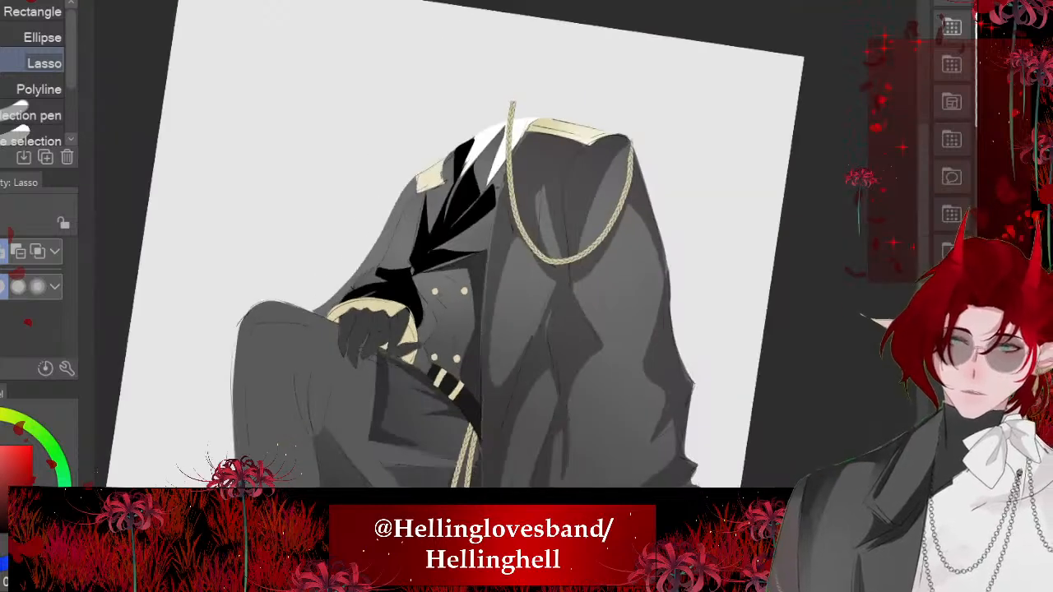
{"action": "scroll", "coordinate": [479, 244], "scroll_direction": "up", "scroll_amount": 1}
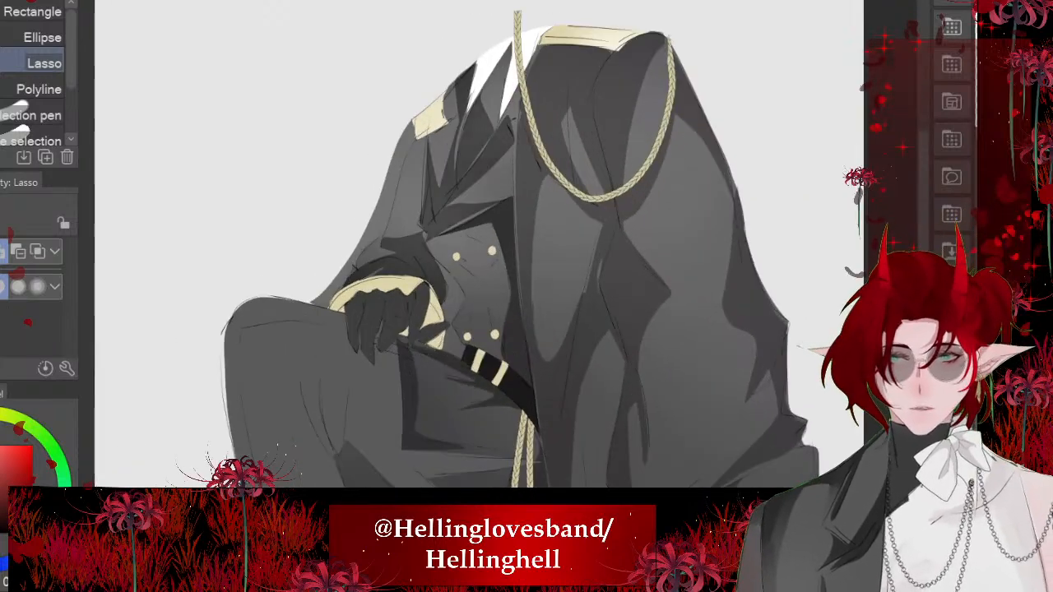
{"action": "scroll", "coordinate": [485, 255], "scroll_direction": "down", "scroll_amount": 4}
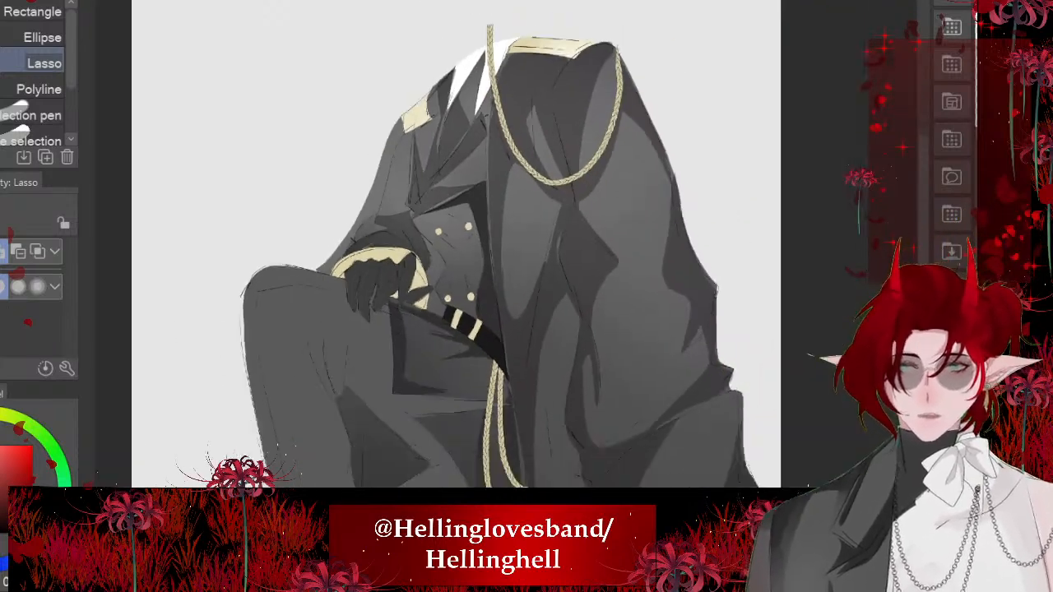
- Lasso pointed fold shadows radiating from the two upper gold buttons, fill them dark grey and deselect
{"action": "scroll", "coordinate": [494, 272], "scroll_direction": "up", "scroll_amount": 8}
{"action": "scroll", "coordinate": [505, 238], "scroll_direction": "up", "scroll_amount": 3}
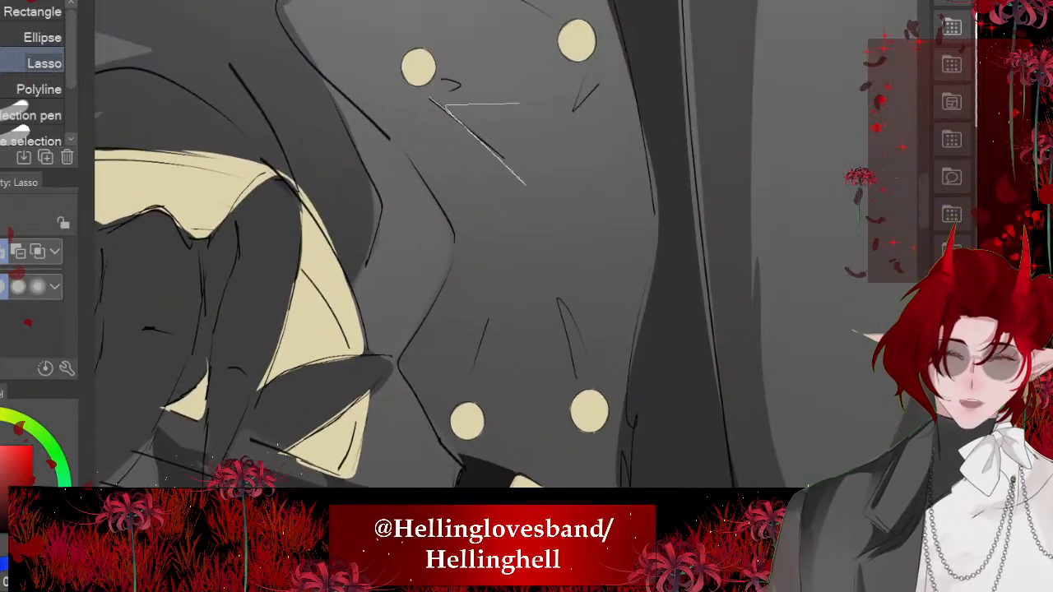
{"action": "left_click_drag", "start_coordinate": [440, 7], "coordinate": [426, 97]}
{"action": "scroll", "coordinate": [486, 206], "scroll_direction": "up", "scroll_amount": 2}
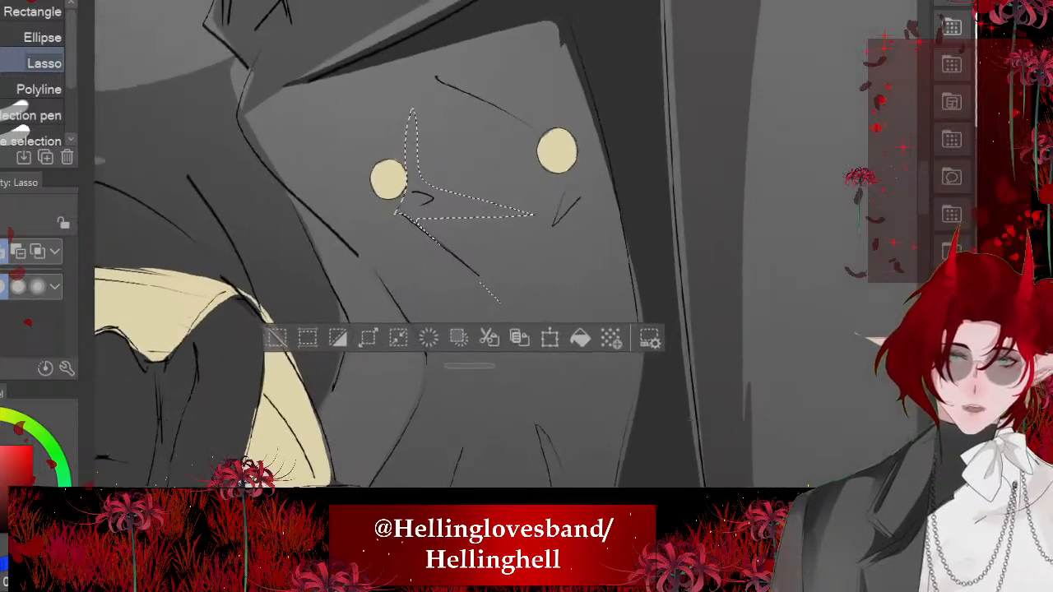
{"action": "mouse_move", "coordinate": [535, 144]}
{"action": "left_mouse_down"}
{"action": "mouse_move", "coordinate": [391, 94]}
{"action": "mouse_move", "coordinate": [515, 210]}
{"action": "mouse_move", "coordinate": [531, 366]}
{"action": "mouse_move", "coordinate": [613, 213]}
{"action": "left_mouse_up"}
{"action": "left_click_drag", "start_coordinate": [386, 201], "coordinate": [677, 245]}
{"action": "scroll", "coordinate": [486, 214], "scroll_direction": "down", "scroll_amount": 3}
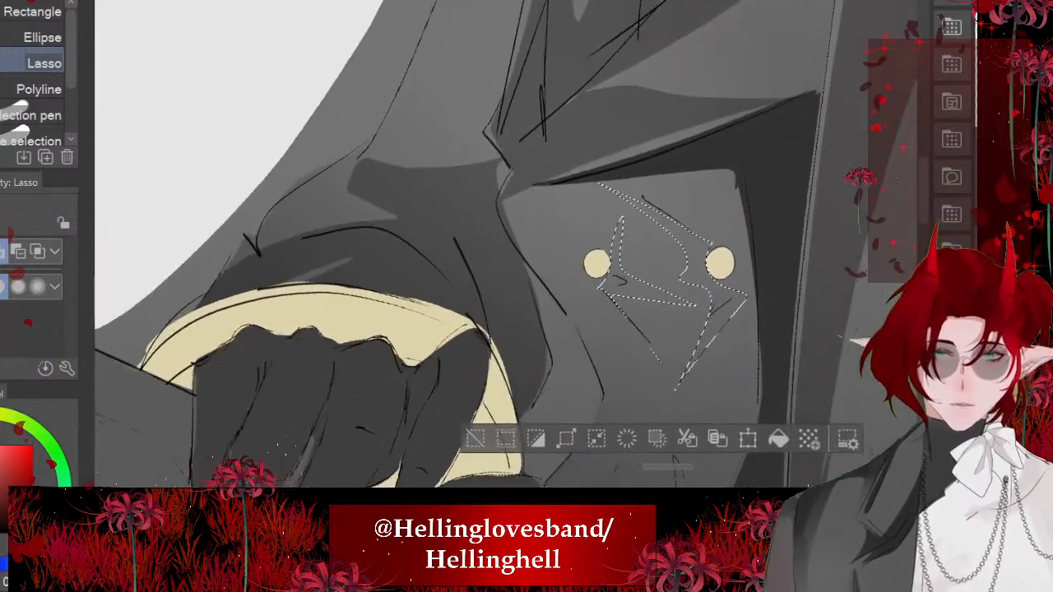
{"action": "left_click", "coordinate": [774, 420]}
{"action": "key", "text": "ctrl+d"}
- Outline the jacket strip beside the sleeve, lasso a curved fold shadow between the two lower buttons, and fill the selection before deselecting
{"action": "left_click_drag", "start_coordinate": [591, 249], "coordinate": [482, 140]}
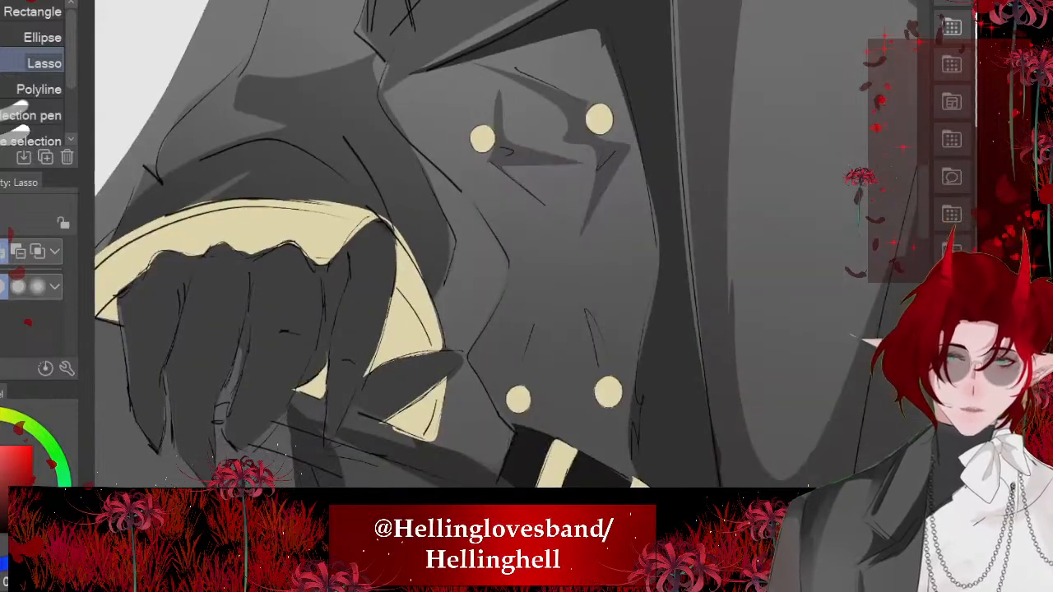
{"action": "left_click_drag", "start_coordinate": [419, 155], "coordinate": [507, 264]}
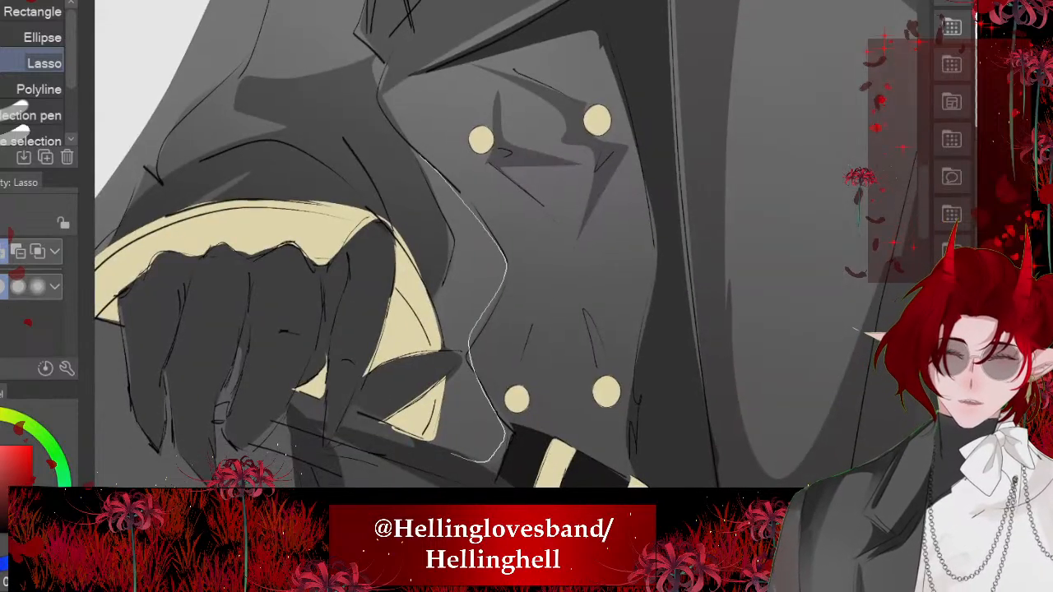
{"action": "left_click_drag", "start_coordinate": [442, 264], "coordinate": [370, 114]}
{"action": "mouse_move", "coordinate": [518, 379]}
{"action": "left_mouse_down"}
{"action": "mouse_move", "coordinate": [556, 305]}
{"action": "mouse_move", "coordinate": [556, 396]}
{"action": "mouse_move", "coordinate": [519, 380]}
{"action": "left_mouse_up"}
{"action": "key", "text": "alt+Delete"}
{"action": "key", "text": "ctrl+d"}
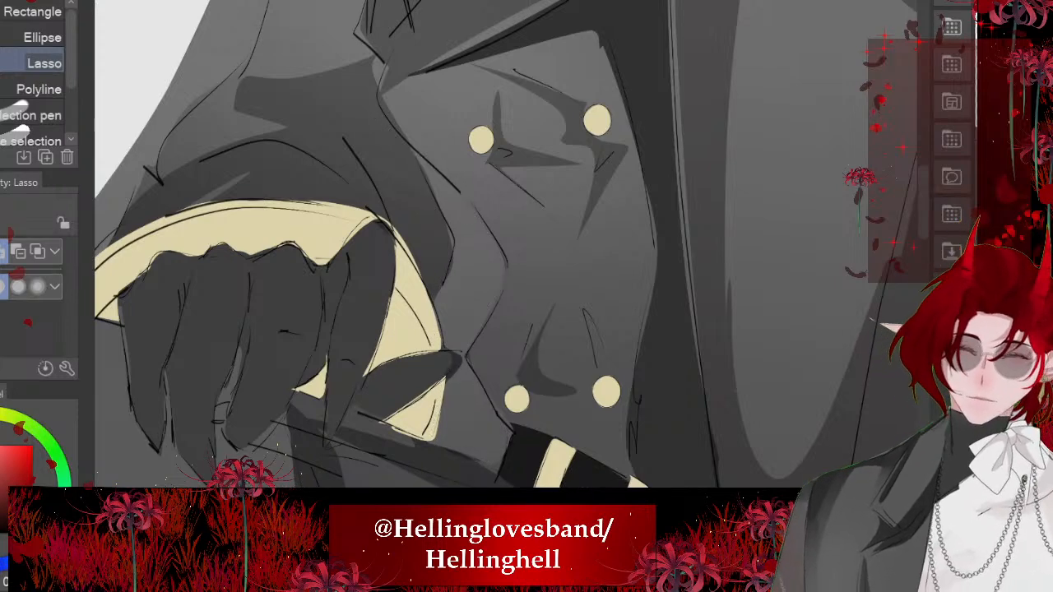
- Blend the dark shadow bands along the lower hem and belt-side edge of the jacket skirt below the belt
{"action": "scroll", "coordinate": [411, 296], "scroll_direction": "down", "scroll_amount": 6}
{"action": "scroll", "coordinate": [382, 172], "scroll_direction": "down", "scroll_amount": 4}
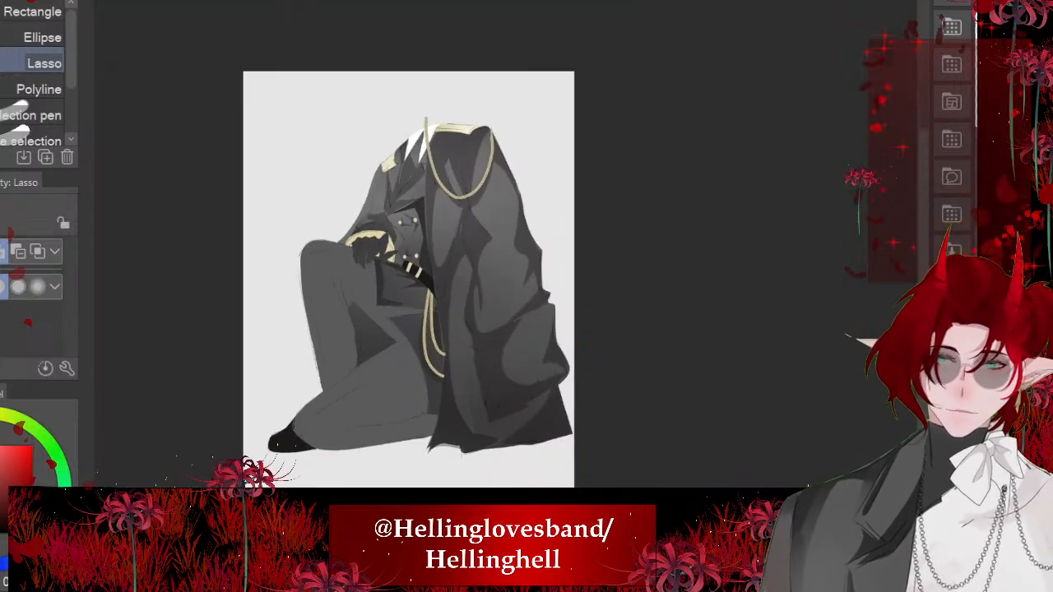
{"action": "scroll", "coordinate": [346, 238], "scroll_direction": "up", "scroll_amount": 5}
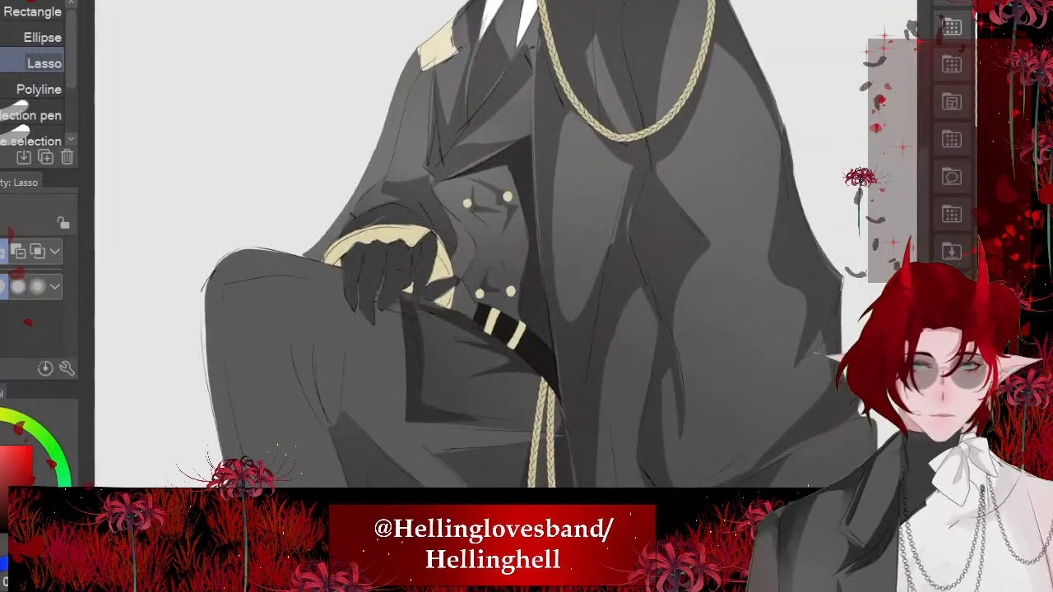
{"action": "scroll", "coordinate": [335, 176], "scroll_direction": "up", "scroll_amount": 1}
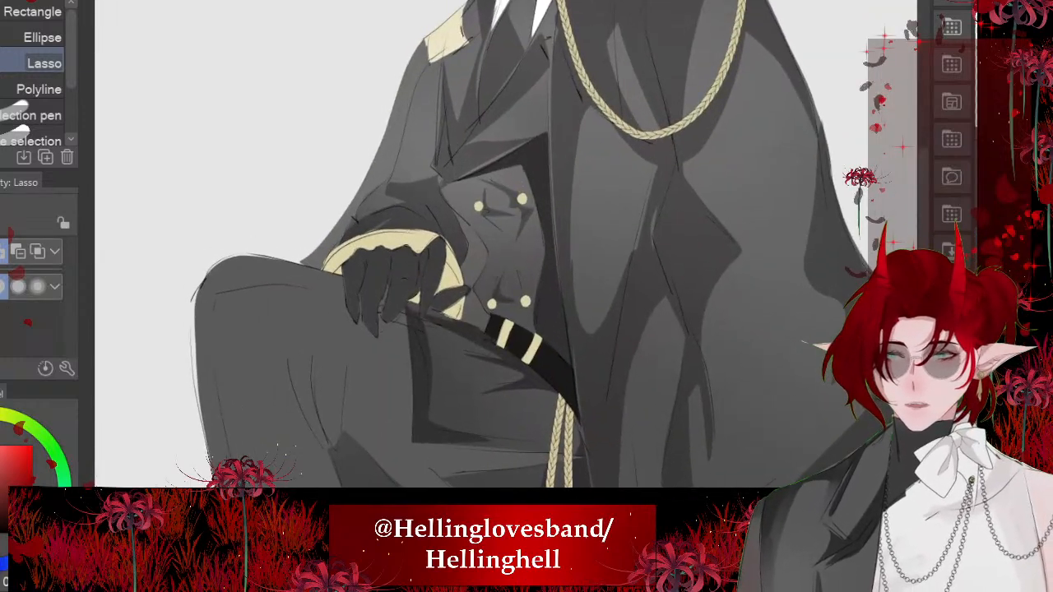
{"action": "key", "text": "j"}
{"action": "mouse_move", "coordinate": [506, 273]}
{"action": "left_mouse_down"}
{"action": "mouse_move", "coordinate": [518, 273]}
{"action": "mouse_move", "coordinate": [506, 273]}
{"action": "left_mouse_up"}
{"action": "scroll", "coordinate": [560, 482], "scroll_direction": "up", "scroll_amount": 2}
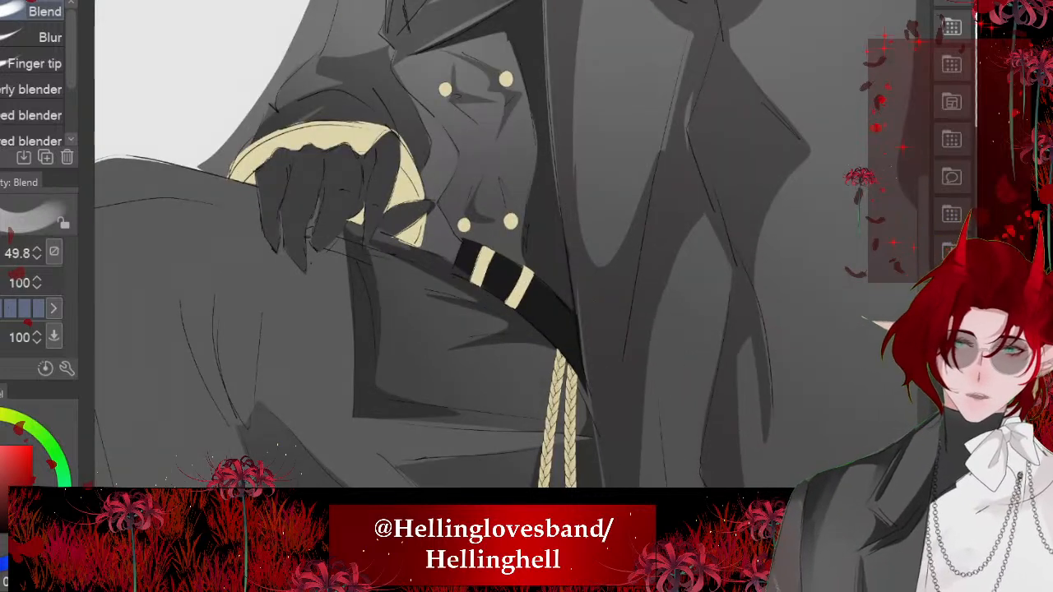
{"action": "scroll", "coordinate": [304, 477], "scroll_direction": "up", "scroll_amount": 2}
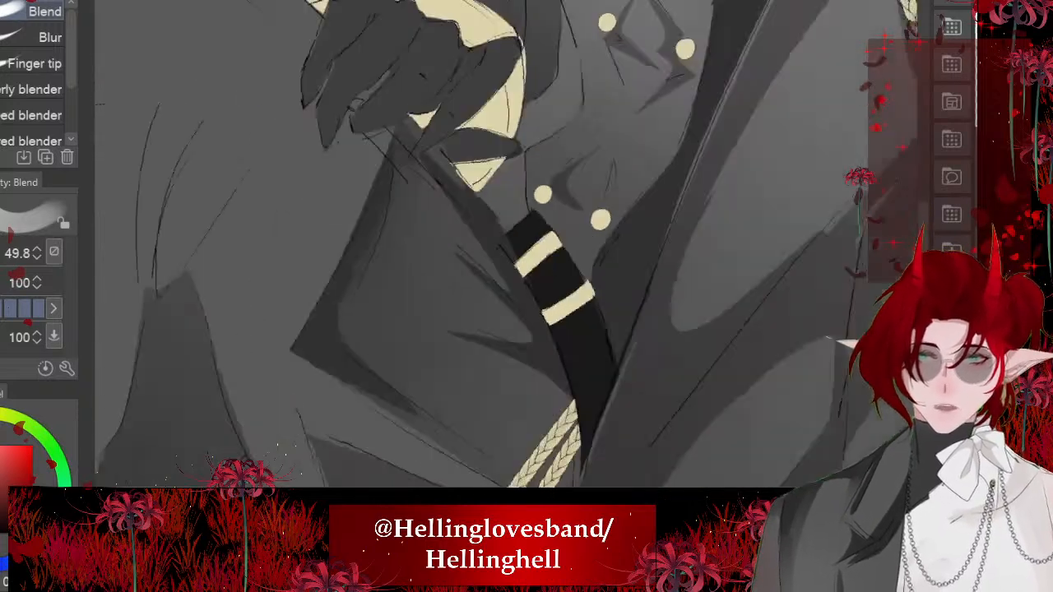
{"action": "left_click_drag", "start_coordinate": [345, 367], "coordinate": [481, 471]}
{"action": "left_click_drag", "start_coordinate": [387, 416], "coordinate": [485, 476]}
{"action": "left_click_drag", "start_coordinate": [429, 204], "coordinate": [504, 293]}
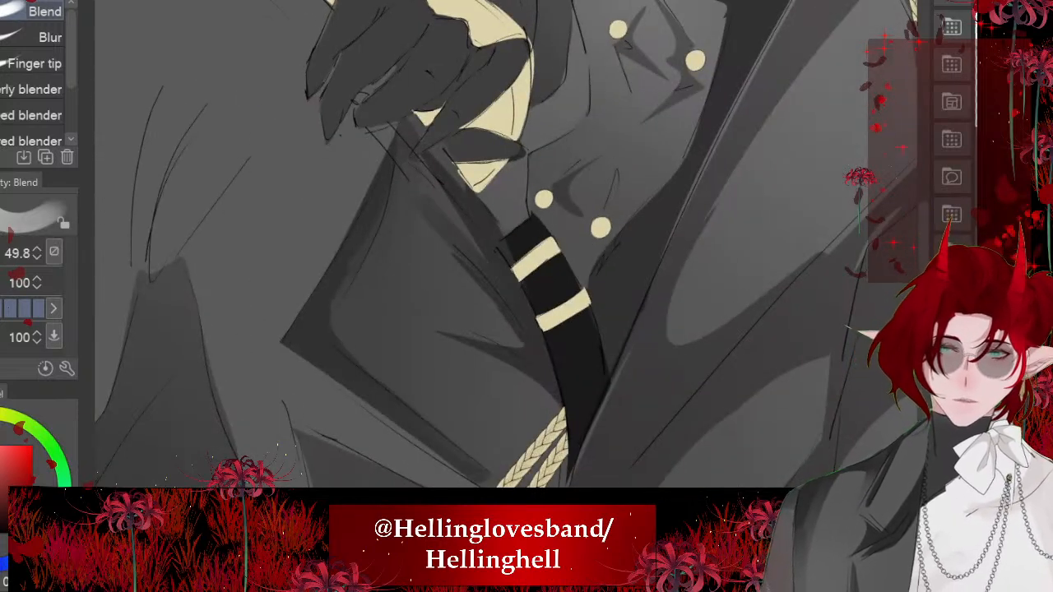
- Smooth the pointed fold shadow and surrounding tones on the jacket skirt beside the black belt with the Blend tool
{"action": "left_click_drag", "start_coordinate": [476, 252], "coordinate": [497, 281]}
{"action": "mouse_move", "coordinate": [448, 326]}
{"action": "left_mouse_down"}
{"action": "mouse_move", "coordinate": [545, 384]}
{"action": "mouse_move", "coordinate": [554, 479]}
{"action": "left_mouse_up"}
{"action": "mouse_move", "coordinate": [555, 423]}
{"action": "left_mouse_down"}
{"action": "mouse_move", "coordinate": [520, 375]}
{"action": "mouse_move", "coordinate": [455, 334]}
{"action": "mouse_move", "coordinate": [522, 367]}
{"action": "left_mouse_up"}
{"action": "left_click_drag", "start_coordinate": [459, 259], "coordinate": [517, 330]}
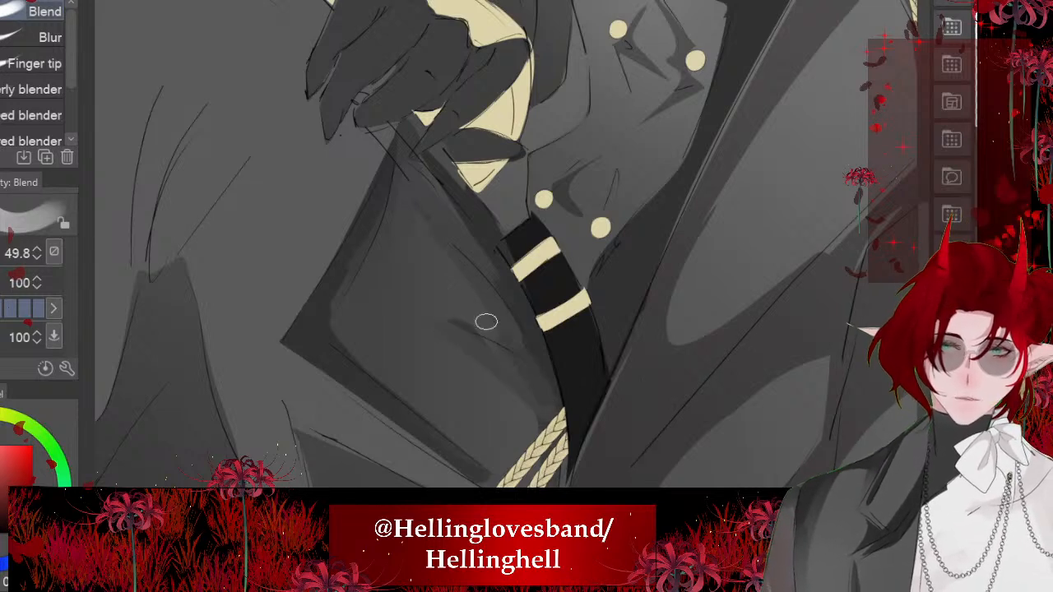
{"action": "left_click_drag", "start_coordinate": [537, 420], "coordinate": [430, 171]}
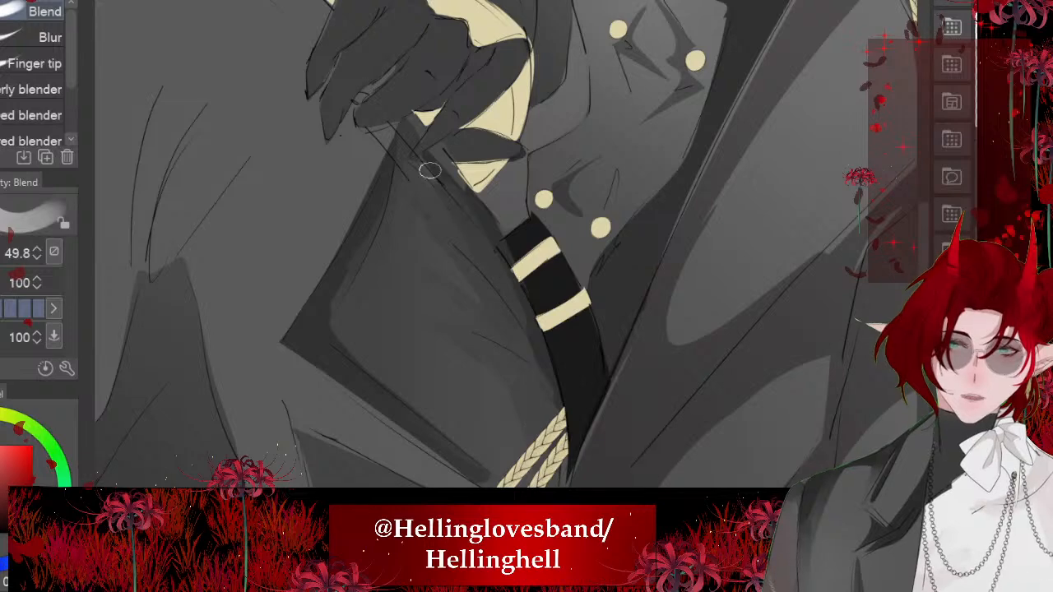
- Blend the shadow along the lapel's lower edge, just above the upper gold buttons
{"action": "scroll", "coordinate": [430, 170], "scroll_direction": "down", "scroll_amount": 4}
{"action": "scroll", "coordinate": [506, 244], "scroll_direction": "up", "scroll_amount": 5}
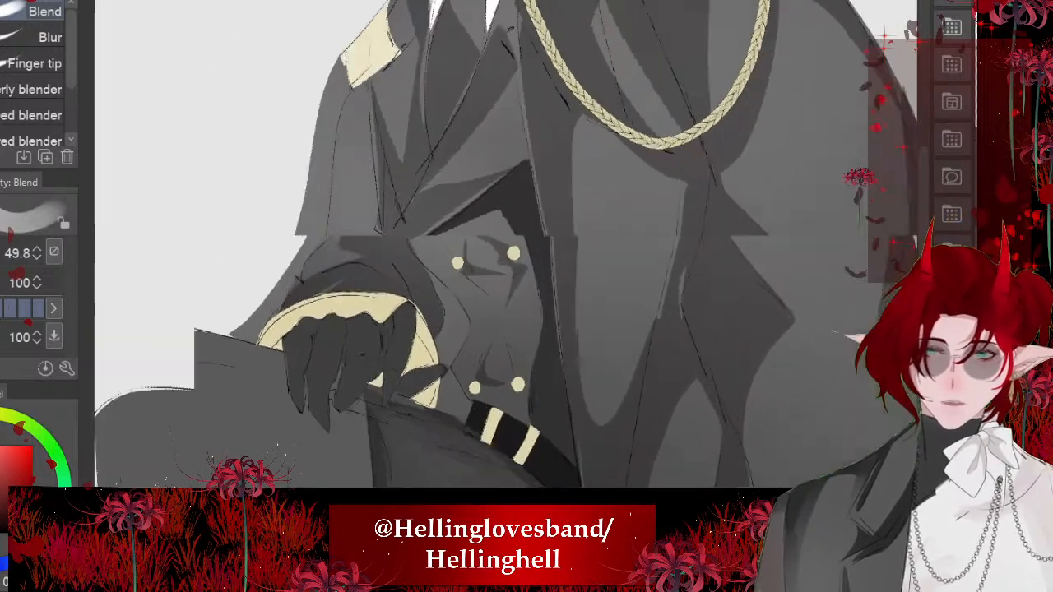
{"action": "scroll", "coordinate": [406, 223], "scroll_direction": "down", "scroll_amount": 1}
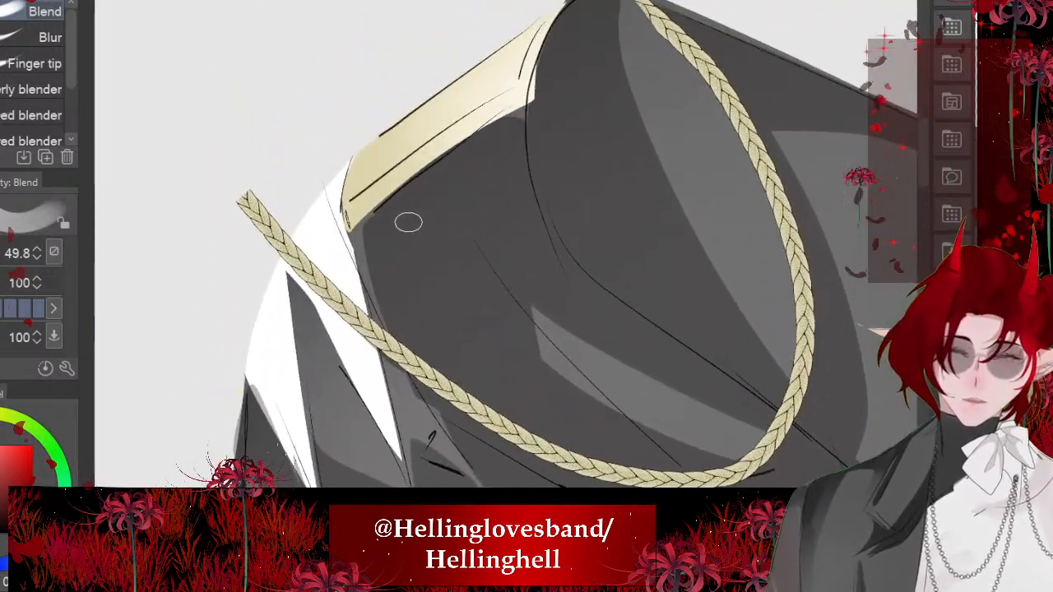
{"action": "scroll", "coordinate": [407, 223], "scroll_direction": "down", "scroll_amount": 2}
{"action": "scroll", "coordinate": [375, 183], "scroll_direction": "down", "scroll_amount": 4}
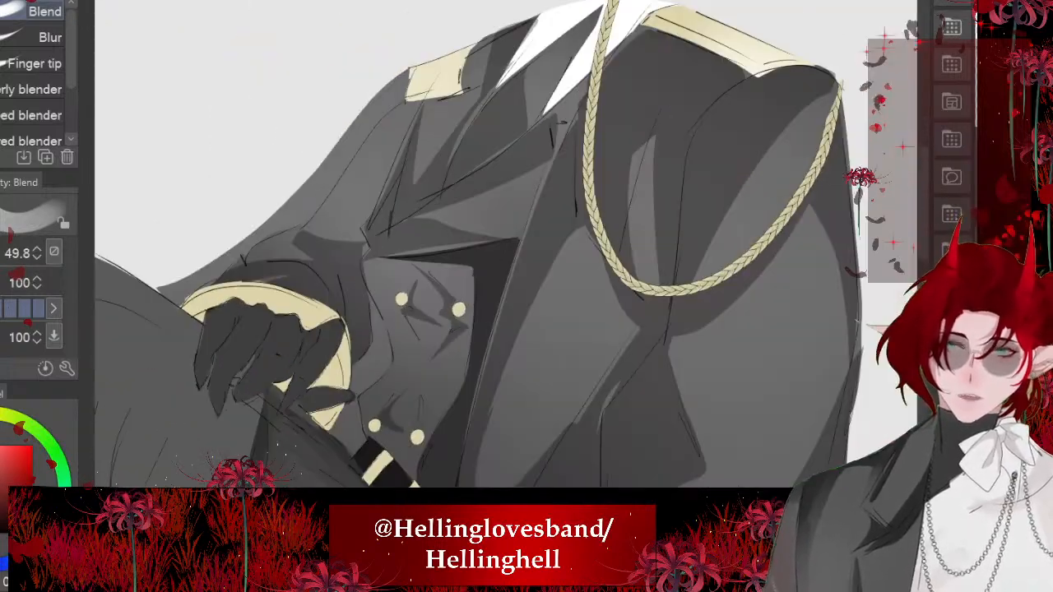
{"action": "scroll", "coordinate": [506, 244], "scroll_direction": "up", "scroll_amount": 5}
{"action": "mouse_move", "coordinate": [533, 318]}
{"action": "left_mouse_down"}
{"action": "mouse_move", "coordinate": [428, 247]}
{"action": "mouse_move", "coordinate": [614, 376]}
{"action": "mouse_move", "coordinate": [727, 378]}
{"action": "left_mouse_up"}
{"action": "scroll", "coordinate": [371, 230], "scroll_direction": "down", "scroll_amount": 4}
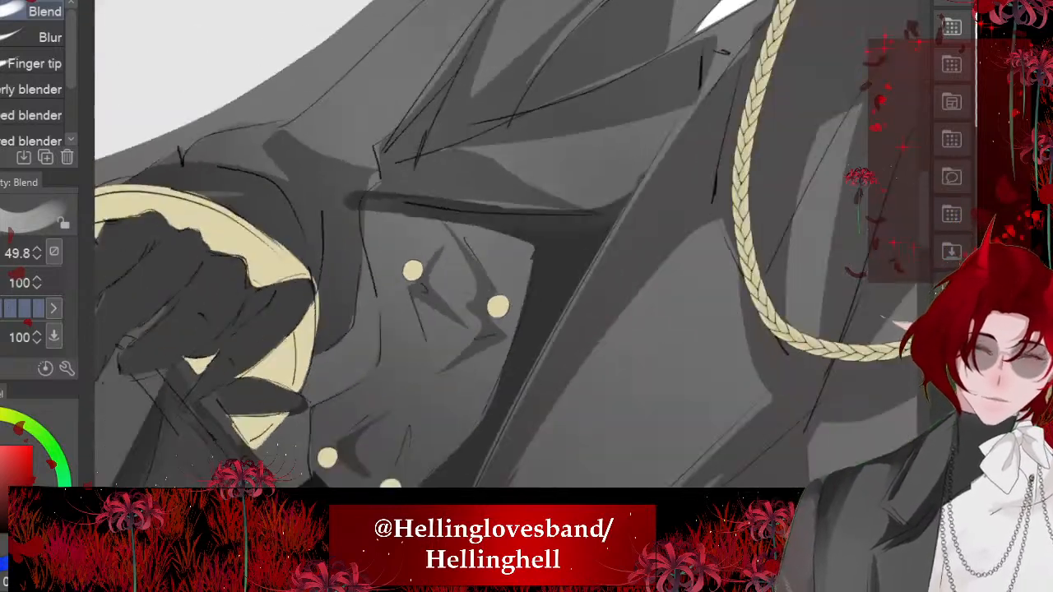
- Blend a soft shadow down the jacket front alongside the sleeve edge, from the lapel point towards the cuff
{"action": "left_click_drag", "start_coordinate": [360, 220], "coordinate": [423, 273]}
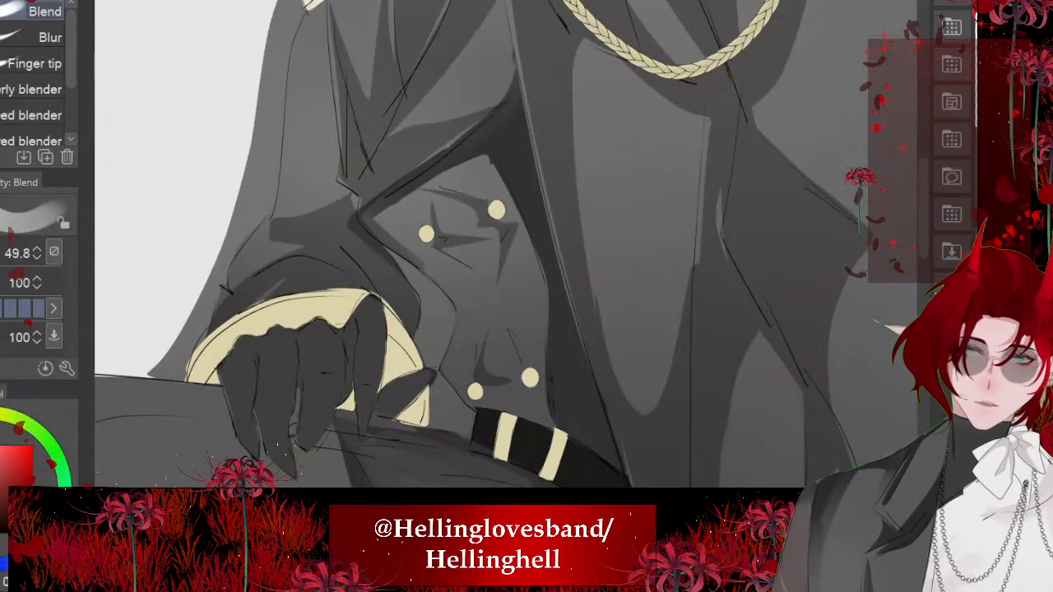
{"action": "left_click_drag", "start_coordinate": [381, 227], "coordinate": [459, 313]}
{"action": "left_click_drag", "start_coordinate": [423, 257], "coordinate": [450, 289]}
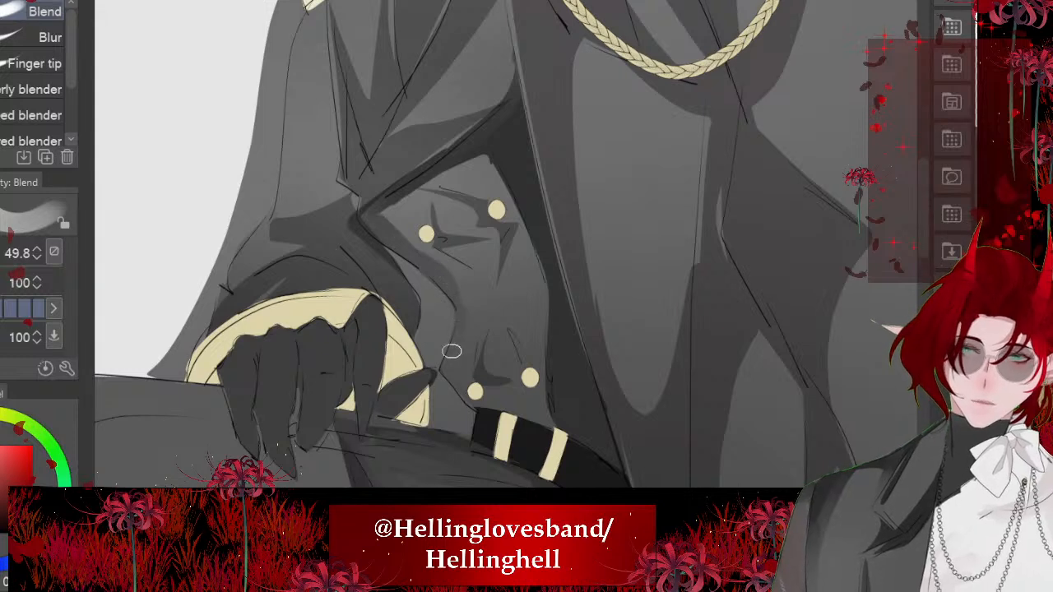
- Soften the dark shadow on the jacket front along the open coat's edge, from beneath the lapel to the belt
{"action": "mouse_move", "coordinate": [535, 257]}
{"action": "left_mouse_down"}
{"action": "mouse_move", "coordinate": [486, 146]}
{"action": "mouse_move", "coordinate": [534, 239]}
{"action": "left_mouse_up"}
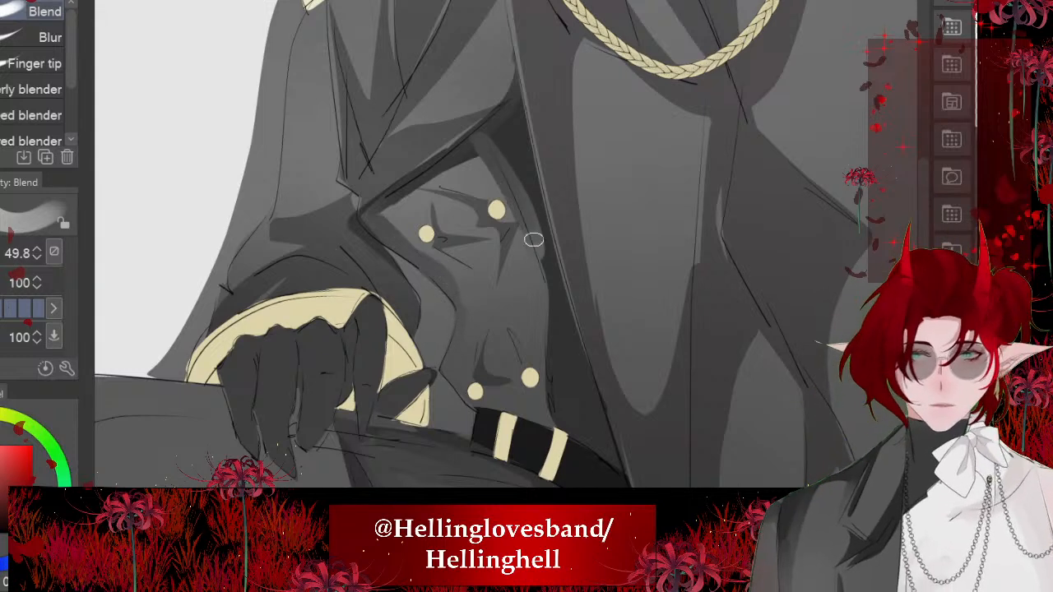
{"action": "left_click_drag", "start_coordinate": [503, 164], "coordinate": [549, 286]}
{"action": "left_click_drag", "start_coordinate": [476, 151], "coordinate": [404, 173]}
{"action": "mouse_move", "coordinate": [404, 173]}
{"action": "left_mouse_down"}
{"action": "mouse_move", "coordinate": [481, 140]}
{"action": "mouse_move", "coordinate": [549, 322]}
{"action": "mouse_move", "coordinate": [552, 400]}
{"action": "mouse_move", "coordinate": [601, 455]}
{"action": "left_mouse_up"}
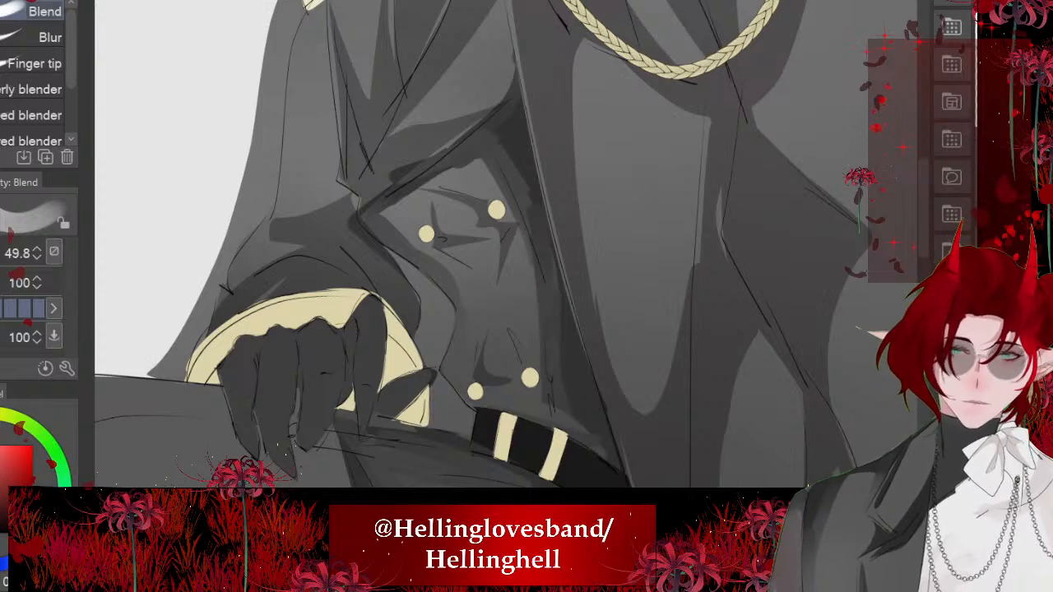
{"action": "left_click_drag", "start_coordinate": [558, 313], "coordinate": [575, 416]}
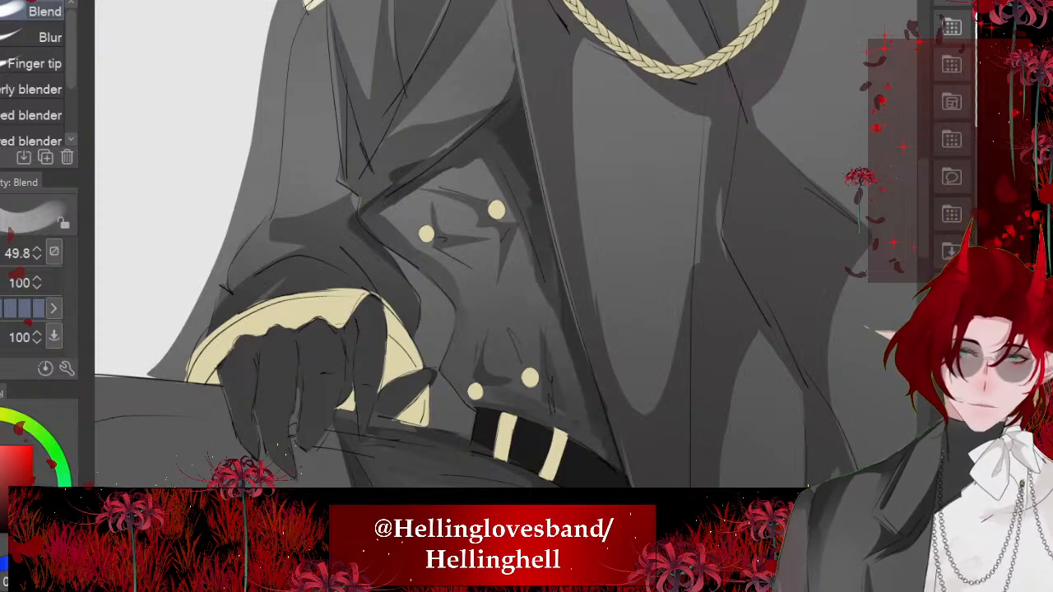
- Blend the jacket skirt's lower hem shadow once more towards the gold cords
{"action": "scroll", "coordinate": [369, 223], "scroll_direction": "down", "scroll_amount": 4}
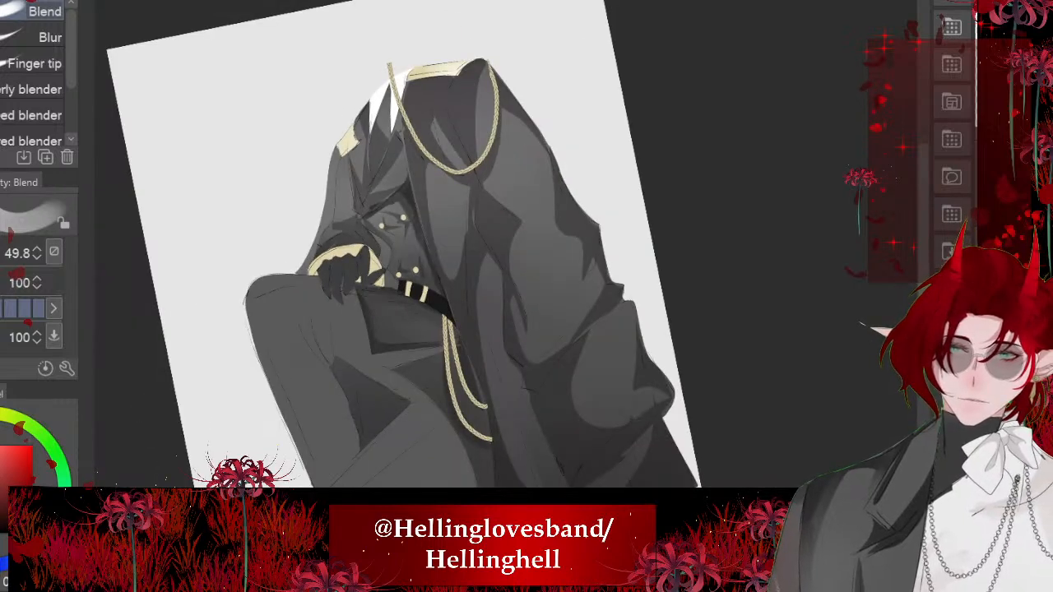
{"action": "scroll", "coordinate": [388, 394], "scroll_direction": "up", "scroll_amount": 4}
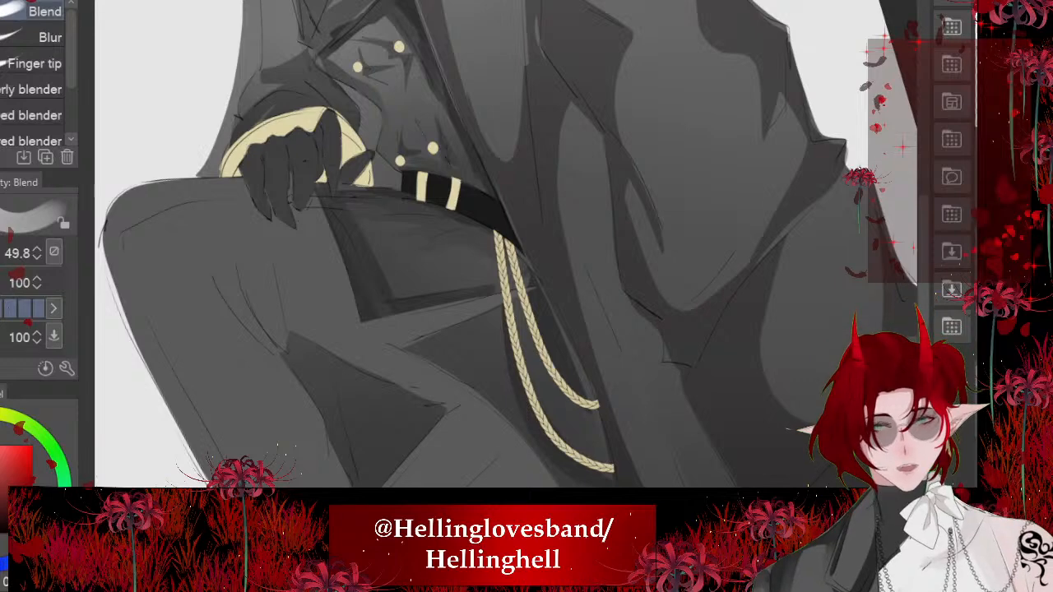
{"action": "scroll", "coordinate": [370, 265], "scroll_direction": "up", "scroll_amount": 2}
{"action": "left_click_drag", "start_coordinate": [379, 319], "coordinate": [481, 382]}
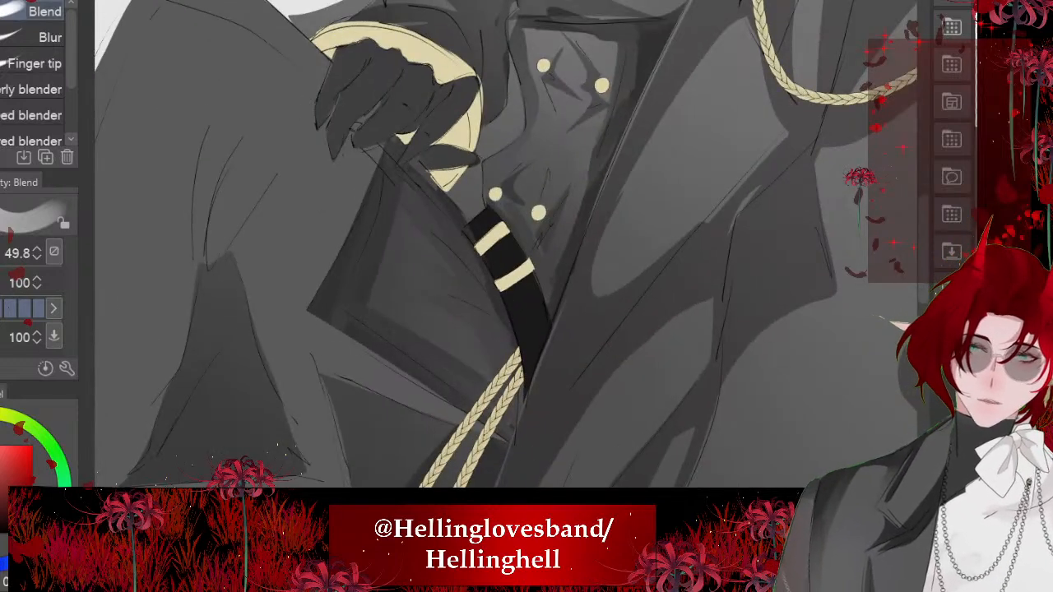
{"action": "scroll", "coordinate": [383, 311], "scroll_direction": "down", "scroll_amount": 4}
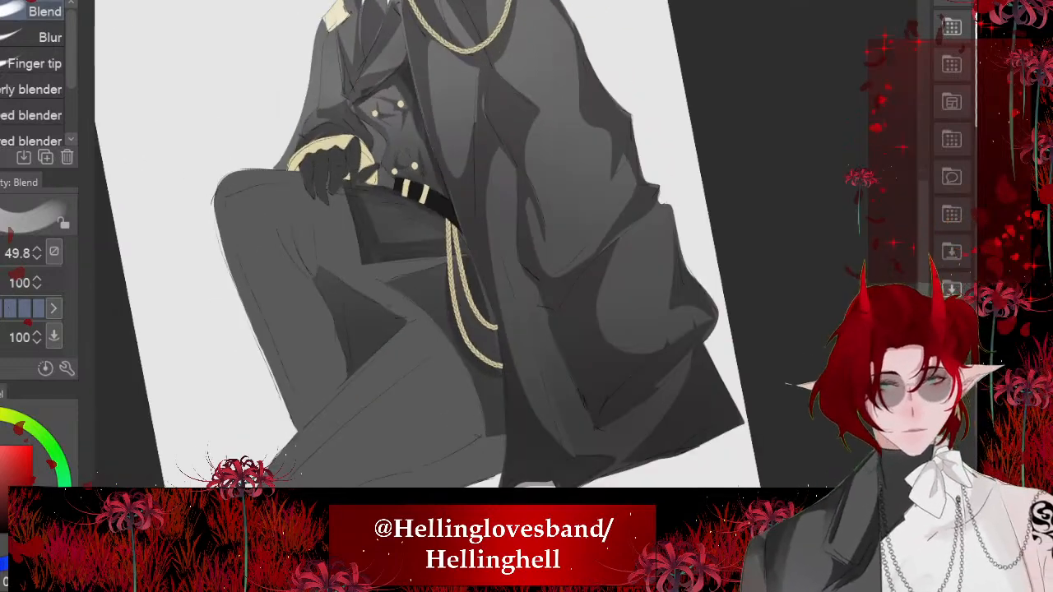
{"action": "scroll", "coordinate": [481, 363], "scroll_direction": "up", "scroll_amount": 3}
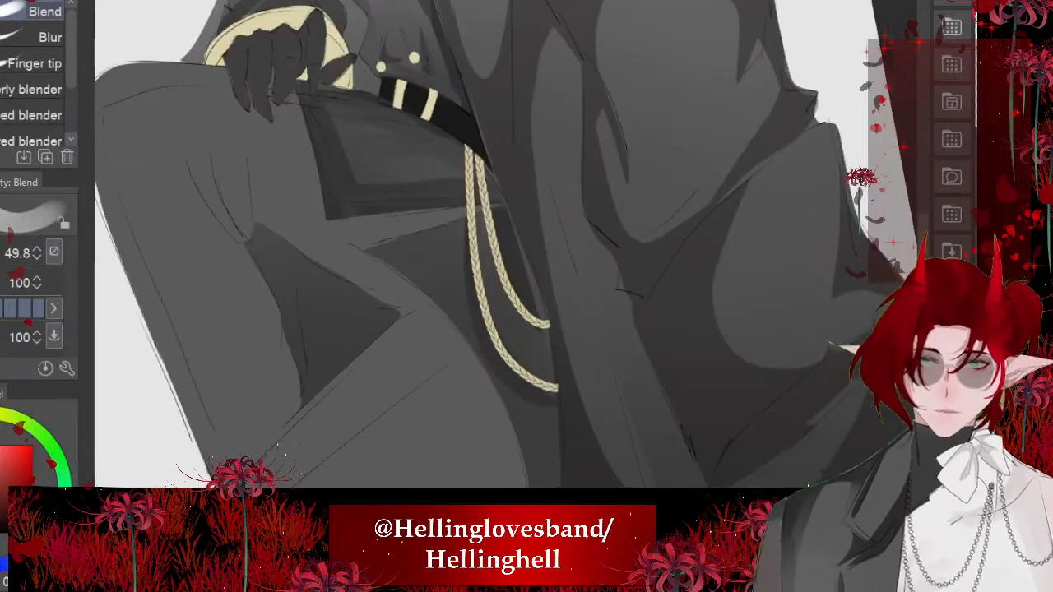
{"action": "key", "text": "m"}
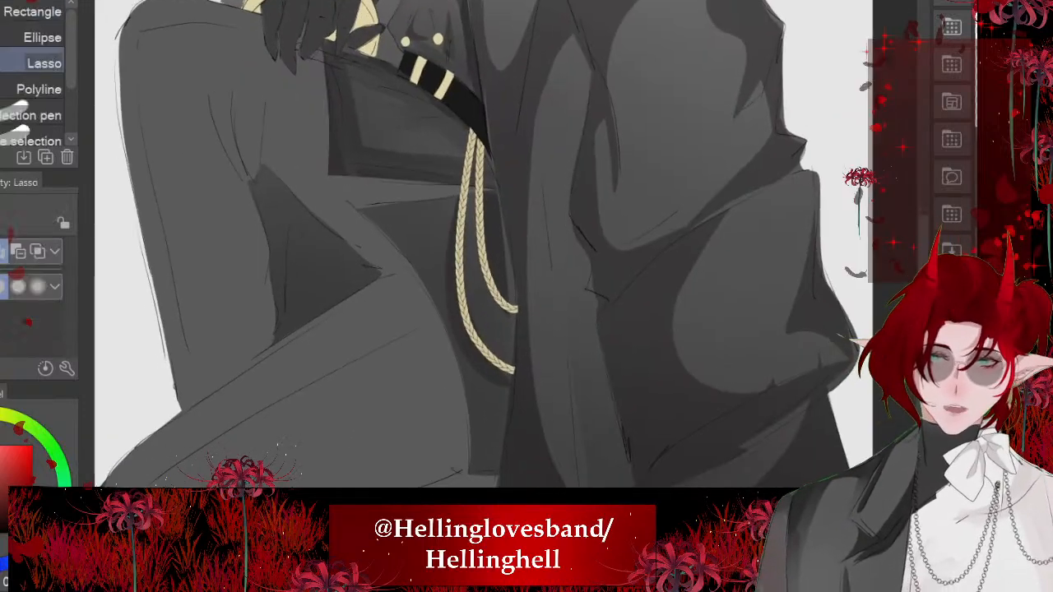
{"action": "left_click_drag", "start_coordinate": [435, 147], "coordinate": [480, 292]}
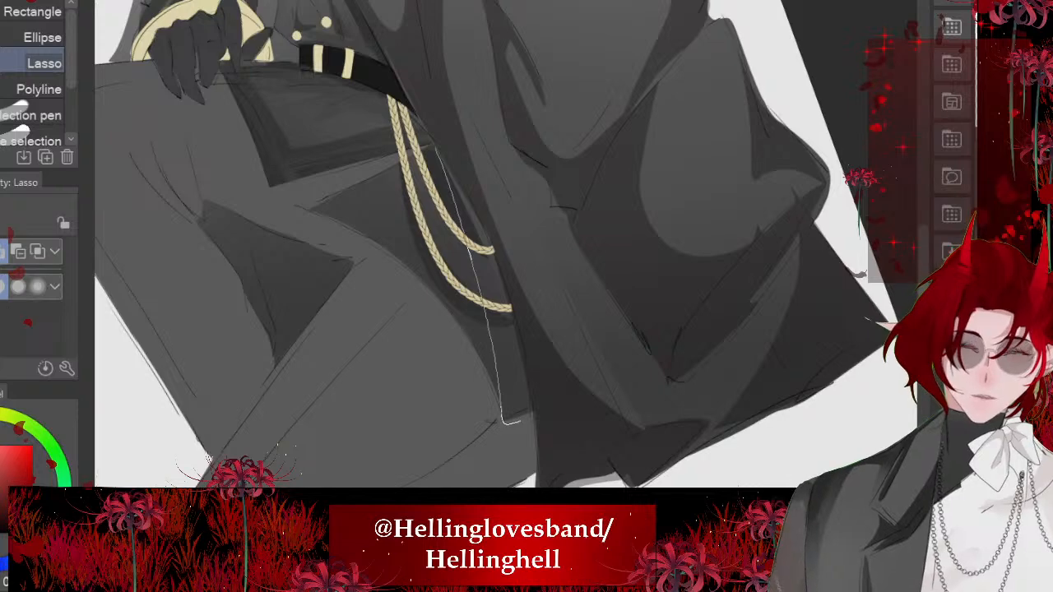
{"action": "left_click_drag", "start_coordinate": [520, 422], "coordinate": [532, 399]}
{"action": "left_click", "coordinate": [587, 461]}
{"action": "key", "text": "ctrl+d"}
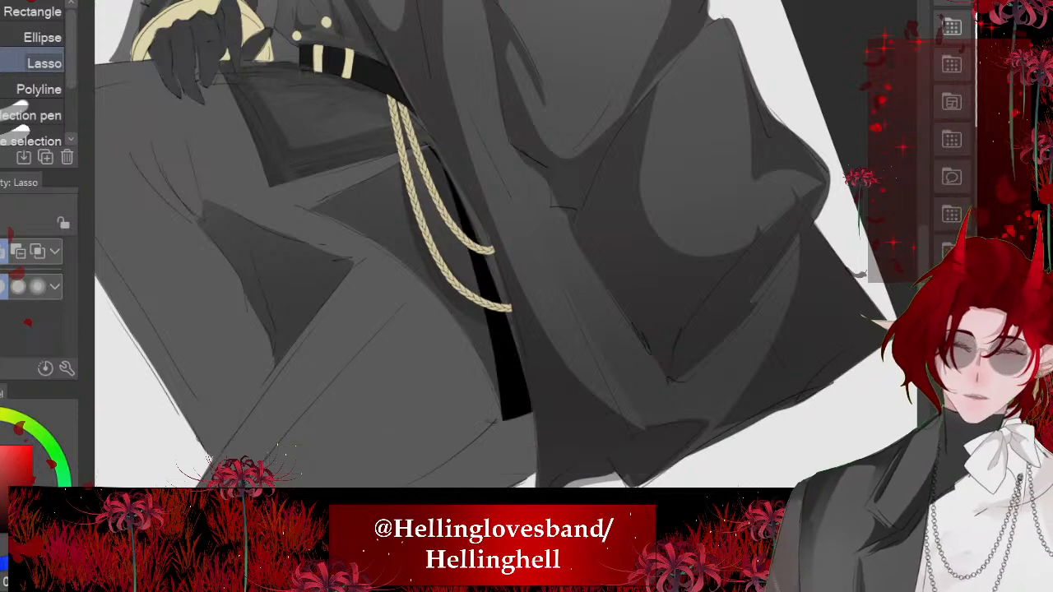
{"action": "scroll", "coordinate": [486, 260], "scroll_direction": "up", "scroll_amount": 3}
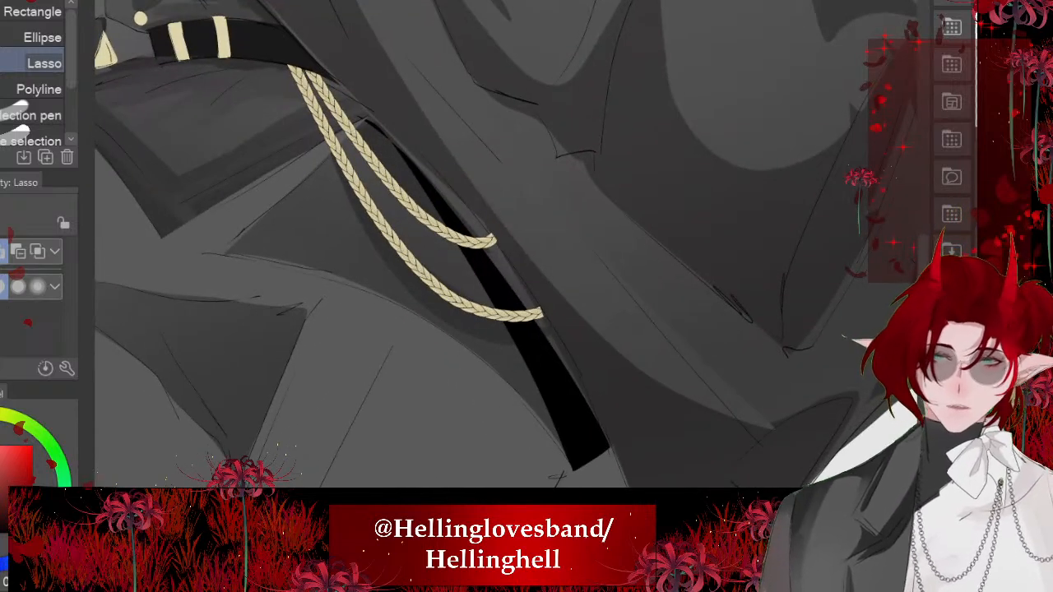
{"action": "key", "text": "ctrl+z"}
{"action": "key", "text": "ctrl+z"}
{"action": "key", "text": "ctrl+z"}
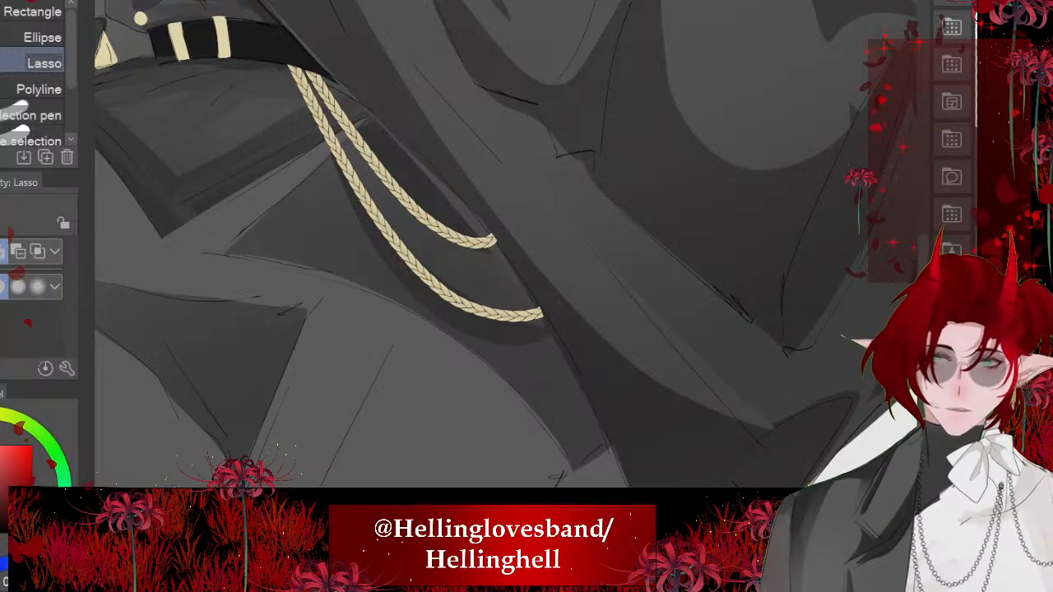
- Lasso a narrow shadow strip along the coat's inner edge behind the gold cords, fill it dark grey and deselect
{"action": "scroll", "coordinate": [486, 259], "scroll_direction": "down", "scroll_amount": 5}
{"action": "scroll", "coordinate": [403, 301], "scroll_direction": "up", "scroll_amount": 2}
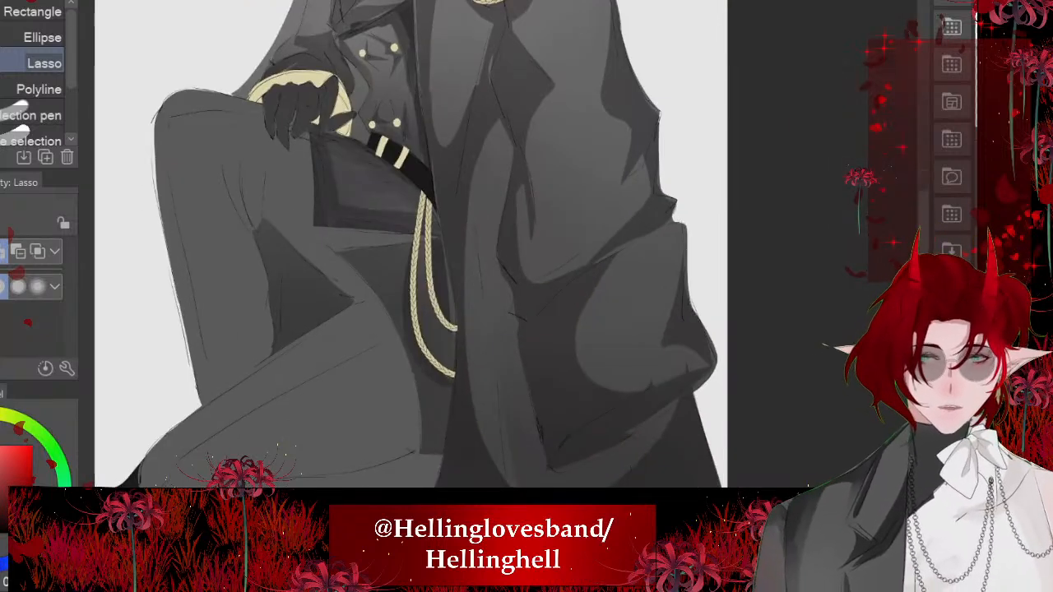
{"action": "scroll", "coordinate": [411, 259], "scroll_direction": "down", "scroll_amount": 2}
{"action": "scroll", "coordinate": [411, 260], "scroll_direction": "up", "scroll_amount": 2}
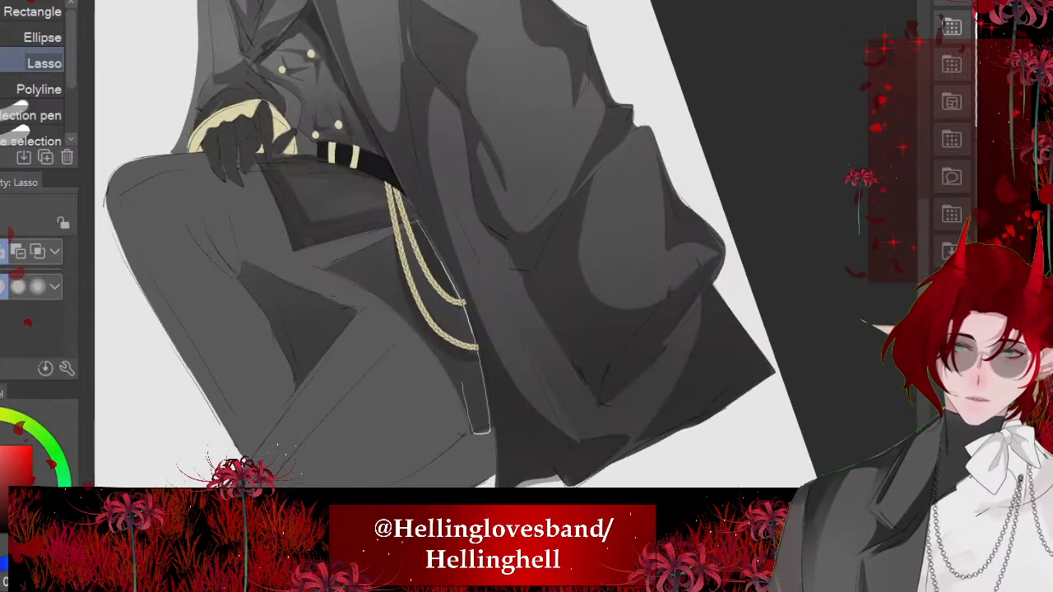
{"action": "left_click_drag", "start_coordinate": [462, 382], "coordinate": [418, 222]}
{"action": "left_click", "coordinate": [567, 470]}
{"action": "key", "text": "ctrl+d"}
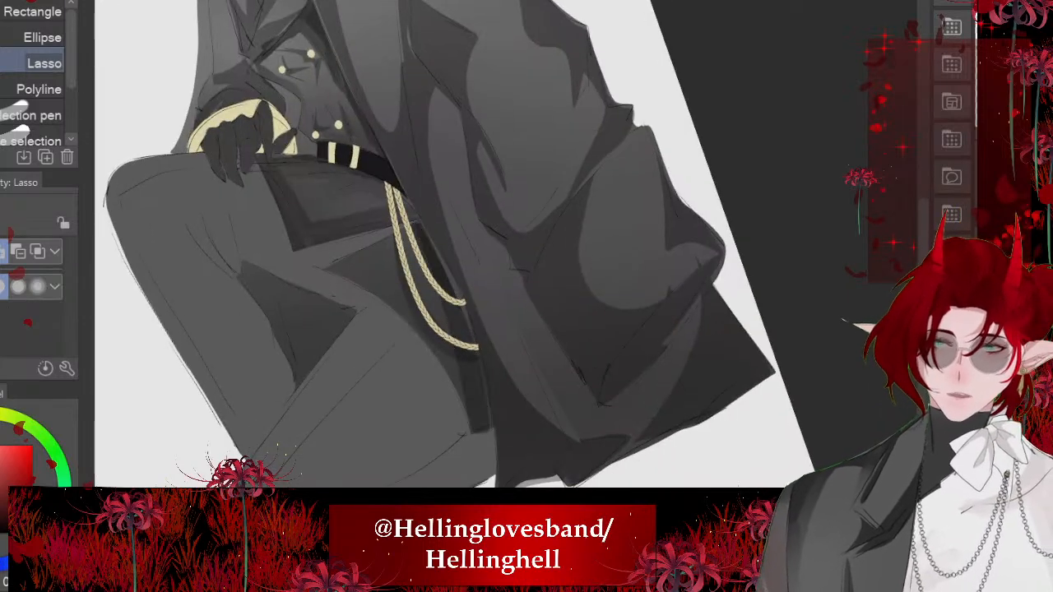
- Lasso a curved shadow along the thigh's upper contour beneath the gold cords, fill it dark grey and deselect
{"action": "scroll", "coordinate": [493, 247], "scroll_direction": "up", "scroll_amount": 2}
{"action": "mouse_move", "coordinate": [367, 206]}
{"action": "left_mouse_down"}
{"action": "mouse_move", "coordinate": [494, 429]}
{"action": "mouse_move", "coordinate": [409, 288]}
{"action": "left_mouse_up"}
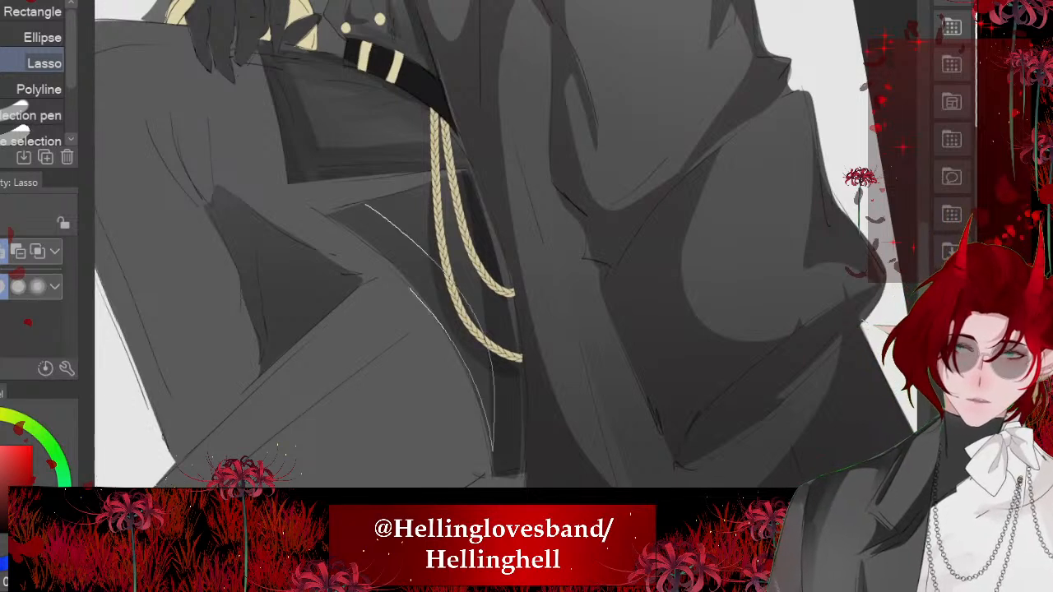
{"action": "left_click_drag", "start_coordinate": [329, 218], "coordinate": [366, 205]}
{"action": "key", "text": "alt+Delete"}
{"action": "key", "text": "ctrl+d"}
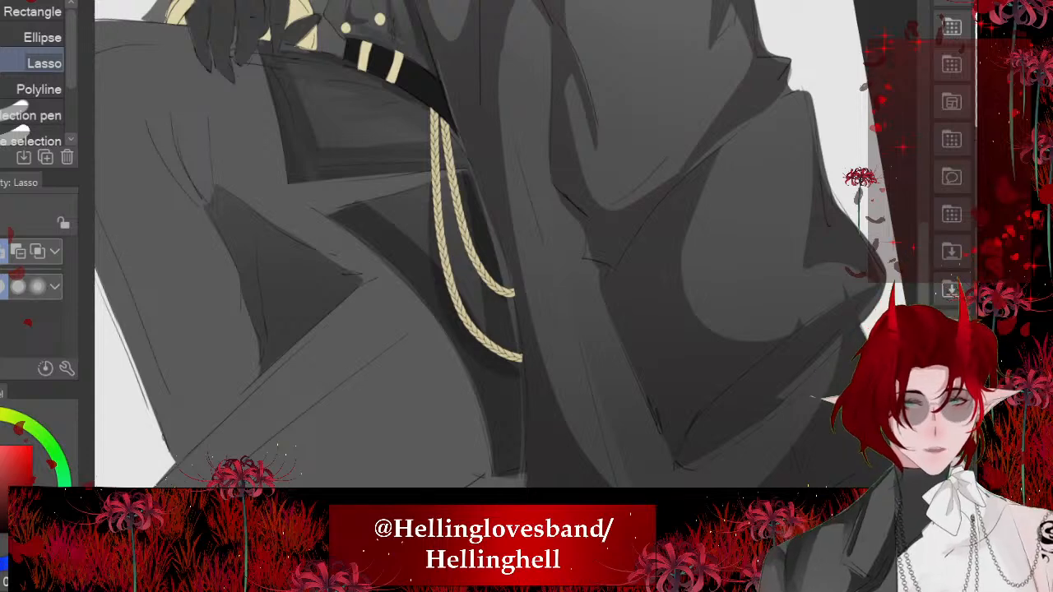
- Blend the new dark shadows around the gold cords, between the thigh contour and the coat's inner edge
{"action": "scroll", "coordinate": [452, 284], "scroll_direction": "down", "scroll_amount": 5}
{"action": "scroll", "coordinate": [379, 283], "scroll_direction": "up", "scroll_amount": 6}
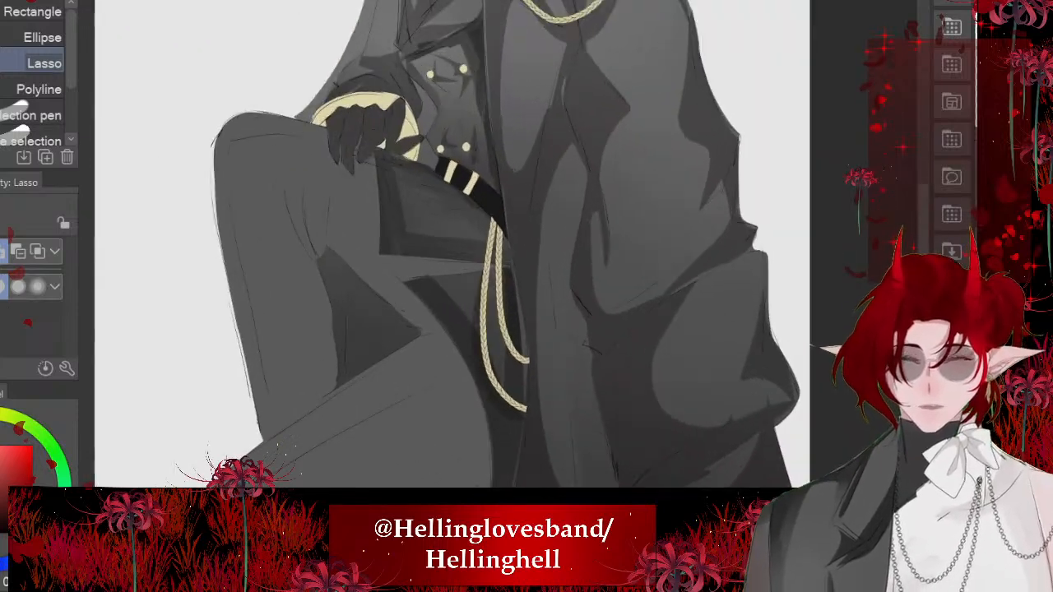
{"action": "mouse_move", "coordinate": [510, 140]}
{"action": "left_mouse_down"}
{"action": "mouse_move", "coordinate": [613, 239]}
{"action": "mouse_move", "coordinate": [609, 264]}
{"action": "left_mouse_up"}
{"action": "key", "text": "j"}
{"action": "mouse_move", "coordinate": [440, 315]}
{"action": "left_mouse_down"}
{"action": "mouse_move", "coordinate": [482, 371]}
{"action": "mouse_move", "coordinate": [498, 371]}
{"action": "mouse_move", "coordinate": [494, 407]}
{"action": "mouse_move", "coordinate": [671, 264]}
{"action": "mouse_move", "coordinate": [667, 234]}
{"action": "left_mouse_up"}
{"action": "scroll", "coordinate": [513, 395], "scroll_direction": "down", "scroll_amount": 3}
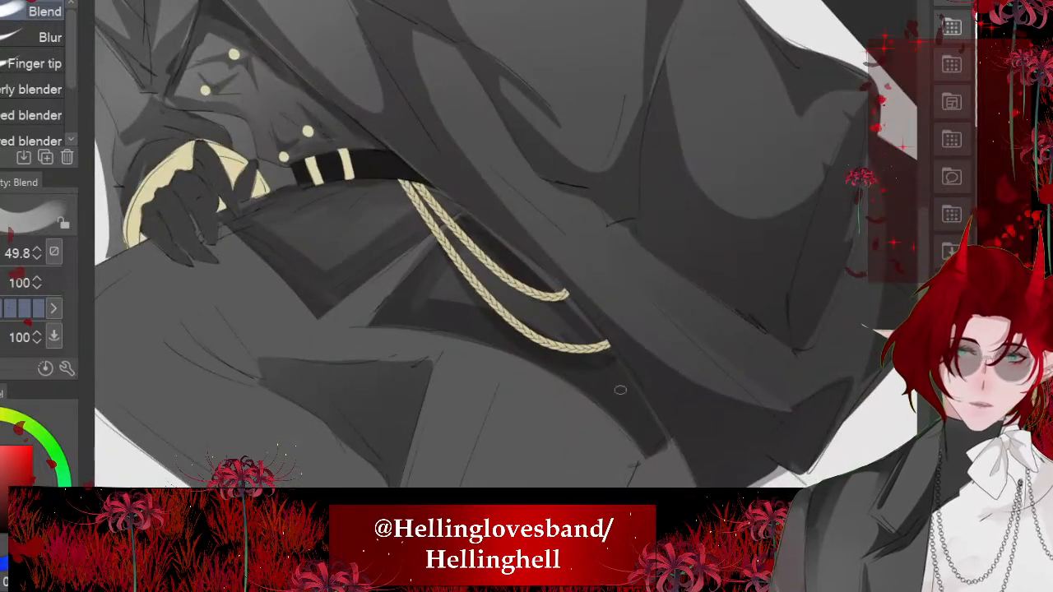
{"action": "left_click_drag", "start_coordinate": [620, 390], "coordinate": [524, 315]}
{"action": "mouse_move", "coordinate": [572, 362]}
{"action": "left_mouse_down"}
{"action": "mouse_move", "coordinate": [578, 391]}
{"action": "mouse_move", "coordinate": [436, 464]}
{"action": "mouse_move", "coordinate": [448, 485]}
{"action": "left_mouse_up"}
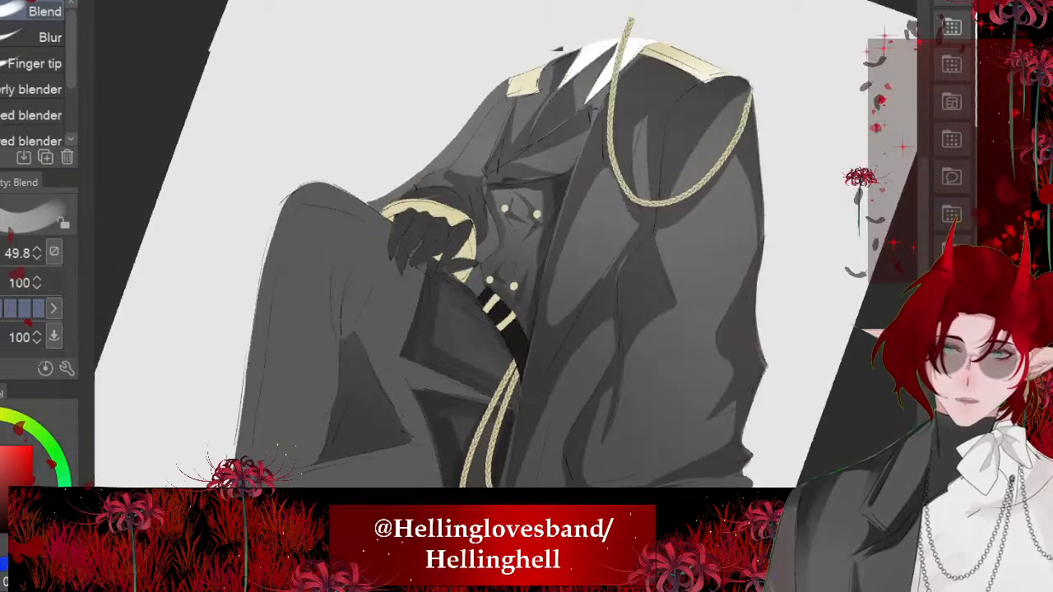
- Paint a soft lighter grey highlight on the jacket skirt panel below the belt with the Soft airbrush at size 161.3
{"action": "scroll", "coordinate": [507, 243], "scroll_direction": "down", "scroll_amount": 3}
{"action": "left_click_drag", "start_coordinate": [782, 403], "coordinate": [806, 353]}
{"action": "scroll", "coordinate": [807, 353], "scroll_direction": "up", "scroll_amount": 4}
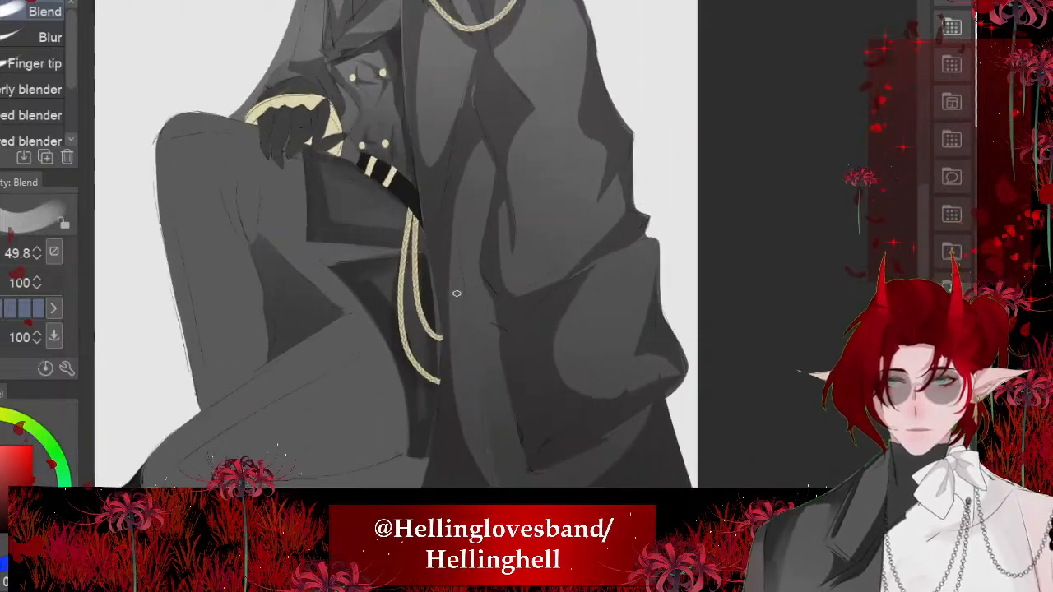
{"action": "scroll", "coordinate": [457, 294], "scroll_direction": "up", "scroll_amount": 6}
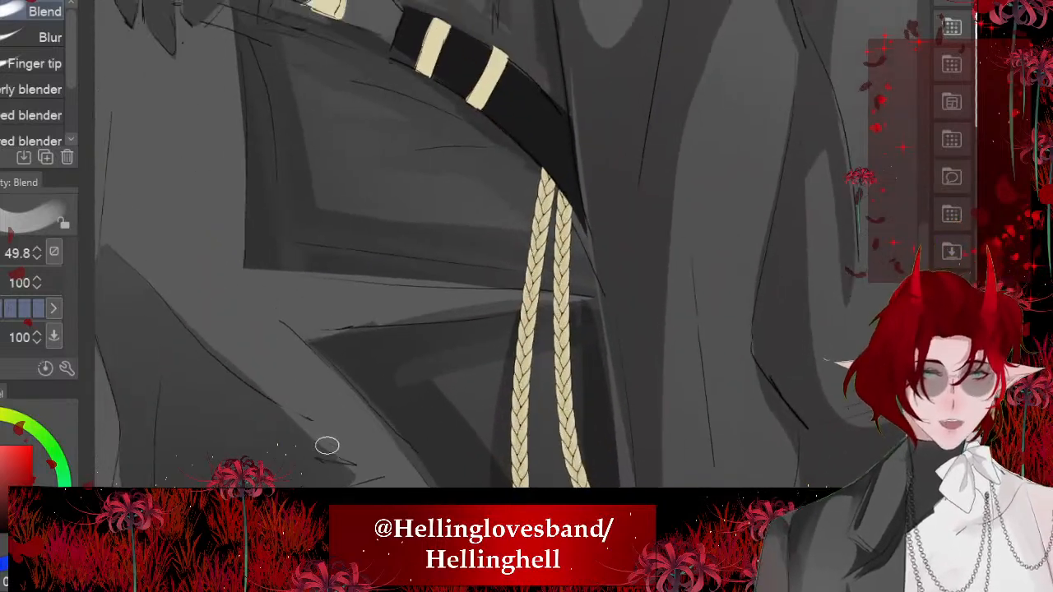
{"action": "left_click_drag", "start_coordinate": [327, 446], "coordinate": [394, 591]}
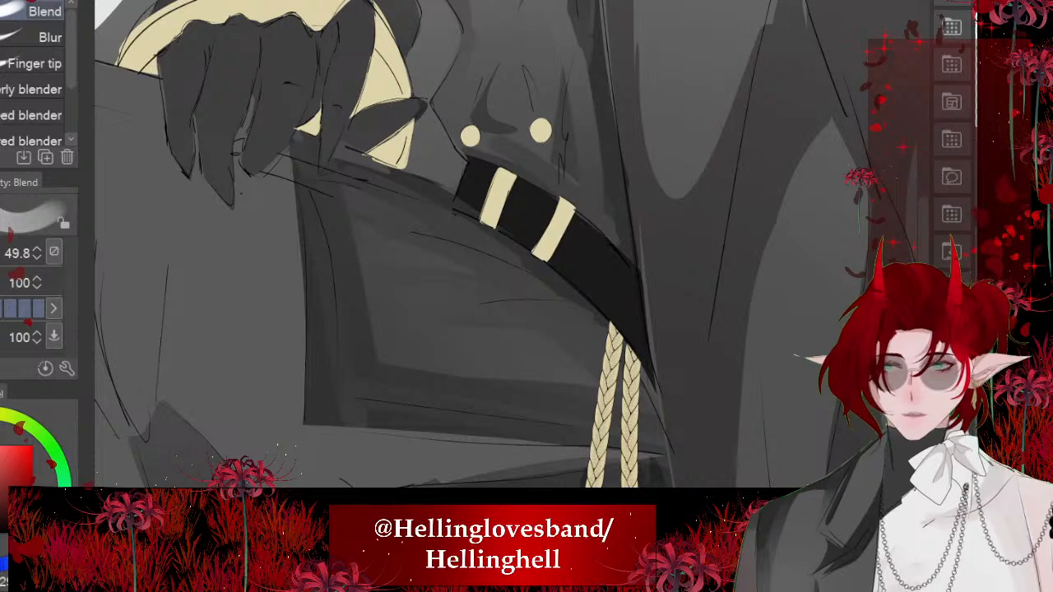
{"action": "key", "text": "b"}
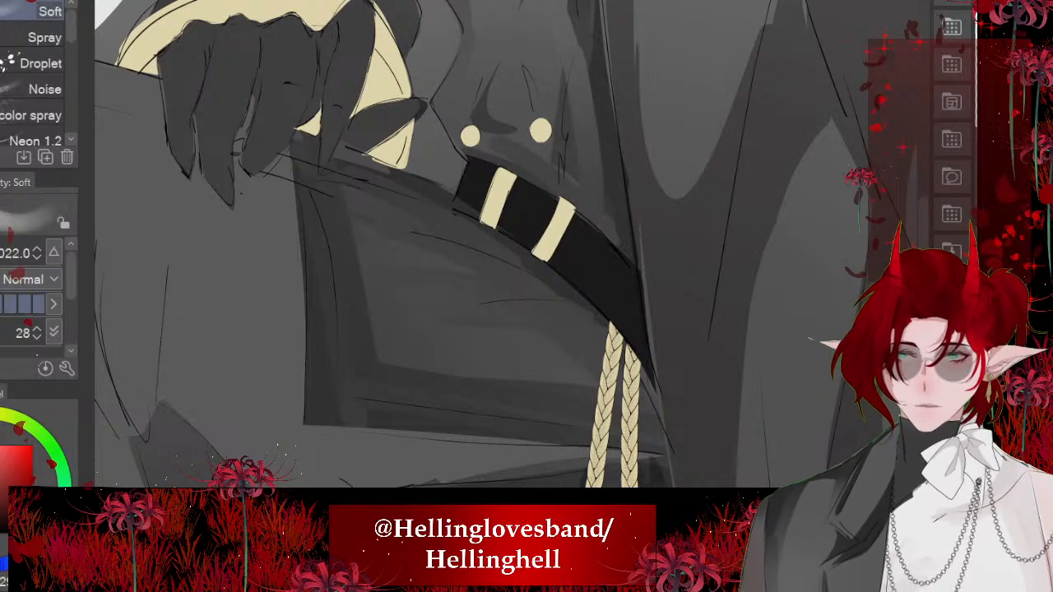
{"action": "left_click_drag", "start_coordinate": [506, 273], "coordinate": [164, 273], "text": "ctrl+alt"}
{"action": "left_click_drag", "start_coordinate": [359, 218], "coordinate": [379, 385]}
{"action": "key", "text": "ctrl+z"}
{"action": "key", "text": "ctrl+plus"}
{"action": "key", "text": "minus"}
{"action": "key", "text": "minus"}
{"action": "key", "text": "minus"}
{"action": "left_click", "coordinate": [493, 272], "text": "alt"}
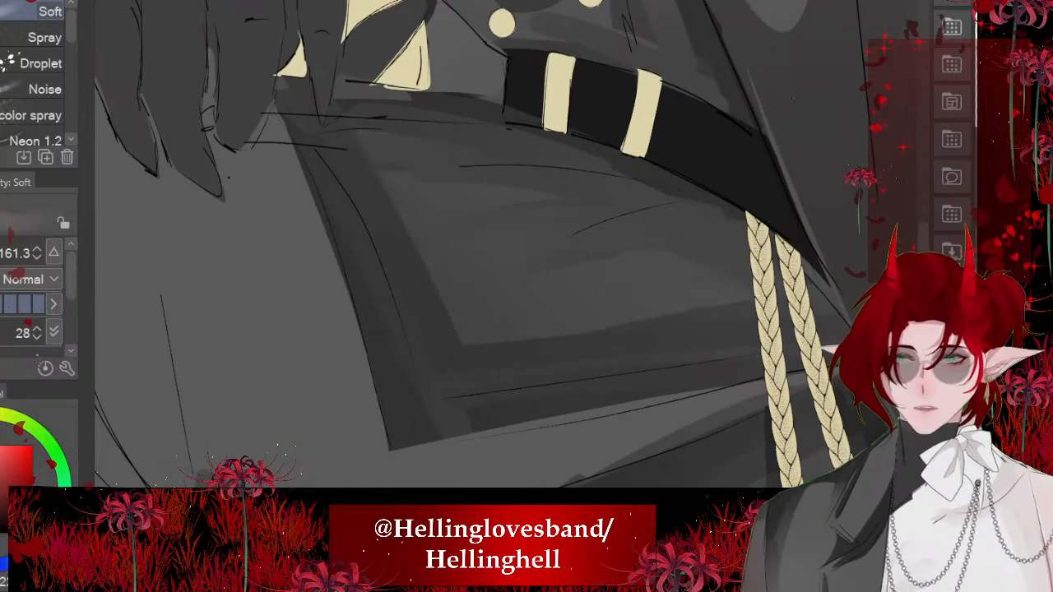
{"action": "left_click_drag", "start_coordinate": [413, 239], "coordinate": [450, 336]}
{"action": "key", "text": "ctrl+minus"}
{"action": "key", "text": "asciicircum"}
{"action": "key", "text": "asciicircum"}
{"action": "key", "text": "asciicircum"}
{"action": "left_click_drag", "start_coordinate": [393, 282], "coordinate": [554, 363]}
{"action": "scroll", "coordinate": [366, 235], "scroll_direction": "down", "scroll_amount": 6}
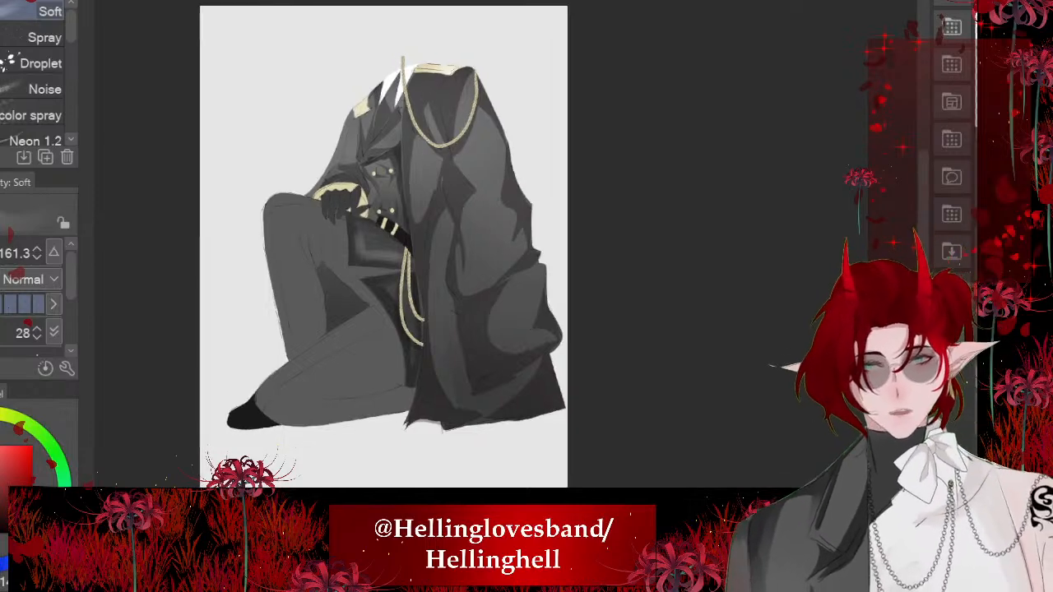
- Airbrush a soft lighter grey highlight down the dark cloth behind the hanging gold cords
{"action": "scroll", "coordinate": [411, 271], "scroll_direction": "up", "scroll_amount": 8}
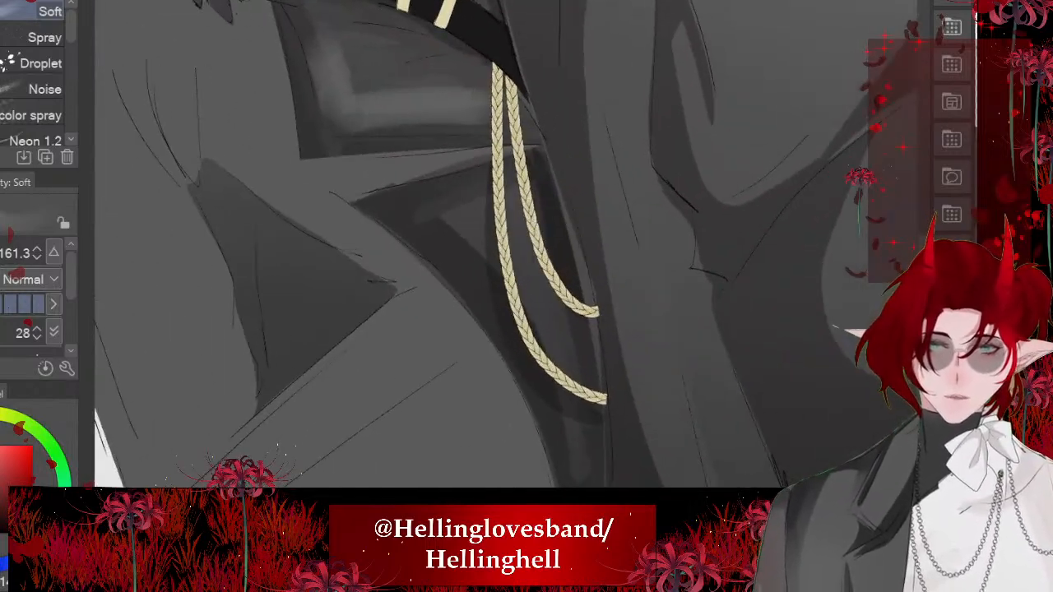
{"action": "left_click_drag", "start_coordinate": [436, 215], "coordinate": [576, 411]}
{"action": "key", "text": "ctrl+z"}
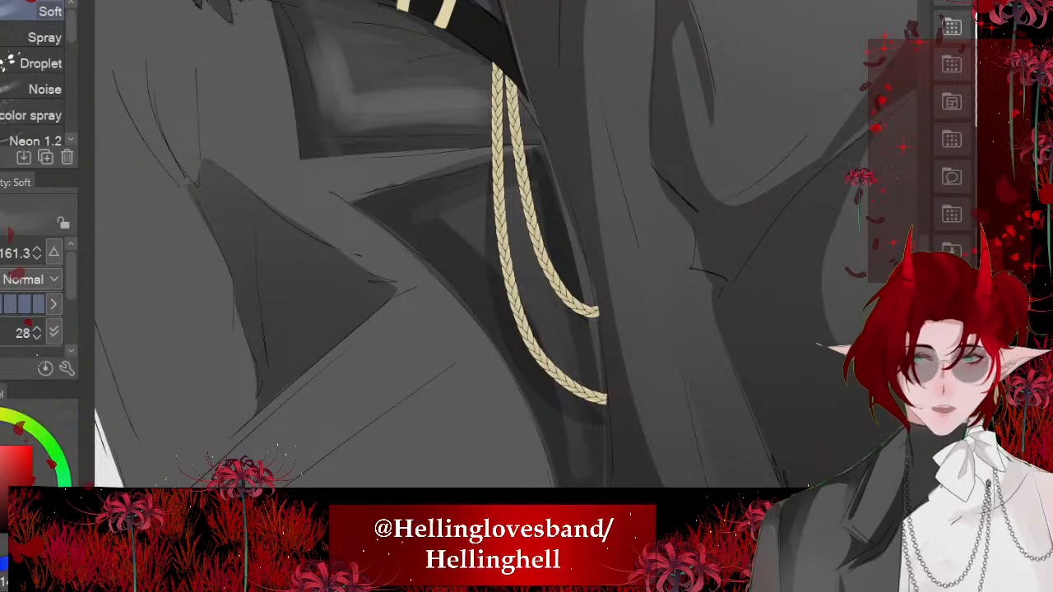
{"action": "mouse_move", "coordinate": [473, 239]}
{"action": "left_mouse_down"}
{"action": "mouse_move", "coordinate": [530, 325]}
{"action": "mouse_move", "coordinate": [576, 469]}
{"action": "left_mouse_up"}
{"action": "scroll", "coordinate": [507, 244], "scroll_direction": "down", "scroll_amount": 2}
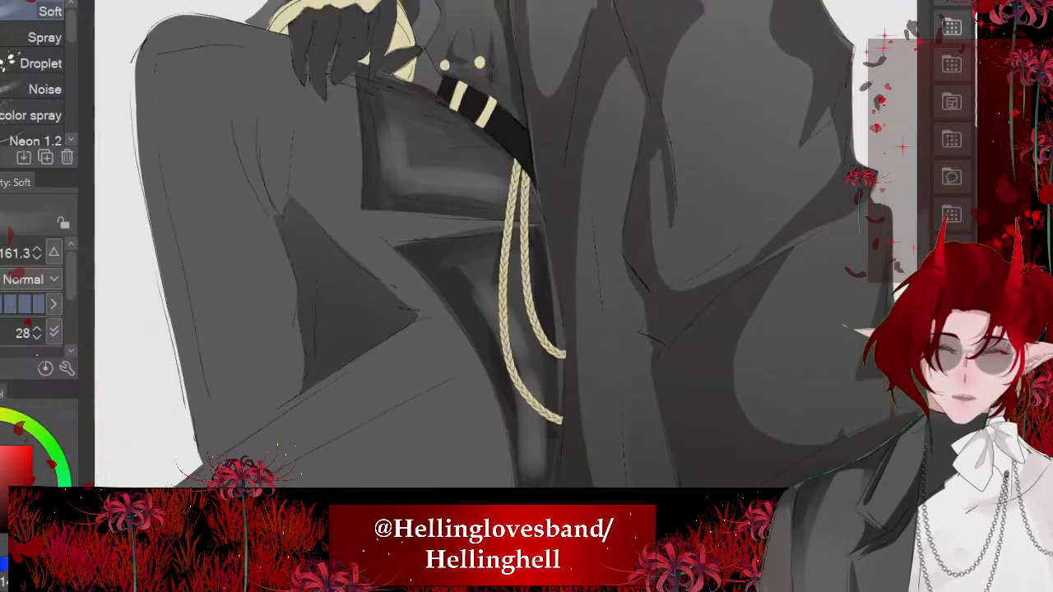
- Blend the airbrushed highlight into the surrounding shadow on the jacket skirt panel below the belt
{"action": "scroll", "coordinate": [506, 244], "scroll_direction": "down", "scroll_amount": 3}
{"action": "scroll", "coordinate": [221, 350], "scroll_direction": "down", "scroll_amount": 2}
{"action": "scroll", "coordinate": [411, 217], "scroll_direction": "up", "scroll_amount": 6}
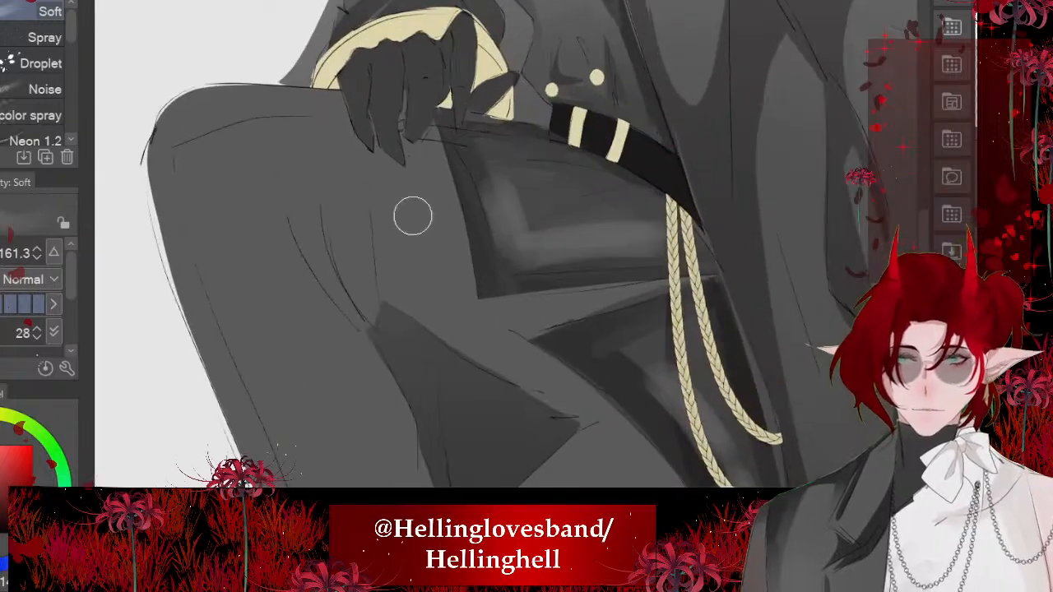
{"action": "key", "text": "j"}
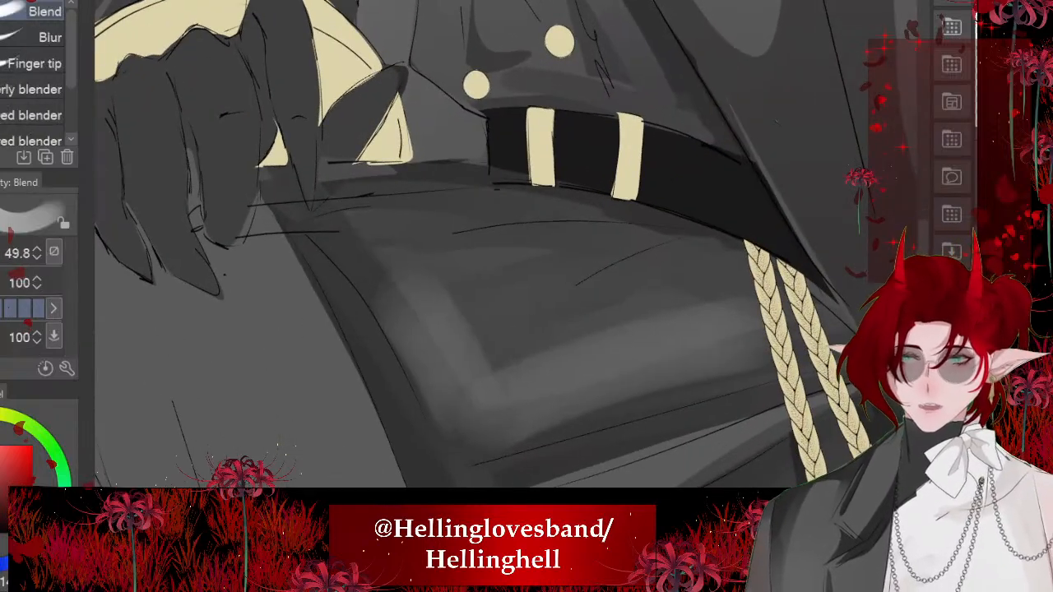
{"action": "left_click_drag", "start_coordinate": [506, 273], "coordinate": [497, 274]}
{"action": "mouse_move", "coordinate": [409, 290]}
{"action": "left_mouse_down"}
{"action": "mouse_move", "coordinate": [339, 203]}
{"action": "mouse_move", "coordinate": [497, 423]}
{"action": "left_mouse_up"}
{"action": "mouse_move", "coordinate": [418, 249]}
{"action": "left_mouse_down"}
{"action": "mouse_move", "coordinate": [443, 281]}
{"action": "mouse_move", "coordinate": [347, 216]}
{"action": "left_mouse_up"}
{"action": "mouse_move", "coordinate": [421, 308]}
{"action": "left_mouse_down"}
{"action": "mouse_move", "coordinate": [403, 252]}
{"action": "mouse_move", "coordinate": [440, 308]}
{"action": "left_mouse_up"}
{"action": "left_click_drag", "start_coordinate": [390, 220], "coordinate": [482, 400]}
{"action": "left_click_drag", "start_coordinate": [494, 206], "coordinate": [530, 169]}
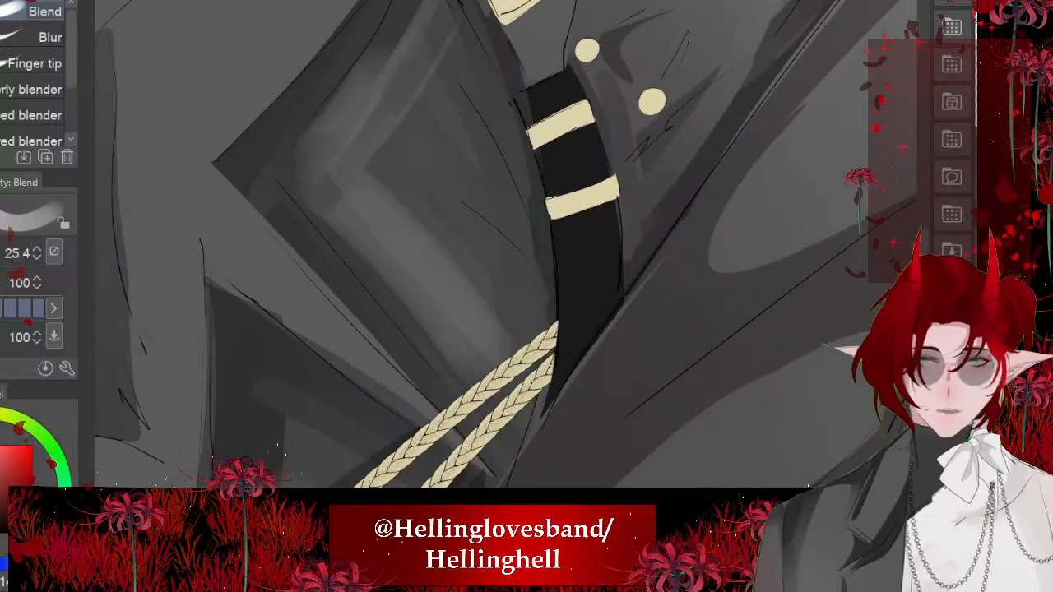
- Smooth the skirt panel's highlight streaks towards the belt and gold cords with the Blend tool at size 25.4
{"action": "left_click_drag", "start_coordinate": [460, 297], "coordinate": [508, 354]}
{"action": "left_click_drag", "start_coordinate": [421, 303], "coordinate": [467, 377]}
{"action": "left_click_drag", "start_coordinate": [367, 240], "coordinate": [482, 376]}
{"action": "left_click_drag", "start_coordinate": [404, 282], "coordinate": [473, 377]}
{"action": "mouse_move", "coordinate": [559, 214]}
{"action": "left_mouse_down"}
{"action": "mouse_move", "coordinate": [477, 164]}
{"action": "mouse_move", "coordinate": [552, 231]}
{"action": "left_mouse_up"}
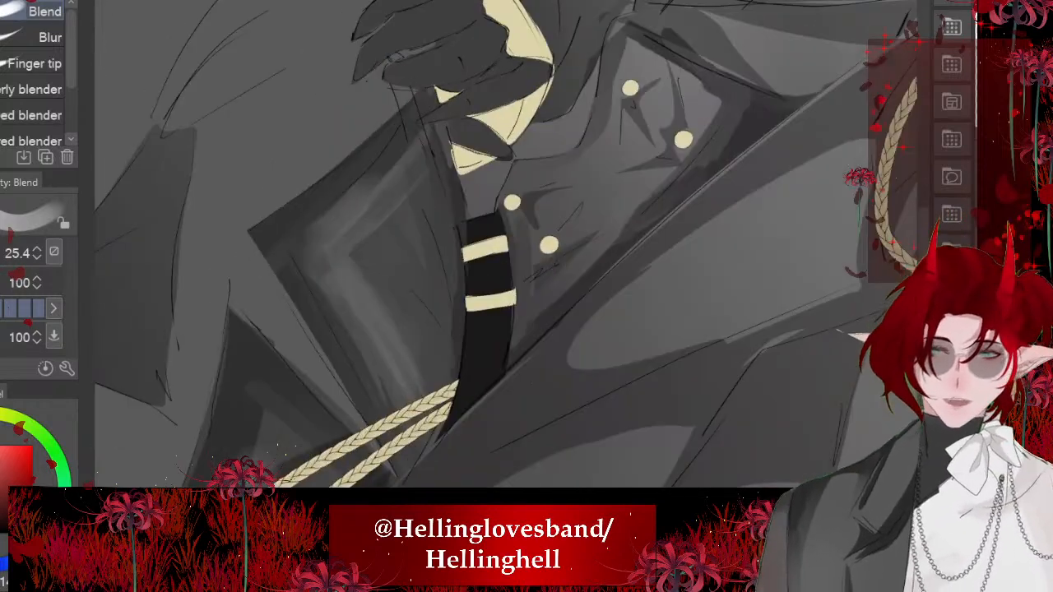
{"action": "left_click_drag", "start_coordinate": [609, 247], "coordinate": [428, 189]}
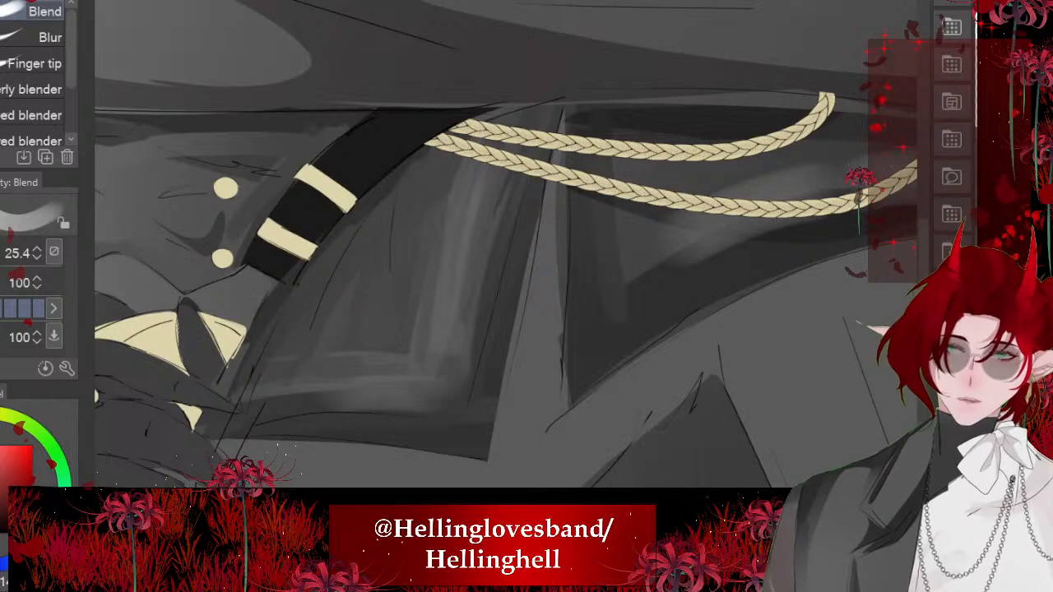
{"action": "left_click_drag", "start_coordinate": [461, 164], "coordinate": [559, 313]}
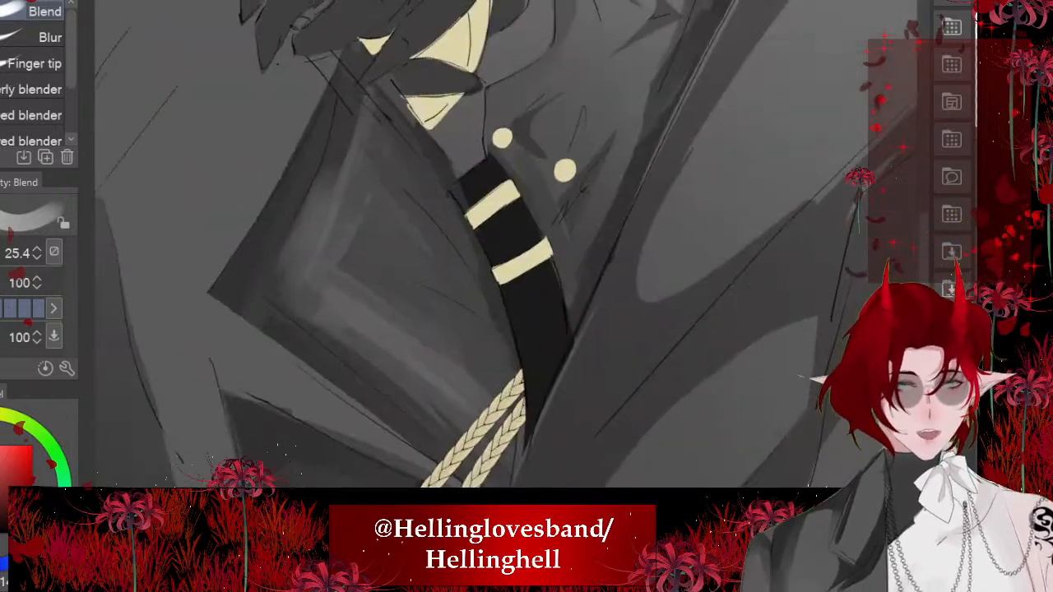
{"action": "mouse_move", "coordinate": [430, 287]}
{"action": "left_mouse_down"}
{"action": "mouse_move", "coordinate": [370, 251]}
{"action": "mouse_move", "coordinate": [409, 319]}
{"action": "left_mouse_up"}
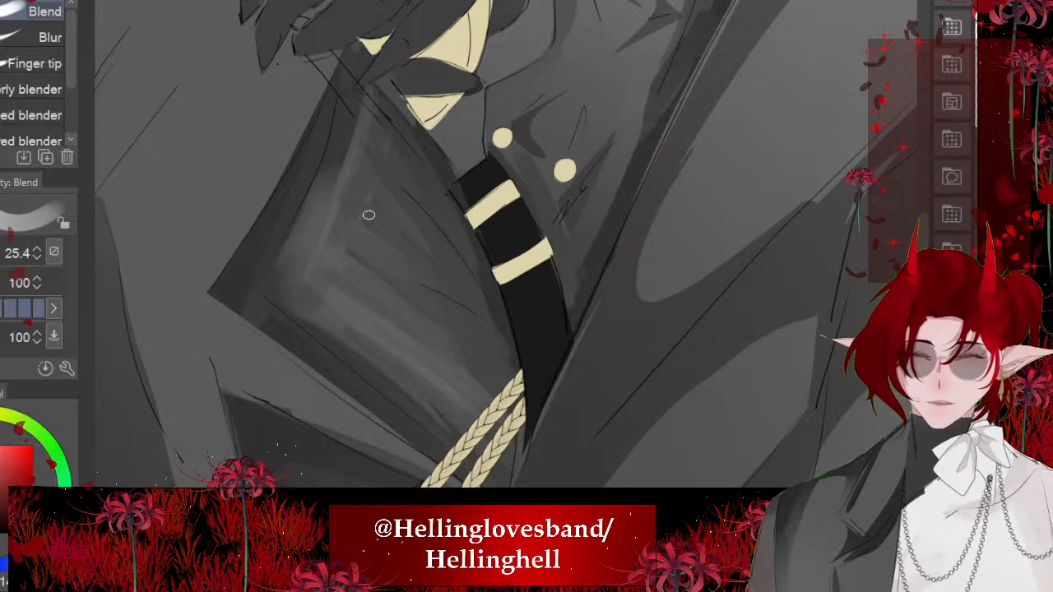
{"action": "scroll", "coordinate": [368, 215], "scroll_direction": "down", "scroll_amount": 8}
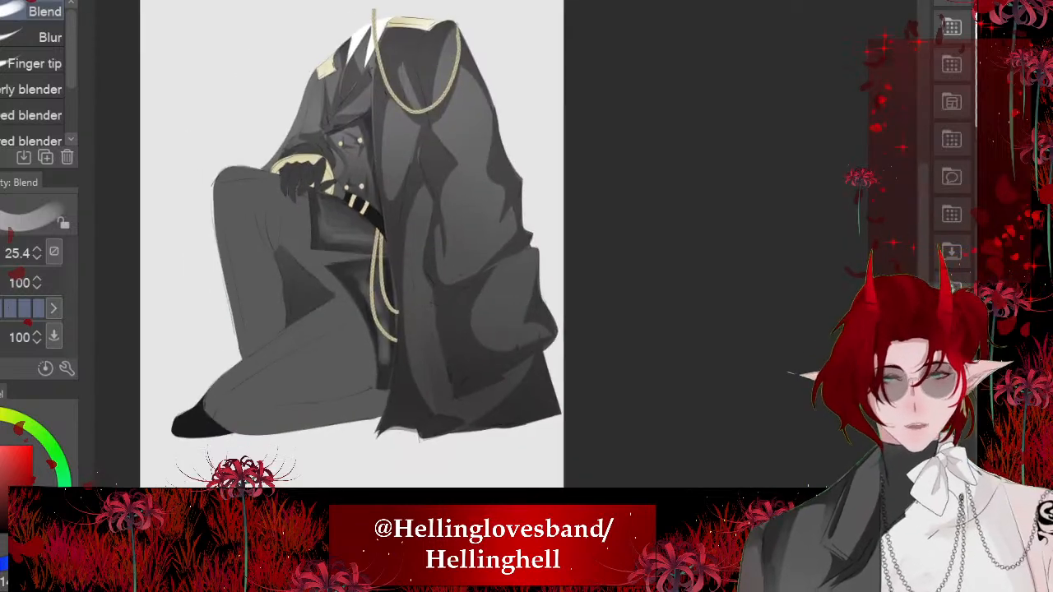
- Blend the soft highlight behind the gold cords down along the narrow strip beside the coat's edge
{"action": "scroll", "coordinate": [464, 239], "scroll_direction": "up", "scroll_amount": 8}
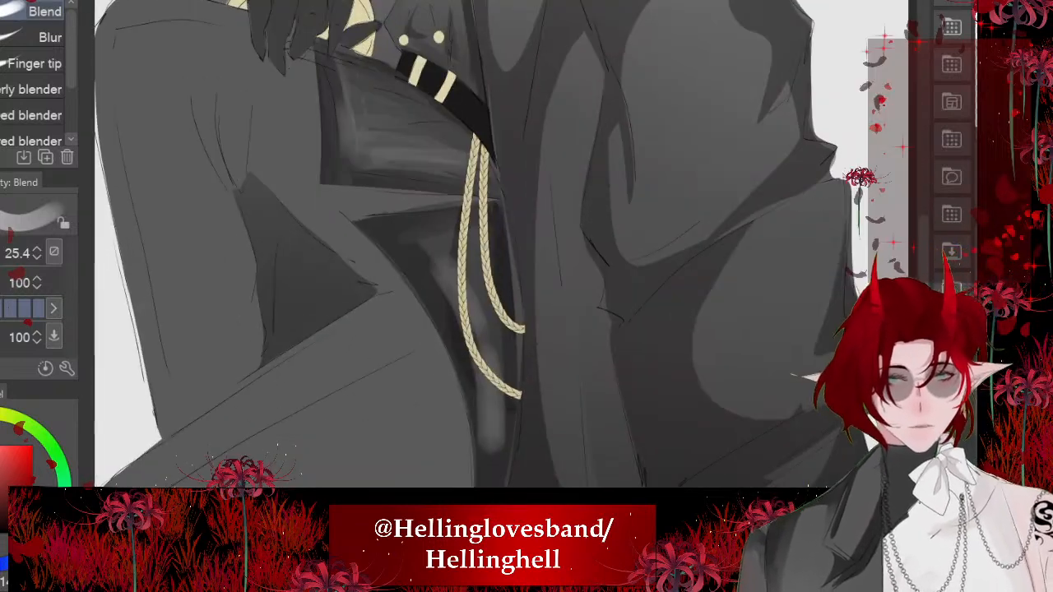
{"action": "left_click_drag", "start_coordinate": [492, 267], "coordinate": [519, 314]}
{"action": "scroll", "coordinate": [518, 314], "scroll_direction": "down", "scroll_amount": 2}
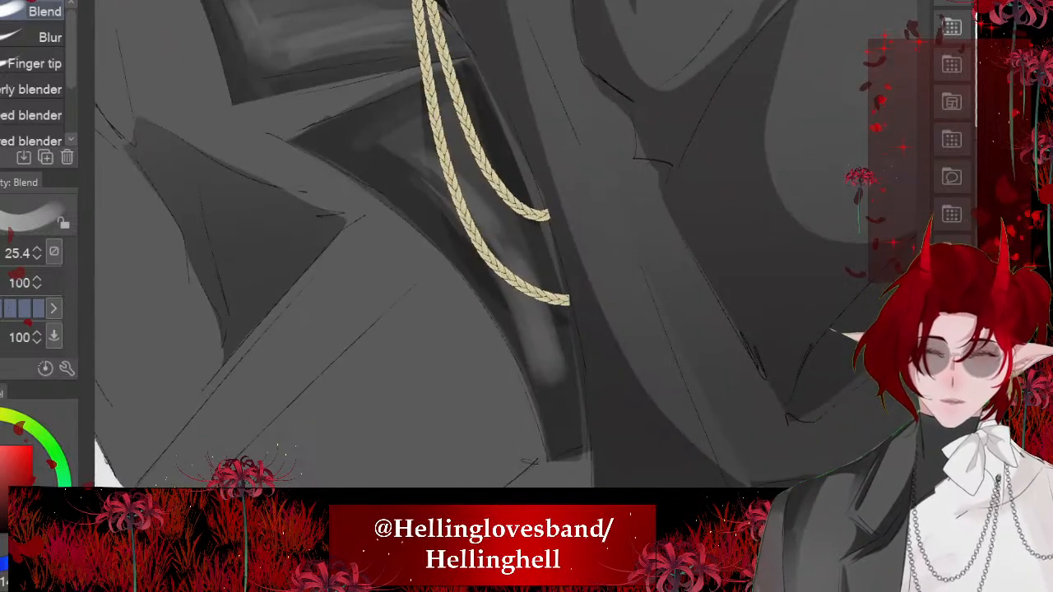
{"action": "left_click_drag", "start_coordinate": [477, 257], "coordinate": [546, 386]}
{"action": "mouse_move", "coordinate": [541, 308]}
{"action": "left_mouse_down"}
{"action": "mouse_move", "coordinate": [551, 380]}
{"action": "mouse_move", "coordinate": [522, 388]}
{"action": "left_mouse_up"}
{"action": "left_click_drag", "start_coordinate": [499, 280], "coordinate": [521, 365]}
{"action": "scroll", "coordinate": [510, 329], "scroll_direction": "down", "scroll_amount": 8}
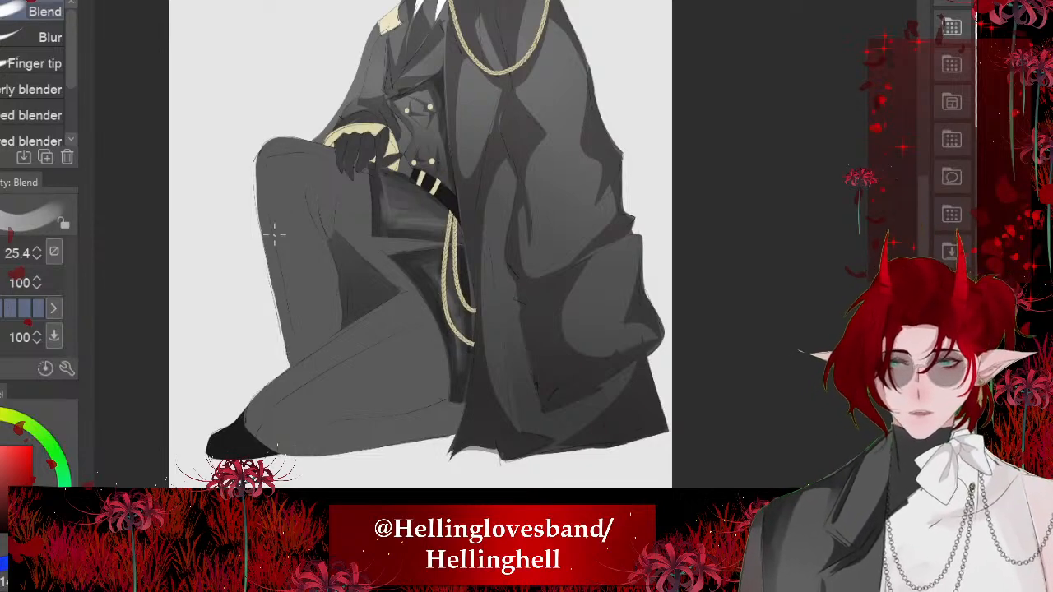
- Airbrush a soft darker grey gradient over both trouser legs with the Soft airbrush at size 691
{"action": "scroll", "coordinate": [275, 235], "scroll_direction": "down", "scroll_amount": 3}
{"action": "scroll", "coordinate": [348, 228], "scroll_direction": "up", "scroll_amount": 6}
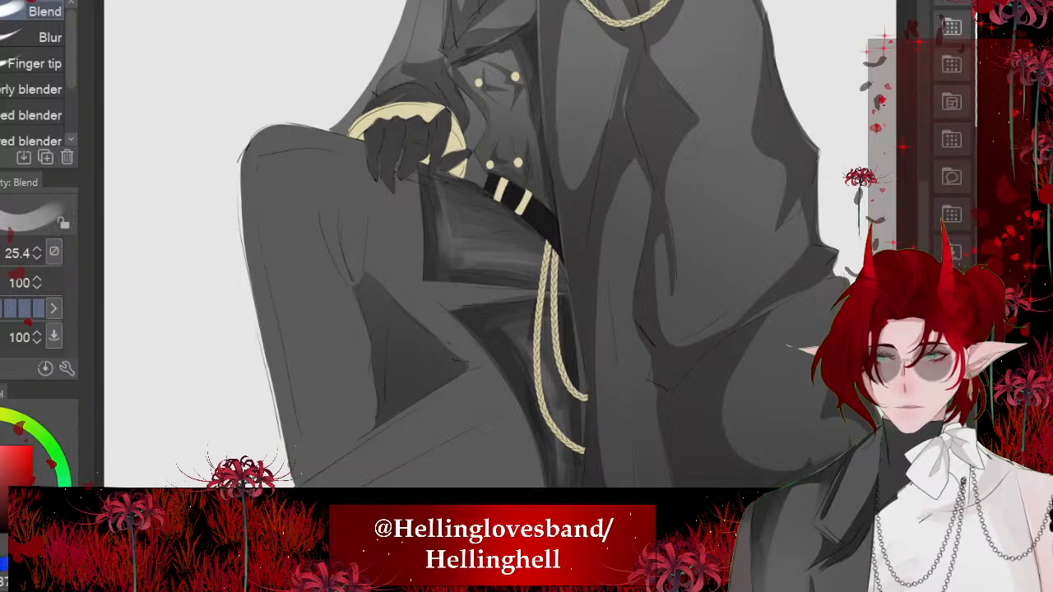
{"action": "key", "text": "m"}
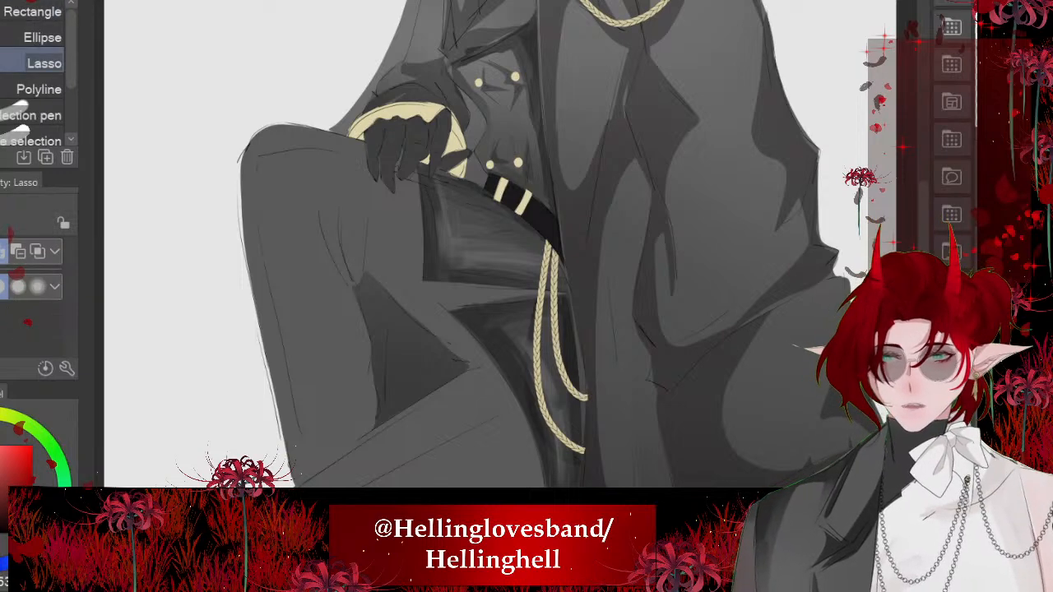
{"action": "left_click_drag", "start_coordinate": [461, 288], "coordinate": [530, 201]}
{"action": "left_click_drag", "start_coordinate": [531, 124], "coordinate": [576, 132]}
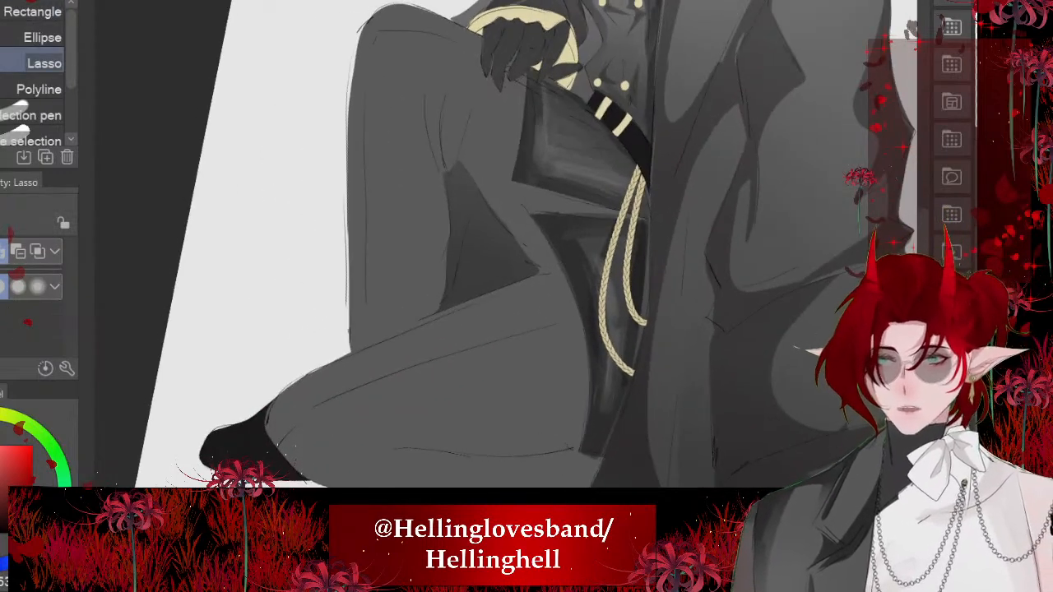
{"action": "key", "text": "b"}
{"action": "left_click", "coordinate": [1, 305]}
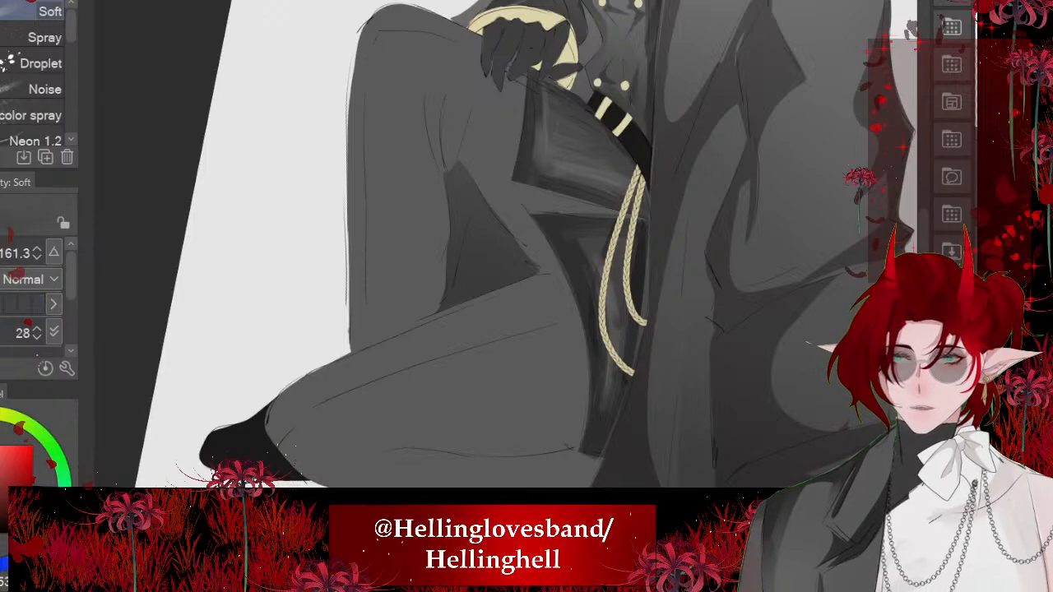
{"action": "left_click_drag", "start_coordinate": [506, 273], "coordinate": [626, 274]}
{"action": "scroll", "coordinate": [506, 273], "scroll_direction": "down", "scroll_amount": 3}
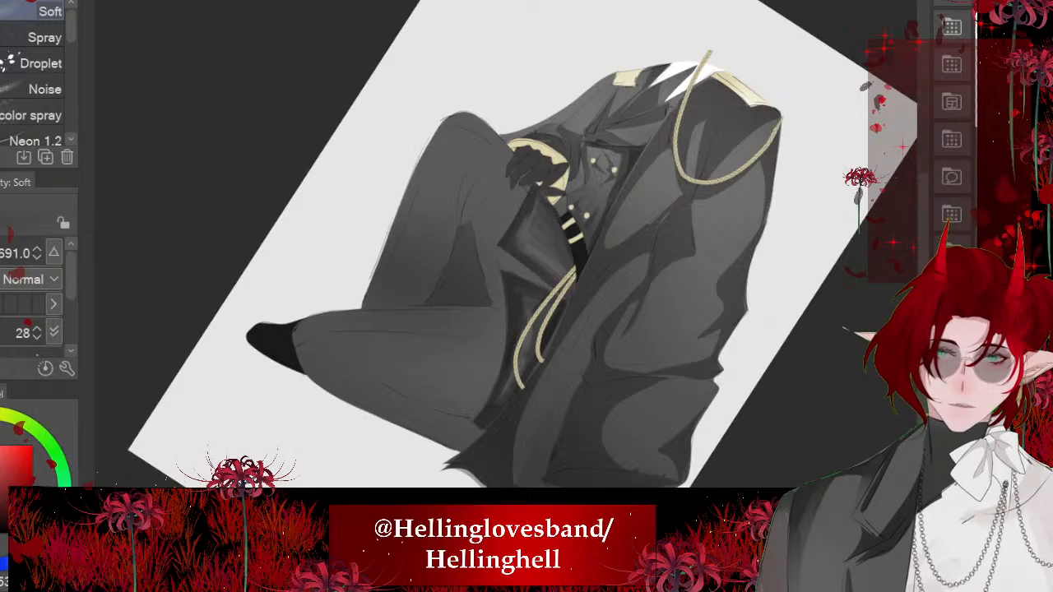
{"action": "scroll", "coordinate": [494, 263], "scroll_direction": "down", "scroll_amount": 4}
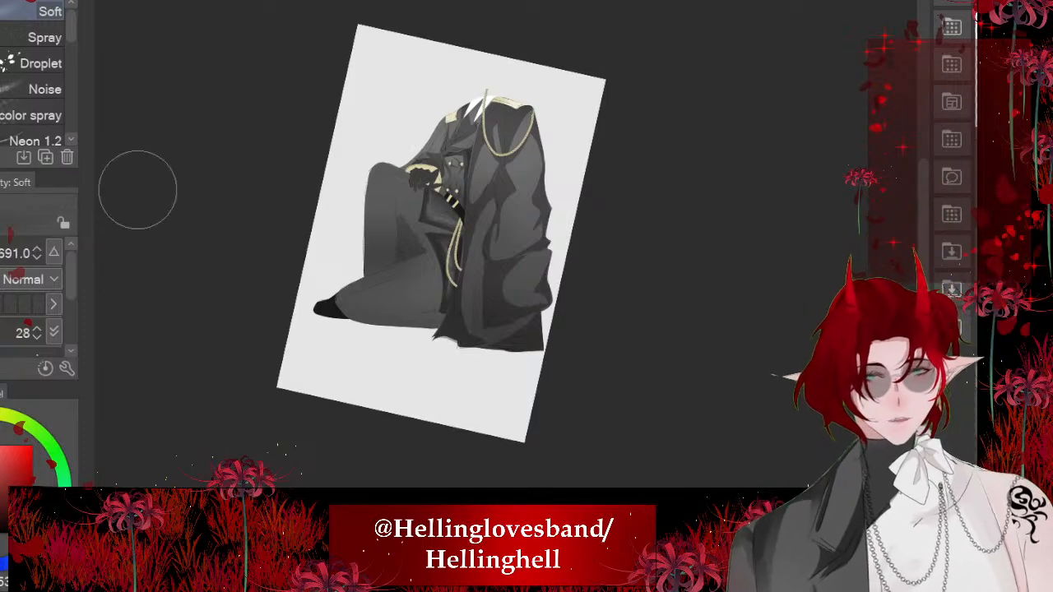
{"action": "scroll", "coordinate": [280, 355], "scroll_direction": "up", "scroll_amount": 8}
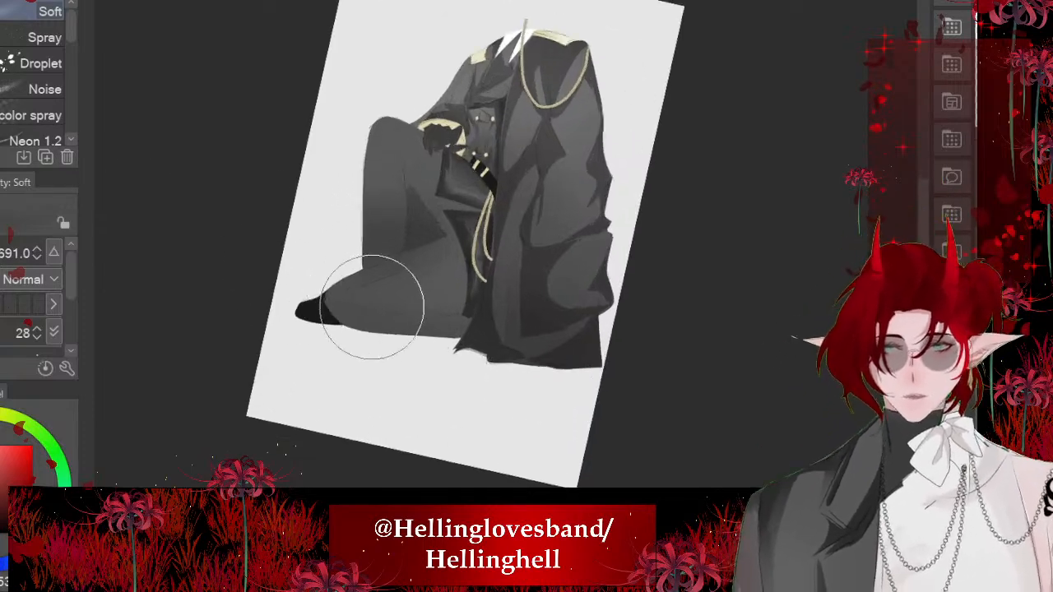
{"action": "scroll", "coordinate": [395, 231], "scroll_direction": "down", "scroll_amount": 3}
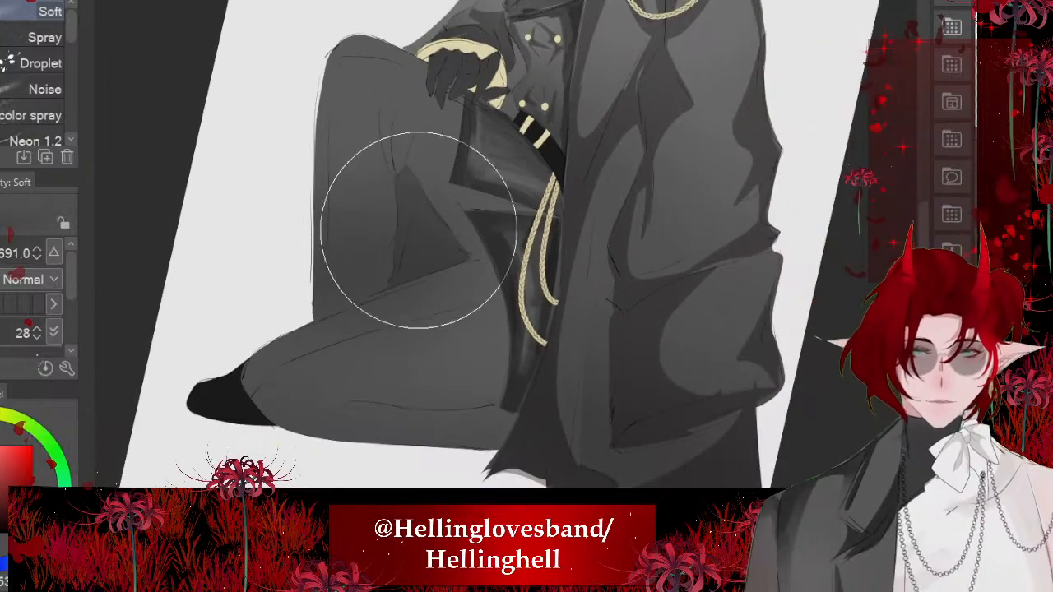
{"action": "scroll", "coordinate": [246, 362], "scroll_direction": "up", "scroll_amount": 6}
{"action": "scroll", "coordinate": [210, 386], "scroll_direction": "up", "scroll_amount": 2}
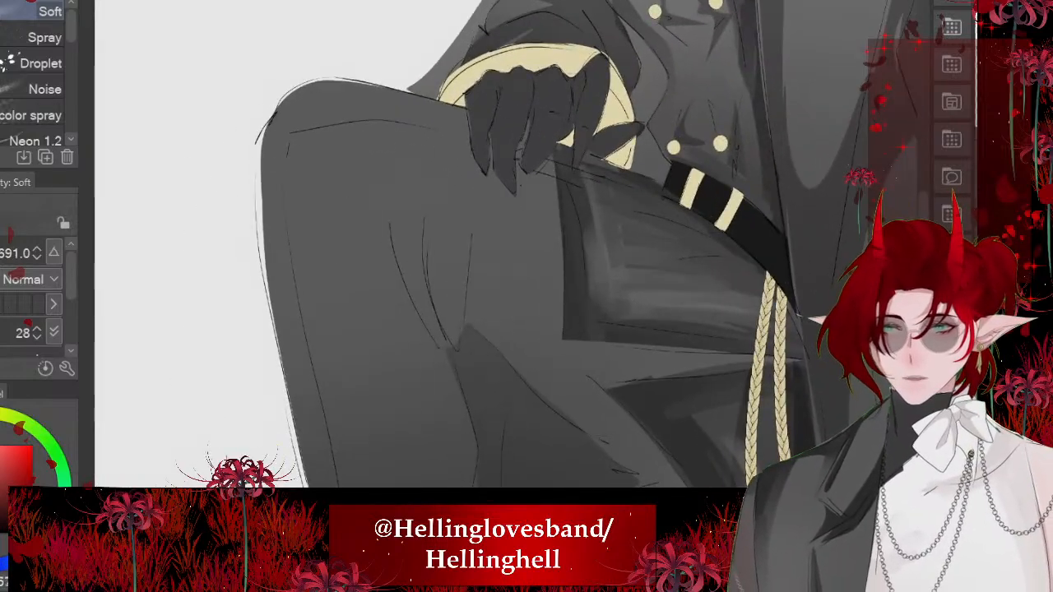
- Lasso pointed fold shadows on the raised knee and along the thigh crease, fill them dark grey and deselect
{"action": "key", "text": "m"}
{"action": "scroll", "coordinate": [453, 282], "scroll_direction": "up", "scroll_amount": 3}
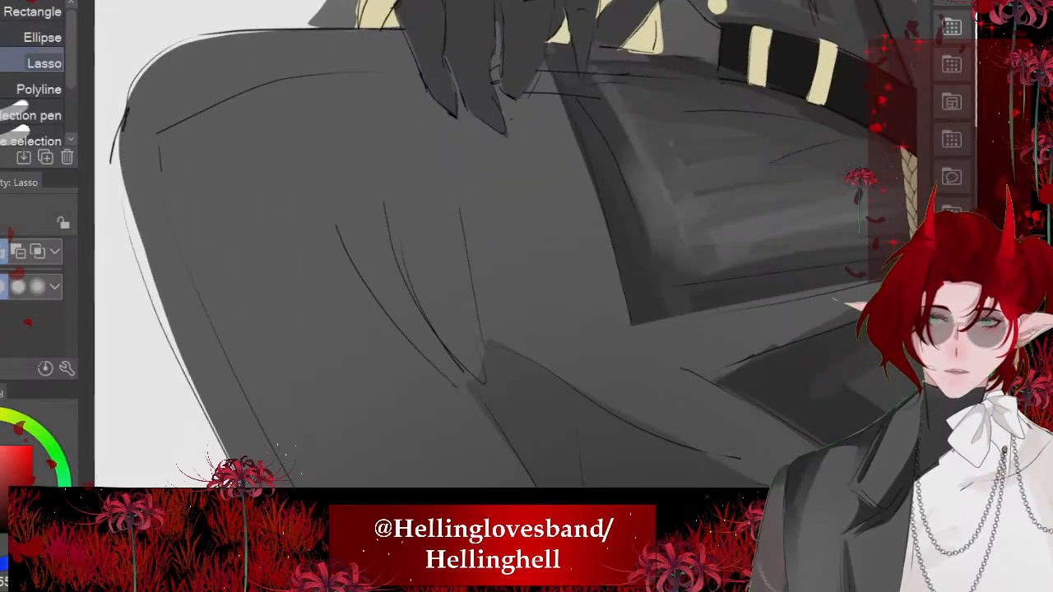
{"action": "mouse_move", "coordinate": [492, 317]}
{"action": "left_mouse_down"}
{"action": "mouse_move", "coordinate": [453, 223]}
{"action": "mouse_move", "coordinate": [450, 361]}
{"action": "mouse_move", "coordinate": [329, 231]}
{"action": "mouse_move", "coordinate": [523, 485]}
{"action": "left_mouse_up"}
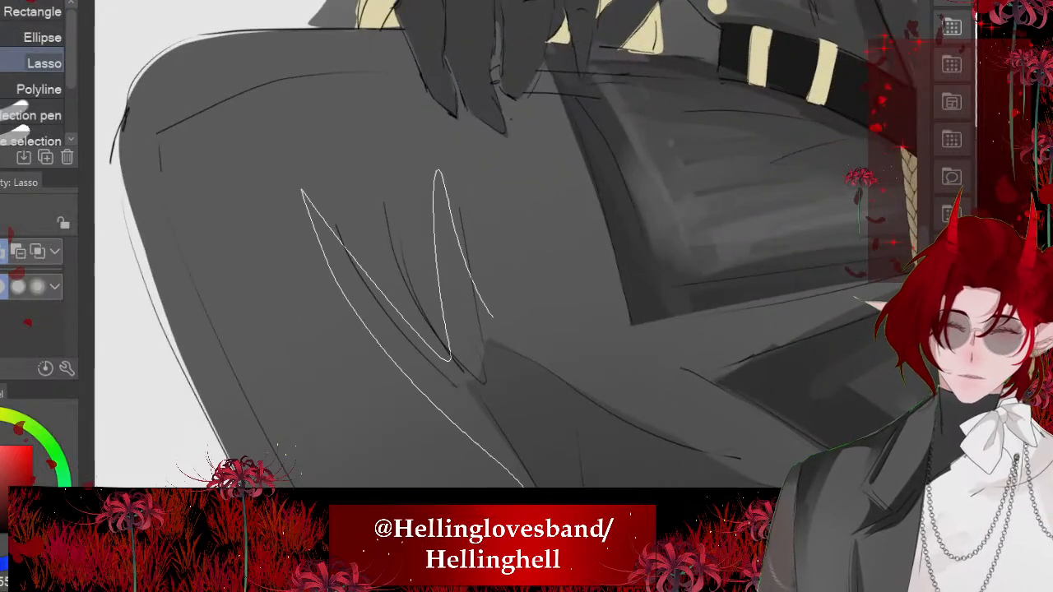
{"action": "left_click_drag", "start_coordinate": [470, 389], "coordinate": [492, 360]}
{"action": "scroll", "coordinate": [453, 283], "scroll_direction": "down", "scroll_amount": 3}
{"action": "mouse_move", "coordinate": [416, 221]}
{"action": "left_mouse_down"}
{"action": "mouse_move", "coordinate": [507, 307]}
{"action": "mouse_move", "coordinate": [569, 416]}
{"action": "mouse_move", "coordinate": [405, 292]}
{"action": "left_mouse_up"}
{"action": "left_click", "coordinate": [566, 447]}
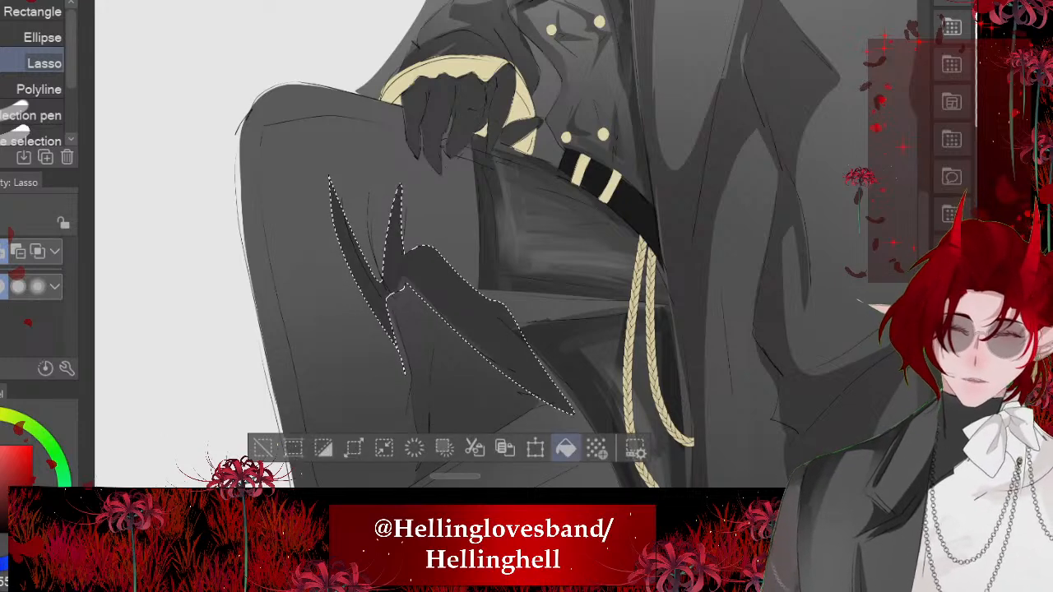
{"action": "key", "text": "ctrl+d"}
- Lasso a long shadow strip along the folded leg's upper edge towards the shoe, fill it dark grey and deselect
{"action": "left_click_drag", "start_coordinate": [494, 296], "coordinate": [504, 283]}
{"action": "scroll", "coordinate": [453, 264], "scroll_direction": "down", "scroll_amount": 4}
{"action": "scroll", "coordinate": [461, 264], "scroll_direction": "up", "scroll_amount": 3}
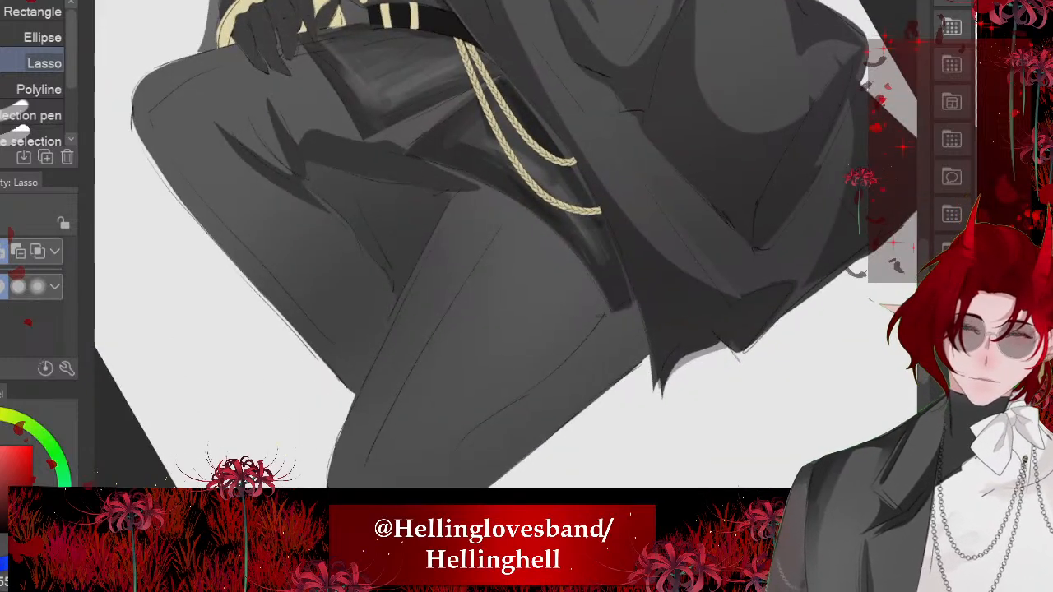
{"action": "mouse_move", "coordinate": [511, 200]}
{"action": "left_mouse_down"}
{"action": "mouse_move", "coordinate": [350, 486]}
{"action": "mouse_move", "coordinate": [443, 219]}
{"action": "mouse_move", "coordinate": [504, 194]}
{"action": "left_mouse_up"}
{"action": "scroll", "coordinate": [493, 246], "scroll_direction": "down", "scroll_amount": 2}
{"action": "key", "text": "alt+BackSpace"}
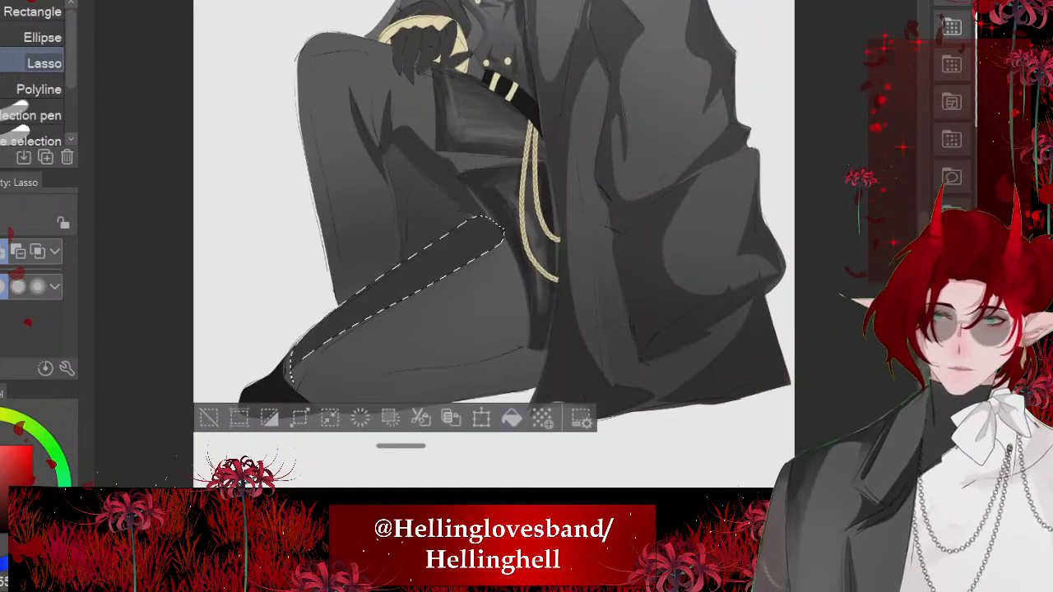
{"action": "key", "text": "ctrl+d"}
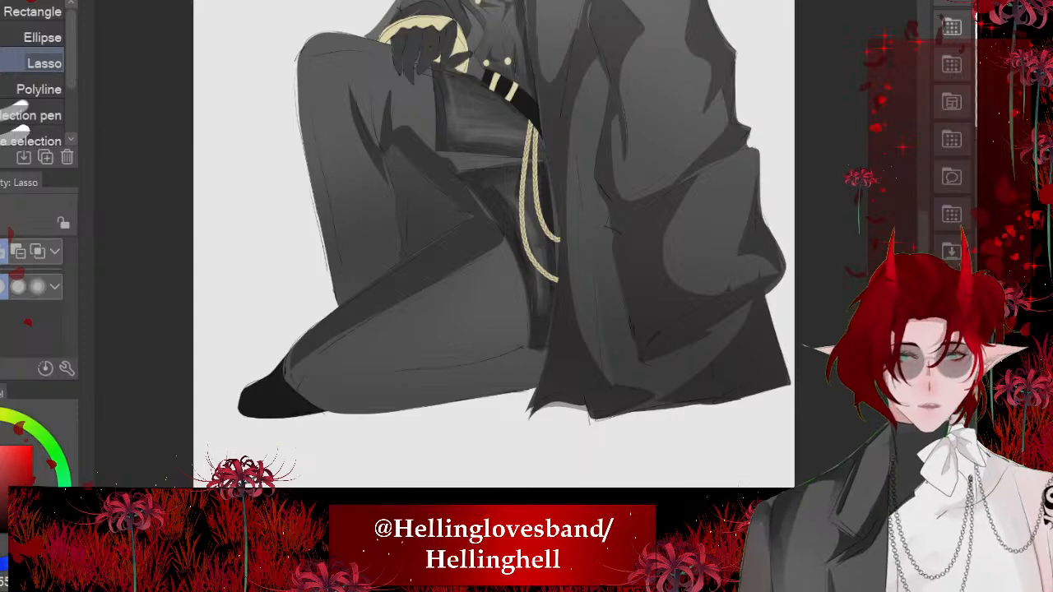
- Lasso a shadow strip down the raised leg's outer shin and across its lower end, fill it dark grey and deselect
{"action": "scroll", "coordinate": [346, 102], "scroll_direction": "up", "scroll_amount": 3}
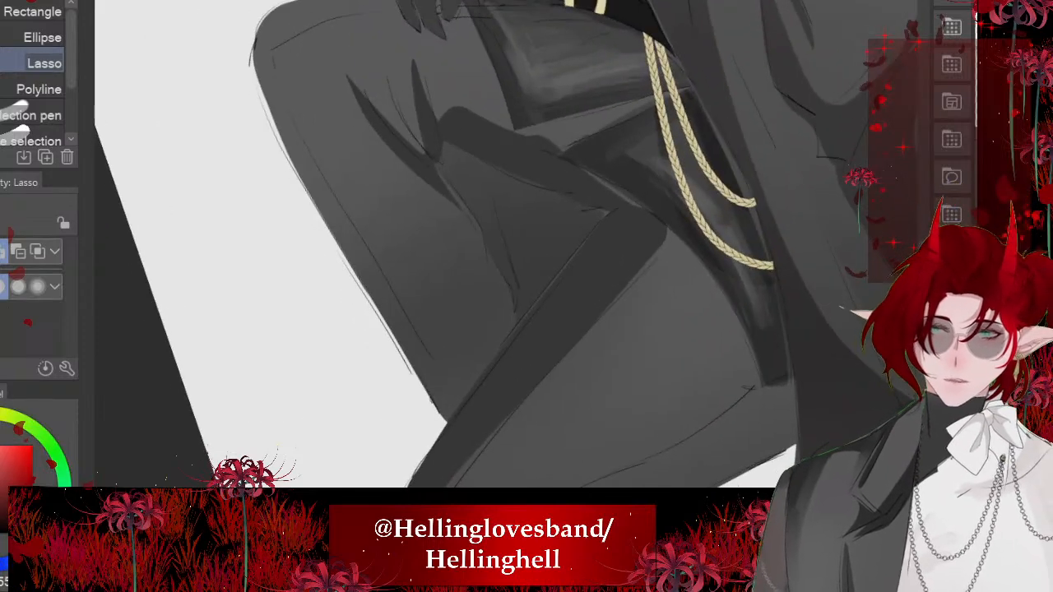
{"action": "scroll", "coordinate": [494, 247], "scroll_direction": "up", "scroll_amount": 1}
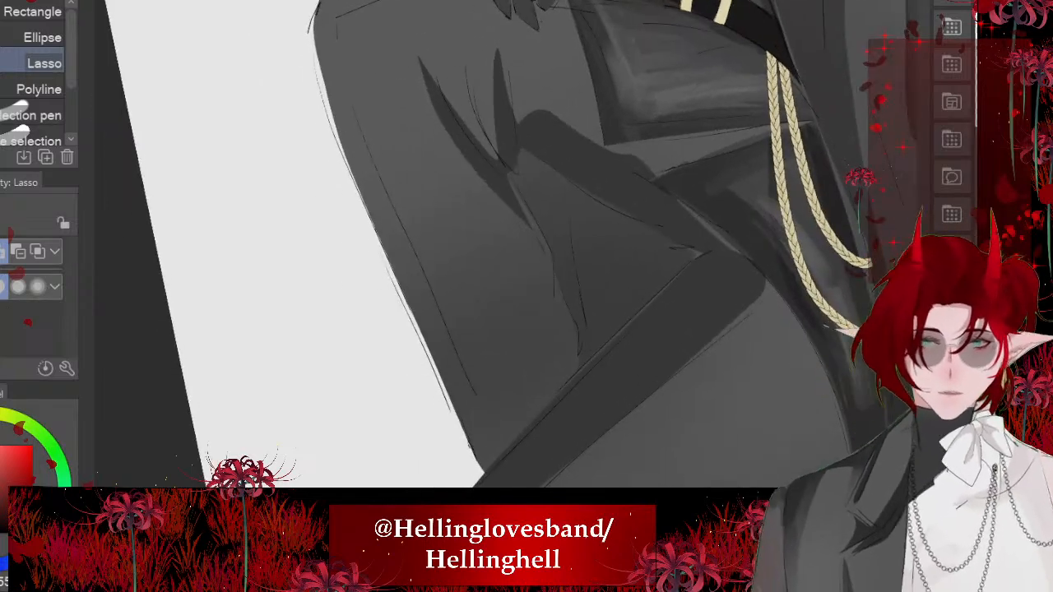
{"action": "left_click_drag", "start_coordinate": [362, 132], "coordinate": [475, 392]}
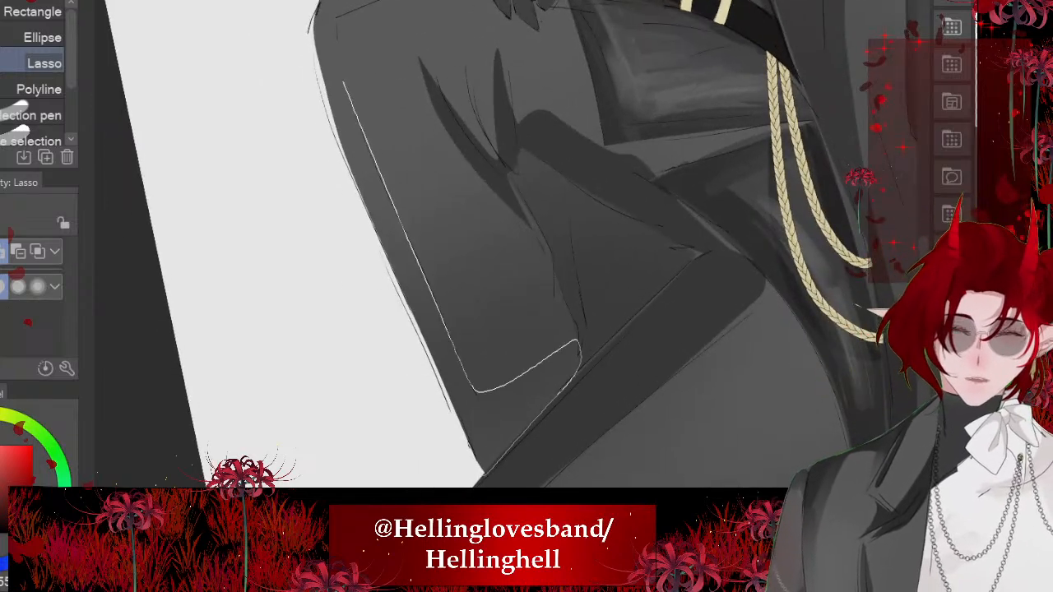
{"action": "mouse_move", "coordinate": [484, 476]}
{"action": "left_mouse_down"}
{"action": "mouse_move", "coordinate": [353, 166]}
{"action": "mouse_move", "coordinate": [330, 76]}
{"action": "left_mouse_up"}
{"action": "left_click", "coordinate": [528, 356]}
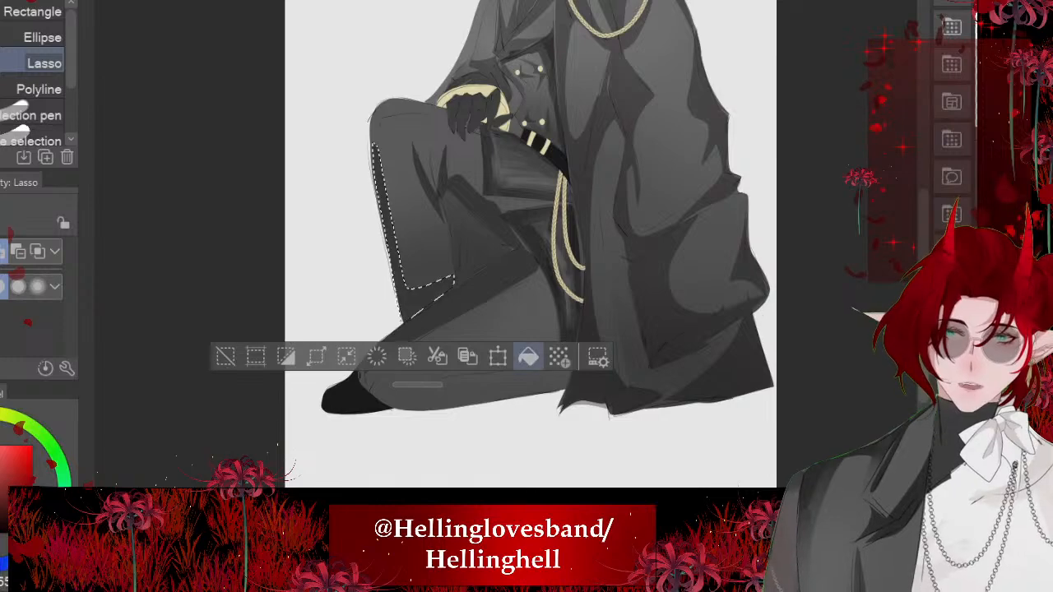
{"action": "left_click", "coordinate": [226, 356]}
- Lasso a curved shadow down the raised leg's calf from the knee crease, fill it dark grey and deselect
{"action": "scroll", "coordinate": [400, 245], "scroll_direction": "up", "scroll_amount": 5}
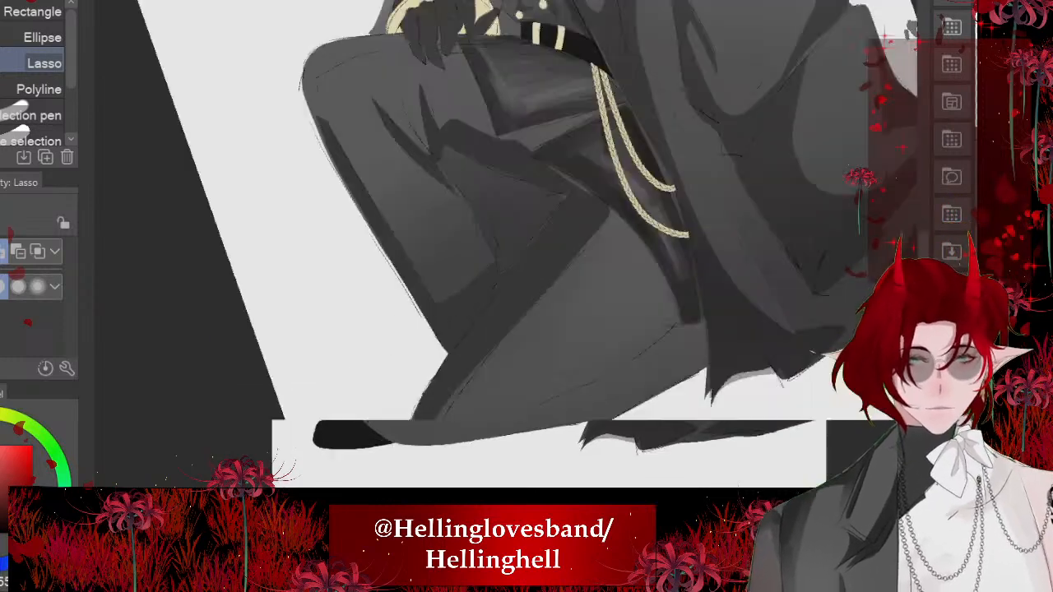
{"action": "mouse_move", "coordinate": [499, 360]}
{"action": "left_mouse_down"}
{"action": "mouse_move", "coordinate": [506, 292]}
{"action": "mouse_move", "coordinate": [459, 122]}
{"action": "left_mouse_up"}
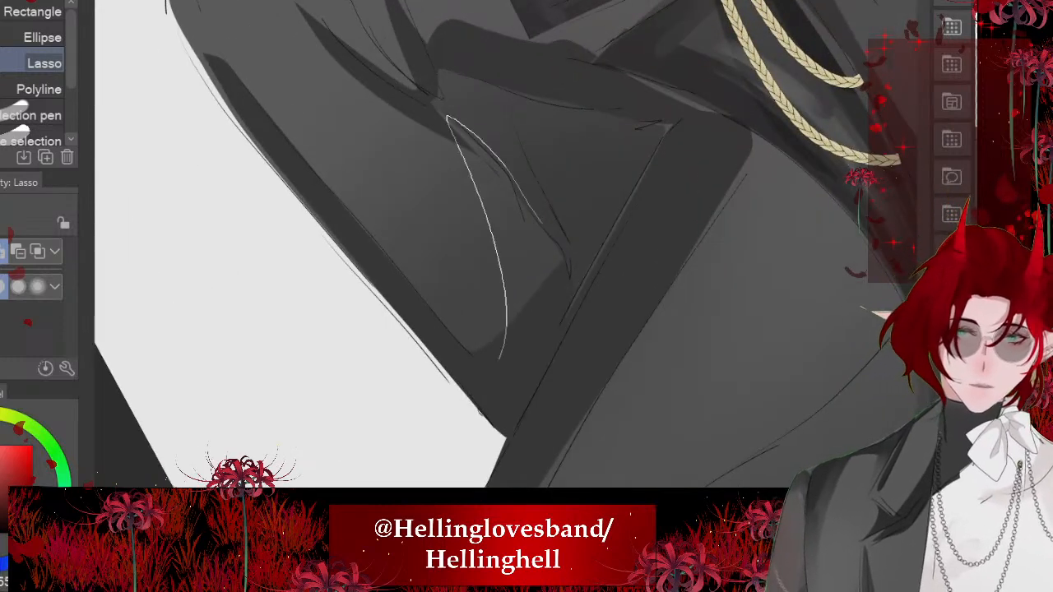
{"action": "left_click_drag", "start_coordinate": [541, 224], "coordinate": [543, 341]}
{"action": "left_click", "coordinate": [608, 395]}
{"action": "left_click", "coordinate": [303, 395]}
- Lasso a shadow band over the top of the raised knee to beneath the gloved hand, fill it dark grey and deselect
{"action": "scroll", "coordinate": [494, 247], "scroll_direction": "down", "scroll_amount": 5}
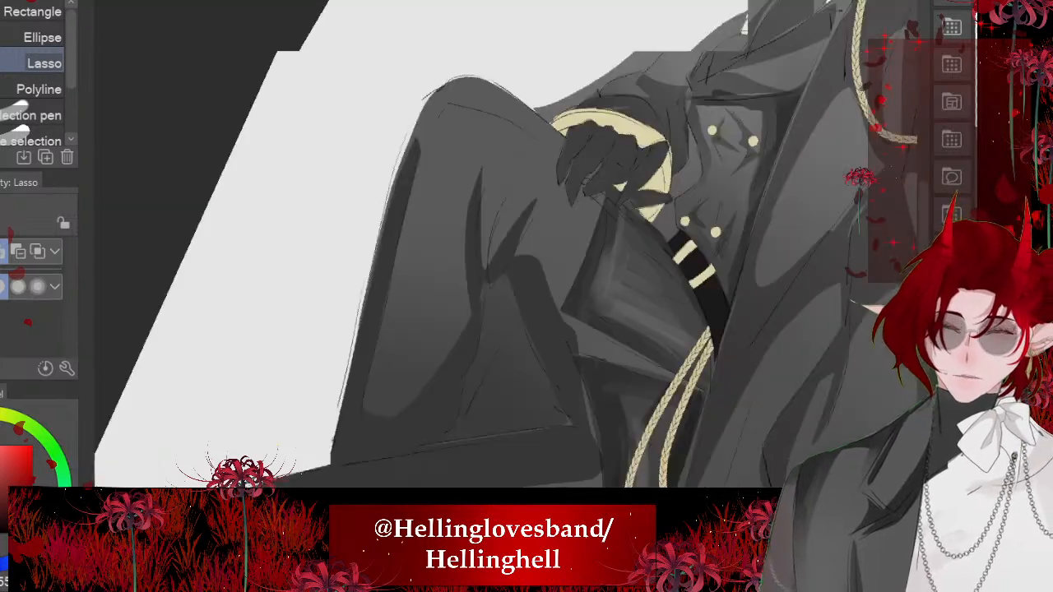
{"action": "scroll", "coordinate": [506, 246], "scroll_direction": "up", "scroll_amount": 4}
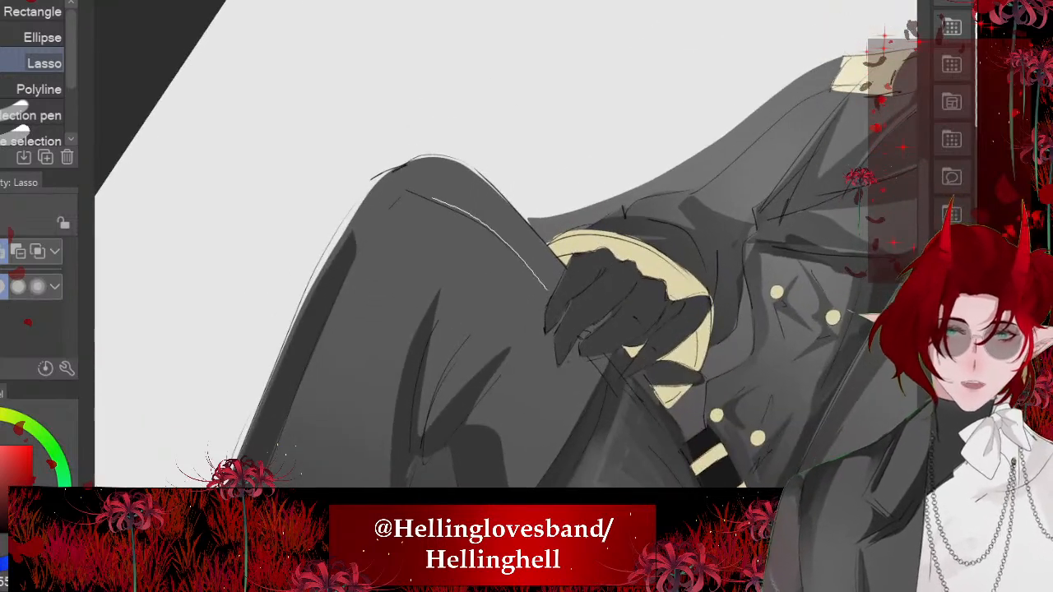
{"action": "left_click_drag", "start_coordinate": [547, 290], "coordinate": [609, 378]}
{"action": "left_click_drag", "start_coordinate": [406, 193], "coordinate": [467, 166]}
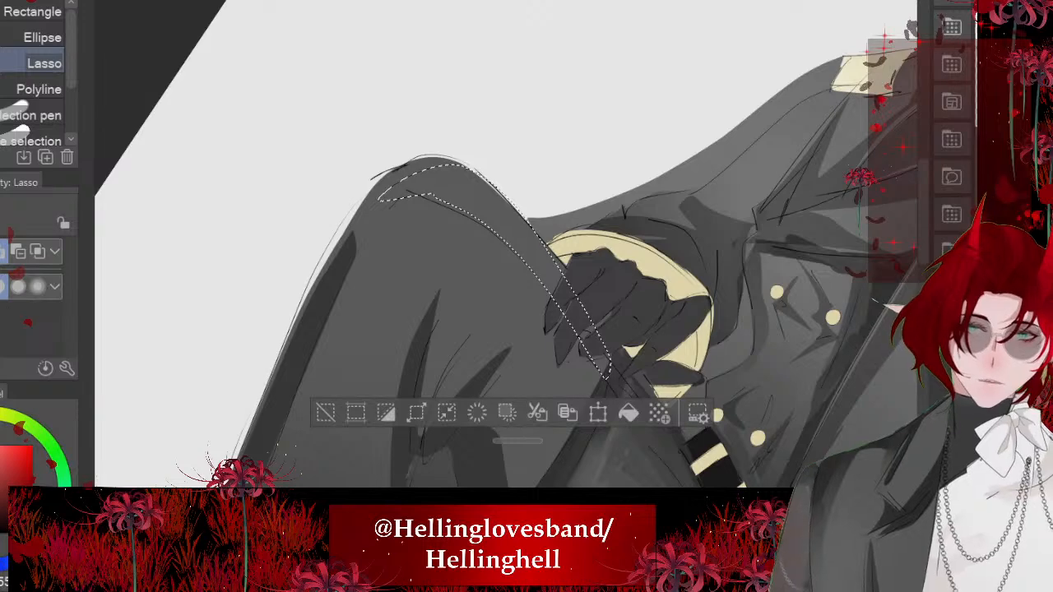
{"action": "left_click", "coordinate": [629, 413]}
{"action": "key", "text": "ctrl+d"}
- Soften the upper end of the shin's outer shadow strip with the Blend tool at size 25.4
{"action": "scroll", "coordinate": [506, 245], "scroll_direction": "up", "scroll_amount": 3}
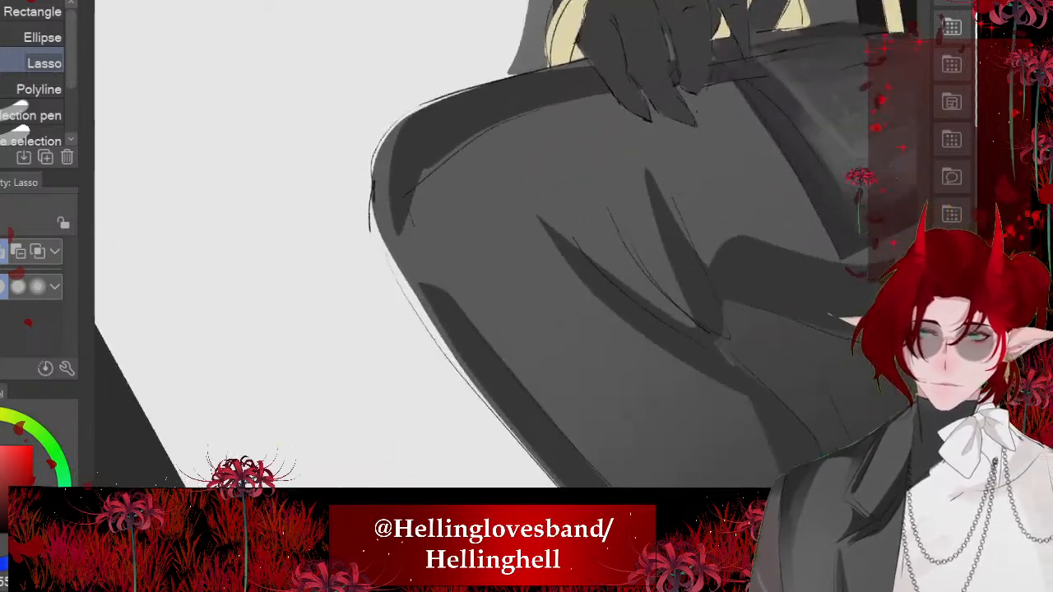
{"action": "key", "text": "j"}
{"action": "mouse_move", "coordinate": [427, 298]}
{"action": "left_mouse_down"}
{"action": "mouse_move", "coordinate": [501, 400]}
{"action": "mouse_move", "coordinate": [473, 339]}
{"action": "mouse_move", "coordinate": [497, 372]}
{"action": "left_mouse_up"}
{"action": "scroll", "coordinate": [497, 372], "scroll_direction": "down", "scroll_amount": 3}
{"action": "left_click_drag", "start_coordinate": [430, 276], "coordinate": [472, 365]}
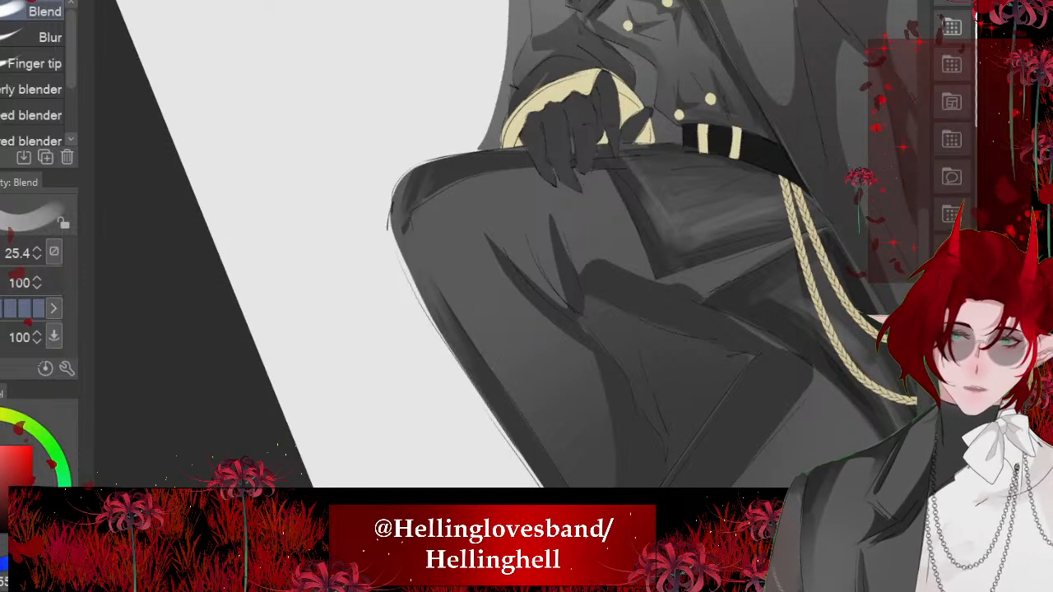
{"action": "scroll", "coordinate": [470, 165], "scroll_direction": "up", "scroll_amount": 3}
- Blend the shadow band around the kneecap and along the thigh's upper edge towards the gloved hand
{"action": "mouse_move", "coordinate": [464, 185]}
{"action": "left_mouse_down"}
{"action": "mouse_move", "coordinate": [519, 217]}
{"action": "mouse_move", "coordinate": [547, 281]}
{"action": "left_mouse_up"}
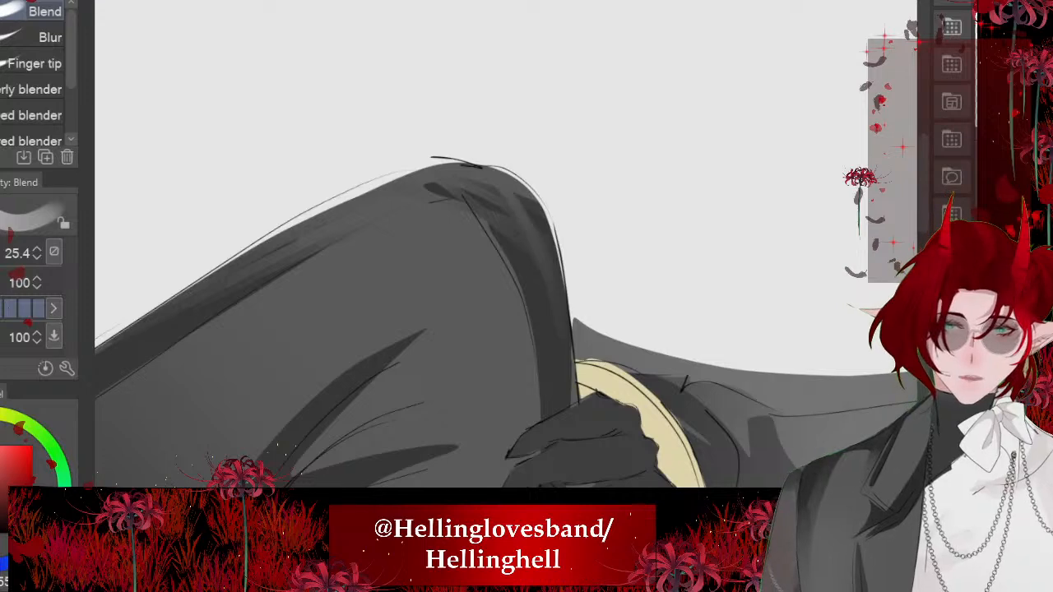
{"action": "left_click_drag", "start_coordinate": [444, 192], "coordinate": [523, 293]}
{"action": "mouse_move", "coordinate": [526, 205]}
{"action": "left_mouse_down"}
{"action": "mouse_move", "coordinate": [563, 271]}
{"action": "mouse_move", "coordinate": [564, 313]}
{"action": "left_mouse_up"}
{"action": "mouse_move", "coordinate": [481, 167]}
{"action": "left_mouse_down"}
{"action": "mouse_move", "coordinate": [281, 127]}
{"action": "mouse_move", "coordinate": [486, 168]}
{"action": "left_mouse_up"}
{"action": "left_click_drag", "start_coordinate": [482, 222], "coordinate": [525, 269]}
{"action": "left_click_drag", "start_coordinate": [423, 159], "coordinate": [500, 225]}
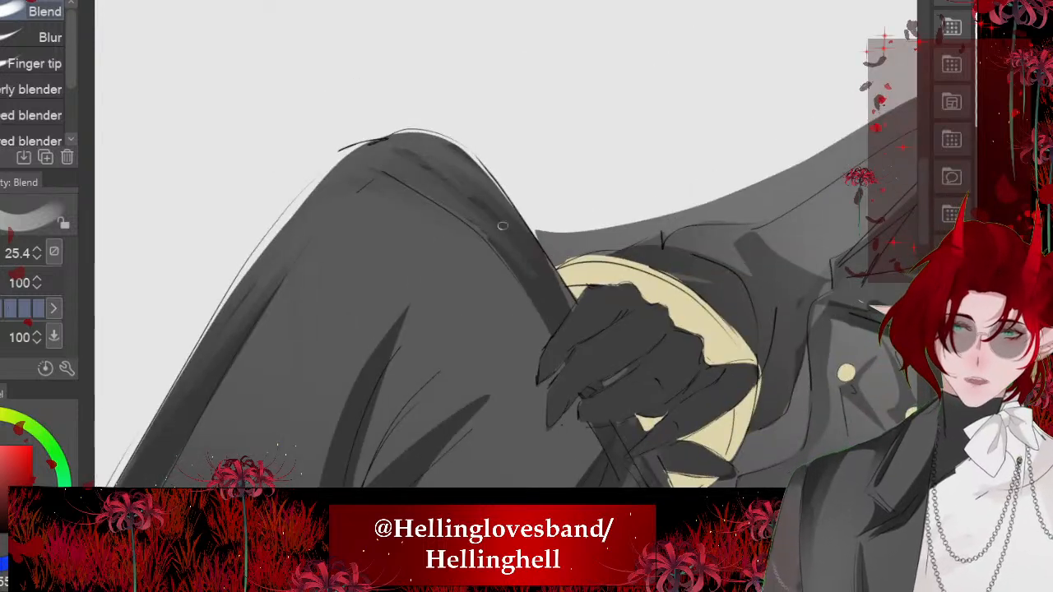
{"action": "left_click_drag", "start_coordinate": [468, 179], "coordinate": [558, 298]}
{"action": "left_click_drag", "start_coordinate": [535, 253], "coordinate": [580, 325]}
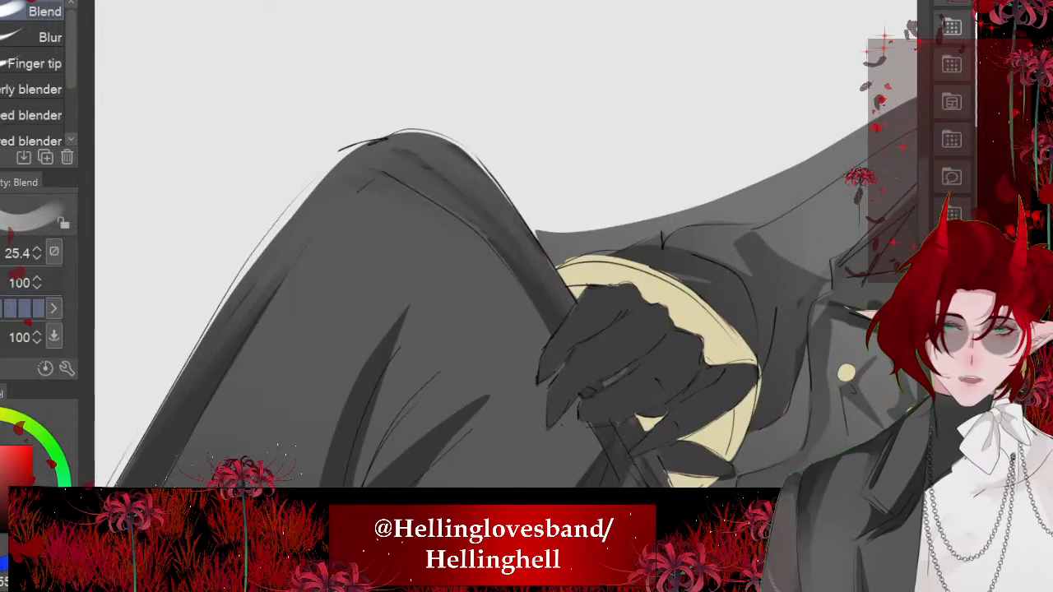
{"action": "left_click_drag", "start_coordinate": [494, 168], "coordinate": [288, 148]}
{"action": "left_click_drag", "start_coordinate": [479, 79], "coordinate": [505, 96]}
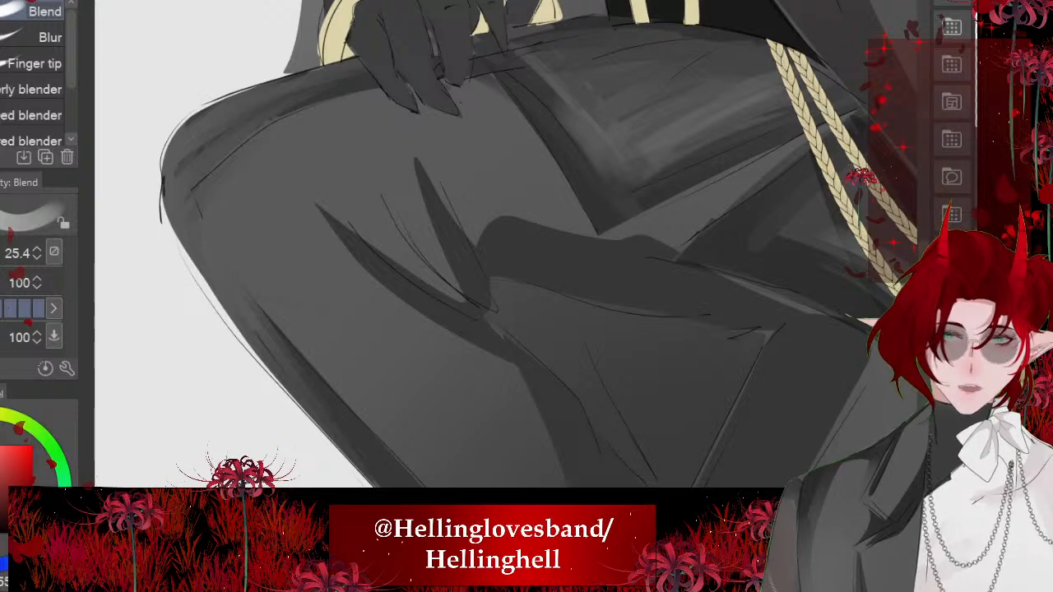
- Smudge the gap between the two pointed fold shadows on the raised leg into soft streaks
{"action": "mouse_move", "coordinate": [461, 157]}
{"action": "left_mouse_down"}
{"action": "mouse_move", "coordinate": [621, 263]}
{"action": "mouse_move", "coordinate": [617, 169]}
{"action": "left_mouse_up"}
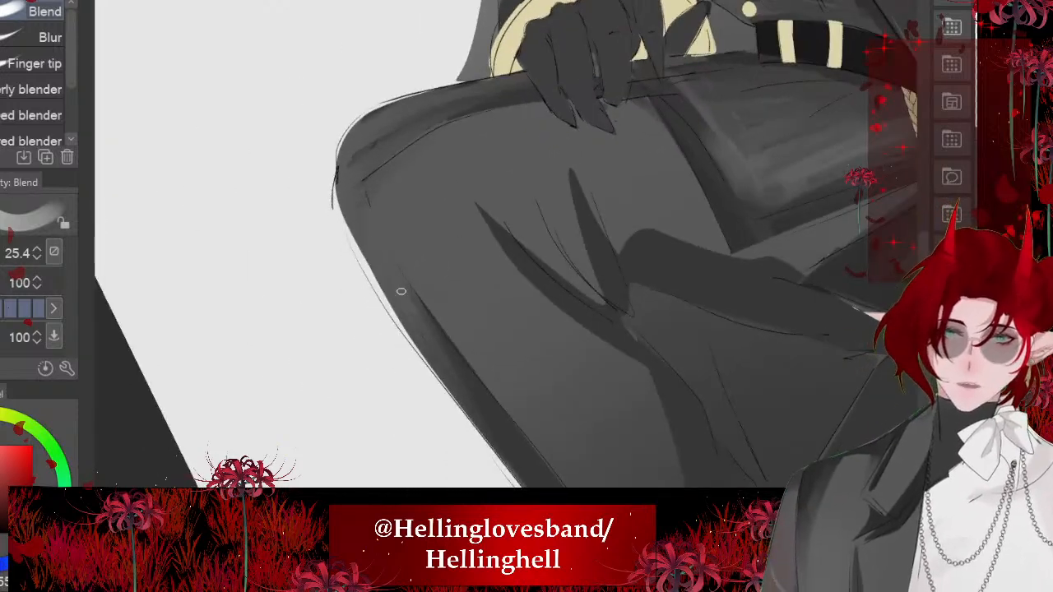
{"action": "scroll", "coordinate": [510, 247], "scroll_direction": "down", "scroll_amount": 3}
{"action": "scroll", "coordinate": [510, 246], "scroll_direction": "up", "scroll_amount": 4}
{"action": "left_click_drag", "start_coordinate": [512, 267], "coordinate": [457, 191]}
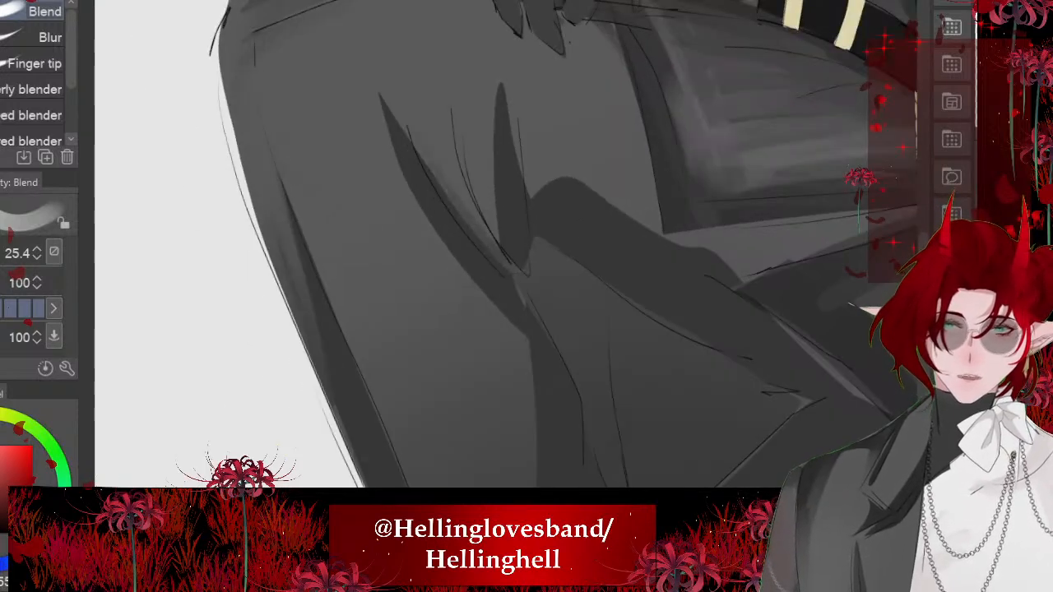
{"action": "mouse_move", "coordinate": [486, 233]}
{"action": "left_mouse_down"}
{"action": "mouse_move", "coordinate": [452, 163]}
{"action": "mouse_move", "coordinate": [469, 141]}
{"action": "left_mouse_up"}
{"action": "left_click_drag", "start_coordinate": [494, 165], "coordinate": [513, 336]}
- Enlarge the Blend brush to 35.6 and feather both pointed fold shadows upward into soft crease streaks
{"action": "key", "text": "]"}
{"action": "key", "text": "]"}
{"action": "left_click_drag", "start_coordinate": [506, 272], "coordinate": [463, 184]}
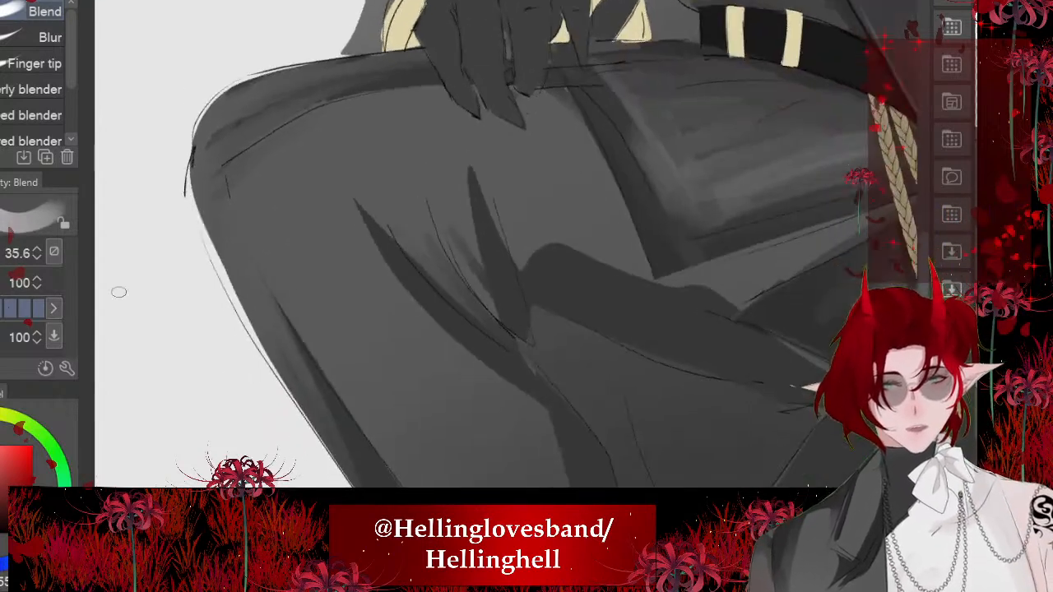
{"action": "left_click_drag", "start_coordinate": [500, 306], "coordinate": [456, 181]}
{"action": "left_click_drag", "start_coordinate": [471, 163], "coordinate": [487, 305]}
{"action": "mouse_move", "coordinate": [466, 142]}
{"action": "left_mouse_down"}
{"action": "mouse_move", "coordinate": [365, 176]}
{"action": "mouse_move", "coordinate": [354, 205]}
{"action": "mouse_move", "coordinate": [418, 304]}
{"action": "left_mouse_up"}
{"action": "left_click_drag", "start_coordinate": [499, 377], "coordinate": [428, 304]}
{"action": "mouse_move", "coordinate": [367, 178]}
{"action": "left_mouse_down"}
{"action": "mouse_move", "coordinate": [468, 317]}
{"action": "mouse_move", "coordinate": [463, 199]}
{"action": "left_mouse_up"}
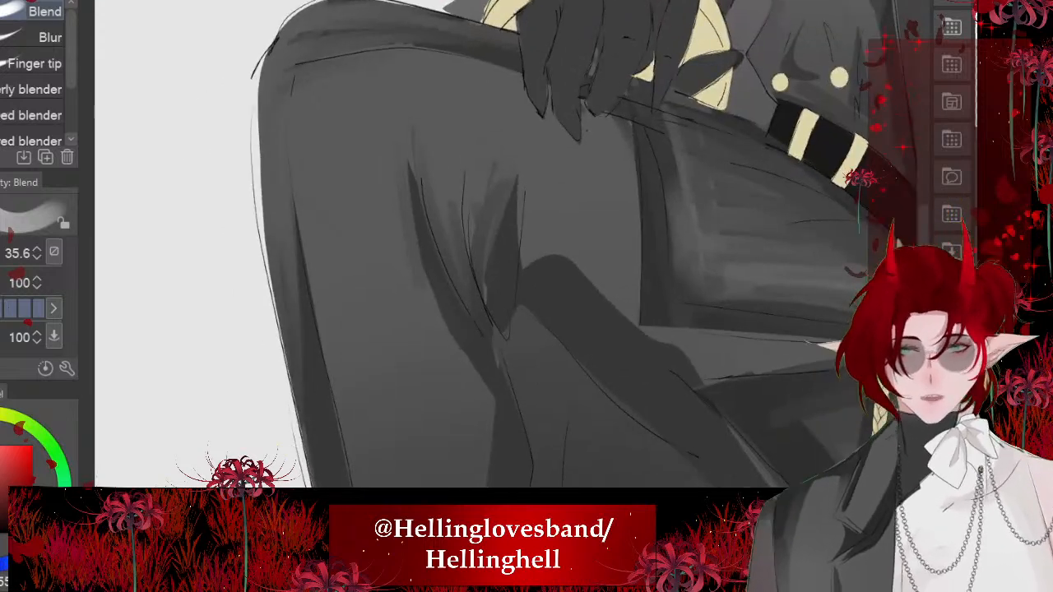
{"action": "left_click_drag", "start_coordinate": [484, 301], "coordinate": [488, 176]}
{"action": "mouse_move", "coordinate": [515, 265]}
{"action": "left_mouse_down"}
{"action": "mouse_move", "coordinate": [540, 218]}
{"action": "mouse_move", "coordinate": [534, 165]}
{"action": "mouse_move", "coordinate": [479, 275]}
{"action": "mouse_move", "coordinate": [416, 210]}
{"action": "mouse_move", "coordinate": [413, 158]}
{"action": "left_mouse_up"}
{"action": "left_click_drag", "start_coordinate": [416, 174], "coordinate": [431, 269]}
- Soften the curved calf shadow's edge down to the bottom of the raised leg, reducing the Blend brush to 30.1
{"action": "scroll", "coordinate": [508, 247], "scroll_direction": "down", "scroll_amount": 2}
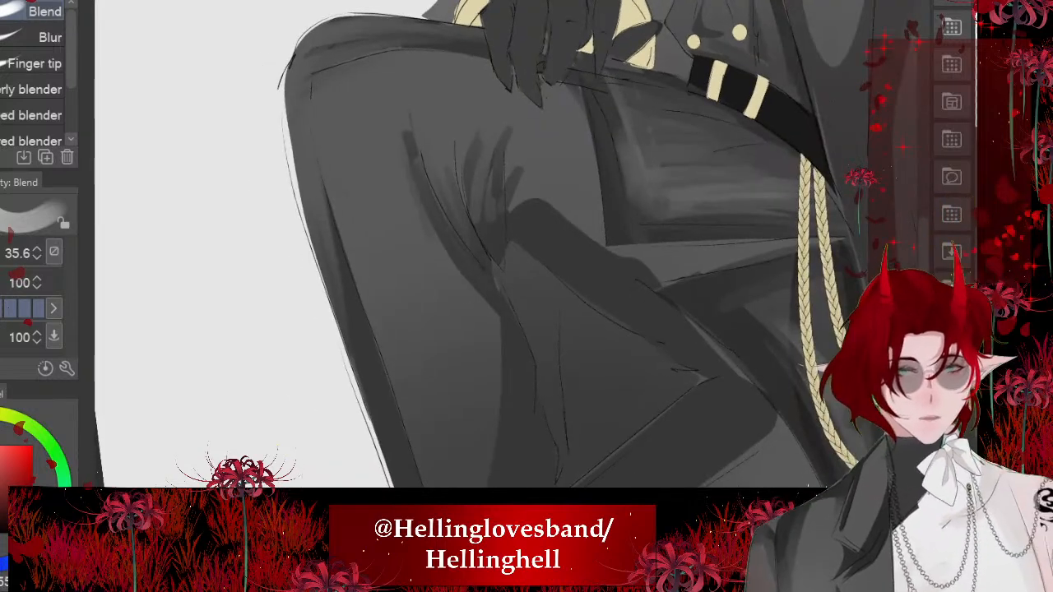
{"action": "scroll", "coordinate": [508, 247], "scroll_direction": "up", "scroll_amount": 3}
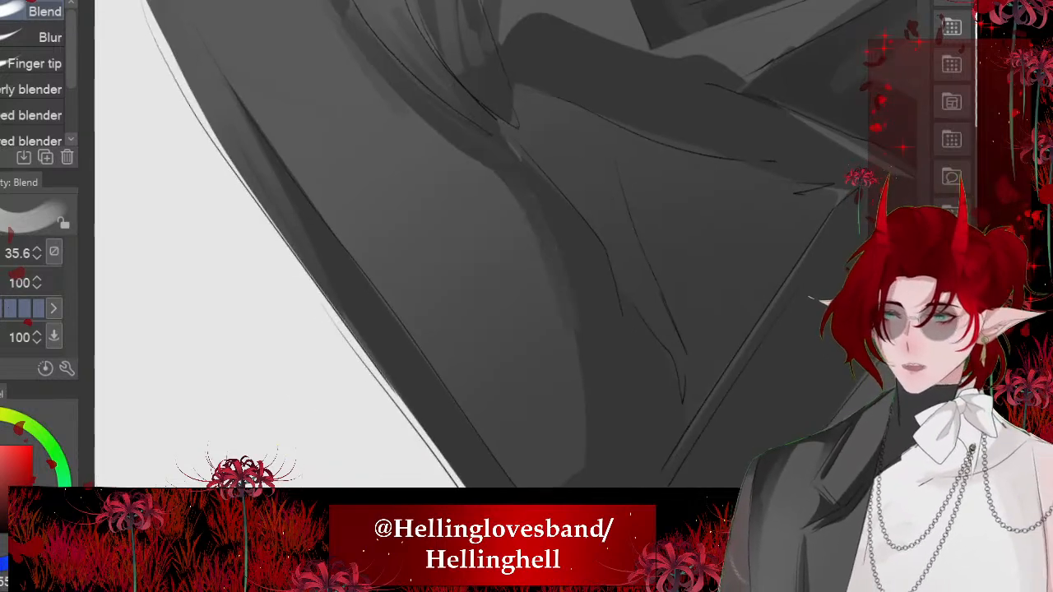
{"action": "scroll", "coordinate": [508, 247], "scroll_direction": "down", "scroll_amount": 1}
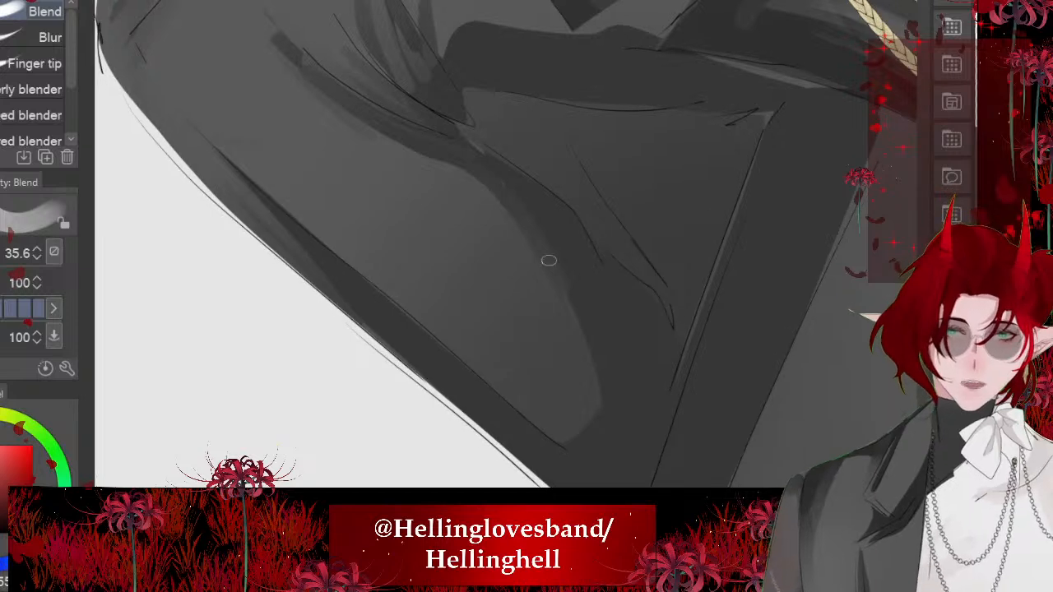
{"action": "scroll", "coordinate": [508, 247], "scroll_direction": "down", "scroll_amount": 3}
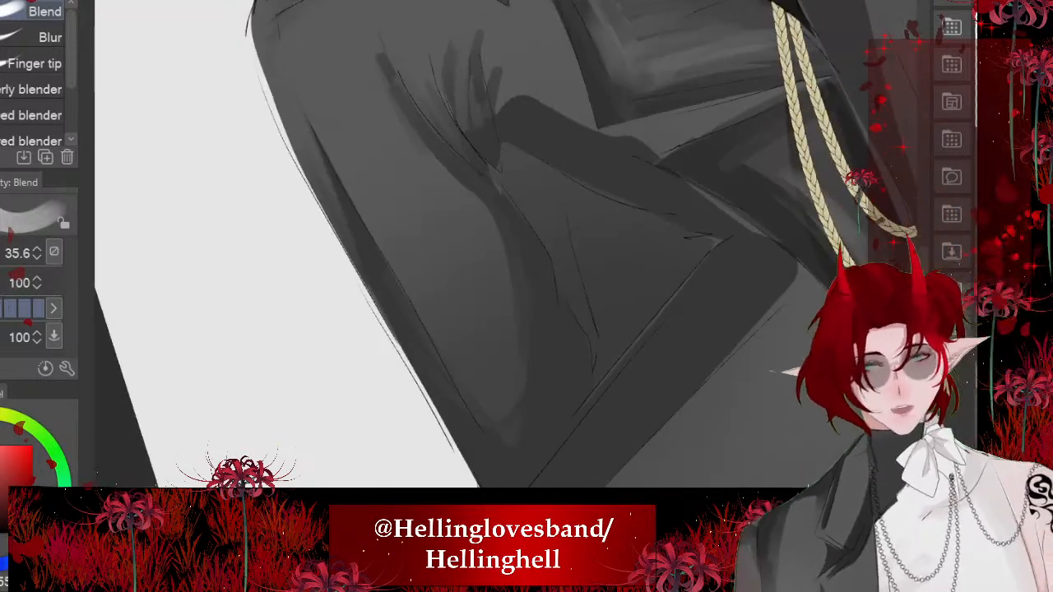
{"action": "scroll", "coordinate": [508, 247], "scroll_direction": "up", "scroll_amount": 3}
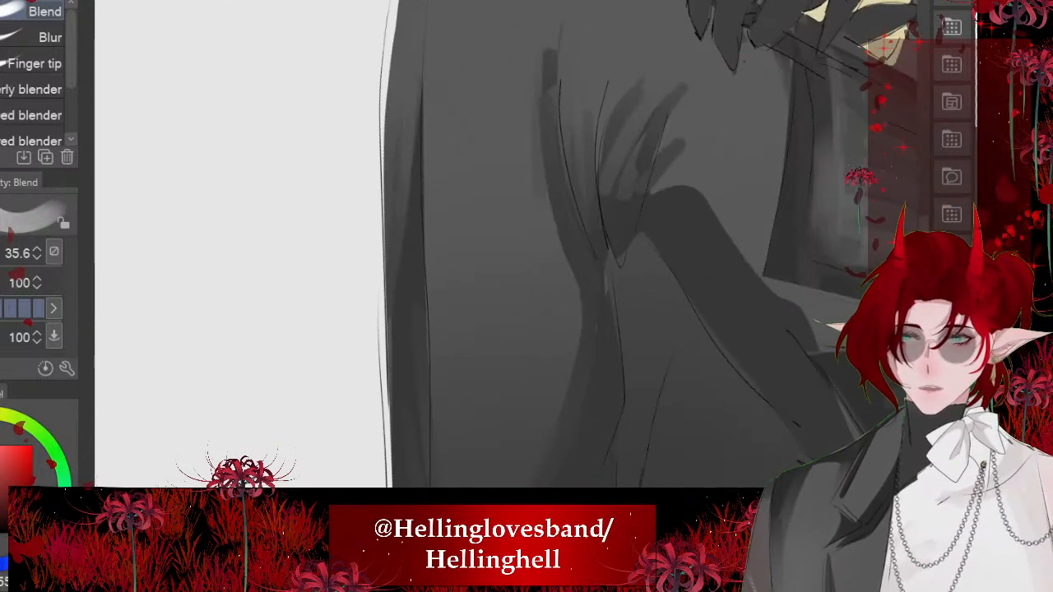
{"action": "mouse_move", "coordinate": [505, 273]}
{"action": "left_mouse_down"}
{"action": "mouse_move", "coordinate": [492, 273]}
{"action": "mouse_move", "coordinate": [503, 272]}
{"action": "mouse_move", "coordinate": [437, 193]}
{"action": "left_mouse_up"}
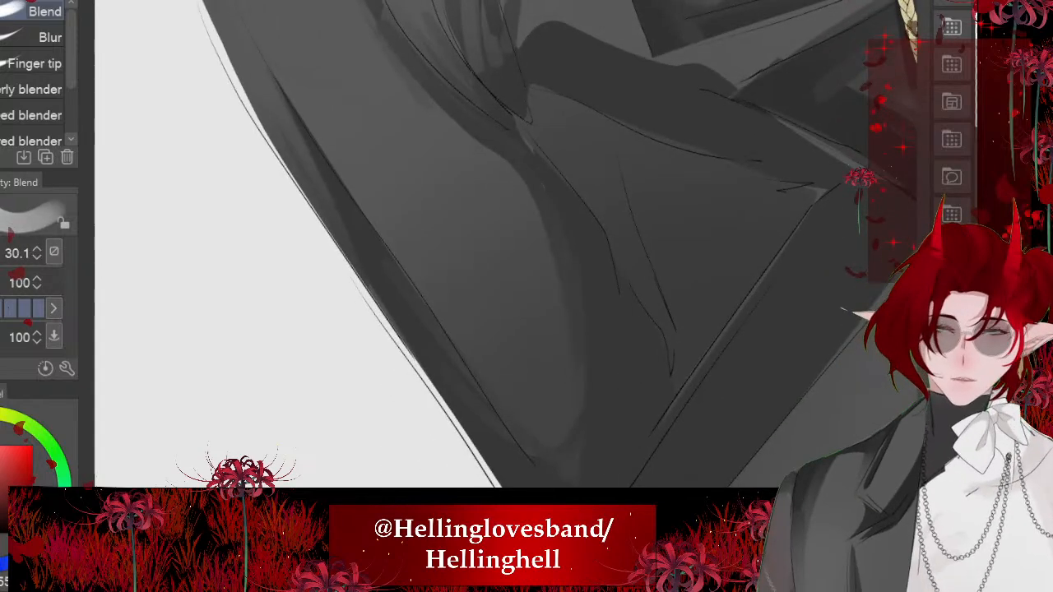
{"action": "left_click_drag", "start_coordinate": [346, 208], "coordinate": [407, 274]}
{"action": "scroll", "coordinate": [382, 354], "scroll_direction": "down", "scroll_amount": 3}
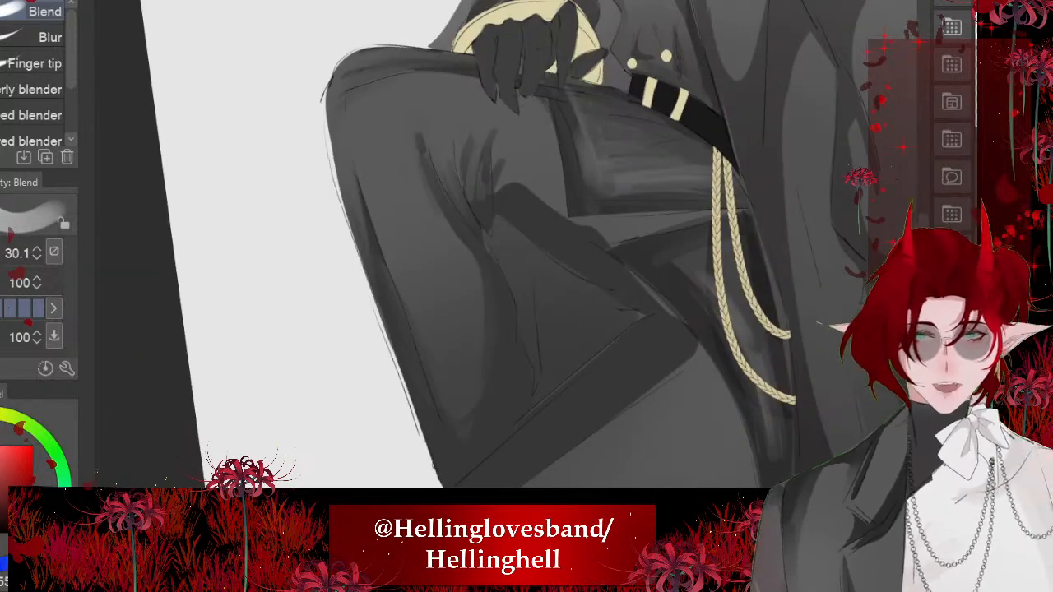
{"action": "left_click_drag", "start_coordinate": [494, 247], "coordinate": [476, 216]}
{"action": "left_click_drag", "start_coordinate": [390, 144], "coordinate": [443, 219]}
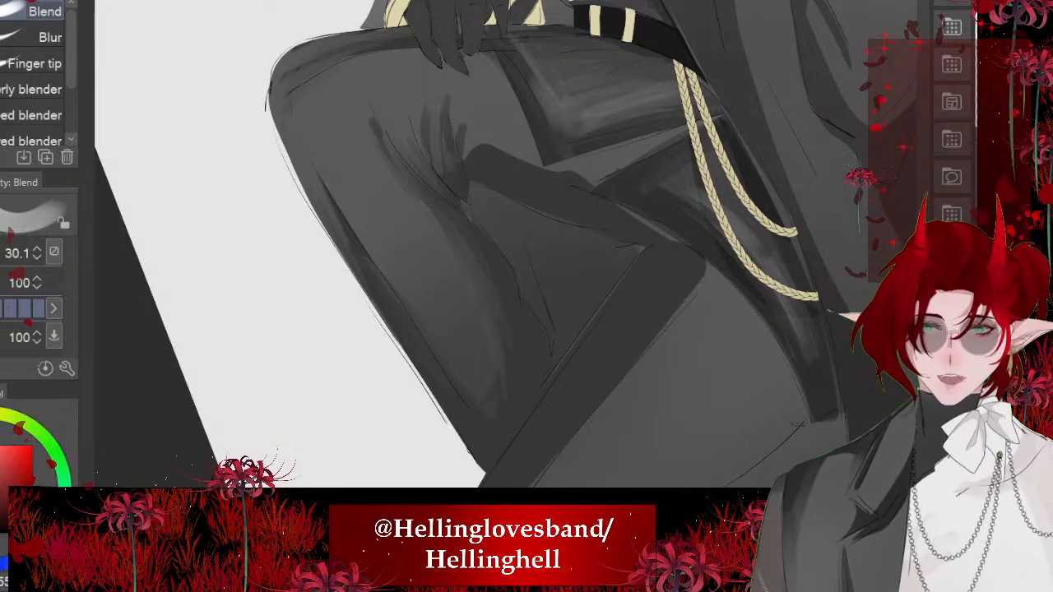
- Pull the knee crease shadow upward into fanned fold streaks with the Blend tool
{"action": "scroll", "coordinate": [491, 49], "scroll_direction": "up", "scroll_amount": 4}
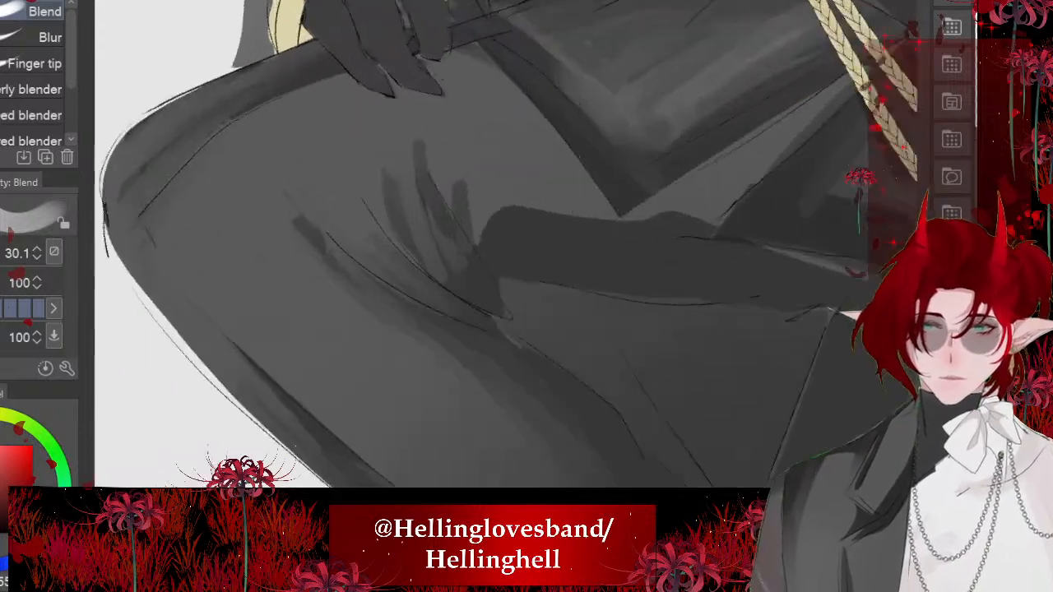
{"action": "left_click_drag", "start_coordinate": [458, 279], "coordinate": [445, 173]}
{"action": "left_click_drag", "start_coordinate": [478, 252], "coordinate": [484, 140]}
{"action": "left_click_drag", "start_coordinate": [495, 232], "coordinate": [506, 176]}
- Blend the shadow edges along the raised leg's calf and outer shin into the lighter grey
{"action": "mouse_move", "coordinate": [687, 254]}
{"action": "left_mouse_down"}
{"action": "mouse_move", "coordinate": [410, 401]}
{"action": "mouse_move", "coordinate": [362, 362]}
{"action": "mouse_move", "coordinate": [373, 390]}
{"action": "left_mouse_up"}
{"action": "mouse_move", "coordinate": [328, 329]}
{"action": "left_mouse_down"}
{"action": "mouse_move", "coordinate": [350, 414]}
{"action": "mouse_move", "coordinate": [416, 327]}
{"action": "mouse_move", "coordinate": [346, 264]}
{"action": "left_mouse_up"}
{"action": "left_click_drag", "start_coordinate": [345, 416], "coordinate": [304, 276]}
{"action": "mouse_move", "coordinate": [578, 379]}
{"action": "left_mouse_down"}
{"action": "mouse_move", "coordinate": [379, 329]}
{"action": "mouse_move", "coordinate": [360, 406]}
{"action": "left_mouse_up"}
{"action": "left_click_drag", "start_coordinate": [370, 341], "coordinate": [351, 370]}
{"action": "left_click_drag", "start_coordinate": [372, 315], "coordinate": [308, 380]}
{"action": "left_click_drag", "start_coordinate": [413, 417], "coordinate": [407, 298]}
{"action": "scroll", "coordinate": [412, 247], "scroll_direction": "down", "scroll_amount": 5}
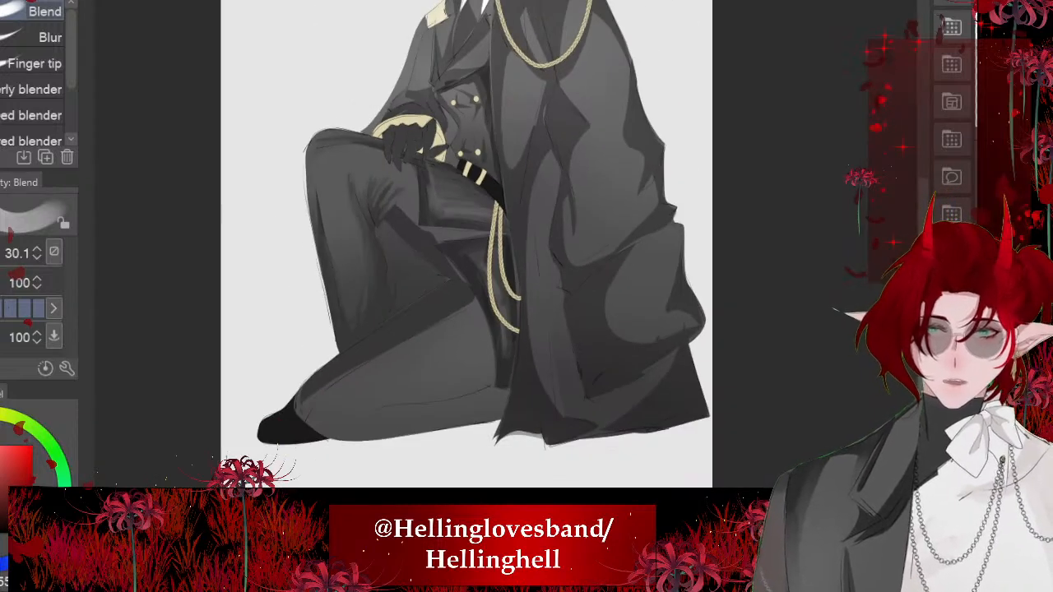
- Rework the knee fold streaks and the calf shadow beneath them with the Blend brush at size 58.9
{"action": "scroll", "coordinate": [397, 206], "scroll_direction": "up", "scroll_amount": 5}
{"action": "left_click_drag", "start_coordinate": [505, 272], "coordinate": [515, 272], "text": "ctrl+alt"}
{"action": "mouse_move", "coordinate": [376, 198]}
{"action": "left_mouse_down"}
{"action": "mouse_move", "coordinate": [399, 238]}
{"action": "mouse_move", "coordinate": [342, 216]}
{"action": "mouse_move", "coordinate": [308, 156]}
{"action": "mouse_move", "coordinate": [316, 152]}
{"action": "left_mouse_up"}
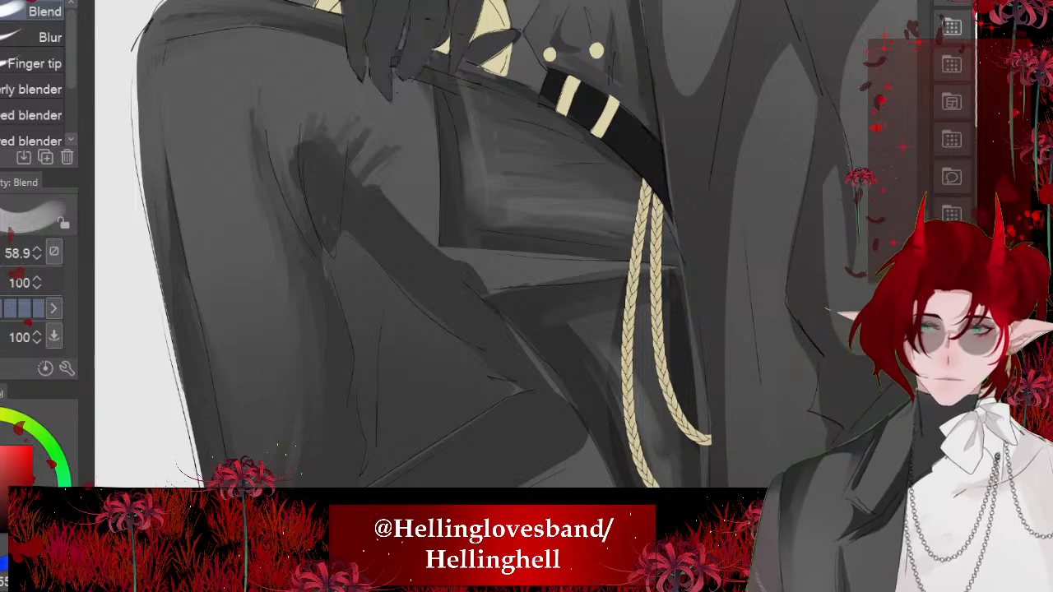
{"action": "left_click_drag", "start_coordinate": [311, 224], "coordinate": [275, 108]}
{"action": "left_click_drag", "start_coordinate": [291, 160], "coordinate": [270, 94]}
{"action": "left_click_drag", "start_coordinate": [296, 206], "coordinate": [265, 94]}
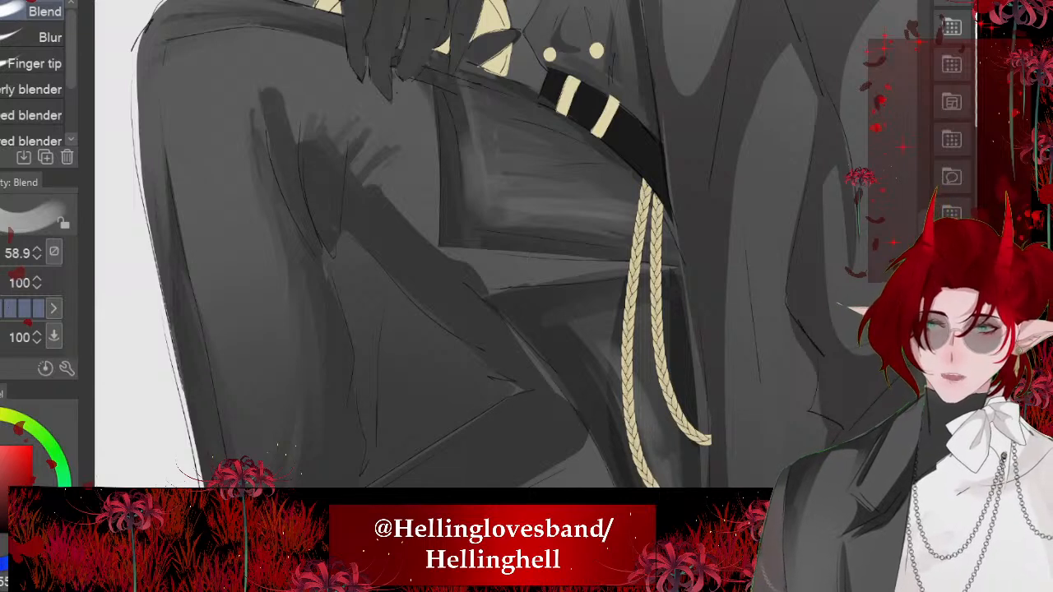
{"action": "mouse_move", "coordinate": [318, 151]}
{"action": "left_mouse_down"}
{"action": "mouse_move", "coordinate": [316, 107]}
{"action": "mouse_move", "coordinate": [293, 166]}
{"action": "left_mouse_up"}
{"action": "mouse_move", "coordinate": [270, 90]}
{"action": "left_mouse_down"}
{"action": "mouse_move", "coordinate": [264, 119]}
{"action": "mouse_move", "coordinate": [307, 288]}
{"action": "mouse_move", "coordinate": [302, 342]}
{"action": "left_mouse_up"}
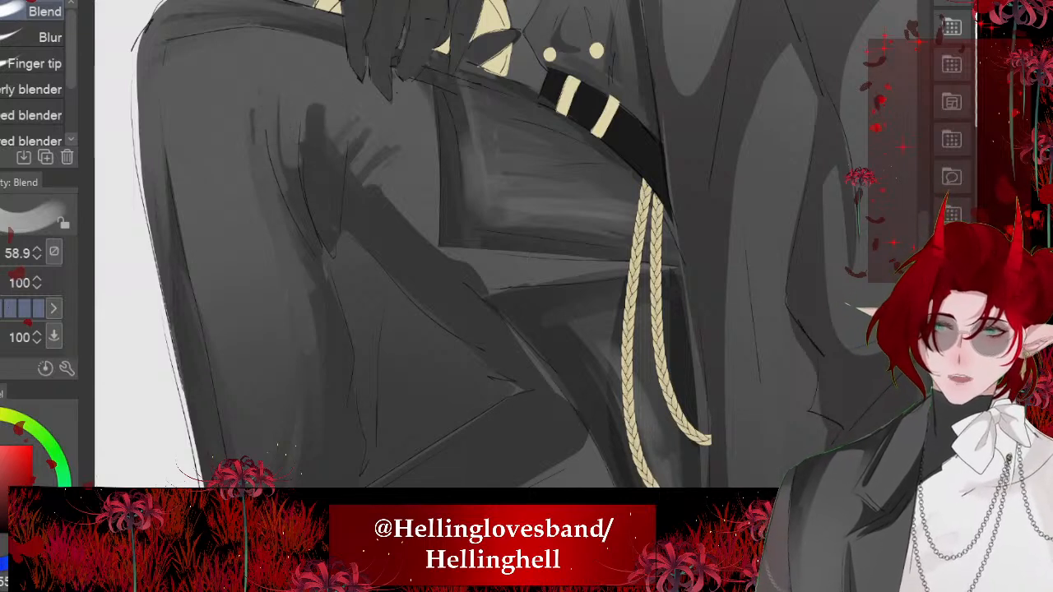
{"action": "left_click_drag", "start_coordinate": [302, 280], "coordinate": [310, 354]}
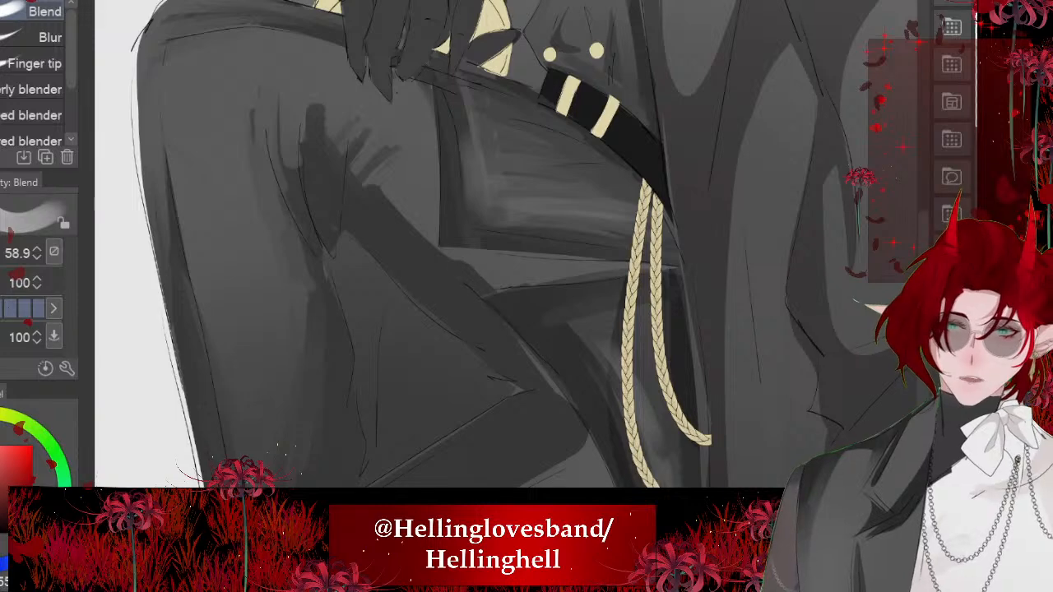
- Blend the crease shadow into the light strip below the jacket hem and extend the fold streaks over the thigh
{"action": "left_click_drag", "start_coordinate": [519, 272], "coordinate": [611, 269]}
{"action": "left_click_drag", "start_coordinate": [440, 250], "coordinate": [522, 260]}
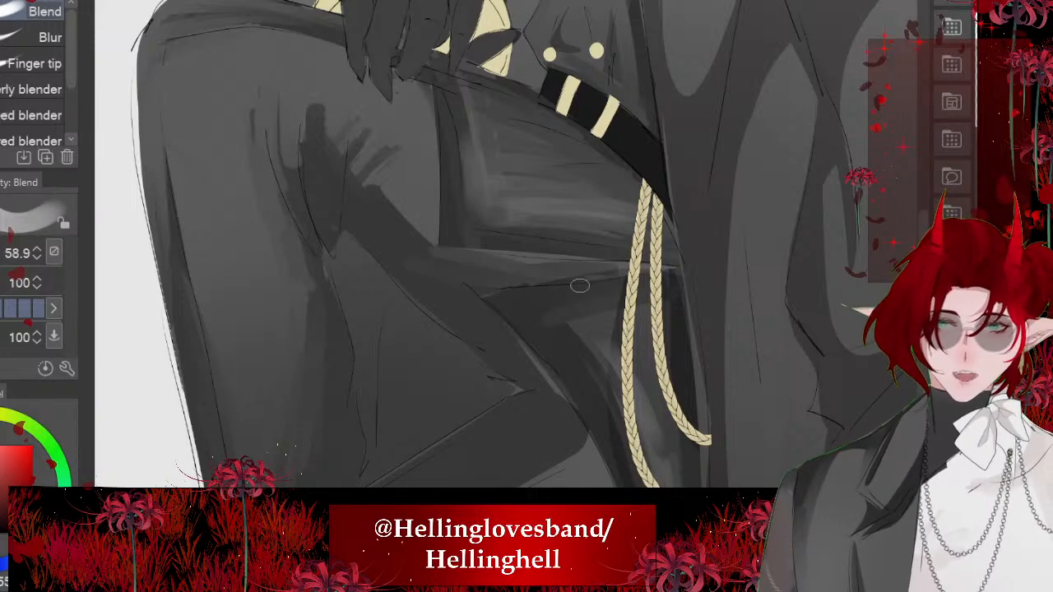
{"action": "mouse_move", "coordinate": [434, 243]}
{"action": "left_mouse_down"}
{"action": "mouse_move", "coordinate": [362, 161]}
{"action": "mouse_move", "coordinate": [333, 87]}
{"action": "left_mouse_up"}
{"action": "left_click_drag", "start_coordinate": [318, 89], "coordinate": [300, 176]}
{"action": "mouse_move", "coordinate": [300, 176]}
{"action": "left_mouse_down"}
{"action": "mouse_move", "coordinate": [290, 122]}
{"action": "mouse_move", "coordinate": [389, 243]}
{"action": "mouse_move", "coordinate": [329, 257]}
{"action": "mouse_move", "coordinate": [347, 270]}
{"action": "left_mouse_up"}
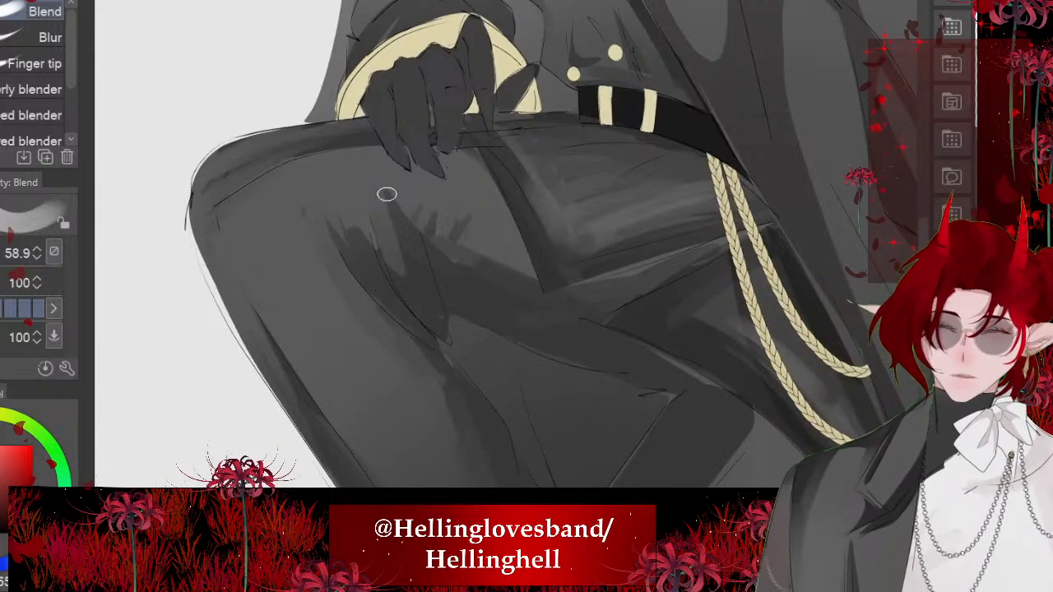
- Smooth the fanned fold streaks on the raised knee into longer soft shadows running down into the knee crease with the Blend tool
{"action": "mouse_move", "coordinate": [464, 257]}
{"action": "left_mouse_down"}
{"action": "mouse_move", "coordinate": [421, 218]}
{"action": "mouse_move", "coordinate": [362, 212]}
{"action": "mouse_move", "coordinate": [377, 288]}
{"action": "left_mouse_up"}
{"action": "mouse_move", "coordinate": [356, 203]}
{"action": "left_mouse_down"}
{"action": "mouse_move", "coordinate": [378, 288]}
{"action": "mouse_move", "coordinate": [406, 272]}
{"action": "left_mouse_up"}
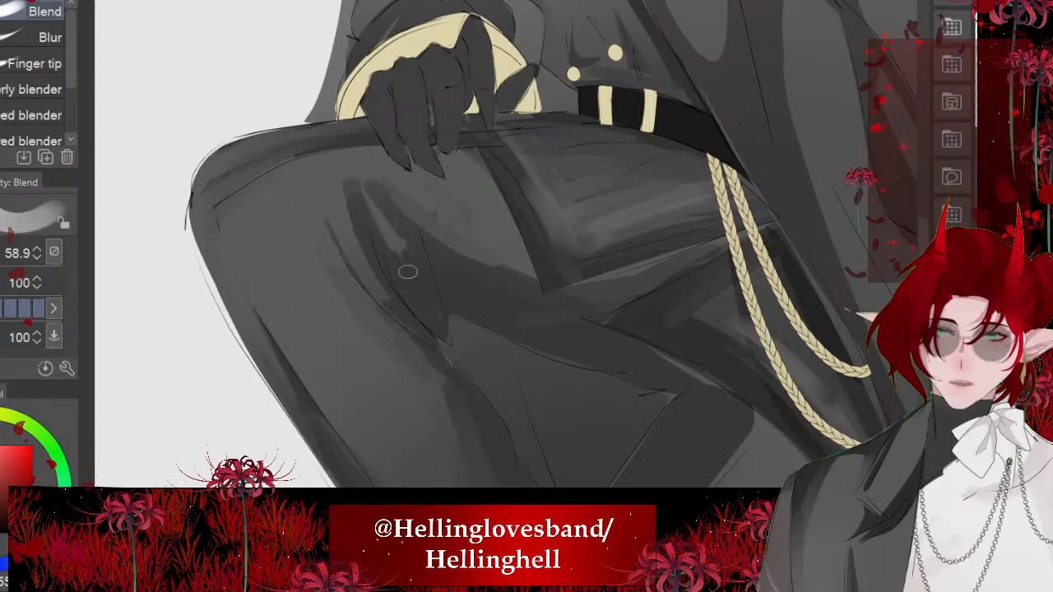
{"action": "left_click_drag", "start_coordinate": [349, 162], "coordinate": [380, 263]}
{"action": "left_click_drag", "start_coordinate": [337, 211], "coordinate": [379, 300]}
{"action": "mouse_move", "coordinate": [349, 158]}
{"action": "left_mouse_down"}
{"action": "mouse_move", "coordinate": [329, 201]}
{"action": "mouse_move", "coordinate": [369, 271]}
{"action": "left_mouse_up"}
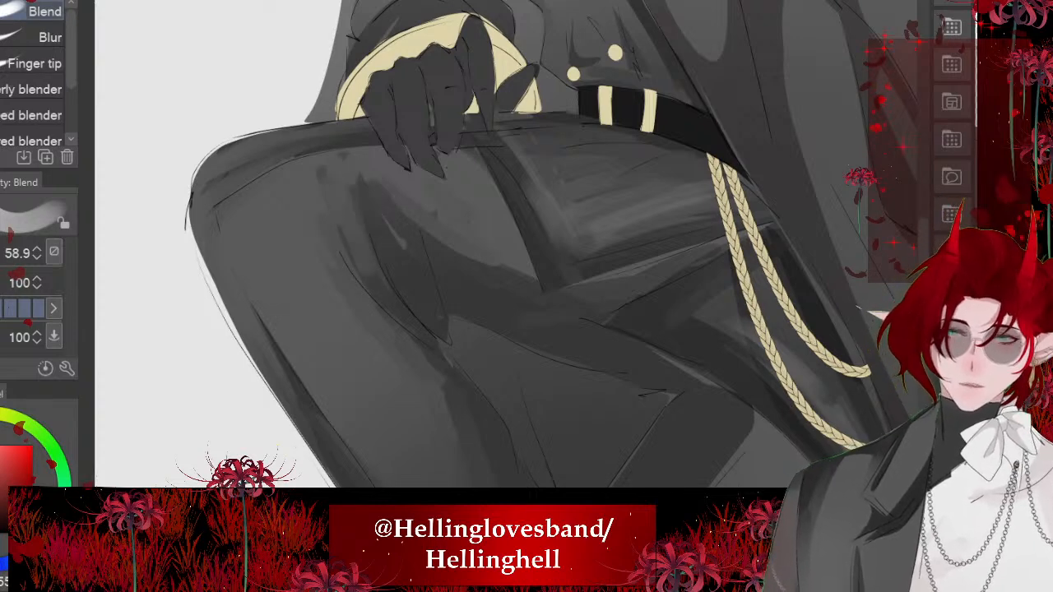
{"action": "scroll", "coordinate": [493, 247], "scroll_direction": "down", "scroll_amount": 2}
{"action": "mouse_move", "coordinate": [397, 211]}
{"action": "left_mouse_down"}
{"action": "mouse_move", "coordinate": [437, 258]}
{"action": "mouse_move", "coordinate": [496, 284]}
{"action": "left_mouse_up"}
{"action": "left_click_drag", "start_coordinate": [390, 209], "coordinate": [458, 275]}
{"action": "scroll", "coordinate": [383, 200], "scroll_direction": "down", "scroll_amount": 5}
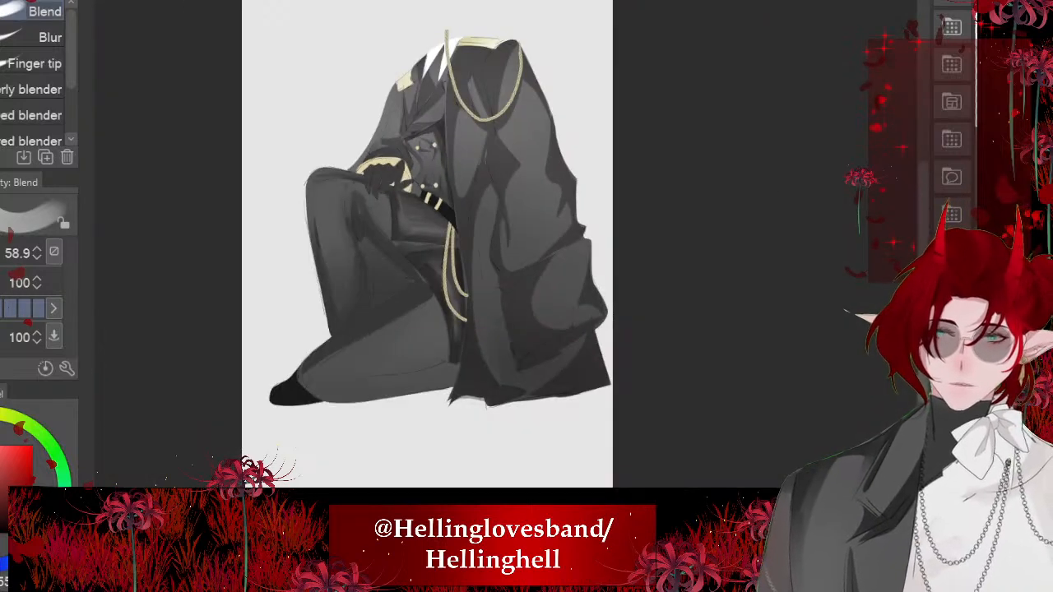
- Blend the shadow edge at the kneeling leg's inner end beside the cords and soften the shading around its ankle
{"action": "scroll", "coordinate": [440, 329], "scroll_direction": "up", "scroll_amount": 5}
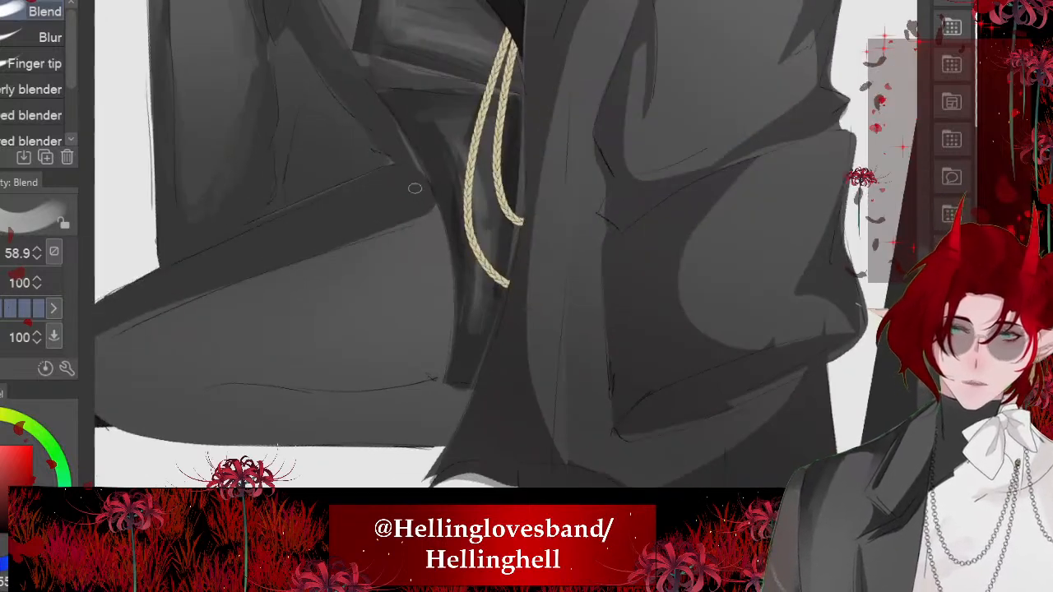
{"action": "mouse_move", "coordinate": [423, 215]}
{"action": "left_mouse_down"}
{"action": "mouse_move", "coordinate": [446, 297]}
{"action": "mouse_move", "coordinate": [446, 336]}
{"action": "mouse_move", "coordinate": [437, 302]}
{"action": "mouse_move", "coordinate": [443, 331]}
{"action": "left_mouse_up"}
{"action": "scroll", "coordinate": [441, 329], "scroll_direction": "down", "scroll_amount": 2}
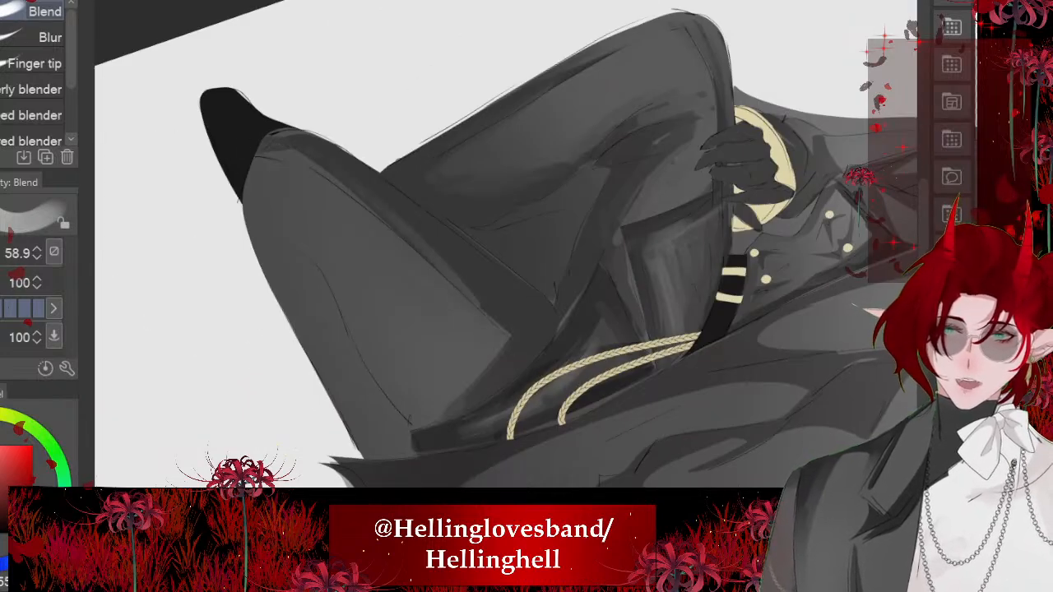
{"action": "scroll", "coordinate": [329, 169], "scroll_direction": "up", "scroll_amount": 2}
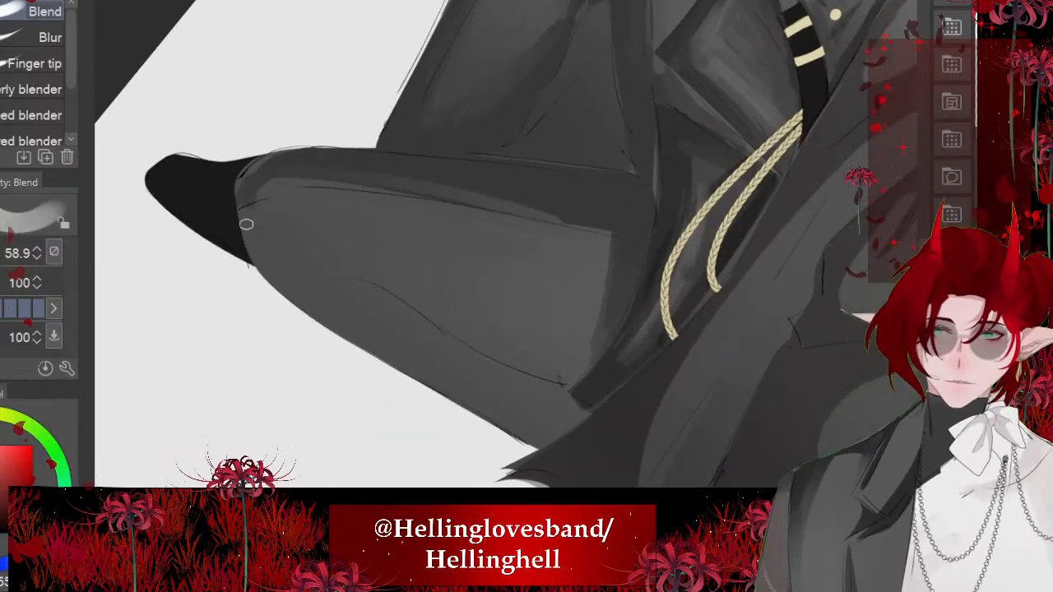
{"action": "left_click_drag", "start_coordinate": [246, 224], "coordinate": [268, 268]}
{"action": "scroll", "coordinate": [404, 274], "scroll_direction": "down", "scroll_amount": 1}
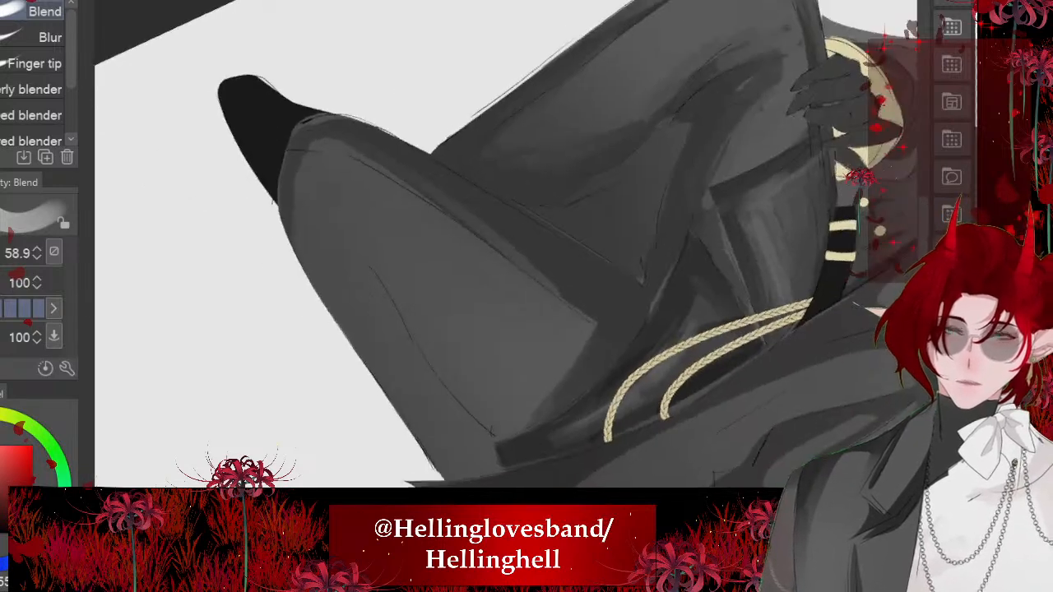
- Blend the sharp corner of the cast shadow on the kneeling leg into a rounded, softened edge
{"action": "mouse_move", "coordinate": [575, 328]}
{"action": "left_mouse_down"}
{"action": "mouse_move", "coordinate": [568, 372]}
{"action": "mouse_move", "coordinate": [581, 350]}
{"action": "mouse_move", "coordinate": [439, 207]}
{"action": "mouse_move", "coordinate": [503, 273]}
{"action": "left_mouse_up"}
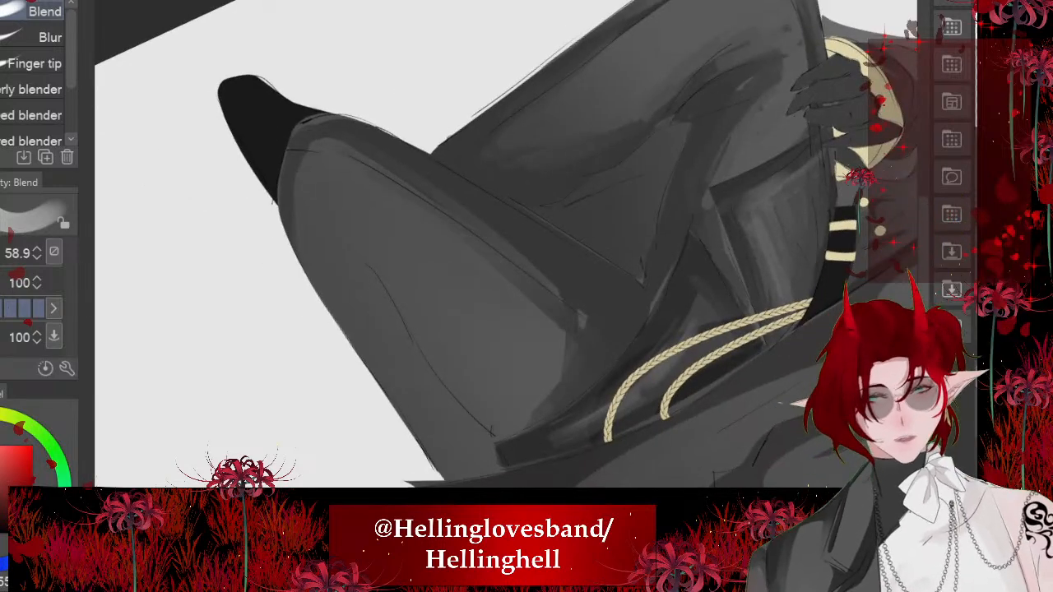
{"action": "scroll", "coordinate": [449, 275], "scroll_direction": "up", "scroll_amount": 1}
{"action": "key", "text": "bracketright"}
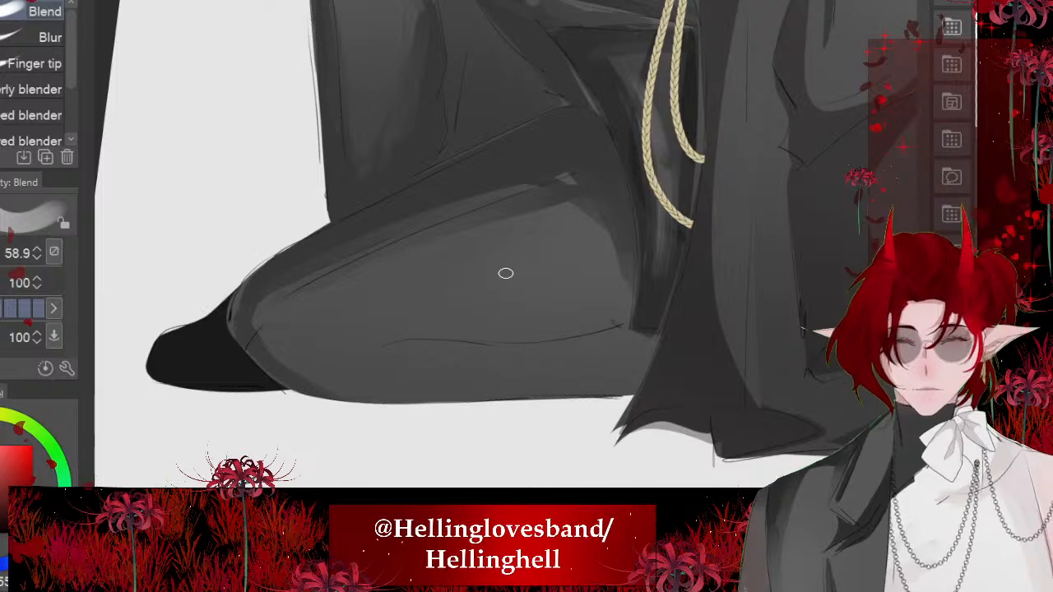
{"action": "scroll", "coordinate": [505, 273], "scroll_direction": "down", "scroll_amount": 1}
{"action": "left_click_drag", "start_coordinate": [543, 226], "coordinate": [583, 280]}
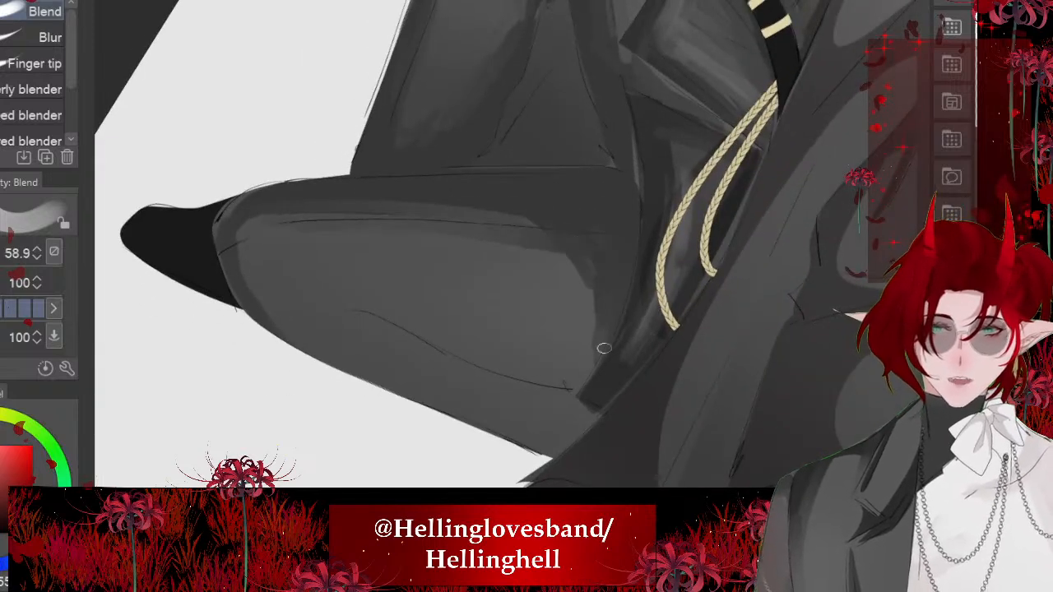
- Lasso a tapering fold along the sketched crease of the kneeling leg, fill it with dark shadow and deselect
{"action": "scroll", "coordinate": [589, 370], "scroll_direction": "up", "scroll_amount": 1}
{"action": "key", "text": "m"}
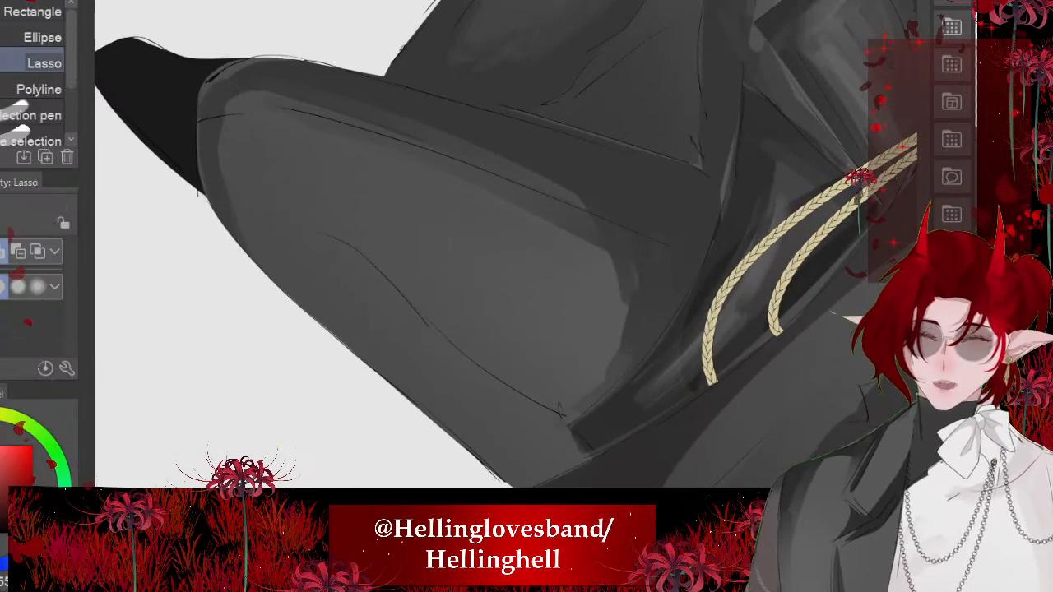
{"action": "mouse_move", "coordinate": [308, 226]}
{"action": "left_mouse_down"}
{"action": "mouse_move", "coordinate": [600, 431]}
{"action": "mouse_move", "coordinate": [311, 226]}
{"action": "left_mouse_up"}
{"action": "scroll", "coordinate": [381, 298], "scroll_direction": "down", "scroll_amount": 3}
{"action": "left_click", "coordinate": [537, 384]}
{"action": "key", "text": "ctrl+d"}
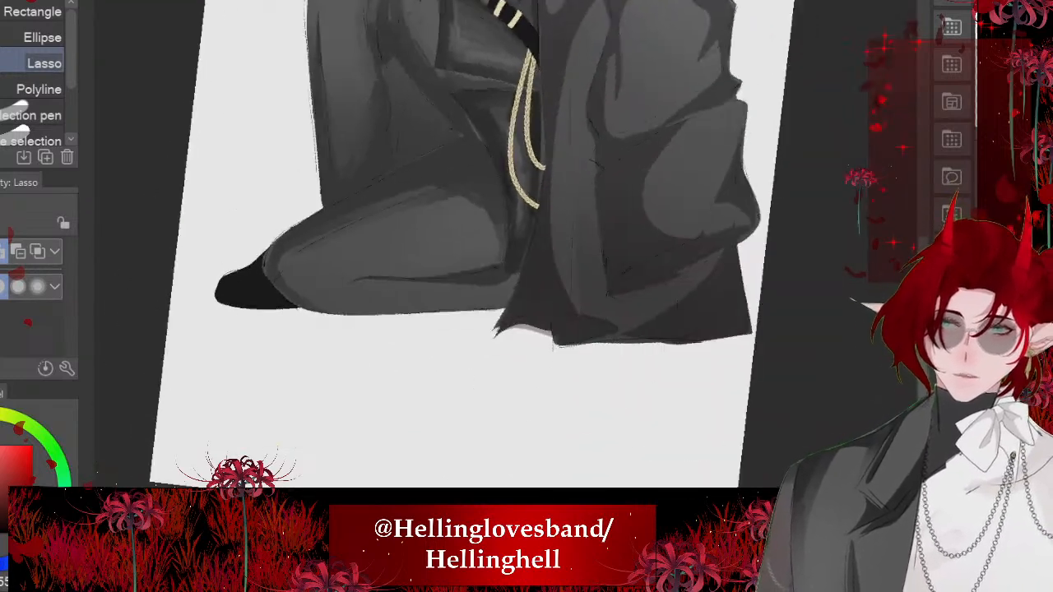
- Blend the new fold shadow where it meets the coat hem and along the underside of the kneeling leg
{"action": "scroll", "coordinate": [461, 247], "scroll_direction": "up", "scroll_amount": 2}
{"action": "scroll", "coordinate": [461, 247], "scroll_direction": "up", "scroll_amount": 3}
{"action": "key", "text": "j"}
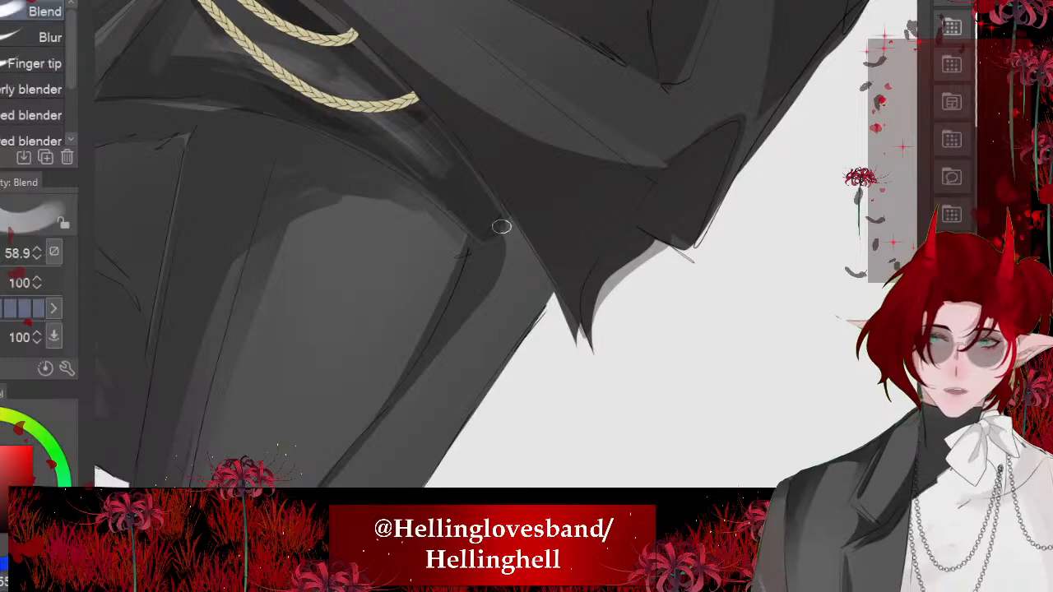
{"action": "left_click_drag", "start_coordinate": [501, 242], "coordinate": [497, 313]}
{"action": "left_click_drag", "start_coordinate": [497, 270], "coordinate": [491, 321]}
{"action": "scroll", "coordinate": [494, 247], "scroll_direction": "down", "scroll_amount": 2}
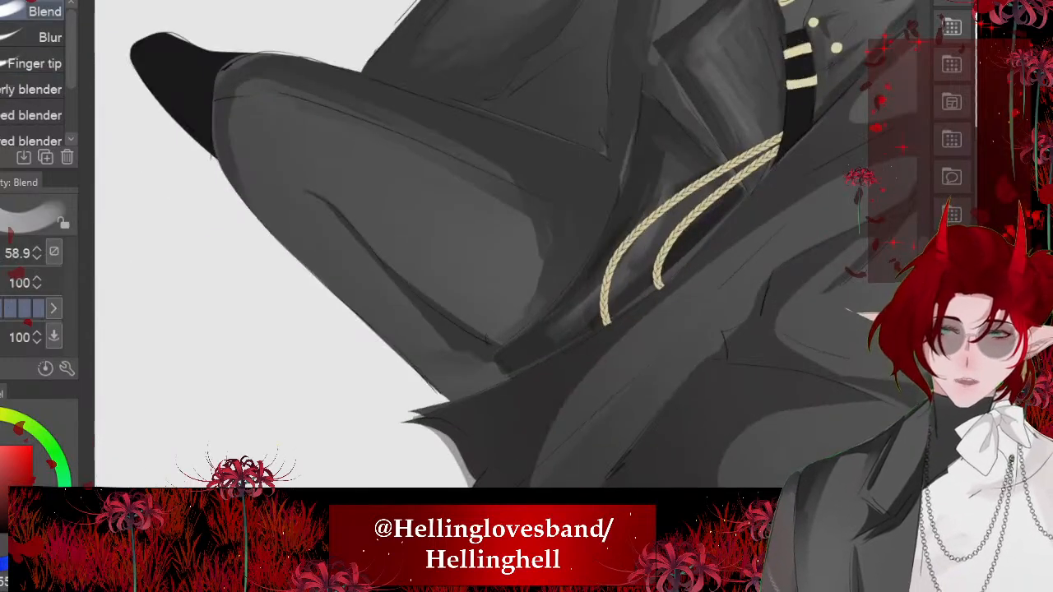
{"action": "mouse_move", "coordinate": [363, 297]}
{"action": "left_mouse_down"}
{"action": "mouse_move", "coordinate": [470, 350]}
{"action": "mouse_move", "coordinate": [400, 329]}
{"action": "left_mouse_up"}
{"action": "left_click_drag", "start_coordinate": [461, 355], "coordinate": [500, 383]}
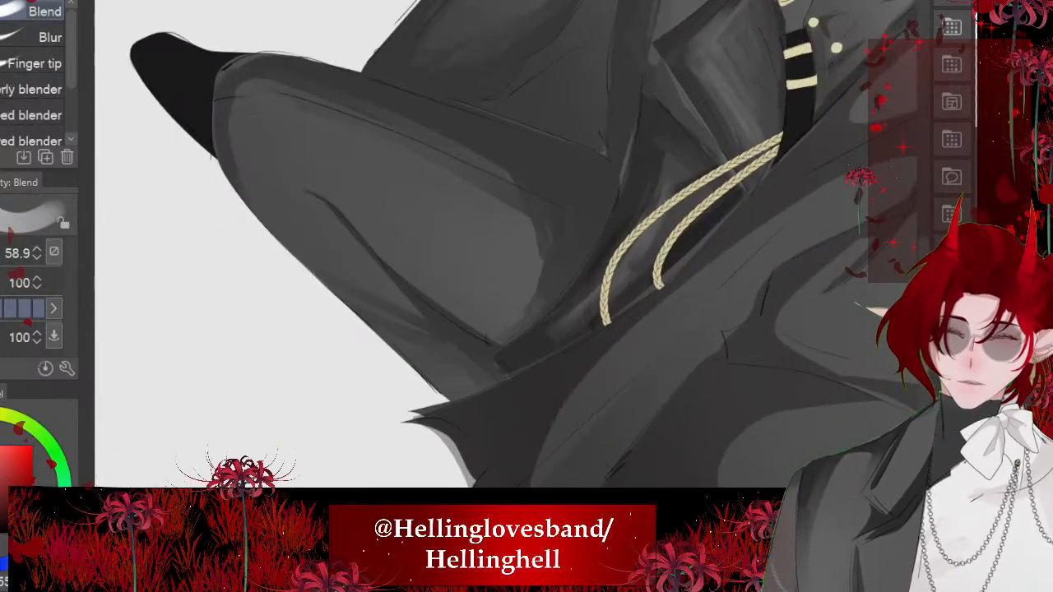
- Blend the edge of the crease shadow on the raised leg just below the knee
{"action": "scroll", "coordinate": [494, 247], "scroll_direction": "down", "scroll_amount": 2}
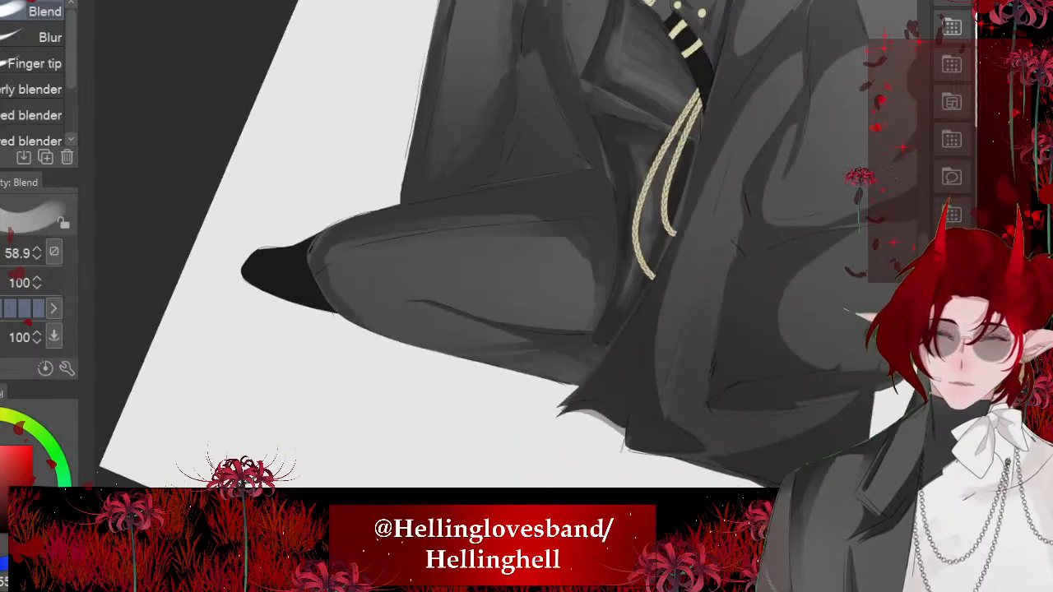
{"action": "scroll", "coordinate": [494, 247], "scroll_direction": "down", "scroll_amount": 4}
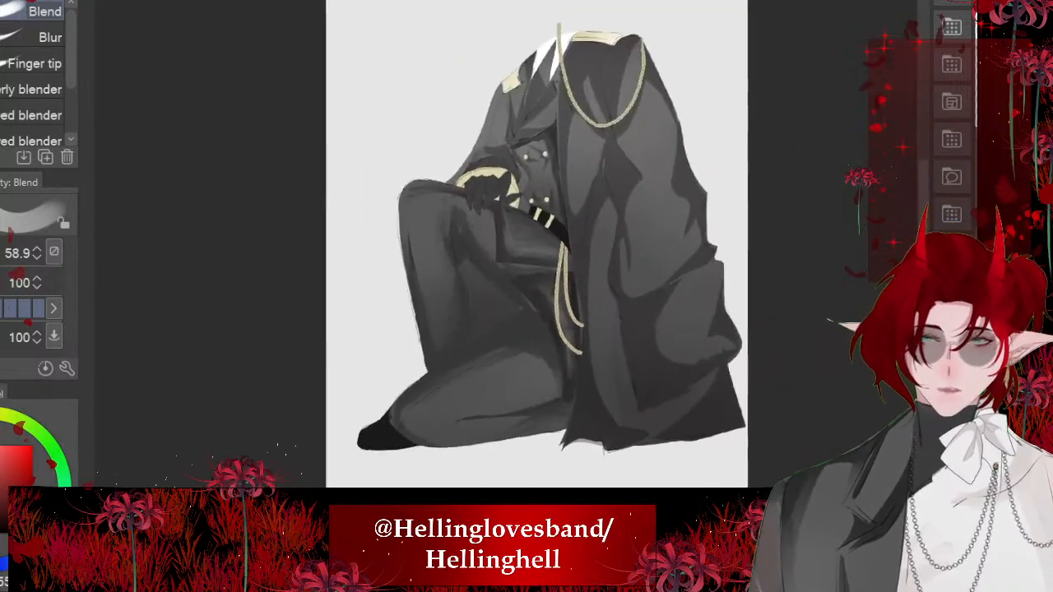
{"action": "scroll", "coordinate": [493, 247], "scroll_direction": "up", "scroll_amount": 2}
{"action": "scroll", "coordinate": [394, 296], "scroll_direction": "up", "scroll_amount": 3}
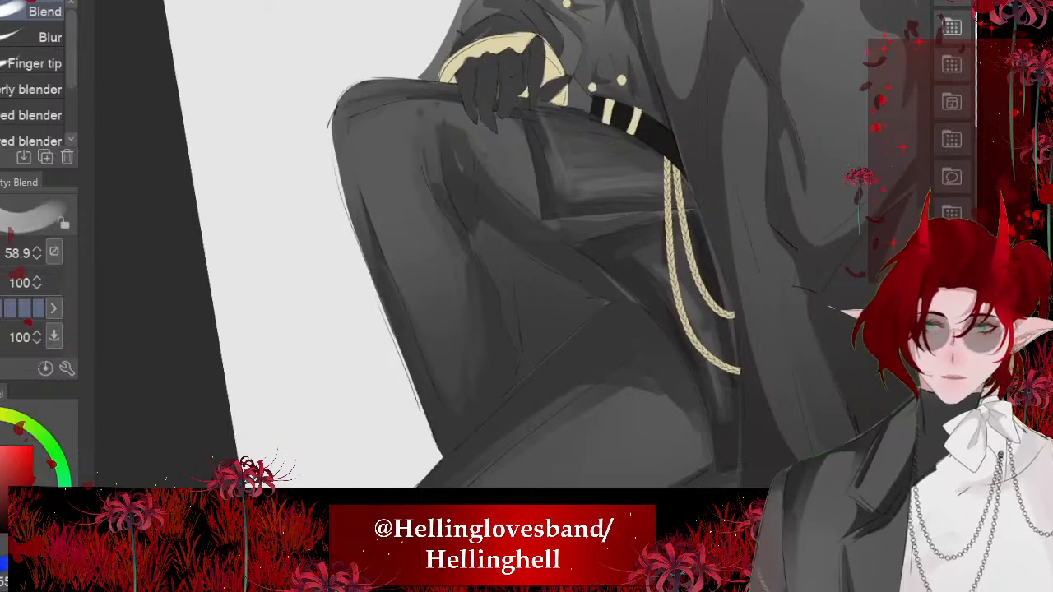
{"action": "left_click_drag", "start_coordinate": [429, 147], "coordinate": [440, 183]}
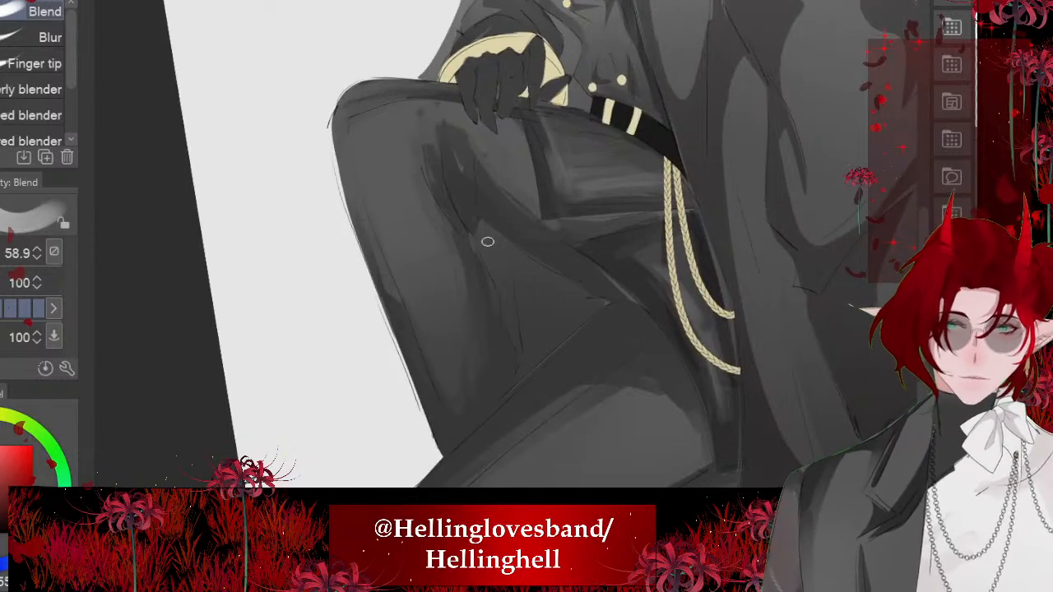
{"action": "scroll", "coordinate": [487, 242], "scroll_direction": "down", "scroll_amount": 5}
{"action": "scroll", "coordinate": [565, 148], "scroll_direction": "up", "scroll_amount": 5}
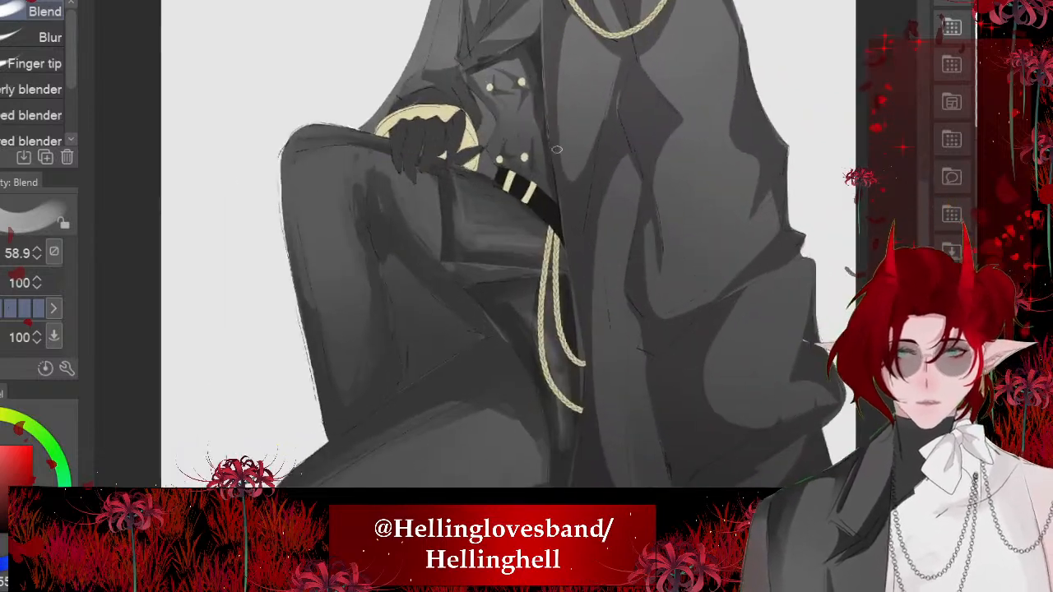
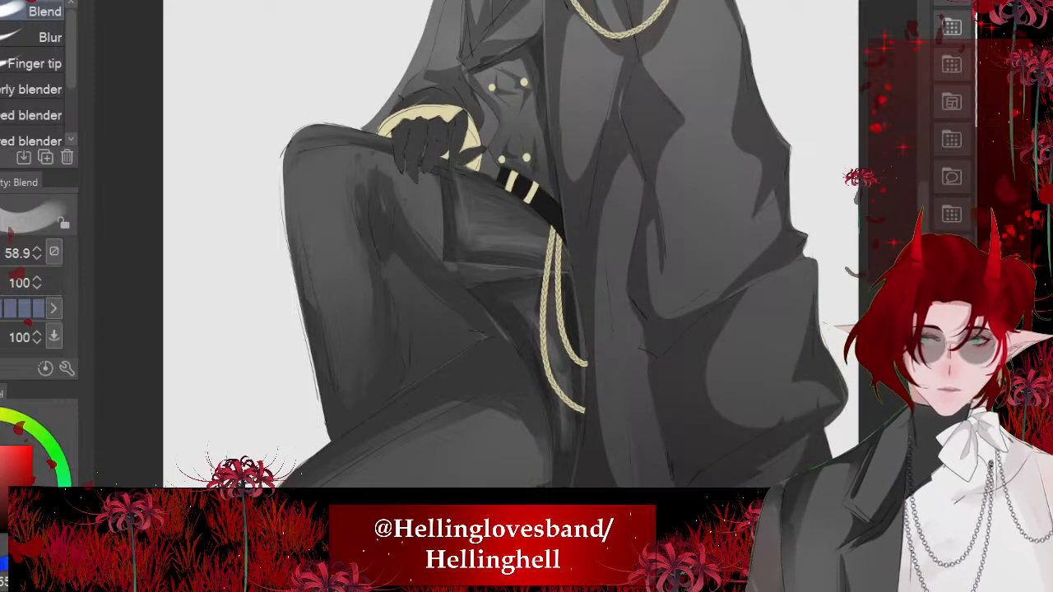
- Lasso the triangular gap between the raised leg and the kneeling thigh, fill it with near-black and deselect
{"action": "scroll", "coordinate": [388, 338], "scroll_direction": "up", "scroll_amount": 2}
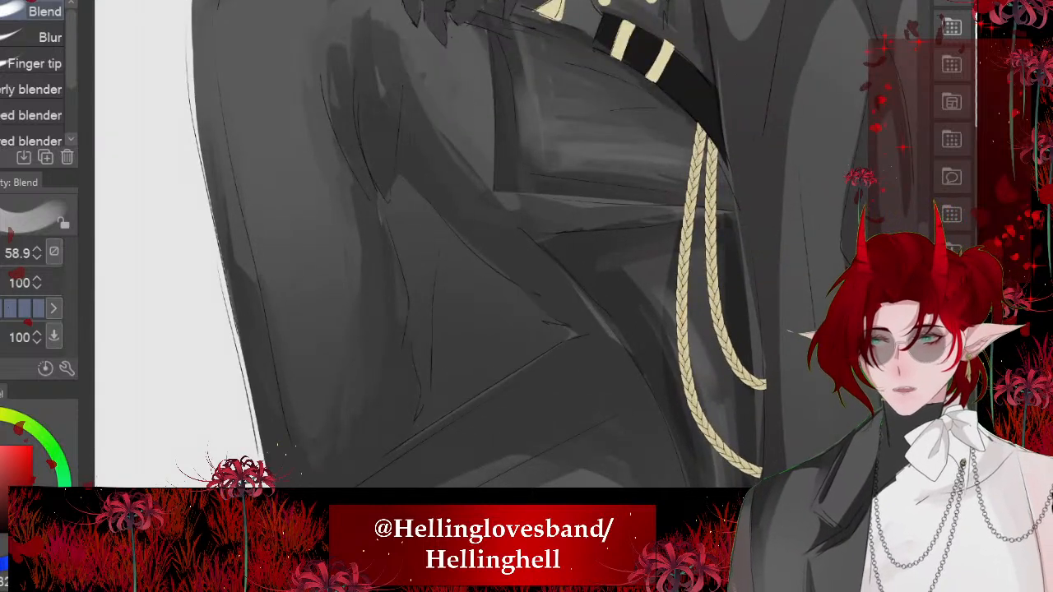
{"action": "key", "text": "m"}
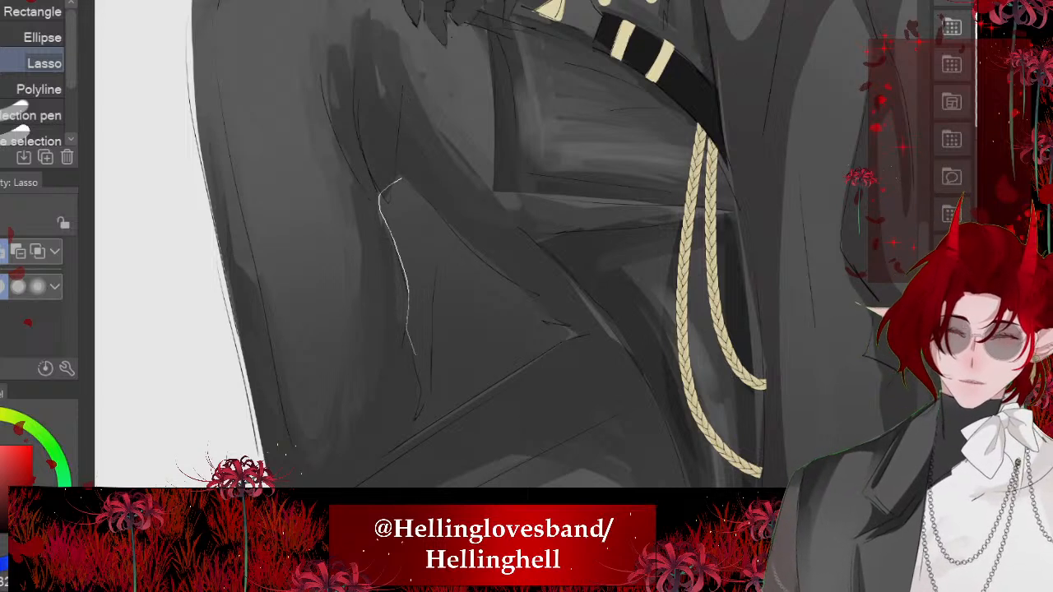
{"action": "mouse_move", "coordinate": [411, 440]}
{"action": "left_mouse_down"}
{"action": "mouse_move", "coordinate": [566, 333]}
{"action": "mouse_move", "coordinate": [398, 179]}
{"action": "left_mouse_up"}
{"action": "left_click", "coordinate": [587, 478]}
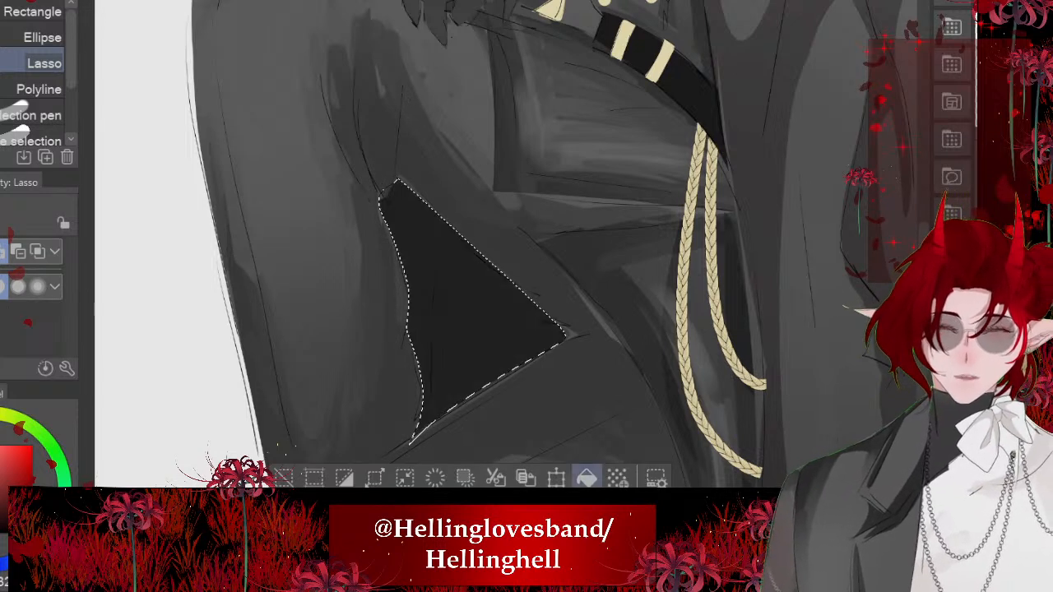
{"action": "left_click", "coordinate": [284, 478]}
{"action": "scroll", "coordinate": [493, 247], "scroll_direction": "down", "scroll_amount": 8}
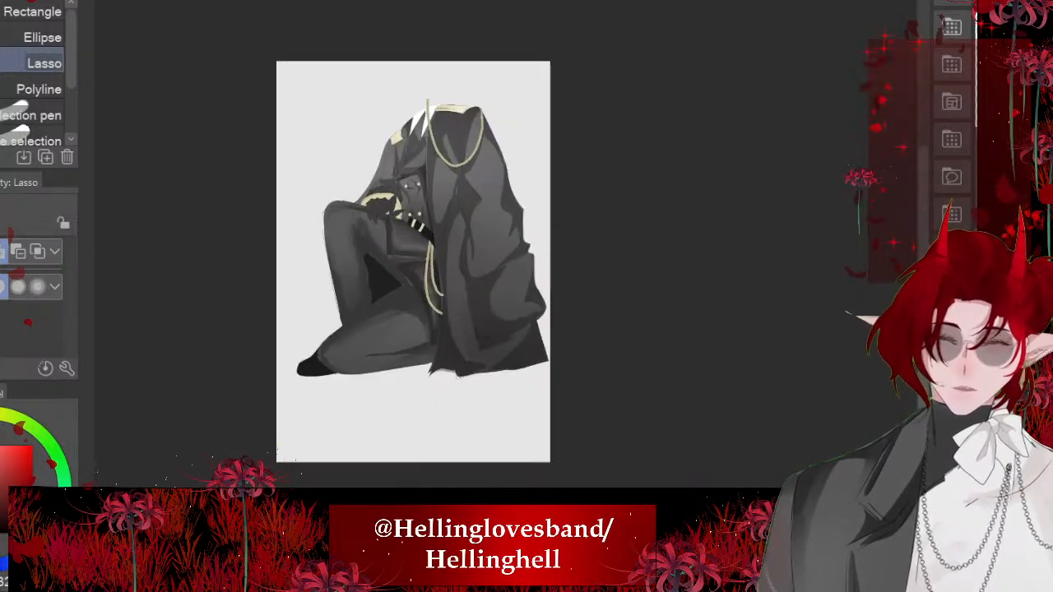
{"action": "scroll", "coordinate": [420, 260], "scroll_direction": "down", "scroll_amount": 1}
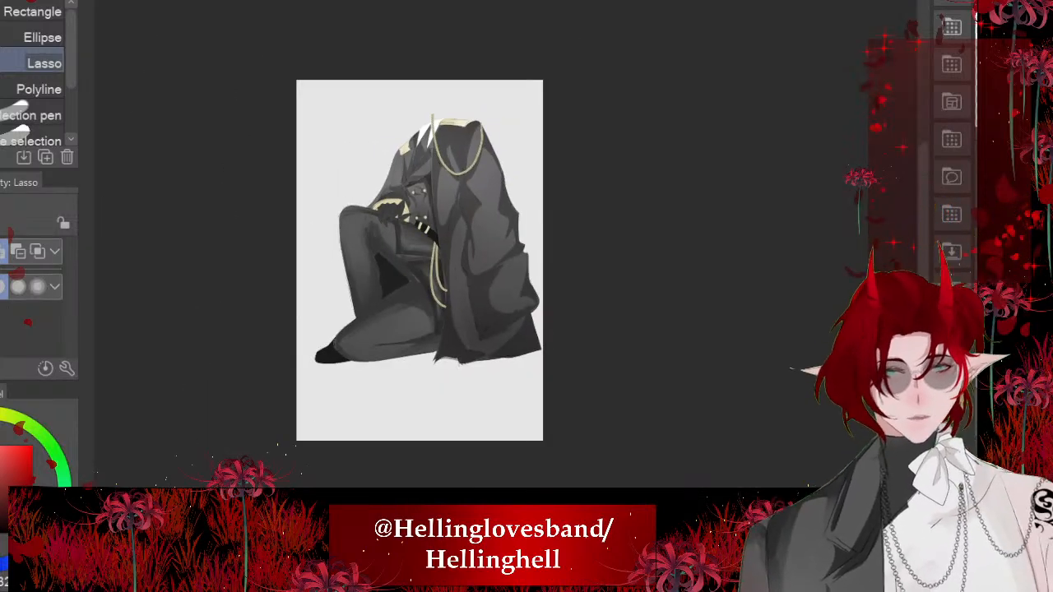
{"action": "scroll", "coordinate": [354, 264], "scroll_direction": "up", "scroll_amount": 8}
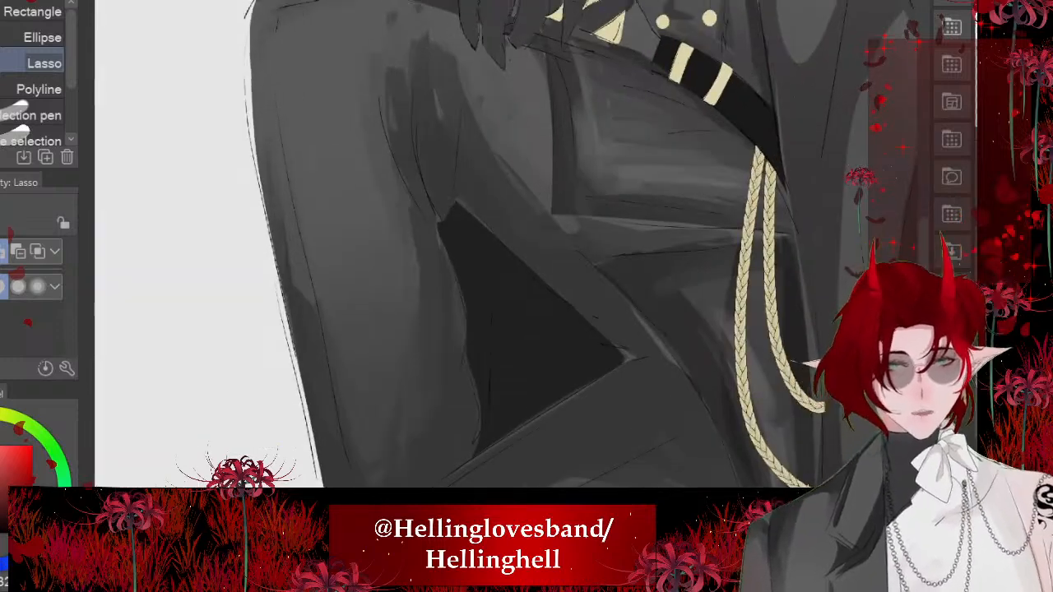
- Lasso a small patch at the edge of the dark triangular gap, fill it with near-black and deselect
{"action": "scroll", "coordinate": [519, 247], "scroll_direction": "up", "scroll_amount": 3}
{"action": "mouse_move", "coordinate": [427, 233]}
{"action": "left_mouse_down"}
{"action": "mouse_move", "coordinate": [430, 196]}
{"action": "mouse_move", "coordinate": [534, 258]}
{"action": "left_mouse_up"}
{"action": "left_click", "coordinate": [592, 313]}
{"action": "key", "text": "ctrl+d"}
{"action": "scroll", "coordinate": [437, 247], "scroll_direction": "down", "scroll_amount": 10}
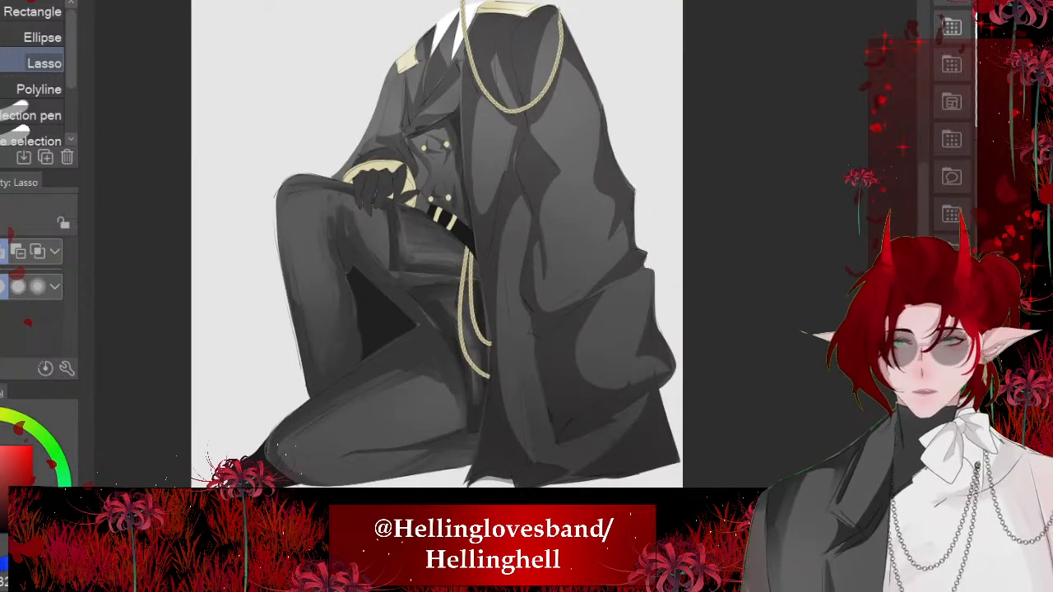
{"action": "scroll", "coordinate": [436, 246], "scroll_direction": "down", "scroll_amount": 2}
{"action": "scroll", "coordinate": [306, 427], "scroll_direction": "up", "scroll_amount": 4}
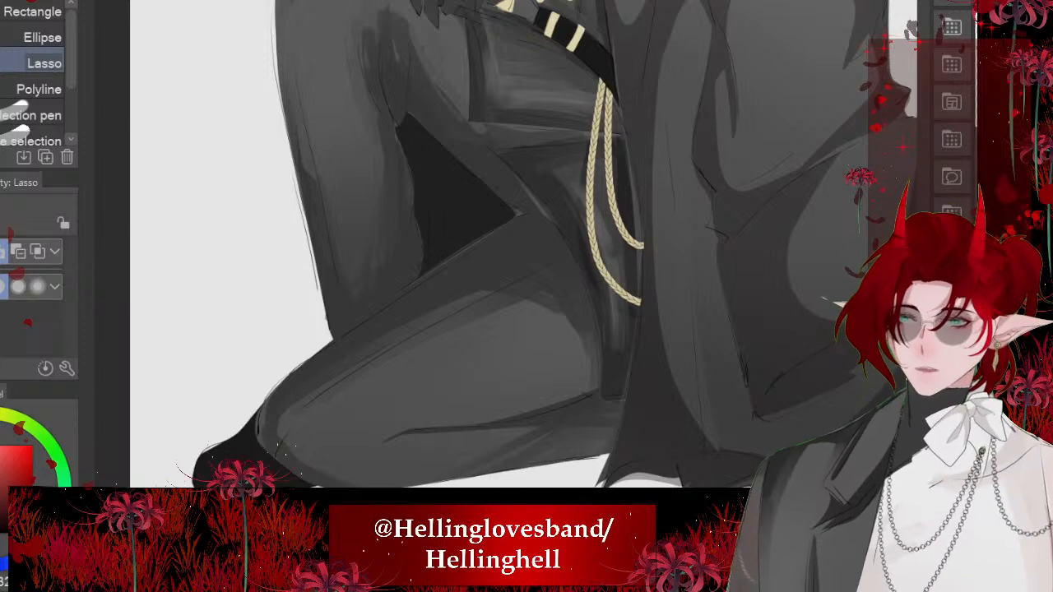
{"action": "scroll", "coordinate": [461, 329], "scroll_direction": "up", "scroll_amount": 2}
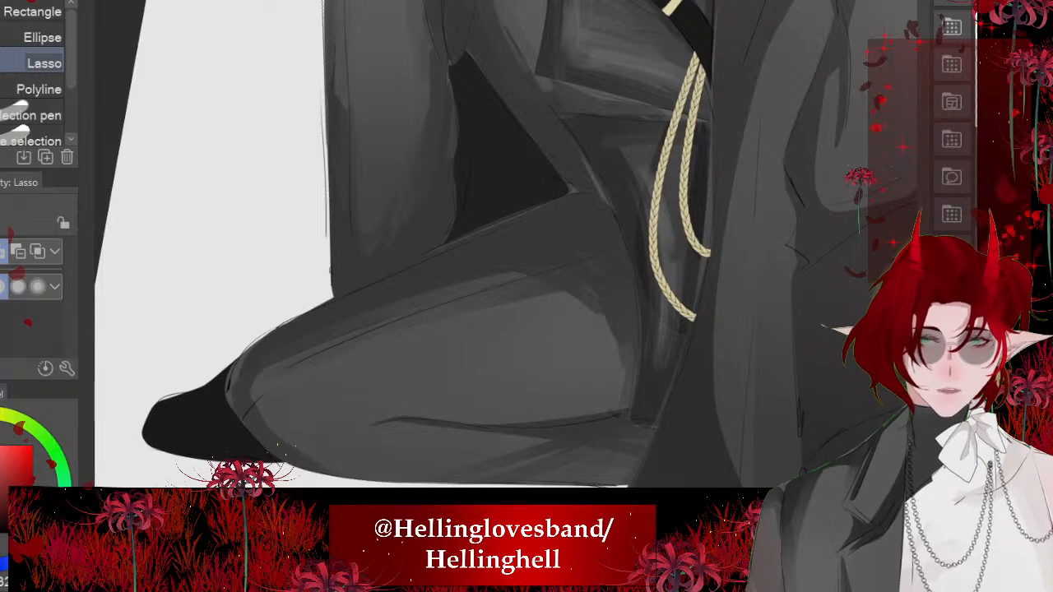
- Airbrush a soft lighter highlight on the kneeling thigh, following the fold crease from the knee to the coat
{"action": "scroll", "coordinate": [461, 358], "scroll_direction": "up", "scroll_amount": 2}
{"action": "left_click", "coordinate": [496, 367], "text": "alt"}
{"action": "scroll", "coordinate": [496, 367], "scroll_direction": "up", "scroll_amount": 1}
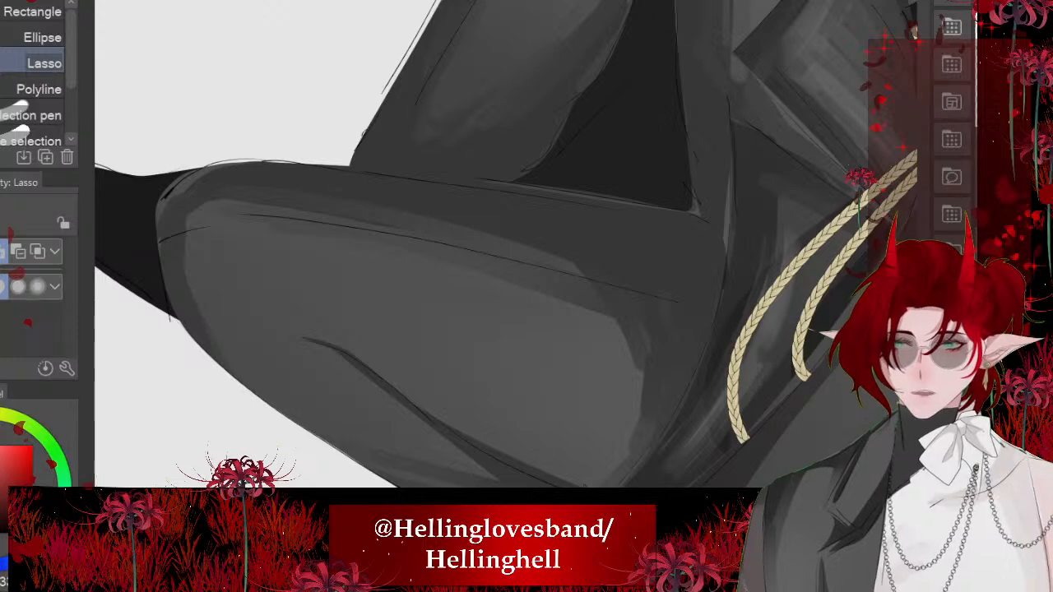
{"action": "key", "text": "b"}
{"action": "left_click_drag", "start_coordinate": [358, 317], "coordinate": [394, 371]}
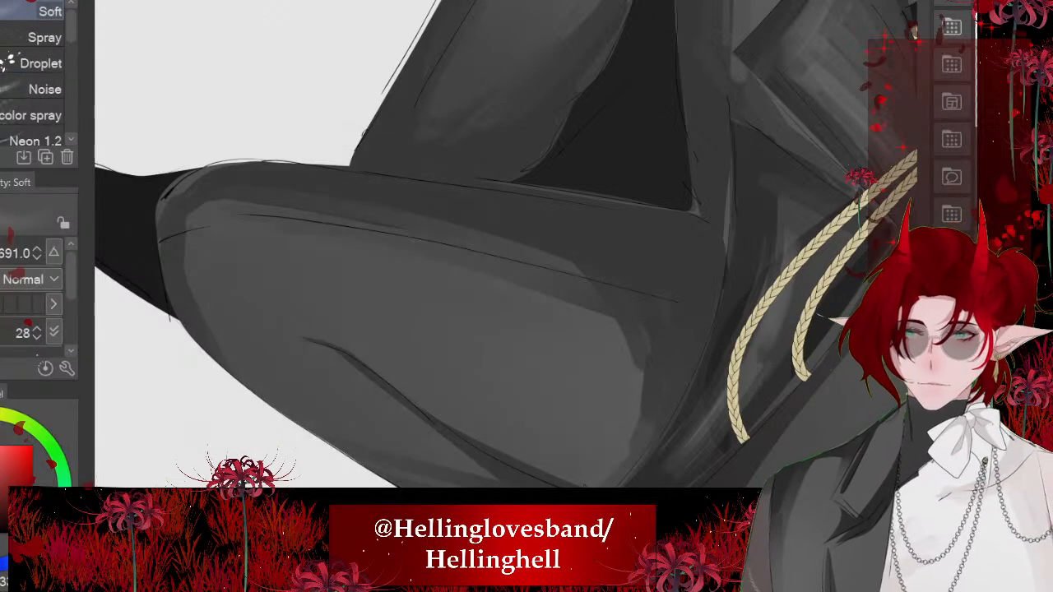
{"action": "left_click_drag", "start_coordinate": [506, 274], "coordinate": [463, 274]}
{"action": "left_click_drag", "start_coordinate": [360, 340], "coordinate": [593, 469]}
{"action": "left_click_drag", "start_coordinate": [515, 421], "coordinate": [550, 448]}
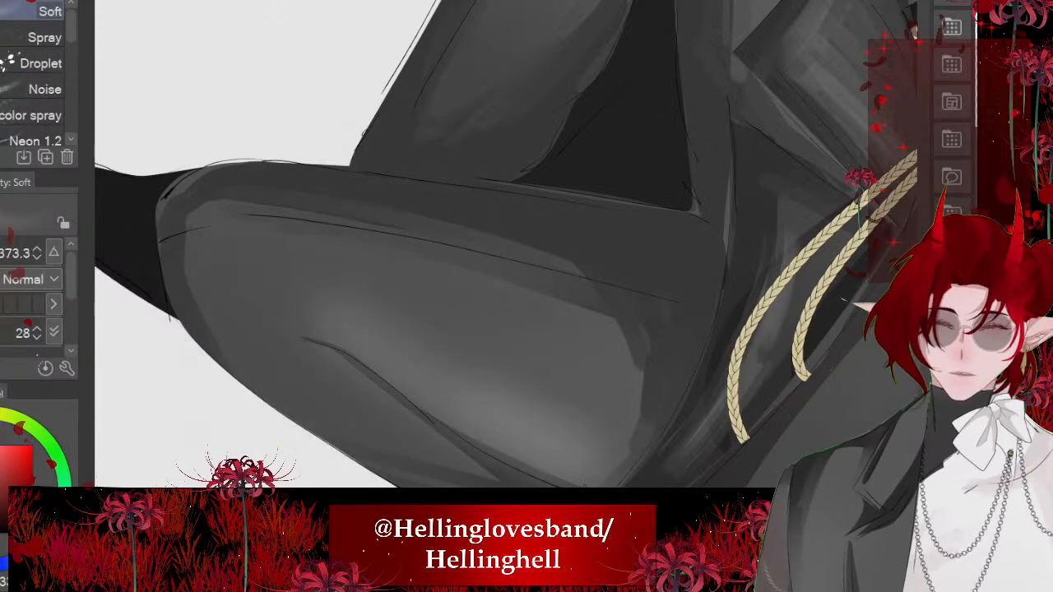
{"action": "scroll", "coordinate": [477, 246], "scroll_direction": "down", "scroll_amount": 5}
{"action": "scroll", "coordinate": [461, 247], "scroll_direction": "up", "scroll_amount": 3}
- Blend the kneeling thigh's highlight along the crease and toward the knee, pulling its lighter tone around the shadow edge near the coat
{"action": "key", "text": "j"}
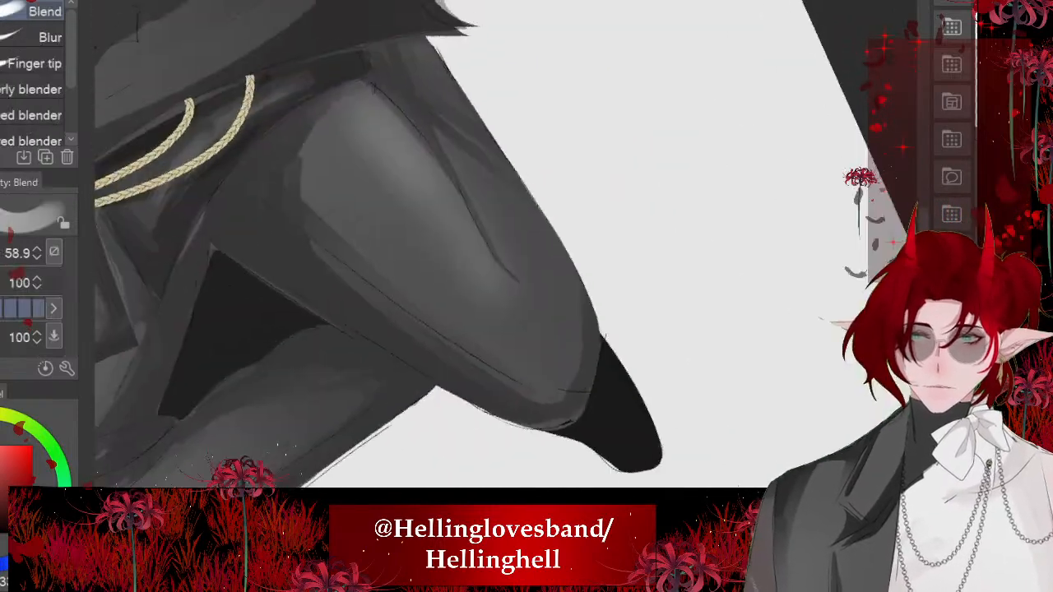
{"action": "scroll", "coordinate": [557, 350], "scroll_direction": "up", "scroll_amount": 2}
{"action": "left_click_drag", "start_coordinate": [469, 205], "coordinate": [556, 323]}
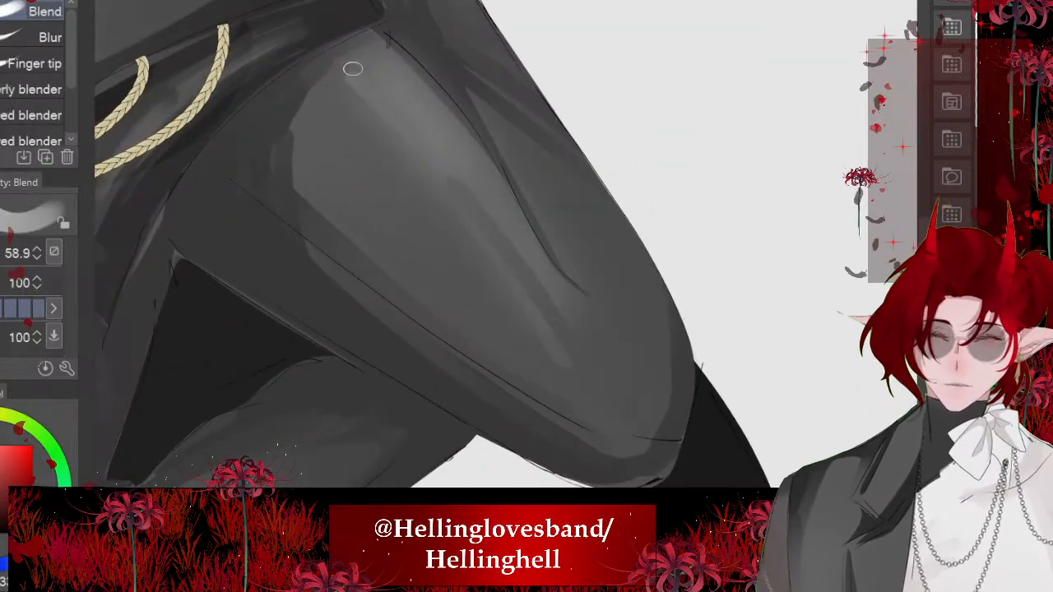
{"action": "left_click_drag", "start_coordinate": [353, 69], "coordinate": [303, 156]}
{"action": "left_click_drag", "start_coordinate": [356, 92], "coordinate": [302, 131]}
{"action": "left_click_drag", "start_coordinate": [453, 183], "coordinate": [520, 280]}
{"action": "left_click_drag", "start_coordinate": [587, 359], "coordinate": [611, 429]}
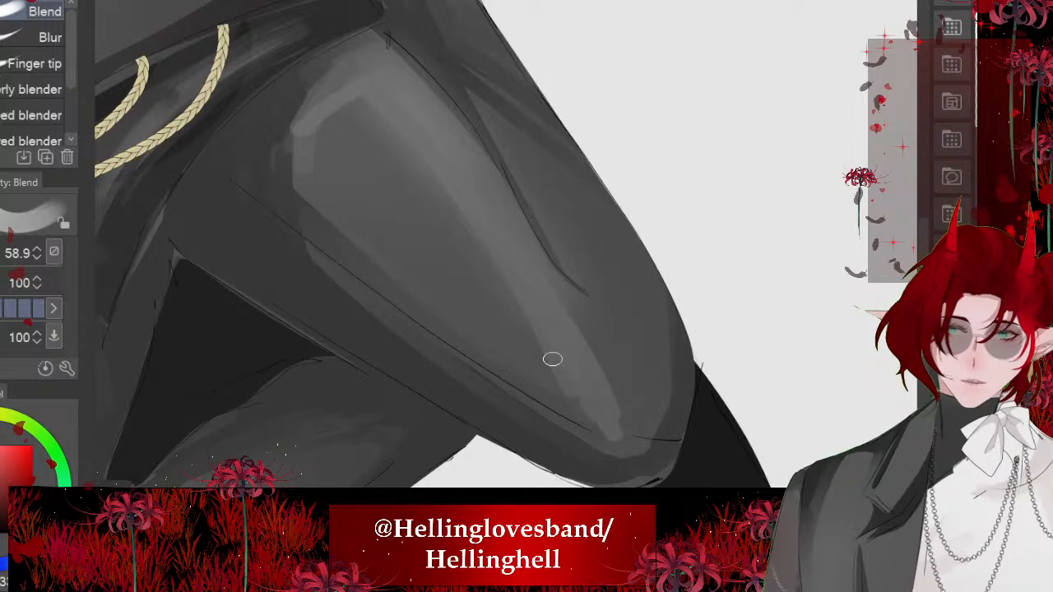
{"action": "left_click_drag", "start_coordinate": [552, 360], "coordinate": [528, 326]}
{"action": "mouse_move", "coordinate": [331, 117]}
{"action": "left_mouse_down"}
{"action": "mouse_move", "coordinate": [319, 177]}
{"action": "mouse_move", "coordinate": [346, 205]}
{"action": "left_mouse_up"}
{"action": "scroll", "coordinate": [346, 205], "scroll_direction": "down", "scroll_amount": 3}
{"action": "scroll", "coordinate": [461, 247], "scroll_direction": "down", "scroll_amount": 2}
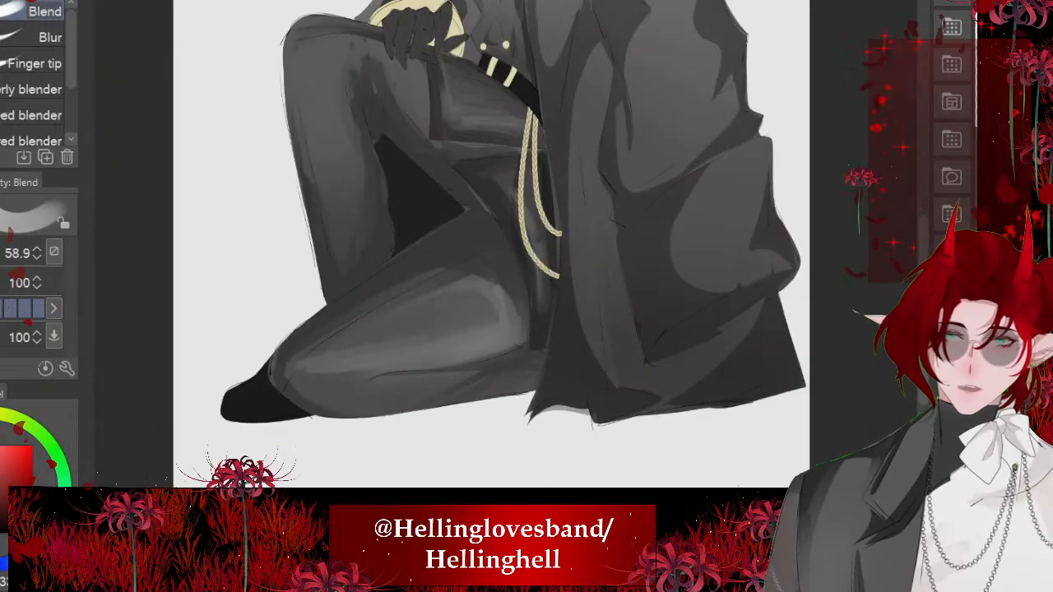
- Blend the upper edge of the kneeling thigh's highlight into the neighbouring shadow
{"action": "scroll", "coordinate": [461, 247], "scroll_direction": "up", "scroll_amount": 5}
{"action": "mouse_move", "coordinate": [324, 293]}
{"action": "left_mouse_down"}
{"action": "mouse_move", "coordinate": [289, 231]}
{"action": "mouse_move", "coordinate": [343, 362]}
{"action": "mouse_move", "coordinate": [275, 276]}
{"action": "mouse_move", "coordinate": [271, 308]}
{"action": "mouse_move", "coordinate": [332, 261]}
{"action": "mouse_move", "coordinate": [323, 227]}
{"action": "left_mouse_up"}
{"action": "mouse_move", "coordinate": [435, 401]}
{"action": "left_mouse_down"}
{"action": "mouse_move", "coordinate": [474, 470]}
{"action": "mouse_move", "coordinate": [518, 458]}
{"action": "mouse_move", "coordinate": [517, 402]}
{"action": "mouse_move", "coordinate": [502, 373]}
{"action": "mouse_move", "coordinate": [357, 235]}
{"action": "left_mouse_up"}
{"action": "mouse_move", "coordinate": [495, 342]}
{"action": "left_mouse_down"}
{"action": "mouse_move", "coordinate": [296, 191]}
{"action": "mouse_move", "coordinate": [536, 470]}
{"action": "mouse_move", "coordinate": [489, 306]}
{"action": "left_mouse_up"}
{"action": "scroll", "coordinate": [506, 247], "scroll_direction": "down", "scroll_amount": 3}
{"action": "scroll", "coordinate": [478, 247], "scroll_direction": "down", "scroll_amount": 8}
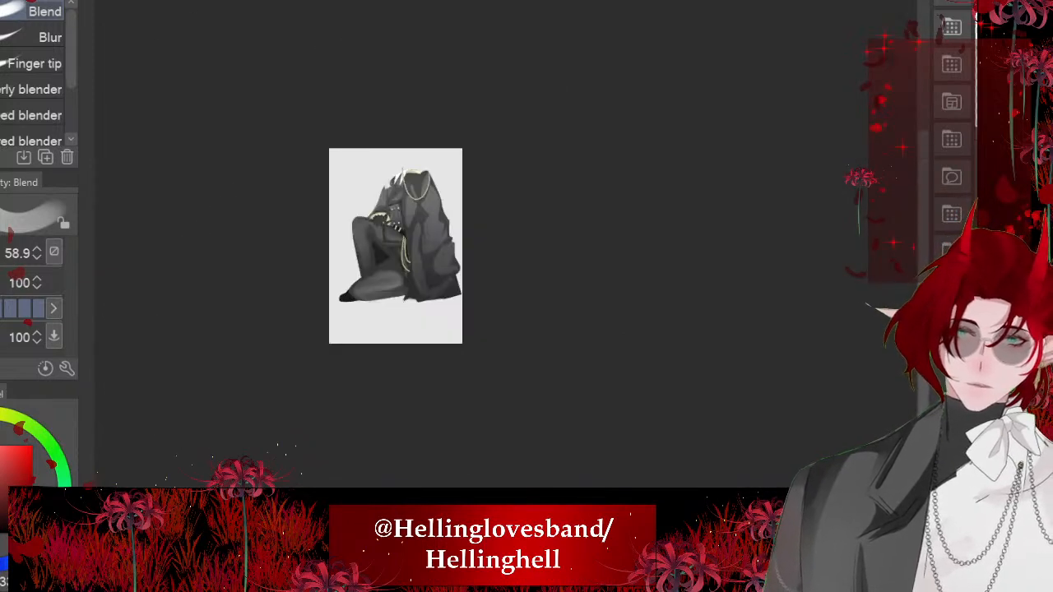
- Smooth the highlight strokes on the kneeling thigh near the coat hem and down the middle of the leg
{"action": "scroll", "coordinate": [403, 239], "scroll_direction": "up", "scroll_amount": 7}
{"action": "scroll", "coordinate": [428, 247], "scroll_direction": "up", "scroll_amount": 5}
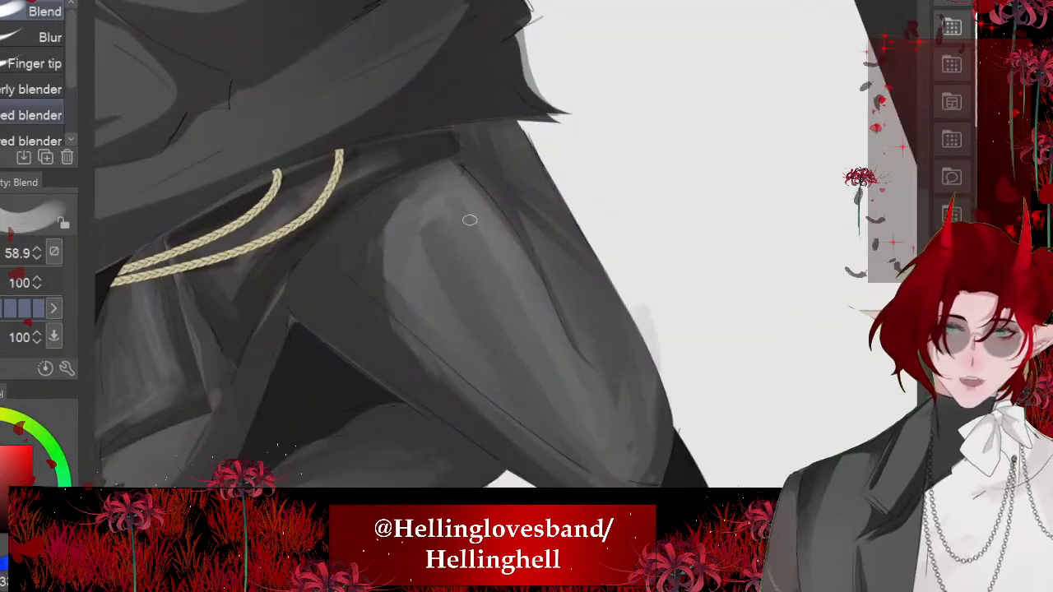
{"action": "left_click_drag", "start_coordinate": [470, 220], "coordinate": [504, 273]}
{"action": "left_click_drag", "start_coordinate": [428, 224], "coordinate": [443, 298]}
{"action": "scroll", "coordinate": [461, 247], "scroll_direction": "down", "scroll_amount": 5}
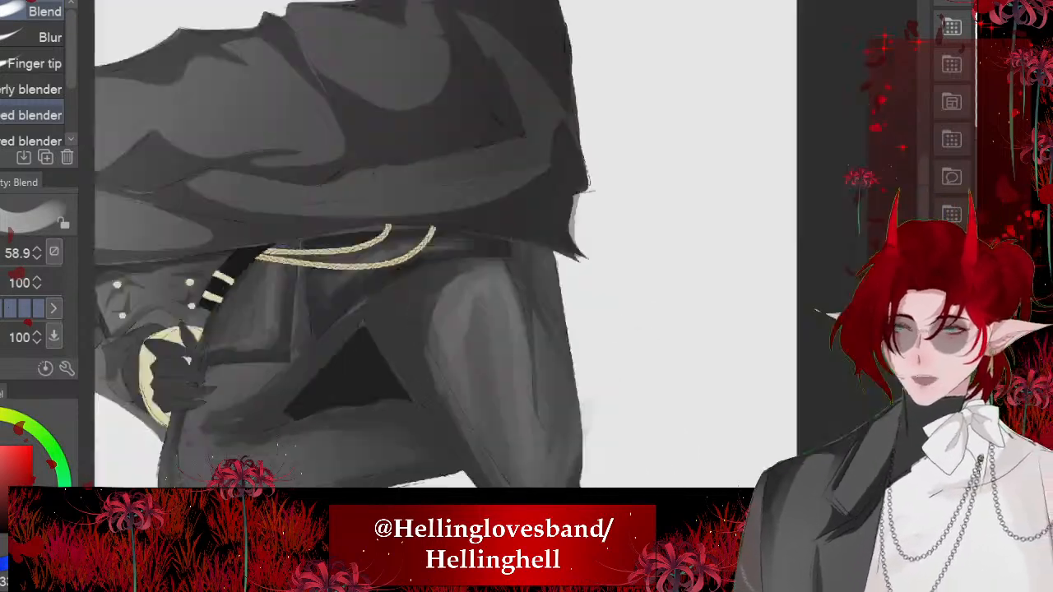
{"action": "scroll", "coordinate": [428, 247], "scroll_direction": "up", "scroll_amount": 5}
{"action": "scroll", "coordinate": [461, 247], "scroll_direction": "up", "scroll_amount": 2}
{"action": "mouse_move", "coordinate": [464, 253]}
{"action": "left_mouse_down"}
{"action": "mouse_move", "coordinate": [515, 300]}
{"action": "mouse_move", "coordinate": [486, 348]}
{"action": "mouse_move", "coordinate": [496, 263]}
{"action": "mouse_move", "coordinate": [488, 399]}
{"action": "left_mouse_up"}
{"action": "scroll", "coordinate": [493, 264], "scroll_direction": "down", "scroll_amount": 2}
{"action": "scroll", "coordinate": [494, 246], "scroll_direction": "down", "scroll_amount": 6}
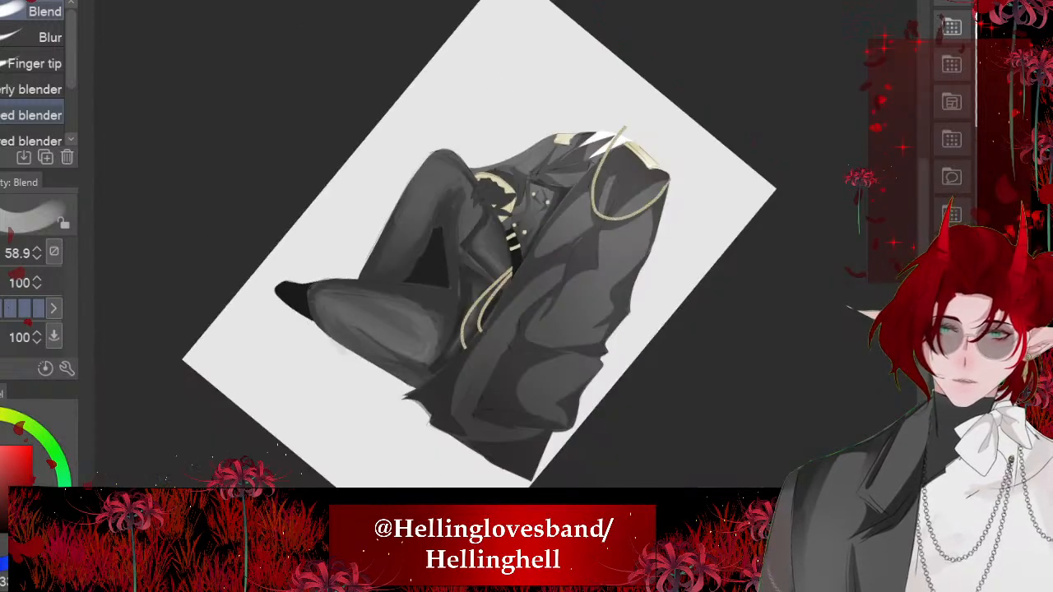
- Airbrush a soft lighter highlight down the shin of the raised leg
{"action": "scroll", "coordinate": [493, 246], "scroll_direction": "up", "scroll_amount": 6}
{"action": "scroll", "coordinate": [494, 247], "scroll_direction": "up", "scroll_amount": 1}
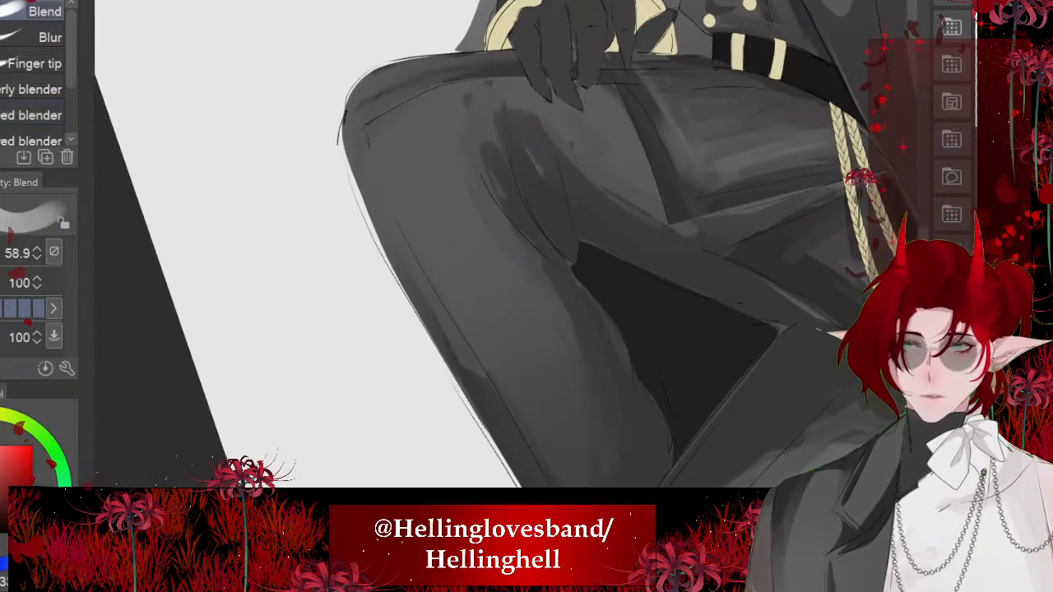
{"action": "key", "text": "b"}
{"action": "mouse_move", "coordinate": [451, 238]}
{"action": "left_mouse_down"}
{"action": "mouse_move", "coordinate": [471, 329]}
{"action": "mouse_move", "coordinate": [543, 425]}
{"action": "left_mouse_up"}
{"action": "scroll", "coordinate": [494, 247], "scroll_direction": "up", "scroll_amount": 1}
- Blend the raised shin's highlight lengthwise into the shadow along its outer contour and lower end
{"action": "key", "text": "j"}
{"action": "left_click_drag", "start_coordinate": [500, 359], "coordinate": [538, 423]}
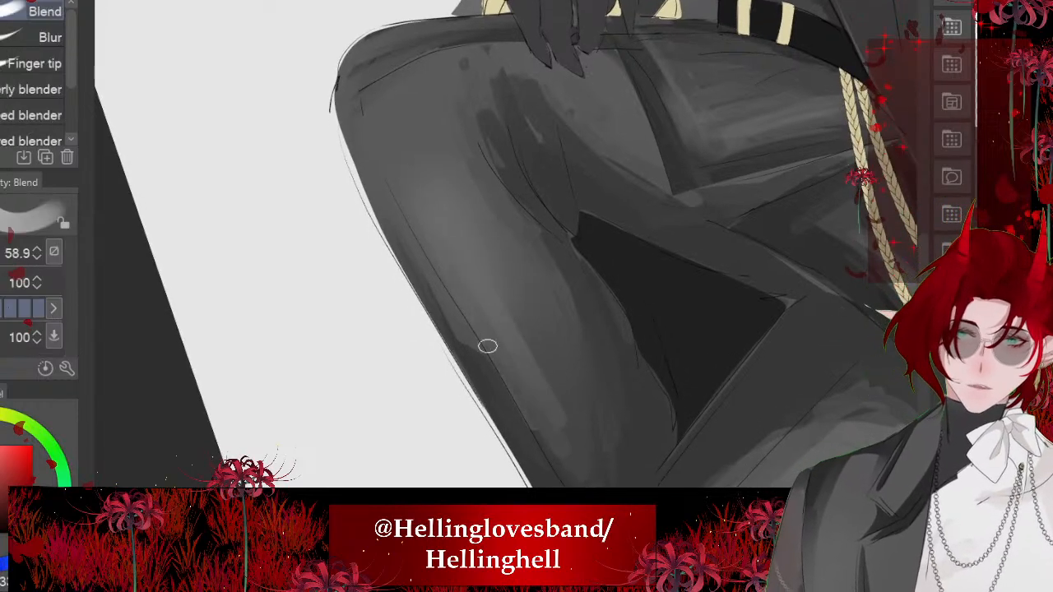
{"action": "scroll", "coordinate": [494, 247], "scroll_direction": "down", "scroll_amount": 1}
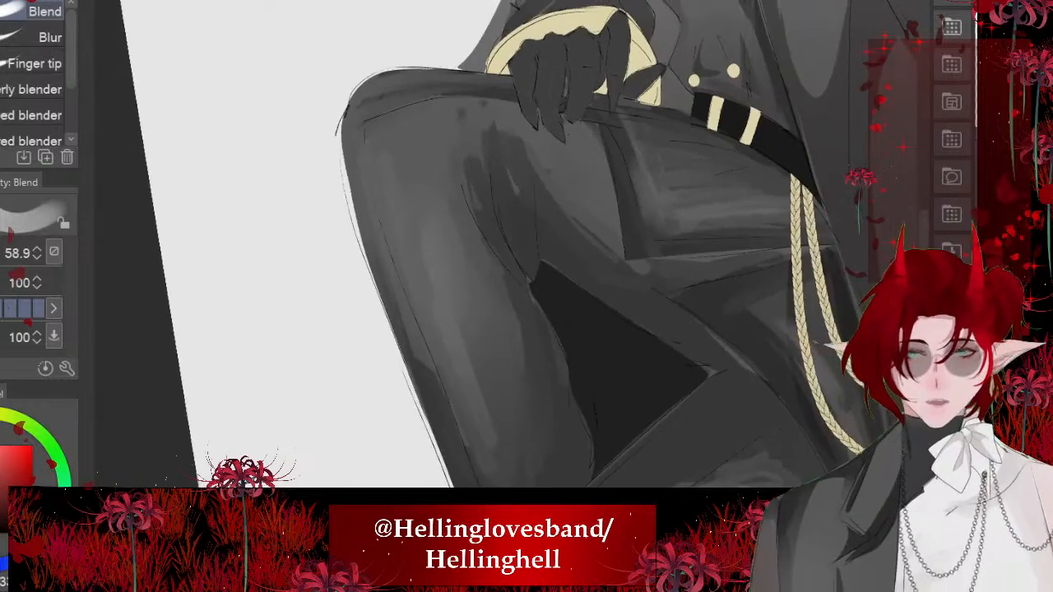
{"action": "left_click_drag", "start_coordinate": [458, 353], "coordinate": [485, 414]}
{"action": "mouse_move", "coordinate": [438, 308]}
{"action": "left_mouse_down"}
{"action": "mouse_move", "coordinate": [447, 380]}
{"action": "mouse_move", "coordinate": [486, 440]}
{"action": "left_mouse_up"}
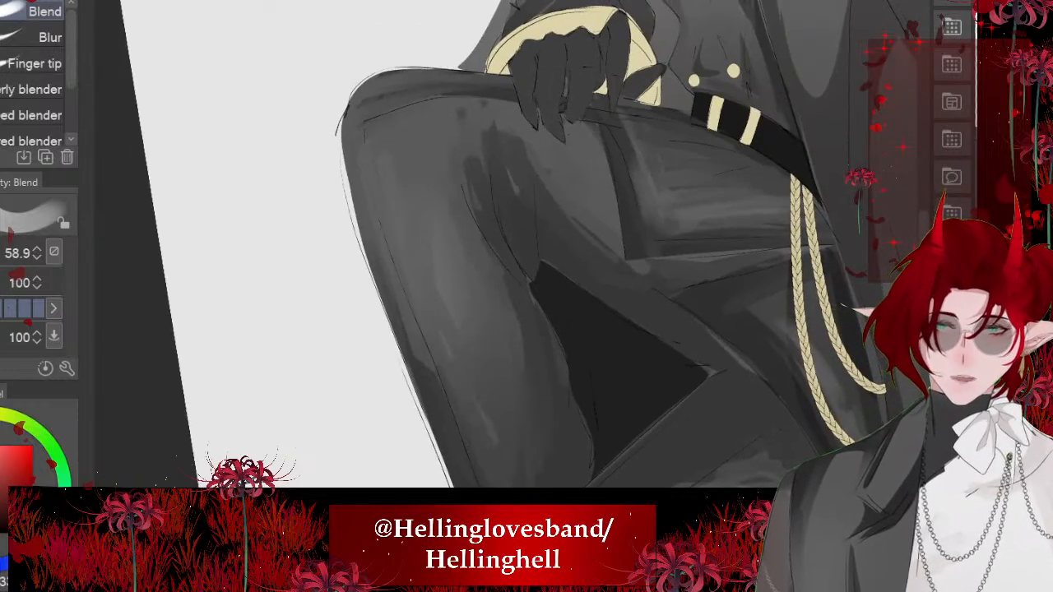
- Examine the shading of both trouser legs and the coat up close and across the whole figure
{"action": "scroll", "coordinate": [494, 247], "scroll_direction": "down", "scroll_amount": 2}
{"action": "scroll", "coordinate": [494, 247], "scroll_direction": "up", "scroll_amount": 3}
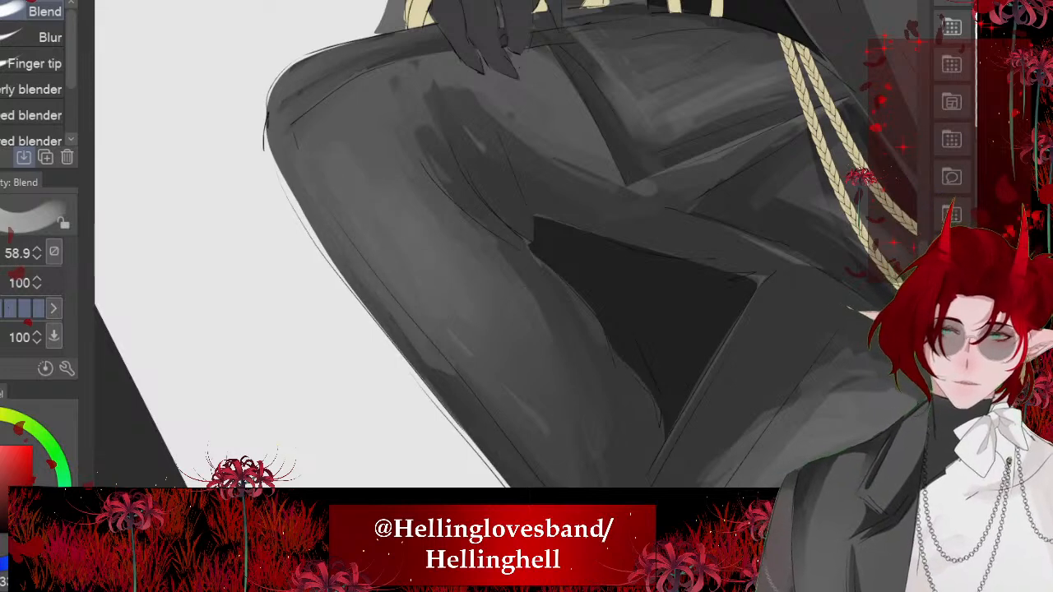
{"action": "scroll", "coordinate": [493, 247], "scroll_direction": "down", "scroll_amount": 3}
{"action": "scroll", "coordinate": [493, 247], "scroll_direction": "down", "scroll_amount": 1}
{"action": "scroll", "coordinate": [494, 247], "scroll_direction": "down", "scroll_amount": 1}
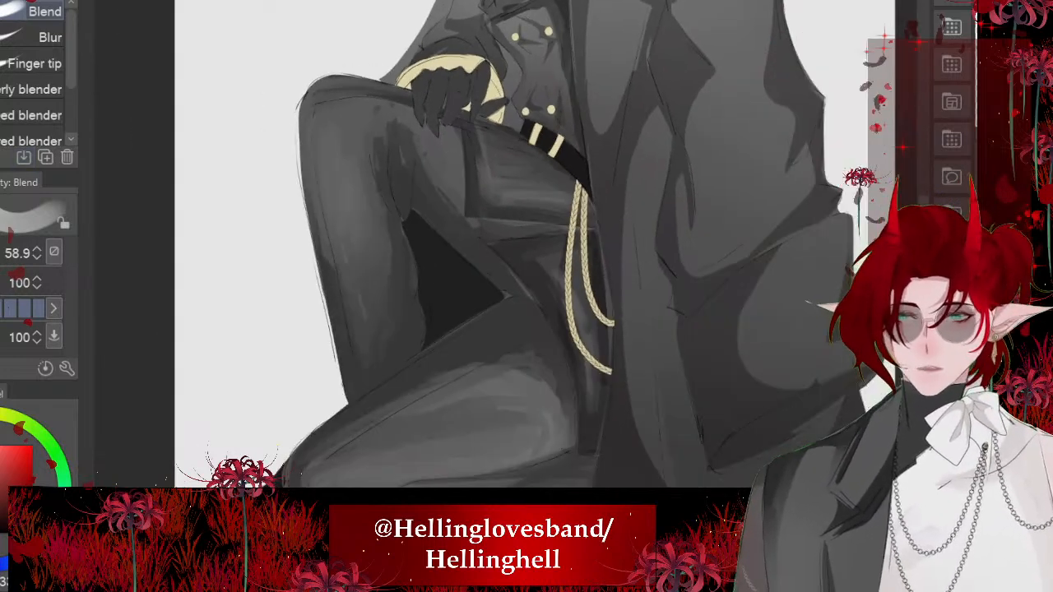
{"action": "scroll", "coordinate": [494, 247], "scroll_direction": "up", "scroll_amount": 2}
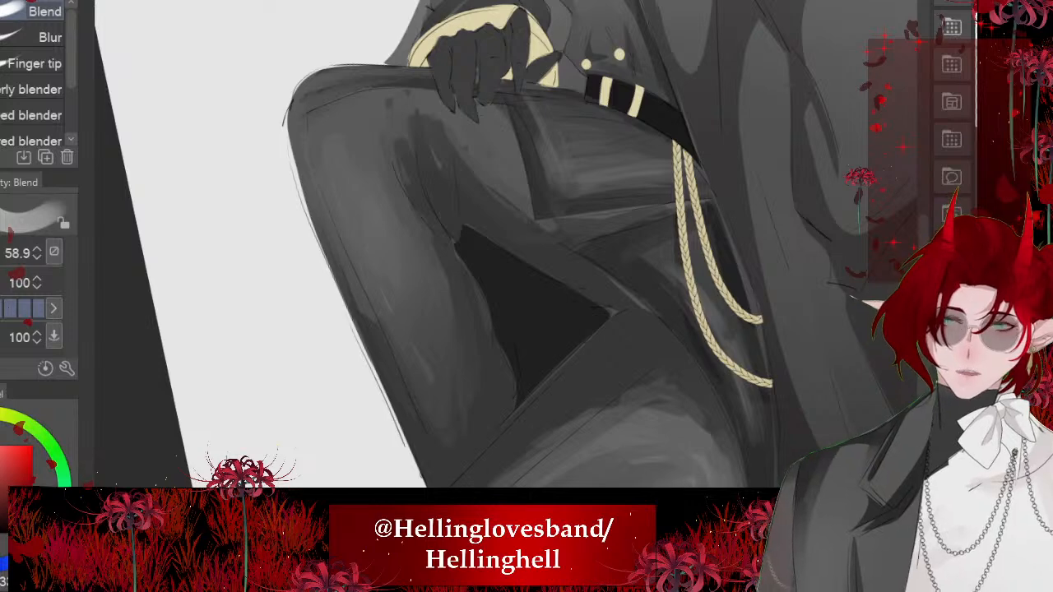
{"action": "scroll", "coordinate": [315, 186], "scroll_direction": "down", "scroll_amount": 4}
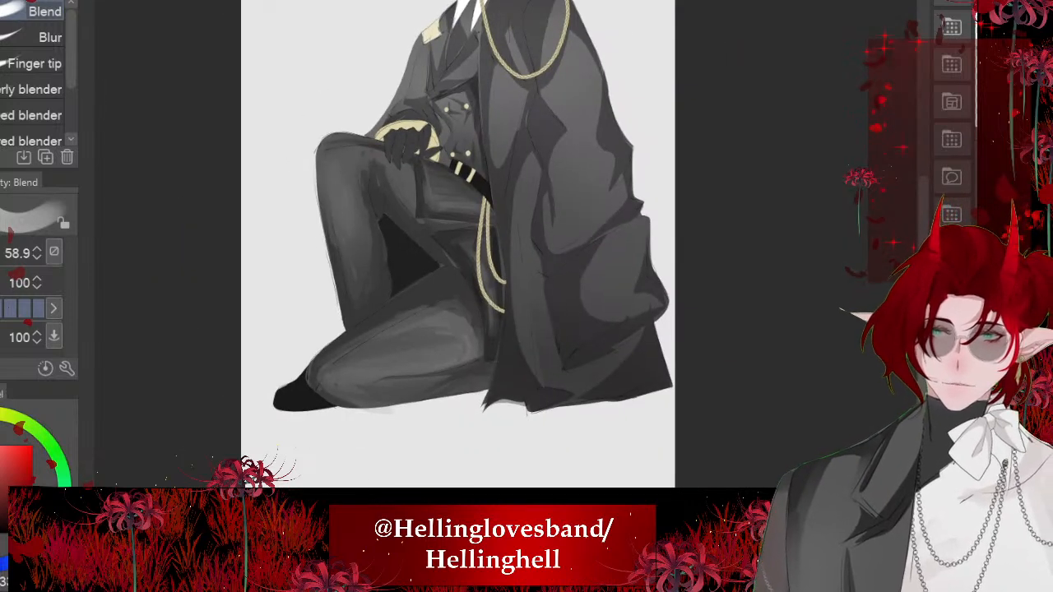
{"action": "scroll", "coordinate": [334, 216], "scroll_direction": "down", "scroll_amount": 3}
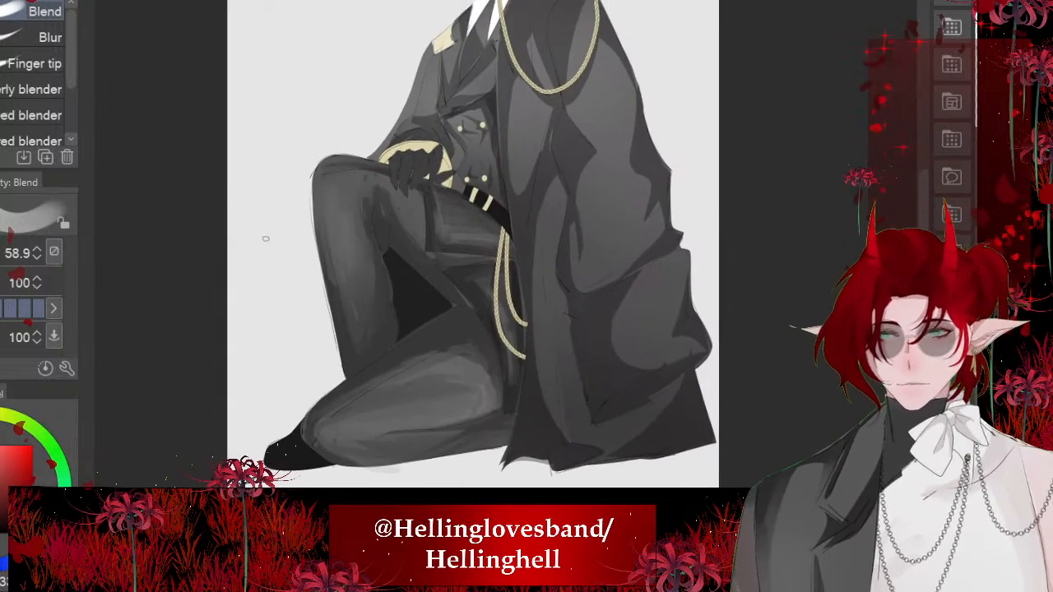
{"action": "scroll", "coordinate": [350, 224], "scroll_direction": "up", "scroll_amount": 5}
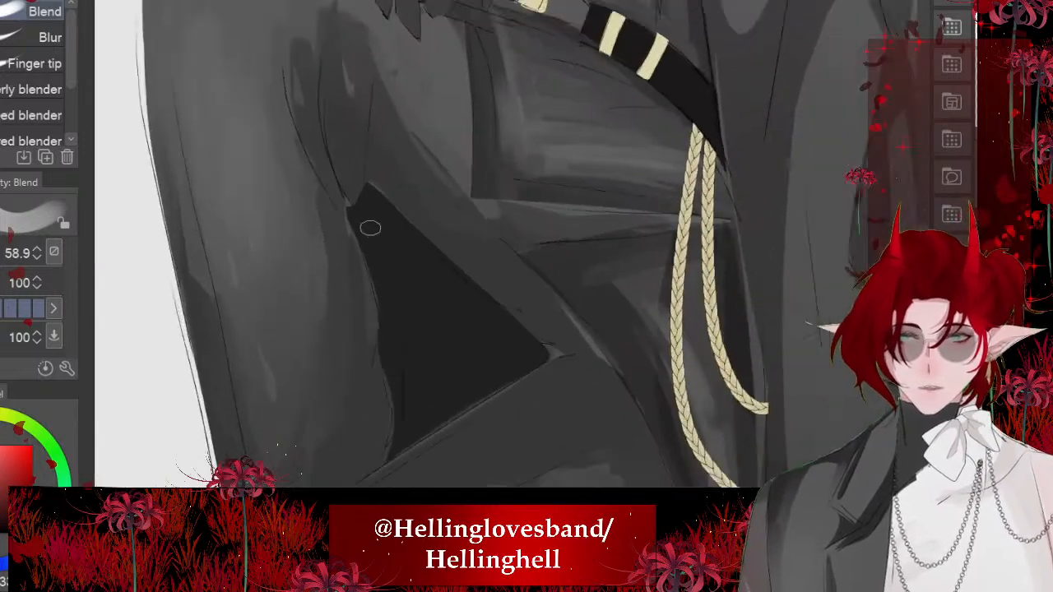
{"action": "scroll", "coordinate": [369, 228], "scroll_direction": "down", "scroll_amount": 3}
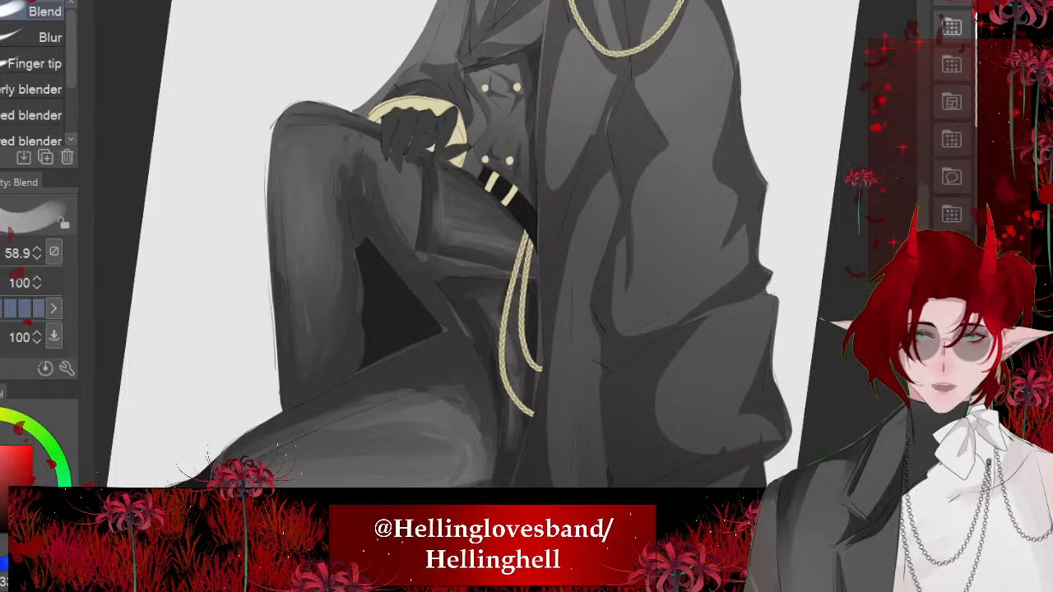
{"action": "scroll", "coordinate": [424, 247], "scroll_direction": "down", "scroll_amount": 2}
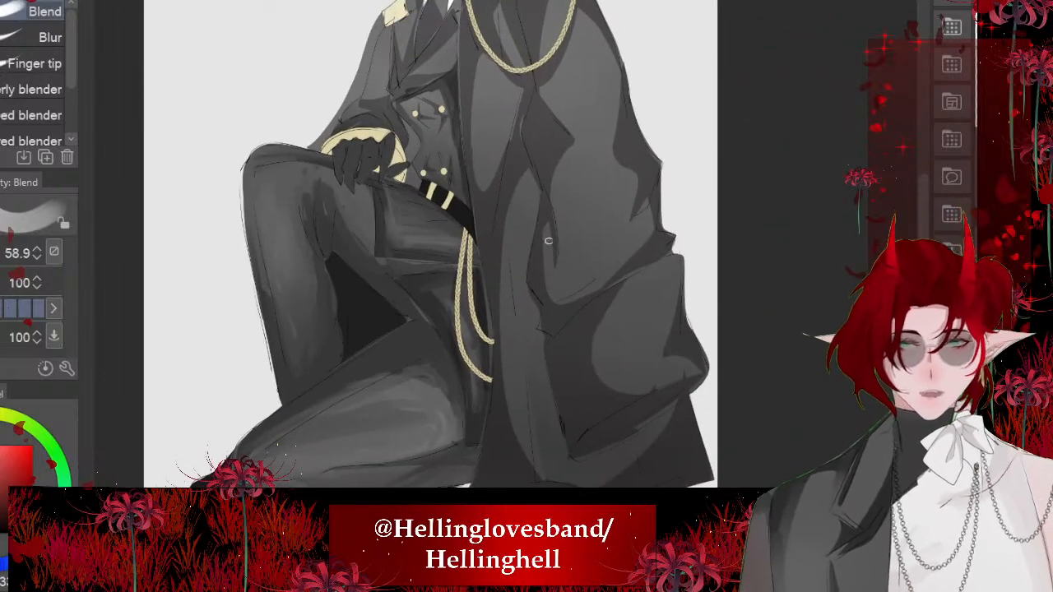
- Examine the shading around the belt, coat edge, hip and trouser legs up close and across the whole figure
{"action": "scroll", "coordinate": [548, 240], "scroll_direction": "up", "scroll_amount": 5}
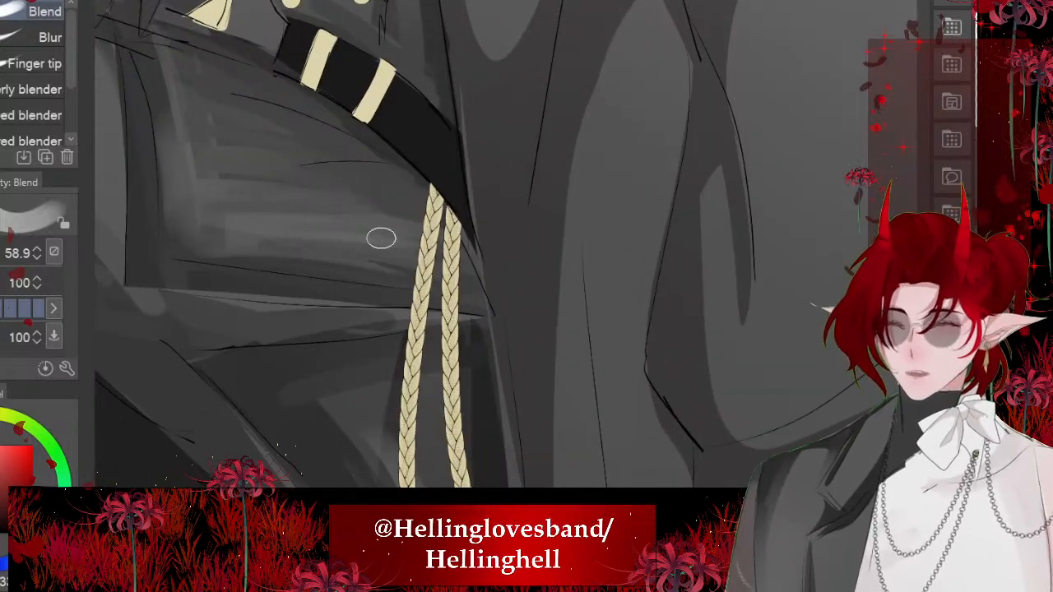
{"action": "scroll", "coordinate": [460, 134], "scroll_direction": "up", "scroll_amount": 6}
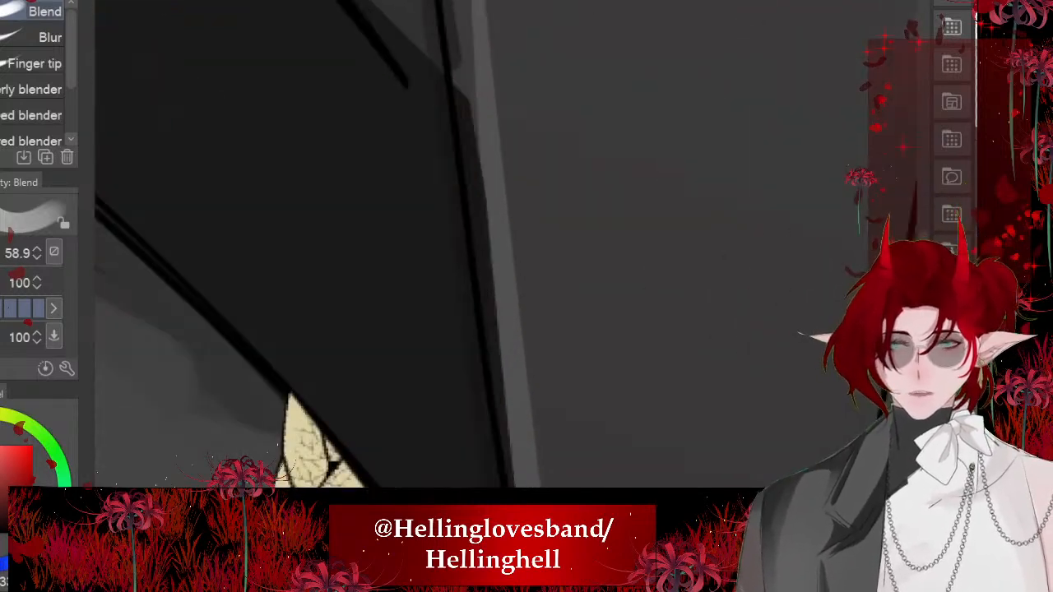
{"action": "key", "text": "ctrl+t"}
{"action": "scroll", "coordinate": [425, 41], "scroll_direction": "up", "scroll_amount": 1}
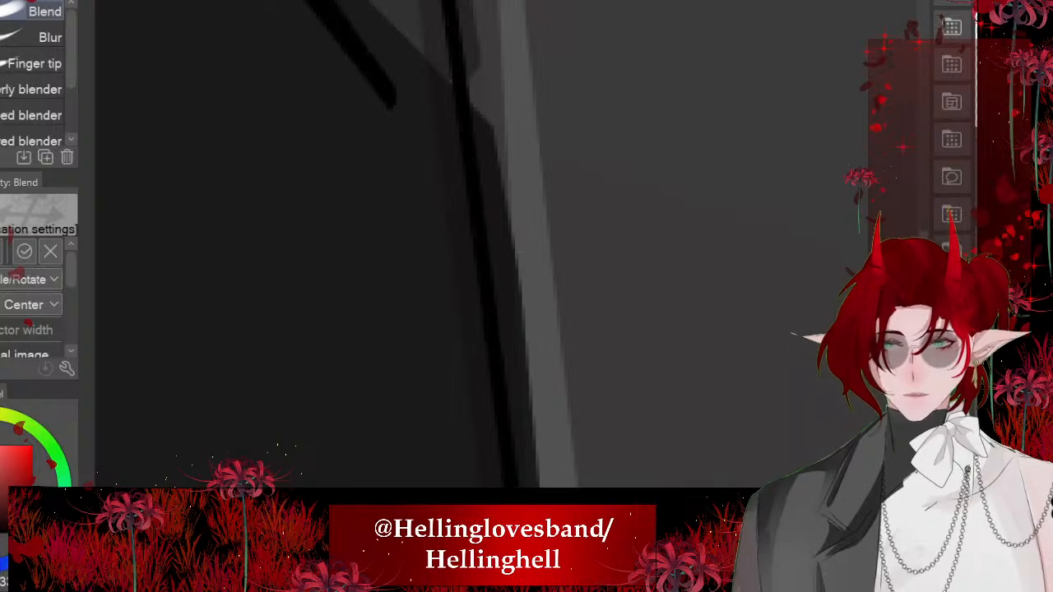
{"action": "scroll", "coordinate": [310, 387], "scroll_direction": "down", "scroll_amount": 4}
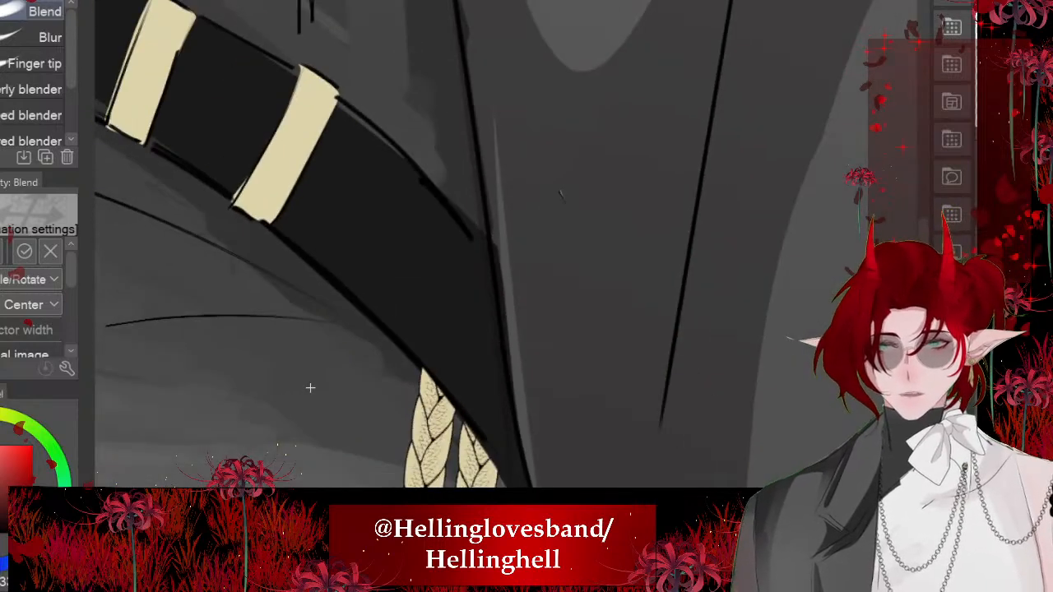
{"action": "key", "text": "Return"}
{"action": "scroll", "coordinate": [546, 324], "scroll_direction": "down", "scroll_amount": 8}
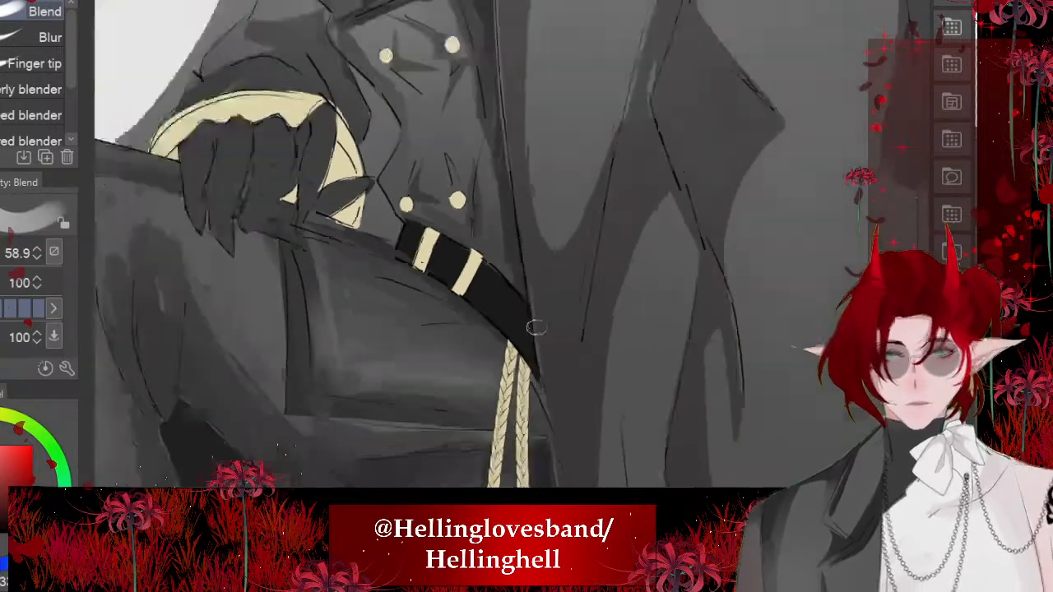
{"action": "scroll", "coordinate": [700, 340], "scroll_direction": "up", "scroll_amount": 1}
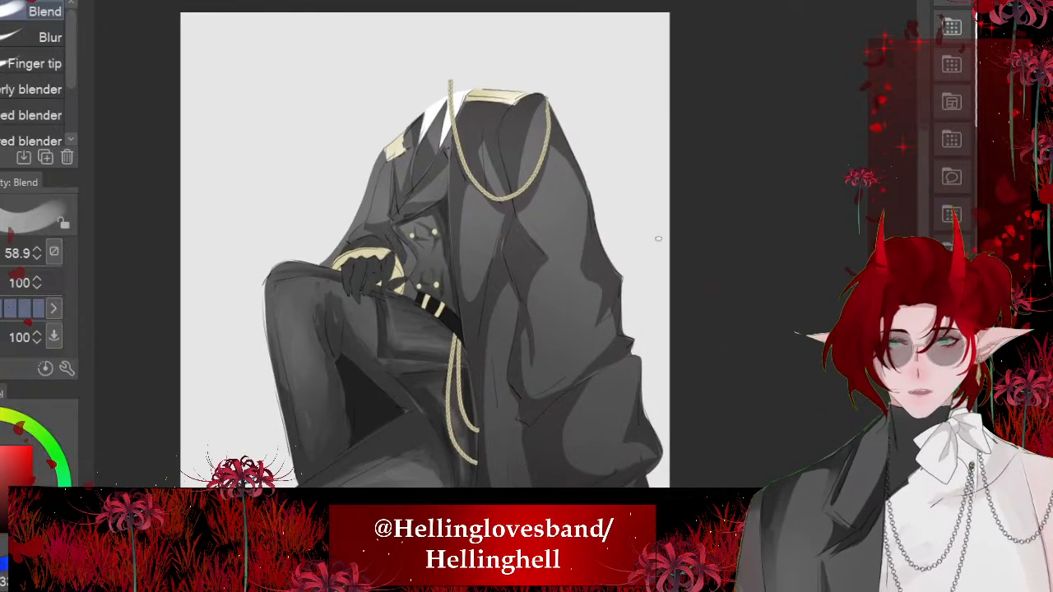
{"action": "scroll", "coordinate": [658, 239], "scroll_direction": "up", "scroll_amount": 2}
{"action": "scroll", "coordinate": [535, 288], "scroll_direction": "down", "scroll_amount": 3}
{"action": "scroll", "coordinate": [436, 333], "scroll_direction": "up", "scroll_amount": 6}
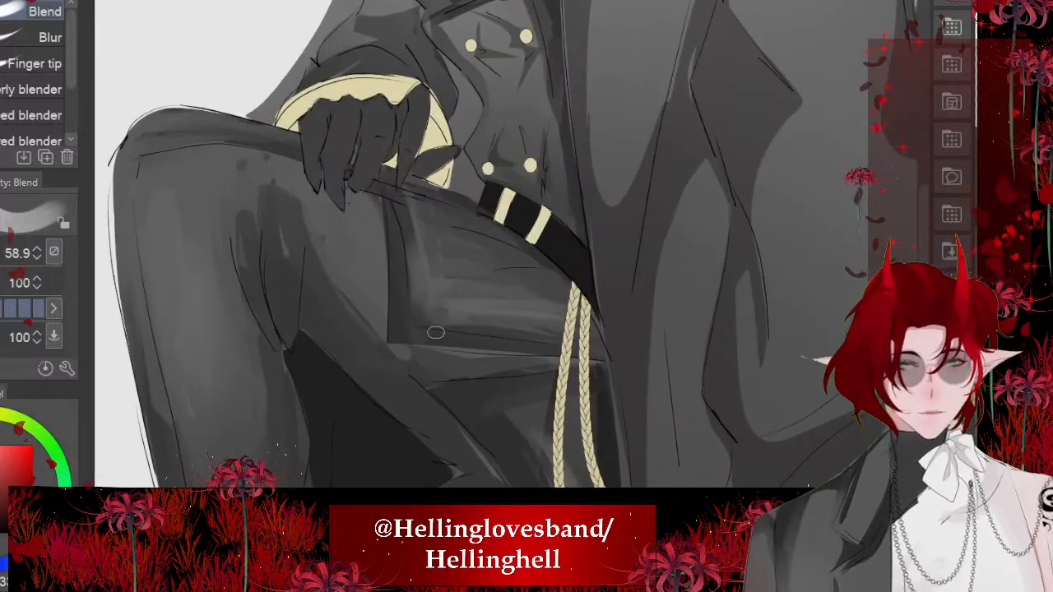
{"action": "scroll", "coordinate": [436, 333], "scroll_direction": "up", "scroll_amount": 2}
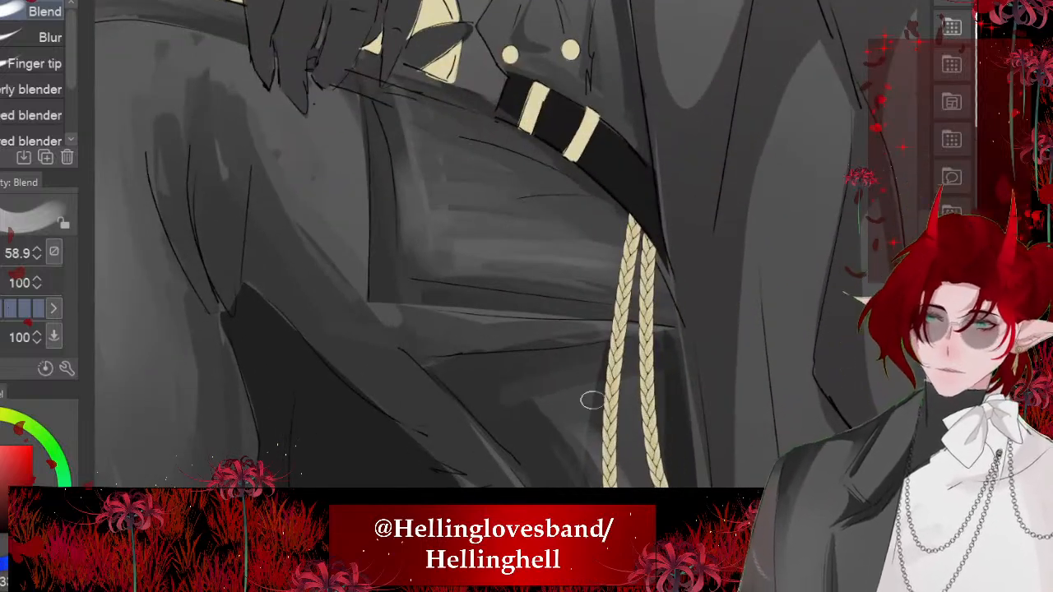
{"action": "scroll", "coordinate": [591, 400], "scroll_direction": "up", "scroll_amount": 1}
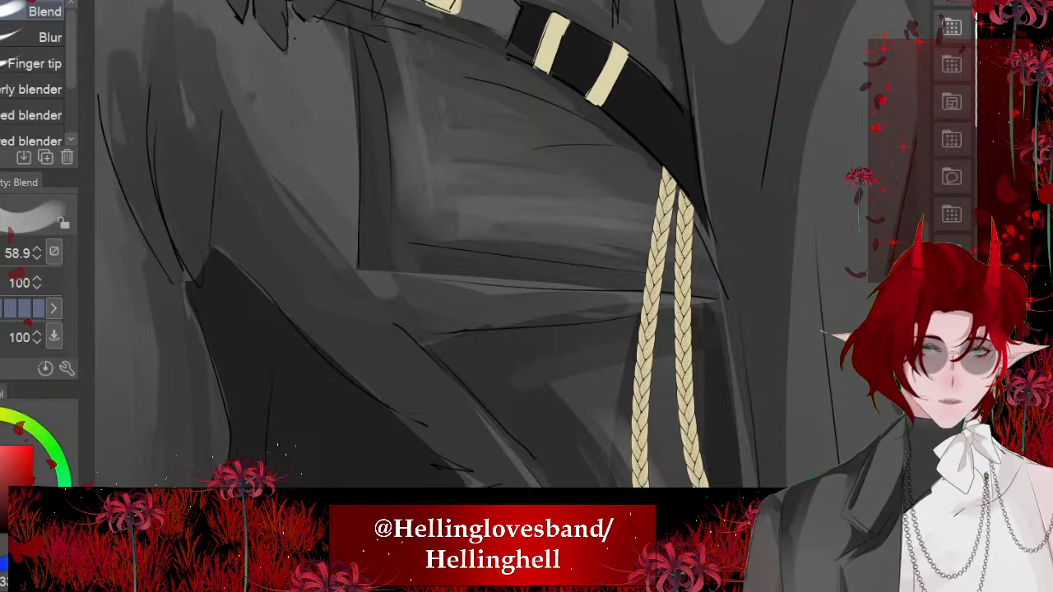
{"action": "scroll", "coordinate": [427, 244], "scroll_direction": "down", "scroll_amount": 2}
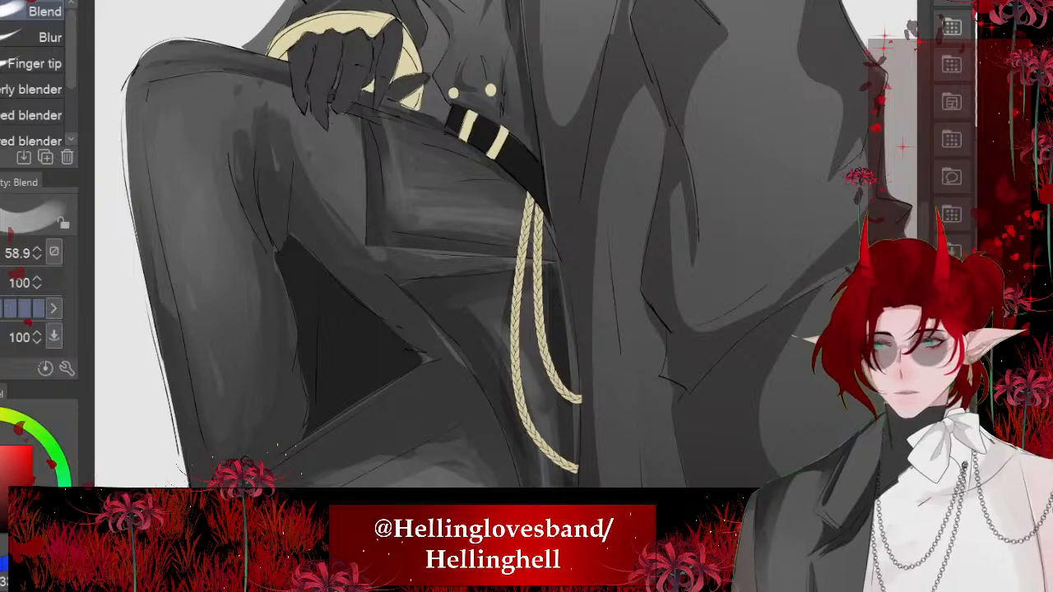
{"action": "scroll", "coordinate": [250, 220], "scroll_direction": "up", "scroll_amount": 2}
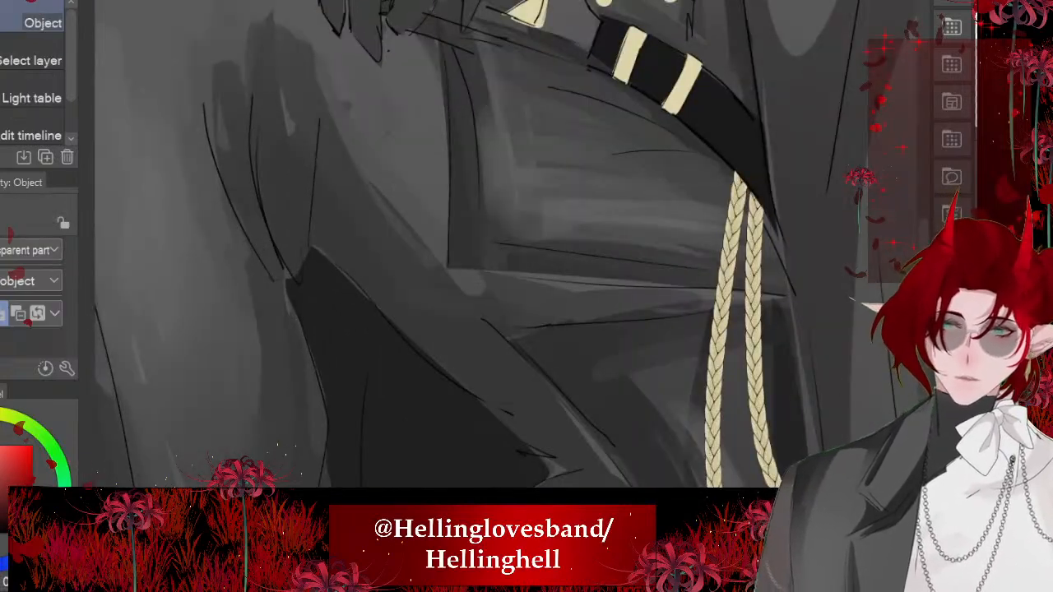
- Step back and forth through the latest blending strokes on the coat and thigh below the belt to compare them
{"action": "key", "text": "ctrl+z"}
{"action": "key", "text": "ctrl+z"}
{"action": "key", "text": "ctrl+z"}
{"action": "key", "text": "ctrl+y"}
{"action": "key", "text": "ctrl+y"}
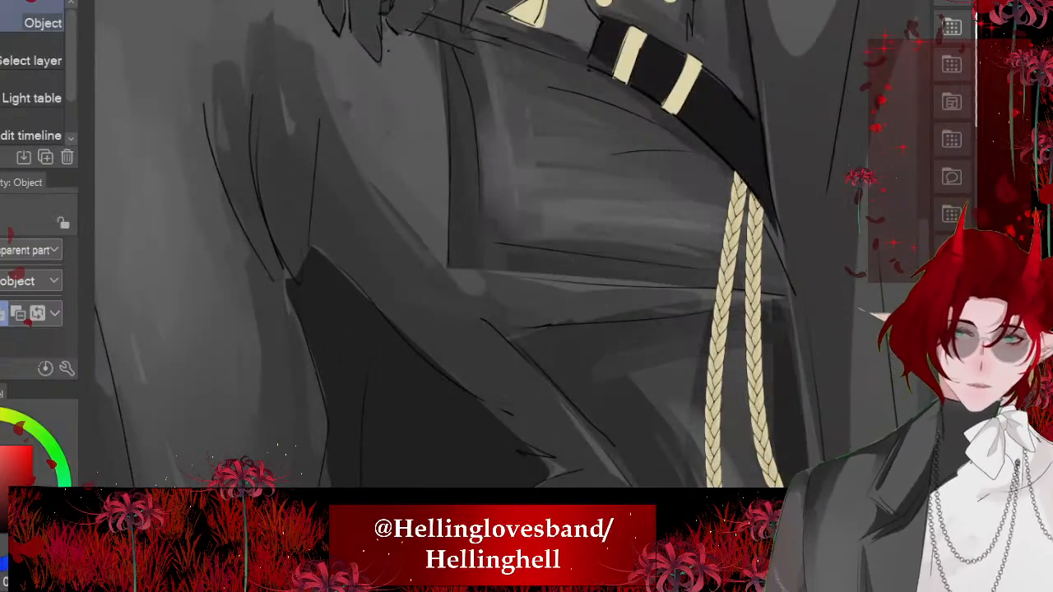
- Lasso narrow shadow shapes under the jacket hem and down the kneeling thigh's inner edge, and fill them with black
{"action": "key", "text": "m"}
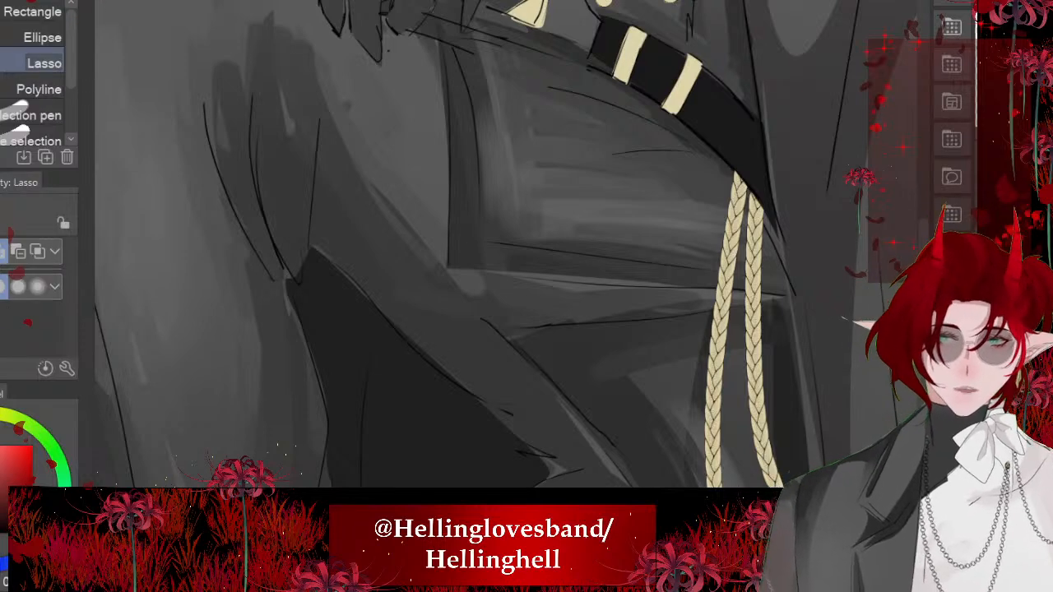
{"action": "mouse_move", "coordinate": [444, 175]}
{"action": "left_mouse_down"}
{"action": "mouse_move", "coordinate": [441, 260]}
{"action": "mouse_move", "coordinate": [576, 308]}
{"action": "mouse_move", "coordinate": [691, 293]}
{"action": "mouse_move", "coordinate": [461, 270]}
{"action": "mouse_move", "coordinate": [451, 139]}
{"action": "mouse_move", "coordinate": [550, 388]}
{"action": "mouse_move", "coordinate": [599, 472]}
{"action": "mouse_move", "coordinate": [613, 423]}
{"action": "mouse_move", "coordinate": [424, 139]}
{"action": "left_mouse_up"}
{"action": "scroll", "coordinate": [494, 247], "scroll_direction": "down", "scroll_amount": 2}
{"action": "scroll", "coordinate": [493, 247], "scroll_direction": "down", "scroll_amount": 2}
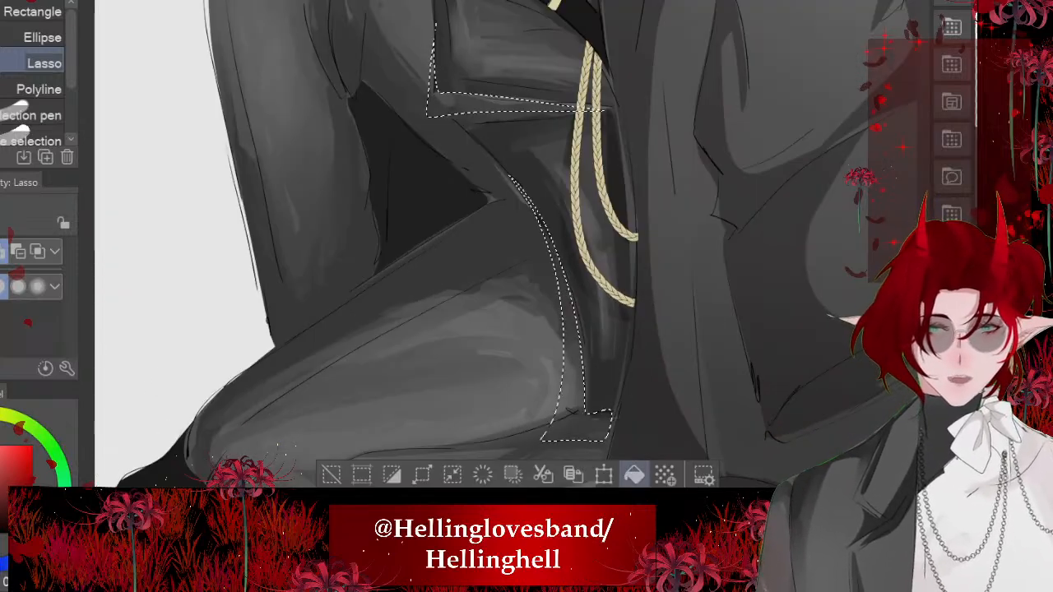
{"action": "left_click", "coordinate": [635, 475]}
{"action": "key", "text": "ctrl+d"}
{"action": "scroll", "coordinate": [494, 247], "scroll_direction": "down", "scroll_amount": 3}
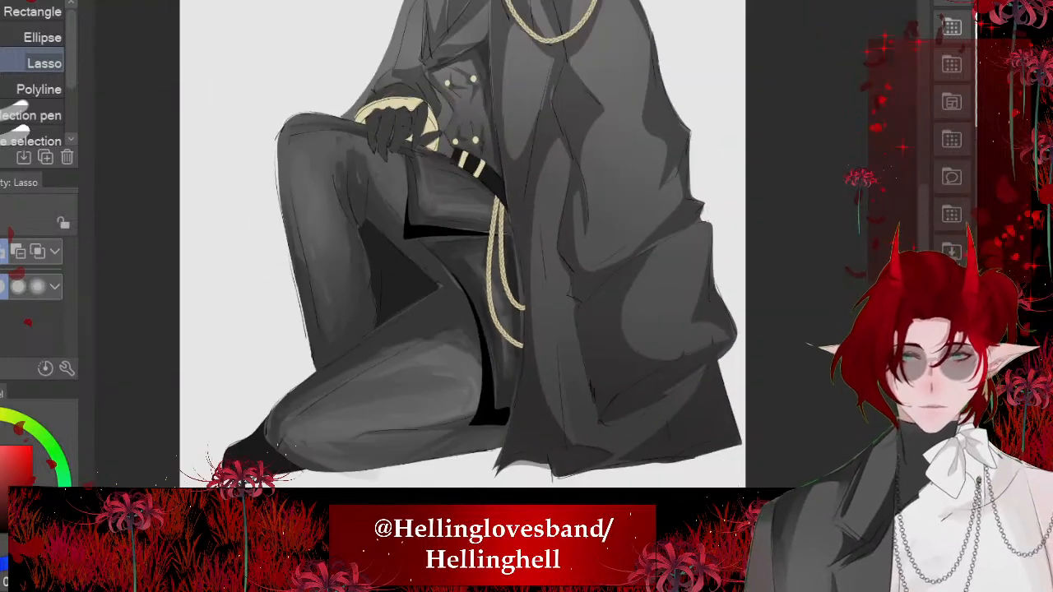
- Undo the black fill and refill the hem and inner-thigh shadow shapes with a softer dark grey
{"action": "key", "text": "ctrl+z"}
{"action": "key", "text": "ctrl+z"}
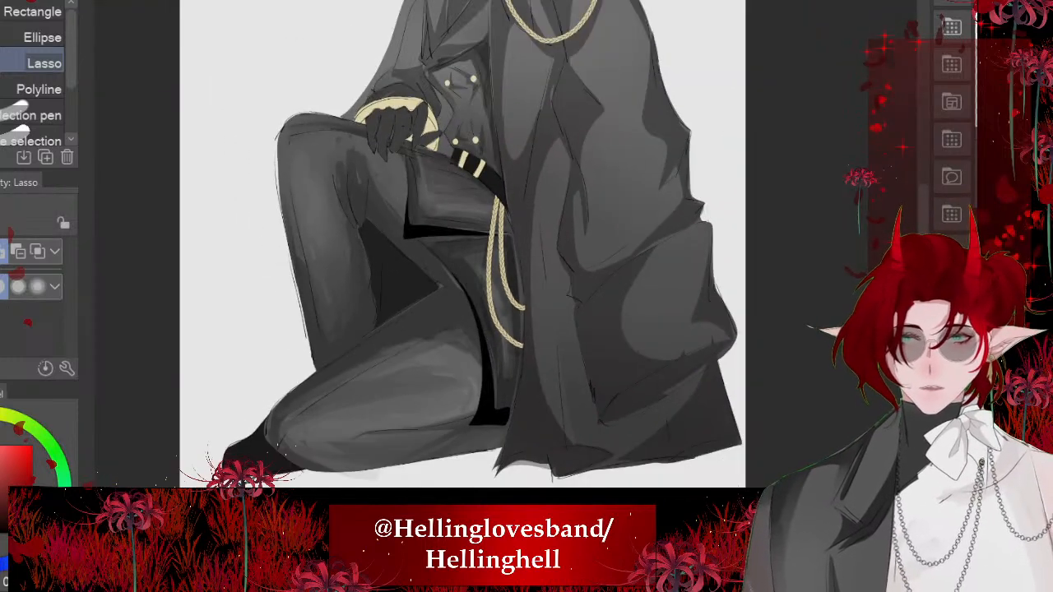
{"action": "key", "text": "ctrl+z"}
{"action": "key", "text": "ctrl+d"}
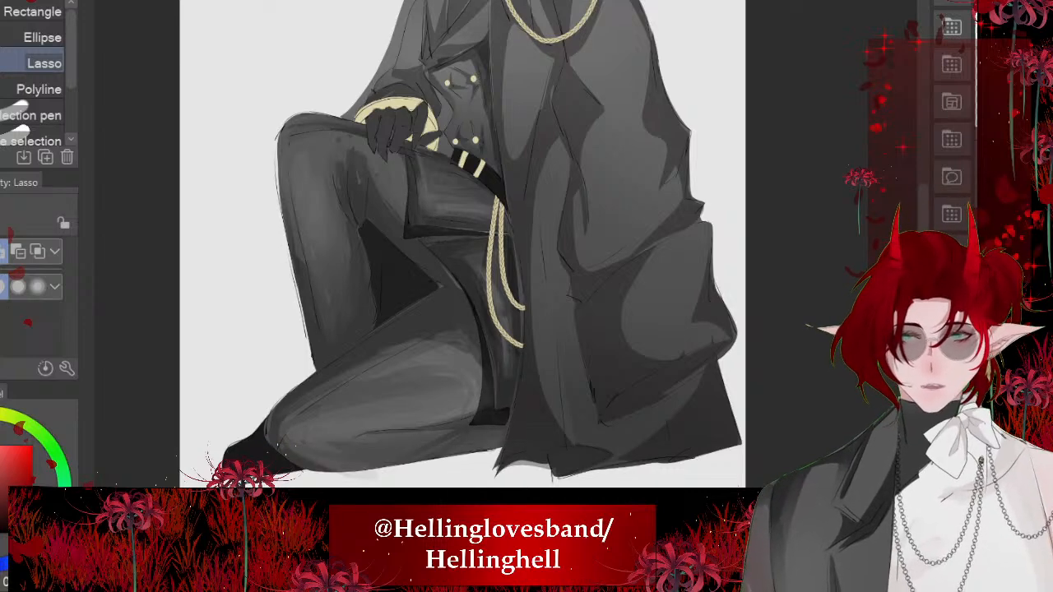
{"action": "scroll", "coordinate": [401, 290], "scroll_direction": "down", "scroll_amount": 6}
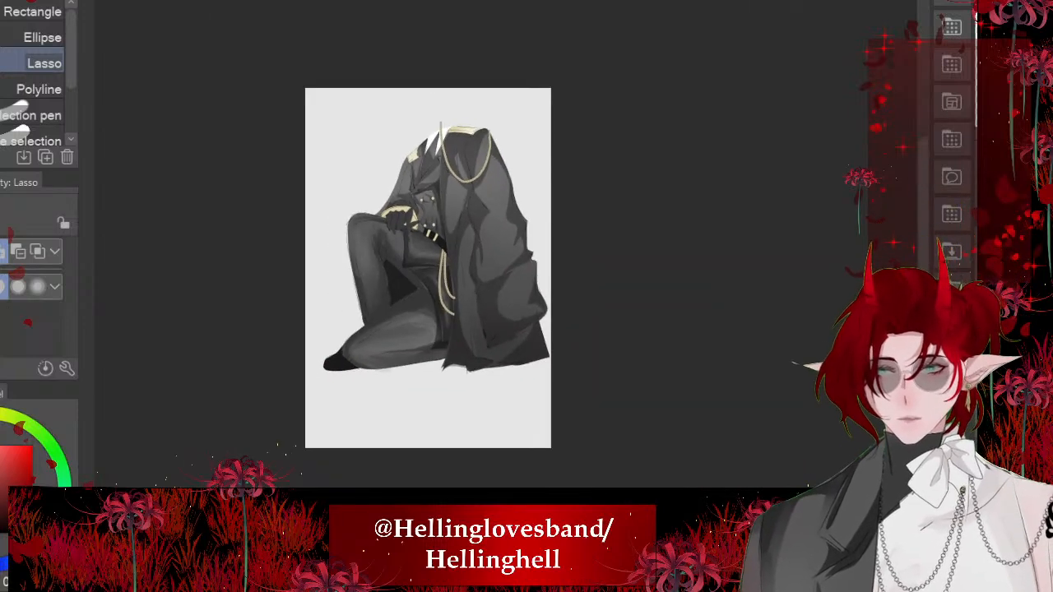
- Lasso a long thin shadow along the raised shin's outer contour and fill it with dark grey
{"action": "scroll", "coordinate": [362, 271], "scroll_direction": "up", "scroll_amount": 8}
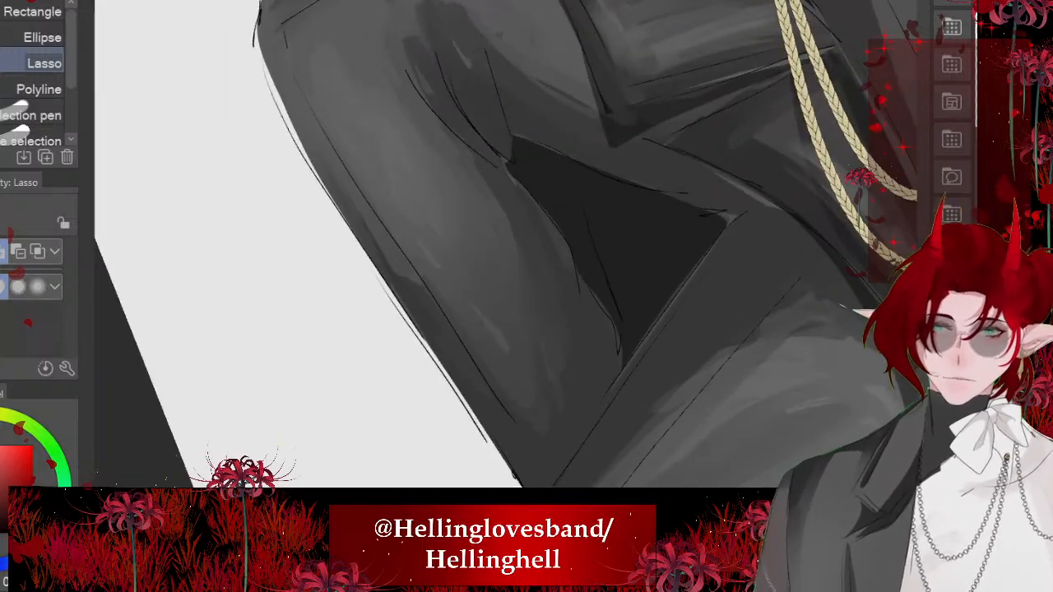
{"action": "left_click_drag", "start_coordinate": [327, 148], "coordinate": [550, 486]}
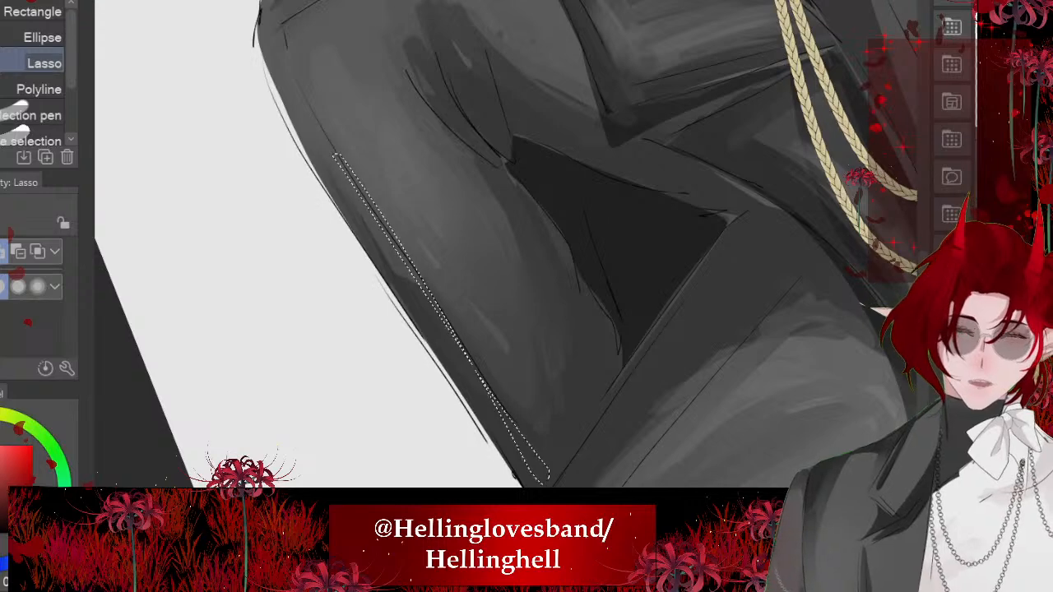
{"action": "scroll", "coordinate": [506, 247], "scroll_direction": "down", "scroll_amount": 4}
{"action": "left_click", "coordinate": [540, 433]}
{"action": "key", "text": "ctrl+d"}
- Lasso a dark shadow along the raised calf's inner edge beside the gap between the legs, and fill it
{"action": "scroll", "coordinate": [506, 247], "scroll_direction": "up", "scroll_amount": 5}
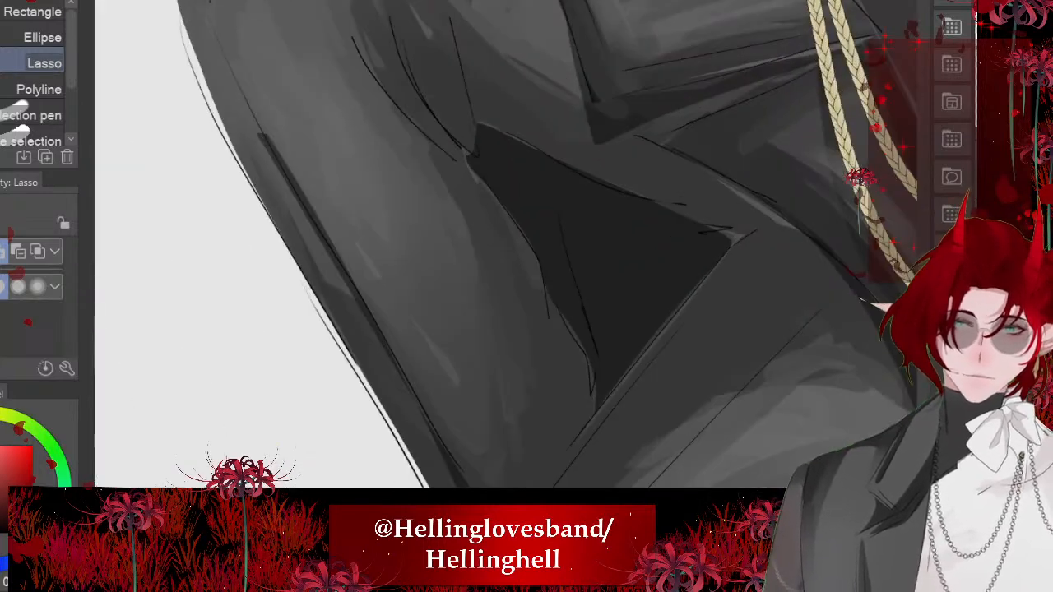
{"action": "mouse_move", "coordinate": [455, 147]}
{"action": "left_mouse_down"}
{"action": "mouse_move", "coordinate": [553, 311]}
{"action": "mouse_move", "coordinate": [584, 461]}
{"action": "mouse_move", "coordinate": [518, 312]}
{"action": "left_mouse_up"}
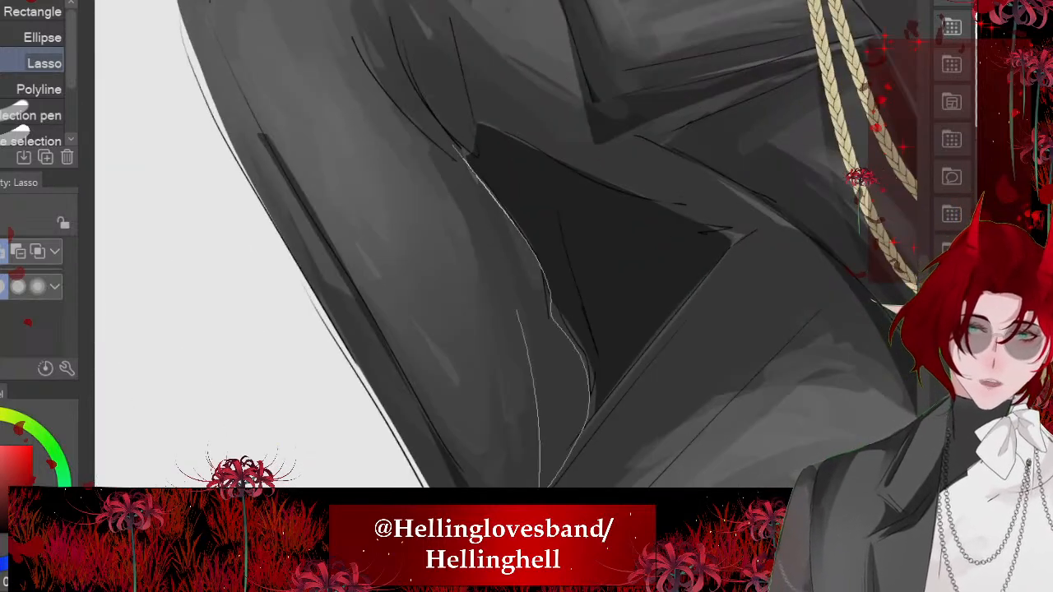
{"action": "scroll", "coordinate": [518, 313], "scroll_direction": "down", "scroll_amount": 4}
{"action": "left_click", "coordinate": [584, 374]}
{"action": "left_click", "coordinate": [281, 373]}
{"action": "scroll", "coordinate": [362, 176], "scroll_direction": "down", "scroll_amount": 3}
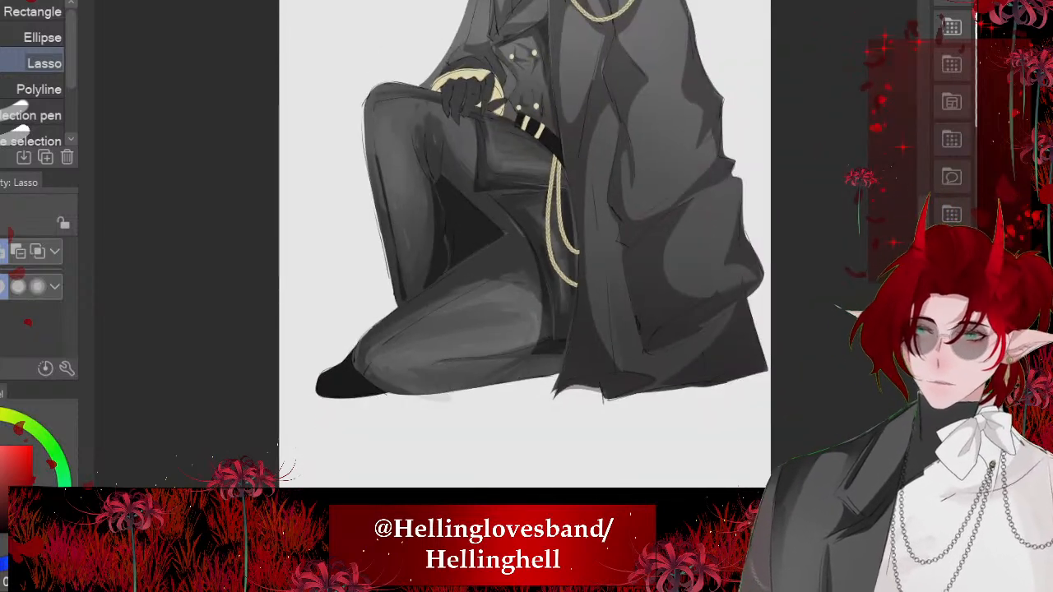
- Add a thin lassoed dark shadow along the seam line on the upper side of the kneeling thigh
{"action": "scroll", "coordinate": [506, 247], "scroll_direction": "up", "scroll_amount": 5}
{"action": "left_click_drag", "start_coordinate": [444, 123], "coordinate": [487, 351]}
{"action": "mouse_move", "coordinate": [547, 484]}
{"action": "left_mouse_down"}
{"action": "mouse_move", "coordinate": [424, 148]}
{"action": "mouse_move", "coordinate": [444, 123]}
{"action": "left_mouse_up"}
{"action": "scroll", "coordinate": [494, 247], "scroll_direction": "down", "scroll_amount": 3}
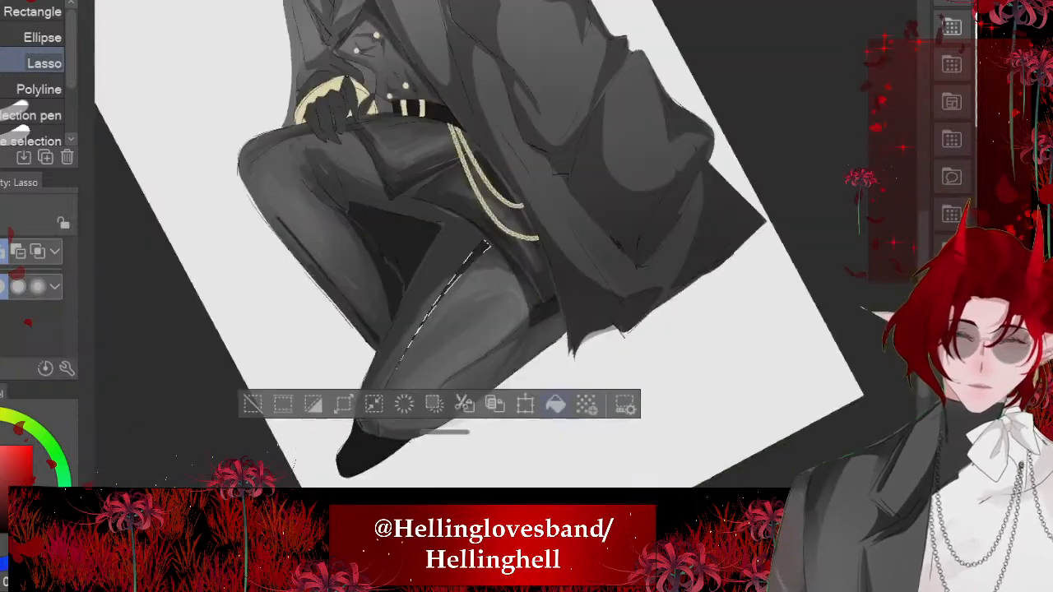
{"action": "key", "text": "ctrl+d"}
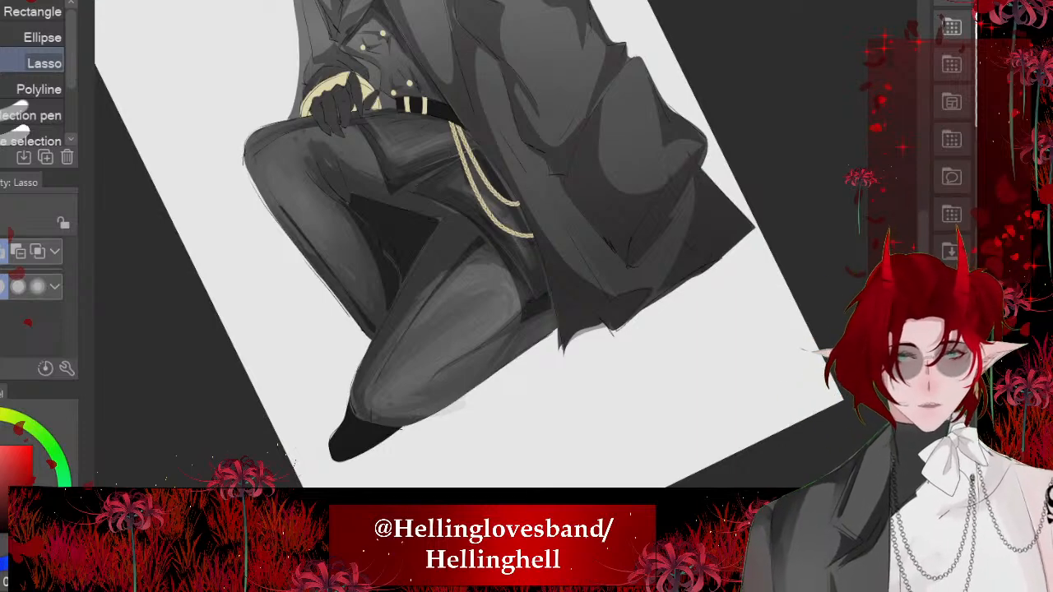
- Lasso a tapering shadow along the fold between the kneeling thigh and calf, and fill it with dark grey
{"action": "mouse_move", "coordinate": [533, 237]}
{"action": "left_mouse_down"}
{"action": "mouse_move", "coordinate": [521, 364]}
{"action": "mouse_move", "coordinate": [615, 355]}
{"action": "left_mouse_up"}
{"action": "mouse_move", "coordinate": [349, 271]}
{"action": "left_mouse_down"}
{"action": "mouse_move", "coordinate": [497, 373]}
{"action": "mouse_move", "coordinate": [447, 359]}
{"action": "mouse_move", "coordinate": [354, 278]}
{"action": "left_mouse_up"}
{"action": "left_click", "coordinate": [540, 448]}
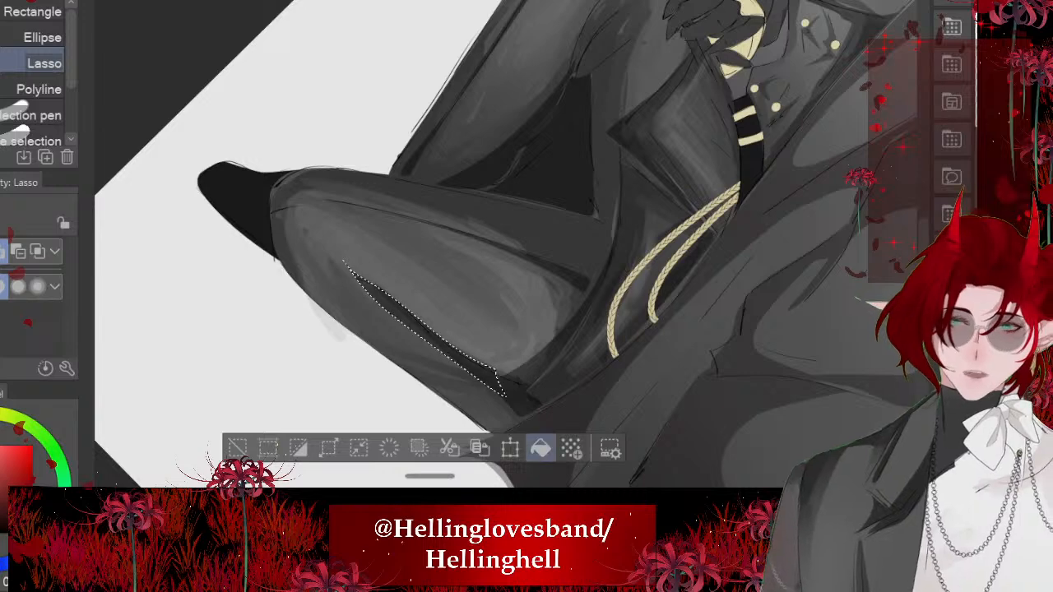
{"action": "key", "text": "ctrl+d"}
{"action": "left_click_drag", "start_coordinate": [615, 355], "coordinate": [773, 141]}
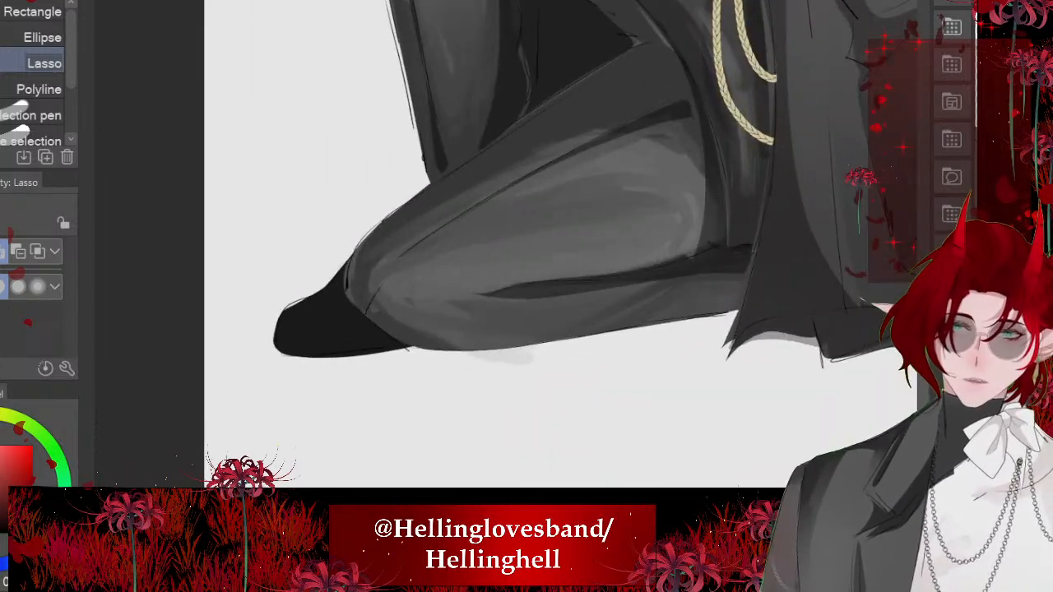
- Shade a narrow lassoed crescent around the front and underside of the kneeling leg's knee
{"action": "mouse_move", "coordinate": [368, 308]}
{"action": "left_mouse_down"}
{"action": "mouse_move", "coordinate": [438, 351]}
{"action": "mouse_move", "coordinate": [496, 356]}
{"action": "mouse_move", "coordinate": [381, 277]}
{"action": "left_mouse_up"}
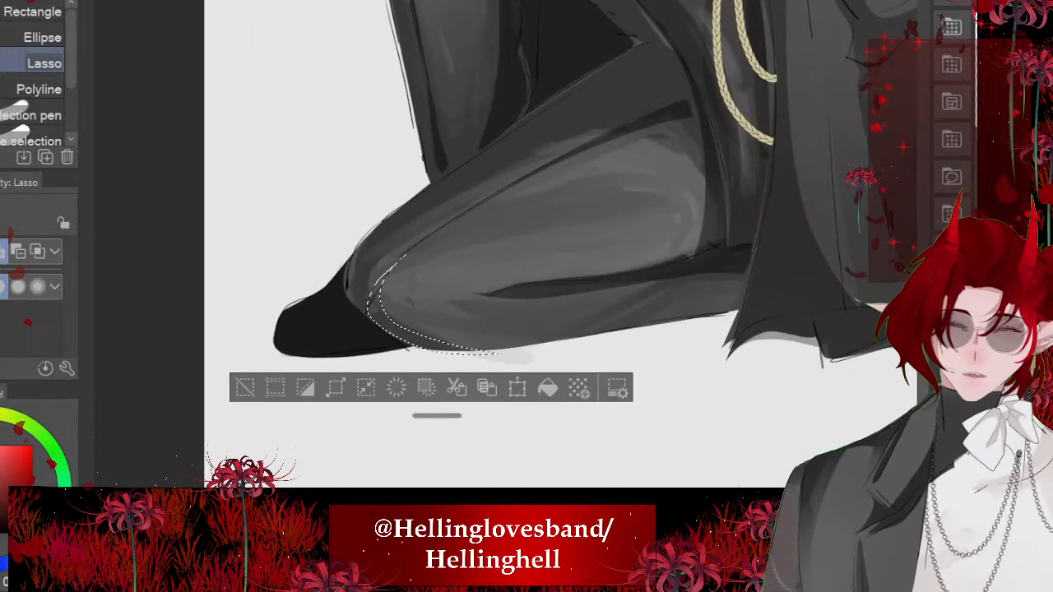
{"action": "key", "text": "ctrl+d"}
{"action": "mouse_move", "coordinate": [773, 142]}
{"action": "left_mouse_down"}
{"action": "mouse_move", "coordinate": [474, 326]}
{"action": "mouse_move", "coordinate": [428, 284]}
{"action": "left_mouse_up"}
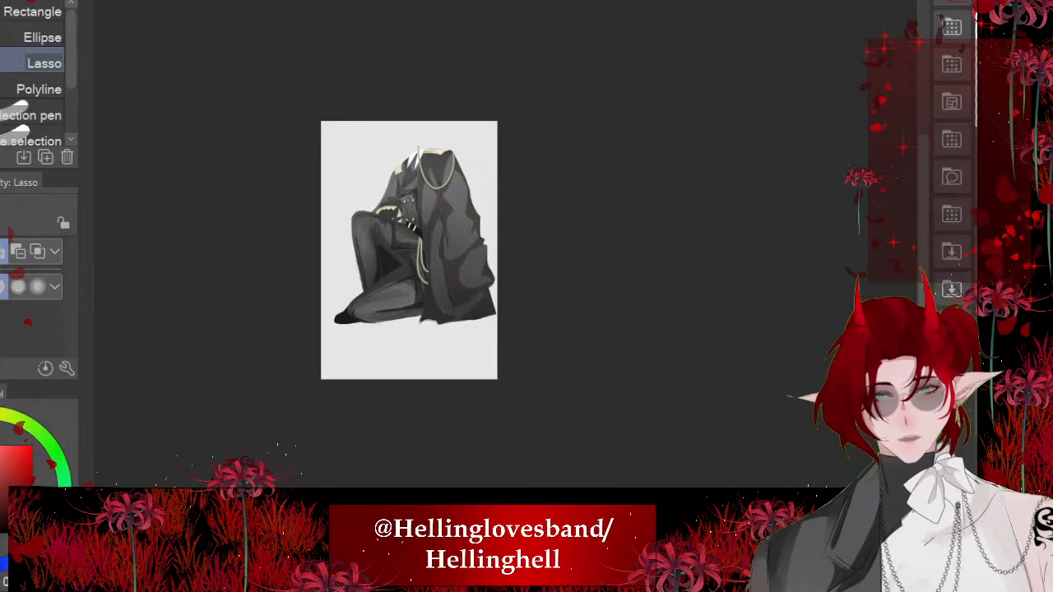
{"action": "scroll", "coordinate": [360, 234], "scroll_direction": "up", "scroll_amount": 6}
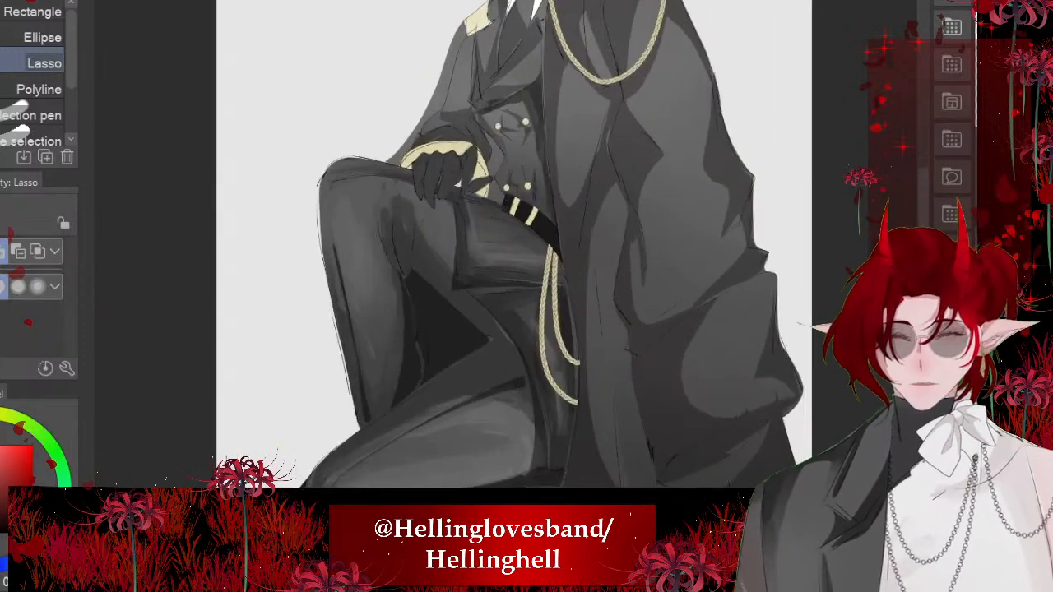
{"action": "scroll", "coordinate": [403, 271], "scroll_direction": "down", "scroll_amount": 1}
{"action": "scroll", "coordinate": [493, 247], "scroll_direction": "down", "scroll_amount": 3}
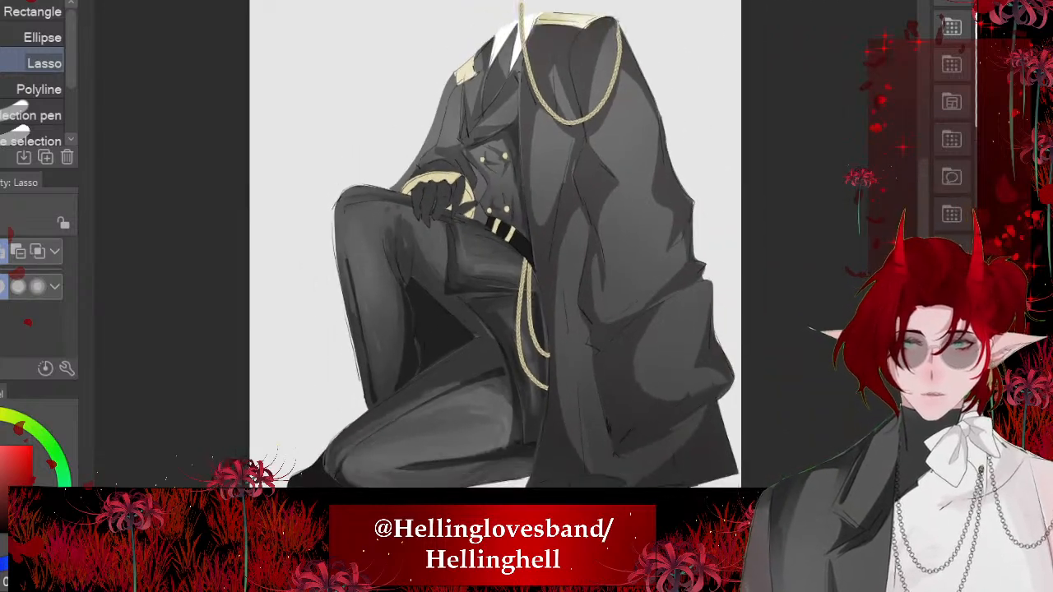
- Pick the cuff's gold and add soft airbrush shading to the lower part of the cuff behind the gloved hand
{"action": "scroll", "coordinate": [494, 247], "scroll_direction": "up", "scroll_amount": 5}
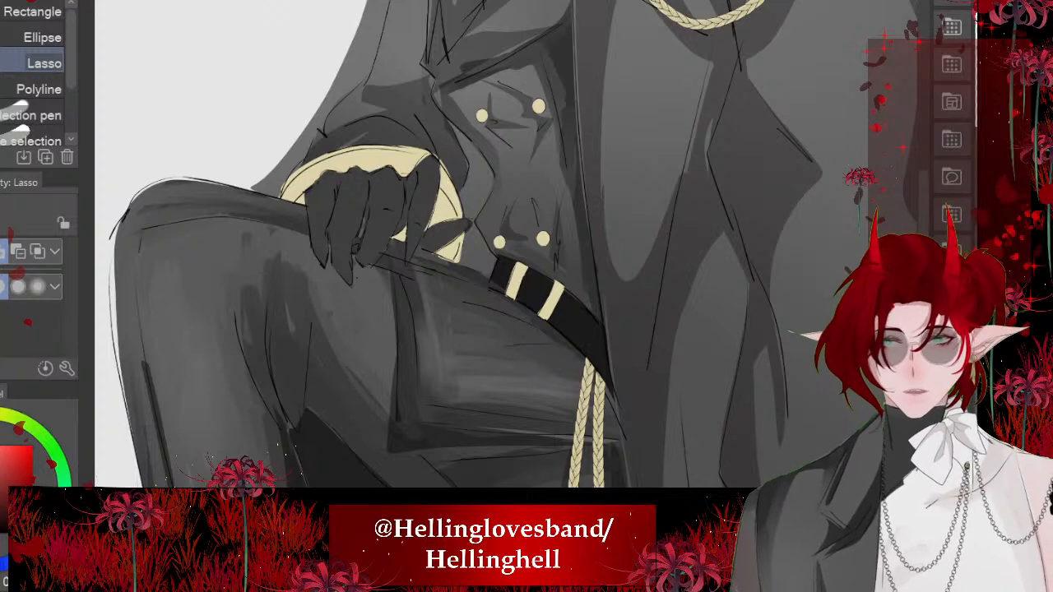
{"action": "left_click", "coordinate": [387, 158], "text": "alt"}
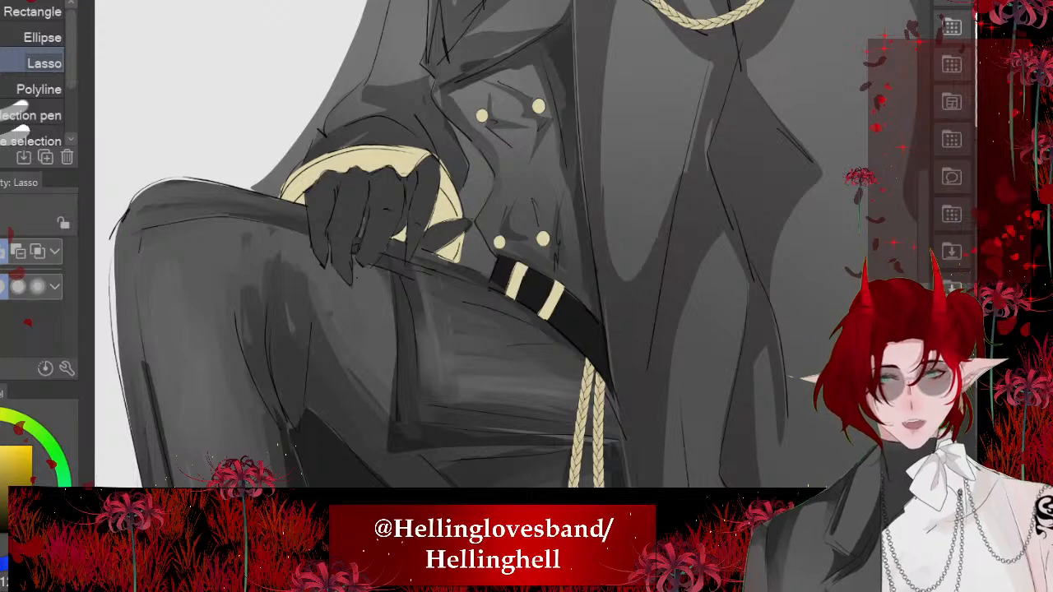
{"action": "scroll", "coordinate": [304, 220], "scroll_direction": "up", "scroll_amount": 2}
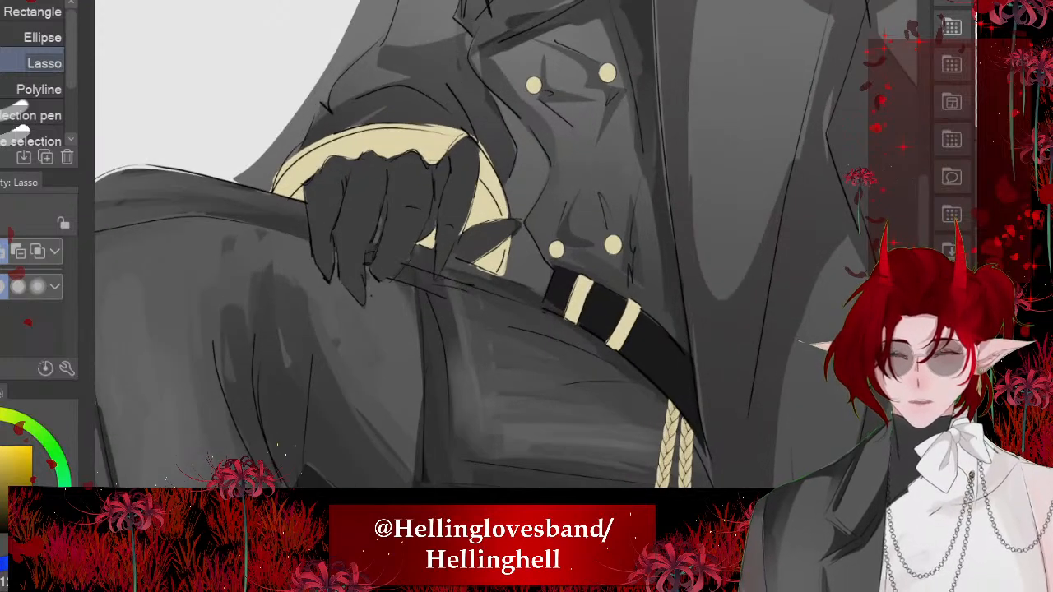
{"action": "scroll", "coordinate": [326, 279], "scroll_direction": "down", "scroll_amount": 1}
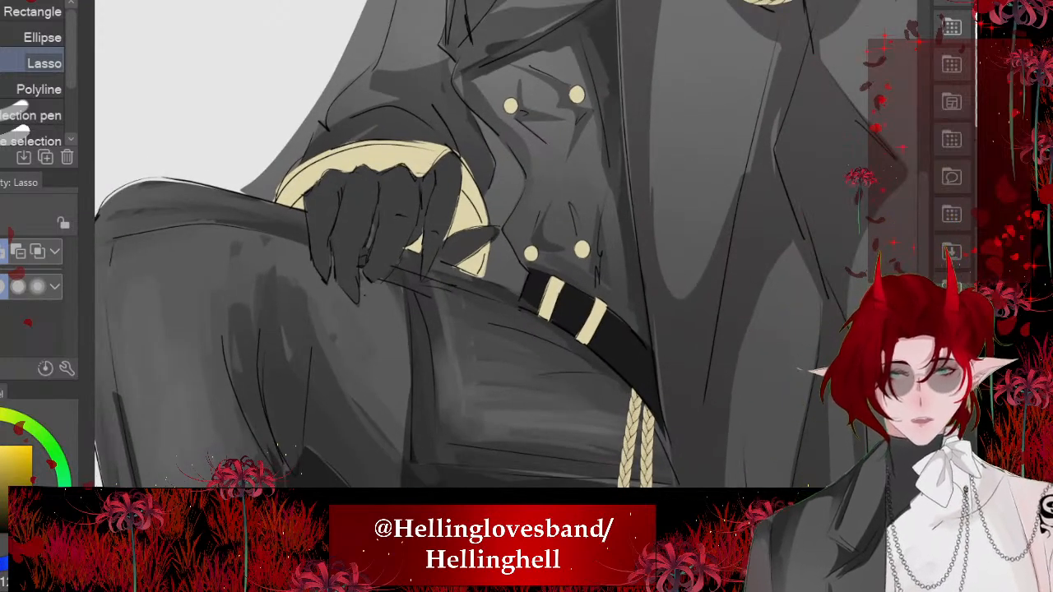
{"action": "scroll", "coordinate": [333, 119], "scroll_direction": "up", "scroll_amount": 2}
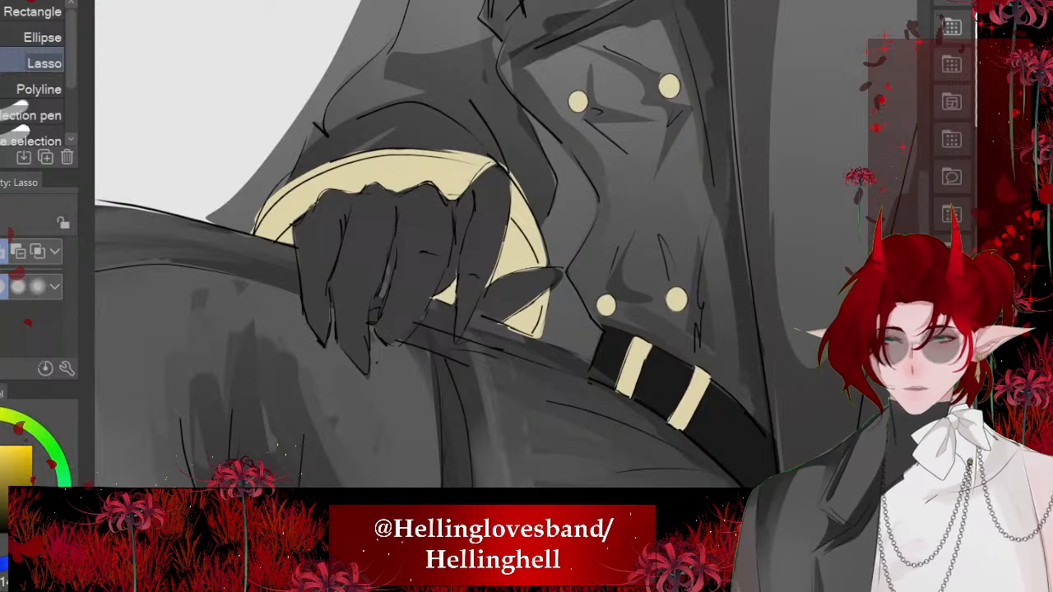
{"action": "key", "text": "b"}
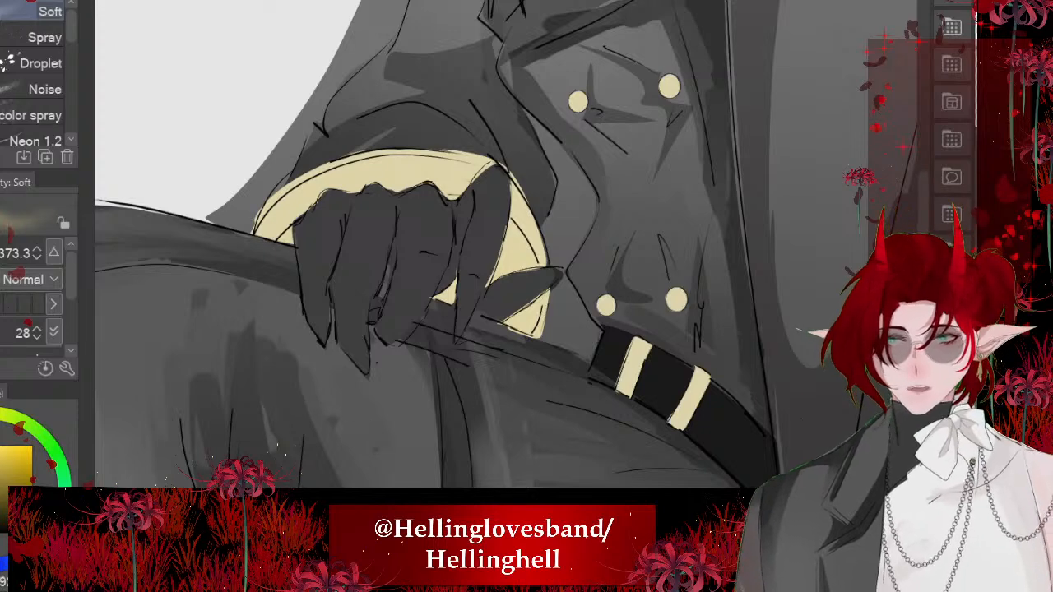
{"action": "left_click_drag", "start_coordinate": [439, 320], "coordinate": [508, 257]}
{"action": "scroll", "coordinate": [240, 353], "scroll_direction": "down", "scroll_amount": 2}
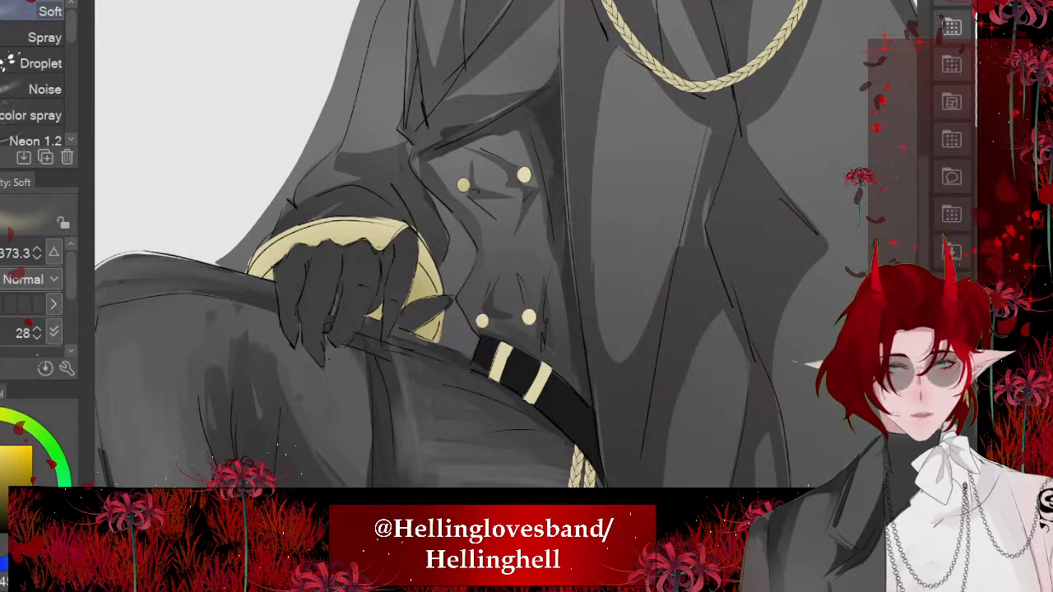
- Examine the coat, shoulder trim, cuff and legs of the shaded figure both close up and as a whole
{"action": "scroll", "coordinate": [400, 340], "scroll_direction": "down", "scroll_amount": 2}
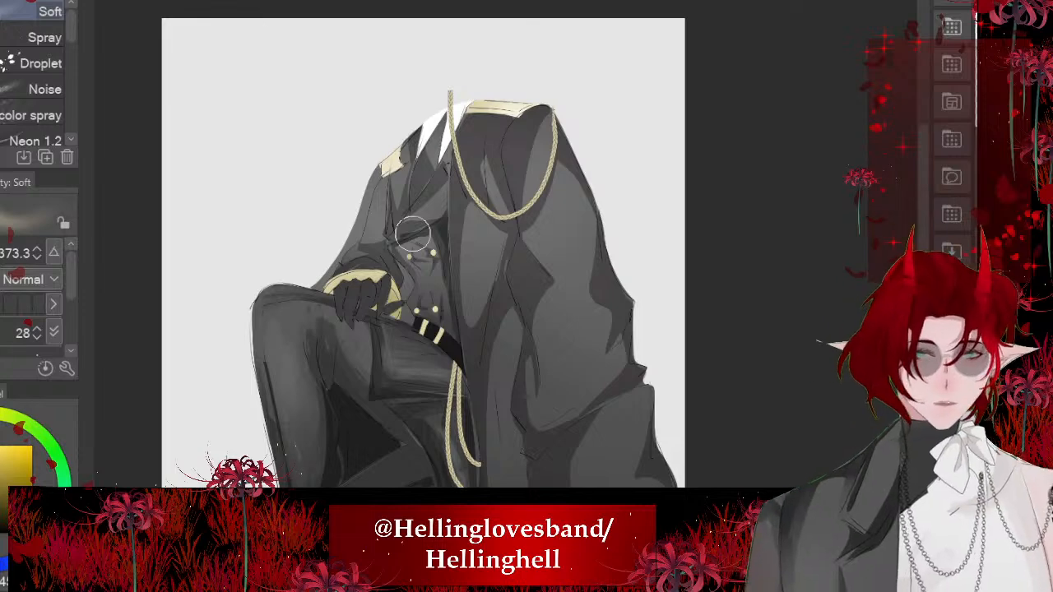
{"action": "scroll", "coordinate": [422, 157], "scroll_direction": "up", "scroll_amount": 1}
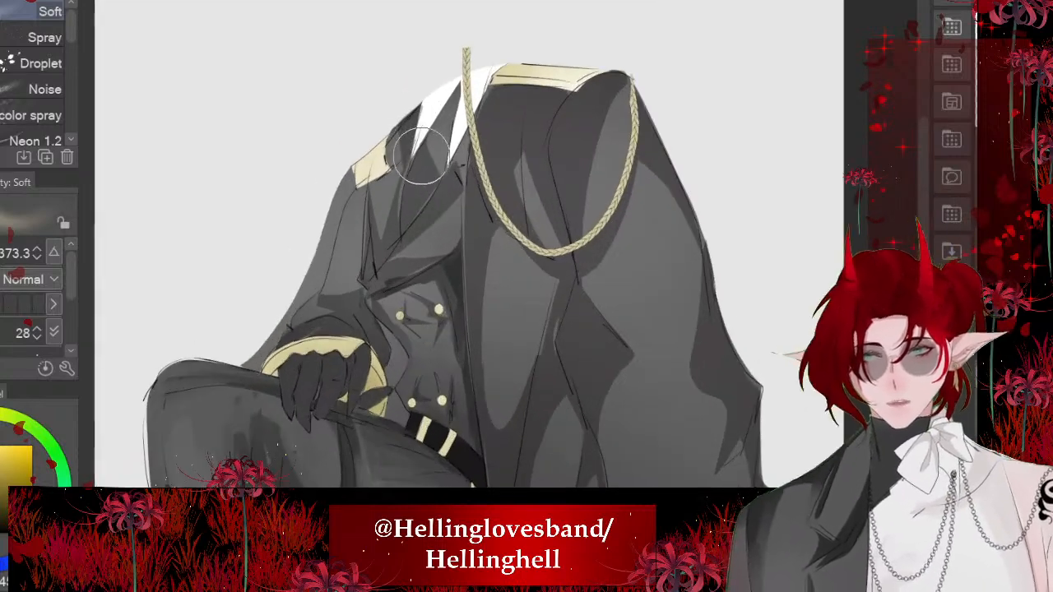
{"action": "scroll", "coordinate": [422, 157], "scroll_direction": "up", "scroll_amount": 2}
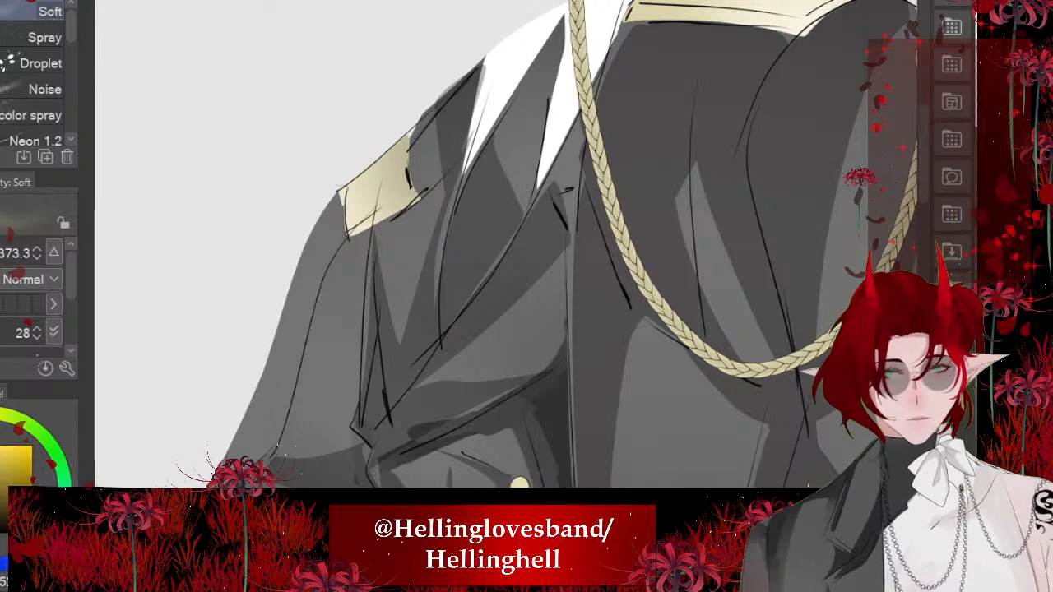
{"action": "scroll", "coordinate": [284, 313], "scroll_direction": "down", "scroll_amount": 5}
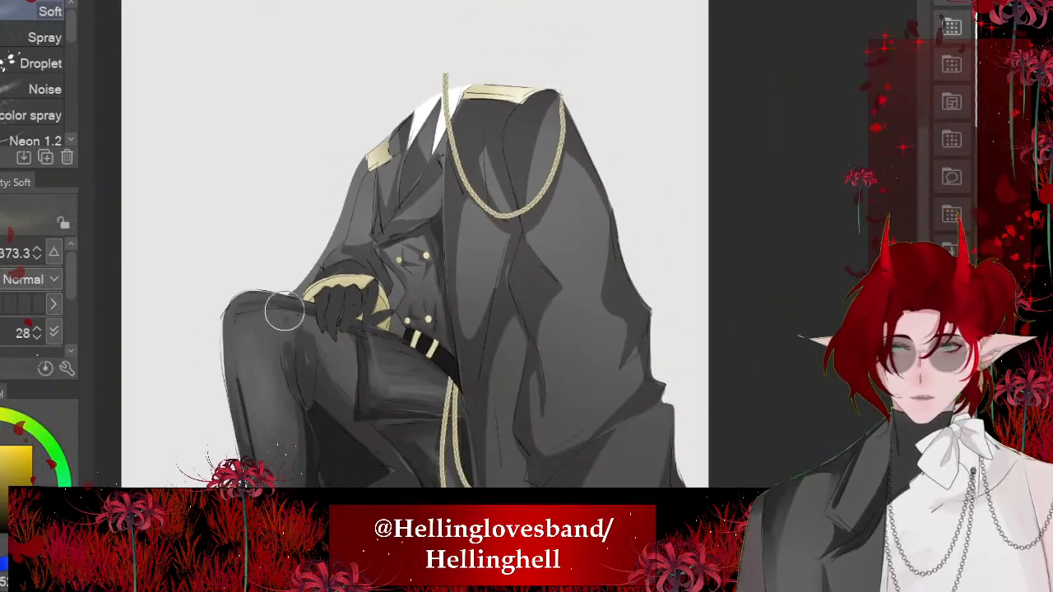
{"action": "scroll", "coordinate": [284, 313], "scroll_direction": "down", "scroll_amount": 3}
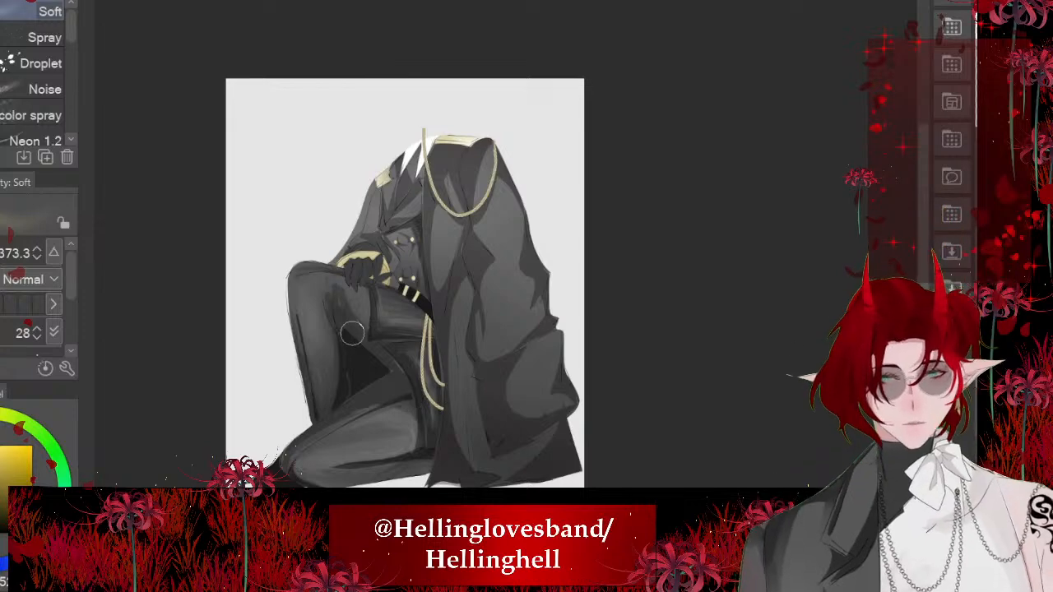
{"action": "scroll", "coordinate": [352, 333], "scroll_direction": "up", "scroll_amount": 4}
{"action": "scroll", "coordinate": [424, 250], "scroll_direction": "down", "scroll_amount": 3}
{"action": "scroll", "coordinate": [542, 382], "scroll_direction": "up", "scroll_amount": 2}
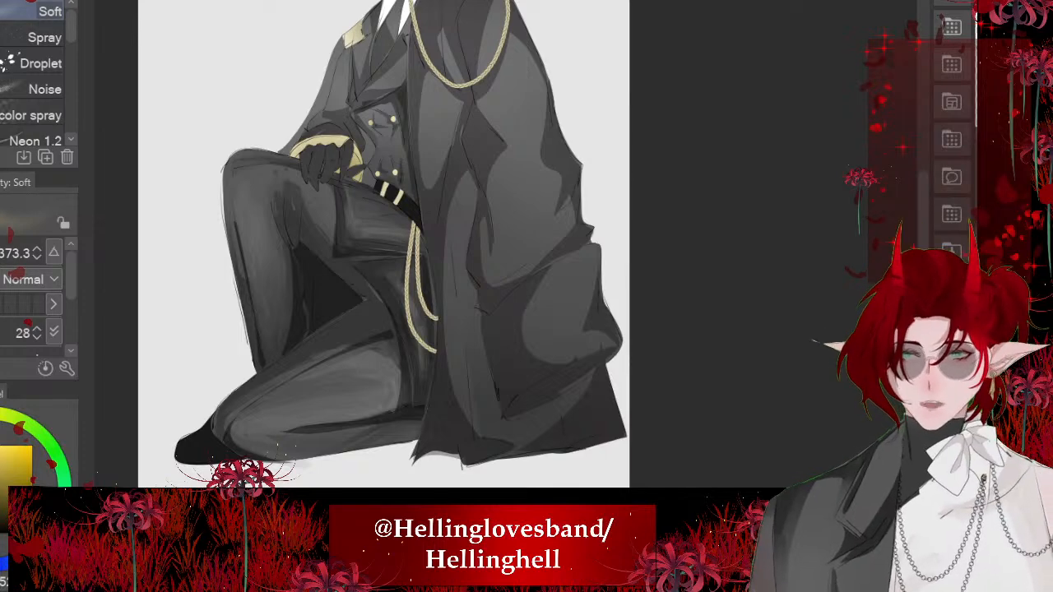
- Switch to the comic strip page, bring in the figure artwork, and move it down over the empty panels
{"action": "scroll", "coordinate": [600, 125], "scroll_direction": "down", "scroll_amount": 5}
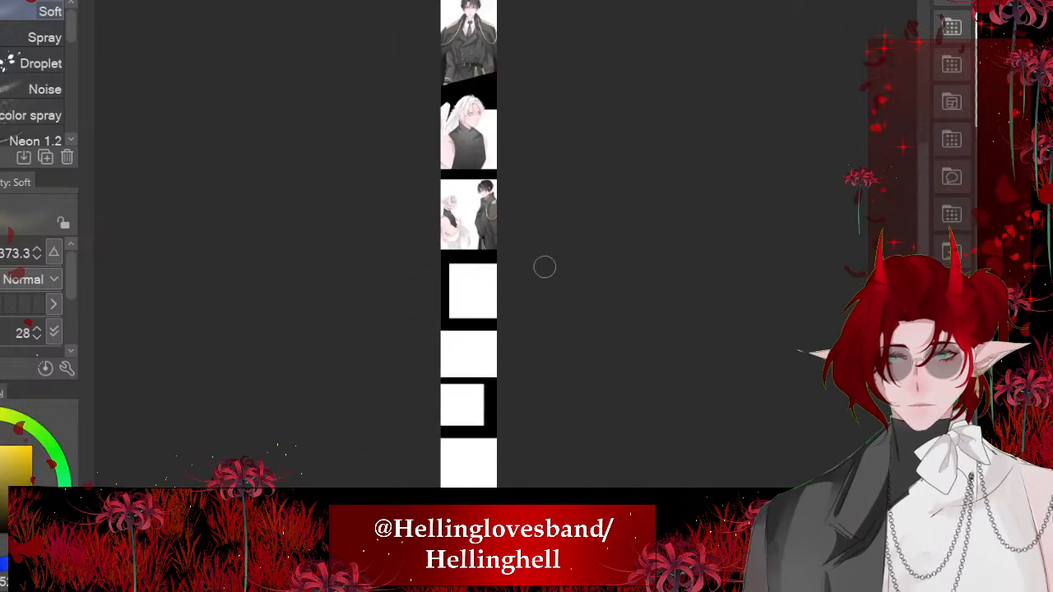
{"action": "scroll", "coordinate": [447, 307], "scroll_direction": "up", "scroll_amount": 5}
{"action": "scroll", "coordinate": [446, 308], "scroll_direction": "up", "scroll_amount": 1}
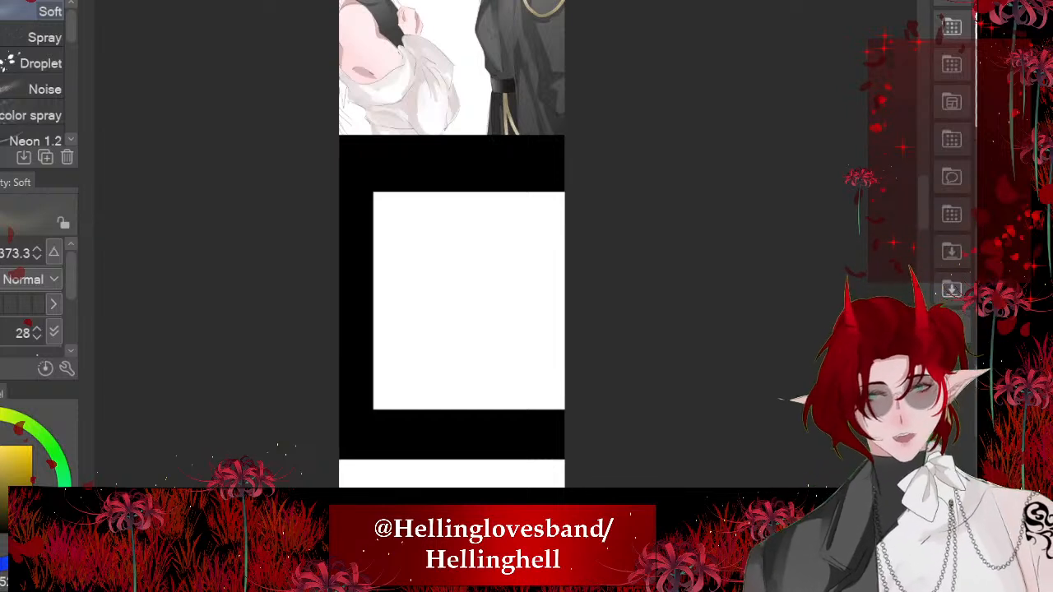
{"action": "scroll", "coordinate": [543, 397], "scroll_direction": "down", "scroll_amount": 4}
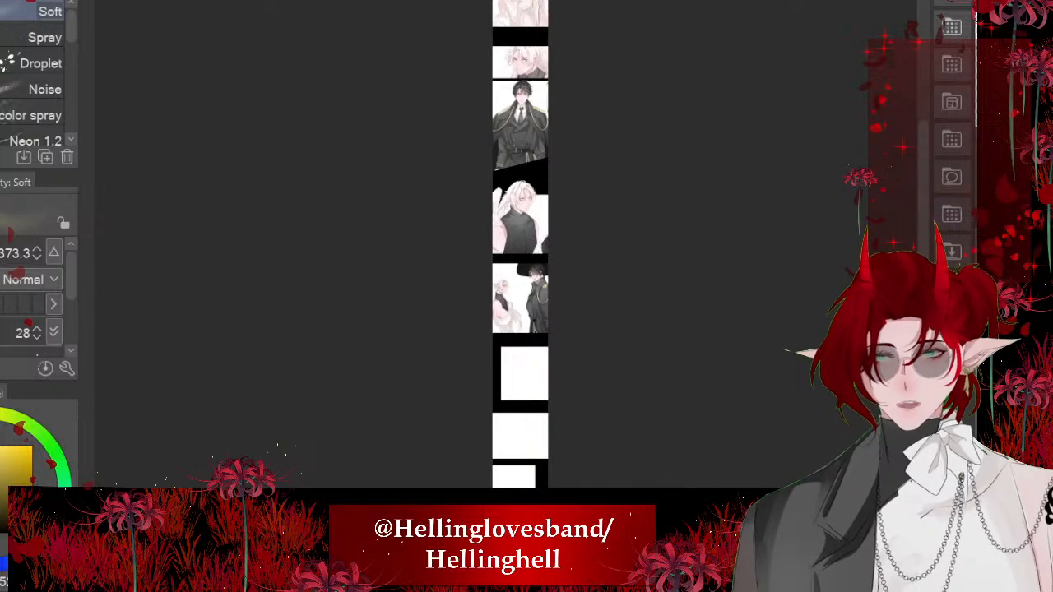
{"action": "key", "text": "ctrl+t"}
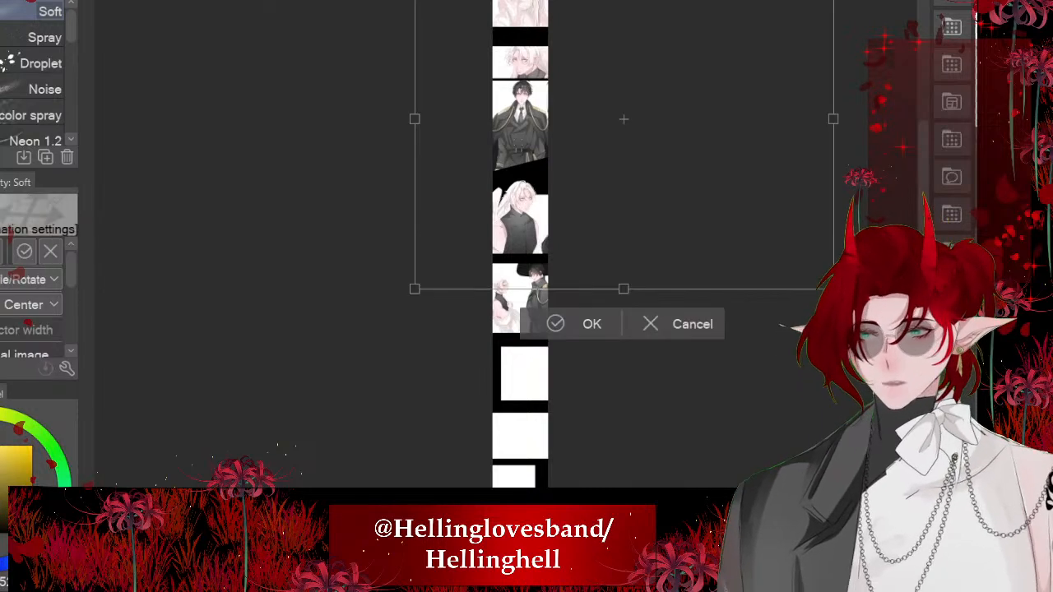
{"action": "scroll", "coordinate": [493, 270], "scroll_direction": "down", "scroll_amount": 3}
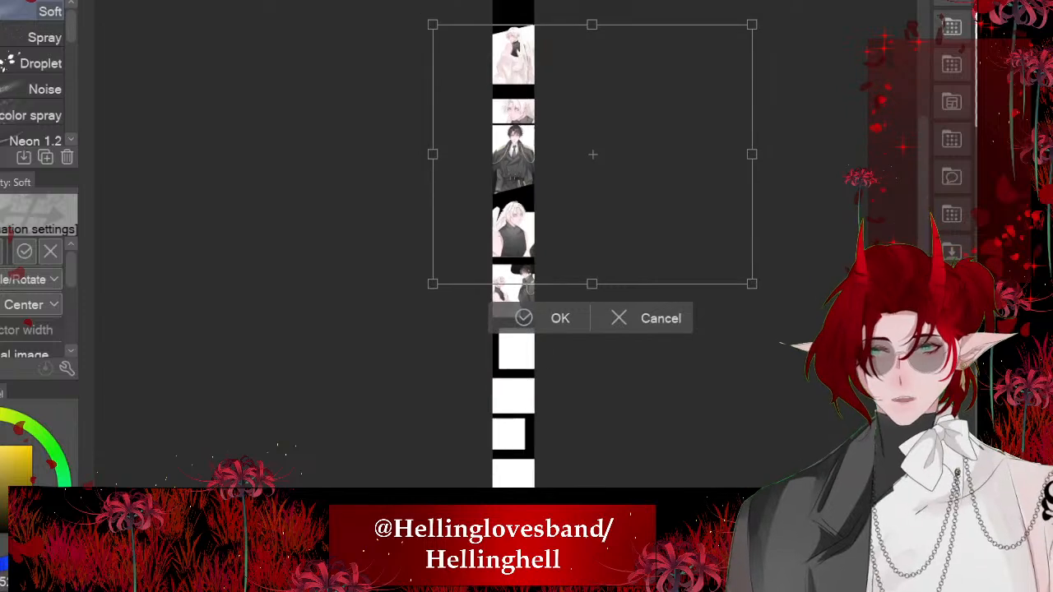
{"action": "left_click_drag", "start_coordinate": [593, 155], "coordinate": [529, 320]}
{"action": "scroll", "coordinate": [500, 355], "scroll_direction": "up", "scroll_amount": 1}
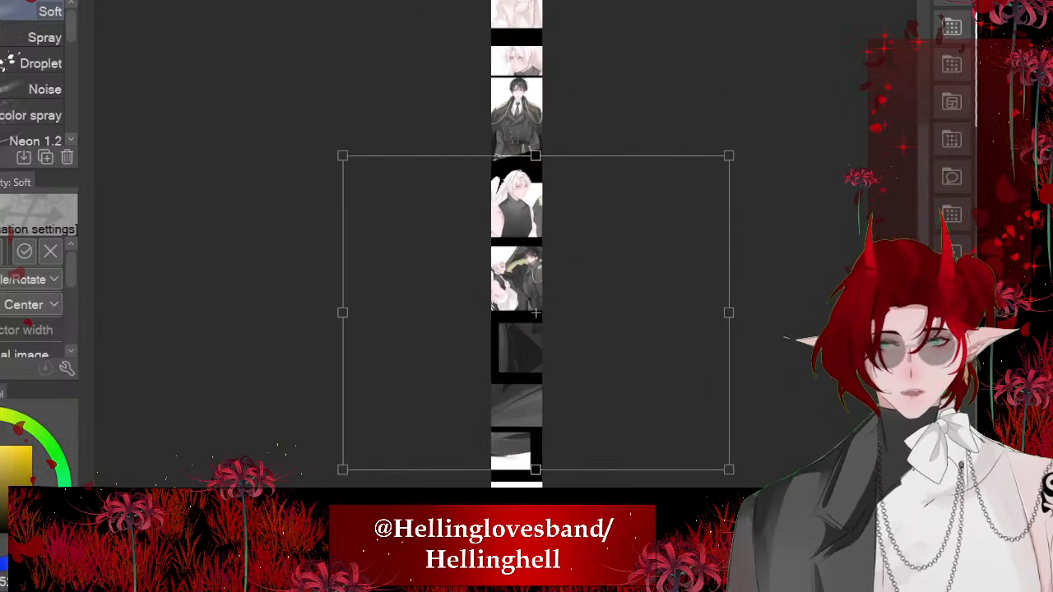
- Scale the figure down and position it over the empty panel directly below the two standing characters
{"action": "left_click_drag", "start_coordinate": [342, 155], "coordinate": [618, 381]}
{"action": "scroll", "coordinate": [543, 486], "scroll_direction": "up", "scroll_amount": 3}
{"action": "left_click_drag", "start_coordinate": [781, 374], "coordinate": [508, 208]}
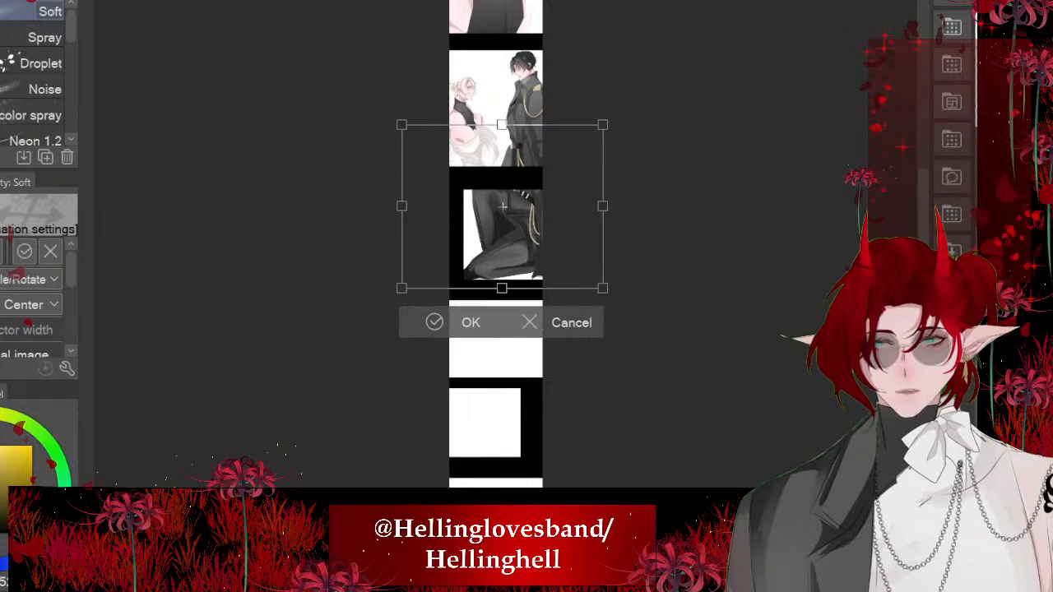
{"action": "scroll", "coordinate": [537, 227], "scroll_direction": "up", "scroll_amount": 3}
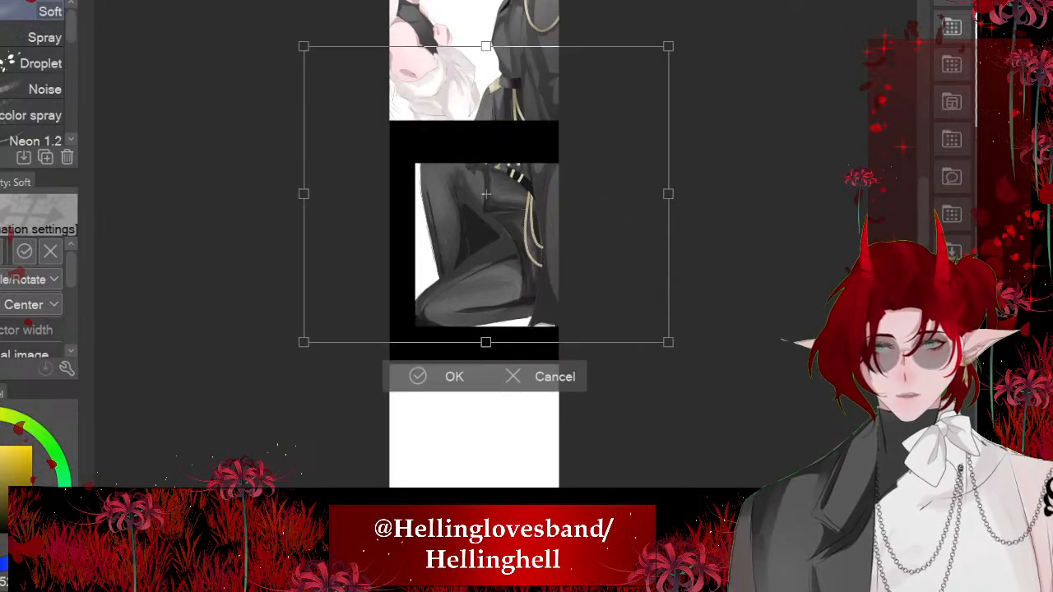
{"action": "scroll", "coordinate": [548, 193], "scroll_direction": "up", "scroll_amount": 1}
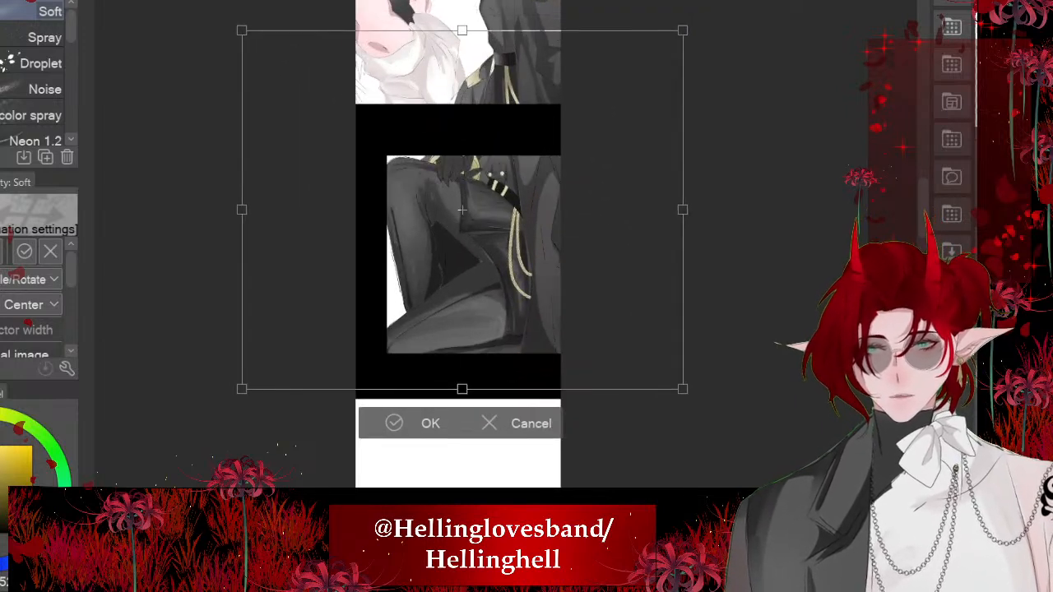
- Shrink the figure slightly more, align its raised knee and kneeling leg within the panel, and apply the transform
{"action": "left_click_drag", "start_coordinate": [683, 30], "coordinate": [628, 74]}
{"action": "left_click_drag", "start_coordinate": [510, 218], "coordinate": [534, 205]}
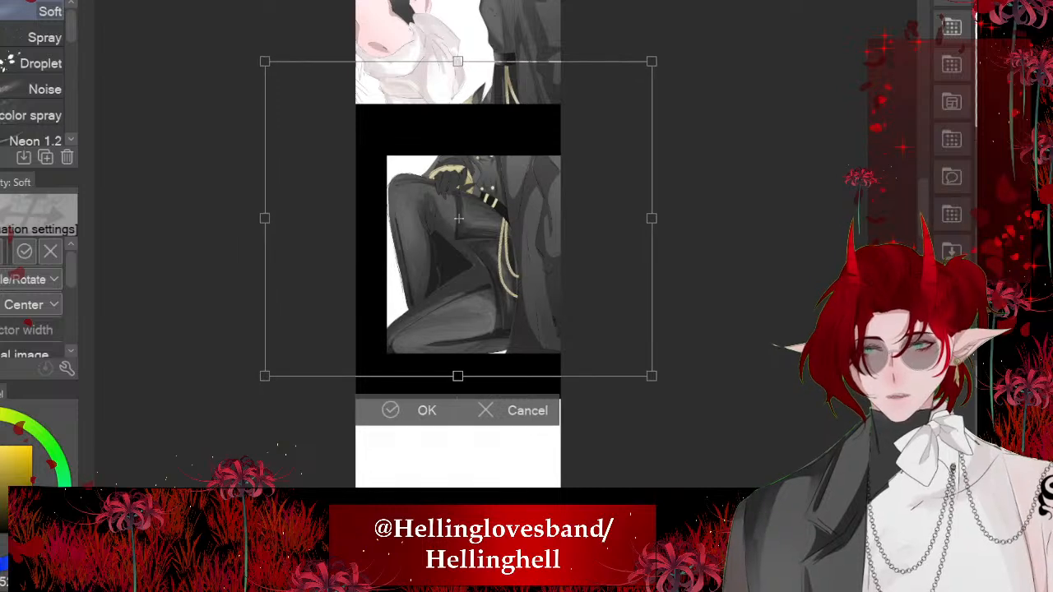
{"action": "left_click", "coordinate": [391, 410]}
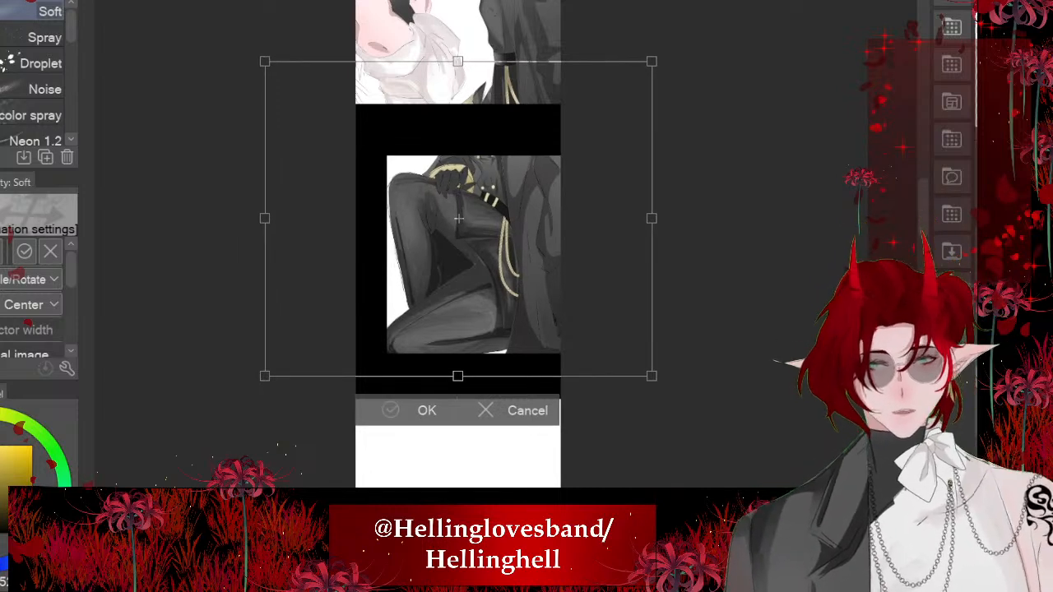
{"action": "left_click_drag", "start_coordinate": [458, 219], "coordinate": [460, 213]}
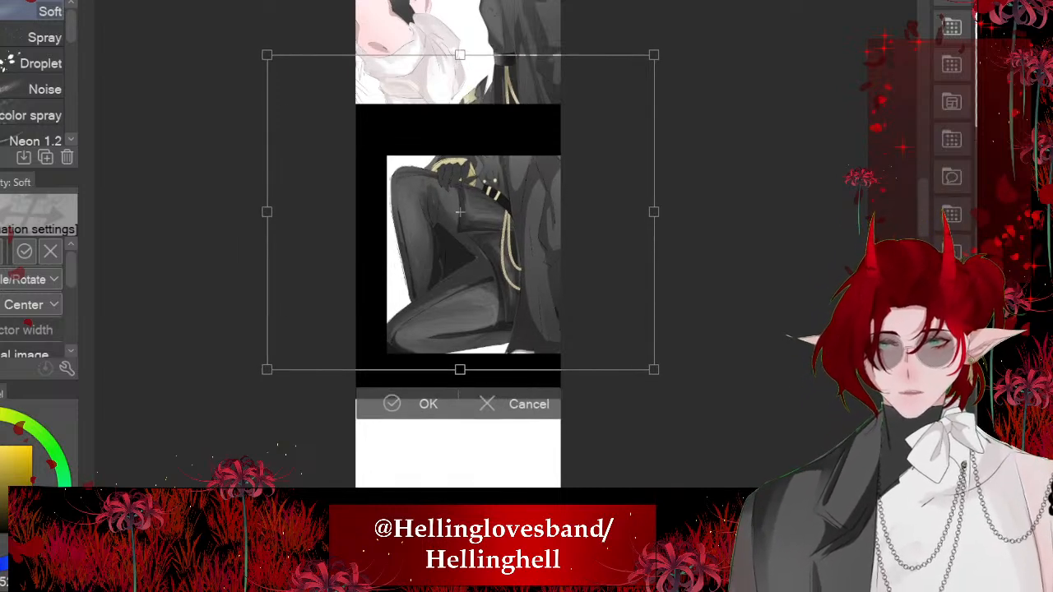
{"action": "left_click_drag", "start_coordinate": [460, 212], "coordinate": [464, 214]}
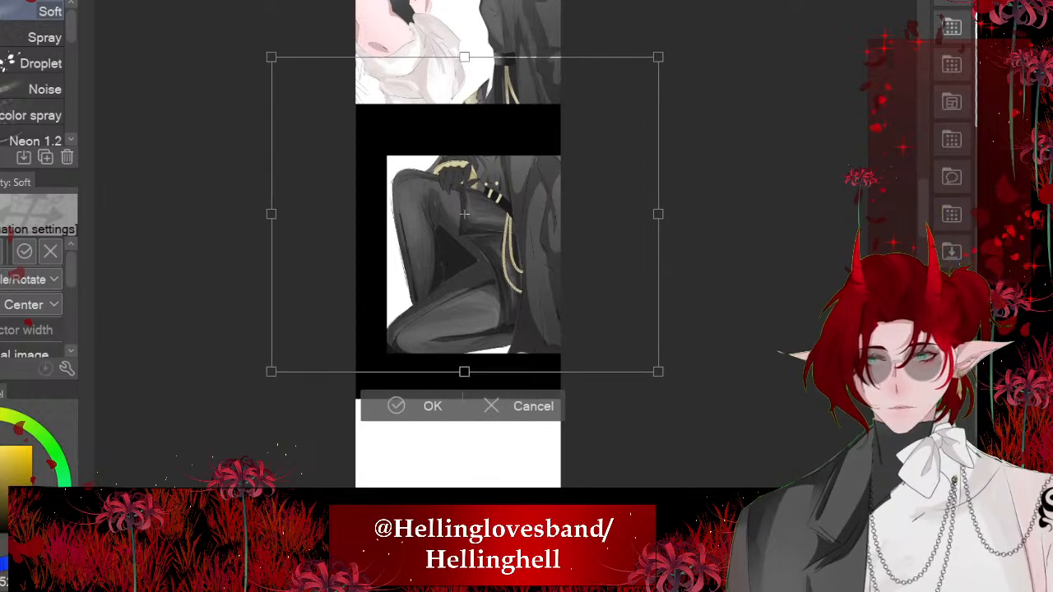
{"action": "left_click", "coordinate": [397, 406]}
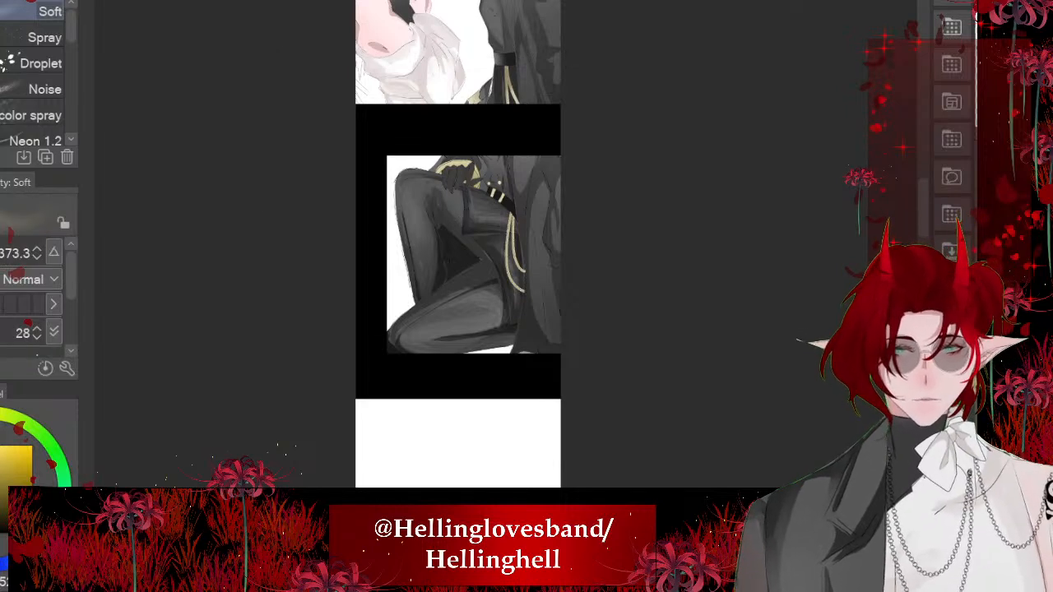
- Clear the part of the figure overlapping the panel above using a rectangular selection, and deselect
{"action": "scroll", "coordinate": [704, 463], "scroll_direction": "down", "scroll_amount": 1}
{"action": "scroll", "coordinate": [517, 10], "scroll_direction": "up", "scroll_amount": 1}
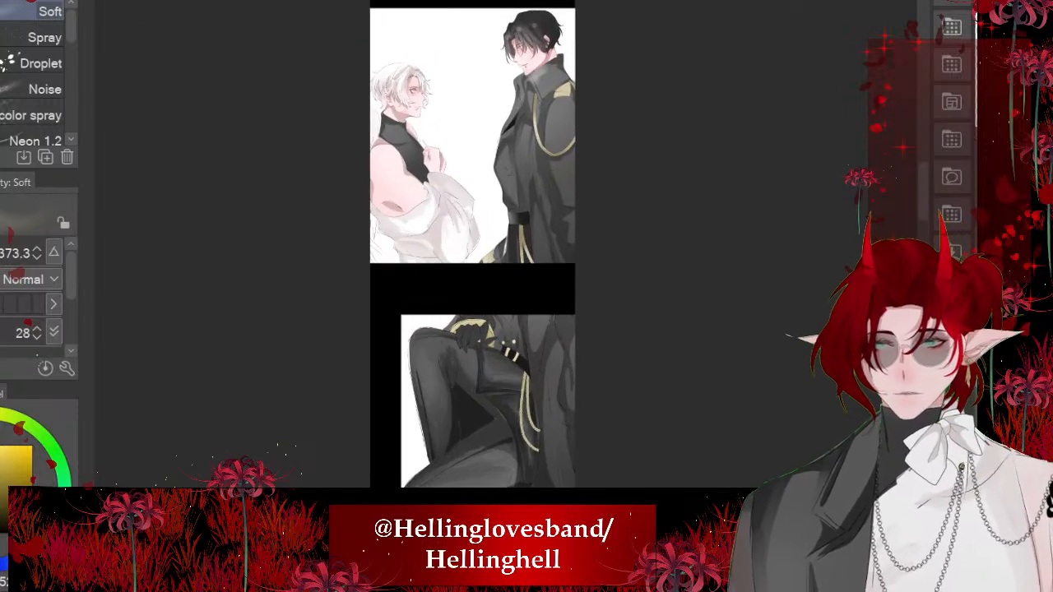
{"action": "key", "text": "m"}
{"action": "left_click", "coordinate": [33, 11]}
{"action": "mouse_move", "coordinate": [731, 60]}
{"action": "left_mouse_down"}
{"action": "mouse_move", "coordinate": [331, 380]}
{"action": "mouse_move", "coordinate": [237, 292]}
{"action": "left_mouse_up"}
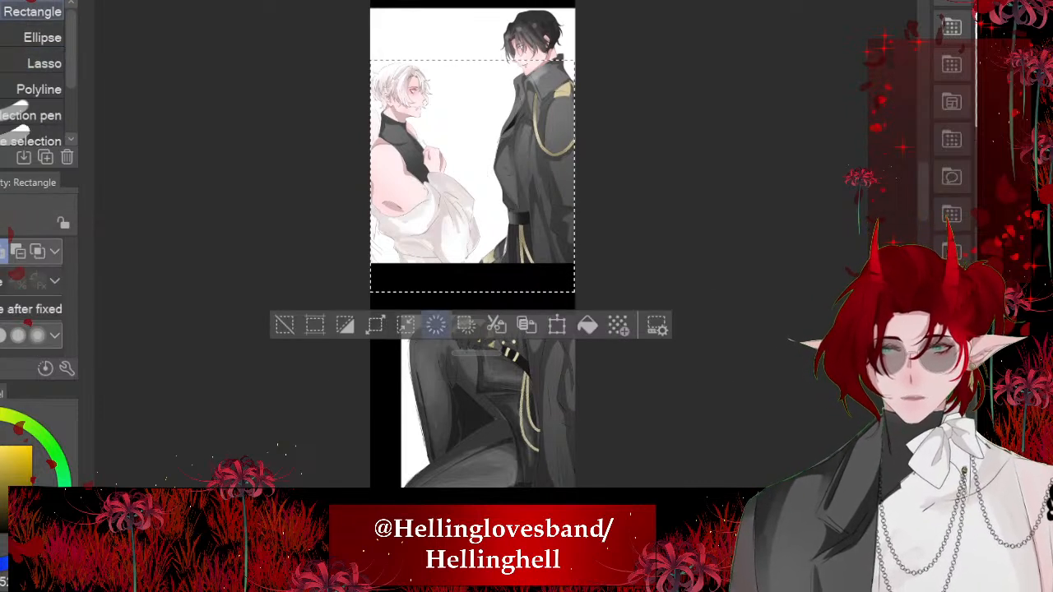
{"action": "left_click", "coordinate": [284, 326]}
- Examine the filled panel and the remaining empty panels further down the comic strip
{"action": "scroll", "coordinate": [493, 202], "scroll_direction": "down", "scroll_amount": 3}
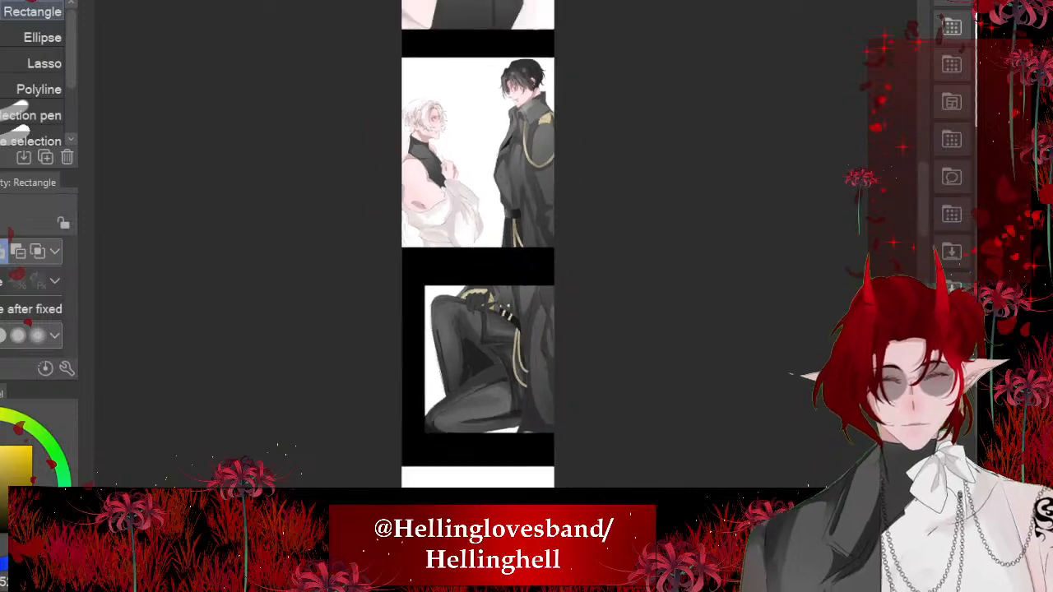
{"action": "scroll", "coordinate": [478, 209], "scroll_direction": "down", "scroll_amount": 1}
{"action": "scroll", "coordinate": [497, 418], "scroll_direction": "up", "scroll_amount": 3}
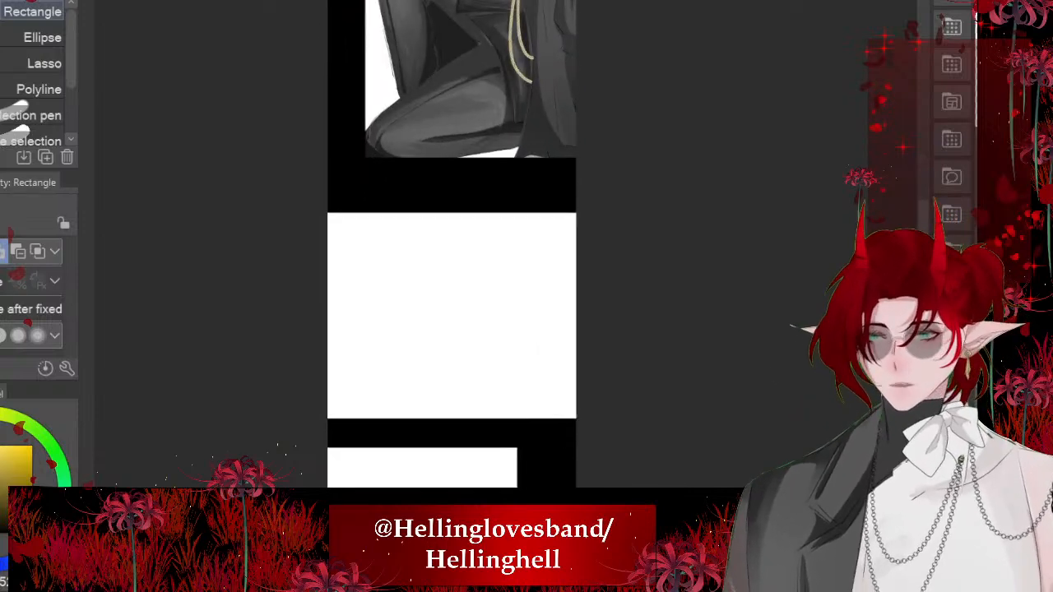
{"action": "scroll", "coordinate": [408, 341], "scroll_direction": "up", "scroll_amount": 3}
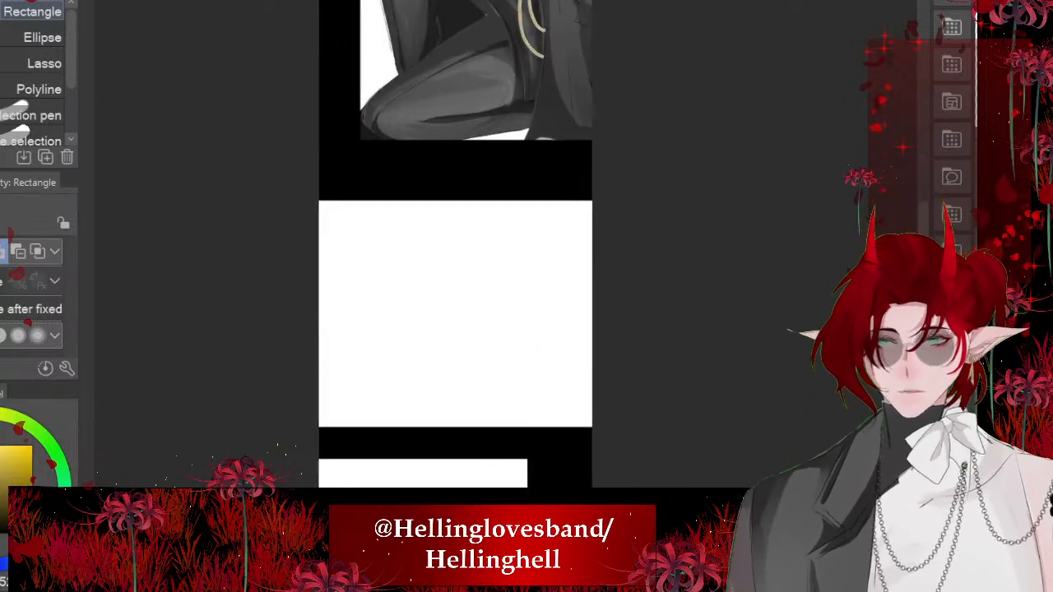
{"action": "scroll", "coordinate": [635, 264], "scroll_direction": "down", "scroll_amount": 2}
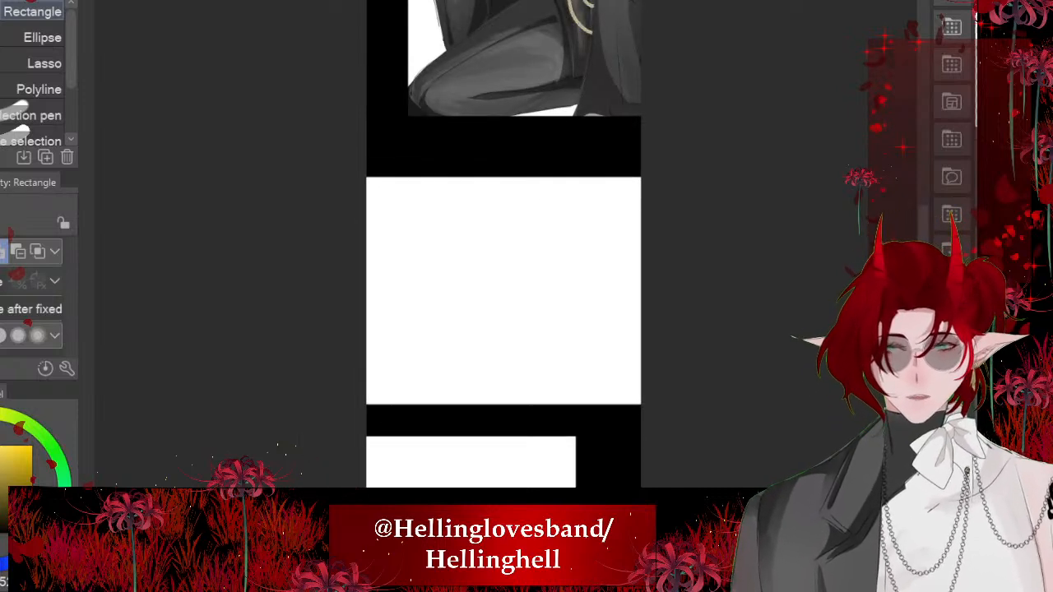
{"action": "scroll", "coordinate": [547, 313], "scroll_direction": "down", "scroll_amount": 2}
{"action": "scroll", "coordinate": [551, 288], "scroll_direction": "down", "scroll_amount": 3}
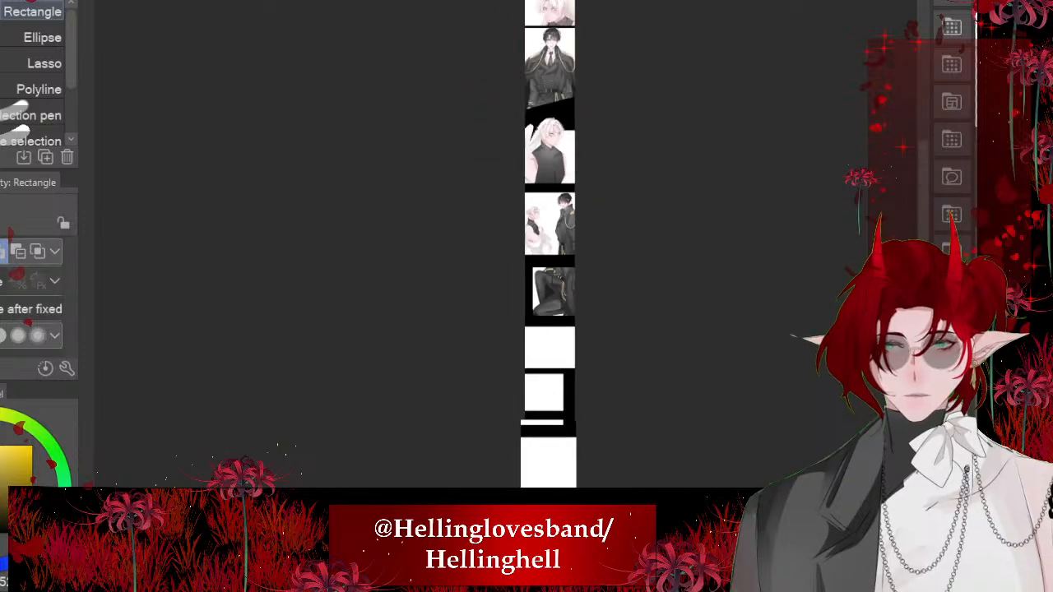
{"action": "scroll", "coordinate": [568, 337], "scroll_direction": "up", "scroll_amount": 3}
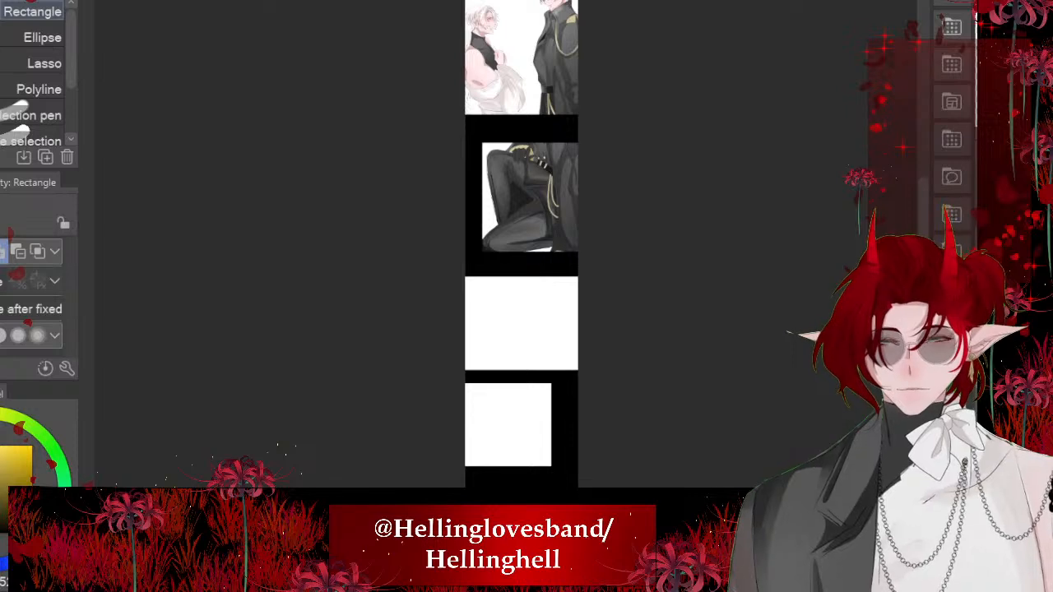
- Examine the next empty full-width panel in the comic strip for reference and return to the blank canvas
{"action": "key", "text": "ctrl+Tab"}
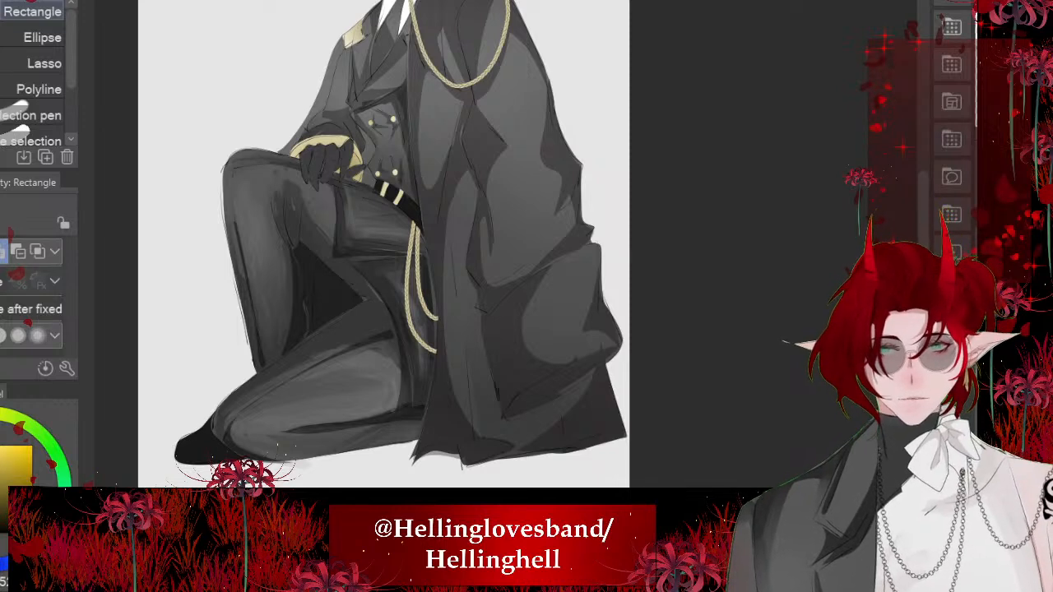
{"action": "key", "text": "ctrl+Tab"}
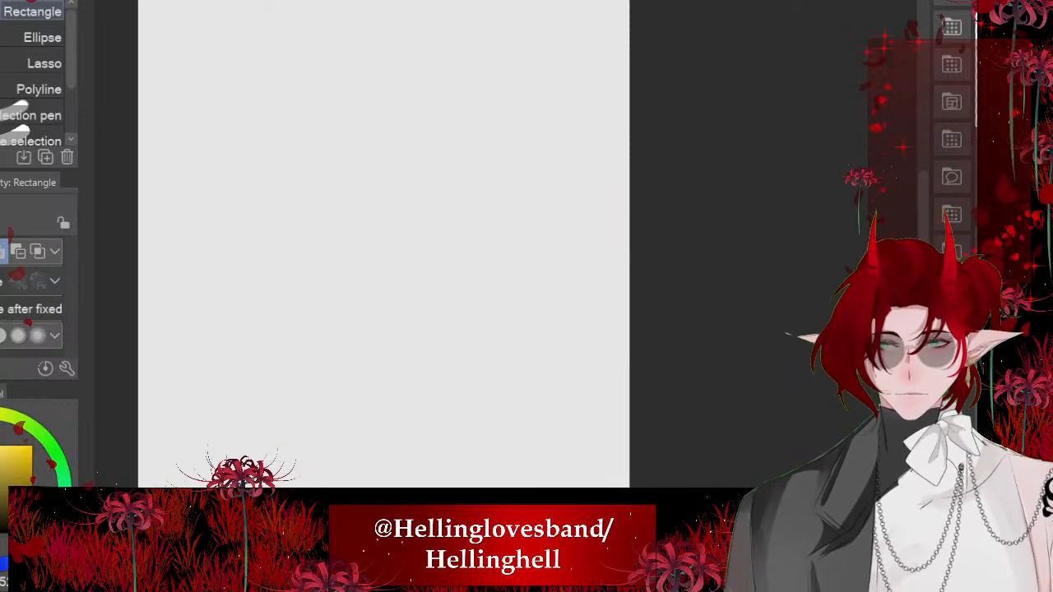
{"action": "key", "text": "ctrl+Tab"}
{"action": "scroll", "coordinate": [564, 357], "scroll_direction": "up", "scroll_amount": 10}
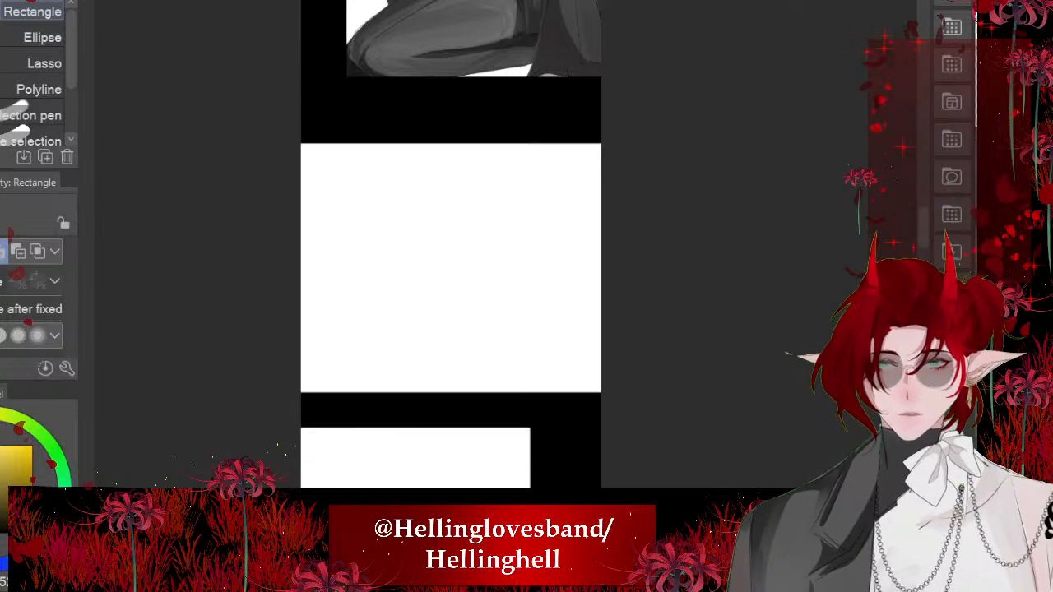
{"action": "key", "text": "ctrl+Tab"}
{"action": "key", "text": "ctrl+Tab"}
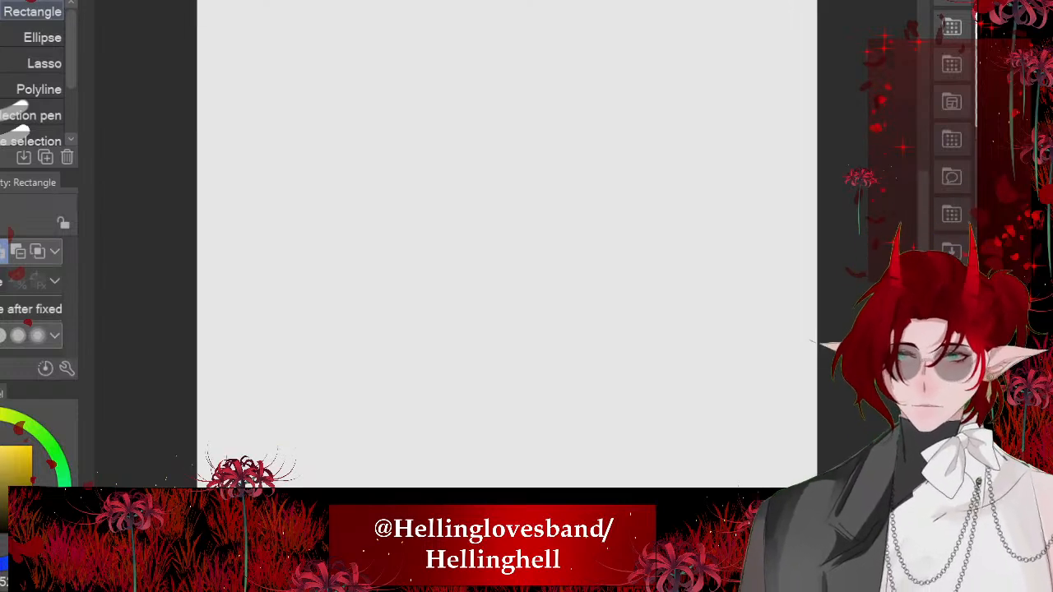
- Choose a dark yellow and the つけペン pen at size 25.4, and sketch a rough head circle in the canvas's upper left area
{"action": "left_click_drag", "start_coordinate": [17, 482], "coordinate": [32, 480]}
{"action": "key", "text": "p"}
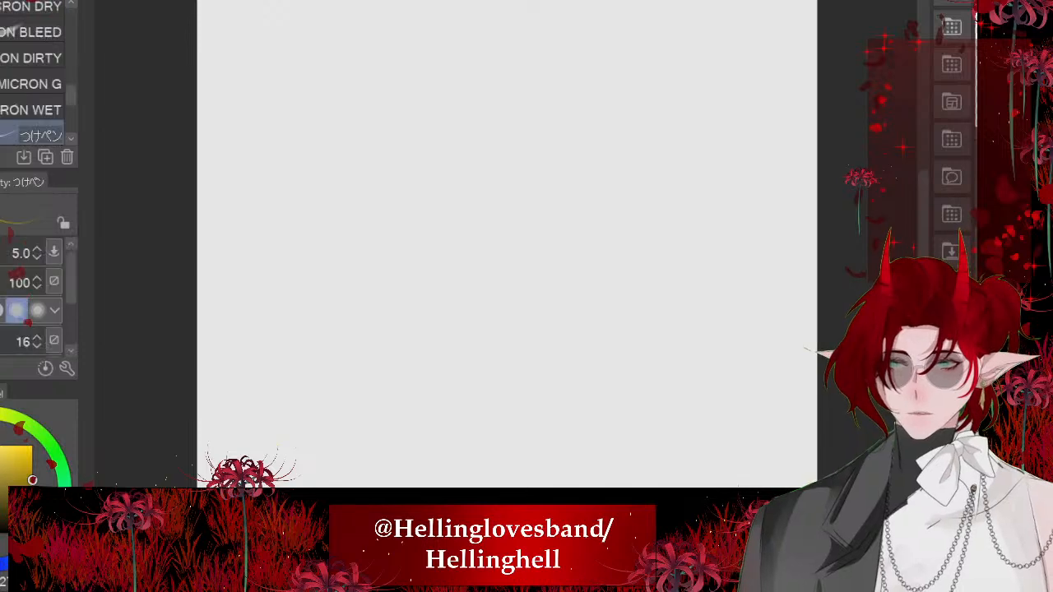
{"action": "left_click_drag", "start_coordinate": [506, 273], "coordinate": [509, 273]}
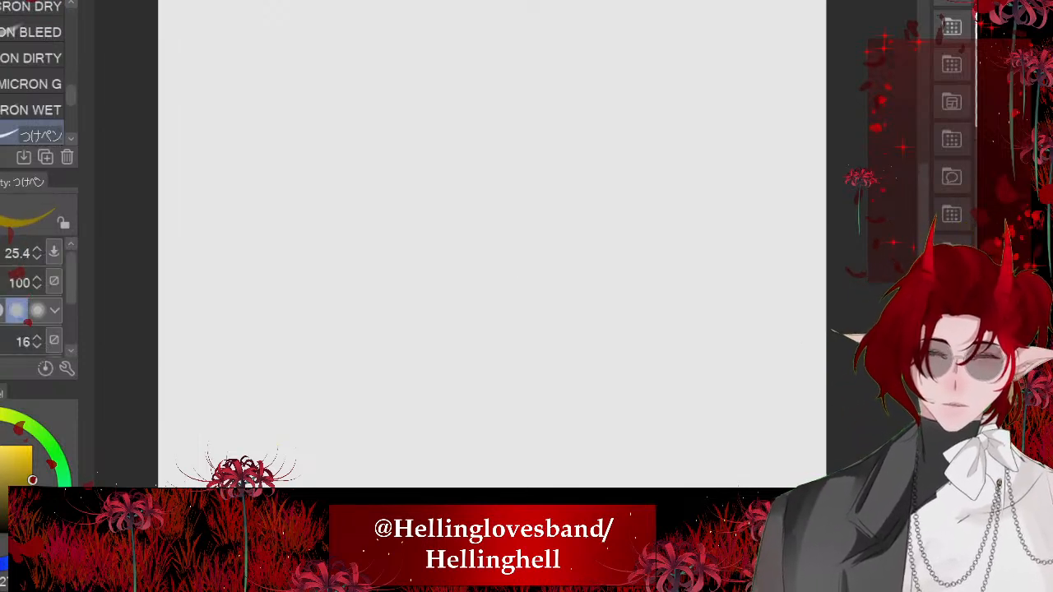
{"action": "mouse_move", "coordinate": [350, 149]}
{"action": "left_mouse_down"}
{"action": "mouse_move", "coordinate": [391, 245]}
{"action": "mouse_move", "coordinate": [358, 125]}
{"action": "mouse_move", "coordinate": [334, 248]}
{"action": "mouse_move", "coordinate": [389, 142]}
{"action": "mouse_move", "coordinate": [294, 206]}
{"action": "mouse_move", "coordinate": [389, 135]}
{"action": "left_mouse_up"}
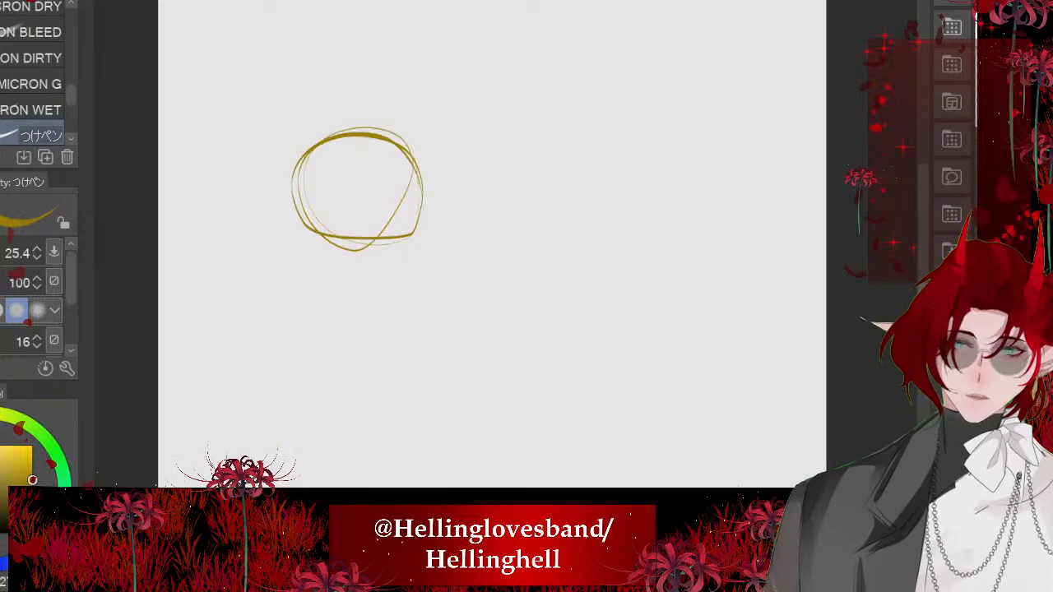
- Sketch a shoulder line below the head circle and a smaller circle for the shoulder joint at its right end
{"action": "scroll", "coordinate": [366, 189], "scroll_direction": "down", "scroll_amount": 3}
{"action": "scroll", "coordinate": [362, 123], "scroll_direction": "down", "scroll_amount": 2}
{"action": "scroll", "coordinate": [299, 113], "scroll_direction": "up", "scroll_amount": 4}
{"action": "mouse_move", "coordinate": [415, 182]}
{"action": "left_mouse_down"}
{"action": "mouse_move", "coordinate": [412, 266]}
{"action": "mouse_move", "coordinate": [444, 186]}
{"action": "mouse_move", "coordinate": [255, 163]}
{"action": "left_mouse_up"}
{"action": "scroll", "coordinate": [296, 309], "scroll_direction": "down", "scroll_amount": 1}
{"action": "scroll", "coordinate": [288, 252], "scroll_direction": "down", "scroll_amount": 1}
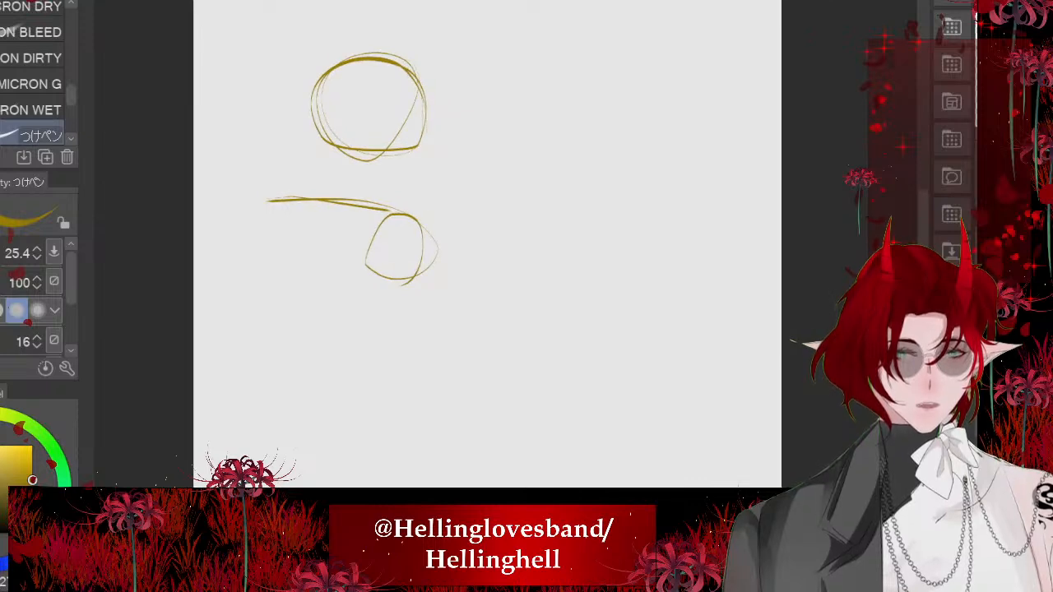
- Sketch a second, lower head circle to the right of the first figure's shoulder, undoing the stray stroke
{"action": "mouse_move", "coordinate": [536, 225]}
{"action": "left_mouse_down"}
{"action": "mouse_move", "coordinate": [559, 329]}
{"action": "mouse_move", "coordinate": [541, 234]}
{"action": "mouse_move", "coordinate": [565, 219]}
{"action": "mouse_move", "coordinate": [577, 348]}
{"action": "mouse_move", "coordinate": [510, 362]}
{"action": "mouse_move", "coordinate": [510, 311]}
{"action": "left_mouse_up"}
{"action": "scroll", "coordinate": [506, 188], "scroll_direction": "up", "scroll_amount": 2}
{"action": "key", "text": "ctrl+z"}
{"action": "scroll", "coordinate": [470, 223], "scroll_direction": "down", "scroll_amount": 1}
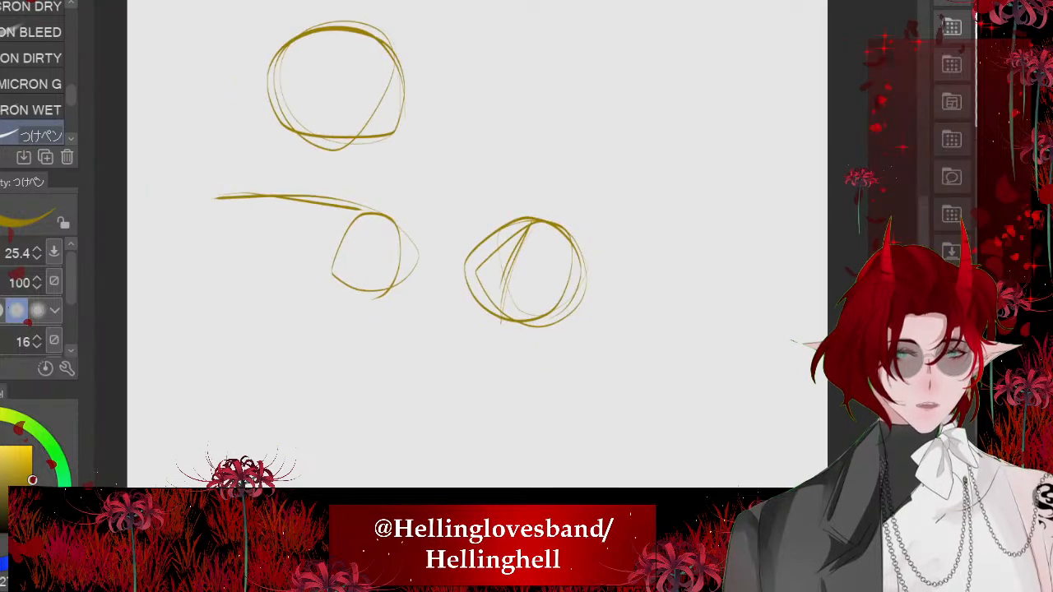
- Add a small oval below the second head, a sloping shoulder line to its right, and a short diagonal arm stroke
{"action": "mouse_move", "coordinate": [444, 313]}
{"action": "left_mouse_down"}
{"action": "mouse_move", "coordinate": [429, 335]}
{"action": "mouse_move", "coordinate": [448, 317]}
{"action": "left_mouse_up"}
{"action": "mouse_move", "coordinate": [583, 313]}
{"action": "left_mouse_down"}
{"action": "mouse_move", "coordinate": [694, 385]}
{"action": "mouse_move", "coordinate": [654, 352]}
{"action": "left_mouse_up"}
{"action": "left_click_drag", "start_coordinate": [464, 301], "coordinate": [430, 319]}
{"action": "scroll", "coordinate": [437, 198], "scroll_direction": "down", "scroll_amount": 2}
{"action": "left_click_drag", "start_coordinate": [581, 370], "coordinate": [609, 347]}
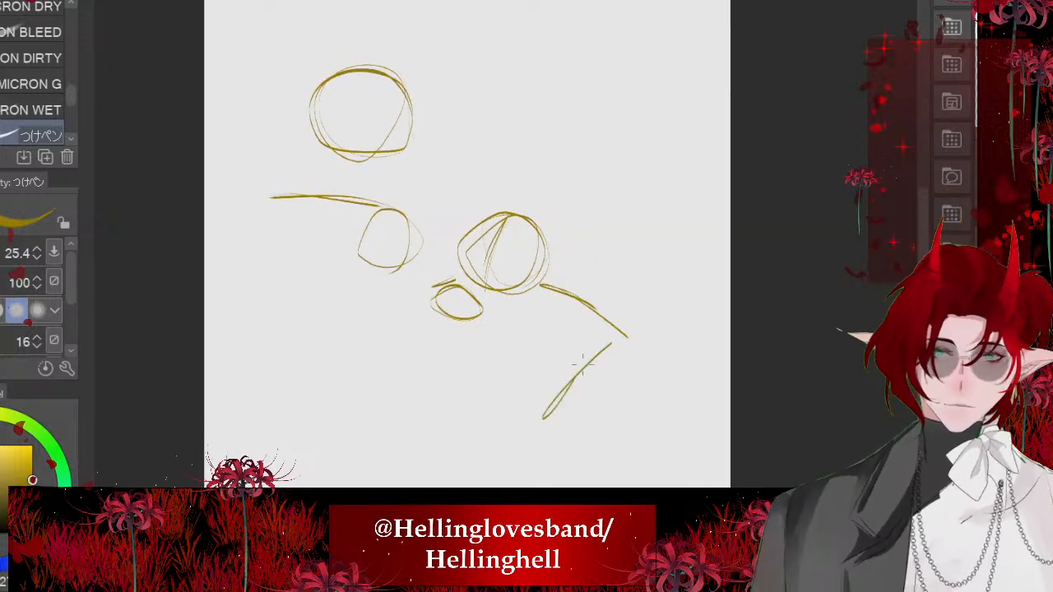
- Block in the first figure's torso with tapering side lines, curved waist lines and a long arm stroke beside it
{"action": "left_click_drag", "start_coordinate": [263, 270], "coordinate": [282, 409]}
{"action": "left_click_drag", "start_coordinate": [272, 332], "coordinate": [284, 400]}
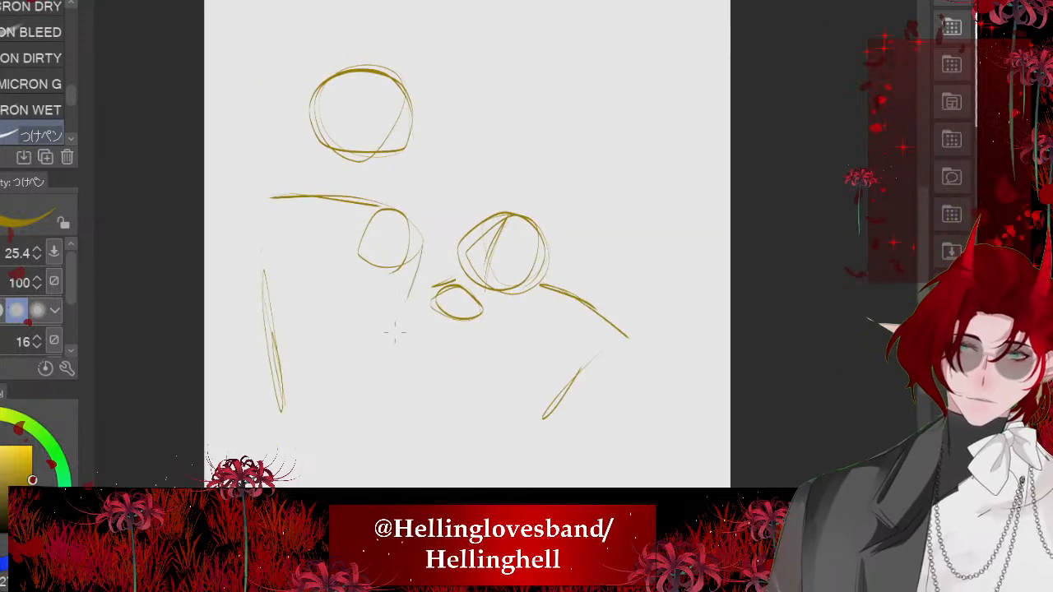
{"action": "left_click_drag", "start_coordinate": [418, 251], "coordinate": [355, 413]}
{"action": "left_click_drag", "start_coordinate": [249, 392], "coordinate": [344, 410]}
{"action": "left_click_drag", "start_coordinate": [390, 255], "coordinate": [427, 424]}
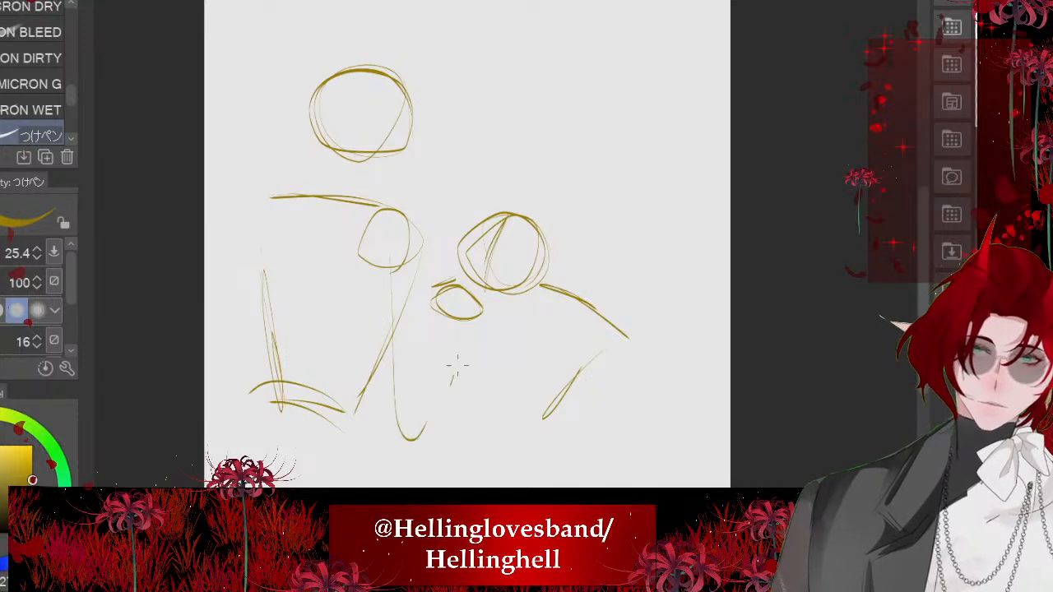
- Rough in the second figure's arms with a circle below the small oval, an elbow circle lower down, and connecting forearm lines
{"action": "left_click_drag", "start_coordinate": [461, 350], "coordinate": [445, 380]}
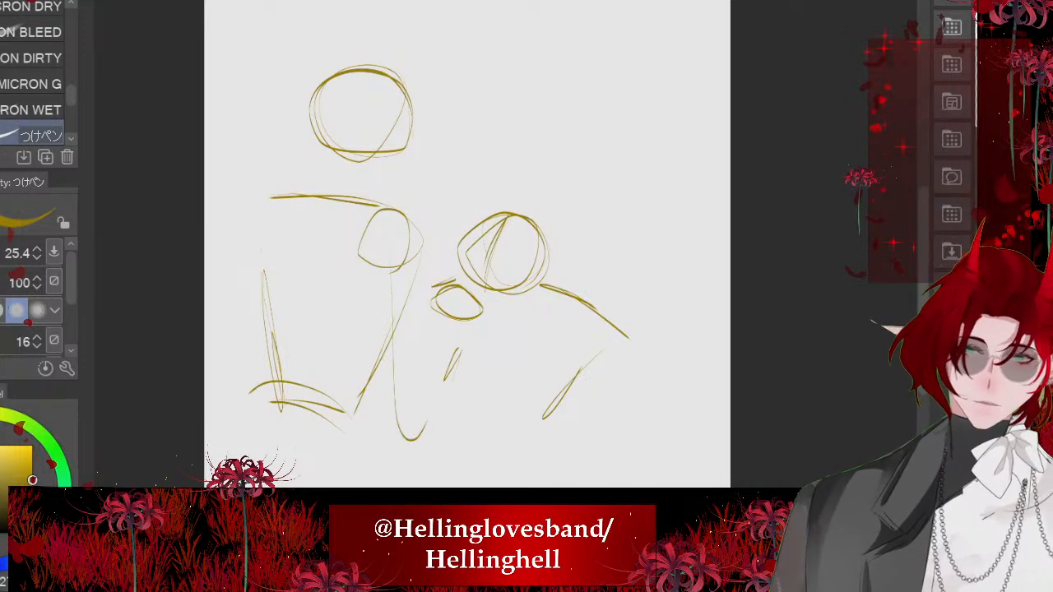
{"action": "mouse_move", "coordinate": [483, 336]}
{"action": "left_mouse_down"}
{"action": "mouse_move", "coordinate": [488, 387]}
{"action": "mouse_move", "coordinate": [451, 367]}
{"action": "left_mouse_up"}
{"action": "mouse_move", "coordinate": [503, 392]}
{"action": "left_mouse_down"}
{"action": "mouse_move", "coordinate": [570, 418]}
{"action": "mouse_move", "coordinate": [590, 389]}
{"action": "left_mouse_up"}
{"action": "mouse_move", "coordinate": [621, 344]}
{"action": "left_mouse_down"}
{"action": "mouse_move", "coordinate": [580, 454]}
{"action": "mouse_move", "coordinate": [566, 438]}
{"action": "left_mouse_up"}
{"action": "left_click_drag", "start_coordinate": [426, 304], "coordinate": [436, 379]}
{"action": "left_click_drag", "start_coordinate": [414, 330], "coordinate": [434, 375]}
{"action": "mouse_move", "coordinate": [461, 428]}
{"action": "left_mouse_down"}
{"action": "mouse_move", "coordinate": [473, 454]}
{"action": "mouse_move", "coordinate": [518, 446]}
{"action": "left_mouse_up"}
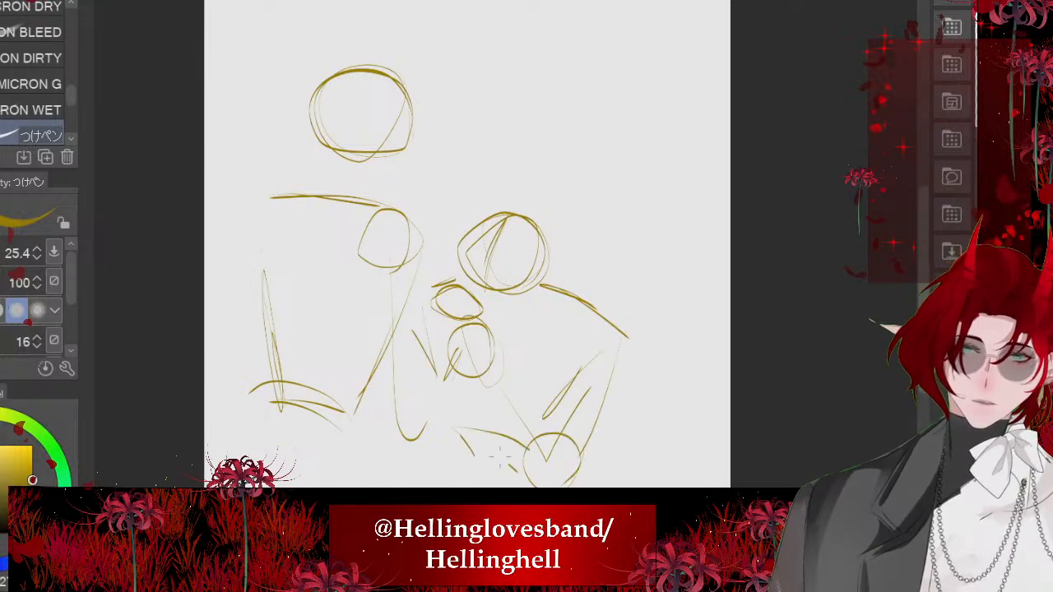
- Check the strip panel's proportions and sketch a rectangular panel frame around the second figure, cutting through the first figure's head and torso
{"action": "key", "text": "ctrl+minus"}
{"action": "key", "text": "ctrl+minus"}
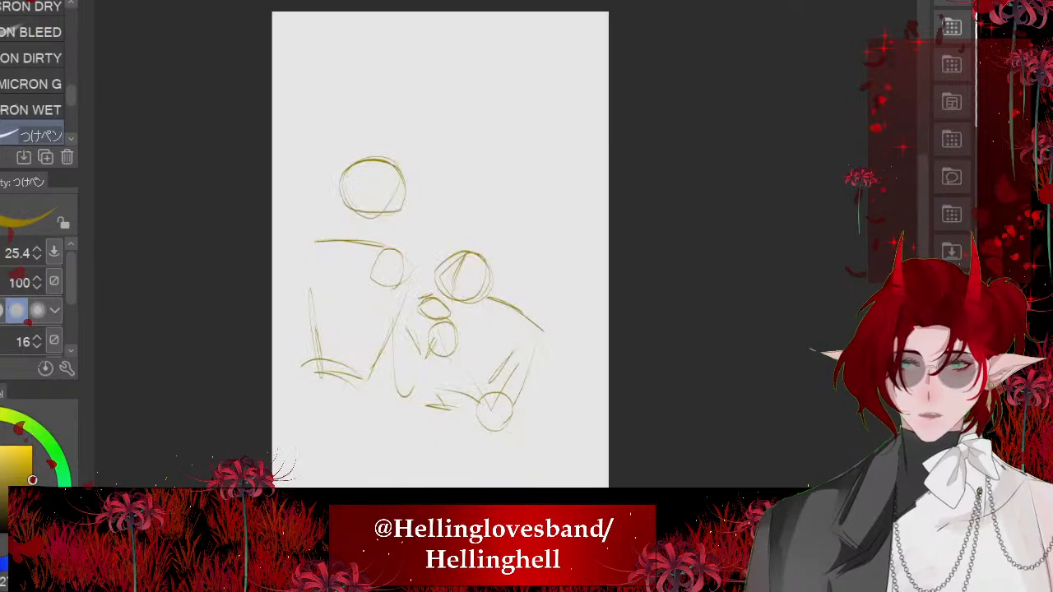
{"action": "key", "text": "ctrl+minus"}
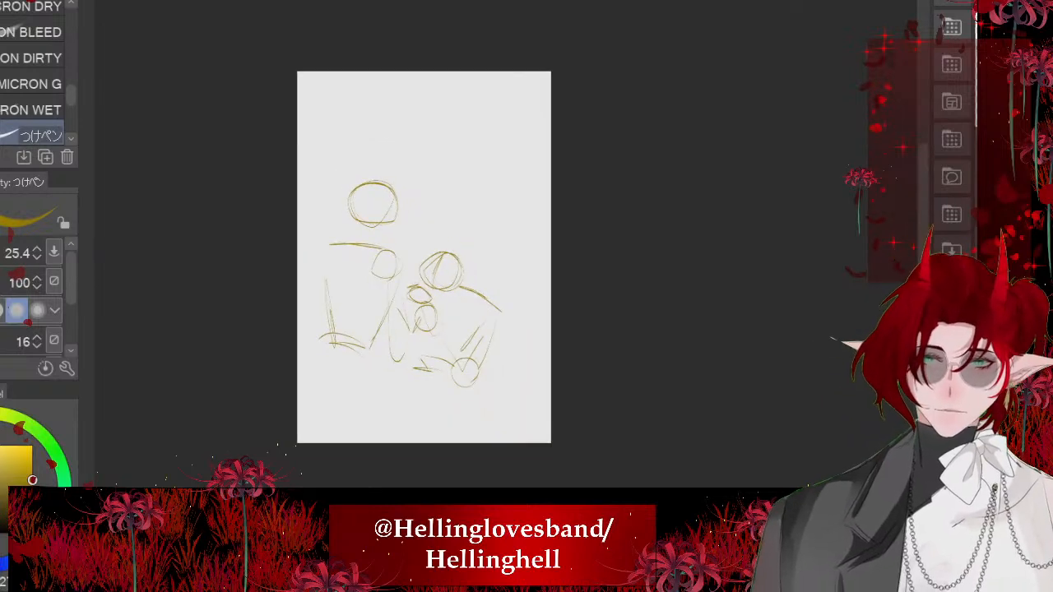
{"action": "left_click_drag", "start_coordinate": [368, 132], "coordinate": [375, 366]}
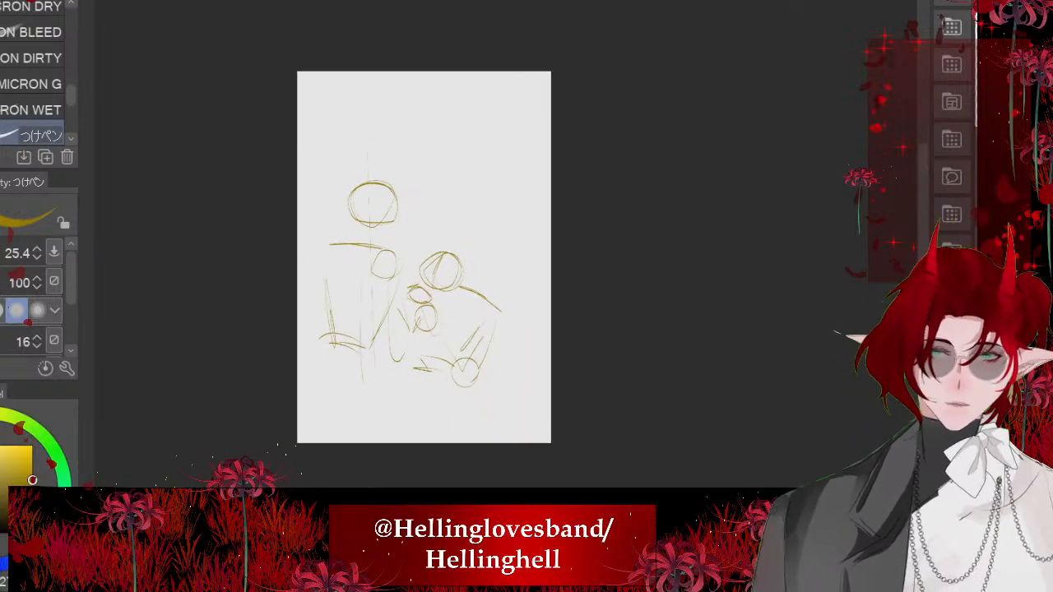
{"action": "left_click_drag", "start_coordinate": [346, 220], "coordinate": [530, 219]}
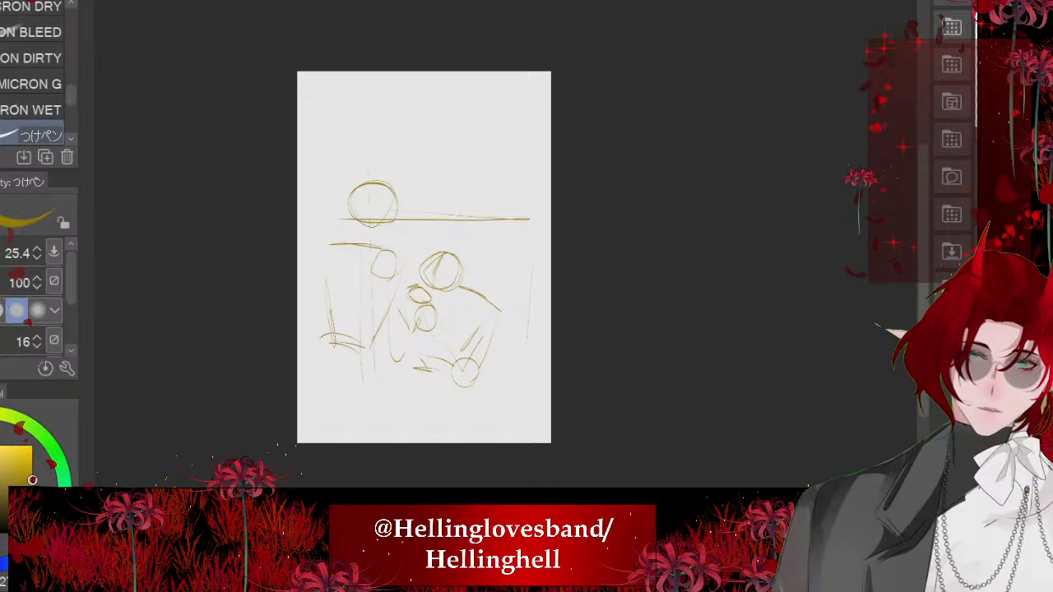
{"action": "left_click_drag", "start_coordinate": [526, 346], "coordinate": [371, 360]}
{"action": "left_click_drag", "start_coordinate": [379, 368], "coordinate": [448, 365]}
{"action": "left_click_drag", "start_coordinate": [369, 251], "coordinate": [374, 358]}
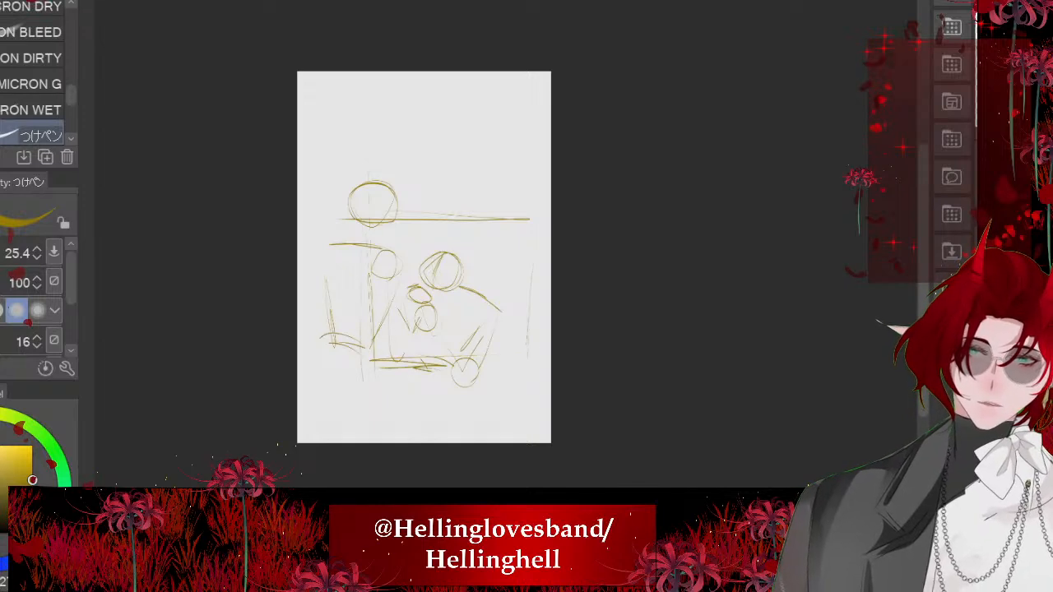
{"action": "mouse_move", "coordinate": [363, 226]}
{"action": "left_mouse_down"}
{"action": "mouse_move", "coordinate": [515, 218]}
{"action": "mouse_move", "coordinate": [529, 357]}
{"action": "mouse_move", "coordinate": [366, 367]}
{"action": "left_mouse_up"}
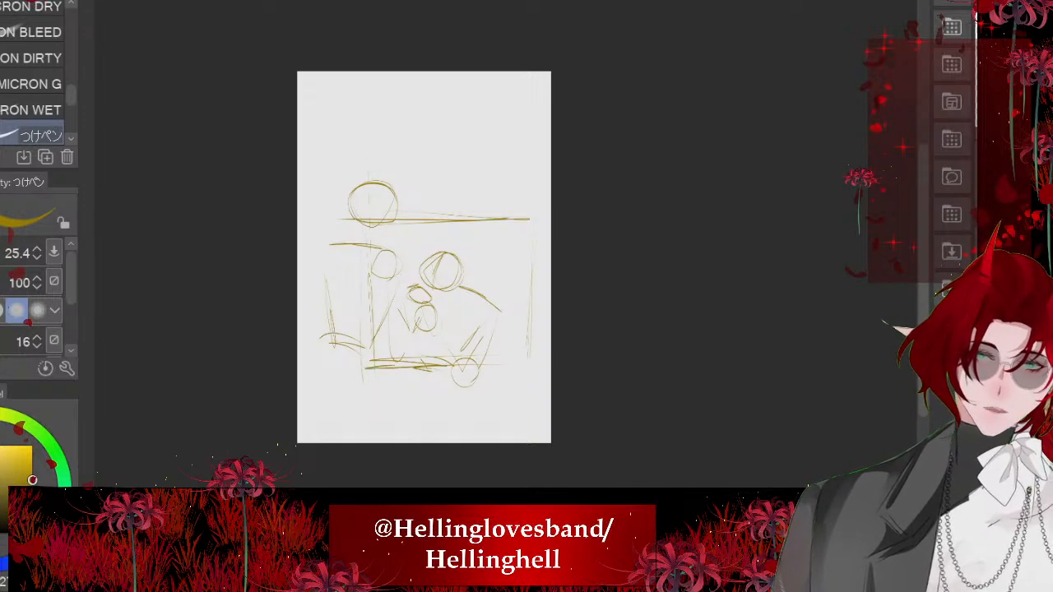
- Examine the rough composition up close and as a whole, comparing it with the comic strip
{"action": "scroll", "coordinate": [403, 304], "scroll_direction": "up", "scroll_amount": 2}
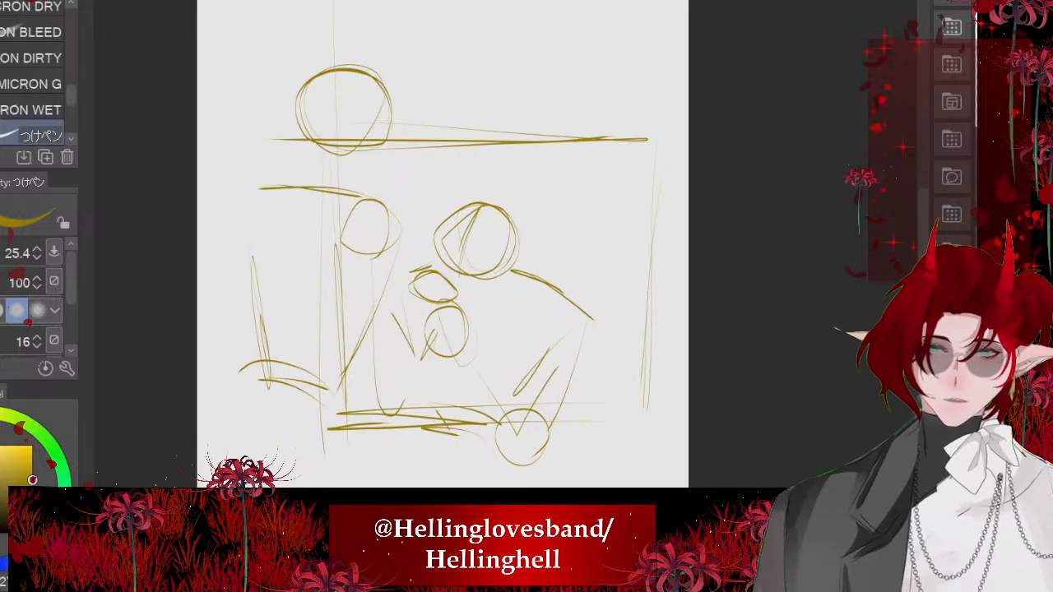
{"action": "scroll", "coordinate": [365, 18], "scroll_direction": "down", "scroll_amount": 2}
{"action": "scroll", "coordinate": [342, 86], "scroll_direction": "up", "scroll_amount": 3}
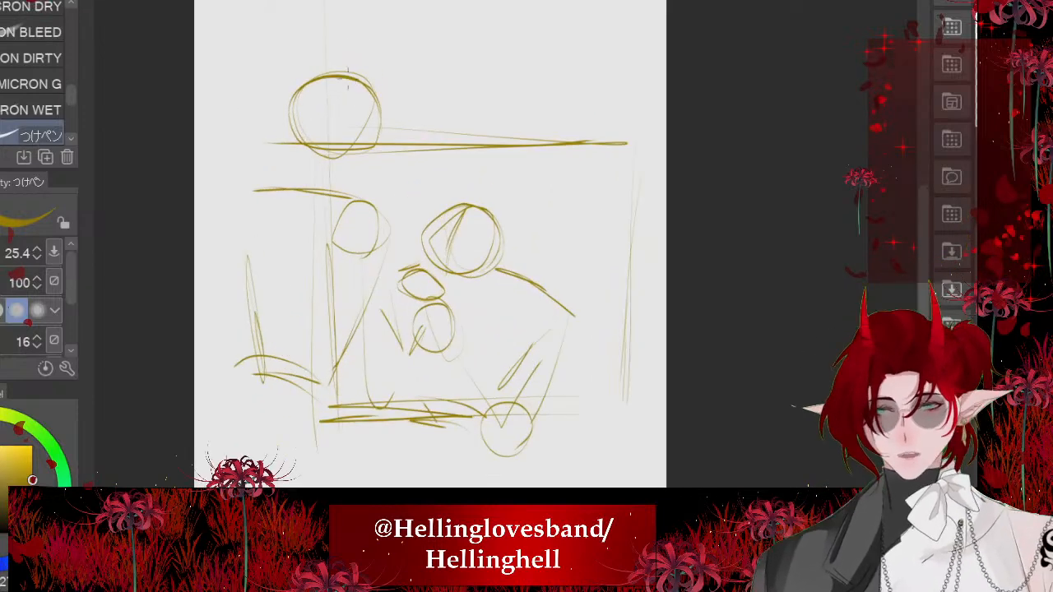
{"action": "scroll", "coordinate": [444, 59], "scroll_direction": "down", "scroll_amount": 1}
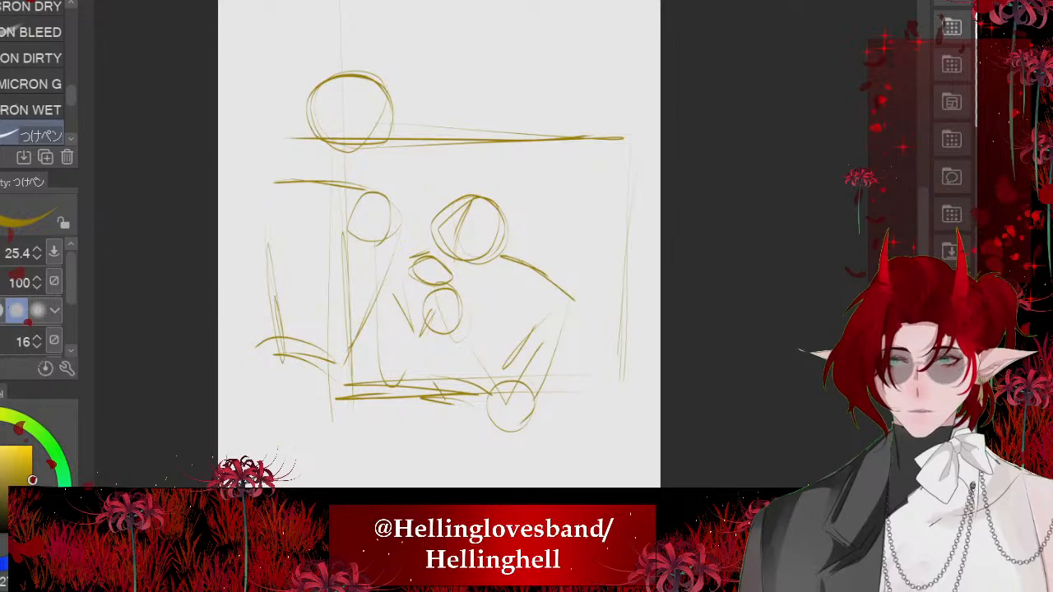
{"action": "key", "text": "ctrl+Tab"}
{"action": "key", "text": "ctrl+Tab"}
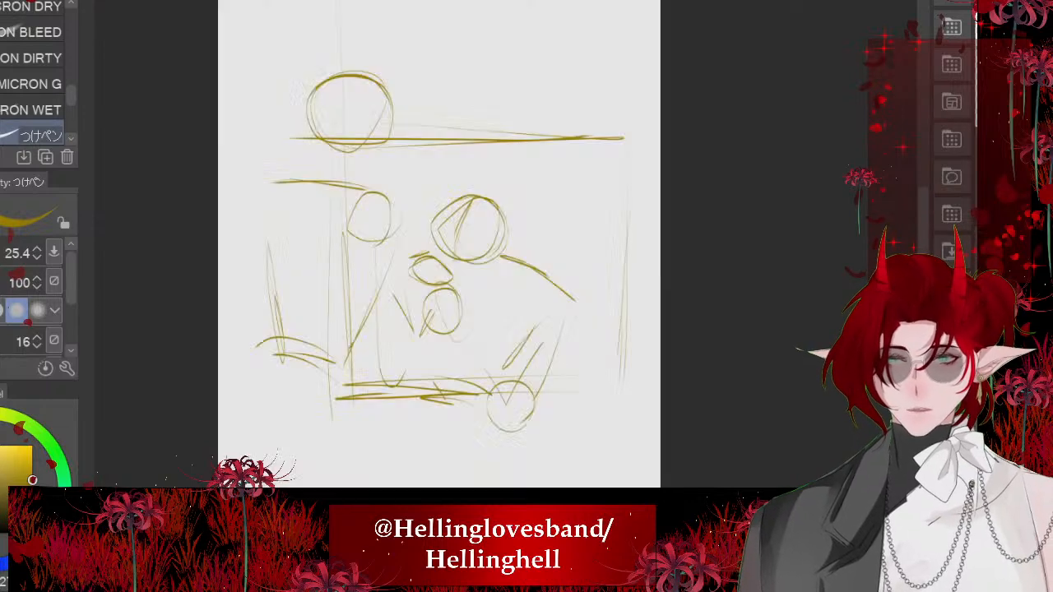
{"action": "scroll", "coordinate": [507, 157], "scroll_direction": "down", "scroll_amount": 1}
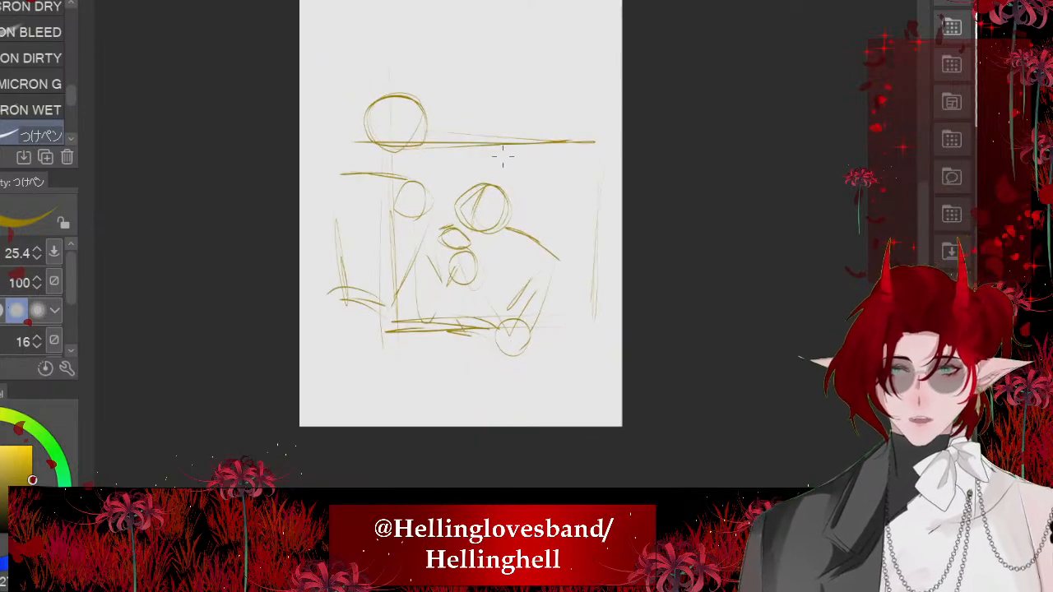
{"action": "scroll", "coordinate": [446, 106], "scroll_direction": "up", "scroll_amount": 2}
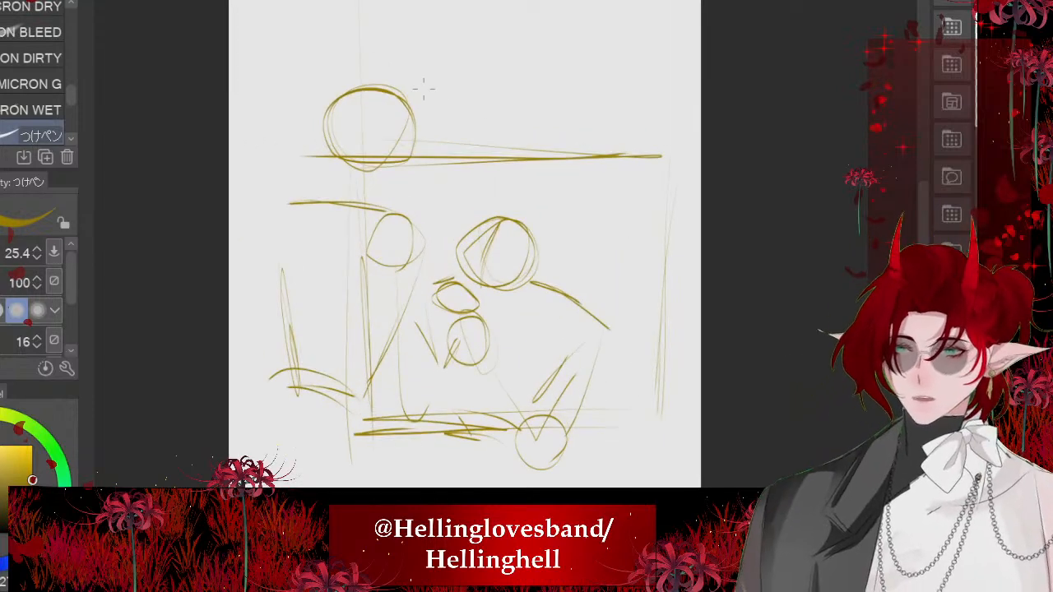
{"action": "scroll", "coordinate": [411, 276], "scroll_direction": "down", "scroll_amount": 1}
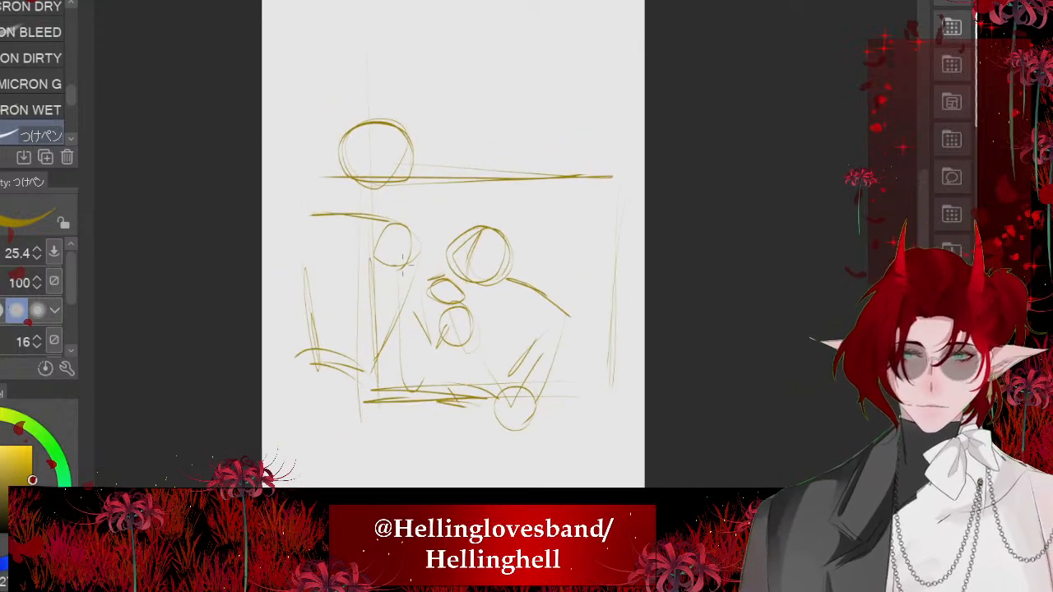
- Fade the rough sketch to a pale underlay and set the pen size to 15.4, undoing the test stroke
{"action": "scroll", "coordinate": [445, 239], "scroll_direction": "up", "scroll_amount": 1}
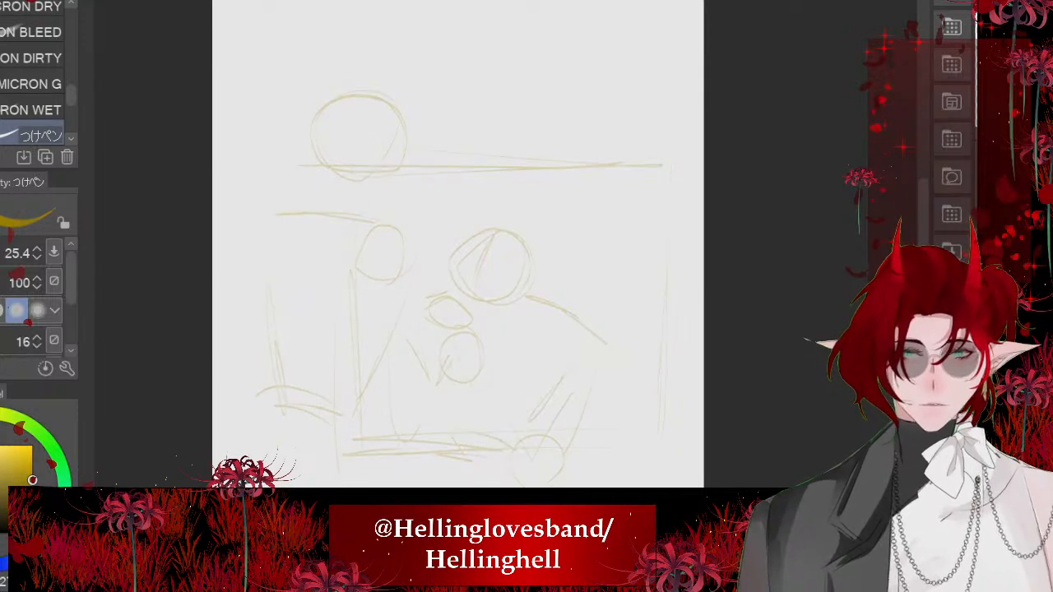
{"action": "scroll", "coordinate": [360, 135], "scroll_direction": "up", "scroll_amount": 5}
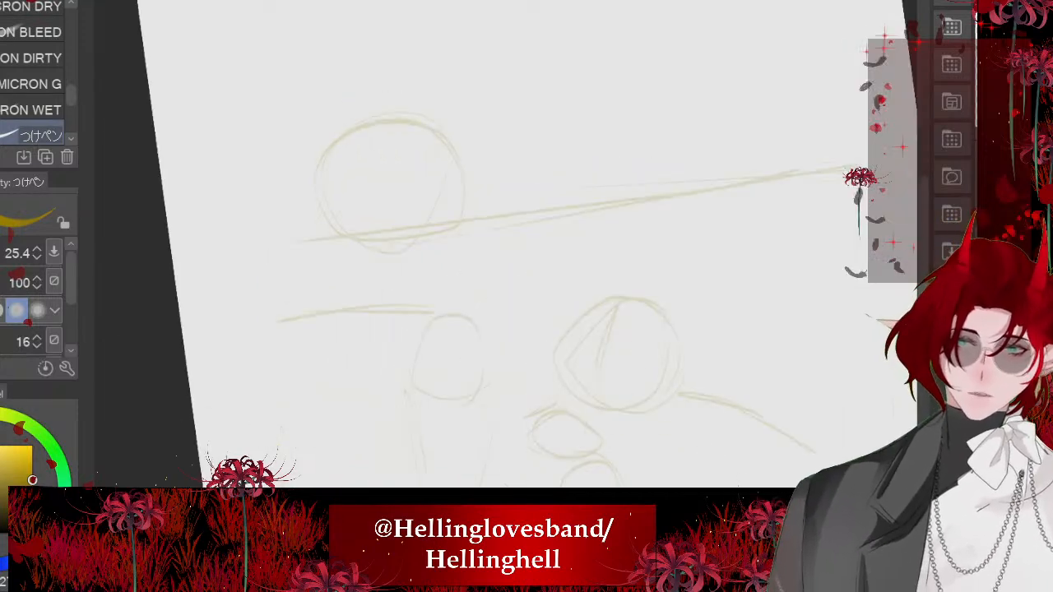
{"action": "mouse_move", "coordinate": [499, 150]}
{"action": "left_mouse_down"}
{"action": "mouse_move", "coordinate": [515, 151]}
{"action": "mouse_move", "coordinate": [371, 321]}
{"action": "left_mouse_up"}
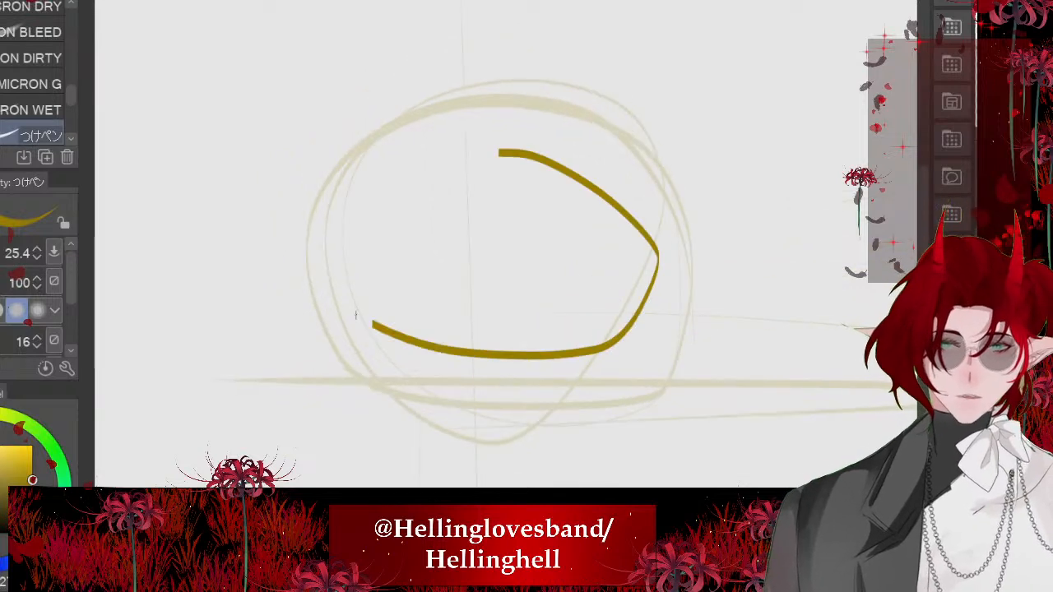
{"action": "key", "text": "ctrl+z"}
{"action": "key", "text": "bracketleft"}
{"action": "key", "text": "bracketleft"}
{"action": "key", "text": "bracketleft"}
{"action": "key", "text": "bracketleft"}
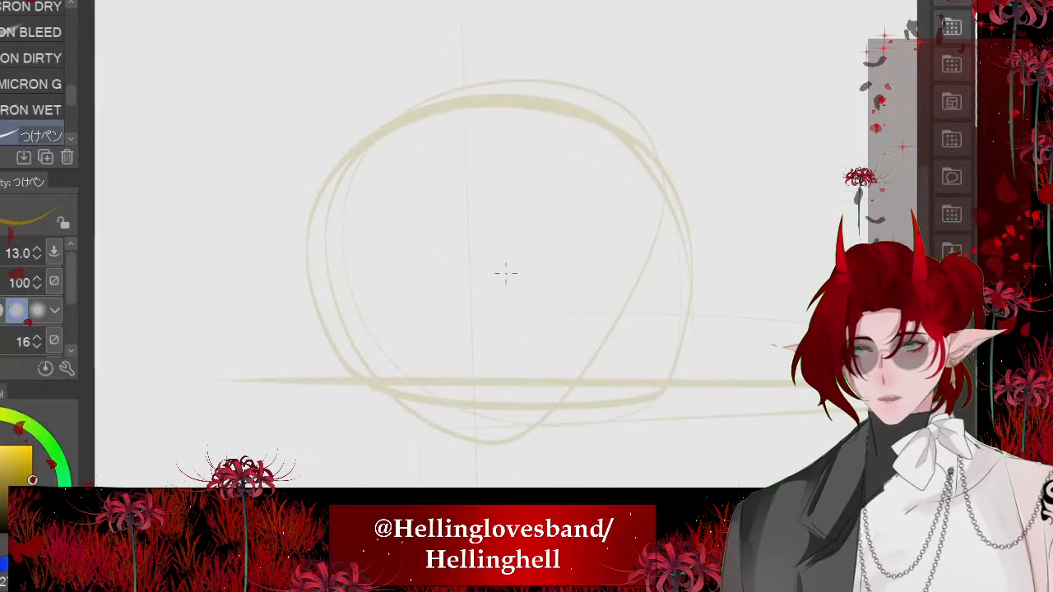
{"action": "key", "text": "bracketright"}
- Redraw the first figure's head as a cleaner oval inside the faded head circle, undoing unsatisfactory strokes
{"action": "mouse_move", "coordinate": [580, 98]}
{"action": "left_mouse_down"}
{"action": "mouse_move", "coordinate": [469, 336]}
{"action": "mouse_move", "coordinate": [647, 218]}
{"action": "left_mouse_up"}
{"action": "key", "text": "ctrl+z"}
{"action": "mouse_move", "coordinate": [497, 115]}
{"action": "left_mouse_down"}
{"action": "mouse_move", "coordinate": [650, 238]}
{"action": "mouse_move", "coordinate": [374, 138]}
{"action": "mouse_move", "coordinate": [369, 337]}
{"action": "left_mouse_up"}
{"action": "key", "text": "ctrl+z"}
{"action": "mouse_move", "coordinate": [581, 138]}
{"action": "left_mouse_down"}
{"action": "mouse_move", "coordinate": [619, 348]}
{"action": "mouse_move", "coordinate": [457, 126]}
{"action": "mouse_move", "coordinate": [402, 350]}
{"action": "mouse_move", "coordinate": [424, 131]}
{"action": "mouse_move", "coordinate": [376, 331]}
{"action": "mouse_move", "coordinate": [599, 157]}
{"action": "mouse_move", "coordinate": [501, 362]}
{"action": "mouse_move", "coordinate": [484, 360]}
{"action": "left_mouse_up"}
{"action": "left_click_drag", "start_coordinate": [613, 167], "coordinate": [516, 365]}
{"action": "mouse_move", "coordinate": [635, 196]}
{"action": "left_mouse_down"}
{"action": "mouse_move", "coordinate": [536, 371]}
{"action": "mouse_move", "coordinate": [403, 342]}
{"action": "left_mouse_up"}
{"action": "mouse_move", "coordinate": [411, 344]}
{"action": "left_mouse_down"}
{"action": "mouse_move", "coordinate": [528, 375]}
{"action": "mouse_move", "coordinate": [566, 370]}
{"action": "left_mouse_up"}
- Undo the latest strokes of the head oval and redraw its lower right edge further down
{"action": "scroll", "coordinate": [566, 369], "scroll_direction": "down", "scroll_amount": 3}
{"action": "scroll", "coordinate": [353, 197], "scroll_direction": "up", "scroll_amount": 3}
{"action": "key", "text": "ctrl+z"}
{"action": "key", "text": "ctrl+z"}
{"action": "key", "text": "ctrl+z"}
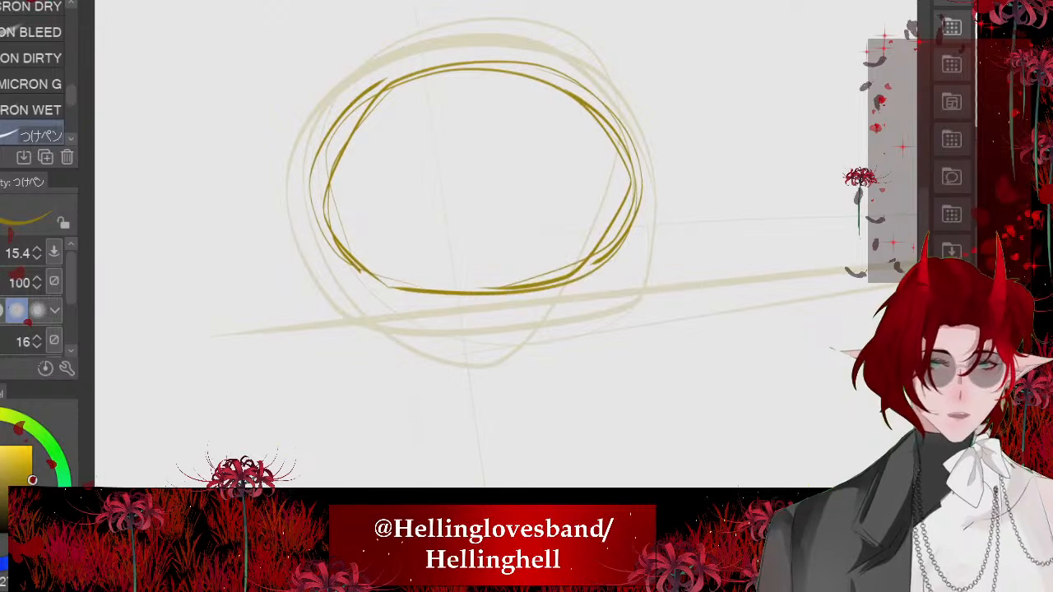
{"action": "left_click_drag", "start_coordinate": [405, 298], "coordinate": [500, 305]}
{"action": "mouse_move", "coordinate": [612, 120]}
{"action": "left_mouse_down"}
{"action": "mouse_move", "coordinate": [651, 223]}
{"action": "mouse_move", "coordinate": [447, 309]}
{"action": "left_mouse_up"}
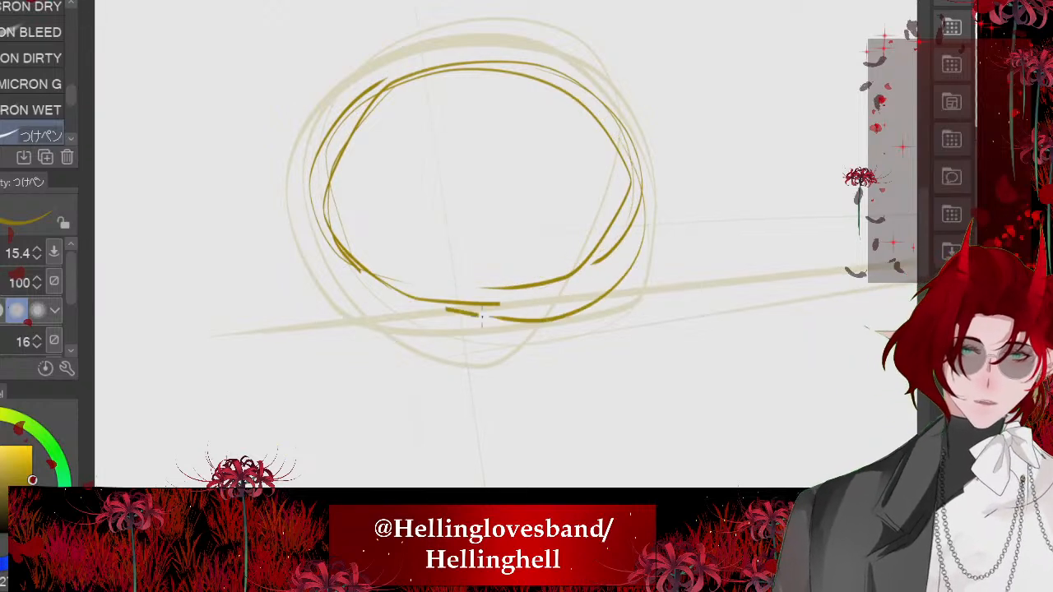
- Sketch the front edge of the first figure's face as long lines descending from the side of the head oval
{"action": "scroll", "coordinate": [449, 309], "scroll_direction": "down", "scroll_amount": 3}
{"action": "scroll", "coordinate": [494, 181], "scroll_direction": "down", "scroll_amount": 2}
{"action": "scroll", "coordinate": [444, 177], "scroll_direction": "up", "scroll_amount": 4}
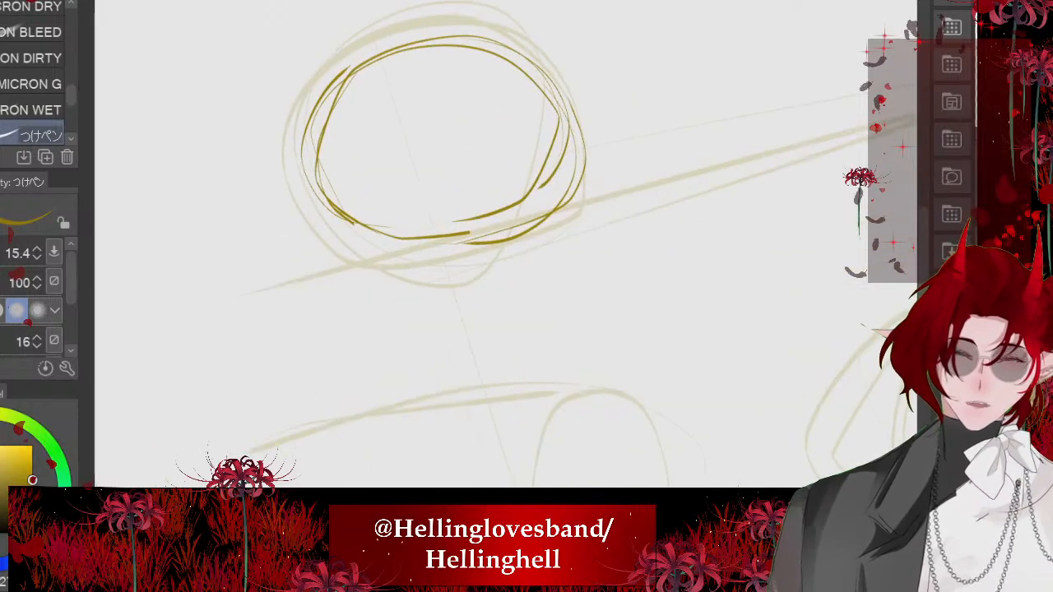
{"action": "left_click_drag", "start_coordinate": [574, 117], "coordinate": [585, 248]}
{"action": "left_click_drag", "start_coordinate": [574, 128], "coordinate": [572, 321]}
{"action": "left_click_drag", "start_coordinate": [585, 208], "coordinate": [570, 351]}
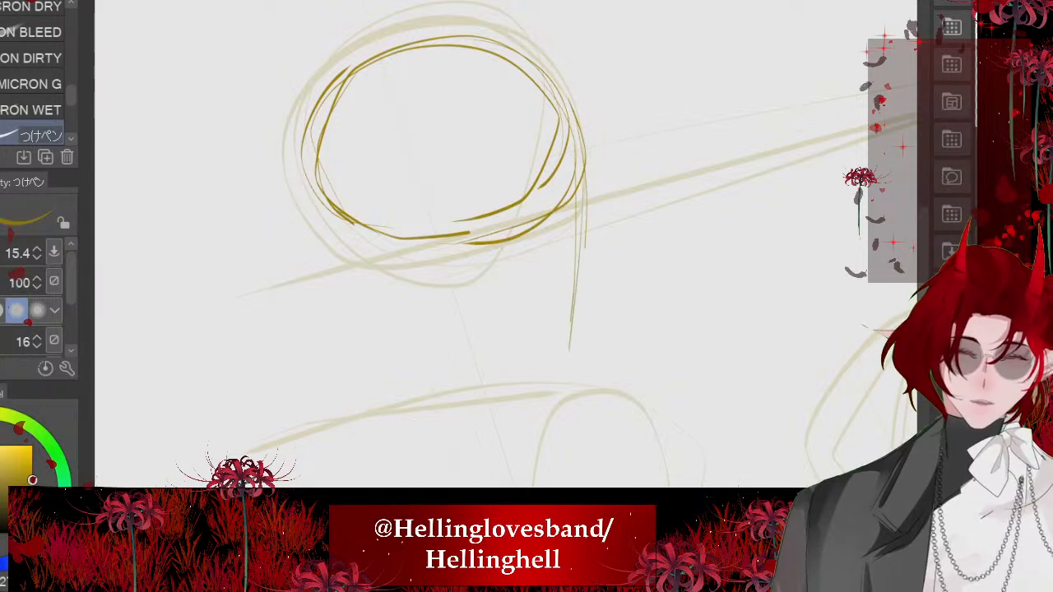
- Sketch the first figure's jawline, an oval ear, and the neck with its muscle line and a flat ellipse at the base
{"action": "left_click_drag", "start_coordinate": [444, 301], "coordinate": [547, 339]}
{"action": "left_click_drag", "start_coordinate": [503, 319], "coordinate": [554, 351]}
{"action": "mouse_move", "coordinate": [417, 206]}
{"action": "left_mouse_down"}
{"action": "mouse_move", "coordinate": [401, 258]}
{"action": "mouse_move", "coordinate": [423, 277]}
{"action": "mouse_move", "coordinate": [434, 261]}
{"action": "left_mouse_up"}
{"action": "left_click_drag", "start_coordinate": [360, 235], "coordinate": [395, 388]}
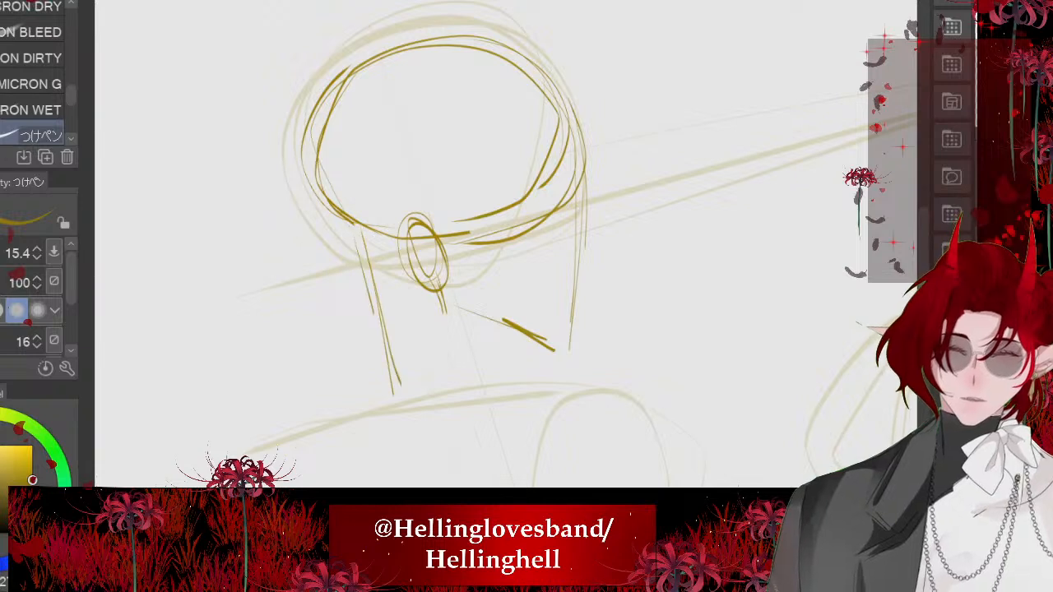
{"action": "mouse_move", "coordinate": [527, 379]}
{"action": "left_mouse_down"}
{"action": "mouse_move", "coordinate": [499, 397]}
{"action": "mouse_move", "coordinate": [523, 389]}
{"action": "left_mouse_up"}
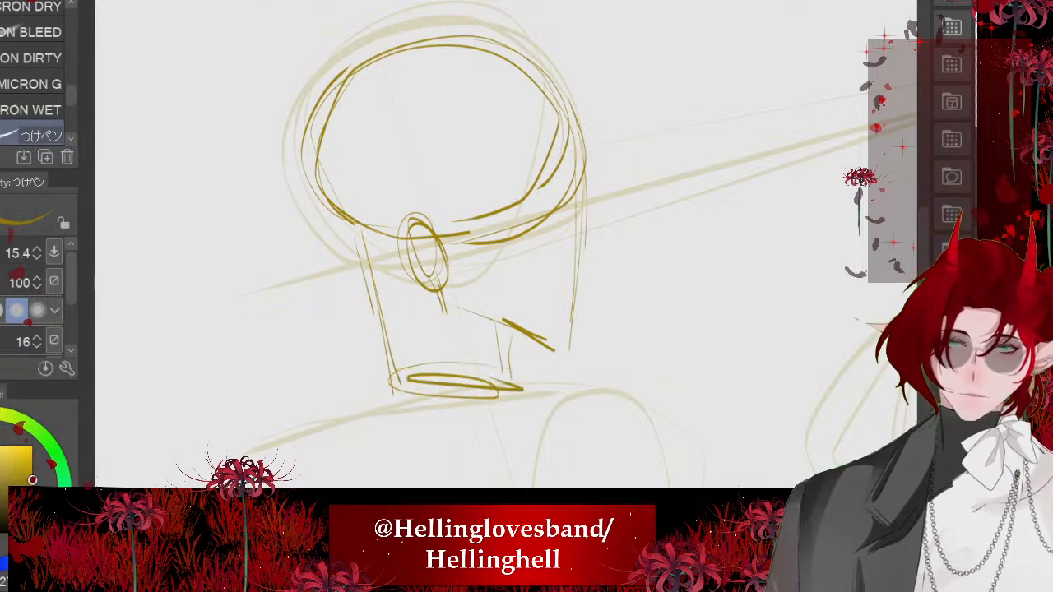
{"action": "mouse_move", "coordinate": [384, 261]}
{"action": "left_mouse_down"}
{"action": "mouse_move", "coordinate": [423, 321]}
{"action": "mouse_move", "coordinate": [437, 349]}
{"action": "left_mouse_up"}
{"action": "left_click_drag", "start_coordinate": [409, 301], "coordinate": [451, 357]}
{"action": "left_click_drag", "start_coordinate": [447, 350], "coordinate": [476, 375]}
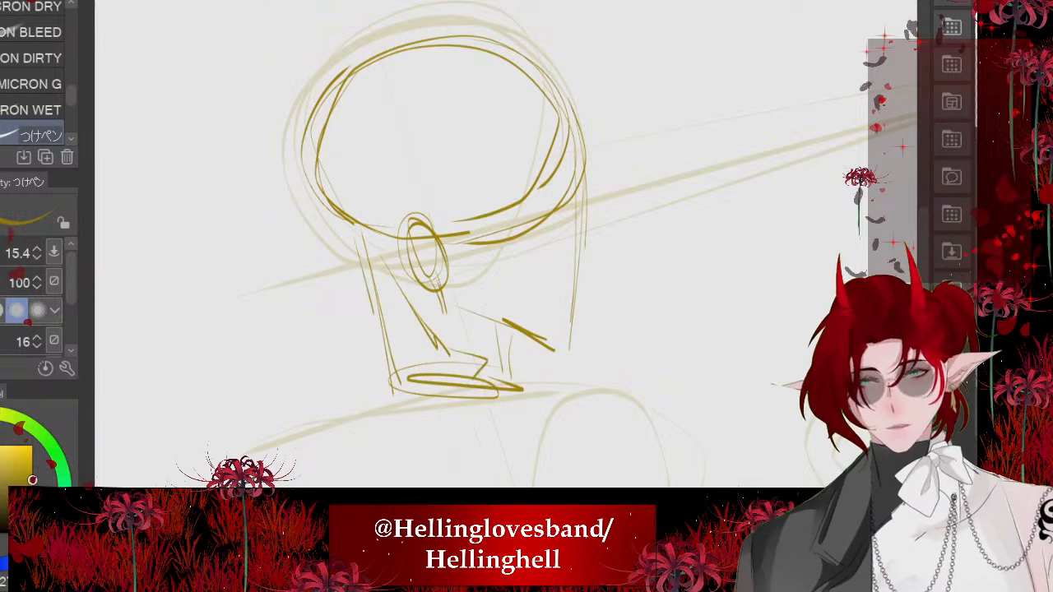
- Draw the first figure's sloping shoulder lines on both sides of the neck base, undoing a misplaced stroke
{"action": "scroll", "coordinate": [506, 243], "scroll_direction": "down", "scroll_amount": 5}
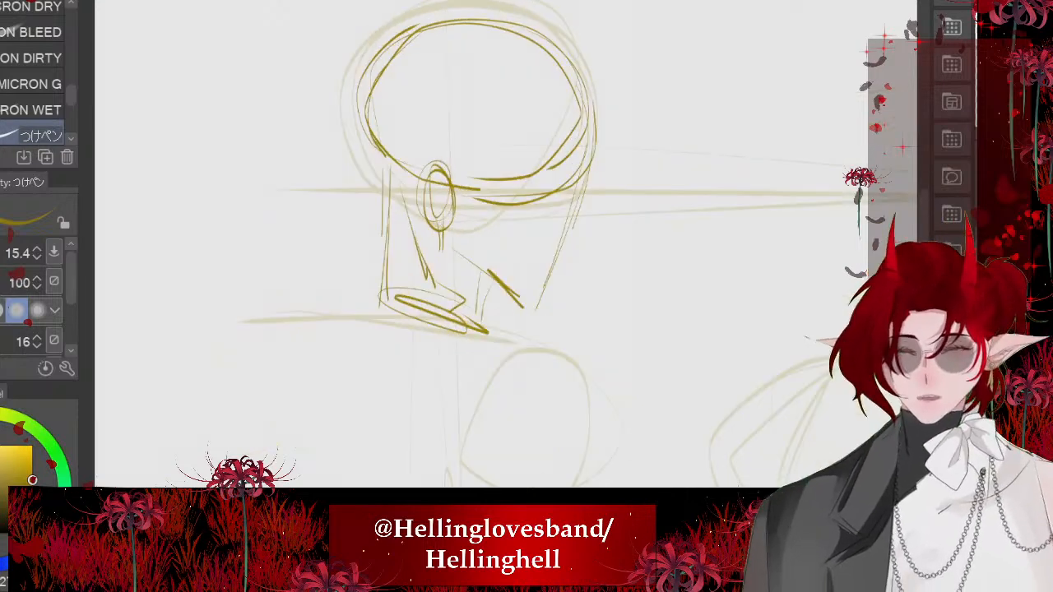
{"action": "left_click_drag", "start_coordinate": [299, 284], "coordinate": [292, 287]}
{"action": "key", "text": "ctrl+z"}
{"action": "left_click_drag", "start_coordinate": [356, 261], "coordinate": [293, 287]}
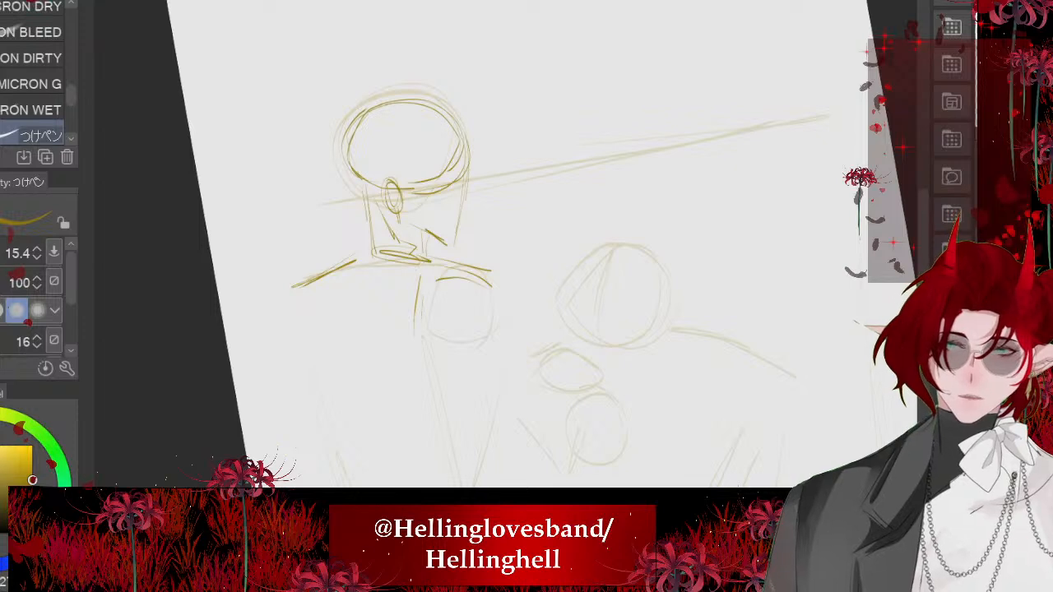
{"action": "left_click_drag", "start_coordinate": [421, 308], "coordinate": [441, 375]}
{"action": "left_click_drag", "start_coordinate": [483, 339], "coordinate": [461, 397]}
{"action": "left_click_drag", "start_coordinate": [448, 292], "coordinate": [461, 363]}
{"action": "left_click_drag", "start_coordinate": [492, 284], "coordinate": [470, 376]}
{"action": "key", "text": "ctrl+z"}
{"action": "key", "text": "ctrl+z"}
{"action": "key", "text": "ctrl+z"}
{"action": "key", "text": "ctrl+z"}
{"action": "key", "text": "ctrl+z"}
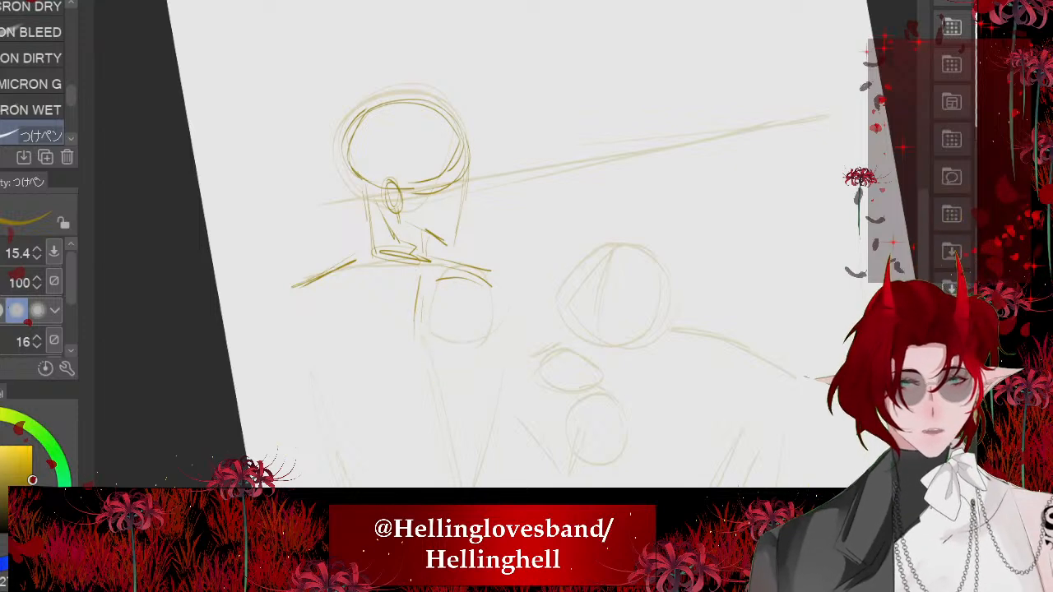
- Draw an elongated upright oval below the first figure's right shoulder, overlapping the faded circle, and undo the stray last stroke
{"action": "left_click_drag", "start_coordinate": [457, 281], "coordinate": [441, 362]}
{"action": "mouse_move", "coordinate": [470, 281]}
{"action": "left_mouse_down"}
{"action": "mouse_move", "coordinate": [476, 380]}
{"action": "mouse_move", "coordinate": [453, 384]}
{"action": "left_mouse_up"}
{"action": "left_click_drag", "start_coordinate": [452, 280], "coordinate": [433, 372]}
{"action": "left_click_drag", "start_coordinate": [428, 323], "coordinate": [467, 385]}
{"action": "left_click_drag", "start_coordinate": [466, 283], "coordinate": [477, 359]}
{"action": "left_click_drag", "start_coordinate": [442, 285], "coordinate": [483, 338]}
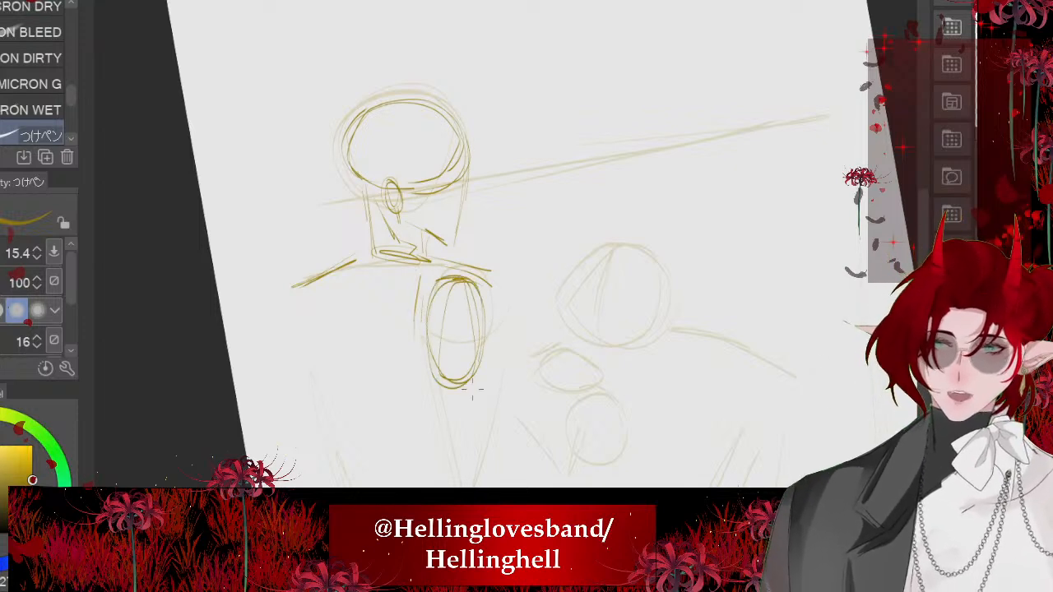
{"action": "key", "text": "ctrl+z"}
- Sketch the first figure's torso with a second left shoulder line, tapering sides, and curved waist and hip lines
{"action": "scroll", "coordinate": [461, 239], "scroll_direction": "down", "scroll_amount": 3}
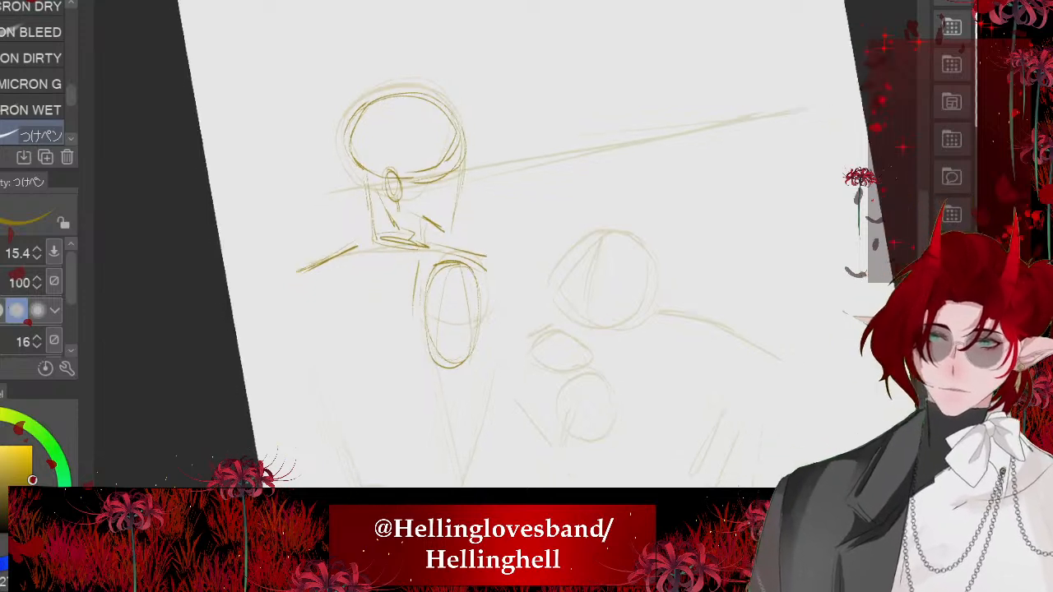
{"action": "left_click_drag", "start_coordinate": [367, 220], "coordinate": [315, 261]}
{"action": "key", "text": "ctrl+z"}
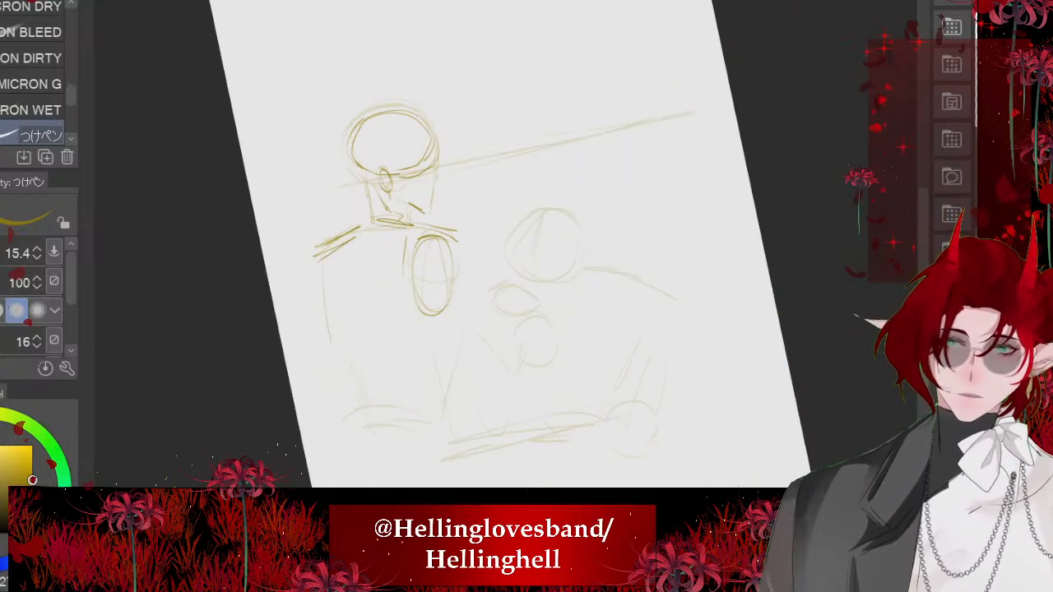
{"action": "left_click_drag", "start_coordinate": [325, 303], "coordinate": [381, 436]}
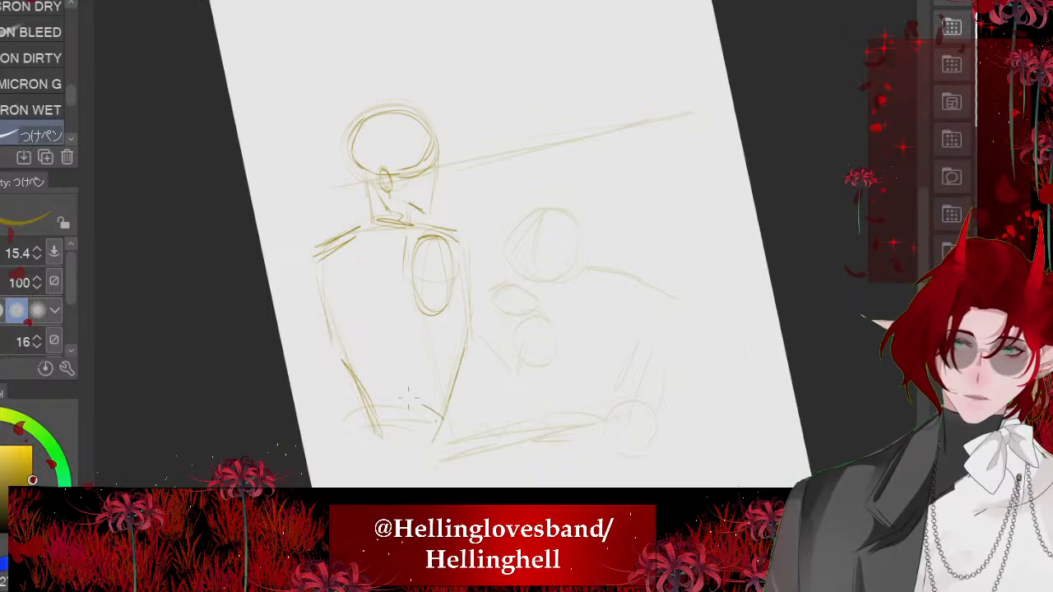
{"action": "left_click_drag", "start_coordinate": [371, 404], "coordinate": [421, 408]}
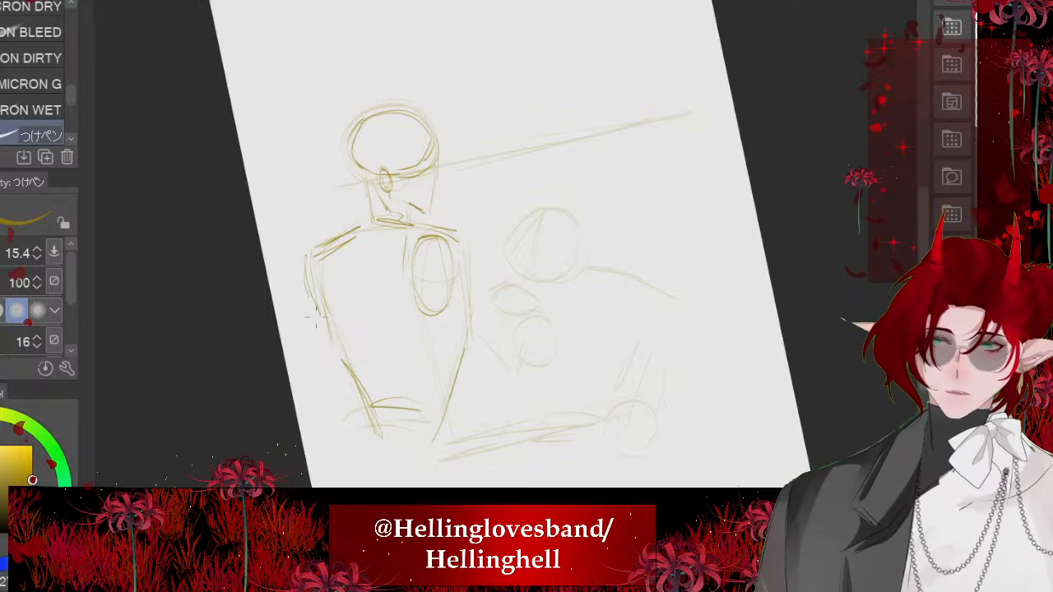
{"action": "mouse_move", "coordinate": [324, 314]}
{"action": "left_mouse_down"}
{"action": "mouse_move", "coordinate": [358, 432]}
{"action": "mouse_move", "coordinate": [439, 436]}
{"action": "left_mouse_up"}
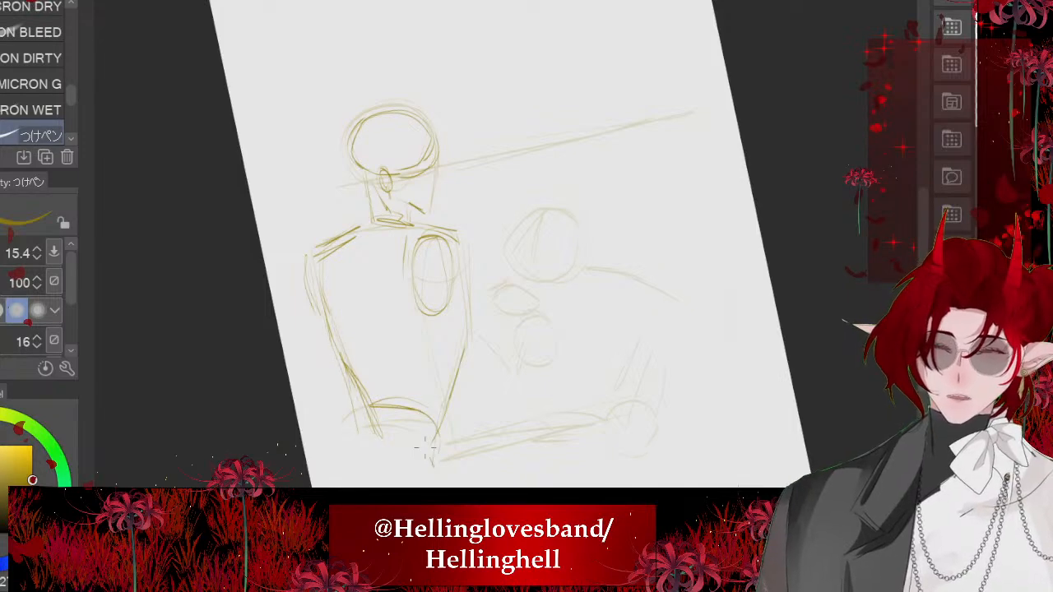
{"action": "left_click_drag", "start_coordinate": [362, 447], "coordinate": [412, 447]}
{"action": "scroll", "coordinate": [346, 149], "scroll_direction": "up", "scroll_amount": 4}
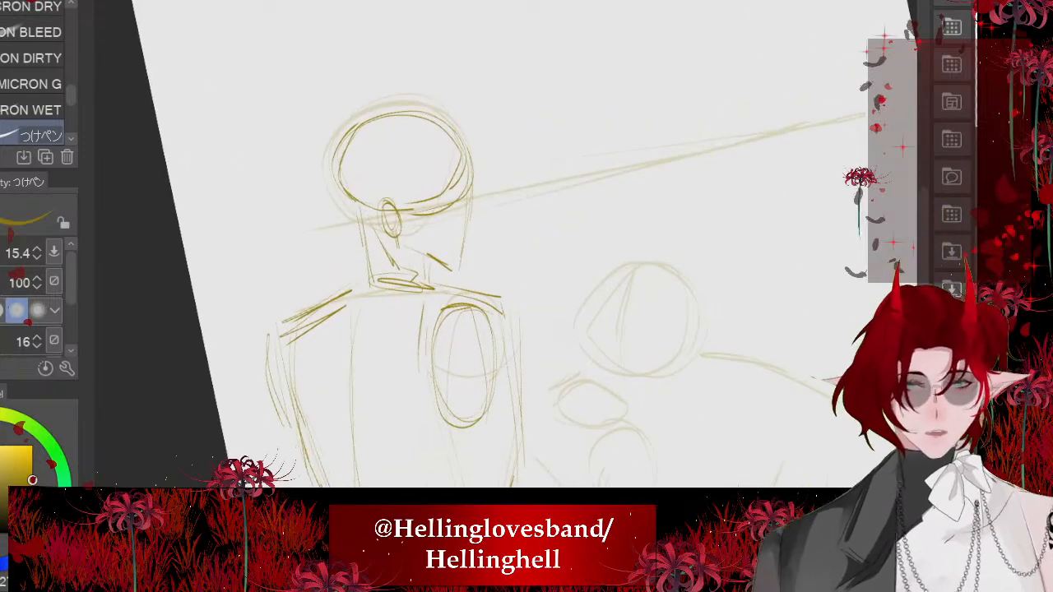
- Lasso the first figure's head and neck, scale them down slightly toward the shoulders, and clear the selection
{"action": "key", "text": "m"}
{"action": "mouse_move", "coordinate": [518, 91]}
{"action": "left_mouse_down"}
{"action": "mouse_move", "coordinate": [547, 116]}
{"action": "mouse_move", "coordinate": [409, 317]}
{"action": "mouse_move", "coordinate": [444, 72]}
{"action": "mouse_move", "coordinate": [493, 79]}
{"action": "left_mouse_up"}
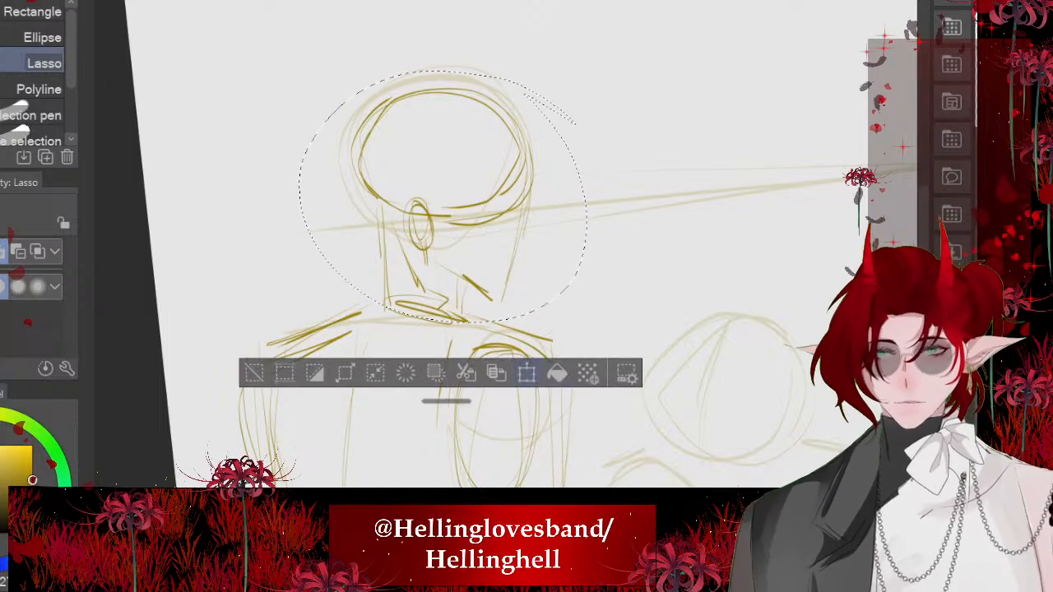
{"action": "key", "text": "ctrl+t"}
{"action": "left_click_drag", "start_coordinate": [570, 55], "coordinate": [552, 74]}
{"action": "left_click", "coordinate": [393, 375]}
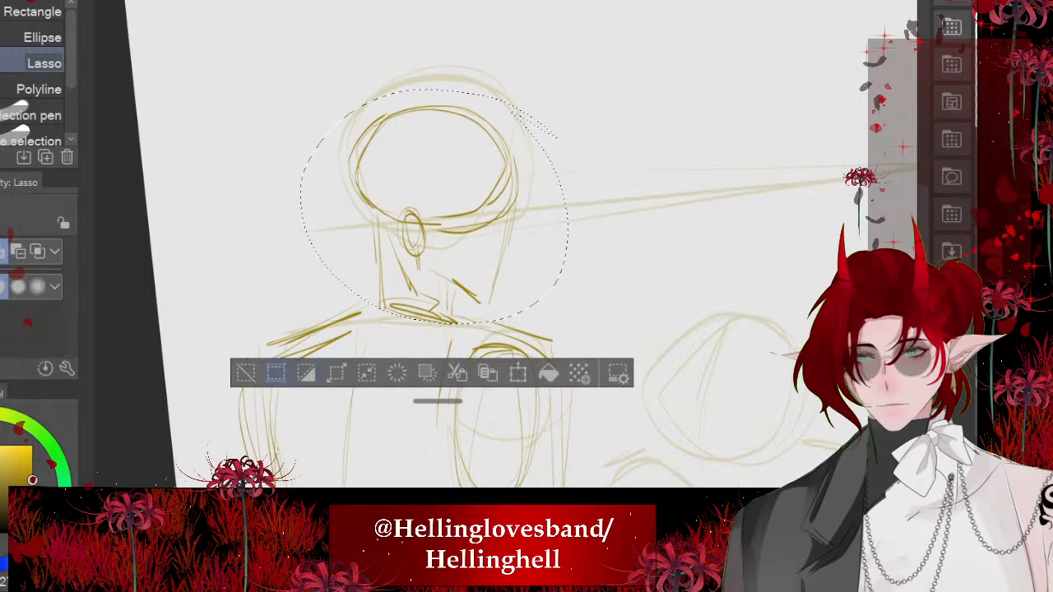
{"action": "left_click", "coordinate": [245, 376]}
{"action": "scroll", "coordinate": [409, 142], "scroll_direction": "down", "scroll_amount": 4}
{"action": "scroll", "coordinate": [375, 258], "scroll_direction": "up", "scroll_amount": 3}
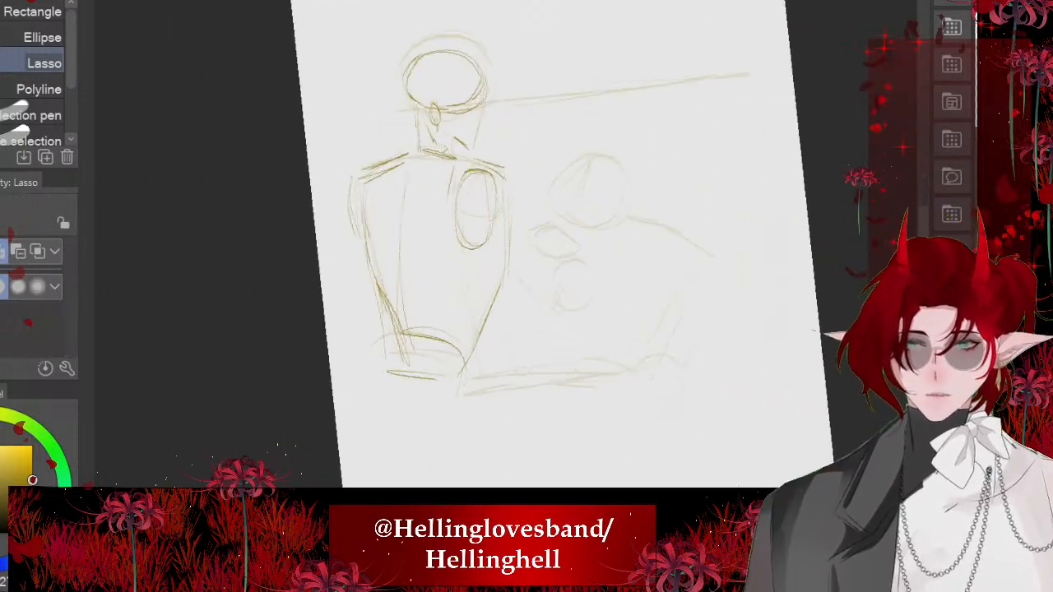
- Reinforce the left shoulder with the pen and sketch the hip sides with a wide arc beneath them, undoing unsatisfactory strokes
{"action": "left_click_drag", "start_coordinate": [374, 174], "coordinate": [410, 156]}
{"action": "key", "text": "ctrl+d"}
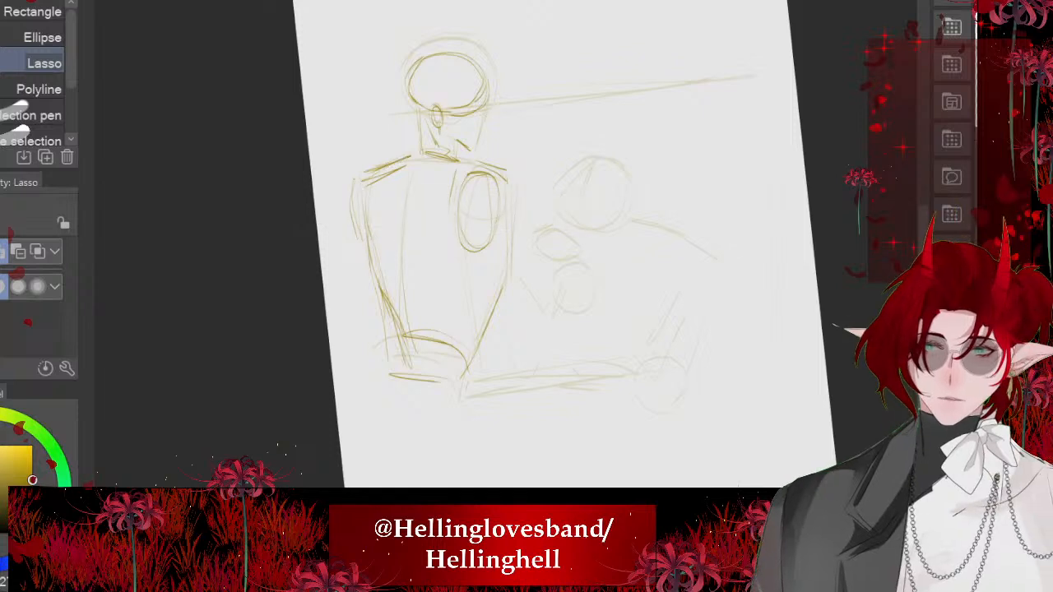
{"action": "key", "text": "p"}
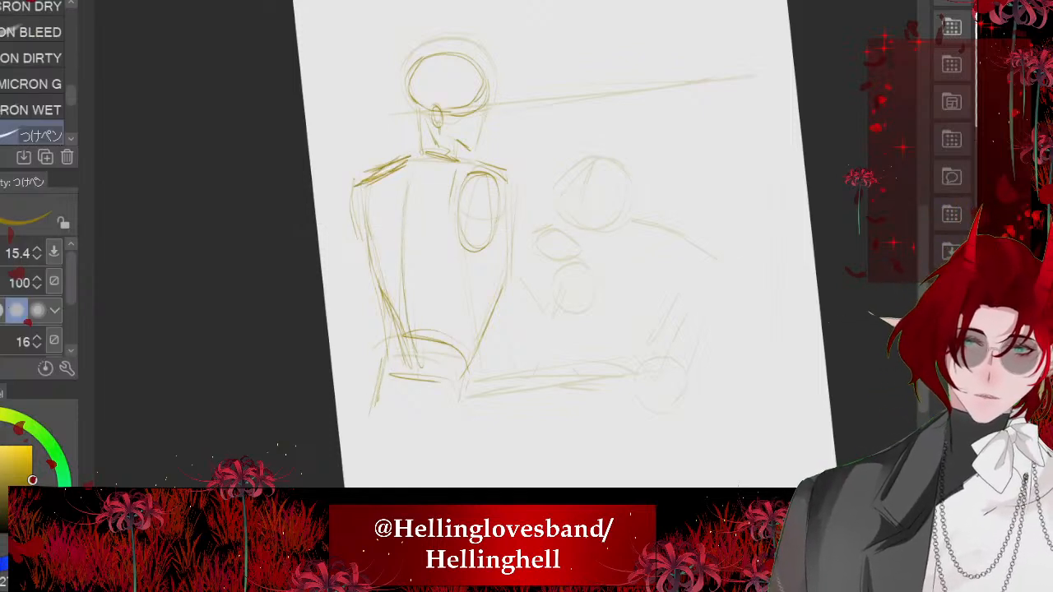
{"action": "left_click_drag", "start_coordinate": [396, 417], "coordinate": [362, 426]}
{"action": "left_click_drag", "start_coordinate": [362, 426], "coordinate": [474, 449]}
{"action": "key", "text": "ctrl+z"}
{"action": "key", "text": "ctrl+z"}
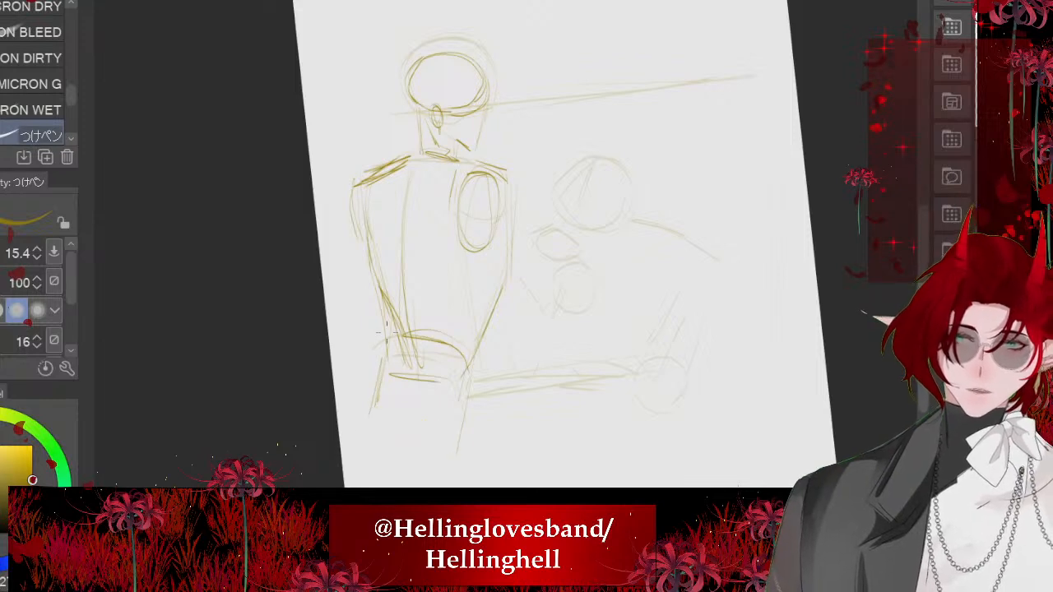
{"action": "left_click_drag", "start_coordinate": [354, 447], "coordinate": [480, 426]}
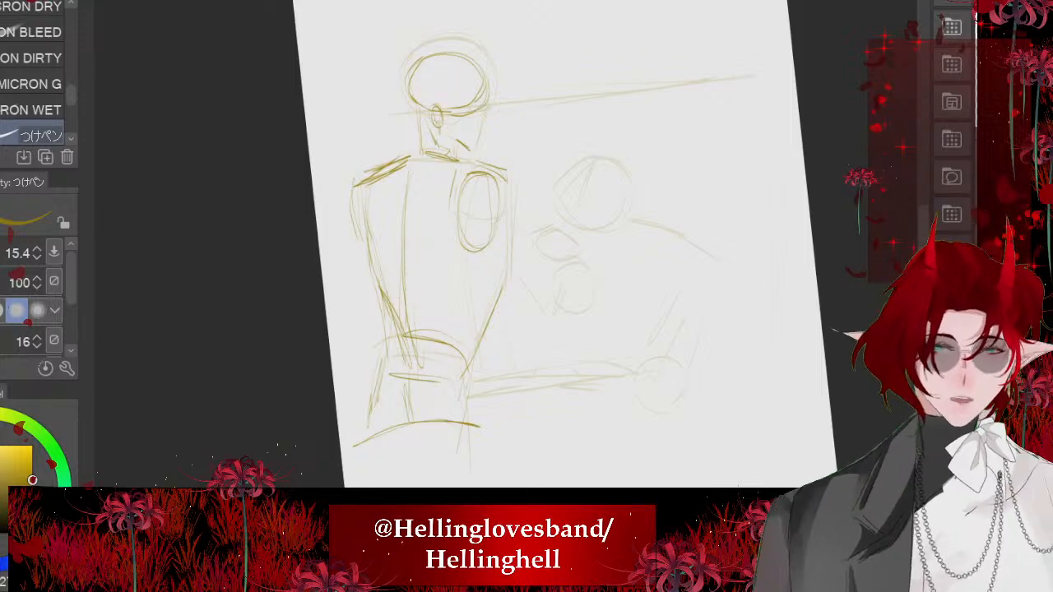
- Reinforce the outer edge of the first figure's right shoulder and the right side of the torso down to the waist
{"action": "scroll", "coordinate": [380, 174], "scroll_direction": "up", "scroll_amount": 2}
{"action": "left_click_drag", "start_coordinate": [539, 165], "coordinate": [583, 218]}
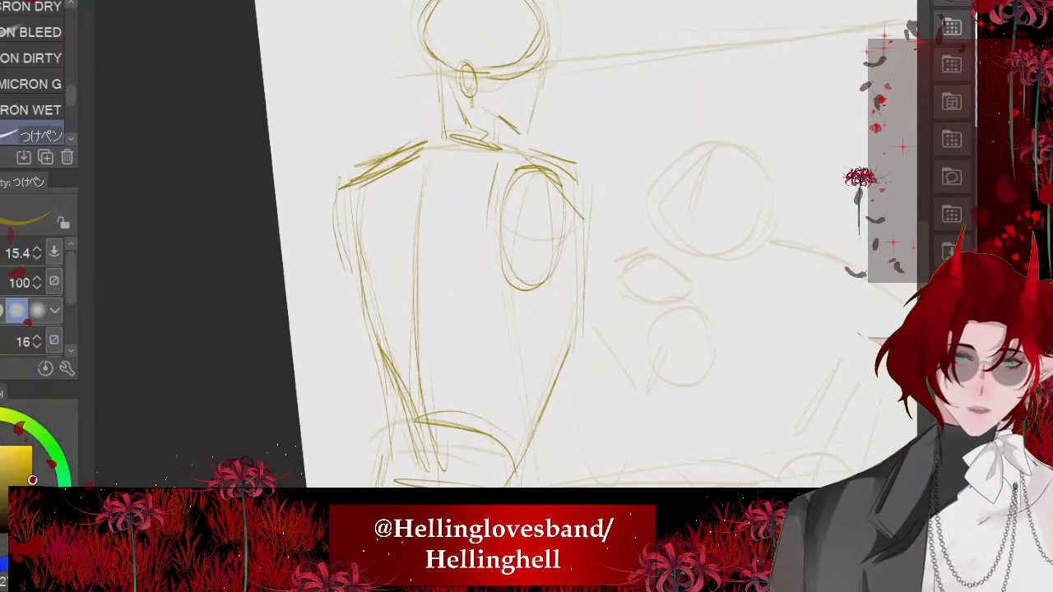
{"action": "left_click_drag", "start_coordinate": [571, 346], "coordinate": [515, 453]}
{"action": "scroll", "coordinate": [496, 393], "scroll_direction": "down", "scroll_amount": 1}
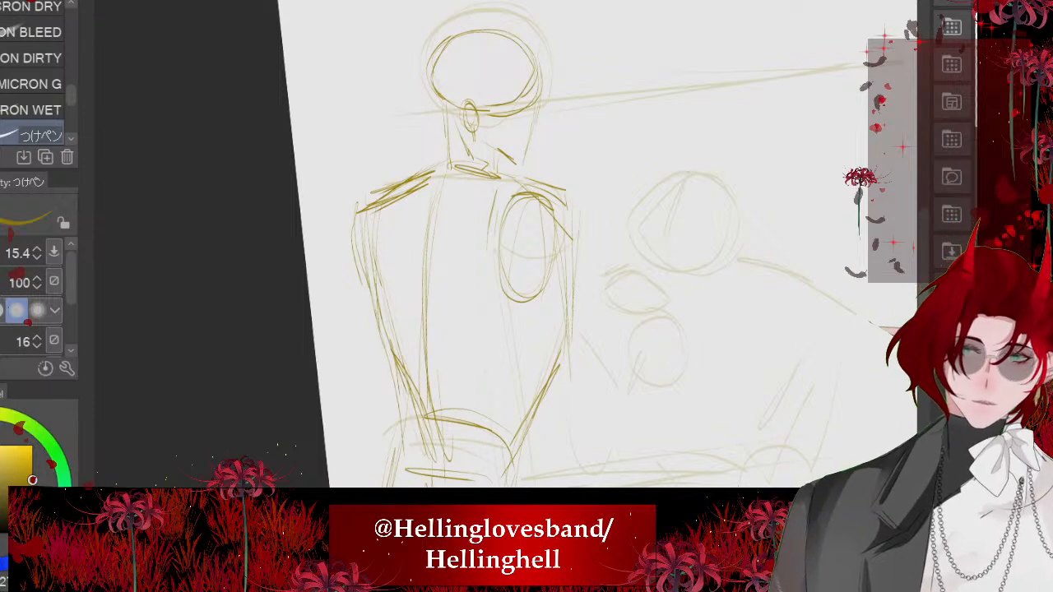
- Add curved contour lines across the first figure's waist and hips
{"action": "scroll", "coordinate": [373, 182], "scroll_direction": "down", "scroll_amount": 2}
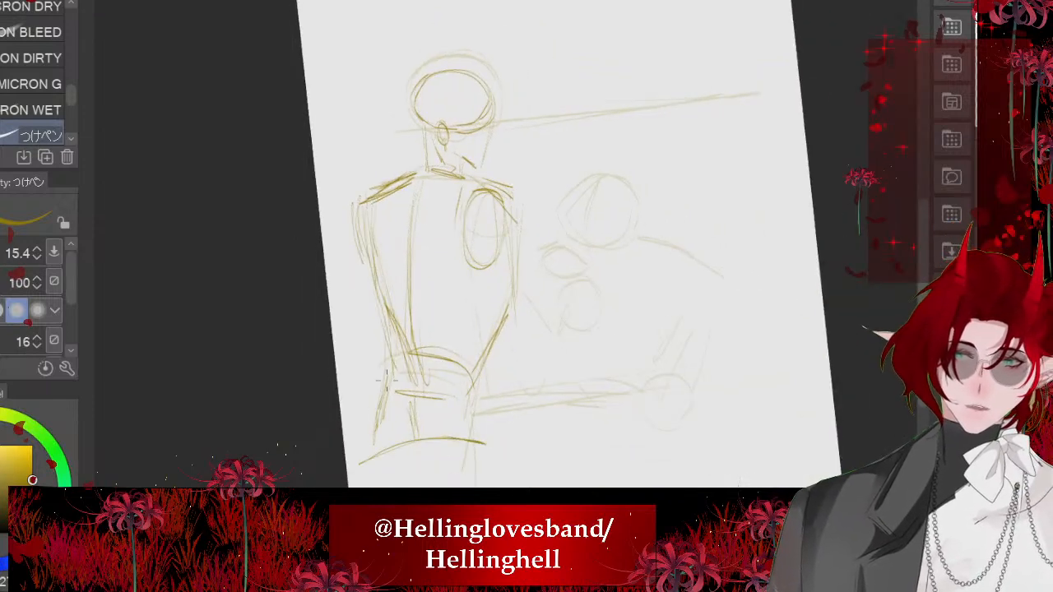
{"action": "left_click_drag", "start_coordinate": [458, 421], "coordinate": [395, 391]}
{"action": "mouse_move", "coordinate": [475, 368]}
{"action": "left_mouse_down"}
{"action": "mouse_move", "coordinate": [385, 350]}
{"action": "mouse_move", "coordinate": [403, 333]}
{"action": "left_mouse_up"}
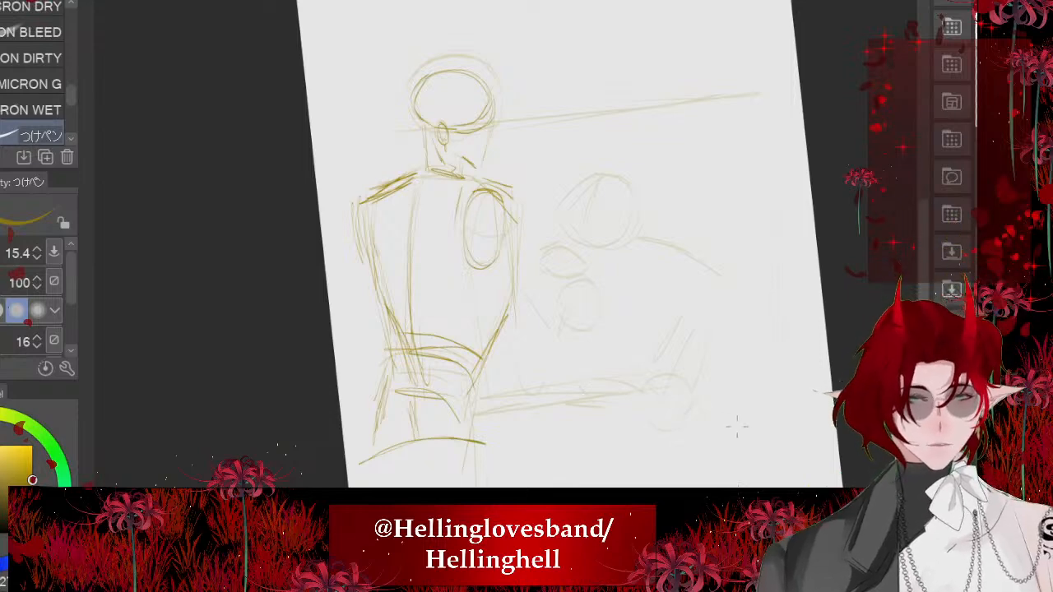
{"action": "scroll", "coordinate": [452, 148], "scroll_direction": "up", "scroll_amount": 8}
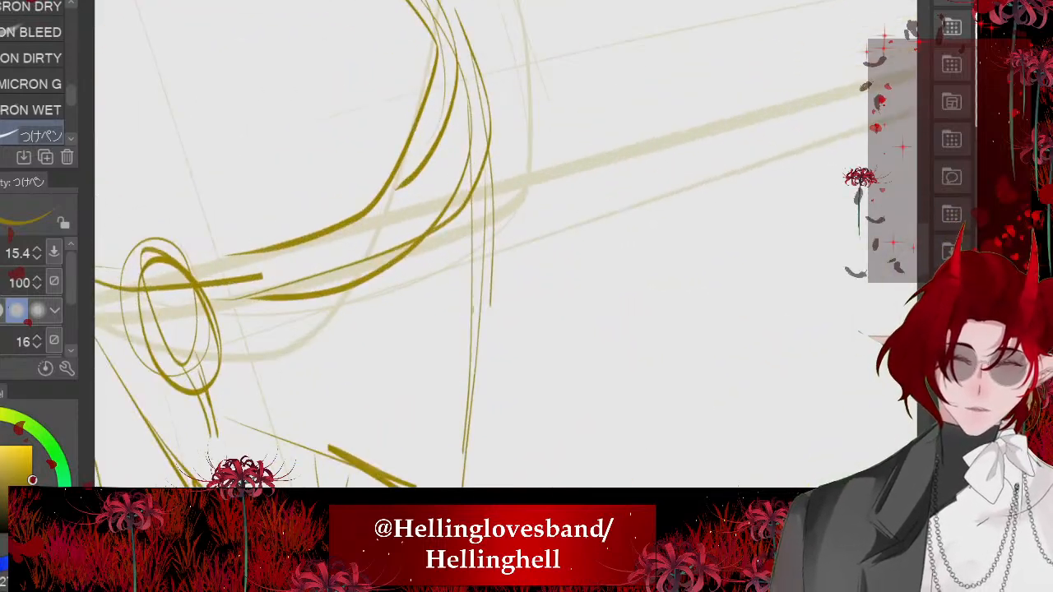
{"action": "mouse_move", "coordinate": [473, 209]}
{"action": "left_mouse_down"}
{"action": "mouse_move", "coordinate": [535, 322]}
{"action": "mouse_move", "coordinate": [496, 330]}
{"action": "left_mouse_up"}
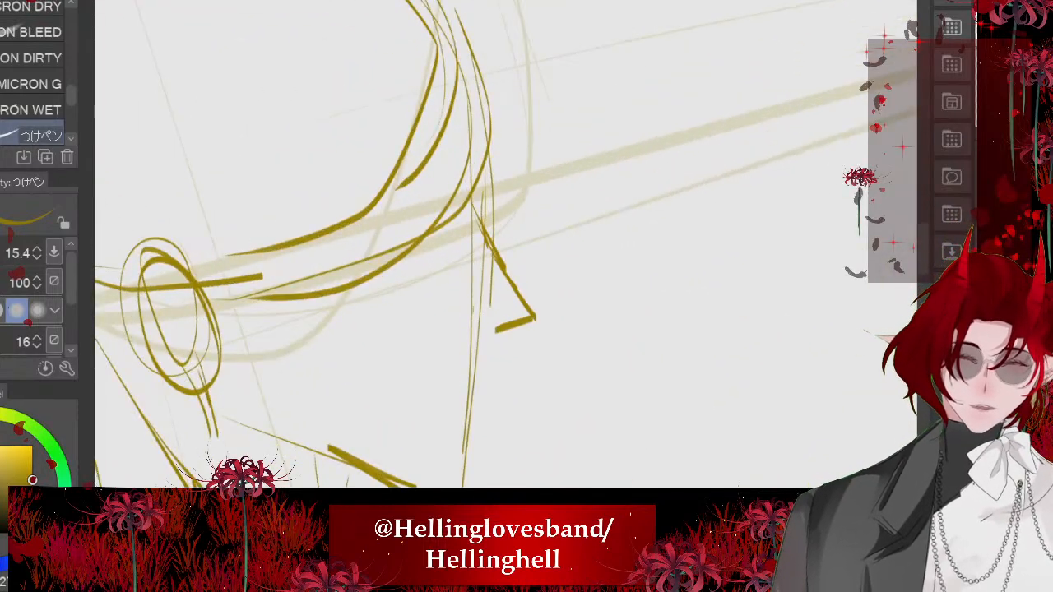
{"action": "key", "text": "ctrl+z"}
{"action": "key", "text": "ctrl+z"}
{"action": "key", "text": "ctrl+z"}
{"action": "key", "text": "ctrl+z"}
{"action": "key", "text": "ctrl+z"}
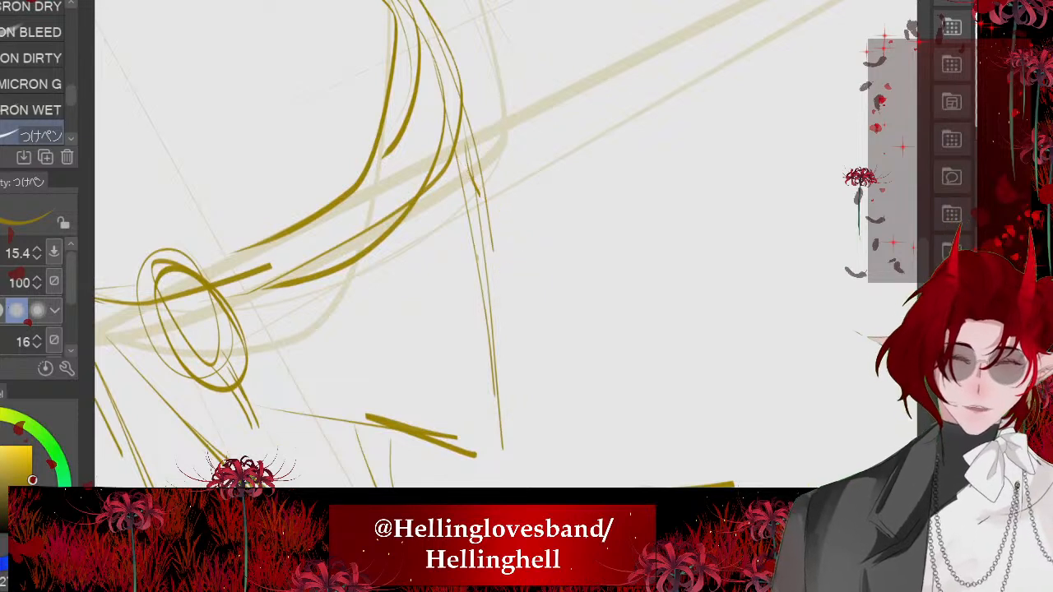
- Draw the first figure's face profile with a pointed nose, lips and chin joining the jawline, undoing a stray stroke
{"action": "mouse_move", "coordinate": [459, 146]}
{"action": "left_mouse_down"}
{"action": "mouse_move", "coordinate": [491, 206]}
{"action": "mouse_move", "coordinate": [540, 246]}
{"action": "mouse_move", "coordinate": [501, 281]}
{"action": "mouse_move", "coordinate": [508, 314]}
{"action": "mouse_move", "coordinate": [495, 350]}
{"action": "mouse_move", "coordinate": [494, 444]}
{"action": "mouse_move", "coordinate": [454, 453]}
{"action": "left_mouse_up"}
{"action": "key", "text": "ctrl+z"}
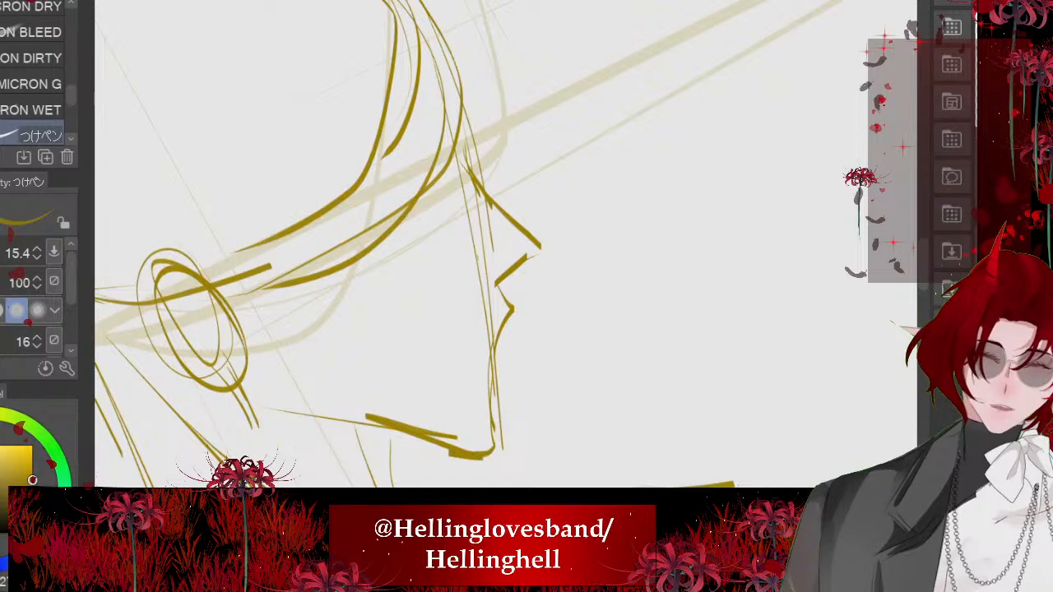
{"action": "scroll", "coordinate": [494, 247], "scroll_direction": "down", "scroll_amount": 8}
{"action": "scroll", "coordinate": [494, 247], "scroll_direction": "down", "scroll_amount": 2}
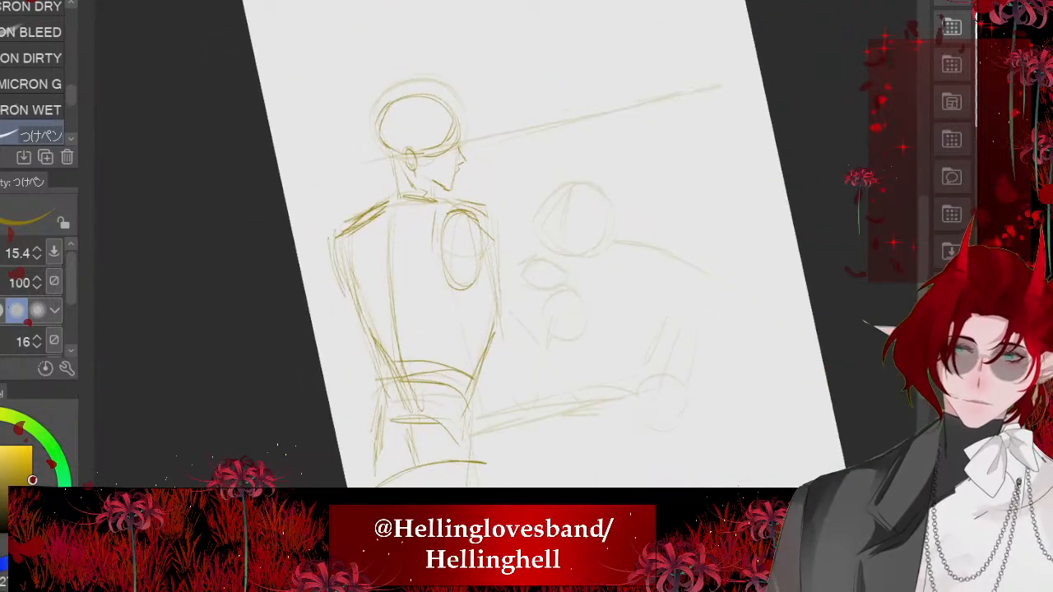
- Sketch a curved line for the first figure's bent arm from beside the waist toward the hand area
{"action": "scroll", "coordinate": [494, 247], "scroll_direction": "up", "scroll_amount": 4}
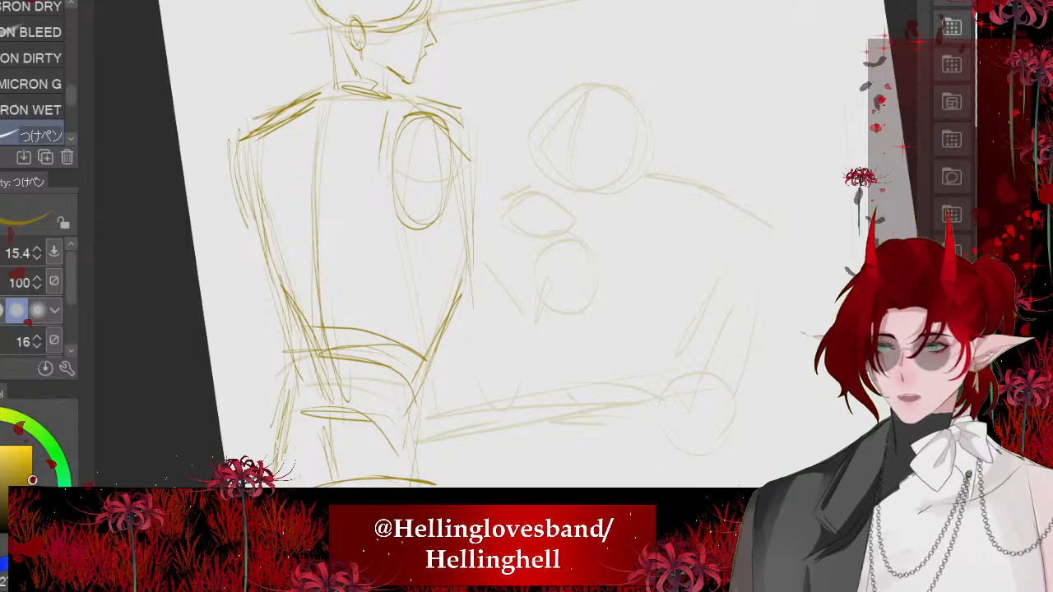
{"action": "scroll", "coordinate": [494, 247], "scroll_direction": "down", "scroll_amount": 1}
{"action": "scroll", "coordinate": [494, 247], "scroll_direction": "up", "scroll_amount": 1}
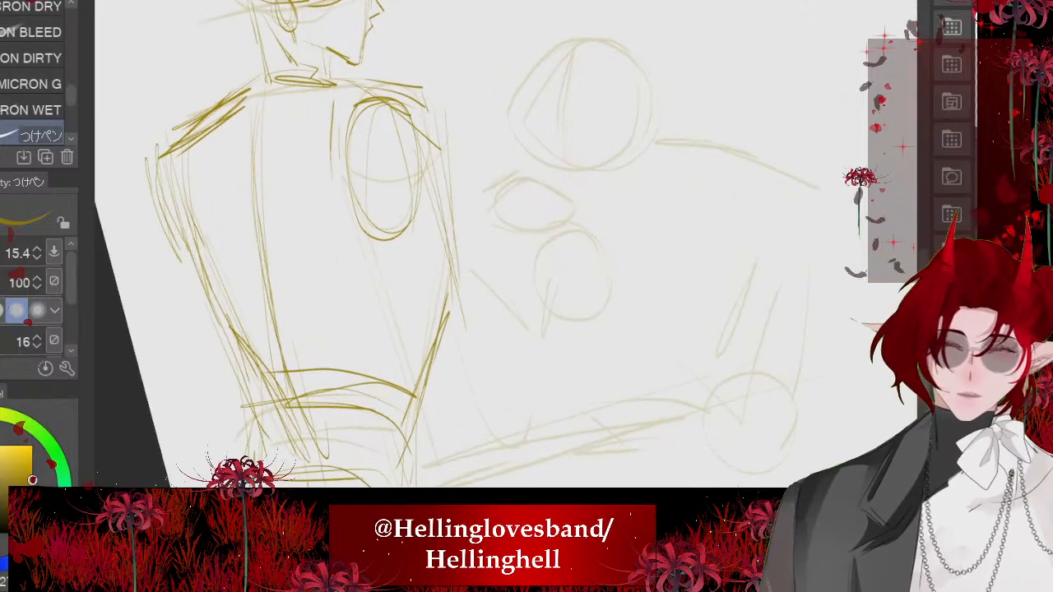
{"action": "mouse_move", "coordinate": [411, 206]}
{"action": "left_mouse_down"}
{"action": "mouse_move", "coordinate": [458, 354]}
{"action": "mouse_move", "coordinate": [502, 441]}
{"action": "left_mouse_up"}
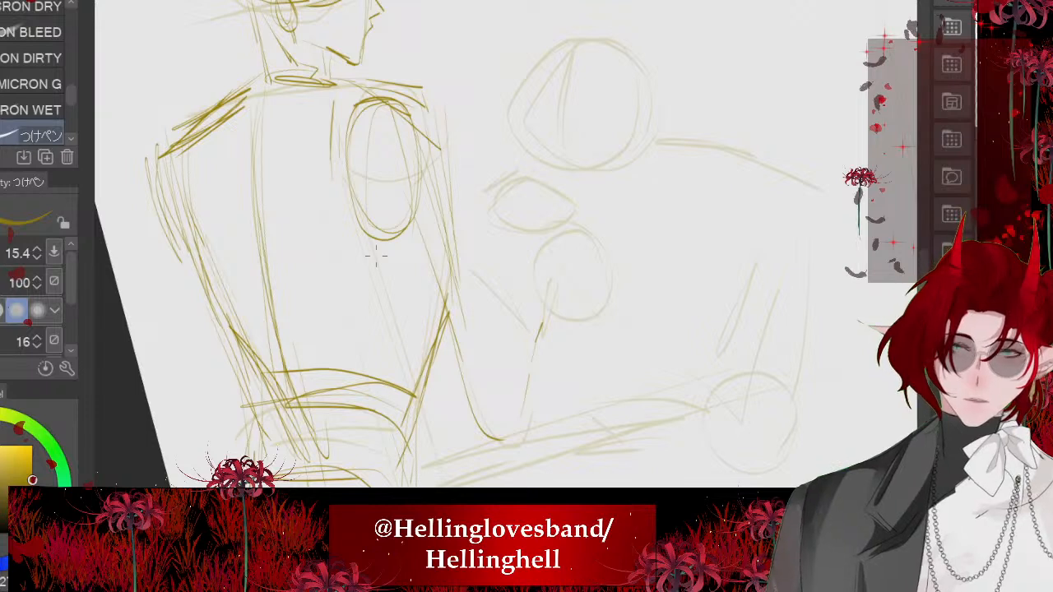
{"action": "mouse_move", "coordinate": [430, 328]}
{"action": "left_mouse_down"}
{"action": "mouse_move", "coordinate": [498, 428]}
{"action": "mouse_move", "coordinate": [522, 420]}
{"action": "left_mouse_up"}
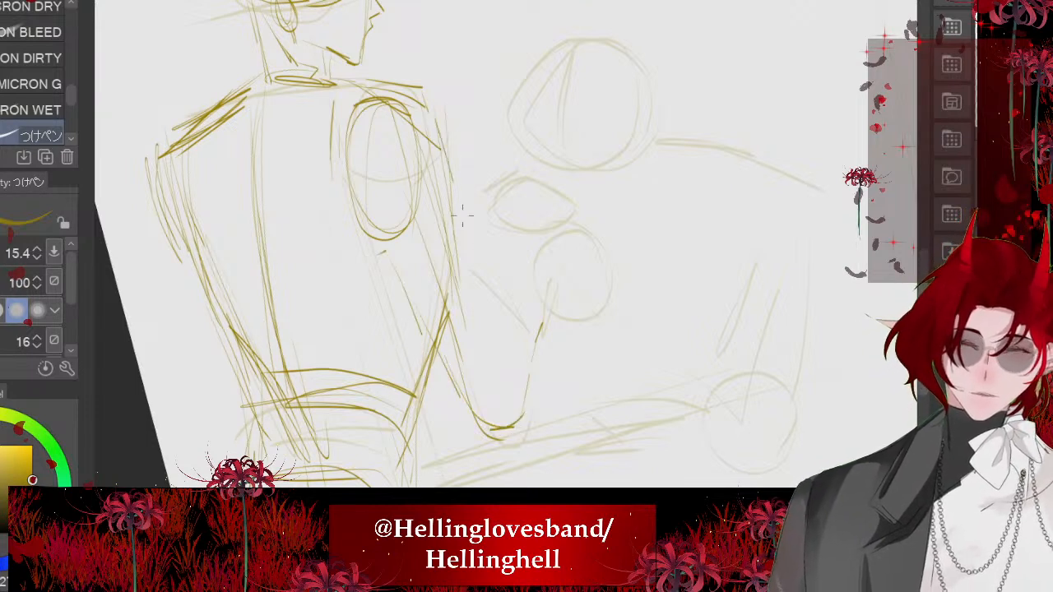
- Redraw the outer edge of the first figure's right upper arm and add a circle for the elbow, undoing unsatisfactory strokes
{"action": "left_click_drag", "start_coordinate": [454, 187], "coordinate": [486, 320]}
{"action": "left_click_drag", "start_coordinate": [473, 239], "coordinate": [495, 338]}
{"action": "mouse_move", "coordinate": [490, 294]}
{"action": "left_mouse_down"}
{"action": "mouse_move", "coordinate": [481, 331]}
{"action": "mouse_move", "coordinate": [444, 366]}
{"action": "mouse_move", "coordinate": [494, 325]}
{"action": "left_mouse_up"}
{"action": "key", "text": "ctrl+z"}
{"action": "key", "text": "ctrl+z"}
{"action": "key", "text": "ctrl+z"}
{"action": "key", "text": "ctrl+z"}
{"action": "left_click_drag", "start_coordinate": [433, 125], "coordinate": [482, 294]}
{"action": "left_click_drag", "start_coordinate": [468, 229], "coordinate": [480, 320]}
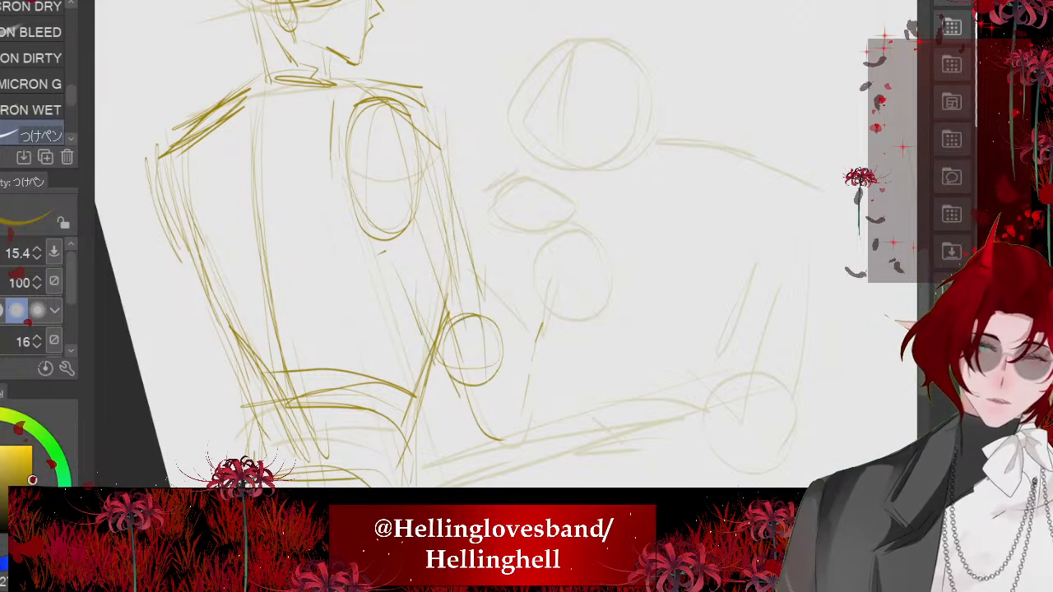
- Sketch the first figure's forearm rising from the elbow circle and rough in the hand with short curved strokes
{"action": "left_click_drag", "start_coordinate": [444, 369], "coordinate": [542, 346]}
{"action": "left_click_drag", "start_coordinate": [493, 272], "coordinate": [471, 306]}
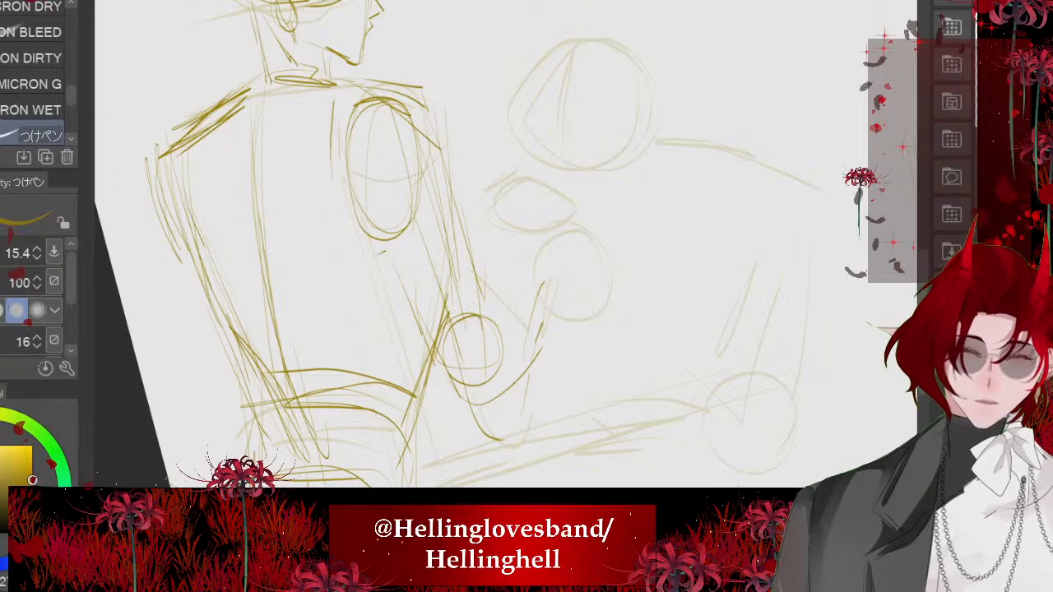
{"action": "left_click_drag", "start_coordinate": [492, 231], "coordinate": [569, 221]}
{"action": "left_click_drag", "start_coordinate": [520, 265], "coordinate": [561, 245]}
{"action": "left_click_drag", "start_coordinate": [498, 234], "coordinate": [502, 387]}
{"action": "mouse_move", "coordinate": [437, 384]}
{"action": "left_mouse_down"}
{"action": "mouse_move", "coordinate": [494, 404]}
{"action": "mouse_move", "coordinate": [507, 376]}
{"action": "left_mouse_up"}
{"action": "left_click_drag", "start_coordinate": [513, 279], "coordinate": [494, 383]}
{"action": "left_click_drag", "start_coordinate": [470, 270], "coordinate": [494, 378]}
{"action": "scroll", "coordinate": [419, 247], "scroll_direction": "down", "scroll_amount": 3}
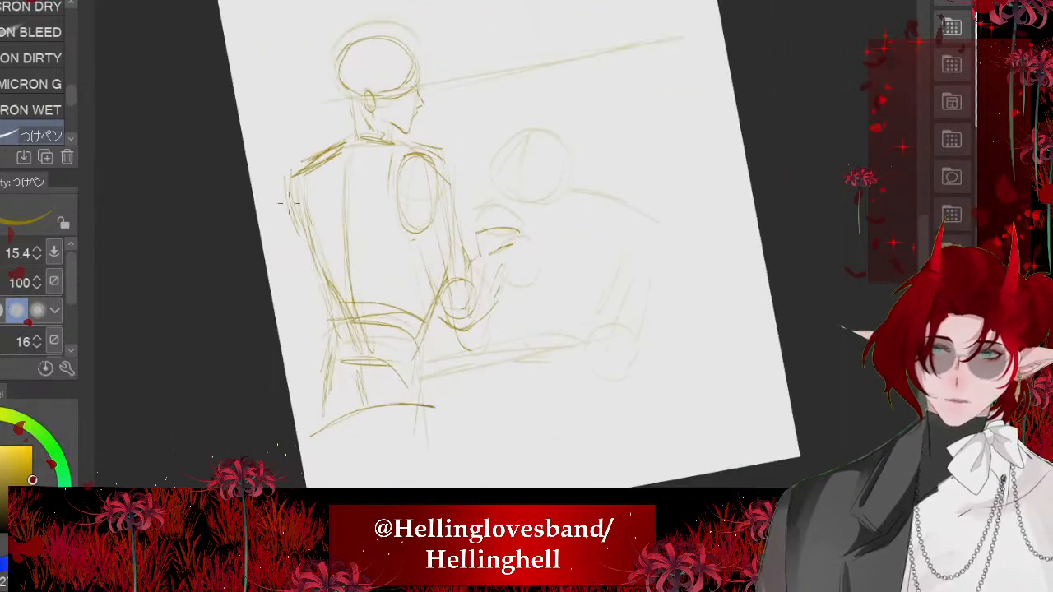
{"action": "scroll", "coordinate": [411, 247], "scroll_direction": "down", "scroll_amount": 4}
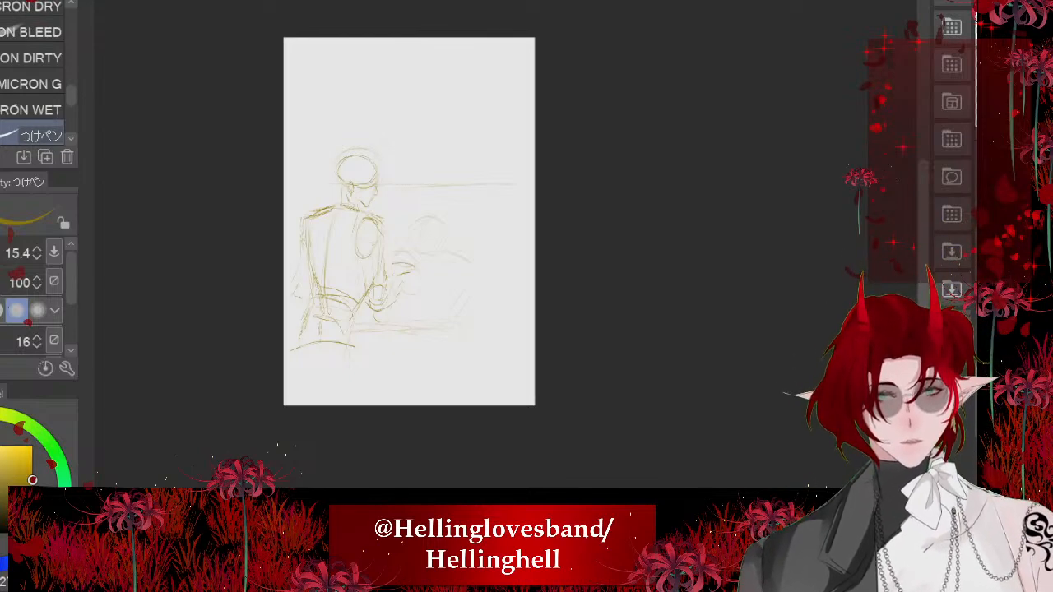
{"action": "scroll", "coordinate": [411, 246], "scroll_direction": "up", "scroll_amount": 4}
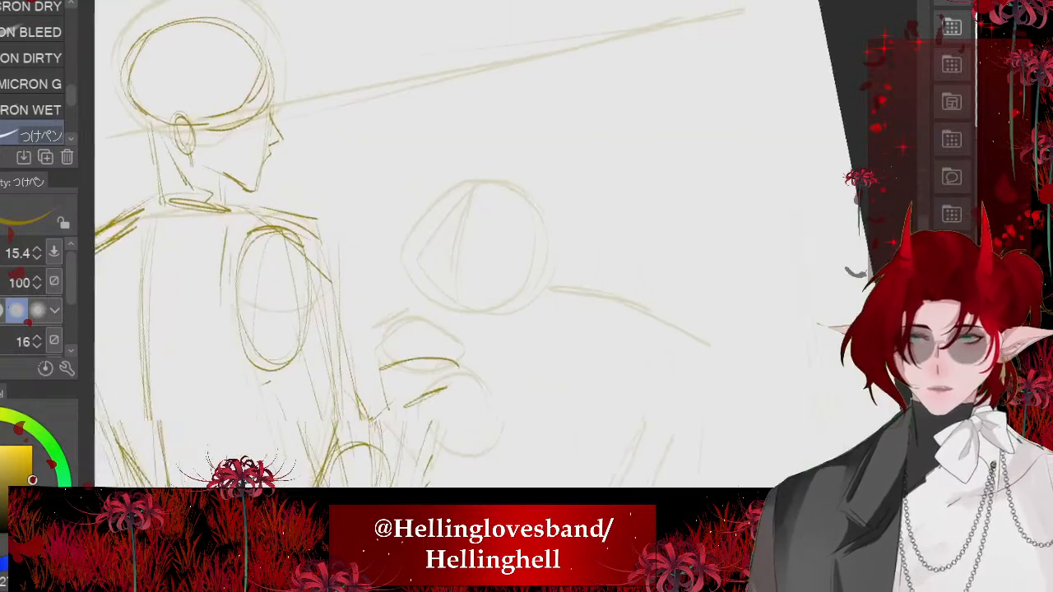
{"action": "scroll", "coordinate": [474, 247], "scroll_direction": "up", "scroll_amount": 3}
{"action": "left_click_drag", "start_coordinate": [440, 228], "coordinate": [469, 436]}
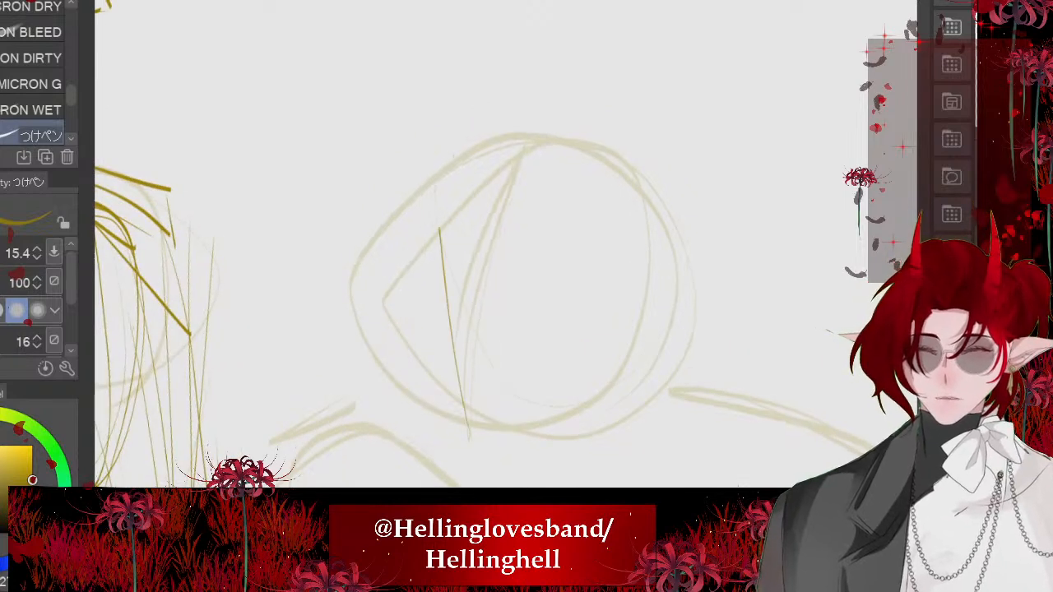
{"action": "left_click_drag", "start_coordinate": [444, 165], "coordinate": [457, 360]}
{"action": "left_click_drag", "start_coordinate": [446, 206], "coordinate": [473, 428]}
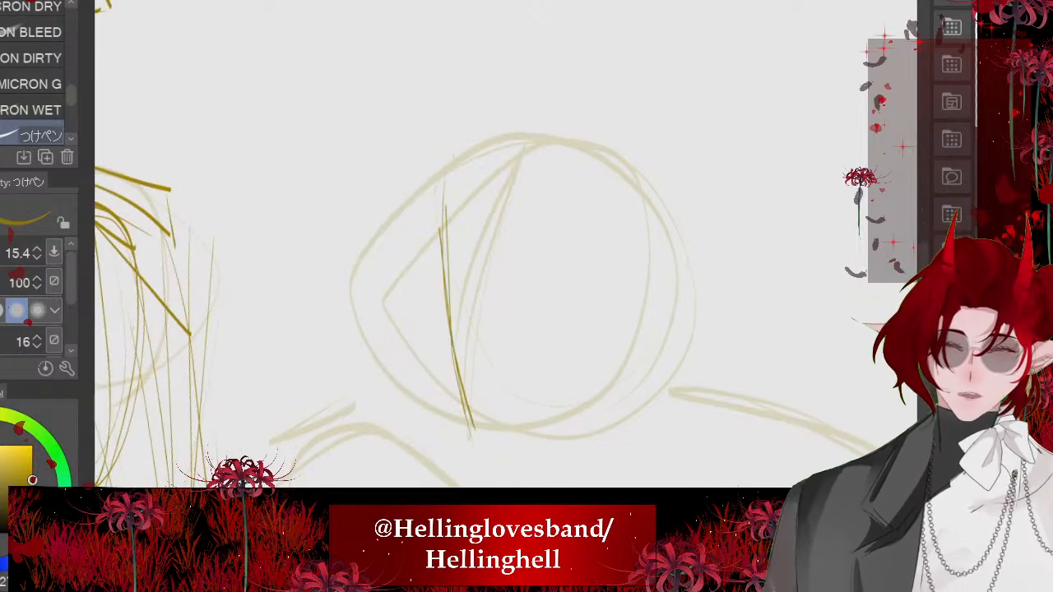
{"action": "left_click_drag", "start_coordinate": [445, 158], "coordinate": [484, 465]}
{"action": "left_click_drag", "start_coordinate": [554, 331], "coordinate": [369, 353]}
{"action": "left_click_drag", "start_coordinate": [539, 344], "coordinate": [387, 354]}
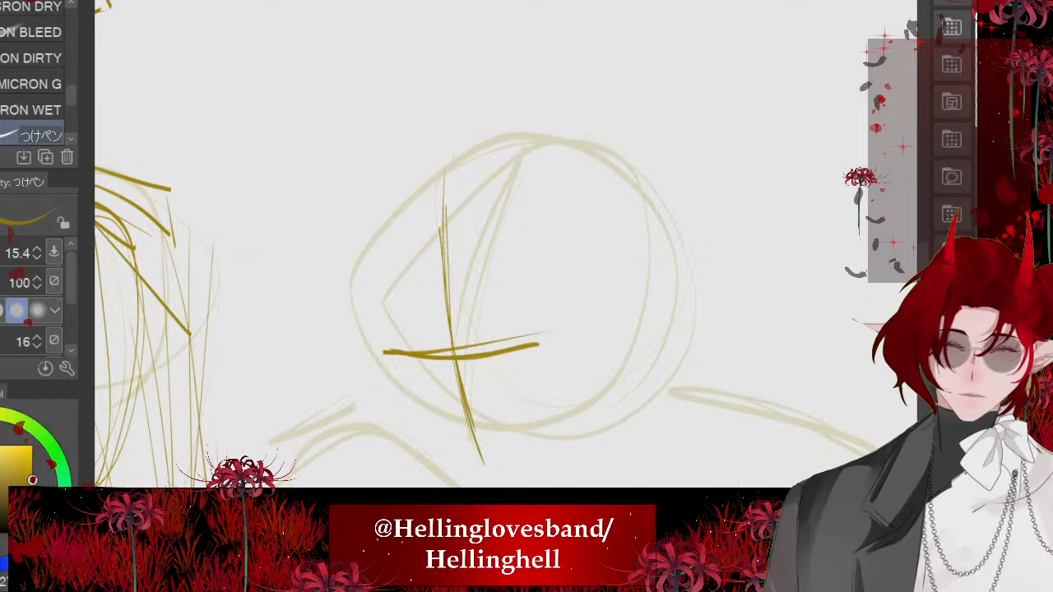
{"action": "key", "text": "ctrl+z"}
{"action": "key", "text": "ctrl+z"}
{"action": "key", "text": "ctrl+z"}
{"action": "key", "text": "ctrl+z"}
- Draw a vertical centre line, a brow line and a short nose line on the second figure's head, undoing the last stroke
{"action": "key", "text": "ctrl+z"}
{"action": "key", "text": "ctrl+z"}
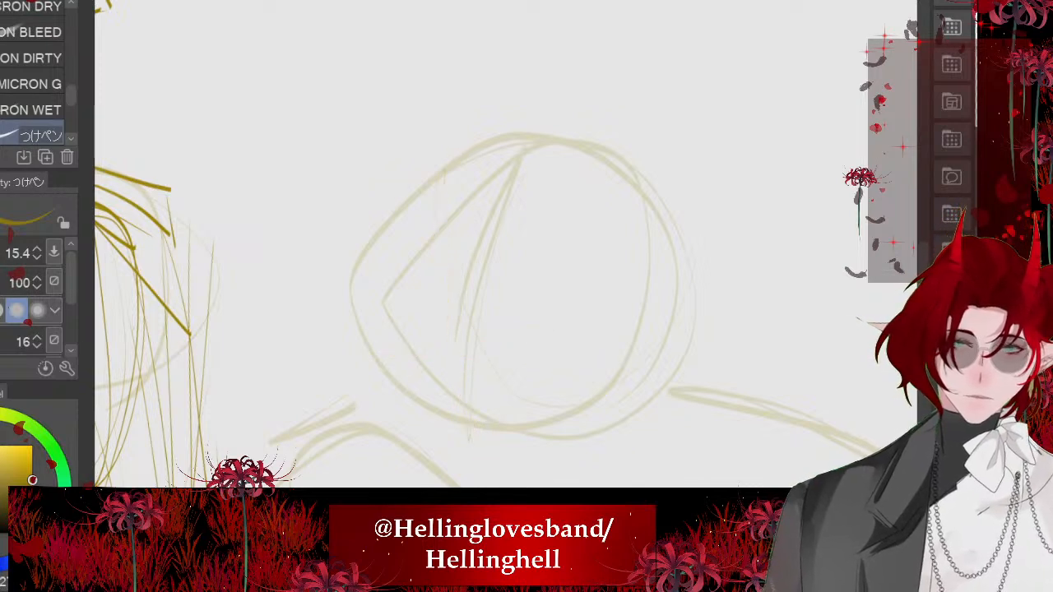
{"action": "left_click_drag", "start_coordinate": [452, 188], "coordinate": [469, 438]}
{"action": "mouse_move", "coordinate": [464, 155]}
{"action": "left_mouse_down"}
{"action": "mouse_move", "coordinate": [454, 208]}
{"action": "mouse_move", "coordinate": [466, 410]}
{"action": "left_mouse_up"}
{"action": "left_click_drag", "start_coordinate": [574, 301], "coordinate": [396, 321]}
{"action": "mouse_move", "coordinate": [376, 319]}
{"action": "left_mouse_down"}
{"action": "mouse_move", "coordinate": [470, 328]}
{"action": "mouse_move", "coordinate": [558, 315]}
{"action": "left_mouse_up"}
{"action": "left_click_drag", "start_coordinate": [510, 359], "coordinate": [426, 362]}
{"action": "left_click_drag", "start_coordinate": [427, 363], "coordinate": [495, 365]}
{"action": "key", "text": "ctrl+z"}
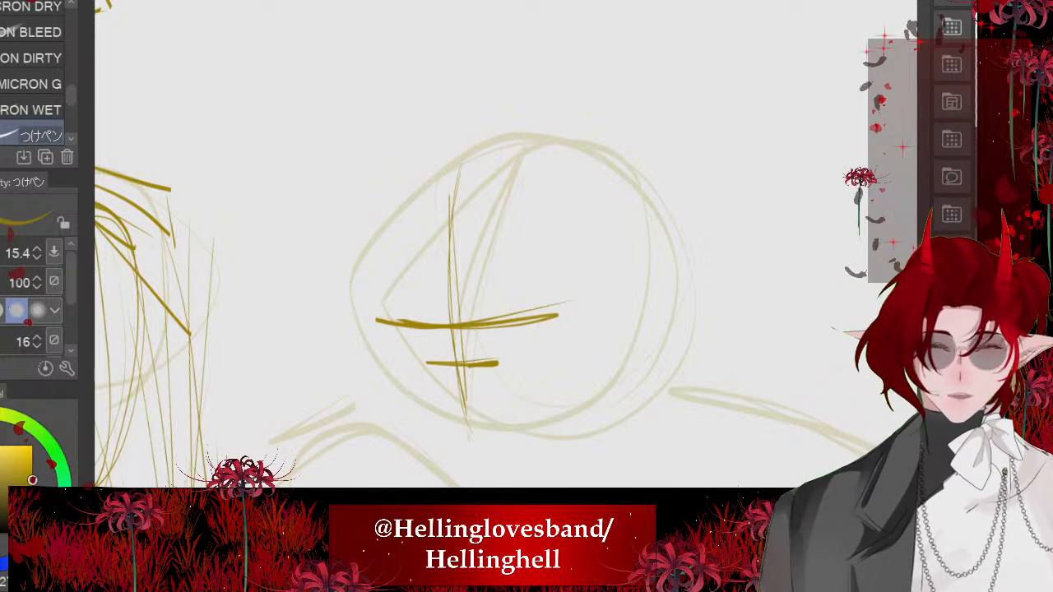
- Outline the second figure's rounded cranium above the brow line with overlapping curved strokes
{"action": "scroll", "coordinate": [480, 247], "scroll_direction": "up", "scroll_amount": 2}
{"action": "mouse_move", "coordinate": [466, 188]}
{"action": "left_mouse_down"}
{"action": "mouse_move", "coordinate": [419, 394]}
{"action": "mouse_move", "coordinate": [465, 164]}
{"action": "mouse_move", "coordinate": [397, 333]}
{"action": "mouse_move", "coordinate": [418, 394]}
{"action": "left_mouse_up"}
{"action": "mouse_move", "coordinate": [465, 167]}
{"action": "left_mouse_down"}
{"action": "mouse_move", "coordinate": [604, 170]}
{"action": "mouse_move", "coordinate": [620, 338]}
{"action": "left_mouse_up"}
{"action": "left_click_drag", "start_coordinate": [539, 154], "coordinate": [621, 343]}
{"action": "mouse_move", "coordinate": [497, 175]}
{"action": "left_mouse_down"}
{"action": "mouse_move", "coordinate": [518, 163]}
{"action": "mouse_move", "coordinate": [609, 352]}
{"action": "mouse_move", "coordinate": [438, 197]}
{"action": "mouse_move", "coordinate": [412, 242]}
{"action": "left_mouse_up"}
{"action": "mouse_move", "coordinate": [444, 186]}
{"action": "left_mouse_down"}
{"action": "mouse_move", "coordinate": [604, 148]}
{"action": "mouse_move", "coordinate": [617, 338]}
{"action": "mouse_move", "coordinate": [398, 331]}
{"action": "mouse_move", "coordinate": [419, 394]}
{"action": "left_mouse_up"}
{"action": "scroll", "coordinate": [447, 223], "scroll_direction": "down", "scroll_amount": 3}
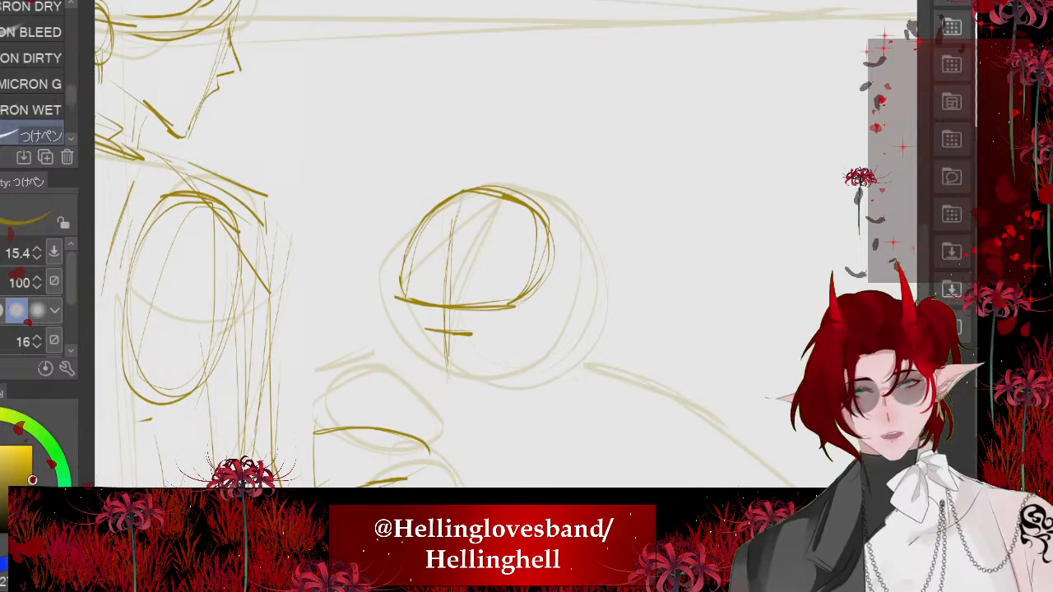
{"action": "scroll", "coordinate": [409, 308], "scroll_direction": "up", "scroll_amount": 4}
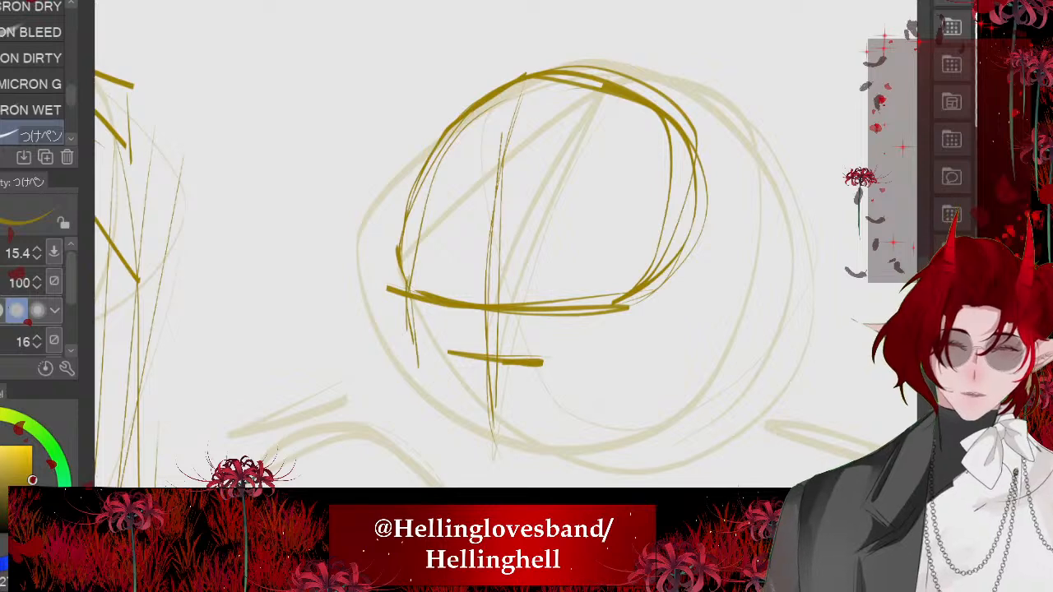
{"action": "left_click_drag", "start_coordinate": [405, 296], "coordinate": [428, 394]}
{"action": "scroll", "coordinate": [461, 247], "scroll_direction": "down", "scroll_amount": 2}
{"action": "key", "text": "ctrl+z"}
{"action": "key", "text": "ctrl+z"}
{"action": "key", "text": "ctrl+z"}
{"action": "scroll", "coordinate": [461, 247], "scroll_direction": "up", "scroll_amount": 2}
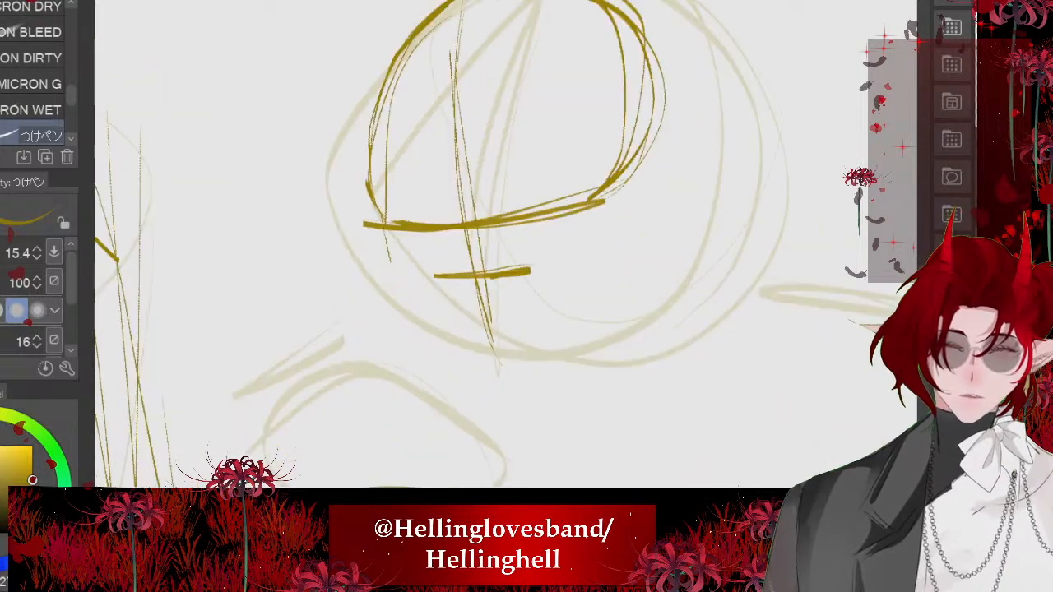
- Draw the far side of the second figure's face from the temple down the cheek to a short chin line
{"action": "scroll", "coordinate": [341, 227], "scroll_direction": "up", "scroll_amount": 1}
{"action": "left_click_drag", "start_coordinate": [393, 231], "coordinate": [415, 304]}
{"action": "mouse_move", "coordinate": [395, 249]}
{"action": "left_mouse_down"}
{"action": "mouse_move", "coordinate": [416, 309]}
{"action": "mouse_move", "coordinate": [474, 401]}
{"action": "left_mouse_up"}
{"action": "left_click_drag", "start_coordinate": [423, 318], "coordinate": [504, 443]}
{"action": "left_click_drag", "start_coordinate": [458, 362], "coordinate": [509, 459]}
{"action": "mouse_move", "coordinate": [508, 442]}
{"action": "left_mouse_down"}
{"action": "mouse_move", "coordinate": [567, 439]}
{"action": "mouse_move", "coordinate": [566, 428]}
{"action": "left_mouse_up"}
{"action": "scroll", "coordinate": [440, 360], "scroll_direction": "down", "scroll_amount": 1}
- Refine the second figure's temple edge and draw the near jawline down to the chin, undoing stray strokes
{"action": "left_click_drag", "start_coordinate": [394, 231], "coordinate": [413, 314]}
{"action": "left_click_drag", "start_coordinate": [397, 239], "coordinate": [412, 308]}
{"action": "key", "text": "ctrl+z"}
{"action": "key", "text": "ctrl+z"}
{"action": "key", "text": "ctrl+z"}
{"action": "scroll", "coordinate": [326, 362], "scroll_direction": "down", "scroll_amount": 2}
{"action": "left_click_drag", "start_coordinate": [375, 264], "coordinate": [388, 325]}
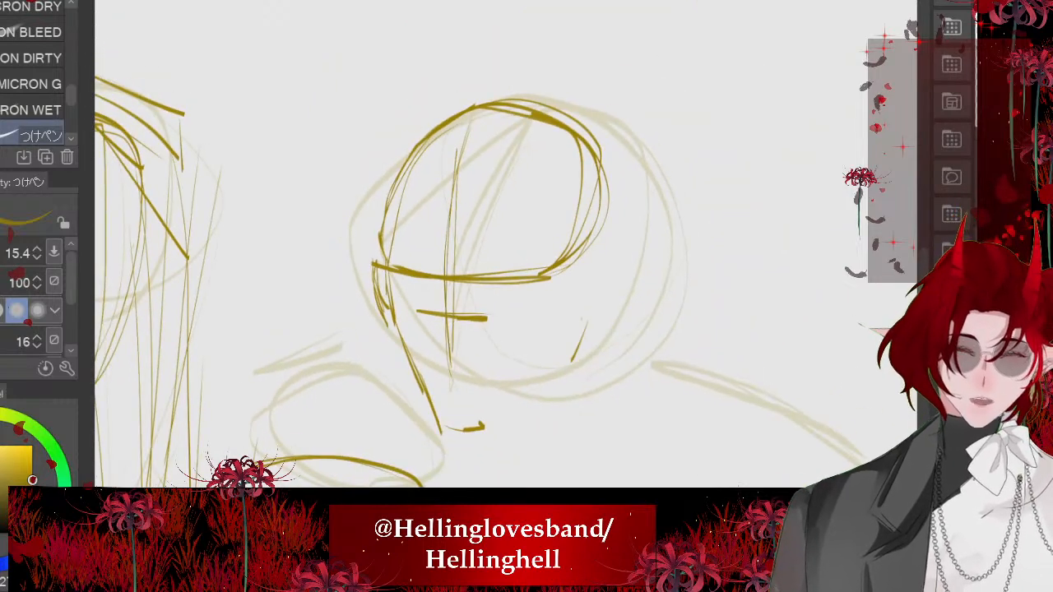
{"action": "left_click_drag", "start_coordinate": [583, 331], "coordinate": [465, 443]}
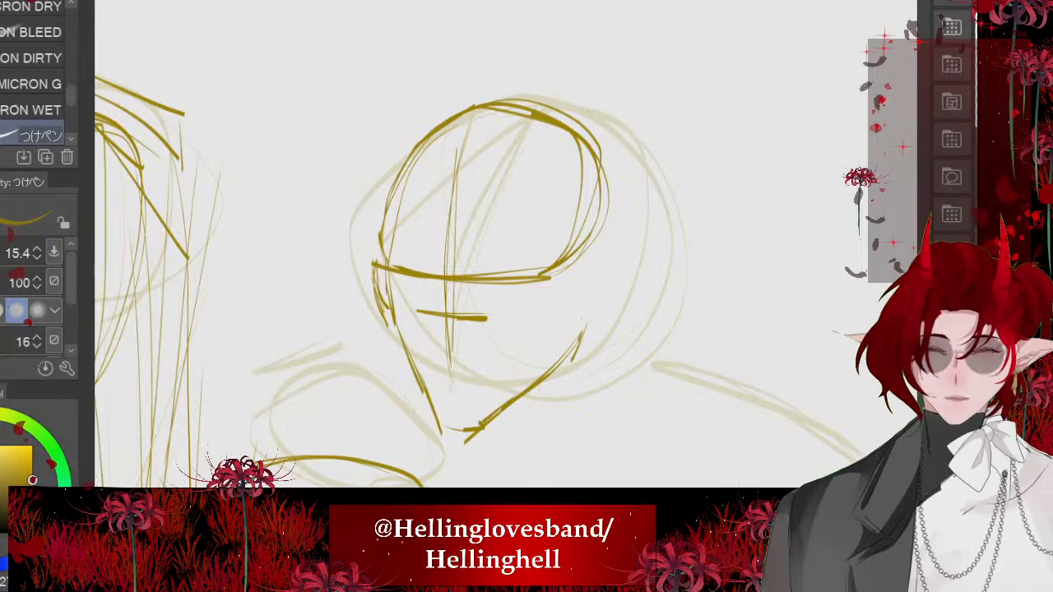
- Add the second figure's ear at the end of the jawline and round out the back of the skull above it
{"action": "left_click_drag", "start_coordinate": [598, 257], "coordinate": [580, 344]}
{"action": "left_click_drag", "start_coordinate": [594, 265], "coordinate": [581, 340]}
{"action": "key", "text": "ctrl+z"}
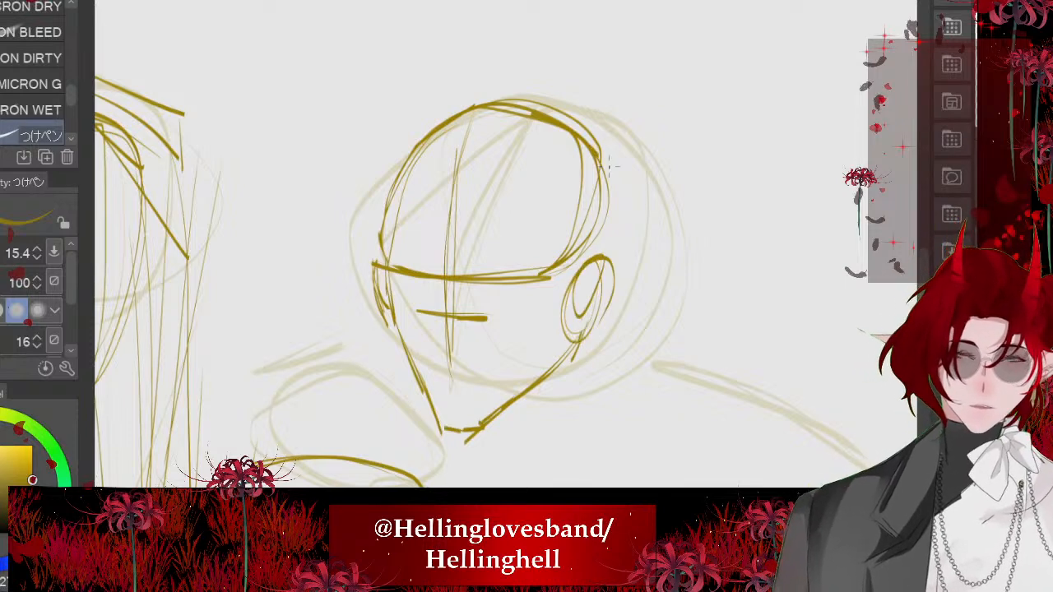
{"action": "left_click_drag", "start_coordinate": [594, 148], "coordinate": [591, 277]}
{"action": "left_click_drag", "start_coordinate": [632, 220], "coordinate": [608, 257]}
{"action": "left_click_drag", "start_coordinate": [600, 148], "coordinate": [611, 260]}
{"action": "left_click_drag", "start_coordinate": [608, 247], "coordinate": [562, 270]}
{"action": "scroll", "coordinate": [449, 184], "scroll_direction": "down", "scroll_amount": 2}
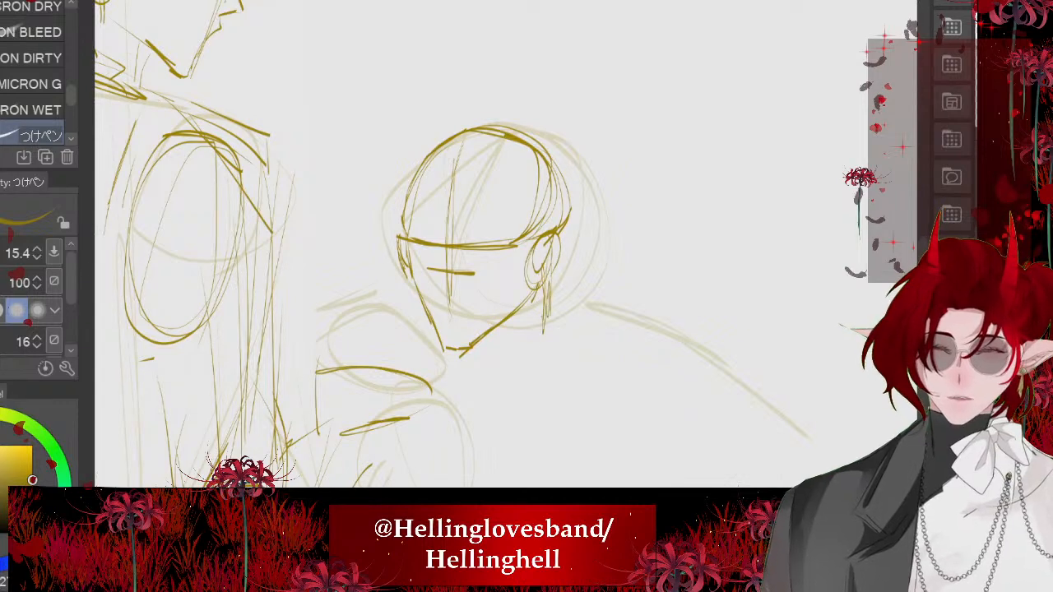
- Draw the second figure's neck lines from below the ear toward the throat, redoing one stroke
{"action": "left_click_drag", "start_coordinate": [544, 331], "coordinate": [482, 371]}
{"action": "key", "text": "ctrl+z"}
{"action": "left_click_drag", "start_coordinate": [544, 332], "coordinate": [486, 379]}
{"action": "mouse_move", "coordinate": [527, 308]}
{"action": "left_mouse_down"}
{"action": "mouse_move", "coordinate": [505, 355]}
{"action": "mouse_move", "coordinate": [511, 341]}
{"action": "left_mouse_up"}
{"action": "scroll", "coordinate": [403, 210], "scroll_direction": "down", "scroll_amount": 1}
{"action": "scroll", "coordinate": [437, 378], "scroll_direction": "up", "scroll_amount": 1}
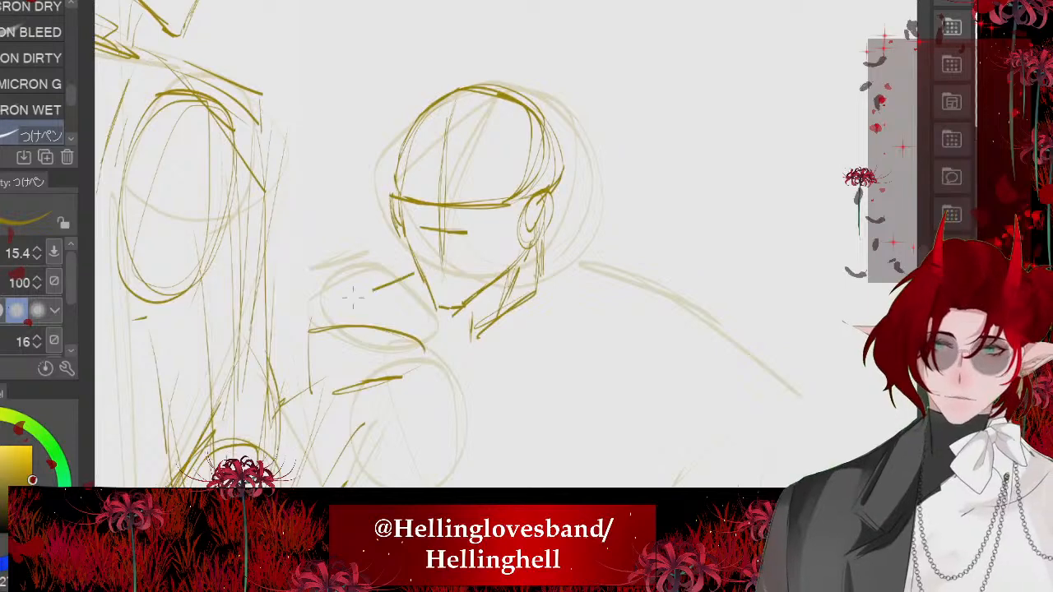
{"action": "left_click_drag", "start_coordinate": [353, 297], "coordinate": [317, 320]}
{"action": "key", "text": "ctrl+z"}
{"action": "left_click_drag", "start_coordinate": [392, 278], "coordinate": [313, 305]}
{"action": "left_click_drag", "start_coordinate": [358, 273], "coordinate": [281, 313]}
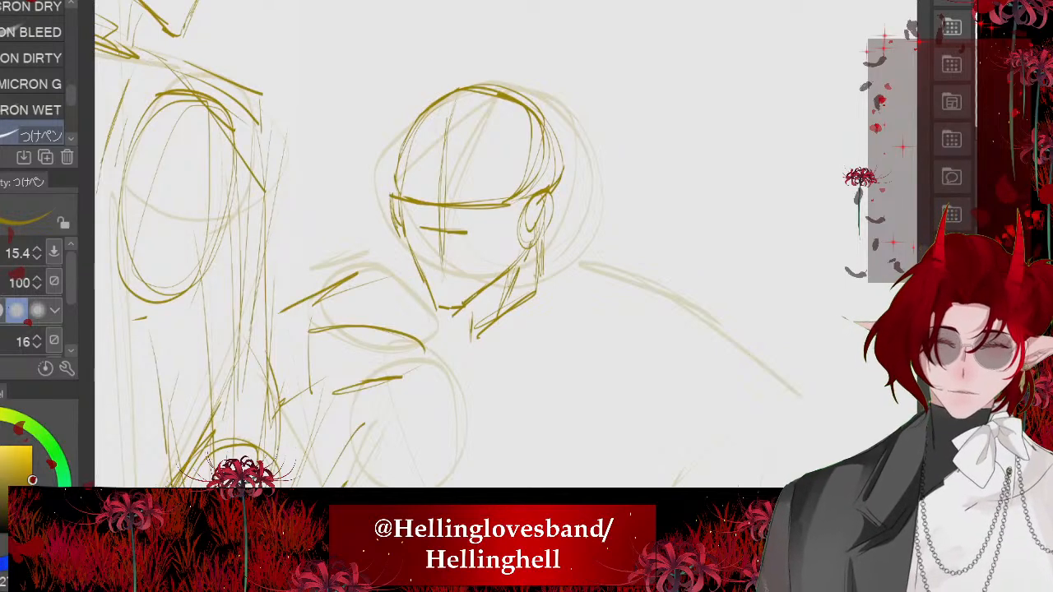
{"action": "left_click_drag", "start_coordinate": [571, 250], "coordinate": [739, 347]}
{"action": "key", "text": "ctrl+z"}
{"action": "scroll", "coordinate": [433, 196], "scroll_direction": "down", "scroll_amount": 2}
{"action": "left_click_drag", "start_coordinate": [492, 233], "coordinate": [606, 313]}
{"action": "left_click_drag", "start_coordinate": [518, 245], "coordinate": [586, 299]}
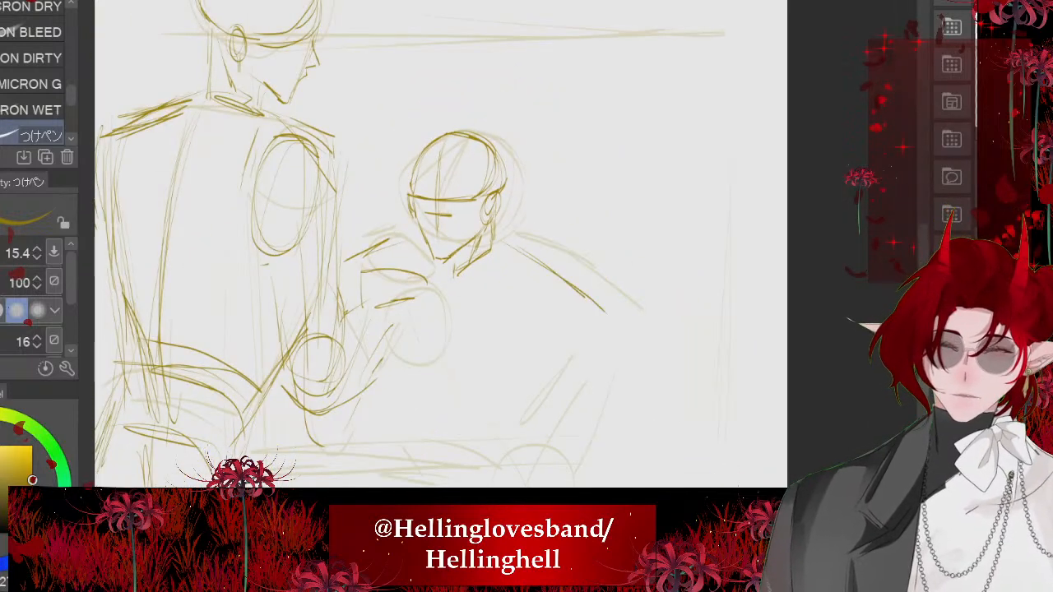
{"action": "key", "text": "ctrl+z"}
{"action": "key", "text": "ctrl+z"}
- Lasso the second figure's head, rotate it slightly counterclockwise, apply the transform and deselect
{"action": "scroll", "coordinate": [395, 153], "scroll_direction": "up", "scroll_amount": 2}
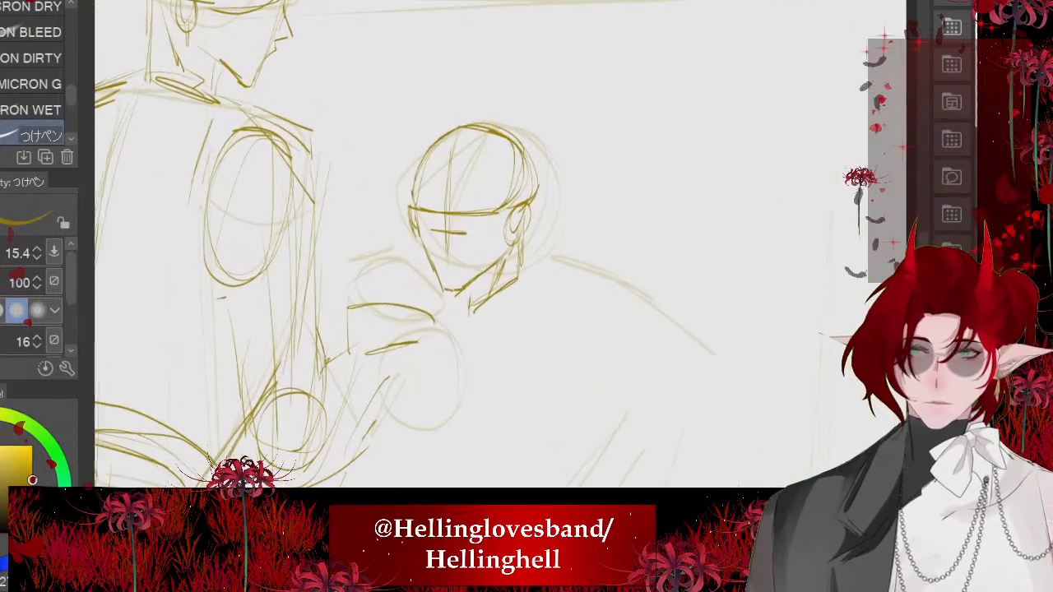
{"action": "key", "text": "m"}
{"action": "mouse_move", "coordinate": [449, 97]}
{"action": "left_mouse_down"}
{"action": "mouse_move", "coordinate": [494, 321]}
{"action": "mouse_move", "coordinate": [436, 100]}
{"action": "left_mouse_up"}
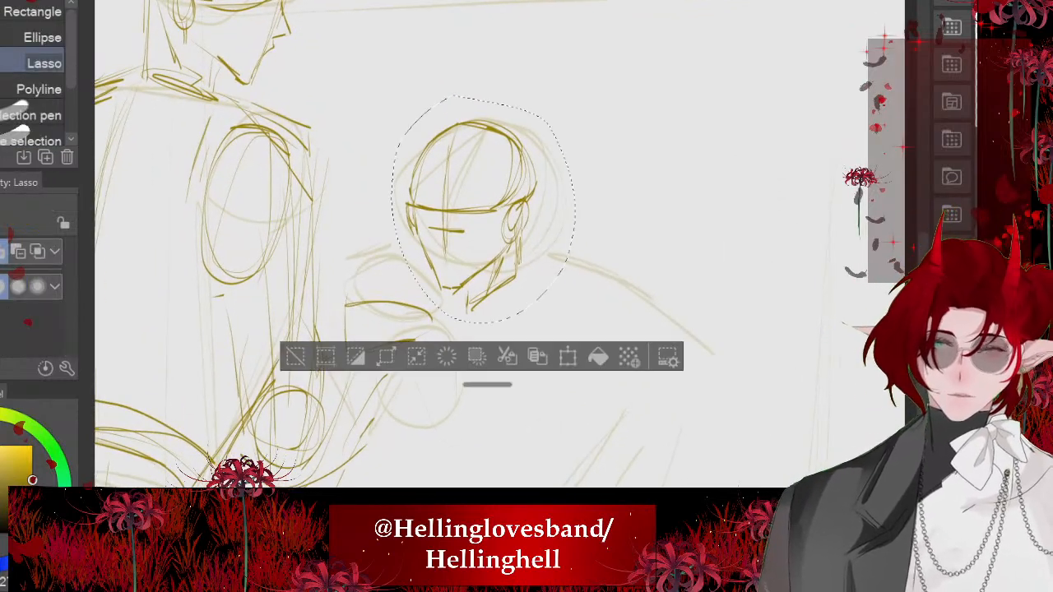
{"action": "left_click", "coordinate": [568, 357]}
{"action": "left_click_drag", "start_coordinate": [605, 325], "coordinate": [628, 292]}
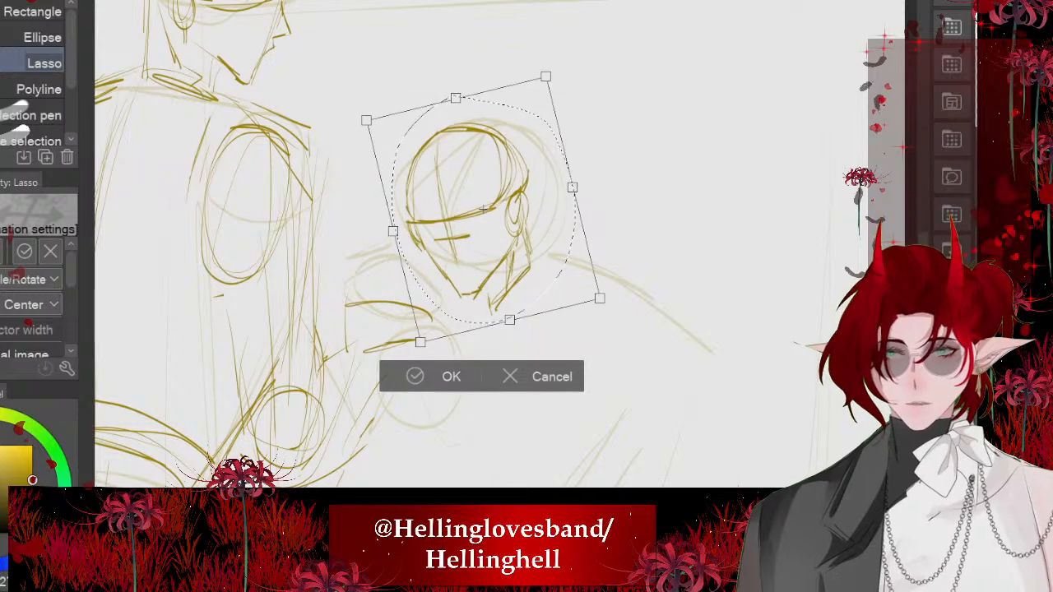
{"action": "key", "text": "Return"}
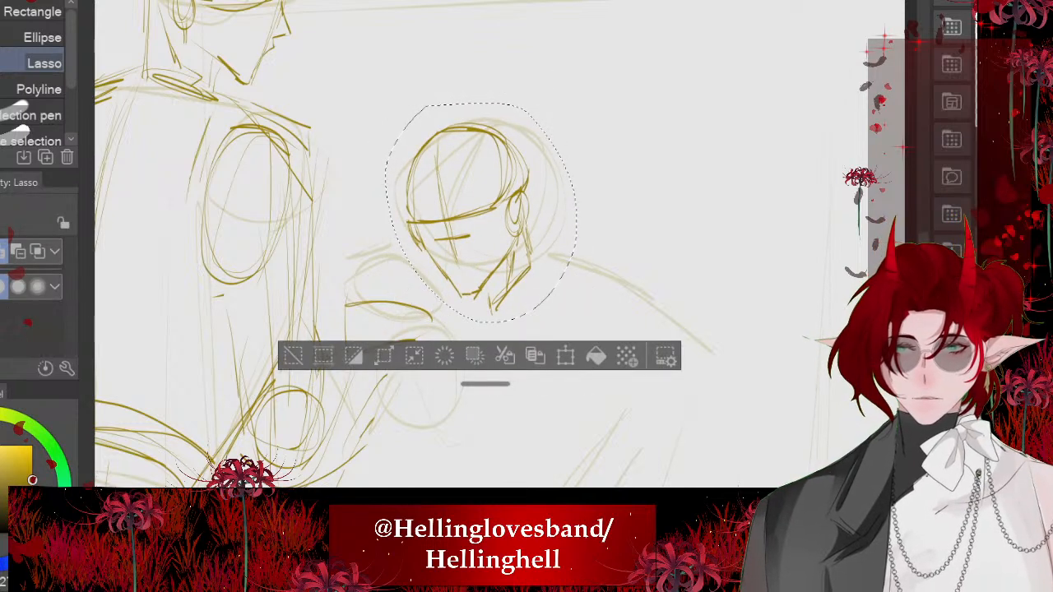
{"action": "left_click", "coordinate": [293, 356]}
- Draw the sloping lines of the second figure's two shoulders and the outer upper-arm crease with the pen
{"action": "scroll", "coordinate": [424, 188], "scroll_direction": "down", "scroll_amount": 2}
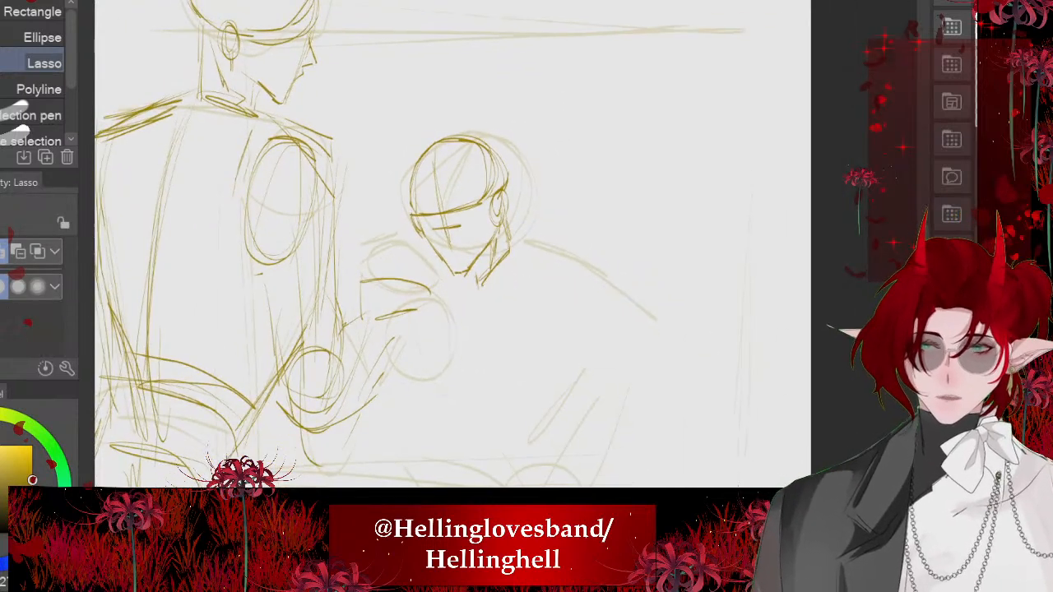
{"action": "mouse_move", "coordinate": [401, 262]}
{"action": "left_mouse_down"}
{"action": "mouse_move", "coordinate": [372, 278]}
{"action": "mouse_move", "coordinate": [409, 255]}
{"action": "left_mouse_up"}
{"action": "key", "text": "ctrl+z"}
{"action": "key", "text": "p"}
{"action": "key", "text": "ctrl+z"}
{"action": "mouse_move", "coordinate": [525, 241]}
{"action": "left_mouse_down"}
{"action": "mouse_move", "coordinate": [593, 271]}
{"action": "mouse_move", "coordinate": [586, 280]}
{"action": "left_mouse_up"}
{"action": "mouse_move", "coordinate": [599, 301]}
{"action": "left_mouse_down"}
{"action": "mouse_move", "coordinate": [562, 359]}
{"action": "mouse_move", "coordinate": [573, 337]}
{"action": "left_mouse_up"}
{"action": "left_click_drag", "start_coordinate": [414, 250], "coordinate": [374, 303]}
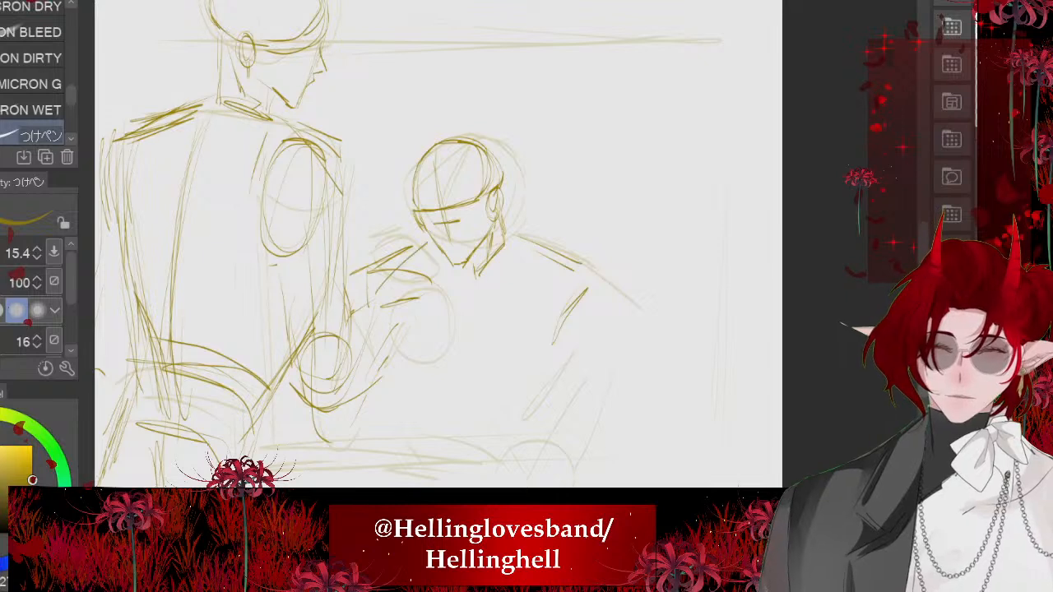
- Sketch a slanted line for the second figure's torso side and a small shoulder oval, undoing unsatisfactory arm strokes
{"action": "left_click_drag", "start_coordinate": [385, 354], "coordinate": [428, 437]}
{"action": "left_click_drag", "start_coordinate": [383, 308], "coordinate": [441, 289]}
{"action": "mouse_move", "coordinate": [439, 288]}
{"action": "left_mouse_down"}
{"action": "mouse_move", "coordinate": [401, 324]}
{"action": "mouse_move", "coordinate": [493, 399]}
{"action": "left_mouse_up"}
{"action": "key", "text": "ctrl+z"}
{"action": "left_click_drag", "start_coordinate": [455, 360], "coordinate": [495, 406]}
{"action": "key", "text": "ctrl+z"}
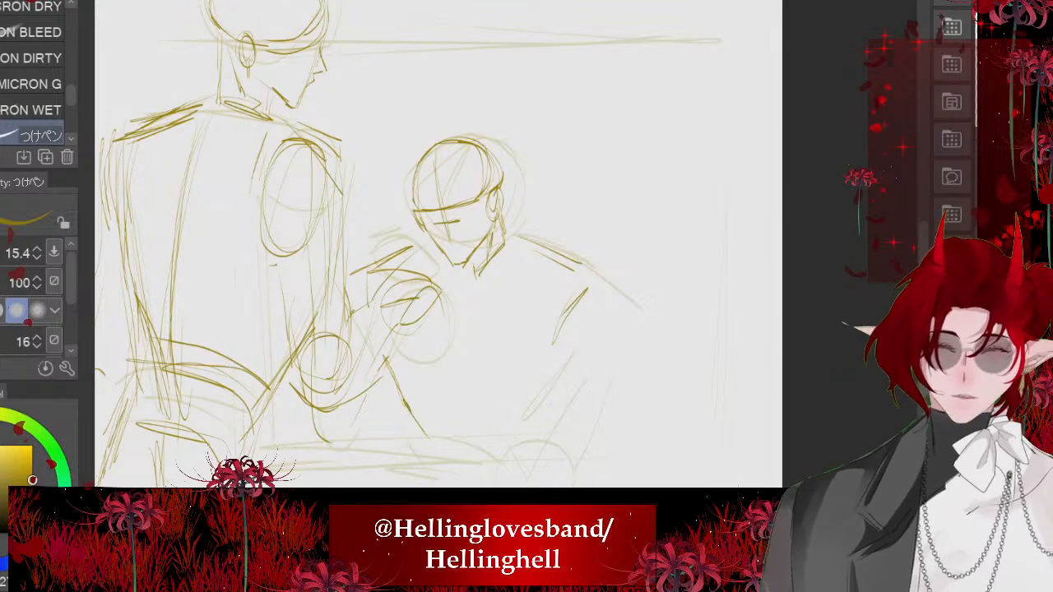
- Draw the second figure's arm from the small shoulder oval down to a joint circle at the tabletop, redrawing the circle lower
{"action": "left_click_drag", "start_coordinate": [441, 295], "coordinate": [488, 367]}
{"action": "left_click_drag", "start_coordinate": [471, 324], "coordinate": [510, 391]}
{"action": "left_click_drag", "start_coordinate": [430, 343], "coordinate": [487, 461]}
{"action": "mouse_move", "coordinate": [517, 386]}
{"action": "left_mouse_down"}
{"action": "mouse_move", "coordinate": [536, 395]}
{"action": "mouse_move", "coordinate": [517, 390]}
{"action": "left_mouse_up"}
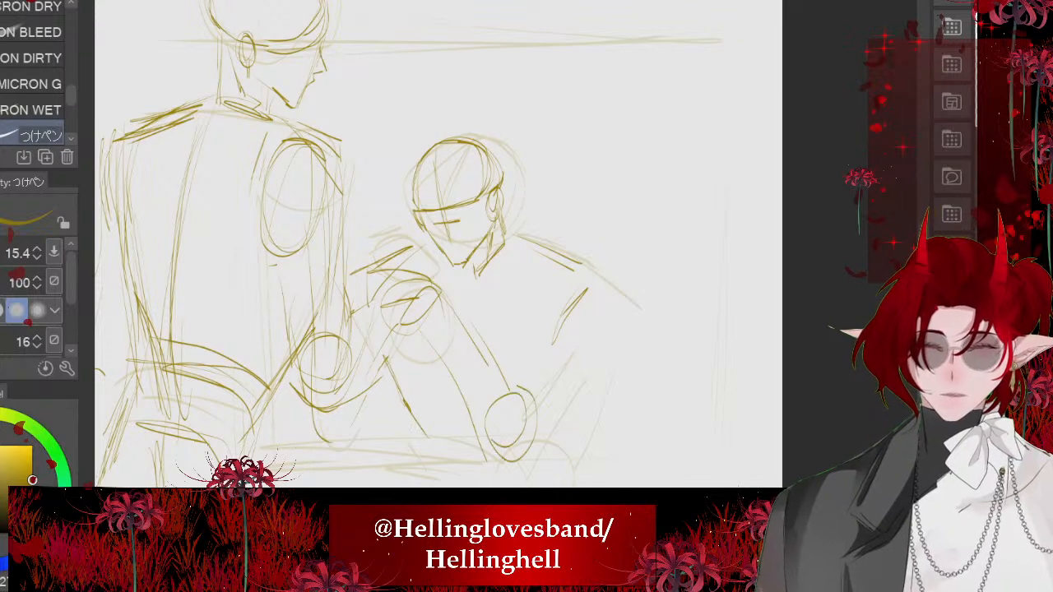
{"action": "key", "text": "ctrl+z"}
{"action": "key", "text": "ctrl+z"}
{"action": "key", "text": "ctrl+z"}
{"action": "left_click_drag", "start_coordinate": [440, 295], "coordinate": [496, 403]}
{"action": "mouse_move", "coordinate": [413, 312]}
{"action": "left_mouse_down"}
{"action": "mouse_move", "coordinate": [459, 430]}
{"action": "mouse_move", "coordinate": [489, 472]}
{"action": "left_mouse_up"}
{"action": "mouse_move", "coordinate": [523, 405]}
{"action": "left_mouse_down"}
{"action": "mouse_move", "coordinate": [504, 405]}
{"action": "mouse_move", "coordinate": [525, 404]}
{"action": "mouse_move", "coordinate": [535, 464]}
{"action": "left_mouse_up"}
- Sketch both edges of the second figure's other arm down to the joint circle and an oval at its shoulder, undoing stray strokes
{"action": "left_click_drag", "start_coordinate": [599, 290], "coordinate": [574, 408]}
{"action": "left_click_drag", "start_coordinate": [580, 360], "coordinate": [534, 453]}
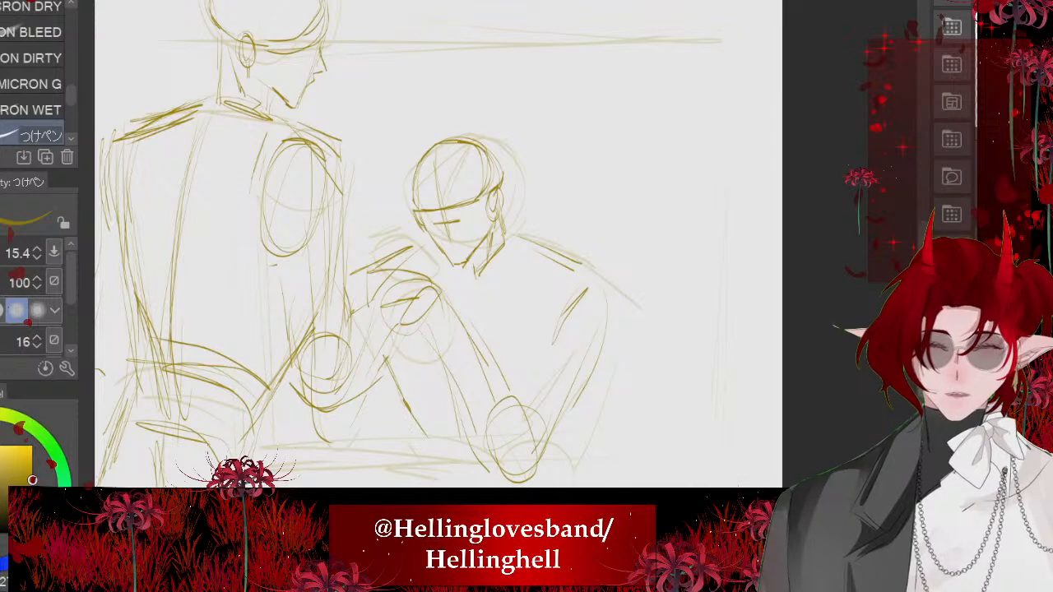
{"action": "left_click_drag", "start_coordinate": [581, 287], "coordinate": [513, 387]}
{"action": "key", "text": "ctrl+z"}
{"action": "mouse_move", "coordinate": [561, 302]}
{"action": "left_mouse_down"}
{"action": "mouse_move", "coordinate": [526, 400]}
{"action": "mouse_move", "coordinate": [589, 290]}
{"action": "mouse_move", "coordinate": [554, 298]}
{"action": "mouse_move", "coordinate": [572, 288]}
{"action": "left_mouse_up"}
{"action": "key", "text": "ctrl+z"}
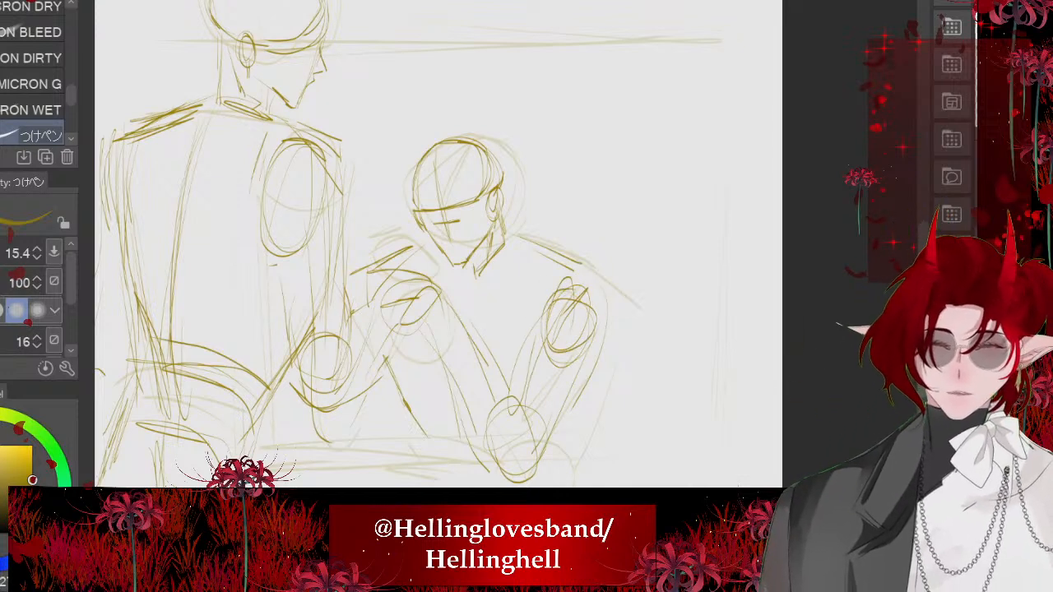
- Add torso contour lines beside and behind the second figure's arm and a short line beneath the neck
{"action": "mouse_move", "coordinate": [387, 355]}
{"action": "left_mouse_down"}
{"action": "mouse_move", "coordinate": [430, 436]}
{"action": "mouse_move", "coordinate": [412, 375]}
{"action": "mouse_move", "coordinate": [467, 467]}
{"action": "left_mouse_up"}
{"action": "left_click_drag", "start_coordinate": [452, 376], "coordinate": [462, 471]}
{"action": "left_click_drag", "start_coordinate": [465, 290], "coordinate": [456, 319]}
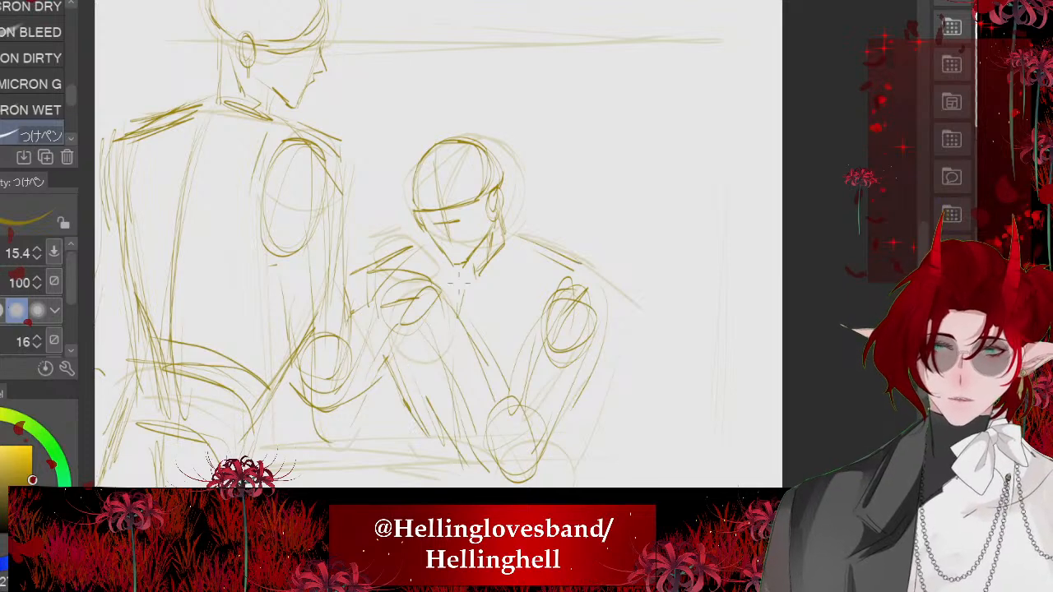
- Sketch the second figure's shoulder slope more boldly and add short chest lines beneath the neck
{"action": "left_click_drag", "start_coordinate": [465, 272], "coordinate": [459, 303]}
{"action": "scroll", "coordinate": [457, 313], "scroll_direction": "down", "scroll_amount": 2}
{"action": "left_click_drag", "start_coordinate": [509, 257], "coordinate": [563, 312]}
{"action": "left_click_drag", "start_coordinate": [536, 278], "coordinate": [566, 311]}
{"action": "mouse_move", "coordinate": [558, 304]}
{"action": "left_mouse_down"}
{"action": "mouse_move", "coordinate": [472, 326]}
{"action": "mouse_move", "coordinate": [448, 385]}
{"action": "left_mouse_up"}
- Sketch the second figure's thigh and lower-leg lines beneath the tabletop, undoing unsatisfactory strokes
{"action": "scroll", "coordinate": [473, 326], "scroll_direction": "down", "scroll_amount": 2}
{"action": "key", "text": "minus"}
{"action": "mouse_move", "coordinate": [479, 383]}
{"action": "left_mouse_down"}
{"action": "mouse_move", "coordinate": [517, 409]}
{"action": "mouse_move", "coordinate": [426, 404]}
{"action": "left_mouse_up"}
{"action": "mouse_move", "coordinate": [478, 393]}
{"action": "left_mouse_down"}
{"action": "mouse_move", "coordinate": [420, 419]}
{"action": "mouse_move", "coordinate": [436, 457]}
{"action": "left_mouse_up"}
{"action": "key", "text": "ctrl+z"}
{"action": "key", "text": "ctrl+z"}
{"action": "mouse_move", "coordinate": [442, 390]}
{"action": "left_mouse_down"}
{"action": "mouse_move", "coordinate": [341, 456]}
{"action": "mouse_move", "coordinate": [374, 488]}
{"action": "left_mouse_up"}
{"action": "mouse_move", "coordinate": [510, 423]}
{"action": "left_mouse_down"}
{"action": "mouse_move", "coordinate": [451, 420]}
{"action": "mouse_move", "coordinate": [495, 485]}
{"action": "left_mouse_up"}
{"action": "left_click_drag", "start_coordinate": [444, 400], "coordinate": [433, 472]}
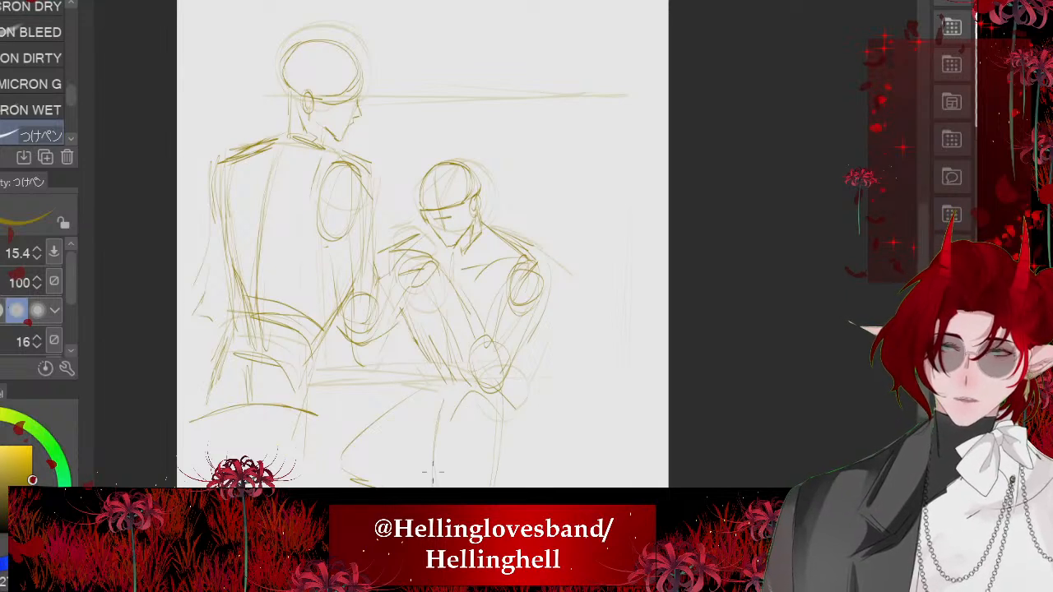
{"action": "key", "text": "ctrl+z"}
{"action": "key", "text": "ctrl+z"}
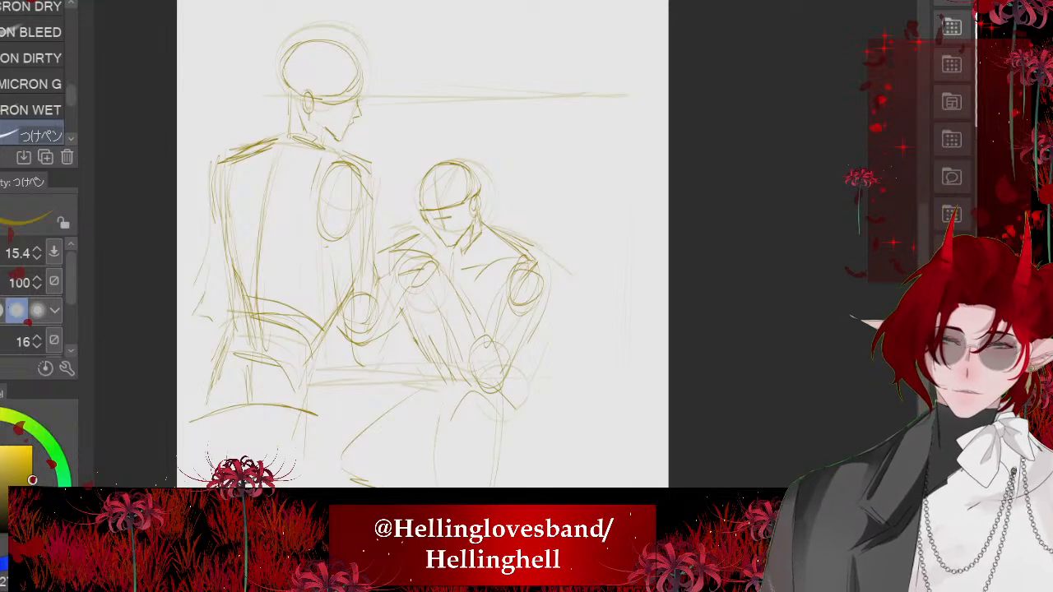
- Add short tabletop strokes beside the second figure's joint circle and a small arm line, undoing a stray leg stroke
{"action": "left_click_drag", "start_coordinate": [442, 390], "coordinate": [475, 400]}
{"action": "left_click_drag", "start_coordinate": [466, 382], "coordinate": [400, 378]}
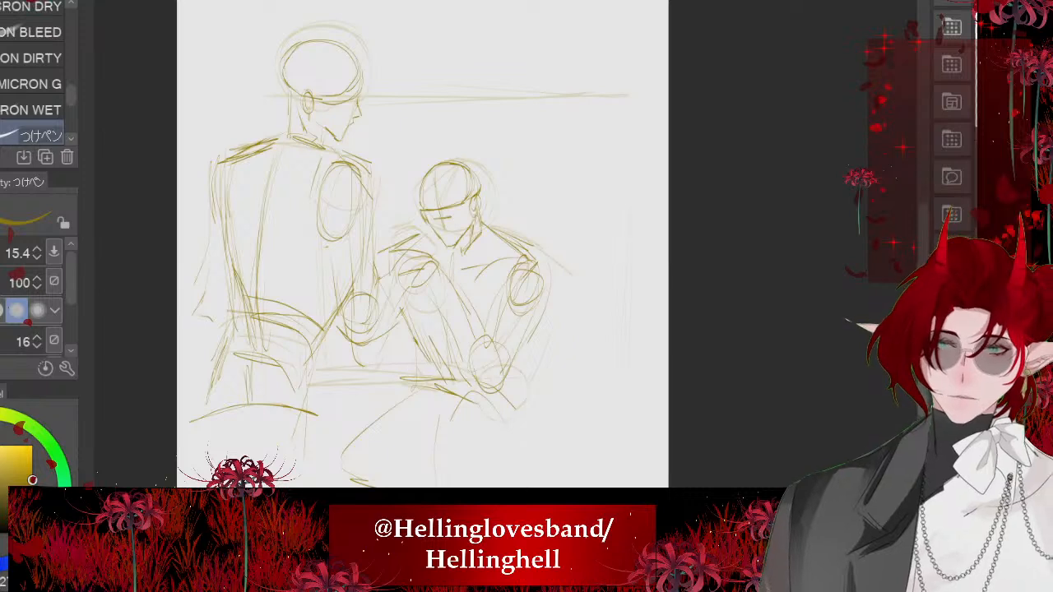
{"action": "left_click_drag", "start_coordinate": [404, 335], "coordinate": [388, 385]}
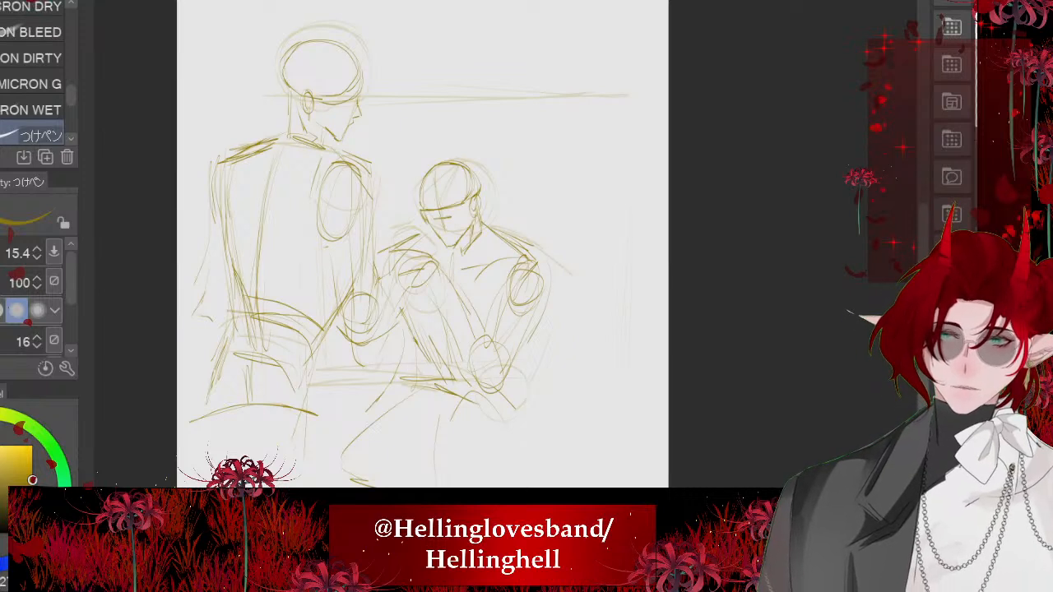
{"action": "key", "text": "ctrl+z"}
{"action": "mouse_move", "coordinate": [407, 317]}
{"action": "left_mouse_down"}
{"action": "mouse_move", "coordinate": [364, 376]}
{"action": "mouse_move", "coordinate": [408, 334]}
{"action": "left_mouse_up"}
- Sketch a line from the second figure's near shoulder toward the neck and short strokes at the jaw, undoing one duplicate
{"action": "scroll", "coordinate": [386, 254], "scroll_direction": "down", "scroll_amount": 2}
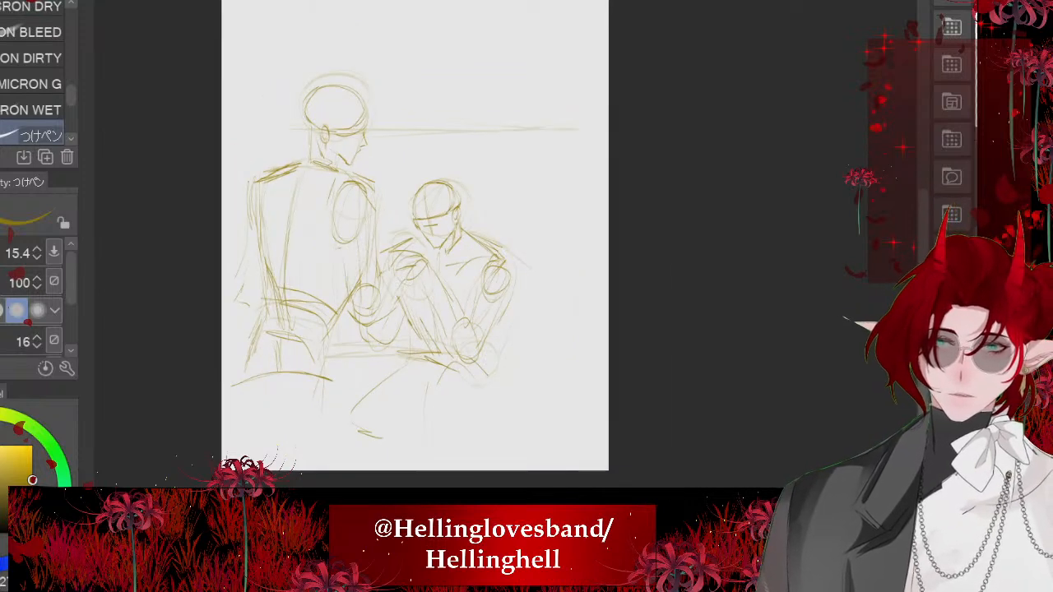
{"action": "scroll", "coordinate": [565, 370], "scroll_direction": "down", "scroll_amount": 1}
{"action": "scroll", "coordinate": [444, 262], "scroll_direction": "up", "scroll_amount": 3}
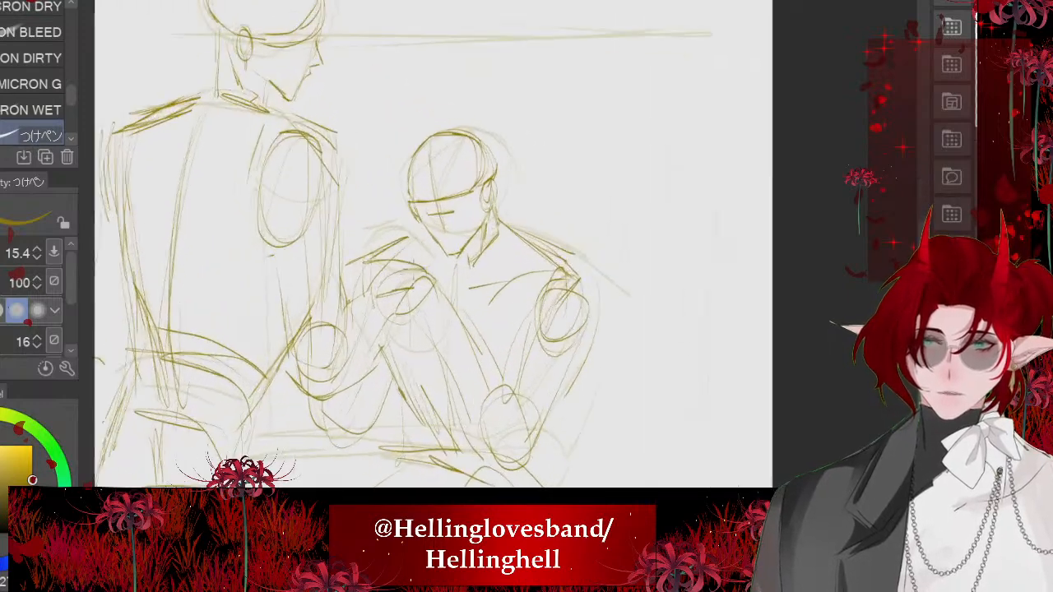
{"action": "scroll", "coordinate": [411, 208], "scroll_direction": "up", "scroll_amount": 3}
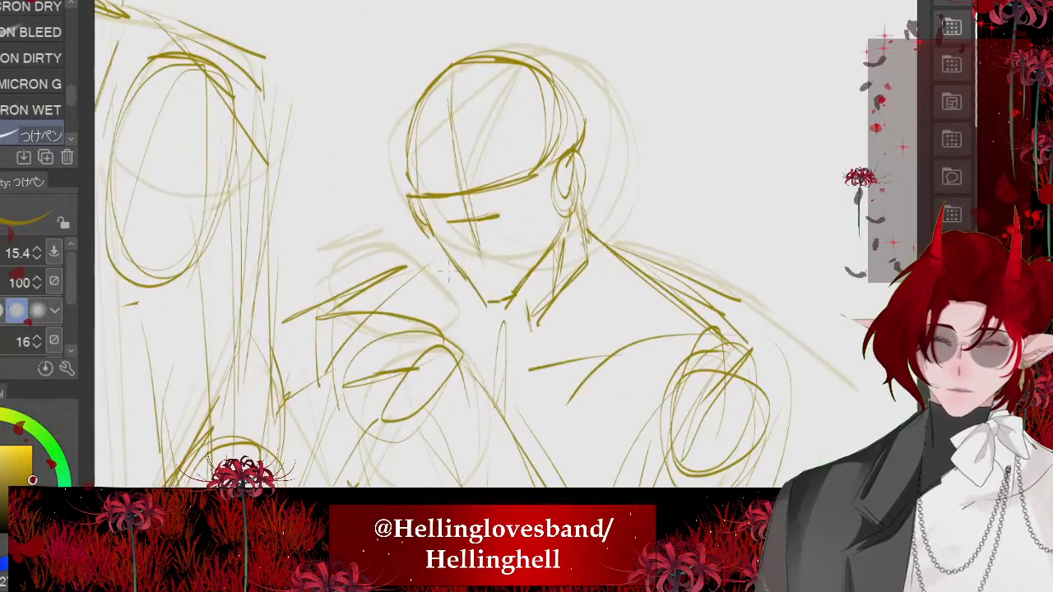
{"action": "left_click_drag", "start_coordinate": [482, 331], "coordinate": [362, 291]}
{"action": "left_click_drag", "start_coordinate": [483, 331], "coordinate": [358, 304]}
{"action": "key", "text": "ctrl+z"}
{"action": "left_click_drag", "start_coordinate": [412, 358], "coordinate": [442, 346]}
{"action": "left_click_drag", "start_coordinate": [453, 297], "coordinate": [482, 286]}
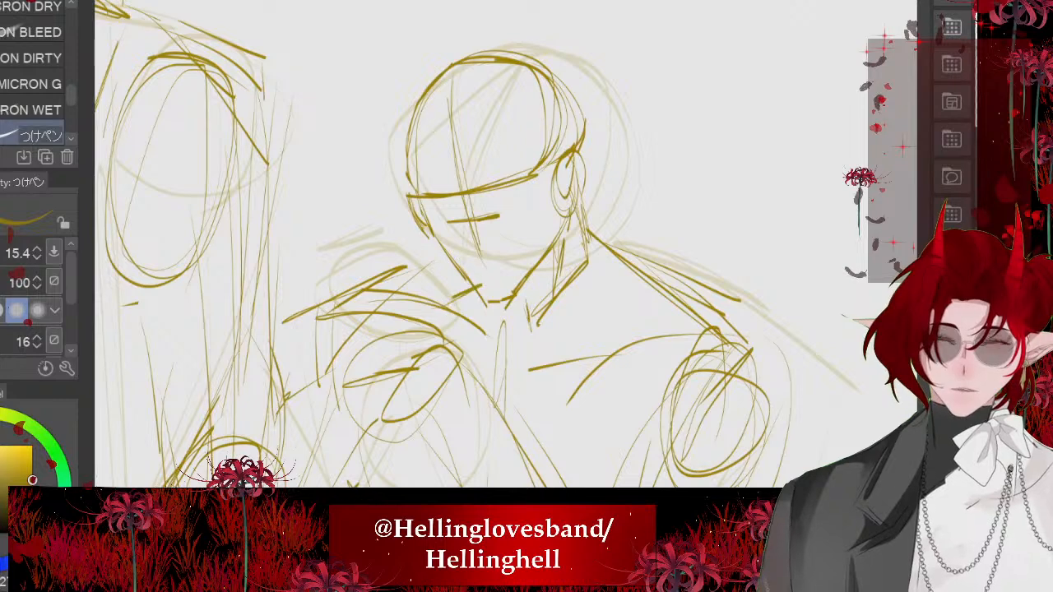
- Sketch a long tabletop line across both figures and a vertical background frame line beyond the second figure
{"action": "scroll", "coordinate": [444, 247], "scroll_direction": "down", "scroll_amount": 3}
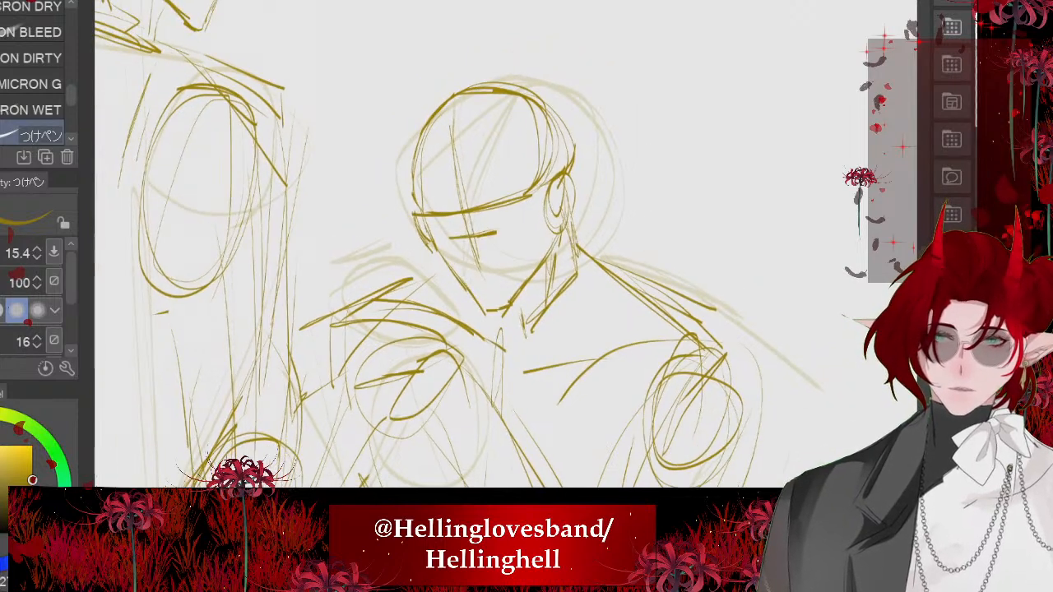
{"action": "scroll", "coordinate": [444, 246], "scroll_direction": "down", "scroll_amount": 4}
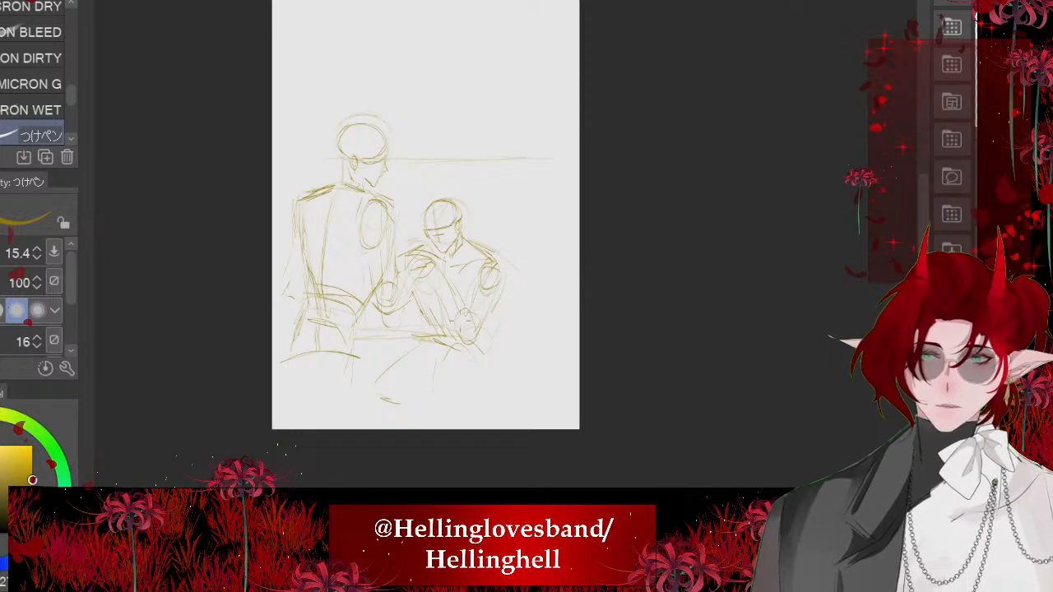
{"action": "scroll", "coordinate": [466, 330], "scroll_direction": "up", "scroll_amount": 2}
{"action": "left_click_drag", "start_coordinate": [550, 335], "coordinate": [283, 334]}
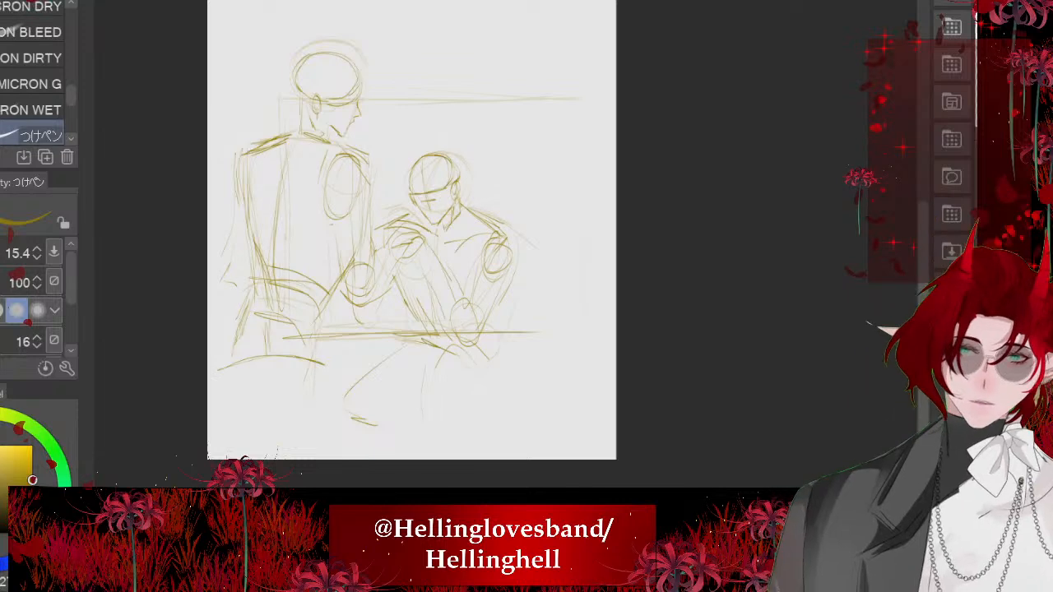
{"action": "mouse_move", "coordinate": [574, 102]}
{"action": "left_mouse_down"}
{"action": "mouse_move", "coordinate": [581, 326]}
{"action": "mouse_move", "coordinate": [584, 144]}
{"action": "left_mouse_up"}
{"action": "left_click_drag", "start_coordinate": [574, 316], "coordinate": [428, 329]}
- Remove the faded rough from view so only the new line work shows
{"action": "scroll", "coordinate": [395, 264], "scroll_direction": "down", "scroll_amount": 2}
{"action": "scroll", "coordinate": [395, 263], "scroll_direction": "up", "scroll_amount": 1}
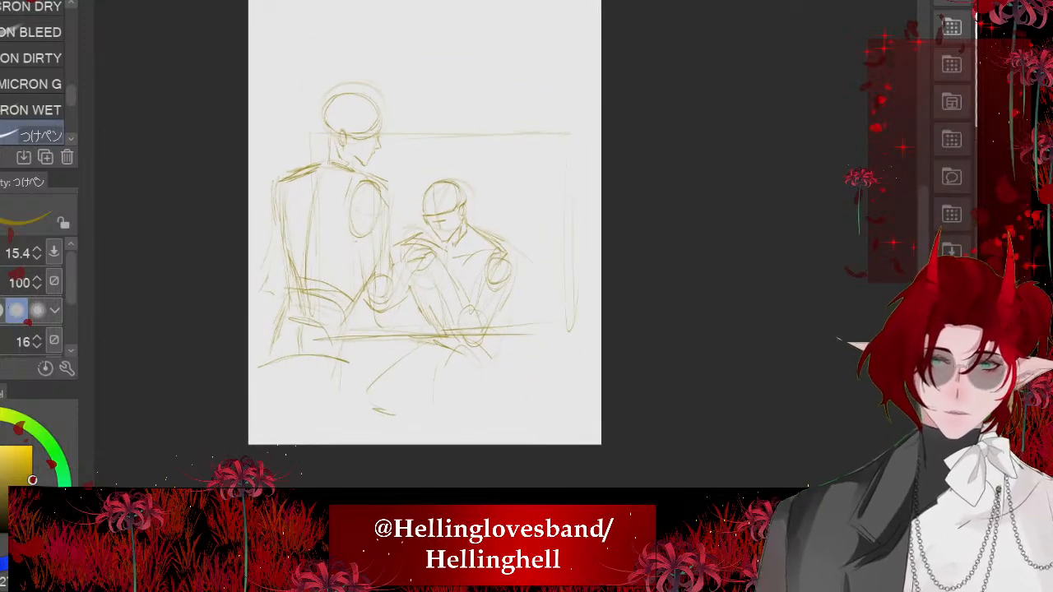
{"action": "key", "text": "ctrl+z"}
{"action": "key", "text": "ctrl+z"}
{"action": "key", "text": "ctrl+z"}
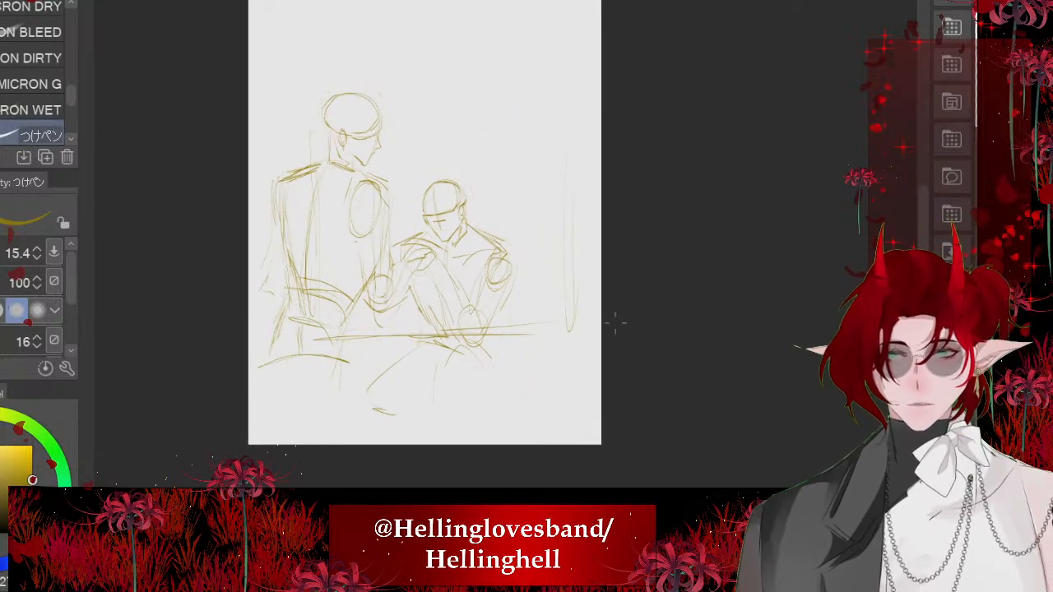
- Lasso the standing figure's head and neck, scale them down slightly toward the shoulders, and deselect
{"action": "scroll", "coordinate": [346, 77], "scroll_direction": "up", "scroll_amount": 5}
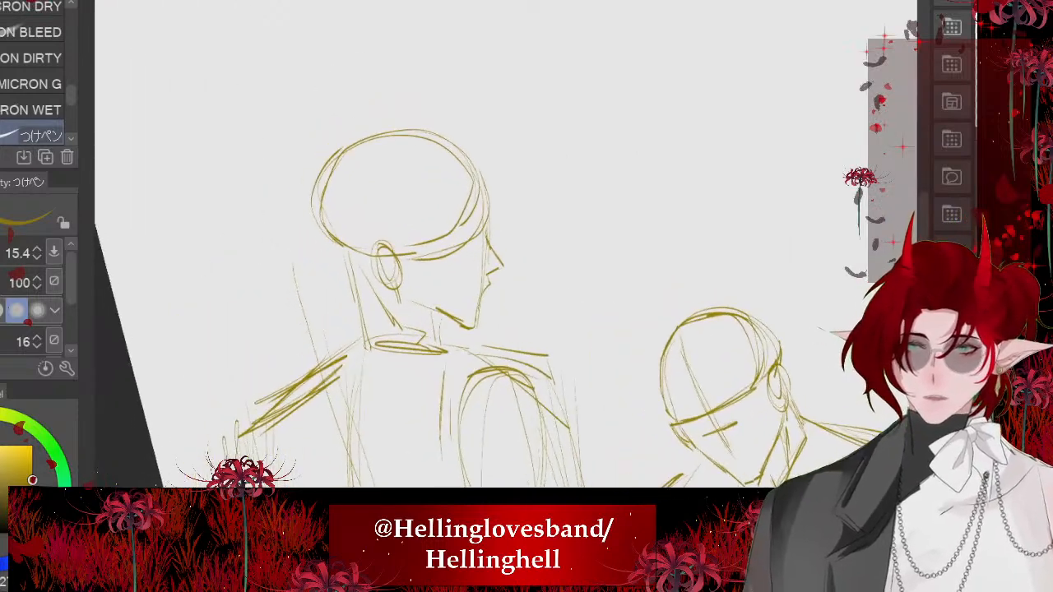
{"action": "key", "text": "m"}
{"action": "mouse_move", "coordinate": [497, 122]}
{"action": "left_mouse_down"}
{"action": "mouse_move", "coordinate": [516, 264]}
{"action": "mouse_move", "coordinate": [305, 224]}
{"action": "mouse_move", "coordinate": [380, 92]}
{"action": "left_mouse_up"}
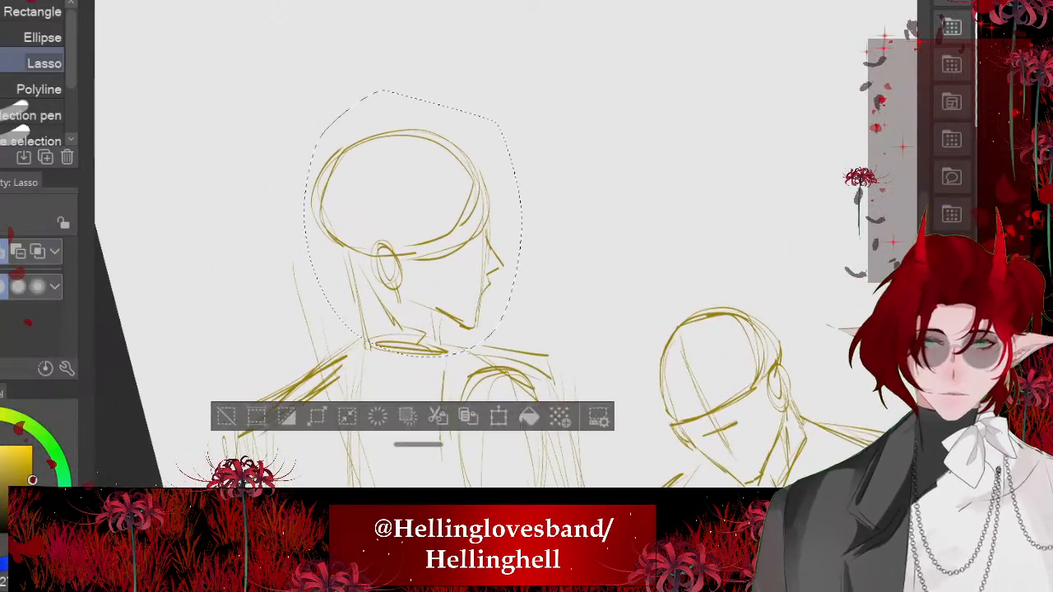
{"action": "key", "text": "ctrl+t"}
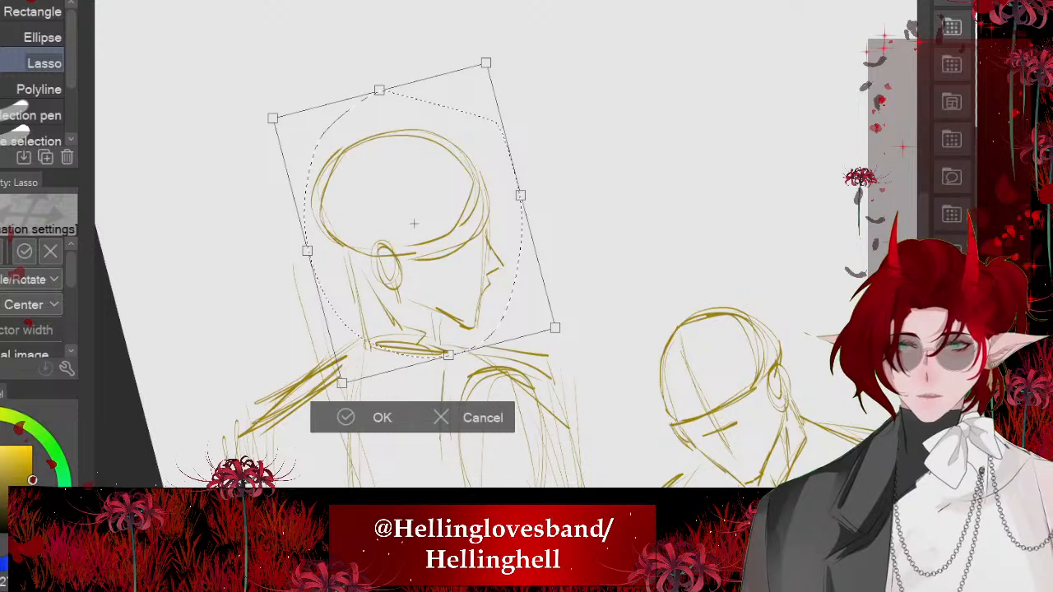
{"action": "left_click_drag", "start_coordinate": [486, 62], "coordinate": [469, 102]}
{"action": "left_click", "coordinate": [338, 417]}
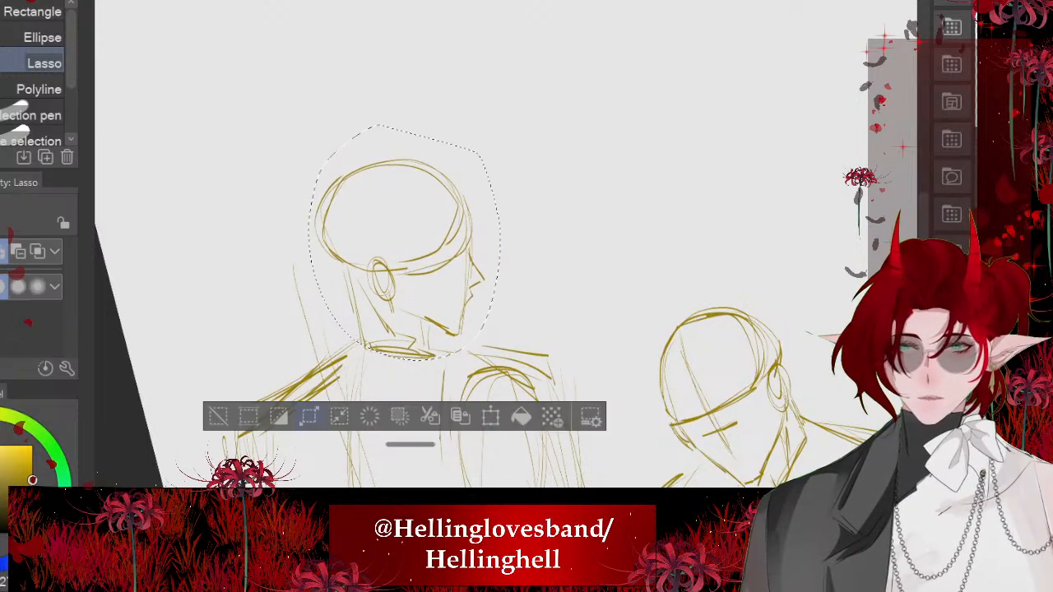
{"action": "left_click", "coordinate": [218, 416]}
- Clear the whole two-figure sketch from the canvas
{"action": "scroll", "coordinate": [444, 247], "scroll_direction": "down", "scroll_amount": 5}
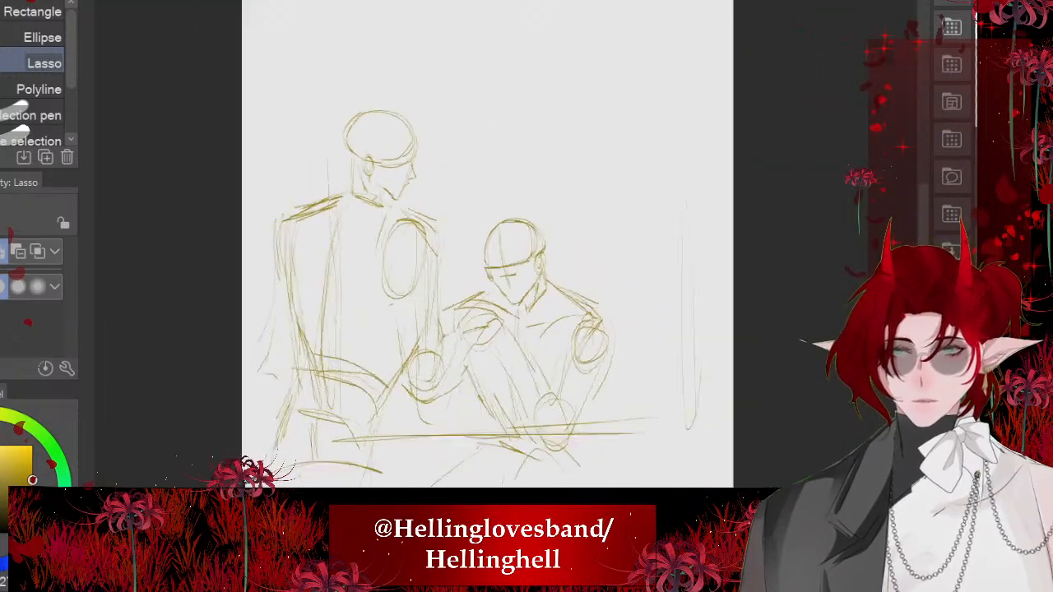
{"action": "scroll", "coordinate": [503, 280], "scroll_direction": "up", "scroll_amount": 8}
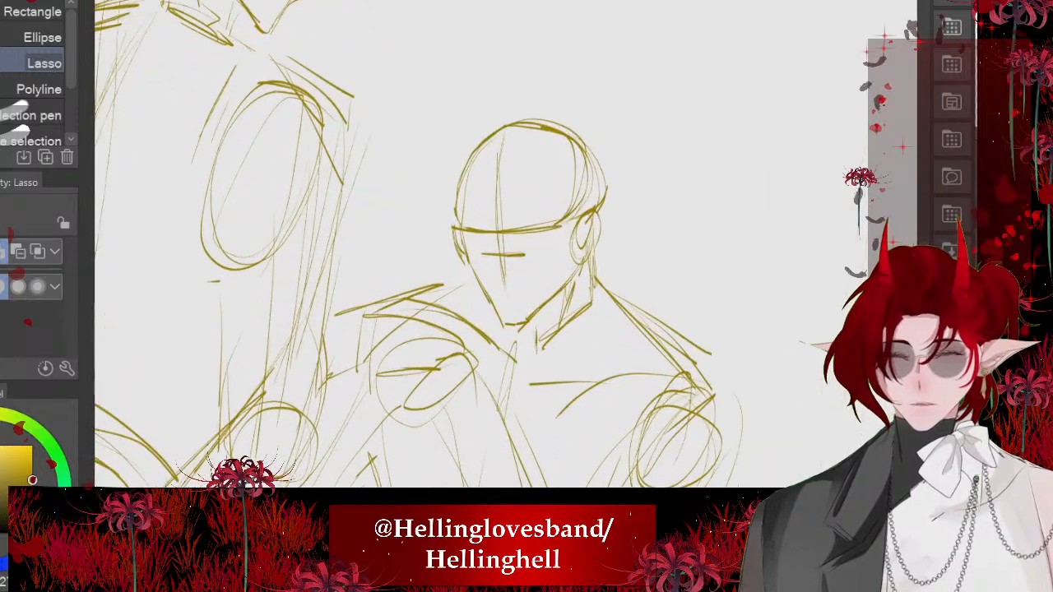
{"action": "scroll", "coordinate": [412, 247], "scroll_direction": "down", "scroll_amount": 6}
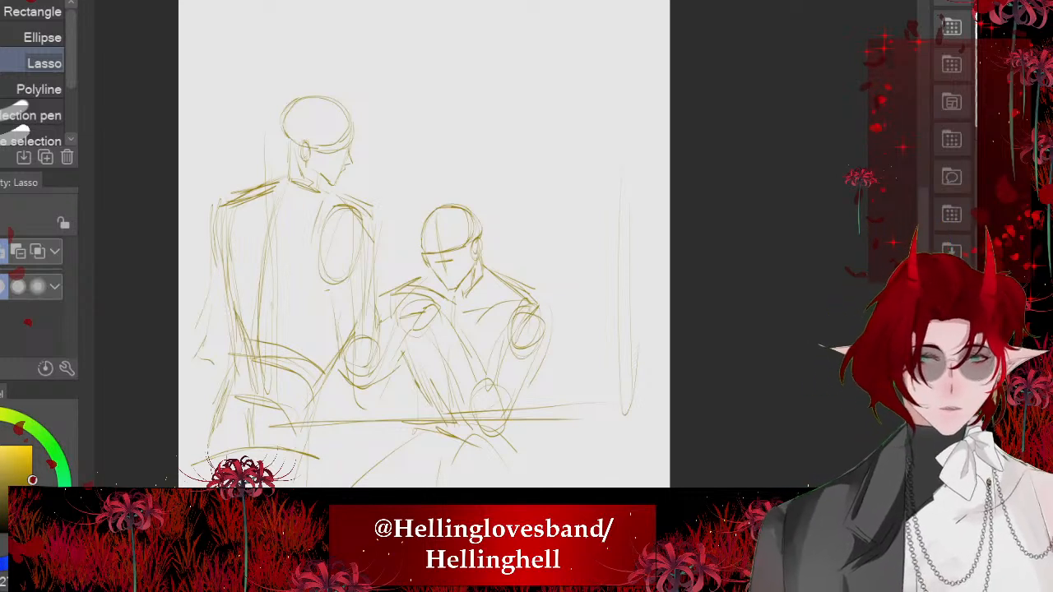
{"action": "key", "text": "Delete"}
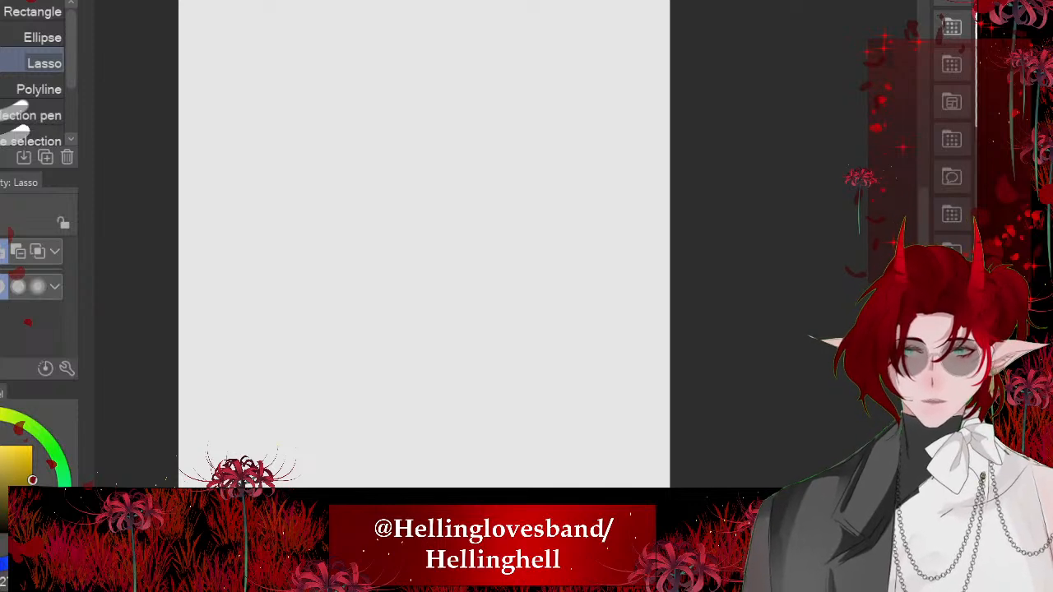
- Examine the empty panel below the dark-clothed figure in the comic strip document
{"action": "scroll", "coordinate": [378, 423], "scroll_direction": "down", "scroll_amount": 4}
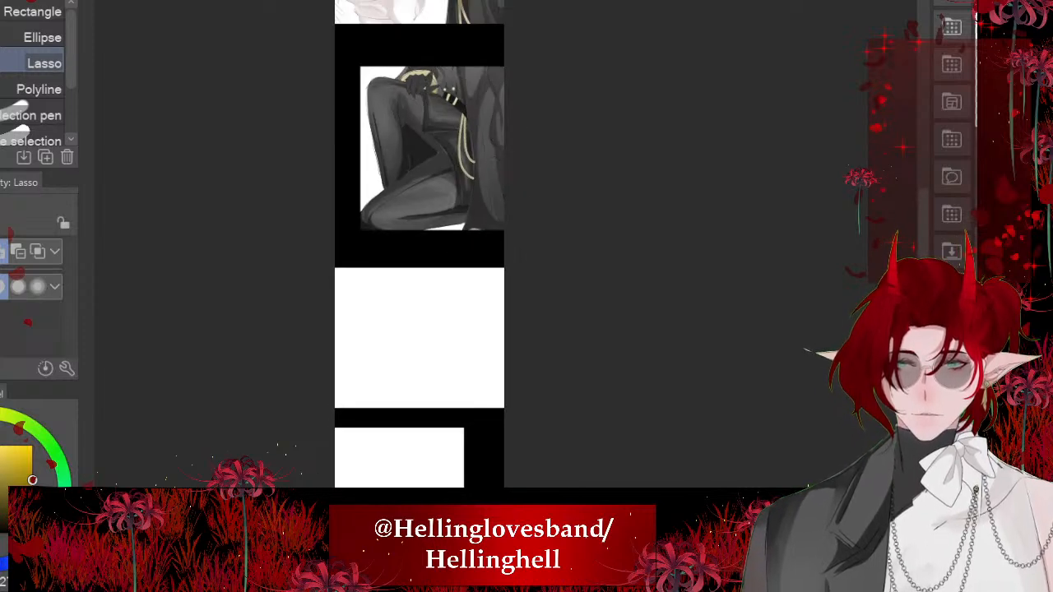
{"action": "scroll", "coordinate": [466, 263], "scroll_direction": "down", "scroll_amount": 3}
{"action": "scroll", "coordinate": [466, 294], "scroll_direction": "up", "scroll_amount": 3}
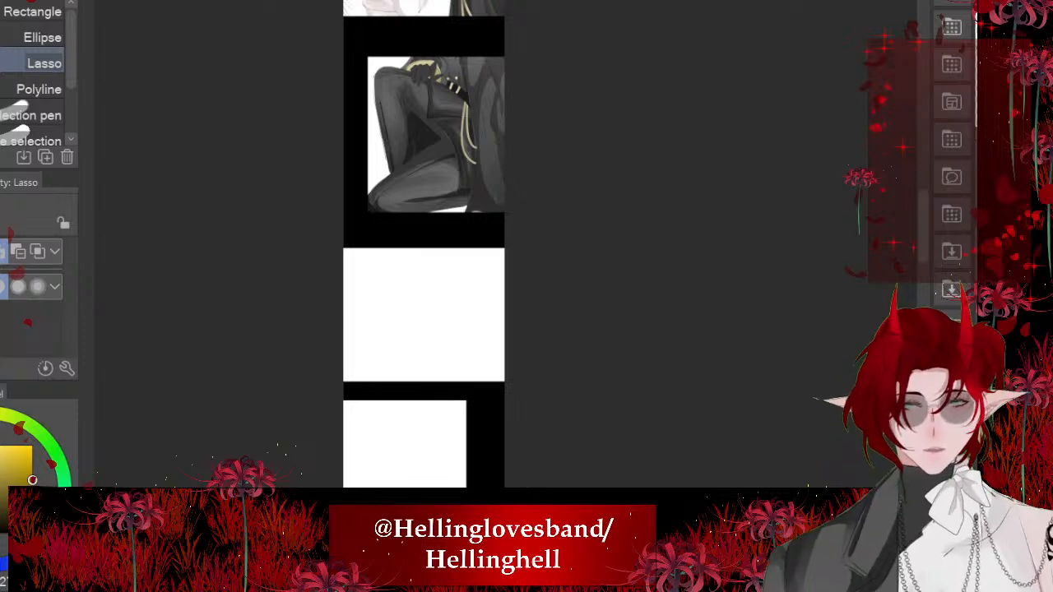
{"action": "scroll", "coordinate": [379, 355], "scroll_direction": "up", "scroll_amount": 3}
{"action": "scroll", "coordinate": [410, 223], "scroll_direction": "up", "scroll_amount": 2}
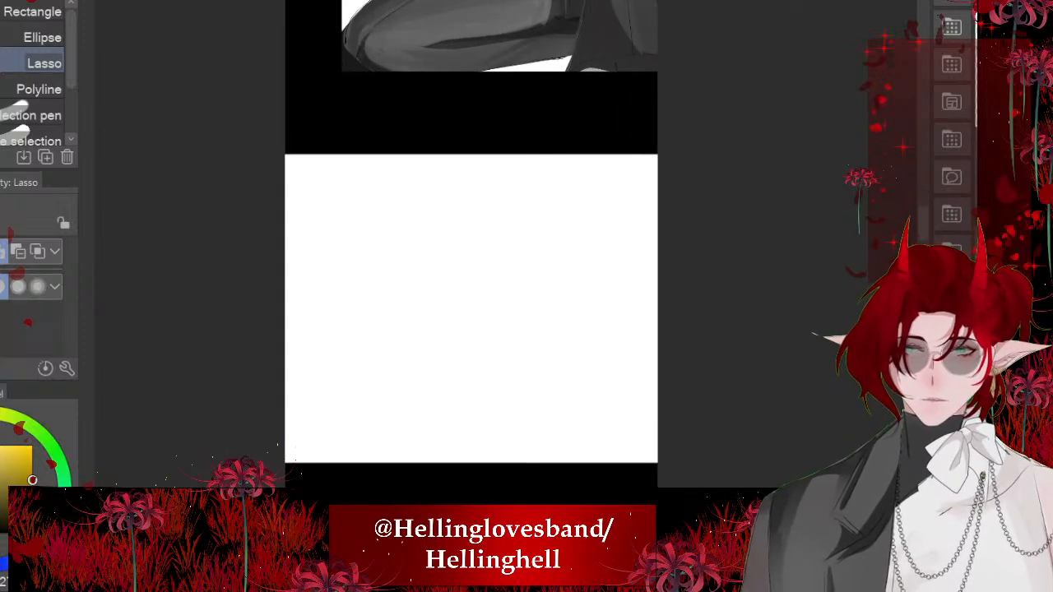
- Return to the blank canvas and sketch a round head guide with the つけペン pen, undoing the first attempt
{"action": "key", "text": "ctrl+Tab"}
{"action": "scroll", "coordinate": [497, 246], "scroll_direction": "down", "scroll_amount": 2}
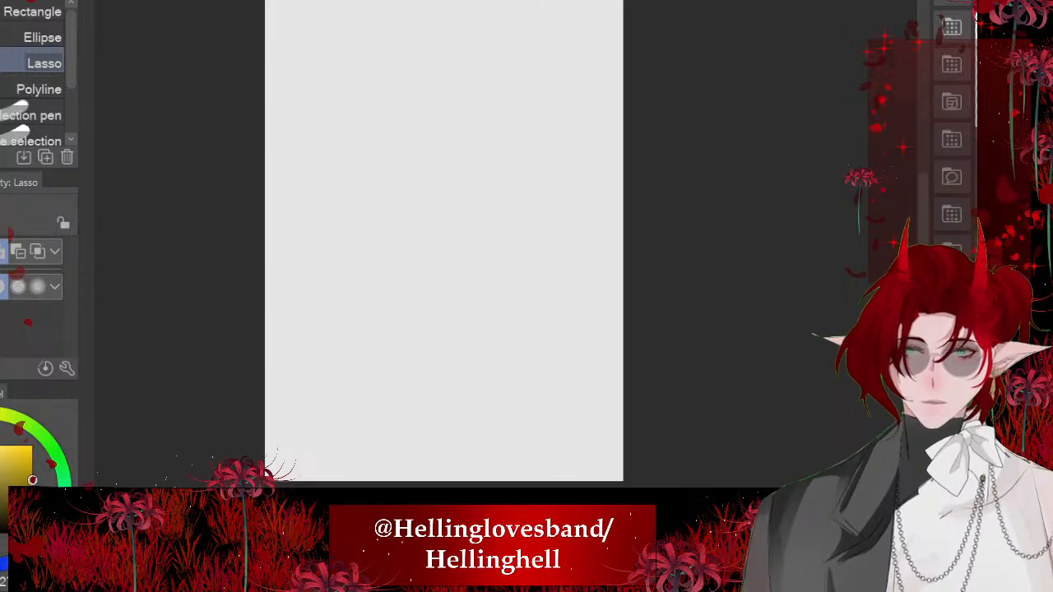
{"action": "scroll", "coordinate": [407, 247], "scroll_direction": "up", "scroll_amount": 4}
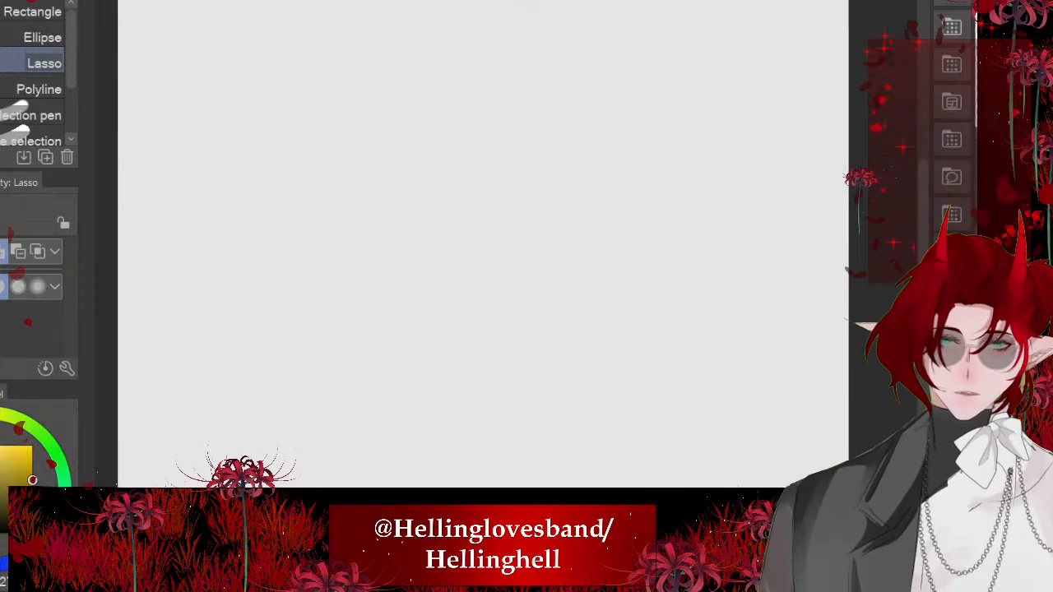
{"action": "mouse_move", "coordinate": [535, 161]}
{"action": "left_mouse_down"}
{"action": "mouse_move", "coordinate": [553, 270]}
{"action": "mouse_move", "coordinate": [590, 267]}
{"action": "left_mouse_up"}
{"action": "key", "text": "ctrl+d"}
{"action": "key", "text": "p"}
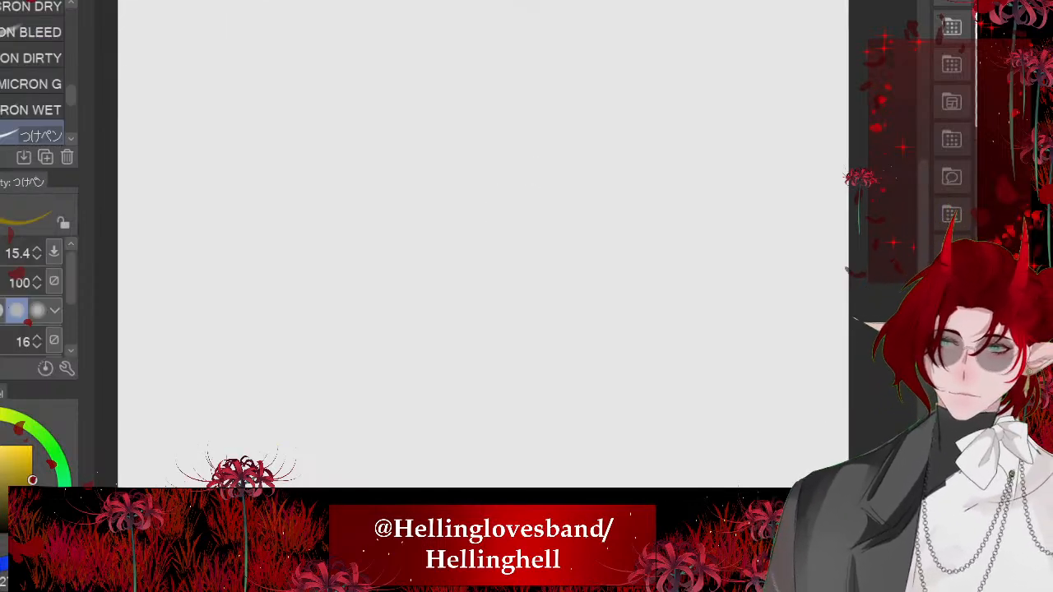
{"action": "mouse_move", "coordinate": [527, 141]}
{"action": "left_mouse_down"}
{"action": "mouse_move", "coordinate": [612, 231]}
{"action": "mouse_move", "coordinate": [570, 153]}
{"action": "left_mouse_up"}
{"action": "key", "text": "ctrl+z"}
{"action": "mouse_move", "coordinate": [501, 152]}
{"action": "left_mouse_down"}
{"action": "mouse_move", "coordinate": [428, 263]}
{"action": "mouse_move", "coordinate": [434, 239]}
{"action": "mouse_move", "coordinate": [427, 277]}
{"action": "mouse_move", "coordinate": [504, 305]}
{"action": "mouse_move", "coordinate": [523, 148]}
{"action": "left_mouse_up"}
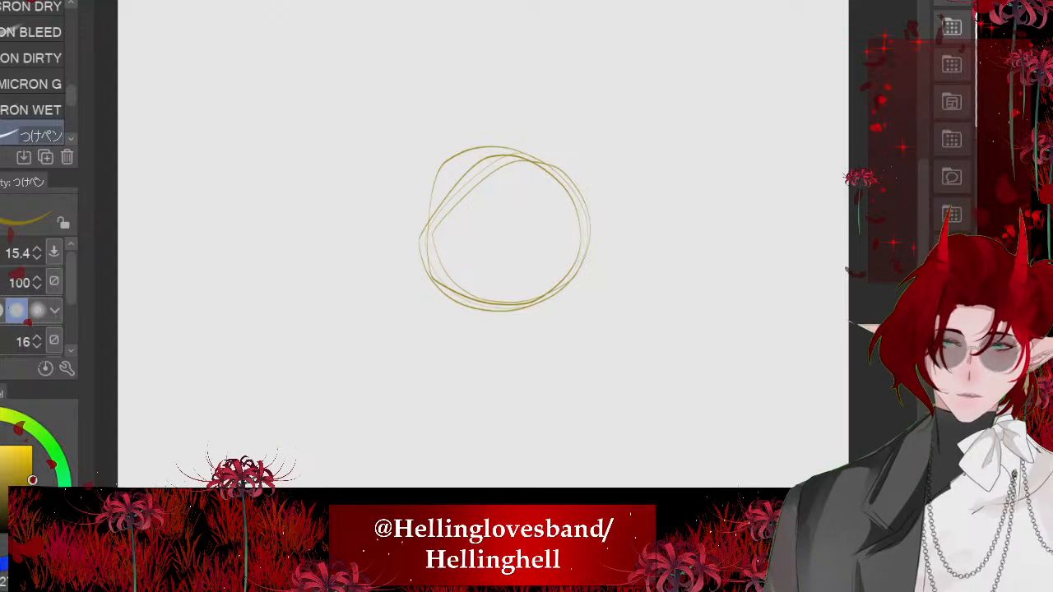
- Sketch a long shoulder slope down from the head circle and a short slanted shoulder line on its opposite side
{"action": "scroll", "coordinate": [286, 194], "scroll_direction": "down", "scroll_amount": 2}
{"action": "left_click_drag", "start_coordinate": [458, 248], "coordinate": [566, 315]}
{"action": "left_click_drag", "start_coordinate": [344, 253], "coordinate": [297, 271]}
- Sketch two slanted parallel lines meeting the short shoulder line and two rounded shapes stacked below it
{"action": "scroll", "coordinate": [289, 314], "scroll_direction": "up", "scroll_amount": 2}
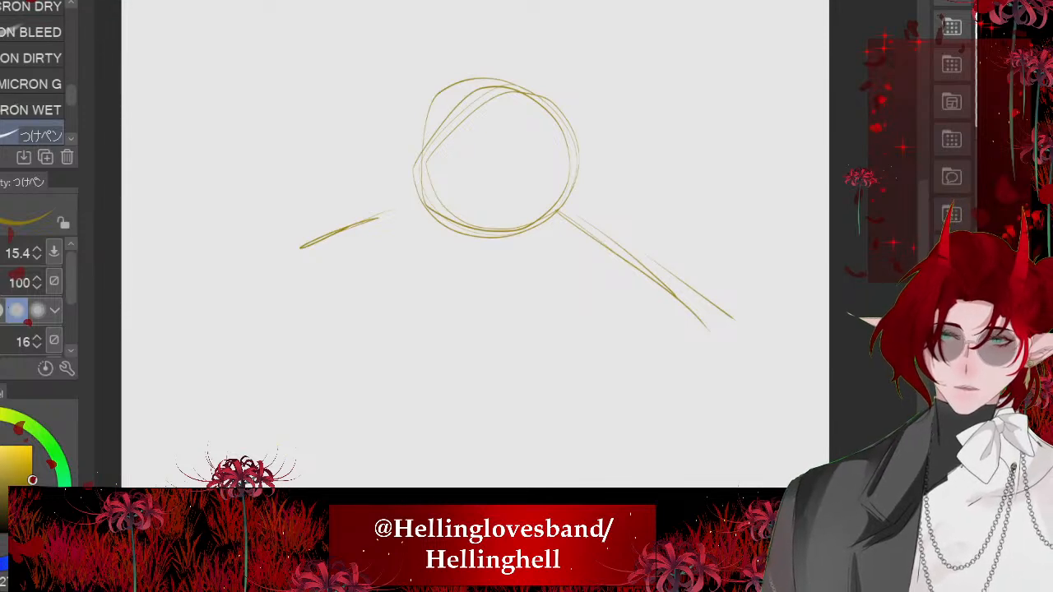
{"action": "left_click_drag", "start_coordinate": [302, 135], "coordinate": [386, 214]}
{"action": "mouse_move", "coordinate": [267, 148]}
{"action": "left_mouse_down"}
{"action": "mouse_move", "coordinate": [339, 224]}
{"action": "mouse_move", "coordinate": [331, 265]}
{"action": "mouse_move", "coordinate": [404, 247]}
{"action": "mouse_move", "coordinate": [350, 268]}
{"action": "left_mouse_up"}
{"action": "mouse_move", "coordinate": [434, 282]}
{"action": "left_mouse_down"}
{"action": "mouse_move", "coordinate": [333, 315]}
{"action": "mouse_move", "coordinate": [359, 330]}
{"action": "left_mouse_up"}
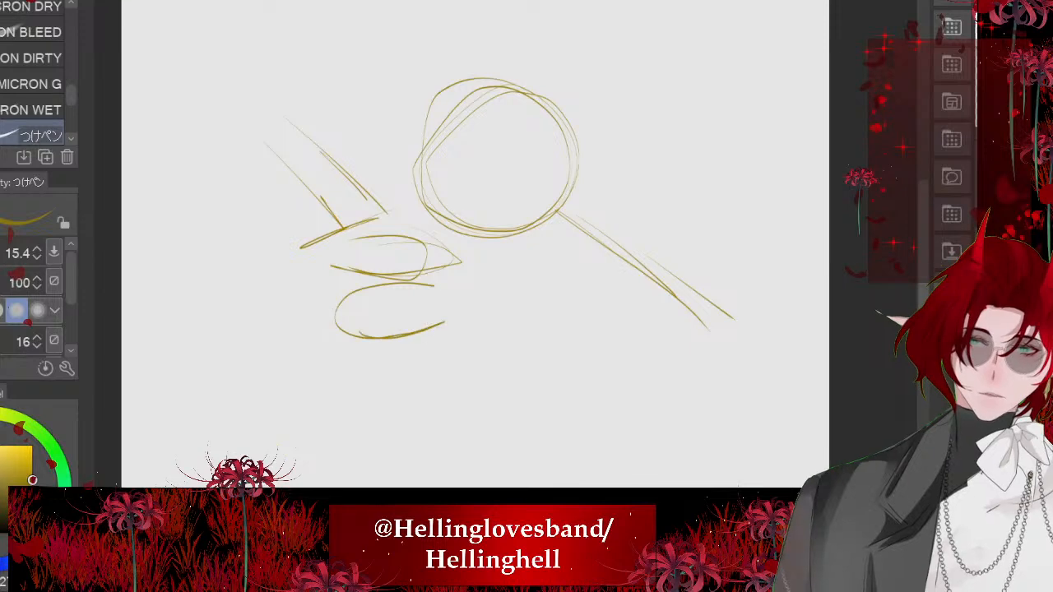
- Sketch the torso lines below the head circle, an armpit line, and an elongated oval at the end of the long shoulder slope
{"action": "left_click_drag", "start_coordinate": [431, 361], "coordinate": [448, 455]}
{"action": "left_click_drag", "start_coordinate": [451, 324], "coordinate": [568, 434]}
{"action": "mouse_move", "coordinate": [628, 286]}
{"action": "left_mouse_down"}
{"action": "mouse_move", "coordinate": [567, 366]}
{"action": "mouse_move", "coordinate": [660, 297]}
{"action": "left_mouse_up"}
{"action": "scroll", "coordinate": [395, 191], "scroll_direction": "down", "scroll_amount": 2}
{"action": "mouse_move", "coordinate": [355, 281]}
{"action": "left_mouse_down"}
{"action": "mouse_move", "coordinate": [401, 365]}
{"action": "mouse_move", "coordinate": [415, 367]}
{"action": "left_mouse_up"}
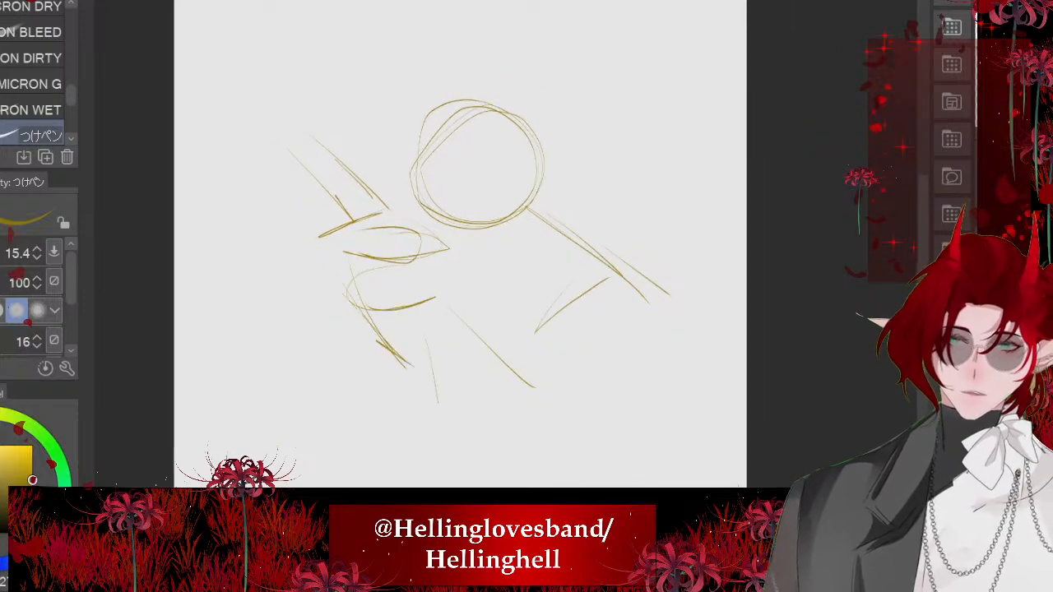
{"action": "left_click_drag", "start_coordinate": [529, 394], "coordinate": [580, 397]}
{"action": "left_click_drag", "start_coordinate": [601, 266], "coordinate": [582, 380]}
{"action": "mouse_move", "coordinate": [585, 254]}
{"action": "left_mouse_down"}
{"action": "mouse_move", "coordinate": [576, 370]}
{"action": "mouse_move", "coordinate": [606, 362]}
{"action": "left_mouse_up"}
{"action": "left_click_drag", "start_coordinate": [610, 275], "coordinate": [612, 345]}
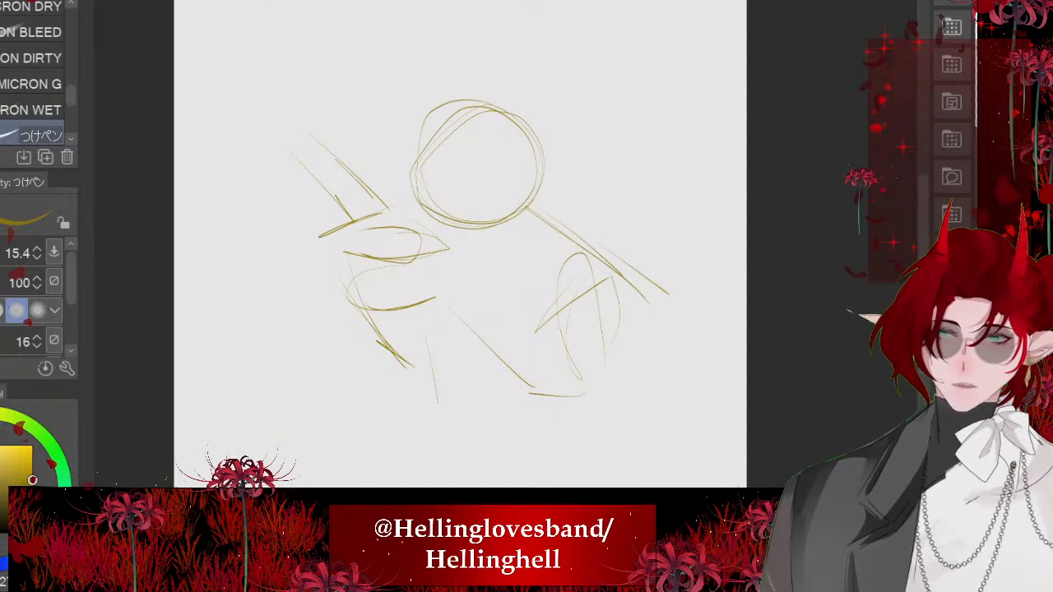
- Reinforce the slanted contour beneath the stacked rounded shapes and add a curved vertical guide inside the head circle
{"action": "left_click_drag", "start_coordinate": [338, 278], "coordinate": [390, 356]}
{"action": "left_click_drag", "start_coordinate": [349, 321], "coordinate": [425, 390]}
{"action": "left_click_drag", "start_coordinate": [457, 132], "coordinate": [445, 220]}
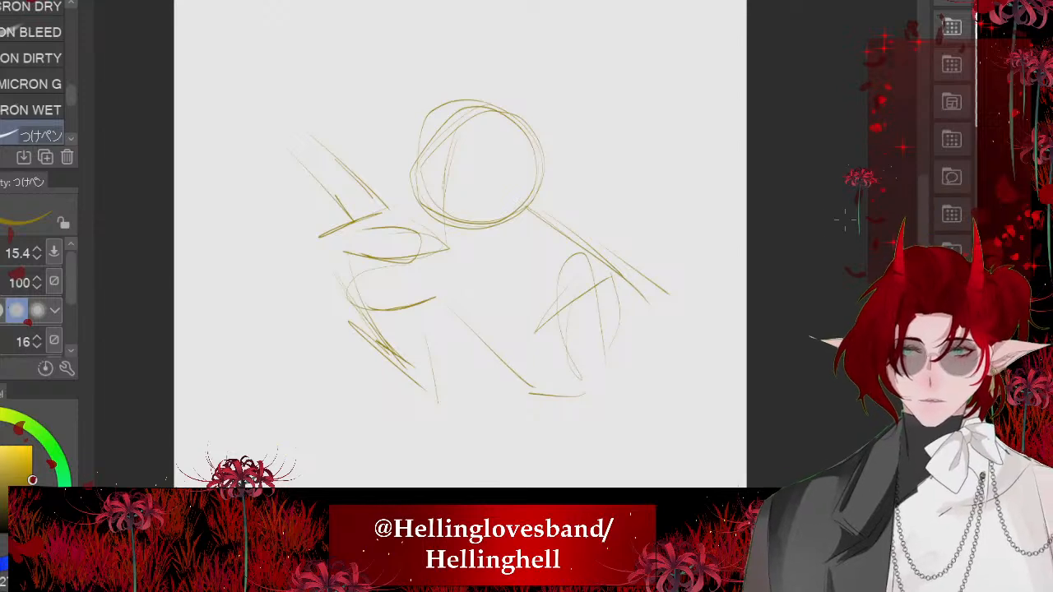
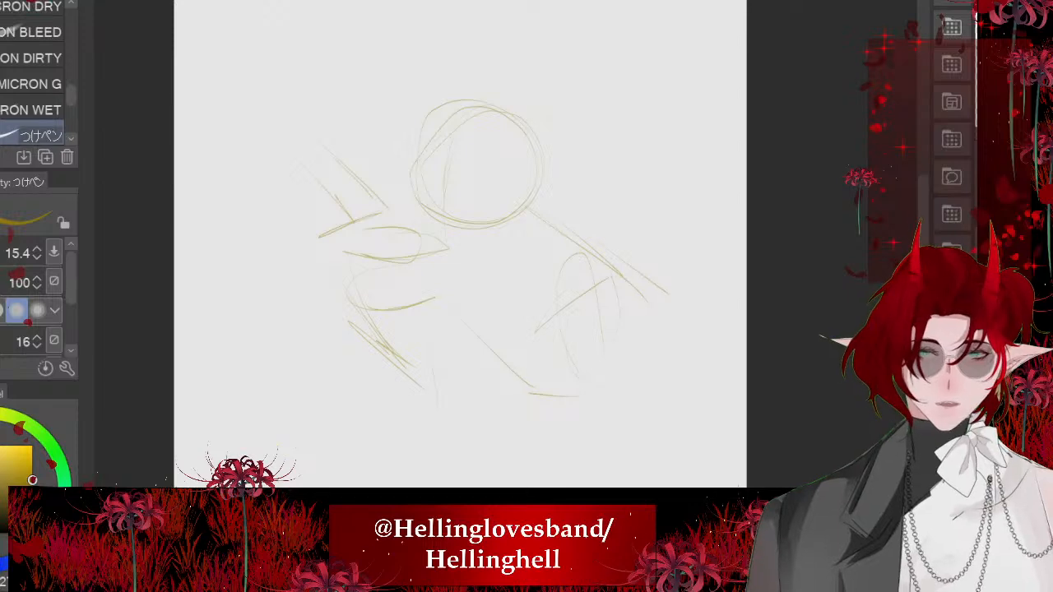
- Sketch a shallow horizontal eye line and a curved vertical centre line inside the head circle
{"action": "scroll", "coordinate": [441, 158], "scroll_direction": "up", "scroll_amount": 5}
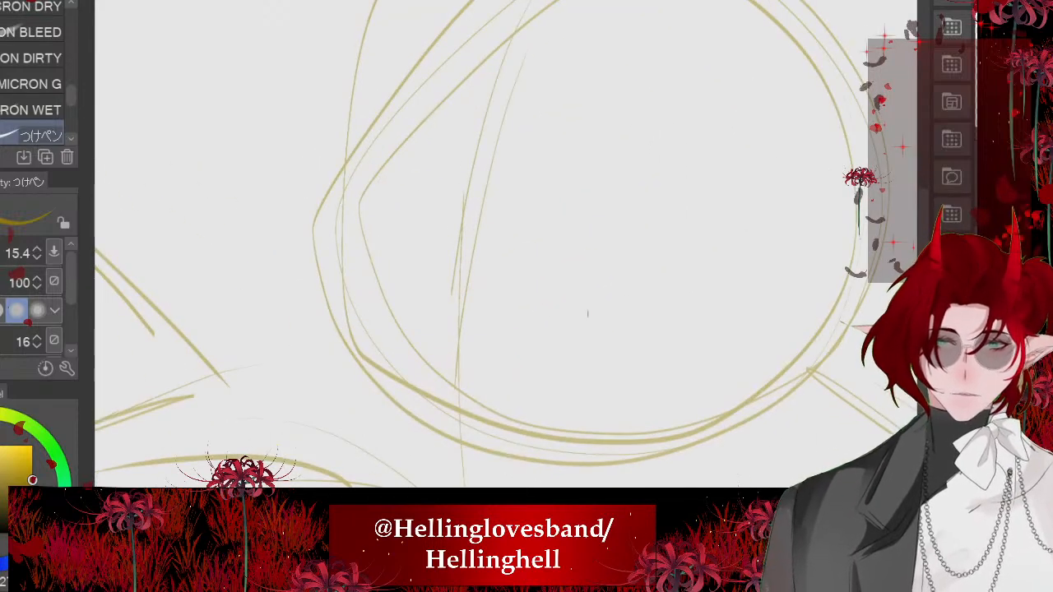
{"action": "left_click_drag", "start_coordinate": [587, 314], "coordinate": [370, 286]}
{"action": "mouse_move", "coordinate": [370, 287]}
{"action": "left_mouse_down"}
{"action": "mouse_move", "coordinate": [513, 327]}
{"action": "mouse_move", "coordinate": [559, 325]}
{"action": "left_mouse_up"}
{"action": "left_click_drag", "start_coordinate": [593, 312], "coordinate": [383, 305]}
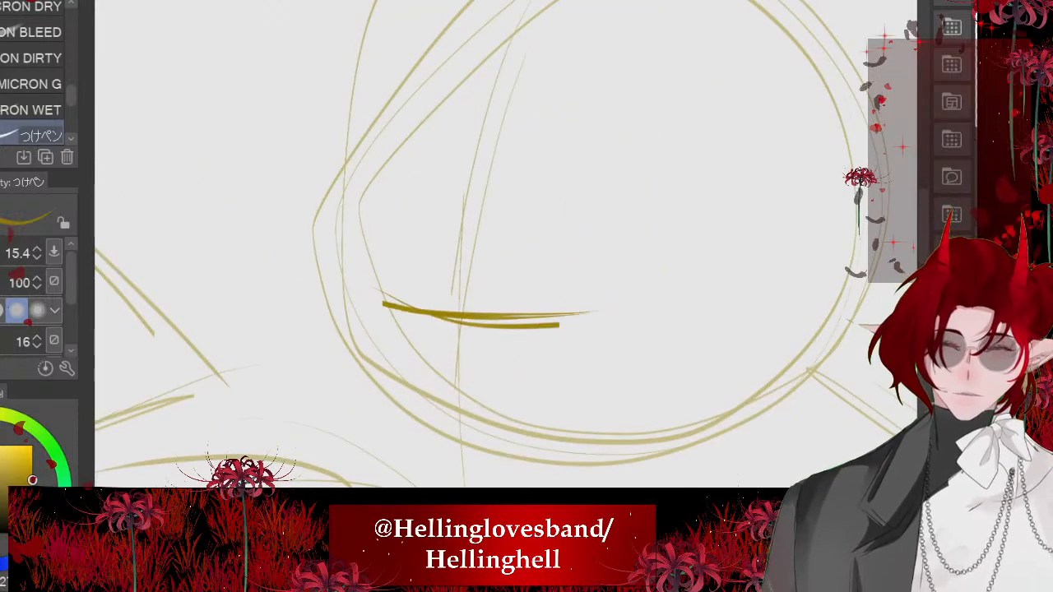
{"action": "scroll", "coordinate": [420, 272], "scroll_direction": "down", "scroll_amount": 1}
{"action": "mouse_move", "coordinate": [432, 158]}
{"action": "left_mouse_down"}
{"action": "mouse_move", "coordinate": [442, 452]}
{"action": "mouse_move", "coordinate": [429, 170]}
{"action": "mouse_move", "coordinate": [446, 407]}
{"action": "mouse_move", "coordinate": [418, 156]}
{"action": "mouse_move", "coordinate": [456, 439]}
{"action": "left_mouse_up"}
{"action": "key", "text": "ctrl+z"}
{"action": "key", "text": "ctrl+z"}
{"action": "scroll", "coordinate": [376, 282], "scroll_direction": "down", "scroll_amount": 1}
{"action": "left_click_drag", "start_coordinate": [452, 419], "coordinate": [431, 316]}
- Sketch a smaller rounded cranium outline around the eye line and centre line
{"action": "scroll", "coordinate": [430, 316], "scroll_direction": "up", "scroll_amount": 1}
{"action": "mouse_move", "coordinate": [446, 140]}
{"action": "left_mouse_down"}
{"action": "mouse_move", "coordinate": [397, 173]}
{"action": "mouse_move", "coordinate": [374, 336]}
{"action": "left_mouse_up"}
{"action": "mouse_move", "coordinate": [385, 351]}
{"action": "left_mouse_down"}
{"action": "mouse_move", "coordinate": [365, 288]}
{"action": "mouse_move", "coordinate": [579, 301]}
{"action": "mouse_move", "coordinate": [546, 328]}
{"action": "left_mouse_up"}
{"action": "mouse_move", "coordinate": [536, 342]}
{"action": "left_mouse_down"}
{"action": "mouse_move", "coordinate": [595, 167]}
{"action": "mouse_move", "coordinate": [538, 139]}
{"action": "left_mouse_up"}
{"action": "mouse_move", "coordinate": [477, 145]}
{"action": "left_mouse_down"}
{"action": "mouse_move", "coordinate": [634, 280]}
{"action": "mouse_move", "coordinate": [603, 331]}
{"action": "left_mouse_up"}
{"action": "mouse_move", "coordinate": [535, 349]}
{"action": "left_mouse_down"}
{"action": "mouse_move", "coordinate": [637, 239]}
{"action": "mouse_move", "coordinate": [363, 298]}
{"action": "mouse_move", "coordinate": [383, 350]}
{"action": "left_mouse_up"}
{"action": "left_click_drag", "start_coordinate": [416, 180], "coordinate": [357, 253]}
{"action": "scroll", "coordinate": [403, 206], "scroll_direction": "down", "scroll_amount": 3}
{"action": "left_click_drag", "start_coordinate": [415, 178], "coordinate": [362, 280]}
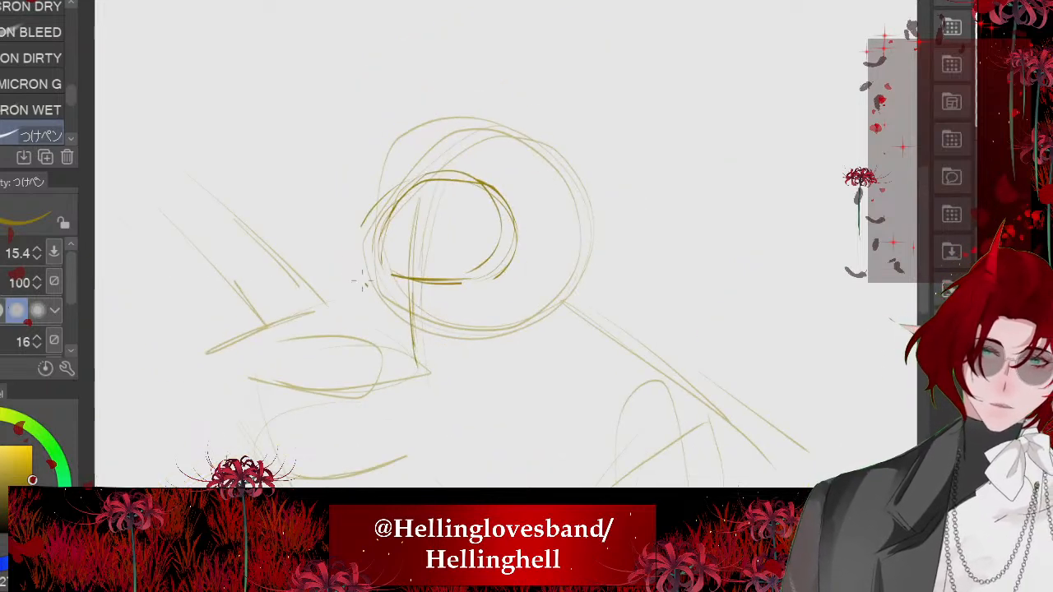
- Add a bulging temple contour along the front of the cranium and hide the earlier rough sketch
{"action": "left_click_drag", "start_coordinate": [362, 239], "coordinate": [511, 240]}
{"action": "scroll", "coordinate": [362, 354], "scroll_direction": "up", "scroll_amount": 3}
{"action": "key", "text": "ctrl+z"}
{"action": "key", "text": "ctrl+z"}
{"action": "scroll", "coordinate": [390, 327], "scroll_direction": "up", "scroll_amount": 1}
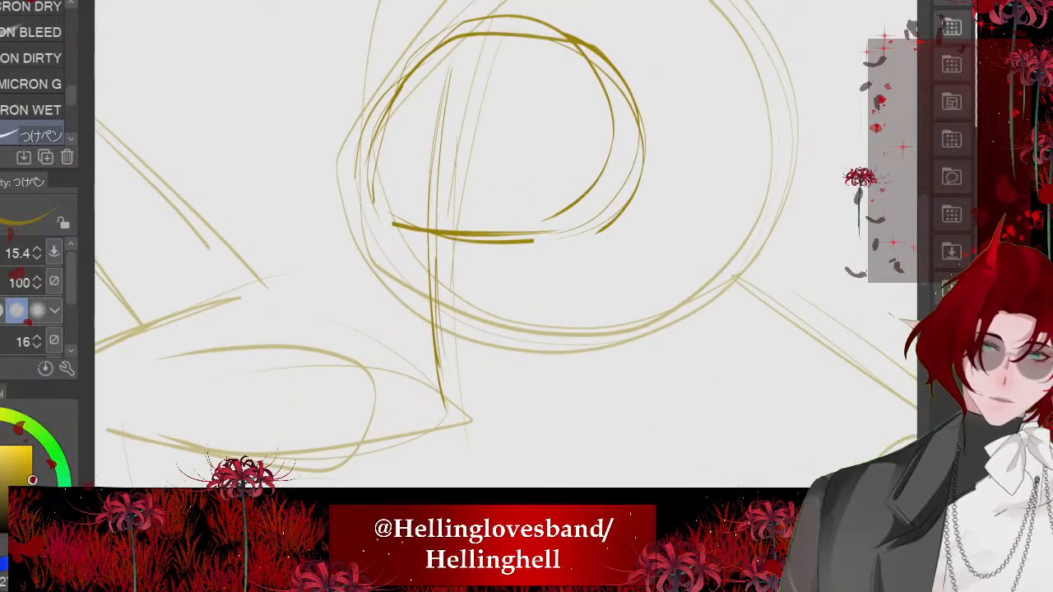
{"action": "left_click_drag", "start_coordinate": [357, 125], "coordinate": [365, 237]}
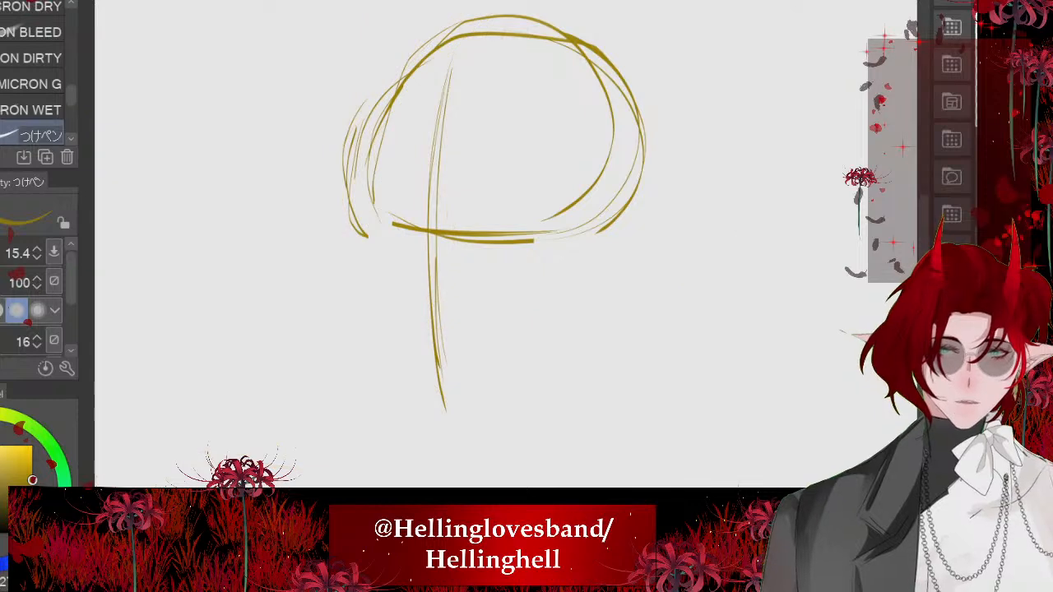
- Sketch the front face contour slanting from the temple down to a short flat chin
{"action": "scroll", "coordinate": [334, 256], "scroll_direction": "up", "scroll_amount": 2}
{"action": "mouse_move", "coordinate": [374, 194]}
{"action": "left_mouse_down"}
{"action": "mouse_move", "coordinate": [380, 302]}
{"action": "mouse_move", "coordinate": [424, 380]}
{"action": "left_mouse_up"}
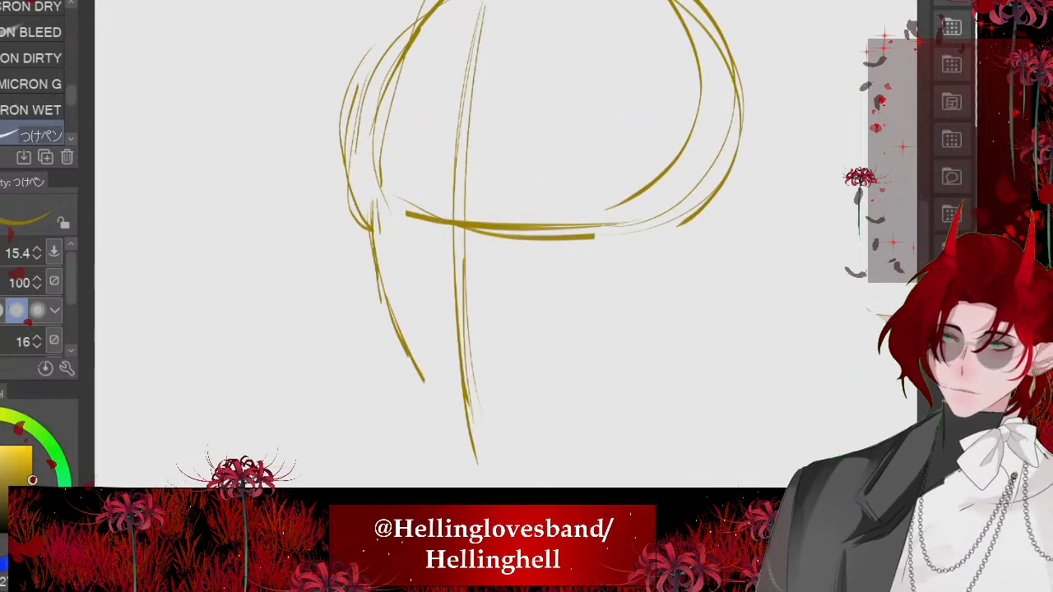
{"action": "left_click_drag", "start_coordinate": [386, 293], "coordinate": [444, 459]}
{"action": "left_click_drag", "start_coordinate": [441, 443], "coordinate": [505, 455]}
- Draw the slanted jawline rising from the chin and an oval ear at the back of the head
{"action": "scroll", "coordinate": [401, 355], "scroll_direction": "down", "scroll_amount": 3}
{"action": "mouse_move", "coordinate": [585, 321]}
{"action": "left_mouse_down"}
{"action": "mouse_move", "coordinate": [510, 398]}
{"action": "mouse_move", "coordinate": [465, 418]}
{"action": "left_mouse_up"}
{"action": "key", "text": "ctrl+z"}
{"action": "key", "text": "ctrl+z"}
{"action": "mouse_move", "coordinate": [585, 323]}
{"action": "left_mouse_down"}
{"action": "mouse_move", "coordinate": [571, 365]}
{"action": "mouse_move", "coordinate": [454, 420]}
{"action": "mouse_move", "coordinate": [516, 391]}
{"action": "left_mouse_up"}
{"action": "left_click_drag", "start_coordinate": [625, 282], "coordinate": [615, 253]}
- Reinforce the front and rear contours of the cranium down to the ear
{"action": "left_click_drag", "start_coordinate": [407, 140], "coordinate": [387, 284]}
{"action": "mouse_move", "coordinate": [390, 213]}
{"action": "left_mouse_down"}
{"action": "mouse_move", "coordinate": [455, 112]}
{"action": "mouse_move", "coordinate": [568, 260]}
{"action": "left_mouse_up"}
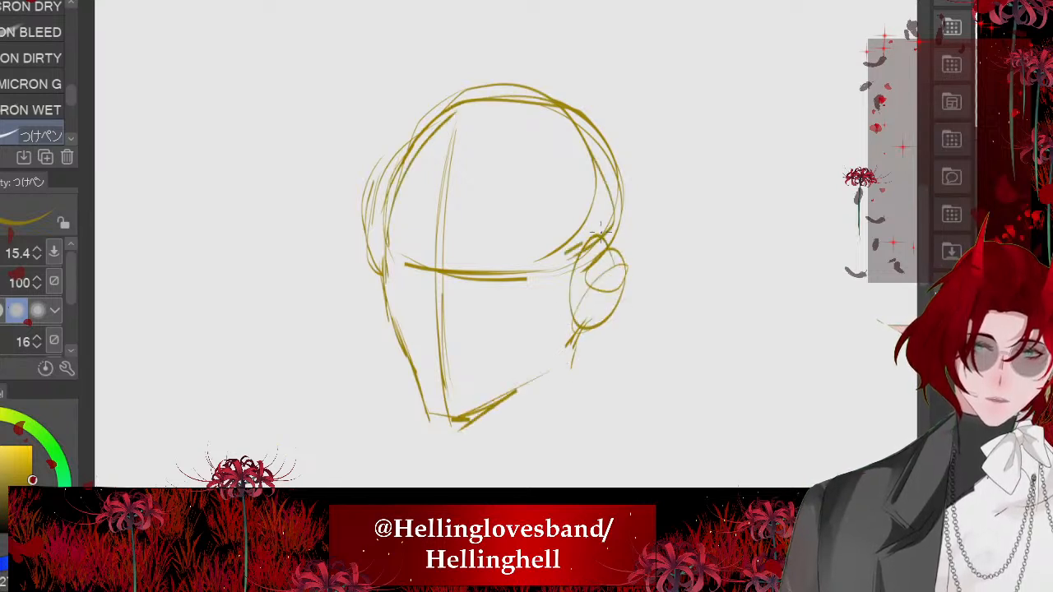
{"action": "left_click_drag", "start_coordinate": [597, 120], "coordinate": [581, 247]}
{"action": "mouse_move", "coordinate": [584, 108]}
{"action": "left_mouse_down"}
{"action": "mouse_move", "coordinate": [622, 219]}
{"action": "mouse_move", "coordinate": [610, 237]}
{"action": "left_mouse_up"}
{"action": "scroll", "coordinate": [506, 255], "scroll_direction": "up", "scroll_amount": 1}
{"action": "scroll", "coordinate": [527, 263], "scroll_direction": "up", "scroll_amount": 1}
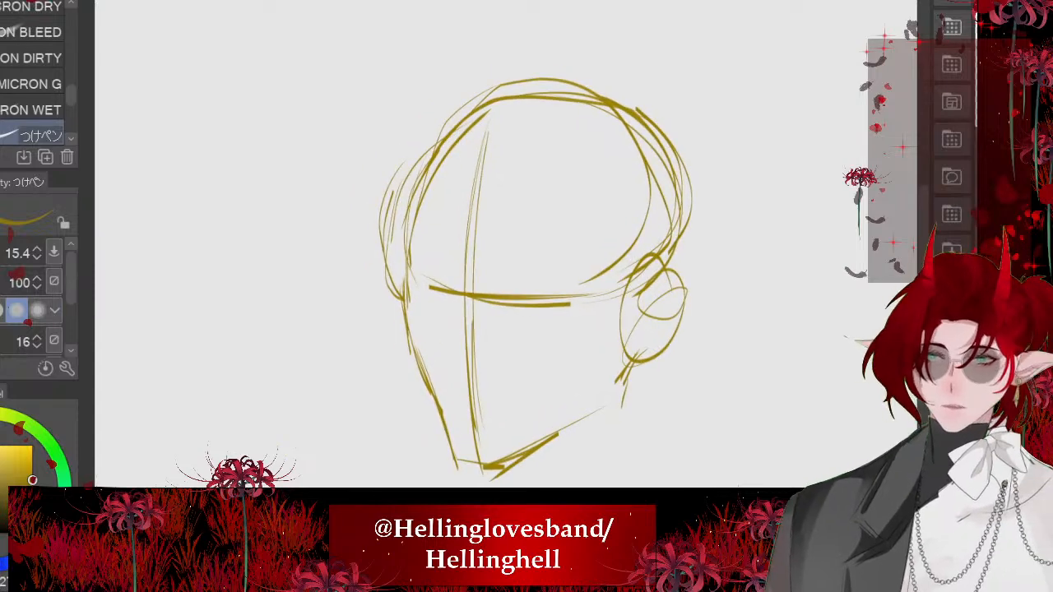
- Erase most of the centre line and the adjoining eye line, and redraw the centre line closer to the face's front edge
{"action": "key", "text": "e"}
{"action": "left_click_drag", "start_coordinate": [472, 234], "coordinate": [471, 432]}
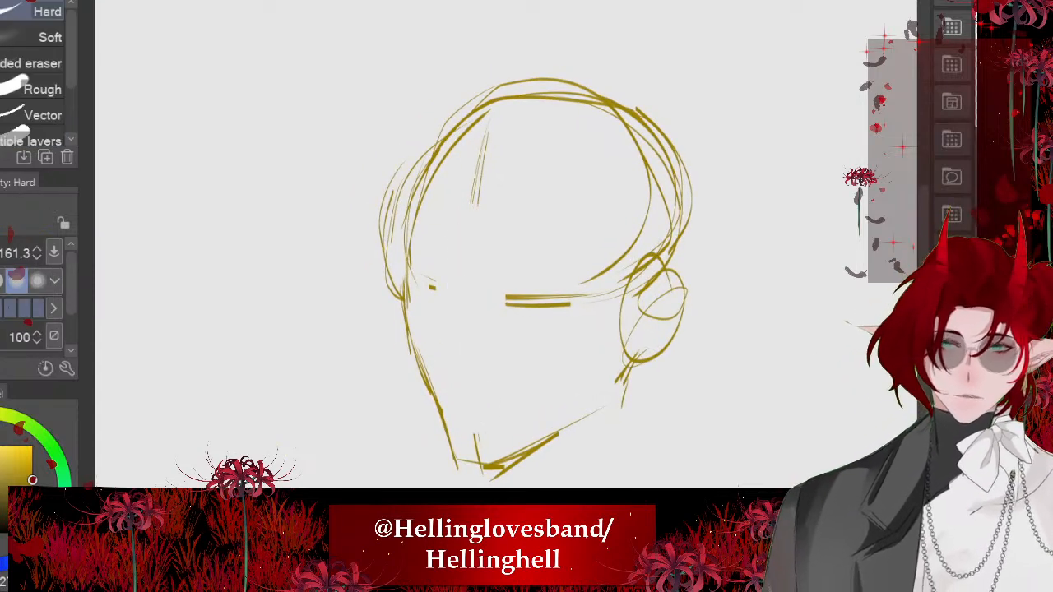
{"action": "scroll", "coordinate": [476, 254], "scroll_direction": "down", "scroll_amount": 2}
{"action": "key", "text": "p"}
{"action": "left_click_drag", "start_coordinate": [480, 176], "coordinate": [473, 485]}
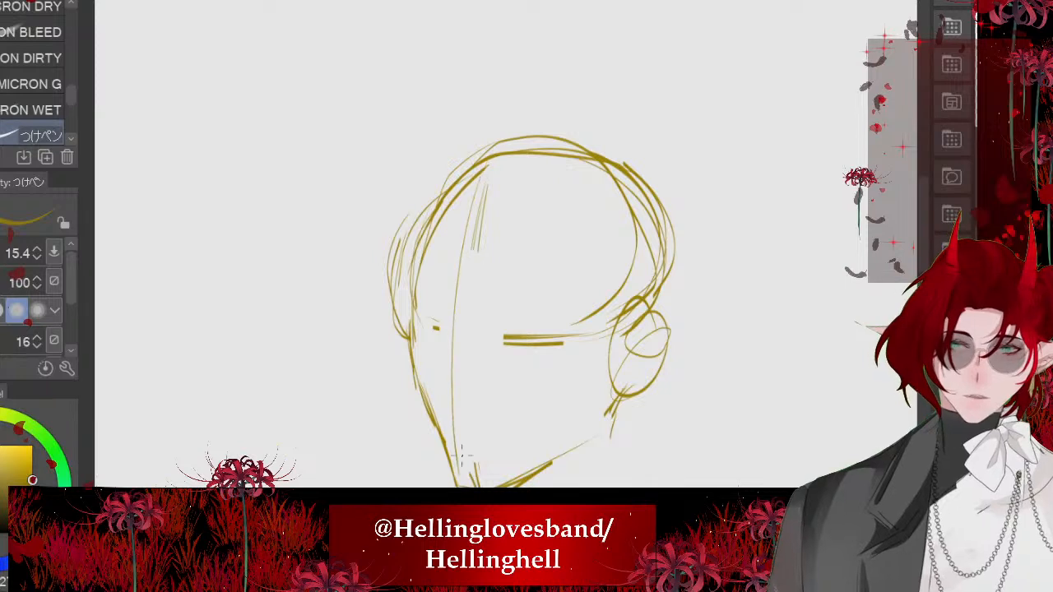
{"action": "left_click_drag", "start_coordinate": [474, 194], "coordinate": [458, 471]}
{"action": "mouse_move", "coordinate": [485, 168]}
{"action": "left_mouse_down"}
{"action": "mouse_move", "coordinate": [452, 281]}
{"action": "mouse_move", "coordinate": [447, 366]}
{"action": "left_mouse_up"}
{"action": "left_click_drag", "start_coordinate": [454, 441], "coordinate": [467, 486]}
- Redraw the curved brow line across the face and sketch an angular nose at the front contour
{"action": "mouse_move", "coordinate": [406, 336]}
{"action": "left_mouse_down"}
{"action": "mouse_move", "coordinate": [504, 364]}
{"action": "mouse_move", "coordinate": [464, 347]}
{"action": "left_mouse_up"}
{"action": "left_click_drag", "start_coordinate": [419, 313], "coordinate": [556, 338]}
{"action": "scroll", "coordinate": [469, 345], "scroll_direction": "up", "scroll_amount": 3}
{"action": "left_click_drag", "start_coordinate": [437, 209], "coordinate": [408, 287]}
{"action": "mouse_move", "coordinate": [439, 214]}
{"action": "left_mouse_down"}
{"action": "mouse_move", "coordinate": [404, 330]}
{"action": "mouse_move", "coordinate": [442, 372]}
{"action": "left_mouse_up"}
{"action": "left_click_drag", "start_coordinate": [409, 323], "coordinate": [442, 377]}
{"action": "scroll", "coordinate": [424, 288], "scroll_direction": "down", "scroll_amount": 3}
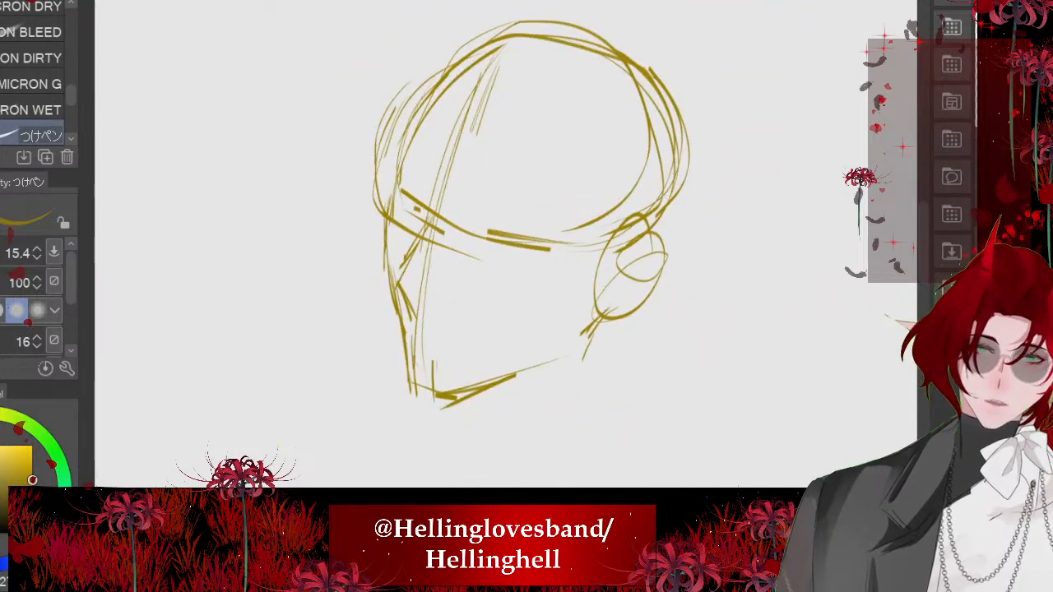
- Reinforce the jawline from ear to chin and add short mouth lines above the chin
{"action": "scroll", "coordinate": [463, 411], "scroll_direction": "up", "scroll_amount": 2}
{"action": "mouse_move", "coordinate": [649, 263]}
{"action": "left_mouse_down"}
{"action": "mouse_move", "coordinate": [613, 299]}
{"action": "mouse_move", "coordinate": [420, 408]}
{"action": "left_mouse_up"}
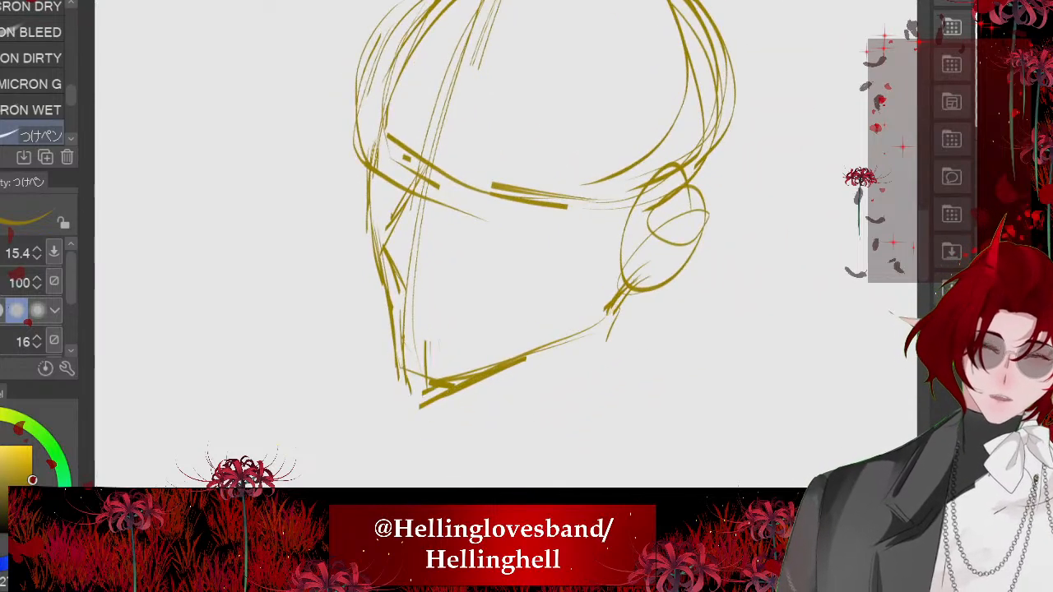
{"action": "scroll", "coordinate": [398, 372], "scroll_direction": "up", "scroll_amount": 3}
{"action": "left_click_drag", "start_coordinate": [434, 274], "coordinate": [468, 295]}
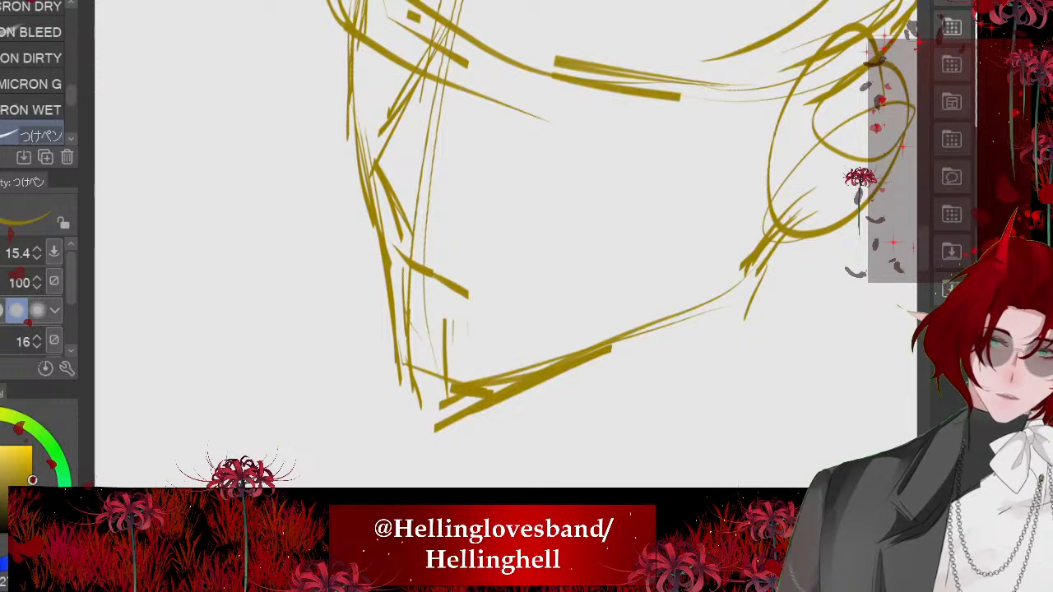
{"action": "mouse_move", "coordinate": [394, 249]}
{"action": "left_mouse_down"}
{"action": "mouse_move", "coordinate": [420, 286]}
{"action": "mouse_move", "coordinate": [465, 299]}
{"action": "left_mouse_up"}
{"action": "scroll", "coordinate": [448, 199], "scroll_direction": "down", "scroll_amount": 2}
{"action": "left_click_drag", "start_coordinate": [506, 247], "coordinate": [565, 248]}
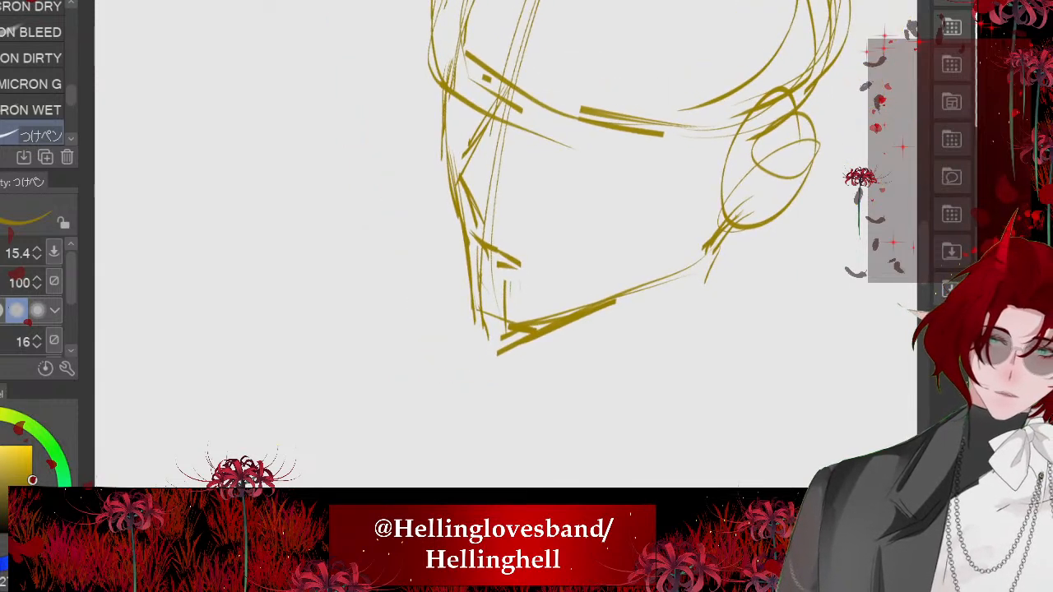
- Sketch the curved finger and palm lines of a hand held against the chin
{"action": "mouse_move", "coordinate": [309, 265]}
{"action": "left_mouse_down"}
{"action": "mouse_move", "coordinate": [336, 329]}
{"action": "mouse_move", "coordinate": [371, 348]}
{"action": "left_mouse_up"}
{"action": "mouse_move", "coordinate": [403, 344]}
{"action": "left_mouse_down"}
{"action": "mouse_move", "coordinate": [502, 338]}
{"action": "mouse_move", "coordinate": [517, 366]}
{"action": "left_mouse_up"}
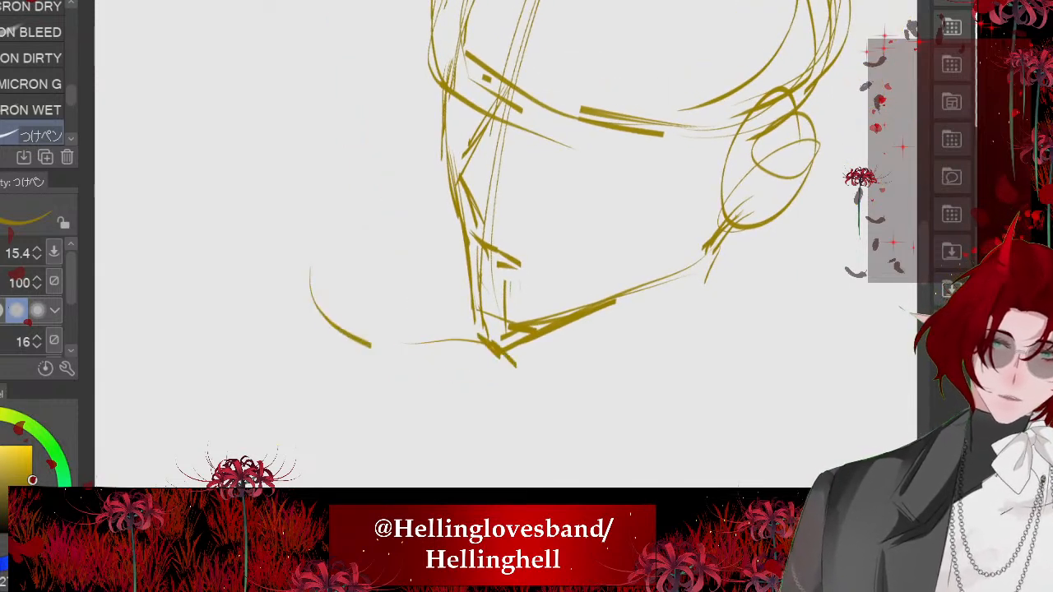
{"action": "left_click_drag", "start_coordinate": [451, 288], "coordinate": [504, 283]}
{"action": "left_click_drag", "start_coordinate": [375, 219], "coordinate": [459, 270]}
{"action": "scroll", "coordinate": [444, 265], "scroll_direction": "down", "scroll_amount": 3}
{"action": "left_click_drag", "start_coordinate": [365, 224], "coordinate": [430, 246]}
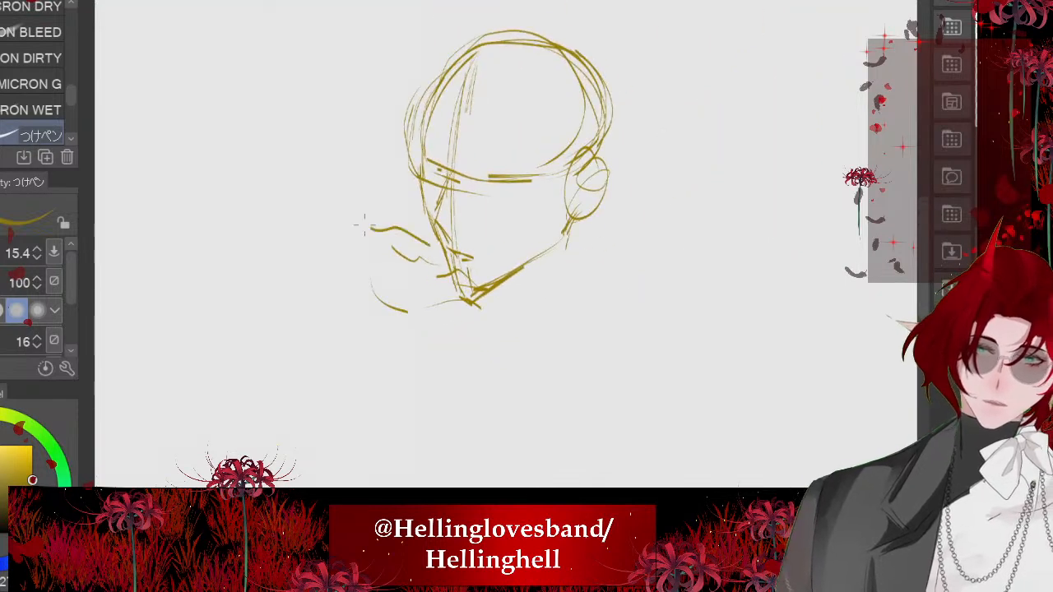
- Draw two slanted lines for the forearm reaching to the chin and add the remaining finger contours beneath them
{"action": "mouse_move", "coordinate": [325, 270]}
{"action": "left_mouse_down"}
{"action": "mouse_move", "coordinate": [360, 289]}
{"action": "mouse_move", "coordinate": [249, 216]}
{"action": "left_mouse_up"}
{"action": "left_click_drag", "start_coordinate": [357, 220], "coordinate": [271, 103]}
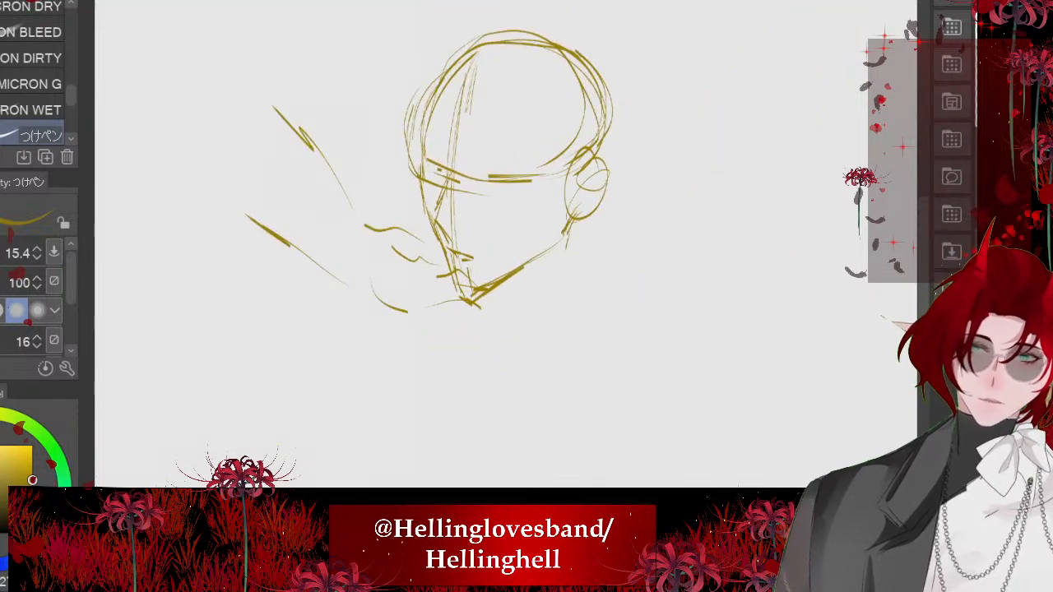
{"action": "scroll", "coordinate": [460, 265], "scroll_direction": "up", "scroll_amount": 2}
{"action": "left_click_drag", "start_coordinate": [416, 234], "coordinate": [445, 310]}
{"action": "left_click_drag", "start_coordinate": [348, 269], "coordinate": [411, 303]}
{"action": "left_click_drag", "start_coordinate": [307, 235], "coordinate": [362, 276]}
{"action": "mouse_move", "coordinate": [285, 247]}
{"action": "left_mouse_down"}
{"action": "mouse_move", "coordinate": [352, 370]}
{"action": "mouse_move", "coordinate": [420, 379]}
{"action": "left_mouse_up"}
{"action": "scroll", "coordinate": [461, 265], "scroll_direction": "down", "scroll_amount": 2}
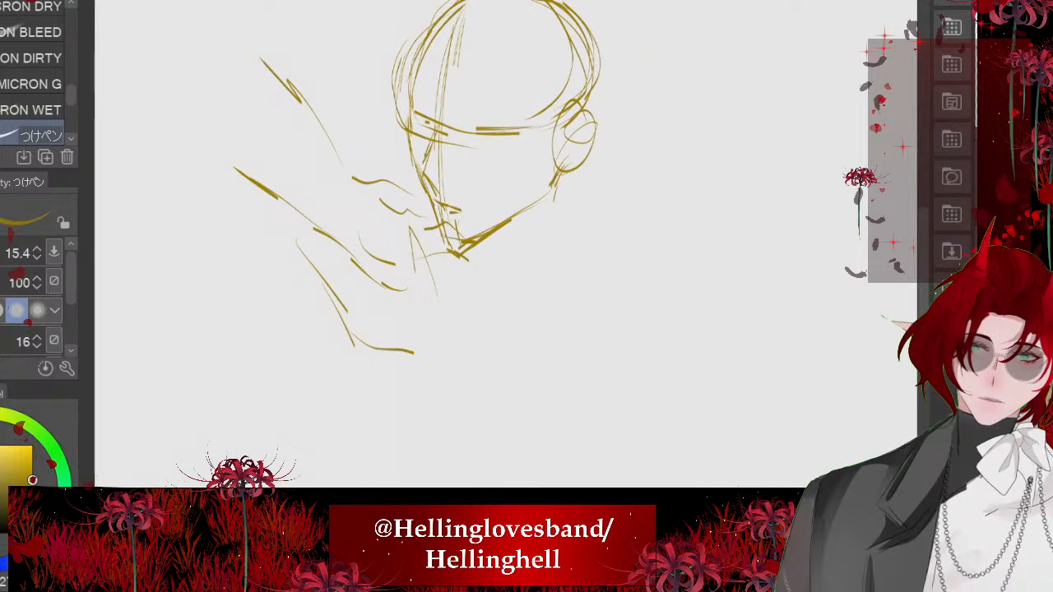
- Sketch neck lines running down from the ear and short neck strokes under the chin
{"action": "left_click_drag", "start_coordinate": [567, 161], "coordinate": [584, 228]}
{"action": "mouse_move", "coordinate": [570, 156]}
{"action": "left_mouse_down"}
{"action": "mouse_move", "coordinate": [591, 239]}
{"action": "mouse_move", "coordinate": [586, 227]}
{"action": "left_mouse_up"}
{"action": "left_click_drag", "start_coordinate": [477, 245], "coordinate": [503, 246]}
{"action": "mouse_move", "coordinate": [501, 251]}
{"action": "left_mouse_down"}
{"action": "mouse_move", "coordinate": [497, 279]}
{"action": "mouse_move", "coordinate": [588, 232]}
{"action": "mouse_move", "coordinate": [515, 283]}
{"action": "left_mouse_up"}
{"action": "mouse_move", "coordinate": [563, 183]}
{"action": "left_mouse_down"}
{"action": "mouse_move", "coordinate": [533, 247]}
{"action": "mouse_move", "coordinate": [571, 298]}
{"action": "left_mouse_up"}
{"action": "scroll", "coordinate": [420, 214], "scroll_direction": "down", "scroll_amount": 2}
{"action": "left_click_drag", "start_coordinate": [562, 294], "coordinate": [475, 329]}
{"action": "key", "text": "ctrl+z"}
{"action": "key", "text": "ctrl+z"}
{"action": "left_click_drag", "start_coordinate": [510, 246], "coordinate": [493, 310]}
- Sketch the rear shoulder slope with an armpit arc beneath it, and add the collar edge around the neck
{"action": "key", "text": "ctrl+z"}
{"action": "key", "text": "ctrl+z"}
{"action": "key", "text": "ctrl+z"}
{"action": "left_click_drag", "start_coordinate": [533, 275], "coordinate": [586, 347]}
{"action": "mouse_move", "coordinate": [586, 347]}
{"action": "left_mouse_down"}
{"action": "mouse_move", "coordinate": [611, 276]}
{"action": "mouse_move", "coordinate": [607, 195]}
{"action": "left_mouse_up"}
{"action": "key", "text": "ctrl+z"}
{"action": "left_click_drag", "start_coordinate": [510, 183], "coordinate": [648, 241]}
{"action": "left_click_drag", "start_coordinate": [609, 238], "coordinate": [566, 278]}
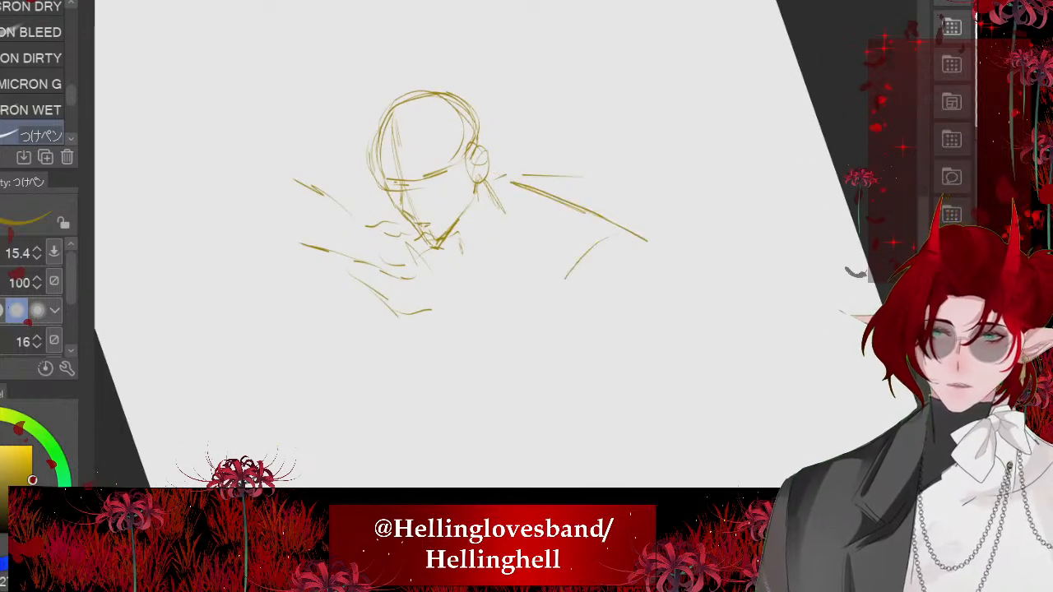
{"action": "left_click_drag", "start_coordinate": [462, 258], "coordinate": [502, 209]}
{"action": "key", "text": "ctrl+0"}
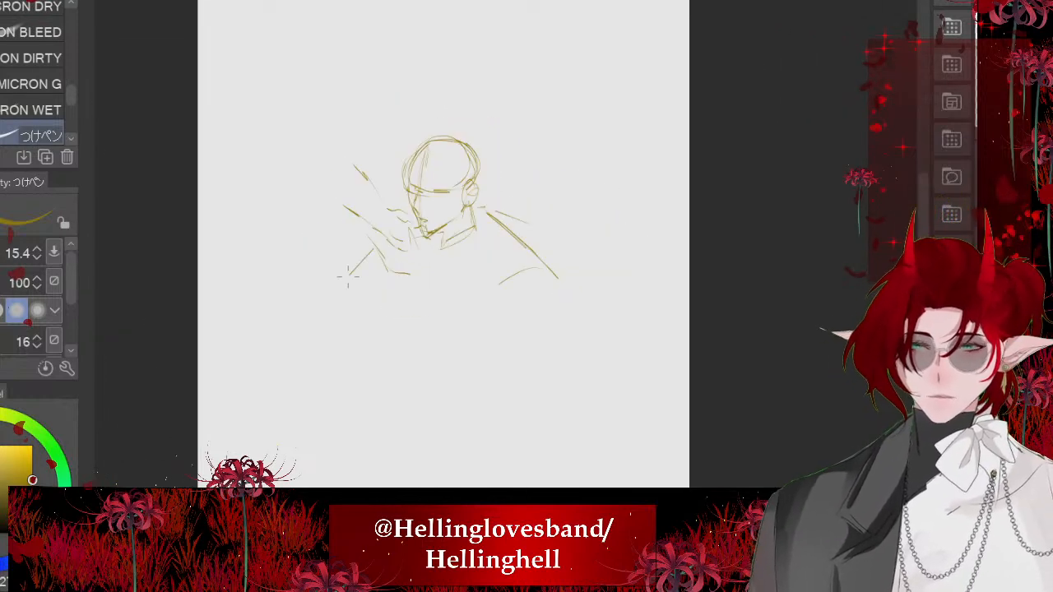
- Sketch crossing diagonal lines below the chin hand for the edge of the opposite arm
{"action": "scroll", "coordinate": [261, 144], "scroll_direction": "up", "scroll_amount": 2}
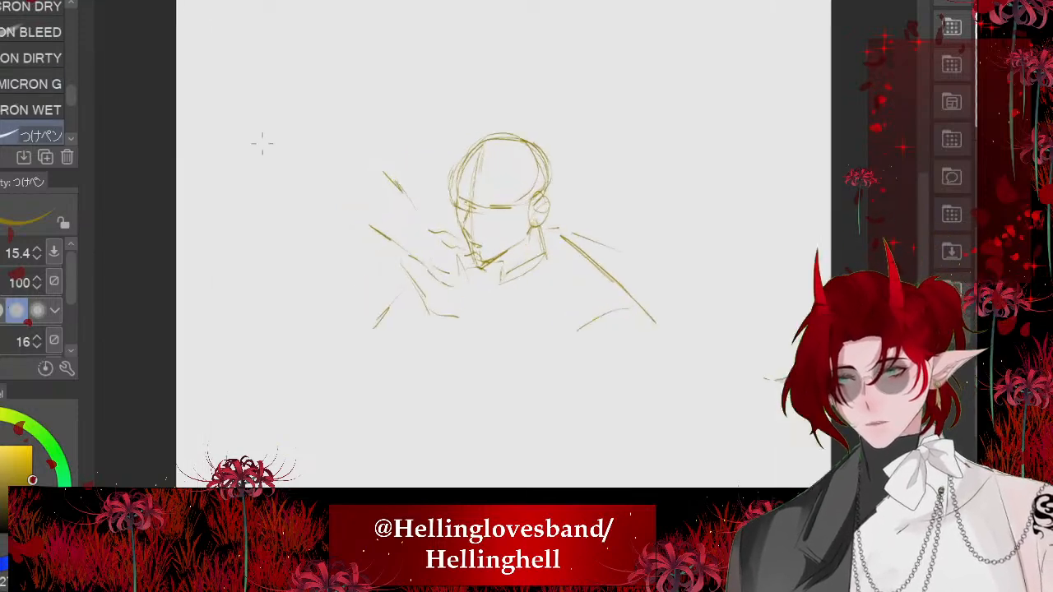
{"action": "key", "text": "minus"}
{"action": "key", "text": "ctrl+z"}
{"action": "key", "text": "ctrl+z"}
{"action": "scroll", "coordinate": [297, 138], "scroll_direction": "down", "scroll_amount": 1}
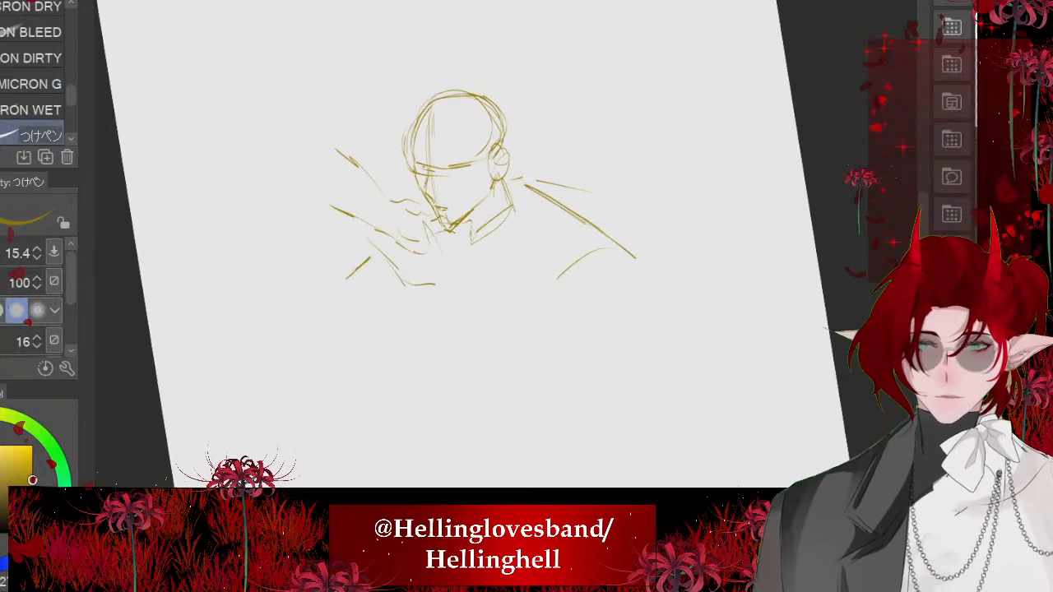
{"action": "mouse_move", "coordinate": [387, 263]}
{"action": "left_mouse_down"}
{"action": "mouse_move", "coordinate": [369, 276]}
{"action": "mouse_move", "coordinate": [416, 367]}
{"action": "left_mouse_up"}
{"action": "mouse_move", "coordinate": [384, 288]}
{"action": "left_mouse_down"}
{"action": "mouse_move", "coordinate": [418, 369]}
{"action": "mouse_move", "coordinate": [423, 351]}
{"action": "left_mouse_up"}
{"action": "key", "text": "ctrl+z"}
{"action": "key", "text": "ctrl+z"}
{"action": "mouse_move", "coordinate": [376, 314]}
{"action": "left_mouse_down"}
{"action": "mouse_move", "coordinate": [437, 358]}
{"action": "mouse_move", "coordinate": [482, 371]}
{"action": "left_mouse_up"}
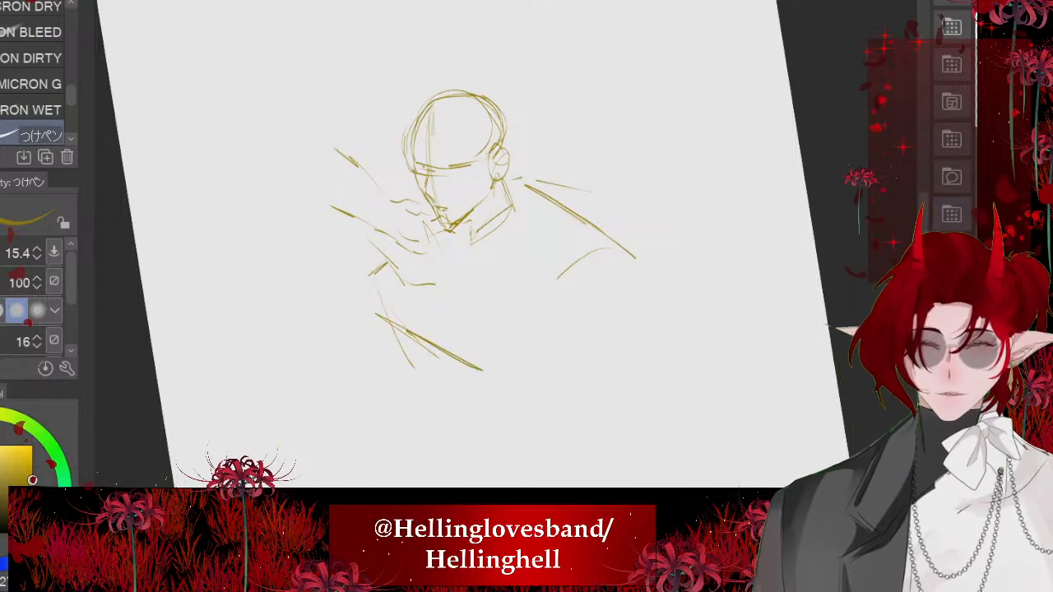
- Sketch a rounded form low on the torso and the long side lines of the rear upper arm
{"action": "key", "text": "asciicircum"}
{"action": "scroll", "coordinate": [461, 271], "scroll_direction": "down", "scroll_amount": 1}
{"action": "mouse_move", "coordinate": [450, 279]}
{"action": "left_mouse_down"}
{"action": "mouse_move", "coordinate": [457, 388]}
{"action": "mouse_move", "coordinate": [505, 403]}
{"action": "left_mouse_up"}
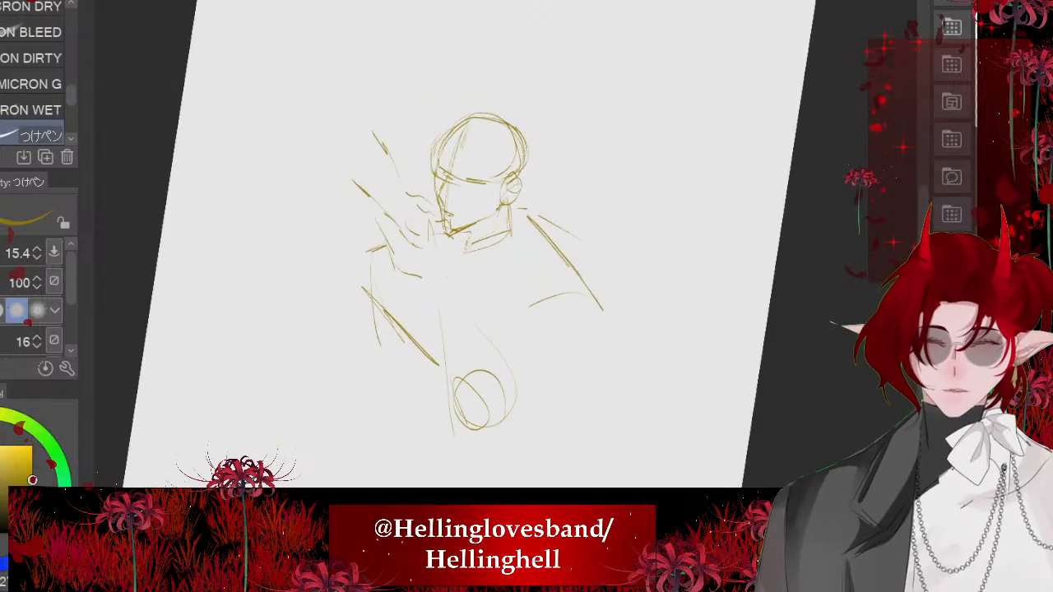
{"action": "left_click_drag", "start_coordinate": [568, 296], "coordinate": [523, 386]}
{"action": "left_click_drag", "start_coordinate": [541, 332], "coordinate": [522, 352]}
{"action": "left_click_drag", "start_coordinate": [580, 293], "coordinate": [533, 404]}
- Reinforce the diagonal arm lines and draw the jacket's front line down from the collar
{"action": "key", "text": "minus"}
{"action": "mouse_move", "coordinate": [393, 245]}
{"action": "left_mouse_down"}
{"action": "mouse_move", "coordinate": [445, 355]}
{"action": "mouse_move", "coordinate": [447, 340]}
{"action": "left_mouse_up"}
{"action": "left_click_drag", "start_coordinate": [405, 291], "coordinate": [453, 344]}
{"action": "key", "text": "ctrl+z"}
{"action": "left_click_drag", "start_coordinate": [472, 223], "coordinate": [459, 284]}
{"action": "key", "text": "minus"}
{"action": "scroll", "coordinate": [459, 259], "scroll_direction": "down", "scroll_amount": 1}
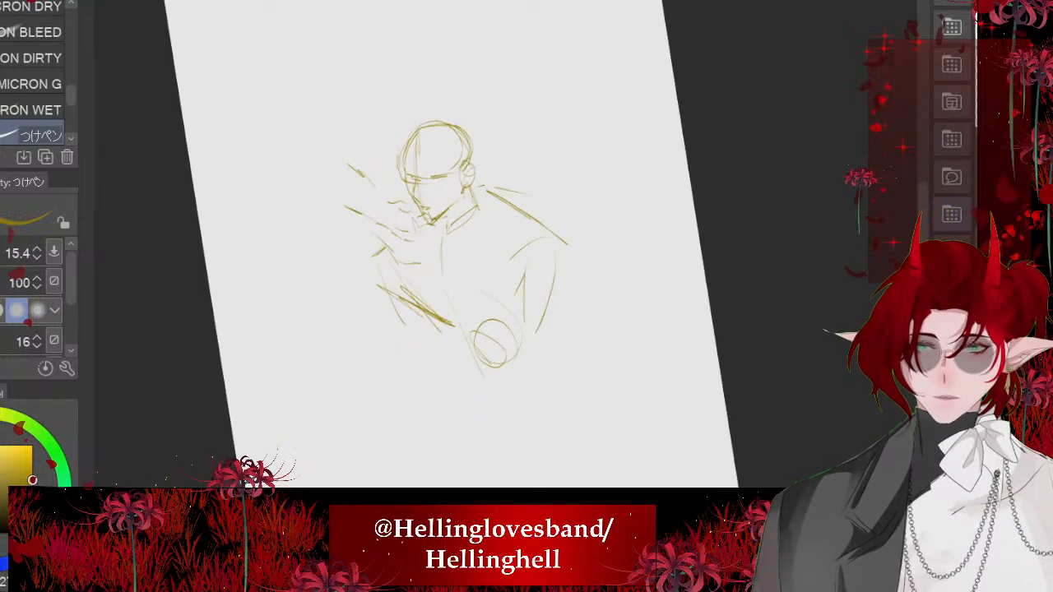
- Round off the rear shoulder, then build up the upper arm and bent elbow with overlapping ovals
{"action": "left_click_drag", "start_coordinate": [471, 209], "coordinate": [515, 220]}
{"action": "mouse_move", "coordinate": [483, 202]}
{"action": "left_mouse_down"}
{"action": "mouse_move", "coordinate": [551, 239]}
{"action": "mouse_move", "coordinate": [544, 288]}
{"action": "left_mouse_up"}
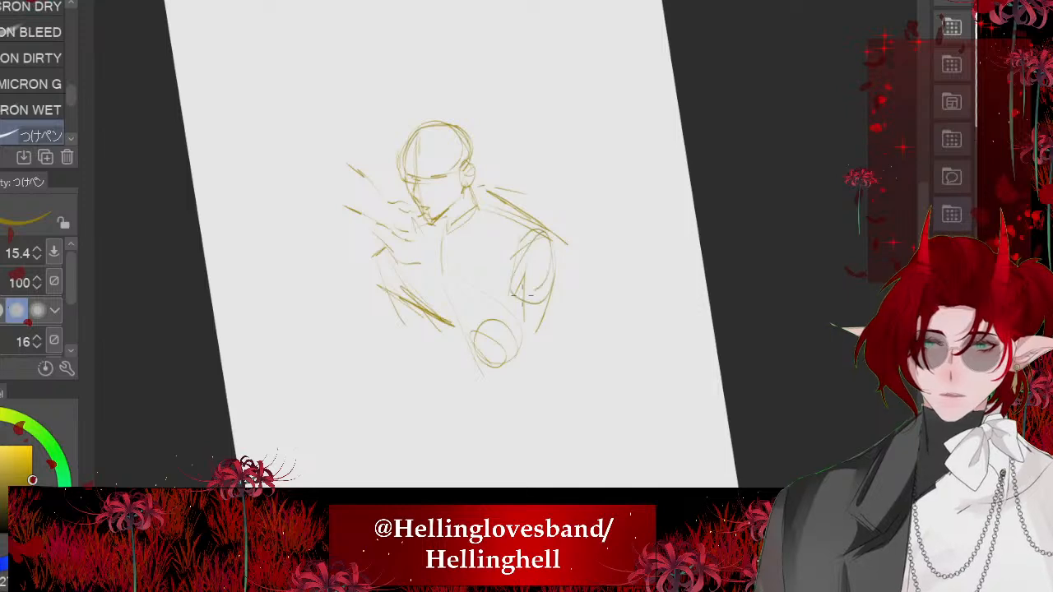
{"action": "left_click_drag", "start_coordinate": [527, 230], "coordinate": [543, 350]}
{"action": "mouse_move", "coordinate": [531, 311]}
{"action": "left_mouse_down"}
{"action": "mouse_move", "coordinate": [492, 381]}
{"action": "mouse_move", "coordinate": [494, 345]}
{"action": "left_mouse_up"}
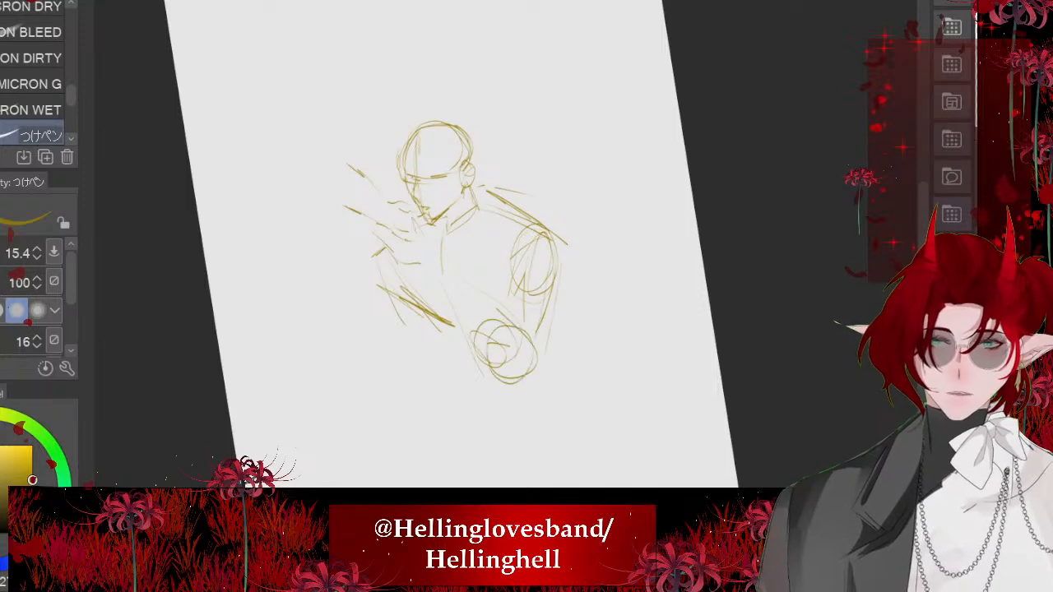
{"action": "key", "text": "ctrl+z"}
{"action": "key", "text": "asciicircum"}
{"action": "scroll", "coordinate": [493, 354], "scroll_direction": "up", "scroll_amount": 1}
{"action": "left_click_drag", "start_coordinate": [527, 395], "coordinate": [522, 421]}
- Extend the reaching forearm outward, sketch loose contours of the other figure's arm and body, and reinforce the near torso edge
{"action": "left_click_drag", "start_coordinate": [326, 189], "coordinate": [356, 205]}
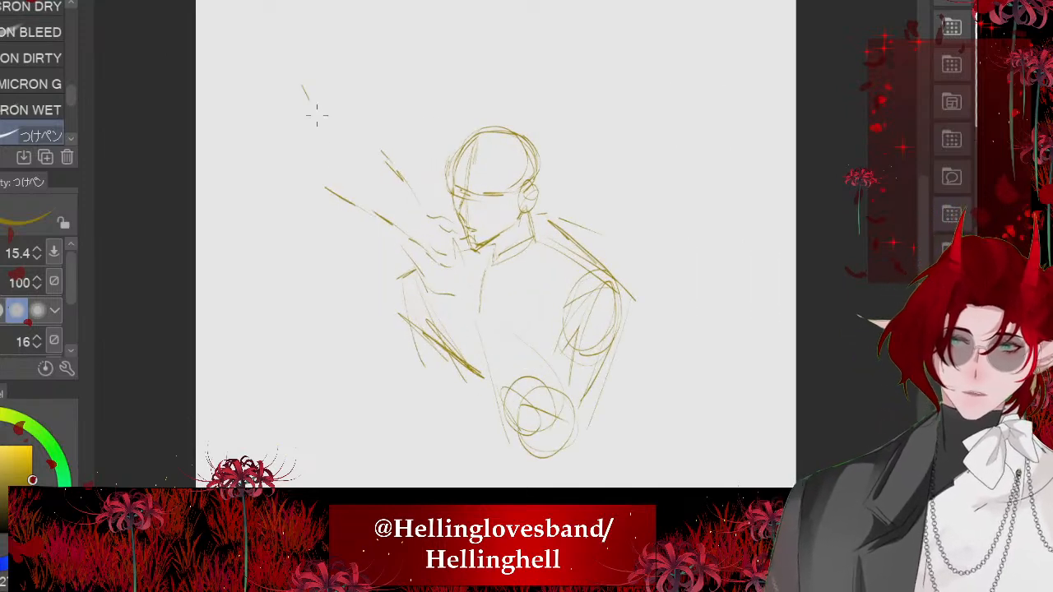
{"action": "left_click_drag", "start_coordinate": [316, 115], "coordinate": [336, 177]}
{"action": "left_click_drag", "start_coordinate": [303, 290], "coordinate": [298, 353]}
{"action": "left_click_drag", "start_coordinate": [202, 312], "coordinate": [286, 349]}
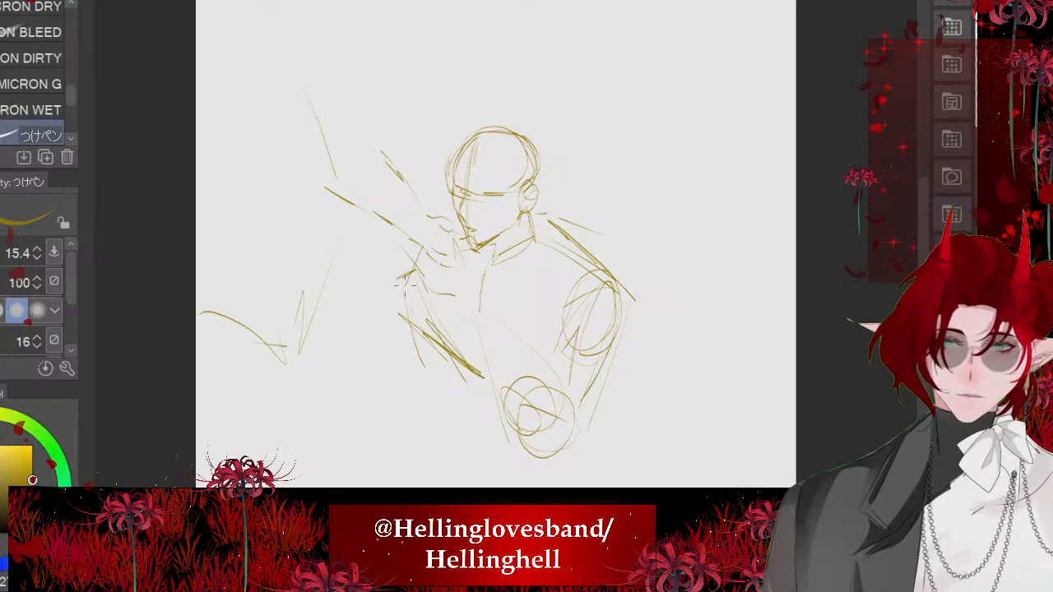
{"action": "mouse_move", "coordinate": [387, 288]}
{"action": "left_mouse_down"}
{"action": "mouse_move", "coordinate": [416, 346]}
{"action": "mouse_move", "coordinate": [385, 409]}
{"action": "left_mouse_up"}
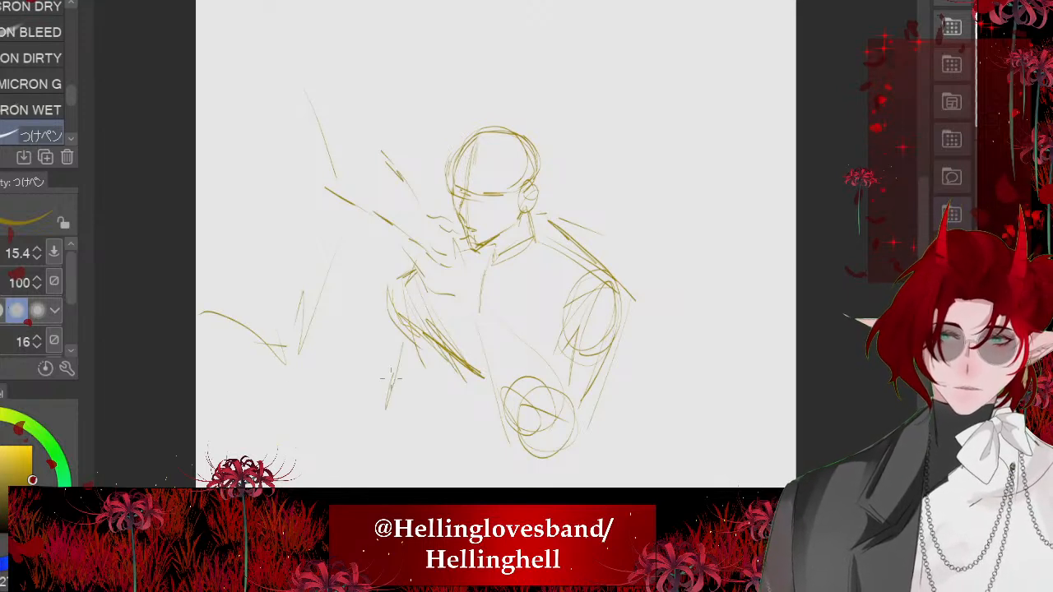
- Reinforce the curved brow line across the face from the front contour to the ear
{"action": "scroll", "coordinate": [464, 187], "scroll_direction": "up", "scroll_amount": 4}
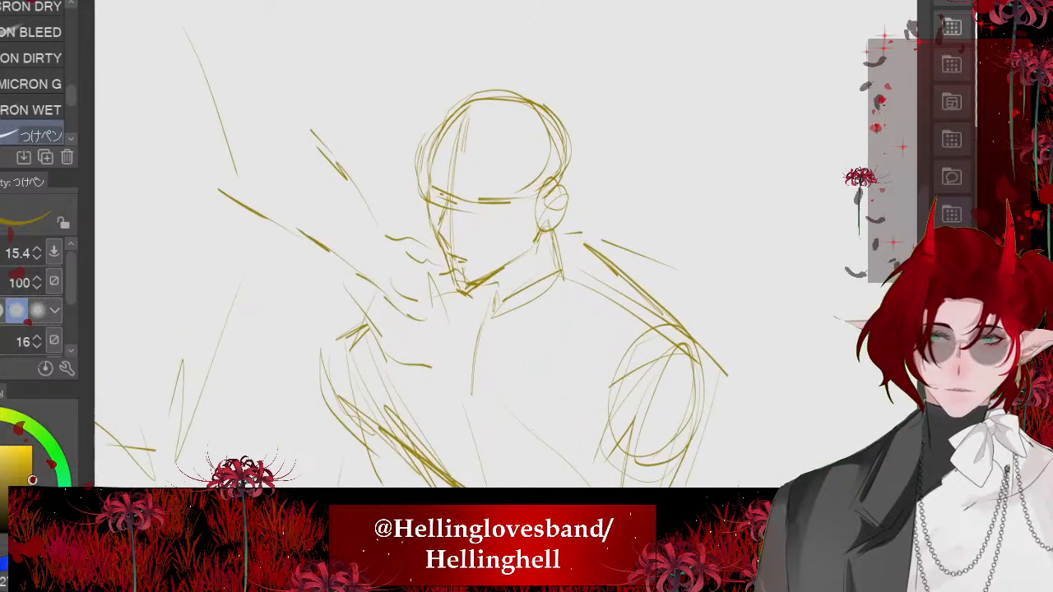
{"action": "mouse_move", "coordinate": [466, 235]}
{"action": "left_mouse_down"}
{"action": "mouse_move", "coordinate": [442, 298]}
{"action": "mouse_move", "coordinate": [533, 306]}
{"action": "left_mouse_up"}
{"action": "scroll", "coordinate": [526, 272], "scroll_direction": "down", "scroll_amount": 3}
{"action": "left_click_drag", "start_coordinate": [401, 252], "coordinate": [538, 305]}
{"action": "left_click_drag", "start_coordinate": [452, 273], "coordinate": [520, 301]}
{"action": "scroll", "coordinate": [493, 272], "scroll_direction": "down", "scroll_amount": 3}
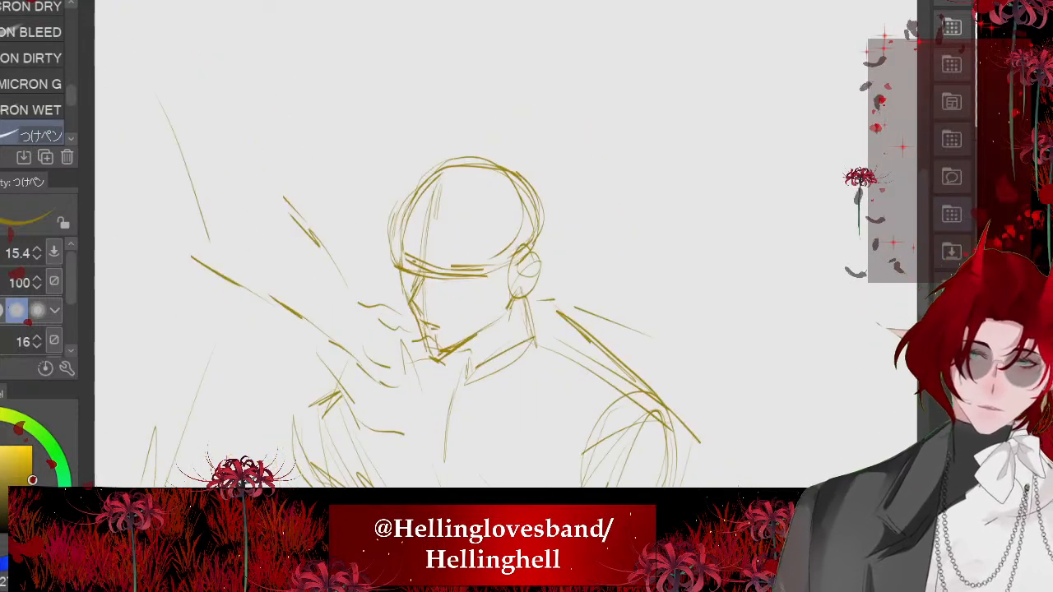
- Enlarge the whole sketch, move it up on the page and rotate it slightly counterclockwise to fit the canvas
{"action": "scroll", "coordinate": [460, 247], "scroll_direction": "down", "scroll_amount": 4}
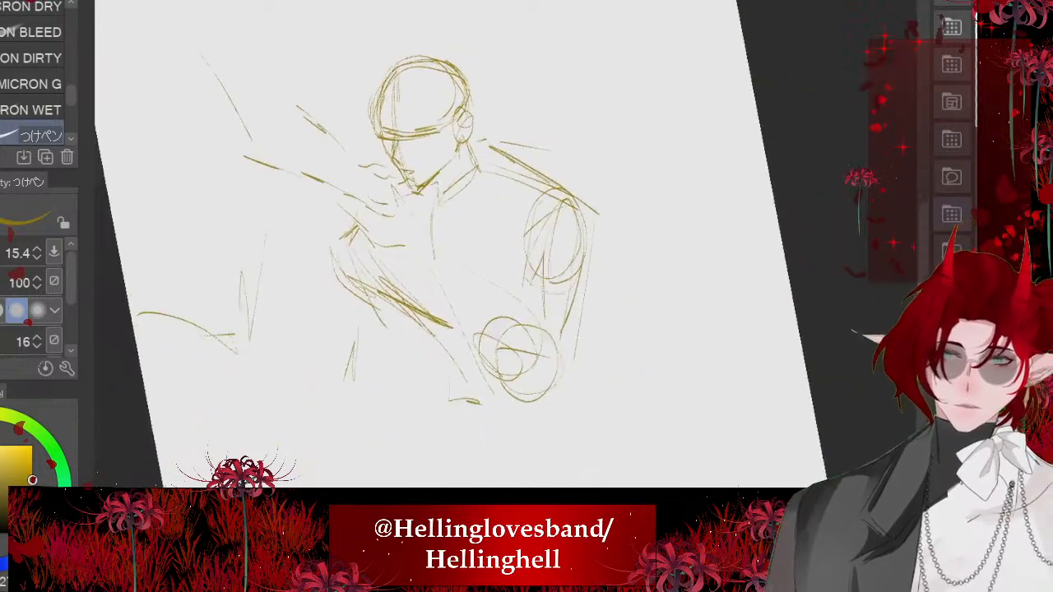
{"action": "scroll", "coordinate": [298, 56], "scroll_direction": "down", "scroll_amount": 3}
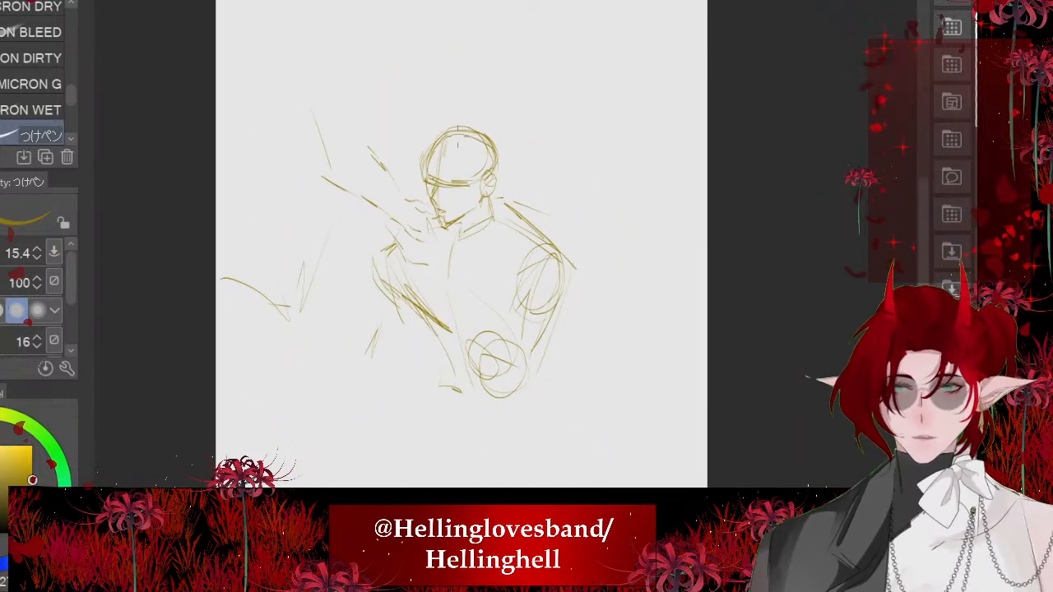
{"action": "key", "text": "ctrl+t"}
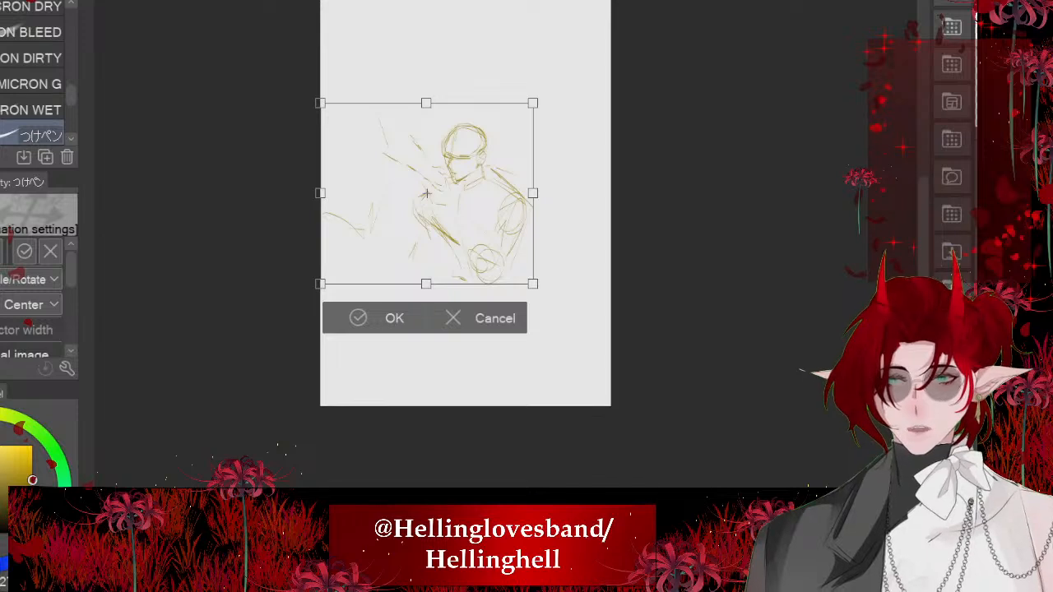
{"action": "left_click_drag", "start_coordinate": [426, 284], "coordinate": [426, 364]}
{"action": "left_click_drag", "start_coordinate": [452, 255], "coordinate": [451, 218]}
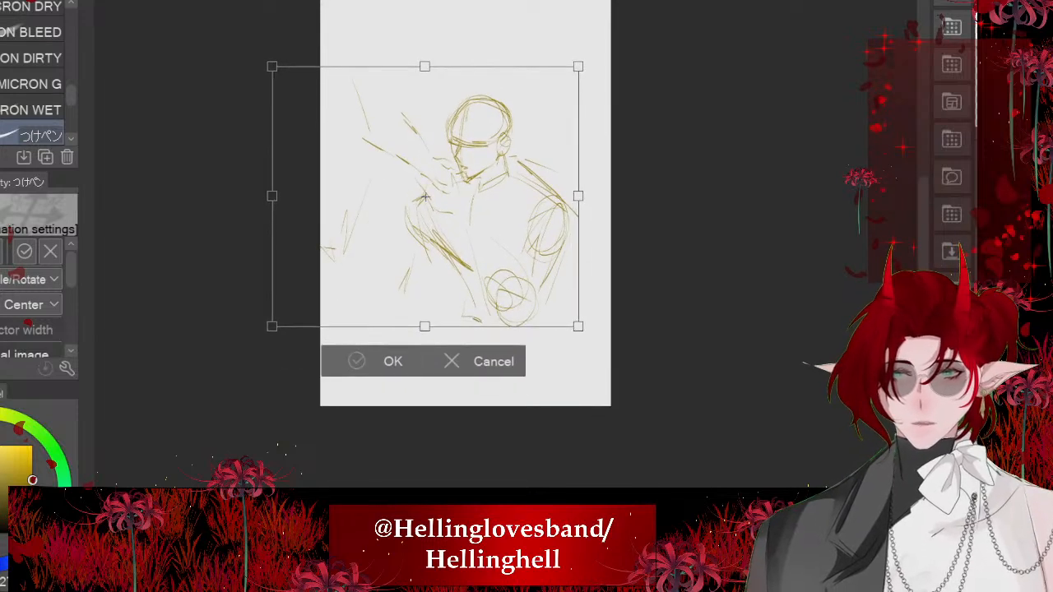
{"action": "left_click_drag", "start_coordinate": [609, 247], "coordinate": [613, 226]}
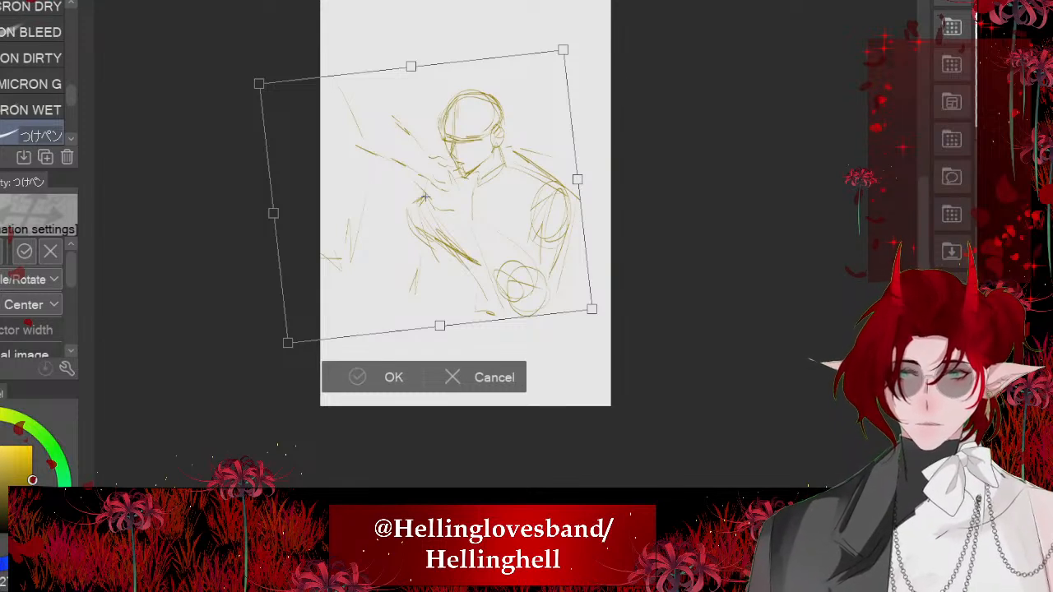
{"action": "key", "text": "Return"}
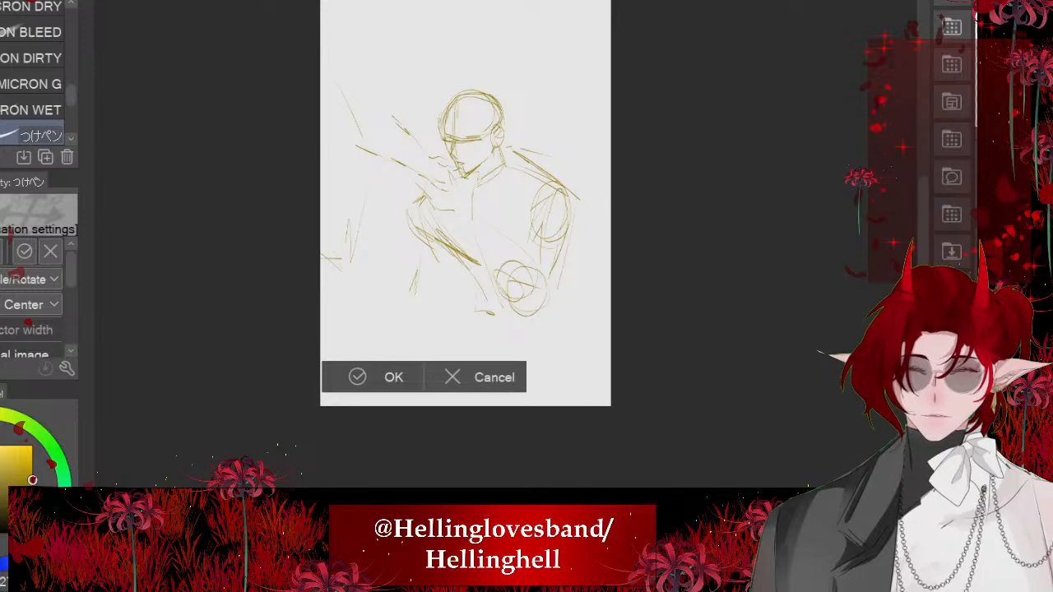
- Rough in the placement of both eyes along the brow line of the face
{"action": "scroll", "coordinate": [471, 124], "scroll_direction": "up", "scroll_amount": 7}
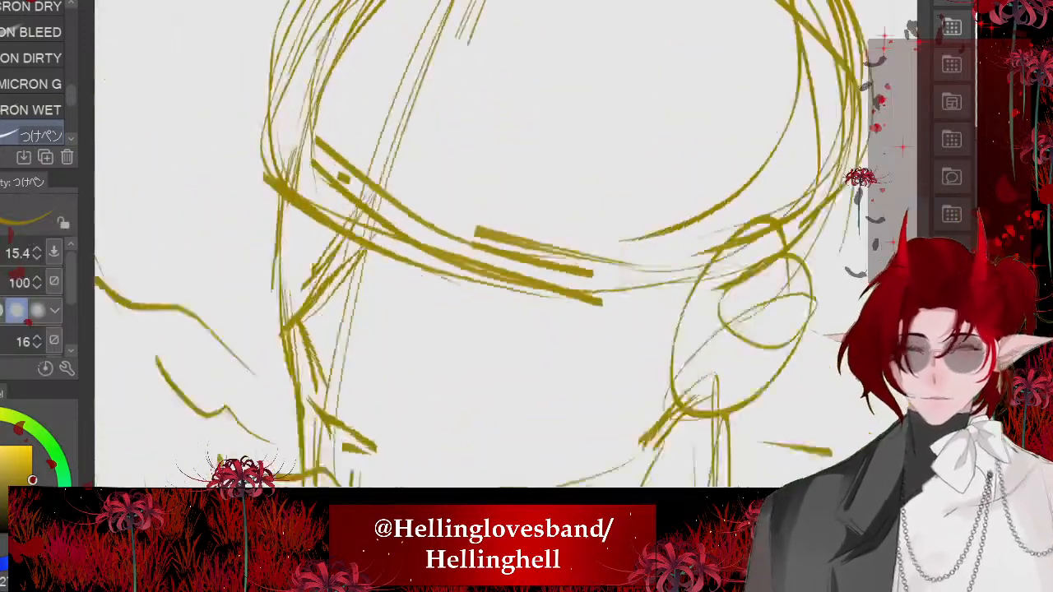
{"action": "scroll", "coordinate": [470, 258], "scroll_direction": "up", "scroll_amount": 3}
{"action": "mouse_move", "coordinate": [480, 254]}
{"action": "left_mouse_down"}
{"action": "mouse_move", "coordinate": [609, 302]}
{"action": "mouse_move", "coordinate": [402, 250]}
{"action": "mouse_move", "coordinate": [484, 262]}
{"action": "left_mouse_up"}
{"action": "scroll", "coordinate": [438, 248], "scroll_direction": "down", "scroll_amount": 4}
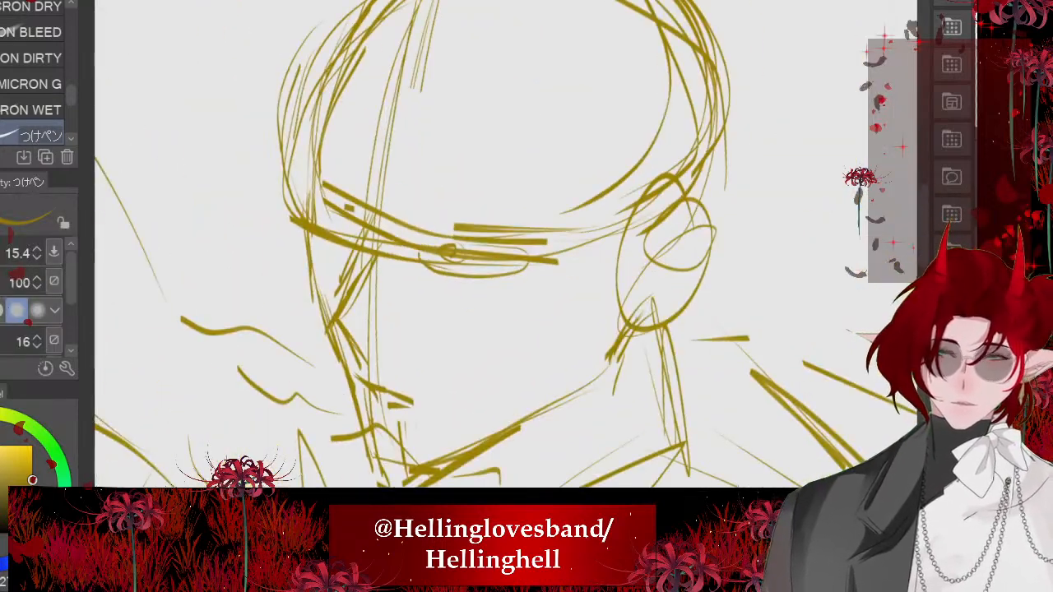
{"action": "mouse_move", "coordinate": [326, 229]}
{"action": "left_mouse_down"}
{"action": "mouse_move", "coordinate": [336, 265]}
{"action": "mouse_move", "coordinate": [328, 228]}
{"action": "left_mouse_up"}
{"action": "scroll", "coordinate": [323, 222], "scroll_direction": "down", "scroll_amount": 6}
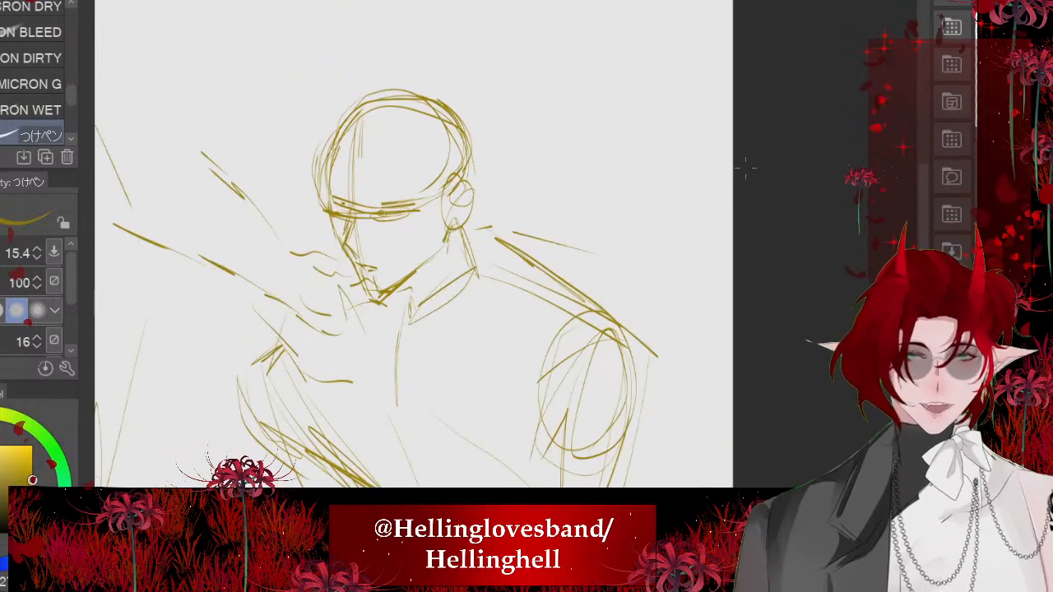
{"action": "scroll", "coordinate": [823, 101], "scroll_direction": "down", "scroll_amount": 4}
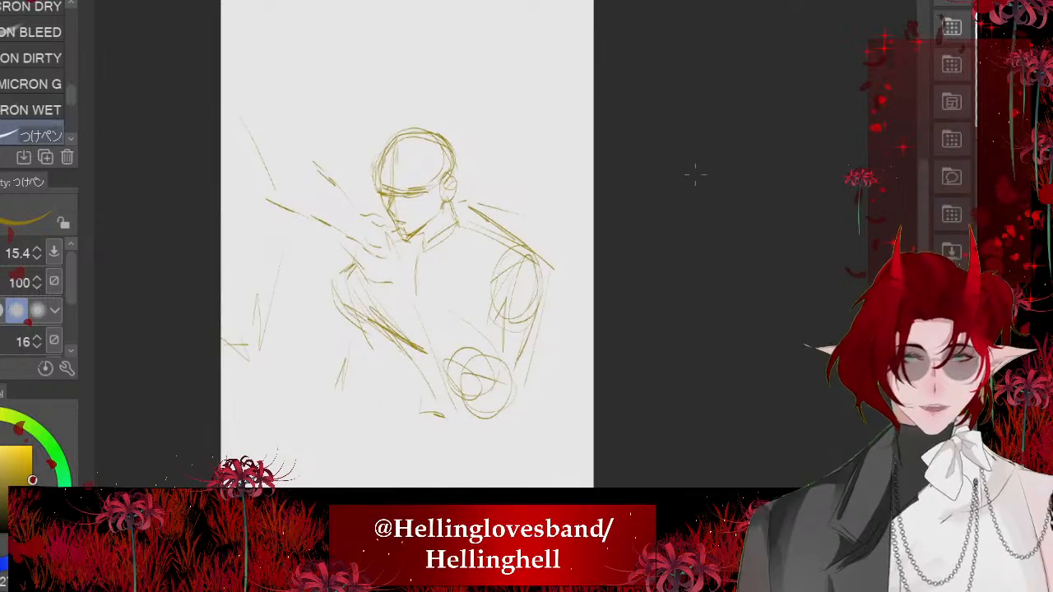
{"action": "scroll", "coordinate": [693, 174], "scroll_direction": "up", "scroll_amount": 2}
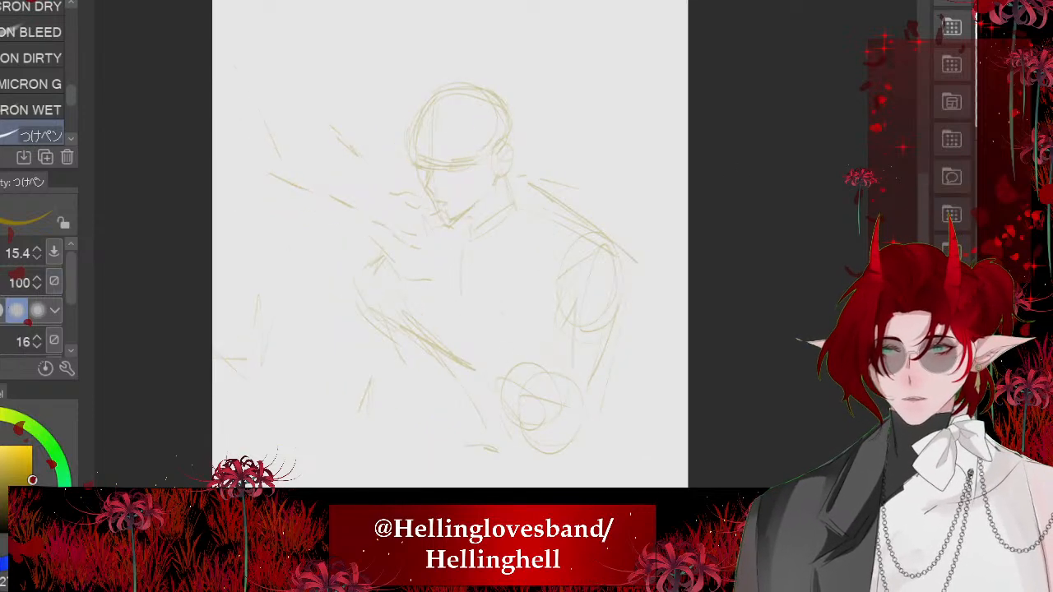
{"action": "scroll", "coordinate": [527, 204], "scroll_direction": "up", "scroll_amount": 8}
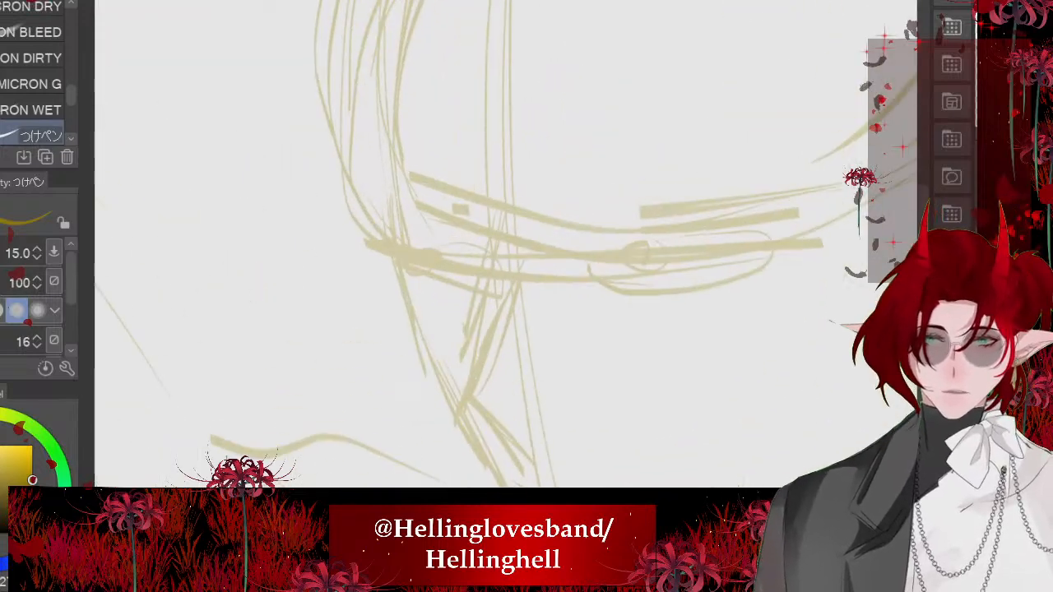
{"action": "left_click_drag", "start_coordinate": [406, 179], "coordinate": [412, 197]}
{"action": "left_click_drag", "start_coordinate": [445, 235], "coordinate": [485, 379]}
{"action": "left_click_drag", "start_coordinate": [456, 279], "coordinate": [513, 433]}
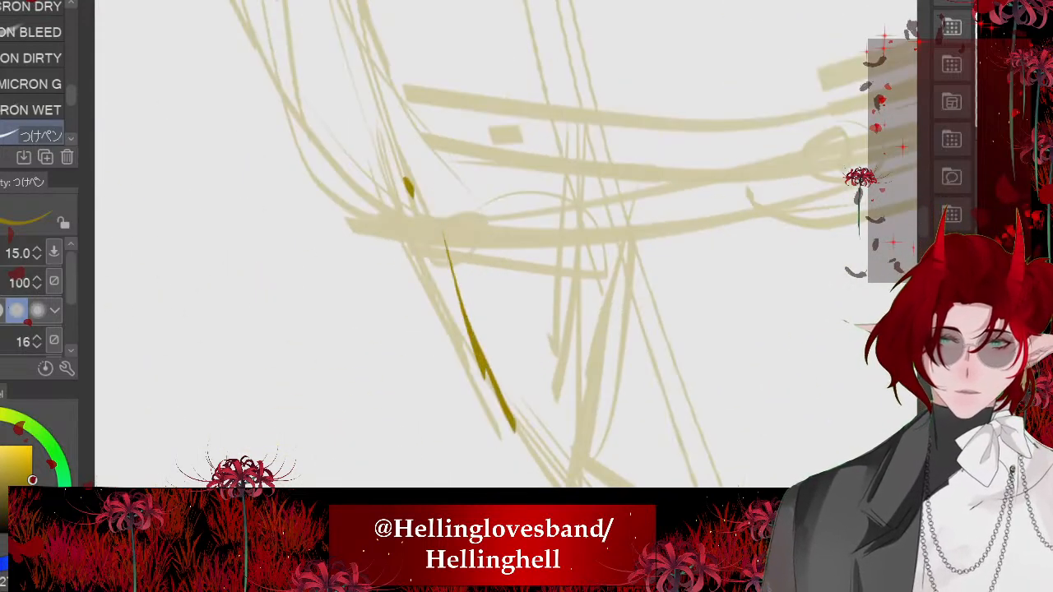
{"action": "left_click_drag", "start_coordinate": [491, 362], "coordinate": [546, 465]}
{"action": "key", "text": "ctrl+z"}
{"action": "key", "text": "ctrl+z"}
{"action": "key", "text": "ctrl+z"}
- Redraw the face's front contour below the brow and the curve of the forehead over the faded sketch
{"action": "left_click_drag", "start_coordinate": [409, 194], "coordinate": [449, 310]}
{"action": "mouse_move", "coordinate": [433, 247]}
{"action": "left_mouse_down"}
{"action": "mouse_move", "coordinate": [505, 397]}
{"action": "mouse_move", "coordinate": [553, 461]}
{"action": "left_mouse_up"}
{"action": "scroll", "coordinate": [506, 244], "scroll_direction": "down", "scroll_amount": 6}
{"action": "scroll", "coordinate": [506, 245], "scroll_direction": "down", "scroll_amount": 3}
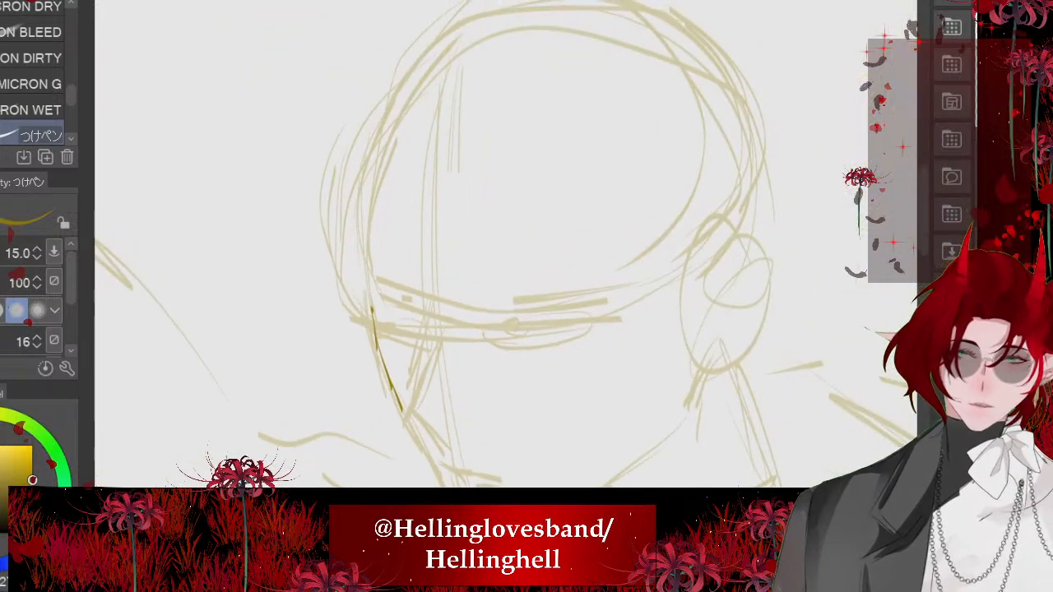
{"action": "mouse_move", "coordinate": [370, 301]}
{"action": "left_mouse_down"}
{"action": "mouse_move", "coordinate": [376, 152]}
{"action": "mouse_move", "coordinate": [418, 77]}
{"action": "left_mouse_up"}
{"action": "left_click_drag", "start_coordinate": [458, 40], "coordinate": [360, 196]}
{"action": "key", "text": "ctrl+z"}
{"action": "mouse_move", "coordinate": [364, 277]}
{"action": "left_mouse_down"}
{"action": "mouse_move", "coordinate": [390, 126]}
{"action": "mouse_move", "coordinate": [454, 54]}
{"action": "left_mouse_up"}
{"action": "scroll", "coordinate": [506, 245], "scroll_direction": "down", "scroll_amount": 2}
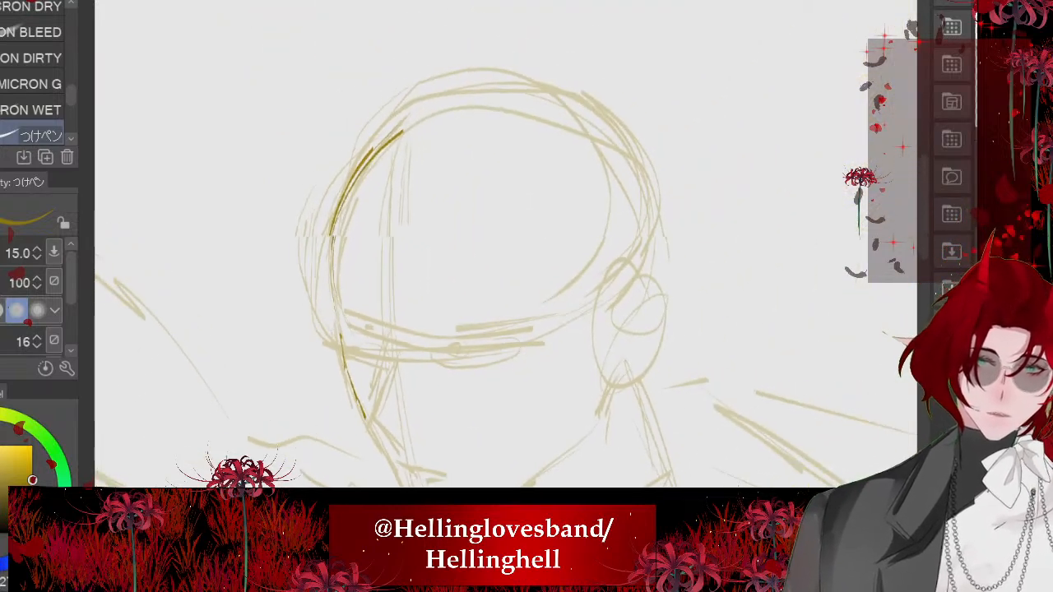
- Redraw the top and back of the skull, curving down to the ear
{"action": "left_click_drag", "start_coordinate": [437, 113], "coordinate": [616, 264]}
{"action": "left_click_drag", "start_coordinate": [647, 165], "coordinate": [618, 270]}
{"action": "mouse_move", "coordinate": [574, 98]}
{"action": "left_mouse_down"}
{"action": "mouse_move", "coordinate": [646, 195]}
{"action": "mouse_move", "coordinate": [602, 298]}
{"action": "left_mouse_up"}
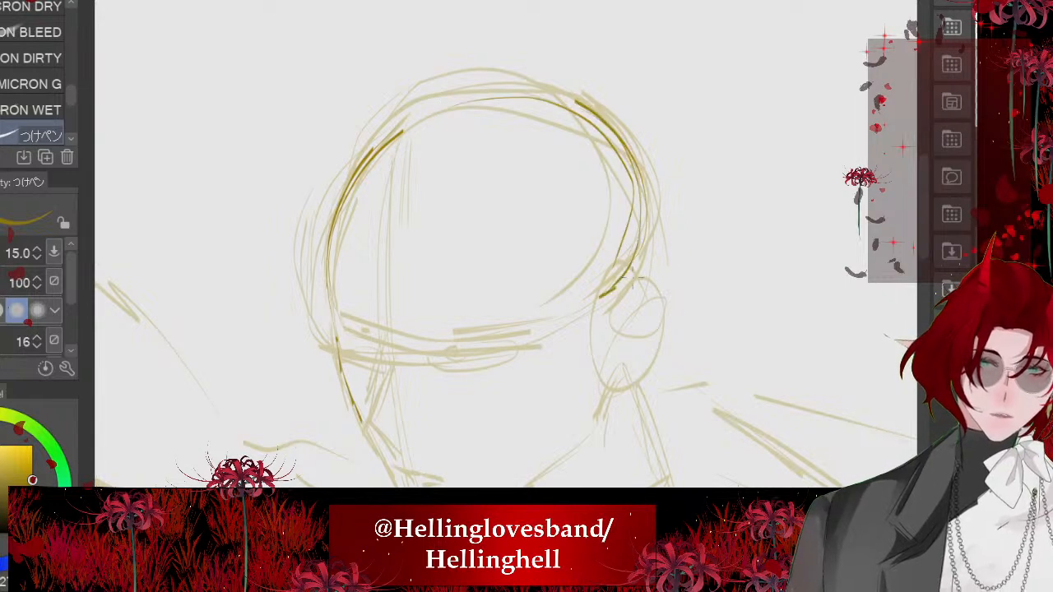
{"action": "left_click_drag", "start_coordinate": [653, 201], "coordinate": [628, 278]}
{"action": "scroll", "coordinate": [431, 214], "scroll_direction": "down", "scroll_amount": 3}
{"action": "scroll", "coordinate": [379, 279], "scroll_direction": "up", "scroll_amount": 3}
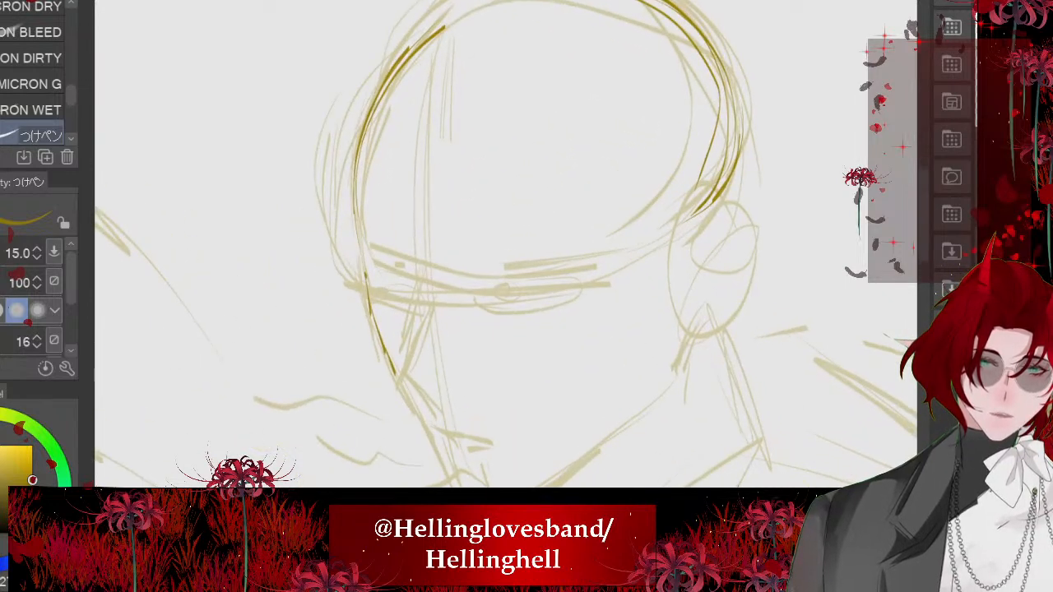
- Redraw the brow curve across the head and continue the front of the face down to a flat chin
{"action": "left_click_drag", "start_coordinate": [376, 288], "coordinate": [663, 255]}
{"action": "left_click_drag", "start_coordinate": [734, 195], "coordinate": [398, 290]}
{"action": "left_click_drag", "start_coordinate": [352, 242], "coordinate": [404, 290]}
{"action": "mouse_move", "coordinate": [356, 172]}
{"action": "left_mouse_down"}
{"action": "mouse_move", "coordinate": [367, 257]}
{"action": "mouse_move", "coordinate": [429, 353]}
{"action": "mouse_move", "coordinate": [459, 434]}
{"action": "mouse_move", "coordinate": [533, 423]}
{"action": "left_mouse_up"}
{"action": "scroll", "coordinate": [386, 235], "scroll_direction": "down", "scroll_amount": 3}
{"action": "scroll", "coordinate": [395, 354], "scroll_direction": "up", "scroll_amount": 5}
{"action": "scroll", "coordinate": [372, 307], "scroll_direction": "down", "scroll_amount": 4}
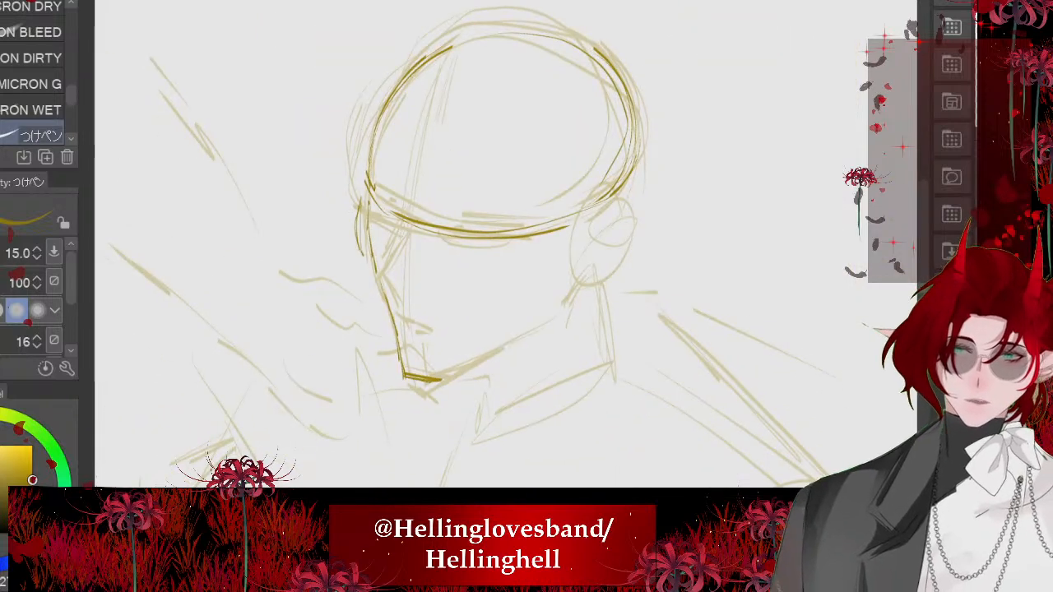
- Draw the jawline from ear to chin, outline the ear as a narrow oval and reinforce the front cheek line
{"action": "scroll", "coordinate": [526, 296], "scroll_direction": "up", "scroll_amount": 3}
{"action": "left_click_drag", "start_coordinate": [574, 310], "coordinate": [489, 433]}
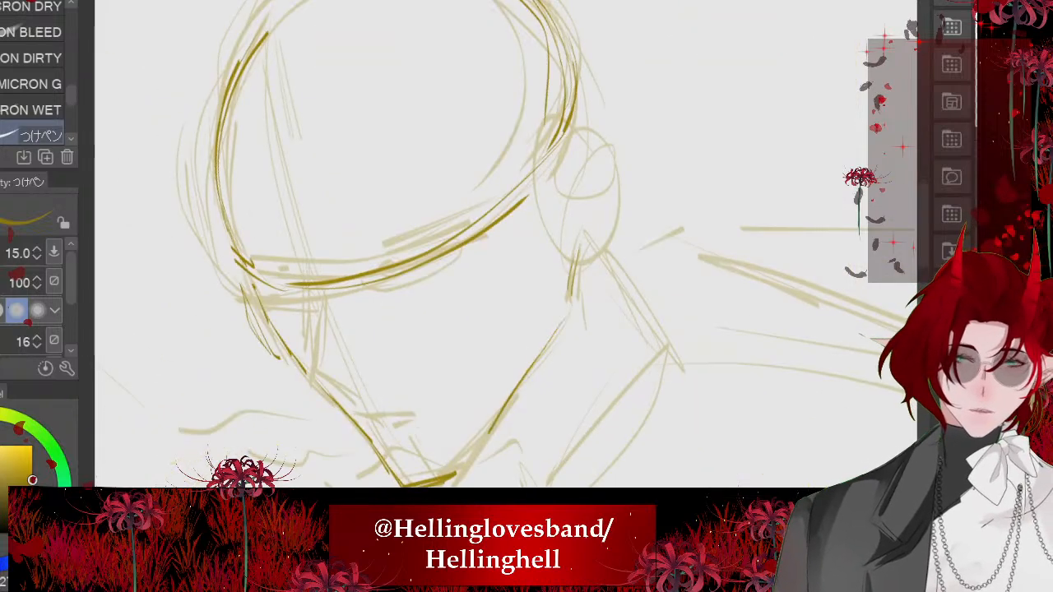
{"action": "left_click_drag", "start_coordinate": [561, 329], "coordinate": [450, 474]}
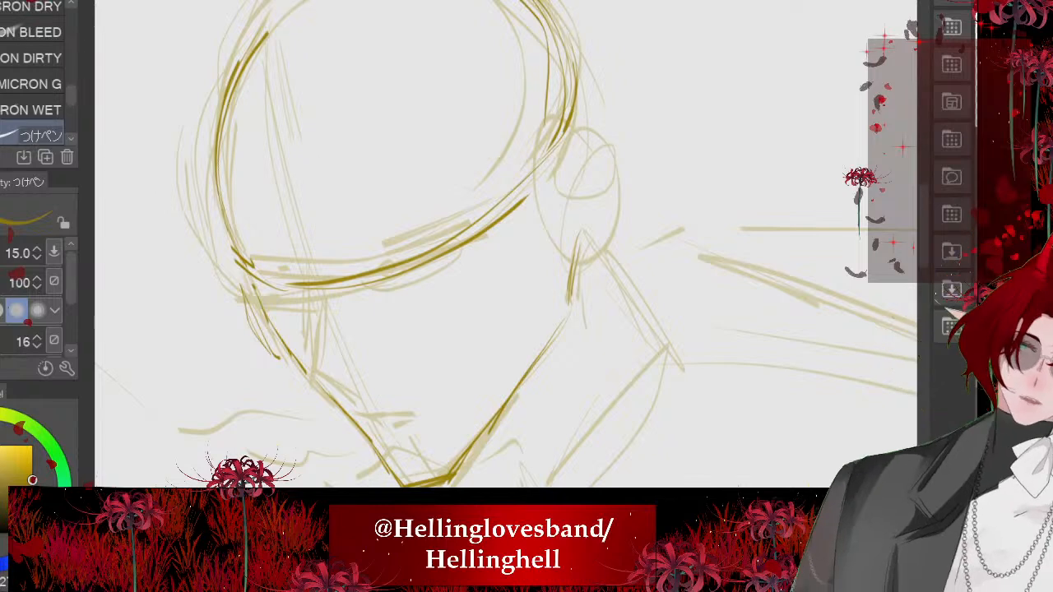
{"action": "left_click_drag", "start_coordinate": [579, 196], "coordinate": [613, 263]}
{"action": "mouse_move", "coordinate": [629, 206]}
{"action": "left_mouse_down"}
{"action": "mouse_move", "coordinate": [601, 324]}
{"action": "mouse_move", "coordinate": [629, 315]}
{"action": "left_mouse_up"}
{"action": "scroll", "coordinate": [483, 231], "scroll_direction": "down", "scroll_amount": 3}
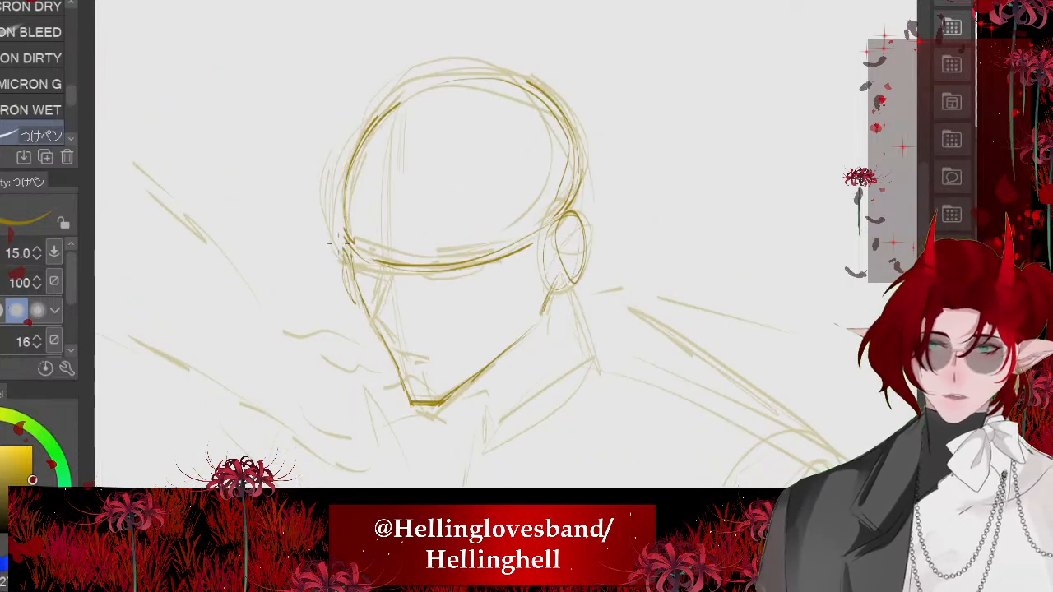
{"action": "scroll", "coordinate": [366, 403], "scroll_direction": "up", "scroll_amount": 3}
{"action": "left_click_drag", "start_coordinate": [395, 312], "coordinate": [439, 398]}
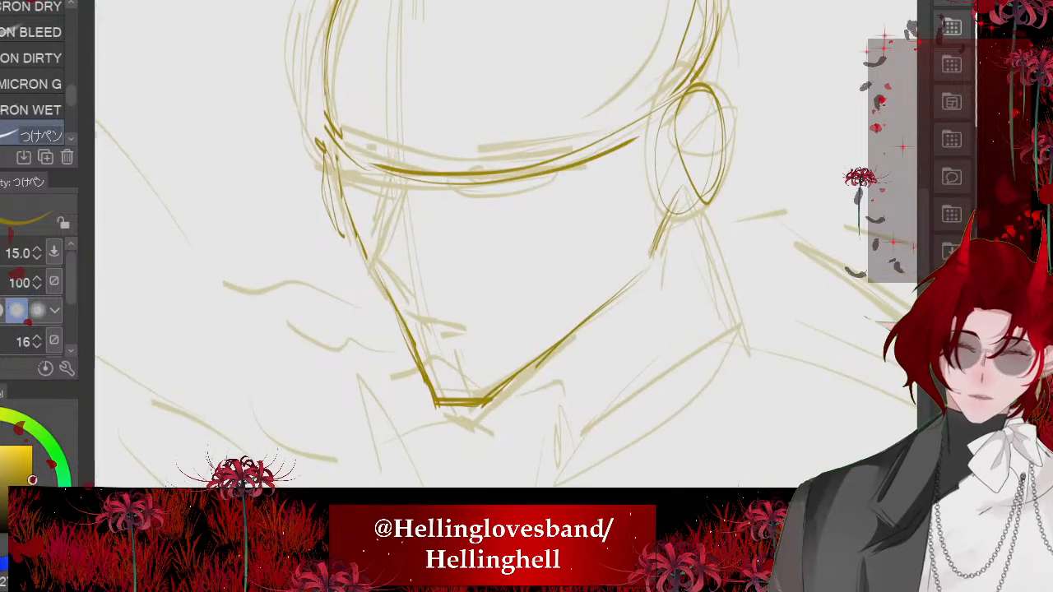
- Redraw the neck lines and the turned collar, and add a stroke along the back of the head
{"action": "scroll", "coordinate": [352, 247], "scroll_direction": "down", "scroll_amount": 4}
{"action": "left_click_drag", "start_coordinate": [464, 320], "coordinate": [471, 372]}
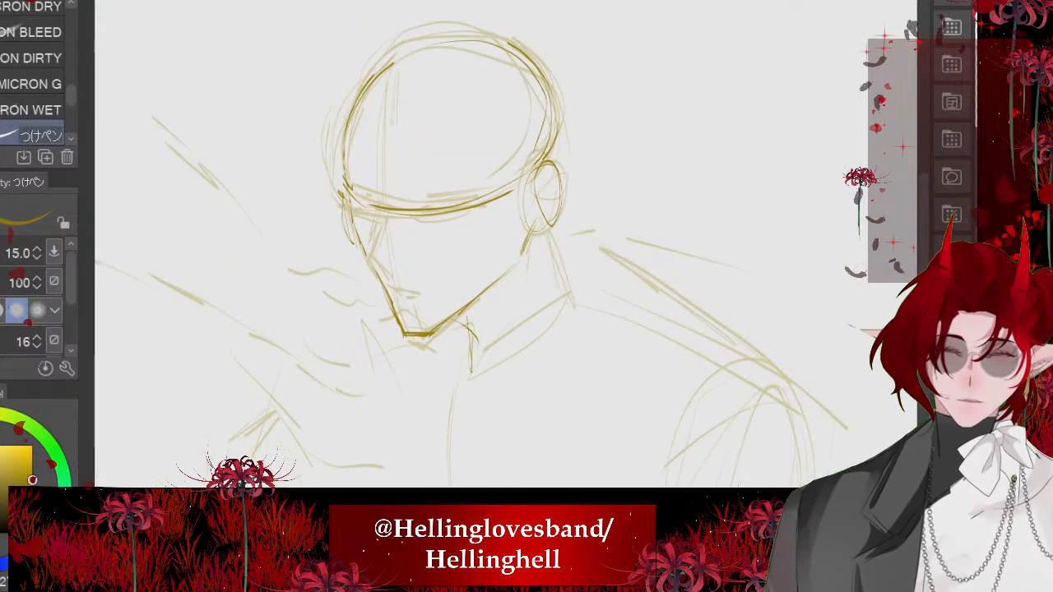
{"action": "left_click_drag", "start_coordinate": [549, 230], "coordinate": [566, 309]}
{"action": "mouse_move", "coordinate": [545, 219]}
{"action": "left_mouse_down"}
{"action": "mouse_move", "coordinate": [527, 324]}
{"action": "mouse_move", "coordinate": [477, 352]}
{"action": "mouse_move", "coordinate": [563, 304]}
{"action": "left_mouse_up"}
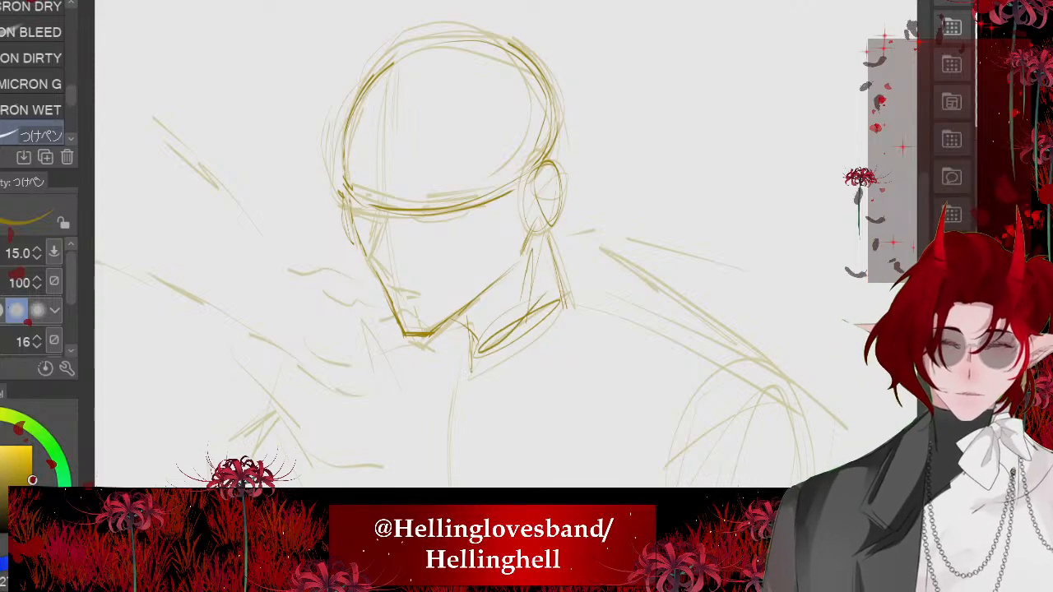
{"action": "scroll", "coordinate": [378, 265], "scroll_direction": "down", "scroll_amount": 3}
{"action": "scroll", "coordinate": [395, 223], "scroll_direction": "up", "scroll_amount": 3}
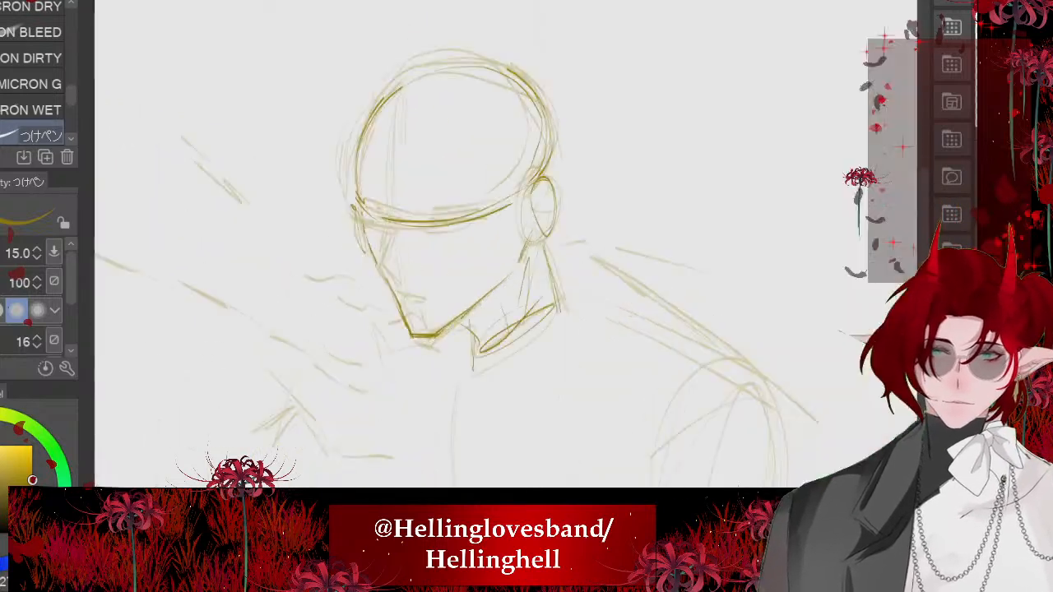
{"action": "left_click_drag", "start_coordinate": [571, 141], "coordinate": [551, 225]}
- Redraw the sloping rear shoulder line and mark where the arm joins it
{"action": "scroll", "coordinate": [493, 246], "scroll_direction": "down", "scroll_amount": 3}
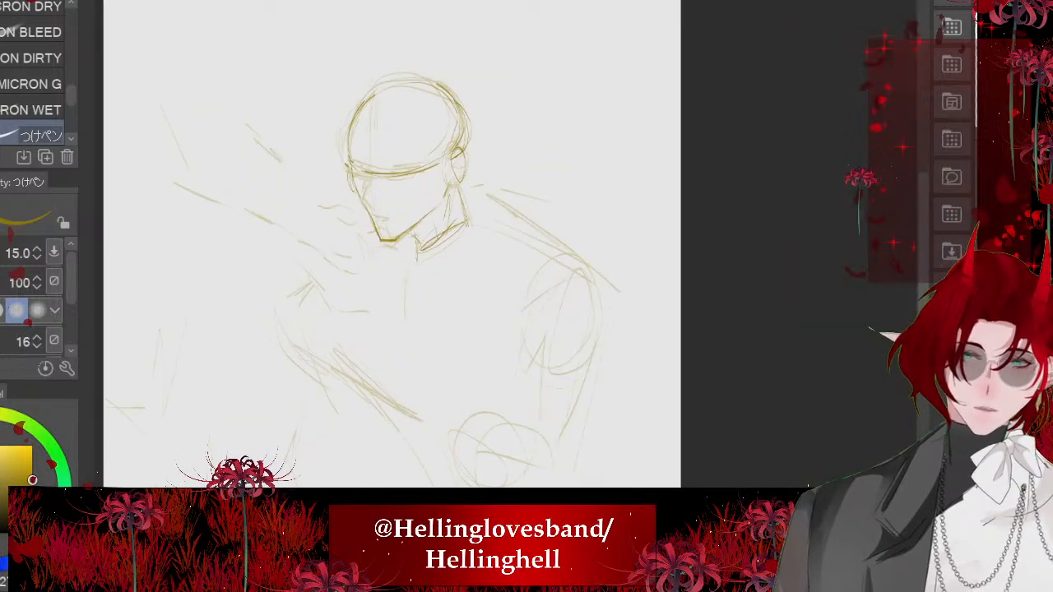
{"action": "left_click_drag", "start_coordinate": [491, 210], "coordinate": [565, 256]}
{"action": "mouse_move", "coordinate": [472, 200]}
{"action": "left_mouse_down"}
{"action": "mouse_move", "coordinate": [558, 257]}
{"action": "mouse_move", "coordinate": [520, 305]}
{"action": "left_mouse_up"}
{"action": "scroll", "coordinate": [391, 244], "scroll_direction": "up", "scroll_amount": 1}
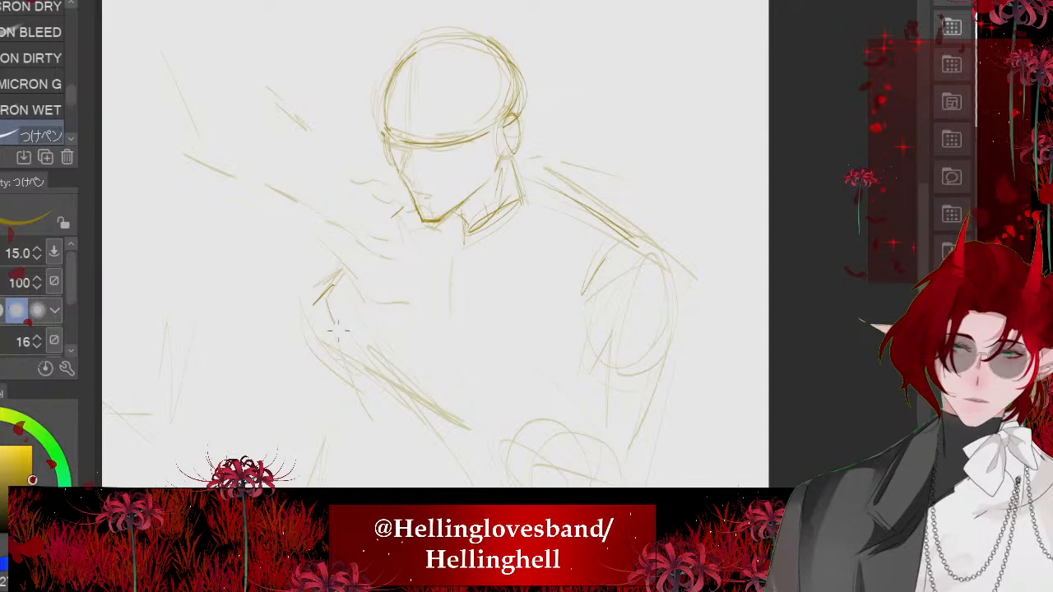
- Reinforce the diagonal near edge of the torso and mark the jacket's front opening
{"action": "left_click_drag", "start_coordinate": [338, 330], "coordinate": [394, 398]}
{"action": "left_click_drag", "start_coordinate": [355, 315], "coordinate": [415, 396]}
{"action": "left_click_drag", "start_coordinate": [368, 347], "coordinate": [435, 412]}
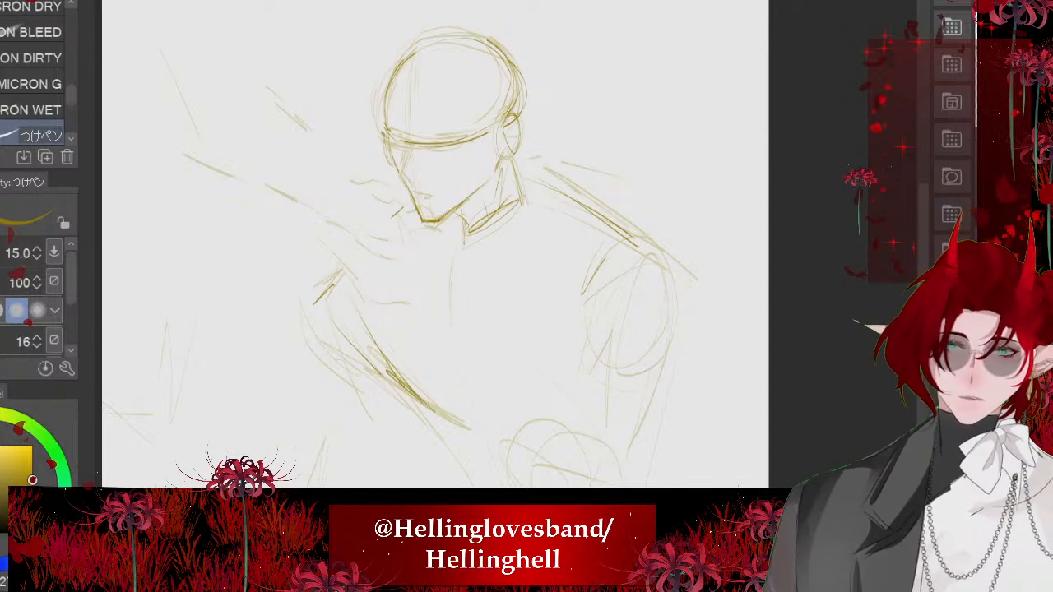
{"action": "scroll", "coordinate": [348, 249], "scroll_direction": "down", "scroll_amount": 2}
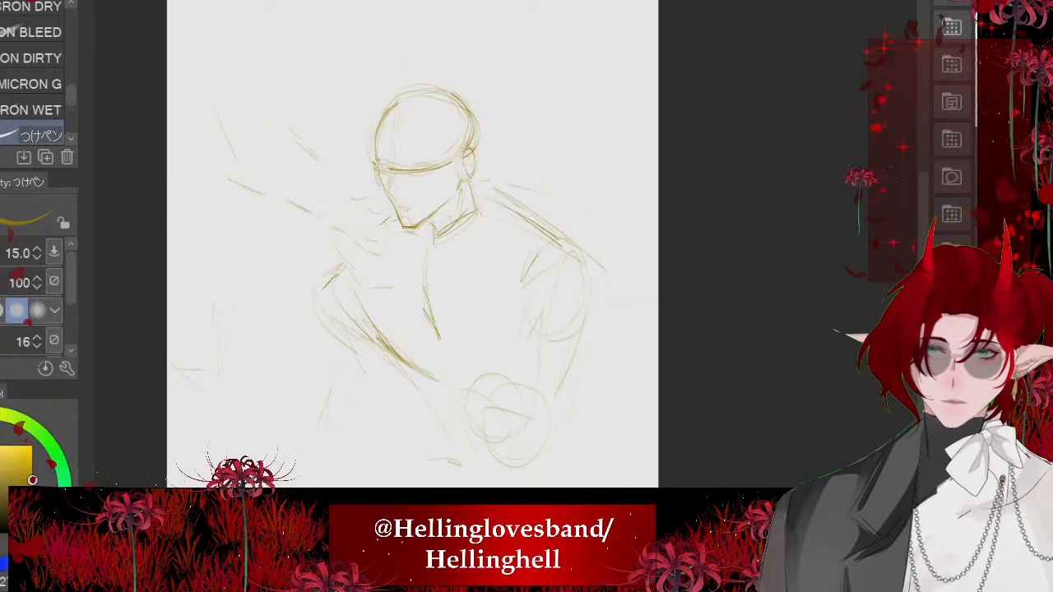
- Build up the rear upper arm with an oval and a curved cross line over the faded construction
{"action": "scroll", "coordinate": [471, 318], "scroll_direction": "up", "scroll_amount": 2}
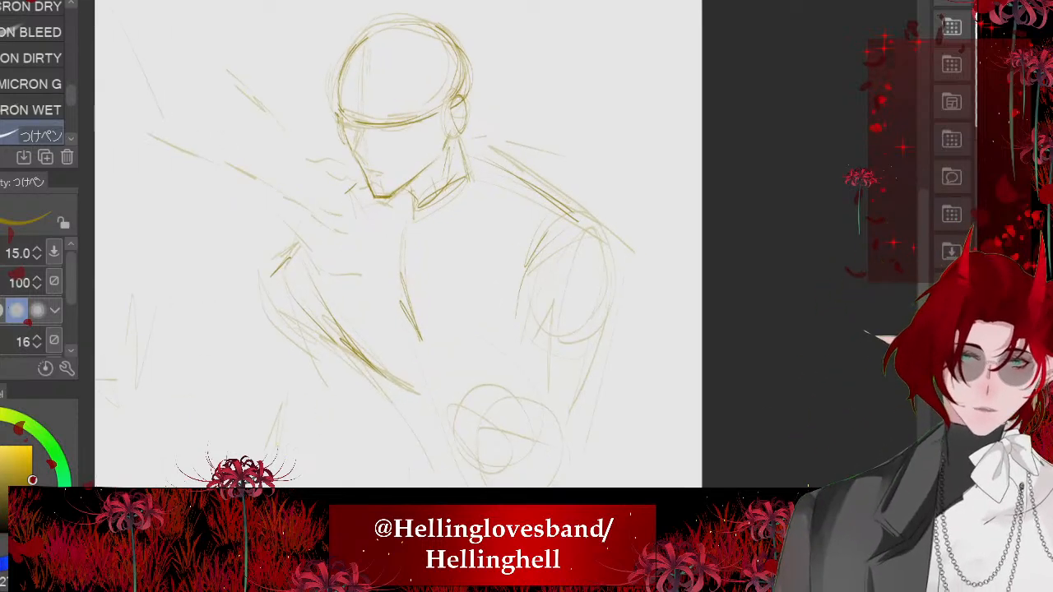
{"action": "mouse_move", "coordinate": [527, 278]}
{"action": "left_mouse_down"}
{"action": "mouse_move", "coordinate": [591, 262]}
{"action": "mouse_move", "coordinate": [589, 285]}
{"action": "mouse_move", "coordinate": [590, 262]}
{"action": "left_mouse_up"}
{"action": "scroll", "coordinate": [423, 248], "scroll_direction": "down", "scroll_amount": 1}
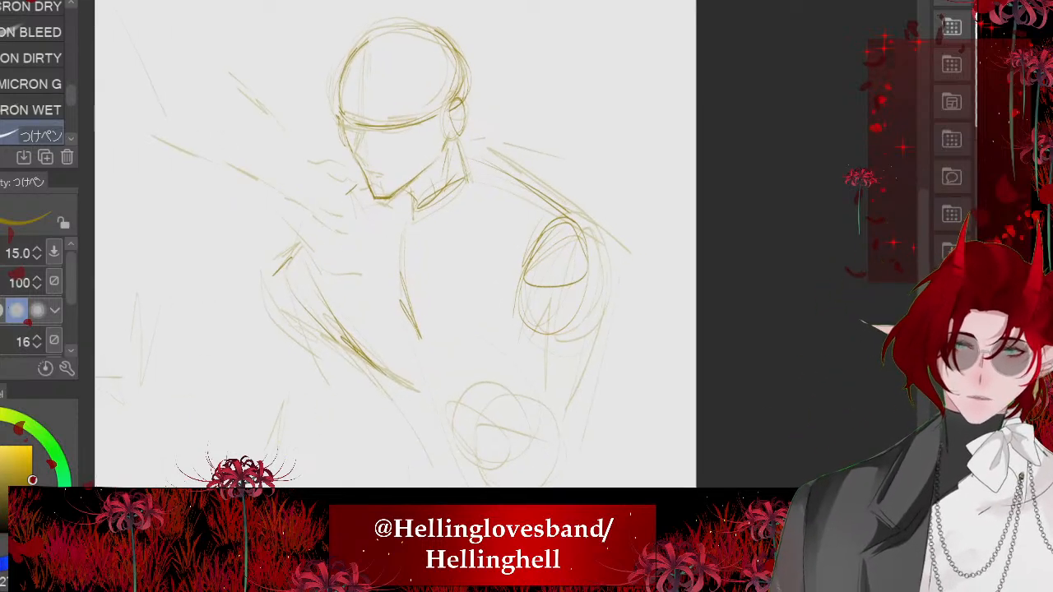
{"action": "left_click_drag", "start_coordinate": [395, 247], "coordinate": [475, 291]}
- Draw the vertical centre guideline of the face from the forehead through the brow to the chin
{"action": "scroll", "coordinate": [448, 179], "scroll_direction": "up", "scroll_amount": 5}
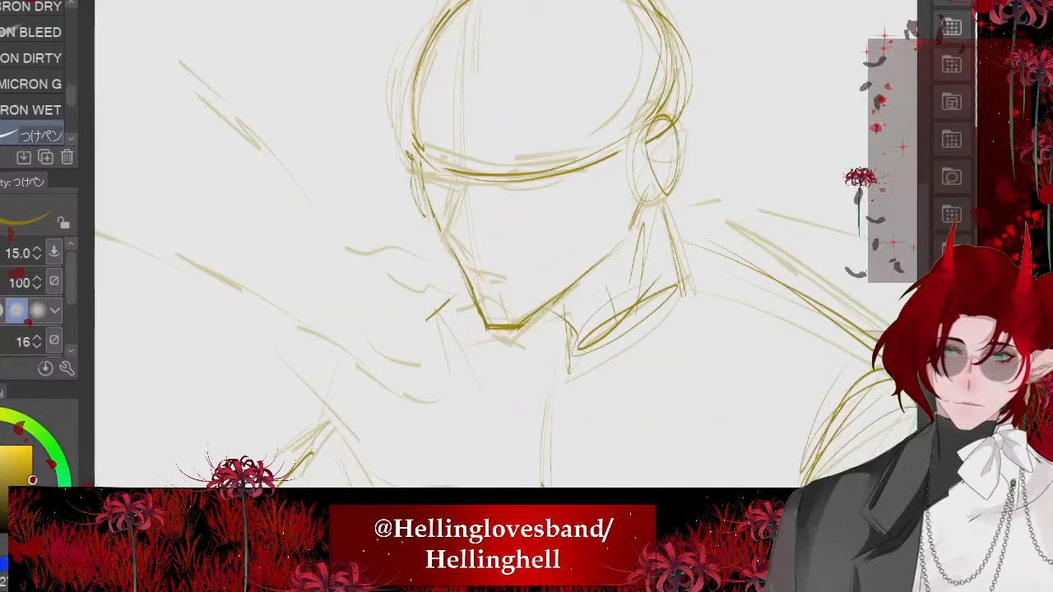
{"action": "left_click_drag", "start_coordinate": [460, 205], "coordinate": [428, 310]}
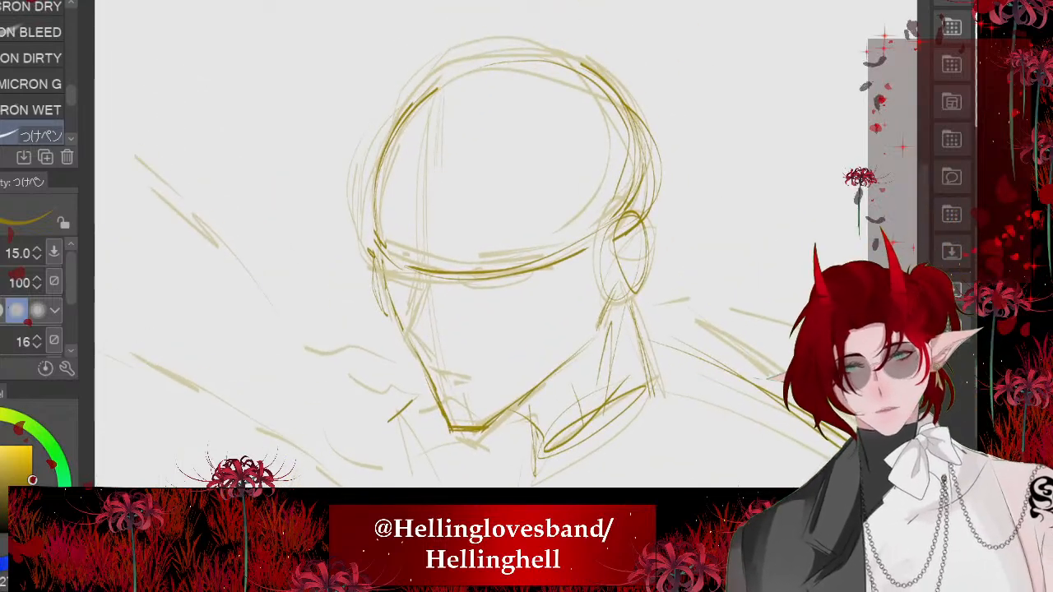
{"action": "left_click_drag", "start_coordinate": [493, 246], "coordinate": [456, 286]}
{"action": "left_click_drag", "start_coordinate": [391, 152], "coordinate": [378, 376]}
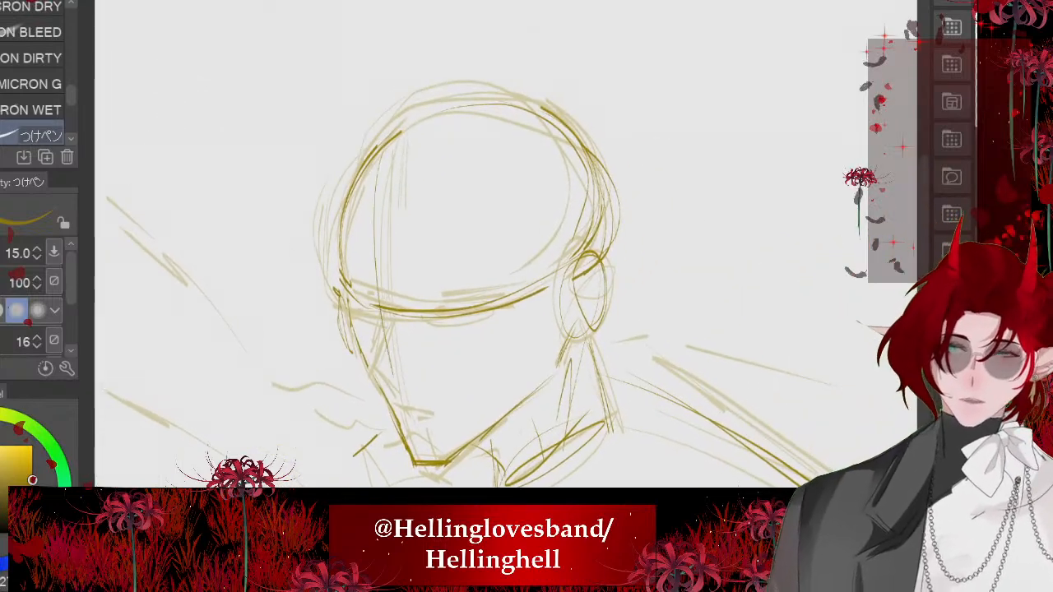
{"action": "left_click_drag", "start_coordinate": [380, 310], "coordinate": [407, 436]}
{"action": "scroll", "coordinate": [352, 428], "scroll_direction": "up", "scroll_amount": 4}
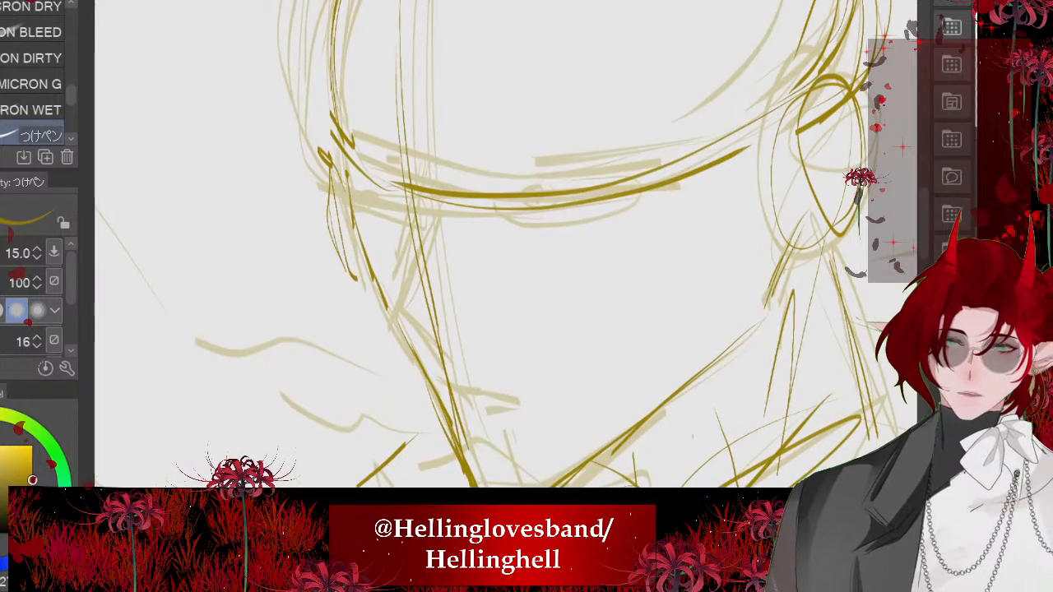
- Redraw the nose in profile from the brow line to its tip and back along its underside
{"action": "left_click_drag", "start_coordinate": [422, 211], "coordinate": [410, 326]}
{"action": "left_click_drag", "start_coordinate": [418, 192], "coordinate": [404, 345]}
{"action": "left_click_drag", "start_coordinate": [414, 247], "coordinate": [399, 338]}
{"action": "key", "text": "ctrl+z"}
{"action": "key", "text": "ctrl+z"}
{"action": "left_click_drag", "start_coordinate": [418, 192], "coordinate": [392, 339]}
{"action": "mouse_move", "coordinate": [411, 229]}
{"action": "left_mouse_down"}
{"action": "mouse_move", "coordinate": [389, 329]}
{"action": "mouse_move", "coordinate": [437, 356]}
{"action": "left_mouse_up"}
{"action": "left_click_drag", "start_coordinate": [390, 317], "coordinate": [443, 370]}
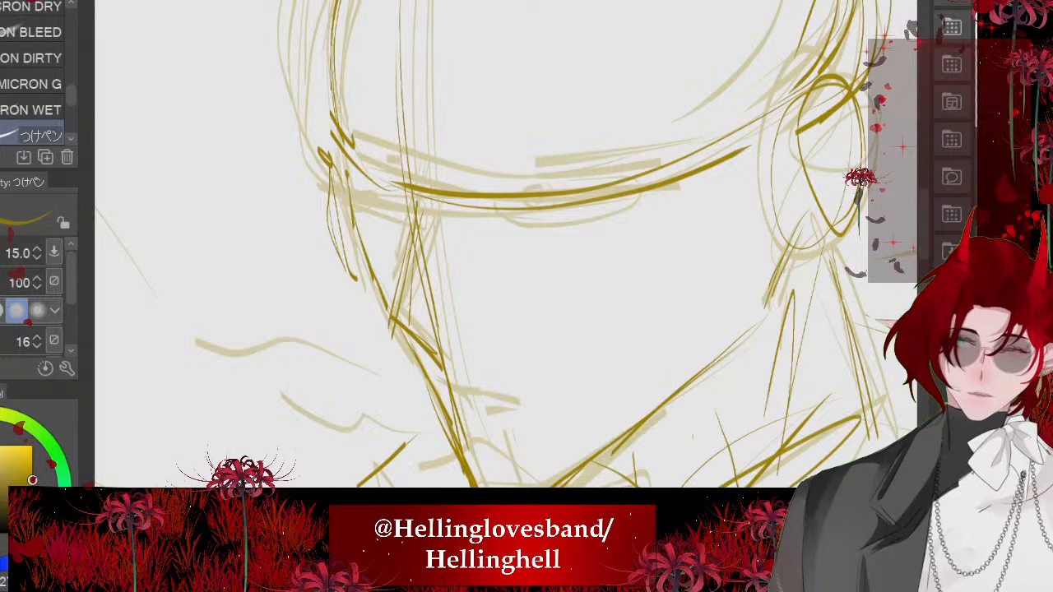
{"action": "scroll", "coordinate": [388, 247], "scroll_direction": "down", "scroll_amount": 4}
{"action": "scroll", "coordinate": [403, 325], "scroll_direction": "up", "scroll_amount": 8}
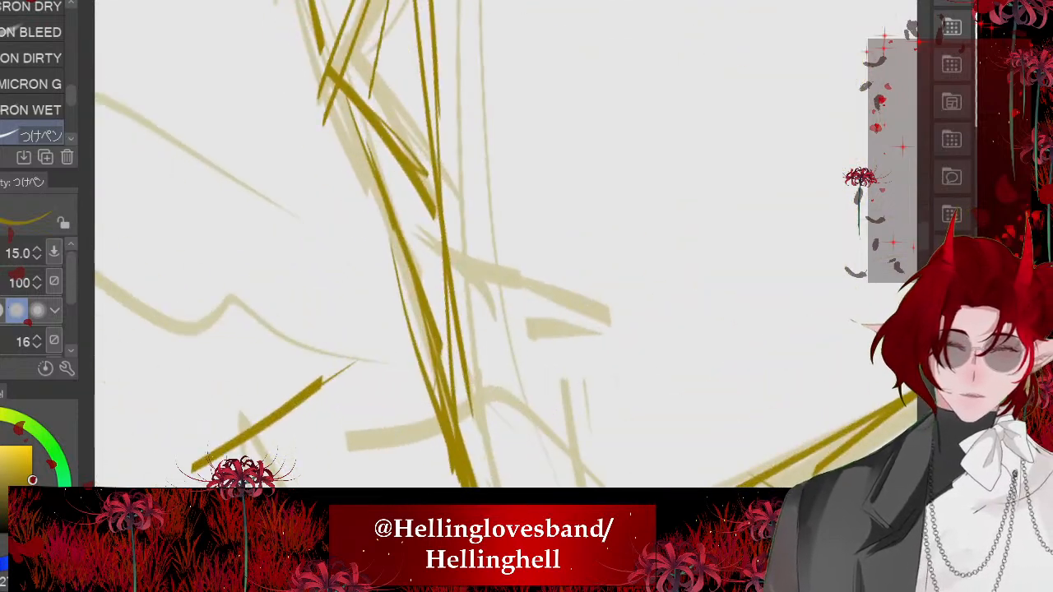
- Draw the mouth with short slanted strokes for the upper and lower lips between the nose and chin
{"action": "scroll", "coordinate": [506, 244], "scroll_direction": "up", "scroll_amount": 1}
{"action": "left_click_drag", "start_coordinate": [402, 211], "coordinate": [599, 329]}
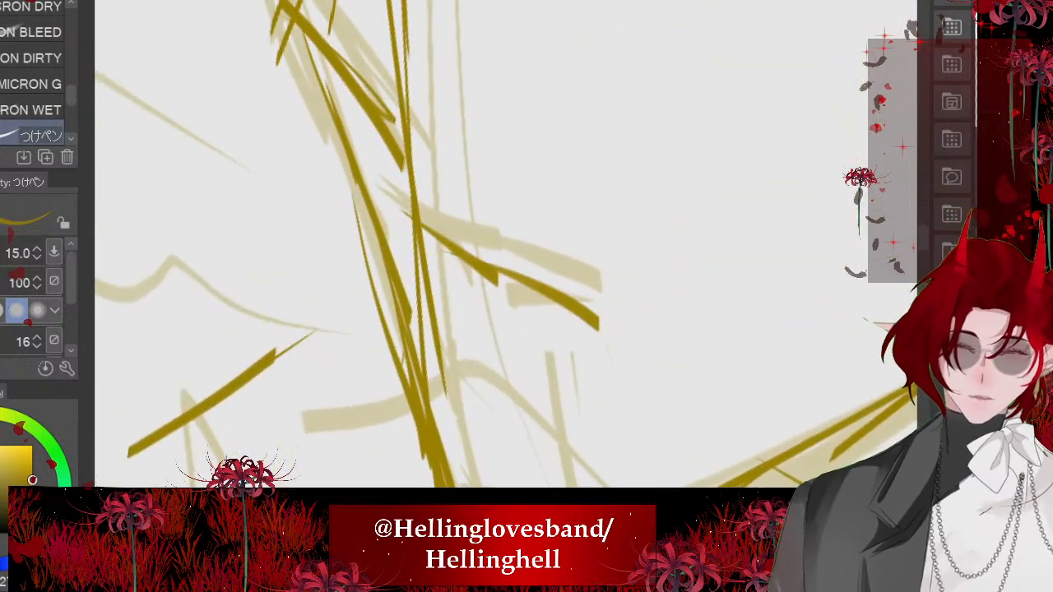
{"action": "mouse_move", "coordinate": [380, 198]}
{"action": "left_mouse_down"}
{"action": "mouse_move", "coordinate": [590, 309]}
{"action": "mouse_move", "coordinate": [496, 322]}
{"action": "left_mouse_up"}
{"action": "left_click_drag", "start_coordinate": [449, 303], "coordinate": [470, 322]}
{"action": "left_click_drag", "start_coordinate": [512, 379], "coordinate": [475, 367]}
{"action": "scroll", "coordinate": [475, 367], "scroll_direction": "down", "scroll_amount": 5}
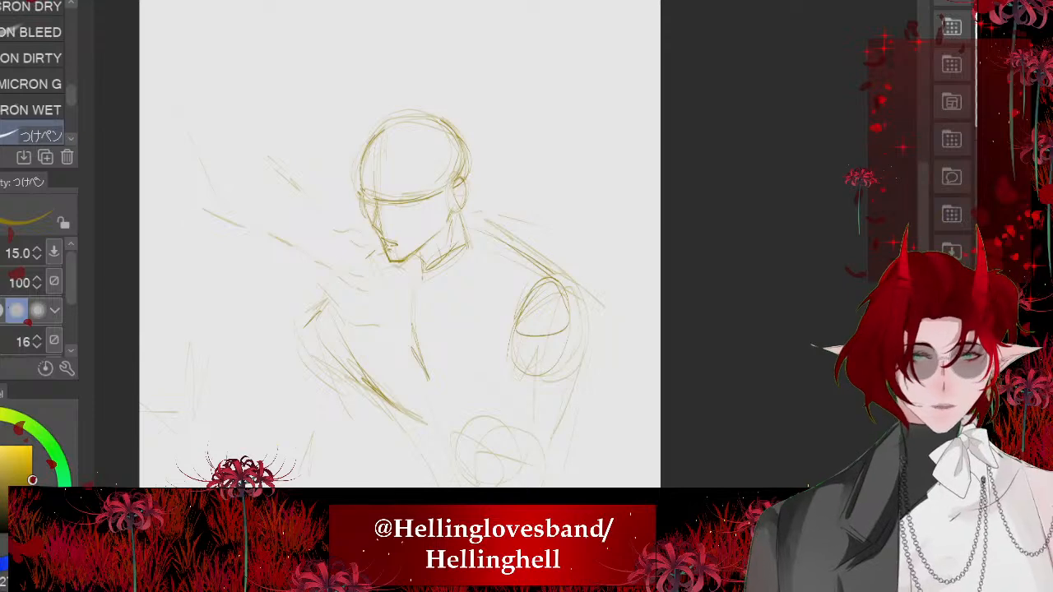
- Outline the back of the reaching hand and the thumb curving in beneath the chin
{"action": "left_click_drag", "start_coordinate": [475, 367], "coordinate": [510, 341]}
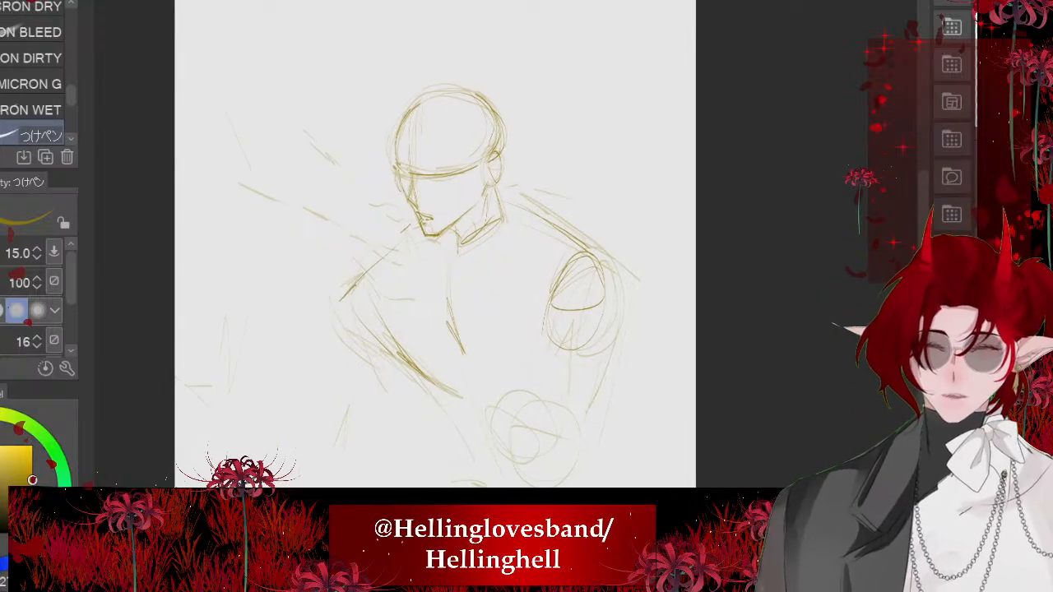
{"action": "scroll", "coordinate": [557, 312], "scroll_direction": "up", "scroll_amount": 4}
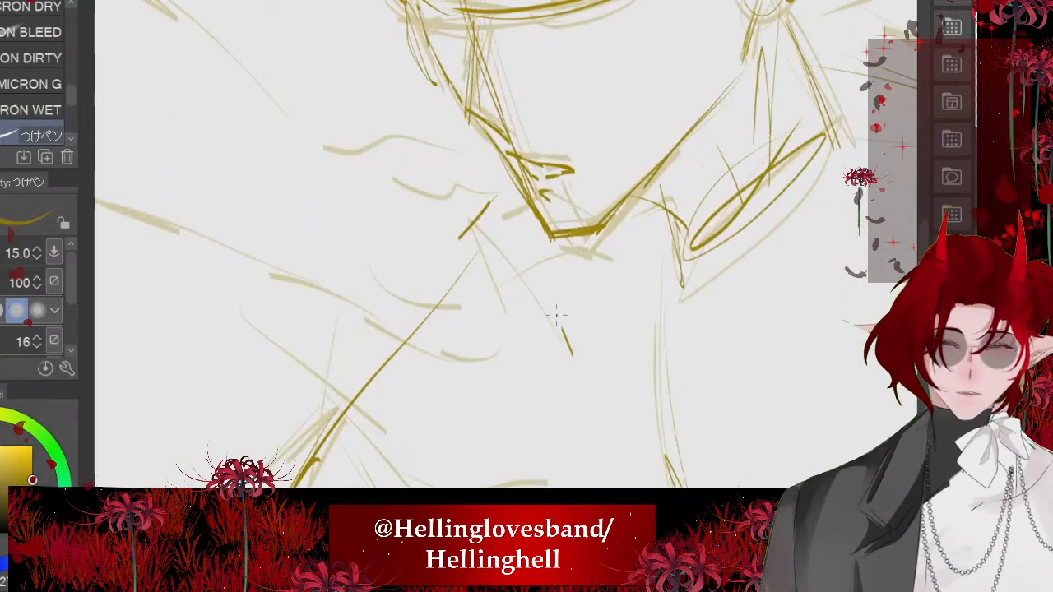
{"action": "mouse_move", "coordinate": [520, 252]}
{"action": "left_mouse_down"}
{"action": "mouse_move", "coordinate": [435, 188]}
{"action": "mouse_move", "coordinate": [495, 306]}
{"action": "mouse_move", "coordinate": [348, 226]}
{"action": "left_mouse_up"}
{"action": "scroll", "coordinate": [500, 341], "scroll_direction": "down", "scroll_amount": 3}
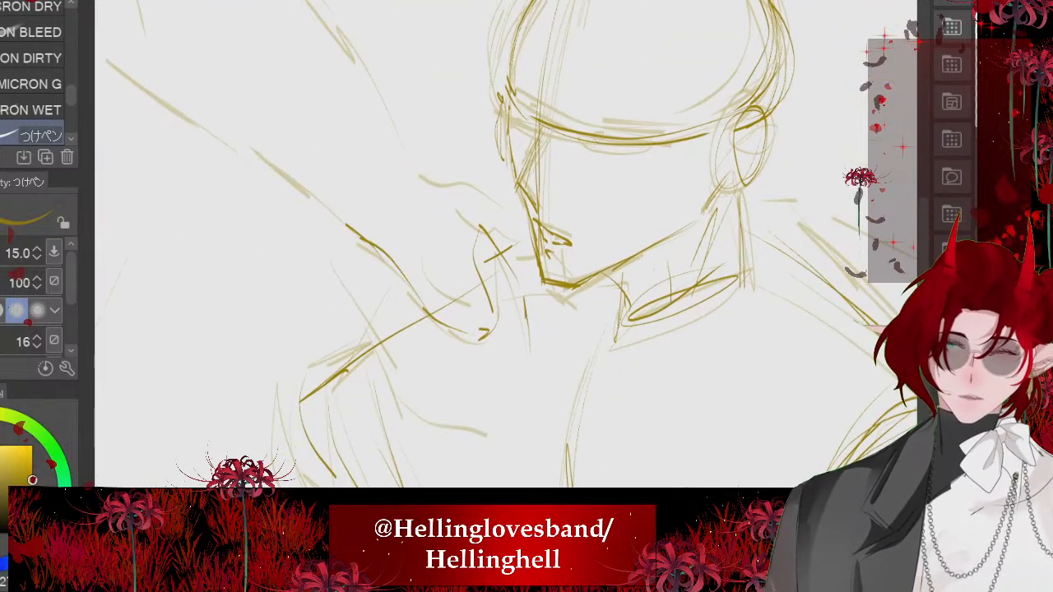
- Add the wrist line of the reaching hand and the finger strokes running across the near shoulder
{"action": "mouse_move", "coordinate": [302, 189]}
{"action": "left_mouse_down"}
{"action": "mouse_move", "coordinate": [356, 297]}
{"action": "mouse_move", "coordinate": [367, 346]}
{"action": "left_mouse_up"}
{"action": "left_click_drag", "start_coordinate": [370, 328], "coordinate": [456, 413]}
{"action": "scroll", "coordinate": [494, 288], "scroll_direction": "down", "scroll_amount": 2}
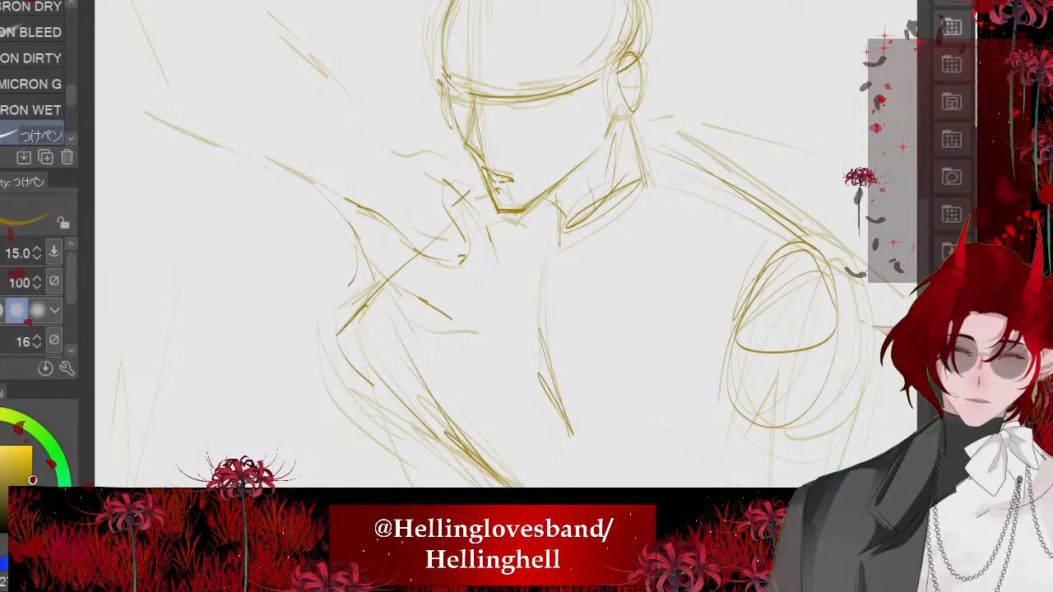
{"action": "left_click_drag", "start_coordinate": [364, 292], "coordinate": [477, 354]}
{"action": "scroll", "coordinate": [494, 247], "scroll_direction": "down", "scroll_amount": 2}
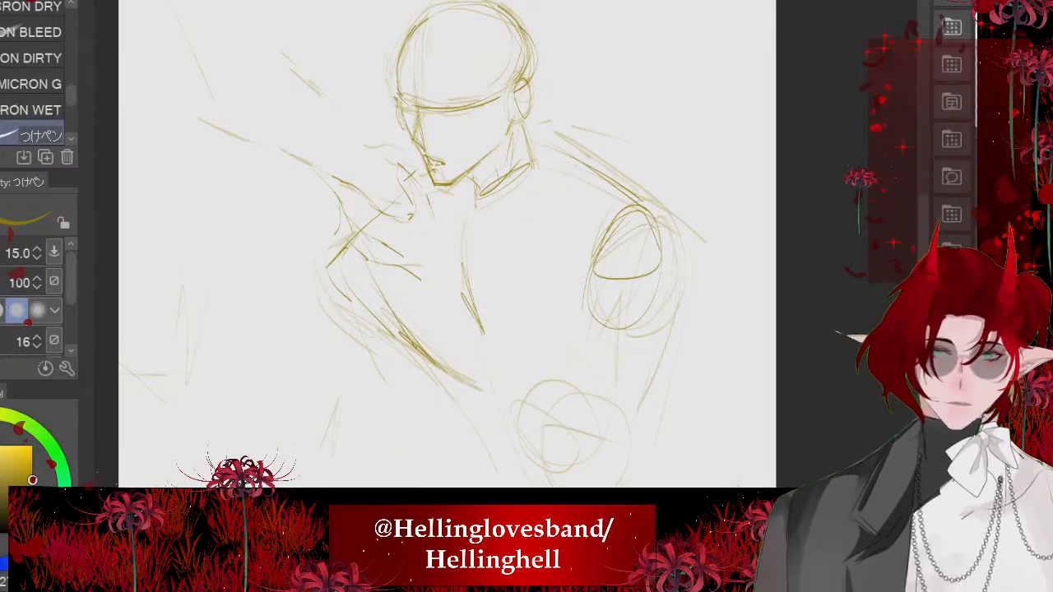
- Draw the long edges of the rear upper arm and darken the elbow circle at its lower end
{"action": "key", "text": "minus"}
{"action": "key", "text": "minus"}
{"action": "key", "text": "minus"}
{"action": "left_click_drag", "start_coordinate": [619, 197], "coordinate": [623, 388]}
{"action": "mouse_move", "coordinate": [607, 222]}
{"action": "left_mouse_down"}
{"action": "mouse_move", "coordinate": [622, 349]}
{"action": "mouse_move", "coordinate": [546, 416]}
{"action": "mouse_move", "coordinate": [581, 355]}
{"action": "left_mouse_up"}
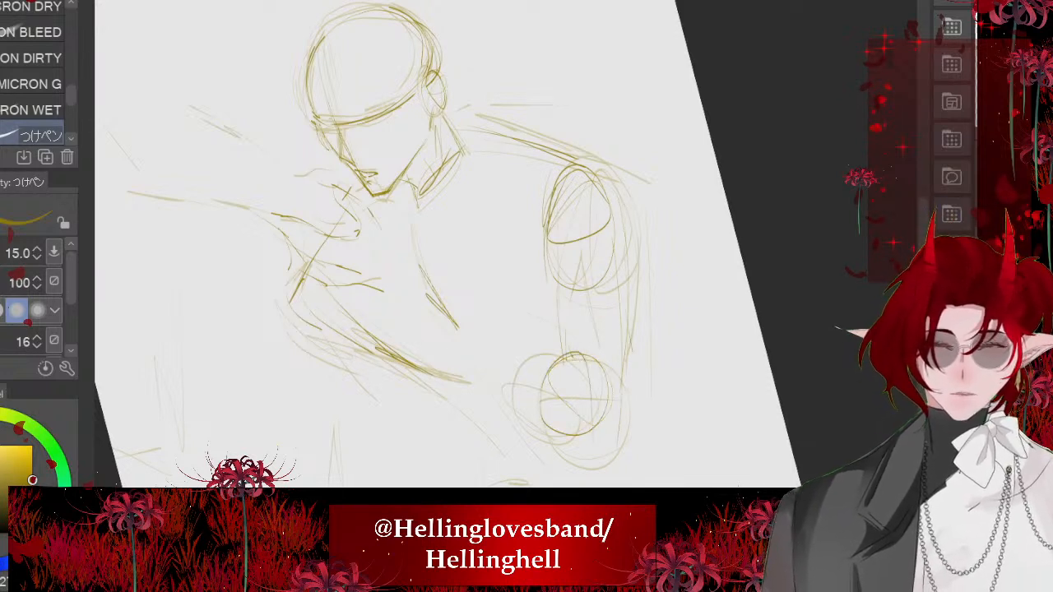
{"action": "key", "text": "asciicircum"}
{"action": "key", "text": "asciicircum"}
{"action": "key", "text": "asciicircum"}
- Draw the diagonal chest line down to the rear elbow and reinforce the elbow circle's lower curve
{"action": "scroll", "coordinate": [493, 247], "scroll_direction": "down", "scroll_amount": 1}
{"action": "left_click_drag", "start_coordinate": [440, 270], "coordinate": [533, 352]}
{"action": "left_click_drag", "start_coordinate": [479, 384], "coordinate": [543, 404]}
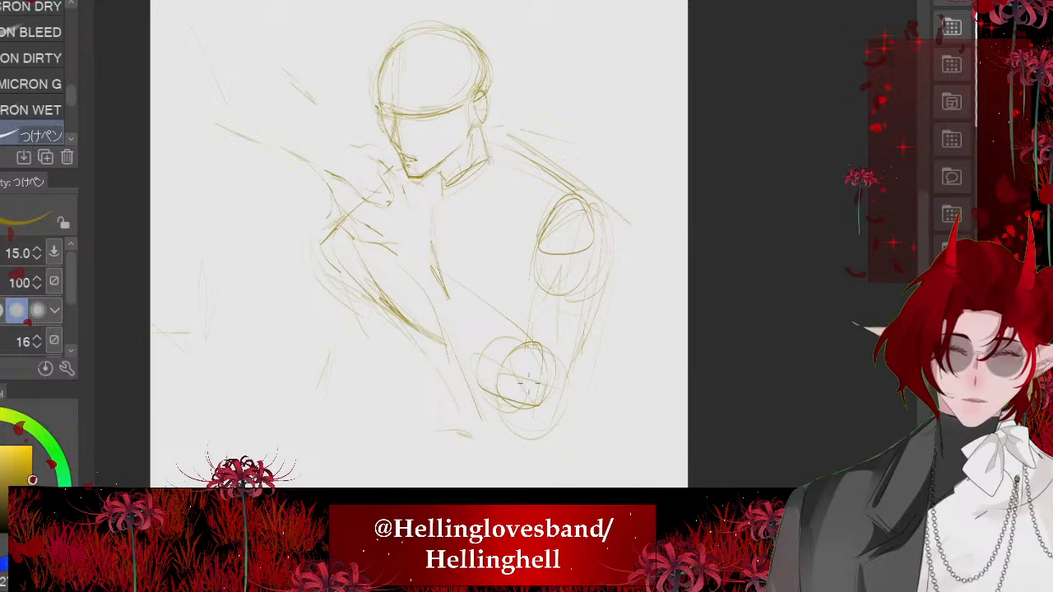
{"action": "left_click_drag", "start_coordinate": [487, 346], "coordinate": [534, 406]}
{"action": "key", "text": "minus"}
{"action": "key", "text": "minus"}
{"action": "scroll", "coordinate": [423, 270], "scroll_direction": "down", "scroll_amount": 1}
{"action": "key", "text": "asciicircum"}
{"action": "key", "text": "asciicircum"}
{"action": "scroll", "coordinate": [409, 258], "scroll_direction": "down", "scroll_amount": 1}
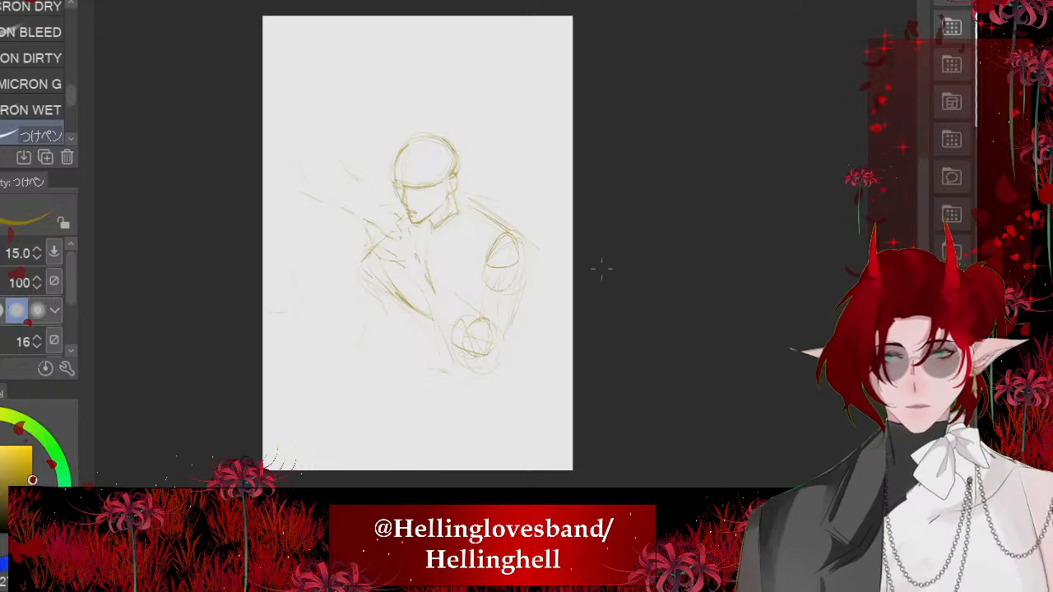
- Strengthen the near torso edge and add jacket folds on the chest, at the armpit and below the rear shoulder
{"action": "scroll", "coordinate": [453, 215], "scroll_direction": "up", "scroll_amount": 5}
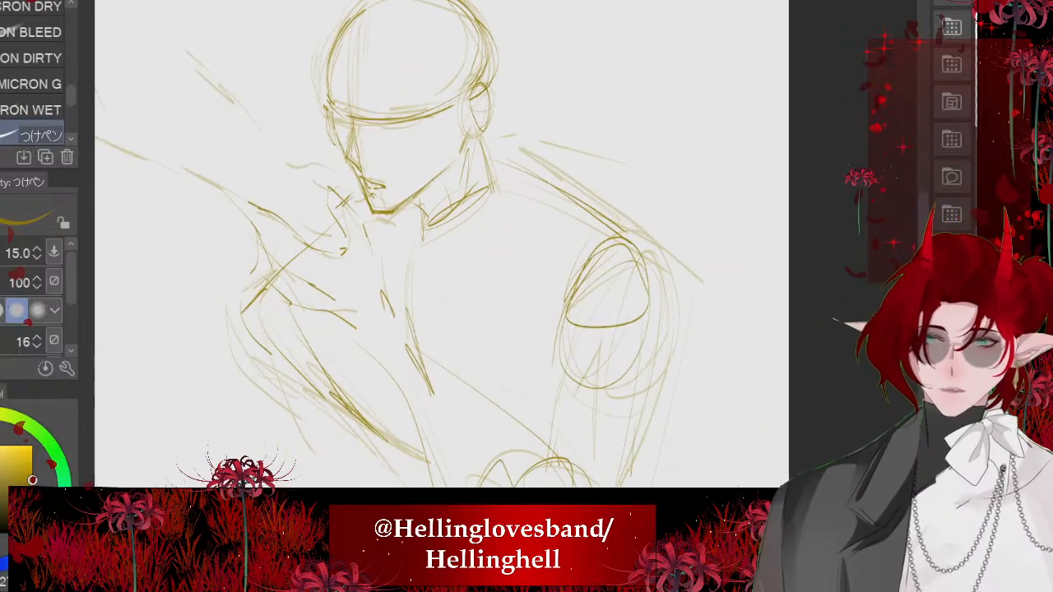
{"action": "scroll", "coordinate": [441, 244], "scroll_direction": "down", "scroll_amount": 1}
{"action": "mouse_move", "coordinate": [299, 265]}
{"action": "left_mouse_down"}
{"action": "mouse_move", "coordinate": [350, 368]}
{"action": "mouse_move", "coordinate": [421, 404]}
{"action": "left_mouse_up"}
{"action": "mouse_move", "coordinate": [410, 202]}
{"action": "left_mouse_down"}
{"action": "mouse_move", "coordinate": [424, 309]}
{"action": "mouse_move", "coordinate": [485, 348]}
{"action": "left_mouse_up"}
{"action": "left_click_drag", "start_coordinate": [539, 307], "coordinate": [496, 331]}
{"action": "mouse_move", "coordinate": [557, 205]}
{"action": "left_mouse_down"}
{"action": "mouse_move", "coordinate": [473, 239]}
{"action": "mouse_move", "coordinate": [466, 219]}
{"action": "left_mouse_up"}
{"action": "left_click_drag", "start_coordinate": [480, 221], "coordinate": [454, 242]}
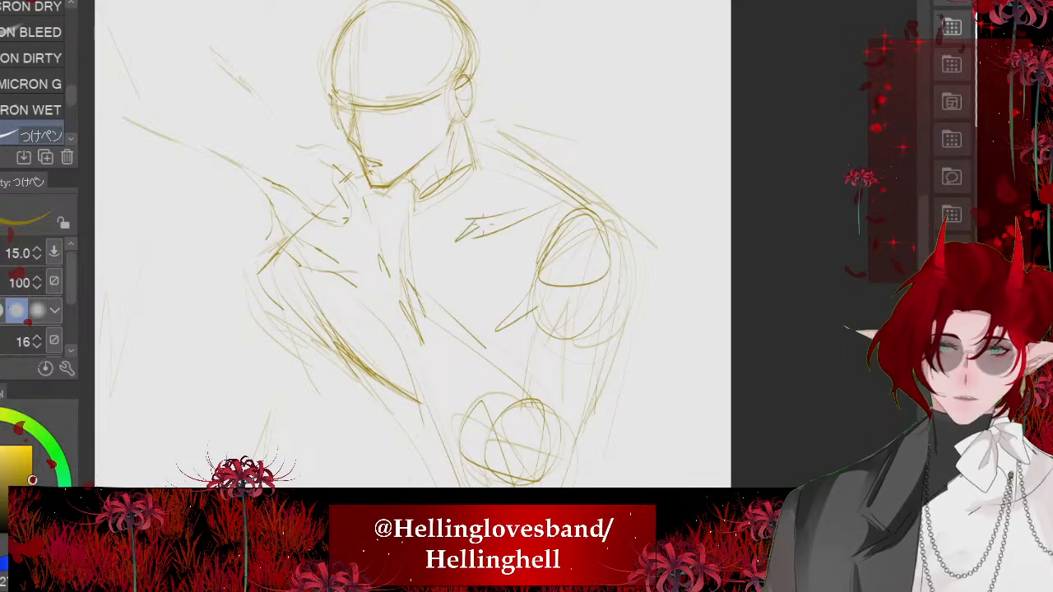
- Rework the waist lines beneath the torso beside the elbow circle, undoing the stray lower strokes
{"action": "scroll", "coordinate": [412, 243], "scroll_direction": "down", "scroll_amount": 2}
{"action": "scroll", "coordinate": [402, 156], "scroll_direction": "up", "scroll_amount": 2}
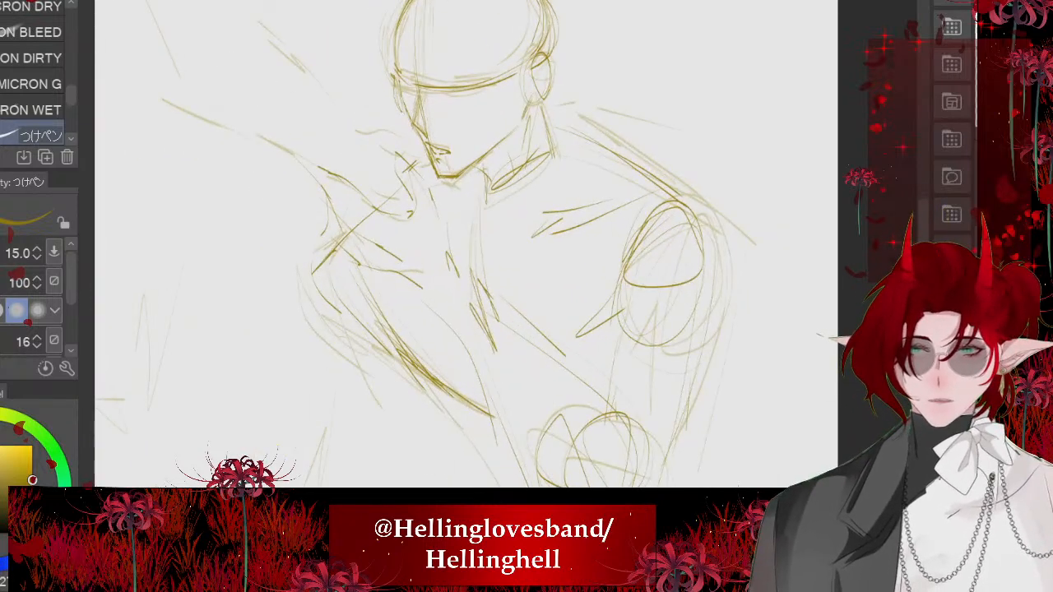
{"action": "scroll", "coordinate": [457, 219], "scroll_direction": "down", "scroll_amount": 2}
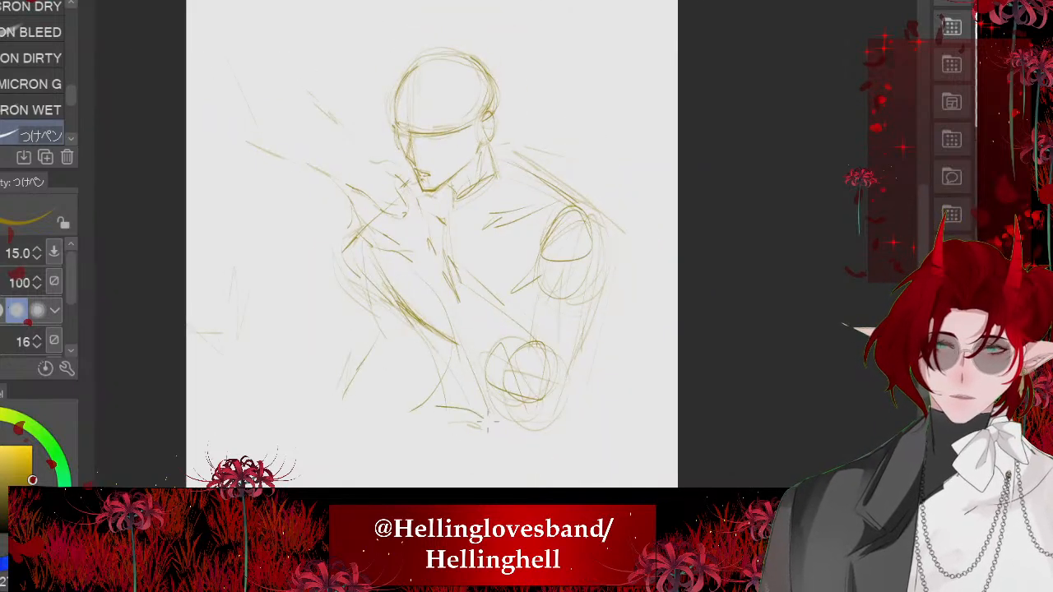
{"action": "key", "text": "ctrl+z"}
{"action": "key", "text": "ctrl+z"}
{"action": "key", "text": "ctrl+z"}
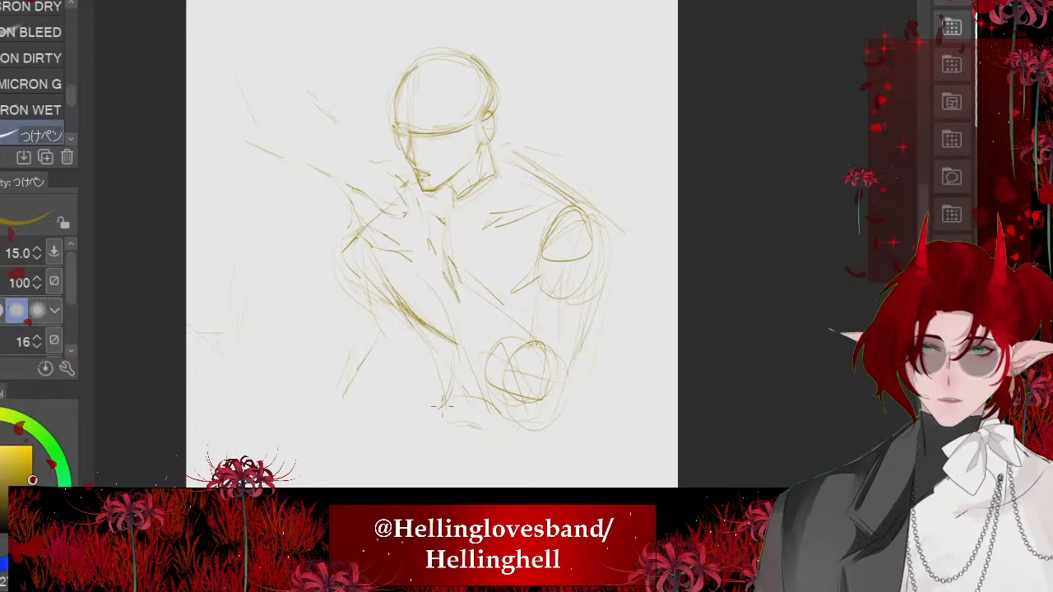
{"action": "left_click_drag", "start_coordinate": [443, 407], "coordinate": [510, 431]}
{"action": "scroll", "coordinate": [494, 272], "scroll_direction": "down", "scroll_amount": 1}
{"action": "key", "text": "ctrl+z"}
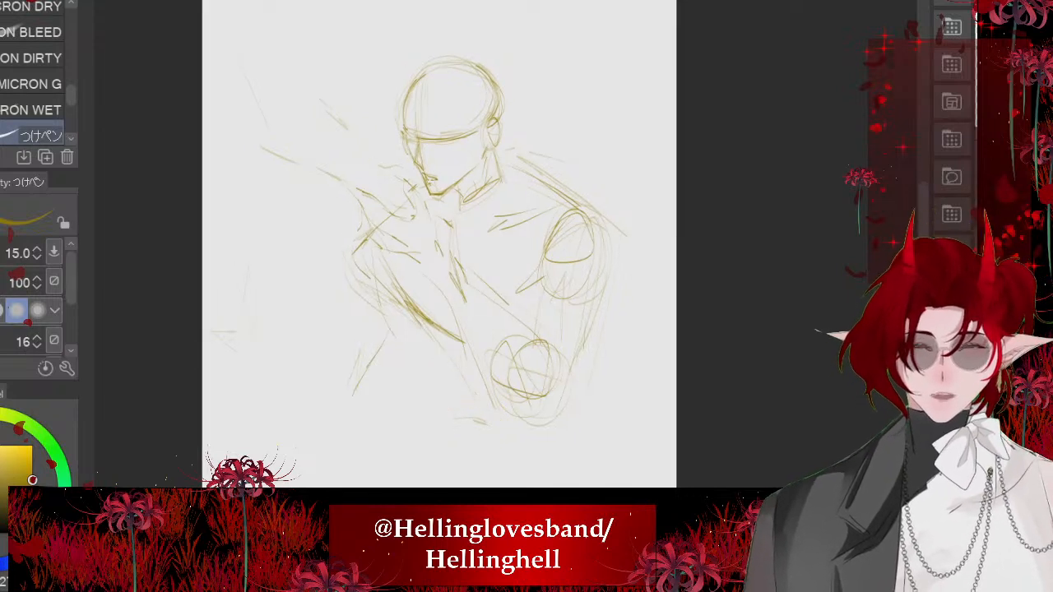
{"action": "left_click_drag", "start_coordinate": [594, 393], "coordinate": [476, 425]}
{"action": "key", "text": "ctrl+z"}
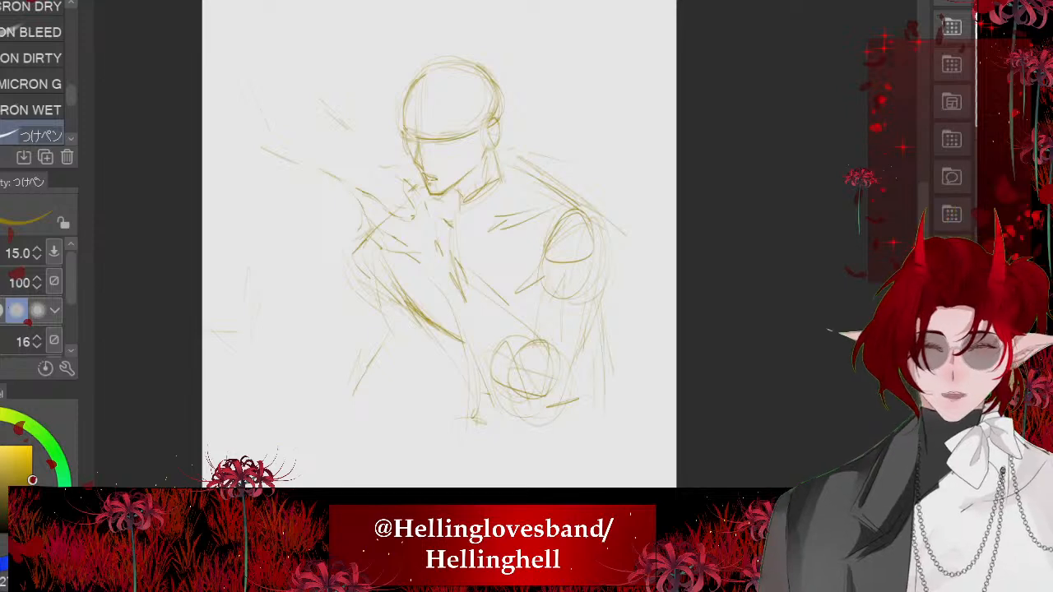
- Add sleeve creases around the rear elbow, reinforce the near torso edge and redraw the elbow circle
{"action": "left_click_drag", "start_coordinate": [561, 360], "coordinate": [597, 334]}
{"action": "left_click_drag", "start_coordinate": [543, 409], "coordinate": [605, 384]}
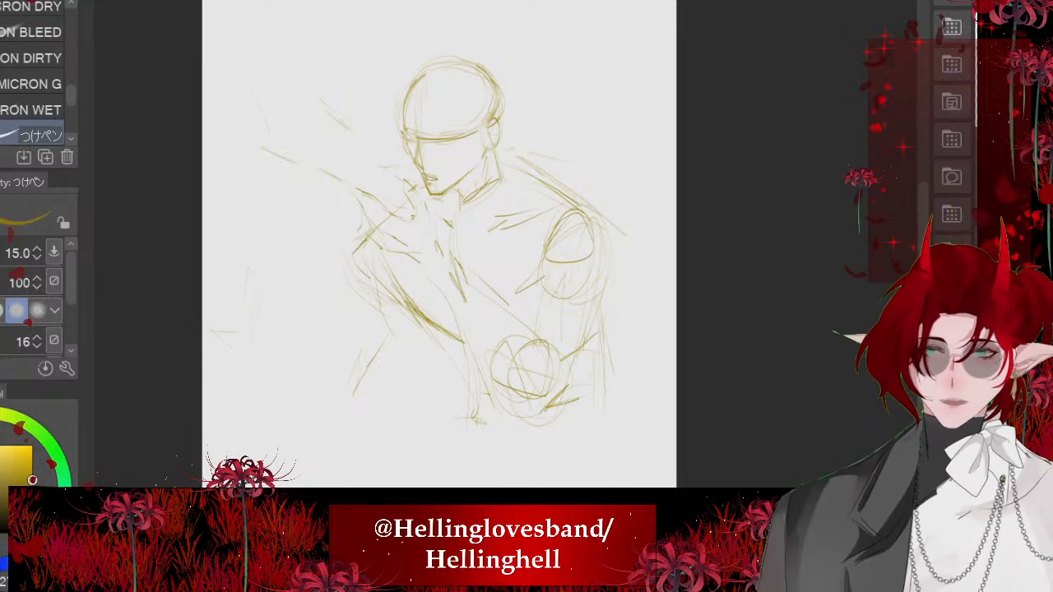
{"action": "left_click_drag", "start_coordinate": [354, 245], "coordinate": [389, 312]}
{"action": "left_click_drag", "start_coordinate": [449, 57], "coordinate": [407, 51]}
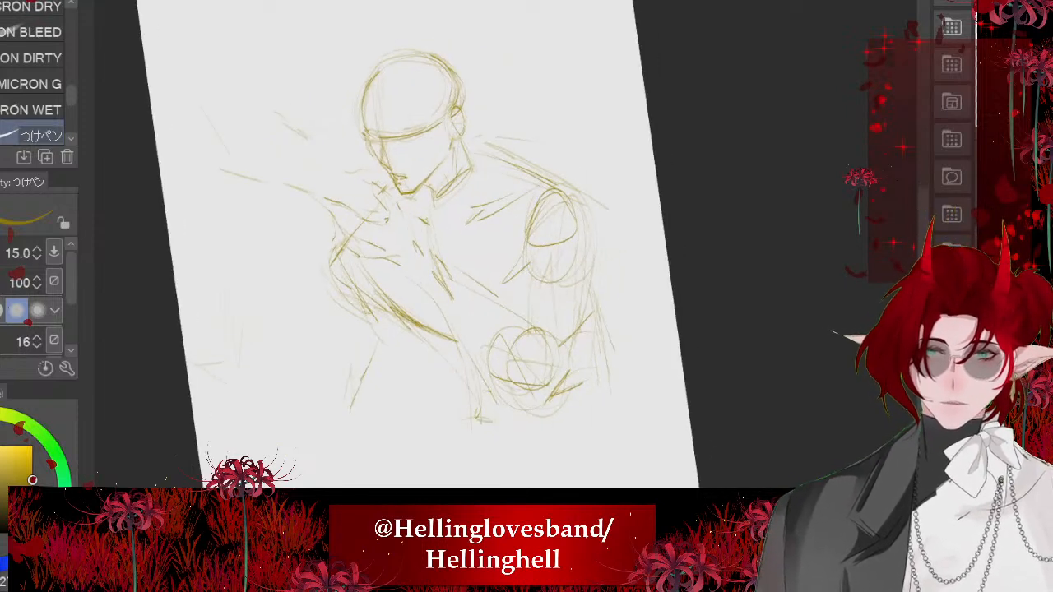
{"action": "left_click_drag", "start_coordinate": [429, 294], "coordinate": [475, 374]}
{"action": "mouse_move", "coordinate": [491, 330]}
{"action": "left_mouse_down"}
{"action": "mouse_move", "coordinate": [553, 362]}
{"action": "mouse_move", "coordinate": [498, 370]}
{"action": "left_mouse_up"}
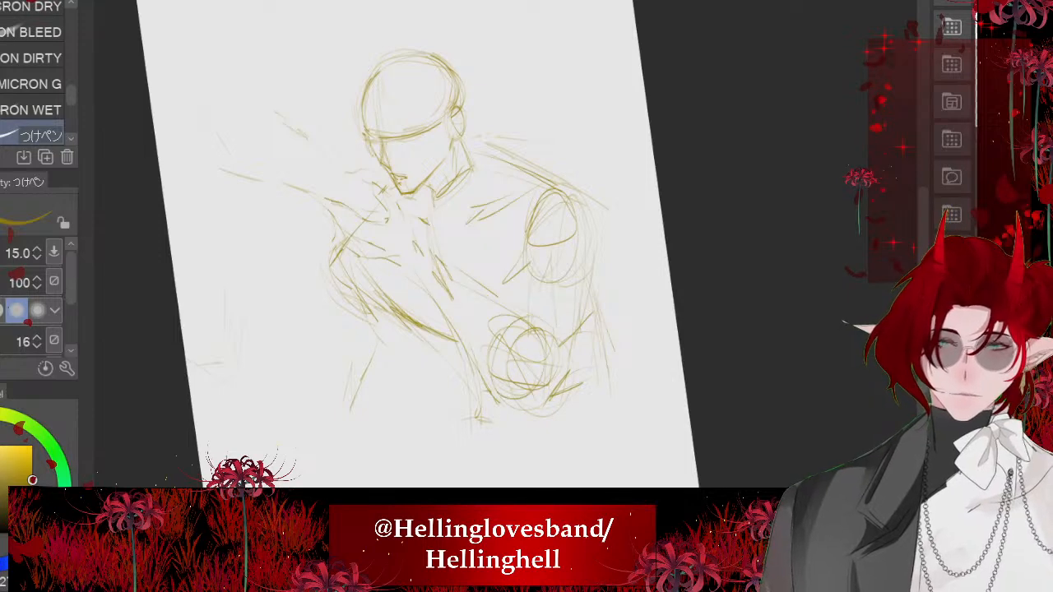
{"action": "scroll", "coordinate": [511, 203], "scroll_direction": "down", "scroll_amount": 3}
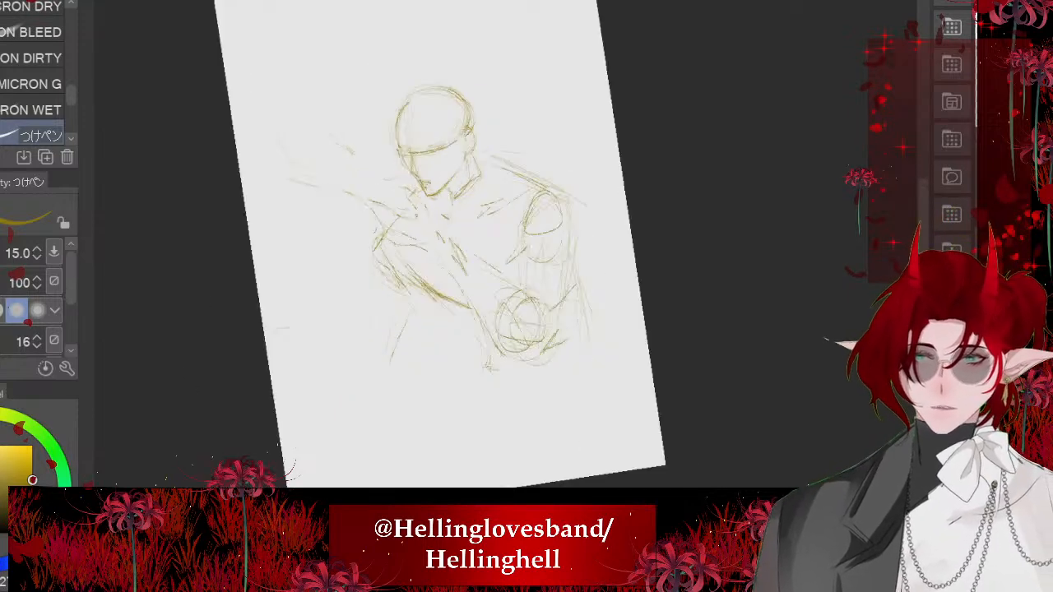
{"action": "scroll", "coordinate": [370, 181], "scroll_direction": "up", "scroll_amount": 8}
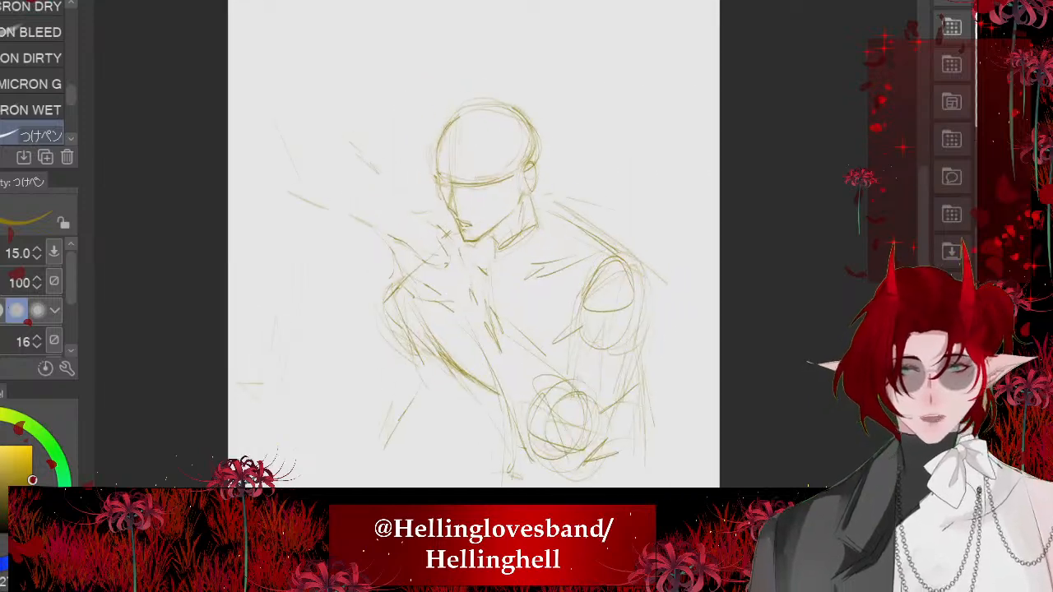
- Draw the bent fingers and knuckles of the reaching hand beside the mouth
{"action": "left_click_drag", "start_coordinate": [541, 315], "coordinate": [568, 247]}
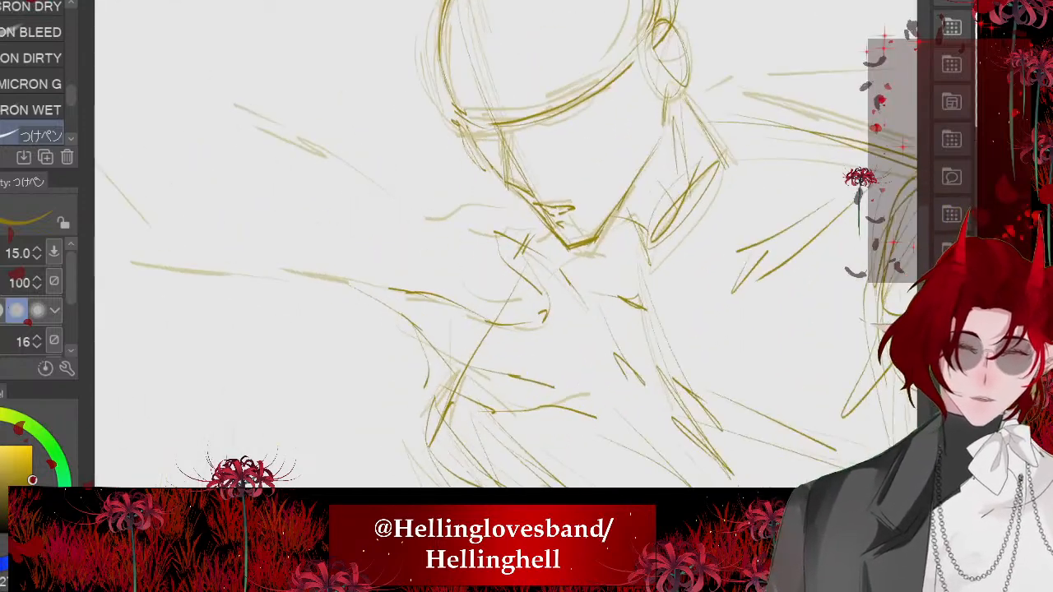
{"action": "mouse_move", "coordinate": [487, 221]}
{"action": "left_mouse_down"}
{"action": "mouse_move", "coordinate": [423, 203]}
{"action": "mouse_move", "coordinate": [397, 202]}
{"action": "left_mouse_up"}
{"action": "scroll", "coordinate": [404, 329], "scroll_direction": "down", "scroll_amount": 2}
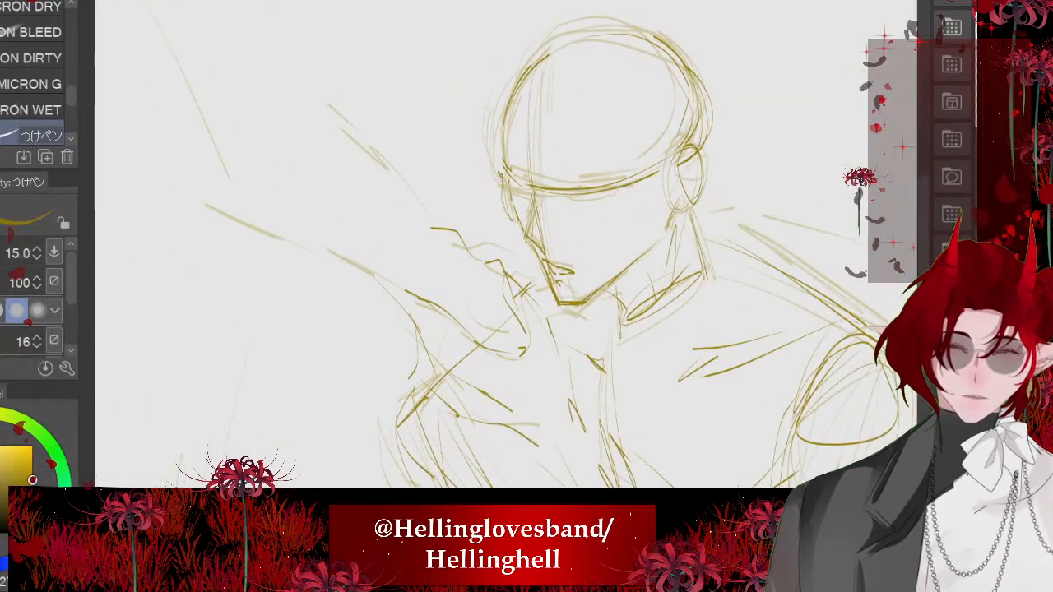
{"action": "mouse_move", "coordinate": [398, 266]}
{"action": "left_mouse_down"}
{"action": "mouse_move", "coordinate": [415, 315]}
{"action": "mouse_move", "coordinate": [505, 344]}
{"action": "left_mouse_up"}
{"action": "key", "text": "ctrl+z"}
{"action": "scroll", "coordinate": [490, 290], "scroll_direction": "down", "scroll_amount": 3}
{"action": "key", "text": "ctrl+z"}
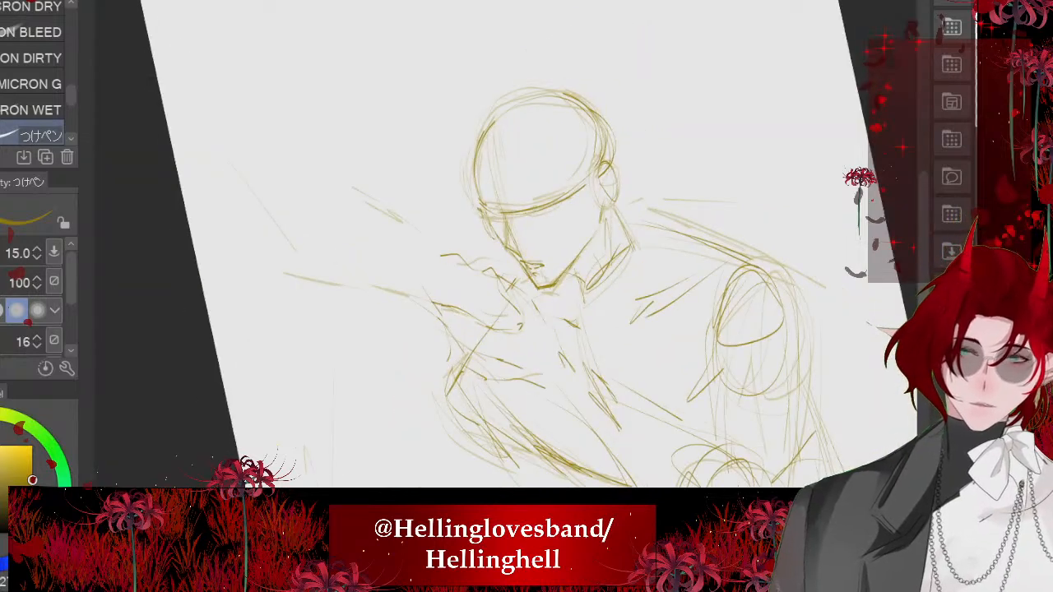
{"action": "scroll", "coordinate": [453, 307], "scroll_direction": "up", "scroll_amount": 5}
{"action": "left_click_drag", "start_coordinate": [573, 274], "coordinate": [506, 223]}
{"action": "key", "text": "ctrl+z"}
{"action": "mouse_move", "coordinate": [507, 246]}
{"action": "left_mouse_down"}
{"action": "mouse_move", "coordinate": [466, 225]}
{"action": "mouse_move", "coordinate": [452, 198]}
{"action": "left_mouse_up"}
{"action": "key", "text": "ctrl+z"}
- Draw the upper contour of the reaching forearm rising away from the knuckles
{"action": "left_click_drag", "start_coordinate": [457, 214], "coordinate": [412, 197]}
{"action": "key", "text": "ctrl+0"}
{"action": "left_click_drag", "start_coordinate": [437, 251], "coordinate": [391, 179]}
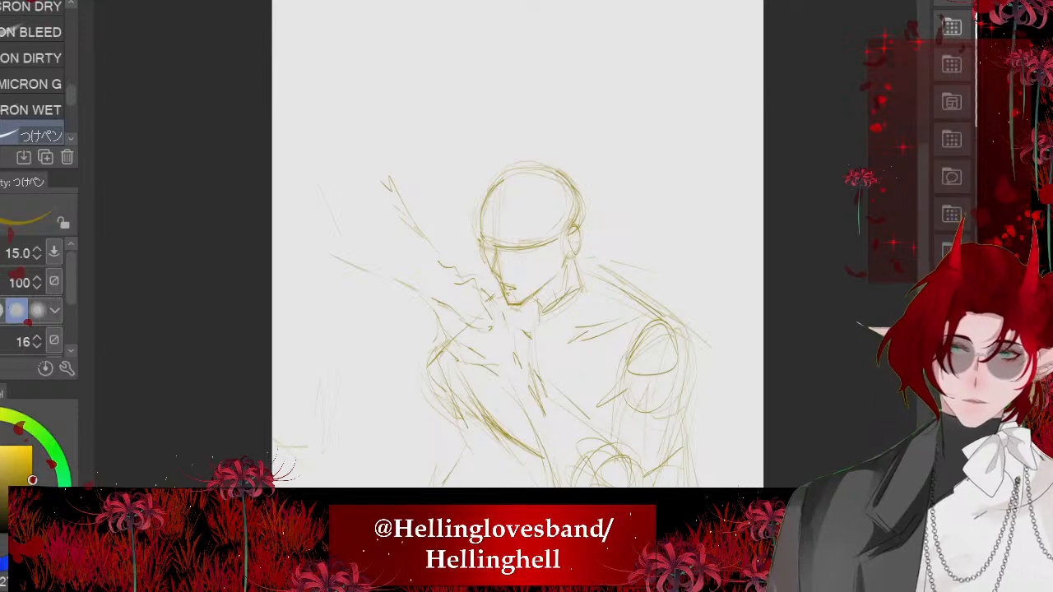
{"action": "left_click_drag", "start_coordinate": [433, 299], "coordinate": [324, 250]}
{"action": "left_click_drag", "start_coordinate": [393, 287], "coordinate": [332, 269]}
{"action": "key", "text": "ctrl+z"}
{"action": "key", "text": "ctrl+z"}
- Sketch the wide sleeve around the reaching forearm with straight upper edges and a long curved cuff line
{"action": "left_click_drag", "start_coordinate": [418, 251], "coordinate": [343, 192]}
{"action": "left_click_drag", "start_coordinate": [402, 234], "coordinate": [349, 188]}
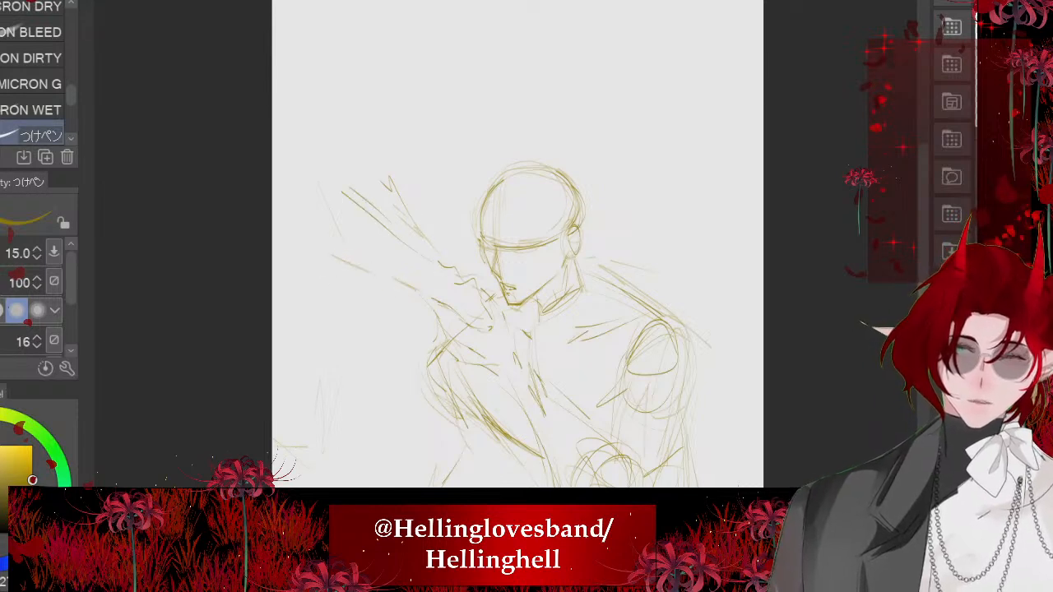
{"action": "mouse_move", "coordinate": [423, 219]}
{"action": "left_mouse_down"}
{"action": "mouse_move", "coordinate": [390, 362]}
{"action": "mouse_move", "coordinate": [318, 319]}
{"action": "mouse_move", "coordinate": [378, 197]}
{"action": "mouse_move", "coordinate": [328, 168]}
{"action": "left_mouse_up"}
{"action": "left_click_drag", "start_coordinate": [378, 217], "coordinate": [320, 344]}
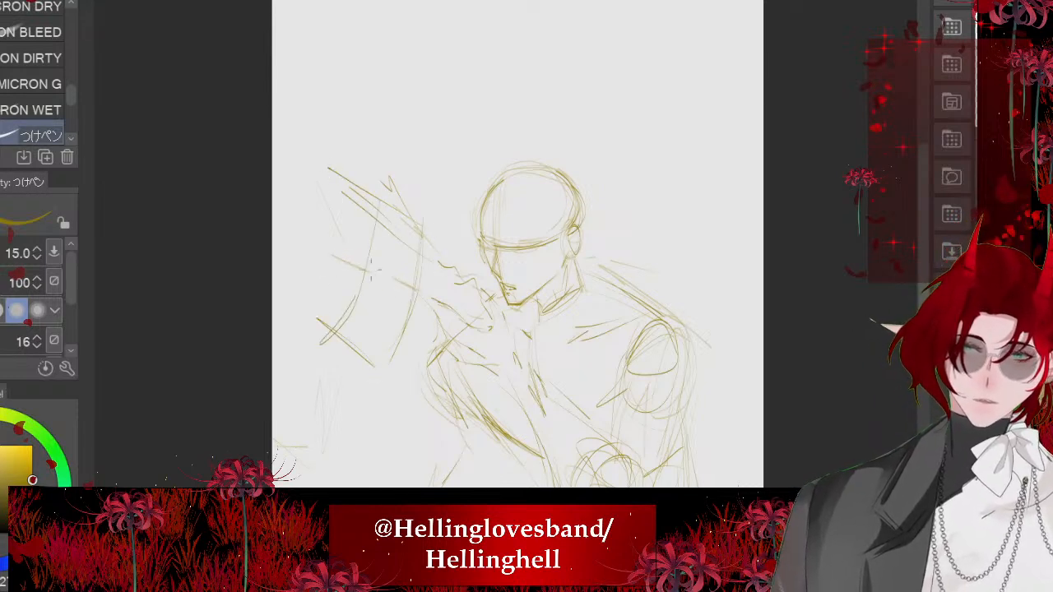
{"action": "key", "text": "ctrl+z"}
{"action": "left_click_drag", "start_coordinate": [360, 189], "coordinate": [322, 344]}
{"action": "scroll", "coordinate": [466, 247], "scroll_direction": "down", "scroll_amount": 3}
{"action": "scroll", "coordinate": [466, 164], "scroll_direction": "up", "scroll_amount": 2}
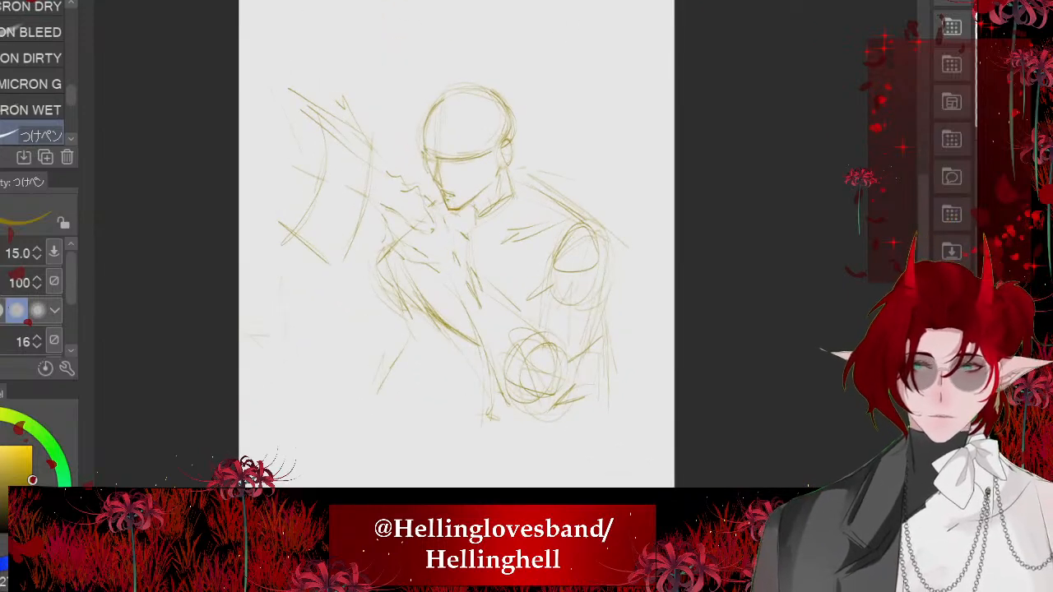
- Undo the last stroke, select the head outline with the lasso, scale it down slightly, reposition it above the neck and clear the selection
{"action": "key", "text": "ctrl+z"}
{"action": "scroll", "coordinate": [606, 202], "scroll_direction": "up", "scroll_amount": 4}
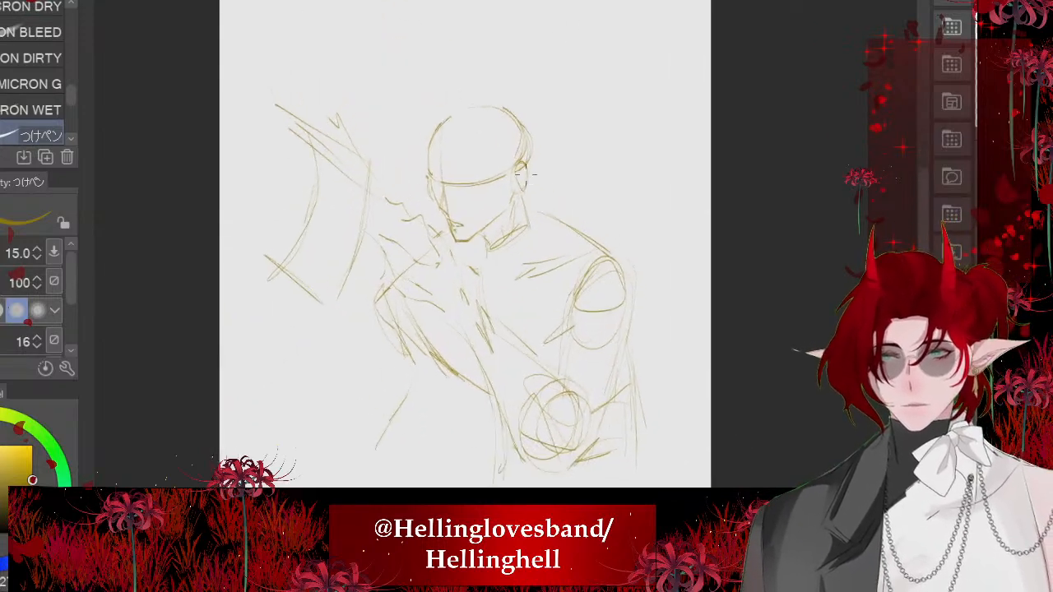
{"action": "key", "text": "m"}
{"action": "mouse_move", "coordinate": [409, 92]}
{"action": "left_mouse_down"}
{"action": "mouse_move", "coordinate": [546, 75]}
{"action": "mouse_move", "coordinate": [576, 327]}
{"action": "mouse_move", "coordinate": [379, 283]}
{"action": "mouse_move", "coordinate": [391, 115]}
{"action": "left_mouse_up"}
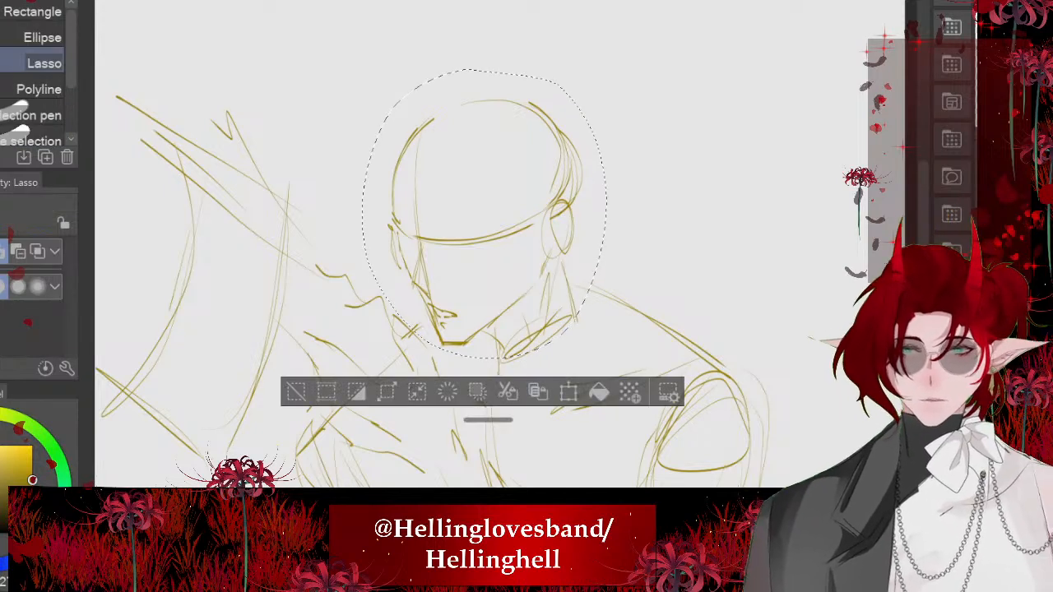
{"action": "left_click", "coordinate": [569, 392]}
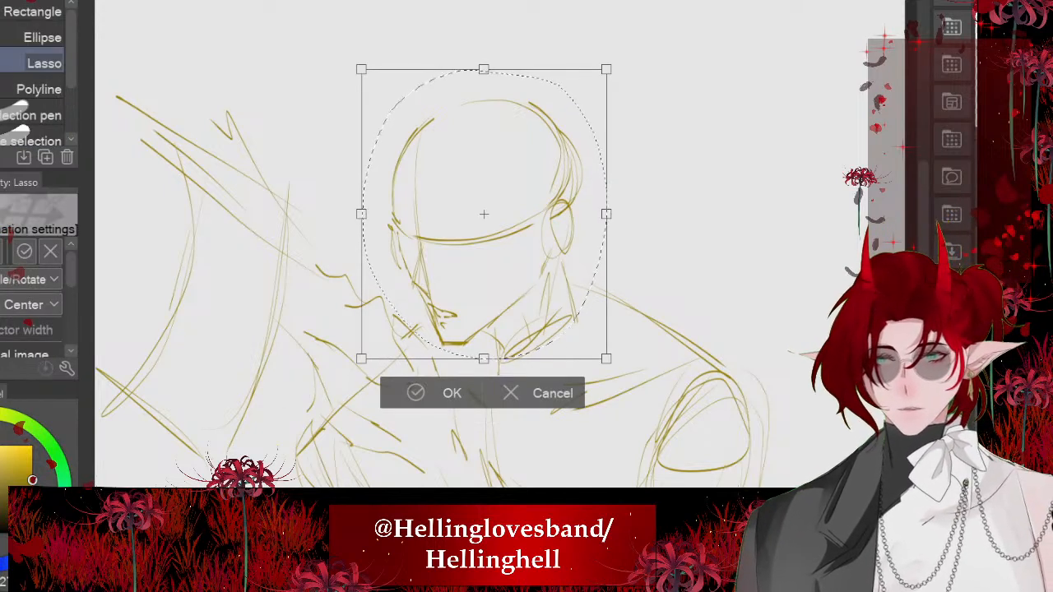
{"action": "left_click_drag", "start_coordinate": [484, 69], "coordinate": [484, 117]}
{"action": "left_click_drag", "start_coordinate": [484, 238], "coordinate": [479, 223]}
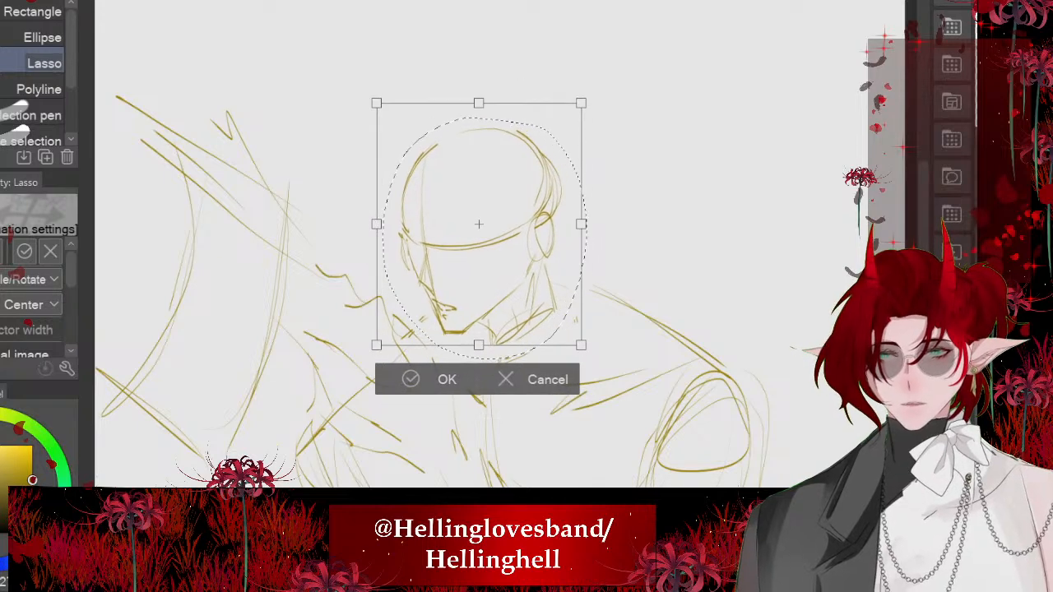
{"action": "left_click", "coordinate": [418, 379]}
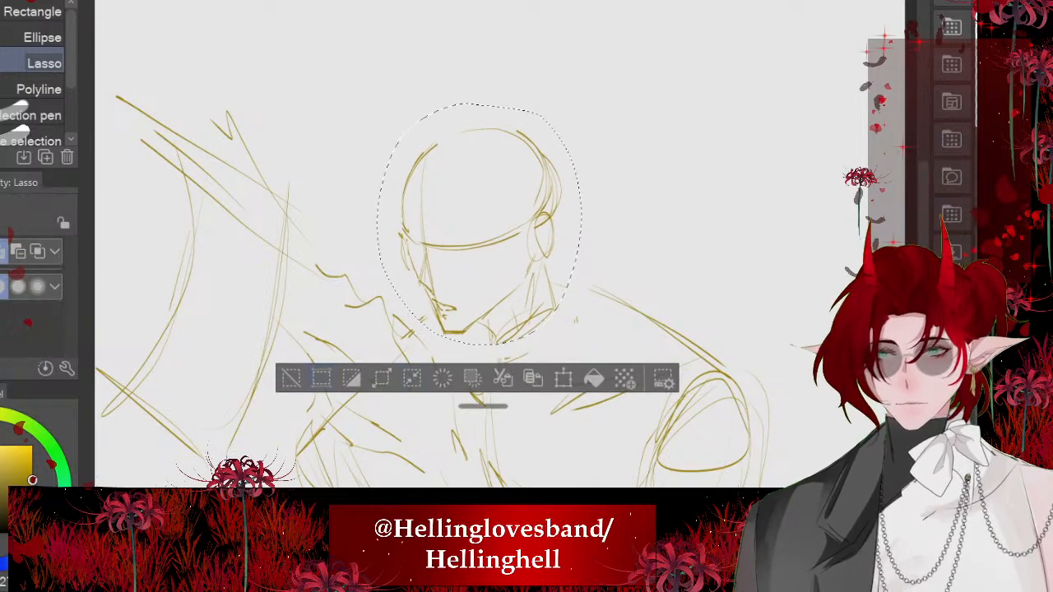
{"action": "left_click", "coordinate": [291, 379]}
{"action": "scroll", "coordinate": [395, 297], "scroll_direction": "up", "scroll_amount": 2}
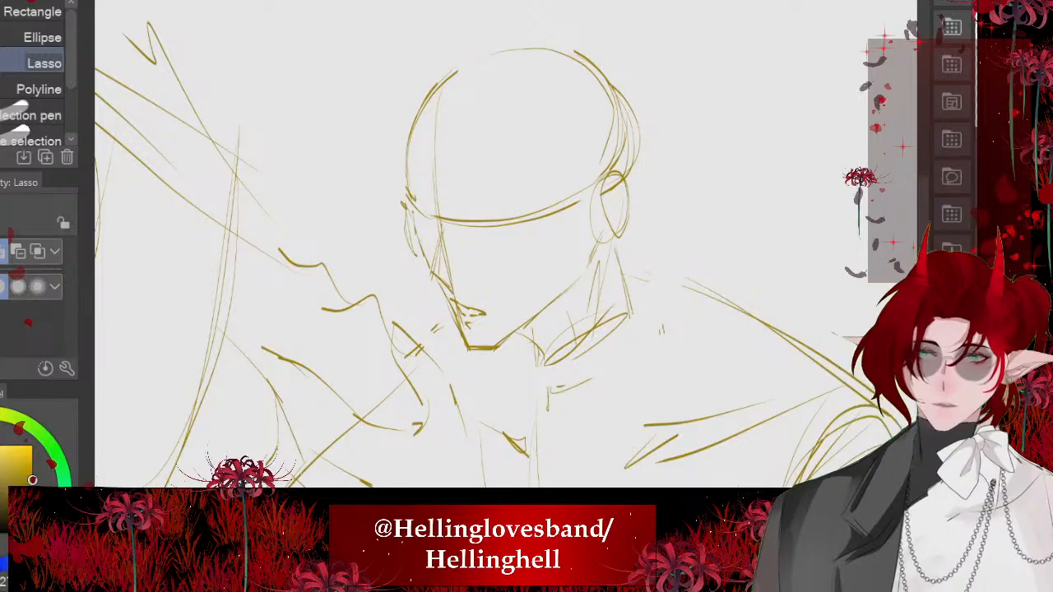
- Redraw the neck edge, the shoulder slope, the armpit line and the oval of the rear upper arm
{"action": "key", "text": "p"}
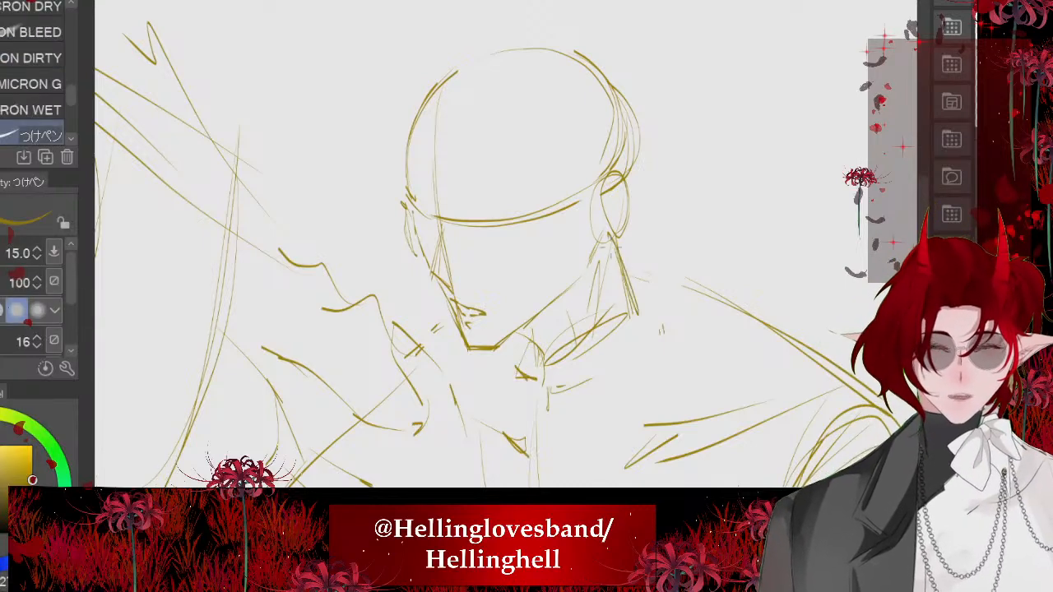
{"action": "scroll", "coordinate": [363, 146], "scroll_direction": "down", "scroll_amount": 4}
{"action": "left_click_drag", "start_coordinate": [496, 205], "coordinate": [607, 265]}
{"action": "left_click_drag", "start_coordinate": [551, 260], "coordinate": [536, 352]}
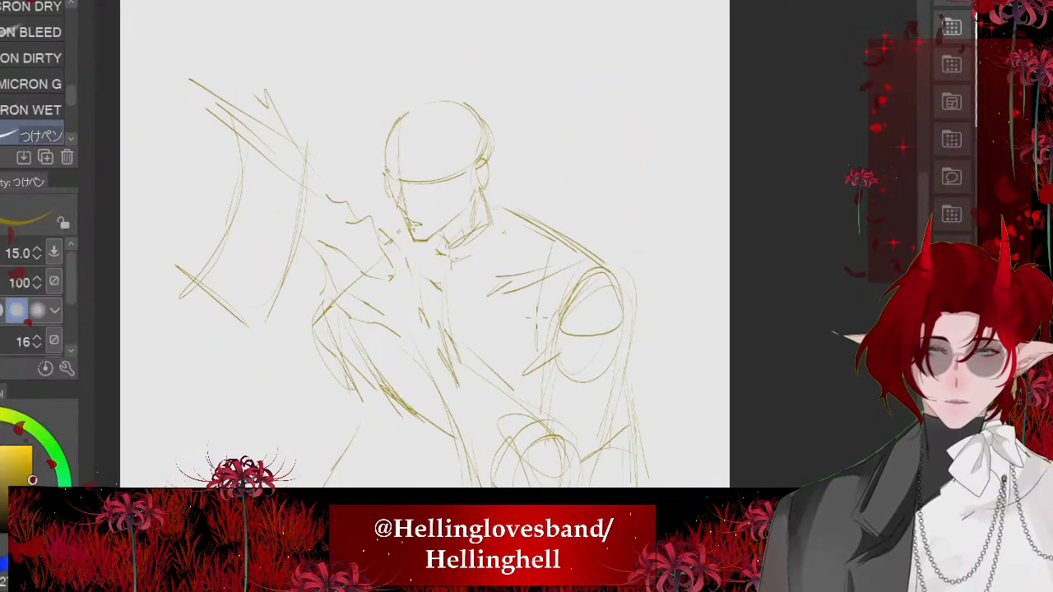
{"action": "mouse_move", "coordinate": [597, 261]}
{"action": "left_mouse_down"}
{"action": "mouse_move", "coordinate": [571, 374]}
{"action": "mouse_move", "coordinate": [553, 320]}
{"action": "left_mouse_up"}
{"action": "scroll", "coordinate": [425, 239], "scroll_direction": "down", "scroll_amount": 1}
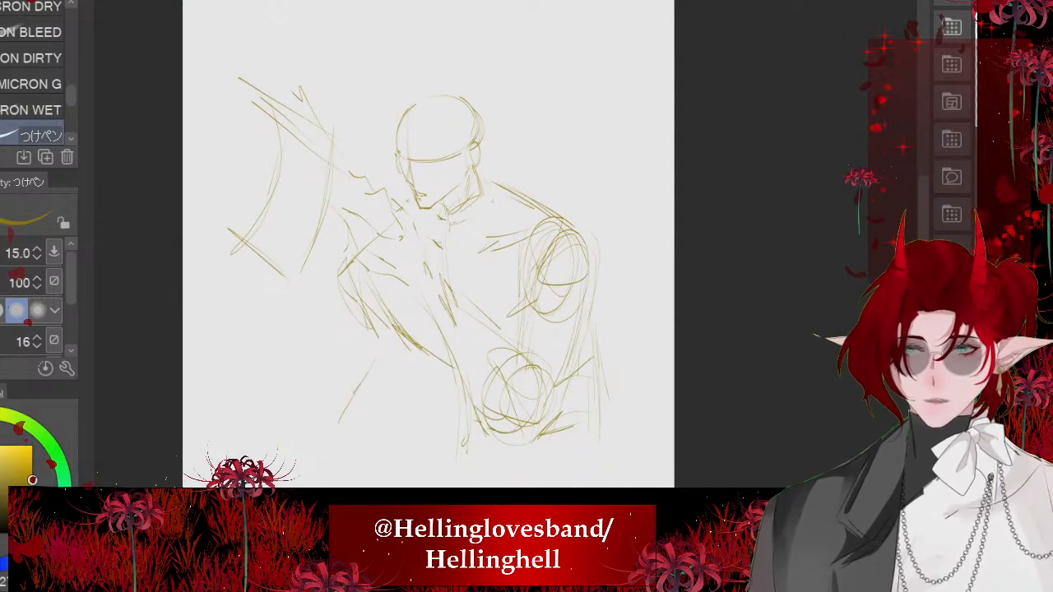
- Select the rear upper arm and elbow with the lasso, shift them up and in toward the torso, and clear the selection
{"action": "scroll", "coordinate": [358, 279], "scroll_direction": "up", "scroll_amount": 2}
{"action": "key", "text": "m"}
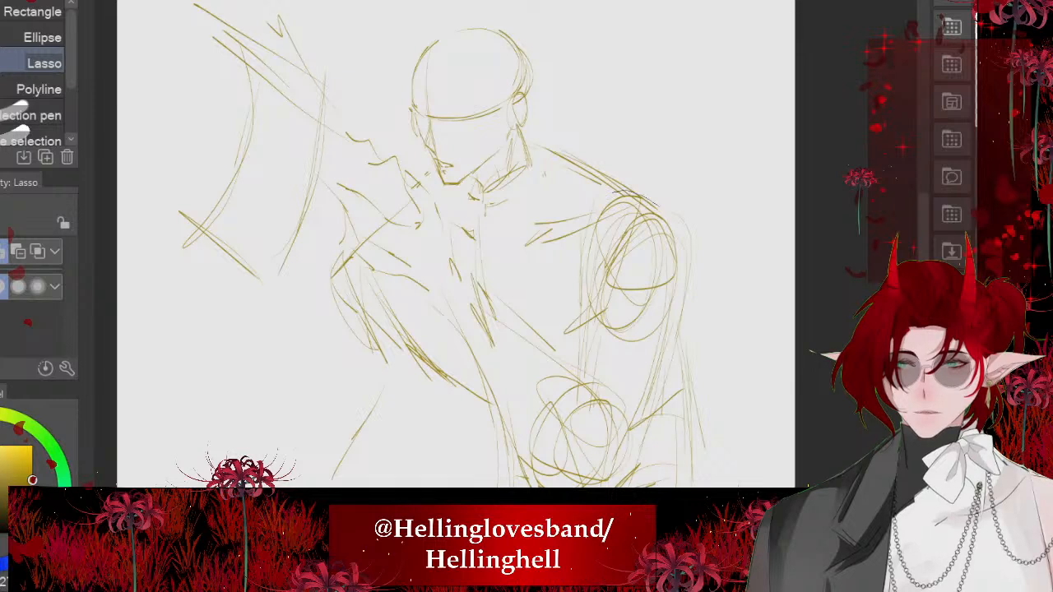
{"action": "mouse_move", "coordinate": [597, 194]}
{"action": "left_mouse_down"}
{"action": "mouse_move", "coordinate": [627, 483]}
{"action": "mouse_move", "coordinate": [550, 371]}
{"action": "mouse_move", "coordinate": [597, 196]}
{"action": "left_mouse_up"}
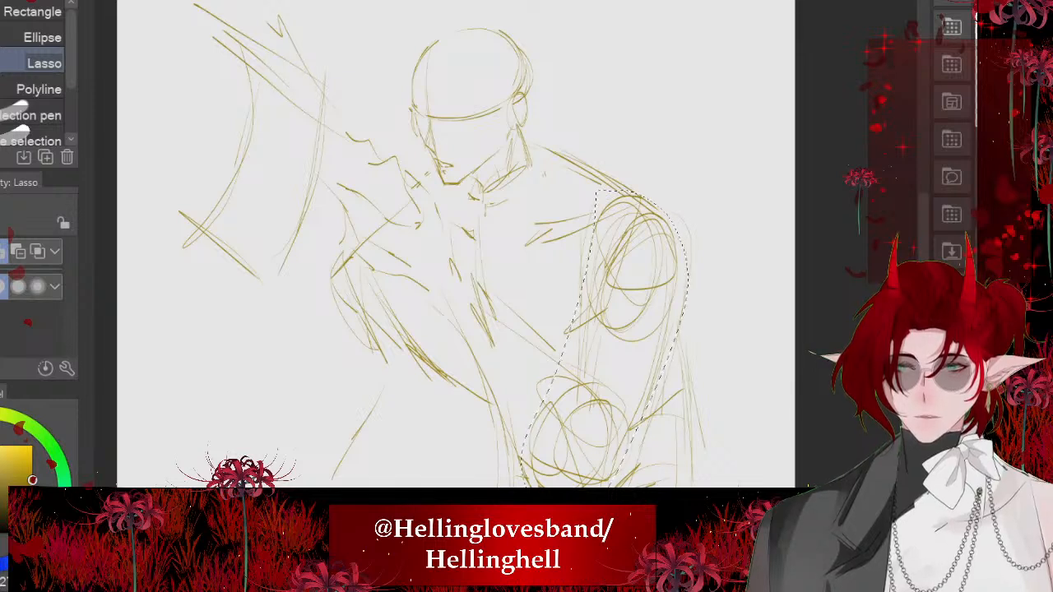
{"action": "key", "text": "ctrl+t"}
{"action": "mouse_move", "coordinate": [605, 351]}
{"action": "left_mouse_down"}
{"action": "mouse_move", "coordinate": [595, 321]}
{"action": "mouse_move", "coordinate": [586, 325]}
{"action": "left_mouse_up"}
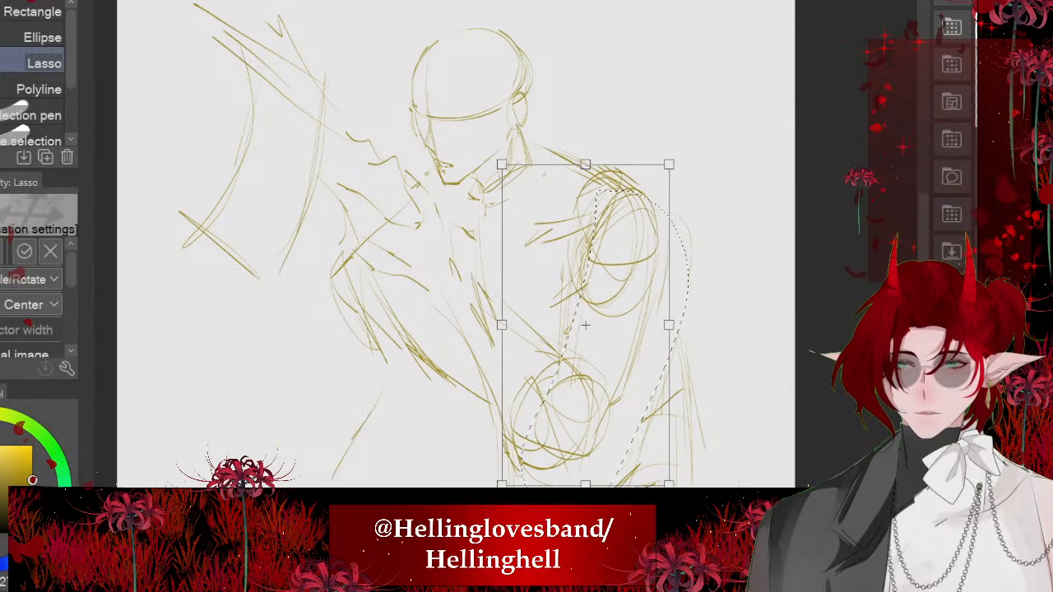
{"action": "key", "text": "Return"}
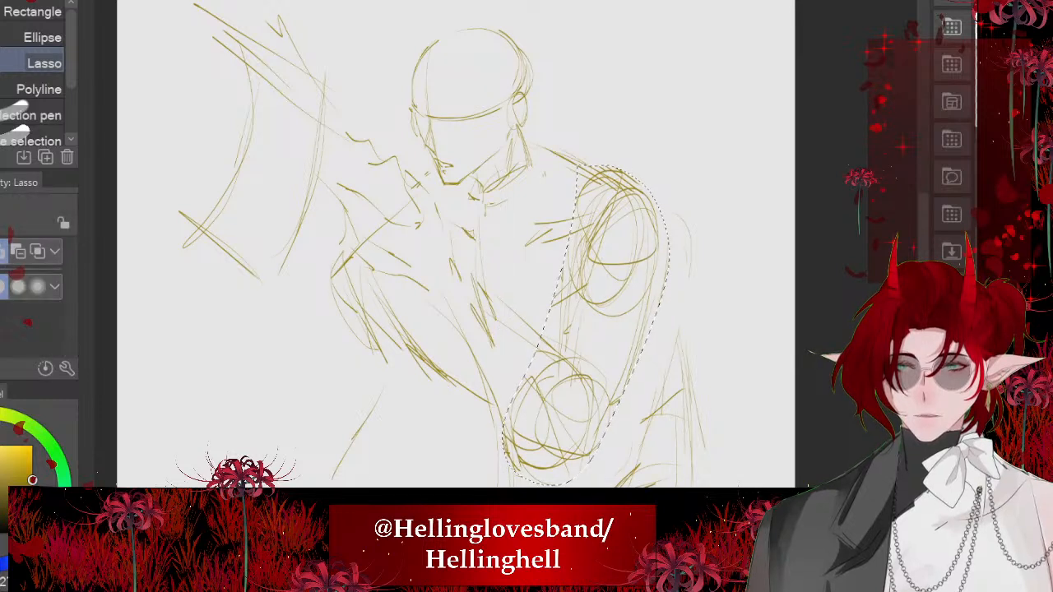
{"action": "key", "text": "p"}
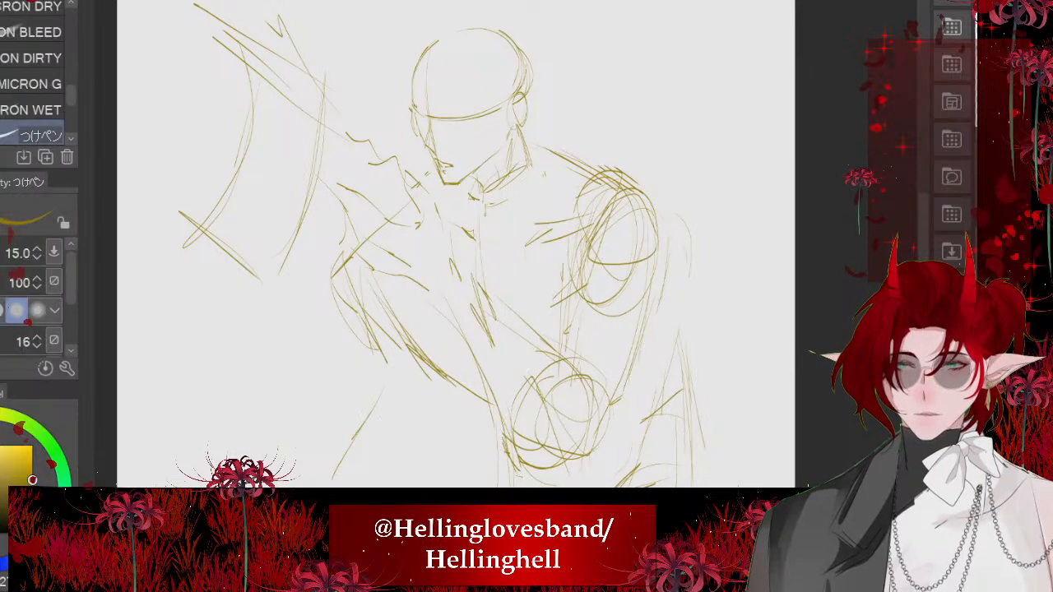
- With the pen at size 21.5, sketch the outer sleeve contour of the rear arm from below the shoulder down to the elbow
{"action": "key", "text": "bracketright"}
{"action": "key", "text": "bracketright"}
{"action": "left_click_drag", "start_coordinate": [675, 323], "coordinate": [677, 375]}
{"action": "left_click_drag", "start_coordinate": [674, 280], "coordinate": [667, 397]}
{"action": "left_click_drag", "start_coordinate": [668, 301], "coordinate": [658, 395]}
{"action": "left_click_drag", "start_coordinate": [670, 352], "coordinate": [638, 442]}
{"action": "left_click_drag", "start_coordinate": [644, 406], "coordinate": [584, 453]}
- Draw the underside of the forearm down to the elbow and the lower sleeve edge beneath it
{"action": "key", "text": "ctrl+minus"}
{"action": "key", "text": "ctrl+minus"}
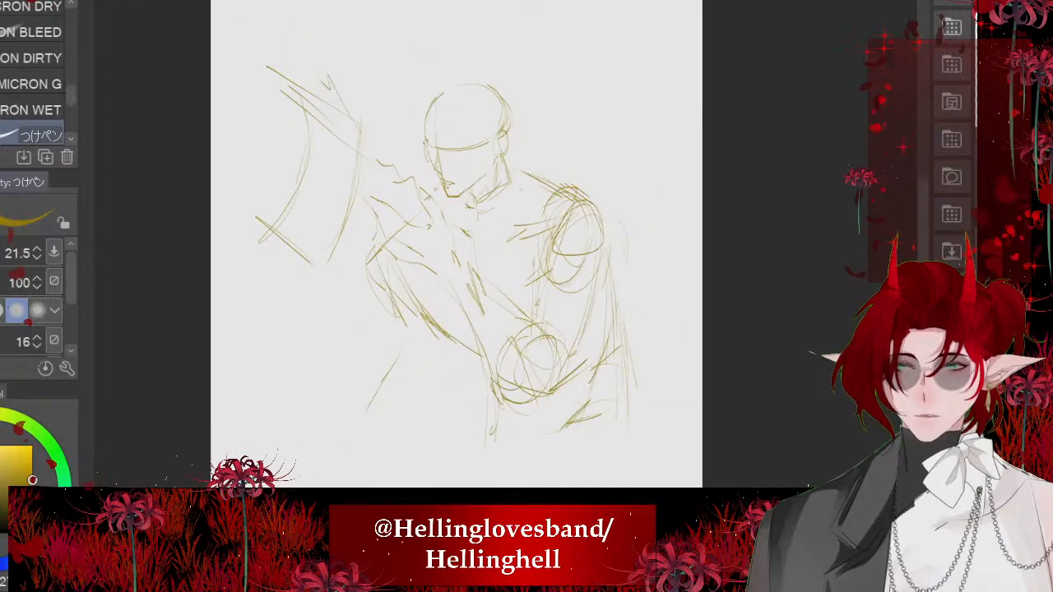
{"action": "mouse_move", "coordinate": [449, 342]}
{"action": "left_mouse_down"}
{"action": "mouse_move", "coordinate": [498, 381]}
{"action": "mouse_move", "coordinate": [516, 436]}
{"action": "left_mouse_up"}
{"action": "mouse_move", "coordinate": [521, 406]}
{"action": "left_mouse_down"}
{"action": "mouse_move", "coordinate": [526, 435]}
{"action": "mouse_move", "coordinate": [602, 408]}
{"action": "left_mouse_up"}
{"action": "key", "text": "ctrl+plus"}
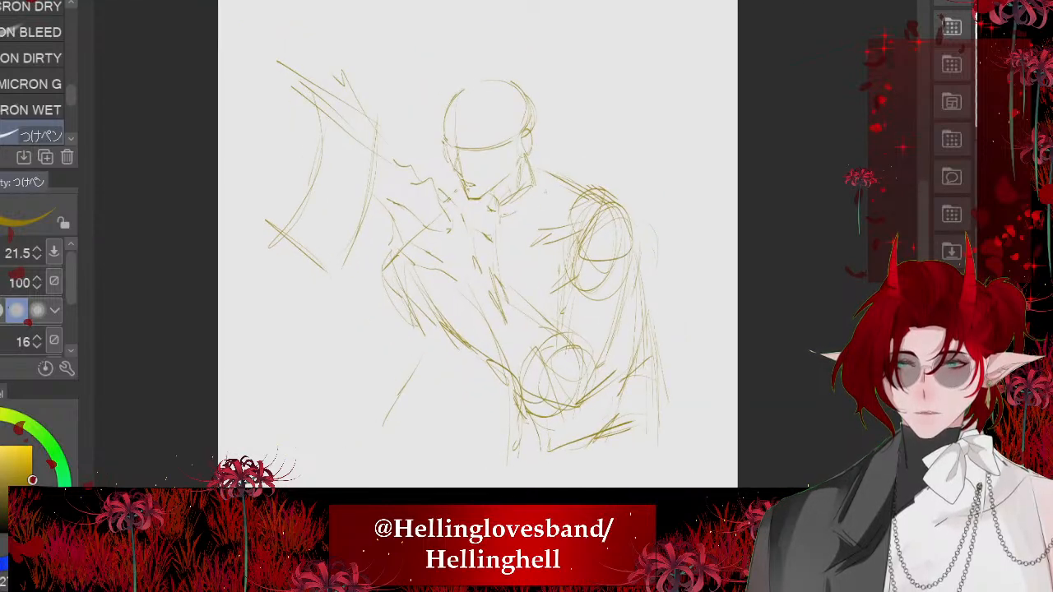
{"action": "key", "text": "ctrl+plus"}
- Erase stray lines along the forearm's lower edge and redraw that contour with a bolder curve near the wrist
{"action": "key", "text": "e"}
{"action": "mouse_move", "coordinate": [491, 357]}
{"action": "left_mouse_down"}
{"action": "mouse_move", "coordinate": [446, 304]}
{"action": "mouse_move", "coordinate": [398, 273]}
{"action": "mouse_move", "coordinate": [397, 306]}
{"action": "mouse_move", "coordinate": [482, 365]}
{"action": "left_mouse_up"}
{"action": "scroll", "coordinate": [323, 310], "scroll_direction": "down", "scroll_amount": 2}
{"action": "key", "text": "p"}
{"action": "left_click_drag", "start_coordinate": [439, 307], "coordinate": [487, 373]}
{"action": "mouse_move", "coordinate": [396, 259]}
{"action": "left_mouse_down"}
{"action": "mouse_move", "coordinate": [436, 326]}
{"action": "mouse_move", "coordinate": [424, 321]}
{"action": "left_mouse_up"}
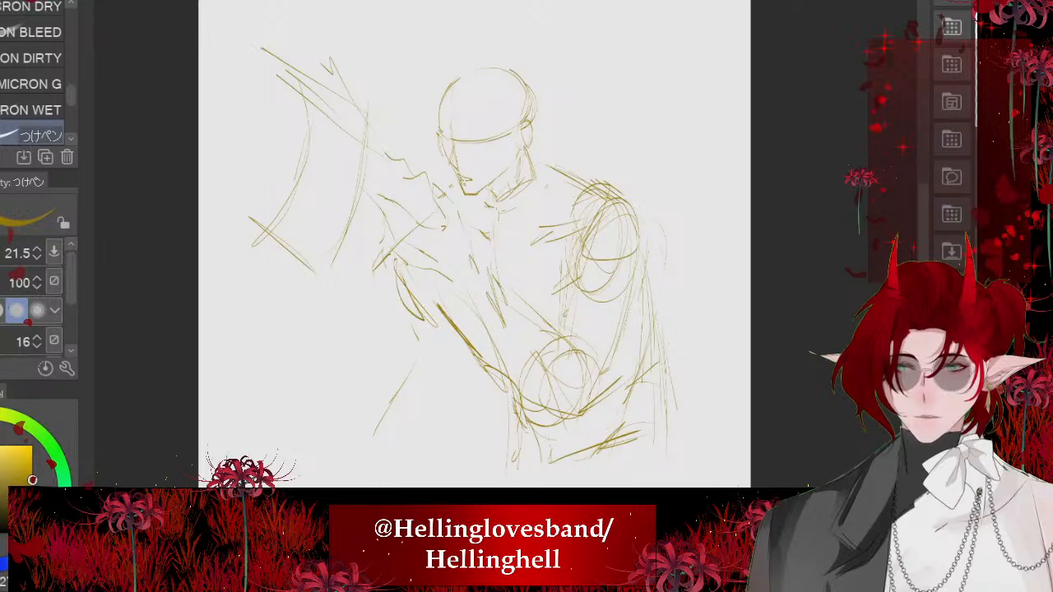
- Reinforce the sleeve folds beside and below the rear elbow with overlapping strokes
{"action": "left_click_drag", "start_coordinate": [639, 297], "coordinate": [622, 420]}
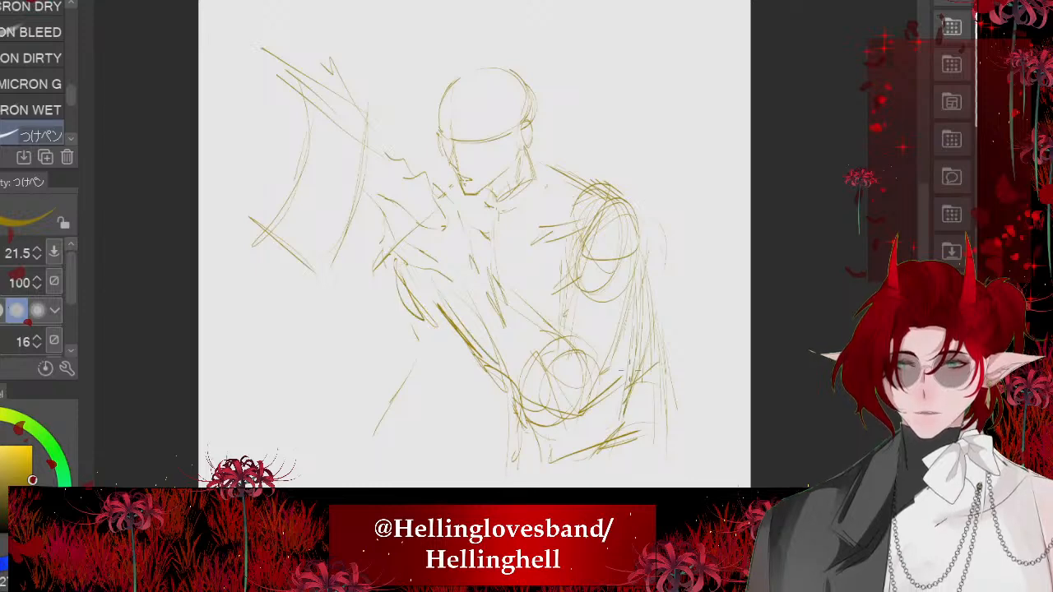
{"action": "left_click_drag", "start_coordinate": [640, 370], "coordinate": [618, 429]}
{"action": "mouse_move", "coordinate": [635, 378]}
{"action": "left_mouse_down"}
{"action": "mouse_move", "coordinate": [570, 420]}
{"action": "mouse_move", "coordinate": [588, 410]}
{"action": "mouse_move", "coordinate": [574, 458]}
{"action": "left_mouse_up"}
{"action": "left_click_drag", "start_coordinate": [611, 437], "coordinate": [556, 459]}
- Strengthen the crown and back contour of the head
{"action": "scroll", "coordinate": [477, 99], "scroll_direction": "up", "scroll_amount": 5}
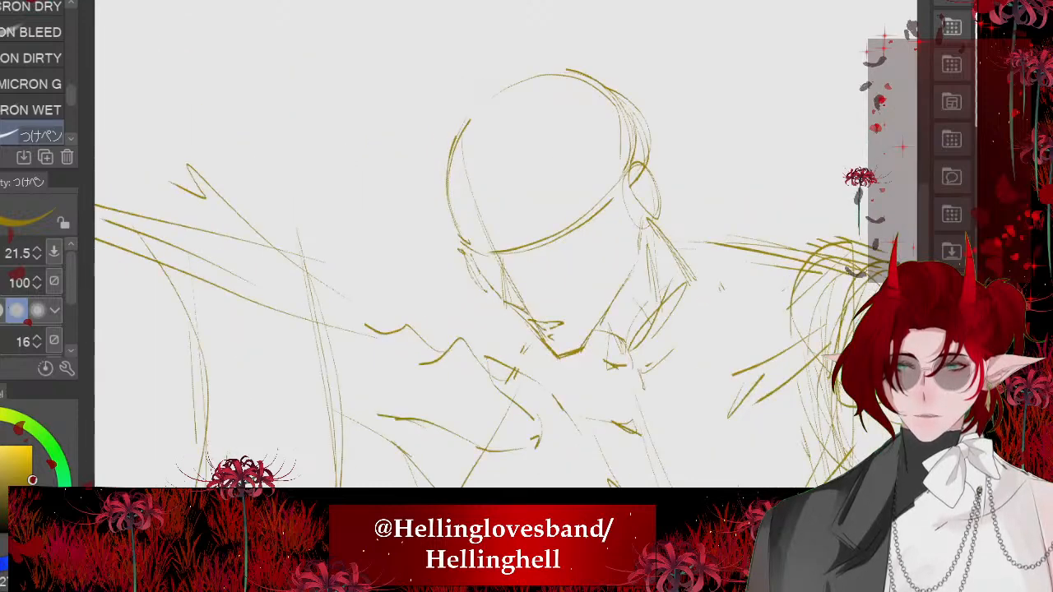
{"action": "mouse_move", "coordinate": [453, 154]}
{"action": "left_mouse_down"}
{"action": "mouse_move", "coordinate": [652, 174]}
{"action": "mouse_move", "coordinate": [537, 84]}
{"action": "mouse_move", "coordinate": [511, 98]}
{"action": "left_mouse_up"}
{"action": "key", "text": "ctrl+z"}
{"action": "scroll", "coordinate": [428, 156], "scroll_direction": "down", "scroll_amount": 5}
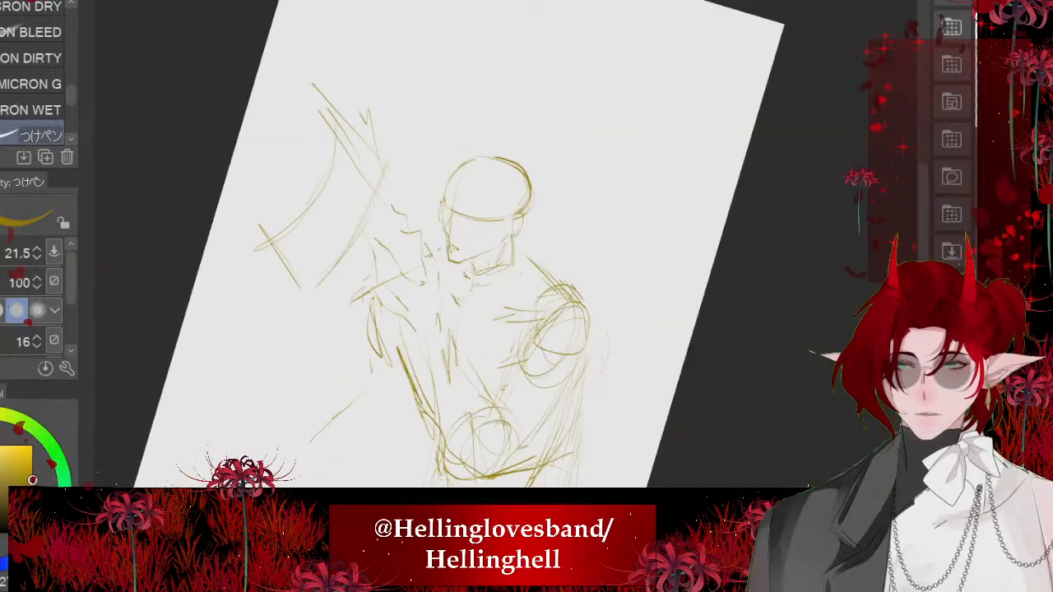
{"action": "scroll", "coordinate": [412, 284], "scroll_direction": "up", "scroll_amount": 4}
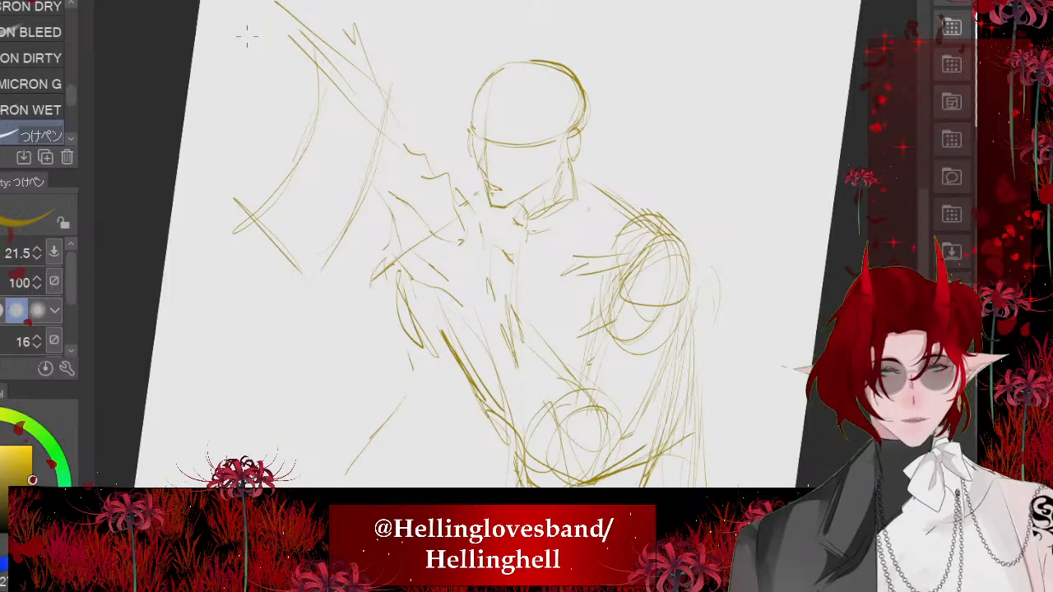
- Reinforce the curve below the wrist and extend the side edge of the torso beneath the hand
{"action": "scroll", "coordinate": [247, 35], "scroll_direction": "down", "scroll_amount": 1}
{"action": "scroll", "coordinate": [395, 272], "scroll_direction": "down", "scroll_amount": 2}
{"action": "scroll", "coordinate": [475, 284], "scroll_direction": "up", "scroll_amount": 3}
{"action": "scroll", "coordinate": [329, 247], "scroll_direction": "down", "scroll_amount": 1}
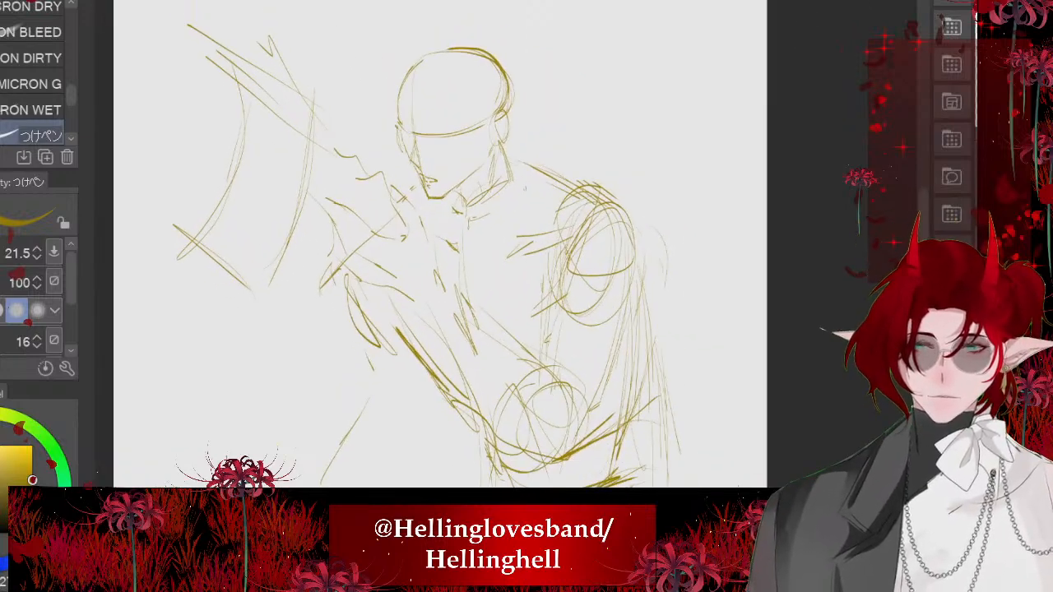
{"action": "left_click_drag", "start_coordinate": [350, 273], "coordinate": [368, 327]}
{"action": "scroll", "coordinate": [370, 272], "scroll_direction": "down", "scroll_amount": 3}
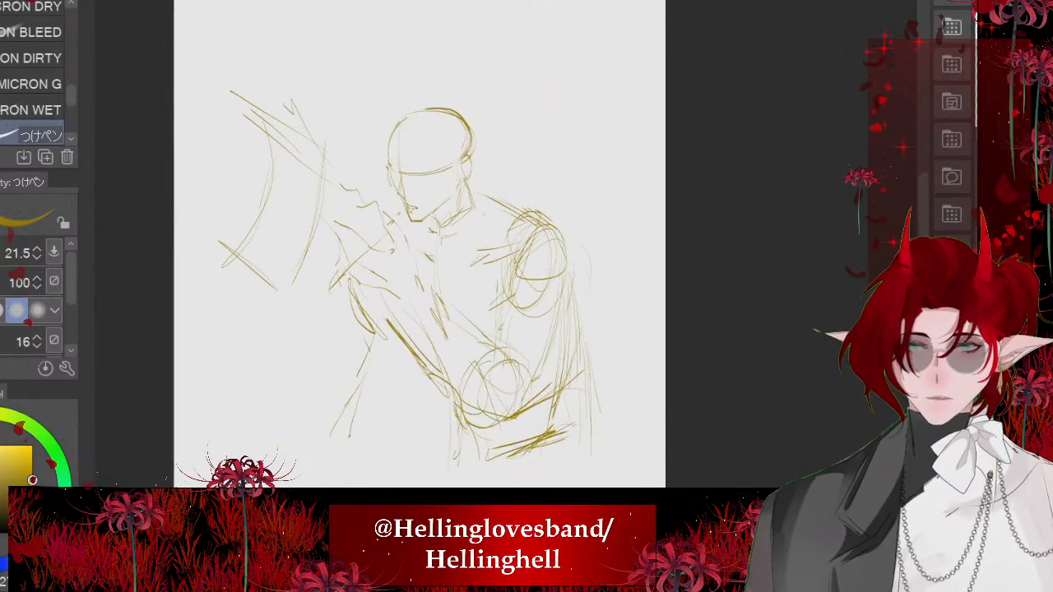
- Enlarge the whole figure sketch to nearly the page width and move it higher on the page
{"action": "left_click_drag", "start_coordinate": [538, 89], "coordinate": [562, 67]}
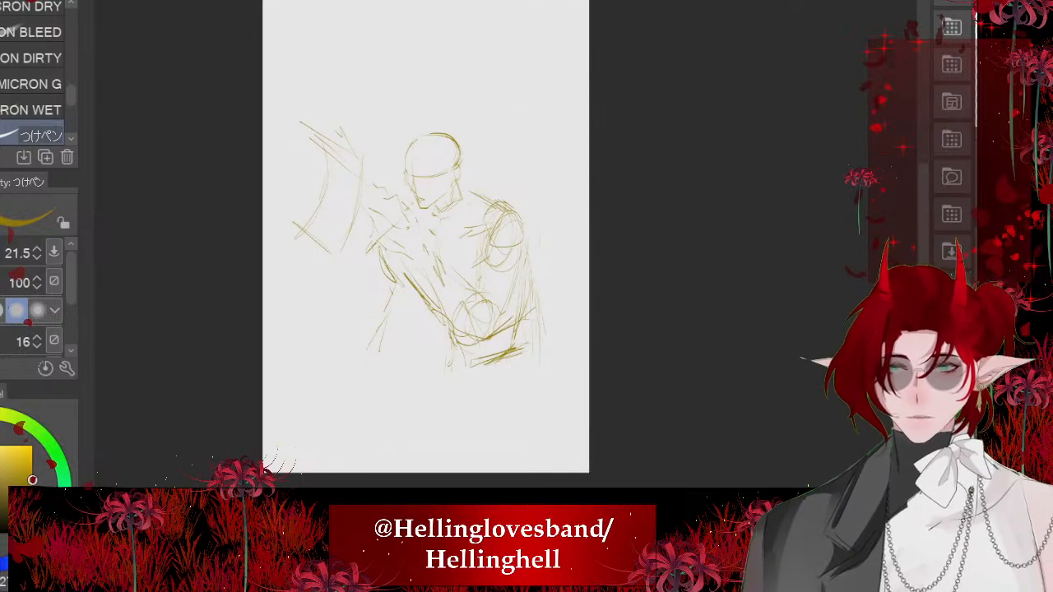
{"action": "key", "text": "ctrl+t"}
{"action": "left_click_drag", "start_coordinate": [418, 120], "coordinate": [418, 67]}
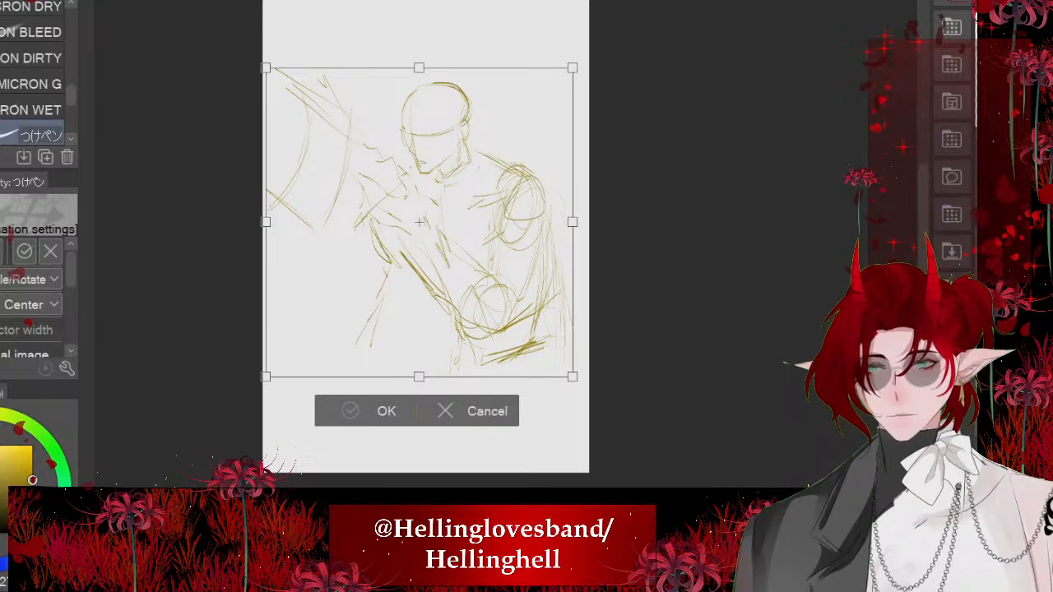
{"action": "key", "text": "Return"}
{"action": "scroll", "coordinate": [423, 86], "scroll_direction": "up", "scroll_amount": 2}
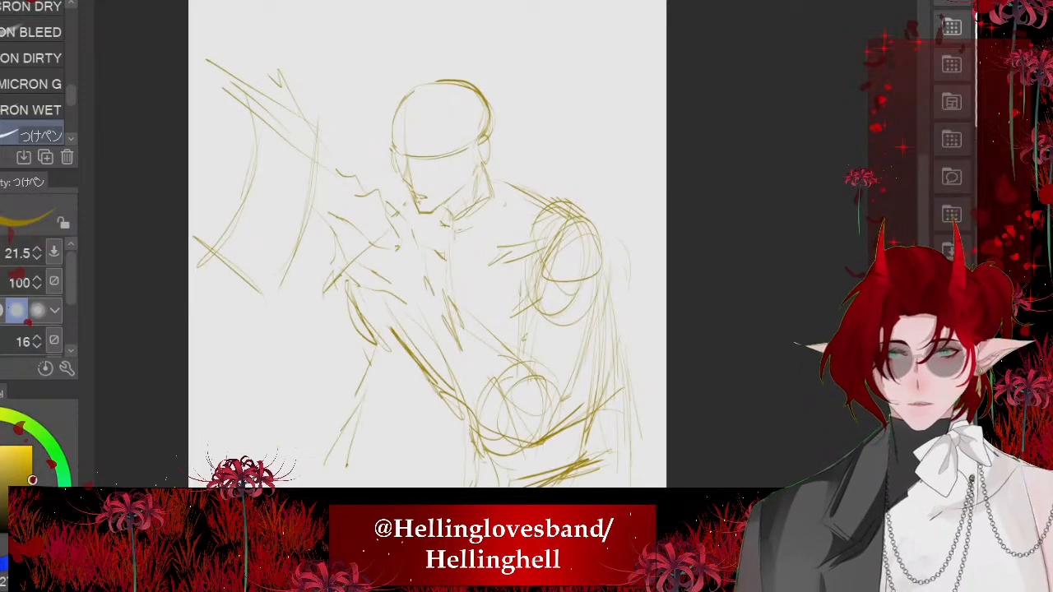
- Fade the pose sketch and bring up the finished black-haired character's portrait as a reference for the hair and face
{"action": "scroll", "coordinate": [524, 198], "scroll_direction": "up", "scroll_amount": 4}
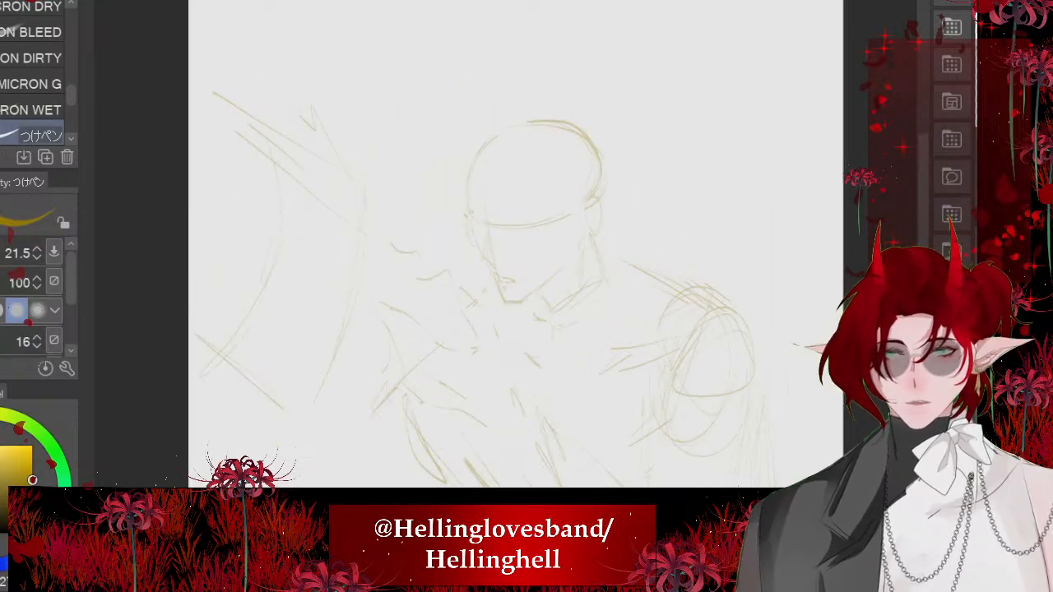
{"action": "scroll", "coordinate": [302, 234], "scroll_direction": "down", "scroll_amount": 10}
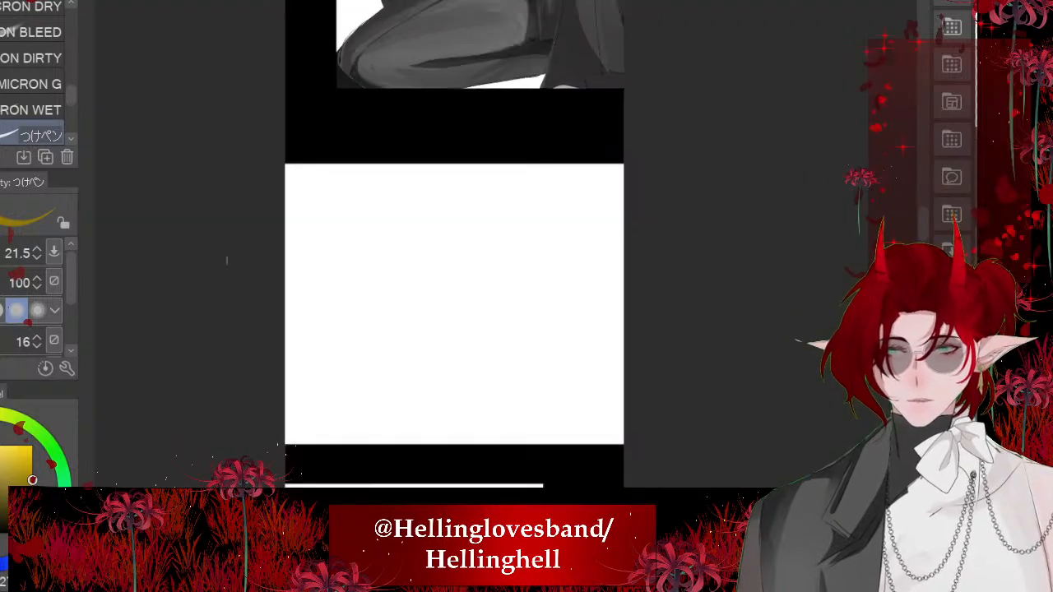
{"action": "scroll", "coordinate": [302, 235], "scroll_direction": "up", "scroll_amount": 10}
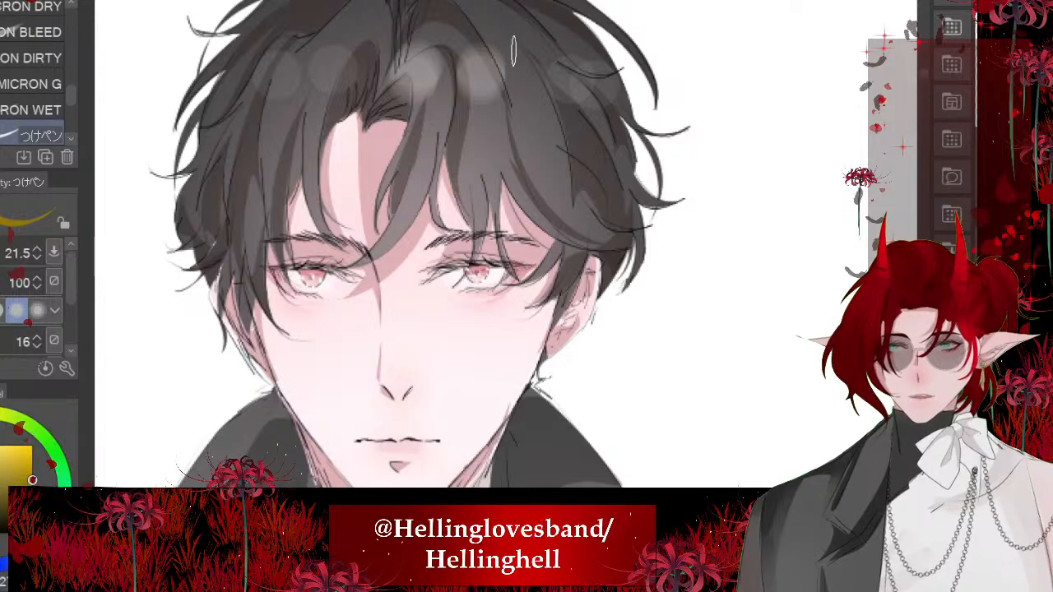
{"action": "scroll", "coordinate": [604, 171], "scroll_direction": "down", "scroll_amount": 1}
{"action": "scroll", "coordinate": [362, 84], "scroll_direction": "up", "scroll_amount": 1}
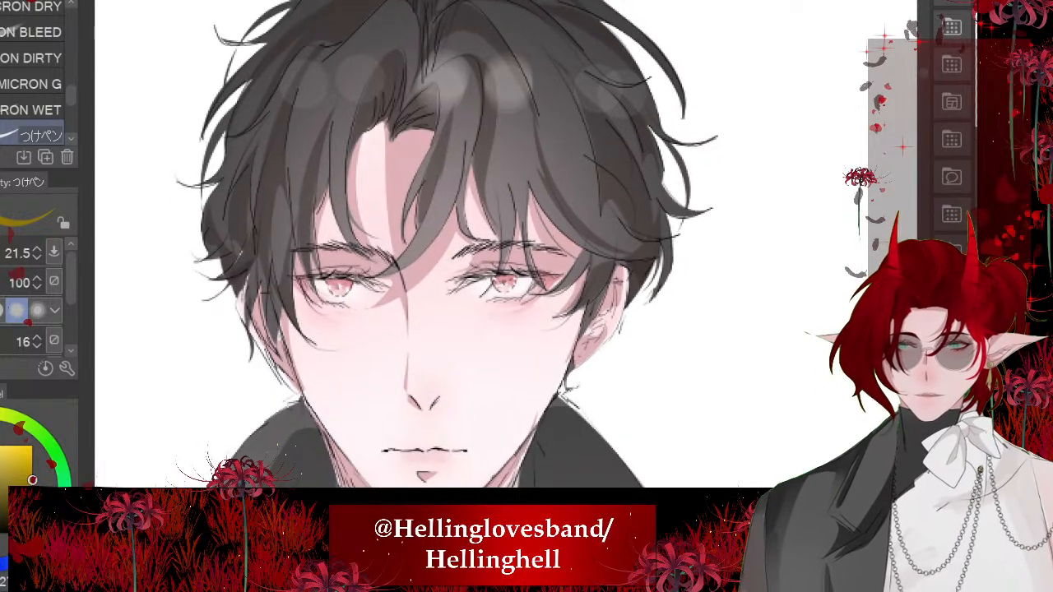
{"action": "scroll", "coordinate": [505, 240], "scroll_direction": "up", "scroll_amount": 5}
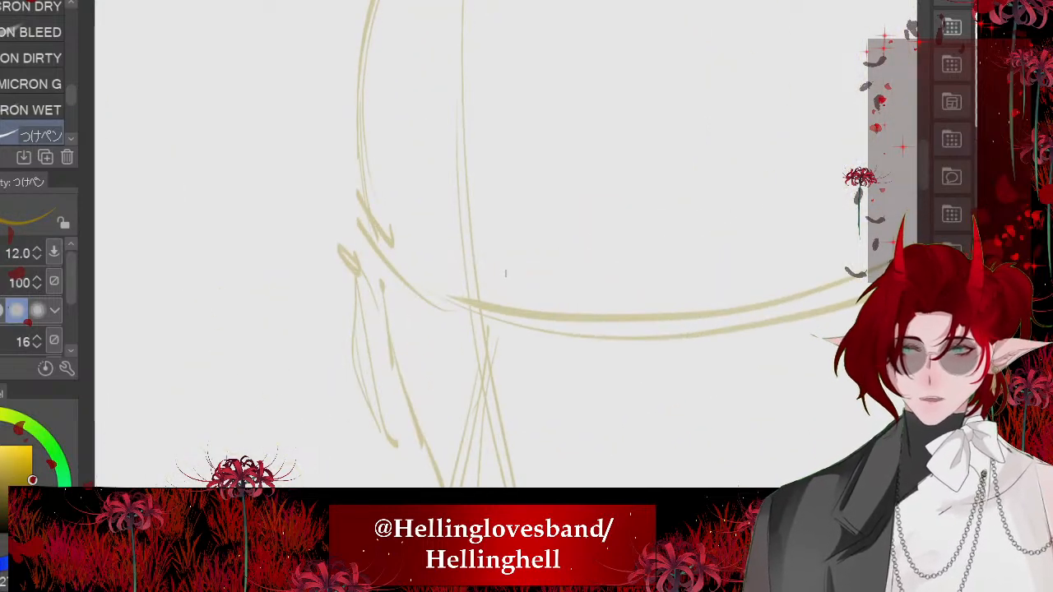
{"action": "scroll", "coordinate": [506, 274], "scroll_direction": "up", "scroll_amount": 2}
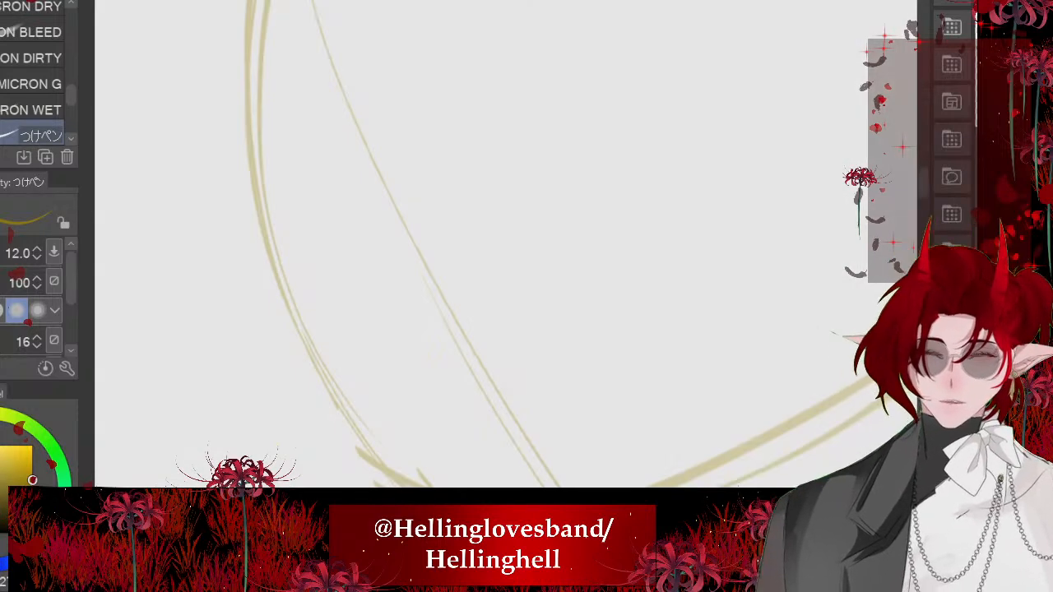
{"action": "mouse_move", "coordinate": [440, 304]}
{"action": "left_mouse_down"}
{"action": "mouse_move", "coordinate": [432, 124]}
{"action": "mouse_move", "coordinate": [437, 283]}
{"action": "left_mouse_up"}
{"action": "mouse_move", "coordinate": [448, 186]}
{"action": "left_mouse_down"}
{"action": "mouse_move", "coordinate": [461, 299]}
{"action": "mouse_move", "coordinate": [425, 134]}
{"action": "mouse_move", "coordinate": [428, 275]}
{"action": "left_mouse_up"}
{"action": "key", "text": "ctrl+z"}
{"action": "key", "text": "ctrl+z"}
- With the pen at size 12, sketch the parting and first curved fringe strands on the forehead beside the face's centre line
{"action": "left_click_drag", "start_coordinate": [454, 196], "coordinate": [460, 300]}
{"action": "left_click_drag", "start_coordinate": [456, 215], "coordinate": [451, 276]}
{"action": "left_click_drag", "start_coordinate": [475, 222], "coordinate": [456, 282]}
{"action": "left_click_drag", "start_coordinate": [501, 235], "coordinate": [487, 258]}
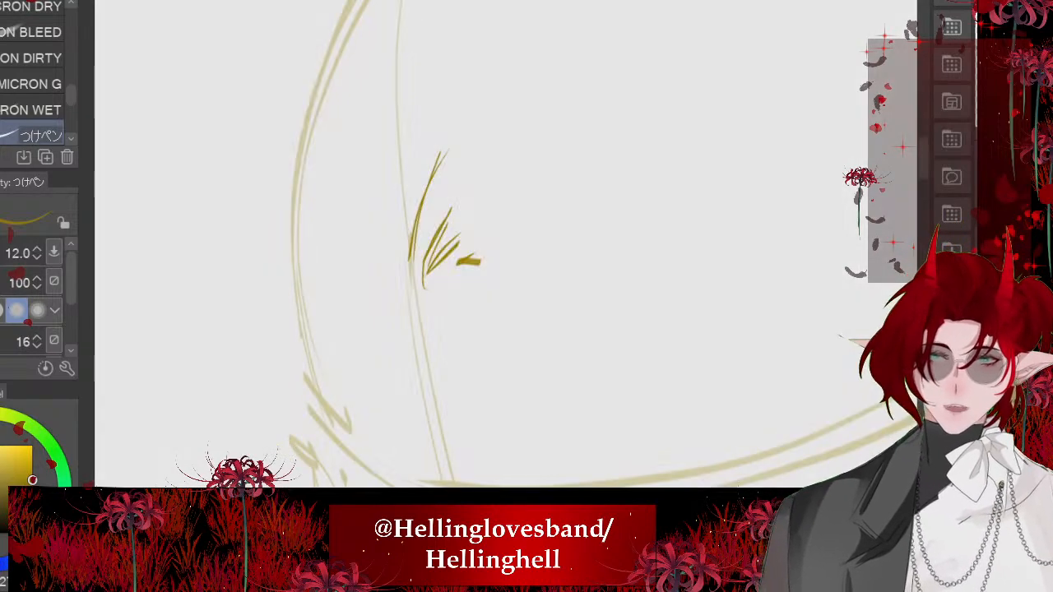
{"action": "mouse_move", "coordinate": [458, 198]}
{"action": "left_mouse_down"}
{"action": "mouse_move", "coordinate": [426, 243]}
{"action": "mouse_move", "coordinate": [436, 239]}
{"action": "left_mouse_up"}
{"action": "mouse_move", "coordinate": [480, 193]}
{"action": "left_mouse_down"}
{"action": "mouse_move", "coordinate": [490, 299]}
{"action": "mouse_move", "coordinate": [432, 416]}
{"action": "left_mouse_up"}
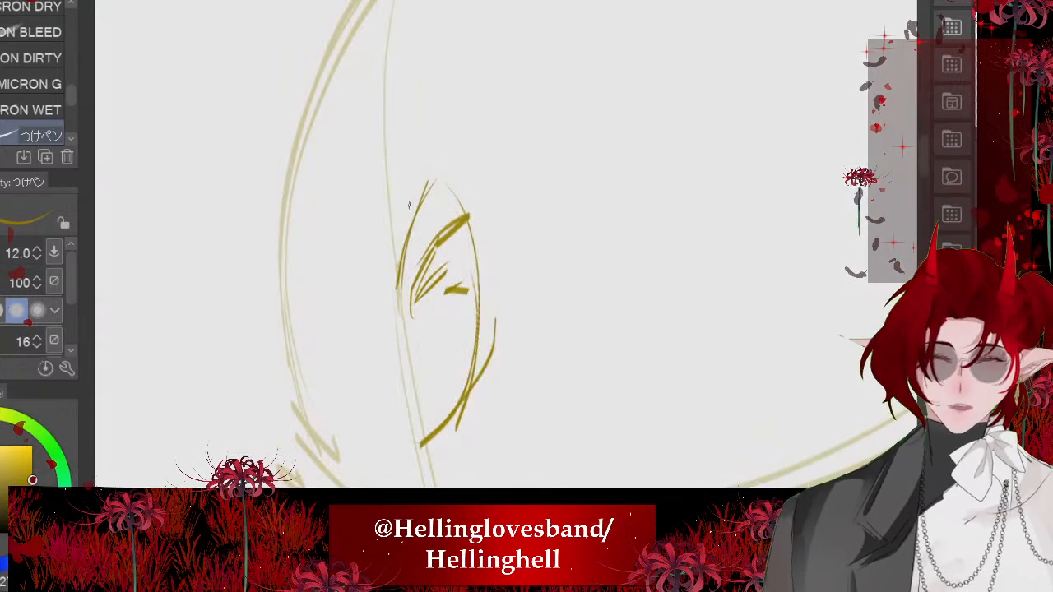
- Sketch an arched outer fringe lock rising from the parting and curving down around the first forehead strands
{"action": "mouse_move", "coordinate": [409, 207]}
{"action": "left_mouse_down"}
{"action": "mouse_move", "coordinate": [522, 160]}
{"action": "mouse_move", "coordinate": [549, 330]}
{"action": "left_mouse_up"}
{"action": "left_click_drag", "start_coordinate": [522, 191], "coordinate": [536, 275]}
{"action": "left_click_drag", "start_coordinate": [421, 157], "coordinate": [523, 181]}
{"action": "left_click_drag", "start_coordinate": [445, 121], "coordinate": [413, 221]}
{"action": "left_click_drag", "start_coordinate": [478, 90], "coordinate": [547, 274]}
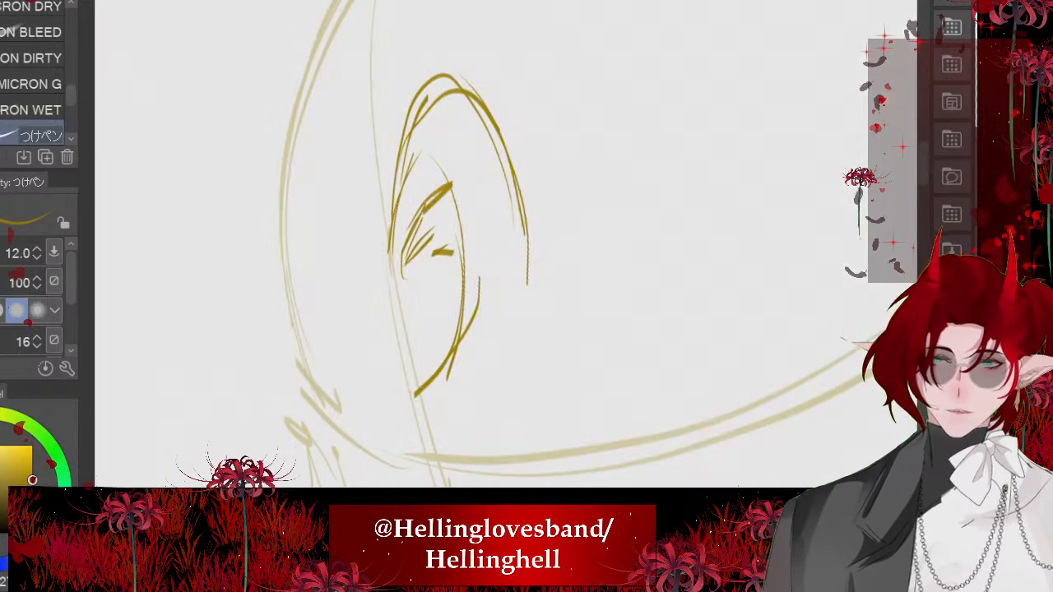
- Redraw the two long inner strands of the arched fringe lock and add an outward-flicked tip on its outer edge
{"action": "left_click_drag", "start_coordinate": [524, 230], "coordinate": [469, 487]}
{"action": "left_click_drag", "start_coordinate": [475, 316], "coordinate": [425, 487]}
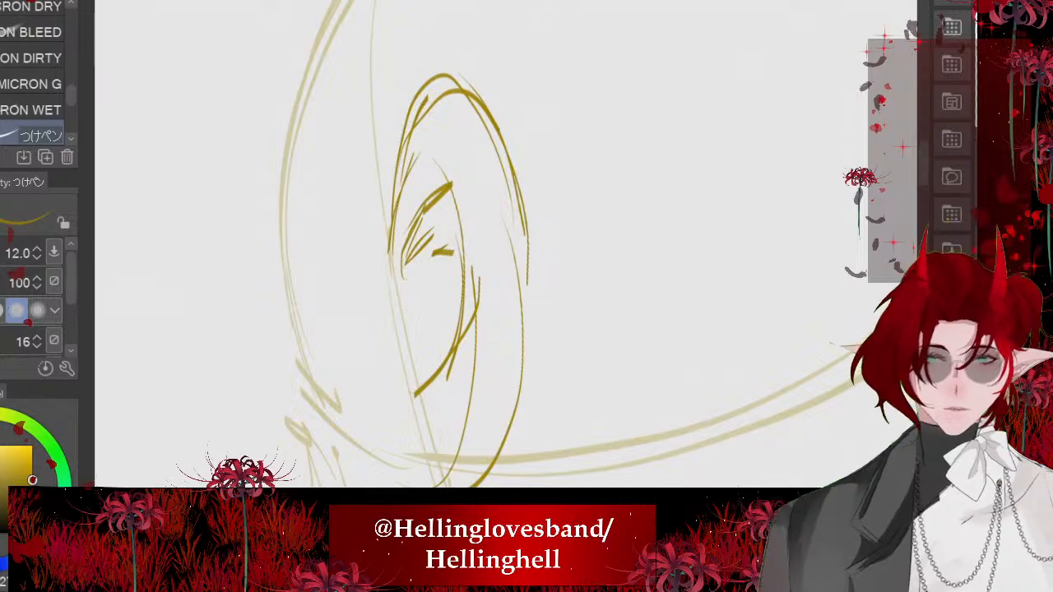
{"action": "key", "text": "ctrl+z"}
{"action": "key", "text": "ctrl+z"}
{"action": "left_click_drag", "start_coordinate": [497, 216], "coordinate": [473, 487]}
{"action": "left_click_drag", "start_coordinate": [477, 249], "coordinate": [437, 487]}
{"action": "left_click_drag", "start_coordinate": [523, 194], "coordinate": [568, 362]}
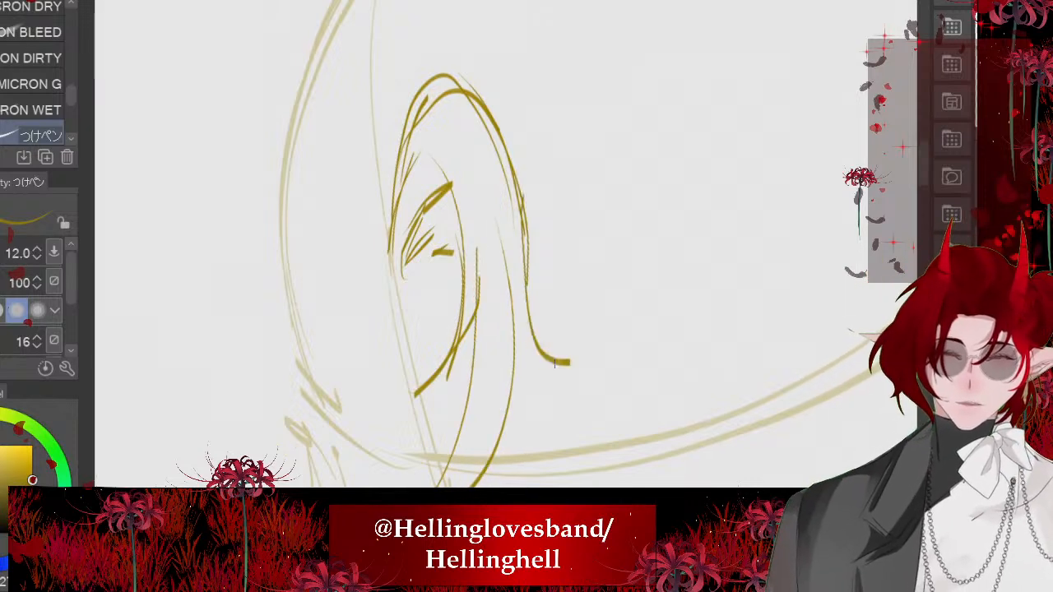
{"action": "left_click_drag", "start_coordinate": [513, 247], "coordinate": [566, 363]}
- Add tapering strands inside the arched fringe lock, converging at its tip near the face's centre line
{"action": "scroll", "coordinate": [506, 247], "scroll_direction": "down", "scroll_amount": 4}
{"action": "scroll", "coordinate": [507, 247], "scroll_direction": "up", "scroll_amount": 5}
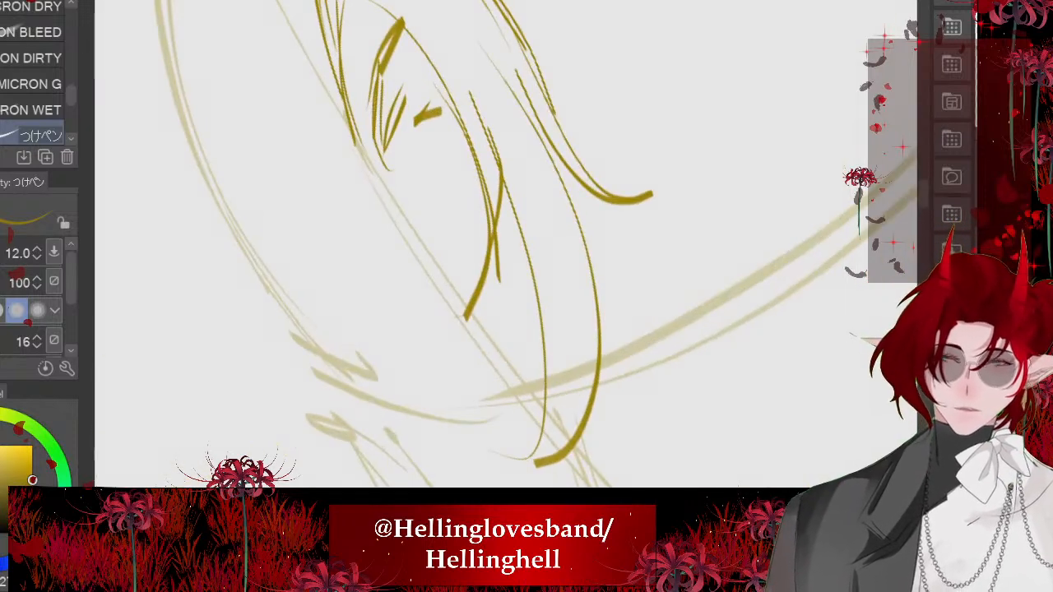
{"action": "mouse_move", "coordinate": [509, 189]}
{"action": "left_mouse_down"}
{"action": "mouse_move", "coordinate": [548, 385]}
{"action": "mouse_move", "coordinate": [468, 444]}
{"action": "left_mouse_up"}
{"action": "left_click_drag", "start_coordinate": [540, 132], "coordinate": [595, 402]}
{"action": "left_click_drag", "start_coordinate": [533, 239], "coordinate": [528, 455]}
{"action": "scroll", "coordinate": [501, 288], "scroll_direction": "down", "scroll_amount": 3}
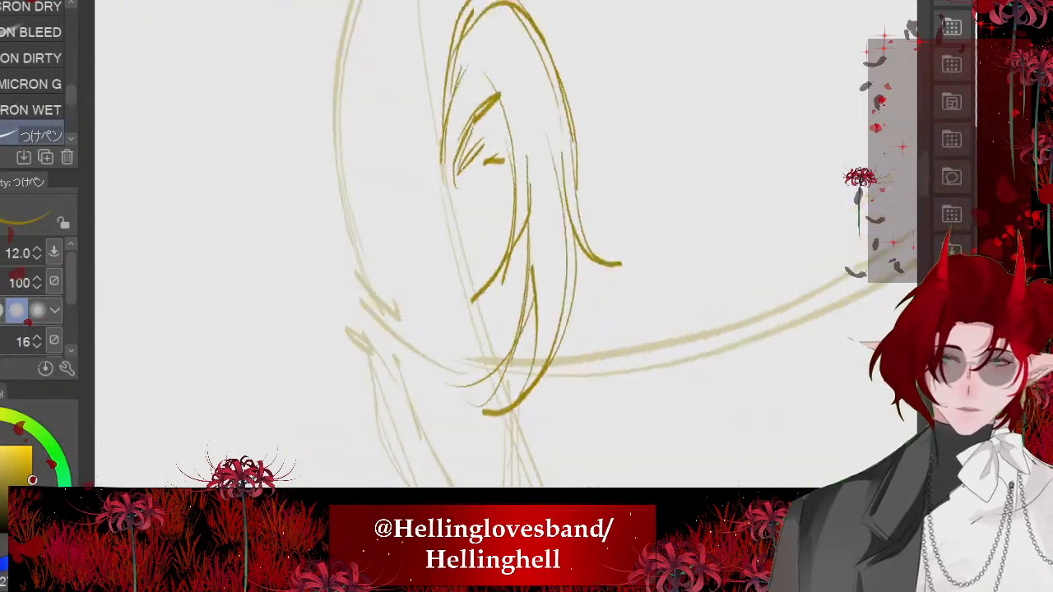
- Check the portrait reference and sketch short converging hairline strokes on the far side of the parting
{"action": "scroll", "coordinate": [502, 247], "scroll_direction": "down", "scroll_amount": 2}
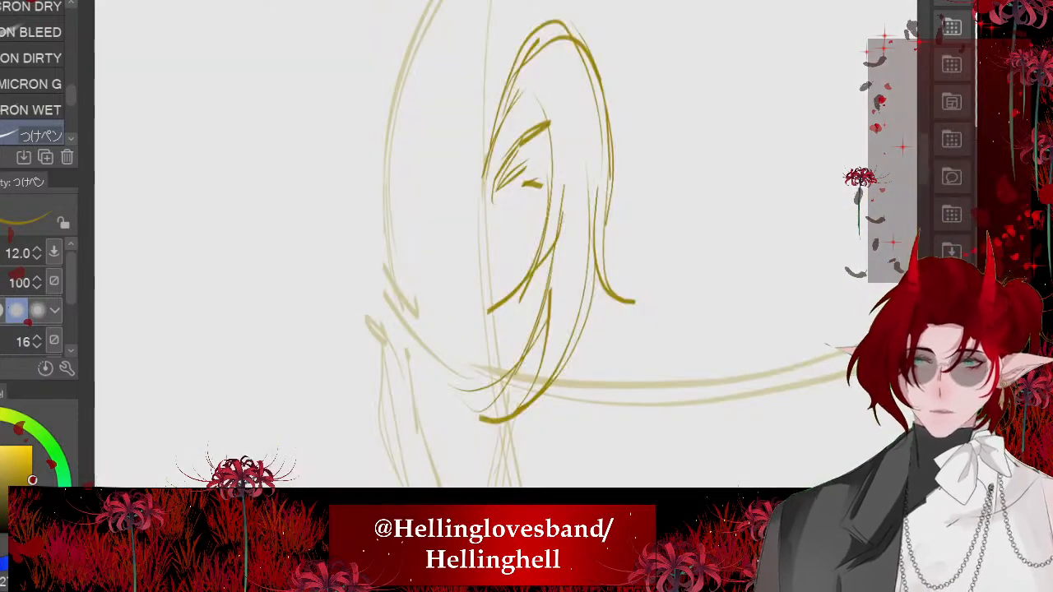
{"action": "scroll", "coordinate": [502, 247], "scroll_direction": "up", "scroll_amount": 2}
{"action": "left_click_drag", "start_coordinate": [454, 86], "coordinate": [539, 213]}
{"action": "left_click_drag", "start_coordinate": [496, 161], "coordinate": [537, 232]}
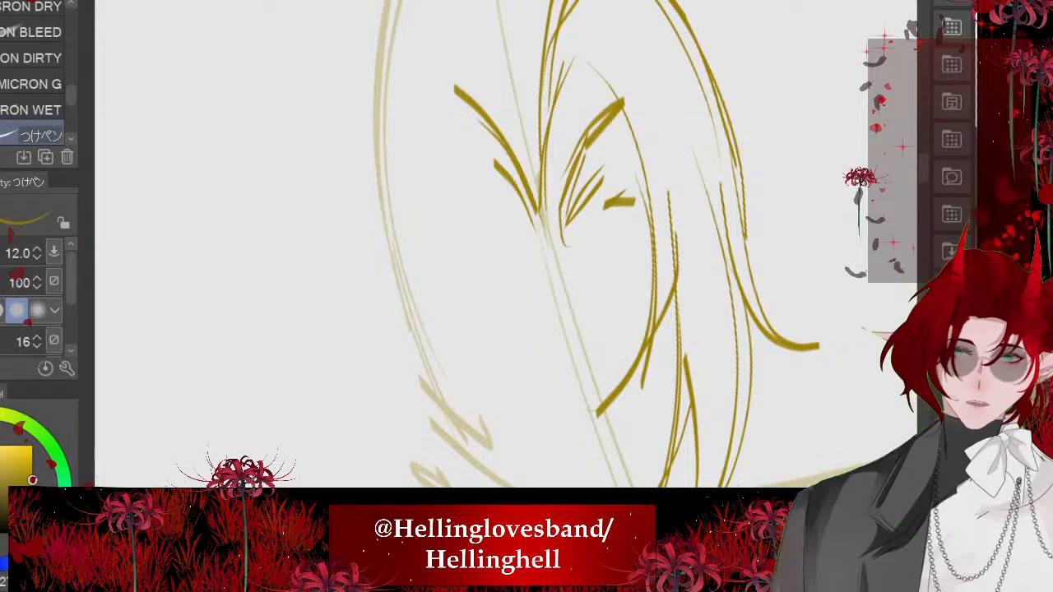
{"action": "left_click_drag", "start_coordinate": [495, 181], "coordinate": [530, 214]}
{"action": "mouse_move", "coordinate": [491, 199]}
{"action": "left_mouse_down"}
{"action": "mouse_move", "coordinate": [536, 229]}
{"action": "mouse_move", "coordinate": [475, 234]}
{"action": "left_mouse_up"}
{"action": "left_click_drag", "start_coordinate": [449, 141], "coordinate": [504, 183]}
{"action": "scroll", "coordinate": [502, 247], "scroll_direction": "down", "scroll_amount": 3}
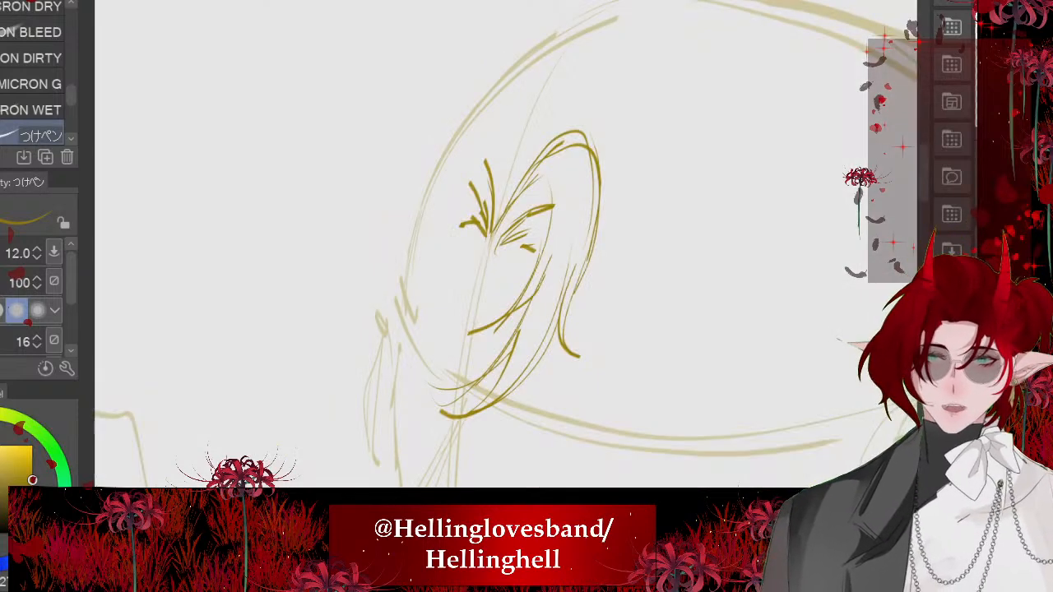
- Sketch the far-side fringe with long curved strands down the face edge and an arched lock above the hairline
{"action": "left_click_drag", "start_coordinate": [459, 160], "coordinate": [441, 380]}
{"action": "left_click_drag", "start_coordinate": [433, 264], "coordinate": [472, 421]}
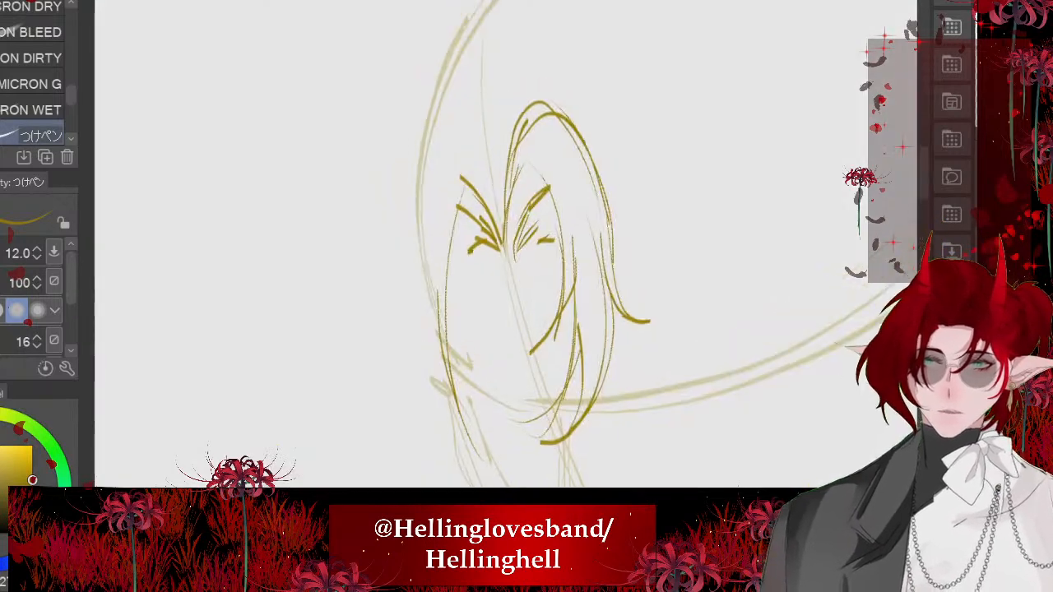
{"action": "mouse_move", "coordinate": [535, 250]}
{"action": "left_mouse_down"}
{"action": "mouse_move", "coordinate": [462, 141]}
{"action": "mouse_move", "coordinate": [428, 237]}
{"action": "left_mouse_up"}
{"action": "left_click_drag", "start_coordinate": [444, 192], "coordinate": [424, 271]}
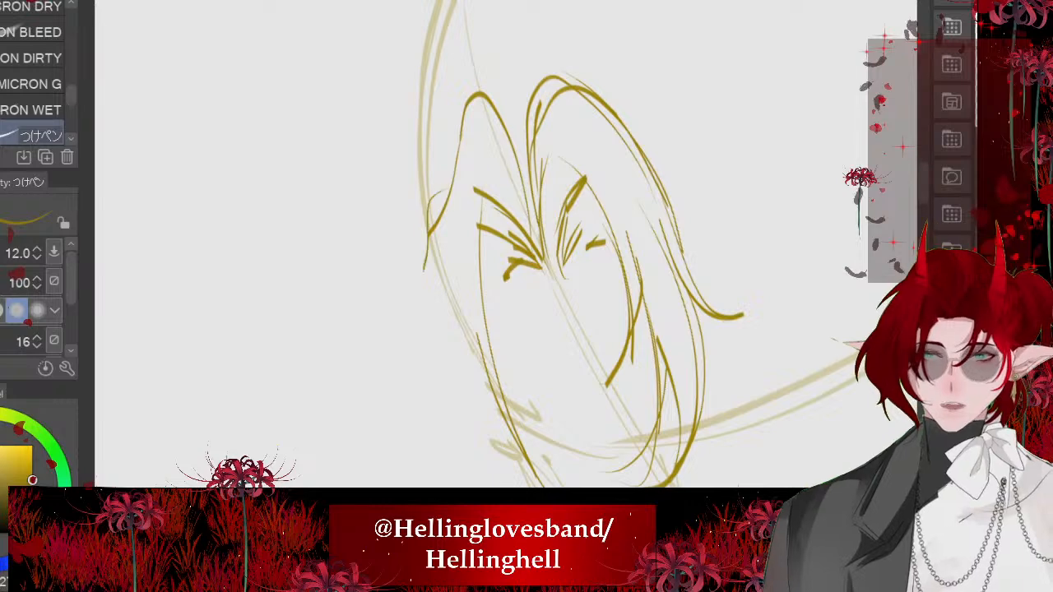
- Replace the last far-side strand with outer locks sweeping away from the face and ending in flicked tips
{"action": "left_click_drag", "start_coordinate": [431, 226], "coordinate": [405, 346]}
{"action": "scroll", "coordinate": [527, 247], "scroll_direction": "down", "scroll_amount": 2}
{"action": "key", "text": "ctrl+z"}
{"action": "left_click_drag", "start_coordinate": [435, 186], "coordinate": [385, 266]}
{"action": "left_click_drag", "start_coordinate": [406, 234], "coordinate": [356, 377]}
{"action": "left_click_drag", "start_coordinate": [425, 293], "coordinate": [353, 376]}
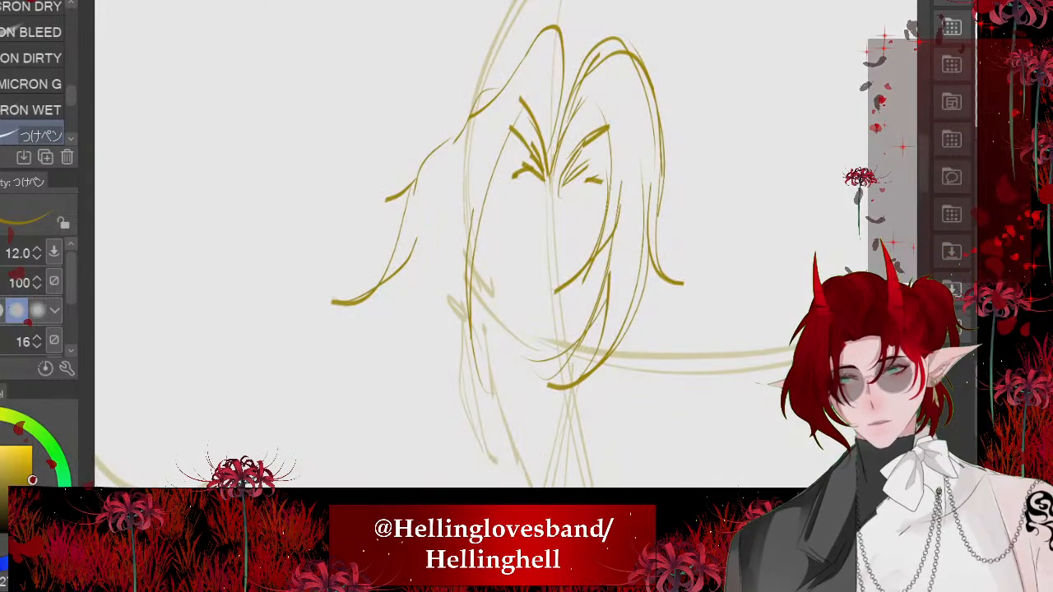
- Draw long side strands hanging beside the far cheek, redoing the lowest one and adding a strand along the temple
{"action": "left_click_drag", "start_coordinate": [384, 316], "coordinate": [387, 409]}
{"action": "left_click_drag", "start_coordinate": [393, 409], "coordinate": [411, 430]}
{"action": "left_click_drag", "start_coordinate": [413, 290], "coordinate": [425, 486]}
{"action": "left_click_drag", "start_coordinate": [422, 422], "coordinate": [432, 486]}
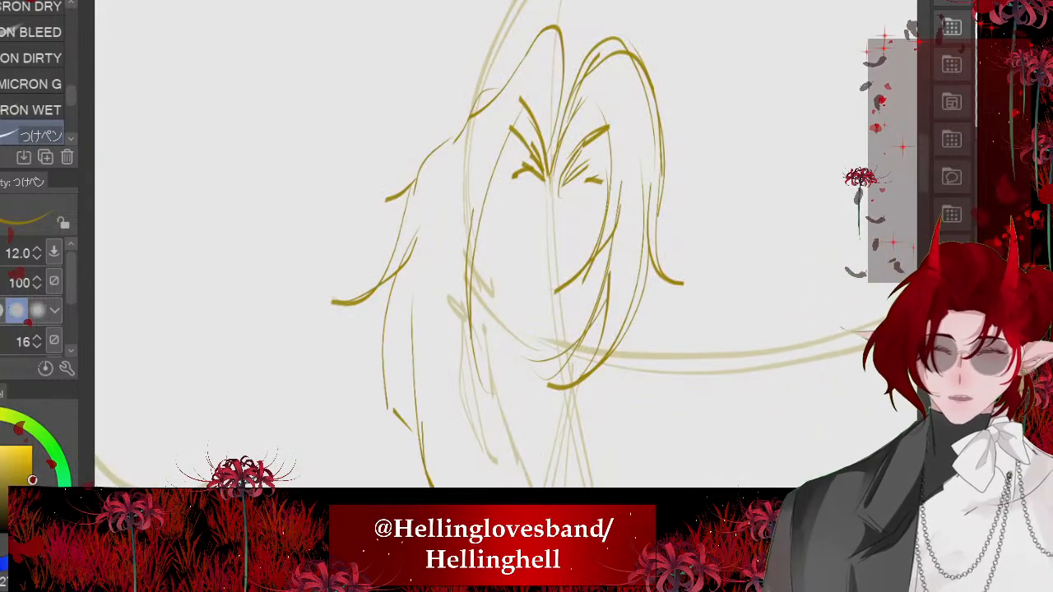
{"action": "left_click_drag", "start_coordinate": [425, 300], "coordinate": [446, 462]}
{"action": "left_click_drag", "start_coordinate": [459, 363], "coordinate": [519, 481]}
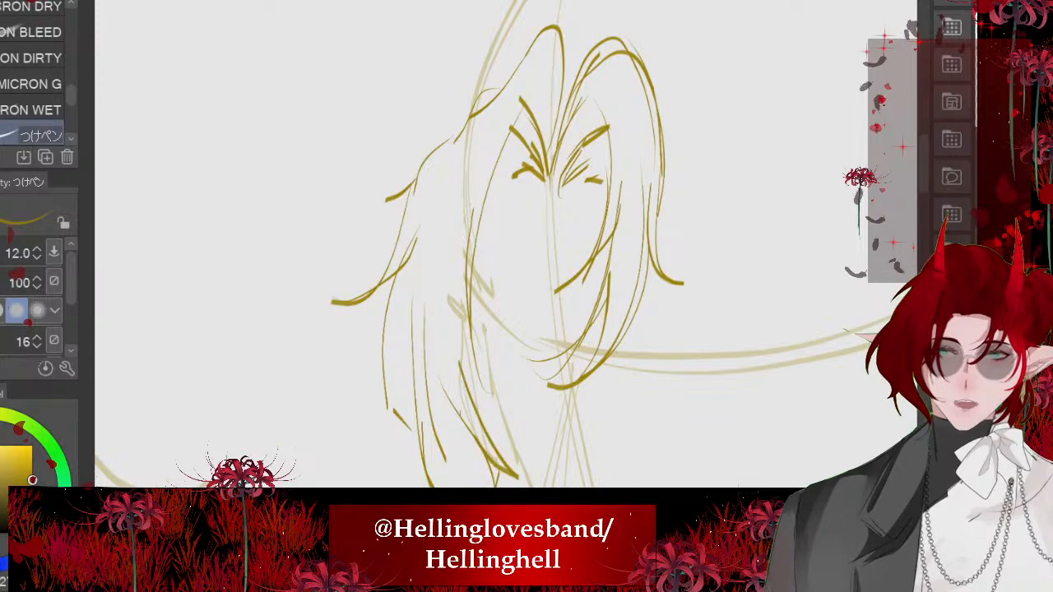
{"action": "key", "text": "ctrl+z"}
{"action": "left_click_drag", "start_coordinate": [447, 340], "coordinate": [475, 437]}
{"action": "mouse_move", "coordinate": [478, 115]}
{"action": "left_mouse_down"}
{"action": "mouse_move", "coordinate": [446, 261]}
{"action": "mouse_move", "coordinate": [438, 218]}
{"action": "left_mouse_up"}
{"action": "scroll", "coordinate": [494, 247], "scroll_direction": "down", "scroll_amount": 5}
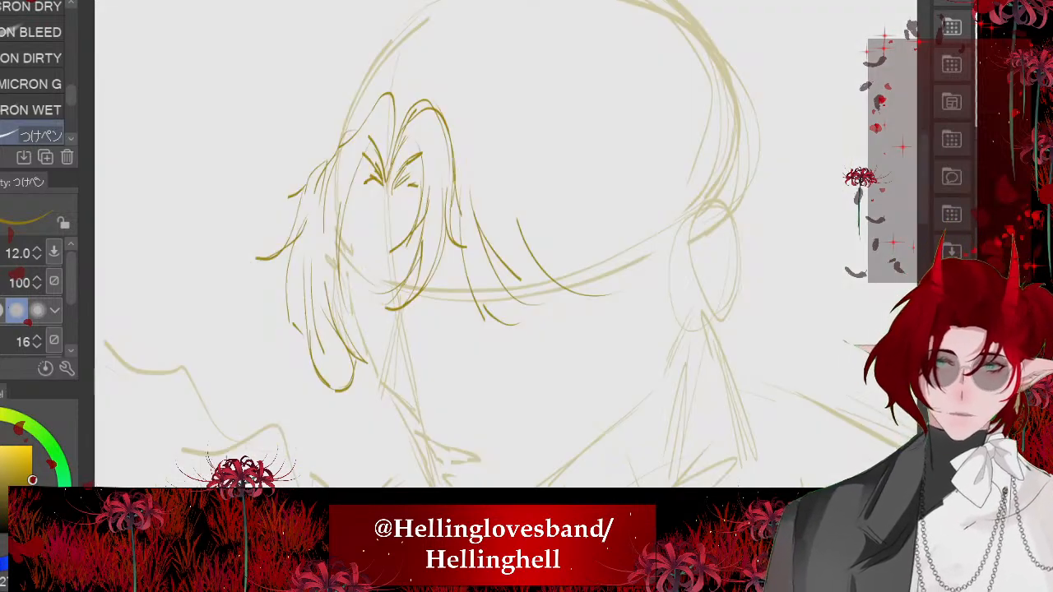
- Sketch a large arched fringe lock sweeping from the parting towards the ear and outer strands at the back of the head
{"action": "mouse_move", "coordinate": [438, 56]}
{"action": "left_mouse_down"}
{"action": "mouse_move", "coordinate": [557, 176]}
{"action": "mouse_move", "coordinate": [567, 222]}
{"action": "left_mouse_up"}
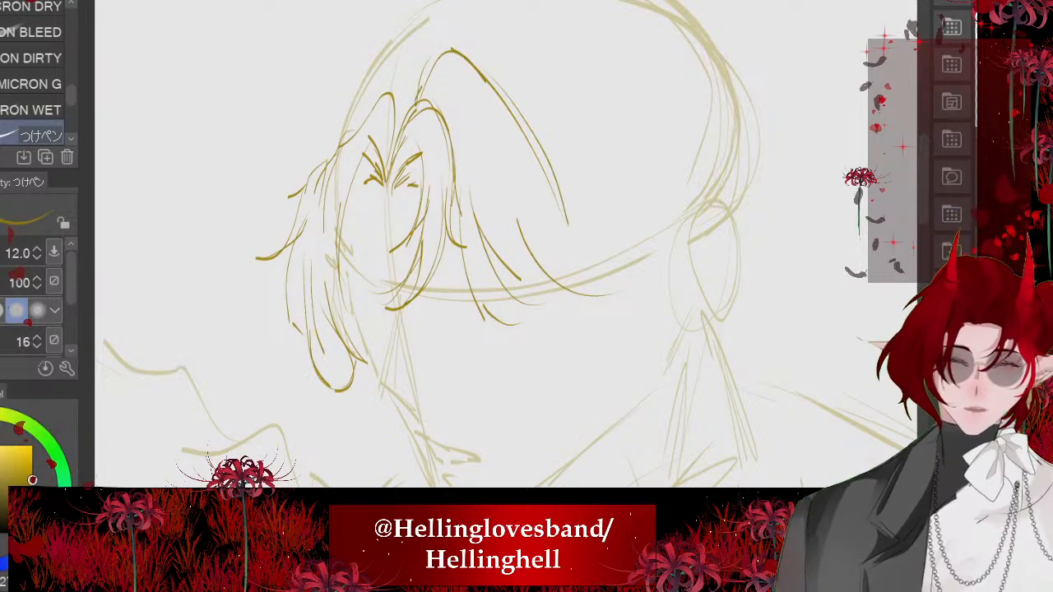
{"action": "scroll", "coordinate": [673, 202], "scroll_direction": "up", "scroll_amount": 2}
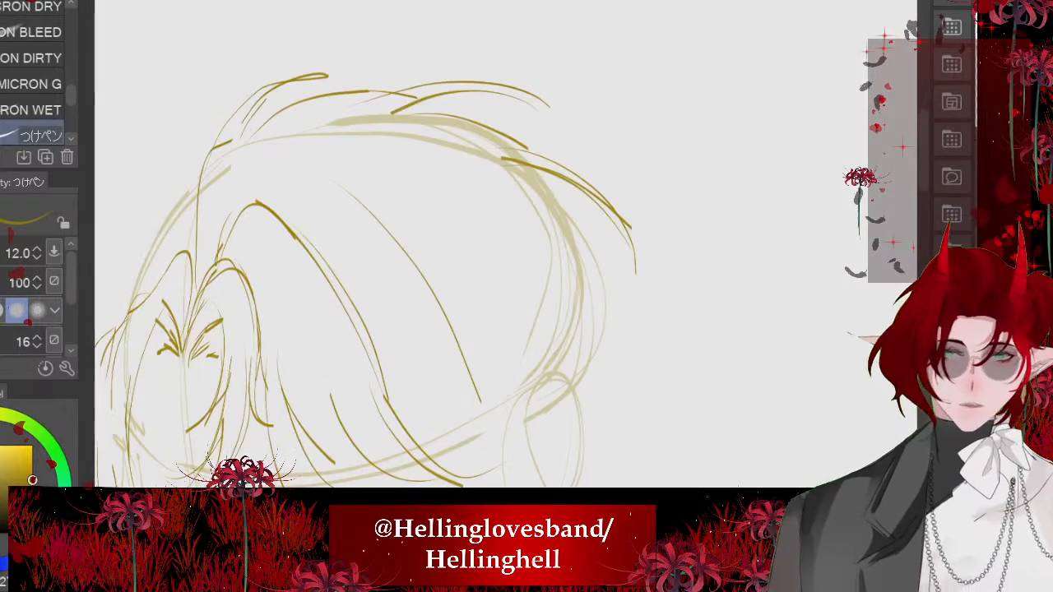
{"action": "left_click_drag", "start_coordinate": [566, 190], "coordinate": [617, 262]}
{"action": "mouse_move", "coordinate": [570, 209]}
{"action": "left_mouse_down"}
{"action": "mouse_move", "coordinate": [607, 290]}
{"action": "mouse_move", "coordinate": [646, 324]}
{"action": "left_mouse_up"}
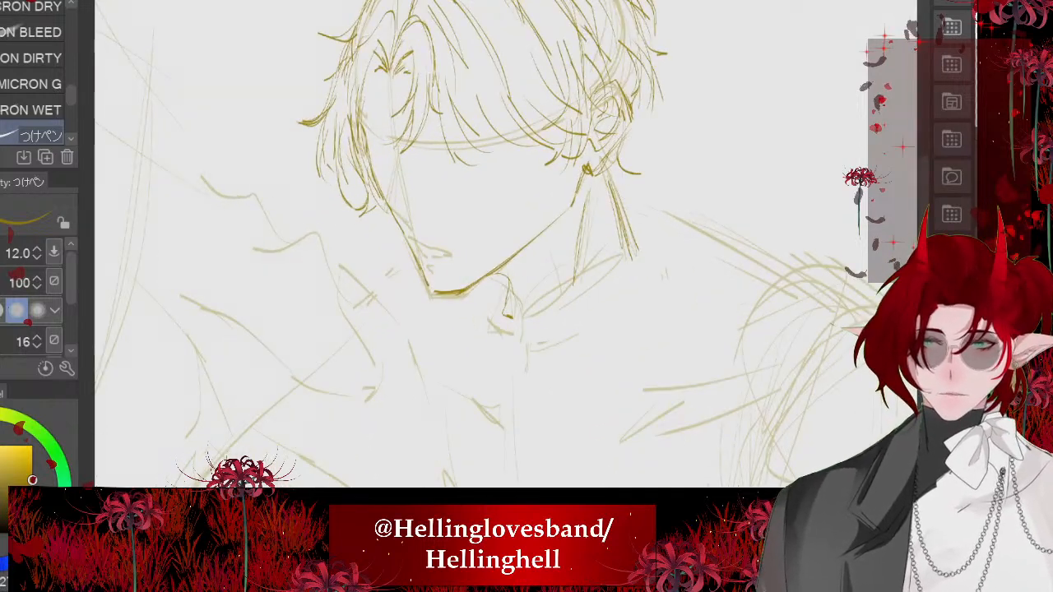
- Erase the far cheek contour and overlapping side hair tips, and redraw the cheek line down towards the chin
{"action": "scroll", "coordinate": [466, 390], "scroll_direction": "down", "scroll_amount": 3}
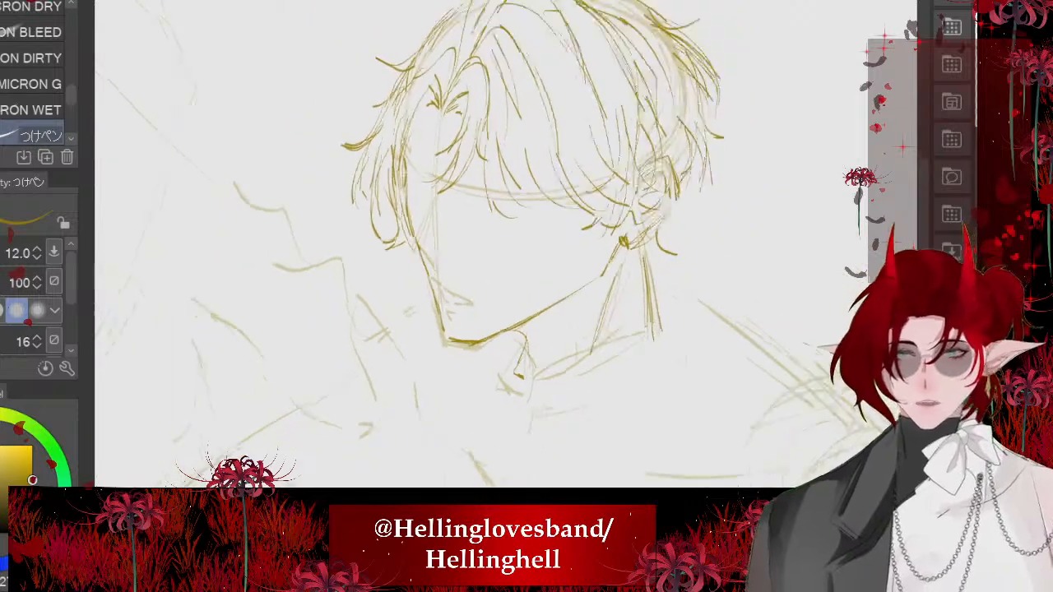
{"action": "scroll", "coordinate": [395, 182], "scroll_direction": "up", "scroll_amount": 5}
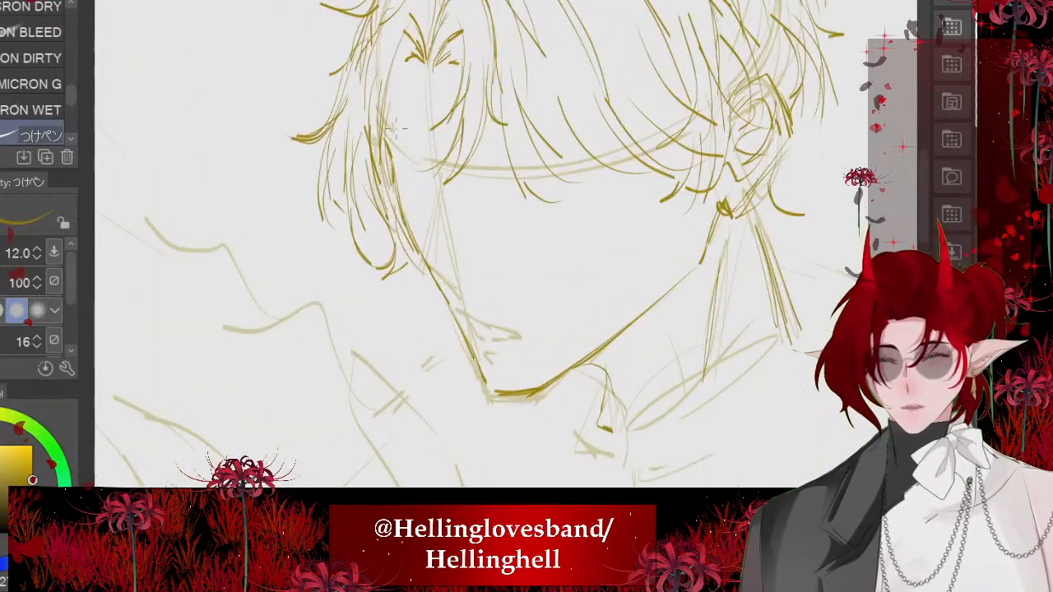
{"action": "scroll", "coordinate": [365, 321], "scroll_direction": "up", "scroll_amount": 3}
{"action": "key", "text": "e"}
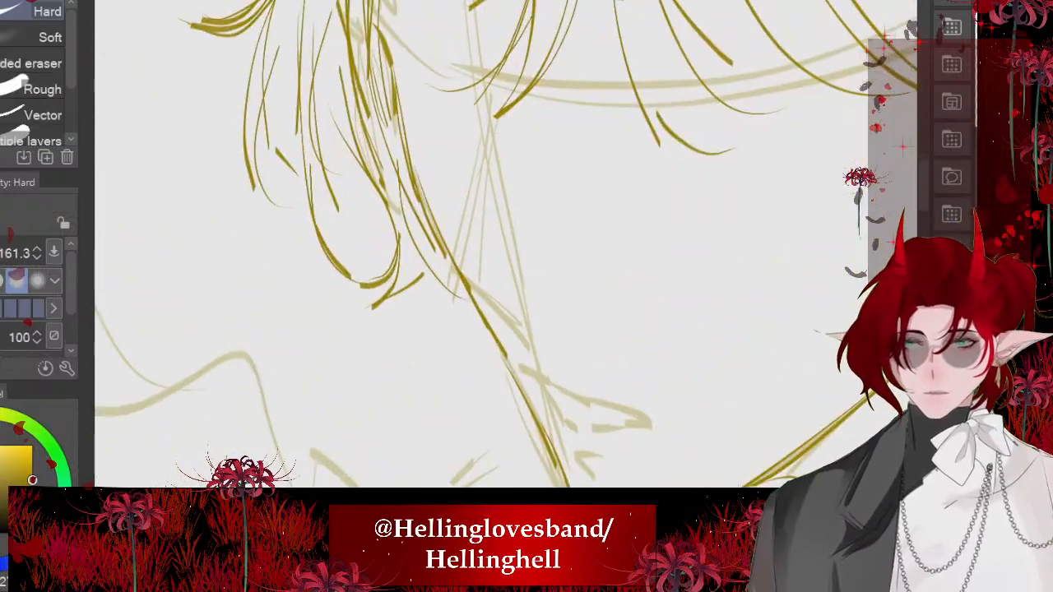
{"action": "left_click_drag", "start_coordinate": [438, 183], "coordinate": [461, 316]}
{"action": "left_click_drag", "start_coordinate": [373, 309], "coordinate": [395, 376]}
{"action": "key", "text": "p"}
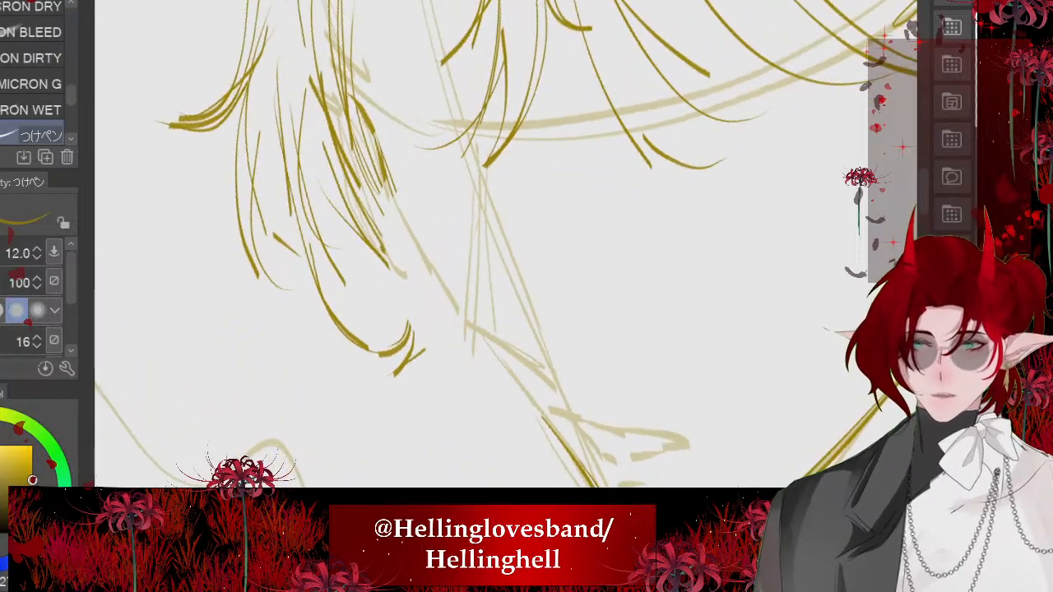
{"action": "mouse_move", "coordinate": [365, 116]}
{"action": "left_mouse_down"}
{"action": "mouse_move", "coordinate": [407, 239]}
{"action": "mouse_move", "coordinate": [440, 294]}
{"action": "left_mouse_up"}
{"action": "left_click_drag", "start_coordinate": [412, 216], "coordinate": [448, 296]}
{"action": "left_click_drag", "start_coordinate": [479, 338], "coordinate": [550, 434]}
{"action": "left_click_drag", "start_coordinate": [446, 313], "coordinate": [561, 443]}
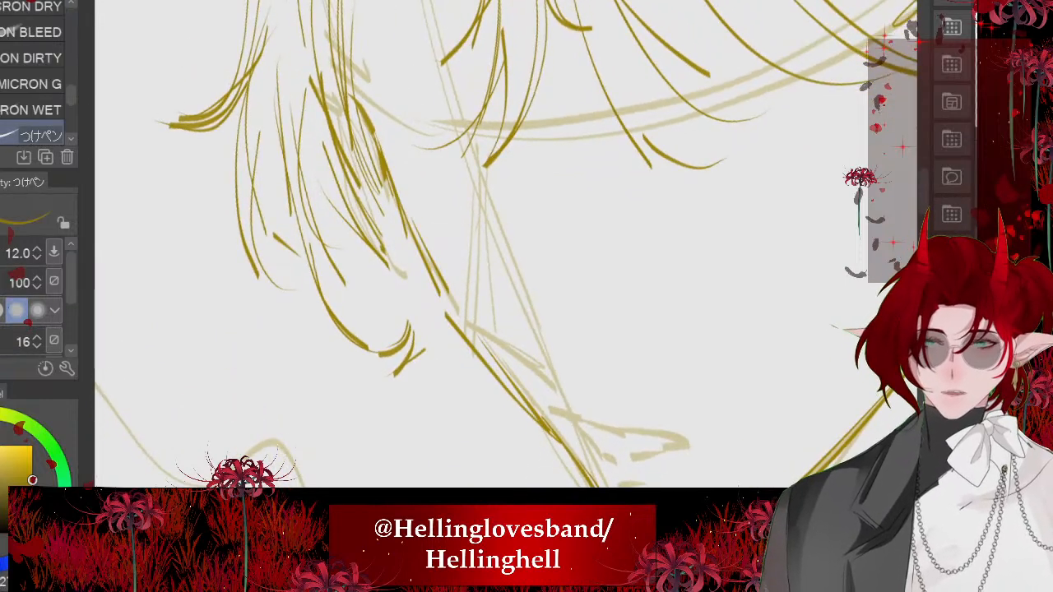
- Rework the strokes around the gap in the far cheek contour, undoing the extra ones and joining the line below the side hair
{"action": "scroll", "coordinate": [386, 272], "scroll_direction": "down", "scroll_amount": 3}
{"action": "left_click_drag", "start_coordinate": [410, 315], "coordinate": [432, 329]}
{"action": "left_click_drag", "start_coordinate": [380, 262], "coordinate": [391, 295]}
{"action": "key", "text": "ctrl+z"}
{"action": "left_click_drag", "start_coordinate": [390, 227], "coordinate": [425, 309]}
{"action": "scroll", "coordinate": [404, 272], "scroll_direction": "down", "scroll_amount": 3}
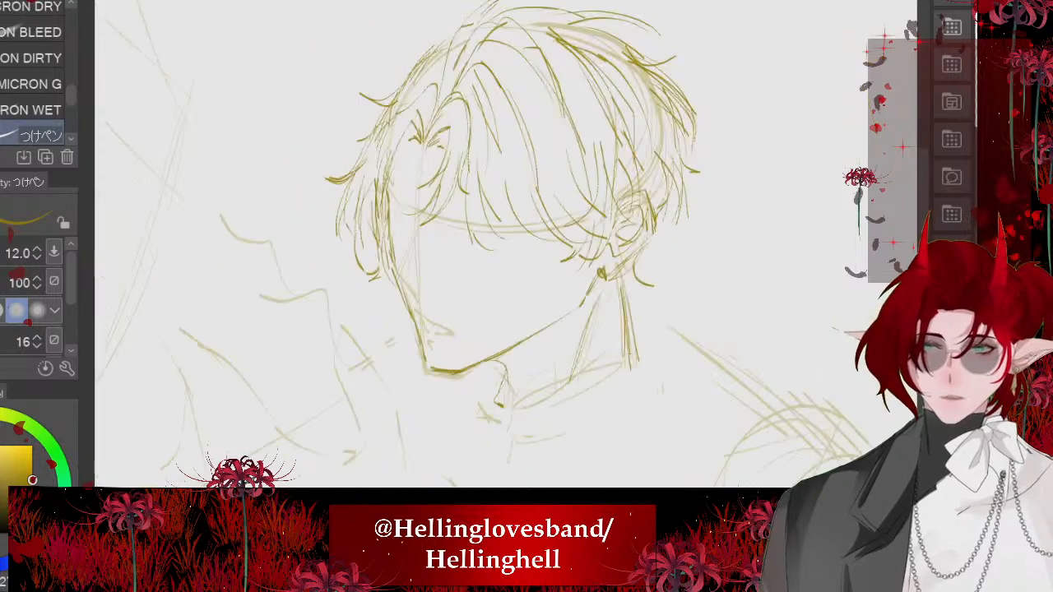
{"action": "scroll", "coordinate": [411, 280], "scroll_direction": "up", "scroll_amount": 4}
{"action": "key", "text": "ctrl+z"}
{"action": "key", "text": "ctrl+z"}
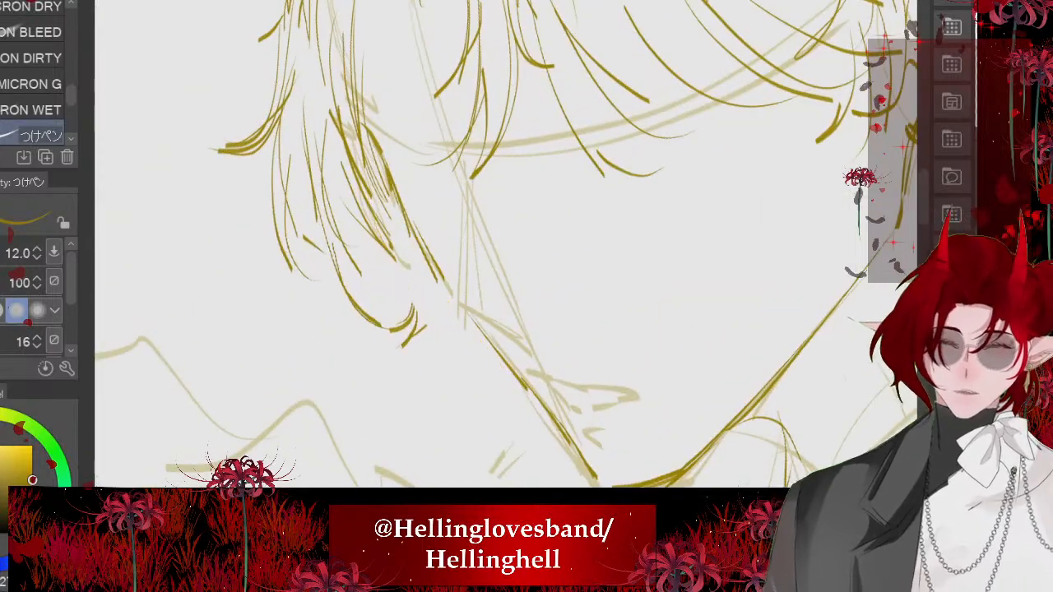
{"action": "left_click_drag", "start_coordinate": [427, 254], "coordinate": [480, 328]}
- Erase the upper part of the far cheek line and draw side hair strands falling over it
{"action": "scroll", "coordinate": [461, 288], "scroll_direction": "down", "scroll_amount": 1}
{"action": "scroll", "coordinate": [461, 247], "scroll_direction": "down", "scroll_amount": 4}
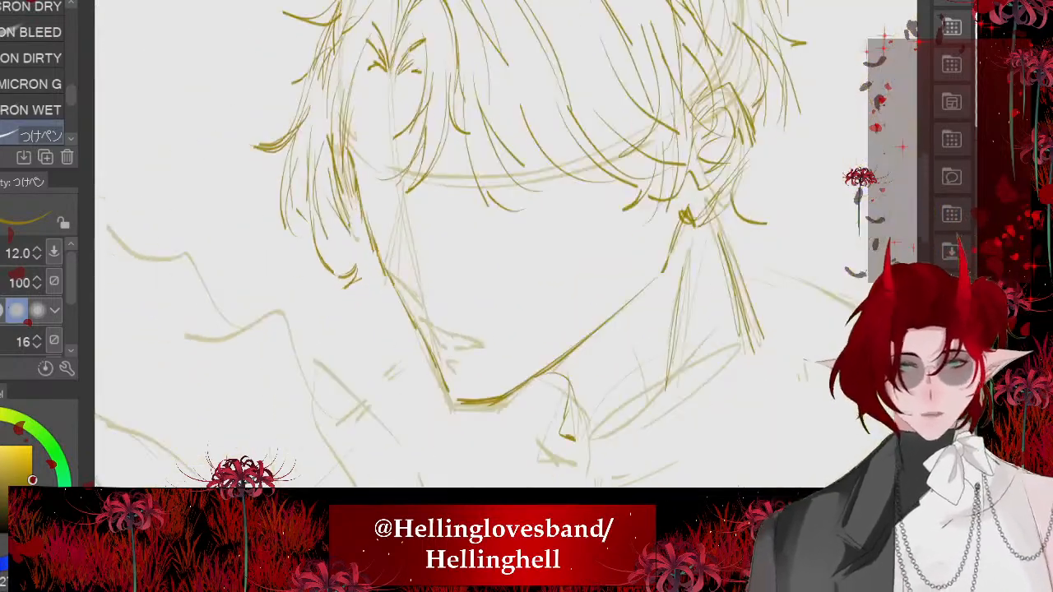
{"action": "scroll", "coordinate": [260, 222], "scroll_direction": "up", "scroll_amount": 8}
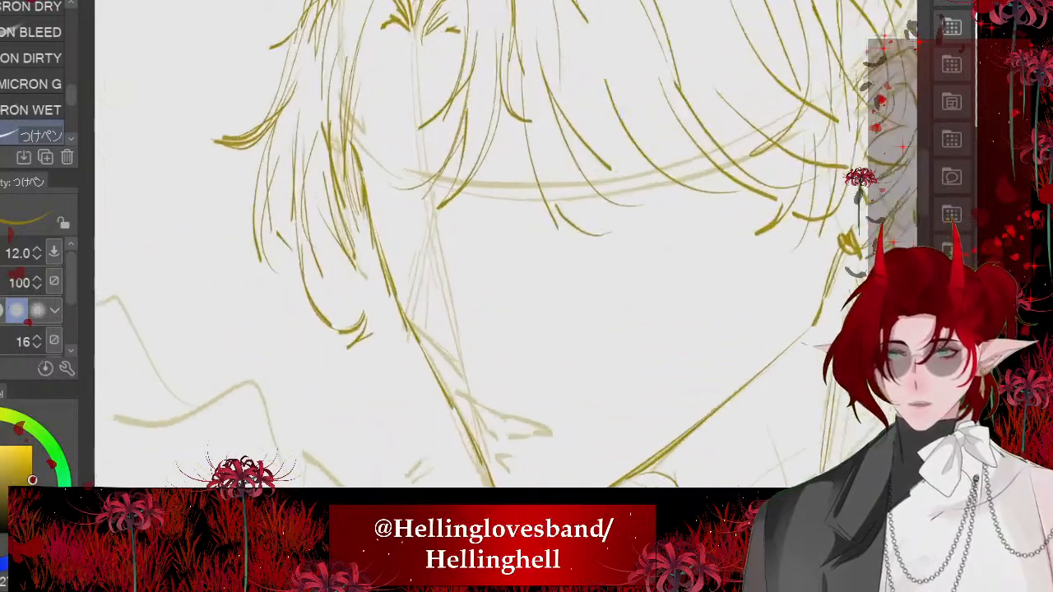
{"action": "key", "text": "e"}
{"action": "left_click_drag", "start_coordinate": [367, 209], "coordinate": [395, 228]}
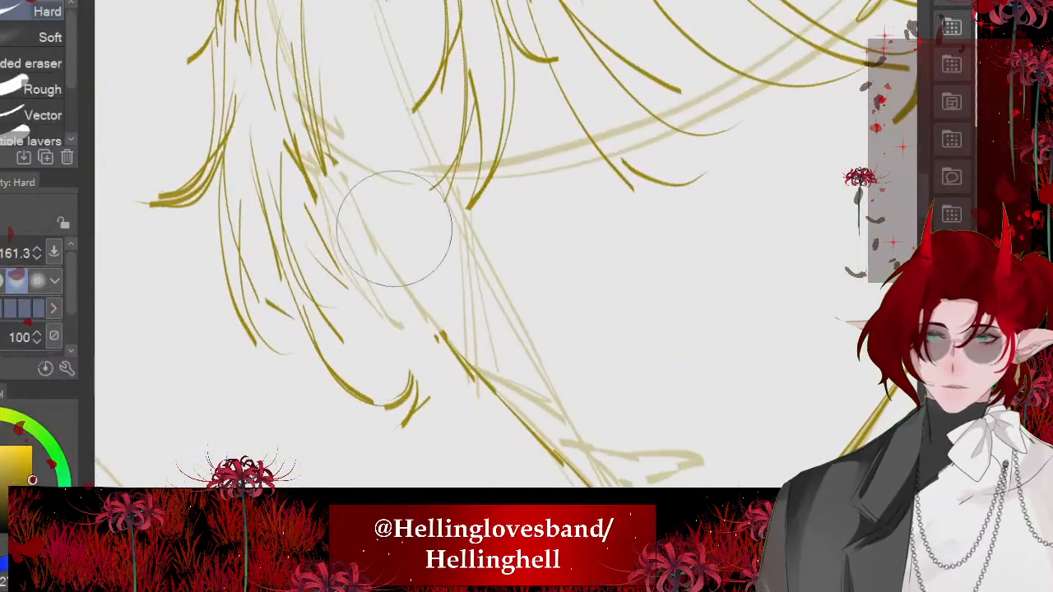
{"action": "scroll", "coordinate": [395, 228], "scroll_direction": "up", "scroll_amount": 1}
{"action": "key", "text": "p"}
{"action": "mouse_move", "coordinate": [414, 179]}
{"action": "left_mouse_down"}
{"action": "mouse_move", "coordinate": [429, 290]}
{"action": "mouse_move", "coordinate": [474, 410]}
{"action": "left_mouse_up"}
{"action": "left_click_drag", "start_coordinate": [375, 209], "coordinate": [409, 382]}
{"action": "mouse_move", "coordinate": [396, 243]}
{"action": "left_mouse_down"}
{"action": "mouse_move", "coordinate": [453, 363]}
{"action": "mouse_move", "coordinate": [474, 375]}
{"action": "left_mouse_up"}
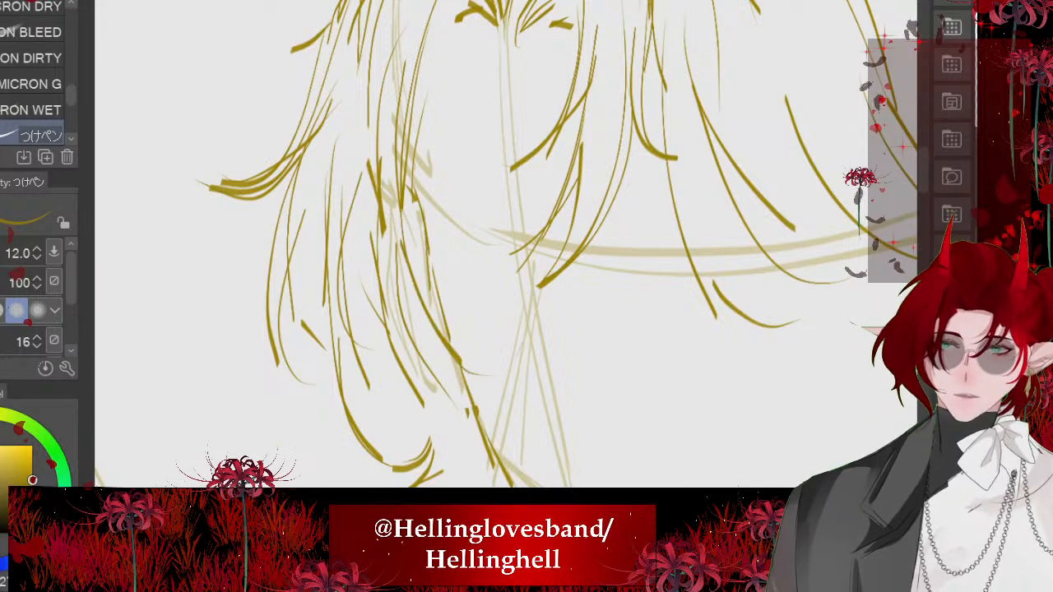
- Erase the remaining far cheek line between the side hair and the chin
{"action": "scroll", "coordinate": [383, 224], "scroll_direction": "down", "scroll_amount": 4}
{"action": "scroll", "coordinate": [370, 185], "scroll_direction": "down", "scroll_amount": 4}
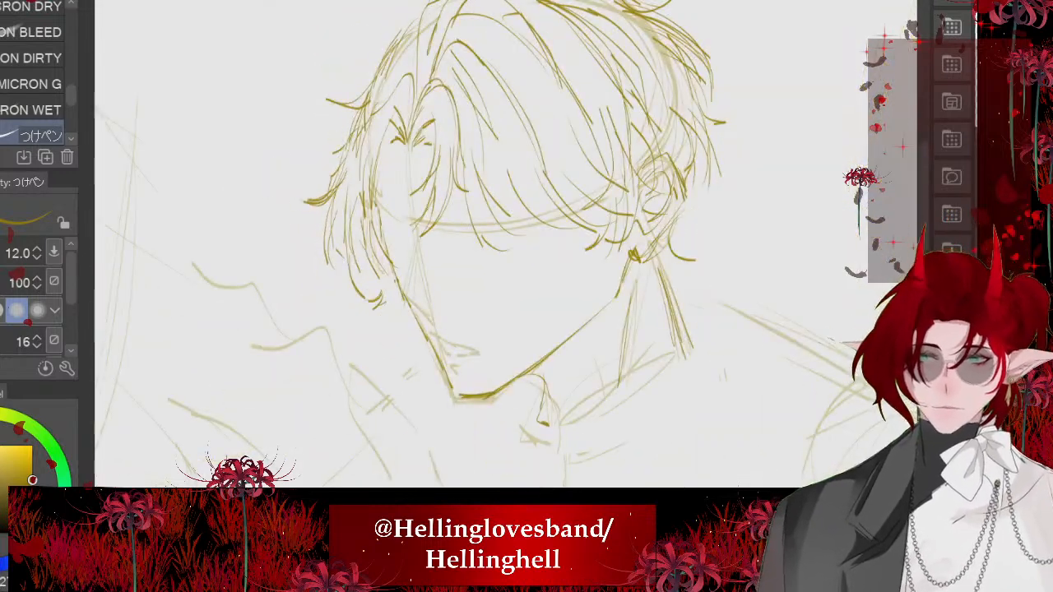
{"action": "mouse_move", "coordinate": [368, 117]}
{"action": "left_mouse_down"}
{"action": "mouse_move", "coordinate": [412, 96]}
{"action": "mouse_move", "coordinate": [416, 121]}
{"action": "left_mouse_up"}
{"action": "scroll", "coordinate": [411, 206], "scroll_direction": "down", "scroll_amount": 1}
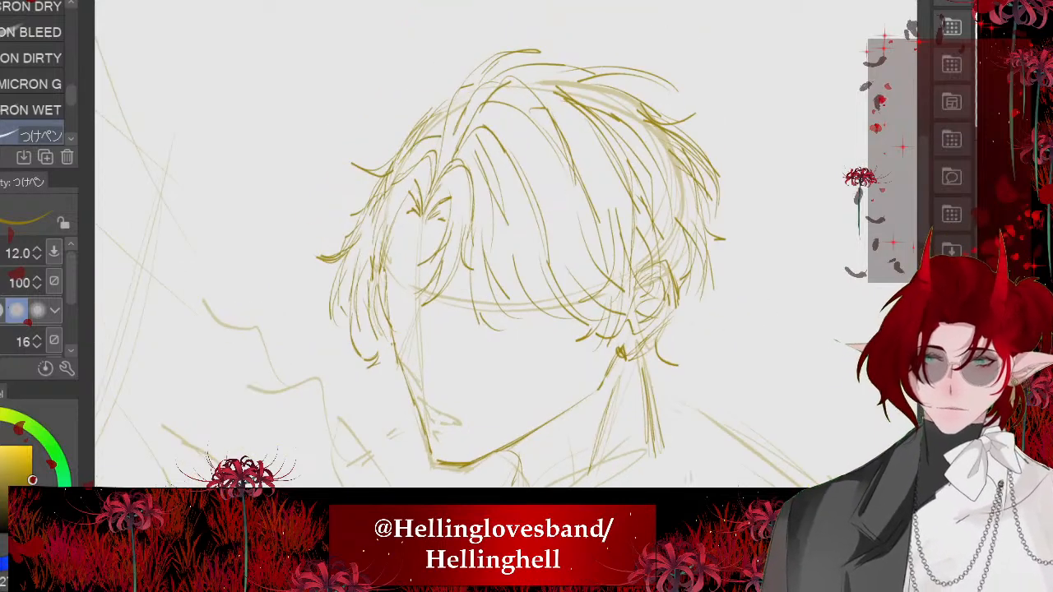
{"action": "scroll", "coordinate": [432, 214], "scroll_direction": "down", "scroll_amount": 2}
{"action": "scroll", "coordinate": [432, 288], "scroll_direction": "up", "scroll_amount": 2}
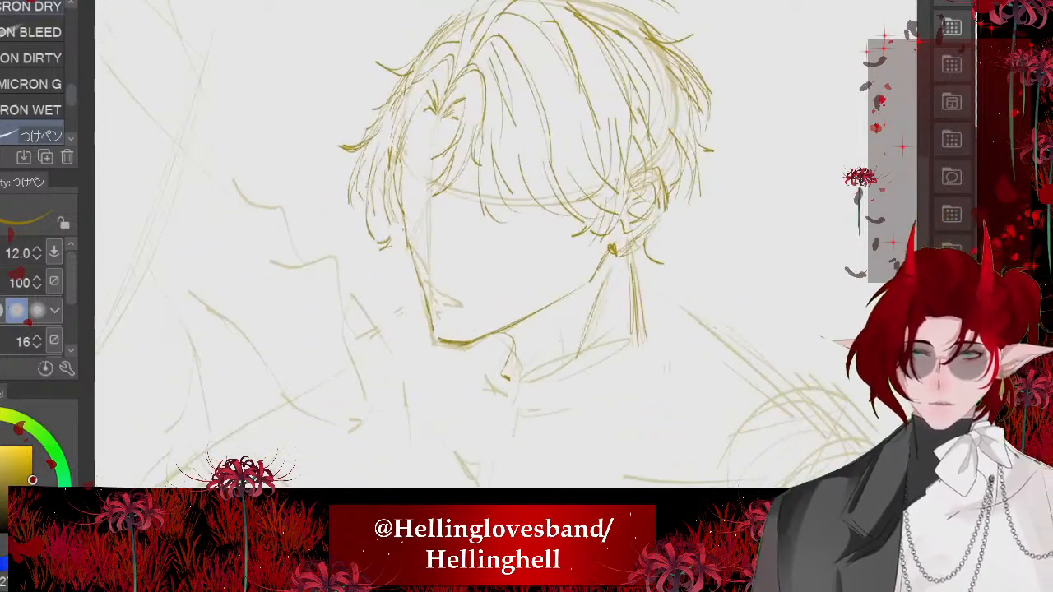
{"action": "scroll", "coordinate": [364, 209], "scroll_direction": "up", "scroll_amount": 1}
{"action": "key", "text": "e"}
{"action": "scroll", "coordinate": [453, 321], "scroll_direction": "up", "scroll_amount": 2}
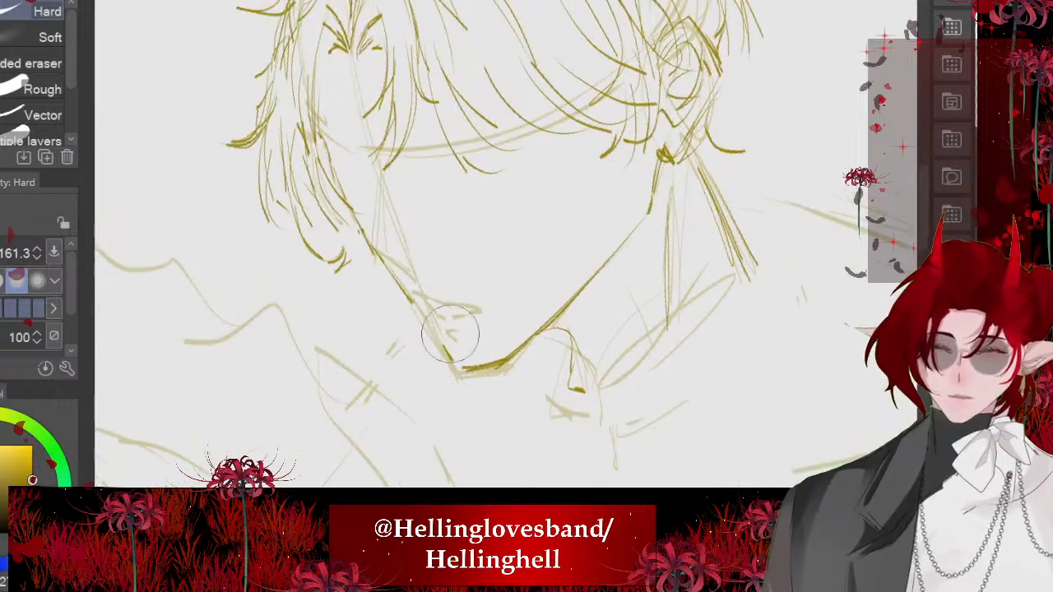
{"action": "left_click_drag", "start_coordinate": [451, 333], "coordinate": [398, 272]}
{"action": "scroll", "coordinate": [411, 247], "scroll_direction": "up", "scroll_amount": 1}
{"action": "key", "text": "p"}
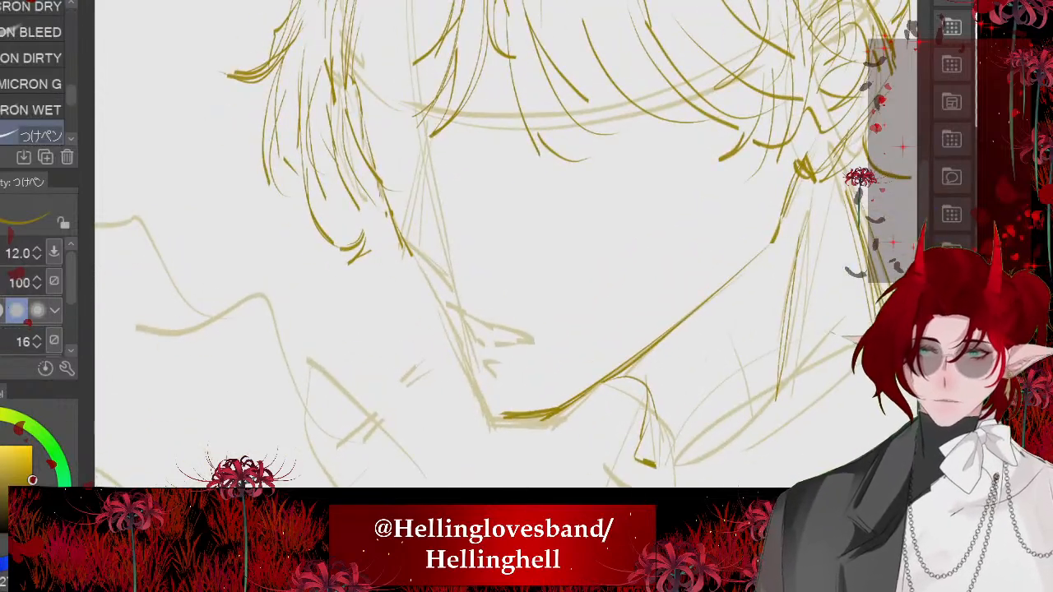
- Redraw the far face contour from the side hair down to the chin and reinforce its upper end at the cheek
{"action": "mouse_move", "coordinate": [380, 195]}
{"action": "left_mouse_down"}
{"action": "mouse_move", "coordinate": [489, 426]}
{"action": "mouse_move", "coordinate": [533, 417]}
{"action": "left_mouse_up"}
{"action": "scroll", "coordinate": [383, 255], "scroll_direction": "down", "scroll_amount": 3}
{"action": "scroll", "coordinate": [345, 214], "scroll_direction": "up", "scroll_amount": 2}
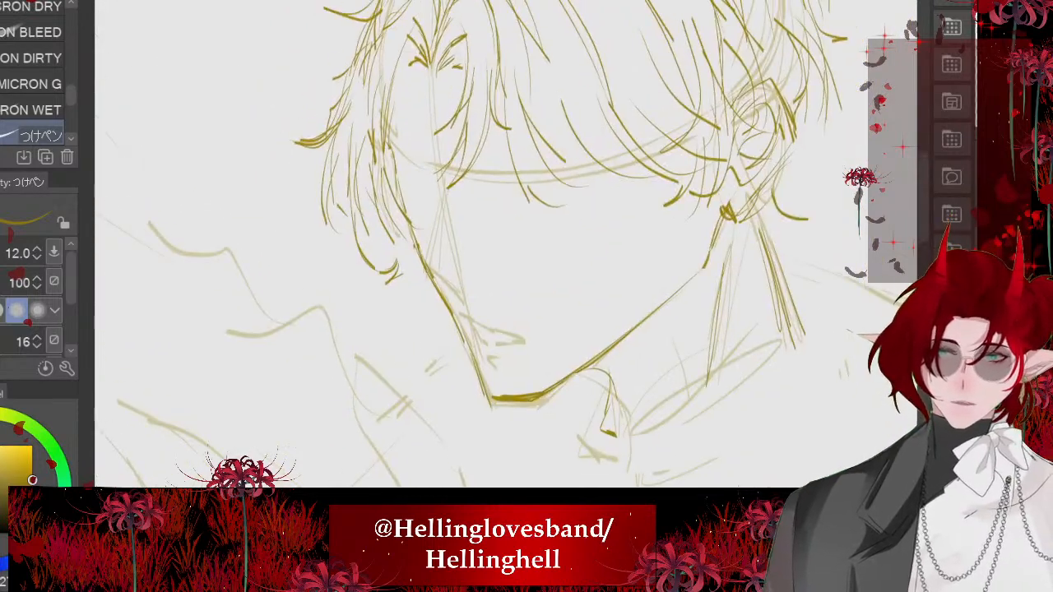
{"action": "left_click_drag", "start_coordinate": [390, 207], "coordinate": [417, 250]}
{"action": "scroll", "coordinate": [379, 218], "scroll_direction": "down", "scroll_amount": 5}
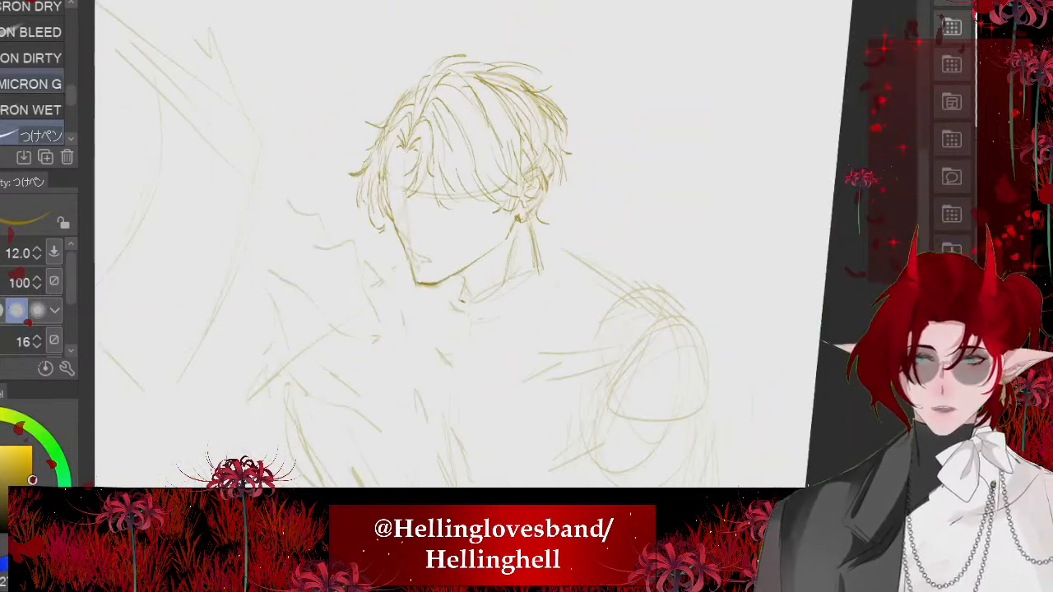
- Erase the chin corner and the lowest part of the far face contour and redraw them as one joined line
{"action": "scroll", "coordinate": [311, 249], "scroll_direction": "up", "scroll_amount": 2}
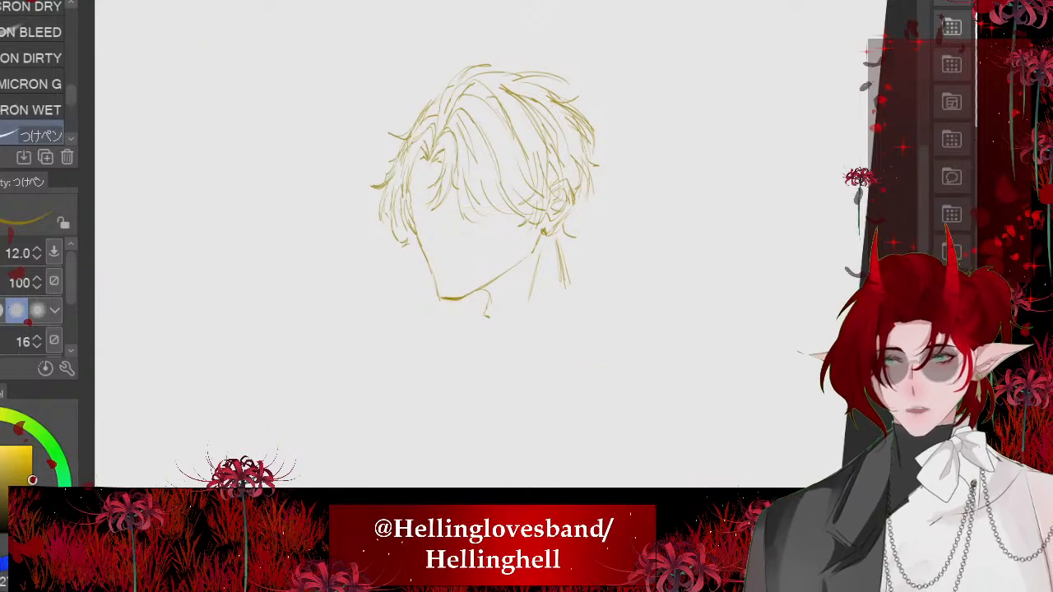
{"action": "scroll", "coordinate": [435, 284], "scroll_direction": "up", "scroll_amount": 6}
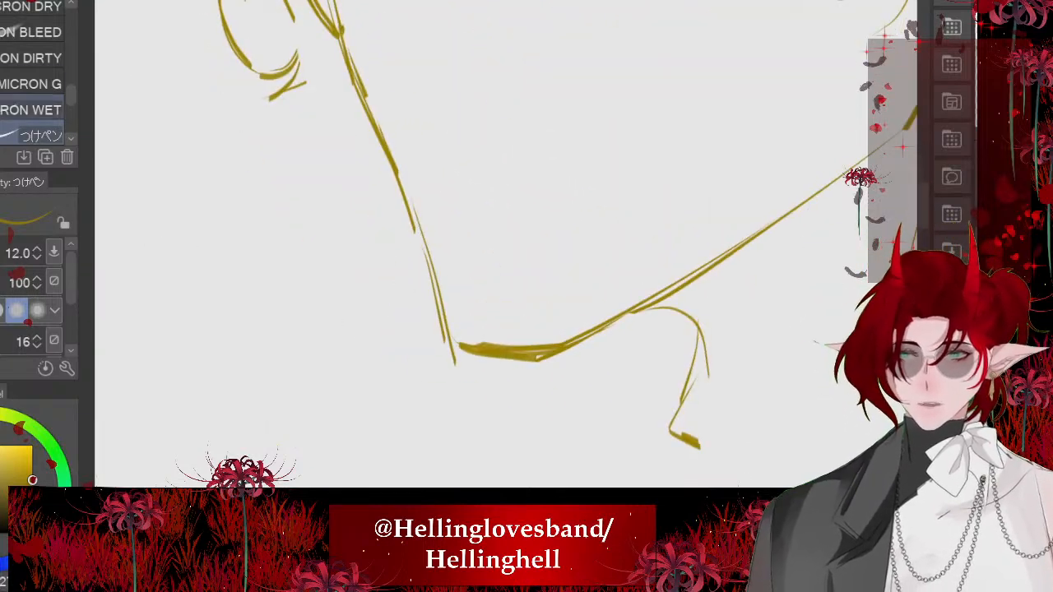
{"action": "key", "text": "e"}
{"action": "mouse_move", "coordinate": [424, 255]}
{"action": "left_mouse_down"}
{"action": "mouse_move", "coordinate": [430, 313]}
{"action": "mouse_move", "coordinate": [515, 354]}
{"action": "left_mouse_up"}
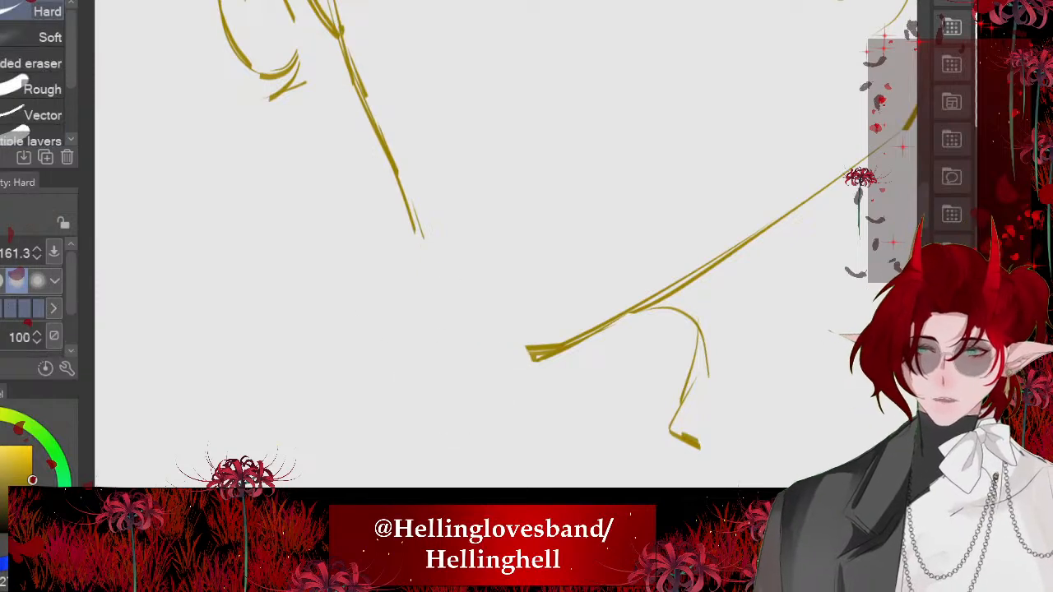
{"action": "key", "text": "p"}
{"action": "left_click_drag", "start_coordinate": [413, 222], "coordinate": [464, 354]}
{"action": "mouse_move", "coordinate": [410, 197]}
{"action": "left_mouse_down"}
{"action": "mouse_move", "coordinate": [453, 341]}
{"action": "mouse_move", "coordinate": [548, 357]}
{"action": "left_mouse_up"}
{"action": "left_click_drag", "start_coordinate": [456, 336], "coordinate": [548, 358]}
{"action": "scroll", "coordinate": [368, 317], "scroll_direction": "down", "scroll_amount": 6}
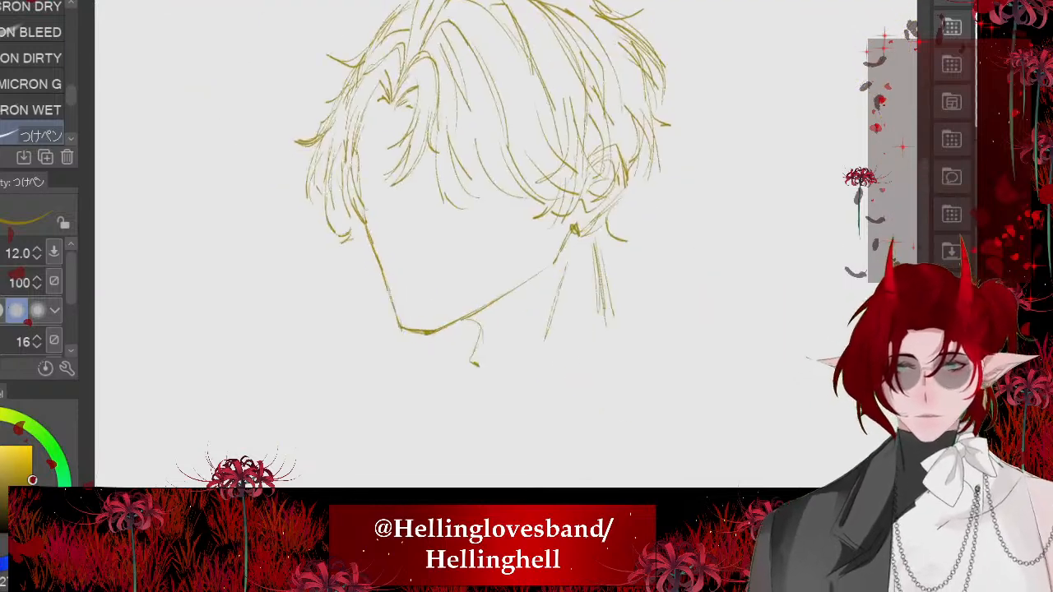
{"action": "scroll", "coordinate": [393, 309], "scroll_direction": "down", "scroll_amount": 3}
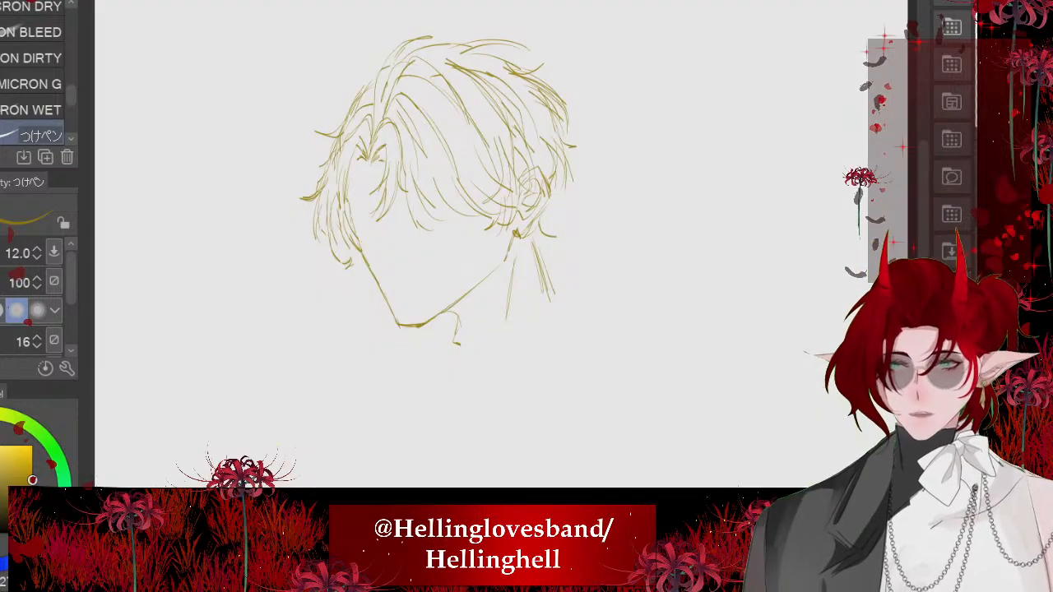
- Erase the lower fringe between the middle strands and the ear and redraw long strands curving down, undoing the unsatisfactory ones
{"action": "scroll", "coordinate": [359, 370], "scroll_direction": "up", "scroll_amount": 5}
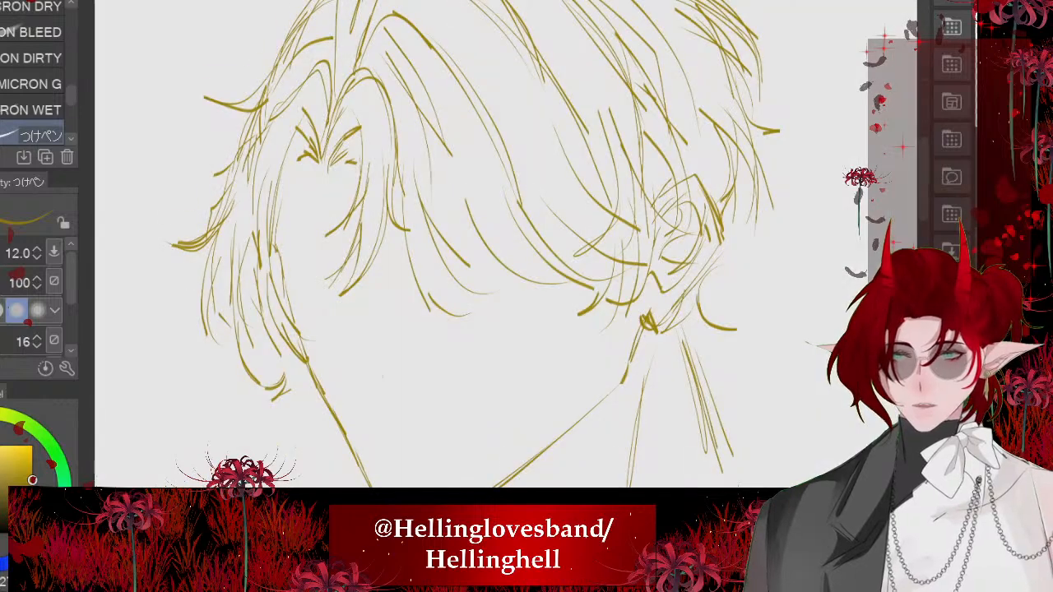
{"action": "key", "text": "e"}
{"action": "mouse_move", "coordinate": [520, 251]}
{"action": "left_mouse_down"}
{"action": "mouse_move", "coordinate": [493, 224]}
{"action": "mouse_move", "coordinate": [579, 266]}
{"action": "left_mouse_up"}
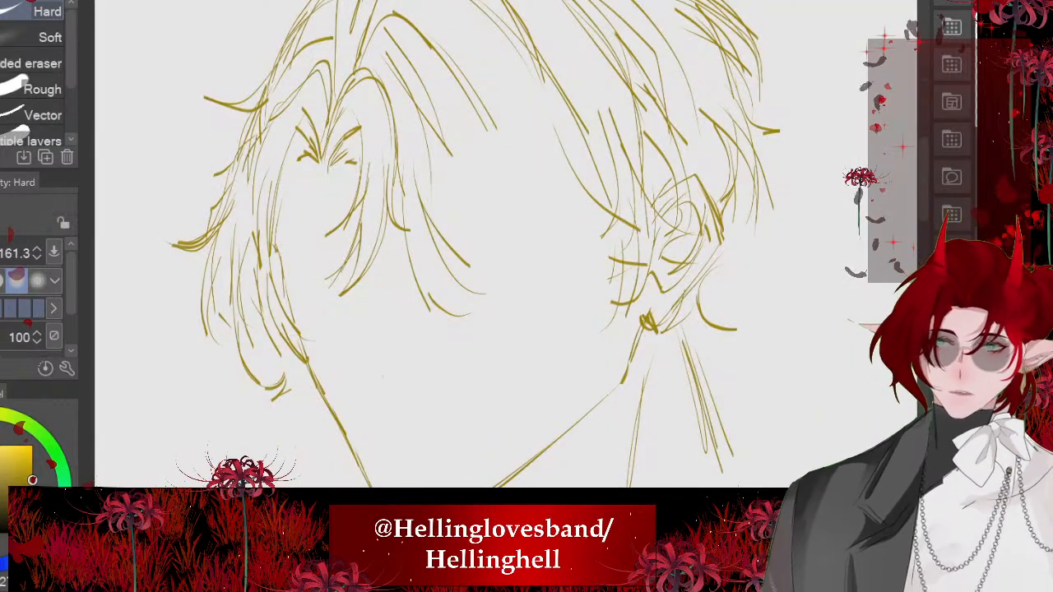
{"action": "key", "text": "p"}
{"action": "left_click_drag", "start_coordinate": [456, 88], "coordinate": [495, 349]}
{"action": "left_click_drag", "start_coordinate": [469, 147], "coordinate": [515, 334]}
{"action": "key", "text": "ctrl+z"}
{"action": "key", "text": "ctrl+z"}
{"action": "mouse_move", "coordinate": [463, 87]}
{"action": "left_mouse_down"}
{"action": "mouse_move", "coordinate": [505, 156]}
{"action": "mouse_move", "coordinate": [506, 338]}
{"action": "left_mouse_up"}
{"action": "left_click_drag", "start_coordinate": [510, 206], "coordinate": [512, 334]}
{"action": "key", "text": "ctrl+z"}
{"action": "left_click_drag", "start_coordinate": [472, 143], "coordinate": [513, 334]}
- Add curved fringe strands beside the new long ones, including tips sweeping inward from the ear side
{"action": "left_click_drag", "start_coordinate": [416, 148], "coordinate": [524, 303]}
{"action": "left_click_drag", "start_coordinate": [474, 148], "coordinate": [564, 298]}
{"action": "left_click_drag", "start_coordinate": [508, 126], "coordinate": [574, 254]}
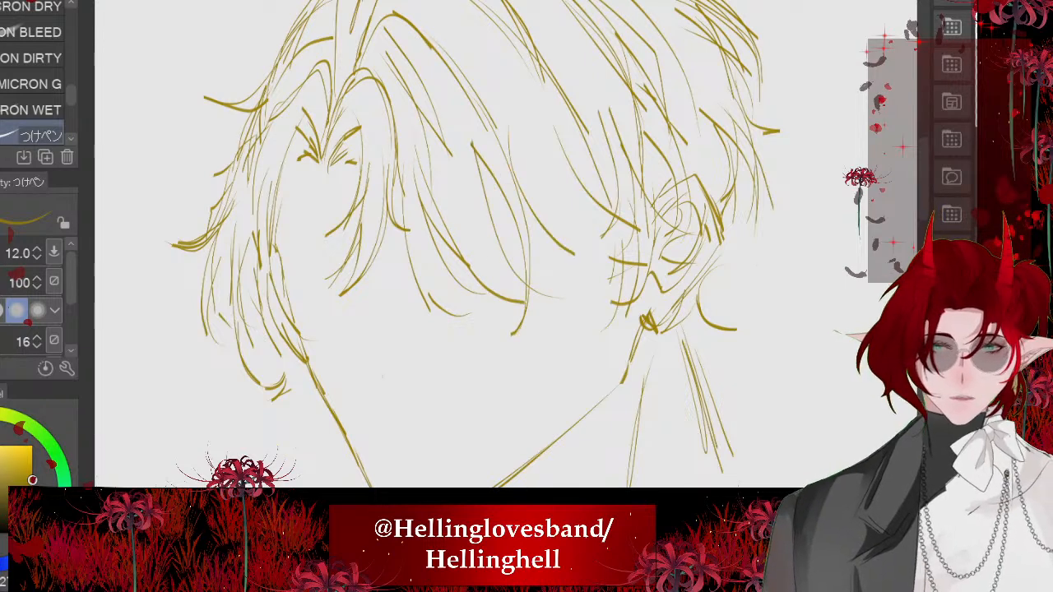
{"action": "left_click_drag", "start_coordinate": [592, 200], "coordinate": [558, 319]}
{"action": "left_click_drag", "start_coordinate": [611, 215], "coordinate": [574, 309]}
- Lasso the hair outline at the crown and back of the head and skew it inward and slightly downward, checking against the reference
{"action": "scroll", "coordinate": [416, 179], "scroll_direction": "down", "scroll_amount": 5}
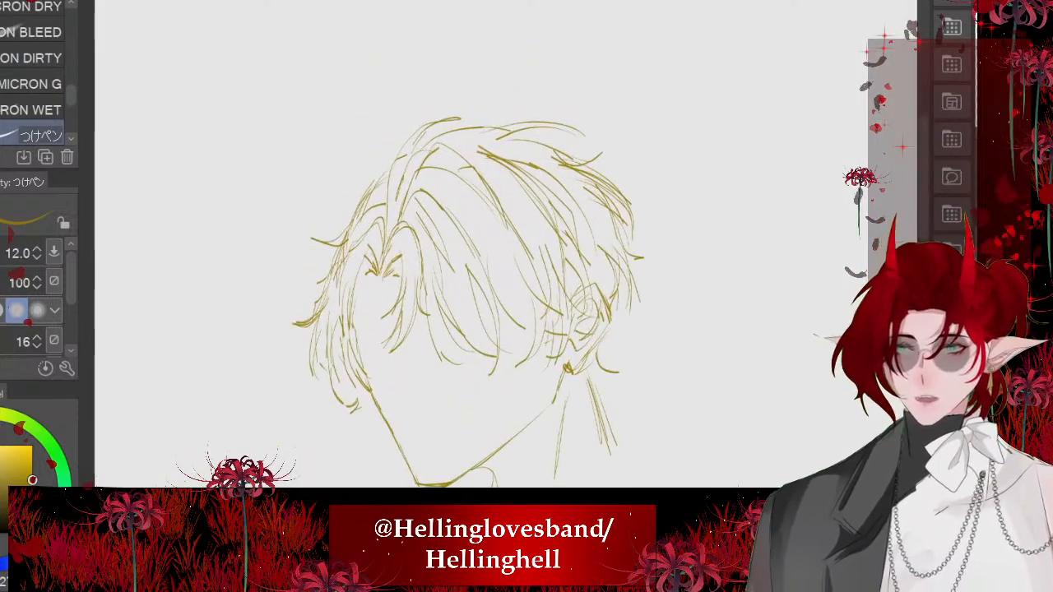
{"action": "key", "text": "m"}
{"action": "mouse_move", "coordinate": [580, 93]}
{"action": "left_mouse_down"}
{"action": "mouse_move", "coordinate": [652, 166]}
{"action": "mouse_move", "coordinate": [633, 335]}
{"action": "mouse_move", "coordinate": [473, 161]}
{"action": "mouse_move", "coordinate": [415, 124]}
{"action": "left_mouse_up"}
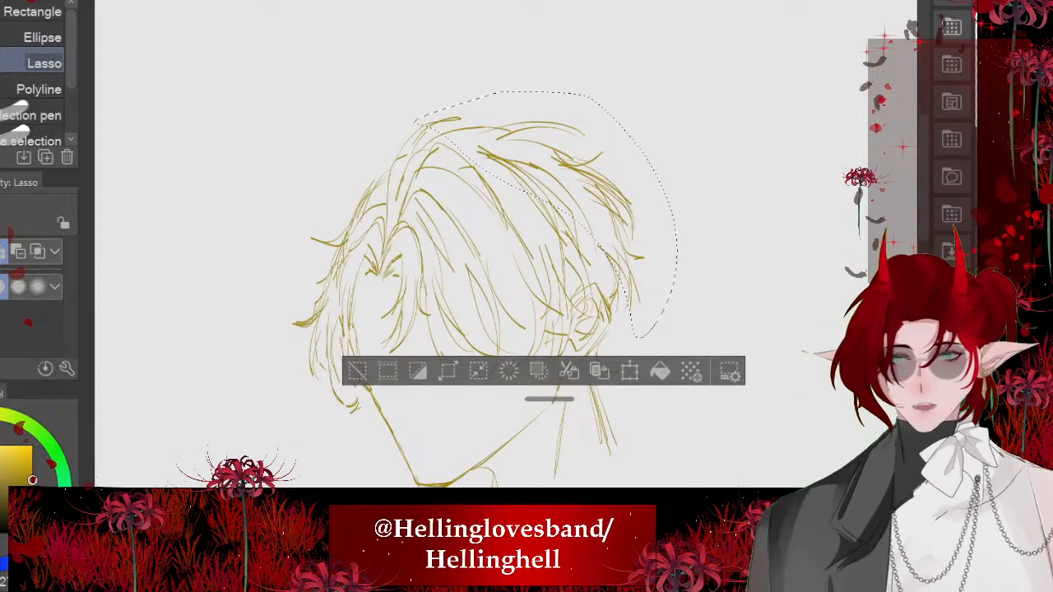
{"action": "key", "text": "ctrl+t"}
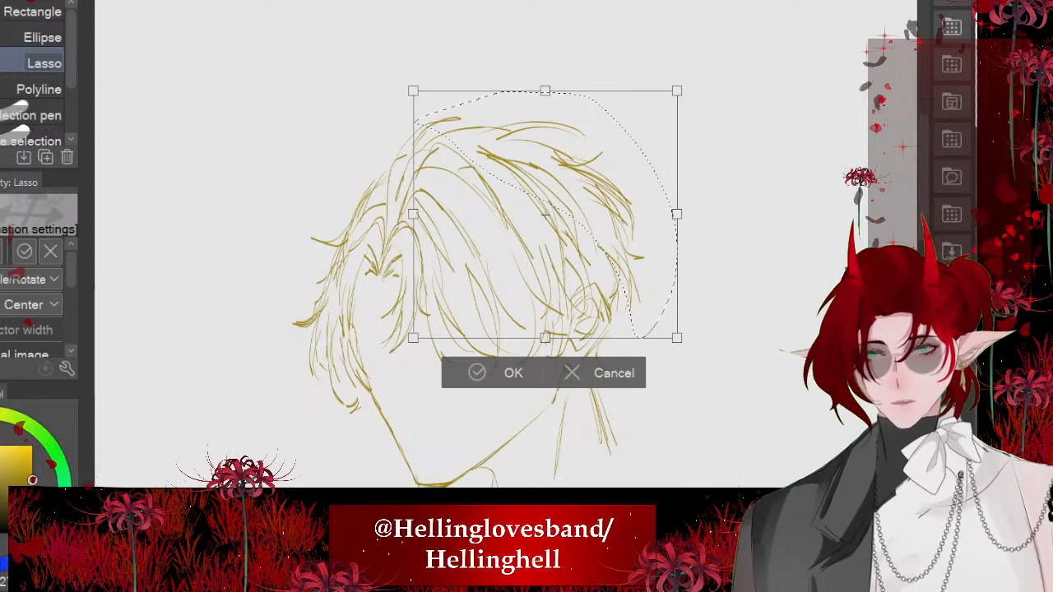
{"action": "left_click_drag", "start_coordinate": [678, 214], "coordinate": [662, 226]}
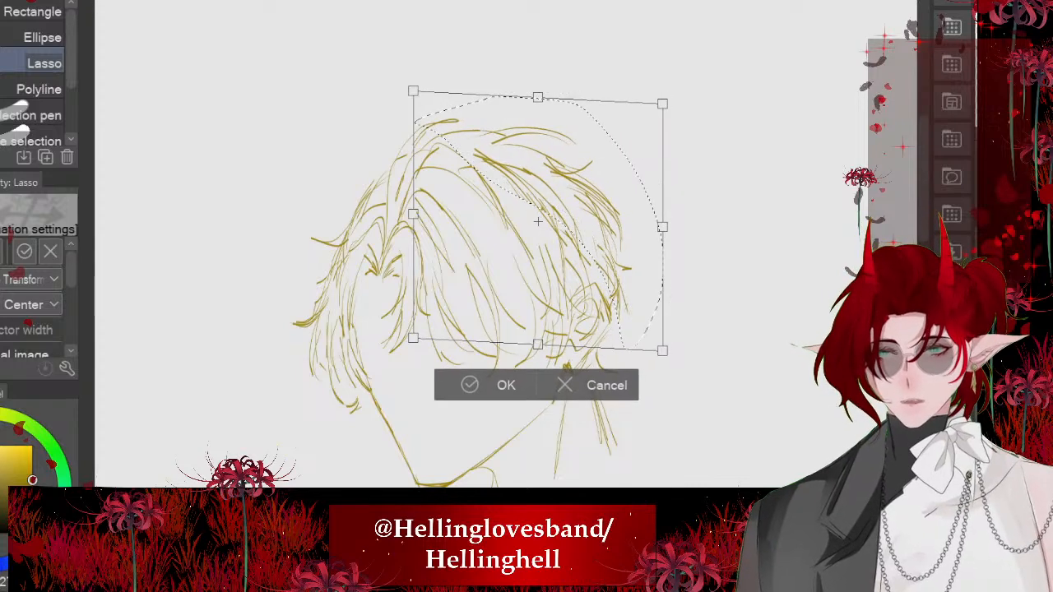
{"action": "key", "text": "Return"}
{"action": "key", "text": "ctrl+d"}
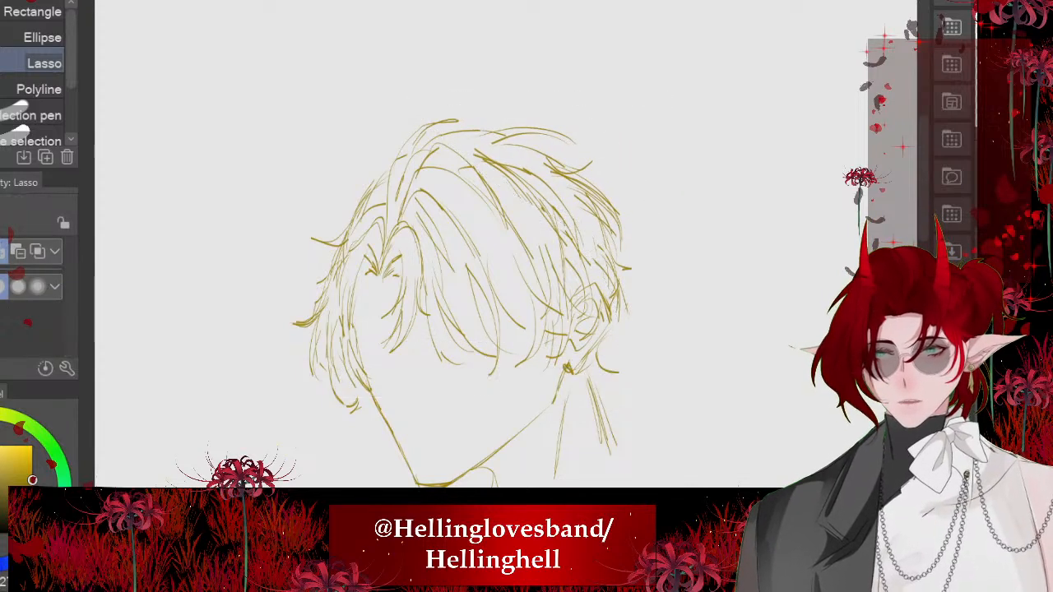
- Draw long strands from the top of the hair down to the parting to thicken the hair root
{"action": "scroll", "coordinate": [370, 156], "scroll_direction": "up", "scroll_amount": 5}
{"action": "key", "text": "p"}
{"action": "left_click_drag", "start_coordinate": [396, 155], "coordinate": [450, 378]}
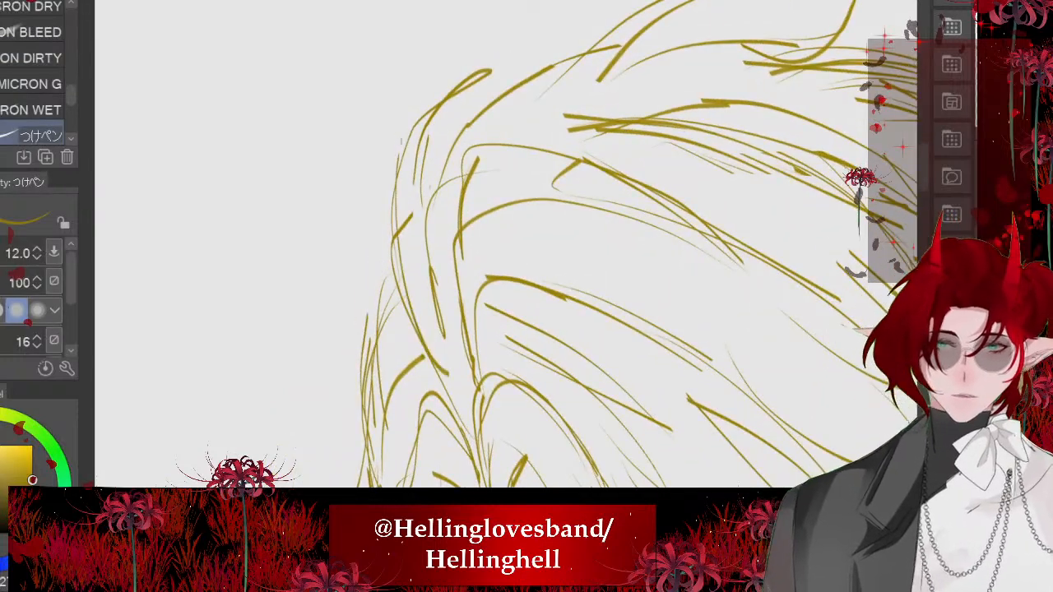
{"action": "left_click_drag", "start_coordinate": [458, 69], "coordinate": [398, 158]}
{"action": "mouse_move", "coordinate": [443, 105]}
{"action": "left_mouse_down"}
{"action": "mouse_move", "coordinate": [423, 355]}
{"action": "mouse_move", "coordinate": [487, 439]}
{"action": "left_mouse_up"}
{"action": "left_click_drag", "start_coordinate": [455, 142], "coordinate": [480, 416]}
{"action": "scroll", "coordinate": [436, 238], "scroll_direction": "down", "scroll_amount": 2}
{"action": "scroll", "coordinate": [461, 247], "scroll_direction": "down", "scroll_amount": 3}
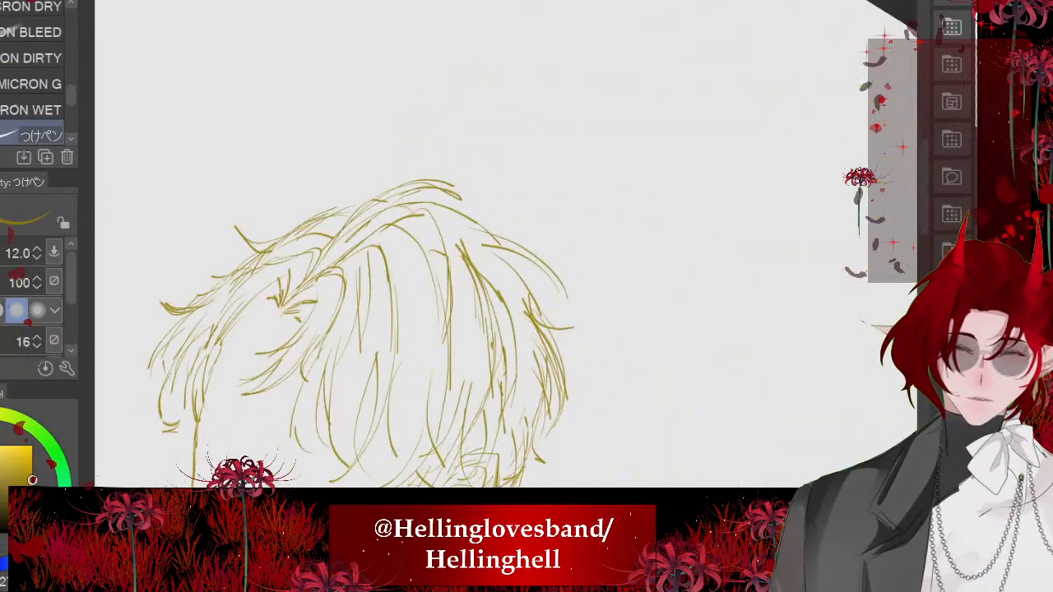
- Add short curved strands on the crown just behind the parting
{"action": "left_click_drag", "start_coordinate": [452, 220], "coordinate": [519, 275]}
{"action": "left_click_drag", "start_coordinate": [468, 225], "coordinate": [516, 291]}
{"action": "scroll", "coordinate": [420, 272], "scroll_direction": "down", "scroll_amount": 4}
{"action": "scroll", "coordinate": [411, 271], "scroll_direction": "up", "scroll_amount": 3}
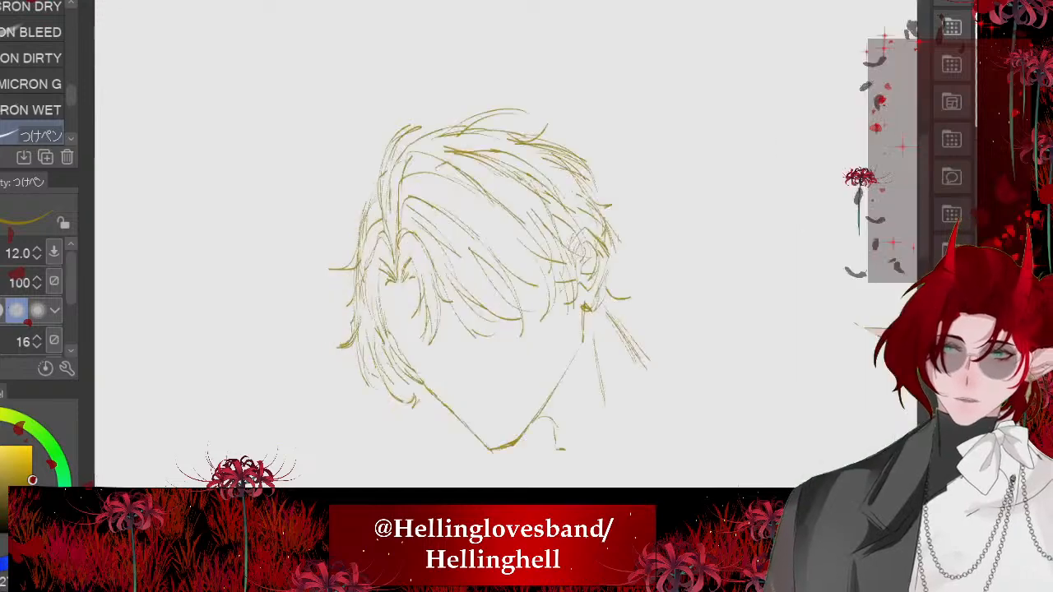
{"action": "scroll", "coordinate": [341, 283], "scroll_direction": "up", "scroll_amount": 3}
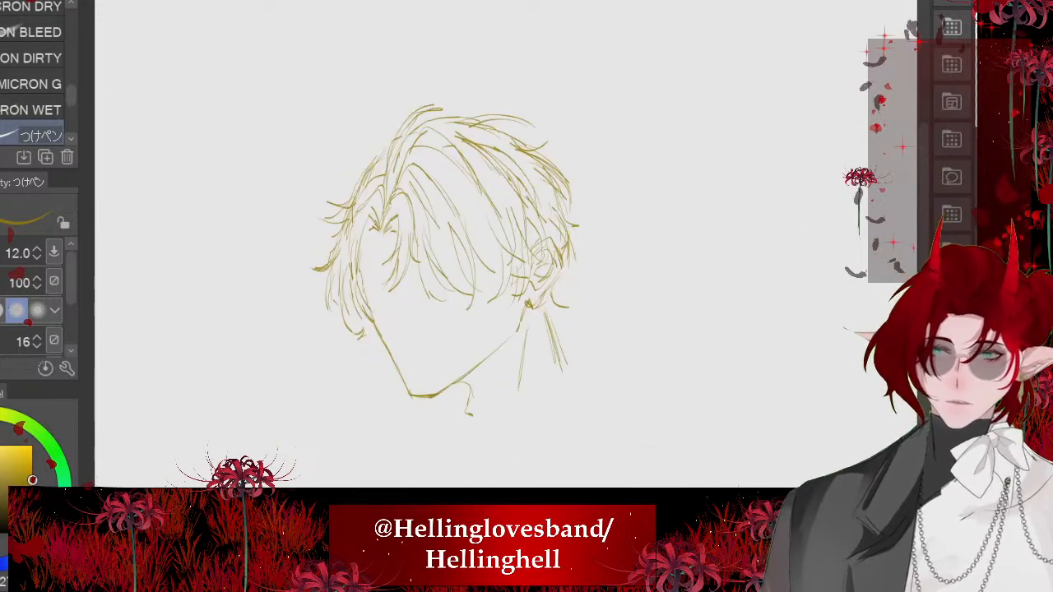
- Fill the gap in the fringe near the ear with crossing strands that end in pointed tips, undoing failed tries
{"action": "key", "text": "ctrl+z"}
{"action": "left_click_drag", "start_coordinate": [392, 258], "coordinate": [466, 318]}
{"action": "key", "text": "ctrl+z"}
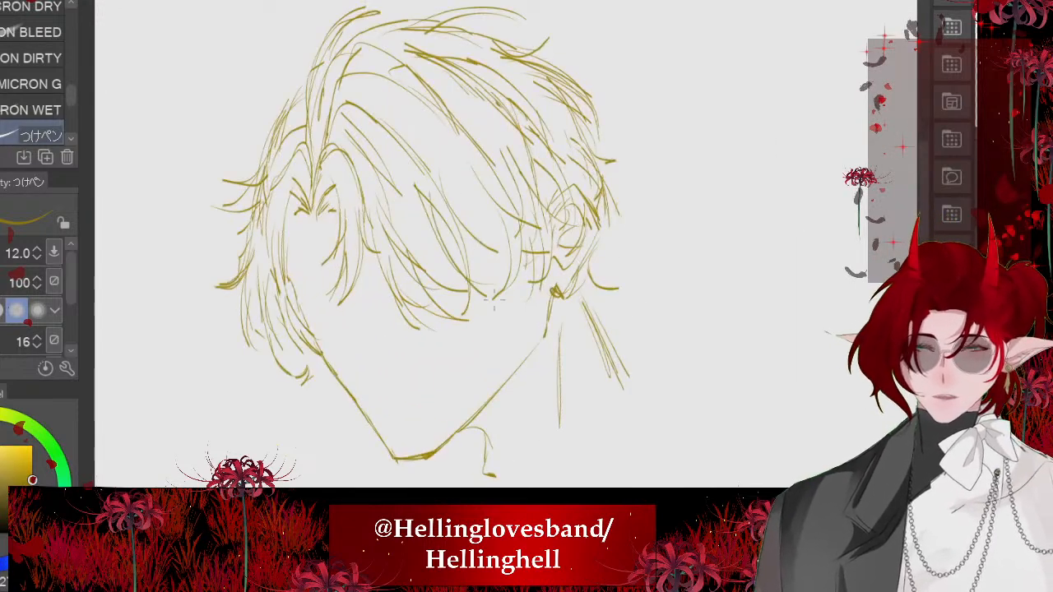
{"action": "left_click_drag", "start_coordinate": [434, 270], "coordinate": [494, 298]}
{"action": "left_click_drag", "start_coordinate": [467, 164], "coordinate": [544, 274]}
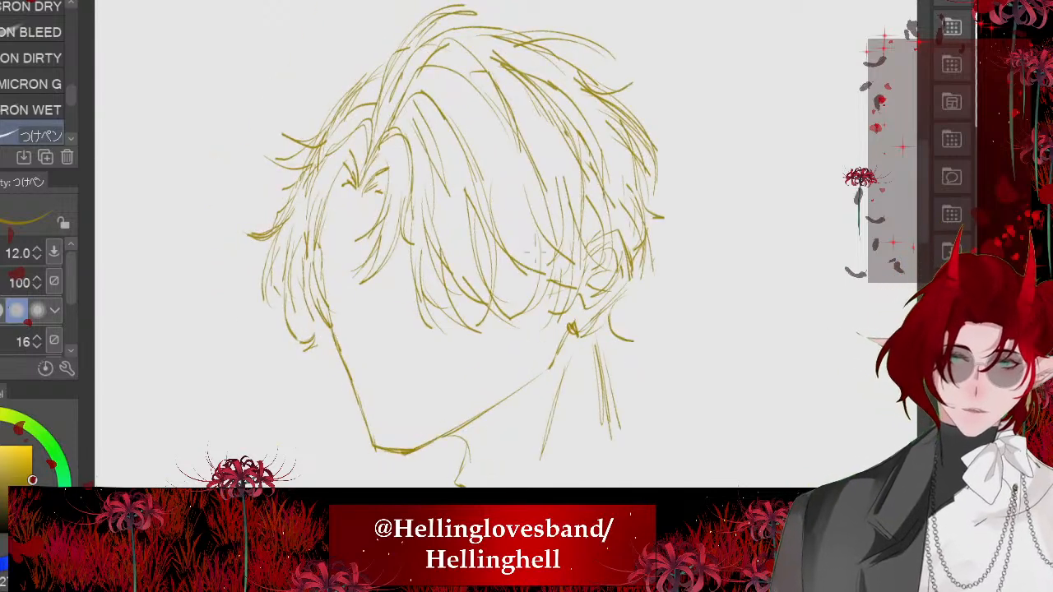
{"action": "left_click_drag", "start_coordinate": [535, 237], "coordinate": [505, 309]}
{"action": "left_click_drag", "start_coordinate": [545, 265], "coordinate": [518, 311]}
{"action": "scroll", "coordinate": [527, 280], "scroll_direction": "down", "scroll_amount": 1}
{"action": "scroll", "coordinate": [527, 279], "scroll_direction": "up", "scroll_amount": 4}
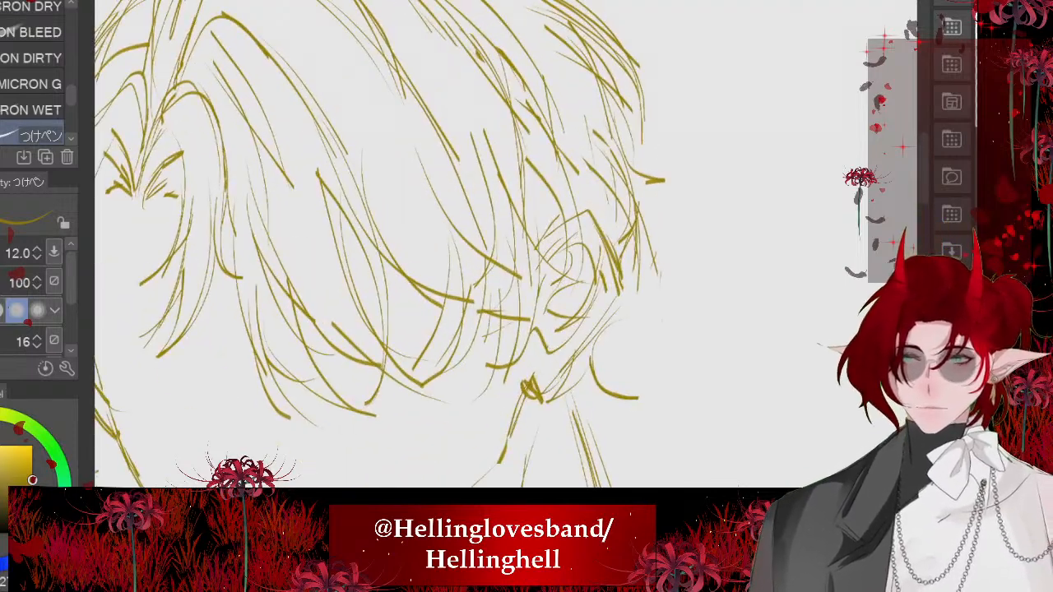
- Check the reference portrait and erase the hair strands behind and above the ear
{"action": "key", "text": "ctrl+Tab"}
{"action": "key", "text": "ctrl+Tab"}
{"action": "scroll", "coordinate": [543, 223], "scroll_direction": "up", "scroll_amount": 2}
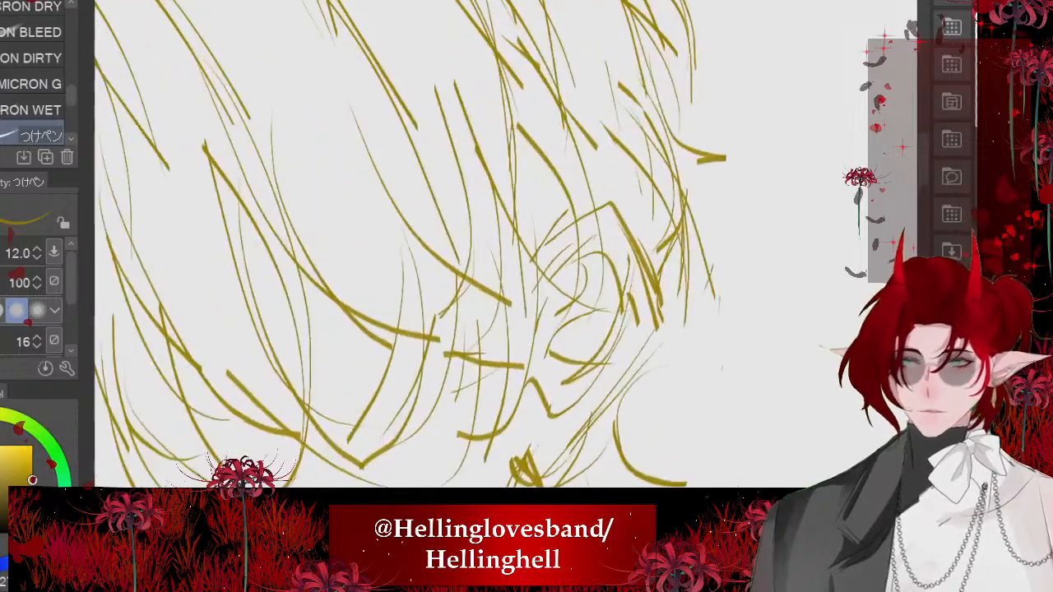
{"action": "key", "text": "e"}
{"action": "scroll", "coordinate": [389, 275], "scroll_direction": "down", "scroll_amount": 2}
{"action": "left_click_drag", "start_coordinate": [603, 285], "coordinate": [592, 216]}
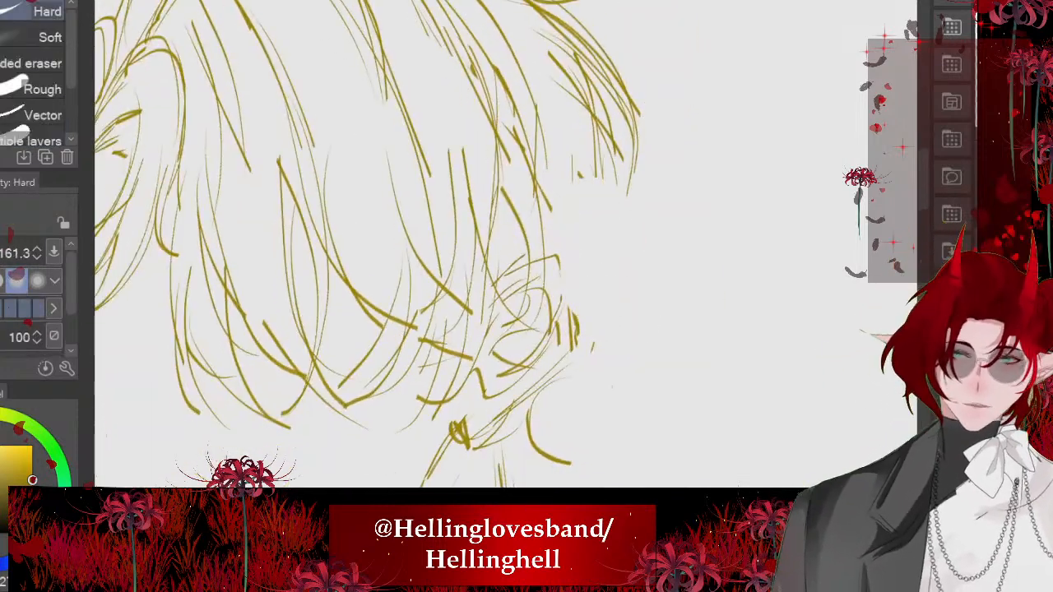
- Redraw the hair behind the ear with longer strands flowing down from the back outline to a pointed tip
{"action": "key", "text": "p"}
{"action": "left_click_drag", "start_coordinate": [579, 173], "coordinate": [636, 288]}
{"action": "mouse_move", "coordinate": [559, 199]}
{"action": "left_mouse_down"}
{"action": "mouse_move", "coordinate": [604, 386]}
{"action": "mouse_move", "coordinate": [599, 268]}
{"action": "mouse_move", "coordinate": [550, 373]}
{"action": "left_mouse_up"}
{"action": "key", "text": "ctrl+z"}
{"action": "left_click_drag", "start_coordinate": [584, 114], "coordinate": [606, 223]}
{"action": "left_click_drag", "start_coordinate": [586, 301], "coordinate": [604, 361]}
{"action": "left_click_drag", "start_coordinate": [584, 273], "coordinate": [611, 367]}
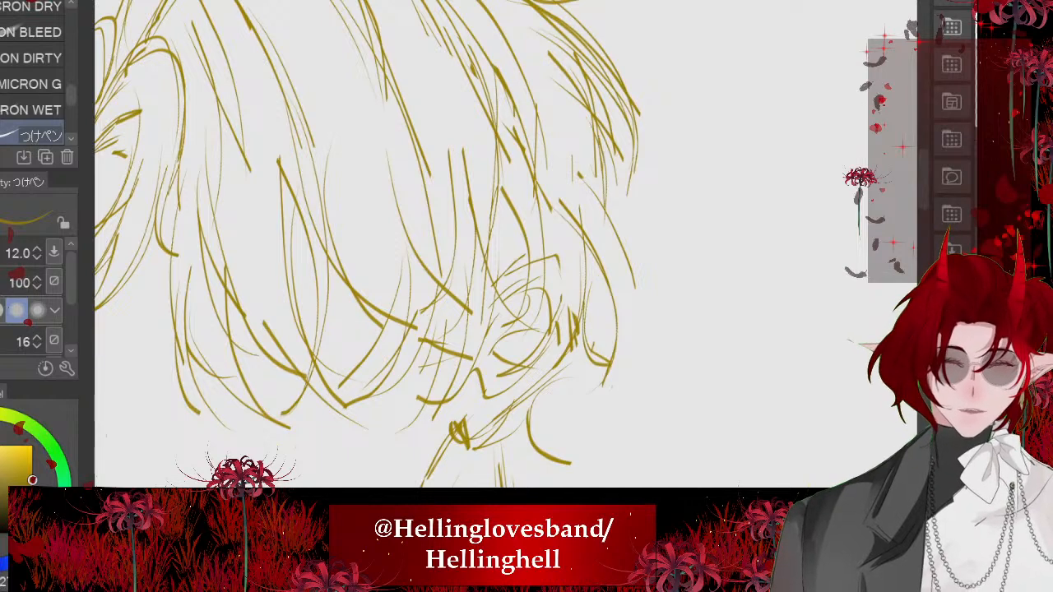
{"action": "scroll", "coordinate": [529, 118], "scroll_direction": "down", "scroll_amount": 5}
{"action": "scroll", "coordinate": [378, 240], "scroll_direction": "down", "scroll_amount": 3}
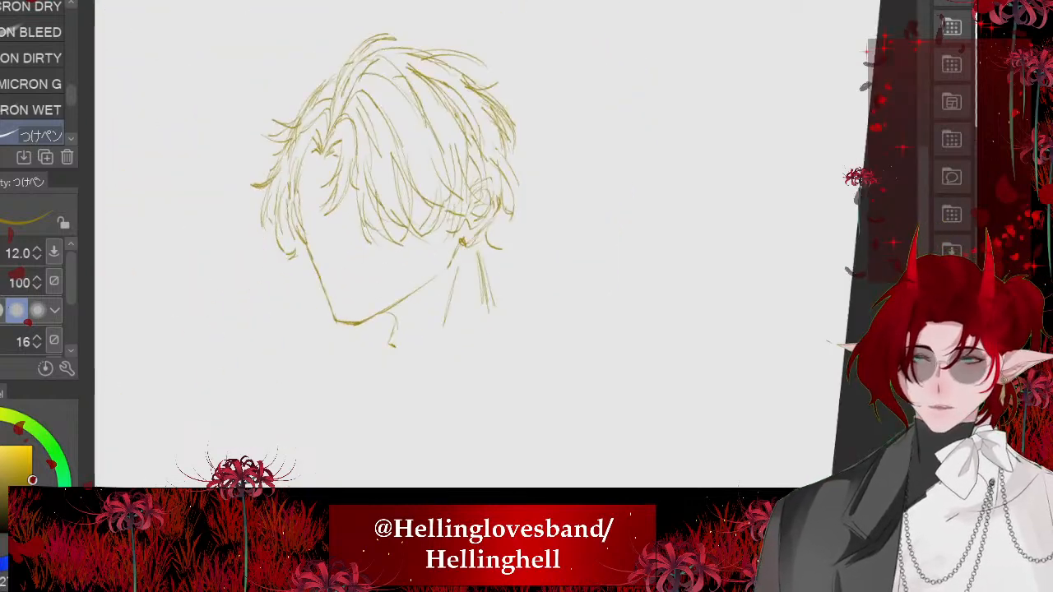
- Trace the nose bridge from below the fringe and the underside of the nose over the faded sketch
{"action": "left_click_drag", "start_coordinate": [377, 240], "coordinate": [431, 246]}
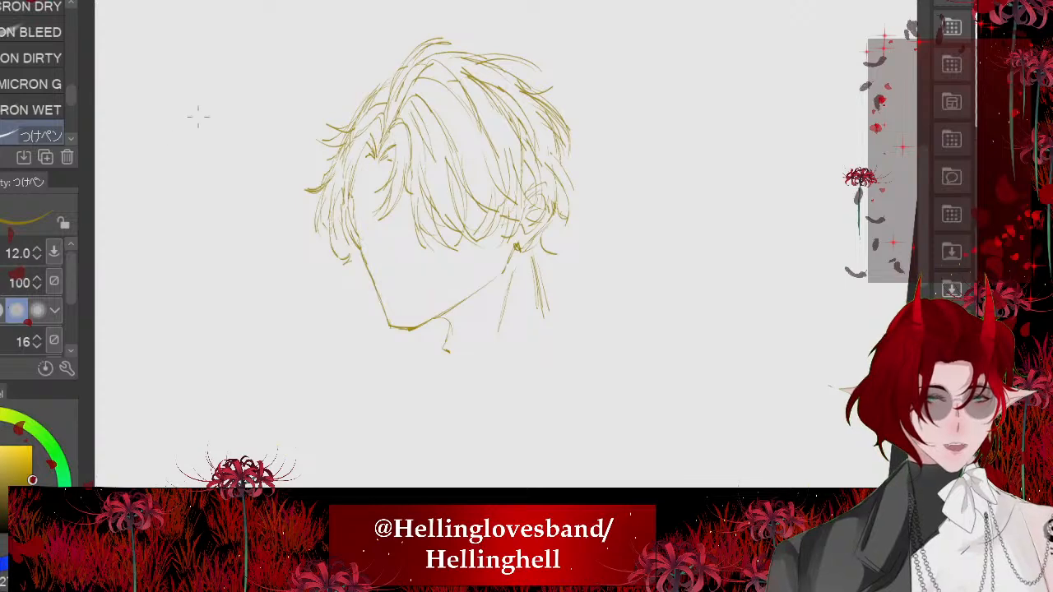
{"action": "scroll", "coordinate": [382, 169], "scroll_direction": "up", "scroll_amount": 2}
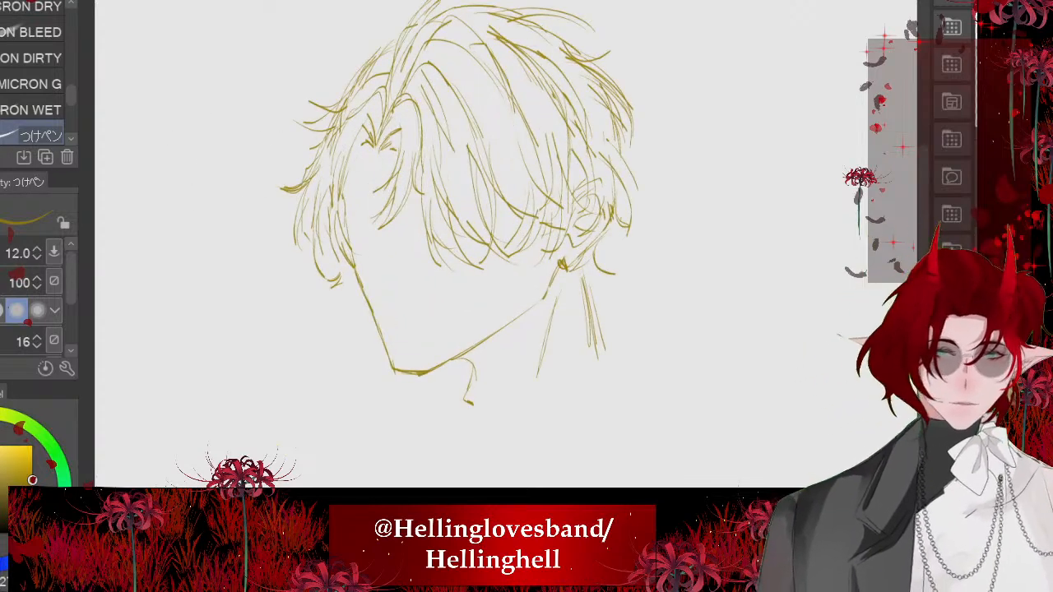
{"action": "scroll", "coordinate": [346, 268], "scroll_direction": "up", "scroll_amount": 3}
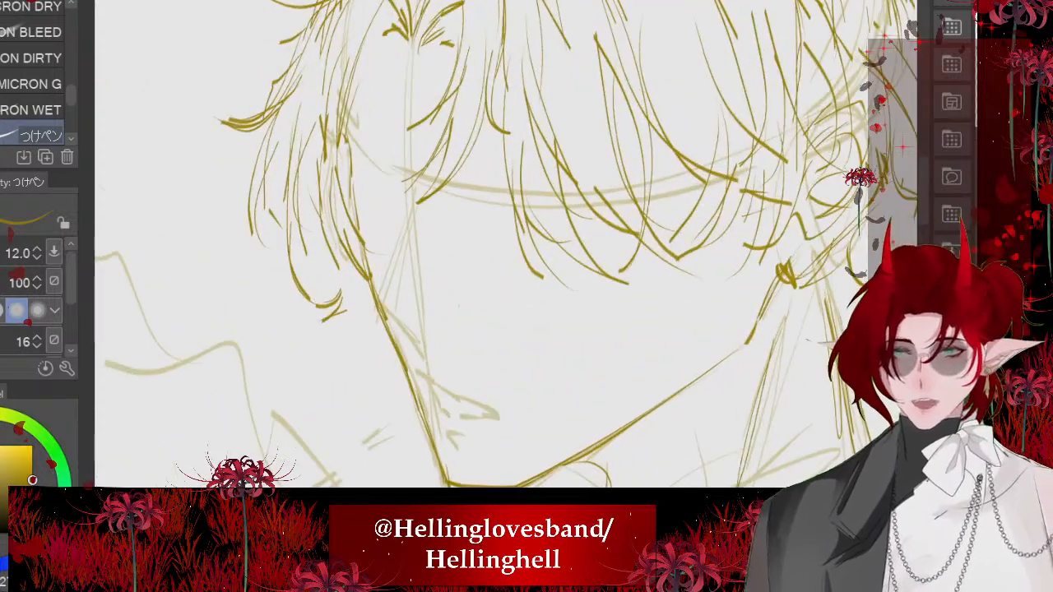
{"action": "scroll", "coordinate": [458, 306], "scroll_direction": "up", "scroll_amount": 2}
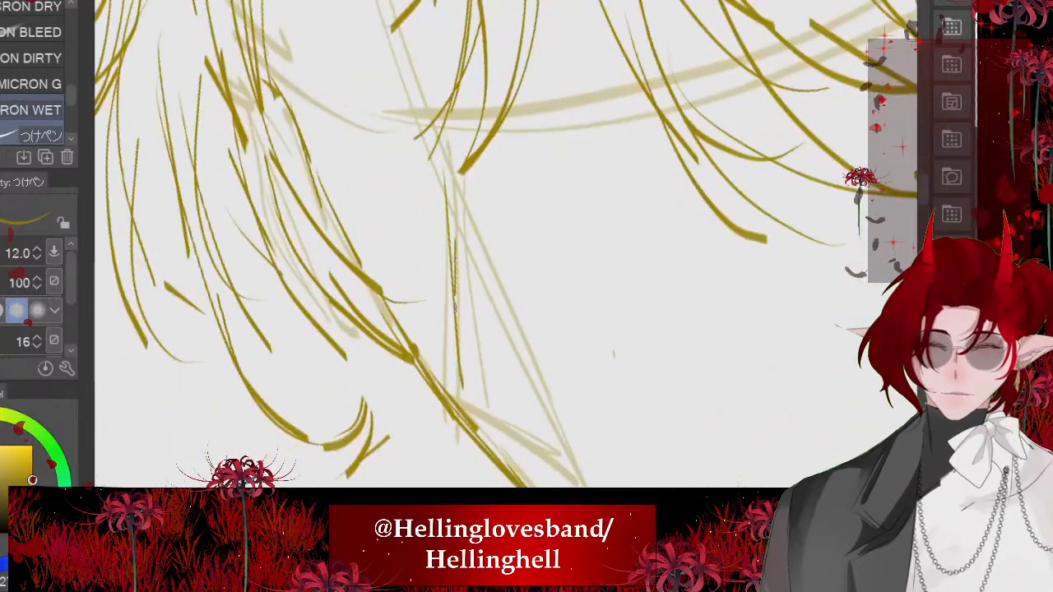
{"action": "left_click_drag", "start_coordinate": [455, 307], "coordinate": [460, 398]}
{"action": "scroll", "coordinate": [460, 330], "scroll_direction": "down", "scroll_amount": 2}
{"action": "scroll", "coordinate": [460, 329], "scroll_direction": "up", "scroll_amount": 2}
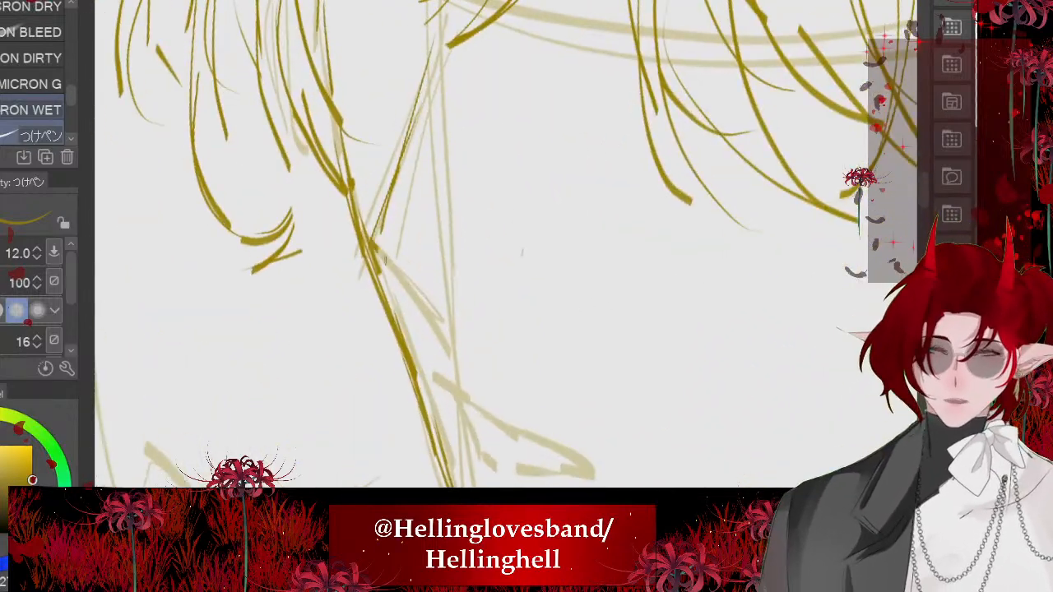
{"action": "left_click_drag", "start_coordinate": [372, 240], "coordinate": [447, 354]}
- Draw the collar edge along the neck below the jaw and its strokes behind the neck, following the reference portrait
{"action": "scroll", "coordinate": [522, 252], "scroll_direction": "down", "scroll_amount": 5}
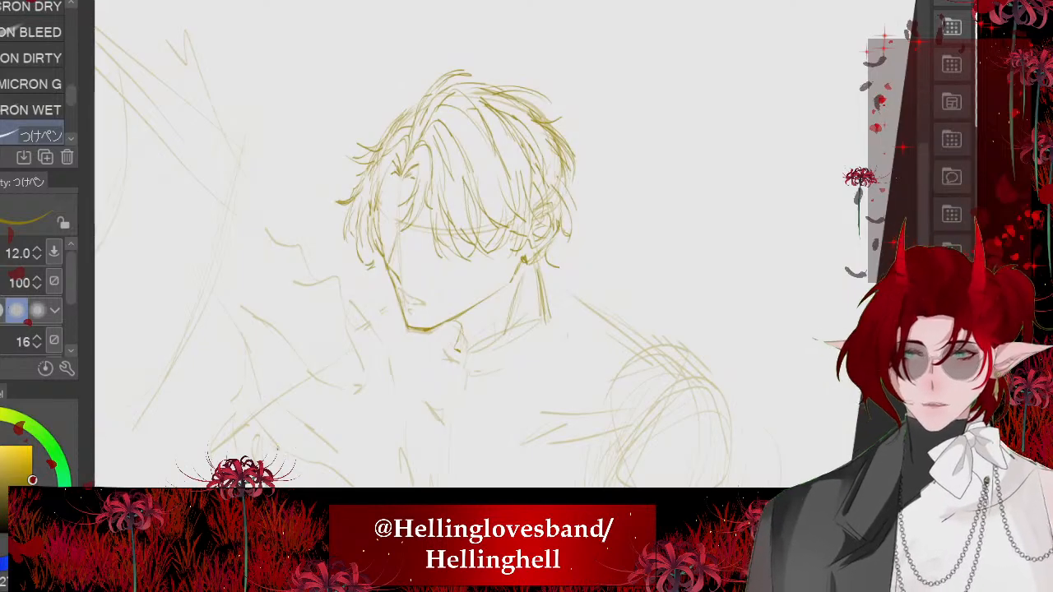
{"action": "scroll", "coordinate": [494, 247], "scroll_direction": "up", "scroll_amount": 3}
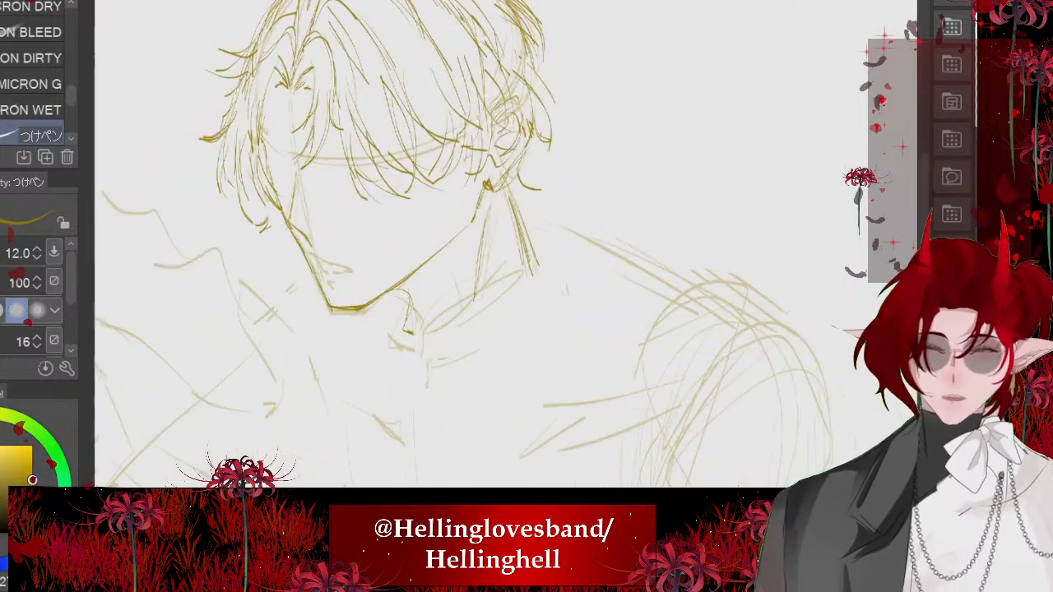
{"action": "mouse_move", "coordinate": [418, 308]}
{"action": "left_mouse_down"}
{"action": "mouse_move", "coordinate": [484, 252]}
{"action": "mouse_move", "coordinate": [509, 212]}
{"action": "left_mouse_up"}
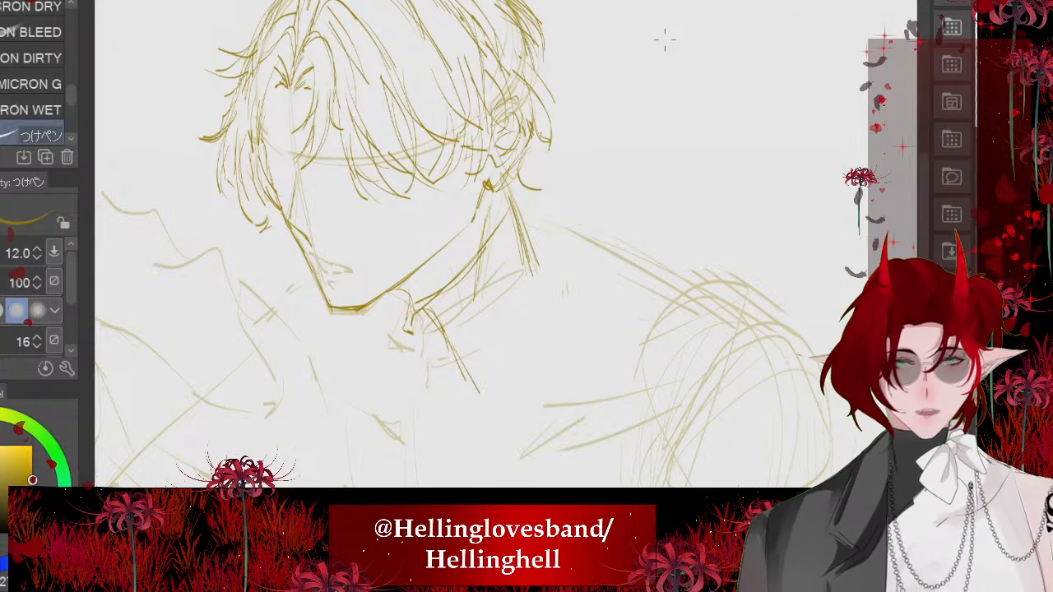
{"action": "scroll", "coordinate": [362, 123], "scroll_direction": "up", "scroll_amount": 2}
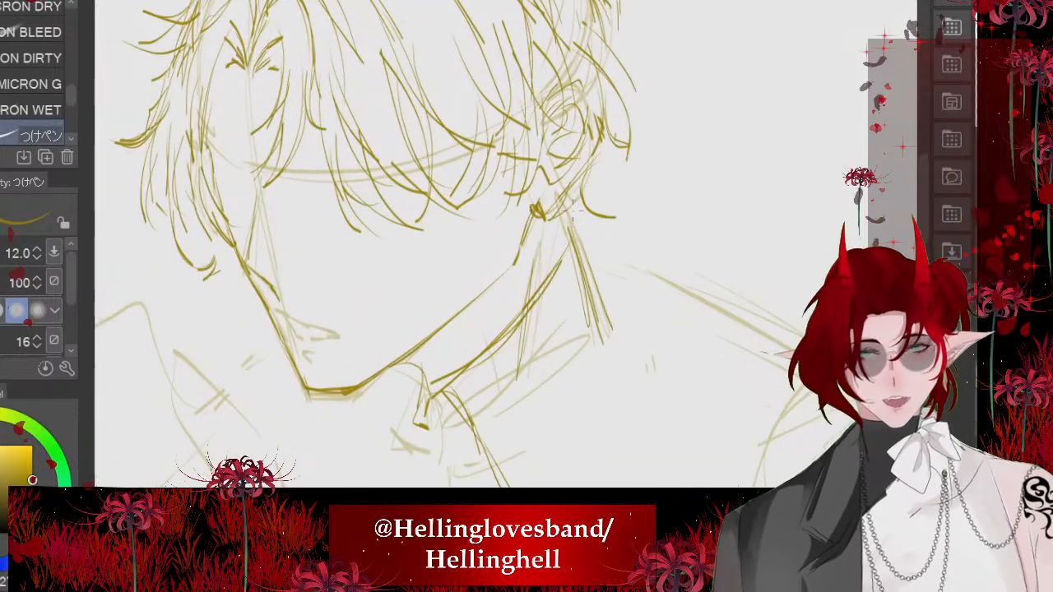
{"action": "left_click_drag", "start_coordinate": [551, 190], "coordinate": [533, 133]}
{"action": "left_click_drag", "start_coordinate": [570, 187], "coordinate": [611, 262]}
- Check the reference portrait's collar and draw the outer edge that closes the near collar flap into a point
{"action": "key", "text": "ctrl+Tab"}
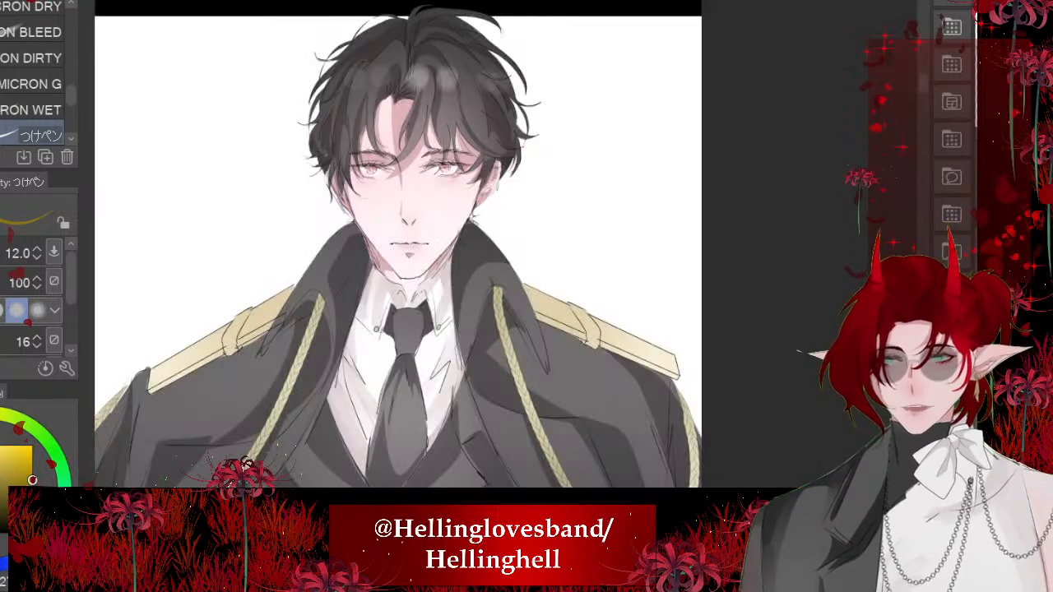
{"action": "key", "text": "ctrl+Tab"}
{"action": "left_click_drag", "start_coordinate": [549, 411], "coordinate": [520, 472]}
{"action": "left_click_drag", "start_coordinate": [599, 322], "coordinate": [516, 471]}
{"action": "scroll", "coordinate": [465, 288], "scroll_direction": "down", "scroll_amount": 5}
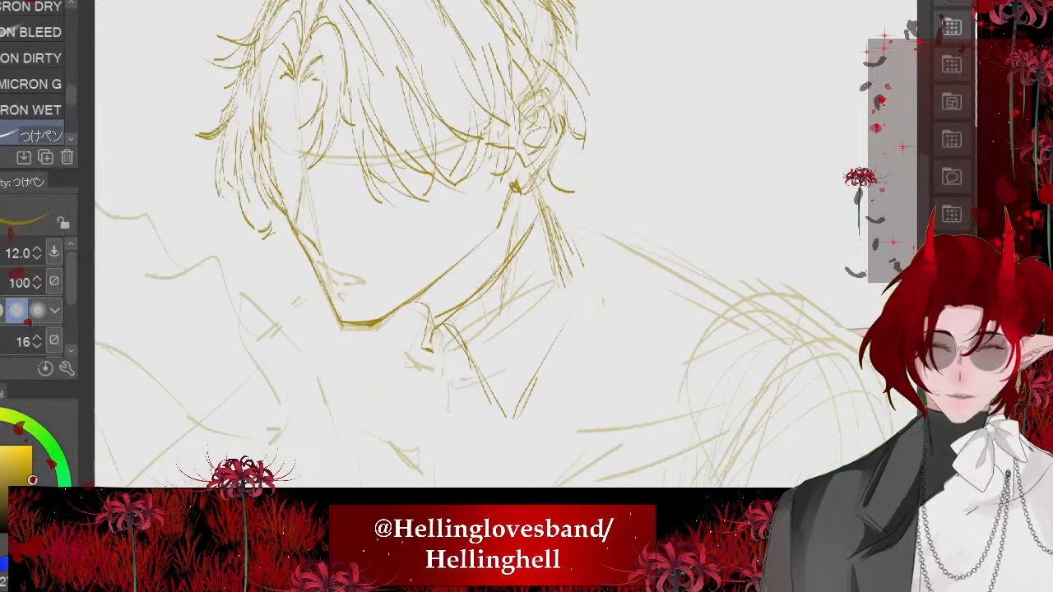
- Draw the pointed shirt collar flap on the far side of the neck, below the chin
{"action": "scroll", "coordinate": [465, 288], "scroll_direction": "up", "scroll_amount": 5}
{"action": "mouse_move", "coordinate": [485, 281]}
{"action": "left_mouse_down"}
{"action": "mouse_move", "coordinate": [481, 313]}
{"action": "mouse_move", "coordinate": [444, 304]}
{"action": "mouse_move", "coordinate": [427, 360]}
{"action": "left_mouse_up"}
{"action": "left_click_drag", "start_coordinate": [413, 270], "coordinate": [416, 355]}
{"action": "scroll", "coordinate": [411, 316], "scroll_direction": "down", "scroll_amount": 5}
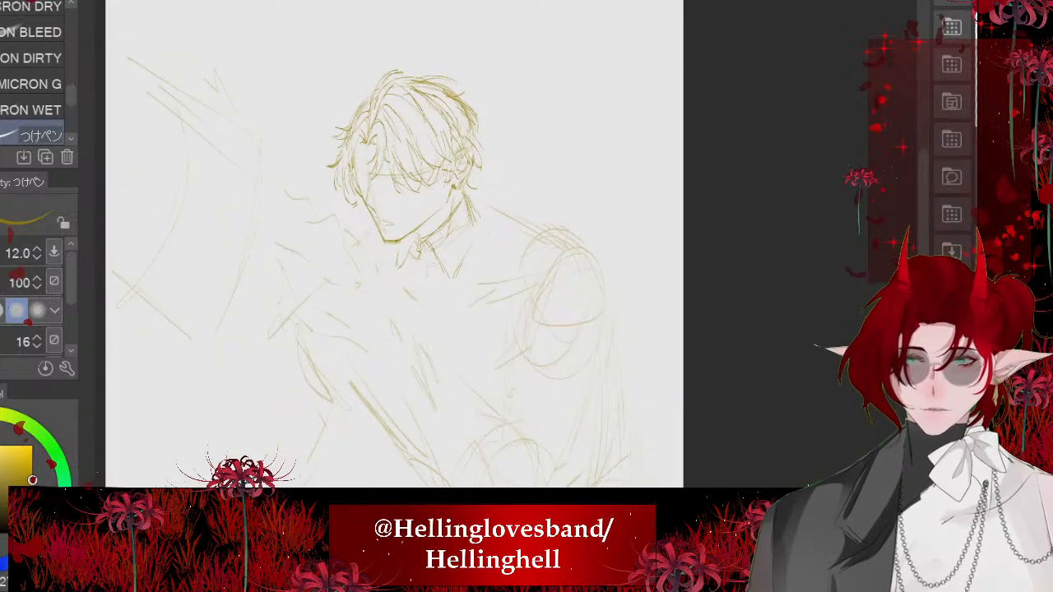
- Check the reference portrait's coat collar and erase the hair strands behind the neck and the near collar flap
{"action": "scroll", "coordinate": [386, 247], "scroll_direction": "up", "scroll_amount": 5}
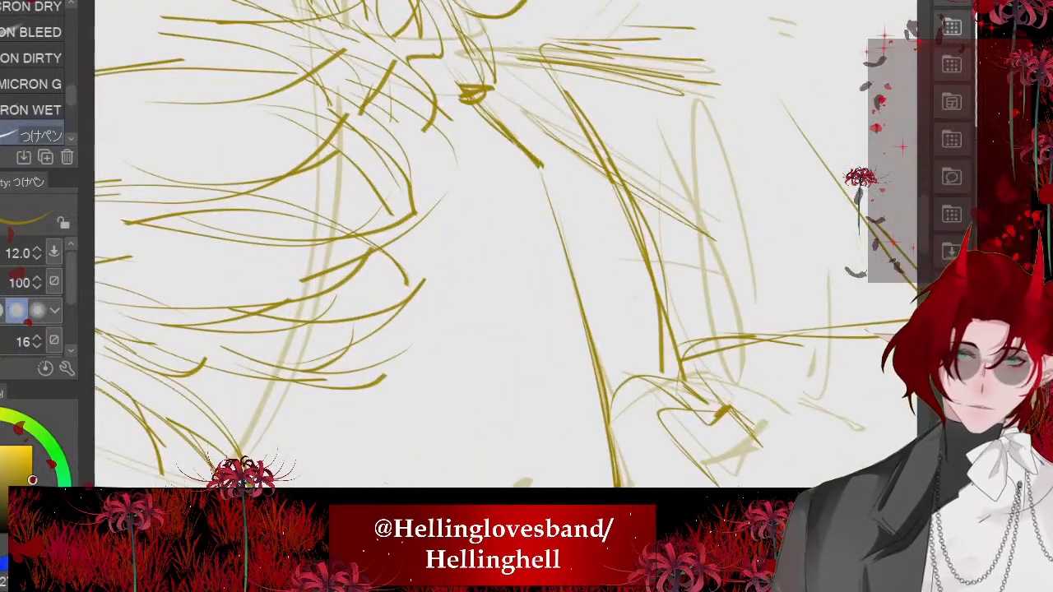
{"action": "scroll", "coordinate": [502, 247], "scroll_direction": "down", "scroll_amount": 3}
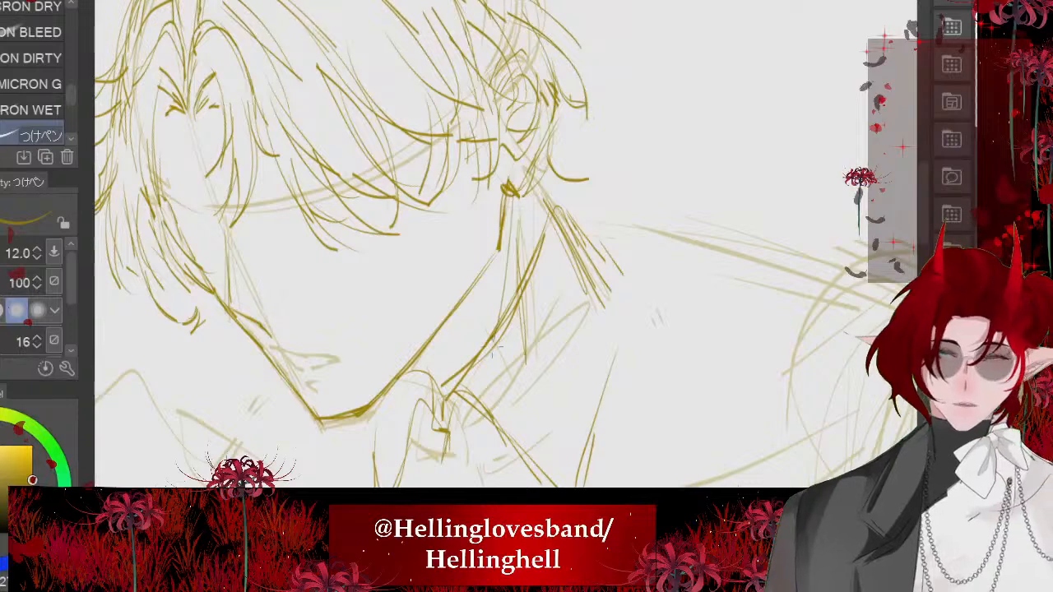
{"action": "scroll", "coordinate": [411, 247], "scroll_direction": "down", "scroll_amount": 3}
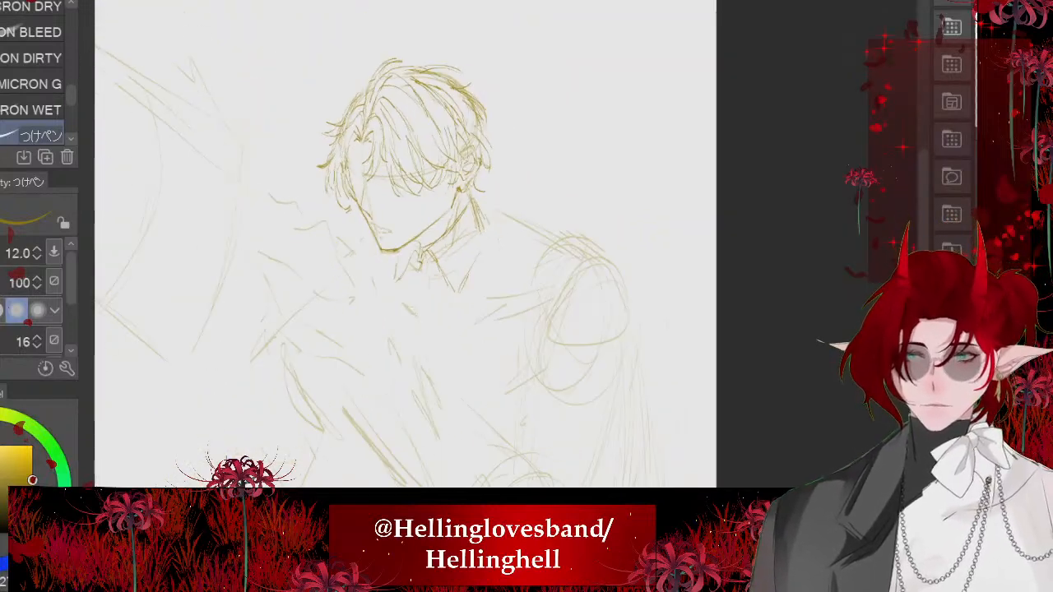
{"action": "key", "text": "ctrl+Tab"}
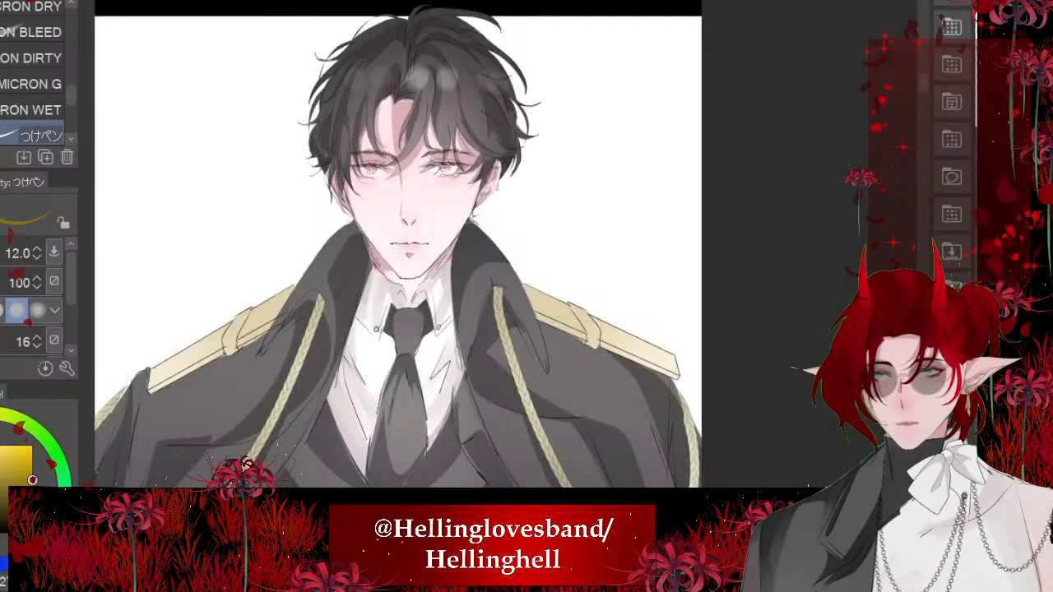
{"action": "key", "text": "ctrl+Tab"}
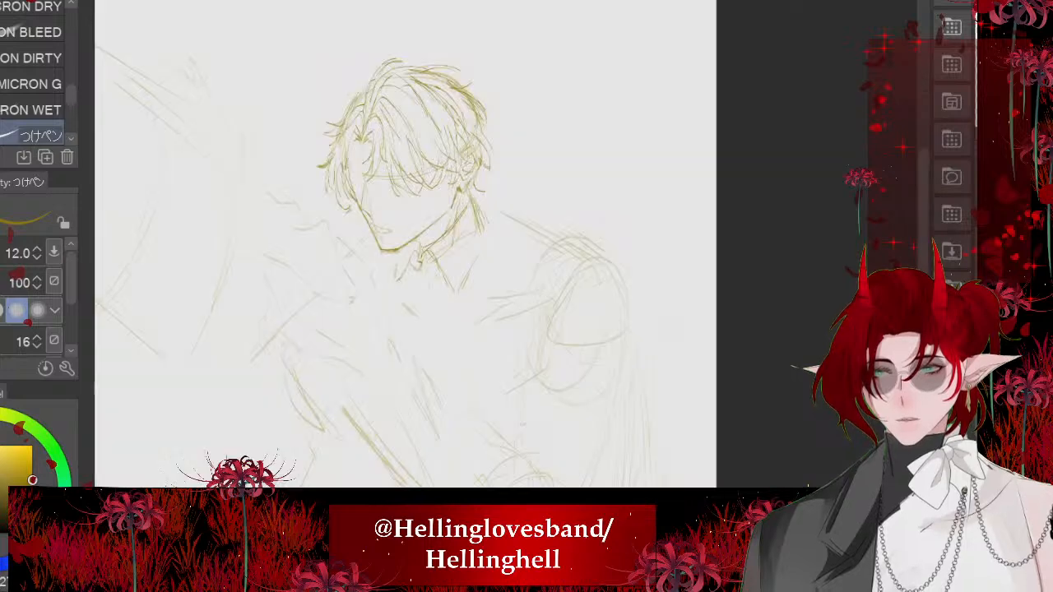
{"action": "scroll", "coordinate": [433, 176], "scroll_direction": "up", "scroll_amount": 2}
{"action": "key", "text": "e"}
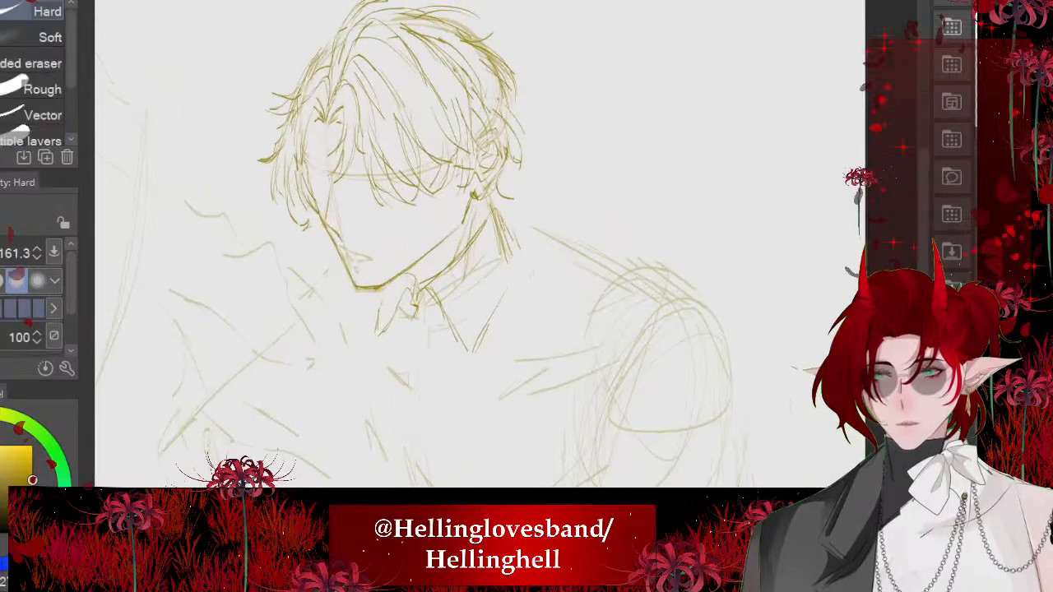
{"action": "left_click_drag", "start_coordinate": [506, 274], "coordinate": [532, 274], "text": "ctrl+alt"}
{"action": "mouse_move", "coordinate": [469, 384]}
{"action": "left_mouse_down"}
{"action": "mouse_move", "coordinate": [511, 252]}
{"action": "mouse_move", "coordinate": [447, 334]}
{"action": "left_mouse_up"}
{"action": "scroll", "coordinate": [415, 232], "scroll_direction": "down", "scroll_amount": 2}
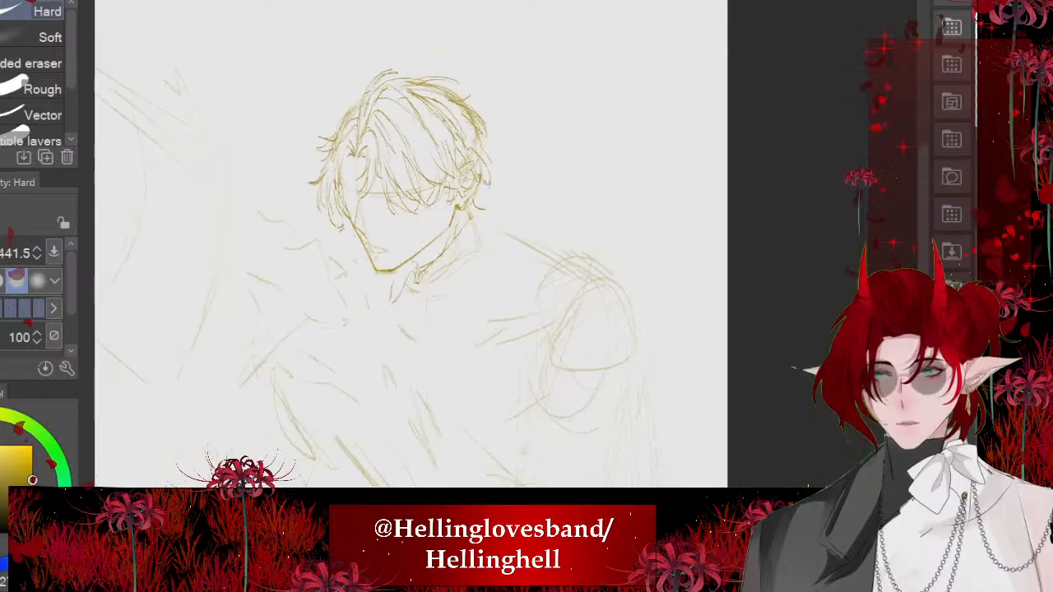
{"action": "key", "text": "p"}
{"action": "left_click_drag", "start_coordinate": [450, 259], "coordinate": [511, 179]}
{"action": "mouse_move", "coordinate": [414, 272]}
{"action": "left_mouse_down"}
{"action": "mouse_move", "coordinate": [500, 199]}
{"action": "mouse_move", "coordinate": [398, 303]}
{"action": "left_mouse_up"}
{"action": "left_click_drag", "start_coordinate": [402, 311], "coordinate": [412, 340]}
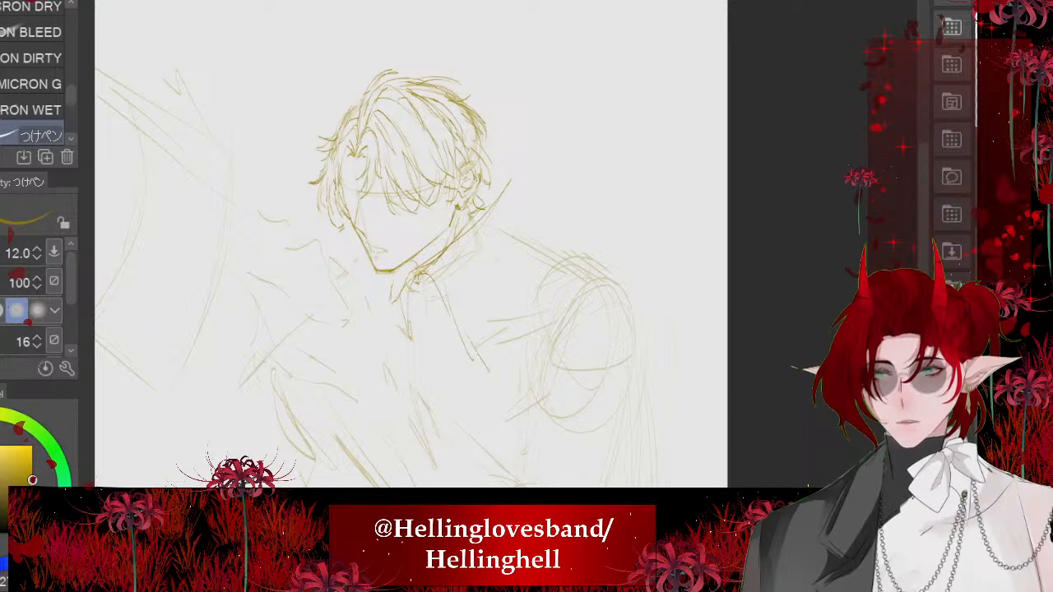
{"action": "key", "text": "ctrl+z"}
{"action": "key", "text": "ctrl+z"}
{"action": "key", "text": "ctrl+z"}
{"action": "key", "text": "ctrl+z"}
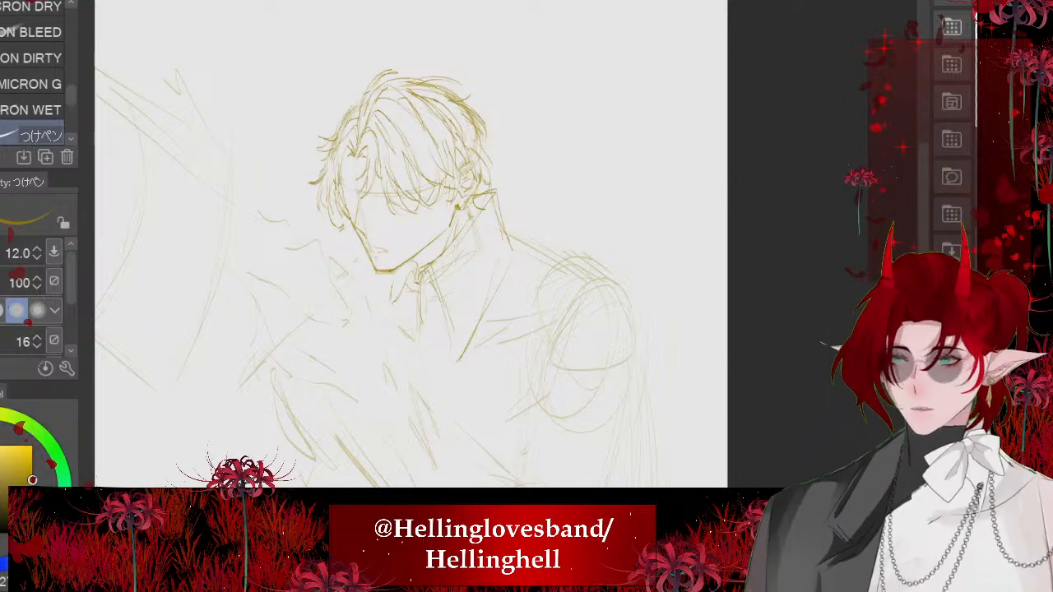
- Draw the coat's raised collar on the far side below the chin and define the outer corner of its near side
{"action": "scroll", "coordinate": [333, 310], "scroll_direction": "up", "scroll_amount": 3}
{"action": "mouse_move", "coordinate": [375, 231]}
{"action": "left_mouse_down"}
{"action": "mouse_move", "coordinate": [340, 261]}
{"action": "mouse_move", "coordinate": [395, 256]}
{"action": "mouse_move", "coordinate": [418, 306]}
{"action": "left_mouse_up"}
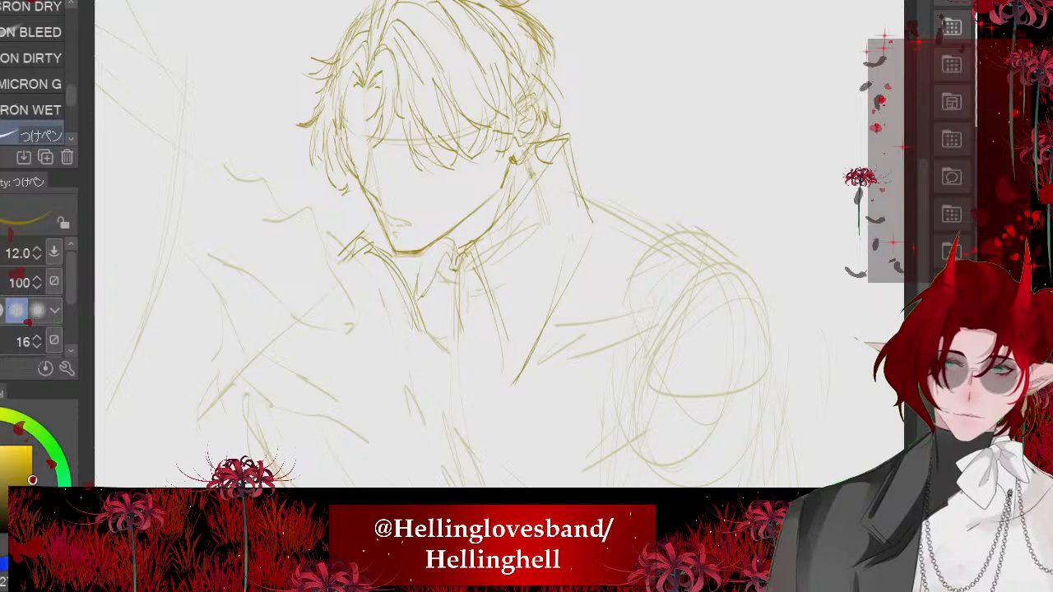
{"action": "scroll", "coordinate": [371, 246], "scroll_direction": "down", "scroll_amount": 2}
{"action": "scroll", "coordinate": [395, 247], "scroll_direction": "down", "scroll_amount": 3}
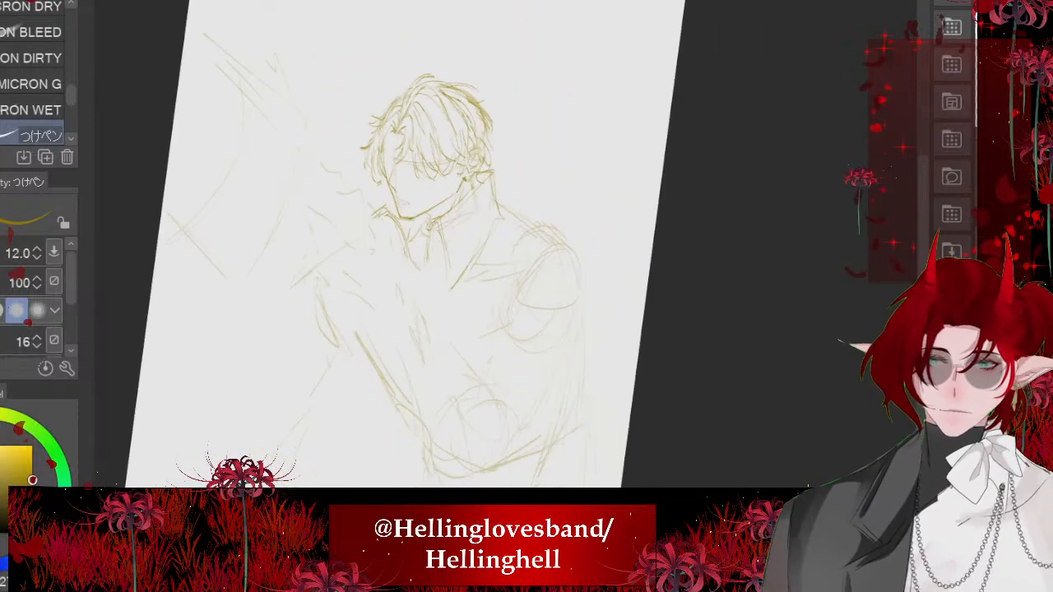
{"action": "scroll", "coordinate": [556, 115], "scroll_direction": "up", "scroll_amount": 5}
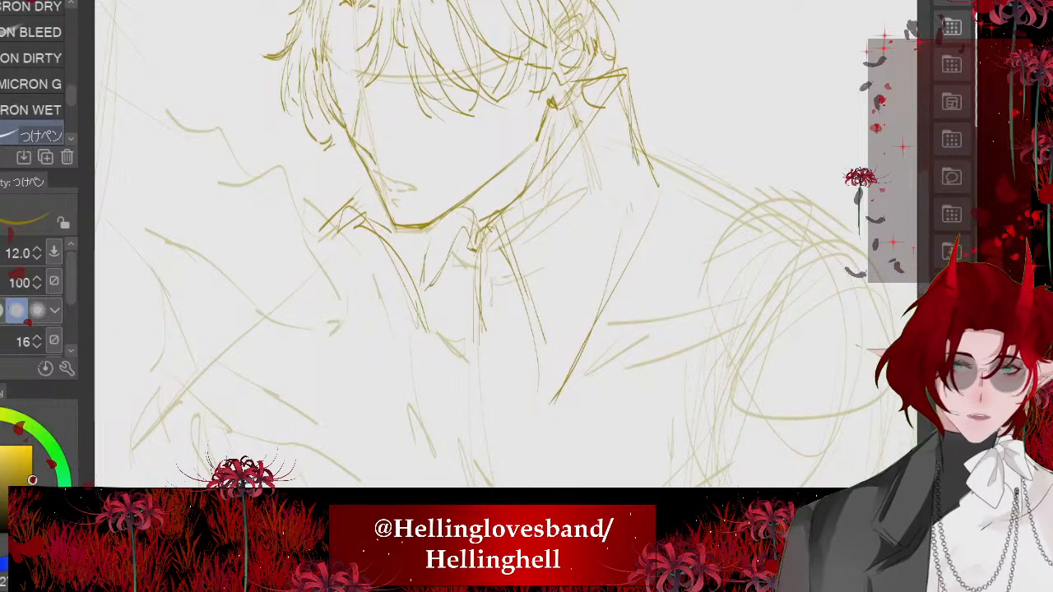
{"action": "left_click_drag", "start_coordinate": [638, 130], "coordinate": [630, 256]}
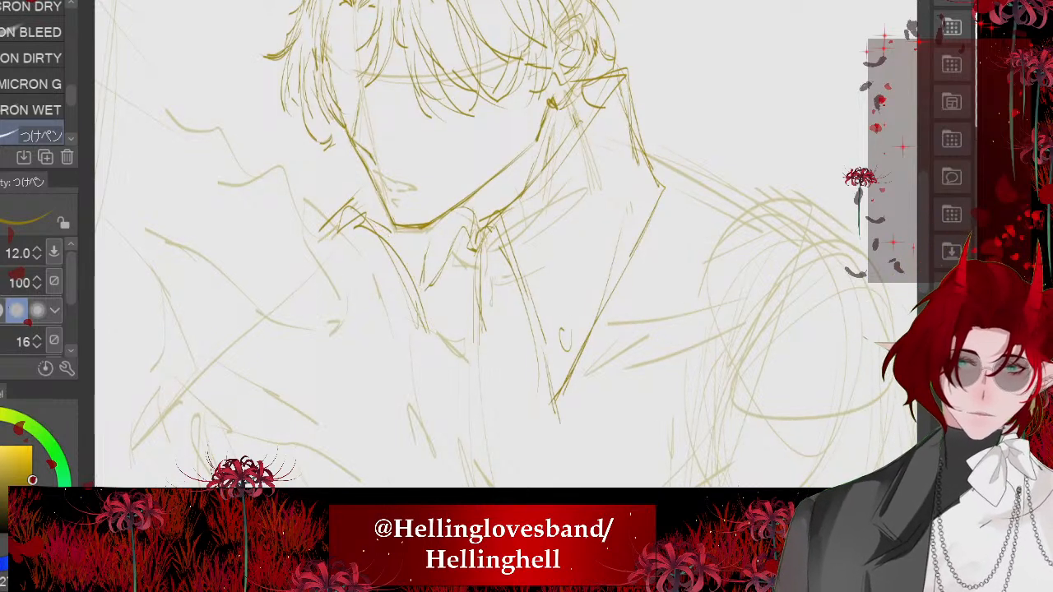
{"action": "scroll", "coordinate": [411, 206], "scroll_direction": "down", "scroll_amount": 3}
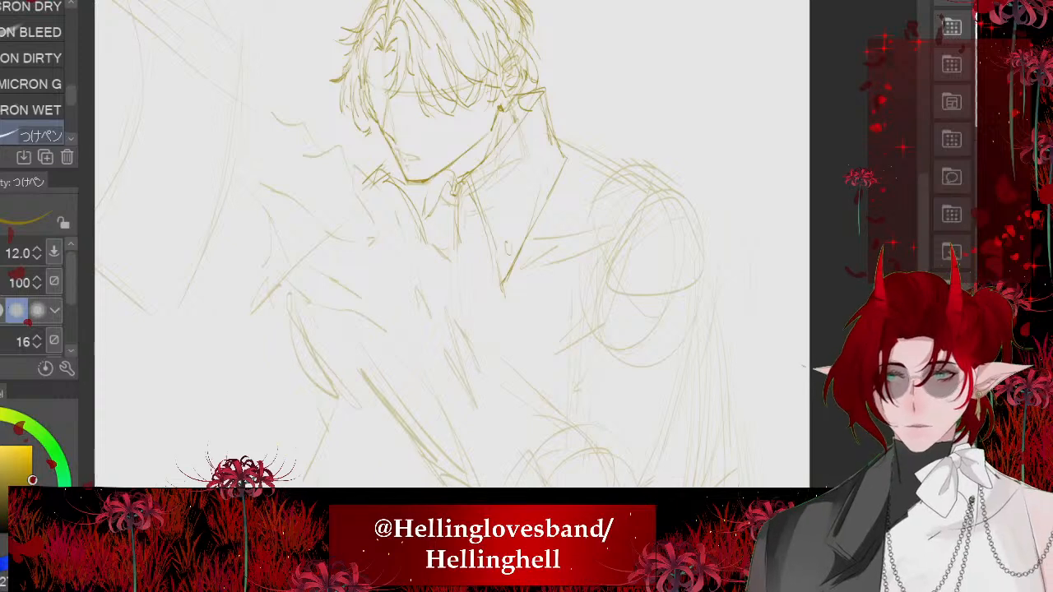
- Check the reference, erase the outer edge of the near coat collar and redraw it closer to the neck
{"action": "key", "text": "ctrl+Tab"}
{"action": "key", "text": "ctrl+Tab"}
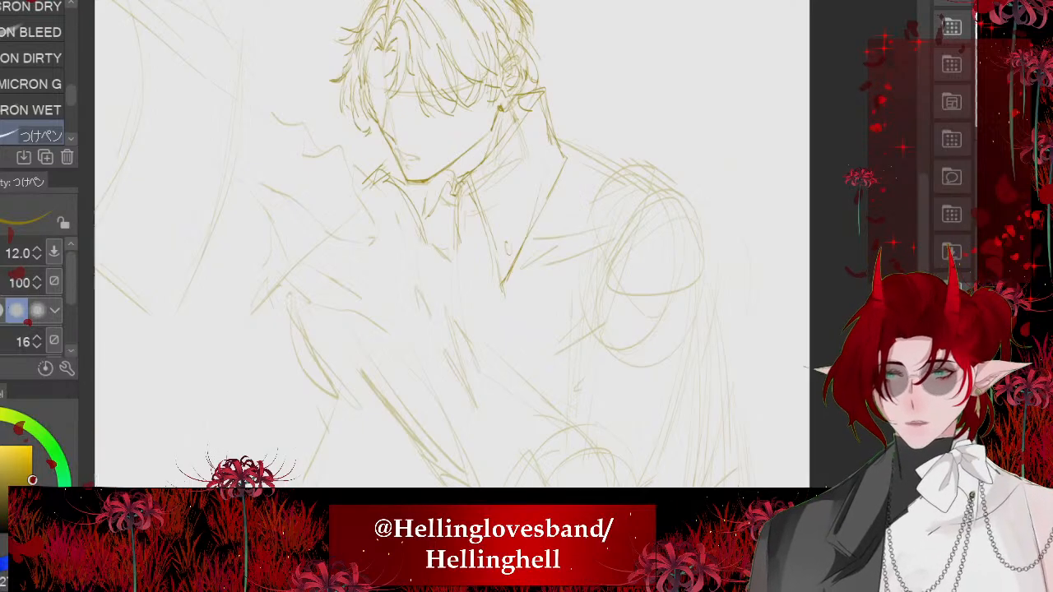
{"action": "scroll", "coordinate": [461, 86], "scroll_direction": "up", "scroll_amount": 2}
{"action": "key", "text": "e"}
{"action": "left_click_drag", "start_coordinate": [578, 180], "coordinate": [571, 221]}
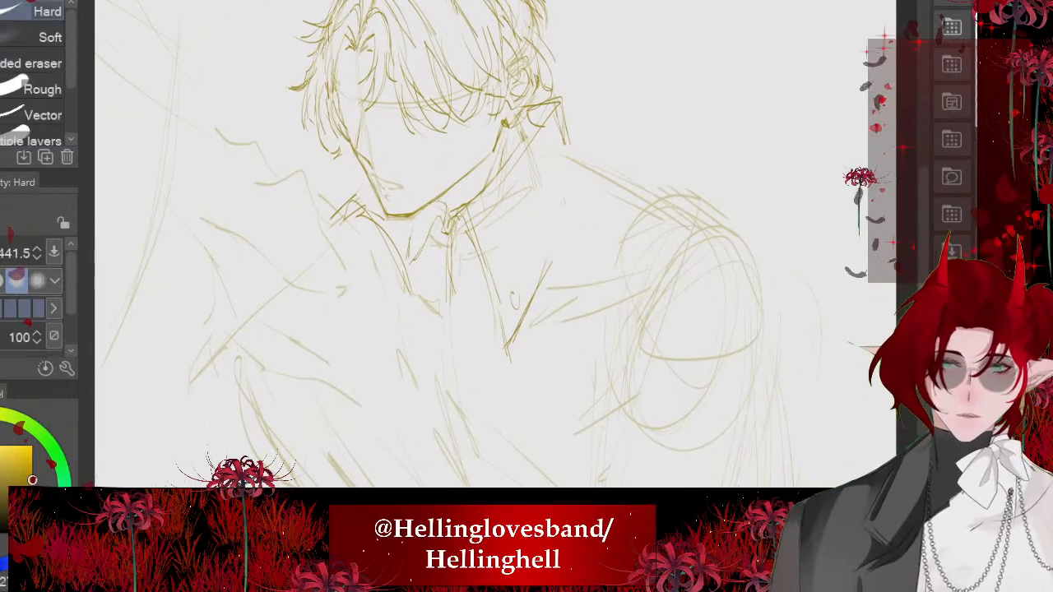
{"action": "key", "text": "p"}
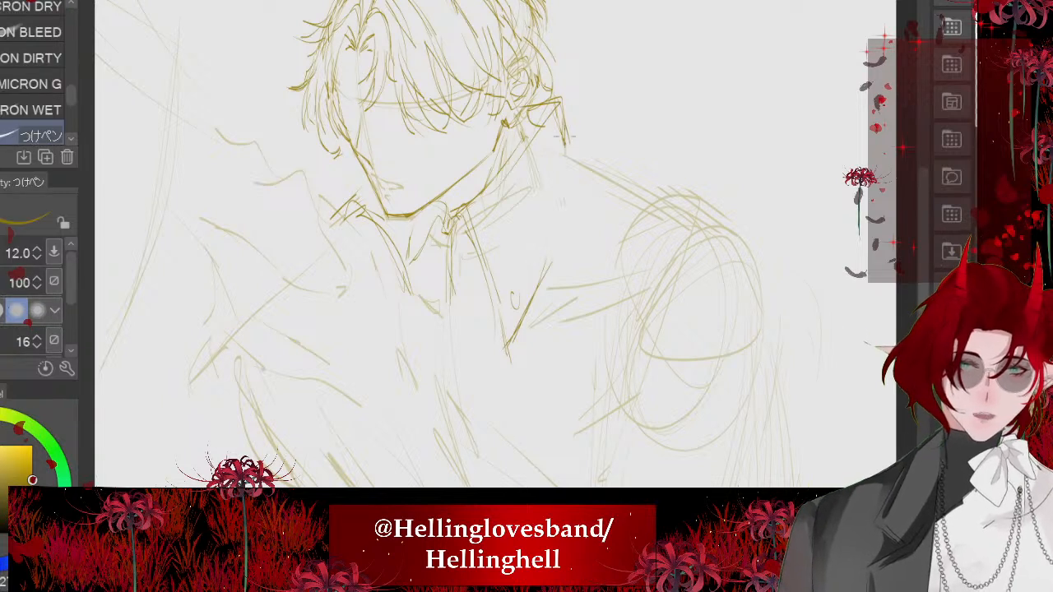
{"action": "left_click_drag", "start_coordinate": [572, 195], "coordinate": [550, 265]}
{"action": "left_click_drag", "start_coordinate": [565, 158], "coordinate": [549, 288]}
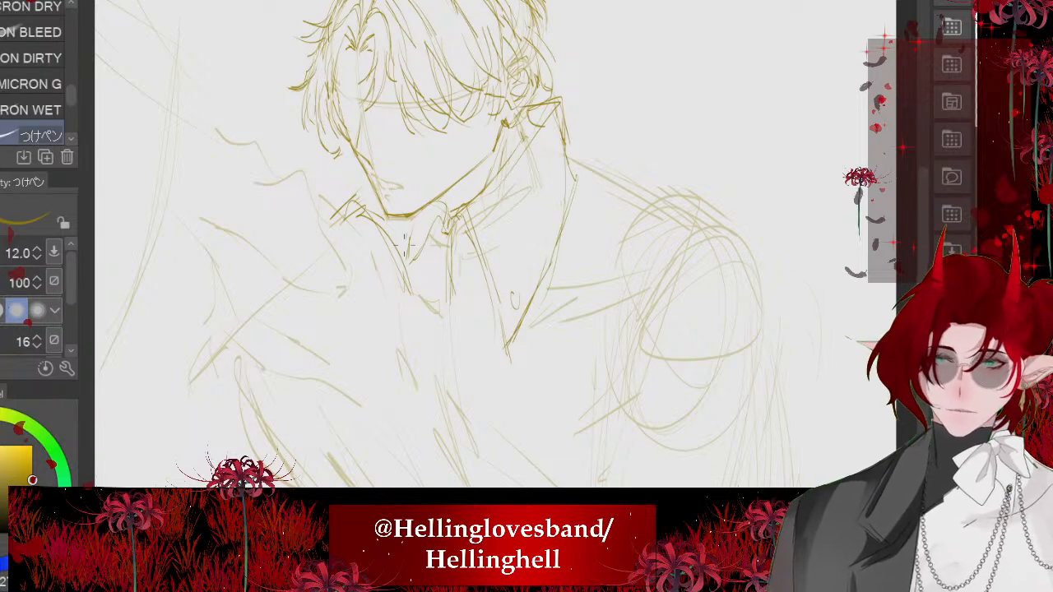
- Add the inner edge strokes to the far coat collar below the chin and outline its outer fold
{"action": "left_click_drag", "start_coordinate": [414, 235], "coordinate": [400, 277]}
{"action": "left_click_drag", "start_coordinate": [407, 236], "coordinate": [392, 281]}
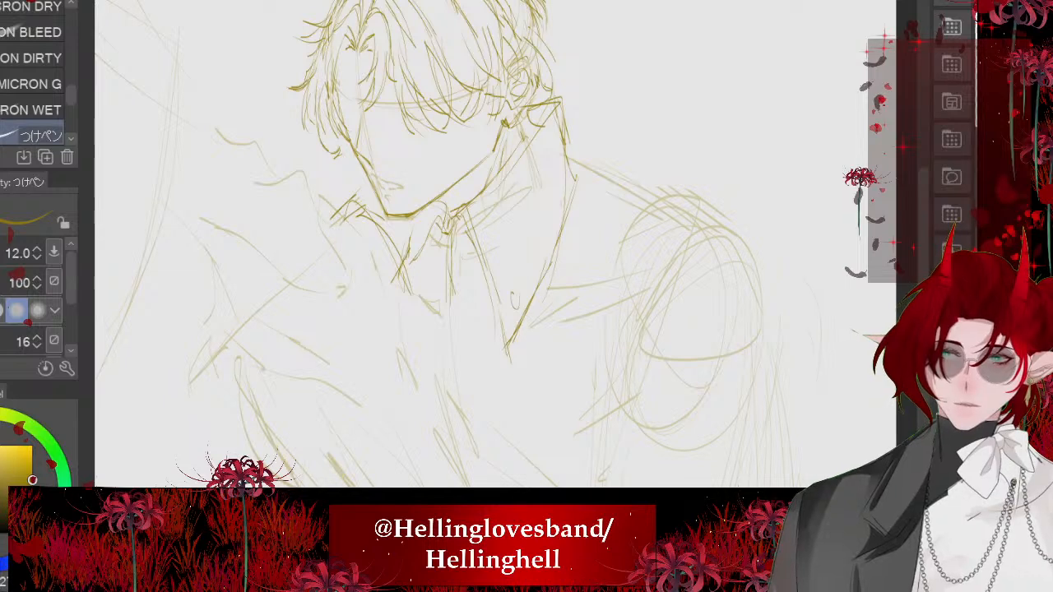
{"action": "left_click_drag", "start_coordinate": [353, 194], "coordinate": [324, 227]}
{"action": "left_click_drag", "start_coordinate": [324, 229], "coordinate": [392, 220]}
{"action": "left_click_drag", "start_coordinate": [326, 242], "coordinate": [331, 288]}
{"action": "scroll", "coordinate": [375, 247], "scroll_direction": "down", "scroll_amount": 2}
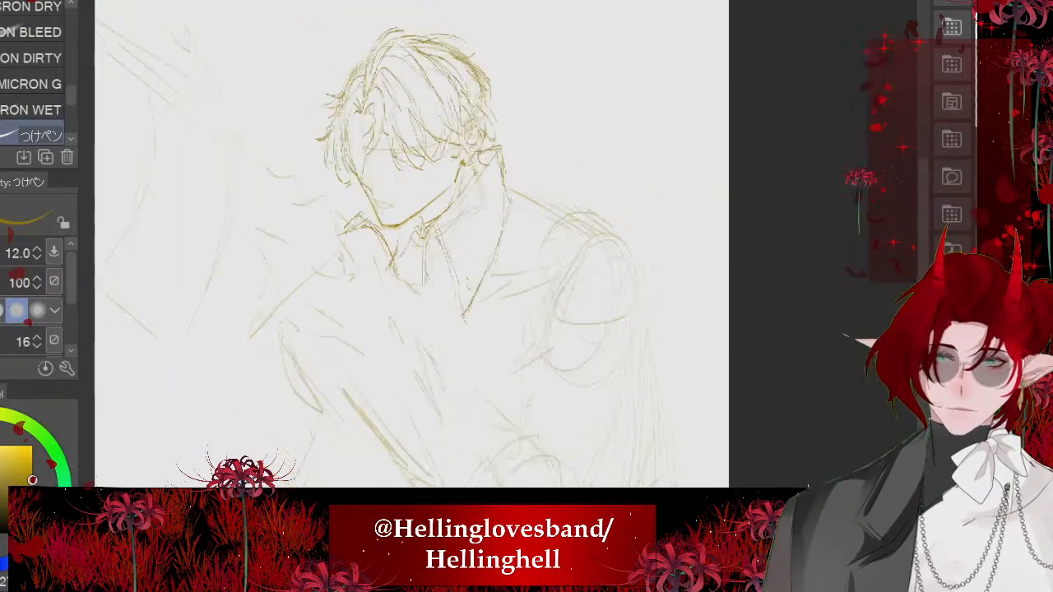
{"action": "scroll", "coordinate": [185, 267], "scroll_direction": "down", "scroll_amount": 2}
{"action": "scroll", "coordinate": [272, 99], "scroll_direction": "down", "scroll_amount": 1}
{"action": "mouse_move", "coordinate": [271, 97]}
{"action": "left_mouse_down"}
{"action": "mouse_move", "coordinate": [266, 49]}
{"action": "mouse_move", "coordinate": [279, 69]}
{"action": "left_mouse_up"}
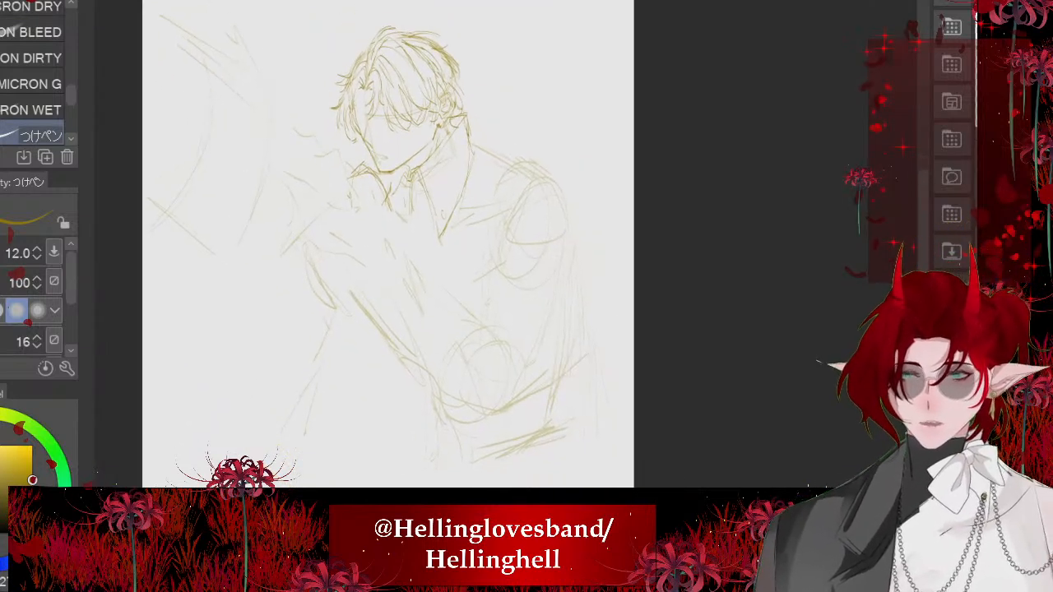
- Erase the lower part of the near coat collar and redraw both of its edges down to a shorter point
{"action": "scroll", "coordinate": [387, 247], "scroll_direction": "up", "scroll_amount": 3}
{"action": "key", "text": "e"}
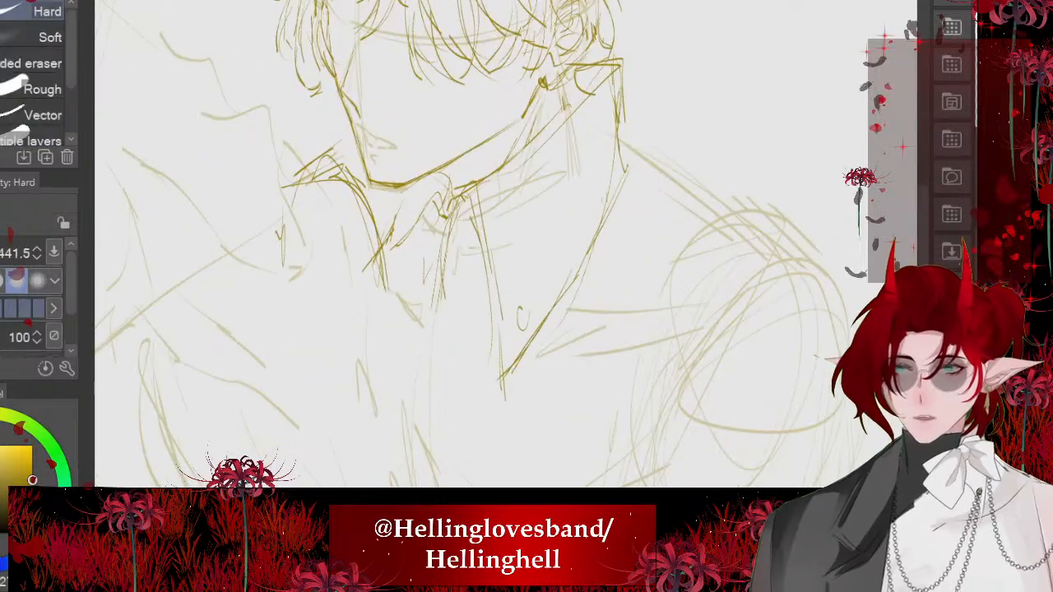
{"action": "left_click_drag", "start_coordinate": [506, 274], "coordinate": [569, 274]}
{"action": "mouse_move", "coordinate": [504, 273]}
{"action": "left_mouse_down"}
{"action": "mouse_move", "coordinate": [554, 282]}
{"action": "mouse_move", "coordinate": [543, 320]}
{"action": "left_mouse_up"}
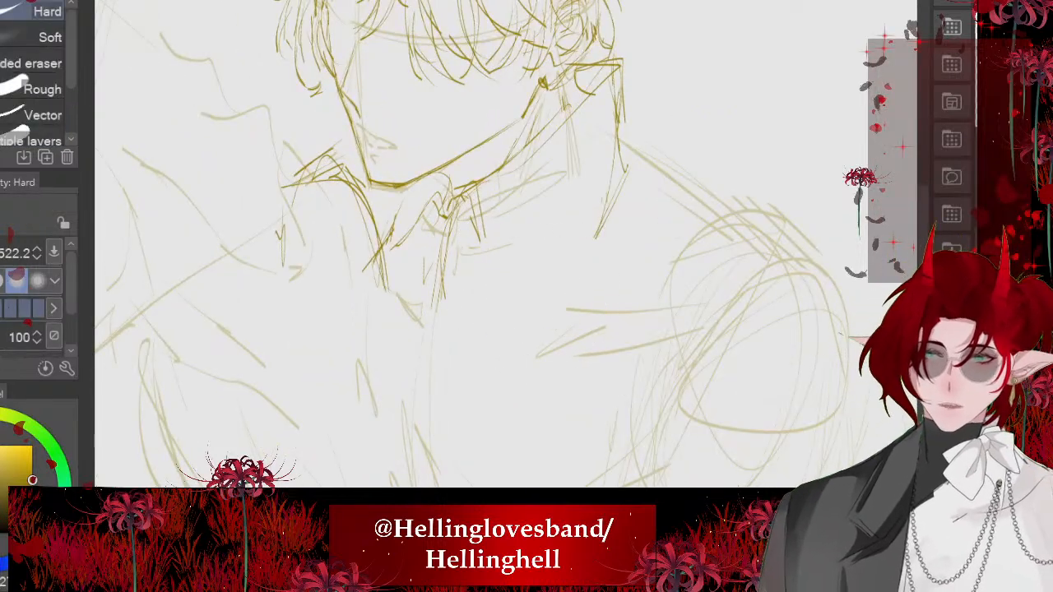
{"action": "key", "text": "p"}
{"action": "mouse_move", "coordinate": [461, 208]}
{"action": "left_mouse_down"}
{"action": "mouse_move", "coordinate": [490, 199]}
{"action": "mouse_move", "coordinate": [540, 357]}
{"action": "left_mouse_up"}
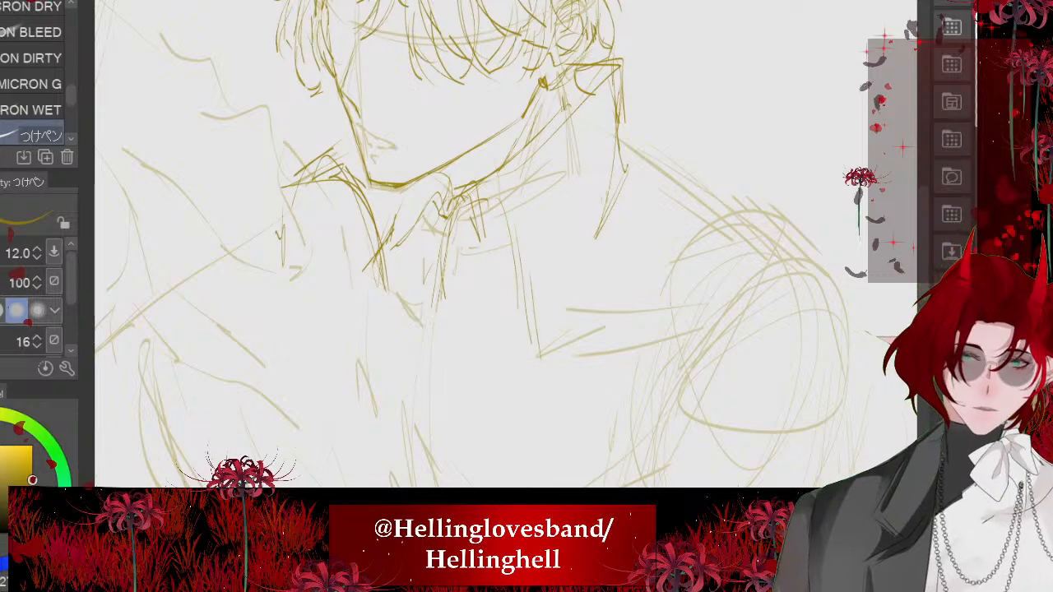
{"action": "left_click_drag", "start_coordinate": [615, 176], "coordinate": [549, 305]}
{"action": "left_click_drag", "start_coordinate": [617, 148], "coordinate": [545, 329]}
{"action": "left_click_drag", "start_coordinate": [499, 208], "coordinate": [511, 261]}
{"action": "left_click_drag", "start_coordinate": [459, 193], "coordinate": [499, 227]}
- Erase the near collar's inner edge and redraw it from the neck, adding the coat's front edge beneath the collar
{"action": "scroll", "coordinate": [410, 206], "scroll_direction": "down", "scroll_amount": 5}
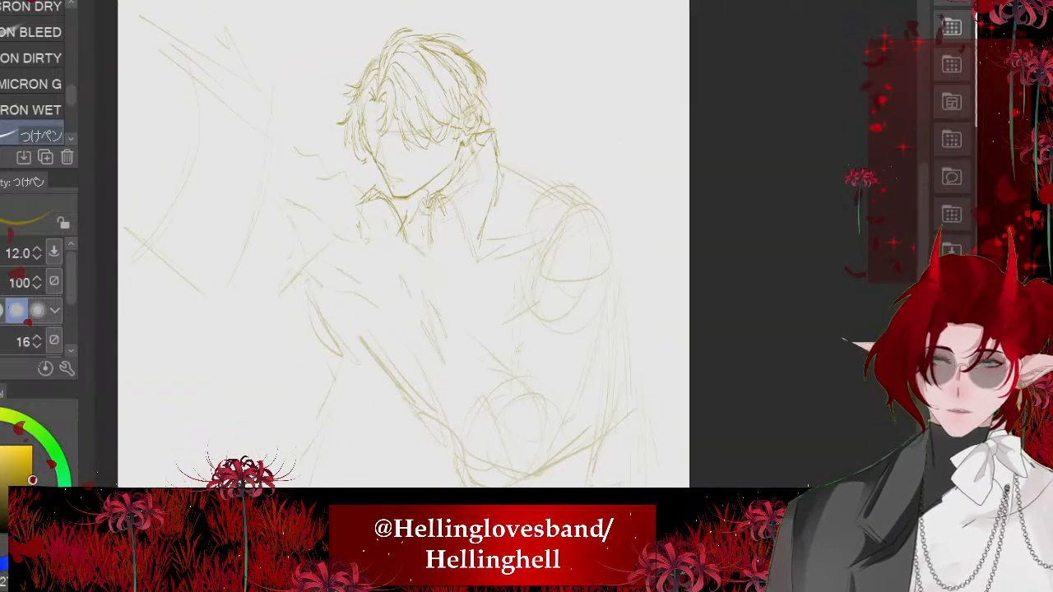
{"action": "scroll", "coordinate": [522, 235], "scroll_direction": "up", "scroll_amount": 5}
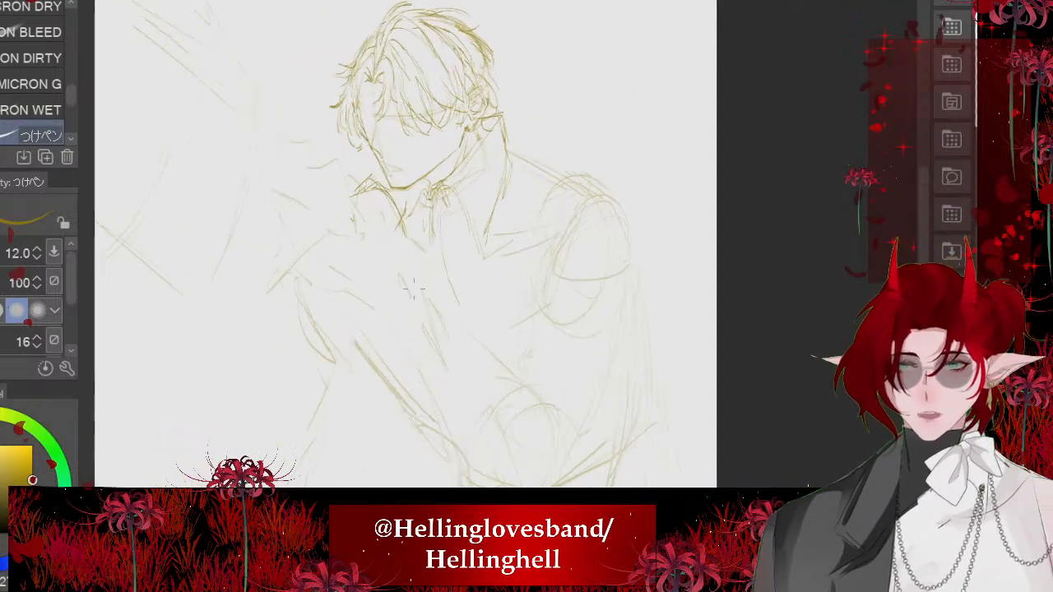
{"action": "key", "text": "e"}
{"action": "mouse_move", "coordinate": [461, 189]}
{"action": "left_mouse_down"}
{"action": "mouse_move", "coordinate": [423, 235]}
{"action": "mouse_move", "coordinate": [494, 206]}
{"action": "left_mouse_up"}
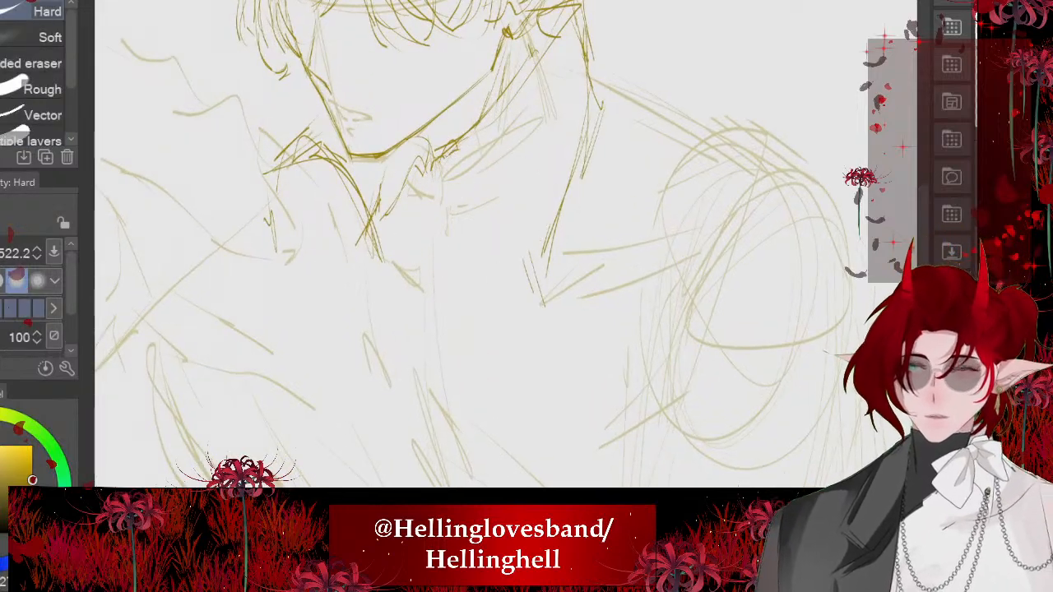
{"action": "key", "text": "p"}
{"action": "left_click_drag", "start_coordinate": [454, 153], "coordinate": [479, 346]}
{"action": "left_click_drag", "start_coordinate": [451, 205], "coordinate": [469, 362]}
{"action": "mouse_move", "coordinate": [494, 144]}
{"action": "left_mouse_down"}
{"action": "mouse_move", "coordinate": [546, 277]}
{"action": "mouse_move", "coordinate": [453, 232]}
{"action": "mouse_move", "coordinate": [476, 316]}
{"action": "left_mouse_up"}
- Extend the coat's front edge in a long sweep past the waist and add a curved line across the chest
{"action": "scroll", "coordinate": [441, 184], "scroll_direction": "down", "scroll_amount": 2}
{"action": "scroll", "coordinate": [446, 173], "scroll_direction": "down", "scroll_amount": 2}
{"action": "scroll", "coordinate": [411, 247], "scroll_direction": "down", "scroll_amount": 1}
{"action": "mouse_move", "coordinate": [464, 269]}
{"action": "left_mouse_down"}
{"action": "mouse_move", "coordinate": [494, 329]}
{"action": "mouse_move", "coordinate": [445, 248]}
{"action": "left_mouse_up"}
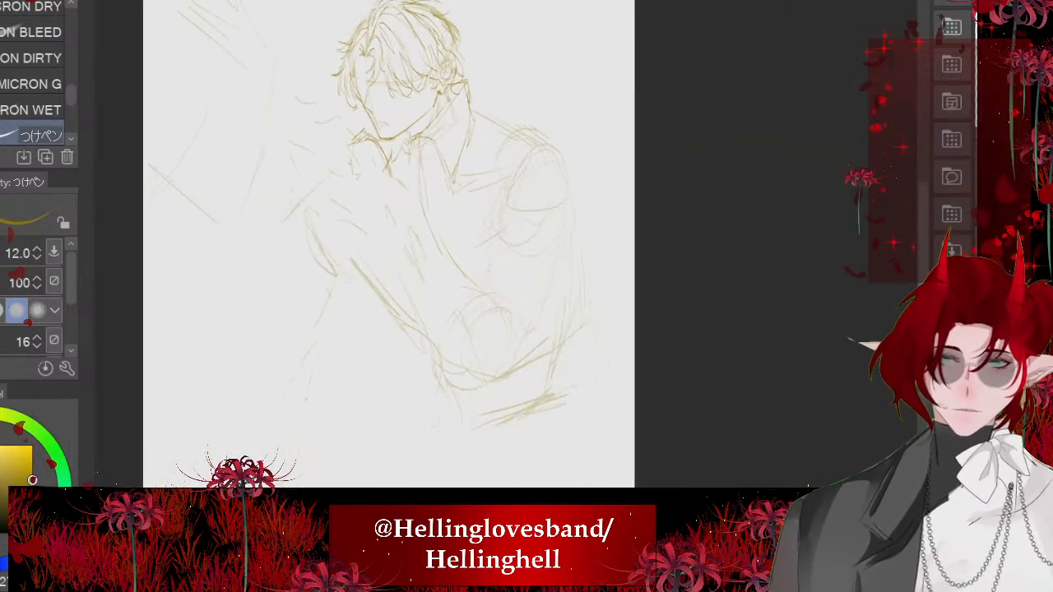
{"action": "left_click_drag", "start_coordinate": [539, 357], "coordinate": [543, 367]}
{"action": "left_click_drag", "start_coordinate": [550, 368], "coordinate": [562, 457]}
{"action": "mouse_move", "coordinate": [490, 305]}
{"action": "left_mouse_down"}
{"action": "mouse_move", "coordinate": [548, 391]}
{"action": "mouse_move", "coordinate": [573, 464]}
{"action": "left_mouse_up"}
{"action": "scroll", "coordinate": [276, 266], "scroll_direction": "up", "scroll_amount": 2}
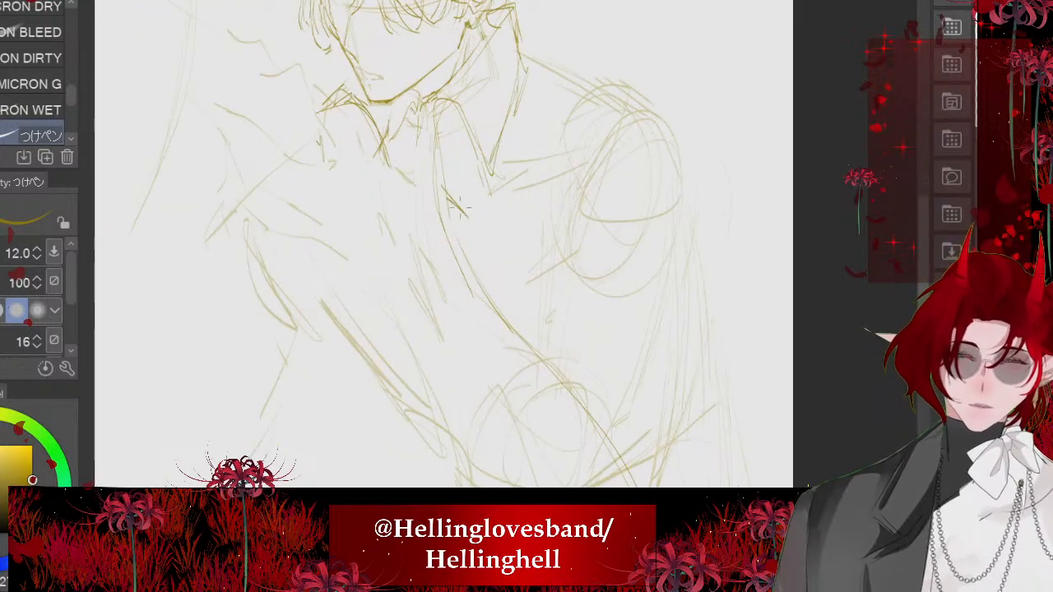
{"action": "left_click_drag", "start_coordinate": [460, 207], "coordinate": [552, 223]}
{"action": "left_click_drag", "start_coordinate": [550, 276], "coordinate": [566, 379]}
- Draw the epaulette along the near shoulder as two parallel lines with a squared outer end
{"action": "scroll", "coordinate": [301, 167], "scroll_direction": "up", "scroll_amount": 1}
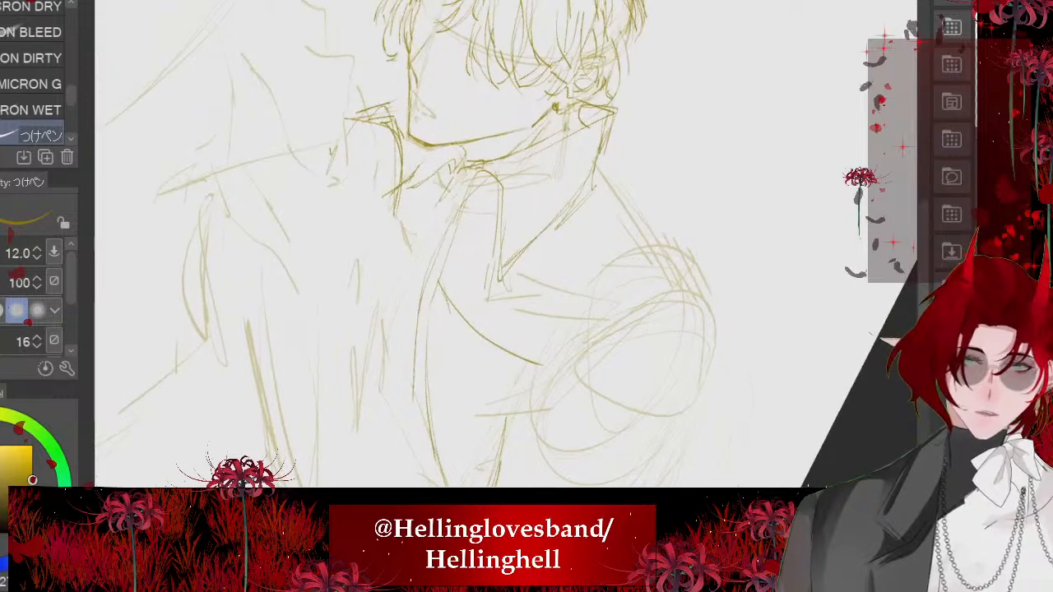
{"action": "mouse_move", "coordinate": [594, 176]}
{"action": "left_mouse_down"}
{"action": "mouse_move", "coordinate": [693, 296]}
{"action": "mouse_move", "coordinate": [704, 328]}
{"action": "left_mouse_up"}
{"action": "left_click_drag", "start_coordinate": [598, 209], "coordinate": [685, 349]}
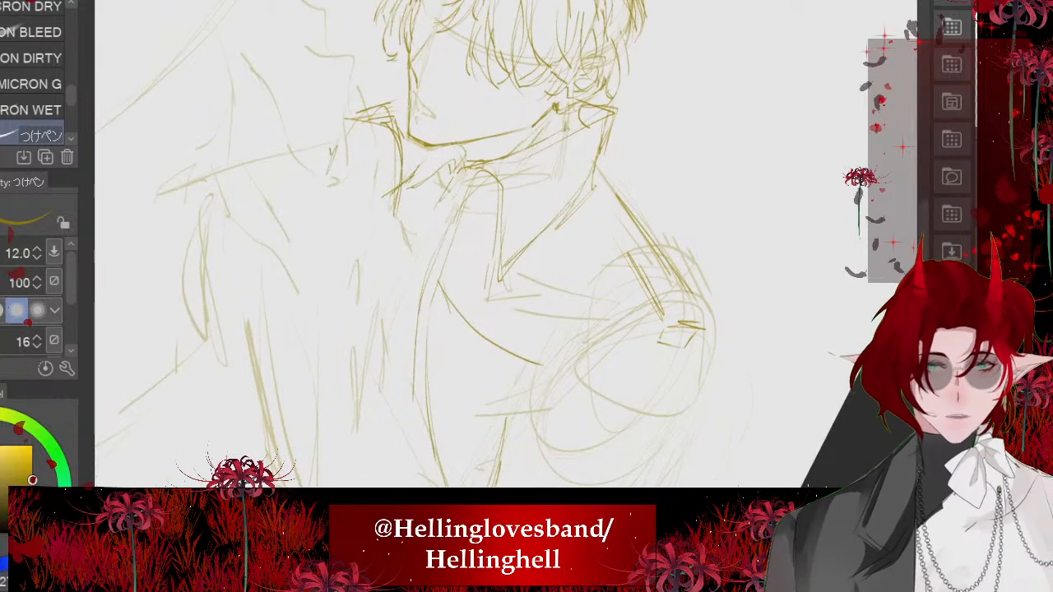
{"action": "left_click_drag", "start_coordinate": [590, 217], "coordinate": [645, 308]}
{"action": "scroll", "coordinate": [403, 180], "scroll_direction": "down", "scroll_amount": 5}
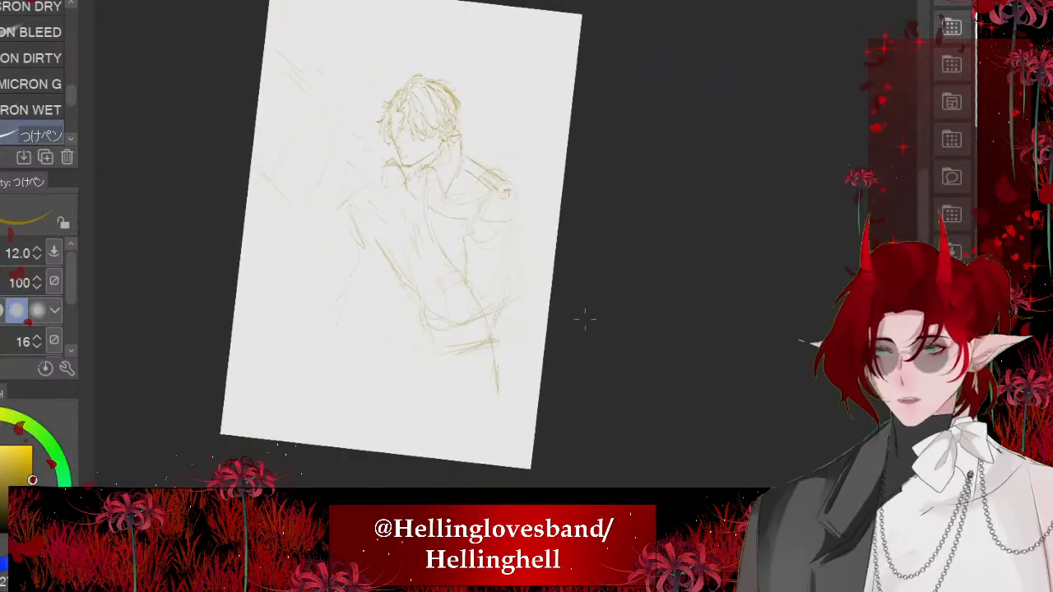
{"action": "scroll", "coordinate": [471, 262], "scroll_direction": "up", "scroll_amount": 3}
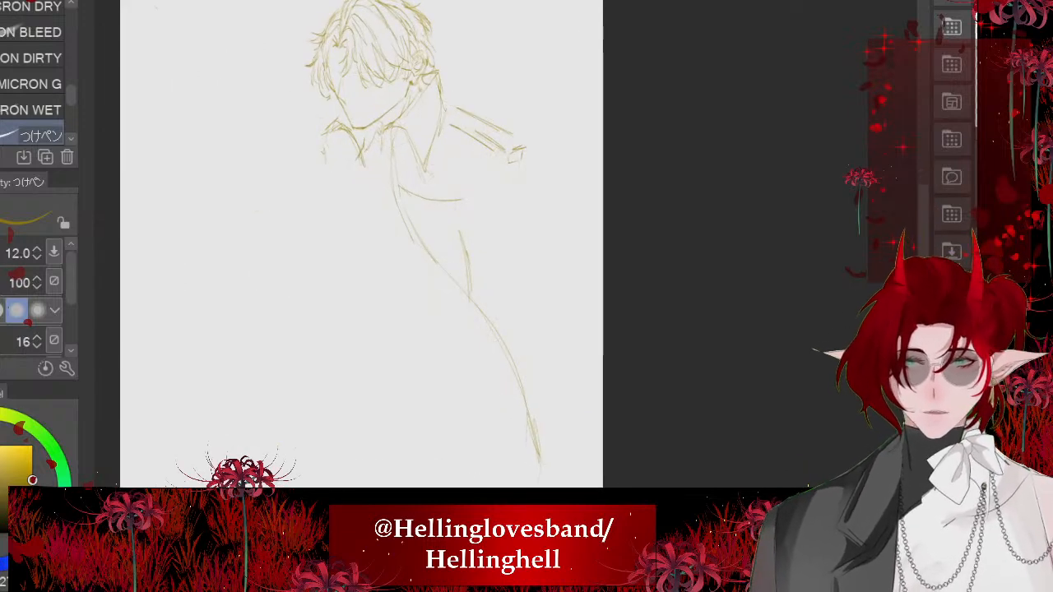
{"action": "scroll", "coordinate": [506, 320], "scroll_direction": "up", "scroll_amount": 2}
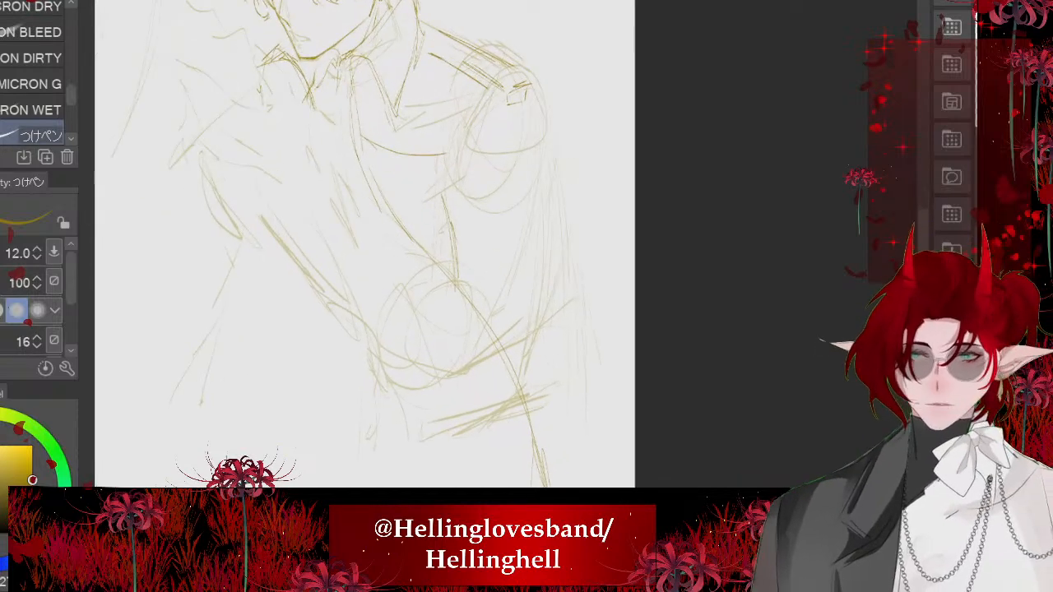
- Enlarge the pen to 18.2 and draw the cape's outer edge falling in a long curve from the near shoulder
{"action": "key", "text": "]"}
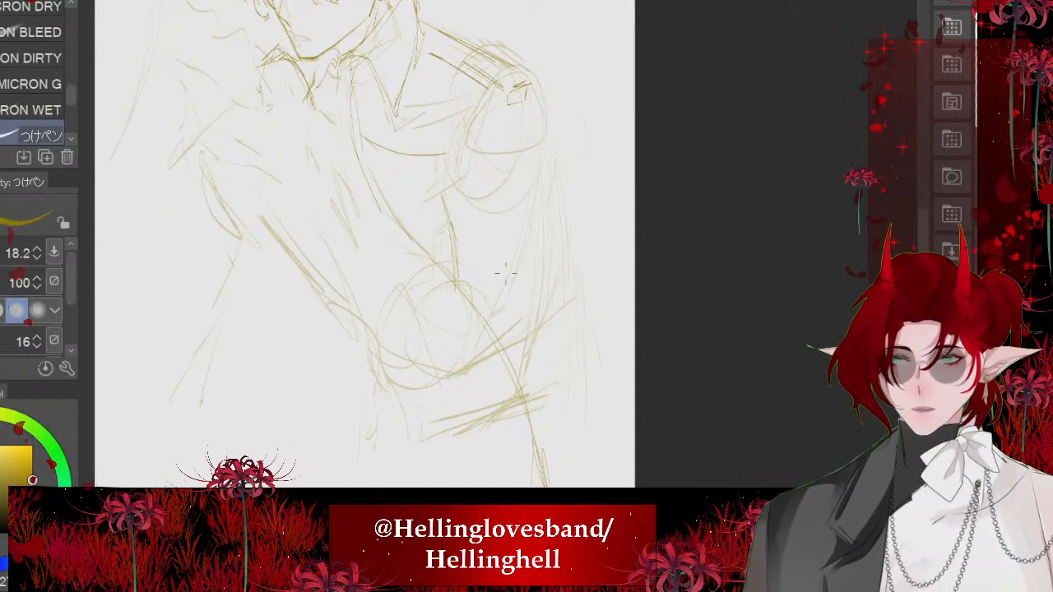
{"action": "scroll", "coordinate": [505, 274], "scroll_direction": "down", "scroll_amount": 1}
{"action": "left_click_drag", "start_coordinate": [514, 140], "coordinate": [577, 282]}
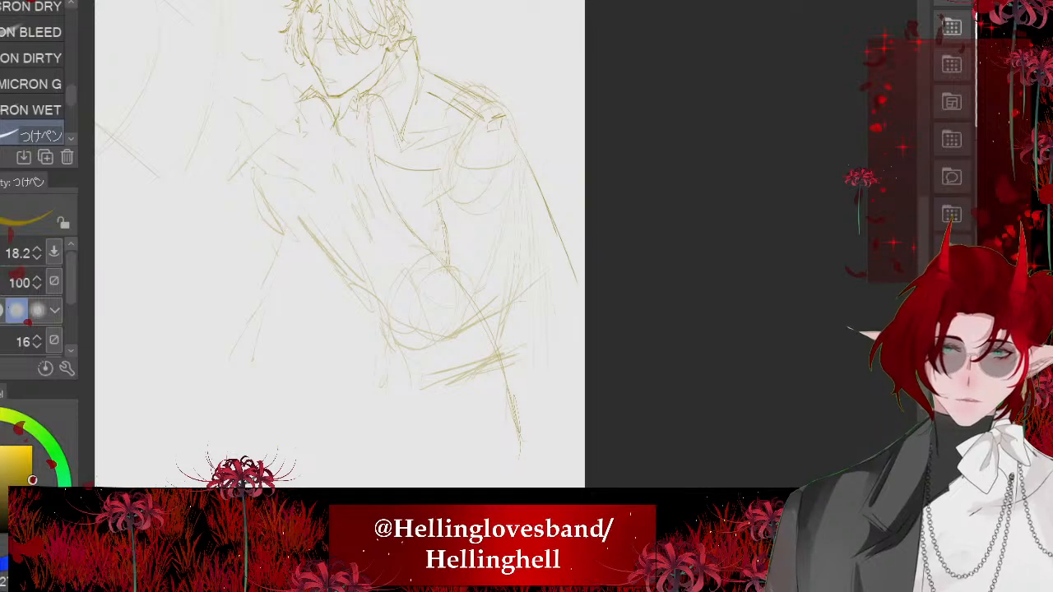
{"action": "key", "text": "ctrl+z"}
{"action": "mouse_move", "coordinate": [504, 116]}
{"action": "left_mouse_down"}
{"action": "mouse_move", "coordinate": [568, 240]}
{"action": "mouse_move", "coordinate": [578, 286]}
{"action": "left_mouse_up"}
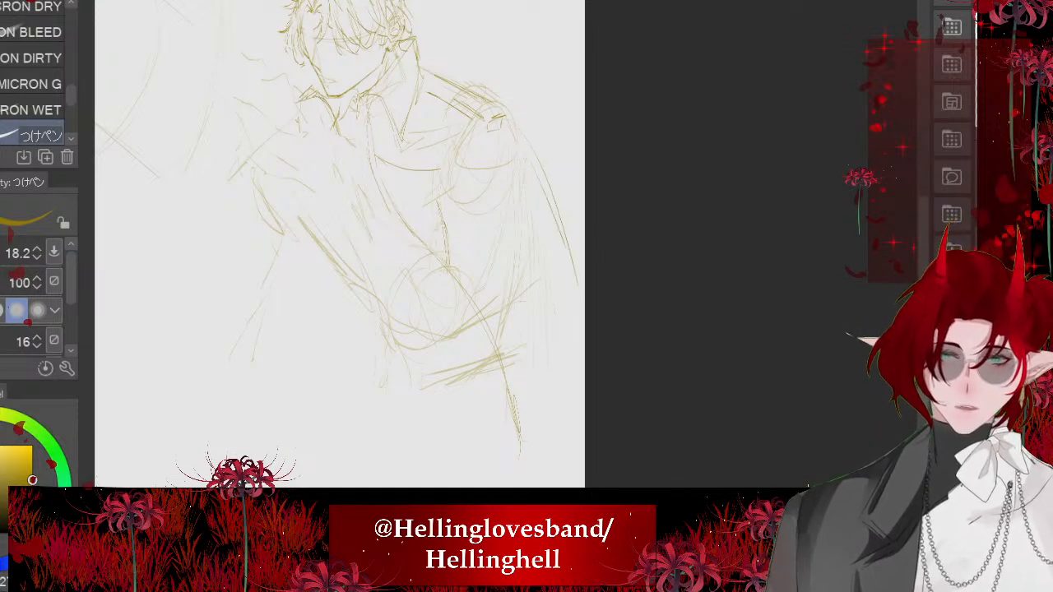
{"action": "left_click_drag", "start_coordinate": [500, 196], "coordinate": [519, 283]}
{"action": "left_click_drag", "start_coordinate": [520, 327], "coordinate": [531, 372]}
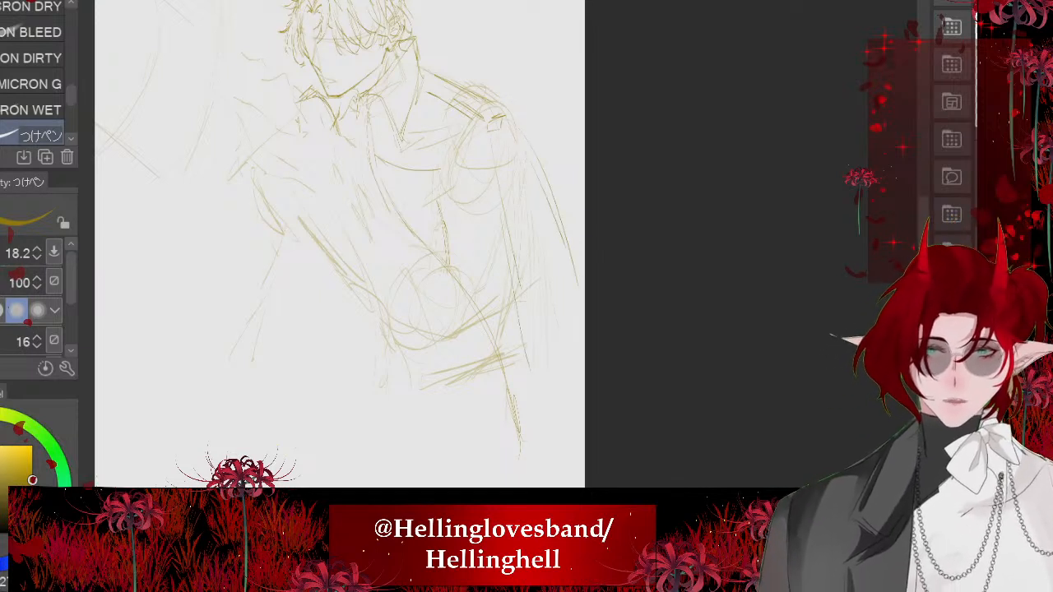
{"action": "key", "text": "ctrl+z"}
{"action": "key", "text": "ctrl+z"}
- Draw long vertical folds in the near cape down past the forearm and close them with a wavy hem
{"action": "left_click_drag", "start_coordinate": [512, 134], "coordinate": [585, 391]}
{"action": "mouse_move", "coordinate": [450, 268]}
{"action": "left_mouse_down"}
{"action": "mouse_move", "coordinate": [473, 312]}
{"action": "mouse_move", "coordinate": [493, 446]}
{"action": "left_mouse_up"}
{"action": "mouse_move", "coordinate": [455, 281]}
{"action": "left_mouse_down"}
{"action": "mouse_move", "coordinate": [442, 485]}
{"action": "mouse_move", "coordinate": [567, 439]}
{"action": "left_mouse_up"}
{"action": "left_click_drag", "start_coordinate": [487, 280], "coordinate": [520, 359]}
{"action": "left_click_drag", "start_coordinate": [514, 275], "coordinate": [541, 393]}
{"action": "left_click_drag", "start_coordinate": [513, 242], "coordinate": [546, 320]}
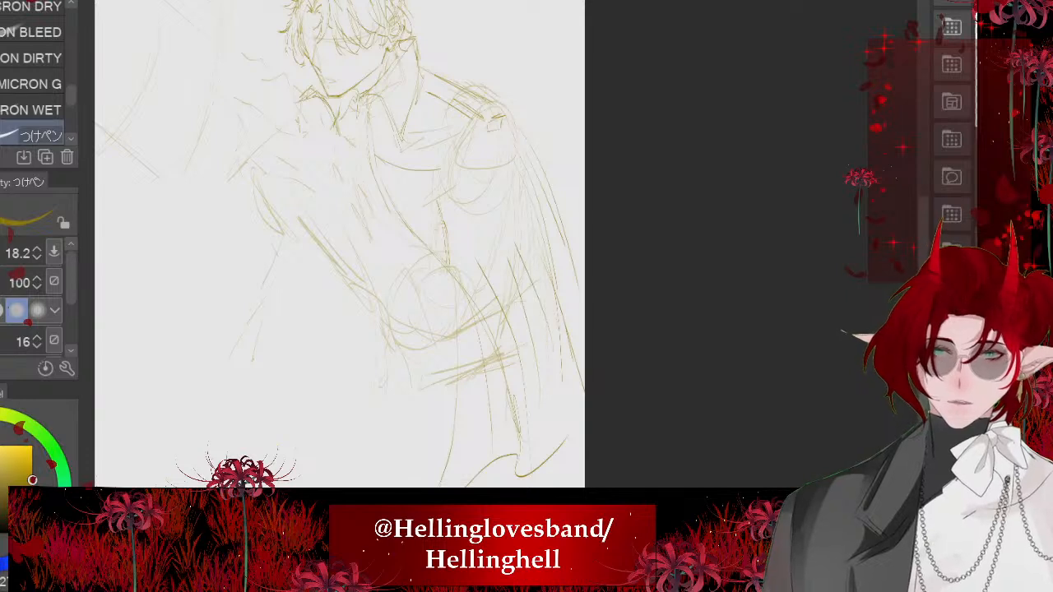
{"action": "key", "text": "ctrl+z"}
{"action": "key", "text": "ctrl+z"}
{"action": "mouse_move", "coordinate": [486, 127]}
{"action": "left_mouse_down"}
{"action": "mouse_move", "coordinate": [474, 185]}
{"action": "mouse_move", "coordinate": [483, 156]}
{"action": "left_mouse_up"}
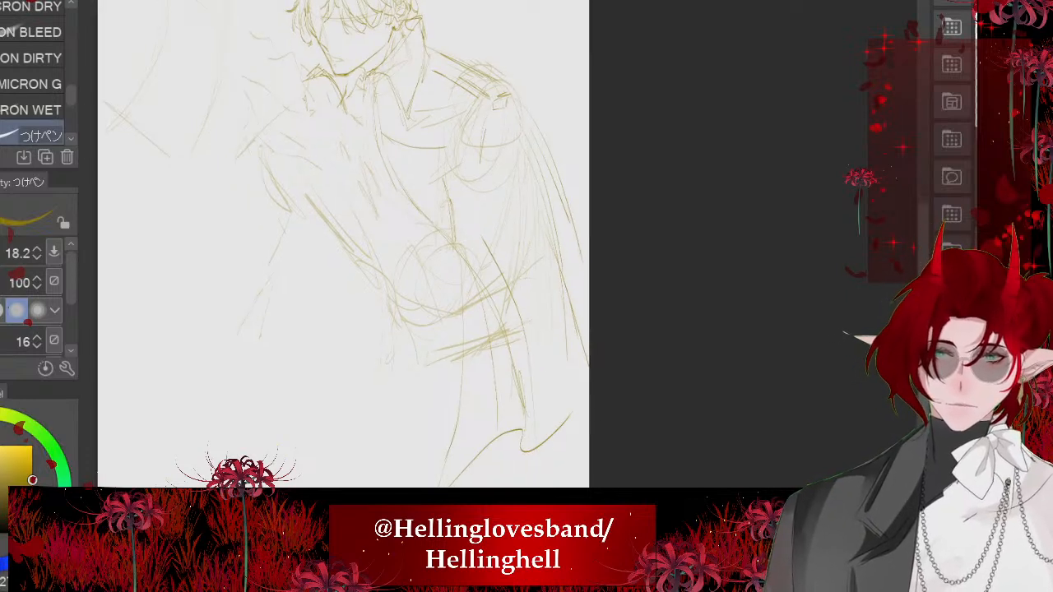
{"action": "key", "text": "ctrl+z"}
- Add inner folds below the near shoulder and flare the cape's outer edge to the page border, with its lower edge folding back inward
{"action": "left_click_drag", "start_coordinate": [517, 189], "coordinate": [550, 325]}
{"action": "left_click_drag", "start_coordinate": [519, 191], "coordinate": [498, 262]}
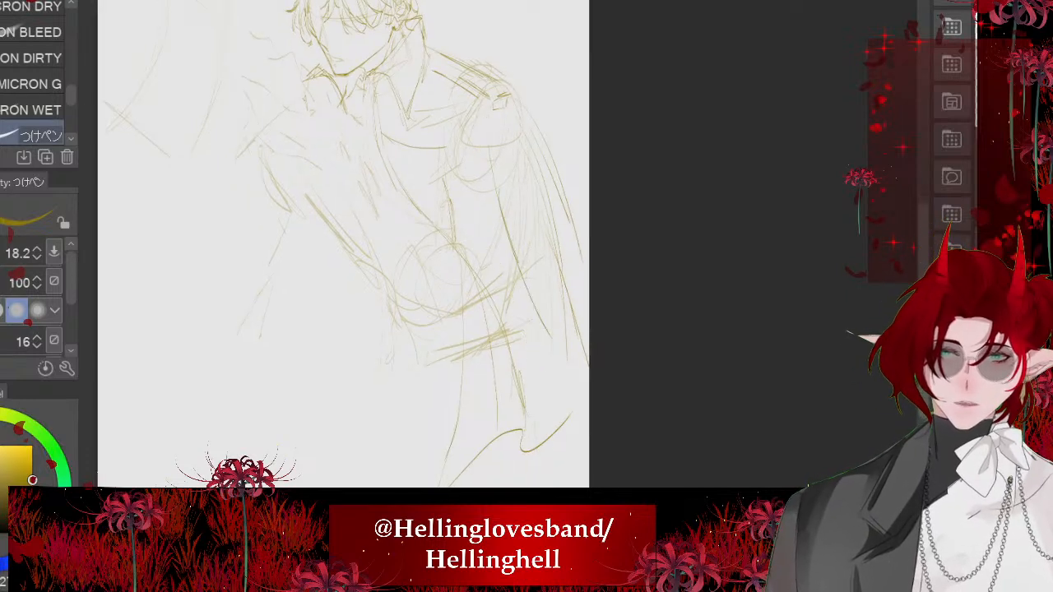
{"action": "left_click_drag", "start_coordinate": [517, 117], "coordinate": [588, 209]}
{"action": "mouse_move", "coordinate": [583, 277]}
{"action": "left_mouse_down"}
{"action": "mouse_move", "coordinate": [544, 363]}
{"action": "mouse_move", "coordinate": [571, 404]}
{"action": "left_mouse_up"}
{"action": "left_click_drag", "start_coordinate": [556, 360], "coordinate": [572, 430]}
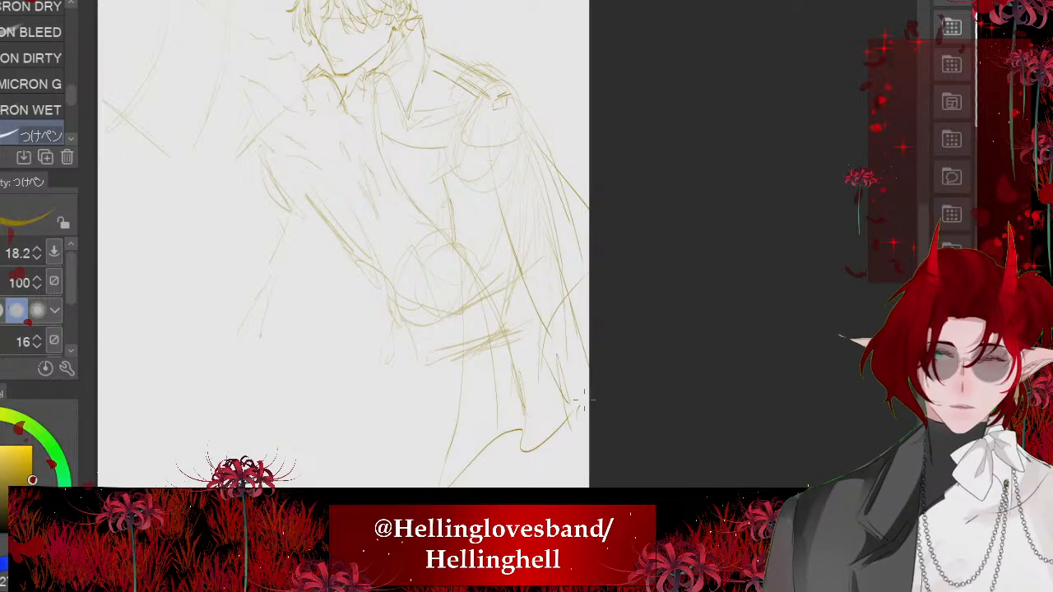
{"action": "left_click_drag", "start_coordinate": [493, 247], "coordinate": [511, 276]}
{"action": "left_click_drag", "start_coordinate": [606, 302], "coordinate": [556, 373]}
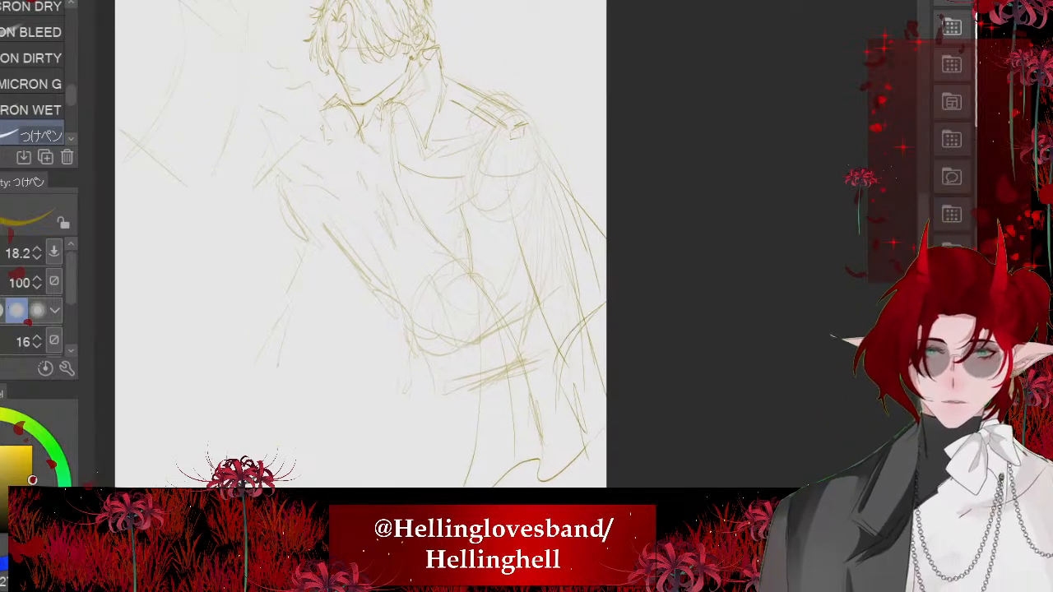
- Strengthen the near cape's inner fold, outer shoulder edge and folded-back lower edge with repeated strokes
{"action": "left_click_drag", "start_coordinate": [502, 242], "coordinate": [550, 334]}
{"action": "left_click_drag", "start_coordinate": [505, 180], "coordinate": [490, 243]}
{"action": "left_click_drag", "start_coordinate": [530, 146], "coordinate": [606, 233]}
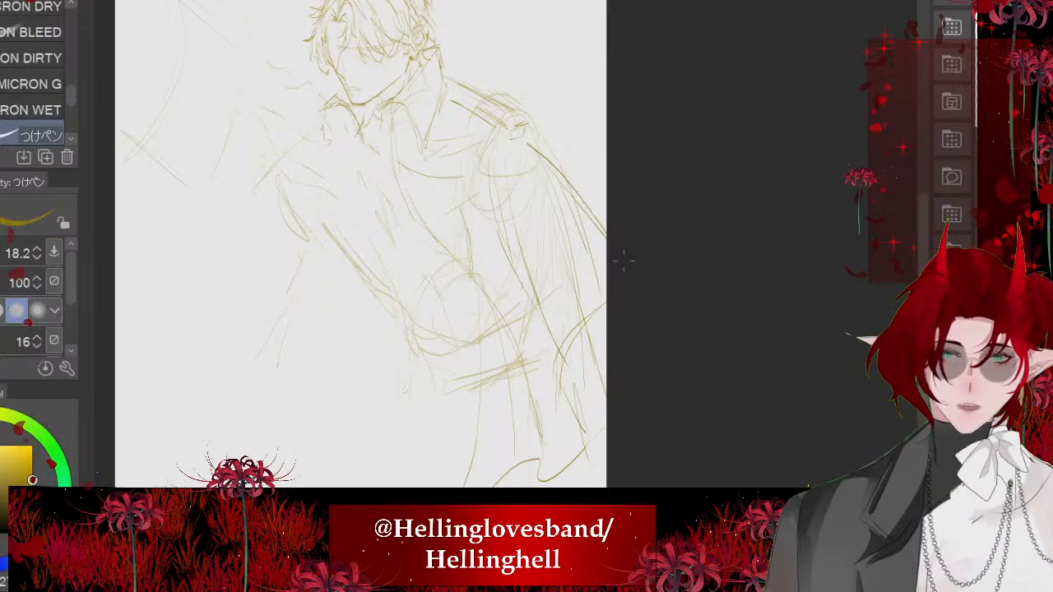
{"action": "left_click_drag", "start_coordinate": [579, 191], "coordinate": [606, 227]}
{"action": "left_click_drag", "start_coordinate": [606, 302], "coordinate": [558, 360]}
{"action": "mouse_move", "coordinate": [566, 363]}
{"action": "left_mouse_down"}
{"action": "mouse_move", "coordinate": [598, 476]}
{"action": "mouse_move", "coordinate": [591, 466]}
{"action": "left_mouse_up"}
{"action": "scroll", "coordinate": [429, 204], "scroll_direction": "down", "scroll_amount": 2}
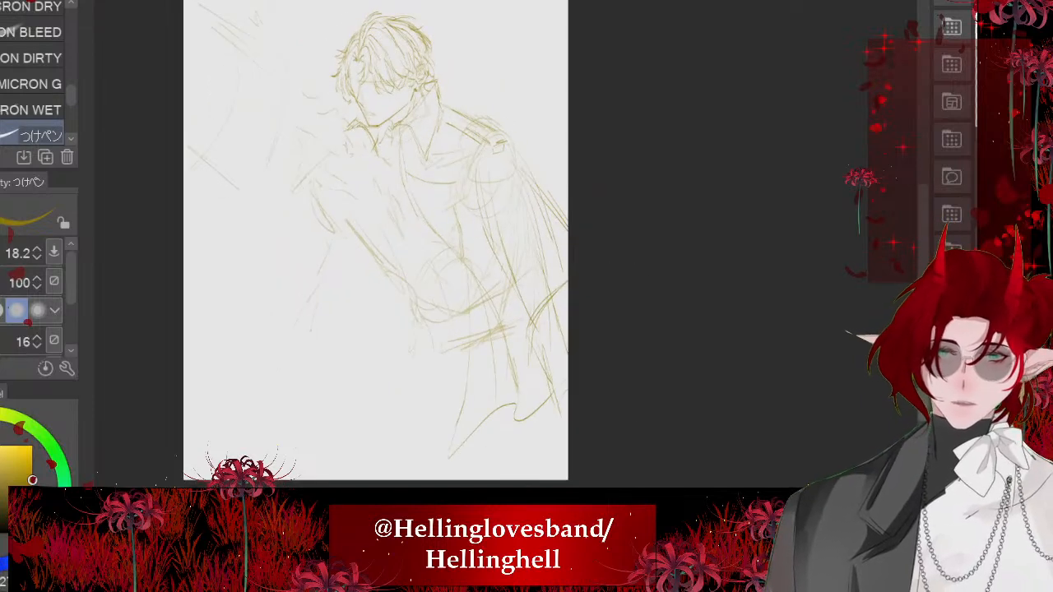
- Add more long folds from the collar and chest across the bent arm down to the near cape's hem
{"action": "left_click_drag", "start_coordinate": [477, 195], "coordinate": [532, 341]}
{"action": "left_click_drag", "start_coordinate": [398, 161], "coordinate": [487, 327]}
{"action": "left_click_drag", "start_coordinate": [465, 283], "coordinate": [473, 424]}
{"action": "left_click_drag", "start_coordinate": [409, 174], "coordinate": [482, 288]}
{"action": "left_click_drag", "start_coordinate": [457, 232], "coordinate": [484, 316]}
{"action": "left_click_drag", "start_coordinate": [475, 430], "coordinate": [480, 395]}
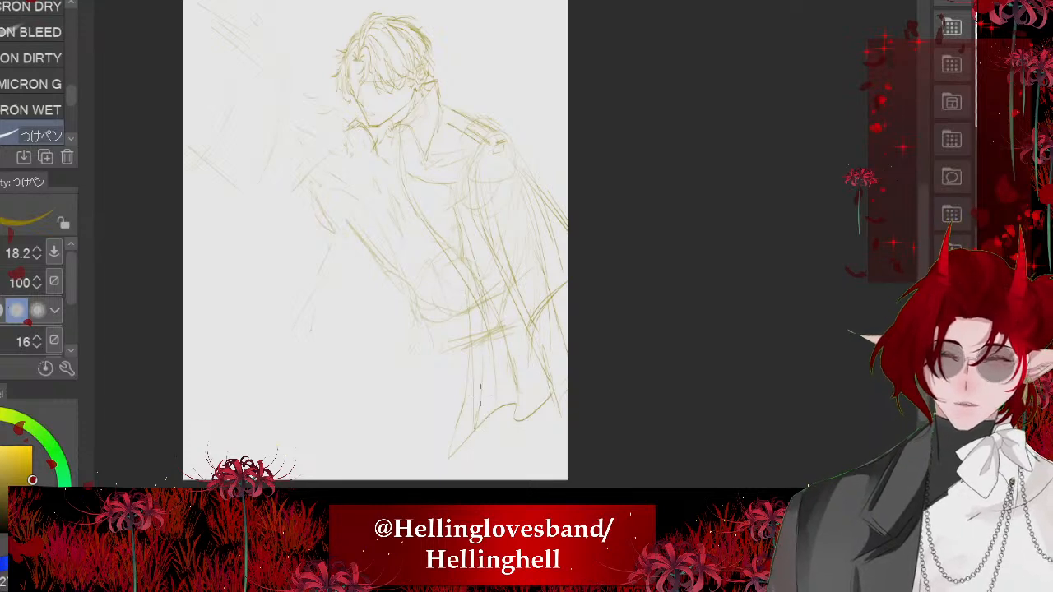
{"action": "scroll", "coordinate": [375, 239], "scroll_direction": "down", "scroll_amount": 1}
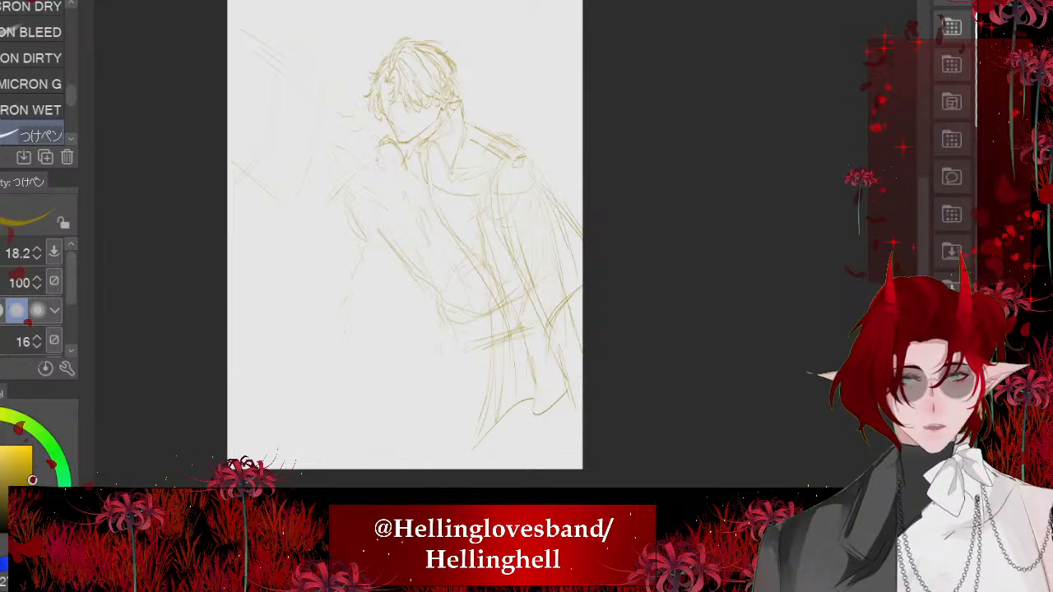
- Examine the line art of the hair, face, collar and coat with the rough pose sketch hidden
{"action": "scroll", "coordinate": [353, 252], "scroll_direction": "up", "scroll_amount": 2}
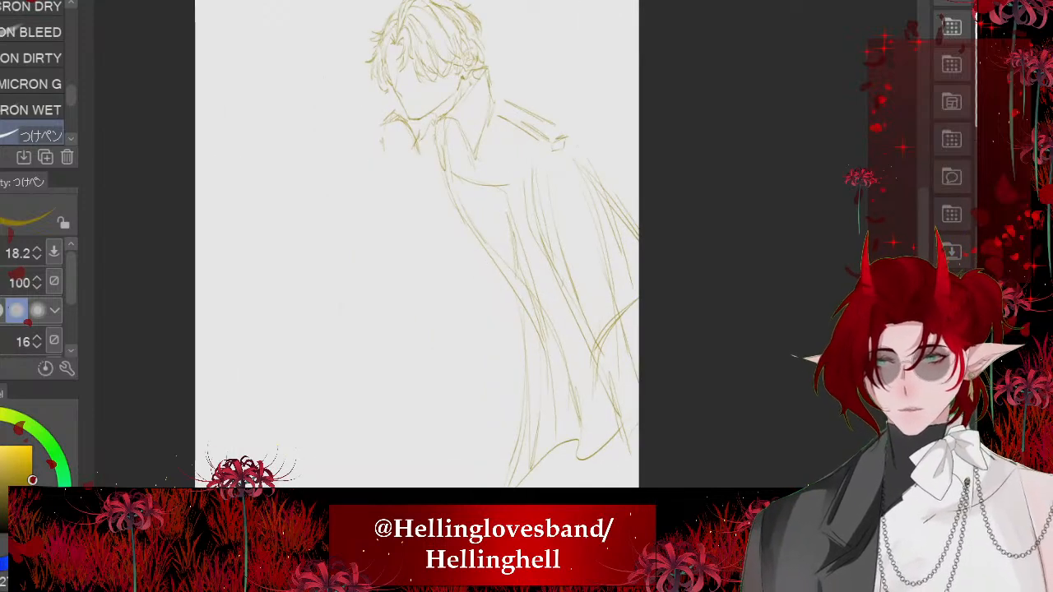
{"action": "scroll", "coordinate": [420, 49], "scroll_direction": "up", "scroll_amount": 6}
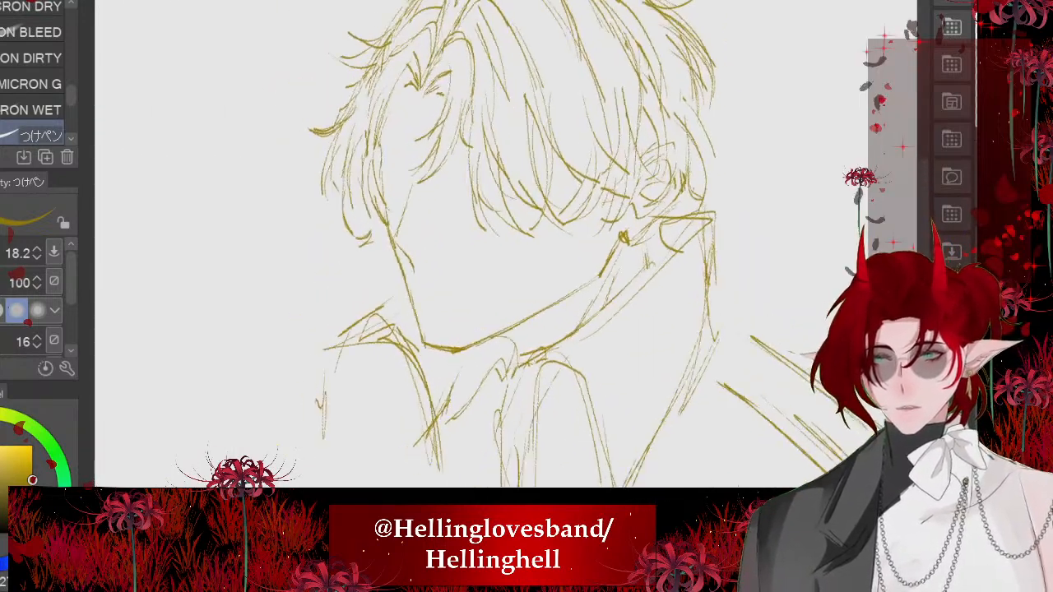
{"action": "scroll", "coordinate": [428, 66], "scroll_direction": "up", "scroll_amount": 6}
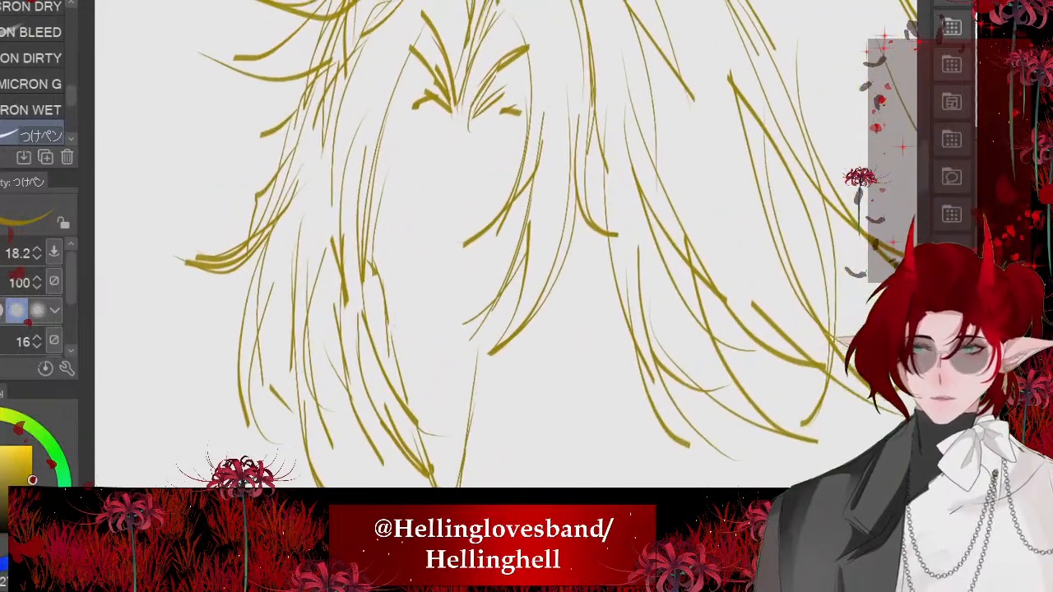
{"action": "scroll", "coordinate": [494, 247], "scroll_direction": "down", "scroll_amount": 3}
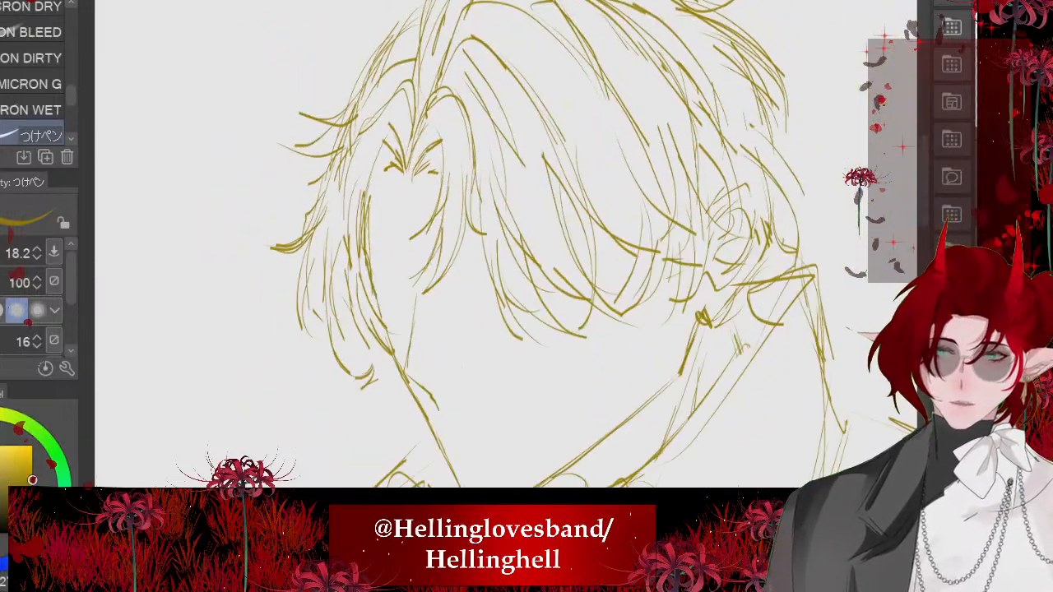
{"action": "scroll", "coordinate": [494, 246], "scroll_direction": "down", "scroll_amount": 4}
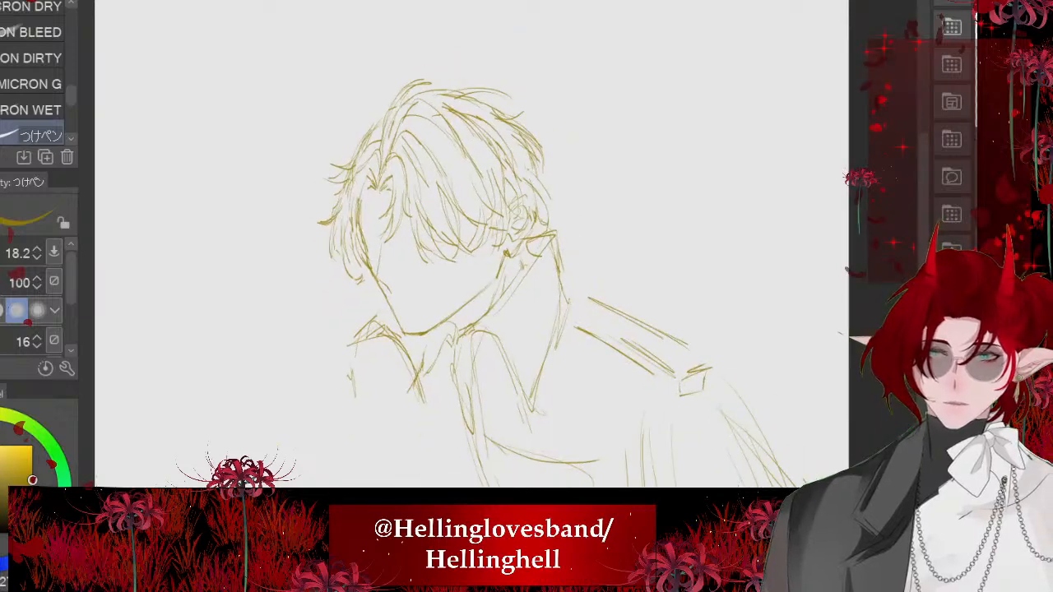
{"action": "scroll", "coordinate": [472, 247], "scroll_direction": "down", "scroll_amount": 3}
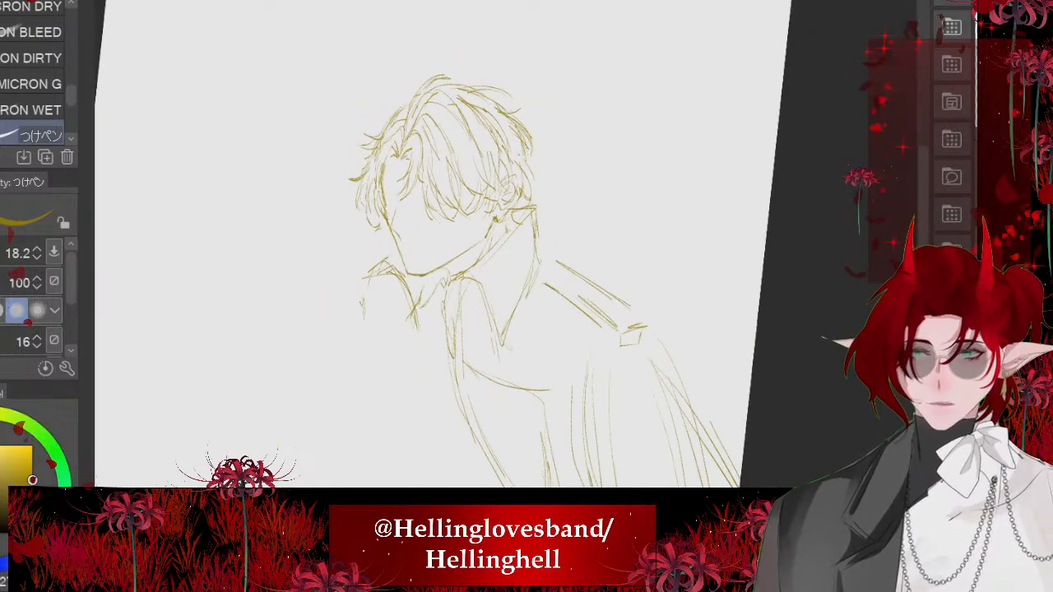
{"action": "left_click_drag", "start_coordinate": [444, 353], "coordinate": [421, 326]}
{"action": "scroll", "coordinate": [421, 326], "scroll_direction": "up", "scroll_amount": 2}
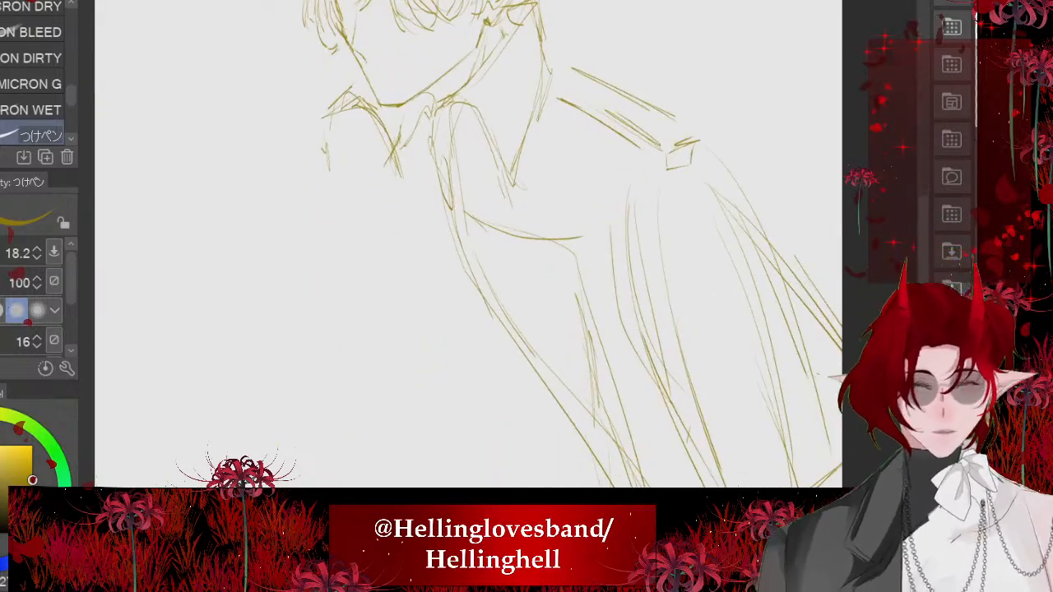
{"action": "scroll", "coordinate": [380, 119], "scroll_direction": "down", "scroll_amount": 2}
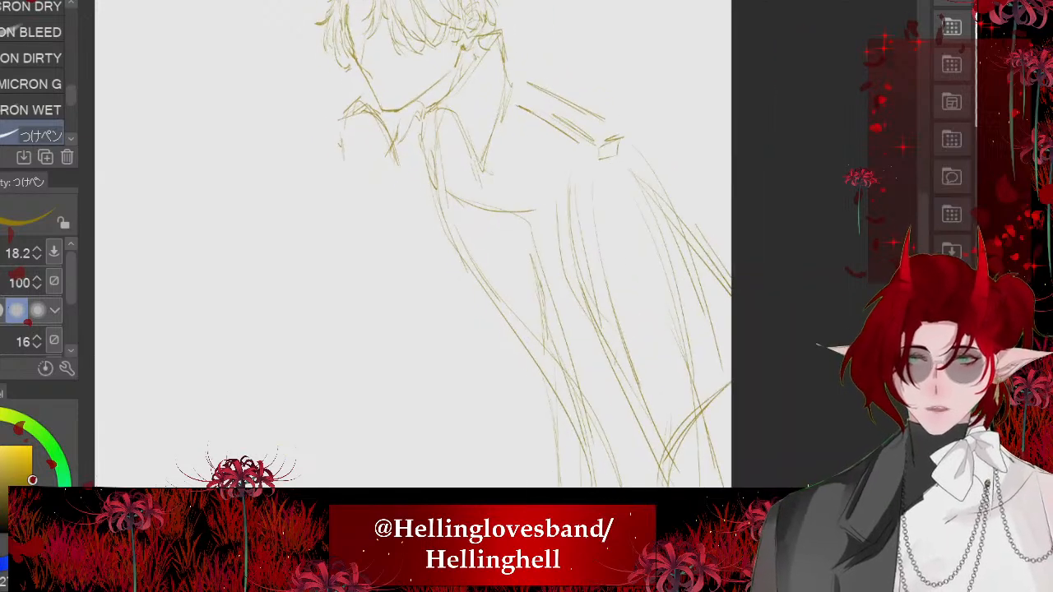
{"action": "scroll", "coordinate": [450, 32], "scroll_direction": "down", "scroll_amount": 1}
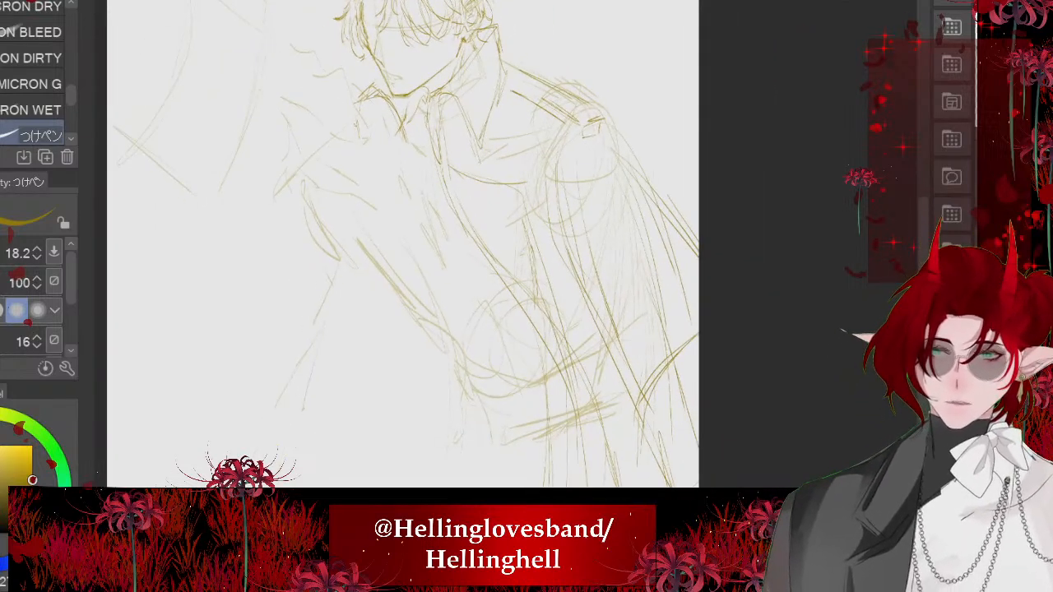
- Draw long tapering cape folds hanging beneath the raised far arm
{"action": "left_click_drag", "start_coordinate": [383, 264], "coordinate": [313, 485]}
{"action": "scroll", "coordinate": [315, 202], "scroll_direction": "down", "scroll_amount": 1}
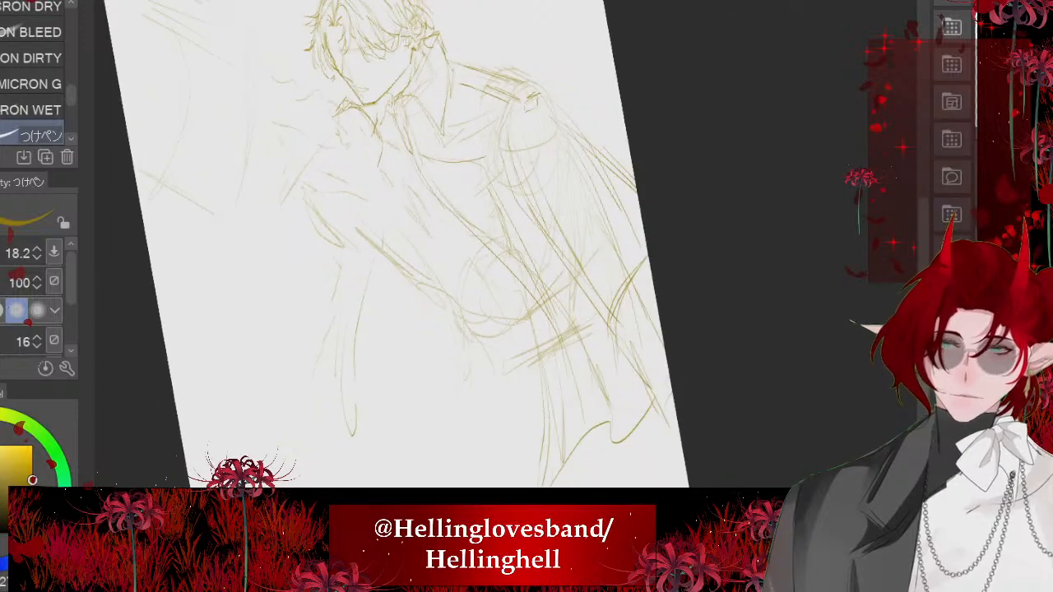
{"action": "left_click_drag", "start_coordinate": [388, 251], "coordinate": [350, 423]}
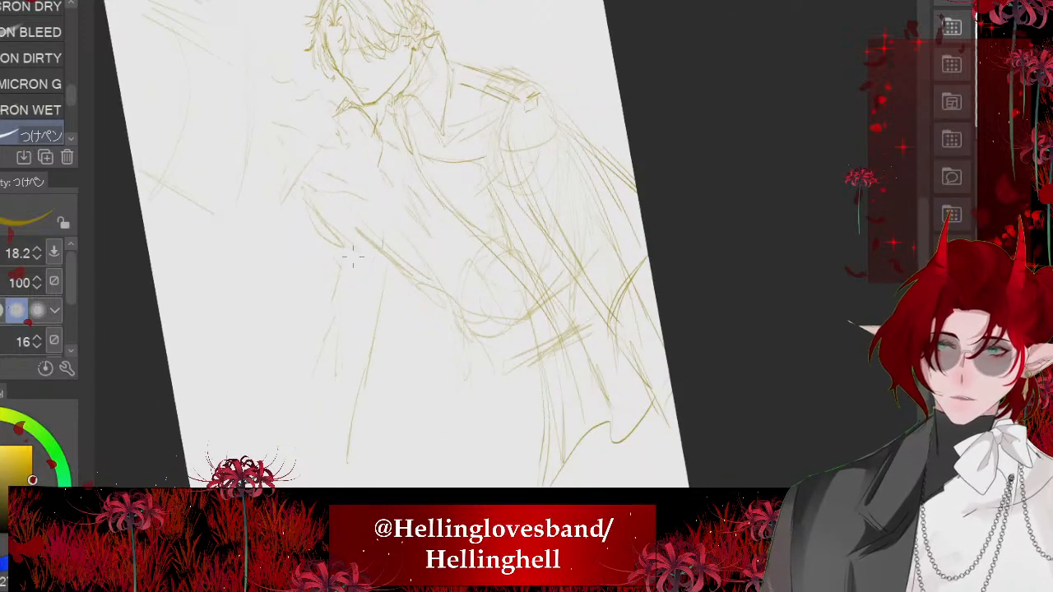
{"action": "left_click_drag", "start_coordinate": [352, 247], "coordinate": [359, 400]}
{"action": "left_click_drag", "start_coordinate": [350, 339], "coordinate": [360, 395]}
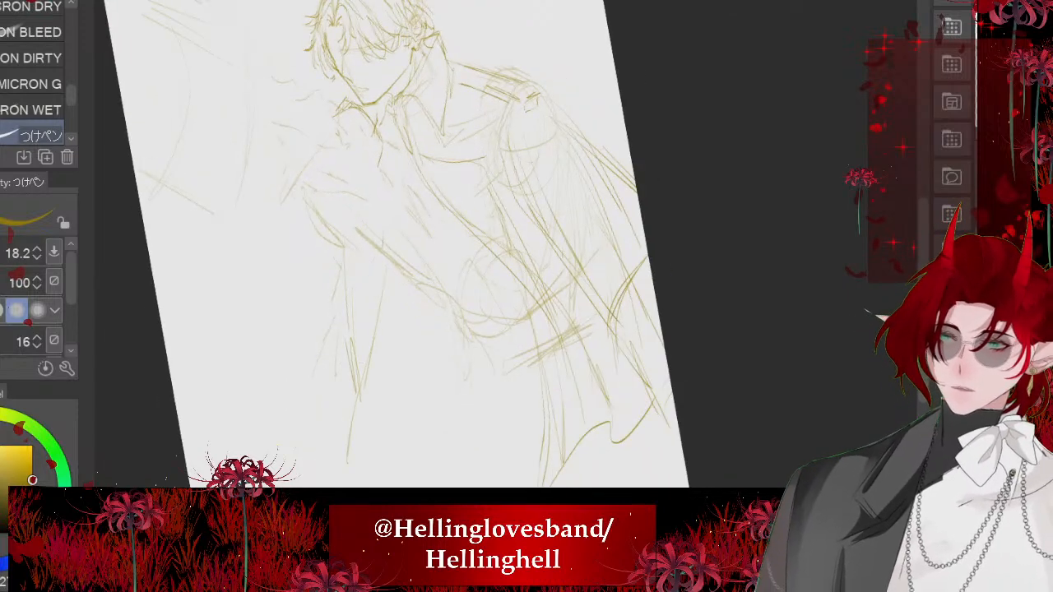
{"action": "key", "text": "asciicircum"}
{"action": "key", "text": "asciicircum"}
{"action": "left_click_drag", "start_coordinate": [373, 270], "coordinate": [362, 394]}
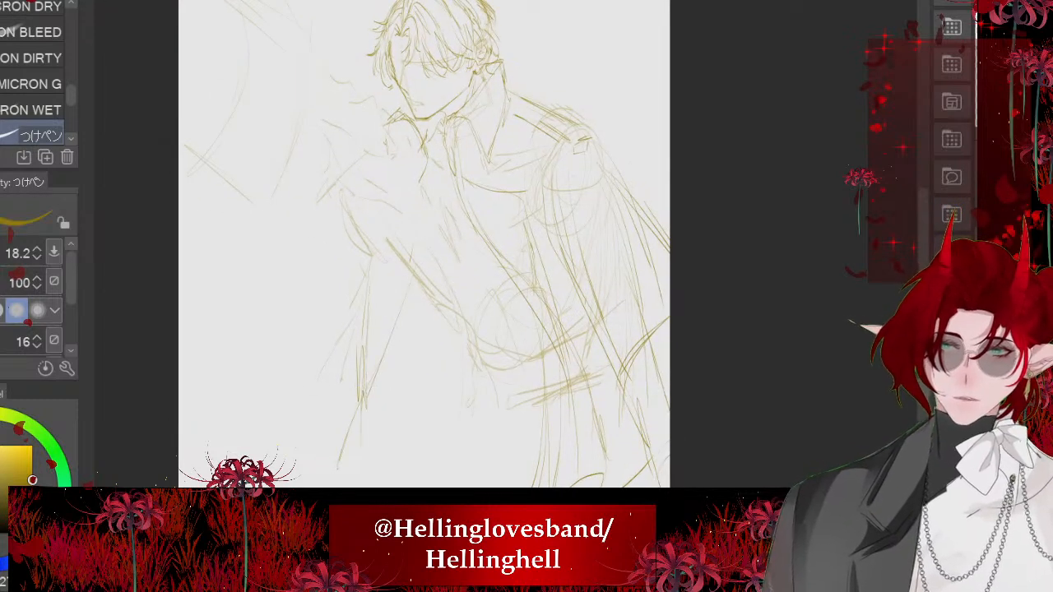
- Draw the far cape panel's slanting outer edge below the far shoulder and start its ragged hem
{"action": "mouse_move", "coordinate": [337, 201]}
{"action": "left_mouse_down"}
{"action": "mouse_move", "coordinate": [302, 309]}
{"action": "mouse_move", "coordinate": [244, 385]}
{"action": "left_mouse_up"}
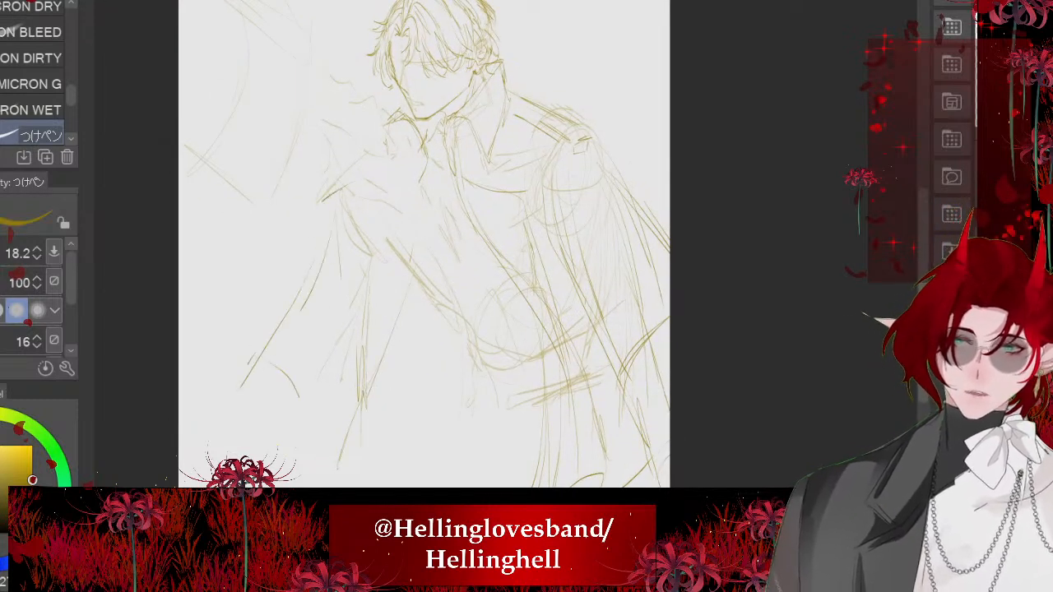
{"action": "left_click_drag", "start_coordinate": [334, 262], "coordinate": [298, 421]}
{"action": "mouse_move", "coordinate": [382, 513]}
{"action": "left_mouse_down"}
{"action": "mouse_move", "coordinate": [456, 455]}
{"action": "mouse_move", "coordinate": [435, 466]}
{"action": "left_mouse_up"}
{"action": "scroll", "coordinate": [310, 267], "scroll_direction": "down", "scroll_amount": 3}
{"action": "scroll", "coordinate": [284, 362], "scroll_direction": "up", "scroll_amount": 3}
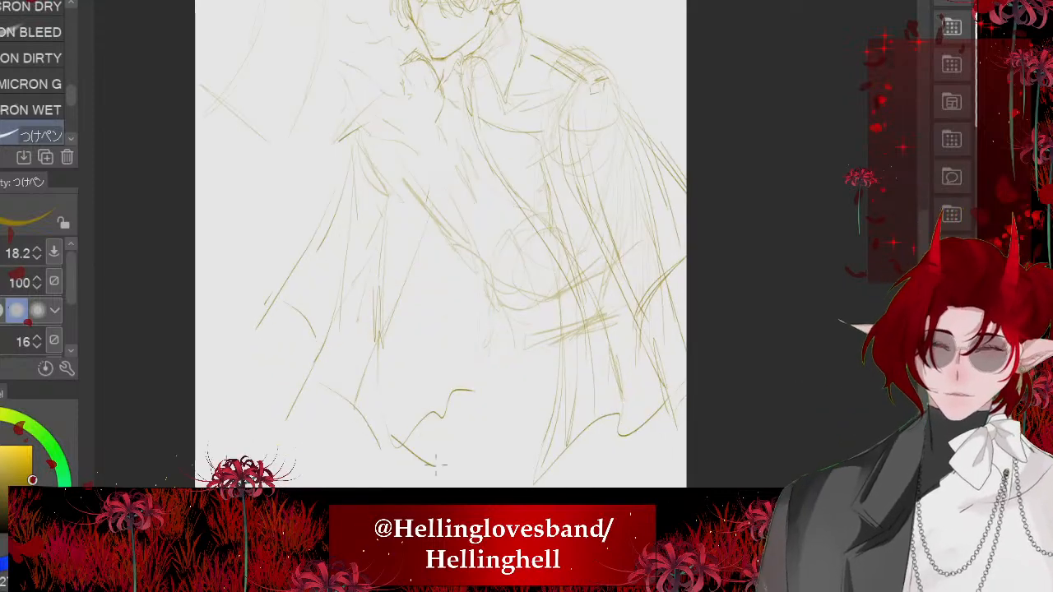
- Continue the far cape's wavy hem toward the waist and add a long curved stroke sweeping across the panel
{"action": "left_click_drag", "start_coordinate": [427, 377], "coordinate": [421, 420]}
{"action": "mouse_move", "coordinate": [439, 365]}
{"action": "left_mouse_down"}
{"action": "mouse_move", "coordinate": [445, 431]}
{"action": "mouse_move", "coordinate": [518, 427]}
{"action": "left_mouse_up"}
{"action": "scroll", "coordinate": [519, 426], "scroll_direction": "down", "scroll_amount": 1}
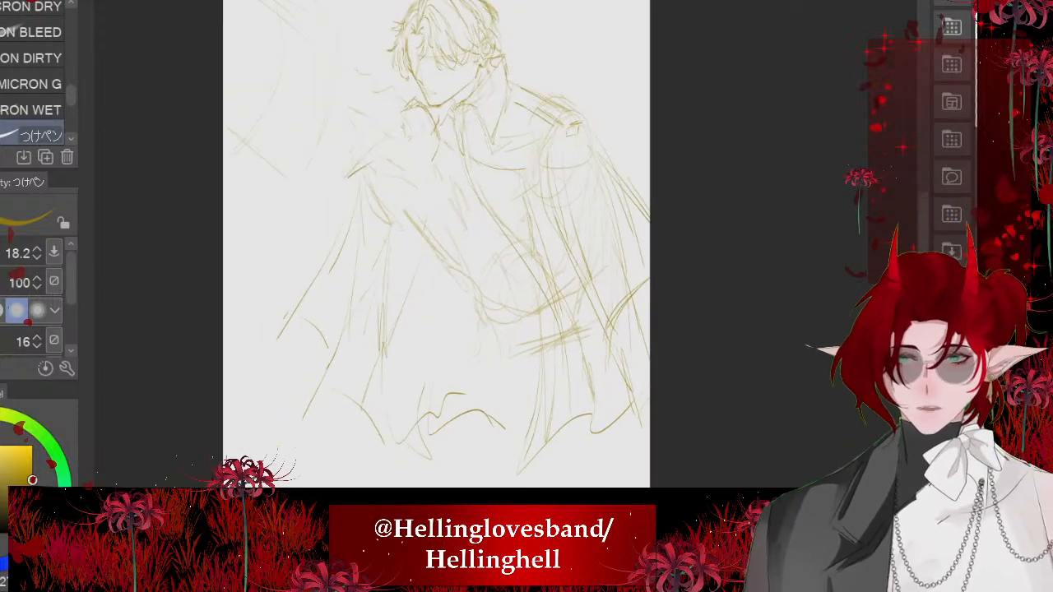
{"action": "mouse_move", "coordinate": [466, 325]}
{"action": "left_mouse_down"}
{"action": "mouse_move", "coordinate": [303, 372]}
{"action": "mouse_move", "coordinate": [298, 417]}
{"action": "left_mouse_up"}
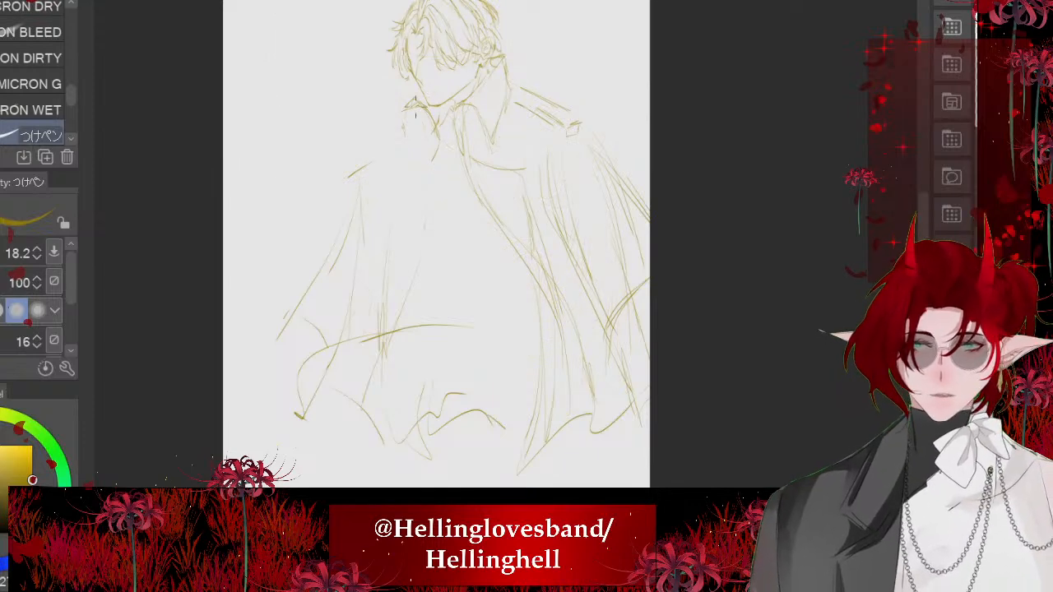
- Lasso the crown and back section of the hair, rotate it slightly clockwise and shift it outward to reshape the head
{"action": "scroll", "coordinate": [415, 107], "scroll_direction": "up", "scroll_amount": 7}
{"action": "scroll", "coordinate": [686, 99], "scroll_direction": "down", "scroll_amount": 3}
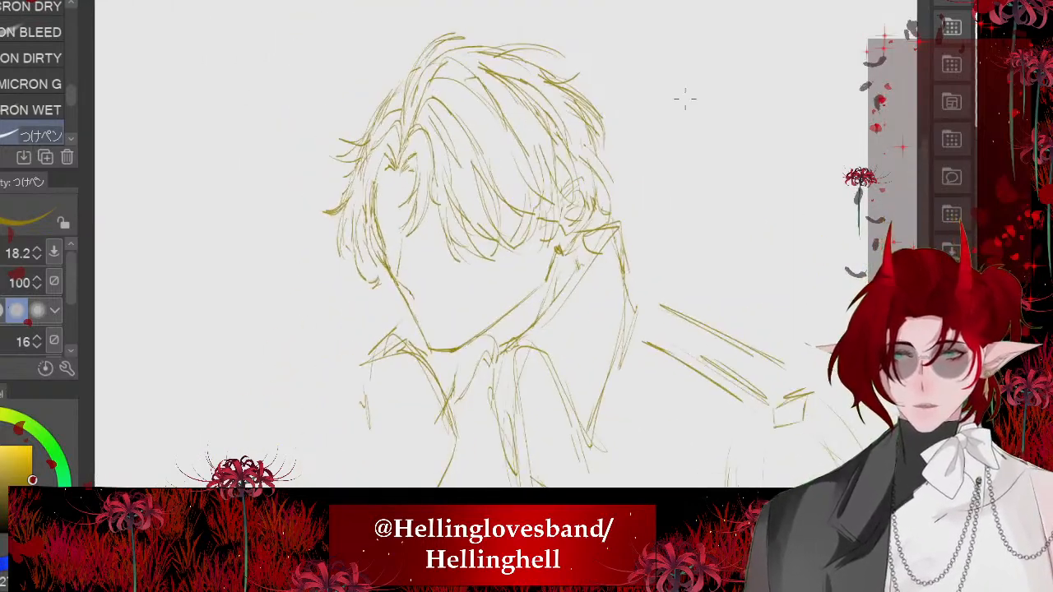
{"action": "scroll", "coordinate": [448, 7], "scroll_direction": "down", "scroll_amount": 3}
{"action": "scroll", "coordinate": [494, 14], "scroll_direction": "up", "scroll_amount": 7}
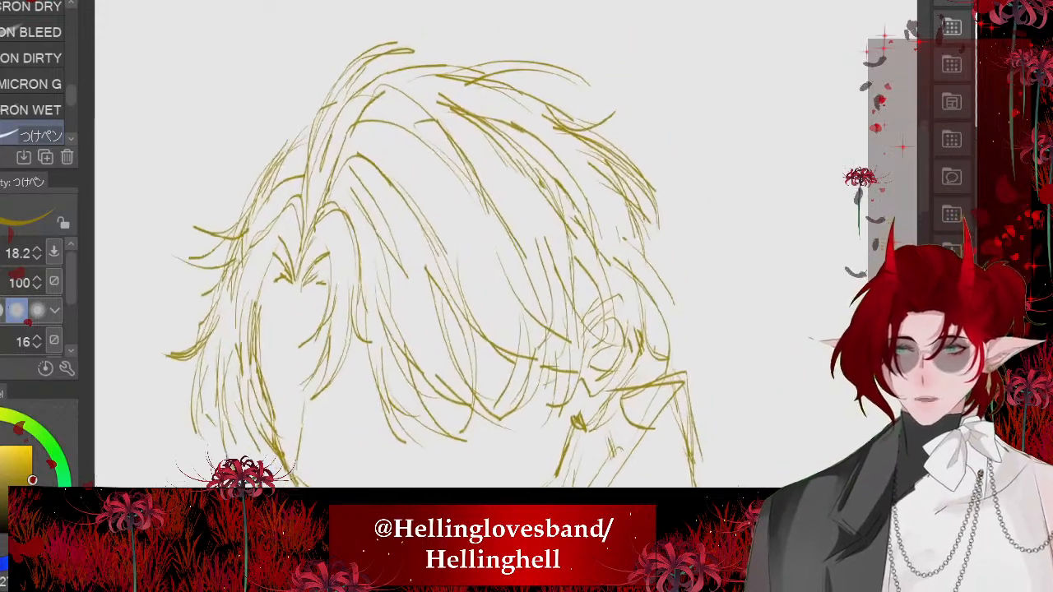
{"action": "key", "text": "m"}
{"action": "mouse_move", "coordinate": [573, 60]}
{"action": "left_mouse_down"}
{"action": "mouse_move", "coordinate": [638, 101]}
{"action": "mouse_move", "coordinate": [665, 306]}
{"action": "mouse_move", "coordinate": [364, 119]}
{"action": "mouse_move", "coordinate": [436, 49]}
{"action": "mouse_move", "coordinate": [460, 48]}
{"action": "left_mouse_up"}
{"action": "left_click", "coordinate": [602, 358]}
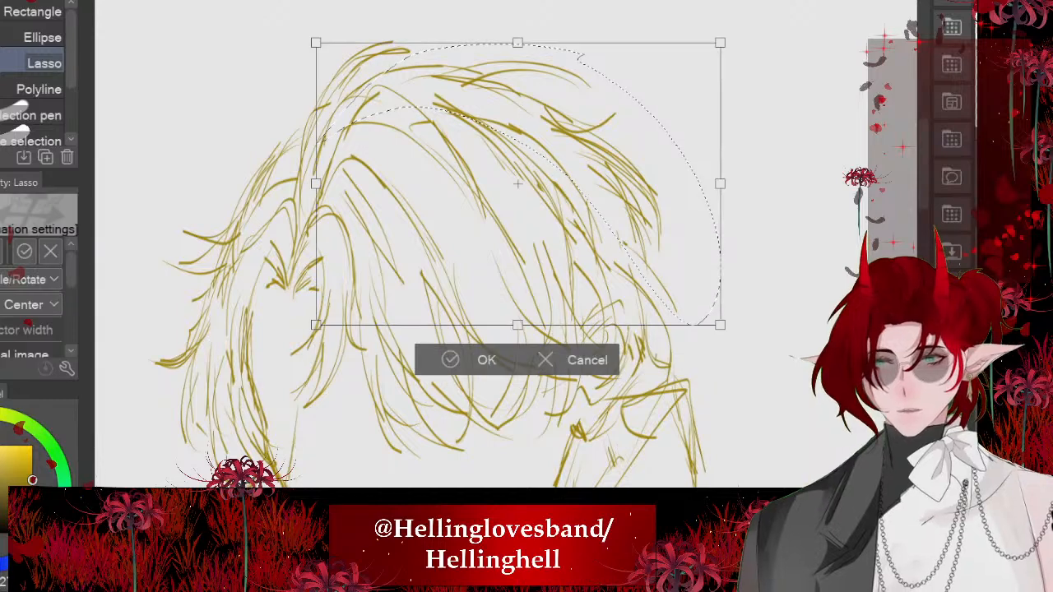
{"action": "left_click_drag", "start_coordinate": [757, 156], "coordinate": [758, 166]}
{"action": "left_click_drag", "start_coordinate": [576, 181], "coordinate": [588, 193]}
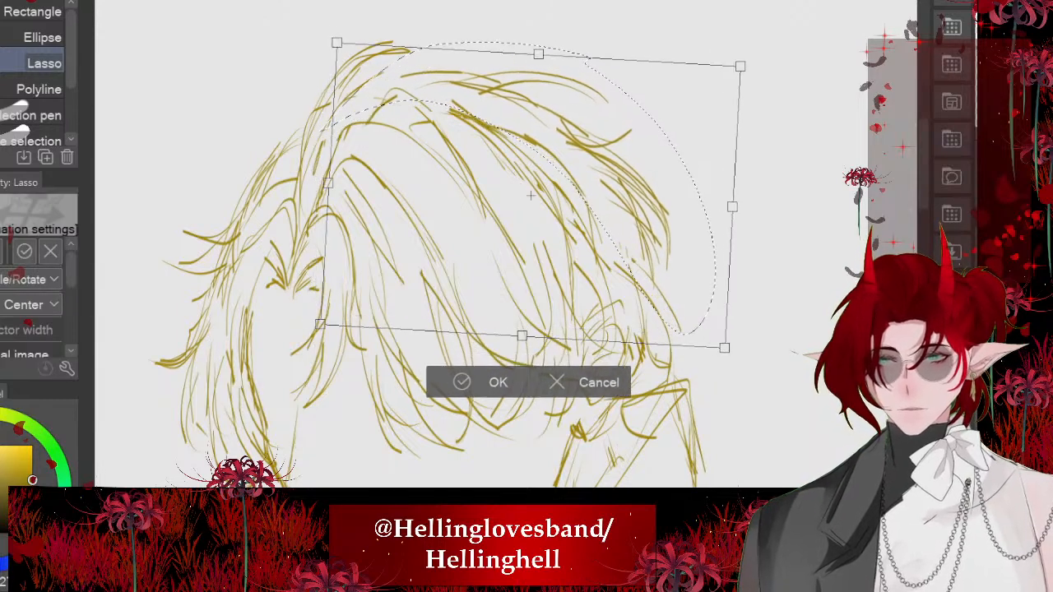
{"action": "scroll", "coordinate": [531, 195], "scroll_direction": "down", "scroll_amount": 2}
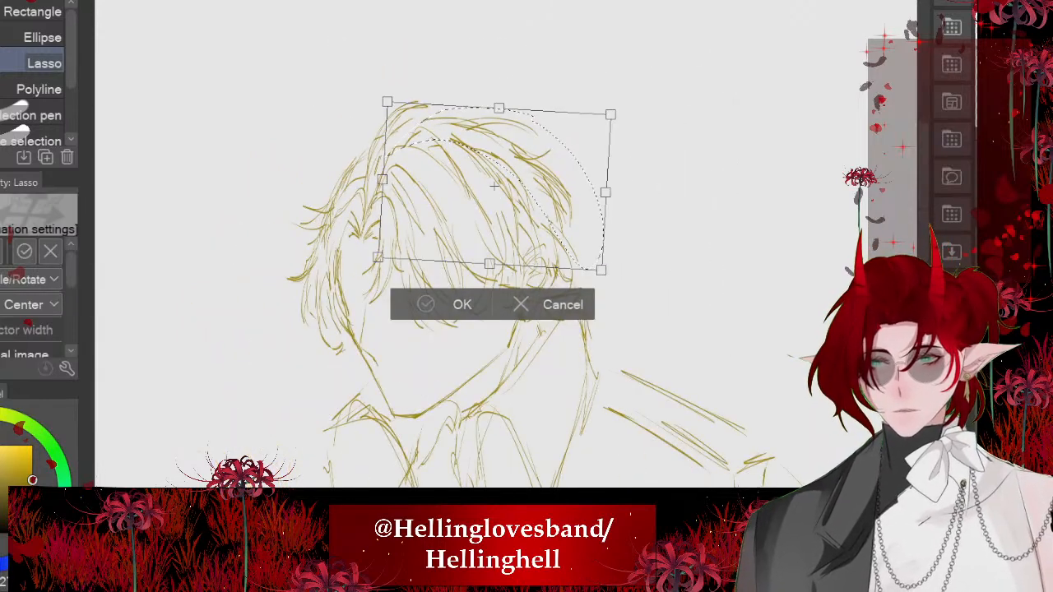
{"action": "key", "text": "Return"}
{"action": "left_click", "coordinate": [306, 302]}
{"action": "scroll", "coordinate": [440, 65], "scroll_direction": "down", "scroll_amount": 2}
{"action": "scroll", "coordinate": [424, 74], "scroll_direction": "up", "scroll_amount": 4}
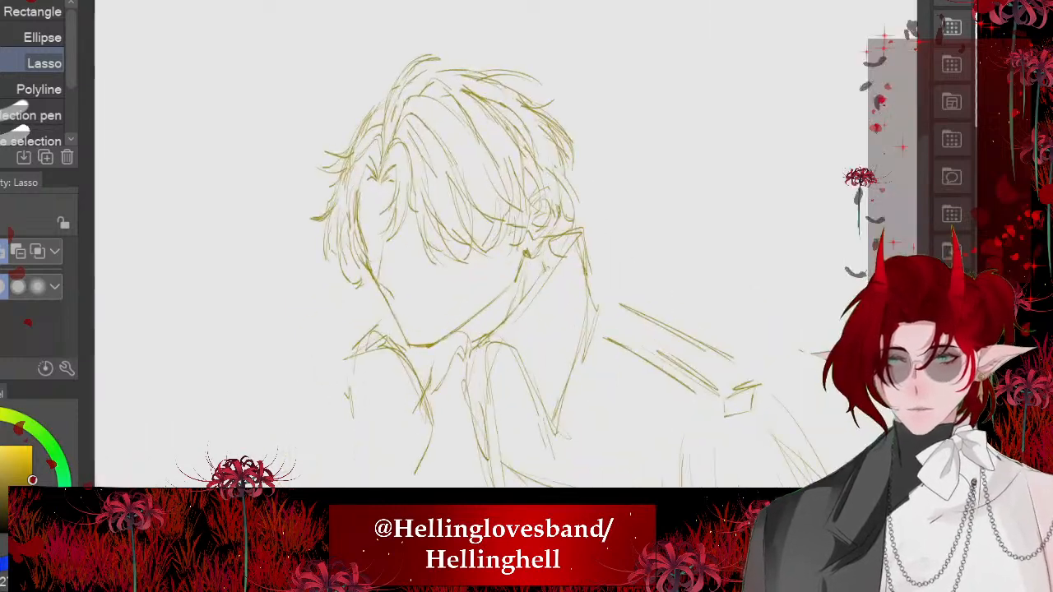
- Redraw the outer hair line at the crown with the pen to join the reshaped section to the remaining hair
{"action": "key", "text": "p"}
{"action": "mouse_move", "coordinate": [518, 76]}
{"action": "left_mouse_down"}
{"action": "mouse_move", "coordinate": [372, 157]}
{"action": "mouse_move", "coordinate": [445, 82]}
{"action": "left_mouse_up"}
{"action": "scroll", "coordinate": [379, 156], "scroll_direction": "down", "scroll_amount": 4}
{"action": "scroll", "coordinate": [380, 160], "scroll_direction": "down", "scroll_amount": 4}
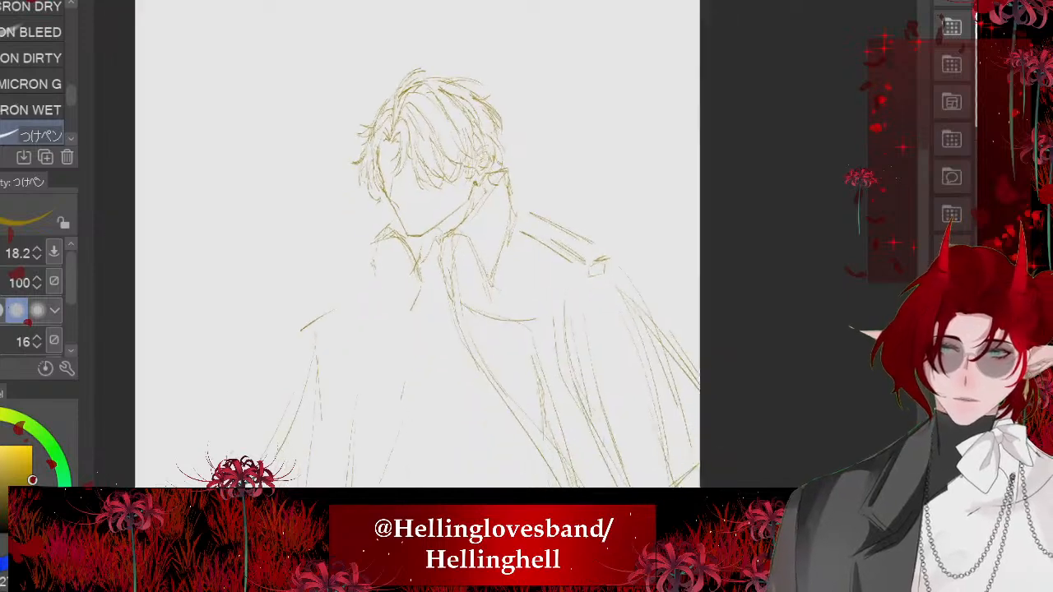
- Thicken the chin line and draw neck and collar strokes beneath the jaw
{"action": "scroll", "coordinate": [441, 209], "scroll_direction": "up", "scroll_amount": 4}
{"action": "scroll", "coordinate": [543, 333], "scroll_direction": "up", "scroll_amount": 4}
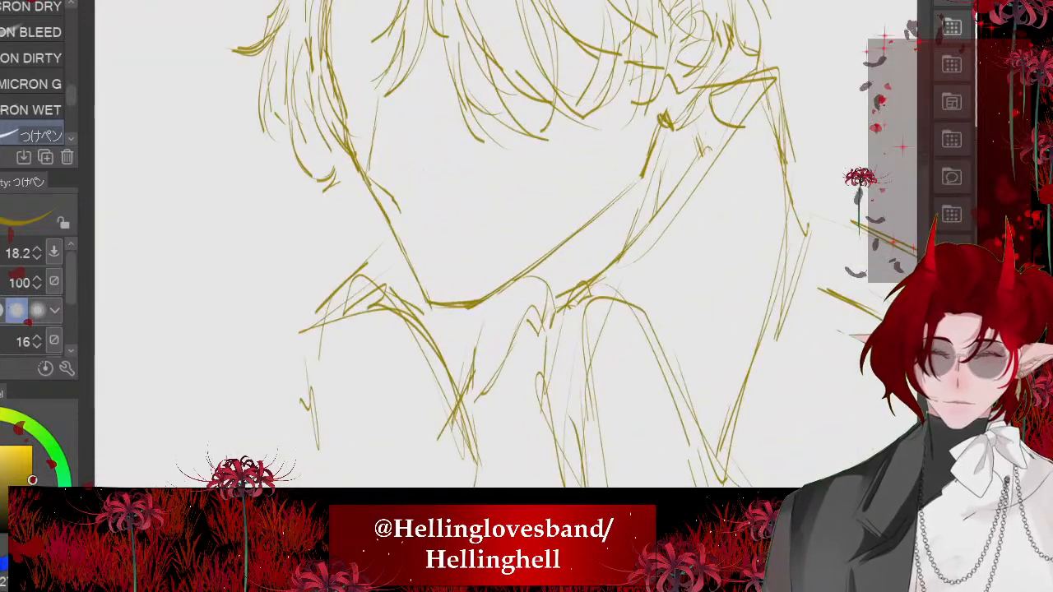
{"action": "mouse_move", "coordinate": [469, 308]}
{"action": "left_mouse_down"}
{"action": "mouse_move", "coordinate": [440, 312]}
{"action": "mouse_move", "coordinate": [466, 310]}
{"action": "left_mouse_up"}
{"action": "left_click_drag", "start_coordinate": [672, 134], "coordinate": [623, 286]}
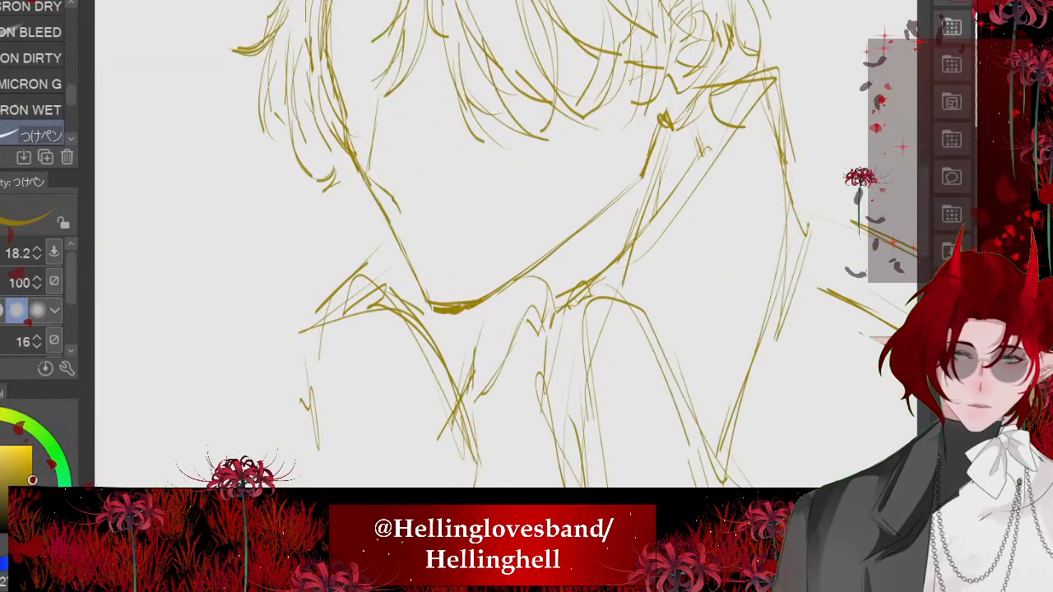
{"action": "left_click_drag", "start_coordinate": [533, 270], "coordinate": [552, 321]}
{"action": "scroll", "coordinate": [493, 243], "scroll_direction": "down", "scroll_amount": 3}
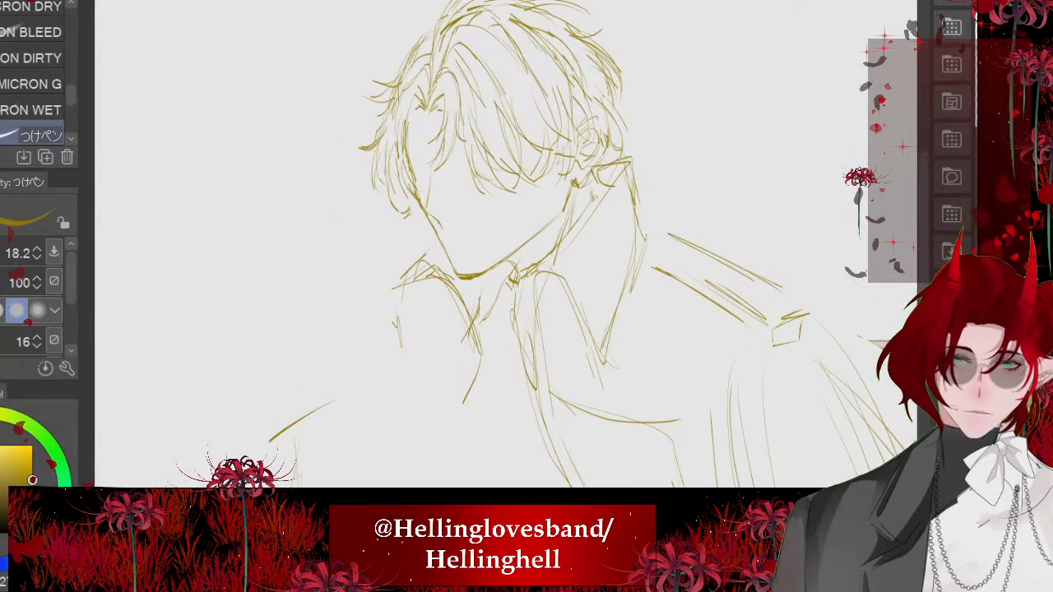
- Reinforce the near collar flap's edges down to its point and add a small rounded button inside it
{"action": "mouse_move", "coordinate": [613, 165]}
{"action": "left_mouse_down"}
{"action": "mouse_move", "coordinate": [586, 235]}
{"action": "mouse_move", "coordinate": [650, 264]}
{"action": "mouse_move", "coordinate": [595, 375]}
{"action": "left_mouse_up"}
{"action": "left_click_drag", "start_coordinate": [600, 300], "coordinate": [601, 318]}
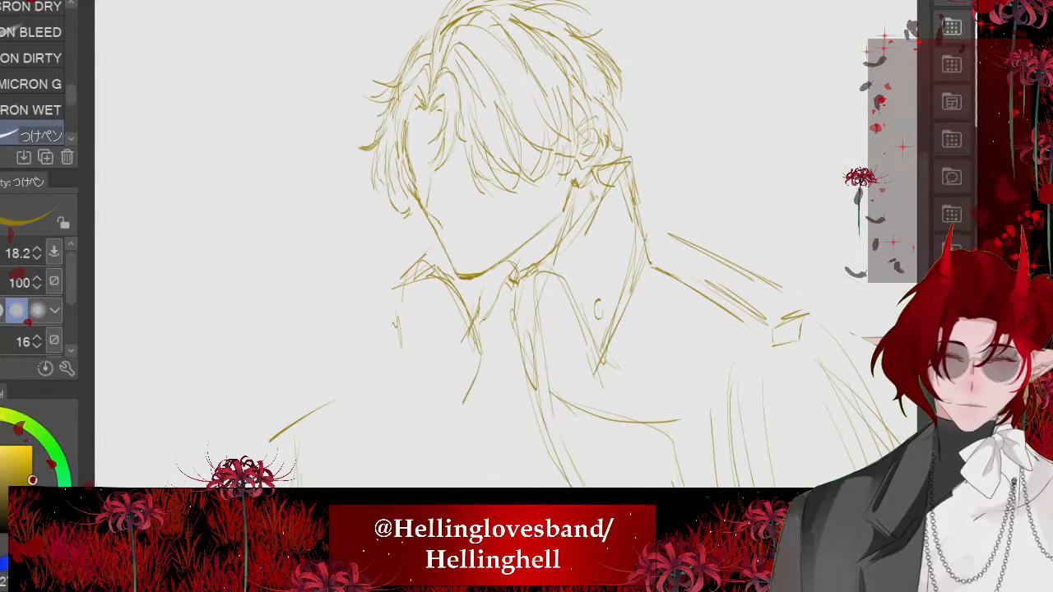
{"action": "scroll", "coordinate": [494, 247], "scroll_direction": "down", "scroll_amount": 2}
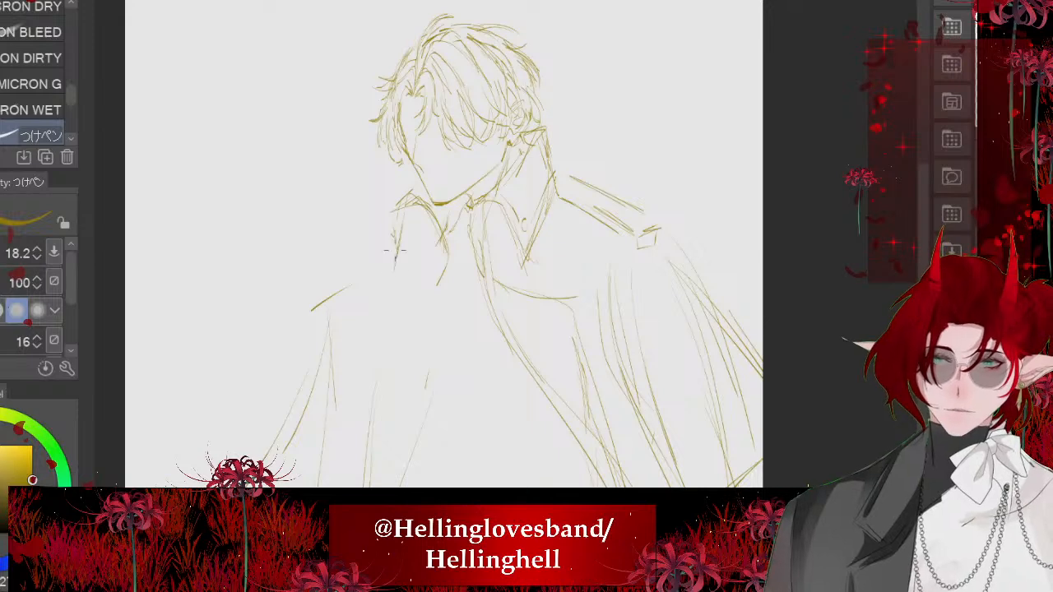
{"action": "scroll", "coordinate": [444, 246], "scroll_direction": "down", "scroll_amount": 3}
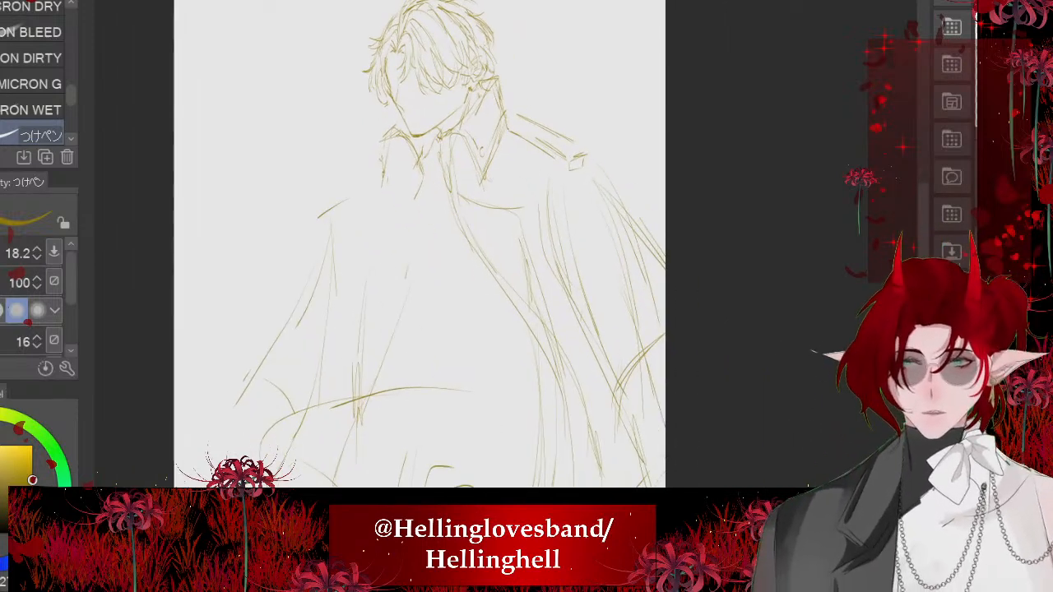
- Show the rough pose sketch again and draw an oval brooch at the throat with jabot folds hanging down the chest
{"action": "scroll", "coordinate": [346, 247], "scroll_direction": "up", "scroll_amount": 2}
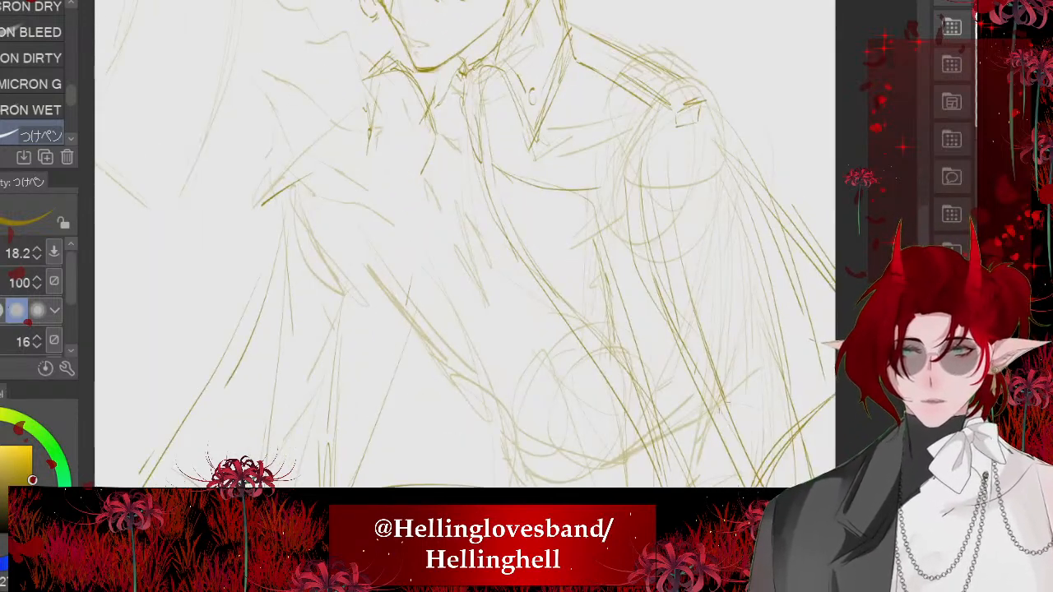
{"action": "scroll", "coordinate": [494, 247], "scroll_direction": "up", "scroll_amount": 2}
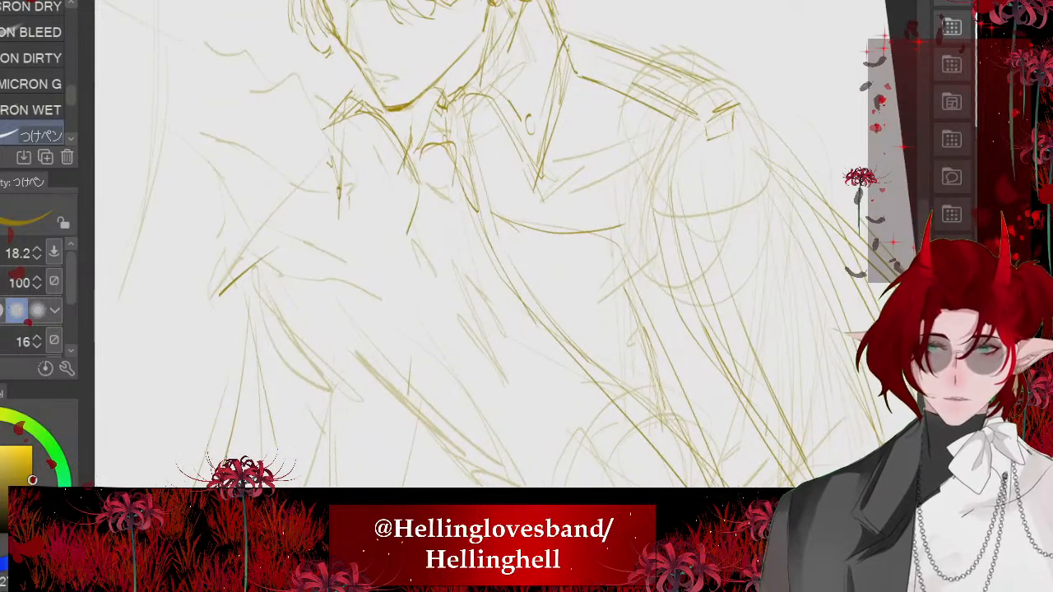
{"action": "scroll", "coordinate": [428, 247], "scroll_direction": "down", "scroll_amount": 1}
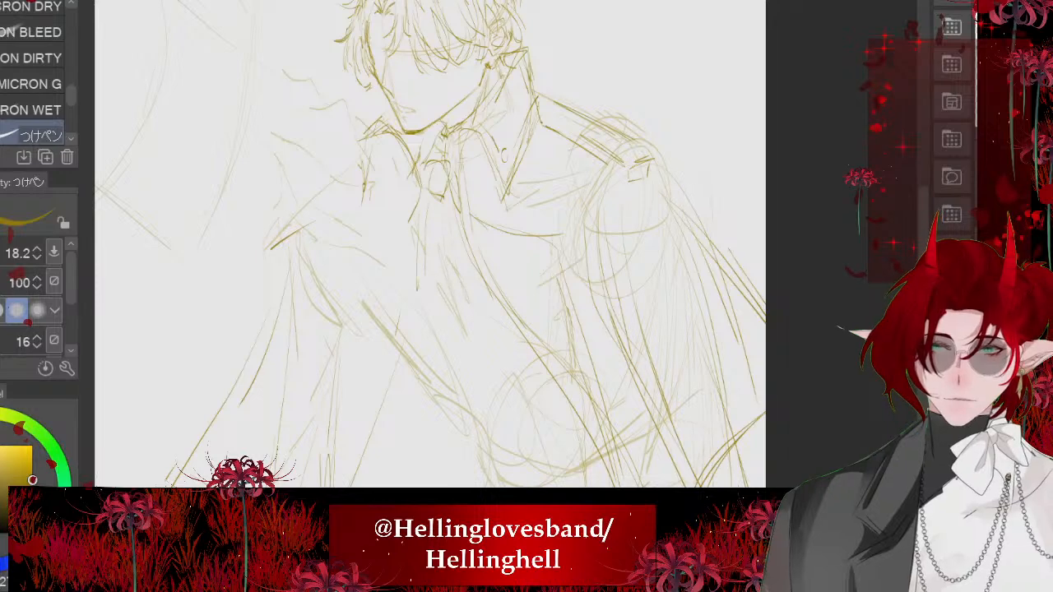
{"action": "scroll", "coordinate": [444, 247], "scroll_direction": "up", "scroll_amount": 2}
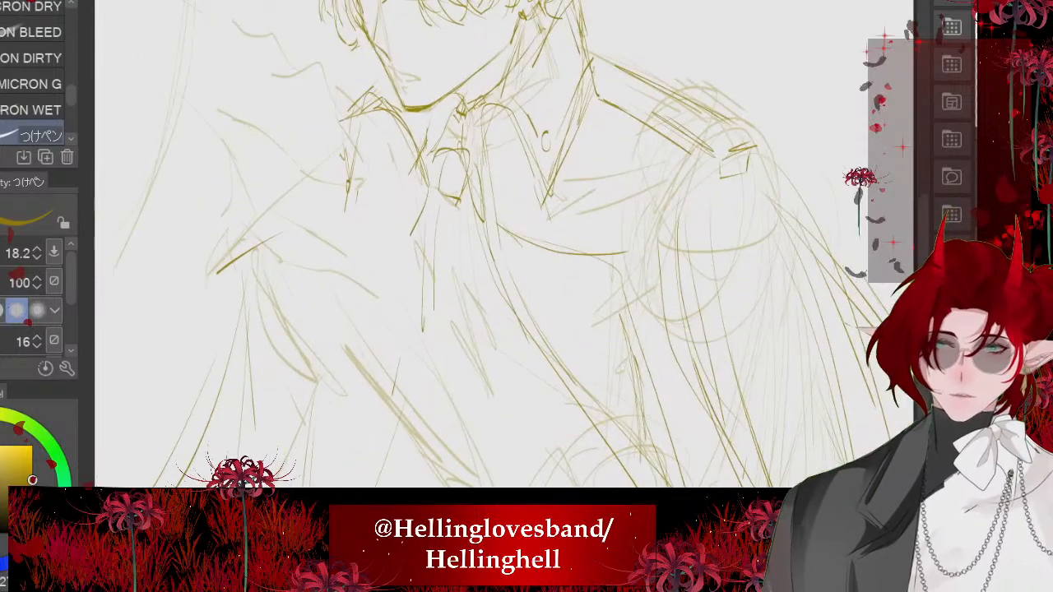
{"action": "left_click_drag", "start_coordinate": [436, 201], "coordinate": [420, 321]}
{"action": "mouse_move", "coordinate": [435, 202]}
{"action": "left_mouse_down"}
{"action": "mouse_move", "coordinate": [412, 318]}
{"action": "mouse_move", "coordinate": [476, 292]}
{"action": "left_mouse_up"}
{"action": "left_click_drag", "start_coordinate": [497, 258], "coordinate": [417, 356]}
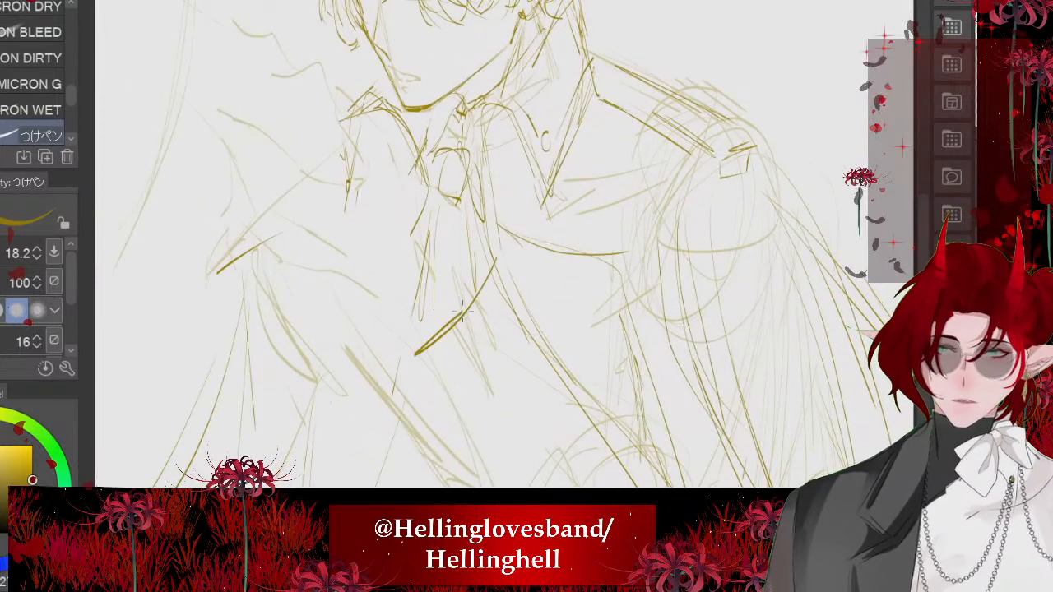
- Draw a long fold line down from the chest and add short strokes to the cape folds beneath the raised arm
{"action": "scroll", "coordinate": [404, 185], "scroll_direction": "down", "scroll_amount": 2}
{"action": "left_click_drag", "start_coordinate": [405, 218], "coordinate": [375, 403]}
{"action": "scroll", "coordinate": [376, 251], "scroll_direction": "down", "scroll_amount": 2}
{"action": "key", "text": "minus"}
{"action": "key", "text": "minus"}
{"action": "left_click_drag", "start_coordinate": [367, 353], "coordinate": [362, 423]}
{"action": "left_click_drag", "start_coordinate": [355, 380], "coordinate": [349, 428]}
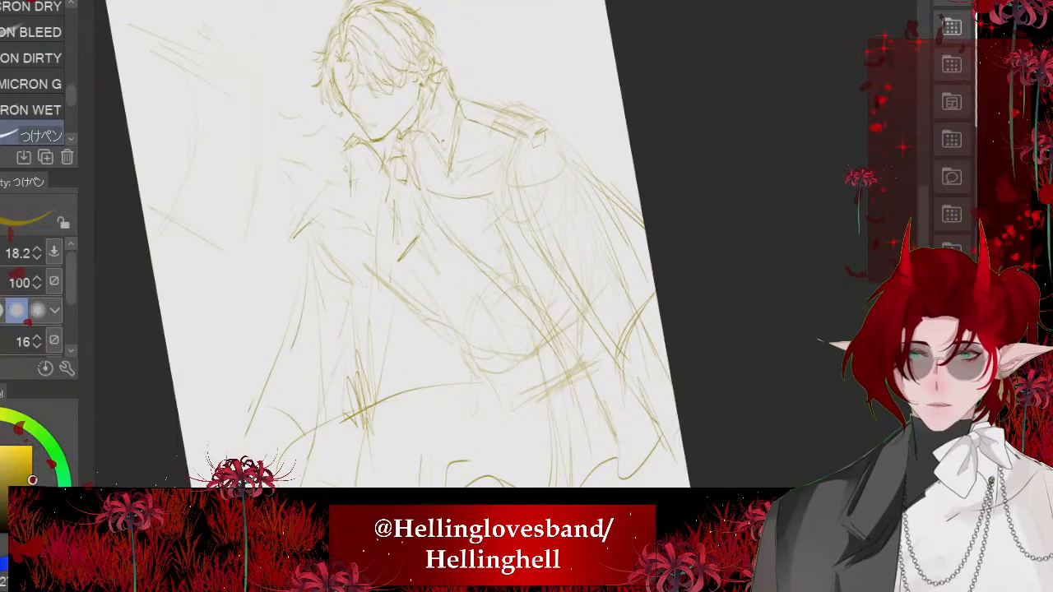
- Draw short parallel slanting strokes across the chest beside the jabot's lower end
{"action": "scroll", "coordinate": [379, 213], "scroll_direction": "up", "scroll_amount": 2}
{"action": "left_click_drag", "start_coordinate": [465, 211], "coordinate": [429, 262]}
{"action": "left_click_drag", "start_coordinate": [464, 212], "coordinate": [412, 288]}
{"action": "left_click_drag", "start_coordinate": [455, 183], "coordinate": [417, 261]}
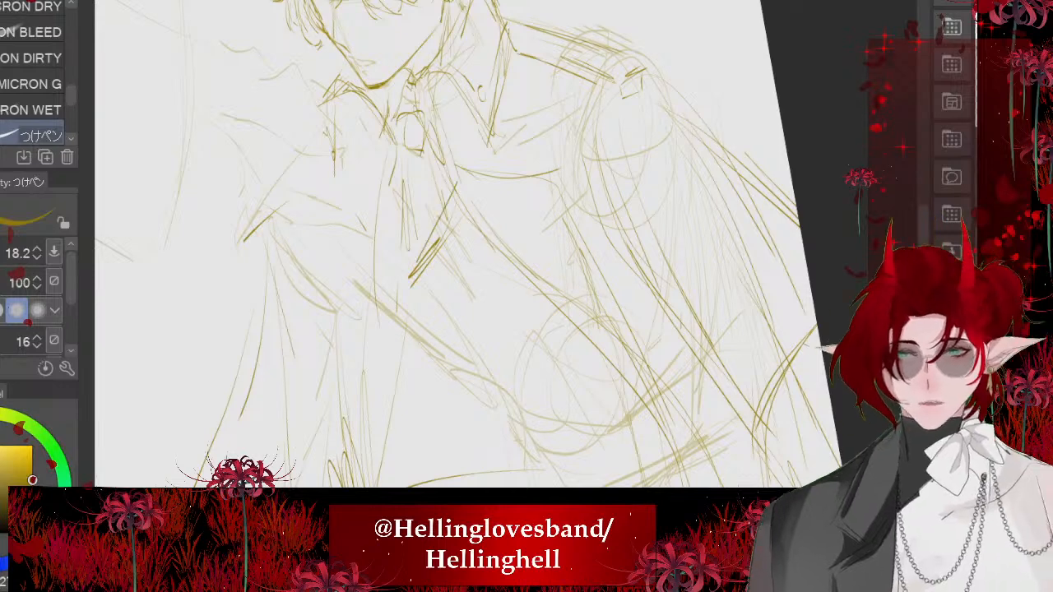
{"action": "left_click_drag", "start_coordinate": [486, 258], "coordinate": [424, 296]}
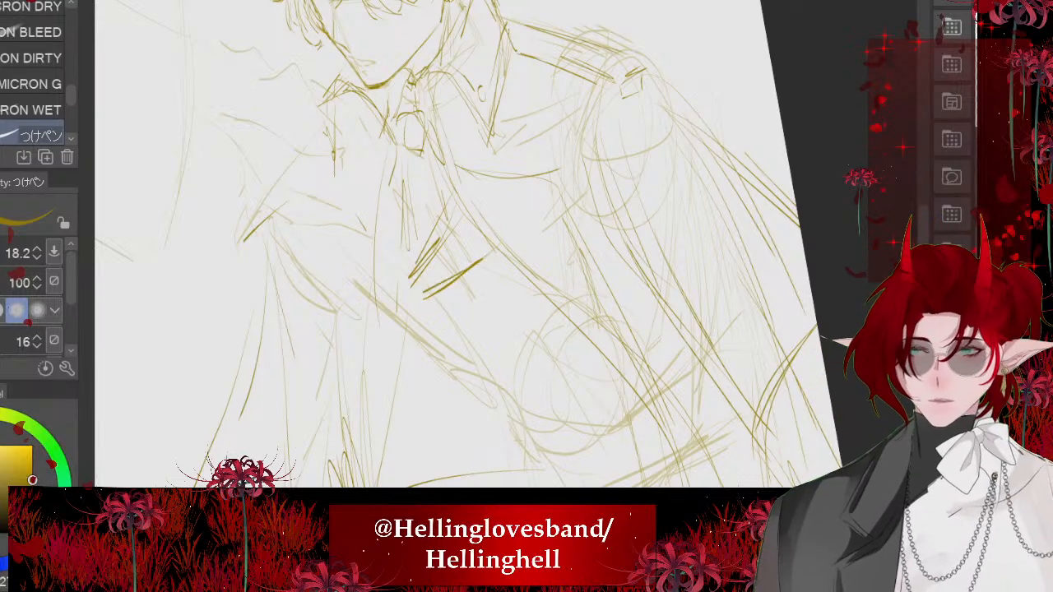
- Draw the coat's angular front contour from the jabot's end down to the waist, with small creases at its base
{"action": "mouse_move", "coordinate": [382, 235]}
{"action": "left_mouse_down"}
{"action": "mouse_move", "coordinate": [403, 270]}
{"action": "mouse_move", "coordinate": [384, 204]}
{"action": "mouse_move", "coordinate": [394, 304]}
{"action": "left_mouse_up"}
{"action": "mouse_move", "coordinate": [394, 304]}
{"action": "left_mouse_down"}
{"action": "mouse_move", "coordinate": [433, 333]}
{"action": "mouse_move", "coordinate": [445, 361]}
{"action": "left_mouse_up"}
{"action": "scroll", "coordinate": [428, 223], "scroll_direction": "down", "scroll_amount": 1}
{"action": "scroll", "coordinate": [429, 247], "scroll_direction": "up", "scroll_amount": 1}
{"action": "left_click_drag", "start_coordinate": [414, 289], "coordinate": [465, 392]}
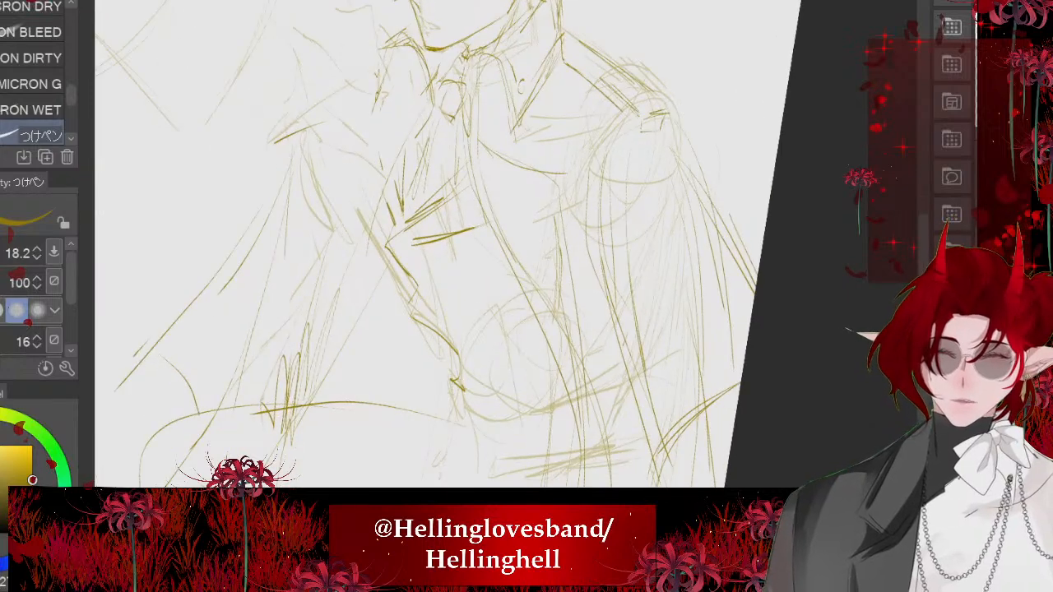
{"action": "mouse_move", "coordinate": [371, 229]}
{"action": "left_mouse_down"}
{"action": "mouse_move", "coordinate": [444, 388]}
{"action": "mouse_move", "coordinate": [475, 400]}
{"action": "left_mouse_up"}
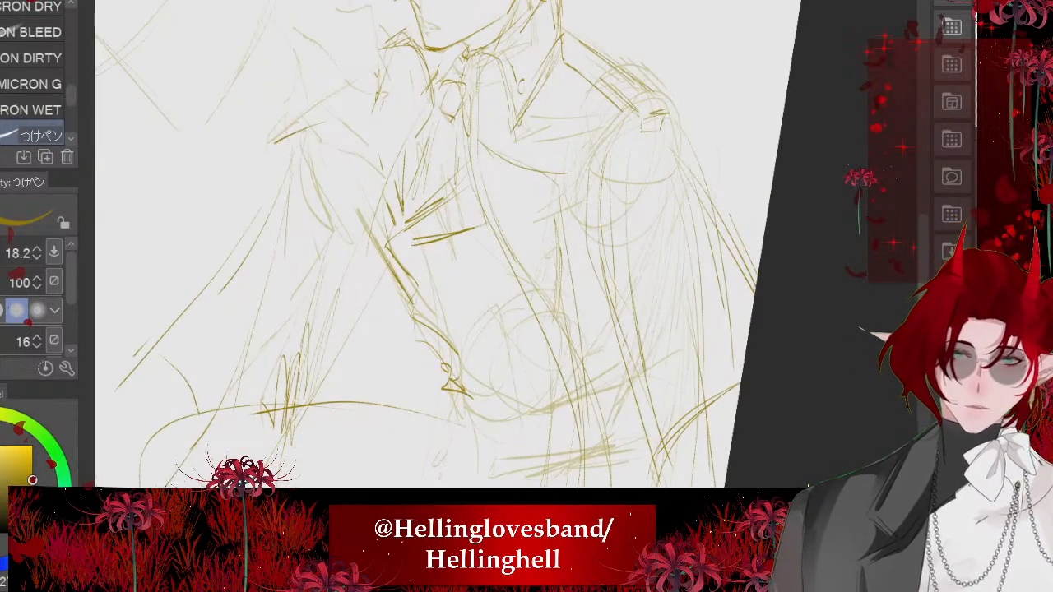
- Draw two short slanting folds on the coat's side just above the waist
{"action": "scroll", "coordinate": [387, 228], "scroll_direction": "down", "scroll_amount": 1}
{"action": "left_click_drag", "start_coordinate": [479, 243], "coordinate": [509, 315]}
{"action": "left_click_drag", "start_coordinate": [495, 234], "coordinate": [526, 312]}
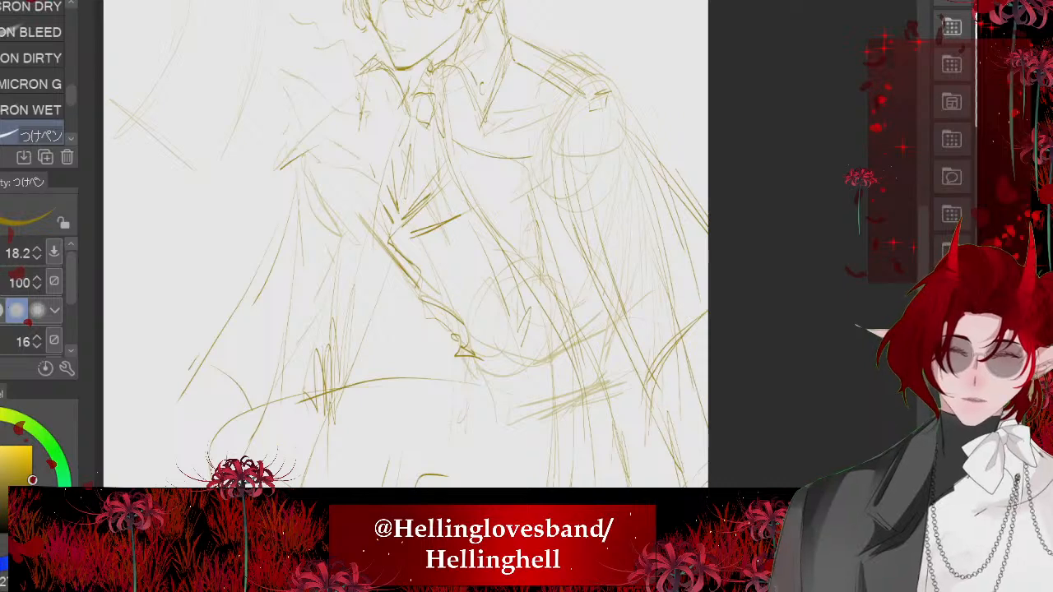
{"action": "scroll", "coordinate": [494, 246], "scroll_direction": "down", "scroll_amount": 4}
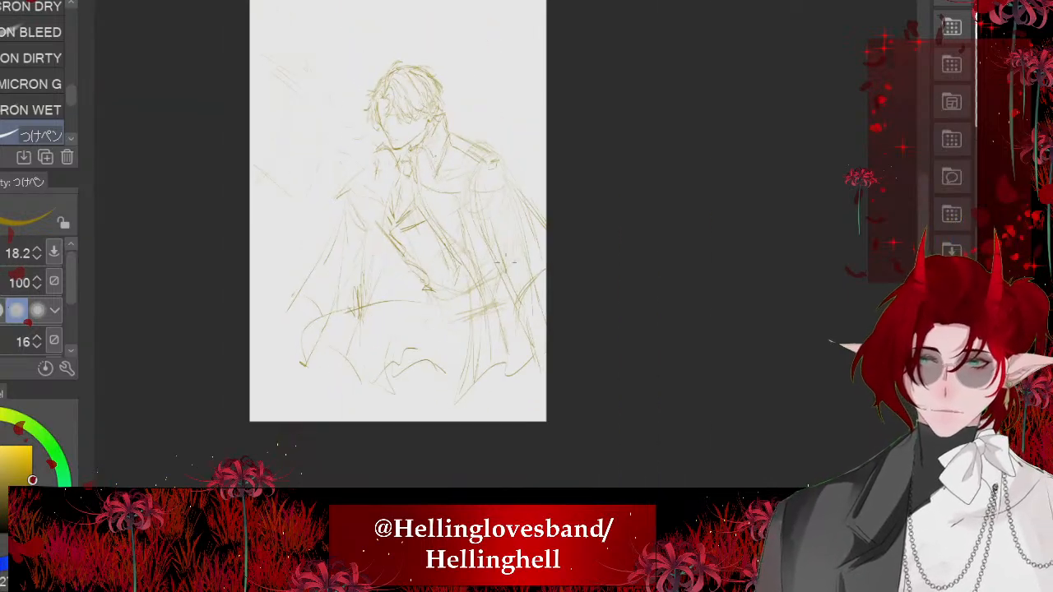
- Draw curved waist lines sweeping from the front contour toward the near side and check them with the pose sketch hidden
{"action": "scroll", "coordinate": [403, 271], "scroll_direction": "up", "scroll_amount": 4}
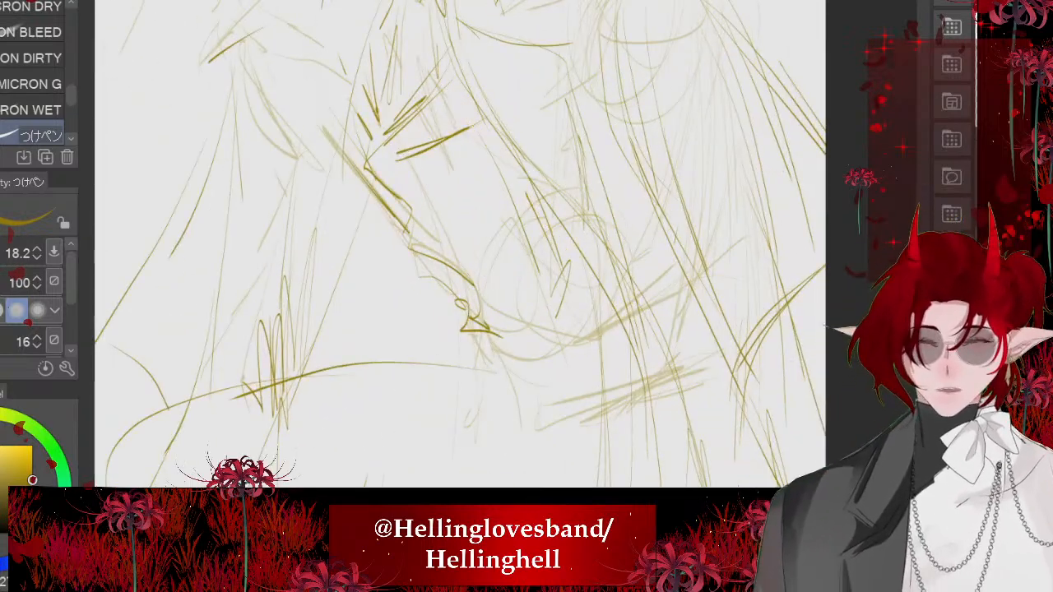
{"action": "left_click_drag", "start_coordinate": [604, 331], "coordinate": [496, 318]}
{"action": "mouse_move", "coordinate": [473, 323]}
{"action": "left_mouse_down"}
{"action": "mouse_move", "coordinate": [491, 376]}
{"action": "mouse_move", "coordinate": [603, 413]}
{"action": "mouse_move", "coordinate": [456, 348]}
{"action": "left_mouse_up"}
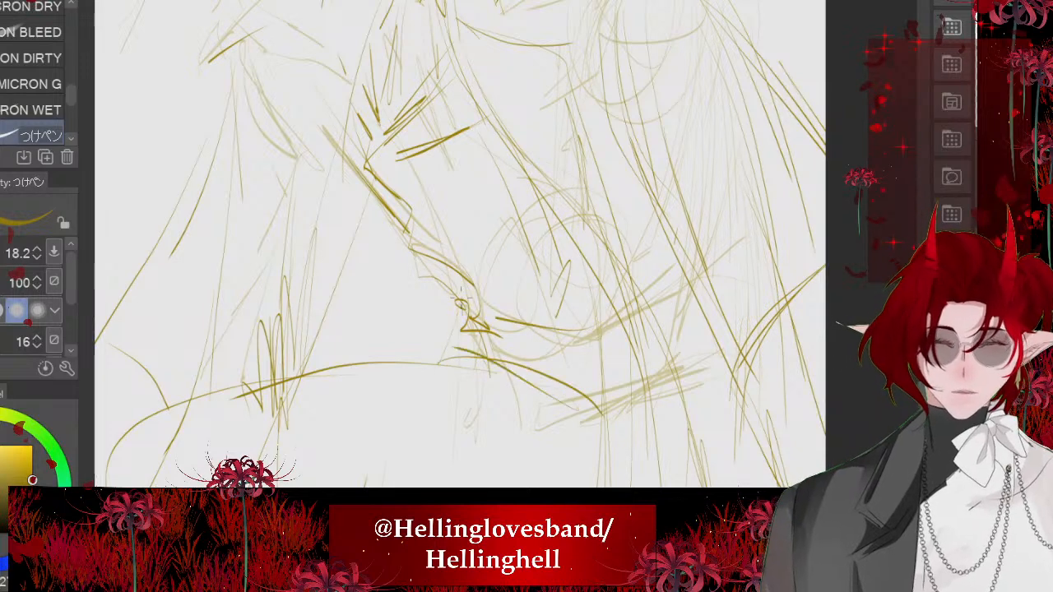
{"action": "scroll", "coordinate": [460, 302], "scroll_direction": "down", "scroll_amount": 3}
{"action": "scroll", "coordinate": [403, 263], "scroll_direction": "down", "scroll_amount": 1}
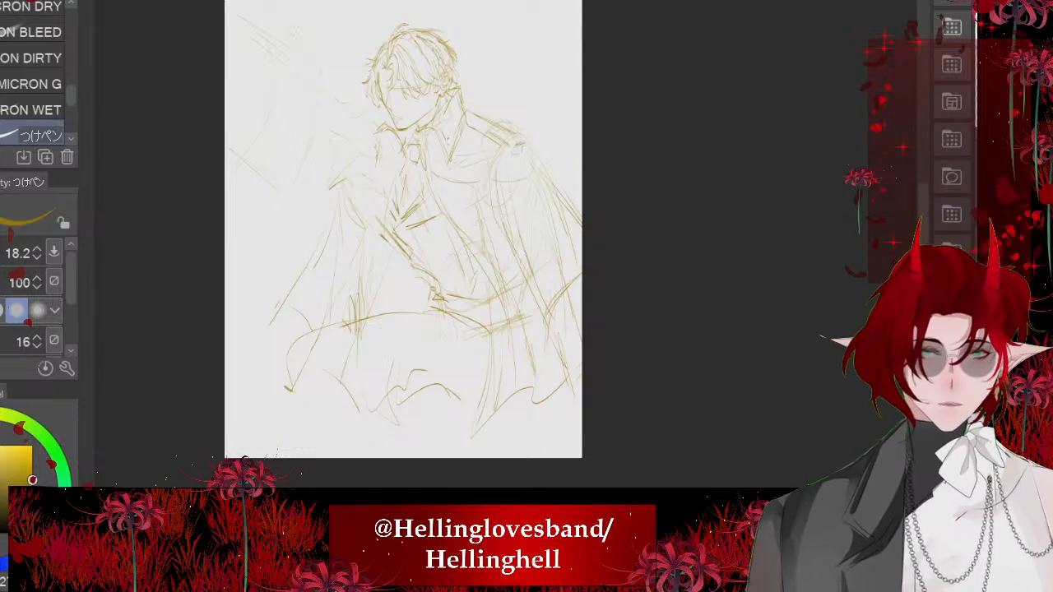
{"action": "left_click_drag", "start_coordinate": [528, 280], "coordinate": [478, 331]}
{"action": "scroll", "coordinate": [404, 230], "scroll_direction": "up", "scroll_amount": 3}
{"action": "scroll", "coordinate": [403, 230], "scroll_direction": "down", "scroll_amount": 1}
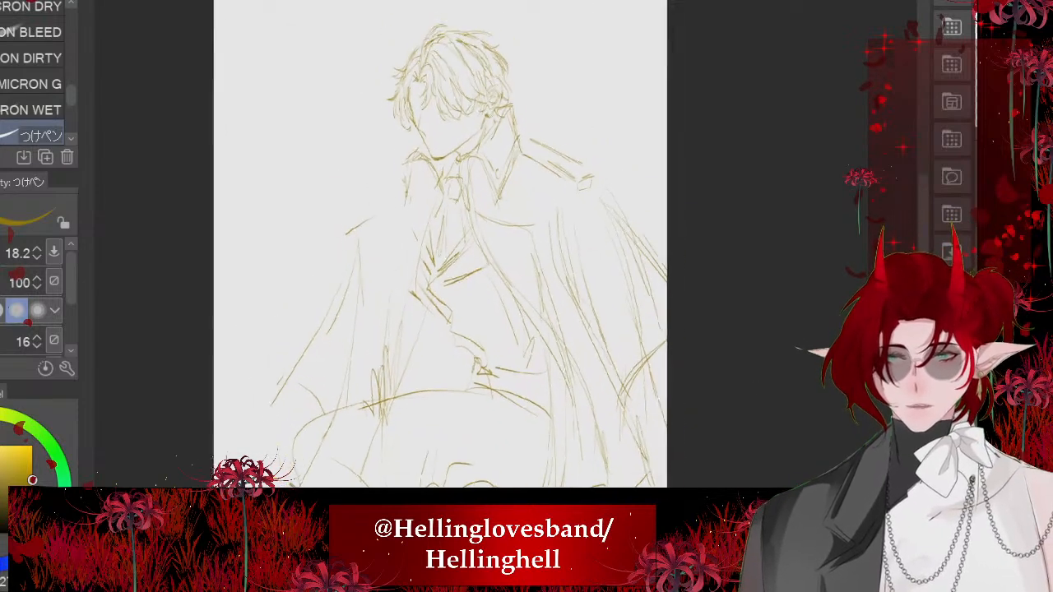
- Draw the far shoulder's slanting parallel lines between the collar and the cape's upper edge
{"action": "scroll", "coordinate": [395, 164], "scroll_direction": "up", "scroll_amount": 2}
{"action": "mouse_move", "coordinate": [399, 184]}
{"action": "left_mouse_down"}
{"action": "mouse_move", "coordinate": [357, 207]}
{"action": "mouse_move", "coordinate": [363, 220]}
{"action": "mouse_move", "coordinate": [403, 196]}
{"action": "left_mouse_up"}
{"action": "scroll", "coordinate": [377, 153], "scroll_direction": "down", "scroll_amount": 3}
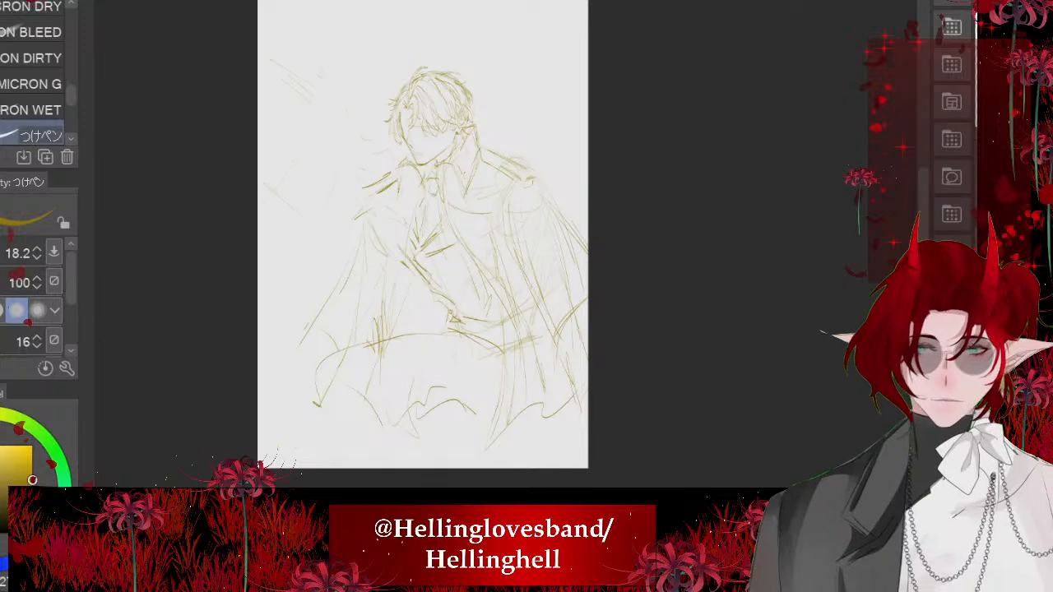
{"action": "scroll", "coordinate": [384, 186], "scroll_direction": "up", "scroll_amount": 2}
{"action": "scroll", "coordinate": [320, 167], "scroll_direction": "up", "scroll_amount": 2}
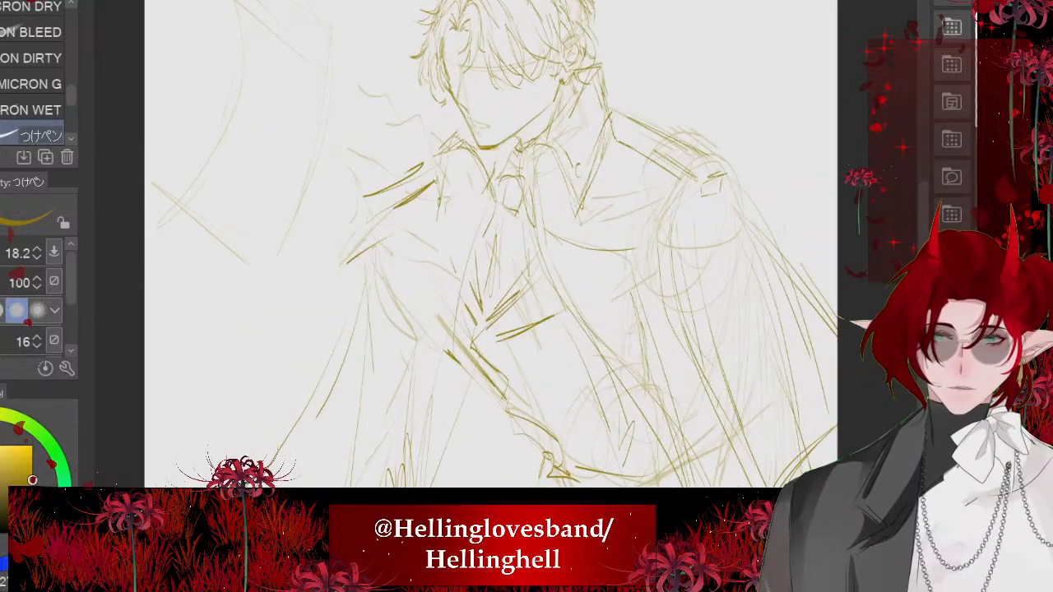
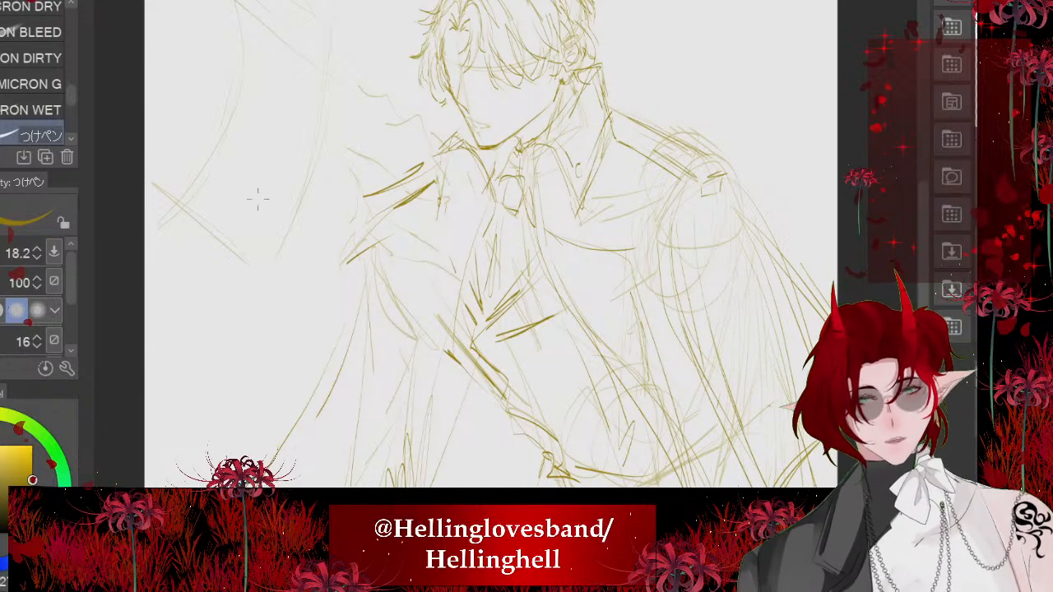
- Enlarge the hand reference photo, tilt it clockwise over the sketched raised hand, and make it semi-transparent
{"action": "scroll", "coordinate": [363, 171], "scroll_direction": "down", "scroll_amount": 3}
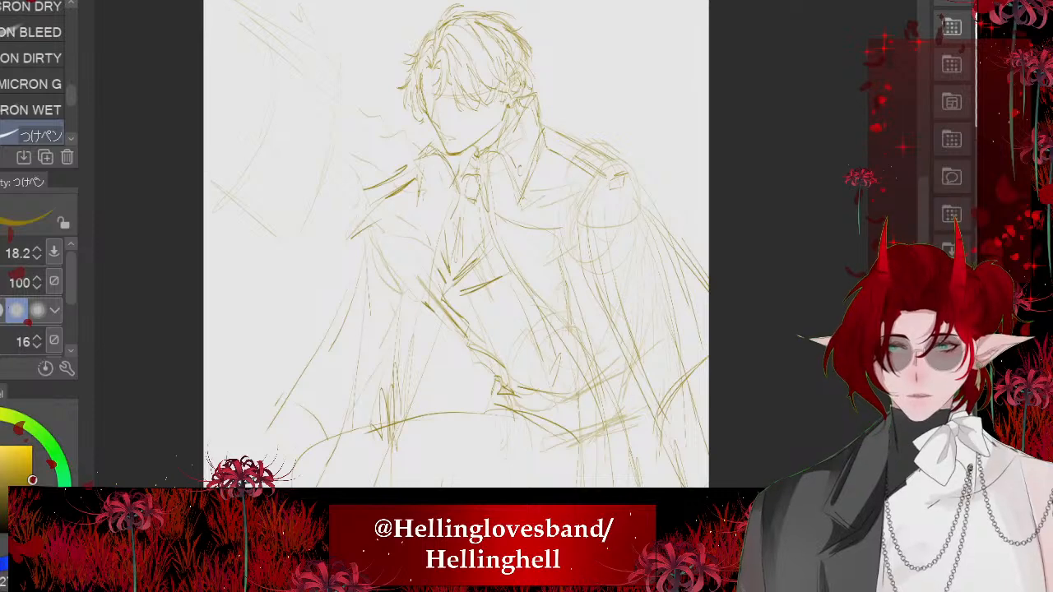
{"action": "key", "text": "ctrl+t"}
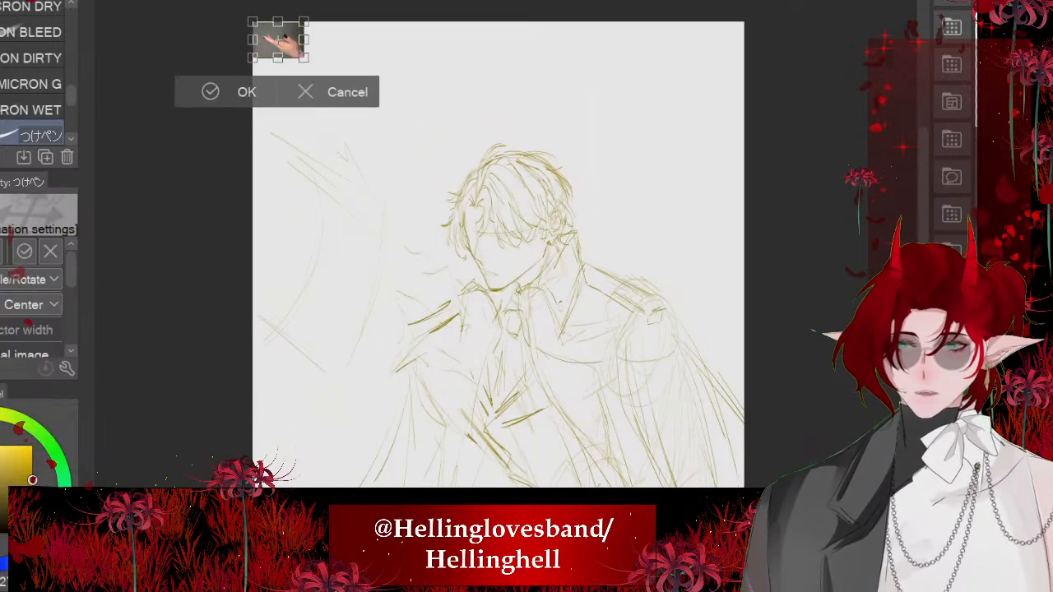
{"action": "scroll", "coordinate": [284, 38], "scroll_direction": "up", "scroll_amount": 1}
{"action": "mouse_move", "coordinate": [282, 40]}
{"action": "left_mouse_down"}
{"action": "mouse_move", "coordinate": [520, 350]}
{"action": "mouse_move", "coordinate": [500, 357]}
{"action": "left_mouse_up"}
{"action": "scroll", "coordinate": [494, 391], "scroll_direction": "up", "scroll_amount": 8}
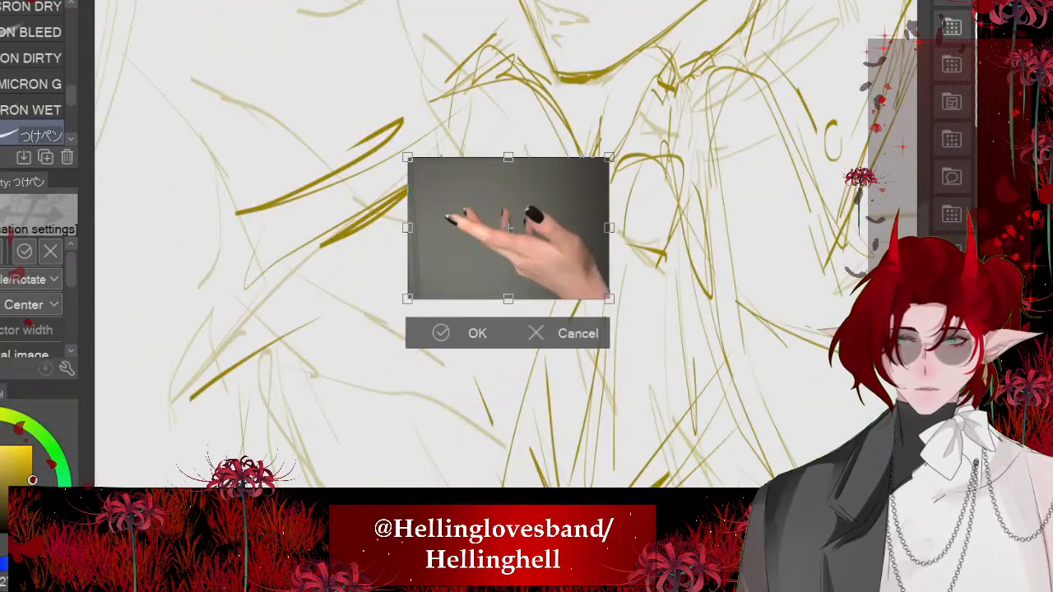
{"action": "left_click_drag", "start_coordinate": [407, 157], "coordinate": [122, 0]}
{"action": "scroll", "coordinate": [422, 341], "scroll_direction": "down", "scroll_amount": 5}
{"action": "left_click_drag", "start_coordinate": [527, 333], "coordinate": [492, 371]}
{"action": "left_click_drag", "start_coordinate": [412, 259], "coordinate": [434, 284]}
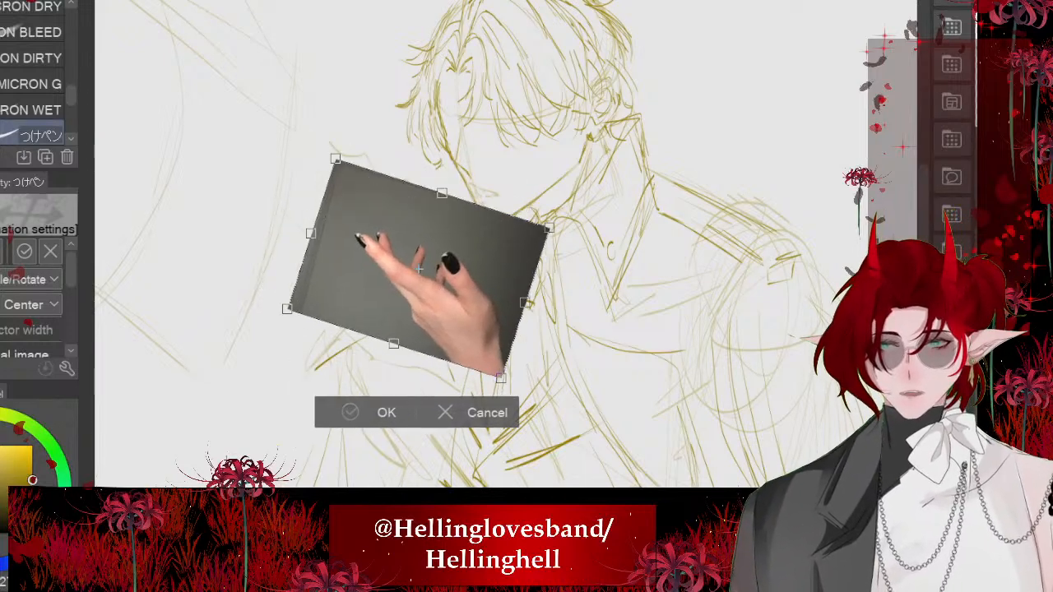
{"action": "key", "text": "Return"}
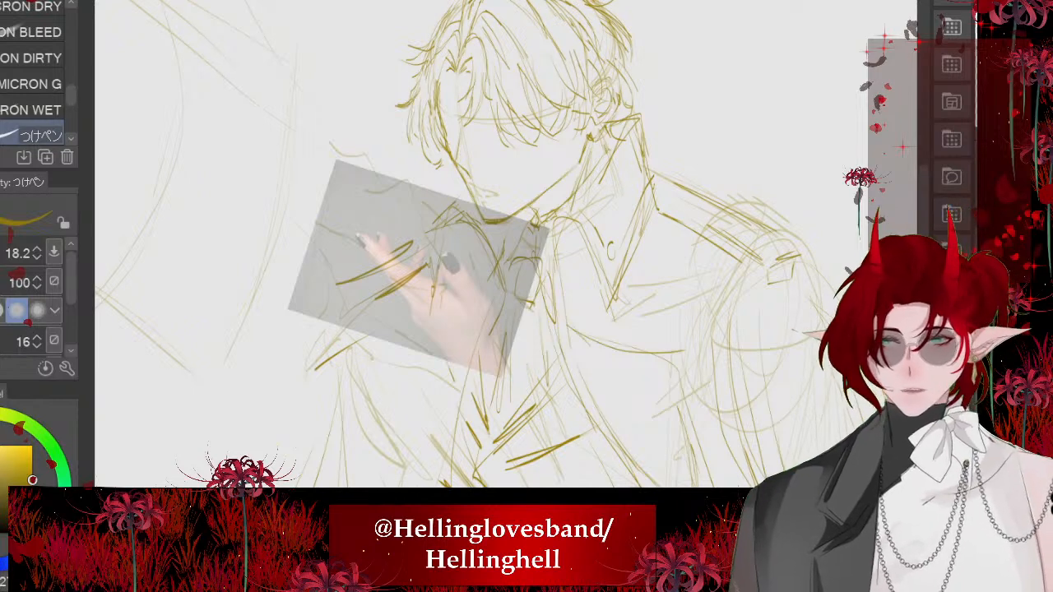
- Trace the thumb of the reference hand in black at brush size 5.0, giving it a long pointed nail
{"action": "key", "text": "x"}
{"action": "key", "text": "bracketleft"}
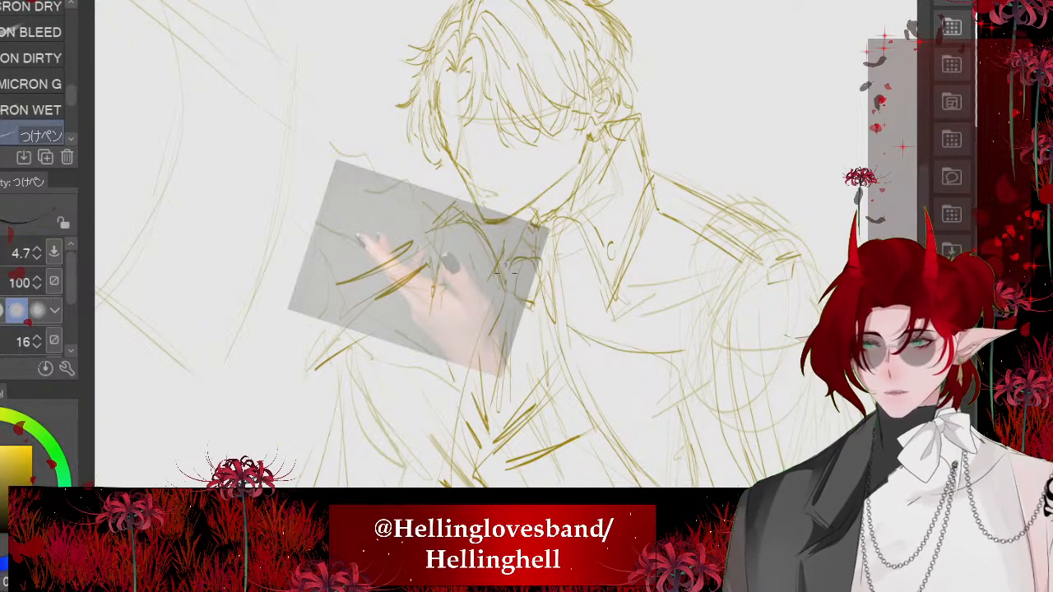
{"action": "key", "text": "bracketright"}
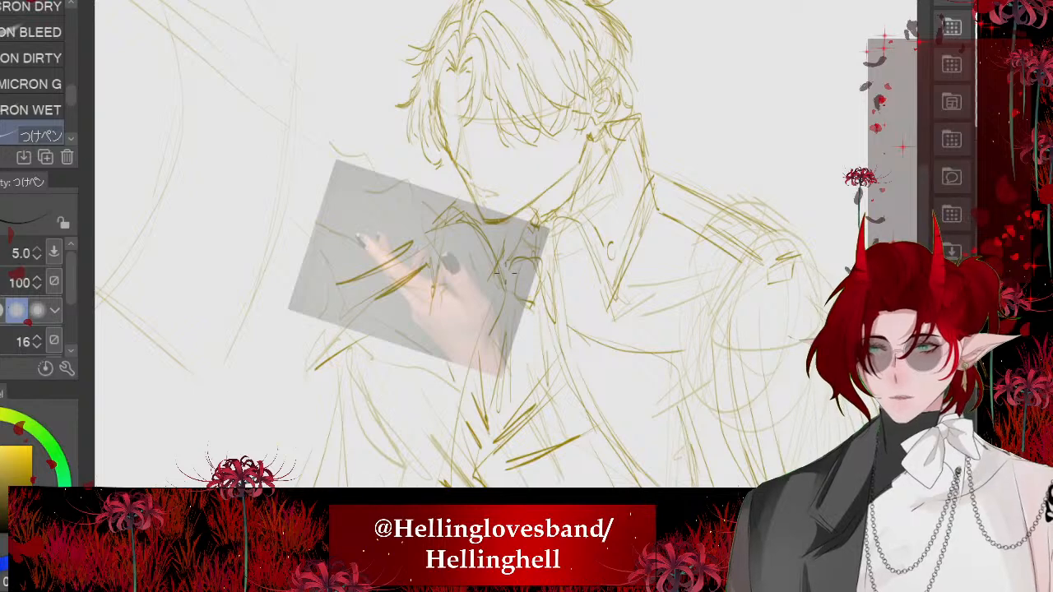
{"action": "scroll", "coordinate": [506, 273], "scroll_direction": "up", "scroll_amount": 7}
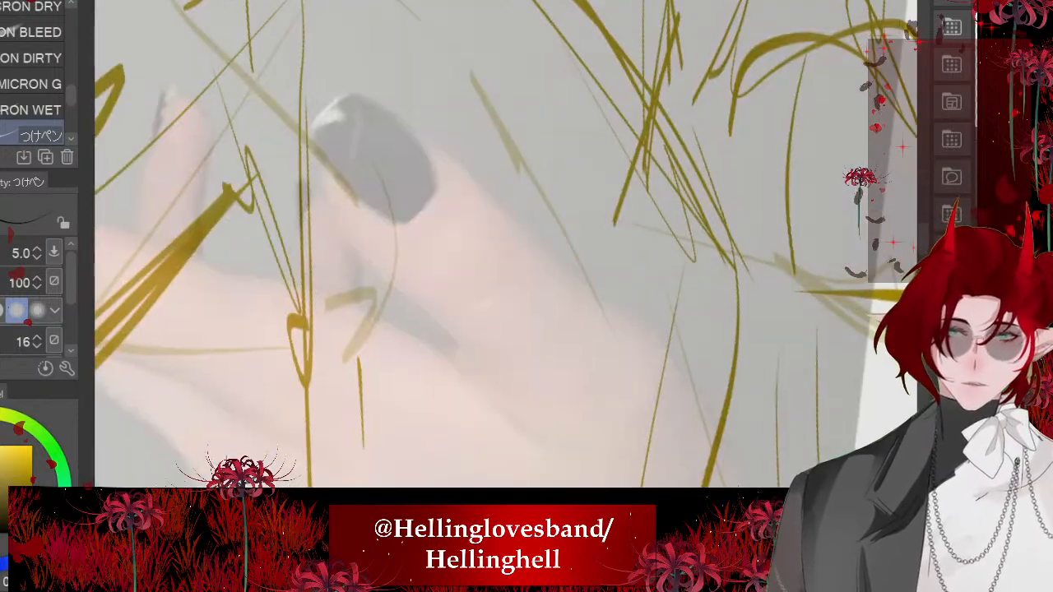
{"action": "mouse_move", "coordinate": [494, 208]}
{"action": "left_mouse_down"}
{"action": "mouse_move", "coordinate": [375, 104]}
{"action": "mouse_move", "coordinate": [283, 82]}
{"action": "mouse_move", "coordinate": [344, 221]}
{"action": "mouse_move", "coordinate": [453, 346]}
{"action": "left_mouse_up"}
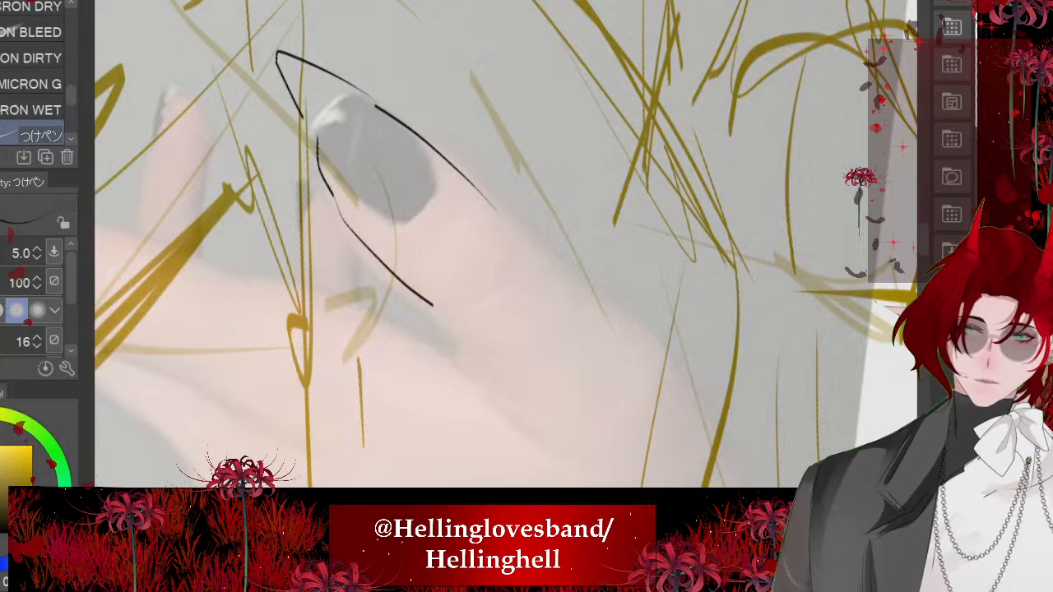
{"action": "key", "text": "ctrl+z"}
{"action": "left_click_drag", "start_coordinate": [317, 123], "coordinate": [452, 349]}
{"action": "left_click_drag", "start_coordinate": [485, 192], "coordinate": [645, 336]}
- Trace the outer edge of the hand from the thumb's base down to the wrist
{"action": "scroll", "coordinate": [461, 170], "scroll_direction": "down", "scroll_amount": 3}
{"action": "mouse_move", "coordinate": [542, 252]}
{"action": "left_mouse_down"}
{"action": "mouse_move", "coordinate": [568, 285]}
{"action": "mouse_move", "coordinate": [585, 368]}
{"action": "left_mouse_up"}
{"action": "left_click_drag", "start_coordinate": [583, 321], "coordinate": [621, 444]}
{"action": "scroll", "coordinate": [278, 235], "scroll_direction": "up", "scroll_amount": 2}
{"action": "left_click_drag", "start_coordinate": [517, 247], "coordinate": [541, 300]}
- Trace the upper and lower edges of the index finger and end it in a sharp pointed nail
{"action": "mouse_move", "coordinate": [576, 344]}
{"action": "left_mouse_down"}
{"action": "mouse_move", "coordinate": [523, 276]}
{"action": "mouse_move", "coordinate": [366, 206]}
{"action": "left_mouse_up"}
{"action": "scroll", "coordinate": [507, 244], "scroll_direction": "down", "scroll_amount": 2}
{"action": "mouse_move", "coordinate": [506, 328]}
{"action": "left_mouse_down"}
{"action": "mouse_move", "coordinate": [317, 196]}
{"action": "mouse_move", "coordinate": [293, 191]}
{"action": "left_mouse_up"}
{"action": "key", "text": "ctrl+z"}
{"action": "key", "text": "ctrl+z"}
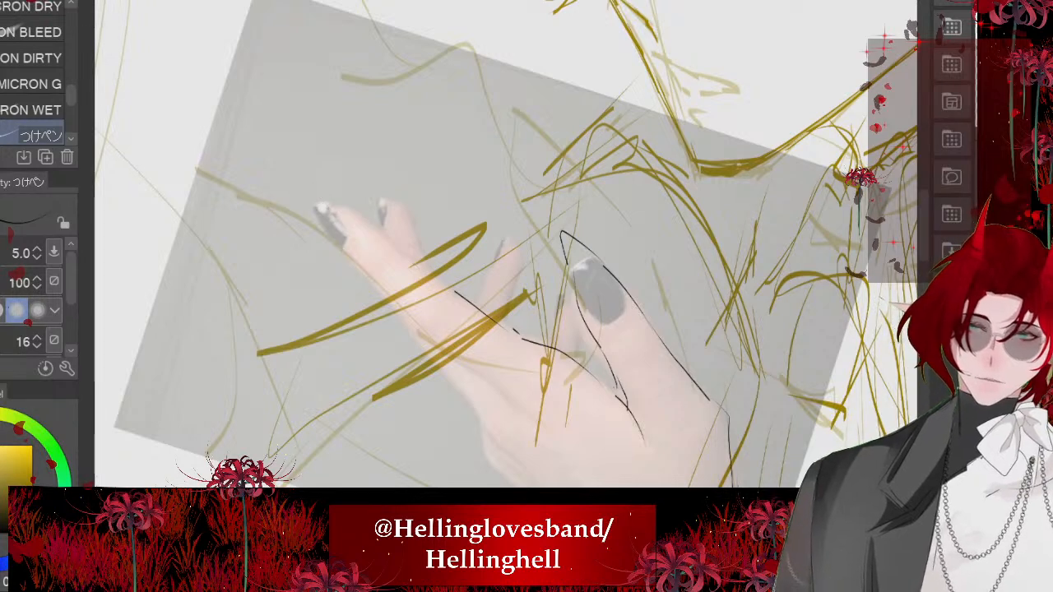
{"action": "scroll", "coordinate": [320, 288], "scroll_direction": "up", "scroll_amount": 2}
{"action": "mouse_move", "coordinate": [543, 295]}
{"action": "left_mouse_down"}
{"action": "mouse_move", "coordinate": [343, 154]}
{"action": "mouse_move", "coordinate": [311, 141]}
{"action": "mouse_move", "coordinate": [293, 156]}
{"action": "mouse_move", "coordinate": [504, 413]}
{"action": "left_mouse_up"}
{"action": "scroll", "coordinate": [330, 193], "scroll_direction": "down", "scroll_amount": 2}
{"action": "scroll", "coordinate": [494, 329], "scroll_direction": "up", "scroll_amount": 1}
{"action": "scroll", "coordinate": [494, 329], "scroll_direction": "up", "scroll_amount": 1}
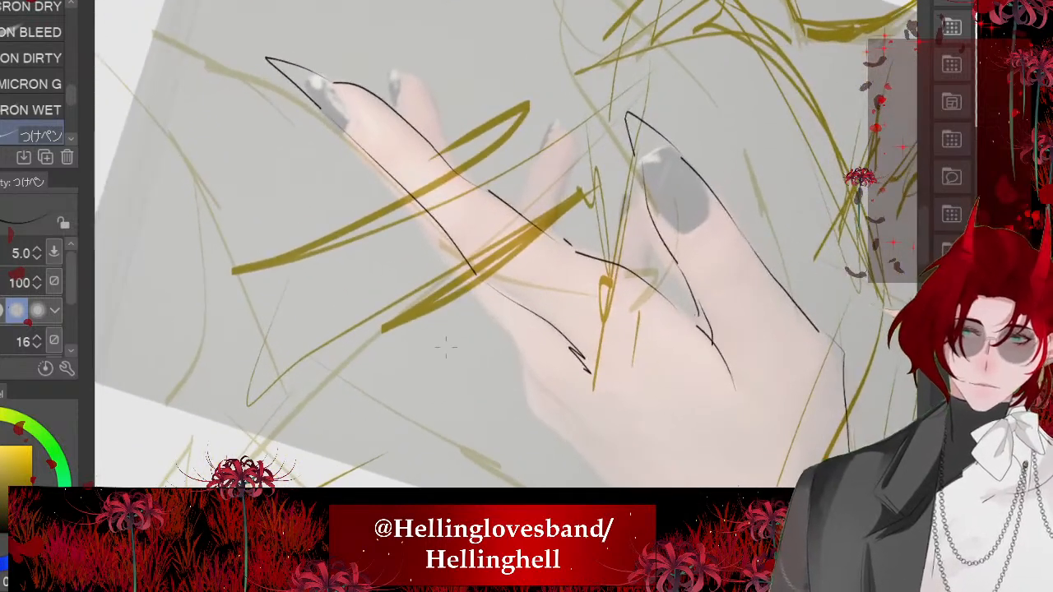
- Trace the hand's contour below the index finger and outline the neighbouring fingertip with a pointed nail
{"action": "mouse_move", "coordinate": [584, 413]}
{"action": "left_mouse_down"}
{"action": "mouse_move", "coordinate": [526, 364]}
{"action": "mouse_move", "coordinate": [418, 239]}
{"action": "mouse_move", "coordinate": [402, 203]}
{"action": "left_mouse_up"}
{"action": "scroll", "coordinate": [494, 304], "scroll_direction": "up", "scroll_amount": 1}
{"action": "key", "text": "ctrl+z"}
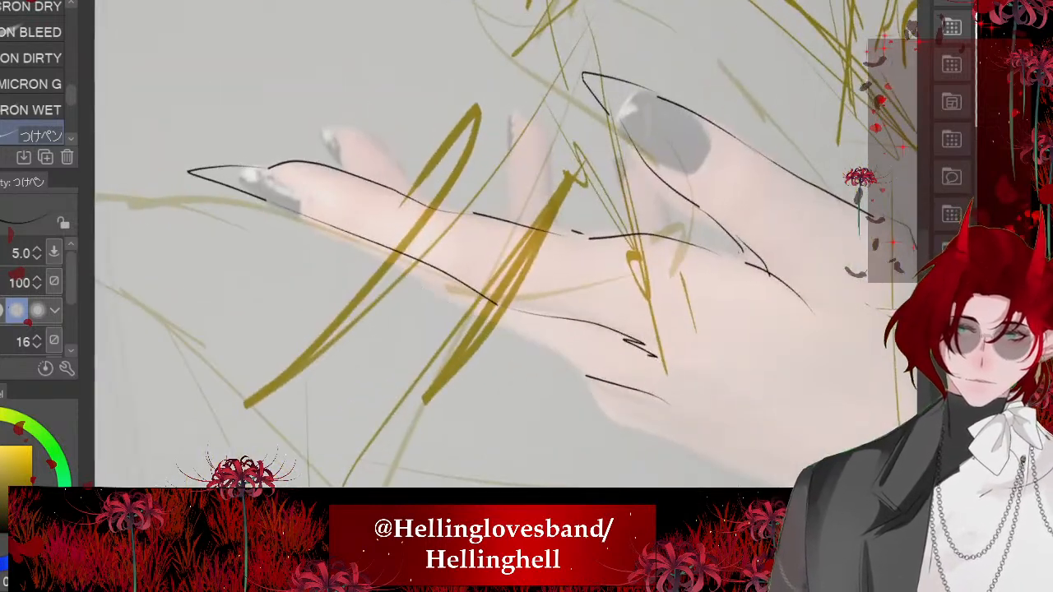
{"action": "mouse_move", "coordinate": [444, 301]}
{"action": "left_mouse_down"}
{"action": "mouse_move", "coordinate": [399, 259]}
{"action": "mouse_move", "coordinate": [581, 384]}
{"action": "left_mouse_up"}
{"action": "scroll", "coordinate": [494, 304], "scroll_direction": "up", "scroll_amount": 1}
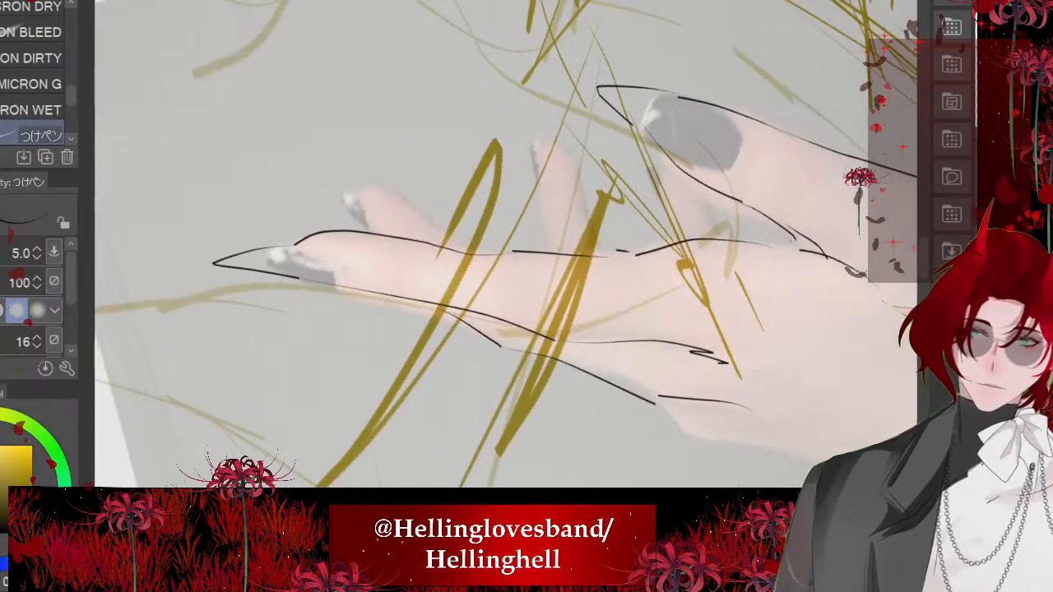
{"action": "mouse_move", "coordinate": [368, 228]}
{"action": "left_mouse_down"}
{"action": "mouse_move", "coordinate": [315, 172]}
{"action": "mouse_move", "coordinate": [471, 246]}
{"action": "left_mouse_up"}
{"action": "scroll", "coordinate": [494, 247], "scroll_direction": "down", "scroll_amount": 3}
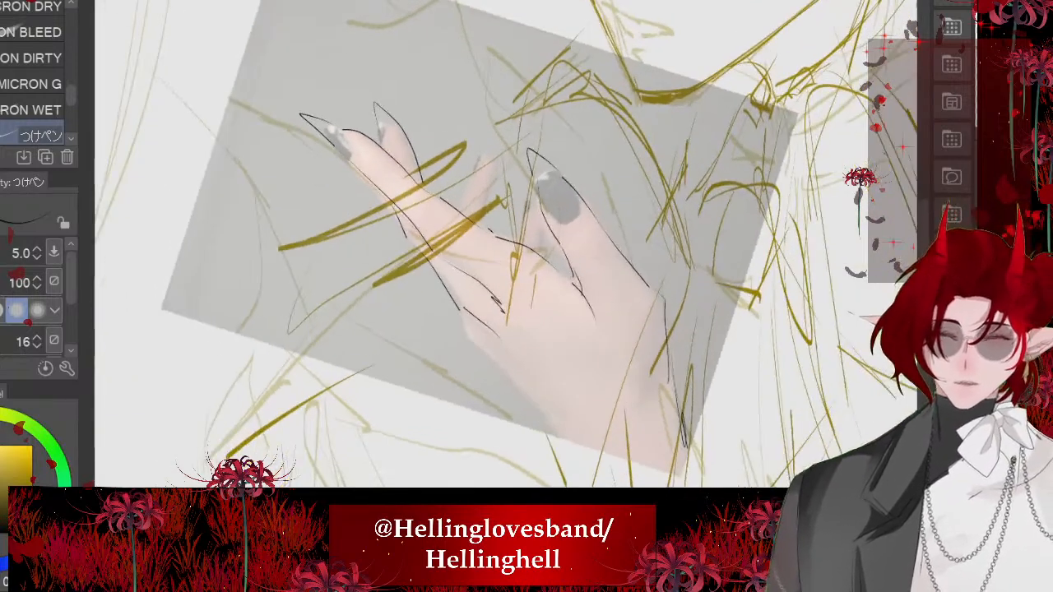
- Trace the lower edge of the palm to the wrist and extend the line past the photo's edge
{"action": "scroll", "coordinate": [493, 247], "scroll_direction": "up", "scroll_amount": 2}
{"action": "left_click_drag", "start_coordinate": [423, 220], "coordinate": [443, 278]}
{"action": "left_click_drag", "start_coordinate": [440, 267], "coordinate": [584, 386]}
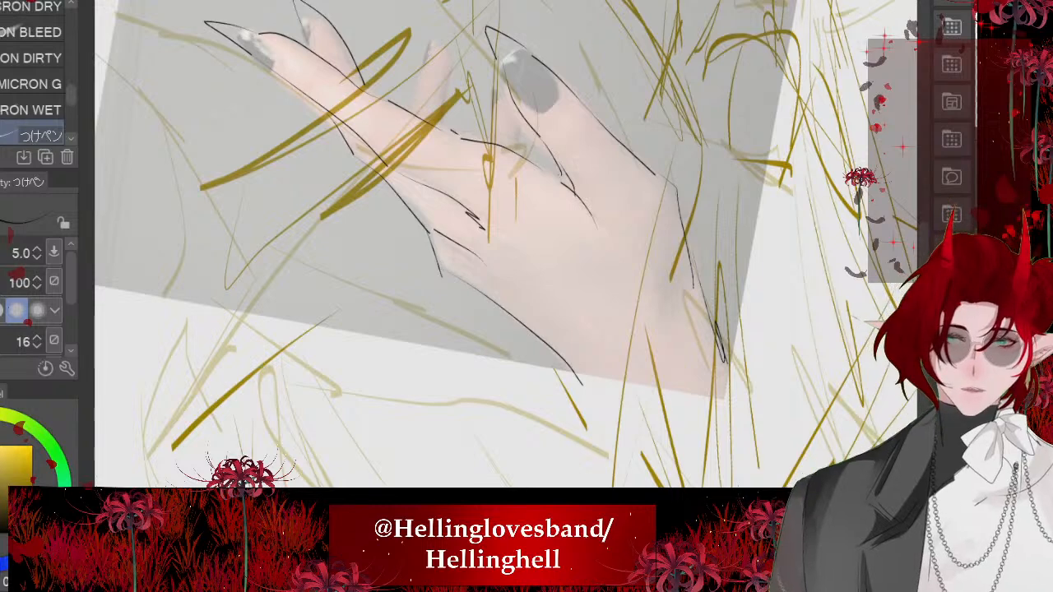
{"action": "key", "text": "ctrl+z"}
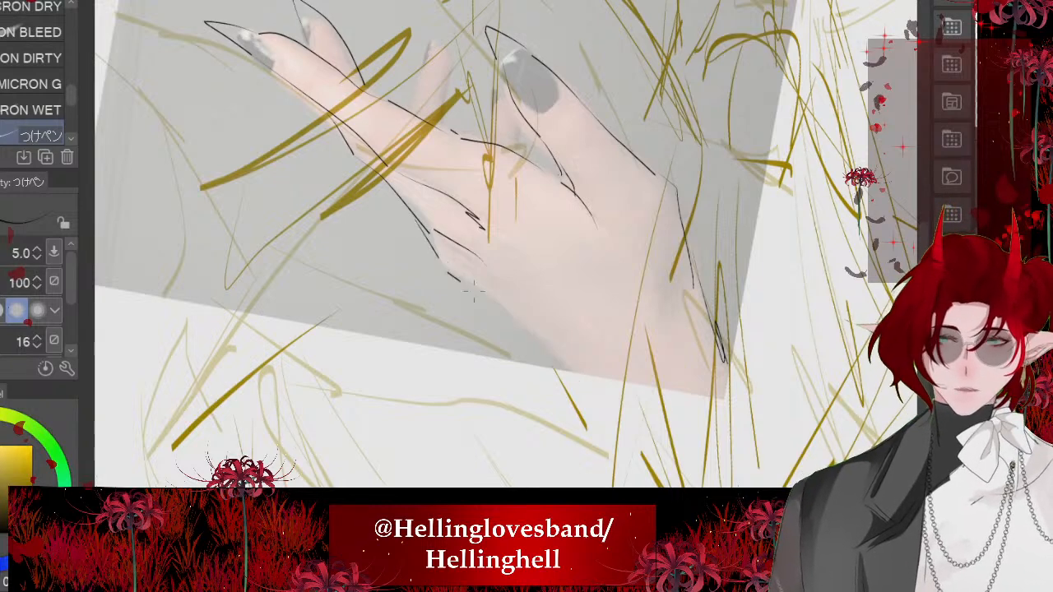
{"action": "left_click_drag", "start_coordinate": [446, 273], "coordinate": [675, 445]}
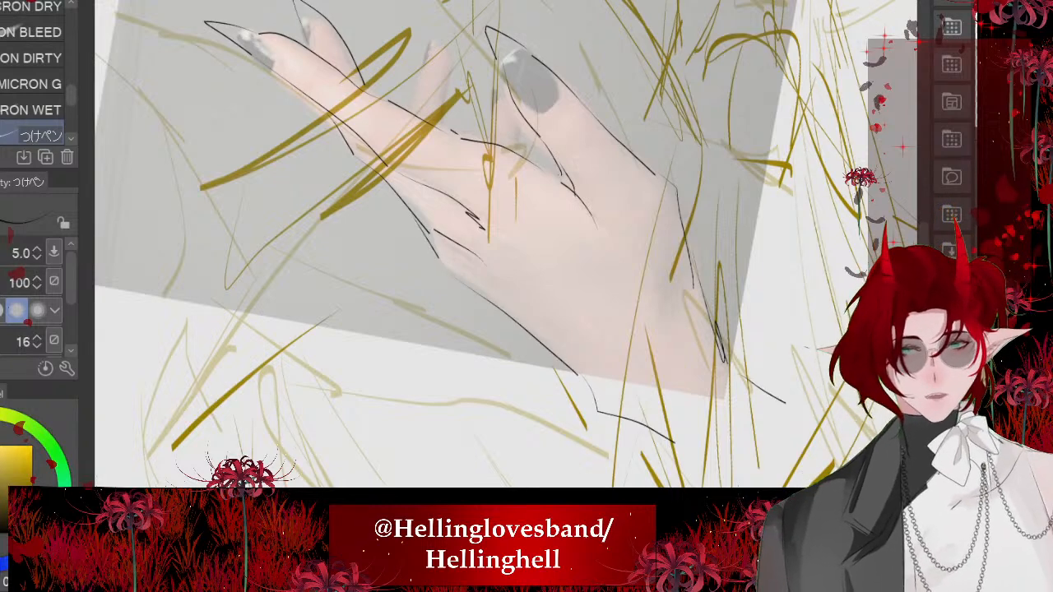
{"action": "key", "text": "ctrl+z"}
{"action": "mouse_move", "coordinate": [576, 372]}
{"action": "left_mouse_down"}
{"action": "mouse_move", "coordinate": [595, 419]}
{"action": "mouse_move", "coordinate": [659, 457]}
{"action": "left_mouse_up"}
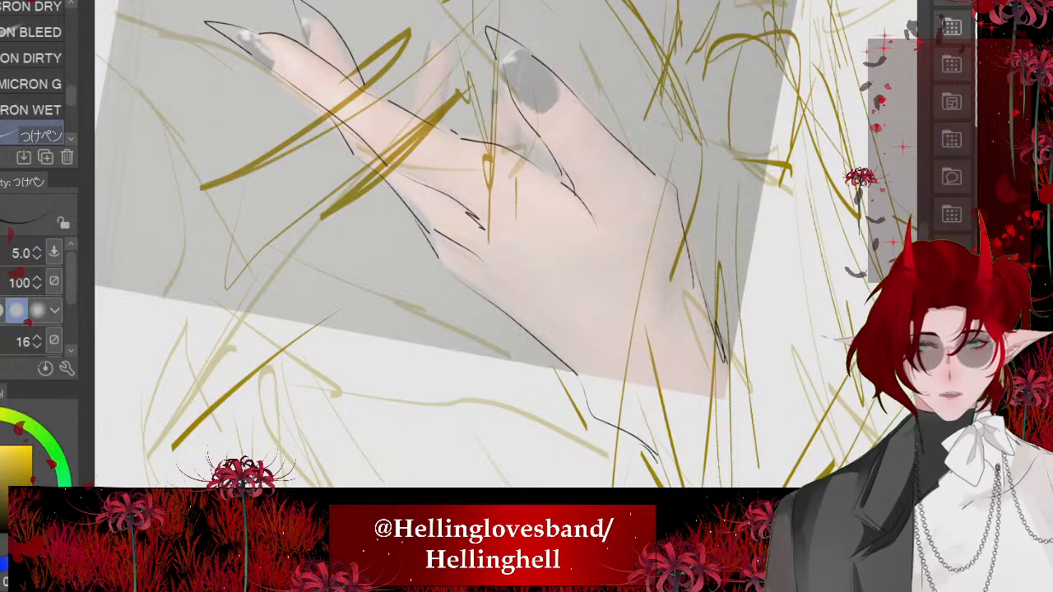
- Outline the remaining finger behind the index finger and hide the hand reference photo
{"action": "scroll", "coordinate": [510, 124], "scroll_direction": "up", "scroll_amount": 5}
{"action": "mouse_move", "coordinate": [502, 350]}
{"action": "left_mouse_down"}
{"action": "mouse_move", "coordinate": [403, 196]}
{"action": "mouse_move", "coordinate": [429, 196]}
{"action": "mouse_move", "coordinate": [567, 303]}
{"action": "mouse_move", "coordinate": [504, 183]}
{"action": "mouse_move", "coordinate": [583, 243]}
{"action": "mouse_move", "coordinate": [605, 285]}
{"action": "left_mouse_up"}
{"action": "scroll", "coordinate": [510, 246], "scroll_direction": "down", "scroll_amount": 4}
{"action": "scroll", "coordinate": [511, 247], "scroll_direction": "up", "scroll_amount": 3}
{"action": "scroll", "coordinate": [510, 247], "scroll_direction": "down", "scroll_amount": 6}
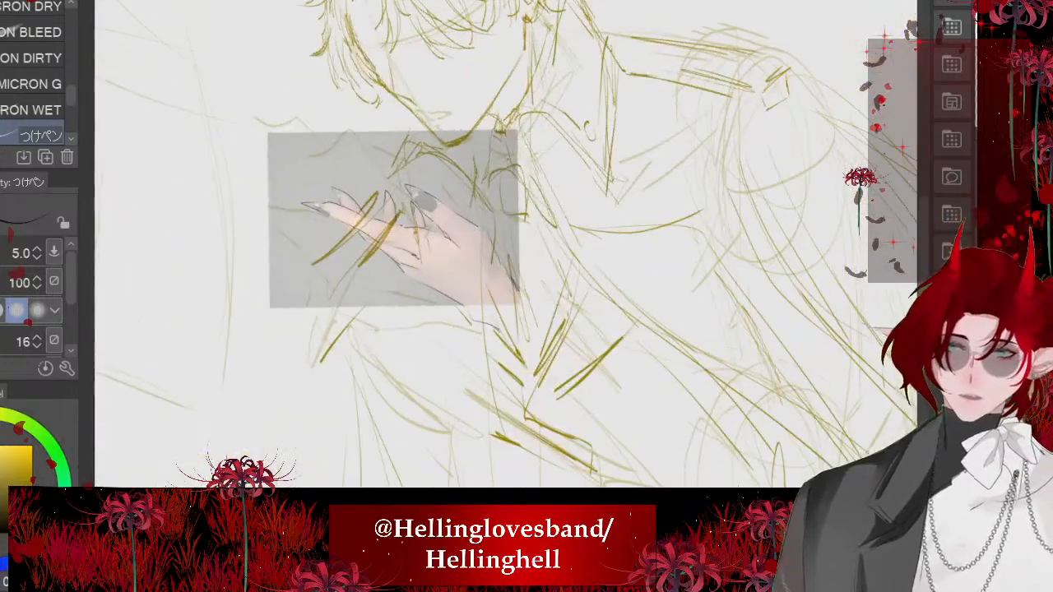
{"action": "scroll", "coordinate": [511, 247], "scroll_direction": "up", "scroll_amount": 1}
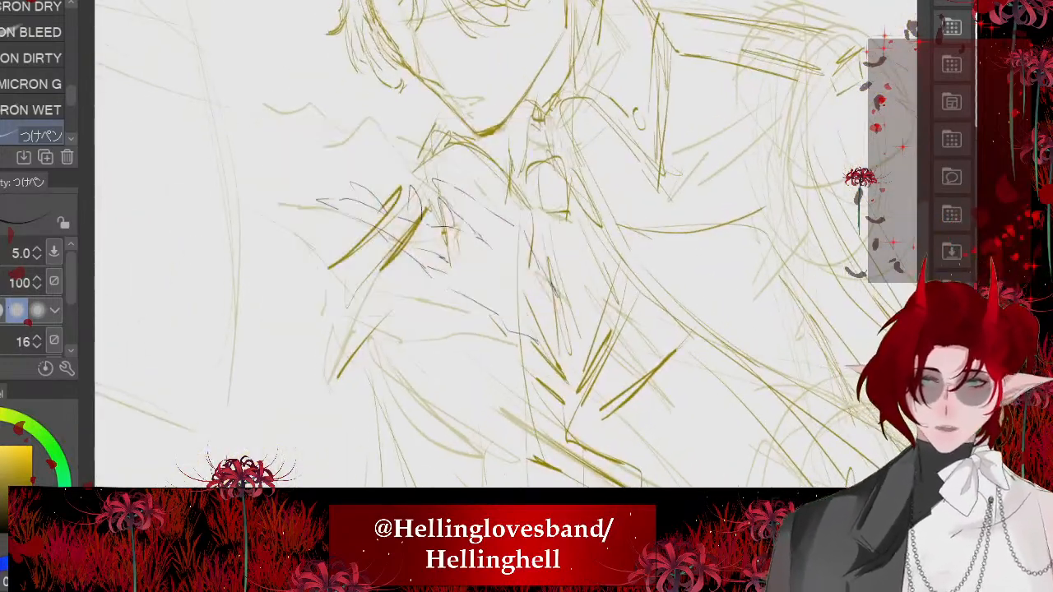
{"action": "scroll", "coordinate": [511, 246], "scroll_direction": "down", "scroll_amount": 4}
{"action": "scroll", "coordinate": [510, 247], "scroll_direction": "up", "scroll_amount": 2}
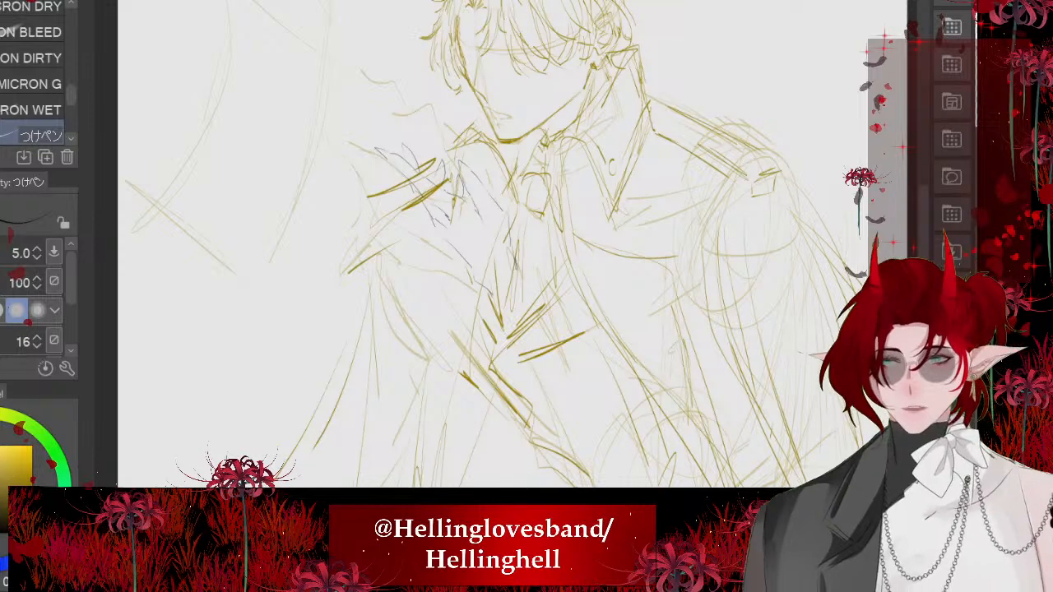
- Enlarge the traced hand outline and reposition it over the raised hand in the figure sketch
{"action": "key", "text": "ctrl+t"}
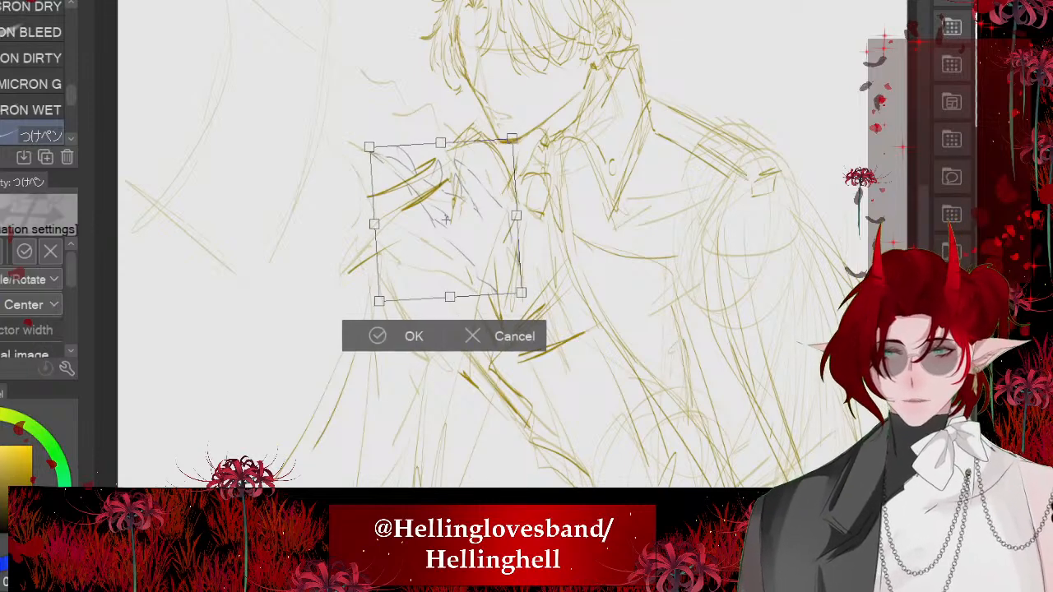
{"action": "left_click_drag", "start_coordinate": [441, 143], "coordinate": [437, 75]}
{"action": "mouse_move", "coordinate": [445, 185]}
{"action": "left_mouse_down"}
{"action": "mouse_move", "coordinate": [443, 242]}
{"action": "mouse_move", "coordinate": [459, 298]}
{"action": "mouse_move", "coordinate": [416, 482]}
{"action": "mouse_move", "coordinate": [448, 246]}
{"action": "mouse_move", "coordinate": [439, 241]}
{"action": "left_mouse_up"}
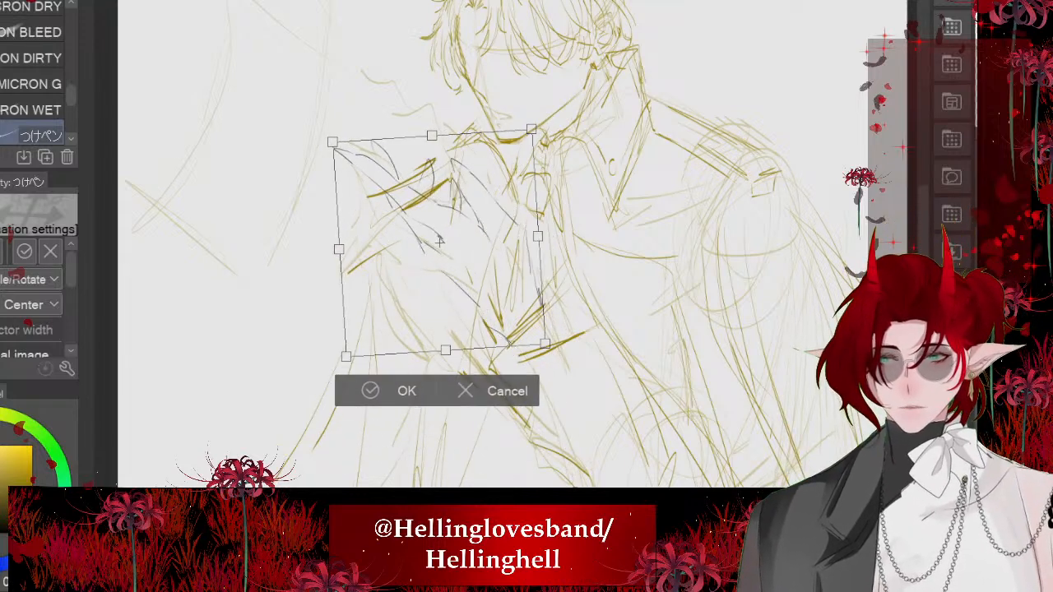
{"action": "key", "text": "Return"}
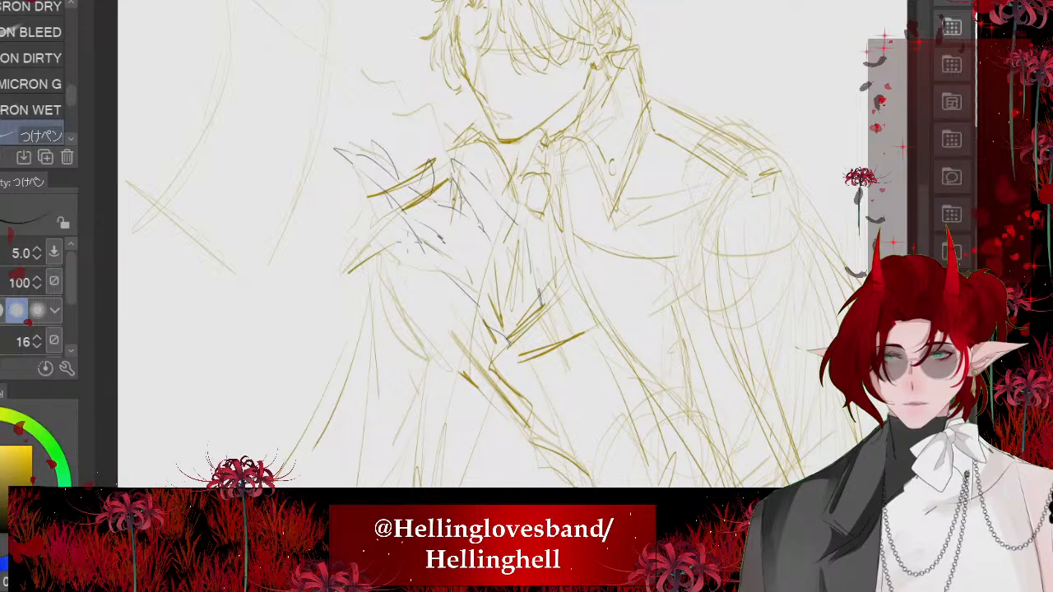
{"action": "scroll", "coordinate": [401, 238], "scroll_direction": "down", "scroll_amount": 3}
{"action": "scroll", "coordinate": [451, 157], "scroll_direction": "up", "scroll_amount": 1}
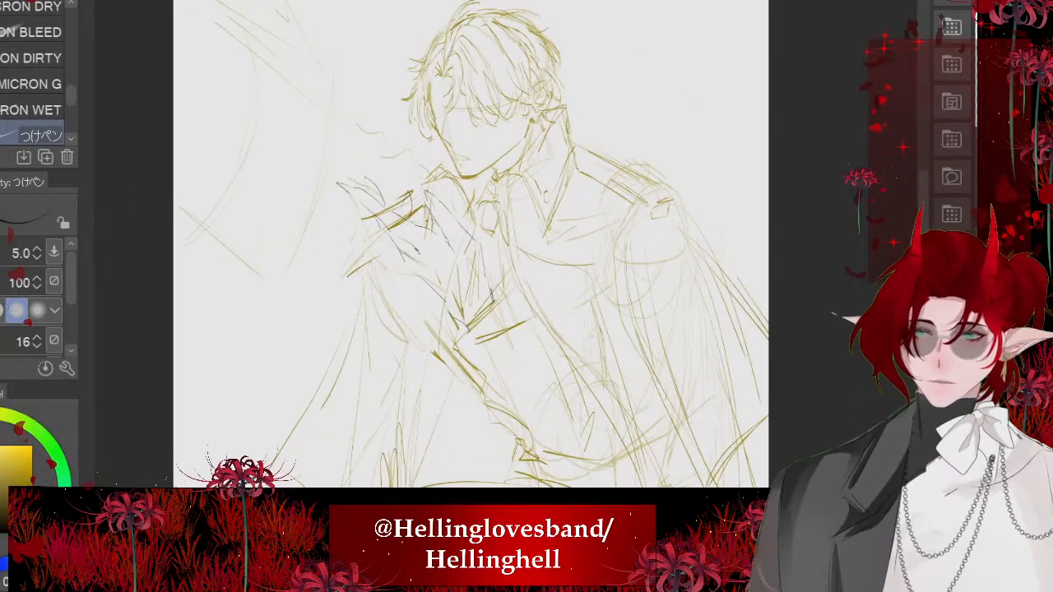
- Switch to the dark yellow colour at brush size 15.4 and sketch loose contour lines around the traced hand
{"action": "left_click", "coordinate": [32, 478]}
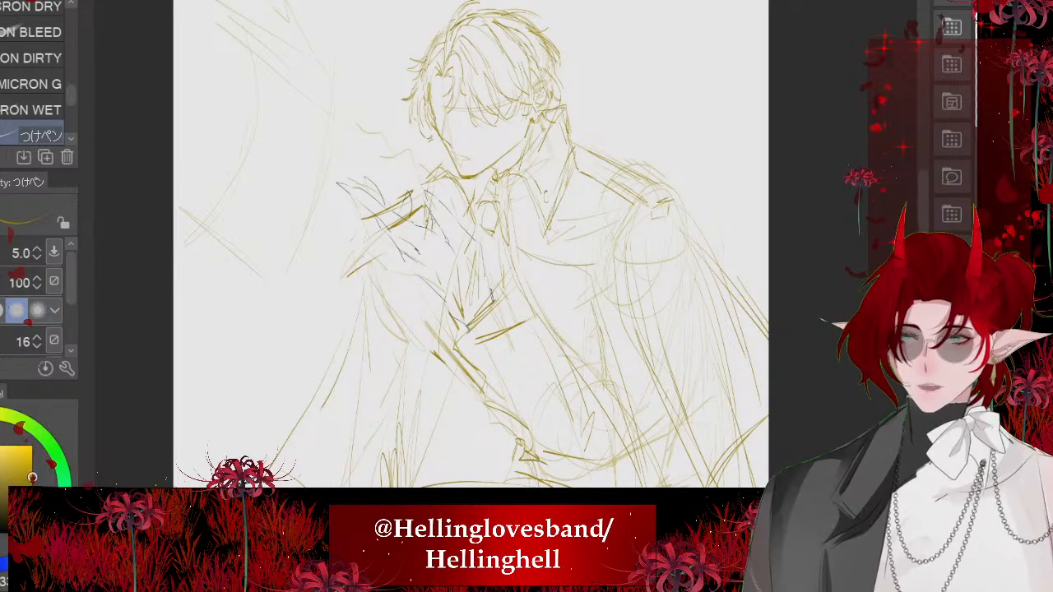
{"action": "key", "text": "bracketright"}
{"action": "key", "text": "bracketright"}
{"action": "key", "text": "bracketright"}
{"action": "key", "text": "bracketright"}
{"action": "key", "text": "bracketright"}
{"action": "key", "text": "bracketright"}
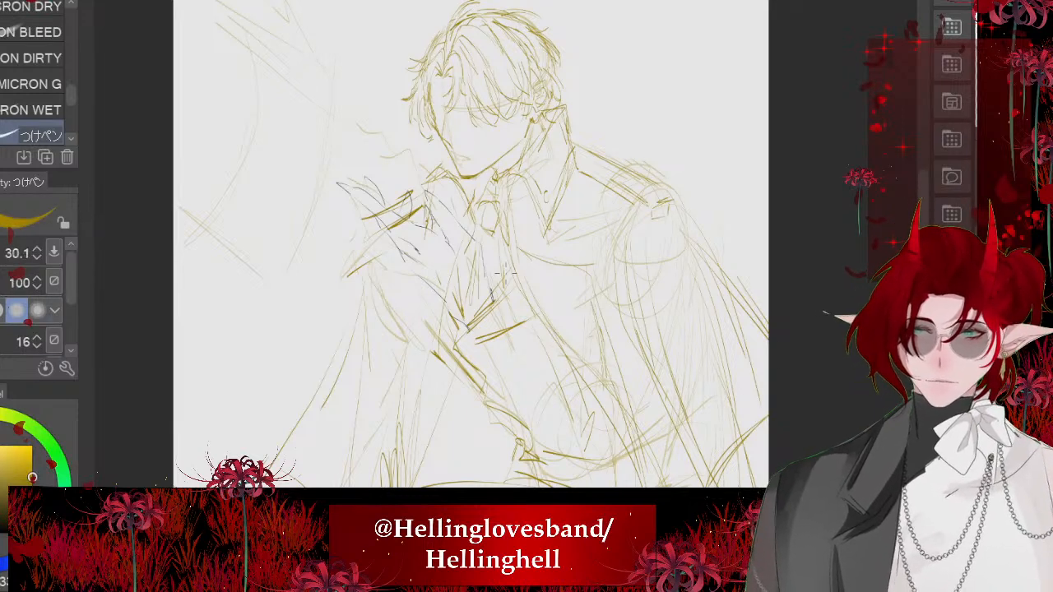
{"action": "key", "text": "bracketleft"}
{"action": "key", "text": "bracketleft"}
{"action": "key", "text": "bracketleft"}
{"action": "scroll", "coordinate": [505, 273], "scroll_direction": "up", "scroll_amount": 4}
{"action": "mouse_move", "coordinate": [392, 163]}
{"action": "left_mouse_down"}
{"action": "mouse_move", "coordinate": [590, 231]}
{"action": "mouse_move", "coordinate": [638, 280]}
{"action": "mouse_move", "coordinate": [403, 322]}
{"action": "left_mouse_up"}
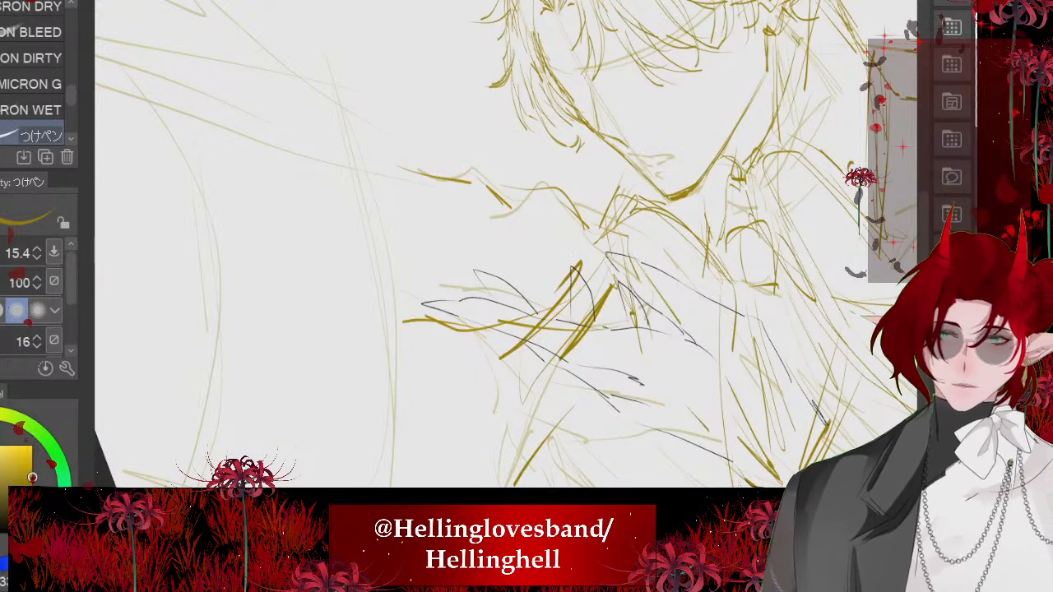
- Add a diagonal stroke across the knuckles of the traced hand, replacing the first attempt
{"action": "left_click_drag", "start_coordinate": [503, 323], "coordinate": [683, 385]}
{"action": "key", "text": "ctrl+z"}
{"action": "left_click_drag", "start_coordinate": [561, 280], "coordinate": [638, 341]}
{"action": "scroll", "coordinate": [506, 273], "scroll_direction": "down", "scroll_amount": 4}
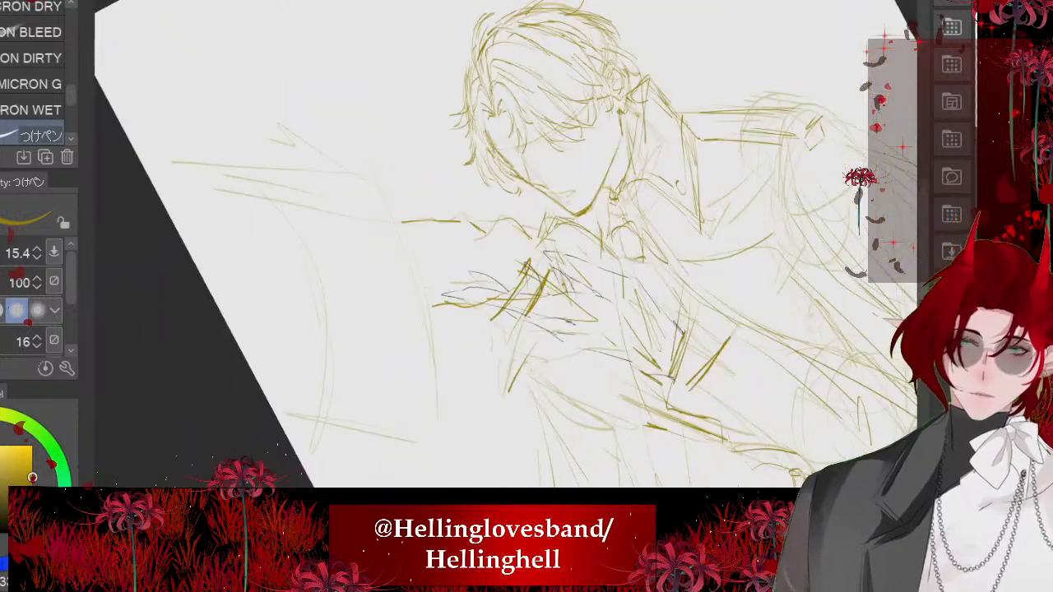
- Strengthen the upper and lower edges of the large shape extending outward beside the figure's raised hand
{"action": "left_click_drag", "start_coordinate": [410, 241], "coordinate": [449, 220]}
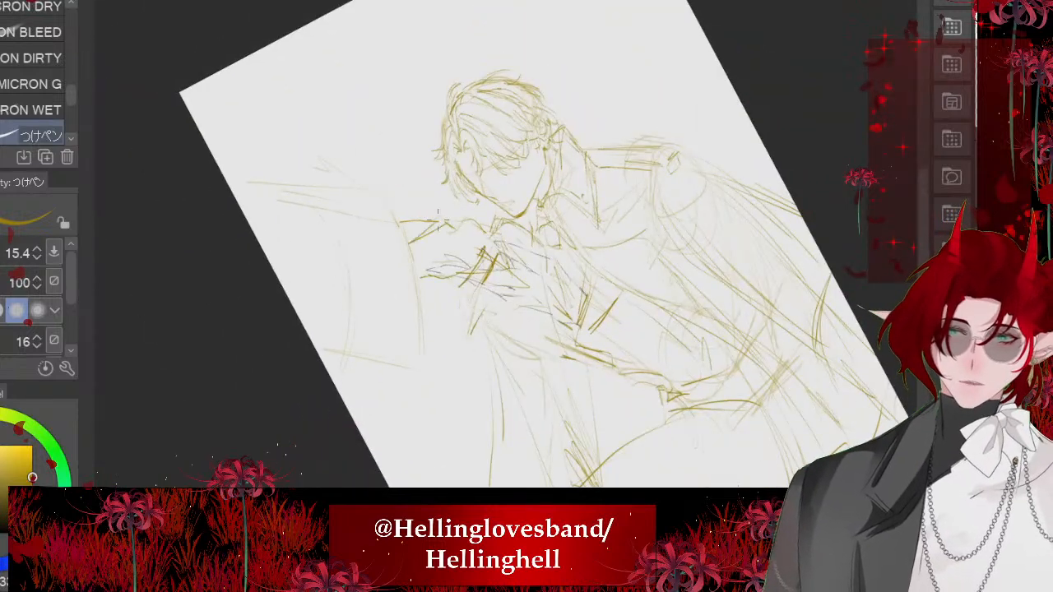
{"action": "left_click_drag", "start_coordinate": [323, 227], "coordinate": [399, 221]}
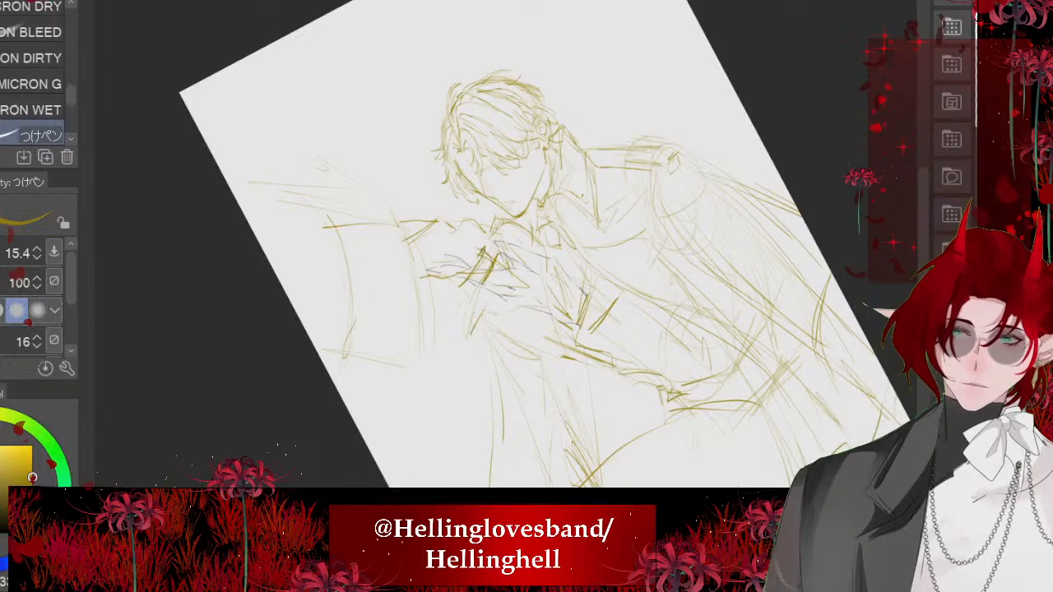
{"action": "left_click_drag", "start_coordinate": [386, 344], "coordinate": [354, 370]}
{"action": "left_click_drag", "start_coordinate": [260, 211], "coordinate": [333, 226]}
{"action": "left_click_drag", "start_coordinate": [311, 338], "coordinate": [355, 356]}
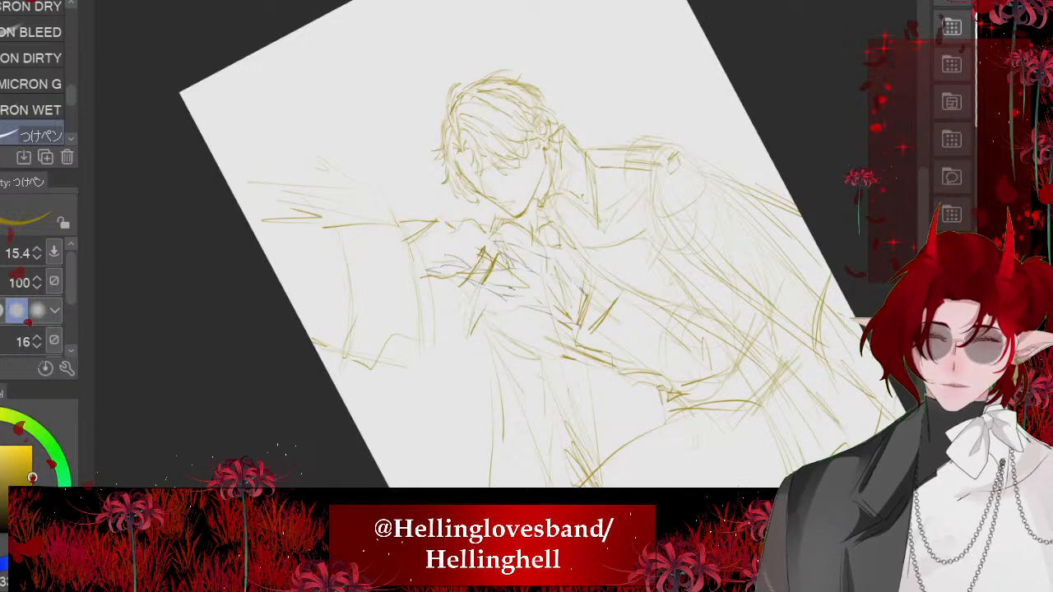
- Sketch the outer edge of the draped cloth hanging below the raised arm and close its lower corner
{"action": "scroll", "coordinate": [461, 246], "scroll_direction": "down", "scroll_amount": 4}
{"action": "scroll", "coordinate": [460, 246], "scroll_direction": "up", "scroll_amount": 4}
{"action": "left_click_drag", "start_coordinate": [397, 283], "coordinate": [324, 395]}
{"action": "left_click_drag", "start_coordinate": [331, 383], "coordinate": [365, 396]}
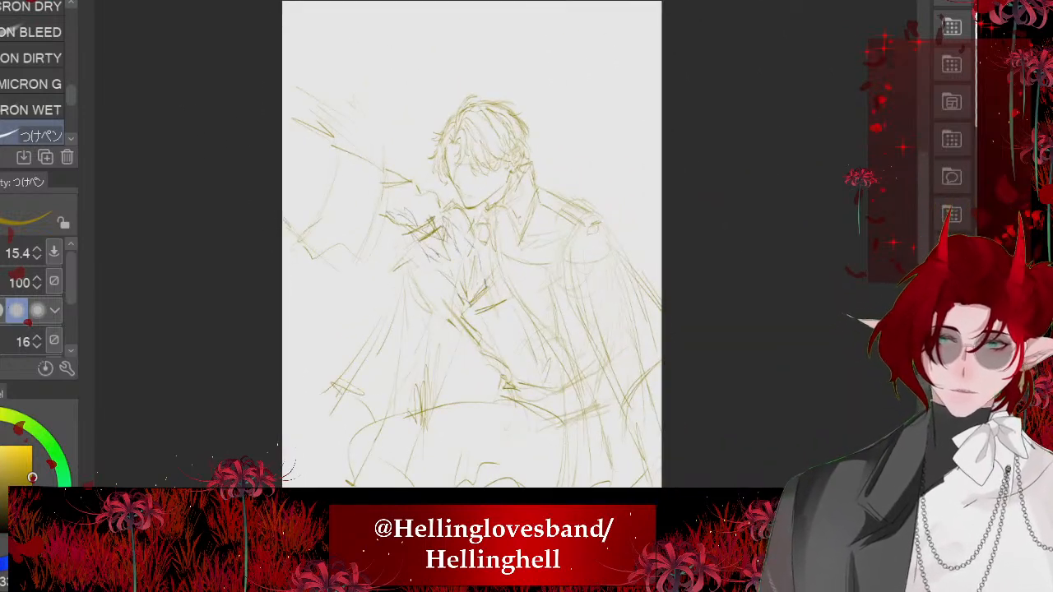
{"action": "scroll", "coordinate": [444, 247], "scroll_direction": "down", "scroll_amount": 2}
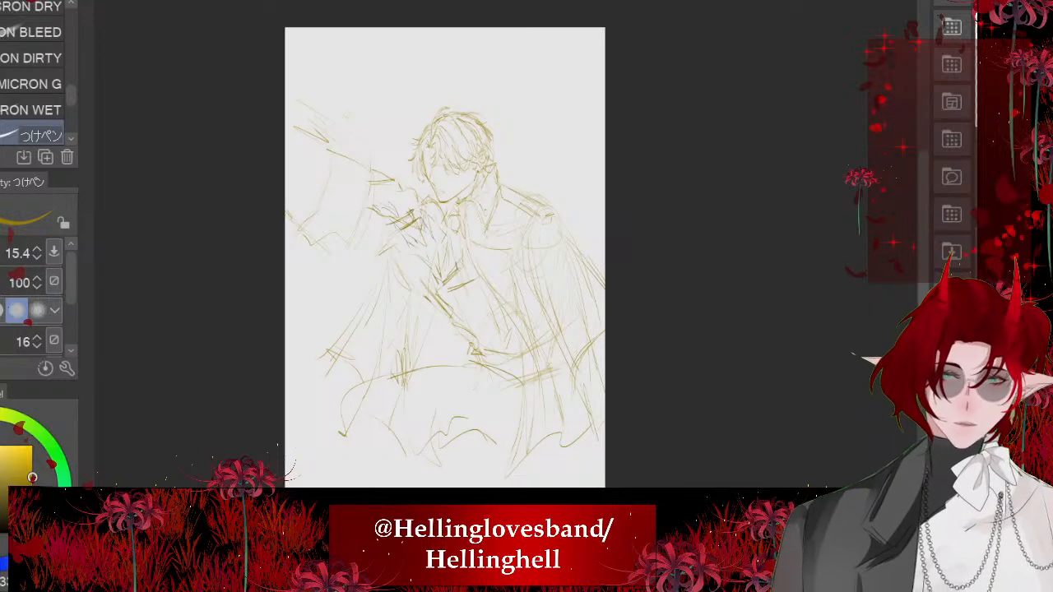
{"action": "scroll", "coordinate": [483, 302], "scroll_direction": "up", "scroll_amount": 3}
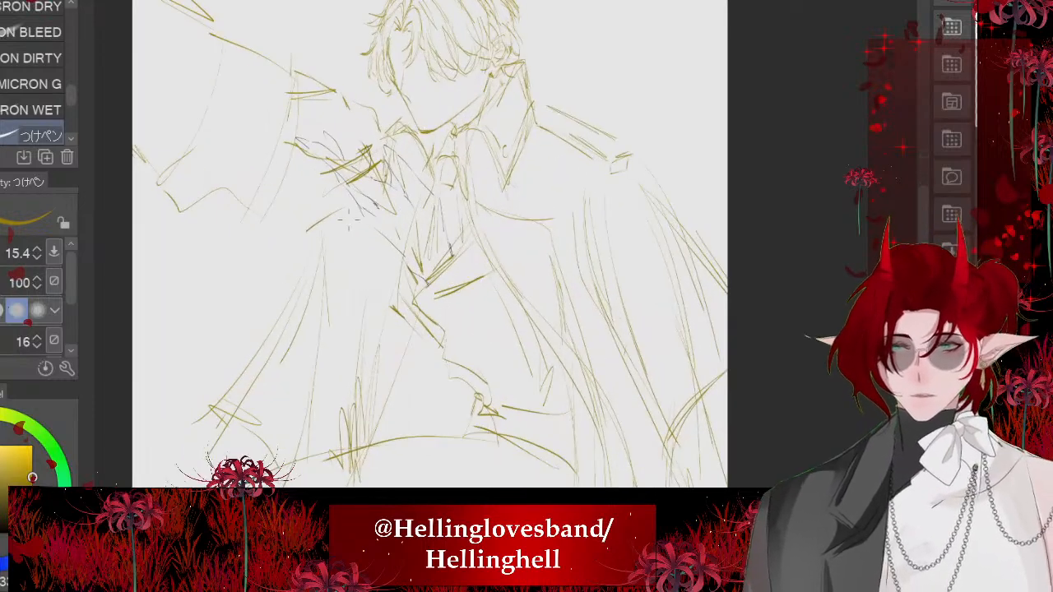
- Trace the upper lip and mouth line over the faint guide on the face at brush size 9.0
{"action": "scroll", "coordinate": [428, 214], "scroll_direction": "down", "scroll_amount": 1}
{"action": "scroll", "coordinate": [412, 185], "scroll_direction": "down", "scroll_amount": 1}
{"action": "scroll", "coordinate": [445, 128], "scroll_direction": "up", "scroll_amount": 6}
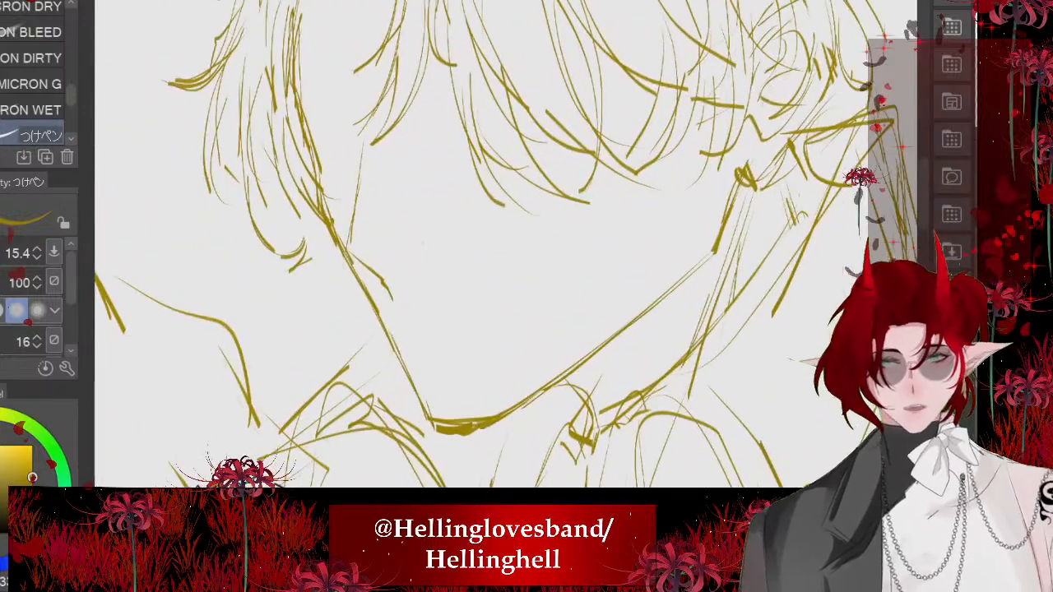
{"action": "scroll", "coordinate": [446, 169], "scroll_direction": "up", "scroll_amount": 5}
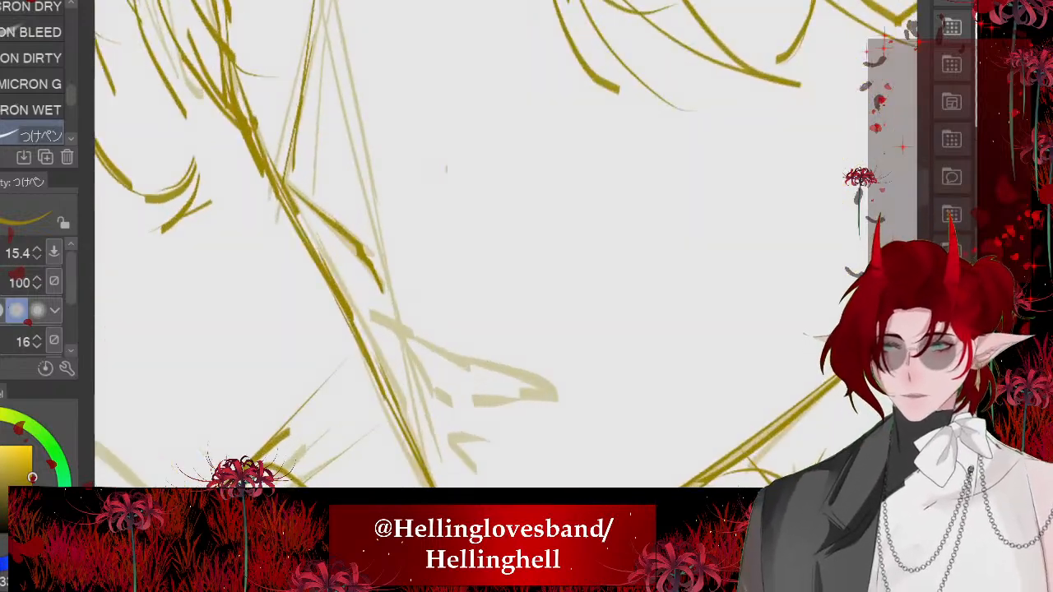
{"action": "key", "text": "bracketleft"}
{"action": "scroll", "coordinate": [505, 273], "scroll_direction": "up", "scroll_amount": 3}
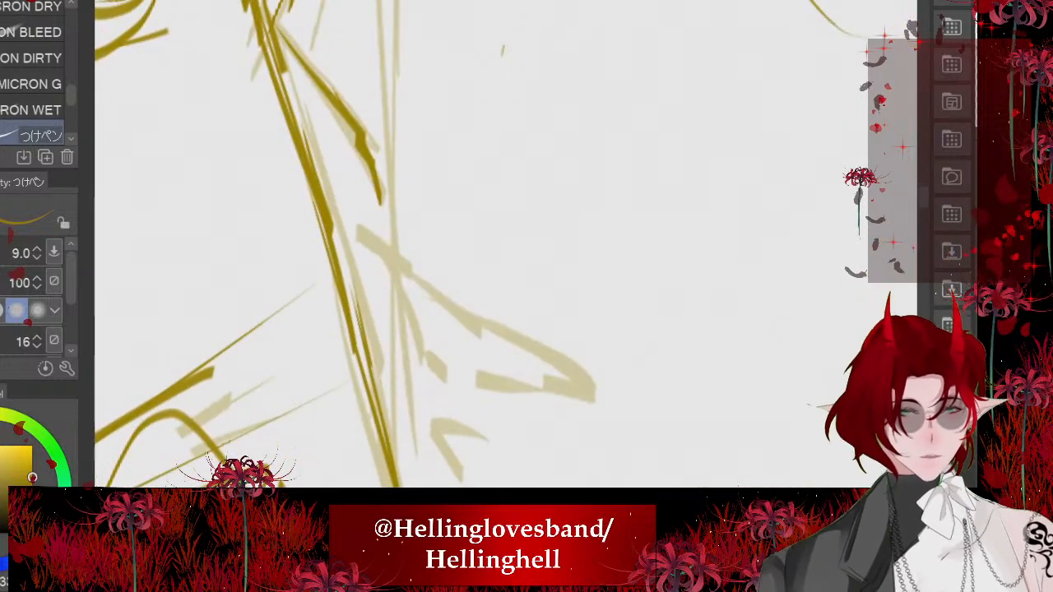
{"action": "mouse_move", "coordinate": [366, 240]}
{"action": "left_mouse_down"}
{"action": "mouse_move", "coordinate": [407, 295]}
{"action": "mouse_move", "coordinate": [433, 372]}
{"action": "left_mouse_up"}
{"action": "mouse_move", "coordinate": [356, 224]}
{"action": "left_mouse_down"}
{"action": "mouse_move", "coordinate": [441, 304]}
{"action": "mouse_move", "coordinate": [543, 353]}
{"action": "left_mouse_up"}
{"action": "left_click_drag", "start_coordinate": [546, 351], "coordinate": [588, 393]}
{"action": "left_click_drag", "start_coordinate": [588, 390], "coordinate": [489, 379]}
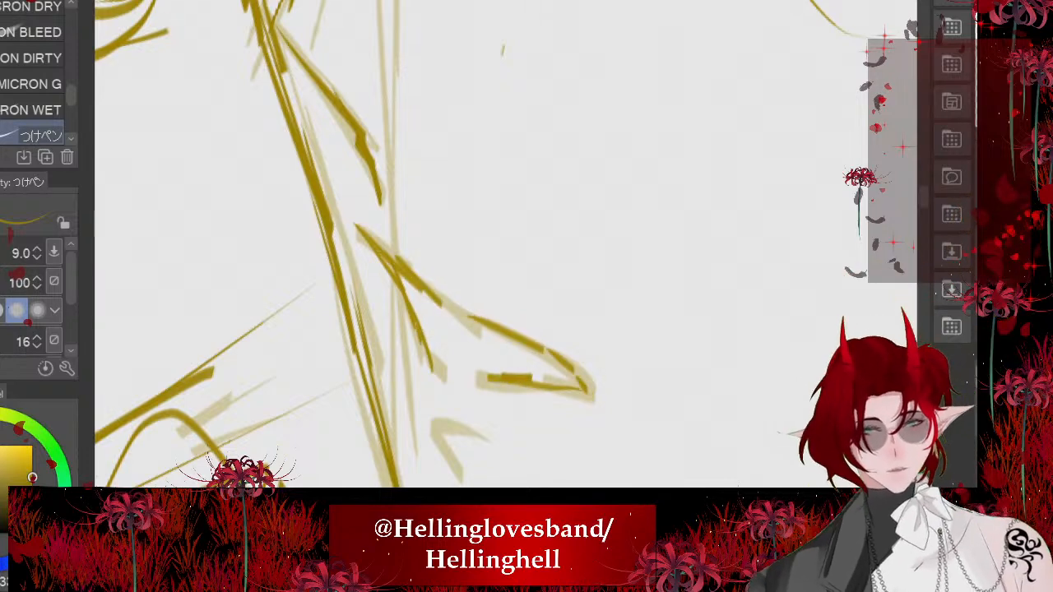
- Strengthen the upper lip and mouth corner strokes and add a short lower-lip mark beneath them
{"action": "left_click_drag", "start_coordinate": [398, 265], "coordinate": [440, 370]}
{"action": "left_click_drag", "start_coordinate": [360, 227], "coordinate": [396, 262]}
{"action": "mouse_move", "coordinate": [566, 362]}
{"action": "left_mouse_down"}
{"action": "mouse_move", "coordinate": [589, 389]}
{"action": "mouse_move", "coordinate": [576, 373]}
{"action": "left_mouse_up"}
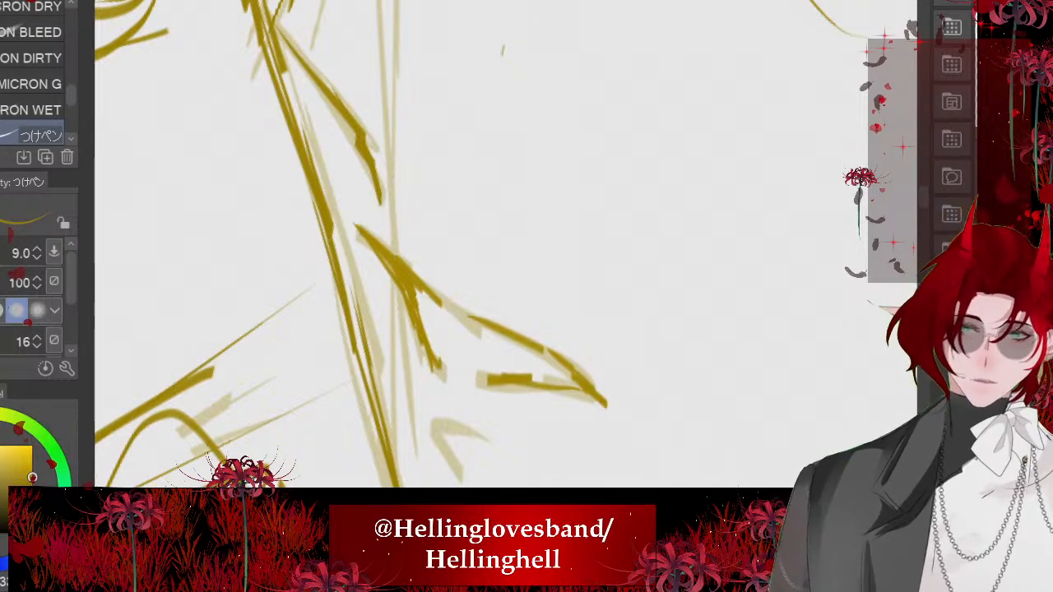
{"action": "left_click_drag", "start_coordinate": [484, 423], "coordinate": [441, 418]}
{"action": "left_click_drag", "start_coordinate": [441, 418], "coordinate": [448, 442]}
{"action": "scroll", "coordinate": [460, 264], "scroll_direction": "down", "scroll_amount": 2}
{"action": "scroll", "coordinate": [494, 264], "scroll_direction": "down", "scroll_amount": 8}
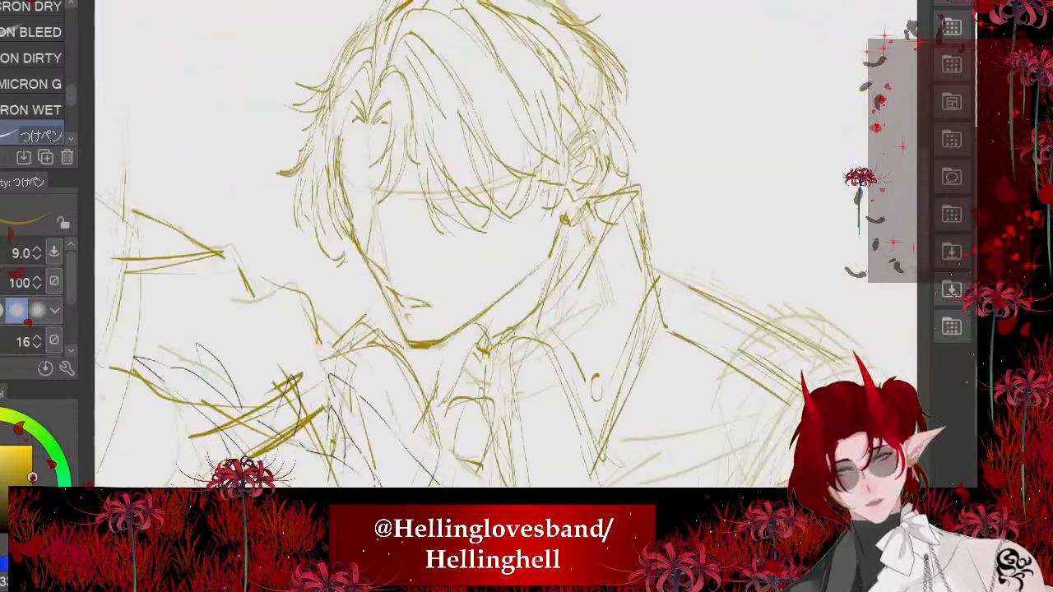
- Examine the whole figure's proportions and the new mouth at several magnifications
{"action": "left_click_drag", "start_coordinate": [569, 381], "coordinate": [583, 322]}
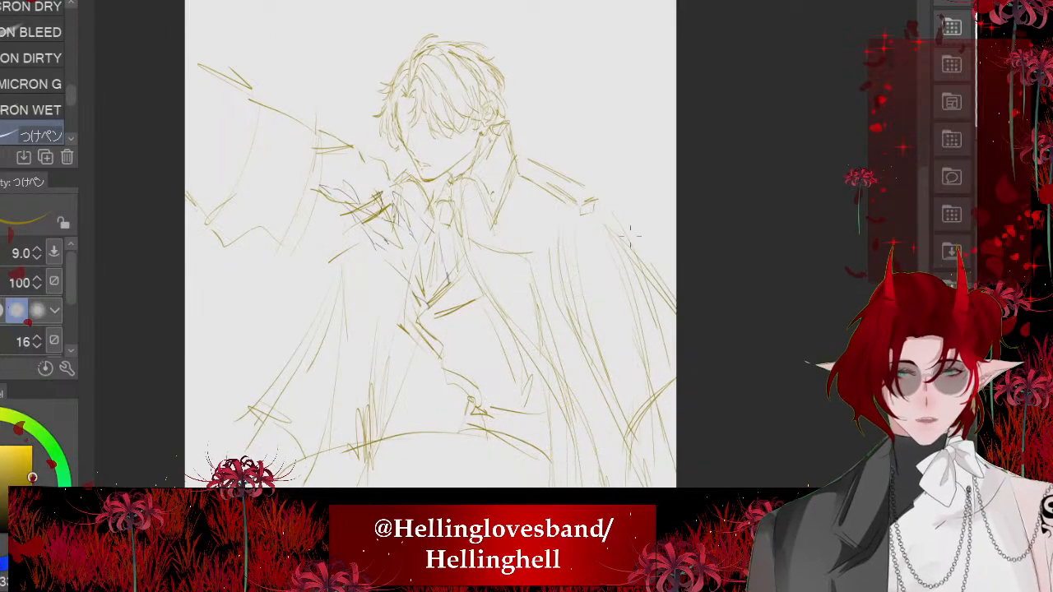
{"action": "scroll", "coordinate": [632, 233], "scroll_direction": "down", "scroll_amount": 2}
{"action": "scroll", "coordinate": [460, 146], "scroll_direction": "up", "scroll_amount": 6}
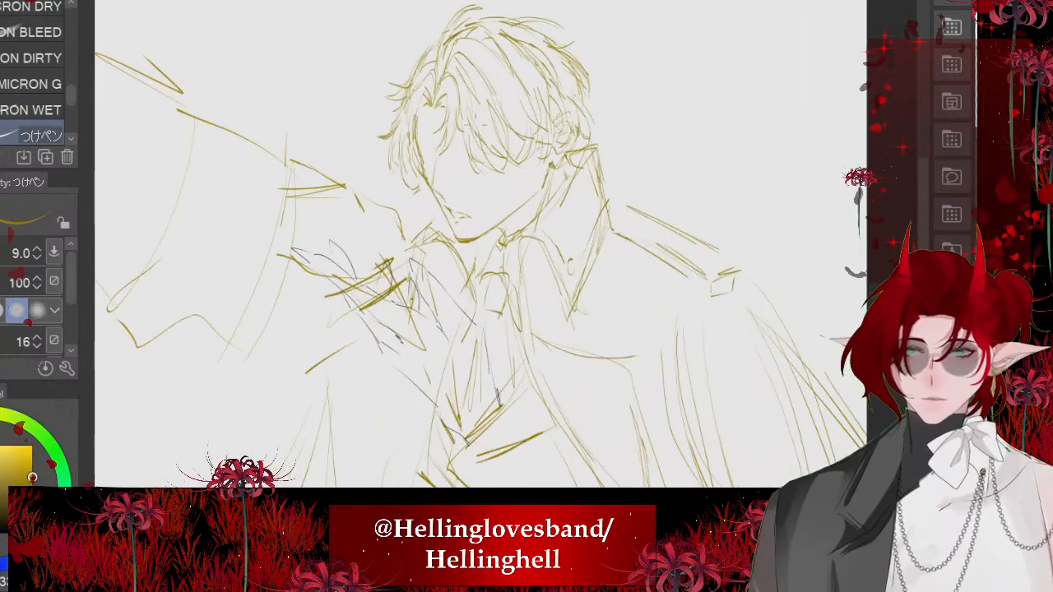
{"action": "scroll", "coordinate": [460, 142], "scroll_direction": "down", "scroll_amount": 5}
{"action": "scroll", "coordinate": [501, 59], "scroll_direction": "down", "scroll_amount": 1}
{"action": "scroll", "coordinate": [493, 107], "scroll_direction": "up", "scroll_amount": 4}
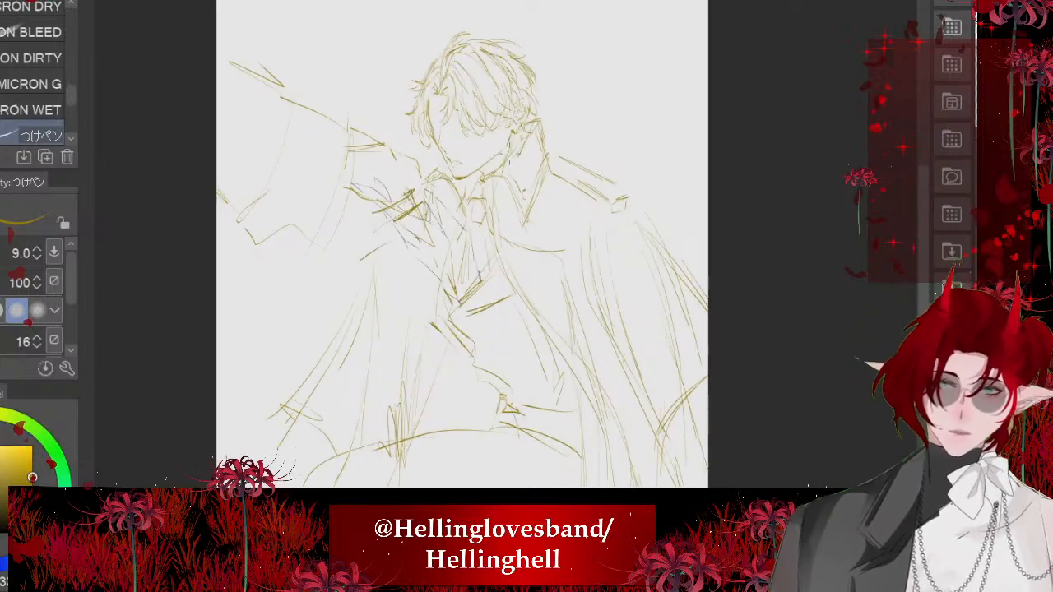
{"action": "scroll", "coordinate": [492, 152], "scroll_direction": "down", "scroll_amount": 1}
{"action": "scroll", "coordinate": [491, 152], "scroll_direction": "down", "scroll_amount": 1}
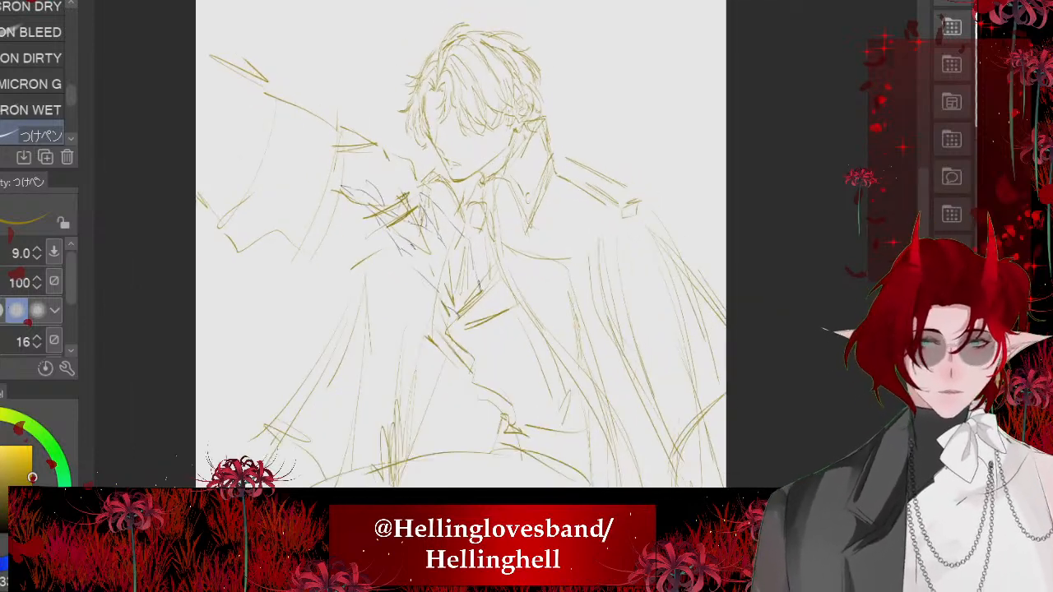
{"action": "scroll", "coordinate": [493, 421], "scroll_direction": "up", "scroll_amount": 5}
{"action": "scroll", "coordinate": [493, 354], "scroll_direction": "down", "scroll_amount": 2}
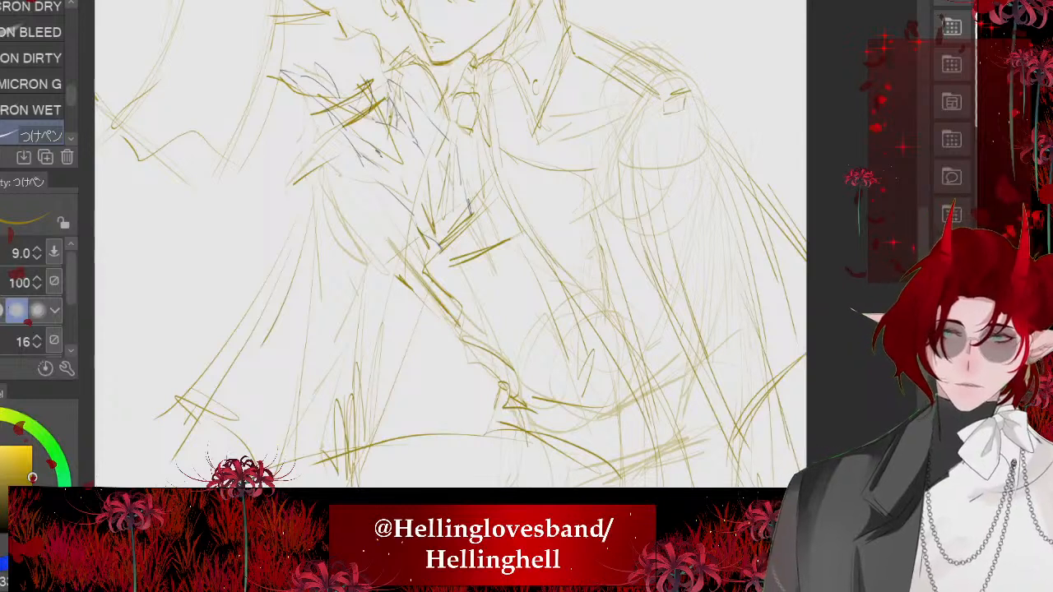
- Reinforce the sleeve cuff and the outer forearm edge below the raised hand with thin strokes
{"action": "left_click_drag", "start_coordinate": [502, 186], "coordinate": [428, 233]}
{"action": "left_click_drag", "start_coordinate": [397, 268], "coordinate": [442, 315]}
{"action": "left_click_drag", "start_coordinate": [401, 264], "coordinate": [461, 320]}
{"action": "left_click_drag", "start_coordinate": [474, 215], "coordinate": [521, 280]}
{"action": "left_click_drag", "start_coordinate": [528, 267], "coordinate": [446, 306]}
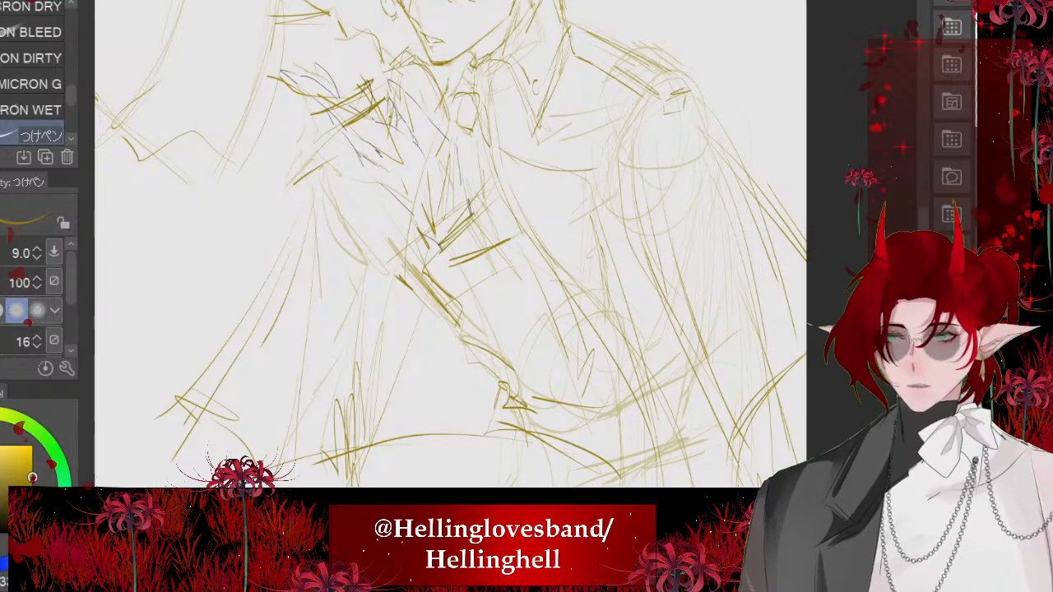
- Increase the brush size to 30.1 and sketch bold cuff edges and the inner contour of the raised forearm
{"action": "key", "text": "bracketright"}
{"action": "key", "text": "bracketright"}
{"action": "key", "text": "bracketright"}
{"action": "key", "text": "bracketright"}
{"action": "key", "text": "bracketright"}
{"action": "left_click_drag", "start_coordinate": [474, 215], "coordinate": [400, 275]}
{"action": "left_click_drag", "start_coordinate": [400, 275], "coordinate": [436, 320]}
{"action": "left_click_drag", "start_coordinate": [480, 220], "coordinate": [509, 251]}
{"action": "mouse_move", "coordinate": [495, 272]}
{"action": "left_mouse_down"}
{"action": "mouse_move", "coordinate": [428, 336]}
{"action": "mouse_move", "coordinate": [539, 306]}
{"action": "left_mouse_up"}
{"action": "mouse_move", "coordinate": [534, 273]}
{"action": "left_mouse_down"}
{"action": "mouse_move", "coordinate": [593, 347]}
{"action": "mouse_move", "coordinate": [592, 368]}
{"action": "left_mouse_up"}
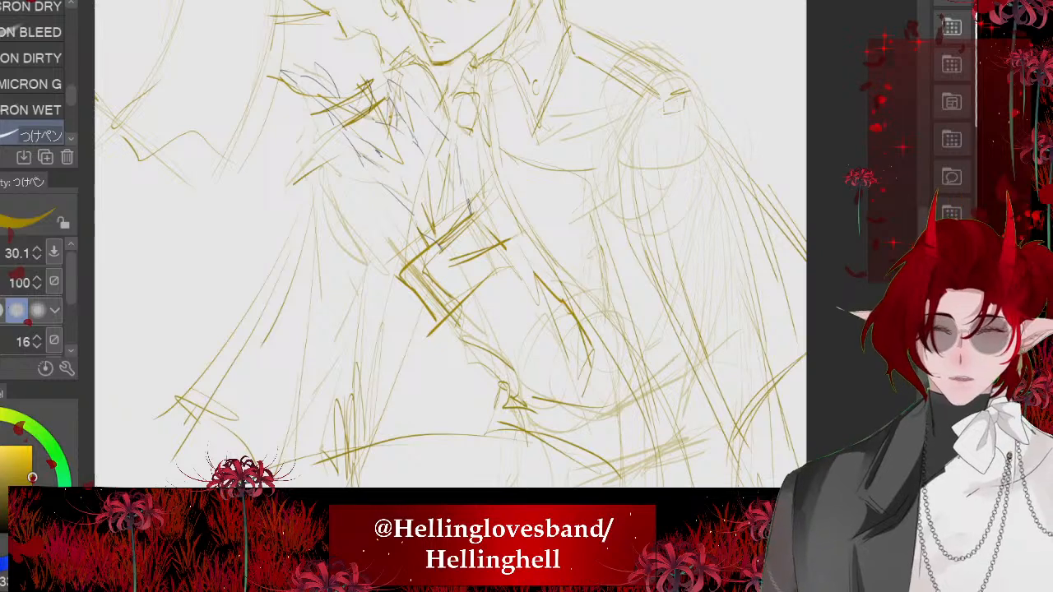
- Sketch the underside of the sleeve and the fold lines gathering around the bent elbow
{"action": "mouse_move", "coordinate": [467, 334]}
{"action": "left_mouse_down"}
{"action": "mouse_move", "coordinate": [518, 406]}
{"action": "mouse_move", "coordinate": [599, 425]}
{"action": "mouse_move", "coordinate": [614, 414]}
{"action": "left_mouse_up"}
{"action": "left_click_drag", "start_coordinate": [496, 248], "coordinate": [532, 282]}
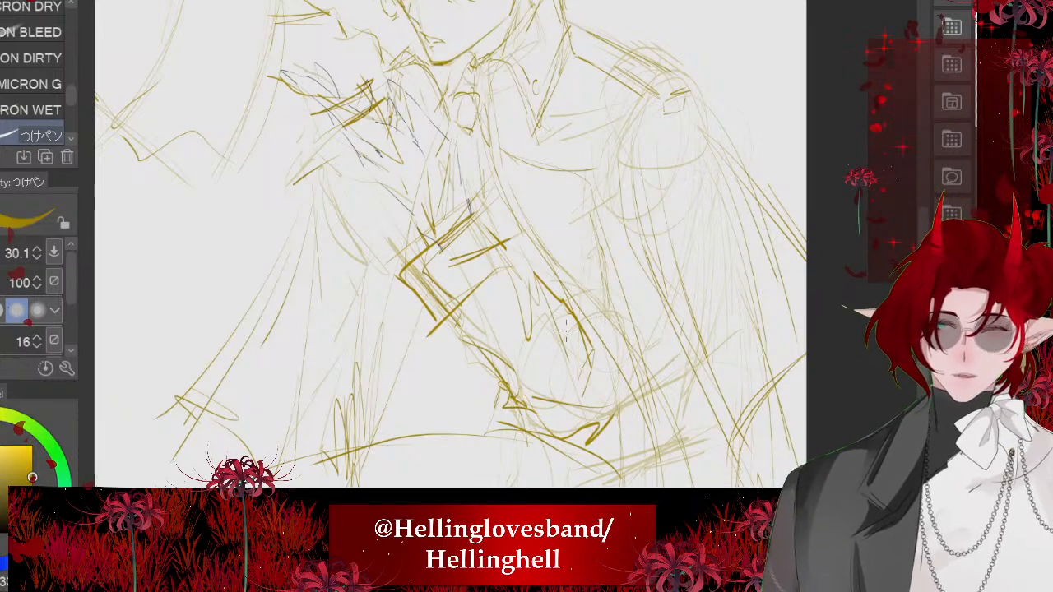
{"action": "left_click_drag", "start_coordinate": [559, 330], "coordinate": [514, 394]}
{"action": "left_click_drag", "start_coordinate": [582, 352], "coordinate": [531, 410]}
{"action": "scroll", "coordinate": [451, 247], "scroll_direction": "down", "scroll_amount": 2}
- Build up the flared sleeve cuff with bold edge strokes rising to a corner at the wrist
{"action": "left_click_drag", "start_coordinate": [499, 257], "coordinate": [423, 306]}
{"action": "left_click_drag", "start_coordinate": [421, 303], "coordinate": [432, 320]}
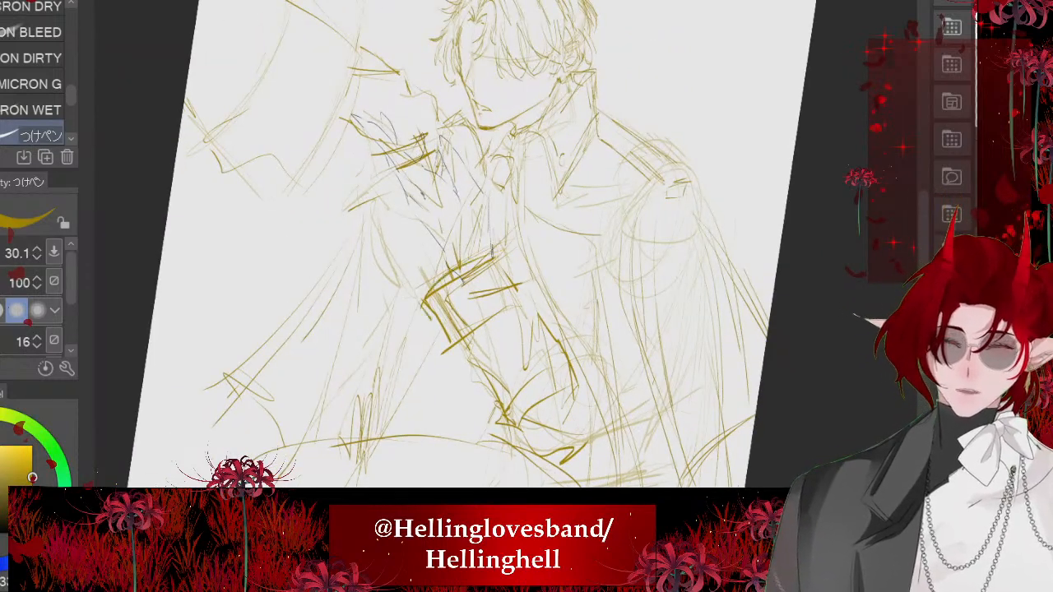
{"action": "mouse_move", "coordinate": [491, 241]}
{"action": "left_mouse_down"}
{"action": "mouse_move", "coordinate": [532, 317]}
{"action": "mouse_move", "coordinate": [497, 256]}
{"action": "left_mouse_up"}
{"action": "left_click_drag", "start_coordinate": [487, 230], "coordinate": [428, 288]}
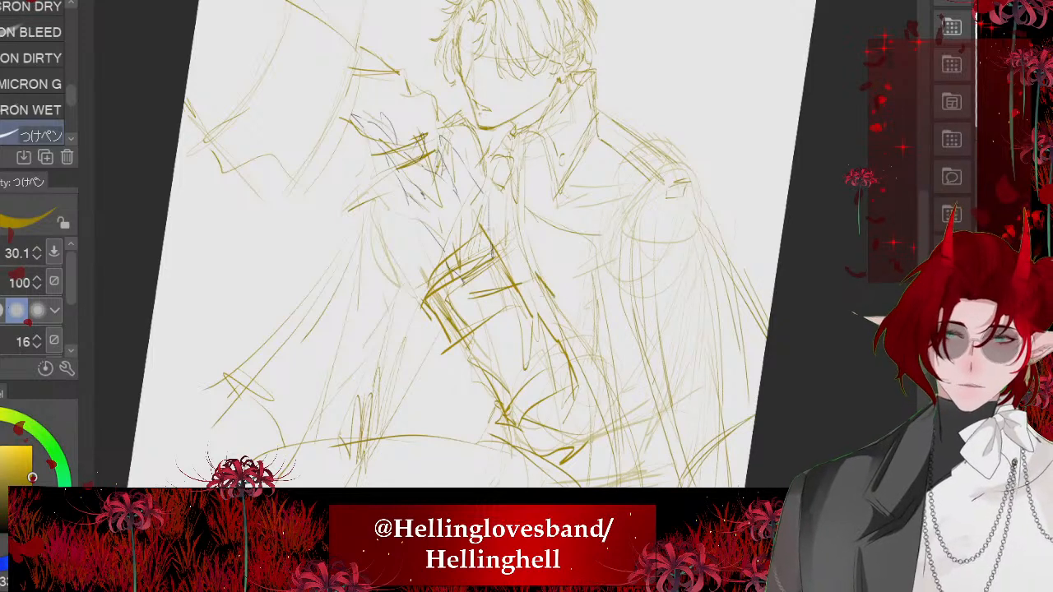
- Strengthen the curved coat edge across the chest and extend its front edge downward
{"action": "left_click_drag", "start_coordinate": [513, 194], "coordinate": [602, 237]}
{"action": "left_click_drag", "start_coordinate": [600, 239], "coordinate": [597, 371]}
{"action": "scroll", "coordinate": [460, 247], "scroll_direction": "down", "scroll_amount": 4}
{"action": "scroll", "coordinate": [461, 247], "scroll_direction": "up", "scroll_amount": 1}
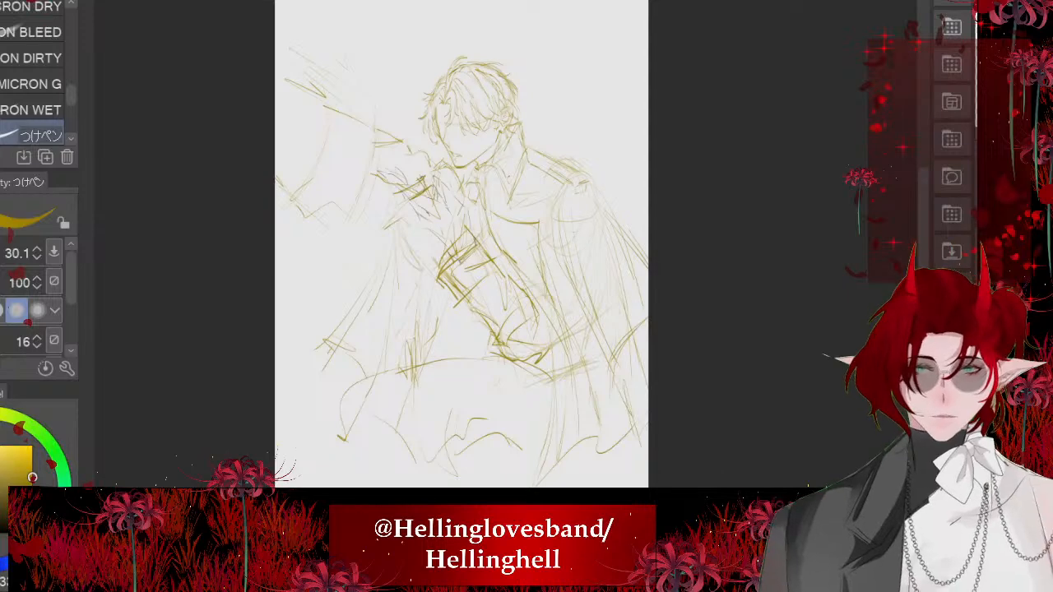
- Hide the faint construction lines beneath the figure sketch
{"action": "key", "text": "ctrl+z"}
{"action": "key", "text": "ctrl+z"}
{"action": "key", "text": "ctrl+z"}
{"action": "key", "text": "ctrl+z"}
{"action": "key", "text": "ctrl+z"}
{"action": "key", "text": "ctrl+z"}
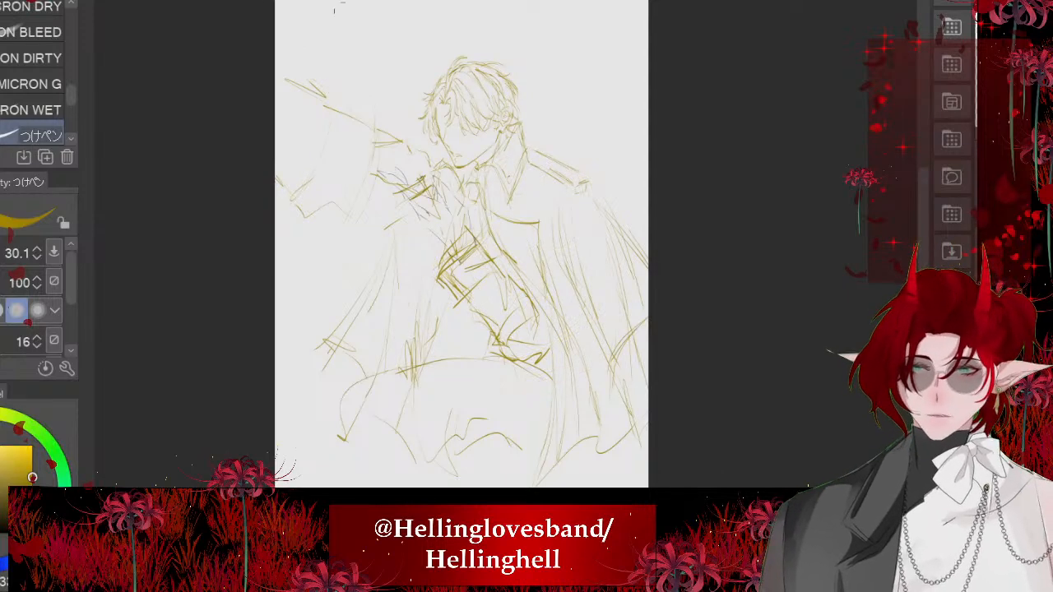
- Look over the uniformed and white-haired characters on the comic strip canvas, then return to the figure sketch
{"action": "key", "text": "ctrl+Tab"}
{"action": "scroll", "coordinate": [461, 263], "scroll_direction": "down", "scroll_amount": 8}
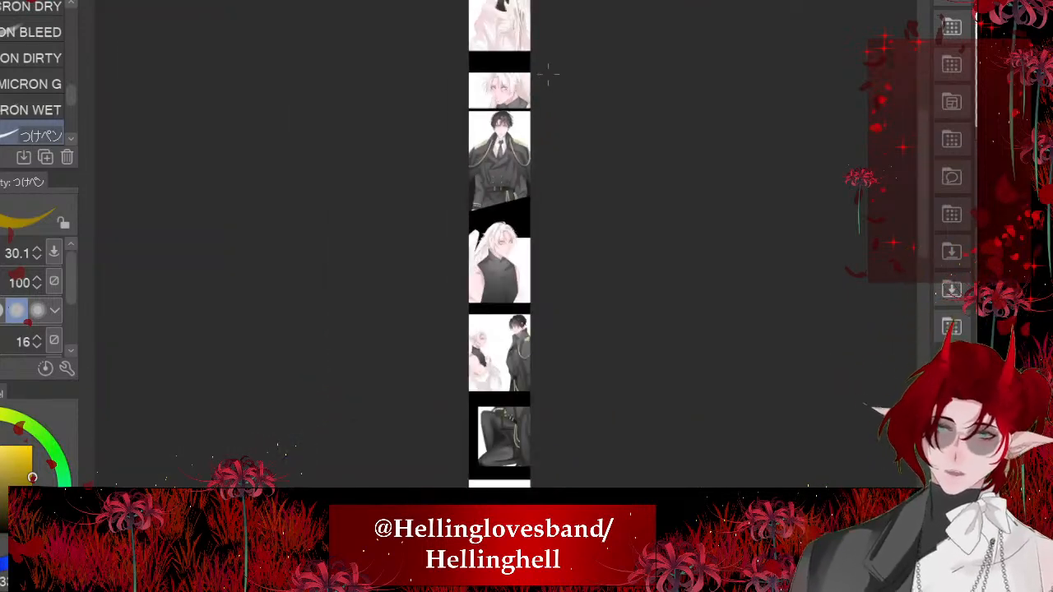
{"action": "scroll", "coordinate": [480, 346], "scroll_direction": "up", "scroll_amount": 2}
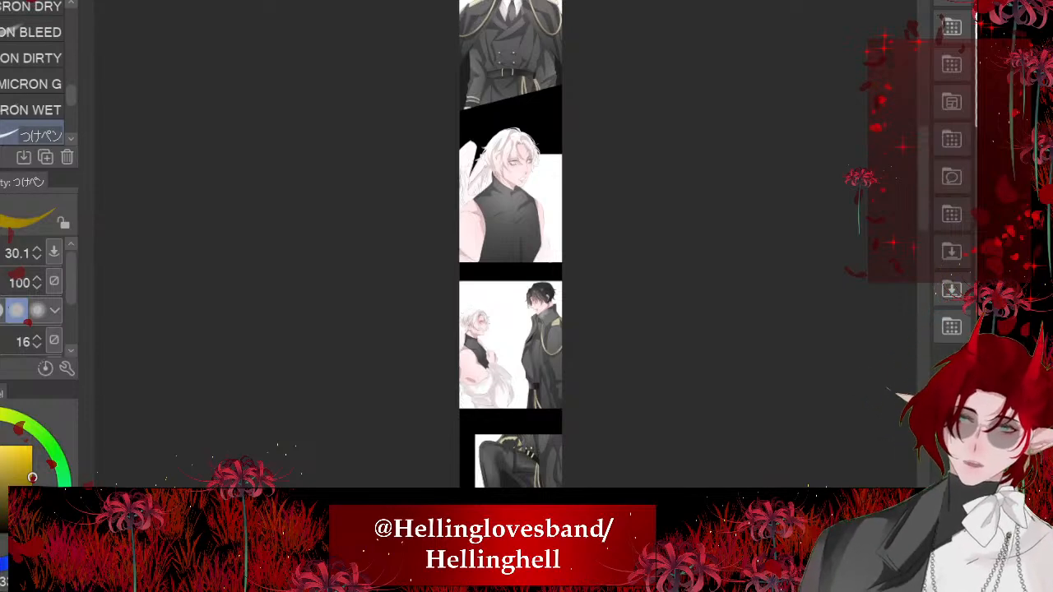
{"action": "key", "text": "ctrl+Tab"}
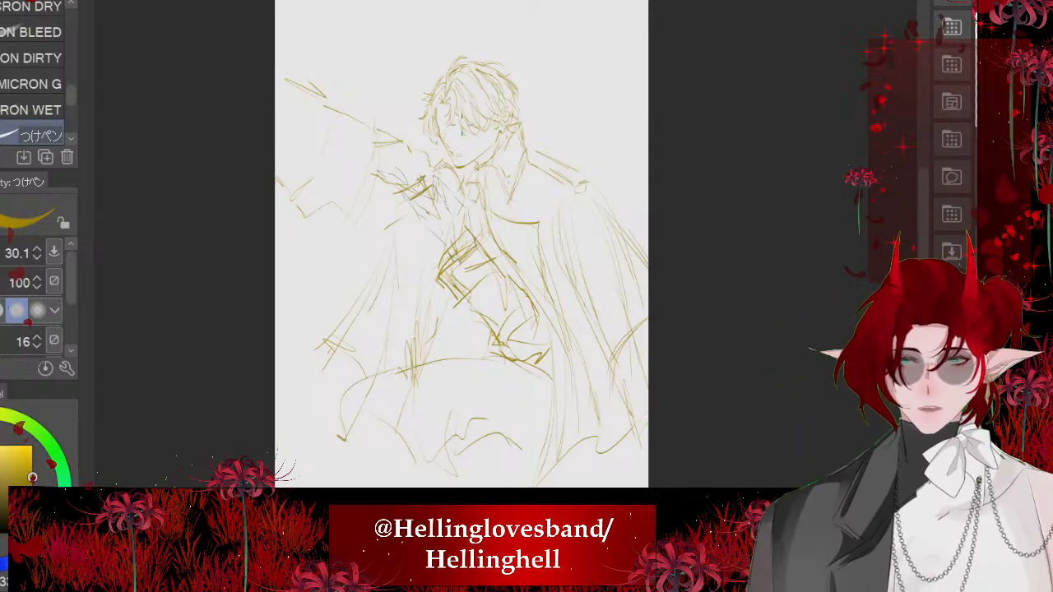
- Fade the yellow figure sketch so the black hand tracing stands out from it
{"action": "scroll", "coordinate": [462, 124], "scroll_direction": "up", "scroll_amount": 10}
{"action": "scroll", "coordinate": [452, 83], "scroll_direction": "down", "scroll_amount": 7}
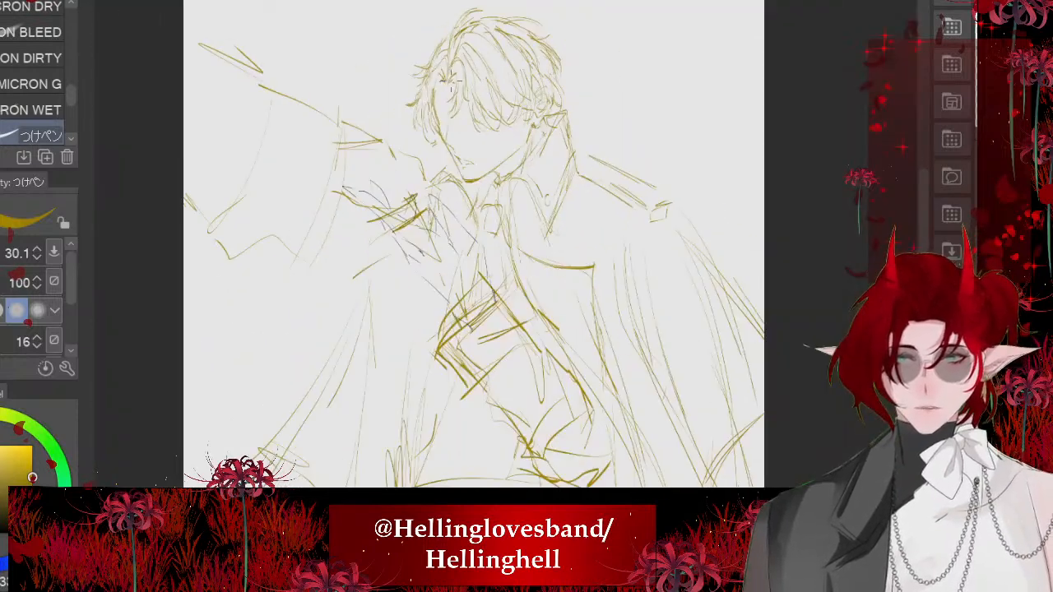
{"action": "scroll", "coordinate": [473, 93], "scroll_direction": "down", "scroll_amount": 1}
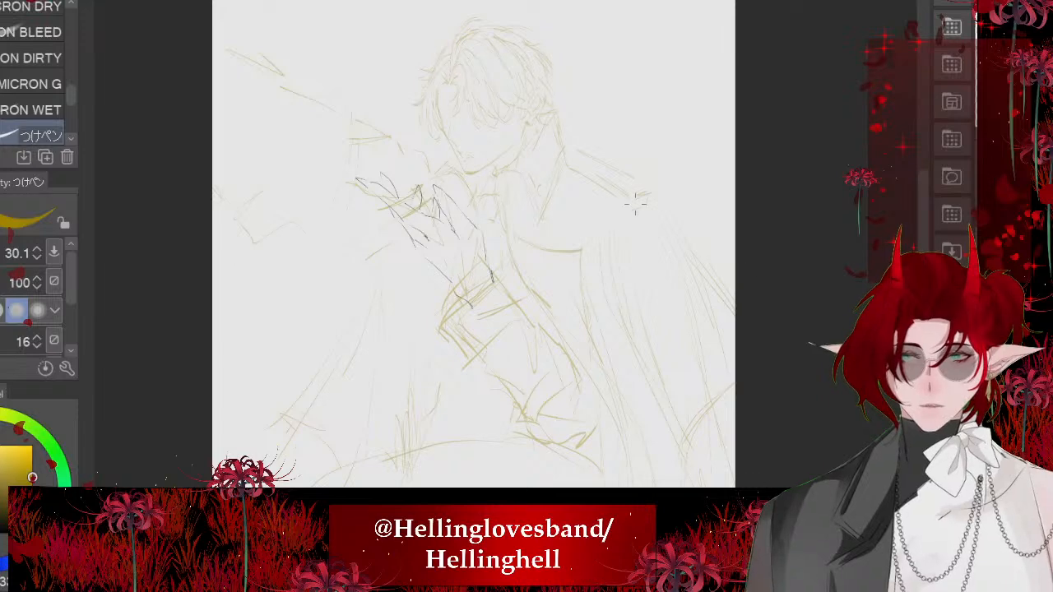
{"action": "scroll", "coordinate": [680, 123], "scroll_direction": "up", "scroll_amount": 5}
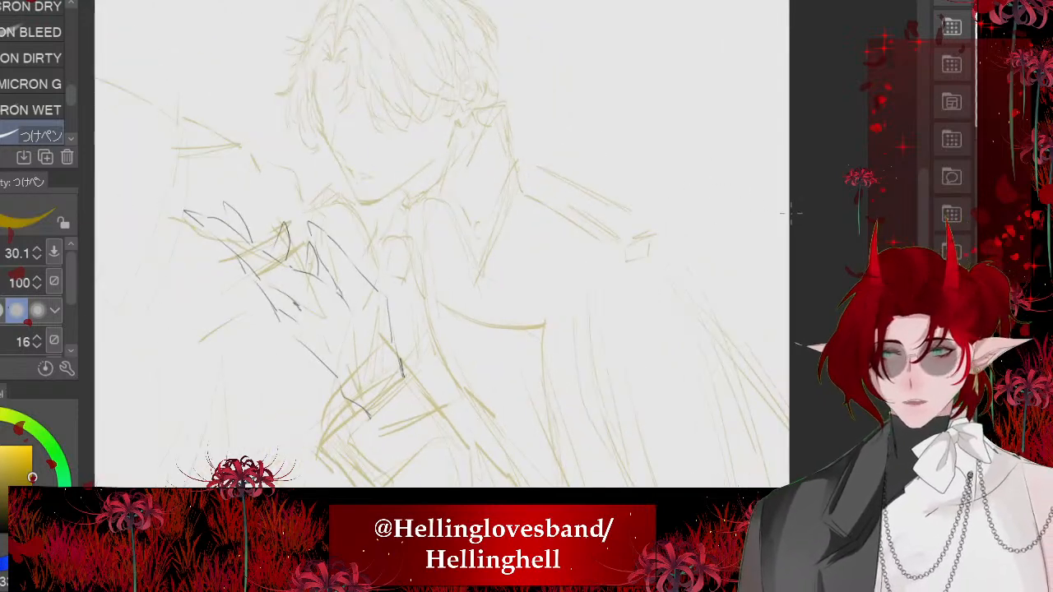
{"action": "left_click_drag", "start_coordinate": [444, 288], "coordinate": [491, 286]}
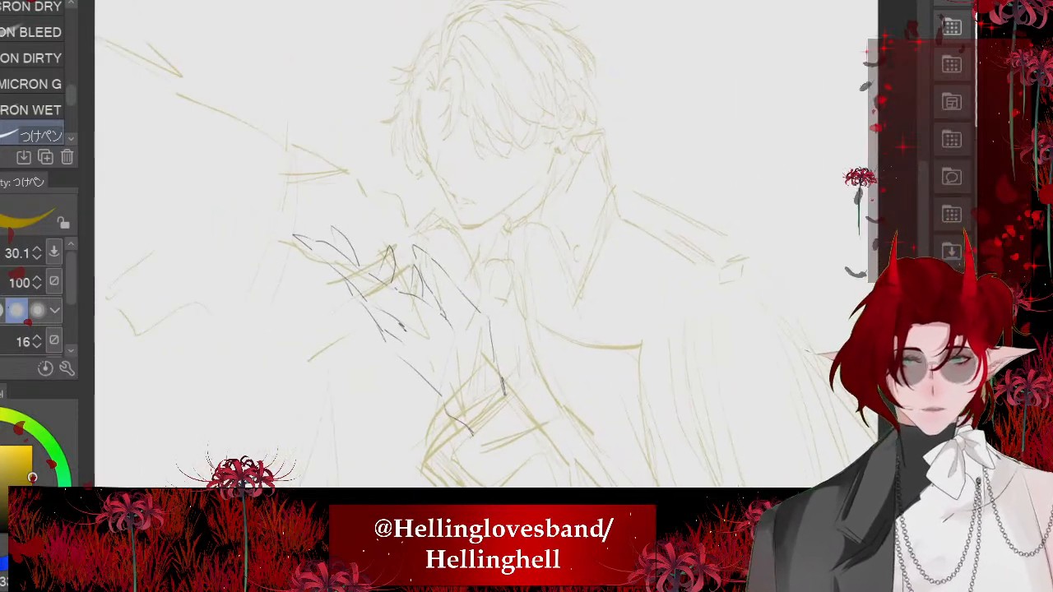
- Scale the traced hand line art down slightly and rotate it a little clockwise above the sleeve cuff
{"action": "key", "text": "ctrl+t"}
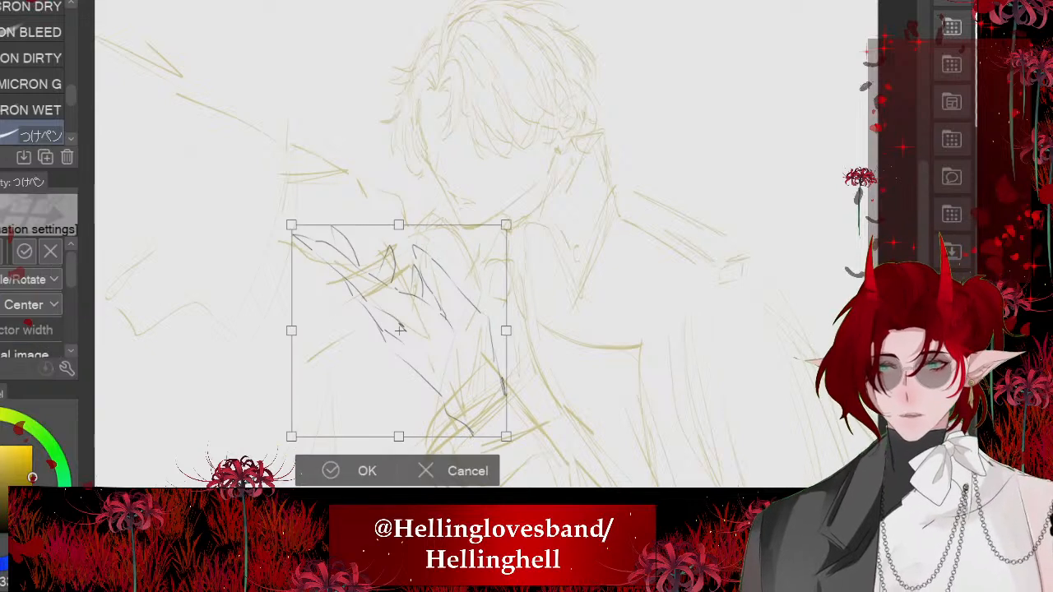
{"action": "left_click_drag", "start_coordinate": [400, 436], "coordinate": [400, 414]}
{"action": "left_click_drag", "start_coordinate": [399, 345], "coordinate": [399, 357]}
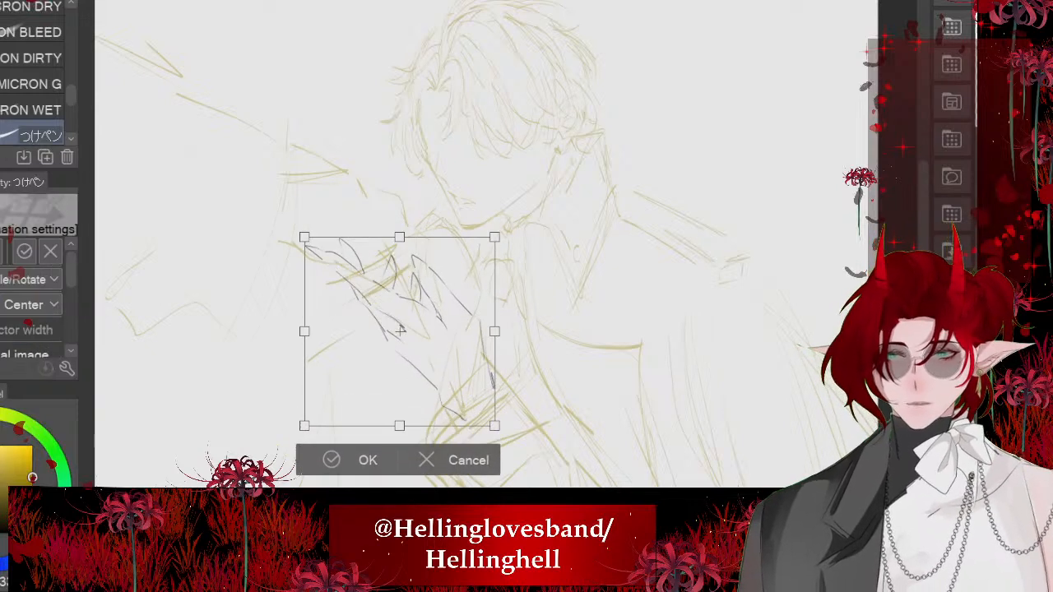
{"action": "left_click_drag", "start_coordinate": [518, 222], "coordinate": [528, 234]}
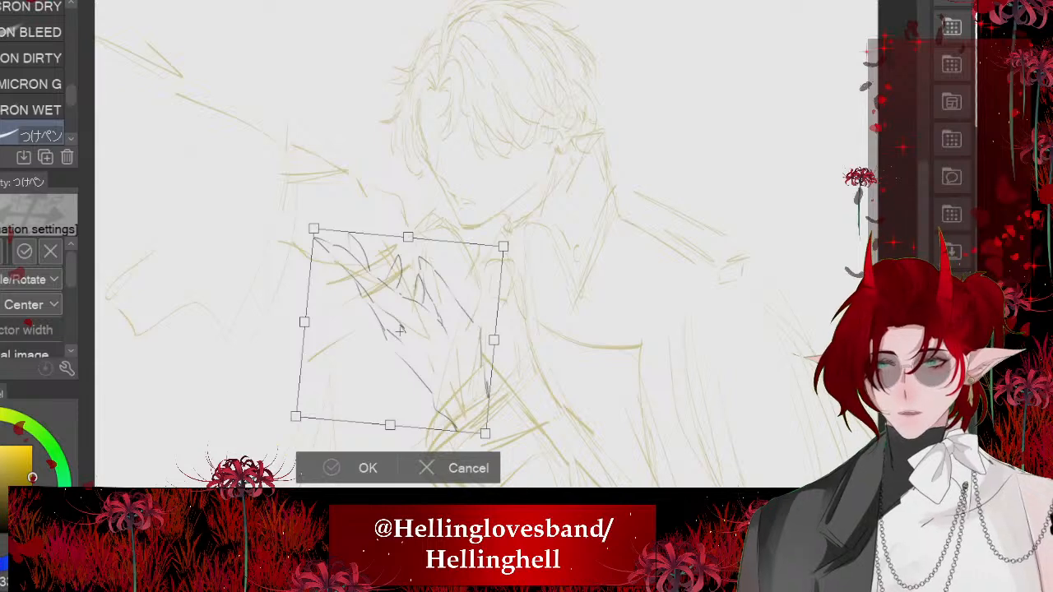
{"action": "key", "text": "Return"}
{"action": "scroll", "coordinate": [453, 167], "scroll_direction": "down", "scroll_amount": 1}
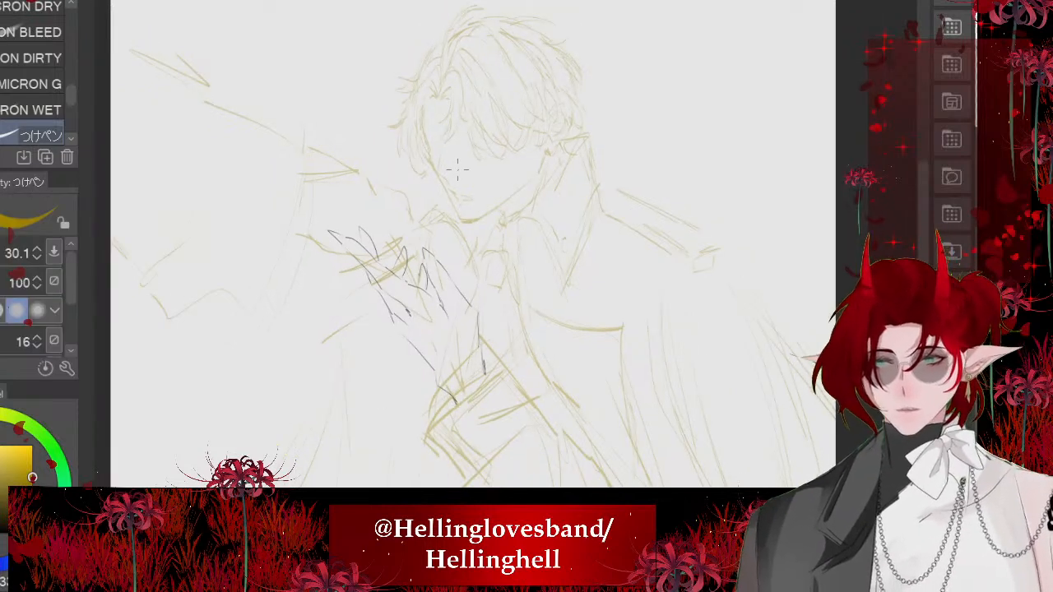
- Switch the drawing colour to black and reduce the pen size to 5.0 for inking the hair
{"action": "scroll", "coordinate": [670, 127], "scroll_direction": "down", "scroll_amount": 2}
{"action": "scroll", "coordinate": [494, 111], "scroll_direction": "up", "scroll_amount": 2}
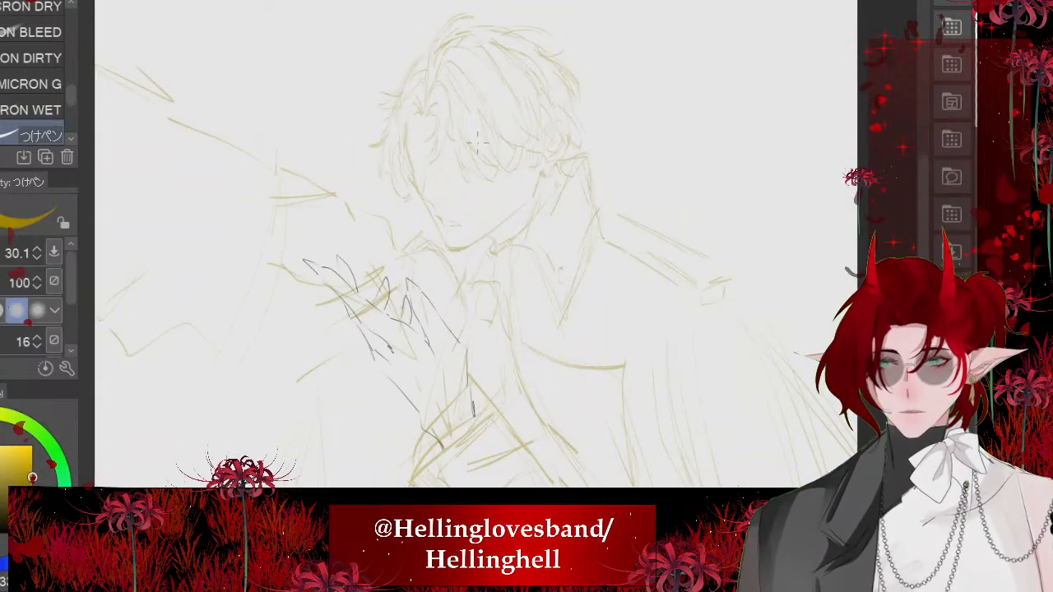
{"action": "scroll", "coordinate": [471, 134], "scroll_direction": "up", "scroll_amount": 1}
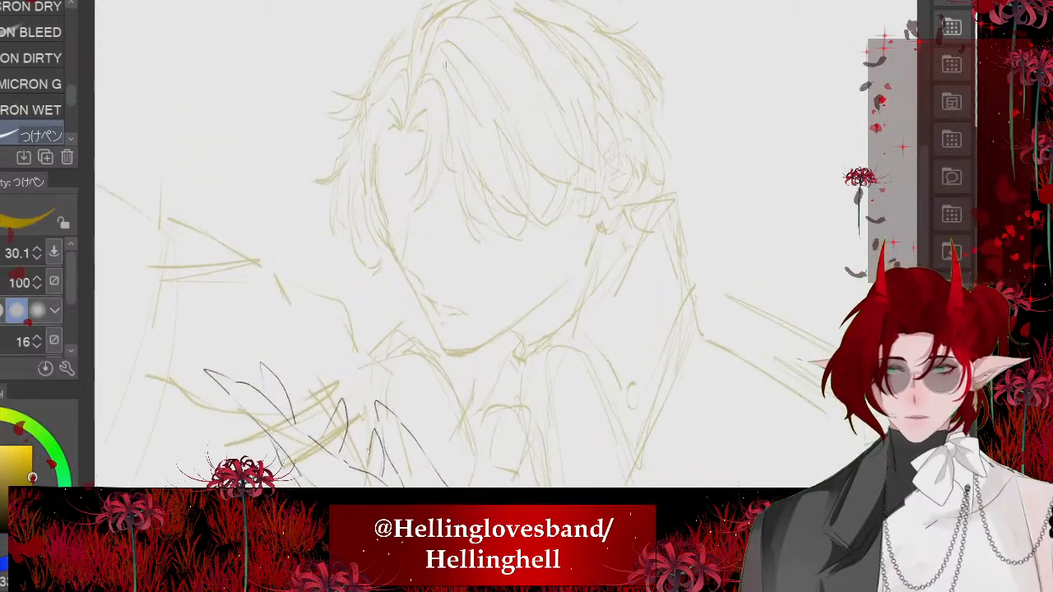
{"action": "scroll", "coordinate": [444, 76], "scroll_direction": "up", "scroll_amount": 2}
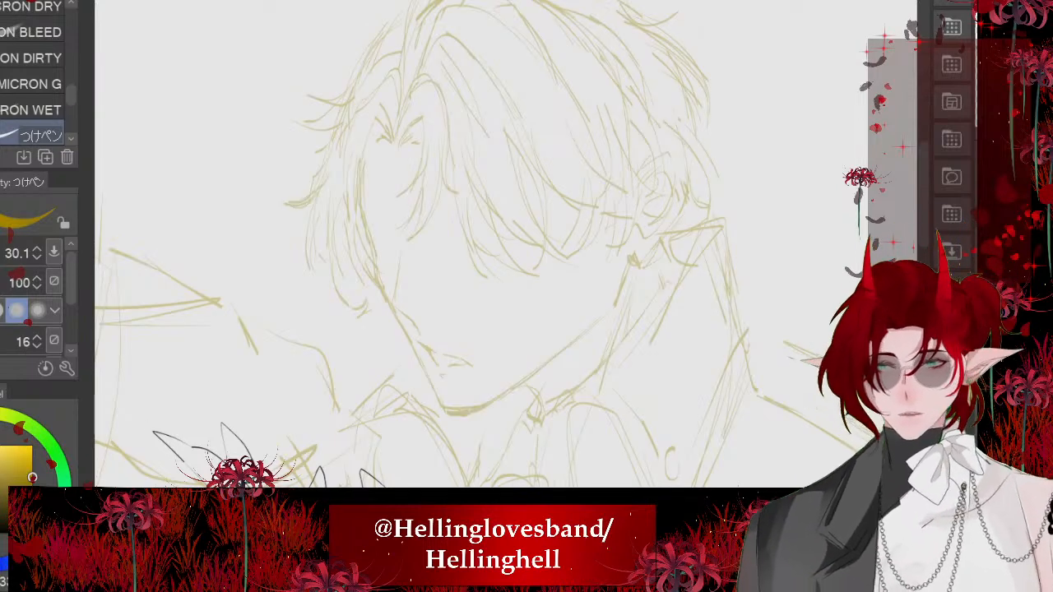
{"action": "key", "text": "x"}
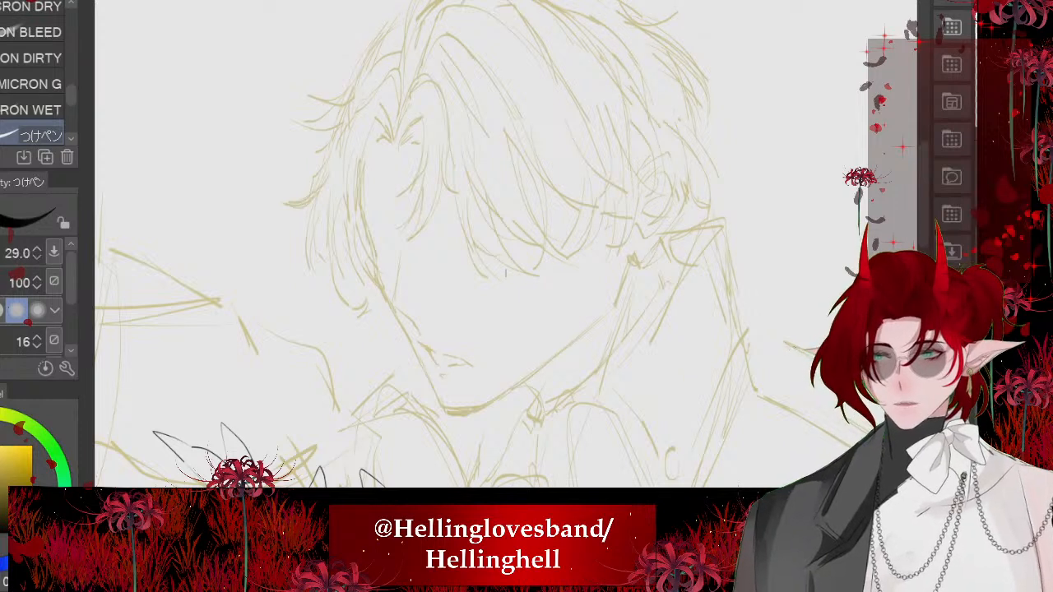
{"action": "key", "text": "bracketleft"}
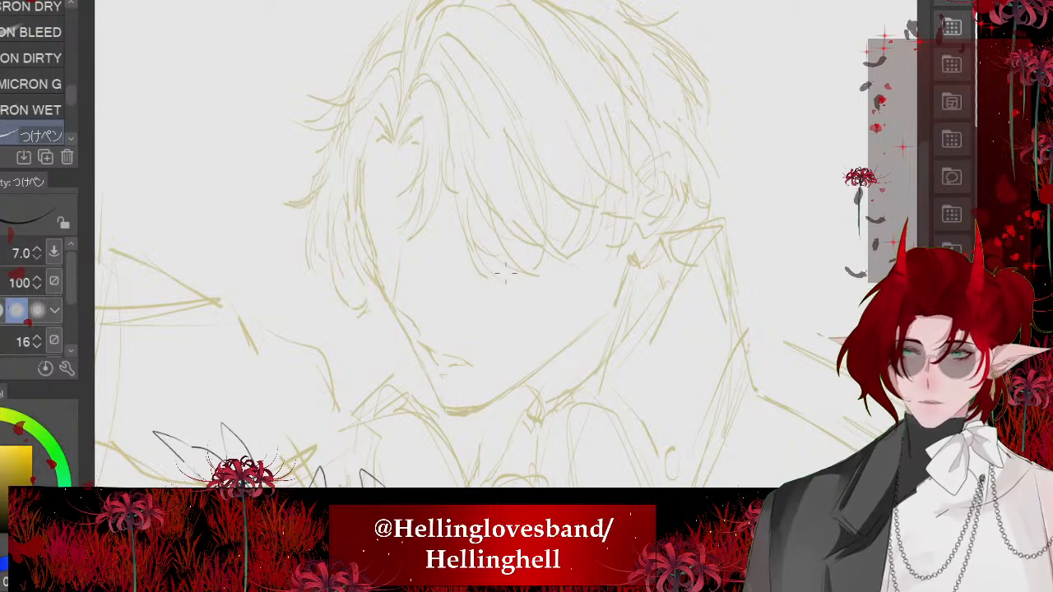
{"action": "scroll", "coordinate": [523, 295], "scroll_direction": "up", "scroll_amount": 3}
{"action": "mouse_move", "coordinate": [386, 181]}
{"action": "left_mouse_down"}
{"action": "mouse_move", "coordinate": [539, 324]}
{"action": "mouse_move", "coordinate": [457, 368]}
{"action": "left_mouse_up"}
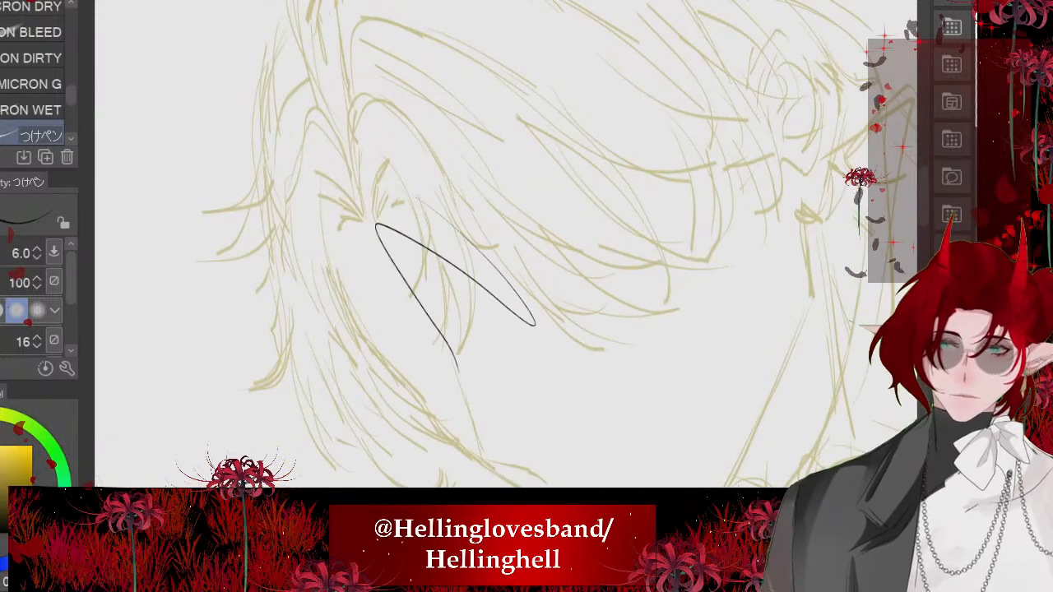
{"action": "key", "text": "ctrl+z"}
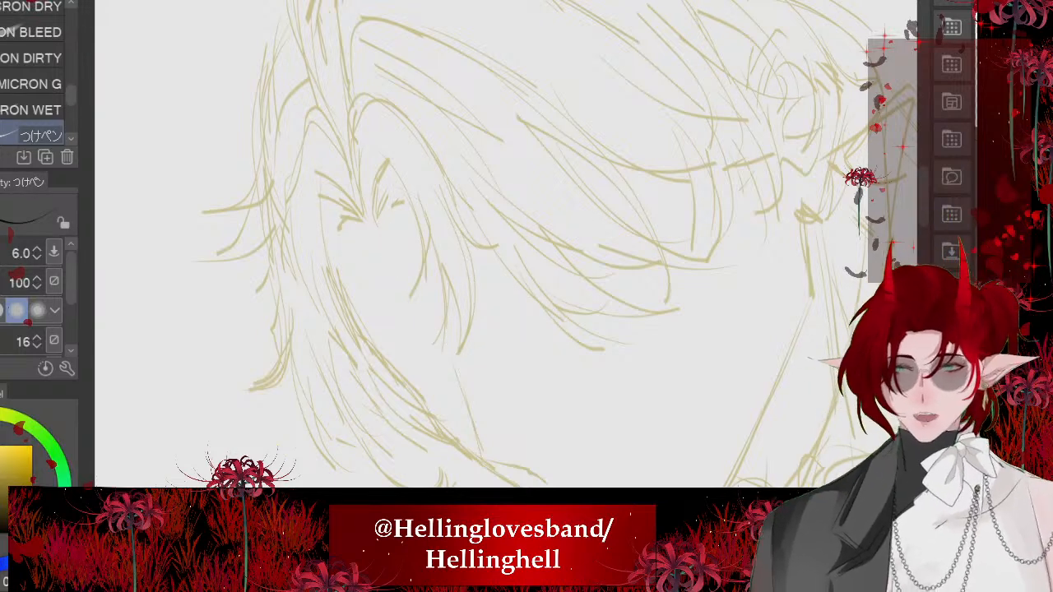
{"action": "key", "text": "["}
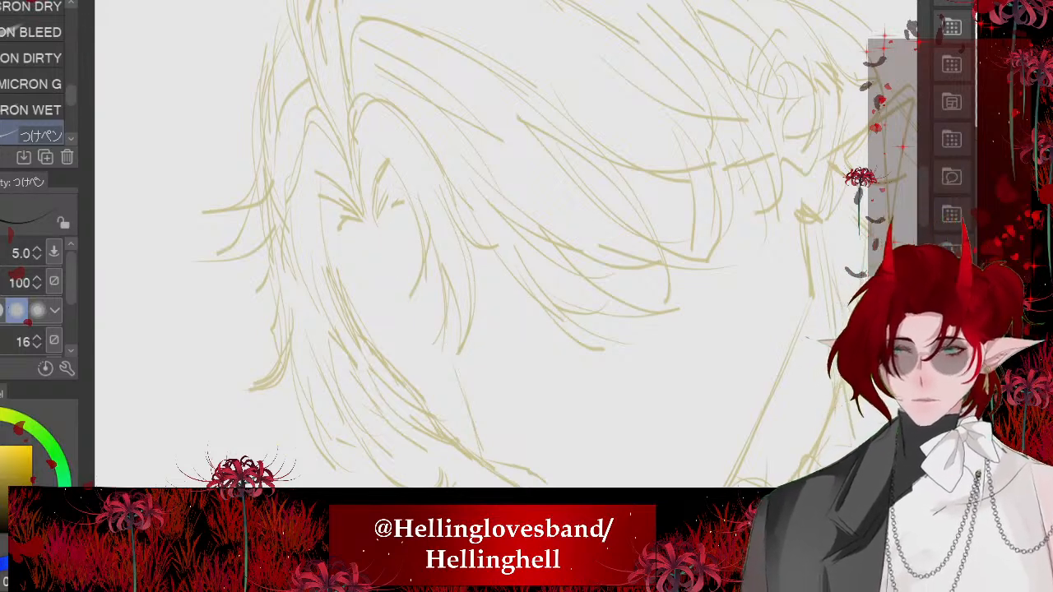
- Ink a fan of short black root strokes on the right side of the hair parting above the forehead
{"action": "scroll", "coordinate": [503, 273], "scroll_direction": "up", "scroll_amount": 3}
{"action": "scroll", "coordinate": [504, 273], "scroll_direction": "up", "scroll_amount": 2}
{"action": "mouse_move", "coordinate": [385, 158]}
{"action": "left_mouse_down"}
{"action": "mouse_move", "coordinate": [391, 182]}
{"action": "mouse_move", "coordinate": [551, 377]}
{"action": "mouse_move", "coordinate": [584, 398]}
{"action": "left_mouse_up"}
{"action": "left_click_drag", "start_coordinate": [512, 241], "coordinate": [635, 406]}
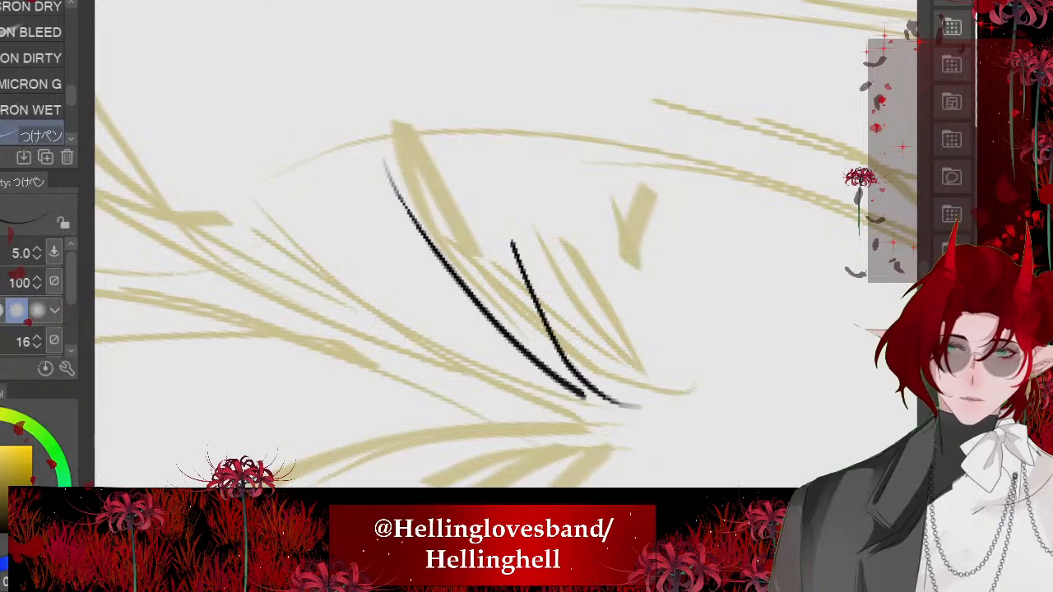
{"action": "mouse_move", "coordinate": [564, 226]}
{"action": "left_mouse_down"}
{"action": "mouse_move", "coordinate": [617, 371]}
{"action": "mouse_move", "coordinate": [588, 301]}
{"action": "left_mouse_up"}
{"action": "left_click_drag", "start_coordinate": [596, 202], "coordinate": [603, 303]}
{"action": "left_click_drag", "start_coordinate": [604, 171], "coordinate": [611, 253]}
{"action": "left_click_drag", "start_coordinate": [633, 156], "coordinate": [607, 217]}
{"action": "left_click_drag", "start_coordinate": [505, 151], "coordinate": [570, 358]}
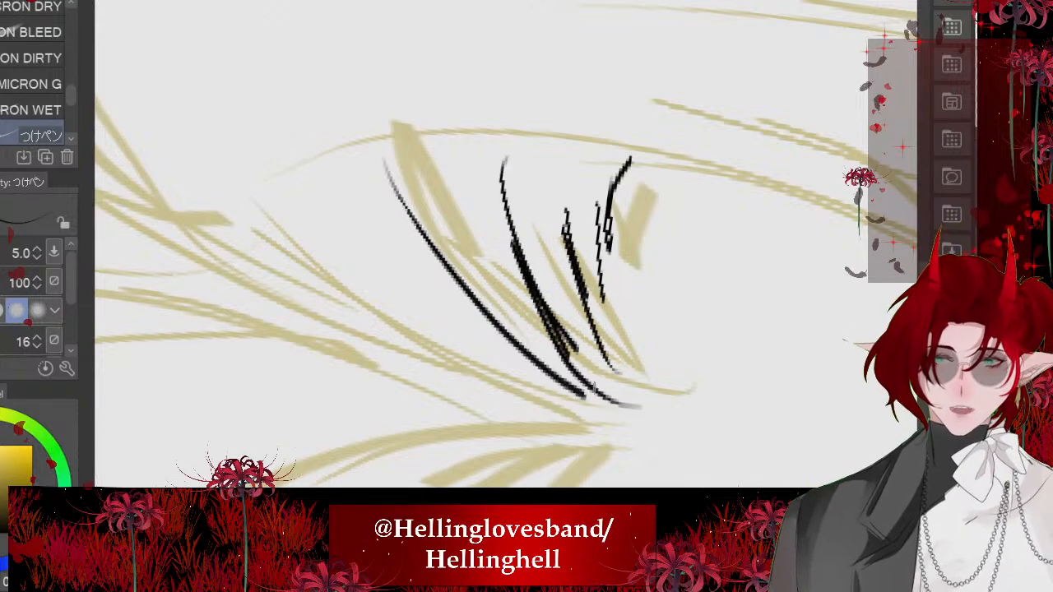
{"action": "left_click_drag", "start_coordinate": [437, 147], "coordinate": [596, 393]}
- Ink a strand rising from the parting and the upper inner edge of the right fringe lock
{"action": "scroll", "coordinate": [503, 244], "scroll_direction": "down", "scroll_amount": 3}
{"action": "scroll", "coordinate": [504, 244], "scroll_direction": "down", "scroll_amount": 1}
{"action": "left_click_drag", "start_coordinate": [343, 78], "coordinate": [465, 331]}
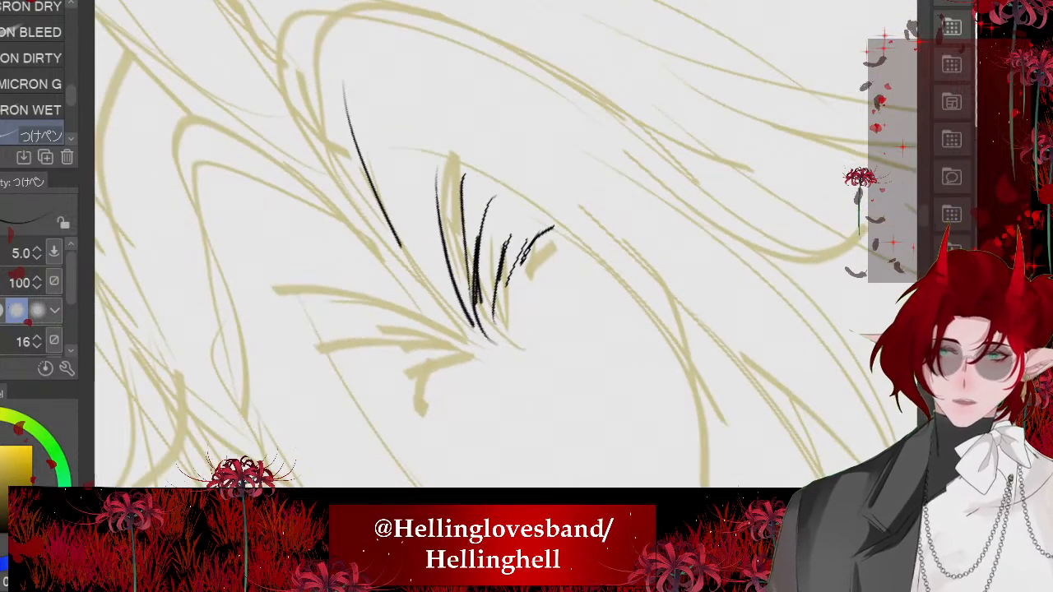
{"action": "mouse_move", "coordinate": [382, 141]}
{"action": "left_mouse_down"}
{"action": "mouse_move", "coordinate": [646, 310]}
{"action": "mouse_move", "coordinate": [543, 221]}
{"action": "left_mouse_up"}
{"action": "mouse_move", "coordinate": [500, 180]}
{"action": "left_mouse_down"}
{"action": "mouse_move", "coordinate": [615, 475]}
{"action": "mouse_move", "coordinate": [605, 485]}
{"action": "left_mouse_up"}
{"action": "left_click_drag", "start_coordinate": [579, 232], "coordinate": [609, 479]}
{"action": "key", "text": "ctrl+z"}
{"action": "key", "text": "ctrl+z"}
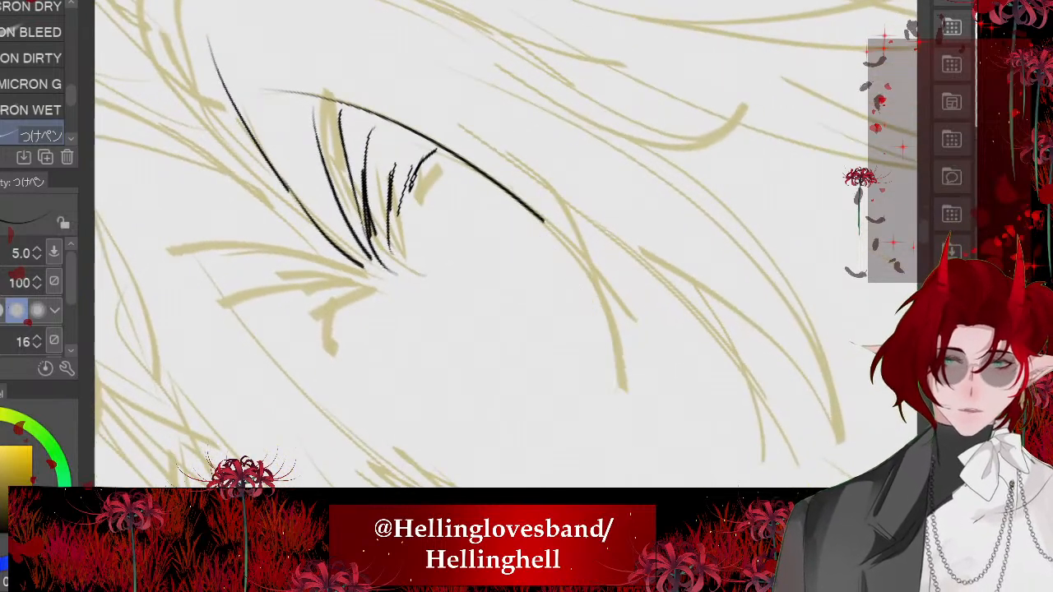
{"action": "mouse_move", "coordinate": [523, 186]}
{"action": "left_mouse_down"}
{"action": "mouse_move", "coordinate": [611, 445]}
{"action": "mouse_move", "coordinate": [598, 466]}
{"action": "left_mouse_up"}
{"action": "mouse_move", "coordinate": [571, 463]}
{"action": "left_mouse_down"}
{"action": "mouse_move", "coordinate": [589, 287]}
{"action": "mouse_move", "coordinate": [559, 201]}
{"action": "left_mouse_up"}
{"action": "key", "text": "ctrl+z"}
{"action": "key", "text": "ctrl+z"}
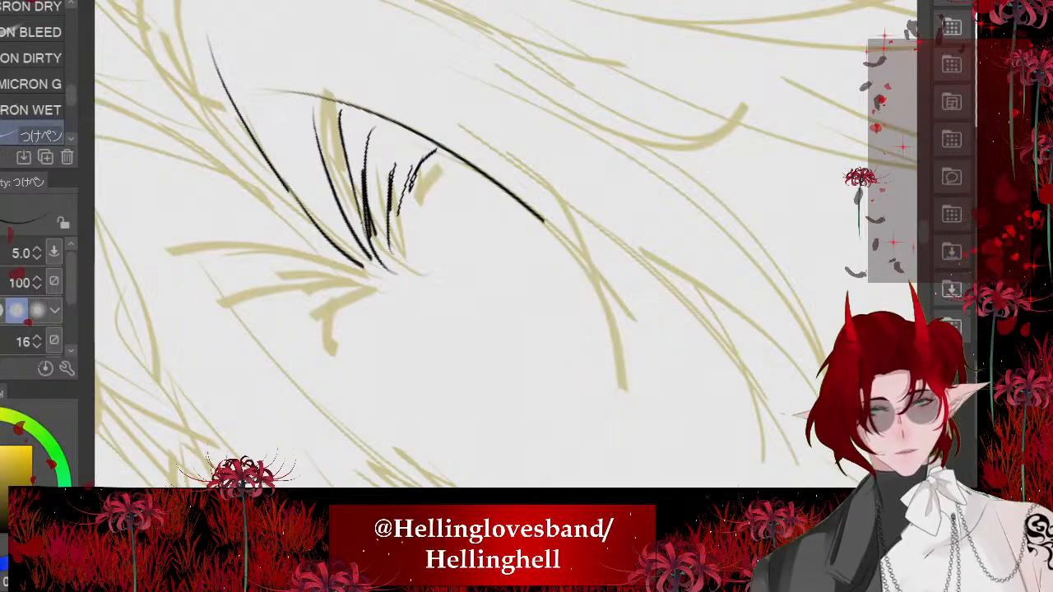
- Ink the curved, tapering tip of the inner right fringe lock with two converging strokes
{"action": "scroll", "coordinate": [521, 295], "scroll_direction": "up", "scroll_amount": 2}
{"action": "mouse_move", "coordinate": [525, 148]}
{"action": "left_mouse_down"}
{"action": "mouse_move", "coordinate": [610, 411]}
{"action": "mouse_move", "coordinate": [588, 466]}
{"action": "left_mouse_up"}
{"action": "mouse_move", "coordinate": [549, 469]}
{"action": "left_mouse_down"}
{"action": "mouse_move", "coordinate": [590, 205]}
{"action": "mouse_move", "coordinate": [574, 182]}
{"action": "left_mouse_up"}
{"action": "scroll", "coordinate": [486, 243], "scroll_direction": "down", "scroll_amount": 5}
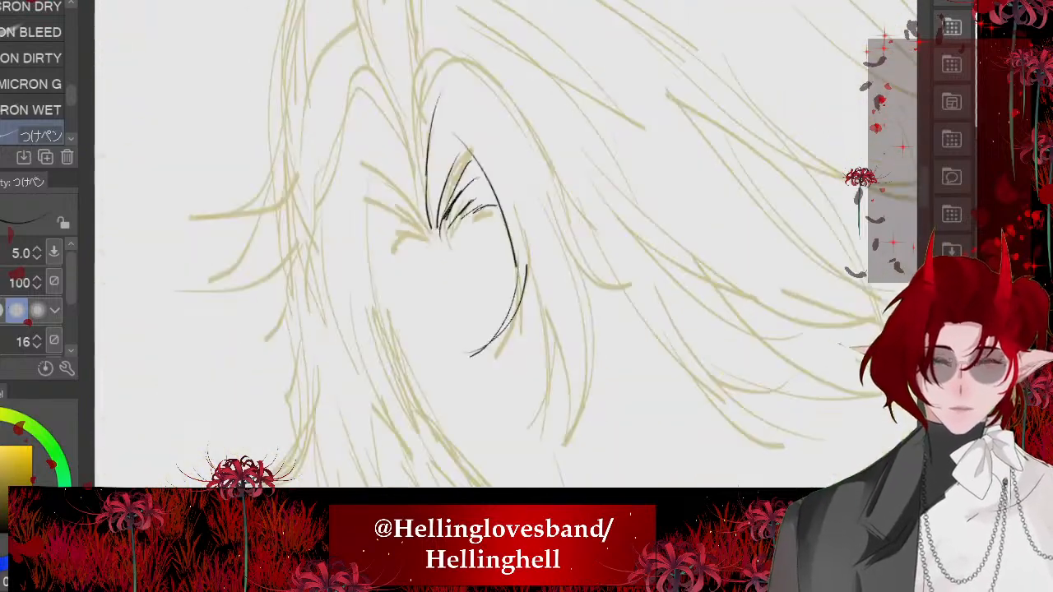
{"action": "scroll", "coordinate": [461, 231], "scroll_direction": "up", "scroll_amount": 5}
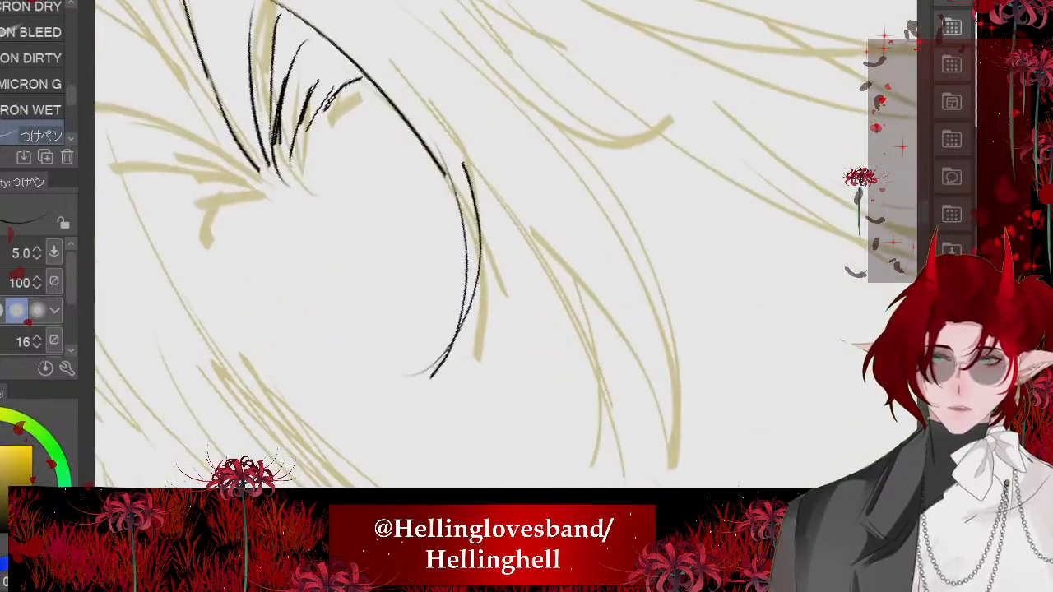
{"action": "mouse_move", "coordinate": [408, 78]}
{"action": "left_mouse_down"}
{"action": "mouse_move", "coordinate": [578, 485]}
{"action": "mouse_move", "coordinate": [563, 263]}
{"action": "left_mouse_up"}
{"action": "scroll", "coordinate": [437, 173], "scroll_direction": "down", "scroll_amount": 3}
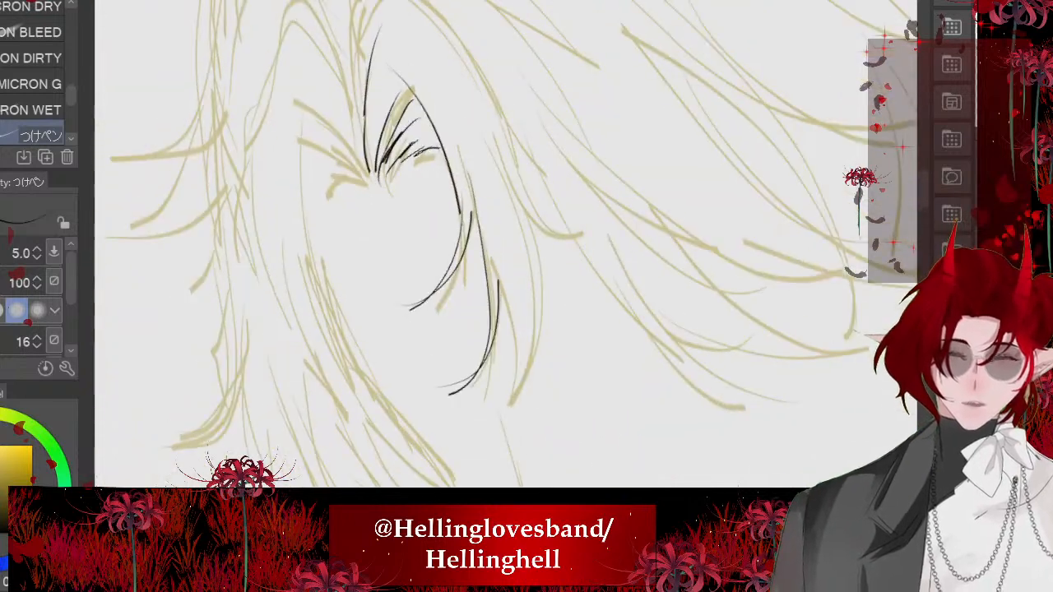
{"action": "key", "text": "ctrl+z"}
- Ink a second, lower fringe lock continuing from the first, ending in a curved tip
{"action": "key", "text": "ctrl+z"}
{"action": "scroll", "coordinate": [438, 173], "scroll_direction": "up", "scroll_amount": 2}
{"action": "scroll", "coordinate": [345, 247], "scroll_direction": "up", "scroll_amount": 1}
{"action": "mouse_move", "coordinate": [402, 107]}
{"action": "left_mouse_down"}
{"action": "mouse_move", "coordinate": [563, 306]}
{"action": "mouse_move", "coordinate": [545, 453]}
{"action": "left_mouse_up"}
{"action": "key", "text": "ctrl+z"}
{"action": "left_click_drag", "start_coordinate": [573, 309], "coordinate": [565, 450]}
{"action": "scroll", "coordinate": [527, 288], "scroll_direction": "down", "scroll_amount": 3}
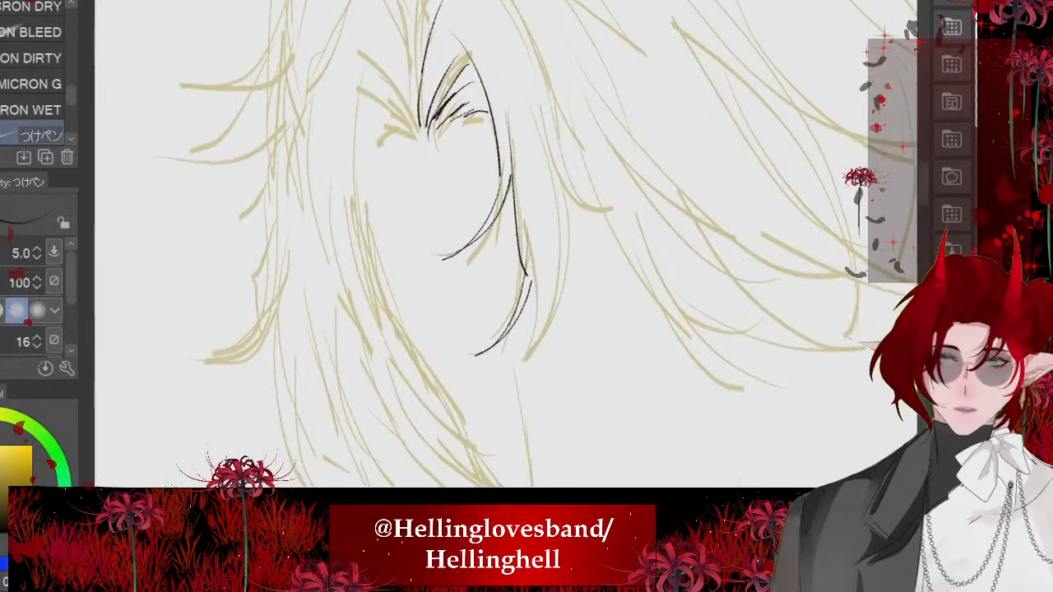
{"action": "left_click_drag", "start_coordinate": [496, 119], "coordinate": [547, 423]}
{"action": "left_click_drag", "start_coordinate": [538, 295], "coordinate": [499, 430]}
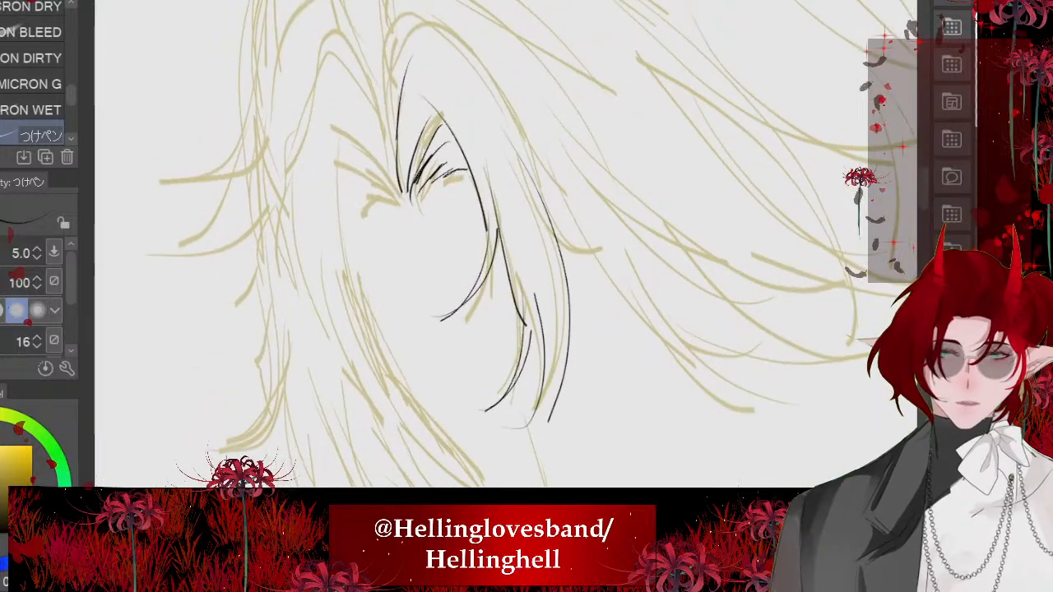
{"action": "scroll", "coordinate": [505, 243], "scroll_direction": "up", "scroll_amount": 3}
{"action": "key", "text": "ctrl+z"}
- Ink the long outer edge of the right fringe lock and the overlapping pointed tips at its lower end
{"action": "key", "text": "ctrl+z"}
{"action": "left_click_drag", "start_coordinate": [401, 11], "coordinate": [604, 233]}
{"action": "left_click_drag", "start_coordinate": [508, 124], "coordinate": [650, 464]}
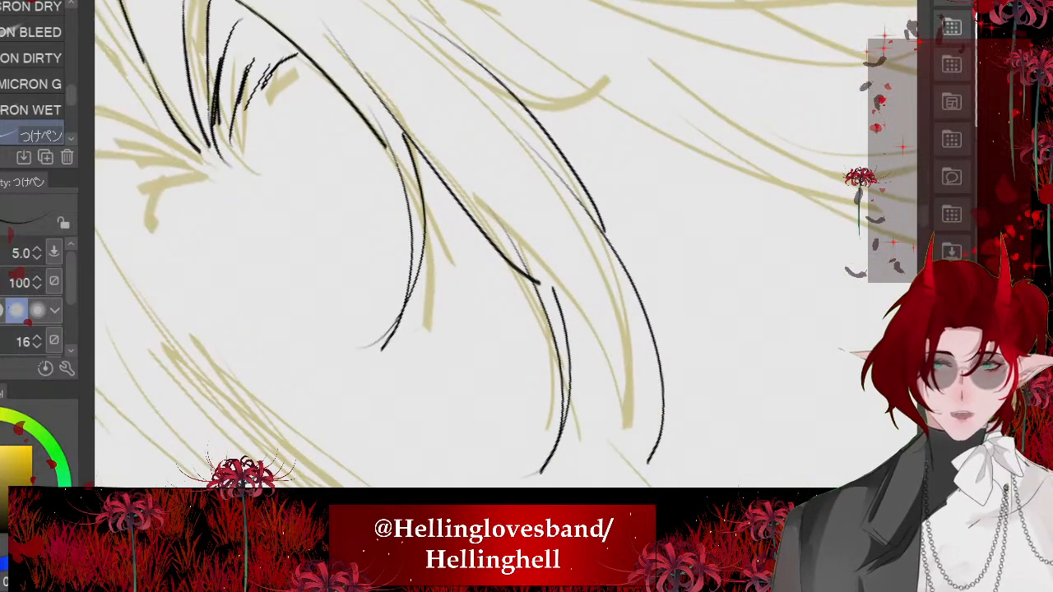
{"action": "mouse_move", "coordinate": [560, 213]}
{"action": "left_mouse_down"}
{"action": "mouse_move", "coordinate": [647, 469]}
{"action": "mouse_move", "coordinate": [590, 469]}
{"action": "left_mouse_up"}
{"action": "left_click_drag", "start_coordinate": [589, 393], "coordinate": [571, 480]}
{"action": "key", "text": "ctrl+z"}
{"action": "left_click_drag", "start_coordinate": [553, 280], "coordinate": [584, 392]}
{"action": "scroll", "coordinate": [505, 243], "scroll_direction": "down", "scroll_amount": 2}
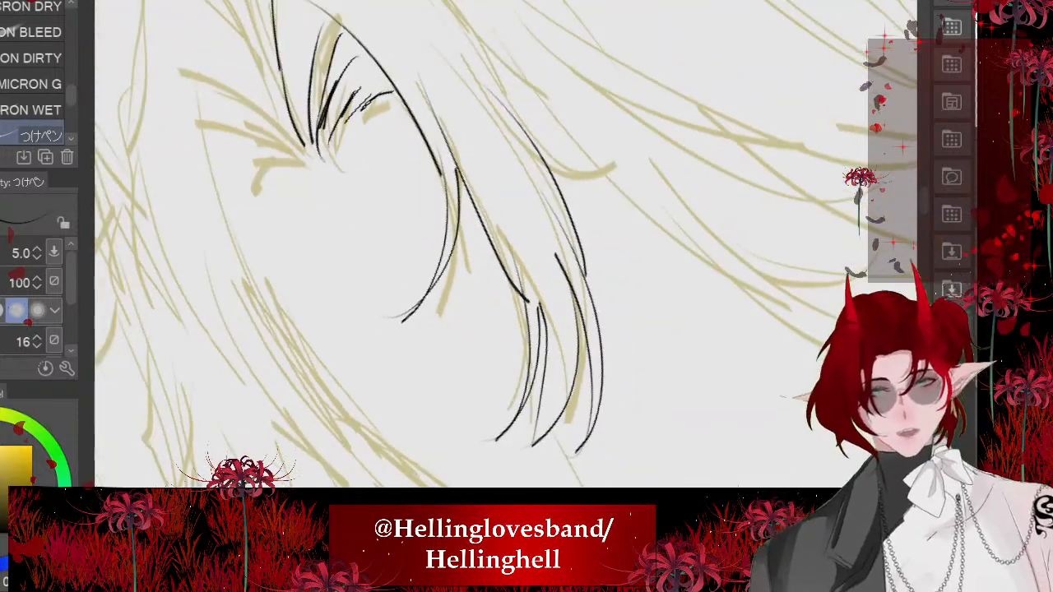
- Ink the arched top of the right fringe lock from the parting and add an outward-flicking strand on its outer edge
{"action": "scroll", "coordinate": [505, 243], "scroll_direction": "down", "scroll_amount": 2}
{"action": "left_click_drag", "start_coordinate": [506, 206], "coordinate": [489, 280]}
{"action": "mouse_move", "coordinate": [505, 244]}
{"action": "left_mouse_down"}
{"action": "mouse_move", "coordinate": [508, 287]}
{"action": "mouse_move", "coordinate": [466, 153]}
{"action": "mouse_move", "coordinate": [357, 284]}
{"action": "left_mouse_up"}
{"action": "left_click_drag", "start_coordinate": [536, 271], "coordinate": [656, 383]}
{"action": "scroll", "coordinate": [505, 244], "scroll_direction": "down", "scroll_amount": 5}
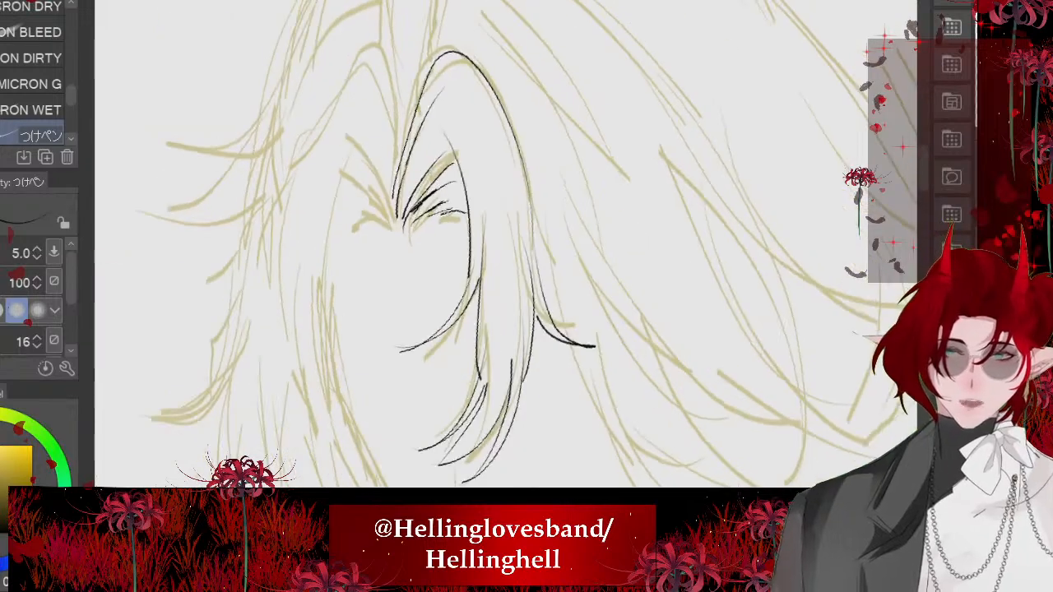
{"action": "scroll", "coordinate": [505, 243], "scroll_direction": "up", "scroll_amount": 6}
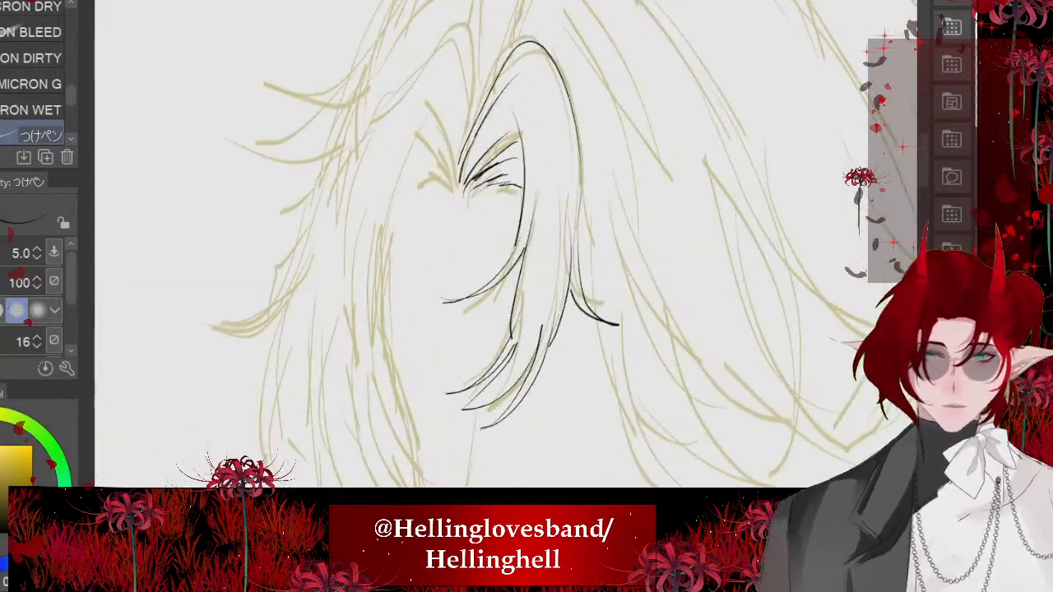
- Ink the matching fan of short root strokes on the left side of the hair parting
{"action": "mouse_move", "coordinate": [492, 89]}
{"action": "left_mouse_down"}
{"action": "mouse_move", "coordinate": [590, 263]}
{"action": "mouse_move", "coordinate": [607, 329]}
{"action": "left_mouse_up"}
{"action": "left_click_drag", "start_coordinate": [520, 250], "coordinate": [608, 352]}
{"action": "left_click_drag", "start_coordinate": [498, 290], "coordinate": [588, 338]}
{"action": "left_click_drag", "start_coordinate": [497, 296], "coordinate": [565, 326]}
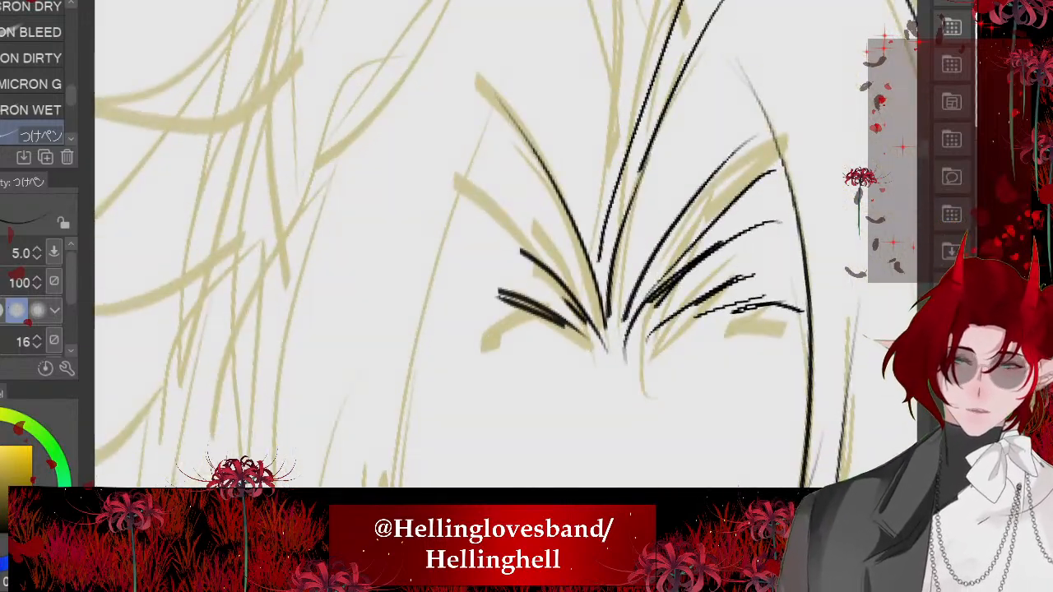
{"action": "left_click_drag", "start_coordinate": [429, 332], "coordinate": [515, 315]}
{"action": "left_click_drag", "start_coordinate": [427, 333], "coordinate": [506, 318]}
{"action": "mouse_move", "coordinate": [484, 188]}
{"action": "left_mouse_down"}
{"action": "mouse_move", "coordinate": [585, 321]}
{"action": "mouse_move", "coordinate": [560, 287]}
{"action": "left_mouse_up"}
{"action": "left_click_drag", "start_coordinate": [451, 249], "coordinate": [565, 309]}
{"action": "scroll", "coordinate": [505, 244], "scroll_direction": "down", "scroll_amount": 5}
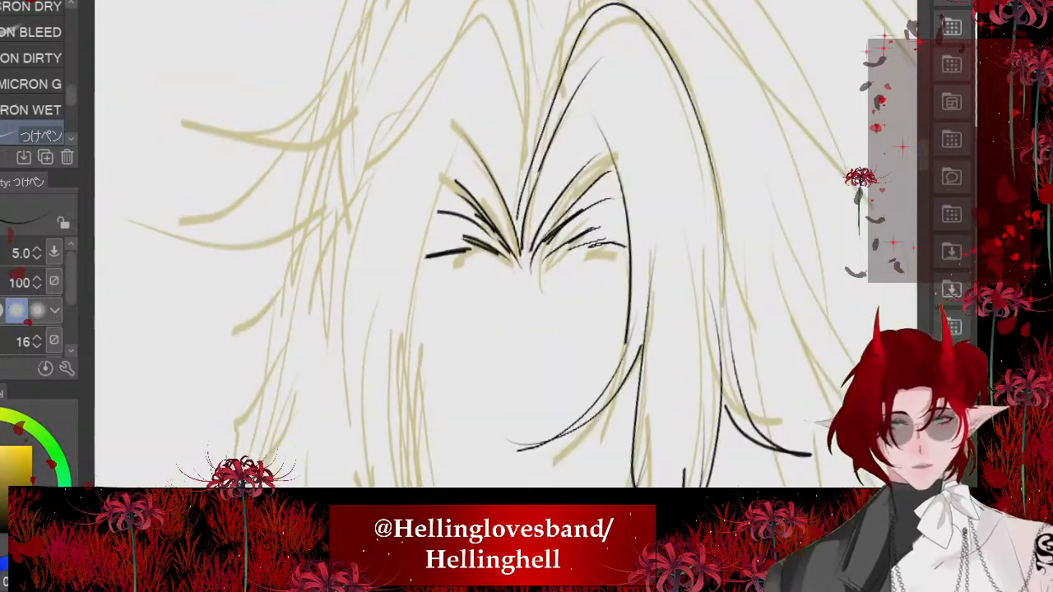
- Ink the long inner edge of the left fringe lock from the parting down along the face
{"action": "scroll", "coordinate": [506, 244], "scroll_direction": "down", "scroll_amount": 2}
{"action": "left_click_drag", "start_coordinate": [684, 198], "coordinate": [675, 140]}
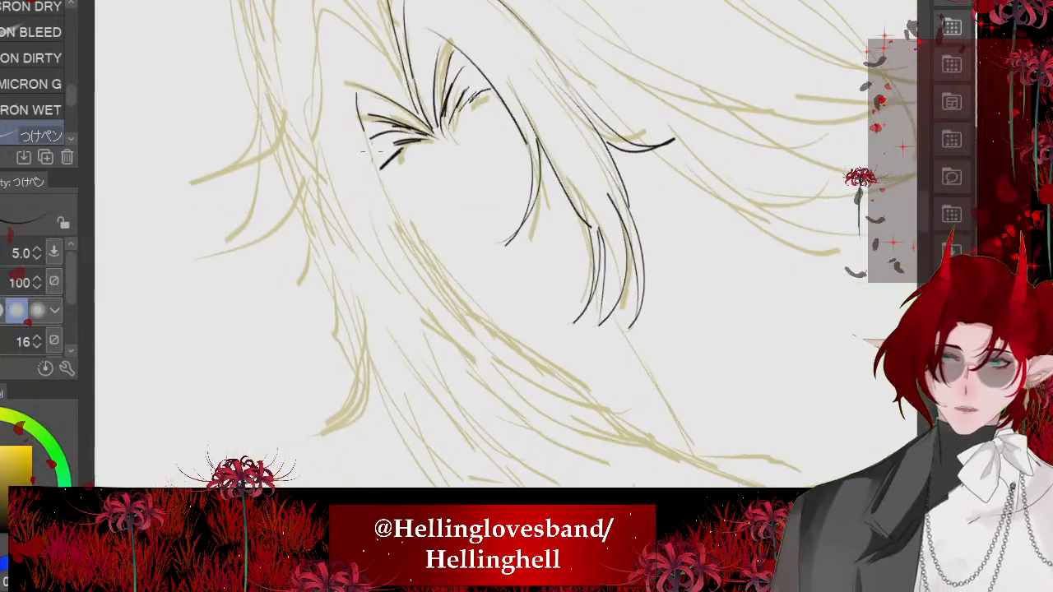
{"action": "left_click_drag", "start_coordinate": [374, 152], "coordinate": [475, 333]}
{"action": "left_click_drag", "start_coordinate": [675, 148], "coordinate": [706, 238]}
{"action": "mouse_move", "coordinate": [444, 284]}
{"action": "left_mouse_down"}
{"action": "mouse_move", "coordinate": [492, 413]}
{"action": "mouse_move", "coordinate": [518, 449]}
{"action": "left_mouse_up"}
{"action": "left_click_drag", "start_coordinate": [553, 448], "coordinate": [436, 315]}
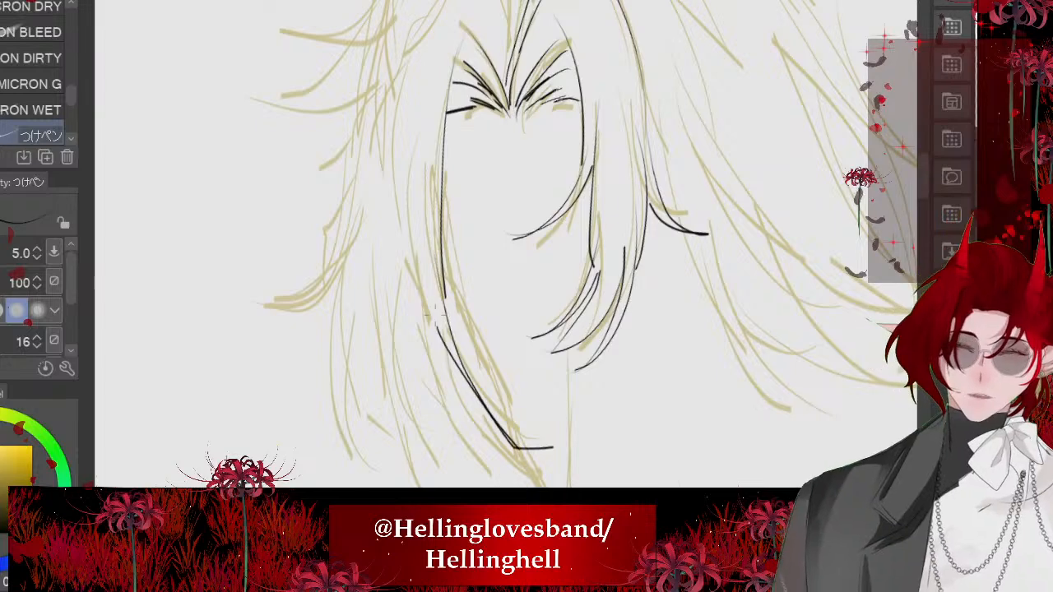
{"action": "key", "text": "ctrl+z"}
- Ink the arched top of the left fringe lock and begin the outer hair outline descending from it
{"action": "scroll", "coordinate": [436, 304], "scroll_direction": "down", "scroll_amount": 4}
{"action": "left_click_drag", "start_coordinate": [659, 238], "coordinate": [642, 173]}
{"action": "scroll", "coordinate": [428, 123], "scroll_direction": "up", "scroll_amount": 5}
{"action": "mouse_move", "coordinate": [540, 225]}
{"action": "left_mouse_down"}
{"action": "mouse_move", "coordinate": [472, 81]}
{"action": "mouse_move", "coordinate": [422, 217]}
{"action": "left_mouse_up"}
{"action": "left_click_drag", "start_coordinate": [445, 178], "coordinate": [382, 288]}
{"action": "scroll", "coordinate": [506, 244], "scroll_direction": "up", "scroll_amount": 2}
{"action": "left_click_drag", "start_coordinate": [506, 244], "coordinate": [515, 103]}
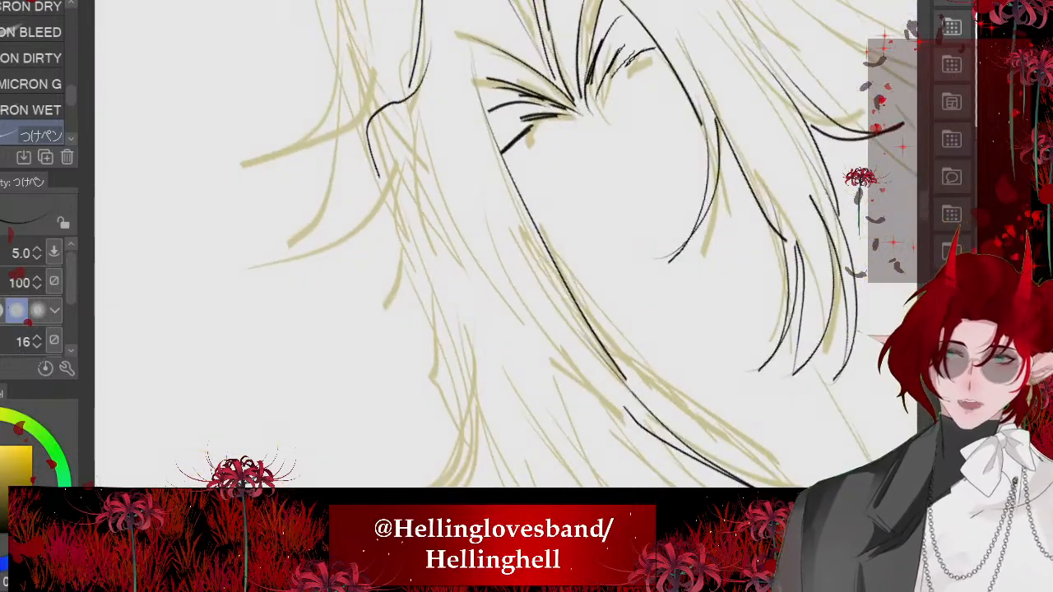
- Try a reworked outer hair outline on the left side, ending in an outward-flicking tip
{"action": "key", "text": "ctrl+z"}
{"action": "mouse_move", "coordinate": [428, 61]}
{"action": "left_mouse_down"}
{"action": "mouse_move", "coordinate": [391, 199]}
{"action": "mouse_move", "coordinate": [396, 257]}
{"action": "left_mouse_up"}
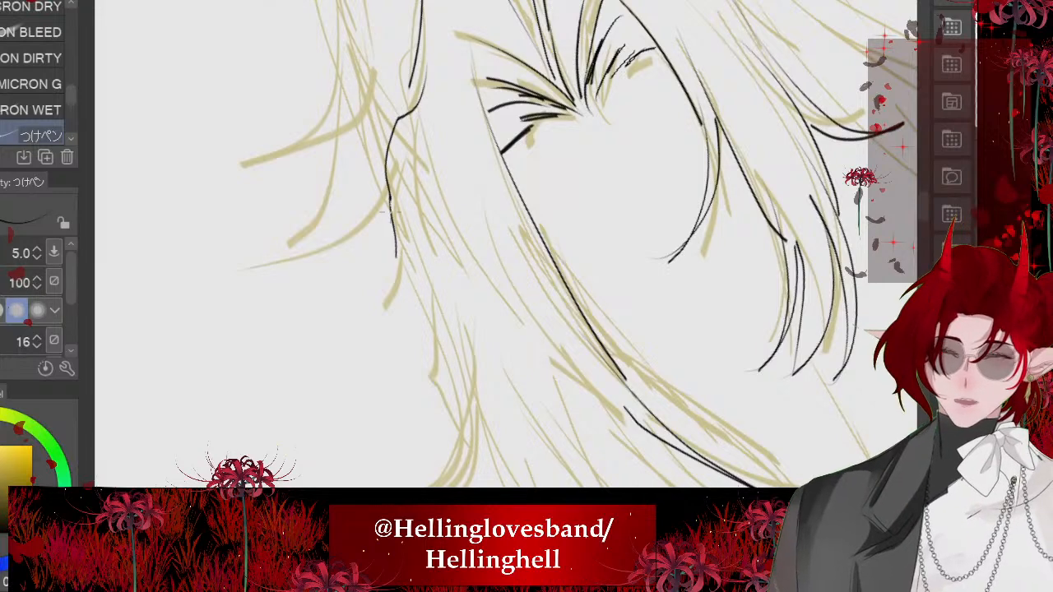
{"action": "left_click_drag", "start_coordinate": [390, 212], "coordinate": [385, 305]}
{"action": "left_click_drag", "start_coordinate": [396, 252], "coordinate": [428, 487]}
{"action": "left_click_drag", "start_coordinate": [453, 409], "coordinate": [431, 487]}
{"action": "scroll", "coordinate": [407, 168], "scroll_direction": "down", "scroll_amount": 3}
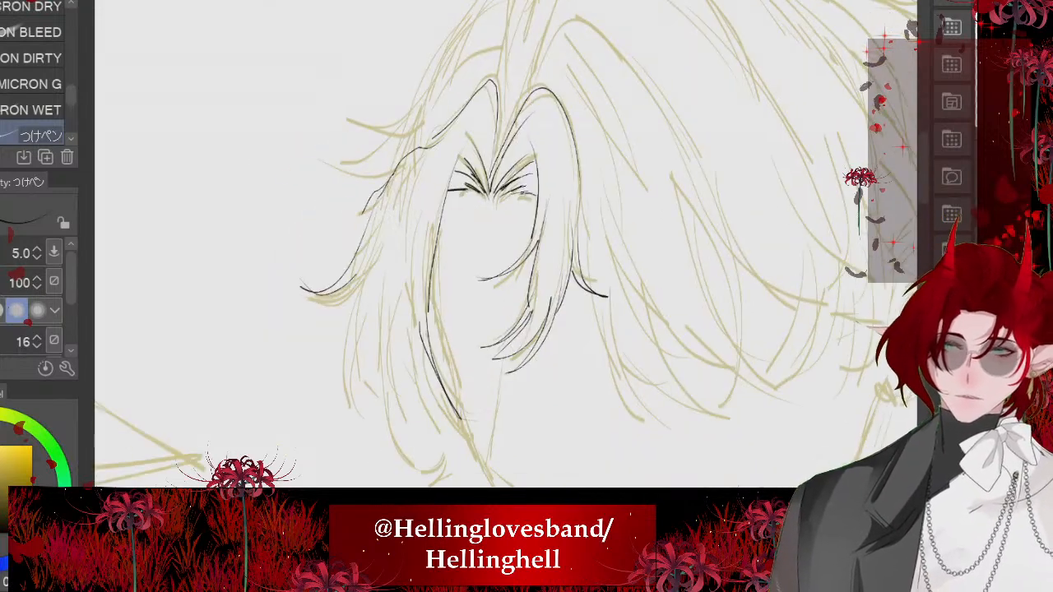
{"action": "scroll", "coordinate": [407, 168], "scroll_direction": "down", "scroll_amount": 2}
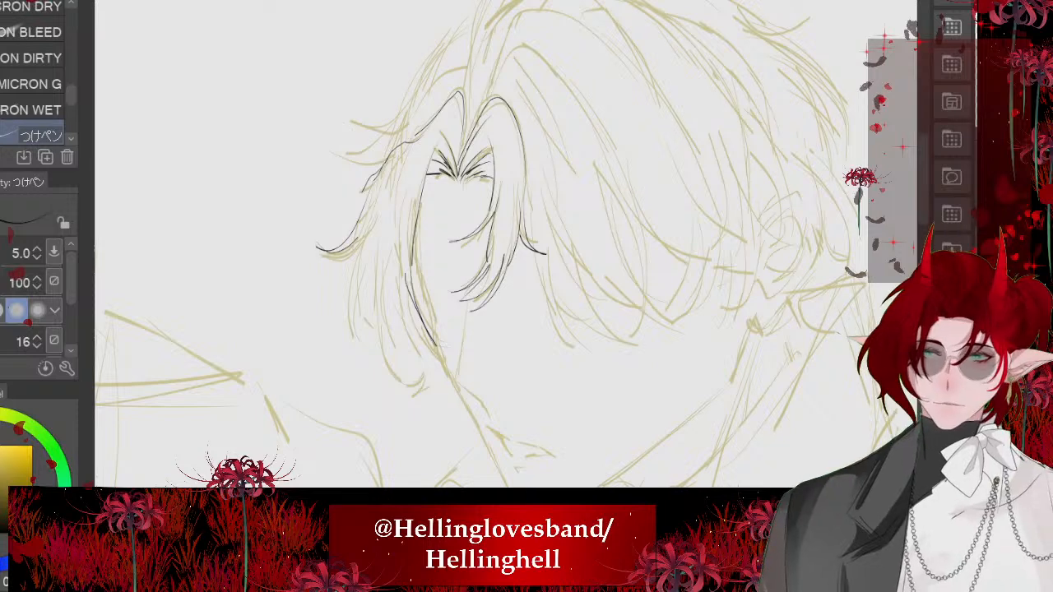
- Examine the black-haired officer's hairstyle on the comic strip canvas, then return to the figure sketch
{"action": "key", "text": "ctrl+Tab"}
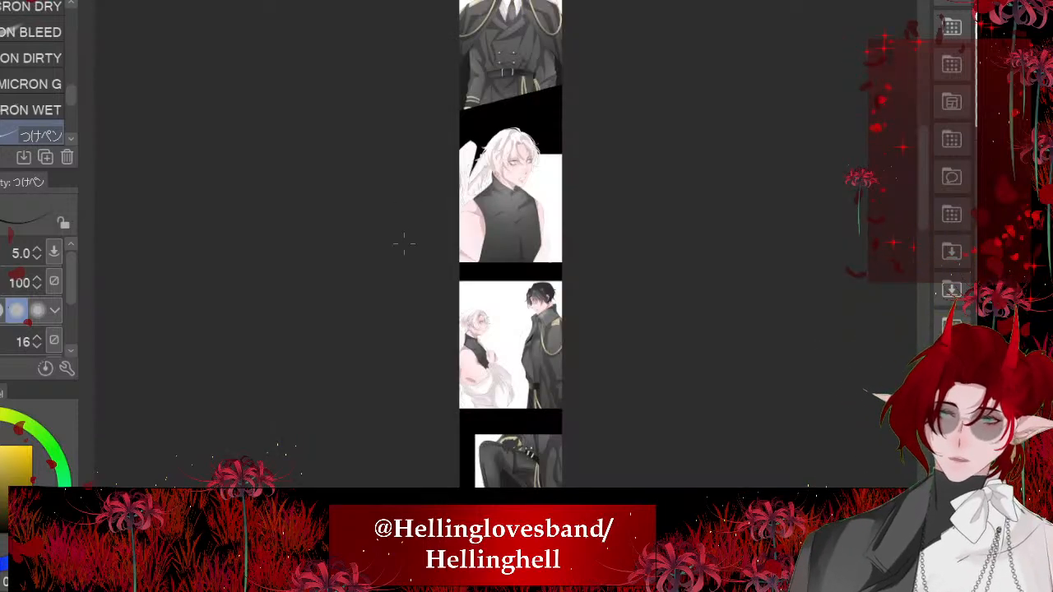
{"action": "scroll", "coordinate": [404, 244], "scroll_direction": "down", "scroll_amount": 3}
{"action": "scroll", "coordinate": [368, 17], "scroll_direction": "up", "scroll_amount": 14}
{"action": "scroll", "coordinate": [757, 31], "scroll_direction": "up", "scroll_amount": 4}
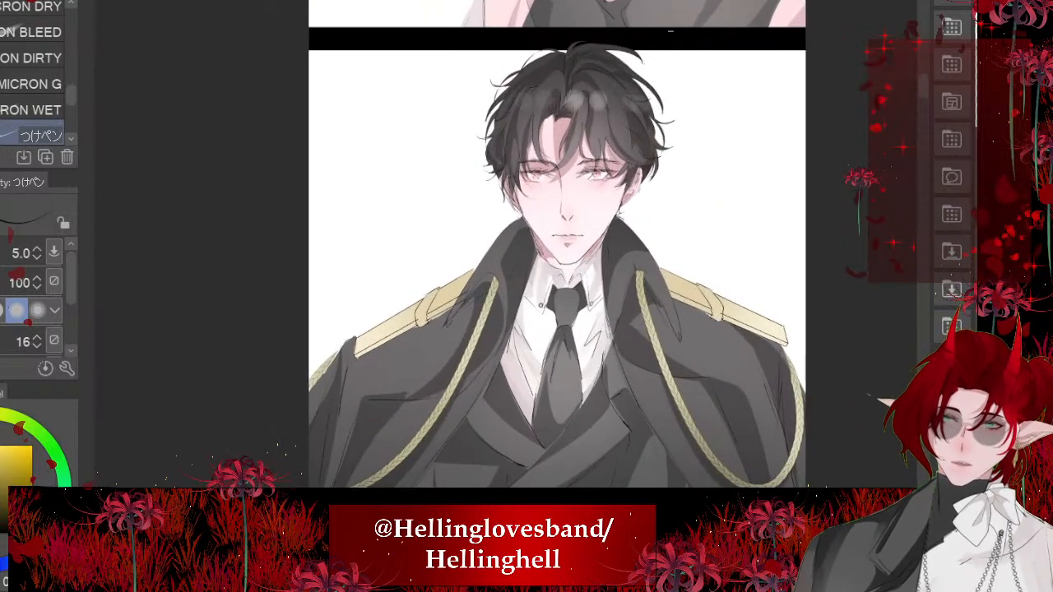
{"action": "scroll", "coordinate": [565, 60], "scroll_direction": "up", "scroll_amount": 2}
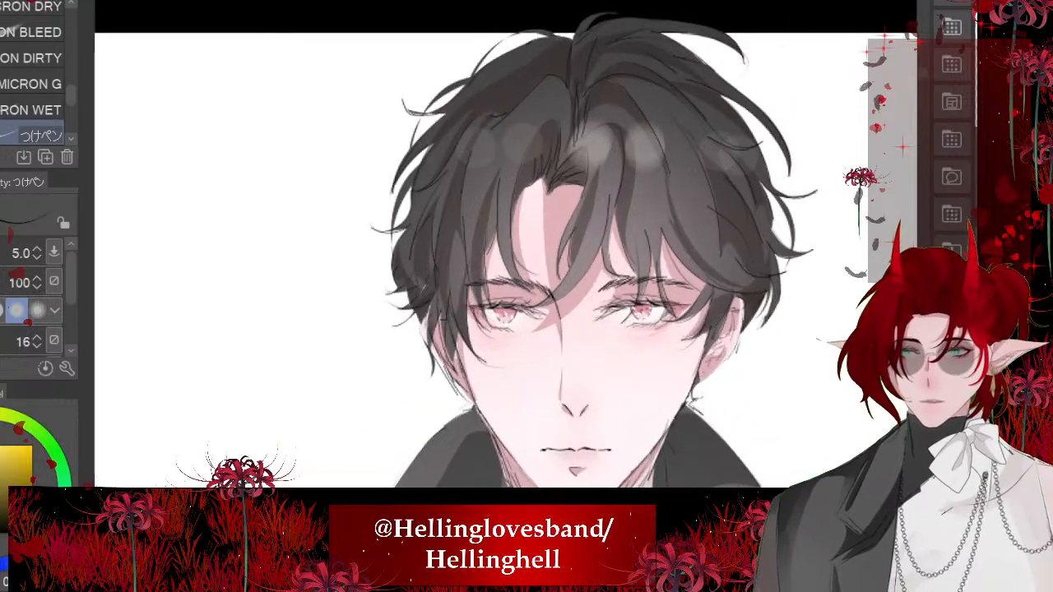
{"action": "key", "text": "ctrl+Tab"}
- Redraw the left outer hair outline as a wavy line descending past the face to an outward-flicking tip
{"action": "scroll", "coordinate": [510, 247], "scroll_direction": "up", "scroll_amount": 3}
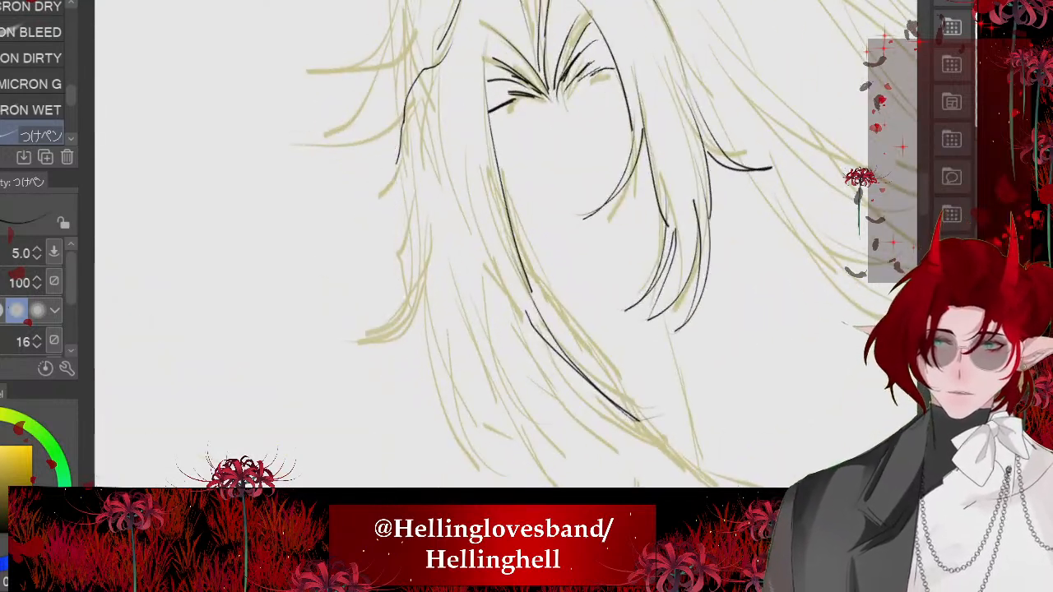
{"action": "scroll", "coordinate": [511, 82], "scroll_direction": "up", "scroll_amount": 3}
{"action": "key", "text": "ctrl+z"}
{"action": "left_click_drag", "start_coordinate": [450, 84], "coordinate": [410, 238]}
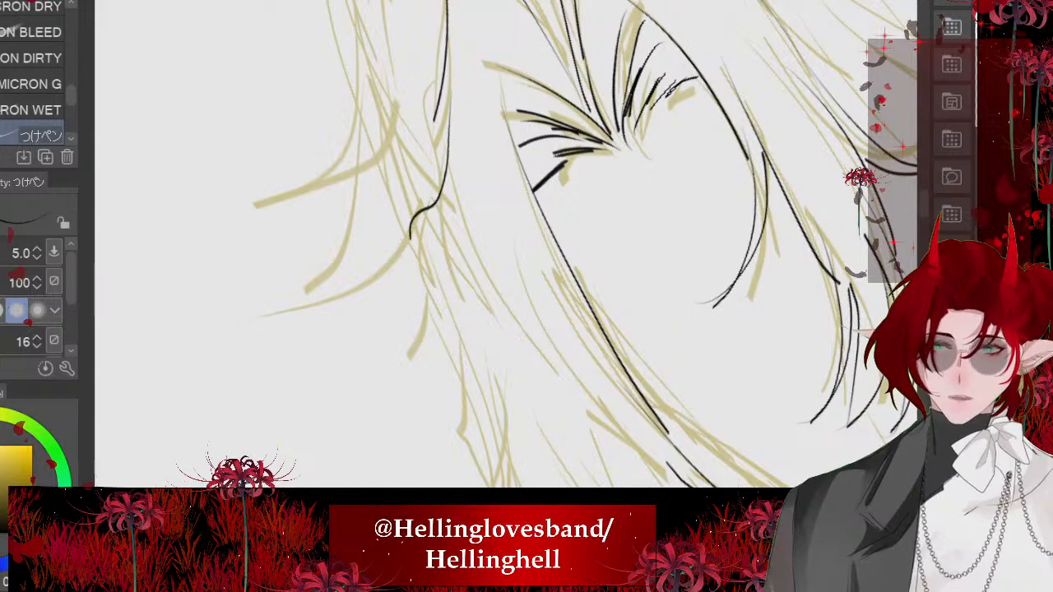
{"action": "key", "text": "ctrl+z"}
{"action": "left_click_drag", "start_coordinate": [435, 72], "coordinate": [448, 305]}
{"action": "scroll", "coordinate": [449, 304], "scroll_direction": "down", "scroll_amount": 2}
{"action": "left_click_drag", "start_coordinate": [425, 224], "coordinate": [463, 447]}
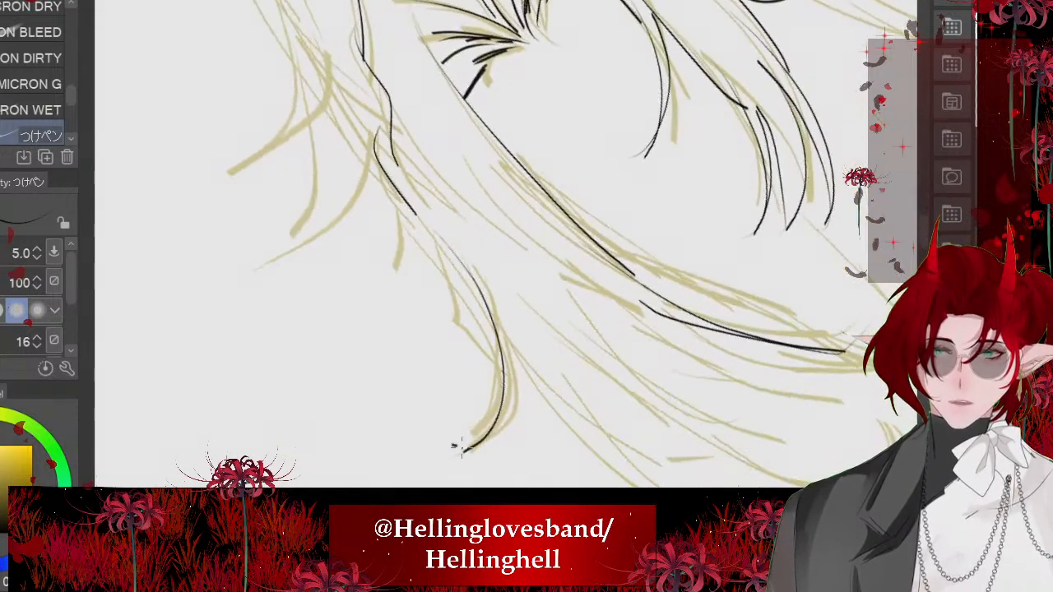
{"action": "left_click_drag", "start_coordinate": [511, 321], "coordinate": [463, 448]}
- Ink long tapering strands hanging below the left outline's outward-flicking tip, referring to the black-haired officer's hairstyle
{"action": "scroll", "coordinate": [464, 430], "scroll_direction": "down", "scroll_amount": 1}
{"action": "scroll", "coordinate": [506, 244], "scroll_direction": "down", "scroll_amount": 4}
{"action": "scroll", "coordinate": [506, 243], "scroll_direction": "up", "scroll_amount": 2}
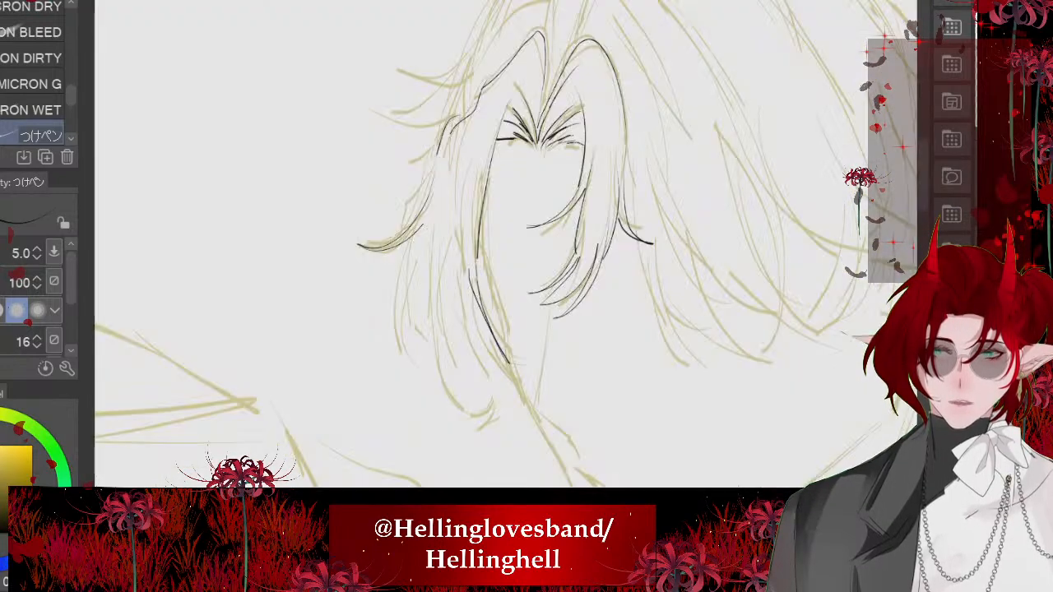
{"action": "scroll", "coordinate": [506, 244], "scroll_direction": "up", "scroll_amount": 2}
{"action": "left_click_drag", "start_coordinate": [420, 174], "coordinate": [459, 416]}
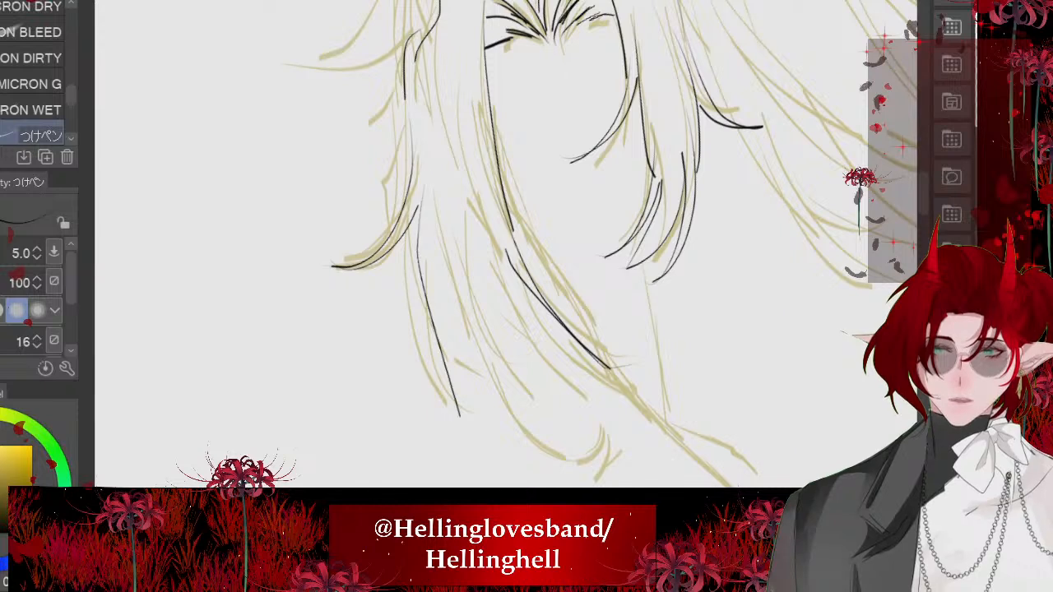
{"action": "key", "text": "ctrl+z"}
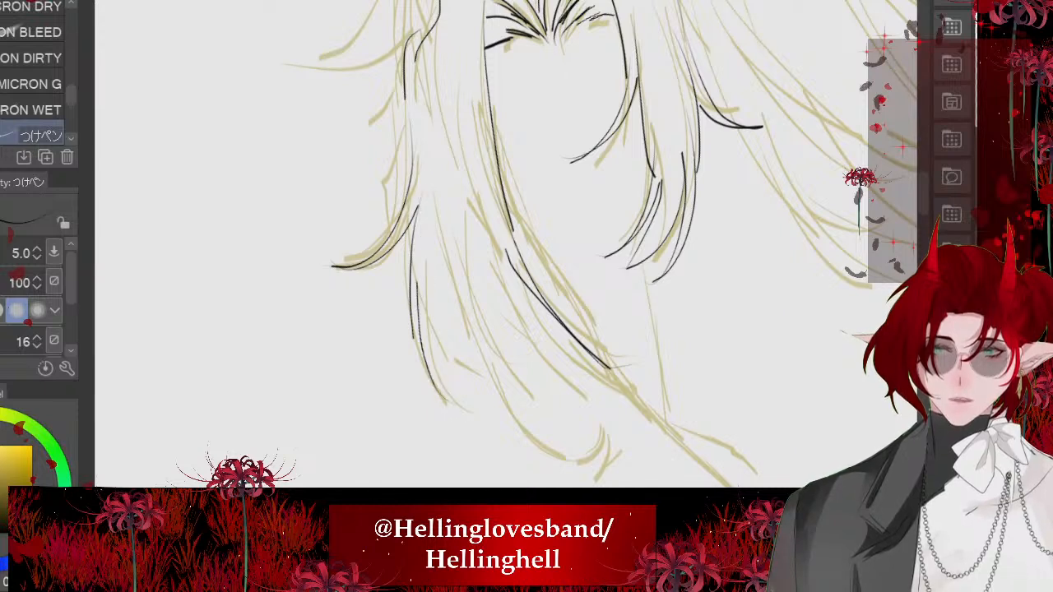
{"action": "left_click_drag", "start_coordinate": [432, 261], "coordinate": [491, 376]}
{"action": "left_click_drag", "start_coordinate": [455, 198], "coordinate": [471, 337]}
{"action": "left_click_drag", "start_coordinate": [456, 163], "coordinate": [511, 354]}
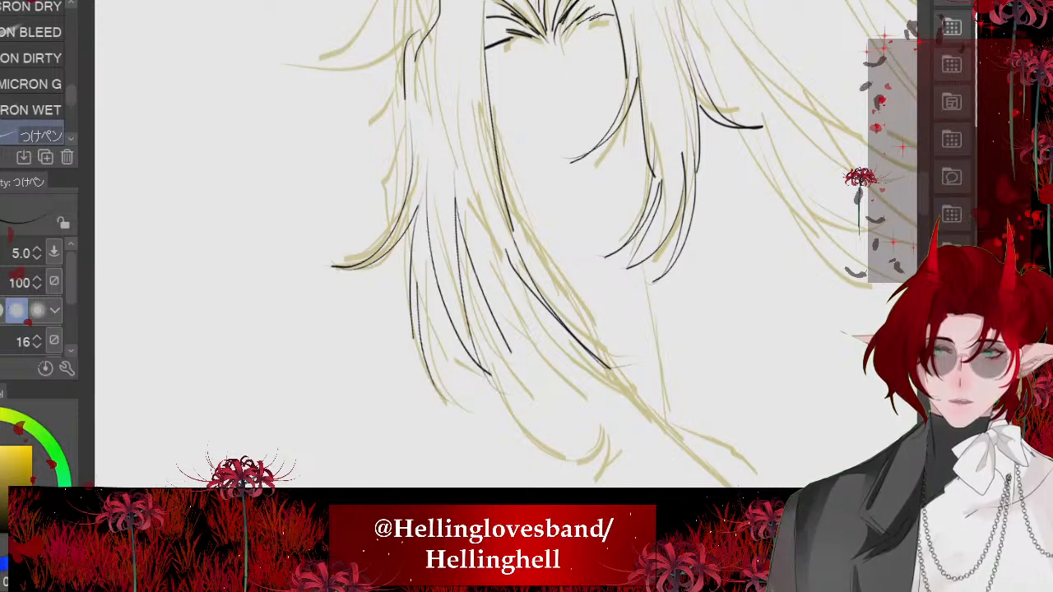
{"action": "left_click_drag", "start_coordinate": [608, 378], "coordinate": [515, 277]}
{"action": "left_click_drag", "start_coordinate": [511, 354], "coordinate": [478, 309]}
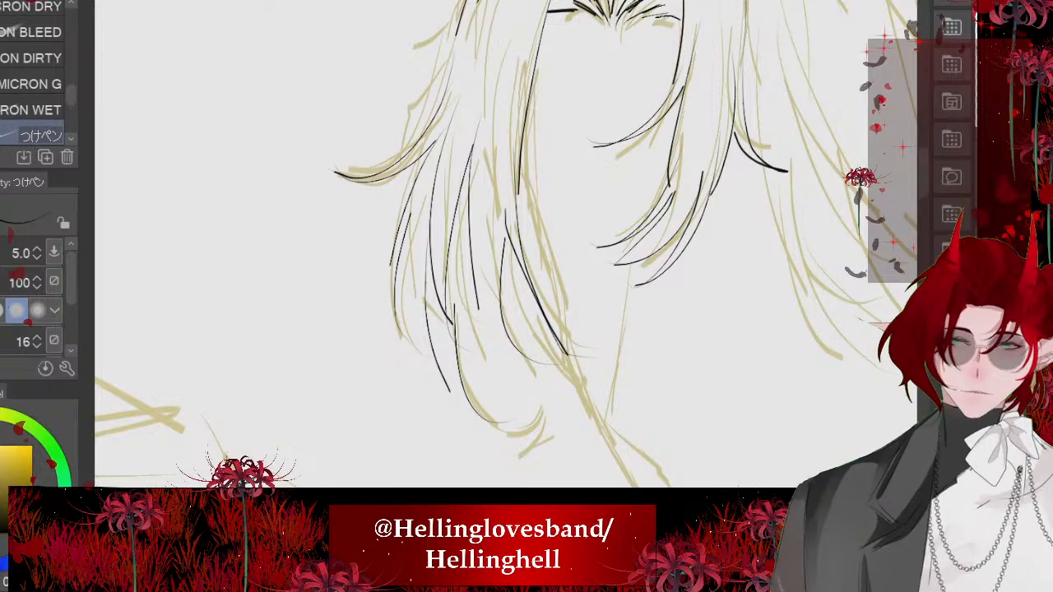
- Try lower ends for the left hanging lock that sweep together into one curled point
{"action": "left_click_drag", "start_coordinate": [471, 258], "coordinate": [546, 451]}
{"action": "left_click_drag", "start_coordinate": [506, 362], "coordinate": [587, 443]}
{"action": "mouse_move", "coordinate": [525, 313]}
{"action": "left_mouse_down"}
{"action": "mouse_move", "coordinate": [540, 355]}
{"action": "mouse_move", "coordinate": [529, 453]}
{"action": "left_mouse_up"}
{"action": "left_click_drag", "start_coordinate": [558, 359], "coordinate": [510, 454]}
{"action": "scroll", "coordinate": [311, 173], "scroll_direction": "down", "scroll_amount": 3}
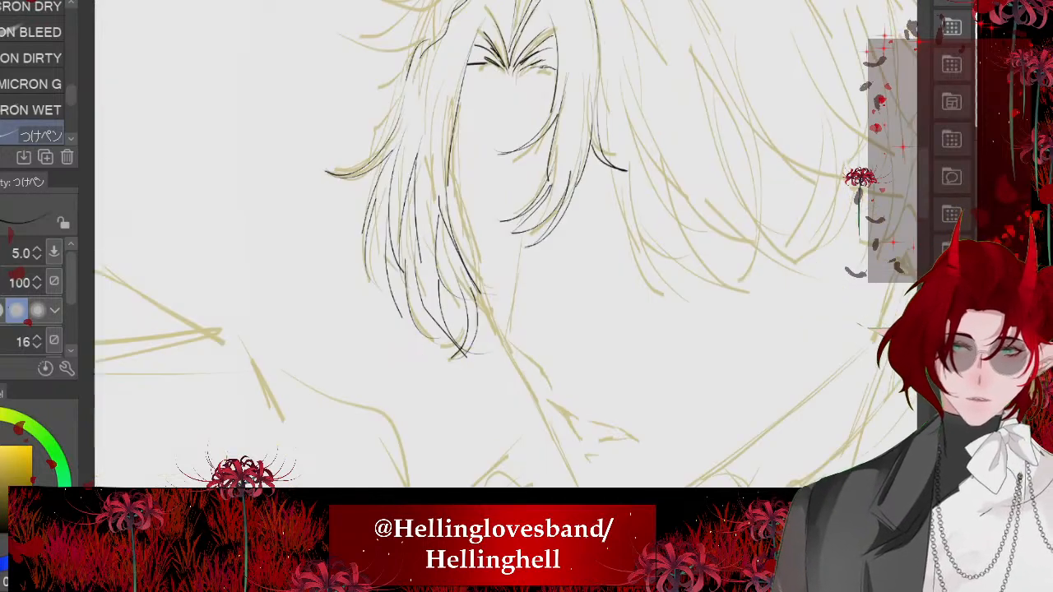
- Ink a smaller outward-flicking tip above the existing one on the left hair outline
{"action": "scroll", "coordinate": [354, 222], "scroll_direction": "down", "scroll_amount": 2}
{"action": "scroll", "coordinate": [395, 165], "scroll_direction": "down", "scroll_amount": 2}
{"action": "scroll", "coordinate": [412, 148], "scroll_direction": "up", "scroll_amount": 5}
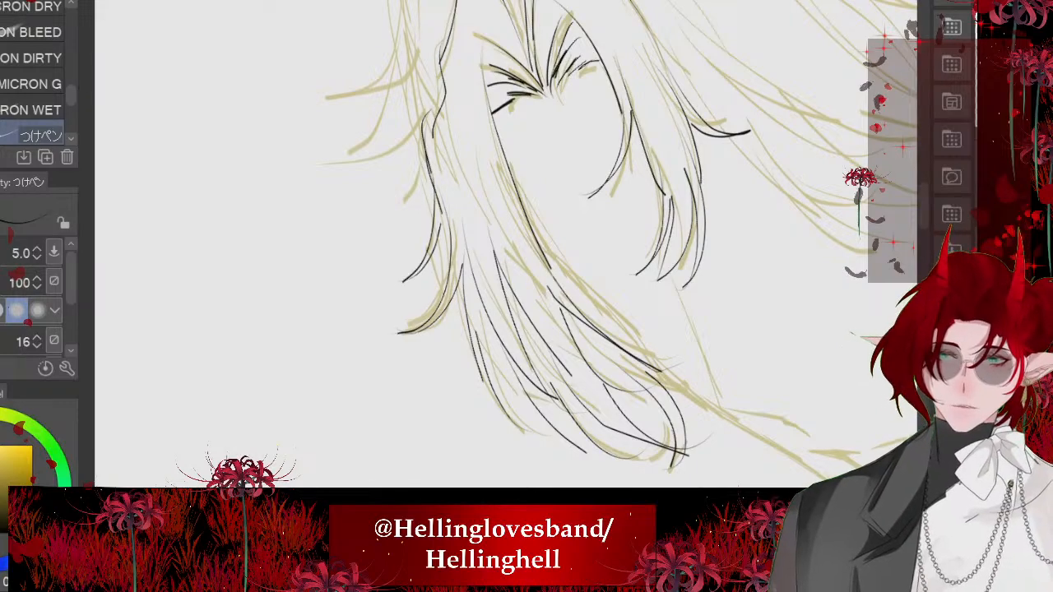
{"action": "scroll", "coordinate": [395, 183], "scroll_direction": "down", "scroll_amount": 5}
{"action": "scroll", "coordinate": [408, 169], "scroll_direction": "up", "scroll_amount": 5}
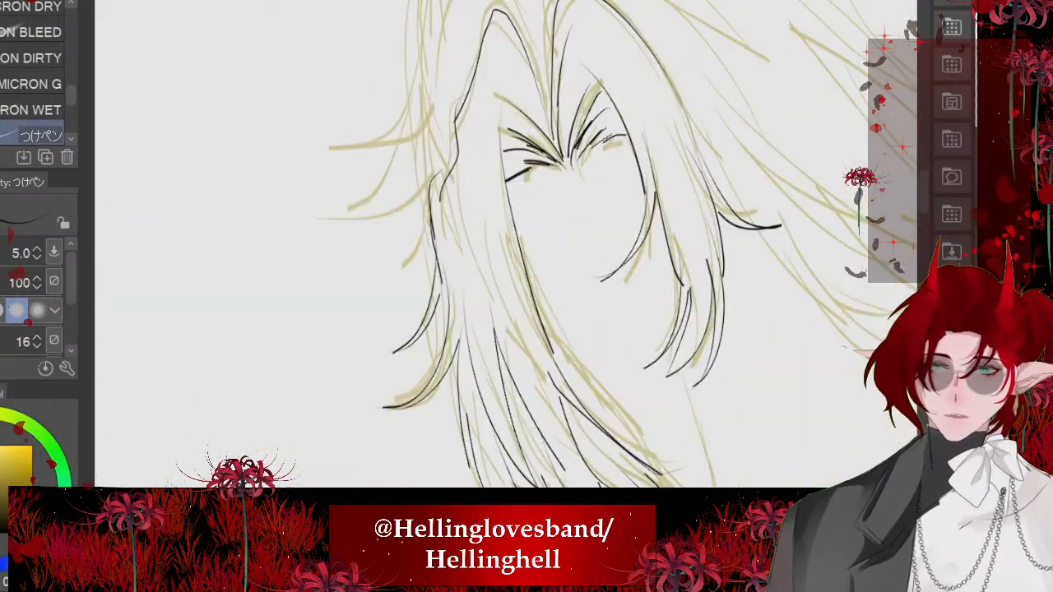
- Compare with the officer's hairstyle and erase the lower half of the left hanging strands
{"action": "scroll", "coordinate": [403, 148], "scroll_direction": "down", "scroll_amount": 5}
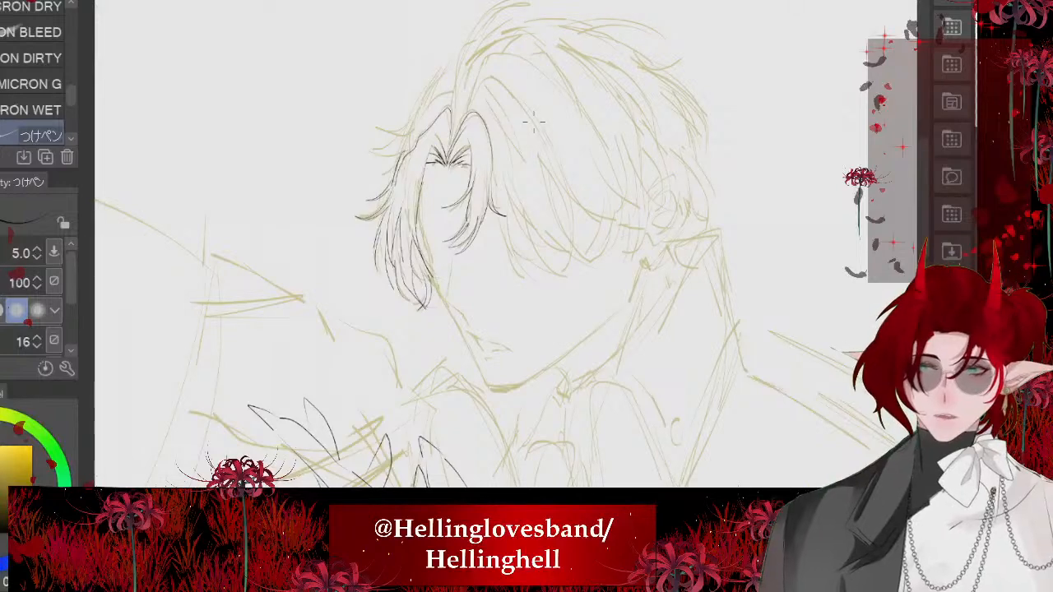
{"action": "scroll", "coordinate": [510, 125], "scroll_direction": "down", "scroll_amount": 3}
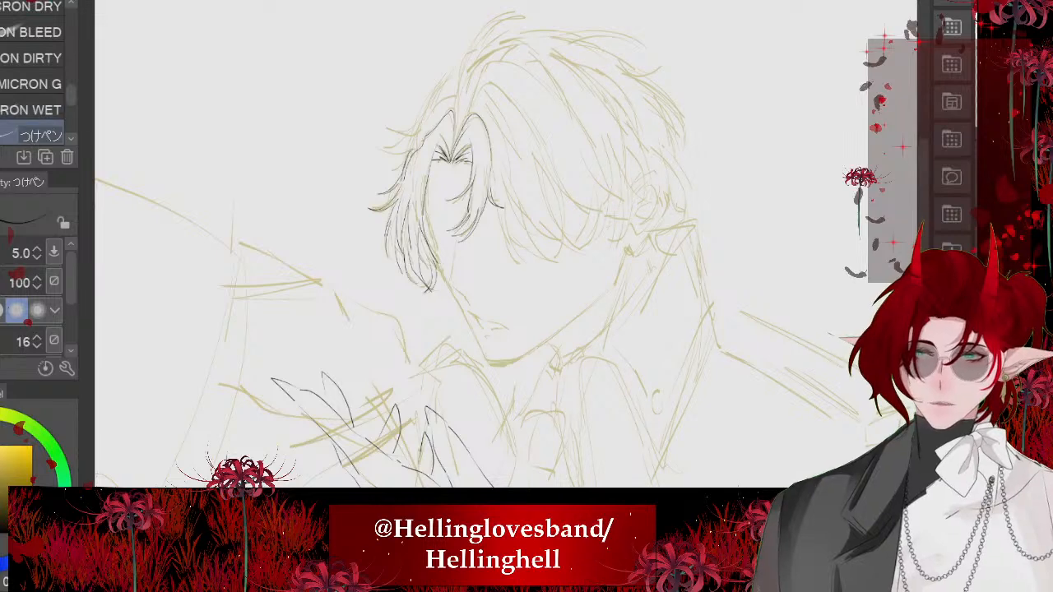
{"action": "key", "text": "e"}
{"action": "scroll", "coordinate": [460, 247], "scroll_direction": "up", "scroll_amount": 3}
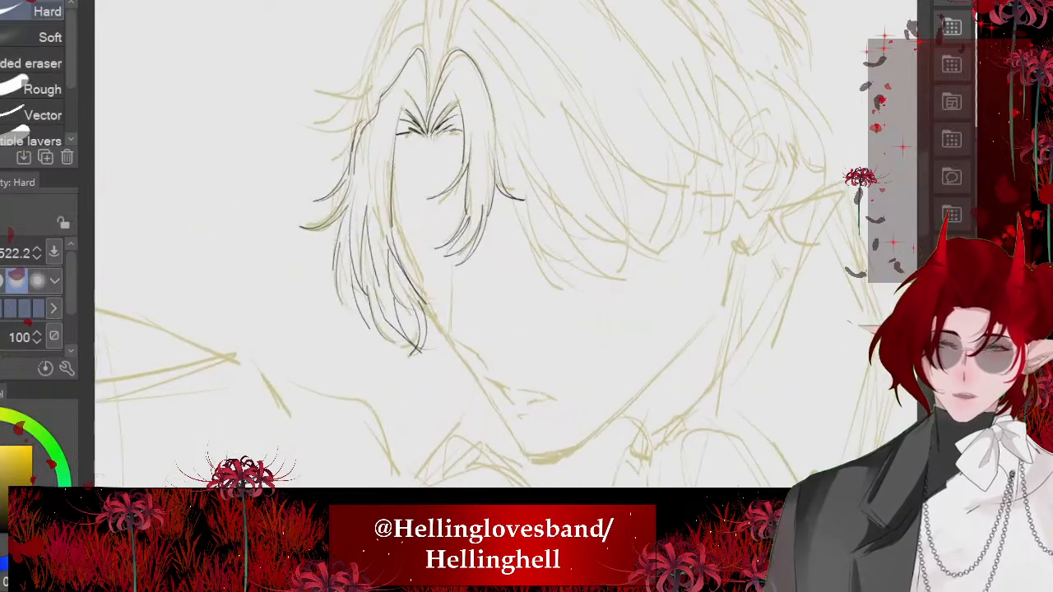
{"action": "mouse_move", "coordinate": [393, 220]}
{"action": "left_mouse_down"}
{"action": "mouse_move", "coordinate": [447, 363]}
{"action": "mouse_move", "coordinate": [363, 339]}
{"action": "left_mouse_up"}
{"action": "key", "text": "ctrl+z"}
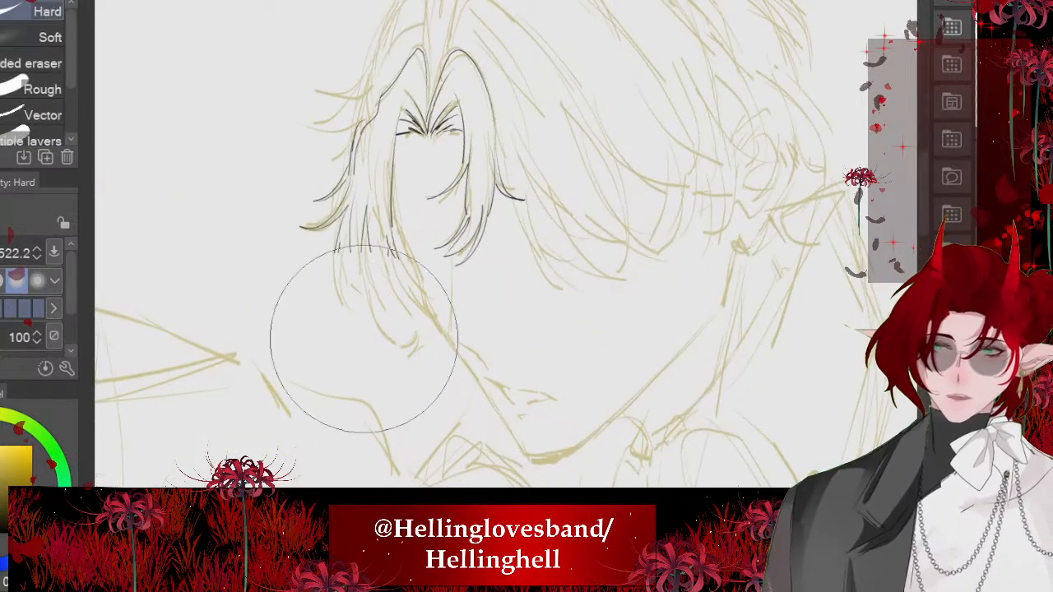
- Sample the line color and ink the lower inner edge of the left lock down to a pointed tip
{"action": "scroll", "coordinate": [364, 339], "scroll_direction": "up", "scroll_amount": 3}
{"action": "key", "text": "i"}
{"action": "scroll", "coordinate": [364, 339], "scroll_direction": "up", "scroll_amount": 2}
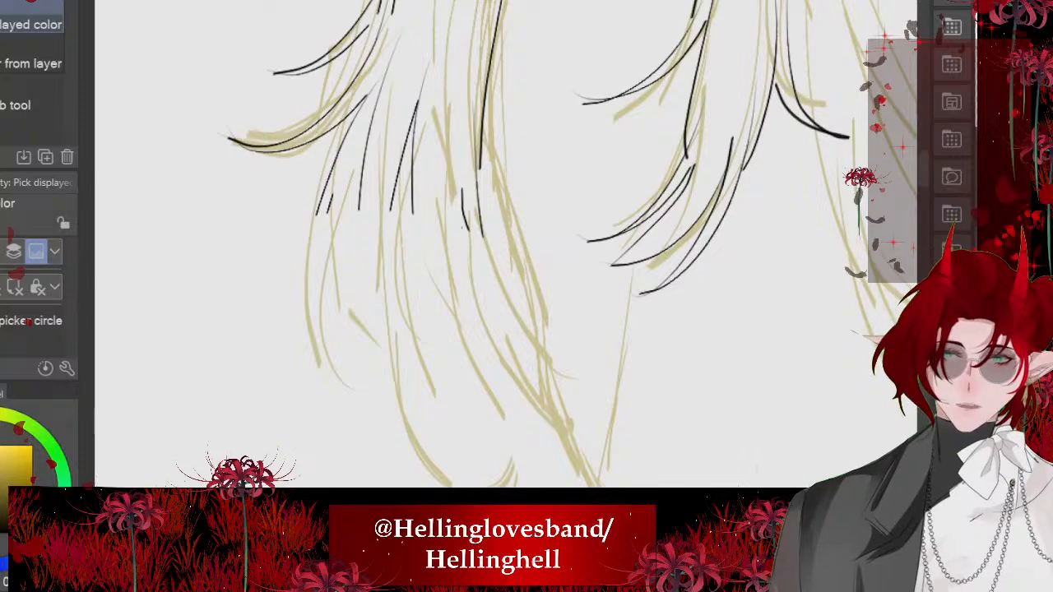
{"action": "left_click", "coordinate": [509, 223]}
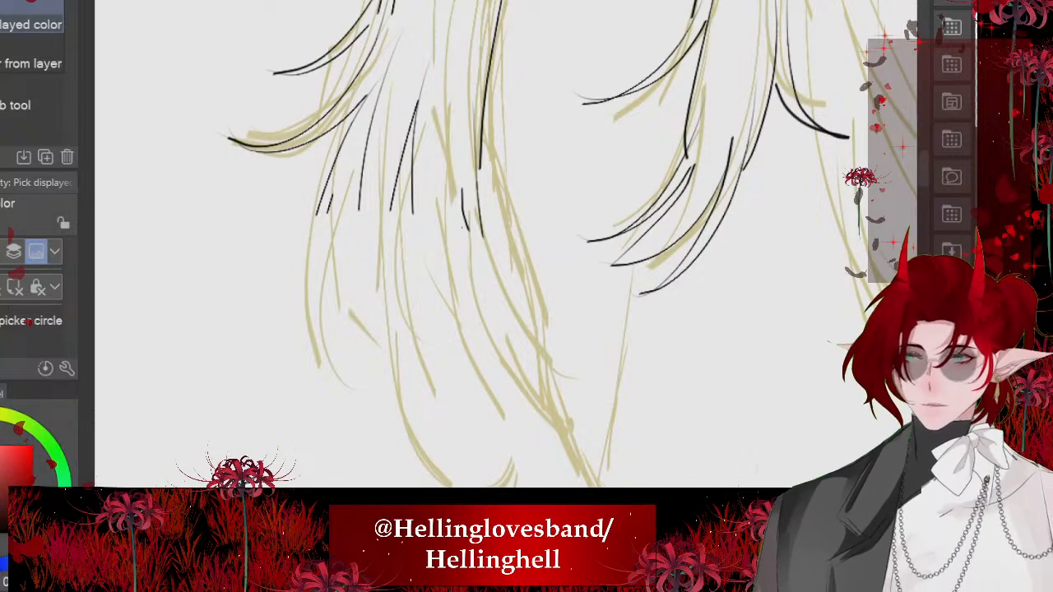
{"action": "key", "text": "p"}
{"action": "mouse_move", "coordinate": [481, 135]}
{"action": "left_mouse_down"}
{"action": "mouse_move", "coordinate": [574, 403]}
{"action": "mouse_move", "coordinate": [492, 312]}
{"action": "left_mouse_up"}
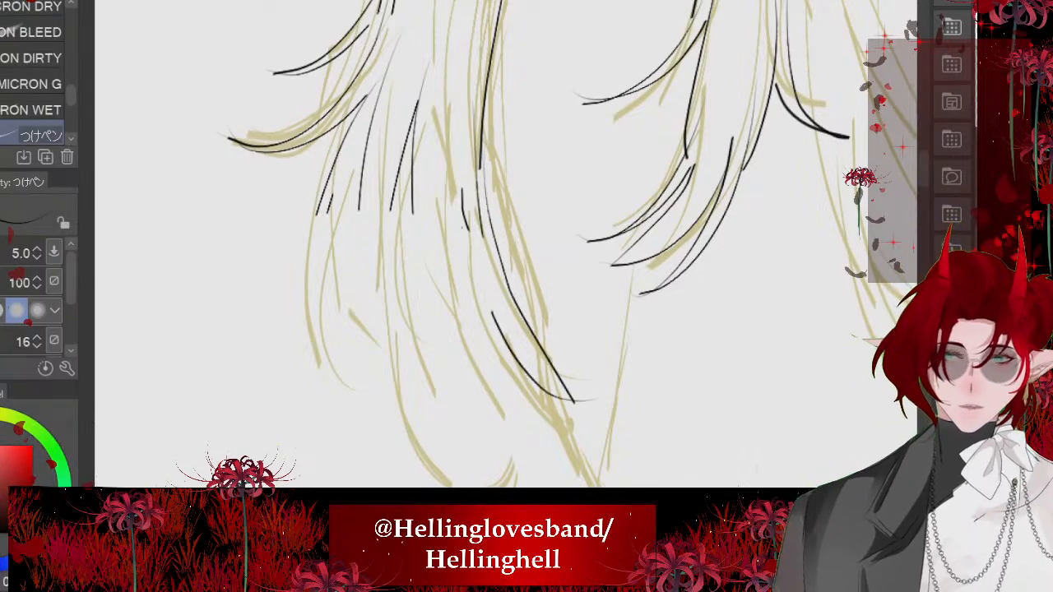
{"action": "scroll", "coordinate": [451, 144], "scroll_direction": "down", "scroll_amount": 3}
{"action": "left_click_drag", "start_coordinate": [382, 160], "coordinate": [409, 365]}
{"action": "key", "text": "ctrl+z"}
{"action": "key", "text": "ctrl+z"}
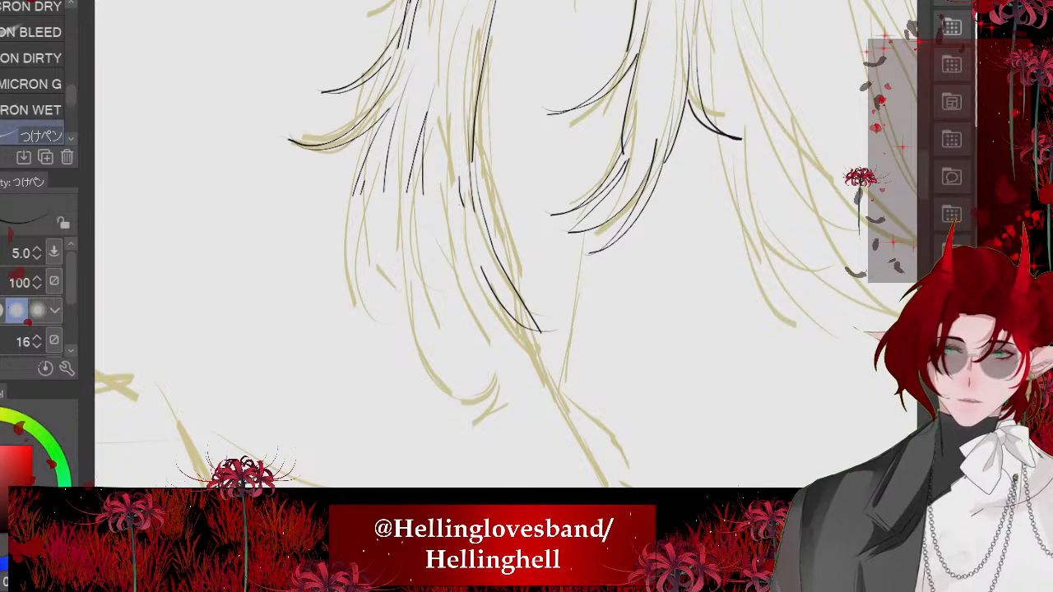
- Ink long curved strands through the middle of the left hanging lock, undoing the unwanted final strokes
{"action": "scroll", "coordinate": [409, 168], "scroll_direction": "up", "scroll_amount": 2}
{"action": "left_click_drag", "start_coordinate": [491, 407], "coordinate": [403, 196]}
{"action": "left_click_drag", "start_coordinate": [557, 417], "coordinate": [439, 196]}
{"action": "left_click_drag", "start_coordinate": [444, 163], "coordinate": [525, 301]}
{"action": "left_click_drag", "start_coordinate": [525, 244], "coordinate": [592, 333]}
{"action": "left_click_drag", "start_coordinate": [565, 410], "coordinate": [579, 275]}
{"action": "key", "text": "r"}
{"action": "key", "text": "ctrl+z"}
{"action": "key", "text": "ctrl+z"}
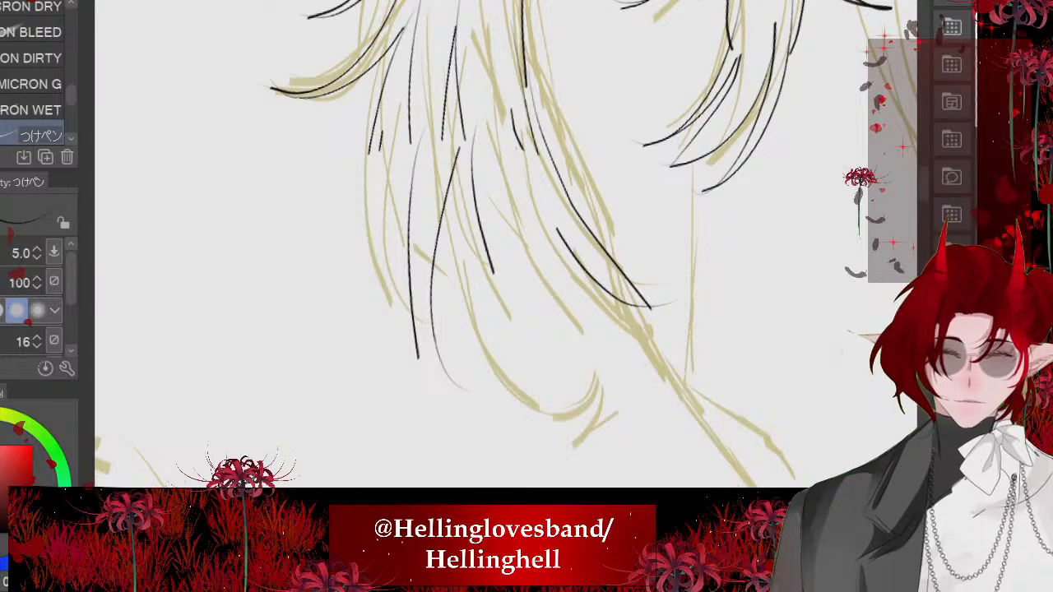
- Ink curved, pointed ends along the bottom of the left lock, with an outward flick and fine strands on its outer side
{"action": "mouse_move", "coordinate": [498, 228]}
{"action": "left_mouse_down"}
{"action": "mouse_move", "coordinate": [478, 398]}
{"action": "mouse_move", "coordinate": [536, 326]}
{"action": "left_mouse_up"}
{"action": "left_click_drag", "start_coordinate": [546, 252], "coordinate": [712, 418]}
{"action": "key", "text": "ctrl+z"}
{"action": "left_click_drag", "start_coordinate": [603, 321], "coordinate": [716, 418]}
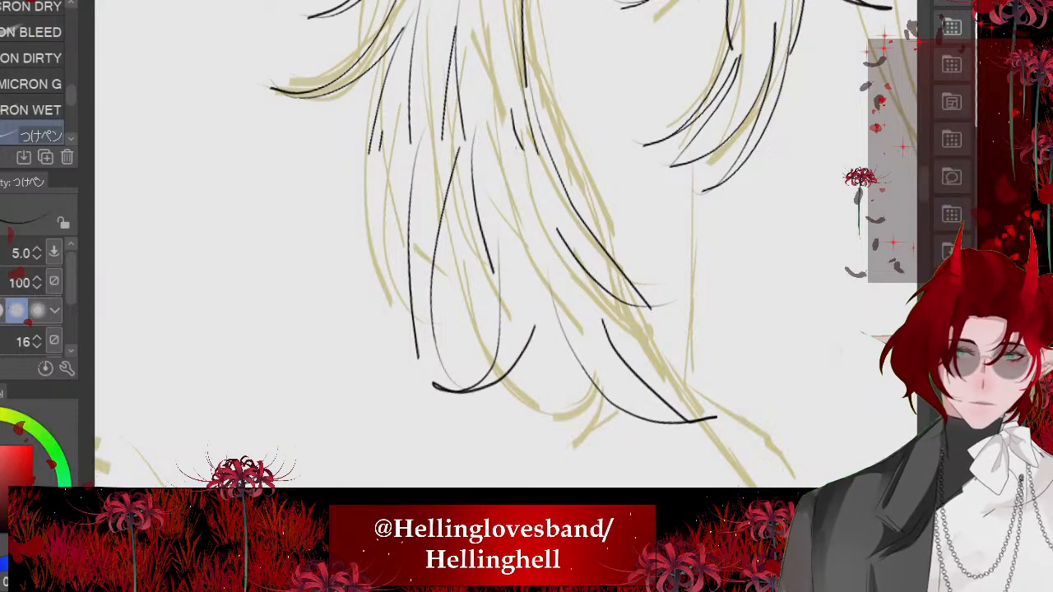
{"action": "mouse_move", "coordinate": [406, 303]}
{"action": "left_mouse_down"}
{"action": "mouse_move", "coordinate": [384, 146]}
{"action": "mouse_move", "coordinate": [334, 211]}
{"action": "left_mouse_up"}
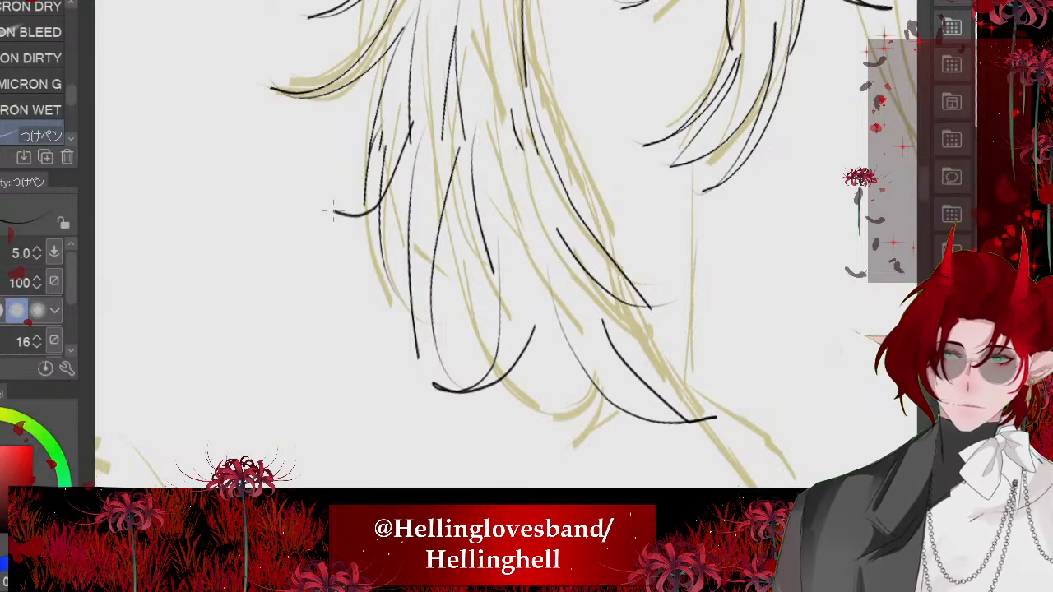
{"action": "left_click_drag", "start_coordinate": [457, 130], "coordinate": [482, 295]}
{"action": "mouse_move", "coordinate": [527, 322]}
{"action": "left_mouse_down"}
{"action": "mouse_move", "coordinate": [506, 323]}
{"action": "mouse_move", "coordinate": [472, 231]}
{"action": "left_mouse_up"}
- Erase the stray line fragments beside the inner edge of the left hanging lock
{"action": "scroll", "coordinate": [472, 231], "scroll_direction": "down", "scroll_amount": 5}
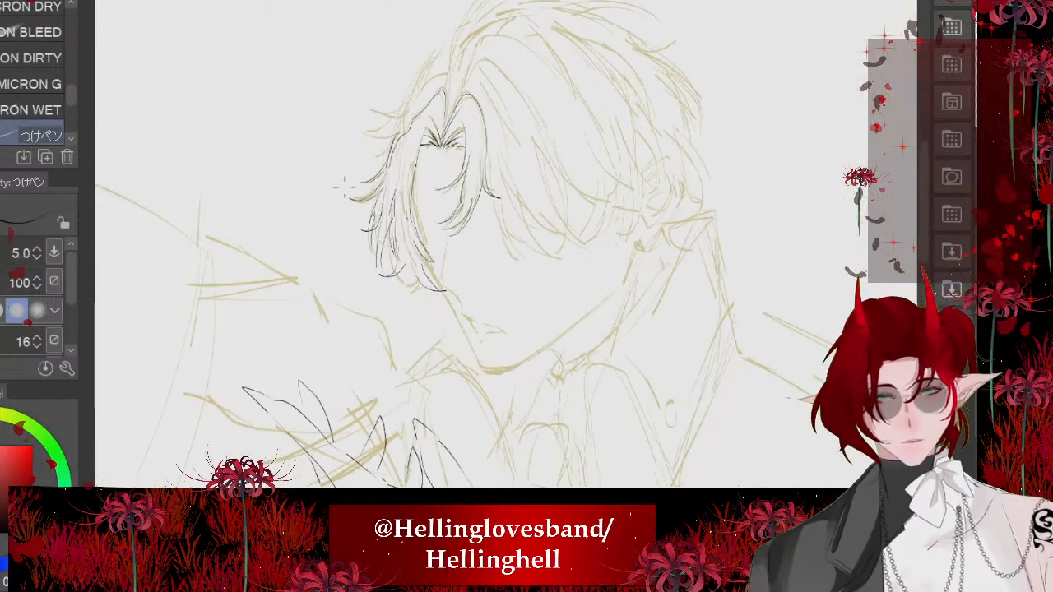
{"action": "scroll", "coordinate": [272, 205], "scroll_direction": "up", "scroll_amount": 6}
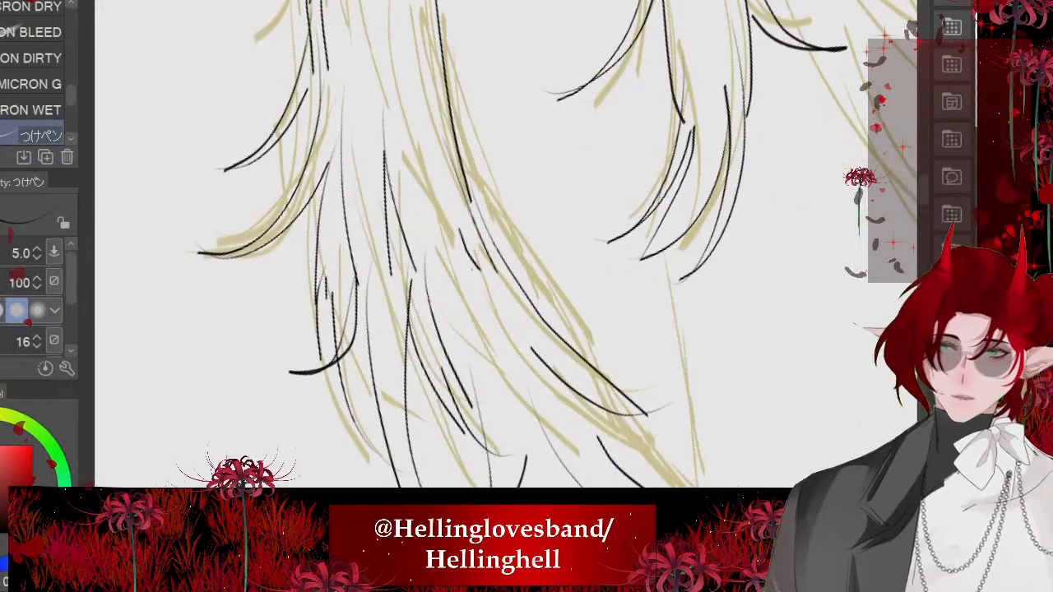
{"action": "key", "text": "e"}
{"action": "mouse_move", "coordinate": [506, 273]}
{"action": "left_mouse_down"}
{"action": "mouse_move", "coordinate": [538, 273]}
{"action": "mouse_move", "coordinate": [520, 273]}
{"action": "left_mouse_up"}
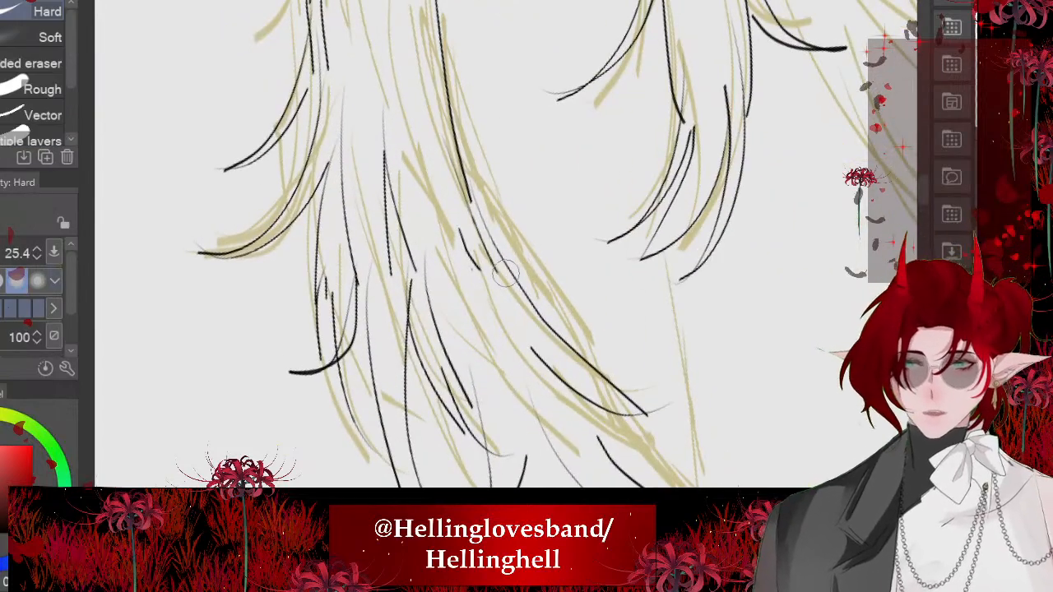
{"action": "mouse_move", "coordinate": [463, 232]}
{"action": "left_mouse_down"}
{"action": "mouse_move", "coordinate": [477, 272]}
{"action": "mouse_move", "coordinate": [497, 261]}
{"action": "mouse_move", "coordinate": [495, 321]}
{"action": "left_mouse_up"}
{"action": "key", "text": "p"}
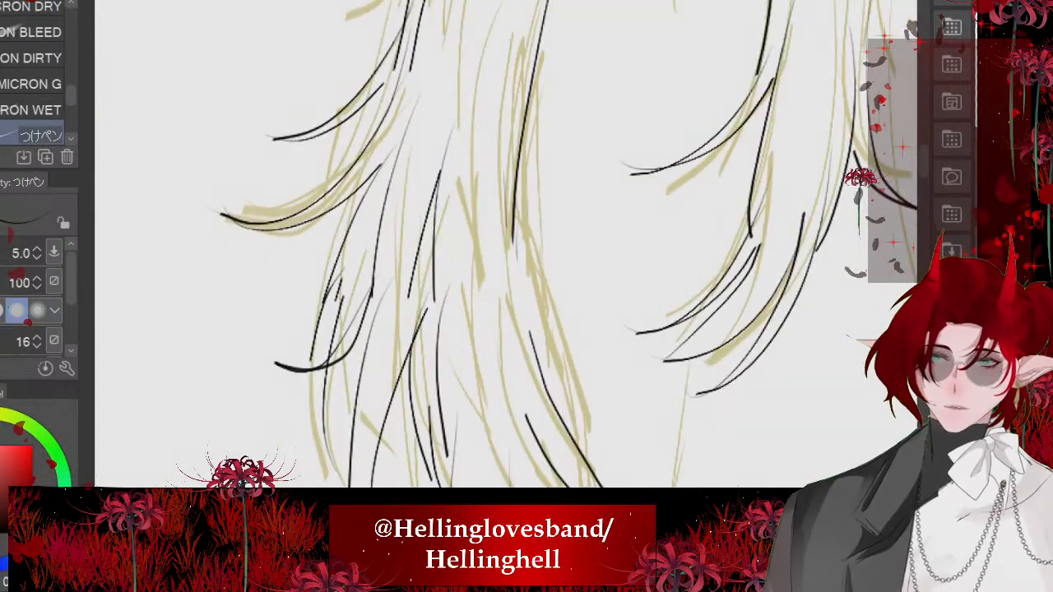
- Ink extra strands along the inner side of the left lock and fill the gap between its lower tips
{"action": "mouse_move", "coordinate": [498, 103]}
{"action": "left_mouse_down"}
{"action": "mouse_move", "coordinate": [533, 348]}
{"action": "mouse_move", "coordinate": [546, 370]}
{"action": "left_mouse_up"}
{"action": "left_click_drag", "start_coordinate": [508, 272], "coordinate": [590, 380]}
{"action": "scroll", "coordinate": [465, 256], "scroll_direction": "down", "scroll_amount": 5}
{"action": "left_click_drag", "start_coordinate": [428, 362], "coordinate": [576, 354]}
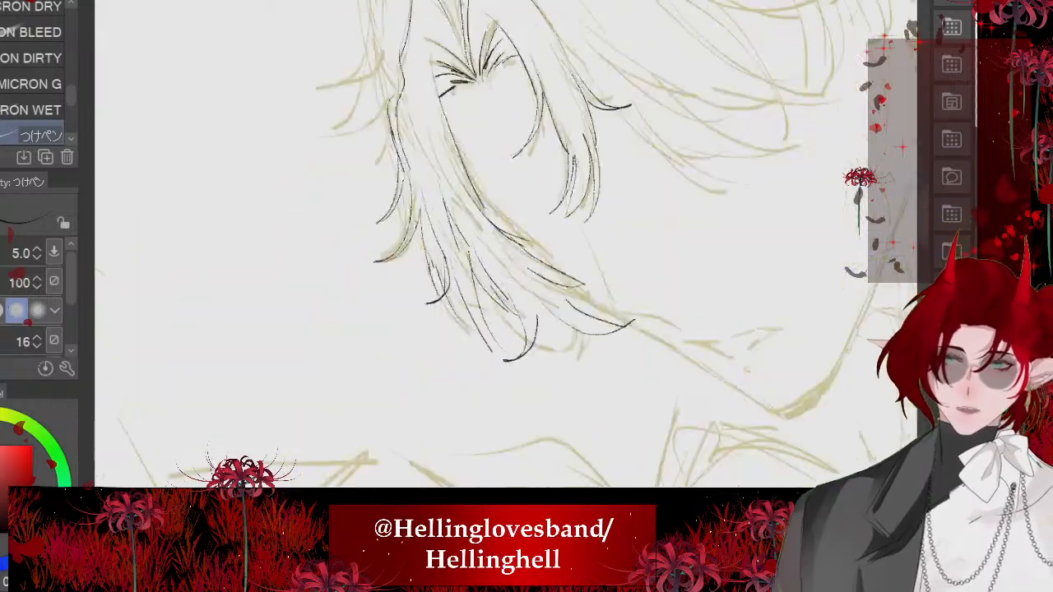
{"action": "scroll", "coordinate": [475, 165], "scroll_direction": "up", "scroll_amount": 3}
{"action": "left_click_drag", "start_coordinate": [463, 252], "coordinate": [424, 102]}
{"action": "scroll", "coordinate": [461, 148], "scroll_direction": "down", "scroll_amount": 5}
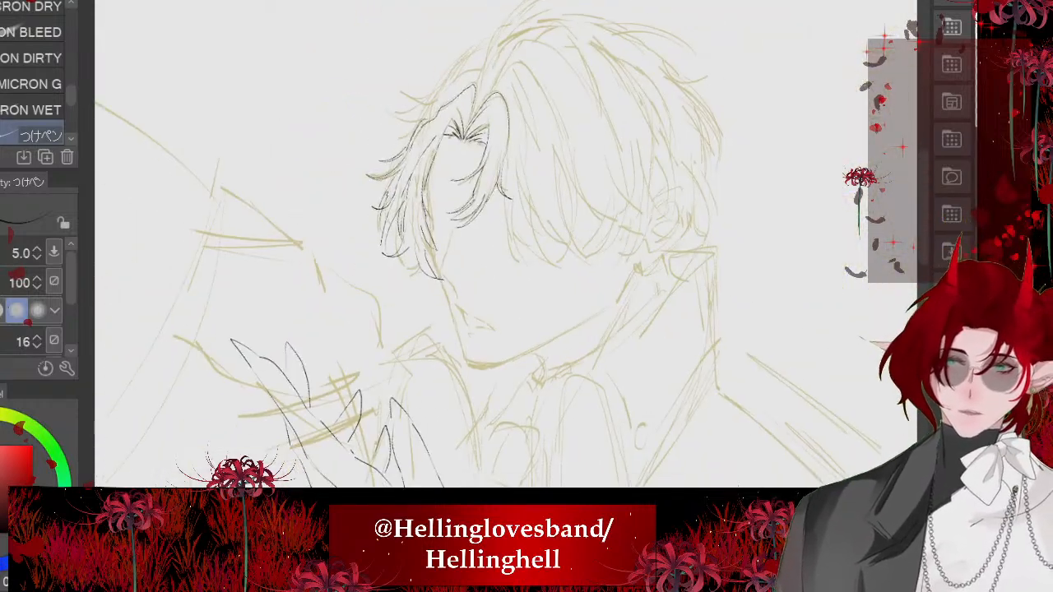
{"action": "scroll", "coordinate": [712, 372], "scroll_direction": "up", "scroll_amount": 3}
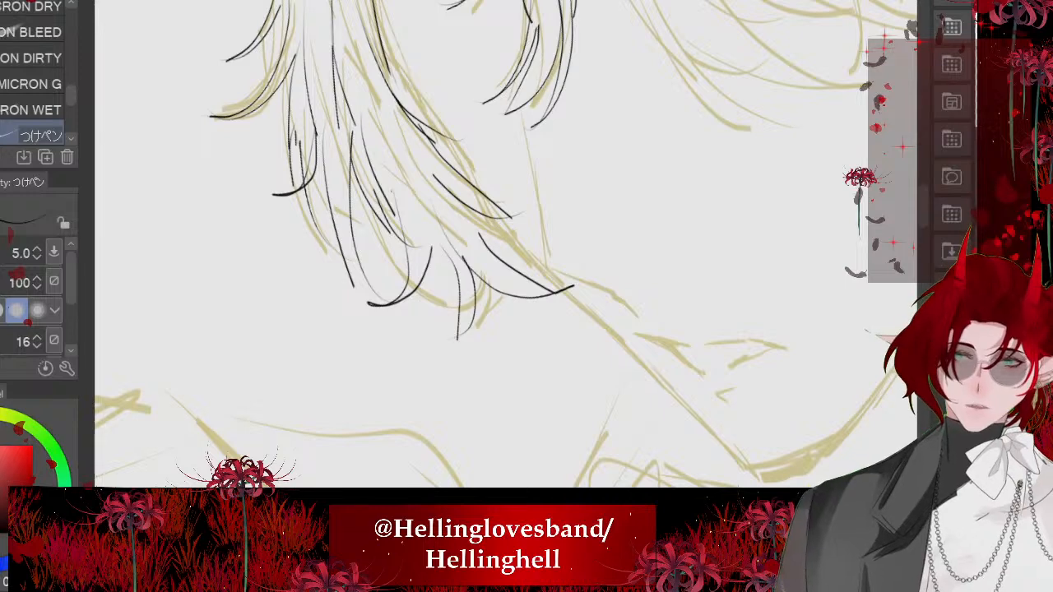
{"action": "scroll", "coordinate": [382, 230], "scroll_direction": "down", "scroll_amount": 5}
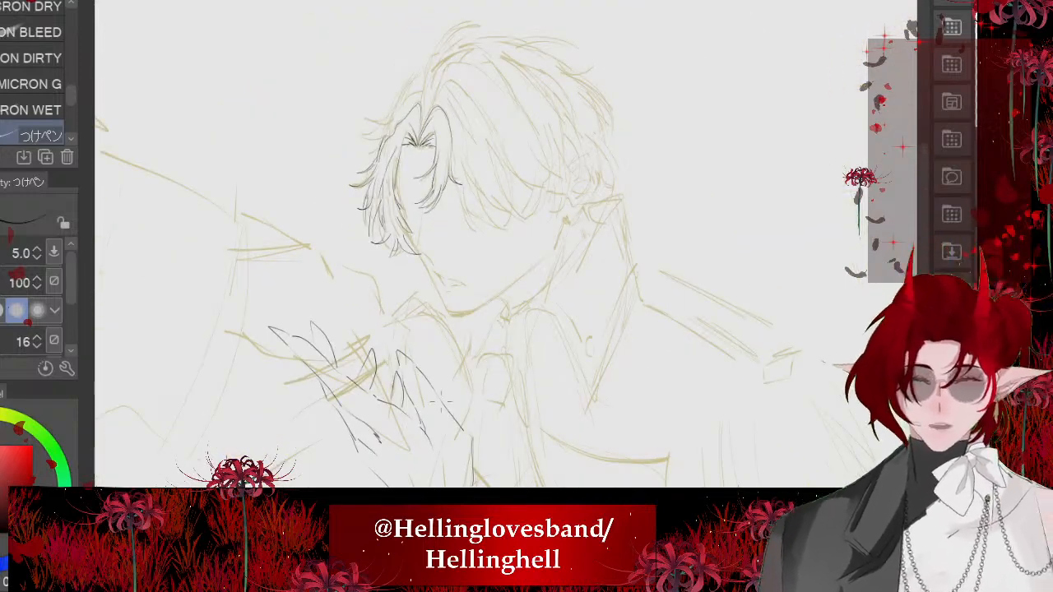
- Ink a strand beside the fringe lock right of the parting, with a curved tip hanging below it
{"action": "scroll", "coordinate": [559, 239], "scroll_direction": "up", "scroll_amount": 3}
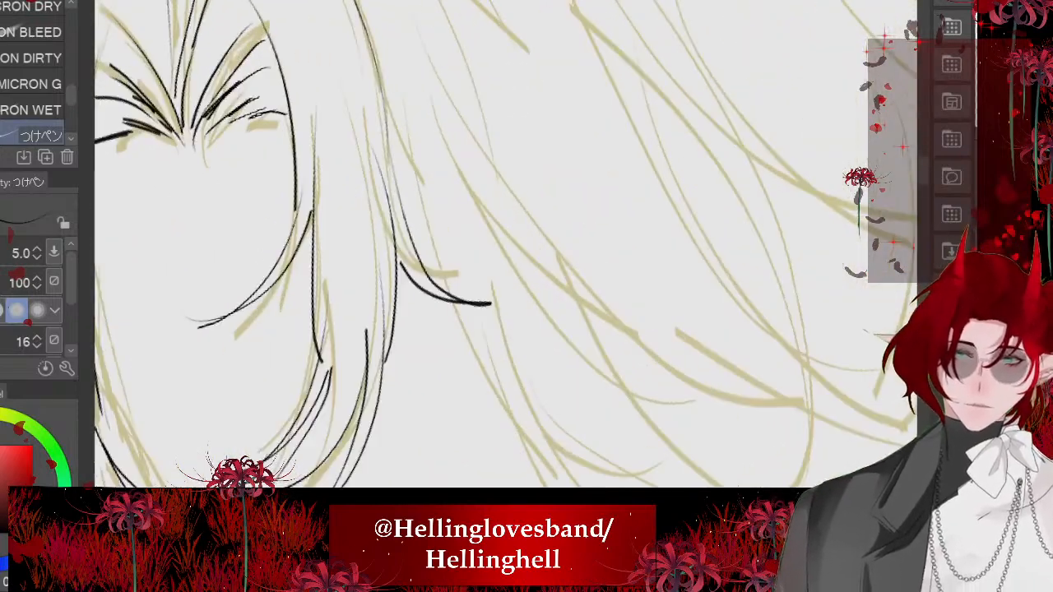
{"action": "left_click_drag", "start_coordinate": [398, 138], "coordinate": [525, 295]}
{"action": "left_click_drag", "start_coordinate": [489, 205], "coordinate": [513, 465]}
{"action": "left_click_drag", "start_coordinate": [539, 248], "coordinate": [514, 466]}
- Ink the arched outline of the large right-swept fringe section and its long lower strands with upturned tips
{"action": "scroll", "coordinate": [428, 221], "scroll_direction": "down", "scroll_amount": 2}
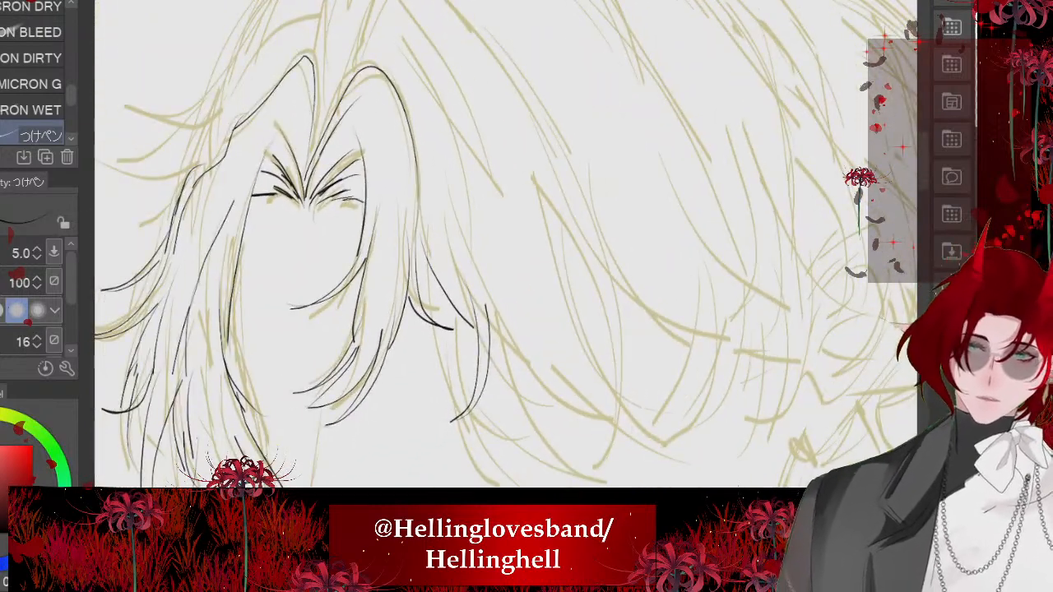
{"action": "mouse_move", "coordinate": [393, 18]}
{"action": "left_mouse_down"}
{"action": "mouse_move", "coordinate": [325, 97]}
{"action": "mouse_move", "coordinate": [507, 190]}
{"action": "left_mouse_up"}
{"action": "mouse_move", "coordinate": [503, 147]}
{"action": "left_mouse_down"}
{"action": "mouse_move", "coordinate": [635, 251]}
{"action": "mouse_move", "coordinate": [541, 246]}
{"action": "left_mouse_up"}
{"action": "scroll", "coordinate": [543, 247], "scroll_direction": "up", "scroll_amount": 2}
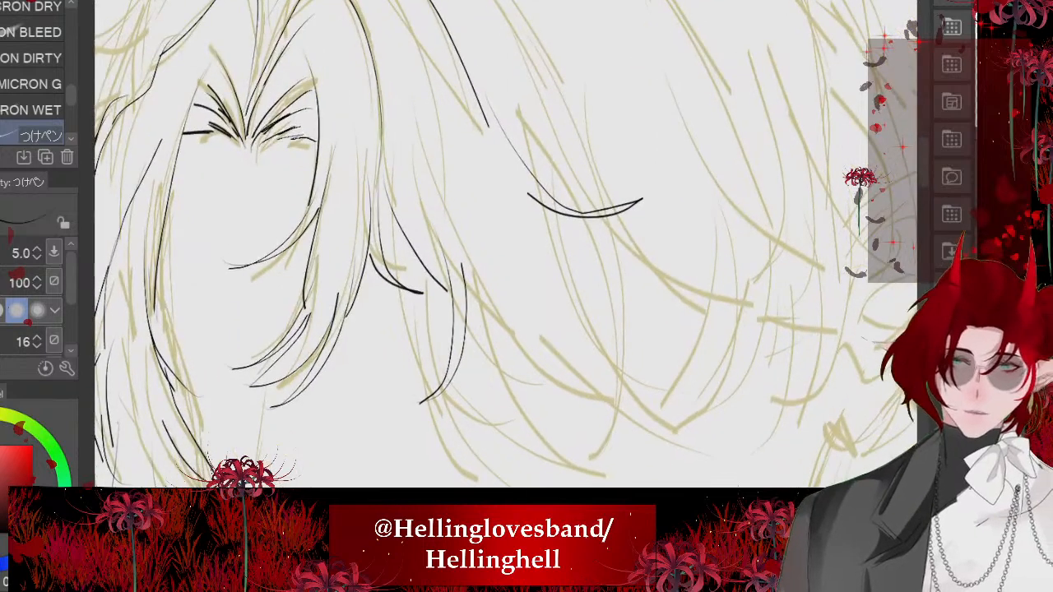
{"action": "left_click_drag", "start_coordinate": [597, 332], "coordinate": [674, 410]}
{"action": "mouse_move", "coordinate": [722, 407]}
{"action": "left_mouse_down"}
{"action": "mouse_move", "coordinate": [612, 396]}
{"action": "mouse_move", "coordinate": [578, 374]}
{"action": "left_mouse_up"}
{"action": "scroll", "coordinate": [578, 373], "scroll_direction": "up", "scroll_amount": 2}
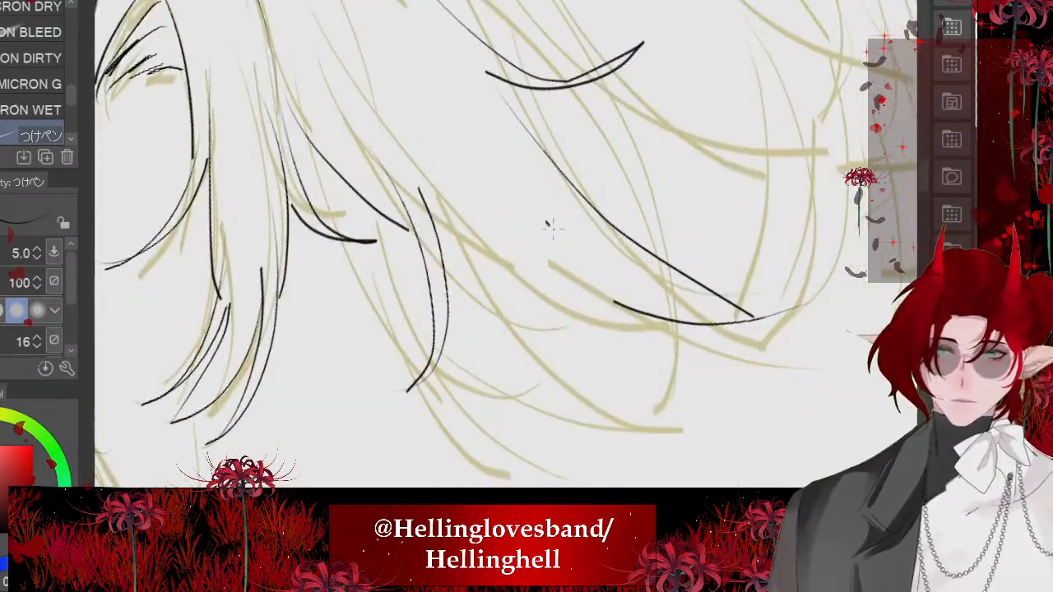
- Ink shorter curved strands and pointed ends between the right fringe lock and the swept fringe section
{"action": "left_click_drag", "start_coordinate": [550, 225], "coordinate": [608, 420]}
{"action": "mouse_move", "coordinate": [607, 427]}
{"action": "left_mouse_down"}
{"action": "mouse_move", "coordinate": [590, 311]}
{"action": "mouse_move", "coordinate": [569, 286]}
{"action": "left_mouse_up"}
{"action": "left_click_drag", "start_coordinate": [420, 188], "coordinate": [515, 278]}
{"action": "mouse_move", "coordinate": [466, 191]}
{"action": "left_mouse_down"}
{"action": "mouse_move", "coordinate": [532, 420]}
{"action": "mouse_move", "coordinate": [516, 206]}
{"action": "left_mouse_up"}
{"action": "scroll", "coordinate": [506, 244], "scroll_direction": "down", "scroll_amount": 3}
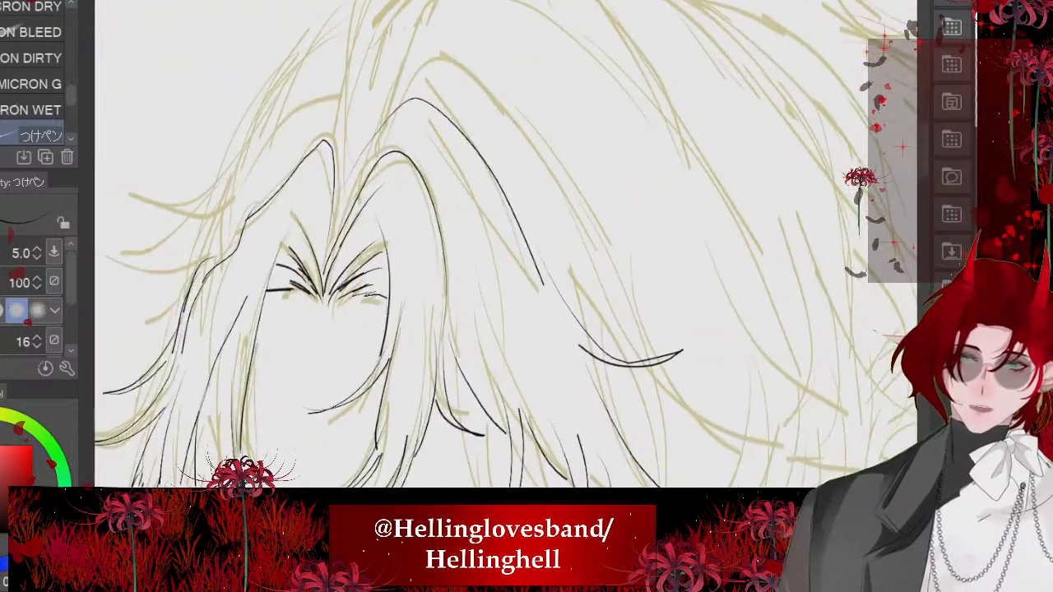
- Ink a second line inside the arch of the right-swept fringe section, running down toward its lower strands
{"action": "left_click_drag", "start_coordinate": [386, 119], "coordinate": [509, 346]}
{"action": "left_click_drag", "start_coordinate": [569, 408], "coordinate": [512, 302]}
{"action": "scroll", "coordinate": [494, 244], "scroll_direction": "down", "scroll_amount": 2}
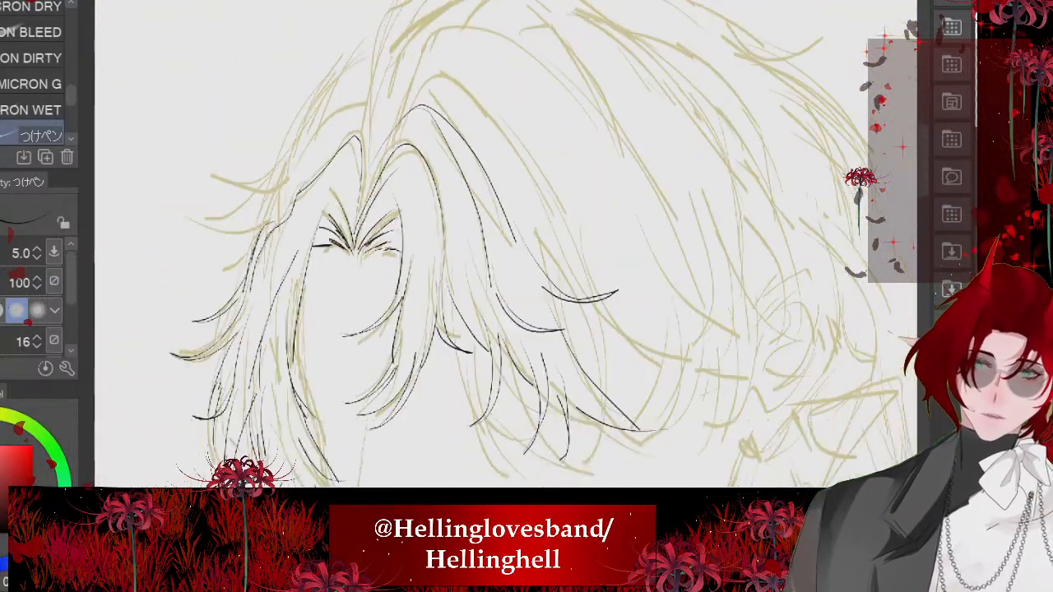
{"action": "scroll", "coordinate": [493, 244], "scroll_direction": "up", "scroll_amount": 3}
{"action": "left_click_drag", "start_coordinate": [405, 164], "coordinate": [423, 321]}
{"action": "scroll", "coordinate": [494, 243], "scroll_direction": "down", "scroll_amount": 1}
{"action": "scroll", "coordinate": [494, 243], "scroll_direction": "down", "scroll_amount": 4}
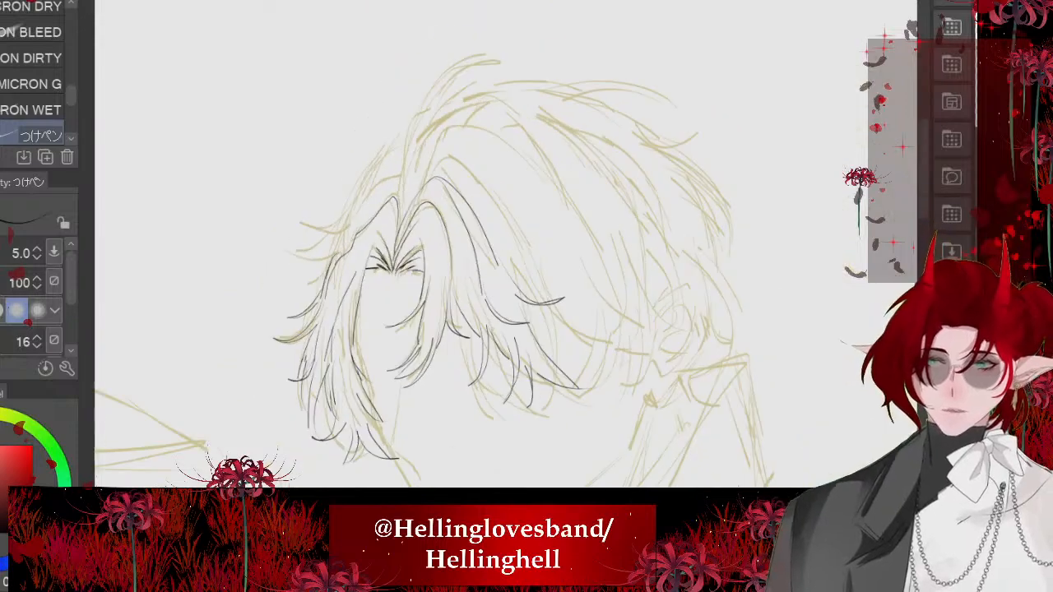
- Ink a long curved strand with a pointed outer tip below the swept fringe section's upturned end, redoing the rejected strokes
{"action": "scroll", "coordinate": [494, 244], "scroll_direction": "up", "scroll_amount": 1}
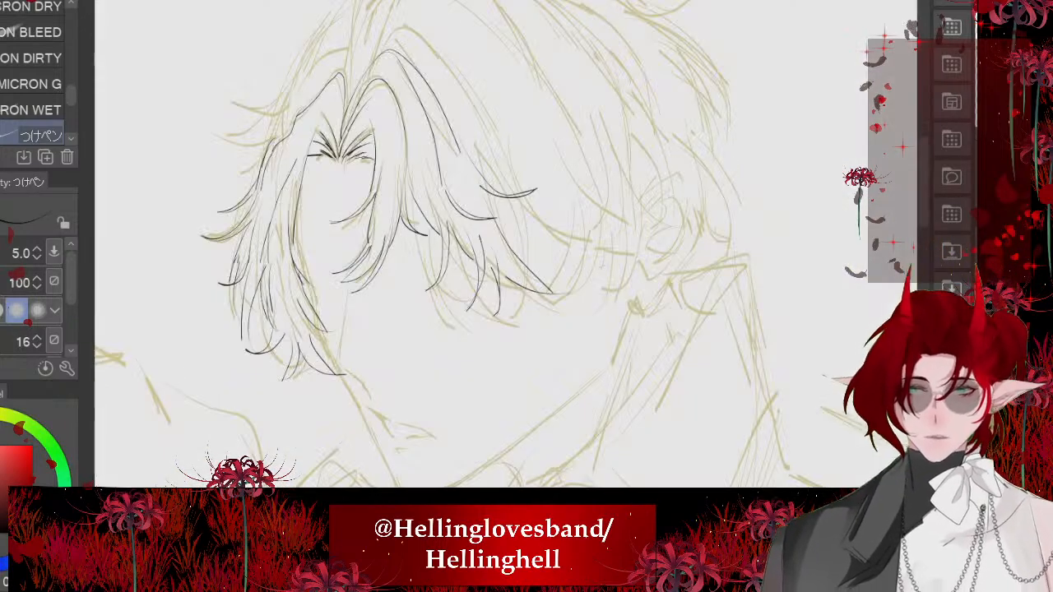
{"action": "scroll", "coordinate": [494, 244], "scroll_direction": "up", "scroll_amount": 3}
{"action": "mouse_move", "coordinate": [487, 206]}
{"action": "left_mouse_down"}
{"action": "mouse_move", "coordinate": [696, 395]}
{"action": "mouse_move", "coordinate": [528, 194]}
{"action": "left_mouse_up"}
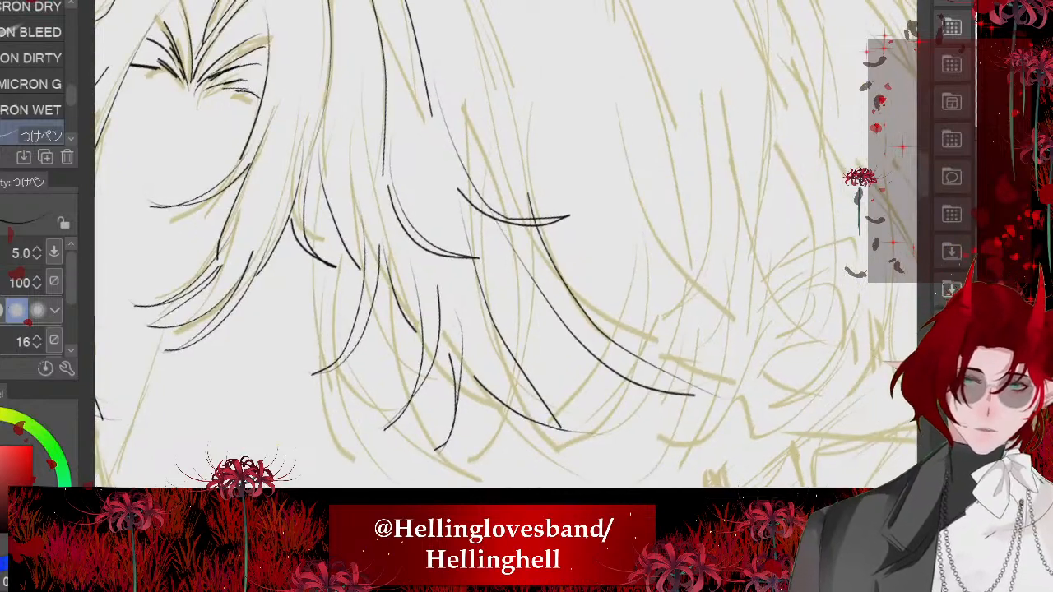
{"action": "scroll", "coordinate": [493, 243], "scroll_direction": "down", "scroll_amount": 2}
{"action": "key", "text": "ctrl+z"}
{"action": "scroll", "coordinate": [494, 243], "scroll_direction": "up", "scroll_amount": 3}
{"action": "key", "text": "ctrl+z"}
{"action": "mouse_move", "coordinate": [456, 100]}
{"action": "left_mouse_down"}
{"action": "mouse_move", "coordinate": [785, 365]}
{"action": "mouse_move", "coordinate": [567, 223]}
{"action": "left_mouse_up"}
{"action": "scroll", "coordinate": [528, 299], "scroll_direction": "down", "scroll_amount": 3}
{"action": "scroll", "coordinate": [494, 244], "scroll_direction": "up", "scroll_amount": 2}
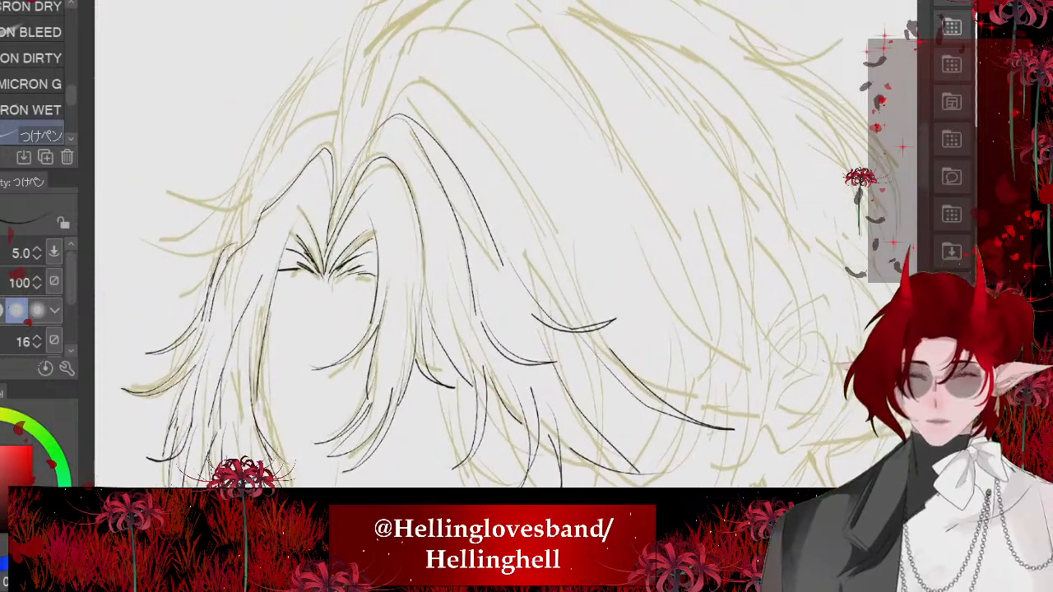
- Ink a taller peaked arch over the swept fringe section, from the parting down to its upturned tip
{"action": "mouse_move", "coordinate": [588, 324]}
{"action": "left_mouse_down"}
{"action": "mouse_move", "coordinate": [401, 86]}
{"action": "mouse_move", "coordinate": [377, 121]}
{"action": "left_mouse_up"}
{"action": "scroll", "coordinate": [494, 244], "scroll_direction": "down", "scroll_amount": 1}
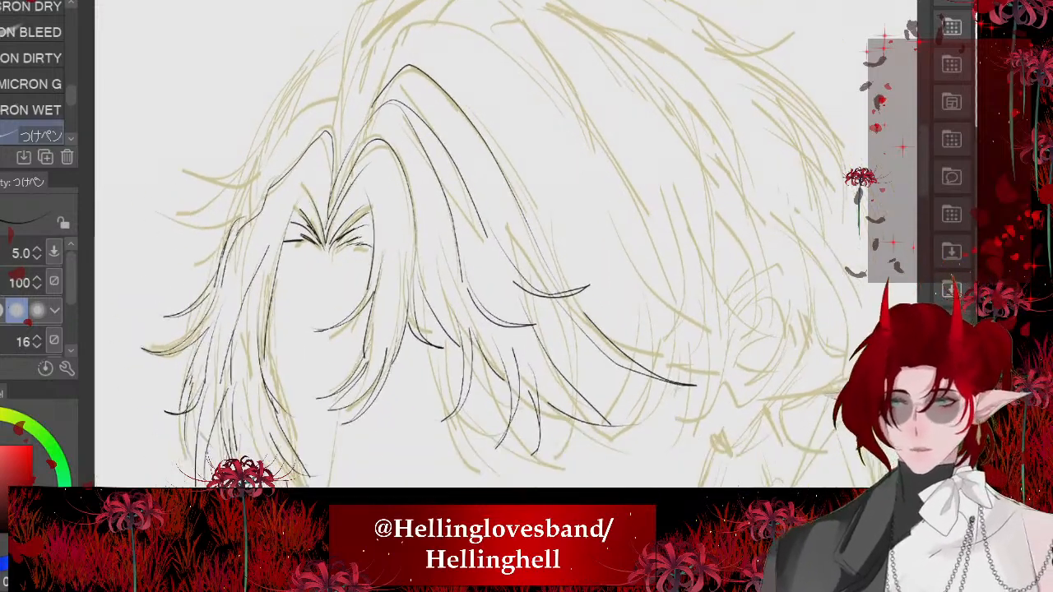
{"action": "scroll", "coordinate": [494, 244], "scroll_direction": "up", "scroll_amount": 1}
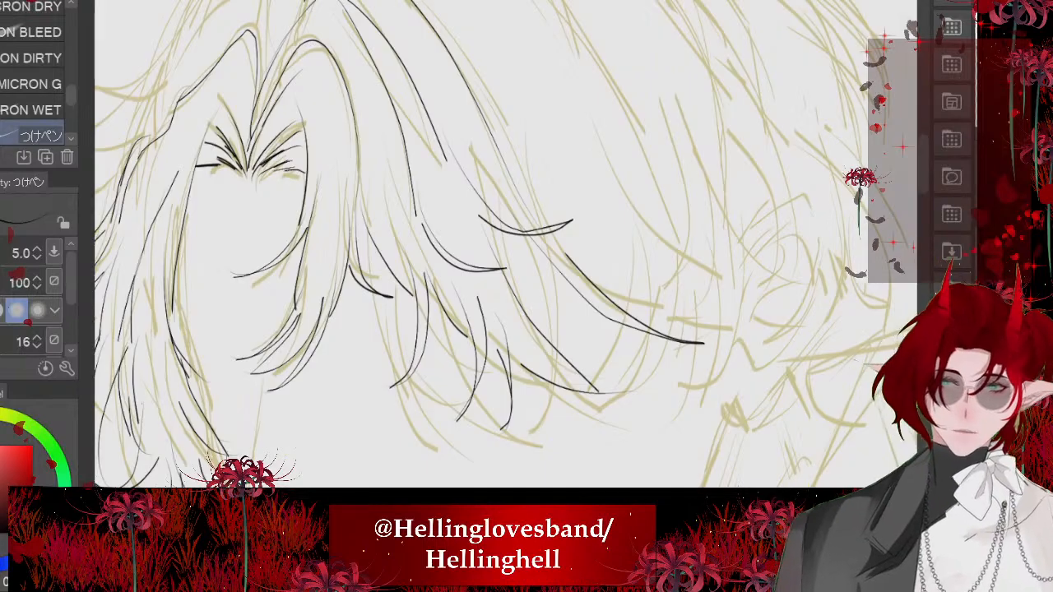
{"action": "scroll", "coordinate": [493, 244], "scroll_direction": "up", "scroll_amount": 1}
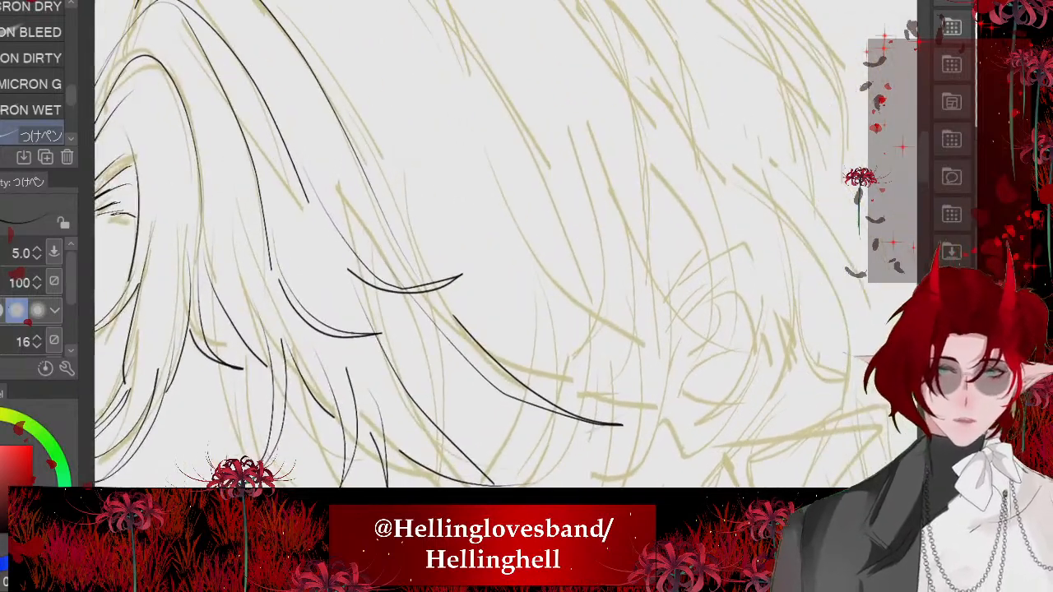
- Ink the lower curve of the next large hair section, ending in an upturned tip near the ear
{"action": "left_click_drag", "start_coordinate": [484, 51], "coordinate": [589, 278]}
{"action": "mouse_move", "coordinate": [566, 224]}
{"action": "left_mouse_down"}
{"action": "mouse_move", "coordinate": [663, 362]}
{"action": "mouse_move", "coordinate": [736, 355]}
{"action": "left_mouse_up"}
{"action": "left_click_drag", "start_coordinate": [588, 345], "coordinate": [736, 355]}
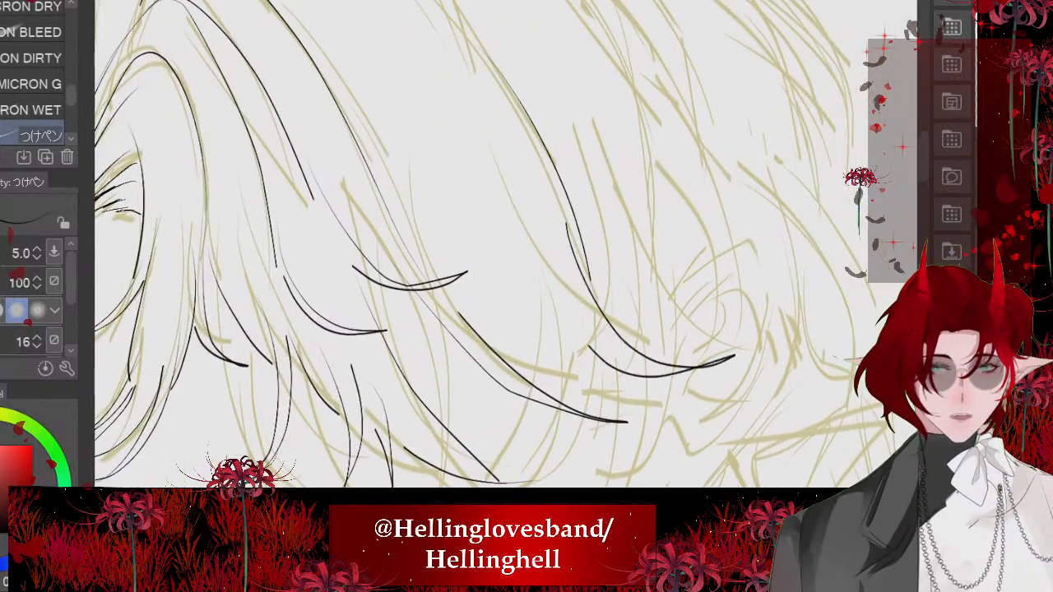
- Ink a narrow pointed lock hanging from the outer tip of the long fringe strand
{"action": "scroll", "coordinate": [494, 244], "scroll_direction": "up", "scroll_amount": 1}
{"action": "left_click_drag", "start_coordinate": [686, 285], "coordinate": [679, 424]}
{"action": "left_click_drag", "start_coordinate": [646, 278], "coordinate": [680, 400]}
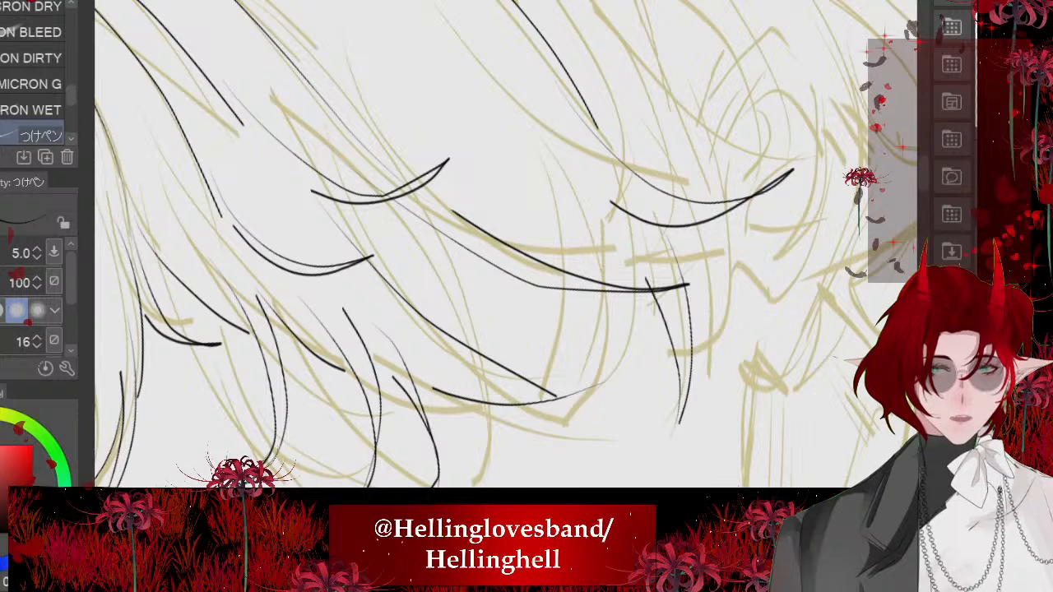
- Ink the overlapping curved strands hanging between the narrow pointed lock and the fringe's lower edge, reworking the rejected strokes
{"action": "left_click_drag", "start_coordinate": [626, 227], "coordinate": [589, 457]}
{"action": "mouse_move", "coordinate": [617, 389]}
{"action": "left_mouse_down"}
{"action": "mouse_move", "coordinate": [625, 260]}
{"action": "mouse_move", "coordinate": [535, 442]}
{"action": "left_mouse_up"}
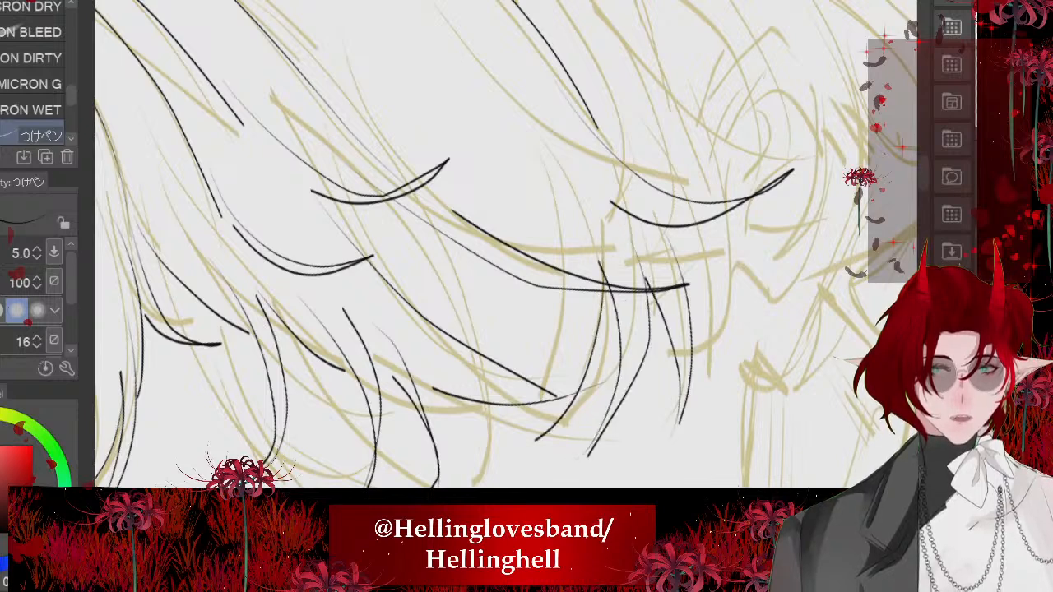
{"action": "key", "text": "ctrl+z"}
{"action": "key", "text": "ctrl+z"}
{"action": "scroll", "coordinate": [610, 478], "scroll_direction": "up", "scroll_amount": 1}
{"action": "key", "text": "ctrl+z"}
{"action": "mouse_move", "coordinate": [613, 159]}
{"action": "left_mouse_down"}
{"action": "mouse_move", "coordinate": [599, 443]}
{"action": "mouse_move", "coordinate": [582, 237]}
{"action": "left_mouse_up"}
{"action": "left_click_drag", "start_coordinate": [492, 142], "coordinate": [573, 345]}
{"action": "mouse_move", "coordinate": [570, 262]}
{"action": "left_mouse_down"}
{"action": "mouse_move", "coordinate": [503, 464]}
{"action": "mouse_move", "coordinate": [604, 338]}
{"action": "left_mouse_up"}
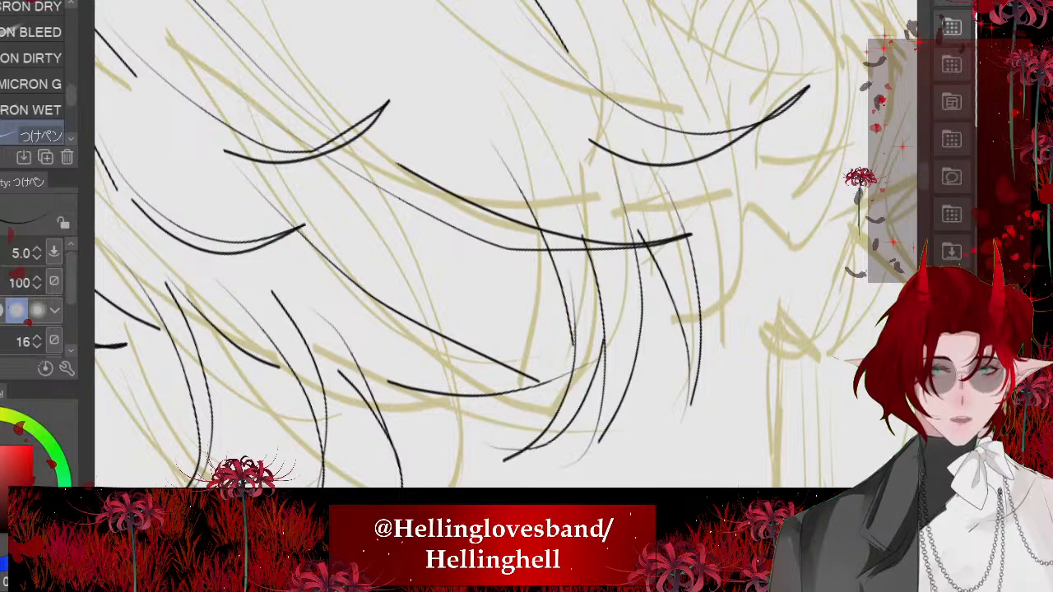
{"action": "scroll", "coordinate": [506, 313], "scroll_direction": "down", "scroll_amount": 6}
{"action": "scroll", "coordinate": [461, 272], "scroll_direction": "up", "scroll_amount": 3}
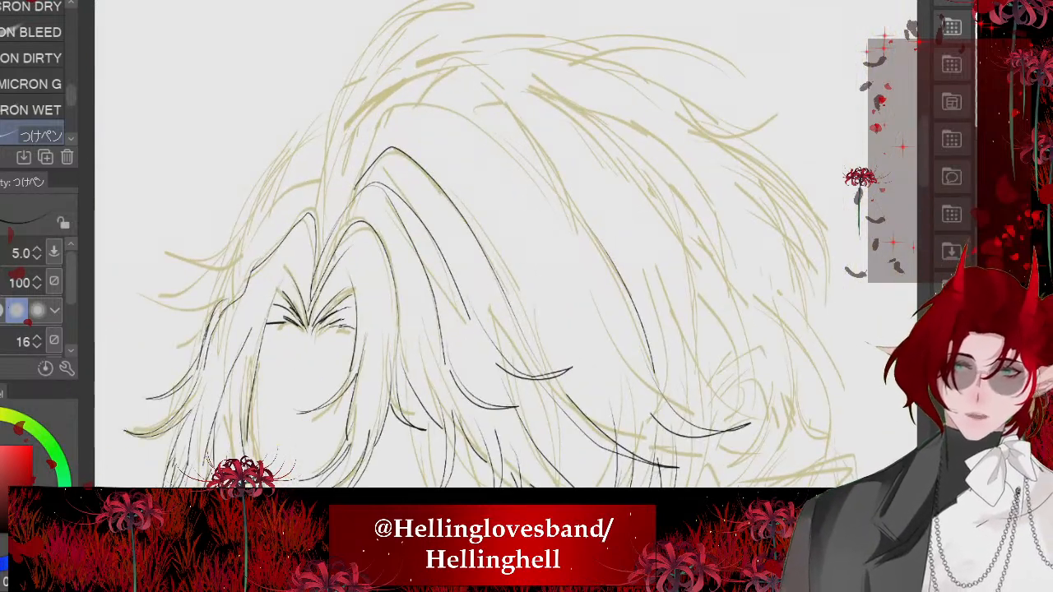
{"action": "mouse_move", "coordinate": [589, 229]}
{"action": "left_mouse_down"}
{"action": "mouse_move", "coordinate": [365, 151]}
{"action": "mouse_move", "coordinate": [349, 200]}
{"action": "left_mouse_up"}
{"action": "scroll", "coordinate": [505, 245], "scroll_direction": "up", "scroll_amount": 3}
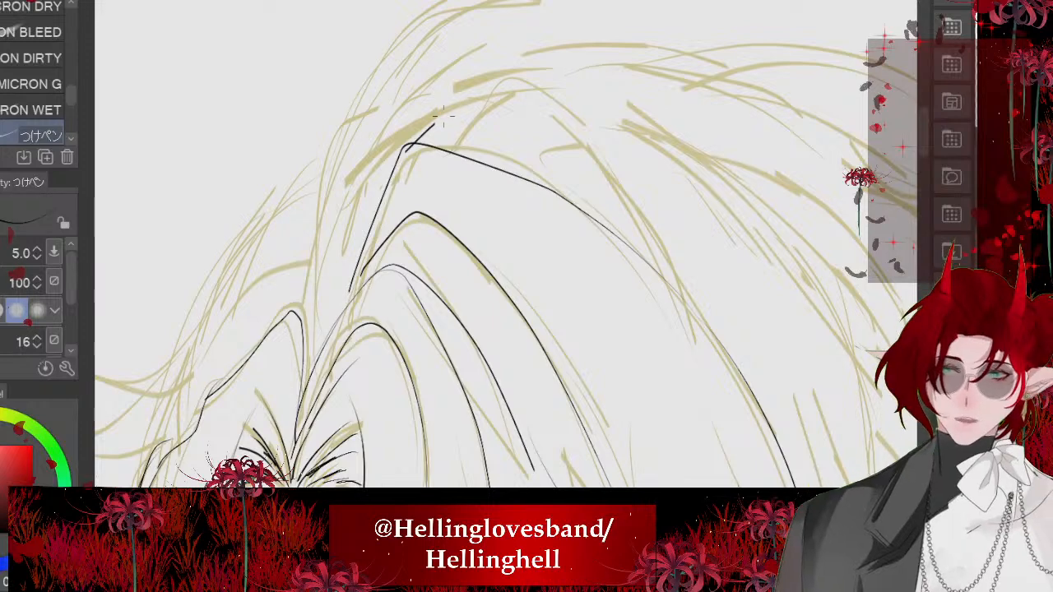
{"action": "left_click_drag", "start_coordinate": [444, 116], "coordinate": [701, 313]}
{"action": "scroll", "coordinate": [451, 133], "scroll_direction": "down", "scroll_amount": 4}
{"action": "key", "text": "ctrl+z"}
{"action": "key", "text": "ctrl+z"}
- Ink the high rounded arch of the large crown section and a second arched line above it, starting near the parting
{"action": "scroll", "coordinate": [496, 134], "scroll_direction": "up", "scroll_amount": 2}
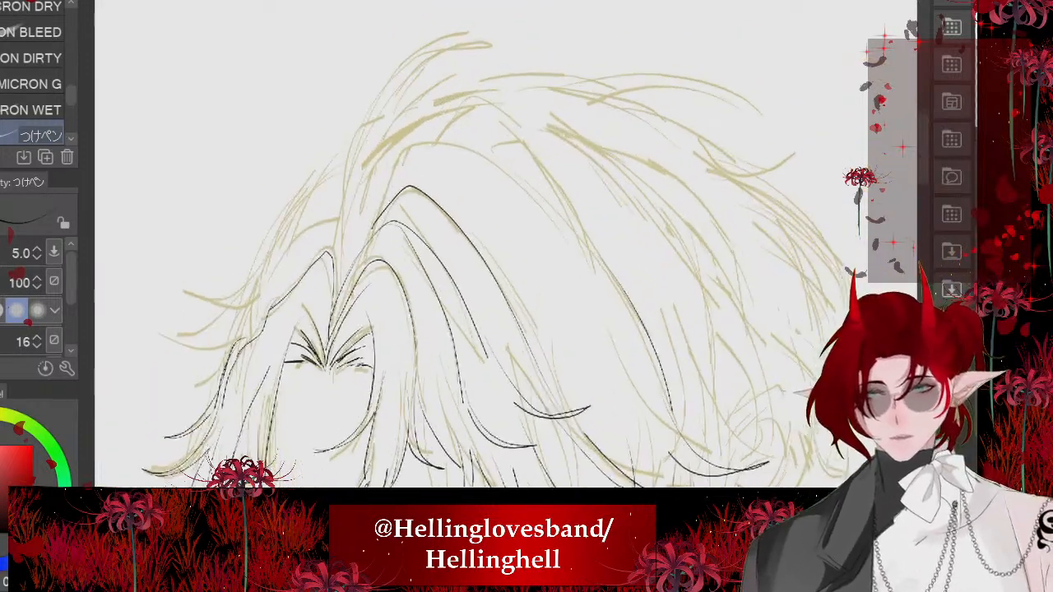
{"action": "left_click_drag", "start_coordinate": [403, 150], "coordinate": [589, 247]}
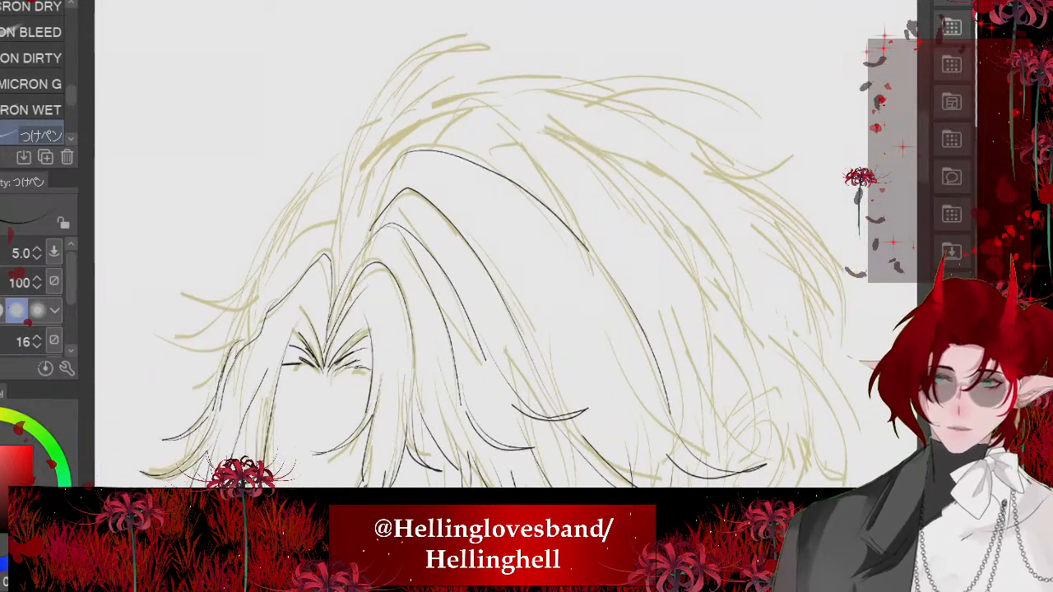
{"action": "scroll", "coordinate": [416, 178], "scroll_direction": "up", "scroll_amount": 3}
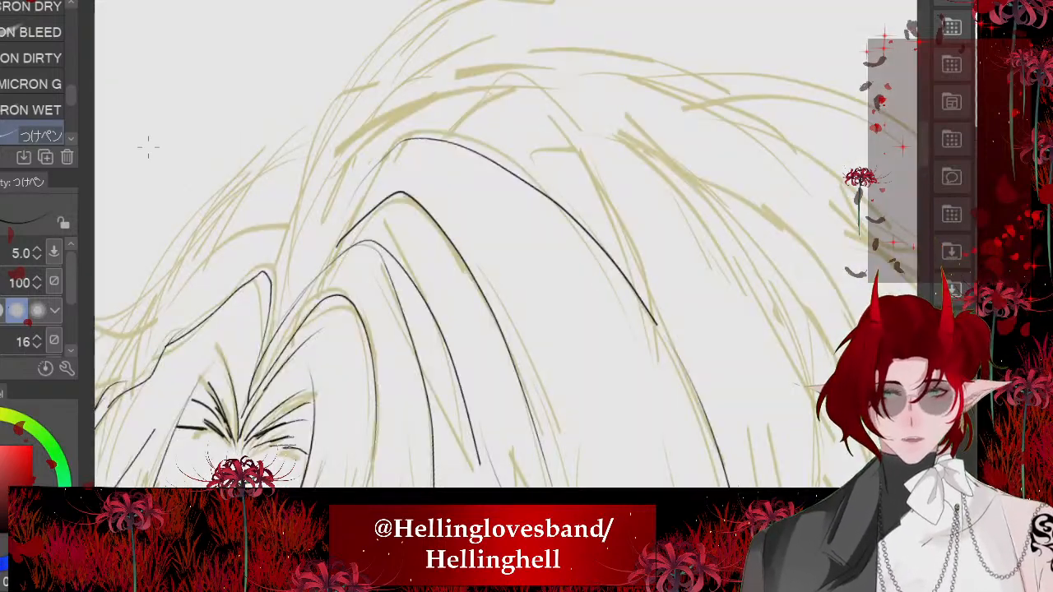
{"action": "left_click_drag", "start_coordinate": [409, 120], "coordinate": [677, 342]}
{"action": "scroll", "coordinate": [470, 174], "scroll_direction": "down", "scroll_amount": 6}
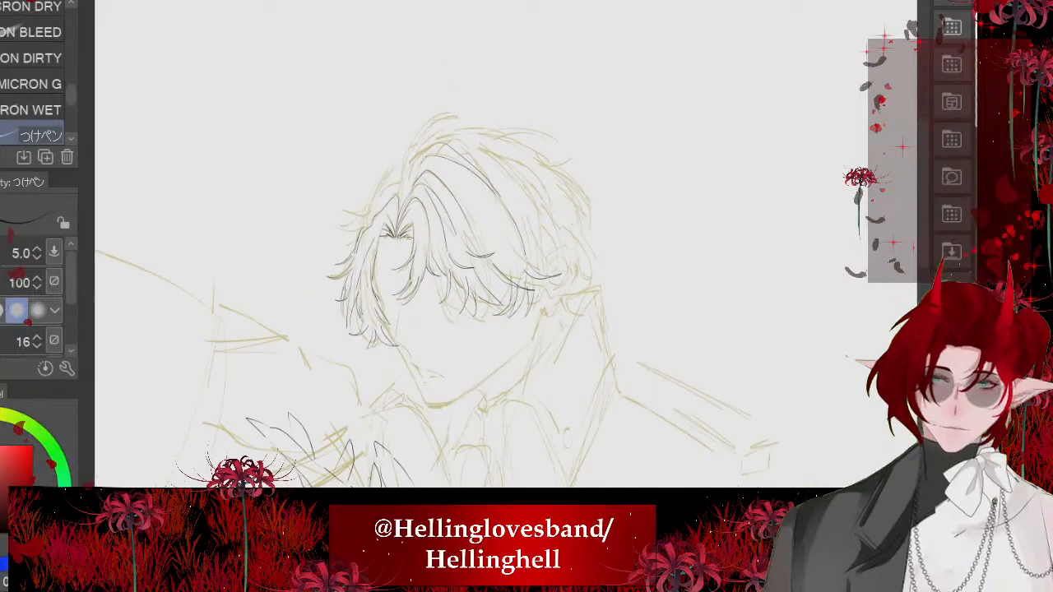
{"action": "scroll", "coordinate": [506, 245], "scroll_direction": "up", "scroll_amount": 5}
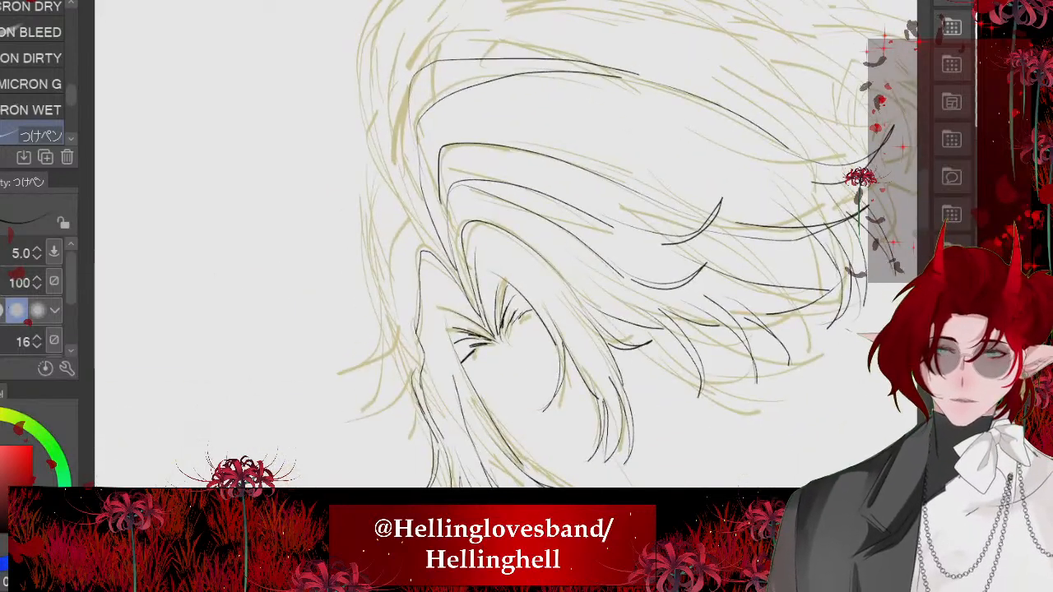
{"action": "scroll", "coordinate": [506, 244], "scroll_direction": "down", "scroll_amount": 5}
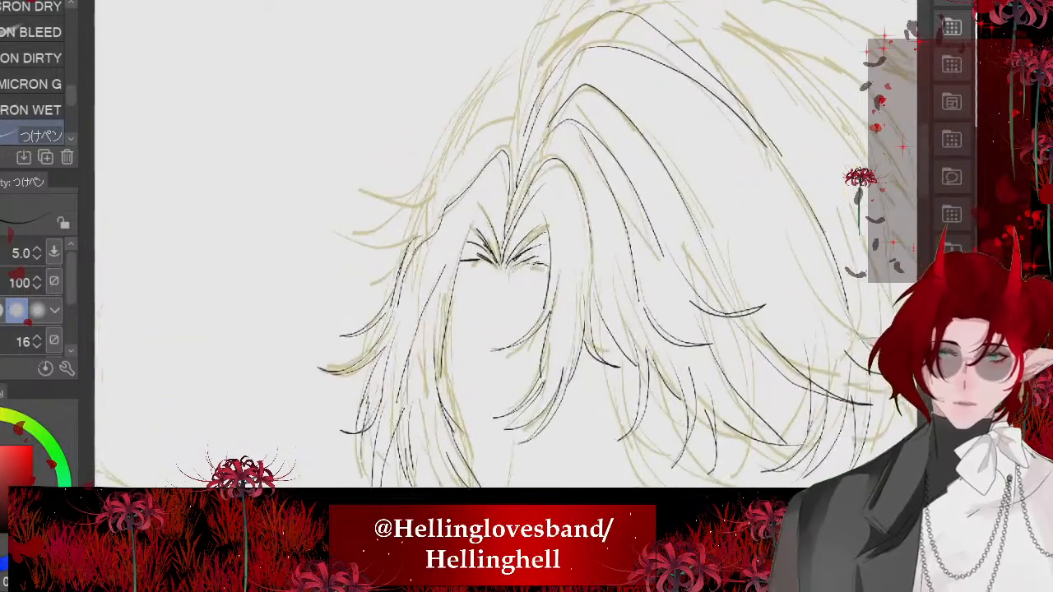
- Ink the outer outline of the hair left of the parting, ending in a curved flicked tip at the temple
{"action": "left_click_drag", "start_coordinate": [532, 104], "coordinate": [454, 300]}
{"action": "scroll", "coordinate": [507, 244], "scroll_direction": "up", "scroll_amount": 2}
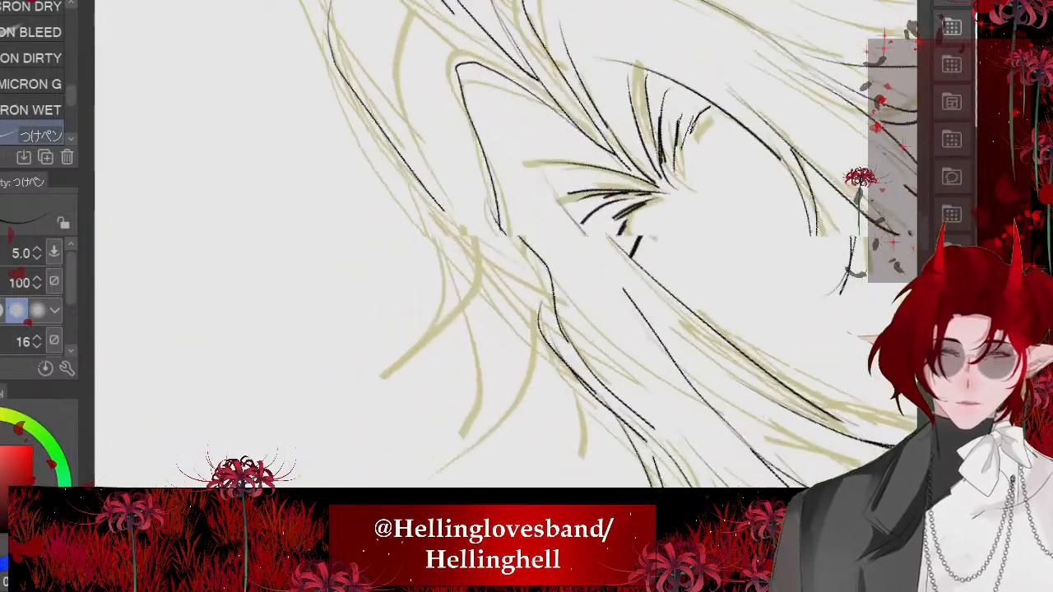
{"action": "mouse_move", "coordinate": [433, 197]}
{"action": "left_mouse_down"}
{"action": "mouse_move", "coordinate": [445, 220]}
{"action": "mouse_move", "coordinate": [423, 394]}
{"action": "left_mouse_up"}
{"action": "mouse_move", "coordinate": [410, 392]}
{"action": "left_mouse_down"}
{"action": "mouse_move", "coordinate": [457, 374]}
{"action": "mouse_move", "coordinate": [484, 292]}
{"action": "left_mouse_up"}
- Ink a second flicked lock below the left temple tip and the arched strand above the left fringe section
{"action": "mouse_move", "coordinate": [492, 264]}
{"action": "left_mouse_down"}
{"action": "mouse_move", "coordinate": [507, 367]}
{"action": "mouse_move", "coordinate": [560, 452]}
{"action": "left_mouse_up"}
{"action": "left_click_drag", "start_coordinate": [569, 449], "coordinate": [600, 458]}
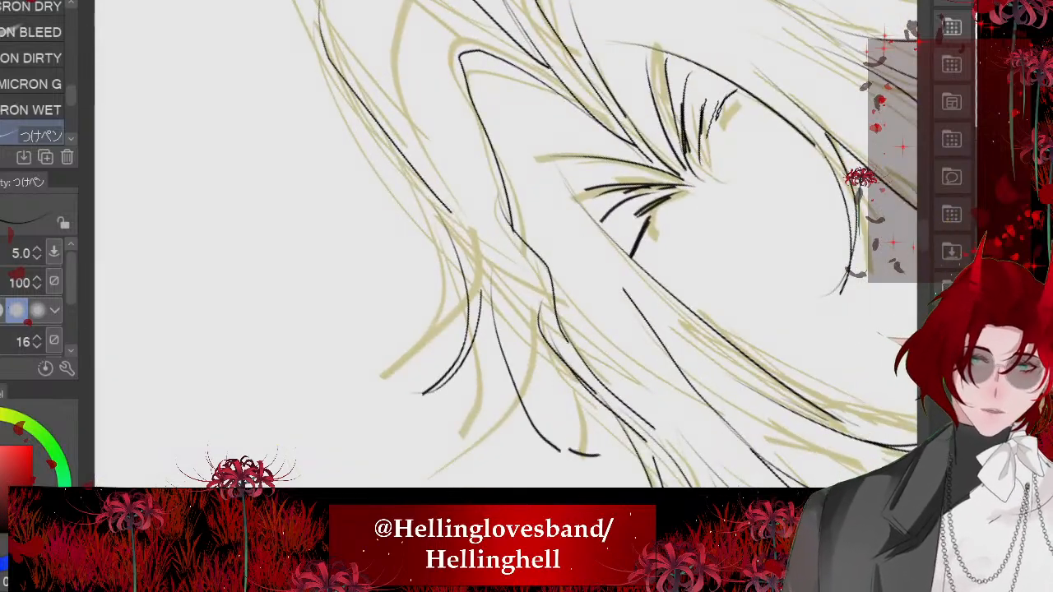
{"action": "left_click_drag", "start_coordinate": [557, 379], "coordinate": [585, 487]}
{"action": "left_click_drag", "start_coordinate": [617, 433], "coordinate": [600, 487]}
{"action": "scroll", "coordinate": [506, 244], "scroll_direction": "down", "scroll_amount": 2}
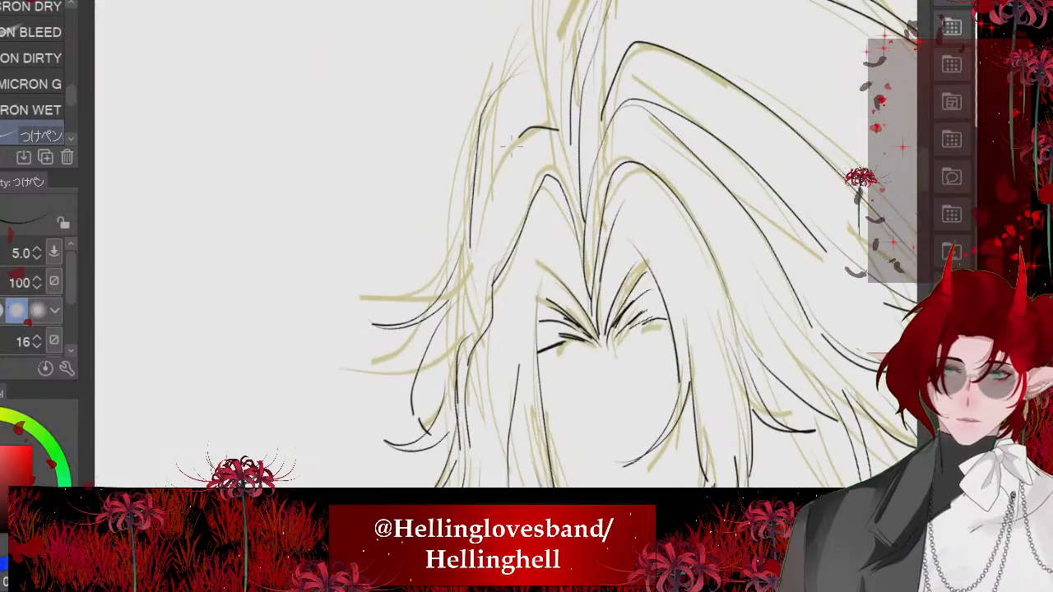
{"action": "left_click_drag", "start_coordinate": [512, 146], "coordinate": [468, 317]}
{"action": "scroll", "coordinate": [506, 245], "scroll_direction": "down", "scroll_amount": 2}
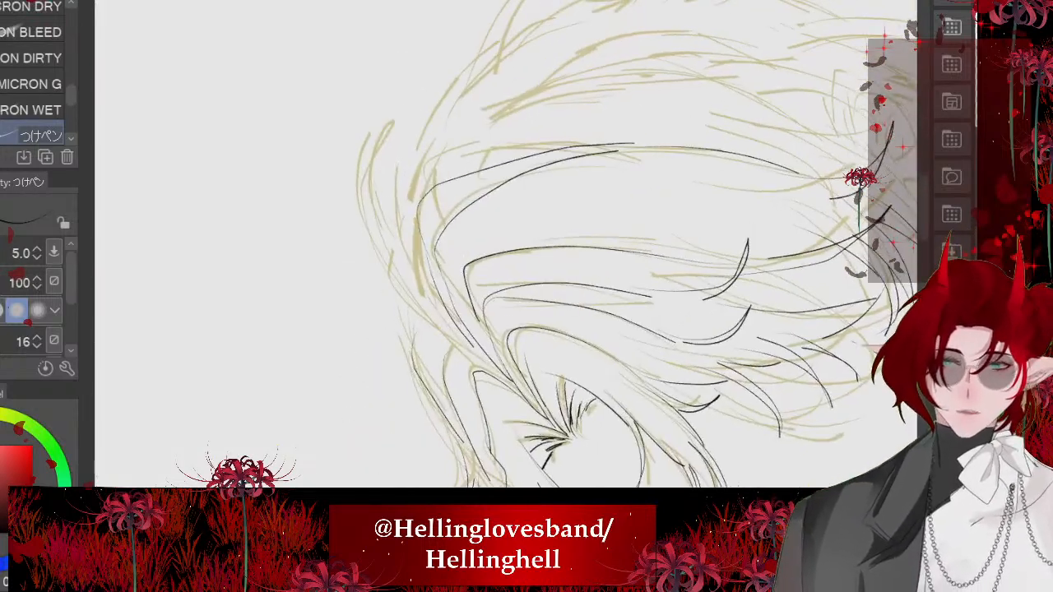
- Ink the raised, curved tuft of hair standing up from the parting at the top of the head
{"action": "mouse_move", "coordinate": [463, 357]}
{"action": "left_mouse_down"}
{"action": "mouse_move", "coordinate": [356, 162]}
{"action": "mouse_move", "coordinate": [376, 134]}
{"action": "left_mouse_up"}
{"action": "left_click_drag", "start_coordinate": [376, 134], "coordinate": [430, 338]}
{"action": "scroll", "coordinate": [506, 245], "scroll_direction": "down", "scroll_amount": 3}
{"action": "scroll", "coordinate": [507, 245], "scroll_direction": "up", "scroll_amount": 3}
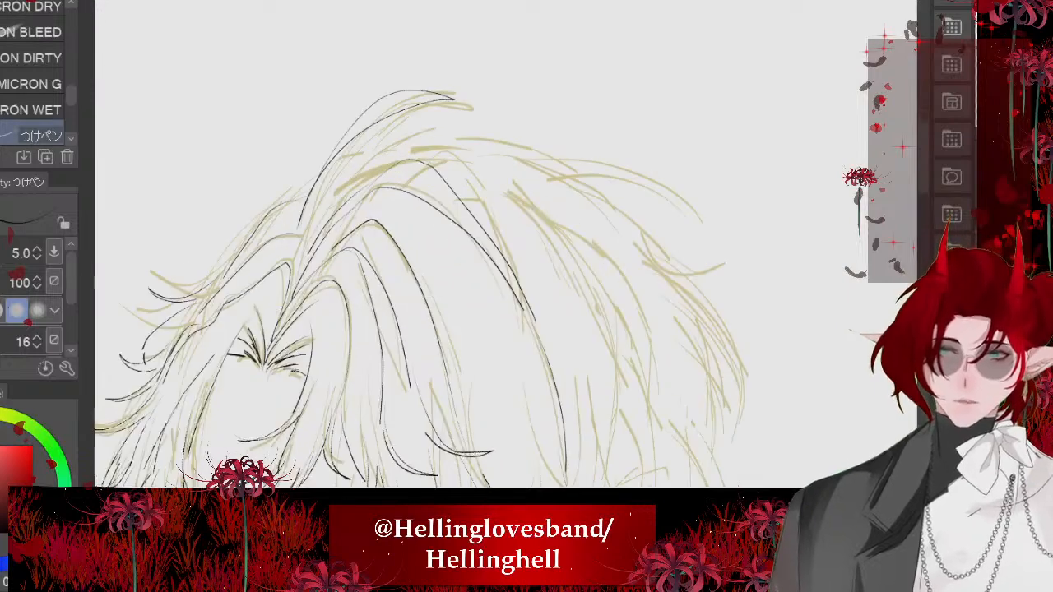
- Ink the crown's upper outline behind the raised tuft and the long wispy strands trailing from it
{"action": "scroll", "coordinate": [507, 244], "scroll_direction": "up", "scroll_amount": 1}
{"action": "left_click_drag", "start_coordinate": [338, 210], "coordinate": [605, 244]}
{"action": "scroll", "coordinate": [506, 245], "scroll_direction": "up", "scroll_amount": 3}
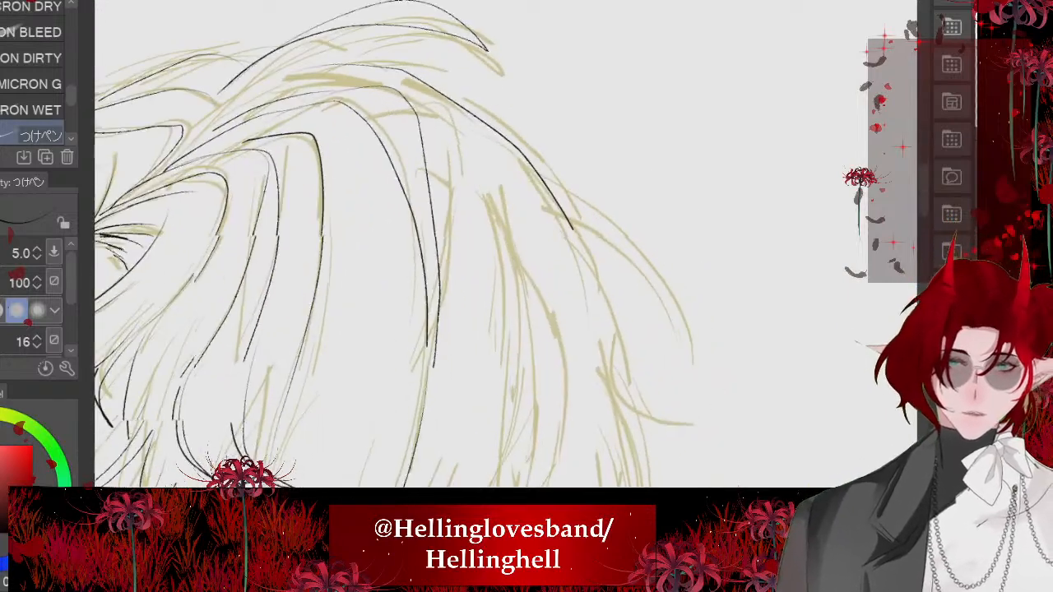
{"action": "left_click_drag", "start_coordinate": [588, 280], "coordinate": [644, 427]}
{"action": "mouse_move", "coordinate": [636, 444]}
{"action": "left_mouse_down"}
{"action": "mouse_move", "coordinate": [558, 279]}
{"action": "mouse_move", "coordinate": [520, 251]}
{"action": "left_mouse_up"}
{"action": "scroll", "coordinate": [506, 245], "scroll_direction": "down", "scroll_amount": 2}
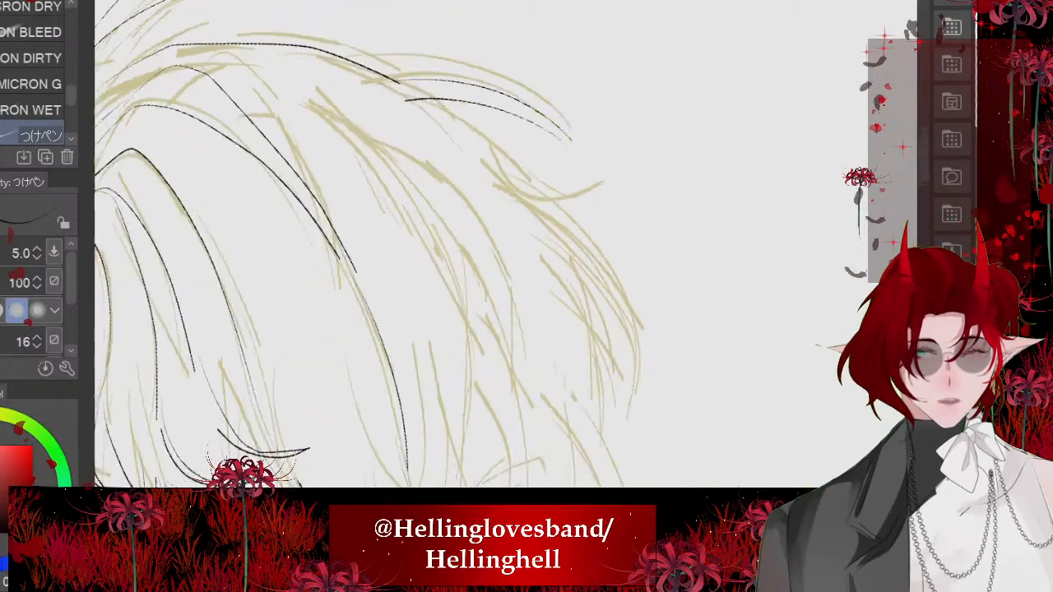
- Ink the flicked tip below the crown wisps and the pointed outer strands at the back of the head
{"action": "left_click_drag", "start_coordinate": [385, 79], "coordinate": [521, 156]}
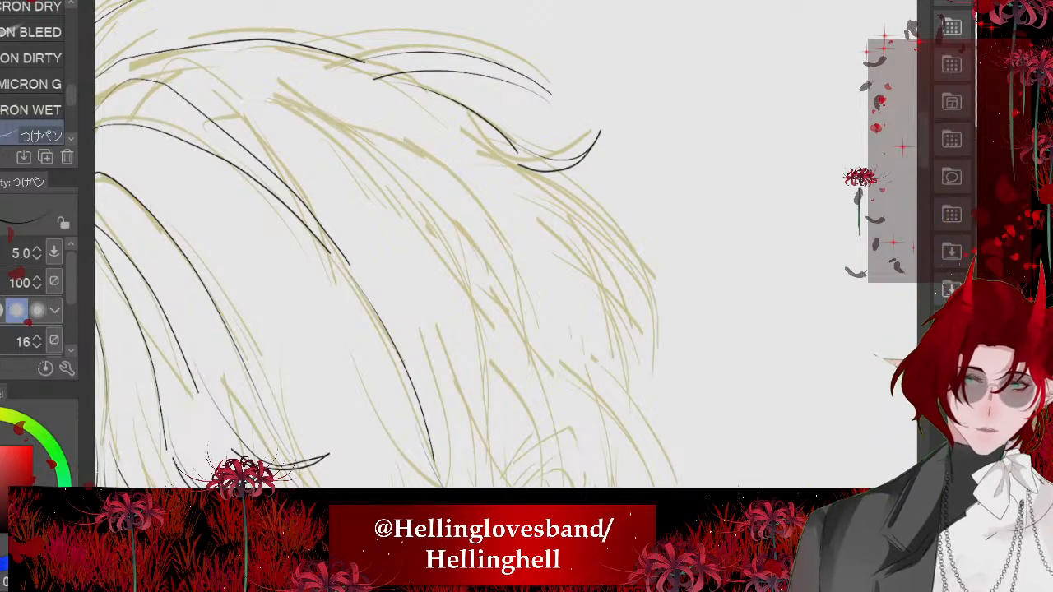
{"action": "left_click_drag", "start_coordinate": [587, 197], "coordinate": [674, 339]}
{"action": "mouse_move", "coordinate": [673, 337]}
{"action": "left_mouse_down"}
{"action": "mouse_move", "coordinate": [576, 219]}
{"action": "mouse_move", "coordinate": [516, 192]}
{"action": "left_mouse_up"}
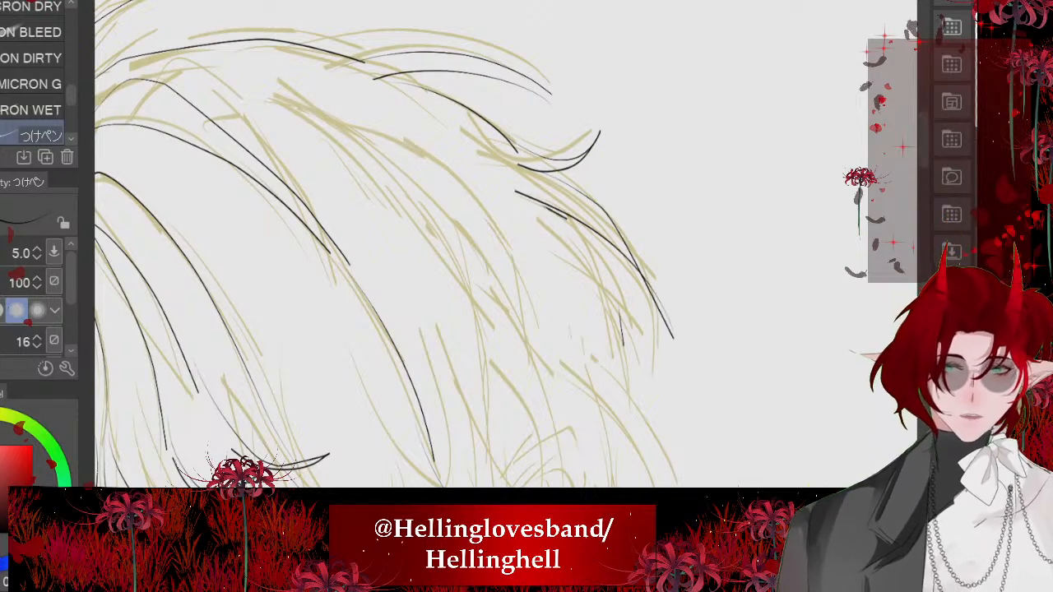
{"action": "scroll", "coordinate": [506, 245], "scroll_direction": "down", "scroll_amount": 5}
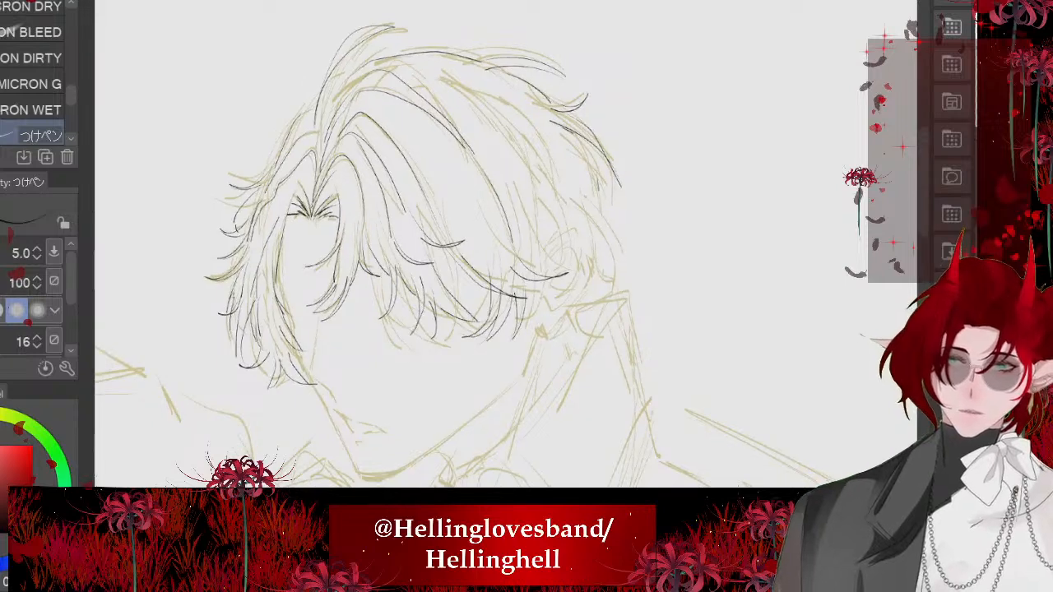
- Ink a long curve with an upturned tip inside the back hair and a pointed curved lock beneath it
{"action": "scroll", "coordinate": [506, 244], "scroll_direction": "down", "scroll_amount": 1}
{"action": "scroll", "coordinate": [506, 244], "scroll_direction": "up", "scroll_amount": 2}
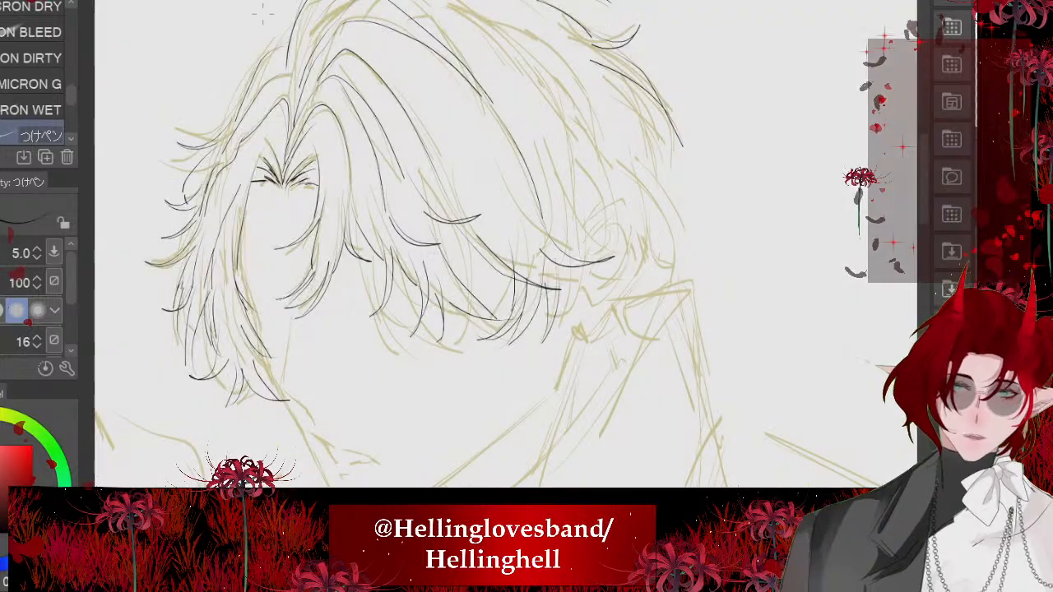
{"action": "scroll", "coordinate": [506, 244], "scroll_direction": "up", "scroll_amount": 4}
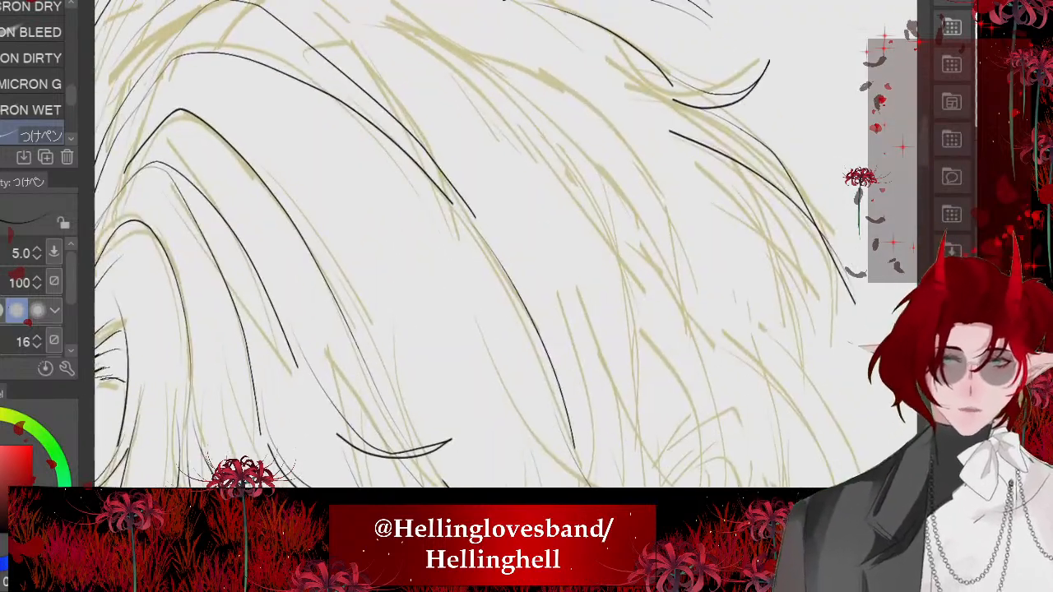
{"action": "mouse_move", "coordinate": [352, 23]}
{"action": "left_mouse_down"}
{"action": "mouse_move", "coordinate": [571, 162]}
{"action": "mouse_move", "coordinate": [720, 202]}
{"action": "mouse_move", "coordinate": [602, 230]}
{"action": "left_mouse_up"}
{"action": "mouse_move", "coordinate": [506, 245]}
{"action": "left_mouse_down"}
{"action": "mouse_move", "coordinate": [438, 162]}
{"action": "mouse_move", "coordinate": [464, 162]}
{"action": "left_mouse_up"}
{"action": "mouse_move", "coordinate": [562, 143]}
{"action": "left_mouse_down"}
{"action": "mouse_move", "coordinate": [703, 319]}
{"action": "mouse_move", "coordinate": [562, 195]}
{"action": "left_mouse_up"}
{"action": "mouse_move", "coordinate": [527, 150]}
{"action": "left_mouse_down"}
{"action": "mouse_move", "coordinate": [624, 272]}
{"action": "mouse_move", "coordinate": [630, 333]}
{"action": "left_mouse_up"}
{"action": "scroll", "coordinate": [506, 244], "scroll_direction": "up", "scroll_amount": 2}
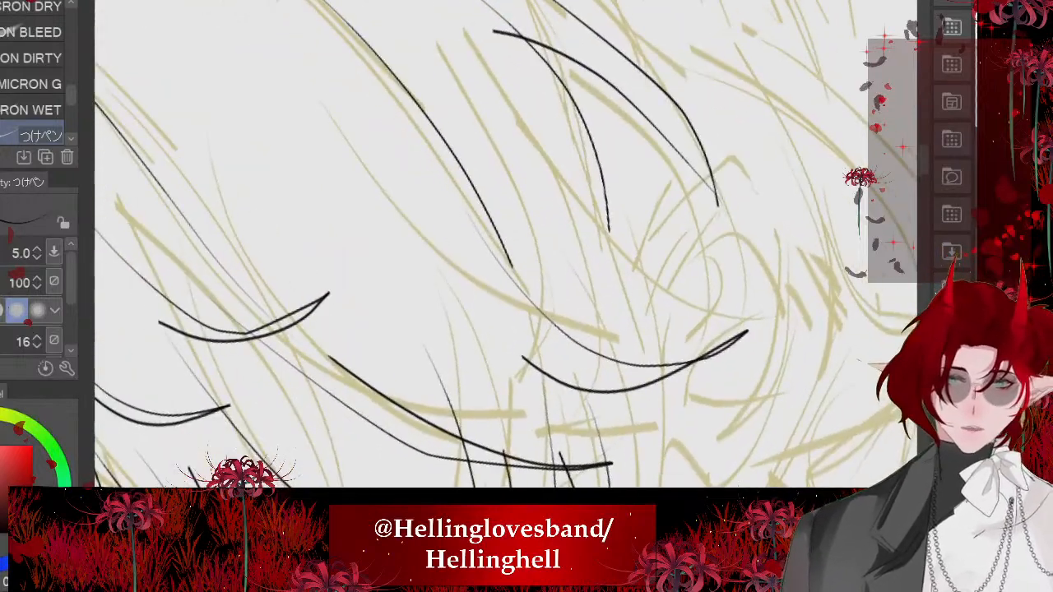
- Ink the strands near the ear, including another upturned tip just above the large hair section's lower end
{"action": "mouse_move", "coordinate": [543, 139]}
{"action": "left_mouse_down"}
{"action": "mouse_move", "coordinate": [751, 292]}
{"action": "mouse_move", "coordinate": [768, 278]}
{"action": "left_mouse_up"}
{"action": "left_click_drag", "start_coordinate": [768, 277], "coordinate": [614, 275]}
{"action": "left_click_drag", "start_coordinate": [506, 244], "coordinate": [423, 141]}
{"action": "mouse_move", "coordinate": [514, 132]}
{"action": "left_mouse_down"}
{"action": "mouse_move", "coordinate": [638, 277]}
{"action": "mouse_move", "coordinate": [644, 418]}
{"action": "left_mouse_up"}
{"action": "left_click_drag", "start_coordinate": [644, 424], "coordinate": [551, 274]}
{"action": "scroll", "coordinate": [549, 274], "scroll_direction": "down", "scroll_amount": 6}
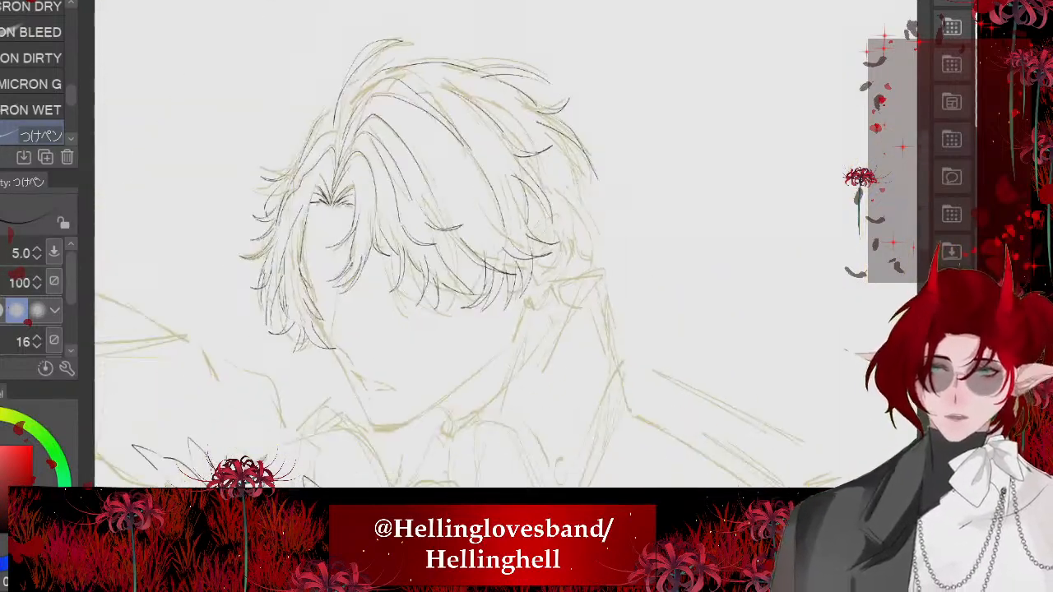
{"action": "scroll", "coordinate": [527, 230], "scroll_direction": "up", "scroll_amount": 6}
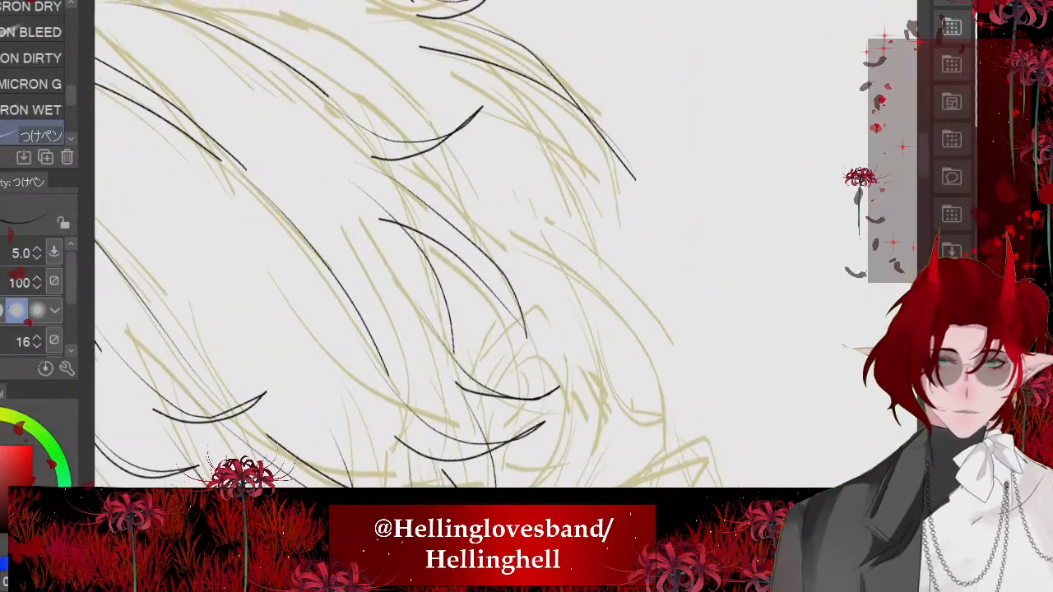
- Ink the outer back-hair strands, with an upturned tip and two long curved locks falling behind the ear
{"action": "mouse_move", "coordinate": [466, 57]}
{"action": "left_mouse_down"}
{"action": "mouse_move", "coordinate": [662, 265]}
{"action": "mouse_move", "coordinate": [681, 258]}
{"action": "left_mouse_up"}
{"action": "left_click_drag", "start_coordinate": [588, 247], "coordinate": [681, 259]}
{"action": "left_click_drag", "start_coordinate": [557, 229], "coordinate": [660, 395]}
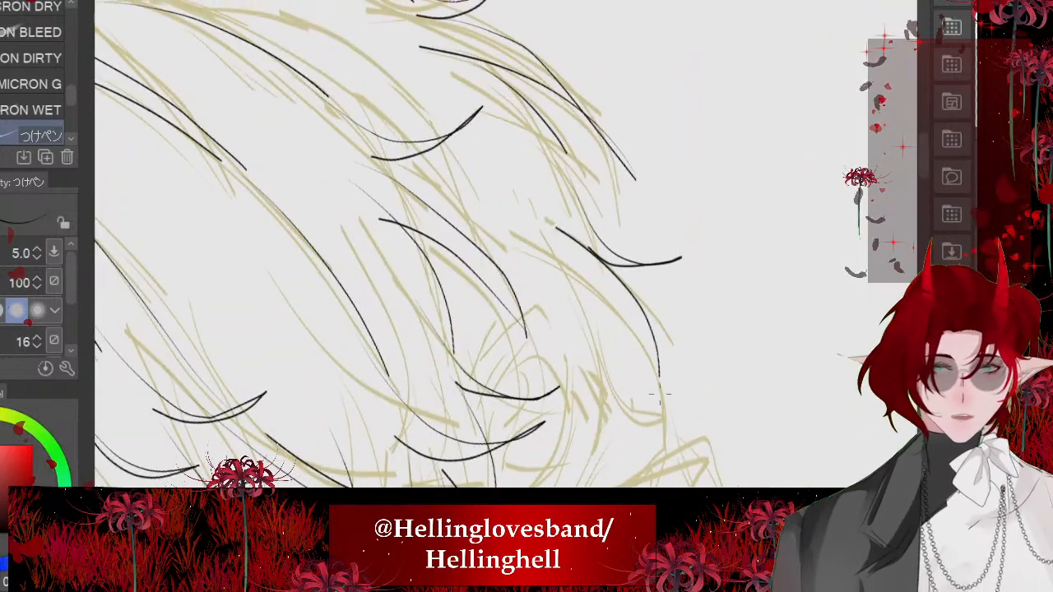
{"action": "left_click_drag", "start_coordinate": [565, 269], "coordinate": [660, 392]}
{"action": "mouse_move", "coordinate": [486, 126]}
{"action": "left_mouse_down"}
{"action": "mouse_move", "coordinate": [533, 169]}
{"action": "mouse_move", "coordinate": [590, 281]}
{"action": "left_mouse_up"}
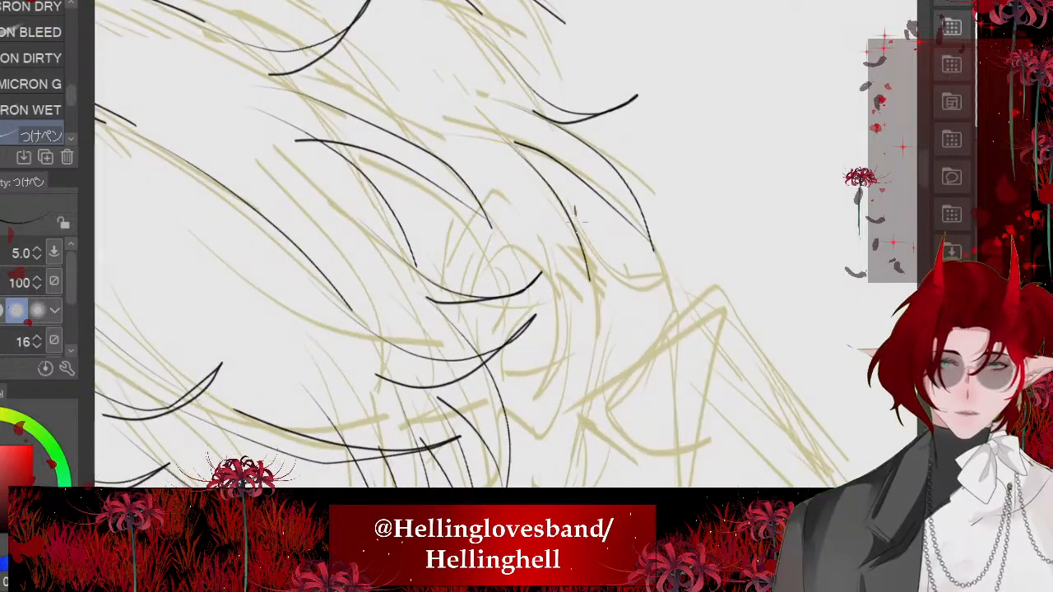
- Ink the upturned tip ending the outer back lock and the short strands behind and below the ear
{"action": "left_click_drag", "start_coordinate": [576, 219], "coordinate": [685, 275]}
{"action": "left_click_drag", "start_coordinate": [604, 307], "coordinate": [684, 274]}
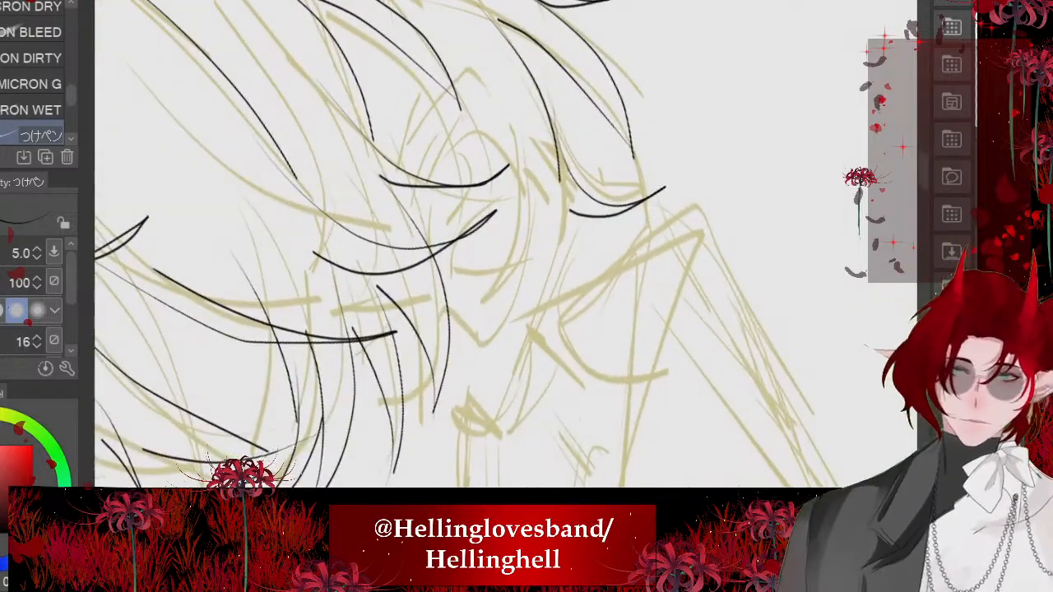
{"action": "left_click_drag", "start_coordinate": [570, 222], "coordinate": [589, 334]}
{"action": "left_click_drag", "start_coordinate": [537, 277], "coordinate": [559, 415]}
{"action": "scroll", "coordinate": [506, 244], "scroll_direction": "down", "scroll_amount": 4}
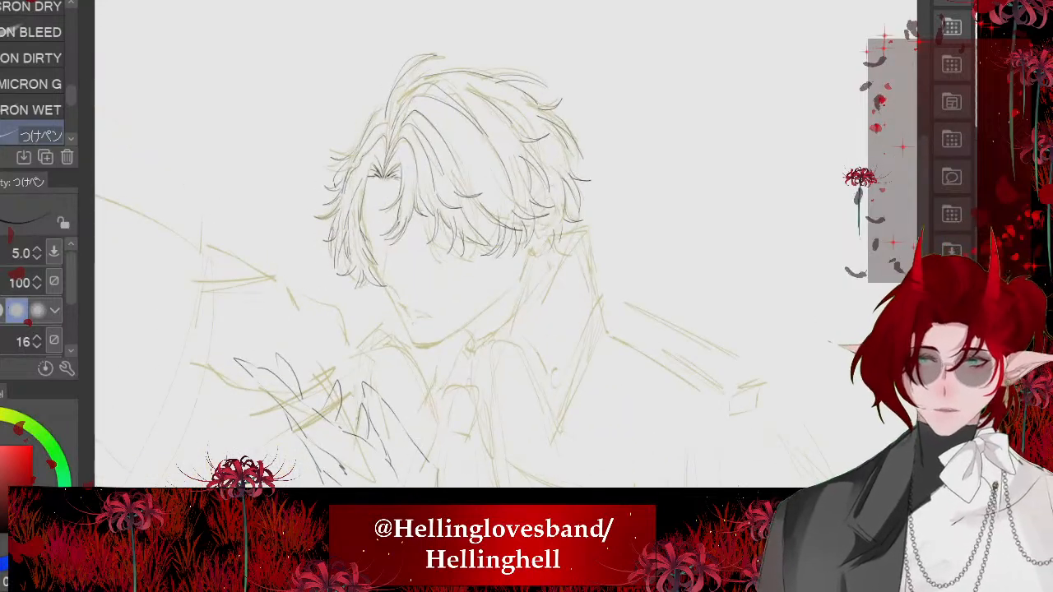
{"action": "scroll", "coordinate": [527, 124], "scroll_direction": "up", "scroll_amount": 8}
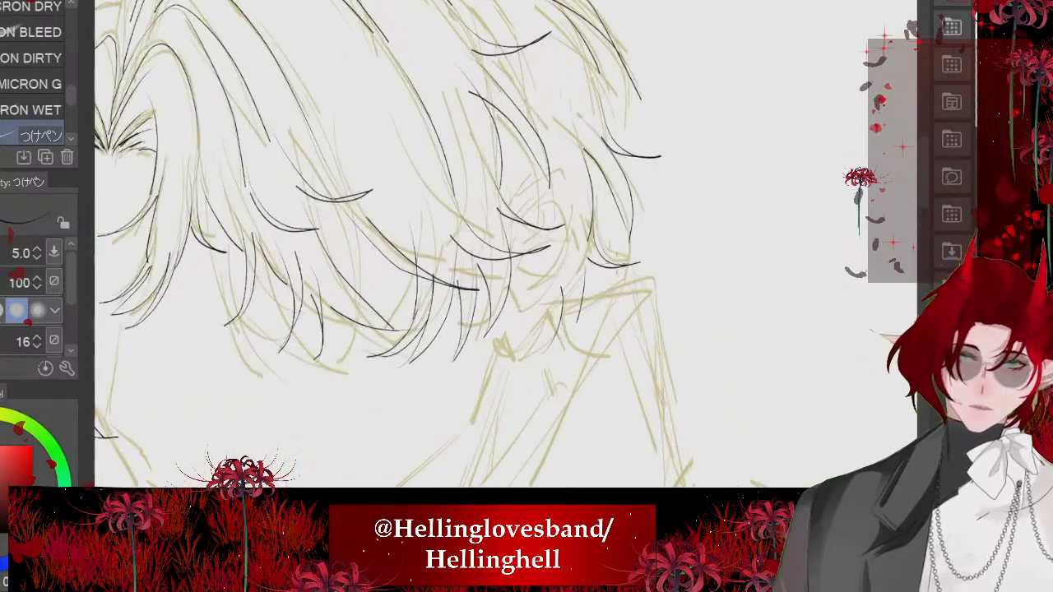
- Ink the visible parts of the ear between the hair strands, including its upper edge, inner curve and lobe
{"action": "left_click_drag", "start_coordinate": [530, 125], "coordinate": [544, 113]}
{"action": "left_click_drag", "start_coordinate": [572, 100], "coordinate": [673, 234]}
{"action": "mouse_move", "coordinate": [674, 233]}
{"action": "left_mouse_down"}
{"action": "mouse_move", "coordinate": [674, 265]}
{"action": "mouse_move", "coordinate": [592, 476]}
{"action": "mouse_move", "coordinate": [557, 489]}
{"action": "left_mouse_up"}
{"action": "mouse_move", "coordinate": [506, 202]}
{"action": "left_mouse_down"}
{"action": "mouse_move", "coordinate": [543, 164]}
{"action": "mouse_move", "coordinate": [633, 218]}
{"action": "mouse_move", "coordinate": [650, 248]}
{"action": "mouse_move", "coordinate": [580, 380]}
{"action": "left_mouse_up"}
{"action": "key", "text": "ctrl+z"}
{"action": "key", "text": "ctrl+z"}
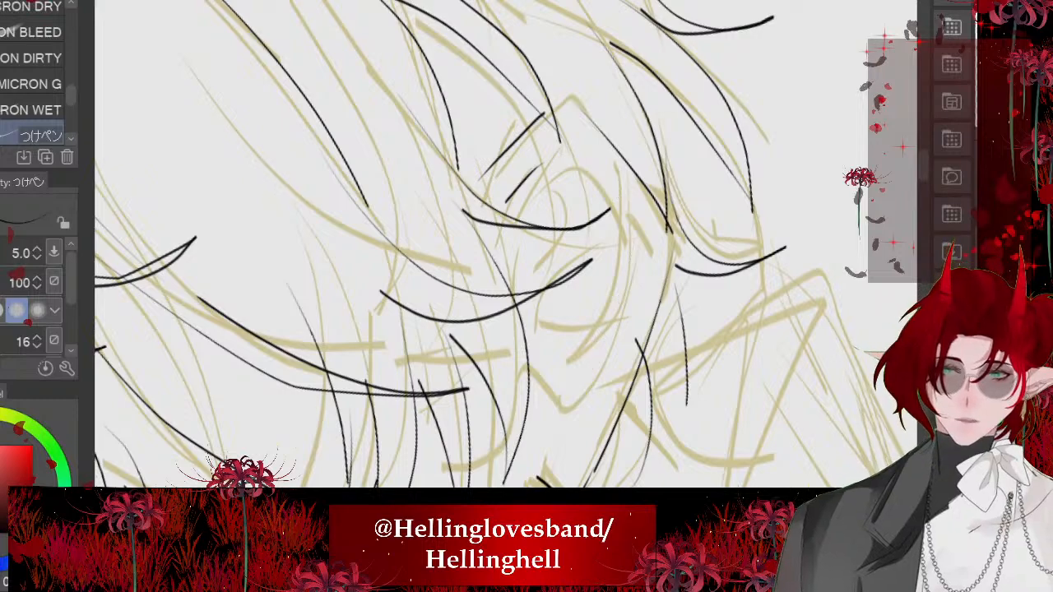
{"action": "mouse_move", "coordinate": [561, 168]}
{"action": "left_mouse_down"}
{"action": "mouse_move", "coordinate": [634, 228]}
{"action": "mouse_move", "coordinate": [543, 283]}
{"action": "left_mouse_up"}
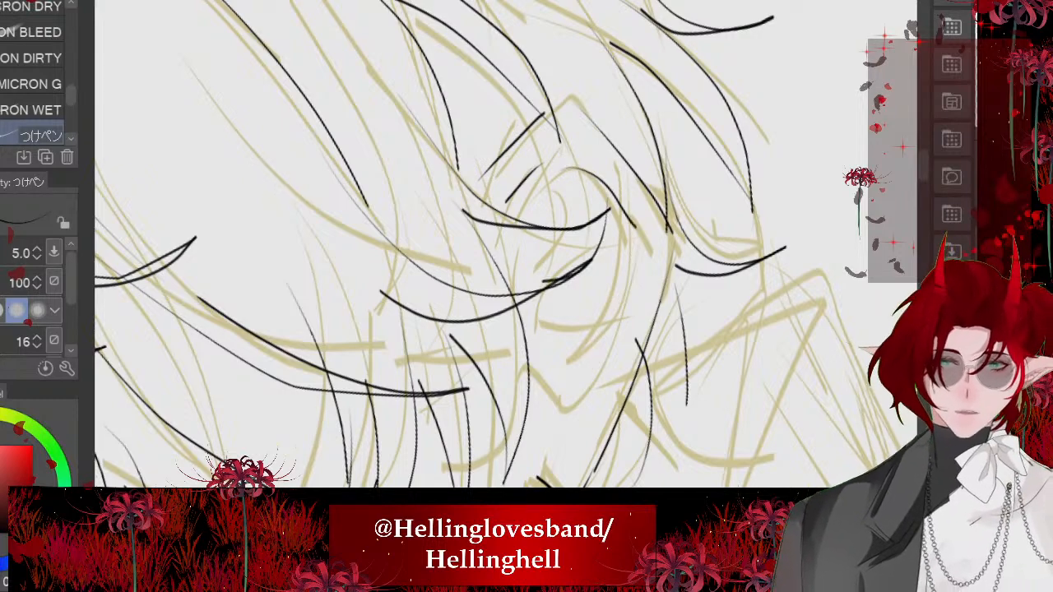
{"action": "mouse_move", "coordinate": [630, 259]}
{"action": "left_mouse_down"}
{"action": "mouse_move", "coordinate": [558, 343]}
{"action": "mouse_move", "coordinate": [589, 377]}
{"action": "mouse_move", "coordinate": [578, 398]}
{"action": "left_mouse_up"}
{"action": "scroll", "coordinate": [519, 247], "scroll_direction": "down", "scroll_amount": 5}
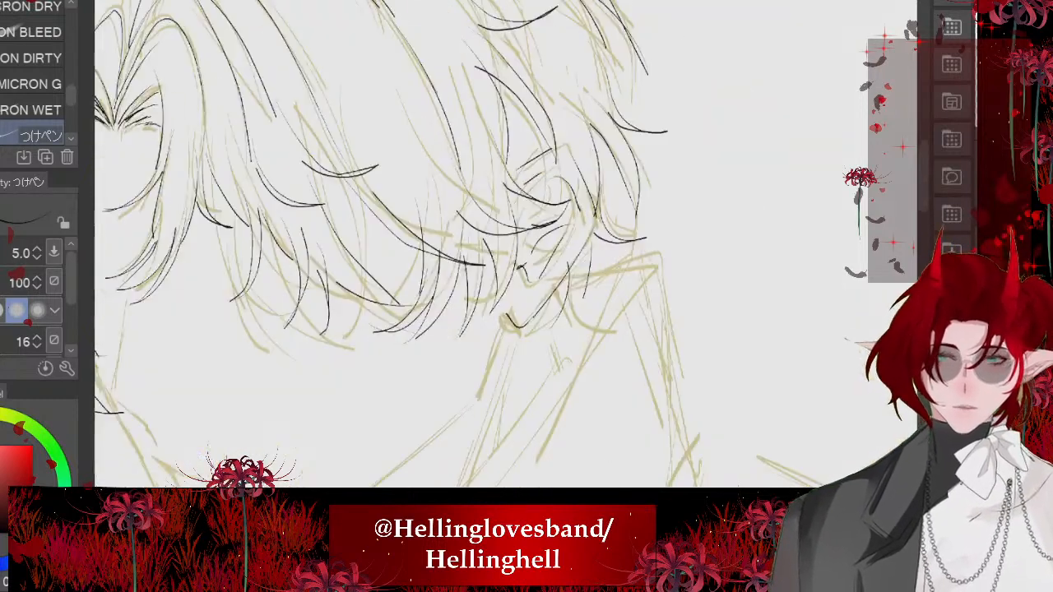
{"action": "scroll", "coordinate": [506, 244], "scroll_direction": "up", "scroll_amount": 2}
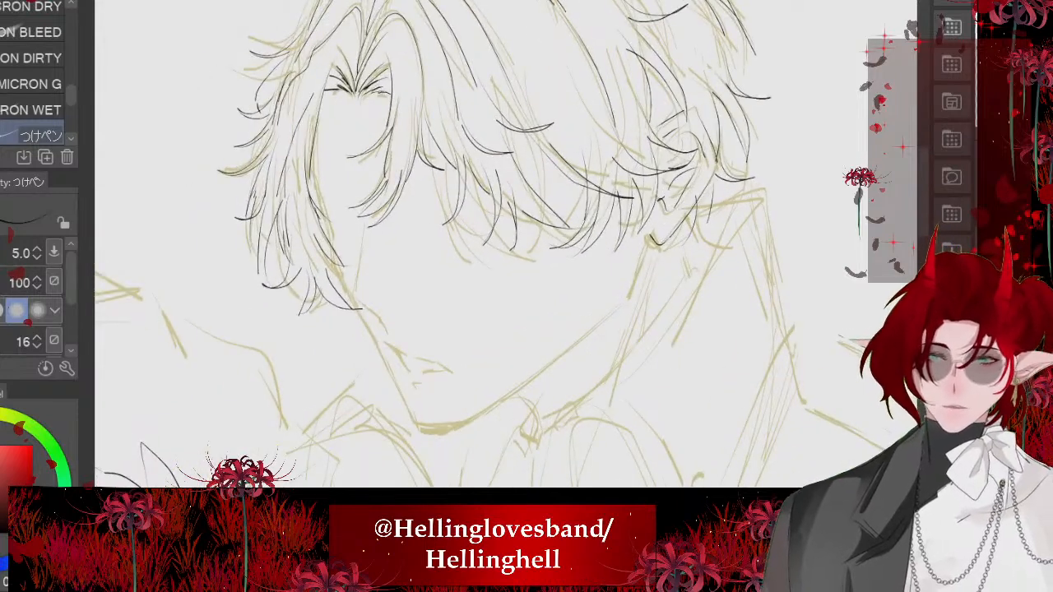
- Examine the coloured reference portrait's face and ear, and return to the line drawing
{"action": "key", "text": "ctrl+Tab"}
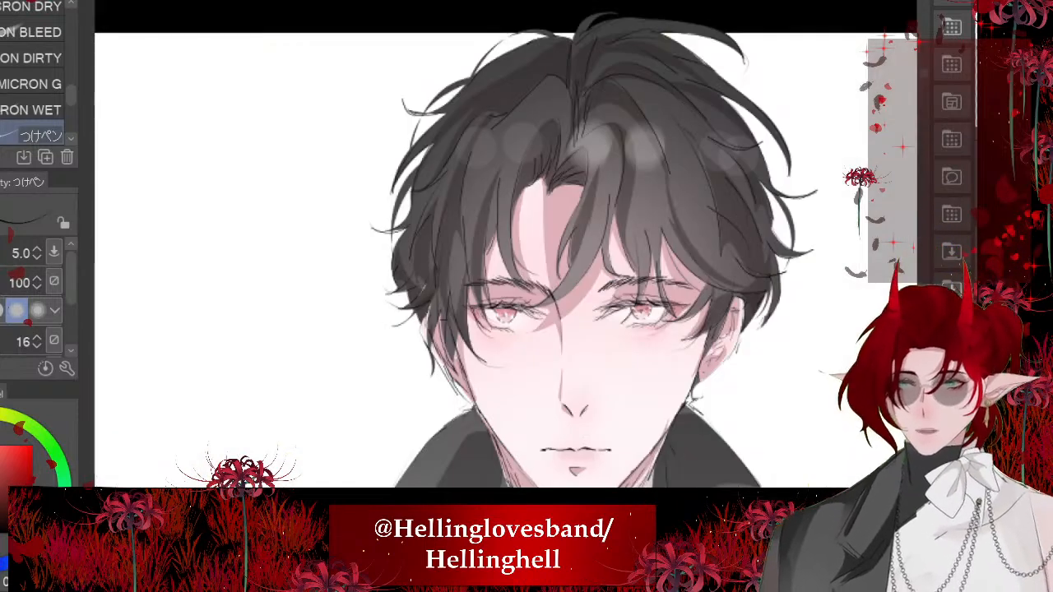
{"action": "key", "text": "ctrl+Tab"}
{"action": "scroll", "coordinate": [235, 256], "scroll_direction": "up", "scroll_amount": 3}
{"action": "scroll", "coordinate": [472, 170], "scroll_direction": "up", "scroll_amount": 1}
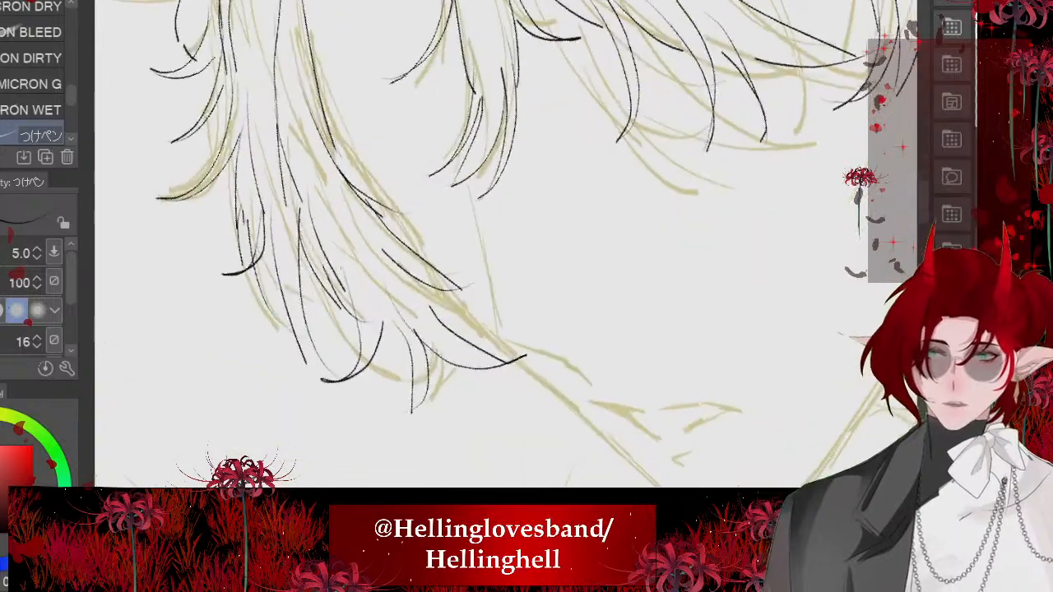
{"action": "left_click_drag", "start_coordinate": [316, 124], "coordinate": [409, 261]}
{"action": "left_click_drag", "start_coordinate": [375, 205], "coordinate": [525, 370]}
{"action": "scroll", "coordinate": [398, 221], "scroll_direction": "down", "scroll_amount": 4}
{"action": "key", "text": "ctrl+z"}
{"action": "scroll", "coordinate": [385, 256], "scroll_direction": "up", "scroll_amount": 4}
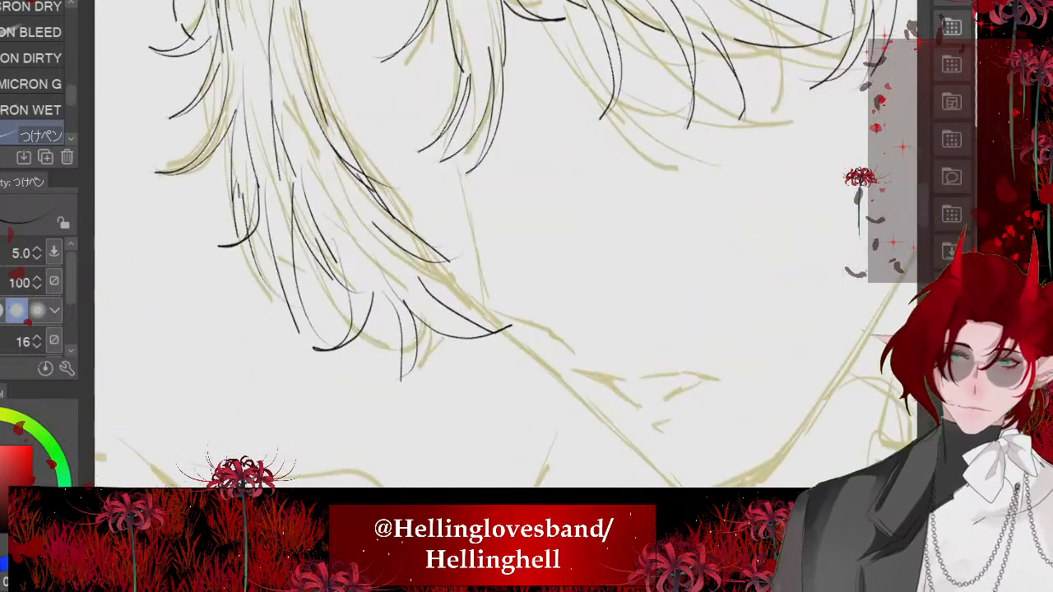
{"action": "scroll", "coordinate": [337, 265], "scroll_direction": "up", "scroll_amount": 2}
{"action": "left_click_drag", "start_coordinate": [364, 107], "coordinate": [579, 352]}
{"action": "key", "text": "ctrl+z"}
{"action": "left_click_drag", "start_coordinate": [372, 114], "coordinate": [567, 354]}
{"action": "scroll", "coordinate": [566, 352], "scroll_direction": "down", "scroll_amount": 6}
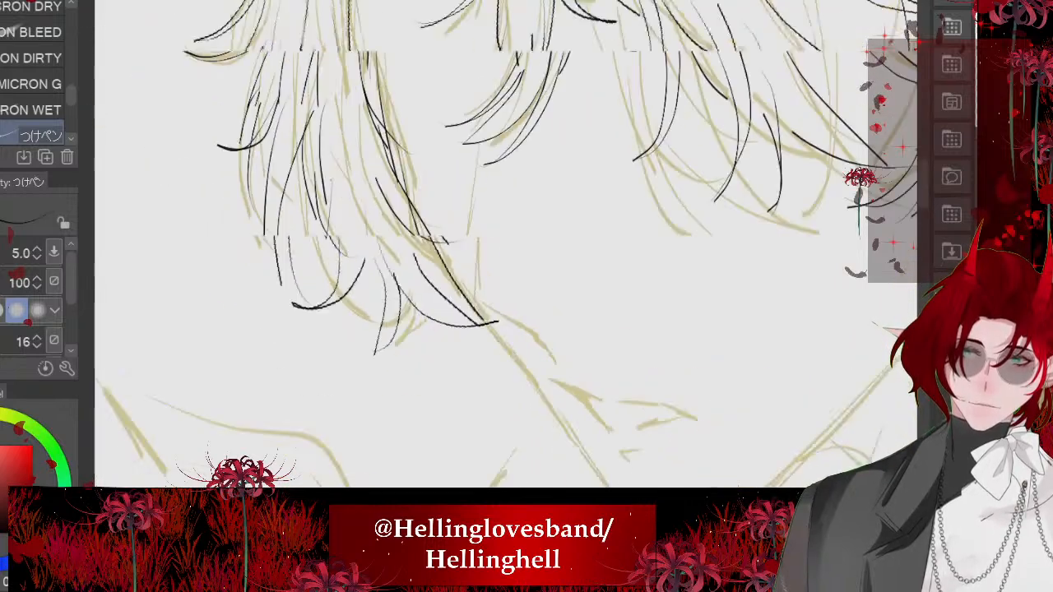
{"action": "scroll", "coordinate": [395, 354], "scroll_direction": "down", "scroll_amount": 2}
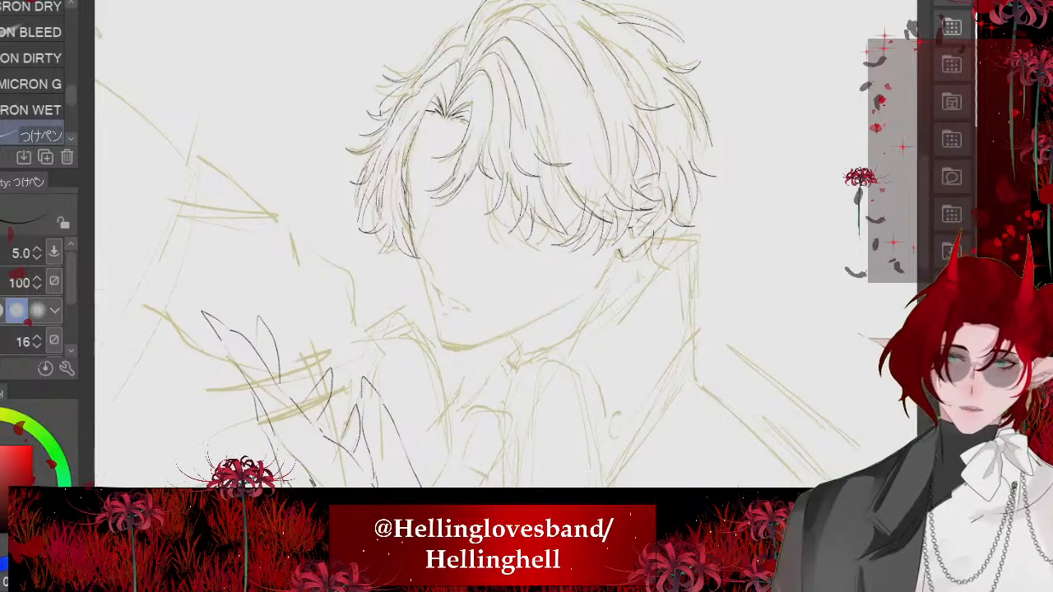
{"action": "scroll", "coordinate": [395, 354], "scroll_direction": "up", "scroll_amount": 5}
{"action": "left_click_drag", "start_coordinate": [359, 336], "coordinate": [400, 406]}
{"action": "key", "text": "ctrl+z"}
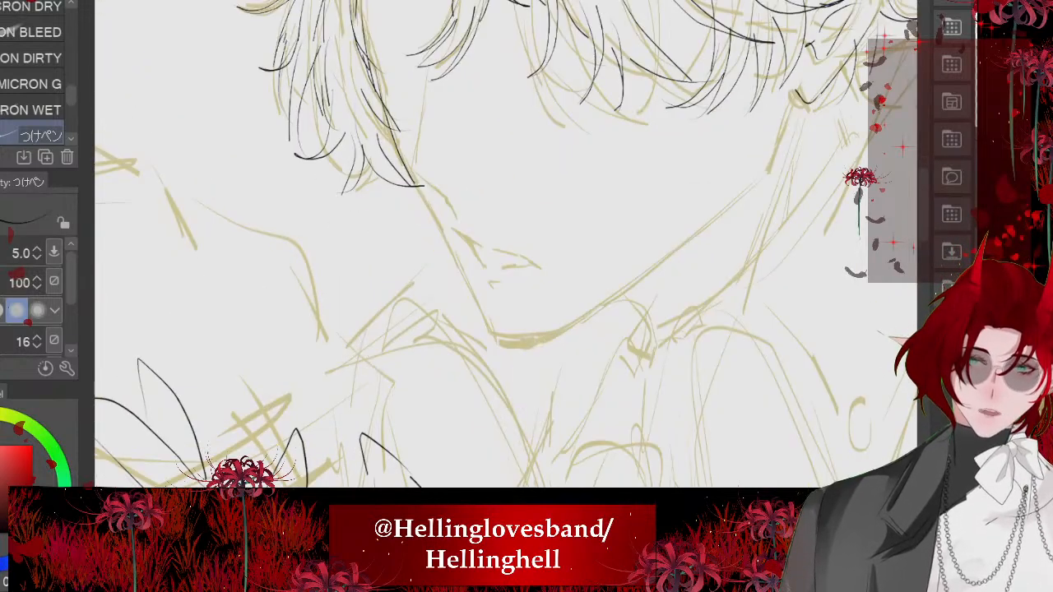
{"action": "key", "text": "ctrl+z"}
{"action": "scroll", "coordinate": [399, 329], "scroll_direction": "up", "scroll_amount": 3}
{"action": "left_click_drag", "start_coordinate": [286, 145], "coordinate": [414, 284]}
{"action": "key", "text": "ctrl+z"}
{"action": "scroll", "coordinate": [268, 170], "scroll_direction": "up", "scroll_amount": 3}
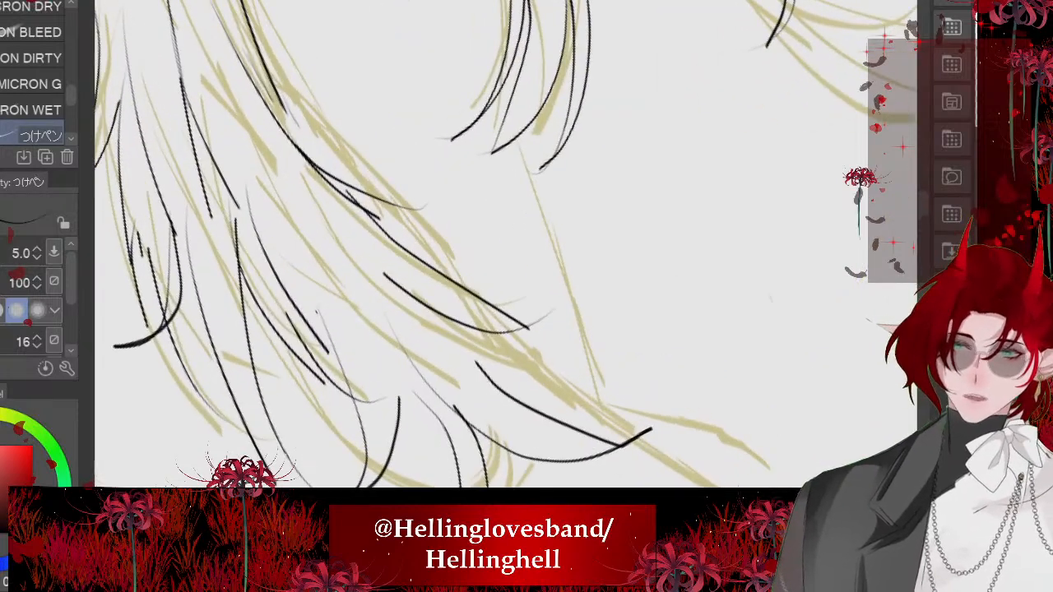
- Ink the cheek line from the side fringe down to the chin, and the shallow curve under the chin
{"action": "mouse_move", "coordinate": [312, 131]}
{"action": "left_mouse_down"}
{"action": "mouse_move", "coordinate": [503, 338]}
{"action": "mouse_move", "coordinate": [619, 428]}
{"action": "mouse_move", "coordinate": [536, 400]}
{"action": "mouse_move", "coordinate": [488, 266]}
{"action": "mouse_move", "coordinate": [314, 85]}
{"action": "mouse_move", "coordinate": [564, 337]}
{"action": "mouse_move", "coordinate": [673, 332]}
{"action": "mouse_move", "coordinate": [733, 291]}
{"action": "left_mouse_up"}
{"action": "scroll", "coordinate": [370, 300], "scroll_direction": "down", "scroll_amount": 5}
{"action": "scroll", "coordinate": [379, 285], "scroll_direction": "up", "scroll_amount": 5}
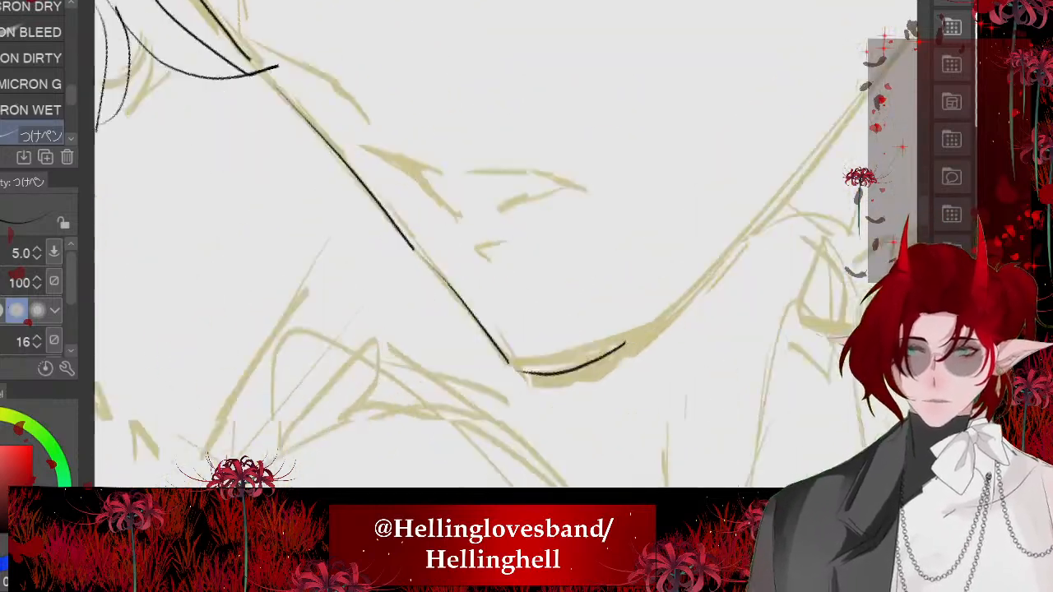
{"action": "key", "text": "ctrl+z"}
{"action": "left_click_drag", "start_coordinate": [546, 398], "coordinate": [712, 365]}
{"action": "scroll", "coordinate": [399, 309], "scroll_direction": "down", "scroll_amount": 6}
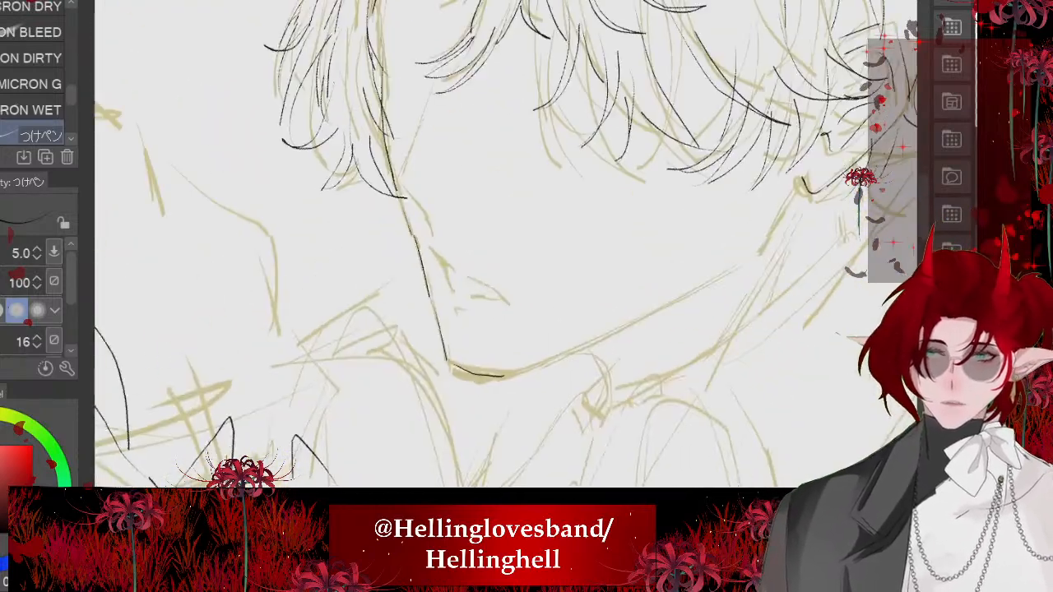
{"action": "scroll", "coordinate": [460, 231], "scroll_direction": "down", "scroll_amount": 2}
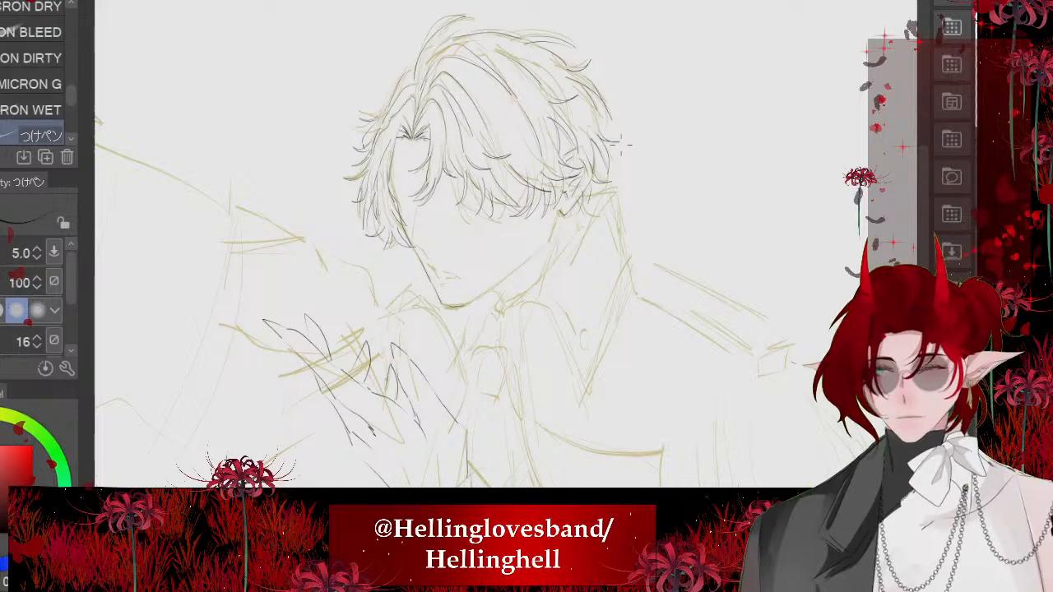
- Ink the jaw from just below the earlobe to its angle, and the long jawline running to the chin
{"action": "scroll", "coordinate": [626, 144], "scroll_direction": "up", "scroll_amount": 6}
{"action": "left_click_drag", "start_coordinate": [400, 161], "coordinate": [547, 260]}
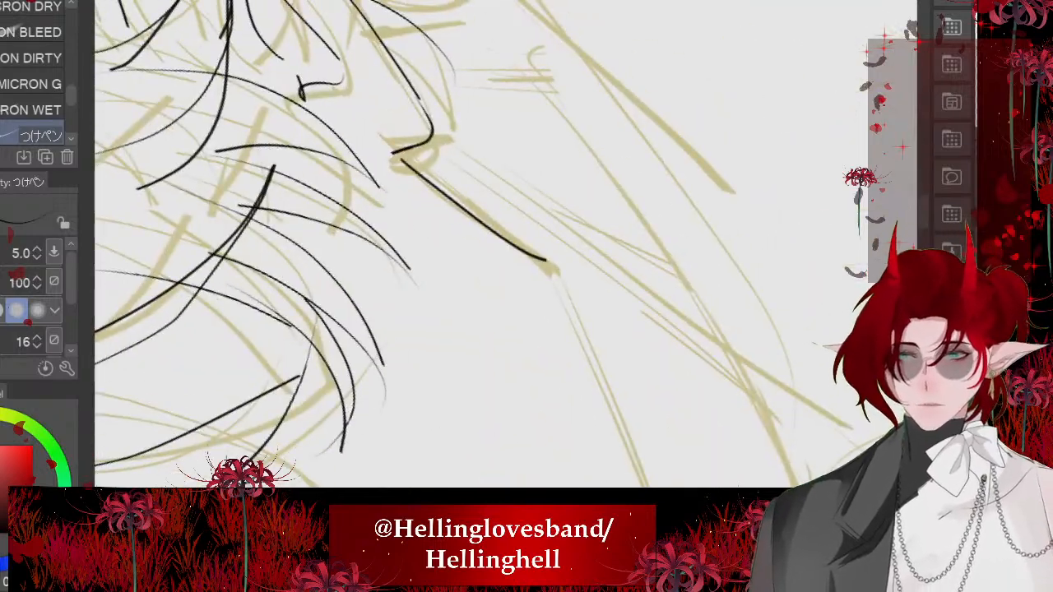
{"action": "scroll", "coordinate": [428, 230], "scroll_direction": "down", "scroll_amount": 4}
{"action": "scroll", "coordinate": [399, 262], "scroll_direction": "up", "scroll_amount": 2}
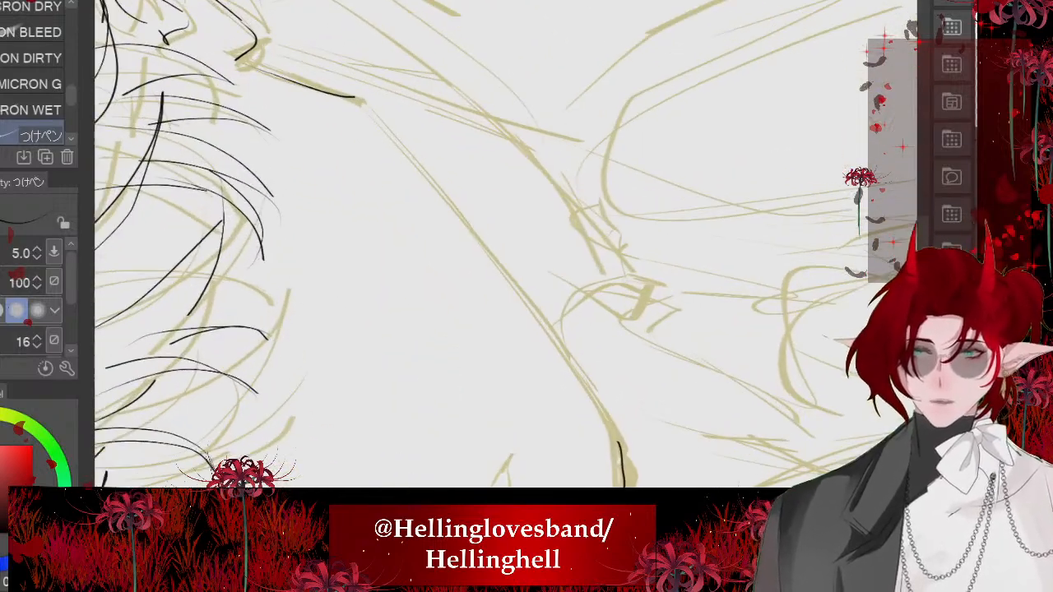
{"action": "scroll", "coordinate": [494, 247], "scroll_direction": "up", "scroll_amount": 2}
{"action": "mouse_move", "coordinate": [317, 70]}
{"action": "left_mouse_down"}
{"action": "mouse_move", "coordinate": [506, 235]}
{"action": "mouse_move", "coordinate": [712, 461]}
{"action": "left_mouse_up"}
{"action": "scroll", "coordinate": [506, 247], "scroll_direction": "down", "scroll_amount": 6}
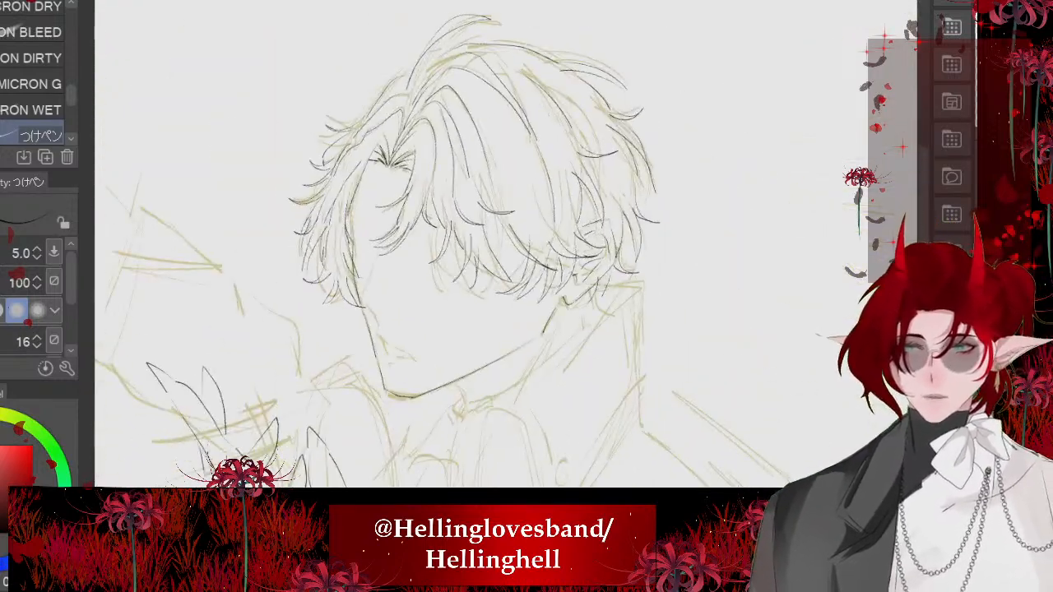
{"action": "scroll", "coordinate": [329, 247], "scroll_direction": "down", "scroll_amount": 1}
- Ink the curved throat contour beneath the jaw and the slanted neck line below the ear
{"action": "scroll", "coordinate": [473, 346], "scroll_direction": "up", "scroll_amount": 5}
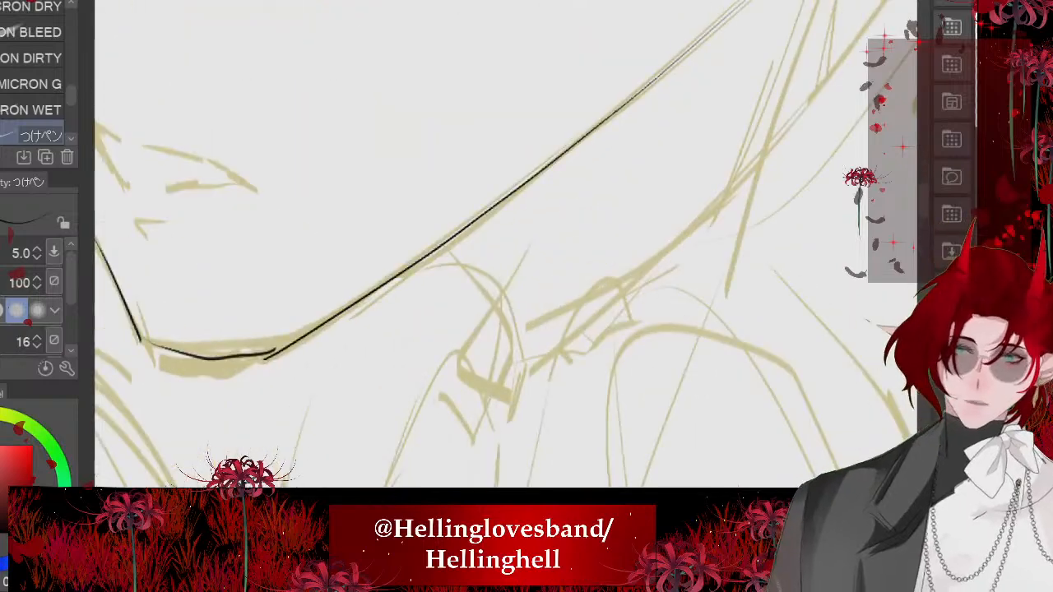
{"action": "mouse_move", "coordinate": [428, 258]}
{"action": "left_mouse_down"}
{"action": "mouse_move", "coordinate": [499, 321]}
{"action": "mouse_move", "coordinate": [518, 376]}
{"action": "left_mouse_up"}
{"action": "scroll", "coordinate": [460, 346], "scroll_direction": "down", "scroll_amount": 4}
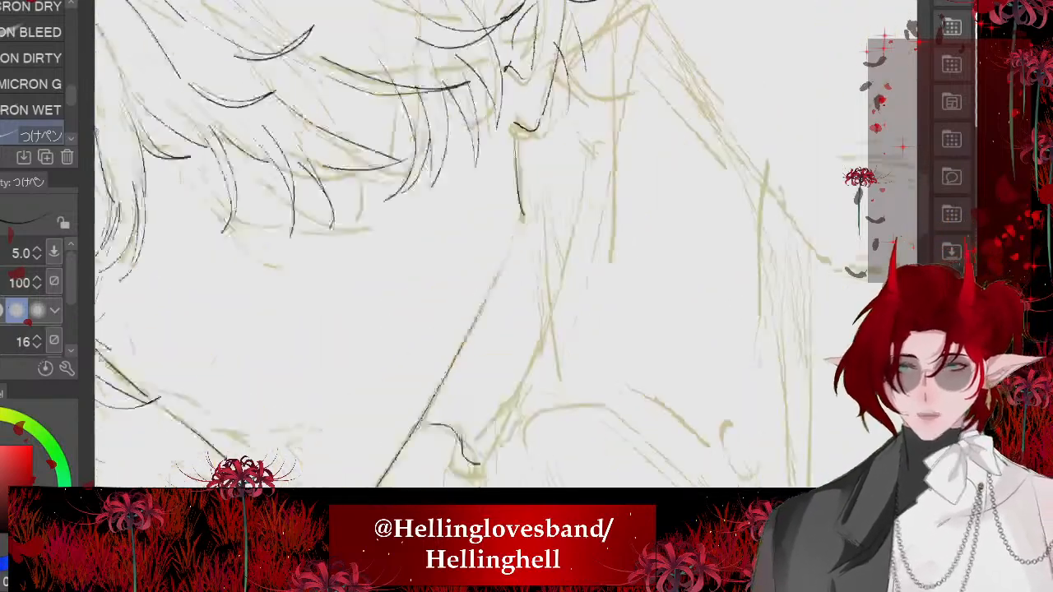
{"action": "scroll", "coordinate": [461, 247], "scroll_direction": "down", "scroll_amount": 3}
{"action": "scroll", "coordinate": [461, 247], "scroll_direction": "up", "scroll_amount": 5}
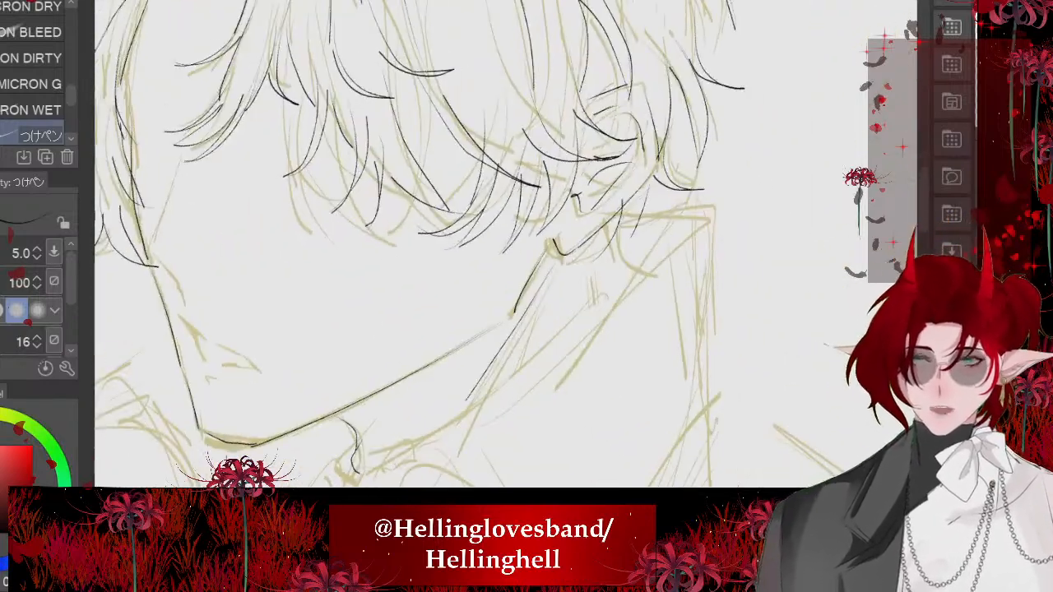
{"action": "scroll", "coordinate": [460, 247], "scroll_direction": "down", "scroll_amount": 4}
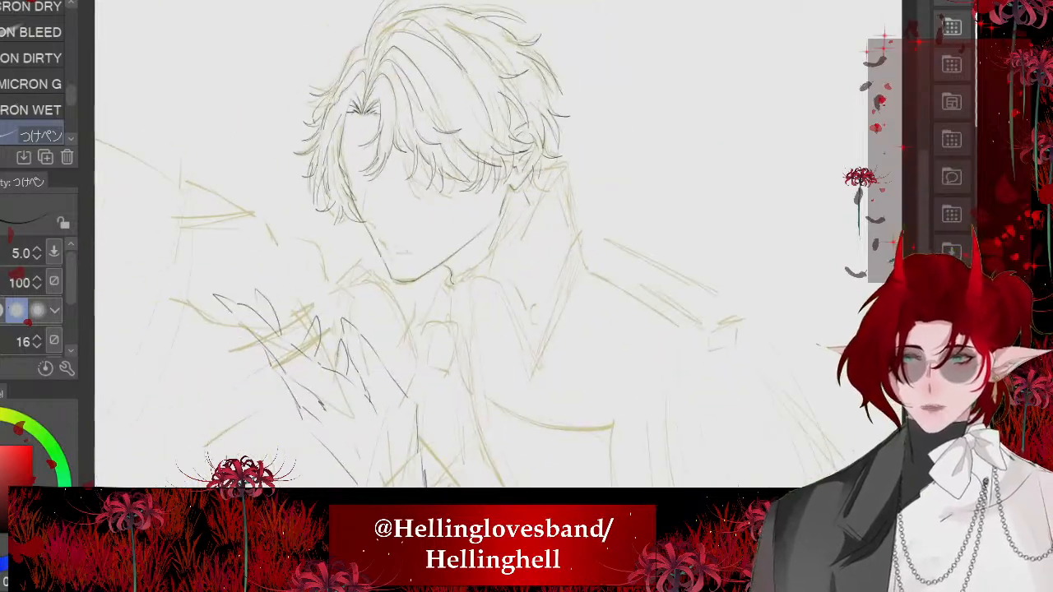
{"action": "scroll", "coordinate": [403, 247], "scroll_direction": "down", "scroll_amount": 2}
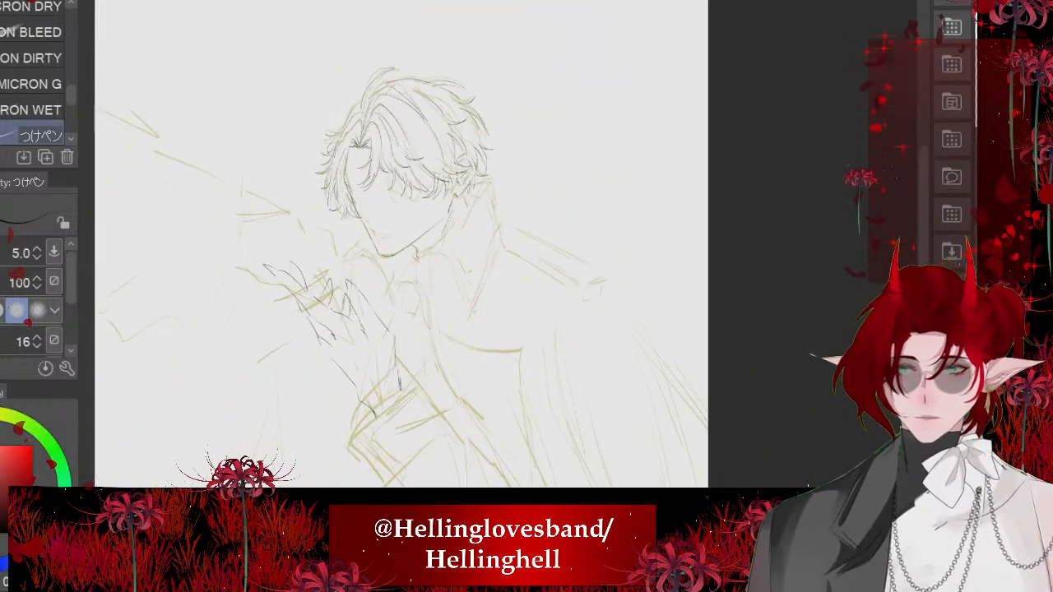
{"action": "scroll", "coordinate": [403, 247], "scroll_direction": "up", "scroll_amount": 4}
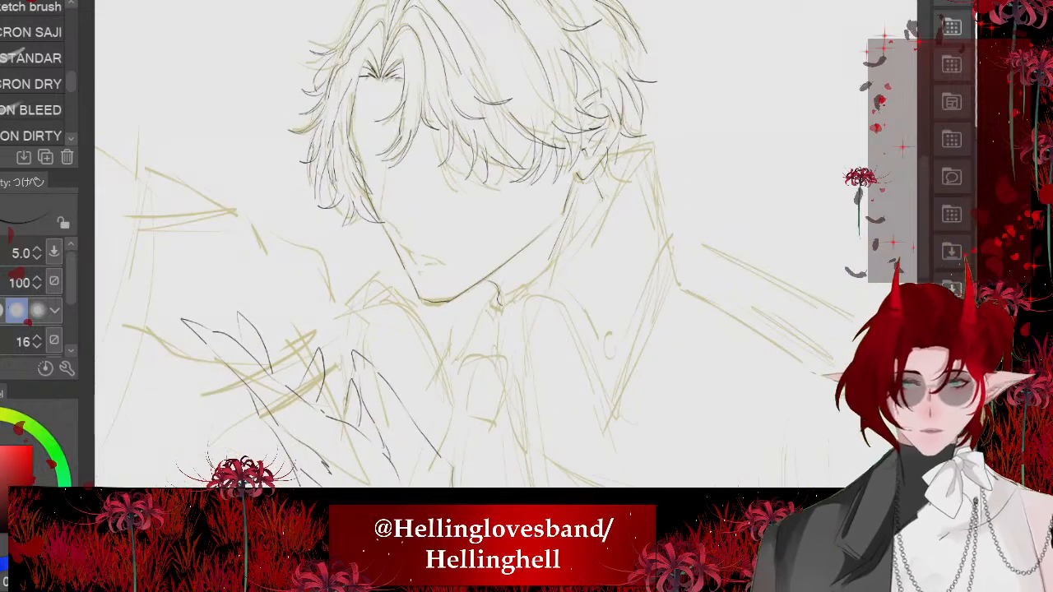
- Hide the sketch to examine the inked hair, face and hand on their own, and show it again
{"action": "left_click", "coordinate": [991, 387]}
{"action": "scroll", "coordinate": [716, 395], "scroll_direction": "down", "scroll_amount": 3}
{"action": "scroll", "coordinate": [668, 292], "scroll_direction": "up", "scroll_amount": 1}
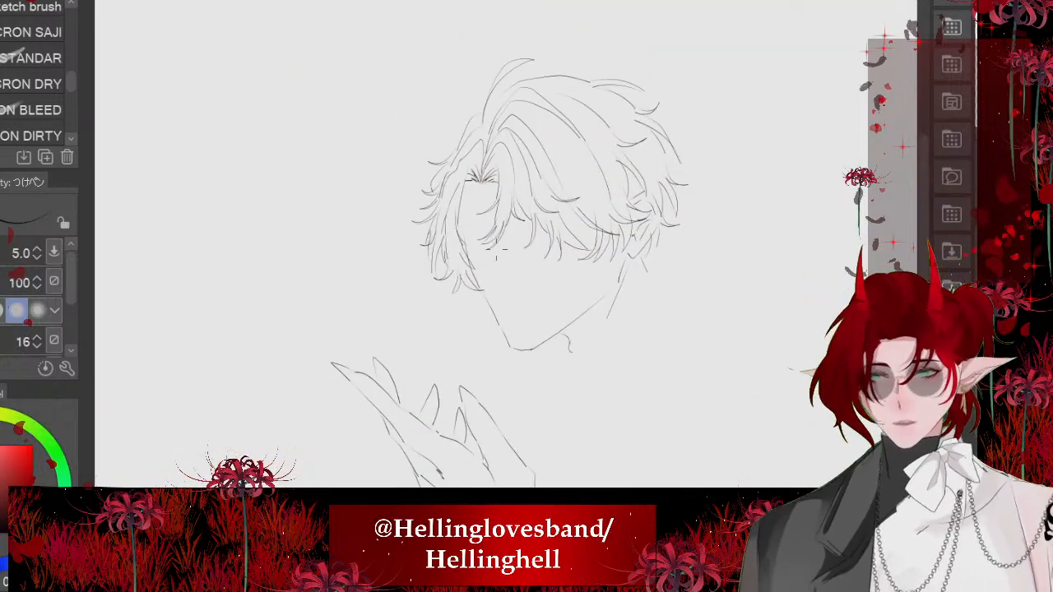
{"action": "scroll", "coordinate": [507, 267], "scroll_direction": "up", "scroll_amount": 2}
{"action": "scroll", "coordinate": [465, 172], "scroll_direction": "down", "scroll_amount": 1}
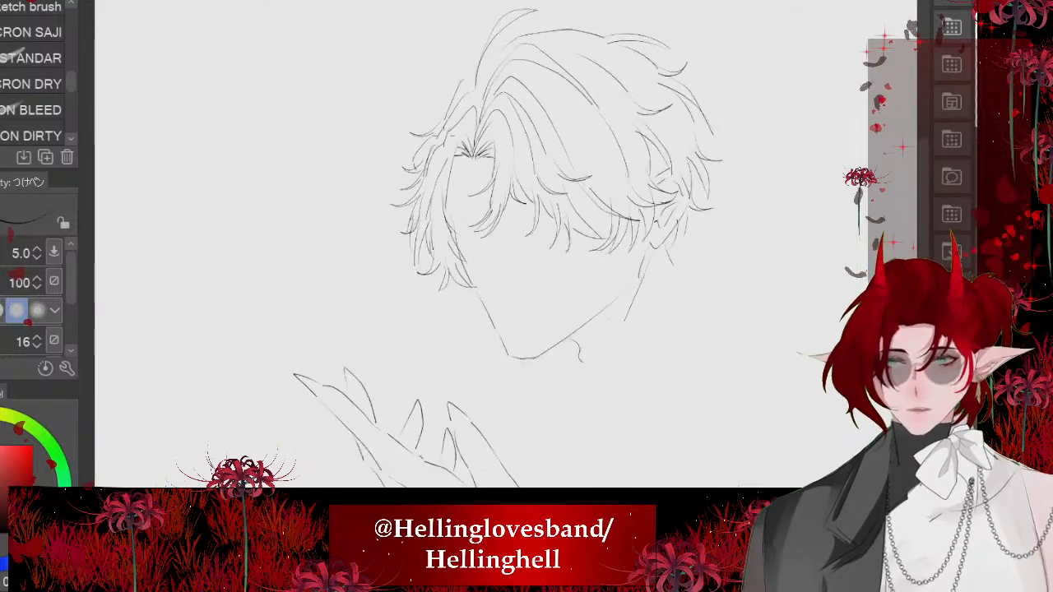
{"action": "scroll", "coordinate": [472, 246], "scroll_direction": "up", "scroll_amount": 3}
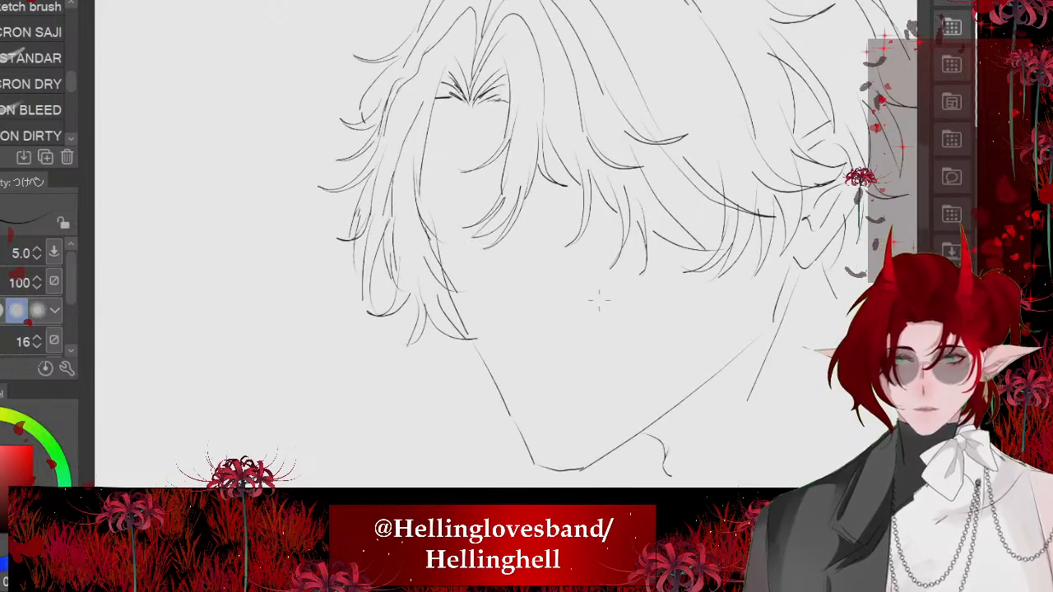
{"action": "scroll", "coordinate": [472, 246], "scroll_direction": "up", "scroll_amount": 2}
{"action": "scroll", "coordinate": [655, 244], "scroll_direction": "down", "scroll_amount": 4}
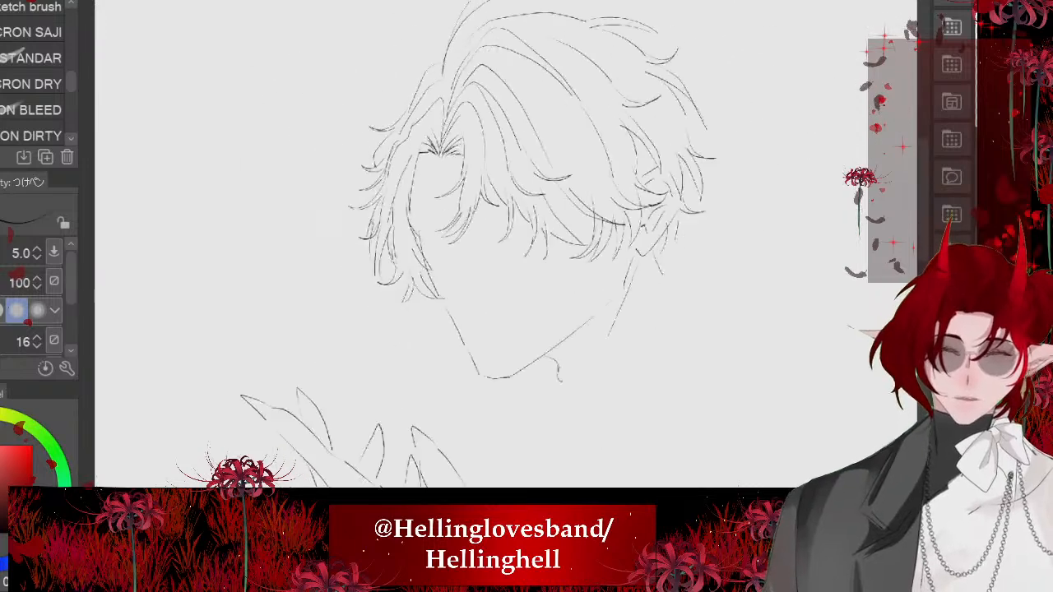
{"action": "scroll", "coordinate": [503, 189], "scroll_direction": "down", "scroll_amount": 1}
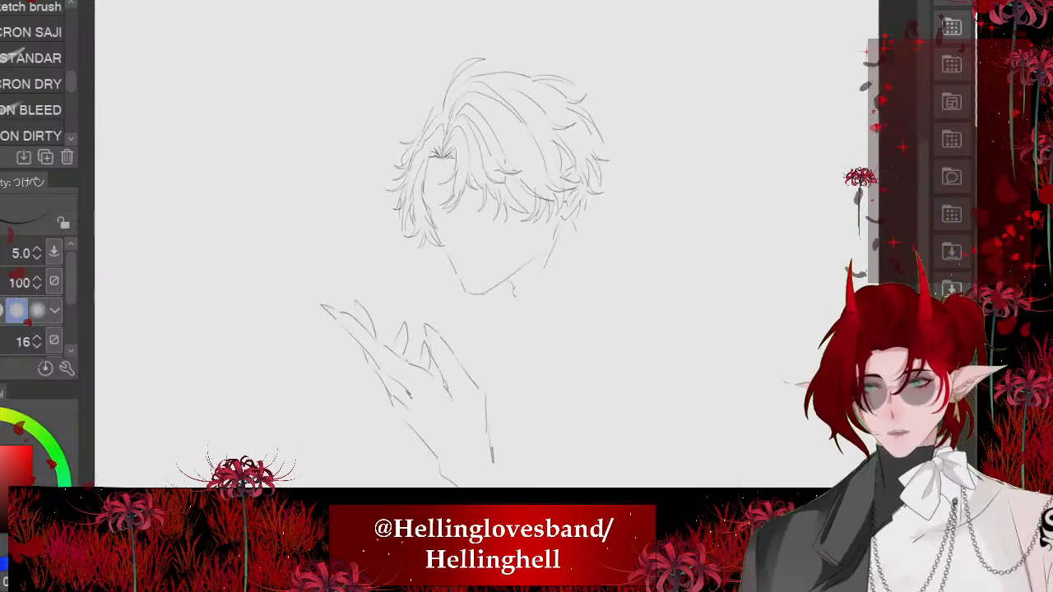
{"action": "scroll", "coordinate": [527, 247], "scroll_direction": "up", "scroll_amount": 1}
{"action": "scroll", "coordinate": [461, 187], "scroll_direction": "up", "scroll_amount": 2}
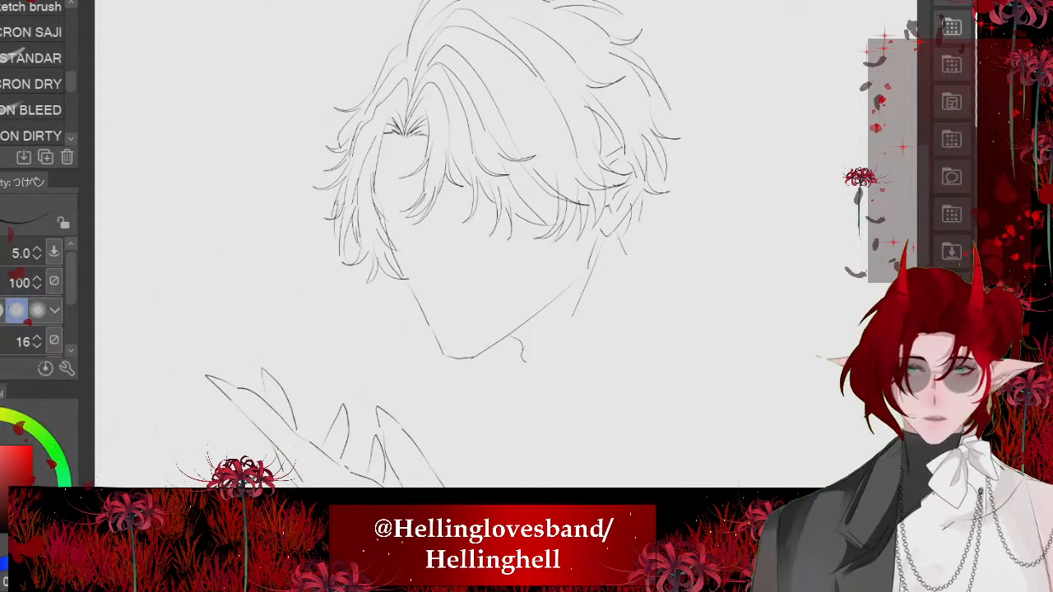
{"action": "scroll", "coordinate": [494, 247], "scroll_direction": "down", "scroll_amount": 1}
{"action": "scroll", "coordinate": [485, 247], "scroll_direction": "up", "scroll_amount": 4}
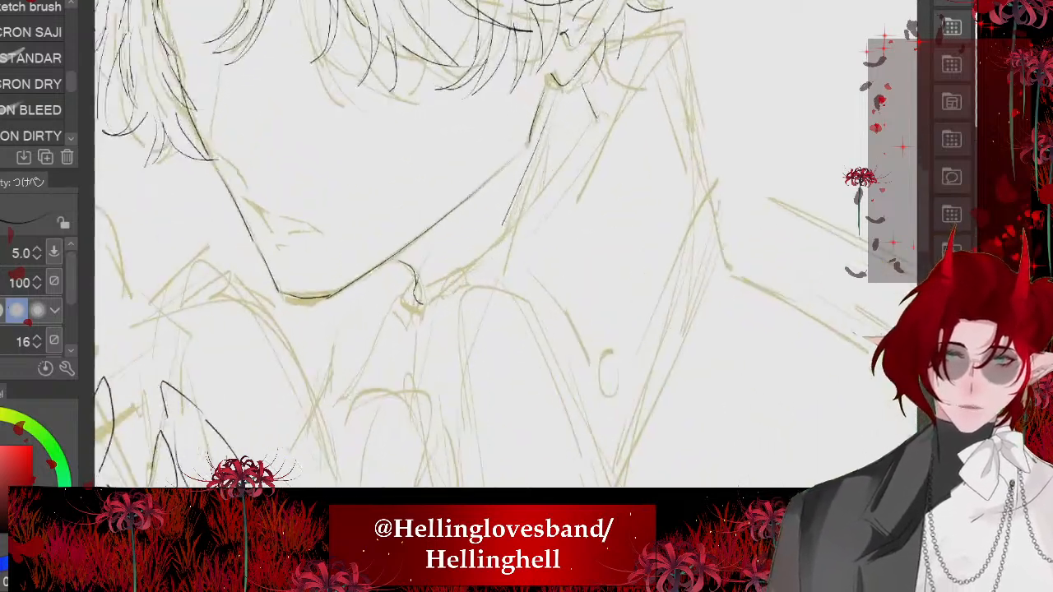
- Ink the back neck contour from below the ear to the collar, and the inner collar edge running down the chest
{"action": "mouse_move", "coordinate": [627, 72]}
{"action": "left_mouse_down"}
{"action": "mouse_move", "coordinate": [552, 190]}
{"action": "mouse_move", "coordinate": [468, 269]}
{"action": "left_mouse_up"}
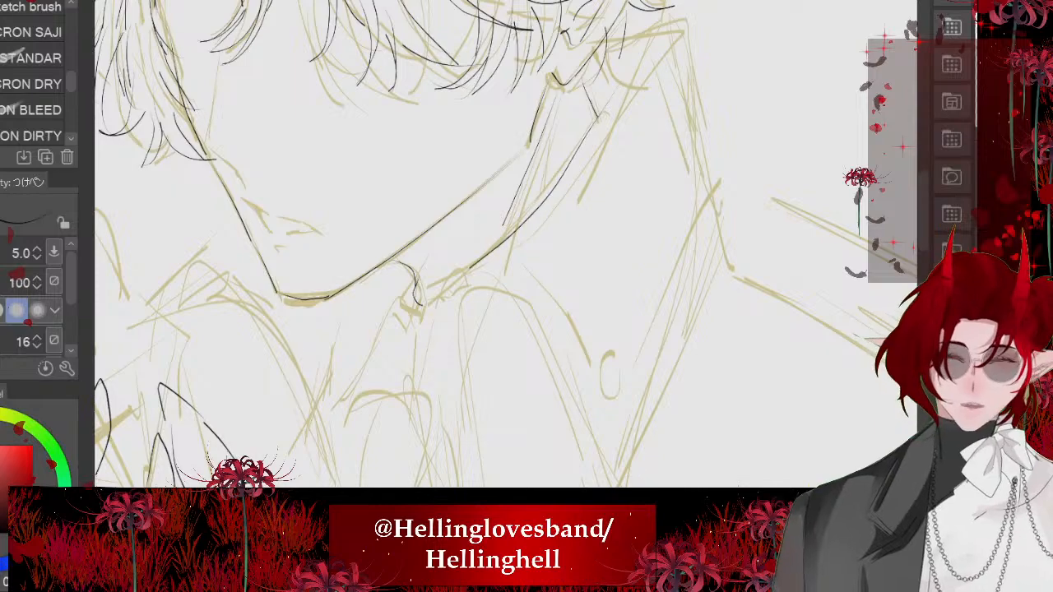
{"action": "scroll", "coordinate": [494, 247], "scroll_direction": "down", "scroll_amount": 1}
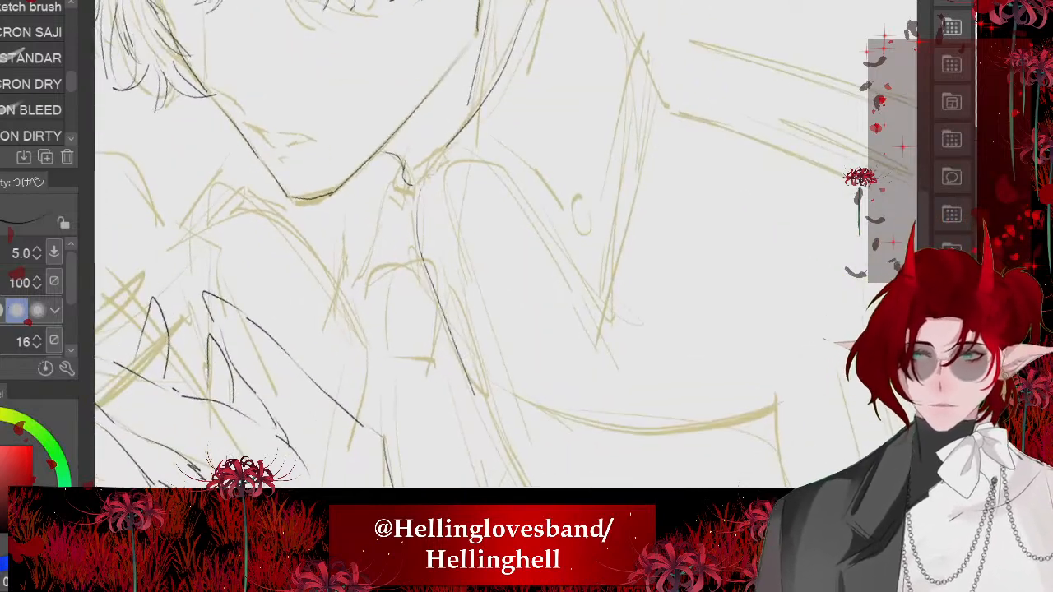
{"action": "scroll", "coordinate": [448, 247], "scroll_direction": "down", "scroll_amount": 3}
{"action": "scroll", "coordinate": [404, 274], "scroll_direction": "up", "scroll_amount": 4}
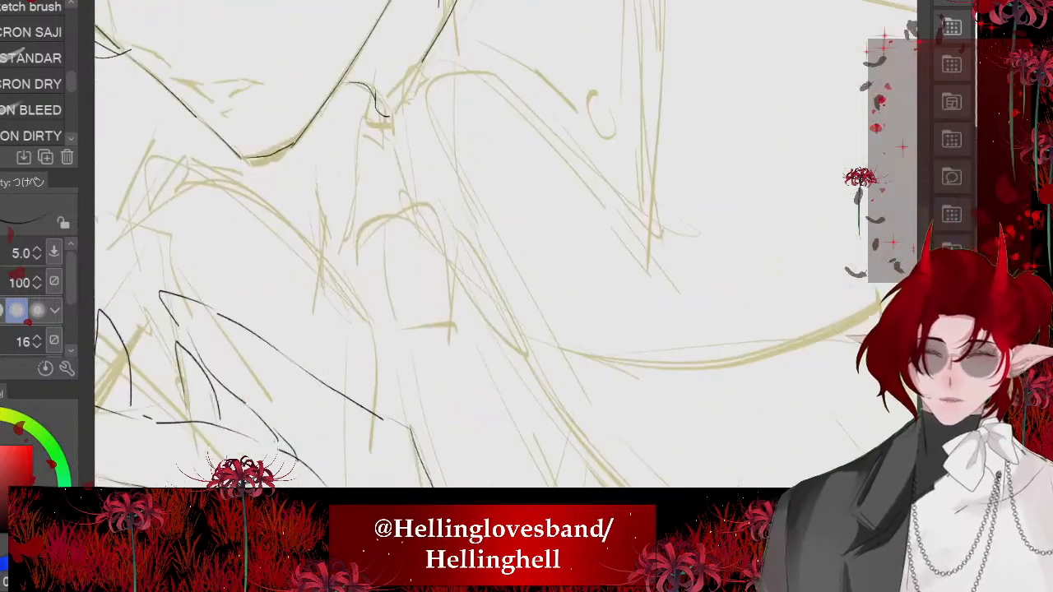
{"action": "mouse_move", "coordinate": [426, 74]}
{"action": "left_mouse_down"}
{"action": "mouse_move", "coordinate": [403, 143]}
{"action": "mouse_move", "coordinate": [506, 326]}
{"action": "left_mouse_up"}
{"action": "scroll", "coordinate": [506, 244], "scroll_direction": "down", "scroll_amount": 1}
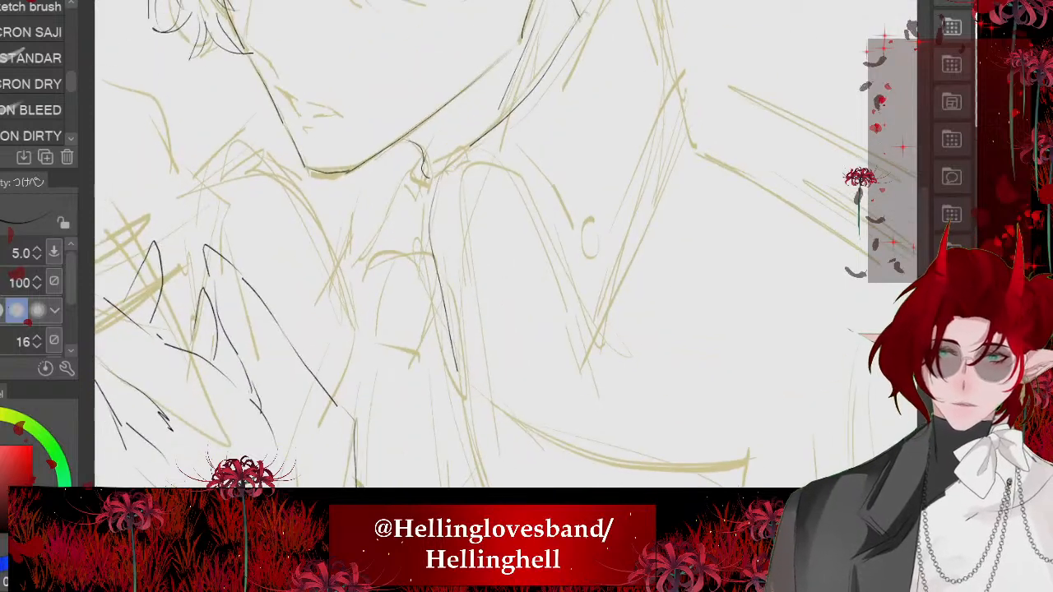
- Ink the arched fold of the collar beside the neck and its slanted edge running down to the collar's point
{"action": "mouse_move", "coordinate": [464, 382]}
{"action": "left_mouse_down"}
{"action": "mouse_move", "coordinate": [471, 180]}
{"action": "mouse_move", "coordinate": [591, 347]}
{"action": "left_mouse_up"}
{"action": "mouse_move", "coordinate": [576, 313]}
{"action": "left_mouse_down"}
{"action": "mouse_move", "coordinate": [529, 391]}
{"action": "mouse_move", "coordinate": [489, 495]}
{"action": "left_mouse_up"}
{"action": "mouse_move", "coordinate": [498, 162]}
{"action": "left_mouse_down"}
{"action": "mouse_move", "coordinate": [540, 129]}
{"action": "mouse_move", "coordinate": [578, 157]}
{"action": "left_mouse_up"}
{"action": "key", "text": "ctrl+z"}
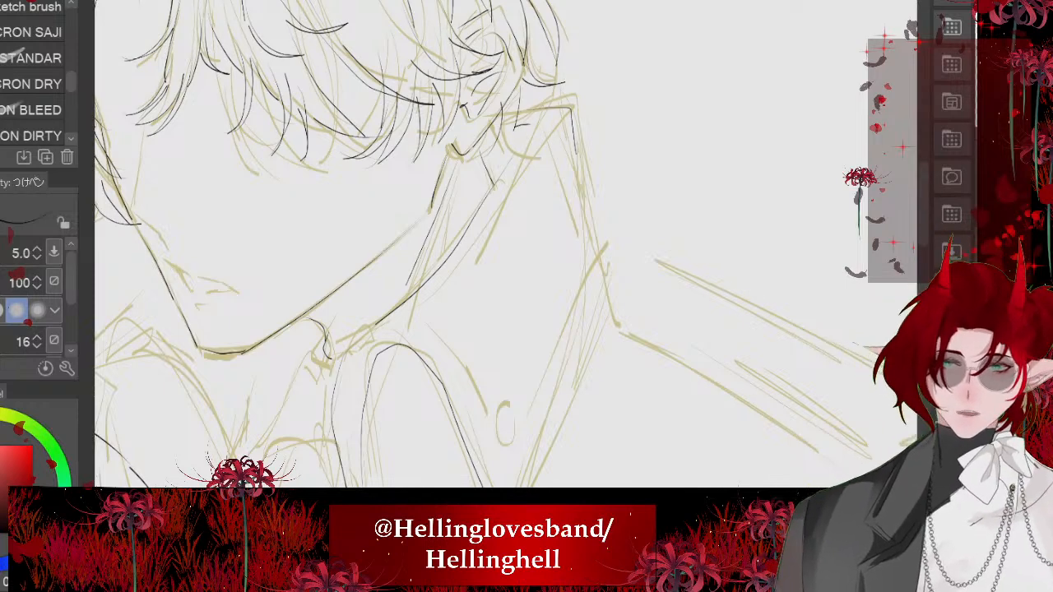
- Ink the collar's outer edge from its peak behind the ear, past the shoulder notch, down to its pointed tip
{"action": "left_click_drag", "start_coordinate": [506, 247], "coordinate": [471, 156]}
{"action": "left_click_drag", "start_coordinate": [545, 41], "coordinate": [570, 150]}
{"action": "left_click_drag", "start_coordinate": [557, 80], "coordinate": [600, 153]}
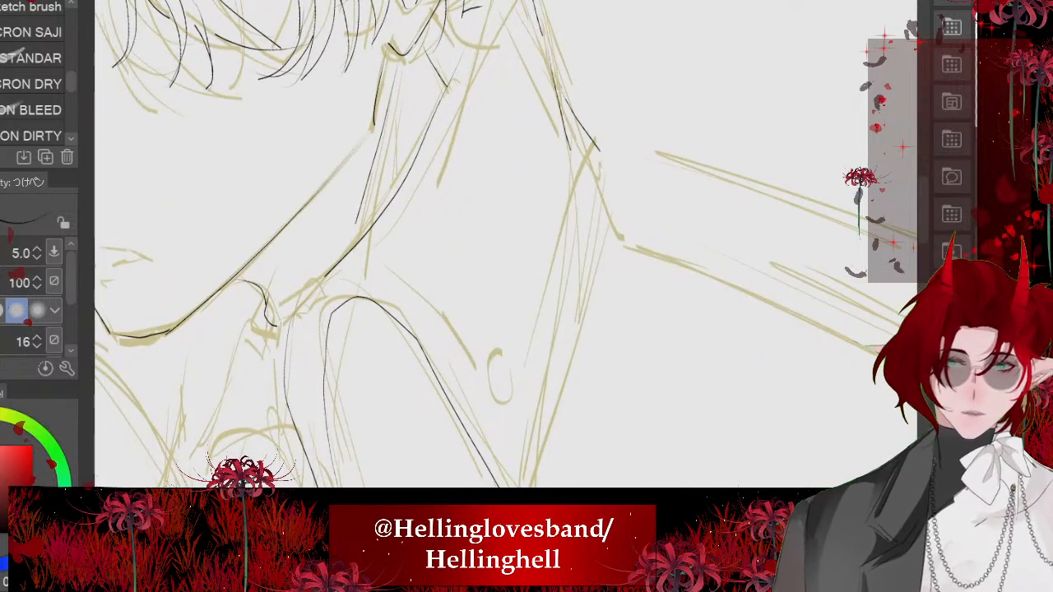
{"action": "left_click_drag", "start_coordinate": [623, 238], "coordinate": [582, 127]}
{"action": "left_click_drag", "start_coordinate": [539, 69], "coordinate": [607, 424]}
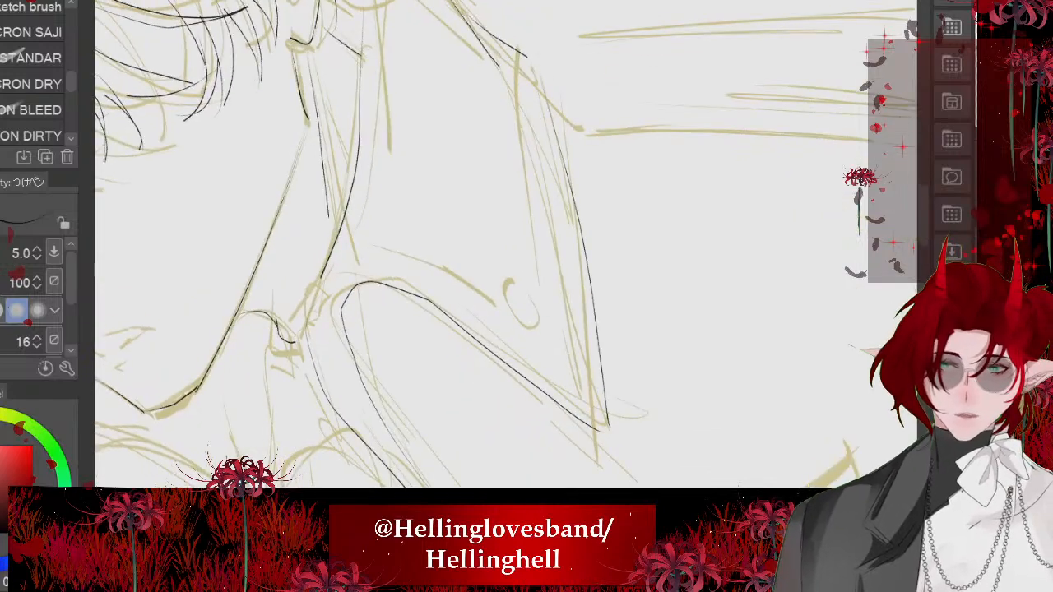
- Hide the sketch and extend the top of the inner collar line up toward the throat
{"action": "scroll", "coordinate": [510, 238], "scroll_direction": "down", "scroll_amount": 5}
{"action": "scroll", "coordinate": [391, 358], "scroll_direction": "up", "scroll_amount": 4}
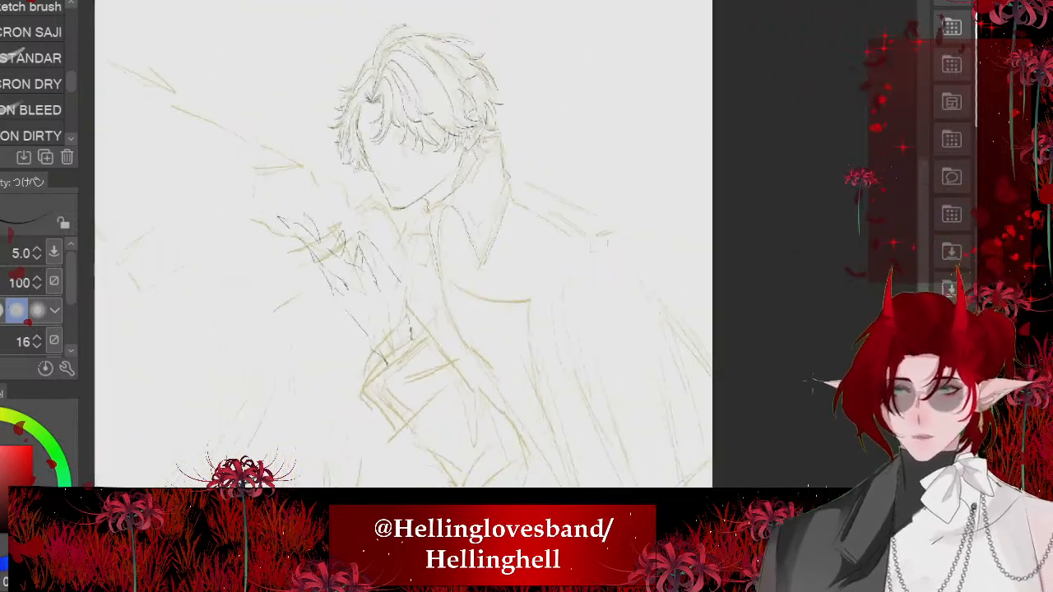
{"action": "key", "text": "ctrl+h"}
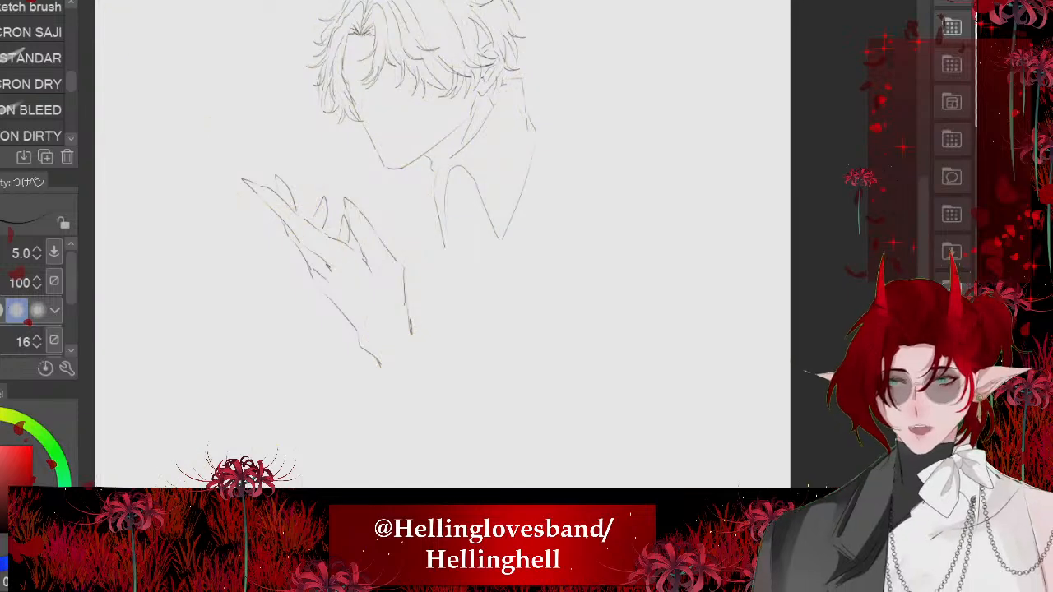
{"action": "scroll", "coordinate": [395, 165], "scroll_direction": "up", "scroll_amount": 5}
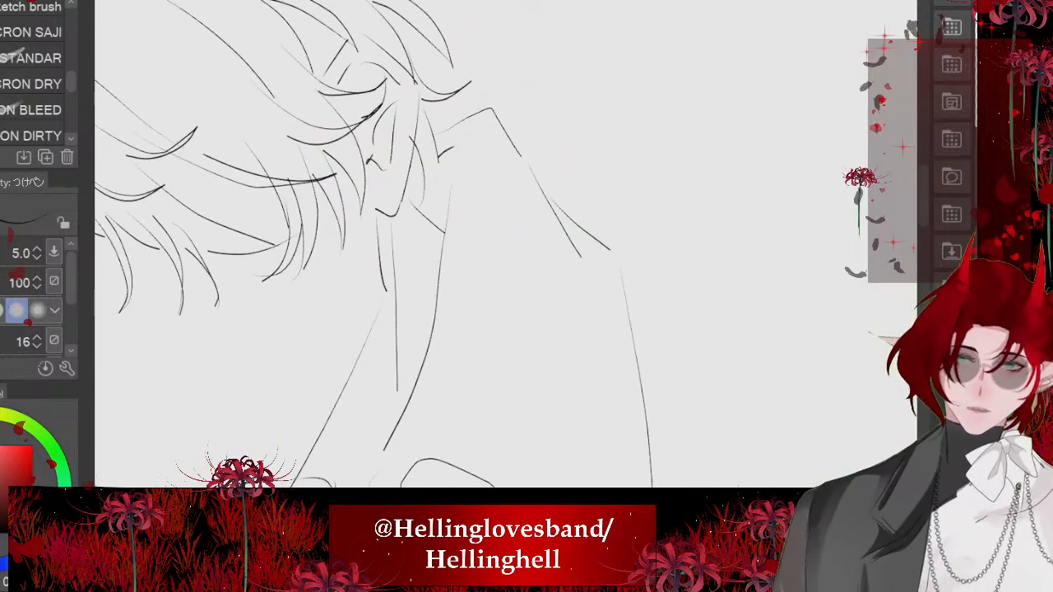
{"action": "scroll", "coordinate": [395, 247], "scroll_direction": "down", "scroll_amount": 5}
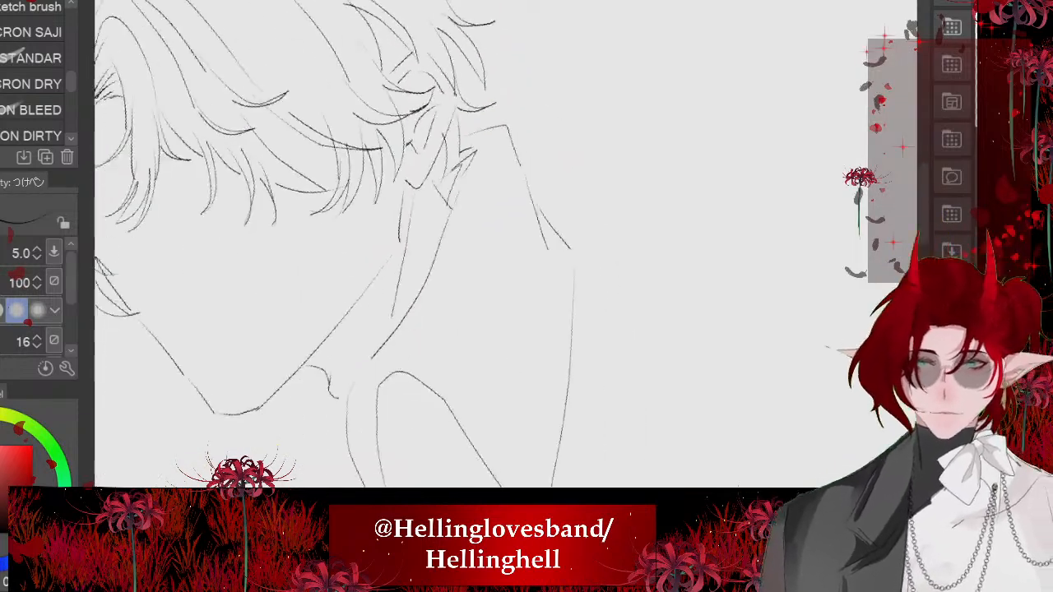
{"action": "scroll", "coordinate": [395, 246], "scroll_direction": "up", "scroll_amount": 3}
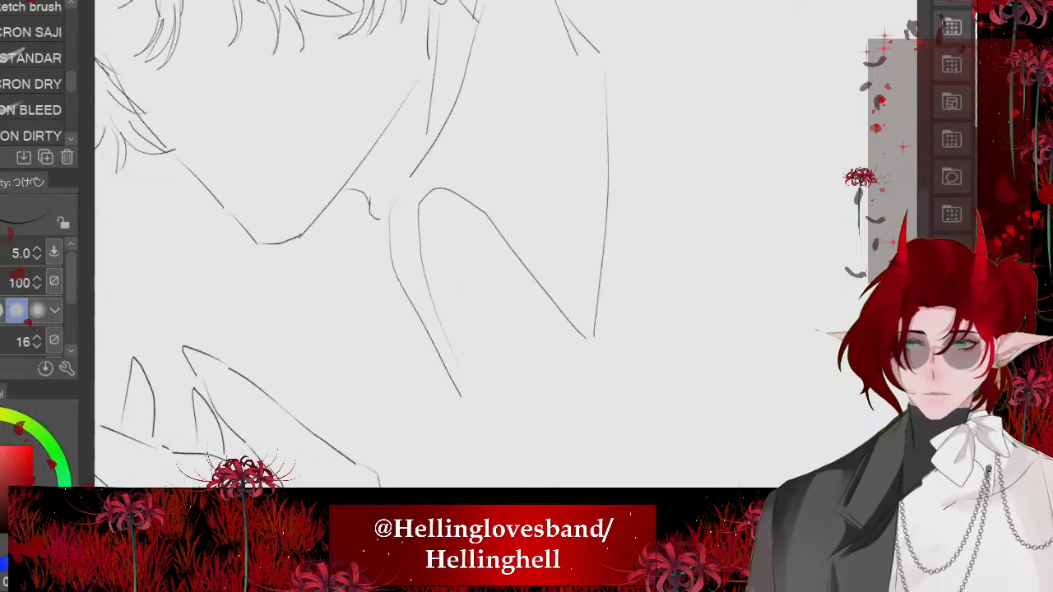
{"action": "left_click_drag", "start_coordinate": [390, 213], "coordinate": [384, 243]}
- Examine the inked head, collar and hand without the sketch, and show the sketch again
{"action": "scroll", "coordinate": [436, 288], "scroll_direction": "down", "scroll_amount": 4}
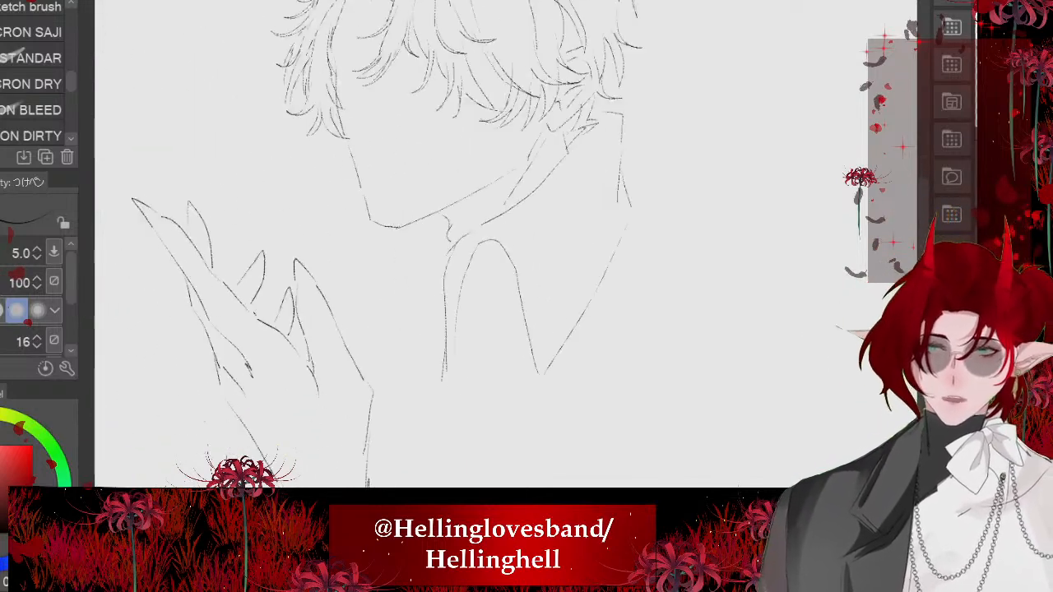
{"action": "scroll", "coordinate": [395, 247], "scroll_direction": "down", "scroll_amount": 2}
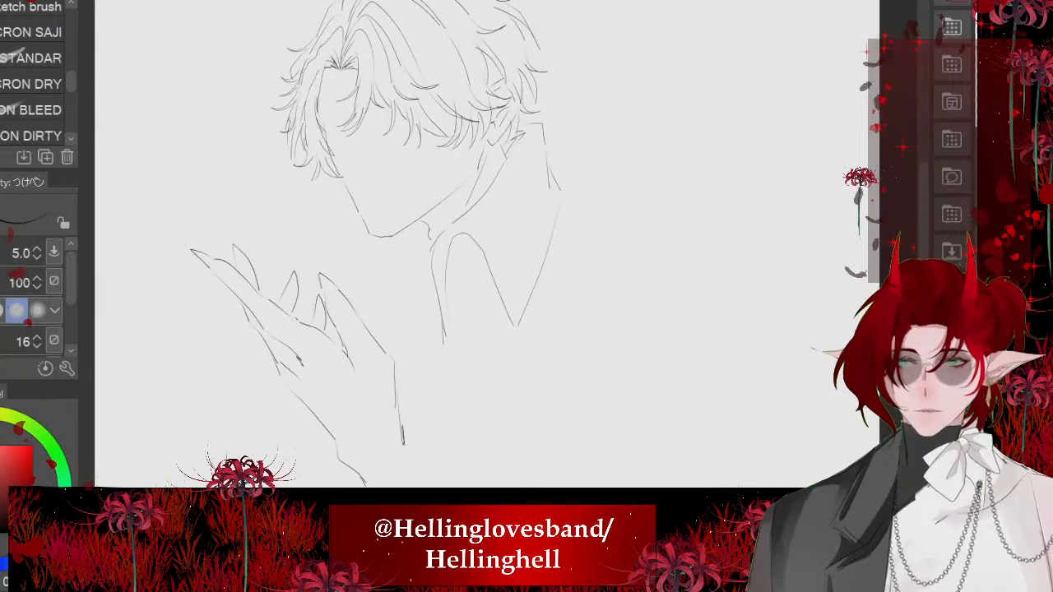
{"action": "scroll", "coordinate": [436, 246], "scroll_direction": "up", "scroll_amount": 5}
{"action": "scroll", "coordinate": [660, 340], "scroll_direction": "up", "scroll_amount": 3}
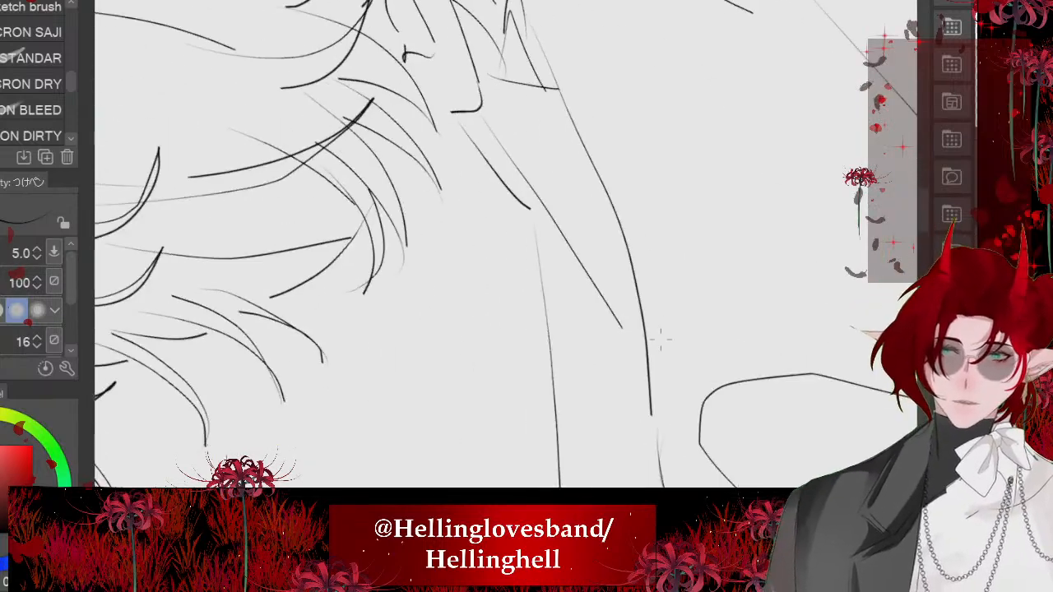
{"action": "scroll", "coordinate": [461, 247], "scroll_direction": "down", "scroll_amount": 7}
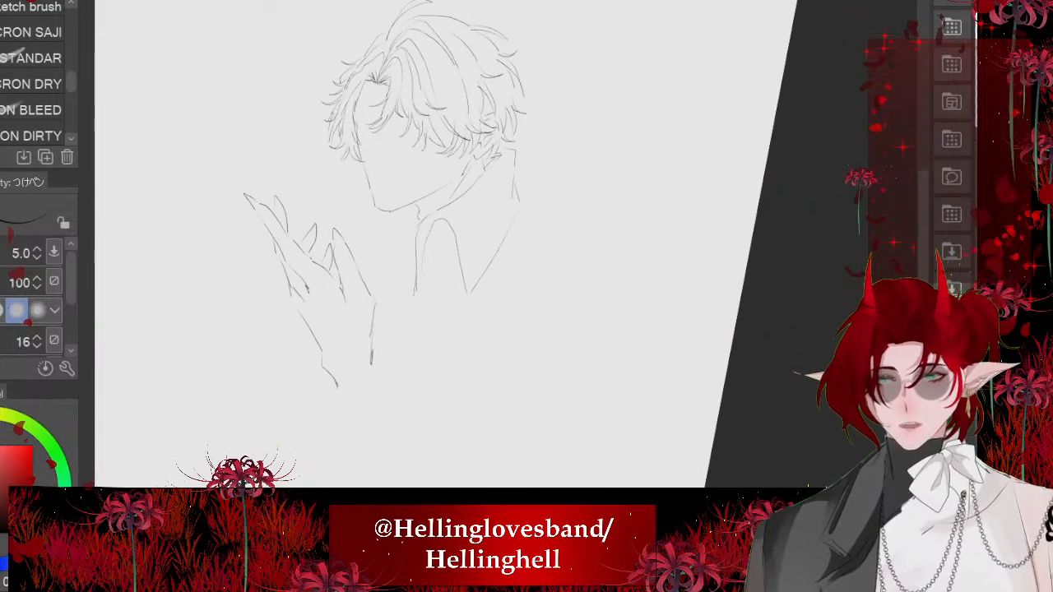
{"action": "scroll", "coordinate": [692, 357], "scroll_direction": "up", "scroll_amount": 2}
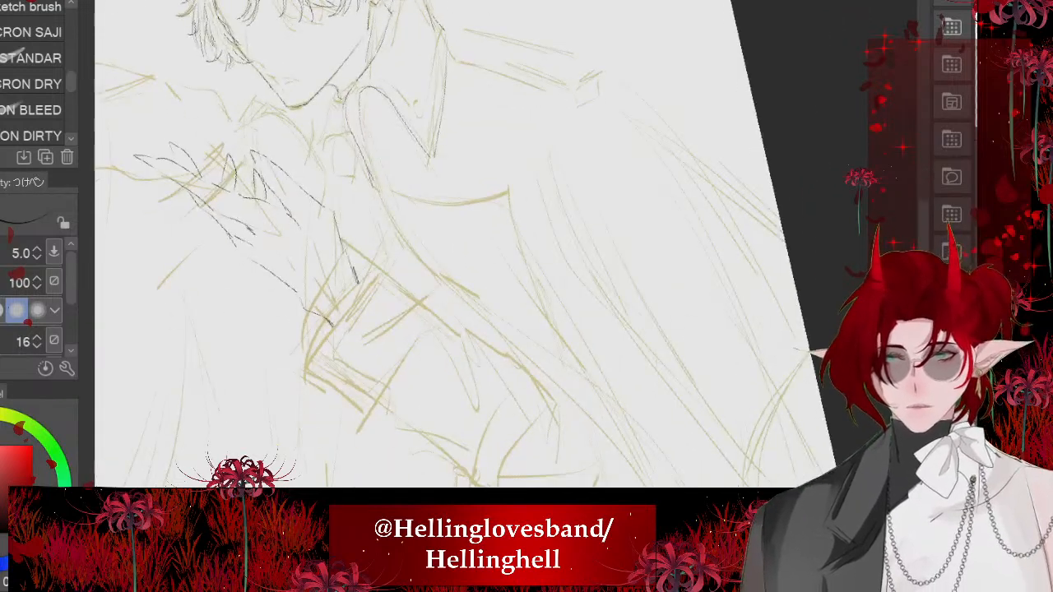
- Ink the coat's long front edge from the chest past the bent forearm, and the long cloak line beside it
{"action": "scroll", "coordinate": [603, 344], "scroll_direction": "down", "scroll_amount": 4}
{"action": "scroll", "coordinate": [604, 344], "scroll_direction": "up", "scroll_amount": 3}
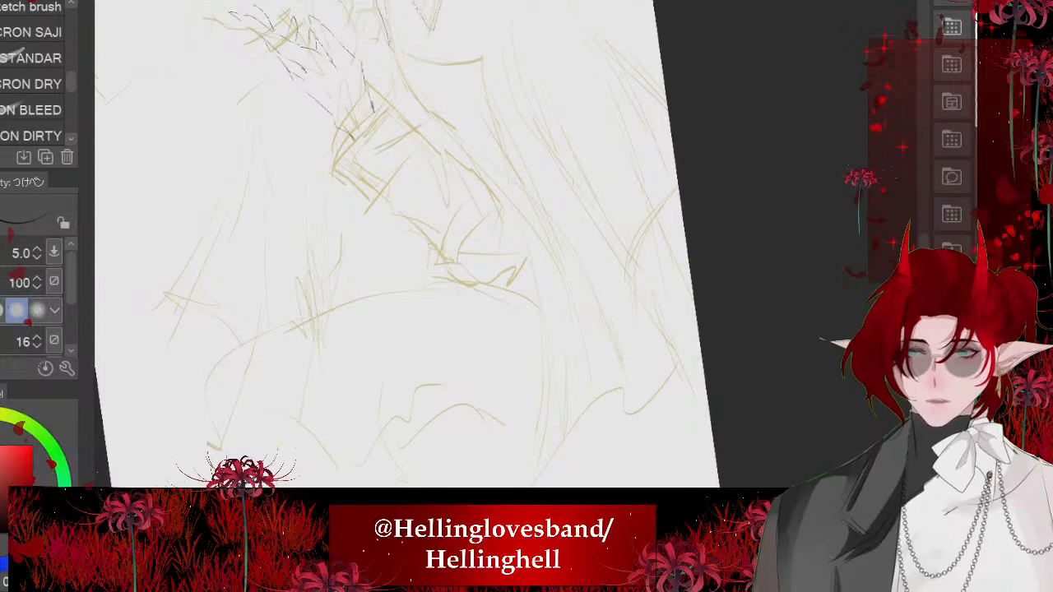
{"action": "mouse_move", "coordinate": [356, 99]}
{"action": "left_mouse_down"}
{"action": "mouse_move", "coordinate": [459, 199]}
{"action": "mouse_move", "coordinate": [561, 375]}
{"action": "mouse_move", "coordinate": [570, 487]}
{"action": "left_mouse_up"}
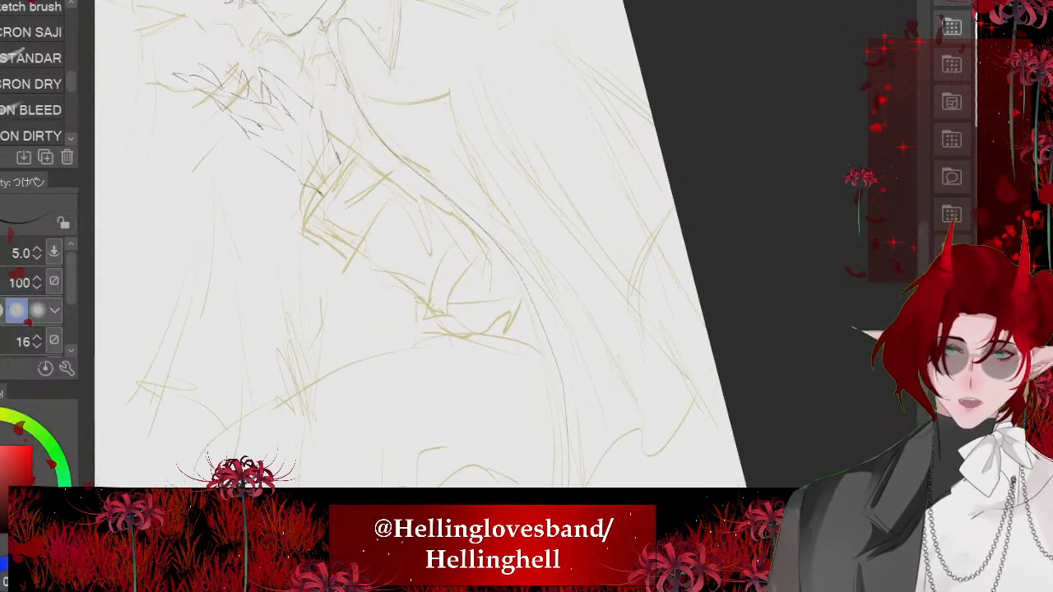
{"action": "scroll", "coordinate": [461, 247], "scroll_direction": "up", "scroll_amount": 4}
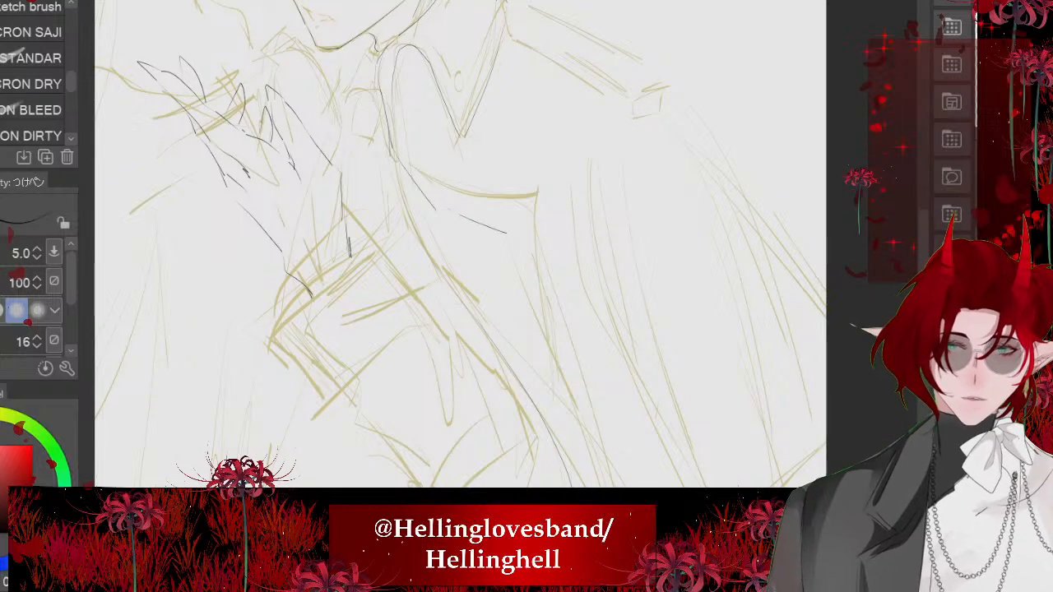
{"action": "scroll", "coordinate": [460, 280], "scroll_direction": "up", "scroll_amount": 3}
{"action": "left_click_drag", "start_coordinate": [465, 51], "coordinate": [707, 348]}
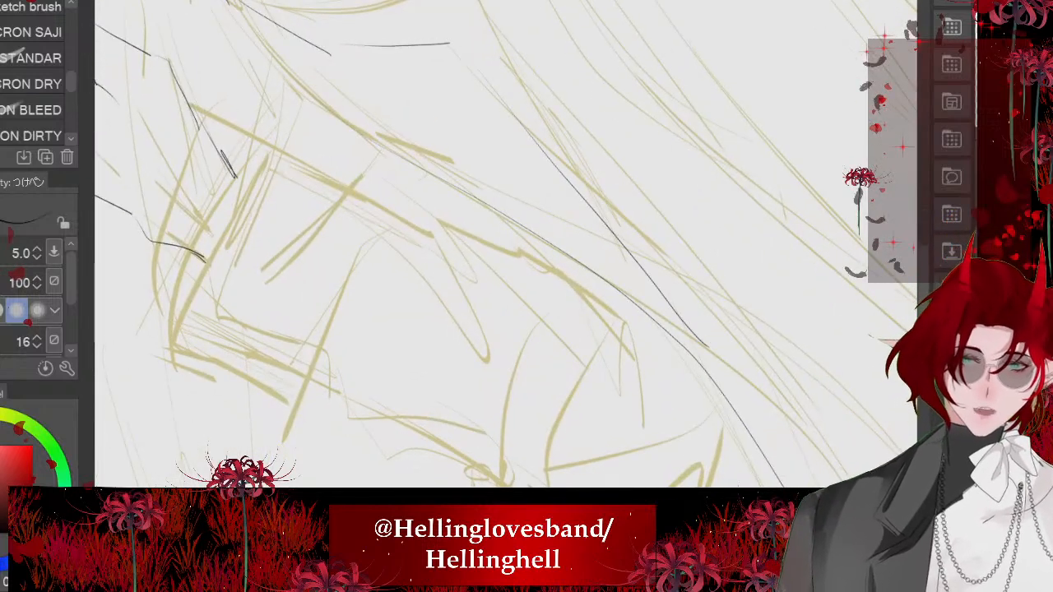
- Ink the upper shoulder line running from beside the collar out to the shoulder's end
{"action": "scroll", "coordinate": [436, 246], "scroll_direction": "down", "scroll_amount": 4}
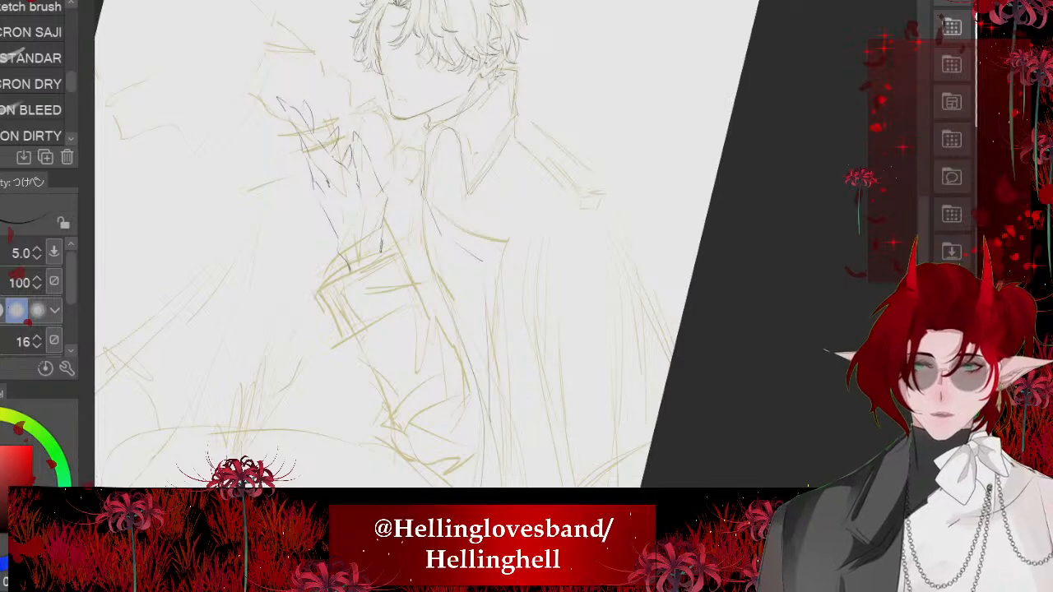
{"action": "scroll", "coordinate": [461, 247], "scroll_direction": "up", "scroll_amount": 5}
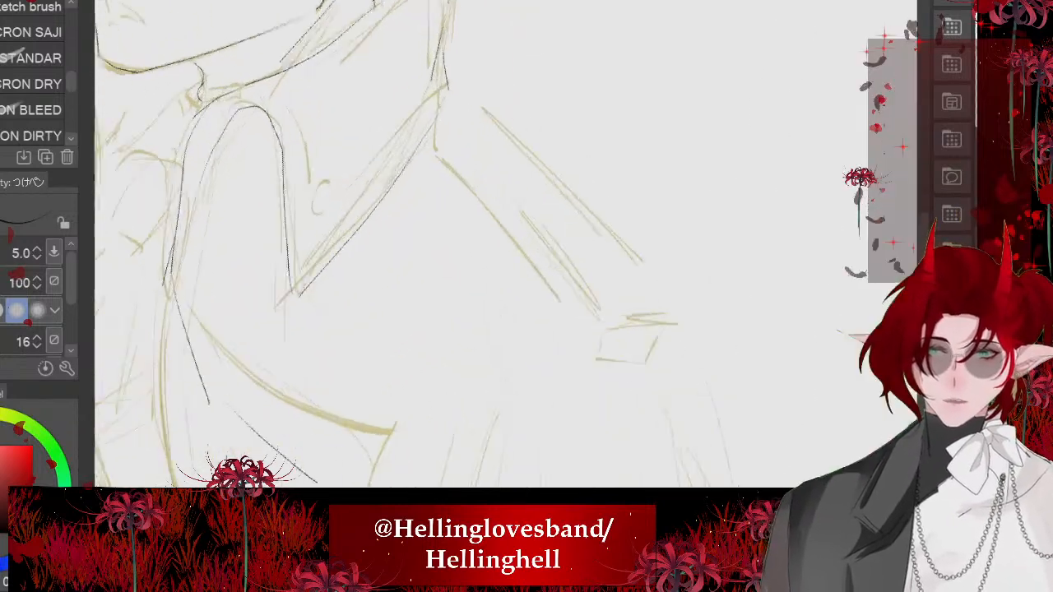
{"action": "scroll", "coordinate": [395, 247], "scroll_direction": "down", "scroll_amount": 3}
{"action": "scroll", "coordinate": [395, 247], "scroll_direction": "down", "scroll_amount": 1}
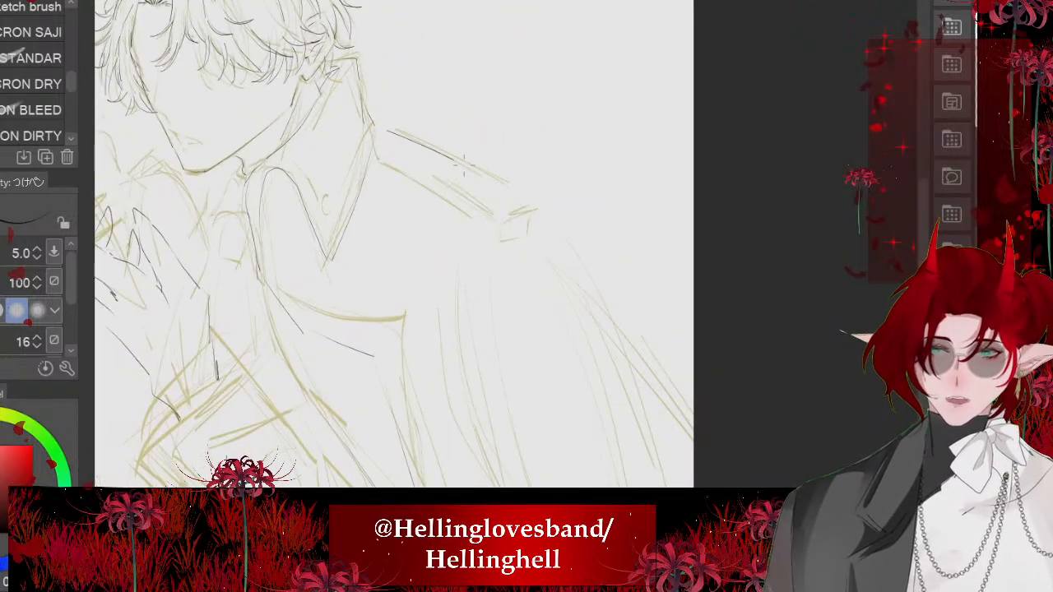
{"action": "scroll", "coordinate": [463, 164], "scroll_direction": "down", "scroll_amount": 2}
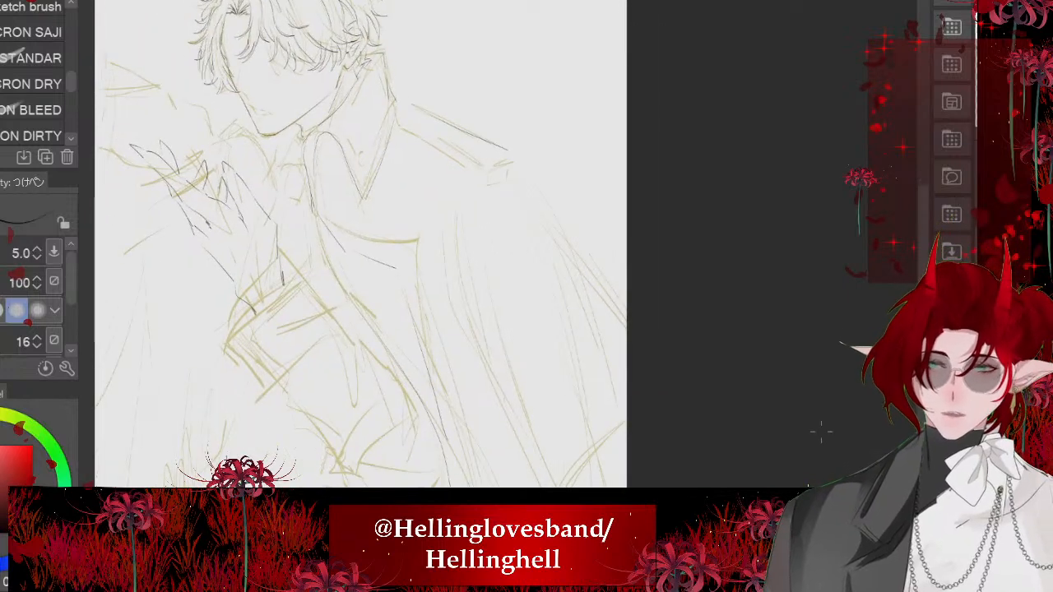
{"action": "scroll", "coordinate": [568, 169], "scroll_direction": "down", "scroll_amount": 2}
{"action": "left_click_drag", "start_coordinate": [460, 263], "coordinate": [523, 231]}
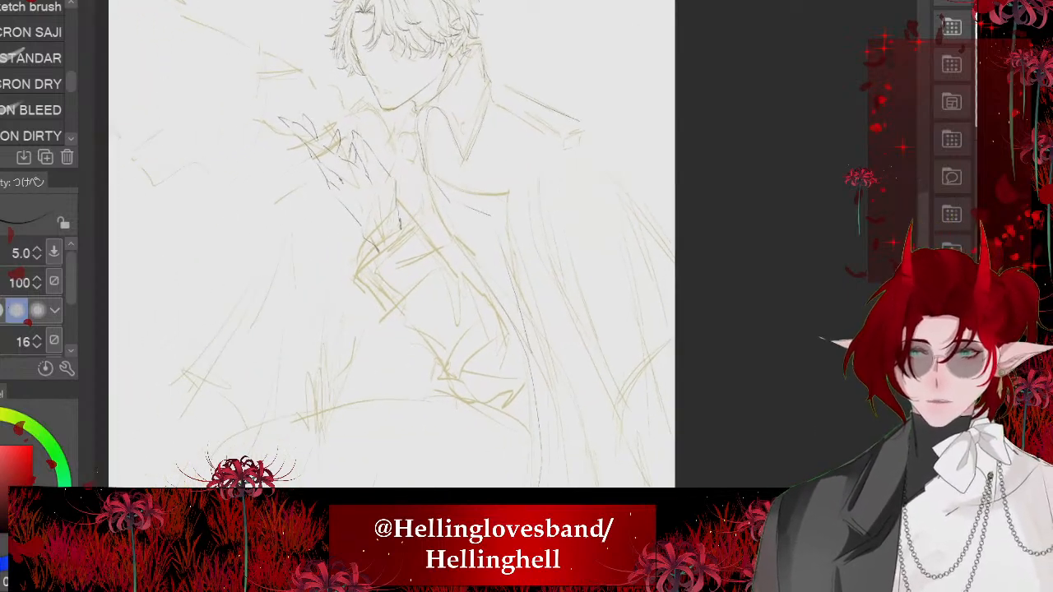
- Ink the cloak's outer contour sloping from the shoulder to the page edge, and the long inner fold below the shoulder
{"action": "scroll", "coordinate": [642, 222], "scroll_direction": "up", "scroll_amount": 3}
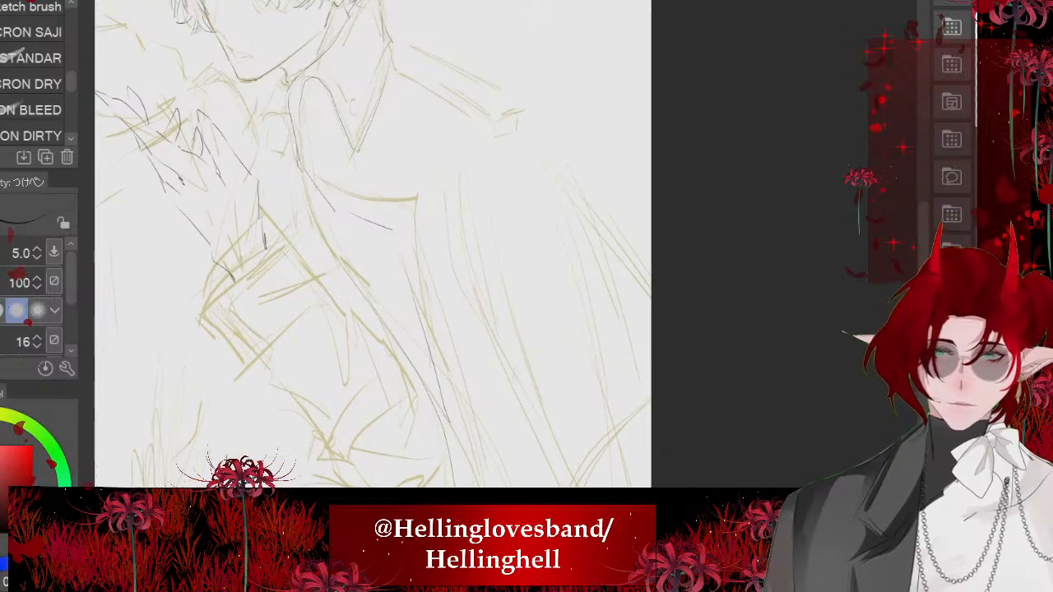
{"action": "left_click_drag", "start_coordinate": [527, 132], "coordinate": [647, 298]}
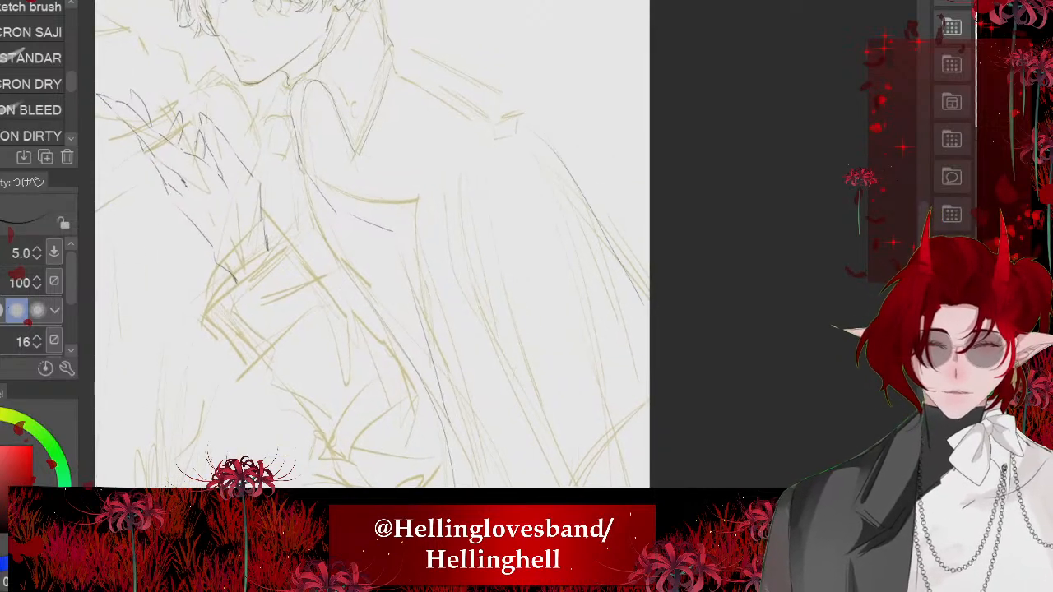
{"action": "mouse_move", "coordinate": [498, 121]}
{"action": "left_mouse_down"}
{"action": "mouse_move", "coordinate": [487, 304]}
{"action": "mouse_move", "coordinate": [493, 223]}
{"action": "mouse_move", "coordinate": [461, 211]}
{"action": "mouse_move", "coordinate": [517, 311]}
{"action": "left_mouse_up"}
- Ink the jagged torn edge of the cloak from the end of the long fold toward the page edge
{"action": "left_click_drag", "start_coordinate": [547, 372], "coordinate": [495, 268]}
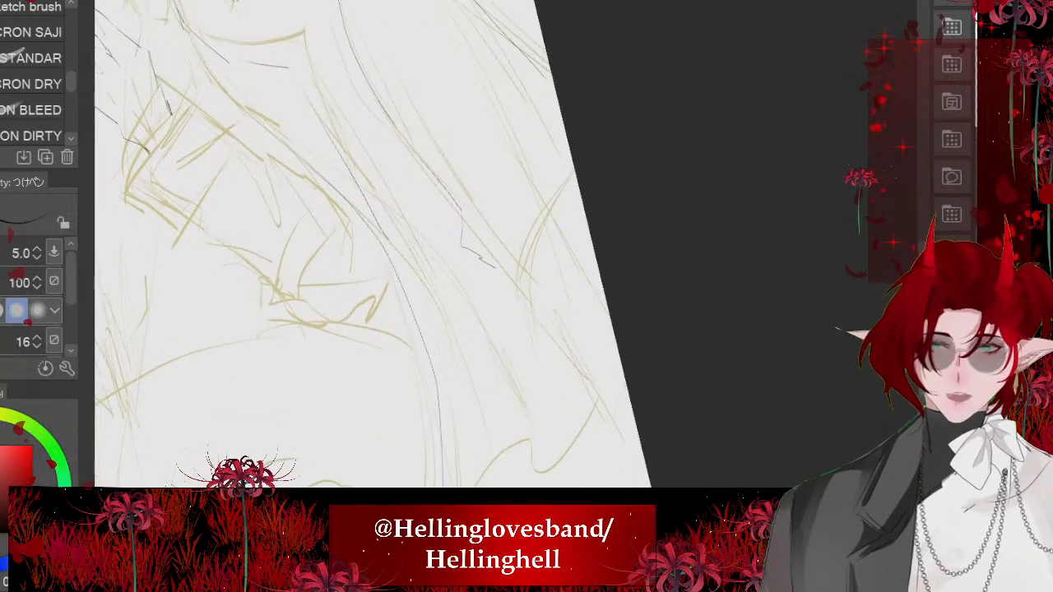
{"action": "left_click_drag", "start_coordinate": [576, 179], "coordinate": [522, 263]}
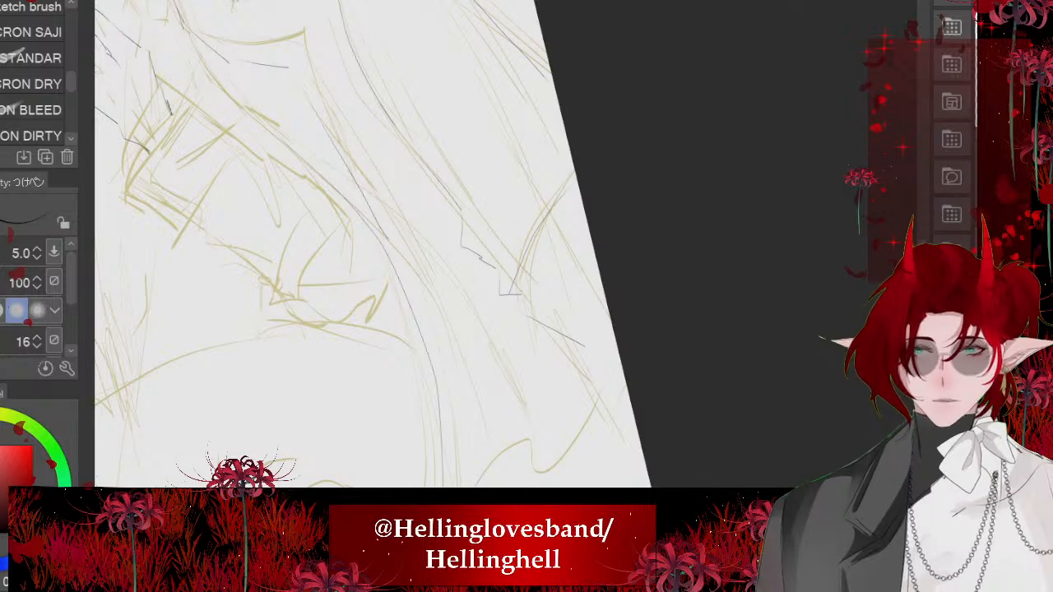
{"action": "left_click_drag", "start_coordinate": [567, 357], "coordinate": [604, 429]}
- Ink the zigzag lower hem of the cloak near the page corner and the fold lines above it
{"action": "key", "text": "ctrl+minus"}
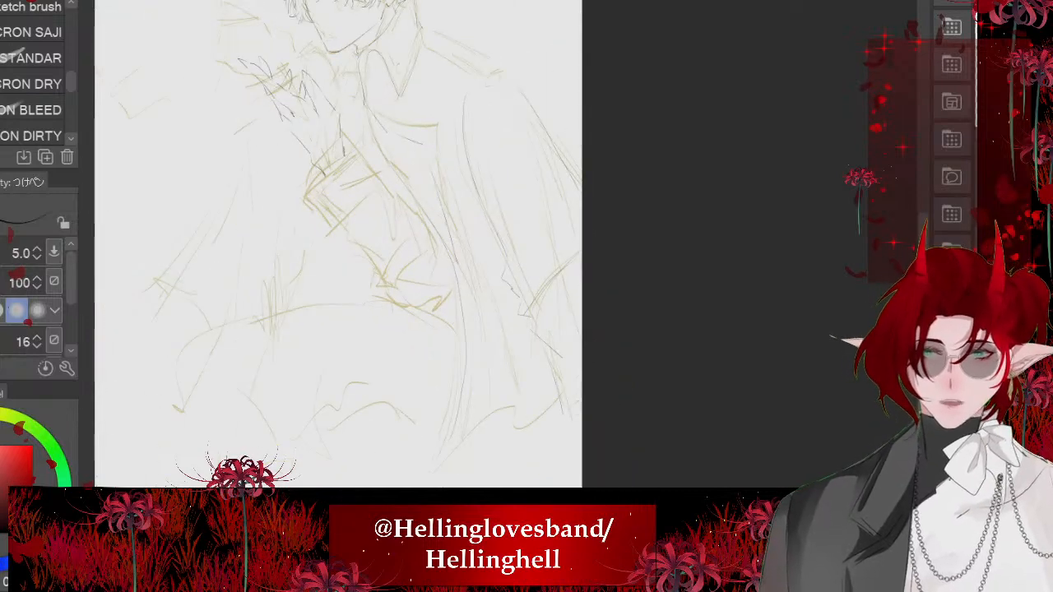
{"action": "key", "text": "ctrl+minus"}
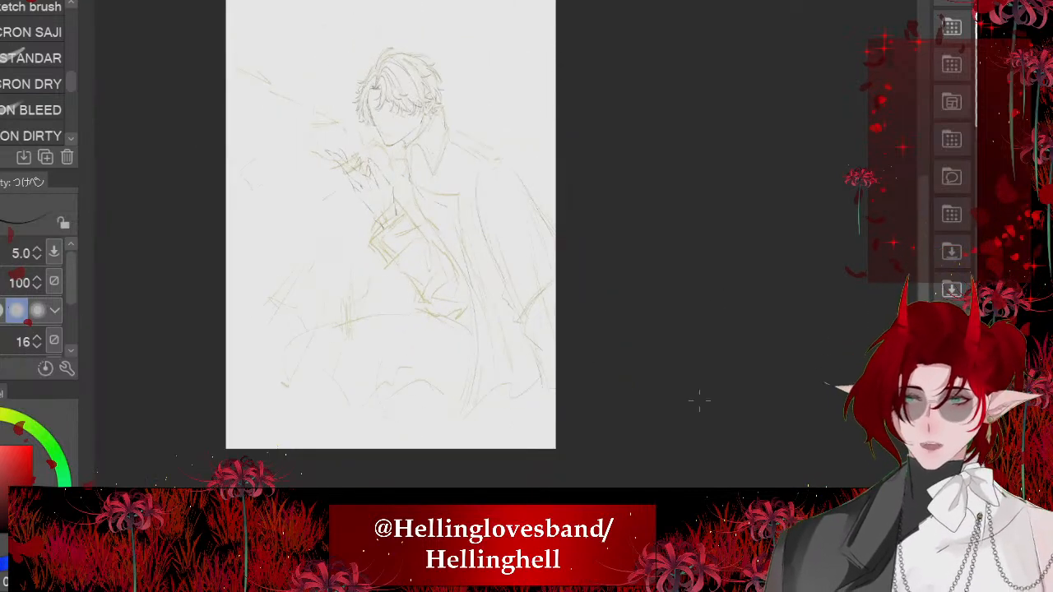
{"action": "key", "text": "ctrl+plus"}
{"action": "key", "text": "minus"}
{"action": "key", "text": "minus"}
{"action": "key", "text": "minus"}
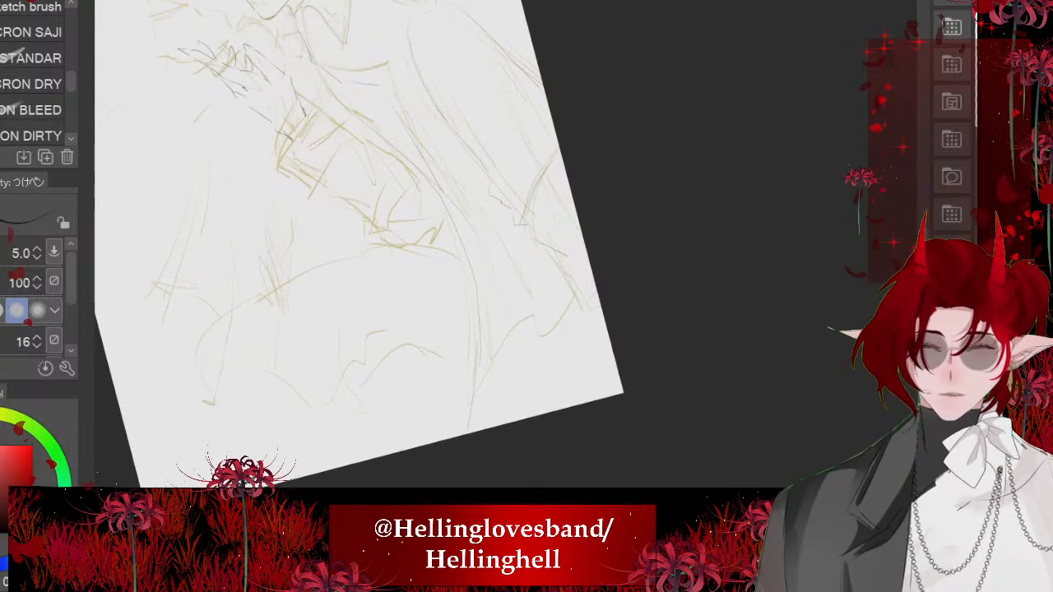
{"action": "left_click_drag", "start_coordinate": [528, 405], "coordinate": [586, 381]}
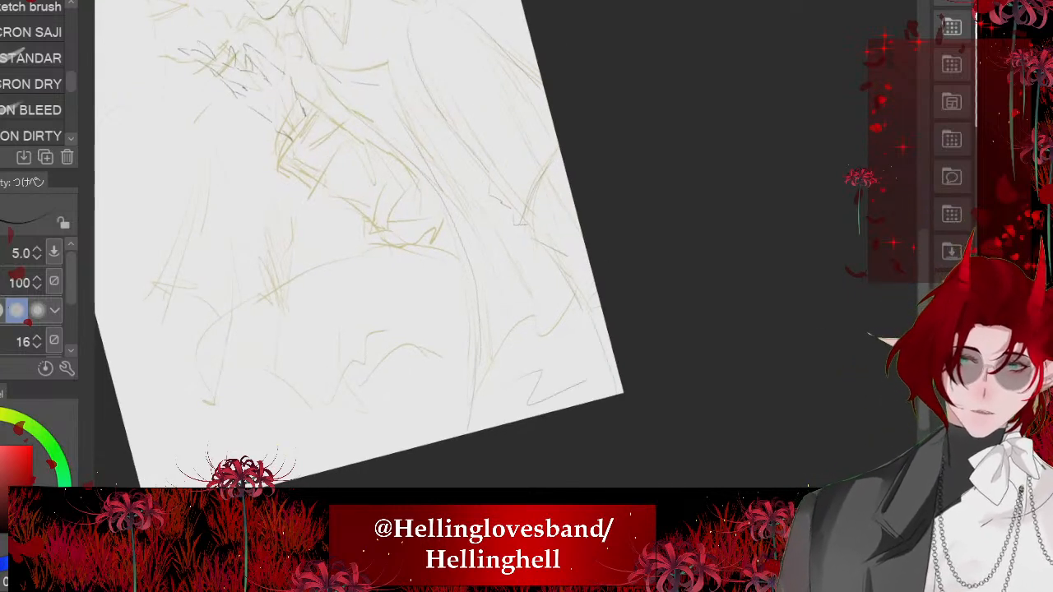
{"action": "left_click_drag", "start_coordinate": [434, 148], "coordinate": [527, 298]}
{"action": "key", "text": "ctrl+minus"}
{"action": "key", "text": "ctrl+plus"}
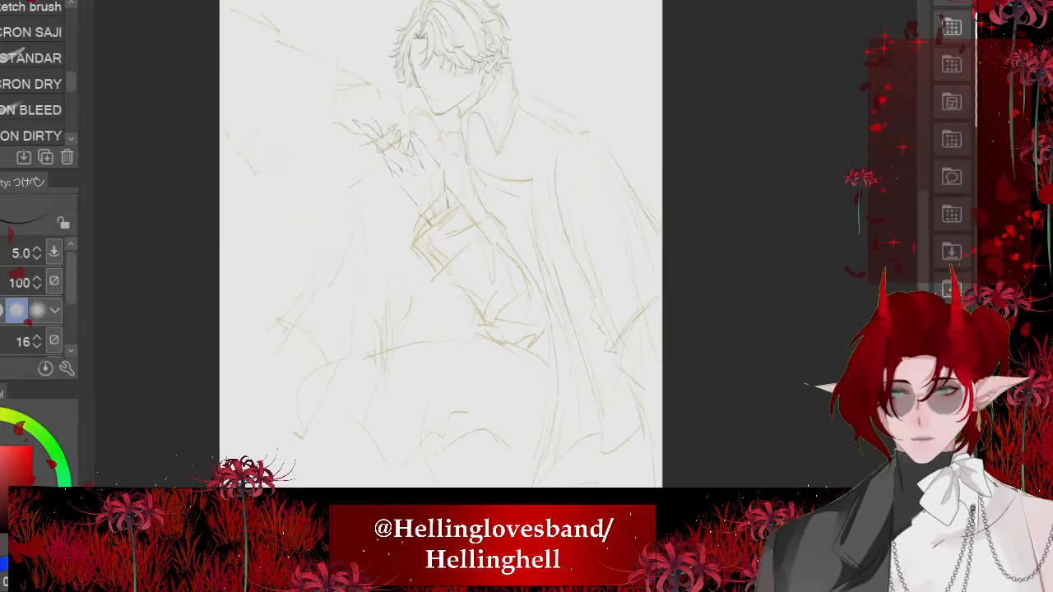
- Outline a slanted rectangular shoulder board with the Straight line tool, running from beside the collar to the shoulder's end
{"action": "scroll", "coordinate": [640, 133], "scroll_direction": "up", "scroll_amount": 4}
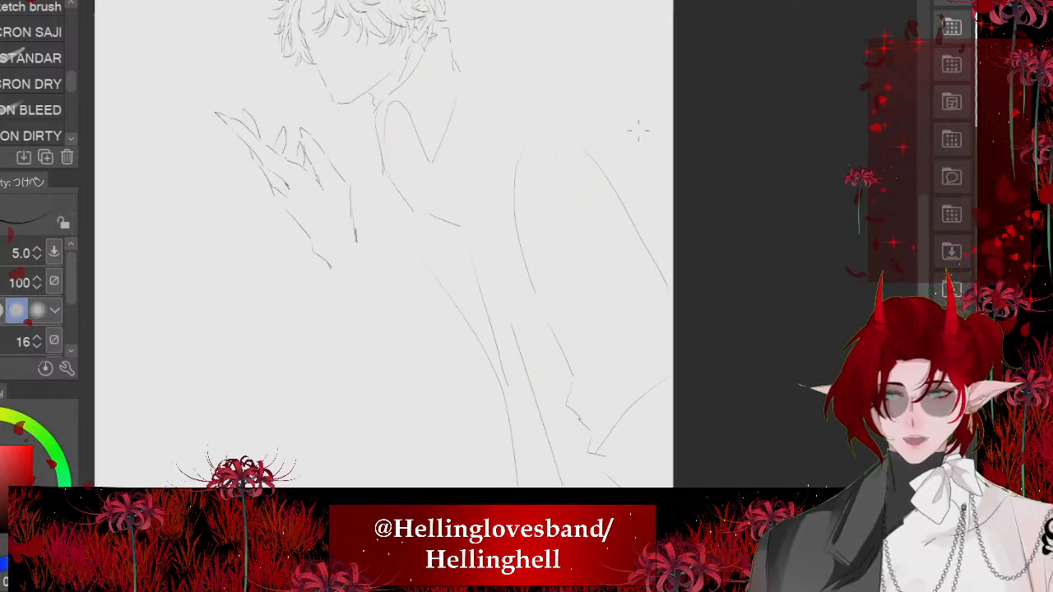
{"action": "left_click_drag", "start_coordinate": [658, 198], "coordinate": [637, 456]}
{"action": "scroll", "coordinate": [567, 460], "scroll_direction": "up", "scroll_amount": 1}
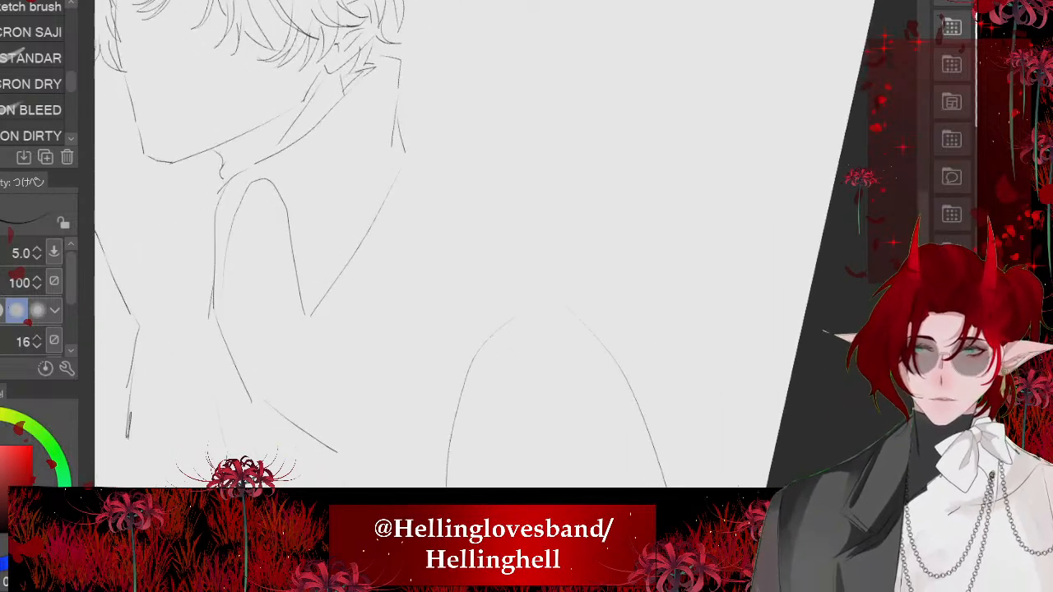
{"action": "key", "text": "u"}
{"action": "scroll", "coordinate": [33, 35], "scroll_direction": "up", "scroll_amount": 2}
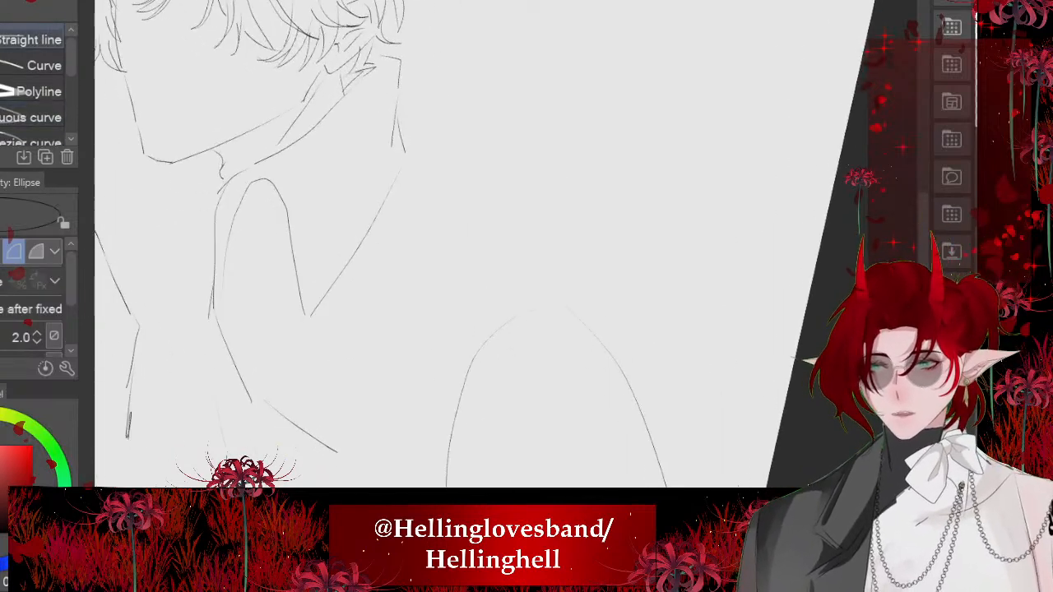
{"action": "left_click", "coordinate": [33, 40]}
{"action": "left_click_drag", "start_coordinate": [421, 165], "coordinate": [574, 292]}
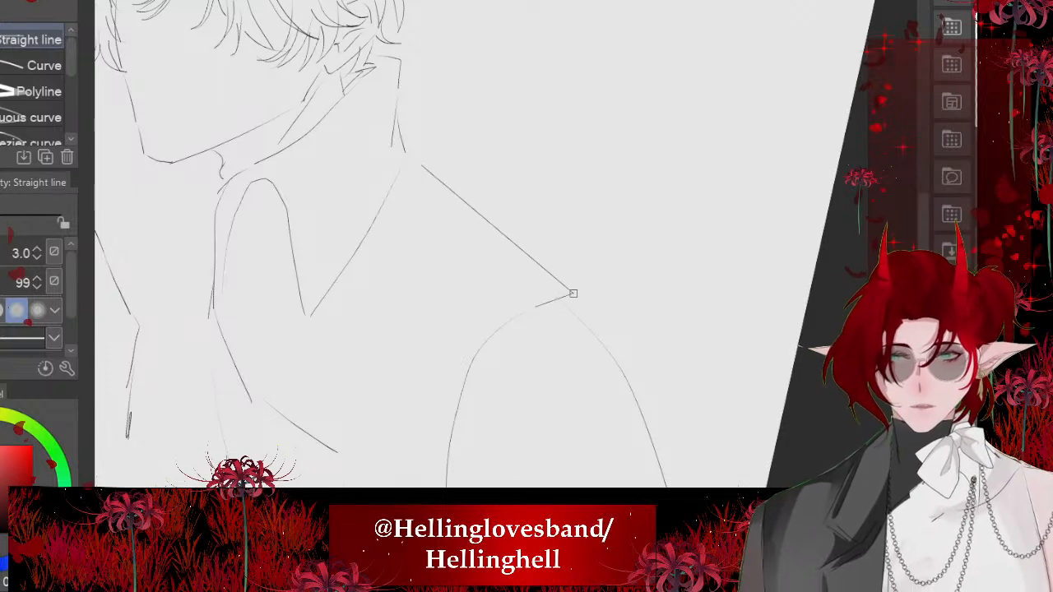
{"action": "left_click_drag", "start_coordinate": [543, 303], "coordinate": [402, 181]}
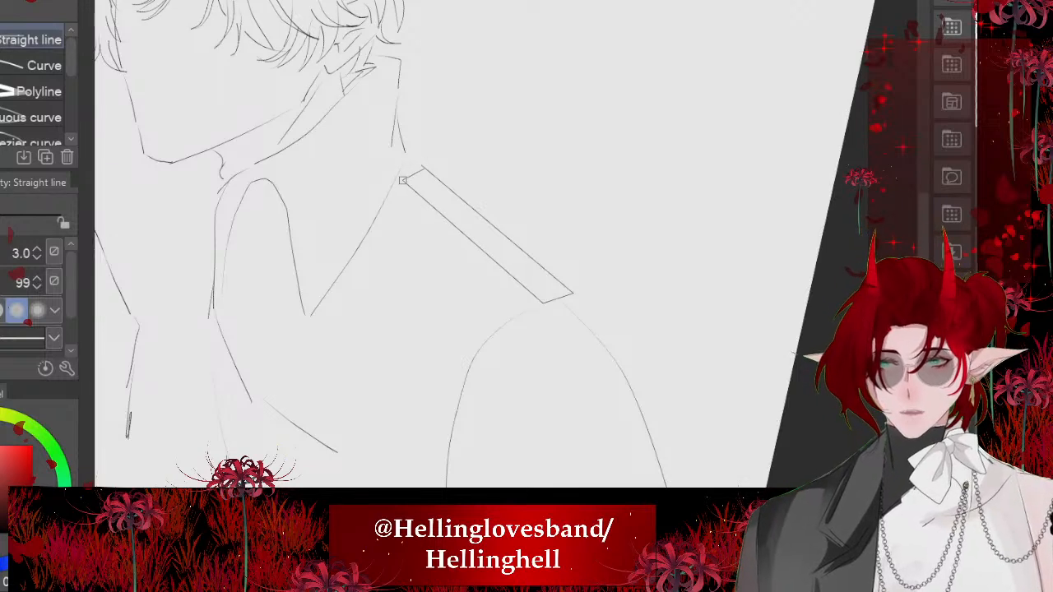
- Add a thin lower side face to the shoulder board with straight lines to give it thickness
{"action": "scroll", "coordinate": [412, 252], "scroll_direction": "up", "scroll_amount": 1}
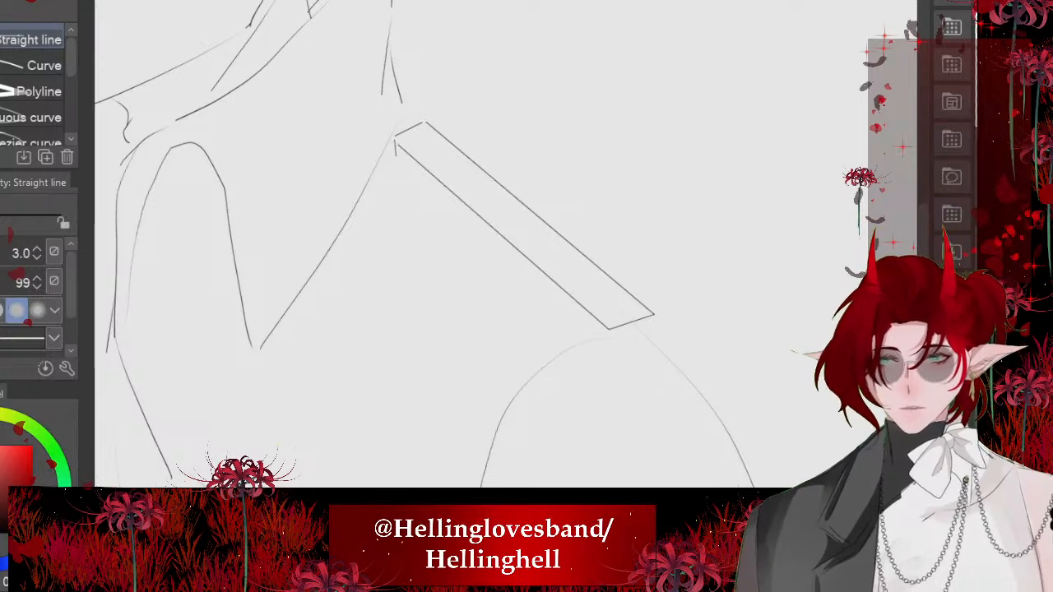
{"action": "mouse_move", "coordinate": [395, 153]}
{"action": "left_mouse_down"}
{"action": "mouse_move", "coordinate": [576, 328]}
{"action": "mouse_move", "coordinate": [607, 346]}
{"action": "mouse_move", "coordinate": [607, 333]}
{"action": "mouse_move", "coordinate": [655, 331]}
{"action": "mouse_move", "coordinate": [606, 353]}
{"action": "left_mouse_up"}
{"action": "scroll", "coordinate": [712, 247], "scroll_direction": "down", "scroll_amount": 6}
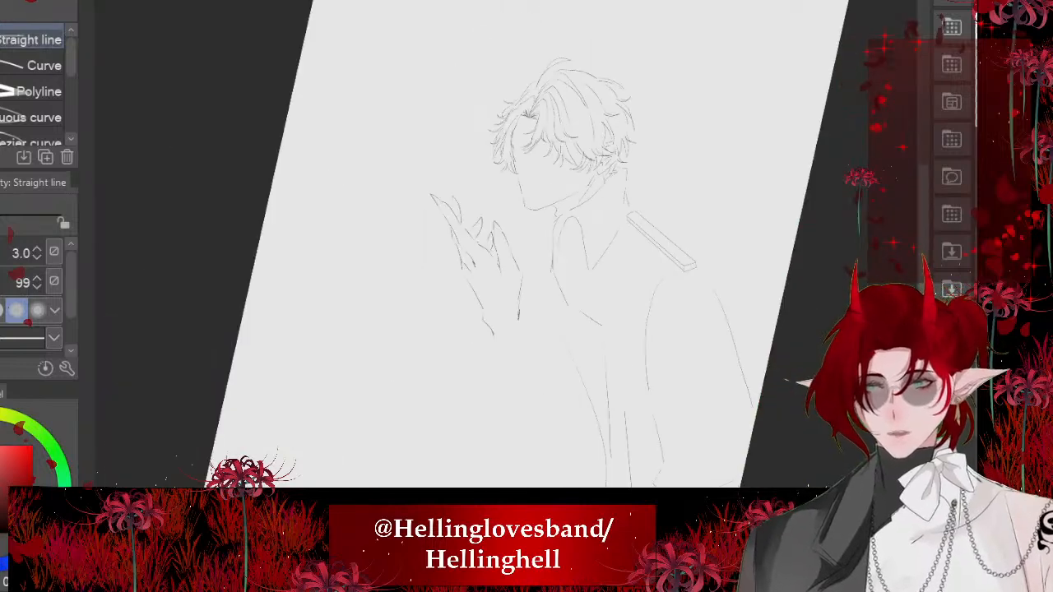
{"action": "scroll", "coordinate": [568, 246], "scroll_direction": "down", "scroll_amount": 3}
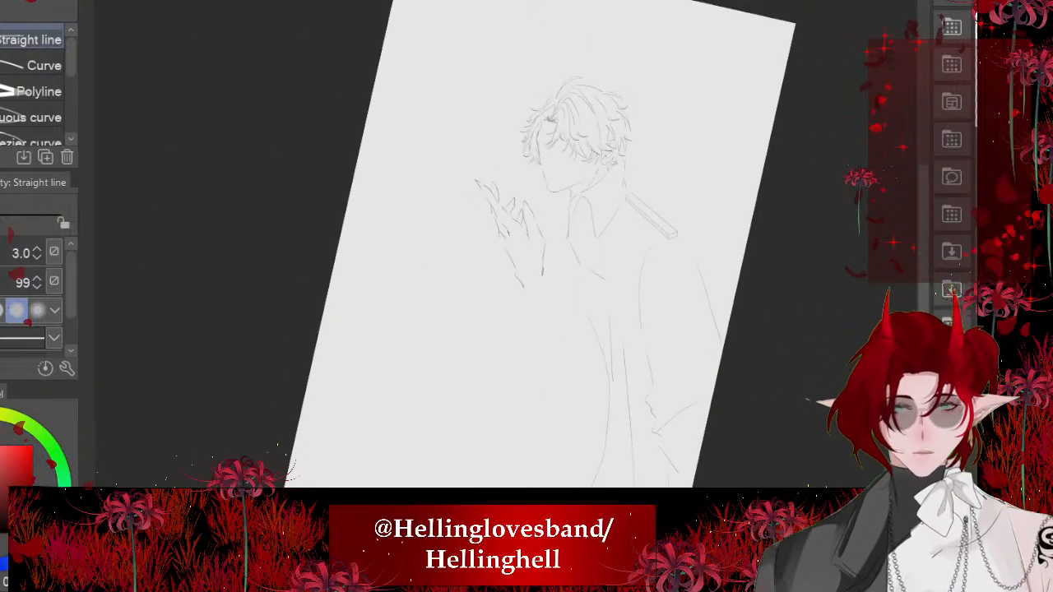
{"action": "left_click_drag", "start_coordinate": [560, 192], "coordinate": [415, 157]}
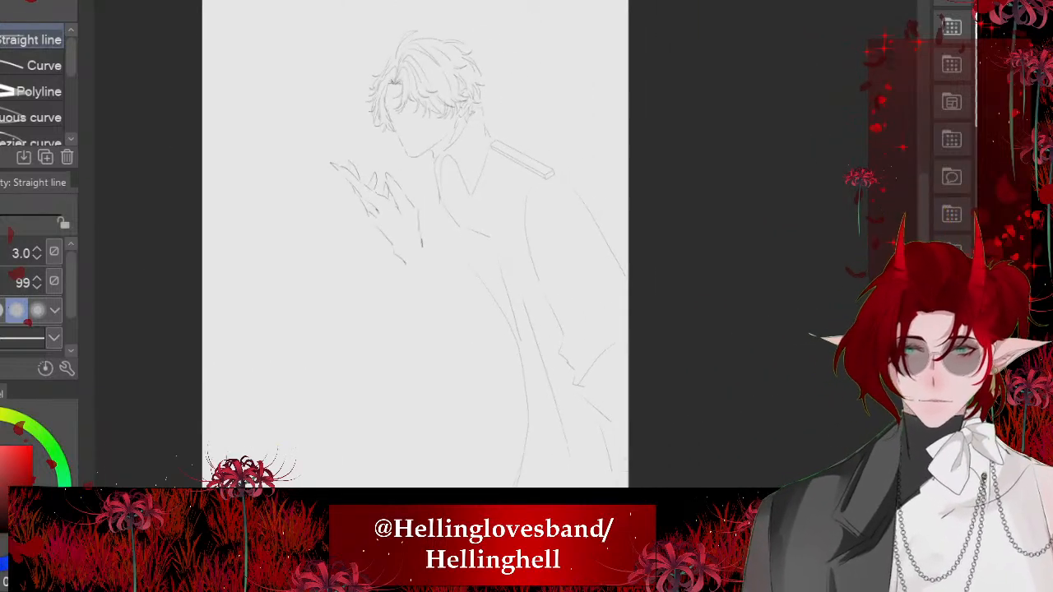
{"action": "scroll", "coordinate": [389, 232], "scroll_direction": "up", "scroll_amount": 5}
{"action": "scroll", "coordinate": [389, 232], "scroll_direction": "down", "scroll_amount": 4}
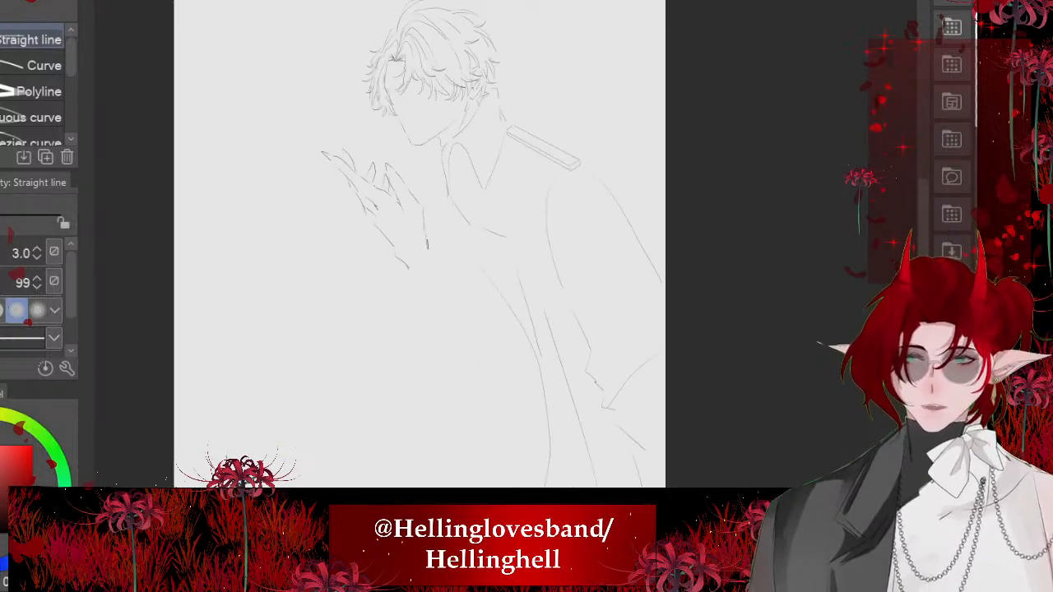
- Ink a curved fold line with the つけペン pen from the page edge inward above the cloak's torn edge
{"action": "scroll", "coordinate": [601, 297], "scroll_direction": "up", "scroll_amount": 4}
{"action": "key", "text": "p"}
{"action": "mouse_move", "coordinate": [626, 276]}
{"action": "left_mouse_down"}
{"action": "mouse_move", "coordinate": [534, 253]}
{"action": "mouse_move", "coordinate": [529, 275]}
{"action": "left_mouse_up"}
{"action": "left_click_drag", "start_coordinate": [661, 313], "coordinate": [552, 433]}
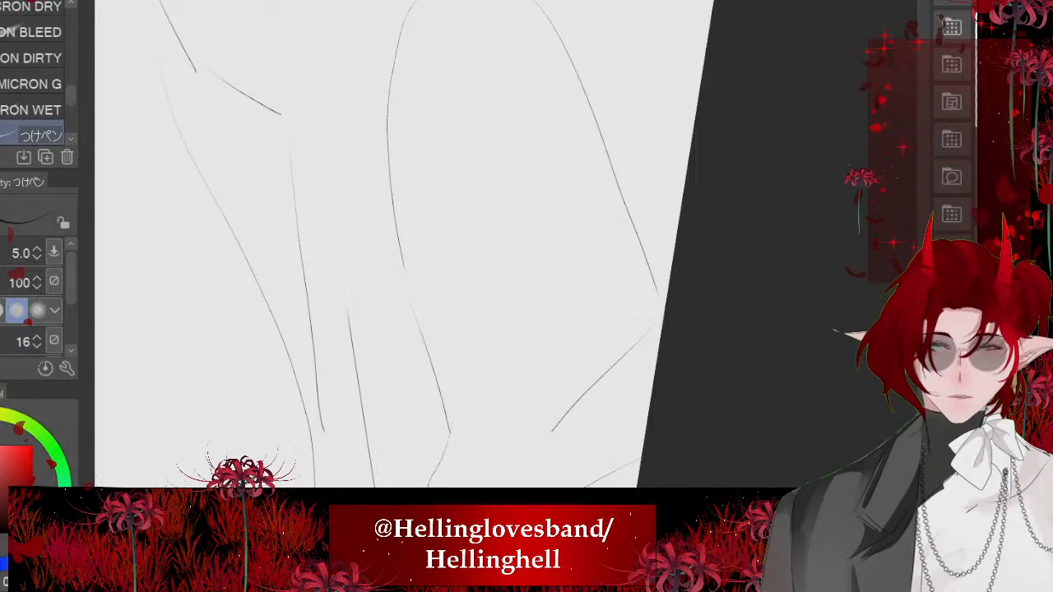
{"action": "key", "text": "ctrl+z"}
{"action": "left_click_drag", "start_coordinate": [468, 459], "coordinate": [602, 394]}
{"action": "left_click_drag", "start_coordinate": [543, 343], "coordinate": [632, 322]}
{"action": "scroll", "coordinate": [433, 258], "scroll_direction": "down", "scroll_amount": 2}
{"action": "key", "text": "ctrl+z"}
{"action": "key", "text": "ctrl+z"}
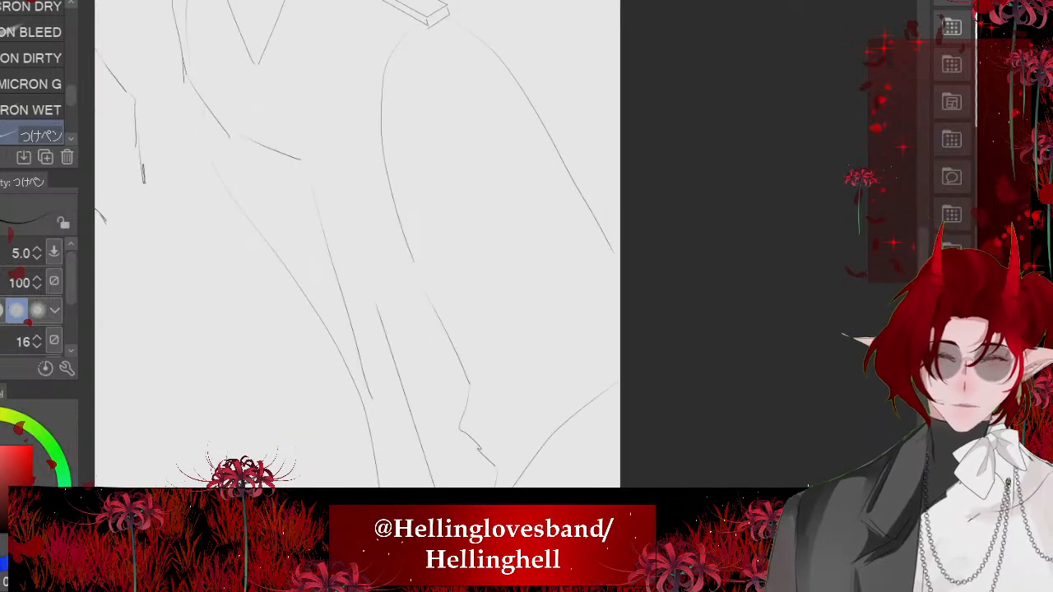
{"action": "scroll", "coordinate": [488, 328], "scroll_direction": "up", "scroll_amount": 1}
{"action": "mouse_move", "coordinate": [563, 174]}
{"action": "left_mouse_down"}
{"action": "mouse_move", "coordinate": [569, 337]}
{"action": "mouse_move", "coordinate": [553, 401]}
{"action": "left_mouse_up"}
{"action": "left_click_drag", "start_coordinate": [569, 442], "coordinate": [623, 326]}
{"action": "scroll", "coordinate": [542, 312], "scroll_direction": "down", "scroll_amount": 4}
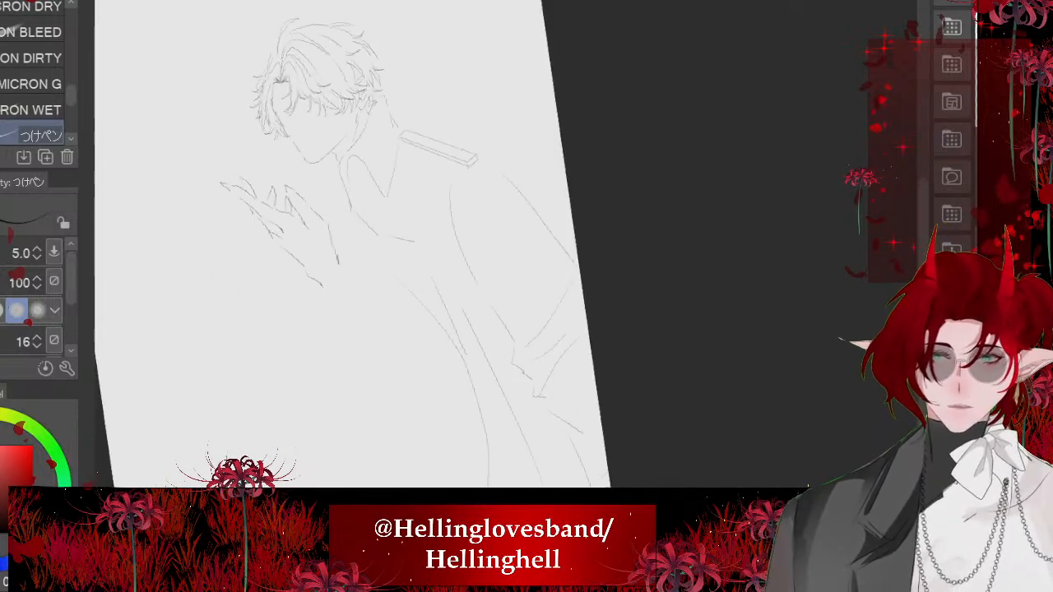
- Ink a line parallel to the near collar flap's front edge, curving down toward its point
{"action": "scroll", "coordinate": [495, 231], "scroll_direction": "down", "scroll_amount": 4}
{"action": "scroll", "coordinate": [412, 370], "scroll_direction": "up", "scroll_amount": 5}
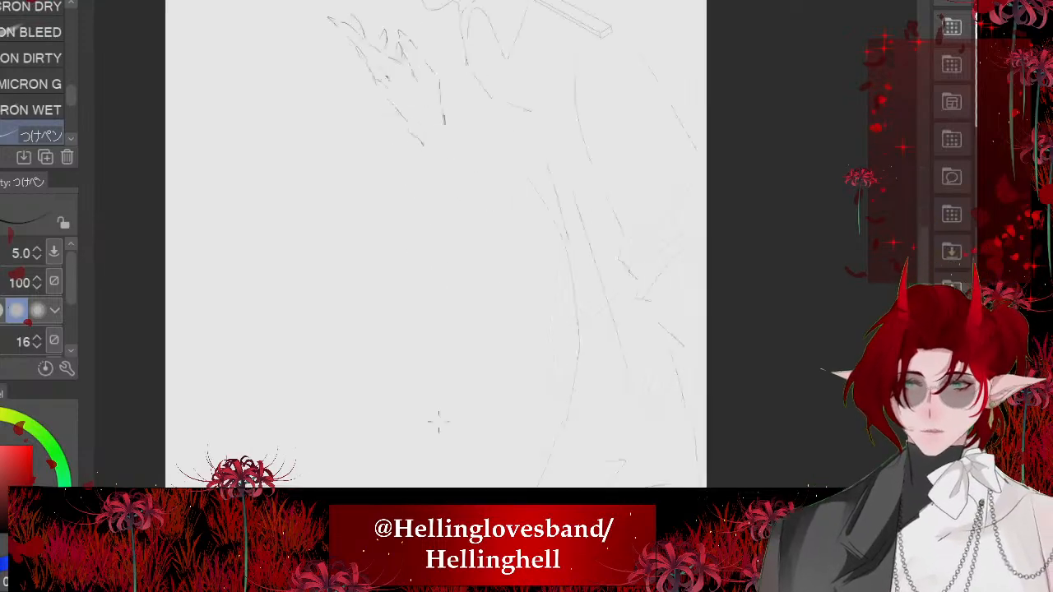
{"action": "scroll", "coordinate": [440, 421], "scroll_direction": "up", "scroll_amount": 1}
{"action": "scroll", "coordinate": [503, 424], "scroll_direction": "down", "scroll_amount": 5}
{"action": "scroll", "coordinate": [576, 329], "scroll_direction": "up", "scroll_amount": 5}
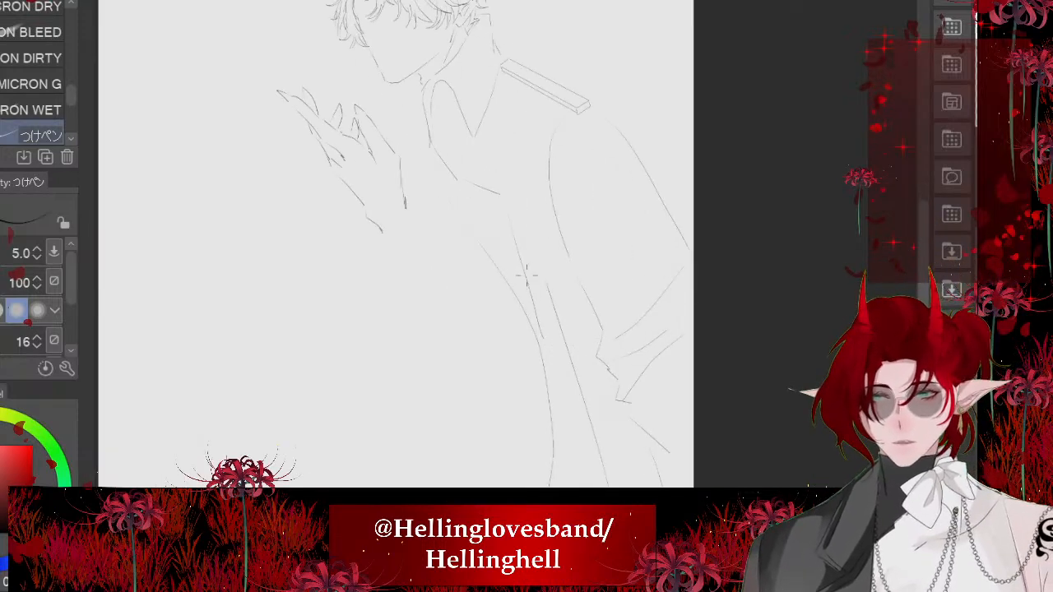
{"action": "scroll", "coordinate": [526, 275], "scroll_direction": "up", "scroll_amount": 3}
{"action": "left_click_drag", "start_coordinate": [425, 241], "coordinate": [439, 297]}
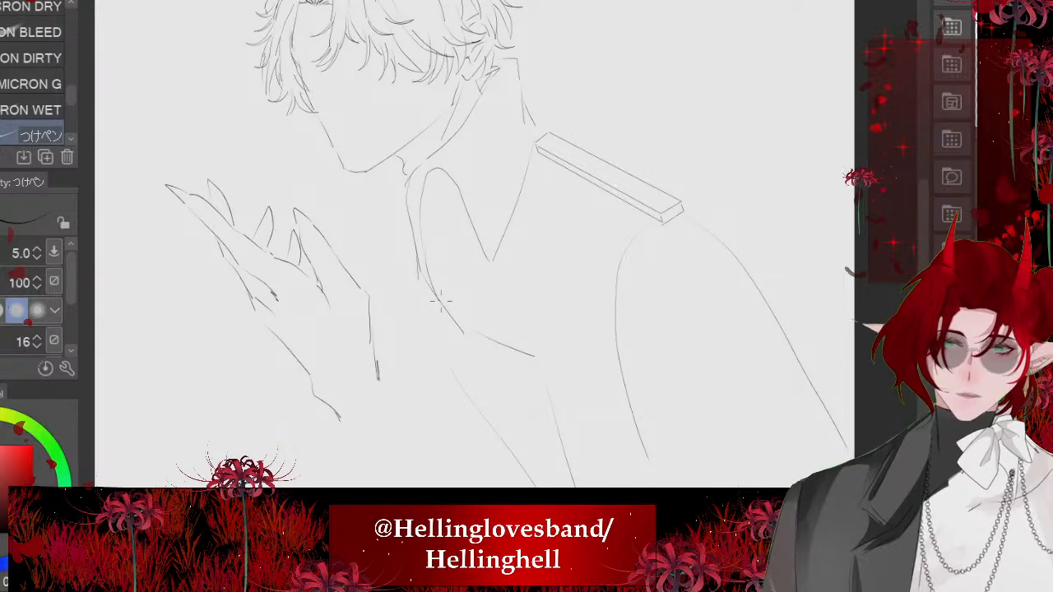
{"action": "scroll", "coordinate": [440, 300], "scroll_direction": "up", "scroll_amount": 4}
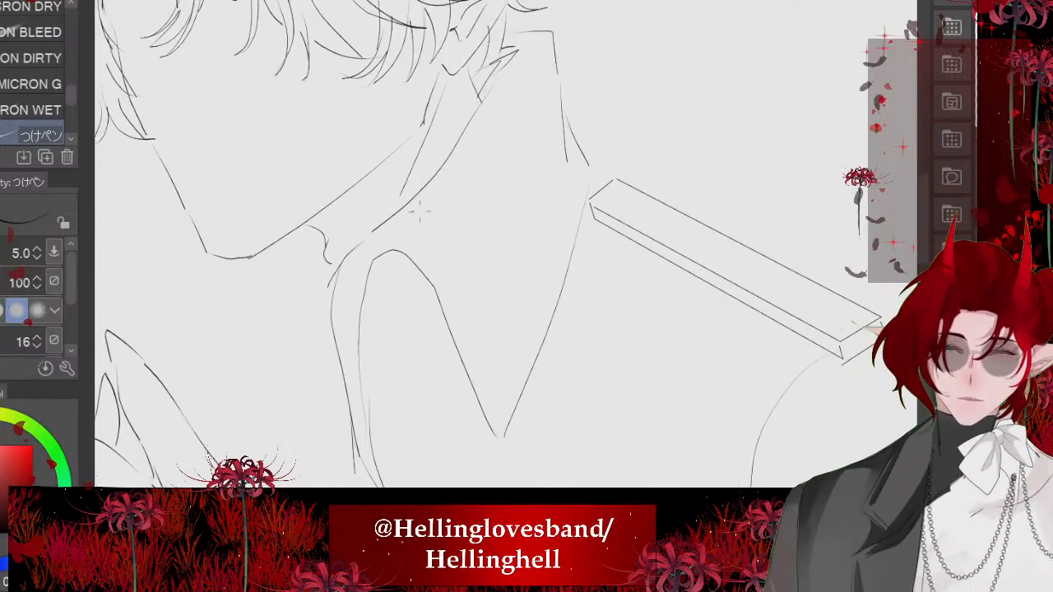
{"action": "left_click_drag", "start_coordinate": [420, 212], "coordinate": [492, 359]}
{"action": "scroll", "coordinate": [461, 247], "scroll_direction": "up", "scroll_amount": 2}
{"action": "key", "text": "ctrl+z"}
{"action": "left_click_drag", "start_coordinate": [356, 222], "coordinate": [492, 383]}
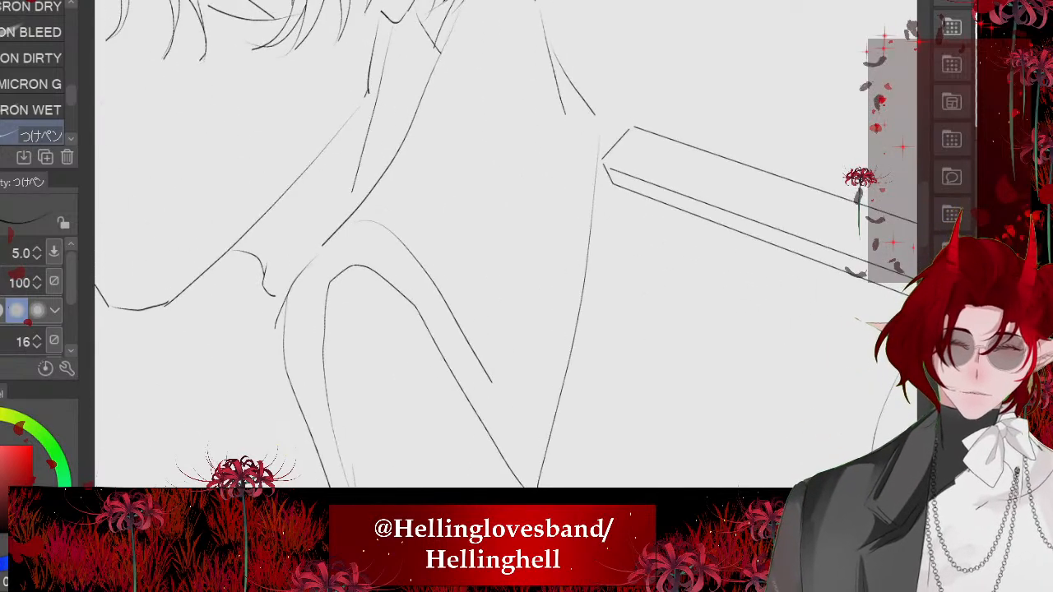
- Ink a small oval inside the collar's point and the inner line along the flap's back edge
{"action": "scroll", "coordinate": [536, 322], "scroll_direction": "up", "scroll_amount": 3}
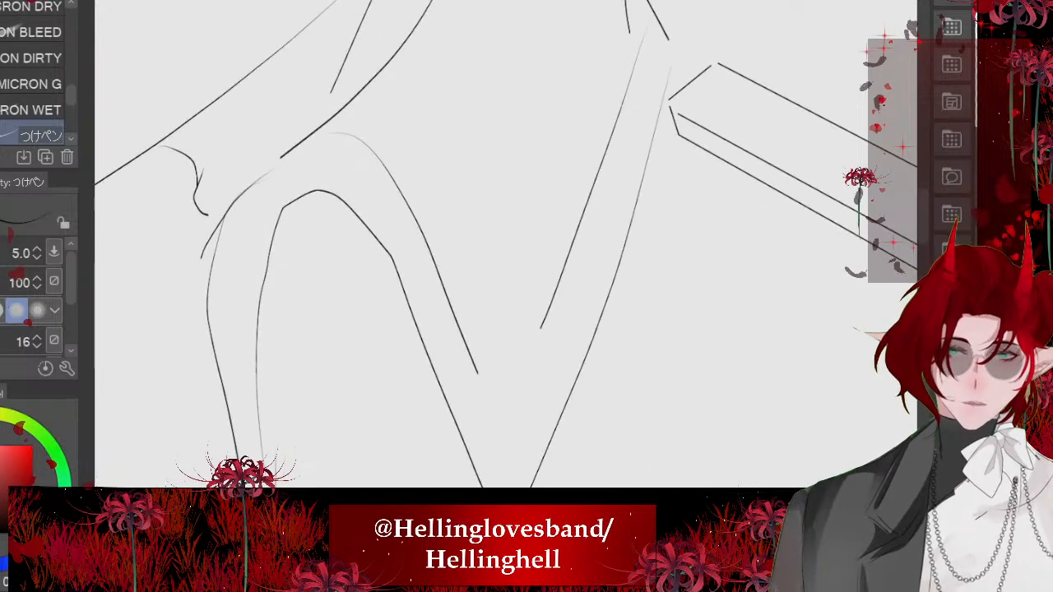
{"action": "mouse_move", "coordinate": [502, 325]}
{"action": "left_mouse_down"}
{"action": "mouse_move", "coordinate": [529, 360]}
{"action": "mouse_move", "coordinate": [500, 327]}
{"action": "left_mouse_up"}
{"action": "scroll", "coordinate": [494, 362], "scroll_direction": "down", "scroll_amount": 3}
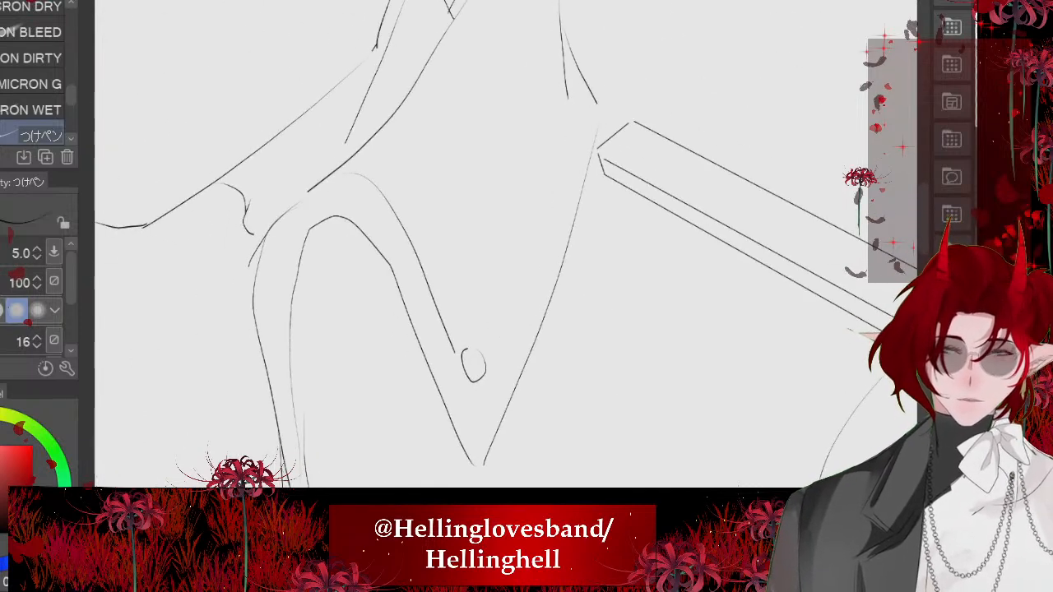
{"action": "scroll", "coordinate": [534, 251], "scroll_direction": "down", "scroll_amount": 4}
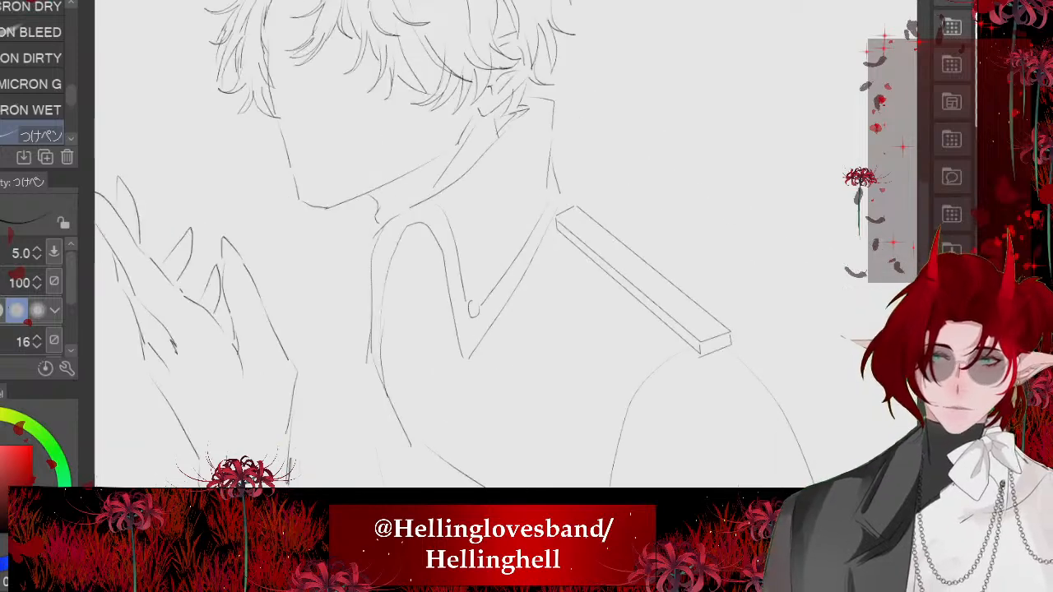
{"action": "scroll", "coordinate": [533, 251], "scroll_direction": "down", "scroll_amount": 5}
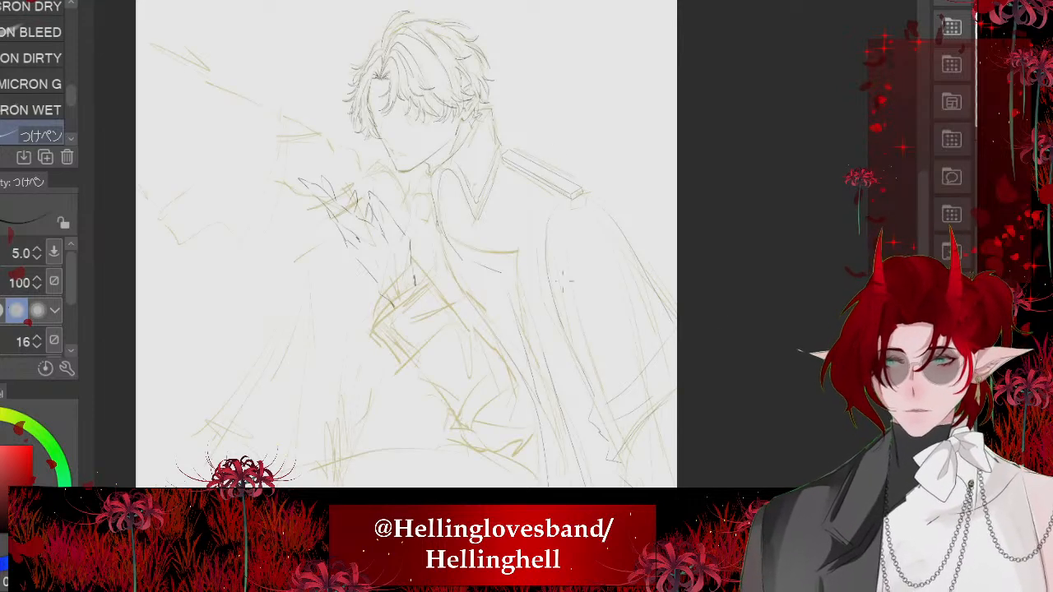
- Ink the far collar flap's short upper edge, the start of its outer side, and the long curve beneath the chin
{"action": "scroll", "coordinate": [566, 281], "scroll_direction": "up", "scroll_amount": 3}
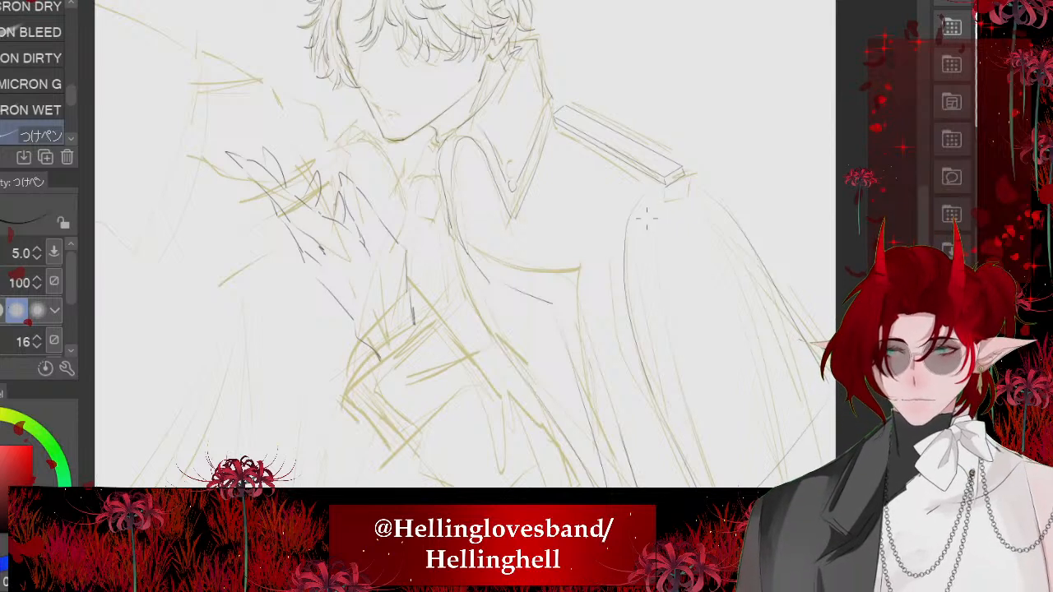
{"action": "scroll", "coordinate": [646, 215], "scroll_direction": "down", "scroll_amount": 1}
{"action": "scroll", "coordinate": [646, 216], "scroll_direction": "down", "scroll_amount": 1}
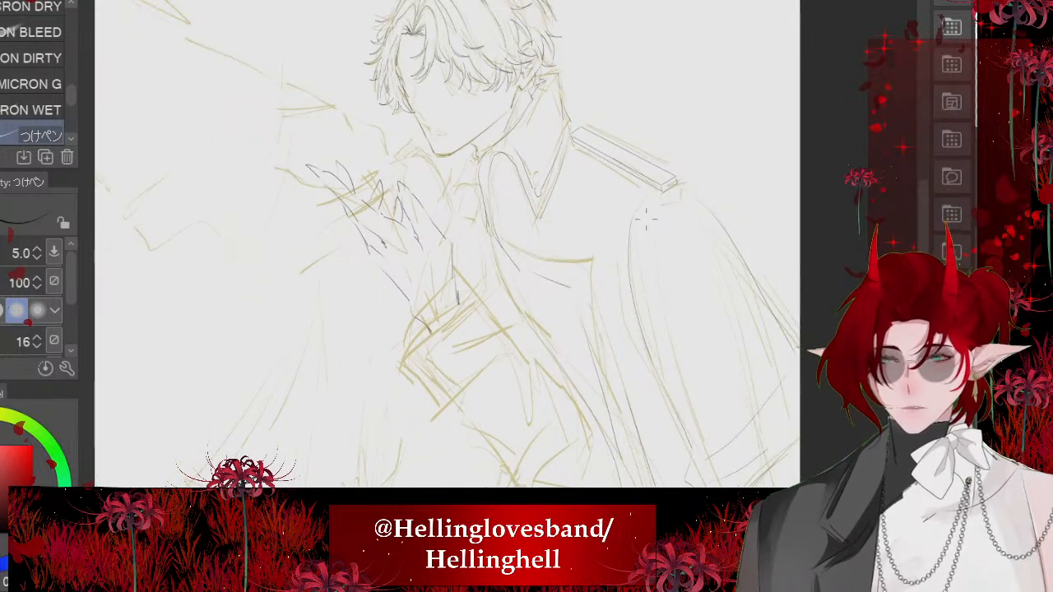
{"action": "scroll", "coordinate": [402, 109], "scroll_direction": "up", "scroll_amount": 5}
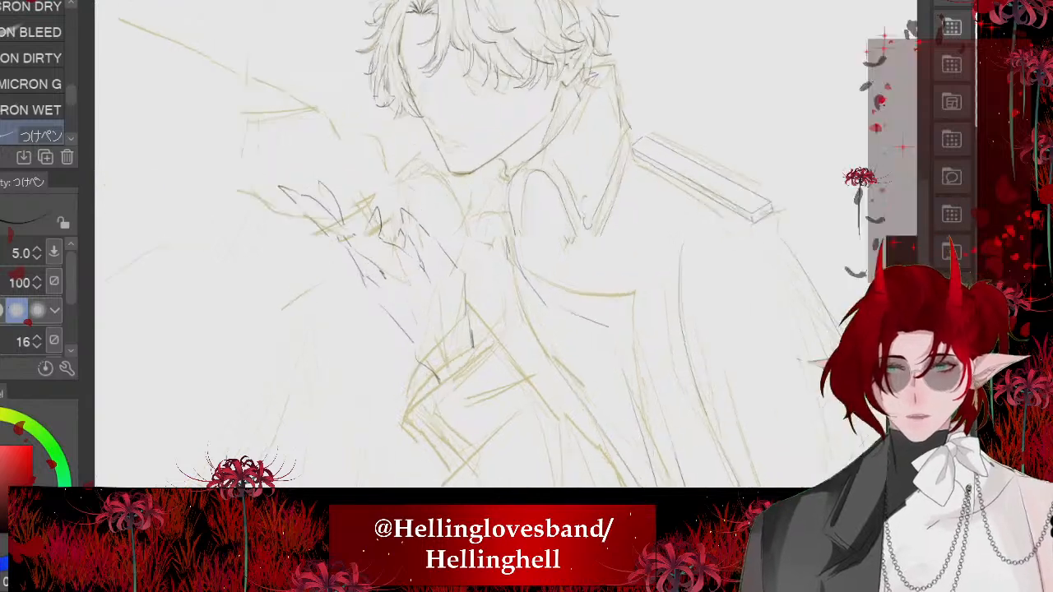
{"action": "mouse_move", "coordinate": [384, 255]}
{"action": "left_mouse_down"}
{"action": "mouse_move", "coordinate": [466, 179]}
{"action": "mouse_move", "coordinate": [422, 238]}
{"action": "mouse_move", "coordinate": [527, 409]}
{"action": "left_mouse_up"}
{"action": "key", "text": "ctrl+z"}
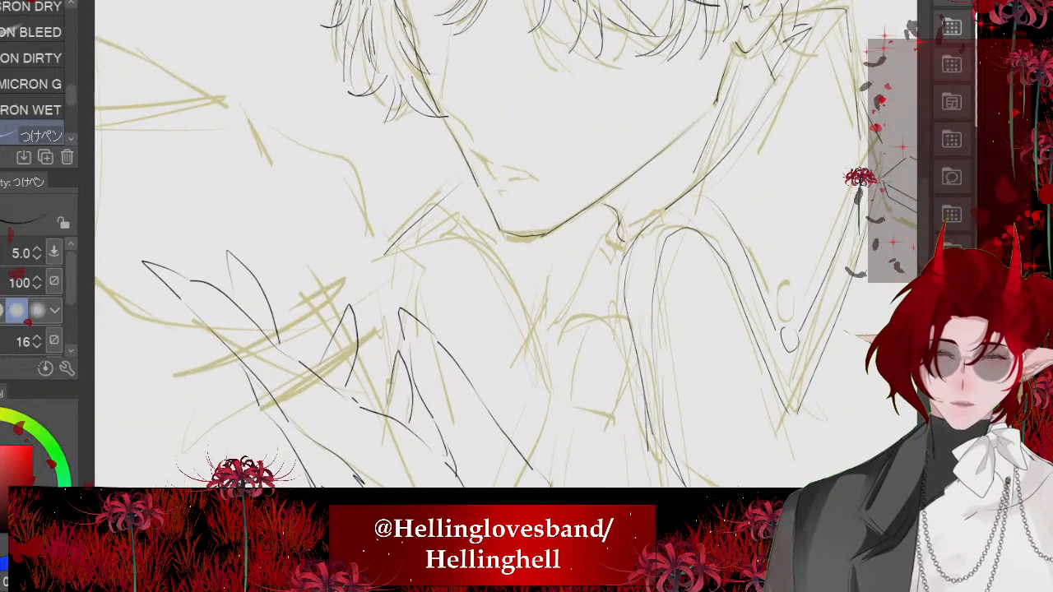
{"action": "key", "text": "ctrl+z"}
{"action": "mouse_move", "coordinate": [406, 244]}
{"action": "left_mouse_down"}
{"action": "mouse_move", "coordinate": [460, 193]}
{"action": "mouse_move", "coordinate": [514, 421]}
{"action": "mouse_move", "coordinate": [401, 290]}
{"action": "left_mouse_up"}
{"action": "scroll", "coordinate": [373, 172], "scroll_direction": "down", "scroll_amount": 4}
{"action": "scroll", "coordinate": [426, 362], "scroll_direction": "up", "scroll_amount": 3}
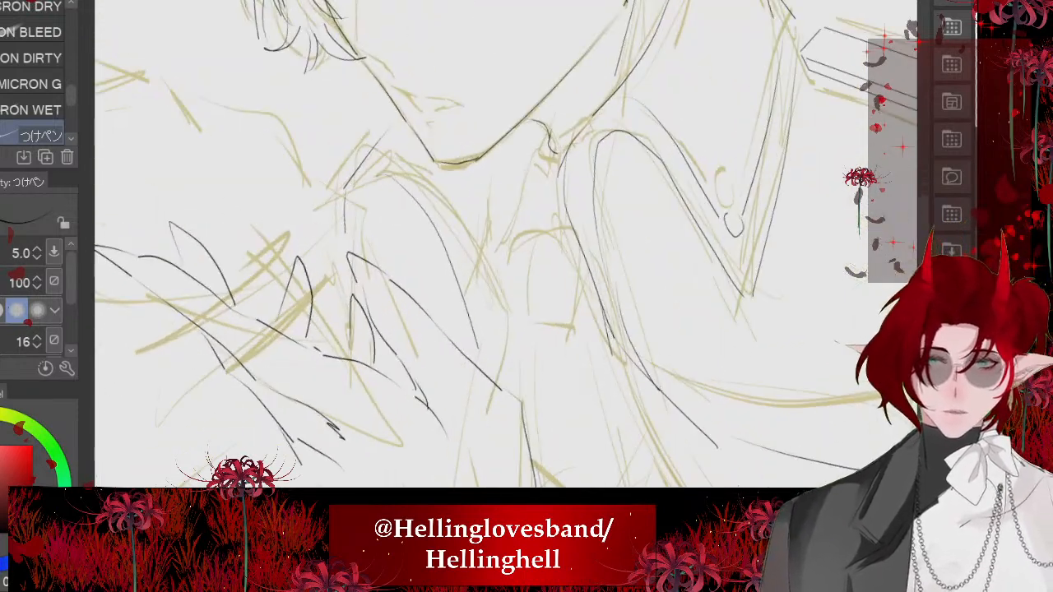
- Ink the far collar's inner edge from the throat down to its point, and extend its outer edge to the raised fingers
{"action": "left_click_drag", "start_coordinate": [550, 177], "coordinate": [481, 338]}
{"action": "scroll", "coordinate": [410, 271], "scroll_direction": "down", "scroll_amount": 3}
{"action": "scroll", "coordinate": [321, 197], "scroll_direction": "down", "scroll_amount": 4}
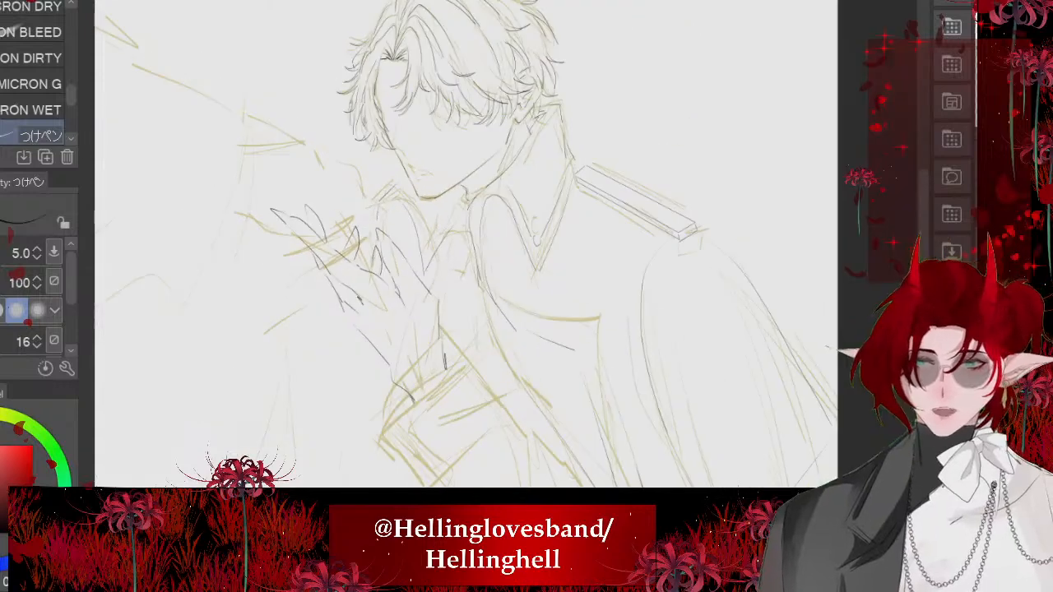
{"action": "scroll", "coordinate": [395, 346], "scroll_direction": "up", "scroll_amount": 1}
{"action": "scroll", "coordinate": [411, 230], "scroll_direction": "up", "scroll_amount": 4}
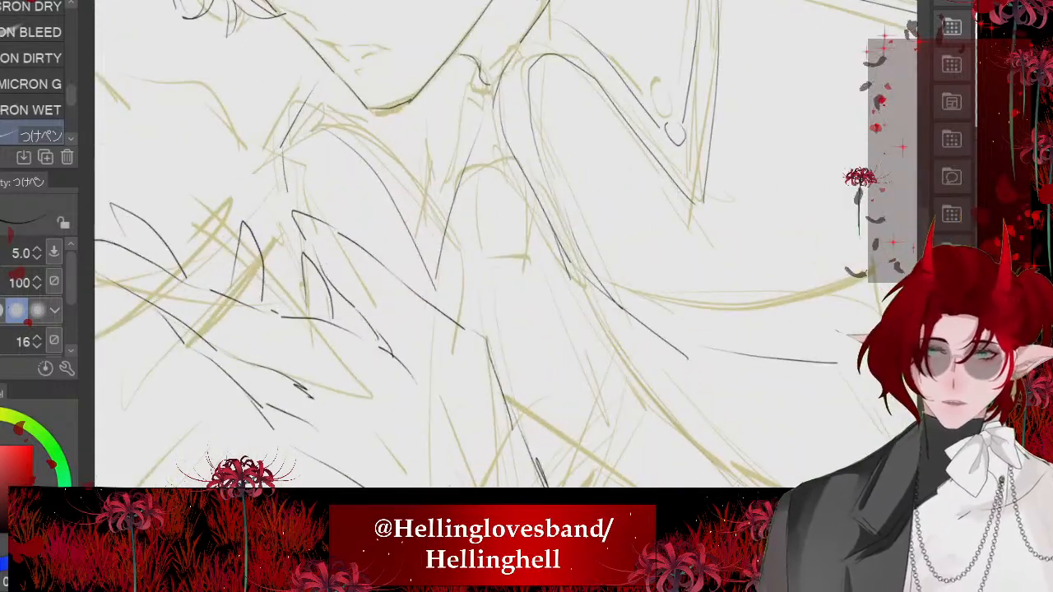
{"action": "key", "text": "ctrl+z"}
{"action": "left_click_drag", "start_coordinate": [485, 109], "coordinate": [432, 310]}
{"action": "scroll", "coordinate": [378, 288], "scroll_direction": "down", "scroll_amount": 2}
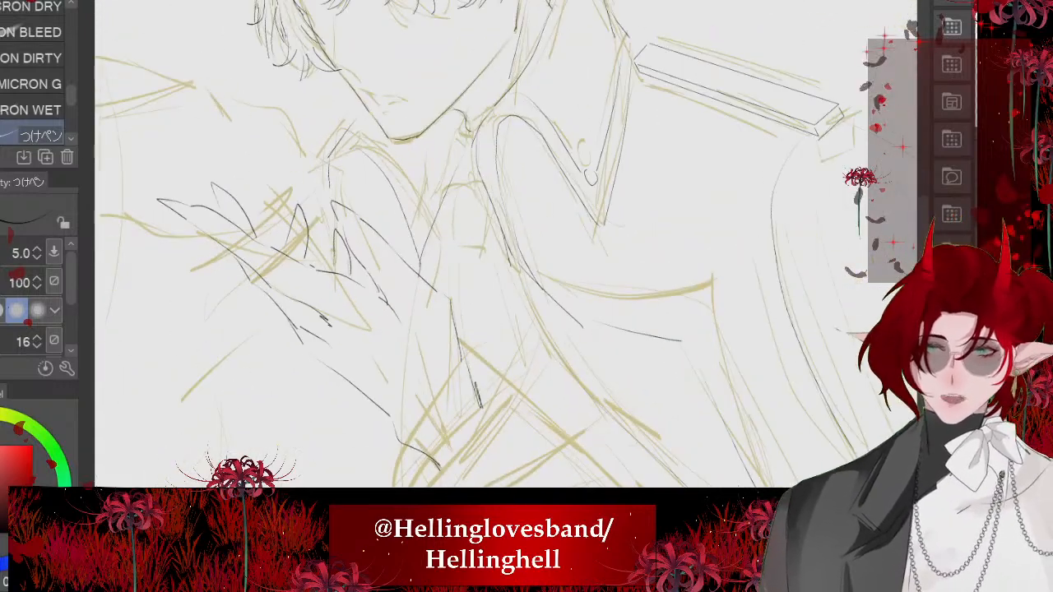
{"action": "scroll", "coordinate": [395, 271], "scroll_direction": "up", "scroll_amount": 3}
{"action": "left_click_drag", "start_coordinate": [361, 142], "coordinate": [352, 230]}
{"action": "scroll", "coordinate": [349, 165], "scroll_direction": "down", "scroll_amount": 3}
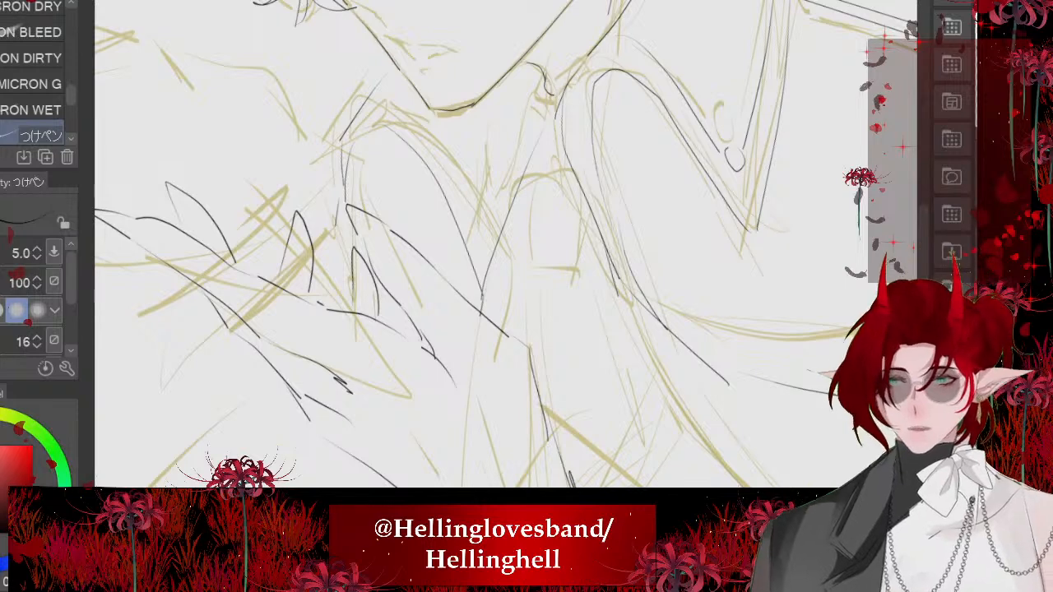
{"action": "scroll", "coordinate": [395, 206], "scroll_direction": "down", "scroll_amount": 5}
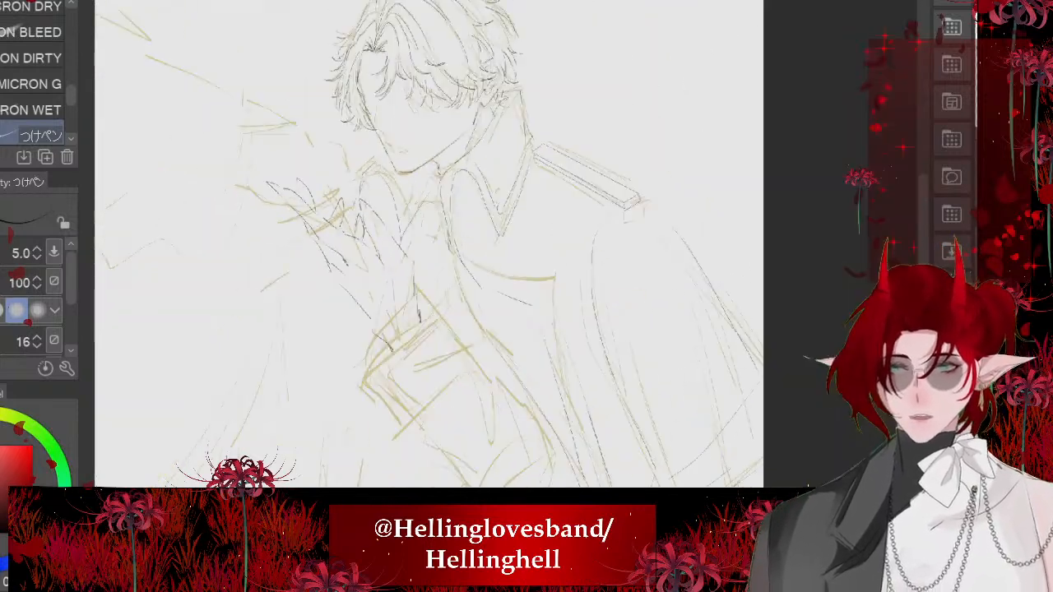
- Ink a short curve beside the raised wrist and two long, converging fold lines running down the cloak beneath the hand
{"action": "mouse_move", "coordinate": [412, 329]}
{"action": "left_mouse_down"}
{"action": "mouse_move", "coordinate": [389, 197]}
{"action": "mouse_move", "coordinate": [380, 413]}
{"action": "left_mouse_up"}
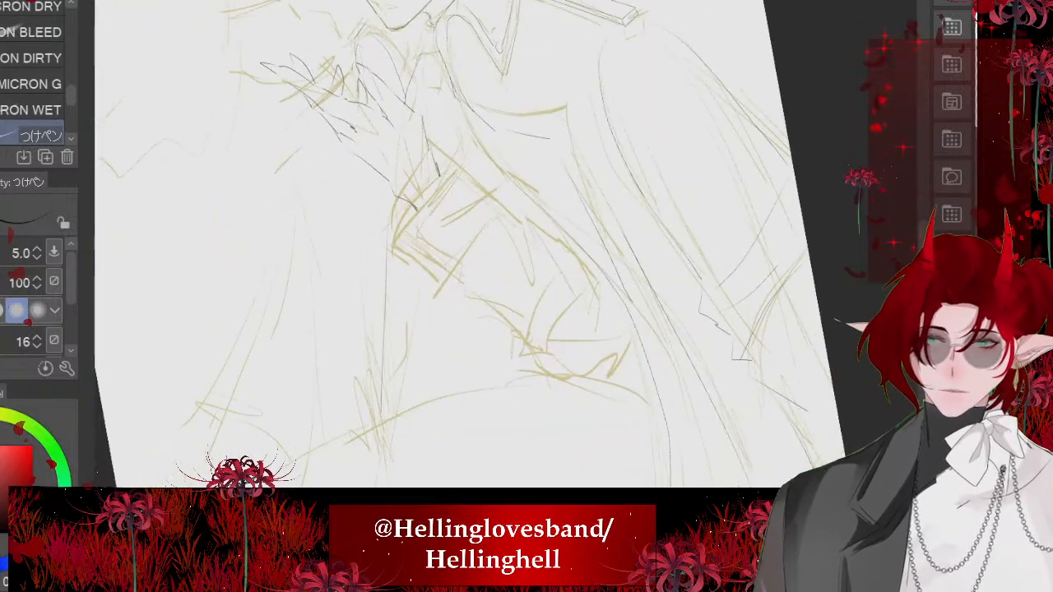
{"action": "mouse_move", "coordinate": [387, 362]}
{"action": "left_mouse_down"}
{"action": "mouse_move", "coordinate": [457, 354]}
{"action": "mouse_move", "coordinate": [436, 358]}
{"action": "left_mouse_up"}
{"action": "key", "text": "ctrl+z"}
{"action": "left_click_drag", "start_coordinate": [390, 188], "coordinate": [425, 444]}
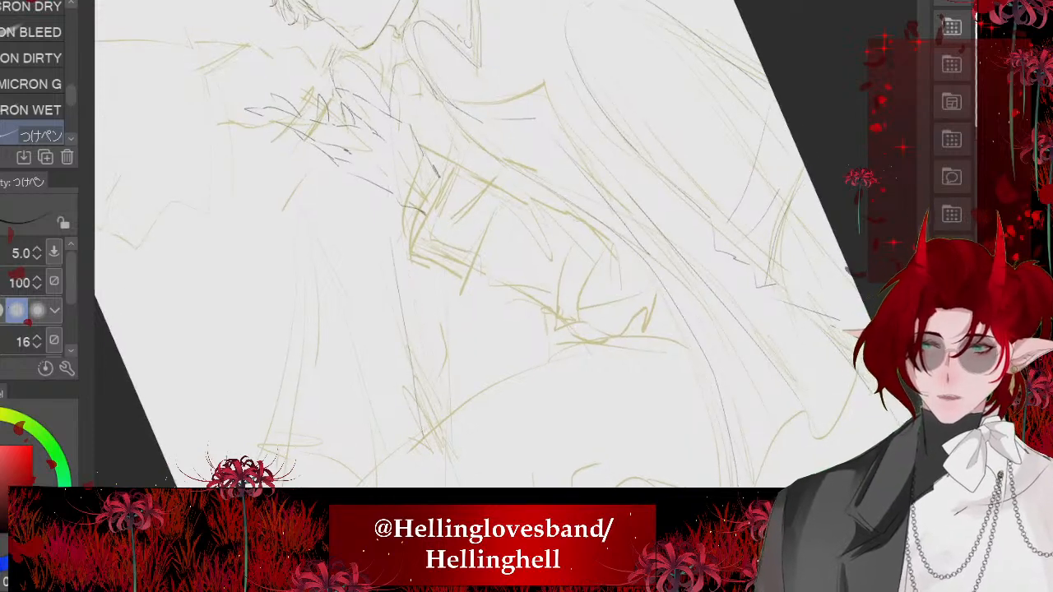
{"action": "left_click_drag", "start_coordinate": [386, 247], "coordinate": [436, 246]}
{"action": "left_click_drag", "start_coordinate": [428, 184], "coordinate": [359, 216]}
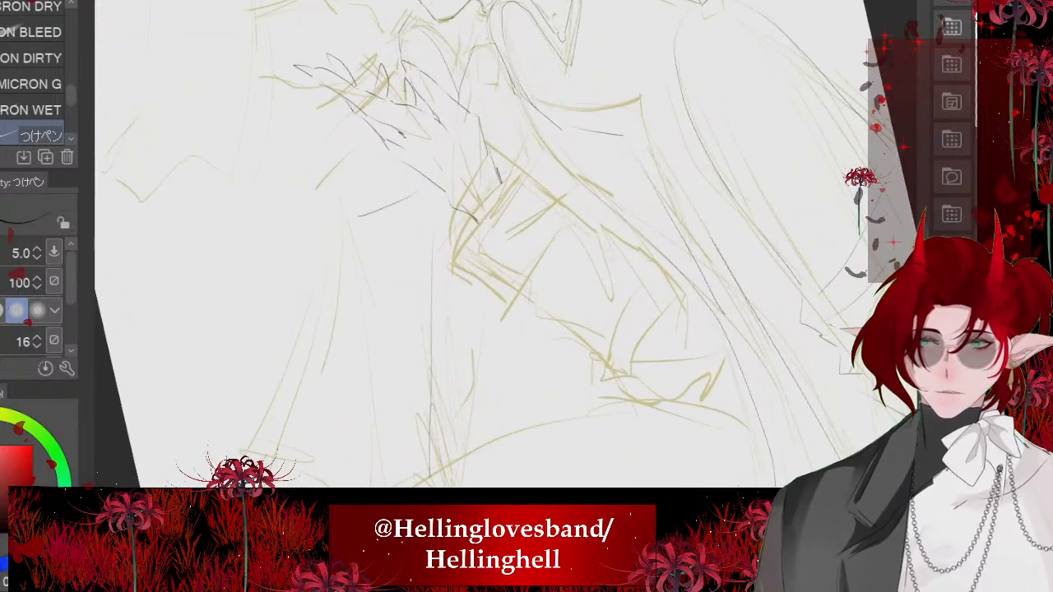
{"action": "key", "text": "ctrl+z"}
{"action": "mouse_move", "coordinate": [413, 195]}
{"action": "left_mouse_down"}
{"action": "mouse_move", "coordinate": [375, 229]}
{"action": "mouse_move", "coordinate": [420, 470]}
{"action": "left_mouse_up"}
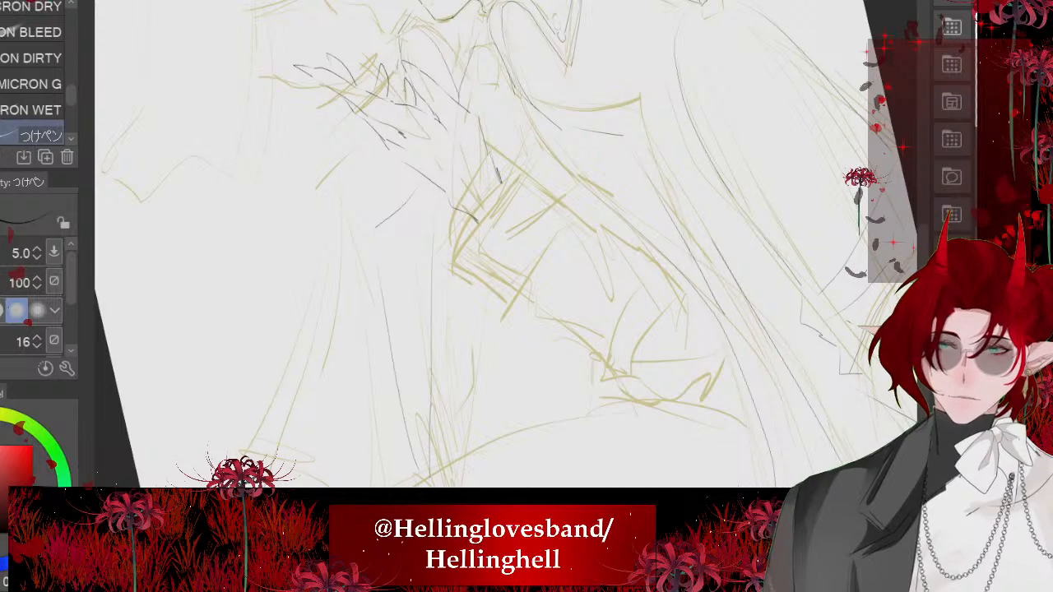
- Examine the inked lines of the whole figure with the sketch hidden, then compare them with the sketch shown
{"action": "scroll", "coordinate": [387, 247], "scroll_direction": "down", "scroll_amount": 3}
{"action": "scroll", "coordinate": [346, 469], "scroll_direction": "down", "scroll_amount": 2}
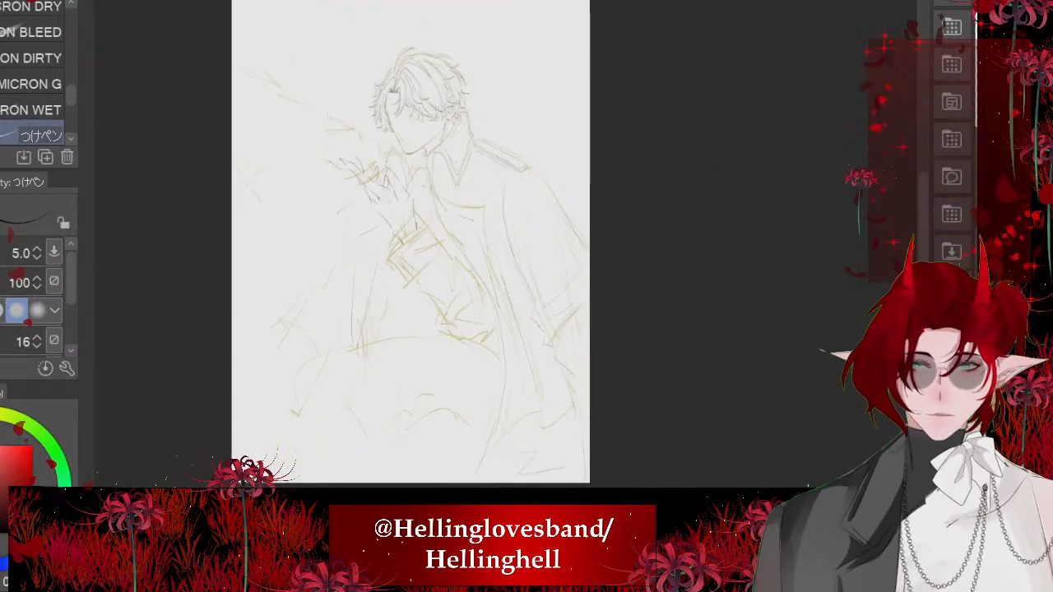
{"action": "scroll", "coordinate": [457, 244], "scroll_direction": "up", "scroll_amount": 2}
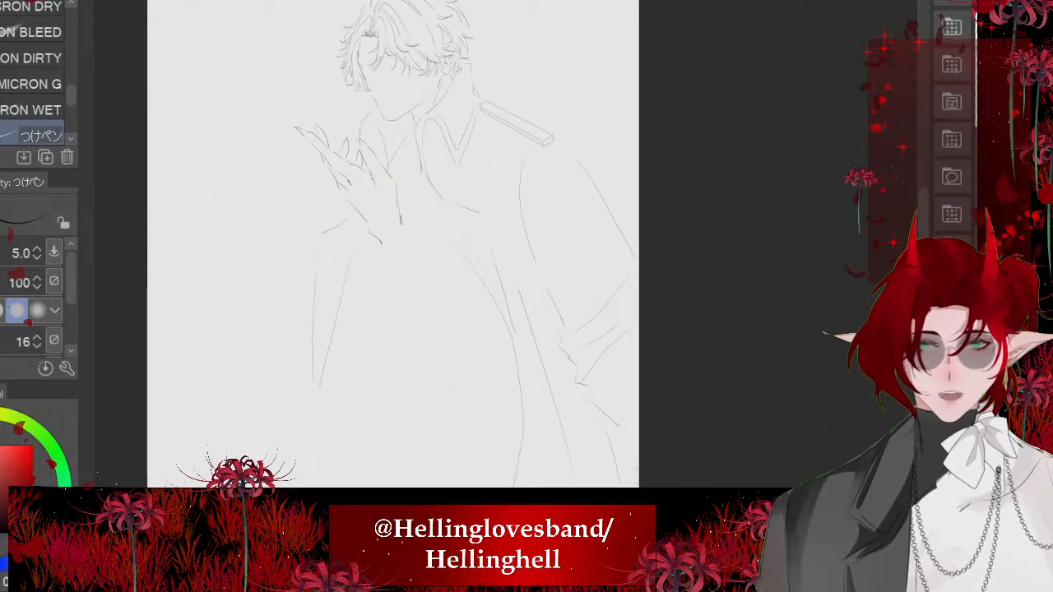
{"action": "scroll", "coordinate": [407, 103], "scroll_direction": "up", "scroll_amount": 2}
{"action": "scroll", "coordinate": [276, 82], "scroll_direction": "down", "scroll_amount": 1}
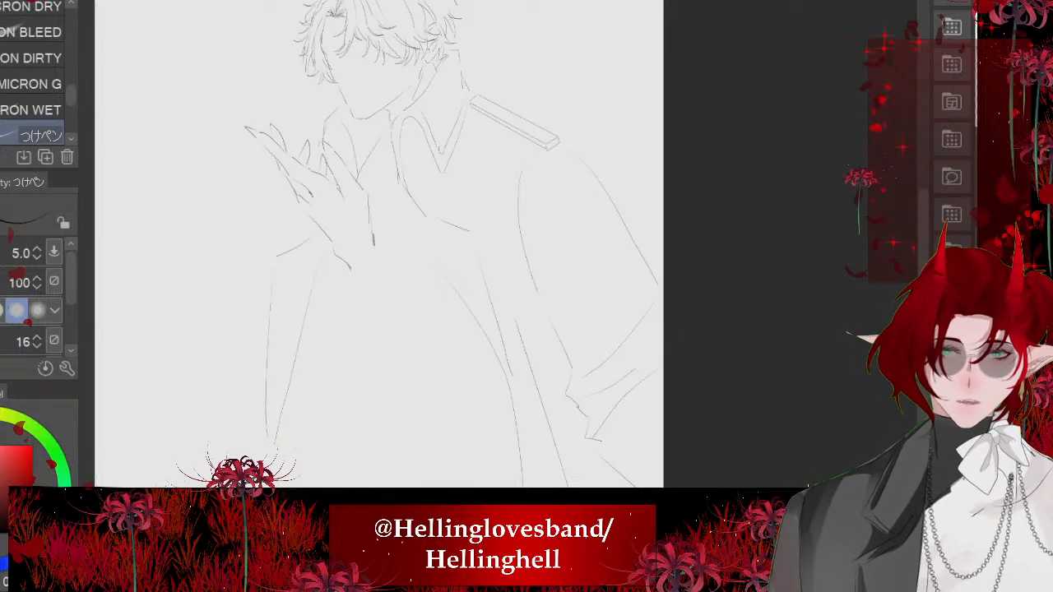
{"action": "scroll", "coordinate": [497, 12], "scroll_direction": "down", "scroll_amount": 1}
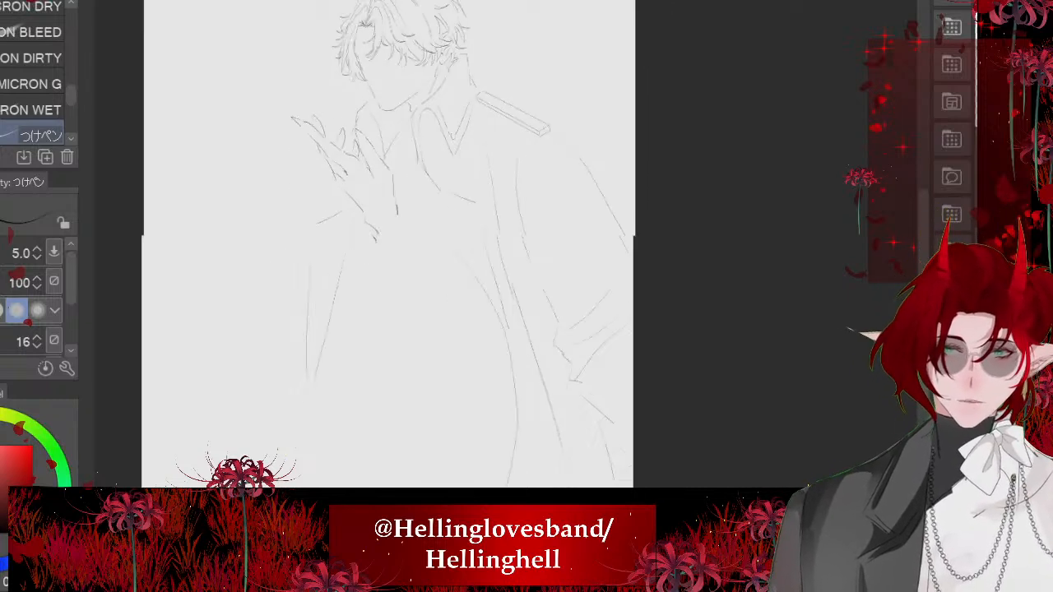
{"action": "scroll", "coordinate": [458, 247], "scroll_direction": "down", "scroll_amount": 2}
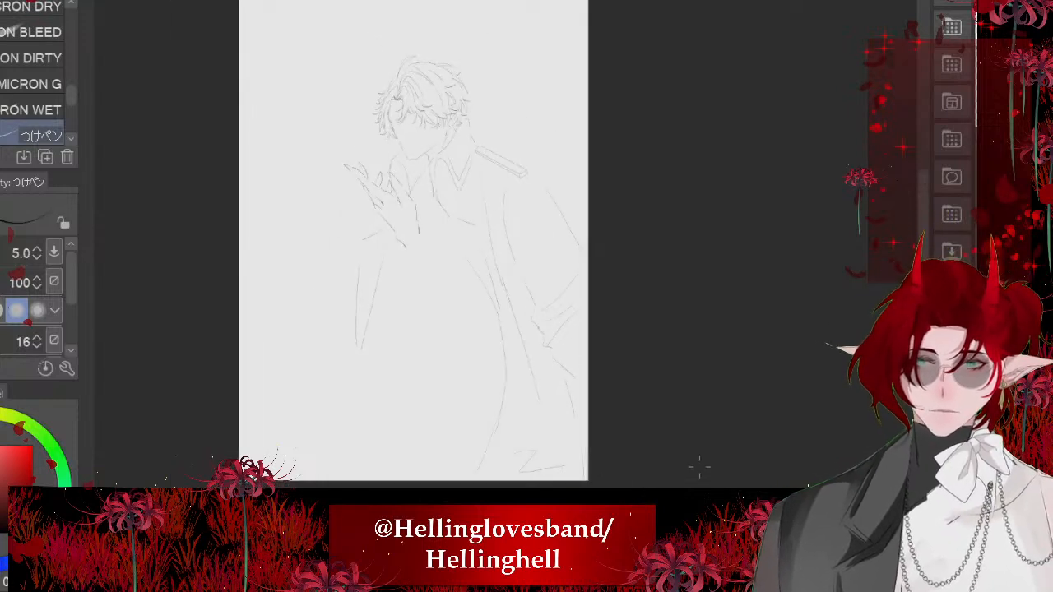
{"action": "scroll", "coordinate": [492, 272], "scroll_direction": "up", "scroll_amount": 1}
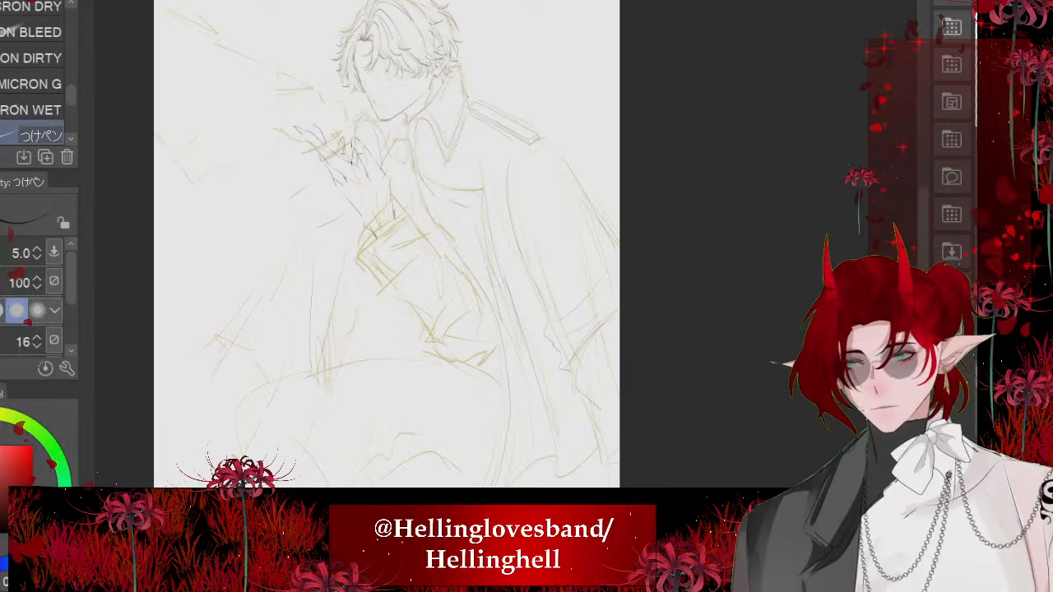
{"action": "scroll", "coordinate": [303, 135], "scroll_direction": "up", "scroll_amount": 3}
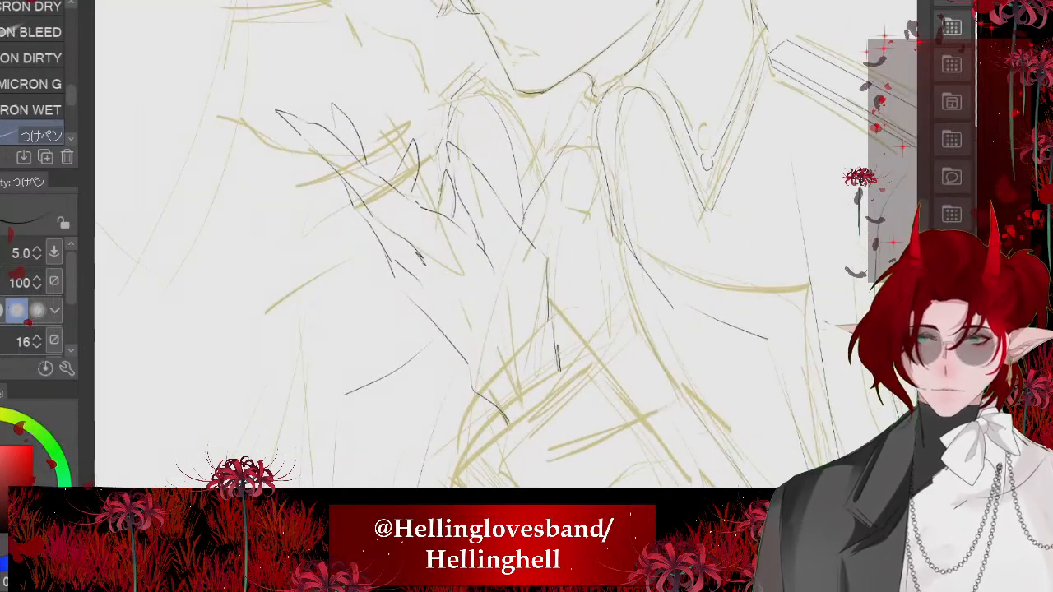
- Ink the parallel edges of the narrow bar crossing the fingers of the raised hand
{"action": "mouse_move", "coordinate": [365, 175]}
{"action": "left_mouse_down"}
{"action": "mouse_move", "coordinate": [301, 213]}
{"action": "mouse_move", "coordinate": [309, 231]}
{"action": "mouse_move", "coordinate": [295, 241]}
{"action": "mouse_move", "coordinate": [305, 253]}
{"action": "left_mouse_up"}
{"action": "mouse_move", "coordinate": [440, 175]}
{"action": "left_mouse_down"}
{"action": "mouse_move", "coordinate": [310, 252]}
{"action": "mouse_move", "coordinate": [319, 154]}
{"action": "left_mouse_up"}
{"action": "scroll", "coordinate": [403, 123], "scroll_direction": "down", "scroll_amount": 1}
{"action": "scroll", "coordinate": [306, 181], "scroll_direction": "down", "scroll_amount": 1}
{"action": "scroll", "coordinate": [306, 168], "scroll_direction": "down", "scroll_amount": 2}
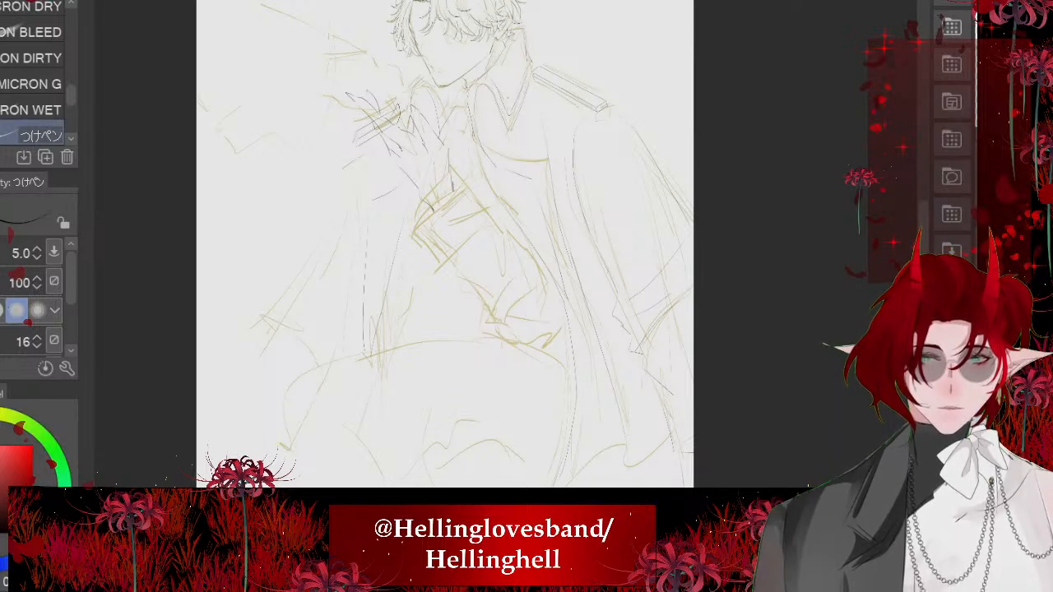
- Extend the cloak's vertical fold upward and ink its long outer edge sloping down and outward from below the raised hand
{"action": "scroll", "coordinate": [333, 90], "scroll_direction": "up", "scroll_amount": 2}
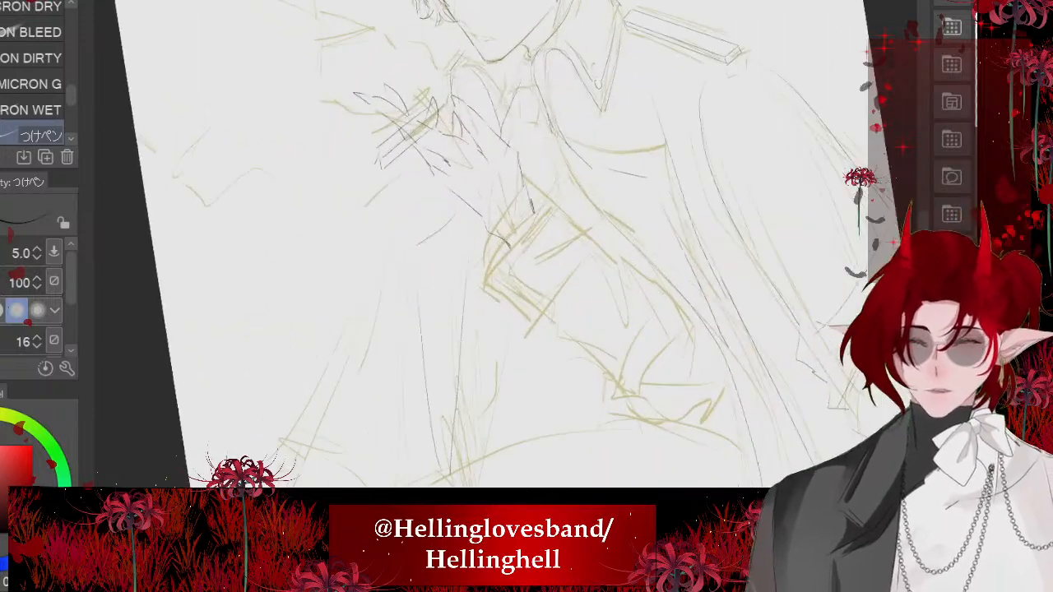
{"action": "left_click_drag", "start_coordinate": [393, 206], "coordinate": [431, 352]}
{"action": "scroll", "coordinate": [527, 244], "scroll_direction": "down", "scroll_amount": 2}
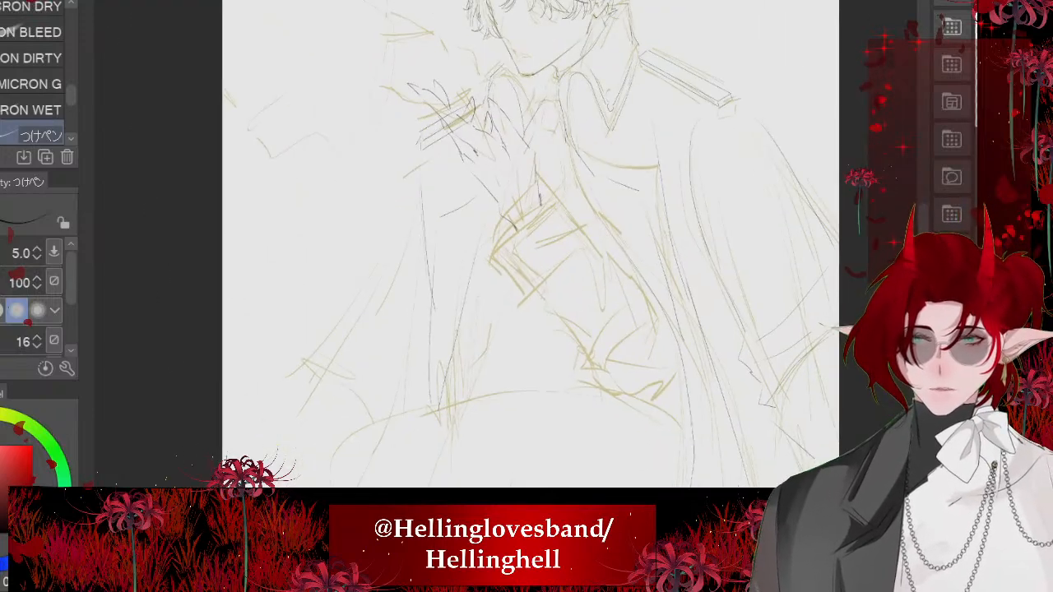
{"action": "mouse_move", "coordinate": [420, 147]}
{"action": "left_mouse_down"}
{"action": "mouse_move", "coordinate": [368, 324]}
{"action": "mouse_move", "coordinate": [281, 447]}
{"action": "left_mouse_up"}
{"action": "key", "text": "ctrl+z"}
{"action": "left_click_drag", "start_coordinate": [527, 329], "coordinate": [533, 292]}
{"action": "left_click_drag", "start_coordinate": [421, 137], "coordinate": [298, 341]}
- Ink the curved hem at the outspread cloak's lower corner and its outline continuing down past the knee
{"action": "left_click_drag", "start_coordinate": [278, 381], "coordinate": [356, 392]}
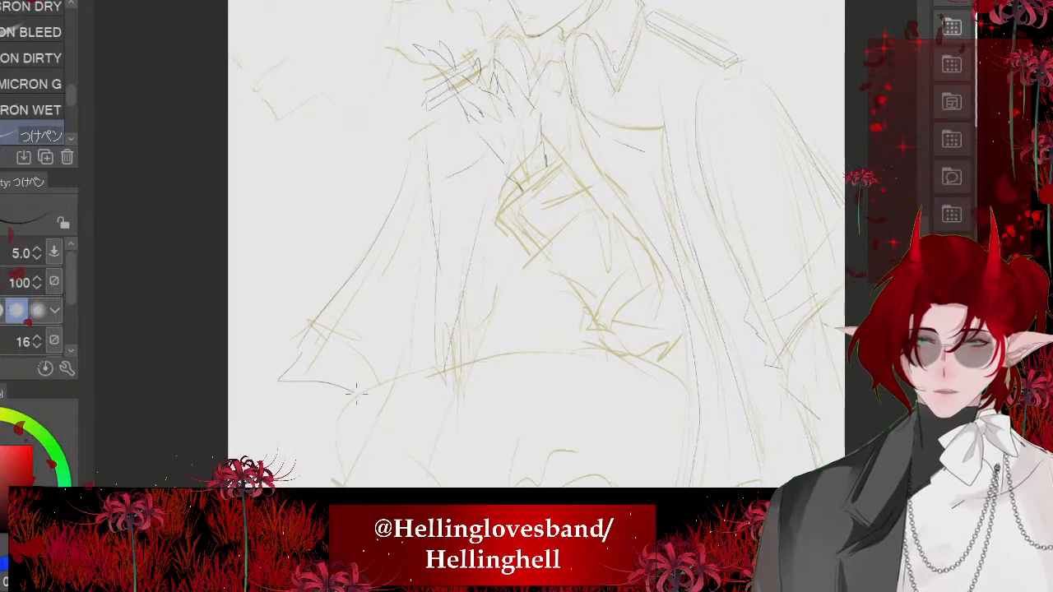
{"action": "left_click_drag", "start_coordinate": [320, 423], "coordinate": [350, 467]}
{"action": "left_click_drag", "start_coordinate": [278, 383], "coordinate": [313, 425]}
{"action": "scroll", "coordinate": [405, 329], "scroll_direction": "down", "scroll_amount": 2}
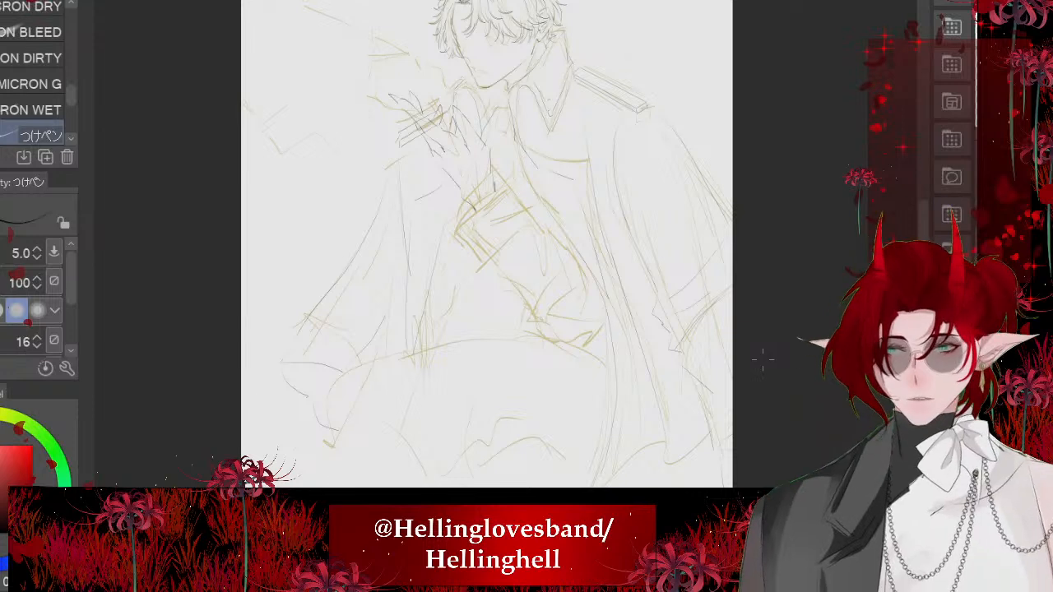
- Finish the cloak's outer edge at its lower end with a jagged fold and side line, and ink its upper start beneath the hand
{"action": "mouse_move", "coordinate": [284, 309]}
{"action": "left_mouse_down"}
{"action": "mouse_move", "coordinate": [386, 168]}
{"action": "mouse_move", "coordinate": [298, 339]}
{"action": "left_mouse_up"}
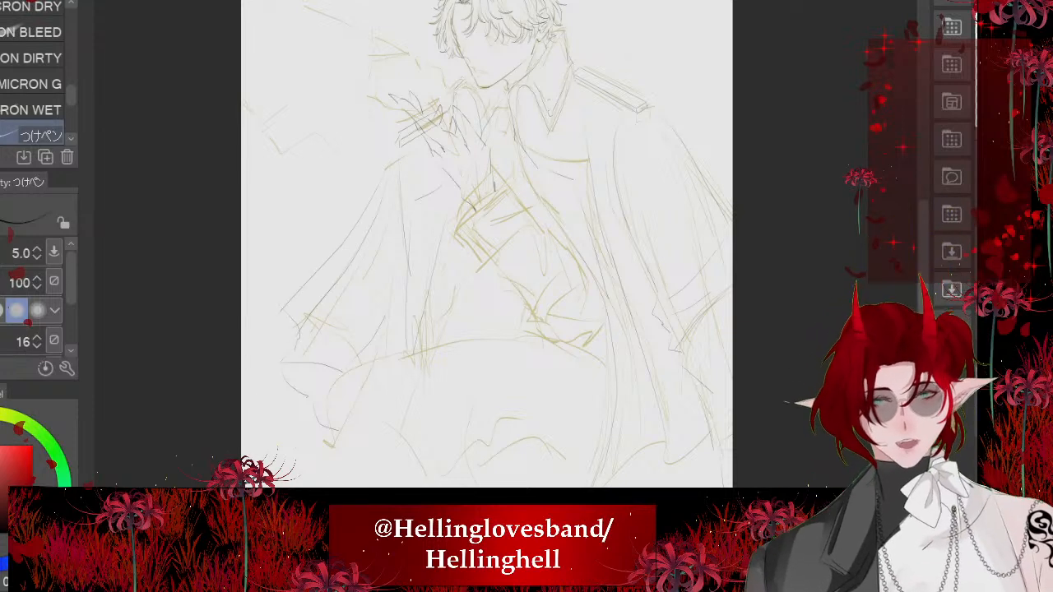
{"action": "left_click_drag", "start_coordinate": [283, 317], "coordinate": [282, 355]}
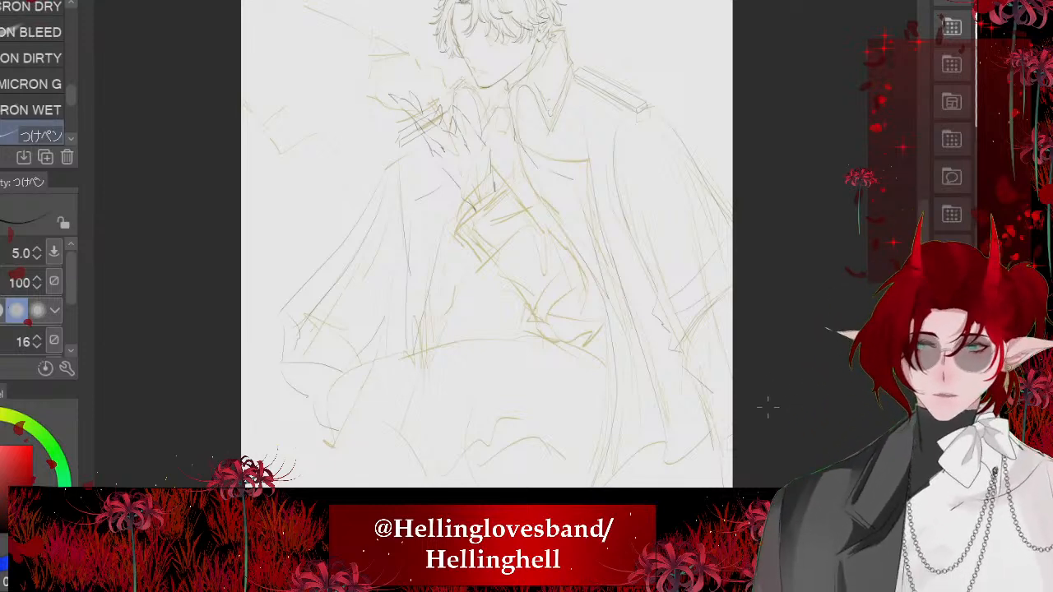
{"action": "left_click_drag", "start_coordinate": [400, 139], "coordinate": [388, 159]}
{"action": "scroll", "coordinate": [487, 244], "scroll_direction": "down", "scroll_amount": 3}
{"action": "scroll", "coordinate": [487, 244], "scroll_direction": "up", "scroll_amount": 2}
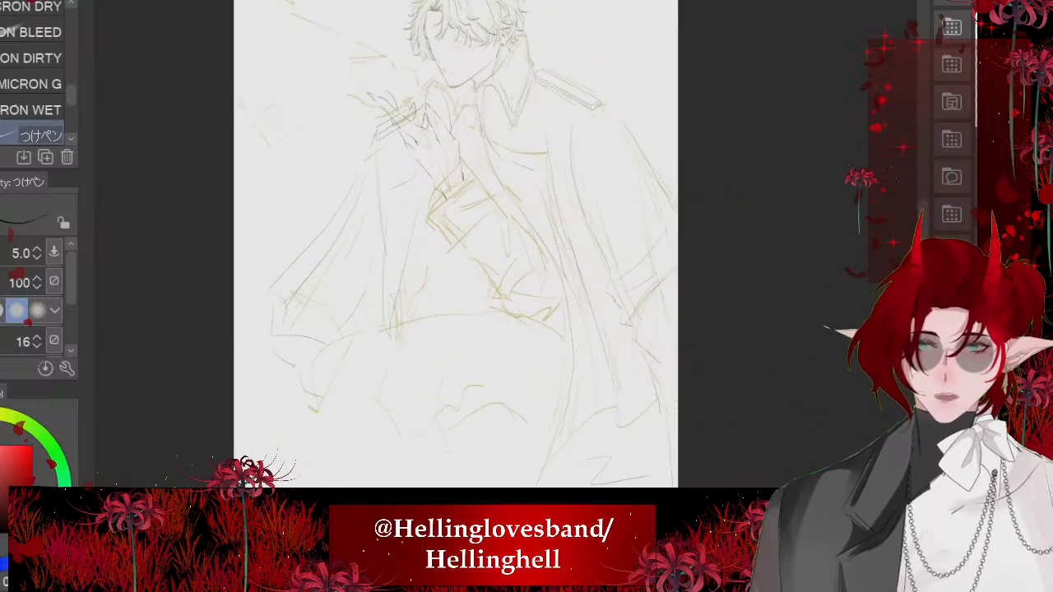
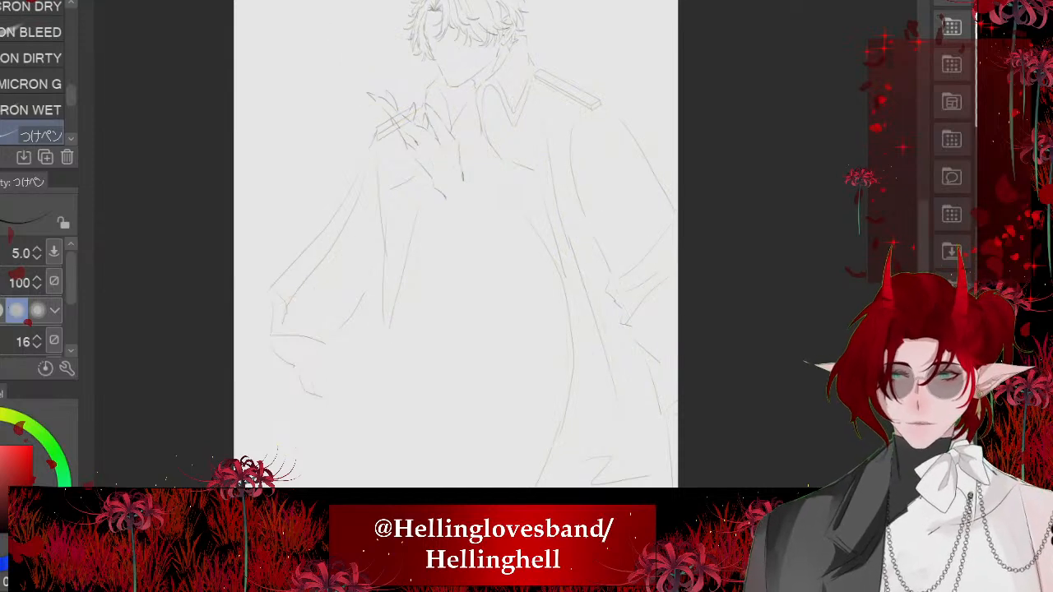
- Ink the necktie's knot and the edges of its hanging part between the collar flaps
{"action": "scroll", "coordinate": [494, 247], "scroll_direction": "up", "scroll_amount": 5}
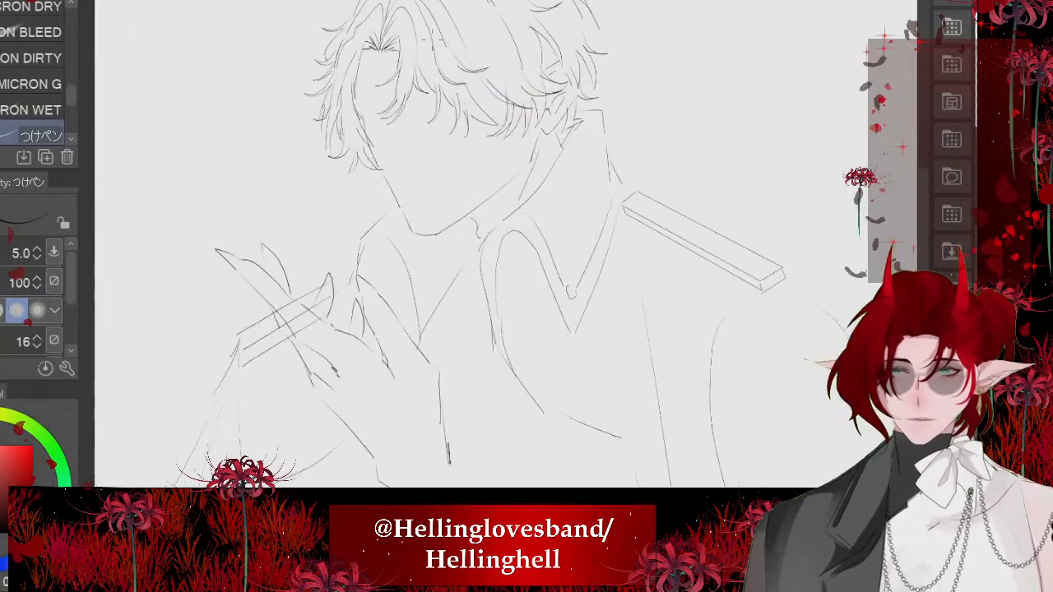
{"action": "scroll", "coordinate": [494, 247], "scroll_direction": "down", "scroll_amount": 3}
{"action": "scroll", "coordinate": [424, 247], "scroll_direction": "down", "scroll_amount": 2}
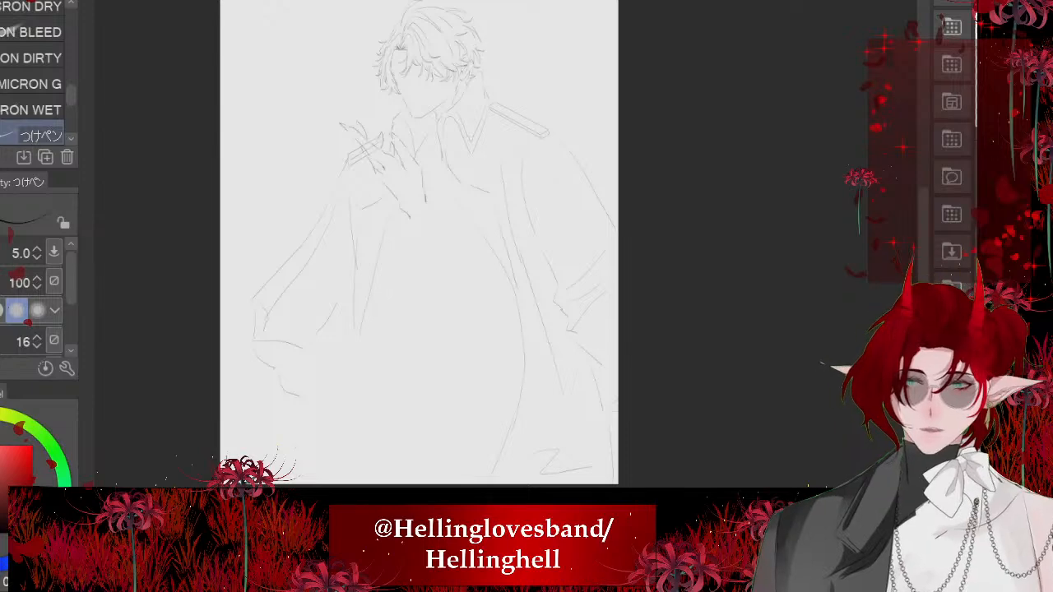
{"action": "scroll", "coordinate": [395, 354], "scroll_direction": "up", "scroll_amount": 3}
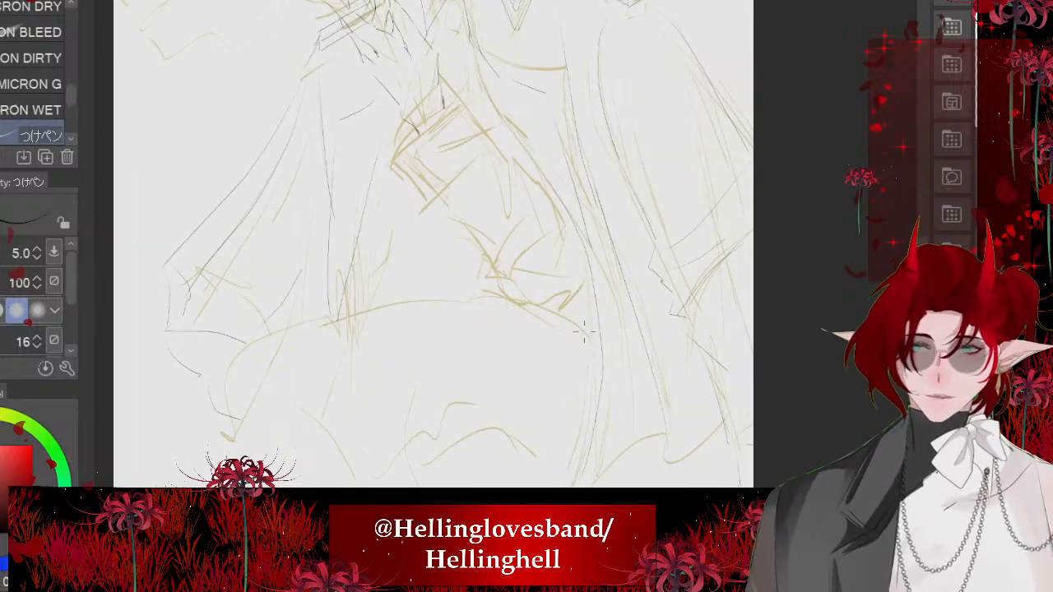
{"action": "scroll", "coordinate": [387, 354], "scroll_direction": "down", "scroll_amount": 2}
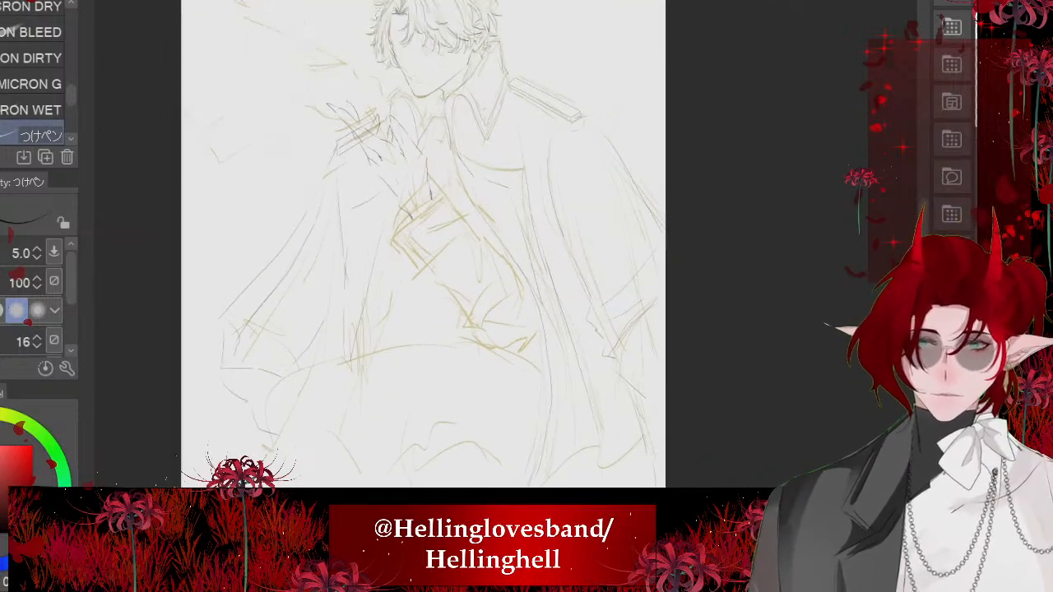
{"action": "scroll", "coordinate": [473, 140], "scroll_direction": "up", "scroll_amount": 4}
{"action": "scroll", "coordinate": [391, 115], "scroll_direction": "down", "scroll_amount": 1}
{"action": "scroll", "coordinate": [391, 116], "scroll_direction": "up", "scroll_amount": 5}
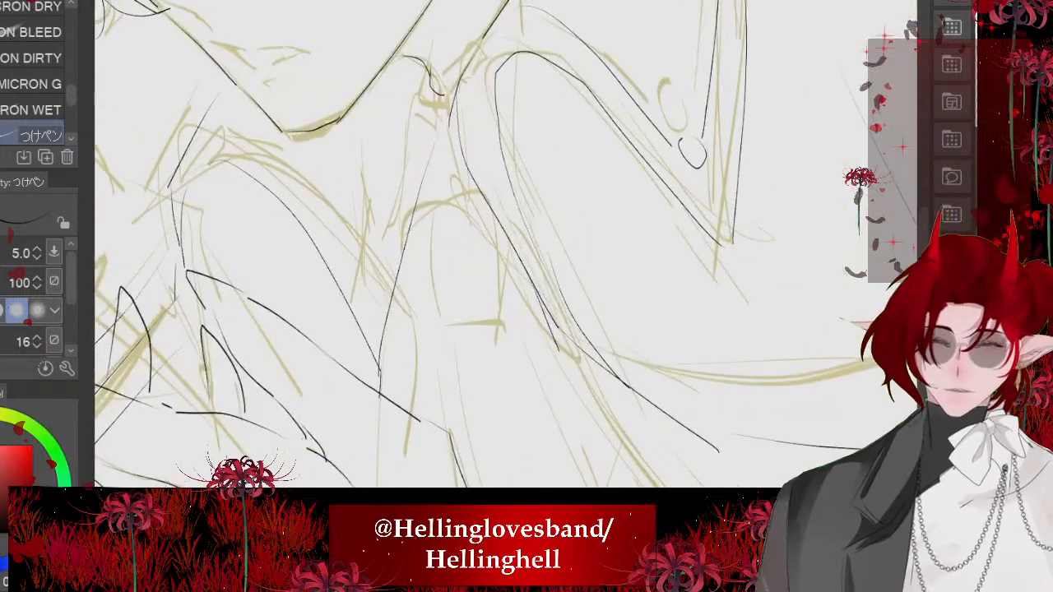
{"action": "mouse_move", "coordinate": [484, 200]}
{"action": "left_mouse_down"}
{"action": "mouse_move", "coordinate": [411, 220]}
{"action": "mouse_move", "coordinate": [436, 315]}
{"action": "left_mouse_up"}
{"action": "left_click_drag", "start_coordinate": [507, 240], "coordinate": [493, 310]}
{"action": "scroll", "coordinate": [399, 151], "scroll_direction": "down", "scroll_amount": 3}
{"action": "left_click_drag", "start_coordinate": [450, 229], "coordinate": [496, 353]}
{"action": "left_click_drag", "start_coordinate": [420, 242], "coordinate": [411, 284]}
{"action": "scroll", "coordinate": [424, 251], "scroll_direction": "down", "scroll_amount": 5}
{"action": "scroll", "coordinate": [424, 161], "scroll_direction": "down", "scroll_amount": 2}
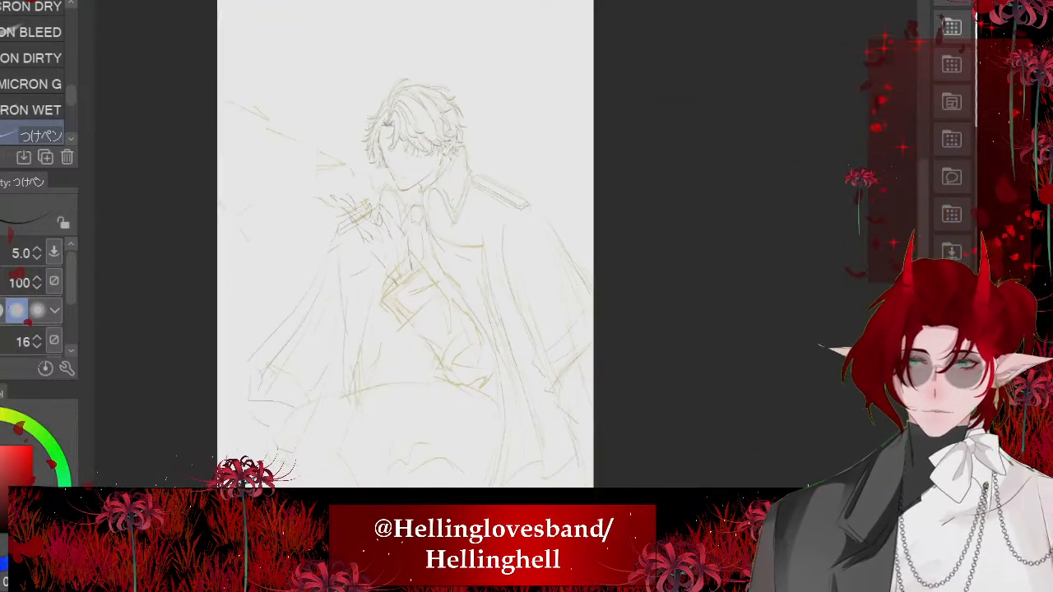
{"action": "scroll", "coordinate": [405, 247], "scroll_direction": "down", "scroll_amount": 1}
- Ink the short slanted stroke closing the lower end of the necktie above the vest neckline
{"action": "scroll", "coordinate": [405, 247], "scroll_direction": "up", "scroll_amount": 6}
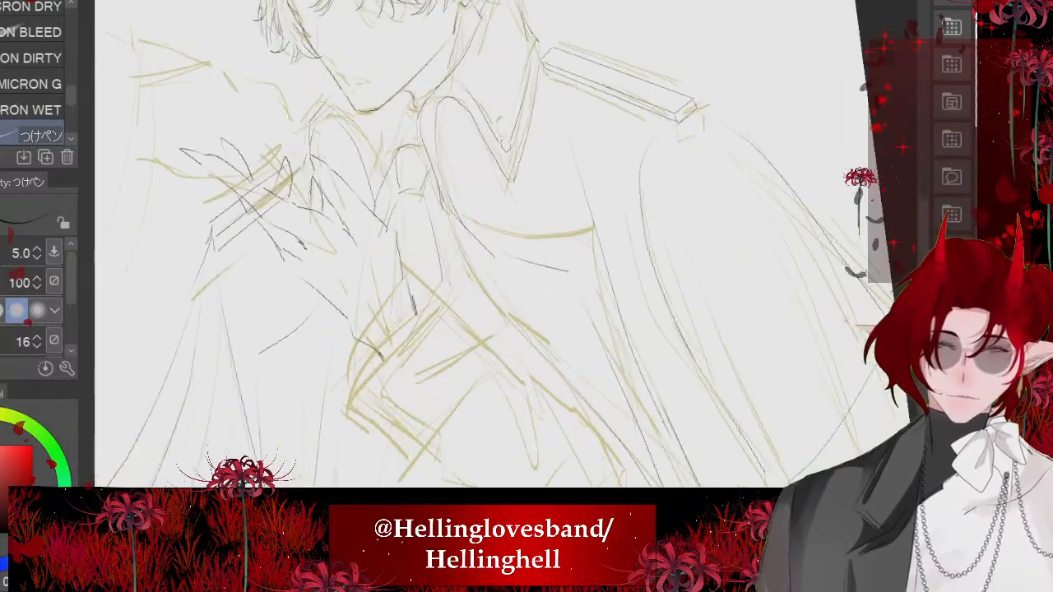
{"action": "left_click_drag", "start_coordinate": [450, 271], "coordinate": [437, 289]}
{"action": "left_click_drag", "start_coordinate": [463, 251], "coordinate": [446, 284]}
{"action": "key", "text": "ctrl+z"}
{"action": "left_click_drag", "start_coordinate": [478, 348], "coordinate": [503, 334]}
{"action": "scroll", "coordinate": [412, 271], "scroll_direction": "down", "scroll_amount": 1}
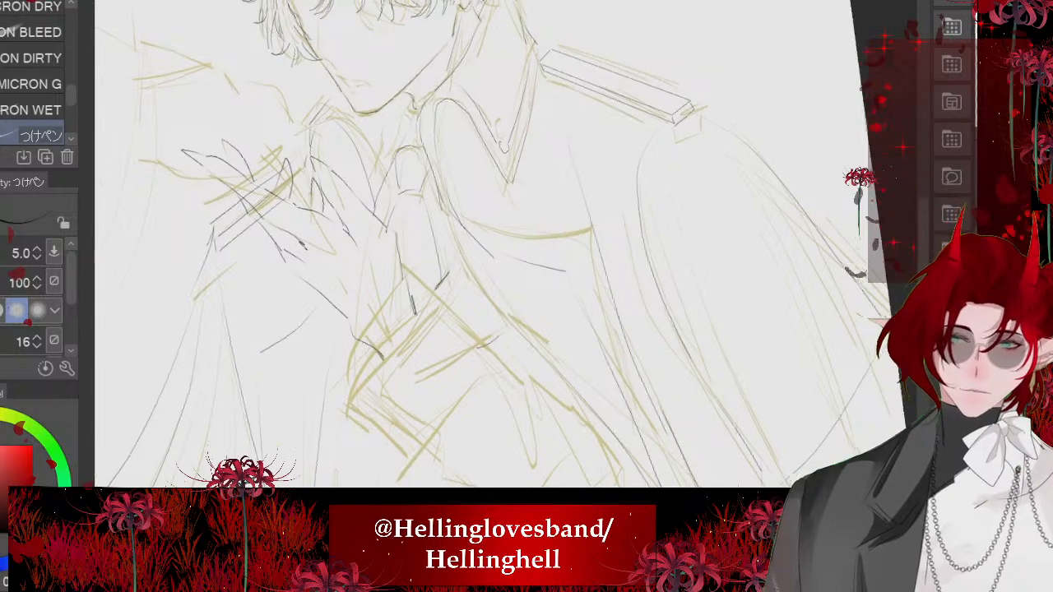
{"action": "scroll", "coordinate": [411, 247], "scroll_direction": "down", "scroll_amount": 1}
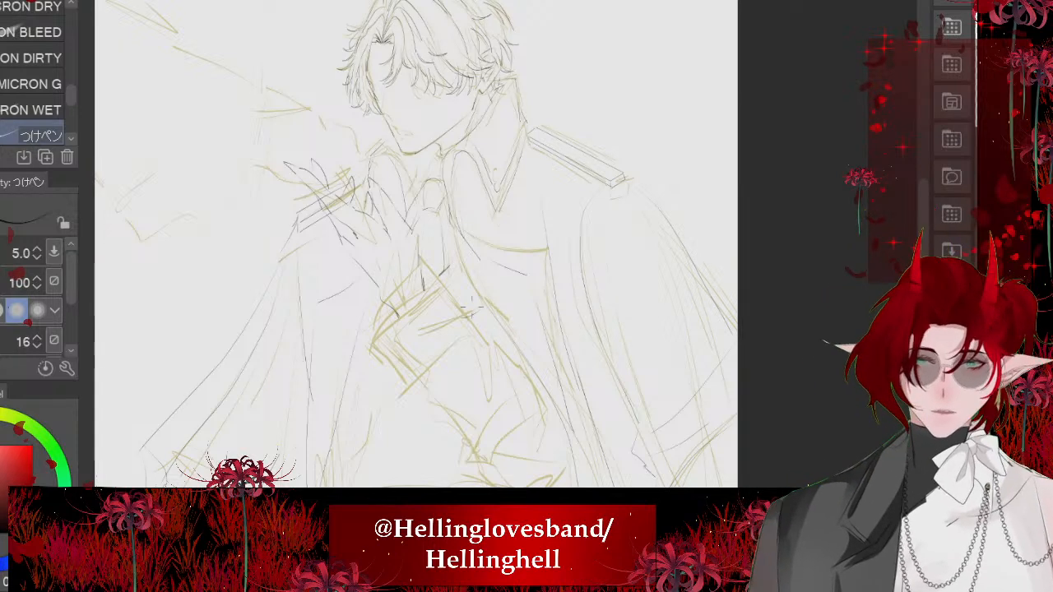
- Ink the vest's crossed neckline fold and the chest's front contour stepping down toward the waist
{"action": "scroll", "coordinate": [444, 403], "scroll_direction": "up", "scroll_amount": 3}
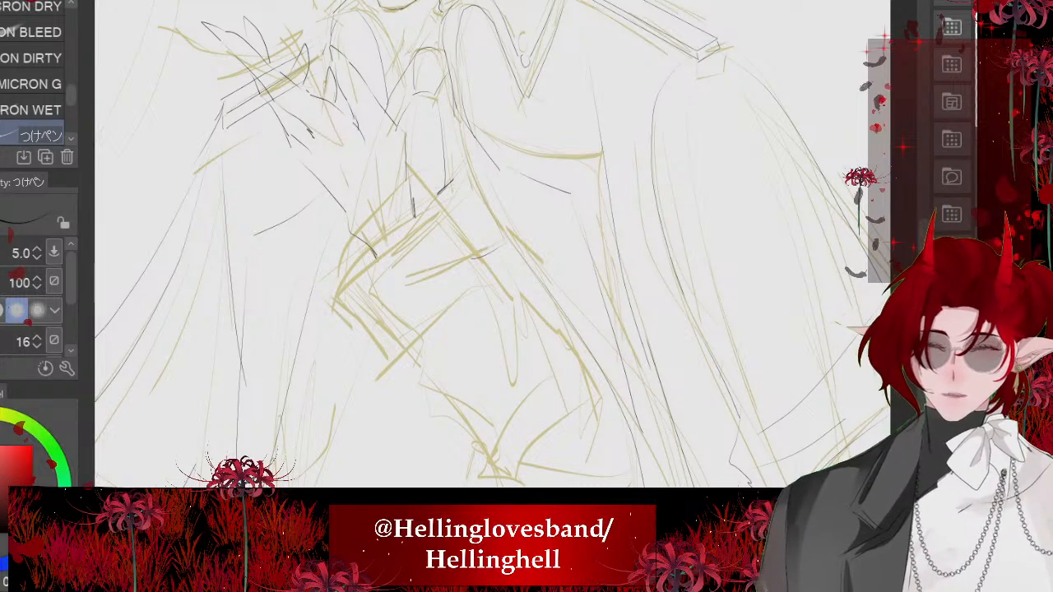
{"action": "left_click_drag", "start_coordinate": [503, 247], "coordinate": [400, 284]}
{"action": "mouse_move", "coordinate": [406, 240]}
{"action": "left_mouse_down"}
{"action": "mouse_move", "coordinate": [375, 290]}
{"action": "mouse_move", "coordinate": [436, 372]}
{"action": "mouse_move", "coordinate": [458, 430]}
{"action": "left_mouse_up"}
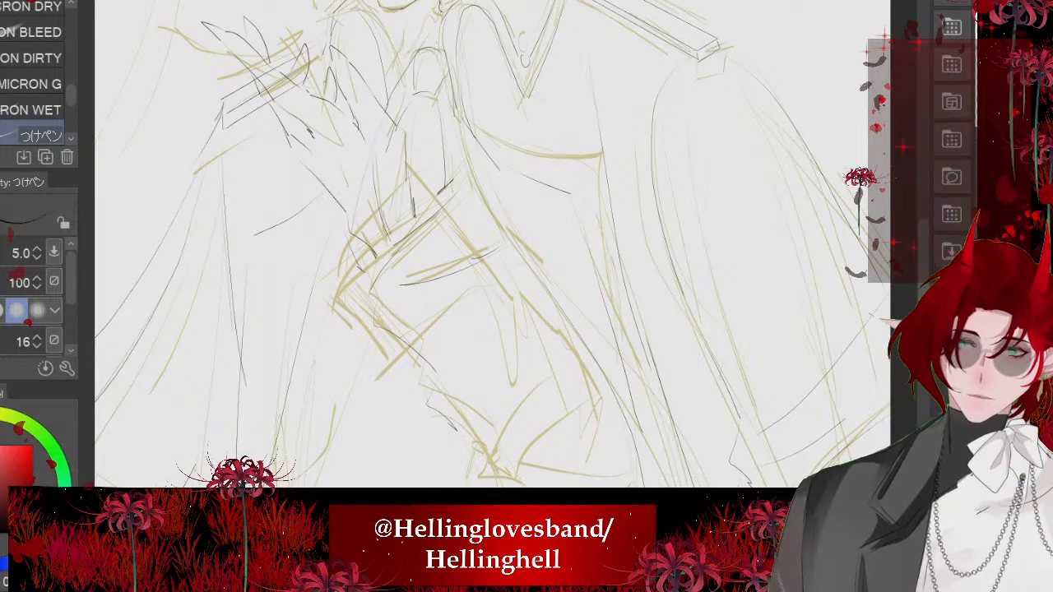
{"action": "scroll", "coordinate": [342, 168], "scroll_direction": "down", "scroll_amount": 3}
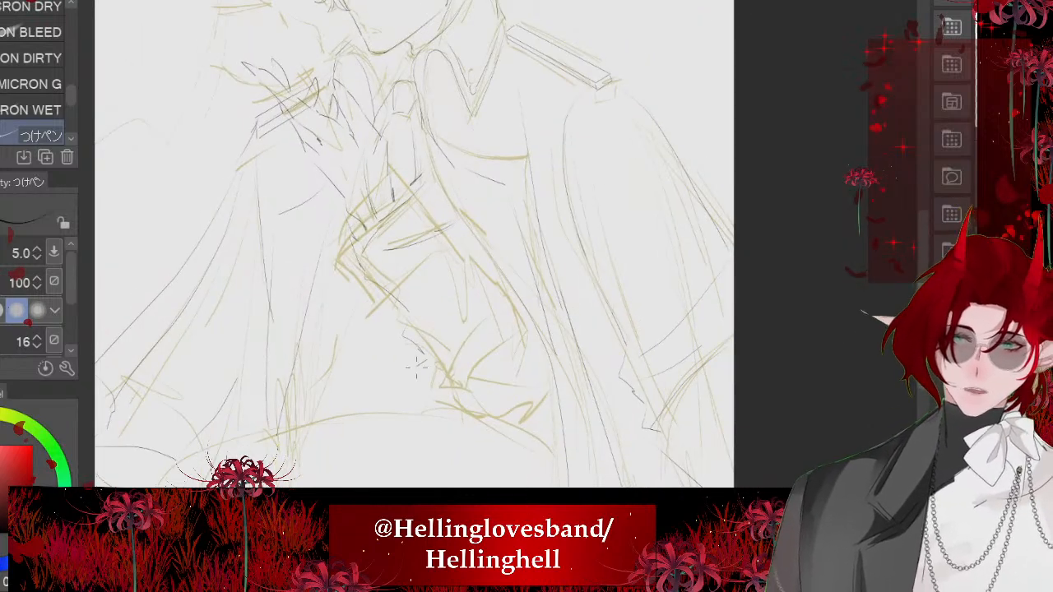
{"action": "scroll", "coordinate": [417, 367], "scroll_direction": "down", "scroll_amount": 2}
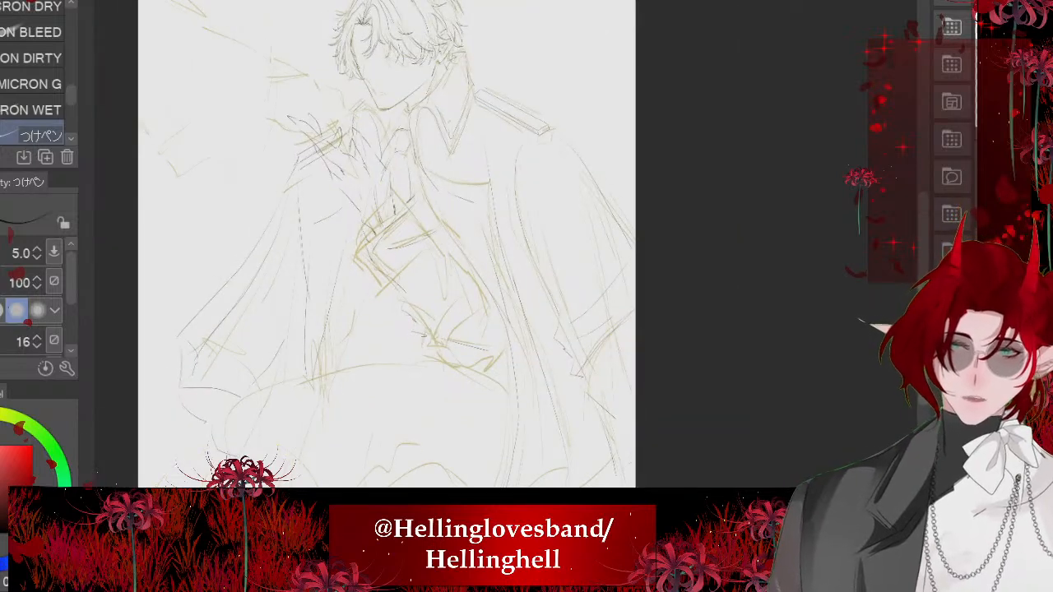
- Ink the waistband's upper and lower edges and the inner torso line descending to it
{"action": "left_click_drag", "start_coordinate": [487, 350], "coordinate": [499, 357]}
{"action": "left_click_drag", "start_coordinate": [426, 360], "coordinate": [504, 383]}
{"action": "left_click_drag", "start_coordinate": [411, 263], "coordinate": [437, 247]}
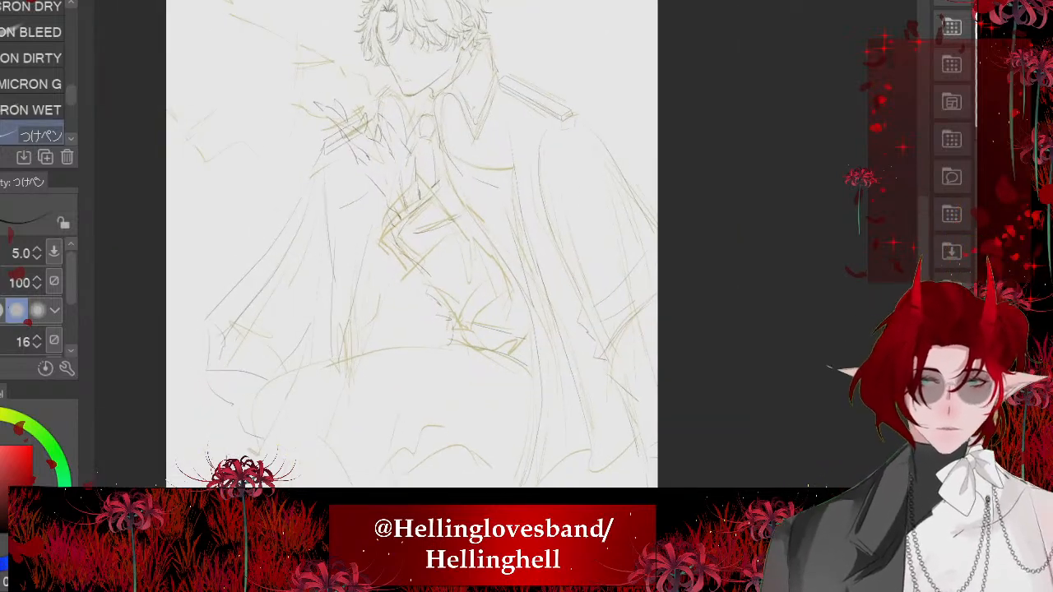
{"action": "scroll", "coordinate": [424, 420], "scroll_direction": "down", "scroll_amount": 1}
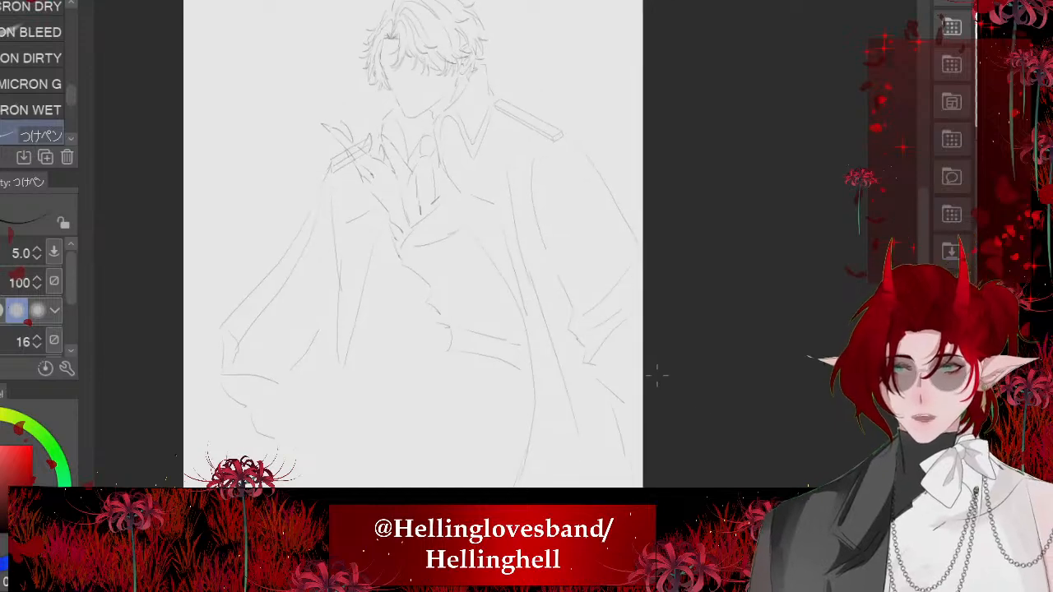
{"action": "scroll", "coordinate": [658, 376], "scroll_direction": "up", "scroll_amount": 3}
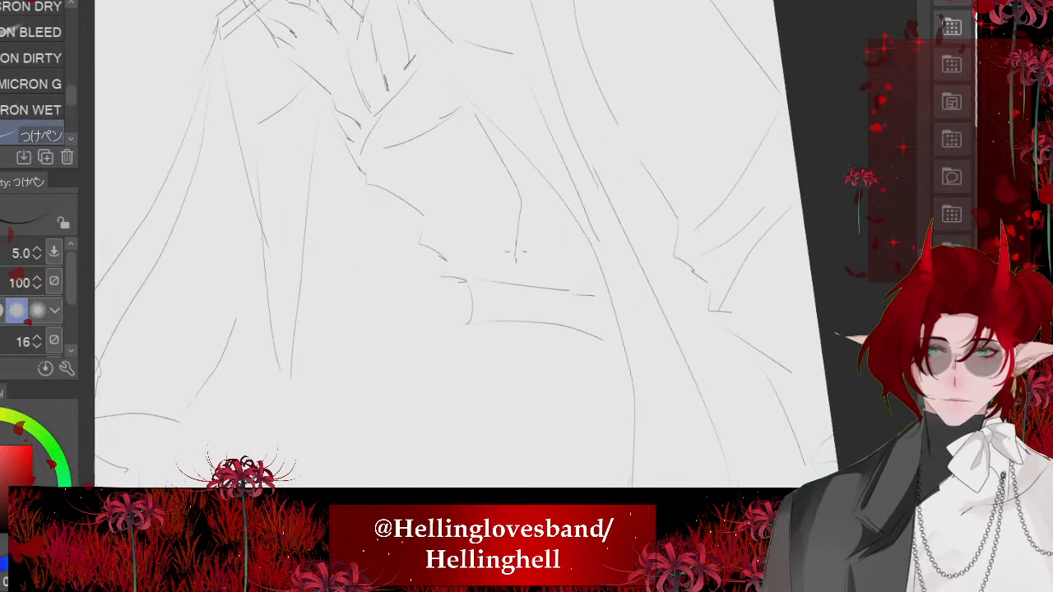
{"action": "scroll", "coordinate": [586, 362], "scroll_direction": "down", "scroll_amount": 5}
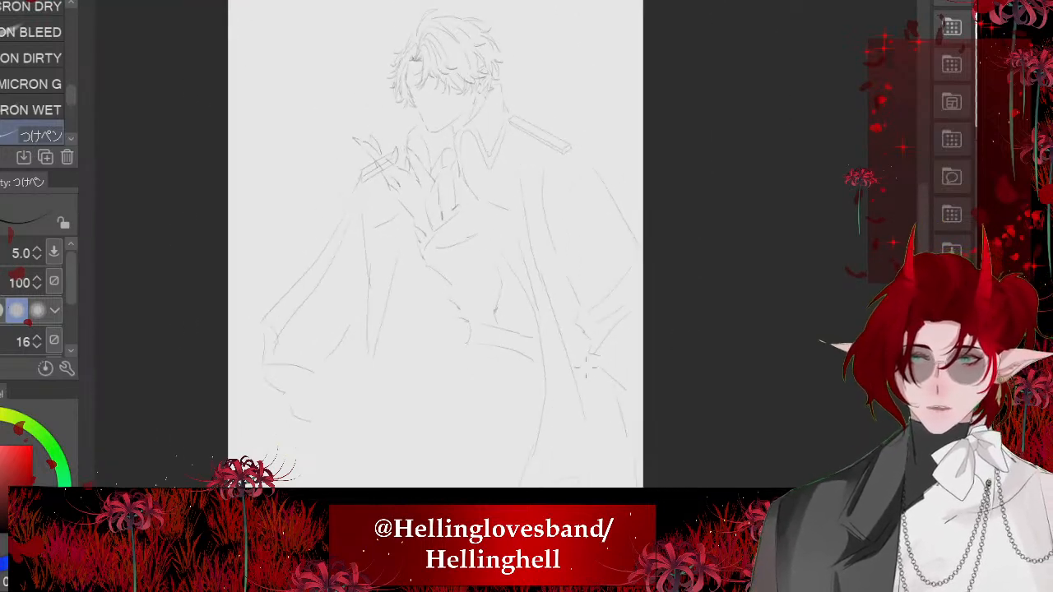
- Erase the lower corner and hem of the cloak below the raised hand, and re-ink its edge flaring outward
{"action": "scroll", "coordinate": [542, 220], "scroll_direction": "down", "scroll_amount": 1}
{"action": "scroll", "coordinate": [480, 218], "scroll_direction": "up", "scroll_amount": 3}
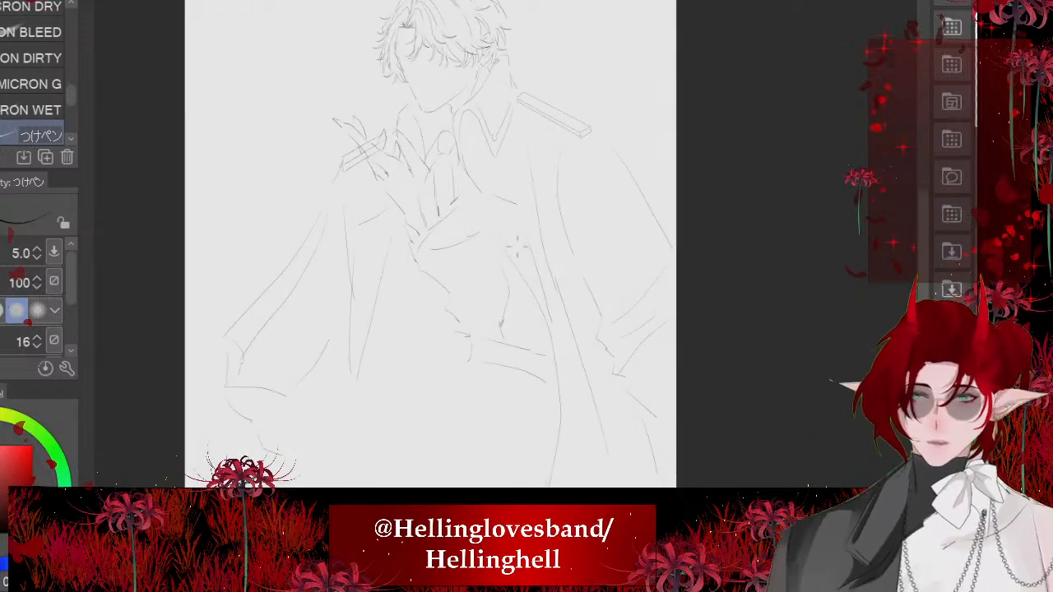
{"action": "scroll", "coordinate": [517, 246], "scroll_direction": "up", "scroll_amount": 2}
{"action": "scroll", "coordinate": [517, 246], "scroll_direction": "down", "scroll_amount": 2}
{"action": "scroll", "coordinate": [337, 356], "scroll_direction": "up", "scroll_amount": 1}
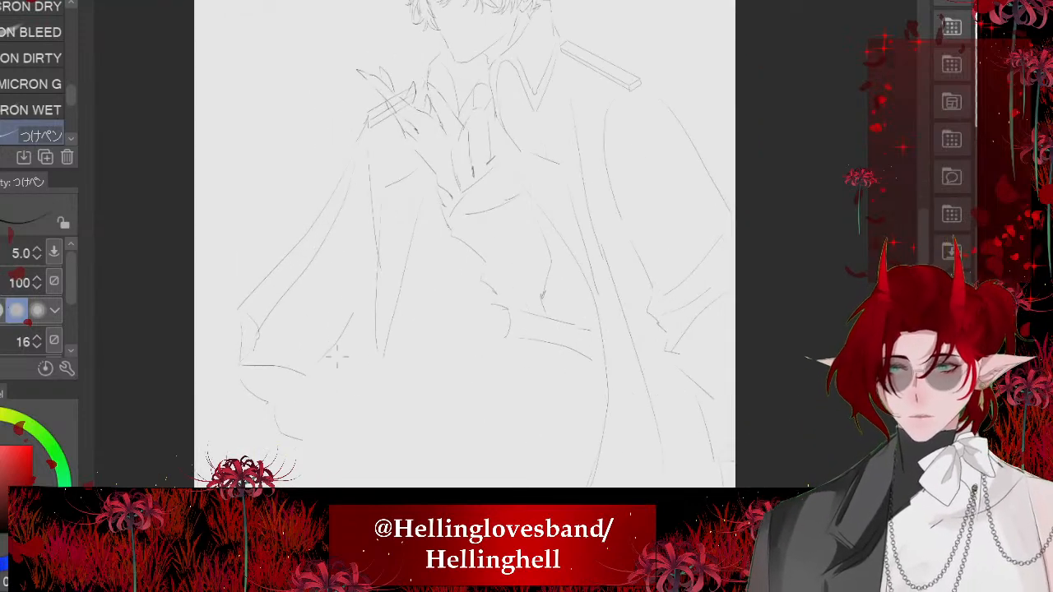
{"action": "scroll", "coordinate": [428, 280], "scroll_direction": "up", "scroll_amount": 3}
{"action": "key", "text": "e"}
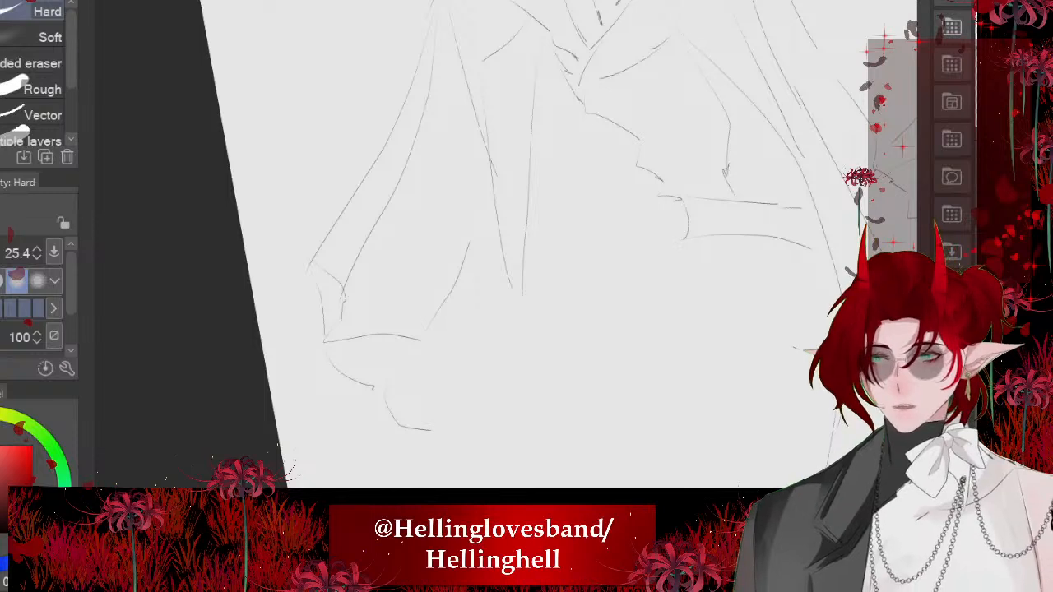
{"action": "mouse_move", "coordinate": [305, 313]}
{"action": "left_mouse_down"}
{"action": "mouse_move", "coordinate": [409, 338]}
{"action": "mouse_move", "coordinate": [447, 411]}
{"action": "mouse_move", "coordinate": [338, 341]}
{"action": "mouse_move", "coordinate": [289, 276]}
{"action": "mouse_move", "coordinate": [316, 251]}
{"action": "left_mouse_up"}
{"action": "scroll", "coordinate": [316, 251], "scroll_direction": "down", "scroll_amount": 2}
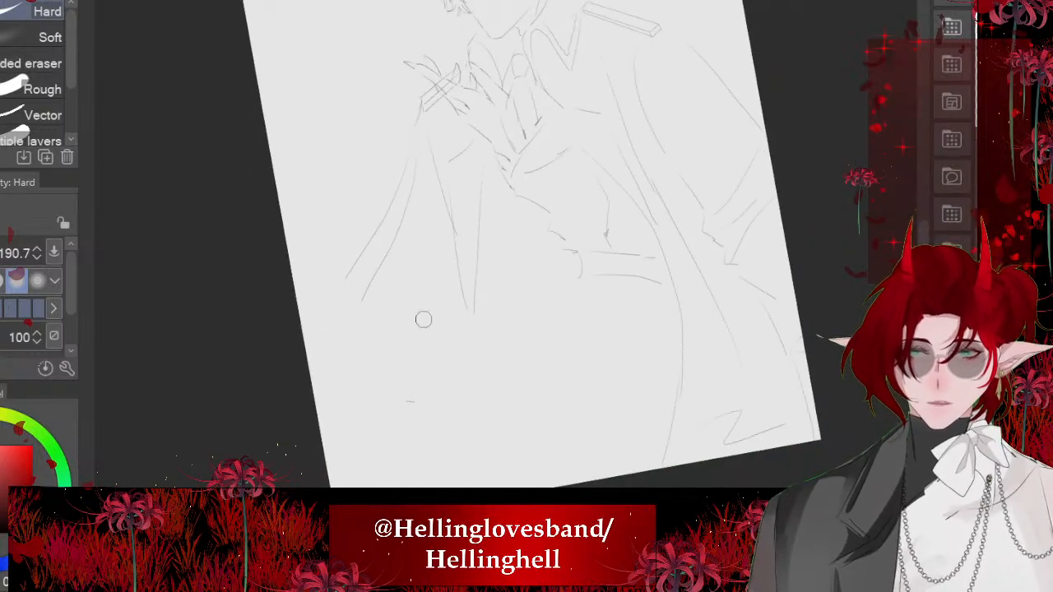
{"action": "scroll", "coordinate": [409, 374], "scroll_direction": "up", "scroll_amount": 1}
{"action": "key", "text": "p"}
{"action": "left_click_drag", "start_coordinate": [395, 242], "coordinate": [311, 317]}
{"action": "mouse_move", "coordinate": [344, 329]}
{"action": "left_mouse_down"}
{"action": "mouse_move", "coordinate": [381, 400]}
{"action": "mouse_move", "coordinate": [430, 425]}
{"action": "left_mouse_up"}
{"action": "left_click_drag", "start_coordinate": [470, 350], "coordinate": [418, 430]}
{"action": "left_click_drag", "start_coordinate": [425, 342], "coordinate": [480, 236]}
{"action": "mouse_move", "coordinate": [329, 353]}
{"action": "left_mouse_down"}
{"action": "mouse_move", "coordinate": [355, 390]}
{"action": "mouse_move", "coordinate": [336, 359]}
{"action": "left_mouse_up"}
{"action": "scroll", "coordinate": [380, 337], "scroll_direction": "down", "scroll_amount": 1}
{"action": "key", "text": "ctrl+z"}
{"action": "key", "text": "ctrl+z"}
{"action": "key", "text": "ctrl+z"}
{"action": "key", "text": "ctrl+z"}
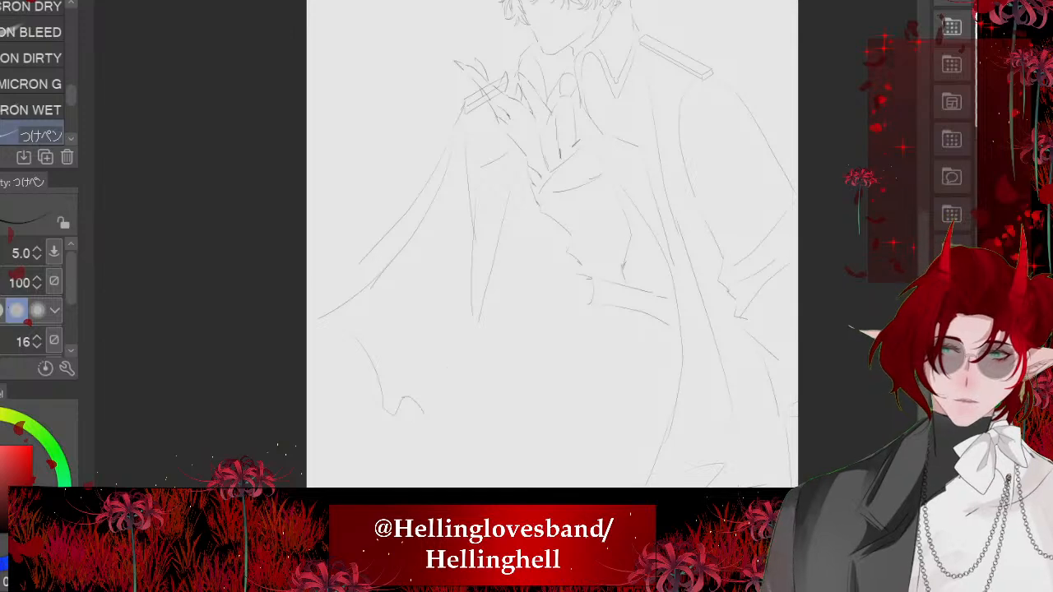
{"action": "key", "text": "ctrl+z"}
- Ink a jagged new hem along the flared cloak side and the fold lines rising from it
{"action": "left_click_drag", "start_coordinate": [320, 329], "coordinate": [365, 413]}
{"action": "left_click_drag", "start_coordinate": [350, 397], "coordinate": [405, 419]}
{"action": "left_click_drag", "start_coordinate": [402, 410], "coordinate": [424, 435]}
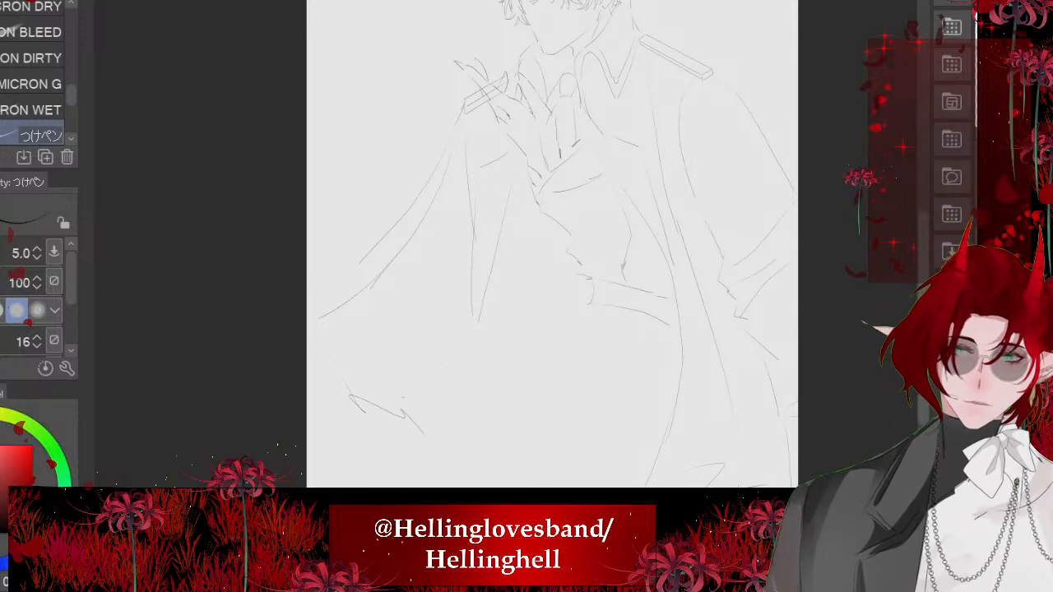
{"action": "left_click_drag", "start_coordinate": [474, 341], "coordinate": [432, 438]}
{"action": "mouse_move", "coordinate": [403, 399]}
{"action": "left_mouse_down"}
{"action": "mouse_move", "coordinate": [453, 315]}
{"action": "mouse_move", "coordinate": [365, 361]}
{"action": "left_mouse_up"}
{"action": "scroll", "coordinate": [198, 336], "scroll_direction": "down", "scroll_amount": 1}
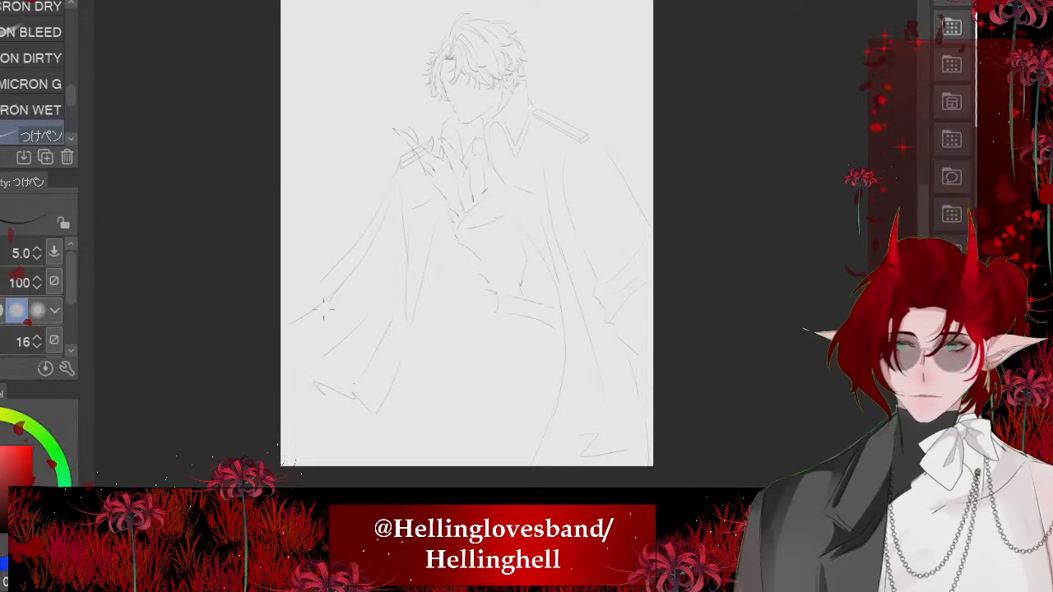
- Undo the last three strokes and hide the raised hand's line art
{"action": "scroll", "coordinate": [625, 212], "scroll_direction": "up", "scroll_amount": 1}
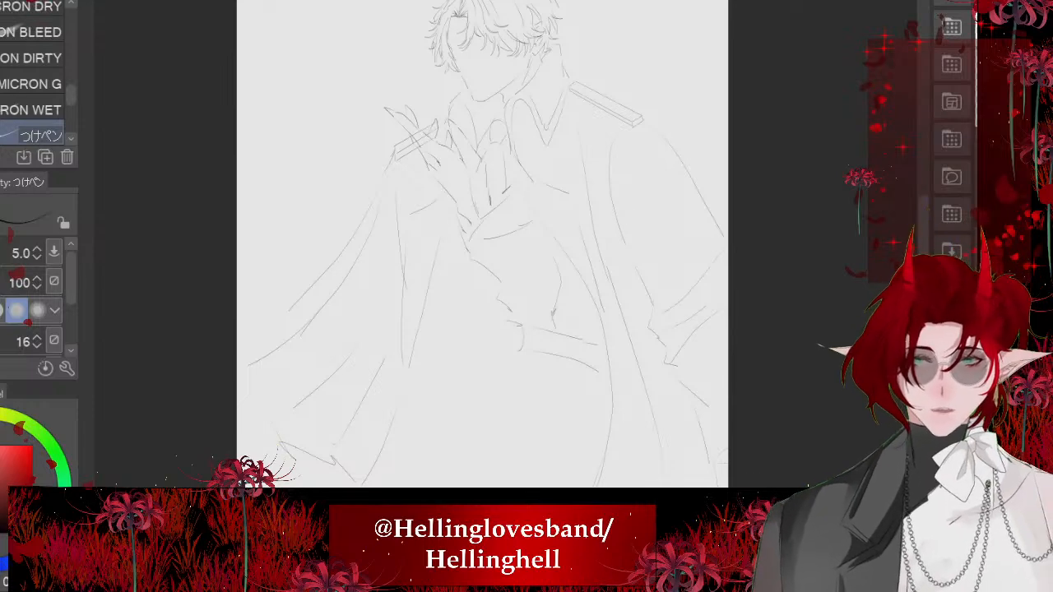
{"action": "key", "text": "ctrl+z"}
{"action": "key", "text": "ctrl+z"}
{"action": "key", "text": "ctrl+z"}
{"action": "key", "text": "ctrl+z"}
{"action": "scroll", "coordinate": [362, 213], "scroll_direction": "down", "scroll_amount": 3}
{"action": "scroll", "coordinate": [405, 165], "scroll_direction": "up", "scroll_amount": 5}
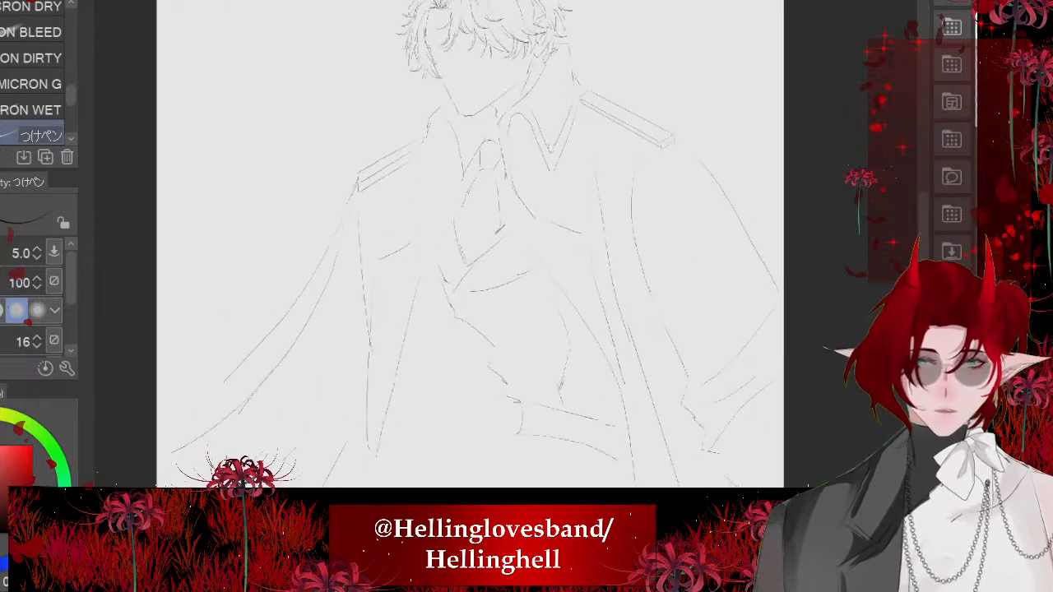
- Ink the coat's front edge from the collar down through the hidden hand's area, and extend the nearby chest fold
{"action": "scroll", "coordinate": [496, 194], "scroll_direction": "up", "scroll_amount": 2}
{"action": "left_click_drag", "start_coordinate": [472, 215], "coordinate": [446, 330]}
{"action": "key", "text": "ctrl+z"}
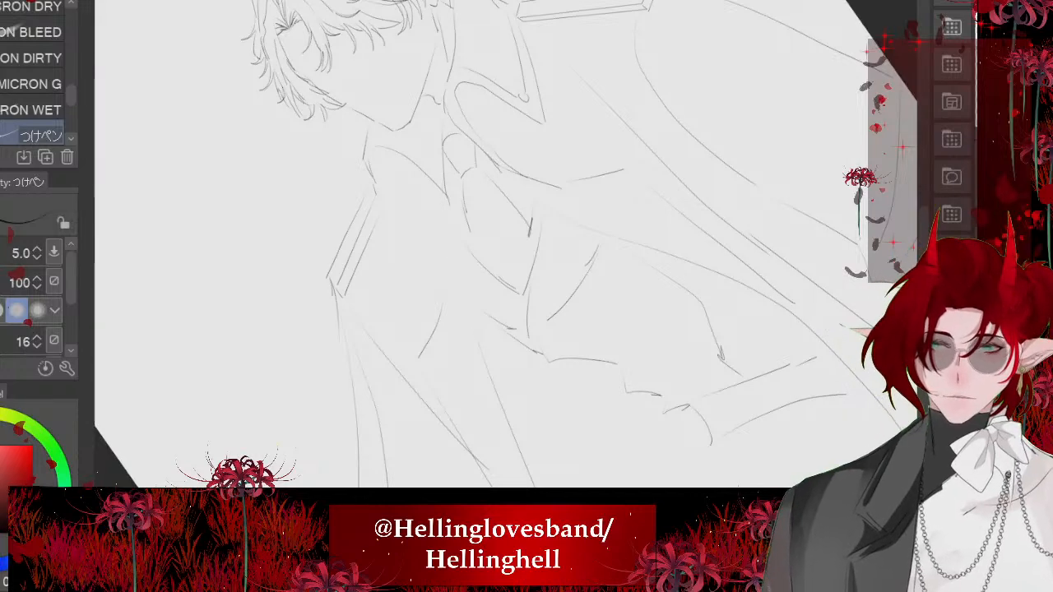
{"action": "left_click_drag", "start_coordinate": [440, 156], "coordinate": [485, 357]}
{"action": "left_click_drag", "start_coordinate": [452, 268], "coordinate": [432, 348]}
{"action": "scroll", "coordinate": [431, 346], "scroll_direction": "down", "scroll_amount": 2}
{"action": "scroll", "coordinate": [431, 346], "scroll_direction": "up", "scroll_amount": 1}
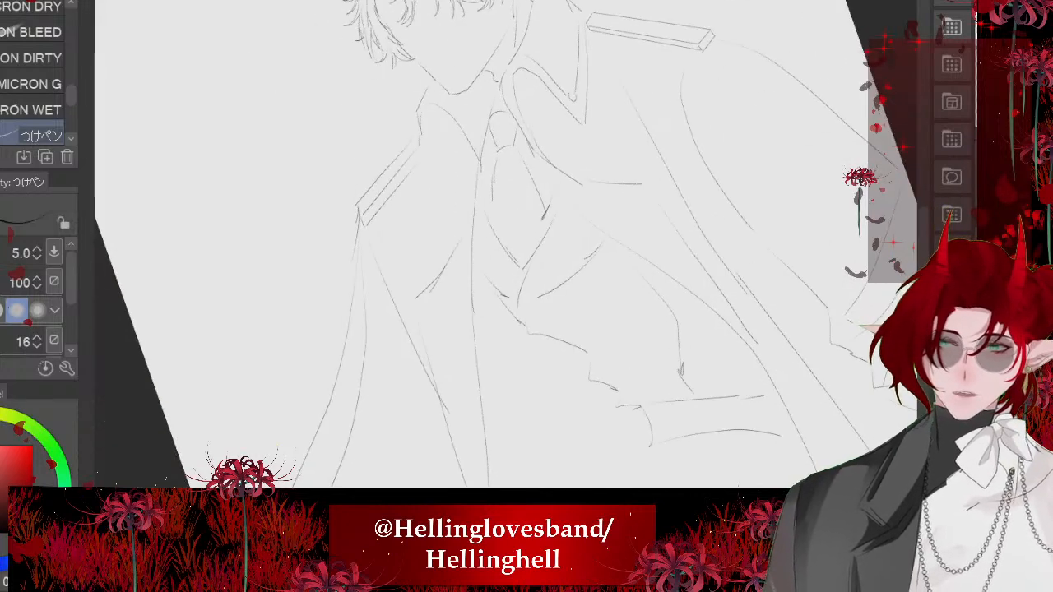
- Reinforce the cloak's long vertical fold beneath the narrower shoulder board and add a continuation stroke below its tip
{"action": "left_click_drag", "start_coordinate": [410, 296], "coordinate": [455, 442]}
{"action": "scroll", "coordinate": [455, 411], "scroll_direction": "up", "scroll_amount": 1}
{"action": "left_click_drag", "start_coordinate": [520, 415], "coordinate": [548, 484]}
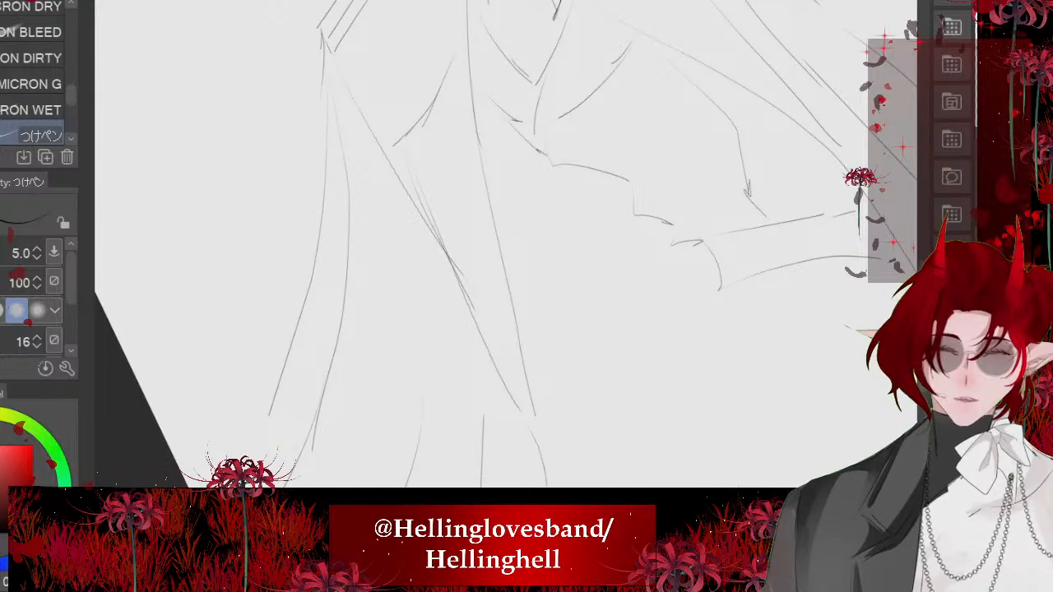
{"action": "scroll", "coordinate": [506, 243], "scroll_direction": "down", "scroll_amount": 3}
- Ink the pointed collar flap beside the narrower shoulder board with two strokes meeting at its tip
{"action": "scroll", "coordinate": [510, 136], "scroll_direction": "up", "scroll_amount": 3}
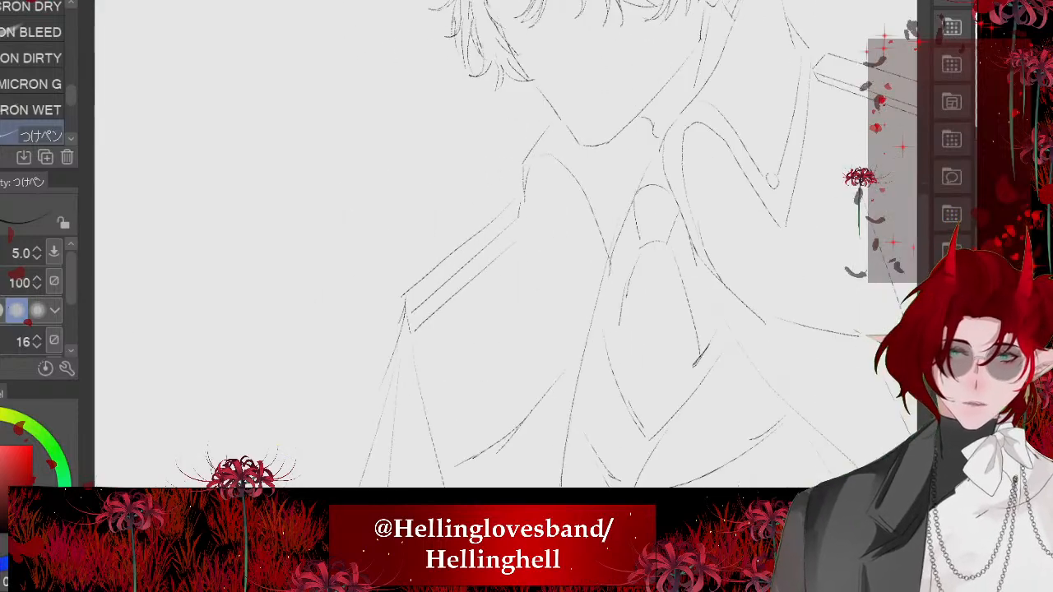
{"action": "mouse_move", "coordinate": [519, 183]}
{"action": "left_mouse_down"}
{"action": "mouse_move", "coordinate": [528, 316]}
{"action": "mouse_move", "coordinate": [555, 191]}
{"action": "left_mouse_up"}
{"action": "scroll", "coordinate": [510, 230], "scroll_direction": "down", "scroll_amount": 1}
{"action": "key", "text": "ctrl+z"}
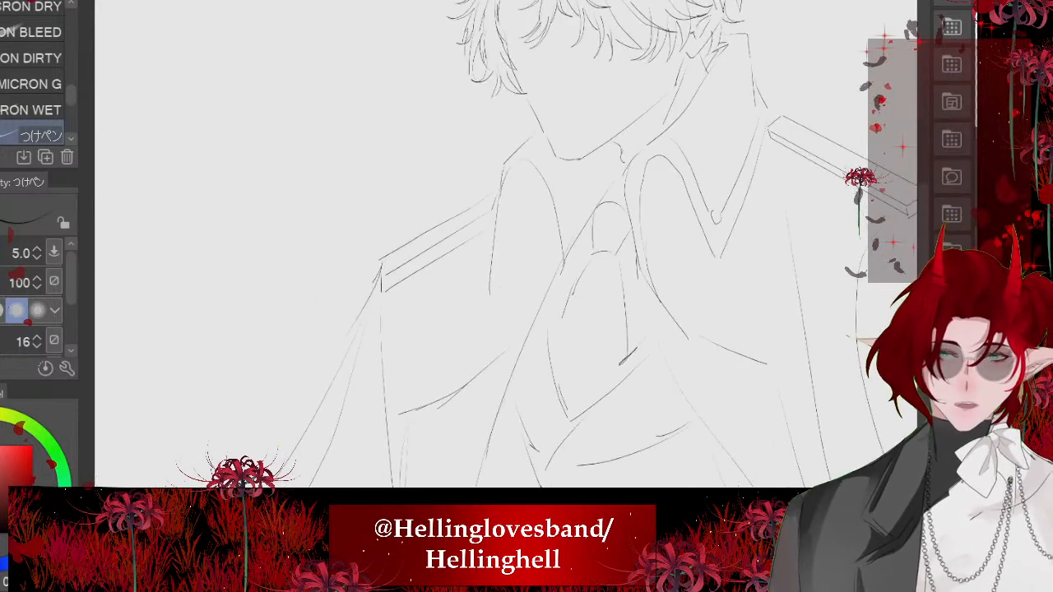
{"action": "left_click_drag", "start_coordinate": [495, 270], "coordinate": [537, 204]}
{"action": "scroll", "coordinate": [494, 230], "scroll_direction": "down", "scroll_amount": 3}
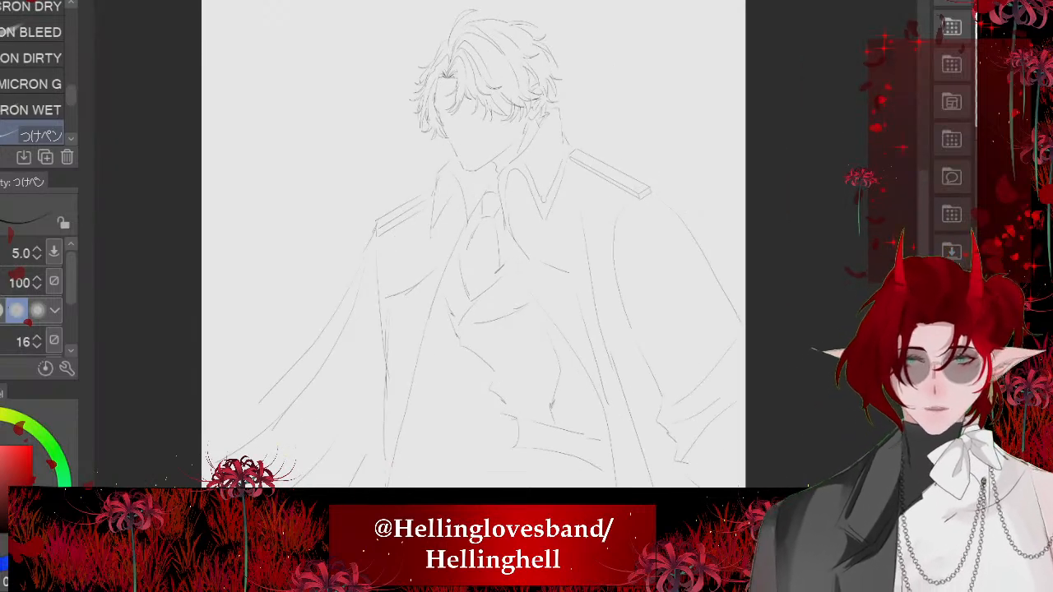
{"action": "scroll", "coordinate": [411, 222], "scroll_direction": "up", "scroll_amount": 3}
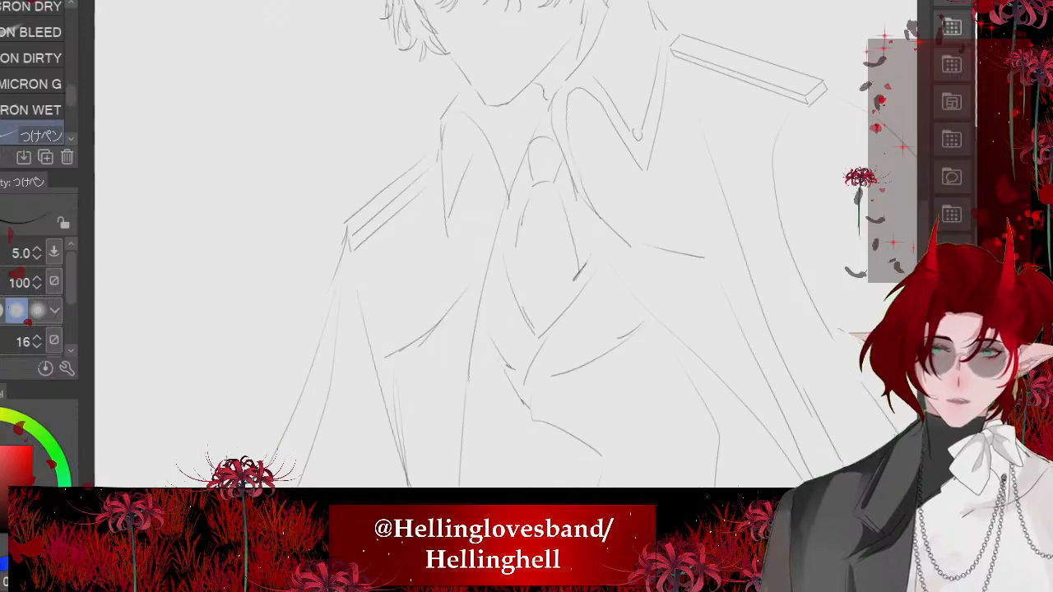
{"action": "scroll", "coordinate": [428, 244], "scroll_direction": "down", "scroll_amount": 5}
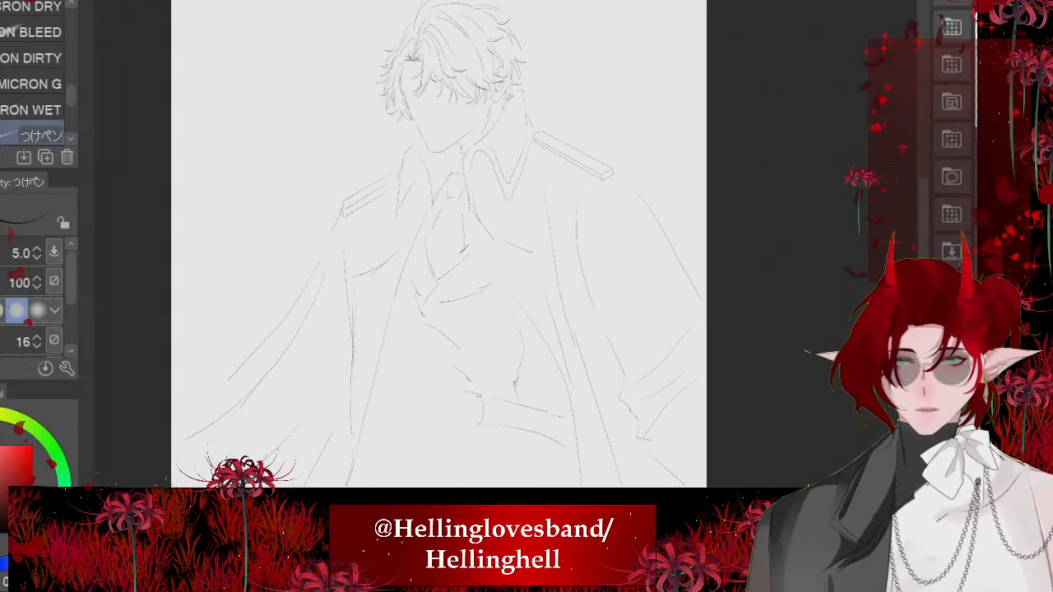
{"action": "scroll", "coordinate": [434, 244], "scroll_direction": "up", "scroll_amount": 2}
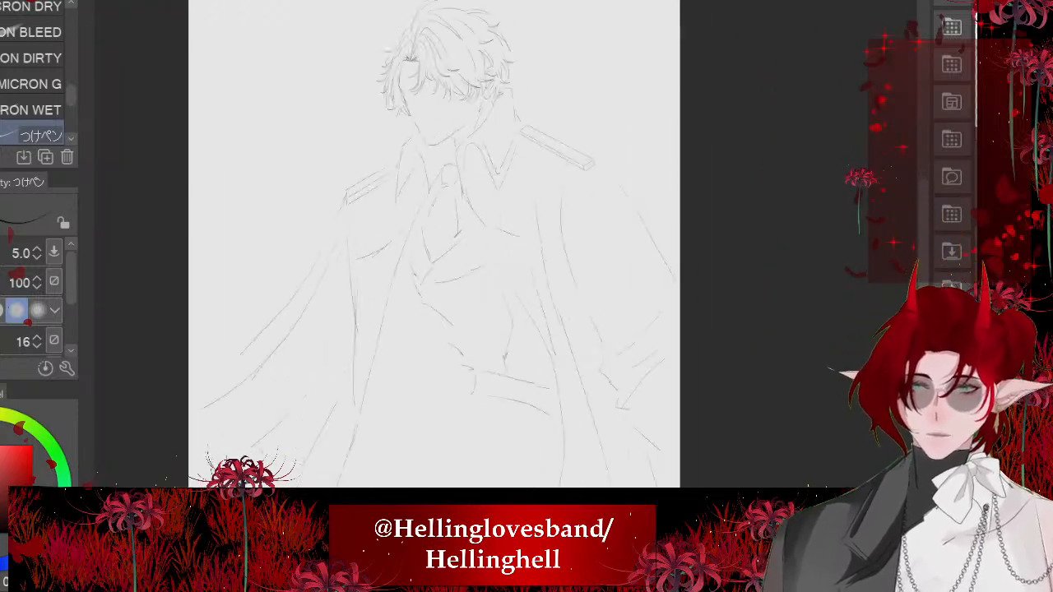
{"action": "scroll", "coordinate": [431, 244], "scroll_direction": "down", "scroll_amount": 2}
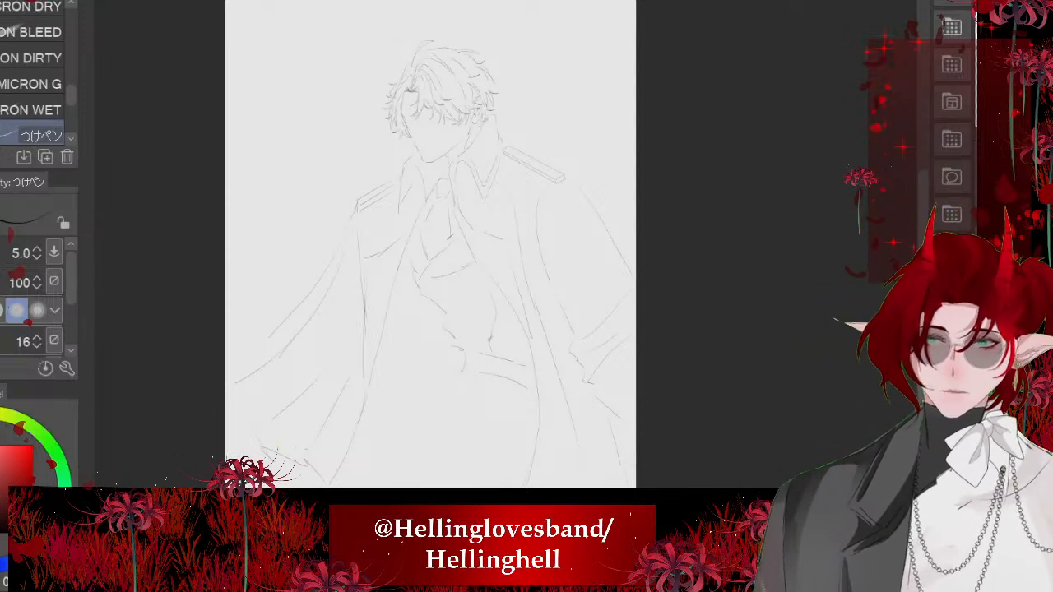
{"action": "scroll", "coordinate": [444, 272], "scroll_direction": "up", "scroll_amount": 4}
{"action": "scroll", "coordinate": [432, 164], "scroll_direction": "up", "scroll_amount": 2}
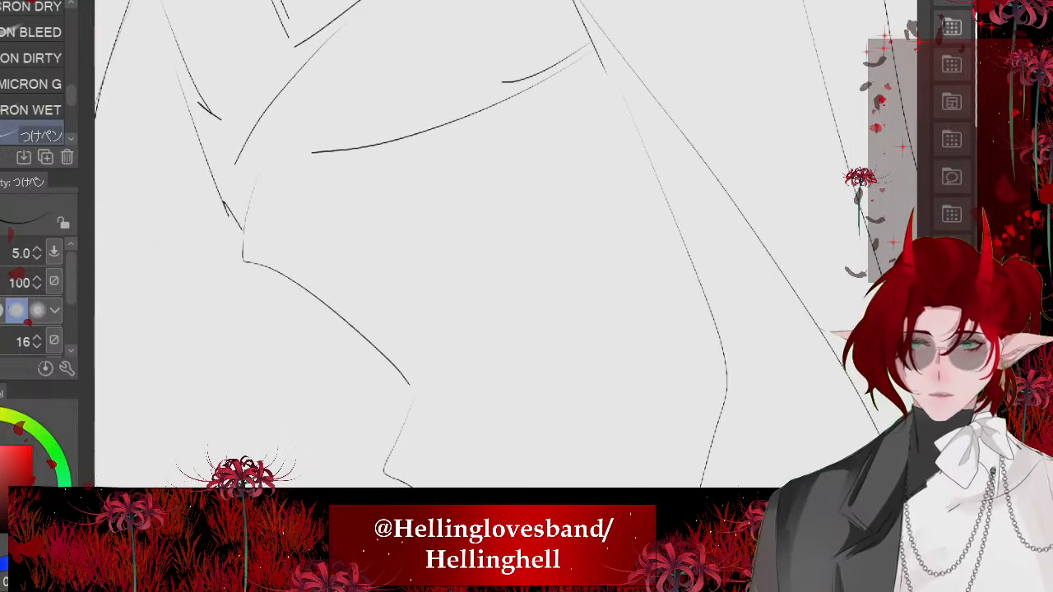
{"action": "mouse_move", "coordinate": [359, 249]}
{"action": "left_mouse_down"}
{"action": "mouse_move", "coordinate": [345, 276]}
{"action": "mouse_move", "coordinate": [355, 251]}
{"action": "left_mouse_up"}
{"action": "key", "text": "ctrl+z"}
{"action": "scroll", "coordinate": [478, 247], "scroll_direction": "down", "scroll_amount": 2}
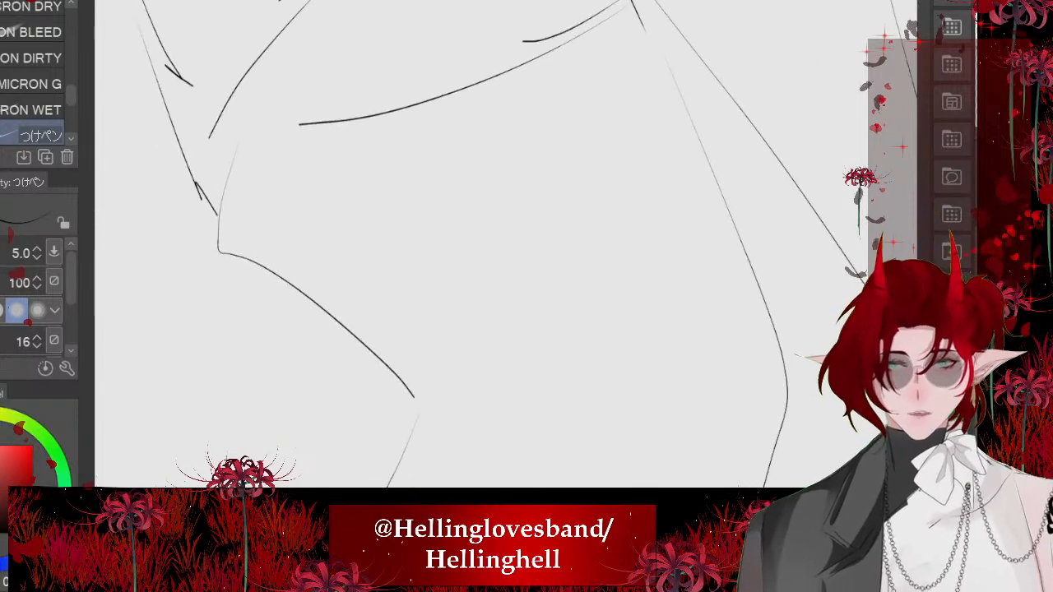
- Choose the Ellipse shape tool for drawing the vest's round buttons
{"action": "key", "text": "u"}
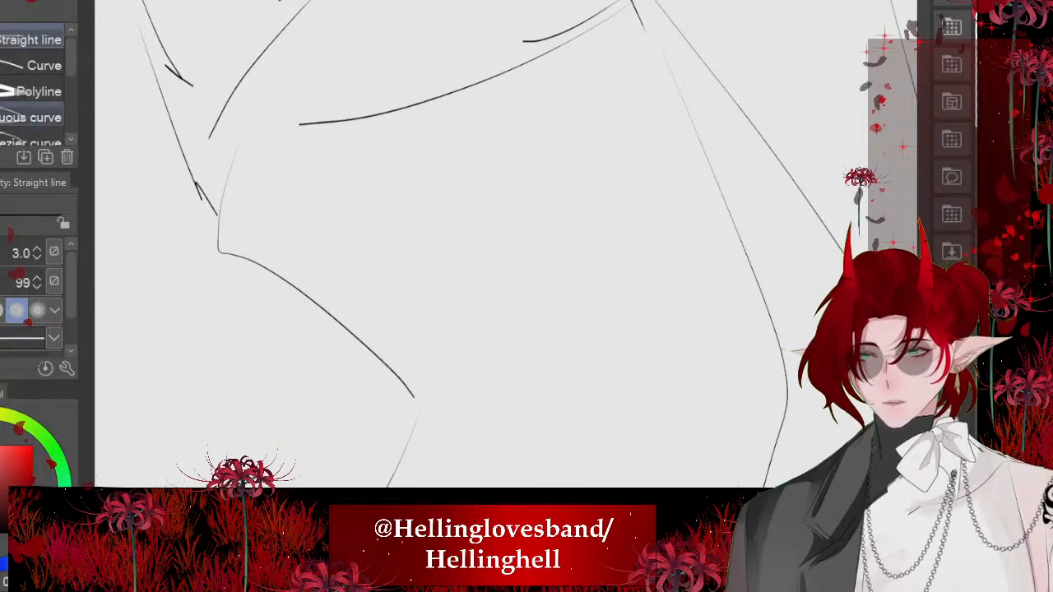
{"action": "scroll", "coordinate": [33, 91], "scroll_direction": "down", "scroll_amount": 4}
{"action": "left_click", "coordinate": [33, 91]}
{"action": "left_click", "coordinate": [37, 117]}
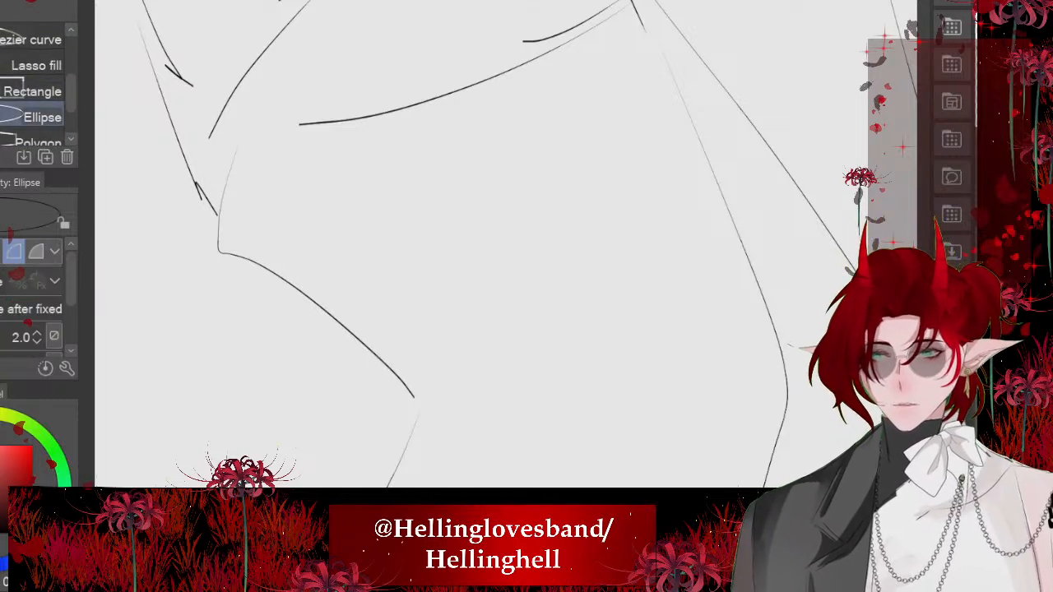
- Try to draw three separate button circles on the vest front
{"action": "left_click_drag", "start_coordinate": [660, 216], "coordinate": [615, 255]}
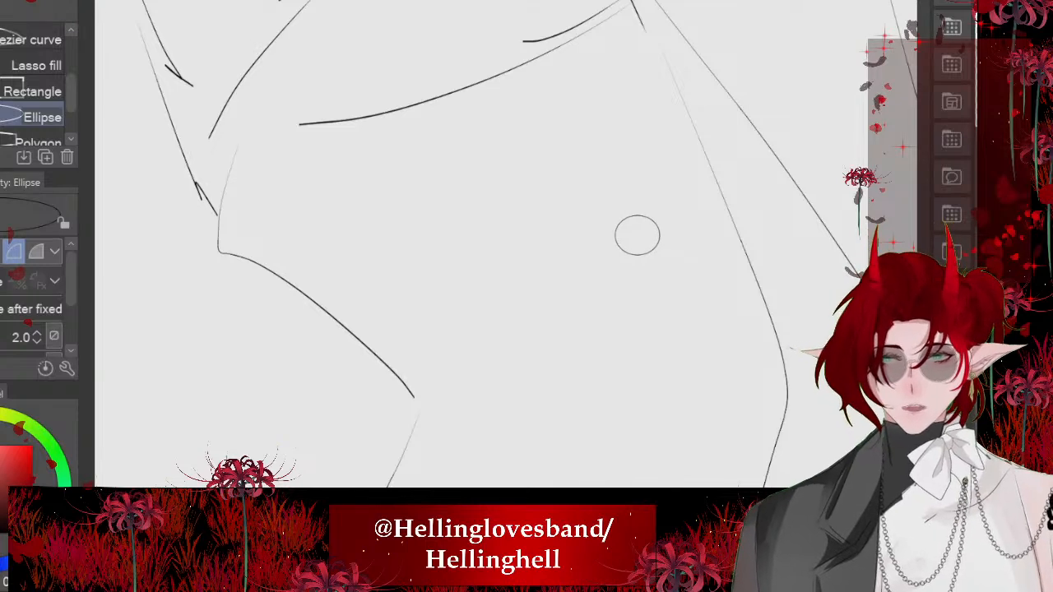
{"action": "left_click_drag", "start_coordinate": [416, 252], "coordinate": [382, 292]}
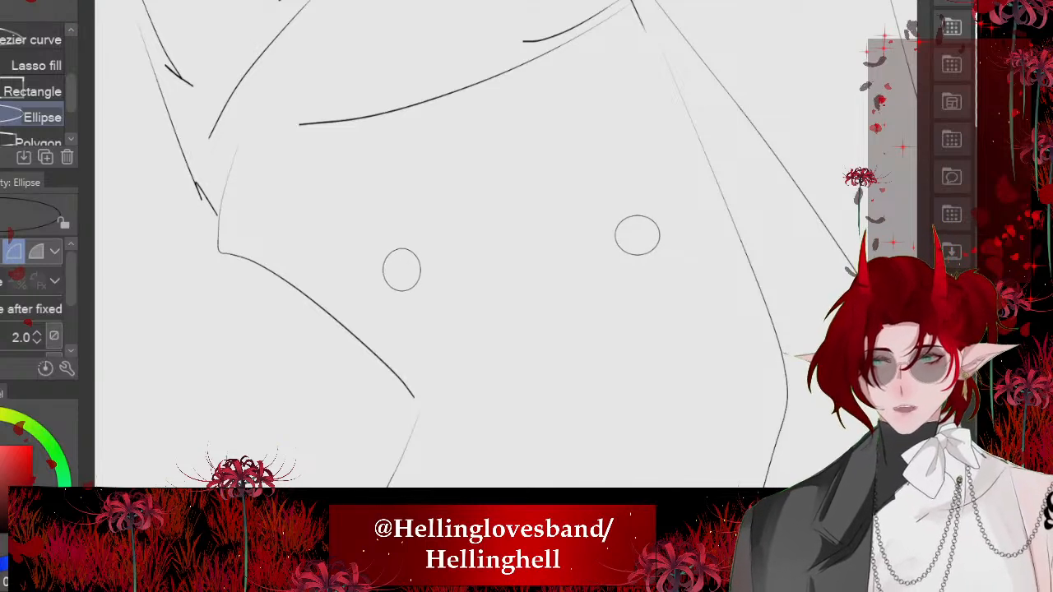
{"action": "scroll", "coordinate": [507, 167], "scroll_direction": "down", "scroll_amount": 2}
{"action": "scroll", "coordinate": [568, 311], "scroll_direction": "up", "scroll_amount": 1}
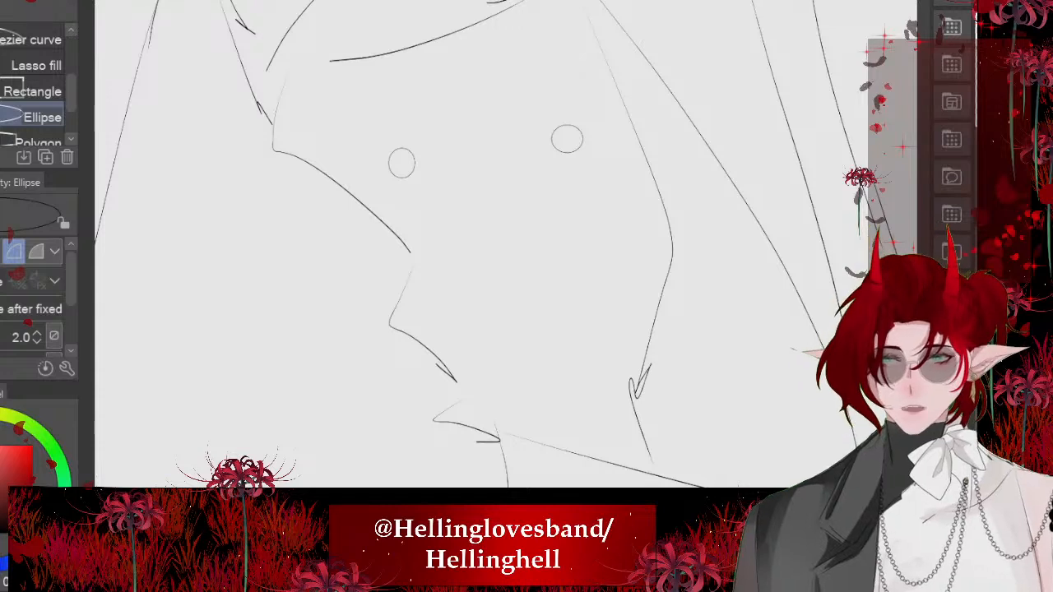
{"action": "left_click_drag", "start_coordinate": [610, 280], "coordinate": [576, 320]}
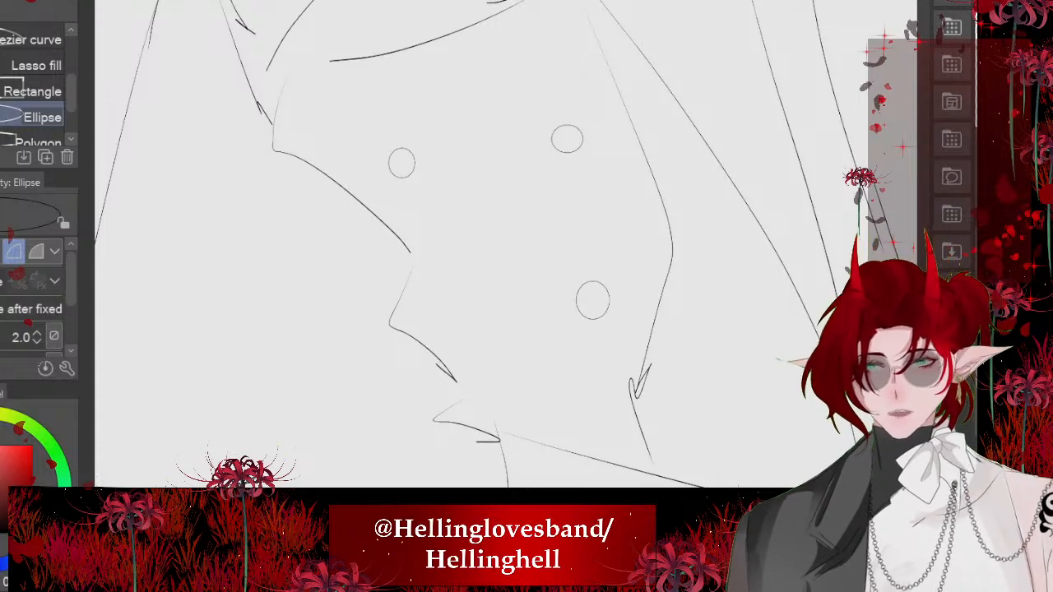
{"action": "key", "text": "ctrl+z"}
{"action": "key", "text": "ctrl+z"}
{"action": "key", "text": "ctrl+z"}
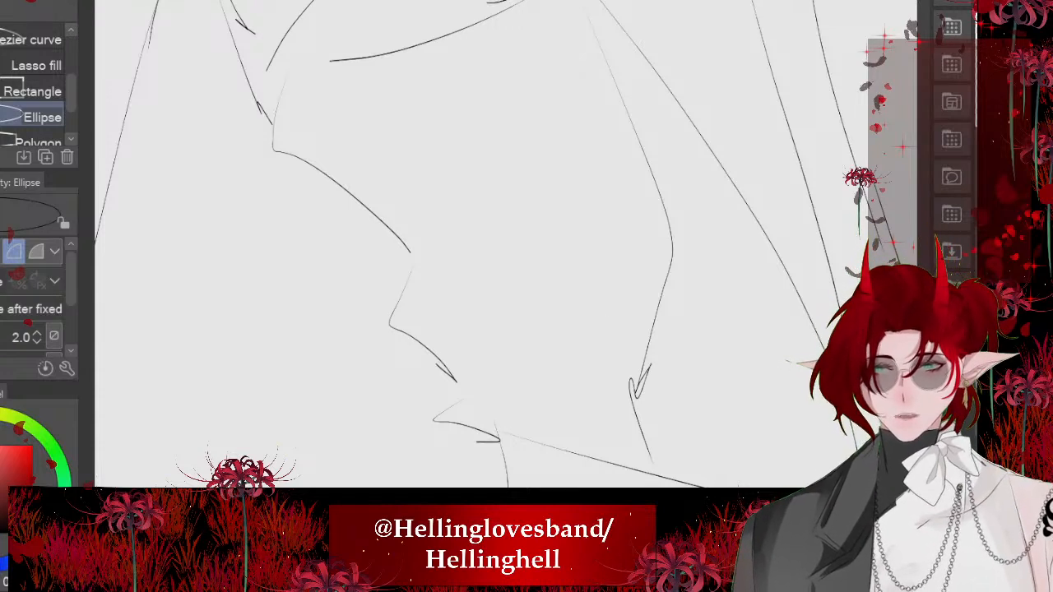
- Draw a small round button on the upper vest and place a copy across from it near the opposite vest edge
{"action": "scroll", "coordinate": [558, 107], "scroll_direction": "up", "scroll_amount": 1}
{"action": "left_click_drag", "start_coordinate": [599, 123], "coordinate": [565, 157]}
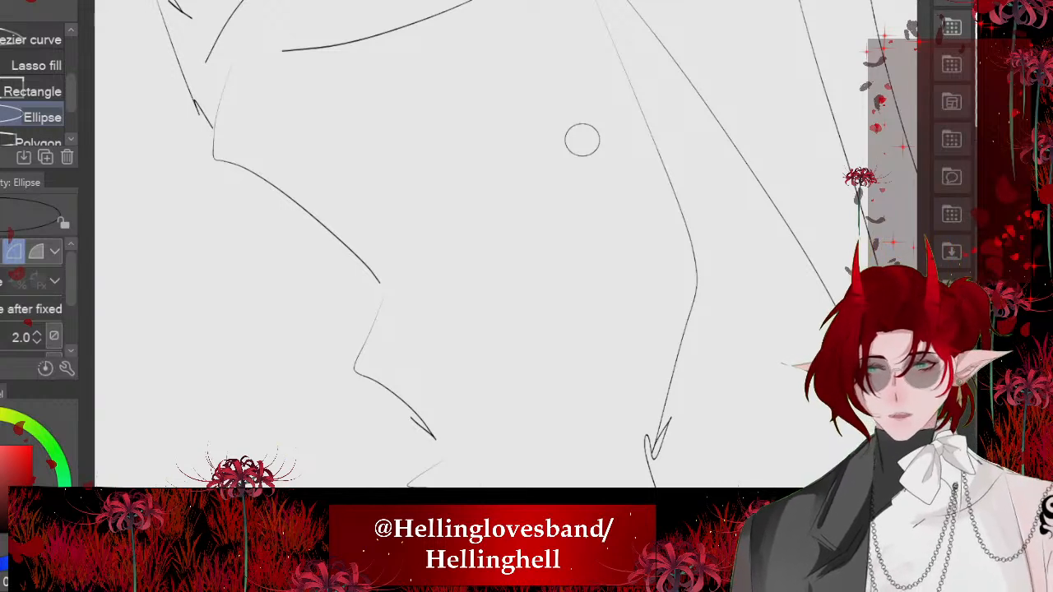
{"action": "key", "text": "ctrl+t"}
{"action": "scroll", "coordinate": [610, 147], "scroll_direction": "up", "scroll_amount": 4}
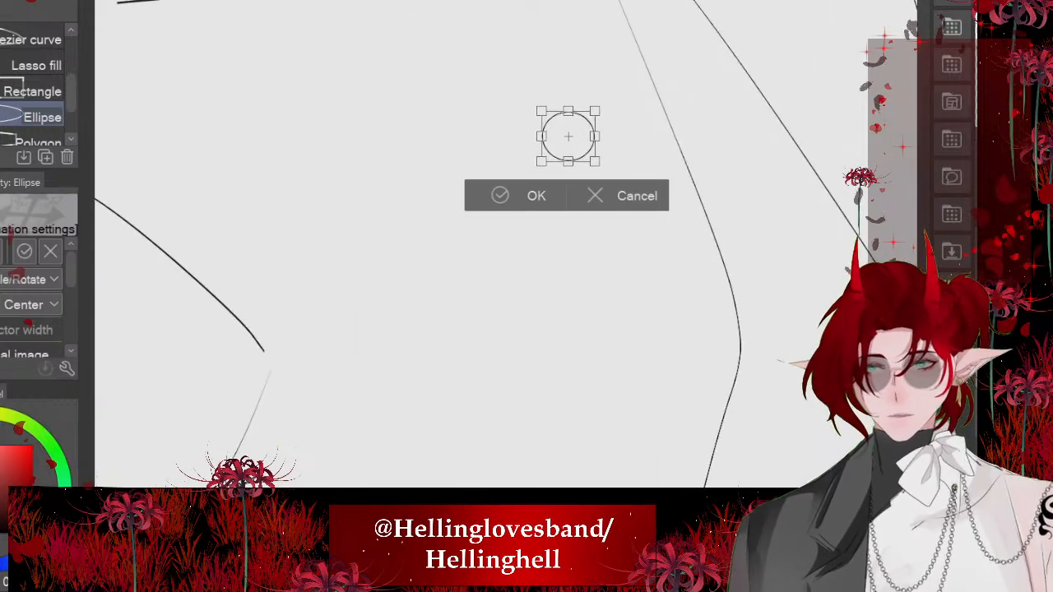
{"action": "left_click_drag", "start_coordinate": [568, 136], "coordinate": [259, 220]}
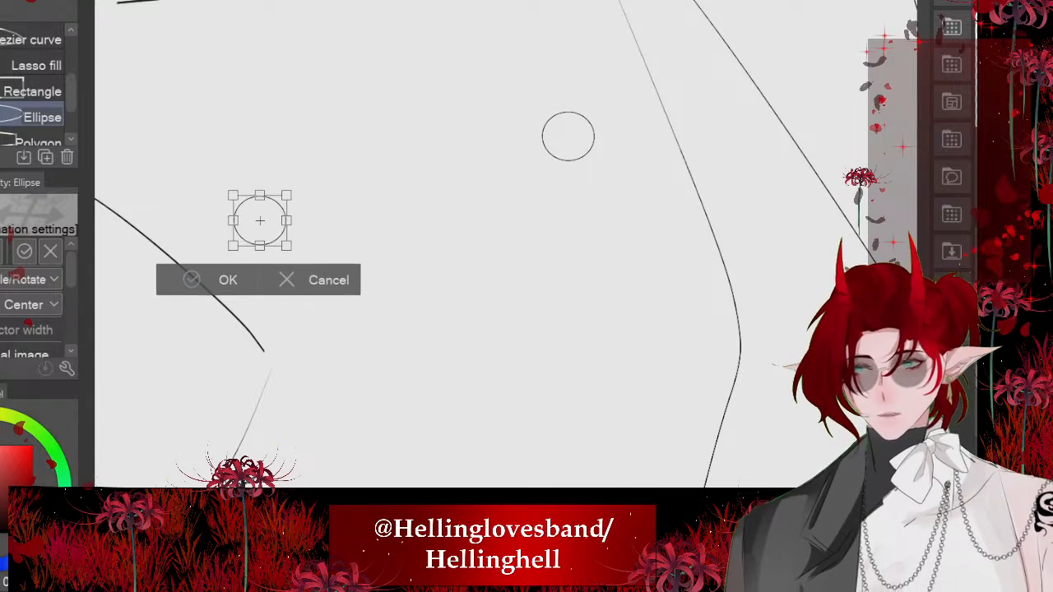
{"action": "key", "text": "Return"}
{"action": "scroll", "coordinate": [442, 195], "scroll_direction": "down", "scroll_amount": 4}
{"action": "scroll", "coordinate": [442, 198], "scroll_direction": "up", "scroll_amount": 1}
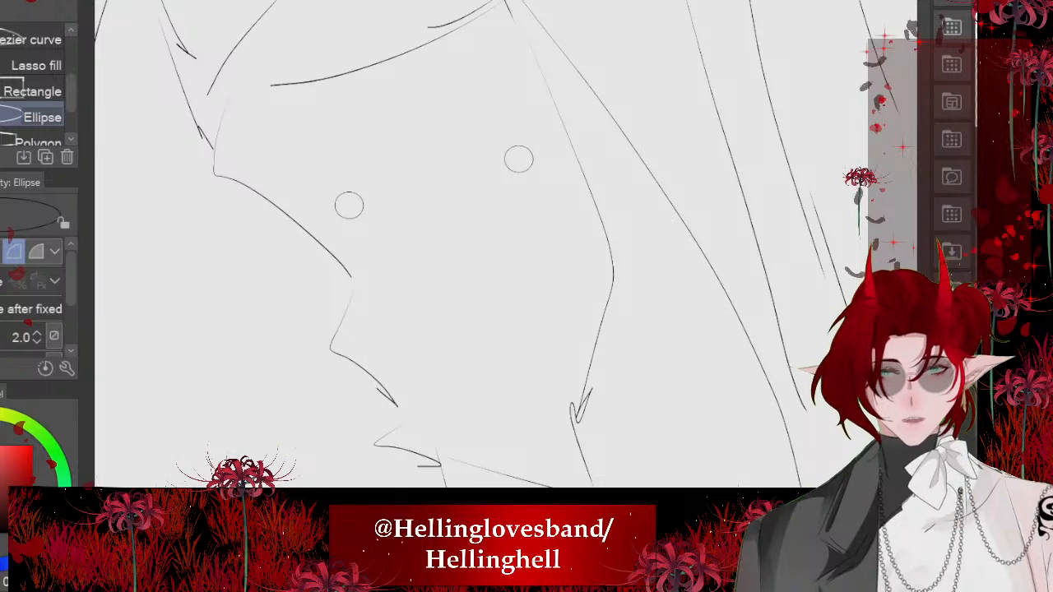
- Duplicate the pair of buttons and place the copies lower on the vest, just above the waistband
{"action": "key", "text": "ctrl+t"}
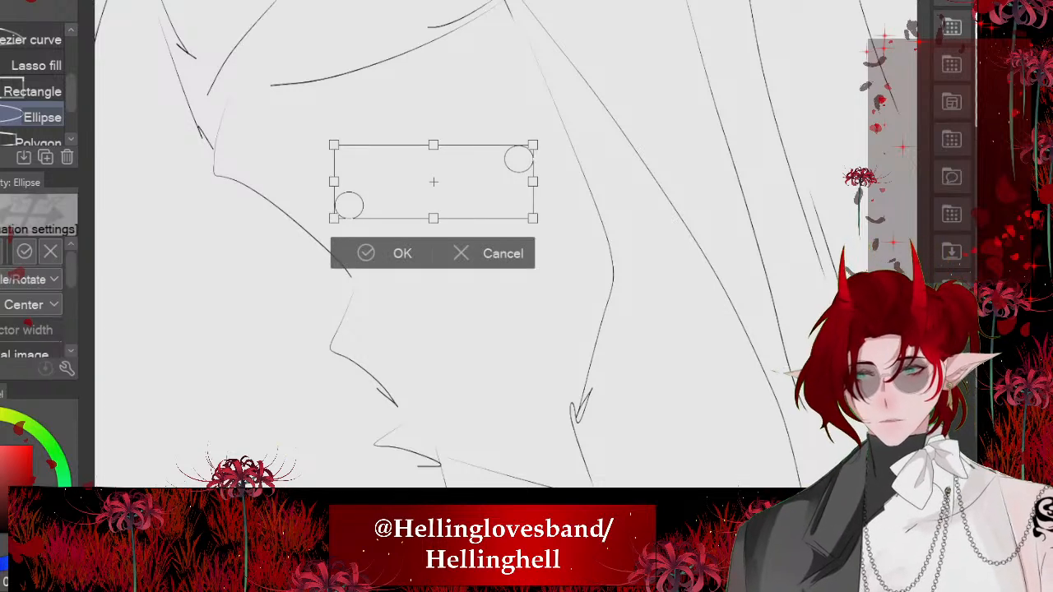
{"action": "left_click_drag", "start_coordinate": [434, 181], "coordinate": [461, 406]}
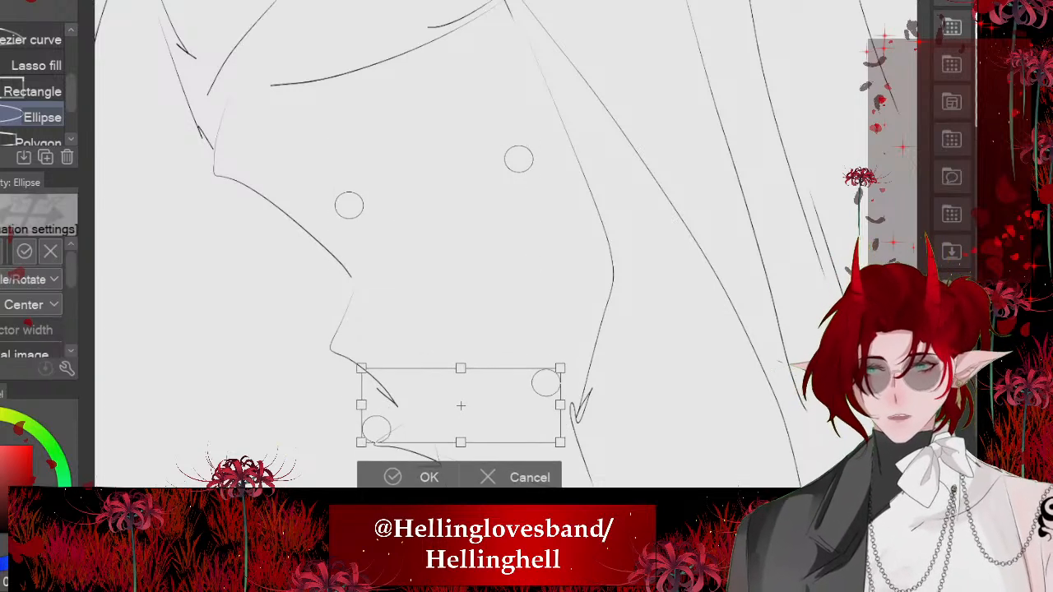
{"action": "left_click", "coordinate": [392, 477]}
- Lasso the lower button overlapping the vest's hem line, move it inward beside its neighbour, and return to the つけペン pen
{"action": "key", "text": "m"}
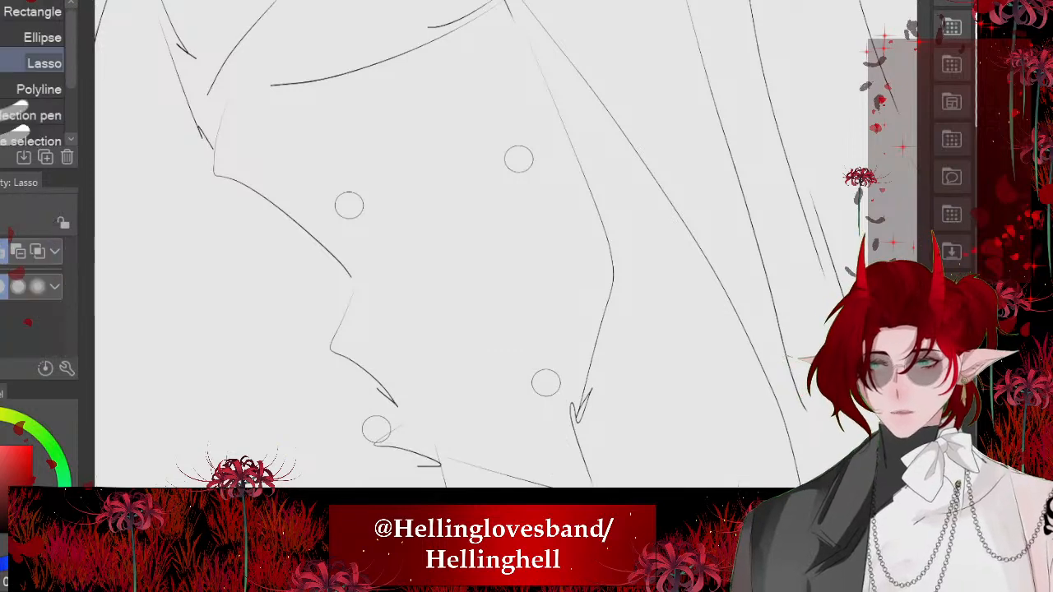
{"action": "mouse_move", "coordinate": [387, 293]}
{"action": "left_mouse_down"}
{"action": "mouse_move", "coordinate": [458, 395]}
{"action": "mouse_move", "coordinate": [350, 304]}
{"action": "left_mouse_up"}
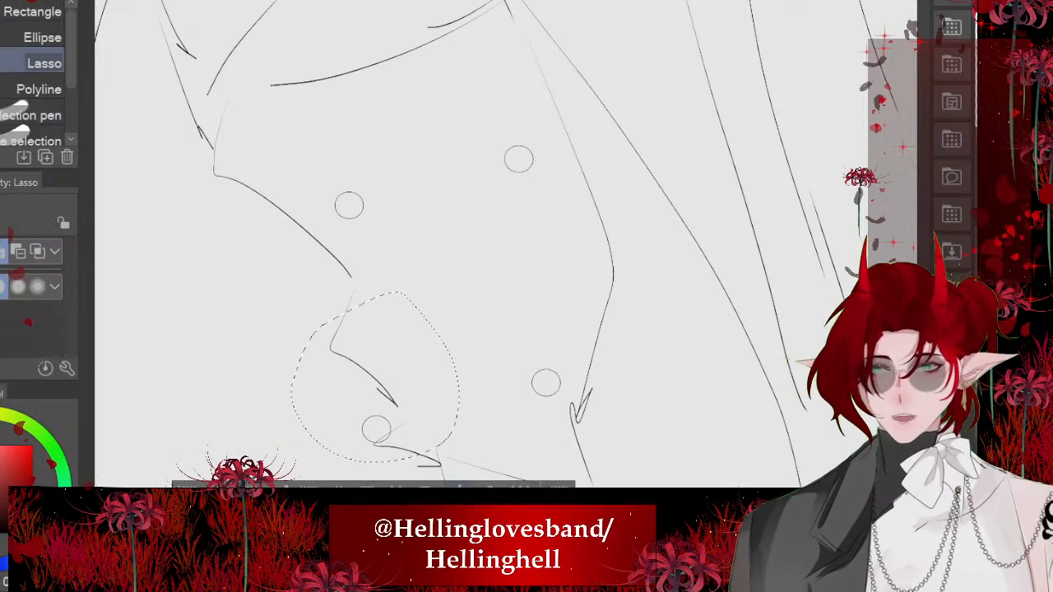
{"action": "key", "text": "ctrl+t"}
{"action": "mouse_move", "coordinate": [375, 377]}
{"action": "left_mouse_down"}
{"action": "mouse_move", "coordinate": [433, 337]}
{"action": "mouse_move", "coordinate": [437, 346]}
{"action": "mouse_move", "coordinate": [429, 340]}
{"action": "left_mouse_up"}
{"action": "left_click", "coordinate": [389, 460]}
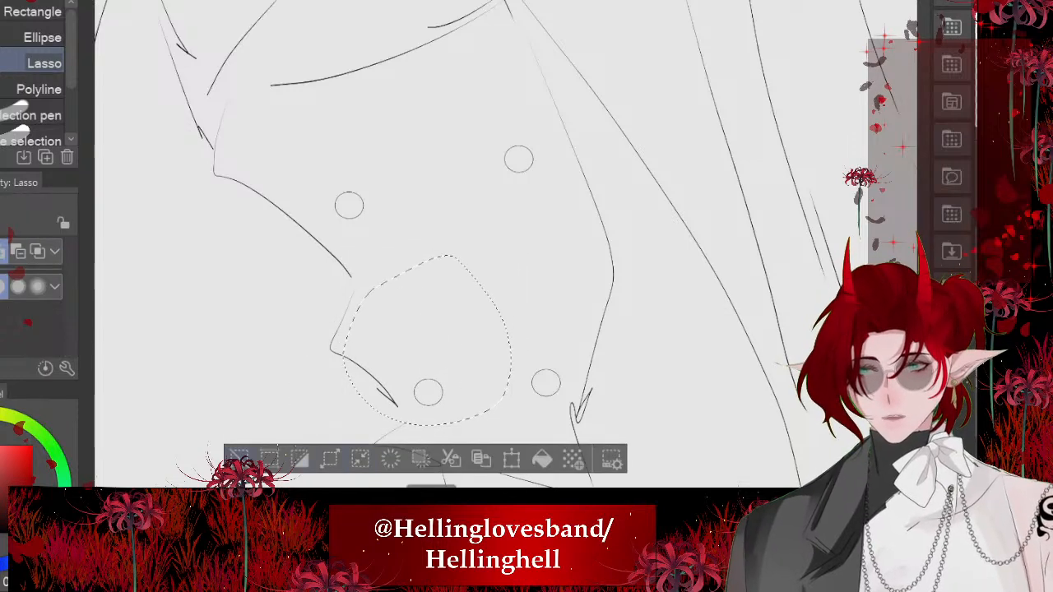
{"action": "key", "text": "ctrl+d"}
{"action": "scroll", "coordinate": [453, 343], "scroll_direction": "down", "scroll_amount": 7}
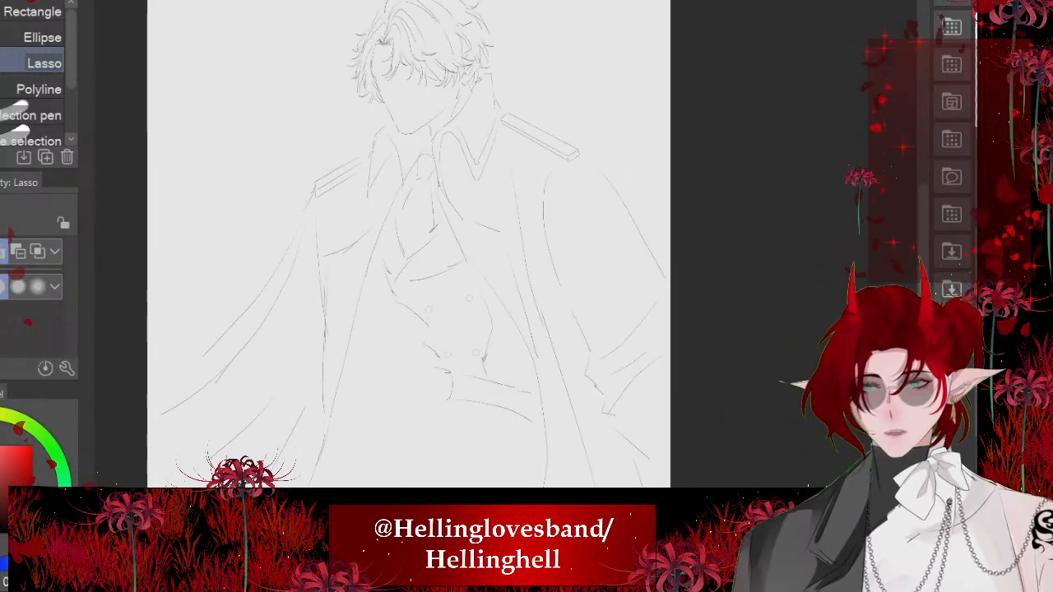
{"action": "scroll", "coordinate": [441, 311], "scroll_direction": "up", "scroll_amount": 6}
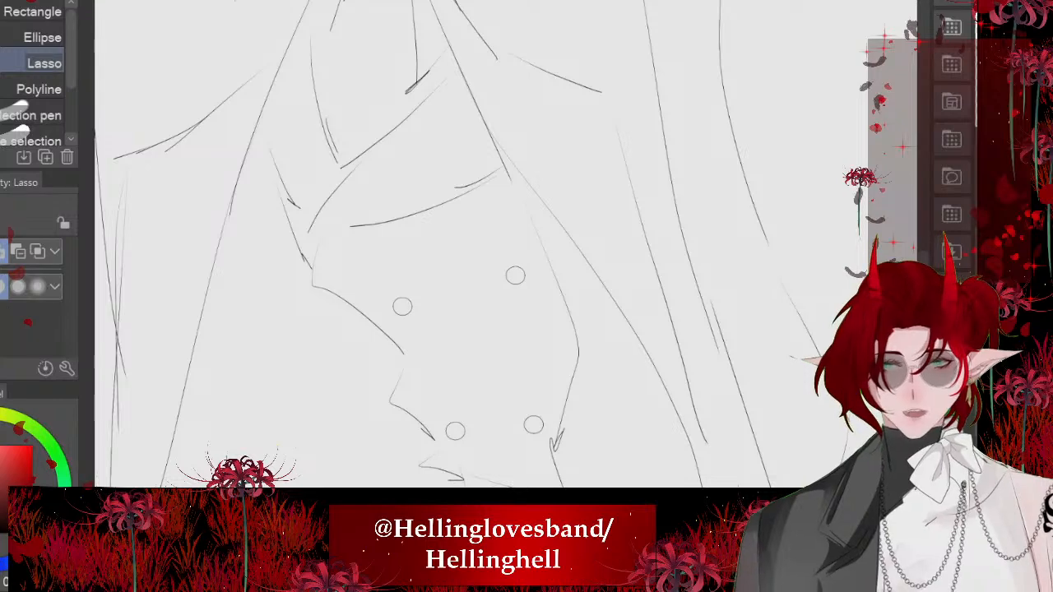
{"action": "scroll", "coordinate": [419, 272], "scroll_direction": "up", "scroll_amount": 6}
{"action": "key", "text": "p"}
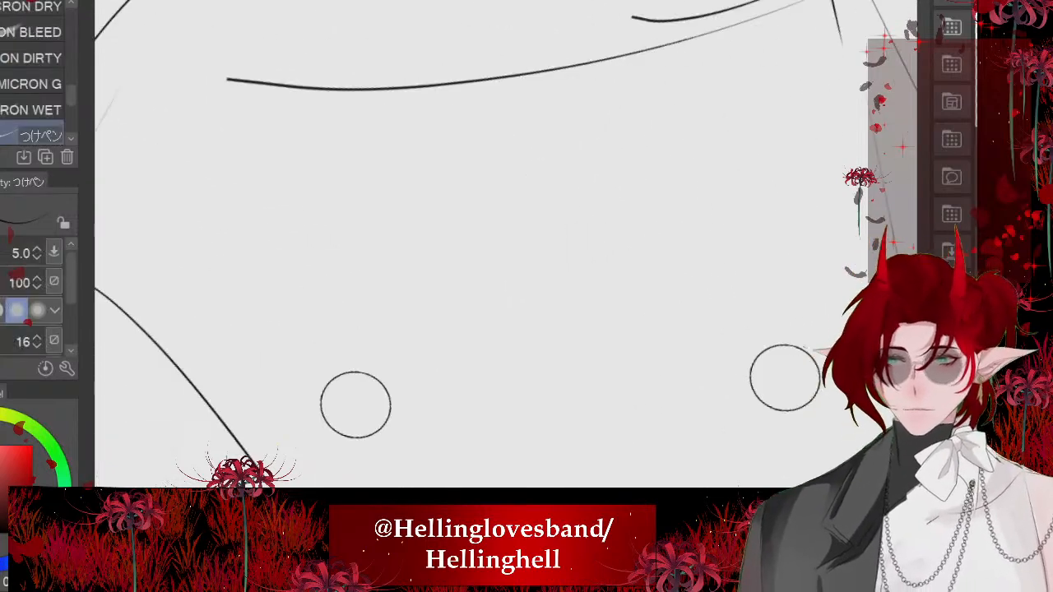
- Try to ink fabric tension folds around the two upper vest buttons
{"action": "left_click_drag", "start_coordinate": [395, 434], "coordinate": [503, 486]}
{"action": "left_click_drag", "start_coordinate": [459, 373], "coordinate": [406, 393]}
{"action": "left_click_drag", "start_coordinate": [229, 306], "coordinate": [443, 351]}
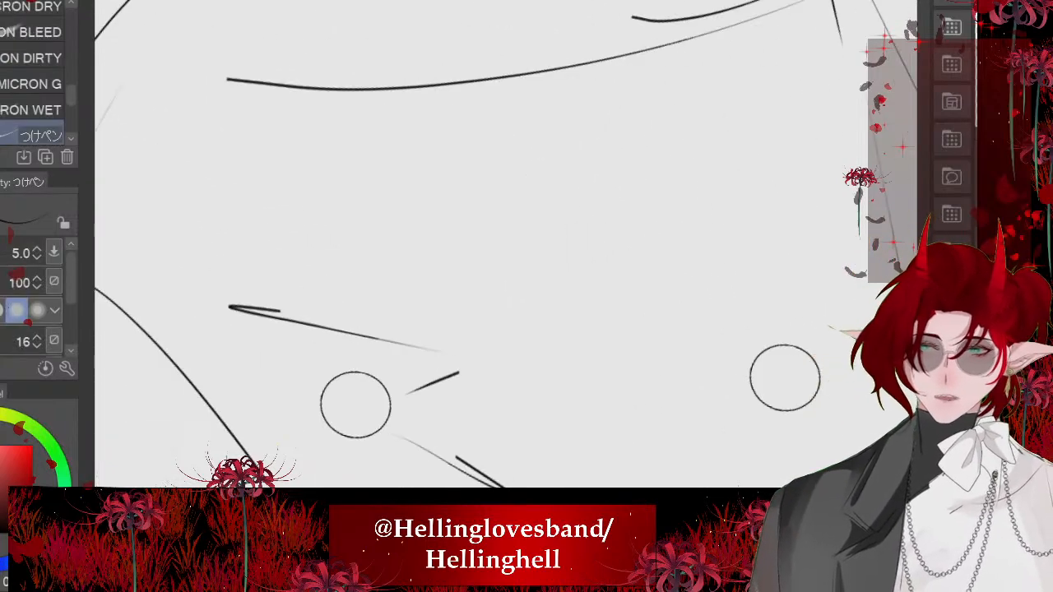
{"action": "left_click_drag", "start_coordinate": [290, 342], "coordinate": [340, 356]}
{"action": "scroll", "coordinate": [418, 272], "scroll_direction": "down", "scroll_amount": 4}
{"action": "left_click_drag", "start_coordinate": [392, 325], "coordinate": [467, 370]}
{"action": "left_click_drag", "start_coordinate": [392, 325], "coordinate": [469, 398]}
{"action": "left_click_drag", "start_coordinate": [453, 405], "coordinate": [484, 422]}
{"action": "left_click_drag", "start_coordinate": [468, 425], "coordinate": [533, 474]}
{"action": "scroll", "coordinate": [419, 272], "scroll_direction": "down", "scroll_amount": 3}
{"action": "scroll", "coordinate": [419, 271], "scroll_direction": "up", "scroll_amount": 3}
{"action": "key", "text": "ctrl+z"}
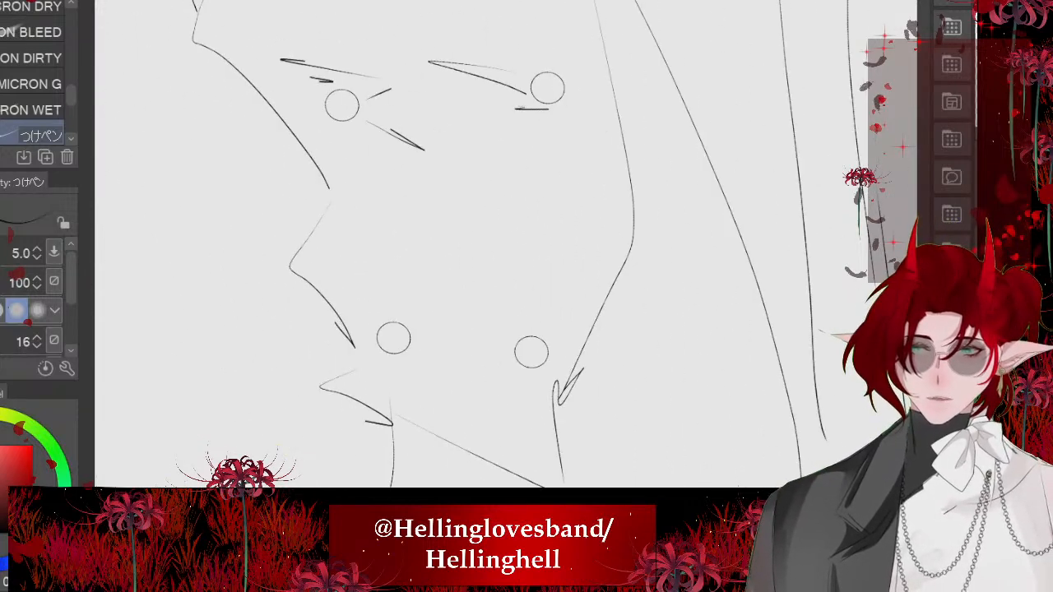
{"action": "key", "text": "ctrl+z"}
{"action": "key", "text": "ctrl+z"}
{"action": "key", "text": "ctrl+z"}
{"action": "key", "text": "ctrl+z"}
{"action": "key", "text": "ctrl+z"}
{"action": "key", "text": "ctrl+z"}
- Reduce the pen size to 4.0 and ink short tension folds around the upper button nearest the vest's jagged edge
{"action": "scroll", "coordinate": [419, 271], "scroll_direction": "up", "scroll_amount": 3}
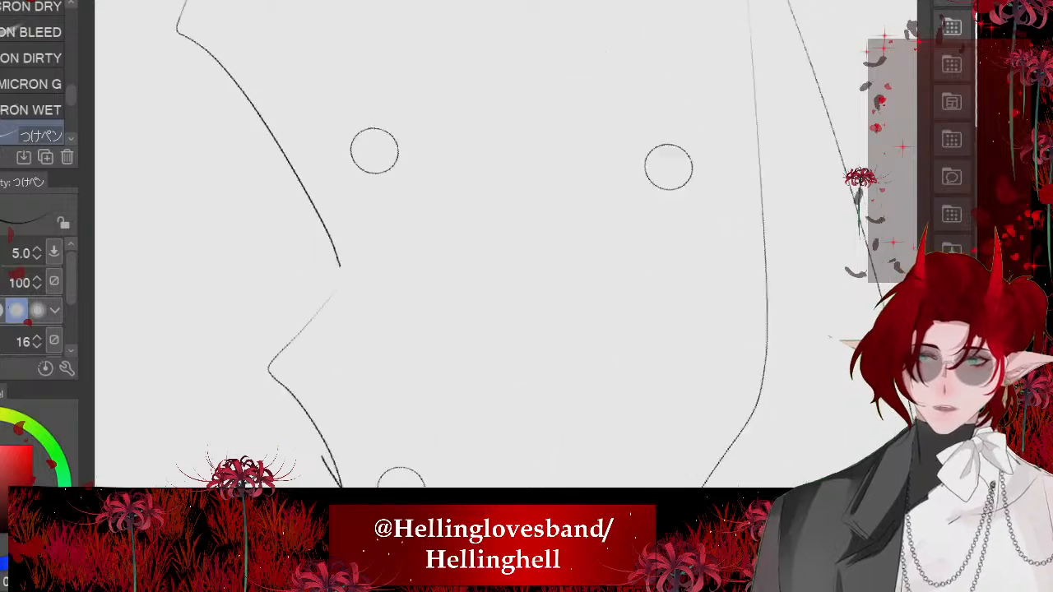
{"action": "scroll", "coordinate": [419, 271], "scroll_direction": "up", "scroll_amount": 3}
{"action": "key", "text": "bracketleft"}
{"action": "mouse_move", "coordinate": [371, 223]}
{"action": "left_mouse_down"}
{"action": "mouse_move", "coordinate": [526, 279]}
{"action": "mouse_move", "coordinate": [339, 248]}
{"action": "left_mouse_up"}
{"action": "mouse_move", "coordinate": [434, 285]}
{"action": "left_mouse_down"}
{"action": "mouse_move", "coordinate": [395, 272]}
{"action": "mouse_move", "coordinate": [401, 288]}
{"action": "left_mouse_up"}
{"action": "scroll", "coordinate": [401, 287], "scroll_direction": "down", "scroll_amount": 3}
{"action": "key", "text": "ctrl+z"}
{"action": "key", "text": "ctrl+z"}
{"action": "mouse_move", "coordinate": [379, 218]}
{"action": "left_mouse_down"}
{"action": "mouse_move", "coordinate": [289, 121]}
{"action": "mouse_move", "coordinate": [369, 206]}
{"action": "left_mouse_up"}
{"action": "mouse_move", "coordinate": [354, 228]}
{"action": "left_mouse_down"}
{"action": "mouse_move", "coordinate": [366, 293]}
{"action": "mouse_move", "coordinate": [354, 296]}
{"action": "left_mouse_up"}
{"action": "scroll", "coordinate": [481, 244], "scroll_direction": "down", "scroll_amount": 1}
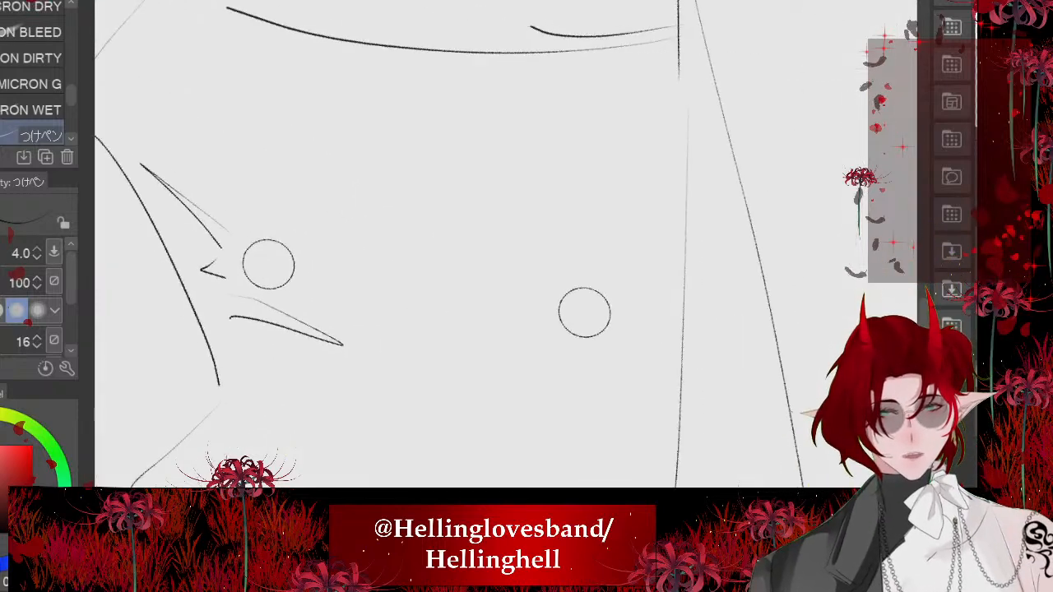
- Ink tapered folds and short creases around the other upper button, extending one crease to the vest's side edge
{"action": "left_click_drag", "start_coordinate": [546, 267], "coordinate": [430, 209]}
{"action": "mouse_move", "coordinate": [430, 209]}
{"action": "left_mouse_down"}
{"action": "mouse_move", "coordinate": [537, 276]}
{"action": "mouse_move", "coordinate": [506, 312]}
{"action": "left_mouse_up"}
{"action": "left_click_drag", "start_coordinate": [506, 312], "coordinate": [526, 329]}
{"action": "left_click_drag", "start_coordinate": [617, 319], "coordinate": [680, 329]}
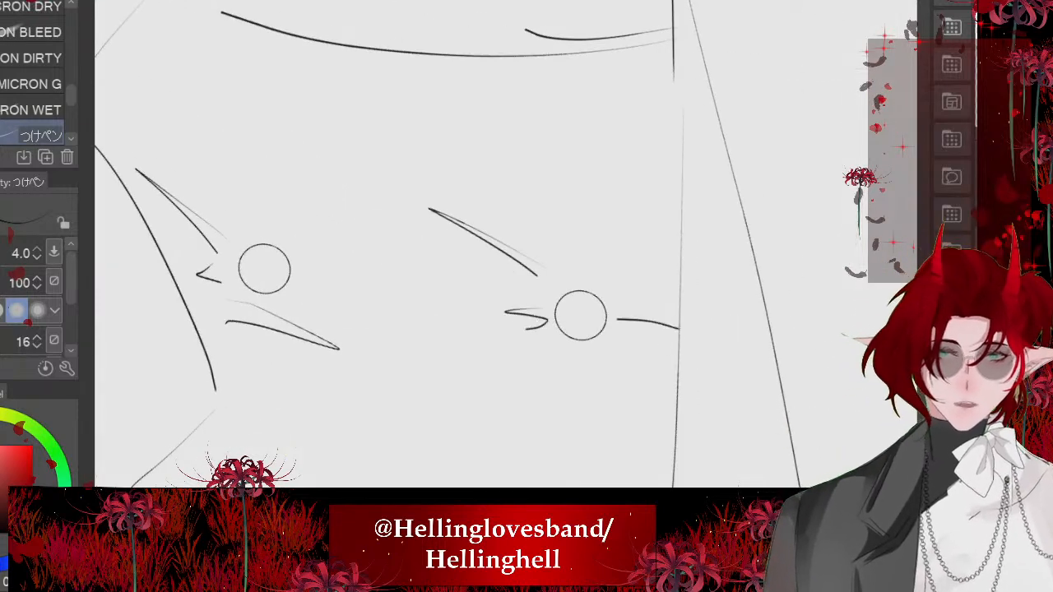
{"action": "left_click_drag", "start_coordinate": [599, 338], "coordinate": [645, 335]}
{"action": "left_click_drag", "start_coordinate": [585, 357], "coordinate": [626, 356]}
{"action": "scroll", "coordinate": [423, 185], "scroll_direction": "down", "scroll_amount": 4}
{"action": "scroll", "coordinate": [402, 460], "scroll_direction": "up", "scroll_amount": 1}
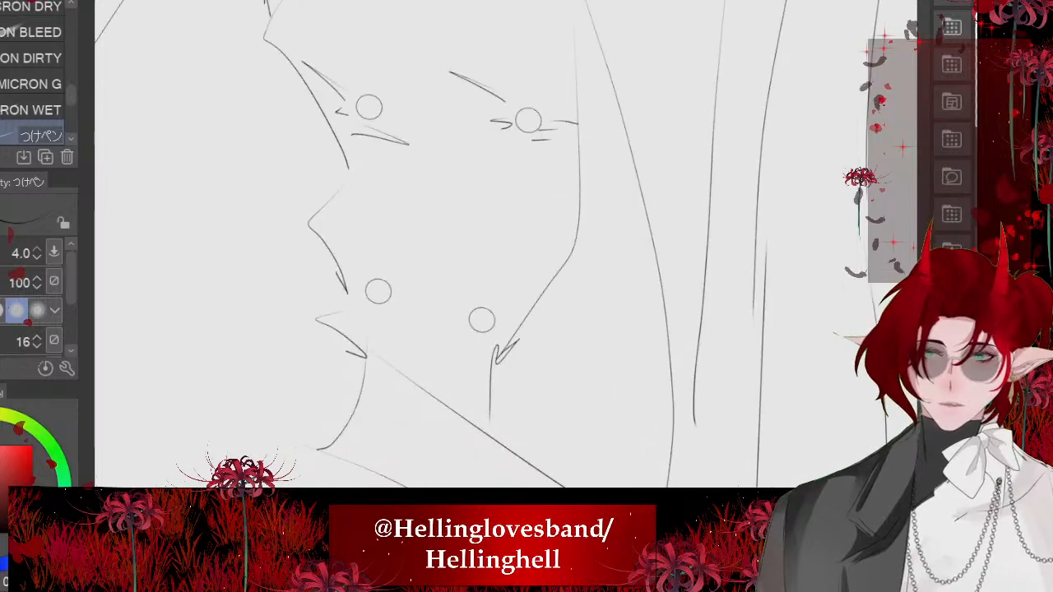
- Ink small tension folds between and below the two lower vest buttons, just above the waistband
{"action": "left_click_drag", "start_coordinate": [378, 311], "coordinate": [446, 363]}
{"action": "left_click_drag", "start_coordinate": [426, 287], "coordinate": [396, 287]}
{"action": "mouse_move", "coordinate": [396, 287]}
{"action": "left_mouse_down"}
{"action": "mouse_move", "coordinate": [475, 335]}
{"action": "mouse_move", "coordinate": [464, 341]}
{"action": "left_mouse_up"}
{"action": "scroll", "coordinate": [461, 261], "scroll_direction": "down", "scroll_amount": 4}
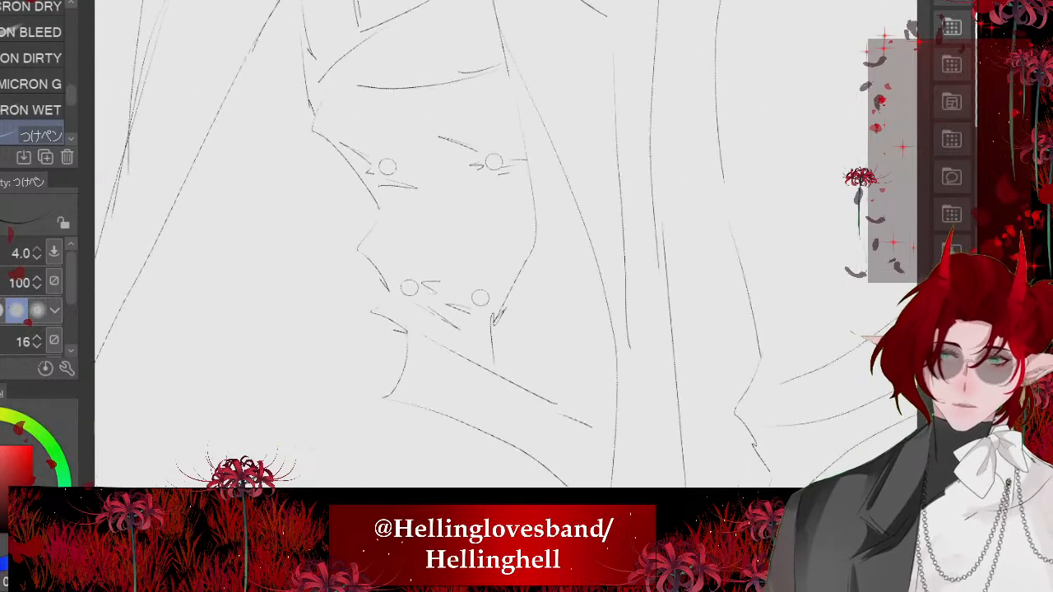
{"action": "scroll", "coordinate": [454, 352], "scroll_direction": "down", "scroll_amount": 3}
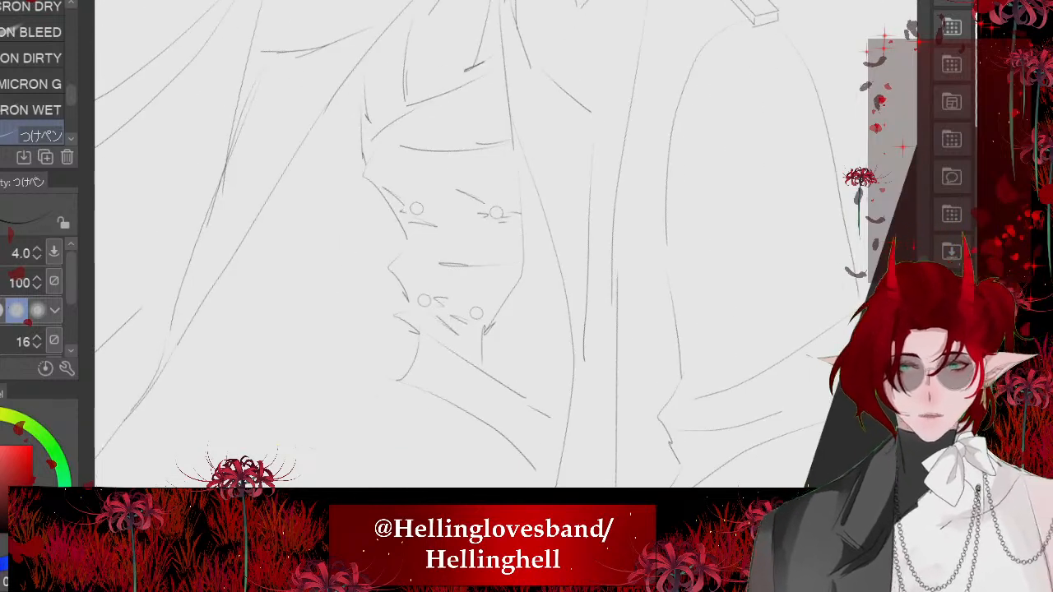
{"action": "scroll", "coordinate": [459, 247], "scroll_direction": "up", "scroll_amount": 4}
{"action": "scroll", "coordinate": [461, 247], "scroll_direction": "down", "scroll_amount": 5}
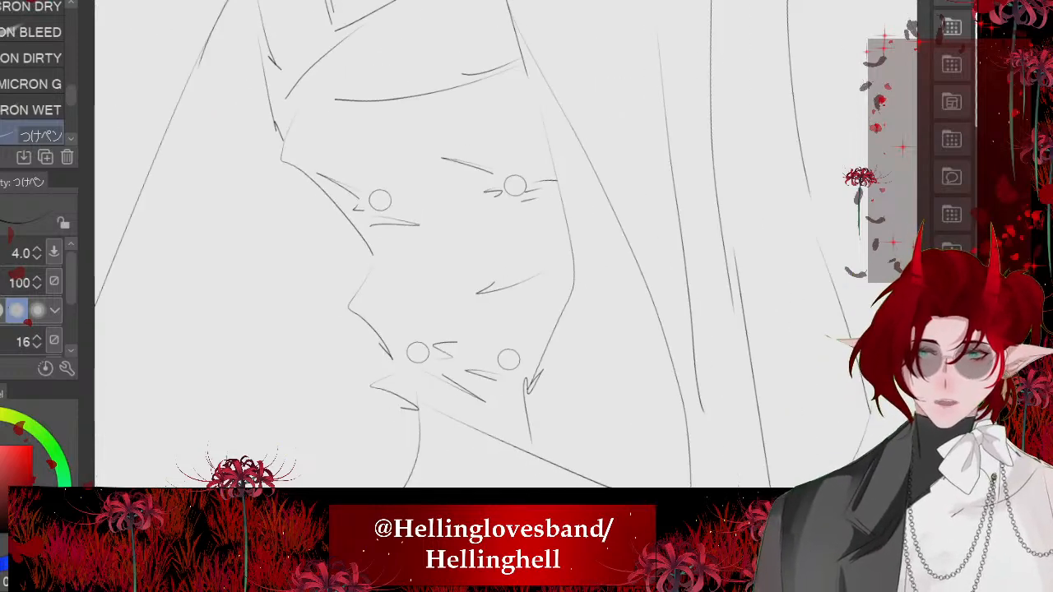
{"action": "scroll", "coordinate": [403, 292], "scroll_direction": "down", "scroll_amount": 3}
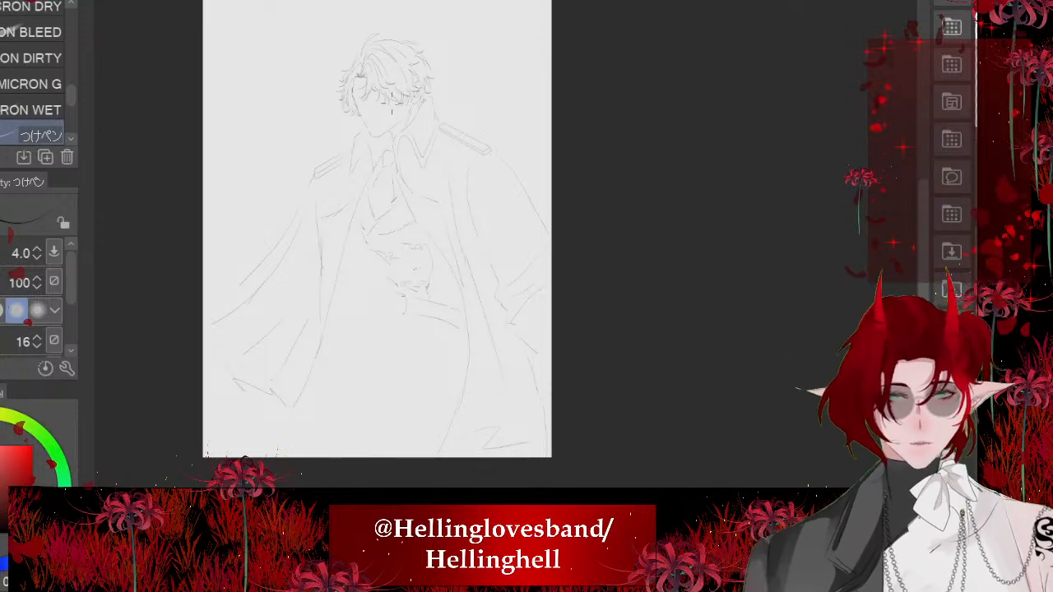
{"action": "scroll", "coordinate": [585, 101], "scroll_direction": "up", "scroll_amount": 2}
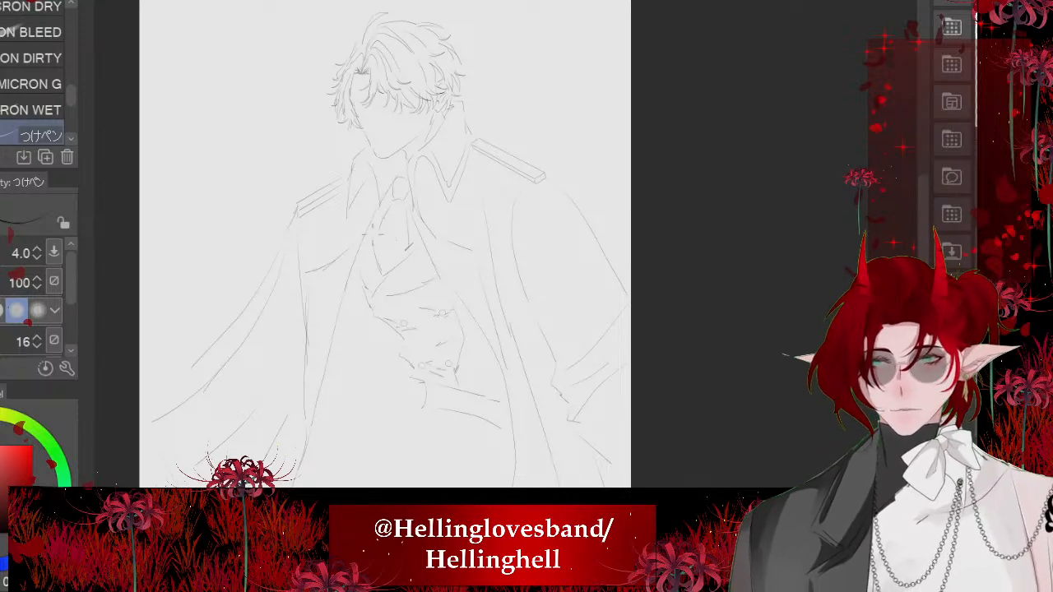
{"action": "scroll", "coordinate": [445, 214], "scroll_direction": "down", "scroll_amount": 2}
{"action": "scroll", "coordinate": [269, 256], "scroll_direction": "up", "scroll_amount": 5}
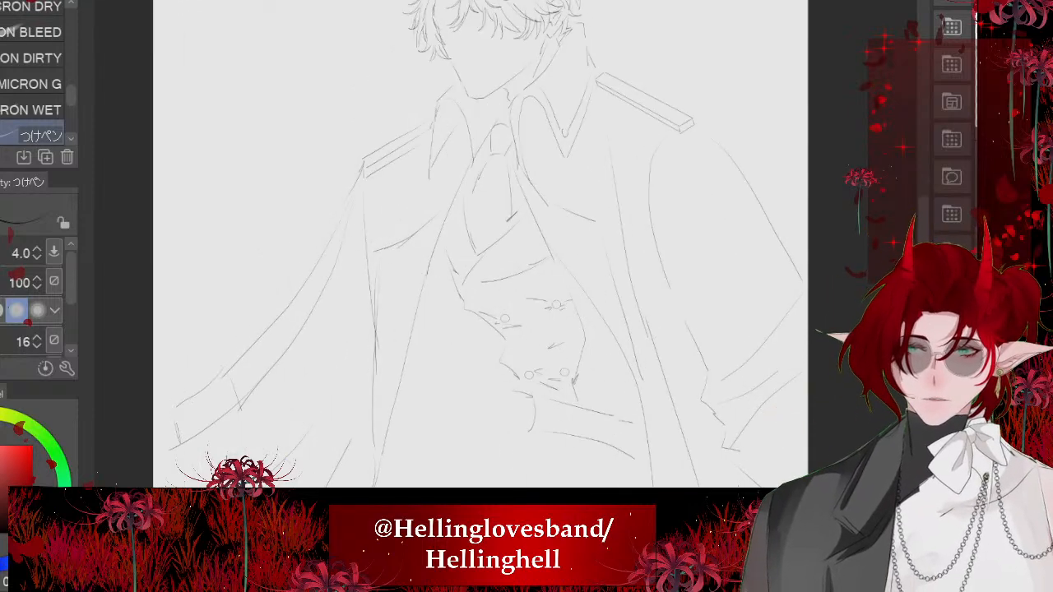
{"action": "scroll", "coordinate": [429, 277], "scroll_direction": "down", "scroll_amount": 2}
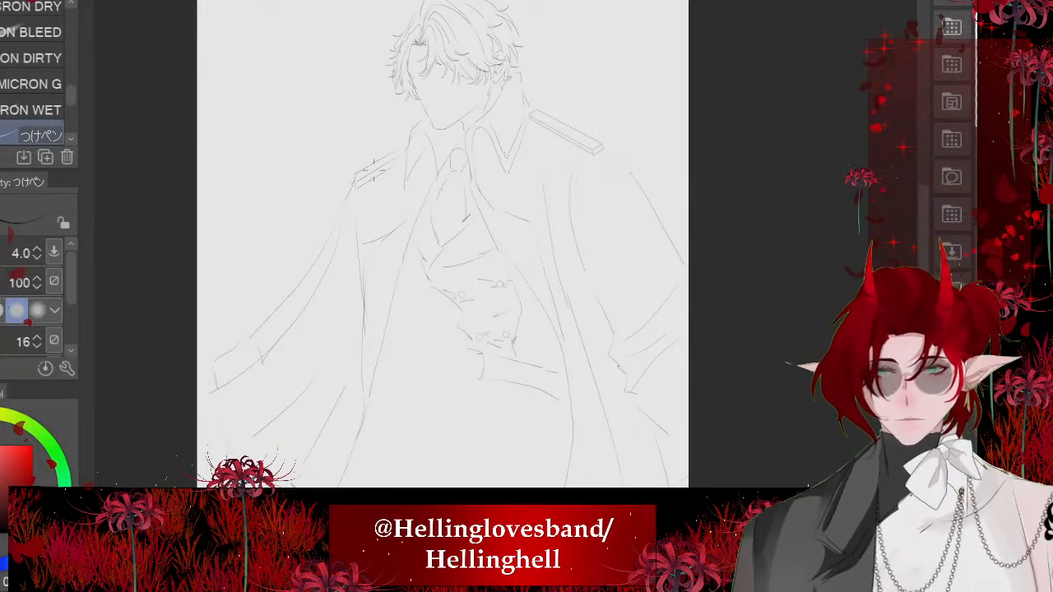
- Ink the curved upper thigh contour below the waistband over the sketch, plus a straight fold running down from its outer end
{"action": "scroll", "coordinate": [320, 146], "scroll_direction": "down", "scroll_amount": 2}
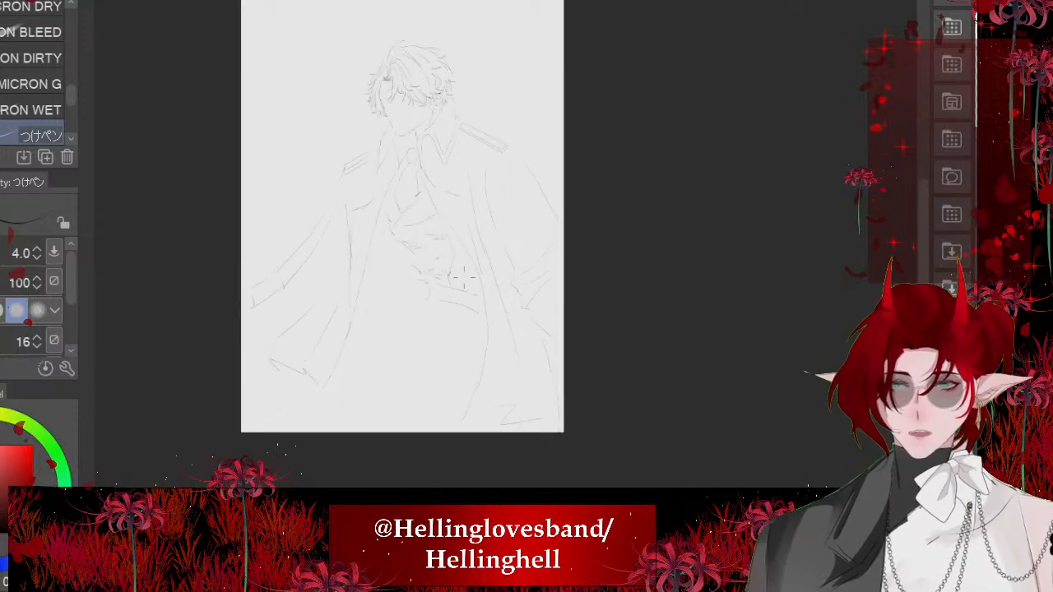
{"action": "scroll", "coordinate": [461, 277], "scroll_direction": "up", "scroll_amount": 4}
{"action": "scroll", "coordinate": [513, 382], "scroll_direction": "up", "scroll_amount": 1}
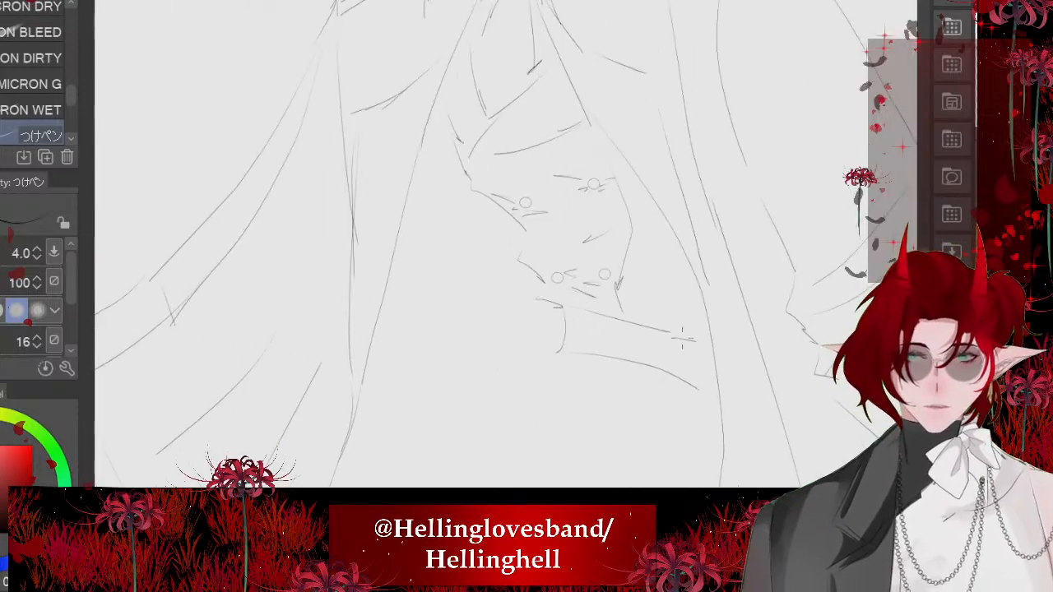
{"action": "left_click_drag", "start_coordinate": [684, 338], "coordinate": [627, 254]}
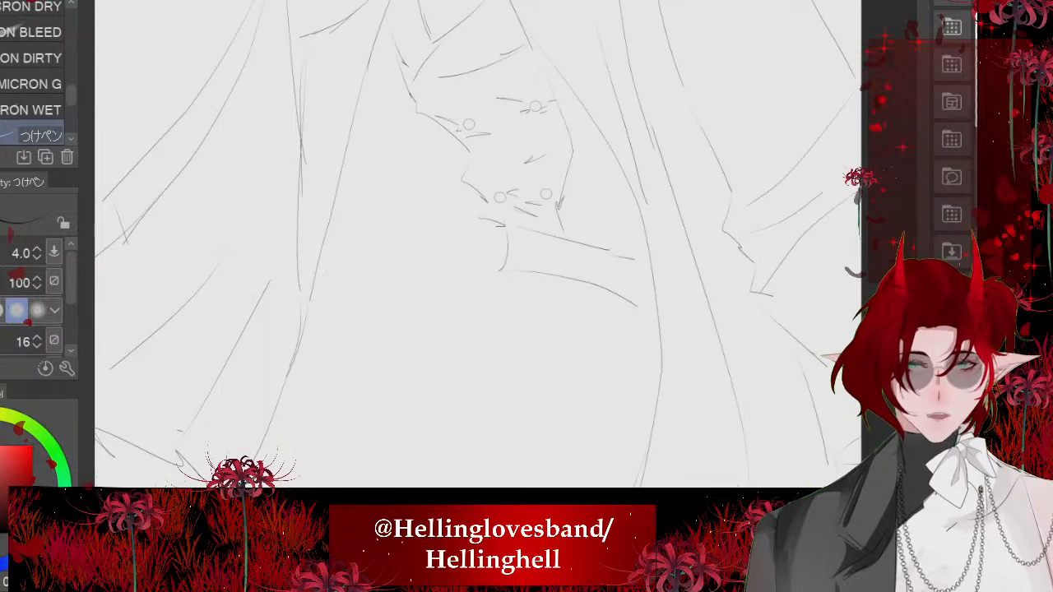
{"action": "scroll", "coordinate": [493, 246], "scroll_direction": "up", "scroll_amount": 1}
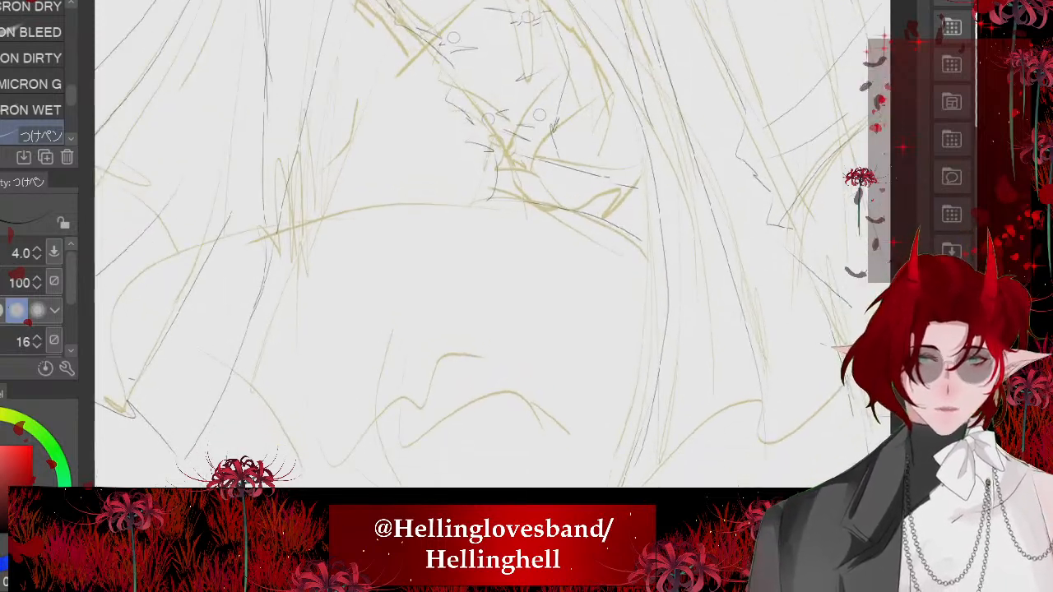
{"action": "left_click_drag", "start_coordinate": [498, 197], "coordinate": [307, 227]}
{"action": "key", "text": "ctrl+z"}
{"action": "mouse_move", "coordinate": [491, 196]}
{"action": "left_mouse_down"}
{"action": "mouse_move", "coordinate": [300, 226]}
{"action": "mouse_move", "coordinate": [389, 382]}
{"action": "left_mouse_up"}
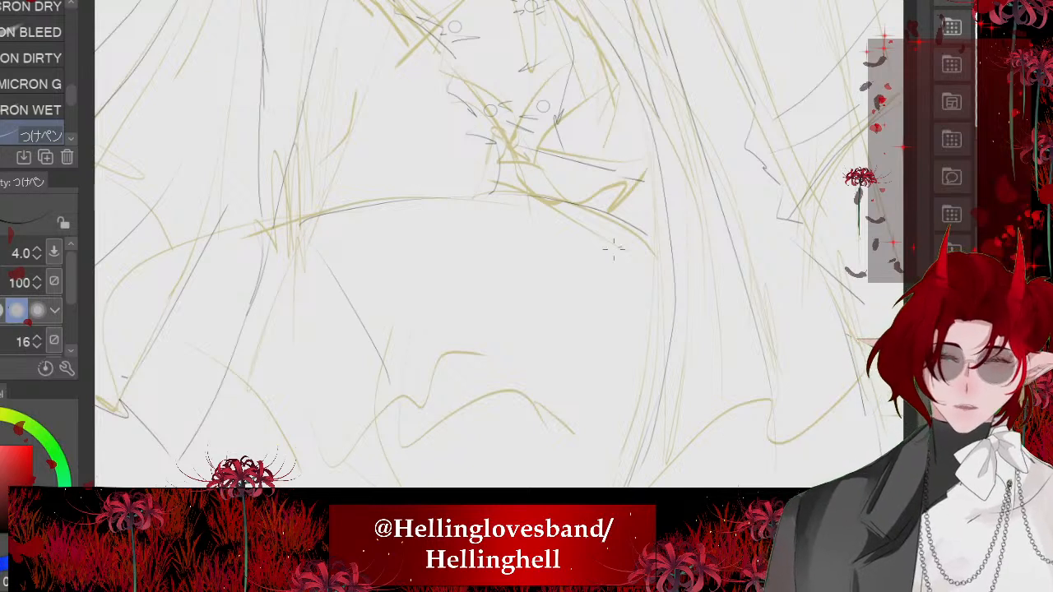
- Ink long tapered diagonal creases across the lap, radiating from the hip beside the cloak edge, and a fold line below them
{"action": "left_click_drag", "start_coordinate": [543, 282], "coordinate": [390, 360]}
{"action": "left_click_drag", "start_coordinate": [505, 315], "coordinate": [438, 382]}
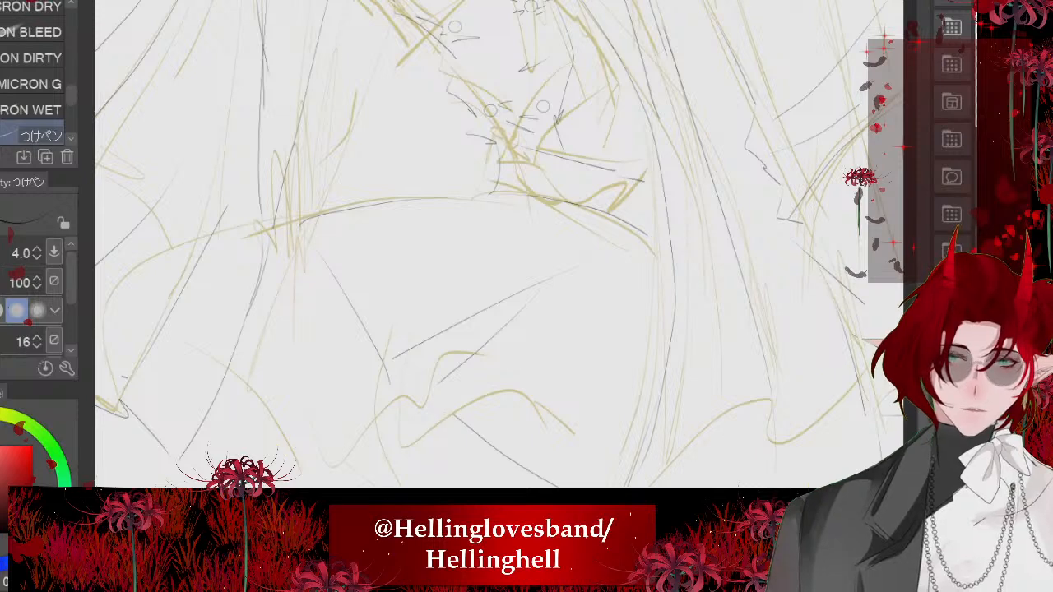
{"action": "scroll", "coordinate": [594, 256], "scroll_direction": "down", "scroll_amount": 5}
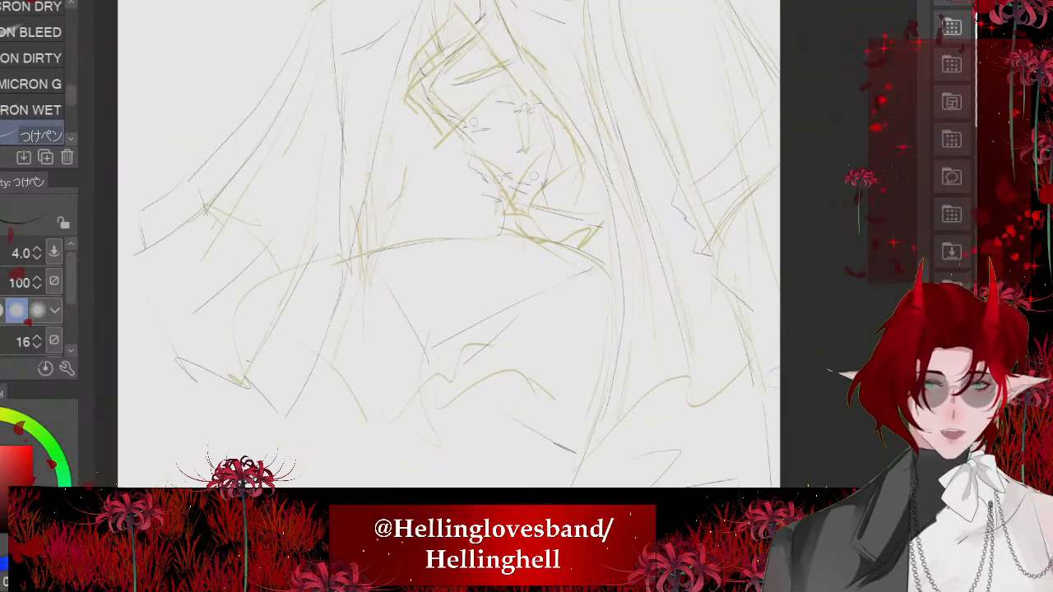
{"action": "scroll", "coordinate": [506, 244], "scroll_direction": "up", "scroll_amount": 2}
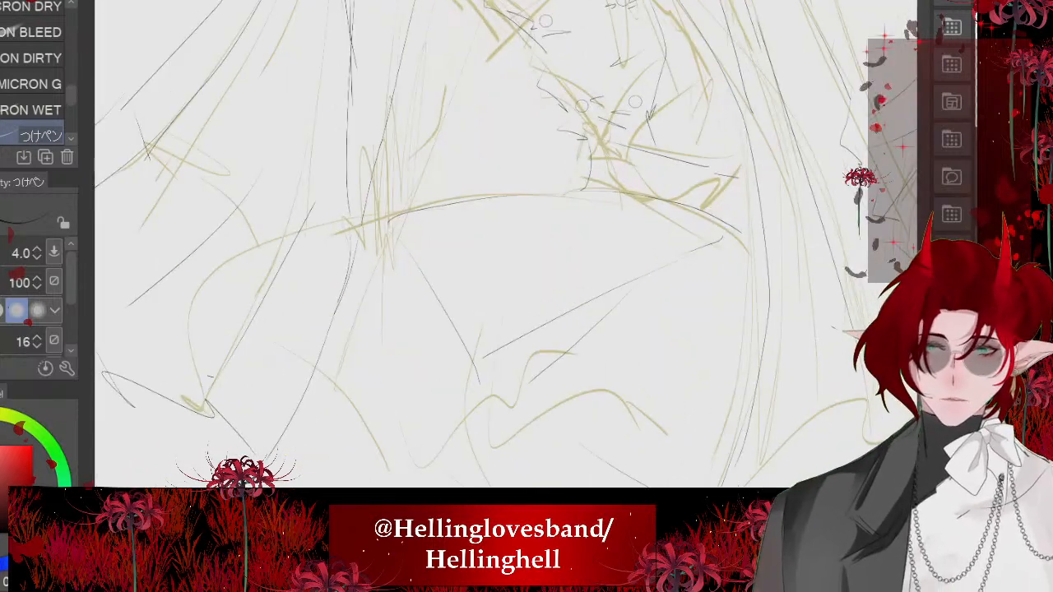
{"action": "left_click_drag", "start_coordinate": [395, 224], "coordinate": [474, 357]}
{"action": "left_click_drag", "start_coordinate": [675, 329], "coordinate": [601, 187]}
{"action": "mouse_move", "coordinate": [502, 156]}
{"action": "left_mouse_down"}
{"action": "mouse_move", "coordinate": [529, 387]}
{"action": "mouse_move", "coordinate": [630, 367]}
{"action": "left_mouse_up"}
{"action": "scroll", "coordinate": [477, 352], "scroll_direction": "down", "scroll_amount": 4}
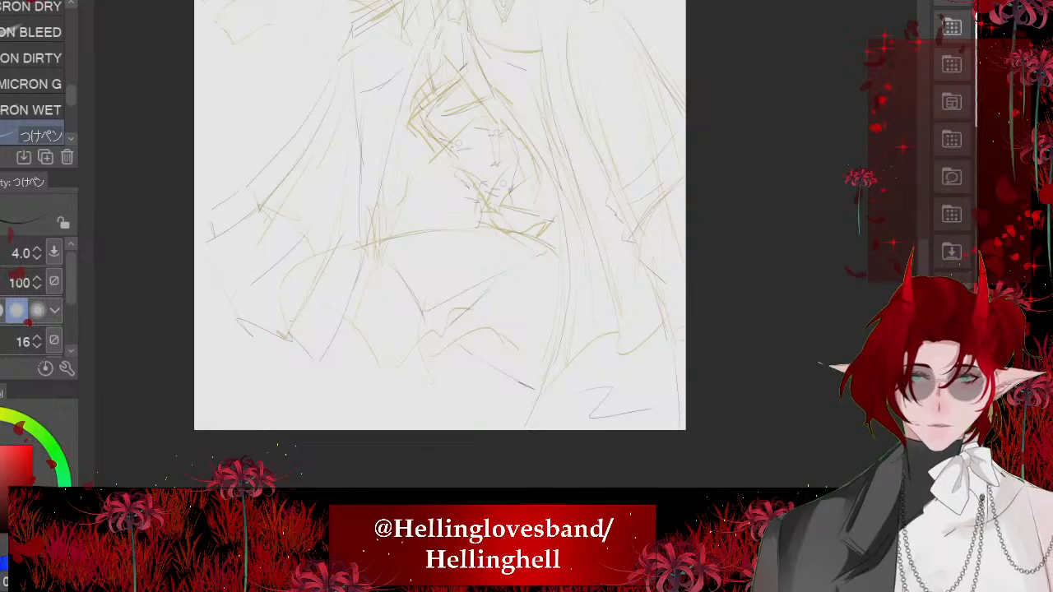
- Hide the sketch and examine the inked line art of the whole figure
{"action": "left_click_drag", "start_coordinate": [494, 329], "coordinate": [502, 361]}
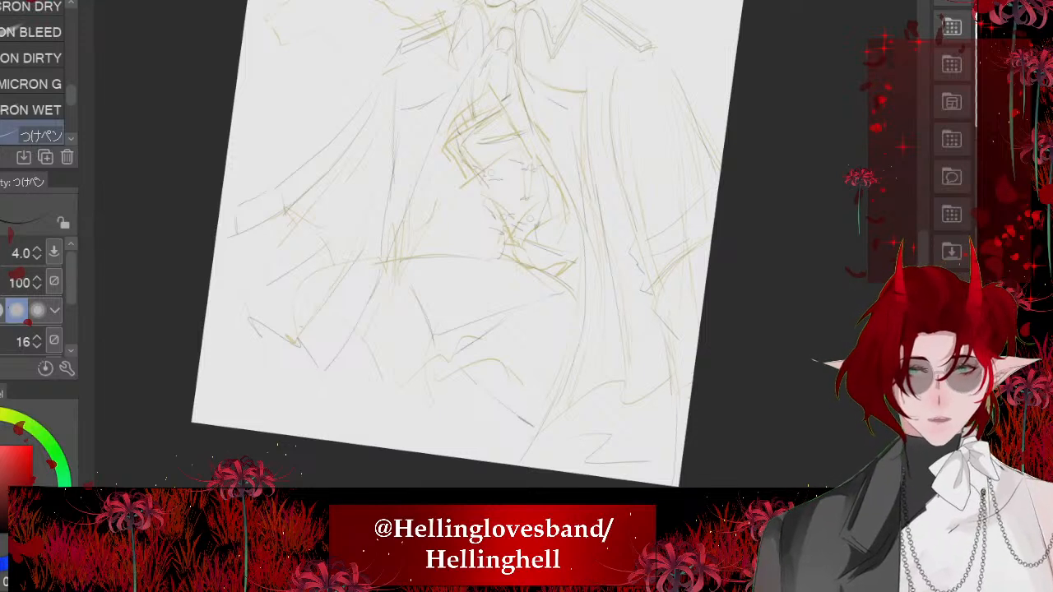
{"action": "scroll", "coordinate": [461, 247], "scroll_direction": "down", "scroll_amount": 2}
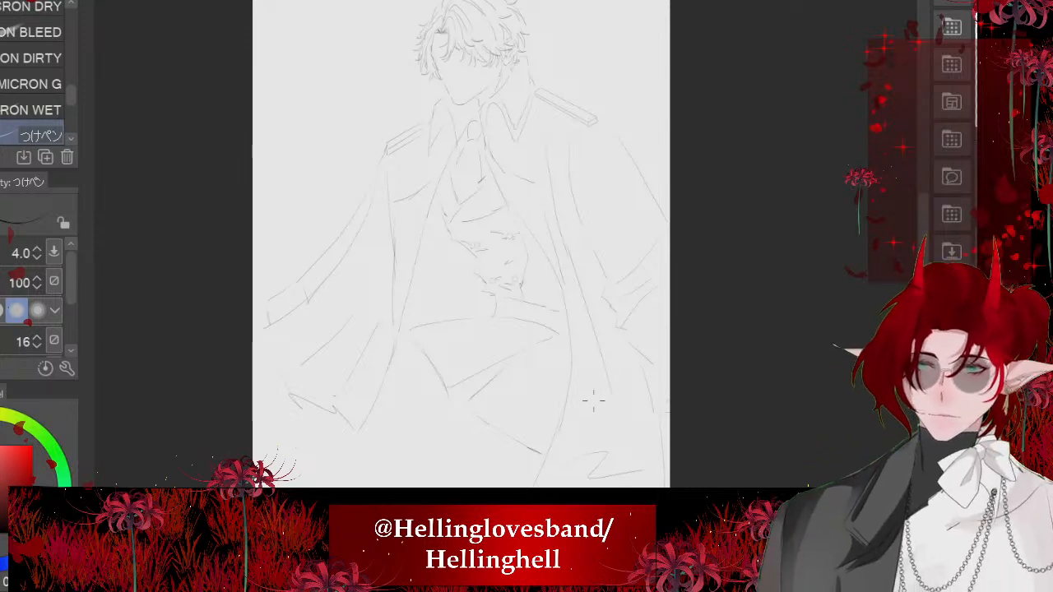
{"action": "scroll", "coordinate": [525, 232], "scroll_direction": "down", "scroll_amount": 2}
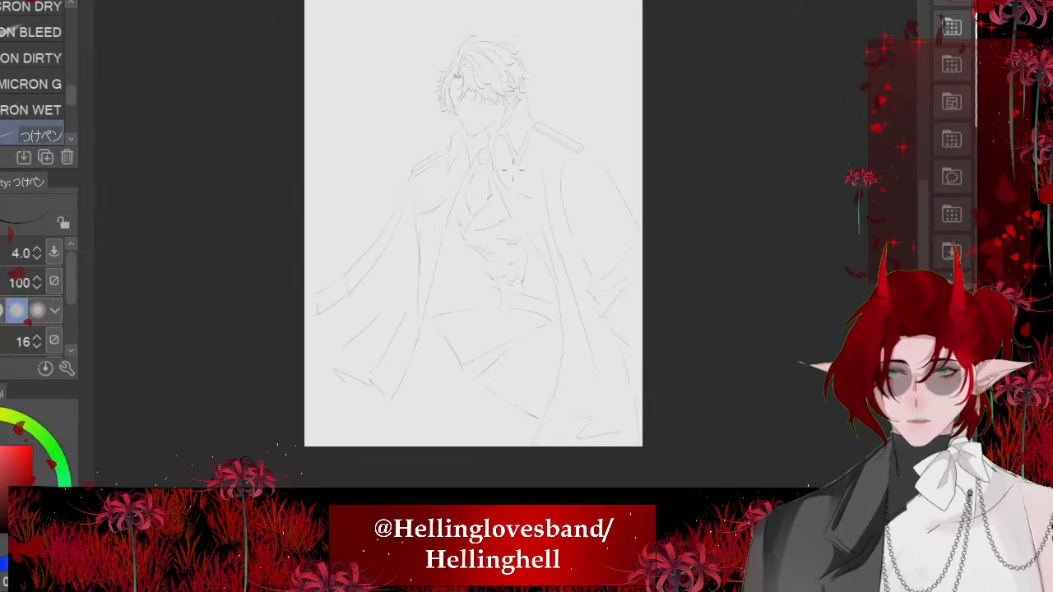
{"action": "scroll", "coordinate": [493, 156], "scroll_direction": "up", "scroll_amount": 8}
{"action": "scroll", "coordinate": [467, 257], "scroll_direction": "down", "scroll_amount": 1}
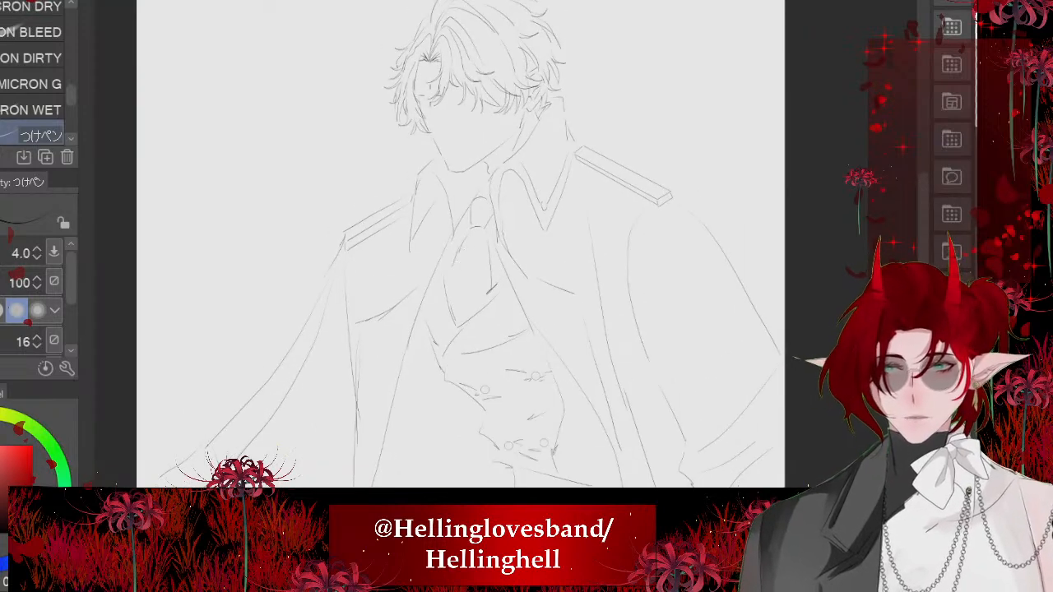
{"action": "scroll", "coordinate": [465, 66], "scroll_direction": "down", "scroll_amount": 4}
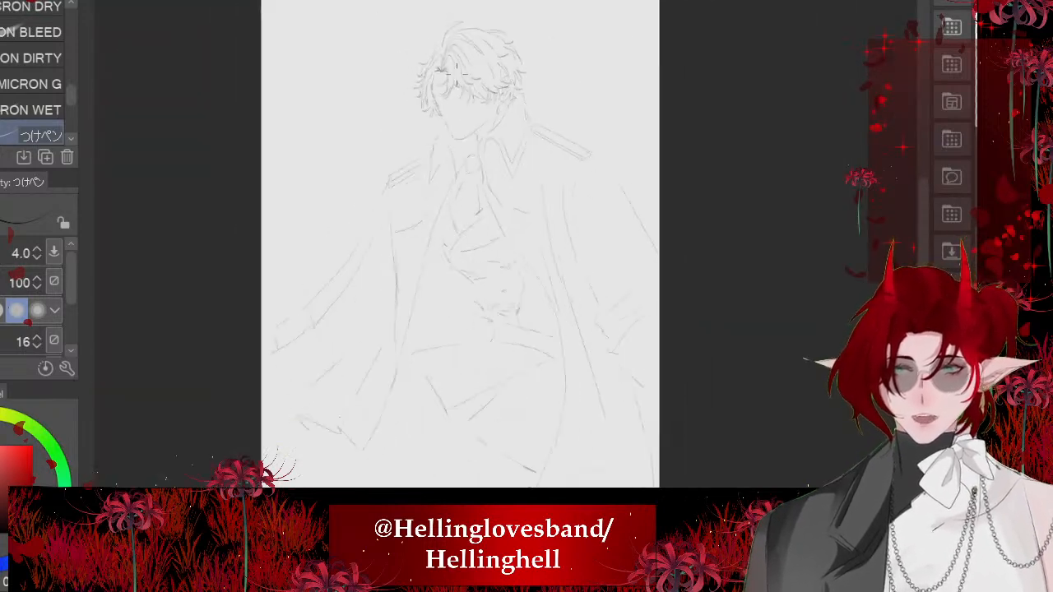
{"action": "scroll", "coordinate": [447, 9], "scroll_direction": "up", "scroll_amount": 1}
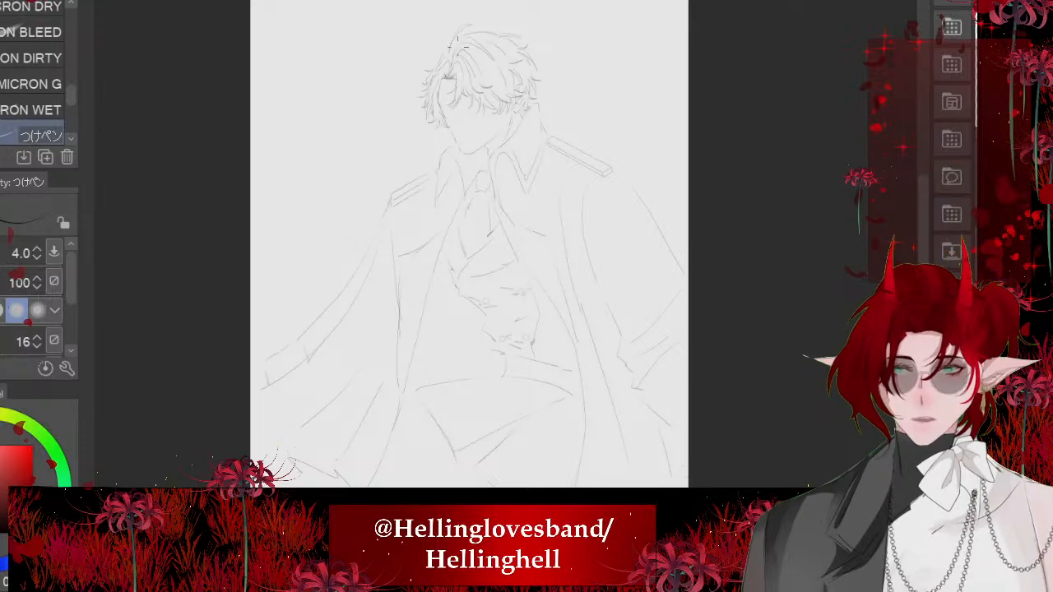
- Ink reinforcing strokes along the long side hair lock that frames the face
{"action": "scroll", "coordinate": [420, 167], "scroll_direction": "up", "scroll_amount": 6}
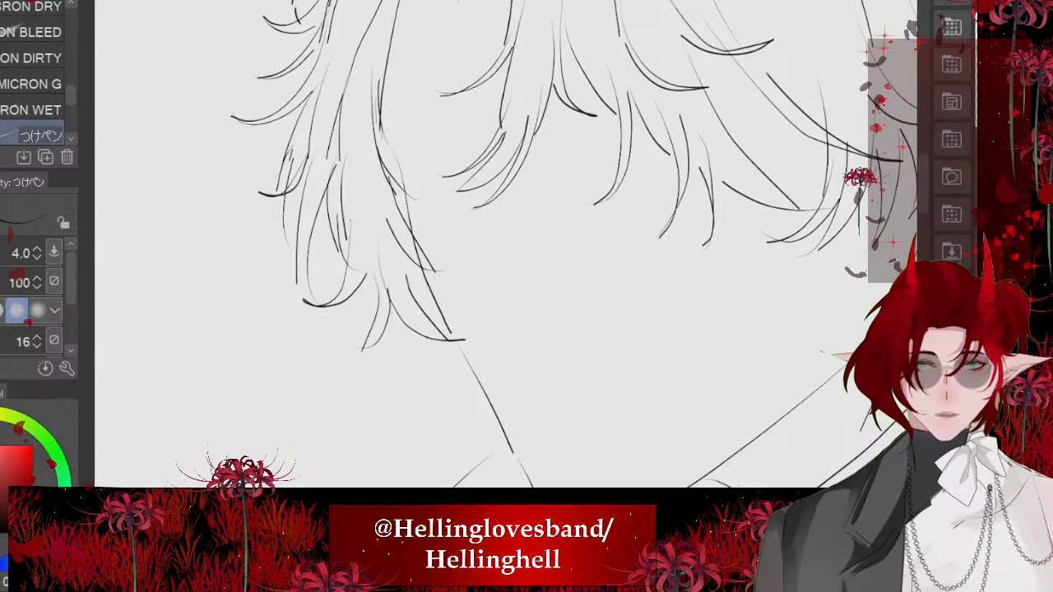
{"action": "scroll", "coordinate": [459, 150], "scroll_direction": "up", "scroll_amount": 4}
{"action": "left_click_drag", "start_coordinate": [368, 214], "coordinate": [403, 250]}
{"action": "key", "text": "ctrl+z"}
{"action": "mouse_move", "coordinate": [358, 208]}
{"action": "left_mouse_down"}
{"action": "mouse_move", "coordinate": [453, 323]}
{"action": "mouse_move", "coordinate": [586, 444]}
{"action": "left_mouse_up"}
{"action": "left_click_drag", "start_coordinate": [294, 130], "coordinate": [370, 220]}
{"action": "scroll", "coordinate": [395, 313], "scroll_direction": "down", "scroll_amount": 6}
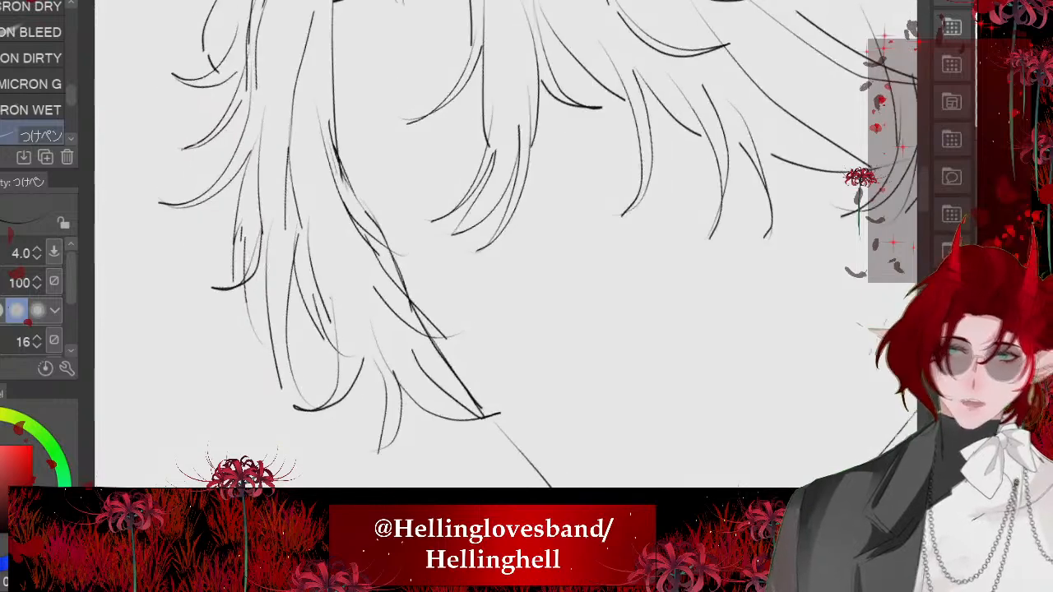
- Ink overlapping strokes down the cheek to join the side hair lock, cheek line and chin into one contour
{"action": "scroll", "coordinate": [415, 362], "scroll_direction": "up", "scroll_amount": 2}
{"action": "scroll", "coordinate": [395, 307], "scroll_direction": "up", "scroll_amount": 3}
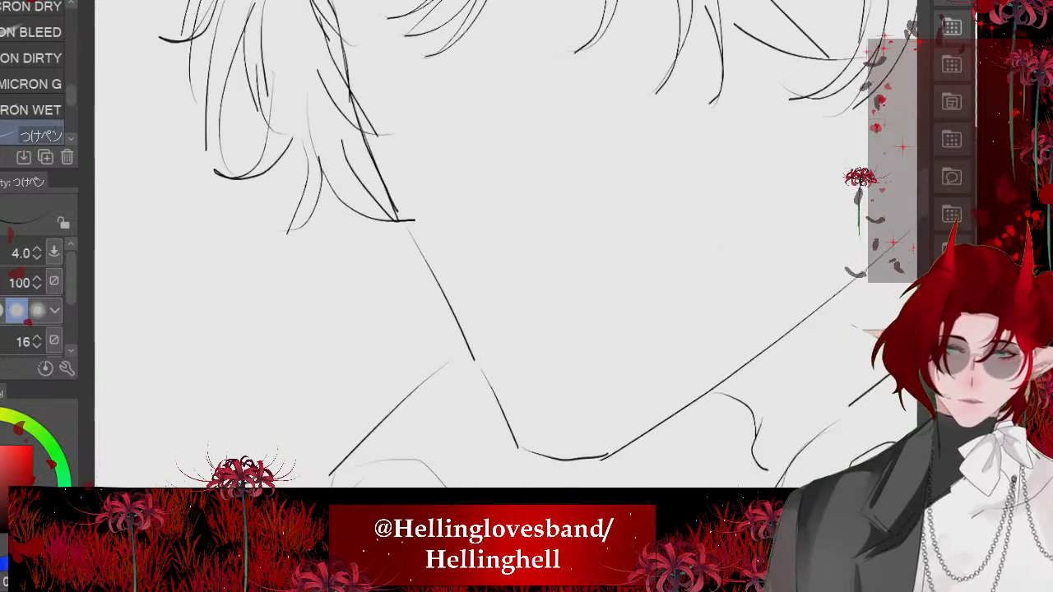
{"action": "left_click_drag", "start_coordinate": [400, 220], "coordinate": [464, 331]}
{"action": "scroll", "coordinate": [388, 401], "scroll_direction": "up", "scroll_amount": 2}
{"action": "left_click_drag", "start_coordinate": [454, 280], "coordinate": [564, 426]}
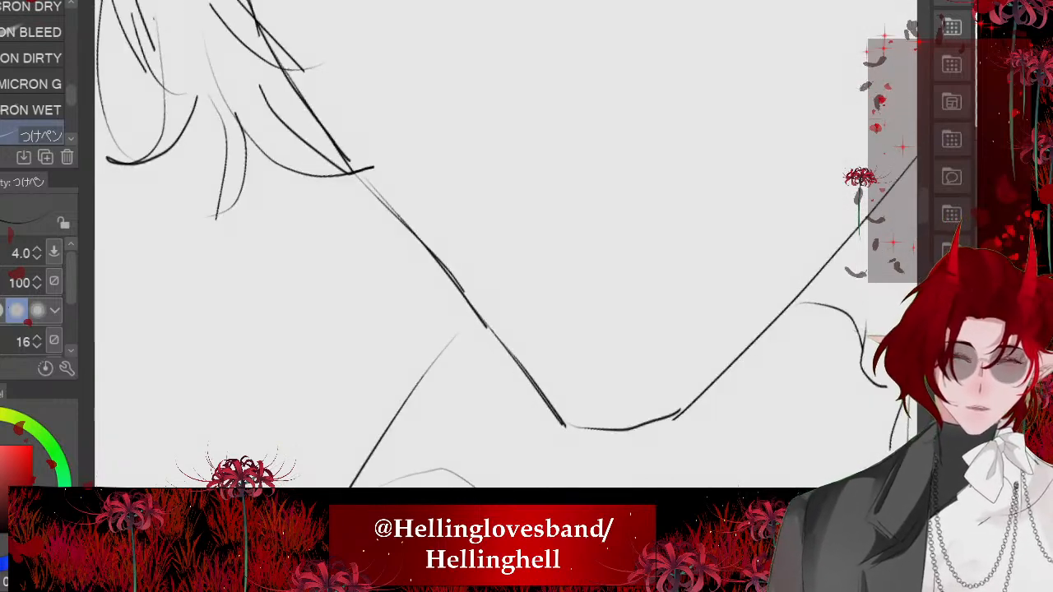
- Touch up the tip of a fringe strand near the ear with a tiny pen stroke
{"action": "scroll", "coordinate": [494, 246], "scroll_direction": "down", "scroll_amount": 6}
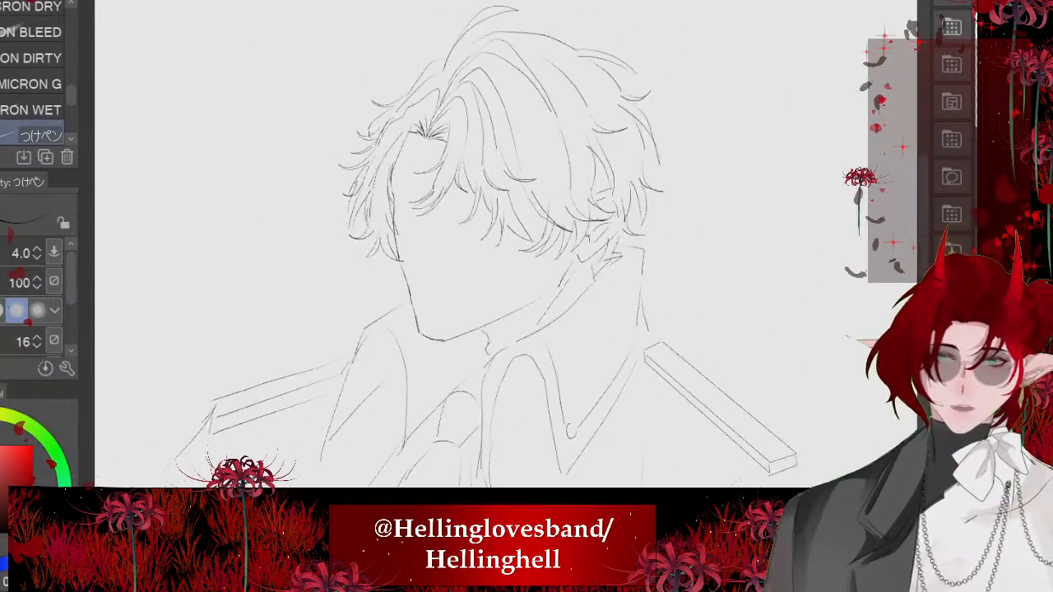
{"action": "scroll", "coordinate": [408, 239], "scroll_direction": "down", "scroll_amount": 1}
{"action": "scroll", "coordinate": [395, 284], "scroll_direction": "up", "scroll_amount": 2}
{"action": "scroll", "coordinate": [494, 247], "scroll_direction": "up", "scroll_amount": 3}
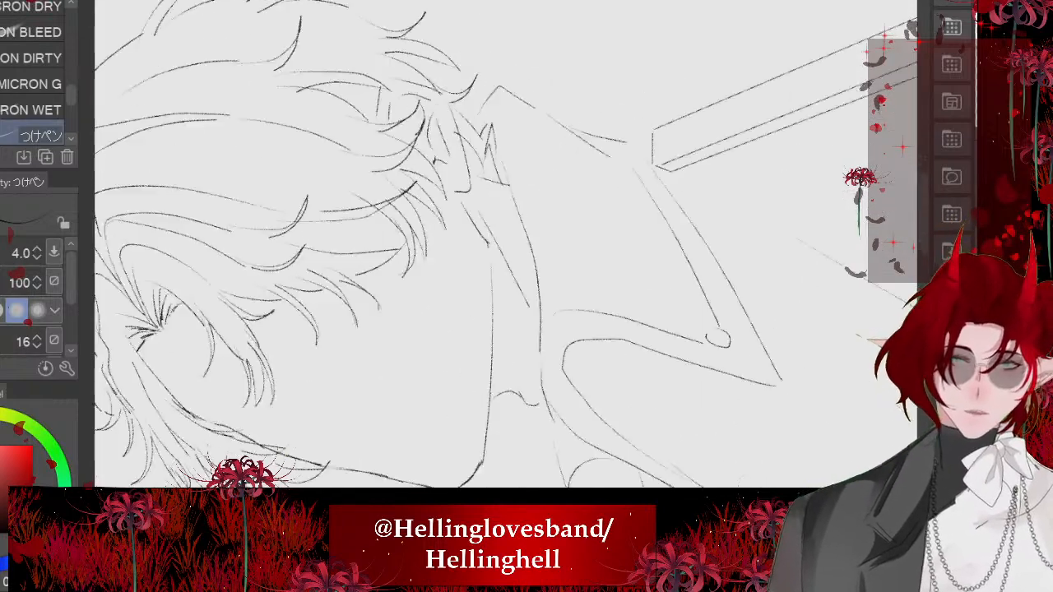
{"action": "scroll", "coordinate": [494, 247], "scroll_direction": "up", "scroll_amount": 2}
{"action": "scroll", "coordinate": [494, 247], "scroll_direction": "down", "scroll_amount": 6}
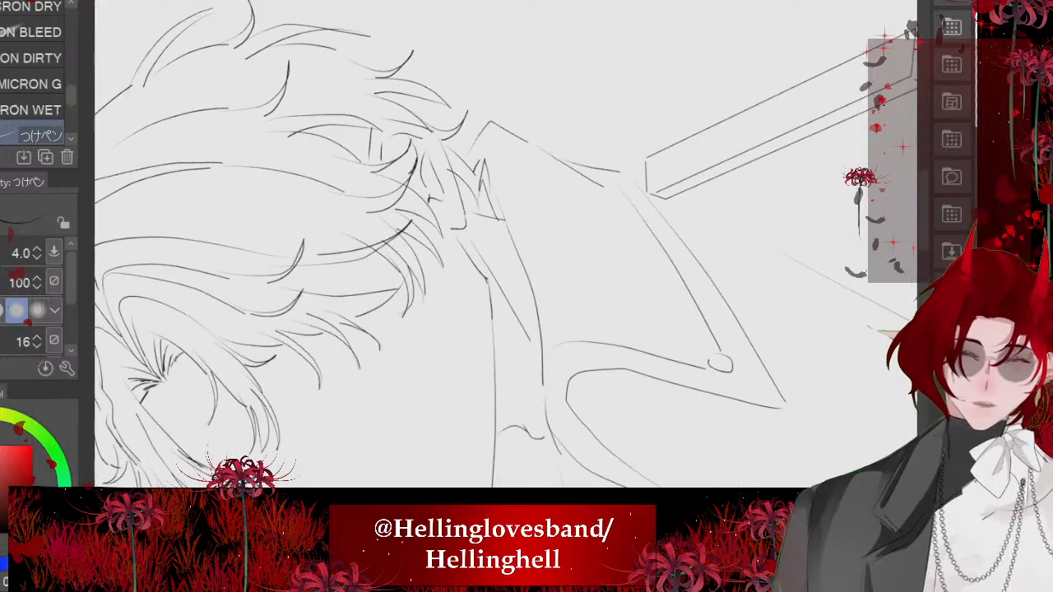
{"action": "scroll", "coordinate": [494, 247], "scroll_direction": "down", "scroll_amount": 2}
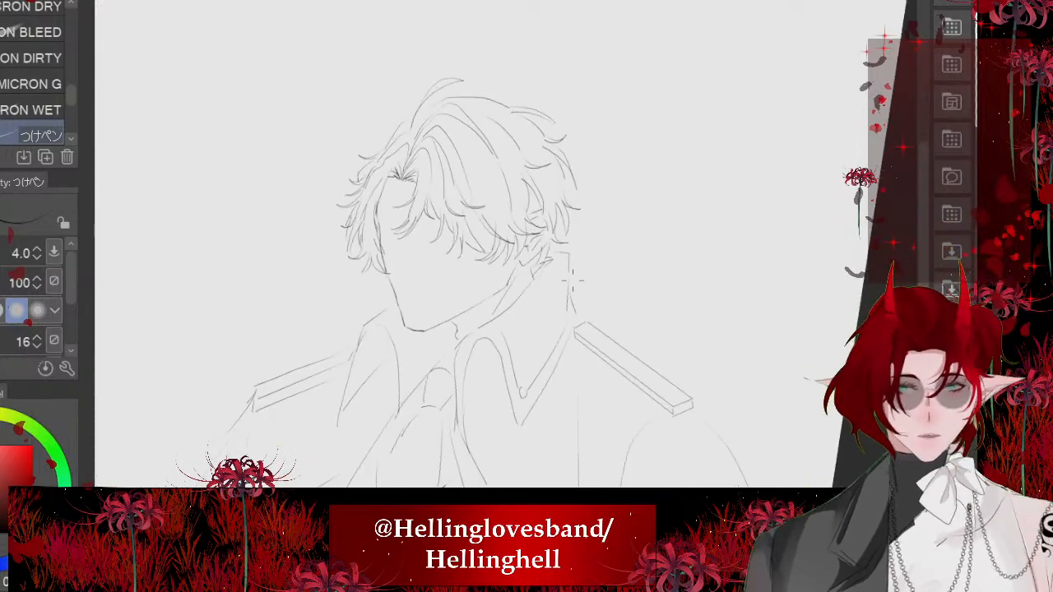
{"action": "scroll", "coordinate": [571, 279], "scroll_direction": "up", "scroll_amount": 5}
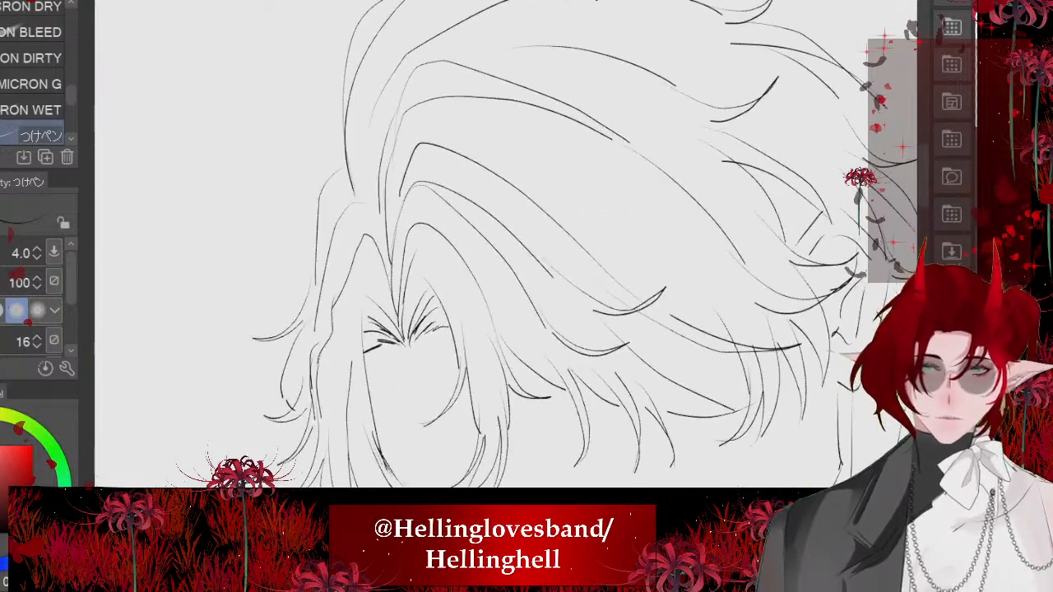
{"action": "left_click_drag", "start_coordinate": [734, 411], "coordinate": [739, 406]}
{"action": "scroll", "coordinate": [493, 247], "scroll_direction": "down", "scroll_amount": 4}
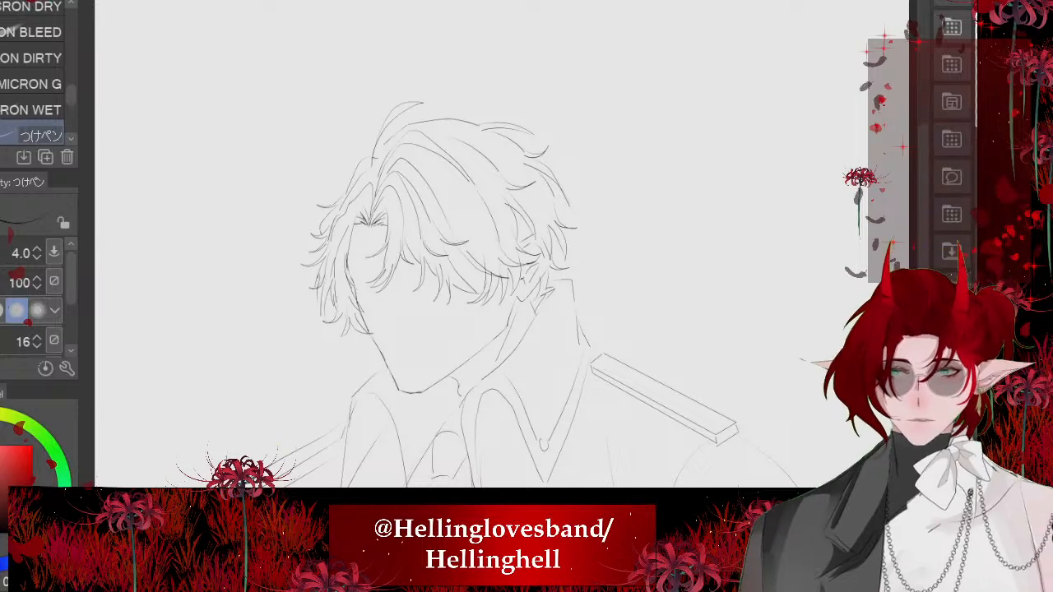
- Examine the inked hair, face, collar and shoulders for gaps in the line art
{"action": "scroll", "coordinate": [381, 35], "scroll_direction": "down", "scroll_amount": 3}
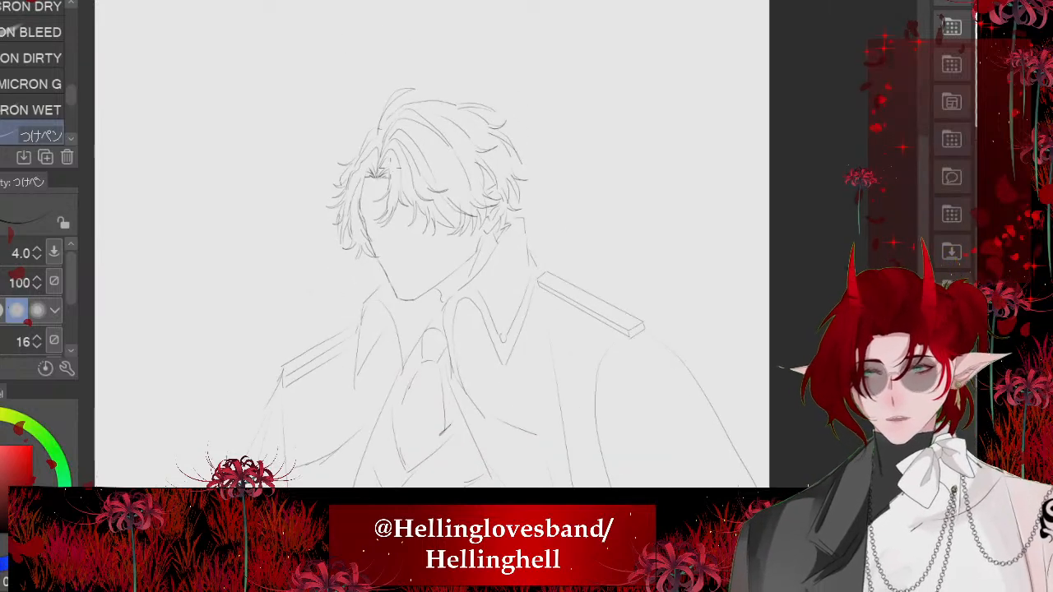
{"action": "scroll", "coordinate": [360, 176], "scroll_direction": "up", "scroll_amount": 3}
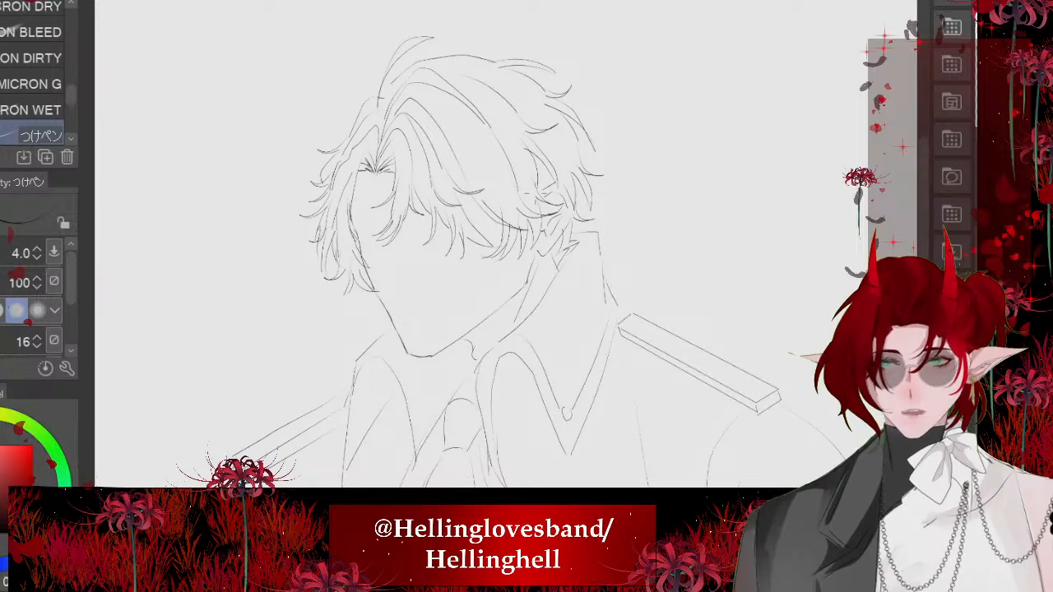
{"action": "scroll", "coordinate": [403, 206], "scroll_direction": "down", "scroll_amount": 3}
{"action": "scroll", "coordinate": [432, 160], "scroll_direction": "up", "scroll_amount": 3}
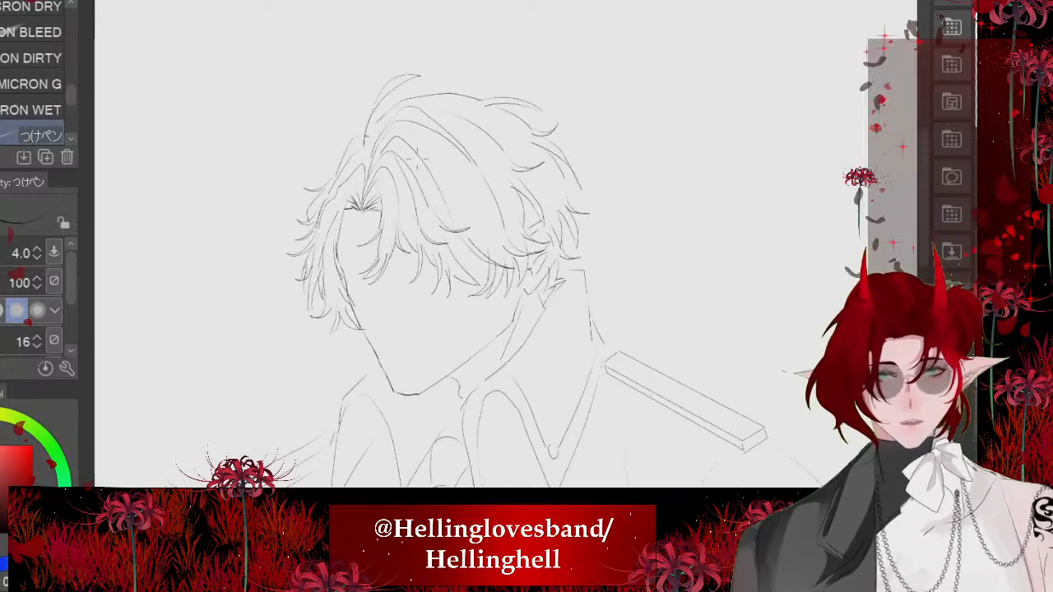
{"action": "scroll", "coordinate": [416, 154], "scroll_direction": "up", "scroll_amount": 4}
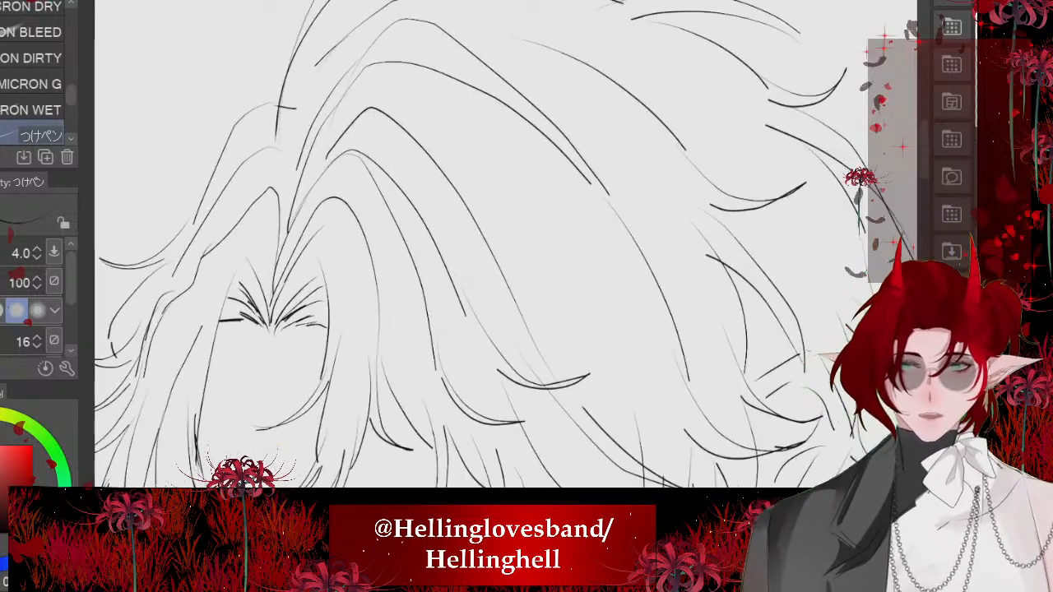
{"action": "scroll", "coordinate": [272, 49], "scroll_direction": "up", "scroll_amount": 2}
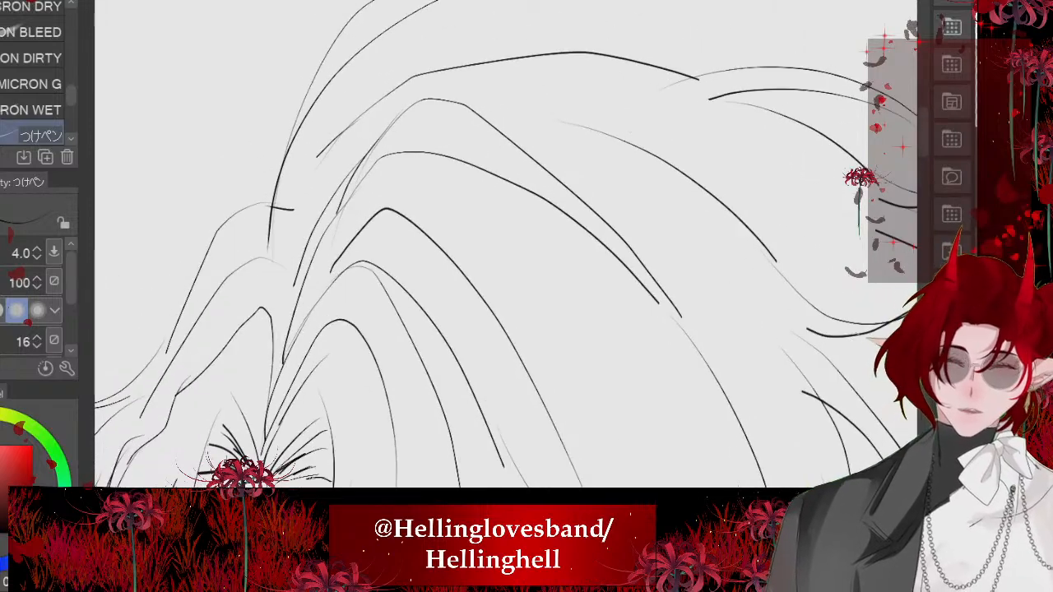
{"action": "scroll", "coordinate": [395, 115], "scroll_direction": "down", "scroll_amount": 4}
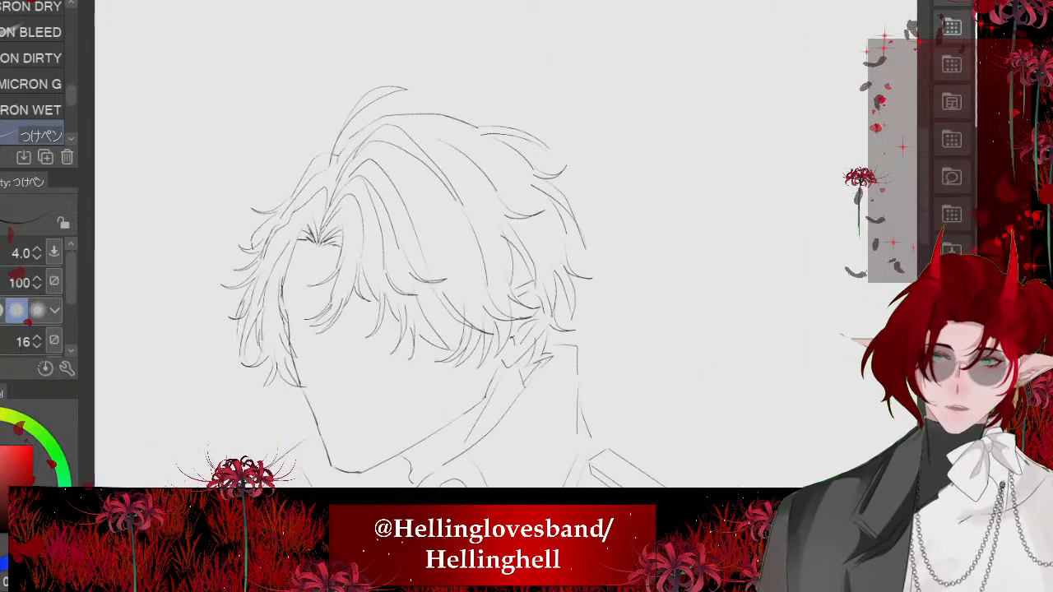
{"action": "scroll", "coordinate": [403, 272], "scroll_direction": "down", "scroll_amount": 3}
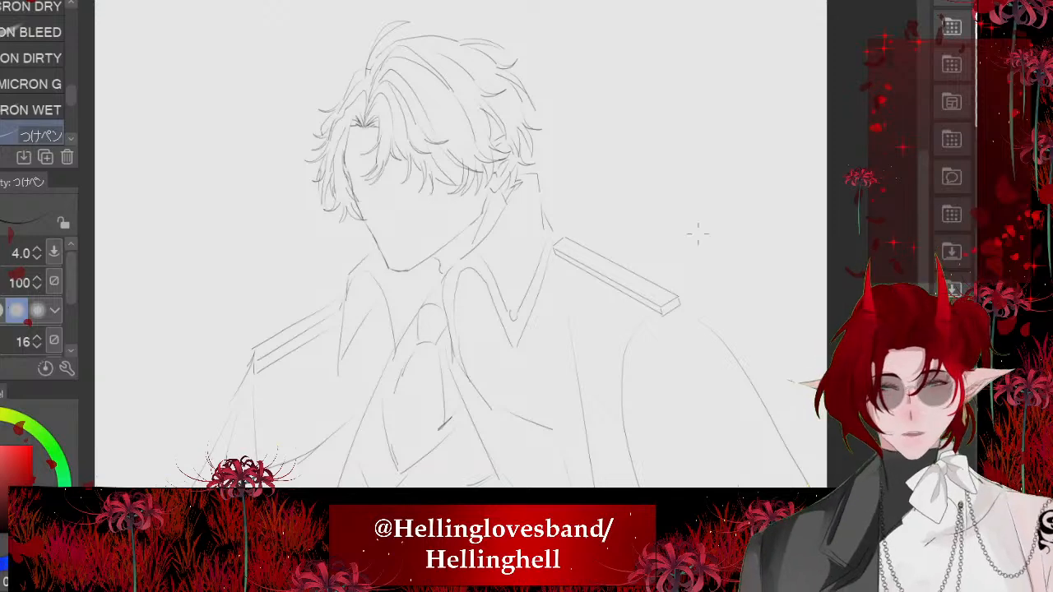
{"action": "scroll", "coordinate": [698, 234], "scroll_direction": "down", "scroll_amount": 4}
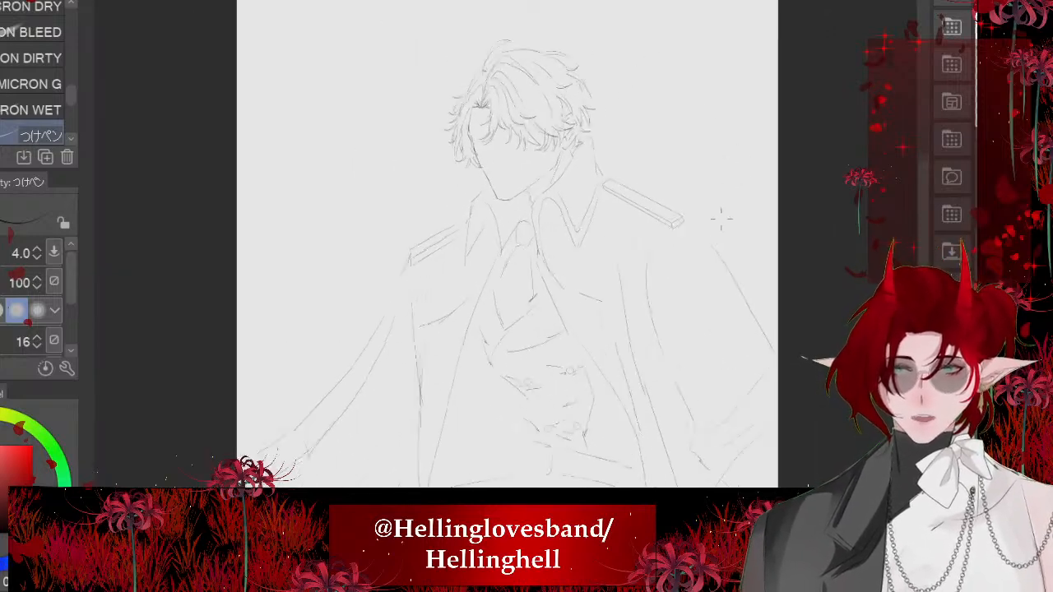
- Ink short strokes between the collar and the necktie knot and add narrow folds down the necktie
{"action": "scroll", "coordinate": [721, 218], "scroll_direction": "up", "scroll_amount": 4}
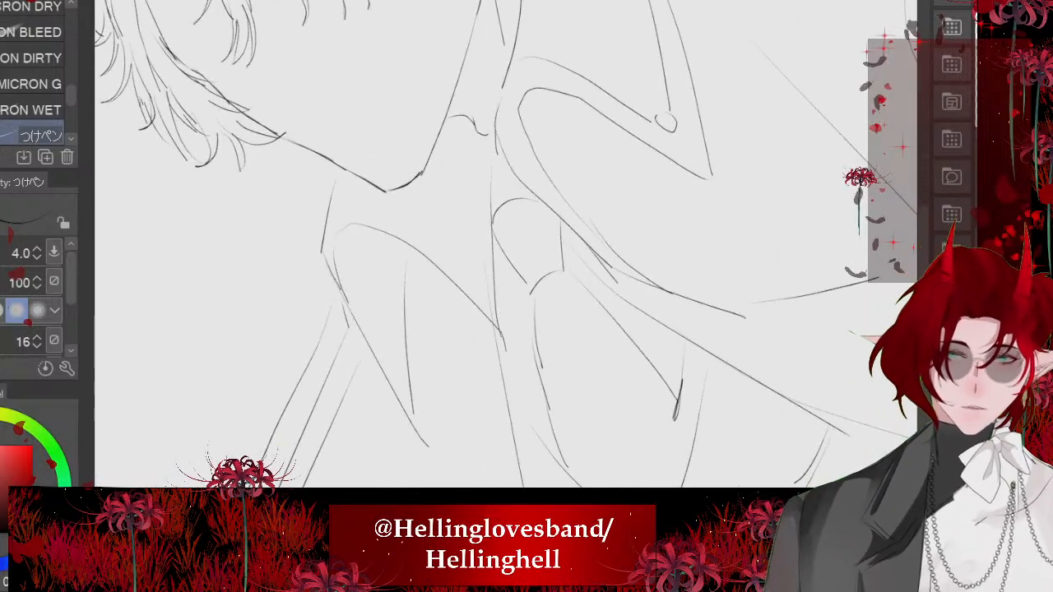
{"action": "left_click_drag", "start_coordinate": [489, 191], "coordinate": [501, 195]}
{"action": "left_click_drag", "start_coordinate": [491, 256], "coordinate": [511, 271]}
{"action": "mouse_move", "coordinate": [553, 298]}
{"action": "left_mouse_down"}
{"action": "mouse_move", "coordinate": [577, 423]}
{"action": "mouse_move", "coordinate": [607, 386]}
{"action": "left_mouse_up"}
{"action": "key", "text": "ctrl+z"}
{"action": "left_click_drag", "start_coordinate": [596, 342], "coordinate": [614, 394]}
{"action": "scroll", "coordinate": [527, 247], "scroll_direction": "down", "scroll_amount": 4}
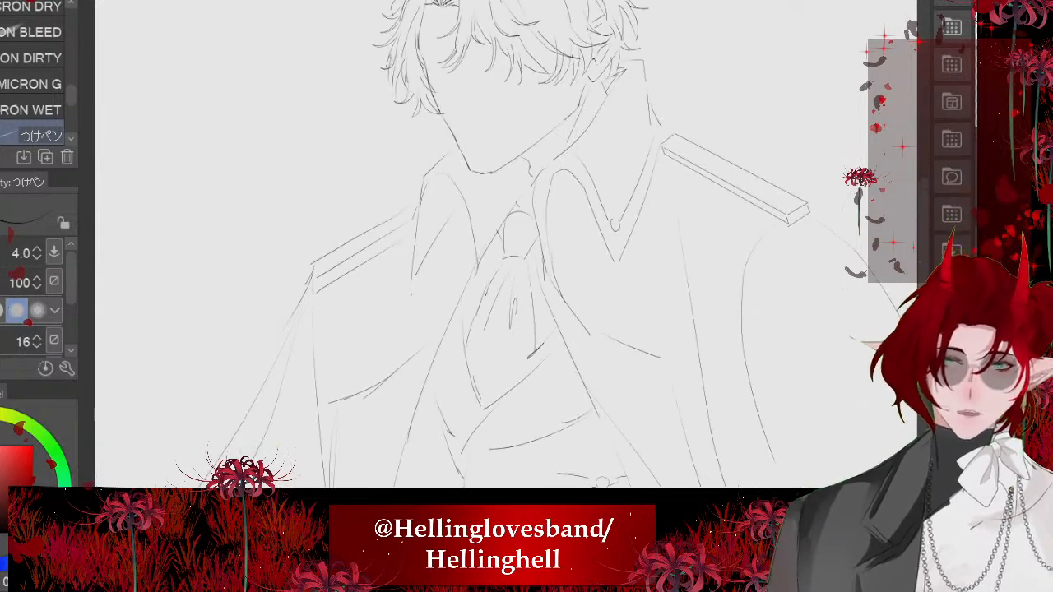
- Ink the coat opening's edge beside the necktie, redoing the stroke just below the collar tip
{"action": "scroll", "coordinate": [527, 247], "scroll_direction": "up", "scroll_amount": 4}
{"action": "left_click_drag", "start_coordinate": [509, 152], "coordinate": [458, 354]}
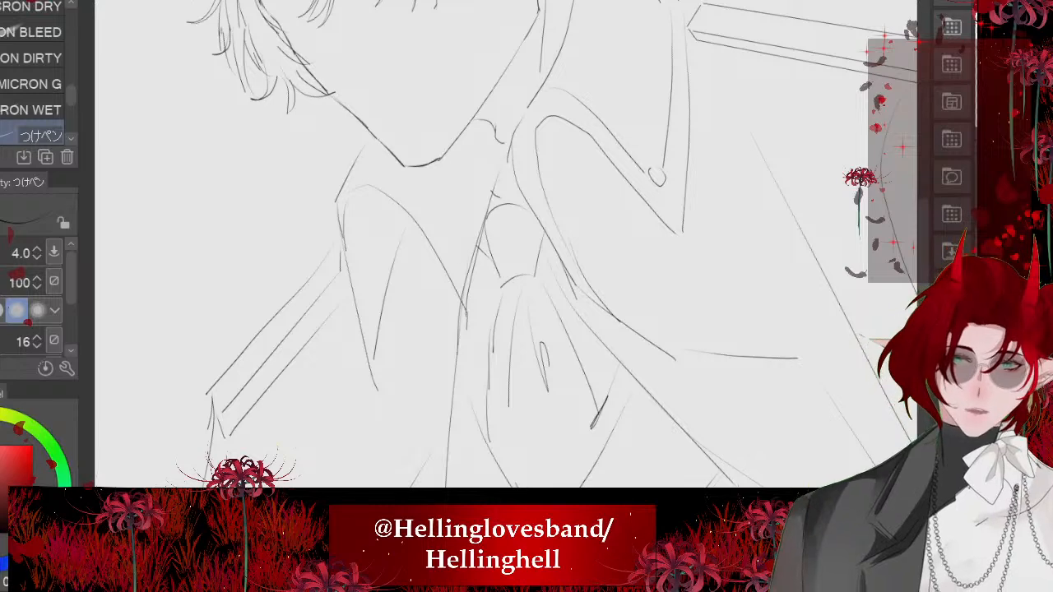
{"action": "key", "text": "ctrl+z"}
{"action": "left_click_drag", "start_coordinate": [468, 278], "coordinate": [455, 384]}
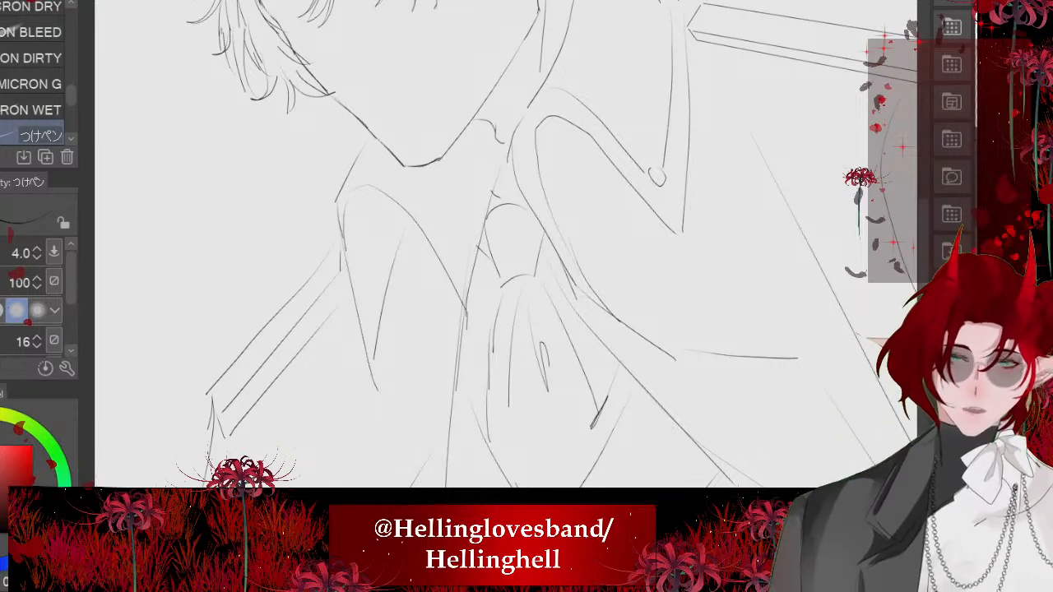
- Extend the waistband's upper and lower lines across the waist until they meet the inner edge of the coat
{"action": "scroll", "coordinate": [527, 247], "scroll_direction": "down", "scroll_amount": 2}
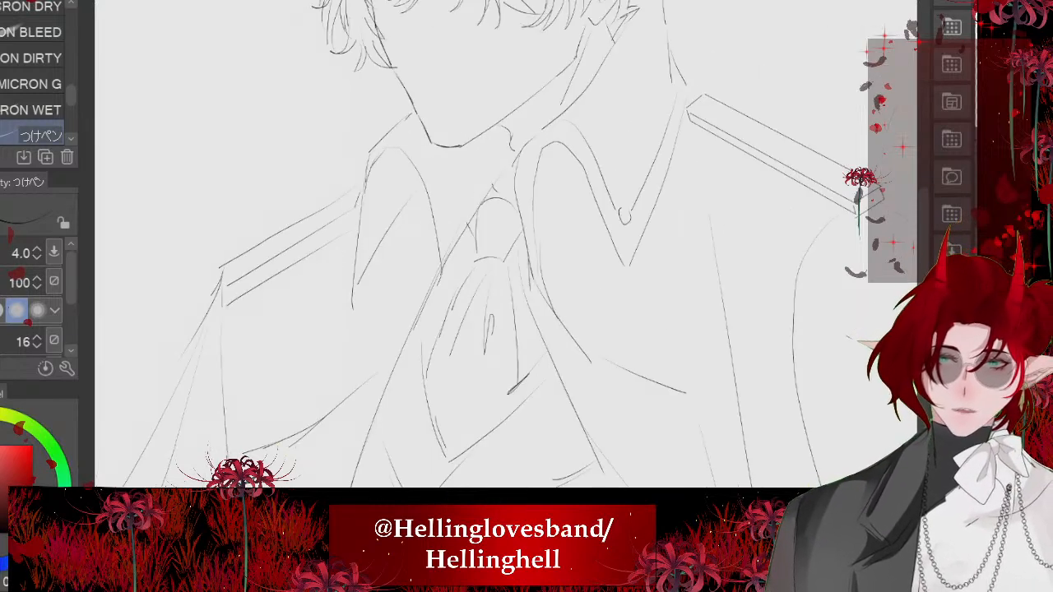
{"action": "scroll", "coordinate": [380, 193], "scroll_direction": "down", "scroll_amount": 4}
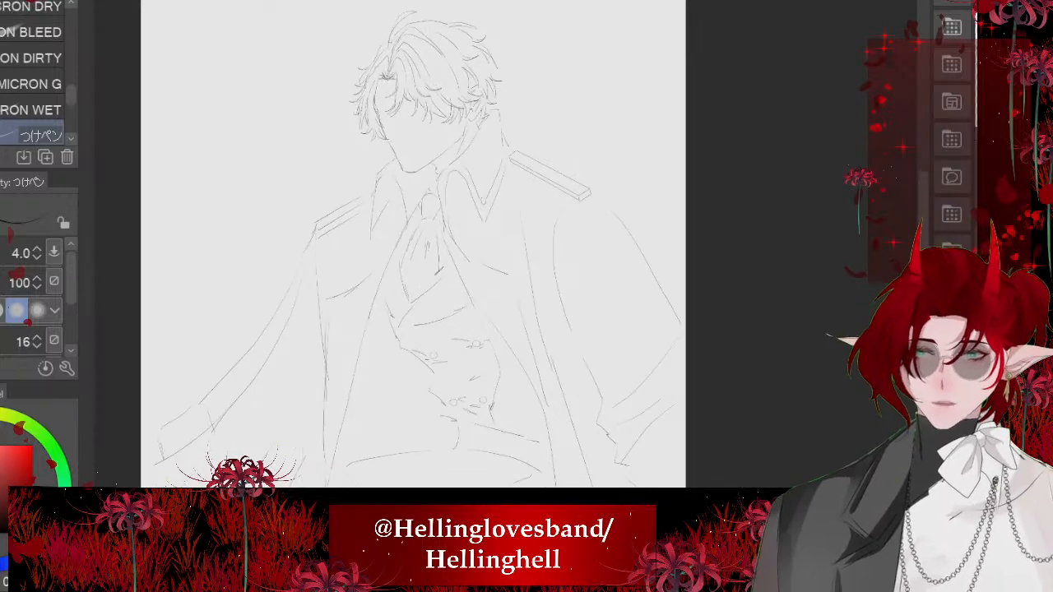
{"action": "scroll", "coordinate": [508, 378], "scroll_direction": "up", "scroll_amount": 5}
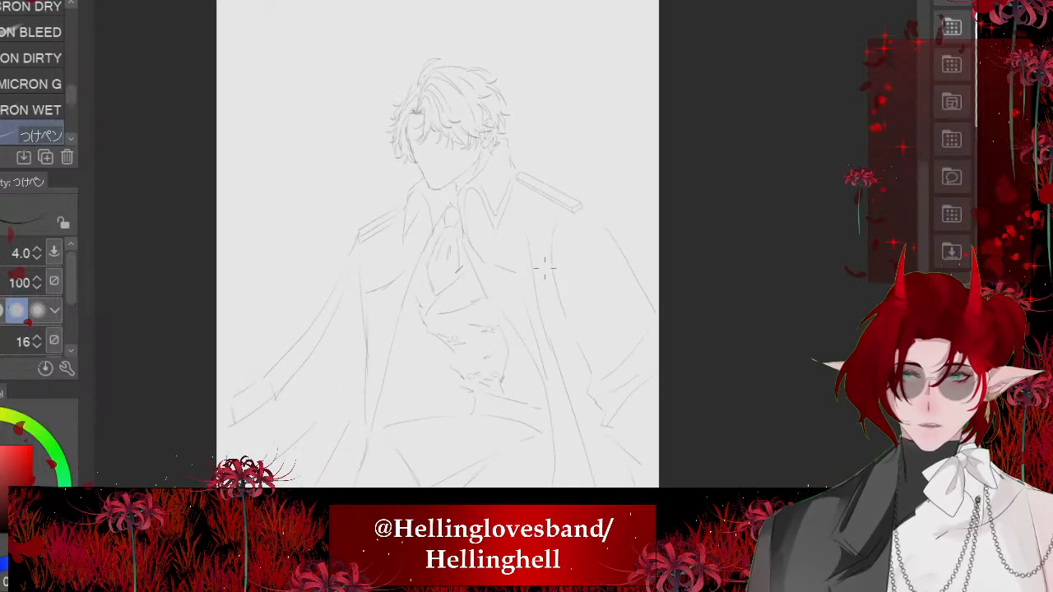
{"action": "scroll", "coordinate": [505, 378], "scroll_direction": "up", "scroll_amount": 2}
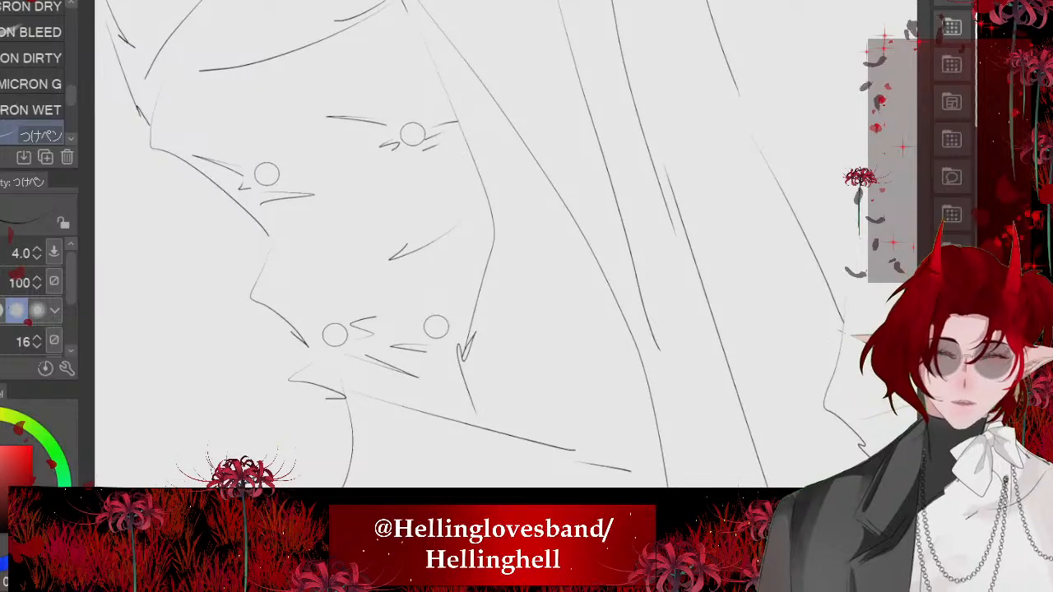
{"action": "left_click_drag", "start_coordinate": [472, 407], "coordinate": [499, 437]}
{"action": "scroll", "coordinate": [499, 428], "scroll_direction": "down", "scroll_amount": 2}
{"action": "scroll", "coordinate": [461, 246], "scroll_direction": "down", "scroll_amount": 2}
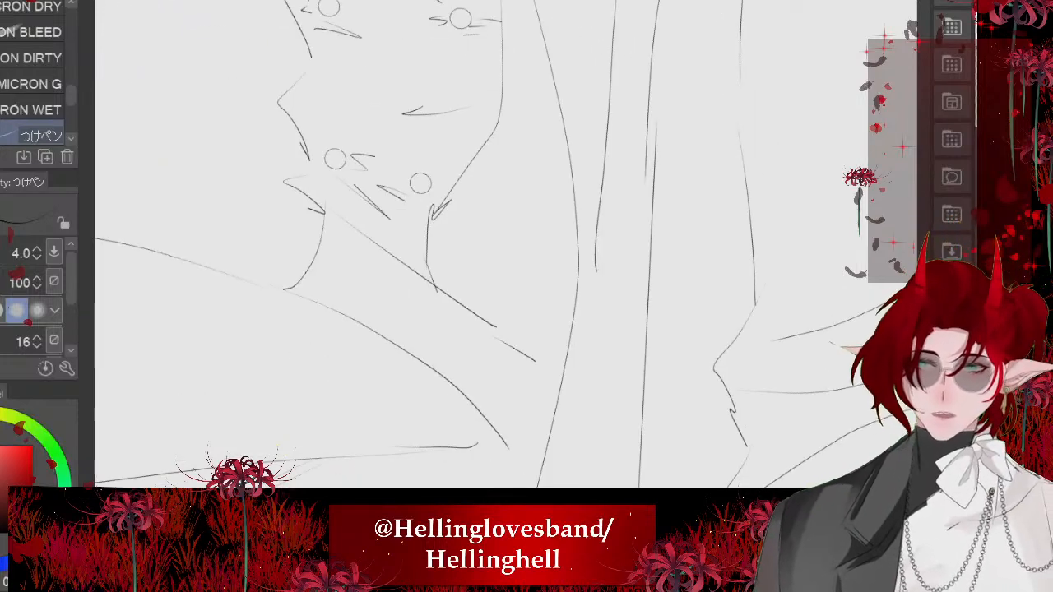
{"action": "key", "text": "e"}
{"action": "scroll", "coordinate": [463, 253], "scroll_direction": "up", "scroll_amount": 3}
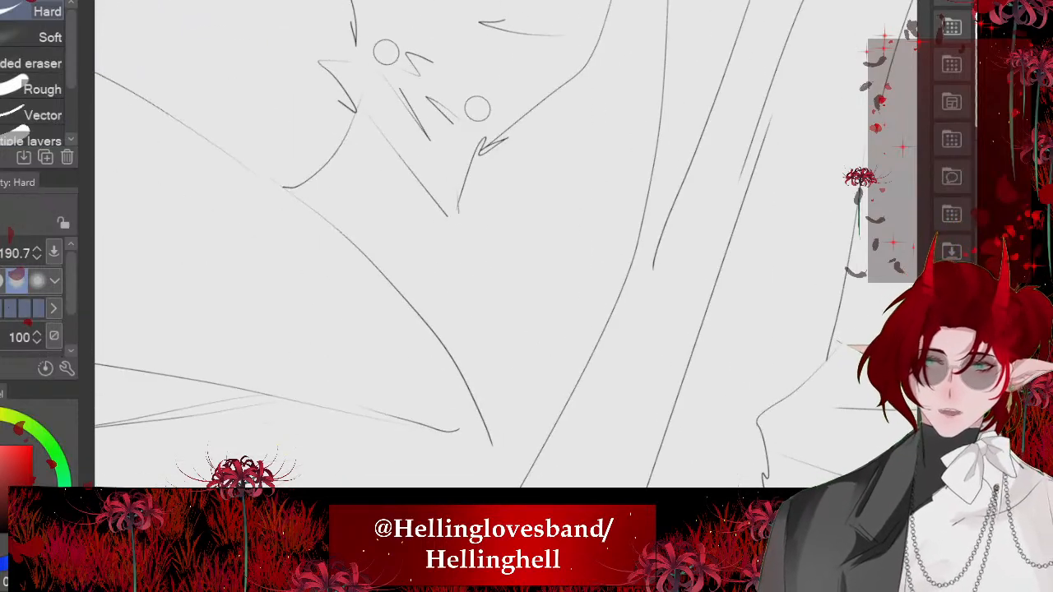
{"action": "key", "text": "p"}
{"action": "mouse_move", "coordinate": [399, 168]}
{"action": "left_mouse_down"}
{"action": "mouse_move", "coordinate": [571, 387]}
{"action": "mouse_move", "coordinate": [521, 479]}
{"action": "left_mouse_up"}
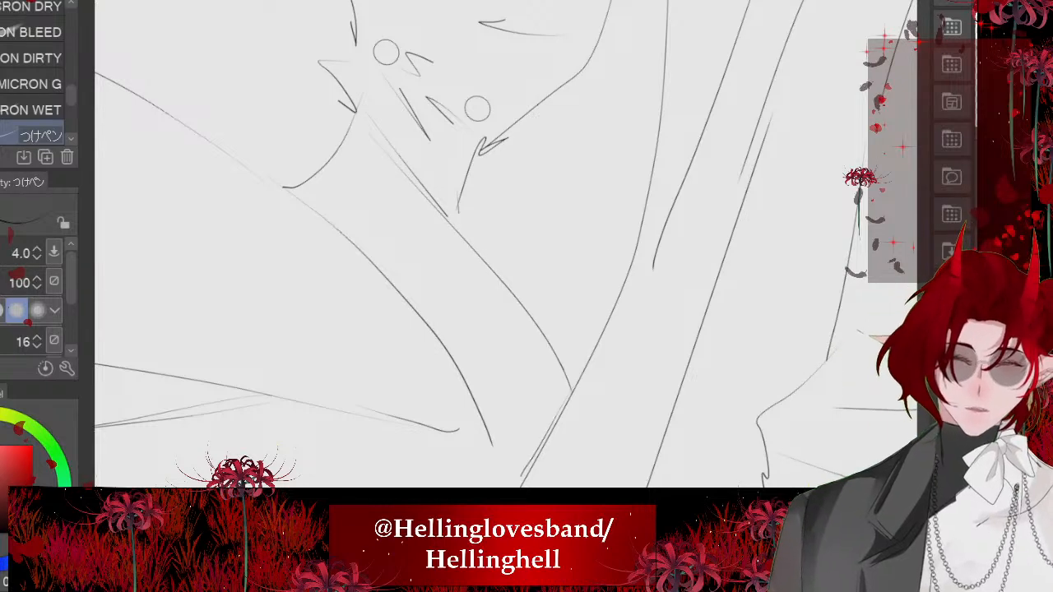
{"action": "left_click_drag", "start_coordinate": [481, 431], "coordinate": [510, 493]}
- Erase the curved line at the front of the waistband and ink a small jagged fold contour in its place
{"action": "scroll", "coordinate": [448, 221], "scroll_direction": "up", "scroll_amount": 1}
{"action": "scroll", "coordinate": [461, 239], "scroll_direction": "up", "scroll_amount": 1}
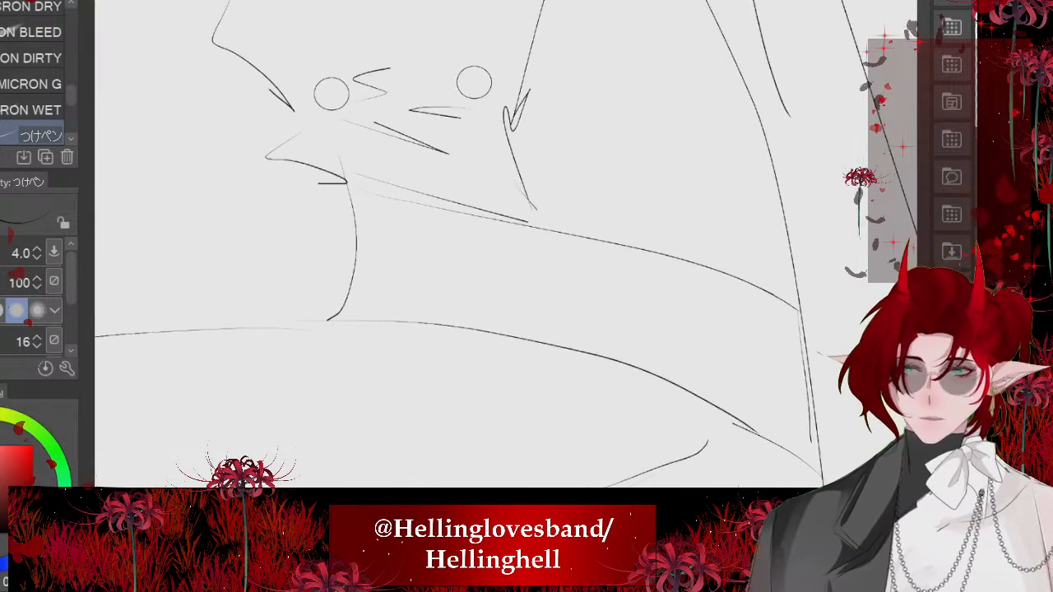
{"action": "key", "text": "e"}
{"action": "left_click_drag", "start_coordinate": [355, 221], "coordinate": [332, 319]}
{"action": "scroll", "coordinate": [460, 239], "scroll_direction": "up", "scroll_amount": 1}
{"action": "key", "text": "p"}
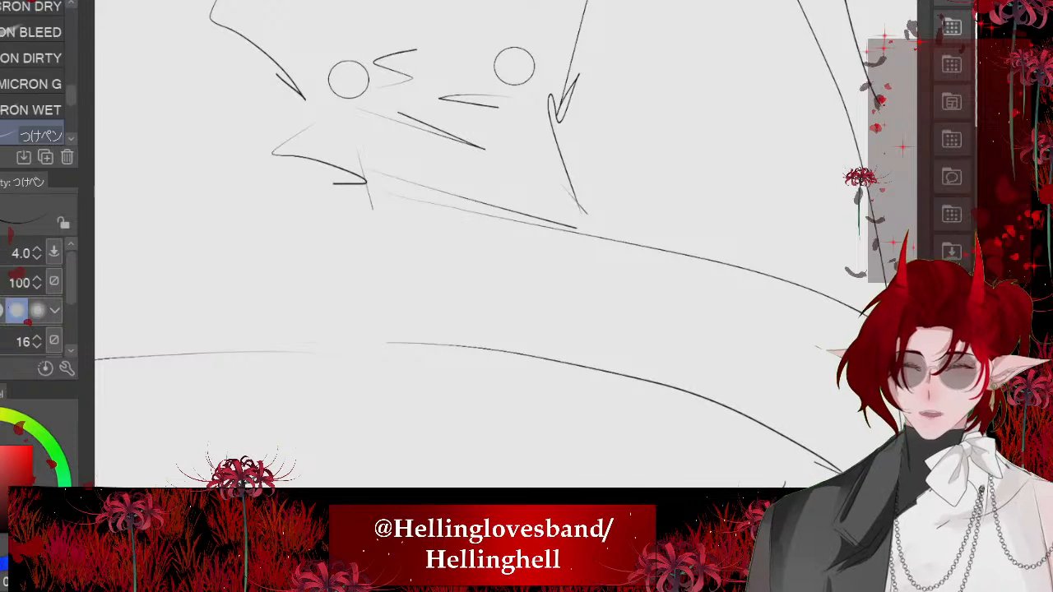
{"action": "left_click_drag", "start_coordinate": [363, 177], "coordinate": [343, 219]}
{"action": "left_click_drag", "start_coordinate": [349, 272], "coordinate": [398, 341]}
{"action": "left_click_drag", "start_coordinate": [395, 340], "coordinate": [343, 355]}
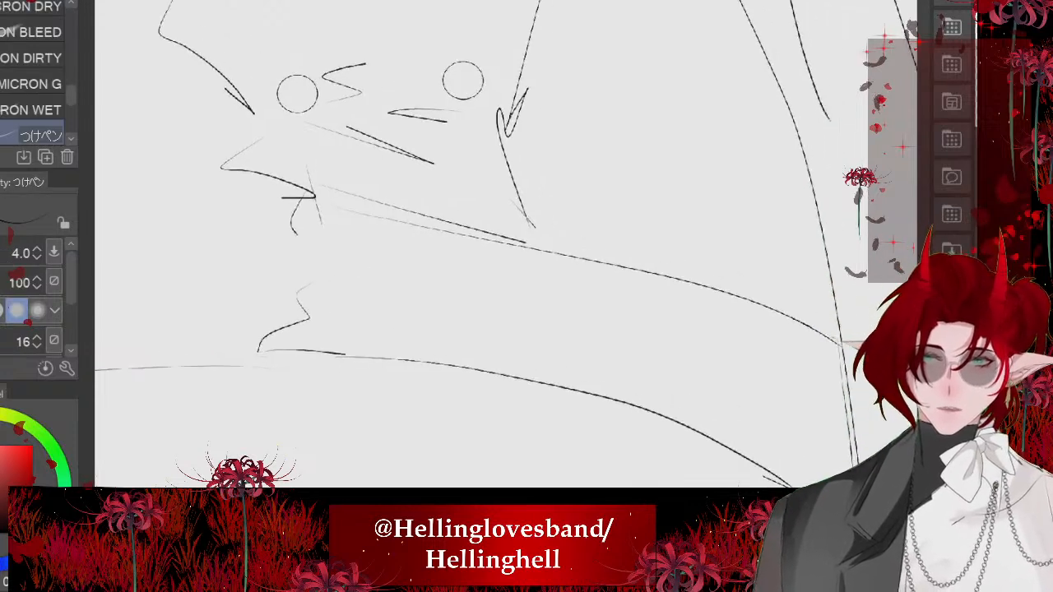
- Erase two gaps in the waistband's upper and lower lines to make room for belt loops
{"action": "key", "text": "e"}
{"action": "left_click_drag", "start_coordinate": [409, 365], "coordinate": [412, 226]}
{"action": "key", "text": "ctrl+z"}
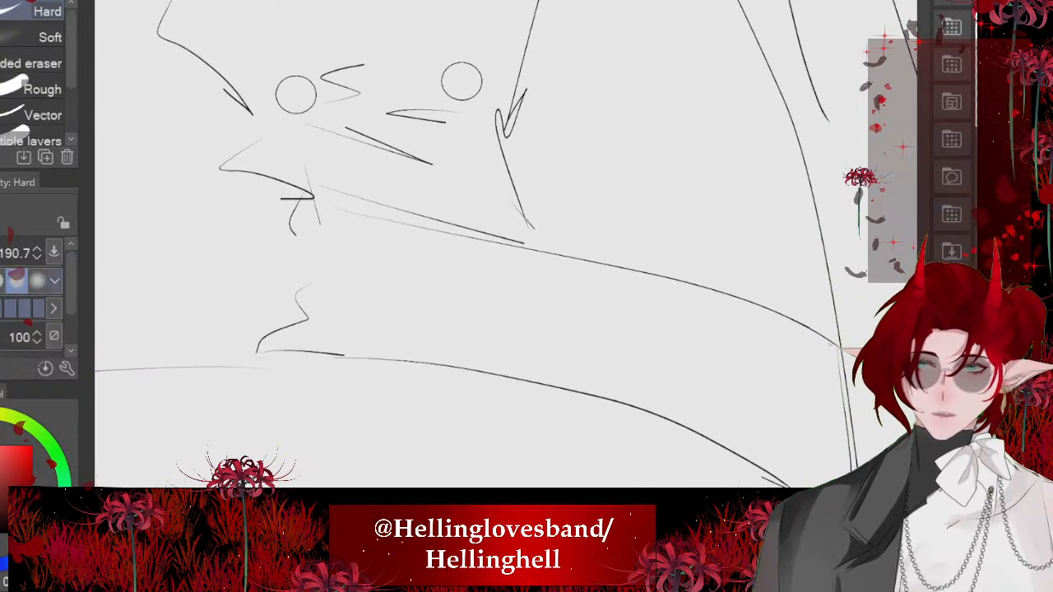
{"action": "left_click_drag", "start_coordinate": [506, 273], "coordinate": [469, 273]}
{"action": "left_click_drag", "start_coordinate": [416, 194], "coordinate": [426, 423]}
{"action": "left_click_drag", "start_coordinate": [625, 424], "coordinate": [645, 262]}
- Ink two narrow belt loops across the gaps in the waistband, redrawing the inner side of the first loop
{"action": "scroll", "coordinate": [506, 243], "scroll_direction": "up", "scroll_amount": 3}
{"action": "key", "text": "p"}
{"action": "left_click_drag", "start_coordinate": [594, 175], "coordinate": [627, 358]}
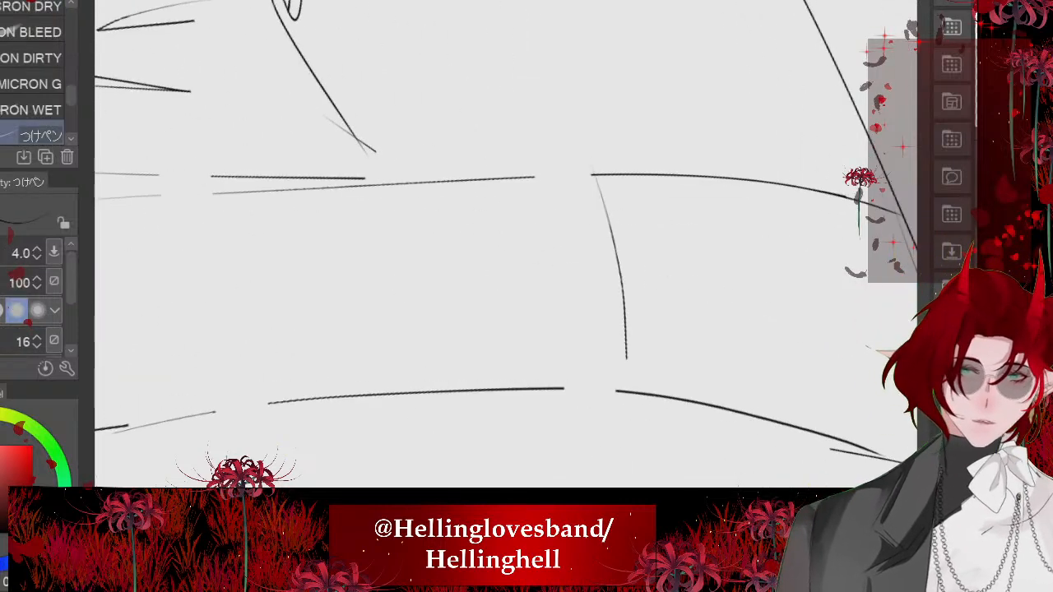
{"action": "left_click_drag", "start_coordinate": [619, 395], "coordinate": [571, 396]}
{"action": "left_click_drag", "start_coordinate": [586, 157], "coordinate": [524, 171]}
{"action": "mouse_move", "coordinate": [519, 173]}
{"action": "left_mouse_down"}
{"action": "mouse_move", "coordinate": [560, 306]}
{"action": "mouse_move", "coordinate": [564, 398]}
{"action": "left_mouse_up"}
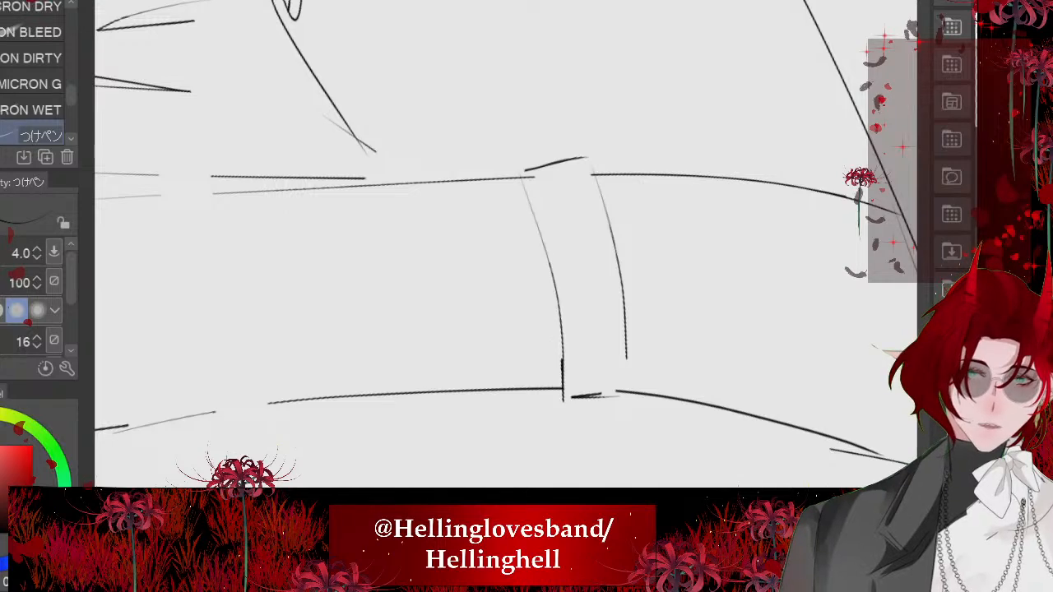
{"action": "scroll", "coordinate": [506, 243], "scroll_direction": "down", "scroll_amount": 2}
{"action": "key", "text": "ctrl+z"}
{"action": "key", "text": "ctrl+z"}
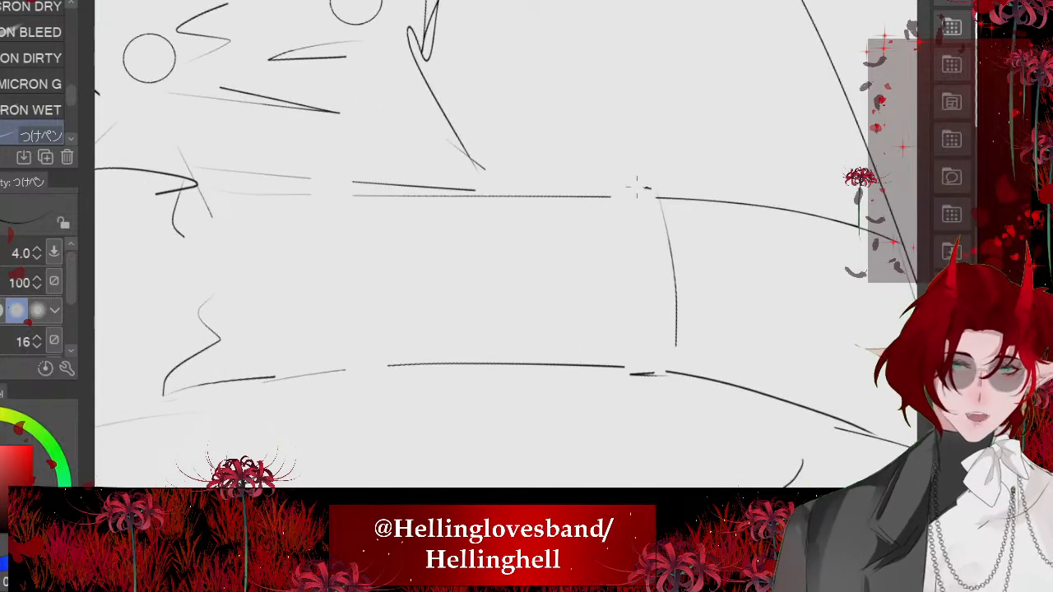
{"action": "mouse_move", "coordinate": [650, 186]}
{"action": "left_mouse_down"}
{"action": "mouse_move", "coordinate": [609, 187]}
{"action": "mouse_move", "coordinate": [624, 375]}
{"action": "left_mouse_up"}
{"action": "mouse_move", "coordinate": [355, 194]}
{"action": "left_mouse_down"}
{"action": "mouse_move", "coordinate": [389, 366]}
{"action": "mouse_move", "coordinate": [344, 369]}
{"action": "mouse_move", "coordinate": [311, 181]}
{"action": "mouse_move", "coordinate": [342, 379]}
{"action": "left_mouse_up"}
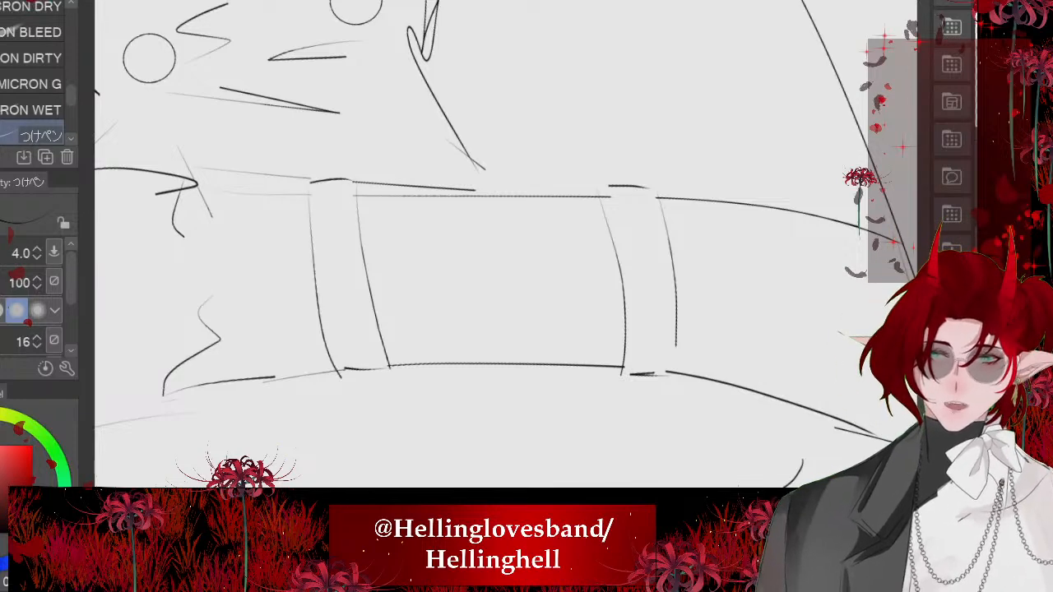
- Ink angular elbow folds joining the inner and outer contours of the sleeve below the fully visible epaulette
{"action": "scroll", "coordinate": [461, 313], "scroll_direction": "down", "scroll_amount": 6}
{"action": "scroll", "coordinate": [444, 304], "scroll_direction": "down", "scroll_amount": 4}
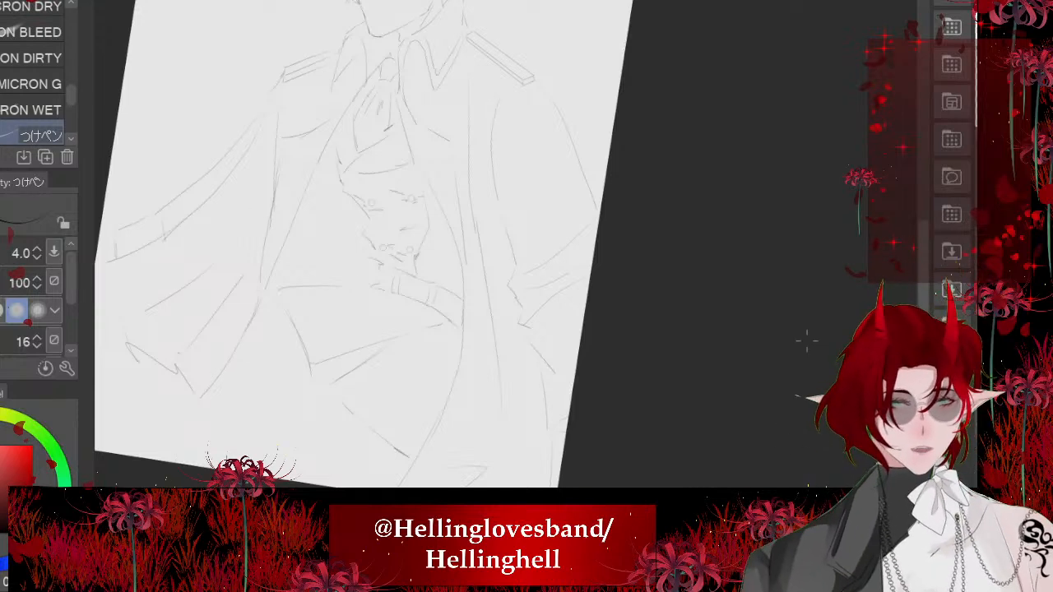
{"action": "left_click_drag", "start_coordinate": [395, 287], "coordinate": [646, 363]}
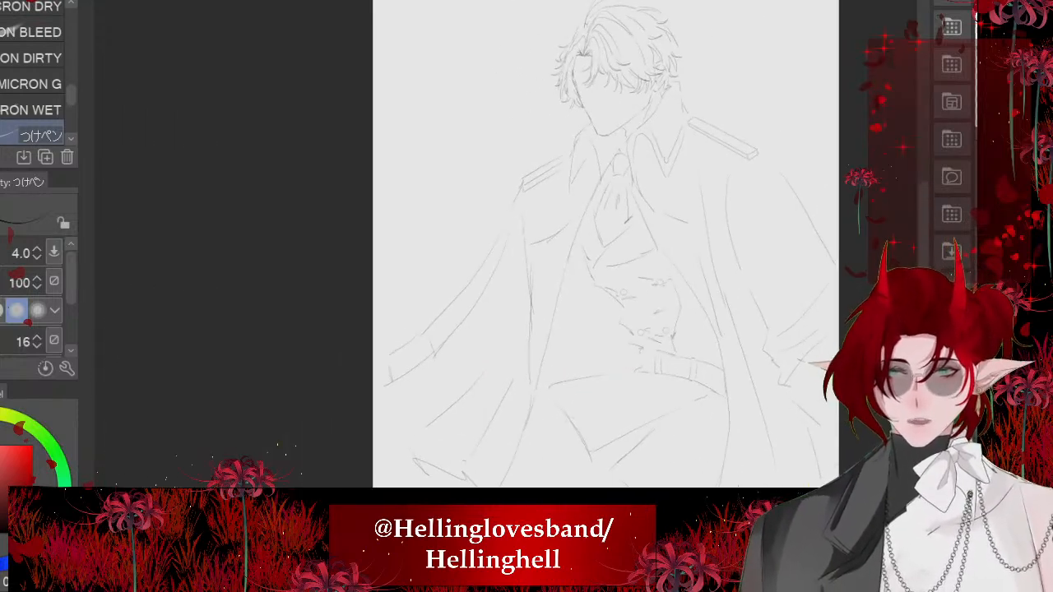
{"action": "scroll", "coordinate": [609, 247], "scroll_direction": "down", "scroll_amount": 1}
{"action": "mouse_move", "coordinate": [609, 247]}
{"action": "left_mouse_down"}
{"action": "mouse_move", "coordinate": [564, 240]}
{"action": "mouse_move", "coordinate": [556, 318]}
{"action": "left_mouse_up"}
{"action": "scroll", "coordinate": [658, 230], "scroll_direction": "up", "scroll_amount": 4}
{"action": "left_click_drag", "start_coordinate": [510, 280], "coordinate": [505, 371]}
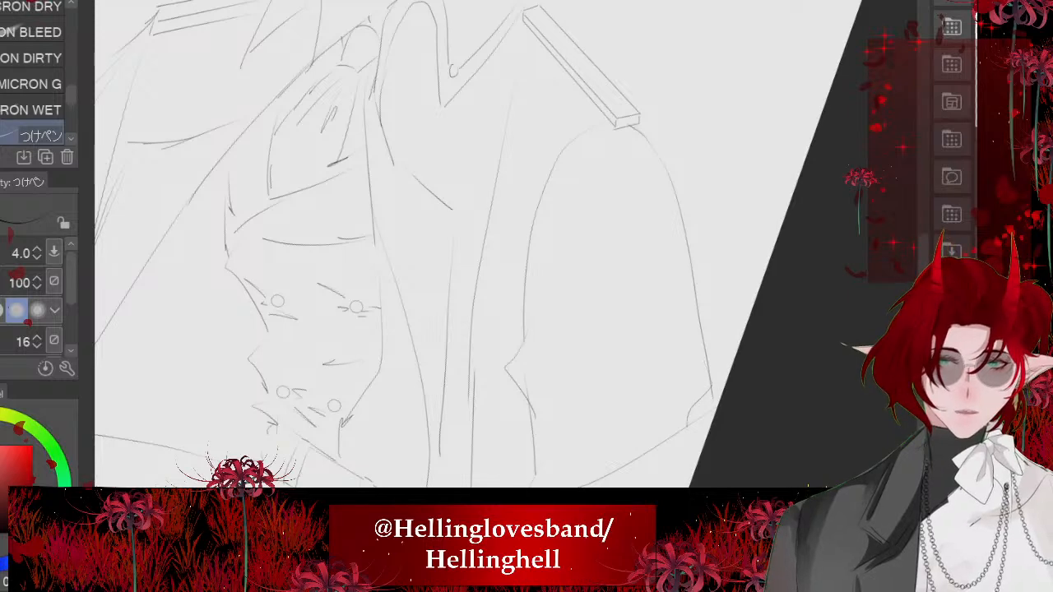
{"action": "scroll", "coordinate": [509, 217], "scroll_direction": "down", "scroll_amount": 3}
{"action": "left_click_drag", "start_coordinate": [527, 306], "coordinate": [543, 240]}
{"action": "scroll", "coordinate": [472, 123], "scroll_direction": "up", "scroll_amount": 4}
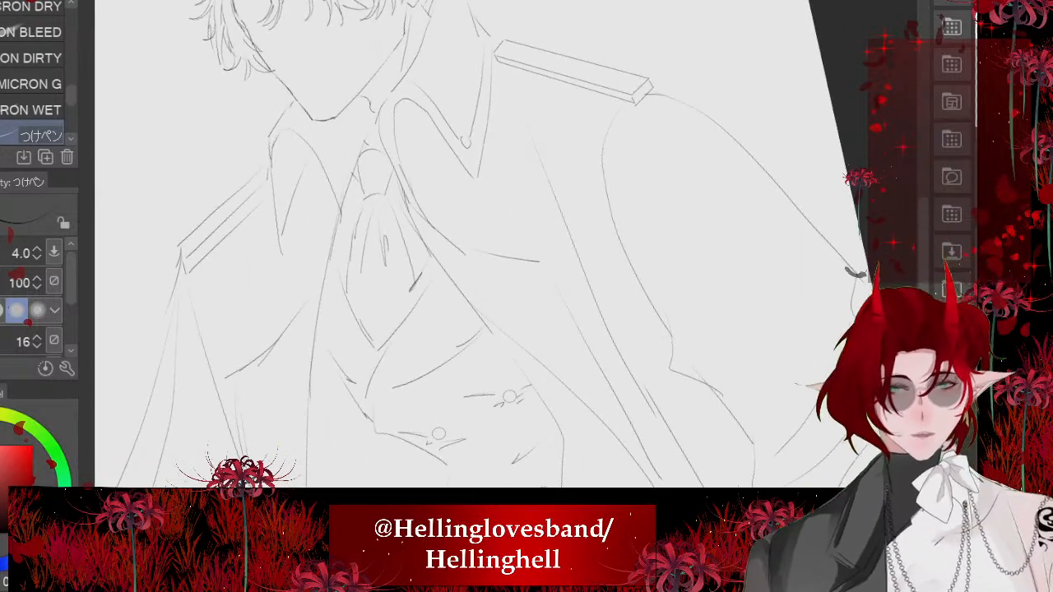
{"action": "scroll", "coordinate": [491, 281], "scroll_direction": "down", "scroll_amount": 3}
{"action": "left_click_drag", "start_coordinate": [502, 280], "coordinate": [559, 180]}
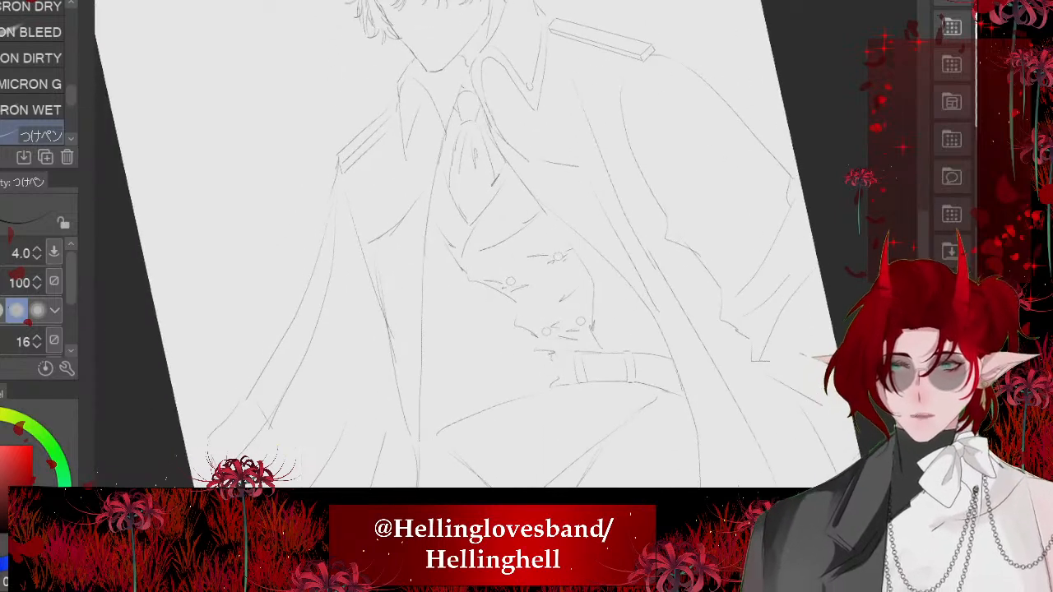
- Bring back the rough yellow sketch and the clawed hand lines over the inked figure
{"action": "scroll", "coordinate": [434, 180], "scroll_direction": "down", "scroll_amount": 3}
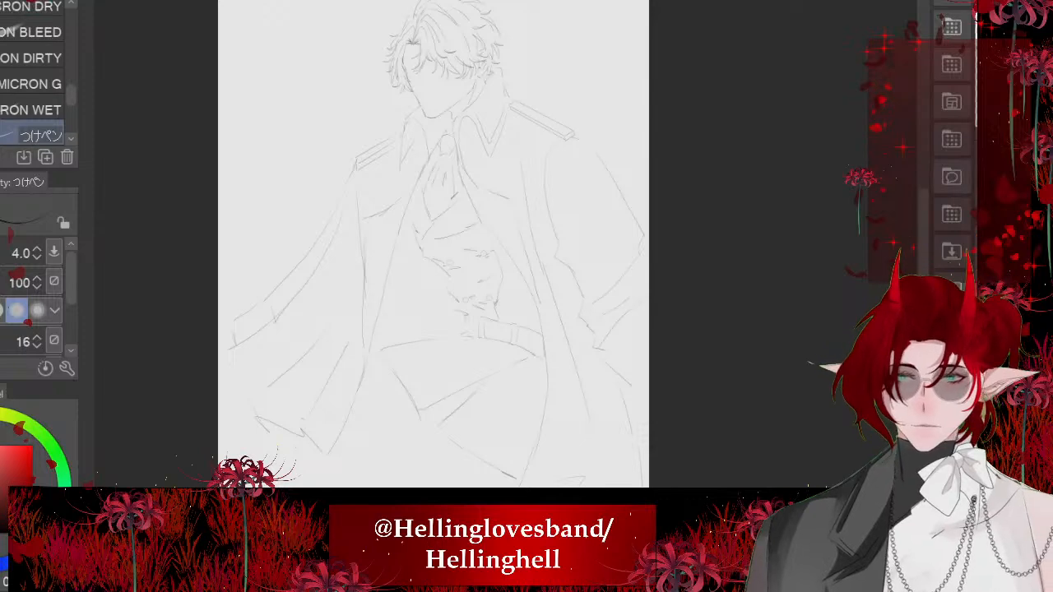
{"action": "scroll", "coordinate": [564, 282], "scroll_direction": "down", "scroll_amount": 2}
{"action": "scroll", "coordinate": [565, 283], "scroll_direction": "up", "scroll_amount": 6}
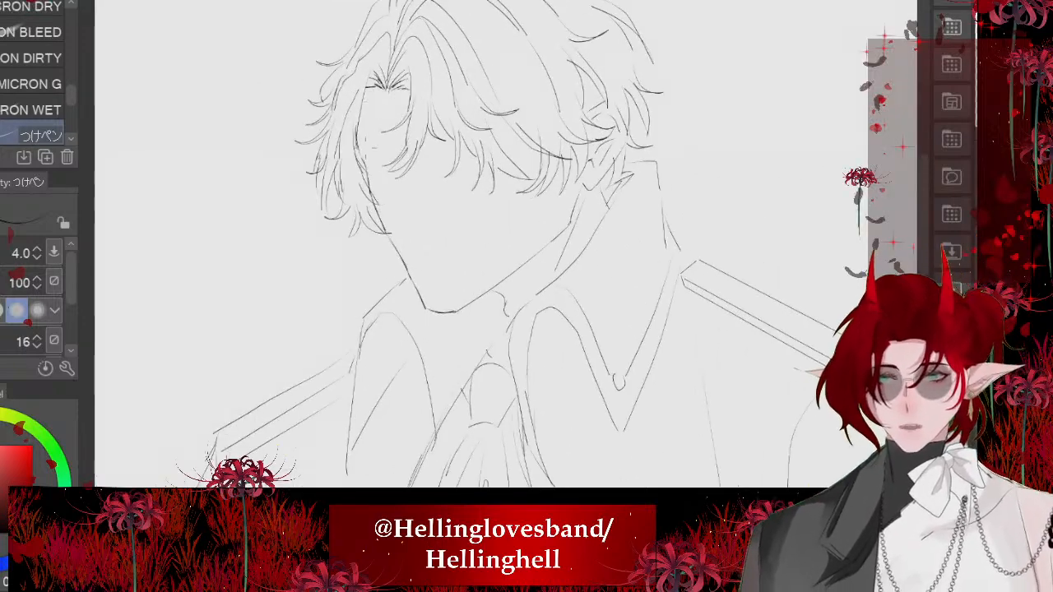
{"action": "scroll", "coordinate": [412, 247], "scroll_direction": "down", "scroll_amount": 3}
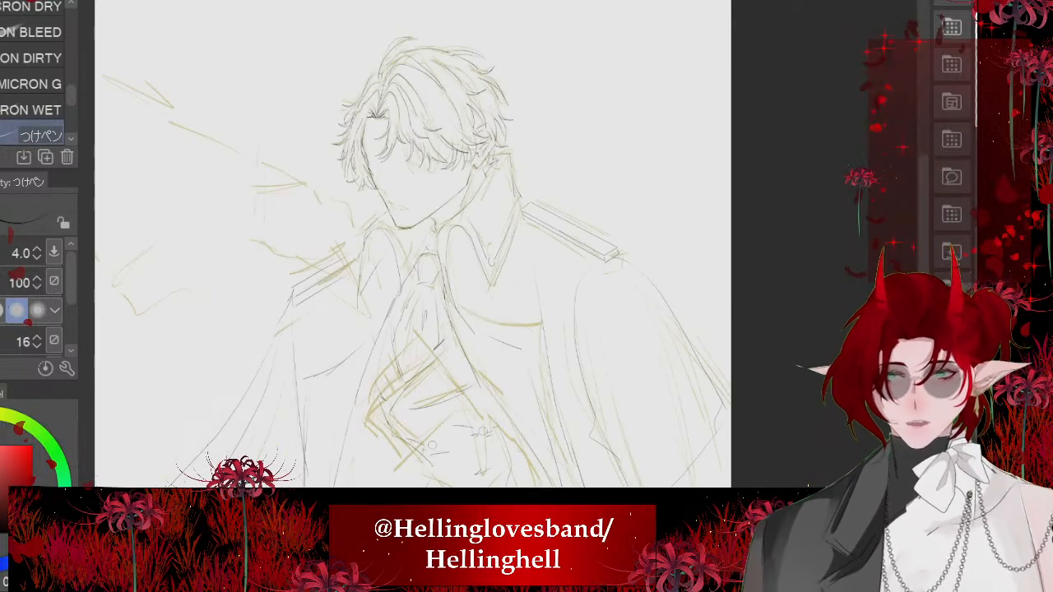
{"action": "scroll", "coordinate": [598, 288], "scroll_direction": "down", "scroll_amount": 1}
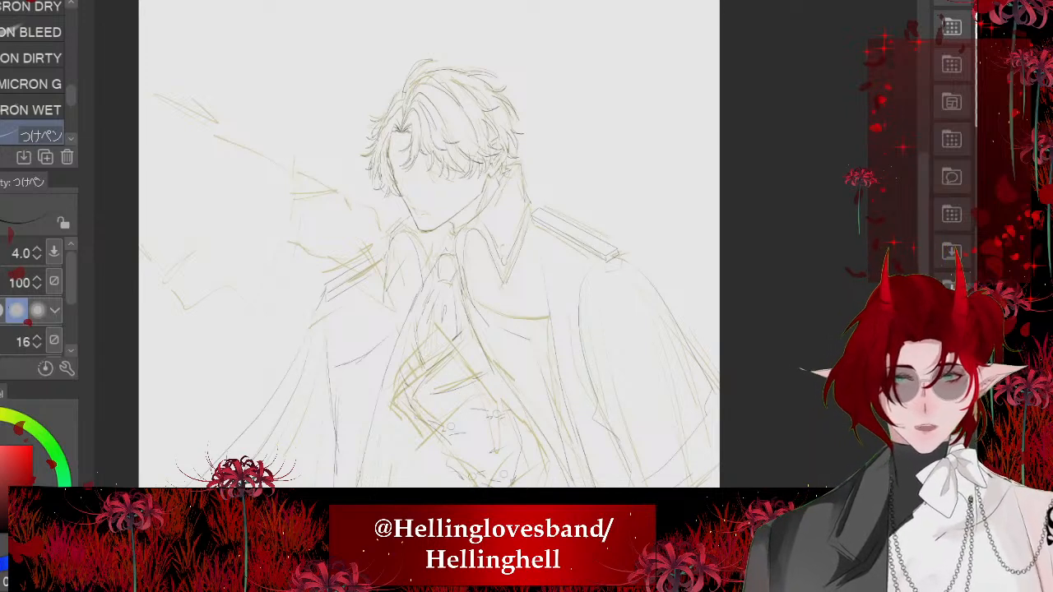
{"action": "key", "text": "ctrl+z"}
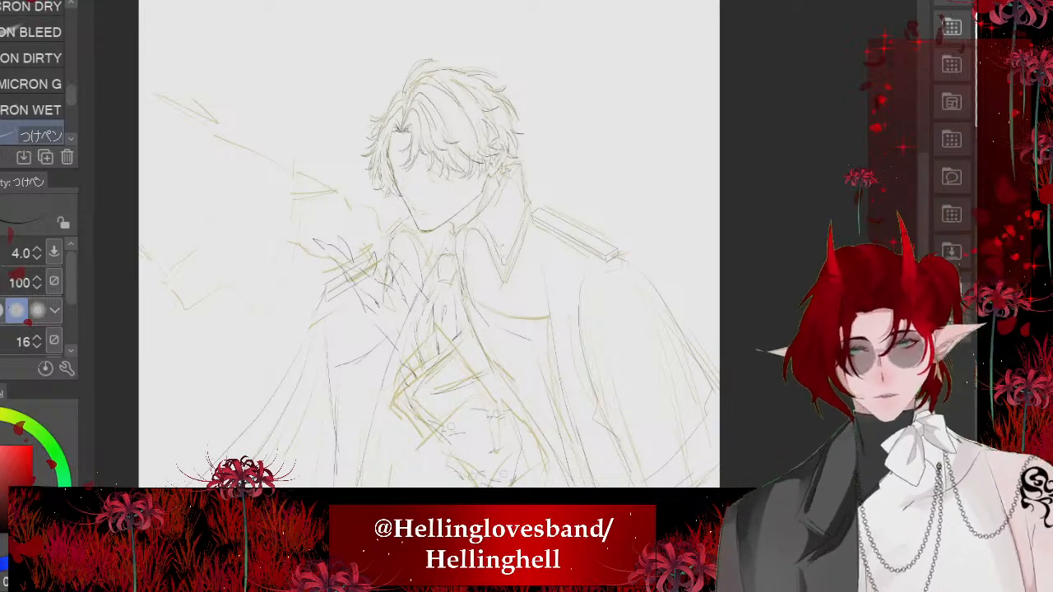
- Rotate the clawed hand drawing counterclockwise and shift it up and away from the necktie over the shoulder
{"action": "scroll", "coordinate": [644, 433], "scroll_direction": "up", "scroll_amount": 3}
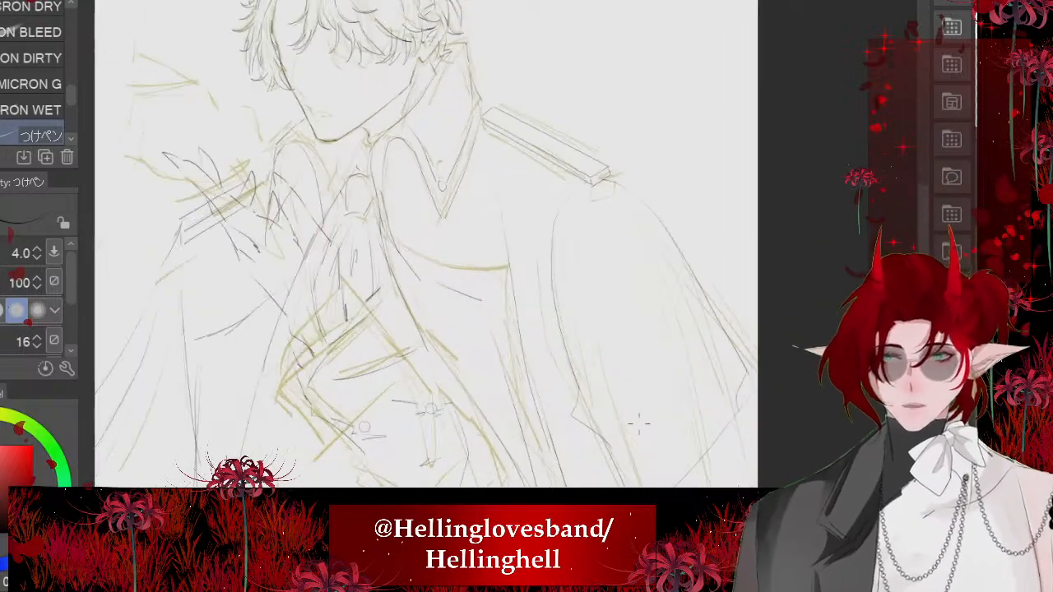
{"action": "scroll", "coordinate": [644, 434], "scroll_direction": "down", "scroll_amount": 2}
{"action": "scroll", "coordinate": [296, 310], "scroll_direction": "up", "scroll_amount": 2}
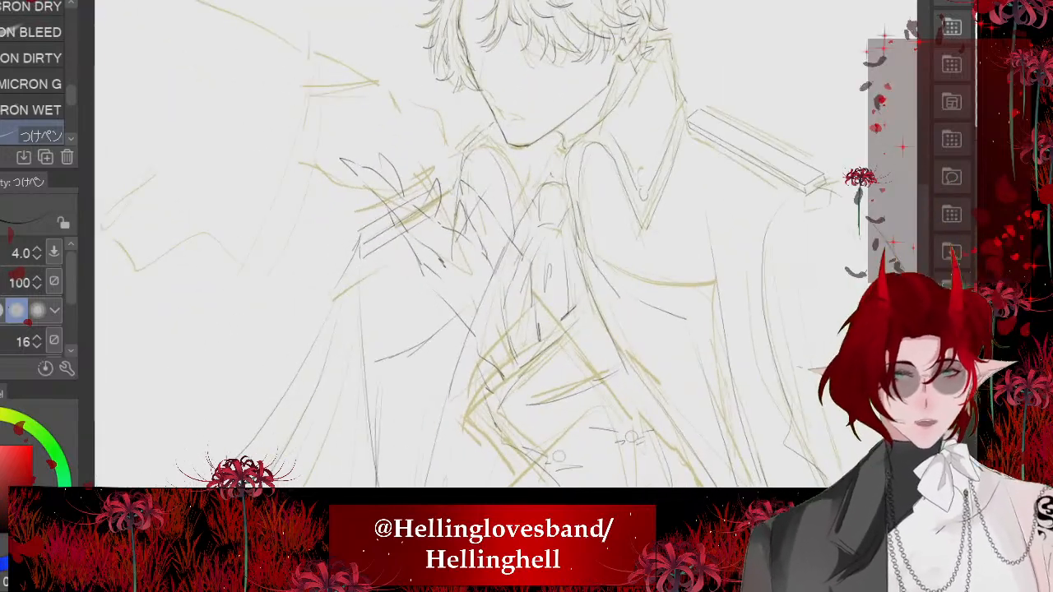
{"action": "left_click_drag", "start_coordinate": [296, 310], "coordinate": [292, 355]}
{"action": "scroll", "coordinate": [379, 126], "scroll_direction": "up", "scroll_amount": 1}
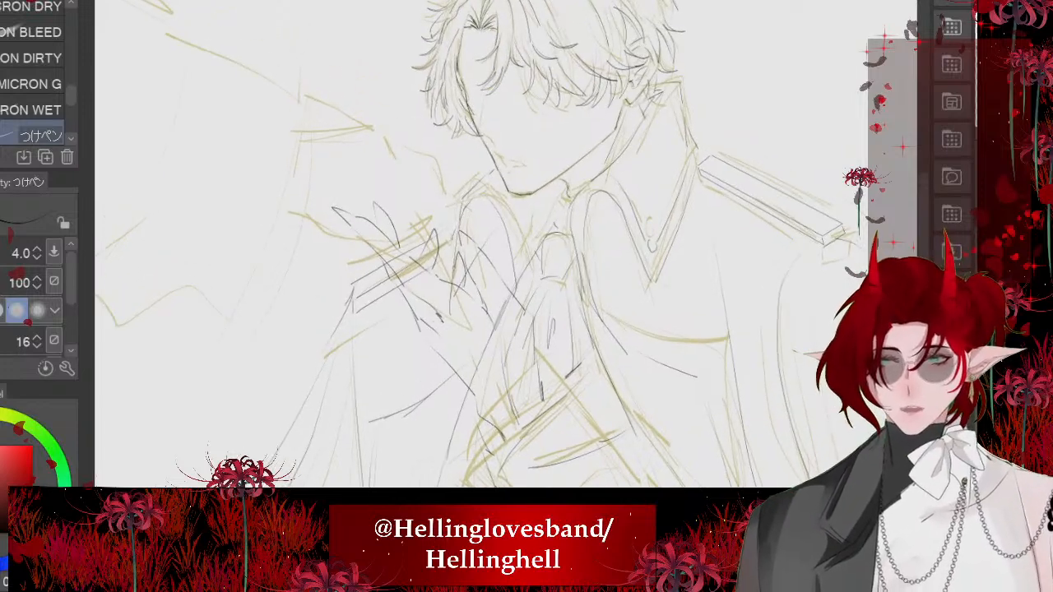
{"action": "key", "text": "ctrl+t"}
{"action": "left_click_drag", "start_coordinate": [576, 177], "coordinate": [504, 132]}
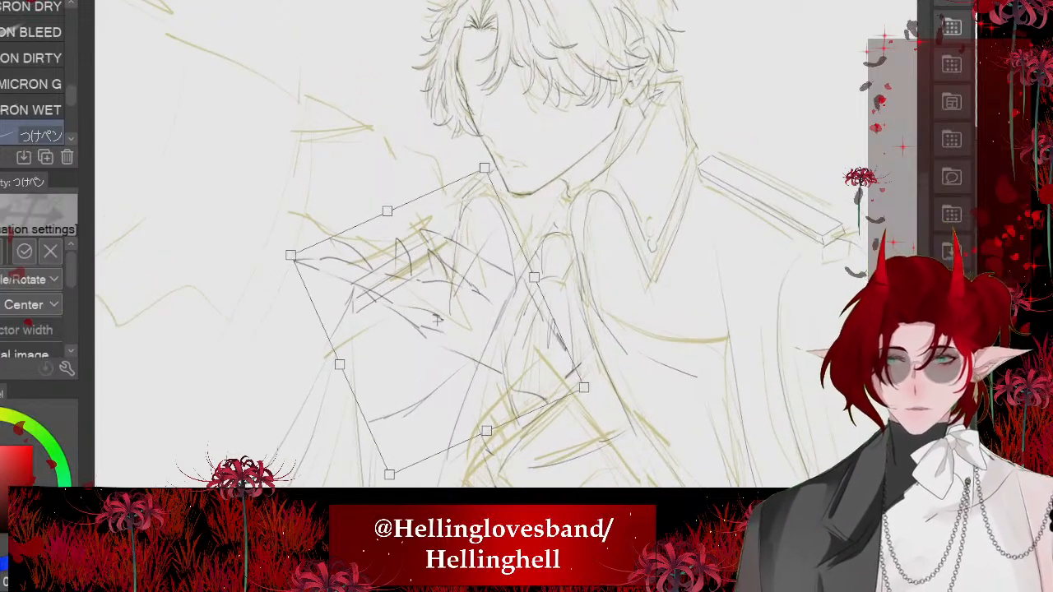
{"action": "left_click_drag", "start_coordinate": [436, 321], "coordinate": [416, 302]}
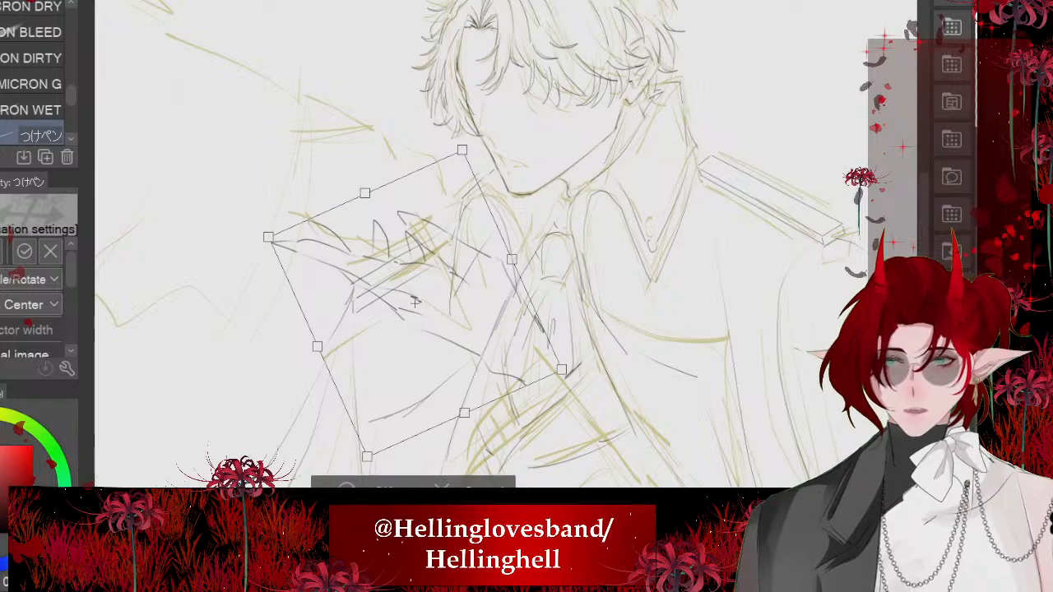
{"action": "key", "text": "Return"}
- Erase the dark end of the wrist line over the necktie and ink a short fold beside the necktie's lower part
{"action": "scroll", "coordinate": [497, 368], "scroll_direction": "up", "scroll_amount": 3}
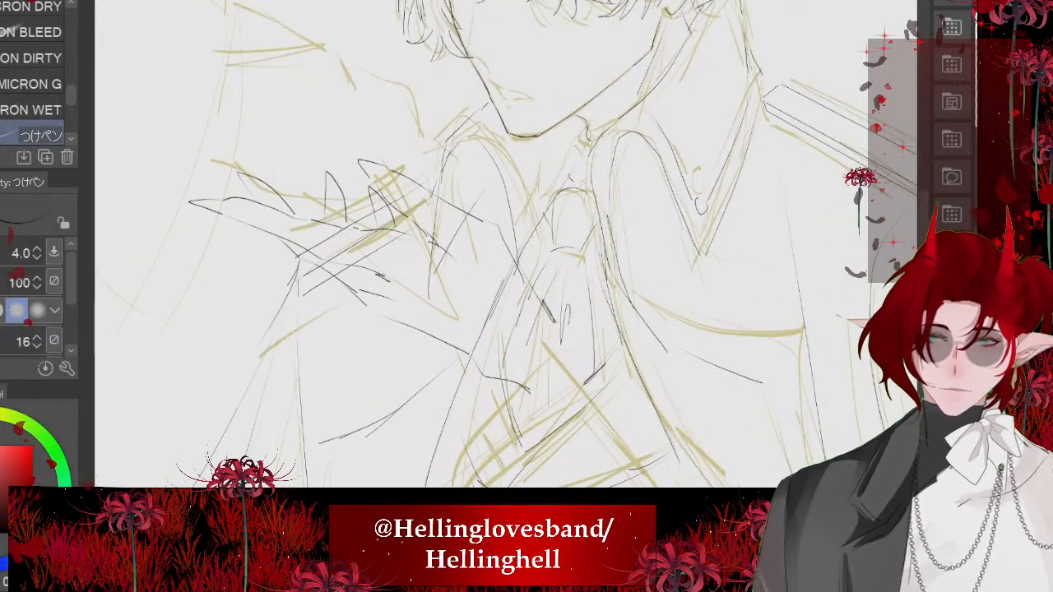
{"action": "key", "text": "e"}
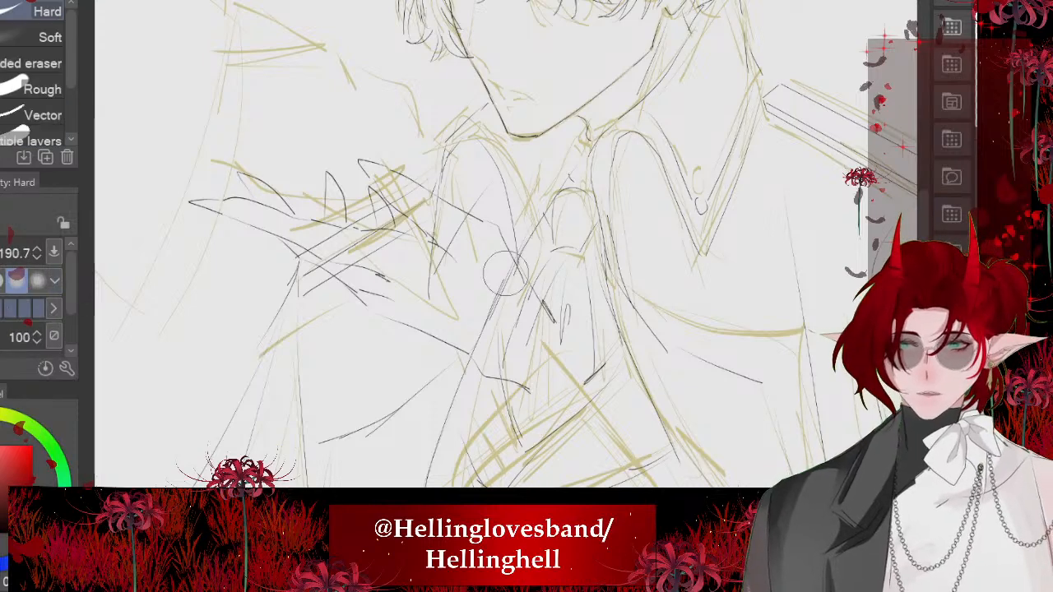
{"action": "scroll", "coordinate": [382, 460], "scroll_direction": "up", "scroll_amount": 2}
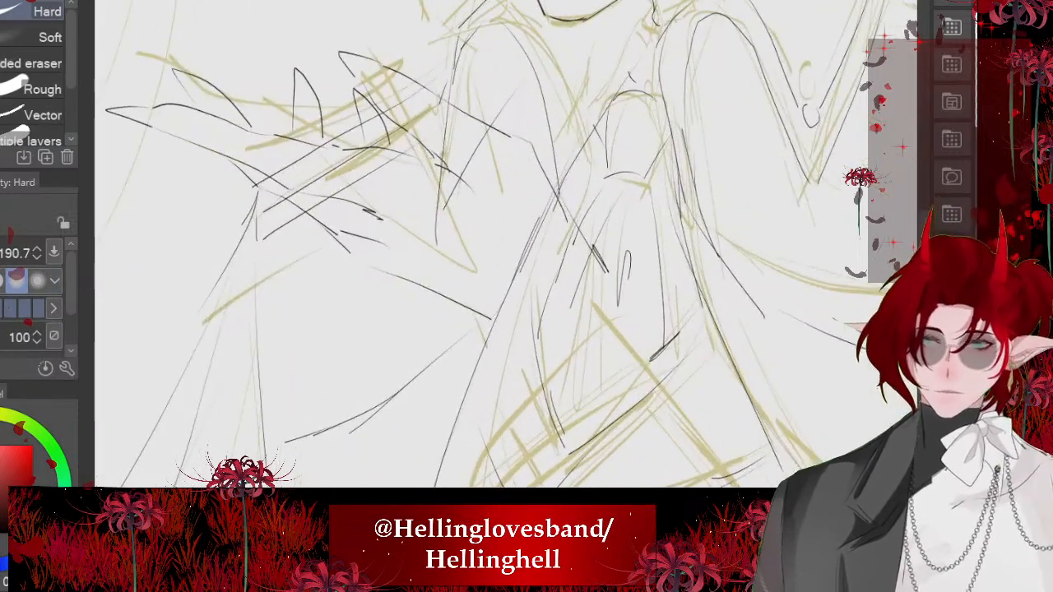
{"action": "key", "text": "p"}
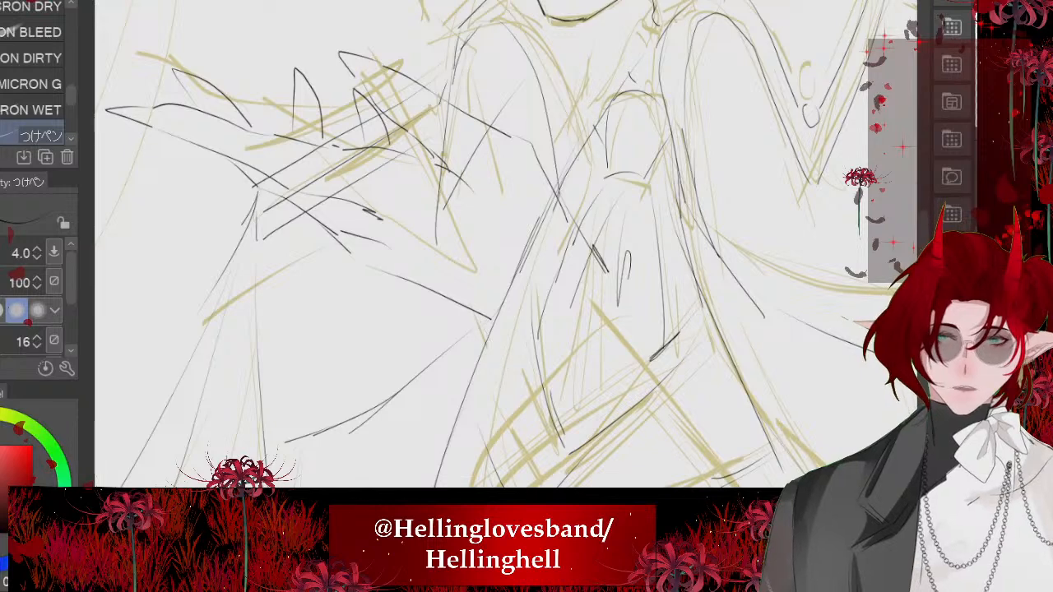
{"action": "left_click_drag", "start_coordinate": [492, 318], "coordinate": [503, 402]}
{"action": "key", "text": "ctrl+z"}
{"action": "left_click_drag", "start_coordinate": [511, 354], "coordinate": [504, 401]}
{"action": "mouse_move", "coordinate": [595, 253]}
{"action": "left_mouse_down"}
{"action": "mouse_move", "coordinate": [605, 346]}
{"action": "mouse_move", "coordinate": [601, 273]}
{"action": "left_mouse_up"}
{"action": "scroll", "coordinate": [601, 264], "scroll_direction": "up", "scroll_amount": 1}
{"action": "key", "text": "ctrl+z"}
{"action": "key", "text": "e"}
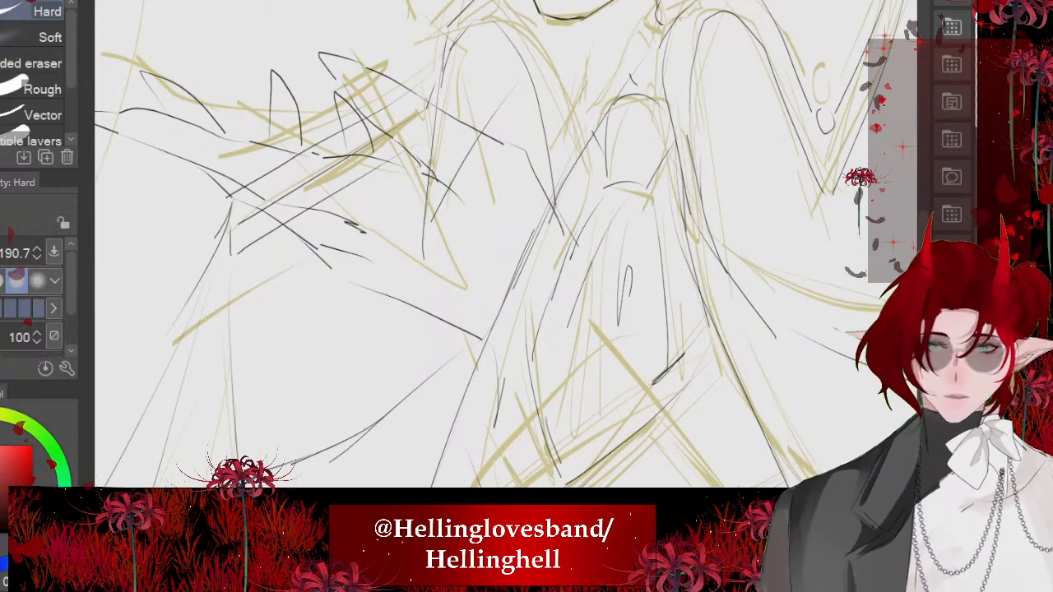
- Ink thin fold strokes down the lower necktie and beside the lapel, redrawing the one from the wrist line
{"action": "key", "text": "p"}
{"action": "left_click_drag", "start_coordinate": [533, 186], "coordinate": [589, 360]}
{"action": "key", "text": "ctrl+z"}
{"action": "key", "text": "ctrl+z"}
{"action": "left_click_drag", "start_coordinate": [587, 287], "coordinate": [605, 359]}
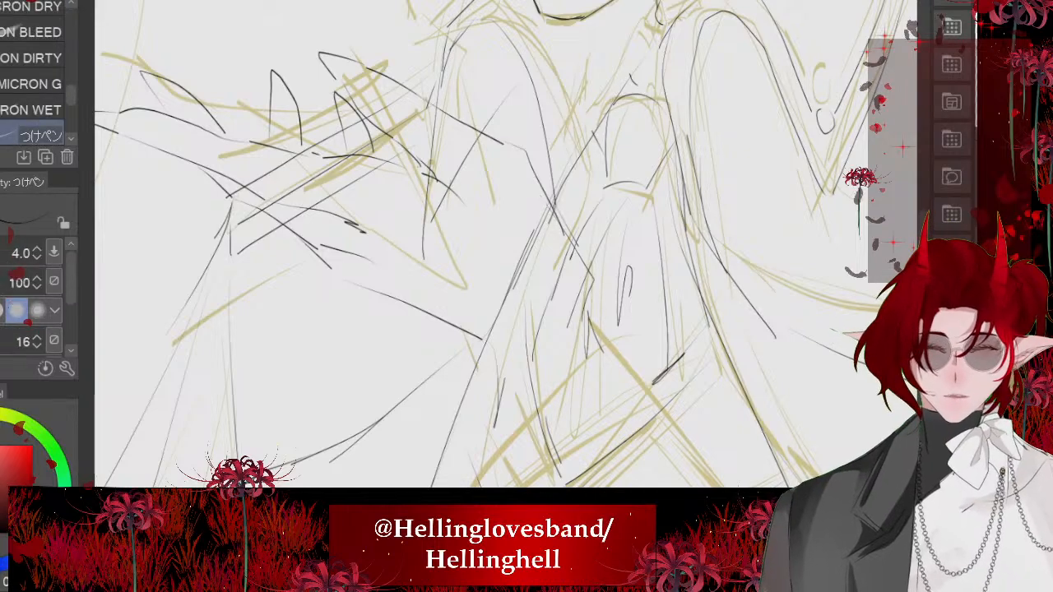
{"action": "key", "text": "ctrl+z"}
{"action": "left_click_drag", "start_coordinate": [473, 337], "coordinate": [496, 430]}
{"action": "left_click_drag", "start_coordinate": [600, 287], "coordinate": [615, 354]}
- Ink the side edges of the raised arm's cuff and the forearm contour over the yellow sketch below the necktie
{"action": "scroll", "coordinate": [615, 355], "scroll_direction": "down", "scroll_amount": 5}
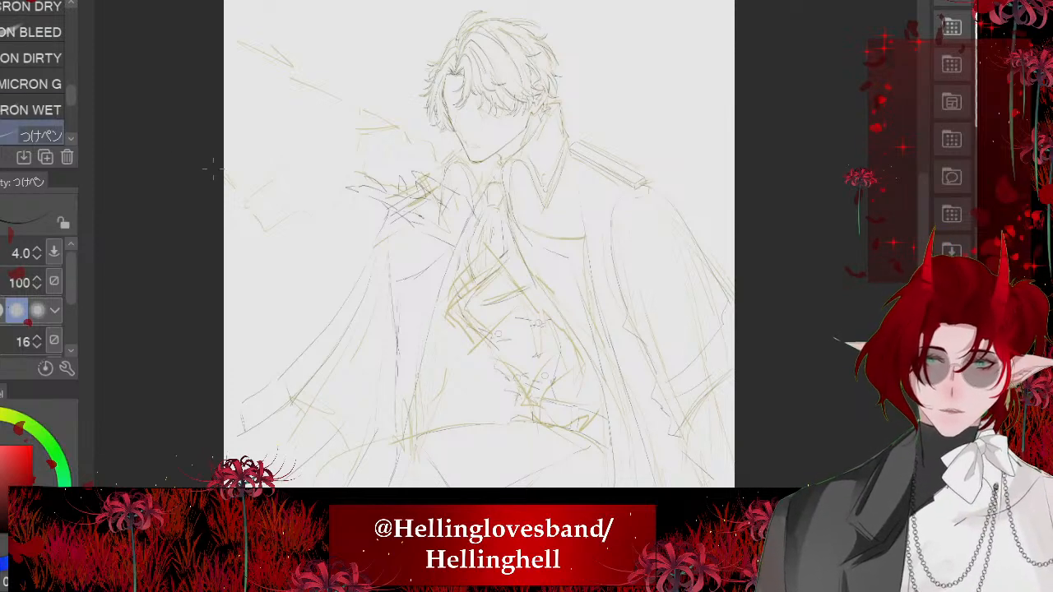
{"action": "scroll", "coordinate": [497, 333], "scroll_direction": "up", "scroll_amount": 3}
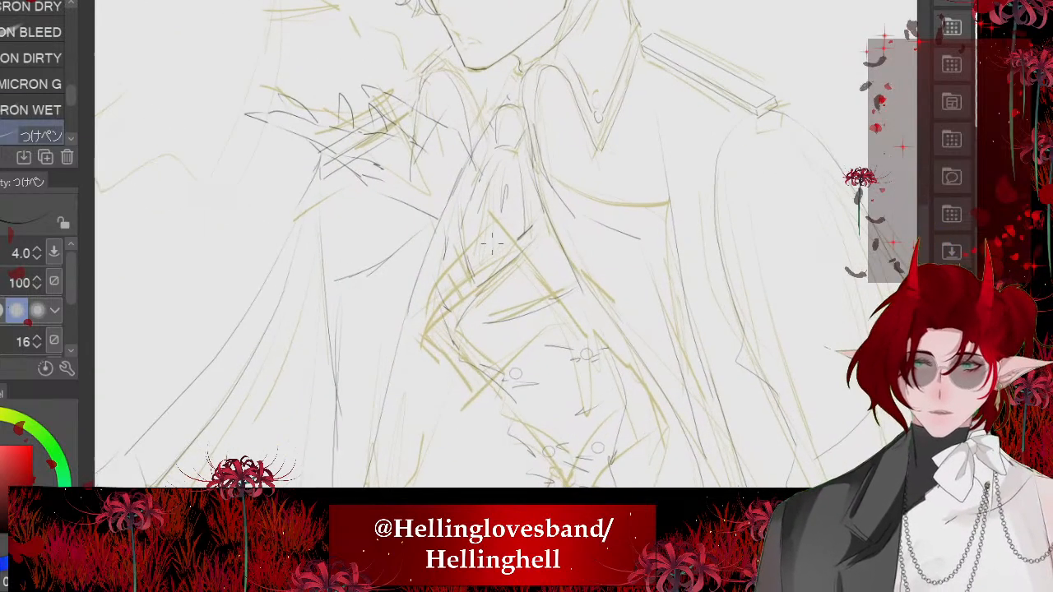
{"action": "scroll", "coordinate": [477, 279], "scroll_direction": "up", "scroll_amount": 3}
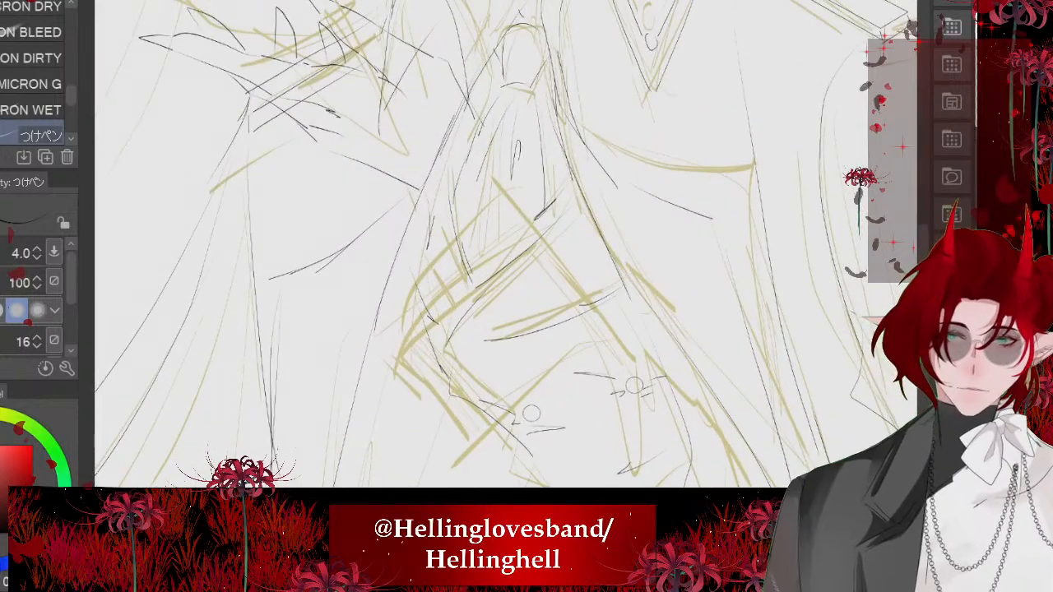
{"action": "mouse_move", "coordinate": [538, 196]}
{"action": "left_mouse_down"}
{"action": "mouse_move", "coordinate": [395, 299]}
{"action": "mouse_move", "coordinate": [481, 399]}
{"action": "mouse_move", "coordinate": [604, 301]}
{"action": "mouse_move", "coordinate": [609, 316]}
{"action": "left_mouse_up"}
{"action": "left_click_drag", "start_coordinate": [618, 319], "coordinate": [495, 426]}
{"action": "left_click_drag", "start_coordinate": [397, 319], "coordinate": [464, 429]}
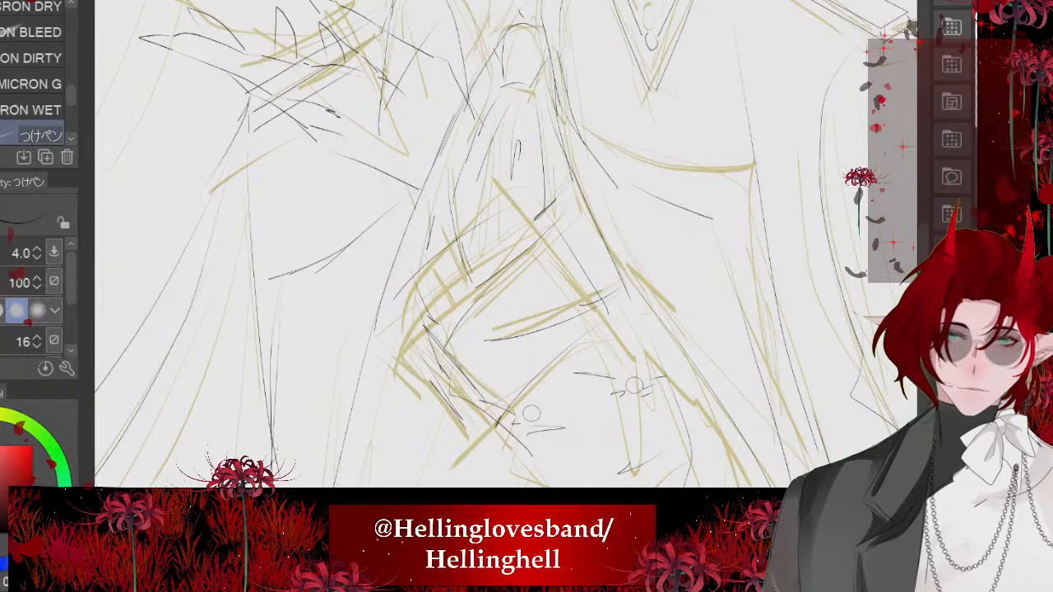
{"action": "scroll", "coordinate": [494, 247], "scroll_direction": "down", "scroll_amount": 3}
{"action": "mouse_move", "coordinate": [521, 218]}
{"action": "left_mouse_down"}
{"action": "mouse_move", "coordinate": [566, 270]}
{"action": "mouse_move", "coordinate": [594, 346]}
{"action": "mouse_move", "coordinate": [629, 368]}
{"action": "left_mouse_up"}
{"action": "mouse_move", "coordinate": [450, 314]}
{"action": "left_mouse_down"}
{"action": "mouse_move", "coordinate": [514, 443]}
{"action": "mouse_move", "coordinate": [569, 476]}
{"action": "mouse_move", "coordinate": [662, 448]}
{"action": "left_mouse_up"}
{"action": "scroll", "coordinate": [456, 263], "scroll_direction": "down", "scroll_amount": 3}
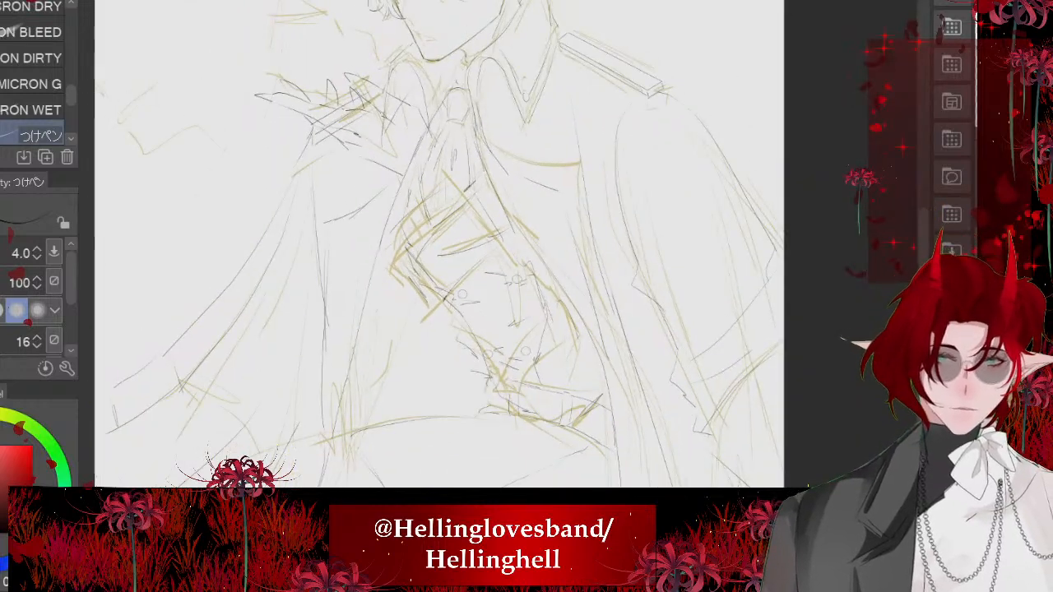
- Hide the rough yellow sketch so that only the inked lines of the figure remain
{"action": "scroll", "coordinate": [444, 283], "scroll_direction": "down", "scroll_amount": 4}
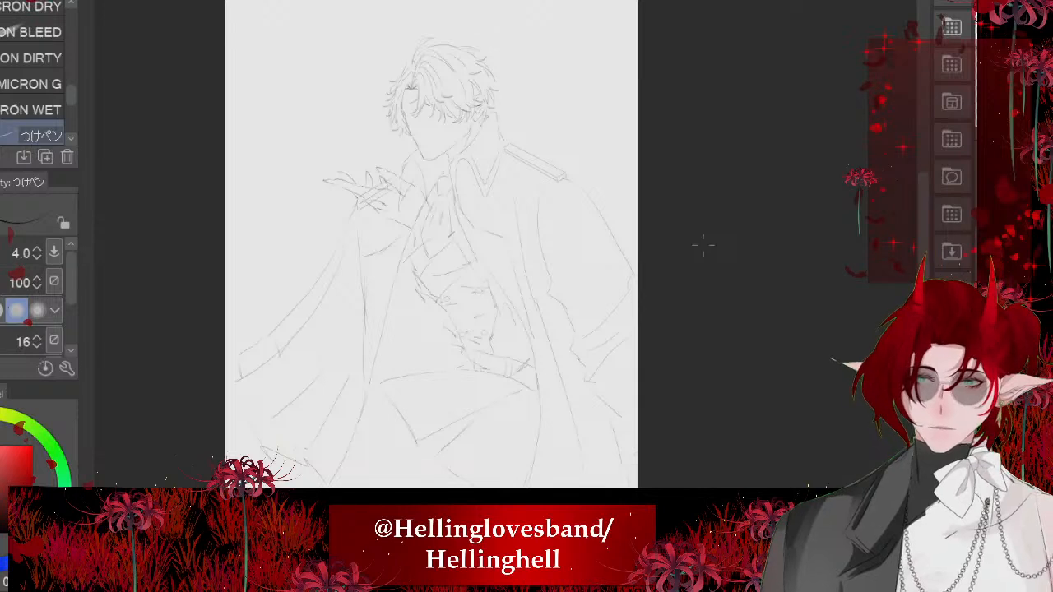
{"action": "scroll", "coordinate": [703, 245], "scroll_direction": "up", "scroll_amount": 1}
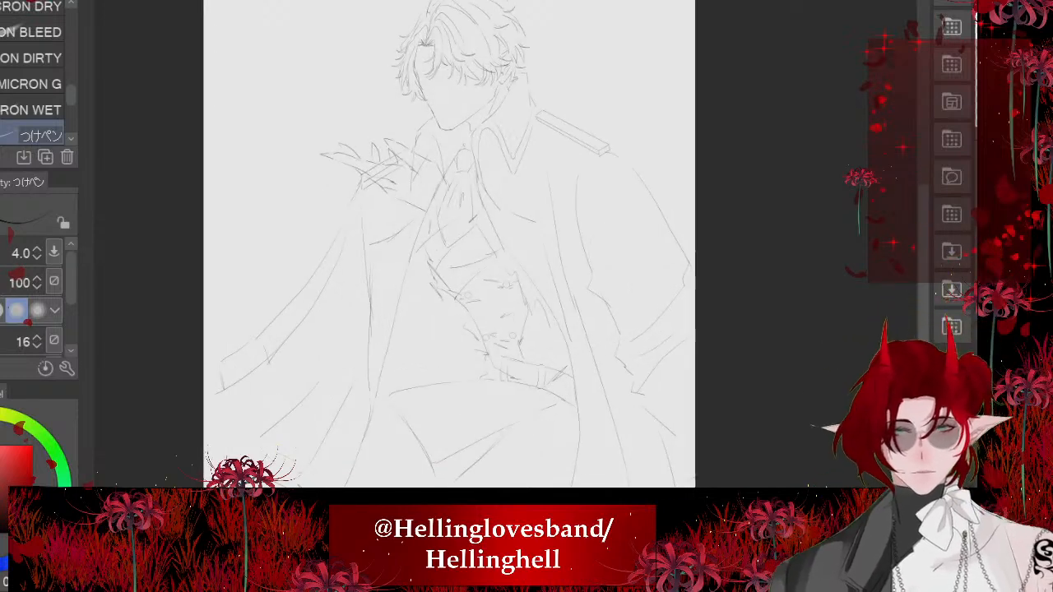
{"action": "scroll", "coordinate": [441, 244], "scroll_direction": "down", "scroll_amount": 1}
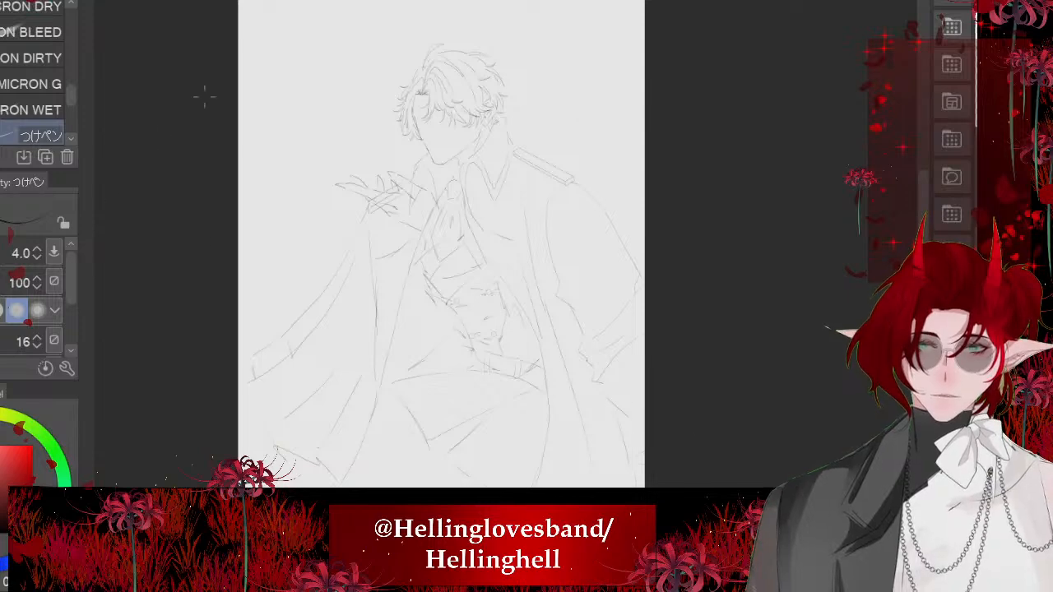
{"action": "scroll", "coordinate": [377, 73], "scroll_direction": "up", "scroll_amount": 6}
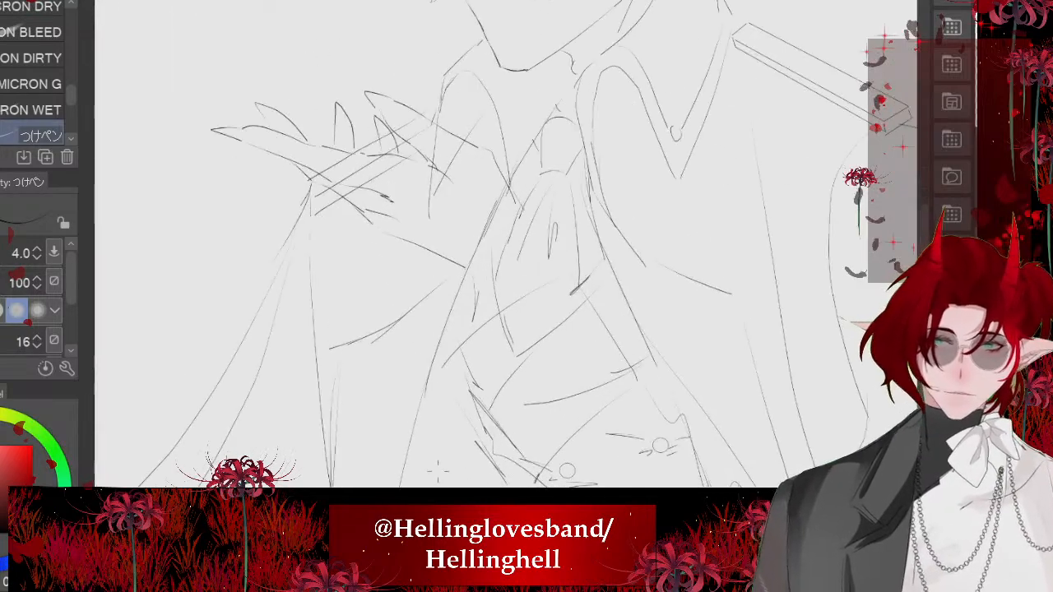
{"action": "scroll", "coordinate": [412, 245], "scroll_direction": "down", "scroll_amount": 5}
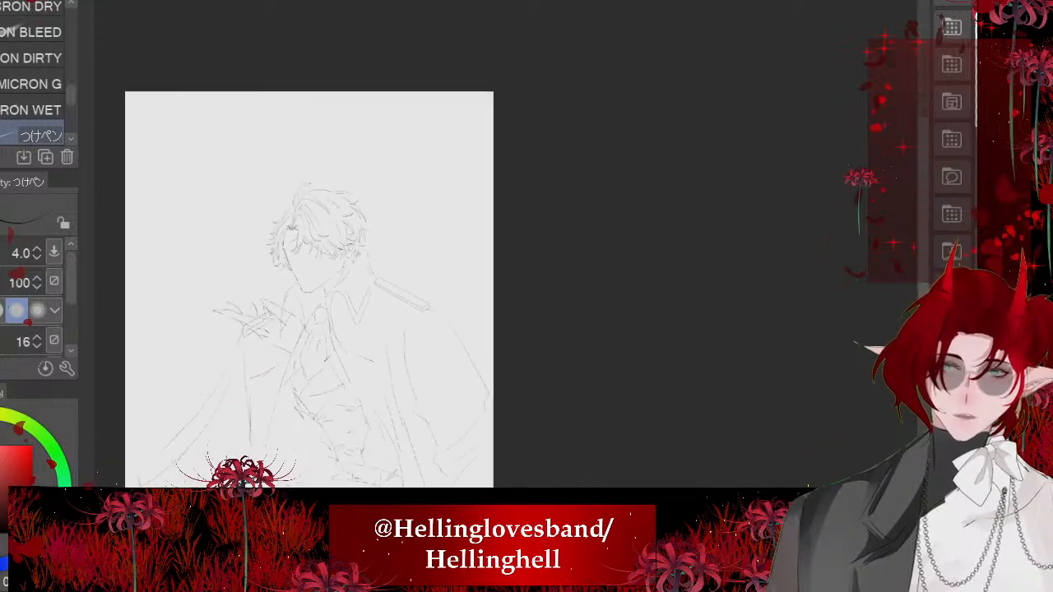
- Ink a short pointed fold inside the necktie, redrawing the first stroke
{"action": "scroll", "coordinate": [412, 244], "scroll_direction": "up", "scroll_amount": 4}
{"action": "scroll", "coordinate": [477, 245], "scroll_direction": "up", "scroll_amount": 1}
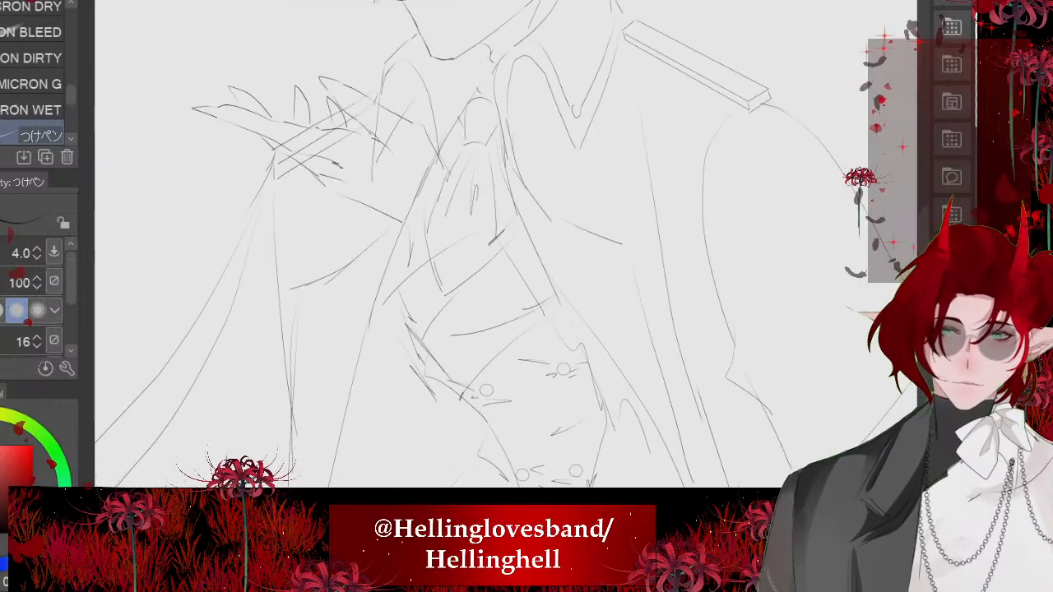
{"action": "left_click_drag", "start_coordinate": [450, 194], "coordinate": [461, 236]}
{"action": "key", "text": "ctrl+z"}
{"action": "left_click_drag", "start_coordinate": [456, 174], "coordinate": [471, 230]}
{"action": "scroll", "coordinate": [489, 183], "scroll_direction": "down", "scroll_amount": 1}
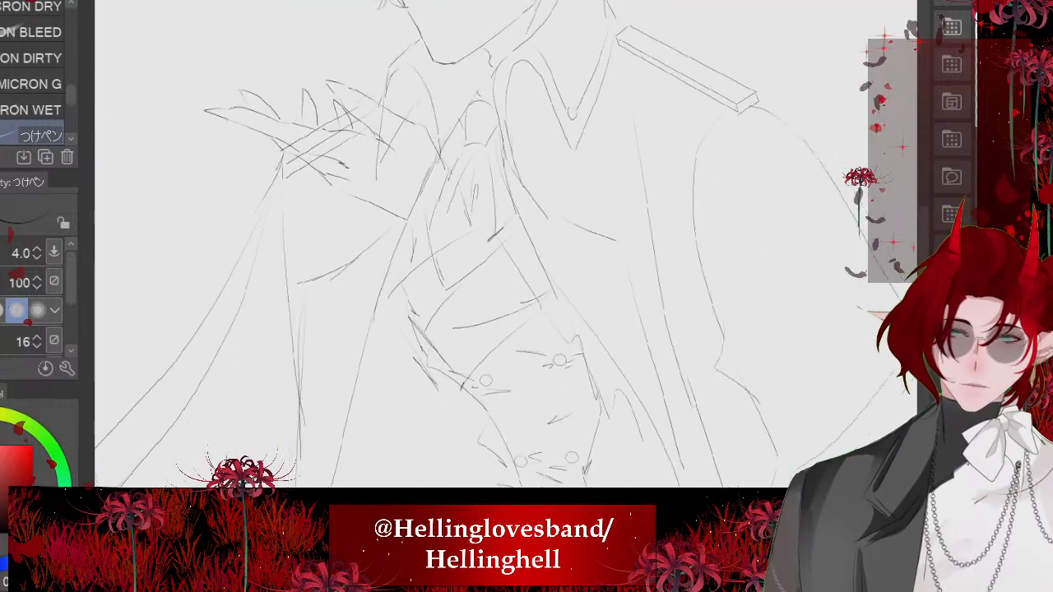
- Redraw the cuff's upper edge closer to the hand and extend its outer side up to meet it
{"action": "scroll", "coordinate": [414, 234], "scroll_direction": "down", "scroll_amount": 2}
{"action": "scroll", "coordinate": [366, 242], "scroll_direction": "up", "scroll_amount": 4}
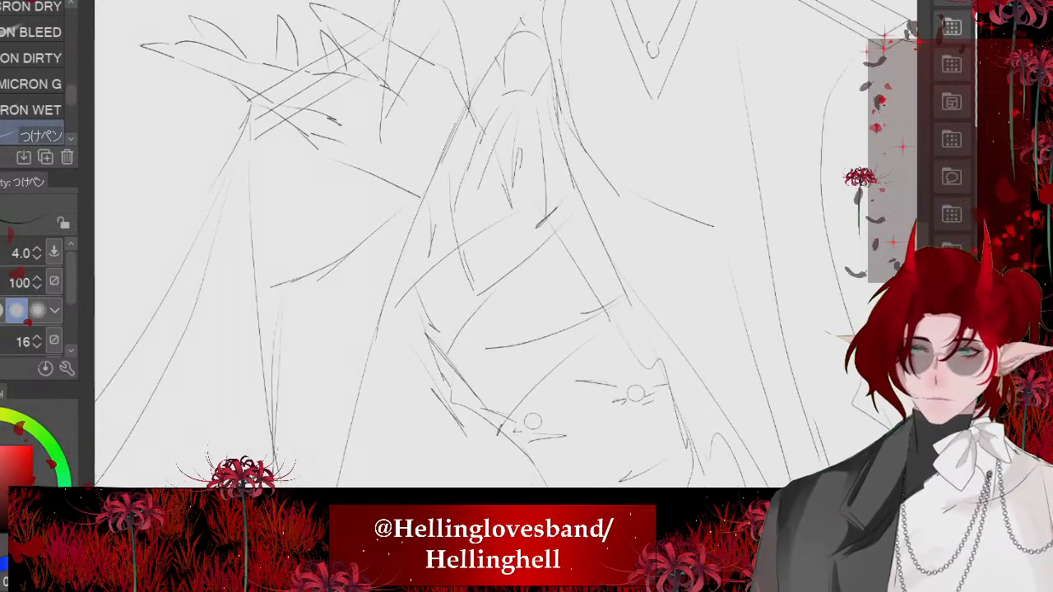
{"action": "key", "text": "e"}
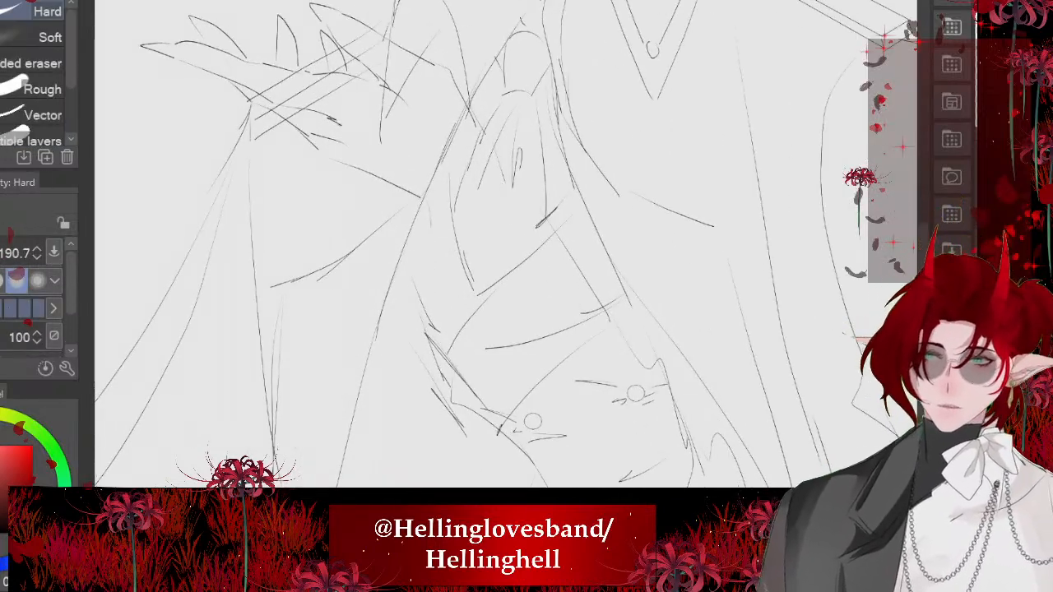
{"action": "key", "text": "p"}
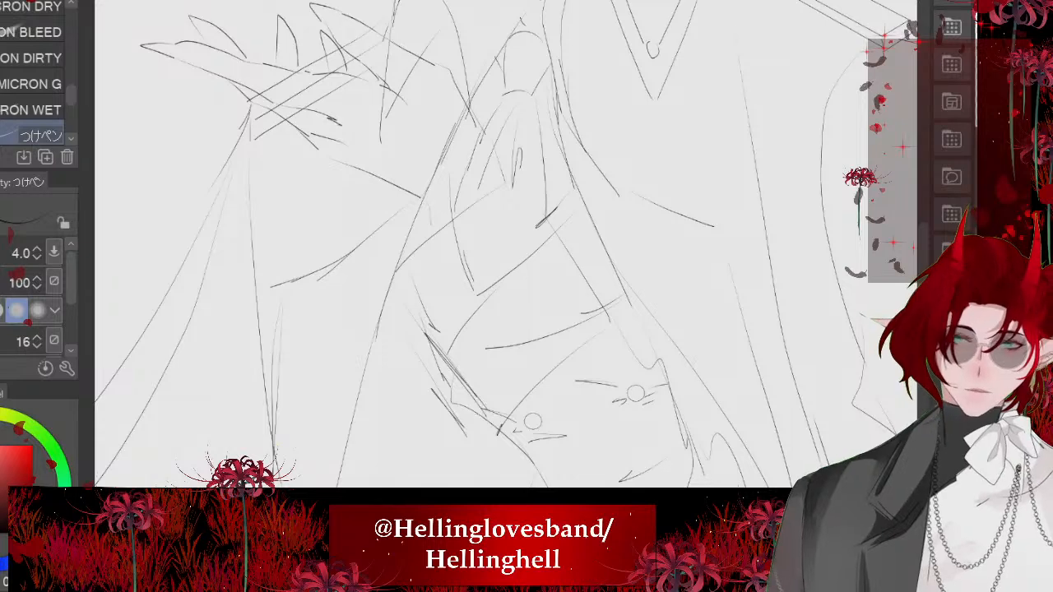
{"action": "scroll", "coordinate": [457, 136], "scroll_direction": "down", "scroll_amount": 1}
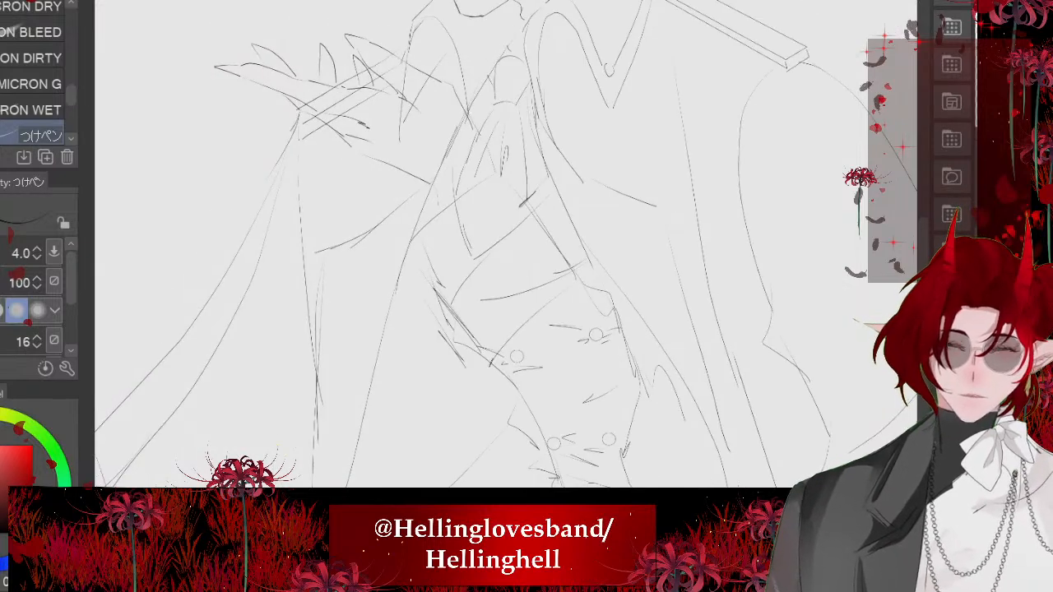
{"action": "left_click_drag", "start_coordinate": [401, 255], "coordinate": [436, 293]}
{"action": "scroll", "coordinate": [439, 162], "scroll_direction": "down", "scroll_amount": 2}
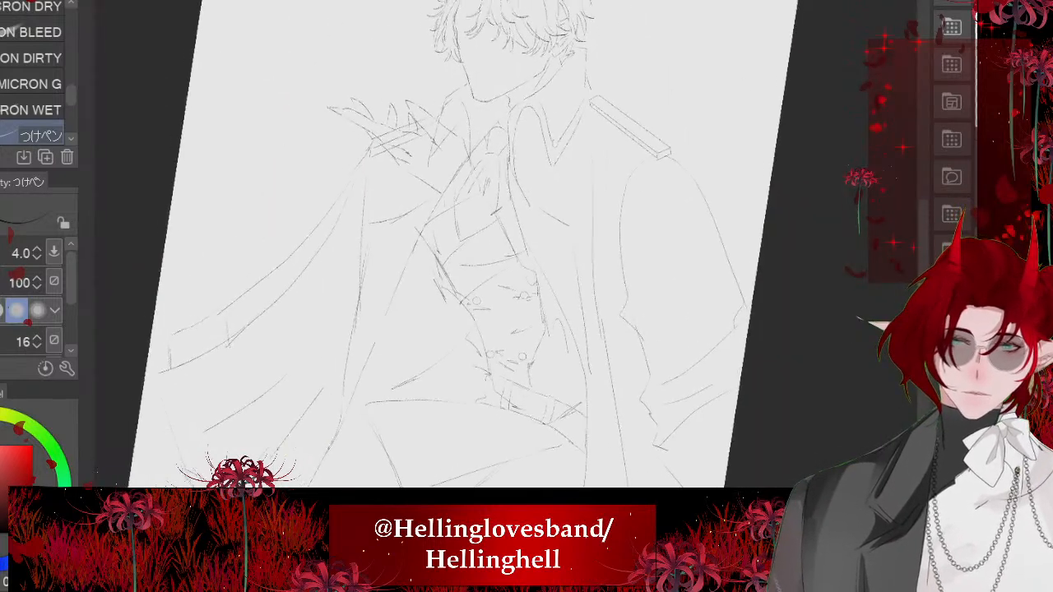
- Isolate the raised arm's lines and erase the cuff's lower edge and the overlapping strokes around it
{"action": "scroll", "coordinate": [451, 164], "scroll_direction": "up", "scroll_amount": 1}
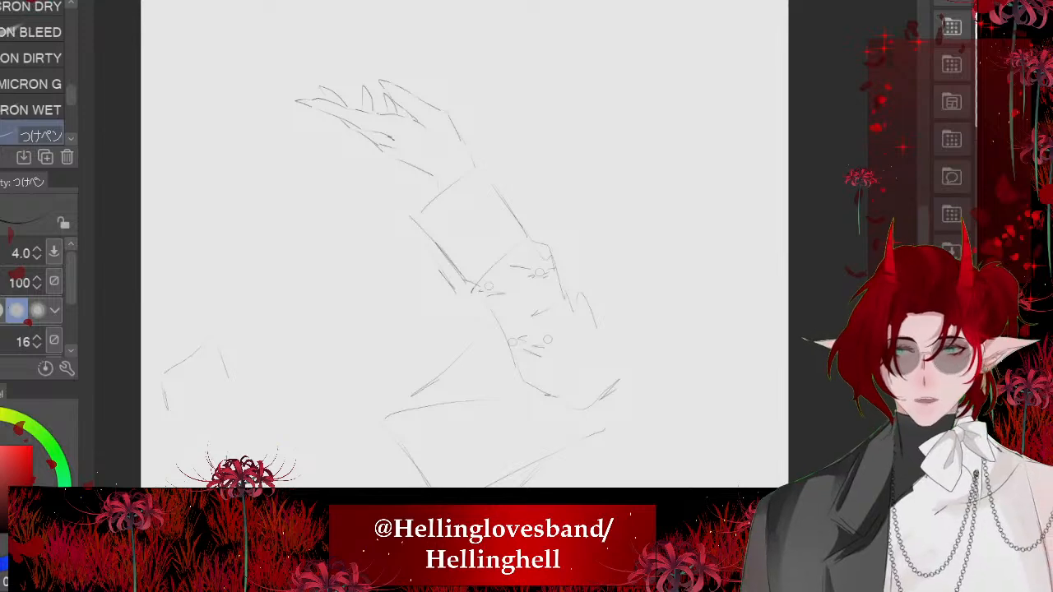
{"action": "scroll", "coordinate": [536, 284], "scroll_direction": "up", "scroll_amount": 2}
{"action": "scroll", "coordinate": [526, 267], "scroll_direction": "down", "scroll_amount": 1}
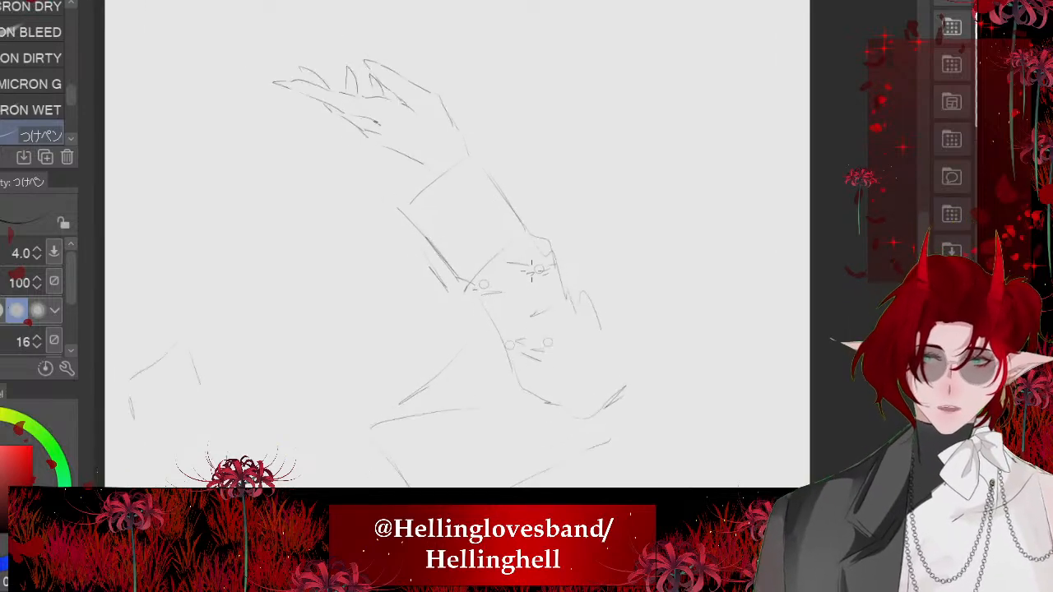
{"action": "scroll", "coordinate": [438, 186], "scroll_direction": "up", "scroll_amount": 3}
{"action": "scroll", "coordinate": [439, 186], "scroll_direction": "up", "scroll_amount": 3}
{"action": "key", "text": "e"}
{"action": "left_click_drag", "start_coordinate": [483, 405], "coordinate": [615, 325]}
{"action": "left_click_drag", "start_coordinate": [527, 353], "coordinate": [439, 403]}
{"action": "left_click_drag", "start_coordinate": [494, 379], "coordinate": [498, 342]}
{"action": "key", "text": "p"}
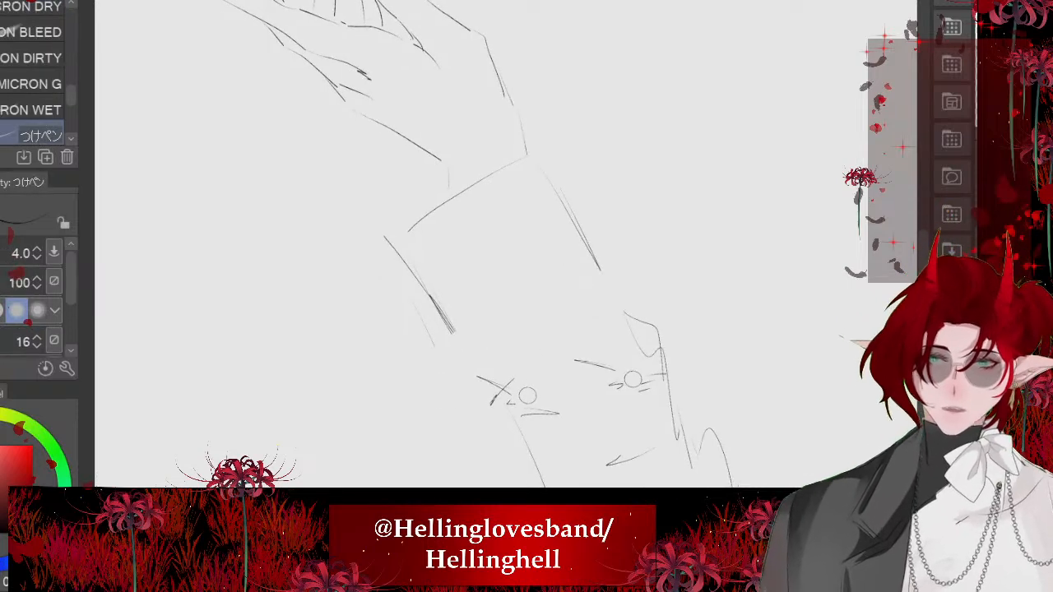
- Ink the sleeve contour below the cuff along the button side and redraw the cuff's lower edge
{"action": "mouse_move", "coordinate": [600, 275]}
{"action": "left_mouse_down"}
{"action": "mouse_move", "coordinate": [464, 360]}
{"action": "mouse_move", "coordinate": [512, 414]}
{"action": "mouse_move", "coordinate": [617, 295]}
{"action": "mouse_move", "coordinate": [658, 368]}
{"action": "left_mouse_up"}
{"action": "left_click_drag", "start_coordinate": [680, 421], "coordinate": [696, 483]}
{"action": "scroll", "coordinate": [434, 197], "scroll_direction": "down", "scroll_amount": 4}
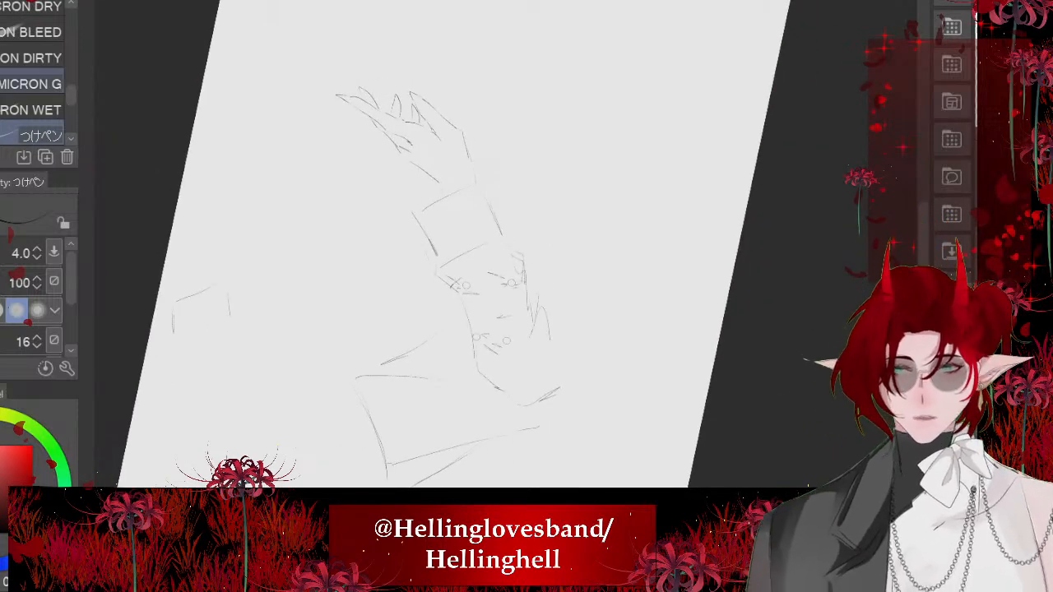
- Ink the wrist contours on both sides so the clawed hand joins the cuff's upper edge
{"action": "scroll", "coordinate": [256, 74], "scroll_direction": "up", "scroll_amount": 4}
{"action": "scroll", "coordinate": [459, 325], "scroll_direction": "up", "scroll_amount": 2}
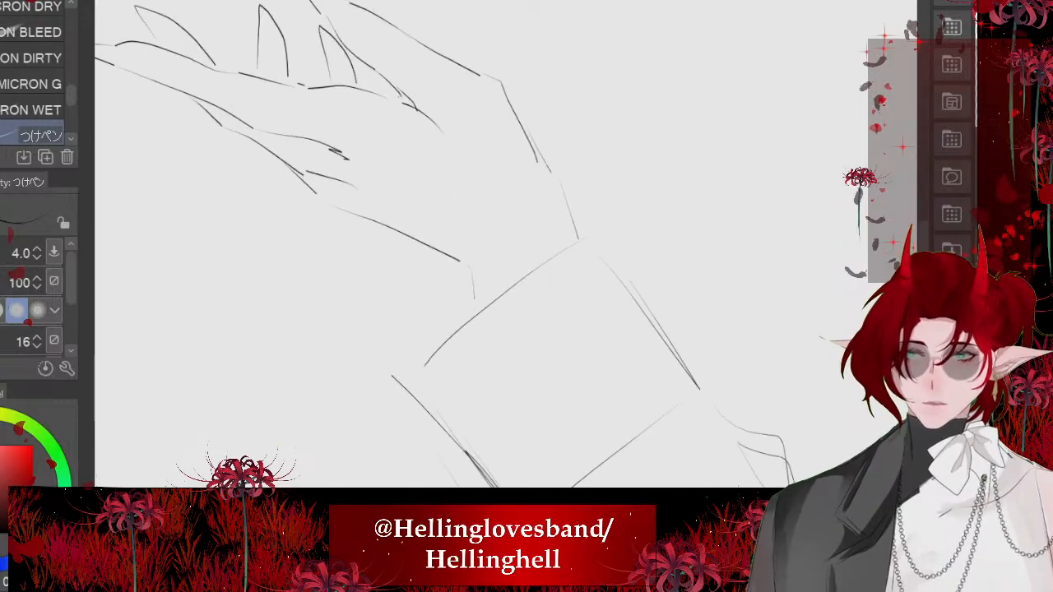
{"action": "scroll", "coordinate": [411, 217], "scroll_direction": "down", "scroll_amount": 2}
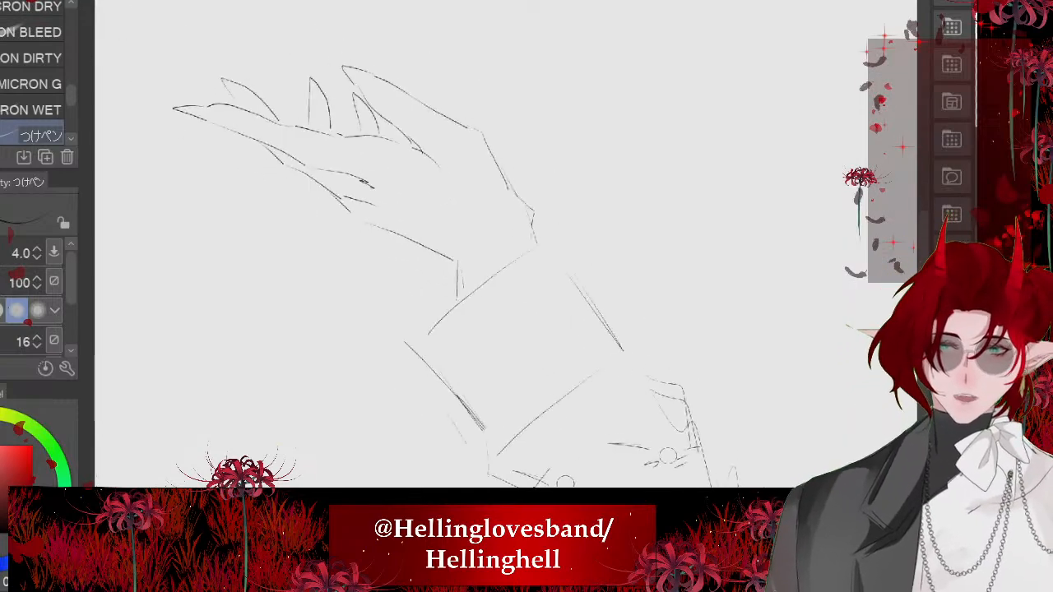
{"action": "scroll", "coordinate": [399, 210], "scroll_direction": "up", "scroll_amount": 2}
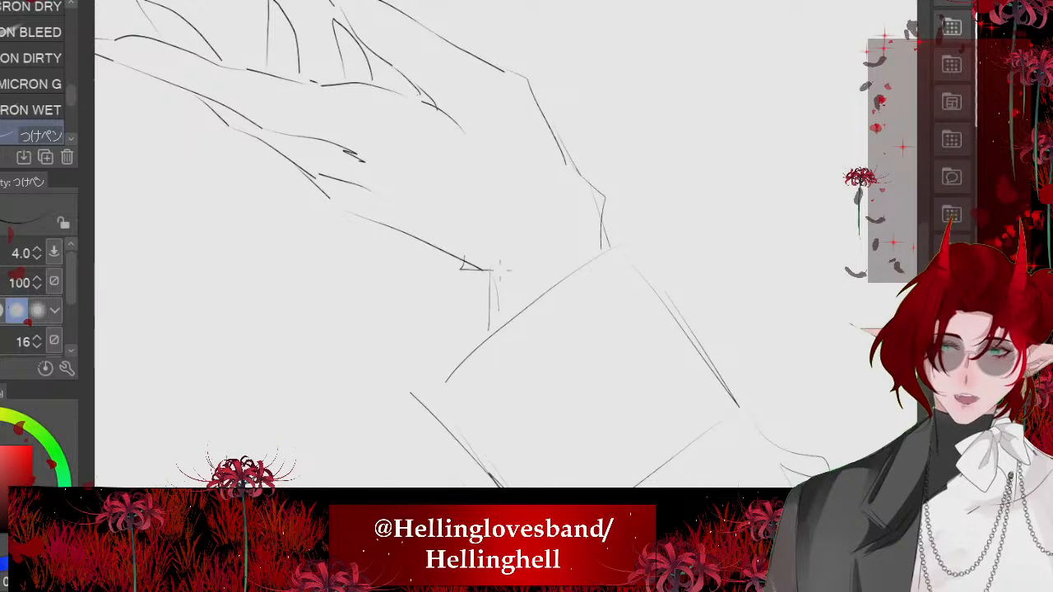
{"action": "scroll", "coordinate": [461, 272], "scroll_direction": "down", "scroll_amount": 3}
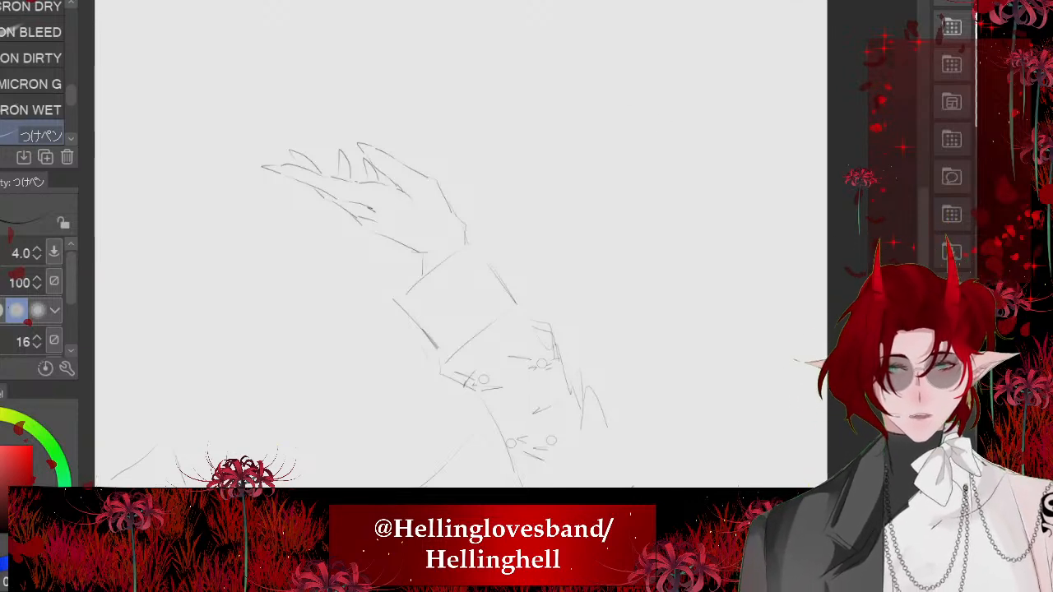
- Bring back the rest of the figure's lines around the isolated raised arm
{"action": "key", "text": "ctrl+z"}
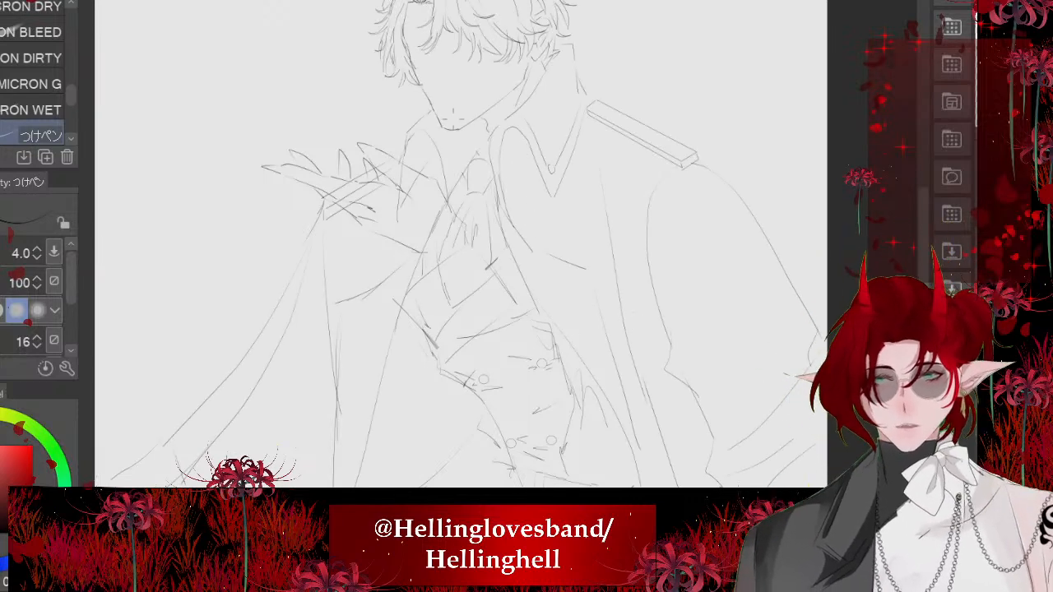
{"action": "scroll", "coordinate": [450, 46], "scroll_direction": "down", "scroll_amount": 2}
{"action": "scroll", "coordinate": [428, 72], "scroll_direction": "up", "scroll_amount": 2}
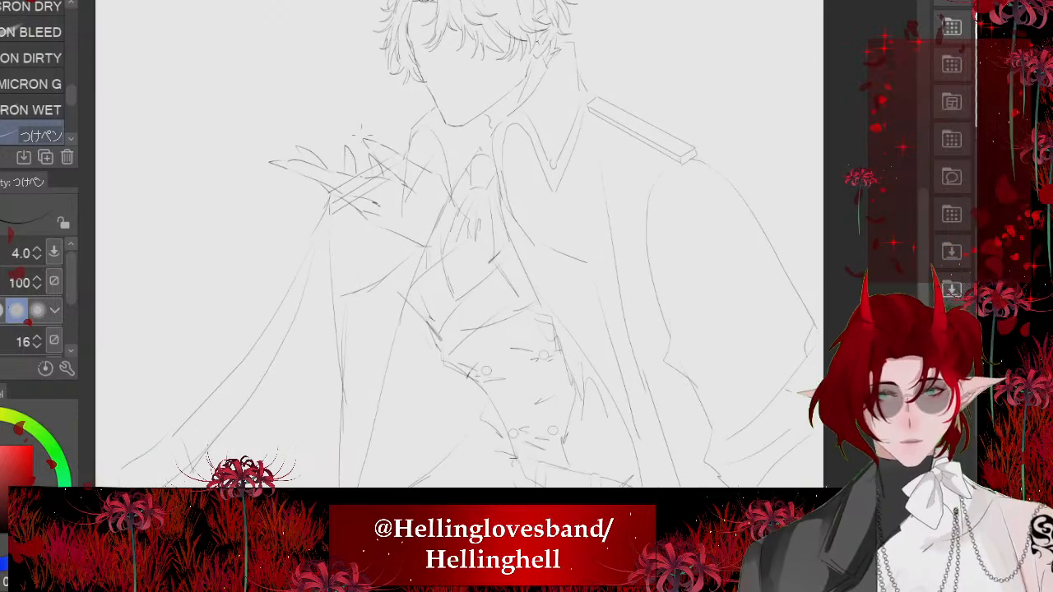
{"action": "scroll", "coordinate": [415, 111], "scroll_direction": "down", "scroll_amount": 1}
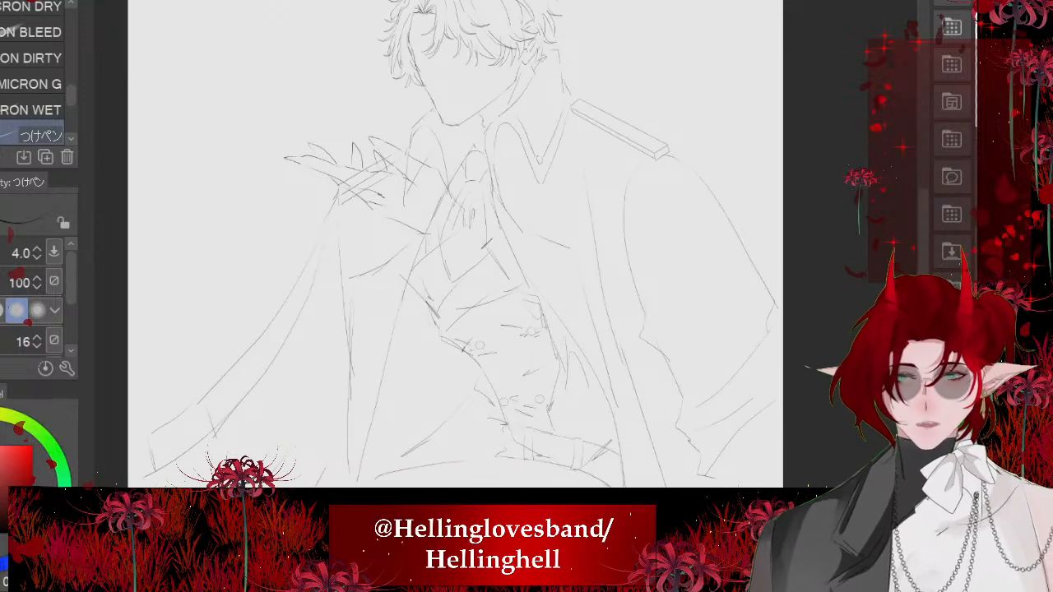
{"action": "scroll", "coordinate": [527, 247], "scroll_direction": "up", "scroll_amount": 2}
- Try erasing the waistcoat buttons, torso edge and belt lines around the raised sleeve, and undo the erasures
{"action": "key", "text": "e"}
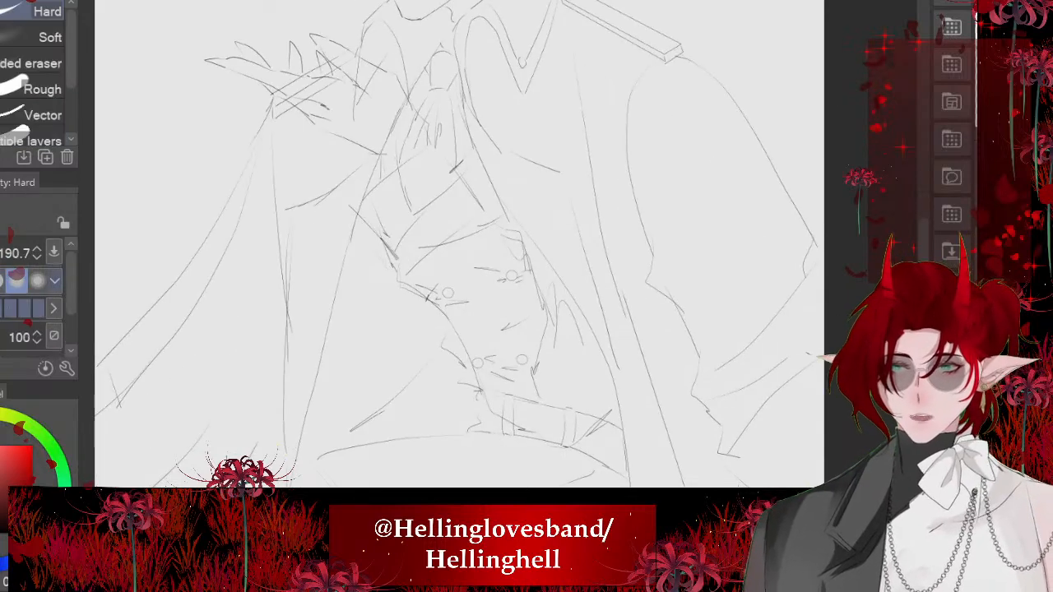
{"action": "mouse_move", "coordinate": [506, 274]}
{"action": "left_mouse_down"}
{"action": "mouse_move", "coordinate": [545, 274]}
{"action": "mouse_move", "coordinate": [499, 348]}
{"action": "mouse_move", "coordinate": [447, 254]}
{"action": "left_mouse_up"}
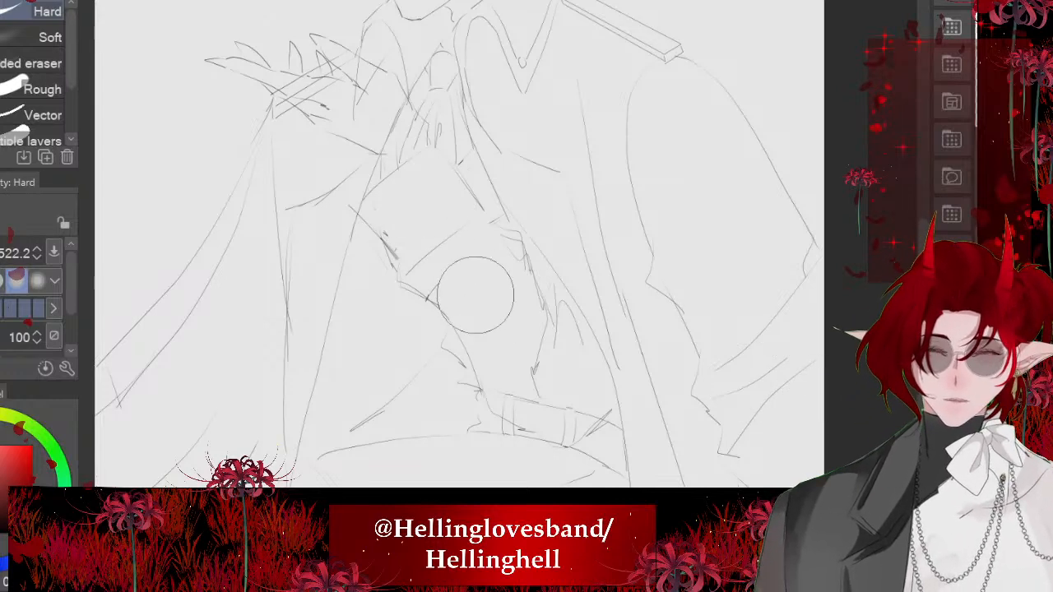
{"action": "mouse_move", "coordinate": [522, 370]}
{"action": "left_mouse_down"}
{"action": "mouse_move", "coordinate": [531, 397]}
{"action": "mouse_move", "coordinate": [566, 409]}
{"action": "left_mouse_up"}
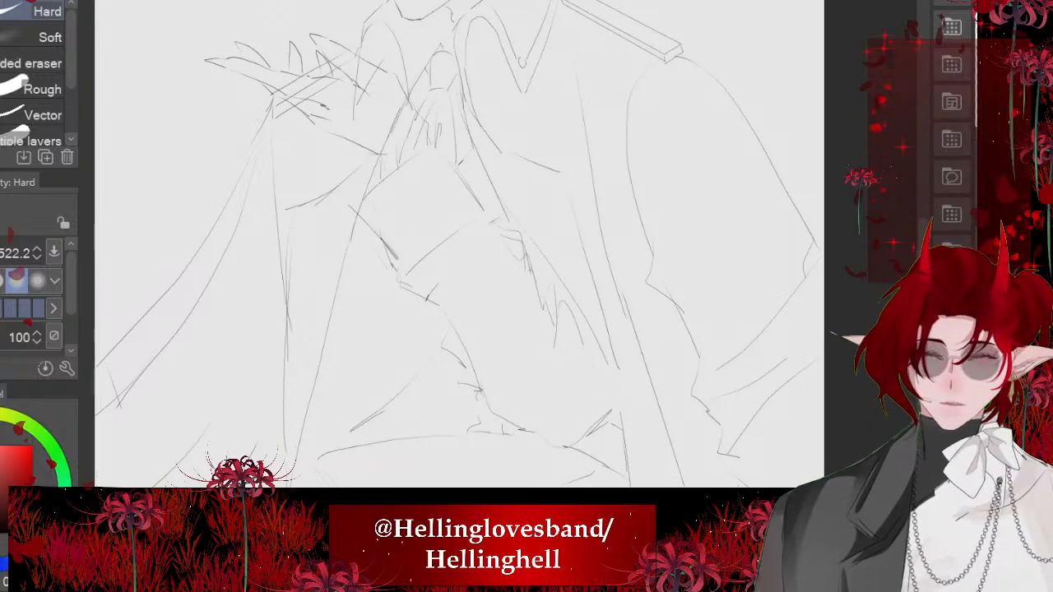
{"action": "scroll", "coordinate": [459, 243], "scroll_direction": "down", "scroll_amount": 3}
{"action": "scroll", "coordinate": [435, 244], "scroll_direction": "down", "scroll_amount": 1}
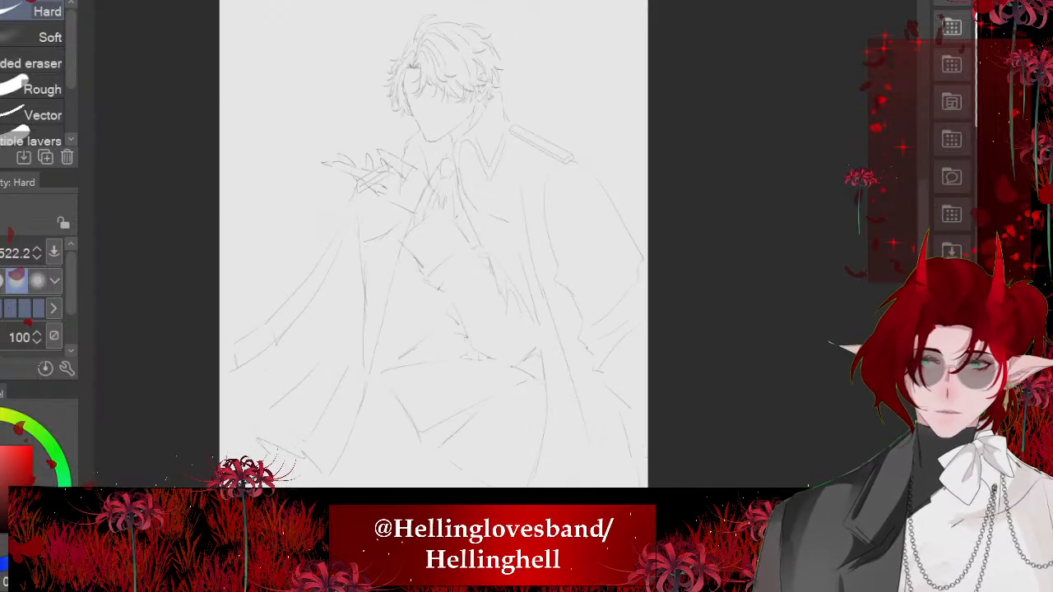
{"action": "key", "text": "ctrl+z"}
{"action": "key", "text": "ctrl+z"}
{"action": "key", "text": "ctrl+z"}
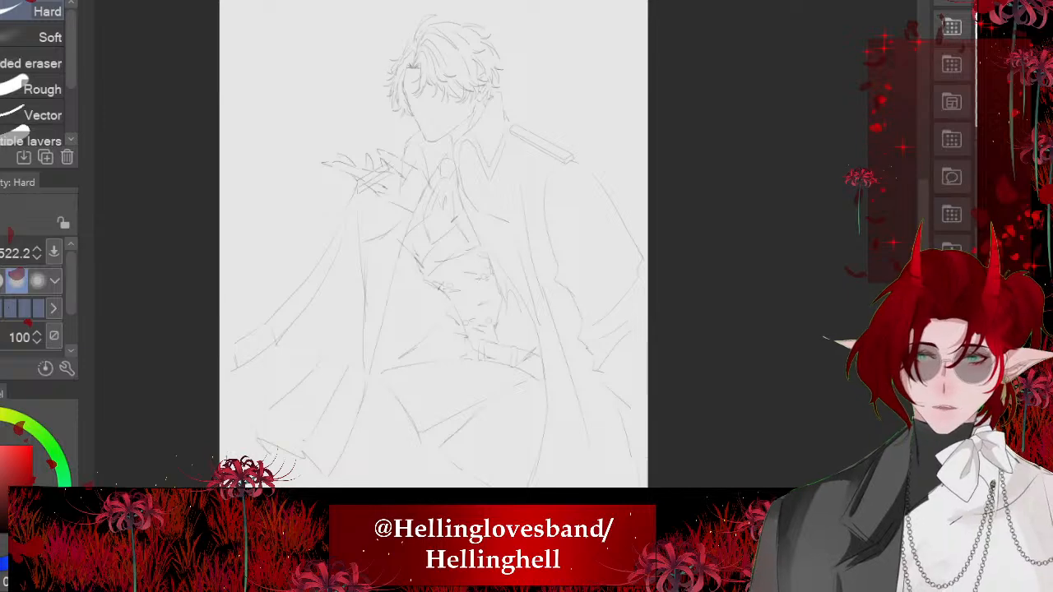
- Compare the figure with the raised arm's lines hidden and shown
{"action": "scroll", "coordinate": [446, 244], "scroll_direction": "up", "scroll_amount": 2}
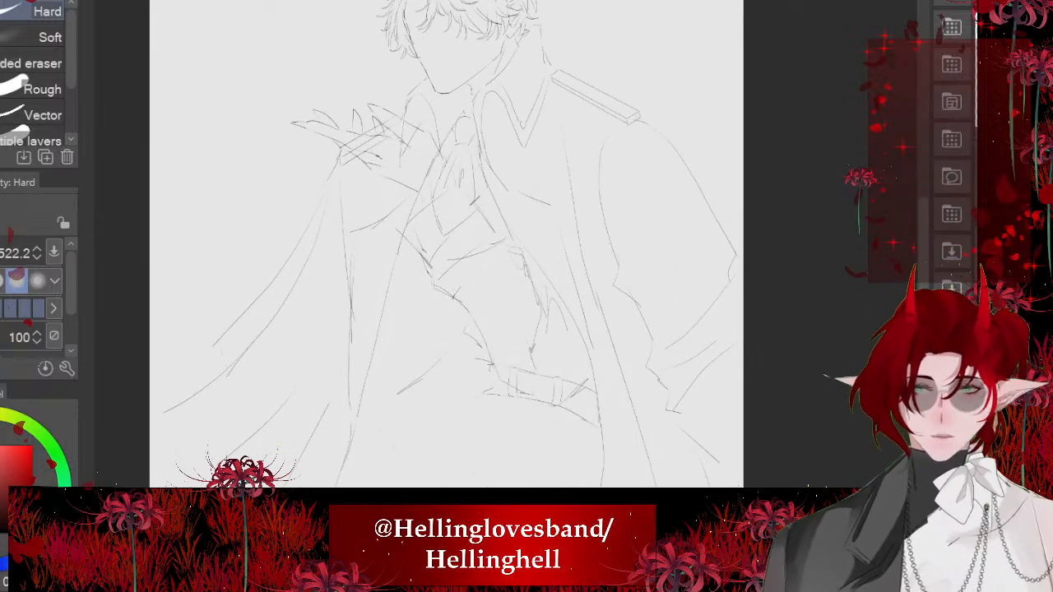
{"action": "key", "text": "ctrl+z"}
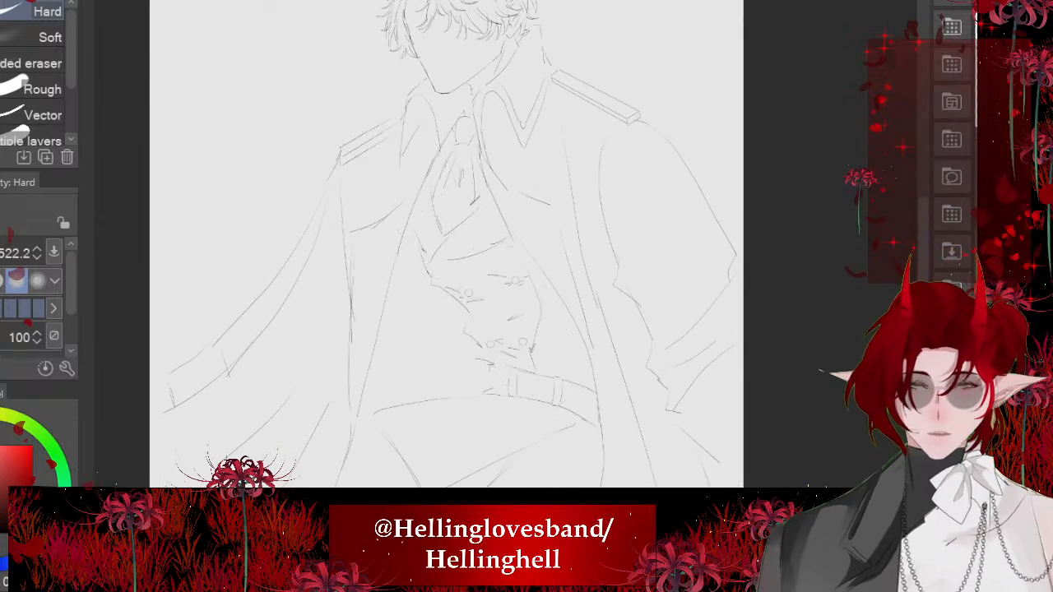
{"action": "key", "text": "ctrl+y"}
{"action": "key", "text": "ctrl+z"}
{"action": "key", "text": "ctrl+y"}
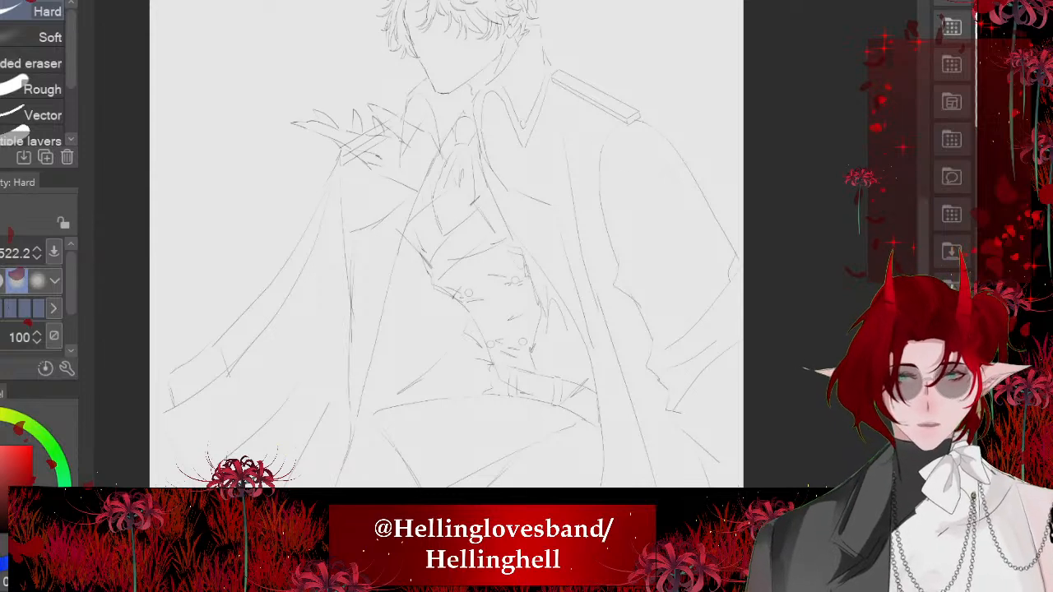
- Scale the raised arm down slightly and shift it upward over the chest
{"action": "key", "text": "ctrl+t"}
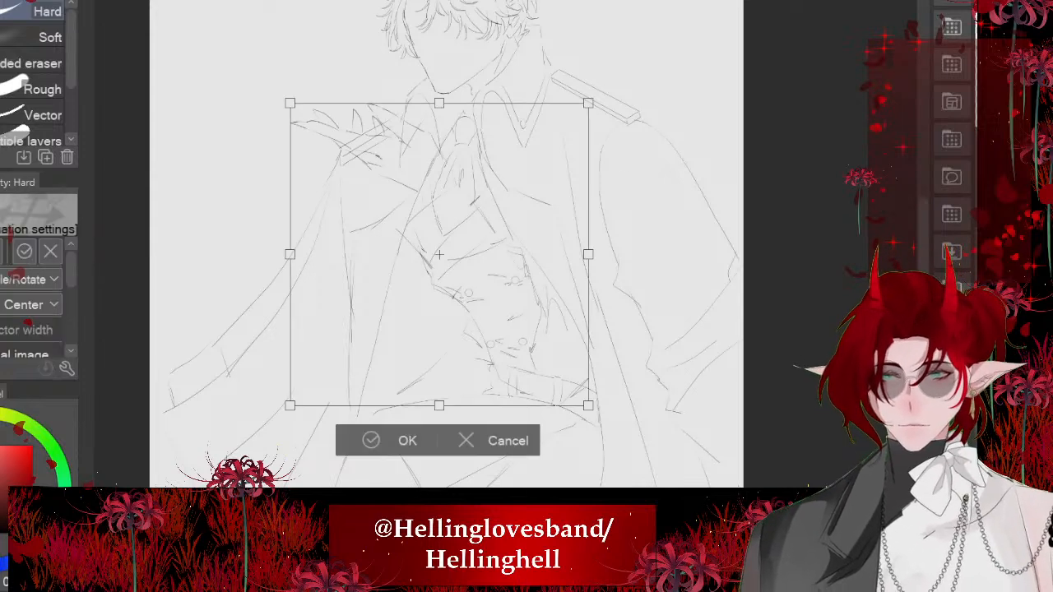
{"action": "left_click_drag", "start_coordinate": [609, 424], "coordinate": [639, 388]}
{"action": "mouse_move", "coordinate": [439, 254]}
{"action": "left_mouse_down"}
{"action": "mouse_move", "coordinate": [459, 224]}
{"action": "mouse_move", "coordinate": [447, 239]}
{"action": "left_mouse_up"}
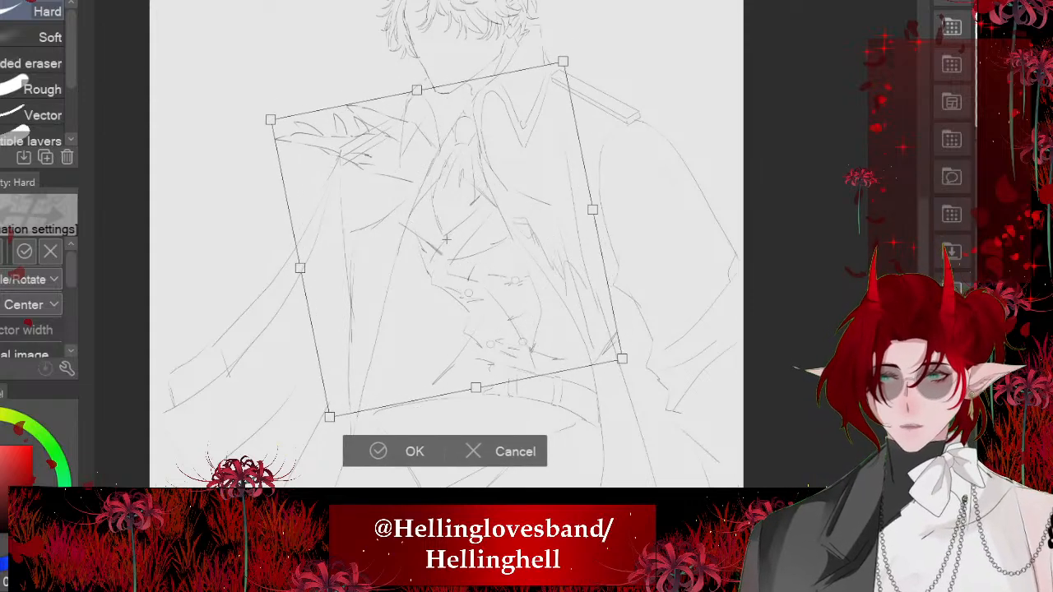
{"action": "key", "text": "ctrl+z"}
{"action": "key", "text": "ctrl+z"}
{"action": "left_click_drag", "start_coordinate": [290, 103], "coordinate": [310, 123]}
{"action": "mouse_move", "coordinate": [449, 264]}
{"action": "left_mouse_down"}
{"action": "mouse_move", "coordinate": [454, 240]}
{"action": "mouse_move", "coordinate": [445, 242]}
{"action": "left_mouse_up"}
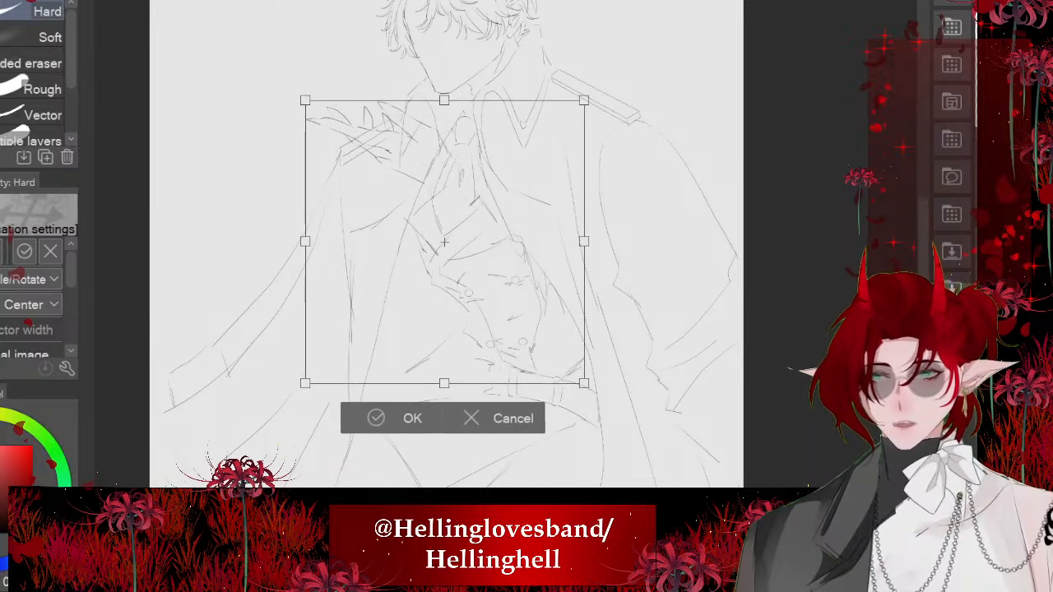
- Free-transform the raised arm to shorten its height, move it up, tilt it slightly counter-clockwise and apply the change
{"action": "key", "text": "ctrl+shift+t"}
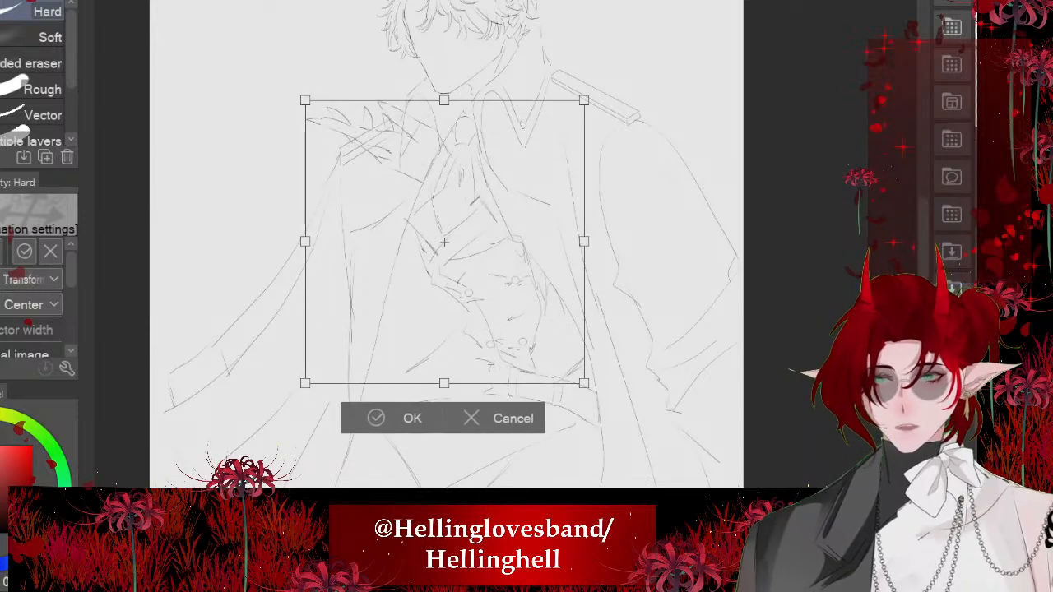
{"action": "left_click_drag", "start_coordinate": [444, 101], "coordinate": [450, 134]}
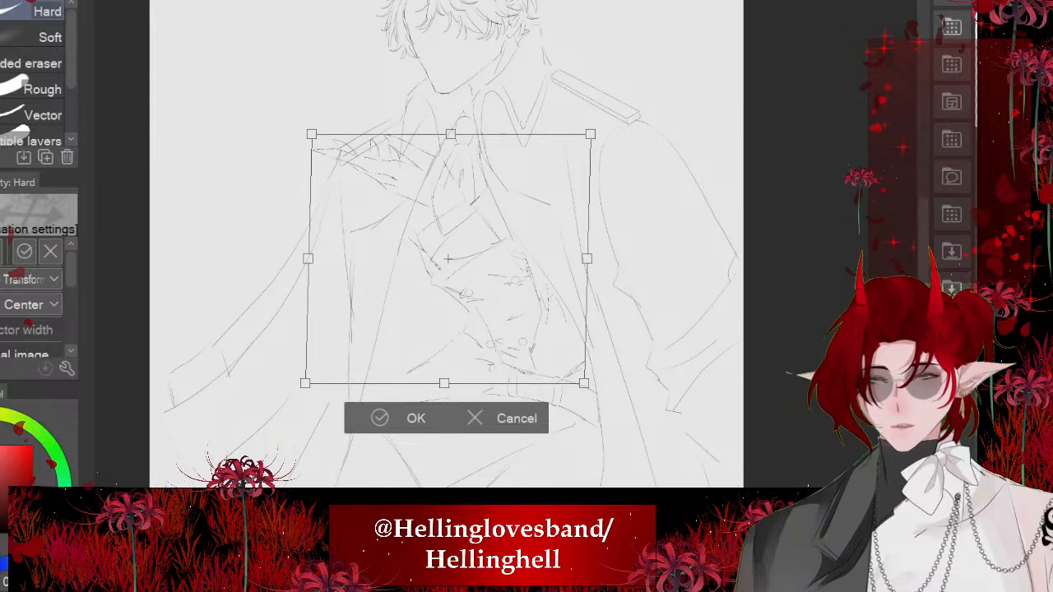
{"action": "left_click_drag", "start_coordinate": [447, 258], "coordinate": [451, 233]}
{"action": "left_click_drag", "start_coordinate": [609, 94], "coordinate": [602, 87]}
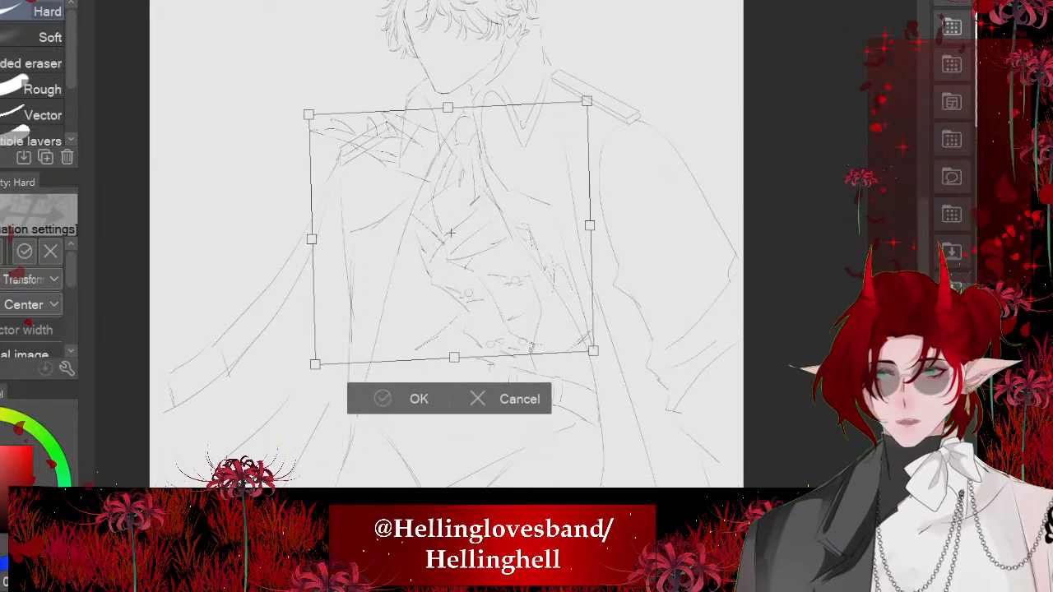
{"action": "left_click", "coordinate": [399, 399]}
{"action": "scroll", "coordinate": [469, 305], "scroll_direction": "up", "scroll_amount": 2}
{"action": "scroll", "coordinate": [112, 269], "scroll_direction": "down", "scroll_amount": 1}
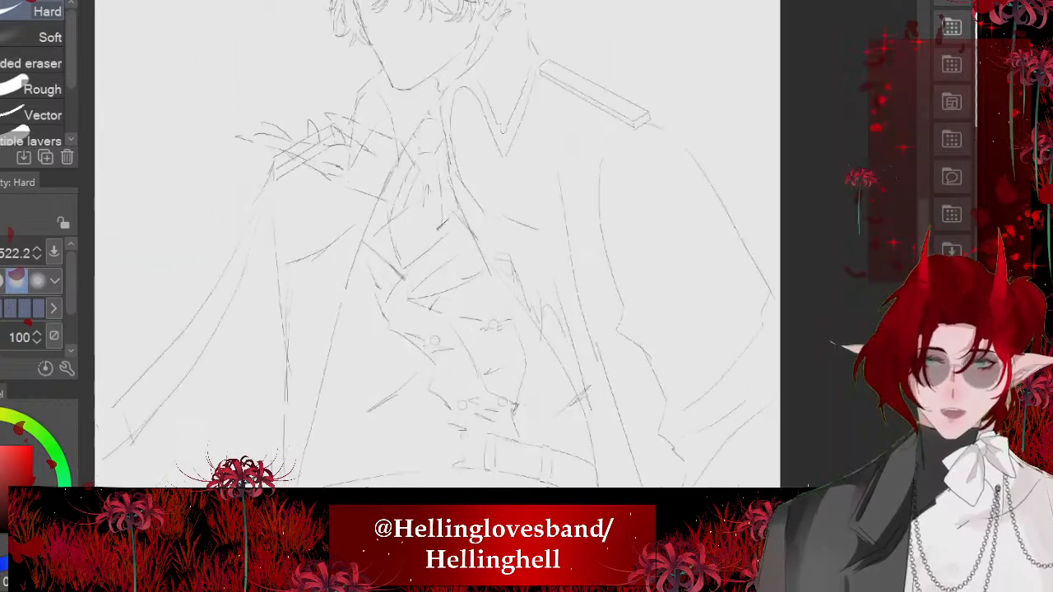
- Erase the zigzag sleeve folds beside the coat front and the waistcoat, necktie and lapel lines overlapping the sleeve and cuff
{"action": "left_click_drag", "start_coordinate": [536, 222], "coordinate": [575, 317]}
{"action": "scroll", "coordinate": [431, 219], "scroll_direction": "down", "scroll_amount": 2}
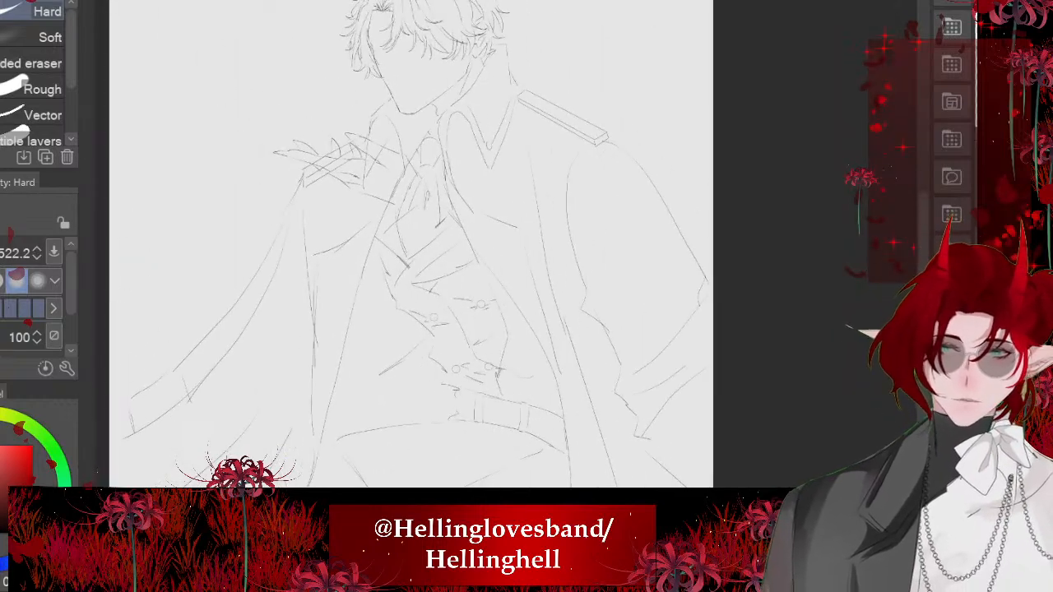
{"action": "scroll", "coordinate": [315, 244], "scroll_direction": "up", "scroll_amount": 2}
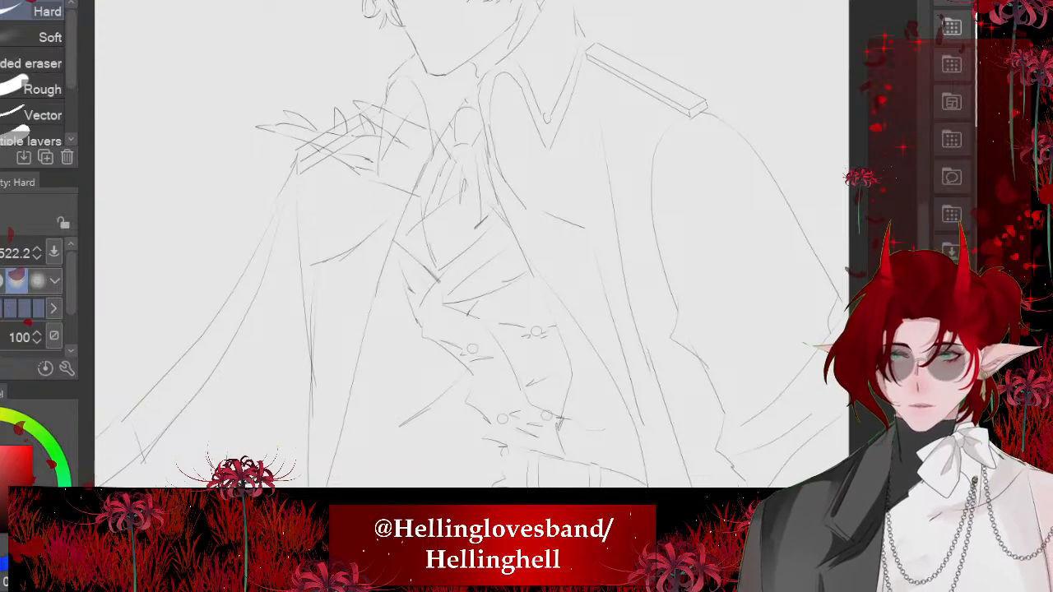
{"action": "left_click_drag", "start_coordinate": [506, 273], "coordinate": [487, 273]}
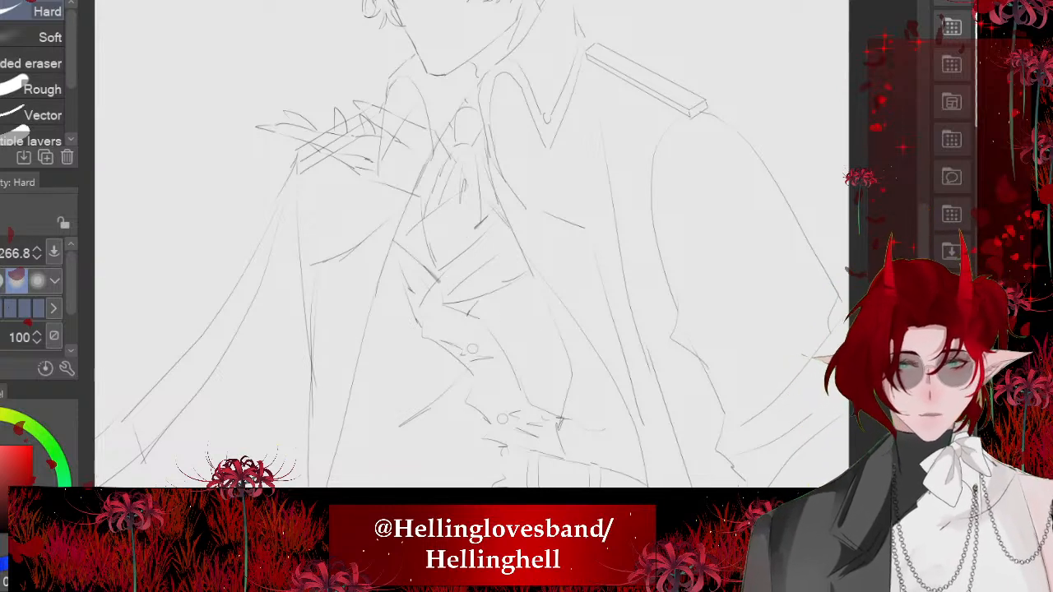
{"action": "mouse_move", "coordinate": [493, 290]}
{"action": "left_mouse_down"}
{"action": "mouse_move", "coordinate": [529, 348]}
{"action": "mouse_move", "coordinate": [465, 271]}
{"action": "mouse_move", "coordinate": [520, 284]}
{"action": "left_mouse_up"}
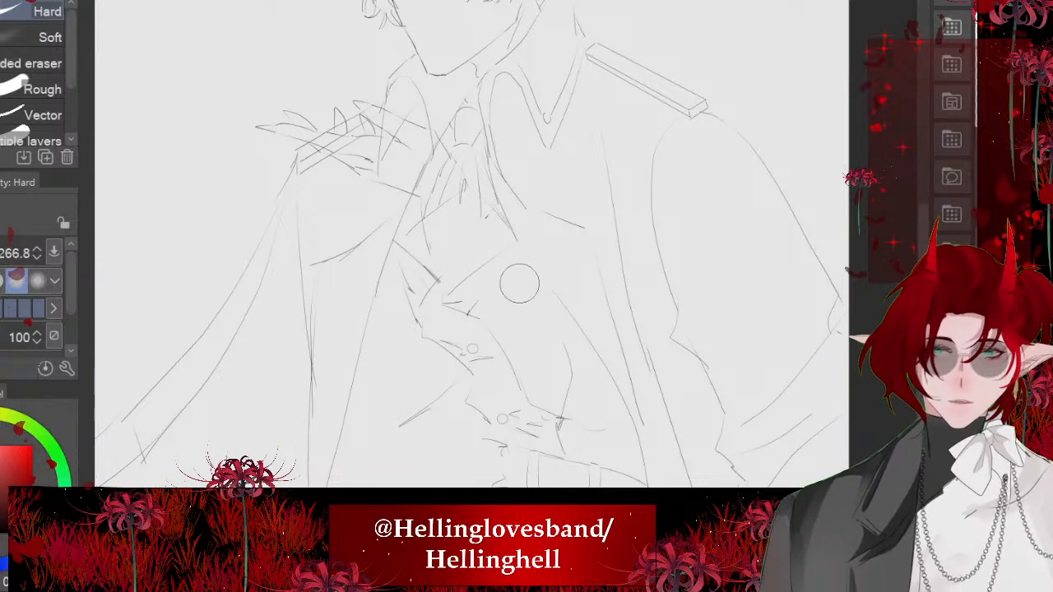
{"action": "left_click_drag", "start_coordinate": [436, 179], "coordinate": [432, 166]}
- Erase the shoulder board, collar and necktie lines that cross the clawed hand and wrist
{"action": "scroll", "coordinate": [470, 228], "scroll_direction": "up", "scroll_amount": 4}
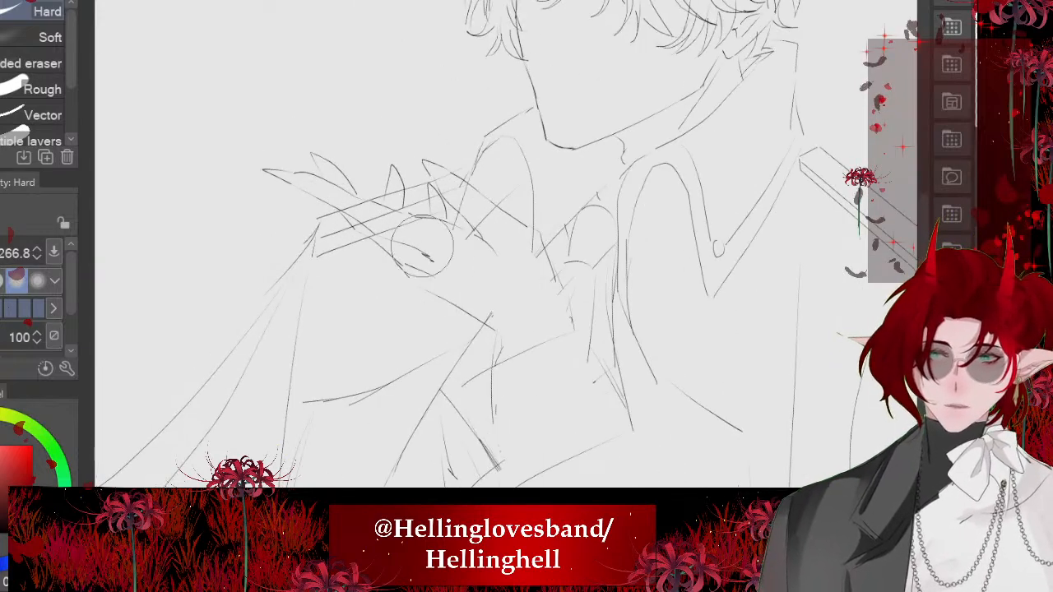
{"action": "mouse_move", "coordinate": [422, 246]}
{"action": "left_mouse_down"}
{"action": "mouse_move", "coordinate": [347, 202]}
{"action": "mouse_move", "coordinate": [490, 252]}
{"action": "mouse_move", "coordinate": [457, 210]}
{"action": "mouse_move", "coordinate": [453, 249]}
{"action": "mouse_move", "coordinate": [387, 214]}
{"action": "mouse_move", "coordinate": [414, 227]}
{"action": "left_mouse_up"}
{"action": "scroll", "coordinate": [446, 247], "scroll_direction": "down", "scroll_amount": 4}
{"action": "scroll", "coordinate": [451, 235], "scroll_direction": "up", "scroll_amount": 2}
{"action": "left_click_drag", "start_coordinate": [477, 229], "coordinate": [498, 258]}
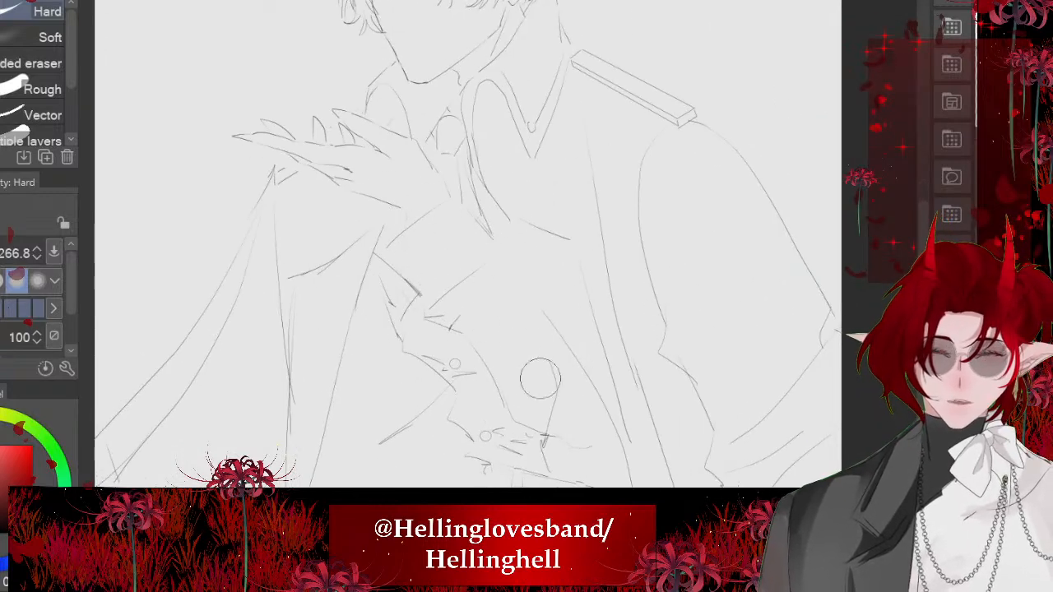
{"action": "scroll", "coordinate": [430, 273], "scroll_direction": "down", "scroll_amount": 2}
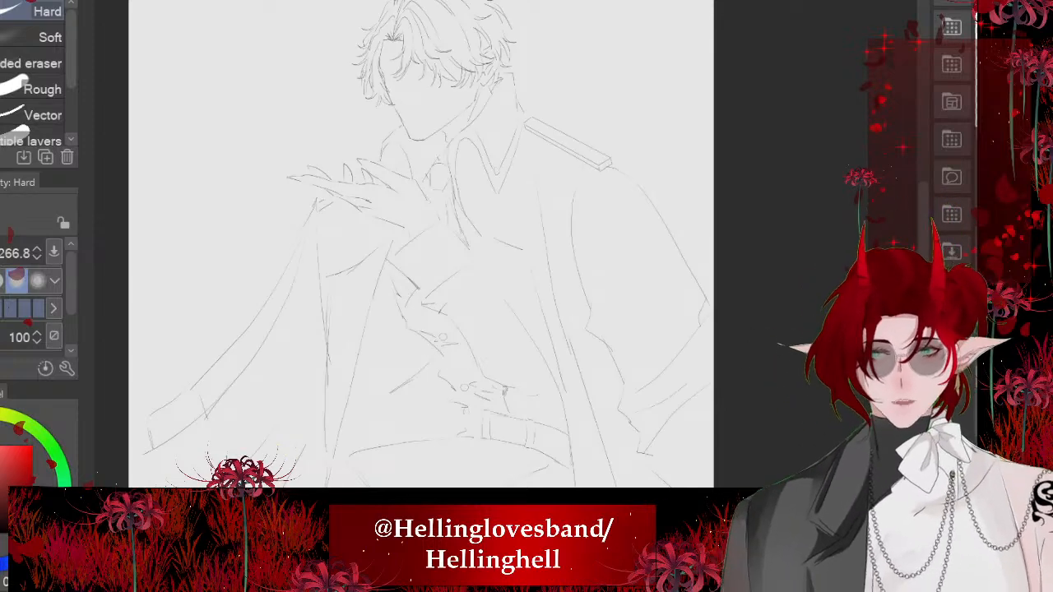
- Check the cleaned-up overlaps by hiding and restoring the raised hand and cuff
{"action": "scroll", "coordinate": [292, 209], "scroll_direction": "up", "scroll_amount": 3}
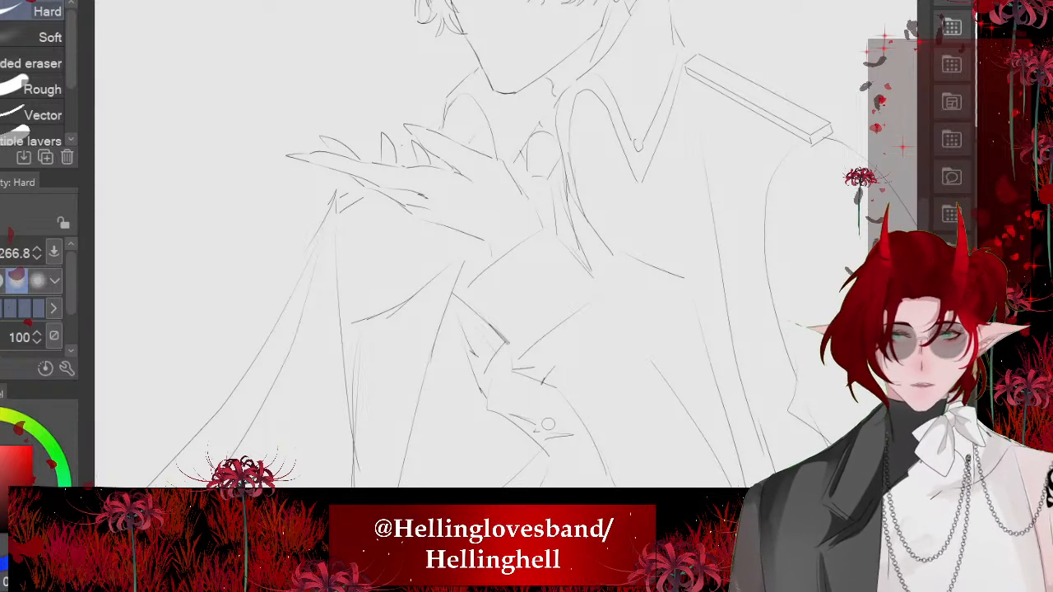
{"action": "key", "text": "ctrl+z"}
{"action": "key", "text": "ctrl+y"}
{"action": "key", "text": "ctrl+z"}
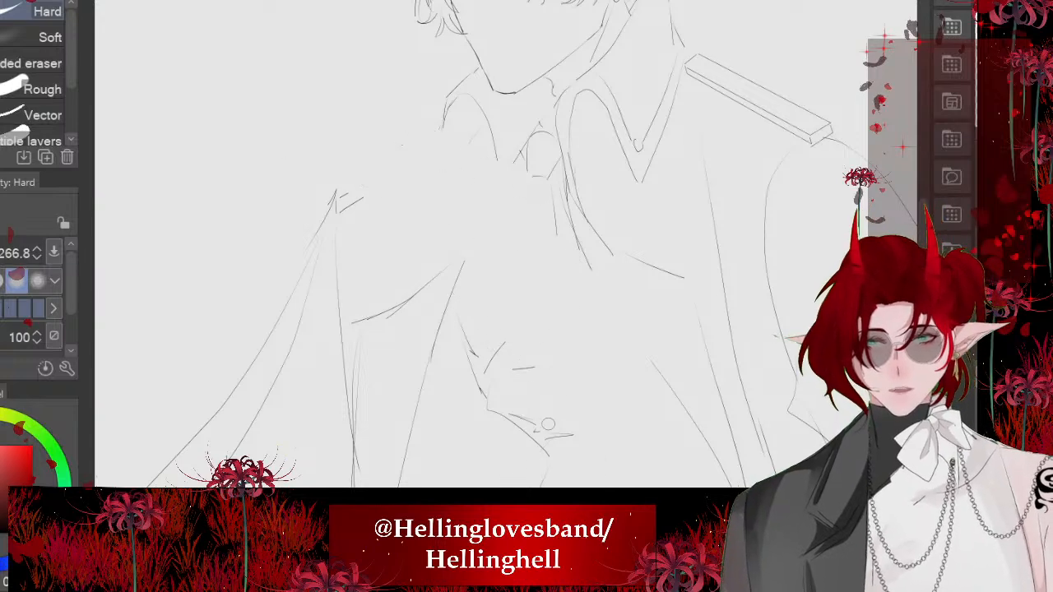
{"action": "key", "text": "ctrl+y"}
{"action": "scroll", "coordinate": [354, 313], "scroll_direction": "down", "scroll_amount": 3}
{"action": "scroll", "coordinate": [354, 313], "scroll_direction": "up", "scroll_amount": 2}
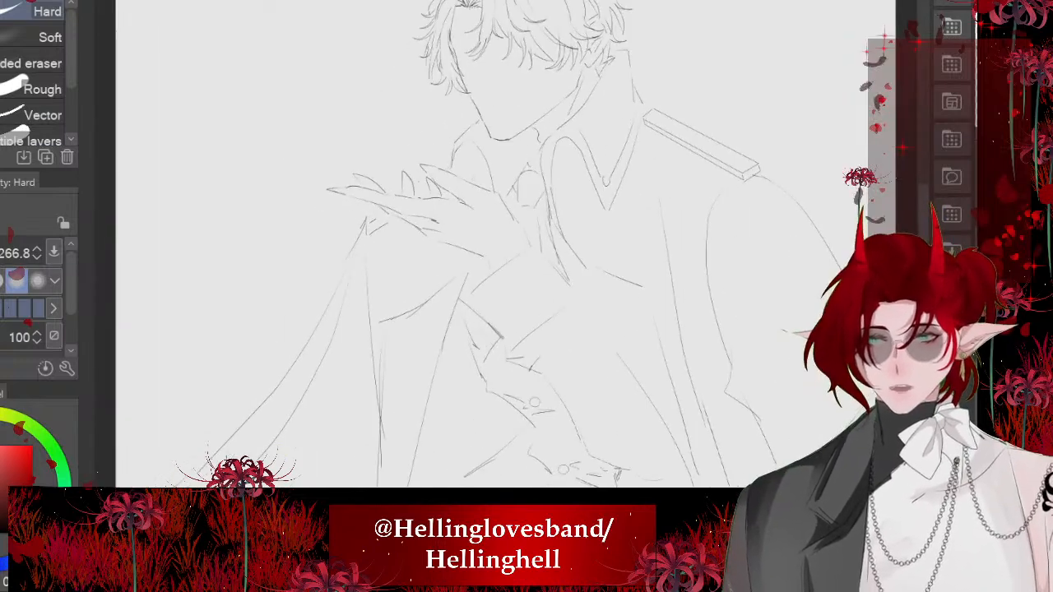
- Lasso the raised hand and cuff, rotate them slightly clockwise, nudge them down toward the chest, apply and deselect
{"action": "key", "text": "m"}
{"action": "scroll", "coordinate": [354, 313], "scroll_direction": "down", "scroll_amount": 2}
{"action": "mouse_move", "coordinate": [370, 161]}
{"action": "left_mouse_down"}
{"action": "mouse_move", "coordinate": [539, 288]}
{"action": "mouse_move", "coordinate": [313, 239]}
{"action": "mouse_move", "coordinate": [341, 163]}
{"action": "left_mouse_up"}
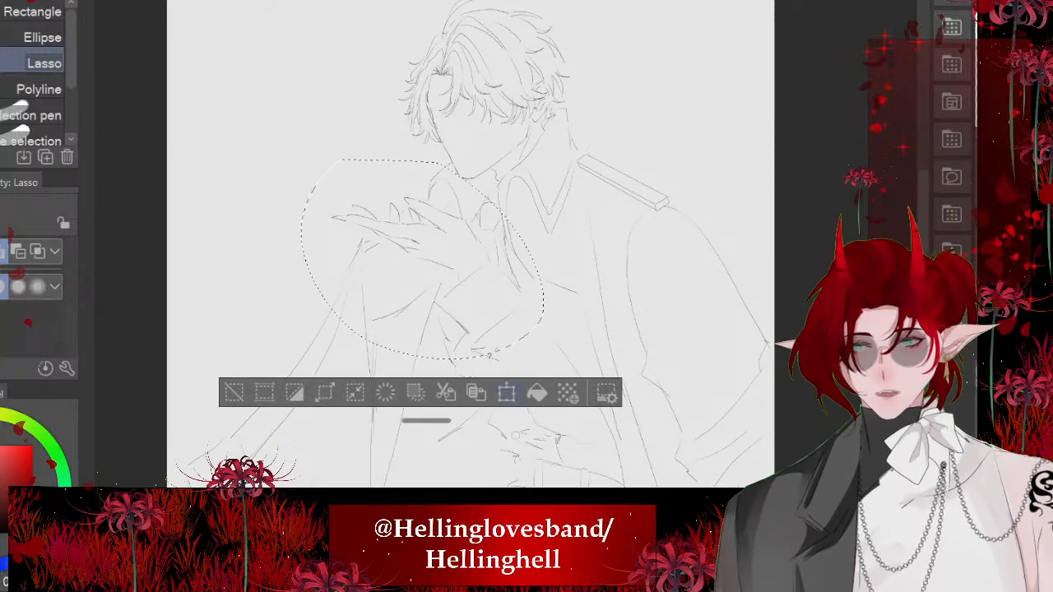
{"action": "left_click", "coordinate": [507, 393]}
{"action": "left_click_drag", "start_coordinate": [576, 264], "coordinate": [574, 281]}
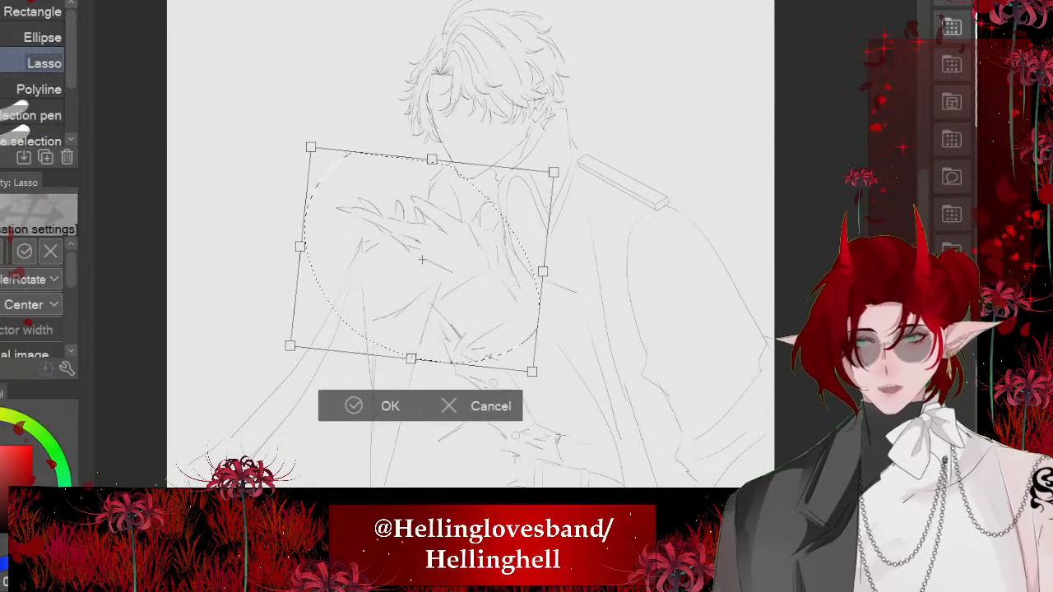
{"action": "left_click_drag", "start_coordinate": [421, 260], "coordinate": [428, 266]}
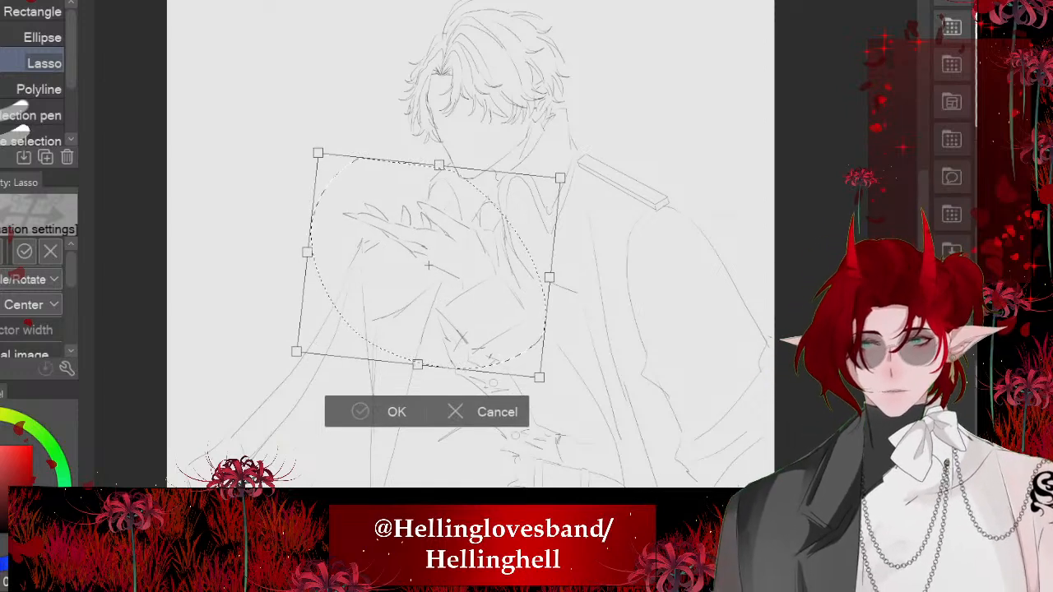
{"action": "key", "text": "Return"}
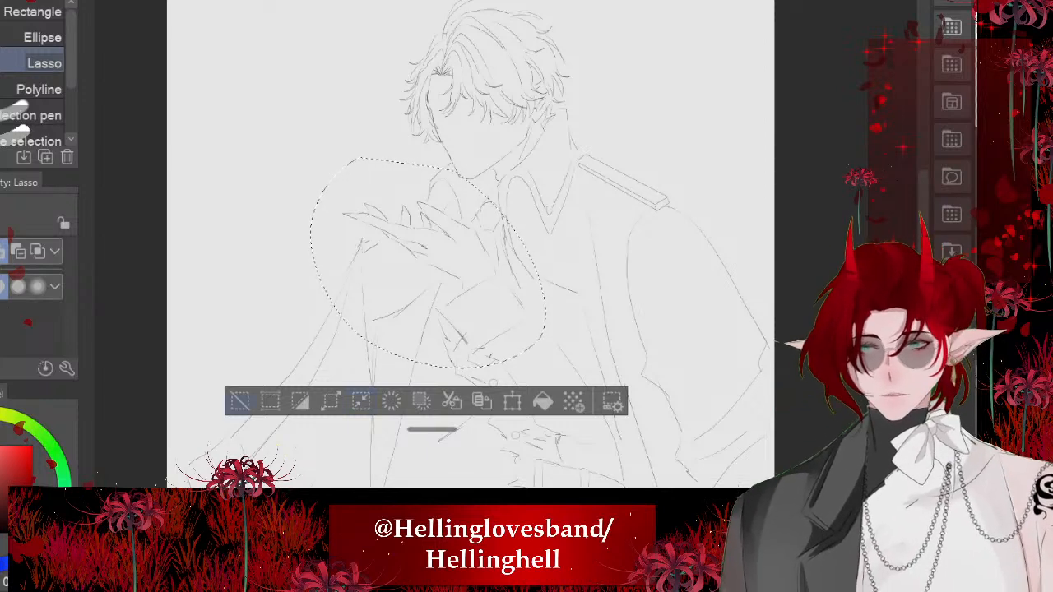
{"action": "key", "text": "ctrl+d"}
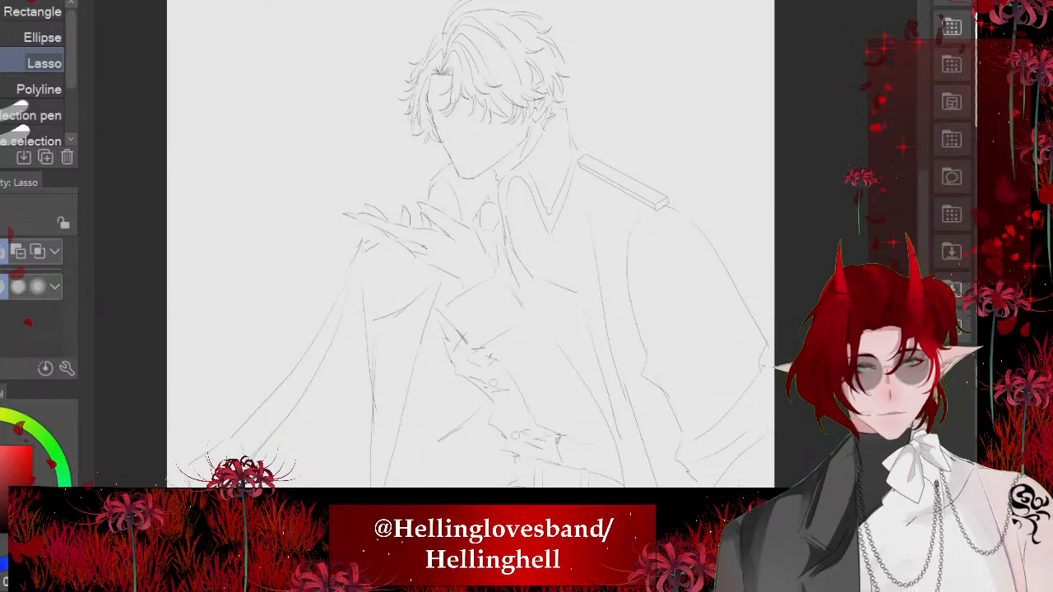
{"action": "scroll", "coordinate": [576, 247], "scroll_direction": "down", "scroll_amount": 2}
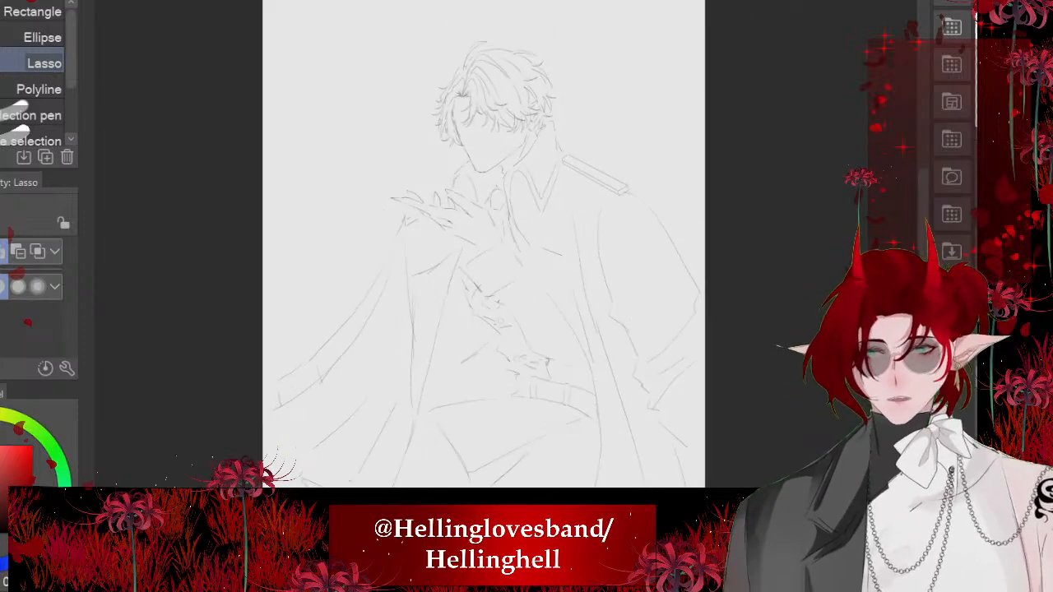
{"action": "scroll", "coordinate": [486, 284], "scroll_direction": "up", "scroll_amount": 7}
{"action": "scroll", "coordinate": [444, 247], "scroll_direction": "down", "scroll_amount": 6}
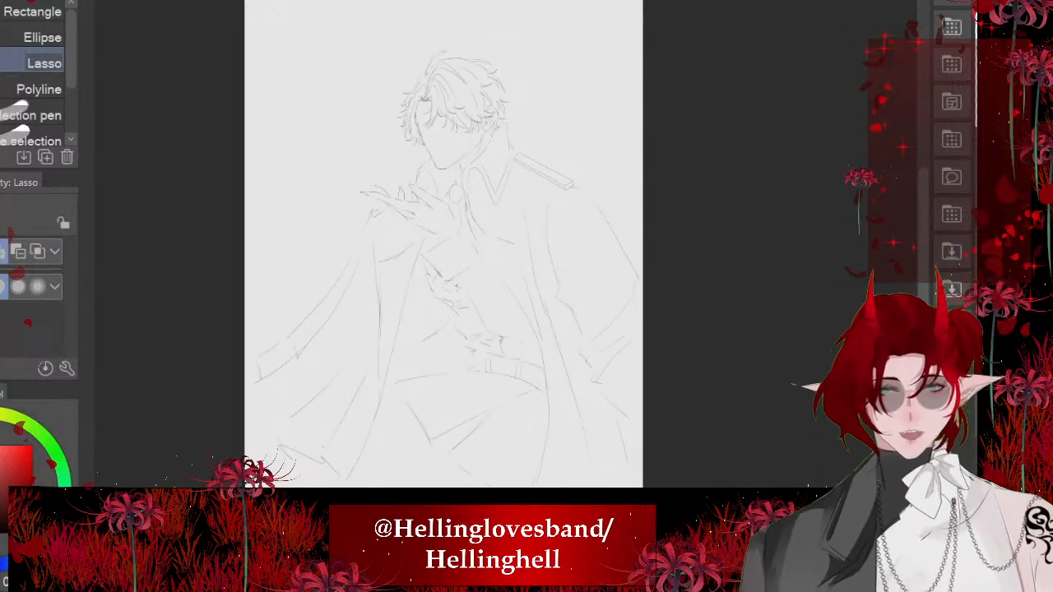
- Try adding a short fold line inside the raised sleeve and a small curved stroke beside the waistcoat's lower buttons
{"action": "scroll", "coordinate": [446, 271], "scroll_direction": "up", "scroll_amount": 5}
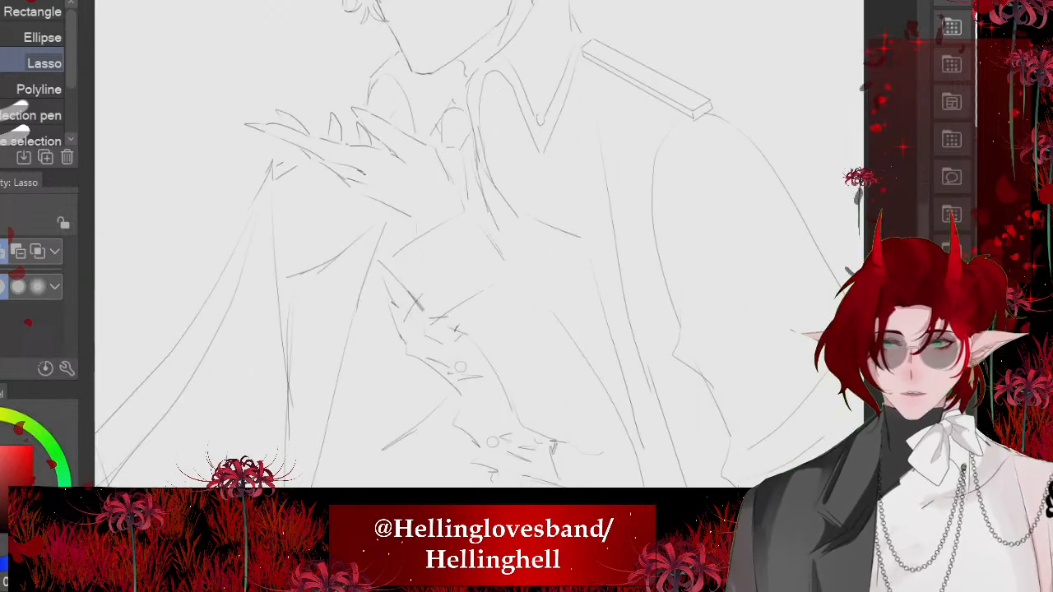
{"action": "scroll", "coordinate": [477, 247], "scroll_direction": "up", "scroll_amount": 1}
{"action": "mouse_move", "coordinate": [477, 247]}
{"action": "left_mouse_down"}
{"action": "mouse_move", "coordinate": [458, 199]}
{"action": "mouse_move", "coordinate": [574, 339]}
{"action": "left_mouse_up"}
{"action": "key", "text": "p"}
{"action": "scroll", "coordinate": [412, 246], "scroll_direction": "down", "scroll_amount": 1}
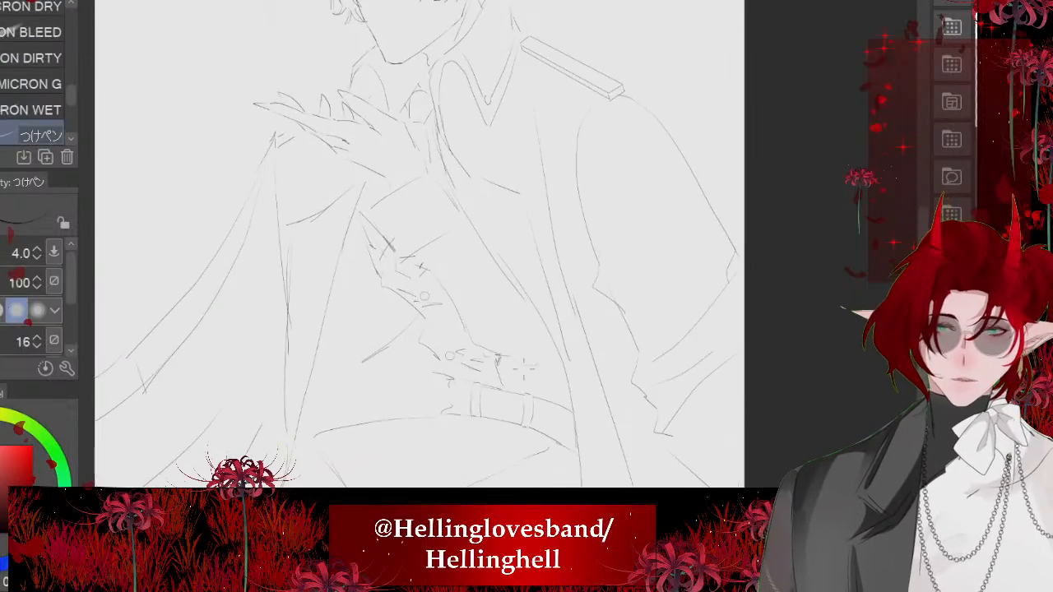
{"action": "scroll", "coordinate": [411, 247], "scroll_direction": "down", "scroll_amount": 1}
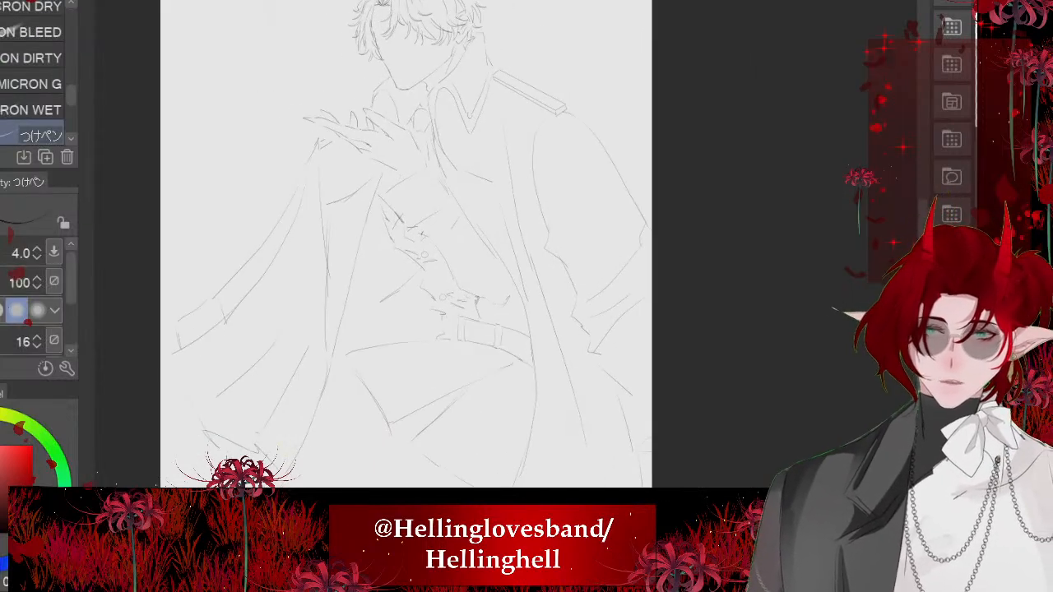
{"action": "scroll", "coordinate": [455, 188], "scroll_direction": "up", "scroll_amount": 3}
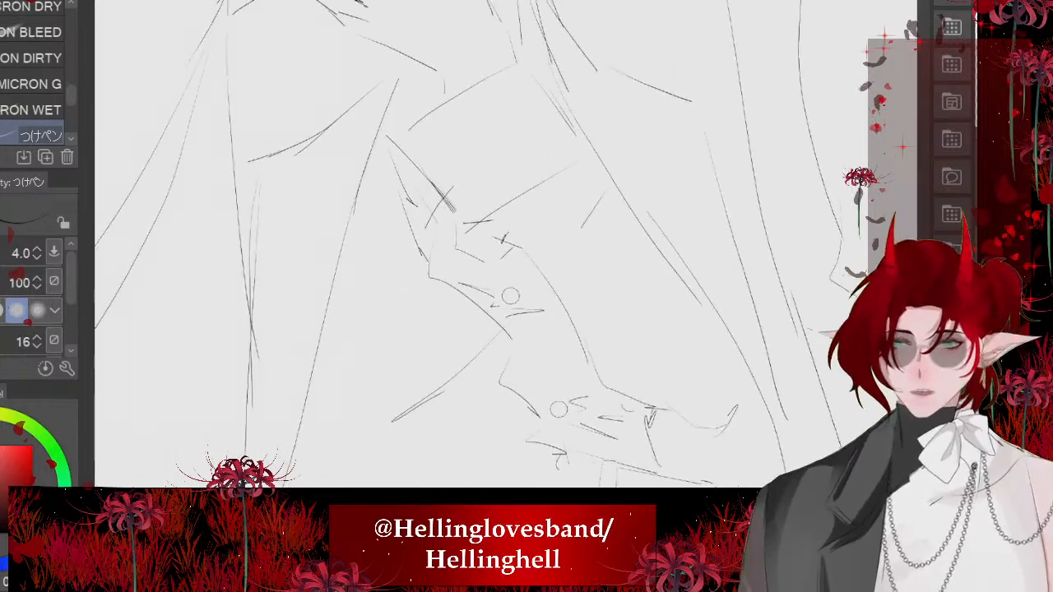
- Try erasing the messy waistcoat lines beside the raised sleeve and redrawing the fold lines there with the pen
{"action": "key", "text": "e"}
{"action": "left_click_drag", "start_coordinate": [499, 254], "coordinate": [523, 241]}
{"action": "scroll", "coordinate": [522, 241], "scroll_direction": "down", "scroll_amount": 1}
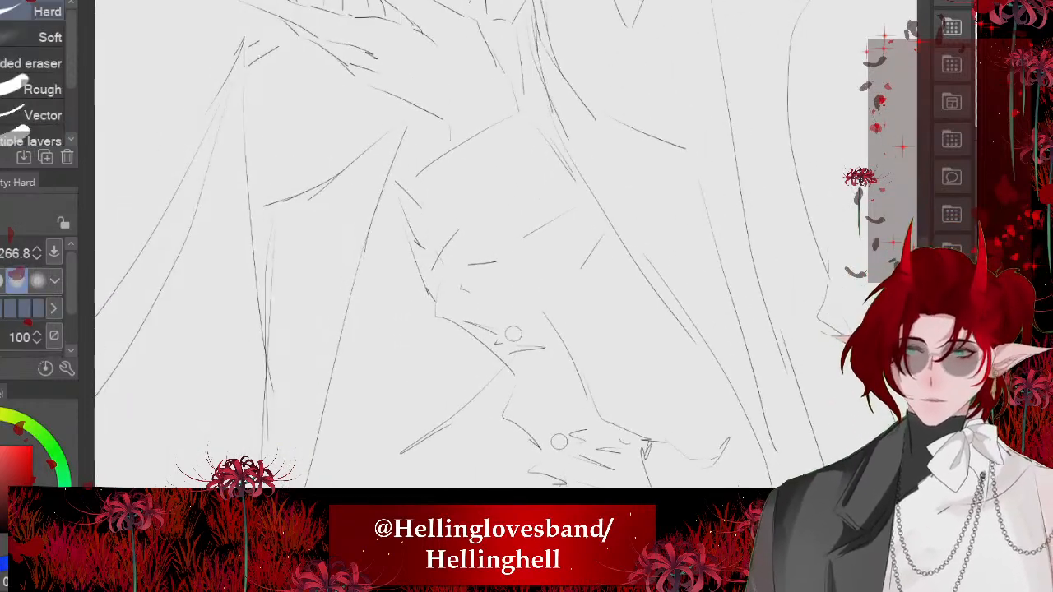
{"action": "key", "text": "p"}
{"action": "mouse_move", "coordinate": [403, 178]}
{"action": "left_mouse_down"}
{"action": "mouse_move", "coordinate": [477, 277]}
{"action": "mouse_move", "coordinate": [531, 235]}
{"action": "left_mouse_up"}
{"action": "left_click_drag", "start_coordinate": [484, 266], "coordinate": [521, 322]}
{"action": "left_click_drag", "start_coordinate": [528, 337], "coordinate": [582, 391]}
{"action": "scroll", "coordinate": [456, 299], "scroll_direction": "down", "scroll_amount": 1}
{"action": "scroll", "coordinate": [457, 247], "scroll_direction": "down", "scroll_amount": 2}
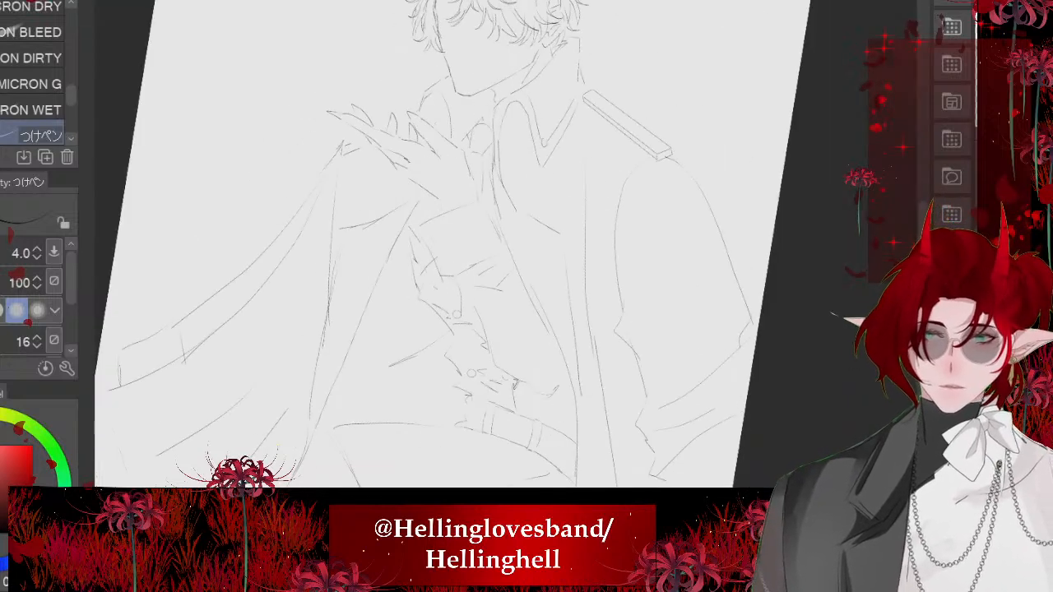
- Check the whole figure's proportions, hiding the raised hand and sleeve to view the torso beneath
{"action": "scroll", "coordinate": [457, 247], "scroll_direction": "down", "scroll_amount": 3}
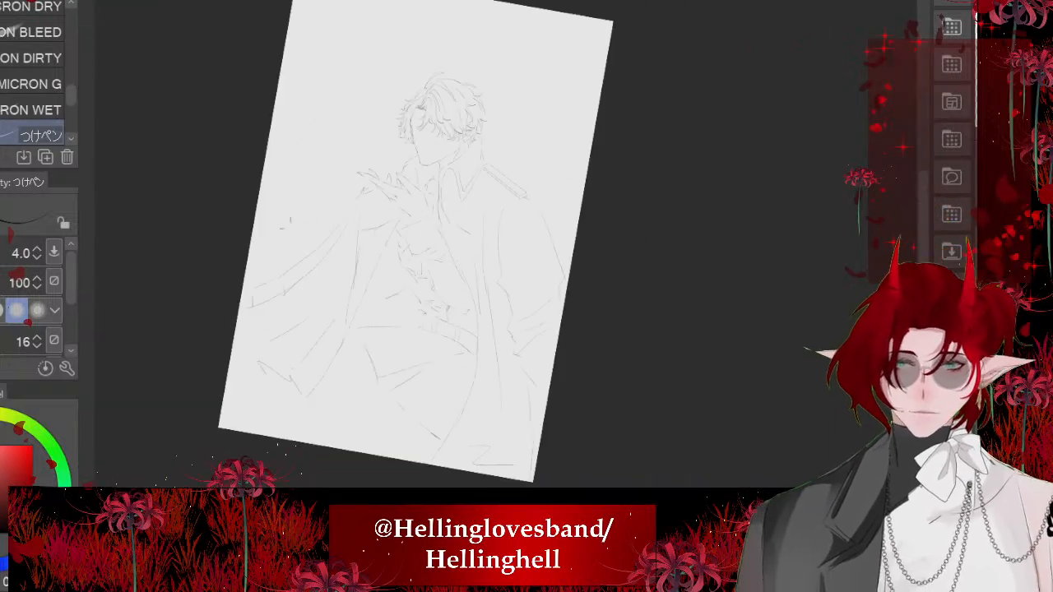
{"action": "scroll", "coordinate": [383, 231], "scroll_direction": "up", "scroll_amount": 3}
{"action": "scroll", "coordinate": [494, 222], "scroll_direction": "down", "scroll_amount": 2}
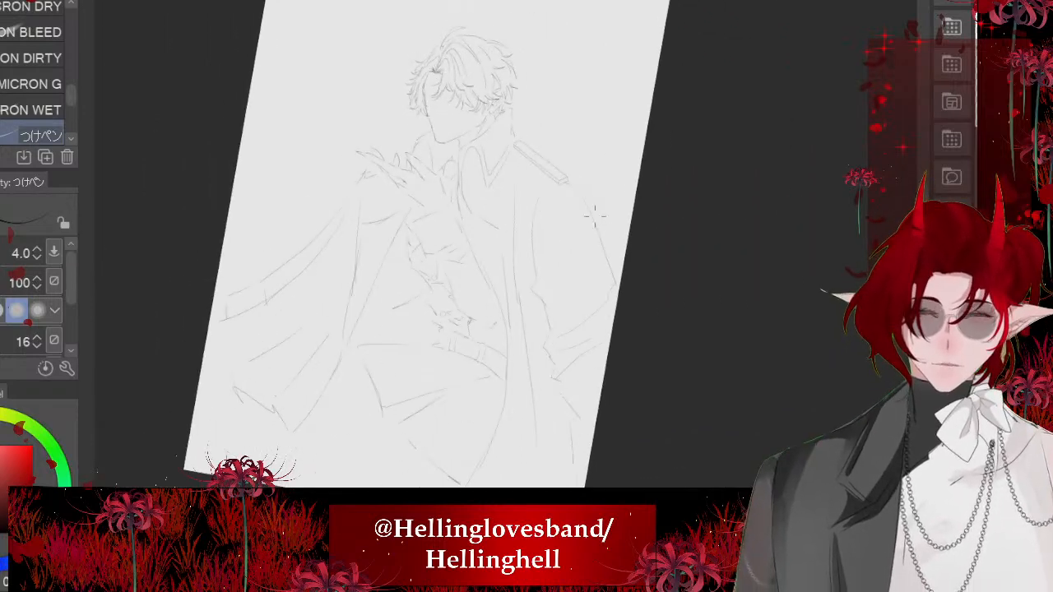
{"action": "scroll", "coordinate": [595, 217], "scroll_direction": "up", "scroll_amount": 1}
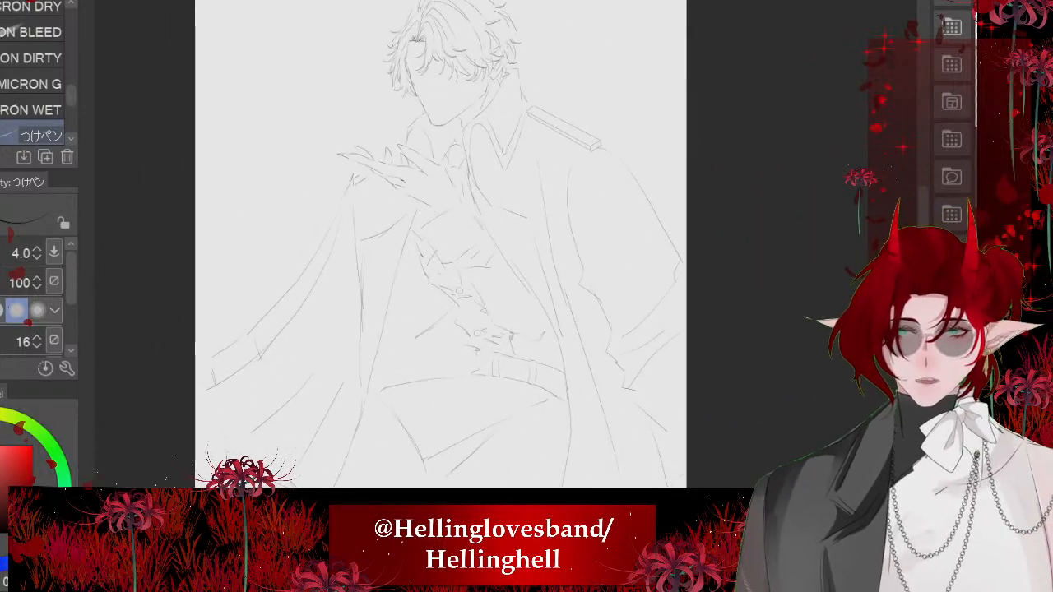
{"action": "key", "text": "Delete"}
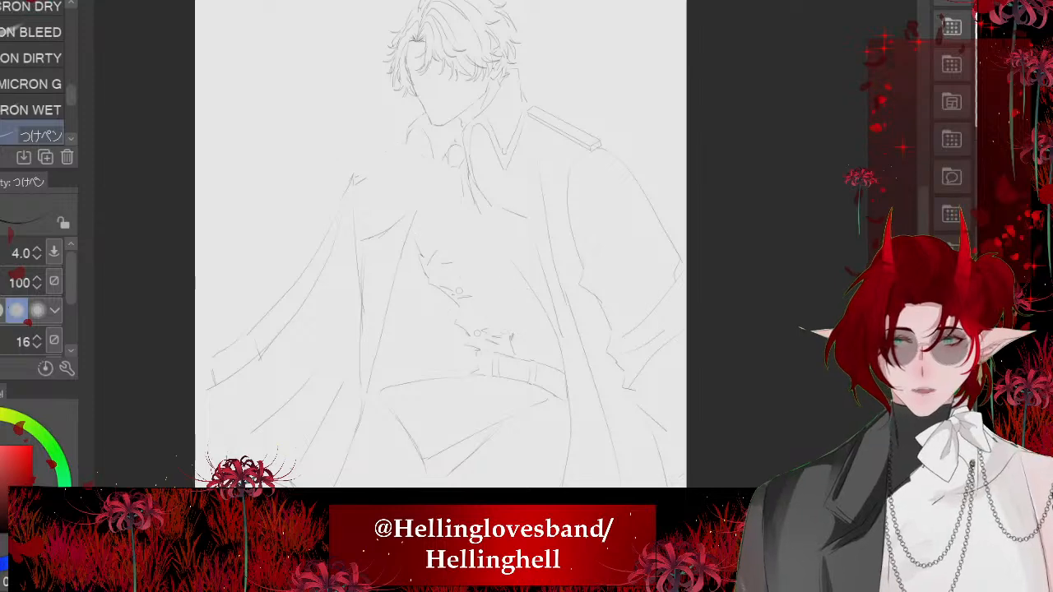
- Undo the arm-overlap edits to restore the shoulder board, necktie, lapel and waistcoat lines, and take the raised hand out of view
{"action": "scroll", "coordinate": [441, 247], "scroll_direction": "down", "scroll_amount": 2}
{"action": "key", "text": "ctrl+z"}
{"action": "key", "text": "ctrl+z"}
{"action": "key", "text": "ctrl+z"}
{"action": "key", "text": "ctrl+z"}
{"action": "key", "text": "ctrl+z"}
{"action": "key", "text": "ctrl+z"}
{"action": "key", "text": "ctrl+z"}
{"action": "key", "text": "ctrl+z"}
{"action": "key", "text": "ctrl+z"}
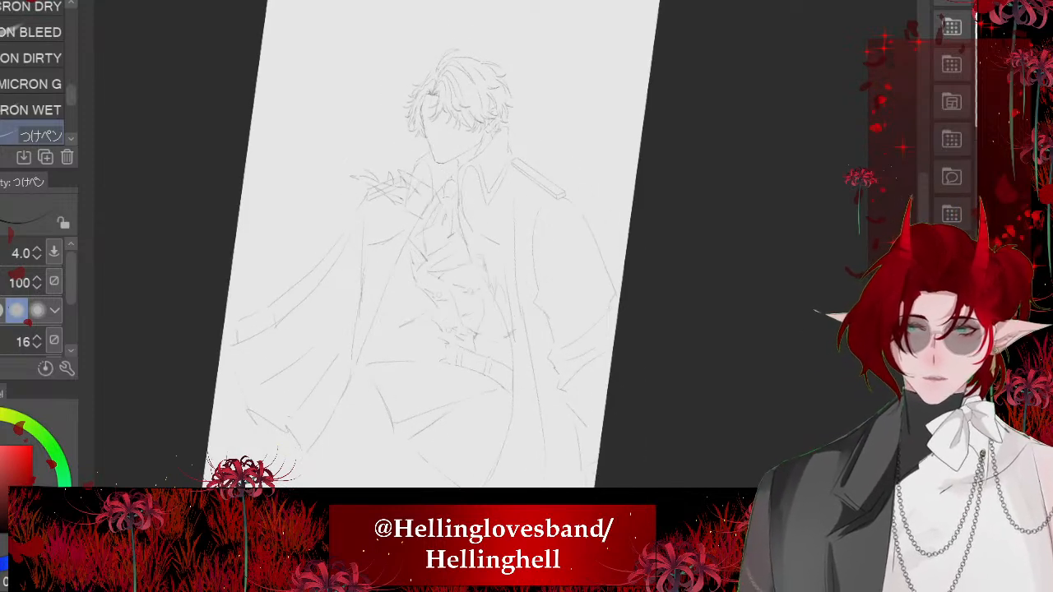
{"action": "scroll", "coordinate": [411, 253], "scroll_direction": "up", "scroll_amount": 2}
{"action": "key", "text": "ctrl+z"}
{"action": "key", "text": "ctrl+z"}
{"action": "key", "text": "ctrl+z"}
{"action": "key", "text": "ctrl+z"}
{"action": "key", "text": "ctrl+z"}
{"action": "key", "text": "ctrl+z"}
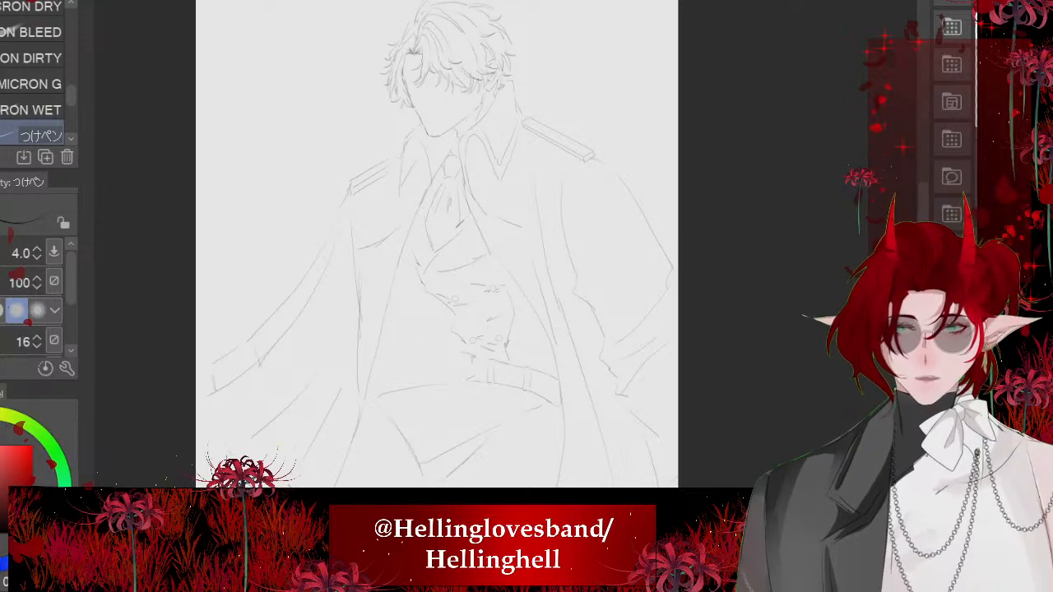
- Show the yellow rough sketch under the line art and trace the nose bridge from the fringe down to the face contour
{"action": "scroll", "coordinate": [411, 247], "scroll_direction": "down", "scroll_amount": 2}
{"action": "scroll", "coordinate": [411, 247], "scroll_direction": "up", "scroll_amount": 4}
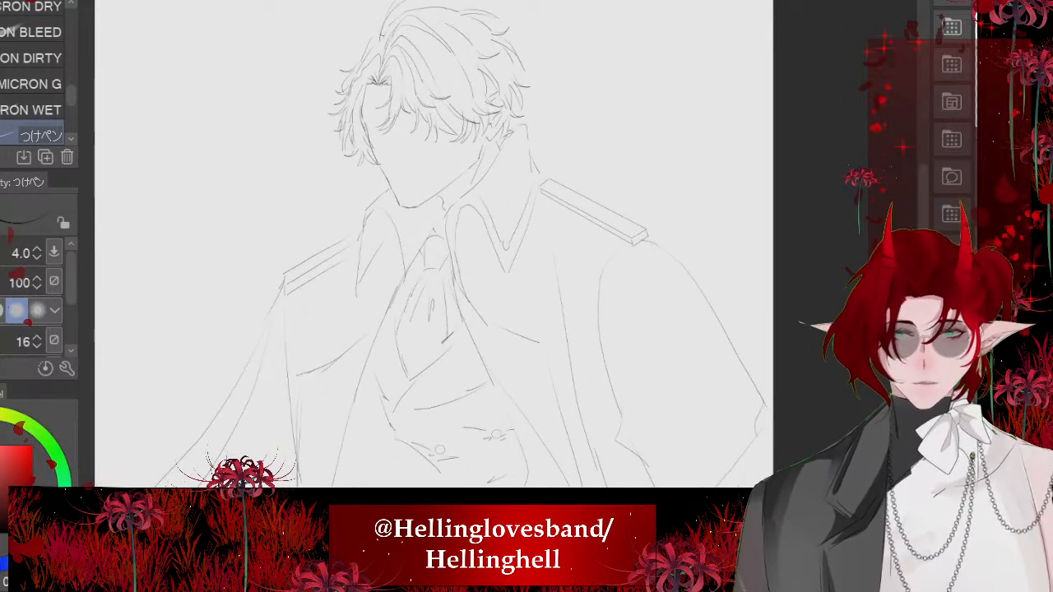
{"action": "key", "text": "ctrl+z"}
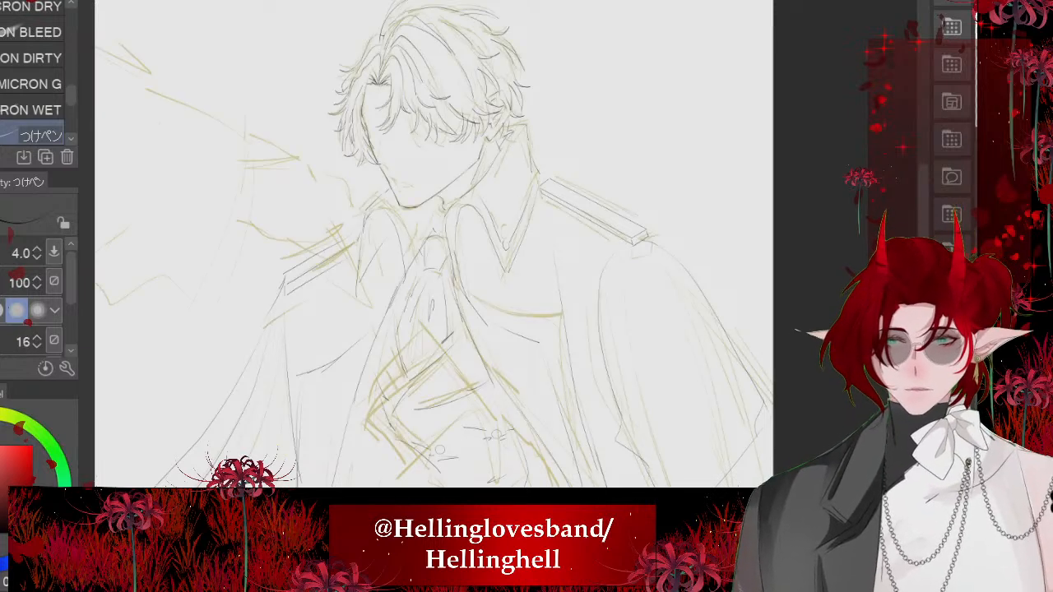
{"action": "scroll", "coordinate": [395, 164], "scroll_direction": "up", "scroll_amount": 5}
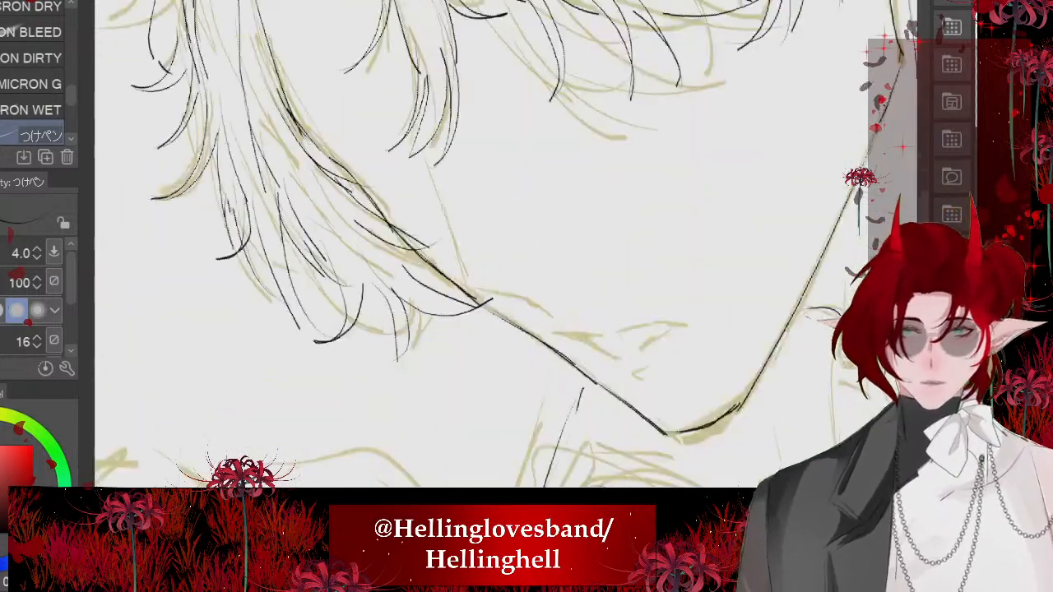
{"action": "scroll", "coordinate": [494, 271], "scroll_direction": "up", "scroll_amount": 3}
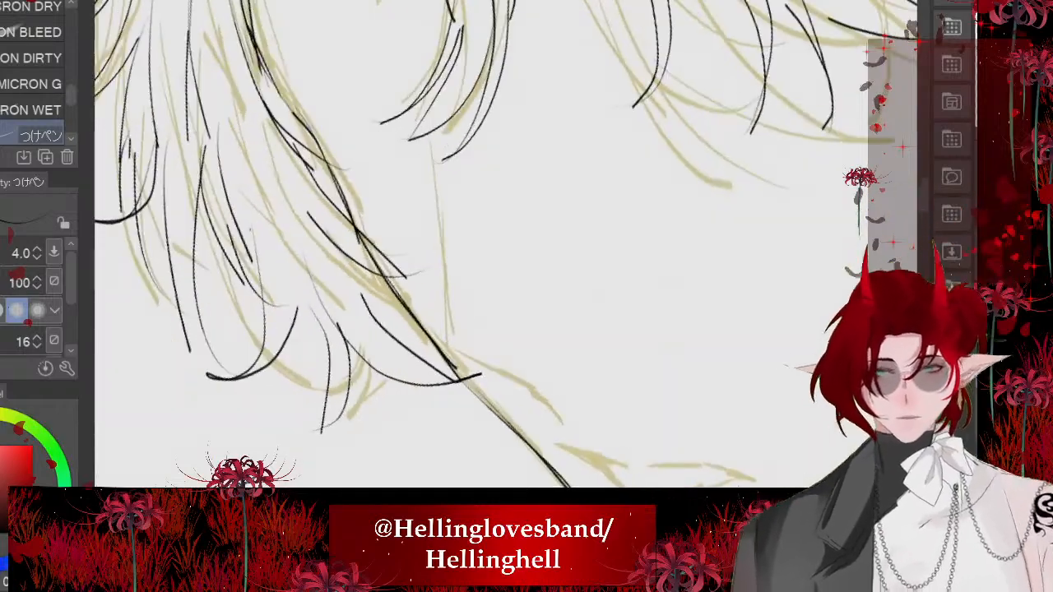
{"action": "scroll", "coordinate": [494, 272], "scroll_direction": "up", "scroll_amount": 3}
{"action": "left_click_drag", "start_coordinate": [309, 166], "coordinate": [533, 377]}
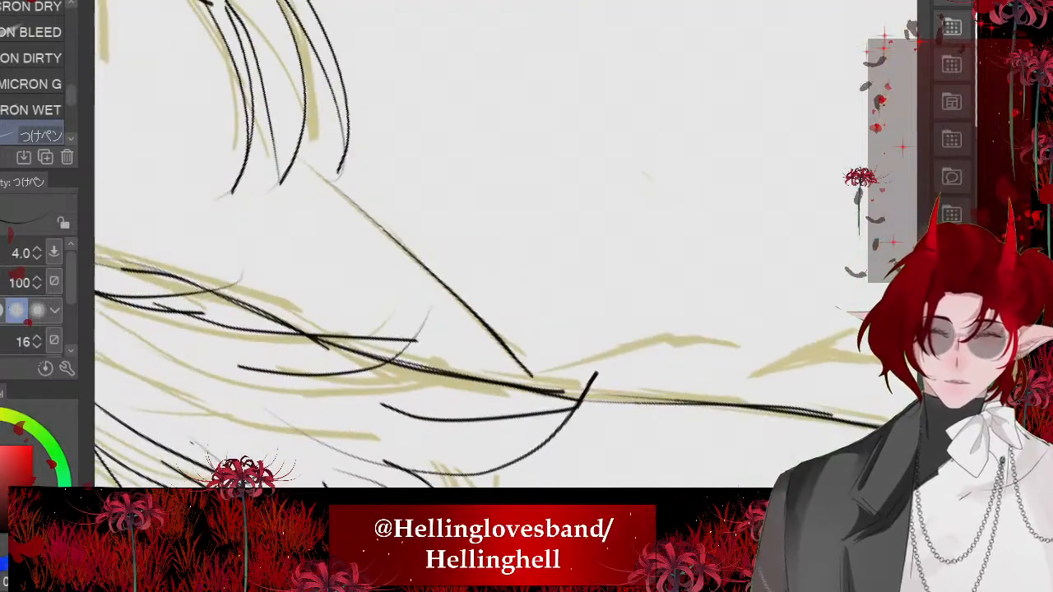
{"action": "scroll", "coordinate": [493, 272], "scroll_direction": "down", "scroll_amount": 4}
{"action": "scroll", "coordinate": [428, 329], "scroll_direction": "up", "scroll_amount": 4}
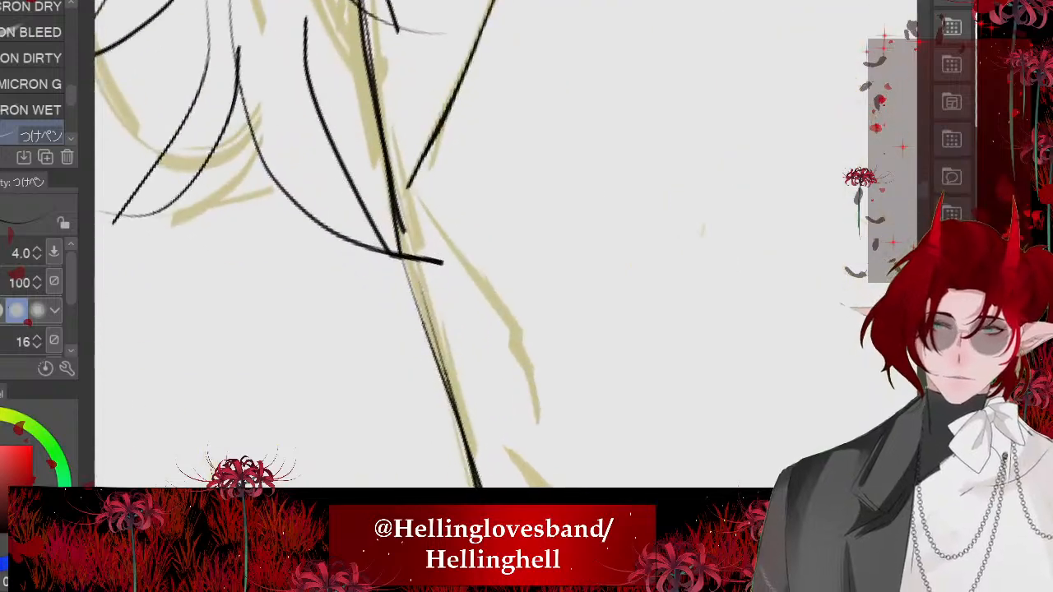
- Trace the slope from the nose tip down toward the mouth over the rough sketch
{"action": "left_click_drag", "start_coordinate": [416, 176], "coordinate": [520, 365]}
{"action": "mouse_move", "coordinate": [485, 291]}
{"action": "left_mouse_down"}
{"action": "mouse_move", "coordinate": [534, 405]}
{"action": "mouse_move", "coordinate": [472, 268]}
{"action": "left_mouse_up"}
{"action": "scroll", "coordinate": [416, 251], "scroll_direction": "down", "scroll_amount": 6}
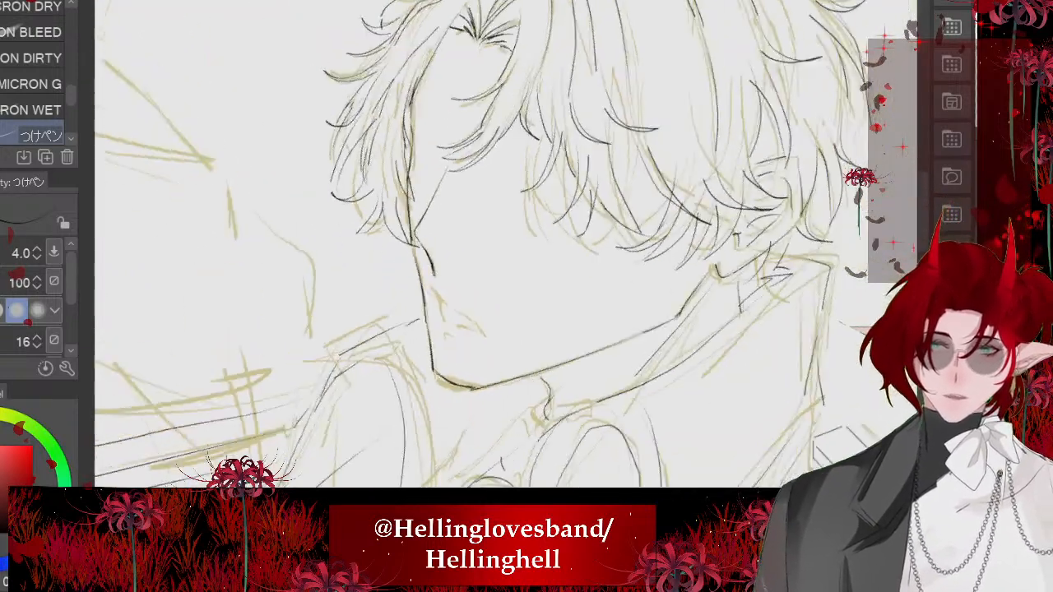
{"action": "scroll", "coordinate": [461, 247], "scroll_direction": "down", "scroll_amount": 2}
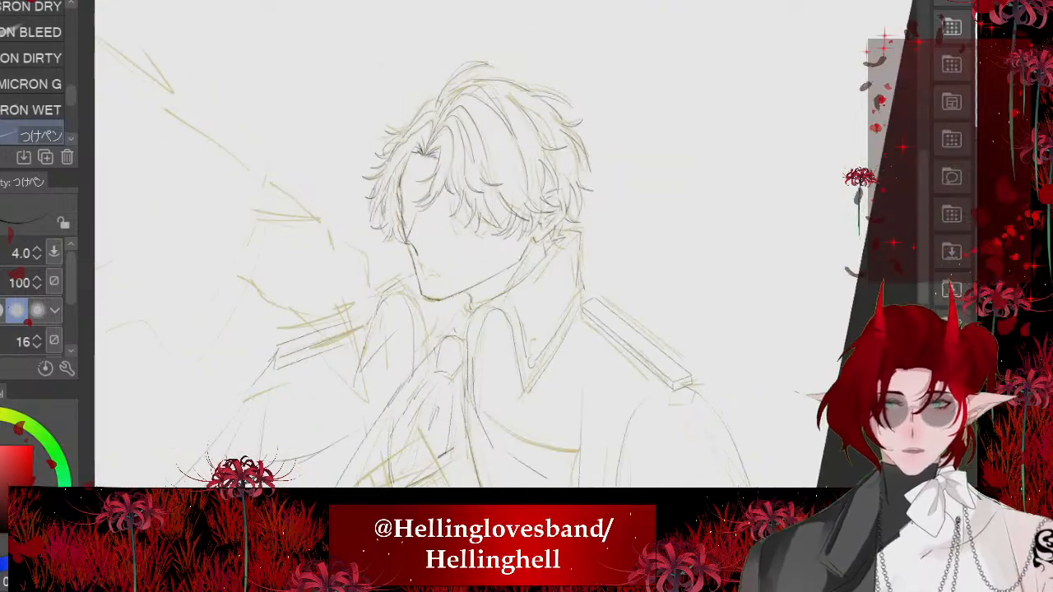
{"action": "scroll", "coordinate": [407, 284], "scroll_direction": "up", "scroll_amount": 5}
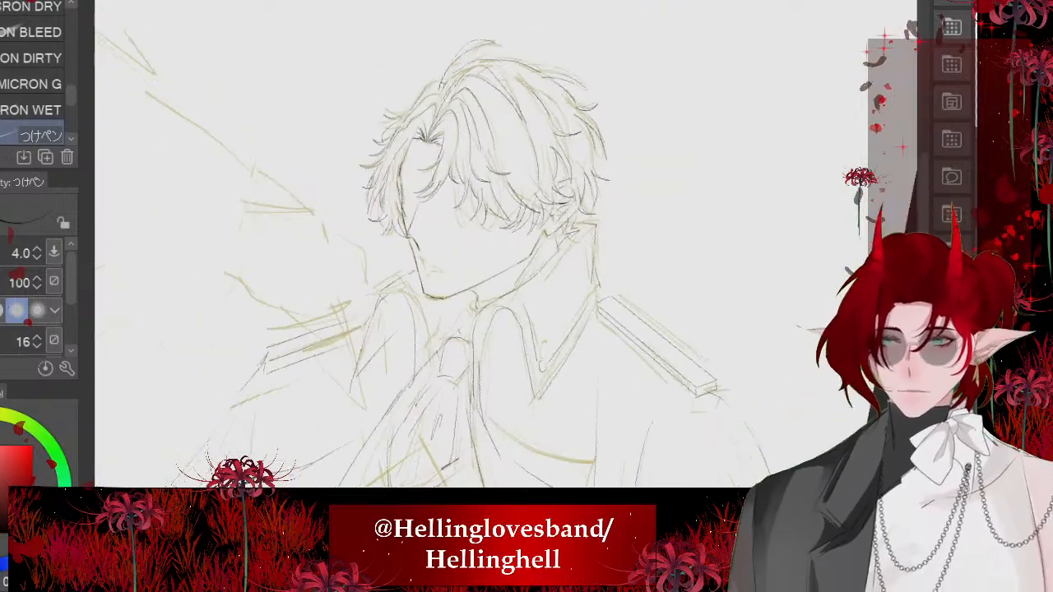
- Ink the slightly open mouth over the rough sketch, with the upper lip, its inner edge and the mouth corner
{"action": "scroll", "coordinate": [461, 247], "scroll_direction": "up", "scroll_amount": 8}
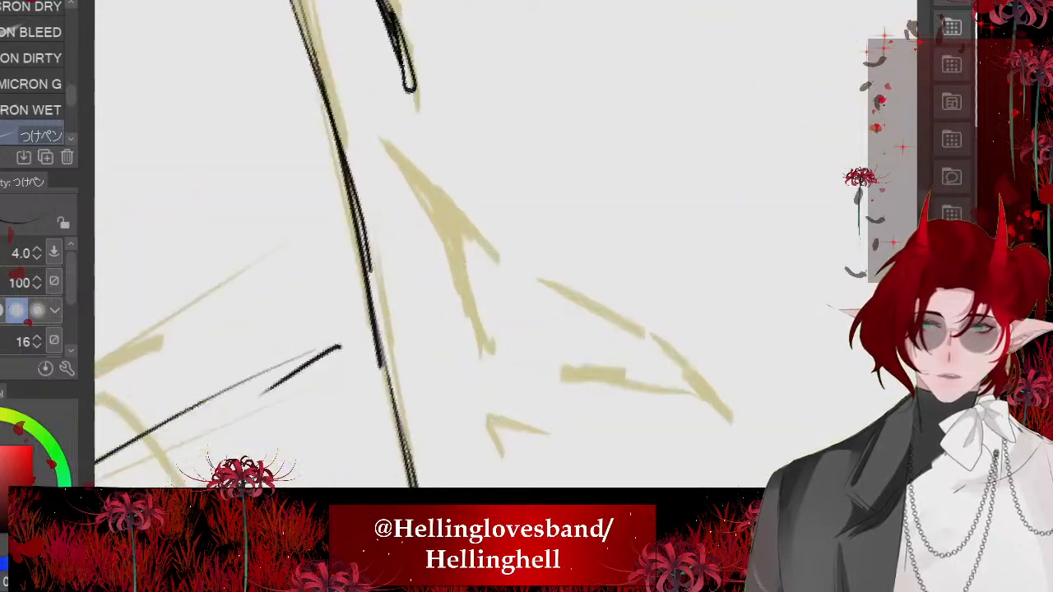
{"action": "mouse_move", "coordinate": [386, 139]}
{"action": "left_mouse_down"}
{"action": "mouse_move", "coordinate": [424, 189]}
{"action": "mouse_move", "coordinate": [413, 173]}
{"action": "mouse_move", "coordinate": [560, 292]}
{"action": "left_mouse_up"}
{"action": "left_click_drag", "start_coordinate": [401, 165], "coordinate": [458, 250]}
{"action": "mouse_move", "coordinate": [443, 204]}
{"action": "left_mouse_down"}
{"action": "mouse_move", "coordinate": [473, 298]}
{"action": "mouse_move", "coordinate": [526, 379]}
{"action": "left_mouse_up"}
{"action": "mouse_move", "coordinate": [406, 167]}
{"action": "left_mouse_down"}
{"action": "mouse_move", "coordinate": [459, 217]}
{"action": "mouse_move", "coordinate": [472, 288]}
{"action": "mouse_move", "coordinate": [395, 200]}
{"action": "left_mouse_up"}
{"action": "mouse_move", "coordinate": [492, 204]}
{"action": "left_mouse_down"}
{"action": "mouse_move", "coordinate": [537, 224]}
{"action": "mouse_move", "coordinate": [675, 357]}
{"action": "mouse_move", "coordinate": [610, 341]}
{"action": "left_mouse_up"}
{"action": "left_click_drag", "start_coordinate": [576, 329], "coordinate": [478, 306]}
{"action": "left_click_drag", "start_coordinate": [619, 298], "coordinate": [641, 337]}
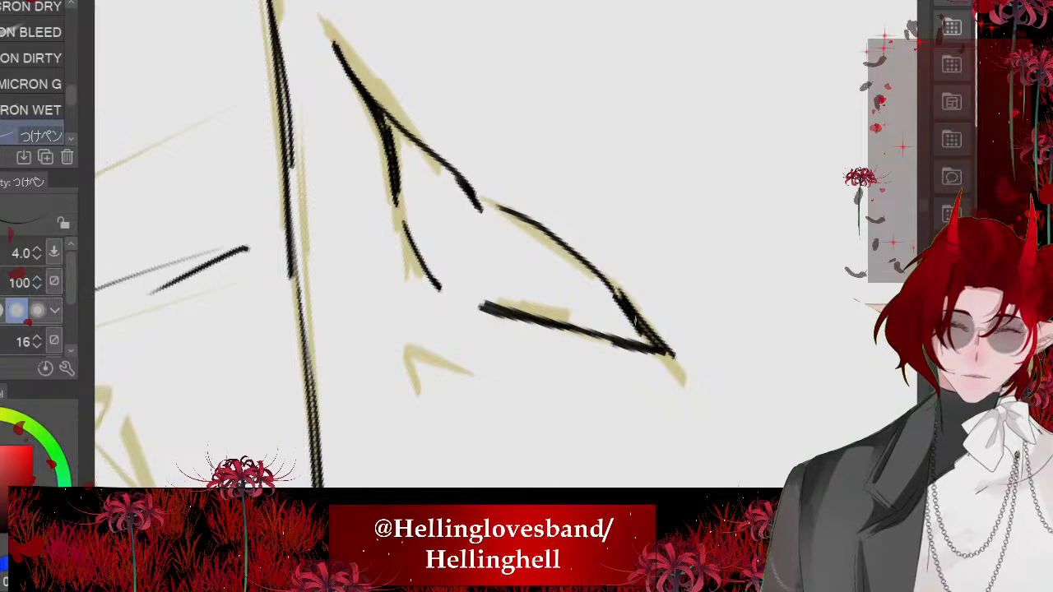
{"action": "scroll", "coordinate": [478, 281], "scroll_direction": "down", "scroll_amount": 8}
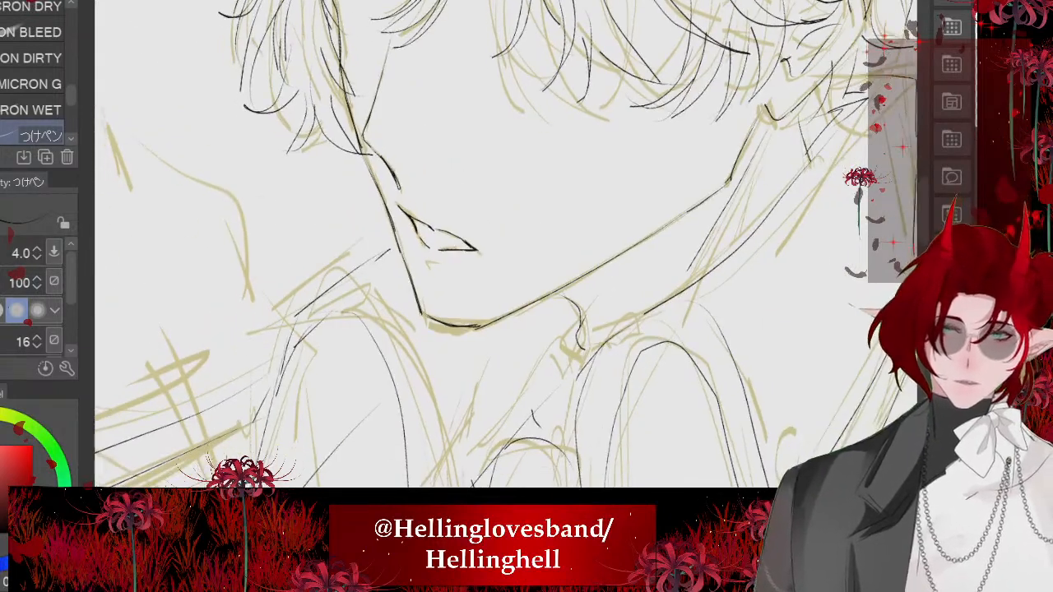
- Draw the small angled lower-lip mark between the mouth and the chin
{"action": "scroll", "coordinate": [534, 354], "scroll_direction": "down", "scroll_amount": 5}
{"action": "scroll", "coordinate": [510, 296], "scroll_direction": "up", "scroll_amount": 8}
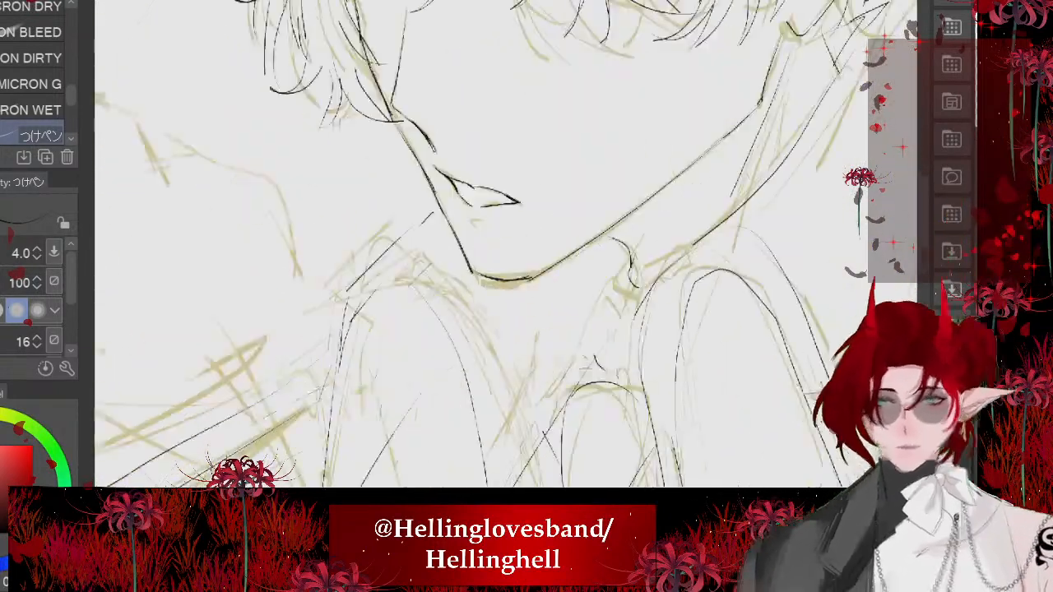
{"action": "left_click_drag", "start_coordinate": [588, 216], "coordinate": [462, 212]}
{"action": "scroll", "coordinate": [462, 212], "scroll_direction": "down", "scroll_amount": 10}
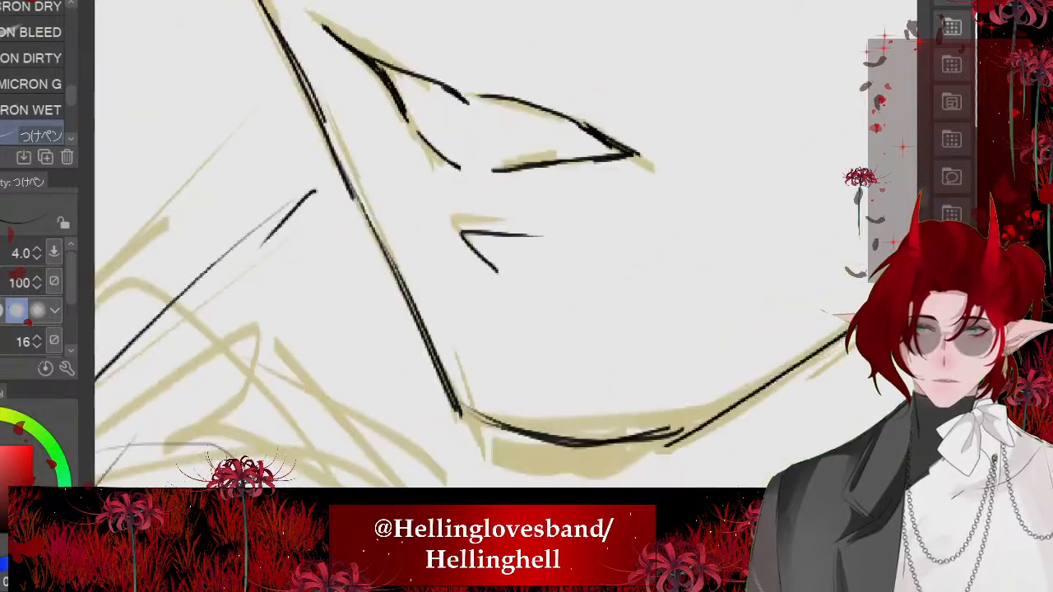
{"action": "scroll", "coordinate": [461, 212], "scroll_direction": "down", "scroll_amount": 3}
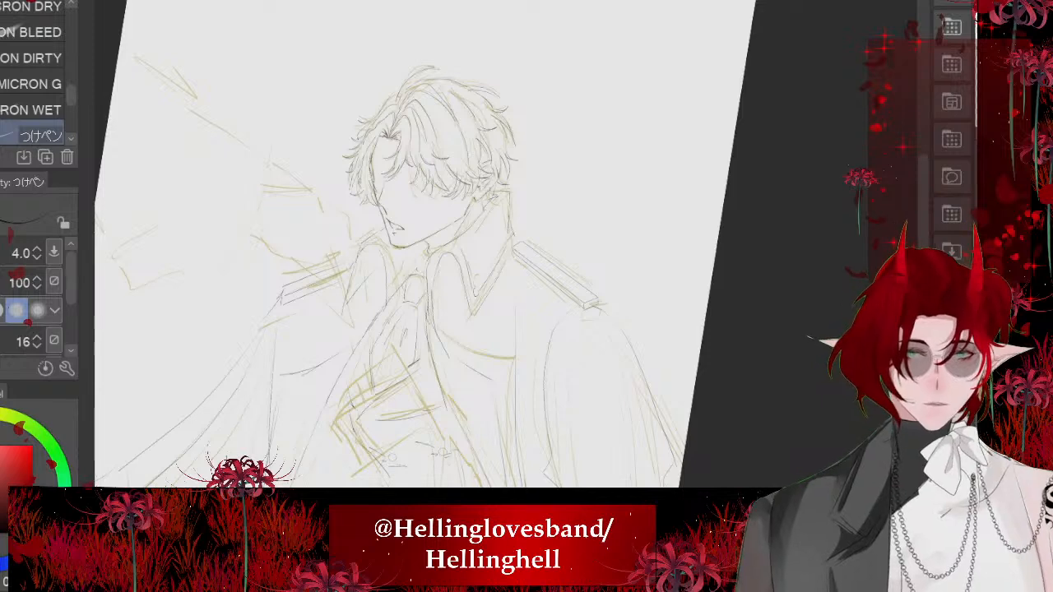
- Review the new nose and mouth lines with the rough sketch hidden, and bring the sketch back into view
{"action": "key", "text": "minus"}
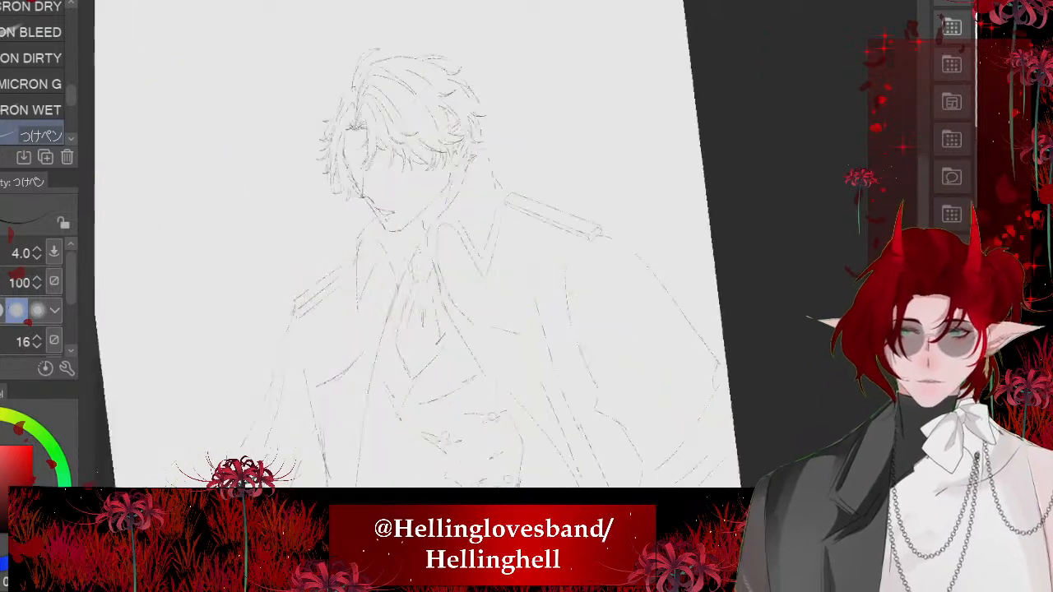
{"action": "scroll", "coordinate": [407, 247], "scroll_direction": "down", "scroll_amount": 2}
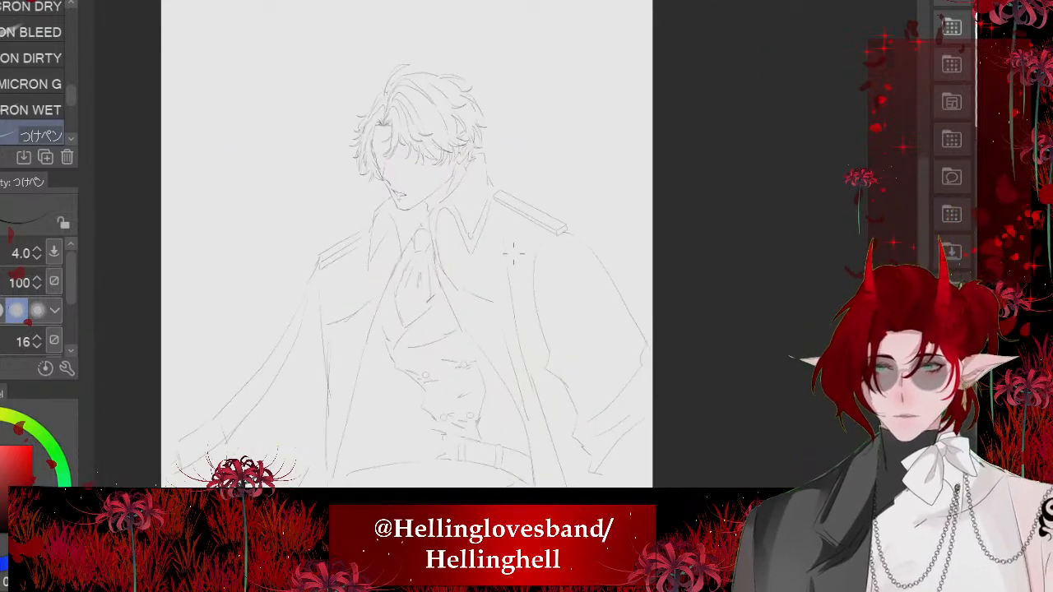
{"action": "scroll", "coordinate": [512, 254], "scroll_direction": "up", "scroll_amount": 5}
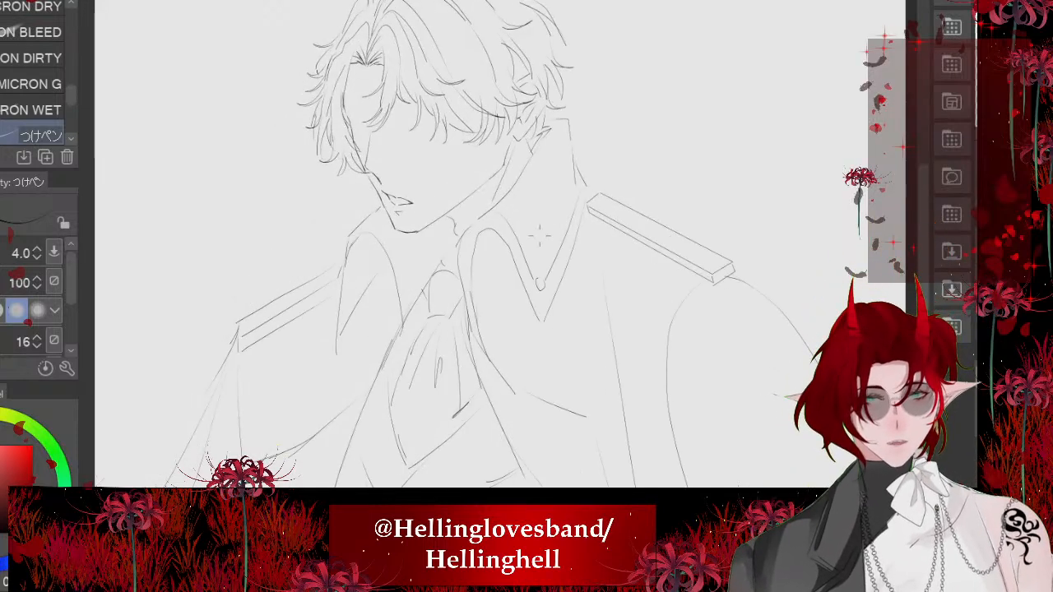
{"action": "scroll", "coordinate": [601, 141], "scroll_direction": "down", "scroll_amount": 3}
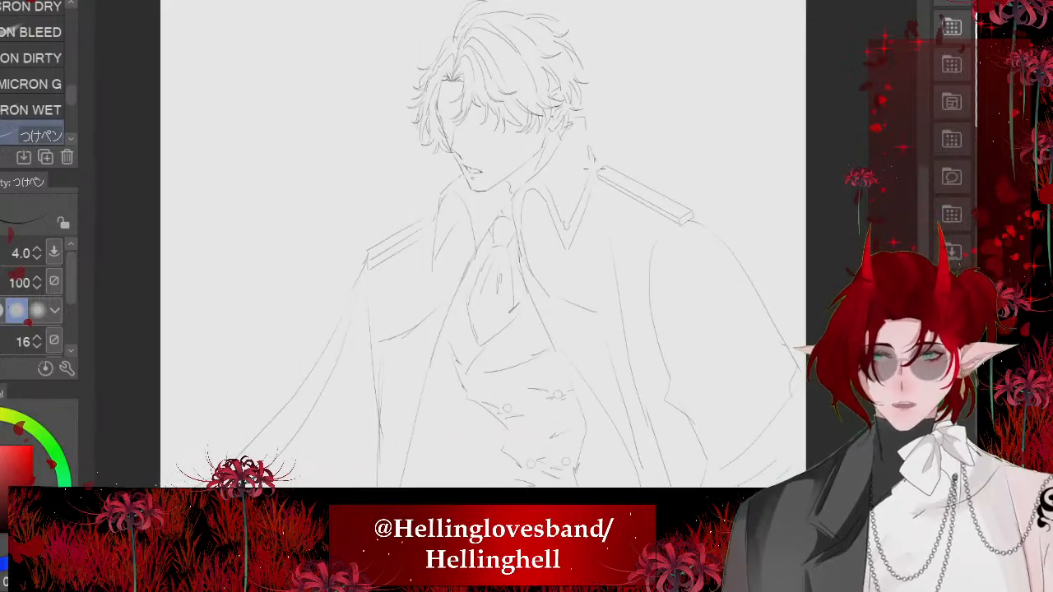
{"action": "scroll", "coordinate": [585, 206], "scroll_direction": "up", "scroll_amount": 1}
{"action": "left_click_drag", "start_coordinate": [516, 164], "coordinate": [496, 160]}
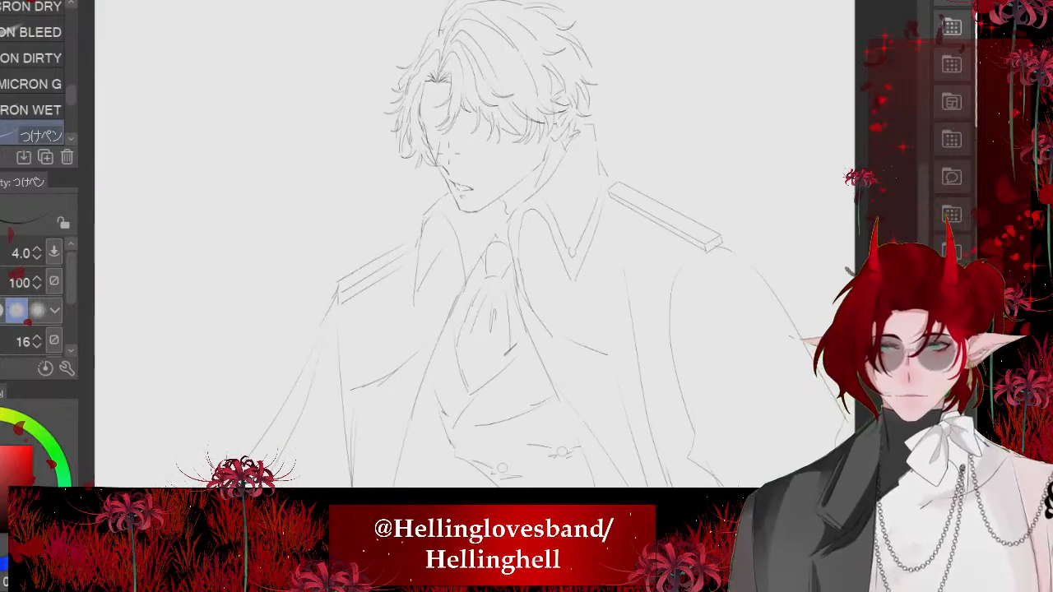
{"action": "scroll", "coordinate": [450, 156], "scroll_direction": "down", "scroll_amount": 3}
{"action": "scroll", "coordinate": [444, 152], "scroll_direction": "up", "scroll_amount": 1}
{"action": "scroll", "coordinate": [431, 165], "scroll_direction": "down", "scroll_amount": 1}
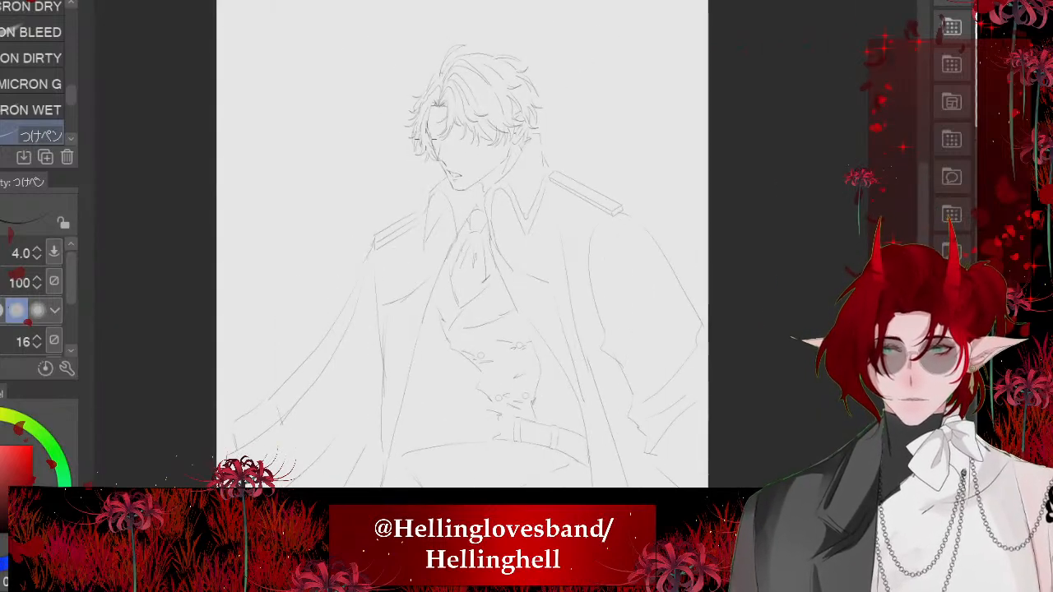
{"action": "scroll", "coordinate": [388, 165], "scroll_direction": "down", "scroll_amount": 2}
{"action": "scroll", "coordinate": [391, 165], "scroll_direction": "up", "scroll_amount": 2}
{"action": "scroll", "coordinate": [385, 145], "scroll_direction": "up", "scroll_amount": 2}
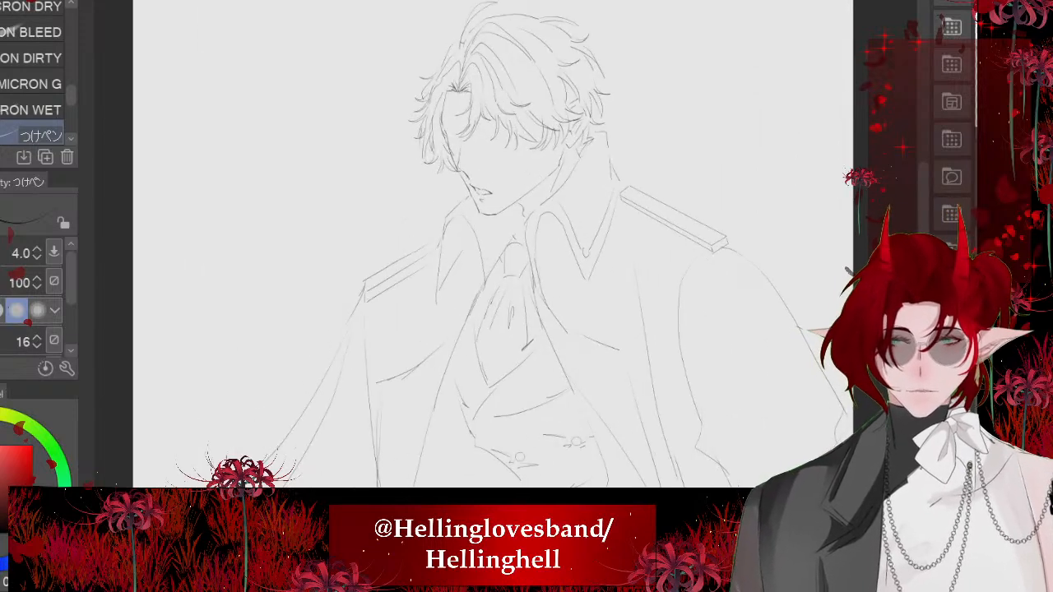
{"action": "key", "text": "ctrl+z"}
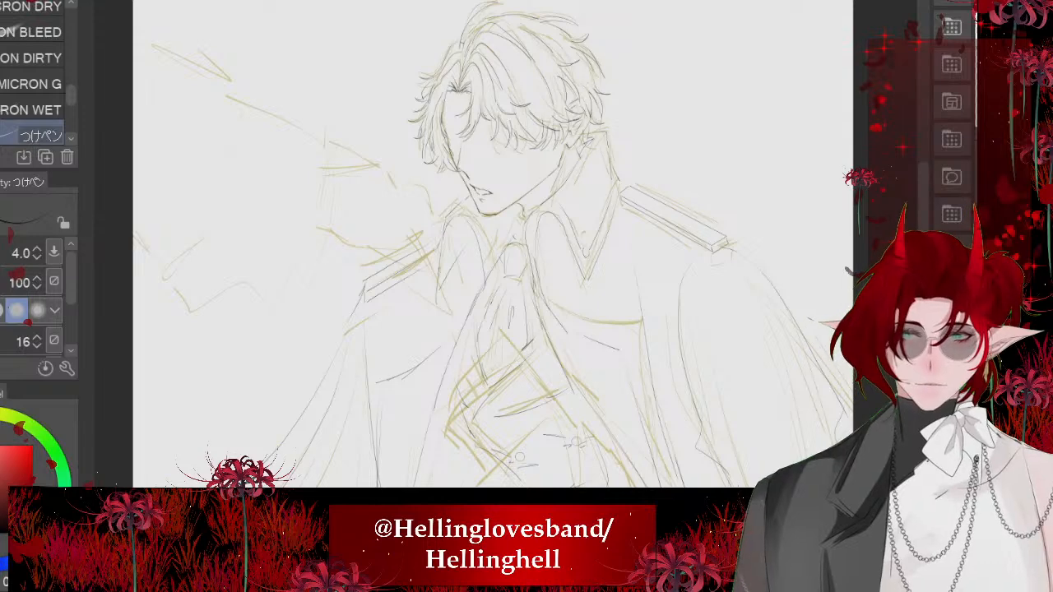
- Hide the rough sketch, and set the つけペン pen to yellow with a larger brush size
{"action": "scroll", "coordinate": [492, 247], "scroll_direction": "down", "scroll_amount": 2}
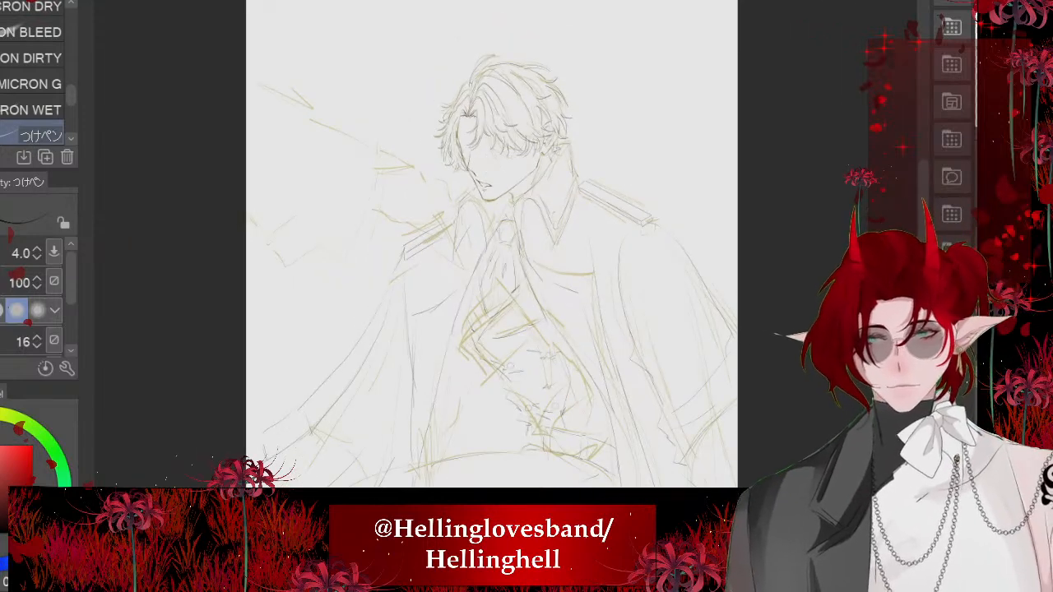
{"action": "scroll", "coordinate": [619, 169], "scroll_direction": "down", "scroll_amount": 1}
{"action": "scroll", "coordinate": [621, 366], "scroll_direction": "up", "scroll_amount": 1}
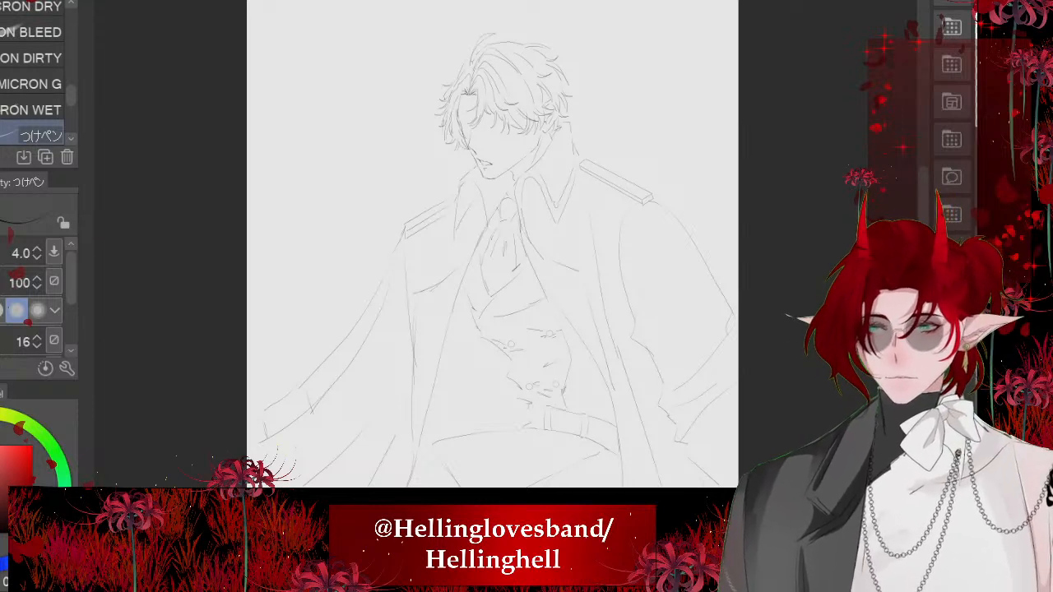
{"action": "left_click", "coordinate": [1, 415]}
{"action": "key", "text": "]"}
{"action": "key", "text": "]"}
{"action": "key", "text": "]"}
{"action": "key", "text": "]"}
{"action": "key", "text": "]"}
{"action": "key", "text": "]"}
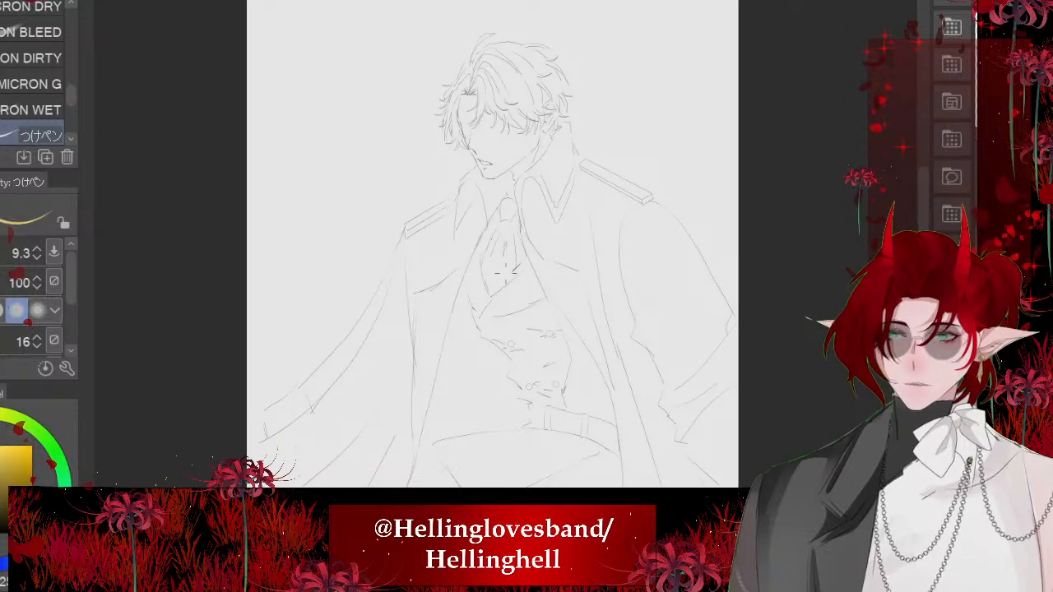
- With a dark olive colour at brush size 18.2, draw a shoulder-joint circle and the guide lines of the upper arm below it
{"action": "scroll", "coordinate": [716, 304], "scroll_direction": "up", "scroll_amount": 1}
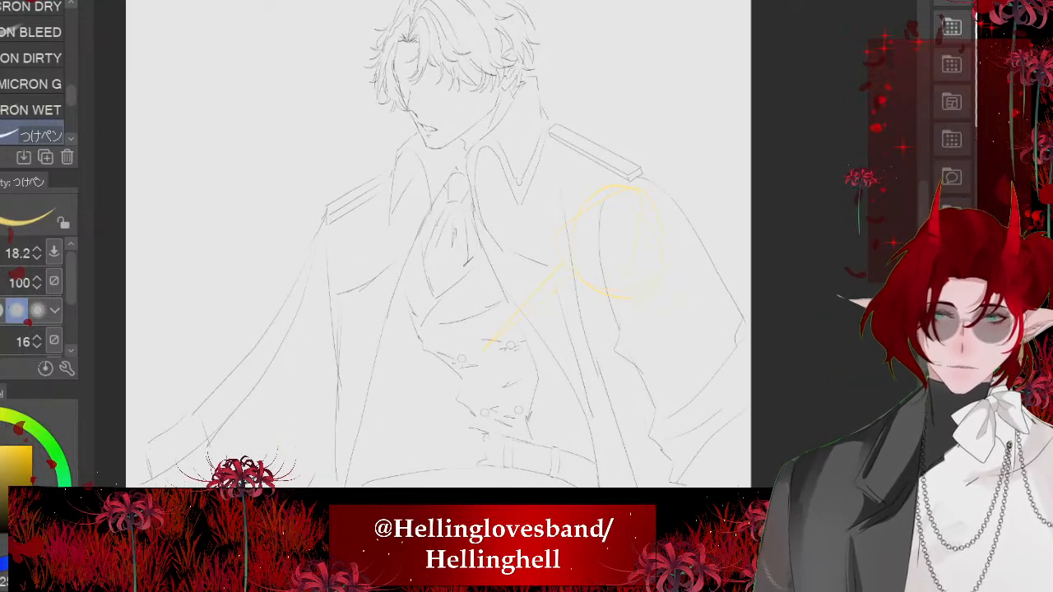
{"action": "left_click", "coordinate": [5, 526]}
{"action": "mouse_move", "coordinate": [628, 182]}
{"action": "left_mouse_down"}
{"action": "mouse_move", "coordinate": [632, 287]}
{"action": "mouse_move", "coordinate": [581, 177]}
{"action": "mouse_move", "coordinate": [631, 257]}
{"action": "left_mouse_up"}
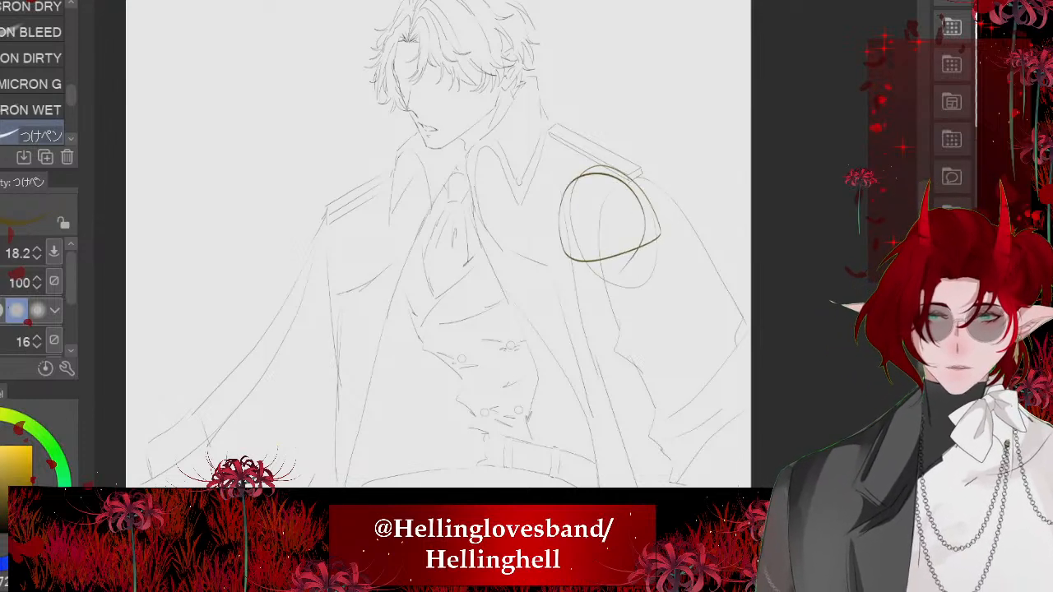
{"action": "left_click_drag", "start_coordinate": [653, 299], "coordinate": [544, 408]}
{"action": "key", "text": "ctrl+z"}
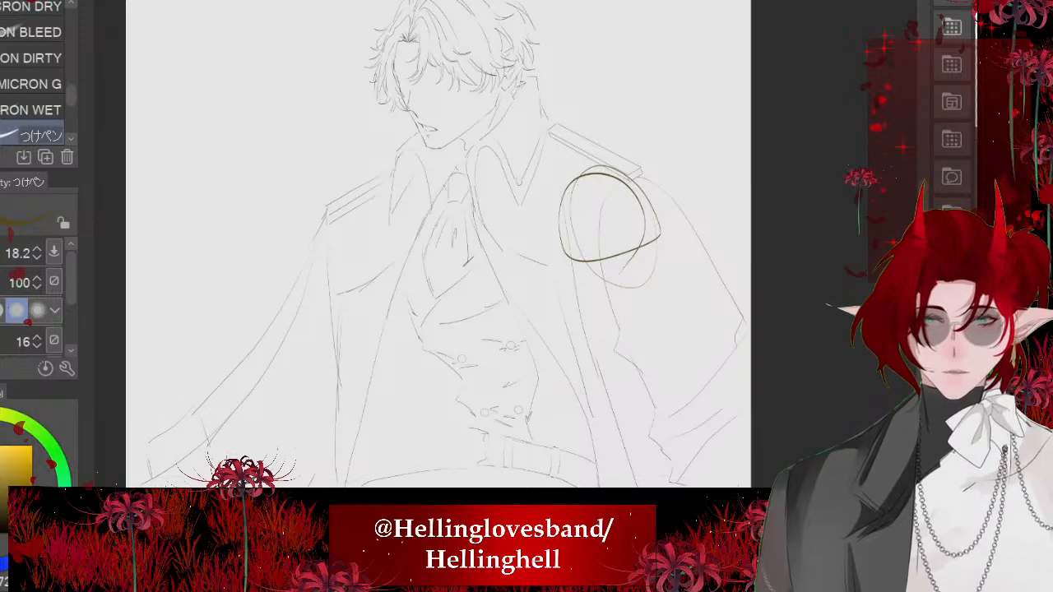
{"action": "left_click_drag", "start_coordinate": [623, 284], "coordinate": [565, 419]}
{"action": "left_click_drag", "start_coordinate": [631, 280], "coordinate": [569, 431]}
- Construct the bent arm with an elbow circle above the belt and forearm guide lines running across the chest
{"action": "left_click_drag", "start_coordinate": [574, 187], "coordinate": [531, 354]}
{"action": "mouse_move", "coordinate": [533, 360]}
{"action": "left_mouse_down"}
{"action": "mouse_move", "coordinate": [567, 372]}
{"action": "mouse_move", "coordinate": [527, 363]}
{"action": "mouse_move", "coordinate": [510, 408]}
{"action": "left_mouse_up"}
{"action": "left_click_drag", "start_coordinate": [517, 354], "coordinate": [403, 279]}
{"action": "left_click_drag", "start_coordinate": [420, 280], "coordinate": [510, 343]}
{"action": "mouse_move", "coordinate": [565, 383]}
{"action": "left_mouse_down"}
{"action": "mouse_move", "coordinate": [498, 422]}
{"action": "mouse_move", "coordinate": [416, 335]}
{"action": "left_mouse_up"}
{"action": "mouse_move", "coordinate": [425, 283]}
{"action": "left_mouse_down"}
{"action": "mouse_move", "coordinate": [366, 357]}
{"action": "mouse_move", "coordinate": [450, 390]}
{"action": "mouse_move", "coordinate": [515, 344]}
{"action": "left_mouse_up"}
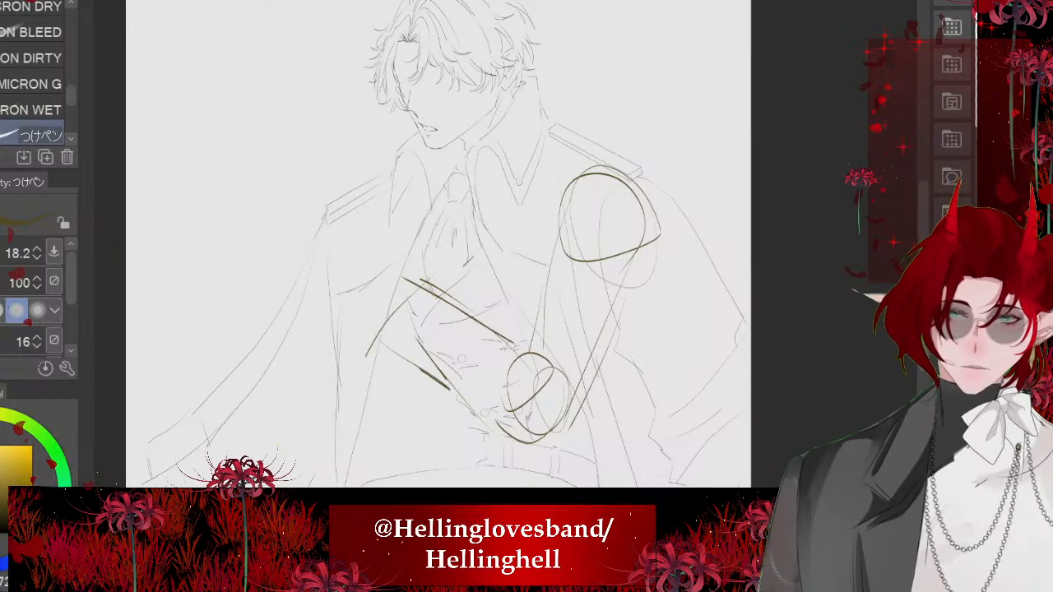
{"action": "left_click_drag", "start_coordinate": [562, 381], "coordinate": [493, 335]}
{"action": "left_click_drag", "start_coordinate": [461, 388], "coordinate": [498, 437]}
{"action": "mouse_move", "coordinate": [366, 229]}
{"action": "left_mouse_down"}
{"action": "mouse_move", "coordinate": [301, 272]}
{"action": "mouse_move", "coordinate": [368, 309]}
{"action": "left_mouse_up"}
{"action": "scroll", "coordinate": [438, 244], "scroll_direction": "down", "scroll_amount": 1}
{"action": "scroll", "coordinate": [486, 197], "scroll_direction": "down", "scroll_amount": 1}
{"action": "key", "text": "ctrl+z"}
{"action": "key", "text": "ctrl+z"}
{"action": "key", "text": "ctrl+z"}
{"action": "key", "text": "ctrl+z"}
{"action": "key", "text": "ctrl+z"}
{"action": "key", "text": "ctrl+z"}
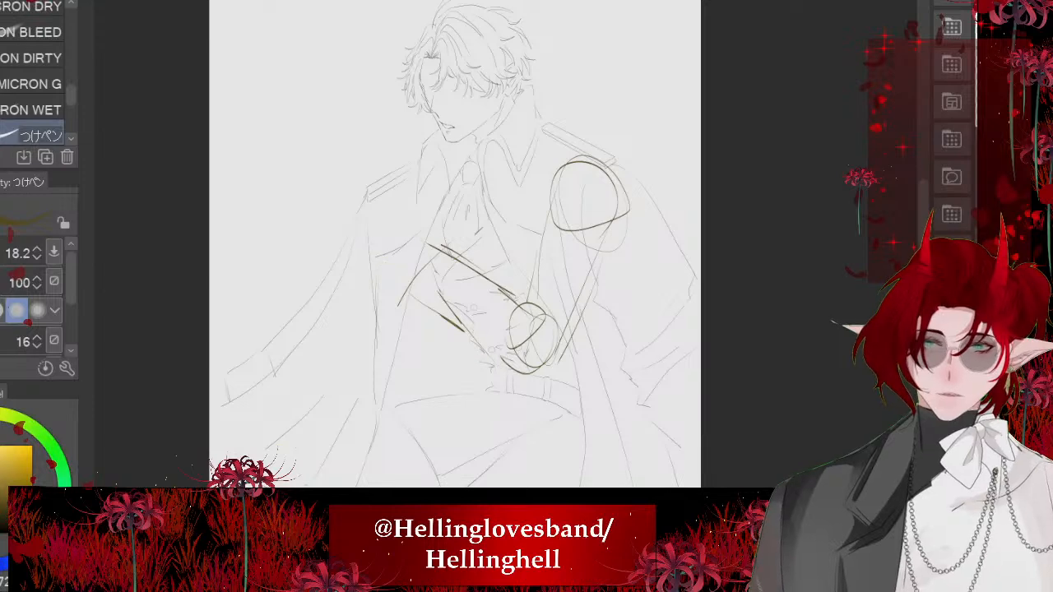
- Sketch the first curved lines of a hand reaching in to the coat collar beneath the chin
{"action": "scroll", "coordinate": [461, 198], "scroll_direction": "up", "scroll_amount": 2}
{"action": "scroll", "coordinate": [411, 33], "scroll_direction": "up", "scroll_amount": 2}
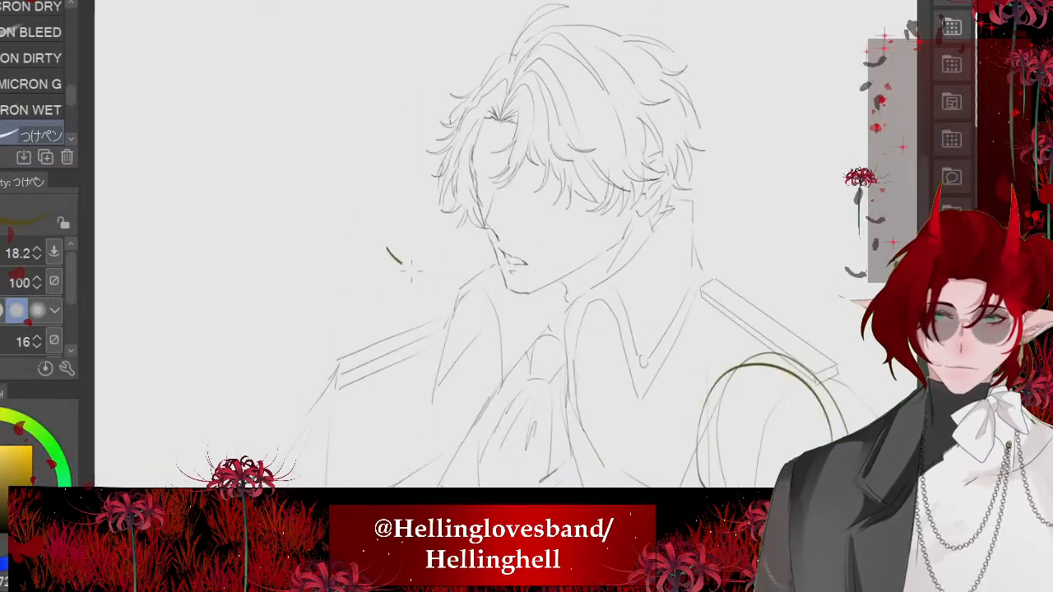
{"action": "left_click_drag", "start_coordinate": [410, 268], "coordinate": [473, 285]}
{"action": "left_click_drag", "start_coordinate": [434, 252], "coordinate": [419, 231]}
{"action": "left_click_drag", "start_coordinate": [474, 284], "coordinate": [503, 318]}
{"action": "key", "text": "ctrl+z"}
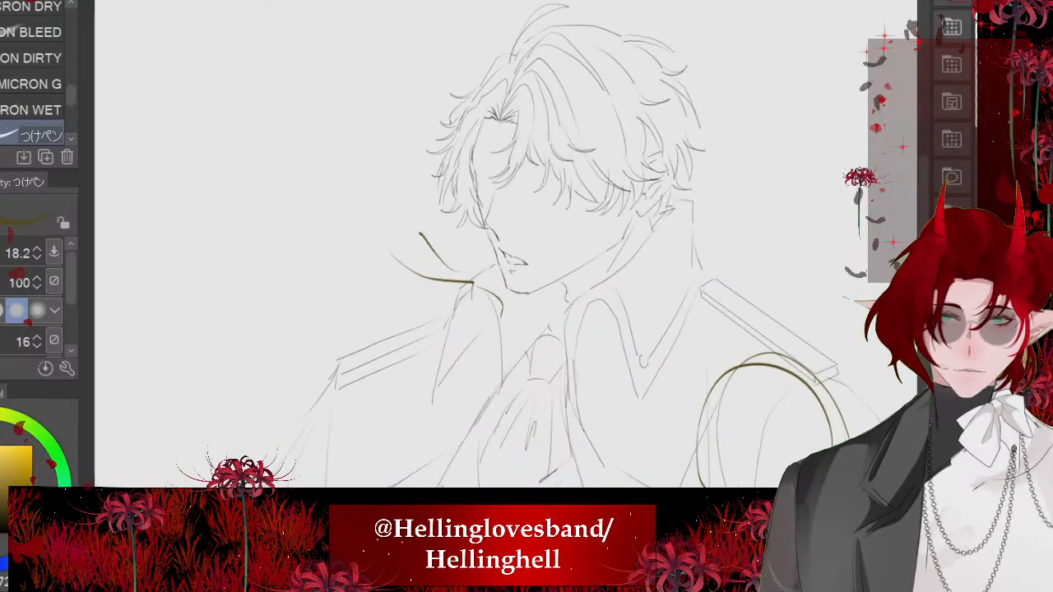
- Add wavy knuckle and back-of-hand strokes along the upper side of the hand at the collar
{"action": "scroll", "coordinate": [527, 272], "scroll_direction": "down", "scroll_amount": 3}
{"action": "scroll", "coordinate": [527, 247], "scroll_direction": "up", "scroll_amount": 3}
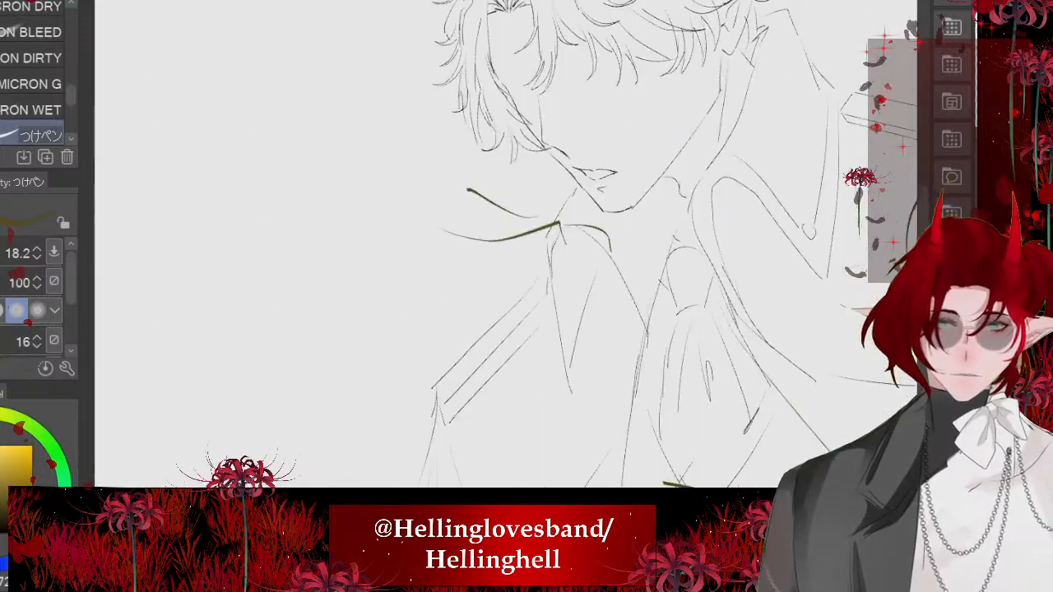
{"action": "mouse_move", "coordinate": [439, 306]}
{"action": "left_mouse_down"}
{"action": "mouse_move", "coordinate": [570, 285]}
{"action": "mouse_move", "coordinate": [487, 322]}
{"action": "mouse_move", "coordinate": [562, 293]}
{"action": "left_mouse_up"}
{"action": "key", "text": "ctrl+z"}
{"action": "key", "text": "ctrl+z"}
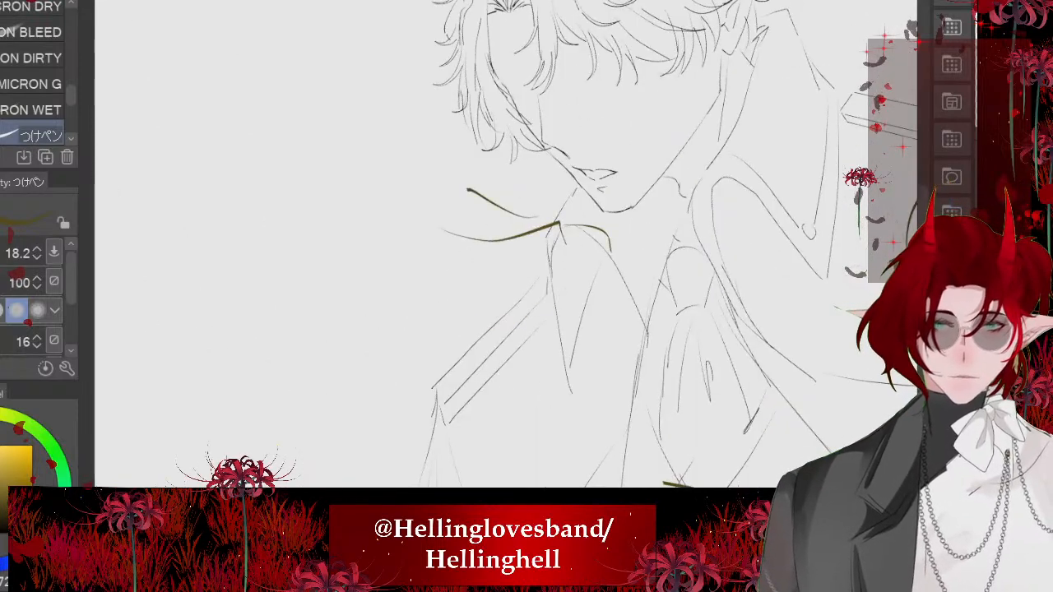
{"action": "left_click_drag", "start_coordinate": [549, 228], "coordinate": [427, 216]}
{"action": "mouse_move", "coordinate": [605, 257]}
{"action": "left_mouse_down"}
{"action": "mouse_move", "coordinate": [644, 254]}
{"action": "mouse_move", "coordinate": [552, 302]}
{"action": "left_mouse_up"}
{"action": "key", "text": "ctrl+z"}
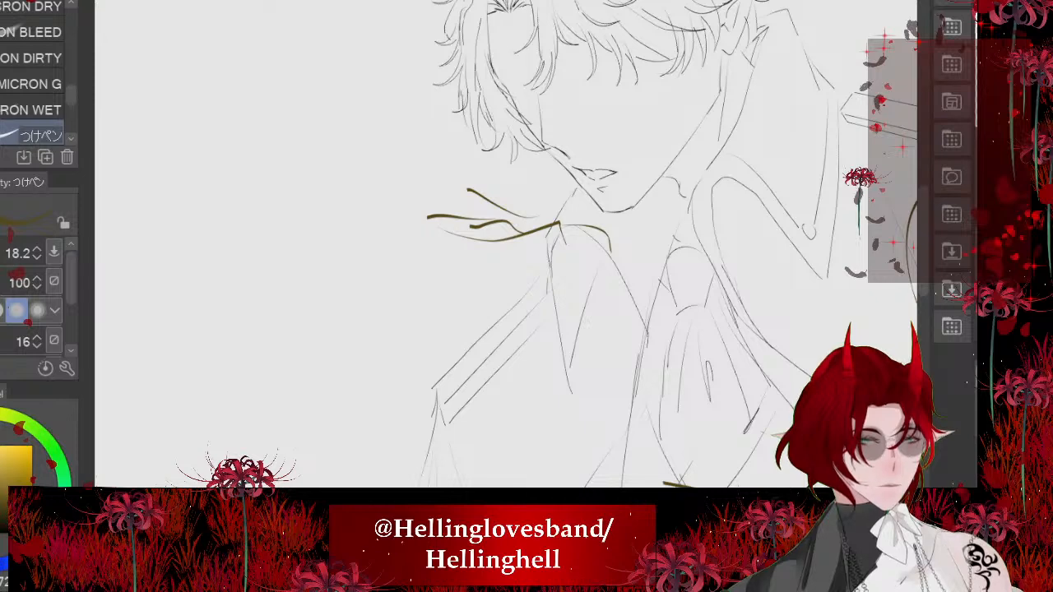
- Sketch the hand's bent fingers over the collar edge, with trial lines for its underside and outstretched forearm
{"action": "scroll", "coordinate": [552, 268], "scroll_direction": "up", "scroll_amount": 2}
{"action": "mouse_move", "coordinate": [581, 204]}
{"action": "left_mouse_down"}
{"action": "mouse_move", "coordinate": [681, 263]}
{"action": "mouse_move", "coordinate": [581, 247]}
{"action": "mouse_move", "coordinate": [550, 301]}
{"action": "left_mouse_up"}
{"action": "mouse_move", "coordinate": [576, 280]}
{"action": "left_mouse_down"}
{"action": "mouse_move", "coordinate": [489, 374]}
{"action": "mouse_move", "coordinate": [510, 338]}
{"action": "mouse_move", "coordinate": [358, 287]}
{"action": "left_mouse_up"}
{"action": "scroll", "coordinate": [526, 323], "scroll_direction": "down", "scroll_amount": 2}
{"action": "left_click_drag", "start_coordinate": [449, 209], "coordinate": [404, 171]}
{"action": "scroll", "coordinate": [424, 230], "scroll_direction": "down", "scroll_amount": 3}
{"action": "left_click_drag", "start_coordinate": [432, 218], "coordinate": [369, 188]}
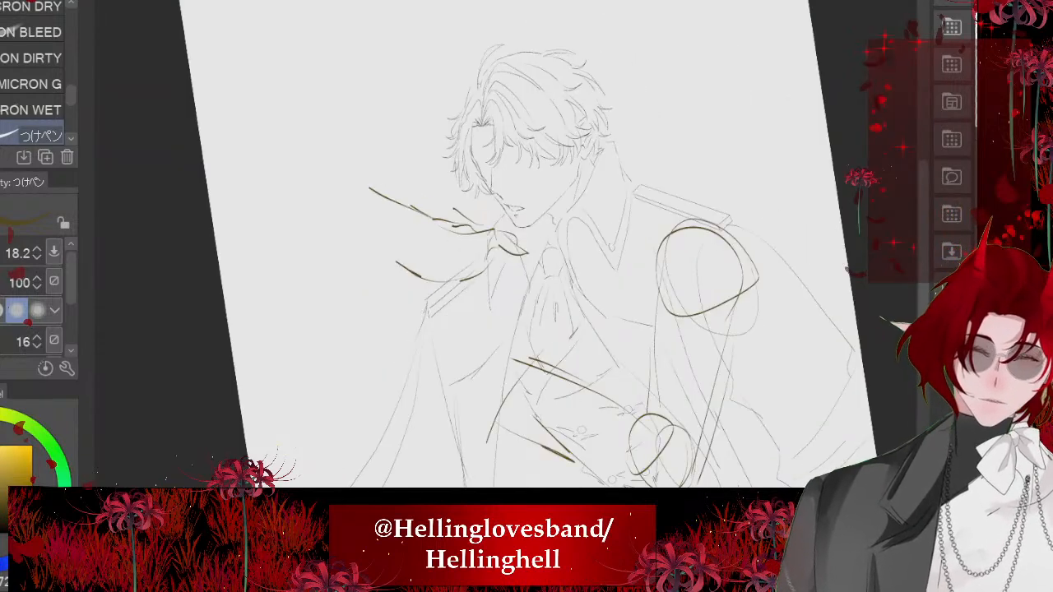
- Undo the trial arm lines and redraw the hand's underside and both edges of the wrist and forearm
{"action": "key", "text": "ctrl+z"}
{"action": "key", "text": "ctrl+z"}
{"action": "scroll", "coordinate": [423, 251], "scroll_direction": "up", "scroll_amount": 3}
{"action": "key", "text": "ctrl+z"}
{"action": "left_click_drag", "start_coordinate": [521, 204], "coordinate": [491, 285]}
{"action": "left_click_drag", "start_coordinate": [494, 266], "coordinate": [372, 295]}
{"action": "mouse_move", "coordinate": [418, 208]}
{"action": "left_mouse_down"}
{"action": "mouse_move", "coordinate": [386, 232]}
{"action": "mouse_move", "coordinate": [297, 209]}
{"action": "left_mouse_up"}
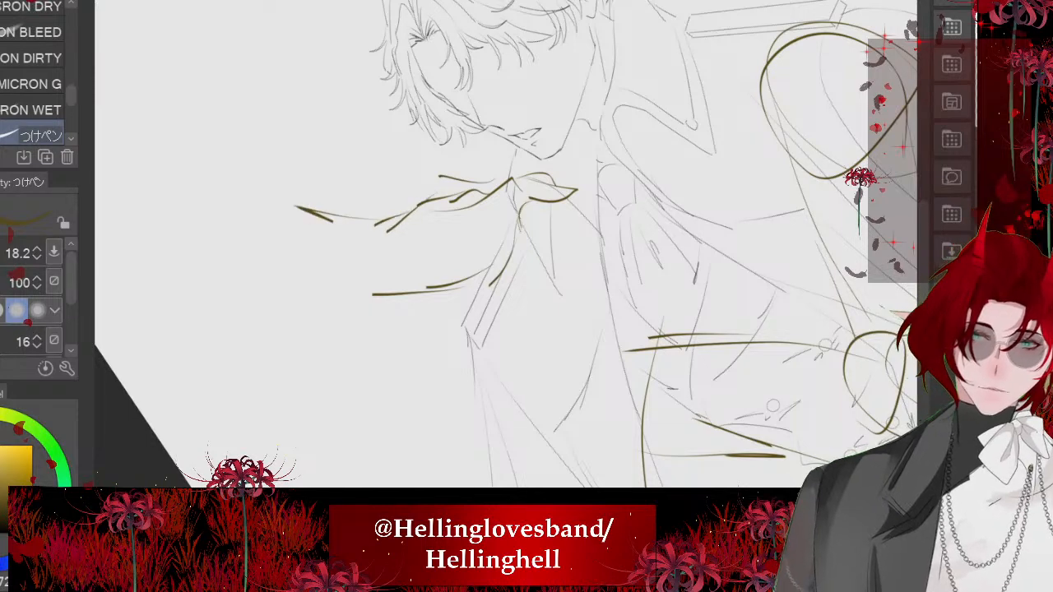
{"action": "left_click_drag", "start_coordinate": [359, 295], "coordinate": [300, 284]}
- Draw the curved double line of the cuff around the outstretched forearm, and sketch the sleeve edge and folds beyond it
{"action": "scroll", "coordinate": [402, 212], "scroll_direction": "down", "scroll_amount": 3}
{"action": "mouse_move", "coordinate": [381, 226]}
{"action": "left_mouse_down"}
{"action": "mouse_move", "coordinate": [347, 325]}
{"action": "mouse_move", "coordinate": [318, 340]}
{"action": "left_mouse_up"}
{"action": "left_click_drag", "start_coordinate": [383, 211], "coordinate": [349, 323]}
{"action": "mouse_move", "coordinate": [363, 196]}
{"action": "left_mouse_down"}
{"action": "mouse_move", "coordinate": [293, 155]}
{"action": "mouse_move", "coordinate": [242, 272]}
{"action": "left_mouse_up"}
{"action": "left_click_drag", "start_coordinate": [257, 237], "coordinate": [258, 289]}
- Add short finger strokes where the reaching hand grips the coat collar
{"action": "scroll", "coordinate": [457, 255], "scroll_direction": "up", "scroll_amount": 5}
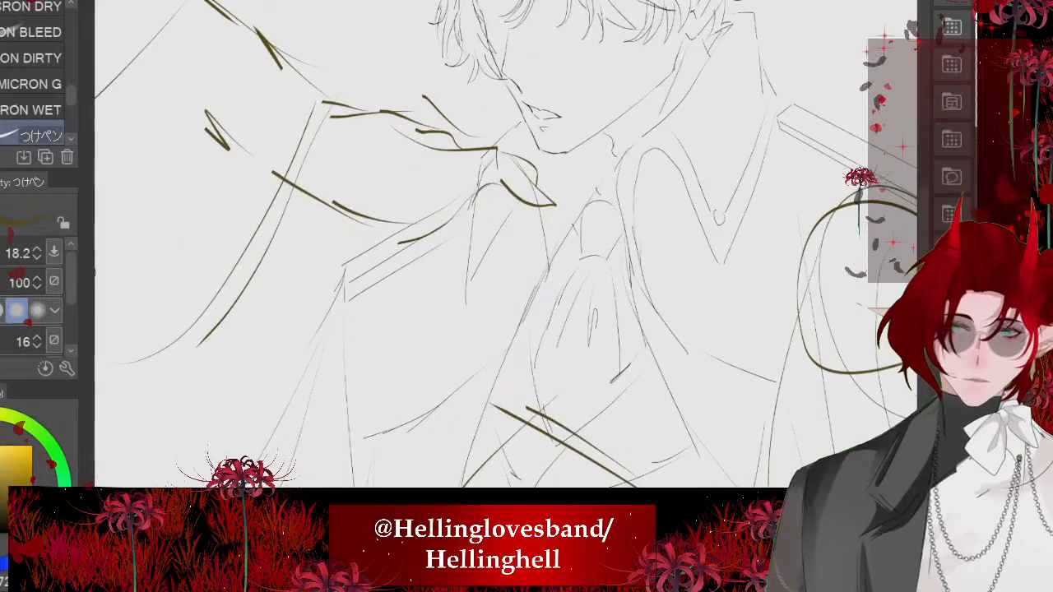
{"action": "left_click_drag", "start_coordinate": [467, 166], "coordinate": [511, 259]}
{"action": "left_click_drag", "start_coordinate": [466, 222], "coordinate": [449, 252]}
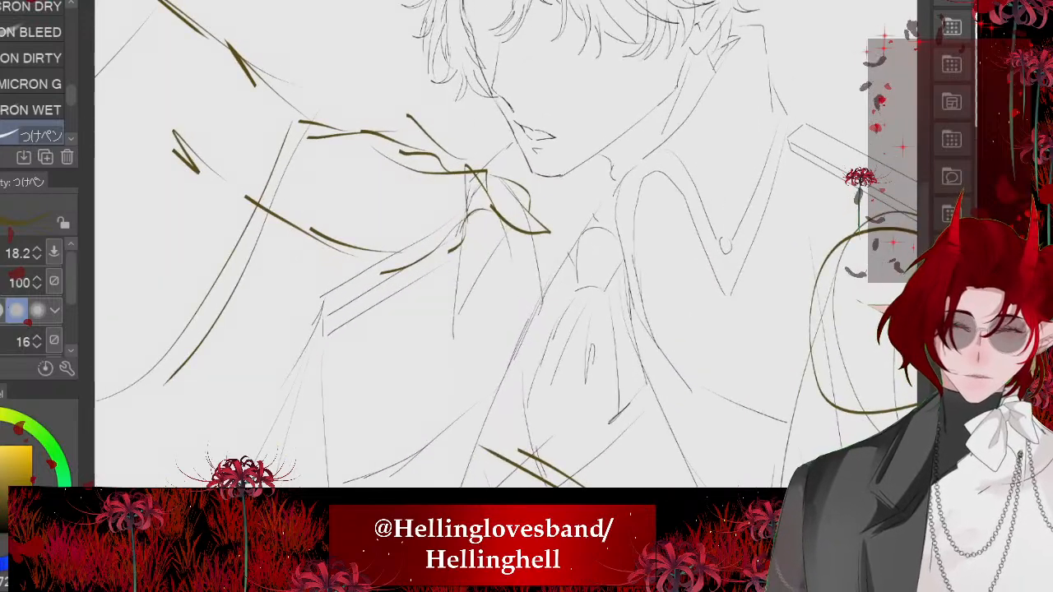
{"action": "mouse_move", "coordinate": [249, 198]}
{"action": "left_mouse_down"}
{"action": "mouse_move", "coordinate": [308, 290]}
{"action": "mouse_move", "coordinate": [407, 332]}
{"action": "left_mouse_up"}
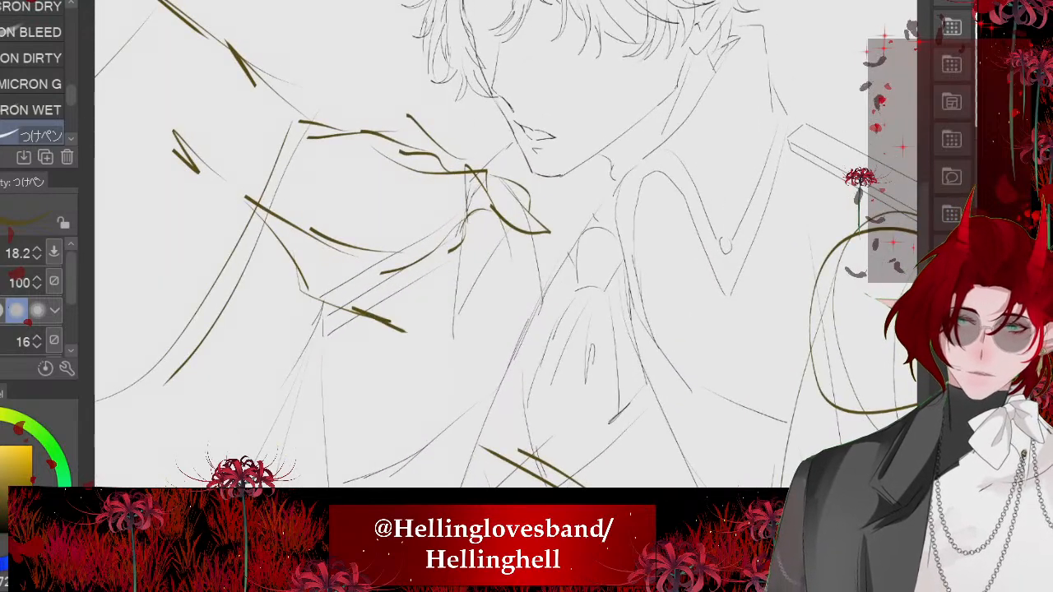
{"action": "scroll", "coordinate": [362, 119], "scroll_direction": "down", "scroll_amount": 2}
{"action": "left_click_drag", "start_coordinate": [456, 257], "coordinate": [483, 299]}
{"action": "left_click_drag", "start_coordinate": [396, 276], "coordinate": [401, 328]}
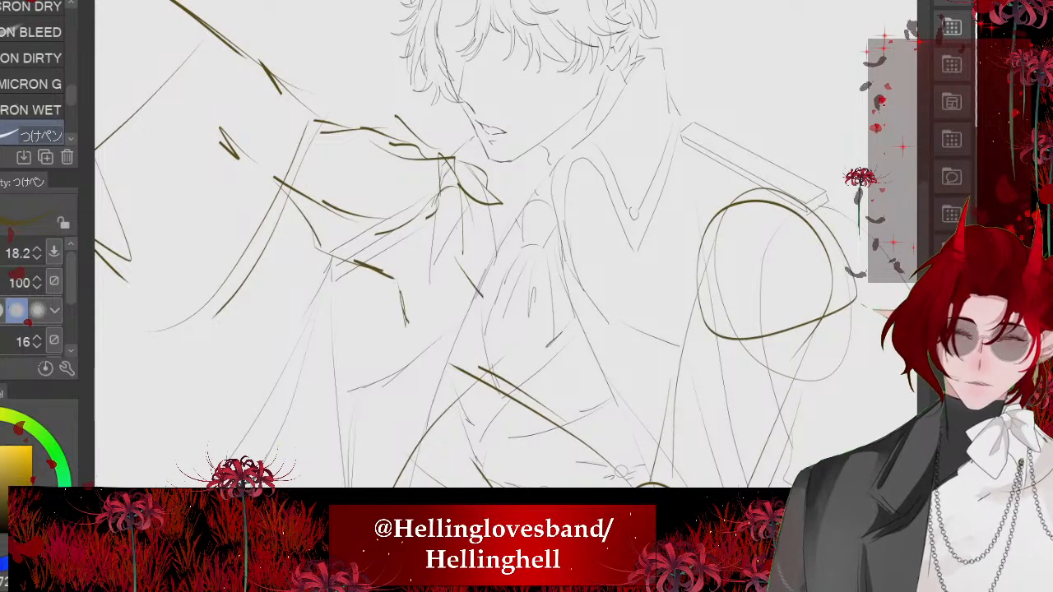
{"action": "scroll", "coordinate": [459, 307], "scroll_direction": "down", "scroll_amount": 3}
{"action": "key", "text": "ctrl+z"}
{"action": "key", "text": "ctrl+z"}
{"action": "key", "text": "ctrl+z"}
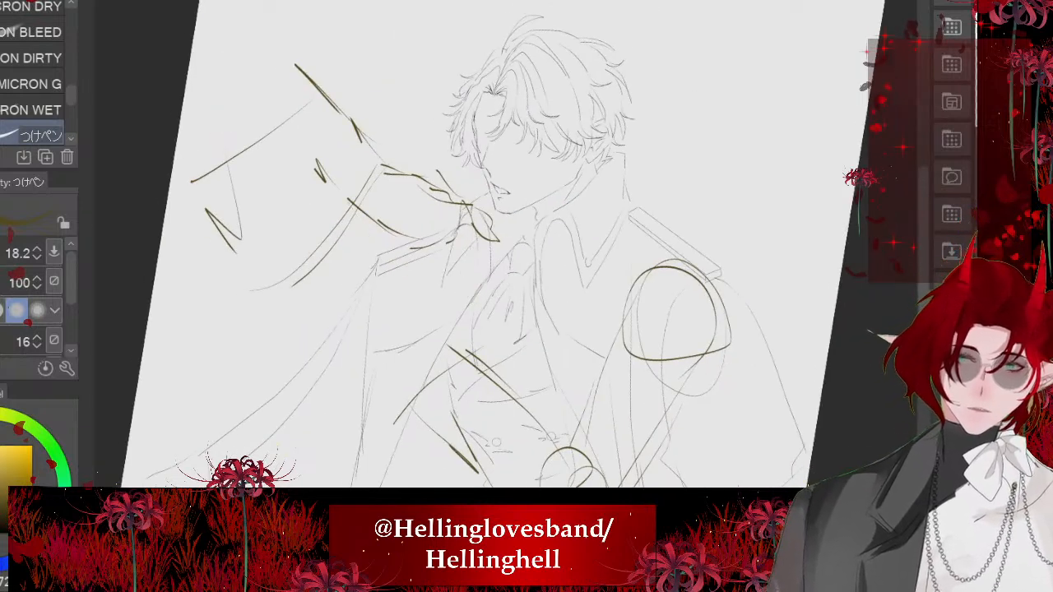
- Draw the curved heel of the reaching hand and an angled contour stroke at its wrist
{"action": "scroll", "coordinate": [413, 231], "scroll_direction": "up", "scroll_amount": 4}
{"action": "mouse_move", "coordinate": [540, 228]}
{"action": "left_mouse_down"}
{"action": "mouse_move", "coordinate": [436, 232]}
{"action": "mouse_move", "coordinate": [412, 250]}
{"action": "left_mouse_up"}
{"action": "mouse_move", "coordinate": [420, 222]}
{"action": "left_mouse_down"}
{"action": "mouse_move", "coordinate": [412, 247]}
{"action": "mouse_move", "coordinate": [304, 121]}
{"action": "mouse_move", "coordinate": [347, 202]}
{"action": "left_mouse_up"}
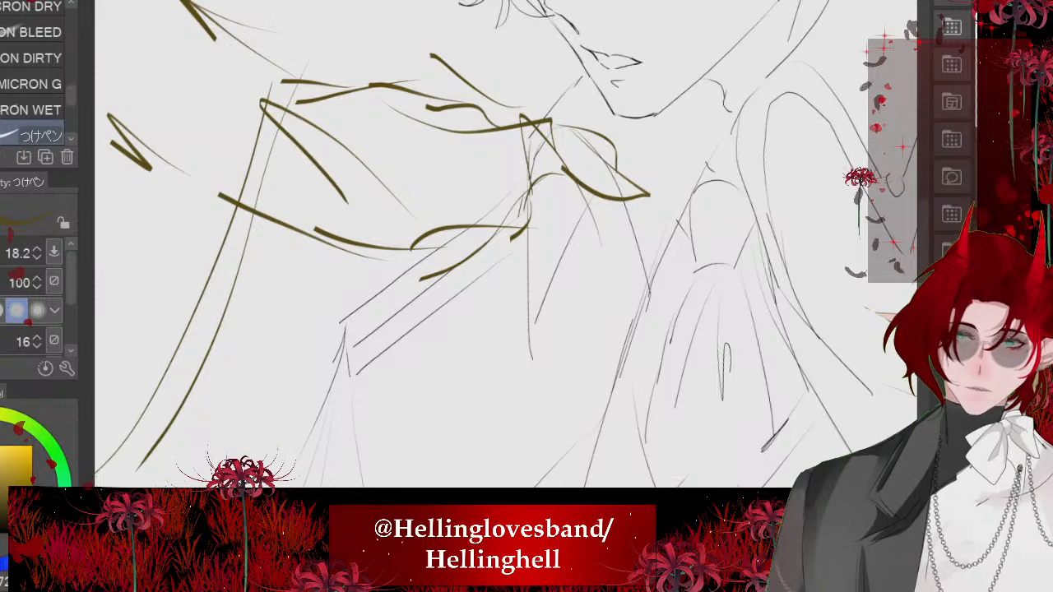
- Block in short angled strokes below the outstretched wrist and beside the cravat to place the second hand
{"action": "scroll", "coordinate": [296, 206], "scroll_direction": "down", "scroll_amount": 3}
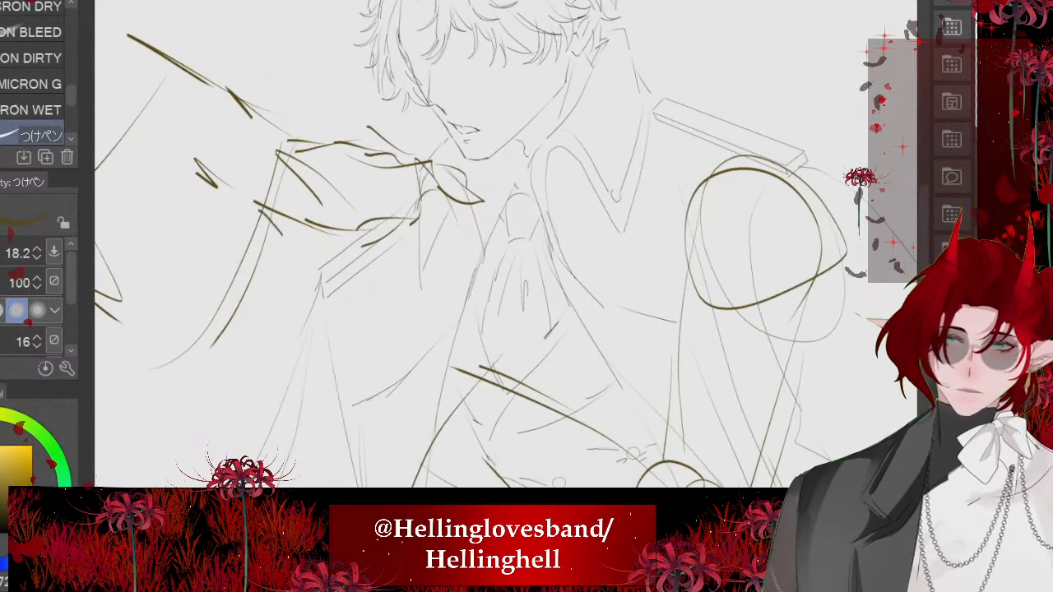
{"action": "left_click_drag", "start_coordinate": [261, 212], "coordinate": [299, 256]}
{"action": "left_click_drag", "start_coordinate": [289, 278], "coordinate": [385, 316]}
{"action": "left_click_drag", "start_coordinate": [457, 257], "coordinate": [484, 309]}
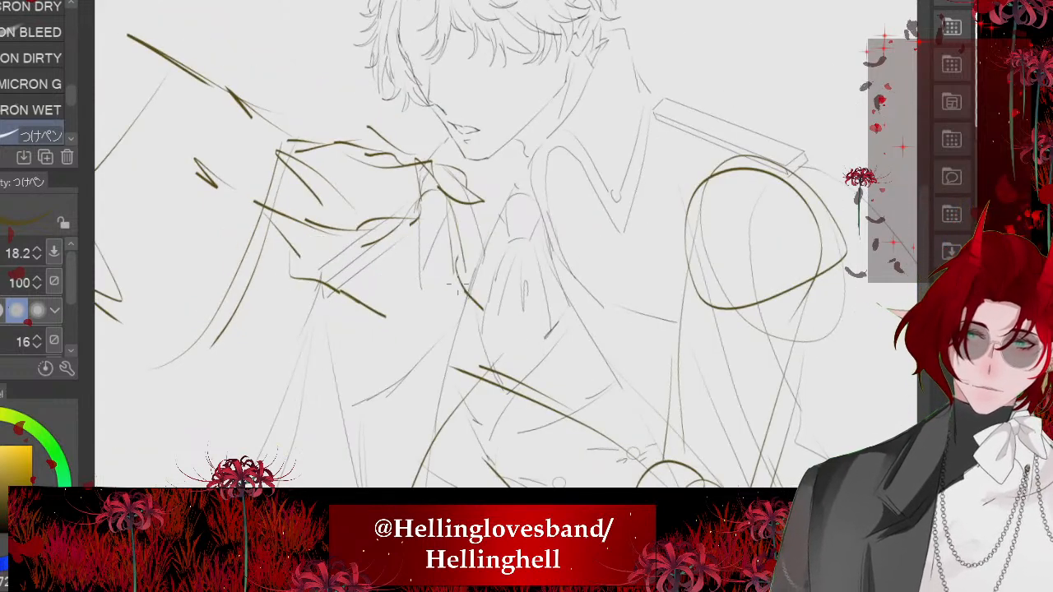
{"action": "key", "text": "ctrl+z"}
{"action": "scroll", "coordinate": [401, 217], "scroll_direction": "down", "scroll_amount": 5}
{"action": "scroll", "coordinate": [384, 322], "scroll_direction": "up", "scroll_amount": 5}
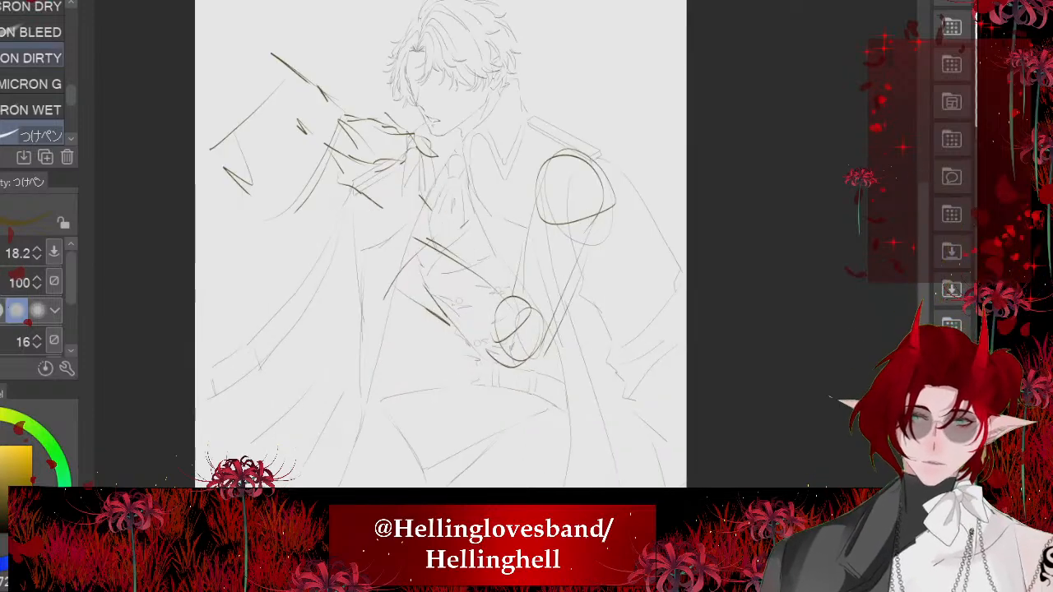
- Erase the old forearm guides across the chest and redraw the sleeve's open end as an angled cuff
{"action": "key", "text": "e"}
{"action": "mouse_move", "coordinate": [393, 215]}
{"action": "left_mouse_down"}
{"action": "mouse_move", "coordinate": [437, 252]}
{"action": "mouse_move", "coordinate": [466, 327]}
{"action": "left_mouse_up"}
{"action": "scroll", "coordinate": [465, 328], "scroll_direction": "up", "scroll_amount": 1}
{"action": "key", "text": "p"}
{"action": "mouse_move", "coordinate": [449, 196]}
{"action": "left_mouse_down"}
{"action": "mouse_move", "coordinate": [354, 263]}
{"action": "mouse_move", "coordinate": [387, 227]}
{"action": "left_mouse_up"}
{"action": "mouse_move", "coordinate": [445, 326]}
{"action": "left_mouse_down"}
{"action": "mouse_move", "coordinate": [381, 272]}
{"action": "mouse_move", "coordinate": [410, 314]}
{"action": "left_mouse_up"}
{"action": "mouse_move", "coordinate": [428, 196]}
{"action": "left_mouse_down"}
{"action": "mouse_move", "coordinate": [510, 280]}
{"action": "mouse_move", "coordinate": [442, 347]}
{"action": "left_mouse_up"}
{"action": "key", "text": "ctrl+z"}
{"action": "key", "text": "ctrl+z"}
{"action": "left_click_drag", "start_coordinate": [444, 209], "coordinate": [355, 262]}
{"action": "left_click_drag", "start_coordinate": [356, 264], "coordinate": [414, 327]}
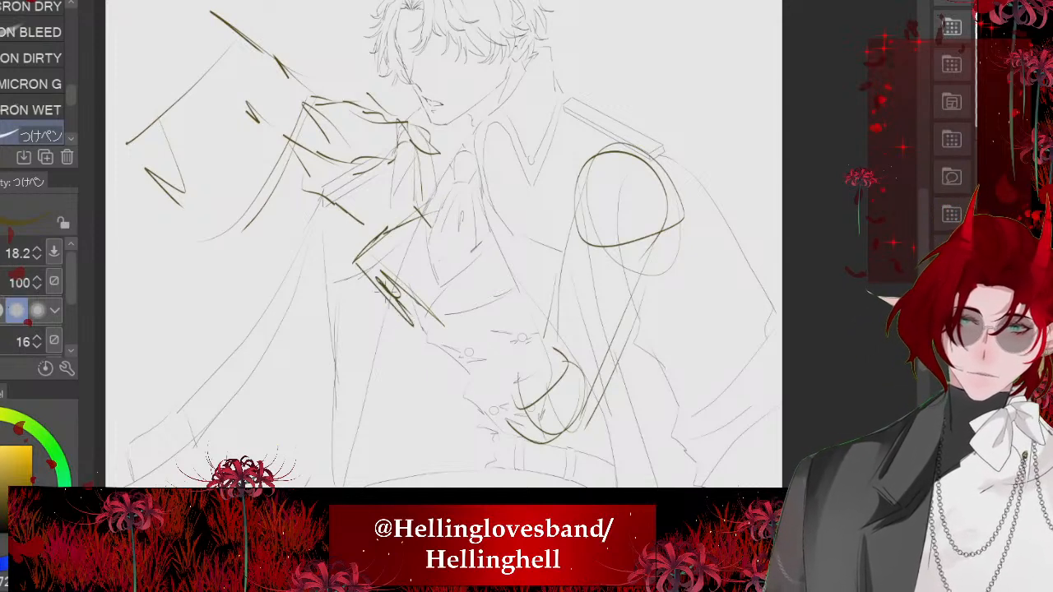
- Sketch the upper edge of the bent forearm from the cuff down to the elbow circle
{"action": "key", "text": "ctrl+z"}
{"action": "mouse_move", "coordinate": [427, 203]}
{"action": "left_mouse_down"}
{"action": "mouse_move", "coordinate": [492, 272]}
{"action": "mouse_move", "coordinate": [441, 289]}
{"action": "mouse_move", "coordinate": [504, 297]}
{"action": "left_mouse_up"}
{"action": "key", "text": "ctrl+z"}
{"action": "mouse_move", "coordinate": [537, 312]}
{"action": "left_mouse_down"}
{"action": "mouse_move", "coordinate": [568, 390]}
{"action": "mouse_move", "coordinate": [548, 352]}
{"action": "left_mouse_up"}
{"action": "key", "text": "ctrl+z"}
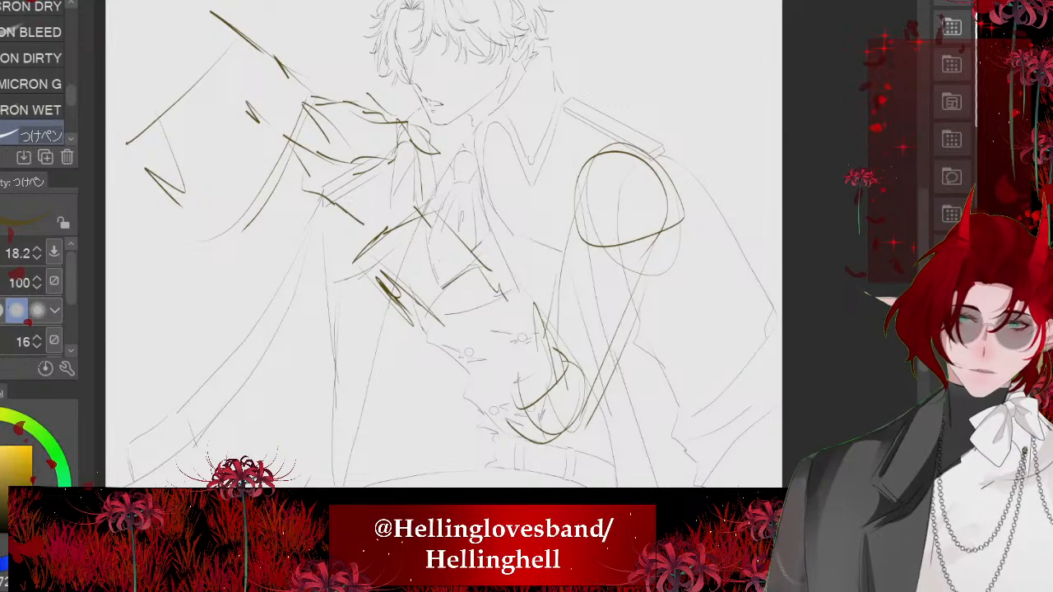
{"action": "mouse_move", "coordinate": [496, 275]}
{"action": "left_mouse_down"}
{"action": "mouse_move", "coordinate": [536, 380]}
{"action": "mouse_move", "coordinate": [553, 362]}
{"action": "left_mouse_up"}
{"action": "key", "text": "ctrl+z"}
- Sketch the forearm's lower edge down to the elbow, and mark the crease at the inner elbow
{"action": "left_click_drag", "start_coordinate": [425, 318], "coordinate": [521, 438]}
{"action": "key", "text": "ctrl+z"}
{"action": "left_click_drag", "start_coordinate": [502, 413], "coordinate": [521, 441]}
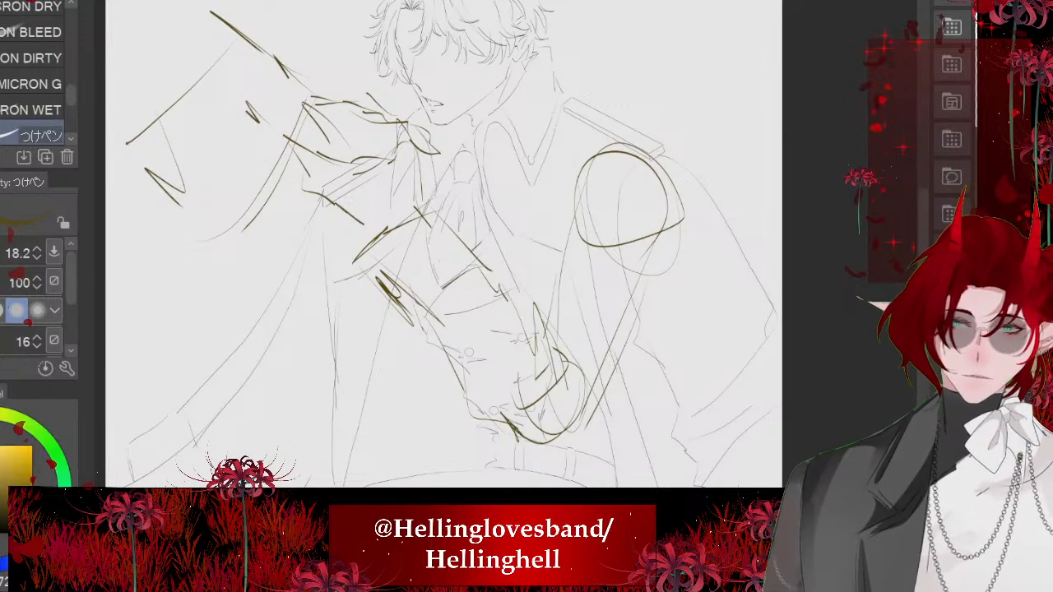
{"action": "left_click_drag", "start_coordinate": [568, 249], "coordinate": [540, 313]}
{"action": "key", "text": "ctrl+z"}
{"action": "left_click_drag", "start_coordinate": [540, 287], "coordinate": [536, 330]}
{"action": "scroll", "coordinate": [418, 209], "scroll_direction": "down", "scroll_amount": 5}
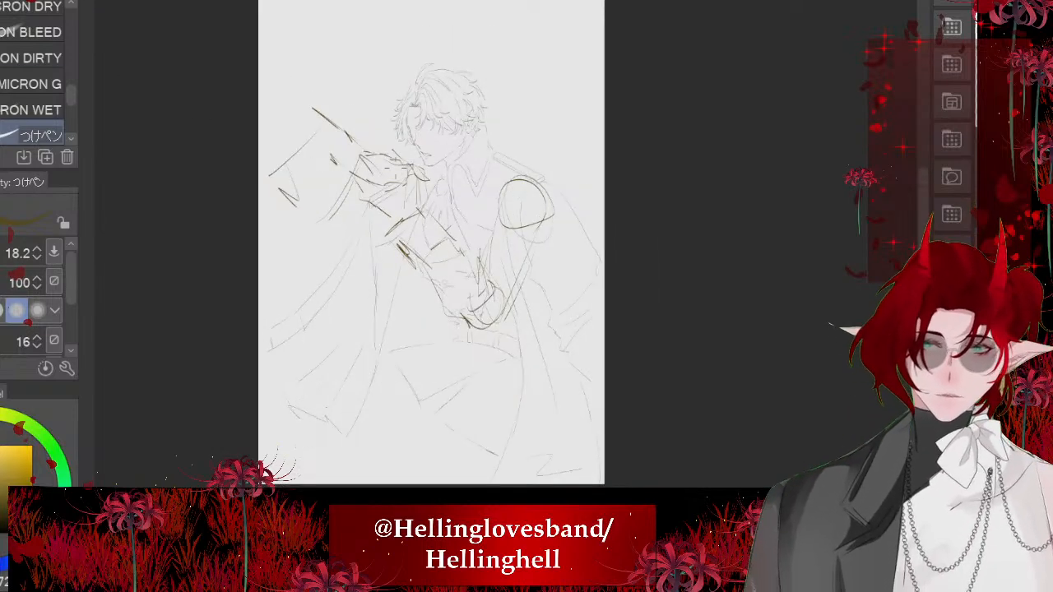
- Reinforce the bent arm's cuff and lower sleeve edge, and add zigzag folds at the inner elbow
{"action": "scroll", "coordinate": [415, 209], "scroll_direction": "up", "scroll_amount": 5}
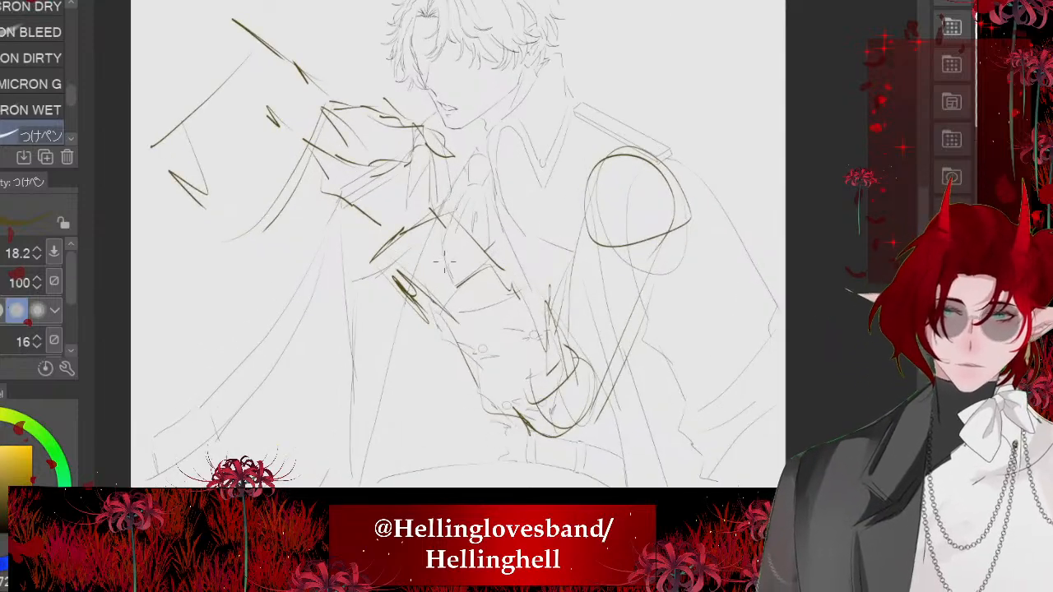
{"action": "mouse_move", "coordinate": [453, 210]}
{"action": "left_mouse_down"}
{"action": "mouse_move", "coordinate": [369, 249]}
{"action": "mouse_move", "coordinate": [417, 307]}
{"action": "mouse_move", "coordinate": [482, 251]}
{"action": "mouse_move", "coordinate": [417, 329]}
{"action": "left_mouse_up"}
{"action": "left_click_drag", "start_coordinate": [505, 288], "coordinate": [519, 334]}
{"action": "left_click_drag", "start_coordinate": [421, 307], "coordinate": [454, 377]}
{"action": "mouse_move", "coordinate": [430, 328]}
{"action": "left_mouse_down"}
{"action": "mouse_move", "coordinate": [436, 384]}
{"action": "mouse_move", "coordinate": [466, 404]}
{"action": "left_mouse_up"}
{"action": "left_click_drag", "start_coordinate": [466, 404], "coordinate": [497, 406]}
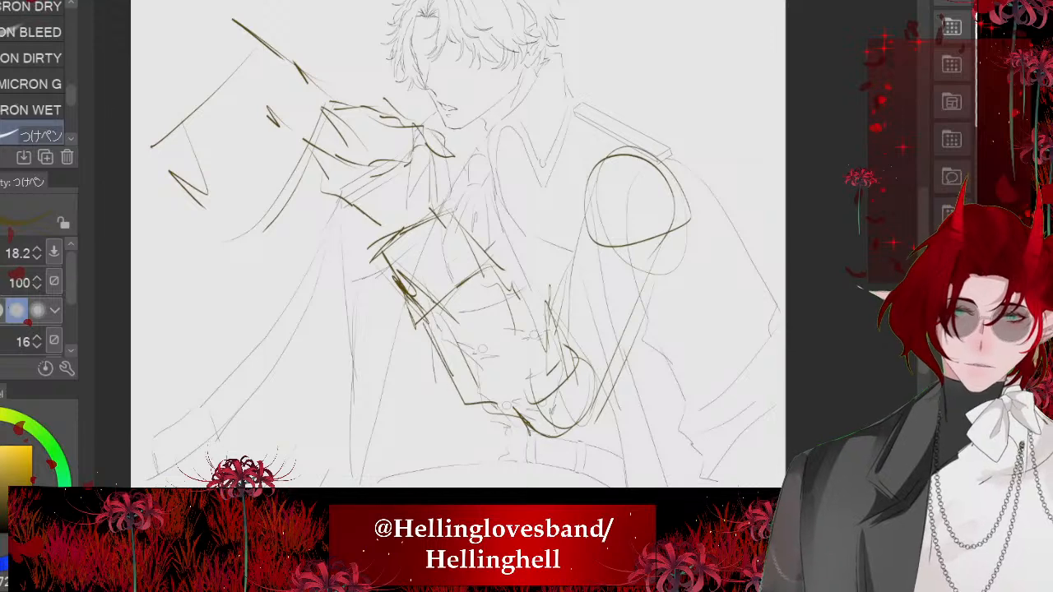
{"action": "mouse_move", "coordinate": [530, 293]}
{"action": "left_mouse_down"}
{"action": "mouse_move", "coordinate": [527, 332]}
{"action": "mouse_move", "coordinate": [561, 354]}
{"action": "left_mouse_up"}
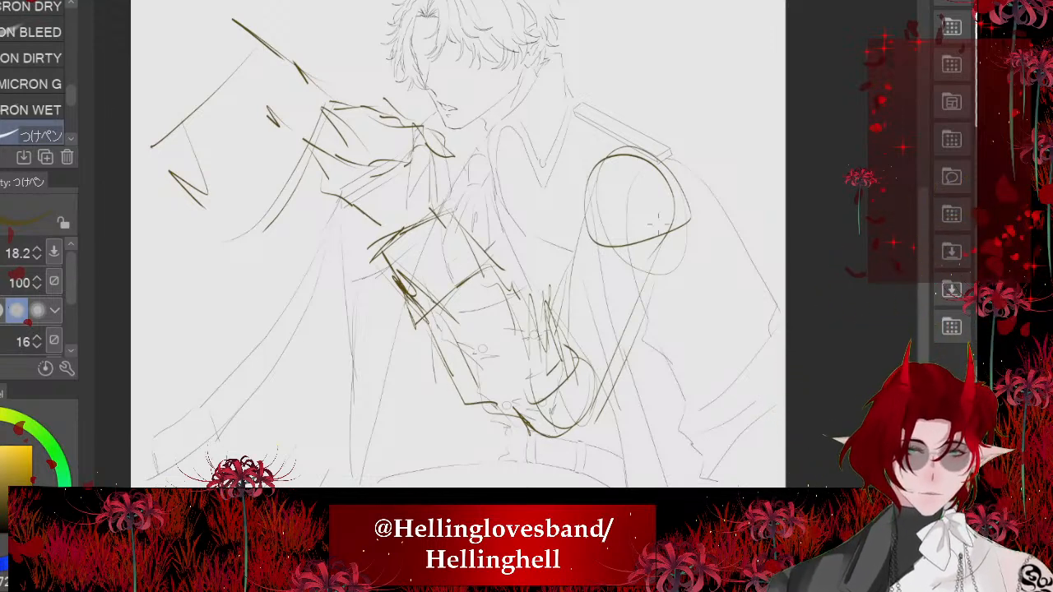
{"action": "scroll", "coordinate": [658, 223], "scroll_direction": "down", "scroll_amount": 3}
{"action": "scroll", "coordinate": [510, 239], "scroll_direction": "up", "scroll_amount": 4}
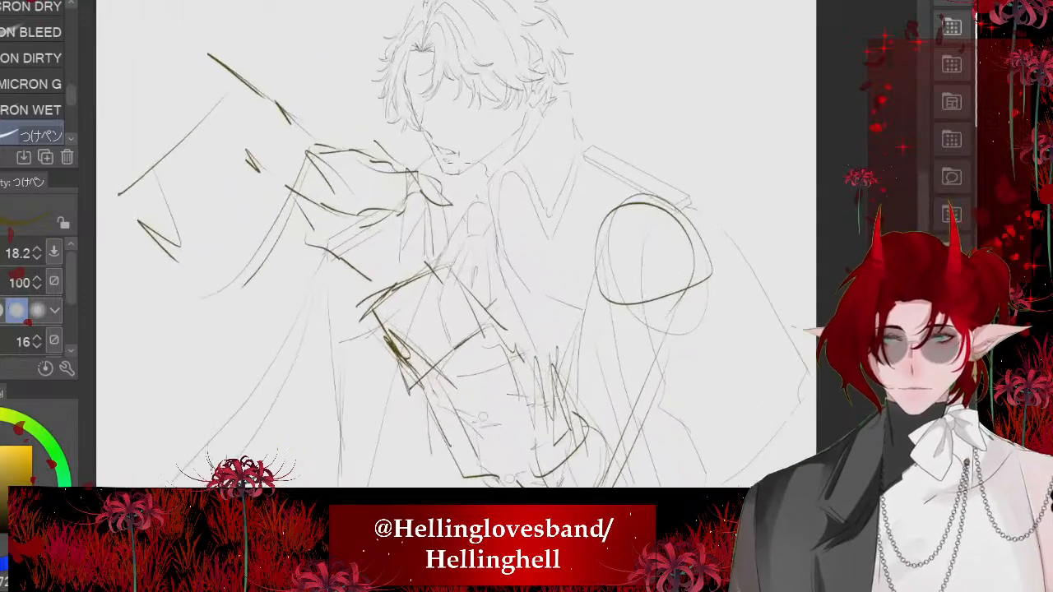
{"action": "scroll", "coordinate": [526, 199], "scroll_direction": "down", "scroll_amount": 2}
{"action": "scroll", "coordinate": [649, 284], "scroll_direction": "up", "scroll_amount": 1}
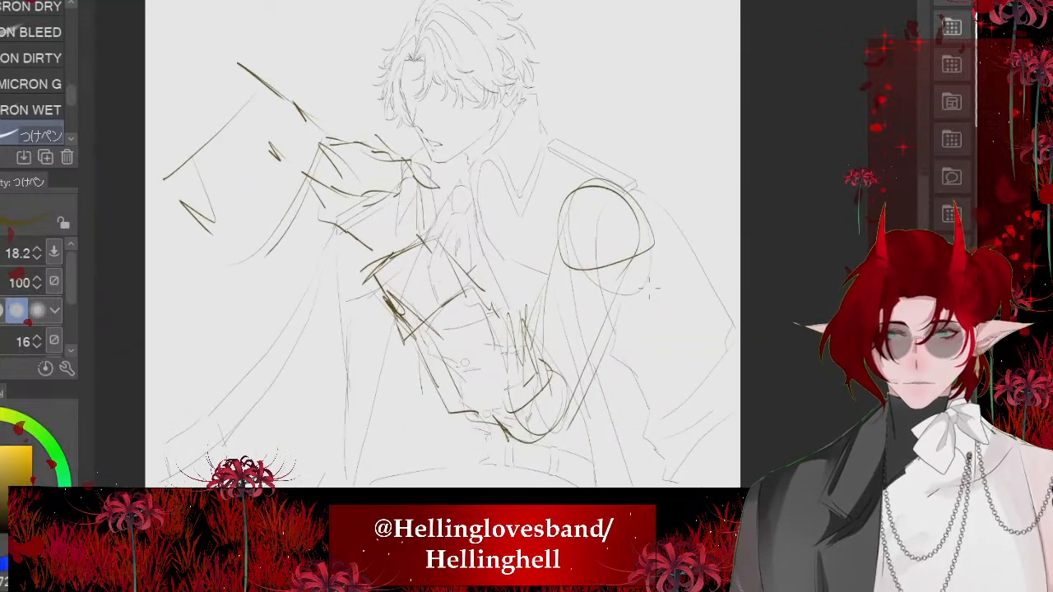
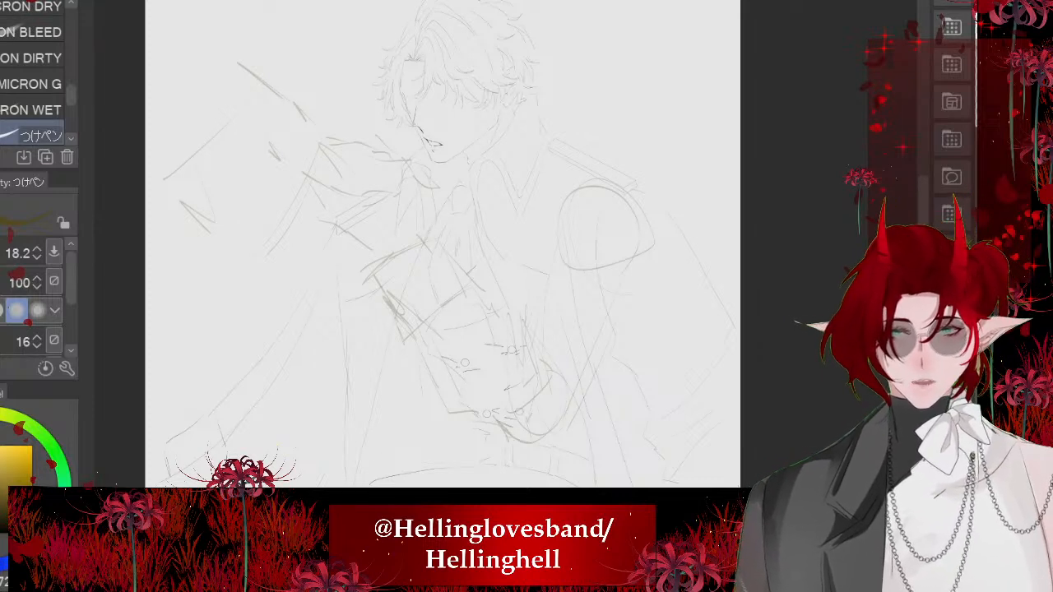
- Ink the reaching hand's thumb and the outer edge down to the wrist with dark 8 px pen lines
{"action": "key", "text": "x"}
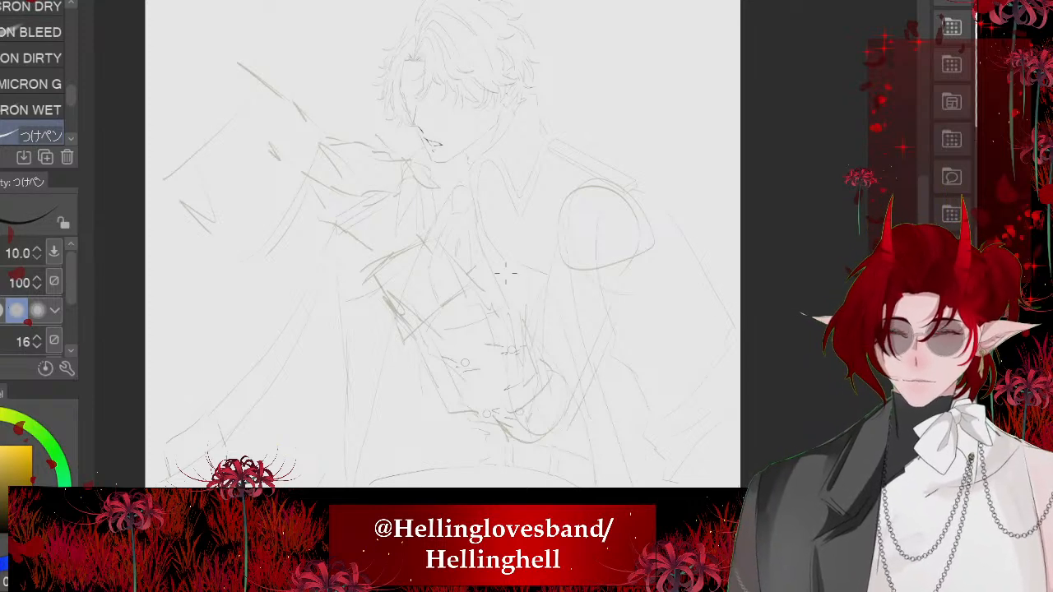
{"action": "scroll", "coordinate": [298, 181], "scroll_direction": "up", "scroll_amount": 2}
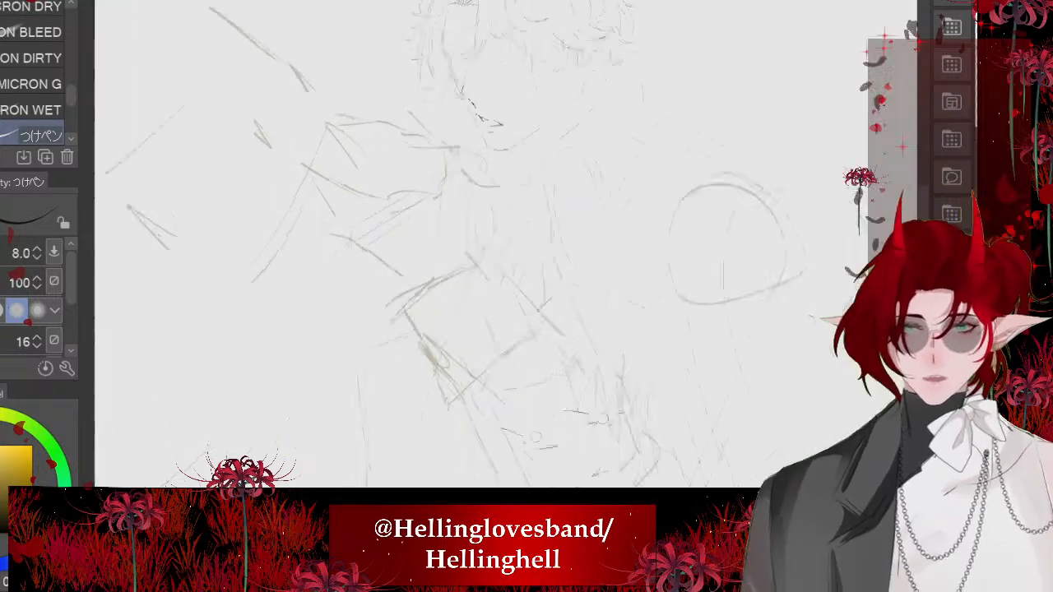
{"action": "scroll", "coordinate": [510, 288], "scroll_direction": "up", "scroll_amount": 3}
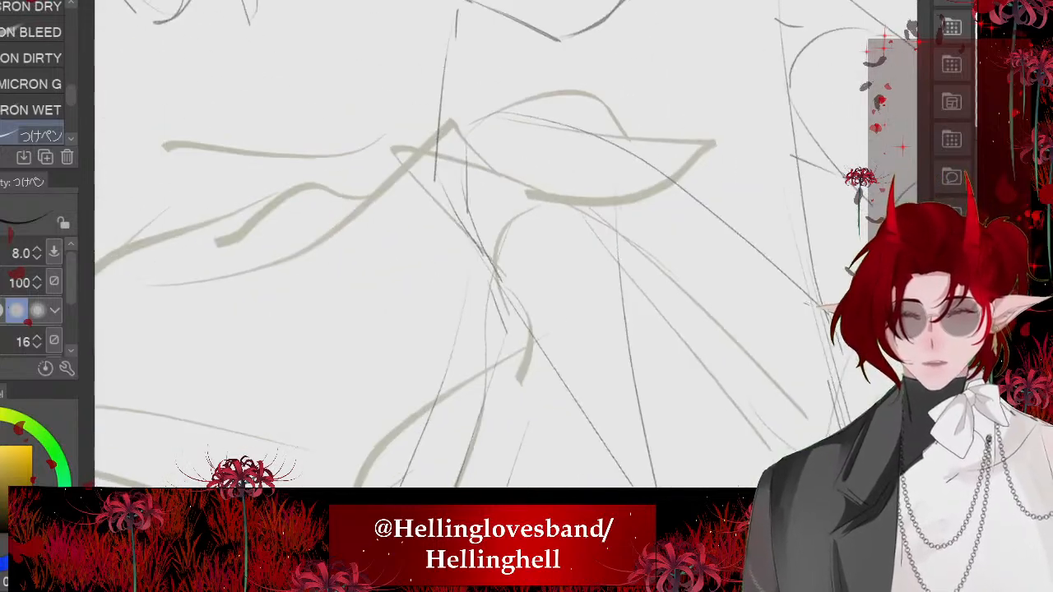
{"action": "mouse_move", "coordinate": [500, 268]}
{"action": "left_mouse_down"}
{"action": "mouse_move", "coordinate": [534, 344]}
{"action": "mouse_move", "coordinate": [387, 162]}
{"action": "mouse_move", "coordinate": [497, 275]}
{"action": "left_mouse_up"}
{"action": "key", "text": "ctrl+z"}
{"action": "left_click_drag", "start_coordinate": [401, 130], "coordinate": [605, 226]}
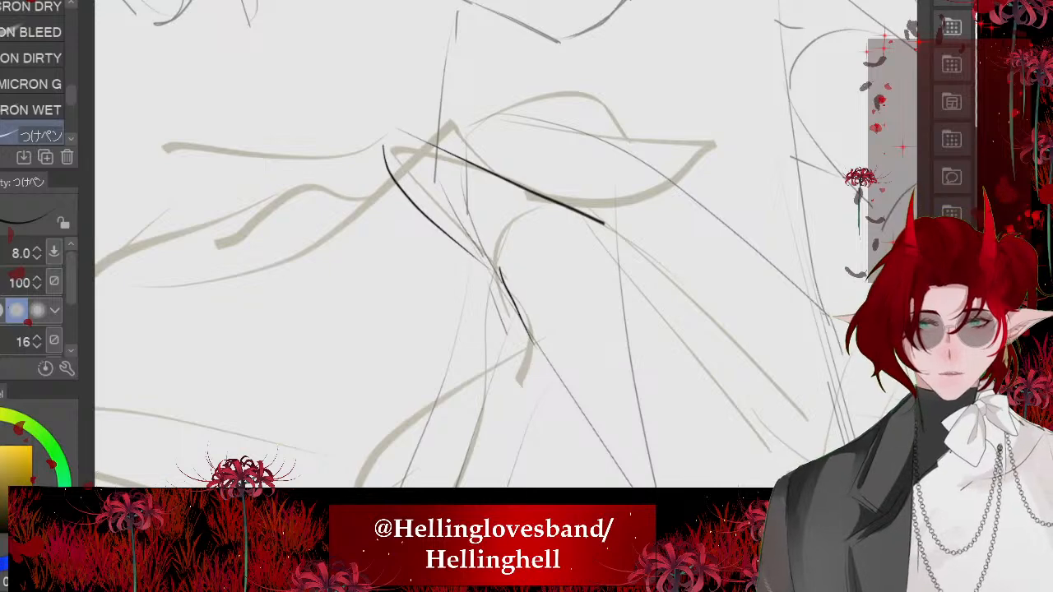
{"action": "scroll", "coordinate": [520, 165], "scroll_direction": "down", "scroll_amount": 2}
{"action": "scroll", "coordinate": [510, 288], "scroll_direction": "up", "scroll_amount": 2}
{"action": "left_click_drag", "start_coordinate": [570, 178], "coordinate": [632, 459]}
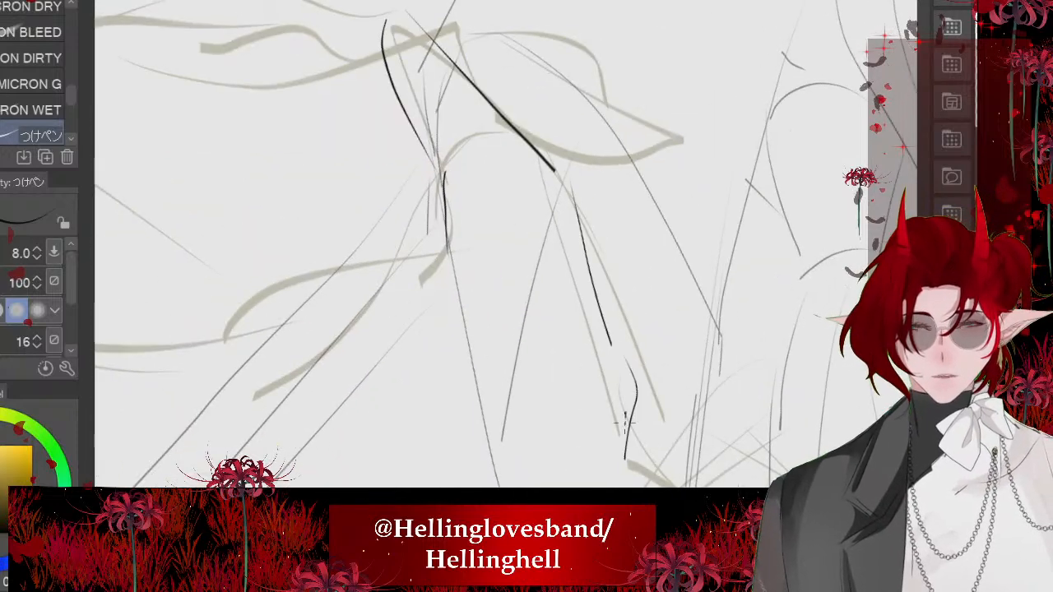
{"action": "left_click_drag", "start_coordinate": [626, 412], "coordinate": [628, 460]}
- Ink the curved palm edge running from the base of the thumb toward the fingers
{"action": "scroll", "coordinate": [509, 290], "scroll_direction": "down", "scroll_amount": 3}
{"action": "scroll", "coordinate": [494, 247], "scroll_direction": "up", "scroll_amount": 2}
{"action": "mouse_move", "coordinate": [582, 263]}
{"action": "left_mouse_down"}
{"action": "mouse_move", "coordinate": [554, 284]}
{"action": "mouse_move", "coordinate": [514, 289]}
{"action": "mouse_move", "coordinate": [443, 276]}
{"action": "mouse_move", "coordinate": [469, 245]}
{"action": "left_mouse_up"}
{"action": "scroll", "coordinate": [494, 263], "scroll_direction": "down", "scroll_amount": 3}
{"action": "scroll", "coordinate": [494, 247], "scroll_direction": "down", "scroll_amount": 2}
{"action": "scroll", "coordinate": [510, 247], "scroll_direction": "up", "scroll_amount": 2}
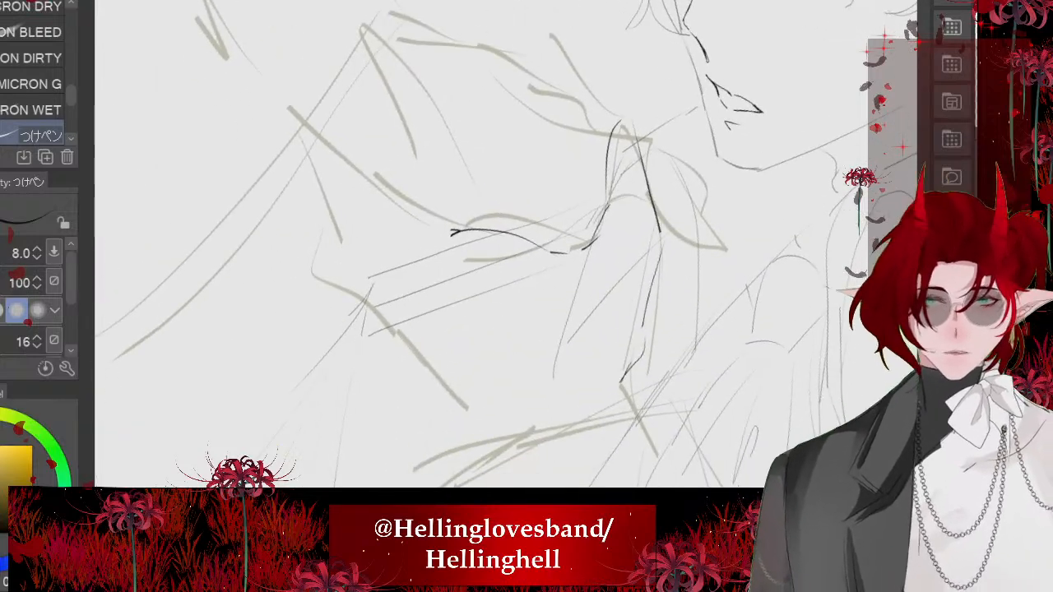
- Try to ink the pointed fingertips and the lower edge of the hand over the pale sketch
{"action": "left_click_drag", "start_coordinate": [503, 435], "coordinate": [394, 292]}
{"action": "left_click_drag", "start_coordinate": [452, 233], "coordinate": [486, 262]}
{"action": "key", "text": "ctrl+z"}
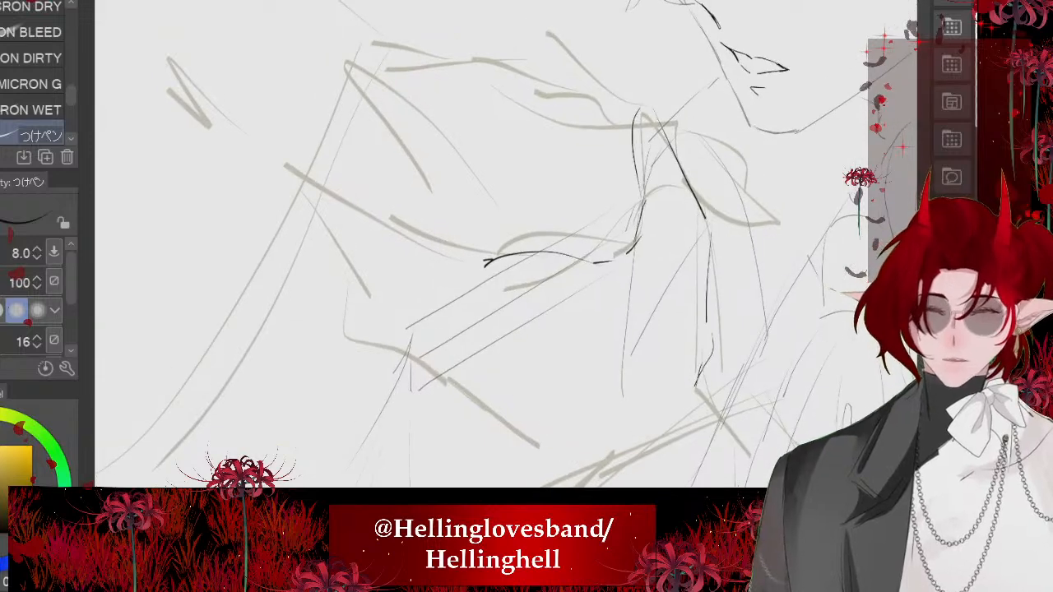
{"action": "left_click_drag", "start_coordinate": [576, 452], "coordinate": [401, 360]}
{"action": "mouse_move", "coordinate": [374, 354]}
{"action": "left_mouse_down"}
{"action": "mouse_move", "coordinate": [248, 155]}
{"action": "mouse_move", "coordinate": [442, 277]}
{"action": "left_mouse_up"}
{"action": "key", "text": "ctrl+z"}
{"action": "scroll", "coordinate": [434, 263], "scroll_direction": "down", "scroll_amount": 5}
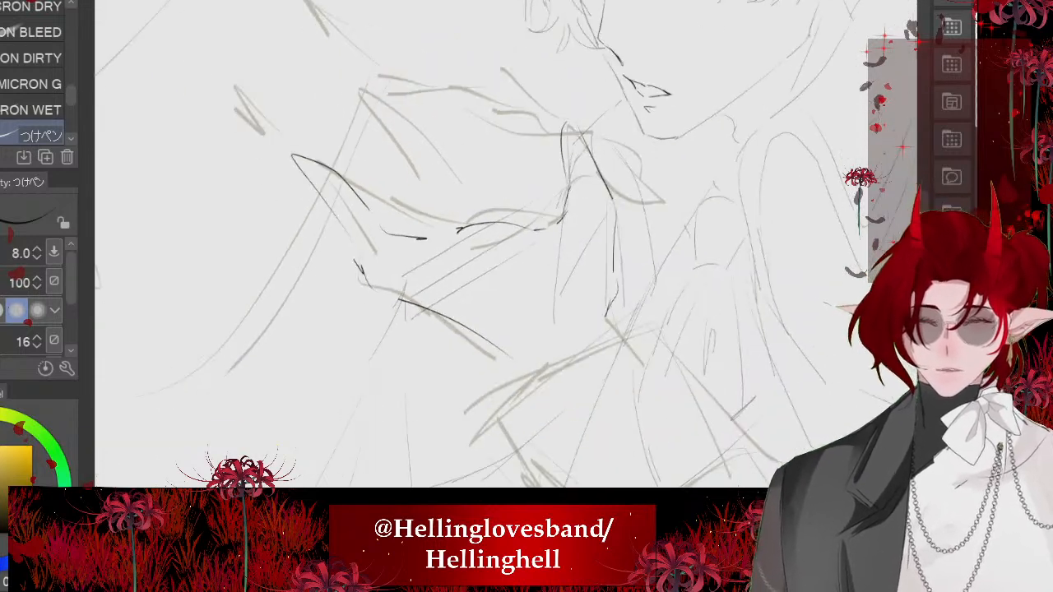
- Undo the fingertip, lower hand and palm strokes, keeping only the thumb and outer wrist lines
{"action": "scroll", "coordinate": [494, 247], "scroll_direction": "down", "scroll_amount": 5}
{"action": "scroll", "coordinate": [493, 247], "scroll_direction": "up", "scroll_amount": 6}
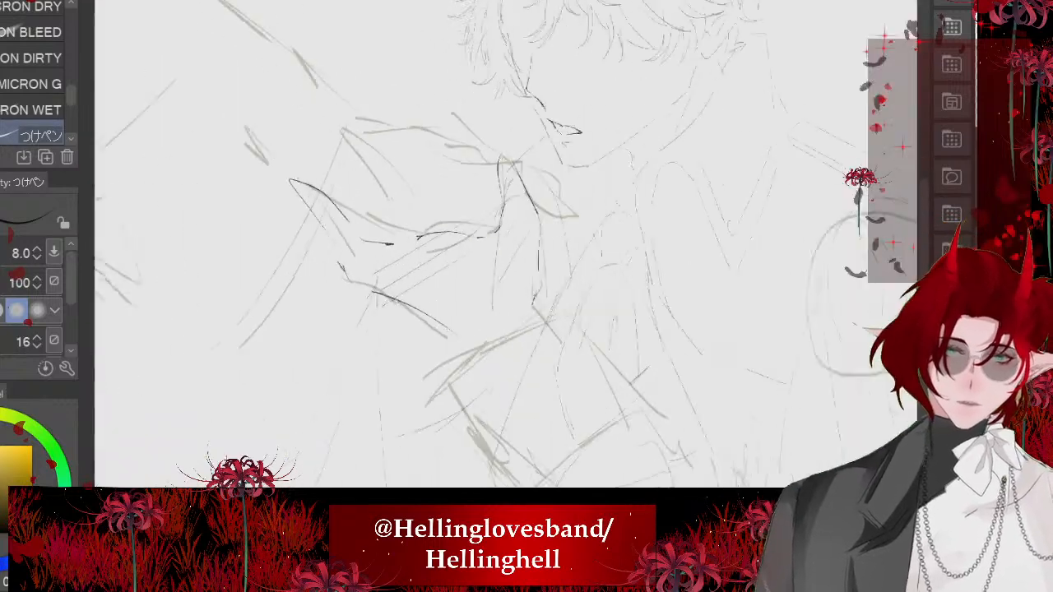
{"action": "key", "text": "ctrl+z"}
{"action": "key", "text": "ctrl+z"}
{"action": "key", "text": "ctrl+z"}
{"action": "scroll", "coordinate": [418, 213], "scroll_direction": "up", "scroll_amount": 5}
{"action": "key", "text": "ctrl+z"}
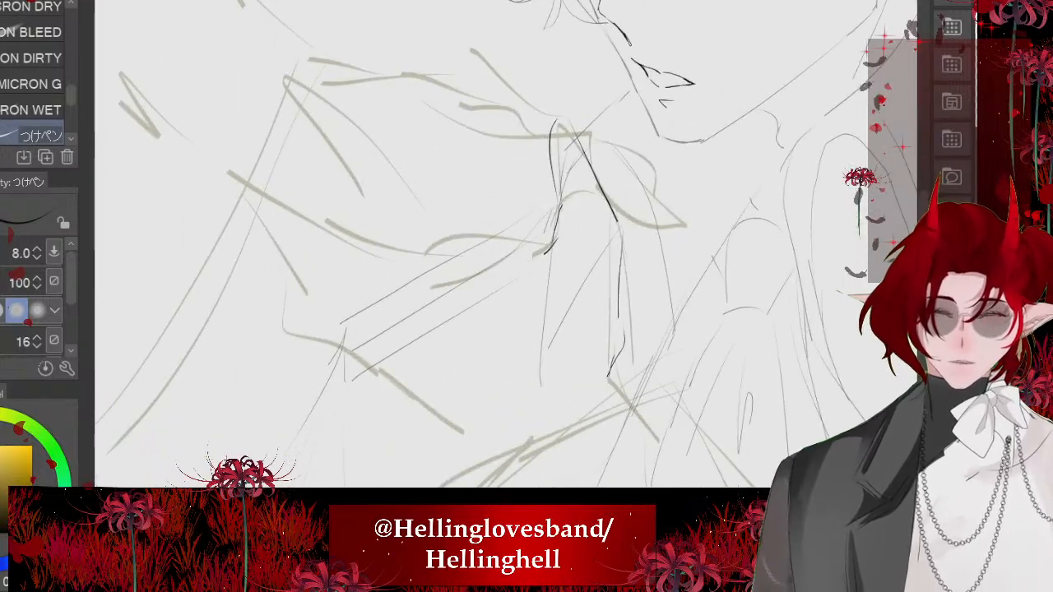
- Ink the pointed fingers again with their inner folds, and the hand's lower edge toward the cuff
{"action": "mouse_move", "coordinate": [521, 277]}
{"action": "left_mouse_down"}
{"action": "mouse_move", "coordinate": [418, 257]}
{"action": "mouse_move", "coordinate": [382, 262]}
{"action": "mouse_move", "coordinate": [229, 171]}
{"action": "mouse_move", "coordinate": [311, 295]}
{"action": "mouse_move", "coordinate": [410, 335]}
{"action": "left_mouse_up"}
{"action": "left_click_drag", "start_coordinate": [292, 327], "coordinate": [385, 339]}
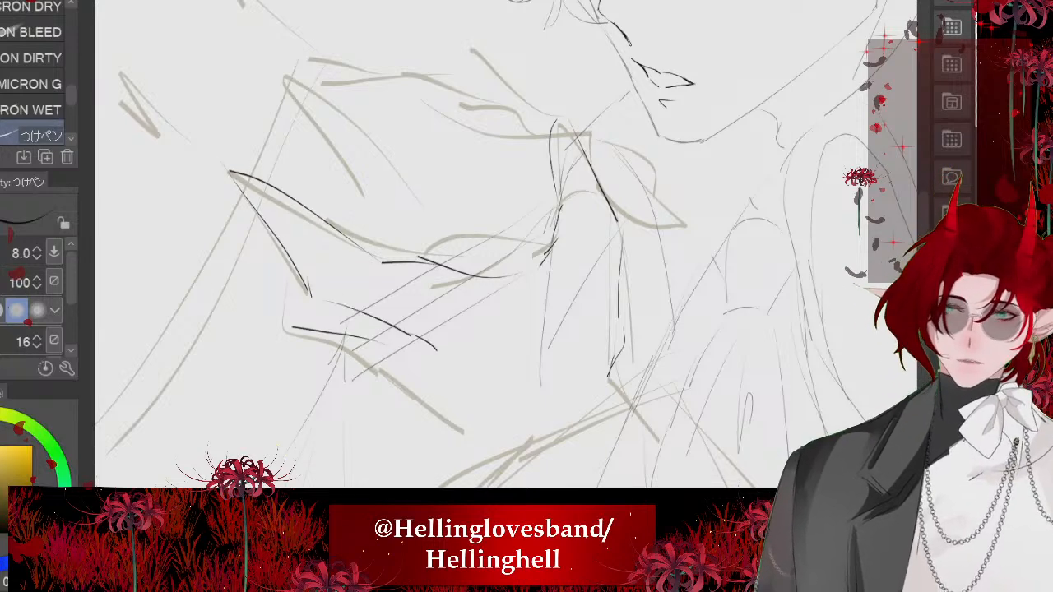
{"action": "left_click_drag", "start_coordinate": [241, 233], "coordinate": [286, 327]}
{"action": "mouse_move", "coordinate": [412, 368]}
{"action": "left_mouse_down"}
{"action": "mouse_move", "coordinate": [458, 412]}
{"action": "mouse_move", "coordinate": [467, 437]}
{"action": "left_mouse_up"}
{"action": "scroll", "coordinate": [367, 221], "scroll_direction": "down", "scroll_amount": 6}
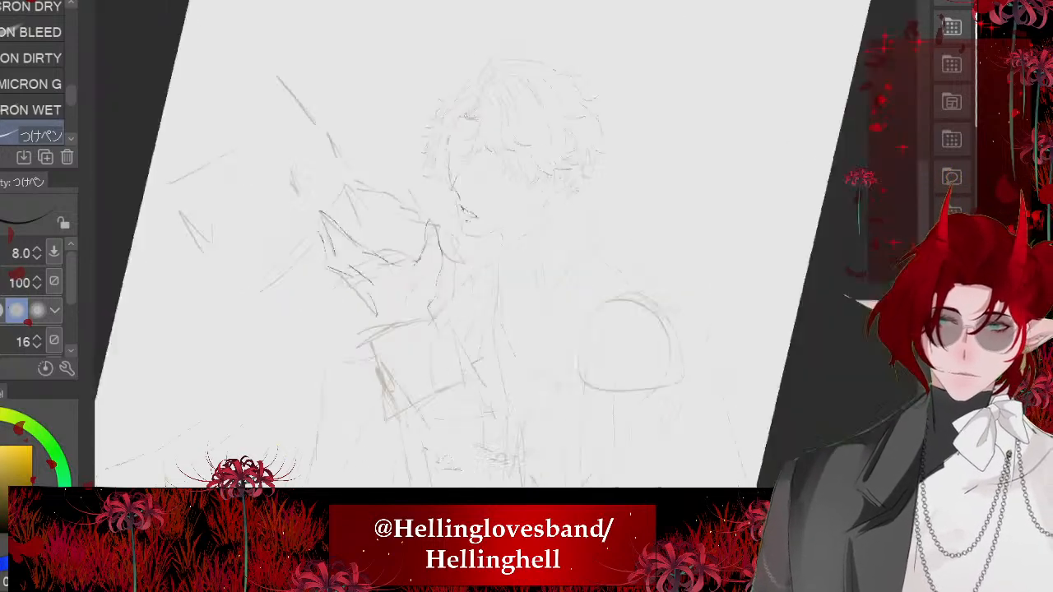
{"action": "scroll", "coordinate": [367, 221], "scroll_direction": "up", "scroll_amount": 6}
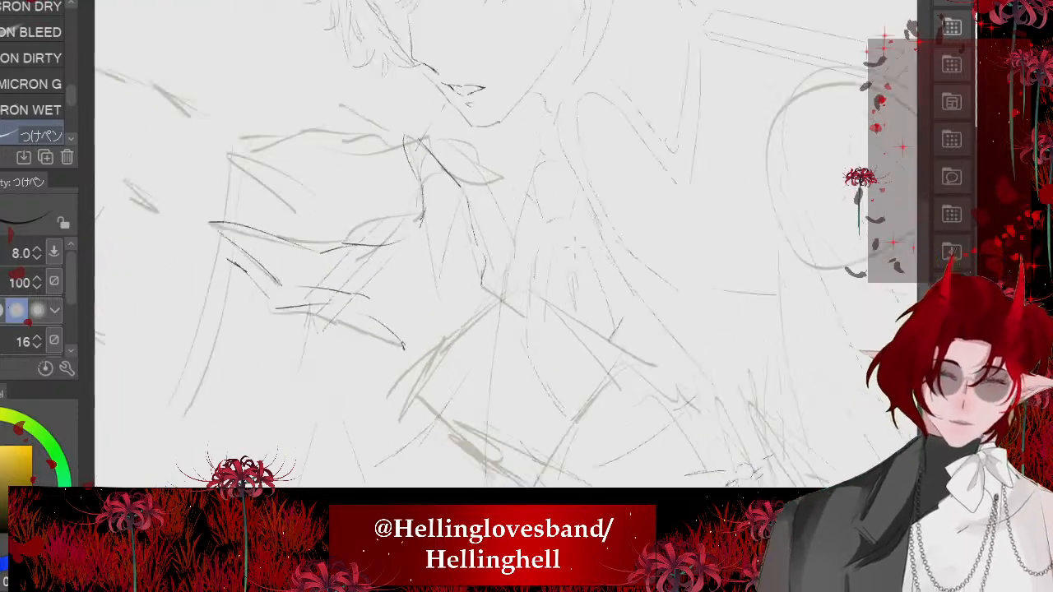
- Erase part of the hand's outer edge below the thumb and redraw the line toward the wrist
{"action": "key", "text": "e"}
{"action": "mouse_move", "coordinate": [492, 296]}
{"action": "left_mouse_down"}
{"action": "mouse_move", "coordinate": [488, 232]}
{"action": "mouse_move", "coordinate": [492, 360]}
{"action": "left_mouse_up"}
{"action": "scroll", "coordinate": [378, 228], "scroll_direction": "up", "scroll_amount": 2}
{"action": "left_click_drag", "start_coordinate": [495, 156], "coordinate": [506, 308]}
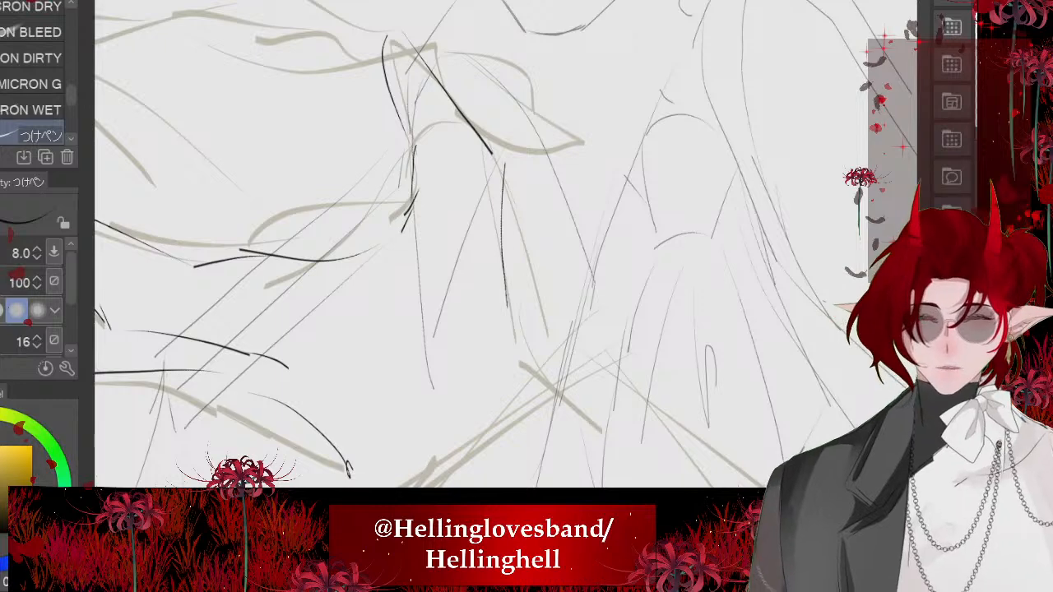
{"action": "mouse_move", "coordinate": [499, 246]}
{"action": "left_mouse_down"}
{"action": "mouse_move", "coordinate": [498, 290]}
{"action": "mouse_move", "coordinate": [517, 332]}
{"action": "mouse_move", "coordinate": [517, 391]}
{"action": "left_mouse_up"}
{"action": "scroll", "coordinate": [494, 247], "scroll_direction": "down", "scroll_amount": 3}
{"action": "scroll", "coordinate": [417, 254], "scroll_direction": "down", "scroll_amount": 3}
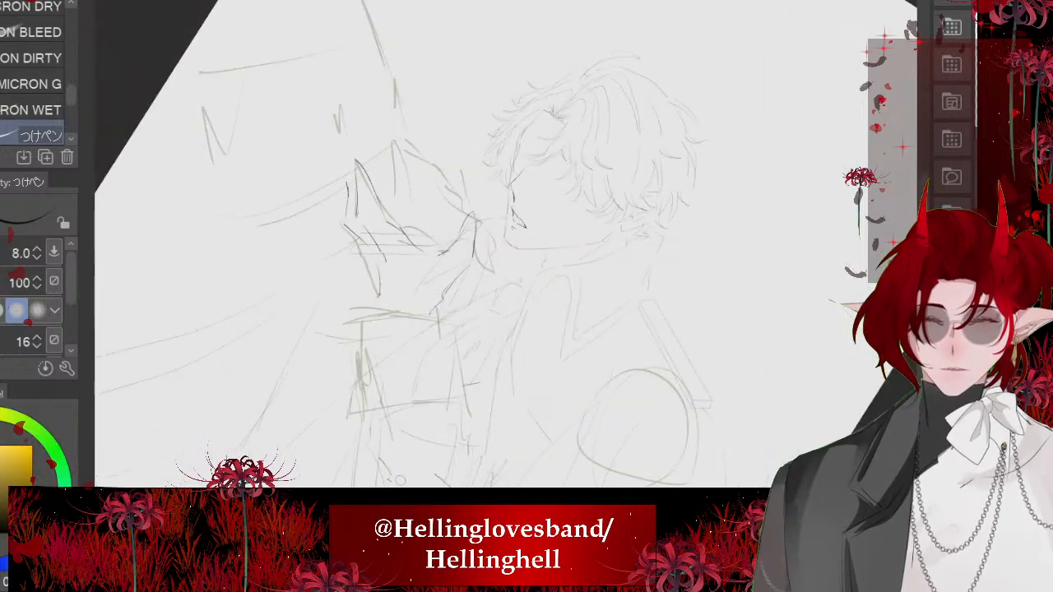
{"action": "scroll", "coordinate": [362, 209], "scroll_direction": "down", "scroll_amount": 3}
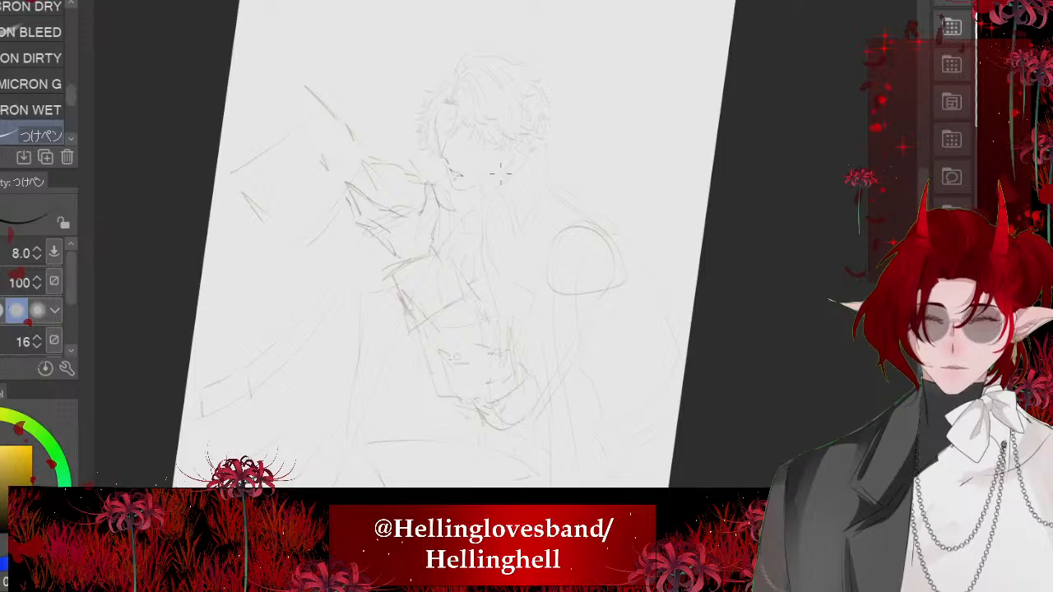
{"action": "scroll", "coordinate": [501, 173], "scroll_direction": "up", "scroll_amount": 4}
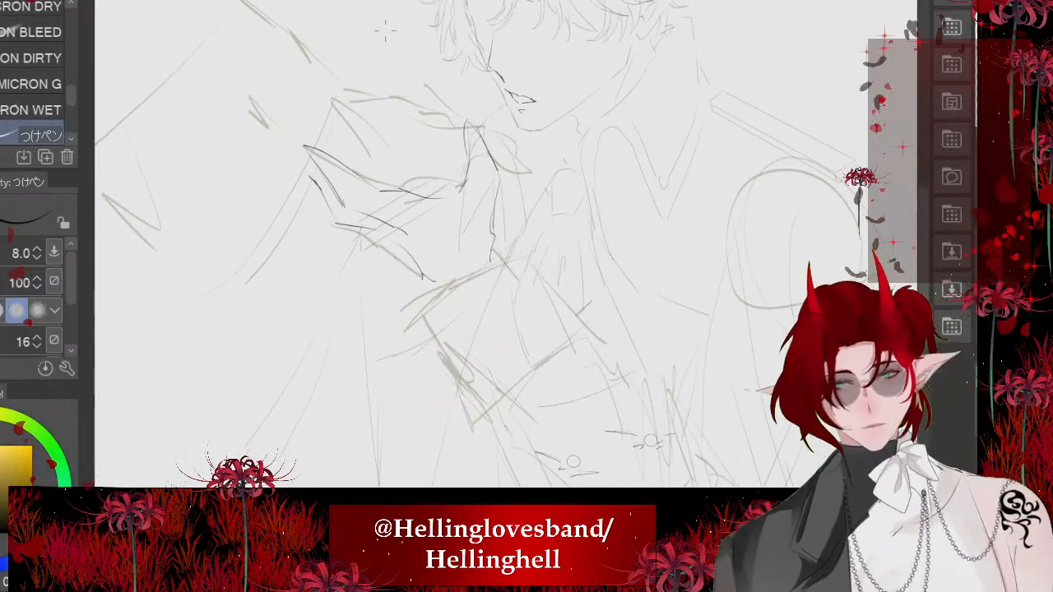
{"action": "key", "text": "ctrl+t"}
{"action": "mouse_move", "coordinate": [527, 112]}
{"action": "left_mouse_down"}
{"action": "mouse_move", "coordinate": [547, 153]}
{"action": "mouse_move", "coordinate": [526, 112]}
{"action": "left_mouse_up"}
{"action": "left_click", "coordinate": [335, 313]}
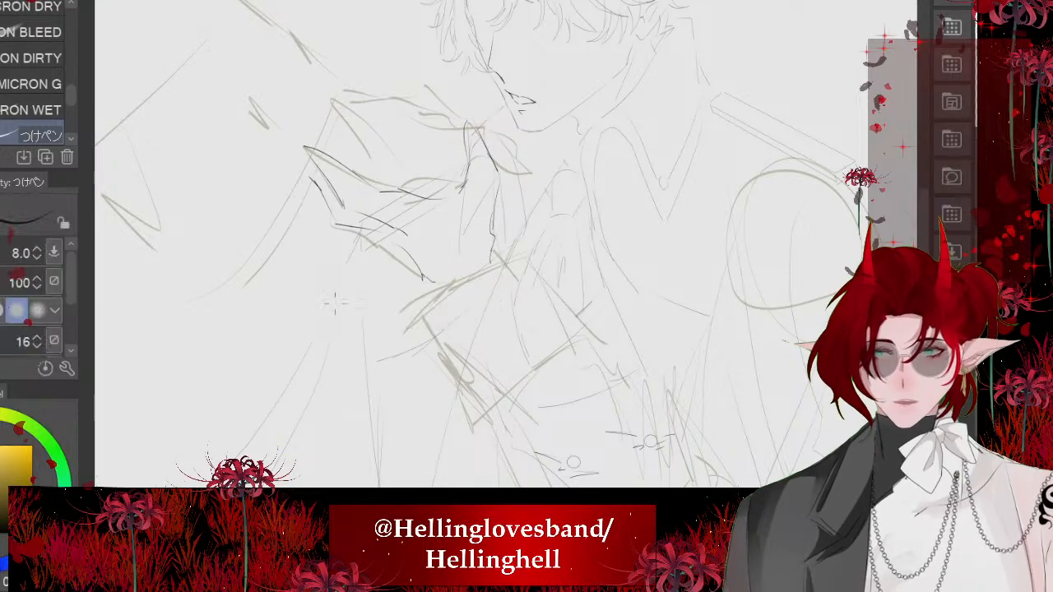
- Erase all the dark ink lines of the reaching hand, leaving the pale sketch
{"action": "scroll", "coordinate": [350, 179], "scroll_direction": "up", "scroll_amount": 3}
{"action": "key", "text": "e"}
{"action": "mouse_move", "coordinate": [290, 141]}
{"action": "left_mouse_down"}
{"action": "mouse_move", "coordinate": [478, 352]}
{"action": "mouse_move", "coordinate": [423, 212]}
{"action": "mouse_move", "coordinate": [537, 120]}
{"action": "mouse_move", "coordinate": [584, 284]}
{"action": "left_mouse_up"}
{"action": "scroll", "coordinate": [386, 206], "scroll_direction": "down", "scroll_amount": 7}
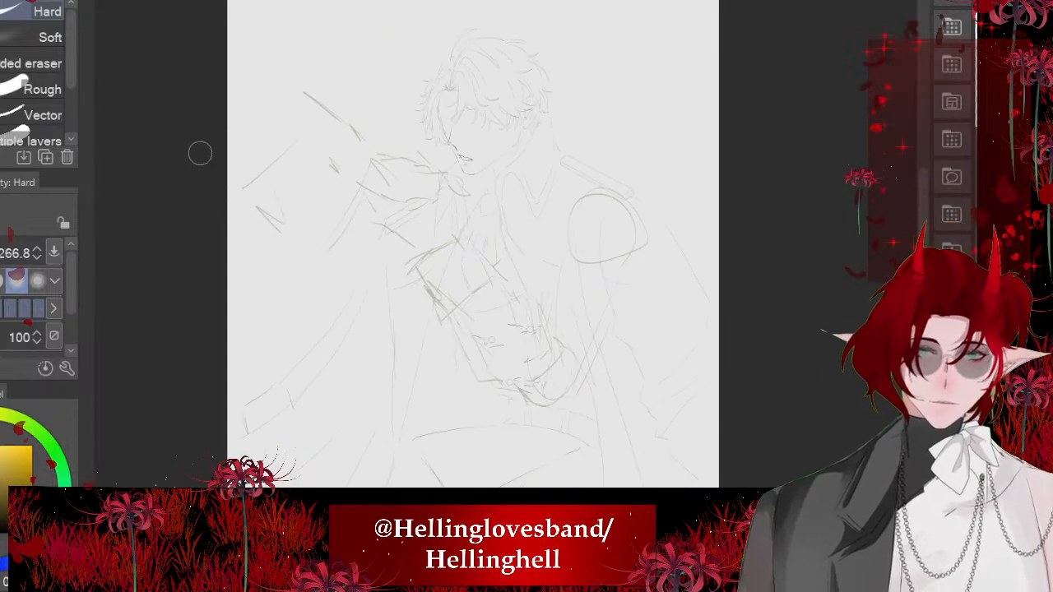
- Try to ink the sleeve cuff's upper rim, sides and lower edge over the sketch, and undo the strokes
{"action": "scroll", "coordinate": [410, 267], "scroll_direction": "up", "scroll_amount": 5}
{"action": "key", "text": "p"}
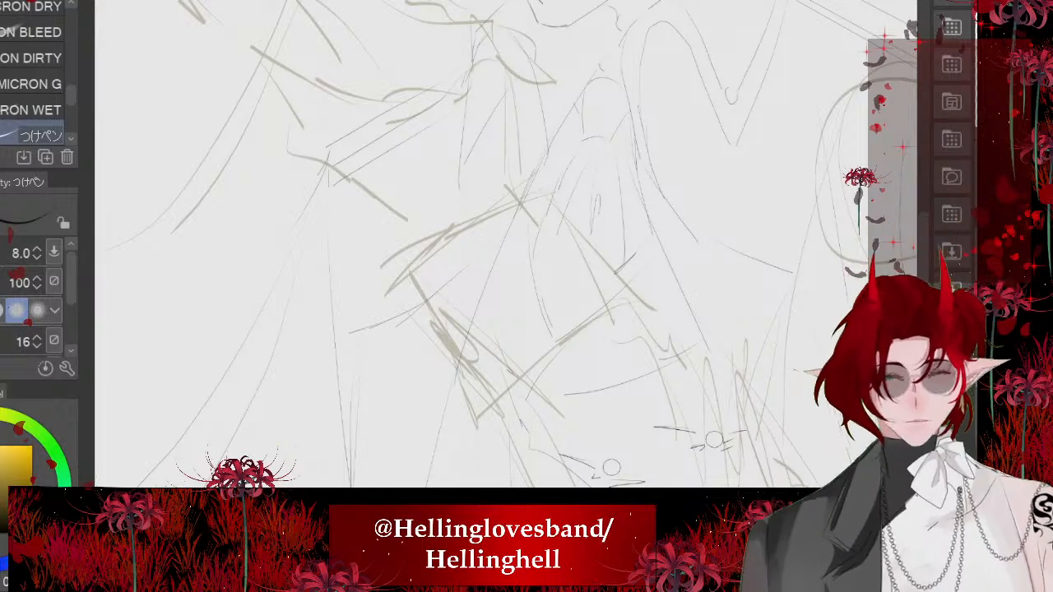
{"action": "mouse_move", "coordinate": [543, 196]}
{"action": "left_mouse_down"}
{"action": "mouse_move", "coordinate": [410, 280]}
{"action": "mouse_move", "coordinate": [445, 243]}
{"action": "left_mouse_up"}
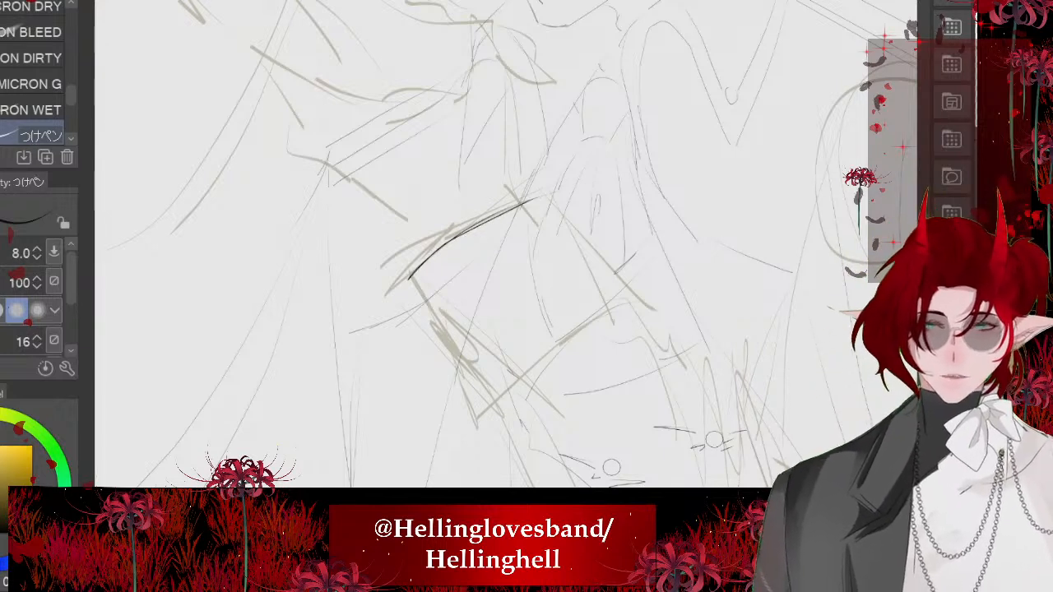
{"action": "mouse_move", "coordinate": [566, 215]}
{"action": "left_mouse_down"}
{"action": "mouse_move", "coordinate": [594, 275]}
{"action": "mouse_move", "coordinate": [632, 316]}
{"action": "mouse_move", "coordinate": [489, 419]}
{"action": "mouse_move", "coordinate": [502, 389]}
{"action": "left_mouse_up"}
{"action": "left_click_drag", "start_coordinate": [410, 280], "coordinate": [489, 416]}
{"action": "scroll", "coordinate": [494, 246], "scroll_direction": "down", "scroll_amount": 2}
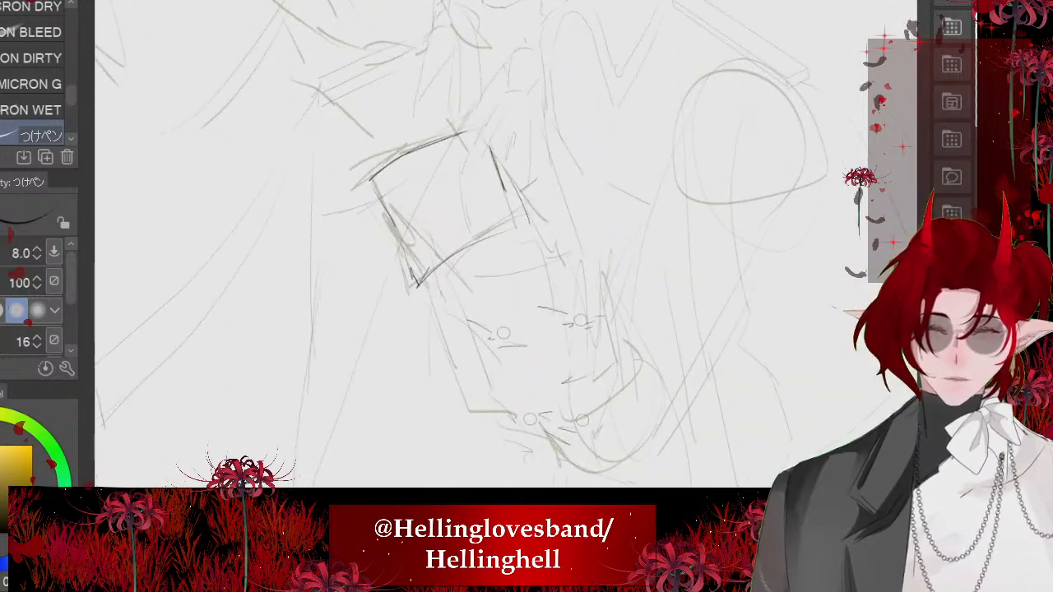
{"action": "key", "text": "ctrl+z"}
{"action": "key", "text": "ctrl+z"}
{"action": "key", "text": "ctrl+z"}
{"action": "key", "text": "ctrl+z"}
{"action": "key", "text": "ctrl+z"}
{"action": "key", "text": "ctrl+z"}
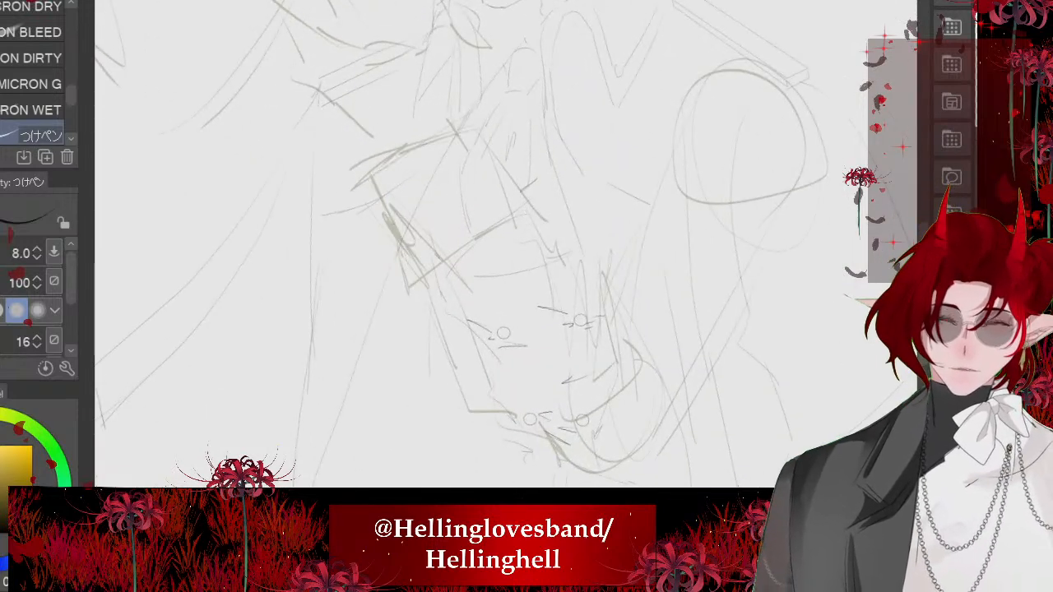
- Ink the reaching hand's thumb, the outer edge below it, and the curved palm line beneath the thumb
{"action": "scroll", "coordinate": [505, 204], "scroll_direction": "down", "scroll_amount": 3}
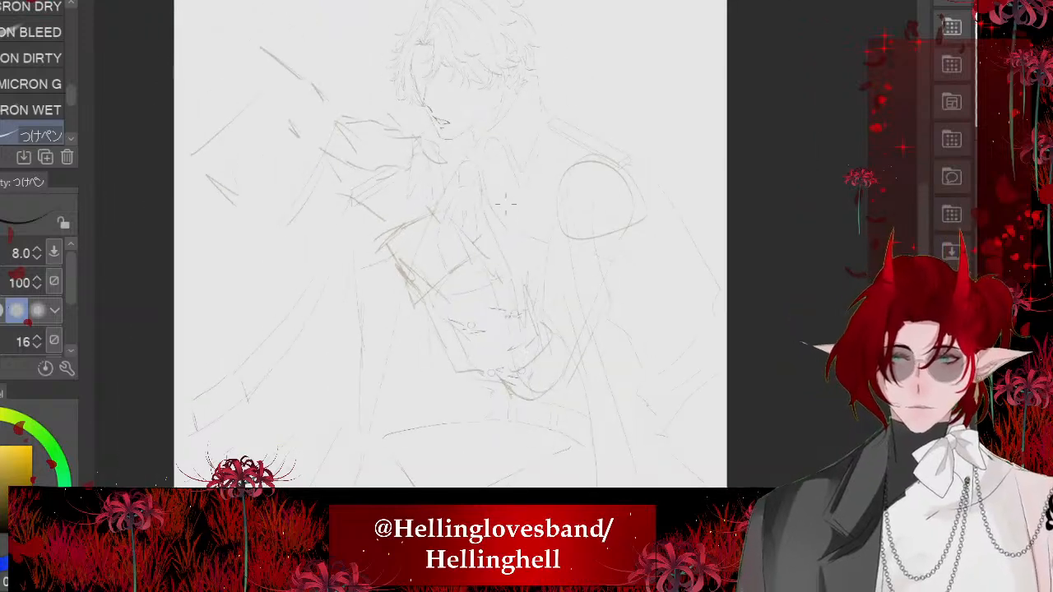
{"action": "scroll", "coordinate": [494, 194], "scroll_direction": "up", "scroll_amount": 2}
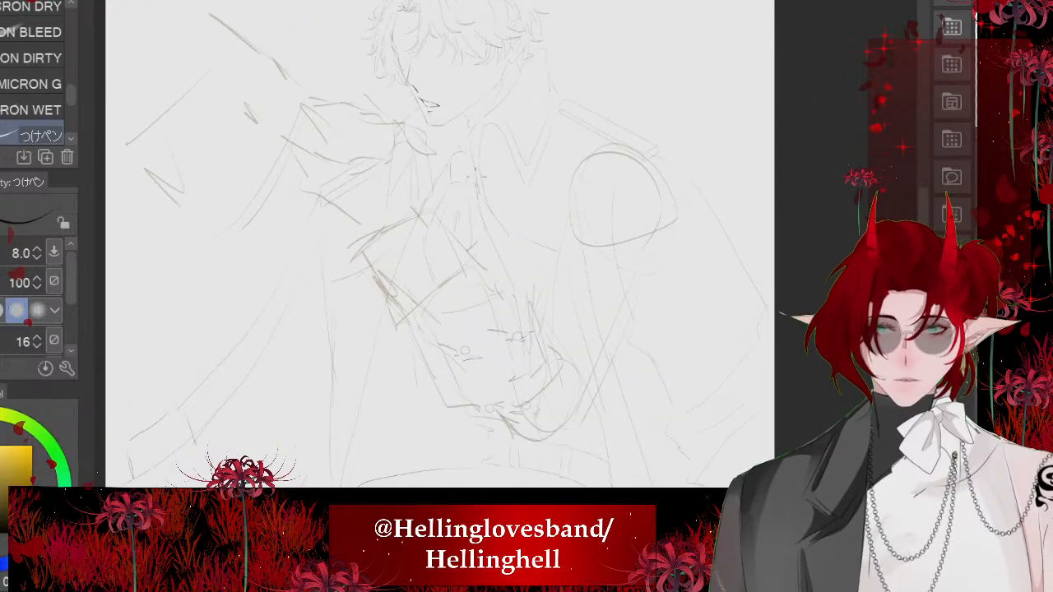
{"action": "scroll", "coordinate": [505, 200], "scroll_direction": "up", "scroll_amount": 2}
{"action": "scroll", "coordinate": [403, 109], "scroll_direction": "up", "scroll_amount": 1}
{"action": "scroll", "coordinate": [517, 179], "scroll_direction": "down", "scroll_amount": 1}
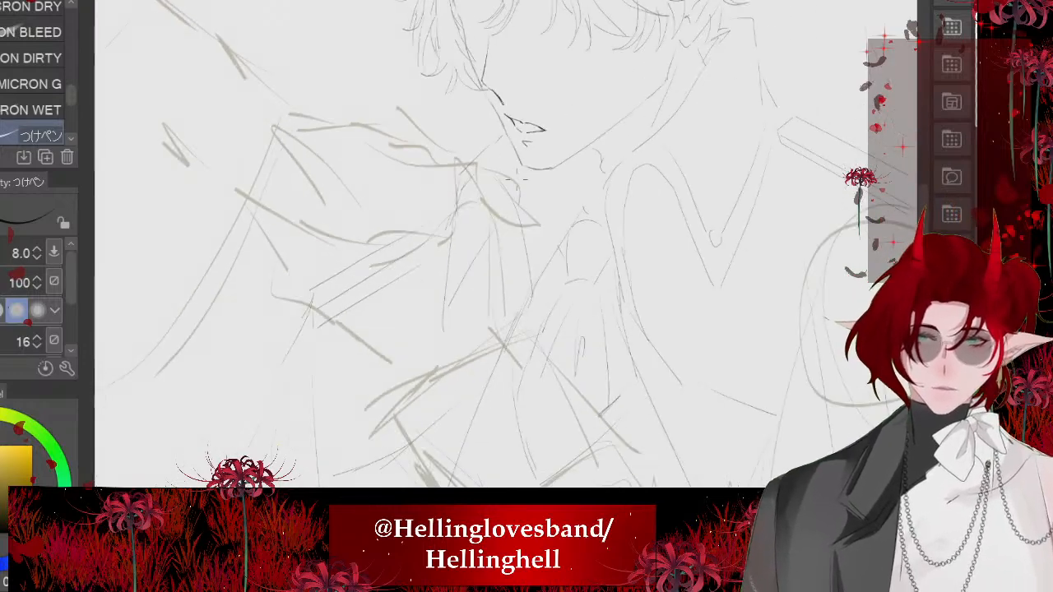
{"action": "scroll", "coordinate": [546, 175], "scroll_direction": "up", "scroll_amount": 2}
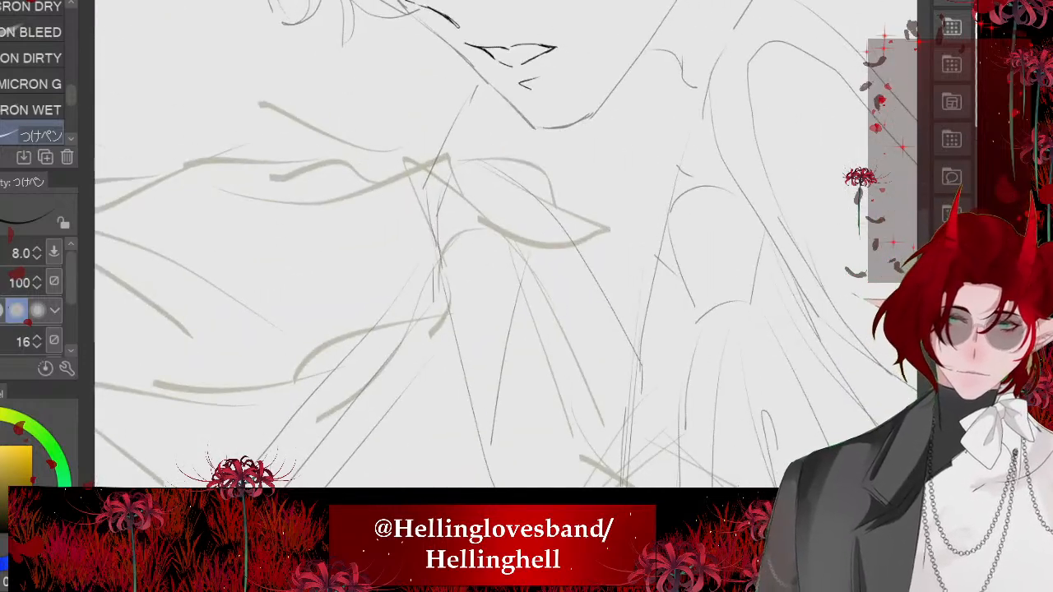
{"action": "mouse_move", "coordinate": [581, 358]}
{"action": "left_mouse_down"}
{"action": "mouse_move", "coordinate": [511, 218]}
{"action": "mouse_move", "coordinate": [422, 159]}
{"action": "left_mouse_up"}
{"action": "mouse_move", "coordinate": [410, 154]}
{"action": "left_mouse_down"}
{"action": "mouse_move", "coordinate": [380, 142]}
{"action": "mouse_move", "coordinate": [430, 237]}
{"action": "mouse_move", "coordinate": [447, 247]}
{"action": "mouse_move", "coordinate": [480, 339]}
{"action": "mouse_move", "coordinate": [426, 292]}
{"action": "mouse_move", "coordinate": [381, 292]}
{"action": "left_mouse_up"}
{"action": "scroll", "coordinate": [484, 354], "scroll_direction": "down", "scroll_amount": 2}
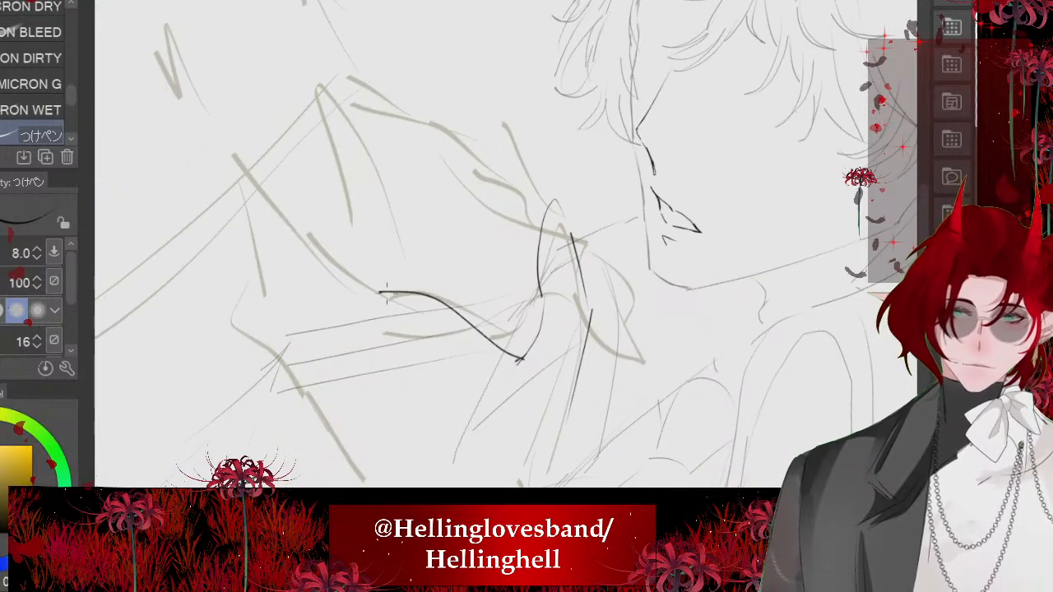
{"action": "scroll", "coordinate": [387, 294], "scroll_direction": "down", "scroll_amount": 3}
{"action": "scroll", "coordinate": [506, 246], "scroll_direction": "up", "scroll_amount": 3}
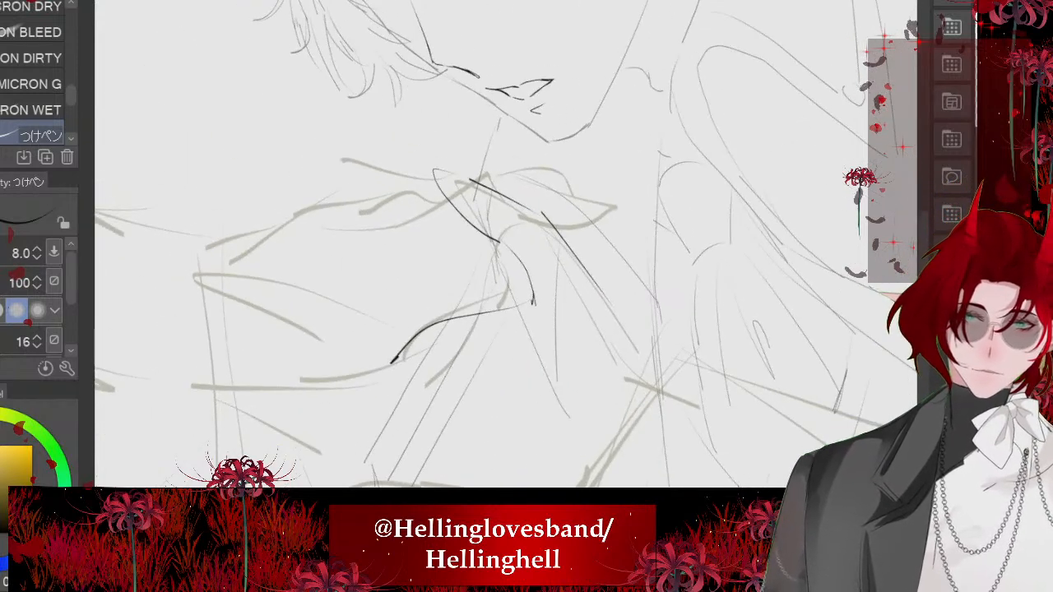
- Ink the wavy upper contour of the reaching hand from beside the thumb out to the cloak's edge
{"action": "left_click_drag", "start_coordinate": [461, 205], "coordinate": [394, 239]}
{"action": "scroll", "coordinate": [436, 239], "scroll_direction": "up", "scroll_amount": 2}
{"action": "mouse_move", "coordinate": [490, 204]}
{"action": "left_mouse_down"}
{"action": "mouse_move", "coordinate": [409, 234]}
{"action": "mouse_move", "coordinate": [354, 233]}
{"action": "mouse_move", "coordinate": [304, 295]}
{"action": "left_mouse_up"}
{"action": "scroll", "coordinate": [441, 272], "scroll_direction": "down", "scroll_amount": 3}
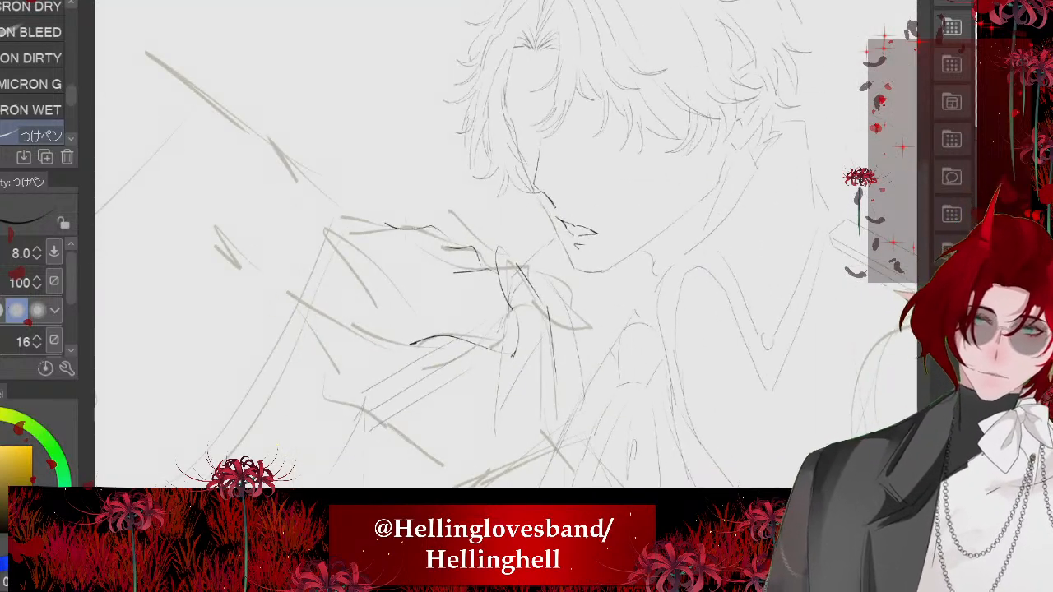
{"action": "left_click_drag", "start_coordinate": [406, 228], "coordinate": [327, 200]}
{"action": "scroll", "coordinate": [462, 198], "scroll_direction": "down", "scroll_amount": 2}
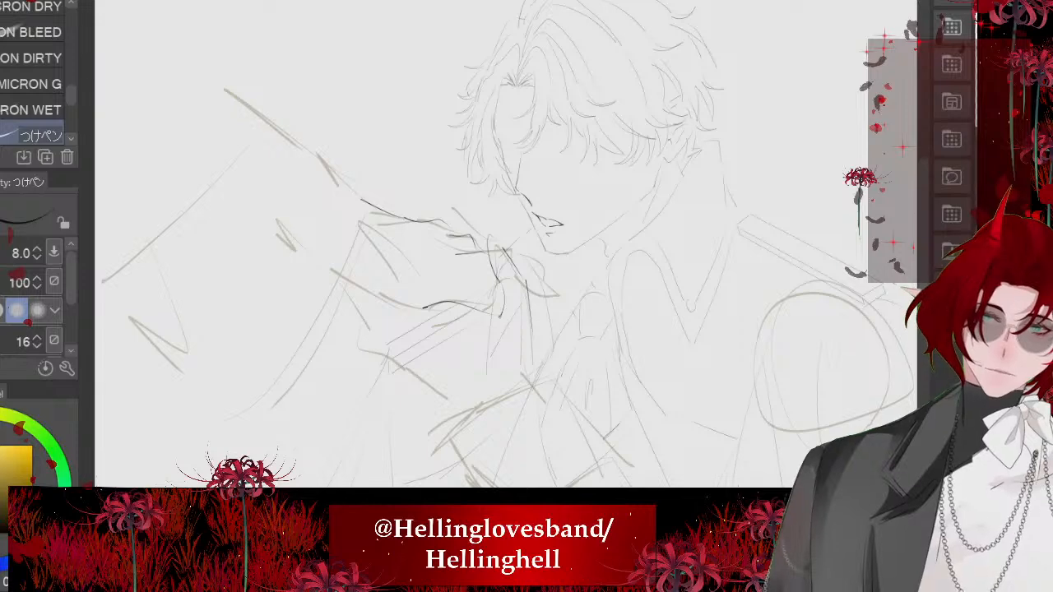
- Undo the trial strokes and ink the long cloak edge curving down from the end of the hand's upper contour
{"action": "left_click_drag", "start_coordinate": [425, 309], "coordinate": [306, 257]}
{"action": "key", "text": "ctrl+z"}
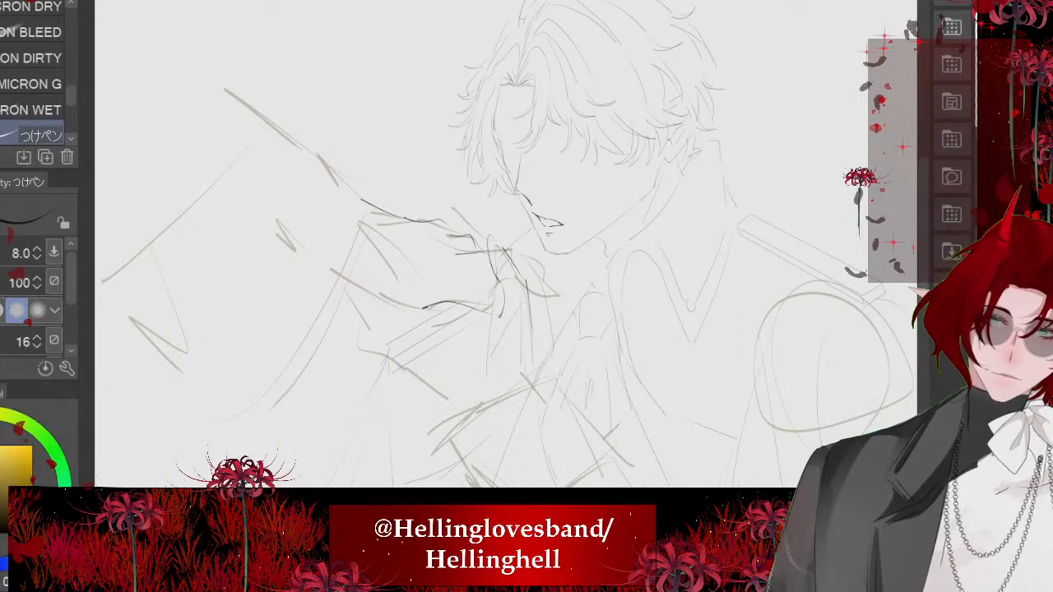
{"action": "left_click_drag", "start_coordinate": [361, 203], "coordinate": [313, 121]}
{"action": "key", "text": "ctrl+z"}
{"action": "scroll", "coordinate": [370, 259], "scroll_direction": "down", "scroll_amount": 2}
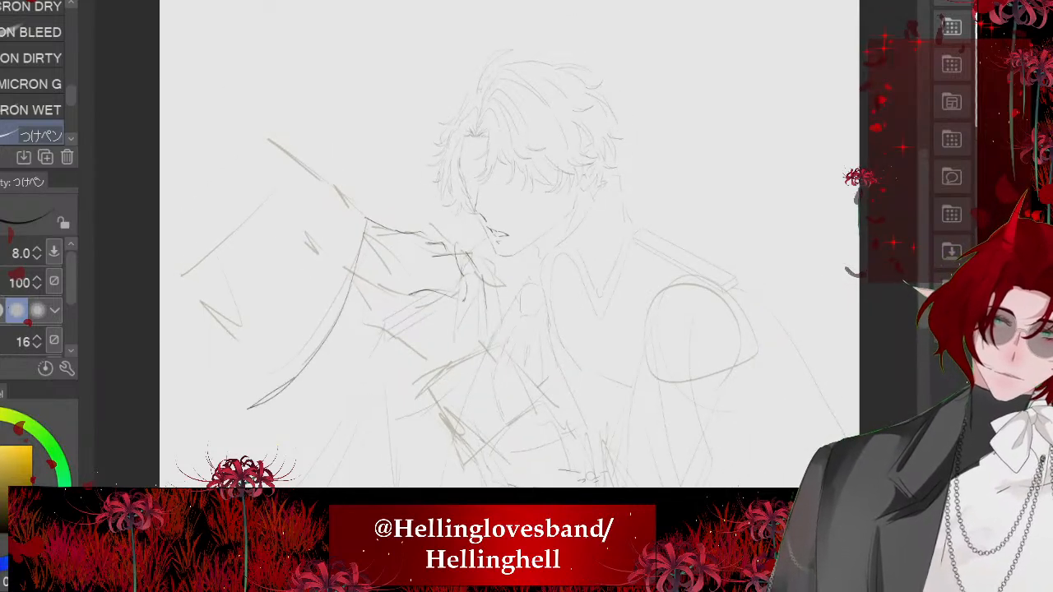
- Extend the palm line with a short diagonal stroke toward the fingers, undoing the extra strokes beside it
{"action": "scroll", "coordinate": [387, 280], "scroll_direction": "up", "scroll_amount": 4}
{"action": "left_click_drag", "start_coordinate": [354, 219], "coordinate": [409, 263]}
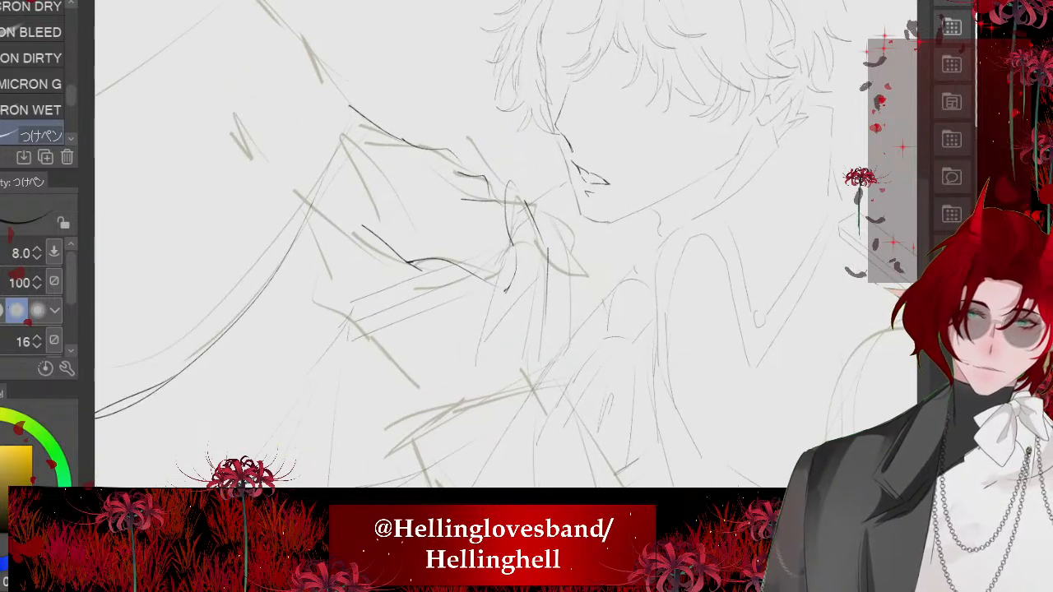
{"action": "mouse_move", "coordinate": [312, 210]}
{"action": "left_mouse_down"}
{"action": "mouse_move", "coordinate": [353, 308]}
{"action": "mouse_move", "coordinate": [400, 322]}
{"action": "left_mouse_up"}
{"action": "key", "text": "ctrl+z"}
{"action": "key", "text": "ctrl+z"}
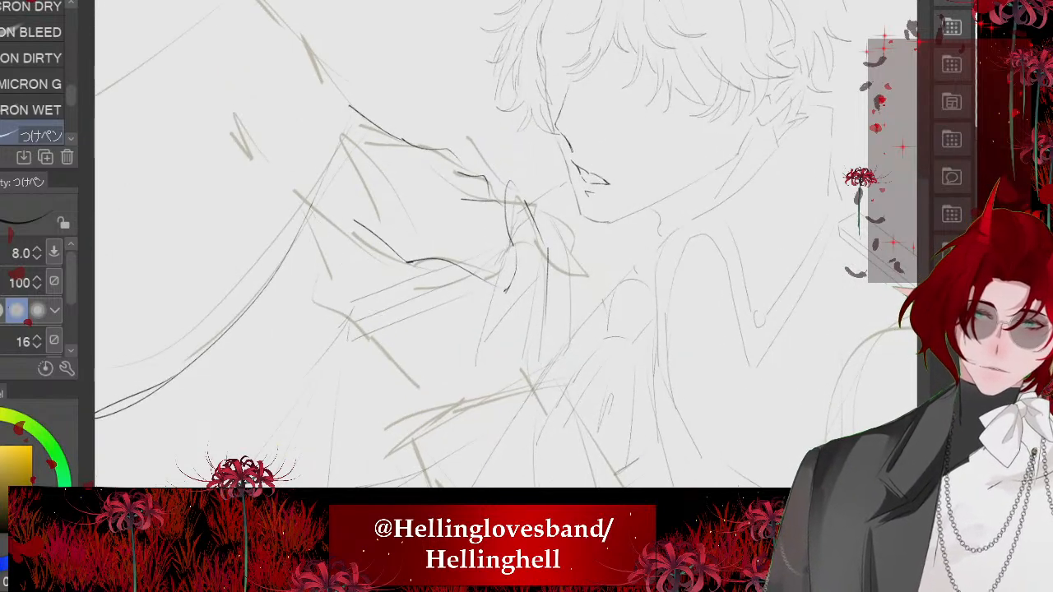
- Ink two short lines at the hand's wrist side, the crease marks between the fingers, and the hand's lower contour toward the sleeve cuff
{"action": "left_click_drag", "start_coordinate": [311, 208], "coordinate": [360, 276]}
{"action": "left_click_drag", "start_coordinate": [375, 288], "coordinate": [424, 314]}
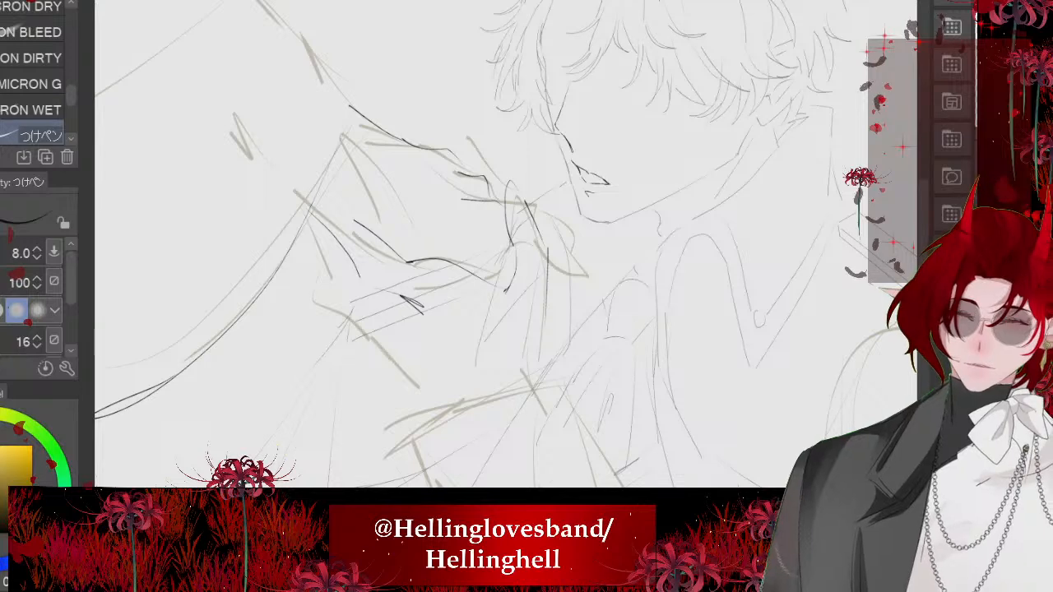
{"action": "left_click_drag", "start_coordinate": [313, 214], "coordinate": [335, 290]}
{"action": "mouse_move", "coordinate": [341, 305]}
{"action": "left_mouse_down"}
{"action": "mouse_move", "coordinate": [375, 322]}
{"action": "mouse_move", "coordinate": [356, 346]}
{"action": "mouse_move", "coordinate": [426, 380]}
{"action": "left_mouse_up"}
{"action": "key", "text": "ctrl+z"}
{"action": "left_click_drag", "start_coordinate": [358, 341], "coordinate": [441, 408]}
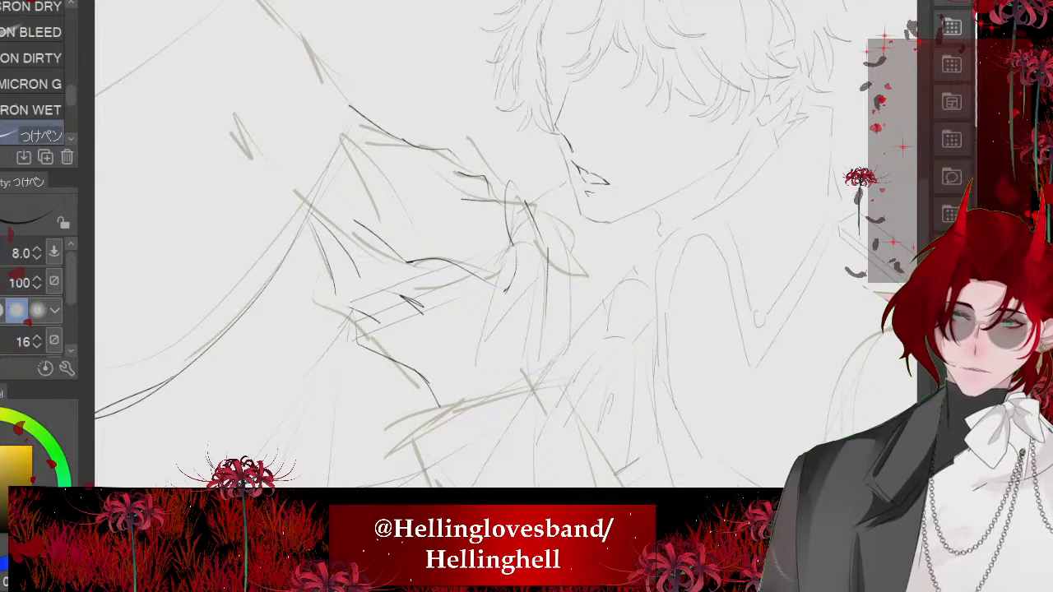
- Erase and redraw the reaching hand's collar-side contour as a line running down to the sleeve cuff
{"action": "scroll", "coordinate": [506, 243], "scroll_direction": "down", "scroll_amount": 2}
{"action": "left_click_drag", "start_coordinate": [483, 288], "coordinate": [480, 301]}
{"action": "scroll", "coordinate": [480, 298], "scroll_direction": "down", "scroll_amount": 5}
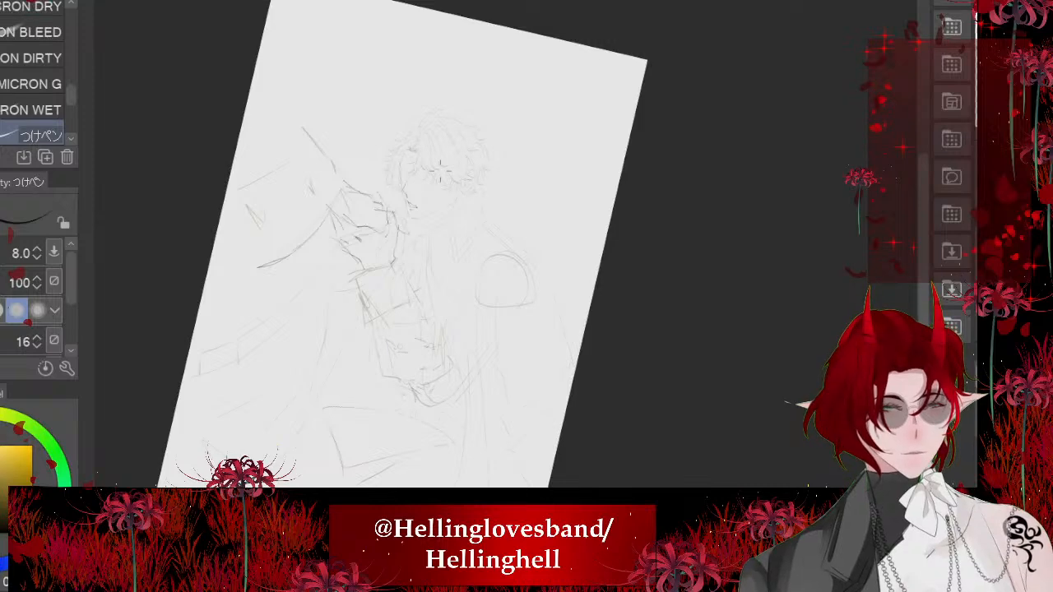
{"action": "scroll", "coordinate": [411, 247], "scroll_direction": "up", "scroll_amount": 6}
{"action": "key", "text": "e"}
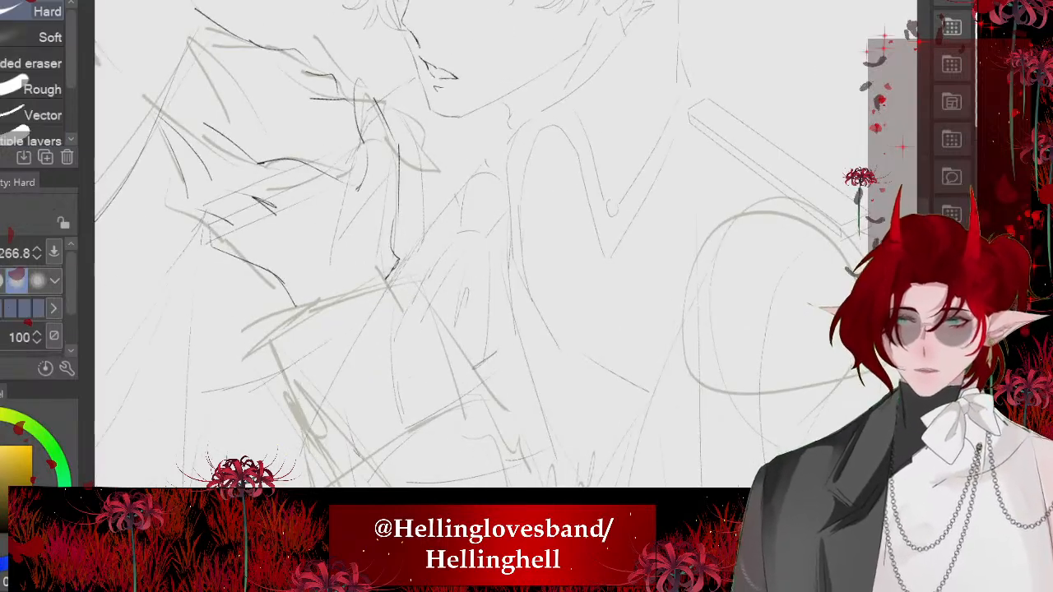
{"action": "scroll", "coordinate": [427, 198], "scroll_direction": "up", "scroll_amount": 2}
{"action": "left_click_drag", "start_coordinate": [404, 221], "coordinate": [452, 328]}
{"action": "scroll", "coordinate": [424, 247], "scroll_direction": "up", "scroll_amount": 1}
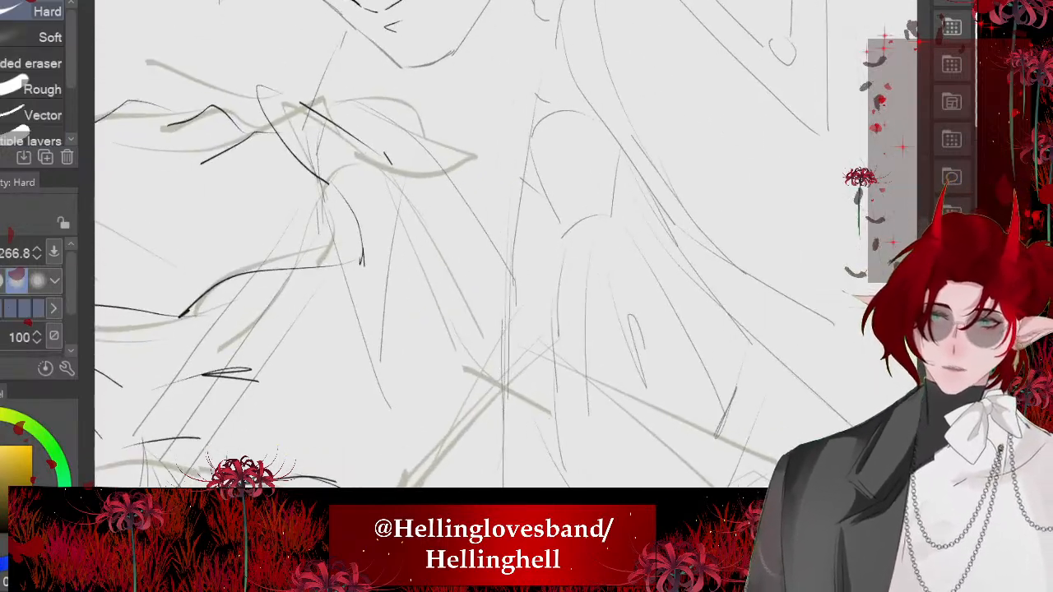
{"action": "key", "text": "p"}
{"action": "left_click_drag", "start_coordinate": [387, 159], "coordinate": [489, 354]}
{"action": "scroll", "coordinate": [428, 246], "scroll_direction": "down", "scroll_amount": 3}
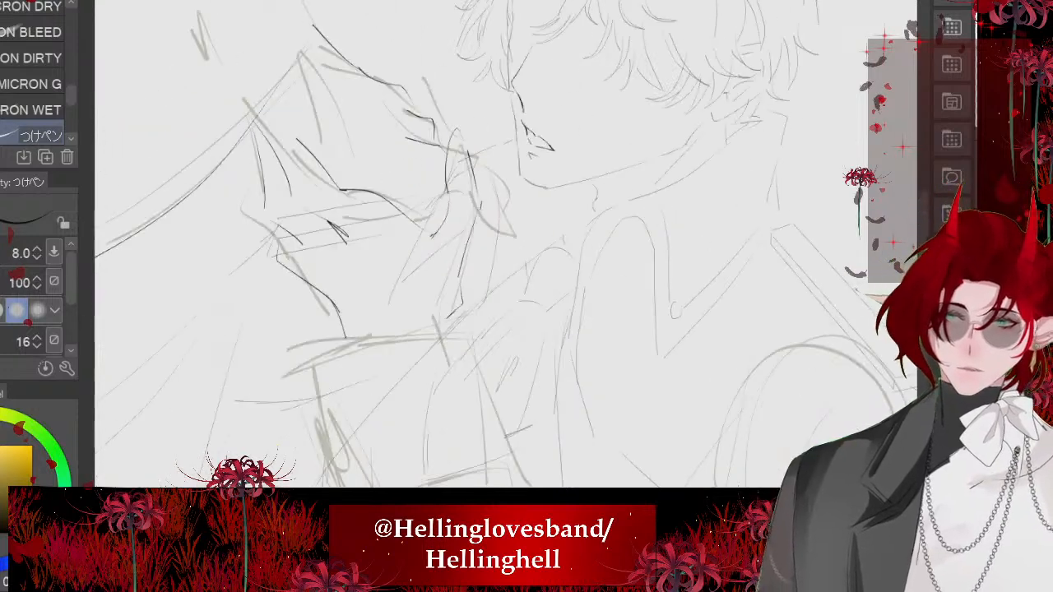
- Ink the sleeve cuff's outer side edge with overlapping strokes and add its lower edge
{"action": "scroll", "coordinate": [428, 247], "scroll_direction": "down", "scroll_amount": 2}
{"action": "scroll", "coordinate": [428, 247], "scroll_direction": "down", "scroll_amount": 4}
{"action": "scroll", "coordinate": [428, 247], "scroll_direction": "up", "scroll_amount": 4}
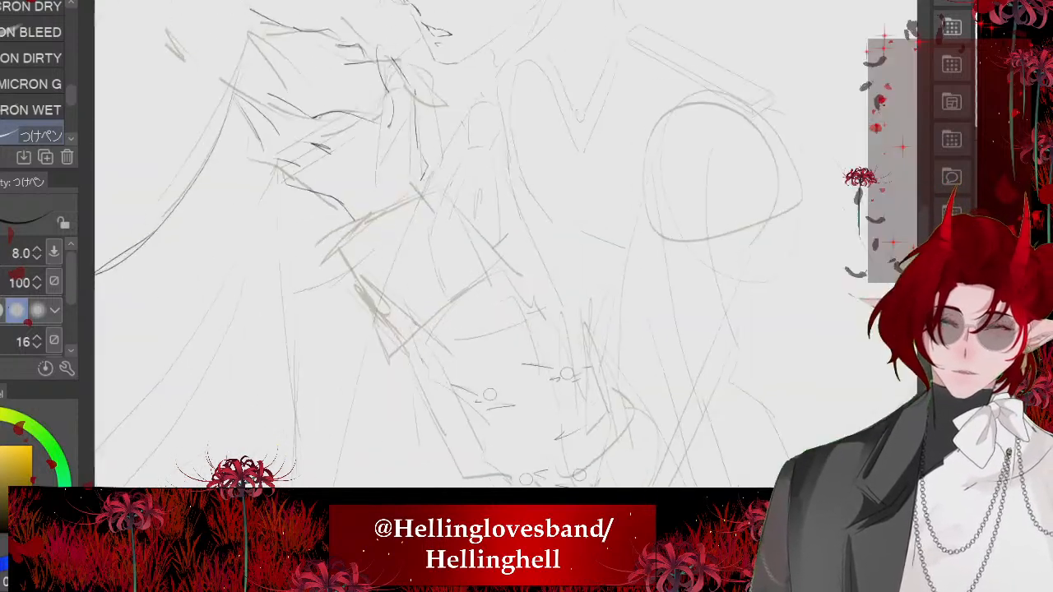
{"action": "mouse_move", "coordinate": [345, 244]}
{"action": "left_mouse_down"}
{"action": "mouse_move", "coordinate": [458, 169]}
{"action": "mouse_move", "coordinate": [395, 335]}
{"action": "left_mouse_up"}
{"action": "left_click_drag", "start_coordinate": [350, 270], "coordinate": [407, 346]}
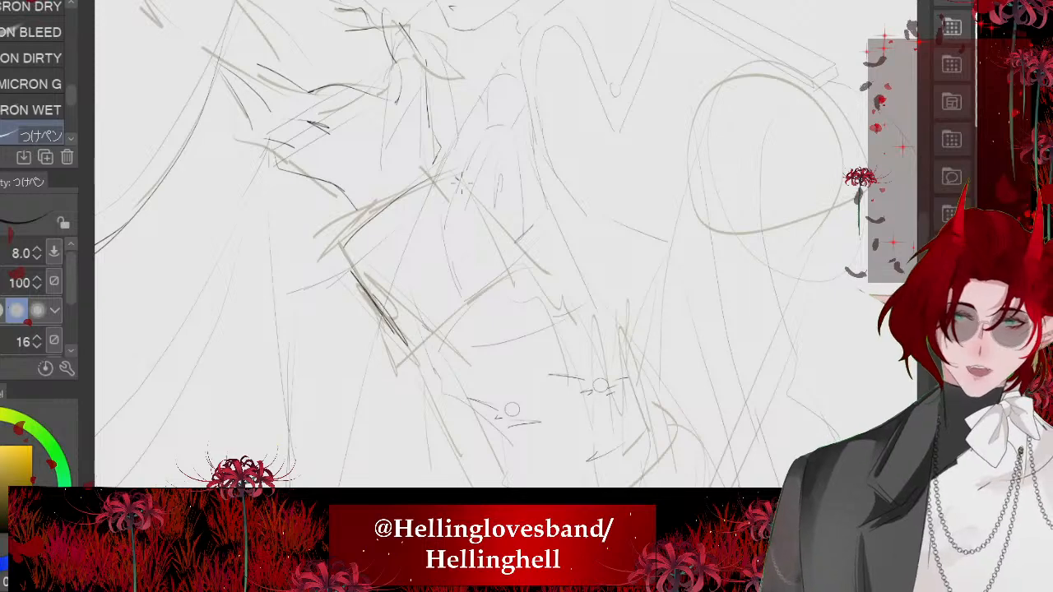
{"action": "mouse_move", "coordinate": [461, 183]}
{"action": "left_mouse_down"}
{"action": "mouse_move", "coordinate": [495, 226]}
{"action": "mouse_move", "coordinate": [484, 282]}
{"action": "mouse_move", "coordinate": [416, 352]}
{"action": "left_mouse_up"}
- Ink the cuff's inner side edge, the wavy fold below it, and the forearm contour down to the elbow
{"action": "mouse_move", "coordinate": [518, 267]}
{"action": "left_mouse_down"}
{"action": "mouse_move", "coordinate": [414, 351]}
{"action": "mouse_move", "coordinate": [545, 294]}
{"action": "mouse_move", "coordinate": [562, 331]}
{"action": "left_mouse_up"}
{"action": "mouse_move", "coordinate": [554, 295]}
{"action": "left_mouse_down"}
{"action": "mouse_move", "coordinate": [595, 336]}
{"action": "mouse_move", "coordinate": [606, 323]}
{"action": "left_mouse_up"}
{"action": "scroll", "coordinate": [428, 247], "scroll_direction": "down", "scroll_amount": 1}
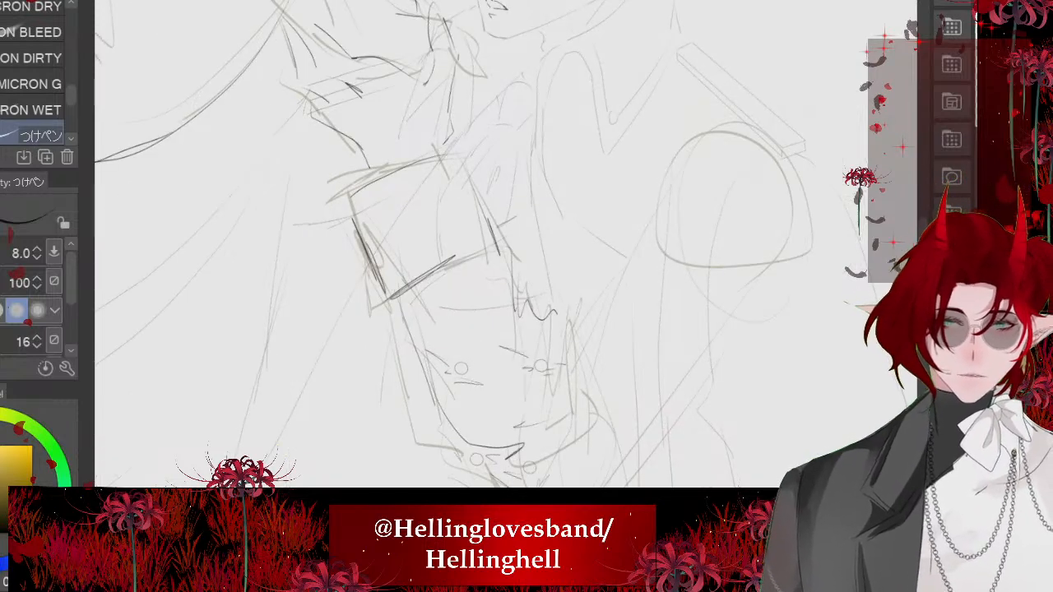
{"action": "scroll", "coordinate": [407, 336], "scroll_direction": "down", "scroll_amount": 2}
{"action": "left_click_drag", "start_coordinate": [456, 378], "coordinate": [469, 388]}
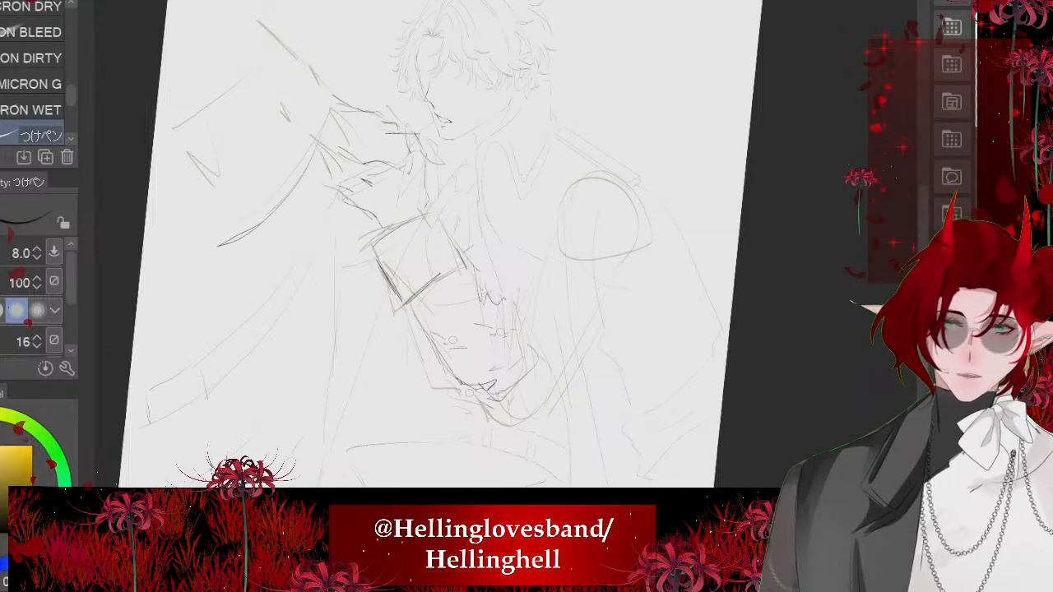
- Ink the upper and lower outline of the broad cloak panel beyond the reaching hand
{"action": "scroll", "coordinate": [444, 288], "scroll_direction": "down", "scroll_amount": 2}
{"action": "left_click_drag", "start_coordinate": [400, 189], "coordinate": [341, 315]}
{"action": "left_click_drag", "start_coordinate": [345, 139], "coordinate": [395, 193]}
{"action": "left_click_drag", "start_coordinate": [267, 202], "coordinate": [329, 150]}
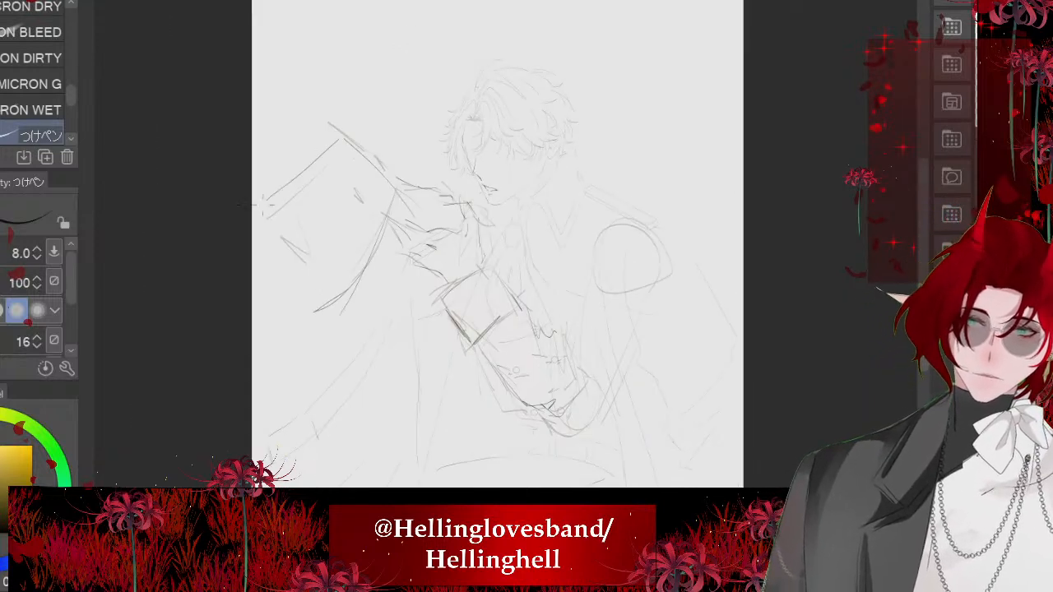
{"action": "left_click_drag", "start_coordinate": [272, 243], "coordinate": [304, 288]}
{"action": "scroll", "coordinate": [334, 182], "scroll_direction": "down", "scroll_amount": 2}
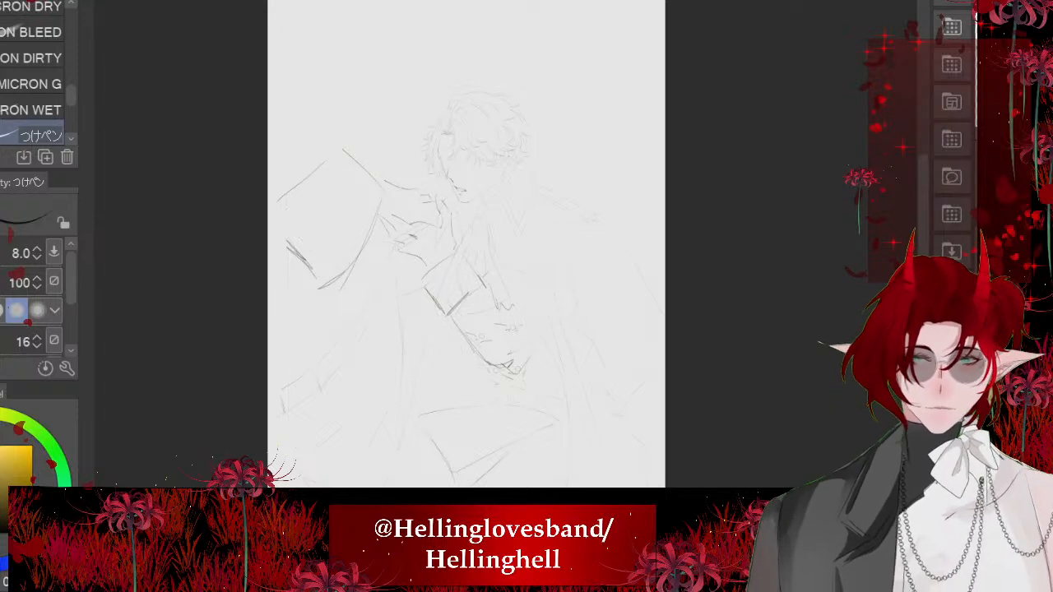
- Examine the inked hand, cuff, forearm and cloak panel against the whole figure from several zoom levels and angles
{"action": "scroll", "coordinate": [505, 307], "scroll_direction": "up", "scroll_amount": 2}
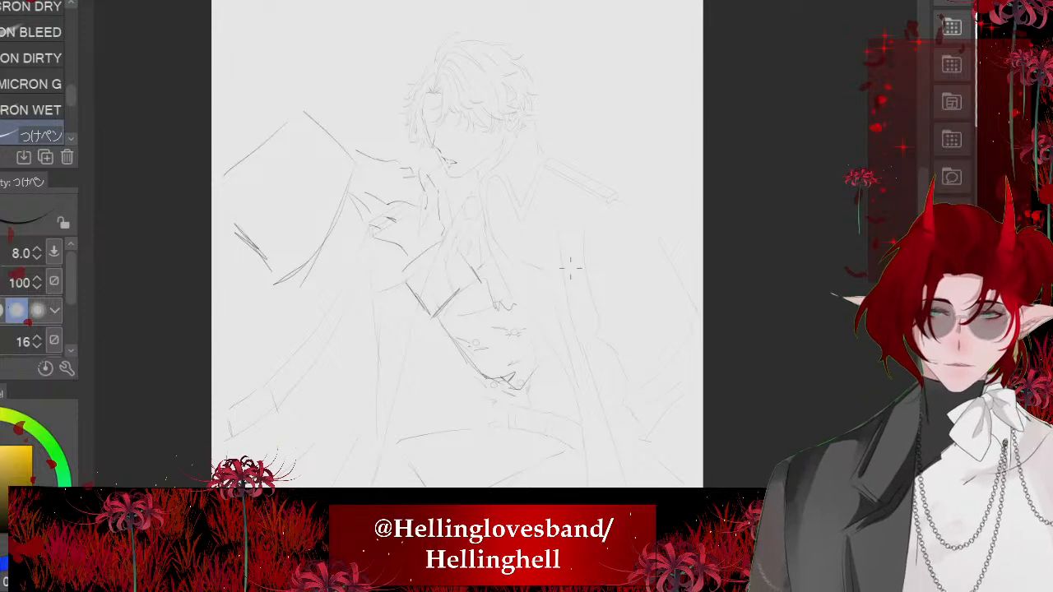
{"action": "left_click_drag", "start_coordinate": [568, 261], "coordinate": [518, 184]}
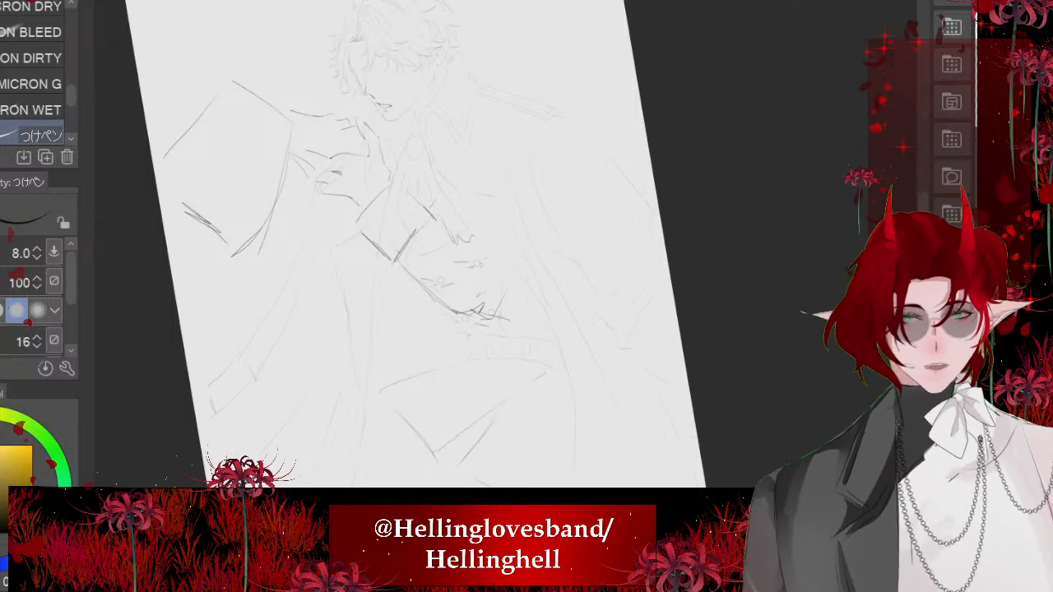
{"action": "key", "text": "e"}
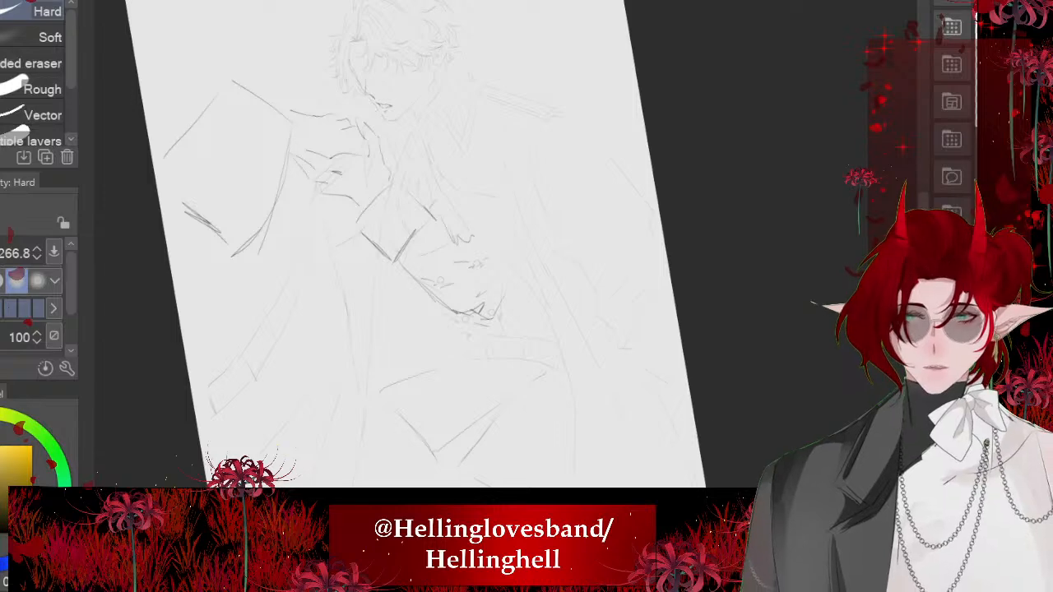
{"action": "scroll", "coordinate": [546, 414], "scroll_direction": "up", "scroll_amount": 2}
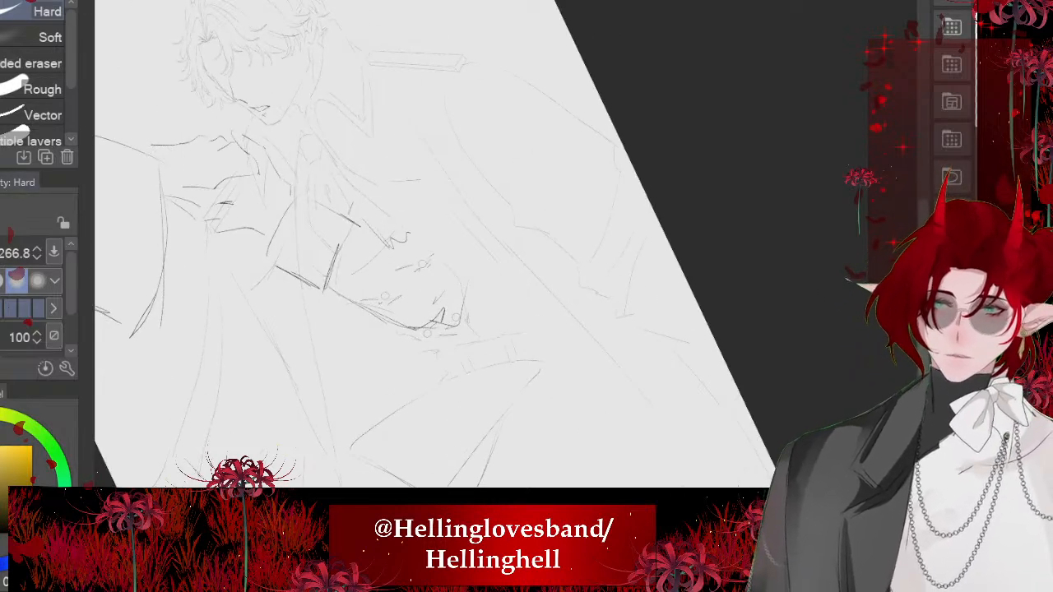
{"action": "key", "text": "p"}
{"action": "scroll", "coordinate": [447, 317], "scroll_direction": "down", "scroll_amount": 4}
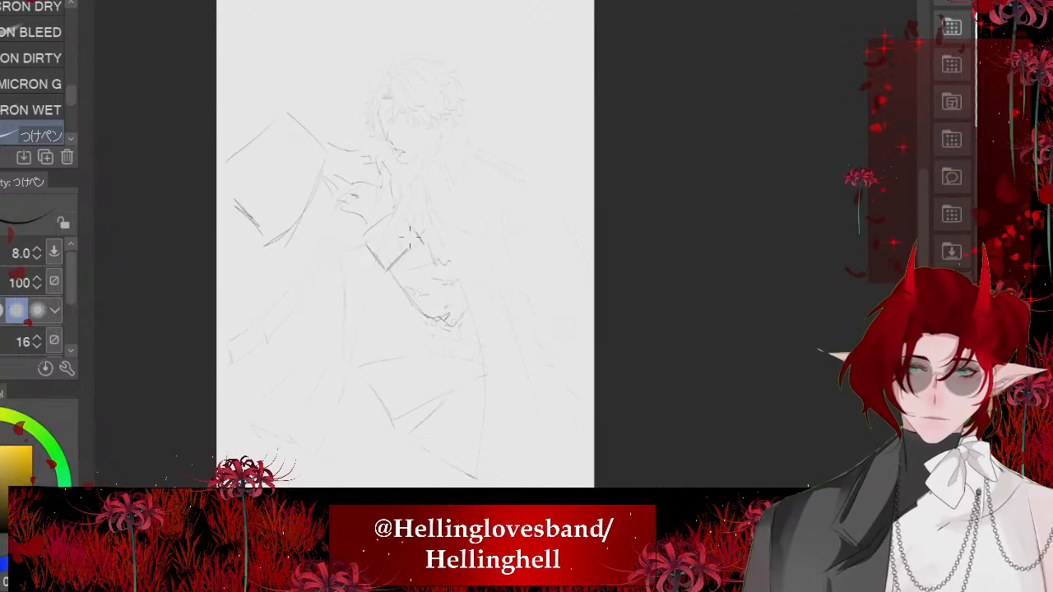
{"action": "scroll", "coordinate": [404, 207], "scroll_direction": "up", "scroll_amount": 4}
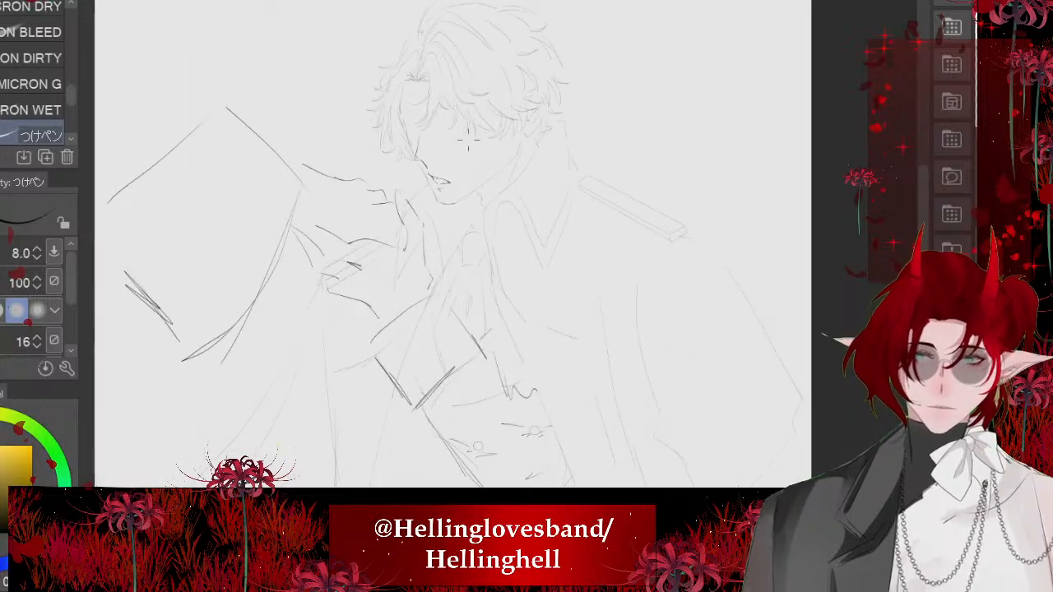
{"action": "scroll", "coordinate": [466, 131], "scroll_direction": "down", "scroll_amount": 1}
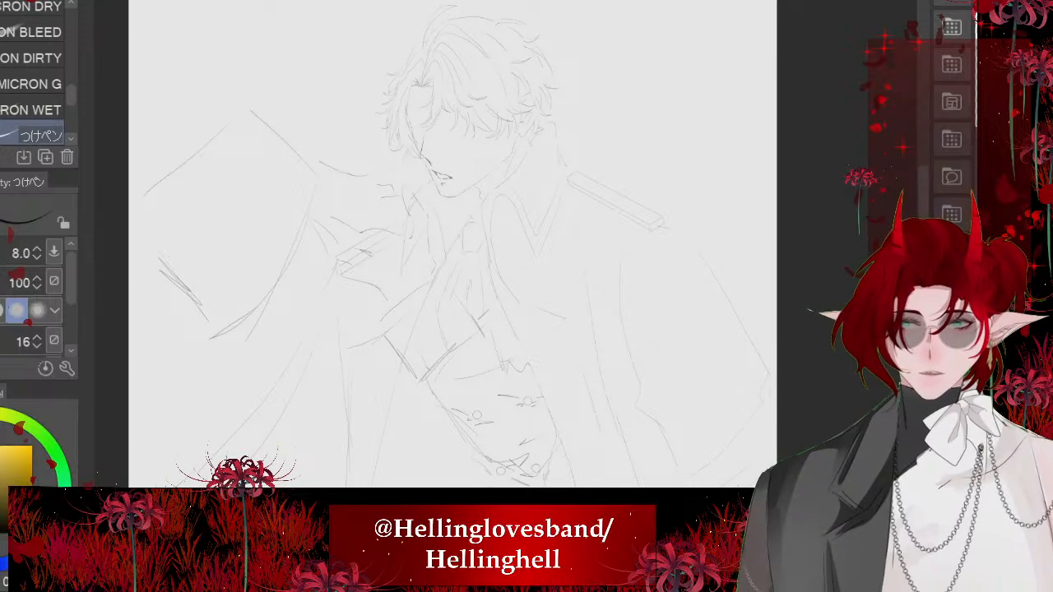
{"action": "scroll", "coordinate": [155, 181], "scroll_direction": "up", "scroll_amount": 4}
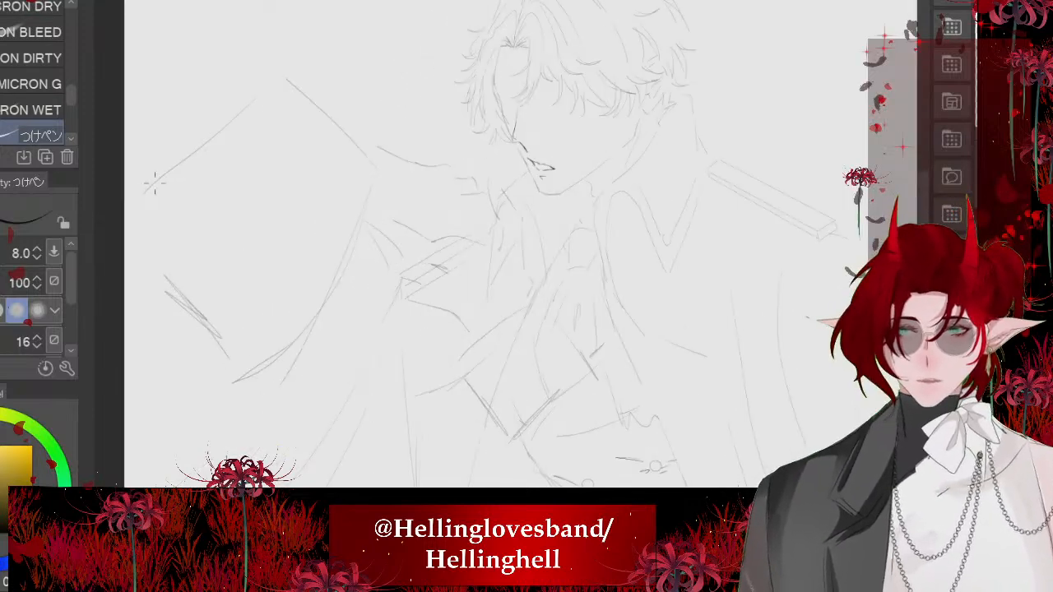
{"action": "scroll", "coordinate": [463, 171], "scroll_direction": "down", "scroll_amount": 4}
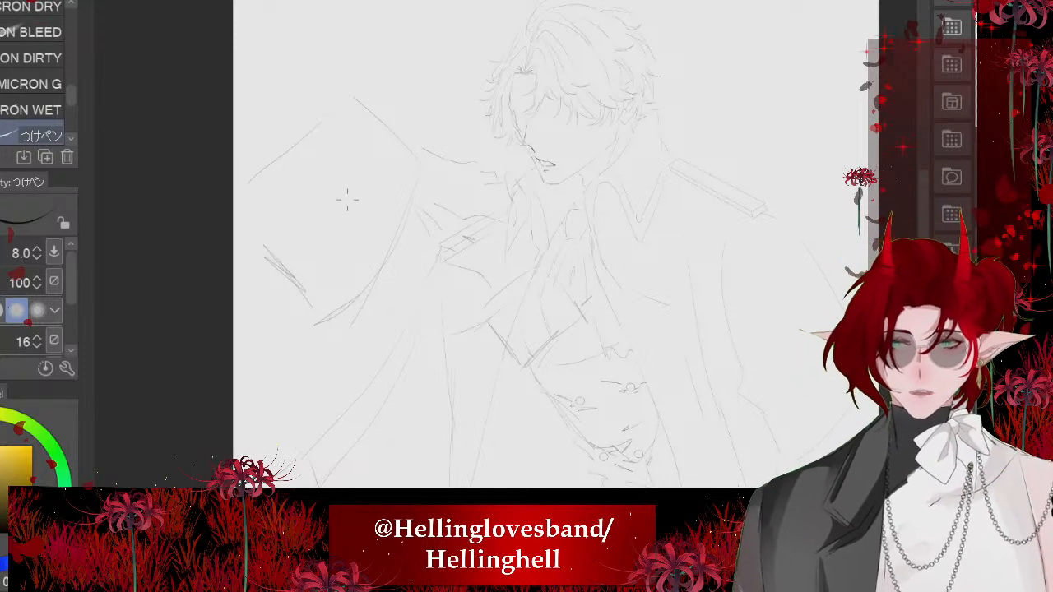
{"action": "scroll", "coordinate": [493, 215], "scroll_direction": "up", "scroll_amount": 3}
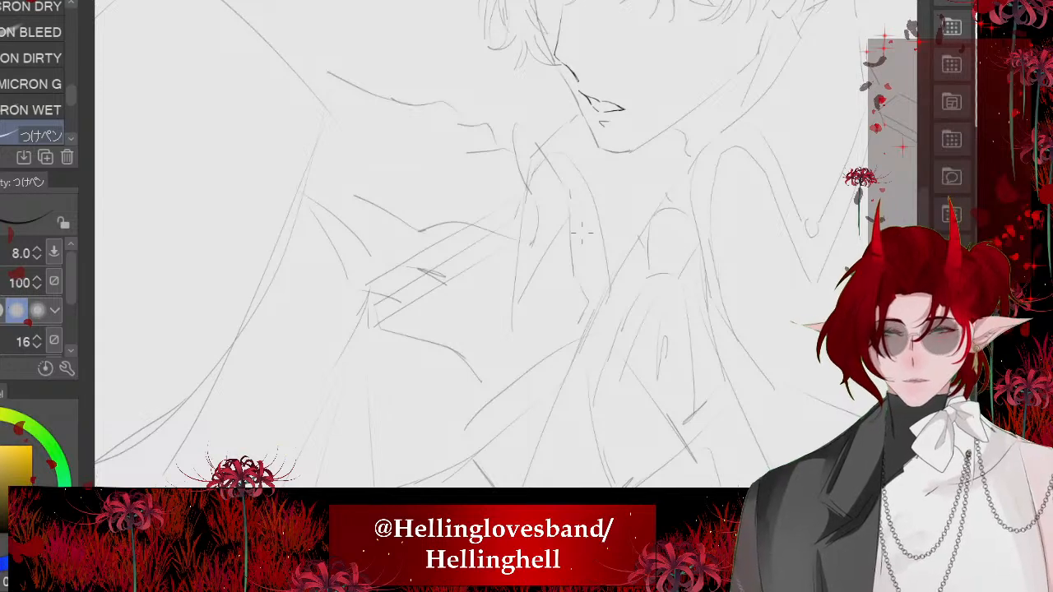
- Ink the cuff's curved upper edge and inner side edge, undoing the trial strokes below them
{"action": "scroll", "coordinate": [366, 165], "scroll_direction": "down", "scroll_amount": 4}
{"action": "scroll", "coordinate": [375, 196], "scroll_direction": "up", "scroll_amount": 4}
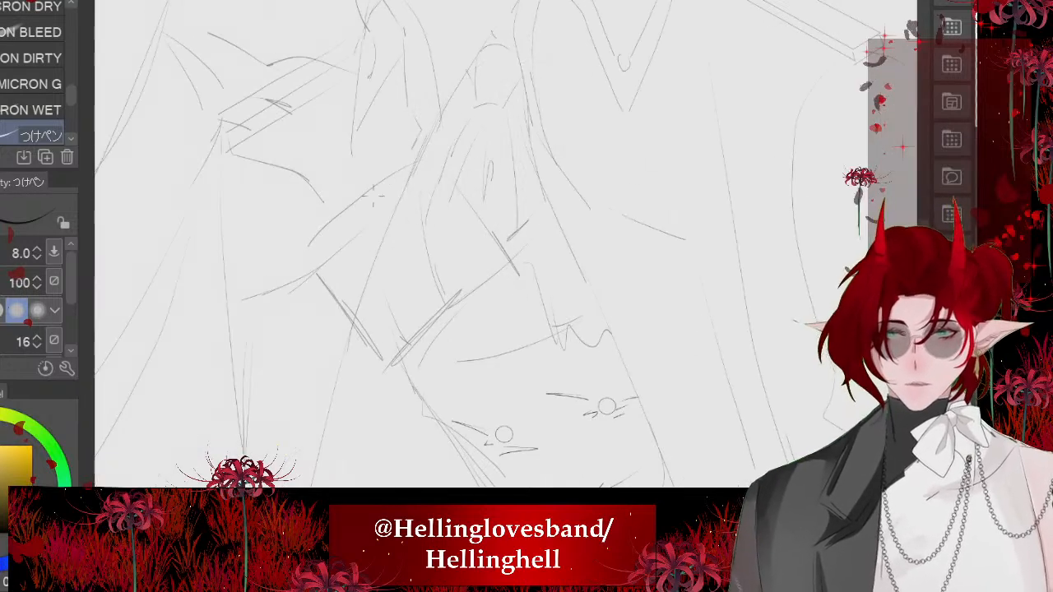
{"action": "scroll", "coordinate": [494, 239], "scroll_direction": "up", "scroll_amount": 2}
{"action": "mouse_move", "coordinate": [526, 147]}
{"action": "left_mouse_down"}
{"action": "mouse_move", "coordinate": [356, 237]}
{"action": "mouse_move", "coordinate": [375, 220]}
{"action": "mouse_move", "coordinate": [621, 338]}
{"action": "left_mouse_up"}
{"action": "scroll", "coordinate": [518, 255], "scroll_direction": "down", "scroll_amount": 2}
{"action": "left_click_drag", "start_coordinate": [553, 242], "coordinate": [573, 394]}
{"action": "left_click_drag", "start_coordinate": [586, 313], "coordinate": [609, 380]}
{"action": "key", "text": "ctrl+z"}
{"action": "key", "text": "ctrl+z"}
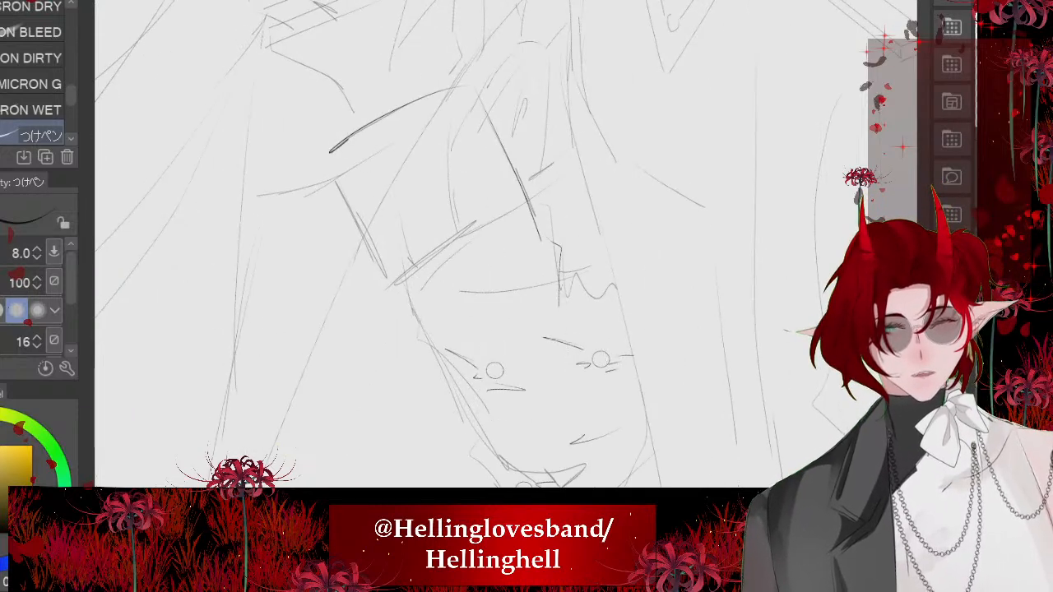
- Ink a long sleeve line and zigzag fold strokes beneath the wavy fold, around the small circle
{"action": "mouse_move", "coordinate": [562, 286]}
{"action": "left_mouse_down"}
{"action": "mouse_move", "coordinate": [574, 283]}
{"action": "mouse_move", "coordinate": [586, 418]}
{"action": "left_mouse_up"}
{"action": "mouse_move", "coordinate": [582, 313]}
{"action": "left_mouse_down"}
{"action": "mouse_move", "coordinate": [594, 303]}
{"action": "mouse_move", "coordinate": [616, 364]}
{"action": "left_mouse_up"}
{"action": "left_click_drag", "start_coordinate": [605, 307], "coordinate": [622, 344]}
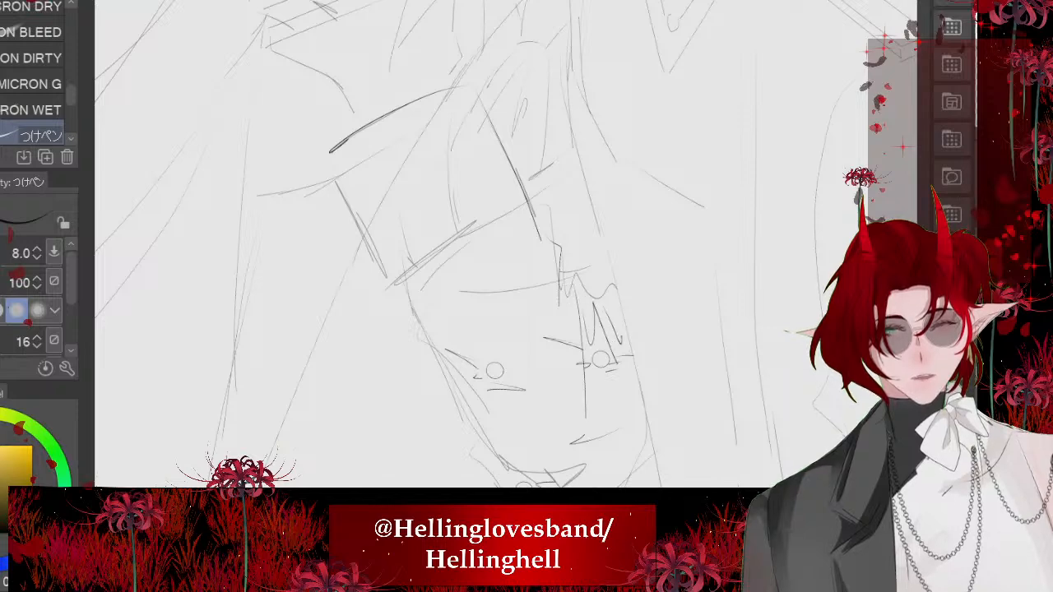
- Reinforce the cuff's outer edge and ink the forearm's outer contour down and around the elbow
{"action": "left_click_drag", "start_coordinate": [339, 163], "coordinate": [450, 387]}
{"action": "scroll", "coordinate": [376, 105], "scroll_direction": "down", "scroll_amount": 1}
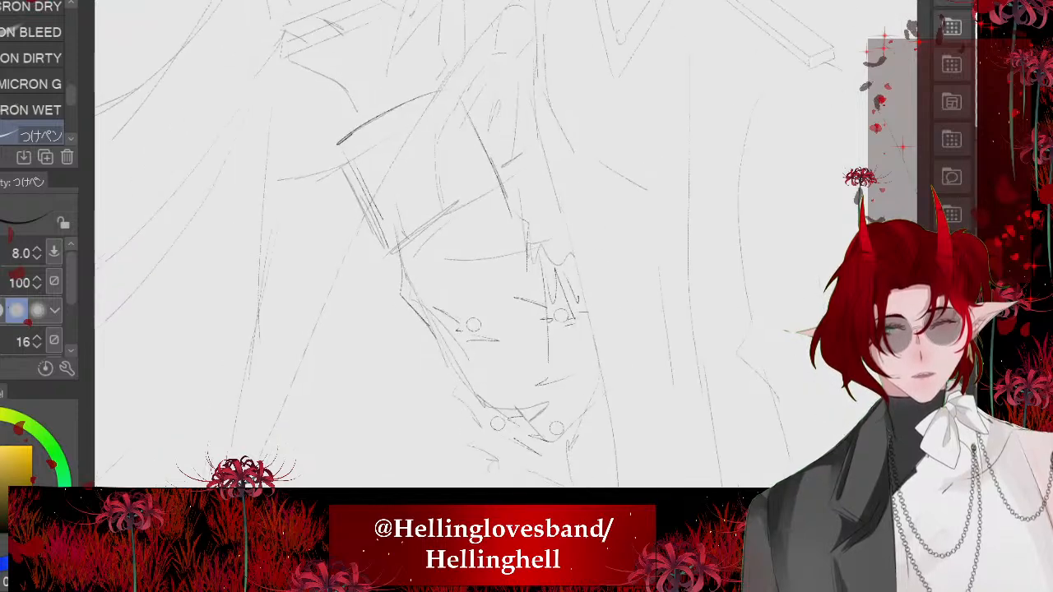
{"action": "mouse_move", "coordinate": [442, 334]}
{"action": "left_mouse_down"}
{"action": "mouse_move", "coordinate": [499, 424]}
{"action": "mouse_move", "coordinate": [524, 437]}
{"action": "left_mouse_up"}
{"action": "mouse_move", "coordinate": [517, 412]}
{"action": "left_mouse_down"}
{"action": "mouse_move", "coordinate": [550, 450]}
{"action": "mouse_move", "coordinate": [602, 416]}
{"action": "left_mouse_up"}
{"action": "scroll", "coordinate": [494, 263], "scroll_direction": "down", "scroll_amount": 5}
{"action": "scroll", "coordinate": [494, 263], "scroll_direction": "up", "scroll_amount": 5}
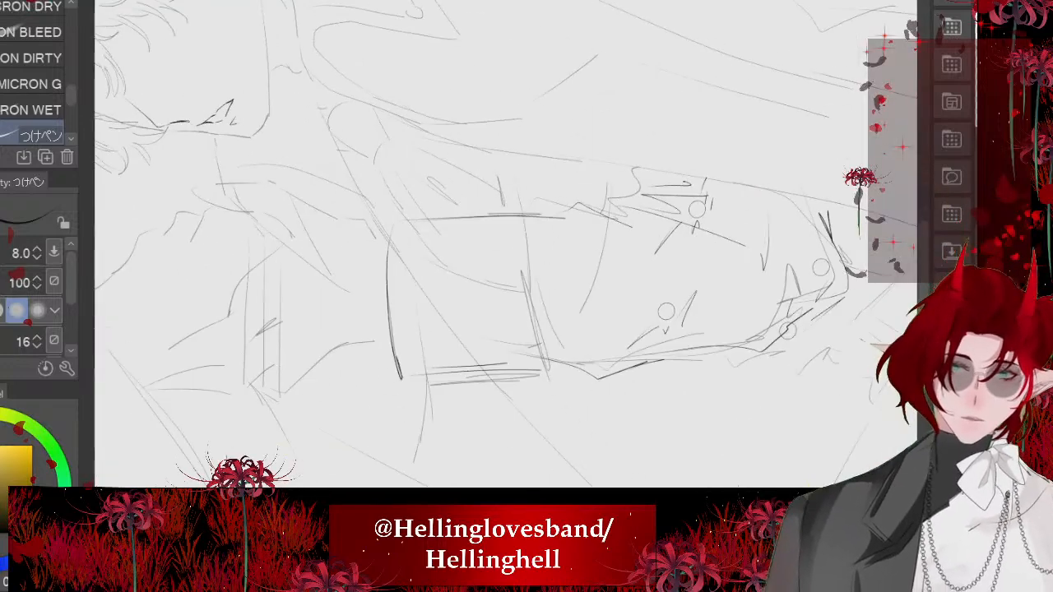
{"action": "left_click_drag", "start_coordinate": [469, 219], "coordinate": [483, 376]}
{"action": "scroll", "coordinate": [493, 264], "scroll_direction": "down", "scroll_amount": 5}
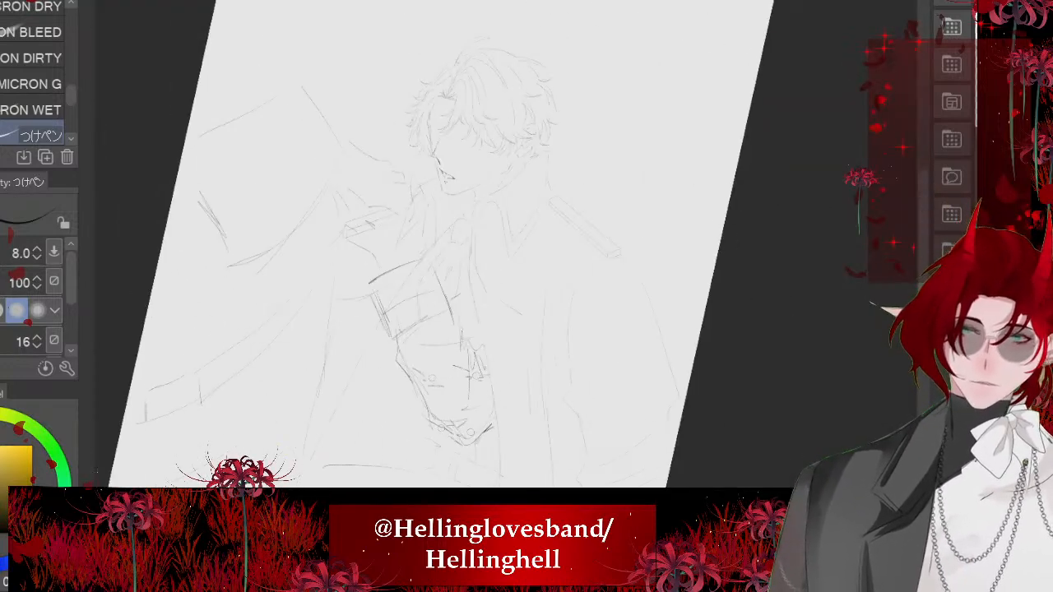
{"action": "scroll", "coordinate": [494, 264], "scroll_direction": "up", "scroll_amount": 5}
{"action": "key", "text": "ctrl+z"}
- Erase the cuff's inner side edge and redraw it in bent segments that continue down along the sleeve
{"action": "scroll", "coordinate": [477, 239], "scroll_direction": "up", "scroll_amount": 3}
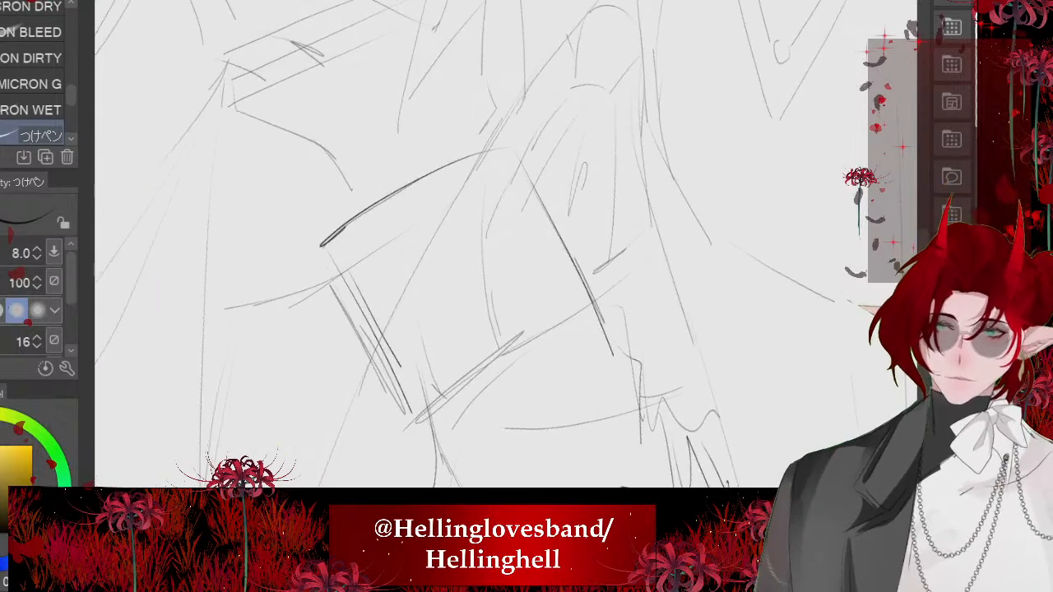
{"action": "key", "text": "e"}
{"action": "mouse_move", "coordinate": [545, 205]}
{"action": "left_mouse_down"}
{"action": "mouse_move", "coordinate": [586, 298]}
{"action": "mouse_move", "coordinate": [565, 249]}
{"action": "left_mouse_up"}
{"action": "key", "text": "p"}
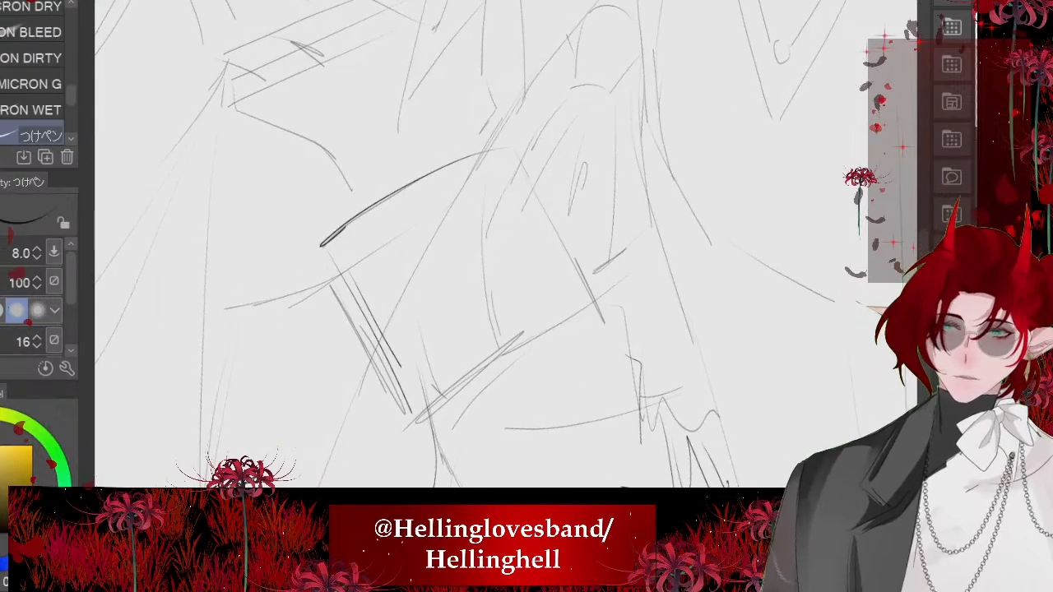
{"action": "left_click_drag", "start_coordinate": [507, 145], "coordinate": [561, 268]}
{"action": "left_click_drag", "start_coordinate": [556, 231], "coordinate": [598, 344]}
{"action": "left_click_drag", "start_coordinate": [605, 303], "coordinate": [625, 417]}
{"action": "scroll", "coordinate": [505, 237], "scroll_direction": "down", "scroll_amount": 2}
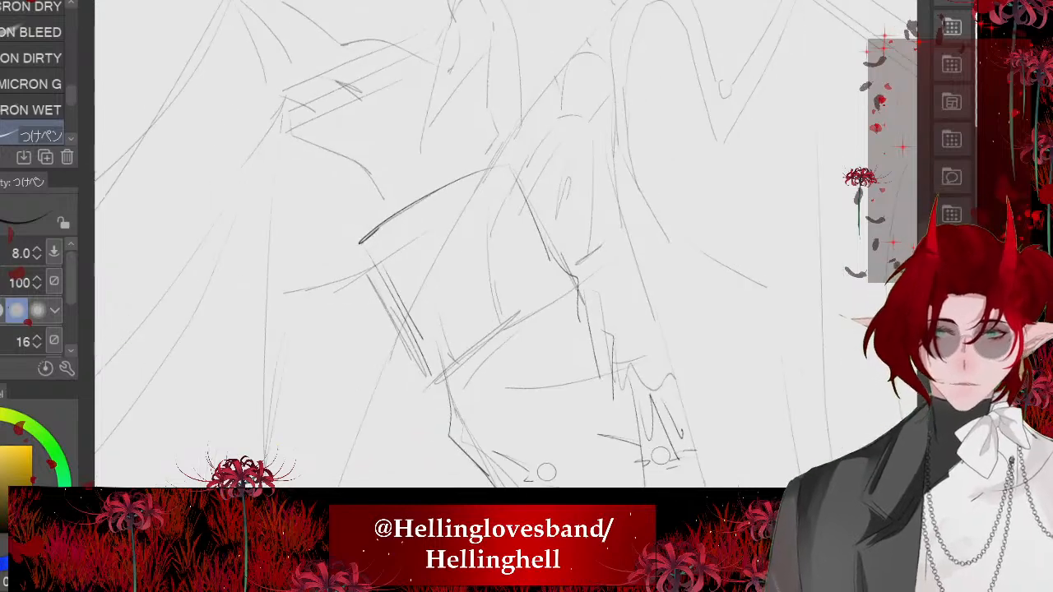
- Extend the cuff's outer edge at its lower corner and ink a curved band line across the middle of the cuff
{"action": "left_click_drag", "start_coordinate": [423, 339], "coordinate": [446, 368]}
{"action": "mouse_move", "coordinate": [551, 250]}
{"action": "left_mouse_down"}
{"action": "mouse_move", "coordinate": [463, 282]}
{"action": "mouse_move", "coordinate": [419, 330]}
{"action": "left_mouse_up"}
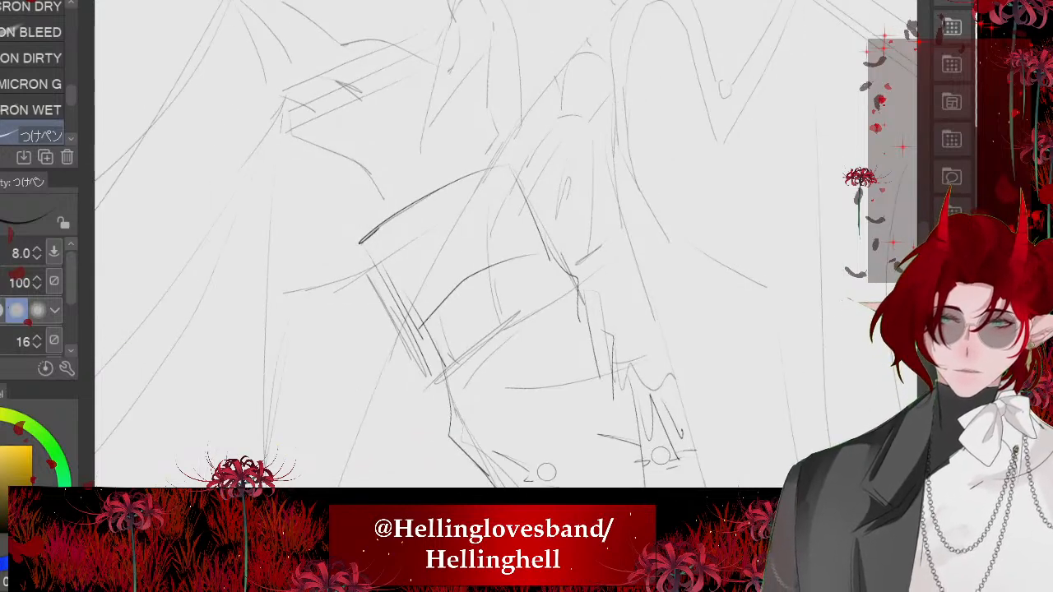
{"action": "scroll", "coordinate": [423, 206], "scroll_direction": "down", "scroll_amount": 4}
{"action": "scroll", "coordinate": [486, 313], "scroll_direction": "down", "scroll_amount": 4}
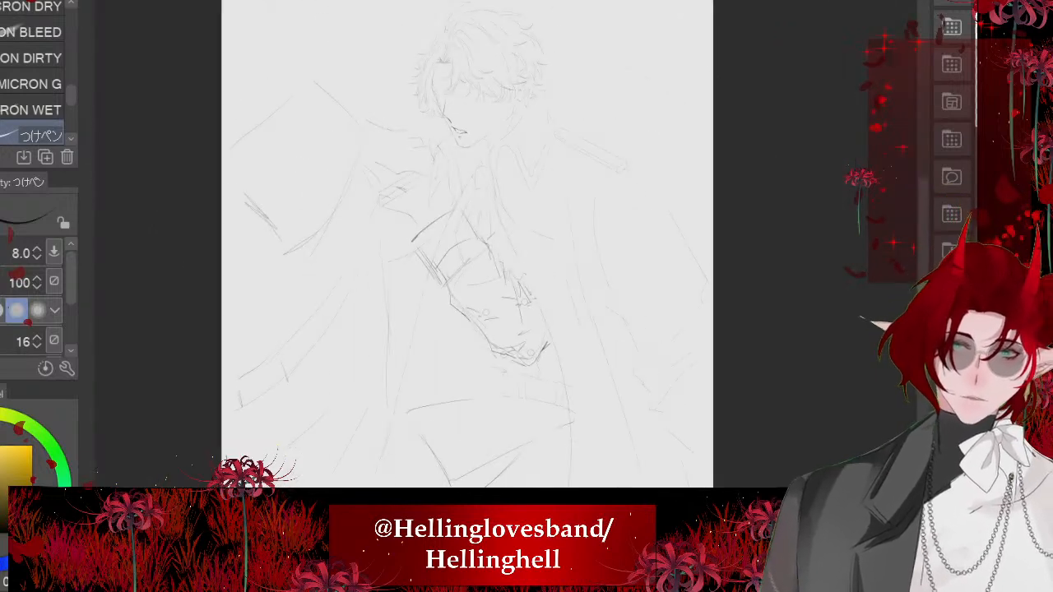
{"action": "scroll", "coordinate": [485, 247], "scroll_direction": "up", "scroll_amount": 5}
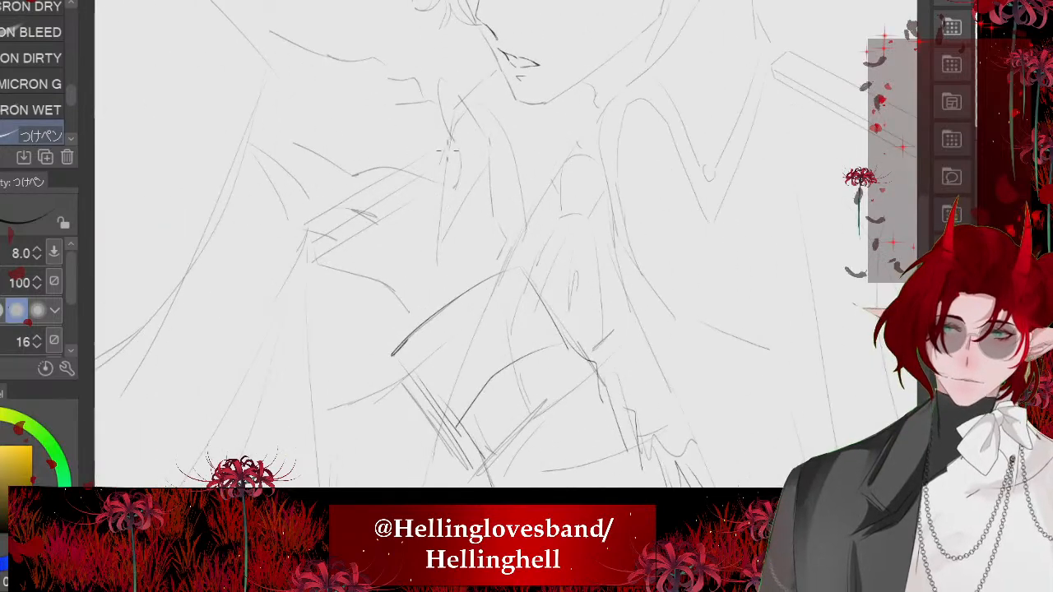
{"action": "left_click_drag", "start_coordinate": [485, 247], "coordinate": [520, 300]}
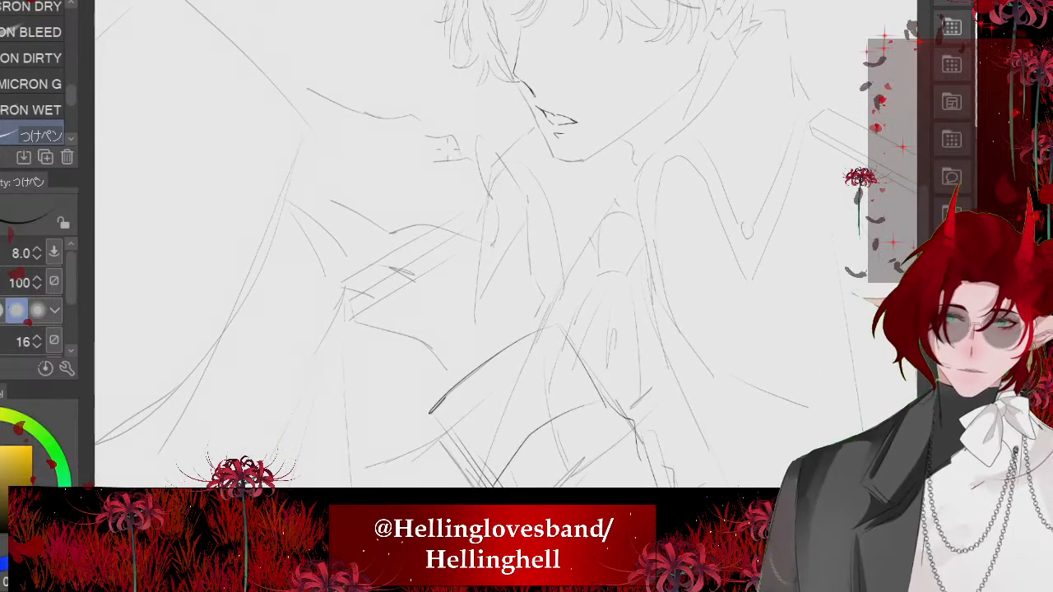
{"action": "scroll", "coordinate": [563, 144], "scroll_direction": "up", "scroll_amount": 4}
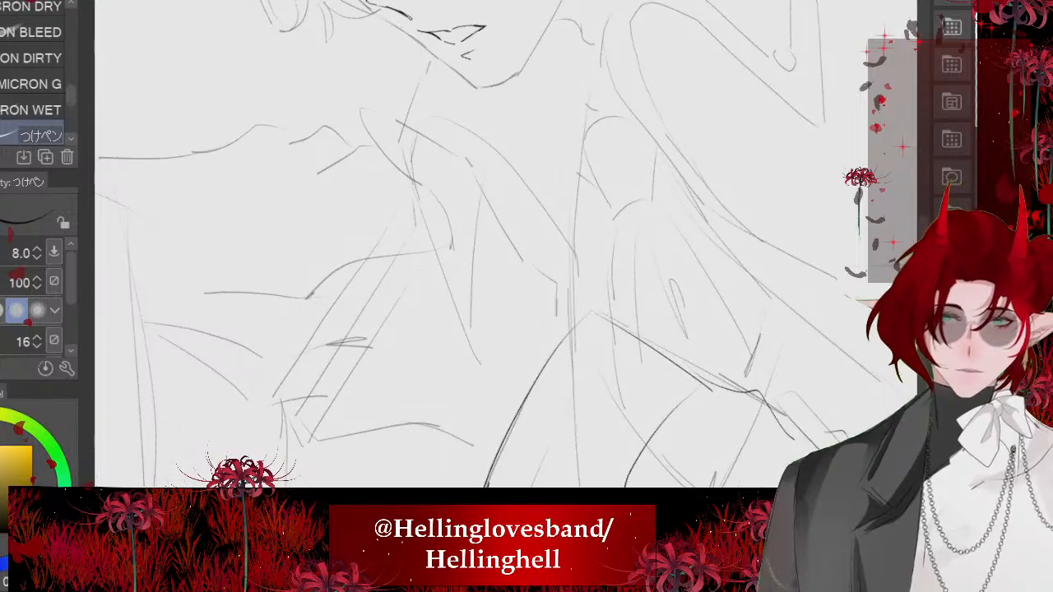
{"action": "mouse_move", "coordinate": [497, 203]}
{"action": "left_mouse_down"}
{"action": "mouse_move", "coordinate": [380, 135]}
{"action": "mouse_move", "coordinate": [313, 150]}
{"action": "mouse_move", "coordinate": [355, 186]}
{"action": "mouse_move", "coordinate": [415, 206]}
{"action": "mouse_move", "coordinate": [428, 251]}
{"action": "mouse_move", "coordinate": [581, 367]}
{"action": "mouse_move", "coordinate": [598, 405]}
{"action": "left_mouse_up"}
{"action": "scroll", "coordinate": [468, 295], "scroll_direction": "down", "scroll_amount": 4}
{"action": "mouse_move", "coordinate": [444, 254]}
{"action": "left_mouse_down"}
{"action": "mouse_move", "coordinate": [304, 143]}
{"action": "mouse_move", "coordinate": [275, 136]}
{"action": "left_mouse_up"}
{"action": "scroll", "coordinate": [417, 231], "scroll_direction": "up", "scroll_amount": 1}
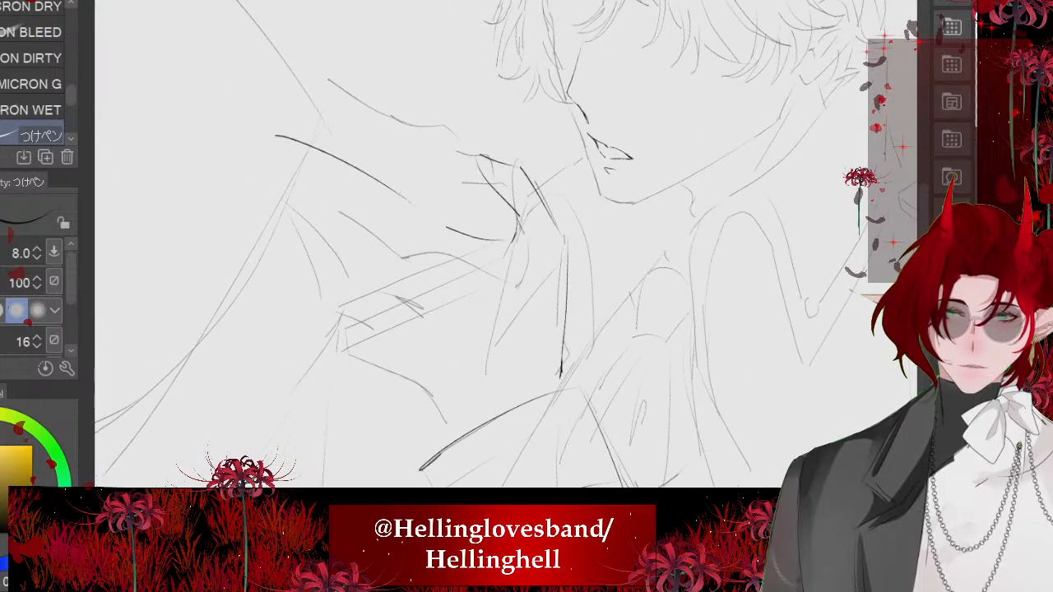
{"action": "mouse_move", "coordinate": [445, 431]}
{"action": "left_mouse_down"}
{"action": "mouse_move", "coordinate": [388, 360]}
{"action": "mouse_move", "coordinate": [330, 239]}
{"action": "mouse_move", "coordinate": [274, 154]}
{"action": "left_mouse_up"}
{"action": "scroll", "coordinate": [325, 222], "scroll_direction": "down", "scroll_amount": 5}
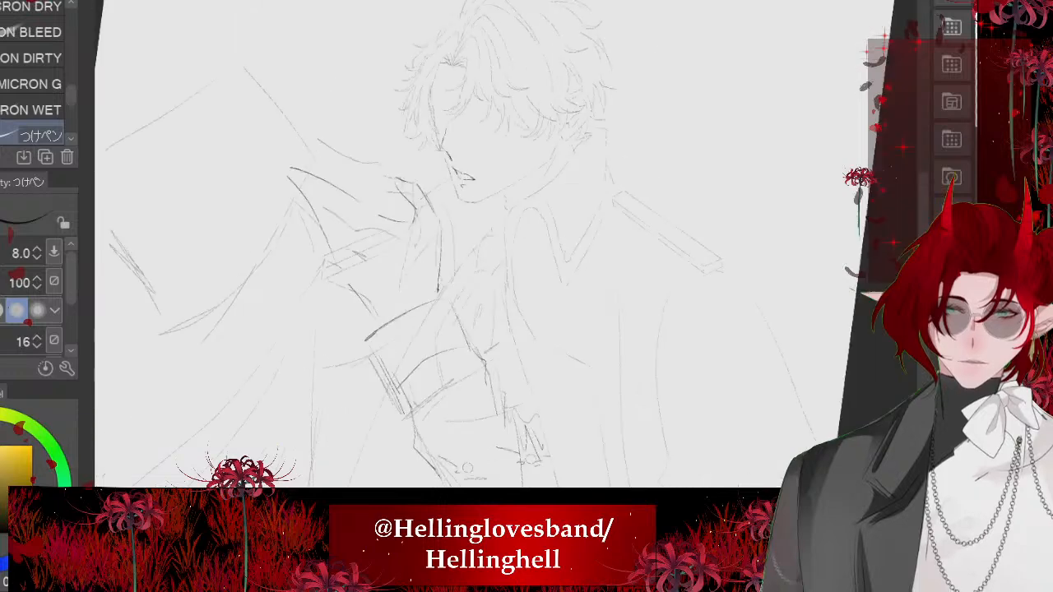
{"action": "key", "text": "ctrl+z"}
{"action": "key", "text": "ctrl+z"}
{"action": "key", "text": "ctrl+z"}
{"action": "key", "text": "ctrl+z"}
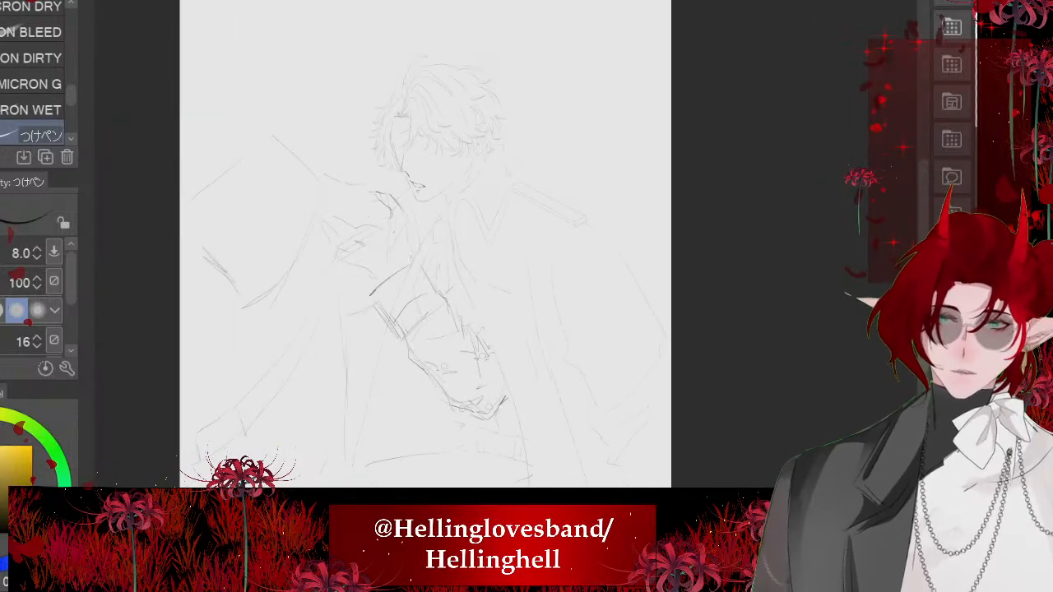
{"action": "key", "text": "ctrl+z"}
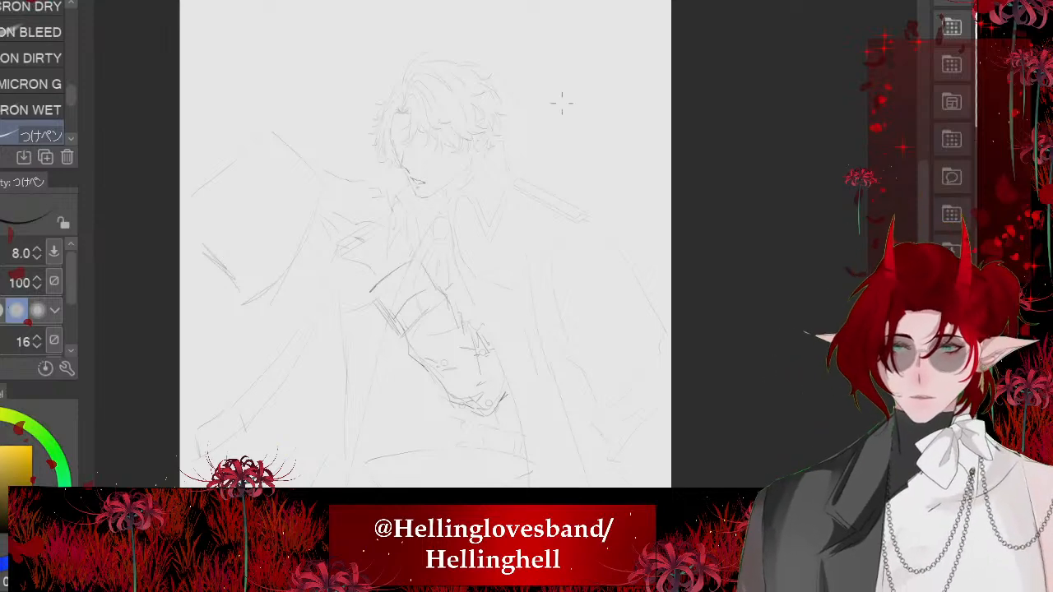
- Bring the hand reference photo onto the canvas for transforming and flip it horizontally
{"action": "scroll", "coordinate": [412, 142], "scroll_direction": "up", "scroll_amount": 4}
{"action": "scroll", "coordinate": [492, 222], "scroll_direction": "down", "scroll_amount": 3}
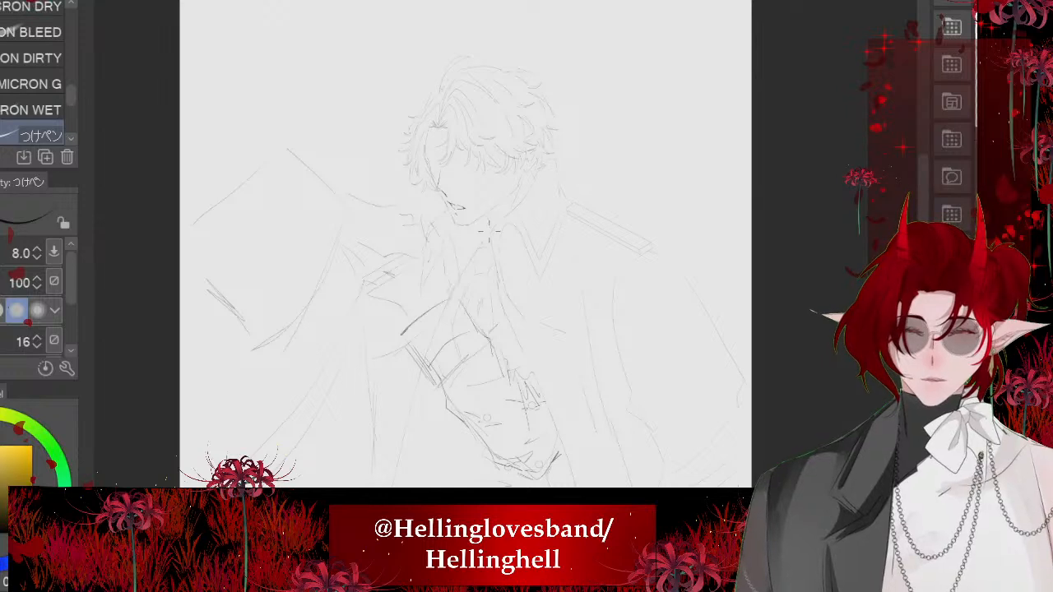
{"action": "scroll", "coordinate": [384, 432], "scroll_direction": "down", "scroll_amount": 2}
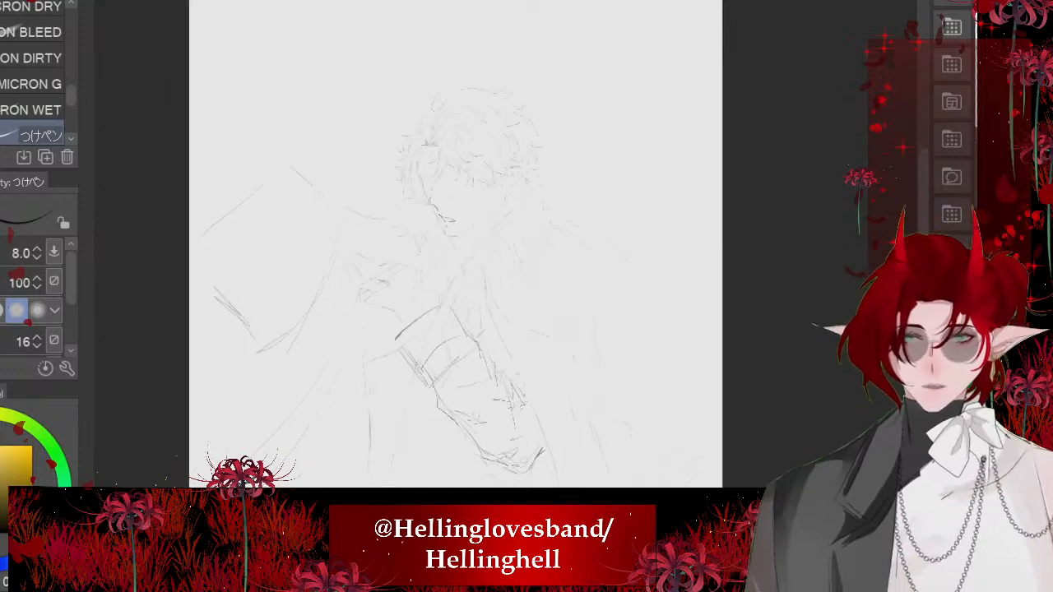
{"action": "key", "text": "ctrl+t"}
{"action": "left_click_drag", "start_coordinate": [260, 20], "coordinate": [533, 212]}
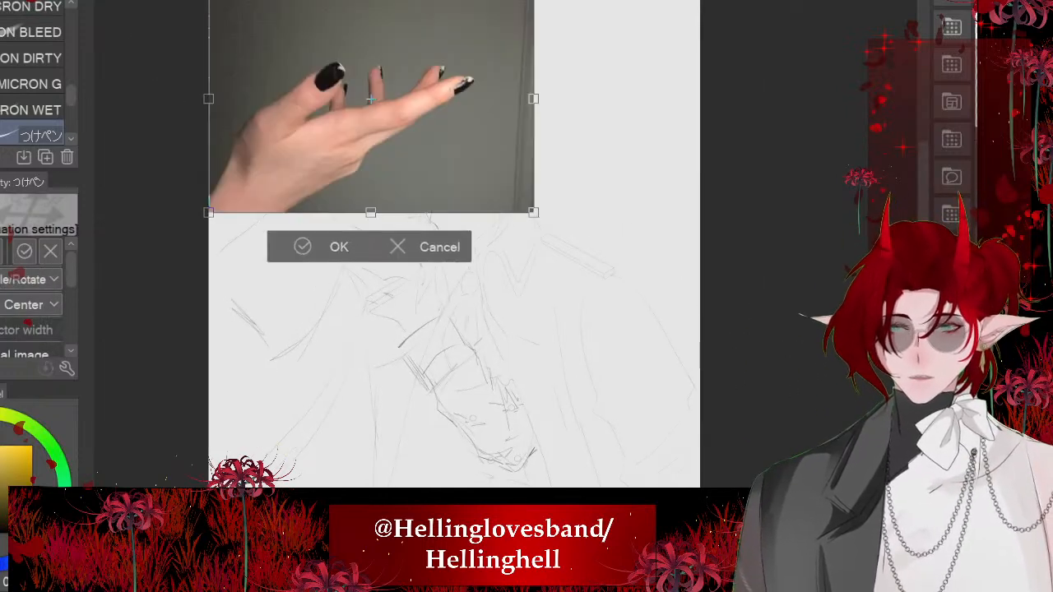
{"action": "left_click", "coordinate": [0, 251]}
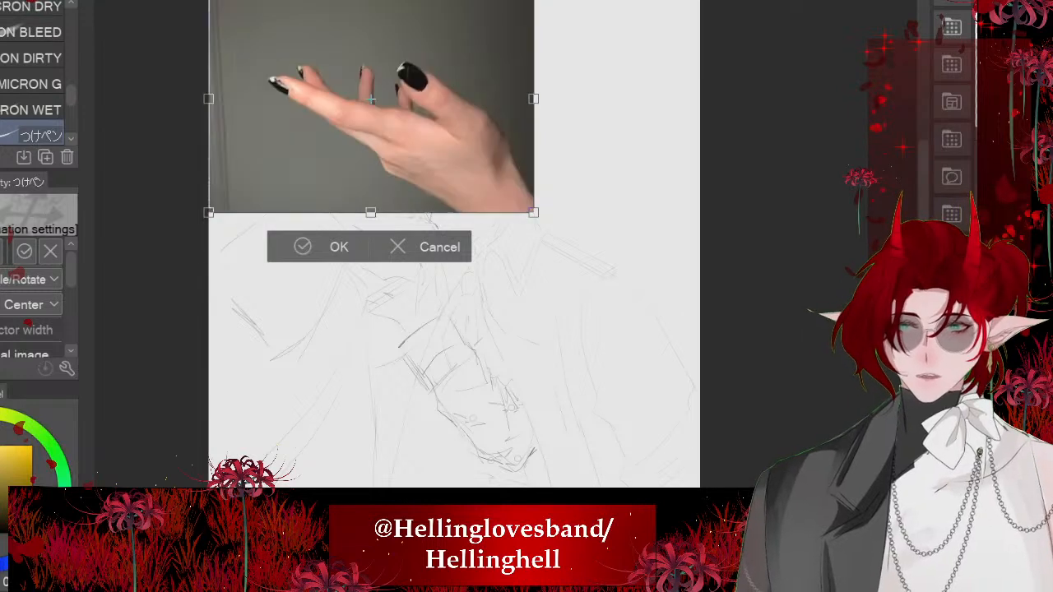
- Shrink the flipped hand photo, rotate it clockwise and place it over the sketched hand above the cuff
{"action": "left_click_drag", "start_coordinate": [370, 107], "coordinate": [411, 240]}
{"action": "left_click_drag", "start_coordinate": [250, 119], "coordinate": [489, 250]}
{"action": "left_click_drag", "start_coordinate": [527, 308], "coordinate": [406, 284]}
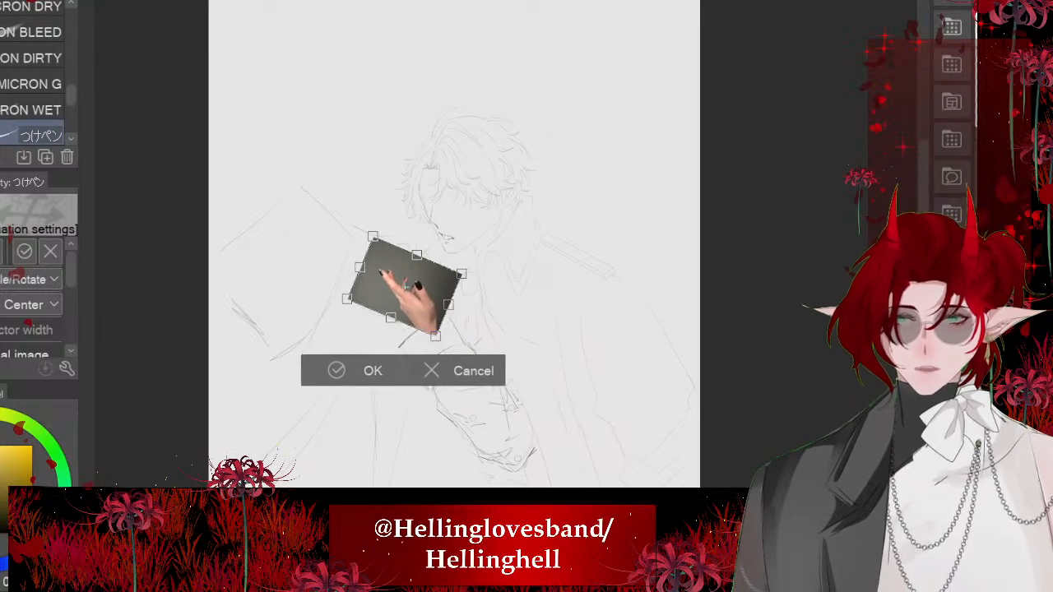
{"action": "left_click", "coordinate": [345, 371]}
- Make the hand photo semi-transparent, enlarge it and rotate it slightly counterclockwise so its wrist meets the sleeve cuff
{"action": "scroll", "coordinate": [392, 265], "scroll_direction": "up", "scroll_amount": 5}
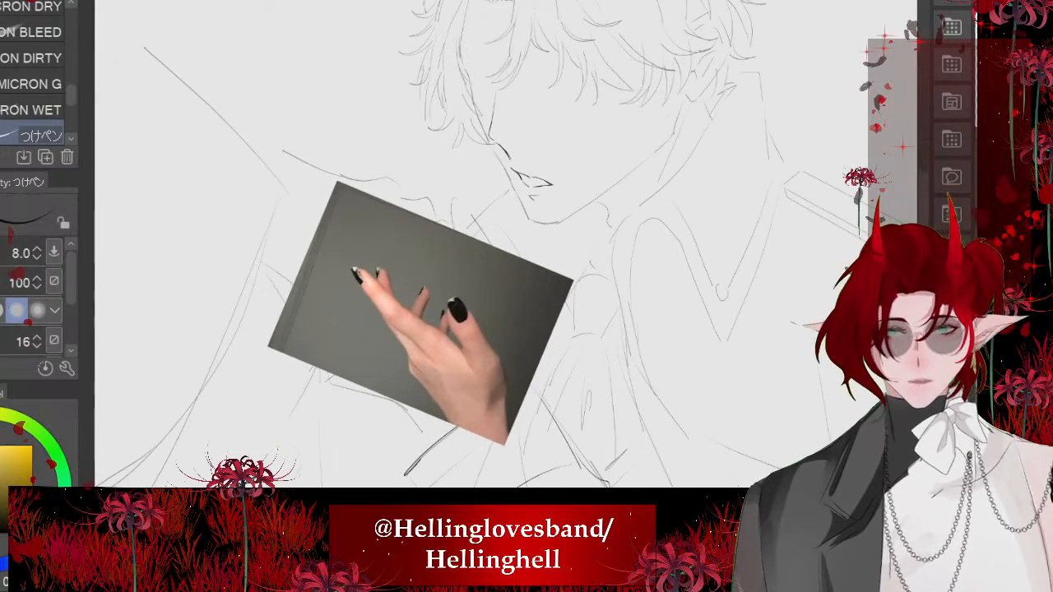
{"action": "left_click_drag", "start_coordinate": [586, 86], "coordinate": [600, 18]}
{"action": "key", "text": "ctrl+t"}
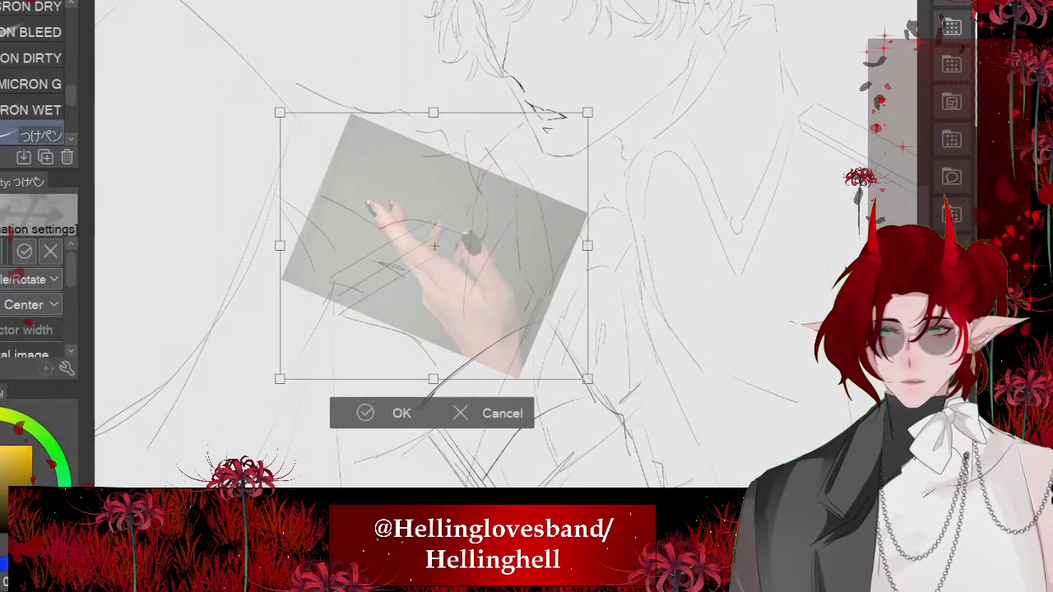
{"action": "left_click_drag", "start_coordinate": [434, 113], "coordinate": [433, 1]}
{"action": "left_click_drag", "start_coordinate": [433, 190], "coordinate": [414, 220]}
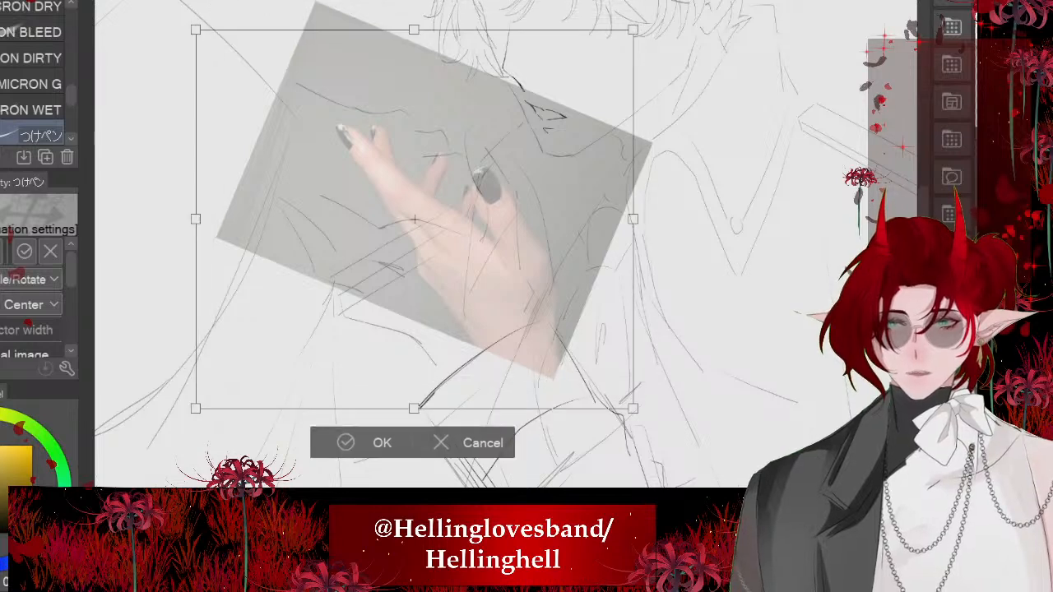
{"action": "left_click_drag", "start_coordinate": [655, 424], "coordinate": [669, 405]}
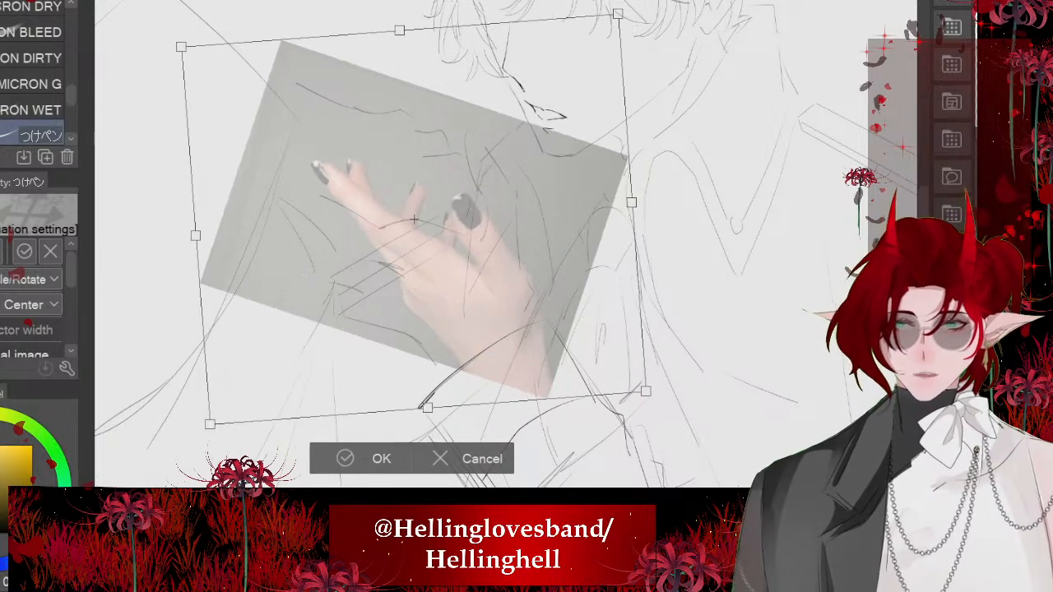
{"action": "key", "text": "Return"}
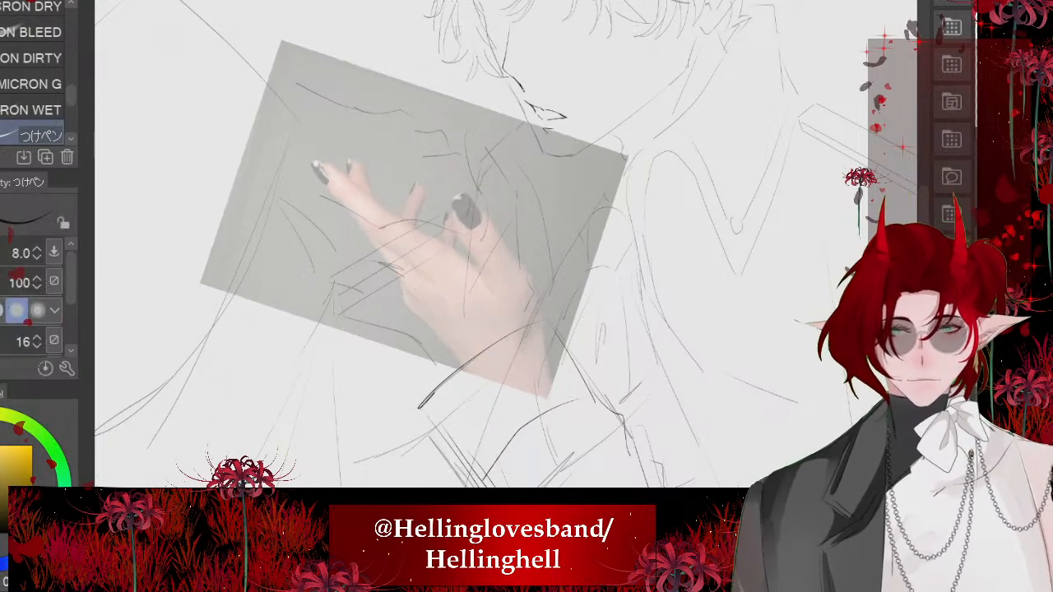
- Trace the photo's thumb in ink, giving it a long pointed nail and an inner edge running toward the palm
{"action": "scroll", "coordinate": [481, 245], "scroll_direction": "up", "scroll_amount": 4}
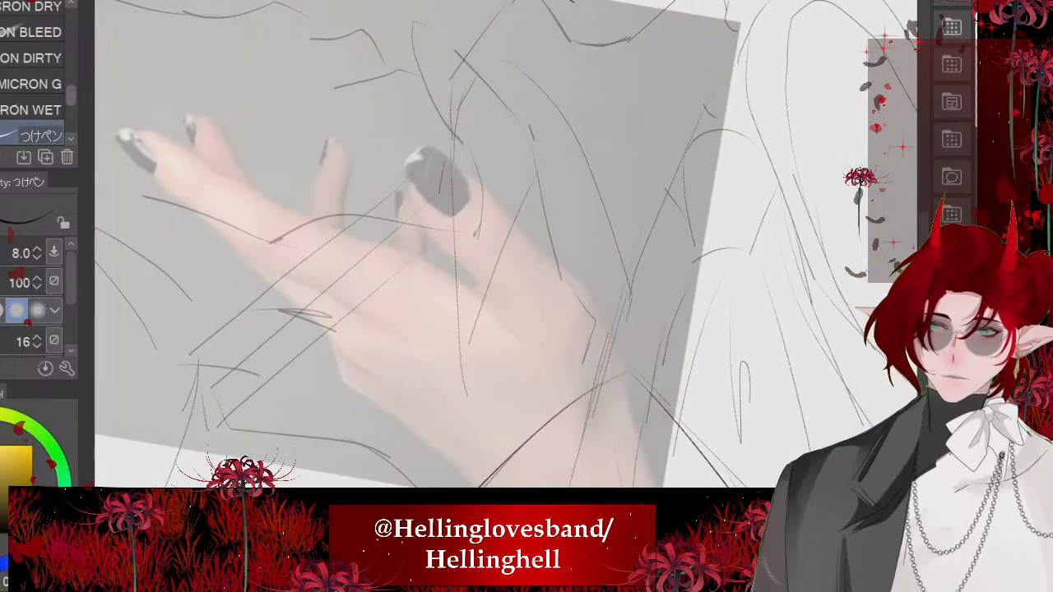
{"action": "mouse_move", "coordinate": [610, 375]}
{"action": "left_mouse_down"}
{"action": "mouse_move", "coordinate": [605, 309]}
{"action": "mouse_move", "coordinate": [479, 203]}
{"action": "left_mouse_up"}
{"action": "key", "text": "ctrl+z"}
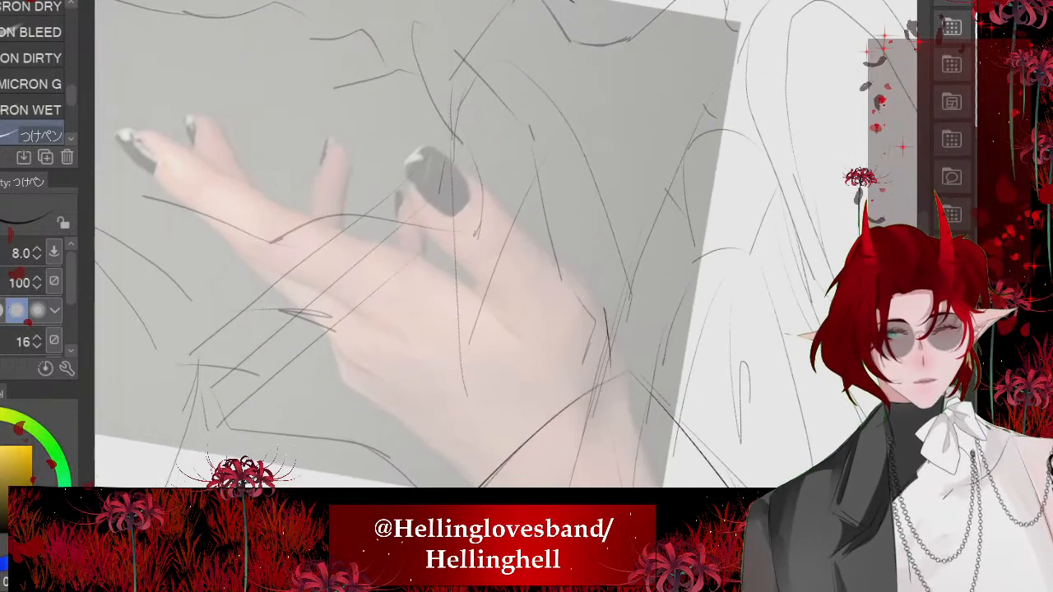
{"action": "left_click_drag", "start_coordinate": [592, 303], "coordinate": [494, 200]}
{"action": "mouse_move", "coordinate": [487, 194]}
{"action": "left_mouse_down"}
{"action": "mouse_move", "coordinate": [395, 125]}
{"action": "mouse_move", "coordinate": [402, 154]}
{"action": "mouse_move", "coordinate": [415, 153]}
{"action": "mouse_move", "coordinate": [465, 224]}
{"action": "left_mouse_up"}
{"action": "scroll", "coordinate": [413, 408], "scroll_direction": "up", "scroll_amount": 1}
{"action": "mouse_move", "coordinate": [475, 232]}
{"action": "left_mouse_down"}
{"action": "mouse_move", "coordinate": [490, 253]}
{"action": "mouse_move", "coordinate": [539, 401]}
{"action": "left_mouse_up"}
- Trace the back of the hand and the index finger's upper edge, pointed nail and underside over the photo
{"action": "scroll", "coordinate": [506, 243], "scroll_direction": "down", "scroll_amount": 3}
{"action": "scroll", "coordinate": [506, 243], "scroll_direction": "up", "scroll_amount": 3}
{"action": "left_click_drag", "start_coordinate": [444, 275], "coordinate": [357, 229]}
{"action": "scroll", "coordinate": [357, 228], "scroll_direction": "down", "scroll_amount": 2}
{"action": "scroll", "coordinate": [191, 241], "scroll_direction": "up", "scroll_amount": 3}
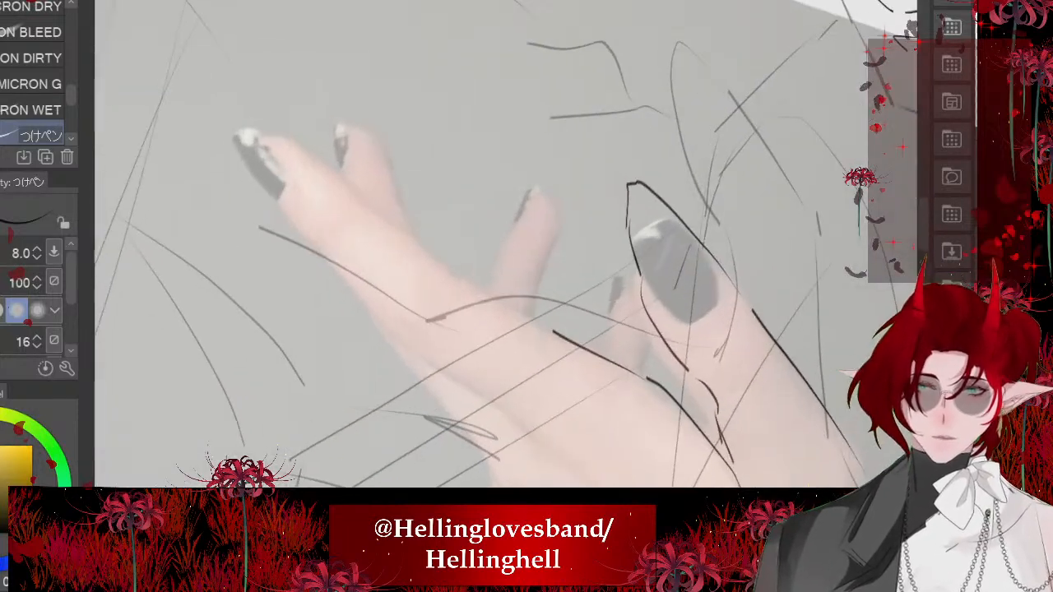
{"action": "left_click_drag", "start_coordinate": [539, 321], "coordinate": [439, 272]}
{"action": "mouse_move", "coordinate": [432, 262]}
{"action": "left_mouse_down"}
{"action": "mouse_move", "coordinate": [267, 133]}
{"action": "mouse_move", "coordinate": [228, 130]}
{"action": "left_mouse_up"}
{"action": "left_click_drag", "start_coordinate": [228, 130], "coordinate": [342, 267]}
{"action": "key", "text": "ctrl+z"}
{"action": "mouse_move", "coordinate": [221, 134]}
{"action": "left_mouse_down"}
{"action": "mouse_move", "coordinate": [383, 323]}
{"action": "mouse_move", "coordinate": [478, 385]}
{"action": "mouse_move", "coordinate": [541, 456]}
{"action": "left_mouse_up"}
{"action": "scroll", "coordinate": [348, 229], "scroll_direction": "down", "scroll_amount": 4}
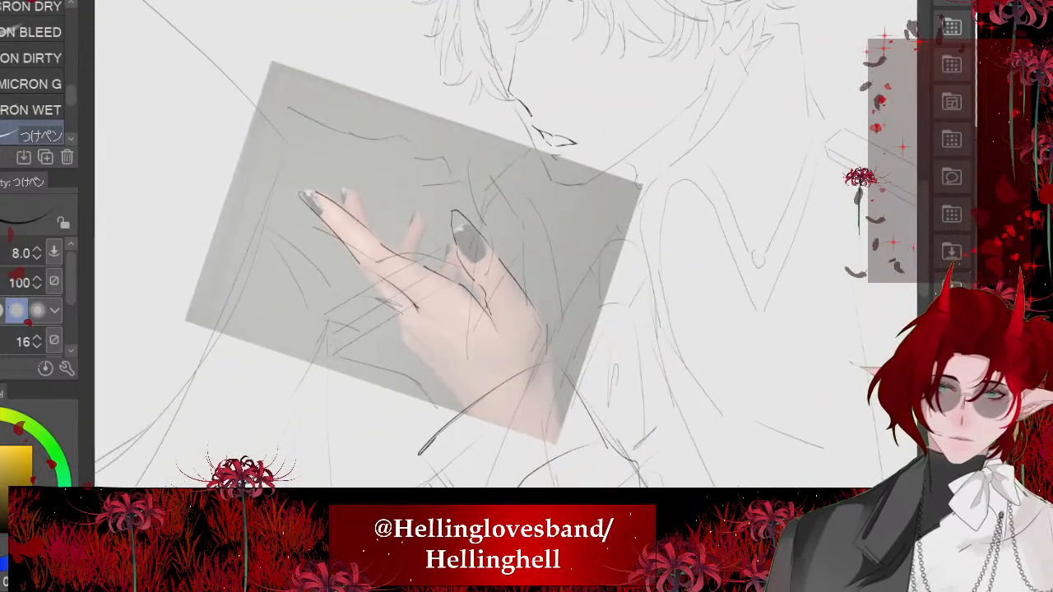
- Trace the palm's lower edge, the finger undersides and the thumb-side wrist contour down toward the cuff
{"action": "scroll", "coordinate": [387, 303], "scroll_direction": "up", "scroll_amount": 3}
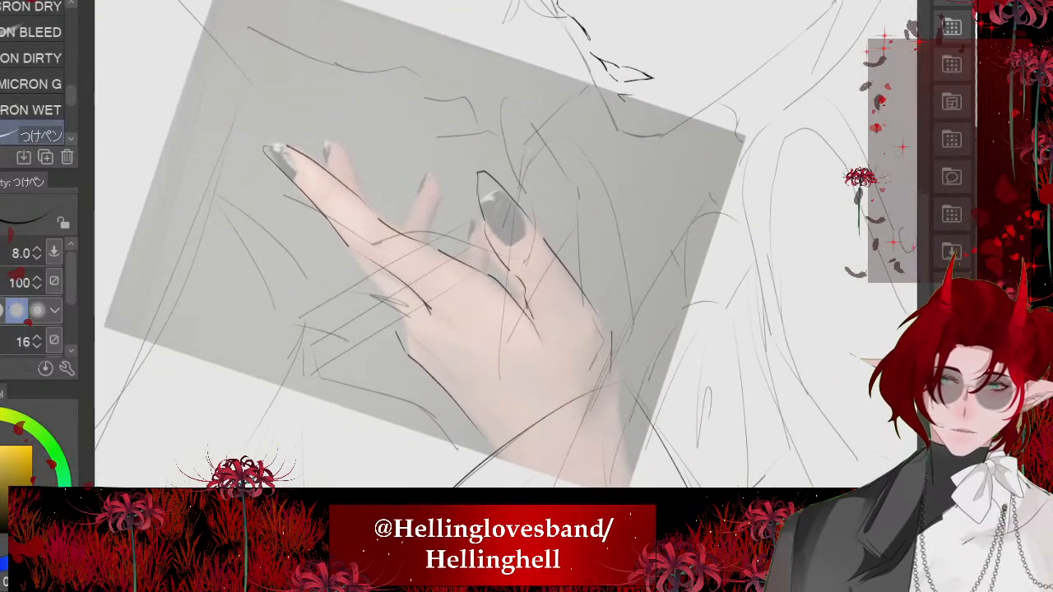
{"action": "scroll", "coordinate": [292, 189], "scroll_direction": "up", "scroll_amount": 2}
{"action": "left_click_drag", "start_coordinate": [441, 367], "coordinate": [307, 208]}
{"action": "scroll", "coordinate": [349, 299], "scroll_direction": "down", "scroll_amount": 10}
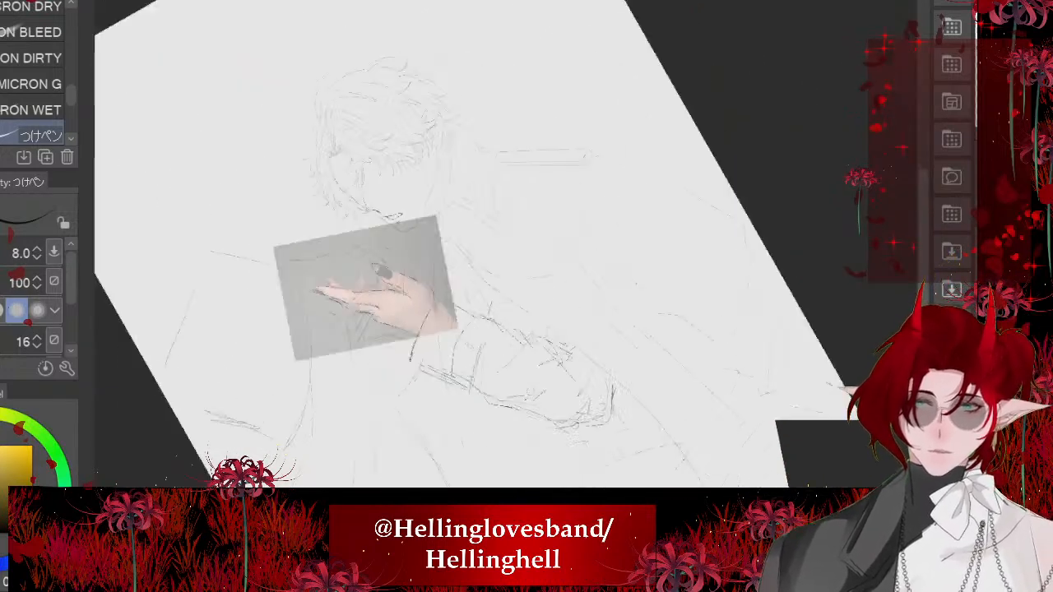
{"action": "scroll", "coordinate": [425, 300], "scroll_direction": "up", "scroll_amount": 8}
{"action": "left_click_drag", "start_coordinate": [431, 252], "coordinate": [466, 291]}
{"action": "scroll", "coordinate": [424, 279], "scroll_direction": "down", "scroll_amount": 7}
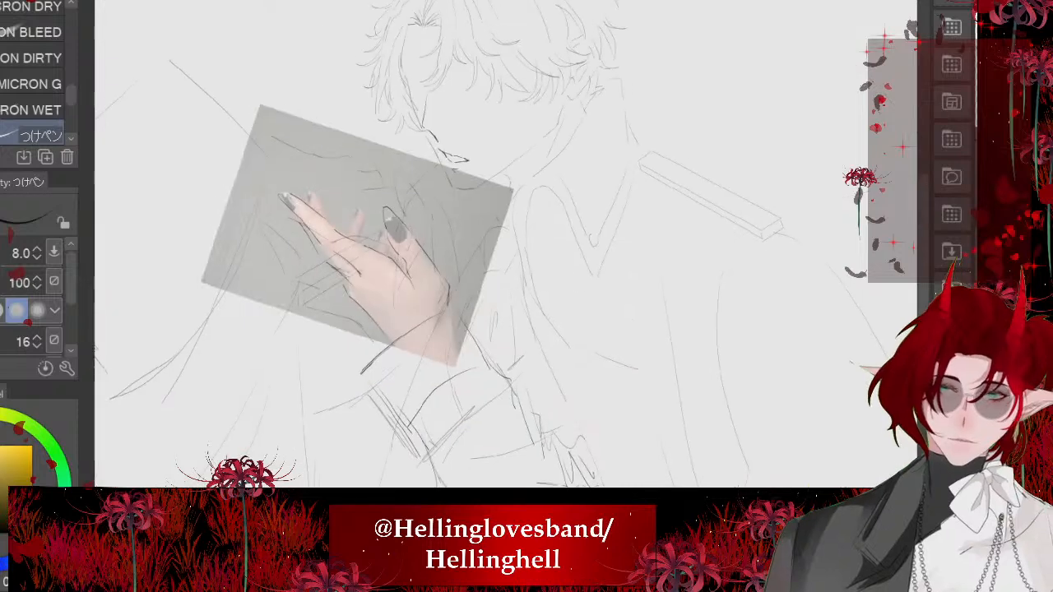
- Hide the hand photo, then ink the crease at the thumb's base and reinforce the wrist edge above the cuff
{"action": "scroll", "coordinate": [425, 263], "scroll_direction": "up", "scroll_amount": 2}
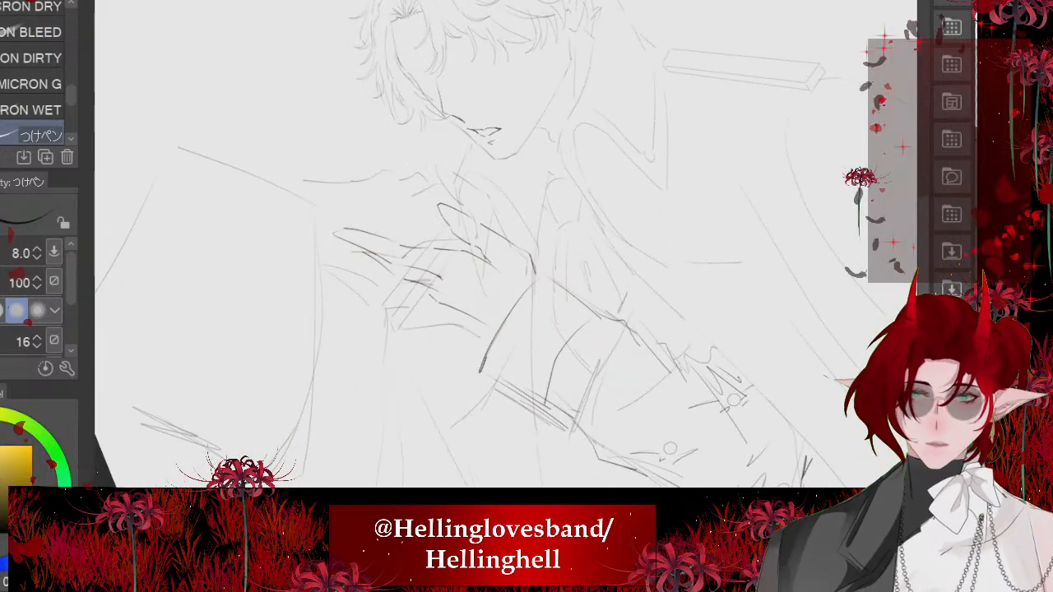
{"action": "scroll", "coordinate": [409, 230], "scroll_direction": "down", "scroll_amount": 3}
{"action": "scroll", "coordinate": [317, 206], "scroll_direction": "up", "scroll_amount": 5}
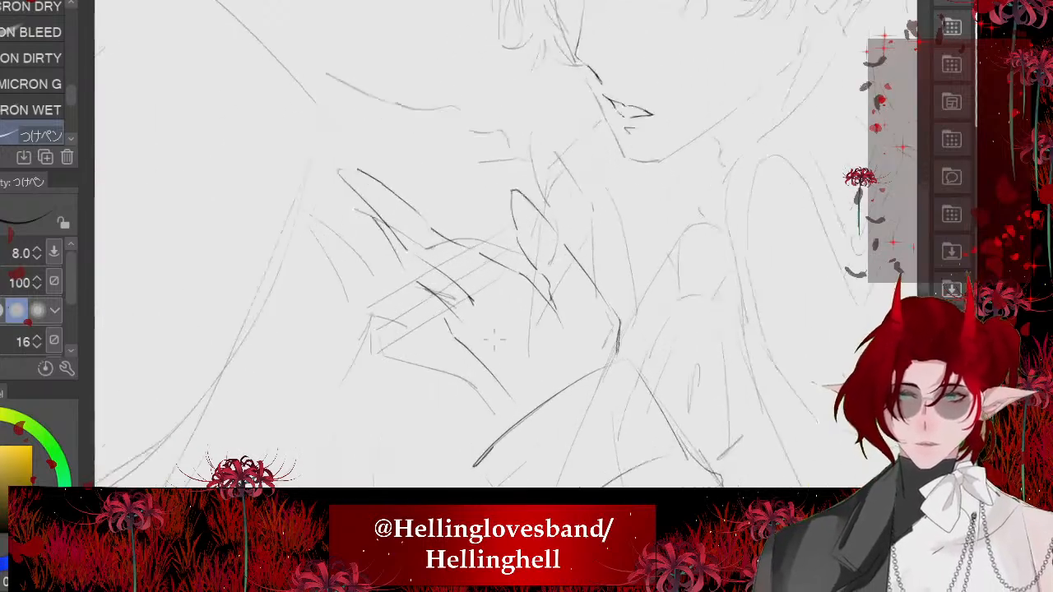
{"action": "scroll", "coordinate": [494, 339], "scroll_direction": "up", "scroll_amount": 4}
{"action": "key", "text": "e"}
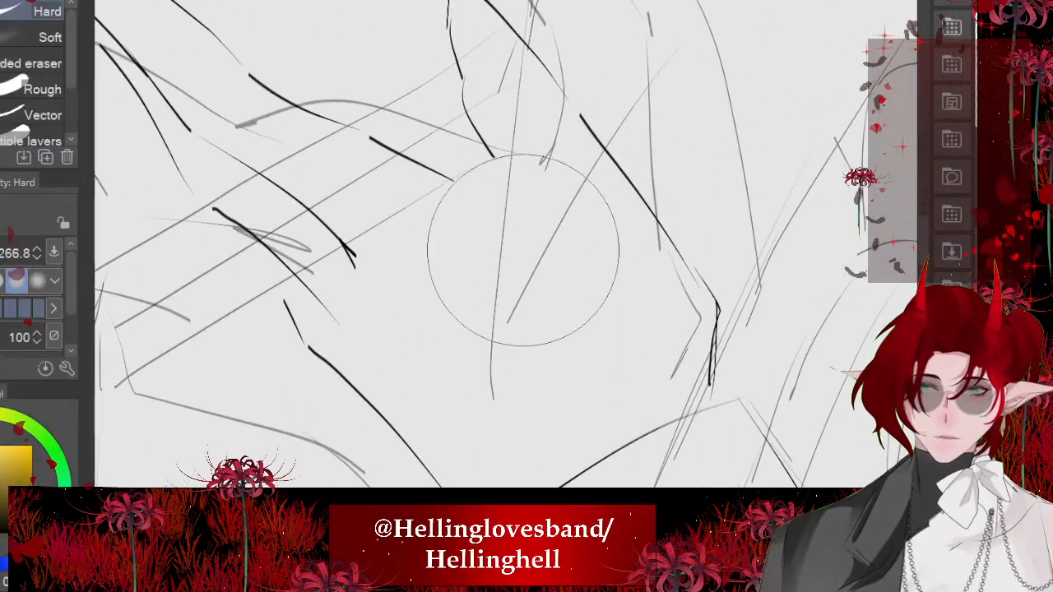
{"action": "scroll", "coordinate": [524, 251], "scroll_direction": "down", "scroll_amount": 1}
{"action": "key", "text": "p"}
{"action": "left_click_drag", "start_coordinate": [469, 147], "coordinate": [539, 276]}
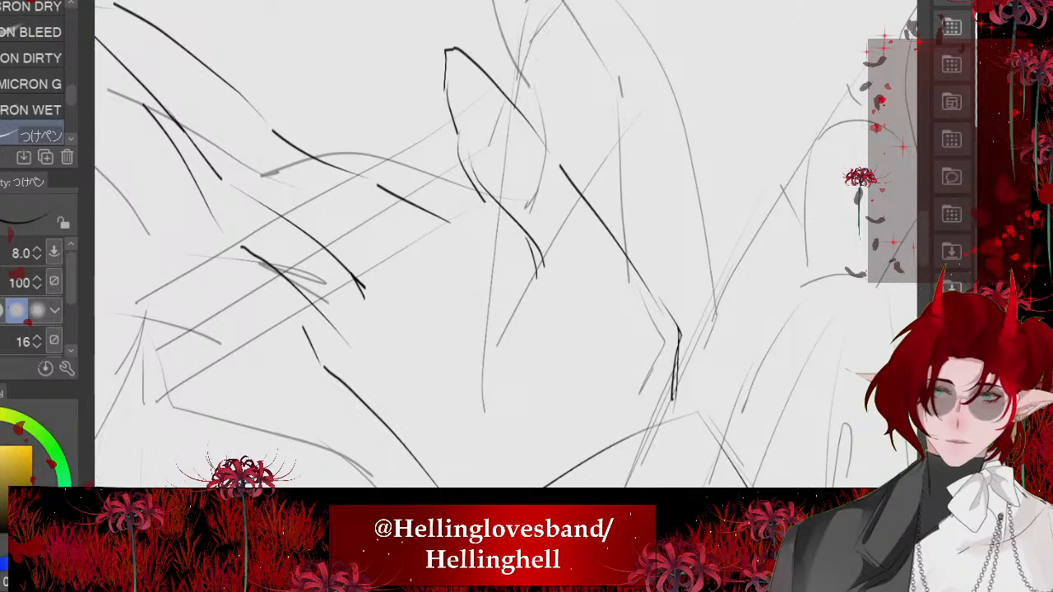
{"action": "left_click_drag", "start_coordinate": [438, 214], "coordinate": [541, 280]}
{"action": "left_click_drag", "start_coordinate": [527, 274], "coordinate": [559, 318]}
{"action": "scroll", "coordinate": [494, 263], "scroll_direction": "down", "scroll_amount": 2}
{"action": "left_click_drag", "start_coordinate": [632, 334], "coordinate": [618, 383]}
- Ink a short stroke along the index finger's underside toward the fingers below, redrawing it once
{"action": "scroll", "coordinate": [510, 272], "scroll_direction": "down", "scroll_amount": 2}
{"action": "scroll", "coordinate": [506, 247], "scroll_direction": "down", "scroll_amount": 1}
{"action": "left_click_drag", "start_coordinate": [368, 245], "coordinate": [390, 284]}
{"action": "key", "text": "ctrl+z"}
{"action": "left_click_drag", "start_coordinate": [358, 228], "coordinate": [372, 250]}
{"action": "scroll", "coordinate": [507, 246], "scroll_direction": "down", "scroll_amount": 1}
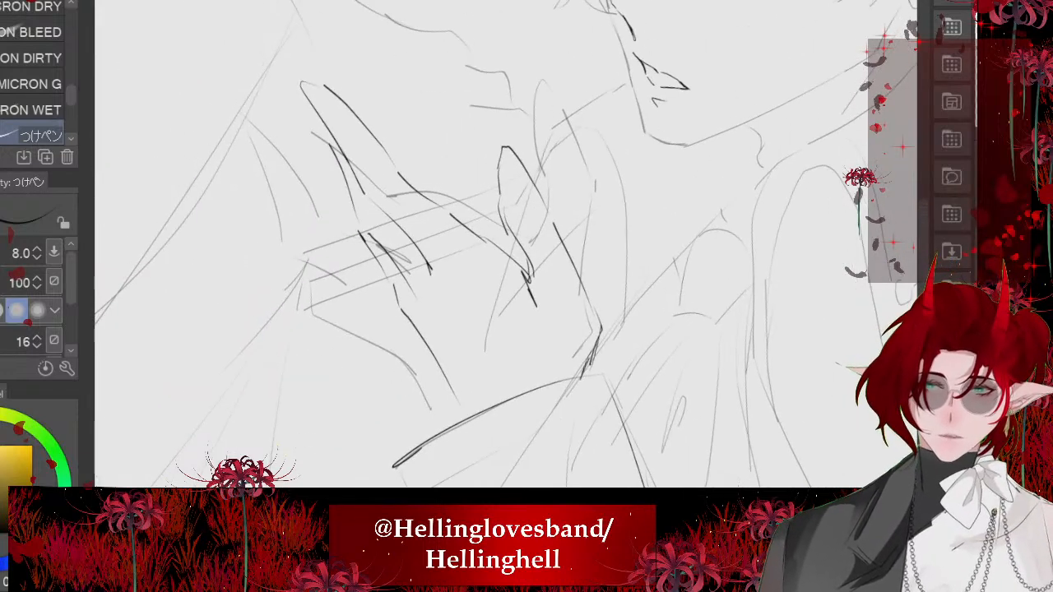
- Rotate the inked hand, cuff and forearm together slightly counterclockwise
{"action": "scroll", "coordinate": [391, 272], "scroll_direction": "down", "scroll_amount": 5}
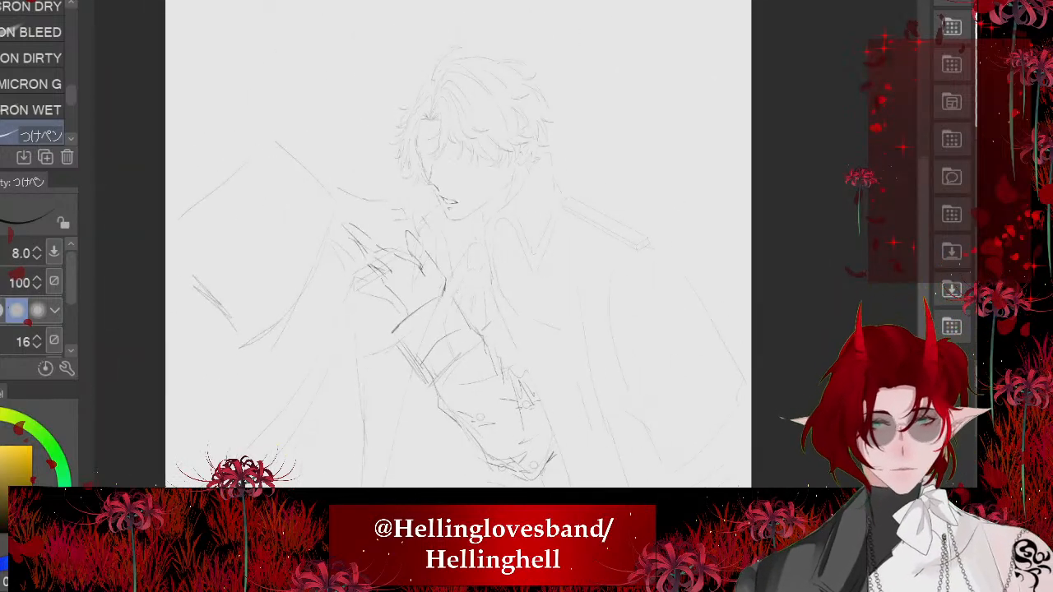
{"action": "scroll", "coordinate": [458, 247], "scroll_direction": "up", "scroll_amount": 3}
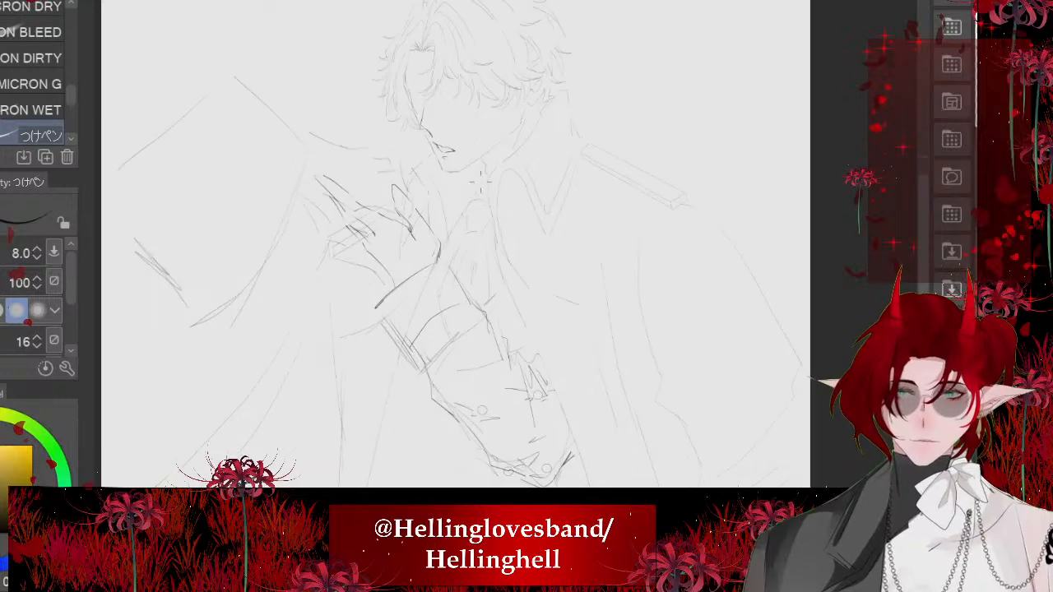
{"action": "key", "text": "ctrl+t"}
{"action": "scroll", "coordinate": [384, 272], "scroll_direction": "down", "scroll_amount": 1}
{"action": "left_click_drag", "start_coordinate": [600, 165], "coordinate": [582, 150]}
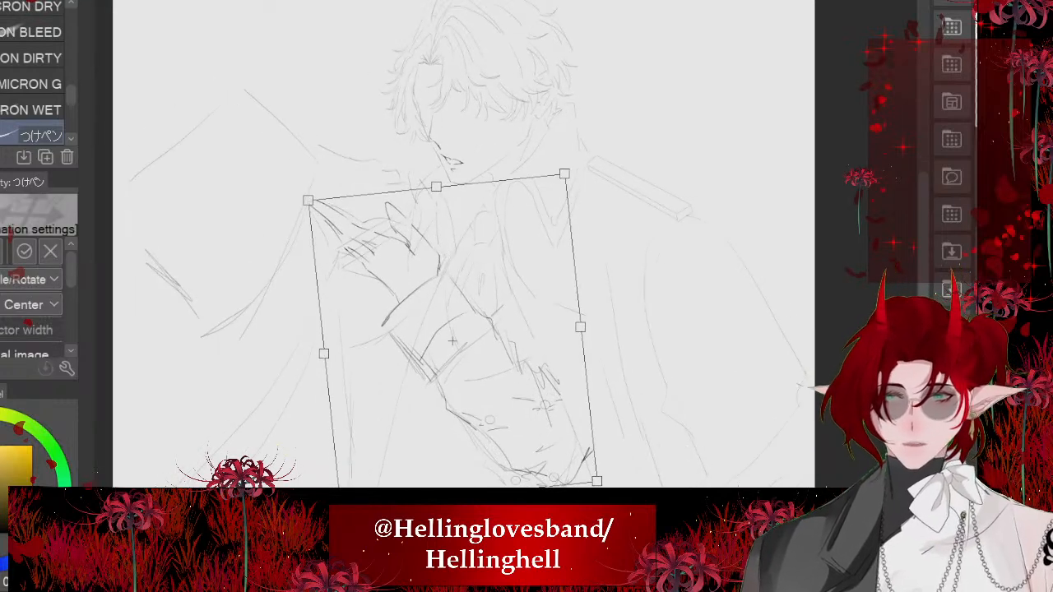
{"action": "key", "text": "Return"}
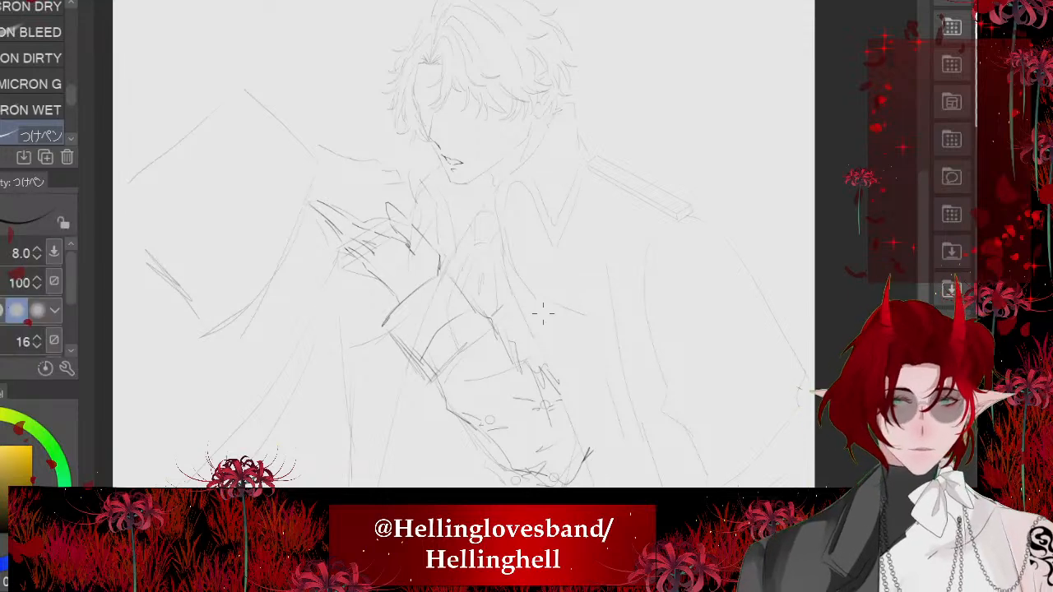
- Ink the curved contour above the reaching hand over the pale sketch, running toward the thumb
{"action": "scroll", "coordinate": [543, 313], "scroll_direction": "up", "scroll_amount": 2}
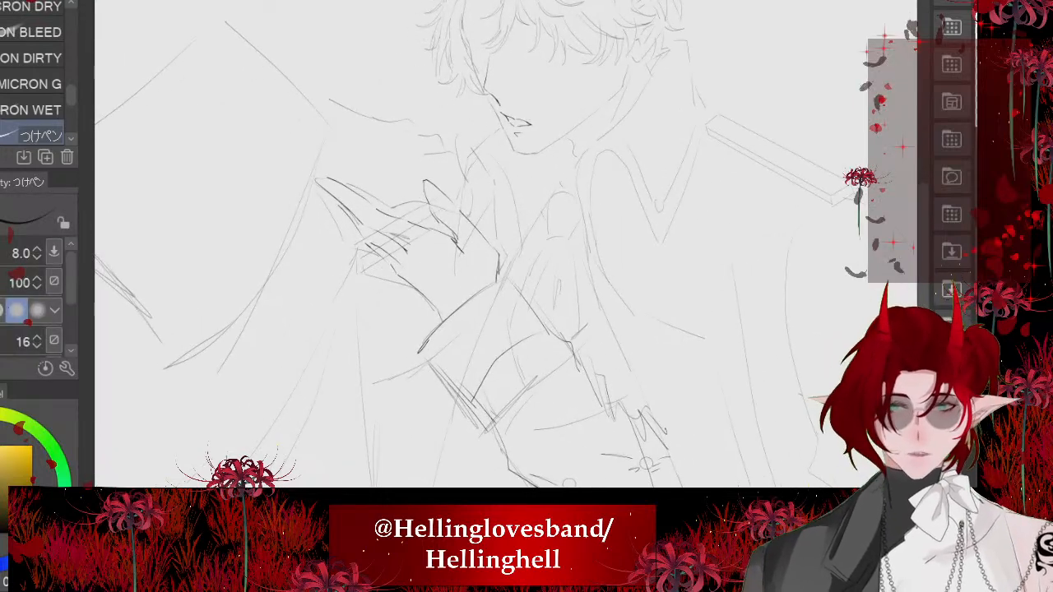
{"action": "scroll", "coordinate": [511, 247], "scroll_direction": "up", "scroll_amount": 4}
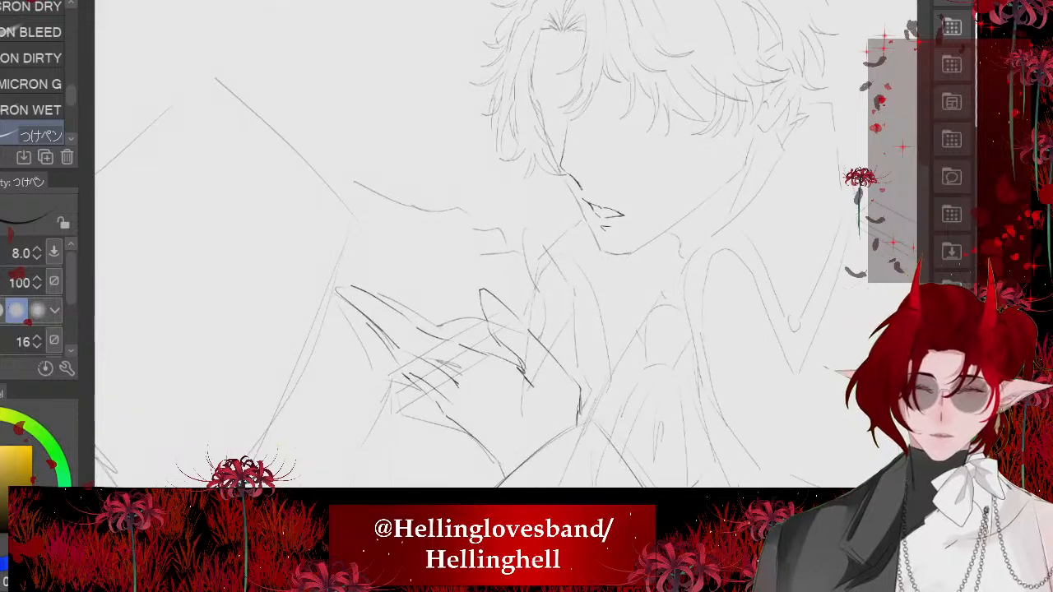
{"action": "scroll", "coordinate": [494, 247], "scroll_direction": "down", "scroll_amount": 2}
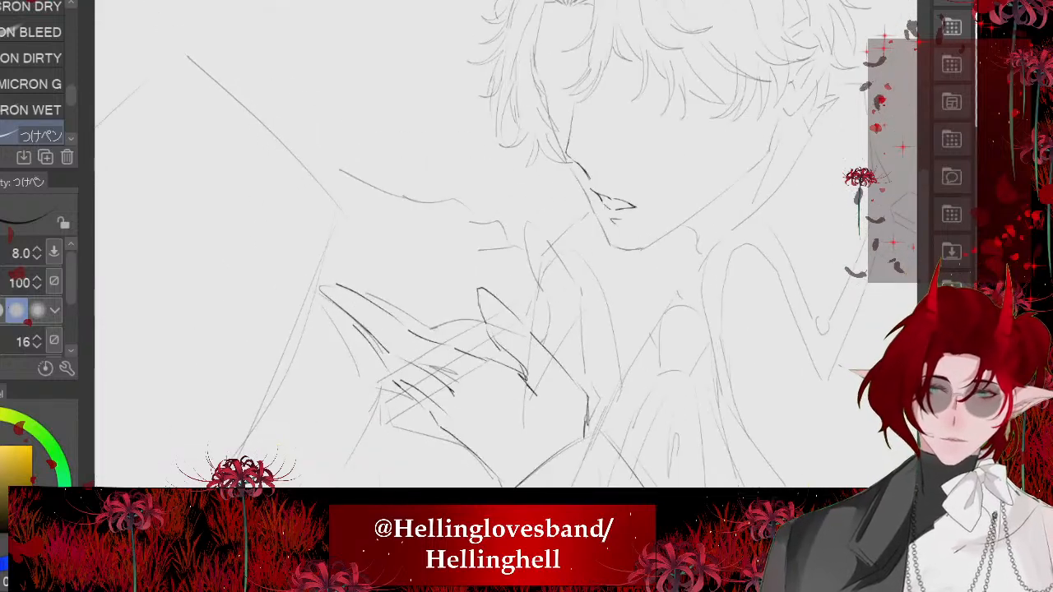
{"action": "scroll", "coordinate": [510, 247], "scroll_direction": "up", "scroll_amount": 2}
{"action": "mouse_move", "coordinate": [333, 204]}
{"action": "left_mouse_down"}
{"action": "mouse_move", "coordinate": [469, 260]}
{"action": "mouse_move", "coordinate": [506, 306]}
{"action": "mouse_move", "coordinate": [575, 353]}
{"action": "mouse_move", "coordinate": [630, 423]}
{"action": "left_mouse_up"}
{"action": "scroll", "coordinate": [469, 247], "scroll_direction": "down", "scroll_amount": 4}
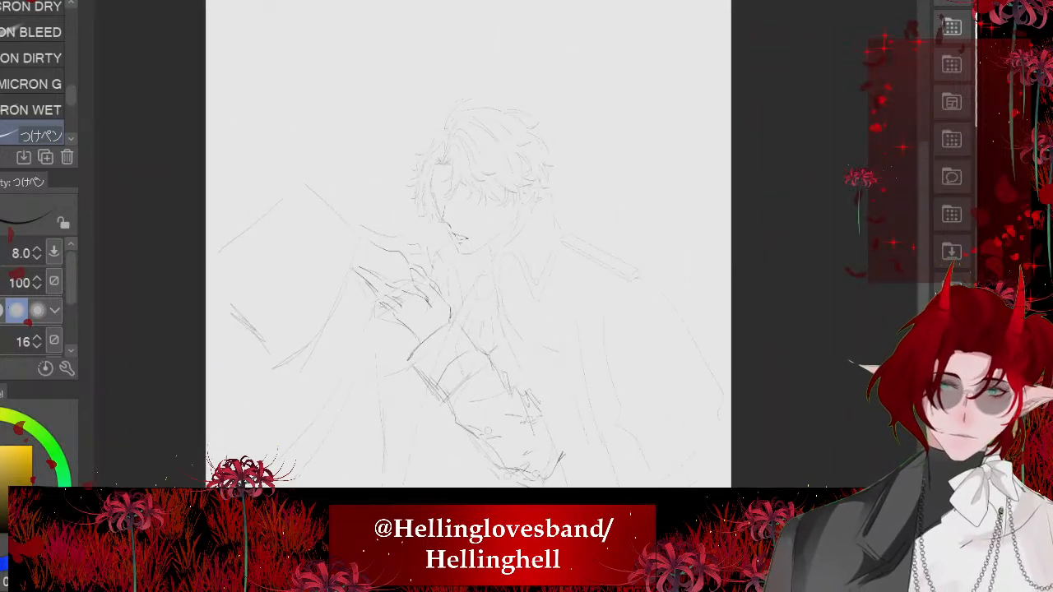
- Ink the upper, side and lower edges of the large four-sided shape beside the reaching hand over the pale sketch
{"action": "scroll", "coordinate": [469, 247], "scroll_direction": "up", "scroll_amount": 3}
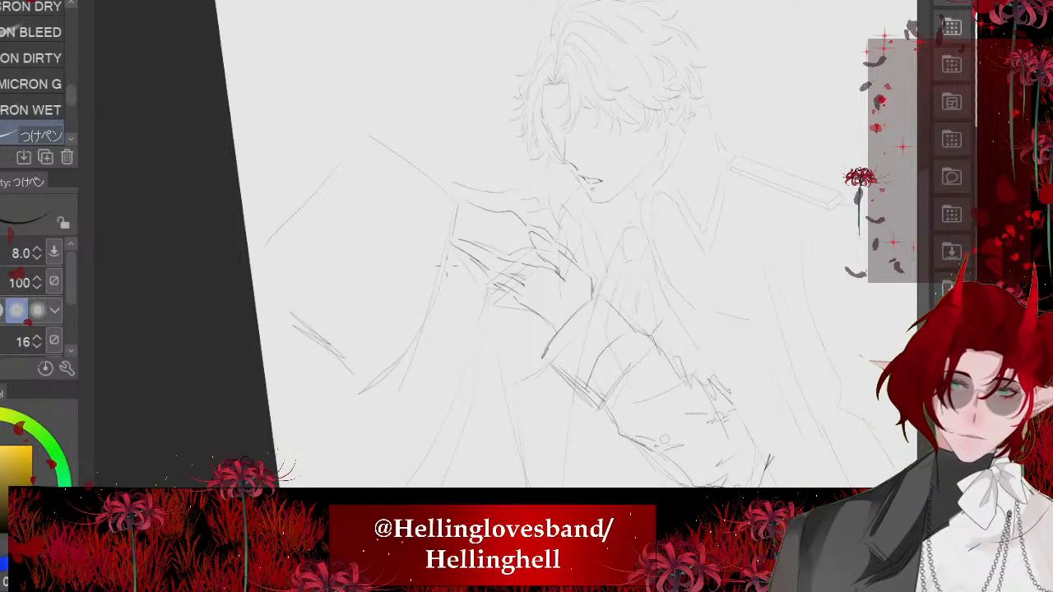
{"action": "left_click_drag", "start_coordinate": [453, 239], "coordinate": [388, 379]}
{"action": "left_click_drag", "start_coordinate": [313, 336], "coordinate": [267, 300]}
{"action": "mouse_move", "coordinate": [452, 197]}
{"action": "left_mouse_down"}
{"action": "mouse_move", "coordinate": [359, 129]}
{"action": "mouse_move", "coordinate": [293, 240]}
{"action": "left_mouse_up"}
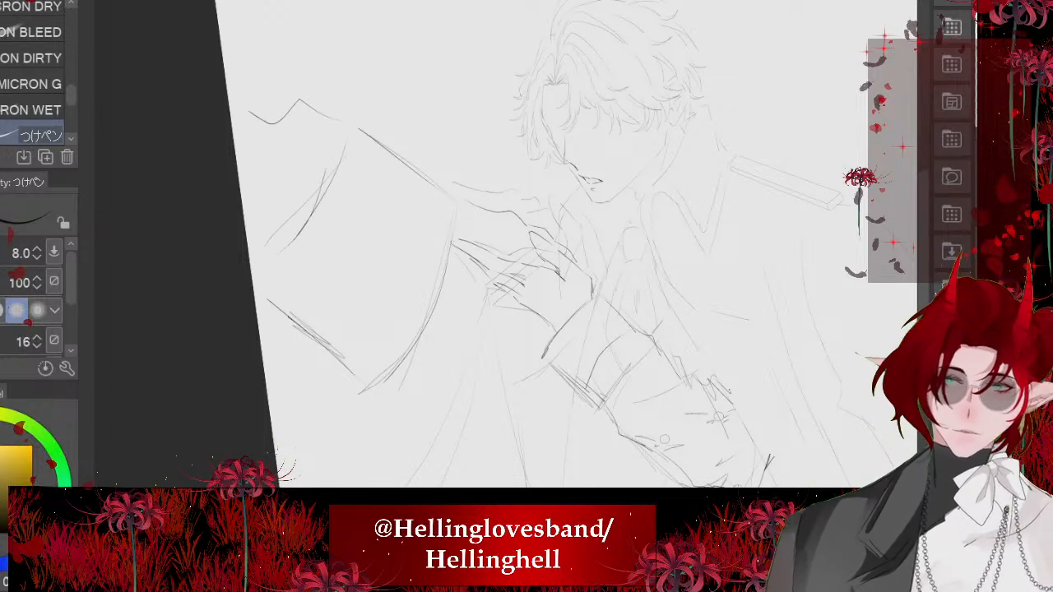
{"action": "scroll", "coordinate": [510, 247], "scroll_direction": "down", "scroll_amount": 3}
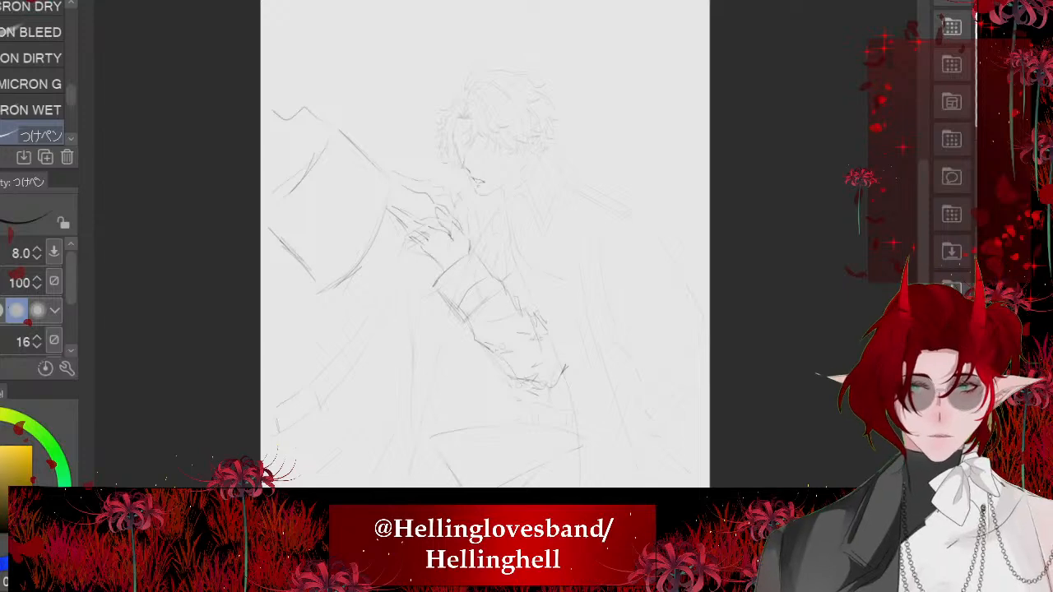
- Move the inked hand, sleeve and large four-sided shape together slightly up and toward the face
{"action": "scroll", "coordinate": [510, 288], "scroll_direction": "up", "scroll_amount": 5}
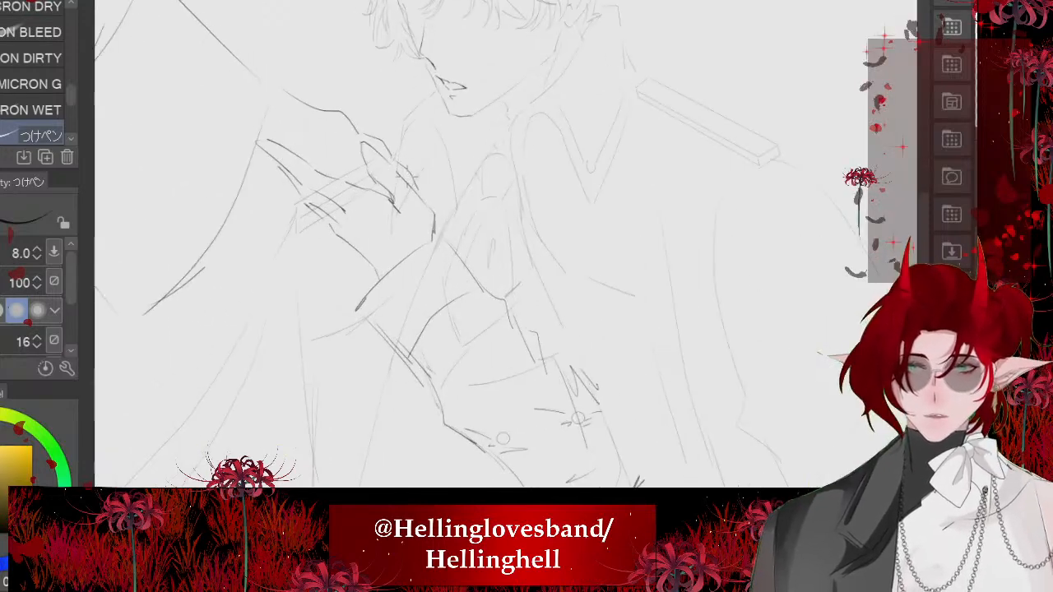
{"action": "scroll", "coordinate": [631, 329], "scroll_direction": "down", "scroll_amount": 1}
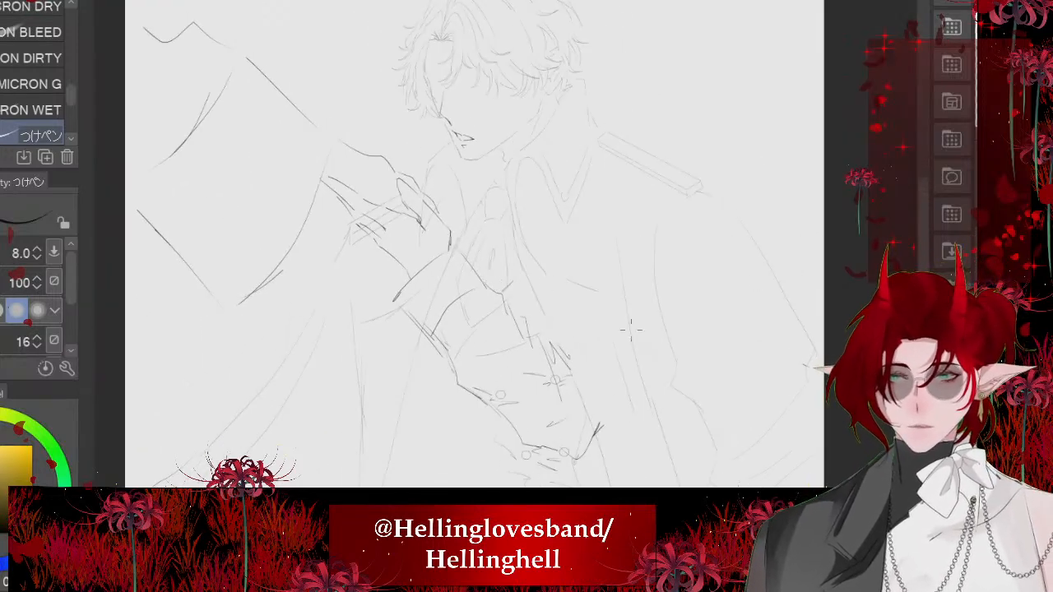
{"action": "scroll", "coordinate": [702, 278], "scroll_direction": "down", "scroll_amount": 2}
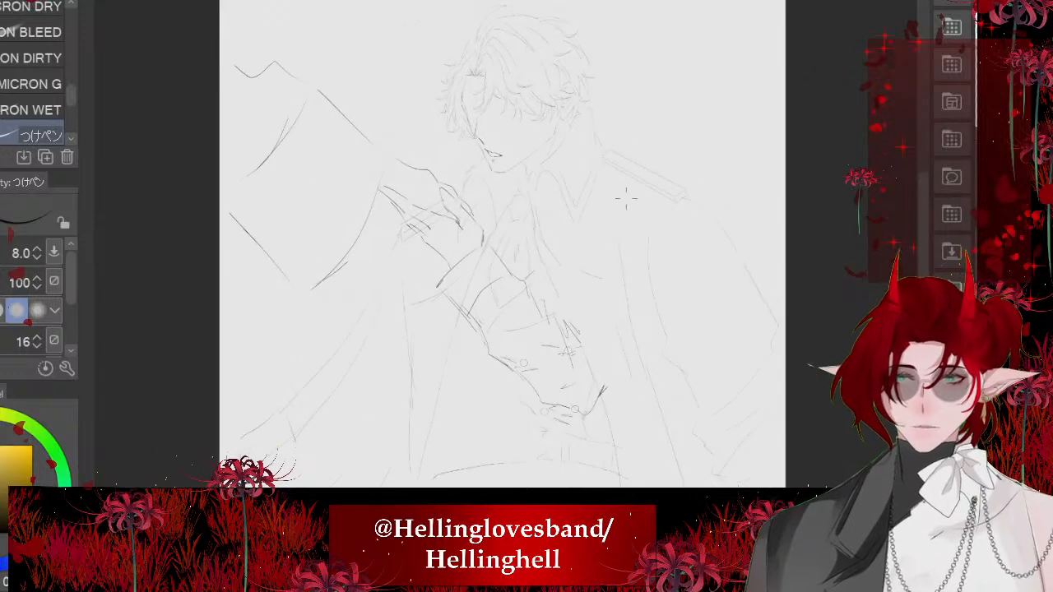
{"action": "key", "text": "ctrl+t"}
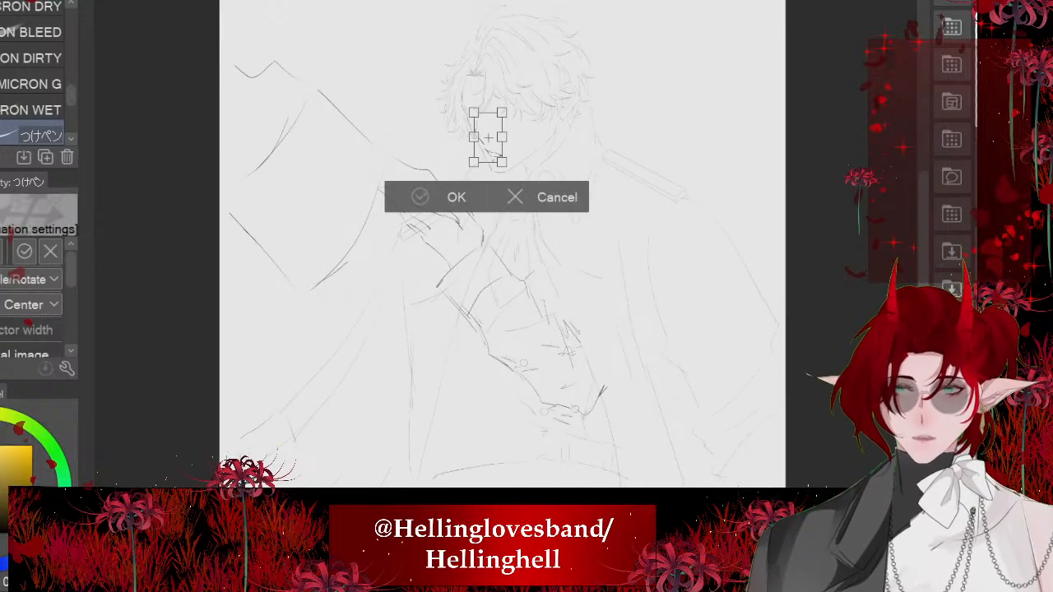
{"action": "key", "text": "Return"}
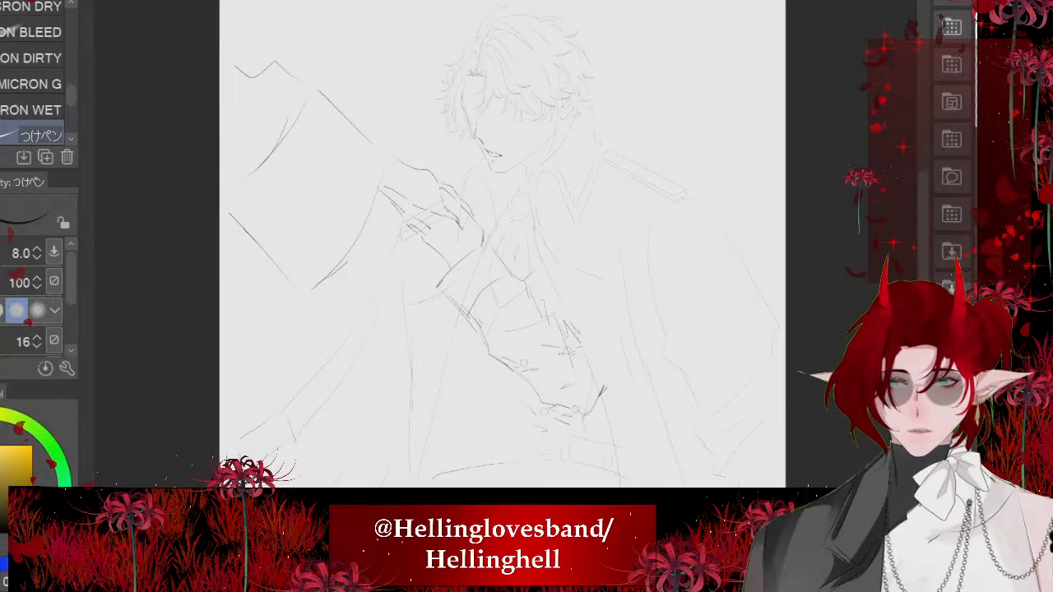
{"action": "key", "text": "ctrl+t"}
{"action": "left_click_drag", "start_coordinate": [419, 238], "coordinate": [426, 222]}
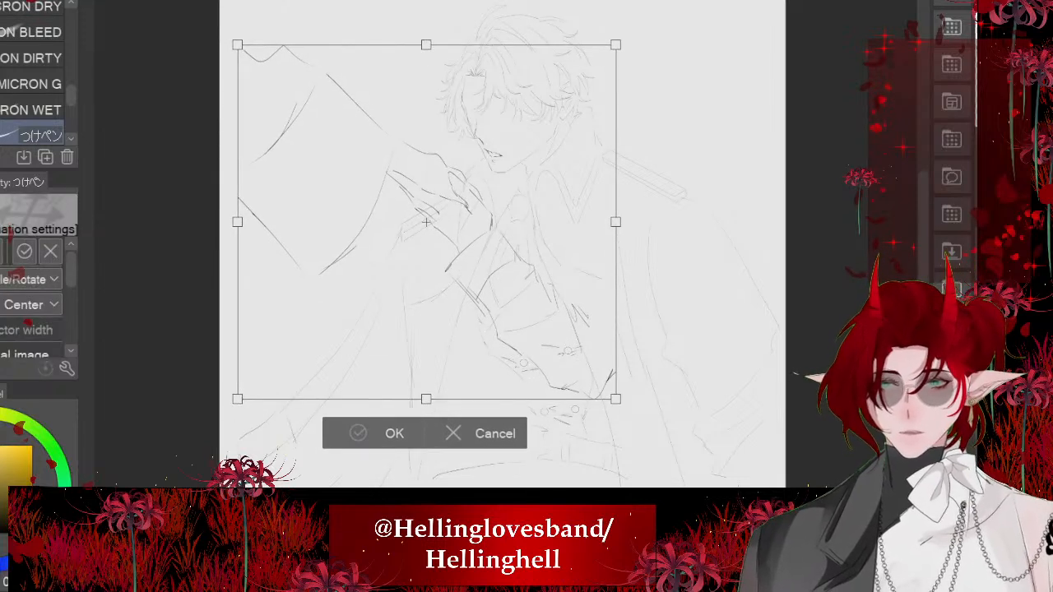
{"action": "left_click", "coordinate": [352, 428]}
- Erase the coat sketch lines that cross the inked cuff and forearm
{"action": "scroll", "coordinate": [459, 195], "scroll_direction": "up", "scroll_amount": 5}
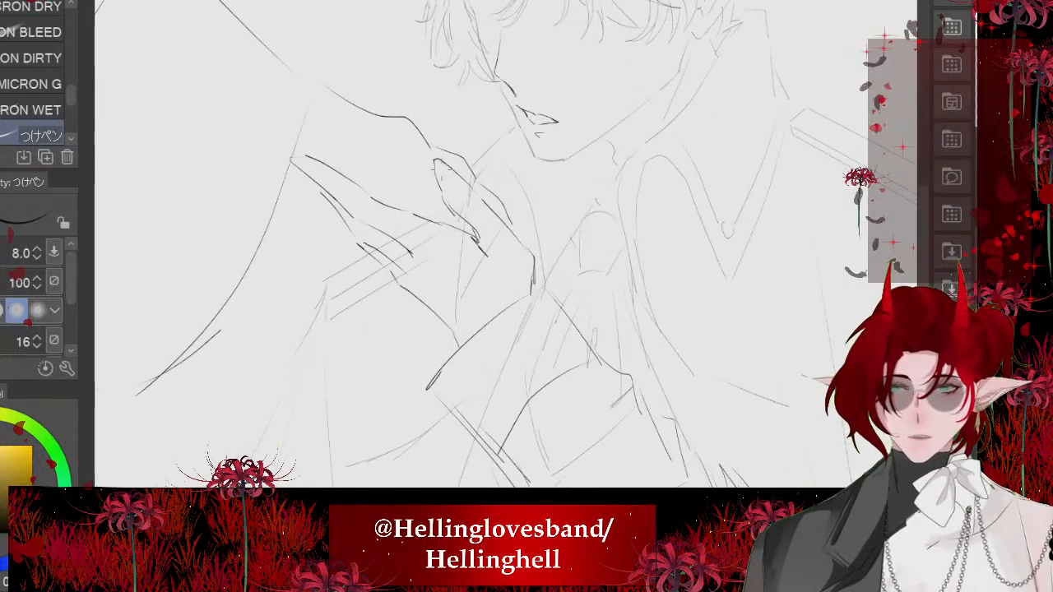
{"action": "scroll", "coordinate": [424, 175], "scroll_direction": "down", "scroll_amount": 5}
{"action": "scroll", "coordinate": [452, 90], "scroll_direction": "up", "scroll_amount": 3}
{"action": "scroll", "coordinate": [478, 85], "scroll_direction": "up", "scroll_amount": 3}
{"action": "scroll", "coordinate": [458, 104], "scroll_direction": "down", "scroll_amount": 5}
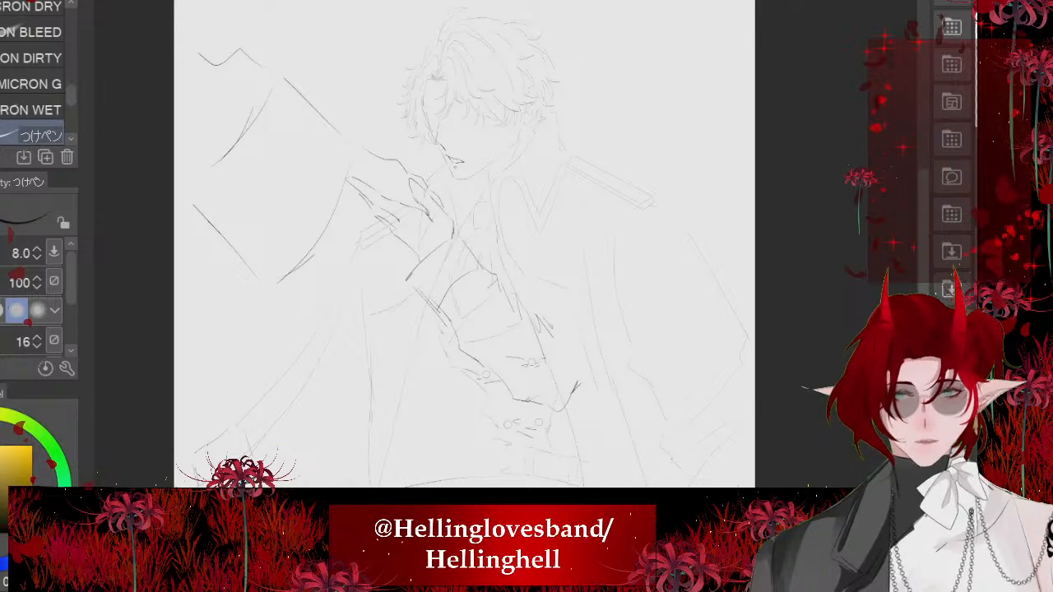
{"action": "scroll", "coordinate": [491, 214], "scroll_direction": "up", "scroll_amount": 4}
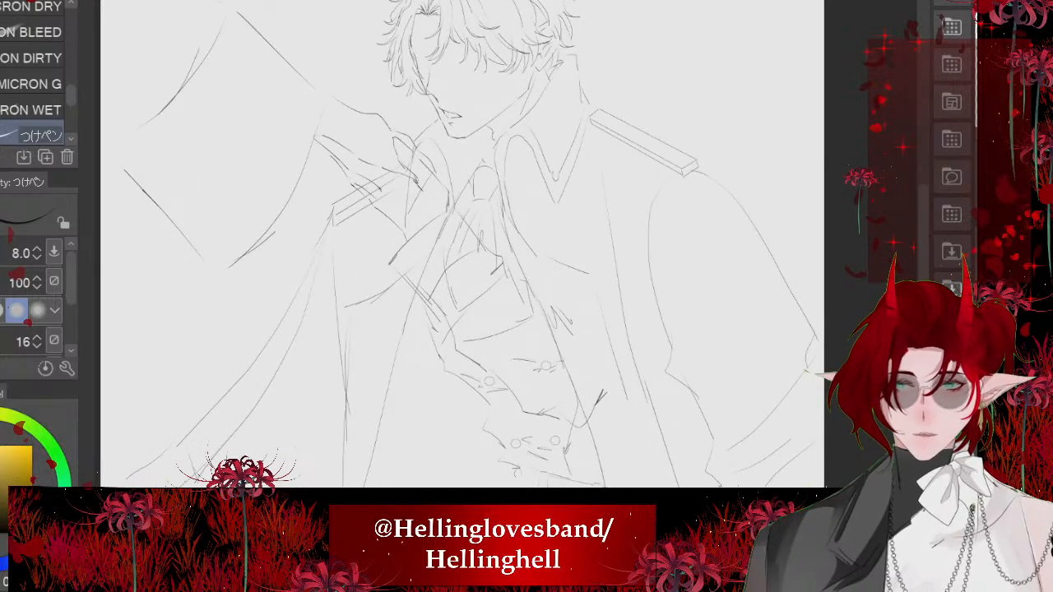
{"action": "key", "text": "e"}
{"action": "mouse_move", "coordinate": [506, 274]}
{"action": "left_mouse_down"}
{"action": "mouse_move", "coordinate": [651, 274]}
{"action": "mouse_move", "coordinate": [521, 274]}
{"action": "mouse_move", "coordinate": [551, 274]}
{"action": "mouse_move", "coordinate": [560, 428]}
{"action": "mouse_move", "coordinate": [447, 291]}
{"action": "mouse_move", "coordinate": [535, 379]}
{"action": "left_mouse_up"}
- Lasso around the reaching hand, clear the shoulder-strap and collar lines crossing inside it, and deselect
{"action": "key", "text": "m"}
{"action": "left_click_drag", "start_coordinate": [510, 247], "coordinate": [526, 315]}
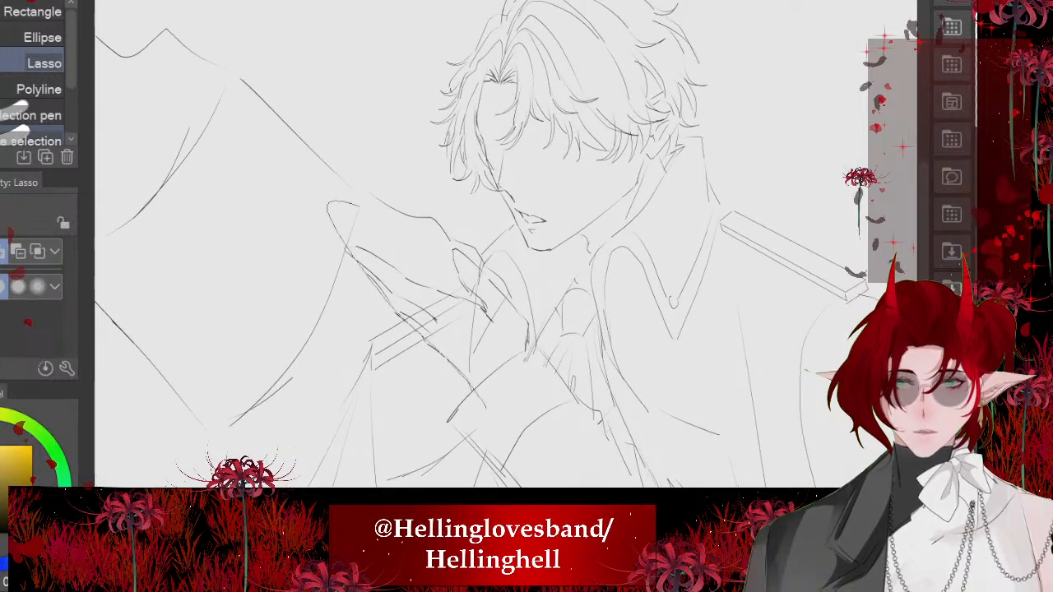
{"action": "left_click_drag", "start_coordinate": [359, 206], "coordinate": [431, 232]}
{"action": "mouse_move", "coordinate": [455, 247]}
{"action": "left_mouse_down"}
{"action": "mouse_move", "coordinate": [492, 270]}
{"action": "mouse_move", "coordinate": [518, 340]}
{"action": "left_mouse_up"}
{"action": "mouse_move", "coordinate": [504, 294]}
{"action": "left_mouse_down"}
{"action": "mouse_move", "coordinate": [538, 366]}
{"action": "mouse_move", "coordinate": [428, 316]}
{"action": "mouse_move", "coordinate": [442, 268]}
{"action": "left_mouse_up"}
{"action": "scroll", "coordinate": [461, 247], "scroll_direction": "down", "scroll_amount": 3}
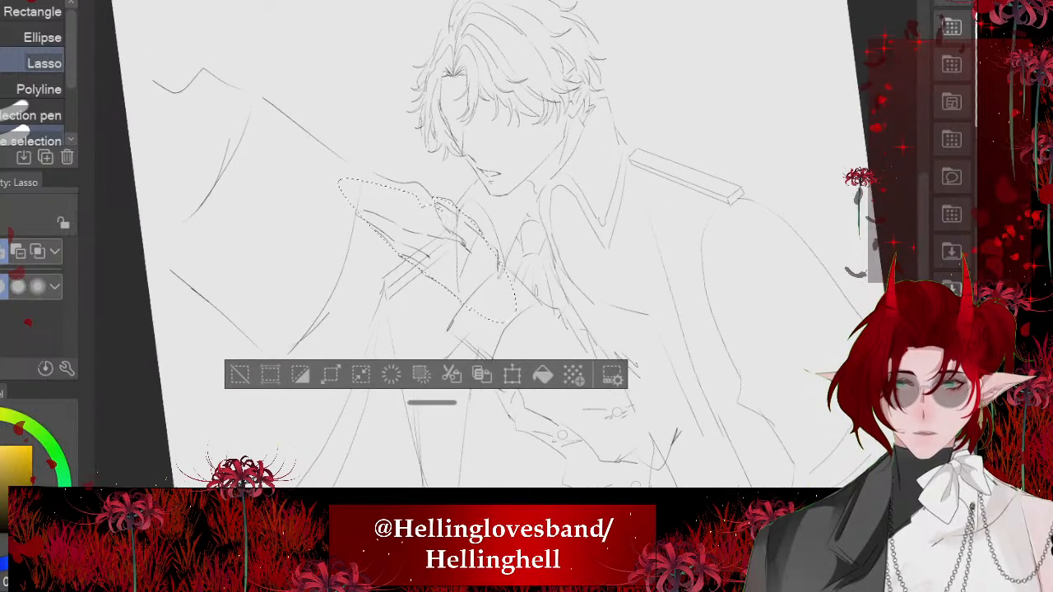
{"action": "left_click", "coordinate": [392, 375]}
{"action": "key", "text": "ctrl+d"}
{"action": "key", "text": "ctrl+0"}
{"action": "scroll", "coordinate": [400, 200], "scroll_direction": "down", "scroll_amount": 1}
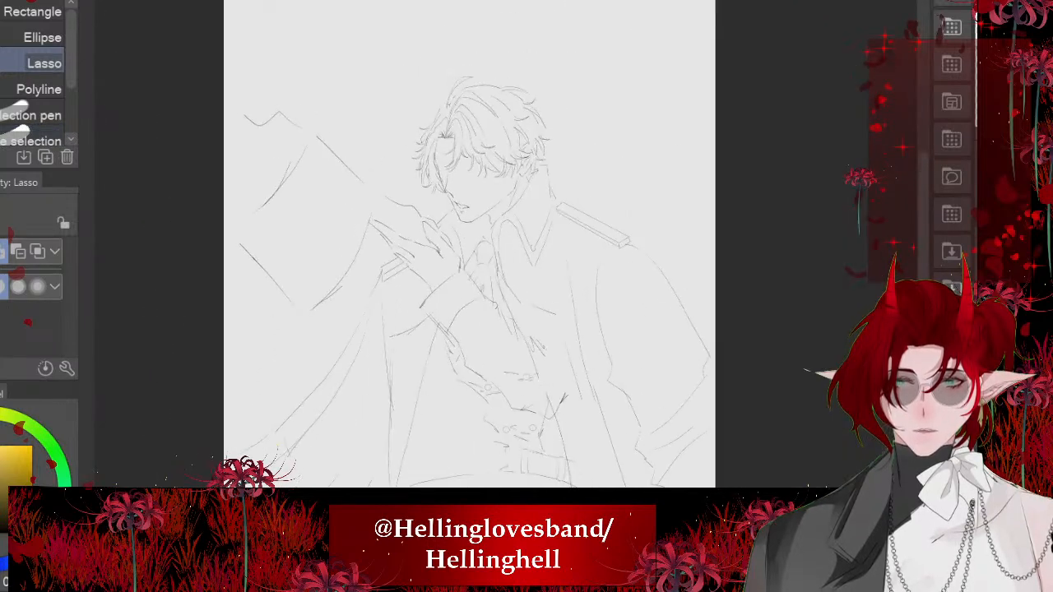
- Erase the zigzag marks beside the forearm's outer edge, the tick near the elbow and the button sketch inside the sleeve, redoing the erasing once
{"action": "scroll", "coordinate": [568, 461], "scroll_direction": "up", "scroll_amount": 5}
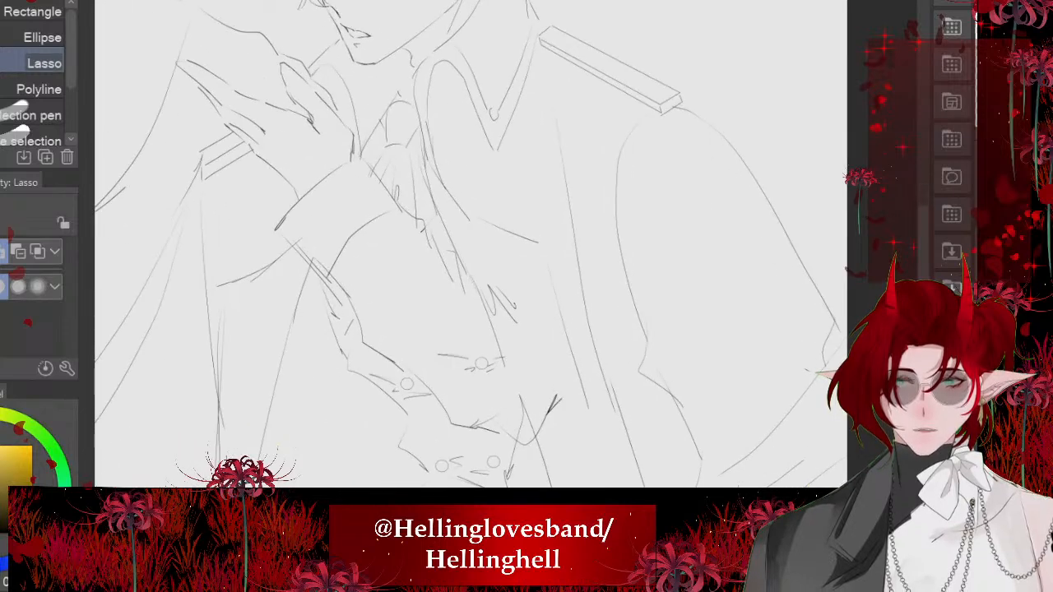
{"action": "key", "text": "e"}
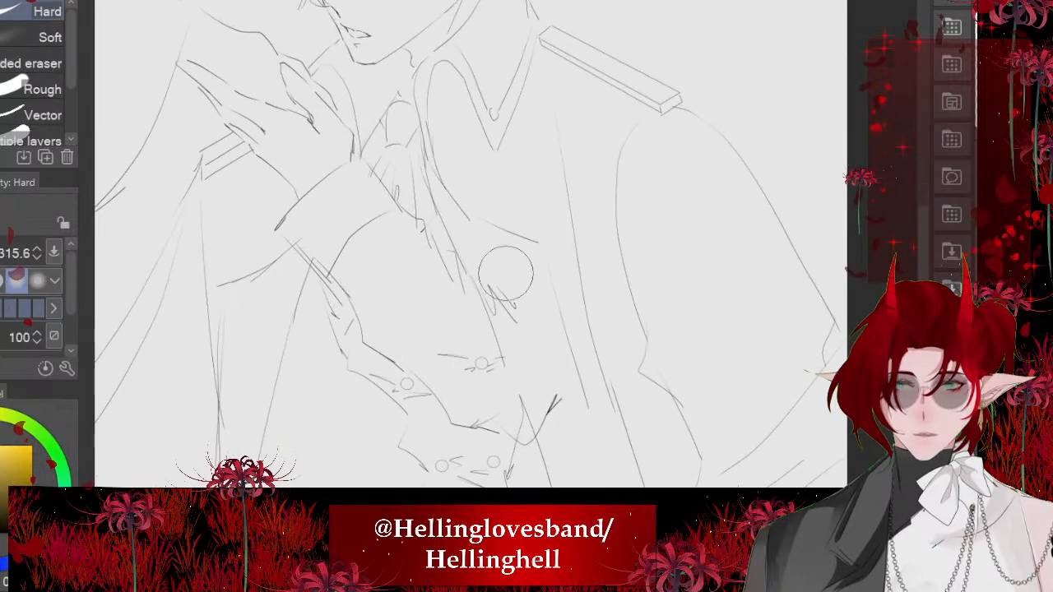
{"action": "left_click_drag", "start_coordinate": [506, 274], "coordinate": [568, 460]}
{"action": "left_click_drag", "start_coordinate": [535, 347], "coordinate": [506, 351]}
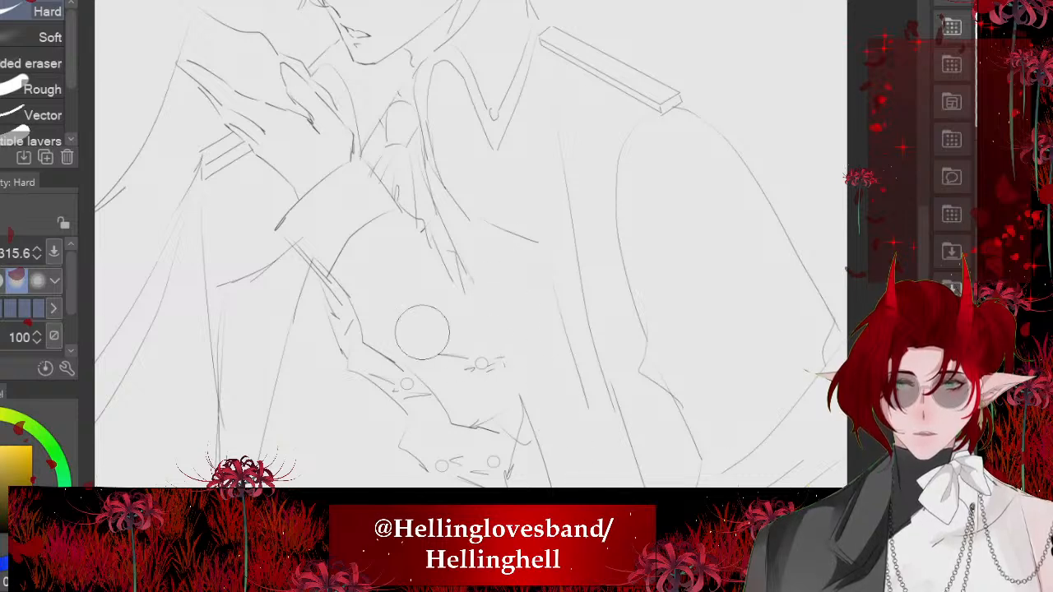
{"action": "key", "text": "ctrl+z"}
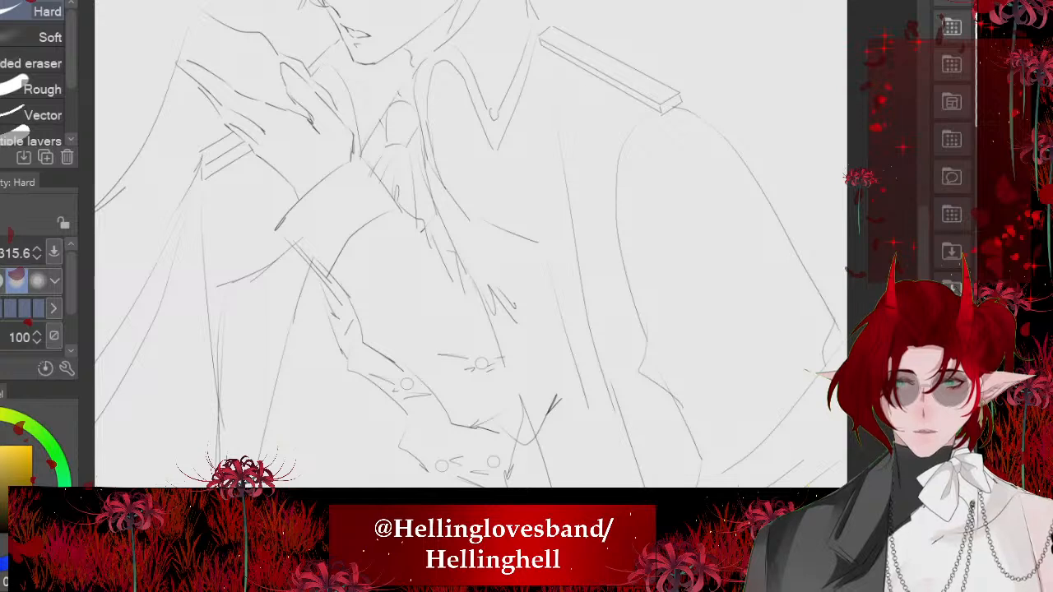
{"action": "left_click_drag", "start_coordinate": [529, 295], "coordinate": [559, 417]}
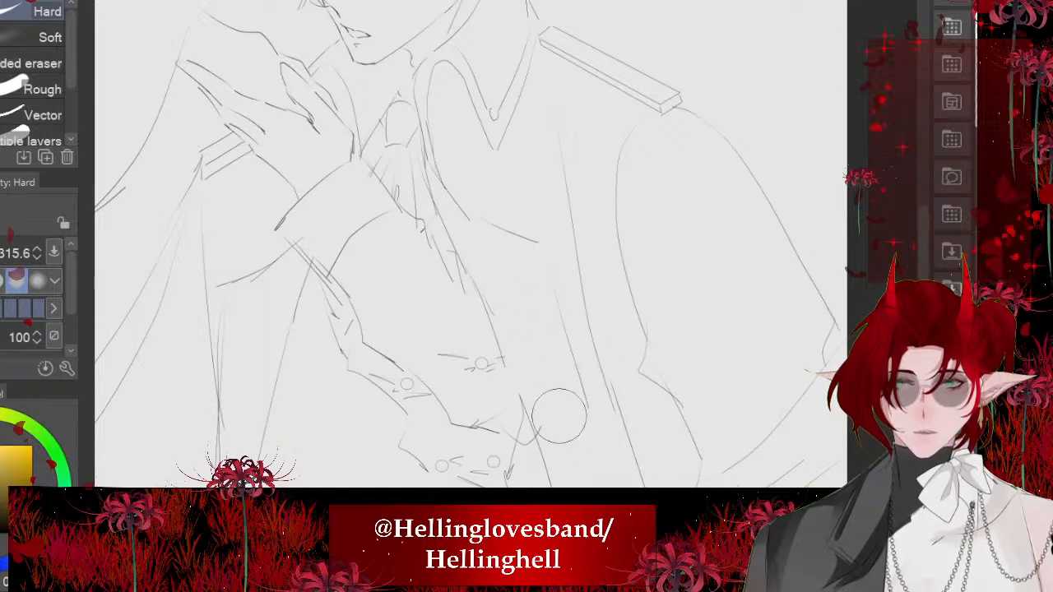
{"action": "left_click_drag", "start_coordinate": [461, 360], "coordinate": [479, 393]}
- Check how the hand, face and coat fit together, both in the whole composition and close up
{"action": "scroll", "coordinate": [395, 302], "scroll_direction": "down", "scroll_amount": 5}
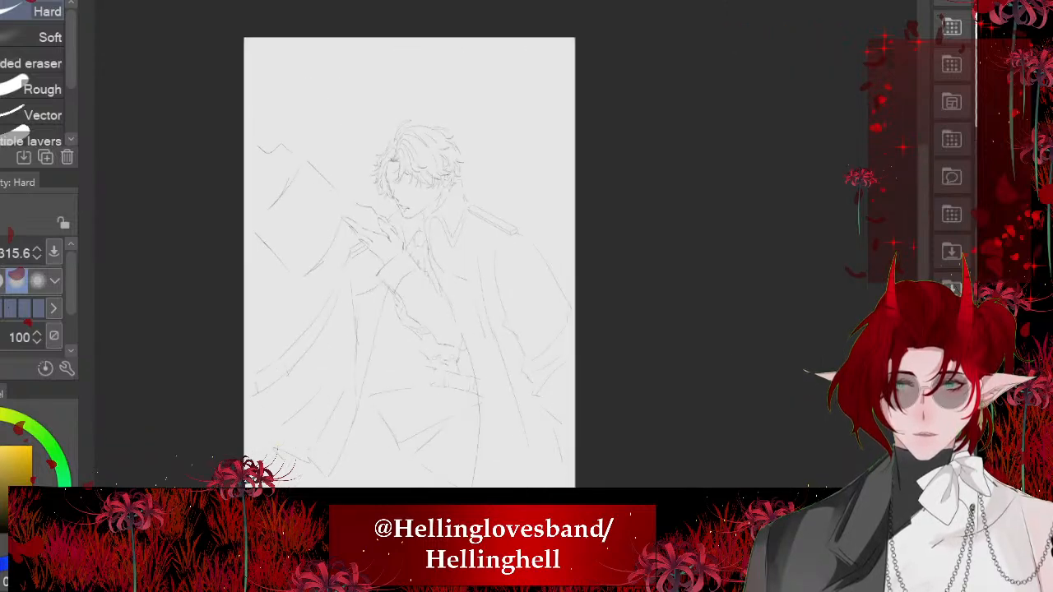
{"action": "scroll", "coordinate": [407, 374], "scroll_direction": "up", "scroll_amount": 3}
{"action": "scroll", "coordinate": [430, 343], "scroll_direction": "down", "scroll_amount": 1}
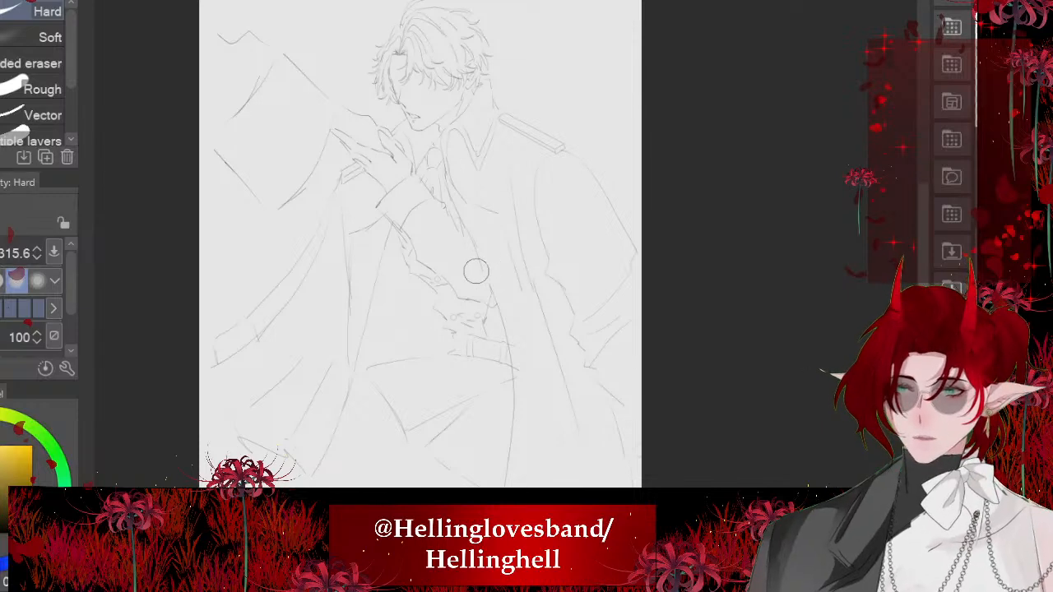
{"action": "scroll", "coordinate": [521, 358], "scroll_direction": "down", "scroll_amount": 1}
{"action": "scroll", "coordinate": [357, 66], "scroll_direction": "up", "scroll_amount": 5}
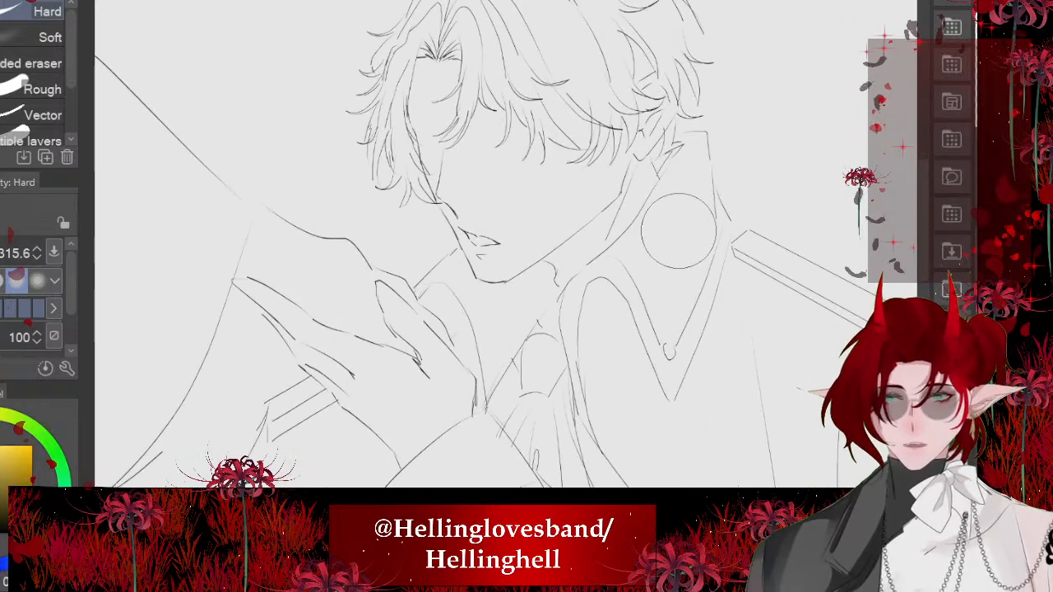
{"action": "scroll", "coordinate": [558, 220], "scroll_direction": "down", "scroll_amount": 2}
{"action": "scroll", "coordinate": [856, 120], "scroll_direction": "up", "scroll_amount": 1}
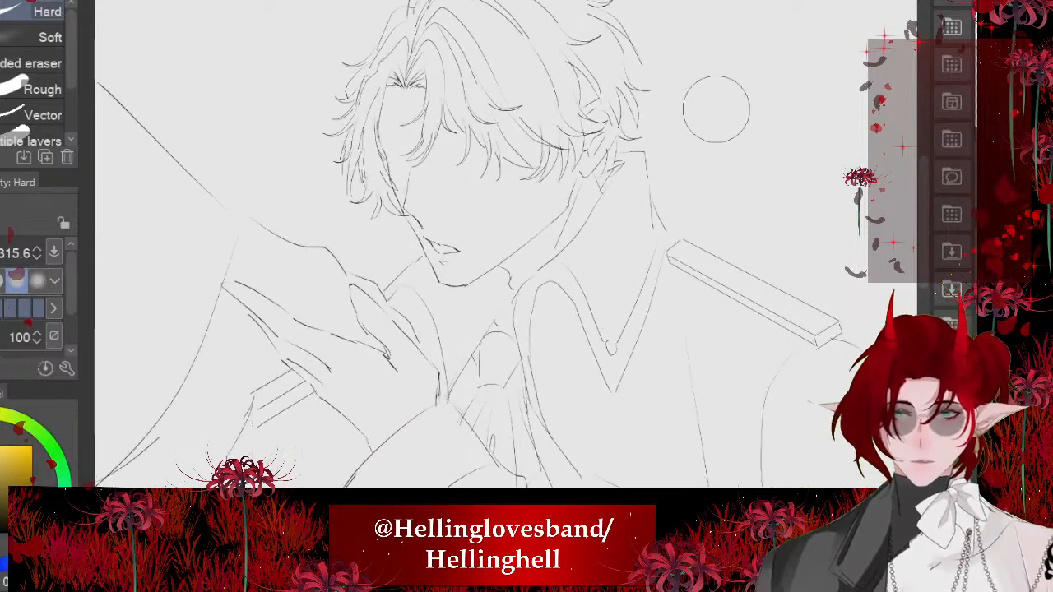
{"action": "scroll", "coordinate": [650, 111], "scroll_direction": "down", "scroll_amount": 1}
{"action": "scroll", "coordinate": [576, 115], "scroll_direction": "down", "scroll_amount": 2}
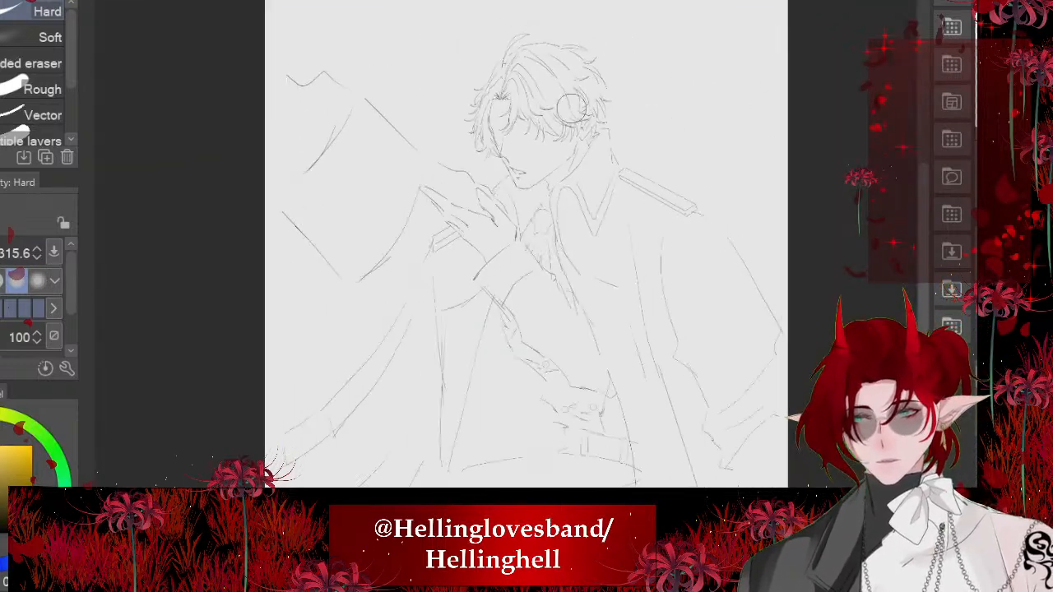
- Ink several long fold strokes fanning down from the forearm's outer edge toward the elbow
{"action": "scroll", "coordinate": [548, 336], "scroll_direction": "up", "scroll_amount": 3}
{"action": "scroll", "coordinate": [547, 336], "scroll_direction": "up", "scroll_amount": 2}
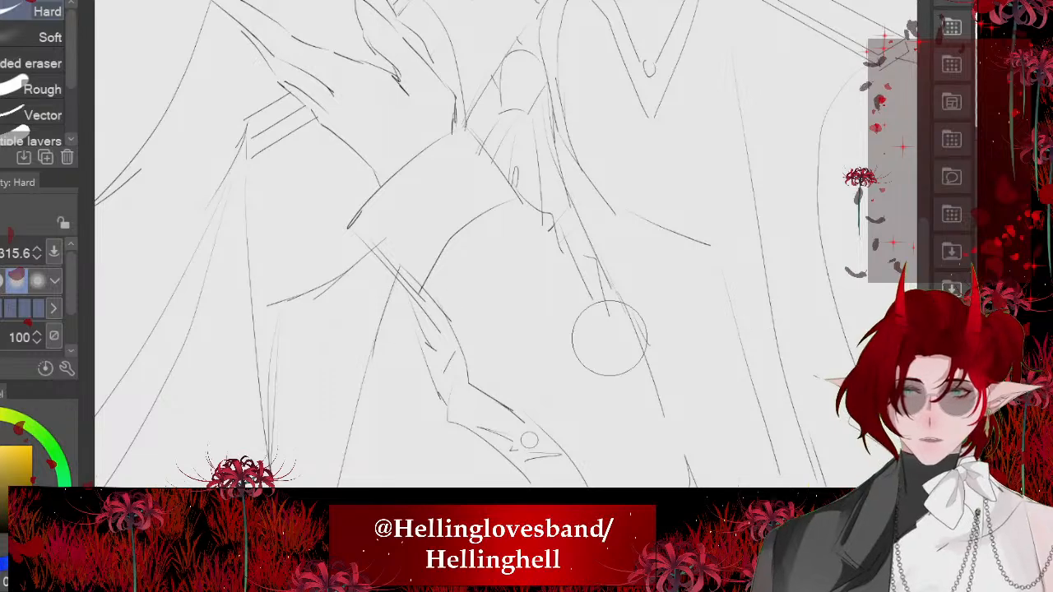
{"action": "scroll", "coordinate": [568, 328], "scroll_direction": "up", "scroll_amount": 2}
{"action": "scroll", "coordinate": [571, 329], "scroll_direction": "up", "scroll_amount": 1}
{"action": "key", "text": "p"}
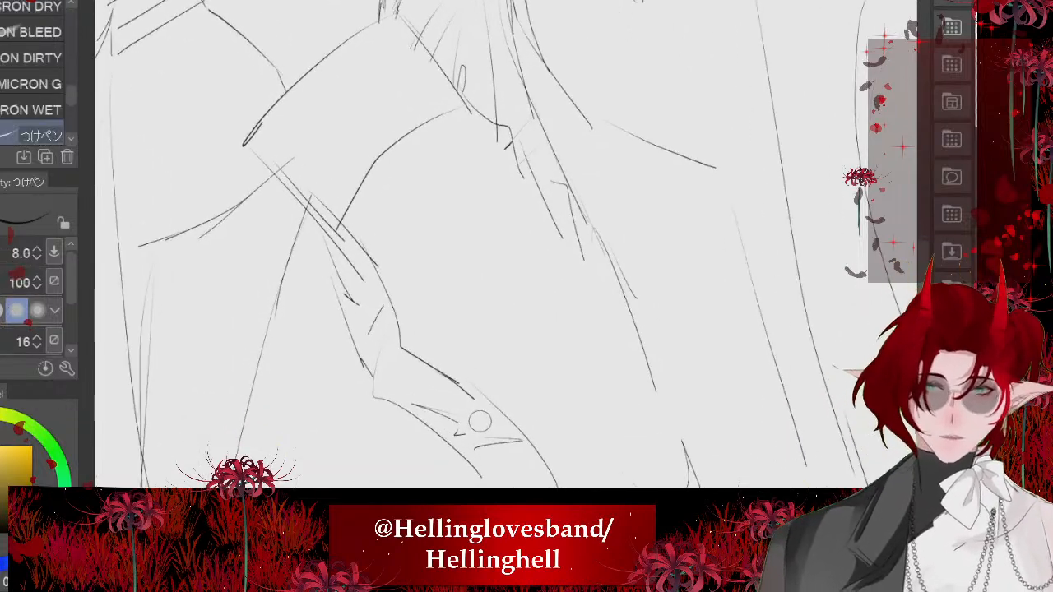
{"action": "left_click_drag", "start_coordinate": [581, 232], "coordinate": [593, 414]}
{"action": "left_click_drag", "start_coordinate": [602, 299], "coordinate": [598, 369]}
{"action": "left_click_drag", "start_coordinate": [600, 253], "coordinate": [632, 384]}
{"action": "scroll", "coordinate": [557, 407], "scroll_direction": "down", "scroll_amount": 1}
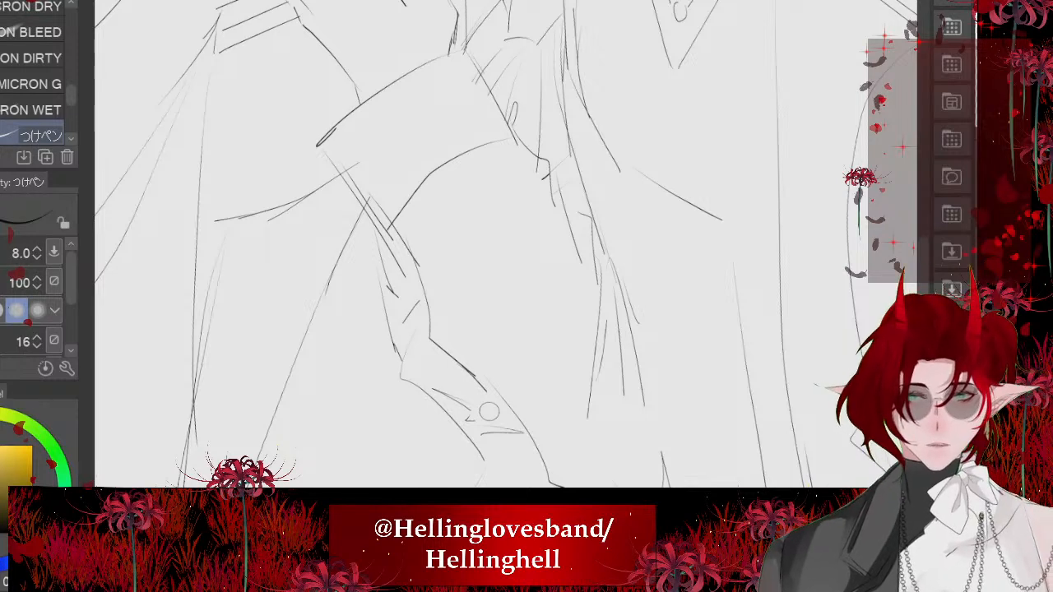
{"action": "scroll", "coordinate": [498, 238], "scroll_direction": "down", "scroll_amount": 4}
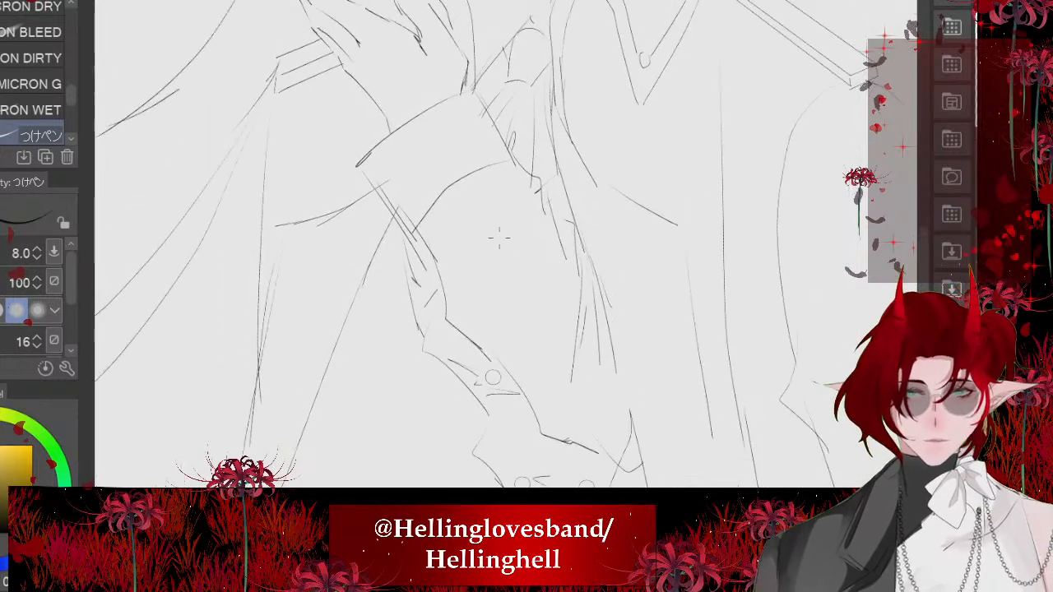
- Erase the doubled lines at the cuff's underside and ink a single clean edge from the cuff's corner to the sleeve seam
{"action": "scroll", "coordinate": [432, 198], "scroll_direction": "up", "scroll_amount": 5}
{"action": "scroll", "coordinate": [432, 198], "scroll_direction": "up", "scroll_amount": 3}
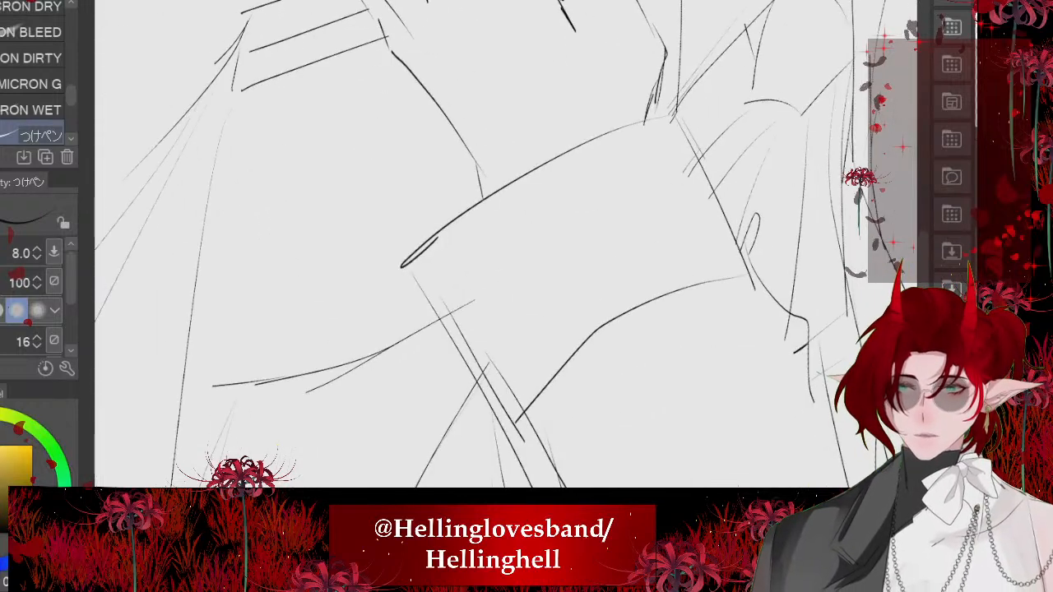
{"action": "key", "text": "e"}
{"action": "left_click_drag", "start_coordinate": [505, 272], "coordinate": [433, 272]}
{"action": "mouse_move", "coordinate": [494, 370]}
{"action": "left_mouse_down"}
{"action": "mouse_move", "coordinate": [460, 313]}
{"action": "mouse_move", "coordinate": [463, 353]}
{"action": "mouse_move", "coordinate": [444, 325]}
{"action": "left_mouse_up"}
{"action": "key", "text": "p"}
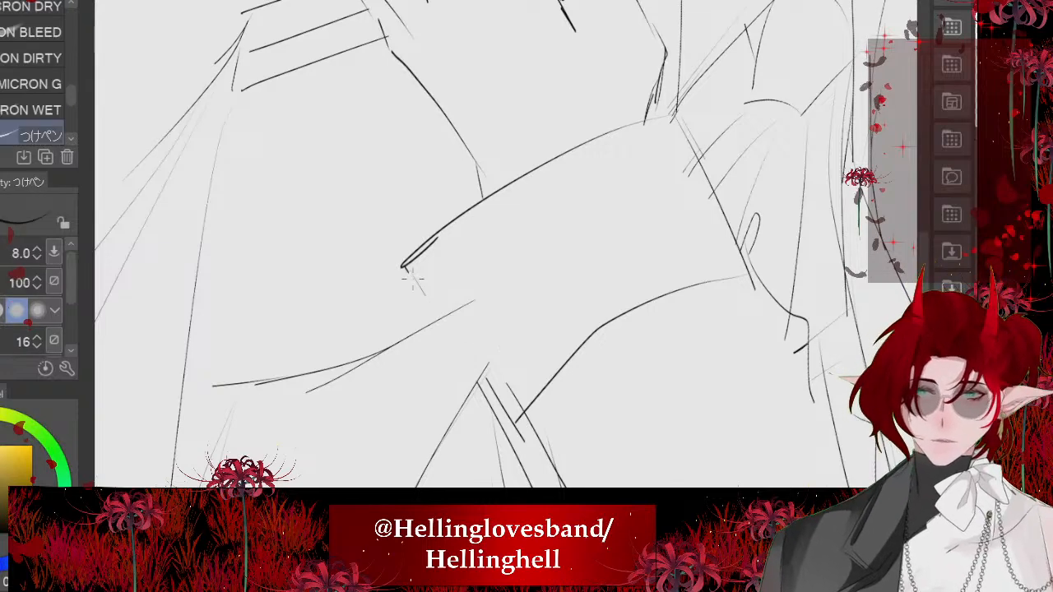
{"action": "left_click_drag", "start_coordinate": [407, 270], "coordinate": [511, 428]}
{"action": "scroll", "coordinate": [420, 308], "scroll_direction": "down", "scroll_amount": 5}
{"action": "key", "text": "minus"}
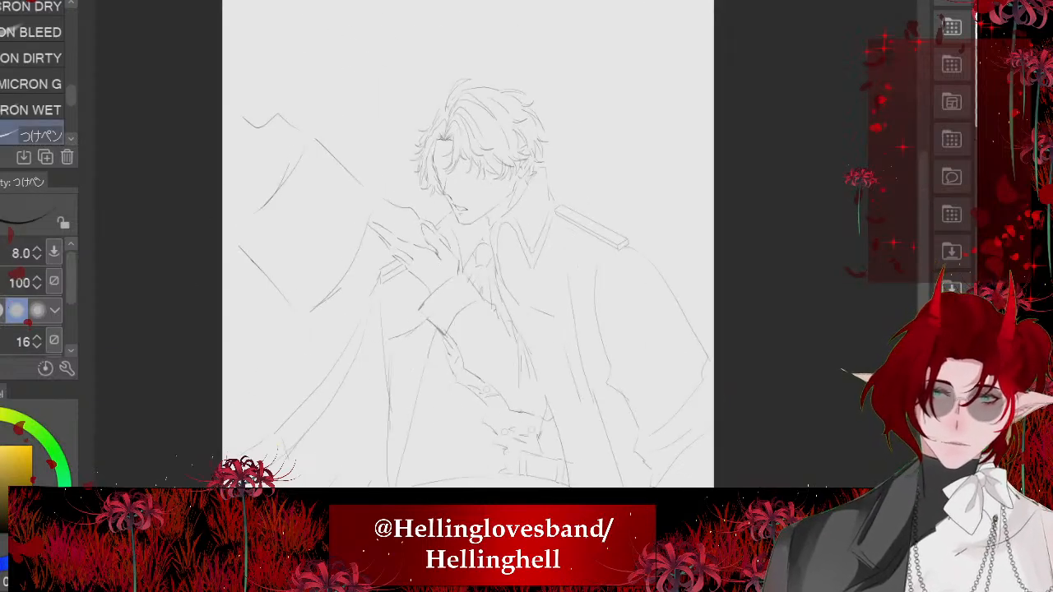
- Erase the curved edge of the raised cloak that runs down from the fingertips, including its leftover fragments
{"action": "scroll", "coordinate": [375, 206], "scroll_direction": "up", "scroll_amount": 5}
{"action": "left_click_drag", "start_coordinate": [447, 287], "coordinate": [476, 319]}
{"action": "scroll", "coordinate": [403, 282], "scroll_direction": "down", "scroll_amount": 3}
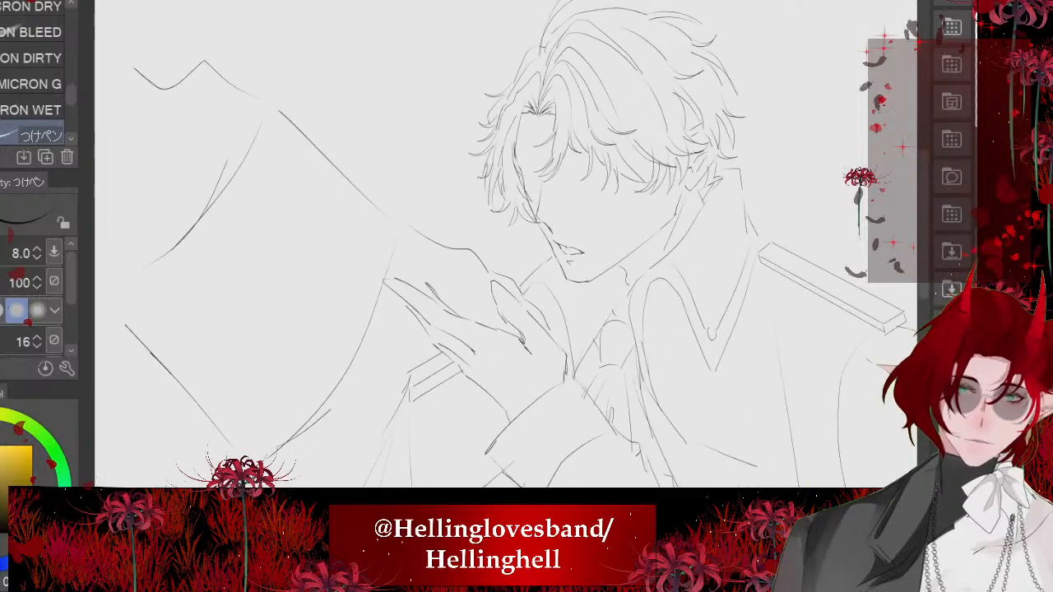
{"action": "scroll", "coordinate": [461, 246], "scroll_direction": "down", "scroll_amount": 4}
{"action": "left_click_drag", "start_coordinate": [211, 223], "coordinate": [239, 175]}
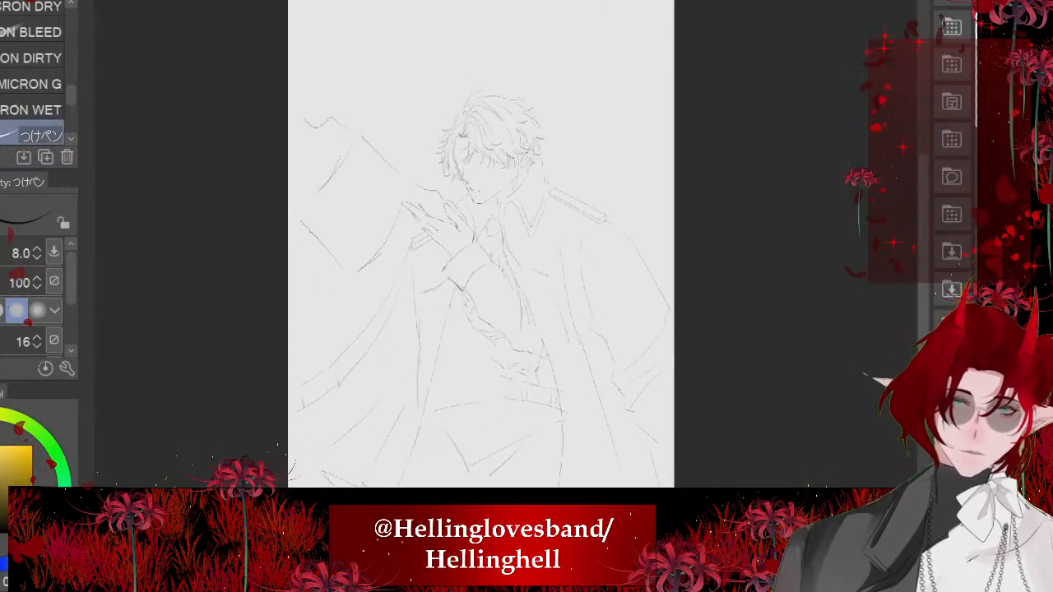
{"action": "scroll", "coordinate": [311, 178], "scroll_direction": "up", "scroll_amount": 5}
{"action": "mouse_move", "coordinate": [311, 177]}
{"action": "left_mouse_down"}
{"action": "mouse_move", "coordinate": [301, 252]}
{"action": "mouse_move", "coordinate": [314, 318]}
{"action": "mouse_move", "coordinate": [340, 366]}
{"action": "left_mouse_up"}
{"action": "key", "text": "e"}
{"action": "left_click_drag", "start_coordinate": [513, 316], "coordinate": [531, 382]}
{"action": "left_click_drag", "start_coordinate": [500, 270], "coordinate": [546, 369]}
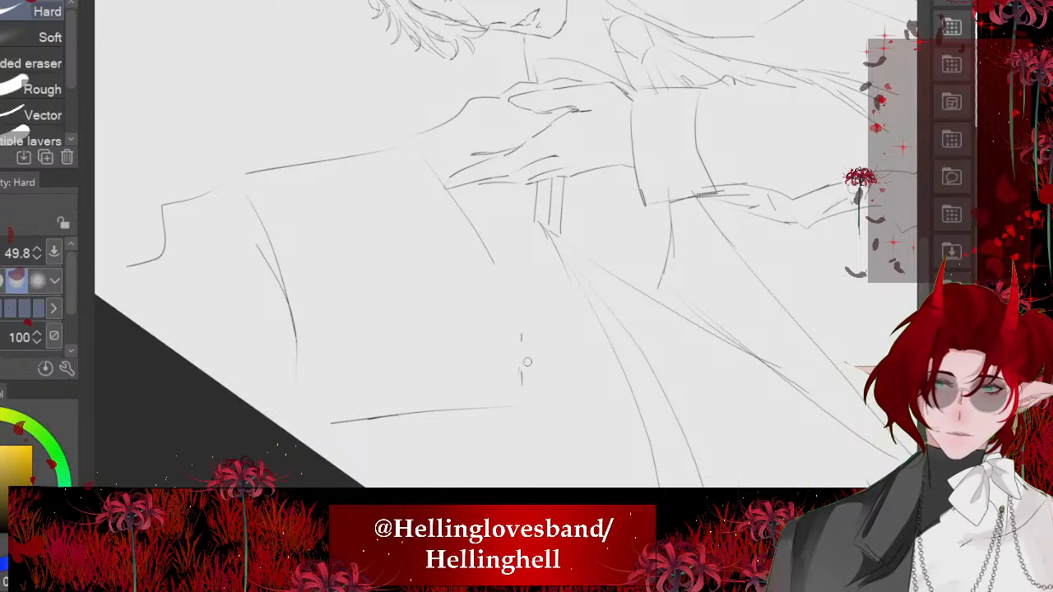
{"action": "left_click_drag", "start_coordinate": [467, 221], "coordinate": [496, 267]}
{"action": "mouse_move", "coordinate": [439, 186]}
{"action": "left_mouse_down"}
{"action": "mouse_move", "coordinate": [505, 292]}
{"action": "mouse_move", "coordinate": [485, 327]}
{"action": "left_mouse_up"}
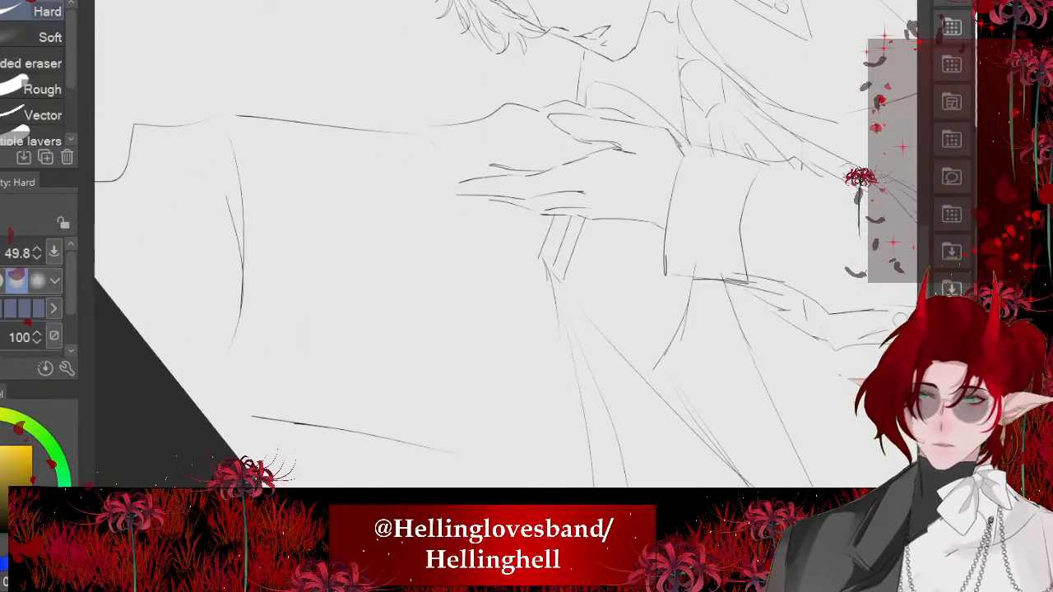
- Ink a straighter cloak edge from the fingertips down toward the lower corner, adding a second fold stroke beside it
{"action": "key", "text": "p"}
{"action": "left_click_drag", "start_coordinate": [467, 265], "coordinate": [498, 407]}
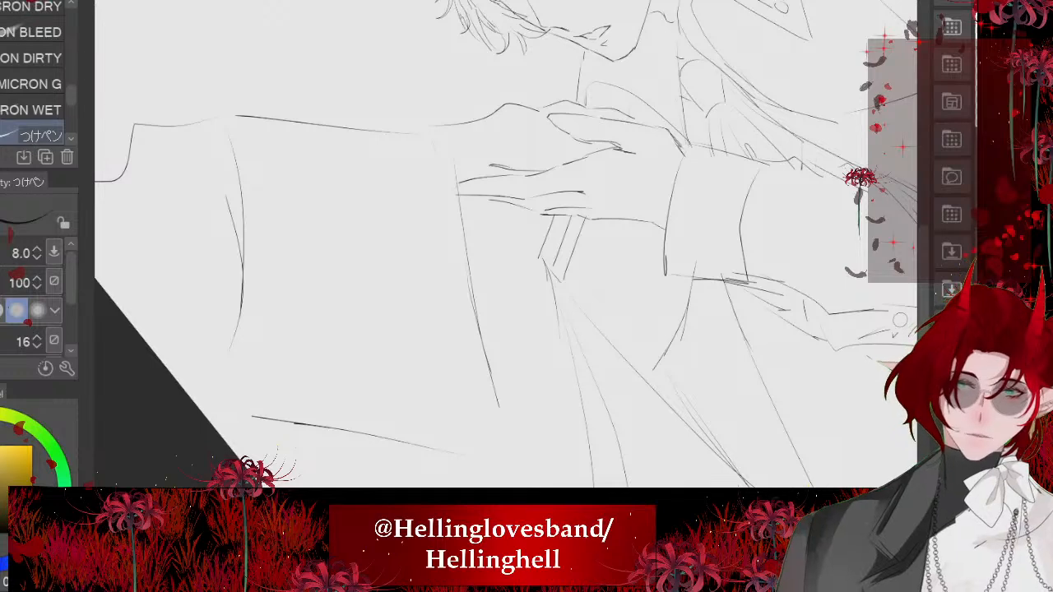
{"action": "left_click_drag", "start_coordinate": [496, 226], "coordinate": [490, 342]}
- Erase the raised cloak's outer outline, its inner fold and its lower edge, keeping the portion nearest the hand
{"action": "scroll", "coordinate": [506, 244], "scroll_direction": "down", "scroll_amount": 5}
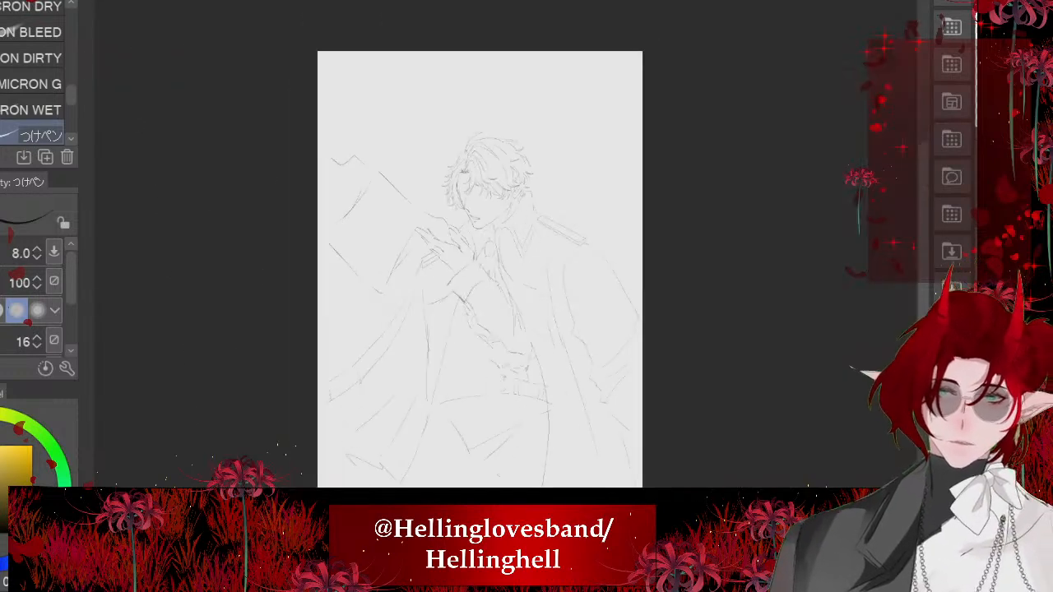
{"action": "scroll", "coordinate": [478, 246], "scroll_direction": "up", "scroll_amount": 5}
{"action": "key", "text": "e"}
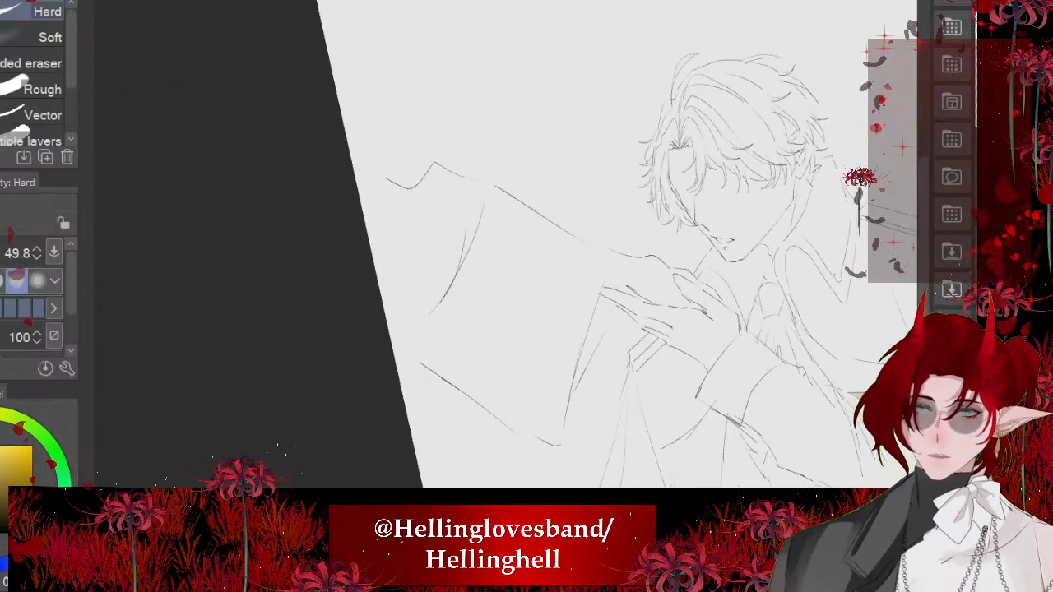
{"action": "left_click_drag", "start_coordinate": [506, 274], "coordinate": [547, 273]}
{"action": "mouse_move", "coordinate": [430, 203]}
{"action": "left_mouse_down"}
{"action": "mouse_move", "coordinate": [492, 211]}
{"action": "mouse_move", "coordinate": [477, 425]}
{"action": "mouse_move", "coordinate": [540, 425]}
{"action": "left_mouse_up"}
- Ink a new cloak outline with a pointed upper fold, long outer strokes extending toward the canvas edge and a zigzag fold at the lower edge
{"action": "key", "text": "p"}
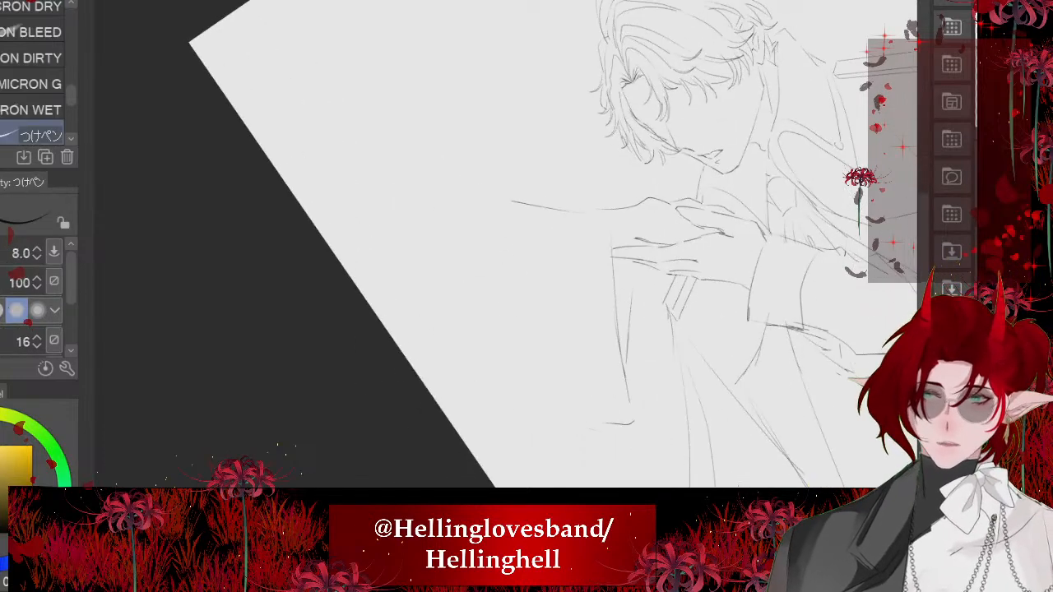
{"action": "left_click_drag", "start_coordinate": [501, 374], "coordinate": [501, 394]}
{"action": "left_click_drag", "start_coordinate": [498, 435], "coordinate": [436, 277]}
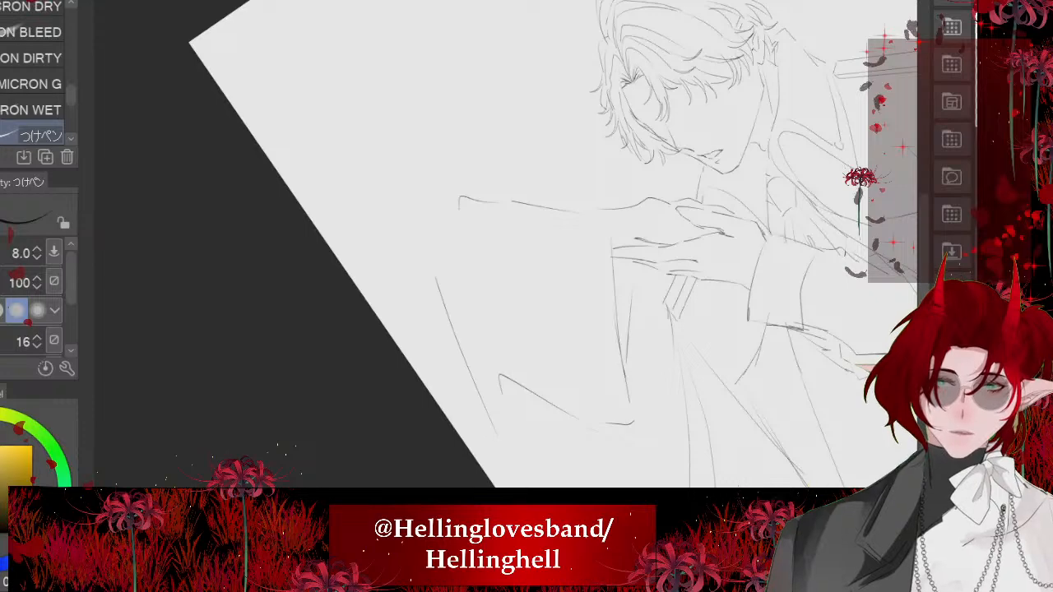
{"action": "left_click_drag", "start_coordinate": [437, 210], "coordinate": [331, 174]}
{"action": "left_click_drag", "start_coordinate": [292, 178], "coordinate": [341, 243]}
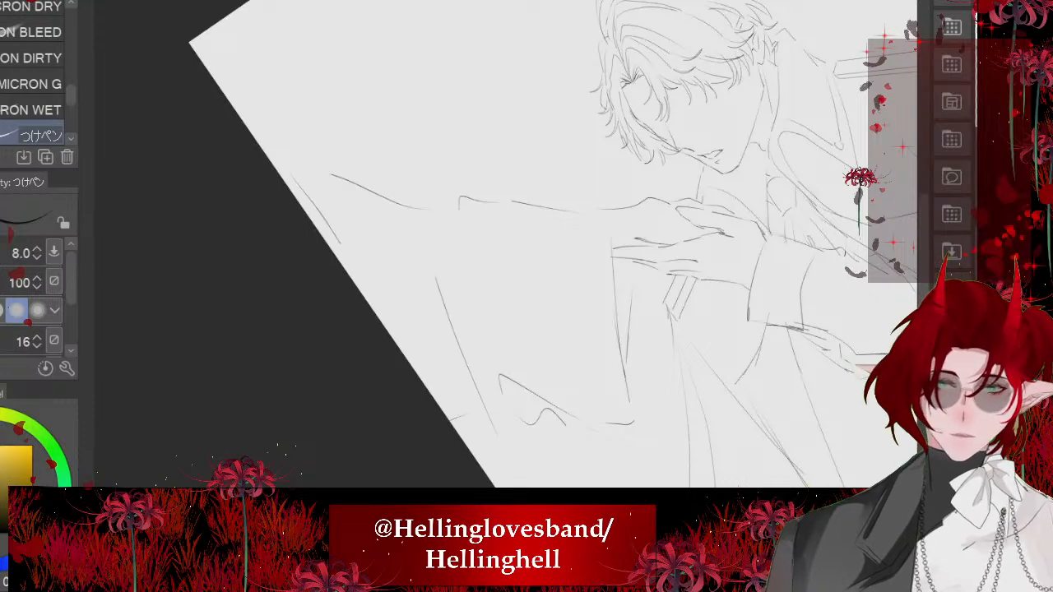
- Examine the reshaped cloak in the whole composition and compare the drawing with and without the sleeve's button and fold details
{"action": "scroll", "coordinate": [526, 246], "scroll_direction": "down", "scroll_amount": 5}
{"action": "left_click_drag", "start_coordinate": [460, 247], "coordinate": [576, 247]}
{"action": "scroll", "coordinate": [494, 247], "scroll_direction": "up", "scroll_amount": 4}
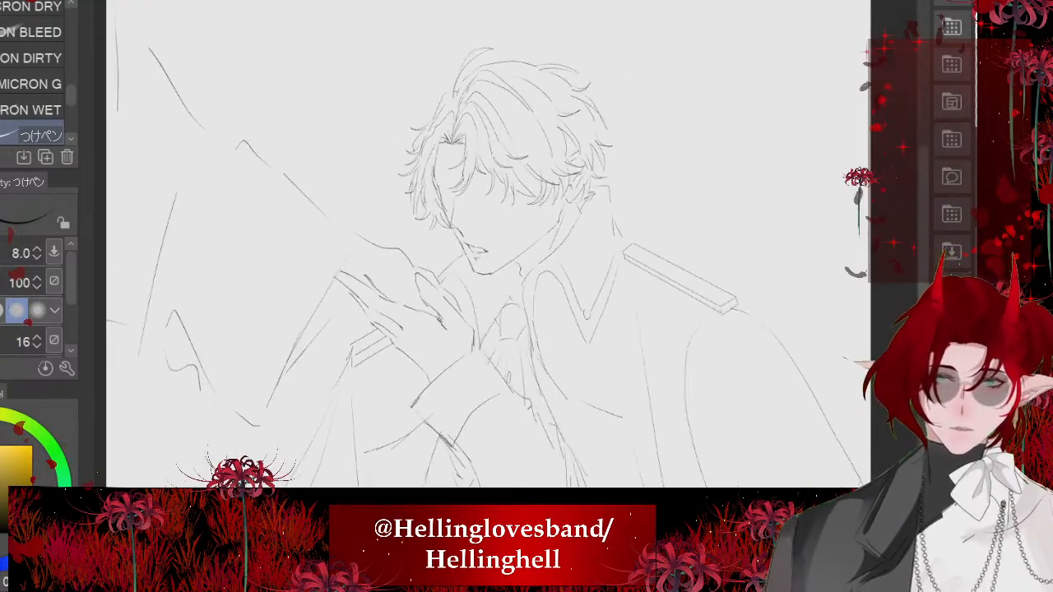
{"action": "scroll", "coordinate": [522, 486], "scroll_direction": "up", "scroll_amount": 1}
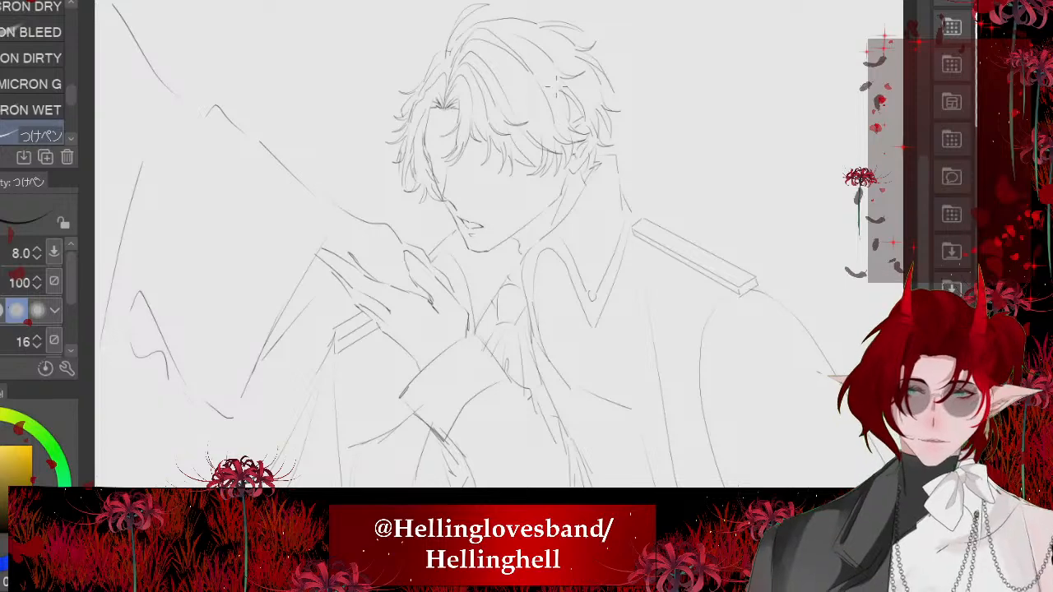
{"action": "scroll", "coordinate": [556, 86], "scroll_direction": "down", "scroll_amount": 3}
{"action": "scroll", "coordinate": [601, 420], "scroll_direction": "up", "scroll_amount": 4}
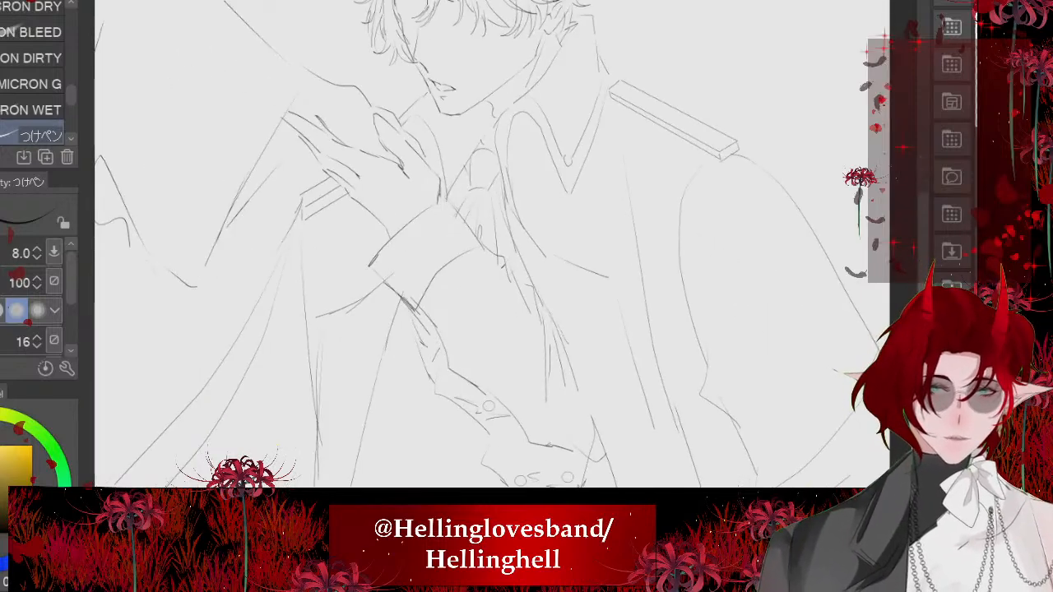
{"action": "key", "text": "ctrl+z"}
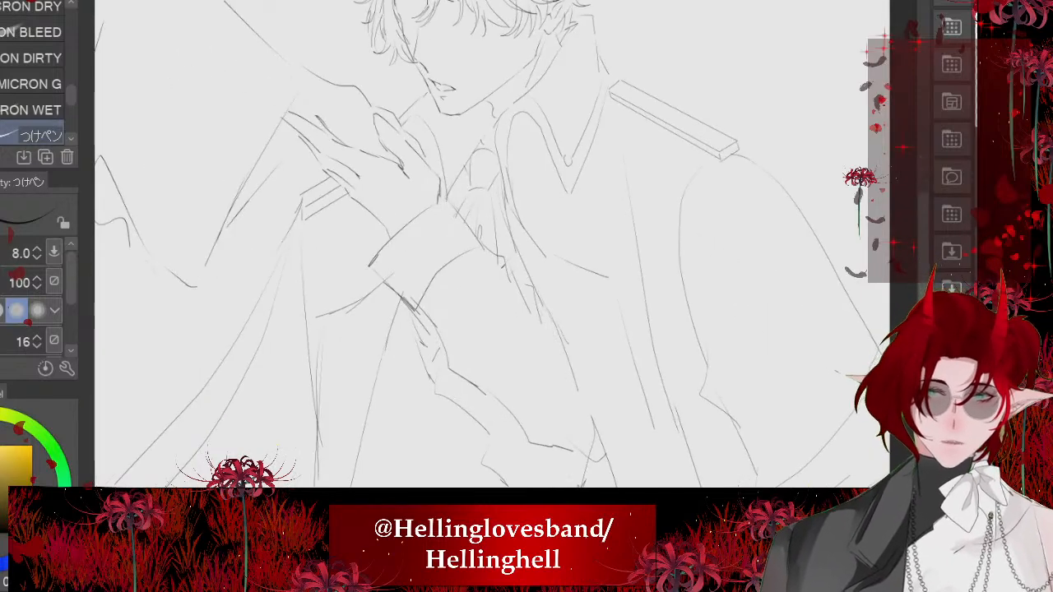
{"action": "key", "text": "ctrl+y"}
{"action": "key", "text": "ctrl+z"}
{"action": "key", "text": "ctrl+y"}
{"action": "key", "text": "ctrl+z"}
{"action": "key", "text": "ctrl+y"}
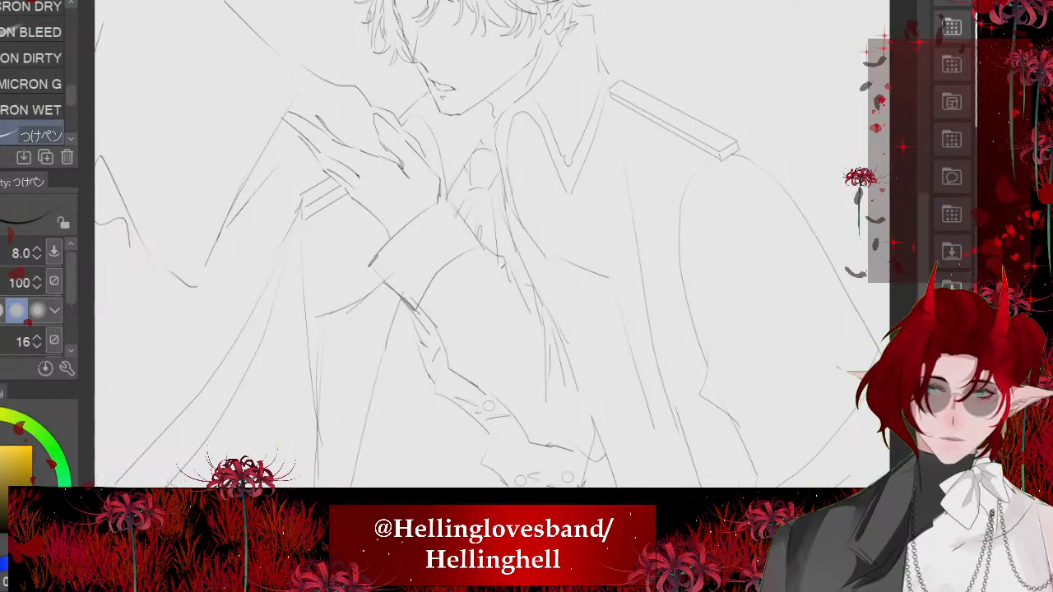
{"action": "scroll", "coordinate": [382, 236], "scroll_direction": "down", "scroll_amount": 1}
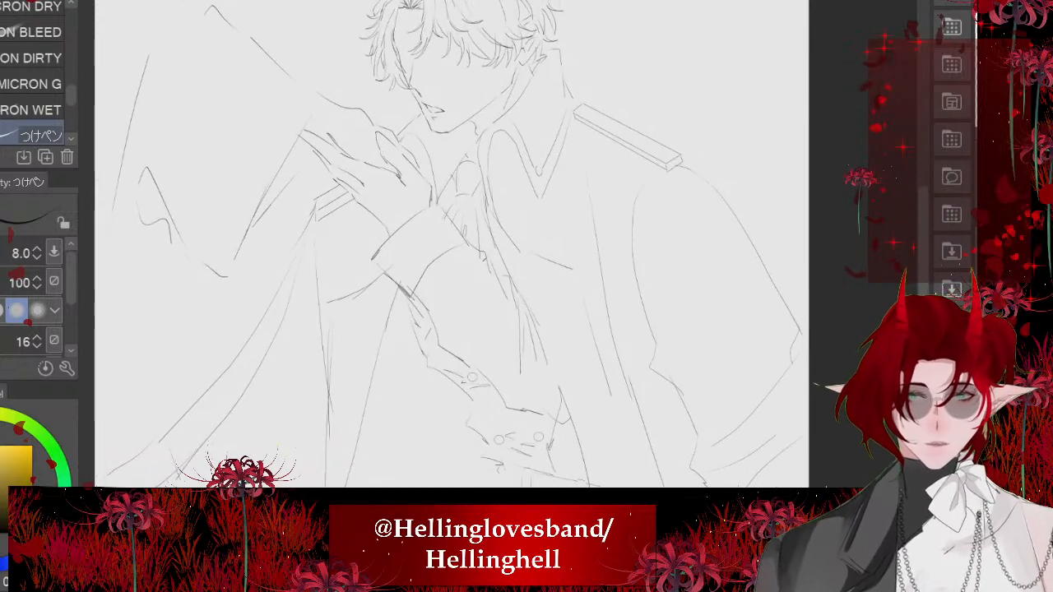
{"action": "scroll", "coordinate": [584, 222], "scroll_direction": "up", "scroll_amount": 3}
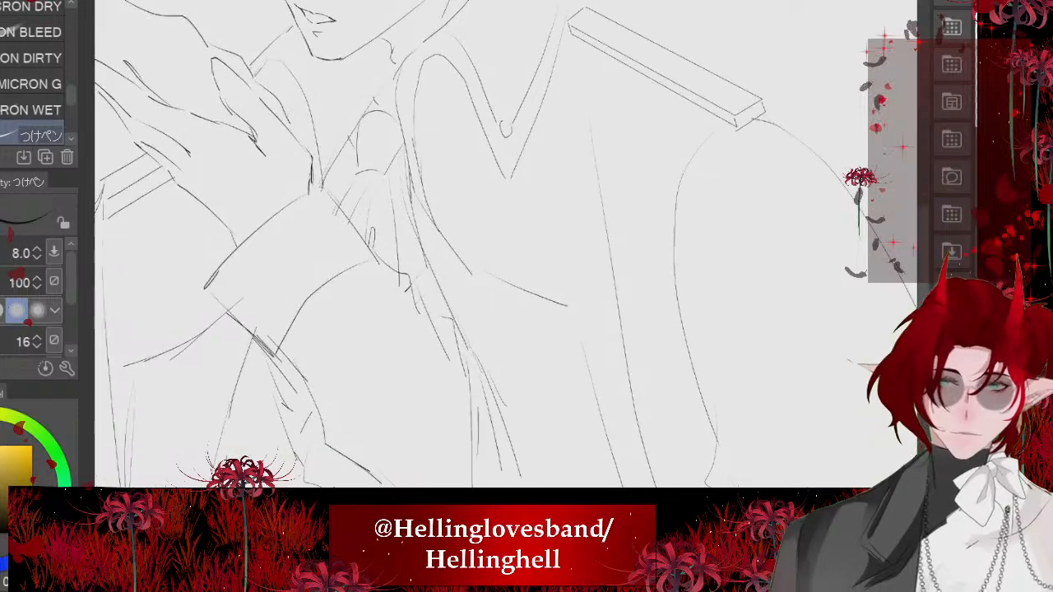
- Reinforce the short line below the lapel and ink a long coat-front line from beneath the epaulette toward the waist, redoing the stroke once
{"action": "left_click_drag", "start_coordinate": [554, 300], "coordinate": [568, 306]}
{"action": "scroll", "coordinate": [554, 300], "scroll_direction": "down", "scroll_amount": 2}
{"action": "mouse_move", "coordinate": [460, 179]}
{"action": "left_mouse_down"}
{"action": "mouse_move", "coordinate": [581, 373]}
{"action": "mouse_move", "coordinate": [607, 485]}
{"action": "left_mouse_up"}
{"action": "key", "text": "ctrl+z"}
{"action": "left_click_drag", "start_coordinate": [469, 185], "coordinate": [630, 484]}
{"action": "scroll", "coordinate": [493, 247], "scroll_direction": "down", "scroll_amount": 3}
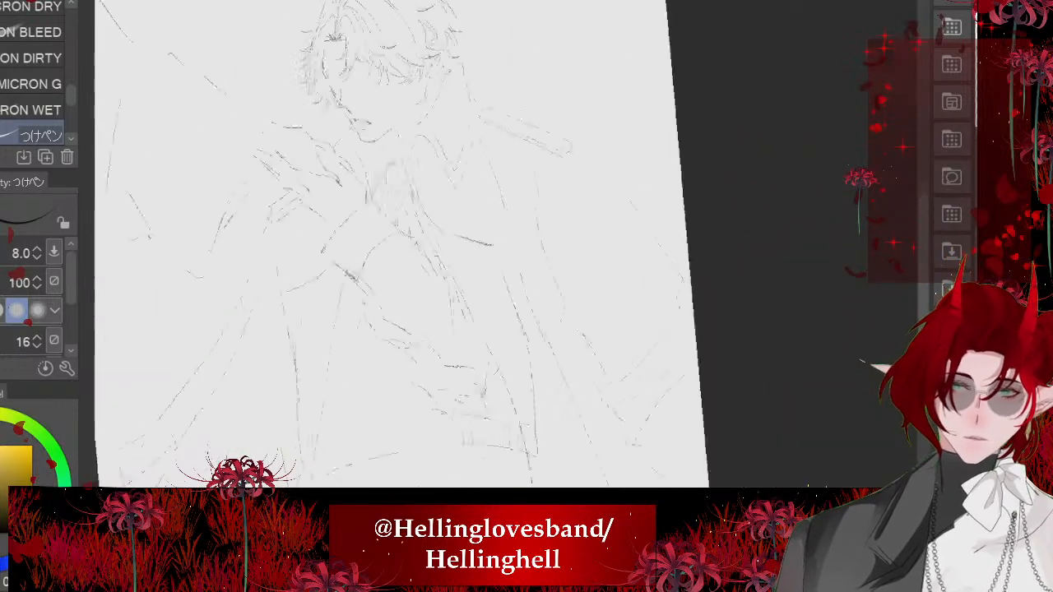
- Ink a straight vertical fold line on the coat, dropping from below the bent arm's cuff
{"action": "left_click_drag", "start_coordinate": [491, 142], "coordinate": [501, 171]}
{"action": "scroll", "coordinate": [395, 247], "scroll_direction": "down", "scroll_amount": 3}
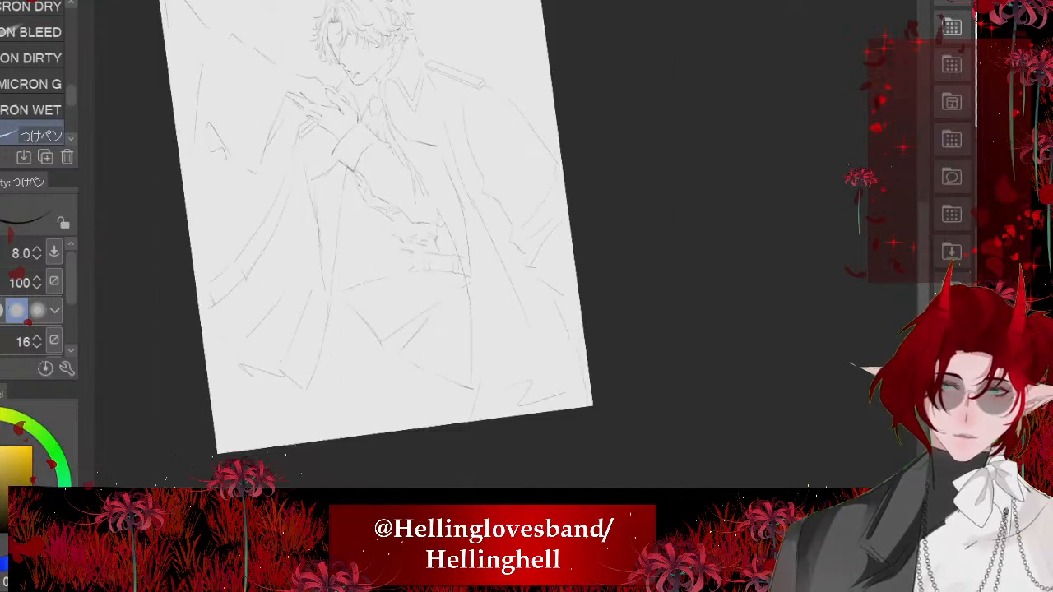
{"action": "scroll", "coordinate": [317, 241], "scroll_direction": "up", "scroll_amount": 3}
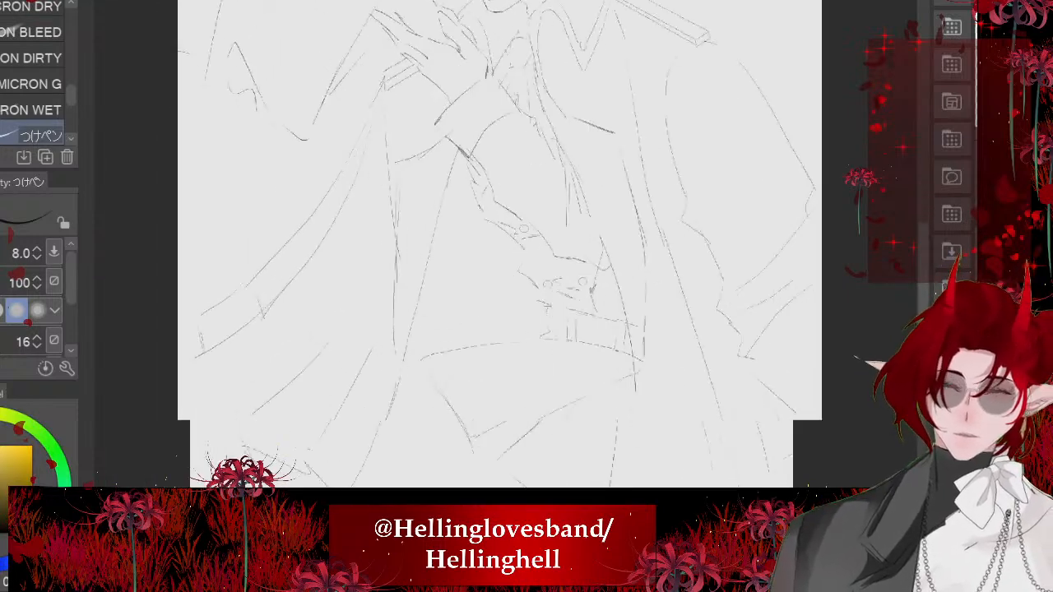
{"action": "left_click_drag", "start_coordinate": [460, 186], "coordinate": [462, 315]}
{"action": "scroll", "coordinate": [494, 247], "scroll_direction": "down", "scroll_amount": 3}
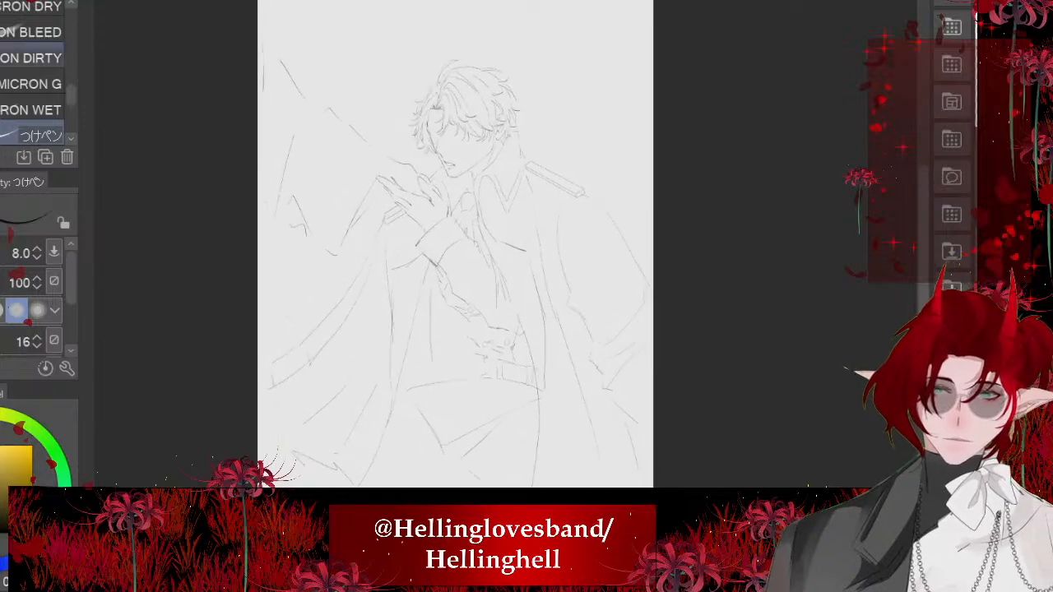
- Erase the diagonal line running down from the cravat's lower end beside the sleeve and replace it with a curved stroke
{"action": "scroll", "coordinate": [461, 239], "scroll_direction": "up", "scroll_amount": 3}
{"action": "scroll", "coordinate": [461, 247], "scroll_direction": "up", "scroll_amount": 5}
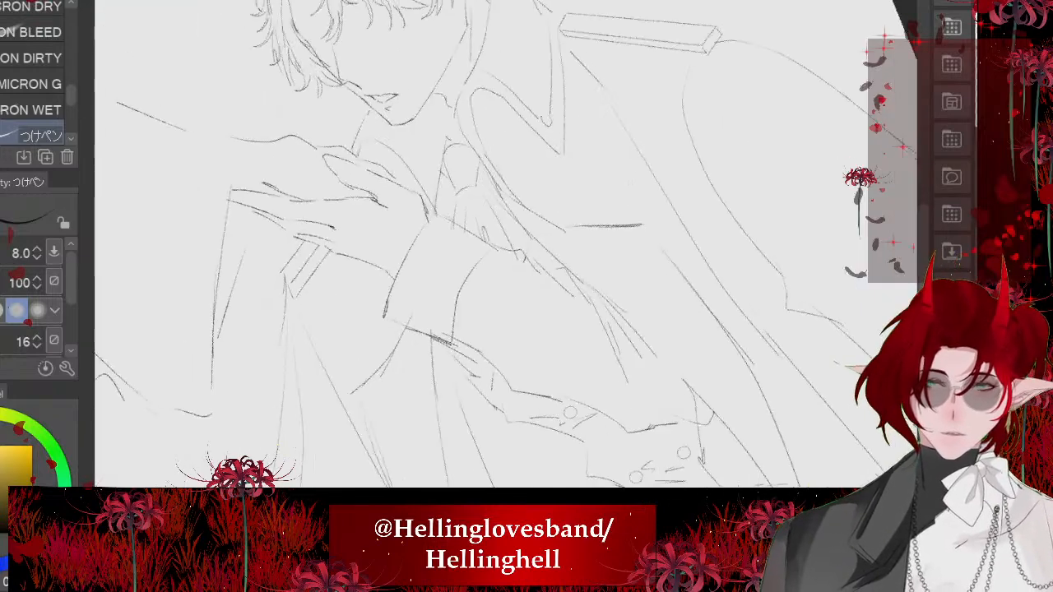
{"action": "scroll", "coordinate": [460, 247], "scroll_direction": "up", "scroll_amount": 5}
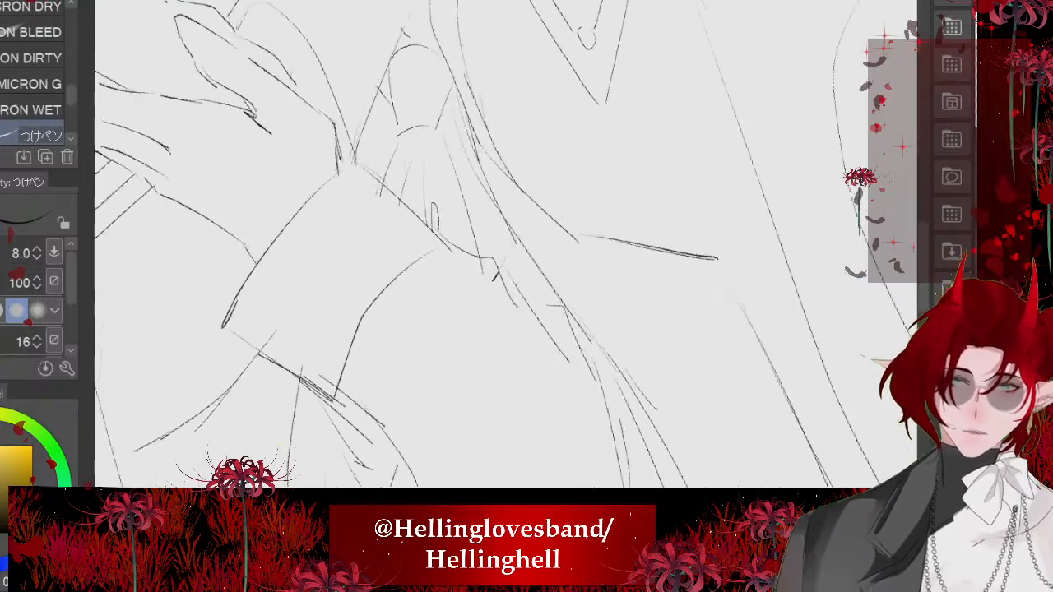
{"action": "key", "text": "e"}
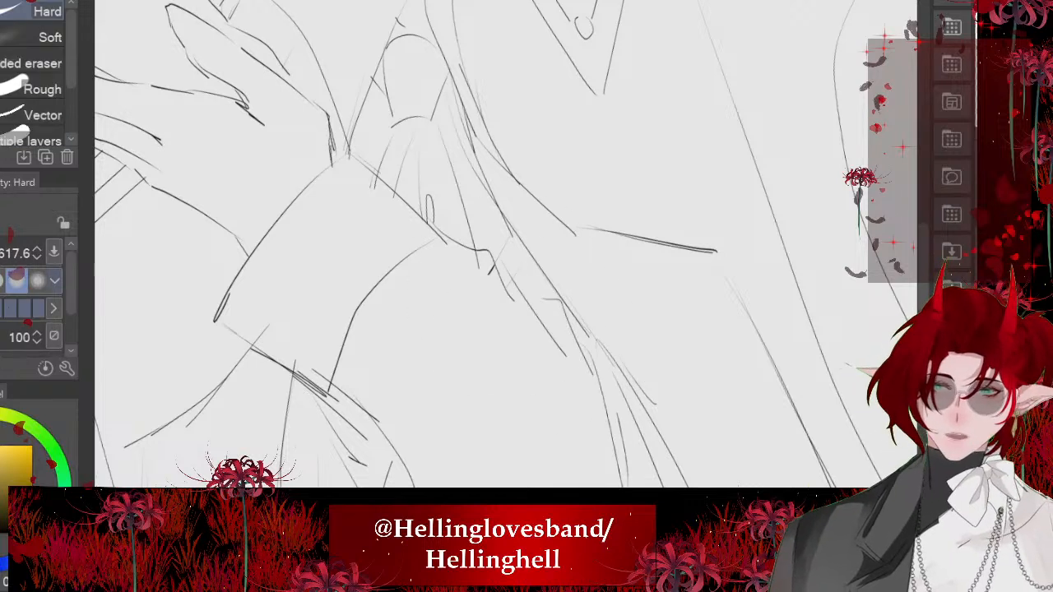
{"action": "mouse_move", "coordinate": [506, 273]}
{"action": "left_mouse_down"}
{"action": "mouse_move", "coordinate": [523, 274]}
{"action": "mouse_move", "coordinate": [501, 282]}
{"action": "mouse_move", "coordinate": [558, 390]}
{"action": "left_mouse_up"}
{"action": "key", "text": "p"}
{"action": "key", "text": "ctrl+0"}
{"action": "scroll", "coordinate": [506, 243], "scroll_direction": "up", "scroll_amount": 4}
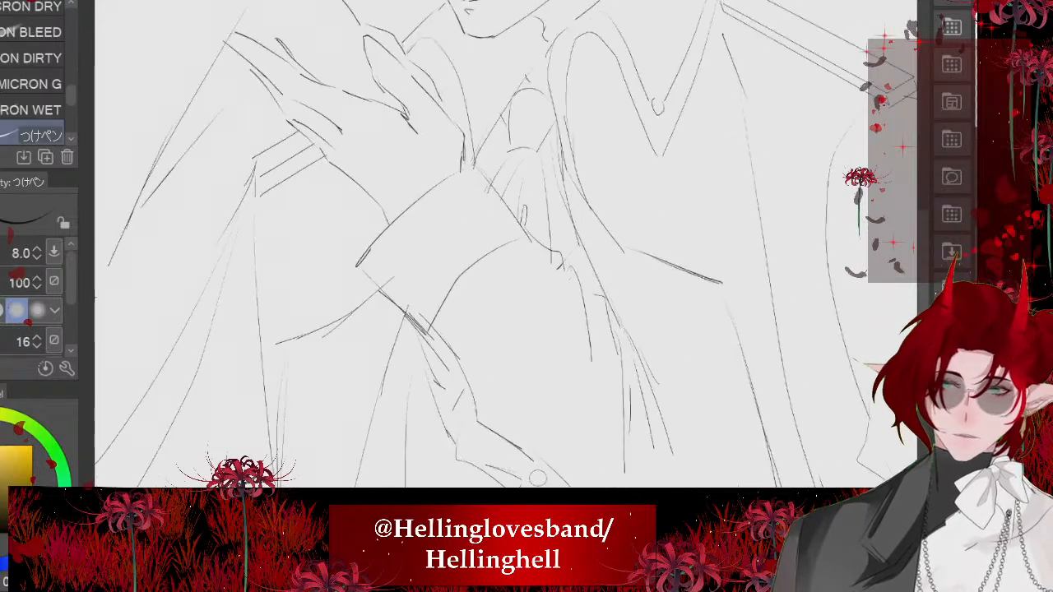
- Erase the overlapping strokes where the cuff's lower edge meets the forearm and ink a clean corner there
{"action": "key", "text": "e"}
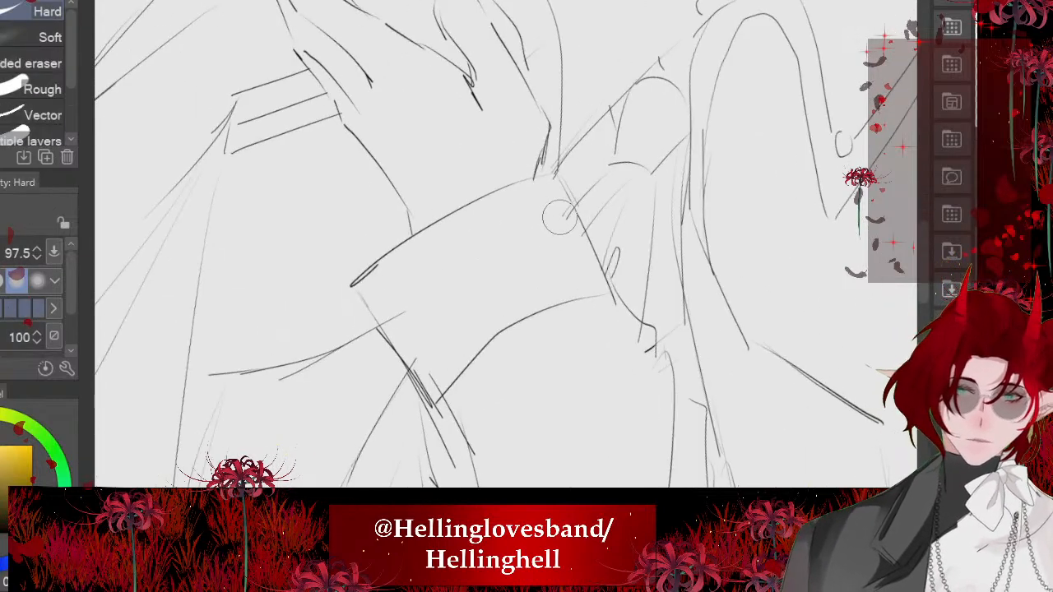
{"action": "mouse_move", "coordinate": [404, 308]}
{"action": "left_mouse_down"}
{"action": "mouse_move", "coordinate": [372, 316]}
{"action": "mouse_move", "coordinate": [442, 421]}
{"action": "left_mouse_up"}
{"action": "key", "text": "p"}
{"action": "left_click_drag", "start_coordinate": [396, 344], "coordinate": [442, 418]}
{"action": "left_click_drag", "start_coordinate": [458, 377], "coordinate": [438, 397]}
{"action": "scroll", "coordinate": [432, 247], "scroll_direction": "down", "scroll_amount": 2}
{"action": "scroll", "coordinate": [491, 461], "scroll_direction": "down", "scroll_amount": 2}
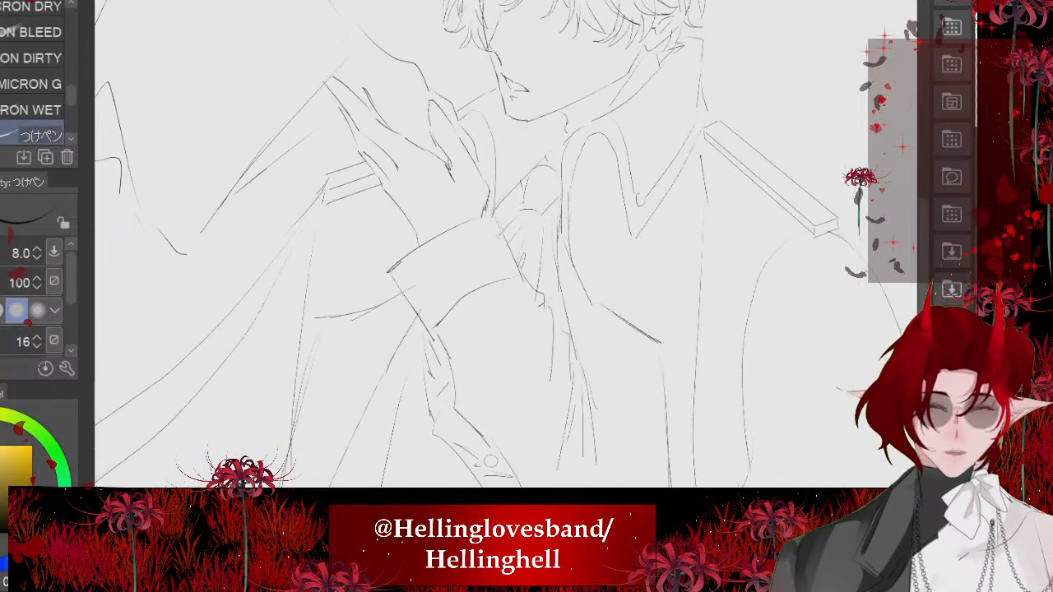
- Erase the end of the coat fold line that overshoots into the cuff so it starts at the cuff's lower edge
{"action": "scroll", "coordinate": [491, 461], "scroll_direction": "up", "scroll_amount": 4}
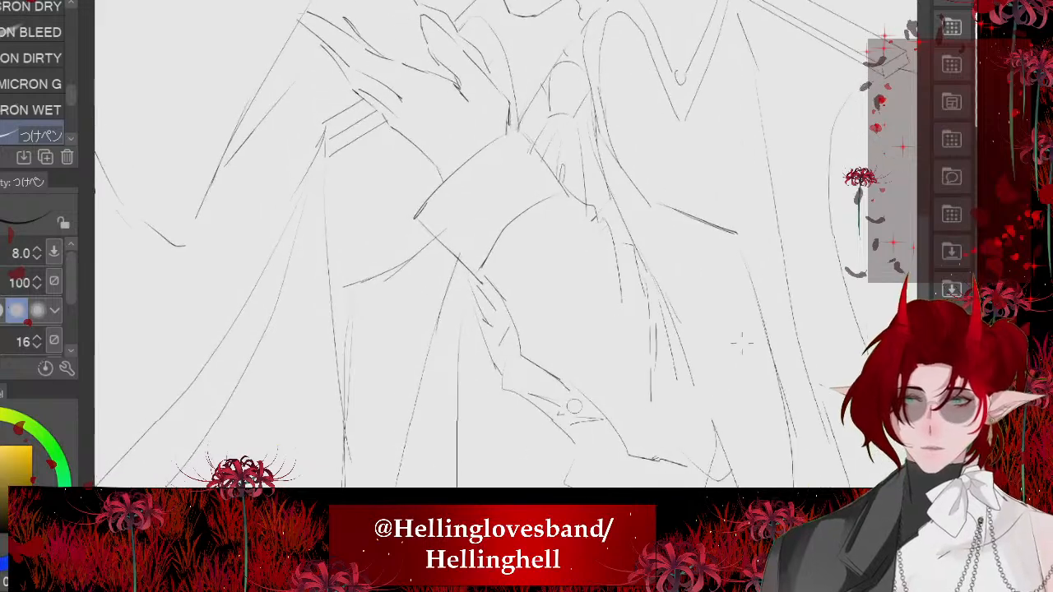
{"action": "key", "text": "e"}
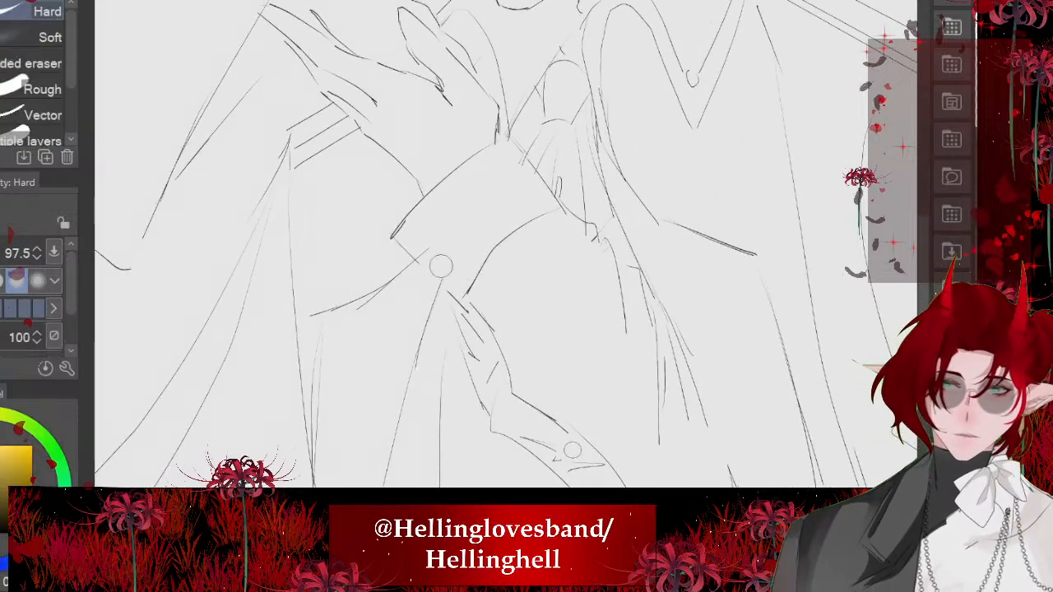
{"action": "scroll", "coordinate": [573, 450], "scroll_direction": "up", "scroll_amount": 1}
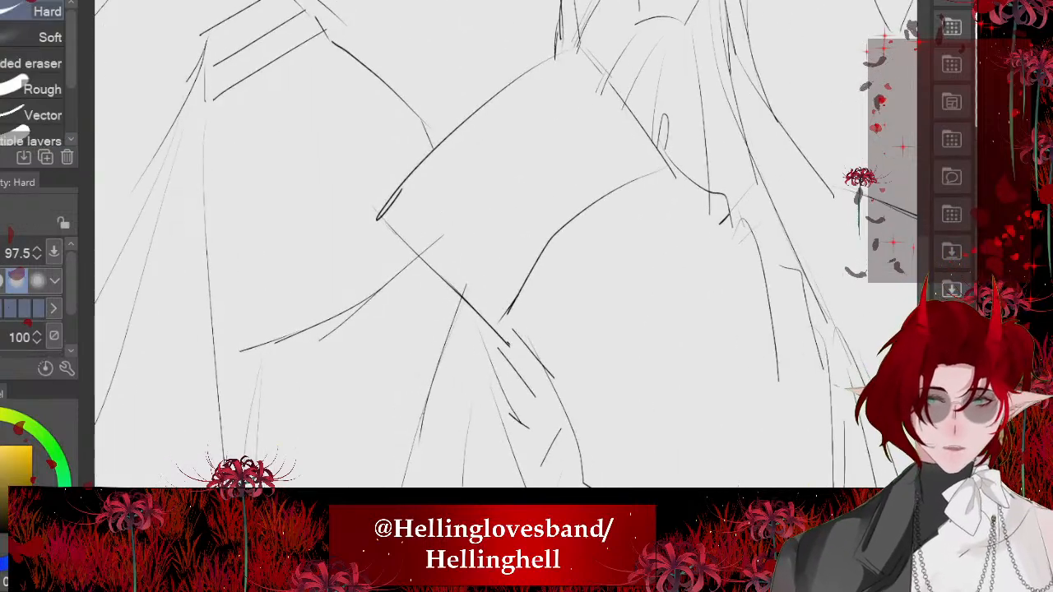
{"action": "scroll", "coordinate": [573, 449], "scroll_direction": "down", "scroll_amount": 3}
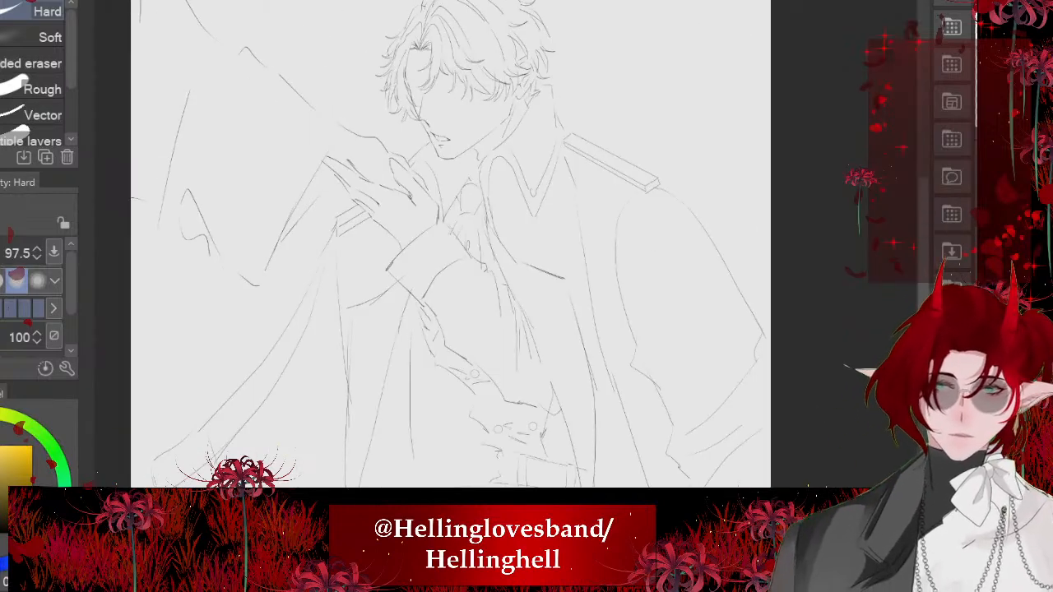
{"action": "scroll", "coordinate": [539, 303], "scroll_direction": "up", "scroll_amount": 3}
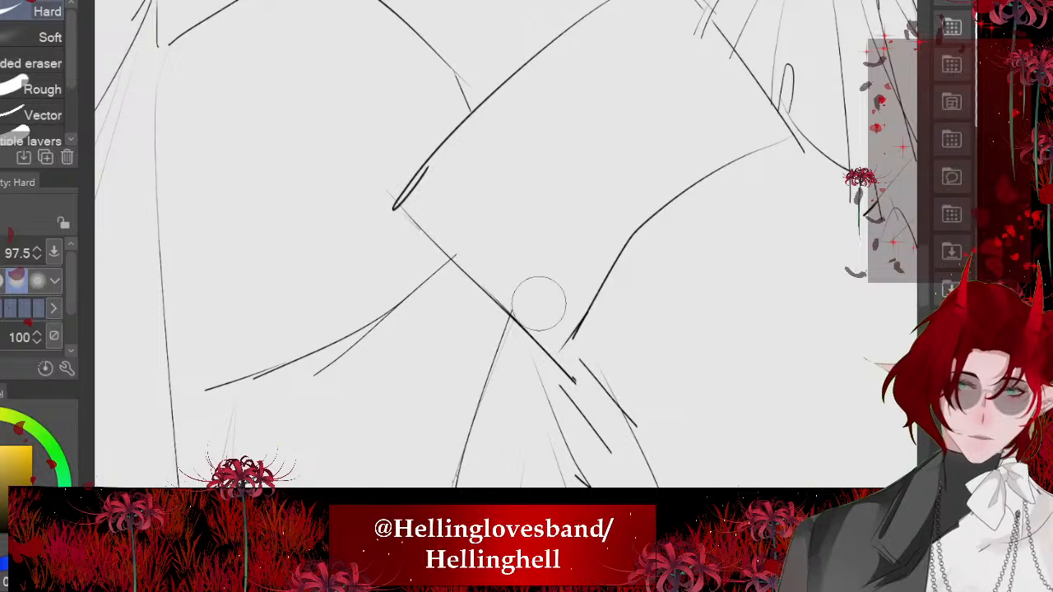
{"action": "scroll", "coordinate": [539, 303], "scroll_direction": "down", "scroll_amount": 5}
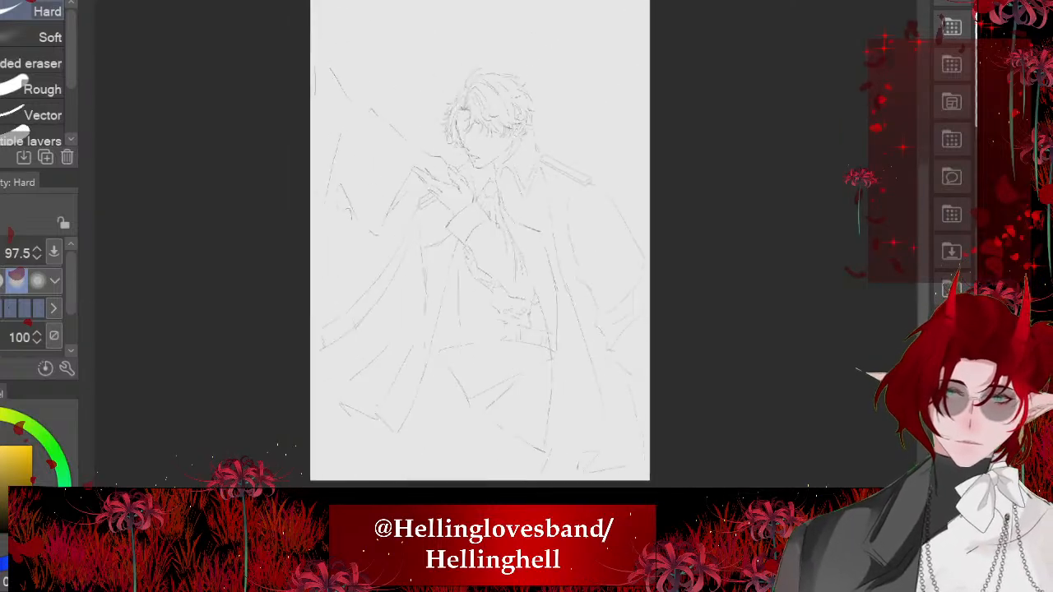
- Erase the coat front lines crossing below the belt's end and ink two fresh strokes continuing the coat edges downward
{"action": "scroll", "coordinate": [178, 116], "scroll_direction": "up", "scroll_amount": 6}
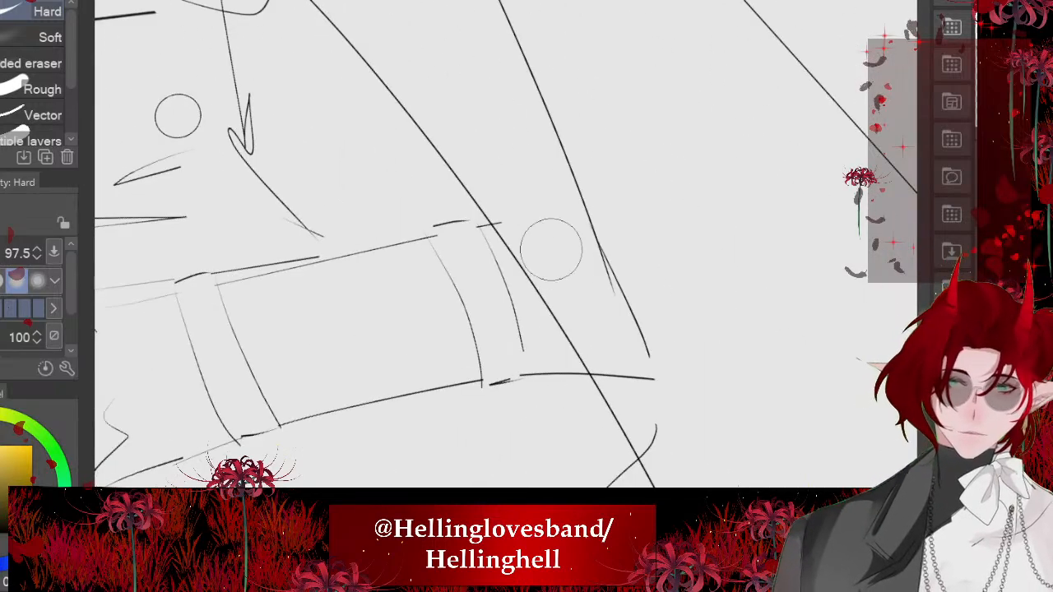
{"action": "scroll", "coordinate": [376, 330], "scroll_direction": "down", "scroll_amount": 1}
{"action": "key", "text": "p"}
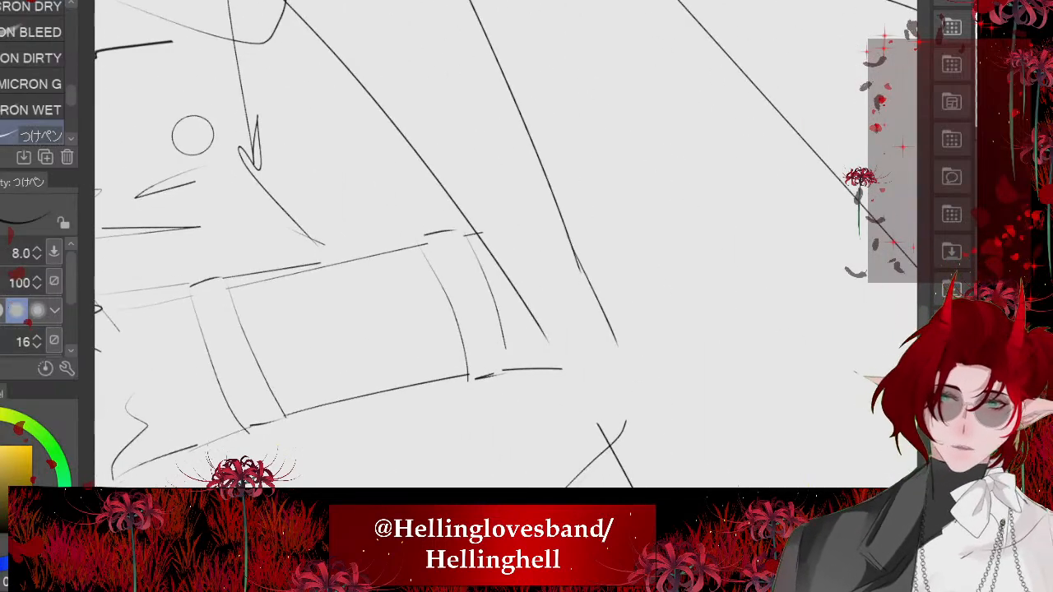
{"action": "left_click_drag", "start_coordinate": [592, 288], "coordinate": [633, 477]}
{"action": "left_click_drag", "start_coordinate": [531, 305], "coordinate": [576, 486]}
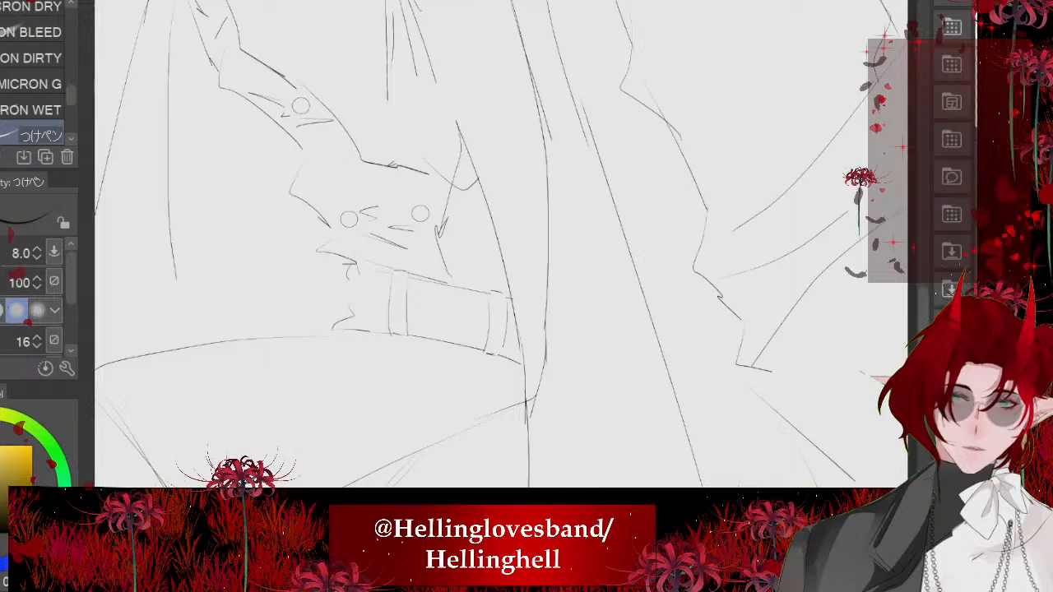
{"action": "scroll", "coordinate": [543, 362], "scroll_direction": "down", "scroll_amount": 2}
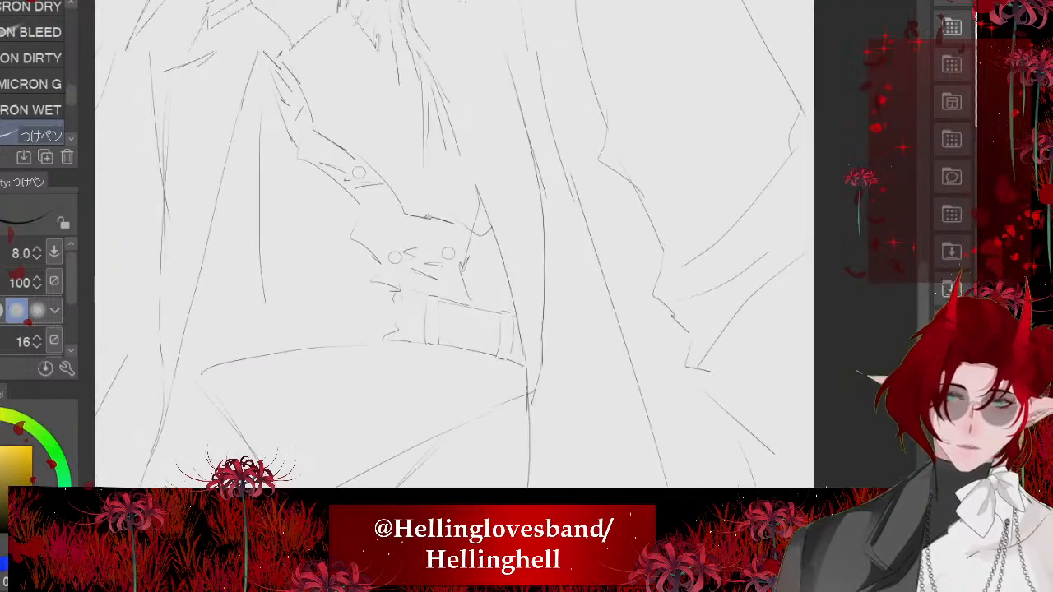
- Ink a diagonal stroke along the coat's inner front edge beside the bent forearm
{"action": "key", "text": "minus"}
{"action": "key", "text": "minus"}
{"action": "key", "text": "minus"}
{"action": "key", "text": "minus"}
{"action": "key", "text": "minus"}
{"action": "scroll", "coordinate": [502, 246], "scroll_direction": "up", "scroll_amount": 2}
{"action": "left_click_drag", "start_coordinate": [423, 193], "coordinate": [539, 295]}
{"action": "scroll", "coordinate": [419, 345], "scroll_direction": "down", "scroll_amount": 3}
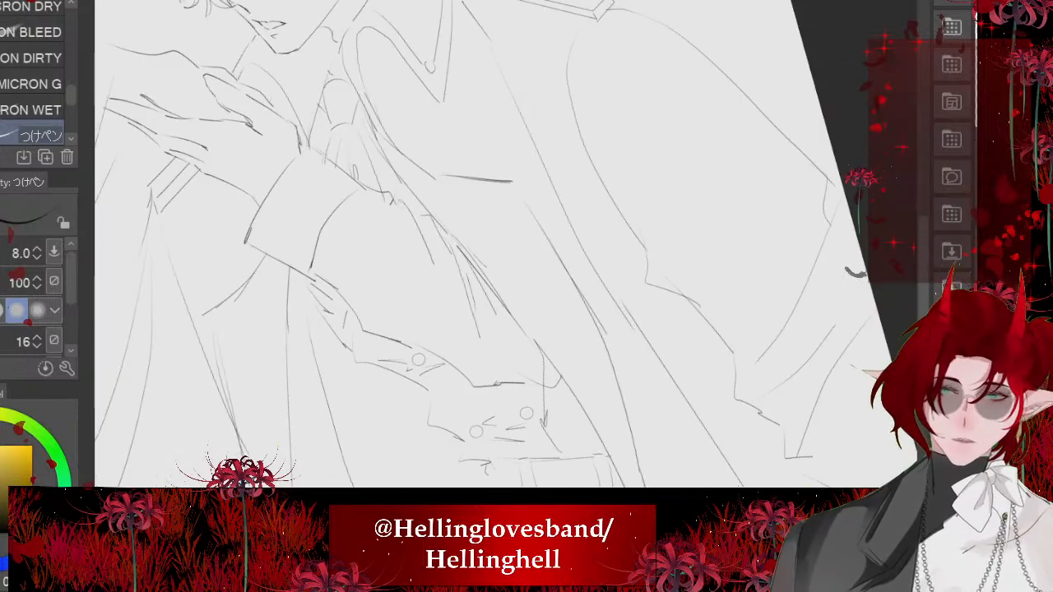
{"action": "key", "text": "asciicircum"}
{"action": "key", "text": "asciicircum"}
{"action": "key", "text": "asciicircum"}
{"action": "key", "text": "asciicircum"}
{"action": "key", "text": "asciicircum"}
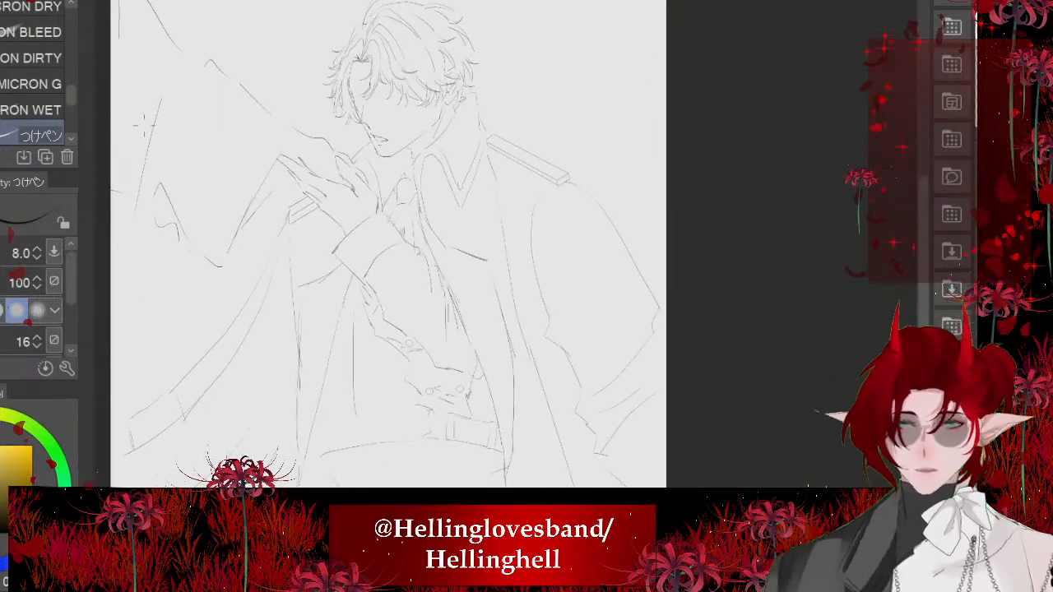
- Ink the raised cloak's upper edge up to the hand and add short curved fold lines hanging from that edge
{"action": "scroll", "coordinate": [243, 50], "scroll_direction": "up", "scroll_amount": 3}
{"action": "key", "text": "minus"}
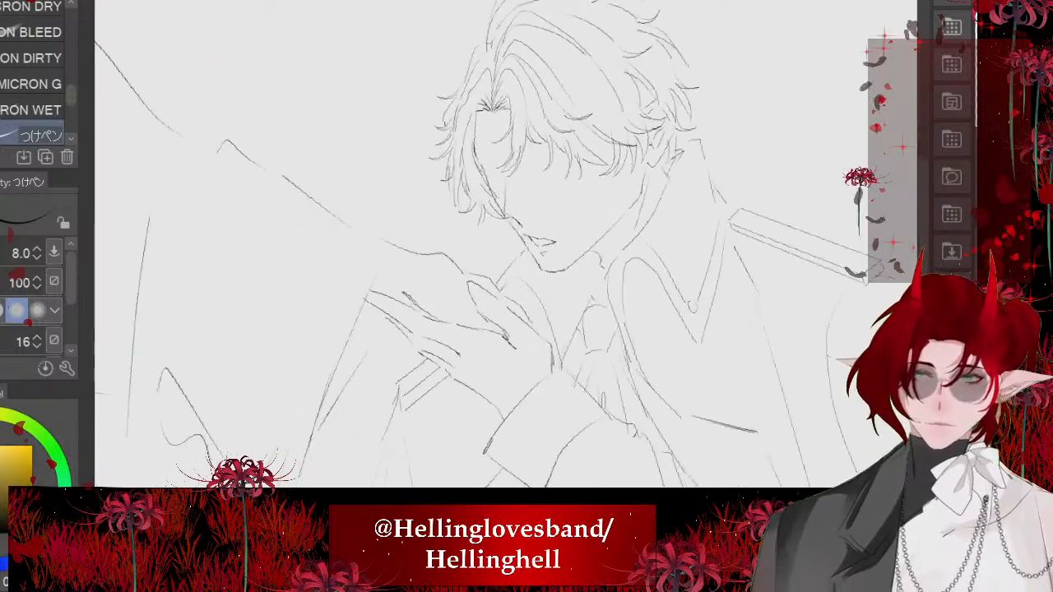
{"action": "left_click_drag", "start_coordinate": [443, 308], "coordinate": [432, 282]}
{"action": "scroll", "coordinate": [506, 247], "scroll_direction": "down", "scroll_amount": 3}
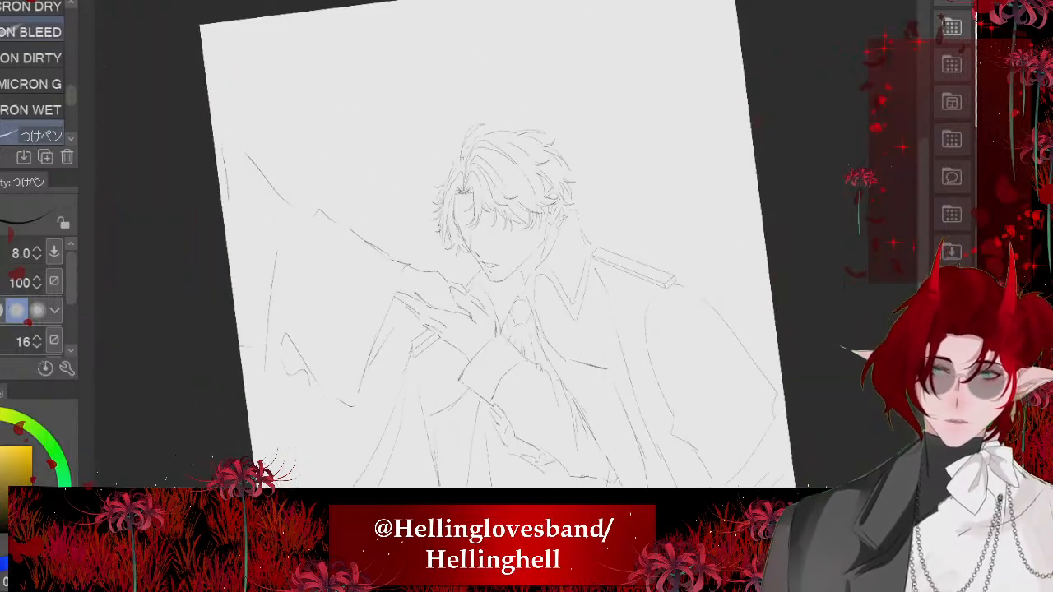
{"action": "scroll", "coordinate": [132, 76], "scroll_direction": "up", "scroll_amount": 3}
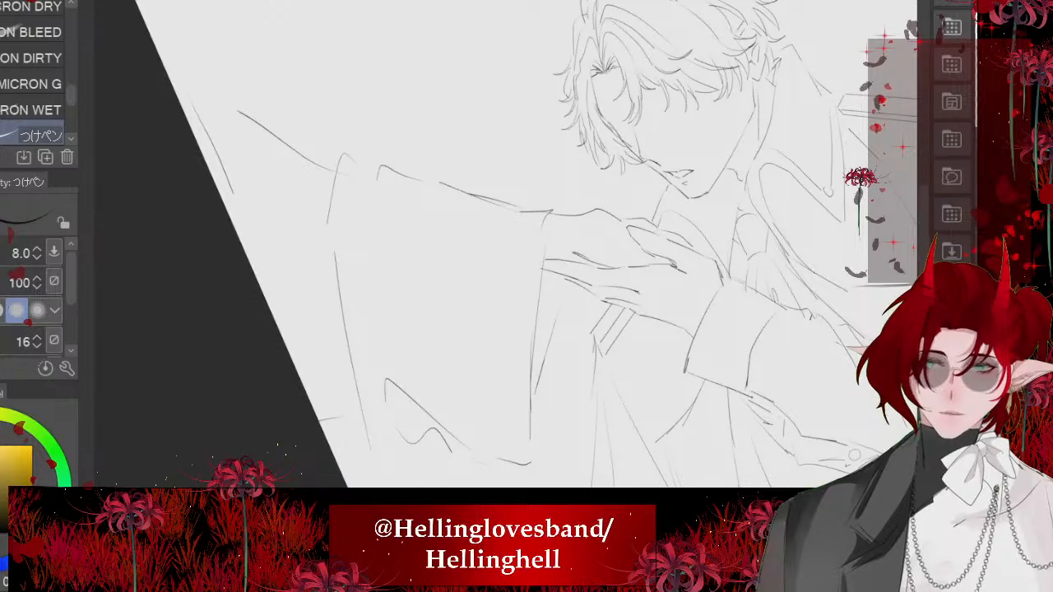
{"action": "scroll", "coordinate": [338, 216], "scroll_direction": "down", "scroll_amount": 3}
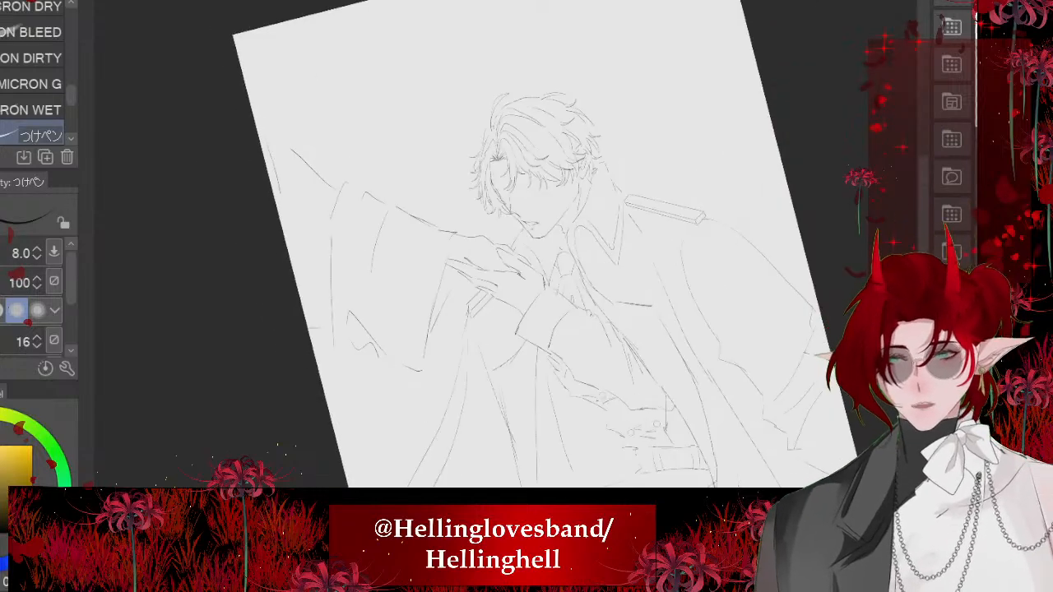
{"action": "mouse_move", "coordinate": [141, 278]}
{"action": "left_mouse_down"}
{"action": "mouse_move", "coordinate": [119, 240]}
{"action": "mouse_move", "coordinate": [104, 245]}
{"action": "left_mouse_up"}
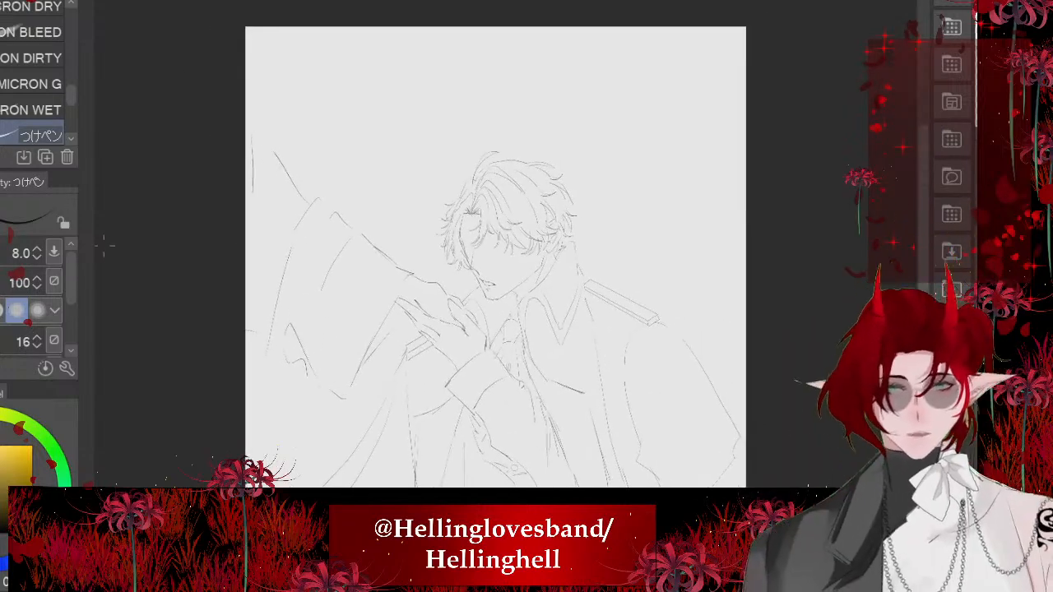
{"action": "scroll", "coordinate": [527, 241], "scroll_direction": "up", "scroll_amount": 4}
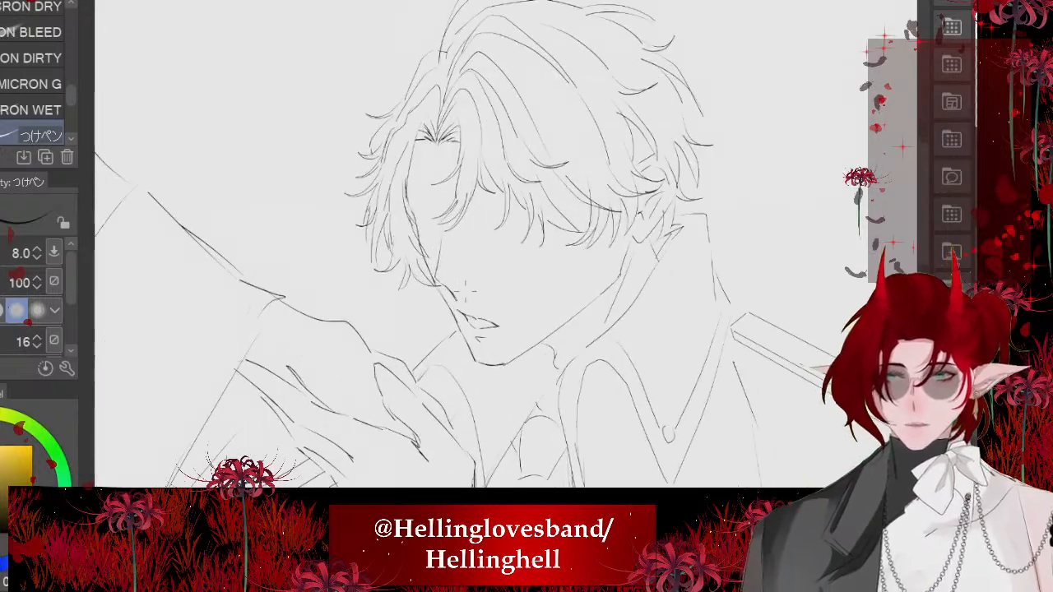
{"action": "scroll", "coordinate": [461, 214], "scroll_direction": "down", "scroll_amount": 3}
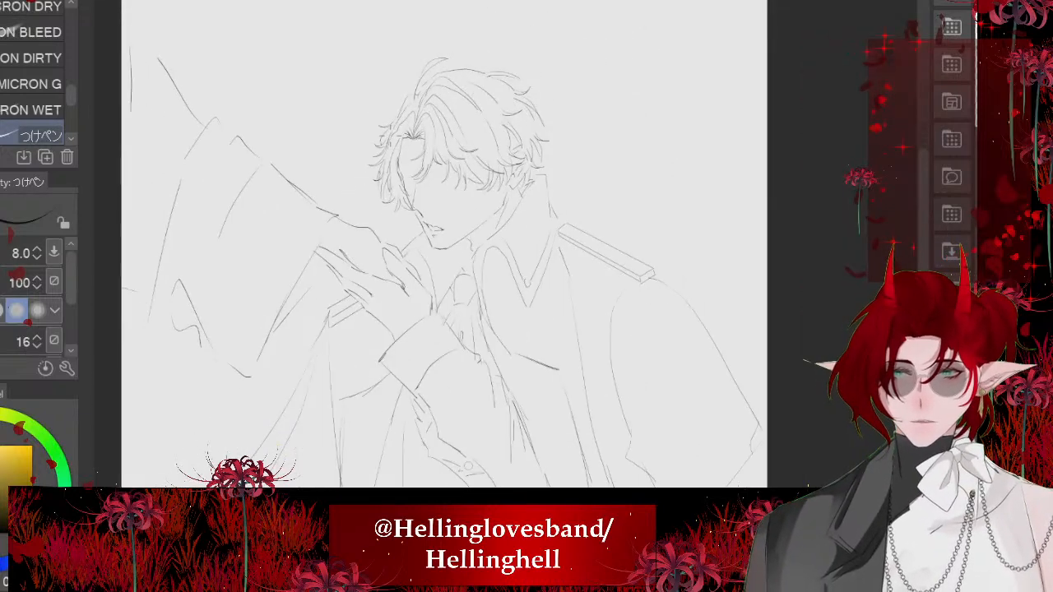
- Draw a braid cord with the Braid brush, looping from the coat collar across the chest up to the shoulder epaulette
{"action": "scroll", "coordinate": [443, 412], "scroll_direction": "up", "scroll_amount": 4}
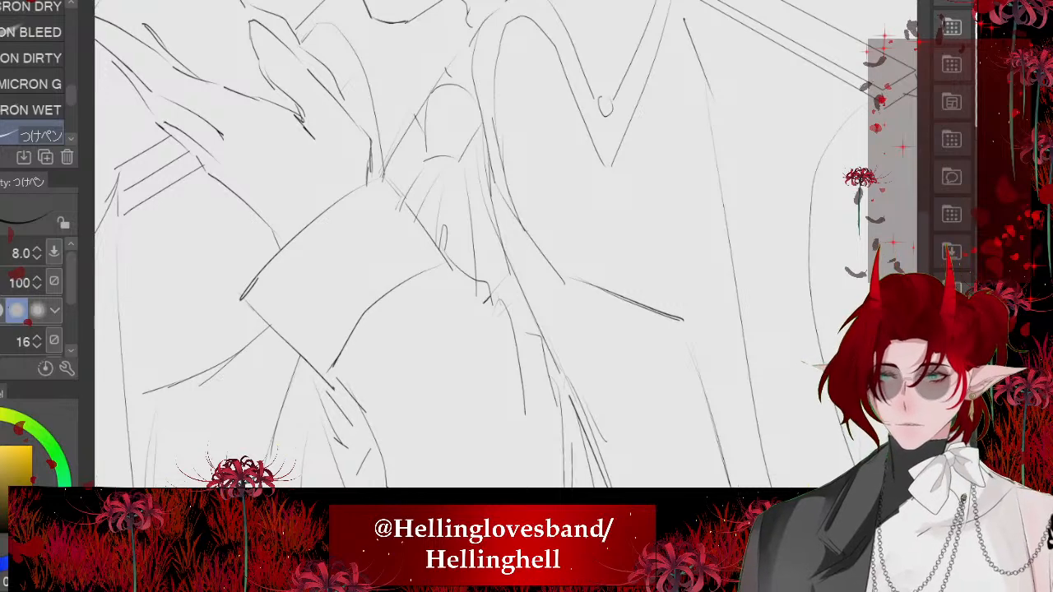
{"action": "key", "text": "b"}
{"action": "scroll", "coordinate": [335, 297], "scroll_direction": "down", "scroll_amount": 4}
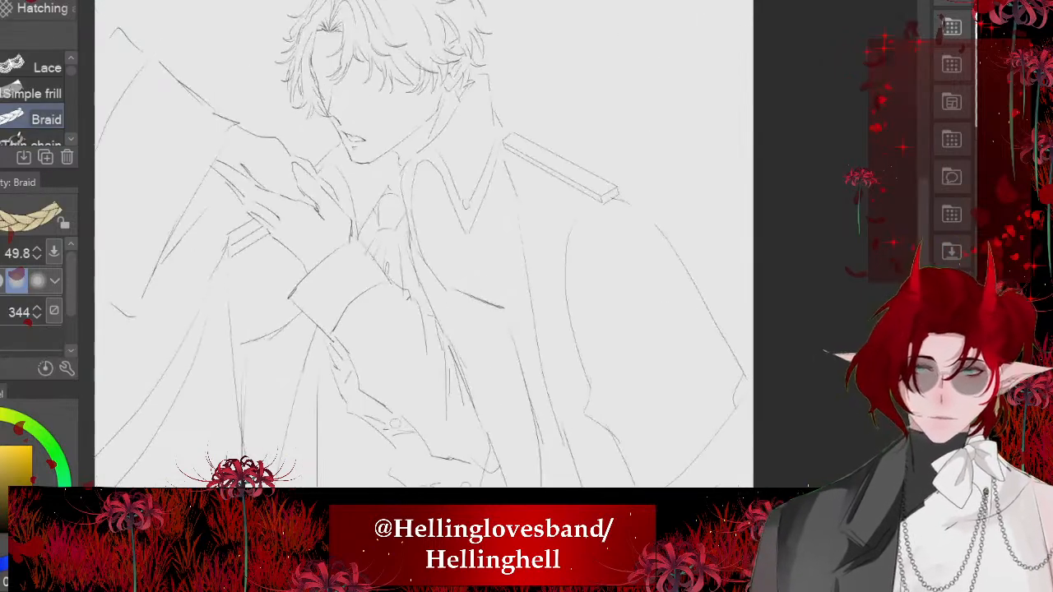
{"action": "mouse_move", "coordinate": [448, 166]}
{"action": "left_mouse_down"}
{"action": "mouse_move", "coordinate": [453, 329]}
{"action": "mouse_move", "coordinate": [576, 389]}
{"action": "mouse_move", "coordinate": [633, 272]}
{"action": "mouse_move", "coordinate": [609, 185]}
{"action": "mouse_move", "coordinate": [555, 146]}
{"action": "left_mouse_up"}
- Erase the braid cord's upper end where it overlaps the collar so it starts beneath the collar's edge
{"action": "scroll", "coordinate": [361, 96], "scroll_direction": "up", "scroll_amount": 5}
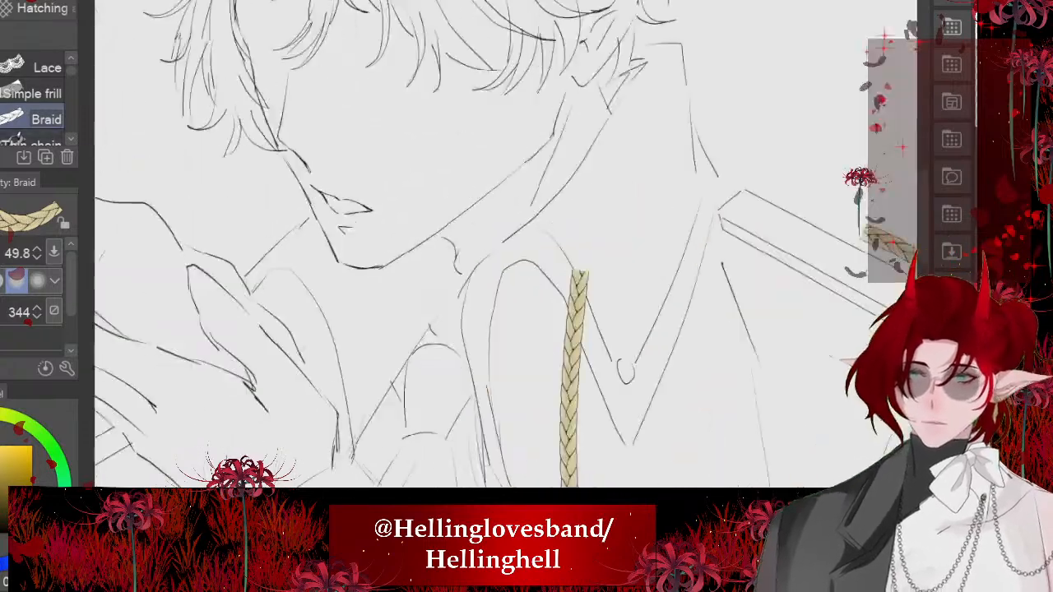
{"action": "mouse_move", "coordinate": [428, 247]}
{"action": "left_mouse_down"}
{"action": "mouse_move", "coordinate": [449, 288]}
{"action": "mouse_move", "coordinate": [416, 257]}
{"action": "left_mouse_up"}
{"action": "key", "text": "e"}
{"action": "scroll", "coordinate": [583, 254], "scroll_direction": "up", "scroll_amount": 1}
{"action": "left_click_drag", "start_coordinate": [584, 254], "coordinate": [545, 235]}
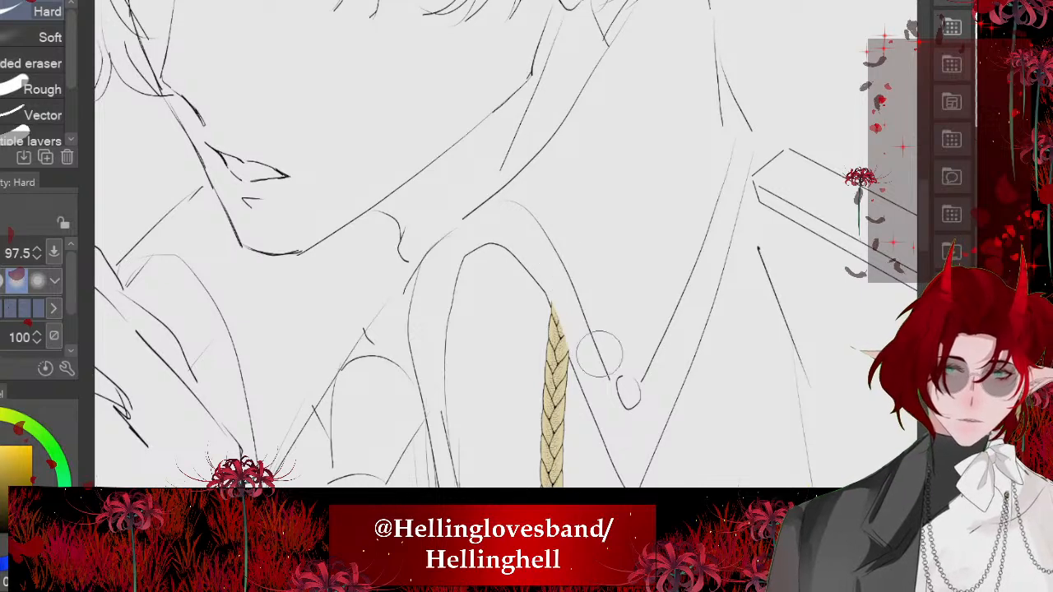
- Erase the braid's other end where it runs over the shoulder epaulette so the cord hangs from the epaulette's outer corner
{"action": "scroll", "coordinate": [600, 354], "scroll_direction": "down", "scroll_amount": 2}
{"action": "left_click_drag", "start_coordinate": [602, 266], "coordinate": [461, 296]}
{"action": "scroll", "coordinate": [461, 297], "scroll_direction": "up", "scroll_amount": 1}
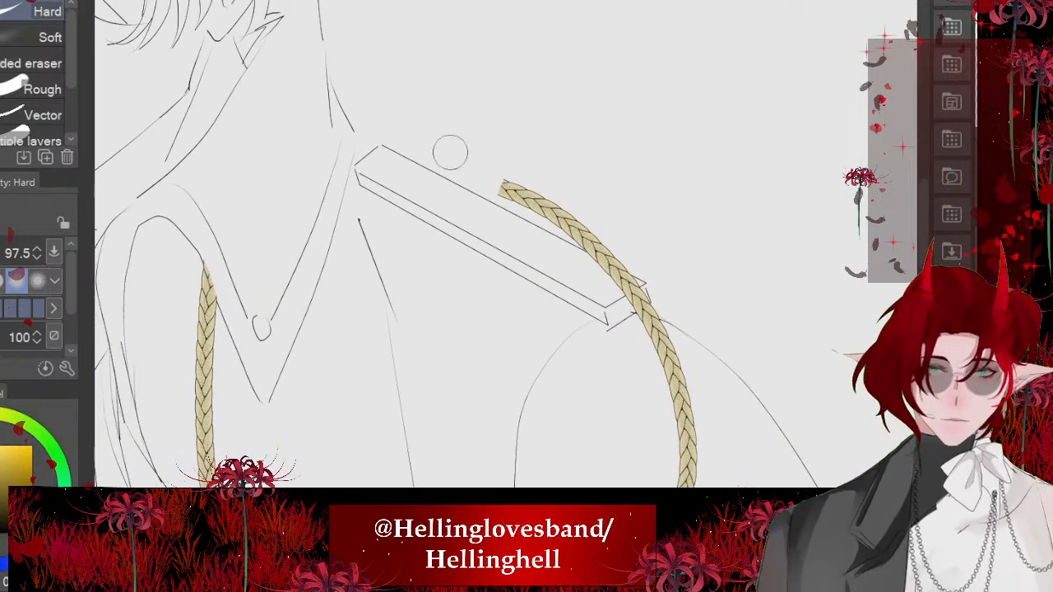
{"action": "left_click_drag", "start_coordinate": [451, 154], "coordinate": [571, 298]}
{"action": "mouse_move", "coordinate": [466, 127]}
{"action": "left_mouse_down"}
{"action": "mouse_move", "coordinate": [604, 299]}
{"action": "mouse_move", "coordinate": [538, 178]}
{"action": "mouse_move", "coordinate": [618, 331]}
{"action": "left_mouse_up"}
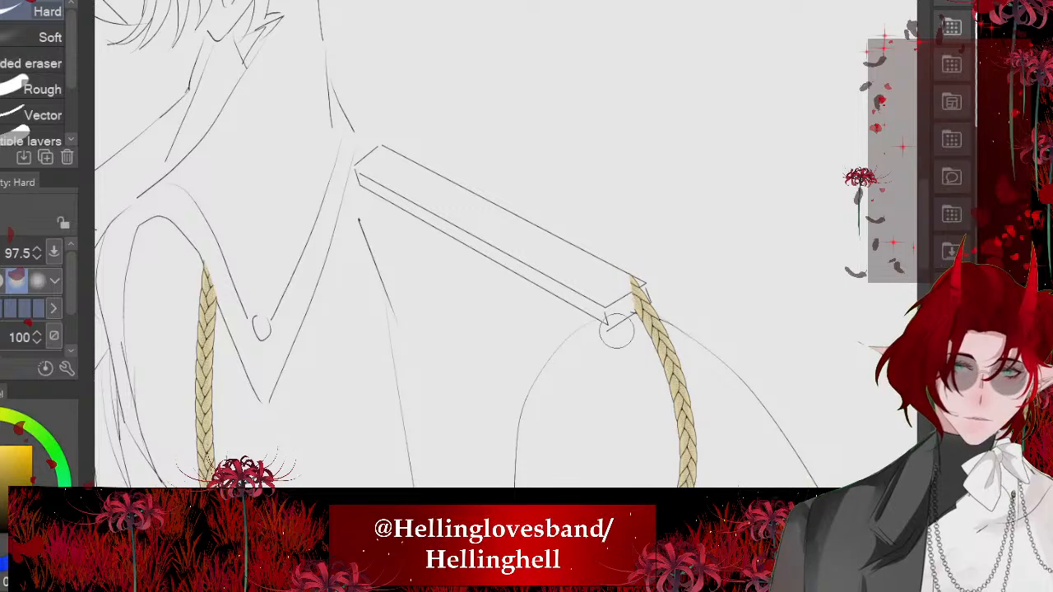
{"action": "left_click_drag", "start_coordinate": [592, 240], "coordinate": [625, 319]}
{"action": "left_click_drag", "start_coordinate": [618, 270], "coordinate": [628, 295]}
{"action": "scroll", "coordinate": [628, 294], "scroll_direction": "down", "scroll_amount": 4}
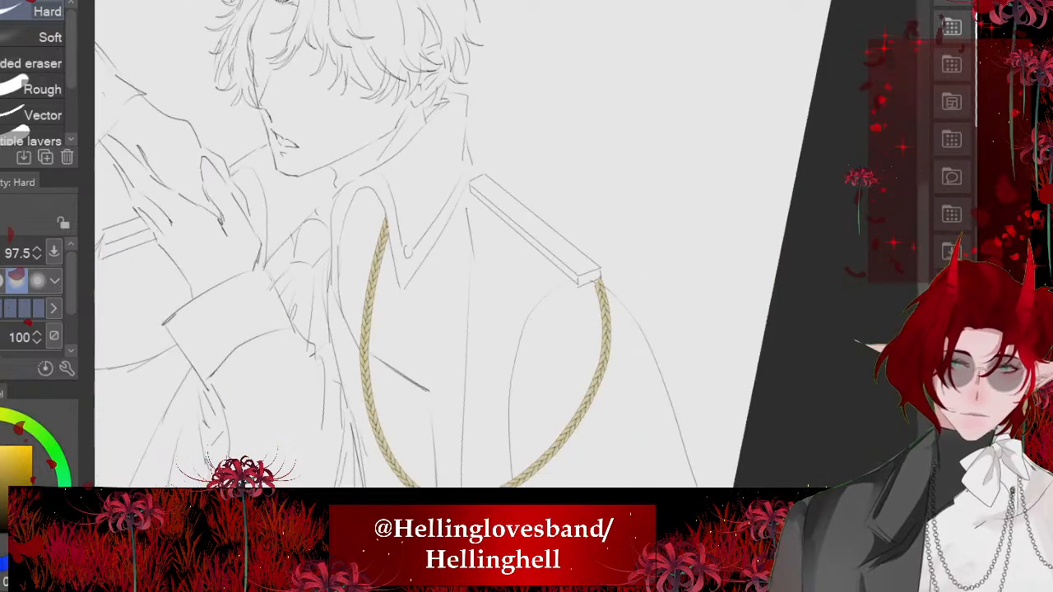
{"action": "scroll", "coordinate": [511, 179], "scroll_direction": "down", "scroll_amount": 1}
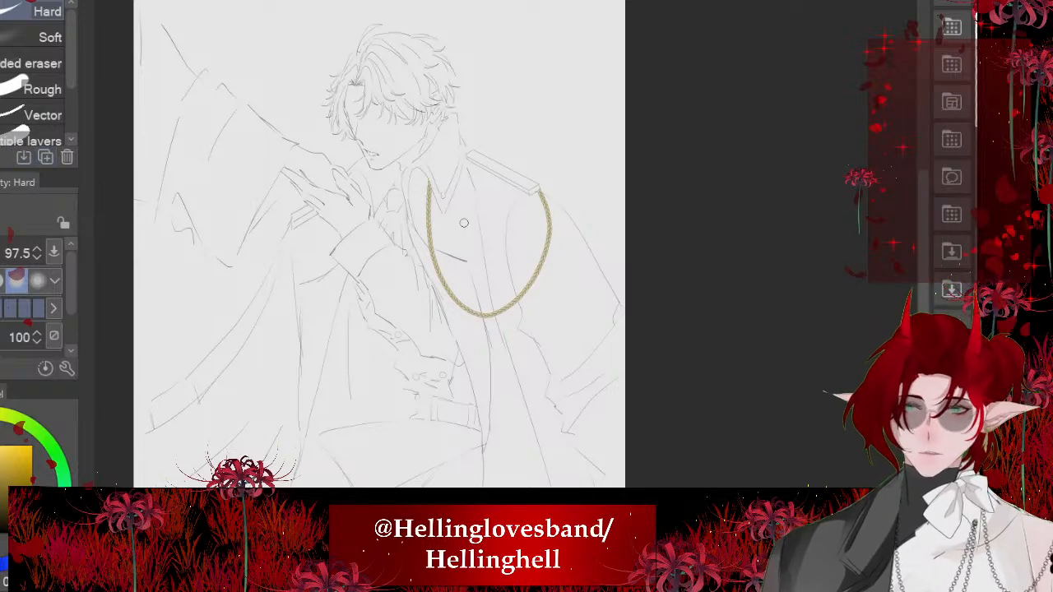
- Draw a second braid cord looping from the collar beside the chin to the epaulette under the raised hand, replacing the first attempt
{"action": "scroll", "coordinate": [162, 245], "scroll_direction": "up", "scroll_amount": 4}
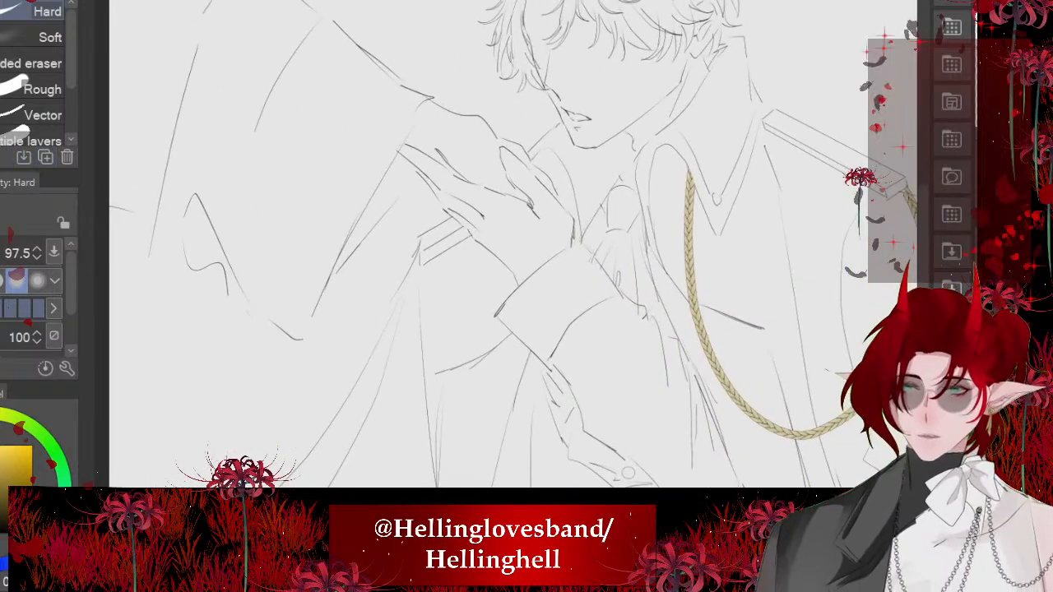
{"action": "key", "text": "b"}
{"action": "scroll", "coordinate": [364, 476], "scroll_direction": "down", "scroll_amount": 2}
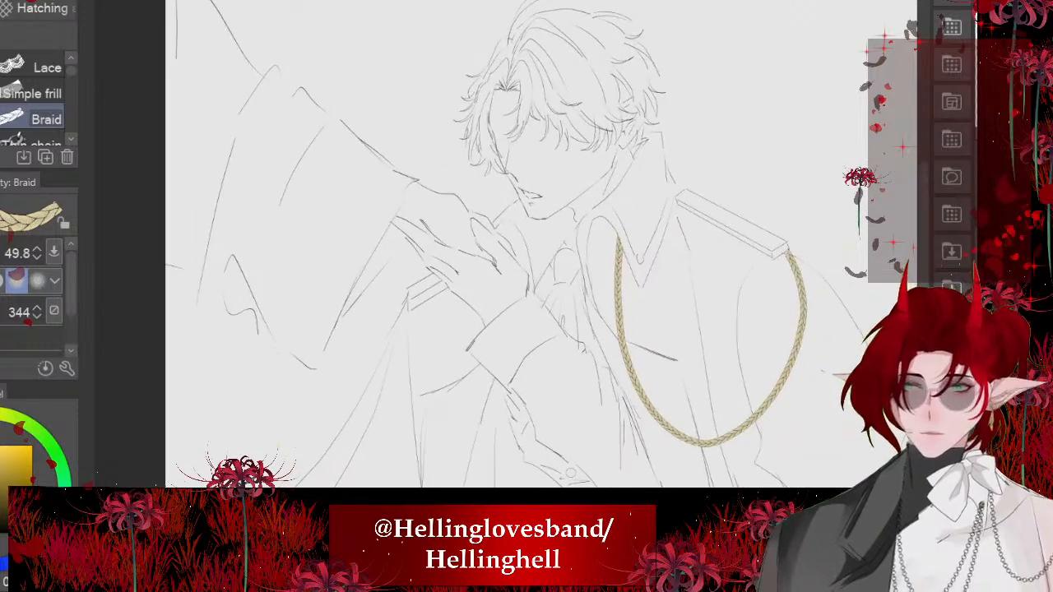
{"action": "mouse_move", "coordinate": [527, 239]}
{"action": "left_mouse_down"}
{"action": "mouse_move", "coordinate": [508, 311]}
{"action": "mouse_move", "coordinate": [412, 377]}
{"action": "mouse_move", "coordinate": [399, 292]}
{"action": "mouse_move", "coordinate": [407, 278]}
{"action": "left_mouse_up"}
{"action": "scroll", "coordinate": [430, 276], "scroll_direction": "up", "scroll_amount": 2}
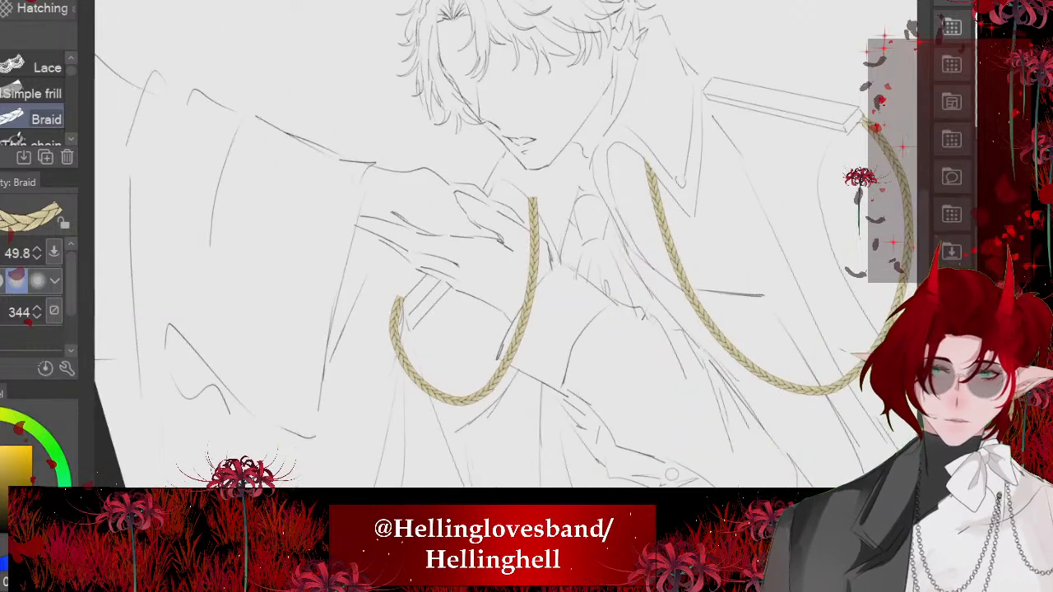
{"action": "key", "text": "ctrl+z"}
{"action": "mouse_move", "coordinate": [529, 166]}
{"action": "left_mouse_down"}
{"action": "mouse_move", "coordinate": [527, 190]}
{"action": "mouse_move", "coordinate": [390, 407]}
{"action": "mouse_move", "coordinate": [410, 293]}
{"action": "left_mouse_up"}
{"action": "mouse_move", "coordinate": [388, 347]}
{"action": "left_mouse_down"}
{"action": "mouse_move", "coordinate": [415, 288]}
{"action": "mouse_move", "coordinate": [434, 278]}
{"action": "left_mouse_up"}
- Erase the second braid's upper end where it overlaps the chin so it starts at the collar
{"action": "key", "text": "e"}
{"action": "scroll", "coordinate": [537, 152], "scroll_direction": "up", "scroll_amount": 3}
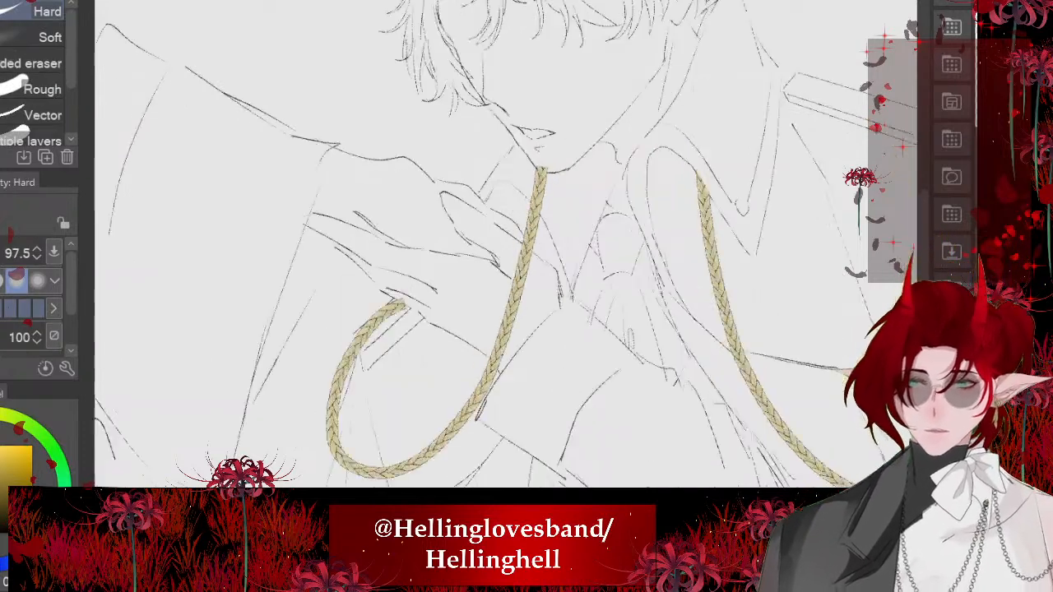
{"action": "mouse_move", "coordinate": [538, 152]}
{"action": "left_mouse_down"}
{"action": "mouse_move", "coordinate": [525, 177]}
{"action": "mouse_move", "coordinate": [544, 194]}
{"action": "left_mouse_up"}
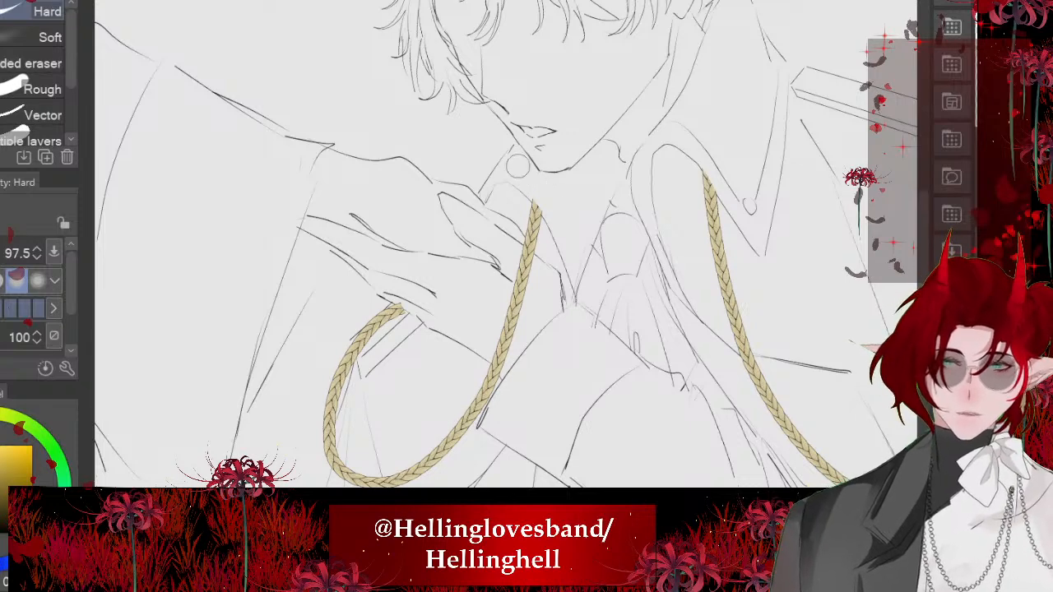
- Erase the second braid's lower end where it covers the epaulette below the hand so it hangs from the epaulette's edge
{"action": "scroll", "coordinate": [327, 310], "scroll_direction": "up", "scroll_amount": 1}
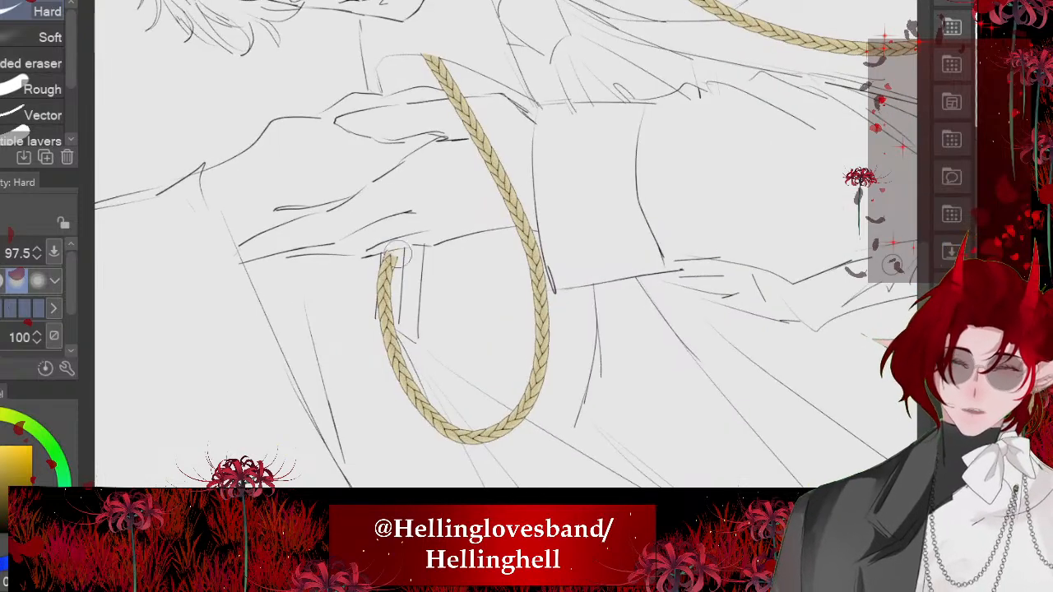
{"action": "left_click_drag", "start_coordinate": [399, 255], "coordinate": [389, 315]}
{"action": "left_click_drag", "start_coordinate": [395, 227], "coordinate": [387, 309]}
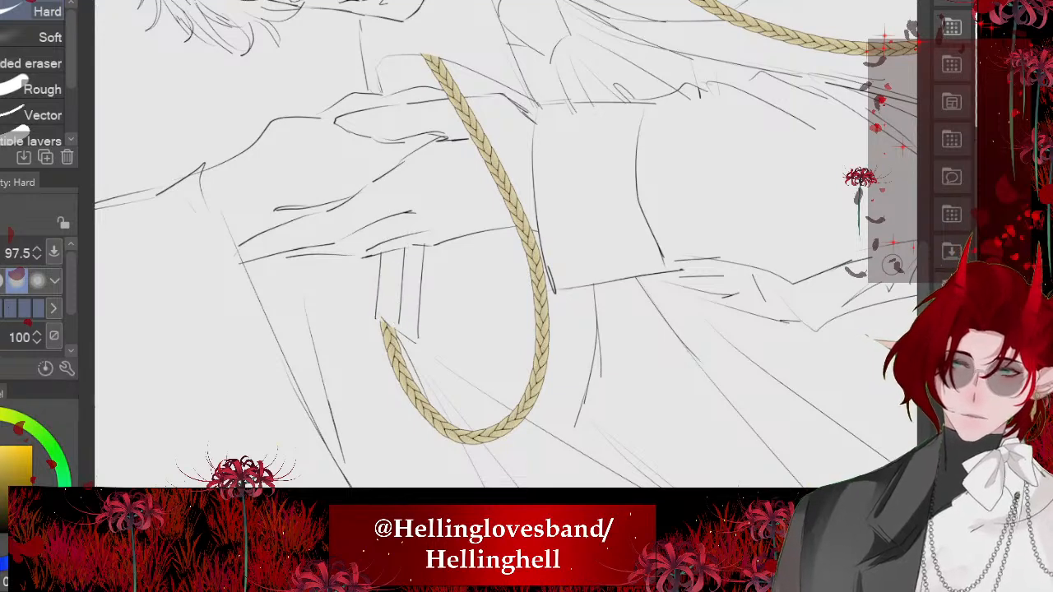
{"action": "scroll", "coordinate": [494, 247], "scroll_direction": "down", "scroll_amount": 5}
{"action": "scroll", "coordinate": [486, 268], "scroll_direction": "up", "scroll_amount": 5}
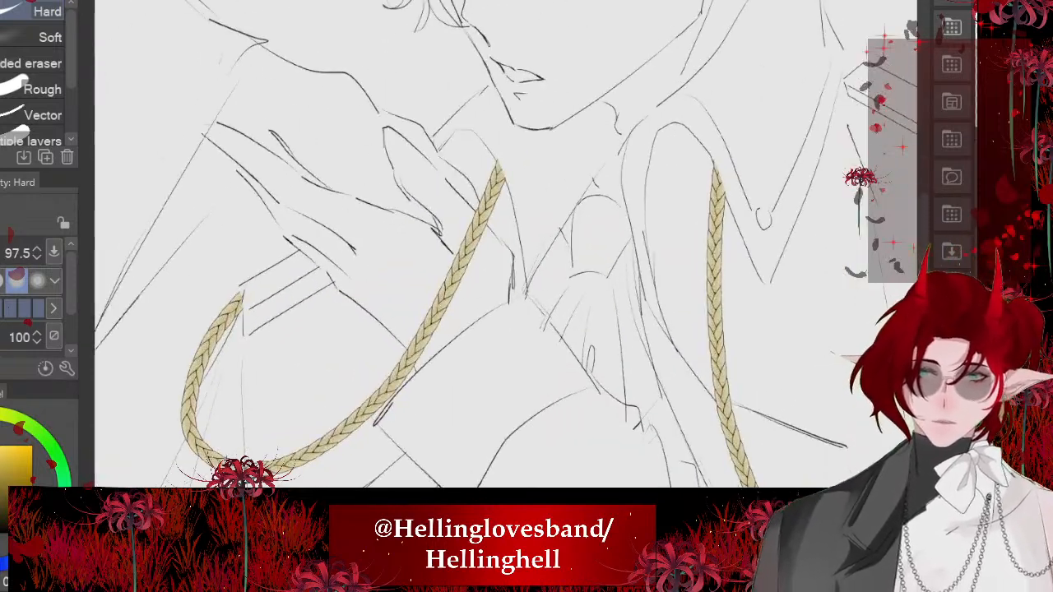
- Erase the section of the second braid crossing over the raised hand so the cord passes behind it
{"action": "mouse_move", "coordinate": [461, 262]}
{"action": "left_mouse_down"}
{"action": "mouse_move", "coordinate": [464, 358]}
{"action": "mouse_move", "coordinate": [401, 319]}
{"action": "mouse_move", "coordinate": [411, 302]}
{"action": "mouse_move", "coordinate": [423, 362]}
{"action": "mouse_move", "coordinate": [453, 324]}
{"action": "mouse_move", "coordinate": [477, 325]}
{"action": "mouse_move", "coordinate": [458, 219]}
{"action": "mouse_move", "coordinate": [469, 189]}
{"action": "left_mouse_up"}
{"action": "key", "text": "ctrl+z"}
{"action": "scroll", "coordinate": [470, 188], "scroll_direction": "down", "scroll_amount": 2}
{"action": "scroll", "coordinate": [421, 247], "scroll_direction": "down", "scroll_amount": 5}
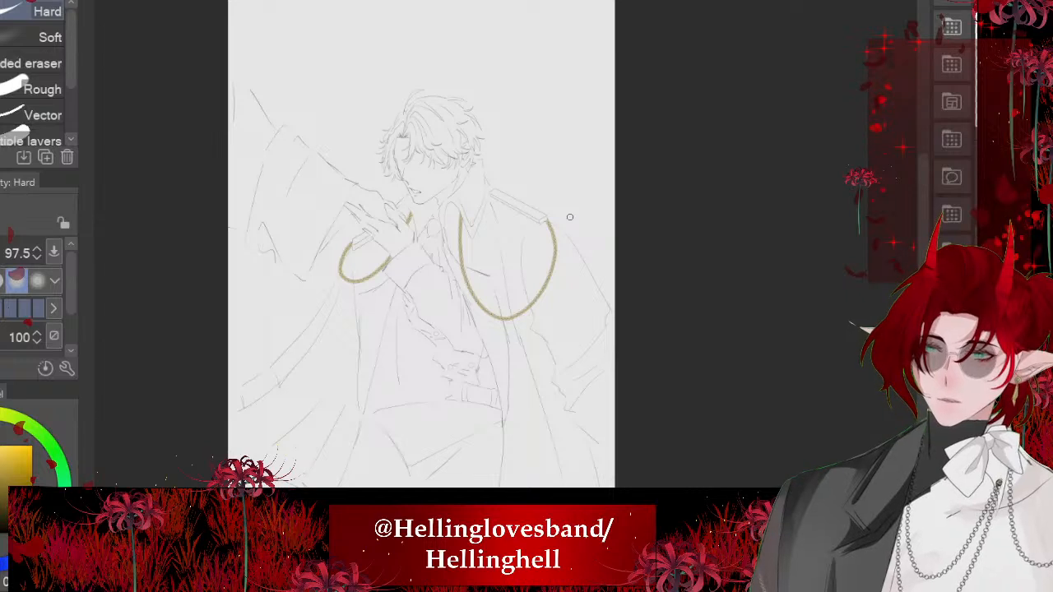
- Examine both braid cords against the face, collar and hand, comparing close-up details with the whole figure
{"action": "scroll", "coordinate": [341, 190], "scroll_direction": "up", "scroll_amount": 2}
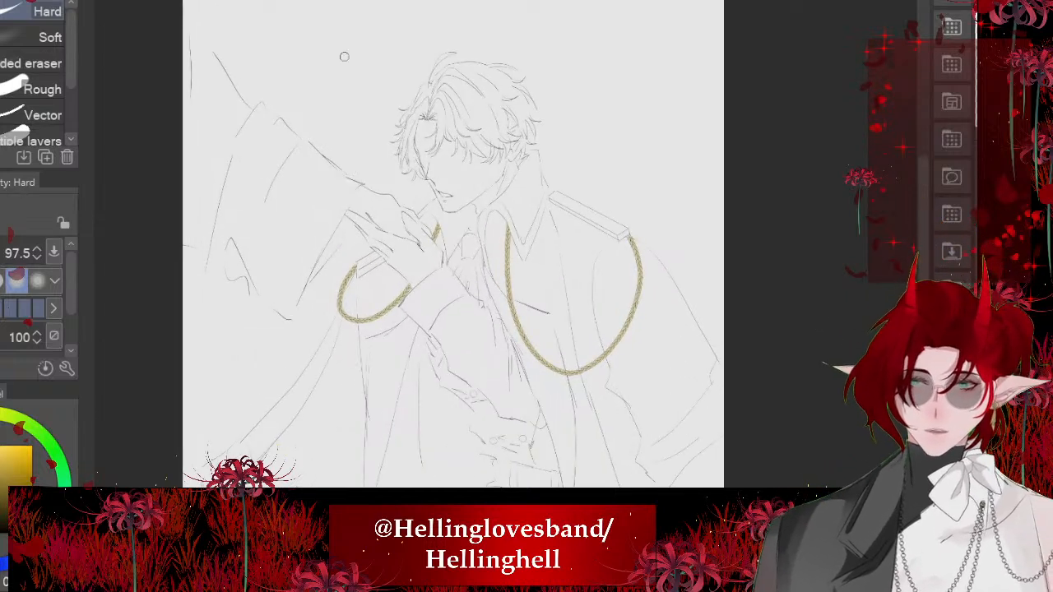
{"action": "scroll", "coordinate": [461, 119], "scroll_direction": "up", "scroll_amount": 4}
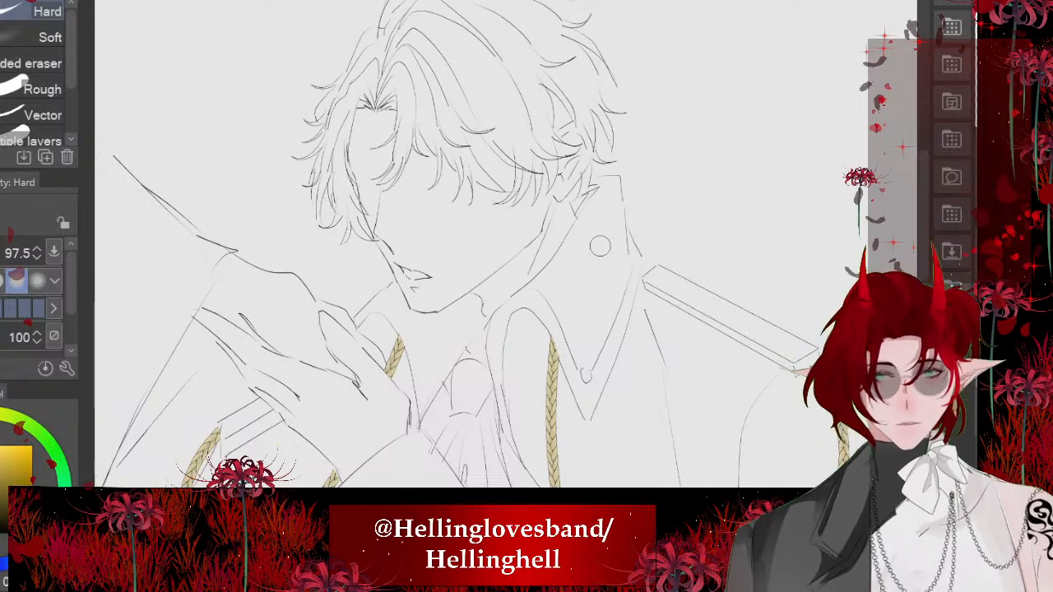
{"action": "scroll", "coordinate": [599, 244], "scroll_direction": "down", "scroll_amount": 5}
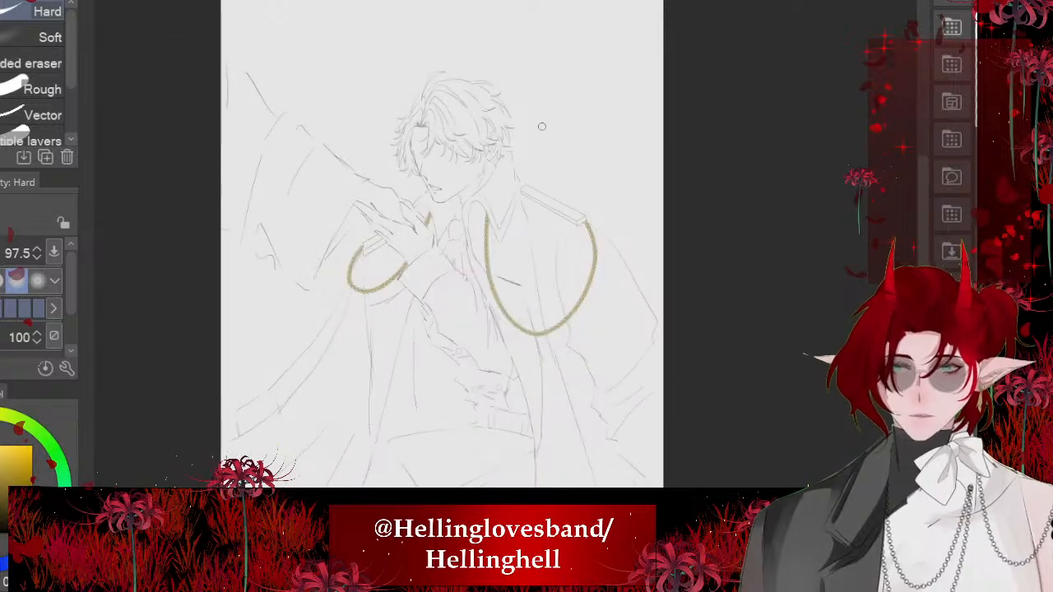
{"action": "scroll", "coordinate": [433, 186], "scroll_direction": "up", "scroll_amount": 5}
{"action": "scroll", "coordinate": [471, 141], "scroll_direction": "up", "scroll_amount": 1}
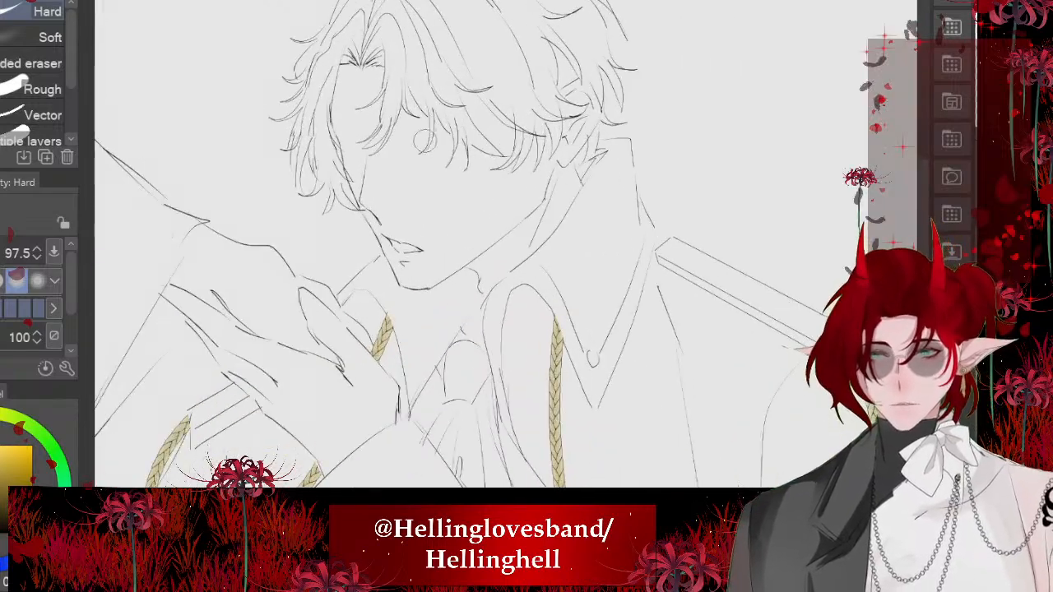
{"action": "scroll", "coordinate": [504, 172], "scroll_direction": "down", "scroll_amount": 3}
{"action": "scroll", "coordinate": [504, 172], "scroll_direction": "down", "scroll_amount": 3}
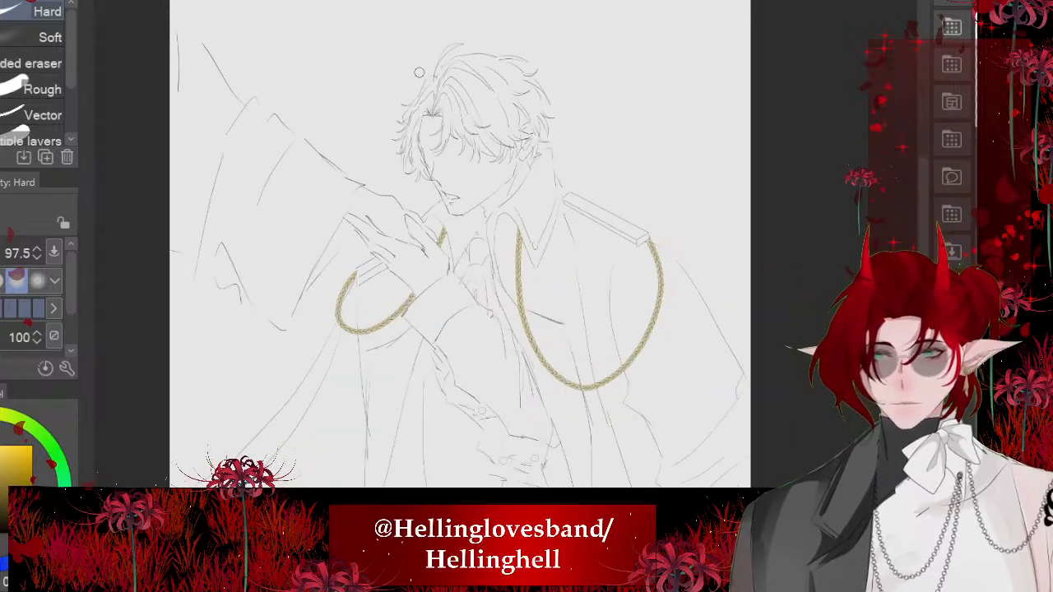
{"action": "scroll", "coordinate": [503, 229], "scroll_direction": "up", "scroll_amount": 3}
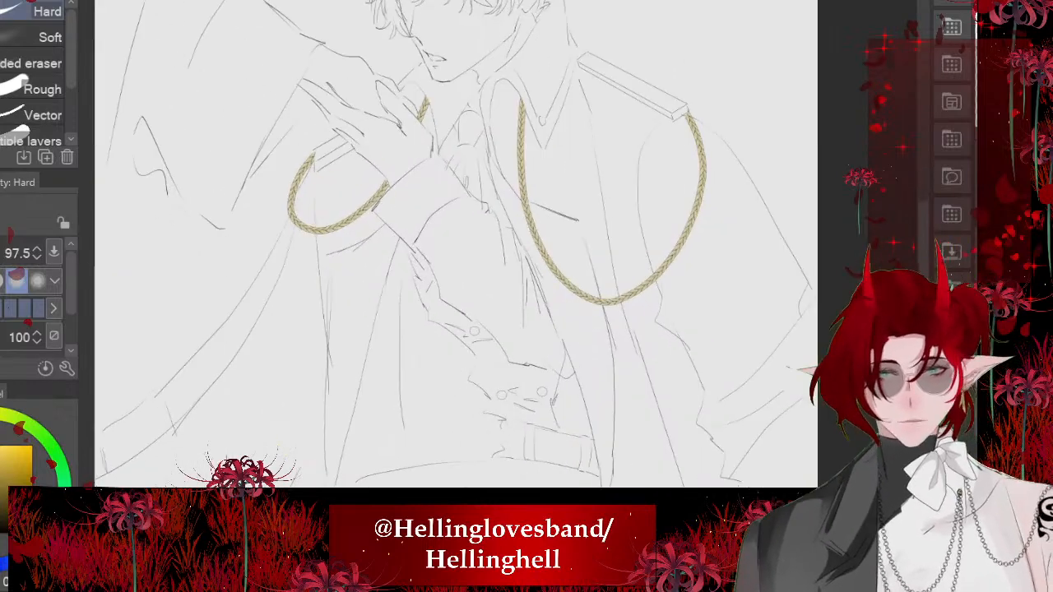
- Select the uppermost of the three round buttons below the raised arm, fill it with pale gold, patch the missed edge and deselect
{"action": "scroll", "coordinate": [428, 214], "scroll_direction": "down", "scroll_amount": 1}
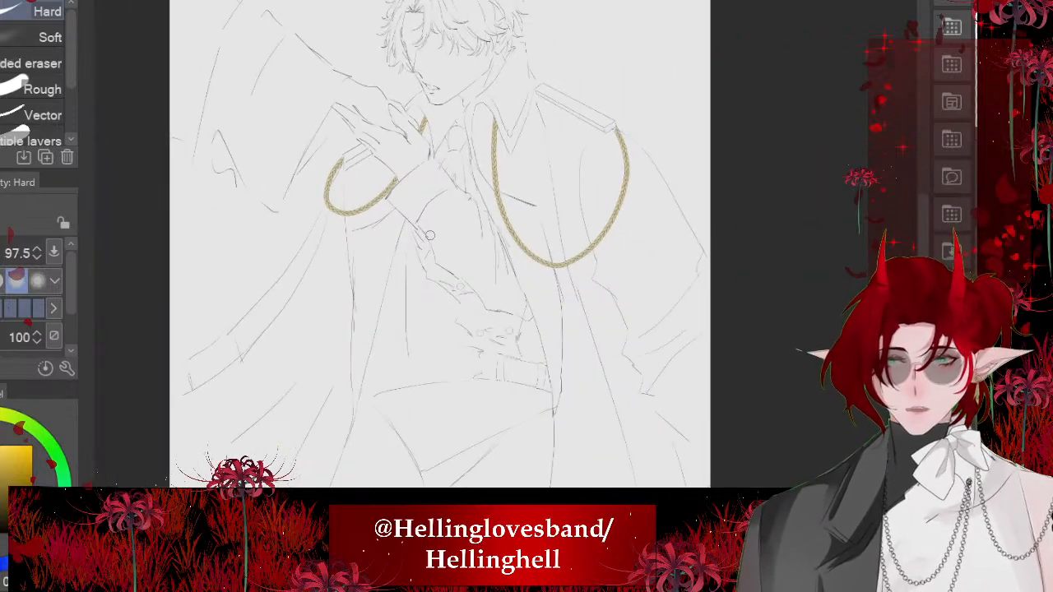
{"action": "scroll", "coordinate": [444, 300], "scroll_direction": "up", "scroll_amount": 3}
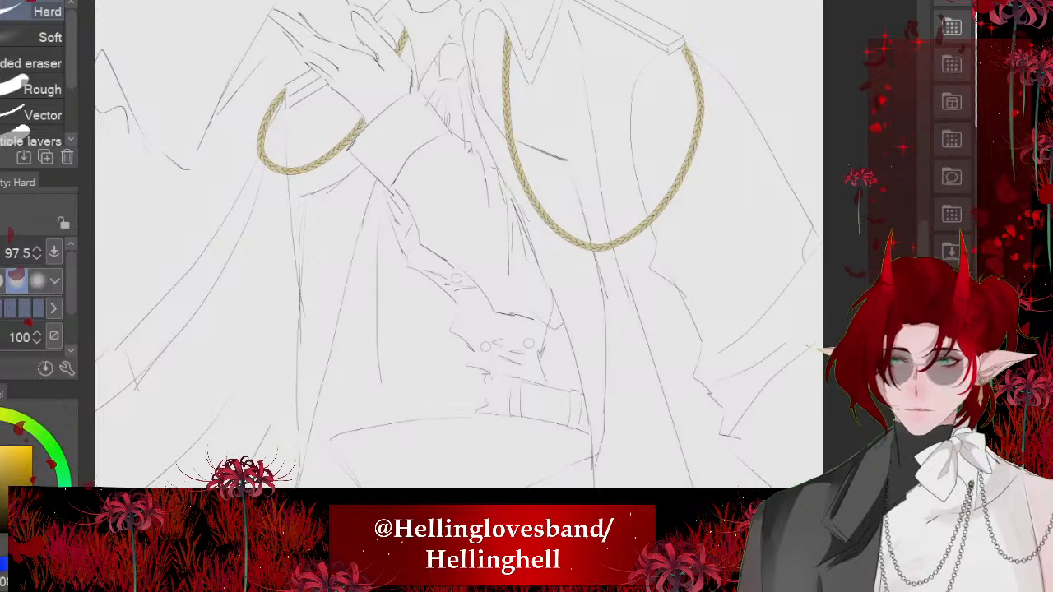
{"action": "key", "text": "m"}
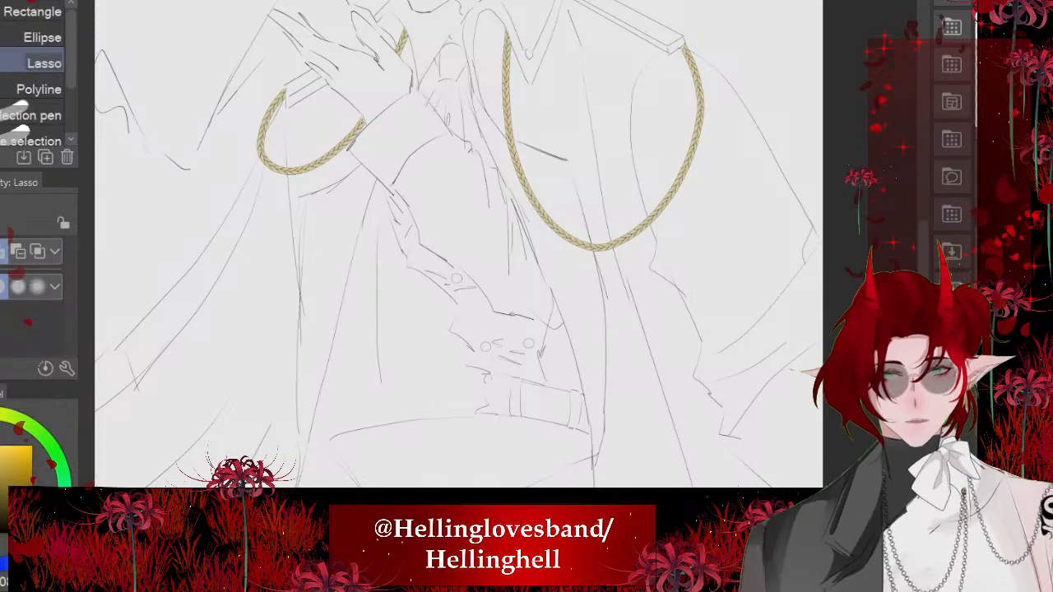
{"action": "scroll", "coordinate": [452, 273], "scroll_direction": "up", "scroll_amount": 8}
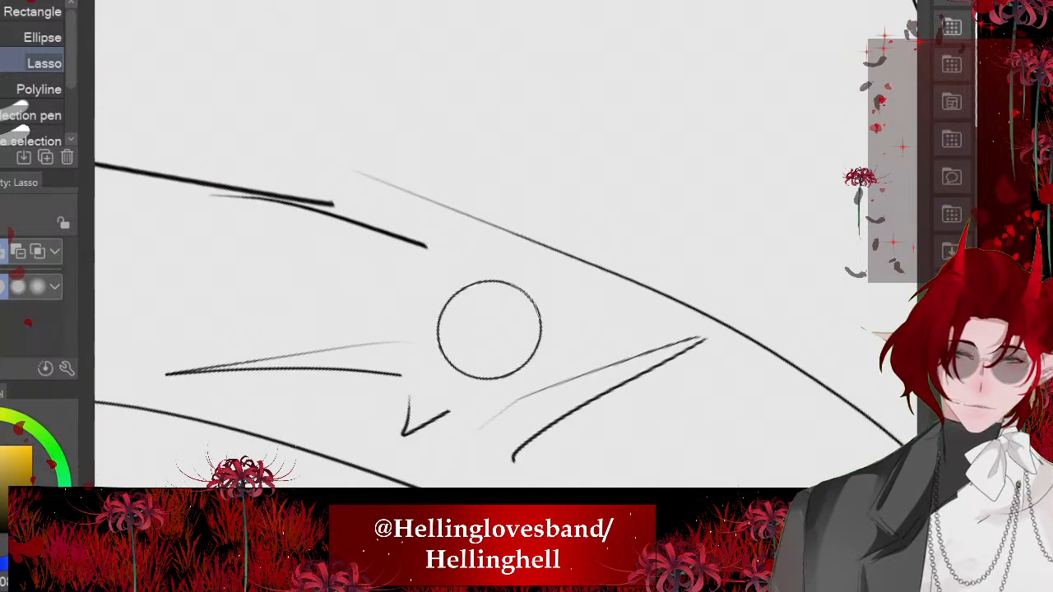
{"action": "left_click_drag", "start_coordinate": [432, 344], "coordinate": [443, 310]}
{"action": "left_click", "coordinate": [602, 433]}
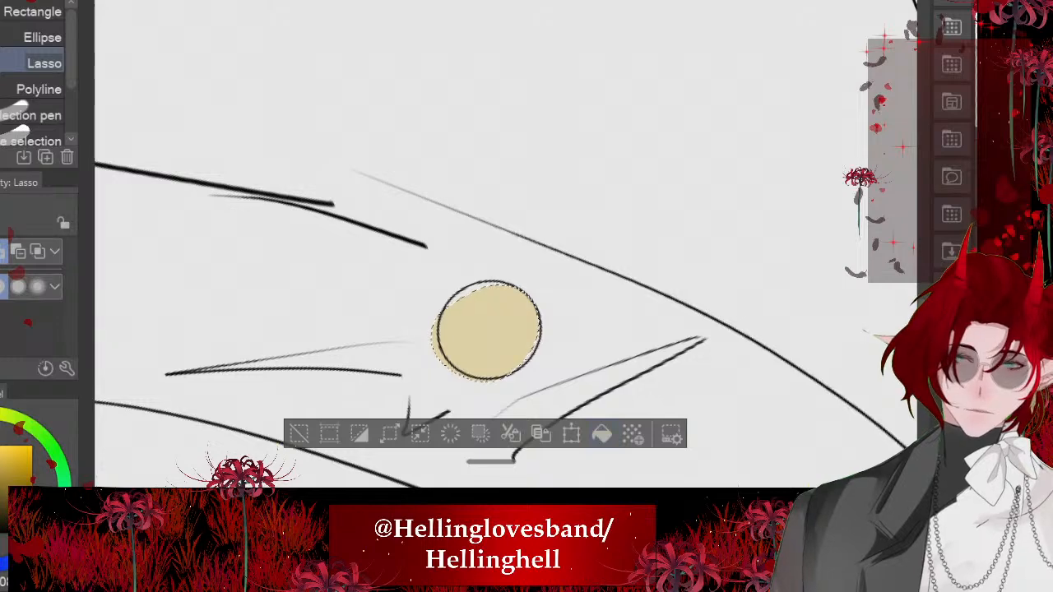
{"action": "scroll", "coordinate": [488, 330], "scroll_direction": "up", "scroll_amount": 3}
{"action": "mouse_move", "coordinate": [493, 291]}
{"action": "left_mouse_down"}
{"action": "mouse_move", "coordinate": [549, 368]}
{"action": "mouse_move", "coordinate": [497, 285]}
{"action": "left_mouse_up"}
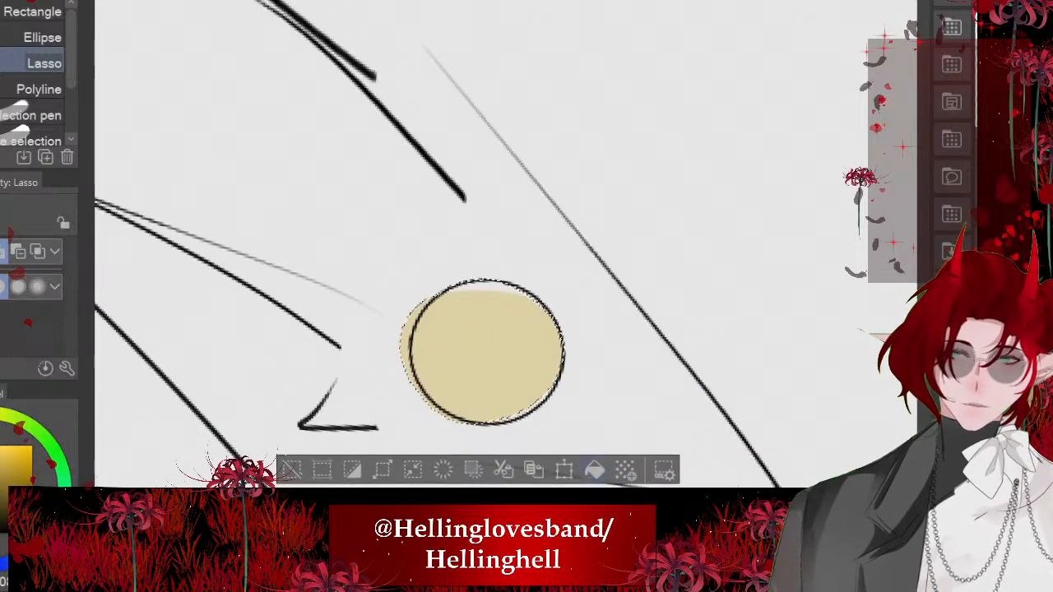
{"action": "left_click", "coordinate": [594, 470]}
{"action": "key", "text": "ctrl+d"}
- Select the left button of the lower pair above the belt, fill it with the same pale gold and deselect
{"action": "scroll", "coordinate": [487, 352], "scroll_direction": "down", "scroll_amount": 5}
{"action": "scroll", "coordinate": [395, 461], "scroll_direction": "up", "scroll_amount": 5}
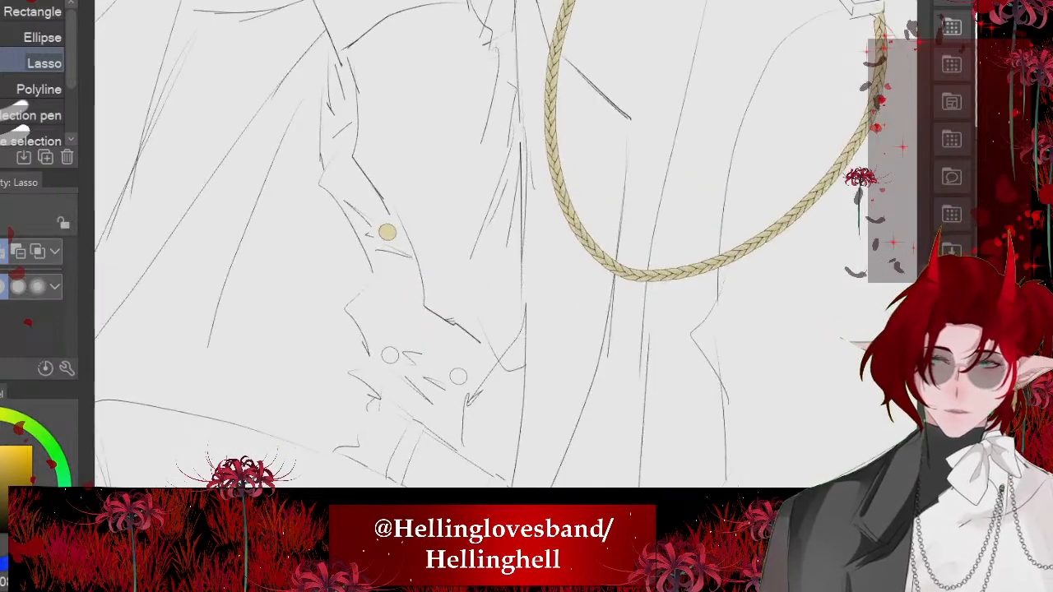
{"action": "mouse_move", "coordinate": [445, 254]}
{"action": "left_mouse_down"}
{"action": "mouse_move", "coordinate": [455, 316]}
{"action": "mouse_move", "coordinate": [362, 331]}
{"action": "mouse_move", "coordinate": [412, 242]}
{"action": "left_mouse_up"}
{"action": "left_click", "coordinate": [520, 376]}
{"action": "key", "text": "ctrl+d"}
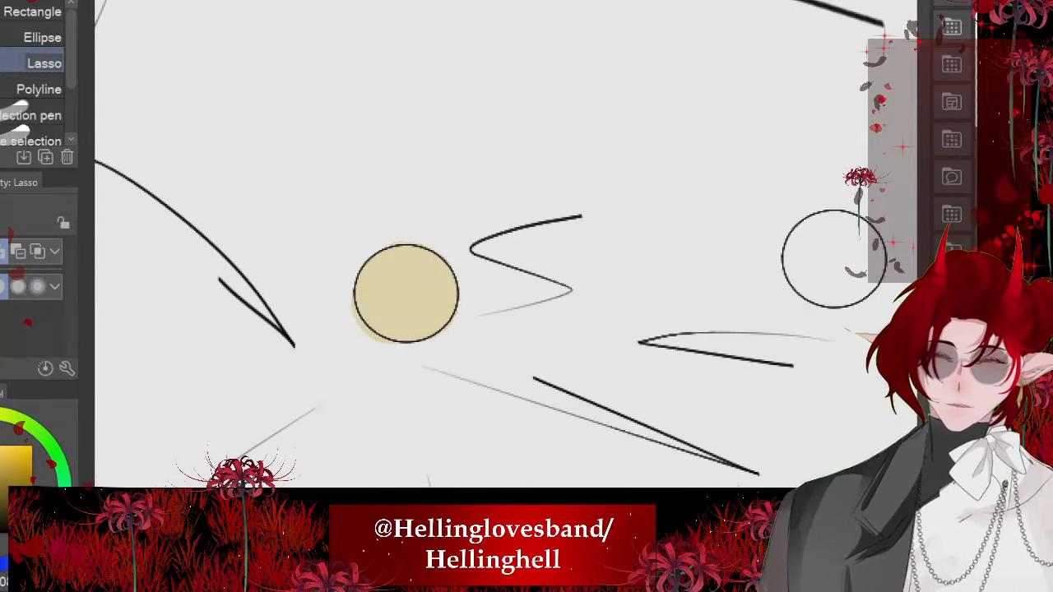
- Examine the earlier coloured comic panels showing the dark-haired man's uniform and the white-haired character for reference
{"action": "scroll", "coordinate": [493, 288], "scroll_direction": "down", "scroll_amount": 4}
{"action": "scroll", "coordinate": [412, 246], "scroll_direction": "down", "scroll_amount": 15}
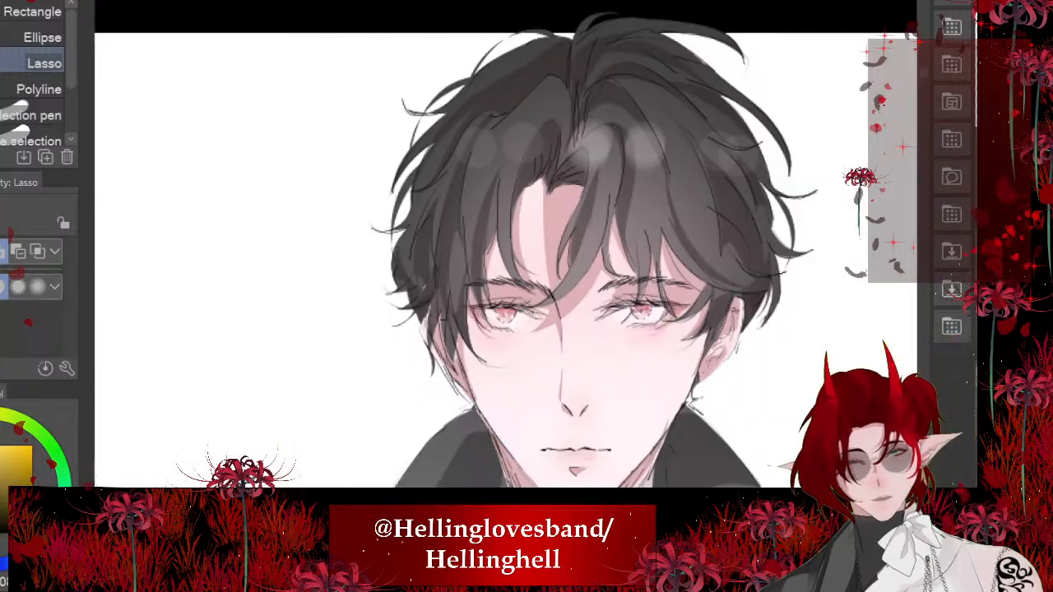
{"action": "scroll", "coordinate": [420, 206], "scroll_direction": "down", "scroll_amount": 1}
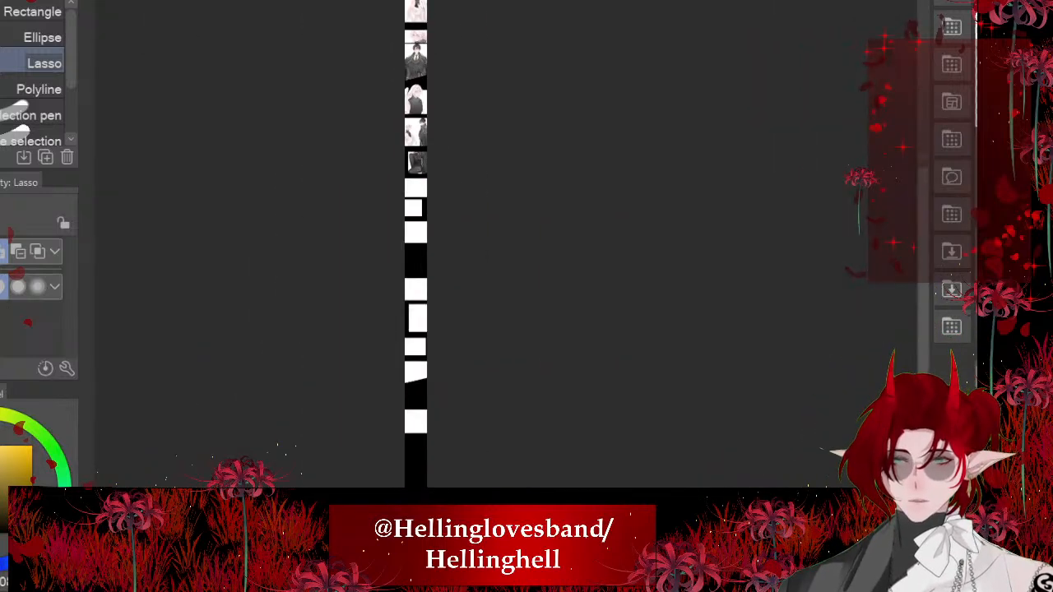
{"action": "scroll", "coordinate": [424, 204], "scroll_direction": "up", "scroll_amount": 4}
{"action": "scroll", "coordinate": [440, 164], "scroll_direction": "down", "scroll_amount": 2}
{"action": "scroll", "coordinate": [437, 115], "scroll_direction": "up", "scroll_amount": 6}
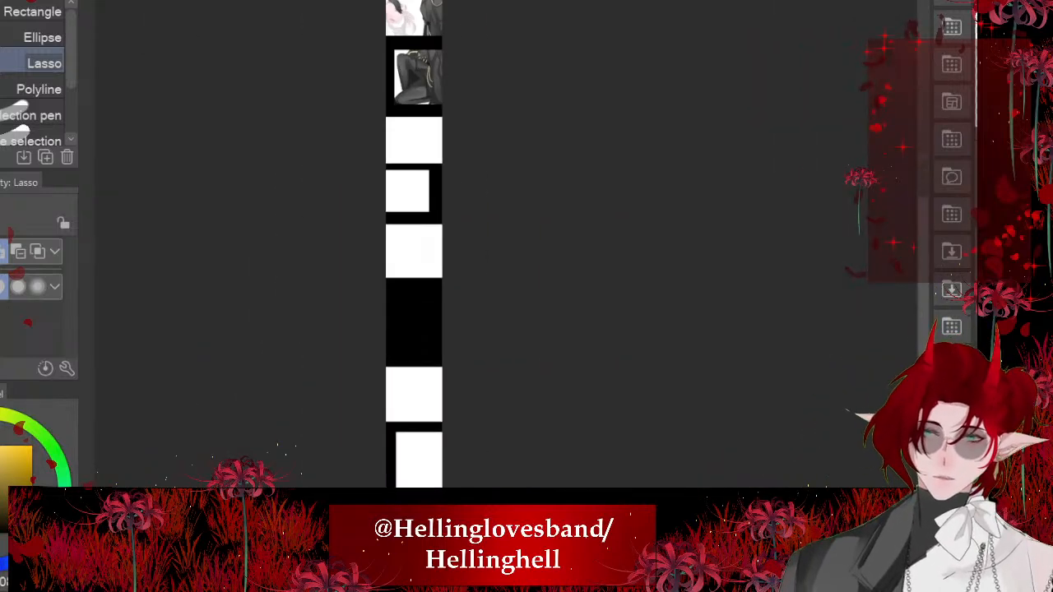
{"action": "scroll", "coordinate": [380, 318], "scroll_direction": "down", "scroll_amount": 4}
{"action": "scroll", "coordinate": [382, 107], "scroll_direction": "up", "scroll_amount": 2}
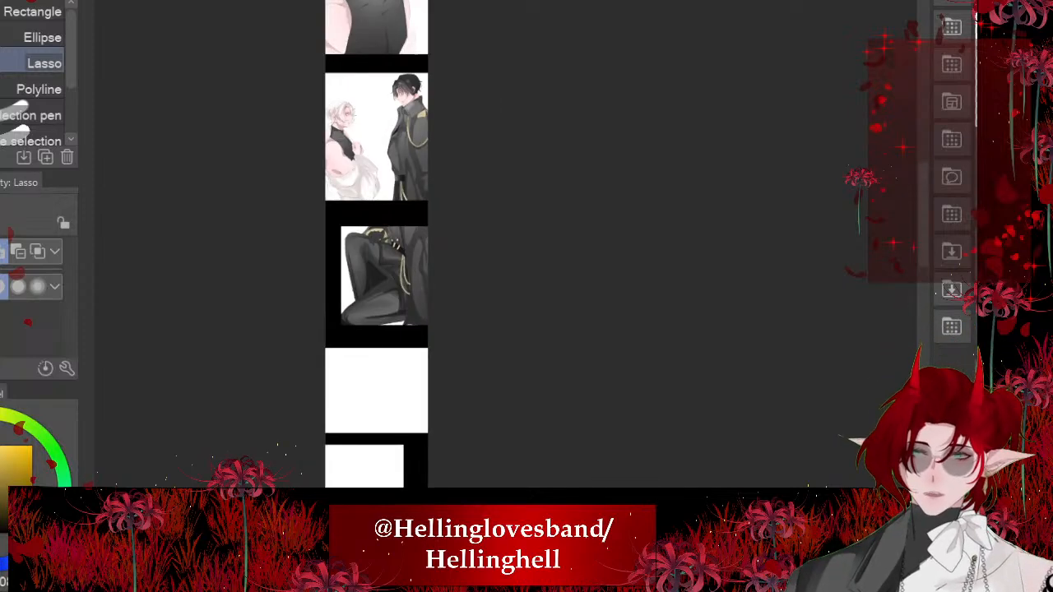
{"action": "scroll", "coordinate": [381, 108], "scroll_direction": "down", "scroll_amount": 1}
{"action": "scroll", "coordinate": [382, 108], "scroll_direction": "up", "scroll_amount": 4}
{"action": "scroll", "coordinate": [382, 108], "scroll_direction": "up", "scroll_amount": 4}
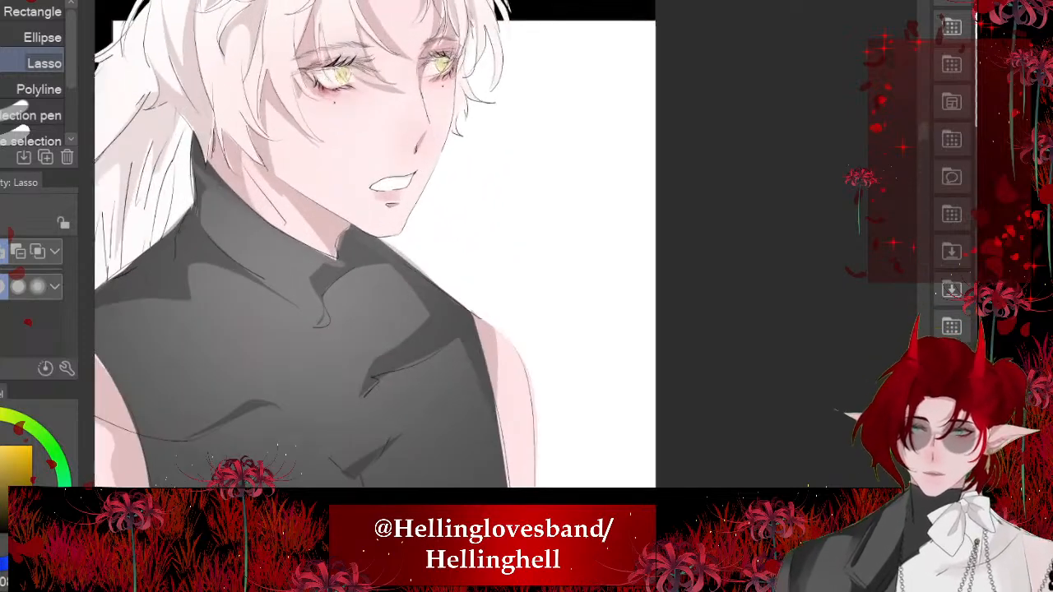
{"action": "scroll", "coordinate": [453, 247], "scroll_direction": "down", "scroll_amount": 3}
{"action": "scroll", "coordinate": [453, 246], "scroll_direction": "up", "scroll_amount": 2}
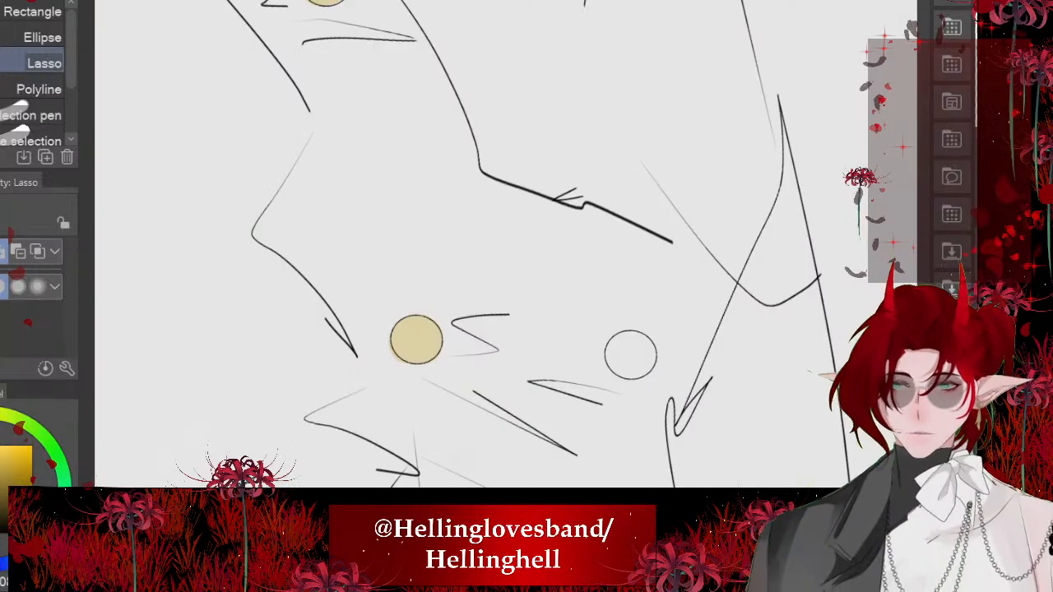
{"action": "scroll", "coordinate": [395, 247], "scroll_direction": "down", "scroll_amount": 2}
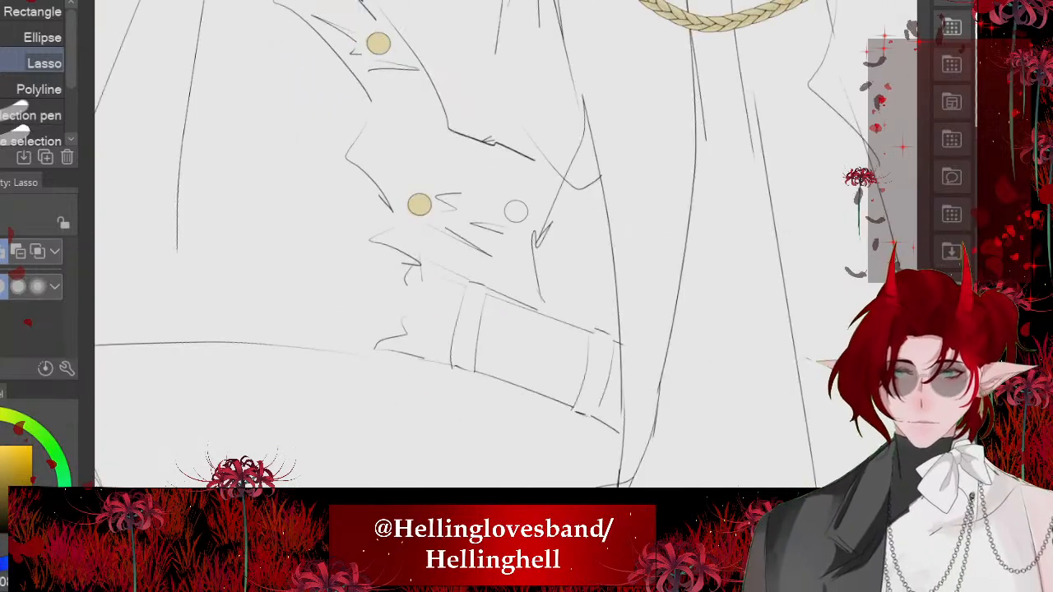
- Fill the remaining button above the belt with pale gold inside a lasso selection and deselect
{"action": "scroll", "coordinate": [395, 247], "scroll_direction": "up", "scroll_amount": 4}
{"action": "mouse_move", "coordinate": [436, 227]}
{"action": "left_mouse_down"}
{"action": "mouse_move", "coordinate": [428, 296]}
{"action": "mouse_move", "coordinate": [413, 207]}
{"action": "left_mouse_up"}
{"action": "left_click", "coordinate": [549, 346]}
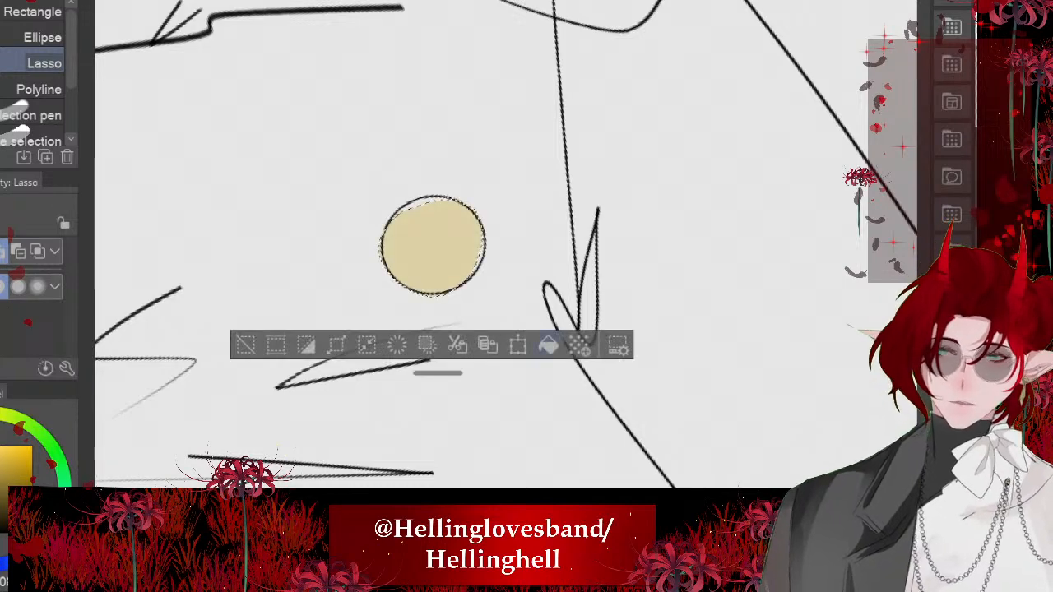
{"action": "key", "text": "ctrl+d"}
{"action": "scroll", "coordinate": [436, 354], "scroll_direction": "down", "scroll_amount": 5}
{"action": "key", "text": "ctrl+at"}
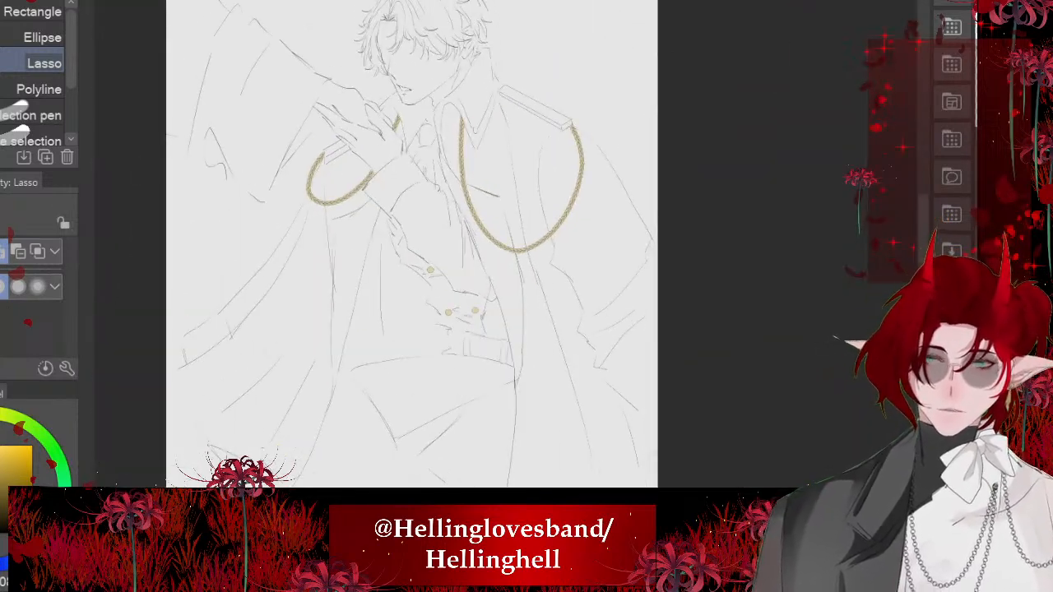
- Draw four pale gold curves of width 3.0 across the raised arm's sleeve below the cuff, outlining two parallel stripes
{"action": "scroll", "coordinate": [412, 164], "scroll_direction": "up", "scroll_amount": 5}
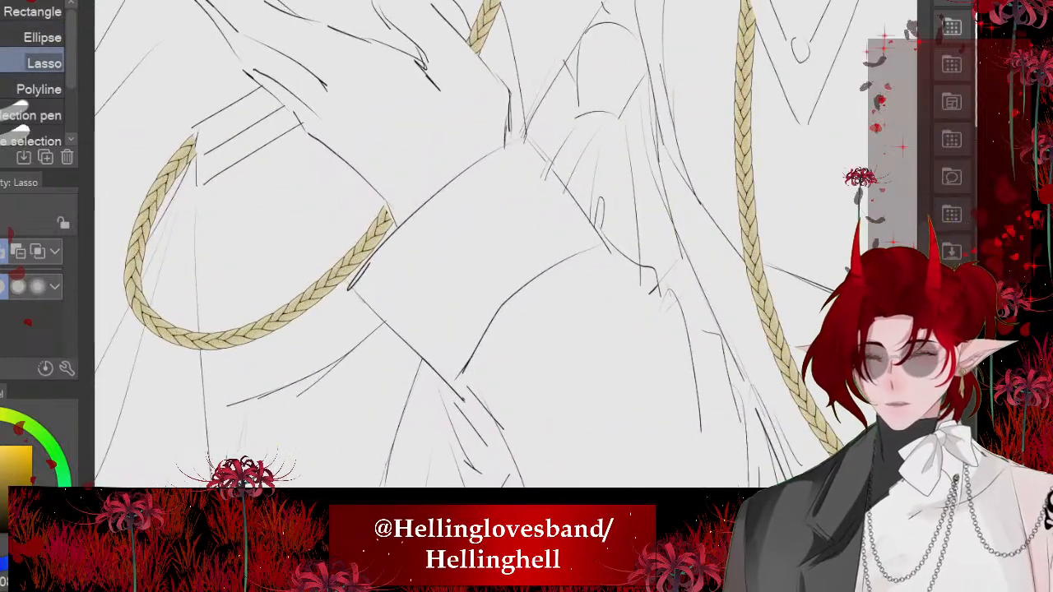
{"action": "key", "text": "u"}
{"action": "scroll", "coordinate": [35, 56], "scroll_direction": "up", "scroll_amount": 3}
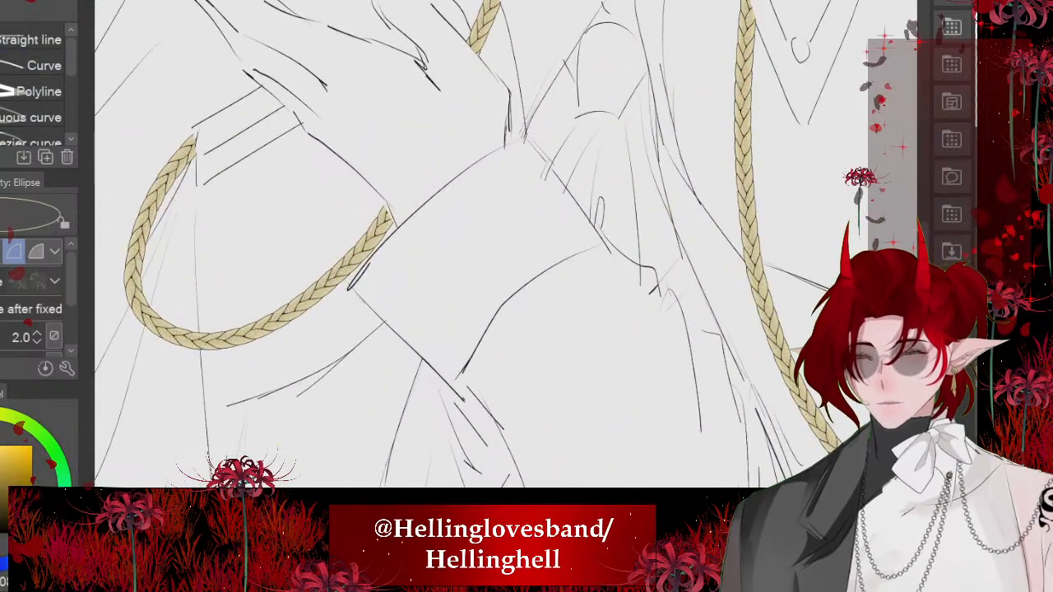
{"action": "left_click", "coordinate": [37, 65]}
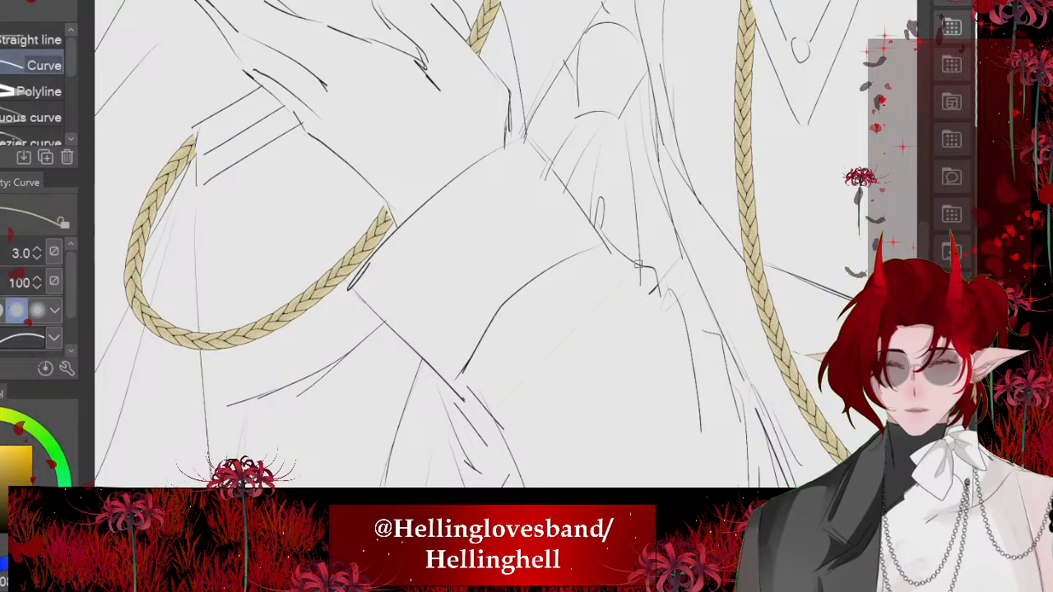
{"action": "left_click_drag", "start_coordinate": [638, 264], "coordinate": [488, 418]}
{"action": "key", "text": "ctrl+z"}
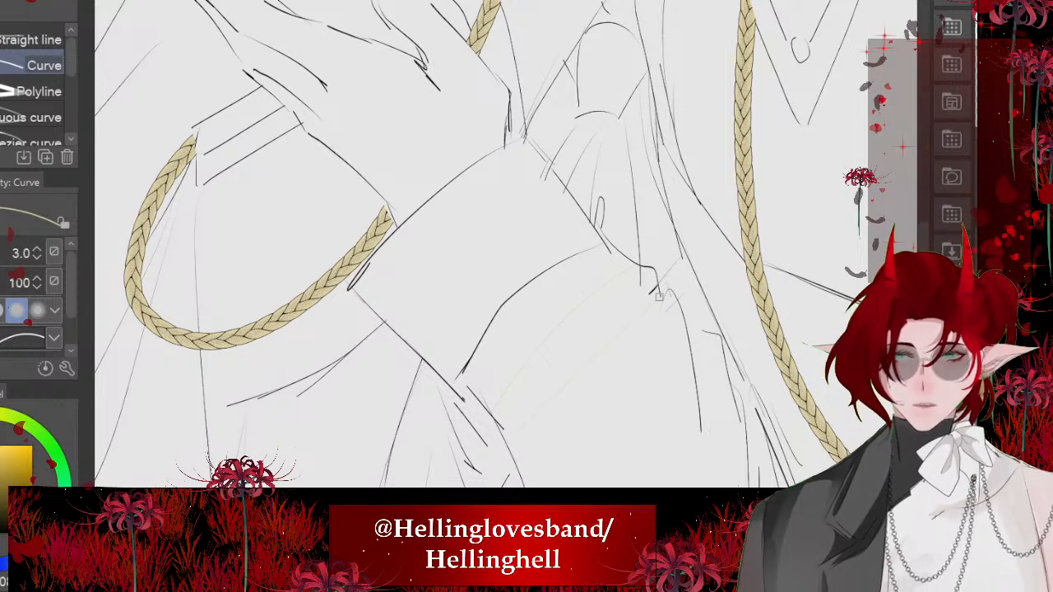
{"action": "left_click_drag", "start_coordinate": [659, 297], "coordinate": [504, 447]}
{"action": "key", "text": "ctrl+z"}
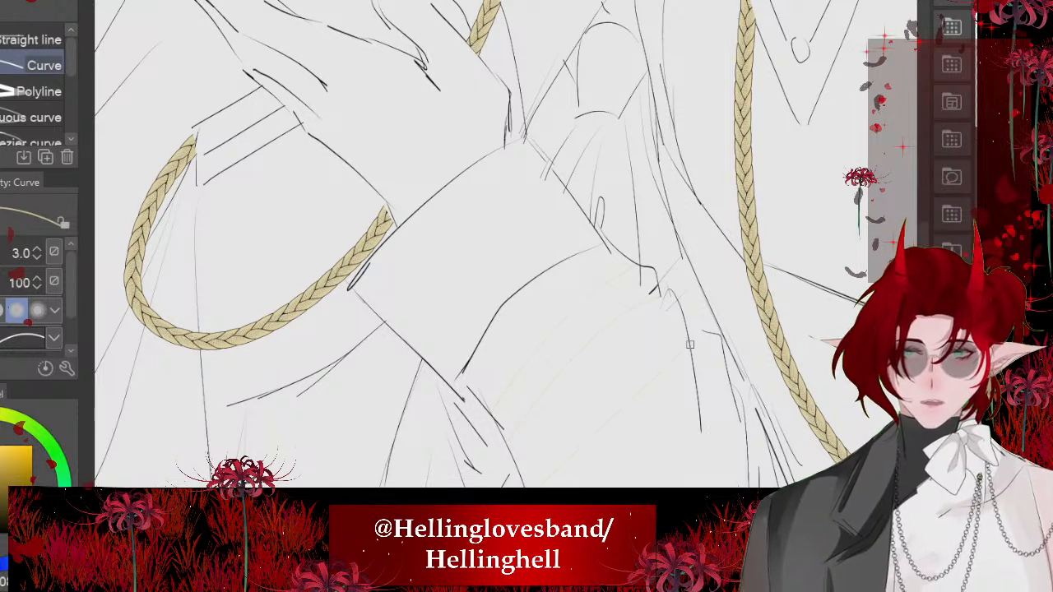
{"action": "left_click_drag", "start_coordinate": [690, 345], "coordinate": [529, 488]}
{"action": "left_click", "coordinate": [599, 397]}
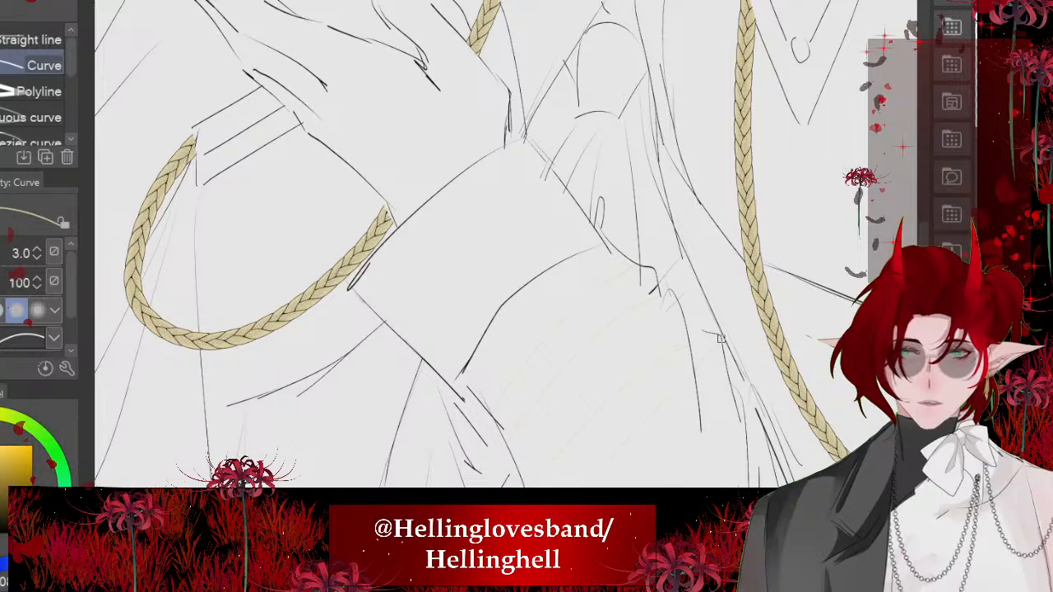
{"action": "left_click_drag", "start_coordinate": [721, 338], "coordinate": [564, 487]}
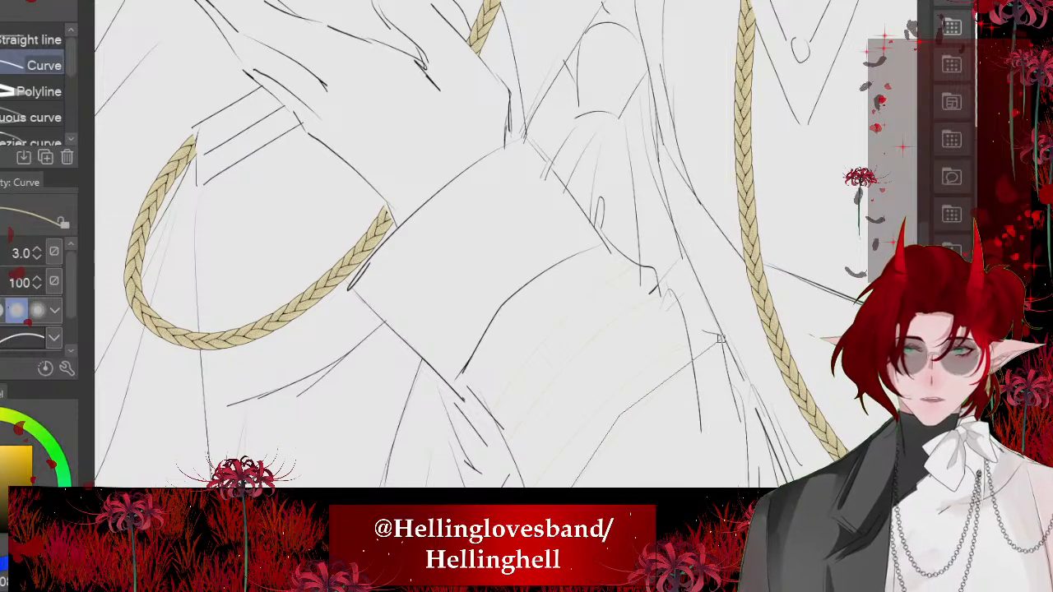
{"action": "left_click", "coordinate": [632, 398]}
- Close the lower end of the upper sleeve stripe with a short curve along the sleeve's outer edge
{"action": "scroll", "coordinate": [510, 329], "scroll_direction": "down", "scroll_amount": 4}
{"action": "scroll", "coordinate": [535, 329], "scroll_direction": "up", "scroll_amount": 5}
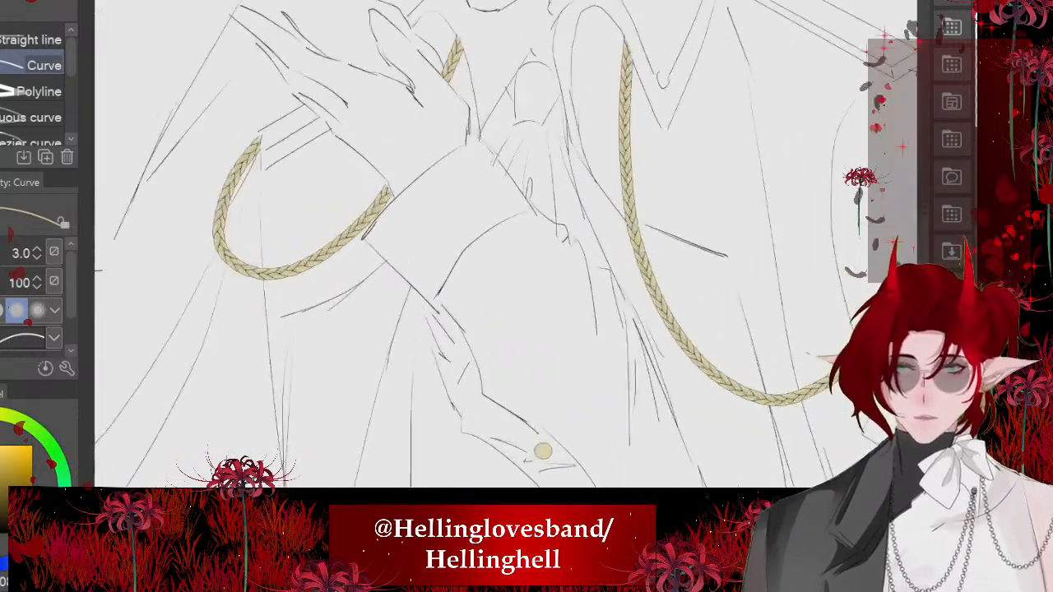
{"action": "scroll", "coordinate": [494, 247], "scroll_direction": "up", "scroll_amount": 4}
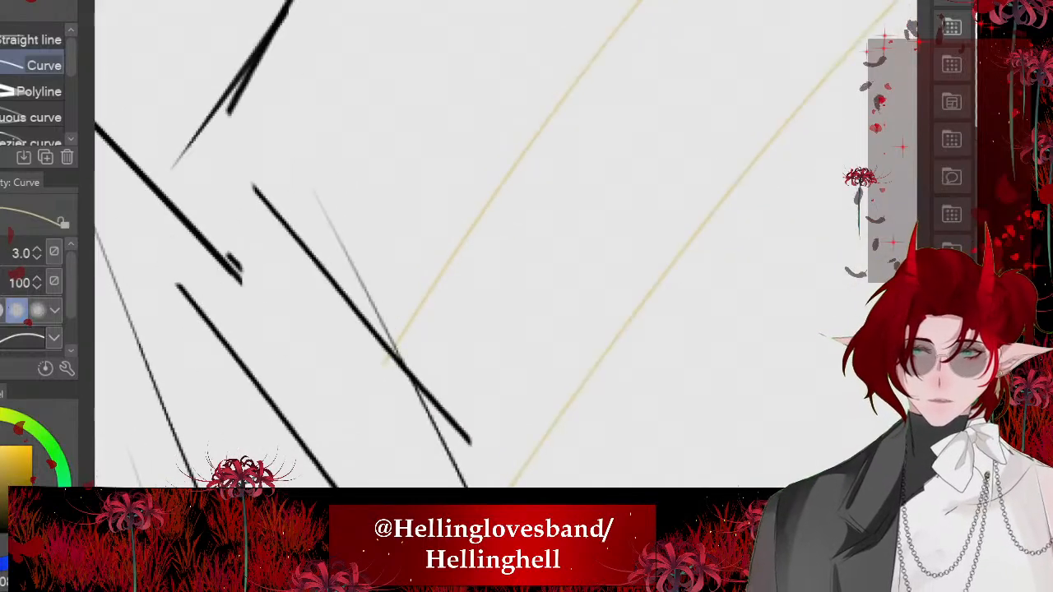
{"action": "left_click_drag", "start_coordinate": [393, 349], "coordinate": [487, 487]}
{"action": "left_click", "coordinate": [461, 438]}
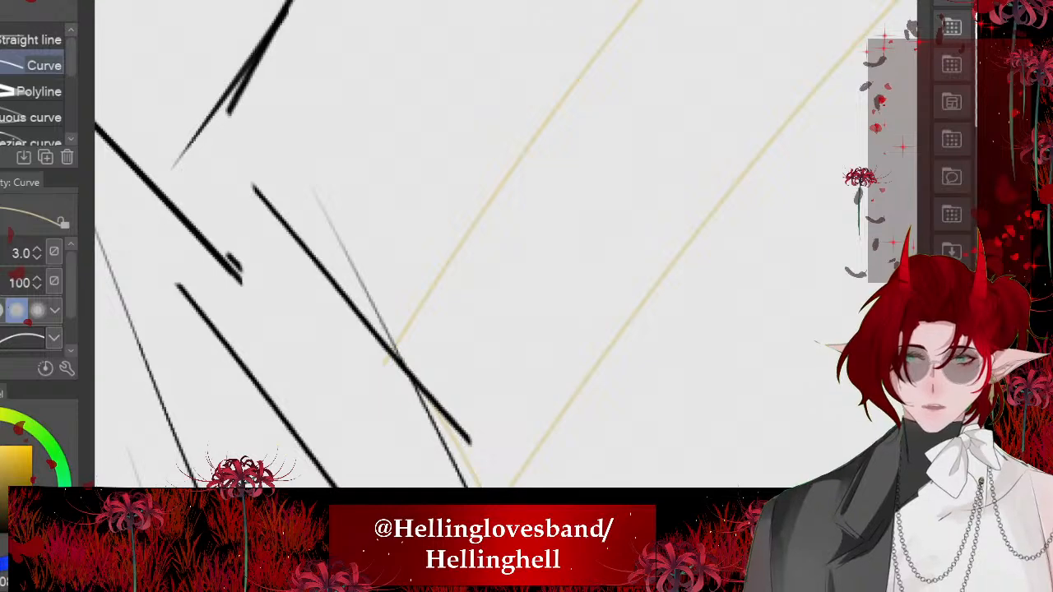
- Close the other end of the upper sleeve stripe with straight lines following the sleeve's inner edge
{"action": "left_click", "coordinate": [33, 39]}
{"action": "scroll", "coordinate": [260, 401], "scroll_direction": "down", "scroll_amount": 3}
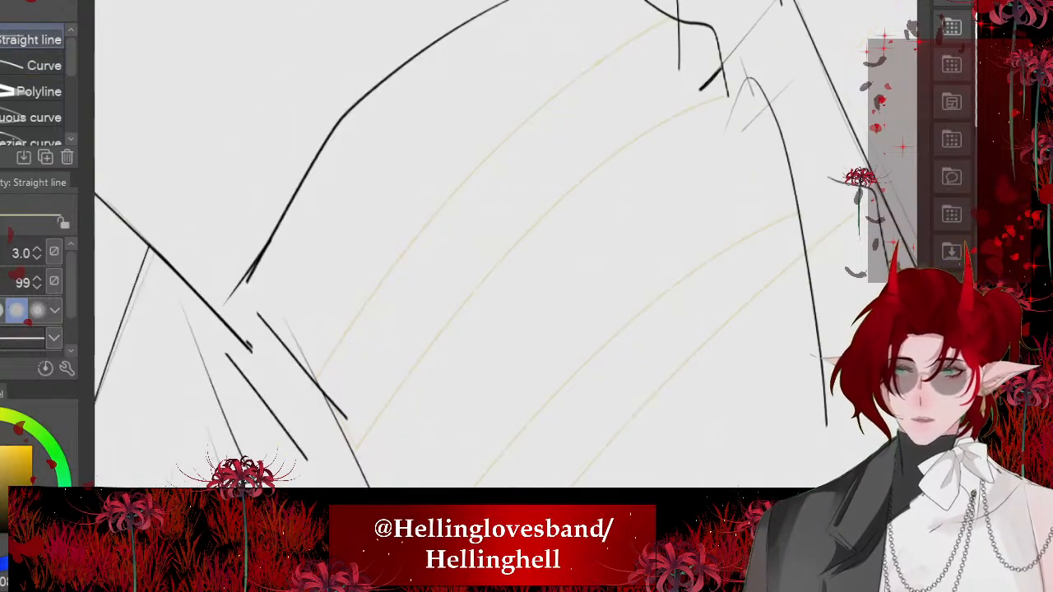
{"action": "scroll", "coordinate": [401, 288], "scroll_direction": "down", "scroll_amount": 2}
{"action": "scroll", "coordinate": [401, 236], "scroll_direction": "up", "scroll_amount": 5}
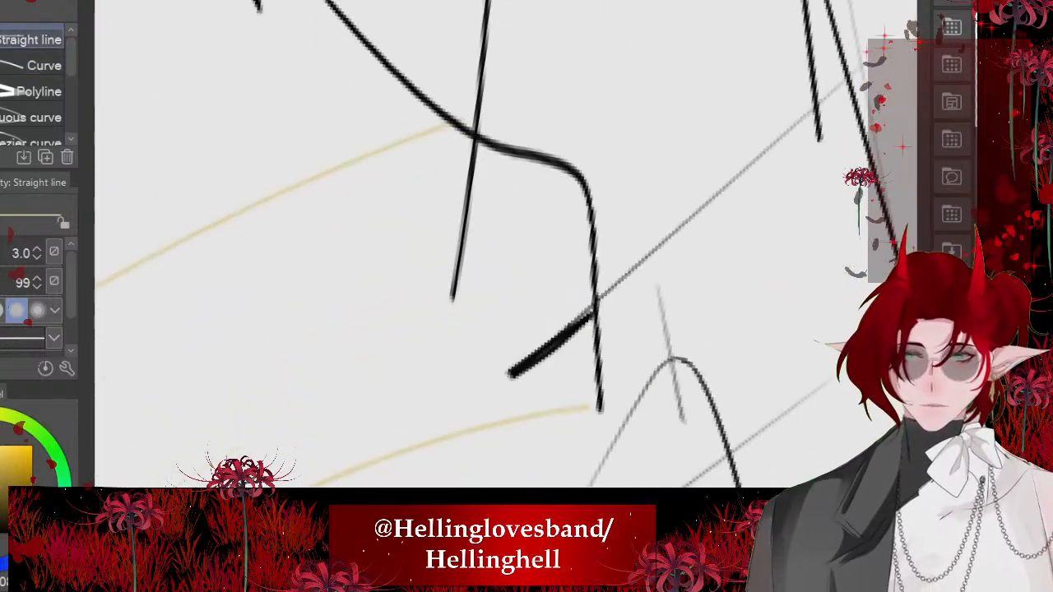
{"action": "left_click_drag", "start_coordinate": [457, 123], "coordinate": [594, 405]}
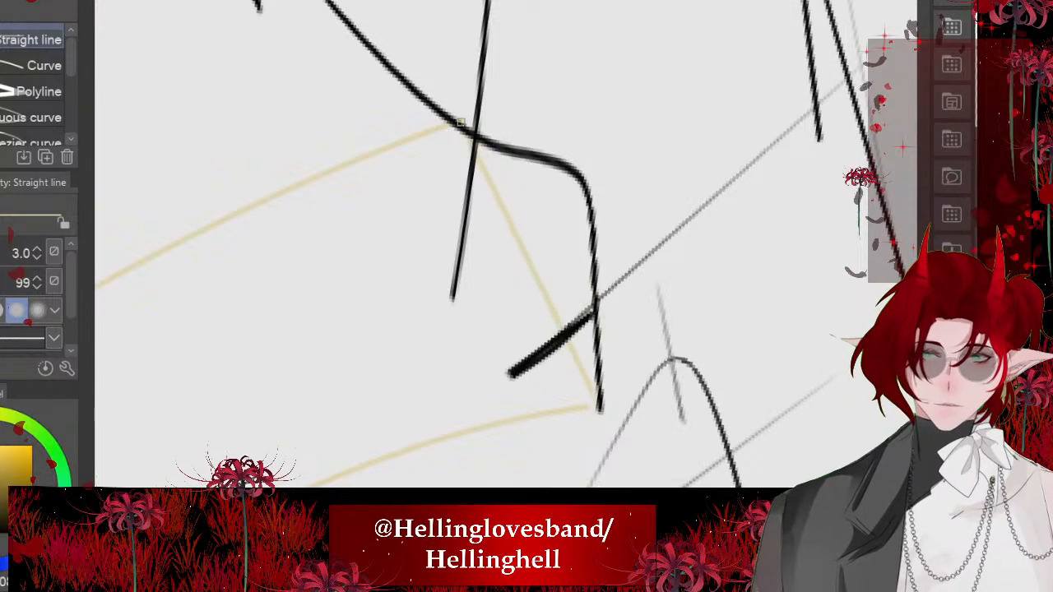
{"action": "scroll", "coordinate": [593, 99], "scroll_direction": "down", "scroll_amount": 1}
{"action": "scroll", "coordinate": [555, 180], "scroll_direction": "up", "scroll_amount": 3}
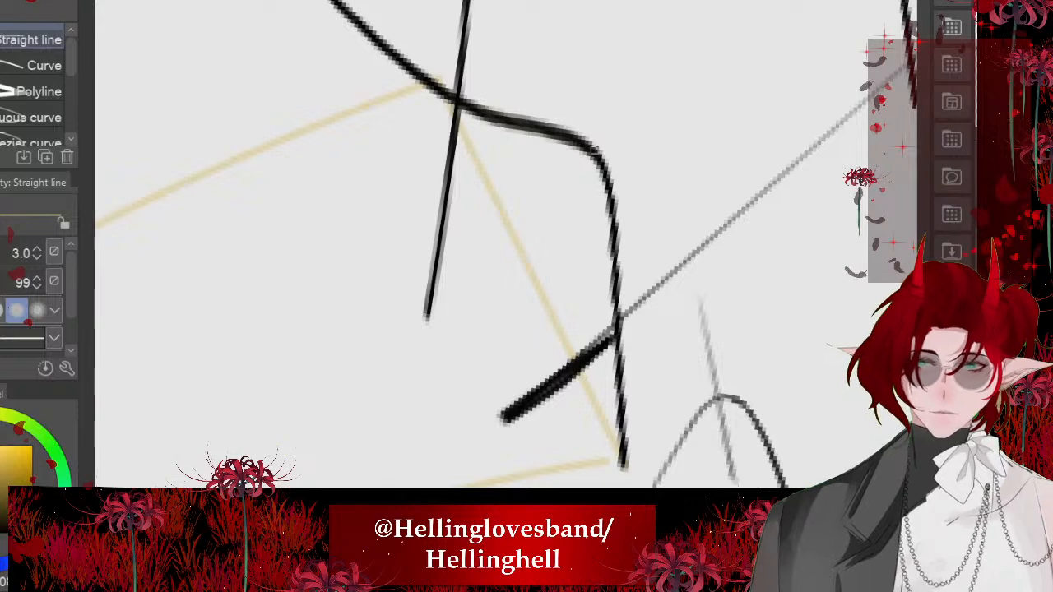
{"action": "left_click_drag", "start_coordinate": [594, 149], "coordinate": [618, 458]}
{"action": "scroll", "coordinate": [526, 123], "scroll_direction": "down", "scroll_amount": 5}
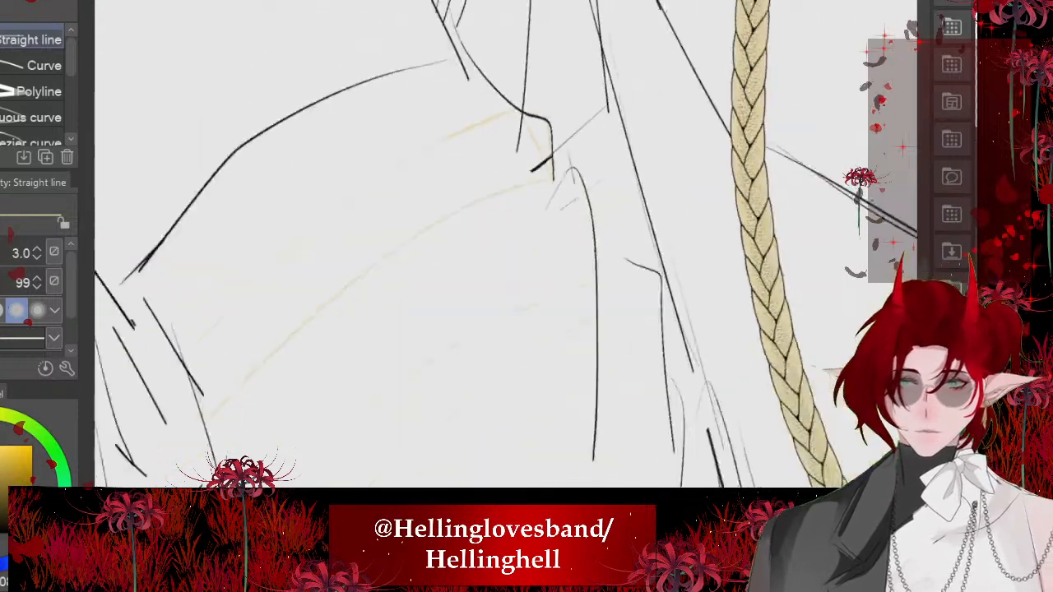
- Close both ends of the lower sleeve stripe with straight lines along the sleeve's edge lines
{"action": "scroll", "coordinate": [576, 205], "scroll_direction": "up", "scroll_amount": 6}
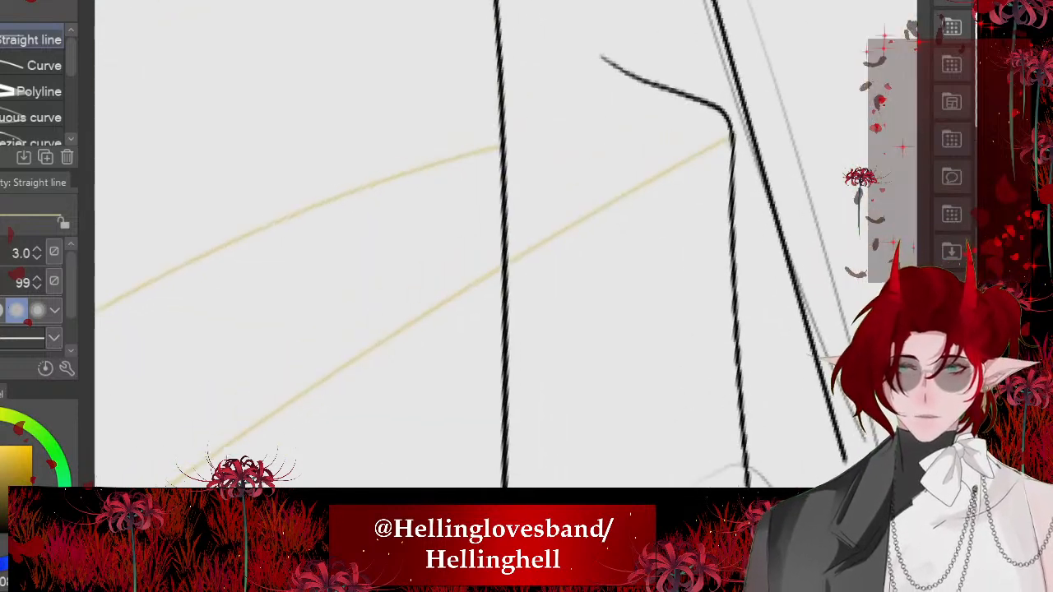
{"action": "left_click_drag", "start_coordinate": [507, 148], "coordinate": [602, 60]}
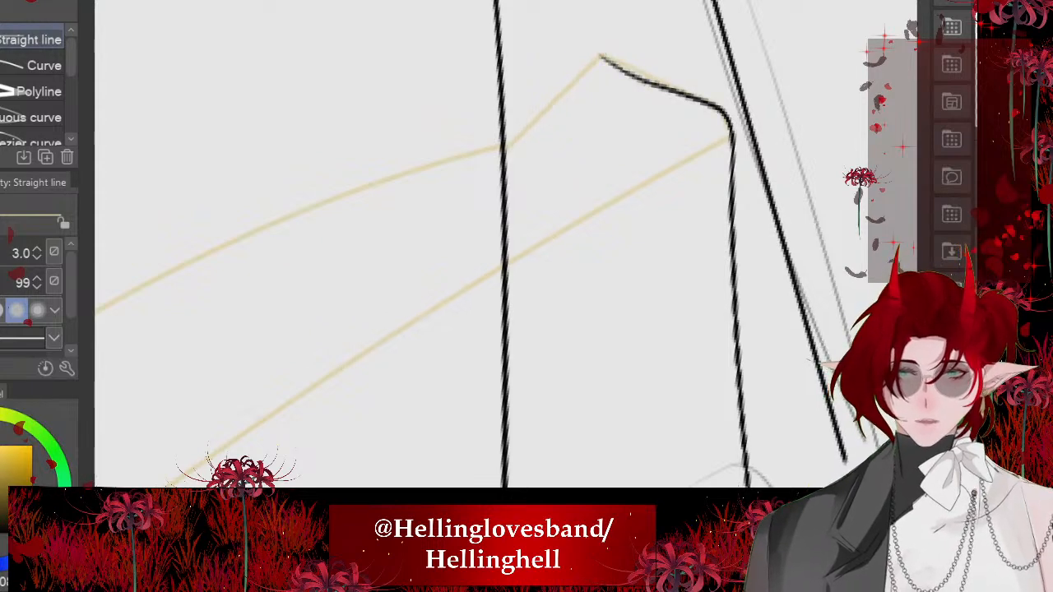
{"action": "scroll", "coordinate": [753, 137], "scroll_direction": "down", "scroll_amount": 6}
{"action": "scroll", "coordinate": [510, 284], "scroll_direction": "up", "scroll_amount": 6}
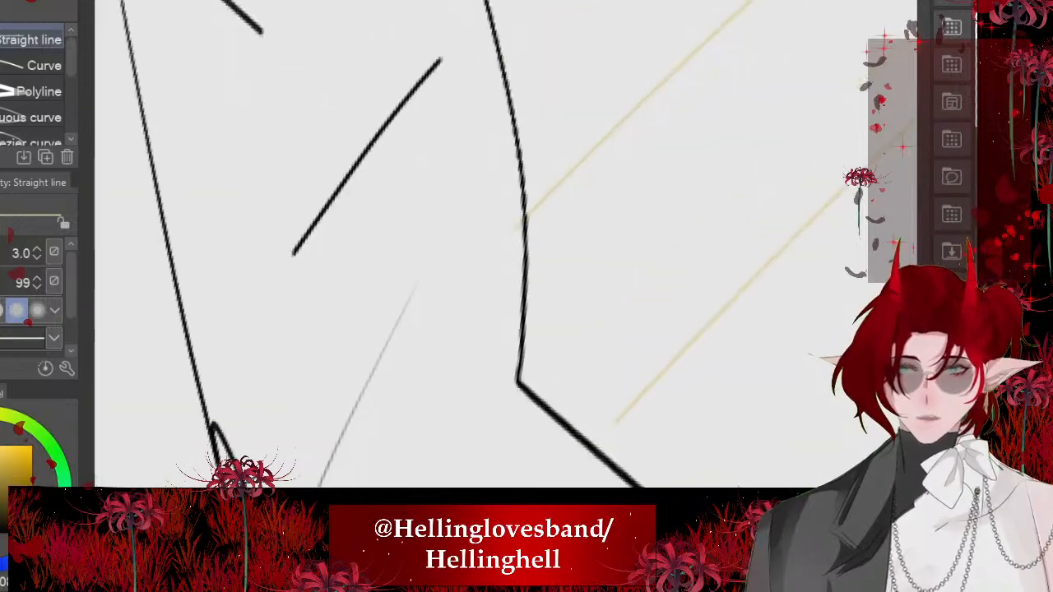
{"action": "scroll", "coordinate": [481, 286], "scroll_direction": "up", "scroll_amount": 1}
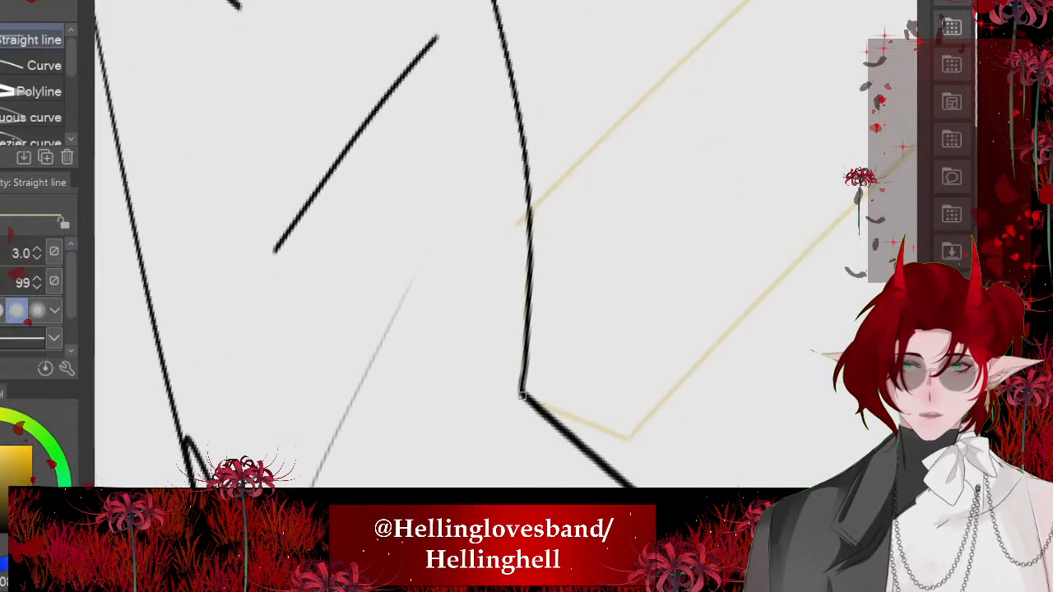
{"action": "scroll", "coordinate": [499, 359], "scroll_direction": "down", "scroll_amount": 7}
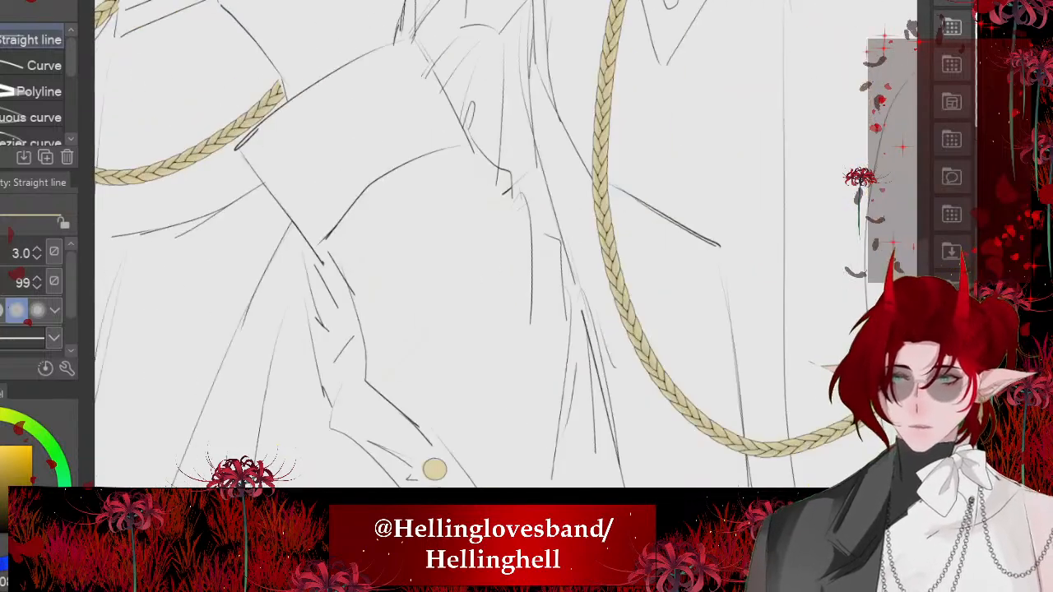
- Fill both outlined sleeve stripes with pale gold
{"action": "key", "text": "g"}
{"action": "left_click", "coordinate": [449, 299]}
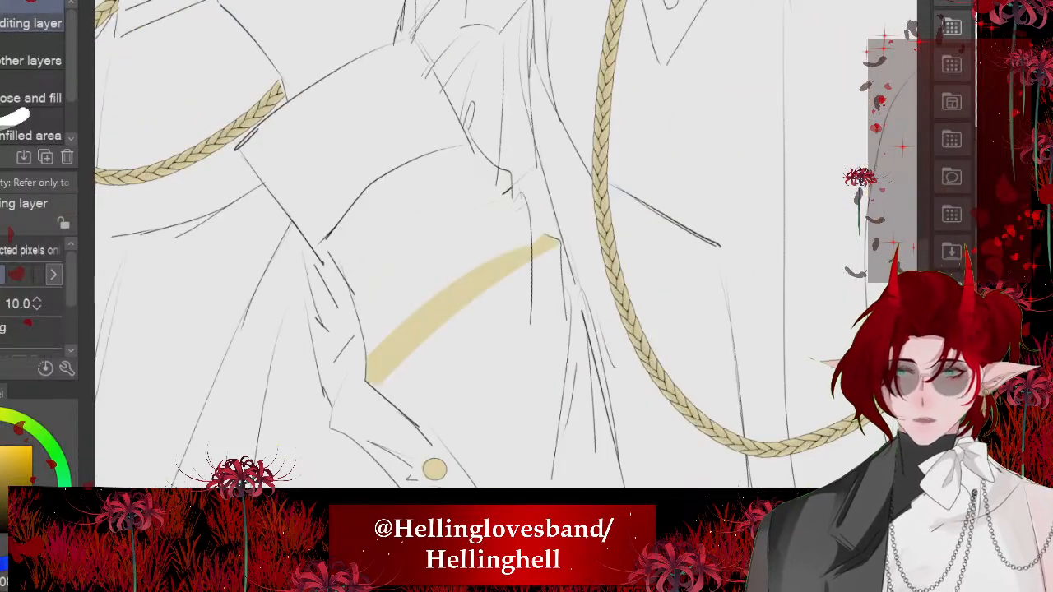
{"action": "left_click", "coordinate": [432, 228]}
{"action": "scroll", "coordinate": [461, 247], "scroll_direction": "up", "scroll_amount": 3}
{"action": "scroll", "coordinate": [461, 247], "scroll_direction": "down", "scroll_amount": 3}
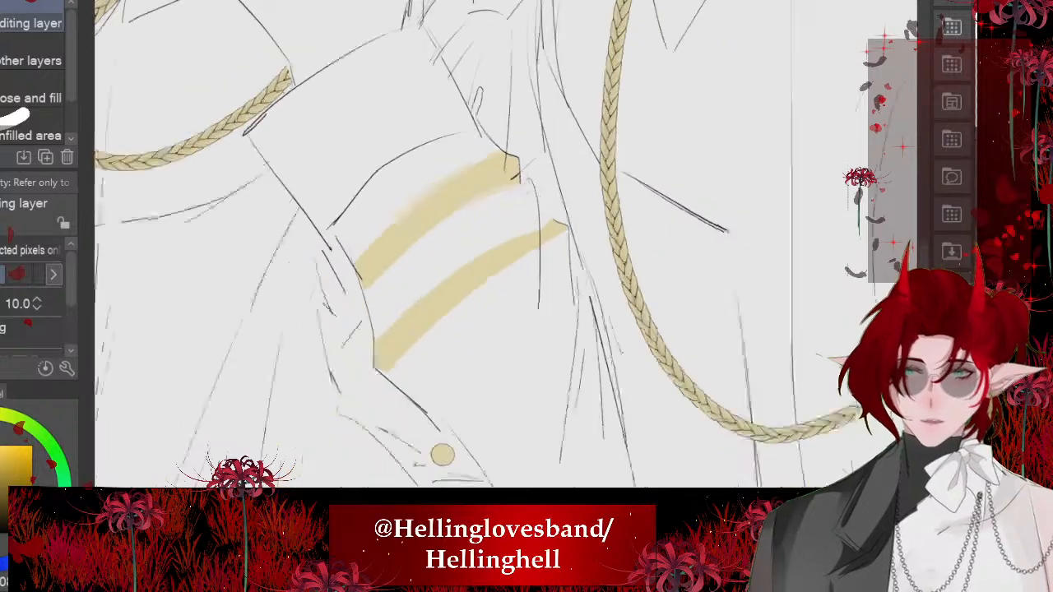
{"action": "scroll", "coordinate": [494, 247], "scroll_direction": "down", "scroll_amount": 5}
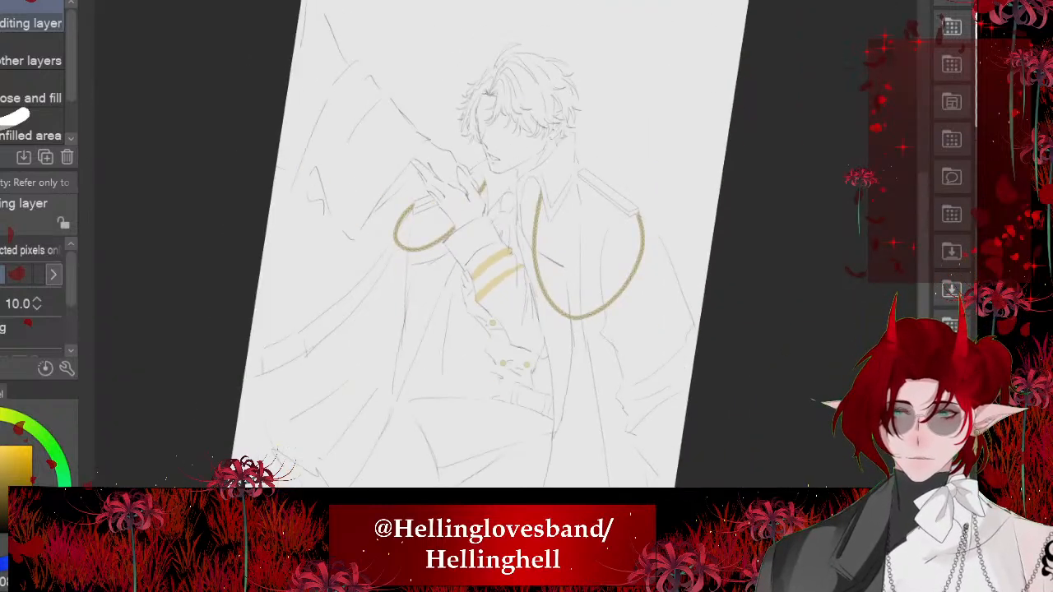
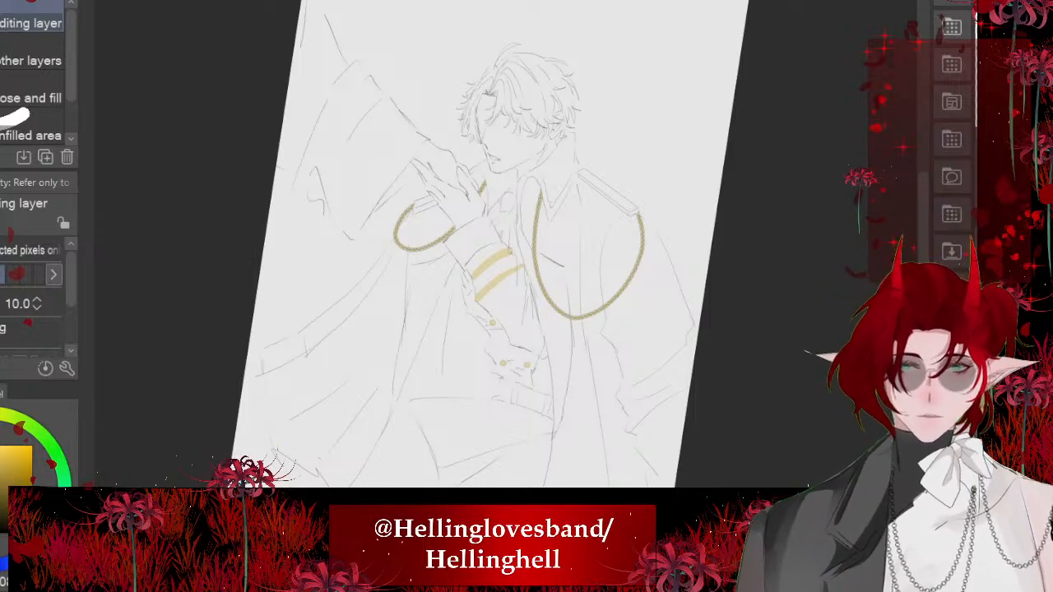
- Sketch the far eyebrow beside the parted fringe in short overlapping hair strokes, using the つけペン pen at size 3
{"action": "scroll", "coordinate": [510, 164], "scroll_direction": "up", "scroll_amount": 8}
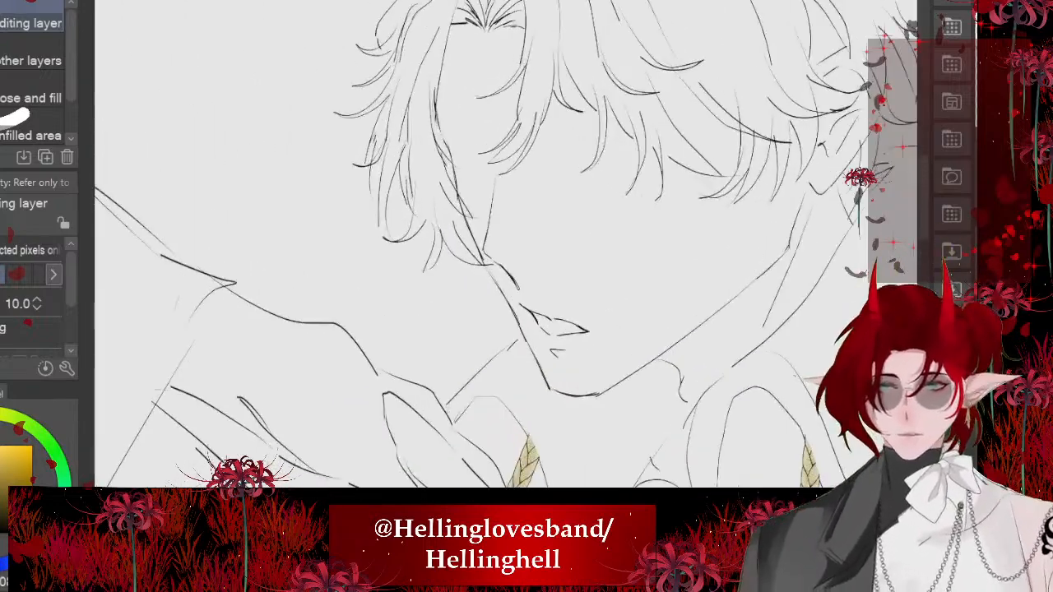
{"action": "scroll", "coordinate": [493, 247], "scroll_direction": "down", "scroll_amount": 10}
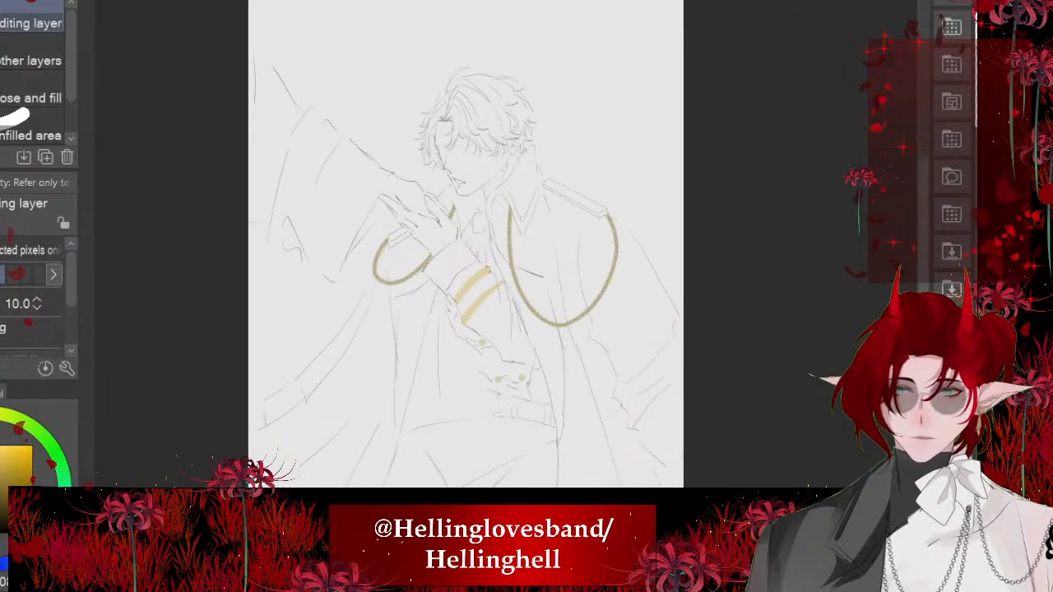
{"action": "scroll", "coordinate": [478, 165], "scroll_direction": "up", "scroll_amount": 10}
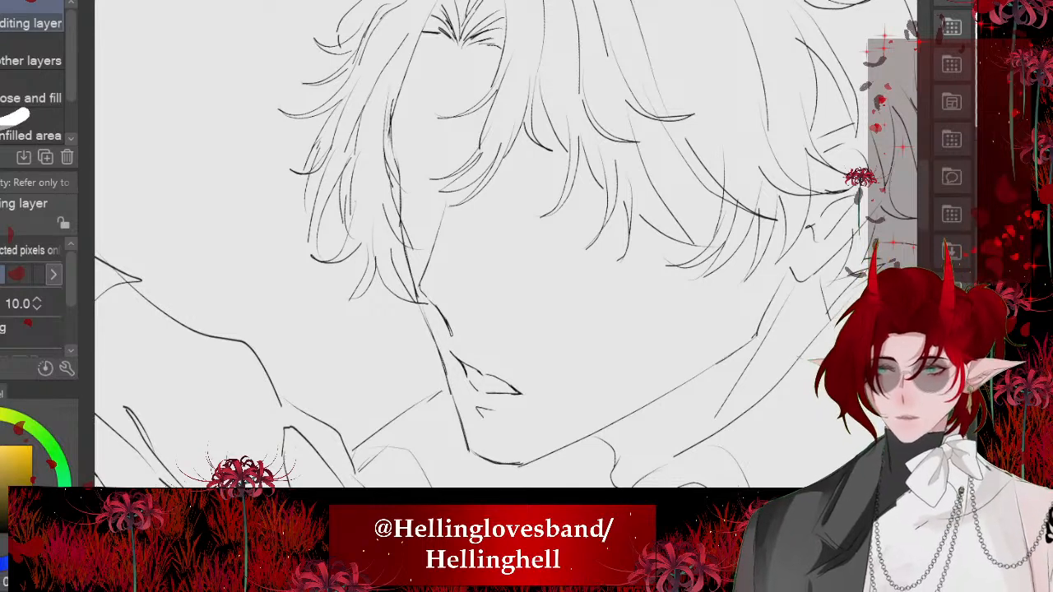
{"action": "key", "text": "p"}
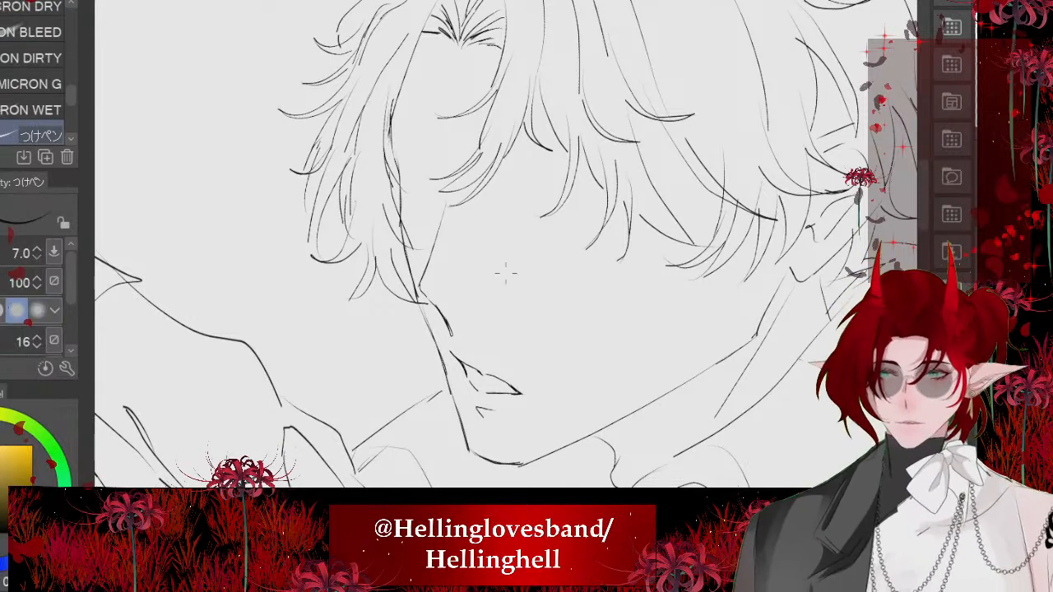
{"action": "scroll", "coordinate": [413, 148], "scroll_direction": "up", "scroll_amount": 6}
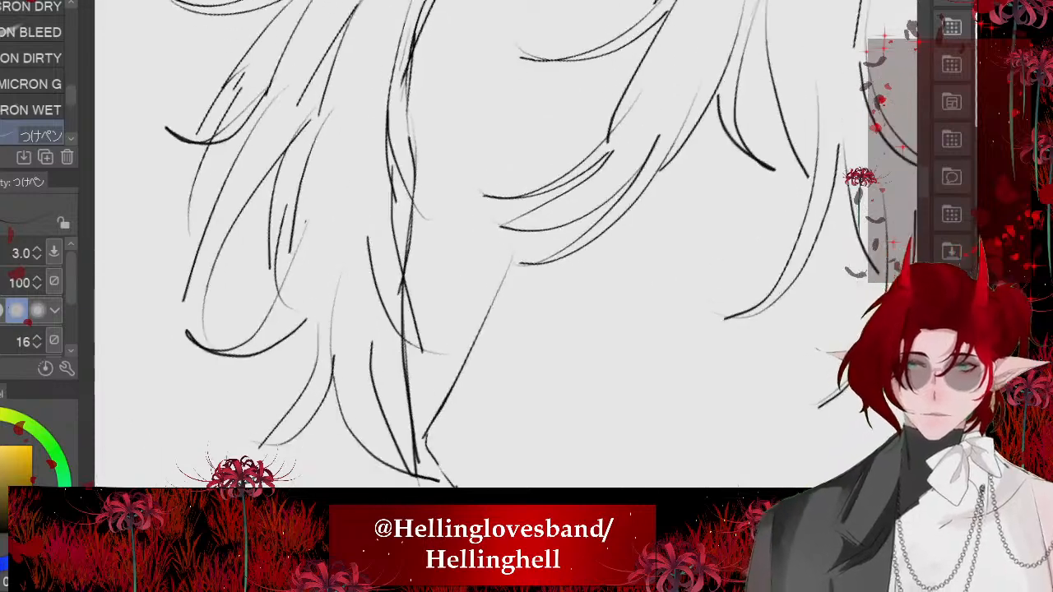
{"action": "mouse_move", "coordinate": [560, 267]}
{"action": "left_mouse_down"}
{"action": "mouse_move", "coordinate": [479, 163]}
{"action": "mouse_move", "coordinate": [541, 248]}
{"action": "left_mouse_up"}
{"action": "left_click_drag", "start_coordinate": [491, 183], "coordinate": [523, 231]}
{"action": "left_click_drag", "start_coordinate": [409, 140], "coordinate": [488, 200]}
{"action": "left_click_drag", "start_coordinate": [396, 151], "coordinate": [468, 198]}
{"action": "left_click_drag", "start_coordinate": [418, 173], "coordinate": [441, 184]}
{"action": "left_click_drag", "start_coordinate": [361, 144], "coordinate": [391, 156]}
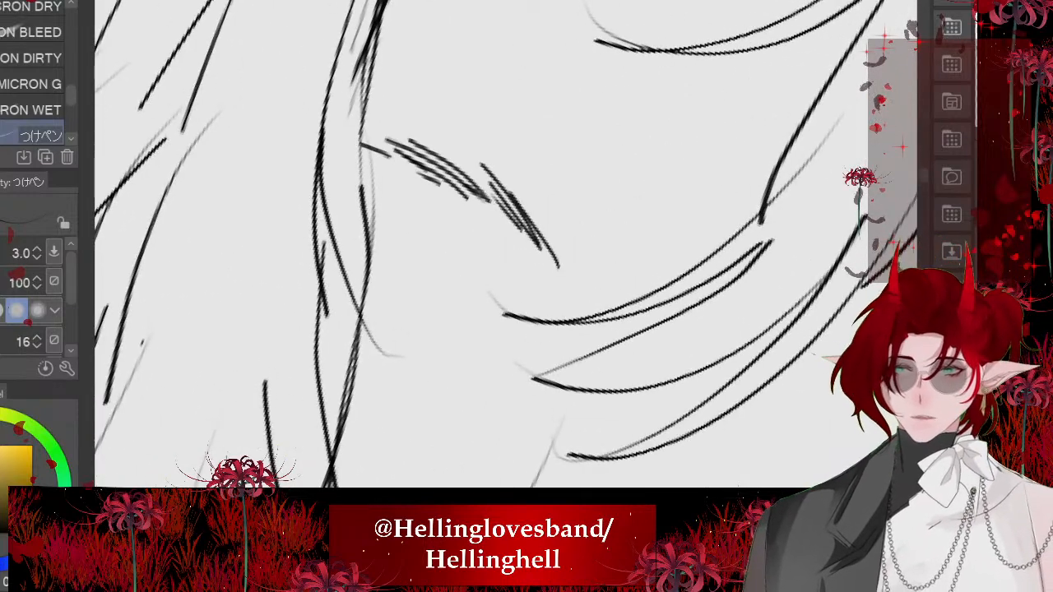
- Reduce the pen size to 2 and fill out the far eyebrow's inner end with finer hair strokes
{"action": "left_click_drag", "start_coordinate": [486, 163], "coordinate": [563, 261]}
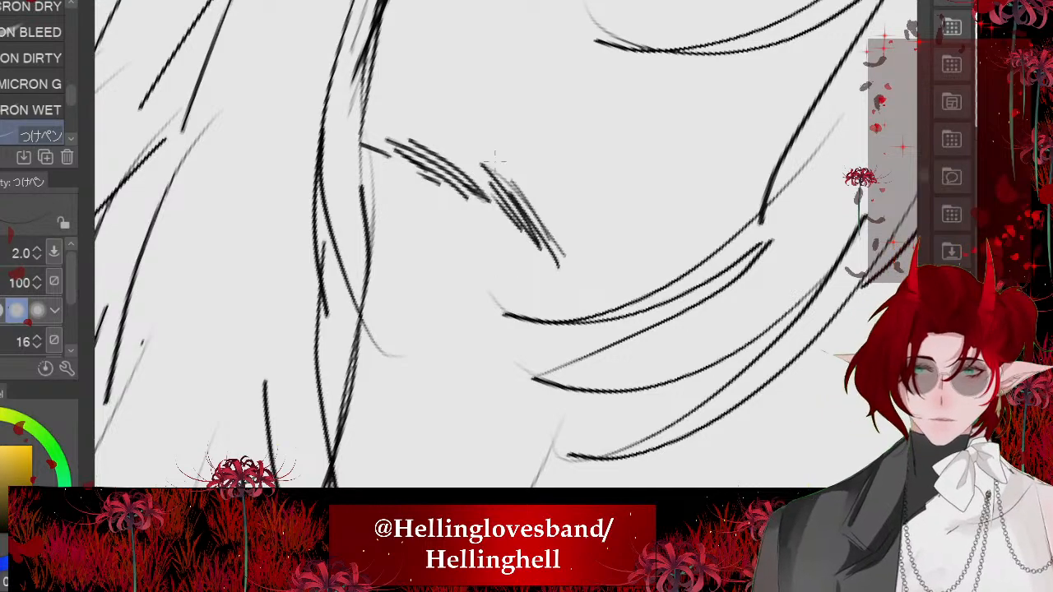
{"action": "left_click_drag", "start_coordinate": [543, 209], "coordinate": [581, 272]}
{"action": "left_click_drag", "start_coordinate": [548, 199], "coordinate": [588, 287]}
{"action": "scroll", "coordinate": [410, 185], "scroll_direction": "down", "scroll_amount": 6}
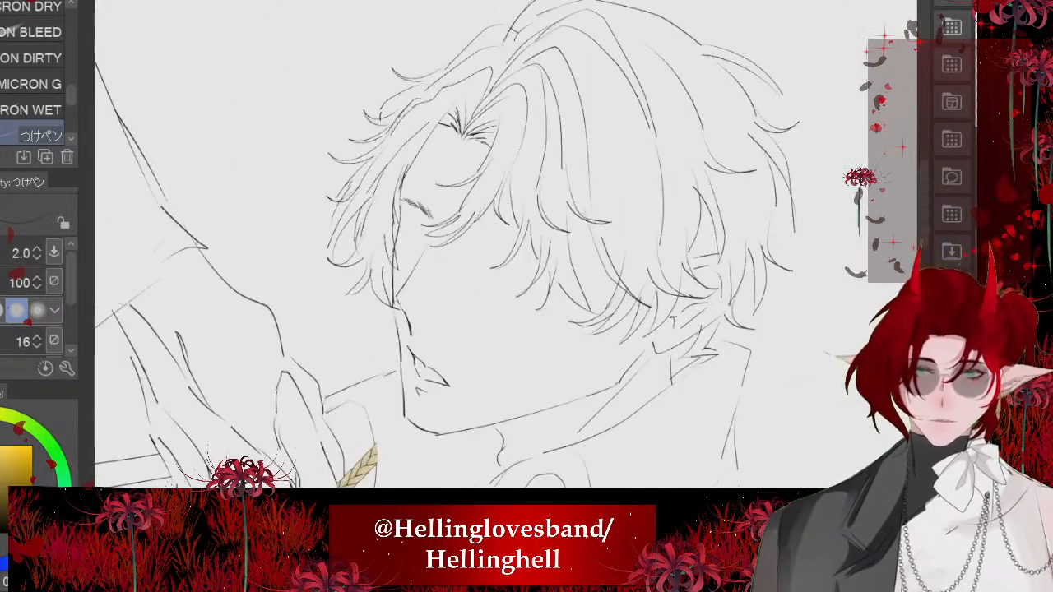
{"action": "scroll", "coordinate": [376, 198], "scroll_direction": "down", "scroll_amount": 2}
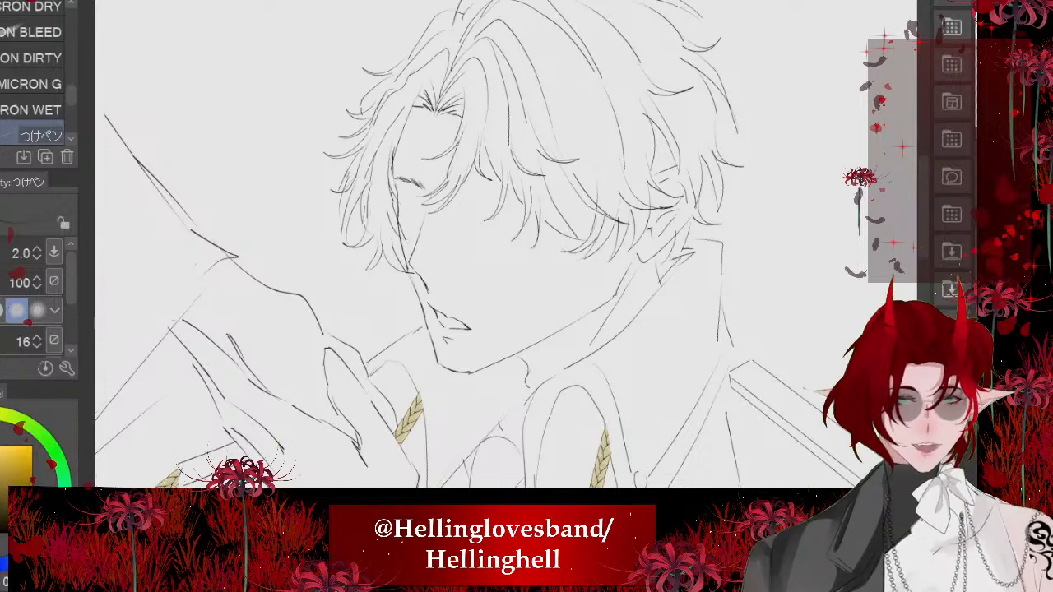
- Rough in the near eyebrow beneath the fringe with fine, slanted hair strokes along a gentle arch
{"action": "scroll", "coordinate": [527, 164], "scroll_direction": "up", "scroll_amount": 8}
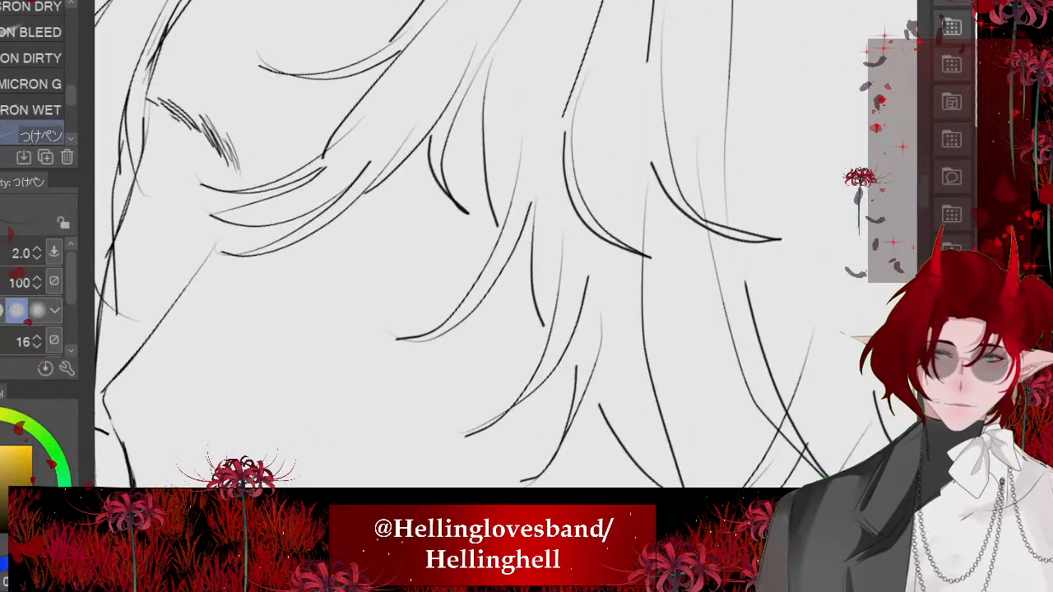
{"action": "scroll", "coordinate": [541, 196], "scroll_direction": "up", "scroll_amount": 1}
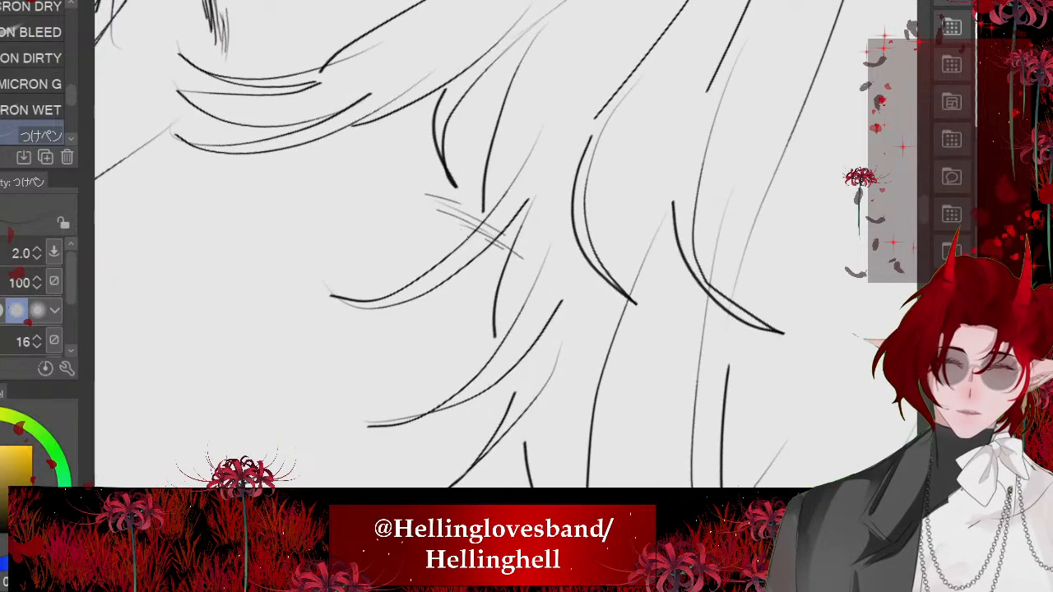
{"action": "left_click_drag", "start_coordinate": [492, 260], "coordinate": [580, 326]}
{"action": "left_click_drag", "start_coordinate": [507, 284], "coordinate": [615, 377]}
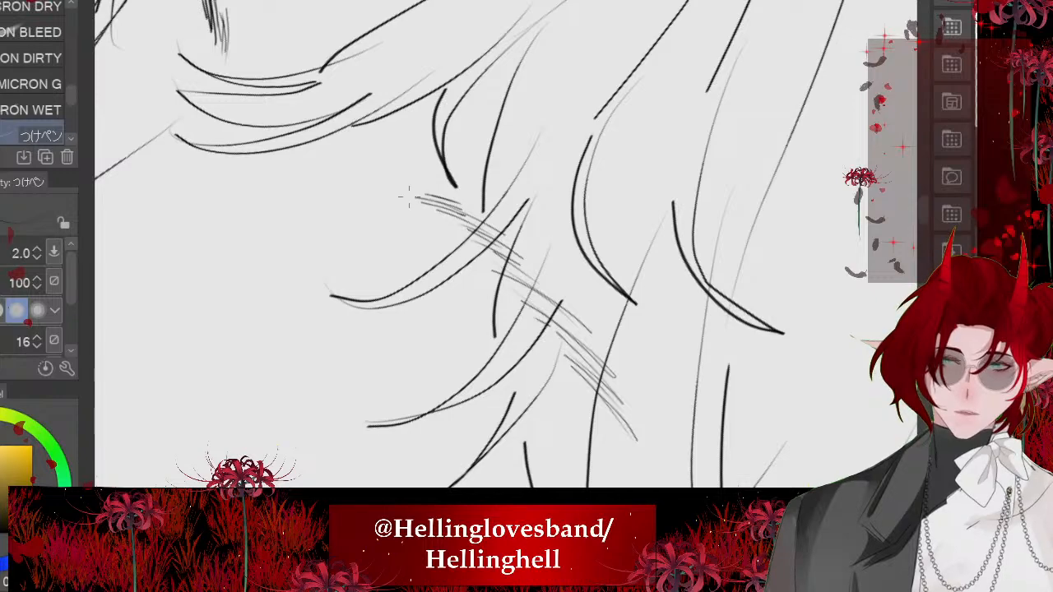
{"action": "scroll", "coordinate": [428, 247], "scroll_direction": "down", "scroll_amount": 8}
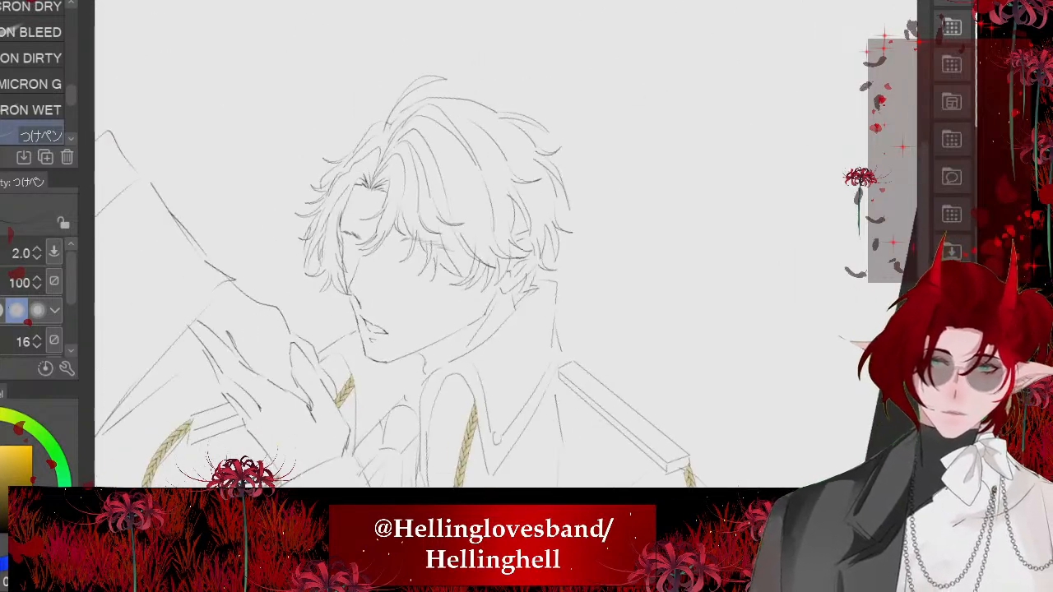
- Thicken the near eyebrow along its whole length with additional overlapping hair strokes
{"action": "scroll", "coordinate": [477, 247], "scroll_direction": "up", "scroll_amount": 10}
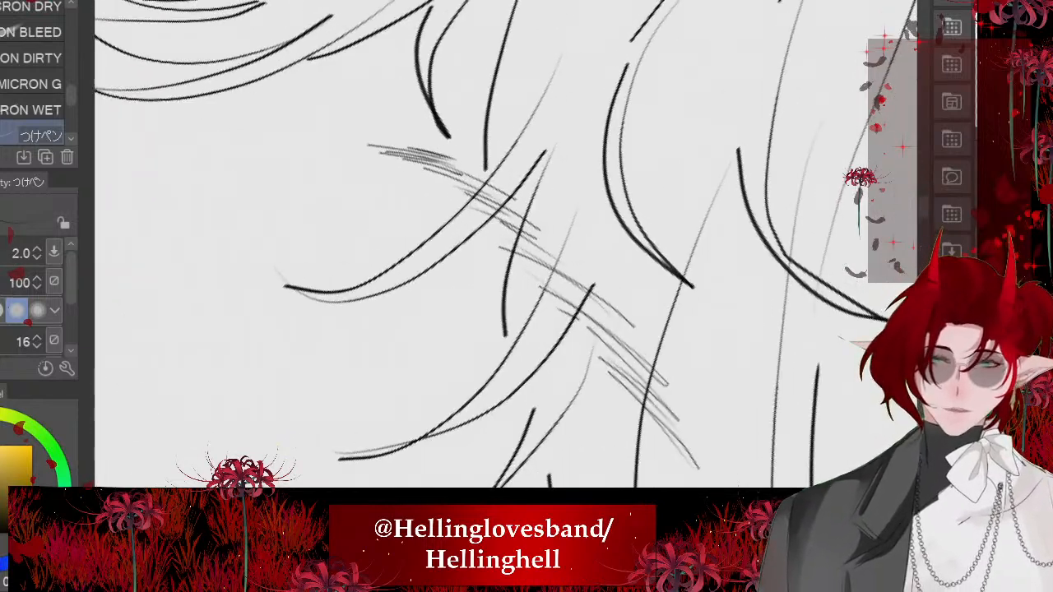
{"action": "left_click_drag", "start_coordinate": [457, 189], "coordinate": [525, 231]}
{"action": "mouse_move", "coordinate": [471, 206]}
{"action": "left_mouse_down"}
{"action": "mouse_move", "coordinate": [535, 240]}
{"action": "mouse_move", "coordinate": [586, 298]}
{"action": "left_mouse_up"}
{"action": "left_click_drag", "start_coordinate": [530, 268], "coordinate": [598, 326]}
{"action": "left_click_drag", "start_coordinate": [584, 316], "coordinate": [657, 392]}
{"action": "left_click_drag", "start_coordinate": [609, 362], "coordinate": [672, 424]}
{"action": "mouse_move", "coordinate": [631, 396]}
{"action": "left_mouse_down"}
{"action": "mouse_move", "coordinate": [665, 436]}
{"action": "mouse_move", "coordinate": [676, 473]}
{"action": "left_mouse_up"}
{"action": "scroll", "coordinate": [449, 269], "scroll_direction": "down", "scroll_amount": 2}
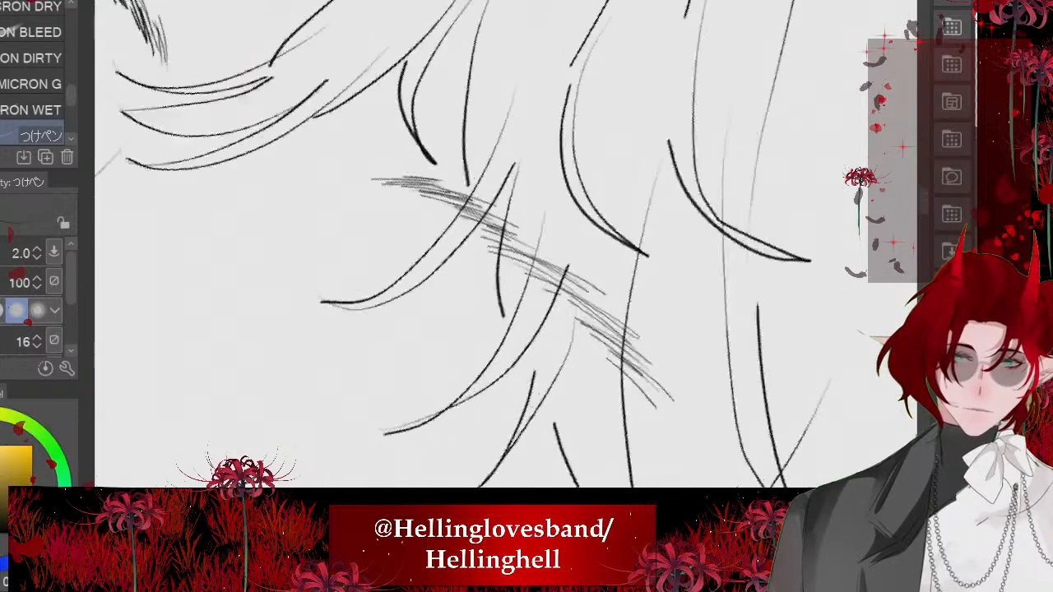
{"action": "scroll", "coordinate": [436, 234], "scroll_direction": "down", "scroll_amount": 8}
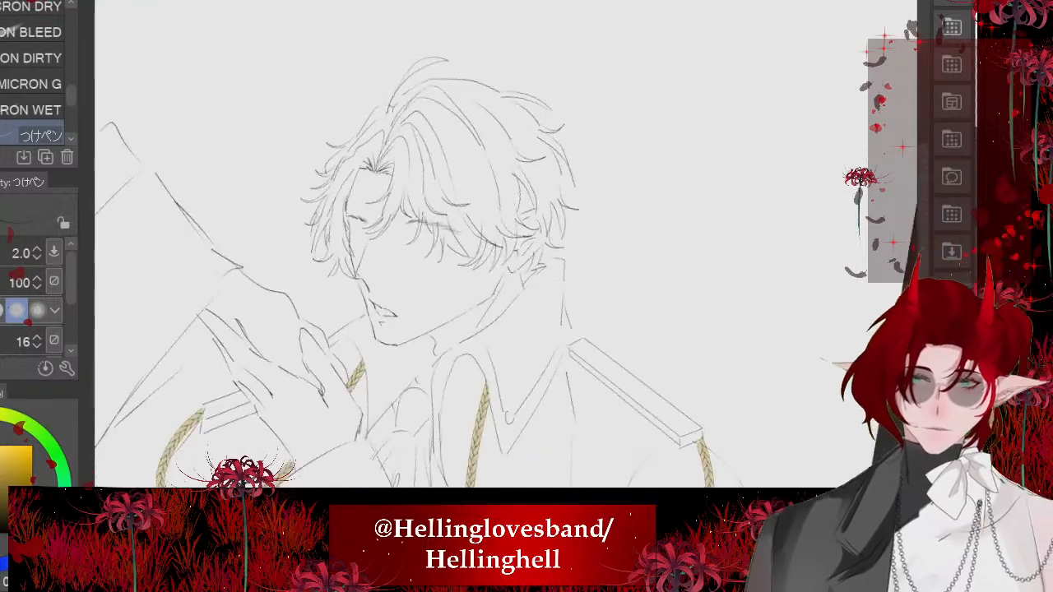
- Lasso the near eyebrow, rotate it slightly counterclockwise, shift it up and inward, and deselect it
{"action": "scroll", "coordinate": [367, 218], "scroll_direction": "up", "scroll_amount": 6}
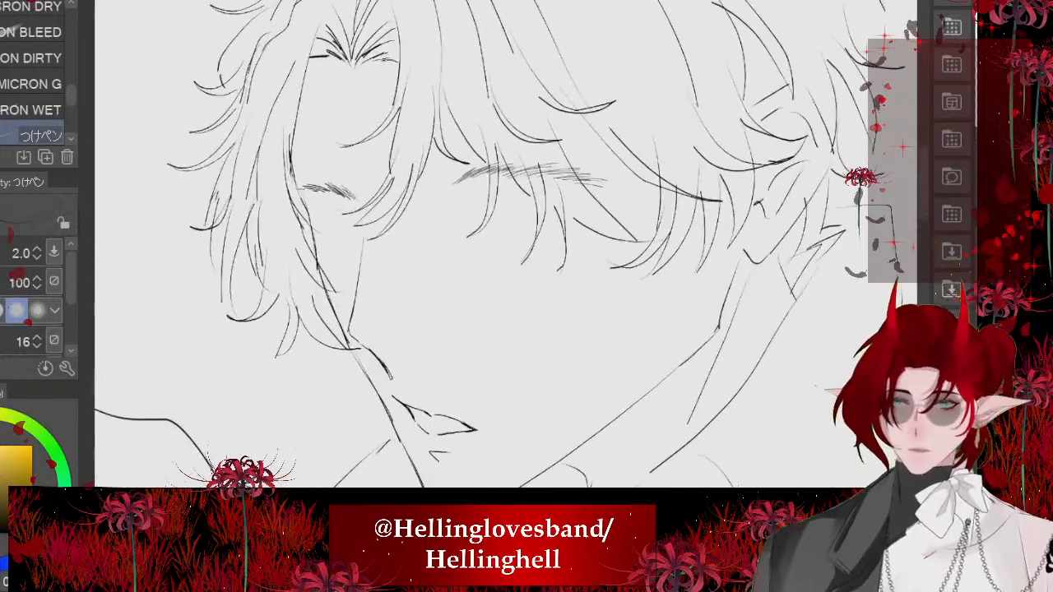
{"action": "key", "text": "m"}
{"action": "left_click_drag", "start_coordinate": [646, 260], "coordinate": [435, 87]}
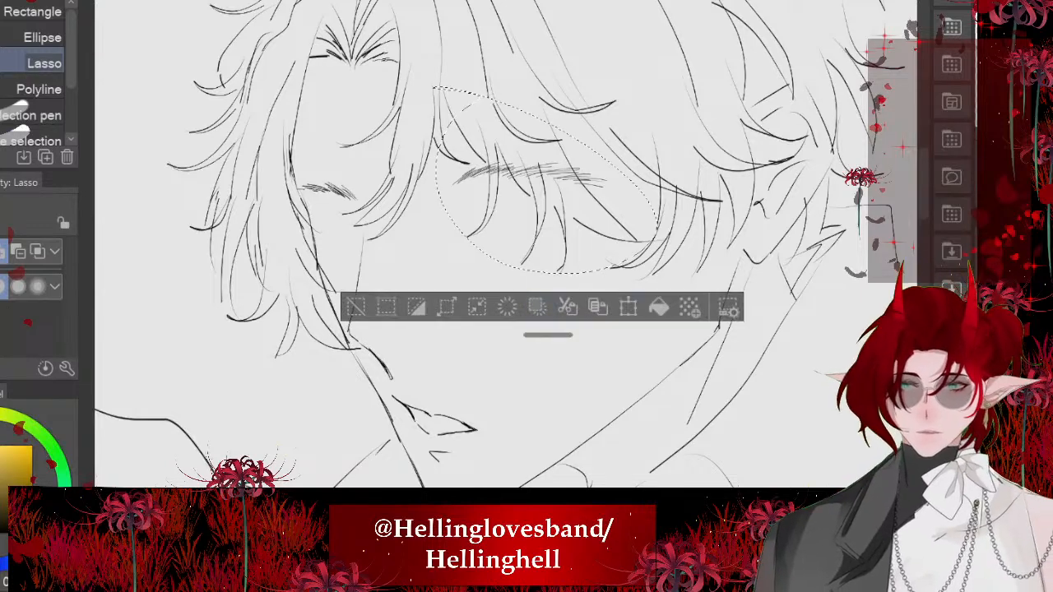
{"action": "left_click", "coordinate": [629, 306]}
{"action": "mouse_move", "coordinate": [697, 284]}
{"action": "left_mouse_down"}
{"action": "mouse_move", "coordinate": [714, 253]}
{"action": "mouse_move", "coordinate": [708, 267]}
{"action": "left_mouse_up"}
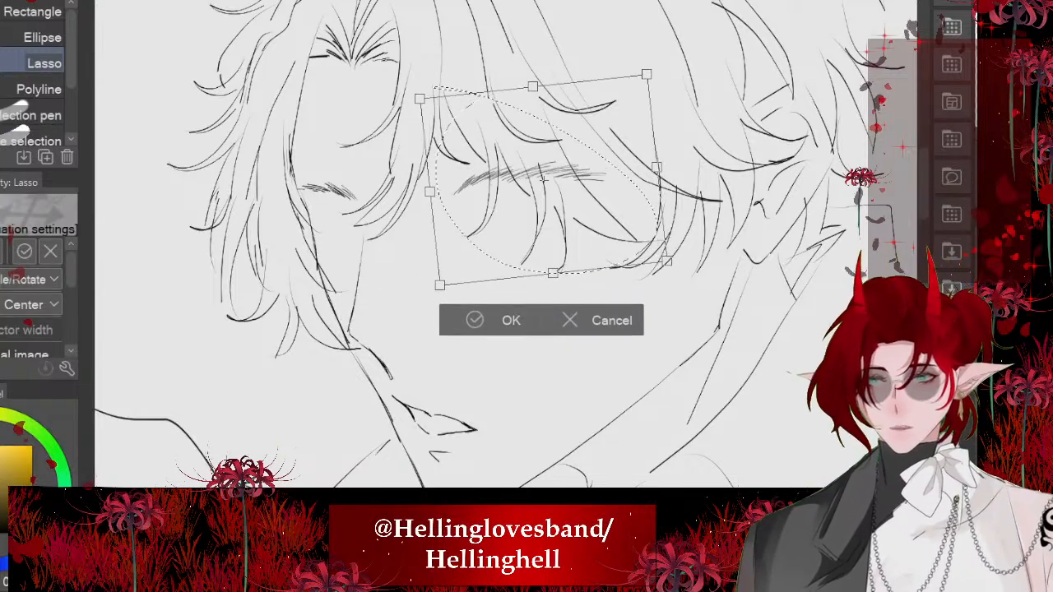
{"action": "left_click_drag", "start_coordinate": [543, 179], "coordinate": [533, 172]}
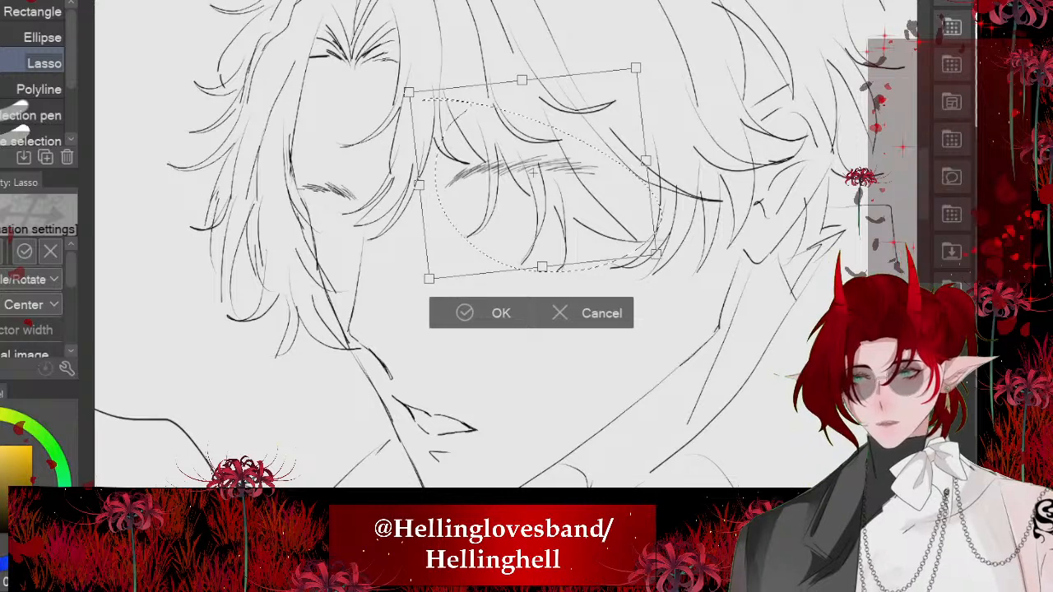
{"action": "left_click", "coordinate": [466, 312]}
{"action": "key", "text": "ctrl+d"}
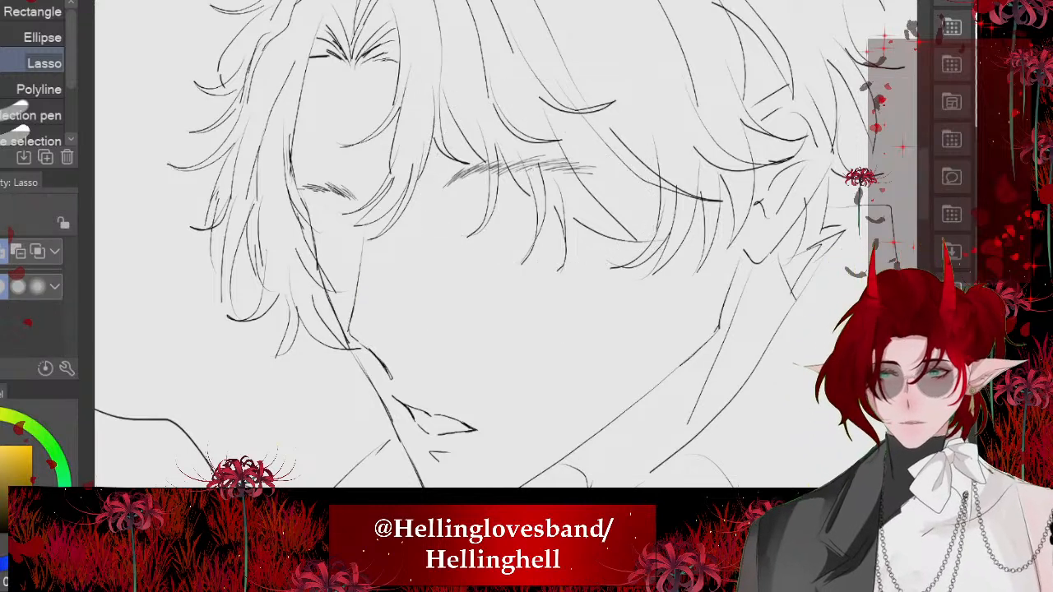
- Lasso the far eyebrow, nudge it slightly upward, and clear the selection
{"action": "left_click_drag", "start_coordinate": [312, 244], "coordinate": [273, 130]}
{"action": "key", "text": "ctrl+t"}
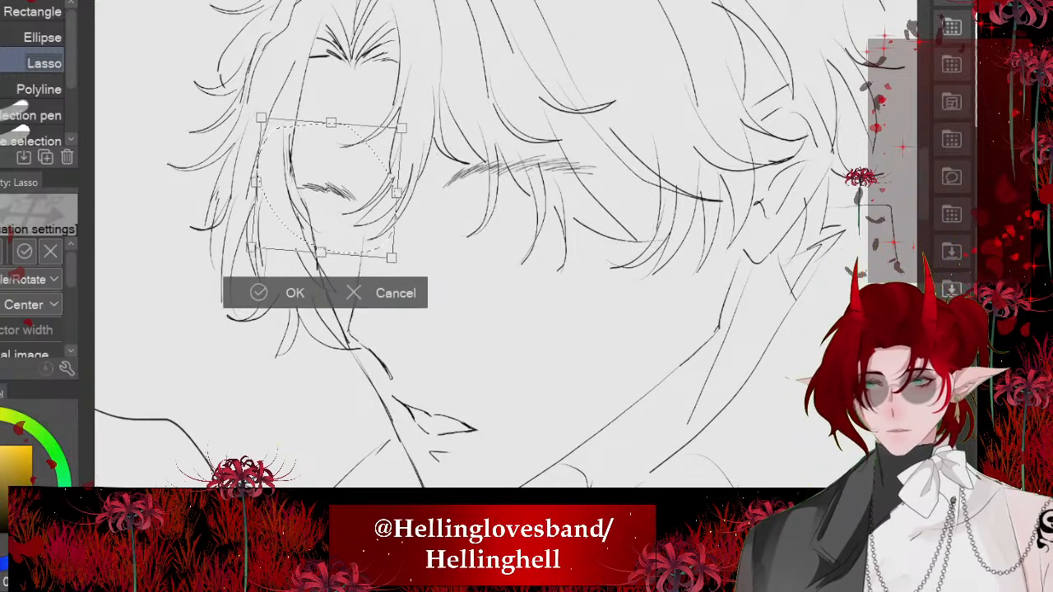
{"action": "left_click_drag", "start_coordinate": [326, 188], "coordinate": [330, 181]}
{"action": "key", "text": "Return"}
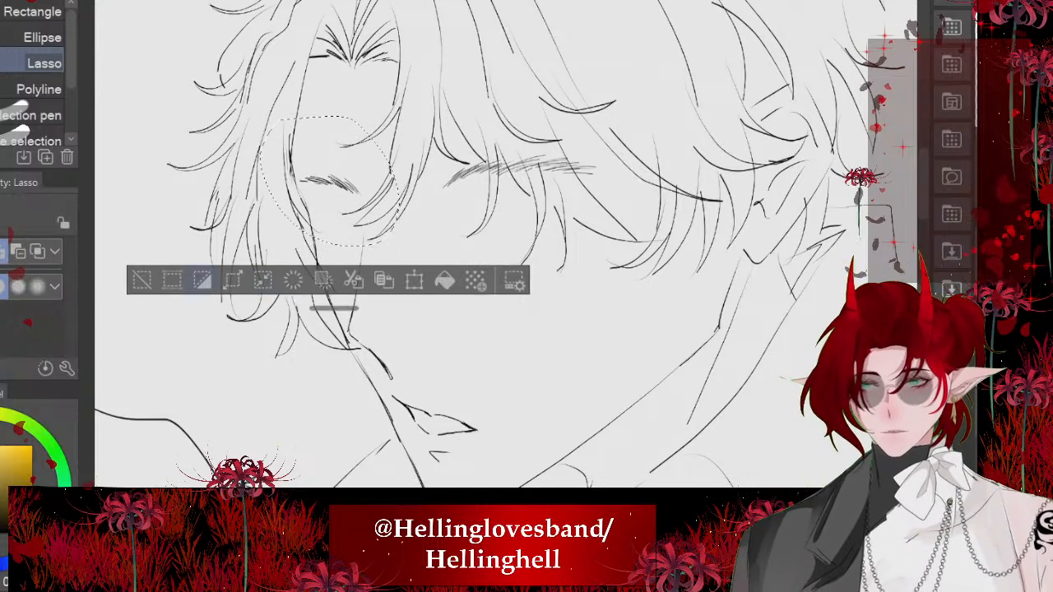
{"action": "left_click", "coordinate": [143, 281]}
{"action": "scroll", "coordinate": [506, 244], "scroll_direction": "down", "scroll_amount": 5}
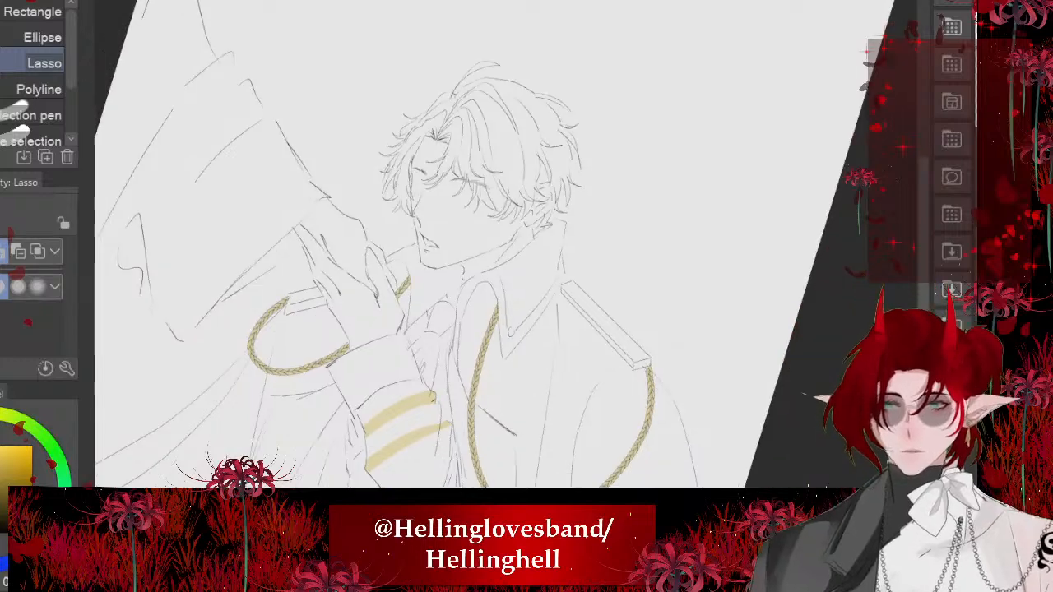
- Examine the eyes and eyebrows in the coloured reference portraits of the white-haired and black-haired characters
{"action": "scroll", "coordinate": [505, 244], "scroll_direction": "up", "scroll_amount": 3}
{"action": "scroll", "coordinate": [312, 276], "scroll_direction": "up", "scroll_amount": 3}
{"action": "scroll", "coordinate": [526, 247], "scroll_direction": "down", "scroll_amount": 10}
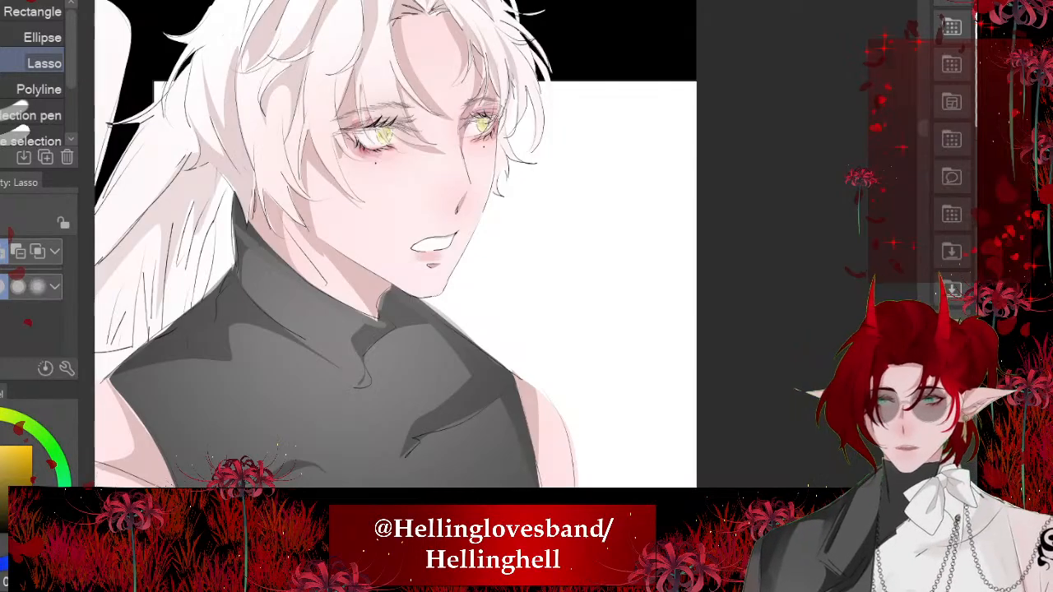
{"action": "scroll", "coordinate": [531, 238], "scroll_direction": "up", "scroll_amount": 8}
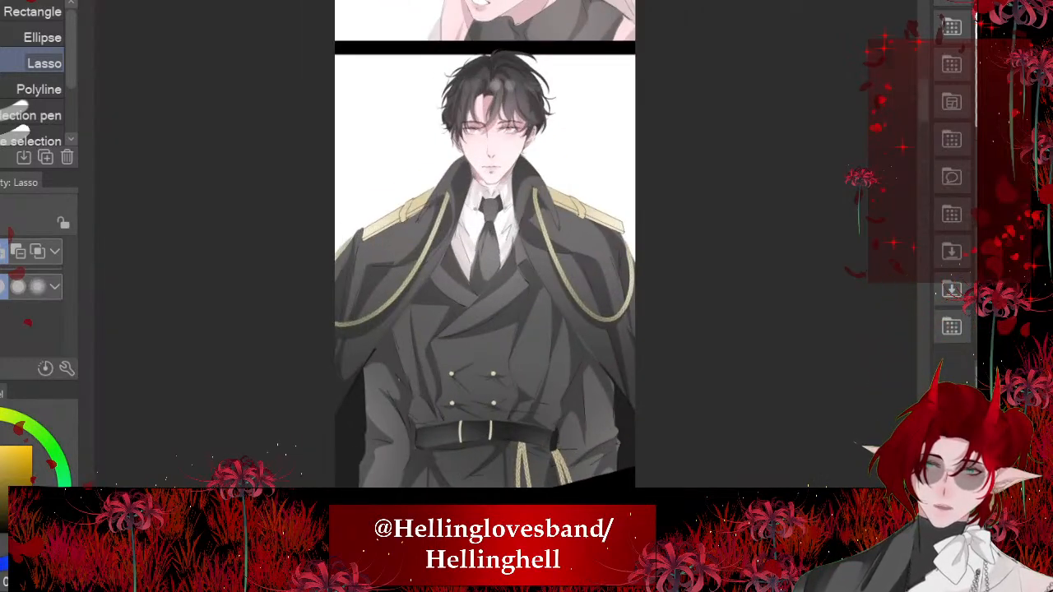
{"action": "scroll", "coordinate": [551, 115], "scroll_direction": "up", "scroll_amount": 2}
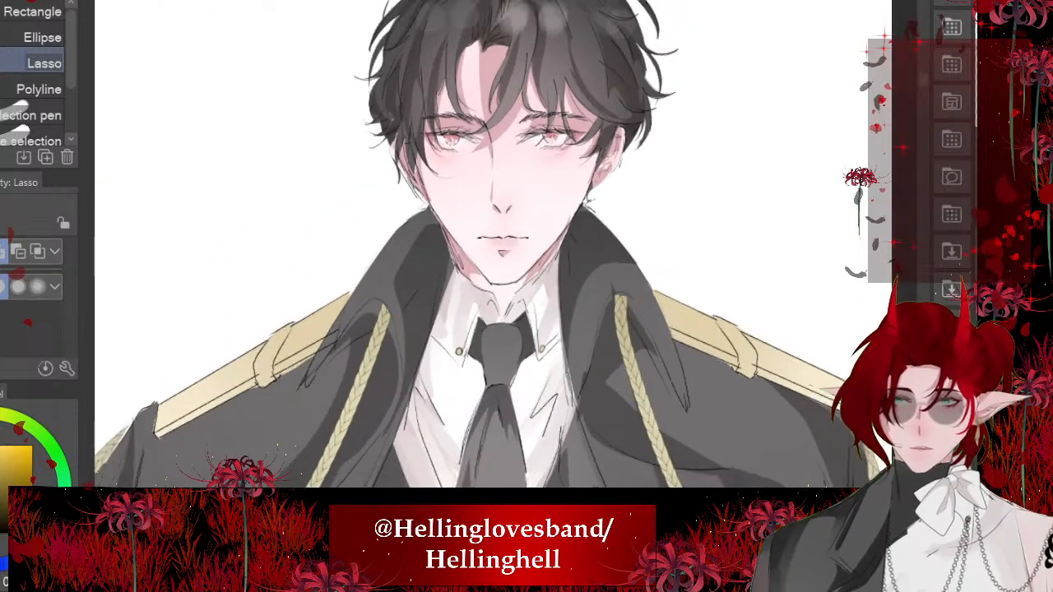
{"action": "scroll", "coordinate": [306, 307], "scroll_direction": "down", "scroll_amount": 1}
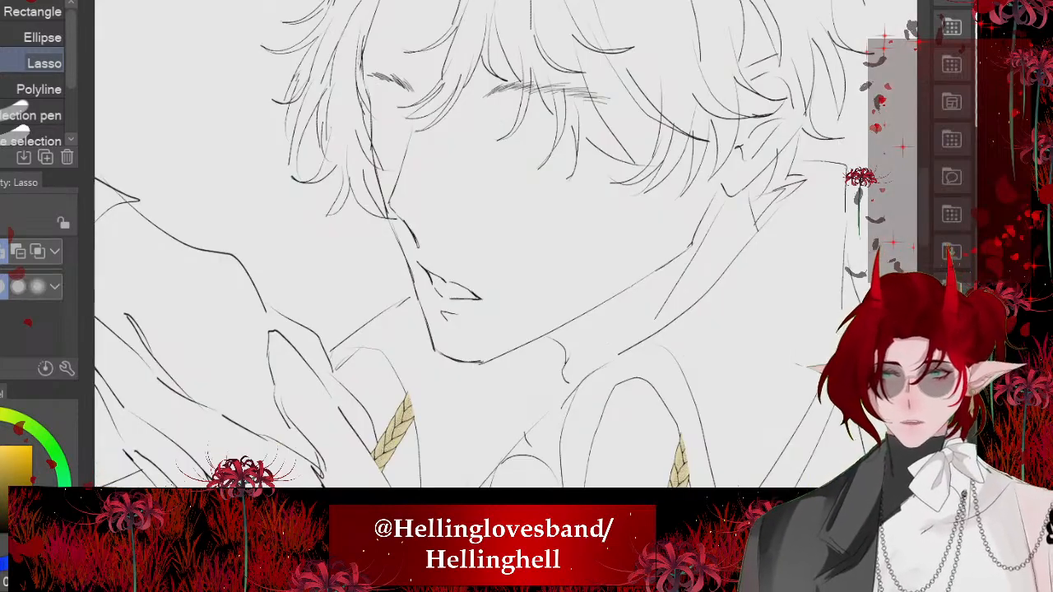
{"action": "scroll", "coordinate": [510, 247], "scroll_direction": "down", "scroll_amount": 2}
{"action": "scroll", "coordinate": [510, 246], "scroll_direction": "up", "scroll_amount": 3}
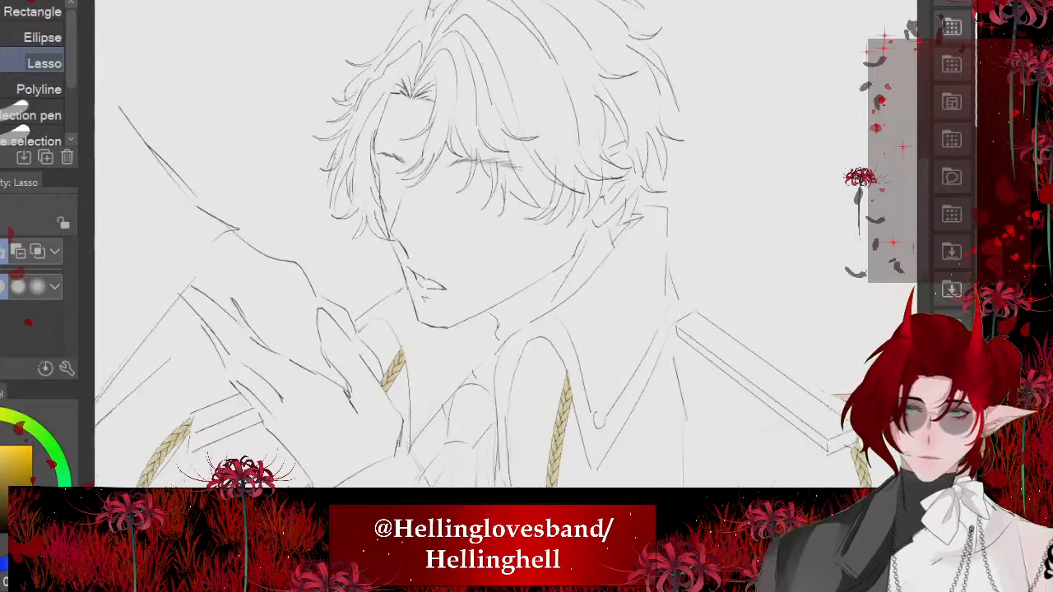
- Extend the near eyebrow's outer tail with fine つけペン hair strokes at size 2
{"action": "scroll", "coordinate": [513, 186], "scroll_direction": "up", "scroll_amount": 5}
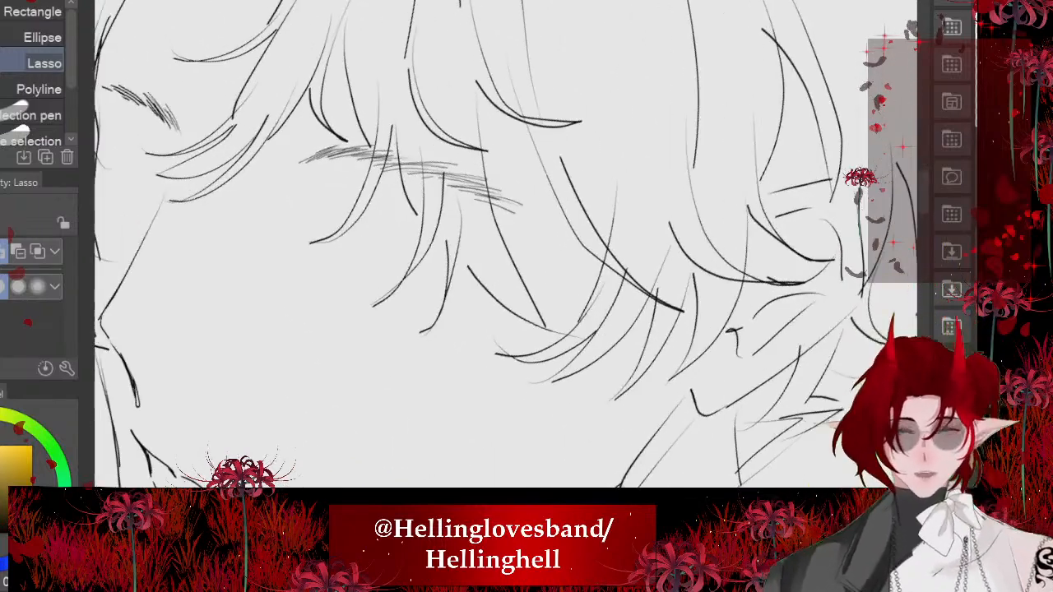
{"action": "key", "text": "e"}
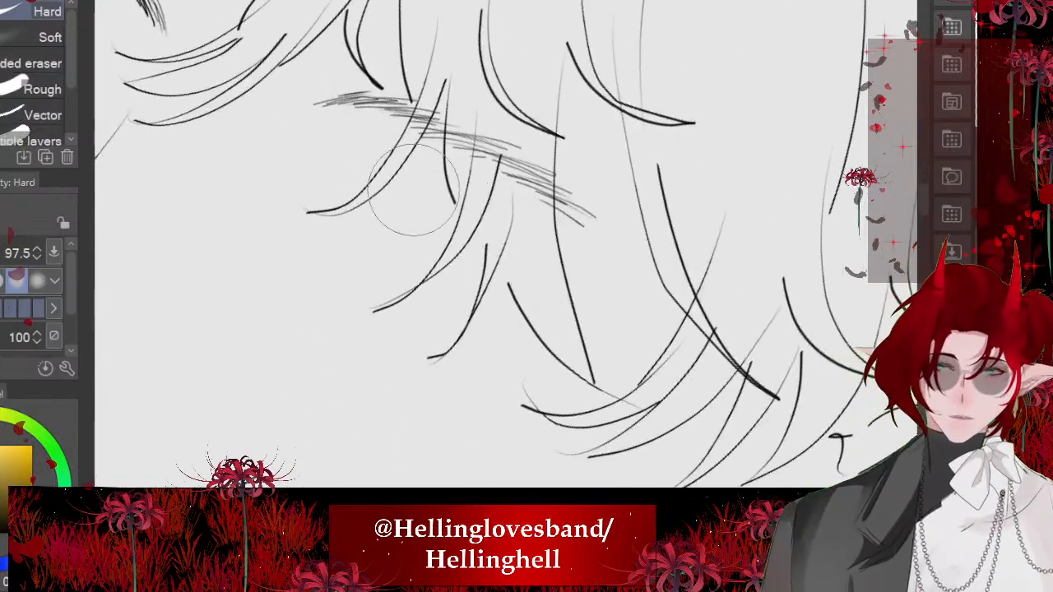
{"action": "scroll", "coordinate": [510, 247], "scroll_direction": "up", "scroll_amount": 1}
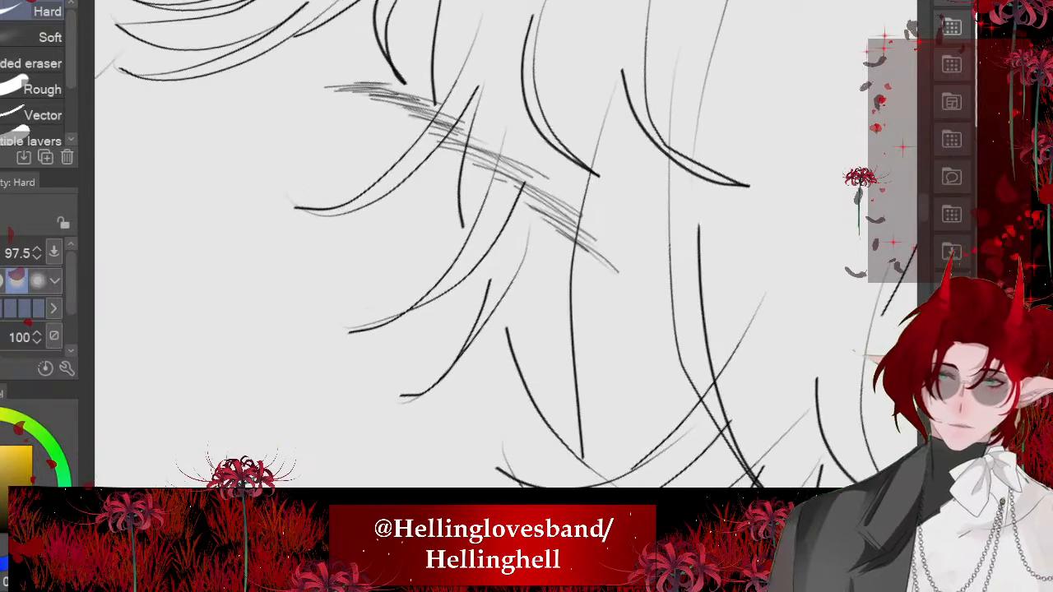
{"action": "key", "text": "p"}
{"action": "left_click_drag", "start_coordinate": [643, 311], "coordinate": [559, 238]}
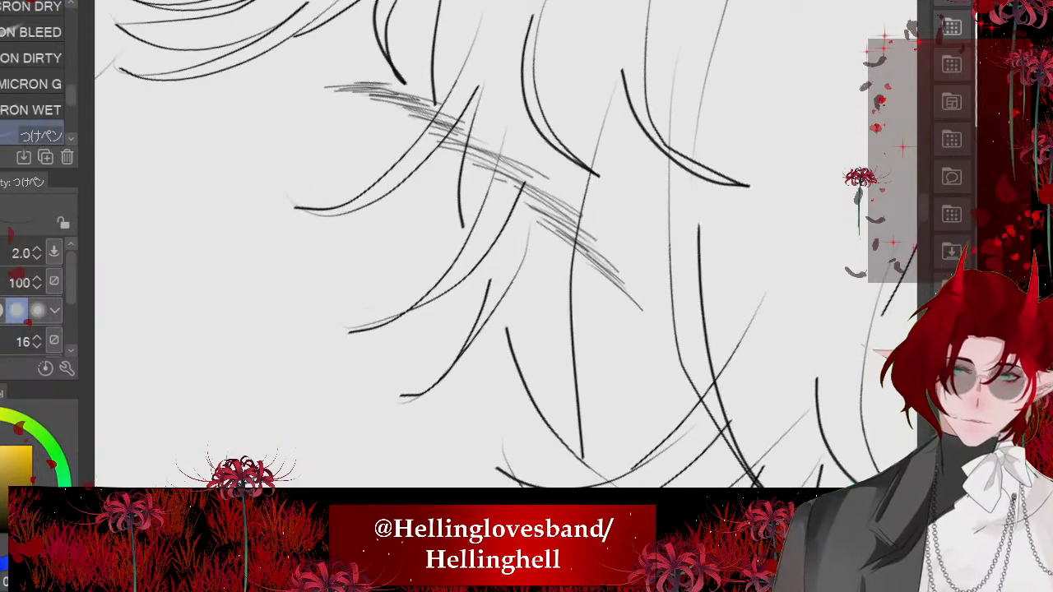
{"action": "scroll", "coordinate": [379, 89], "scroll_direction": "down", "scroll_amount": 8}
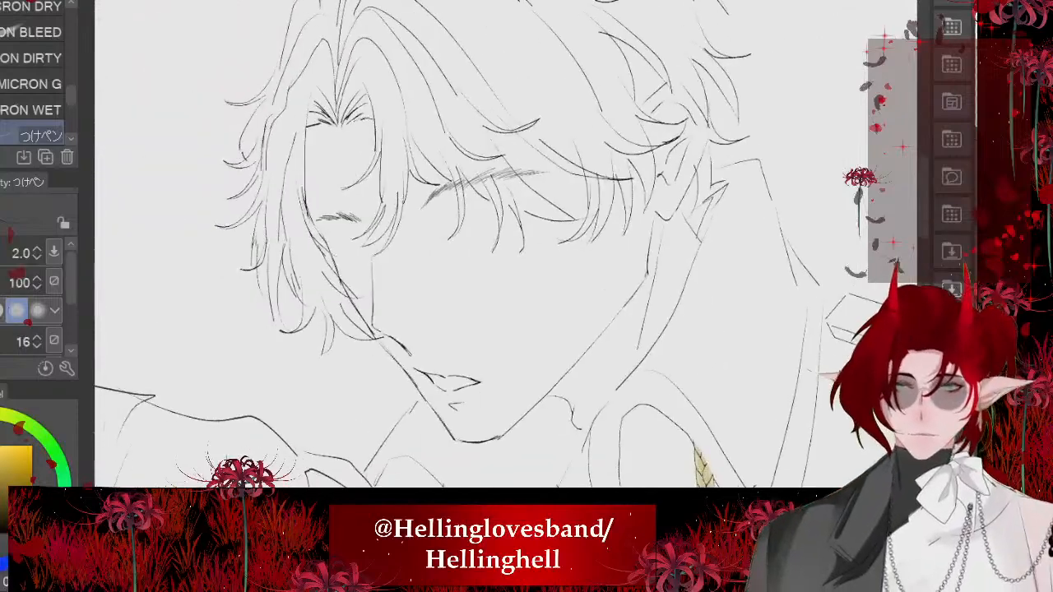
{"action": "scroll", "coordinate": [237, 229], "scroll_direction": "down", "scroll_amount": 1}
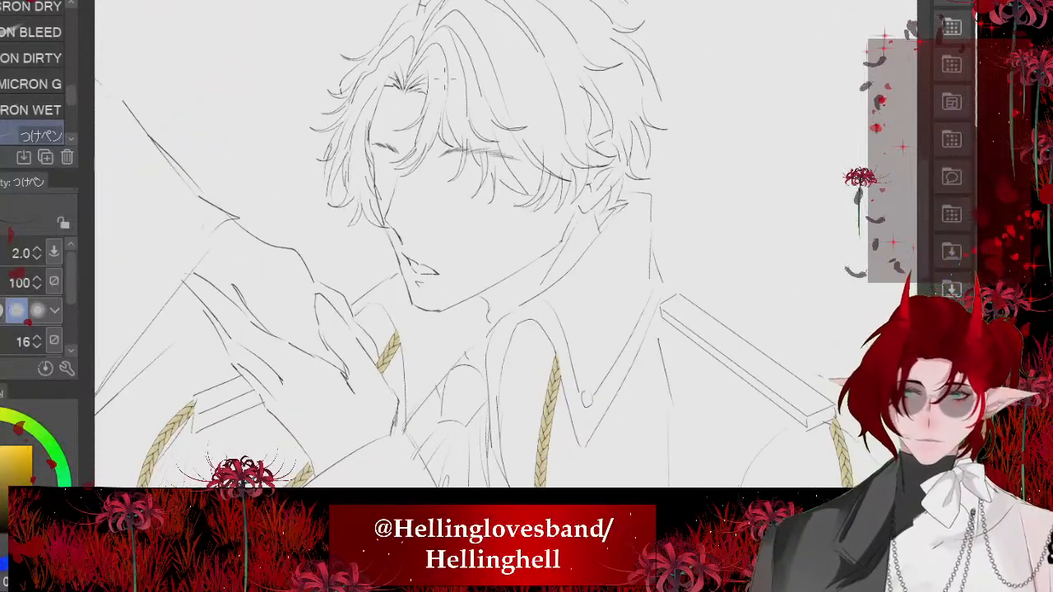
- Fill out the far eyebrow with fine つけペン hair strokes, extending its inner end and its outer tail
{"action": "scroll", "coordinate": [445, 79], "scroll_direction": "down", "scroll_amount": 1}
{"action": "scroll", "coordinate": [510, 323], "scroll_direction": "up", "scroll_amount": 10}
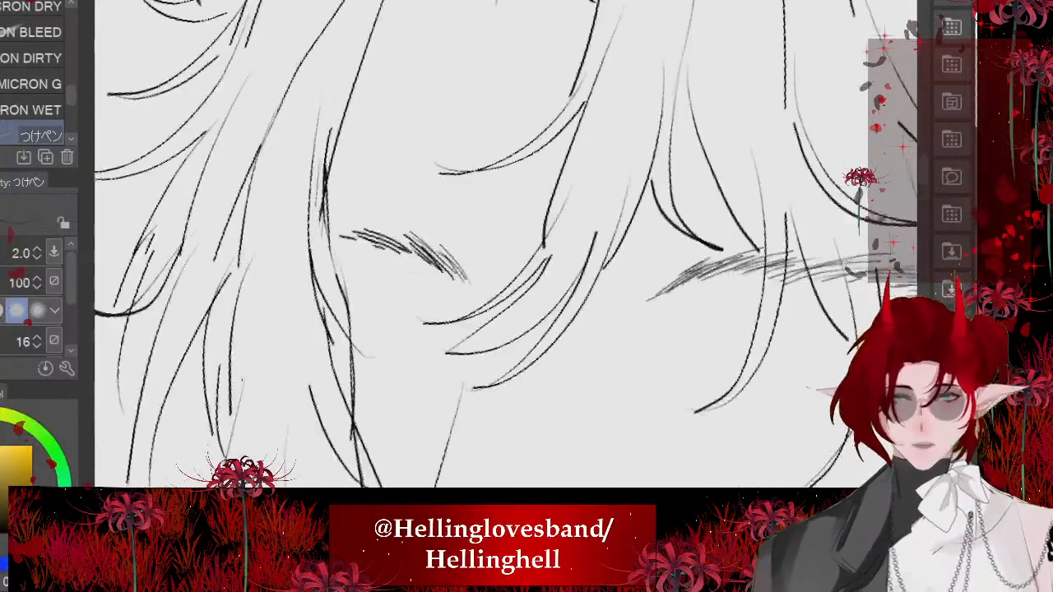
{"action": "left_click_drag", "start_coordinate": [477, 265], "coordinate": [518, 336]}
{"action": "left_click_drag", "start_coordinate": [457, 244], "coordinate": [494, 298]}
{"action": "left_click_drag", "start_coordinate": [396, 202], "coordinate": [420, 228]}
{"action": "left_click_drag", "start_coordinate": [294, 165], "coordinate": [339, 185]}
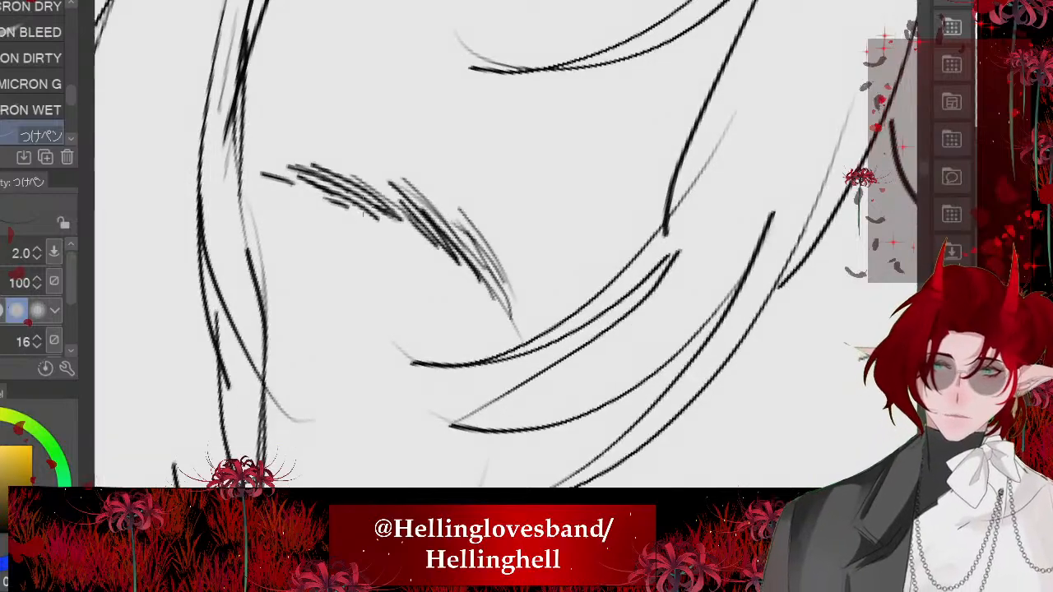
{"action": "left_click_drag", "start_coordinate": [258, 167], "coordinate": [318, 199]}
{"action": "left_click_drag", "start_coordinate": [281, 180], "coordinate": [307, 193]}
{"action": "left_click_drag", "start_coordinate": [237, 173], "coordinate": [276, 186]}
{"action": "scroll", "coordinate": [313, 234], "scroll_direction": "down", "scroll_amount": 2}
{"action": "scroll", "coordinate": [370, 239], "scroll_direction": "down", "scroll_amount": 5}
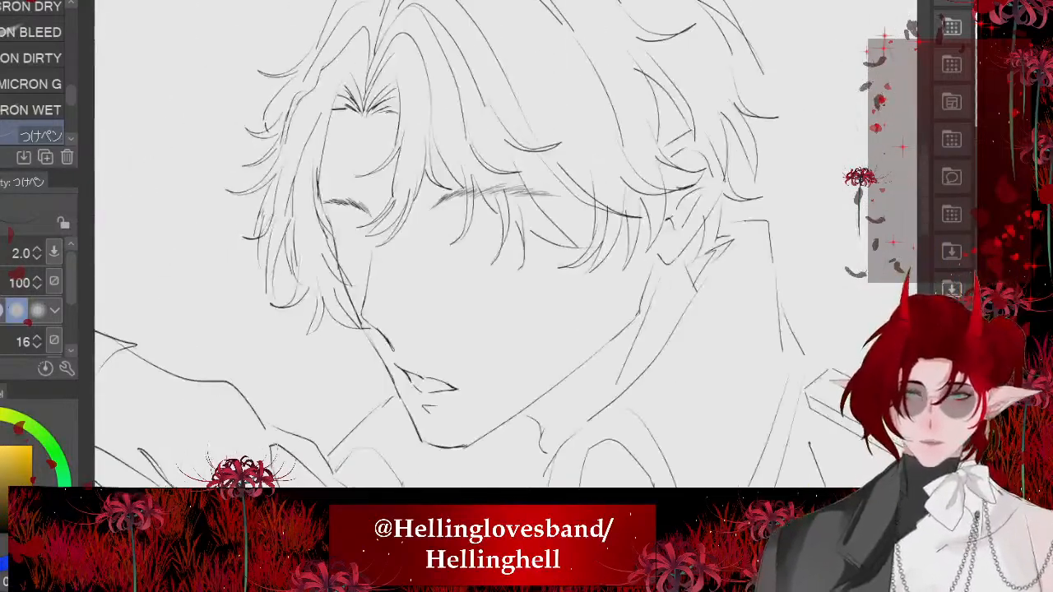
- Transform the eyebrow layer to nudge both eyebrows very slightly upward together
{"action": "left_click_drag", "start_coordinate": [460, 378], "coordinate": [444, 82]}
{"action": "scroll", "coordinate": [461, 329], "scroll_direction": "down", "scroll_amount": 2}
{"action": "scroll", "coordinate": [412, 131], "scroll_direction": "up", "scroll_amount": 6}
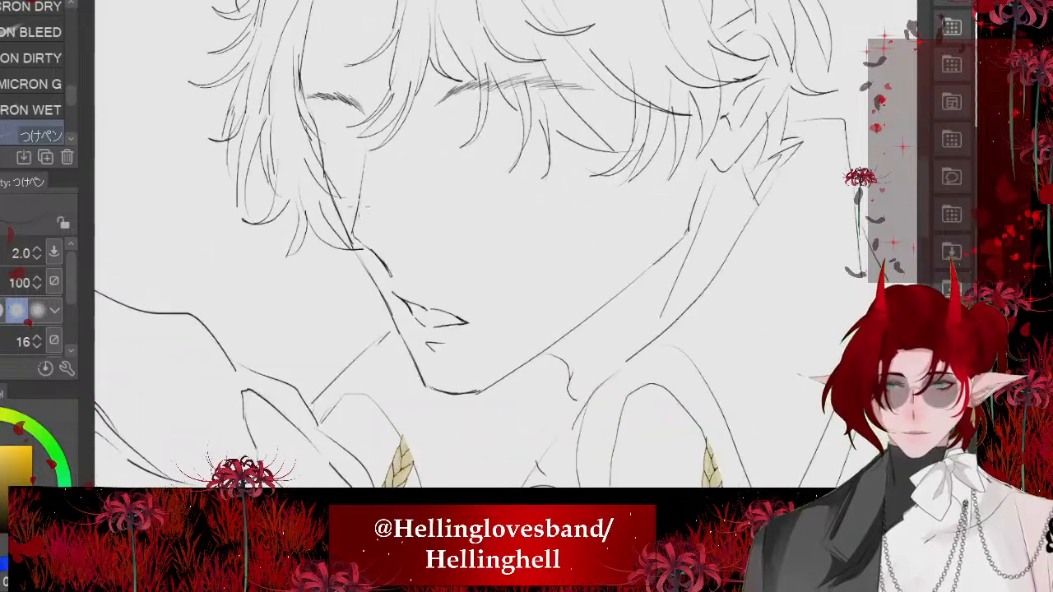
{"action": "left_click_drag", "start_coordinate": [493, 247], "coordinate": [495, 263]}
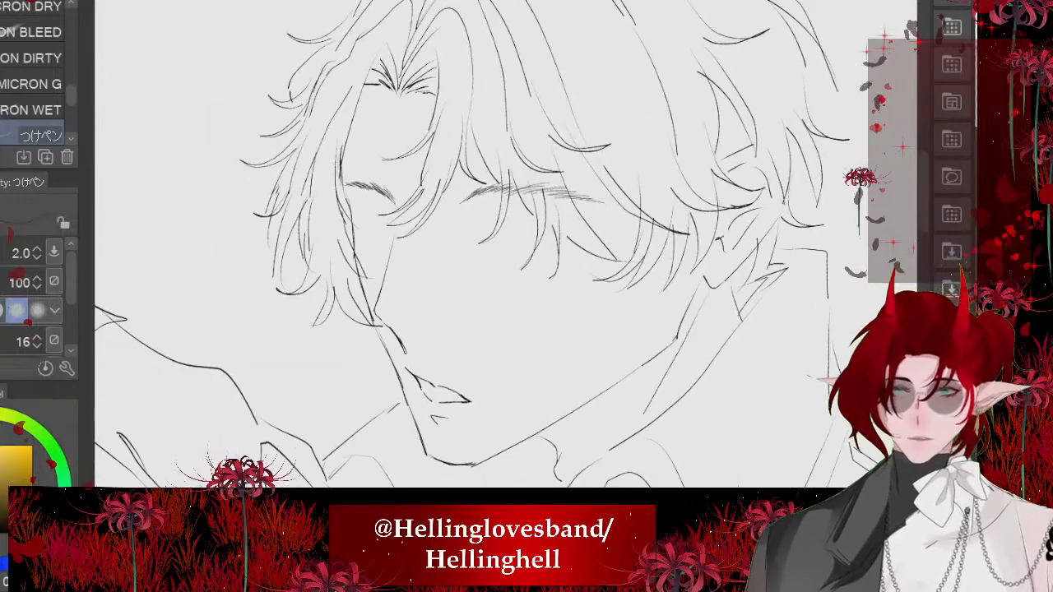
{"action": "key", "text": "ctrl+t"}
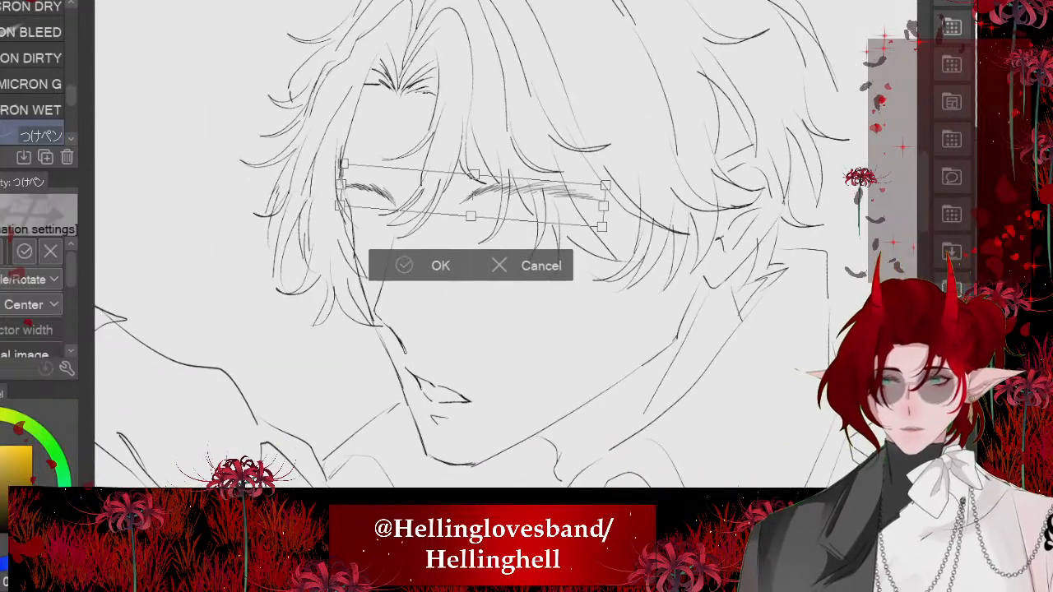
{"action": "key", "text": "Return"}
{"action": "scroll", "coordinate": [494, 247], "scroll_direction": "down", "scroll_amount": 6}
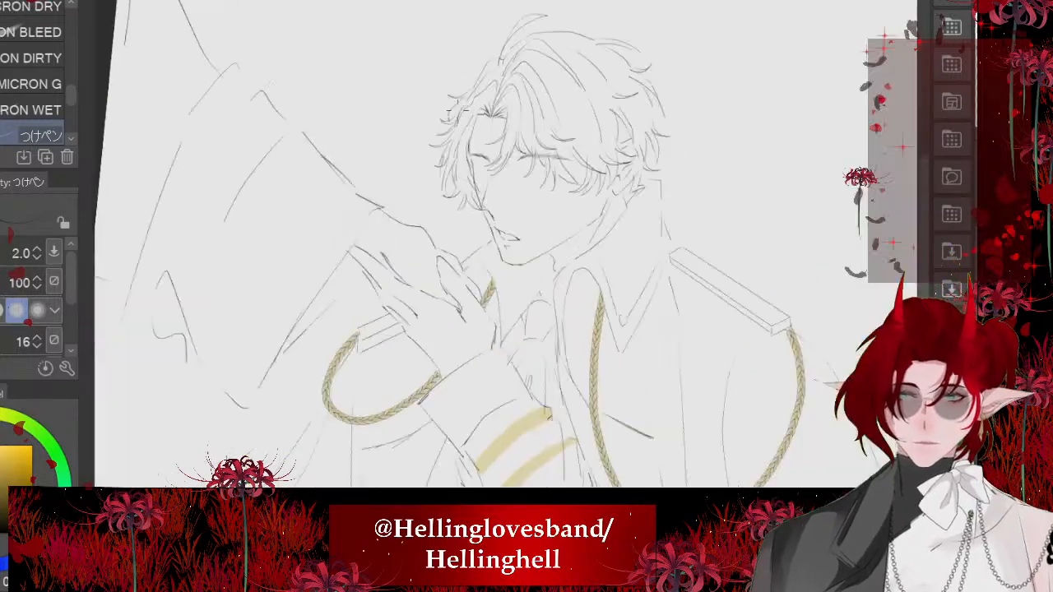
{"action": "scroll", "coordinate": [506, 160], "scroll_direction": "up", "scroll_amount": 6}
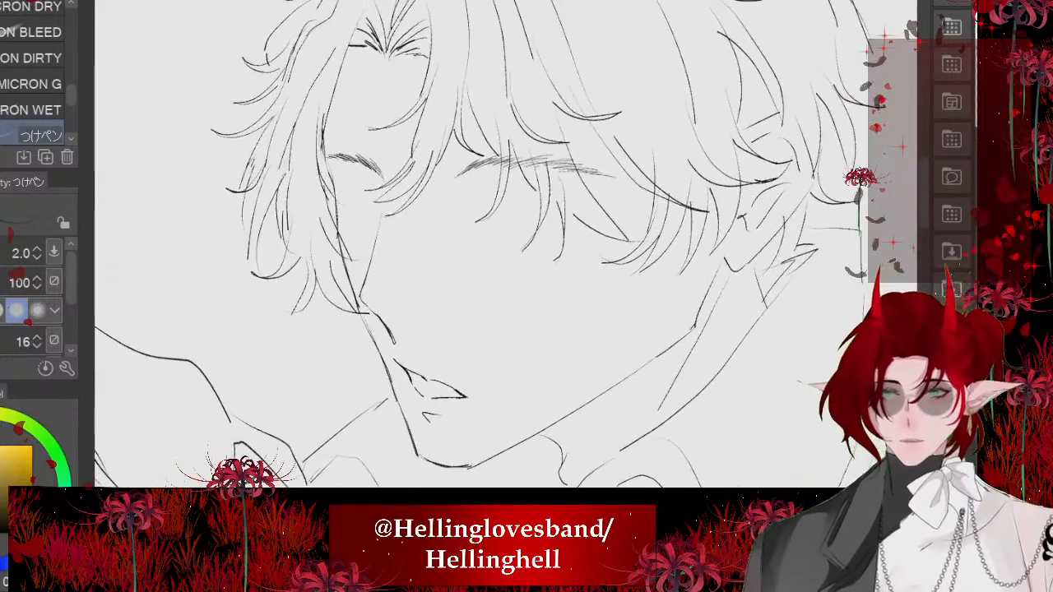
{"action": "key", "text": "ctrl+t"}
{"action": "left_click_drag", "start_coordinate": [469, 167], "coordinate": [470, 164]}
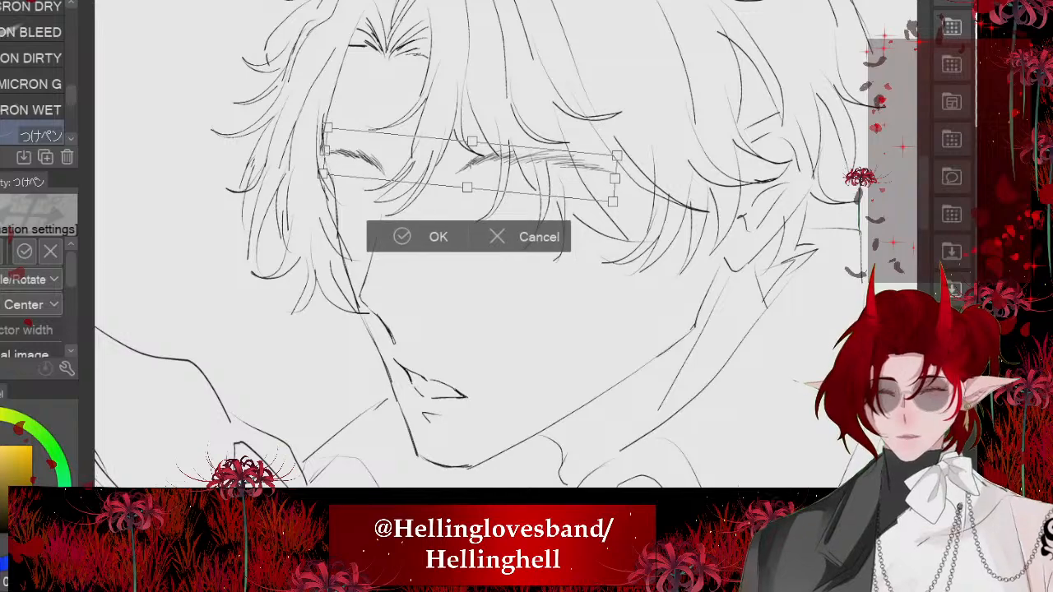
{"action": "key", "text": "Return"}
- Erase the upper end of the nose bridge line with the Hard eraser and draw a short line down from the far eyebrow's inner end
{"action": "scroll", "coordinate": [382, 164], "scroll_direction": "down", "scroll_amount": 2}
{"action": "scroll", "coordinate": [362, 224], "scroll_direction": "up", "scroll_amount": 5}
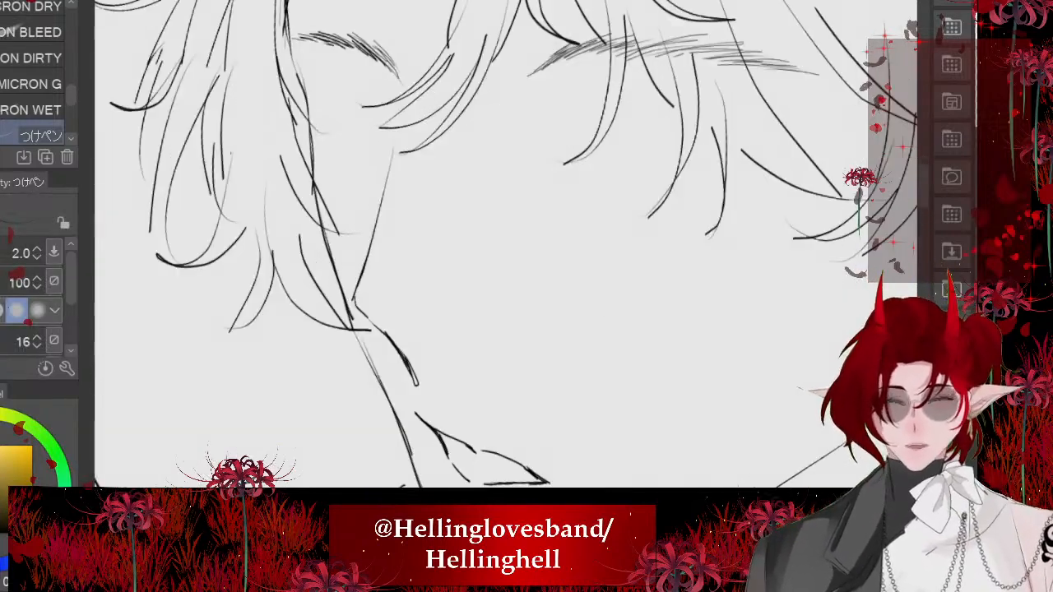
{"action": "scroll", "coordinate": [412, 247], "scroll_direction": "up", "scroll_amount": 2}
{"action": "key", "text": "e"}
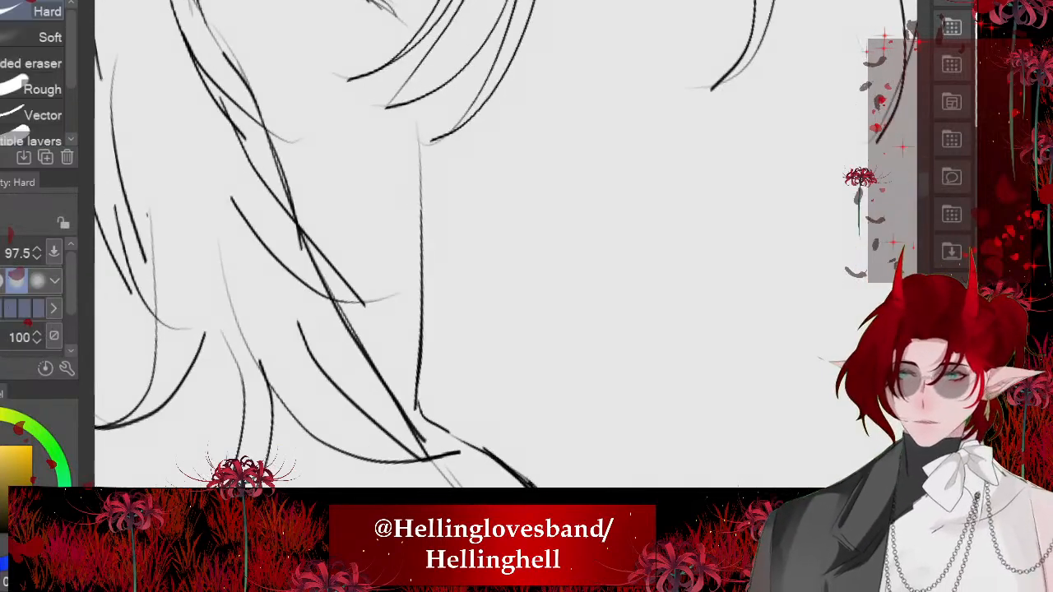
{"action": "left_click_drag", "start_coordinate": [413, 196], "coordinate": [406, 160]}
{"action": "scroll", "coordinate": [411, 247], "scroll_direction": "down", "scroll_amount": 1}
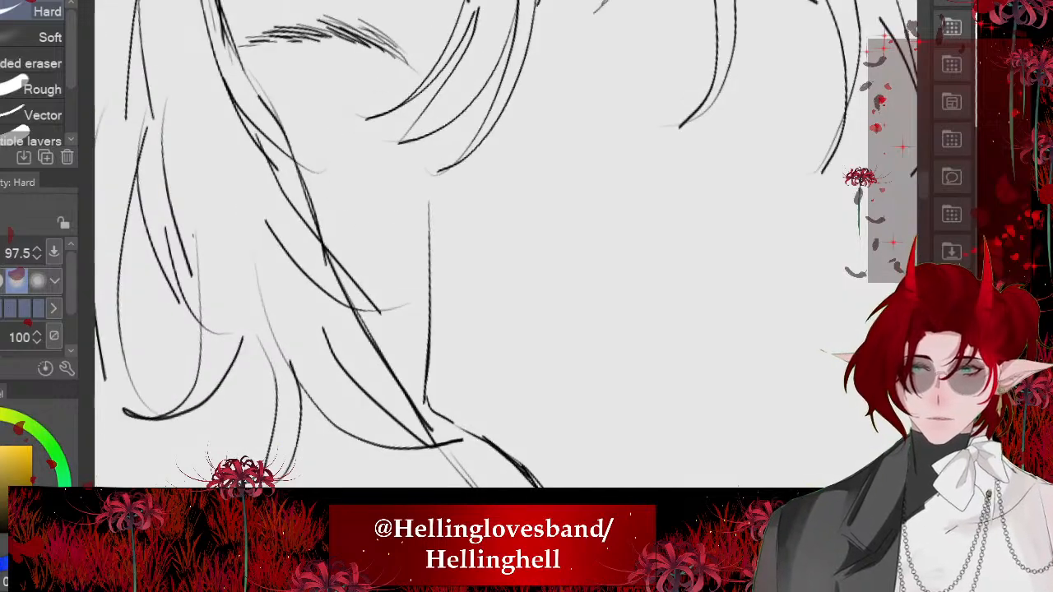
{"action": "scroll", "coordinate": [365, 153], "scroll_direction": "down", "scroll_amount": 2}
{"action": "key", "text": "p"}
{"action": "scroll", "coordinate": [461, 246], "scroll_direction": "down", "scroll_amount": 5}
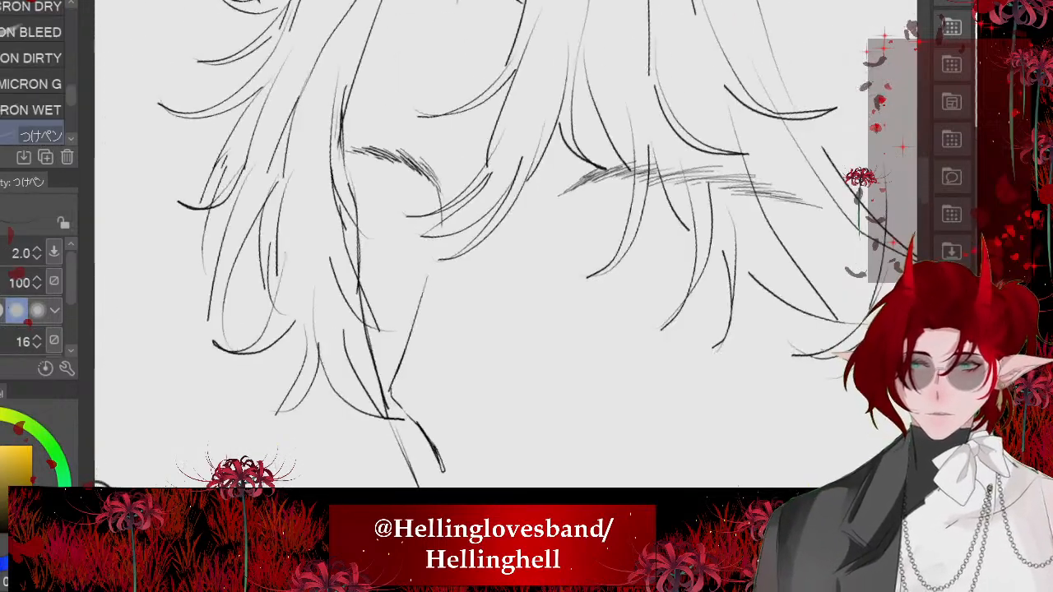
{"action": "scroll", "coordinate": [146, 165], "scroll_direction": "down", "scroll_amount": 1}
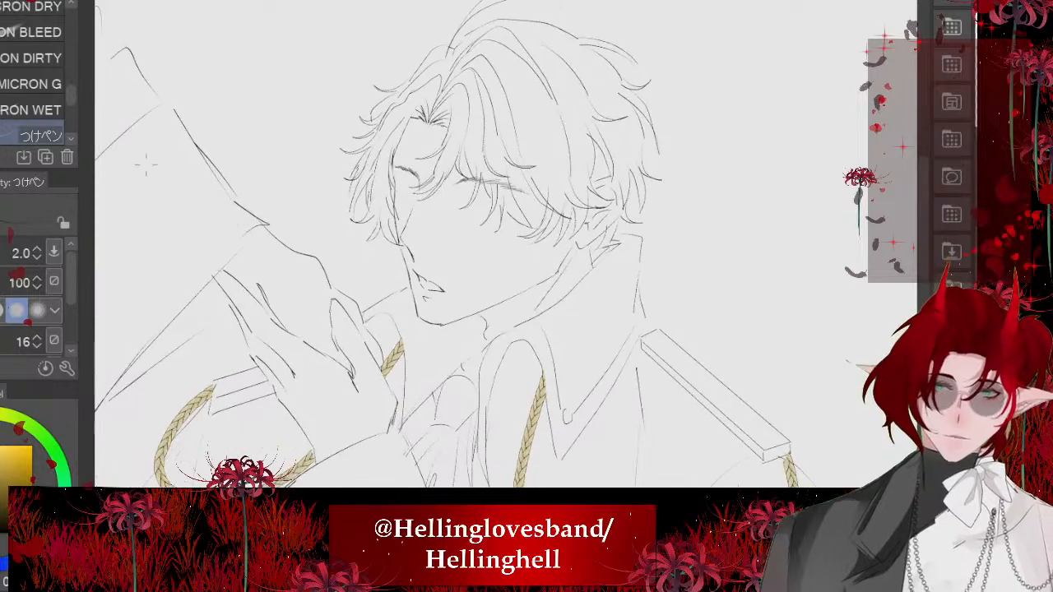
{"action": "scroll", "coordinate": [365, 257], "scroll_direction": "down", "scroll_amount": 1}
{"action": "scroll", "coordinate": [461, 205], "scroll_direction": "up", "scroll_amount": 6}
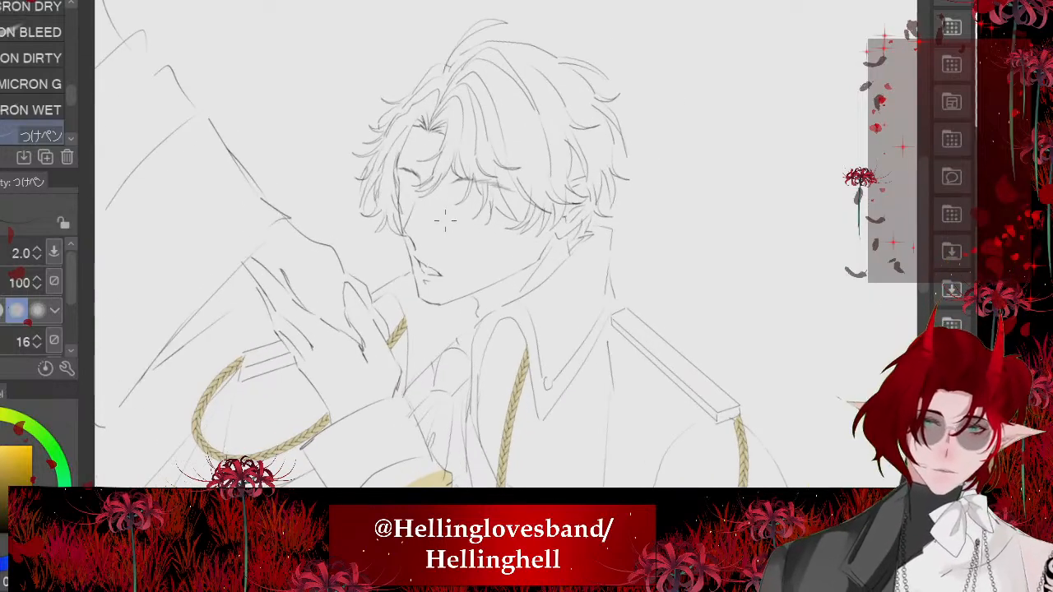
{"action": "scroll", "coordinate": [535, 404], "scroll_direction": "up", "scroll_amount": 1}
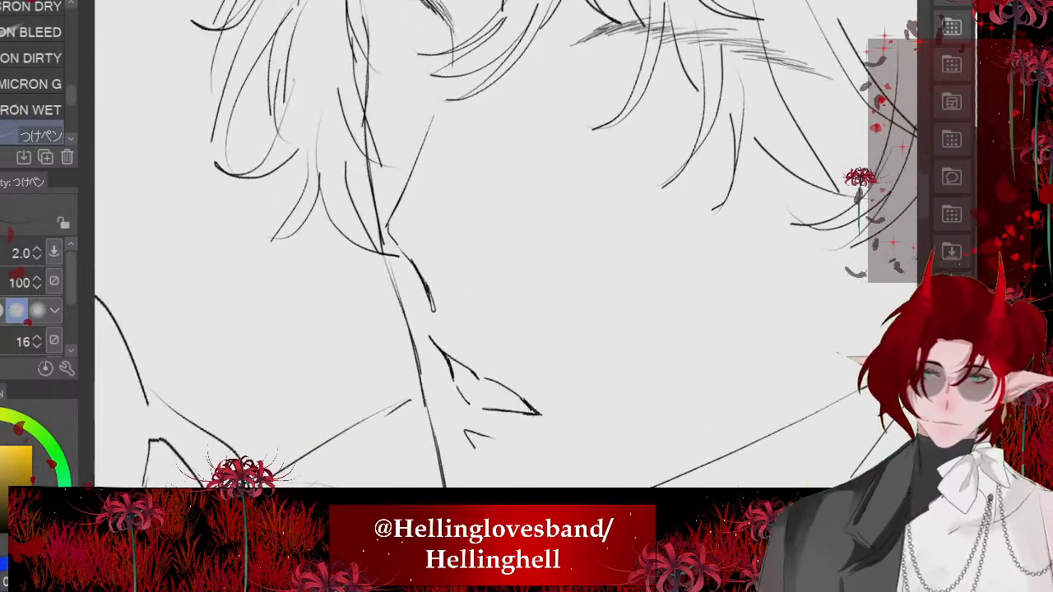
{"action": "key", "text": "ctrl+t"}
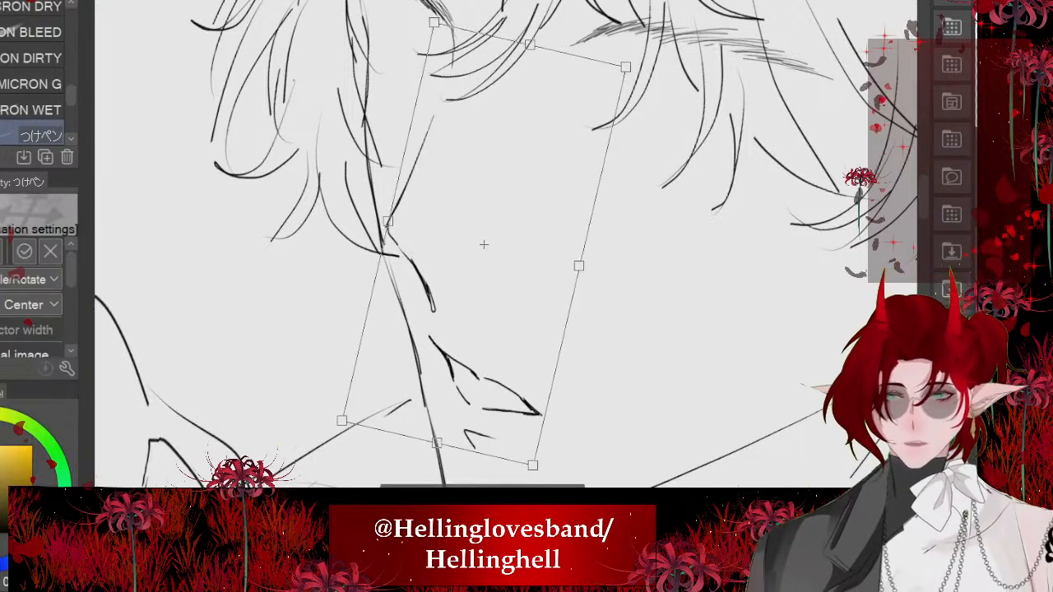
{"action": "scroll", "coordinate": [465, 207], "scroll_direction": "down", "scroll_amount": 2}
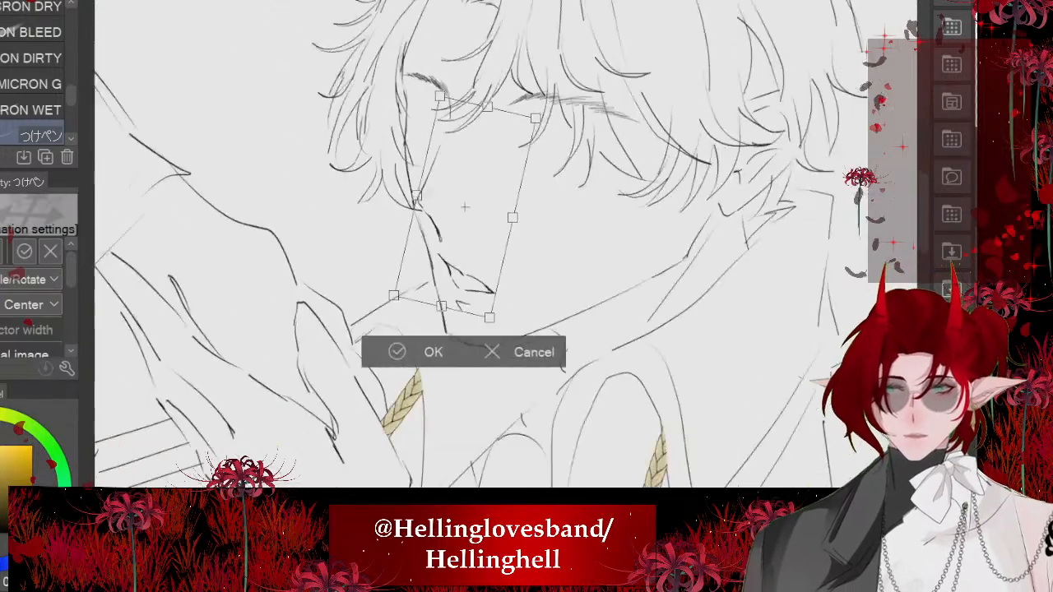
{"action": "key", "text": "Return"}
{"action": "scroll", "coordinate": [465, 208], "scroll_direction": "down", "scroll_amount": 5}
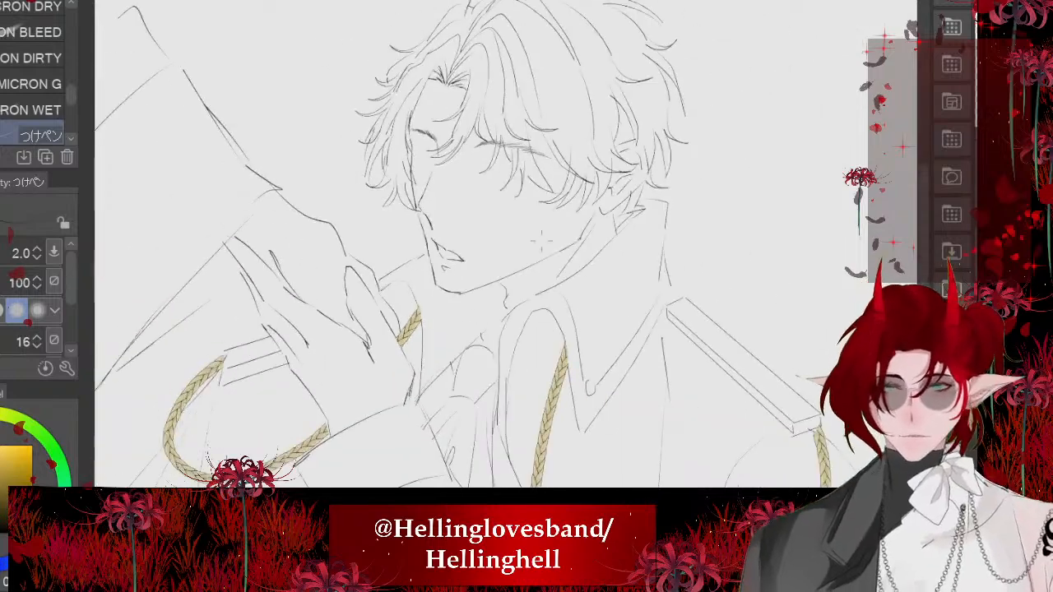
{"action": "scroll", "coordinate": [465, 207], "scroll_direction": "down", "scroll_amount": 1}
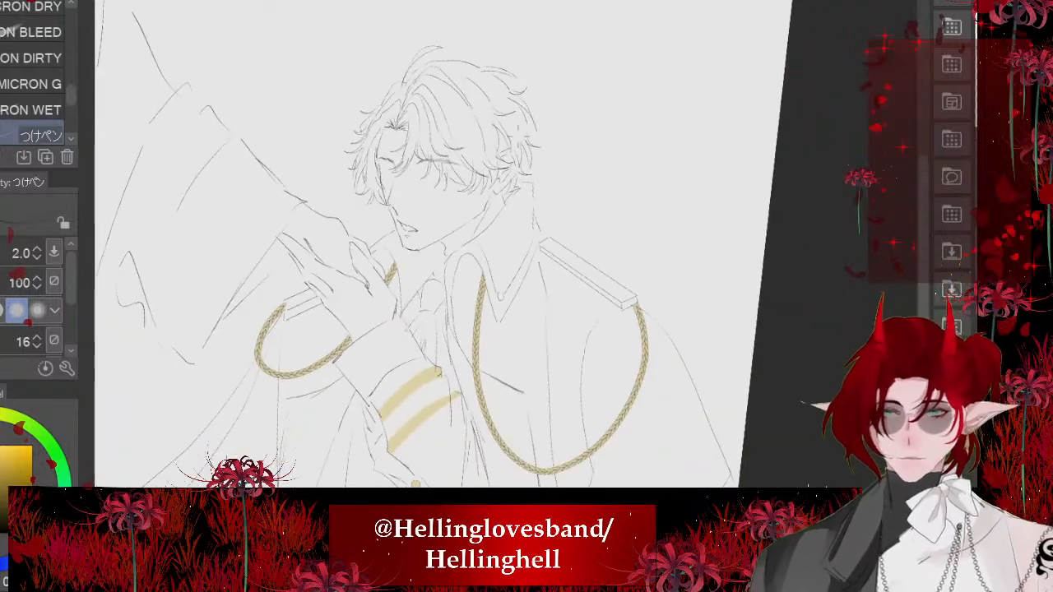
- Lasso the near eyebrow, scale it up slightly, and clear the selection
{"action": "scroll", "coordinate": [465, 207], "scroll_direction": "up", "scroll_amount": 6}
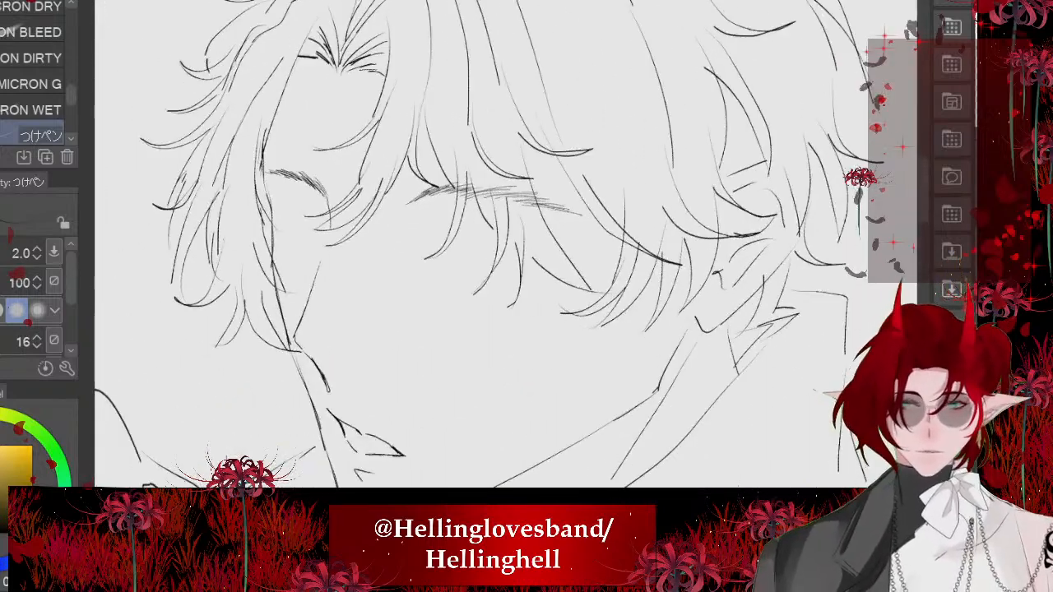
{"action": "key", "text": "m"}
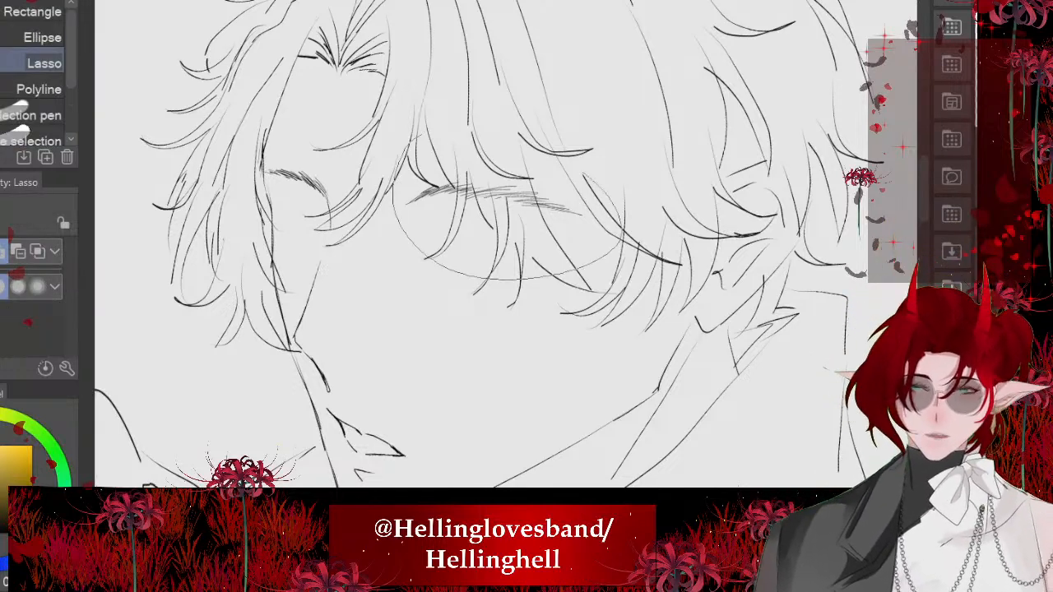
{"action": "left_click_drag", "start_coordinate": [623, 234], "coordinate": [449, 117]}
{"action": "left_click", "coordinate": [592, 331]}
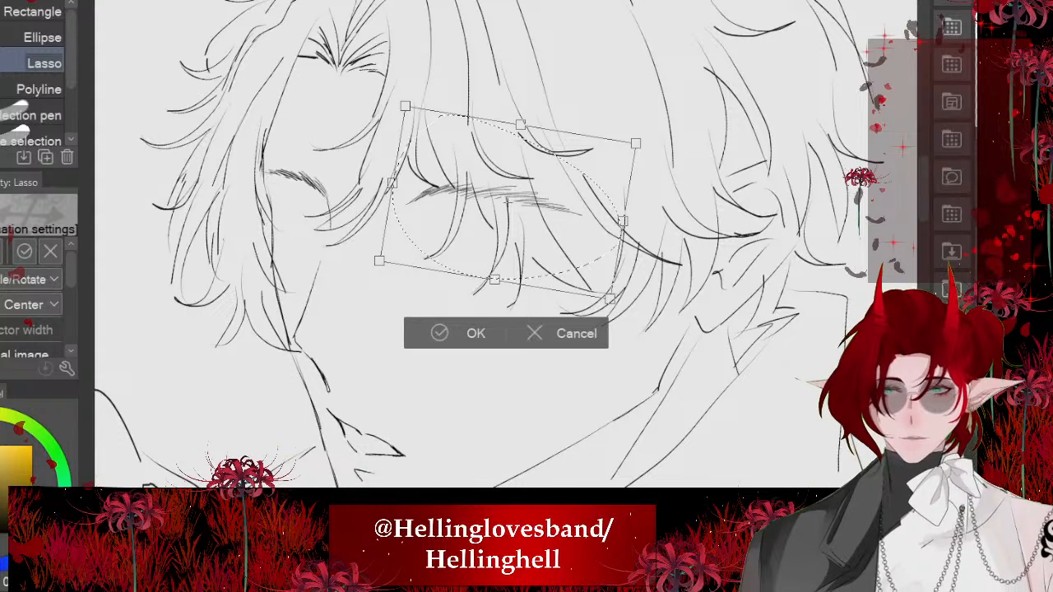
{"action": "left_click_drag", "start_coordinate": [623, 220], "coordinate": [658, 224]}
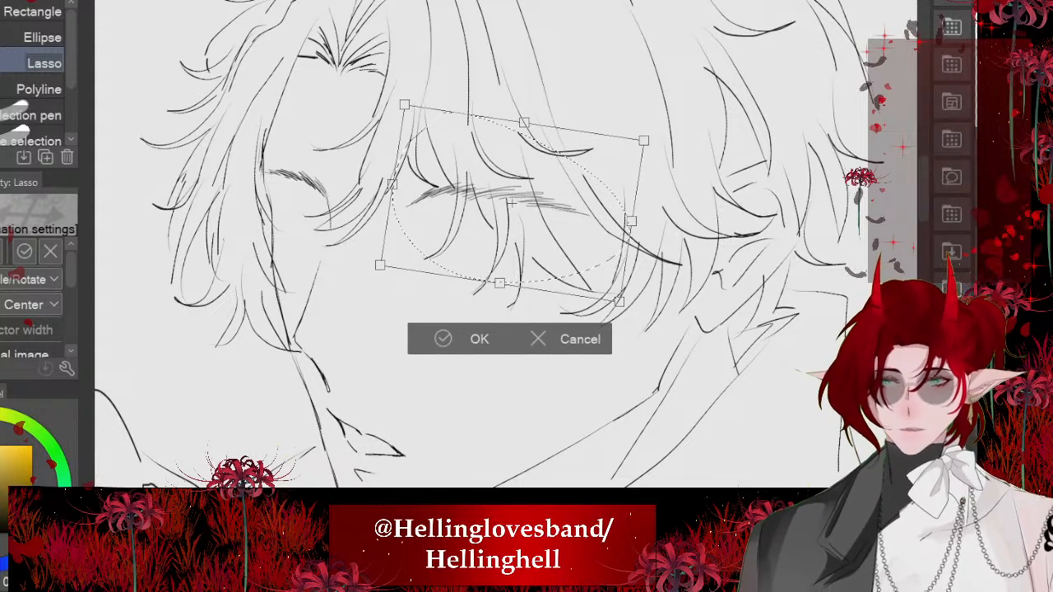
{"action": "left_click", "coordinate": [449, 339]}
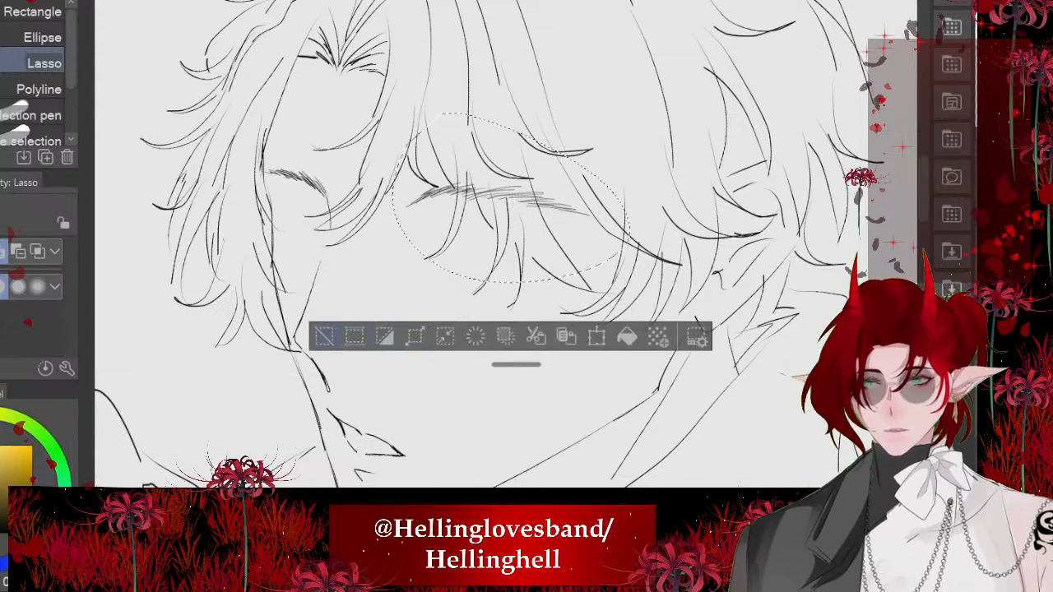
{"action": "left_click", "coordinate": [325, 335]}
- Examine the eyebrows' size and placement against the whole face and figure, both close up and from afar
{"action": "scroll", "coordinate": [559, 114], "scroll_direction": "down", "scroll_amount": 5}
{"action": "scroll", "coordinate": [513, 106], "scroll_direction": "up", "scroll_amount": 8}
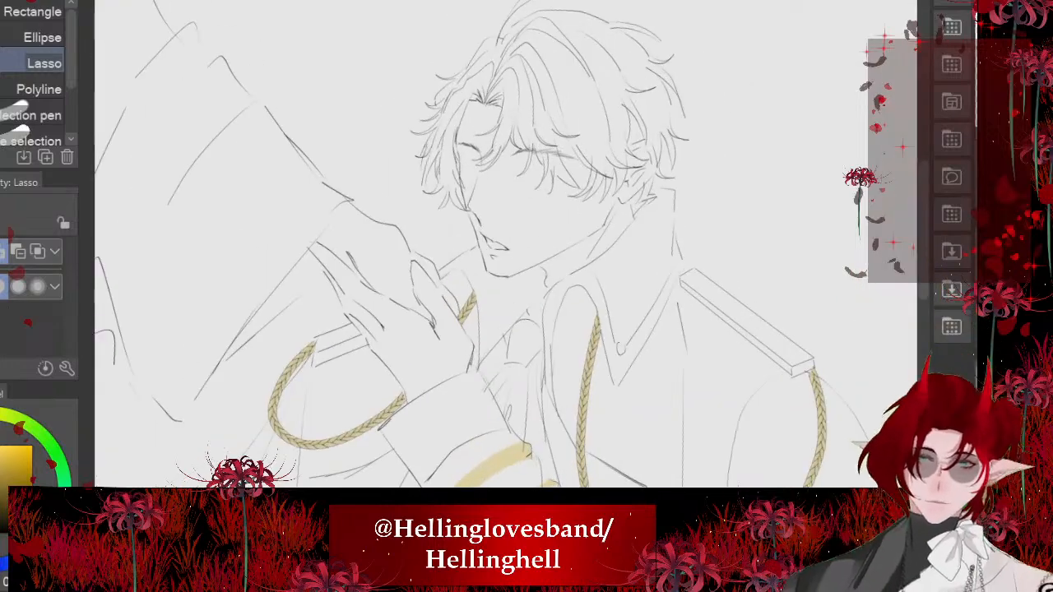
{"action": "scroll", "coordinate": [510, 222], "scroll_direction": "up", "scroll_amount": 2}
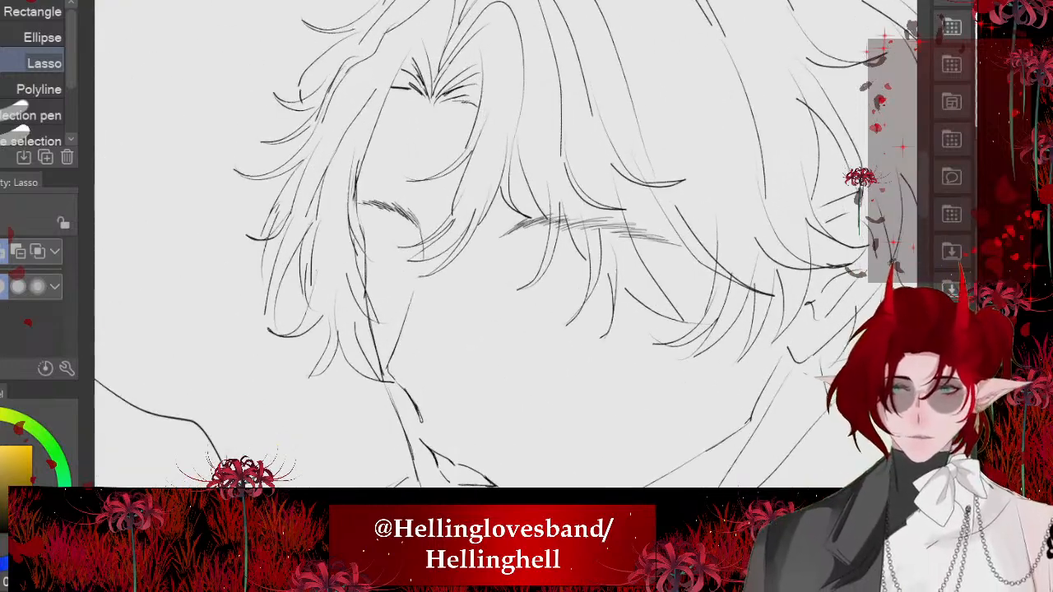
{"action": "scroll", "coordinate": [511, 329], "scroll_direction": "up", "scroll_amount": 2}
{"action": "scroll", "coordinate": [510, 329], "scroll_direction": "down", "scroll_amount": 2}
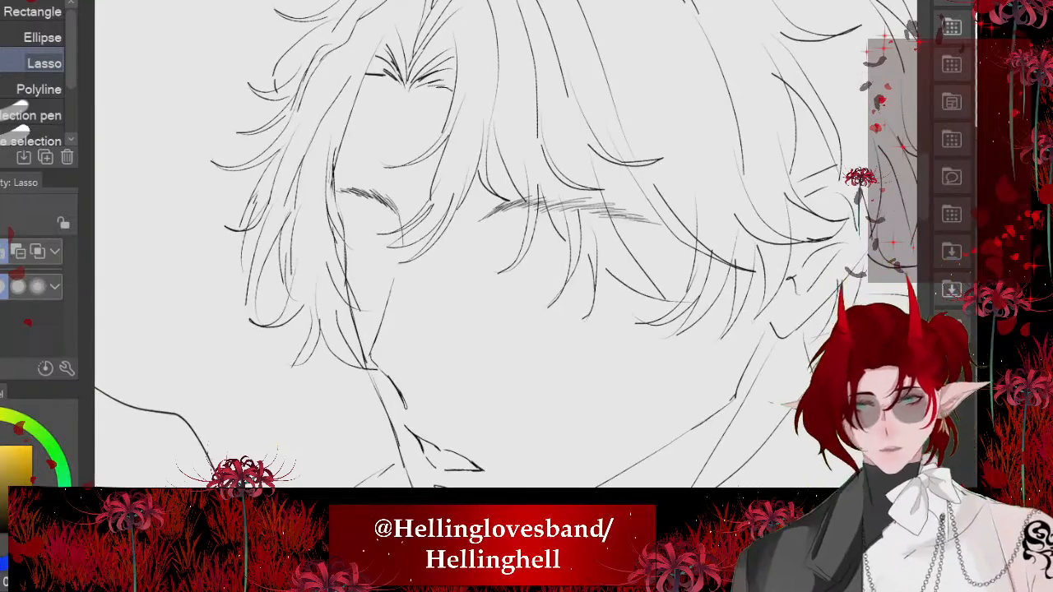
{"action": "scroll", "coordinate": [510, 247], "scroll_direction": "down", "scroll_amount": 3}
{"action": "scroll", "coordinate": [510, 246], "scroll_direction": "up", "scroll_amount": 4}
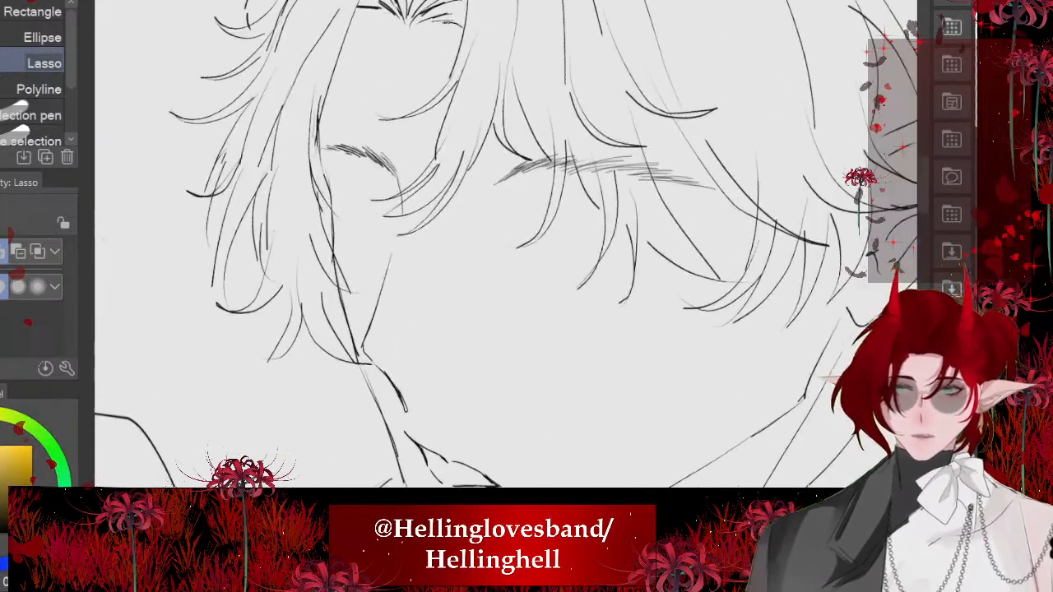
{"action": "scroll", "coordinate": [394, 173], "scroll_direction": "up", "scroll_amount": 5}
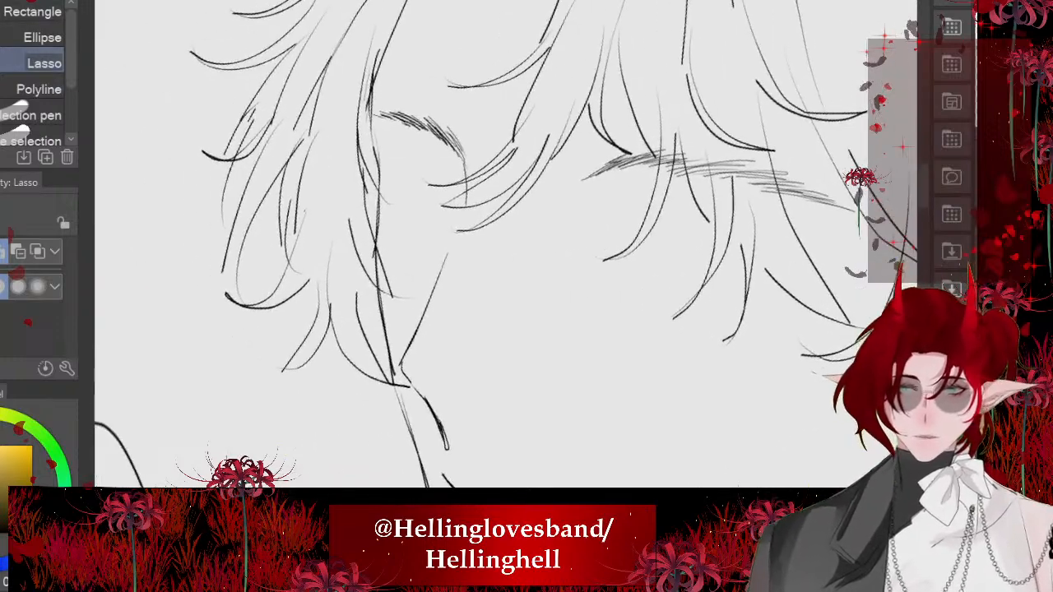
- Build the far eye's upper lash line below its eyebrow from short overlapping つけペン strokes and start the eyelid crease above it
{"action": "scroll", "coordinate": [506, 244], "scroll_direction": "up", "scroll_amount": 2}
{"action": "key", "text": "p"}
{"action": "scroll", "coordinate": [505, 244], "scroll_direction": "down", "scroll_amount": 2}
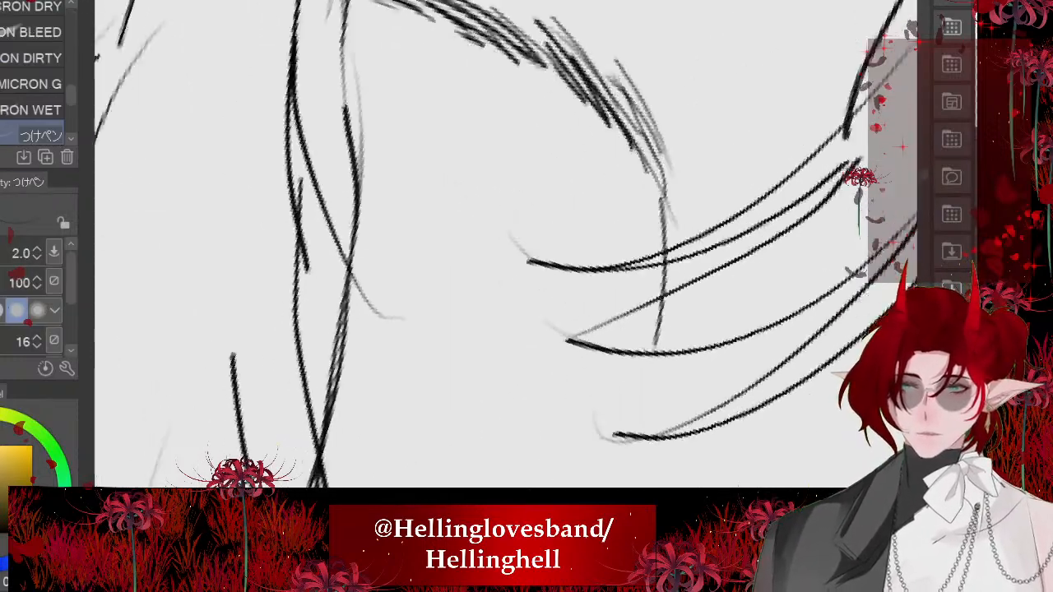
{"action": "scroll", "coordinate": [505, 244], "scroll_direction": "up", "scroll_amount": 1}
{"action": "left_click_drag", "start_coordinate": [558, 209], "coordinate": [602, 265]}
{"action": "left_click_drag", "start_coordinate": [571, 226], "coordinate": [623, 300]}
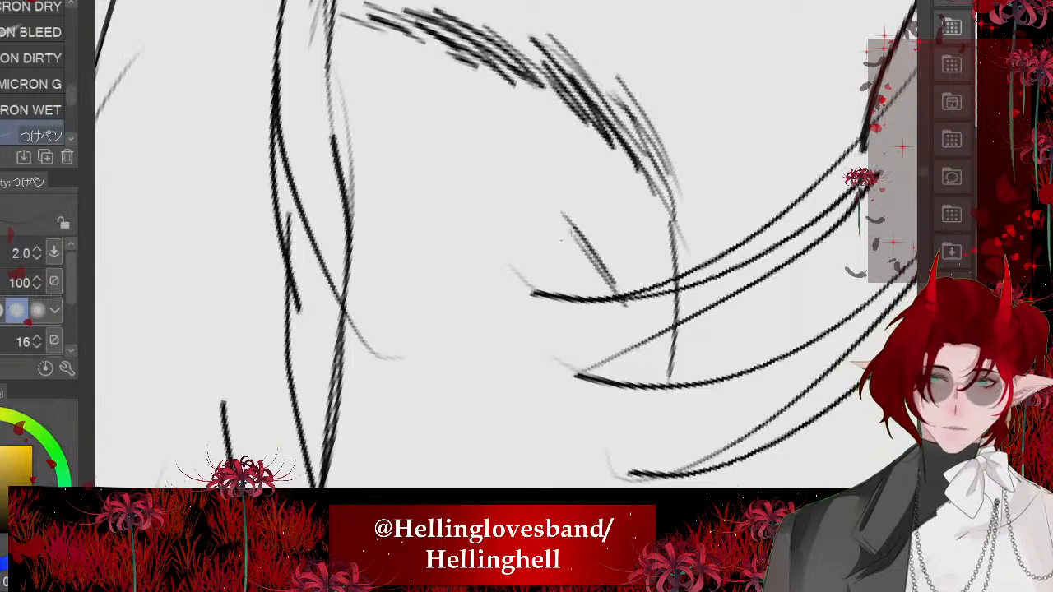
{"action": "left_click_drag", "start_coordinate": [527, 195], "coordinate": [596, 273]}
{"action": "left_click_drag", "start_coordinate": [493, 179], "coordinate": [560, 237]}
{"action": "left_click_drag", "start_coordinate": [453, 159], "coordinate": [500, 197]}
{"action": "left_click_drag", "start_coordinate": [384, 144], "coordinate": [497, 196]}
{"action": "left_click_drag", "start_coordinate": [384, 145], "coordinate": [514, 223]}
{"action": "left_click_drag", "start_coordinate": [357, 135], "coordinate": [475, 177]}
{"action": "mouse_move", "coordinate": [310, 138]}
{"action": "left_mouse_down"}
{"action": "mouse_move", "coordinate": [433, 176]}
{"action": "mouse_move", "coordinate": [495, 235]}
{"action": "left_mouse_up"}
{"action": "left_click_drag", "start_coordinate": [451, 162], "coordinate": [519, 204]}
{"action": "left_click_drag", "start_coordinate": [342, 100], "coordinate": [497, 130]}
{"action": "left_click_drag", "start_coordinate": [492, 134], "coordinate": [609, 243]}
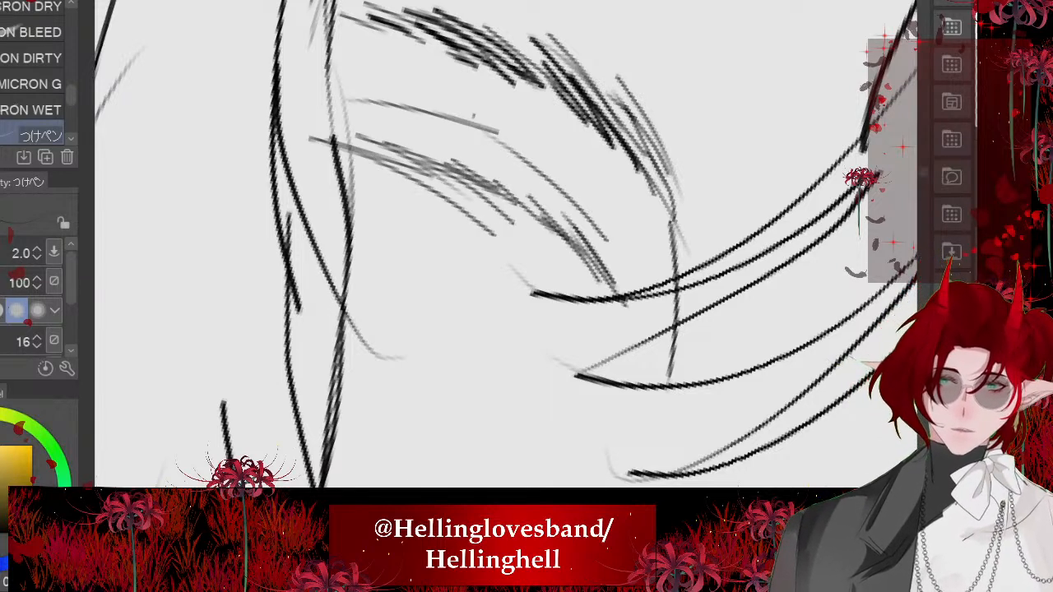
{"action": "left_click_drag", "start_coordinate": [458, 119], "coordinate": [604, 191]}
{"action": "left_click_drag", "start_coordinate": [484, 132], "coordinate": [588, 196]}
{"action": "key", "text": "ctrl+z"}
{"action": "key", "text": "ctrl+z"}
{"action": "key", "text": "ctrl+z"}
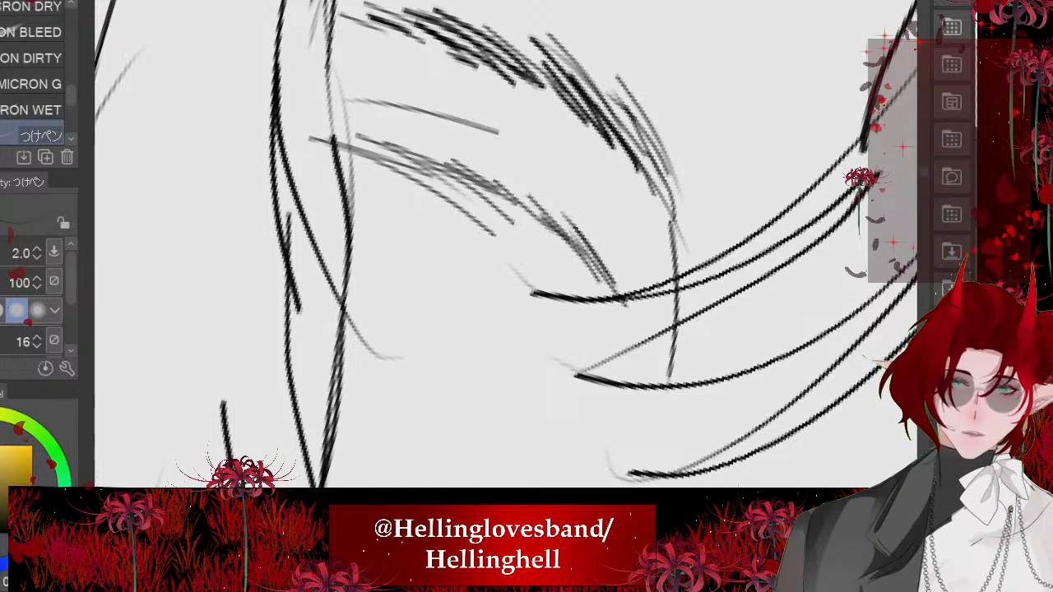
- Extend the far eye's eyelid crease toward the inner corner and add short overlapping strokes to the upper lash line
{"action": "left_click_drag", "start_coordinate": [444, 119], "coordinate": [591, 173]}
{"action": "left_click_drag", "start_coordinate": [509, 142], "coordinate": [609, 236]}
{"action": "left_click_drag", "start_coordinate": [522, 183], "coordinate": [593, 254]}
{"action": "left_click_drag", "start_coordinate": [486, 166], "coordinate": [566, 221]}
{"action": "left_click_drag", "start_coordinate": [443, 153], "coordinate": [494, 181]}
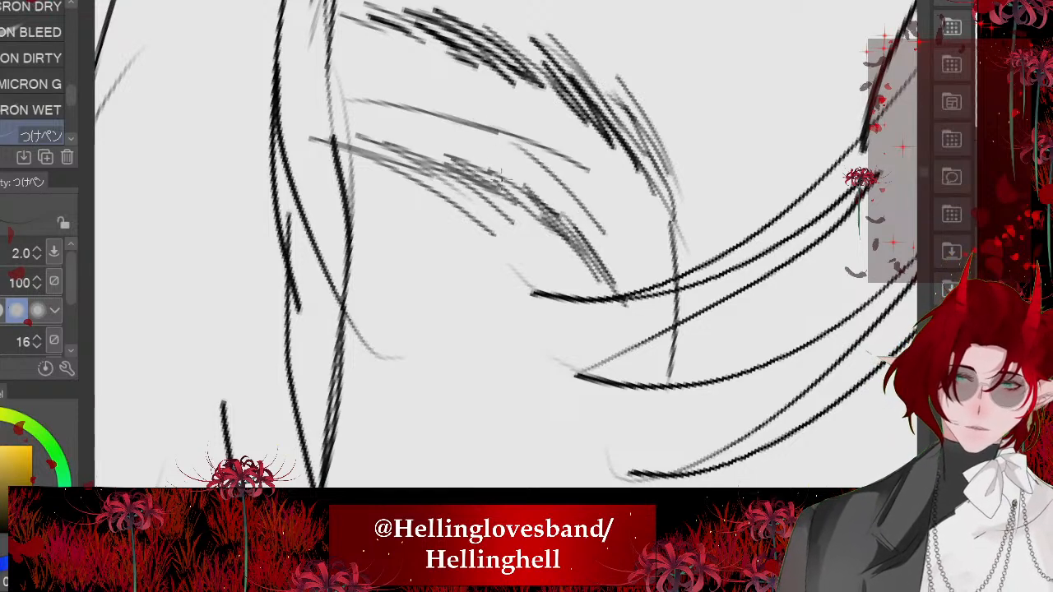
- Thicken the far eye's upper lash line and extend it past the outer corner with overlapping strokes, undoing the stray ones
{"action": "left_click_drag", "start_coordinate": [550, 202], "coordinate": [501, 191]}
{"action": "mouse_move", "coordinate": [553, 217]}
{"action": "left_mouse_down"}
{"action": "mouse_move", "coordinate": [376, 186]}
{"action": "mouse_move", "coordinate": [444, 195]}
{"action": "left_mouse_up"}
{"action": "left_click_drag", "start_coordinate": [520, 194], "coordinate": [343, 163]}
{"action": "mouse_move", "coordinate": [437, 175]}
{"action": "left_mouse_down"}
{"action": "mouse_move", "coordinate": [324, 163]}
{"action": "mouse_move", "coordinate": [284, 171]}
{"action": "left_mouse_up"}
{"action": "left_click_drag", "start_coordinate": [434, 176], "coordinate": [321, 163]}
{"action": "left_click_drag", "start_coordinate": [376, 130], "coordinate": [527, 191]}
{"action": "left_click_drag", "start_coordinate": [275, 132], "coordinate": [510, 176]}
{"action": "mouse_move", "coordinate": [346, 132]}
{"action": "left_mouse_down"}
{"action": "mouse_move", "coordinate": [496, 173]}
{"action": "mouse_move", "coordinate": [294, 145]}
{"action": "left_mouse_up"}
{"action": "key", "text": "ctrl+z"}
{"action": "key", "text": "ctrl+z"}
{"action": "key", "text": "ctrl+z"}
{"action": "left_click_drag", "start_coordinate": [468, 155], "coordinate": [556, 206]}
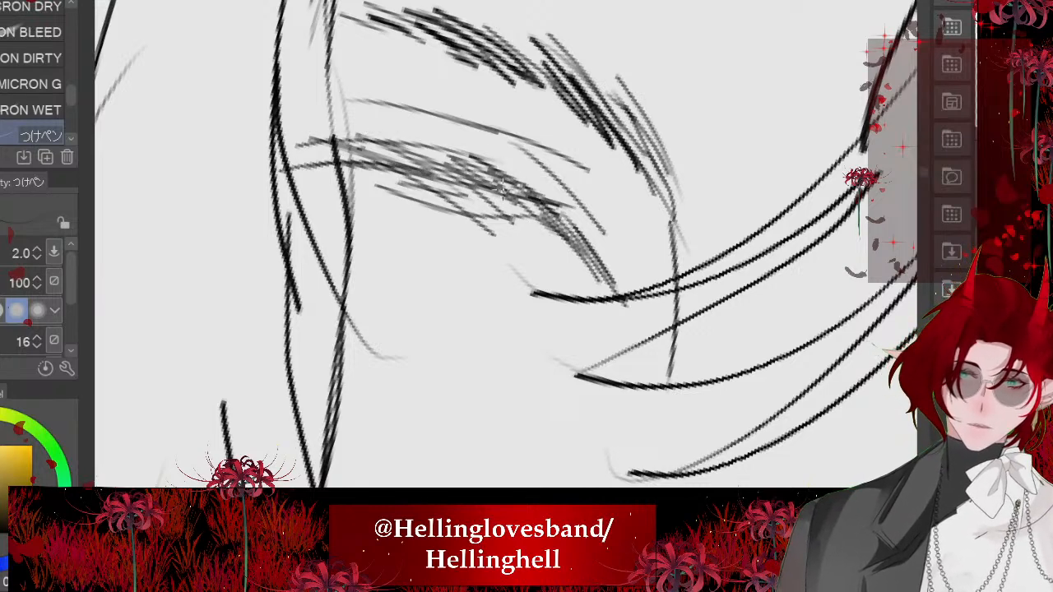
- Undo the latest test strokes on the far eye and redraw crossing lash strokes over the middle of the lid
{"action": "left_click_drag", "start_coordinate": [397, 120], "coordinate": [518, 196]}
{"action": "left_click_drag", "start_coordinate": [398, 110], "coordinate": [484, 189]}
{"action": "key", "text": "ctrl+z"}
{"action": "key", "text": "ctrl+z"}
{"action": "key", "text": "ctrl+z"}
{"action": "left_click_drag", "start_coordinate": [458, 154], "coordinate": [599, 183]}
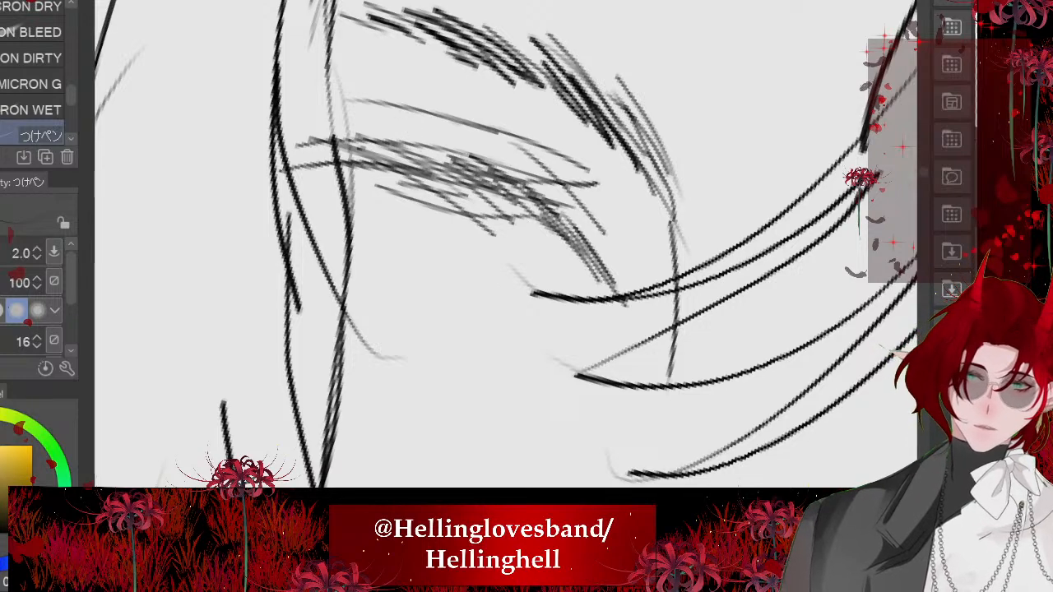
{"action": "left_click_drag", "start_coordinate": [384, 126], "coordinate": [507, 181]}
- Transform the far eye sketch, shifting its upper edge toward the nose bridge and stretching the eye slightly downward
{"action": "scroll", "coordinate": [412, 168], "scroll_direction": "down", "scroll_amount": 3}
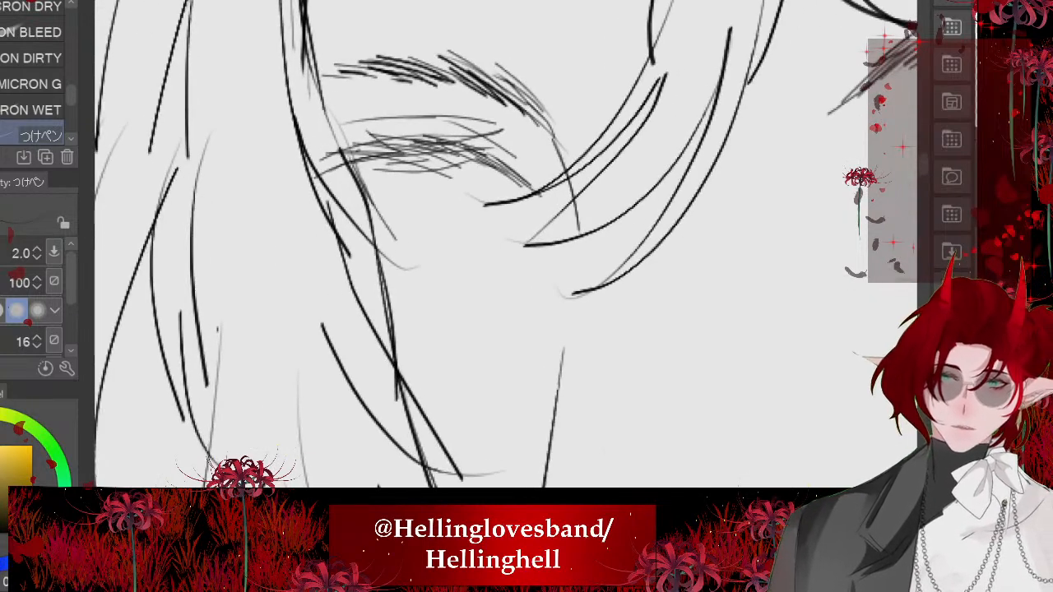
{"action": "scroll", "coordinate": [412, 181], "scroll_direction": "down", "scroll_amount": 4}
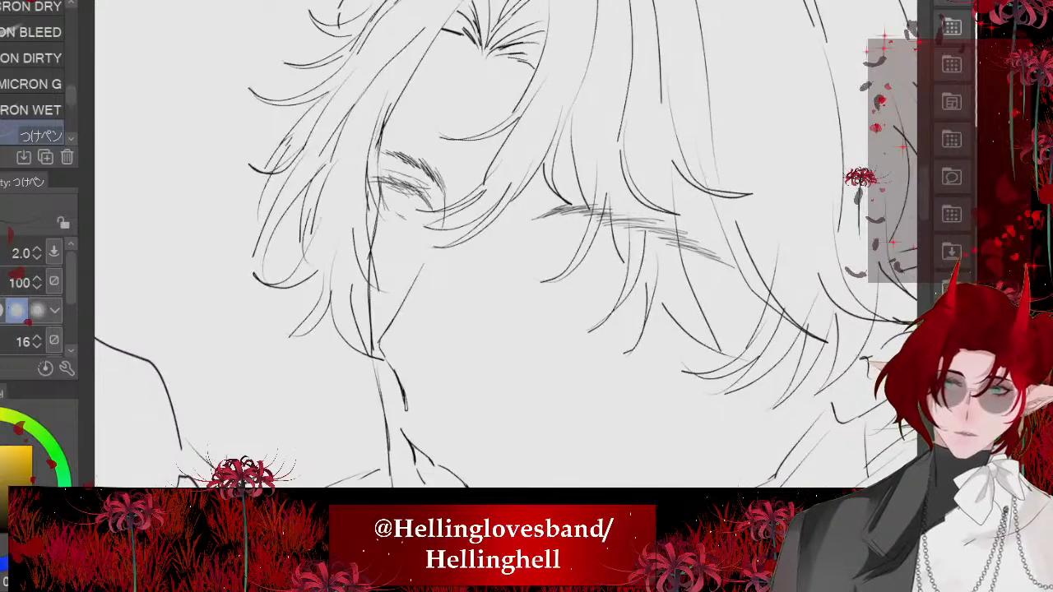
{"action": "scroll", "coordinate": [412, 183], "scroll_direction": "down", "scroll_amount": 2}
{"action": "scroll", "coordinate": [436, 165], "scroll_direction": "up", "scroll_amount": 8}
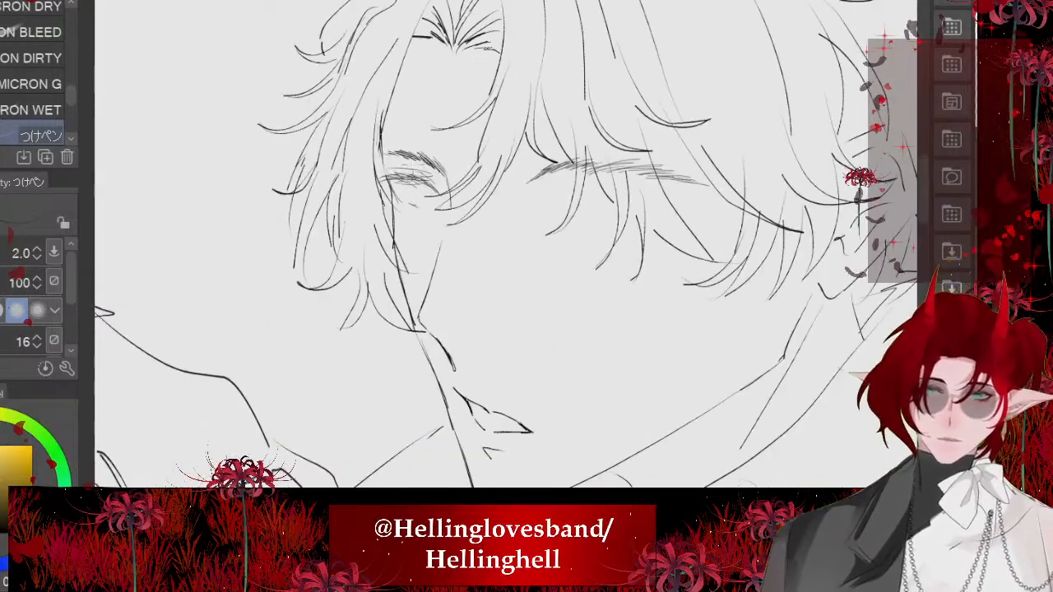
{"action": "scroll", "coordinate": [255, 197], "scroll_direction": "up", "scroll_amount": 2}
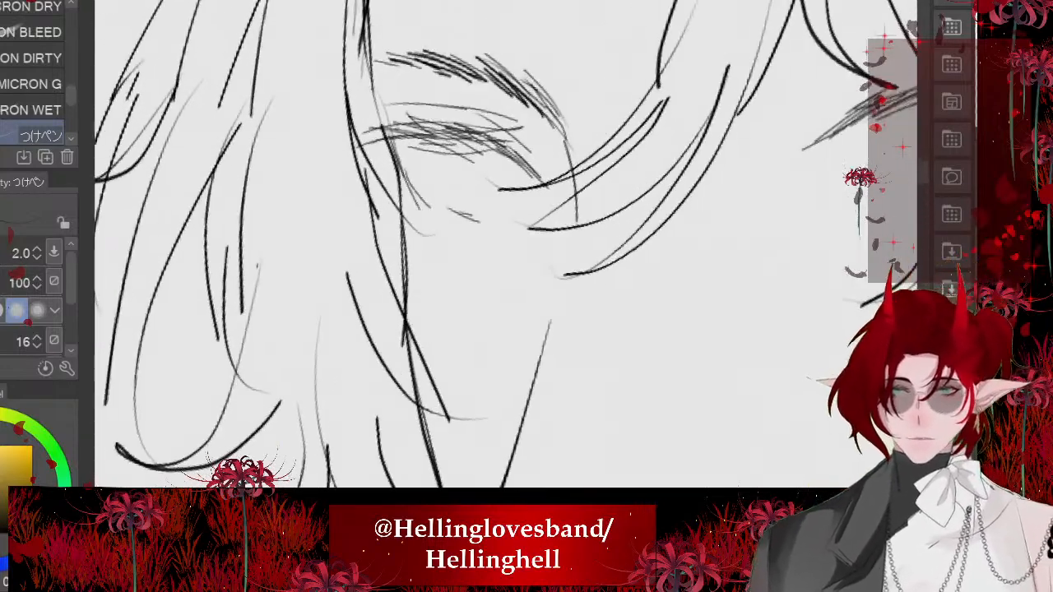
{"action": "key", "text": "ctrl+t"}
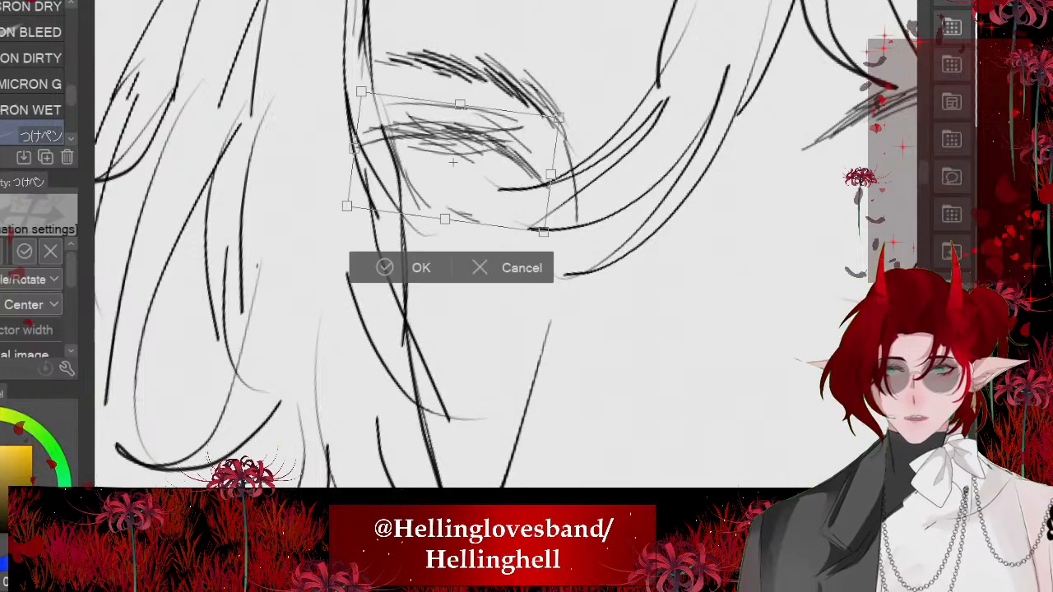
{"action": "key", "text": "ctrl"}
{"action": "left_click_drag", "start_coordinate": [460, 105], "coordinate": [477, 104]}
{"action": "left_click_drag", "start_coordinate": [445, 219], "coordinate": [450, 230]}
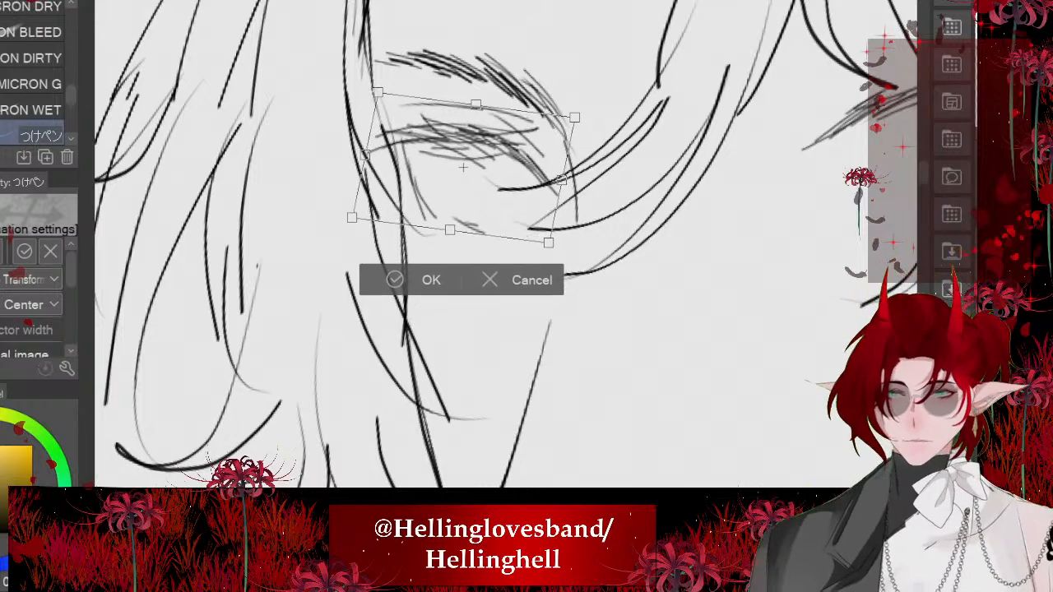
{"action": "key", "text": "Return"}
- Flick short lashes at the far eye's outer corner and sketch strokes for its lower lid
{"action": "scroll", "coordinate": [482, 166], "scroll_direction": "up", "scroll_amount": 2}
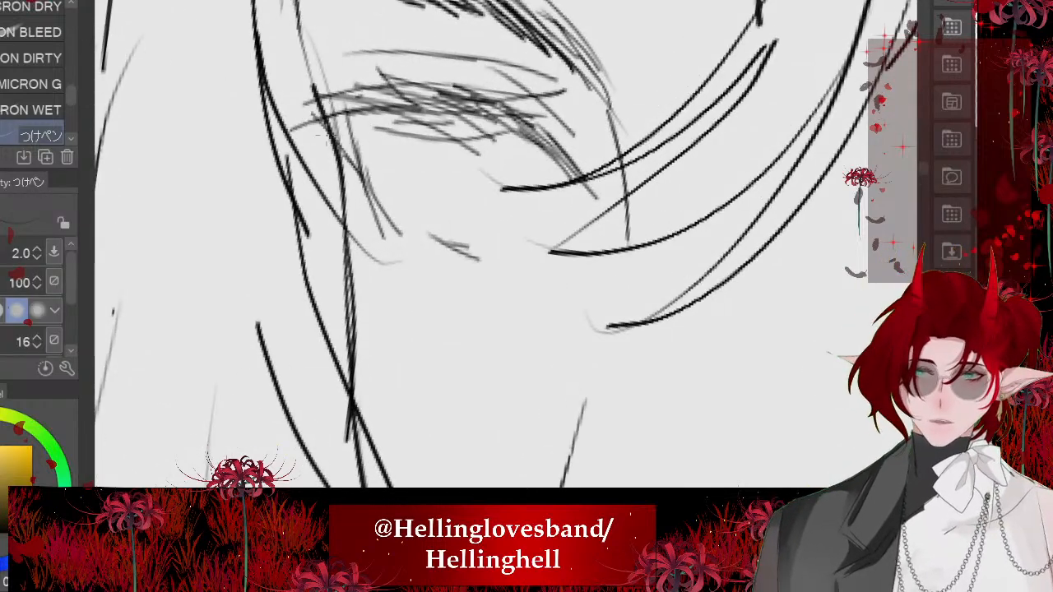
{"action": "left_click_drag", "start_coordinate": [327, 136], "coordinate": [278, 87]}
{"action": "left_click_drag", "start_coordinate": [326, 125], "coordinate": [292, 90]}
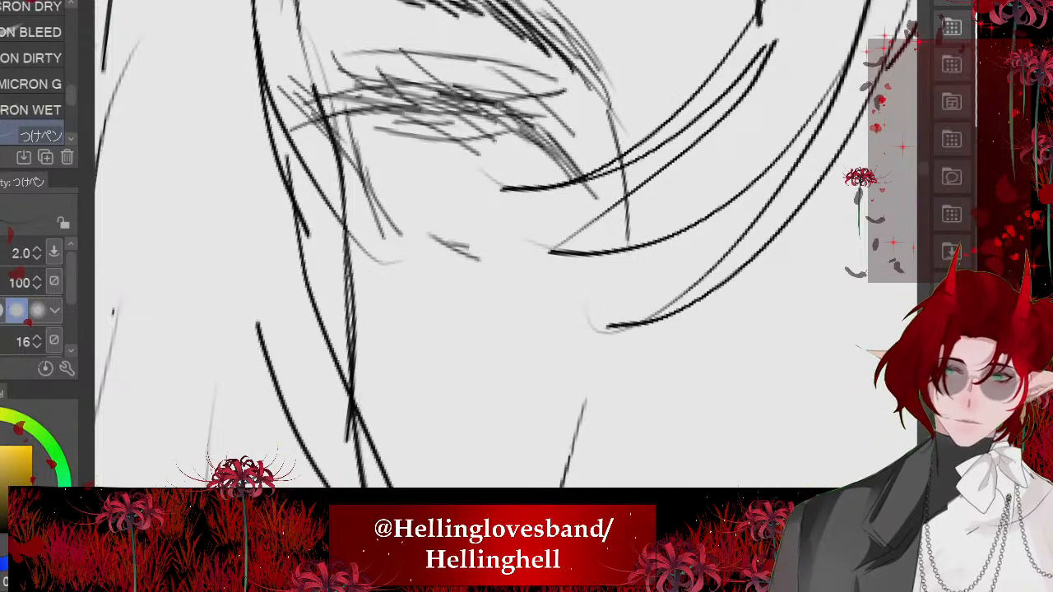
{"action": "scroll", "coordinate": [506, 242], "scroll_direction": "down", "scroll_amount": 6}
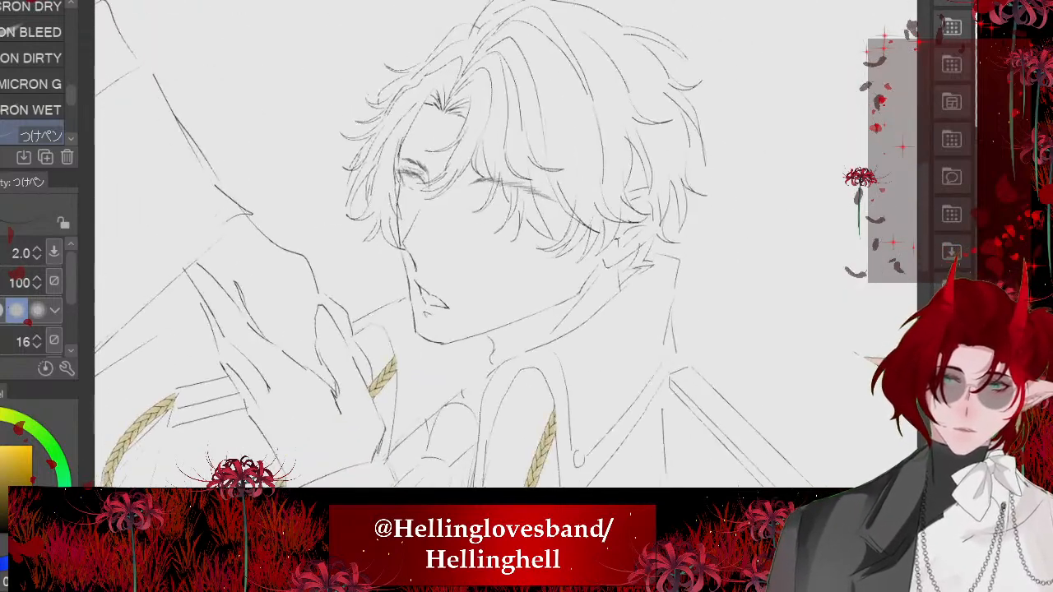
{"action": "scroll", "coordinate": [416, 239], "scroll_direction": "down", "scroll_amount": 2}
{"action": "scroll", "coordinate": [428, 190], "scroll_direction": "up", "scroll_amount": 8}
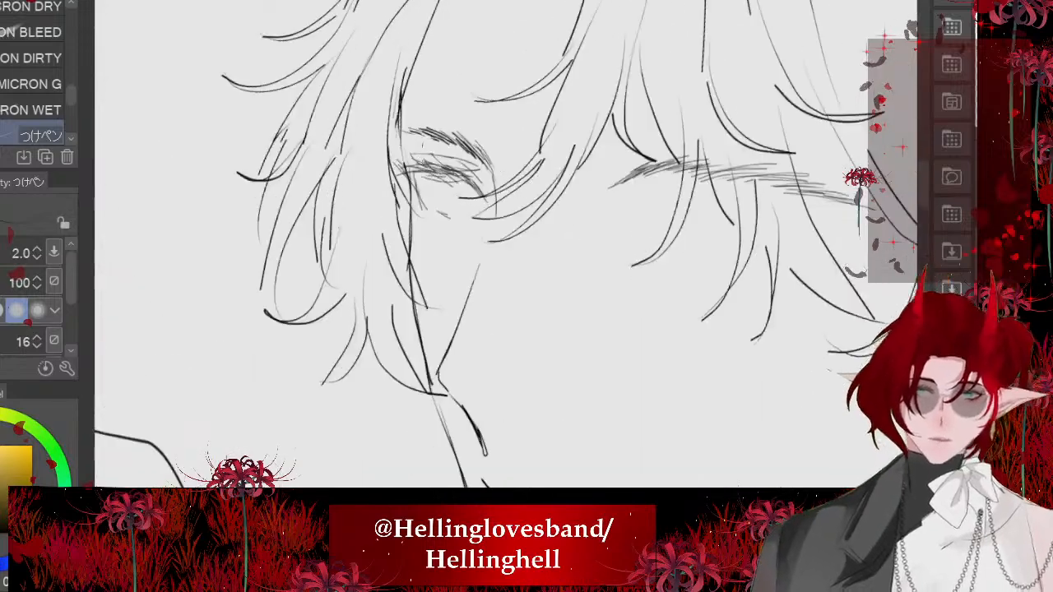
{"action": "left_click_drag", "start_coordinate": [445, 250], "coordinate": [522, 273]}
{"action": "mouse_move", "coordinate": [430, 229]}
{"action": "left_mouse_down"}
{"action": "mouse_move", "coordinate": [465, 268]}
{"action": "mouse_move", "coordinate": [528, 308]}
{"action": "left_mouse_up"}
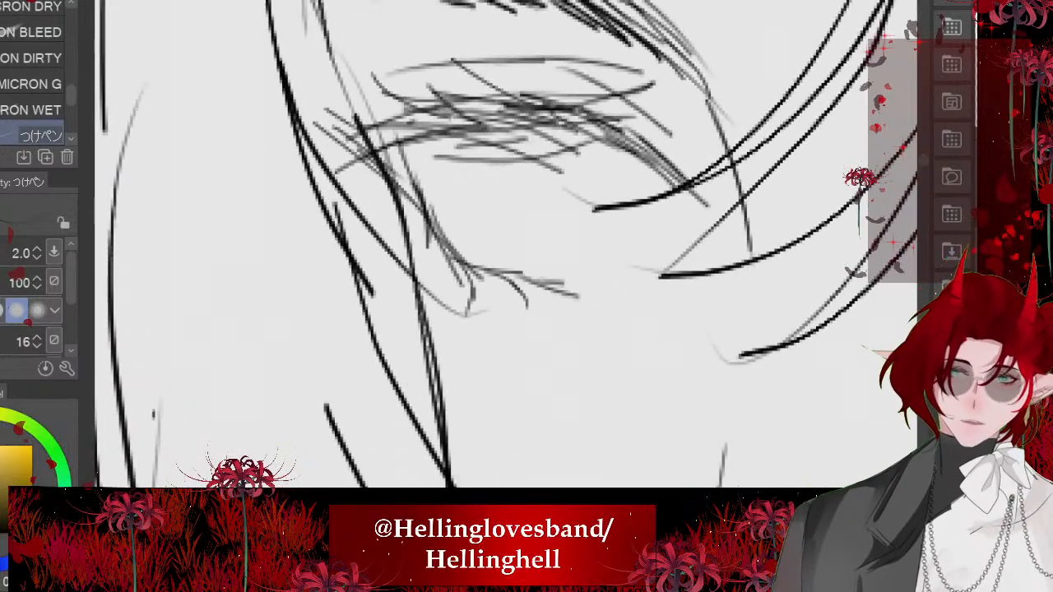
- Undo the trial stroke under the far eye's upper lash line and sketch an iris edge there
{"action": "left_click_drag", "start_coordinate": [444, 137], "coordinate": [511, 147]}
{"action": "scroll", "coordinate": [387, 247], "scroll_direction": "down", "scroll_amount": 3}
{"action": "scroll", "coordinate": [380, 183], "scroll_direction": "up", "scroll_amount": 3}
{"action": "key", "text": "ctrl+z"}
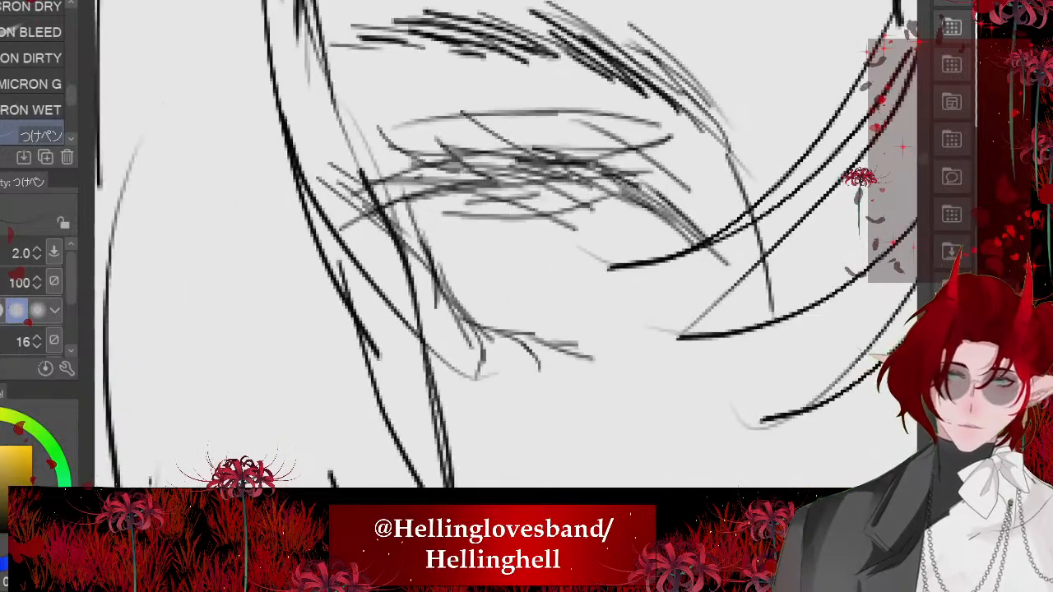
{"action": "left_click_drag", "start_coordinate": [461, 198], "coordinate": [535, 284]}
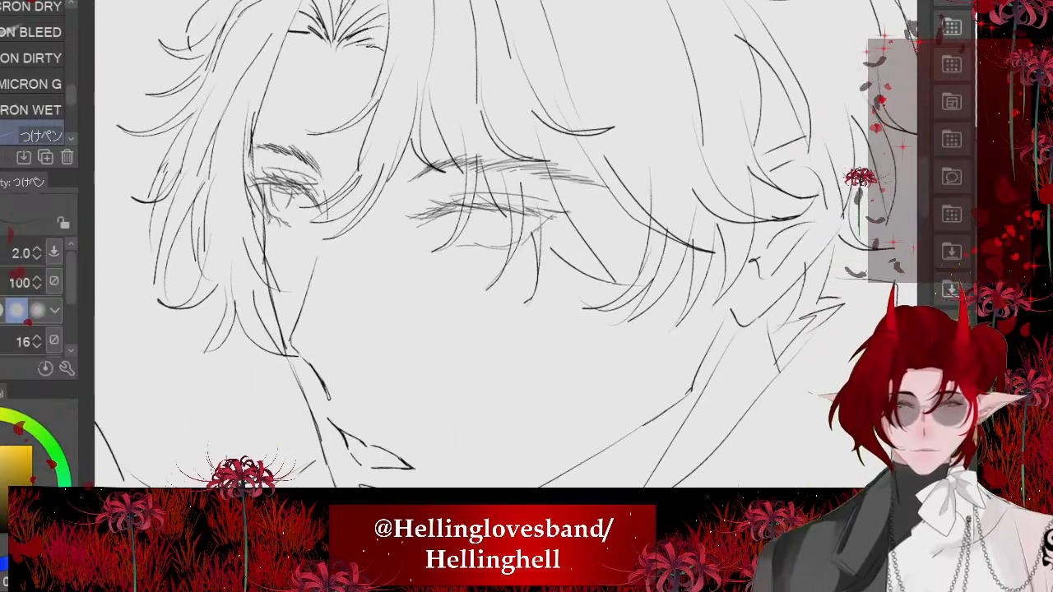
- Move the near eye sketch up slightly, closer to its eyebrow
{"action": "key", "text": "ctrl+t"}
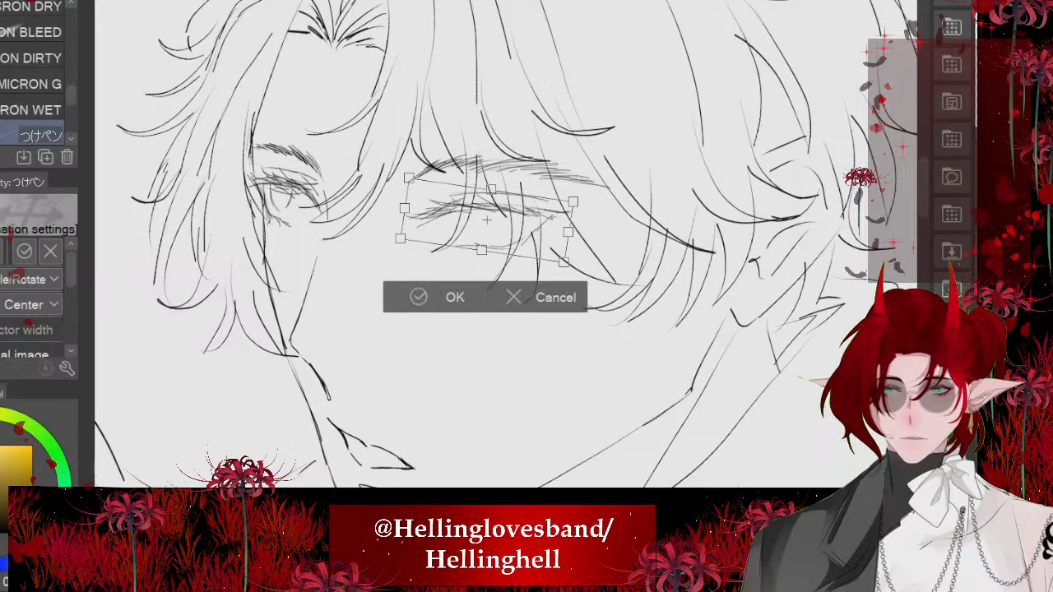
{"action": "left_click_drag", "start_coordinate": [486, 220], "coordinate": [484, 211]}
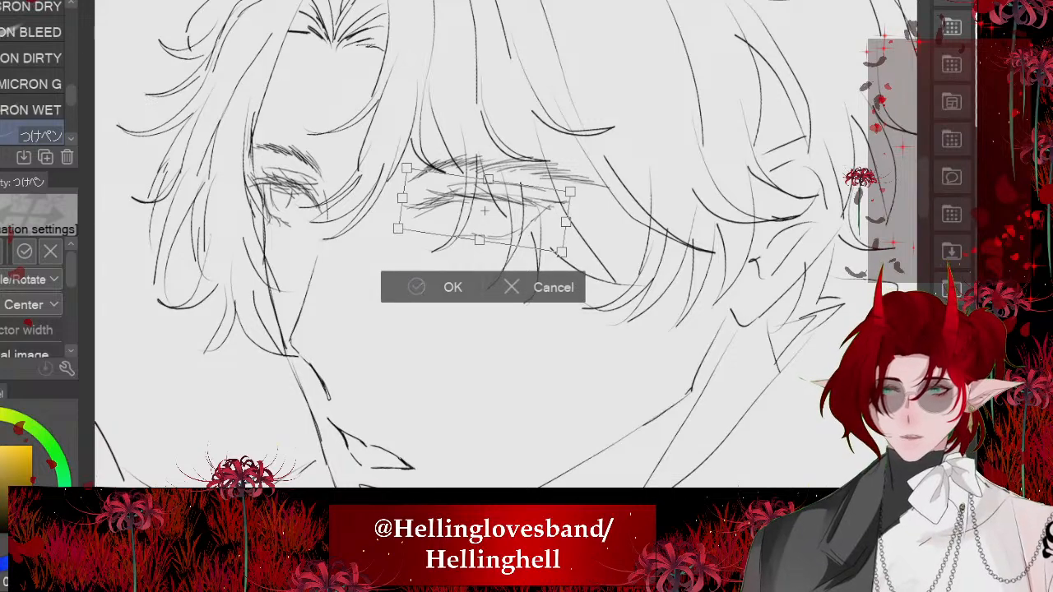
{"action": "key", "text": "Return"}
- Strengthen the near eye's outer corner and draw short lower lashes along its lower lid
{"action": "scroll", "coordinate": [484, 211], "scroll_direction": "up", "scroll_amount": 6}
{"action": "left_click_drag", "start_coordinate": [607, 122], "coordinate": [561, 297]}
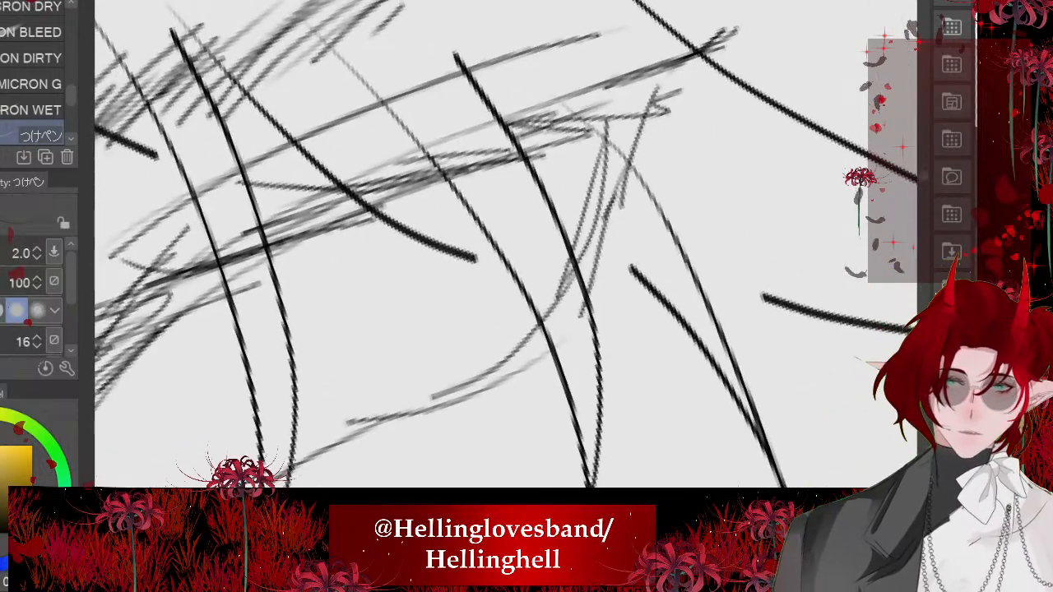
{"action": "left_click_drag", "start_coordinate": [677, 72], "coordinate": [623, 204]}
{"action": "mouse_move", "coordinate": [640, 160]}
{"action": "left_mouse_down"}
{"action": "mouse_move", "coordinate": [607, 275]}
{"action": "mouse_move", "coordinate": [627, 314]}
{"action": "left_mouse_up"}
{"action": "left_click_drag", "start_coordinate": [590, 272], "coordinate": [564, 354]}
{"action": "left_click_drag", "start_coordinate": [536, 341], "coordinate": [506, 432]}
{"action": "left_click_drag", "start_coordinate": [494, 398], "coordinate": [511, 462]}
{"action": "left_click_drag", "start_coordinate": [474, 389], "coordinate": [436, 447]}
{"action": "left_click_drag", "start_coordinate": [425, 428], "coordinate": [435, 477]}
{"action": "left_click_drag", "start_coordinate": [419, 425], "coordinate": [405, 458]}
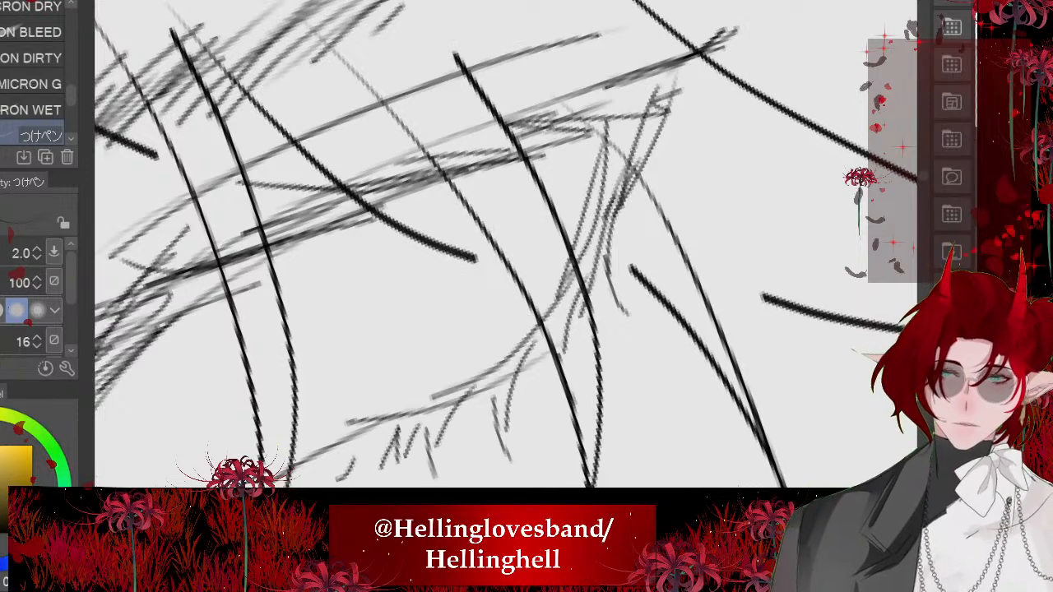
{"action": "left_click_drag", "start_coordinate": [662, 193], "coordinate": [562, 410]}
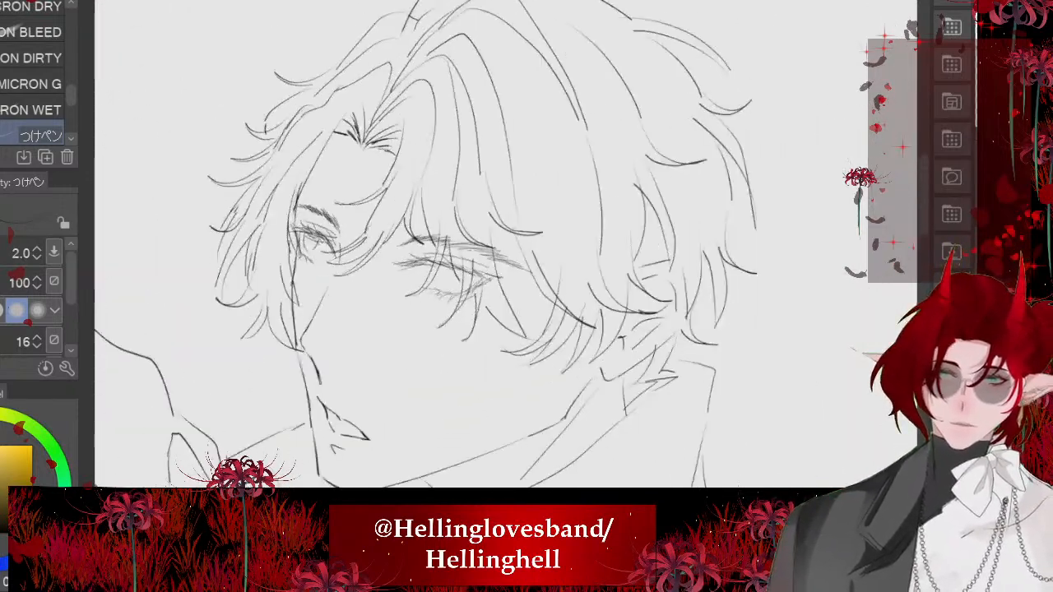
- Sketch both curved sides of the near eye's iris between the upper lash line and the lower lid
{"action": "scroll", "coordinate": [445, 247], "scroll_direction": "down", "scroll_amount": 3}
{"action": "scroll", "coordinate": [494, 263], "scroll_direction": "up", "scroll_amount": 8}
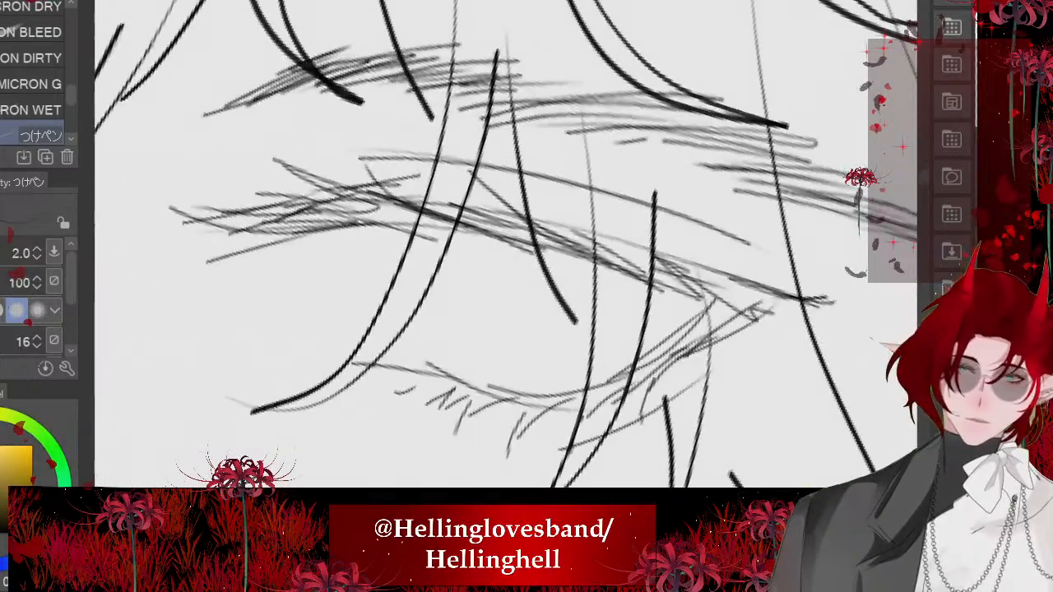
{"action": "mouse_move", "coordinate": [360, 234]}
{"action": "left_mouse_down"}
{"action": "mouse_move", "coordinate": [385, 332]}
{"action": "mouse_move", "coordinate": [418, 345]}
{"action": "mouse_move", "coordinate": [522, 292]}
{"action": "left_mouse_up"}
{"action": "left_click_drag", "start_coordinate": [528, 246], "coordinate": [519, 282]}
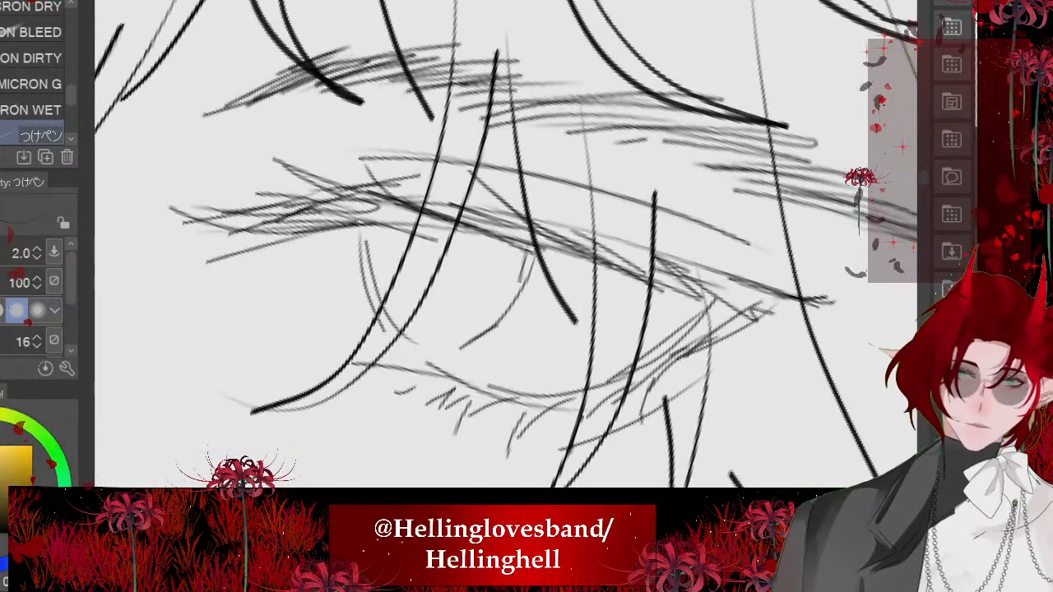
{"action": "left_click_drag", "start_coordinate": [370, 239], "coordinate": [400, 343]}
{"action": "left_click_drag", "start_coordinate": [362, 258], "coordinate": [403, 342]}
- Add overlapping strokes to the outer half of the near eye's upper lash line
{"action": "scroll", "coordinate": [395, 255], "scroll_direction": "down", "scroll_amount": 7}
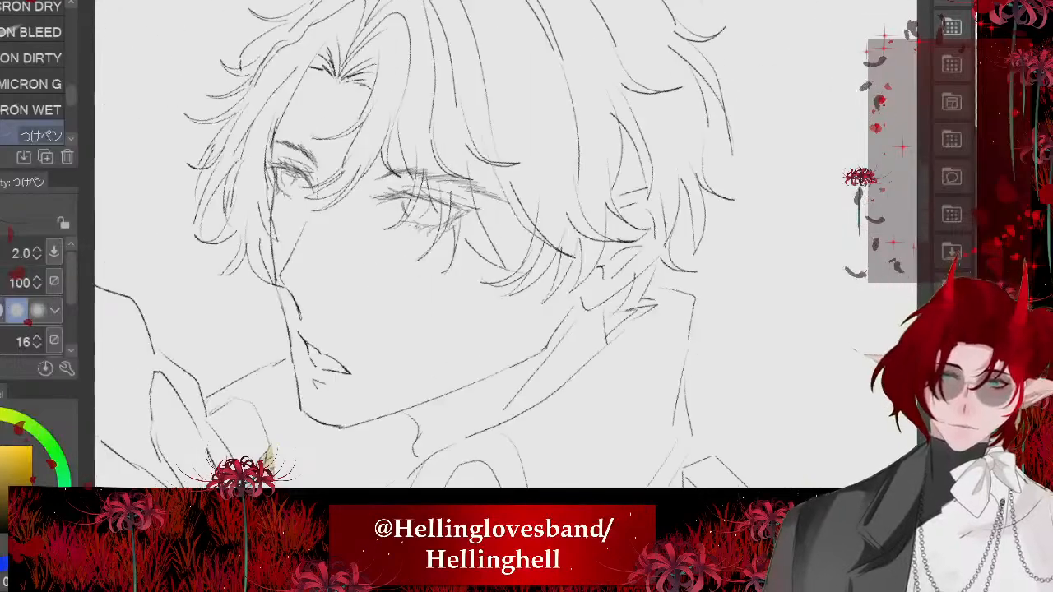
{"action": "scroll", "coordinate": [492, 194], "scroll_direction": "down", "scroll_amount": 7}
{"action": "scroll", "coordinate": [478, 216], "scroll_direction": "up", "scroll_amount": 4}
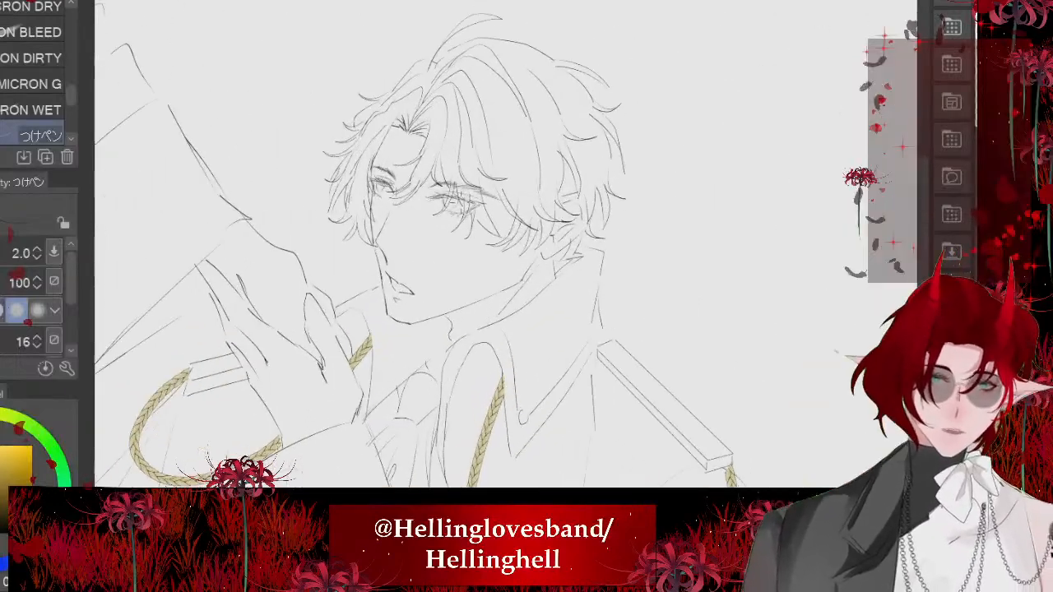
{"action": "scroll", "coordinate": [576, 205], "scroll_direction": "up", "scroll_amount": 8}
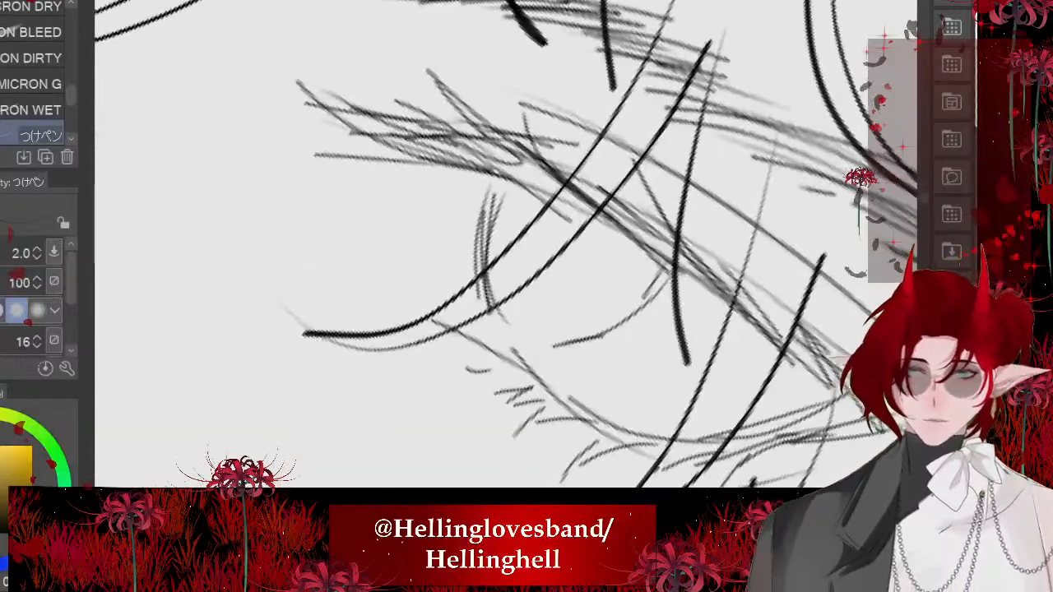
{"action": "mouse_move", "coordinate": [641, 245]}
{"action": "left_mouse_down"}
{"action": "mouse_move", "coordinate": [721, 314]}
{"action": "mouse_move", "coordinate": [778, 387]}
{"action": "left_mouse_up"}
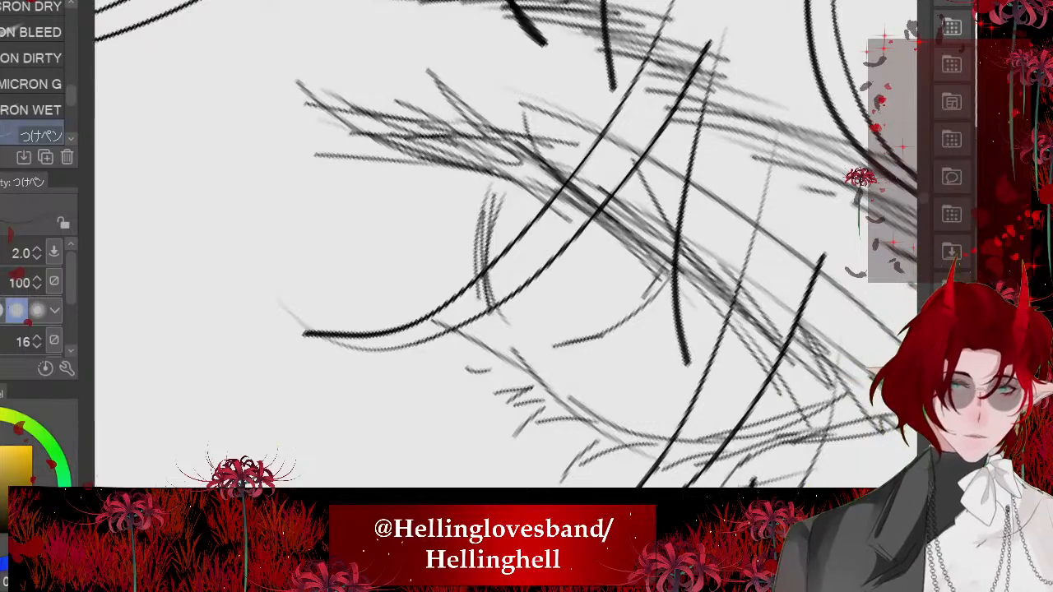
- Examine both eyes' shape and placement against the whole face and figure, close up and from afar
{"action": "scroll", "coordinate": [519, 228], "scroll_direction": "down", "scroll_amount": 6}
{"action": "scroll", "coordinate": [507, 247], "scroll_direction": "down", "scroll_amount": 8}
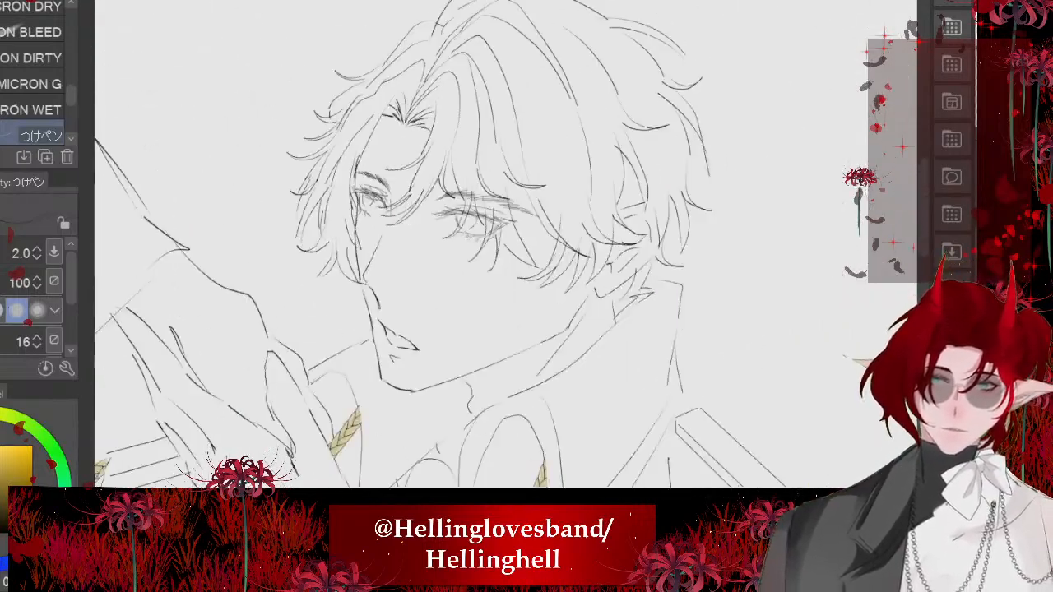
{"action": "scroll", "coordinate": [463, 239], "scroll_direction": "down", "scroll_amount": 3}
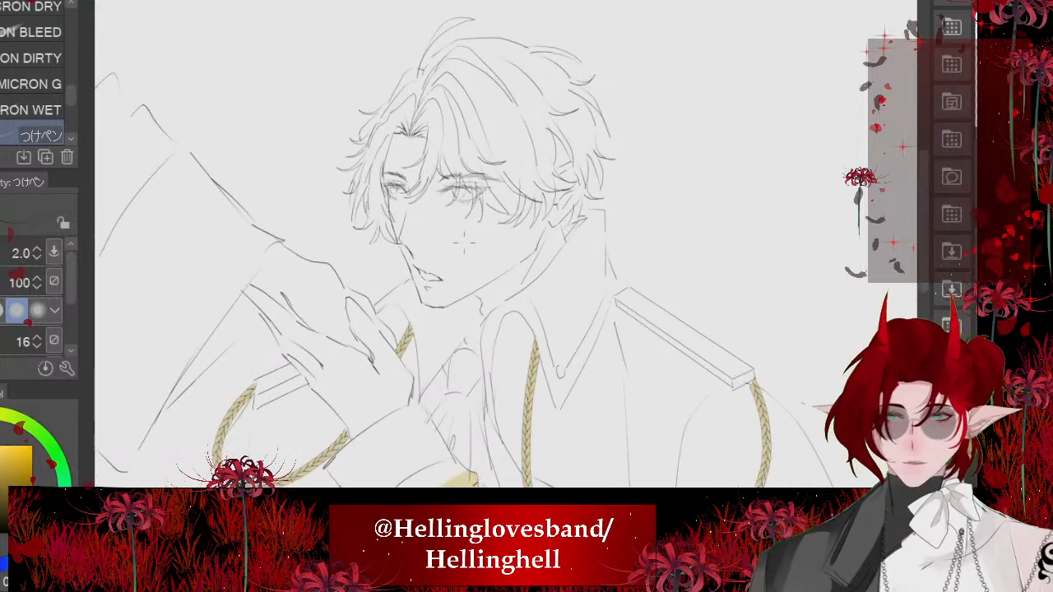
{"action": "scroll", "coordinate": [463, 239], "scroll_direction": "up", "scroll_amount": 4}
{"action": "scroll", "coordinate": [478, 289], "scroll_direction": "up", "scroll_amount": 3}
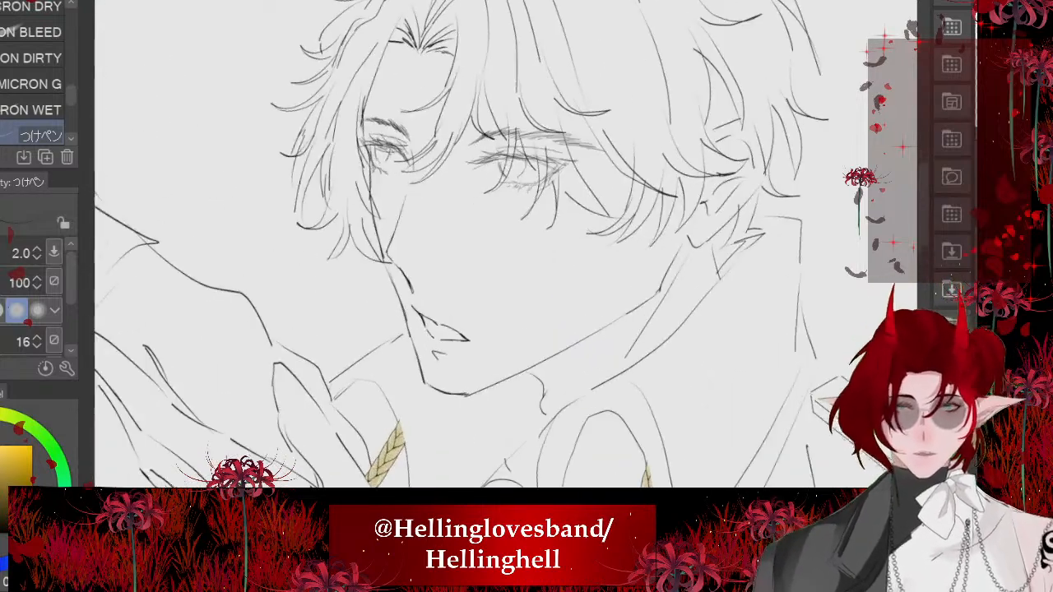
{"action": "scroll", "coordinate": [477, 239], "scroll_direction": "up", "scroll_amount": 2}
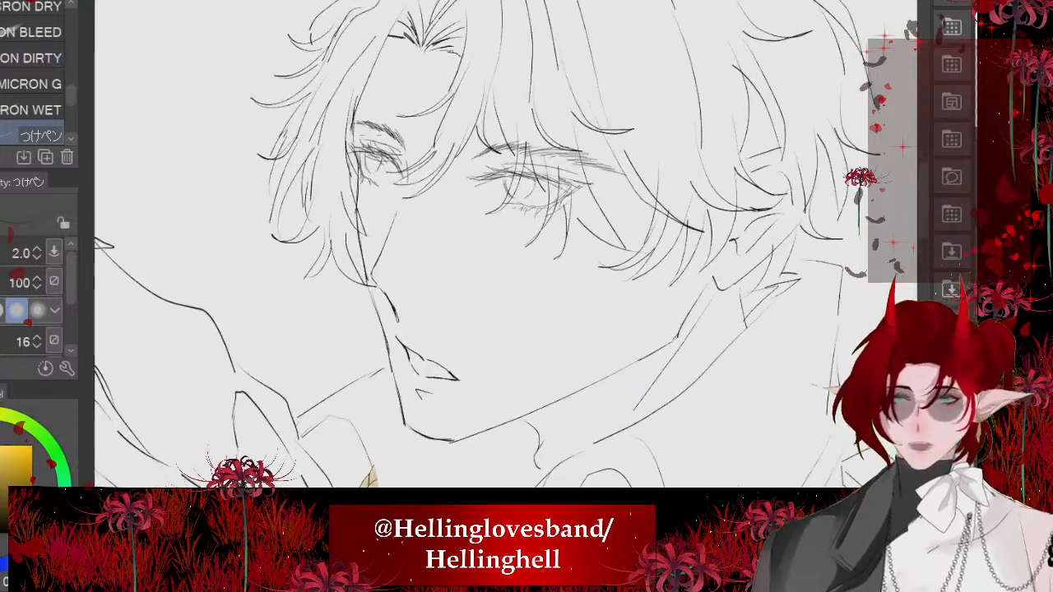
{"action": "scroll", "coordinate": [477, 238], "scroll_direction": "down", "scroll_amount": 4}
{"action": "scroll", "coordinate": [481, 197], "scroll_direction": "down", "scroll_amount": 3}
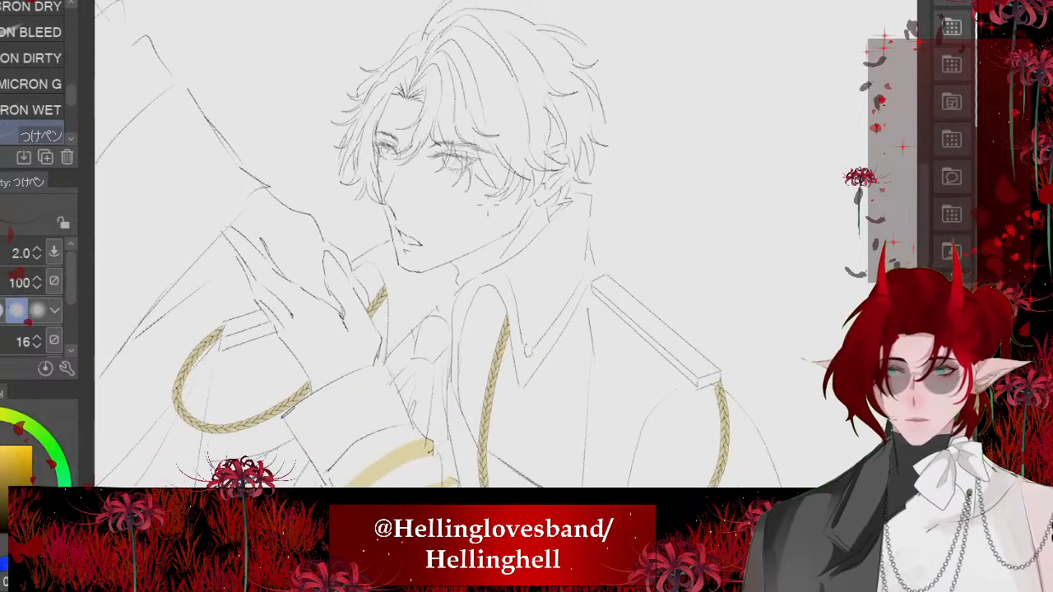
- Lasso the near eye together with its eyebrow and transform the selection to shift it slightly upward
{"action": "scroll", "coordinate": [481, 197], "scroll_direction": "up", "scroll_amount": 5}
{"action": "key", "text": "m"}
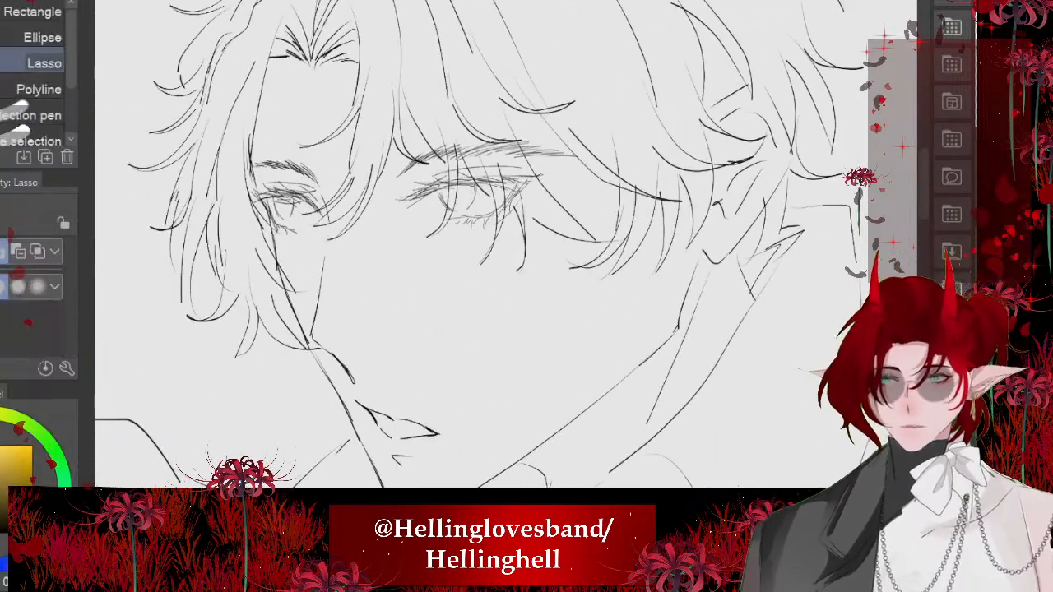
{"action": "left_click_drag", "start_coordinate": [436, 238], "coordinate": [449, 241]}
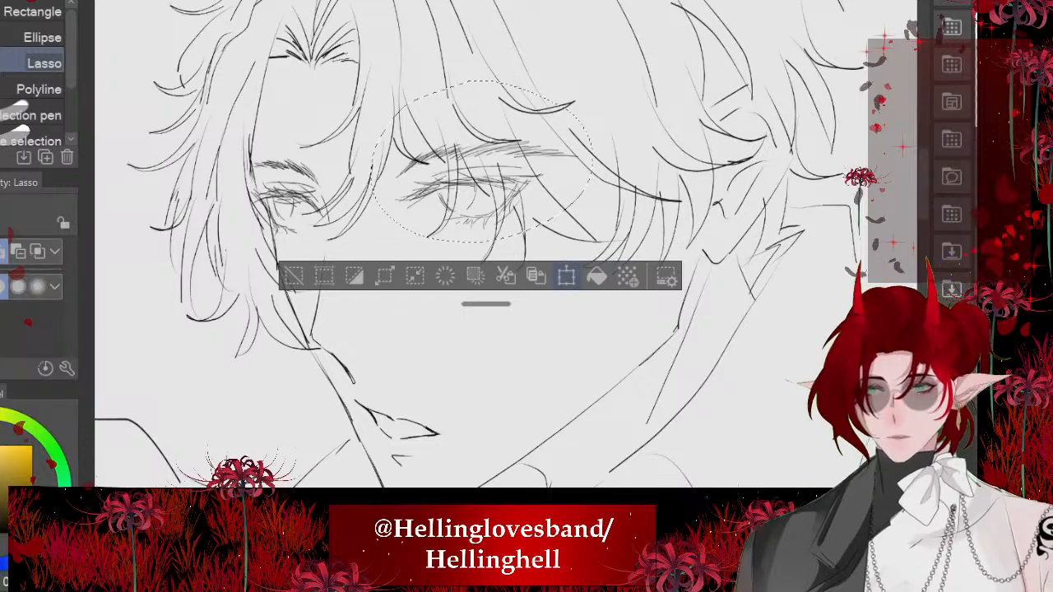
{"action": "key", "text": "ctrl+t"}
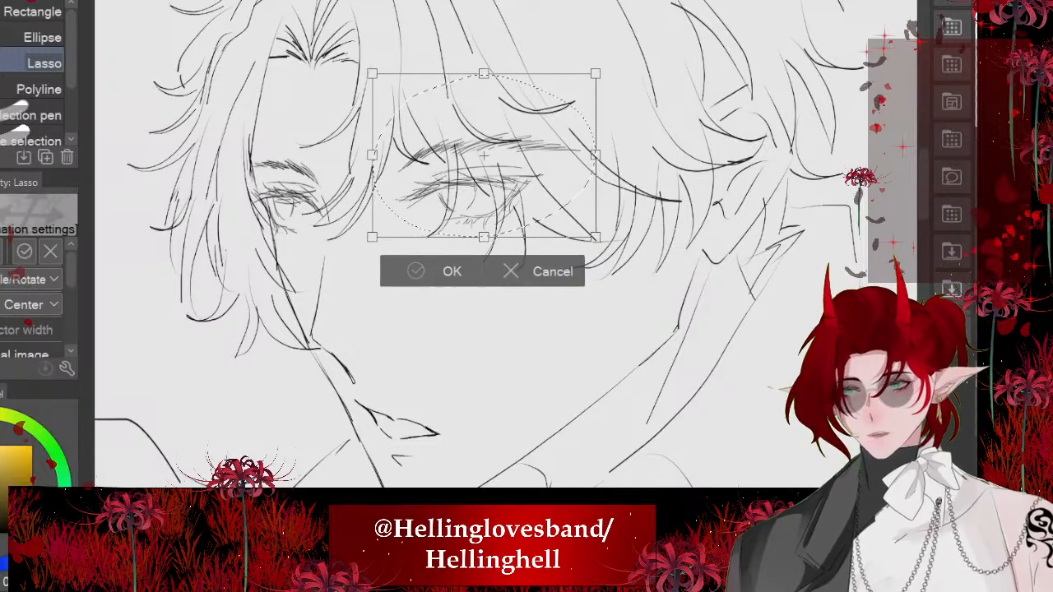
{"action": "left_click", "coordinate": [439, 271]}
{"action": "left_click", "coordinate": [298, 270]}
{"action": "scroll", "coordinate": [494, 201], "scroll_direction": "down", "scroll_amount": 4}
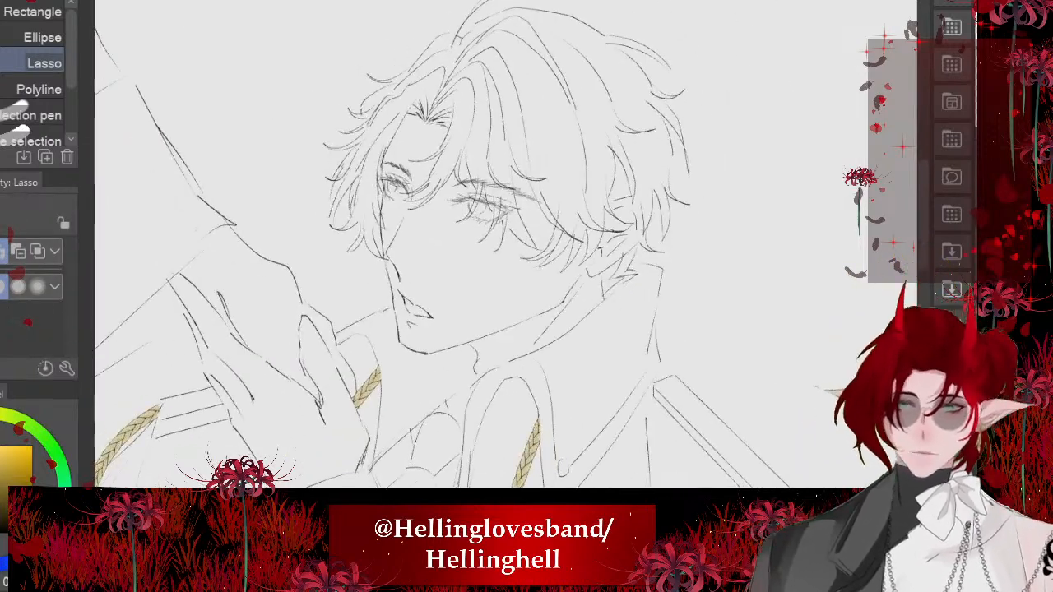
- Make a very small transform adjustment to the near eye alone, leaving its eyebrow out
{"action": "scroll", "coordinate": [428, 194], "scroll_direction": "down", "scroll_amount": 3}
{"action": "scroll", "coordinate": [436, 198], "scroll_direction": "up", "scroll_amount": 5}
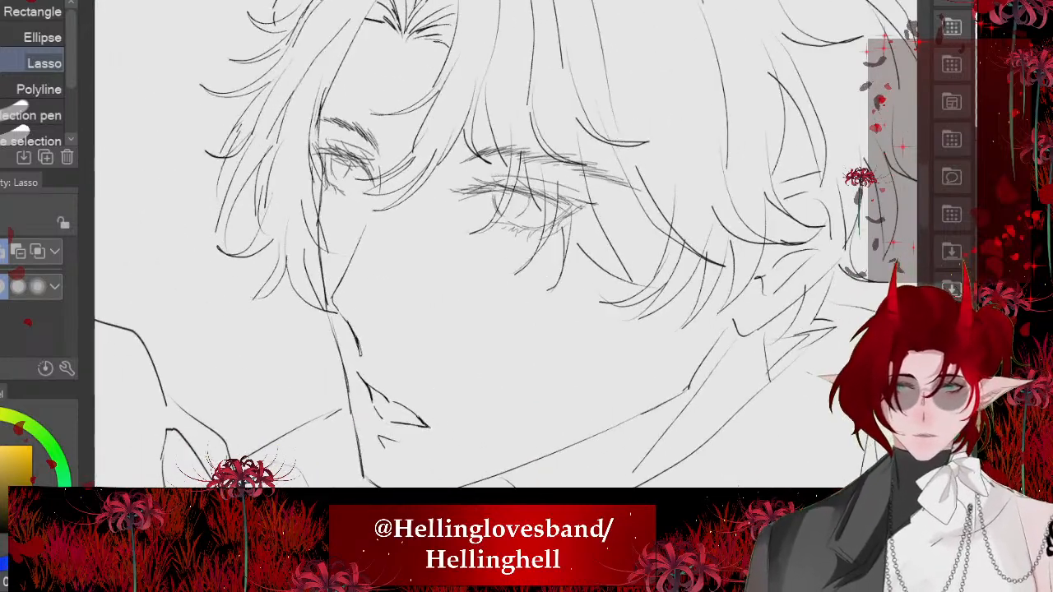
{"action": "key", "text": "ctrl+t"}
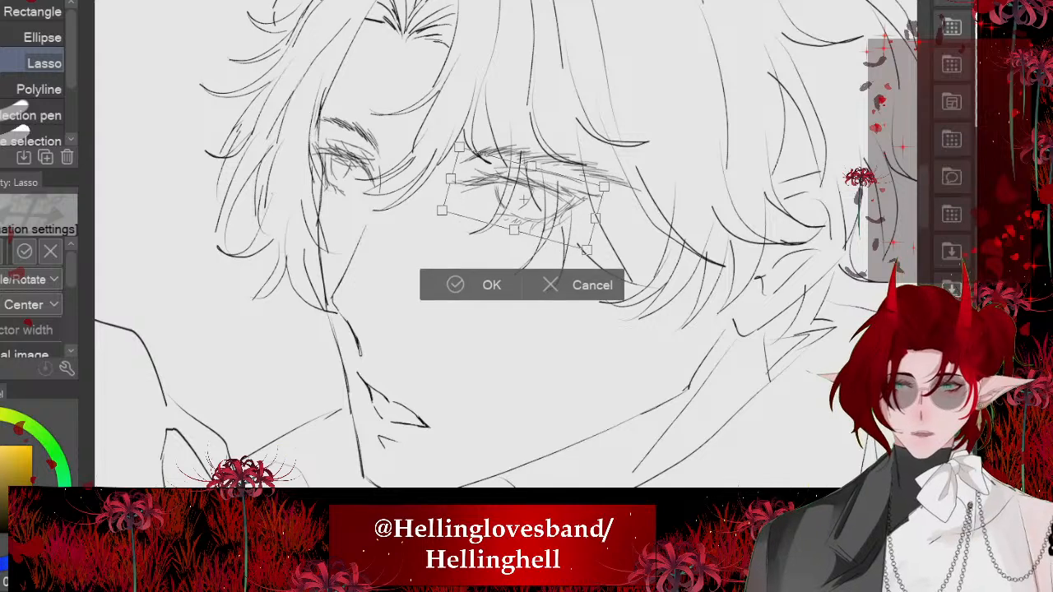
{"action": "left_click_drag", "start_coordinate": [604, 187], "coordinate": [604, 184]}
{"action": "key", "text": "ctrl+z"}
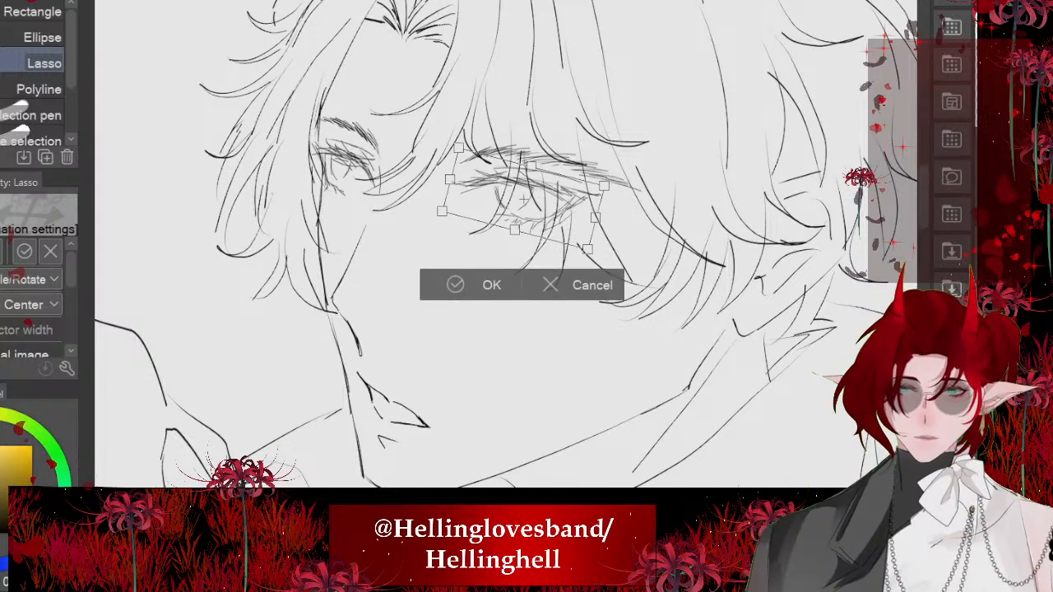
{"action": "key", "text": "Return"}
{"action": "scroll", "coordinate": [427, 196], "scroll_direction": "down", "scroll_amount": 5}
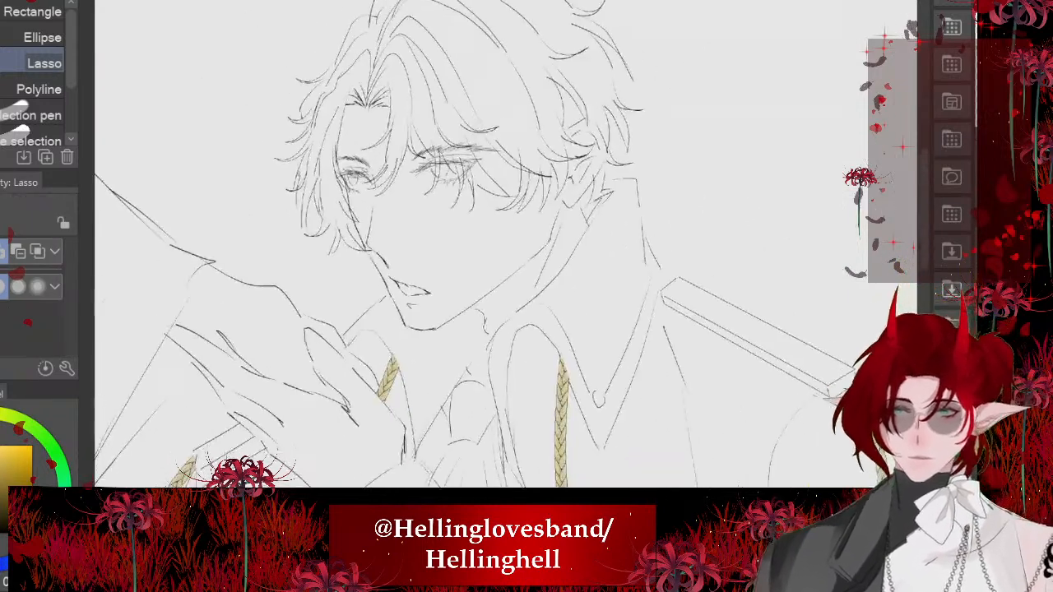
{"action": "scroll", "coordinate": [510, 206], "scroll_direction": "up", "scroll_amount": 8}
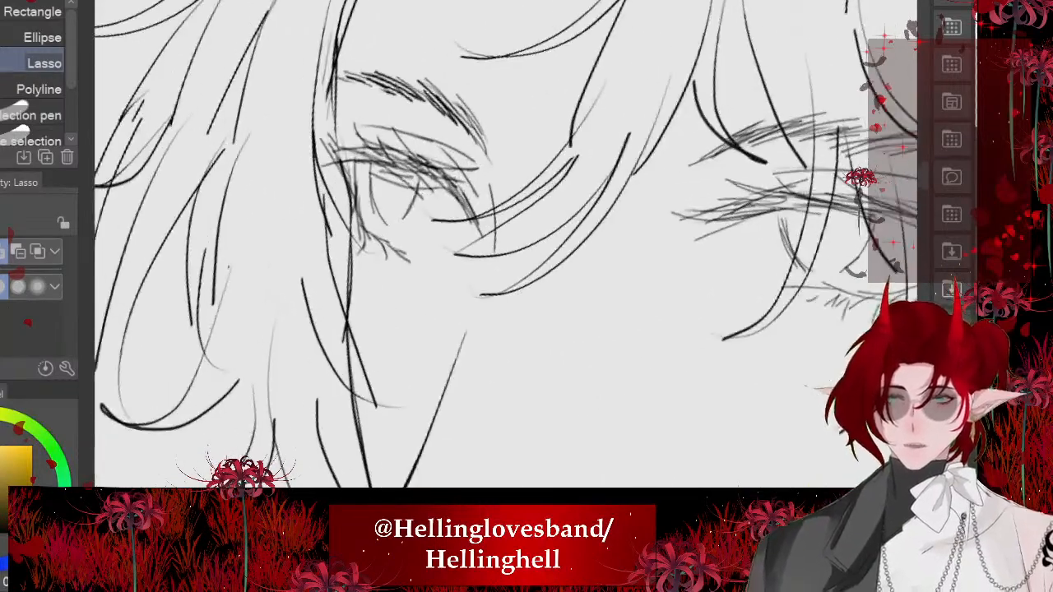
- Erase both curved sides of the far eye's iris and the stray line beneath its upper lashes
{"action": "scroll", "coordinate": [461, 206], "scroll_direction": "up", "scroll_amount": 3}
{"action": "key", "text": "e"}
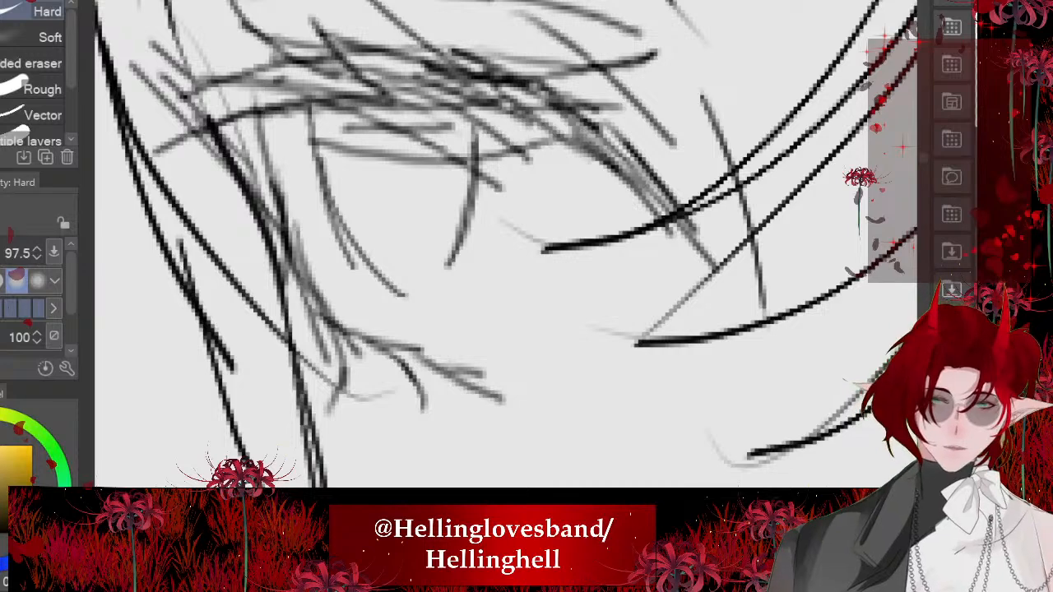
{"action": "mouse_move", "coordinate": [506, 274]}
{"action": "left_mouse_down"}
{"action": "mouse_move", "coordinate": [447, 274]}
{"action": "mouse_move", "coordinate": [464, 274]}
{"action": "left_mouse_up"}
{"action": "left_click_drag", "start_coordinate": [456, 265], "coordinate": [478, 160]}
{"action": "left_click_drag", "start_coordinate": [391, 275], "coordinate": [329, 156]}
{"action": "scroll", "coordinate": [475, 441], "scroll_direction": "down", "scroll_amount": 1}
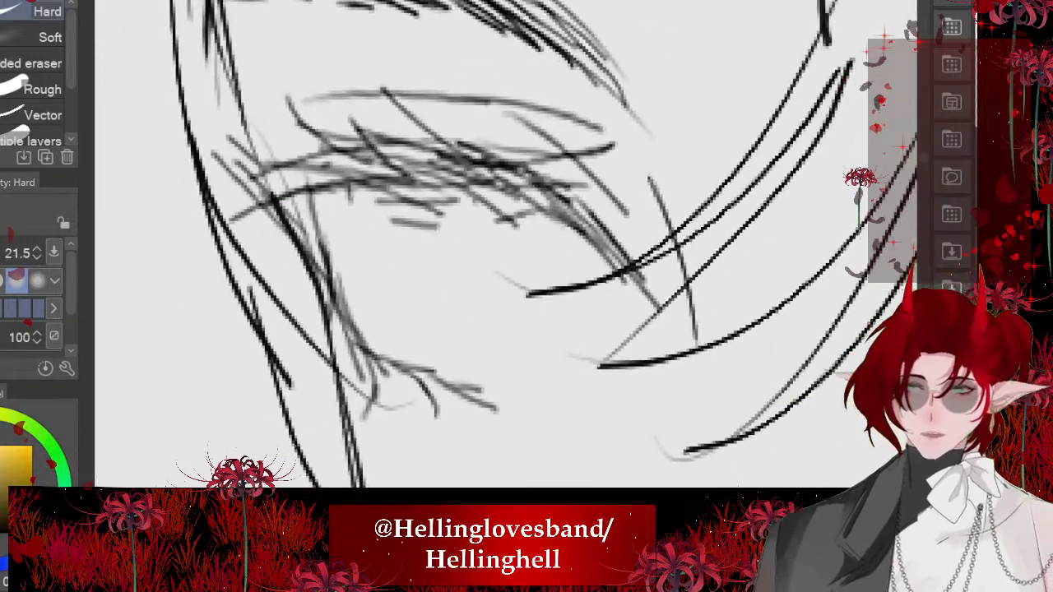
- Redraw the far eye's iris as a narrow oval with overlapping curved strokes on both sides
{"action": "key", "text": "p"}
{"action": "left_click_drag", "start_coordinate": [340, 216], "coordinate": [365, 328]}
{"action": "left_click_drag", "start_coordinate": [405, 361], "coordinate": [349, 262]}
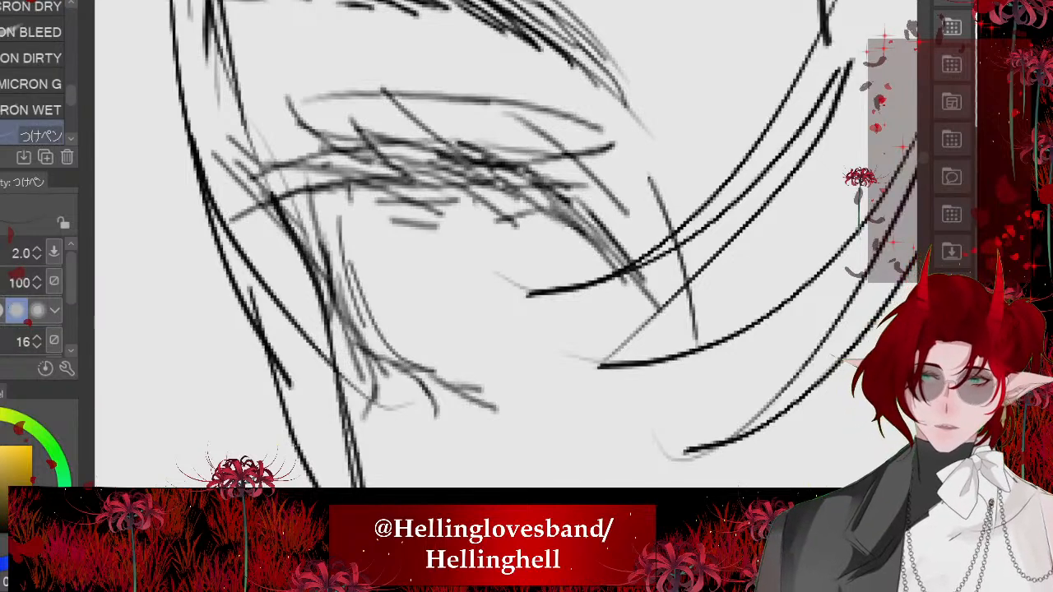
{"action": "left_click_drag", "start_coordinate": [486, 214], "coordinate": [487, 315]}
{"action": "mouse_move", "coordinate": [443, 363]}
{"action": "left_mouse_down"}
{"action": "mouse_move", "coordinate": [451, 184]}
{"action": "mouse_move", "coordinate": [469, 307]}
{"action": "left_mouse_up"}
{"action": "left_click_drag", "start_coordinate": [350, 188], "coordinate": [355, 244]}
{"action": "left_click_drag", "start_coordinate": [372, 284], "coordinate": [352, 191]}
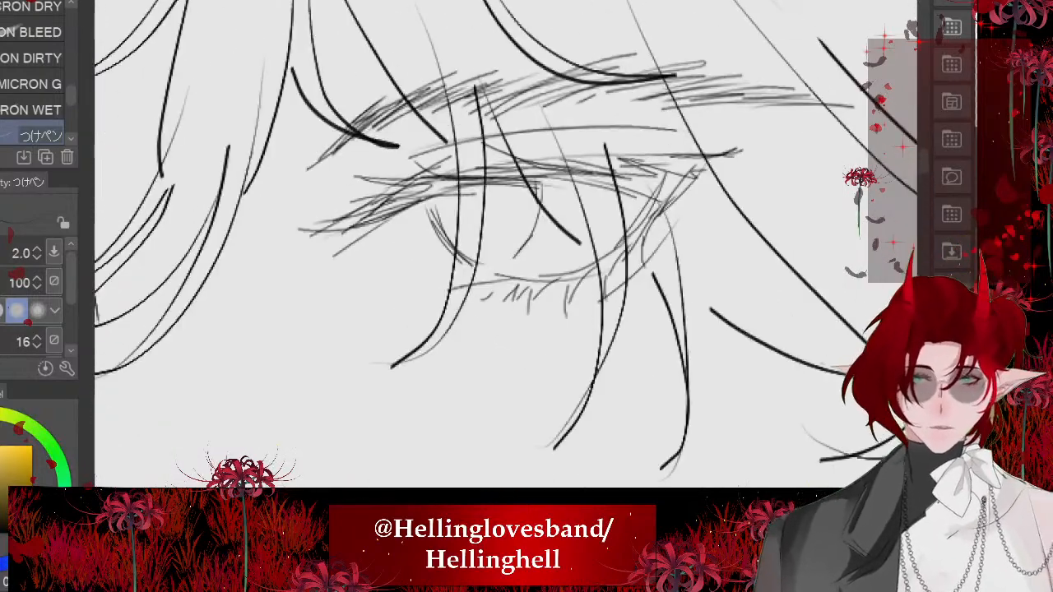
- Erase the inner curved side of the near eye's iris
{"action": "scroll", "coordinate": [492, 203], "scroll_direction": "up", "scroll_amount": 5}
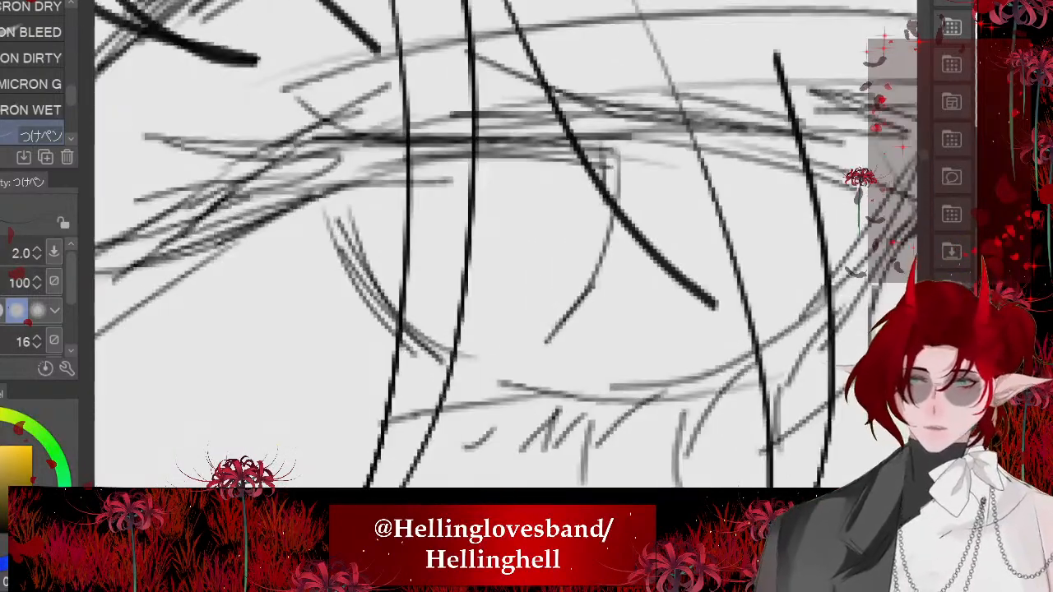
{"action": "key", "text": "e"}
{"action": "left_click_drag", "start_coordinate": [365, 296], "coordinate": [352, 237]}
{"action": "left_click_drag", "start_coordinate": [407, 328], "coordinate": [457, 361]}
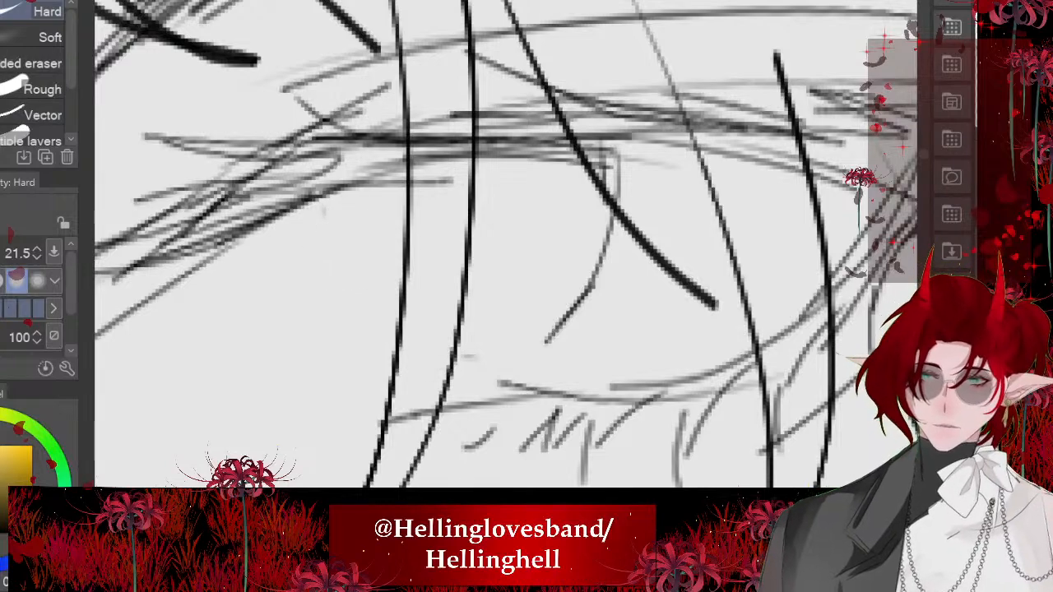
- Redraw the near eye's inner iris edge with overlapping curves and reinforce the outer iris edge
{"action": "key", "text": "p"}
{"action": "mouse_move", "coordinate": [340, 197]}
{"action": "left_mouse_down"}
{"action": "mouse_move", "coordinate": [429, 354]}
{"action": "mouse_move", "coordinate": [473, 365]}
{"action": "left_mouse_up"}
{"action": "left_click_drag", "start_coordinate": [349, 238], "coordinate": [436, 357]}
{"action": "left_click_drag", "start_coordinate": [341, 194], "coordinate": [355, 265]}
{"action": "left_click_drag", "start_coordinate": [339, 215], "coordinate": [367, 275]}
{"action": "mouse_move", "coordinate": [609, 161]}
{"action": "left_mouse_down"}
{"action": "mouse_move", "coordinate": [593, 290]}
{"action": "mouse_move", "coordinate": [553, 350]}
{"action": "left_mouse_up"}
{"action": "left_click_drag", "start_coordinate": [601, 284], "coordinate": [553, 353]}
- Thicken the near eye's upper lash line with overlapping strokes from the outer corner to the inner lashes
{"action": "scroll", "coordinate": [506, 244], "scroll_direction": "down", "scroll_amount": 3}
{"action": "key", "text": "asciicircum"}
{"action": "key", "text": "asciicircum"}
{"action": "key", "text": "asciicircum"}
{"action": "scroll", "coordinate": [506, 244], "scroll_direction": "up", "scroll_amount": 2}
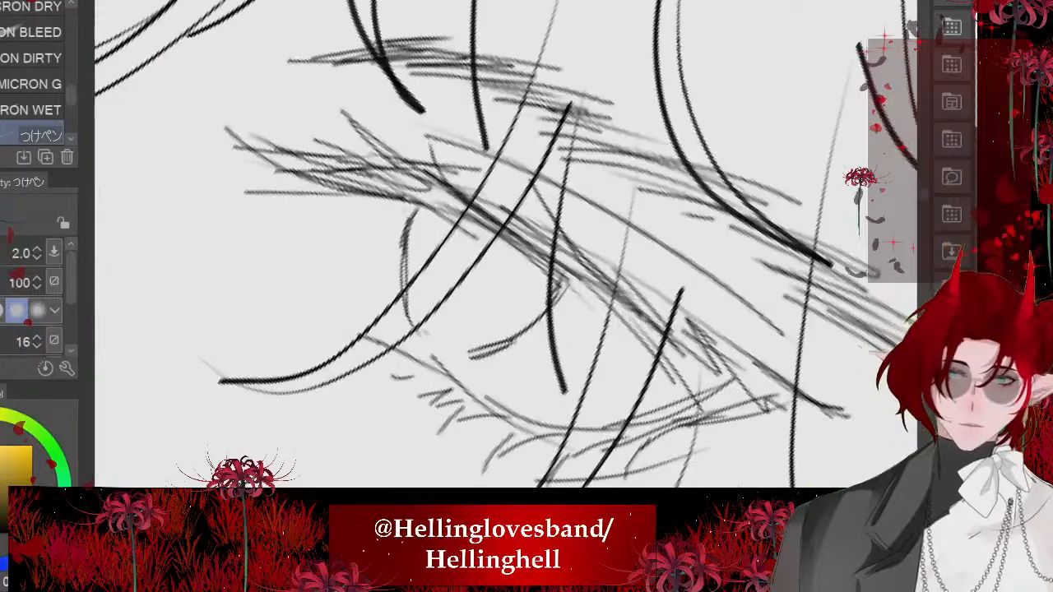
{"action": "left_click_drag", "start_coordinate": [499, 232], "coordinate": [676, 413]}
{"action": "left_click_drag", "start_coordinate": [611, 318], "coordinate": [686, 393]}
{"action": "left_click_drag", "start_coordinate": [501, 250], "coordinate": [611, 318]}
{"action": "left_click_drag", "start_coordinate": [449, 240], "coordinate": [577, 291]}
{"action": "left_click_drag", "start_coordinate": [413, 230], "coordinate": [513, 252]}
{"action": "mouse_move", "coordinate": [323, 196]}
{"action": "left_mouse_down"}
{"action": "mouse_move", "coordinate": [492, 235]}
{"action": "mouse_move", "coordinate": [416, 213]}
{"action": "left_mouse_up"}
{"action": "scroll", "coordinate": [461, 160], "scroll_direction": "down", "scroll_amount": 1}
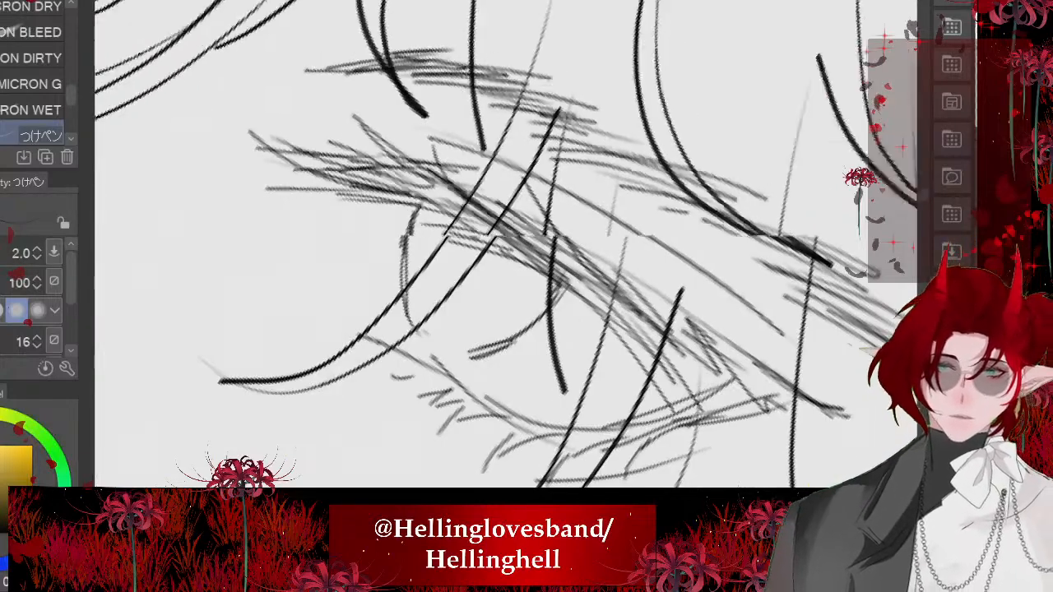
- Transform both eyes and eyebrows together, shifting them slightly down and toward the near side of the face
{"action": "scroll", "coordinate": [492, 208], "scroll_direction": "down", "scroll_amount": 7}
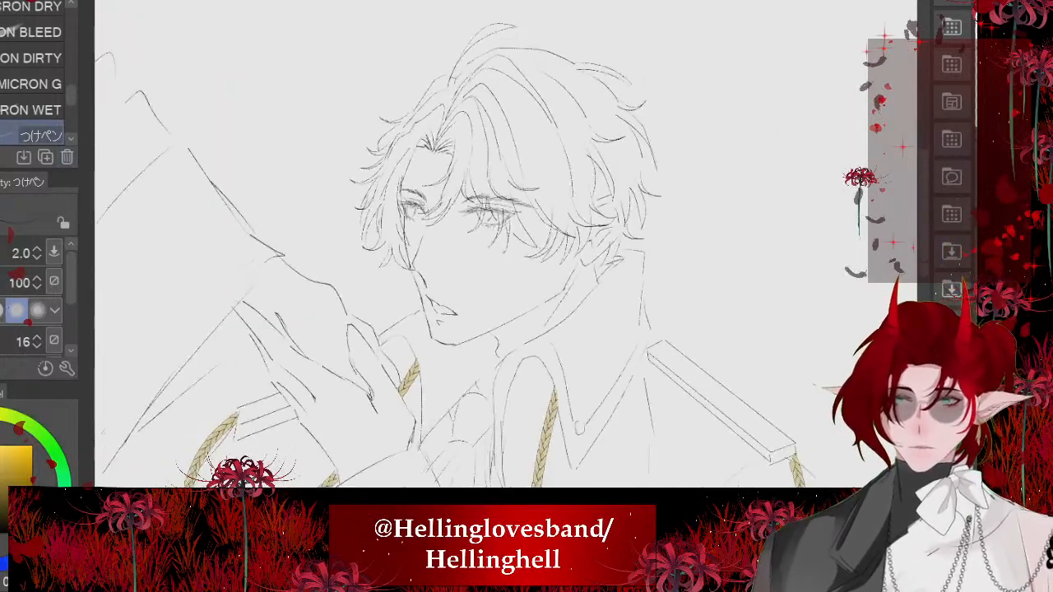
{"action": "scroll", "coordinate": [492, 208], "scroll_direction": "down", "scroll_amount": 1}
{"action": "scroll", "coordinate": [484, 202], "scroll_direction": "up", "scroll_amount": 2}
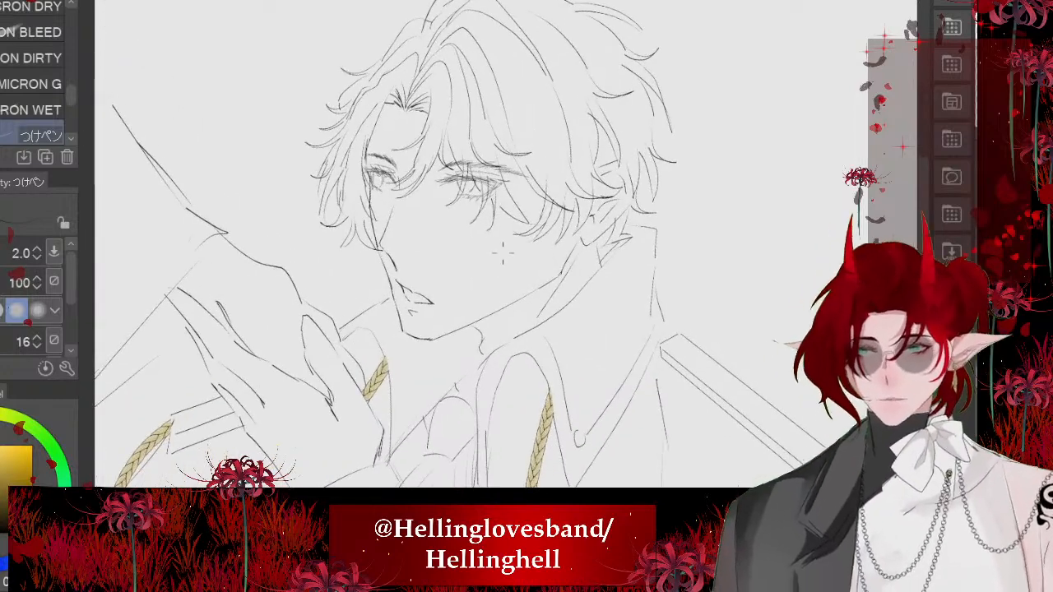
{"action": "scroll", "coordinate": [484, 201], "scroll_direction": "up", "scroll_amount": 3}
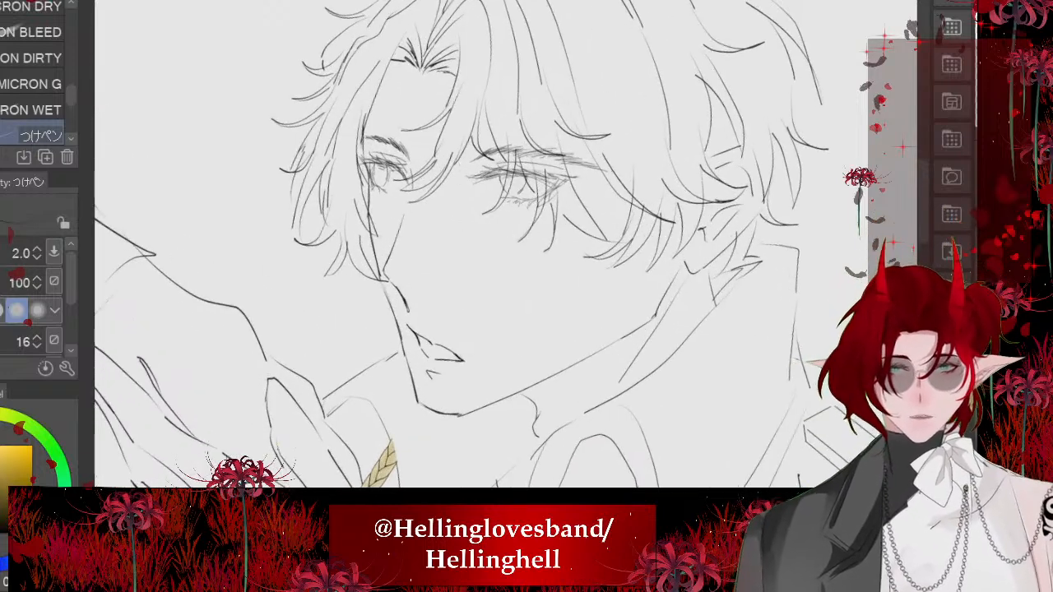
{"action": "scroll", "coordinate": [527, 226], "scroll_direction": "up", "scroll_amount": 1}
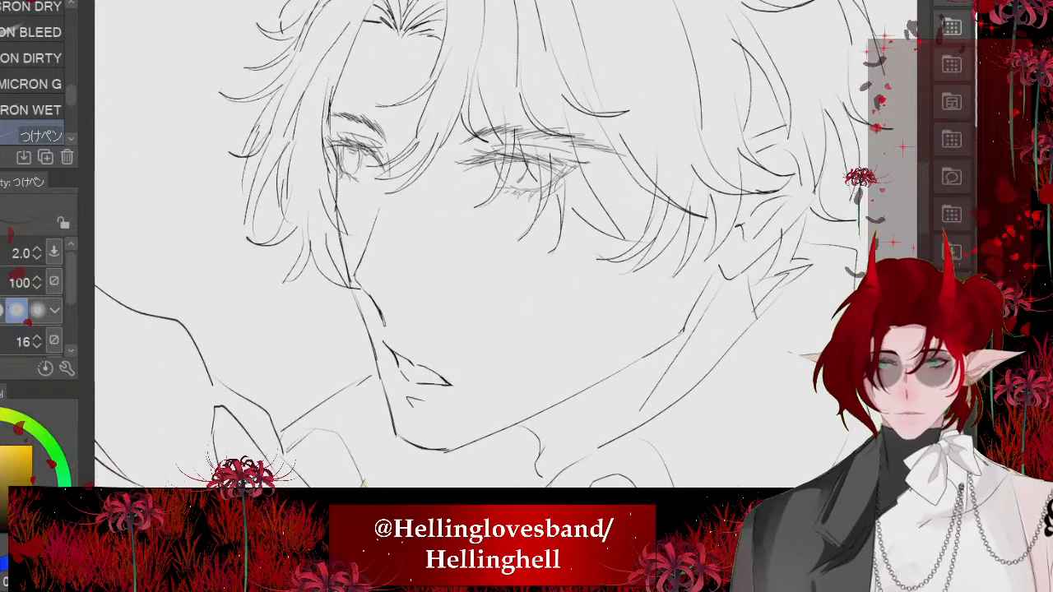
{"action": "key", "text": "ctrl+t"}
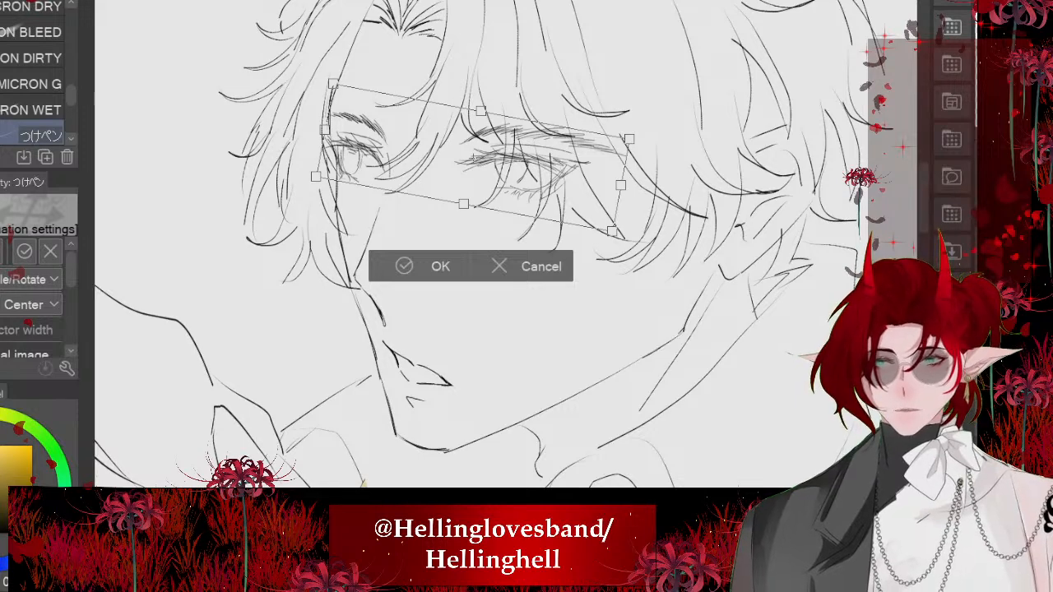
{"action": "mouse_move", "coordinate": [473, 157]}
{"action": "left_mouse_down"}
{"action": "mouse_move", "coordinate": [475, 172]}
{"action": "mouse_move", "coordinate": [476, 160]}
{"action": "left_mouse_up"}
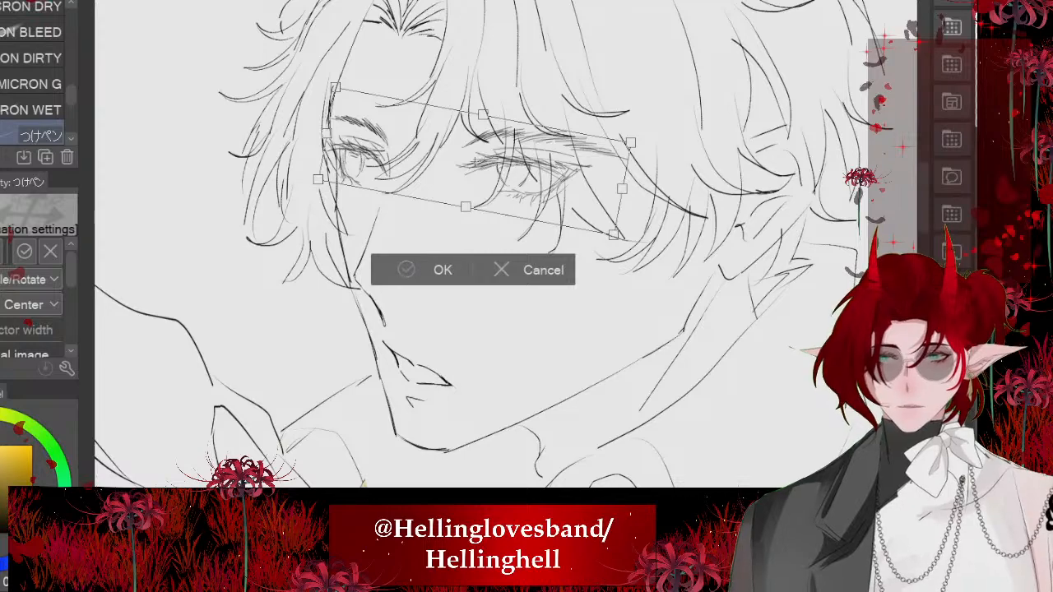
{"action": "key", "text": "Return"}
{"action": "scroll", "coordinate": [416, 158], "scroll_direction": "down", "scroll_amount": 2}
{"action": "scroll", "coordinate": [388, 167], "scroll_direction": "up", "scroll_amount": 4}
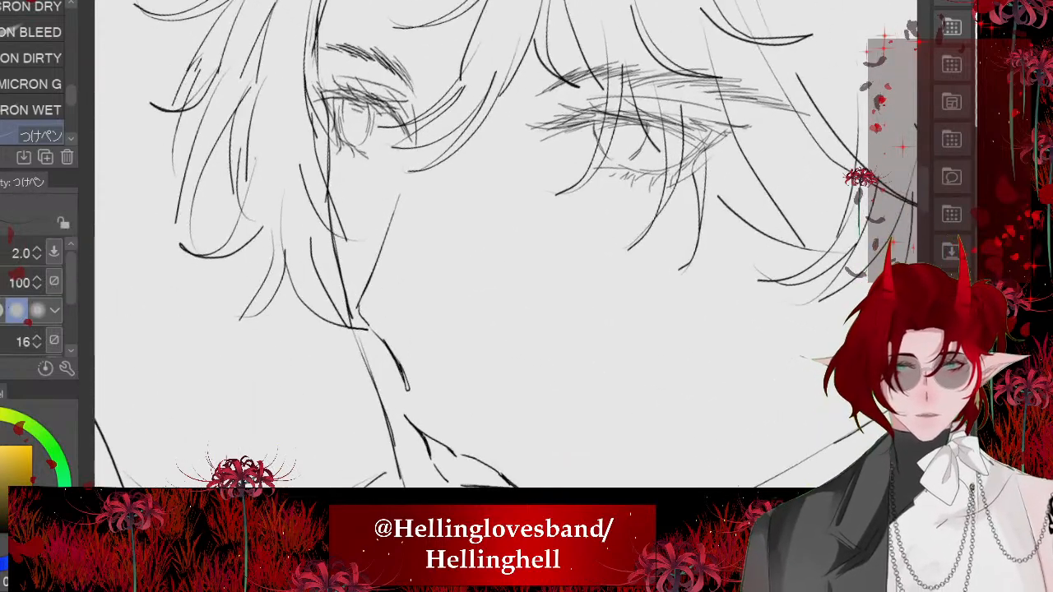
- Shorten the nose bridge line by erasing its upper end
{"action": "scroll", "coordinate": [403, 187], "scroll_direction": "up", "scroll_amount": 3}
{"action": "key", "text": "e"}
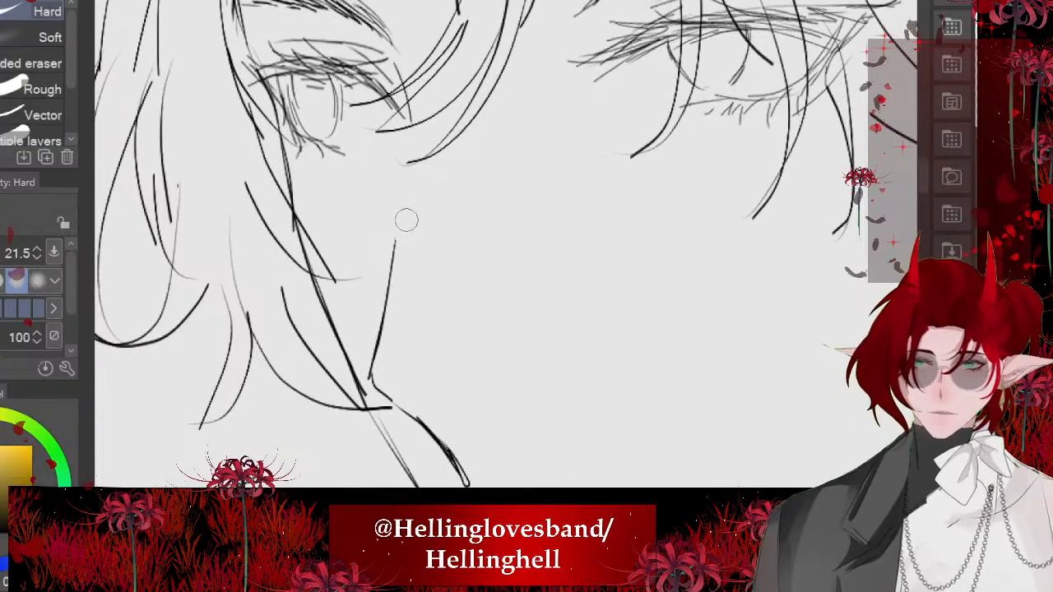
{"action": "scroll", "coordinate": [406, 220], "scroll_direction": "down", "scroll_amount": 3}
{"action": "scroll", "coordinate": [432, 148], "scroll_direction": "up", "scroll_amount": 3}
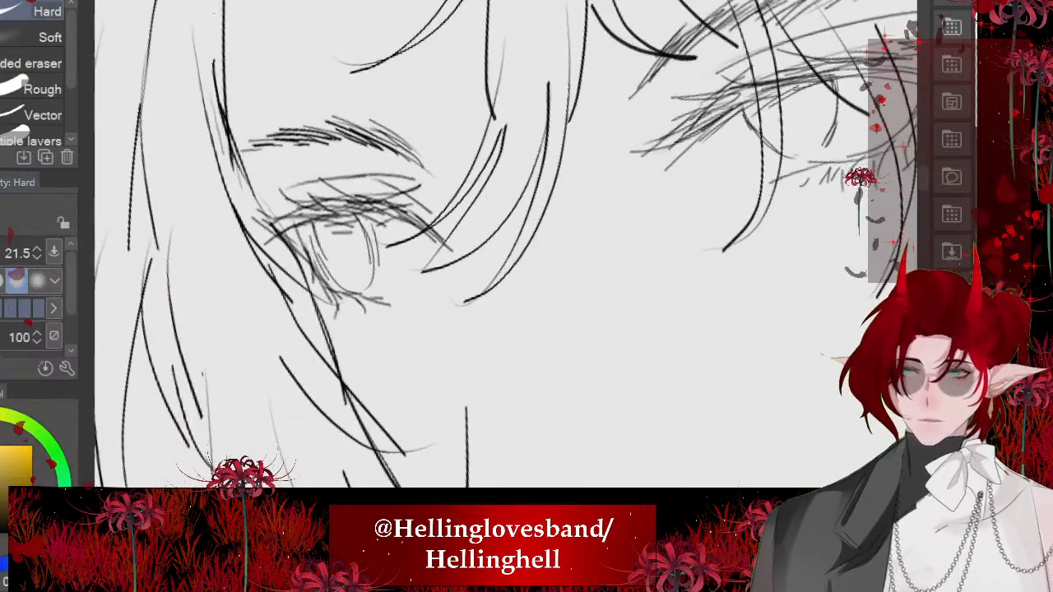
{"action": "key", "text": "p"}
{"action": "scroll", "coordinate": [494, 247], "scroll_direction": "down", "scroll_amount": 3}
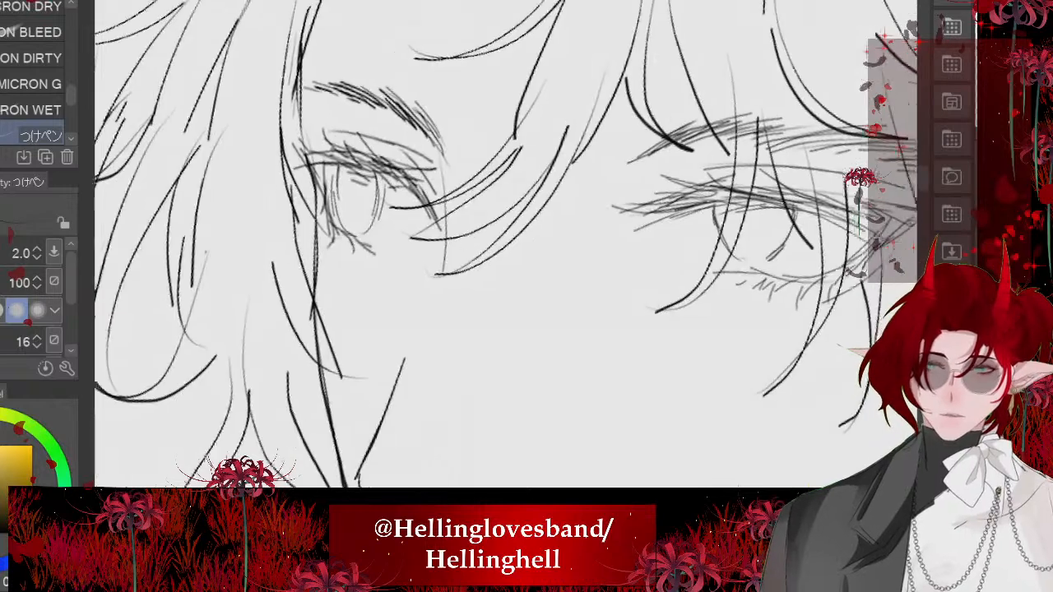
{"action": "scroll", "coordinate": [494, 247], "scroll_direction": "down", "scroll_amount": 6}
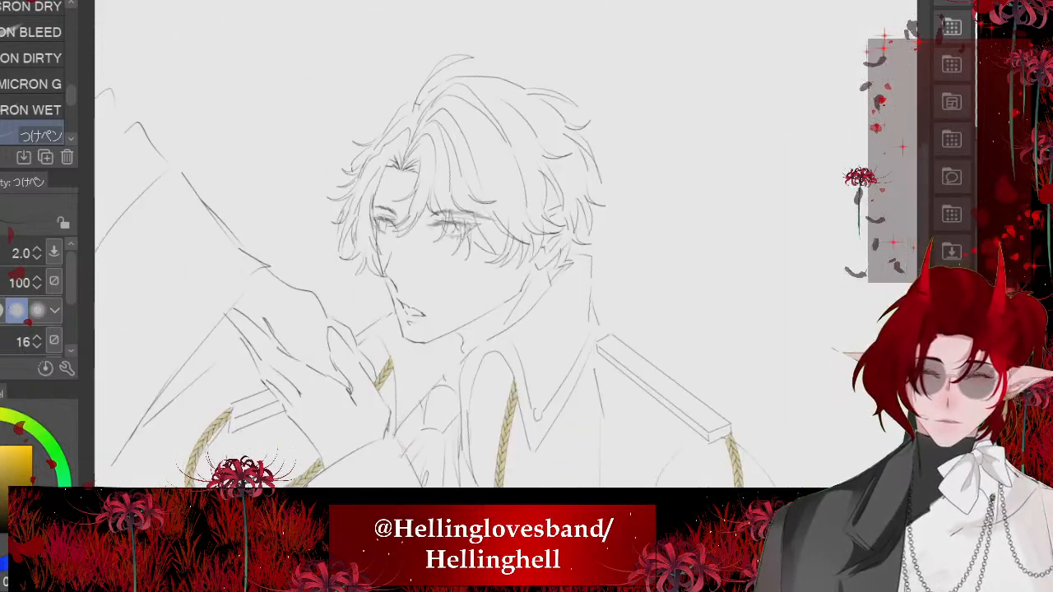
- Lasso the near eye's upper lashes and eyelid crease and rotate them slightly so the outer end lifts
{"action": "scroll", "coordinate": [445, 222], "scroll_direction": "up", "scroll_amount": 8}
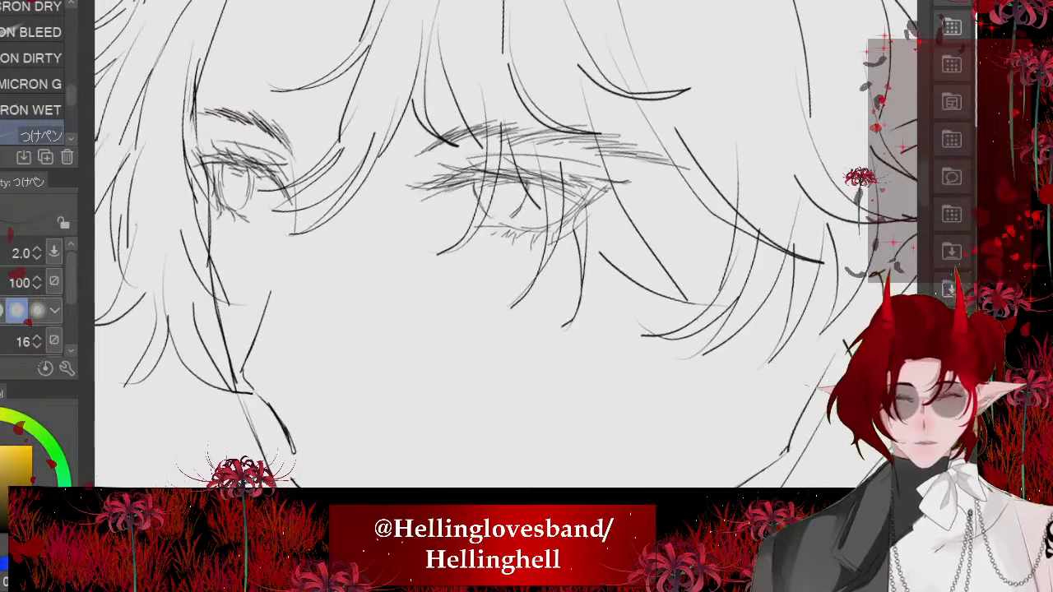
{"action": "scroll", "coordinate": [510, 190], "scroll_direction": "up", "scroll_amount": 2}
{"action": "key", "text": "m"}
{"action": "scroll", "coordinate": [511, 190], "scroll_direction": "up", "scroll_amount": 3}
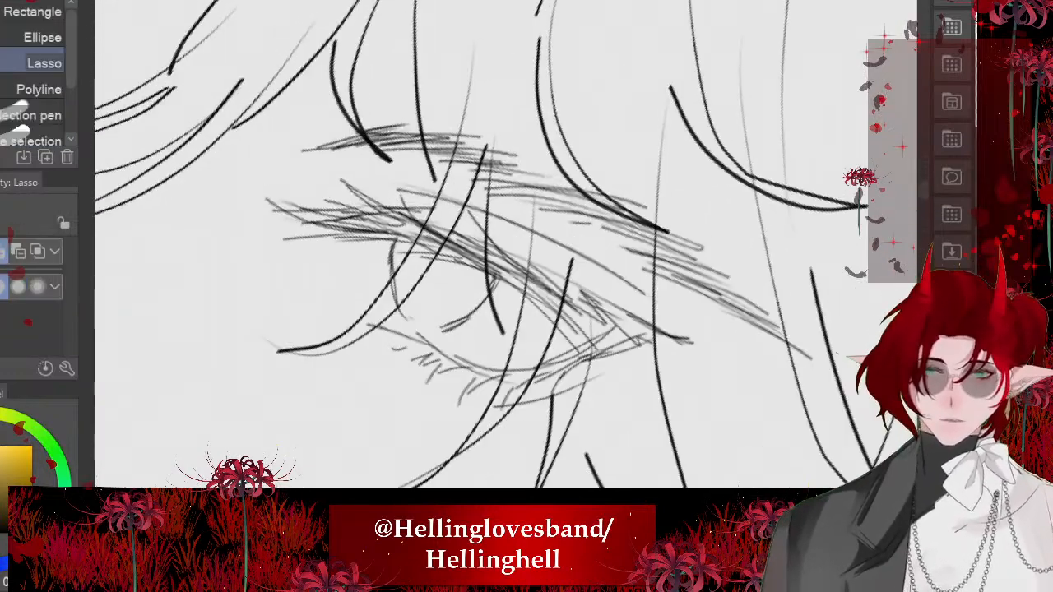
{"action": "mouse_move", "coordinate": [388, 165]}
{"action": "left_mouse_down"}
{"action": "mouse_move", "coordinate": [586, 234]}
{"action": "mouse_move", "coordinate": [711, 349]}
{"action": "left_mouse_up"}
{"action": "mouse_move", "coordinate": [576, 341]}
{"action": "left_mouse_down"}
{"action": "mouse_move", "coordinate": [412, 265]}
{"action": "mouse_move", "coordinate": [303, 242]}
{"action": "mouse_move", "coordinate": [387, 164]}
{"action": "left_mouse_up"}
{"action": "key", "text": "minus"}
{"action": "key", "text": "minus"}
{"action": "key", "text": "minus"}
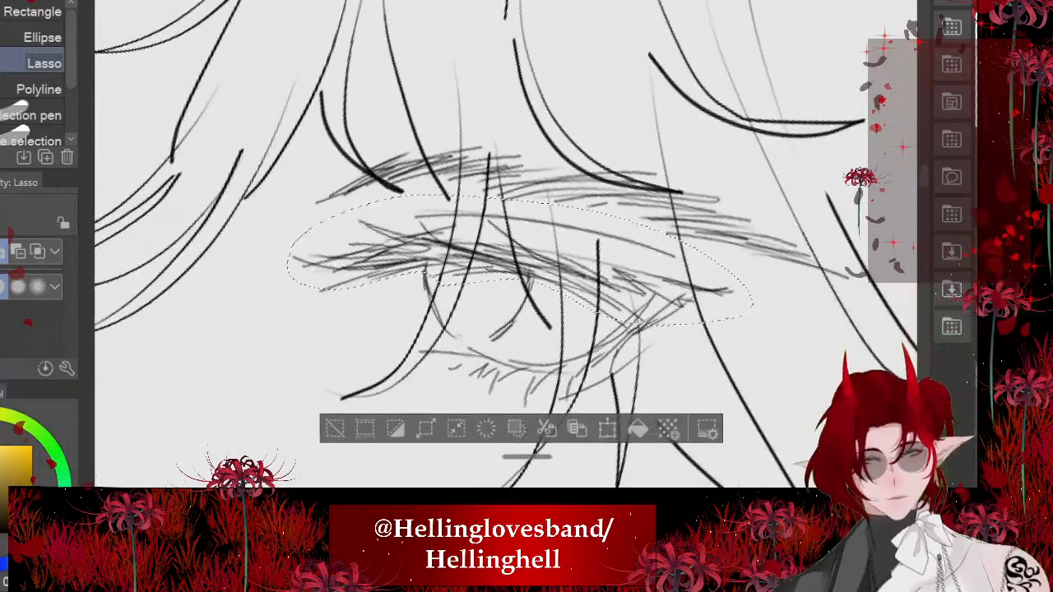
{"action": "left_click", "coordinate": [609, 430]}
{"action": "left_click_drag", "start_coordinate": [790, 329], "coordinate": [793, 314]}
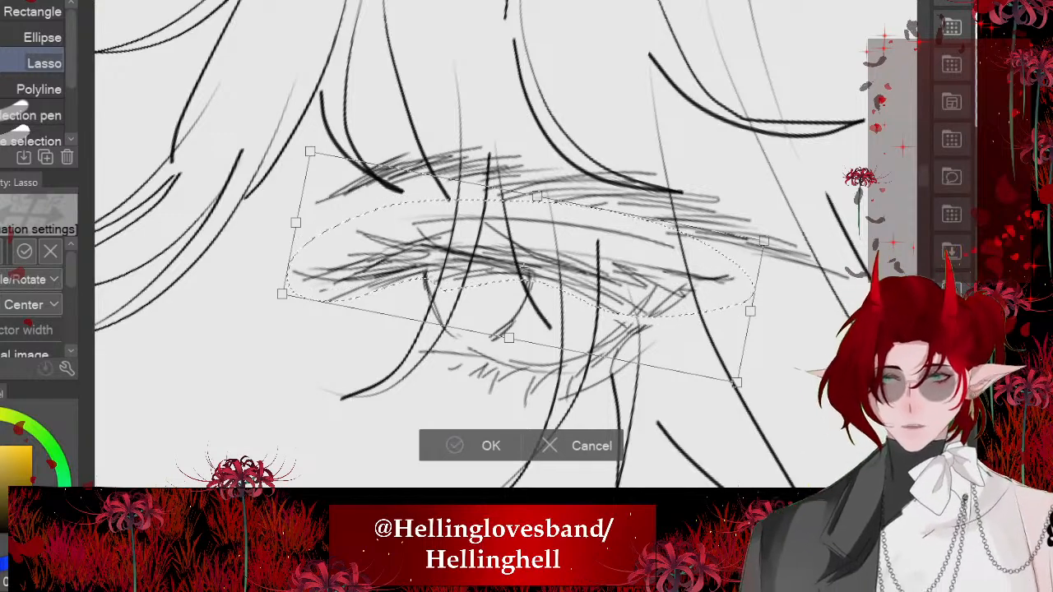
{"action": "left_click", "coordinate": [455, 445]}
{"action": "key", "text": "ctrl+d"}
- Check the near eye's lash angle against the whole face and figure at different zooms and view rotations
{"action": "scroll", "coordinate": [539, 224], "scroll_direction": "down", "scroll_amount": 3}
{"action": "scroll", "coordinate": [555, 210], "scroll_direction": "down", "scroll_amount": 3}
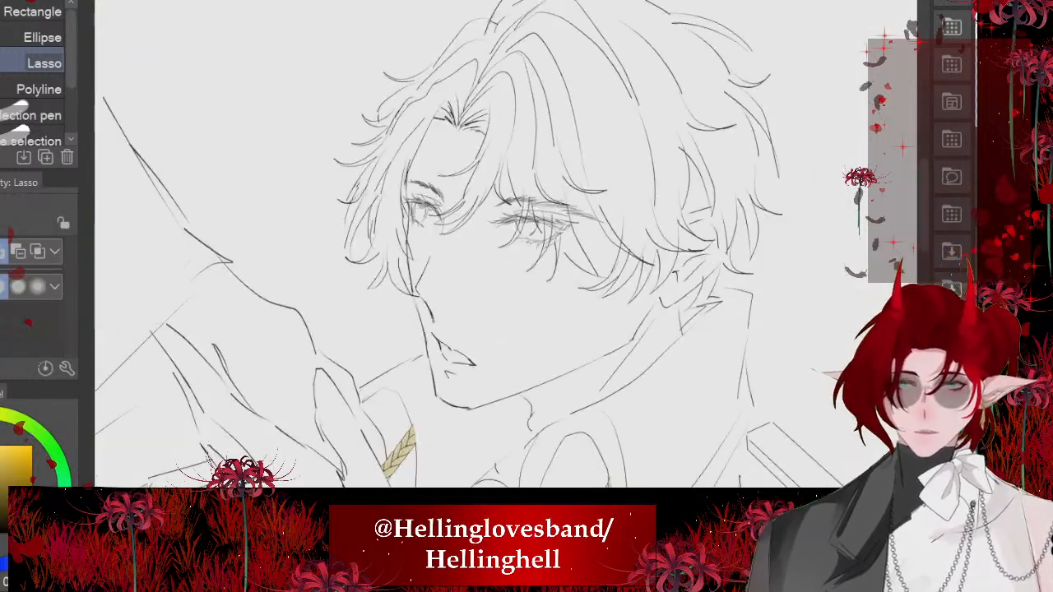
{"action": "key", "text": "minus"}
{"action": "key", "text": "minus"}
{"action": "key", "text": "minus"}
{"action": "scroll", "coordinate": [506, 239], "scroll_direction": "down", "scroll_amount": 1}
{"action": "key", "text": "asciicircum"}
{"action": "key", "text": "asciicircum"}
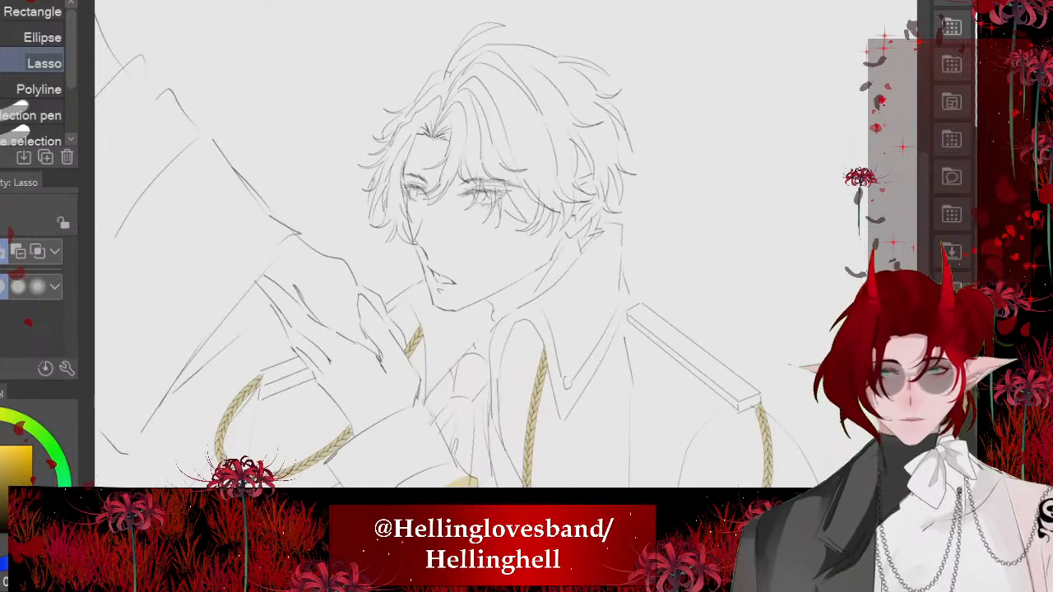
{"action": "scroll", "coordinate": [460, 183], "scroll_direction": "up", "scroll_amount": 5}
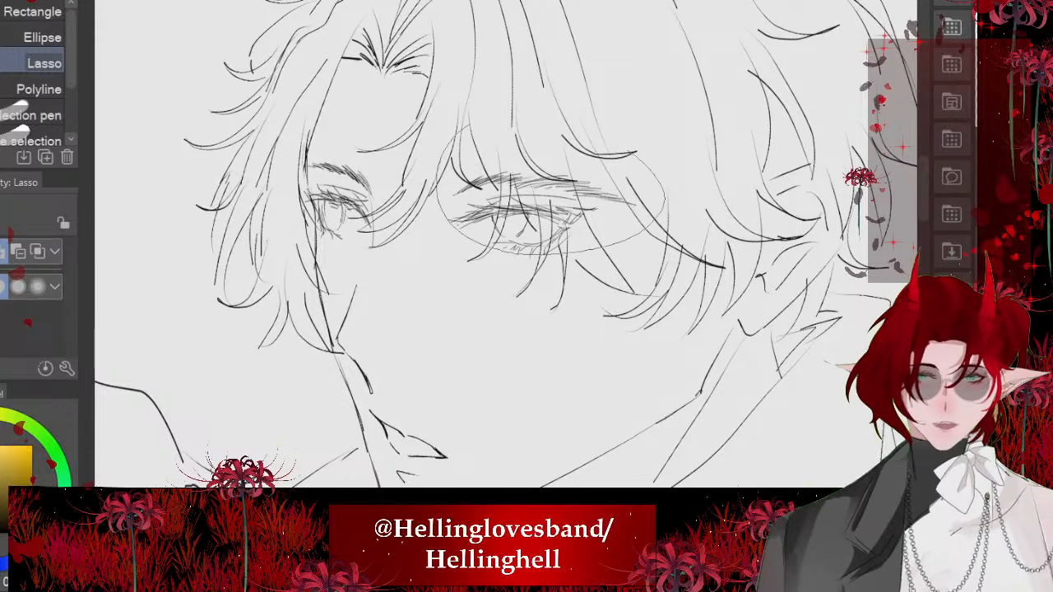
- Lasso the near eye together with its eyebrow and transform the selection so the outer side shifts slightly up and inward
{"action": "left_click_drag", "start_coordinate": [633, 151], "coordinate": [446, 118]}
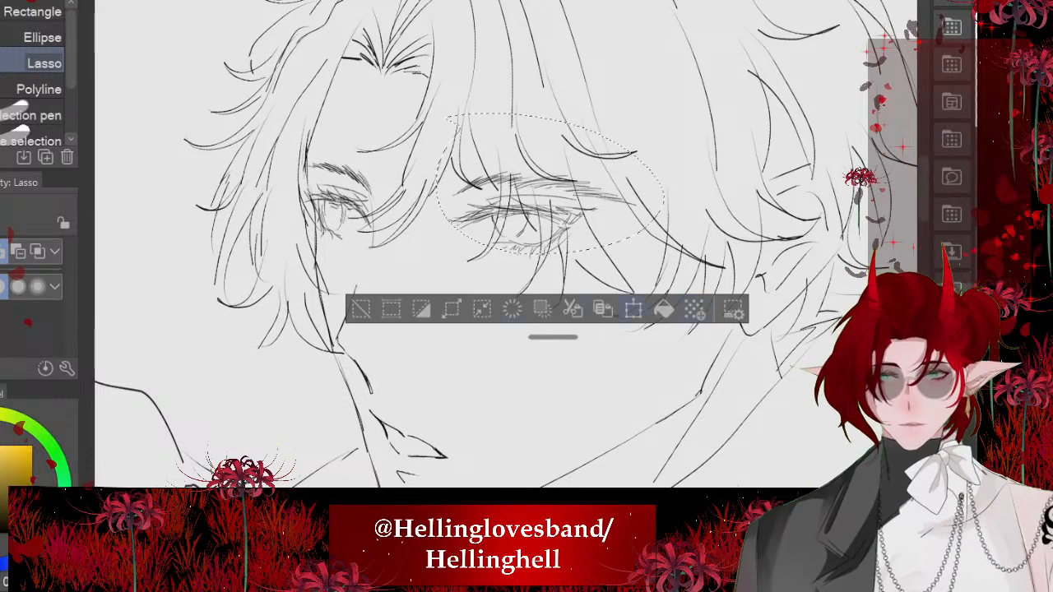
{"action": "left_click", "coordinate": [633, 309]}
{"action": "key", "text": "ctrl"}
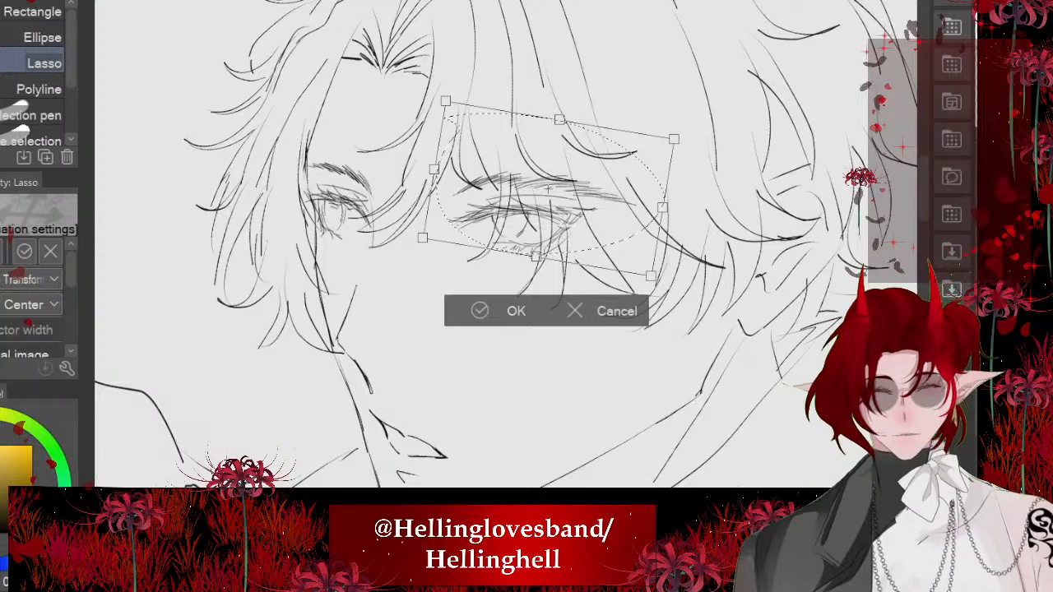
{"action": "left_click_drag", "start_coordinate": [662, 208], "coordinate": [656, 197]}
{"action": "key", "text": "Return"}
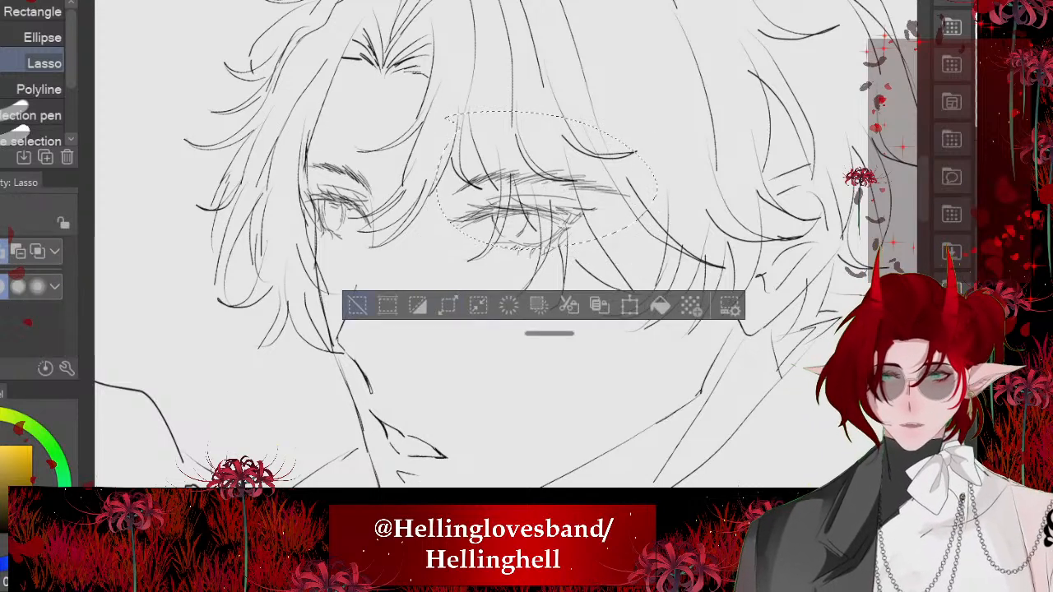
{"action": "key", "text": "ctrl+d"}
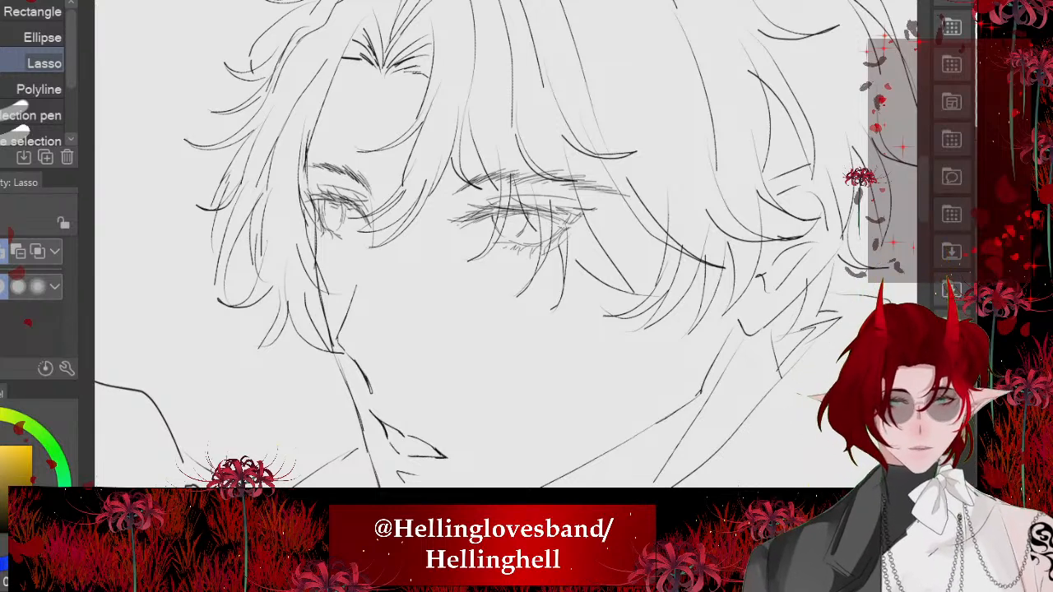
- Check the adjusted near eye and eyebrow against the whole face and figure at different zooms and view rotations
{"action": "scroll", "coordinate": [522, 150], "scroll_direction": "down", "scroll_amount": 4}
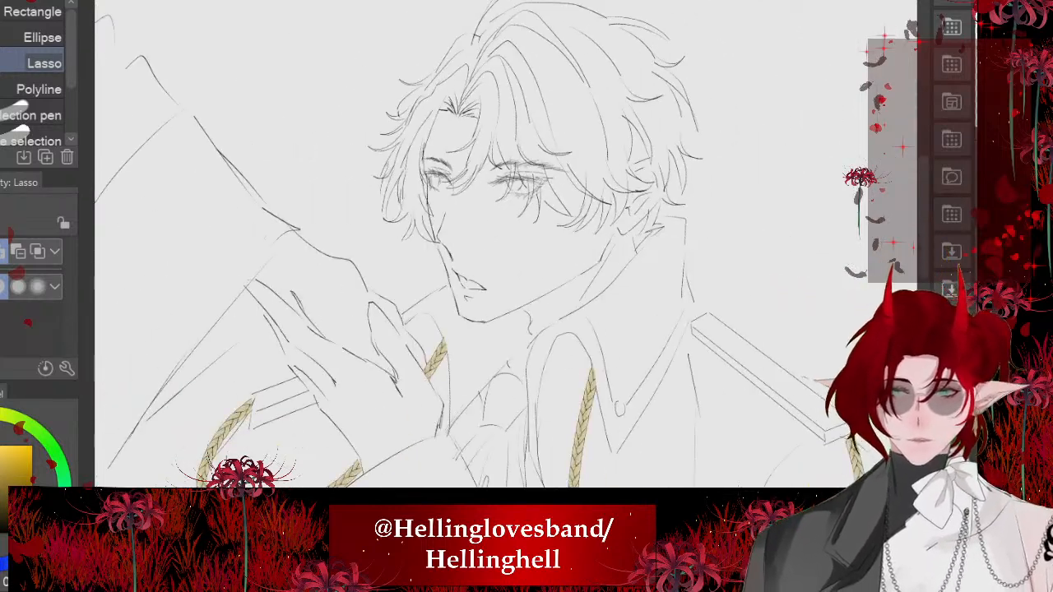
{"action": "scroll", "coordinate": [465, 112], "scroll_direction": "down", "scroll_amount": 2}
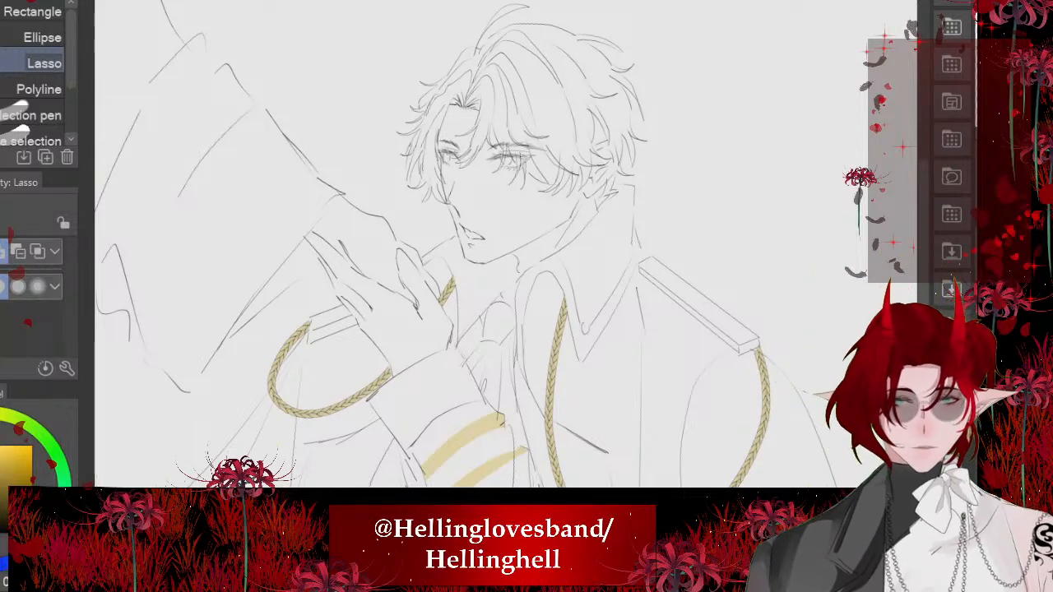
{"action": "scroll", "coordinate": [463, 153], "scroll_direction": "up", "scroll_amount": 6}
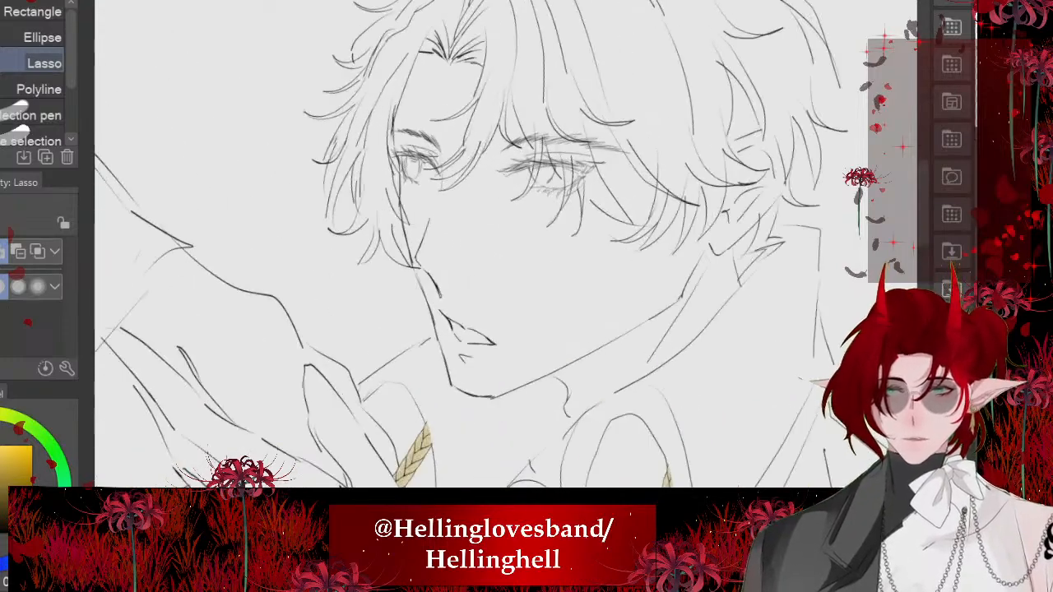
{"action": "scroll", "coordinate": [494, 244], "scroll_direction": "down", "scroll_amount": 5}
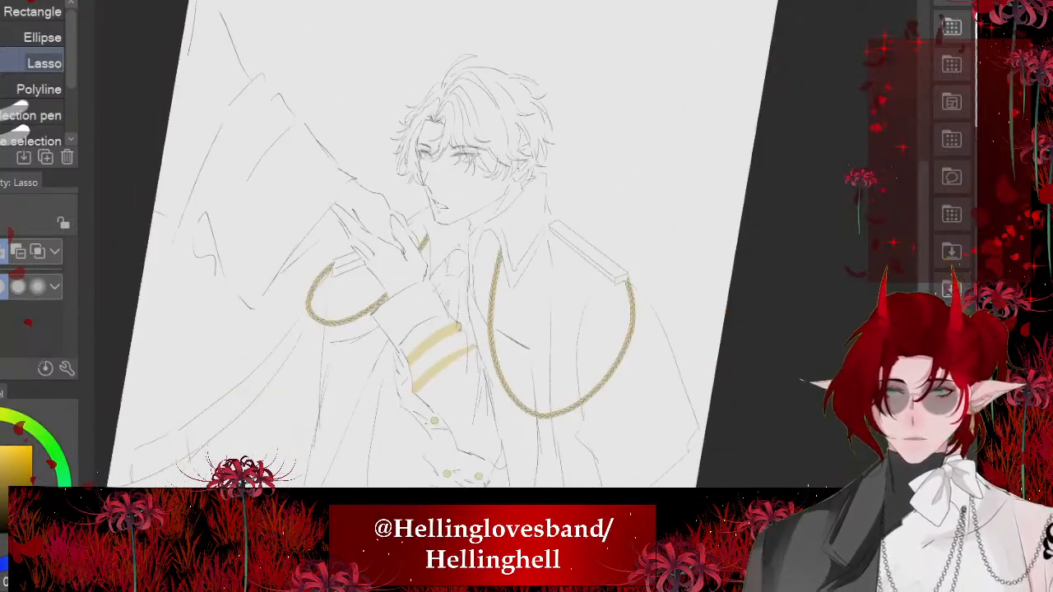
{"action": "scroll", "coordinate": [494, 245], "scroll_direction": "up", "scroll_amount": 2}
{"action": "scroll", "coordinate": [493, 244], "scroll_direction": "down", "scroll_amount": 6}
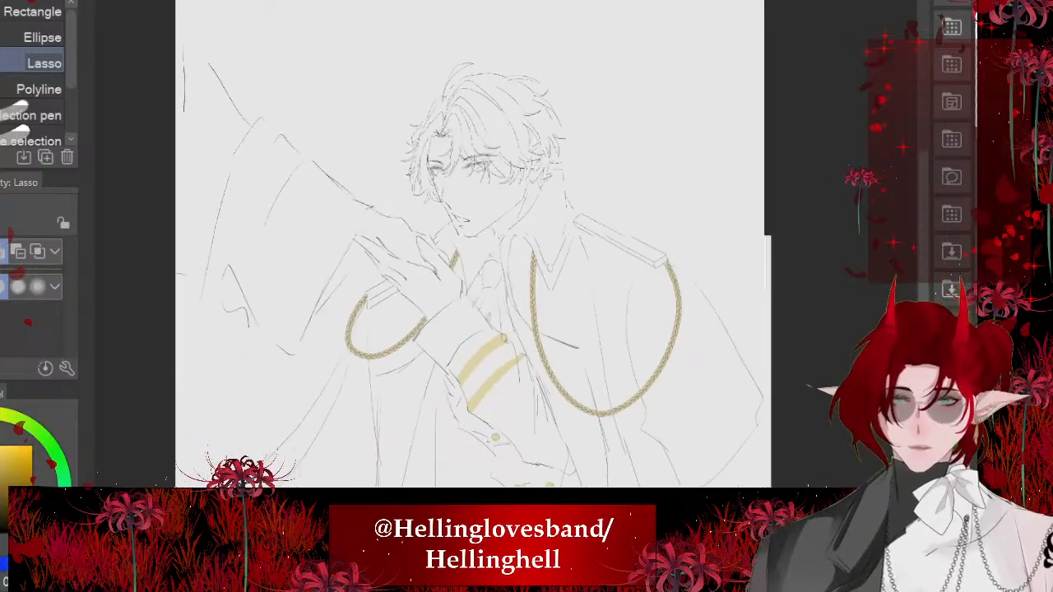
{"action": "scroll", "coordinate": [494, 244], "scroll_direction": "up", "scroll_amount": 6}
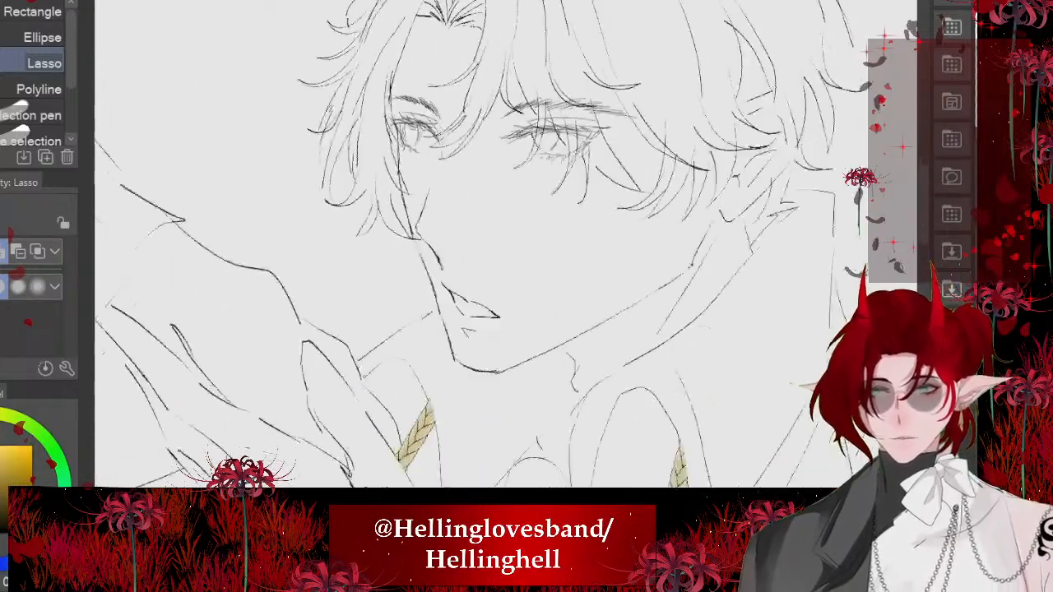
- Lasso the far eye's upper lashes and eyelid crease, rotate them slightly and shift them a little down
{"action": "scroll", "coordinate": [493, 244], "scroll_direction": "up", "scroll_amount": 7}
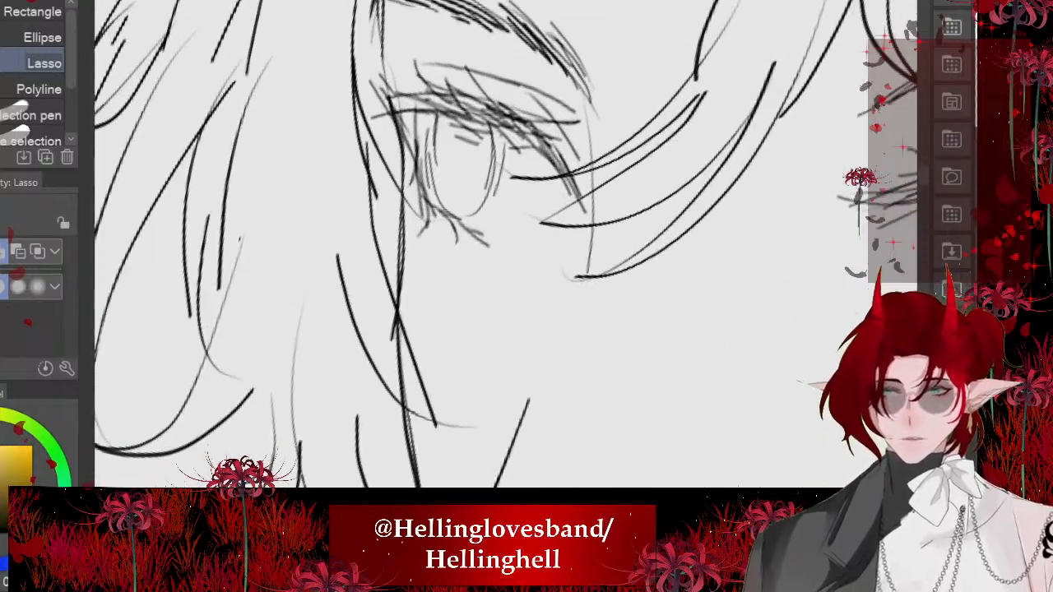
{"action": "scroll", "coordinate": [494, 244], "scroll_direction": "up", "scroll_amount": 2}
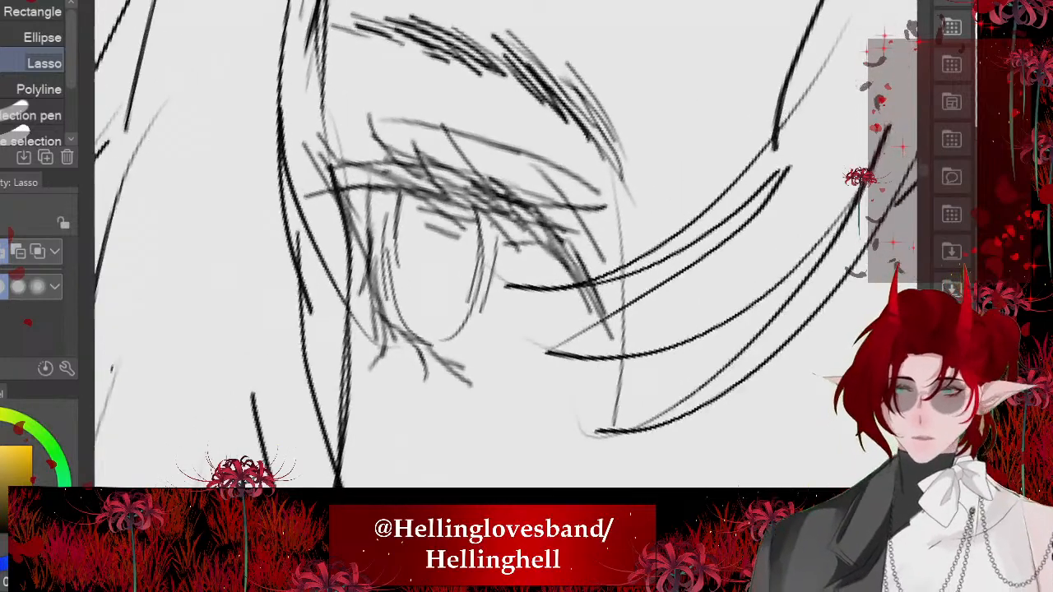
{"action": "mouse_move", "coordinate": [441, 82]}
{"action": "left_mouse_down"}
{"action": "mouse_move", "coordinate": [671, 331]}
{"action": "mouse_move", "coordinate": [448, 247]}
{"action": "mouse_move", "coordinate": [317, 122]}
{"action": "mouse_move", "coordinate": [423, 93]}
{"action": "left_mouse_up"}
{"action": "scroll", "coordinate": [454, 218], "scroll_direction": "down", "scroll_amount": 1}
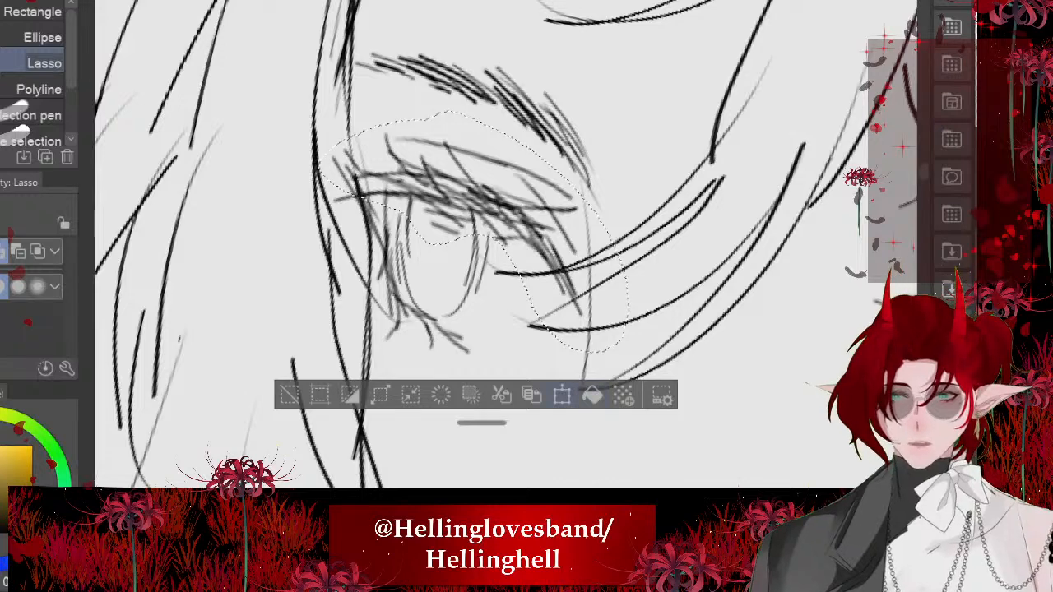
{"action": "left_click", "coordinate": [562, 395]}
{"action": "left_click_drag", "start_coordinate": [691, 247], "coordinate": [689, 259]}
{"action": "left_click_drag", "start_coordinate": [486, 226], "coordinate": [480, 235]}
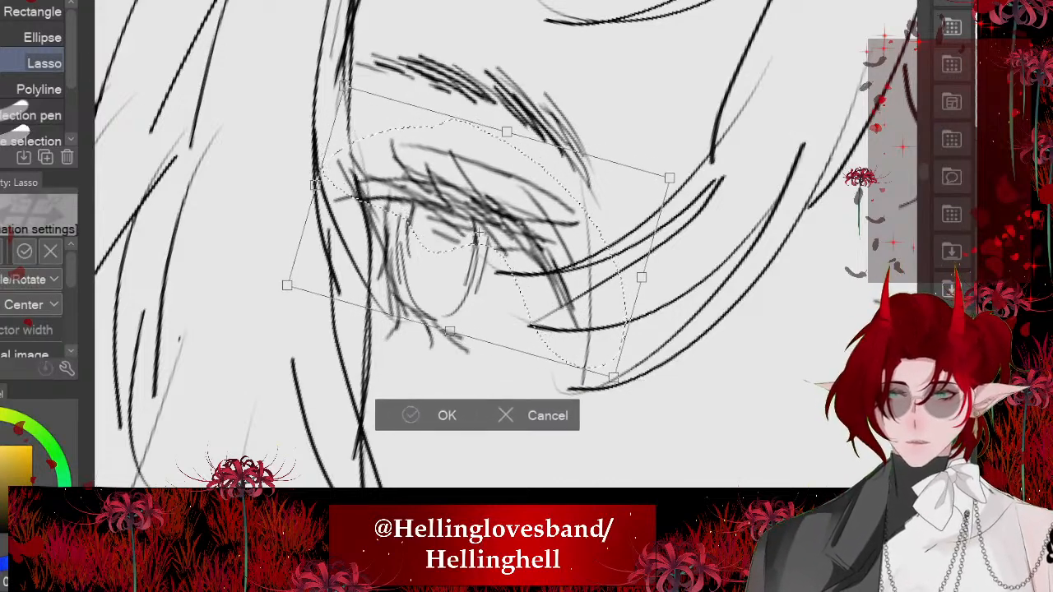
{"action": "key", "text": "Return"}
{"action": "key", "text": "ctrl+d"}
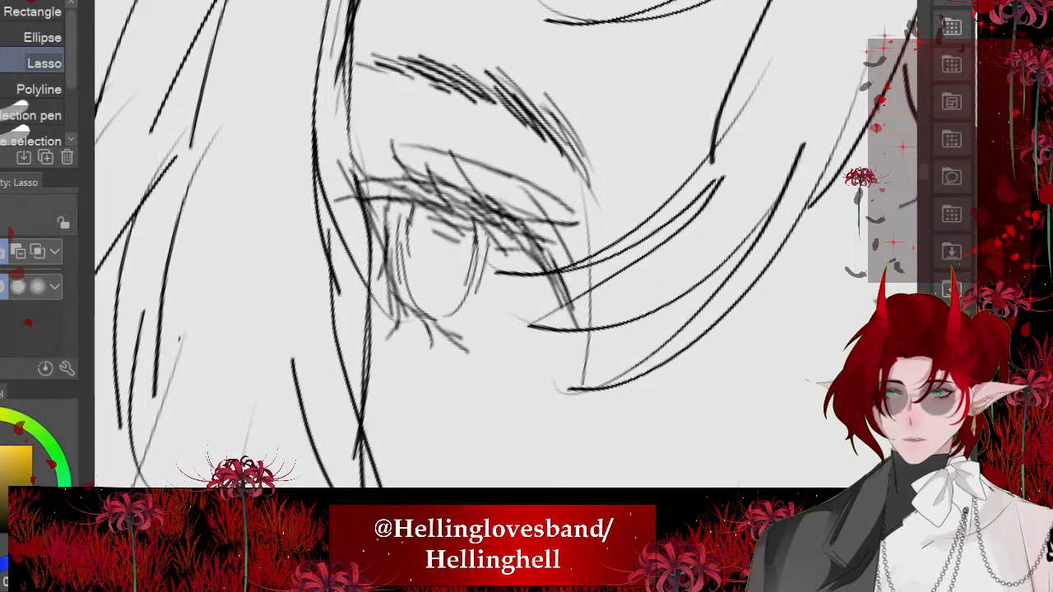
- Lasso a tapered upper lash line with pointed inner spikes over the far eye and fill it with black
{"action": "scroll", "coordinate": [430, 148], "scroll_direction": "up", "scroll_amount": 3}
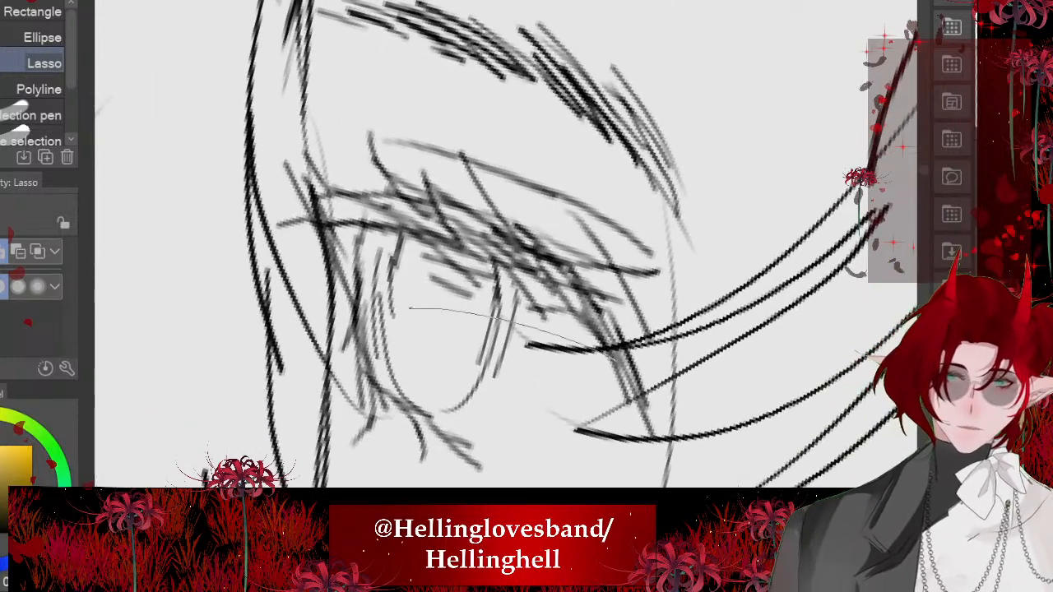
{"action": "key", "text": "ctrl+z"}
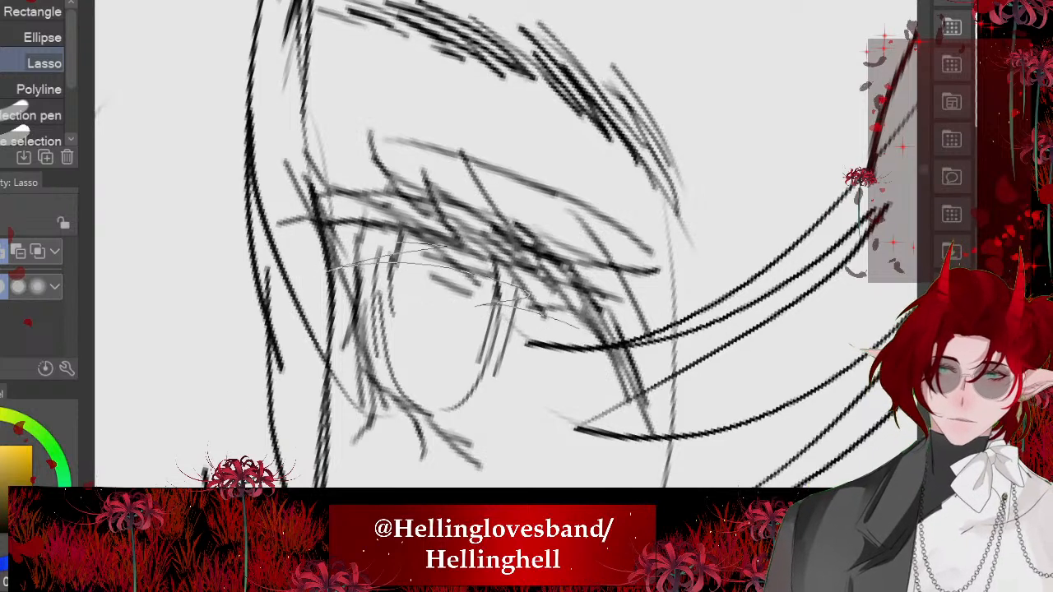
{"action": "left_click_drag", "start_coordinate": [247, 249], "coordinate": [222, 254]}
{"action": "key", "text": "alt+Delete"}
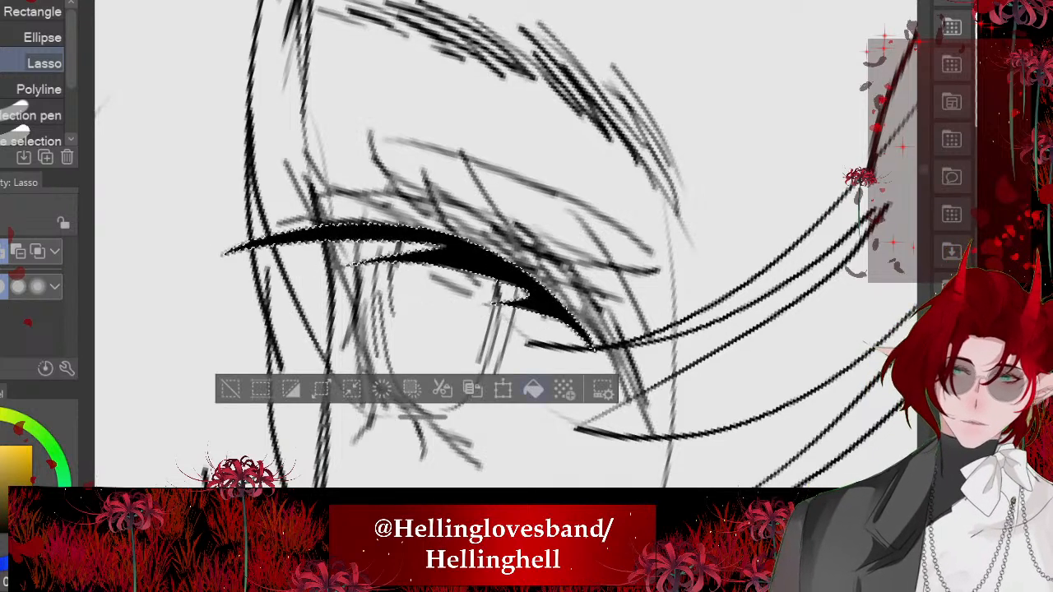
{"action": "key", "text": "ctrl+d"}
- Lasso a thin tapered upper lash line with spikes over the near eye's sketched lashes and fill it with black
{"action": "scroll", "coordinate": [348, 279], "scroll_direction": "down", "scroll_amount": 5}
{"action": "scroll", "coordinate": [350, 247], "scroll_direction": "down", "scroll_amount": 5}
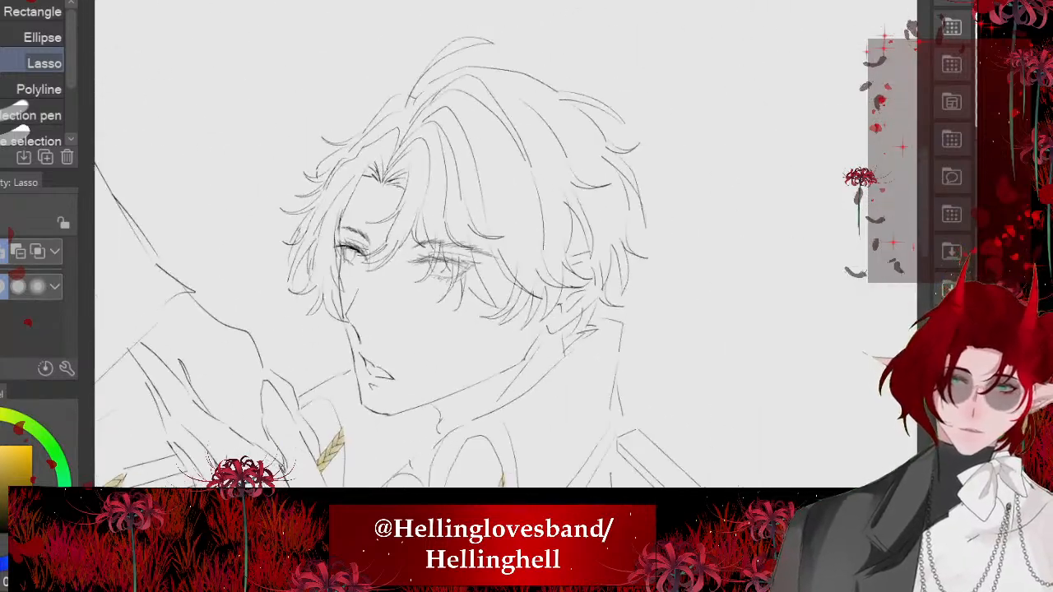
{"action": "scroll", "coordinate": [338, 256], "scroll_direction": "up", "scroll_amount": 2}
{"action": "scroll", "coordinate": [494, 255], "scroll_direction": "up", "scroll_amount": 8}
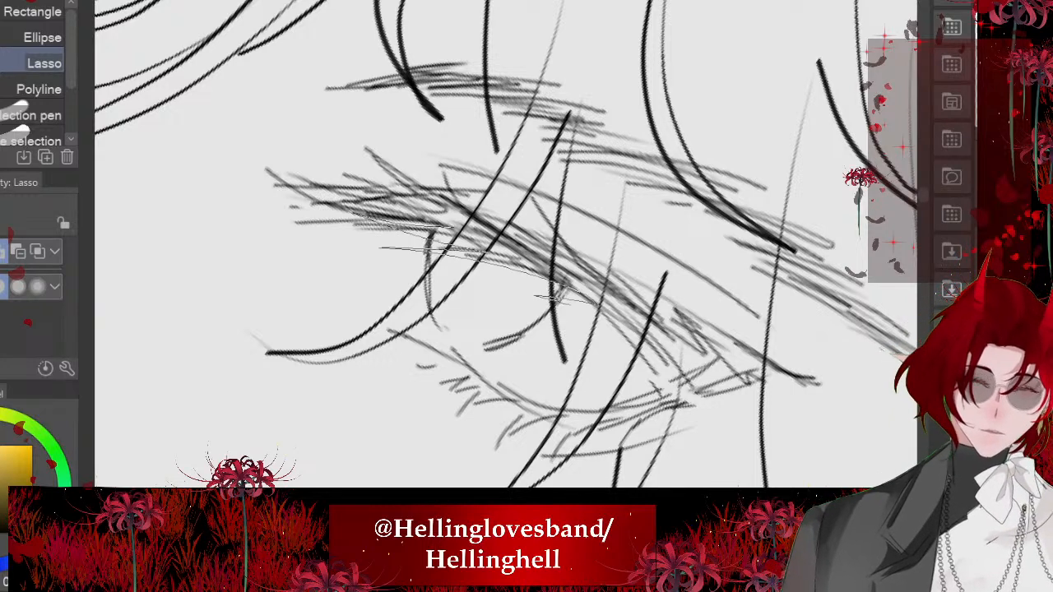
{"action": "left_click_drag", "start_coordinate": [593, 309], "coordinate": [370, 220]}
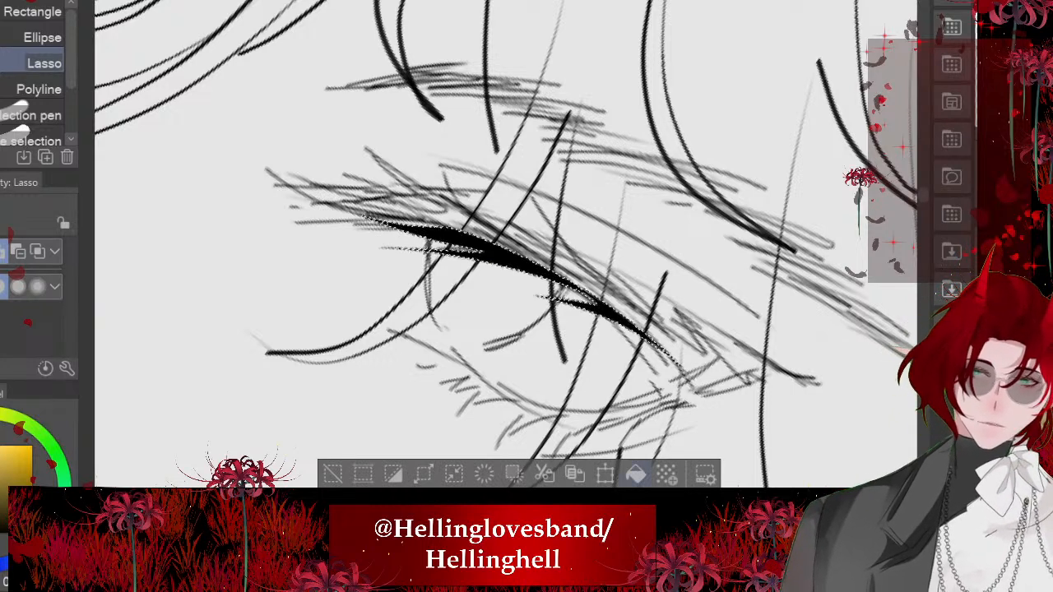
{"action": "key", "text": "ctrl+d"}
- Lasso the mouth and lower lip mark and rotate them slightly so the near-side corner of the mouth lifts
{"action": "scroll", "coordinate": [493, 247], "scroll_direction": "down", "scroll_amount": 8}
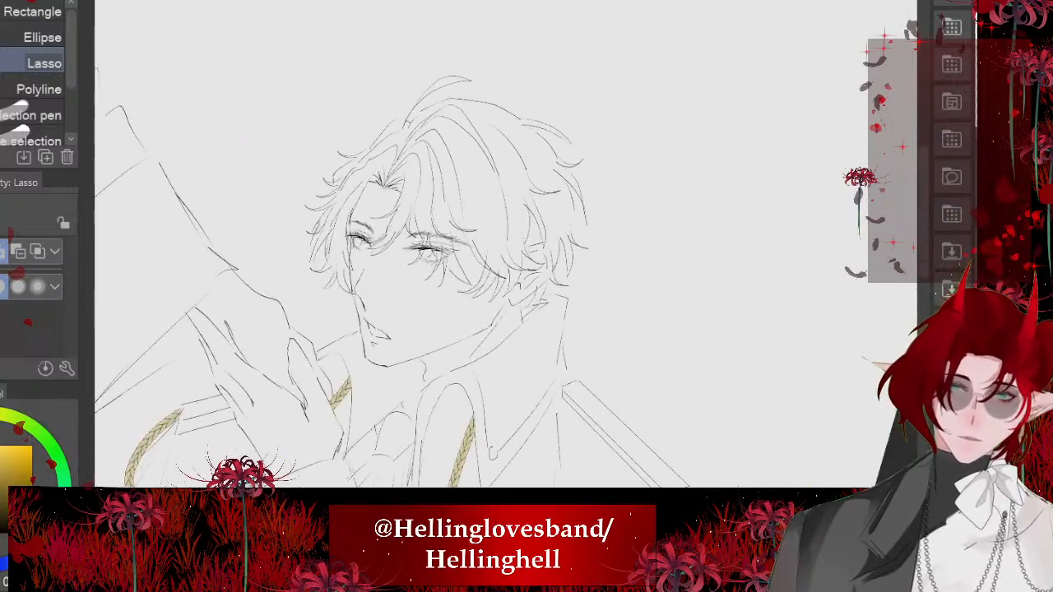
{"action": "scroll", "coordinate": [494, 247], "scroll_direction": "down", "scroll_amount": 1}
{"action": "scroll", "coordinate": [421, 322], "scroll_direction": "up", "scroll_amount": 5}
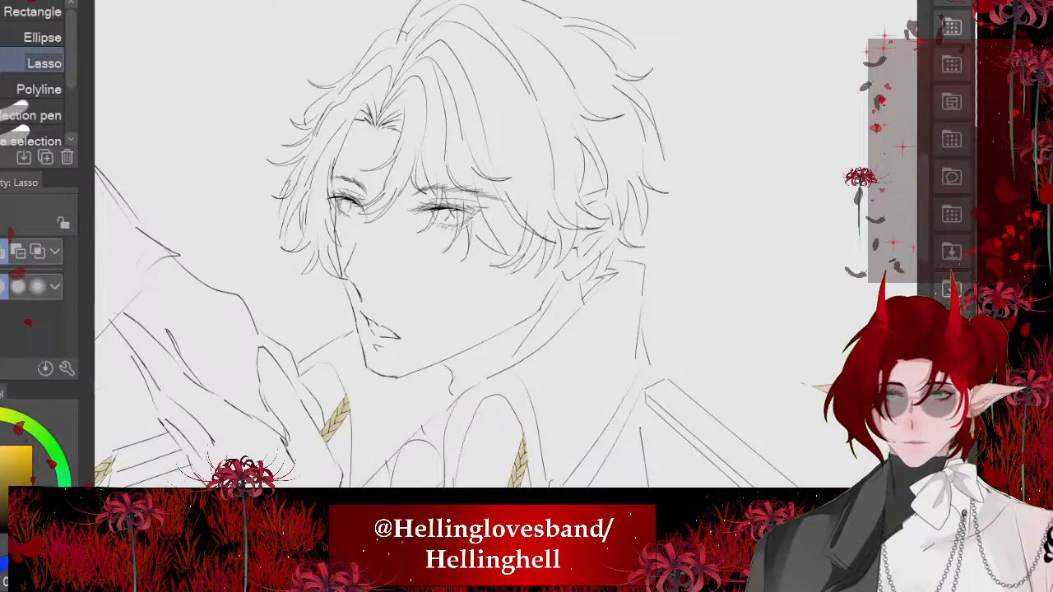
{"action": "scroll", "coordinate": [395, 247], "scroll_direction": "down", "scroll_amount": 1}
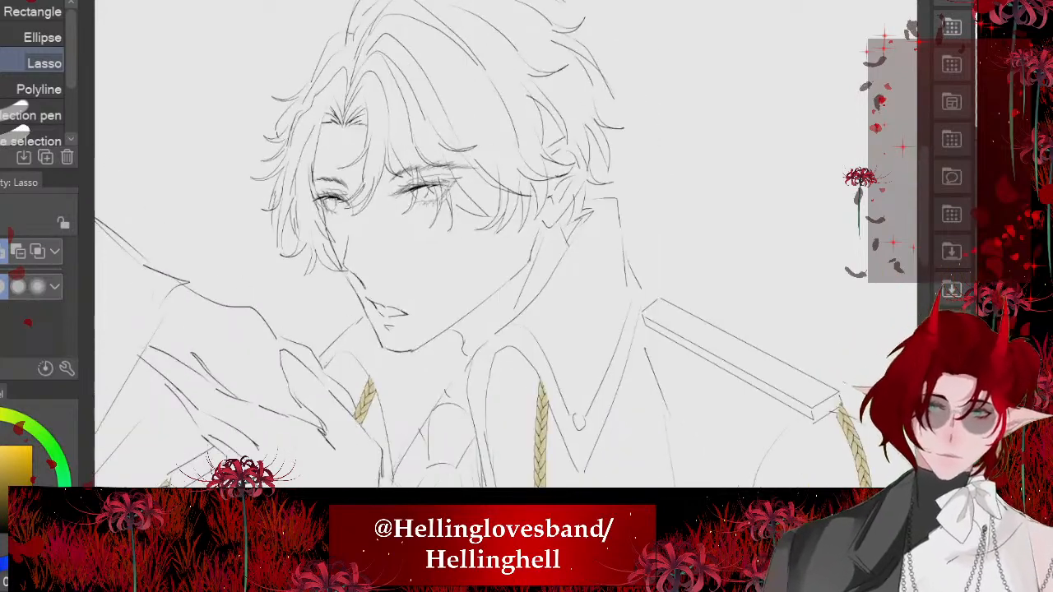
{"action": "scroll", "coordinate": [342, 313], "scroll_direction": "up", "scroll_amount": 6}
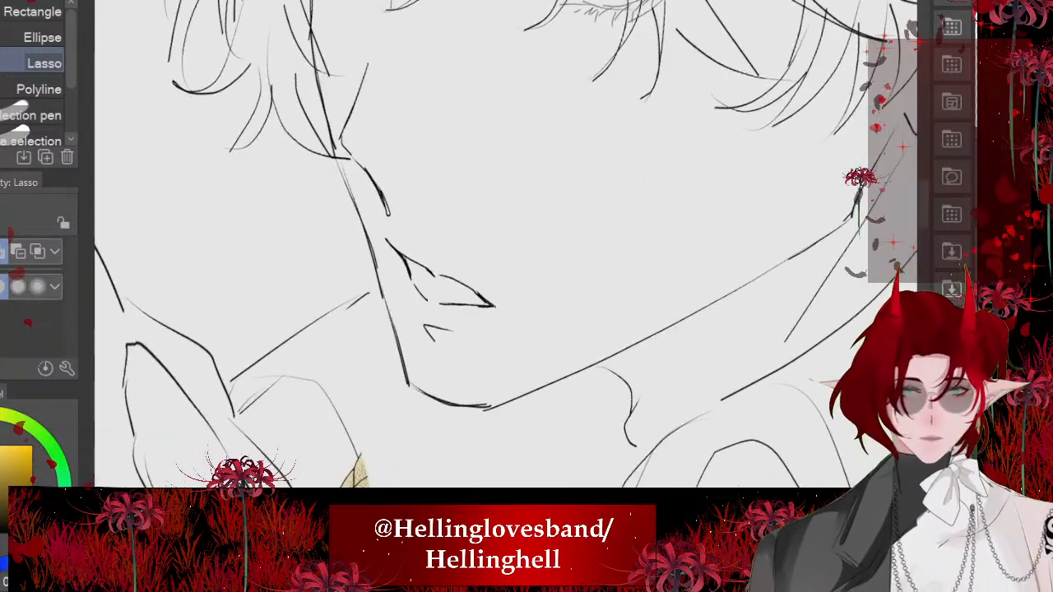
{"action": "mouse_move", "coordinate": [421, 233]}
{"action": "left_mouse_down"}
{"action": "mouse_move", "coordinate": [438, 235]}
{"action": "mouse_move", "coordinate": [410, 366]}
{"action": "mouse_move", "coordinate": [359, 211]}
{"action": "mouse_move", "coordinate": [346, 221]}
{"action": "left_mouse_up"}
{"action": "key", "text": "ctrl+t"}
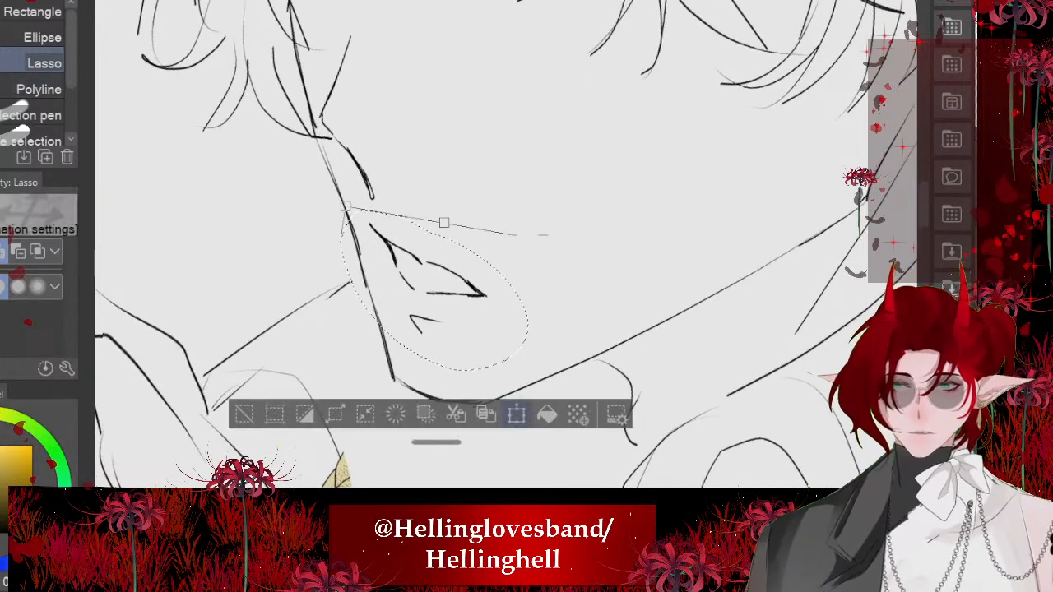
{"action": "left_click_drag", "start_coordinate": [444, 280], "coordinate": [448, 279]}
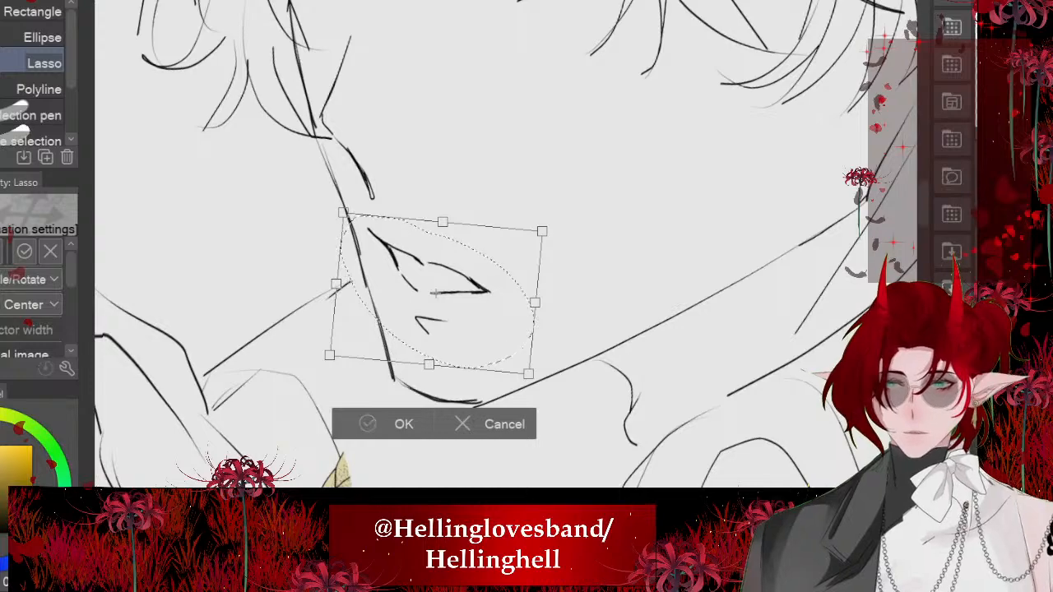
{"action": "left_click", "coordinate": [367, 424]}
{"action": "key", "text": "ctrl+d"}
- Lasso the ear together with the rear corner of the jaw and free-transform the selection narrower toward the face
{"action": "scroll", "coordinate": [434, 314], "scroll_direction": "down", "scroll_amount": 5}
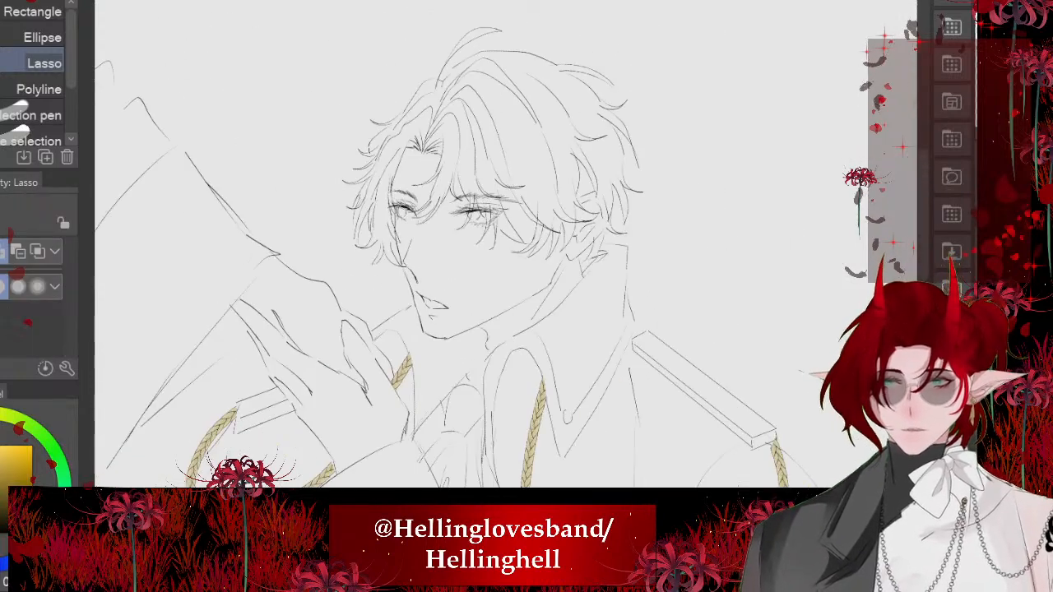
{"action": "scroll", "coordinate": [433, 315], "scroll_direction": "down", "scroll_amount": 2}
{"action": "scroll", "coordinate": [409, 212], "scroll_direction": "up", "scroll_amount": 4}
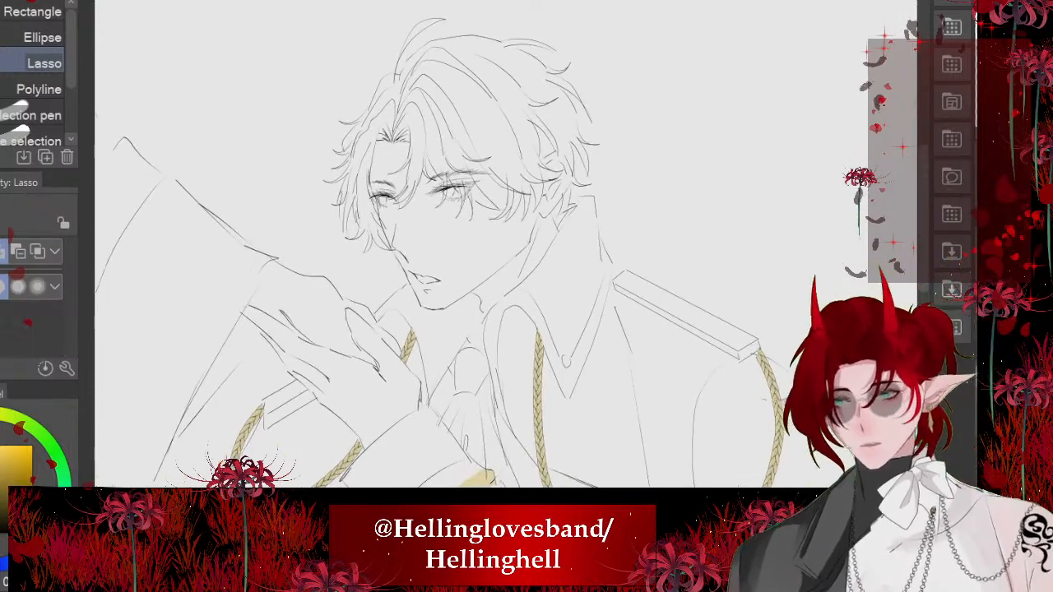
{"action": "scroll", "coordinate": [458, 296], "scroll_direction": "up", "scroll_amount": 3}
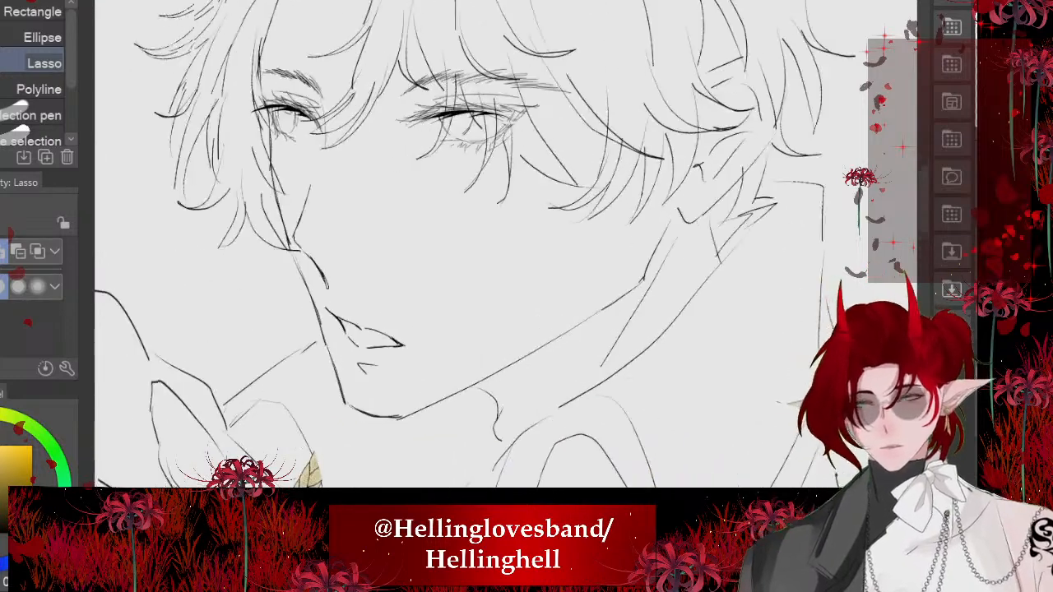
{"action": "scroll", "coordinate": [418, 329], "scroll_direction": "down", "scroll_amount": 2}
{"action": "scroll", "coordinate": [527, 230], "scroll_direction": "up", "scroll_amount": 2}
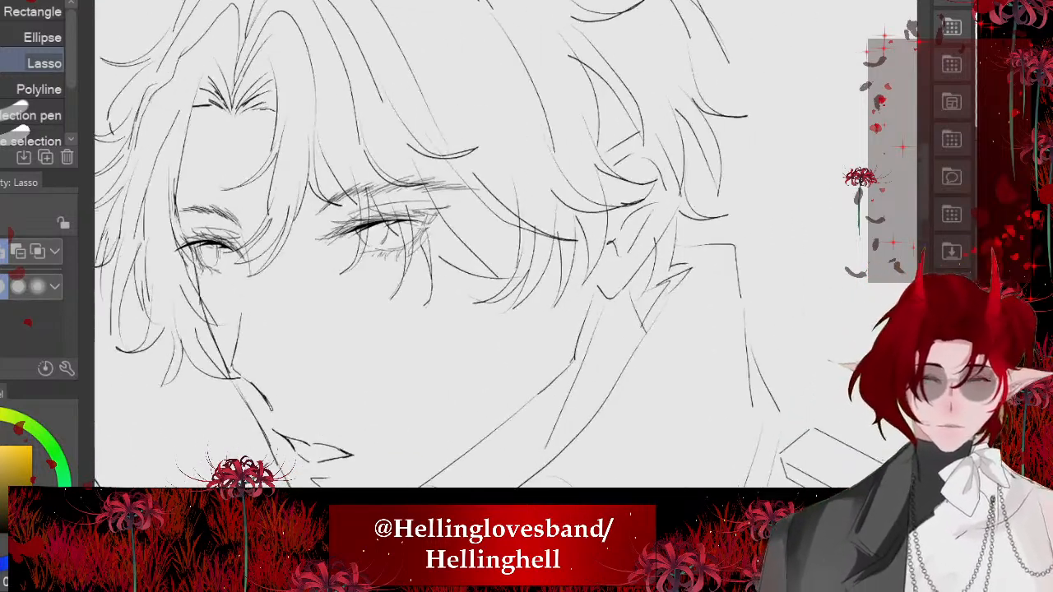
{"action": "mouse_move", "coordinate": [579, 358]}
{"action": "left_mouse_down"}
{"action": "mouse_move", "coordinate": [505, 426]}
{"action": "mouse_move", "coordinate": [606, 236]}
{"action": "mouse_move", "coordinate": [594, 158]}
{"action": "mouse_move", "coordinate": [664, 131]}
{"action": "mouse_move", "coordinate": [658, 260]}
{"action": "mouse_move", "coordinate": [581, 359]}
{"action": "left_mouse_up"}
{"action": "scroll", "coordinate": [460, 272], "scroll_direction": "down", "scroll_amount": 1}
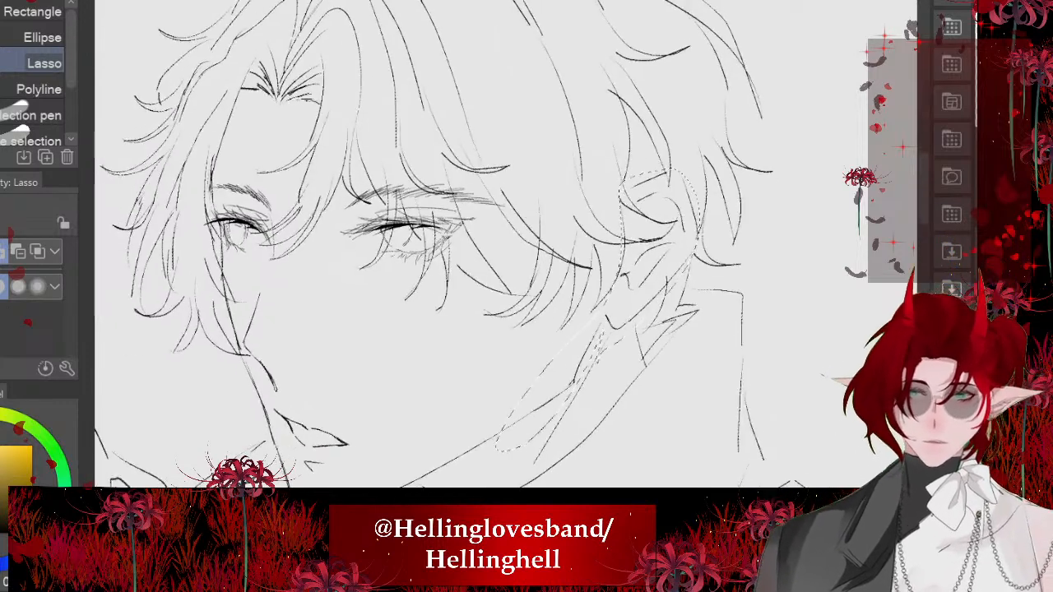
{"action": "key", "text": "ctrl+t"}
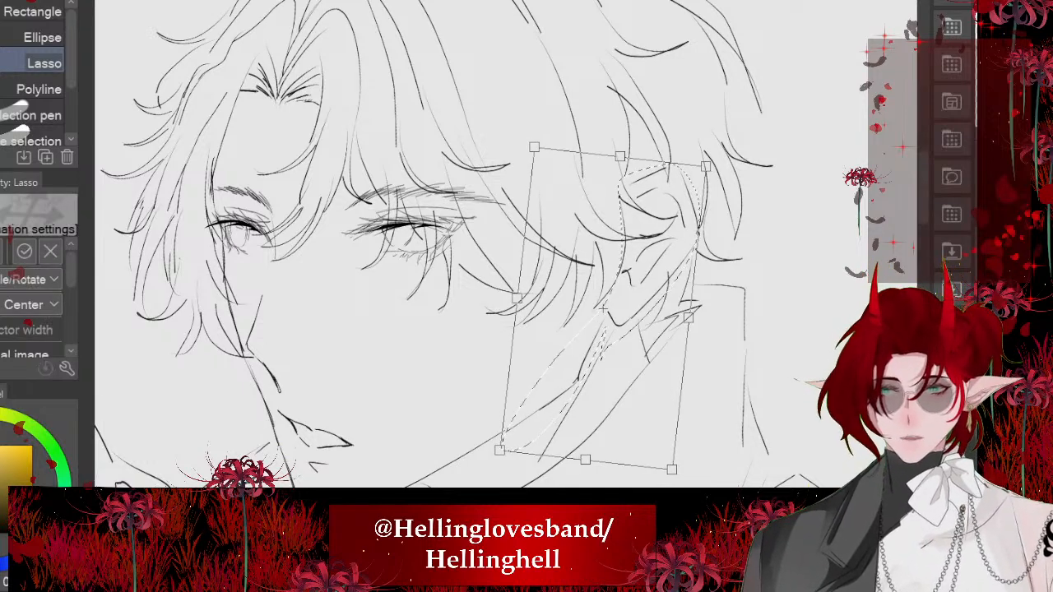
{"action": "key", "text": "ctrl+shift+t"}
{"action": "left_click_drag", "start_coordinate": [689, 318], "coordinate": [601, 311]}
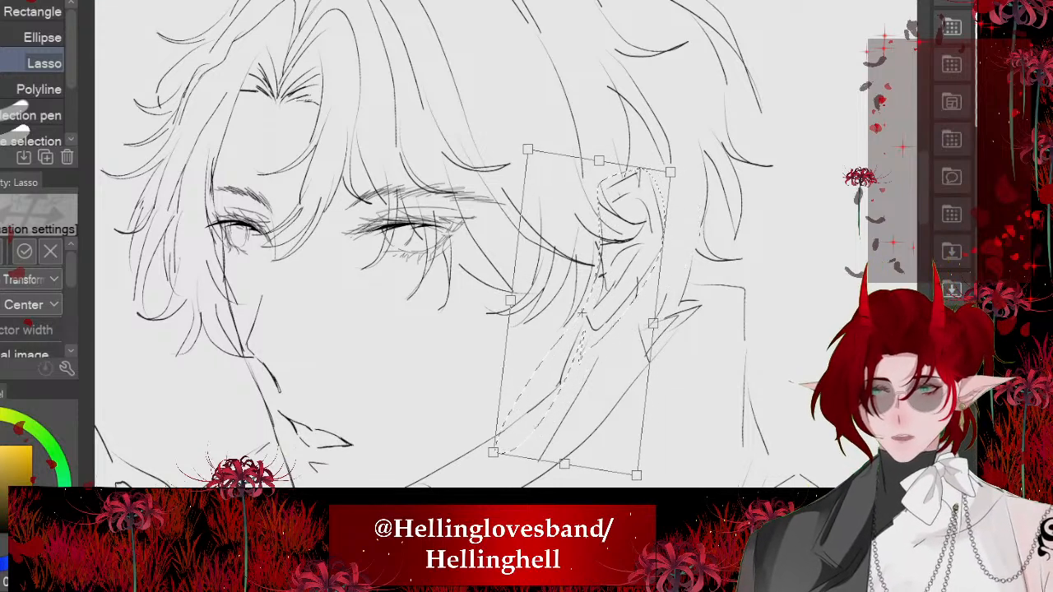
{"action": "left_click_drag", "start_coordinate": [599, 160], "coordinate": [603, 165]}
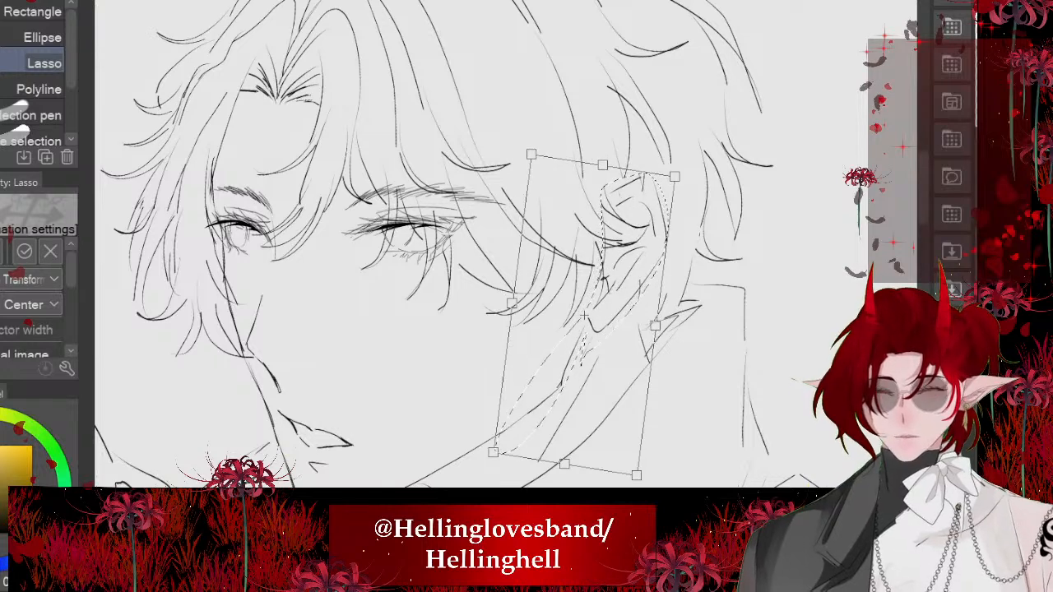
{"action": "key", "text": "Return"}
{"action": "key", "text": "ctrl+d"}
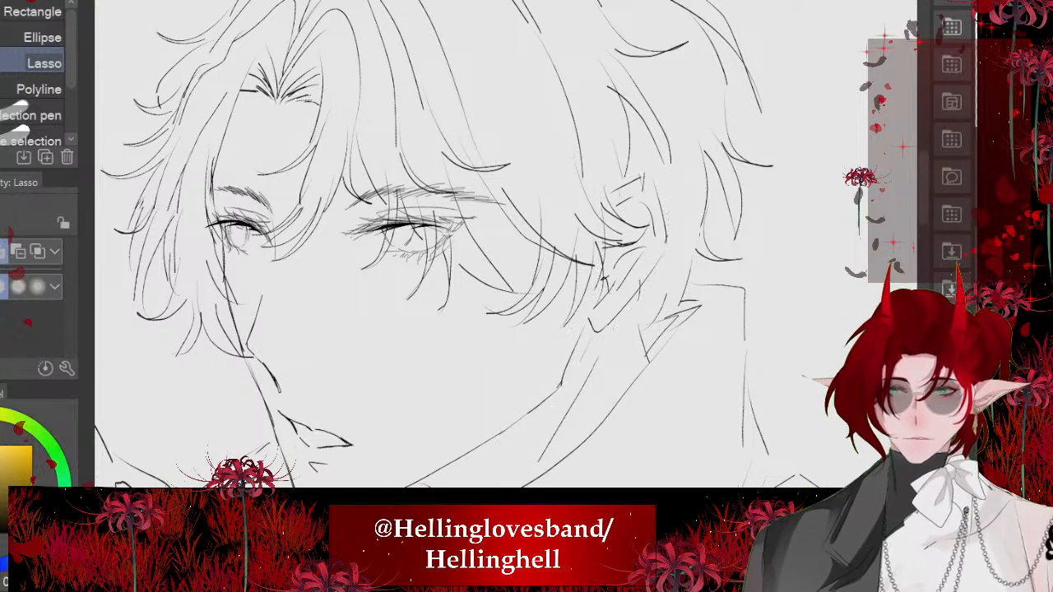
- Set the dip pen to size 4 and draw a long curved hair strand behind the ear
{"action": "scroll", "coordinate": [543, 237], "scroll_direction": "down", "scroll_amount": 3}
{"action": "scroll", "coordinate": [607, 209], "scroll_direction": "up", "scroll_amount": 5}
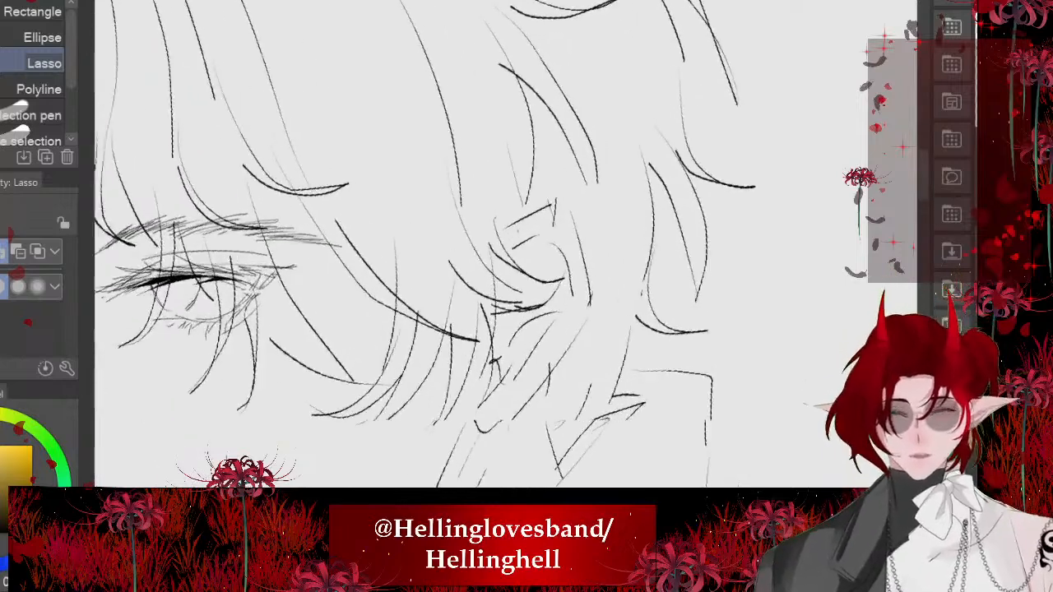
{"action": "key", "text": "p"}
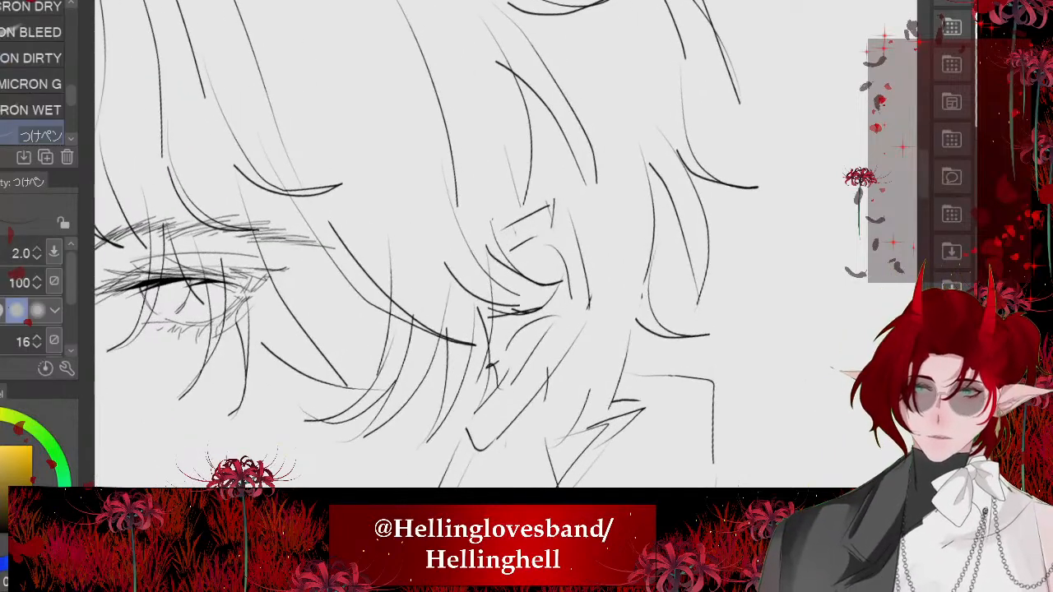
{"action": "key", "text": "bracketright"}
{"action": "key", "text": "bracketright"}
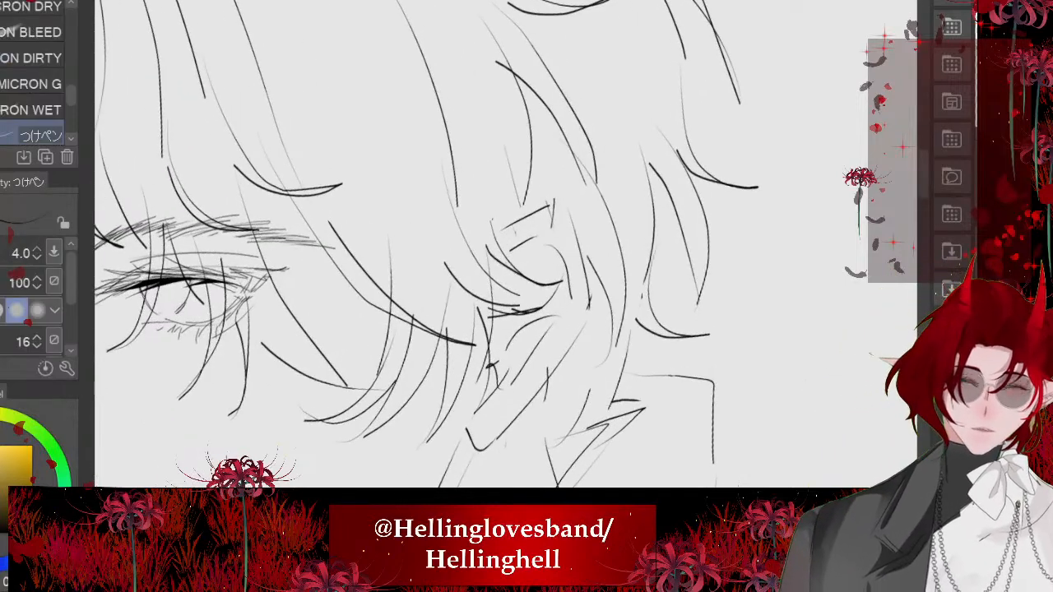
{"action": "scroll", "coordinate": [403, 245], "scroll_direction": "down", "scroll_amount": 2}
{"action": "scroll", "coordinate": [403, 244], "scroll_direction": "down", "scroll_amount": 2}
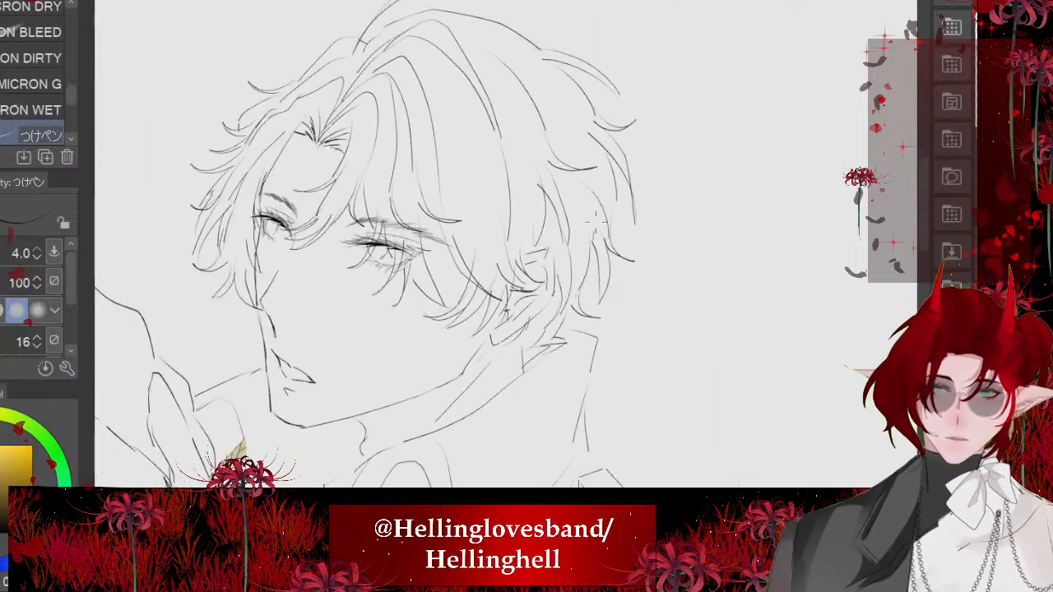
{"action": "scroll", "coordinate": [403, 244], "scroll_direction": "down", "scroll_amount": 2}
{"action": "scroll", "coordinate": [404, 244], "scroll_direction": "down", "scroll_amount": 1}
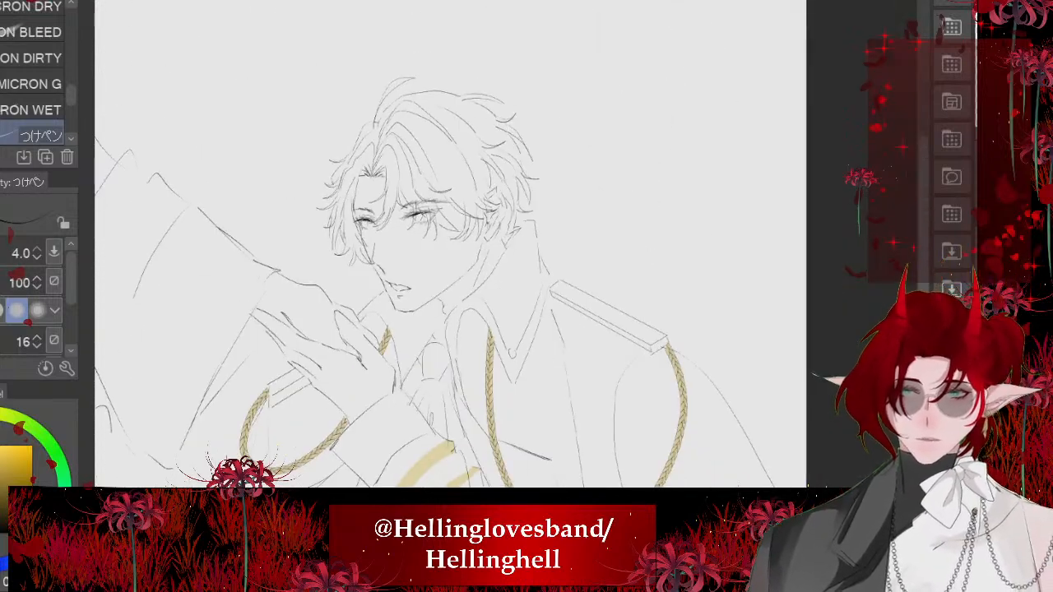
- Try to redraw the long jawline between the ear and chin with a single pen stroke
{"action": "scroll", "coordinate": [451, 244], "scroll_direction": "up", "scroll_amount": 5}
{"action": "mouse_move", "coordinate": [428, 182]}
{"action": "left_mouse_down"}
{"action": "mouse_move", "coordinate": [380, 154]}
{"action": "mouse_move", "coordinate": [527, 326]}
{"action": "left_mouse_up"}
{"action": "scroll", "coordinate": [365, 364], "scroll_direction": "up", "scroll_amount": 1}
{"action": "key", "text": "ctrl+z"}
{"action": "left_click_drag", "start_coordinate": [390, 155], "coordinate": [498, 282]}
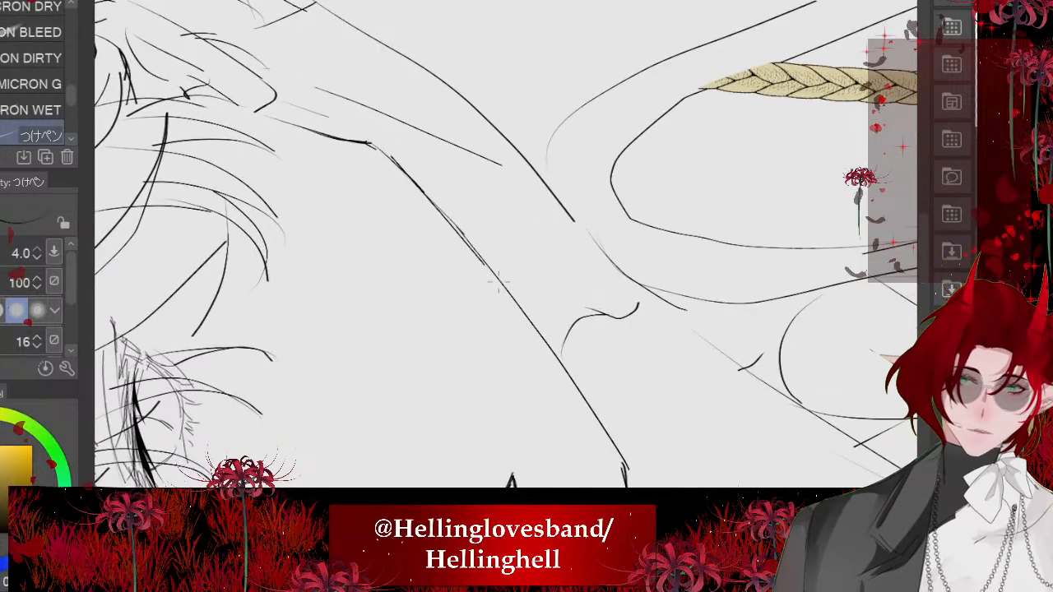
{"action": "key", "text": "ctrl+z"}
{"action": "scroll", "coordinate": [499, 283], "scroll_direction": "down", "scroll_amount": 6}
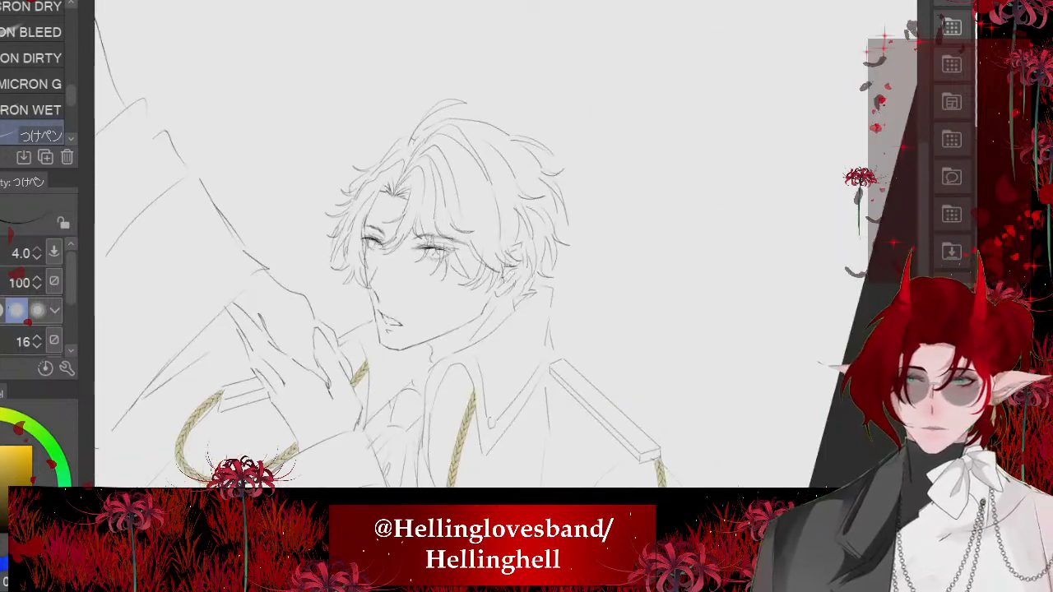
- Lasso the jawline and underside of the chin and nudge them slightly upward and toward the front of the face
{"action": "scroll", "coordinate": [444, 244], "scroll_direction": "up", "scroll_amount": 5}
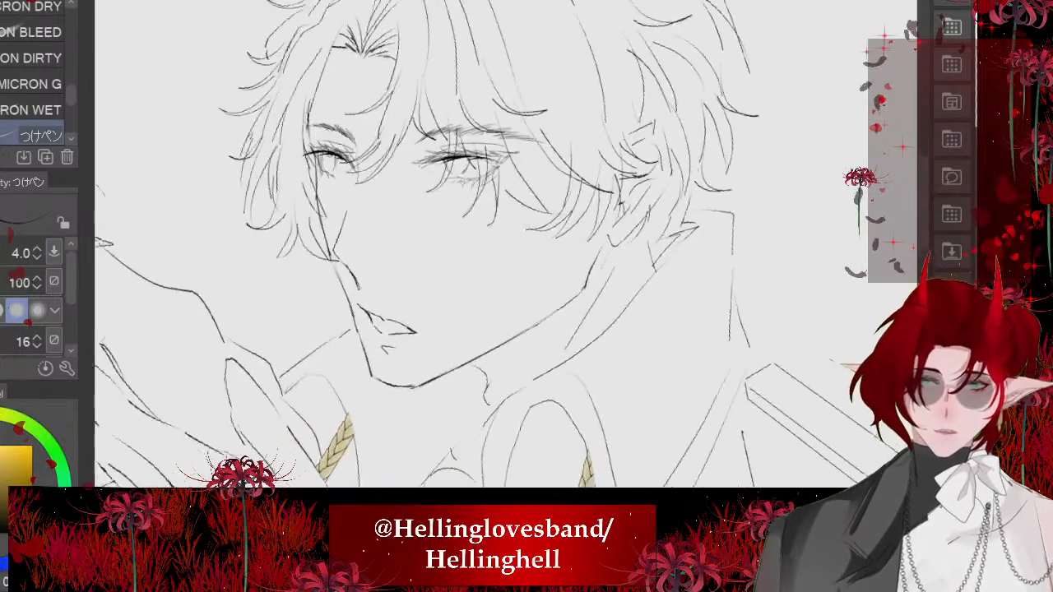
{"action": "scroll", "coordinate": [362, 231], "scroll_direction": "up", "scroll_amount": 2}
{"action": "key", "text": "m"}
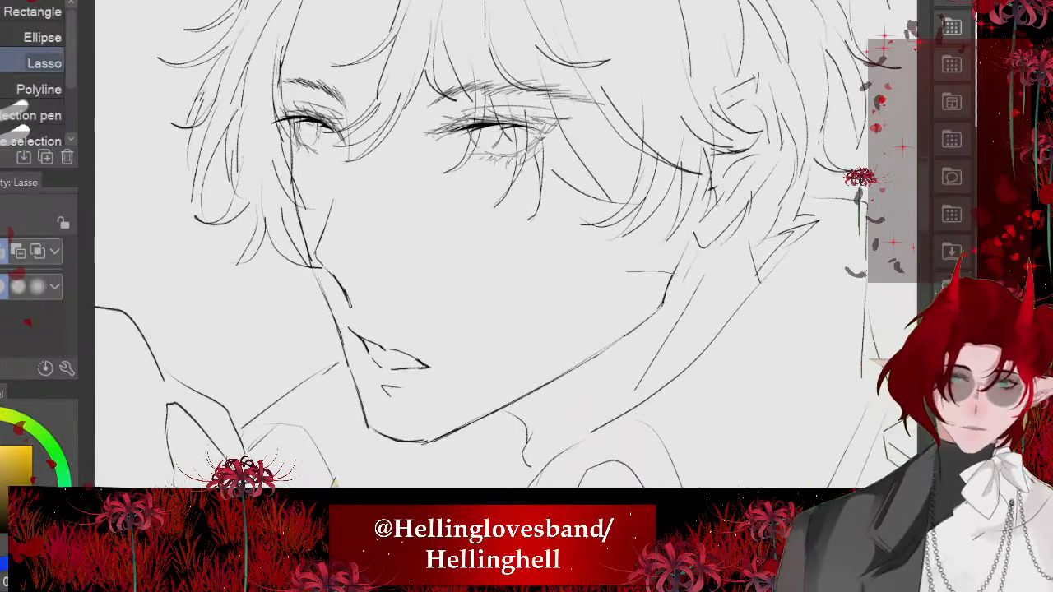
{"action": "mouse_move", "coordinate": [673, 274]}
{"action": "left_mouse_down"}
{"action": "mouse_move", "coordinate": [609, 359]}
{"action": "mouse_move", "coordinate": [379, 458]}
{"action": "mouse_move", "coordinate": [420, 404]}
{"action": "mouse_move", "coordinate": [673, 274]}
{"action": "left_mouse_up"}
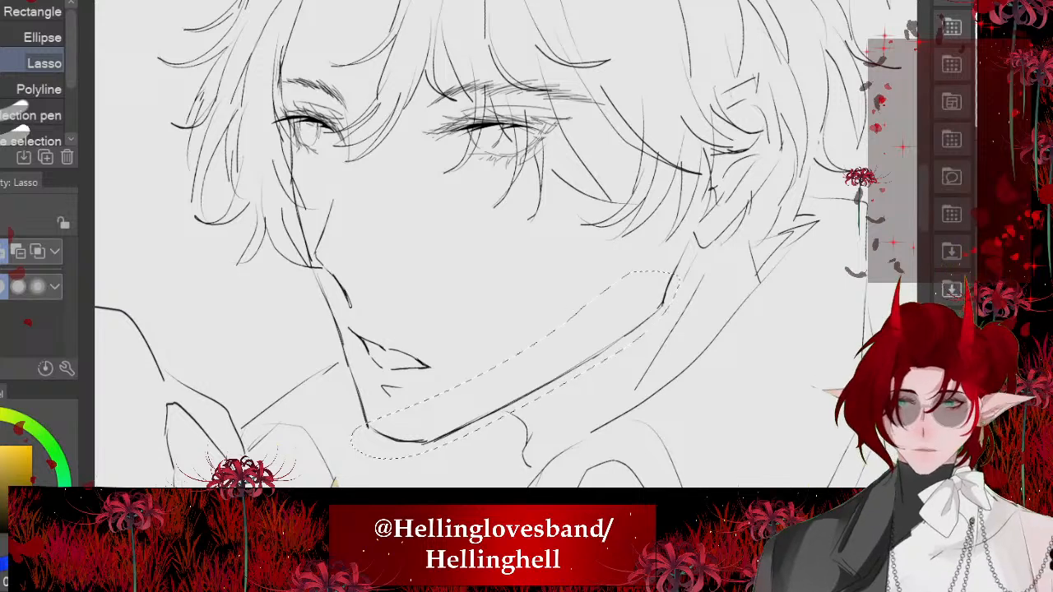
{"action": "key", "text": "ctrl+t"}
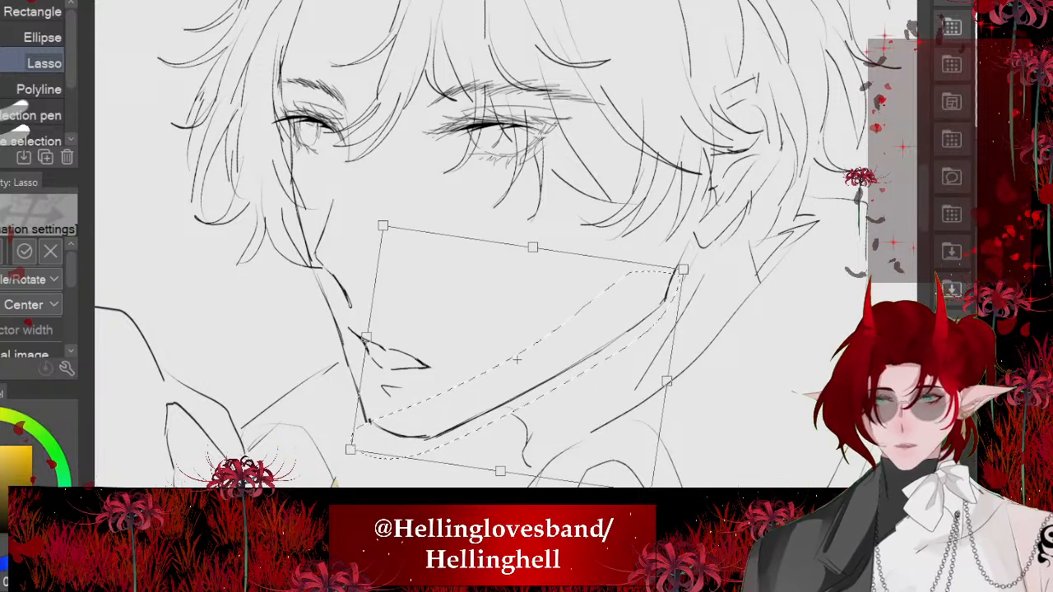
{"action": "key", "text": "Left"}
{"action": "key", "text": "Left"}
{"action": "key", "text": "Left"}
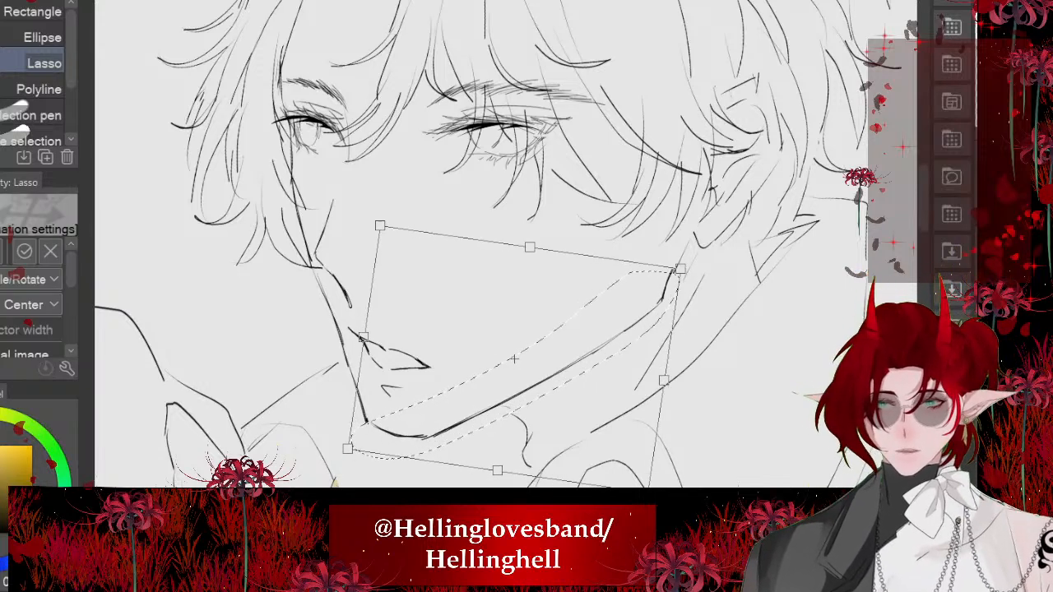
{"action": "key", "text": "Return"}
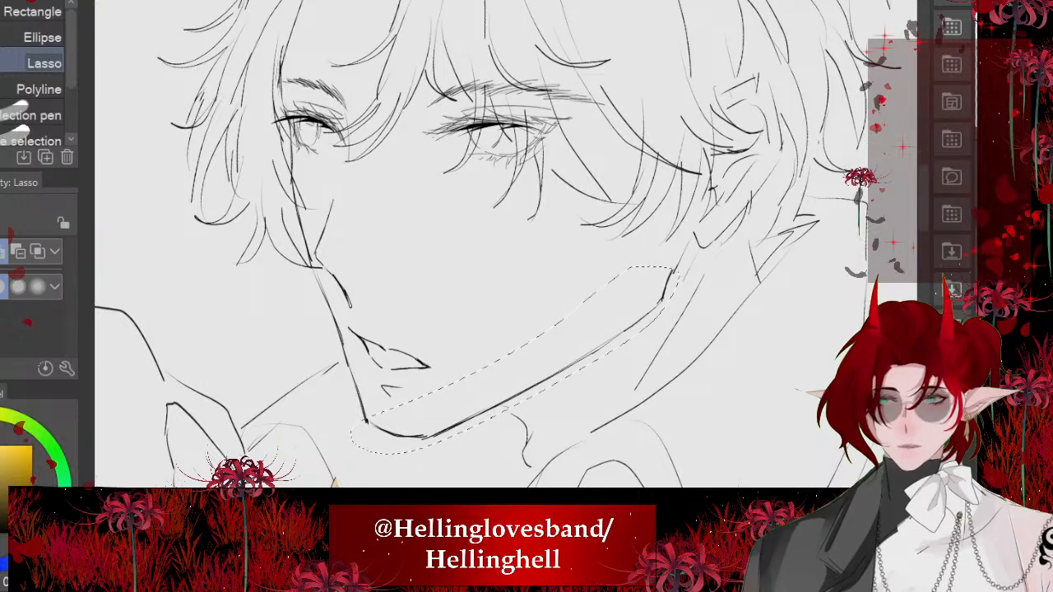
{"action": "key", "text": "ctrl+d"}
{"action": "scroll", "coordinate": [457, 280], "scroll_direction": "down", "scroll_amount": 5}
{"action": "scroll", "coordinate": [457, 280], "scroll_direction": "up", "scroll_amount": 2}
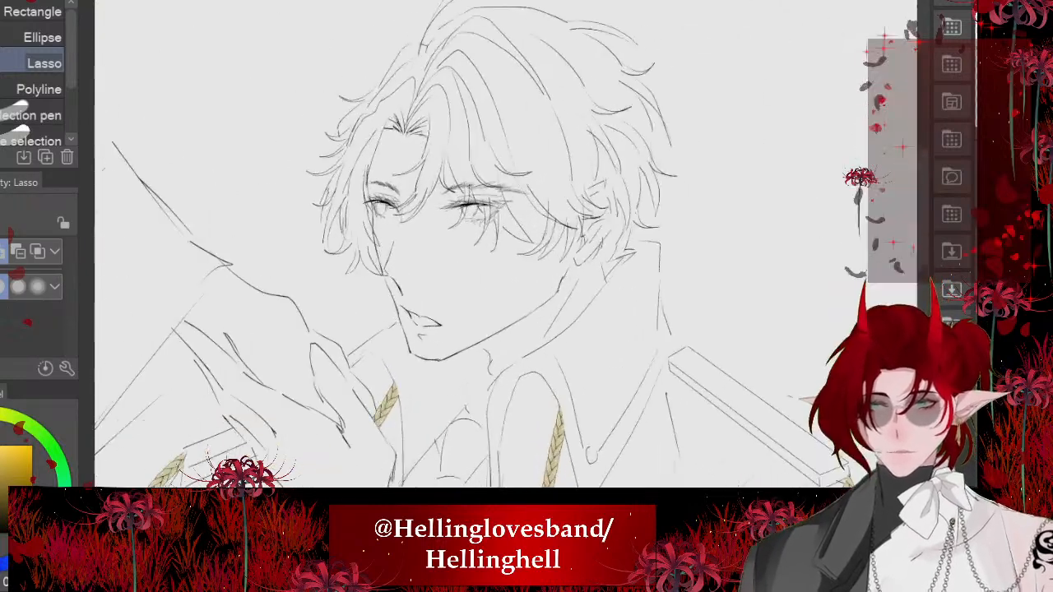
- Erase the front contour between the mouth and chin and redraw it with the pen down to the chin's underside
{"action": "scroll", "coordinate": [457, 280], "scroll_direction": "up", "scroll_amount": 8}
{"action": "key", "text": "e"}
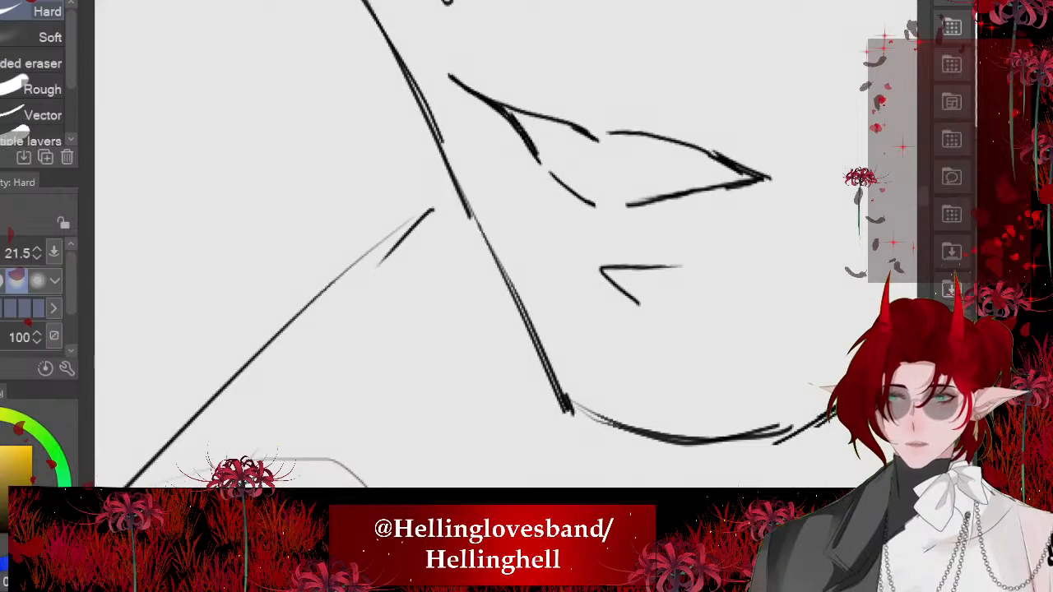
{"action": "left_click_drag", "start_coordinate": [515, 367], "coordinate": [550, 398]}
{"action": "key", "text": "p"}
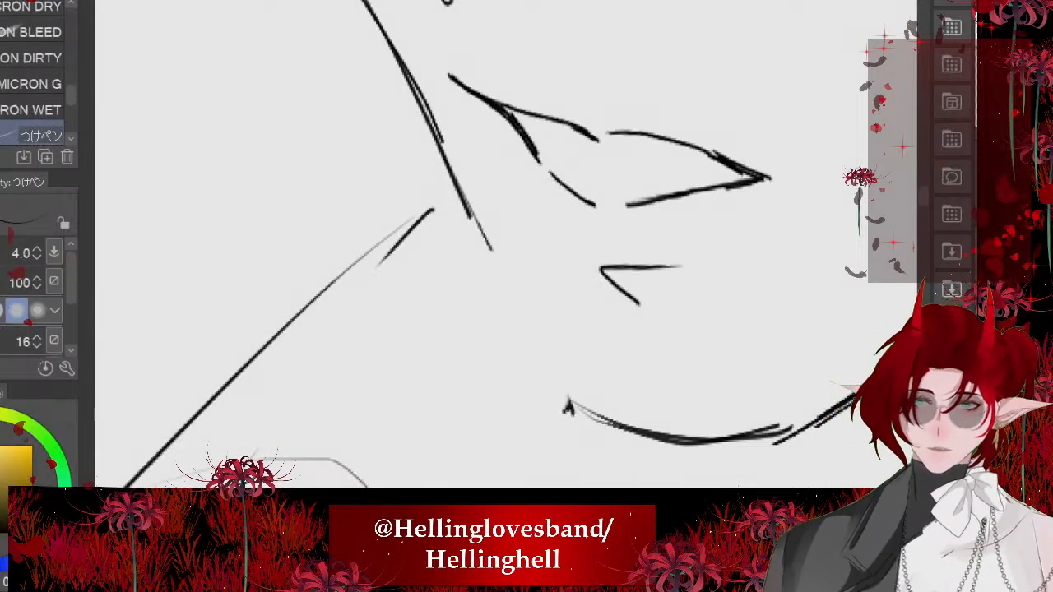
{"action": "left_click_drag", "start_coordinate": [443, 145], "coordinate": [558, 384]}
{"action": "mouse_move", "coordinate": [503, 273]}
{"action": "left_mouse_down"}
{"action": "mouse_move", "coordinate": [569, 429]}
{"action": "mouse_move", "coordinate": [780, 429]}
{"action": "left_mouse_up"}
{"action": "scroll", "coordinate": [494, 247], "scroll_direction": "down", "scroll_amount": 8}
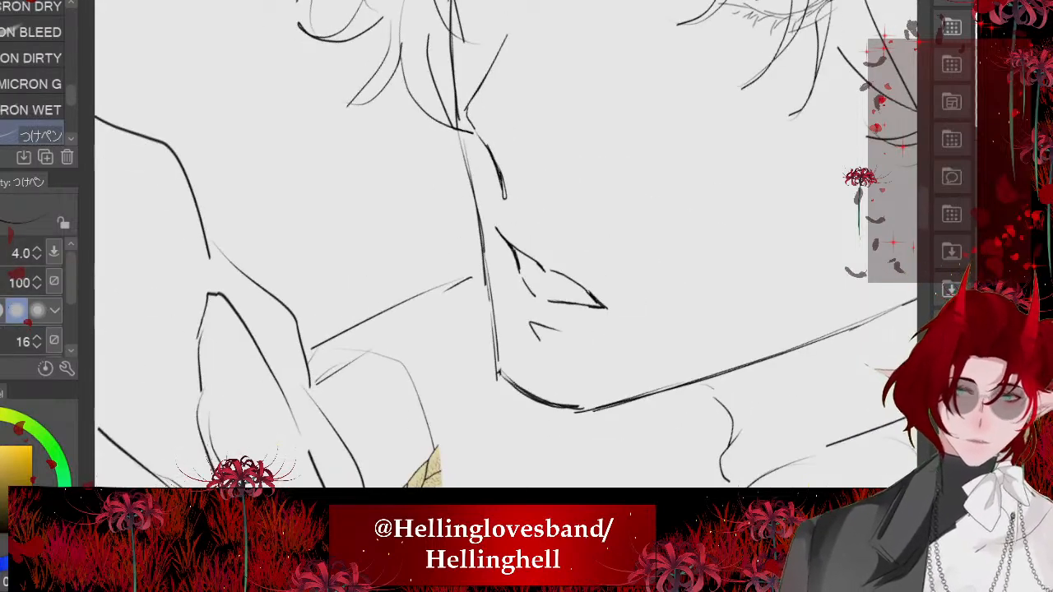
- Check the reshaped chin and jaw against the whole head, raised hand and uniform
{"action": "scroll", "coordinate": [305, 169], "scroll_direction": "down", "scroll_amount": 1}
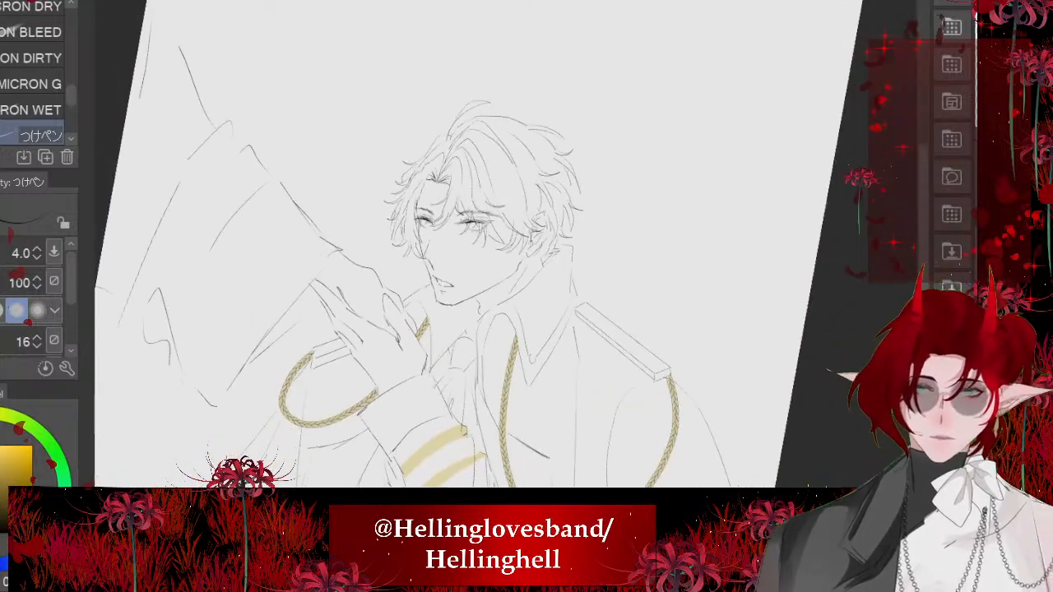
{"action": "scroll", "coordinate": [696, 275], "scroll_direction": "up", "scroll_amount": 2}
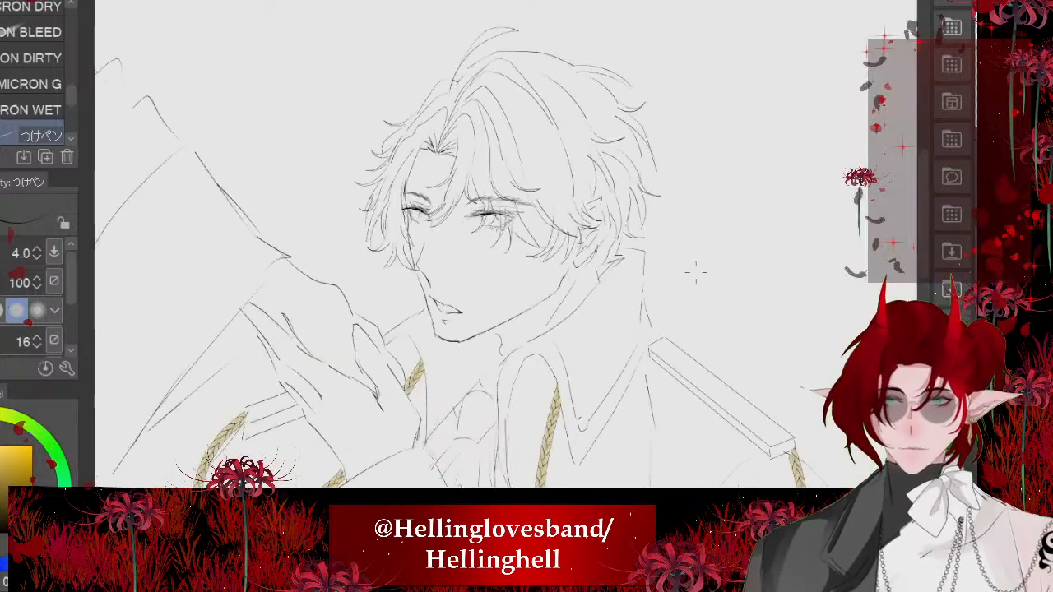
{"action": "scroll", "coordinate": [623, 255], "scroll_direction": "up", "scroll_amount": 3}
{"action": "scroll", "coordinate": [623, 253], "scroll_direction": "down", "scroll_amount": 1}
{"action": "scroll", "coordinate": [478, 148], "scroll_direction": "up", "scroll_amount": 4}
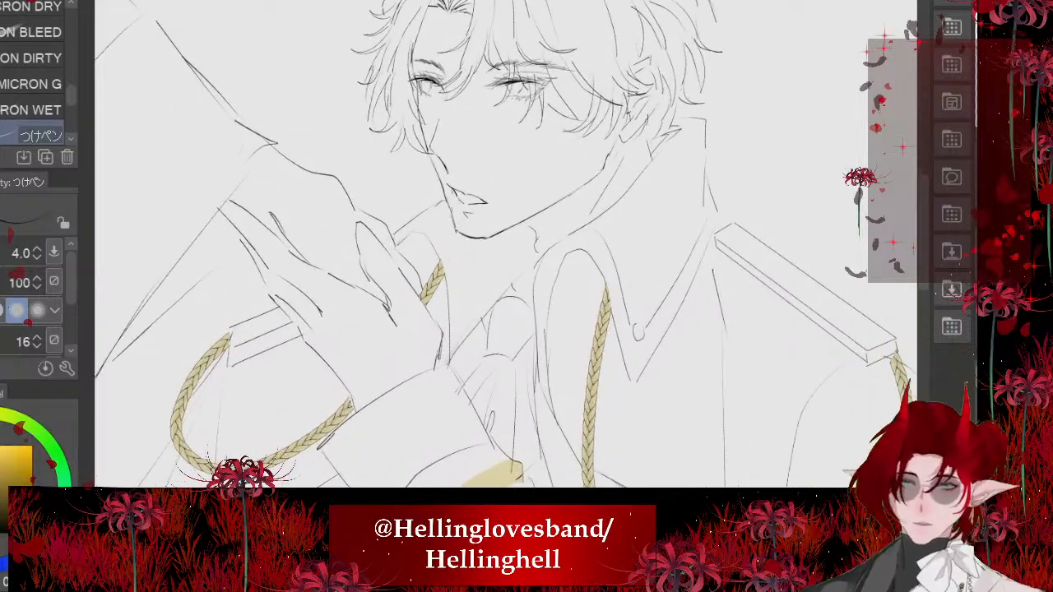
{"action": "scroll", "coordinate": [572, 296], "scroll_direction": "down", "scroll_amount": 4}
{"action": "scroll", "coordinate": [572, 296], "scroll_direction": "down", "scroll_amount": 3}
{"action": "scroll", "coordinate": [572, 296], "scroll_direction": "up", "scroll_amount": 1}
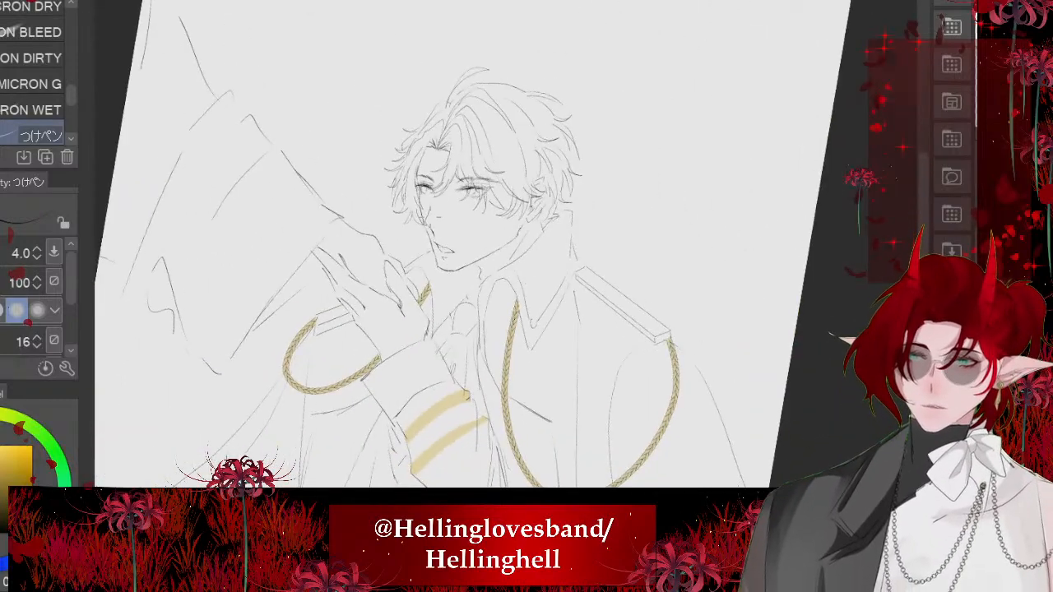
- Erase part of the chin's curve near the jawline and redraw it as a smooth connecting line
{"action": "scroll", "coordinate": [477, 206], "scroll_direction": "up", "scroll_amount": 4}
{"action": "scroll", "coordinate": [461, 313], "scroll_direction": "up", "scroll_amount": 8}
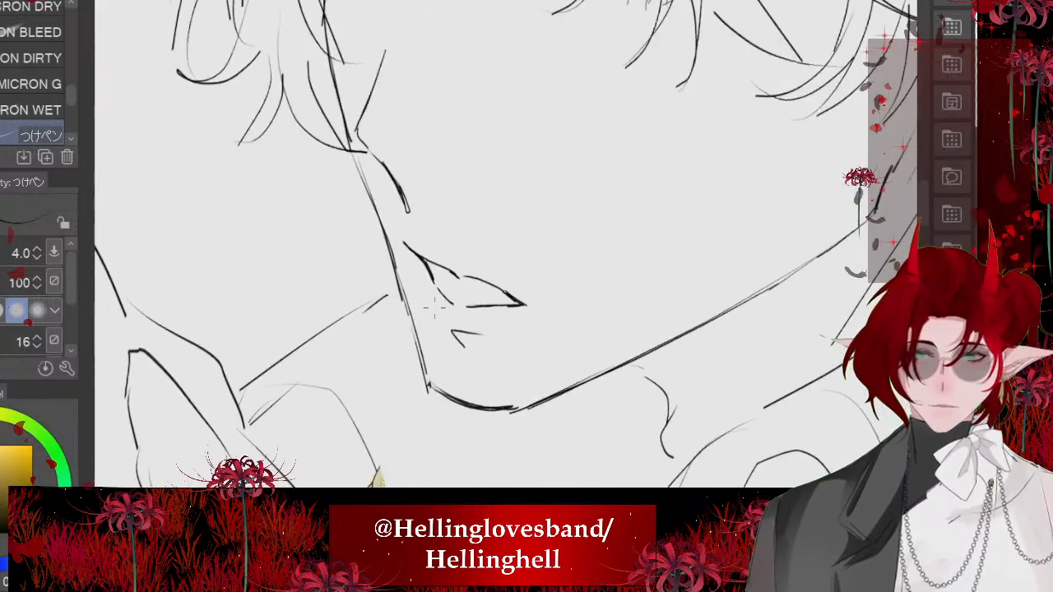
{"action": "key", "text": "e"}
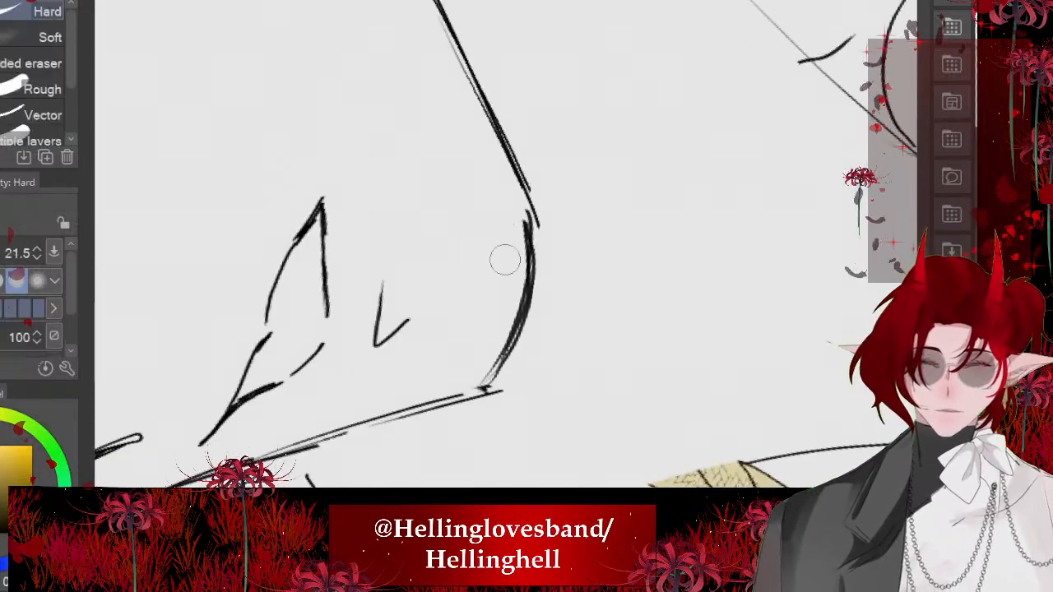
{"action": "mouse_move", "coordinate": [518, 223]}
{"action": "left_mouse_down"}
{"action": "mouse_move", "coordinate": [513, 292]}
{"action": "mouse_move", "coordinate": [482, 353]}
{"action": "left_mouse_up"}
{"action": "scroll", "coordinate": [506, 247], "scroll_direction": "up", "scroll_amount": 3}
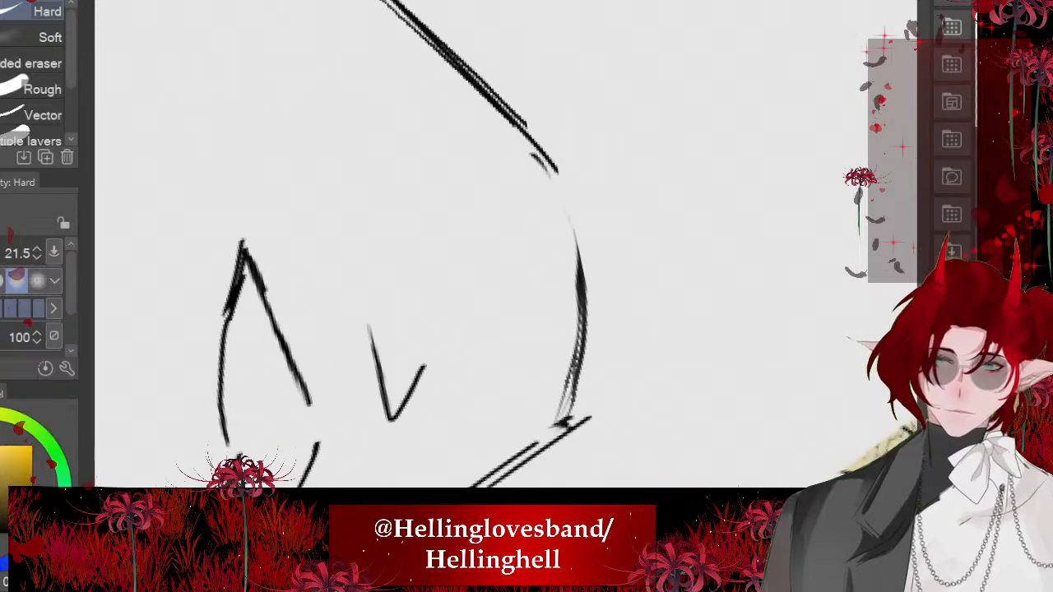
{"action": "key", "text": "p"}
{"action": "left_click_drag", "start_coordinate": [543, 154], "coordinate": [581, 256]}
{"action": "scroll", "coordinate": [506, 247], "scroll_direction": "down", "scroll_amount": 4}
{"action": "scroll", "coordinate": [494, 247], "scroll_direction": "down", "scroll_amount": 6}
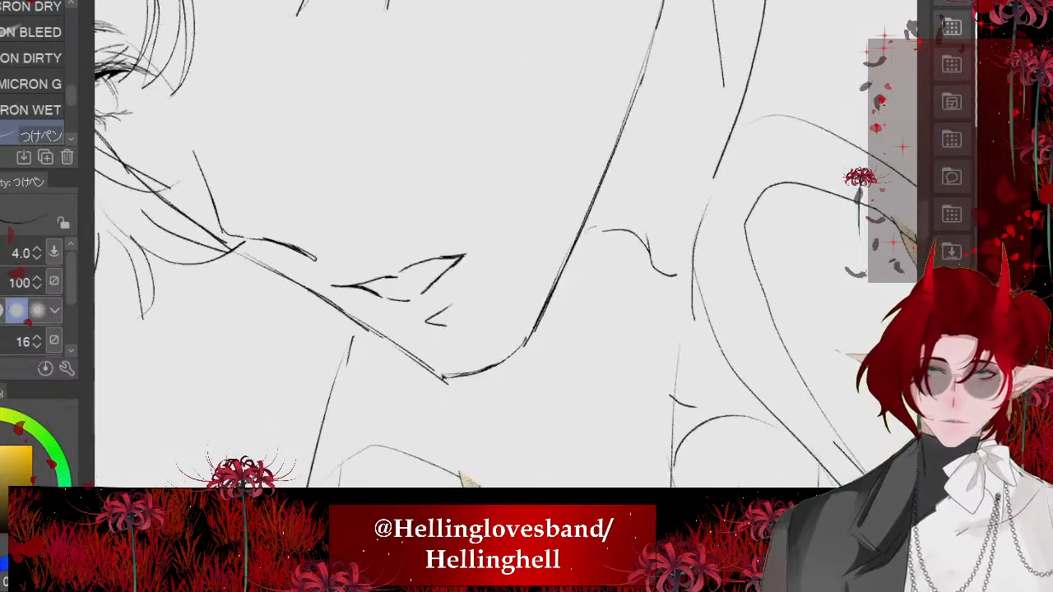
{"action": "left_click_drag", "start_coordinate": [494, 247], "coordinate": [534, 257]}
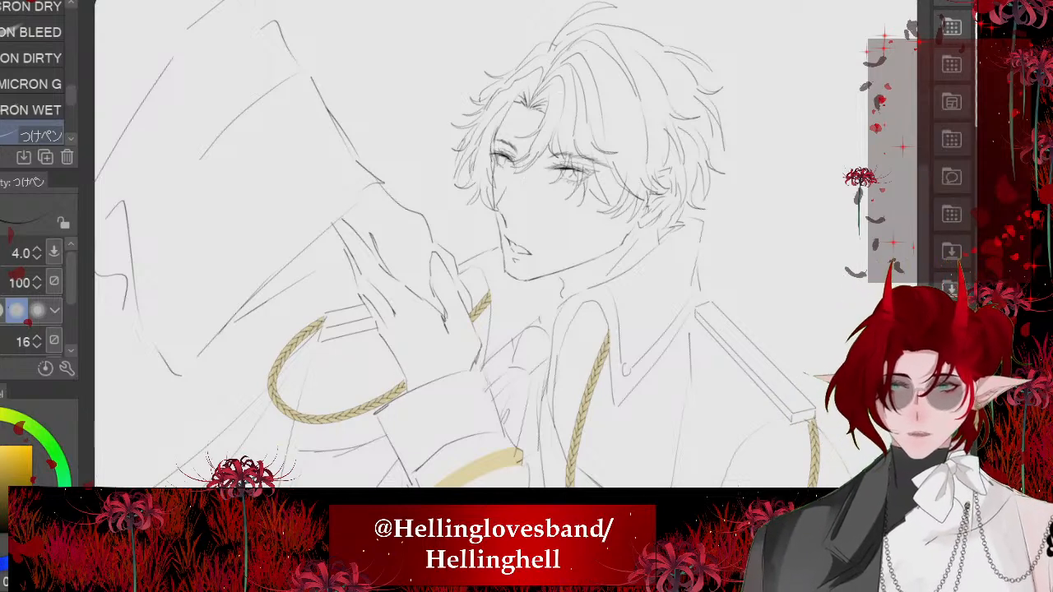
- Examine the coloured comic panels in the other open document for the characters' faces and uniform, and return to the line art
{"action": "left_click", "coordinate": [181, 3]}
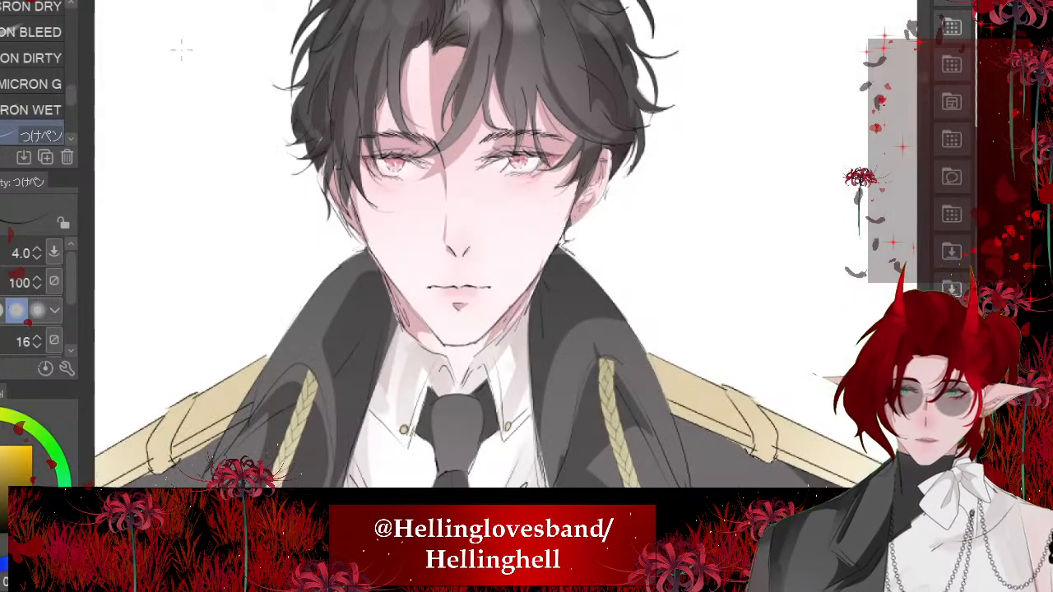
{"action": "scroll", "coordinate": [460, 249], "scroll_direction": "down", "scroll_amount": 6}
{"action": "scroll", "coordinate": [517, 227], "scroll_direction": "up", "scroll_amount": 2}
{"action": "scroll", "coordinate": [574, 225], "scroll_direction": "up", "scroll_amount": 3}
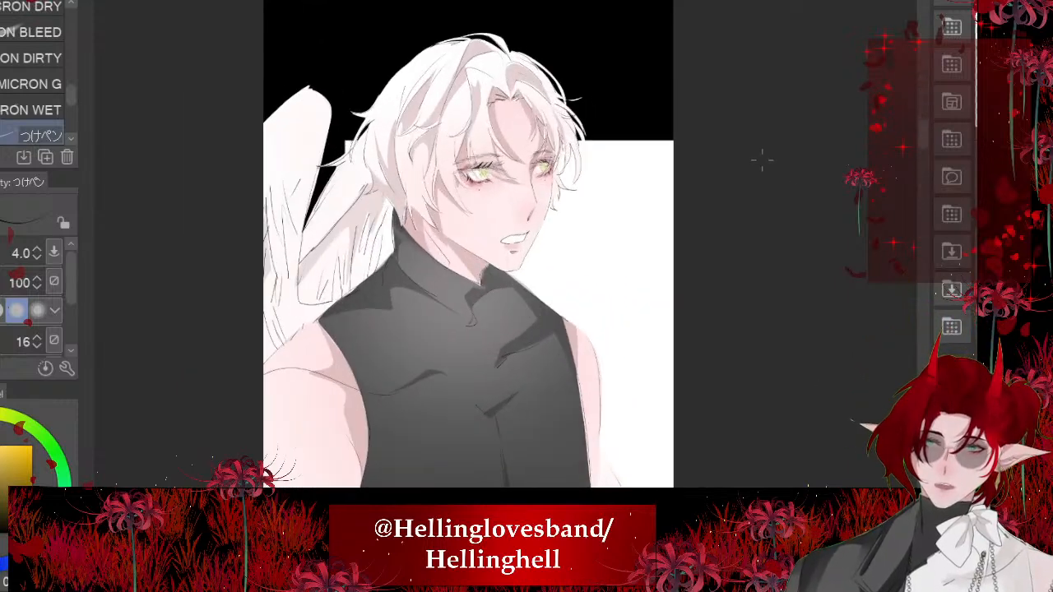
{"action": "scroll", "coordinate": [721, 145], "scroll_direction": "down", "scroll_amount": 5}
{"action": "scroll", "coordinate": [602, 106], "scroll_direction": "up", "scroll_amount": 5}
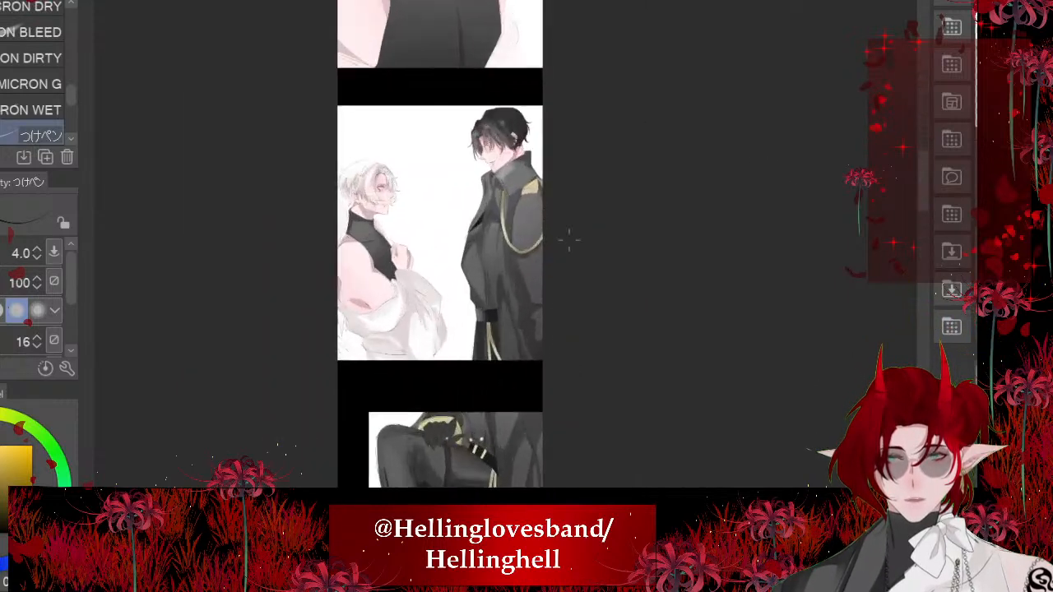
{"action": "scroll", "coordinate": [567, 436], "scroll_direction": "down", "scroll_amount": 1}
{"action": "scroll", "coordinate": [523, 213], "scroll_direction": "up", "scroll_amount": 1}
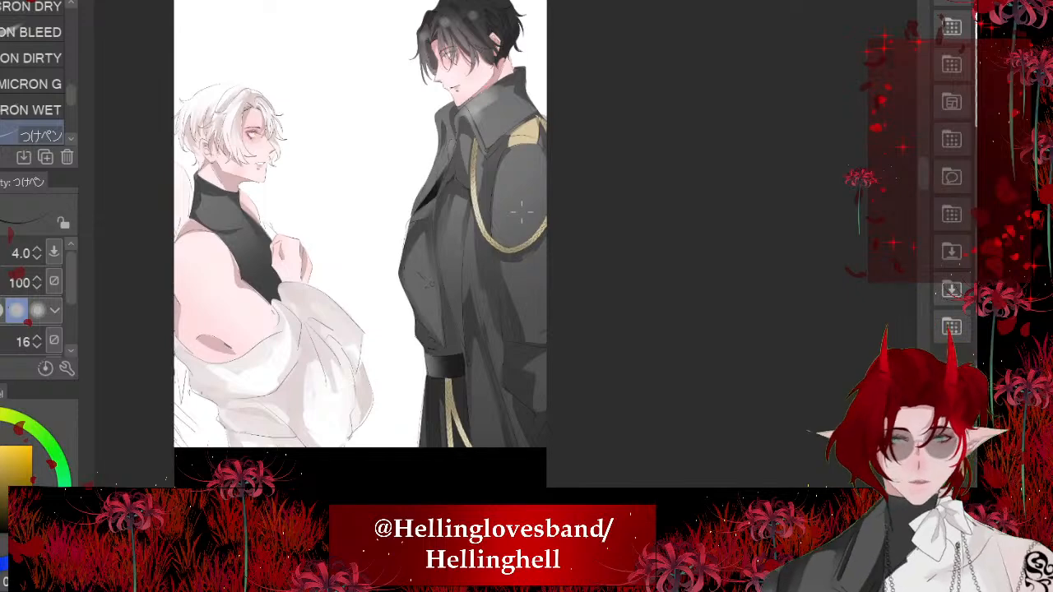
{"action": "scroll", "coordinate": [522, 212], "scroll_direction": "down", "scroll_amount": 2}
{"action": "key", "text": "ctrl+Tab"}
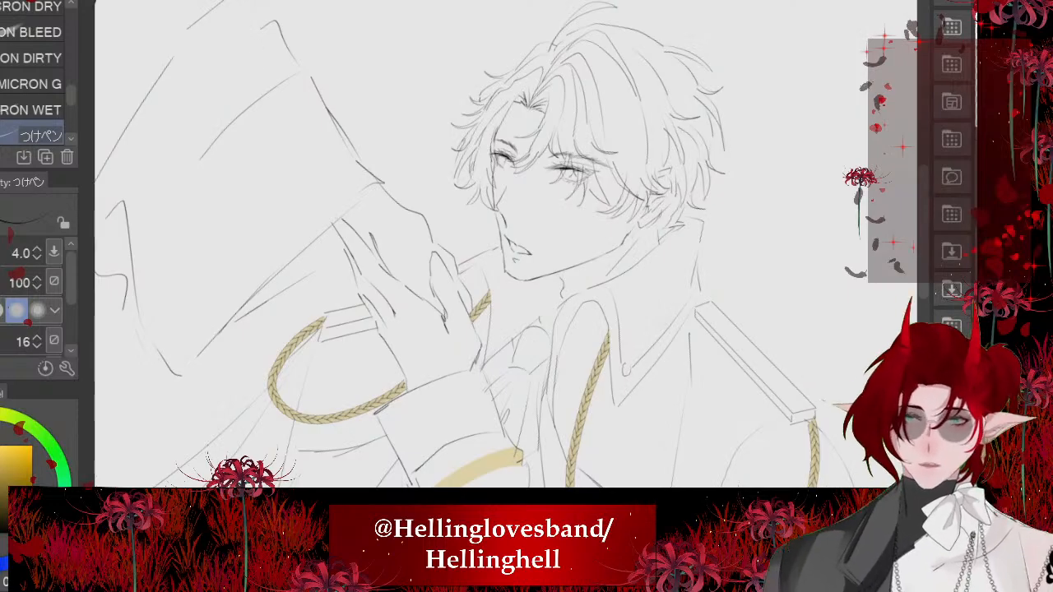
- On the separate blank canvas, extend the left edge outward to make the canvas wider
{"action": "scroll", "coordinate": [687, 221], "scroll_direction": "up", "scroll_amount": 1}
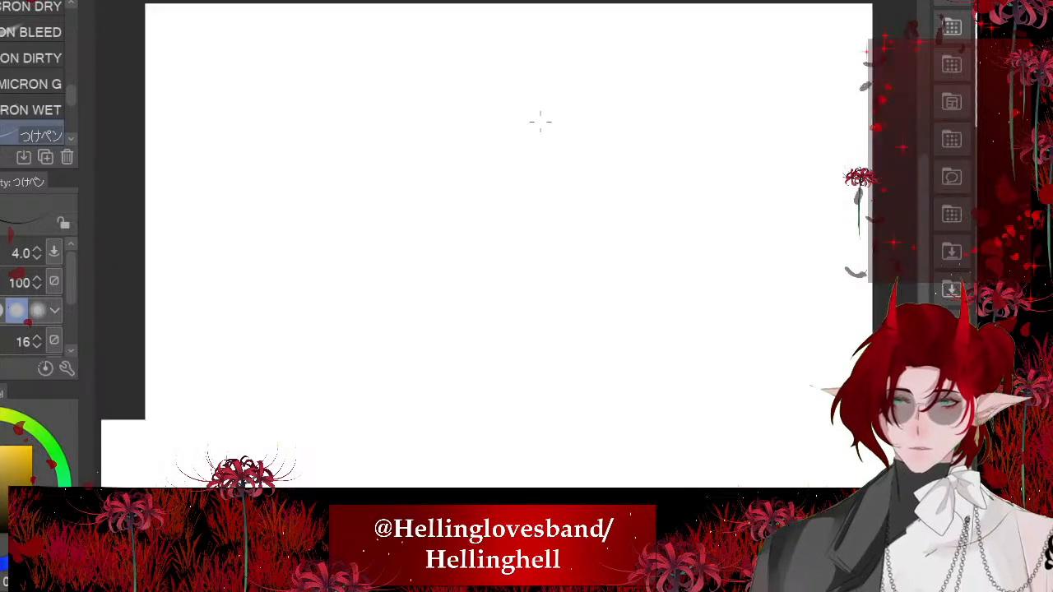
{"action": "scroll", "coordinate": [543, 107], "scroll_direction": "down", "scroll_amount": 4}
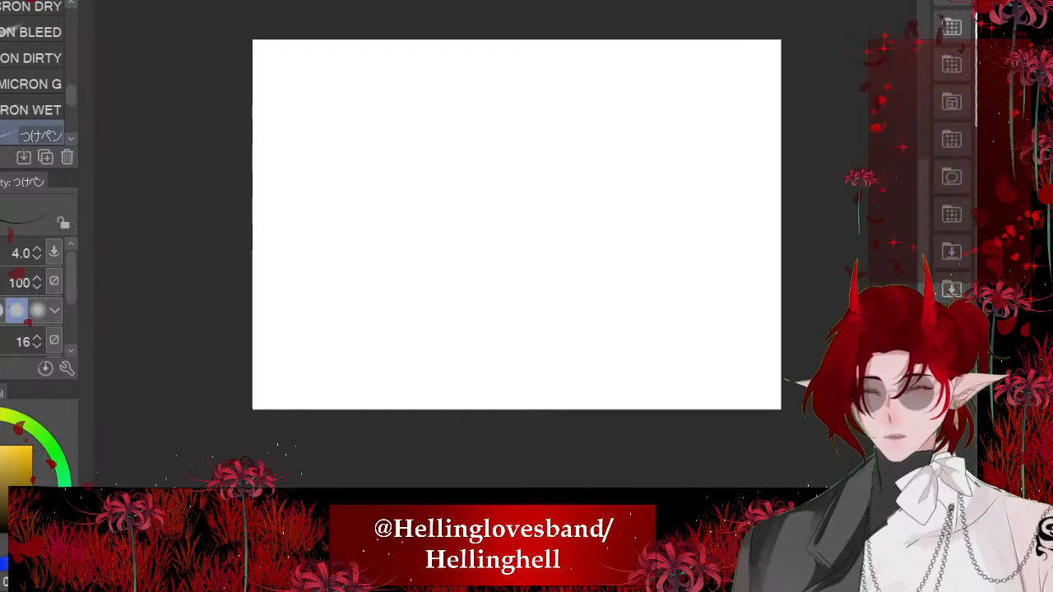
{"action": "key", "text": "ctrl+t"}
{"action": "left_click_drag", "start_coordinate": [252, 224], "coordinate": [174, 223]}
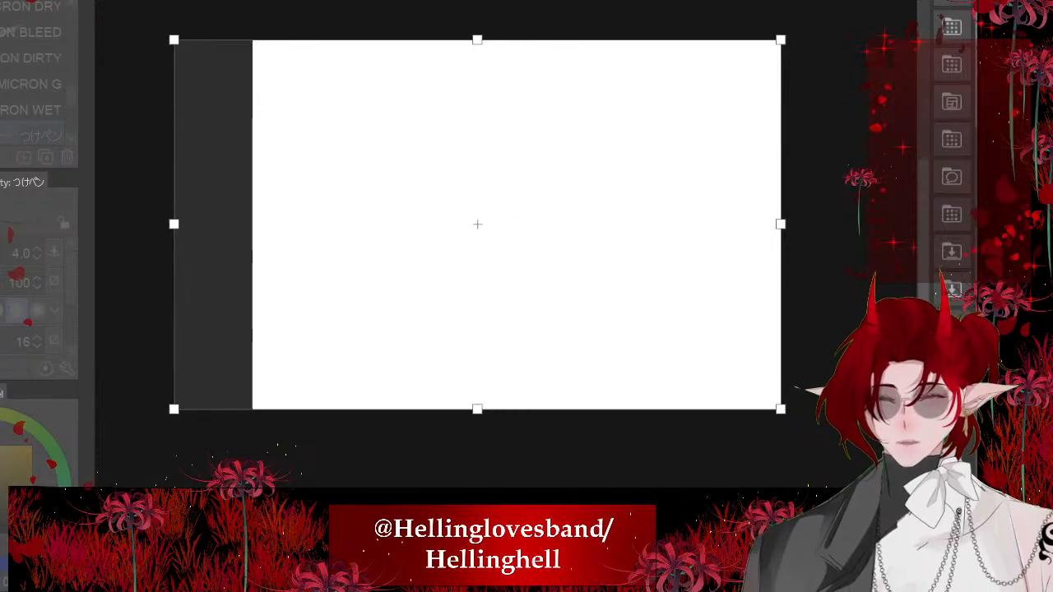
{"action": "key", "text": "Return"}
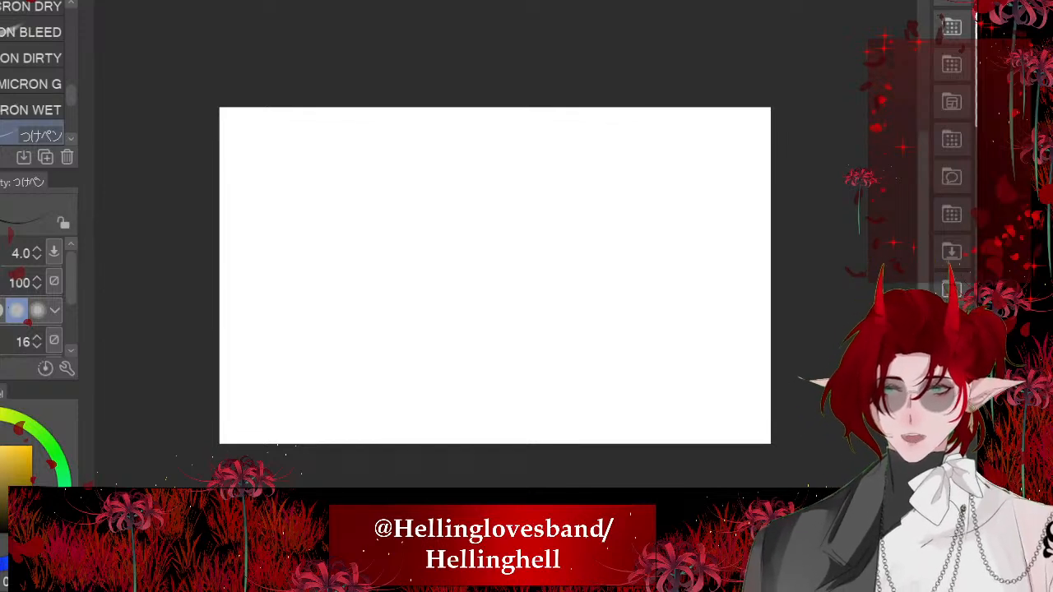
- Paste the desktop screenshot into the blank canvas and scale it down until its full width fits along the canvas's upper part
{"action": "key", "text": "ctrl+v"}
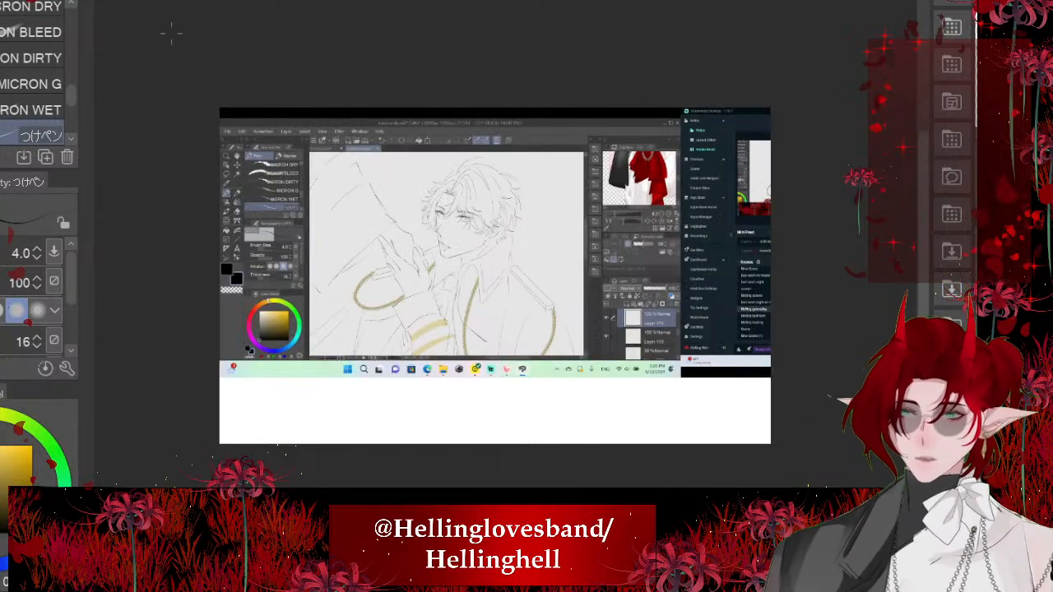
{"action": "key", "text": "ctrl+t"}
{"action": "left_click_drag", "start_coordinate": [220, 107], "coordinate": [474, 241]}
{"action": "left_click_drag", "start_coordinate": [820, 341], "coordinate": [677, 301]}
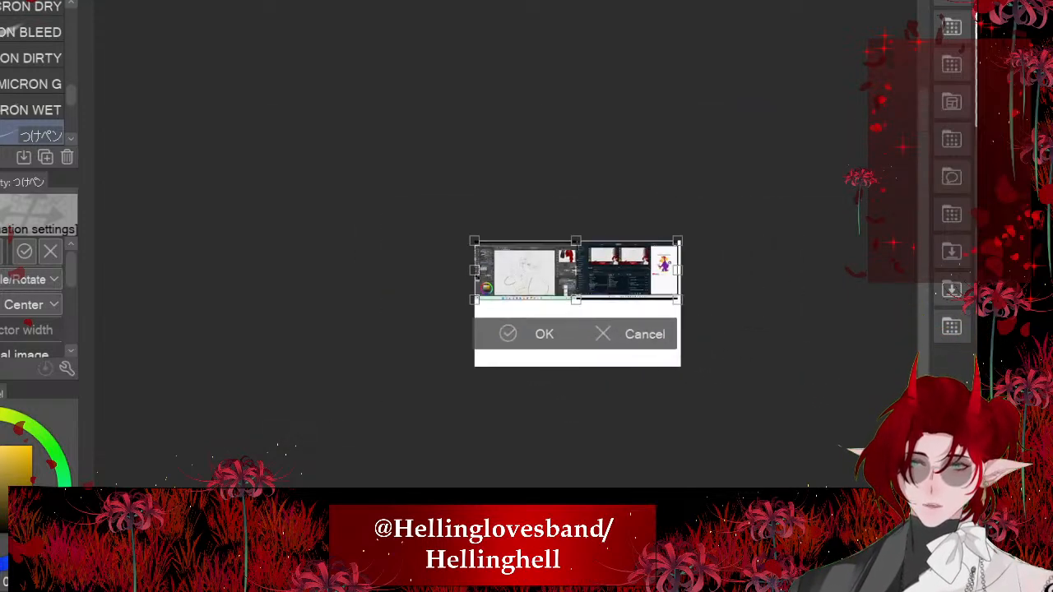
{"action": "scroll", "coordinate": [632, 302], "scroll_direction": "up", "scroll_amount": 2}
{"action": "left_click", "coordinate": [477, 333]}
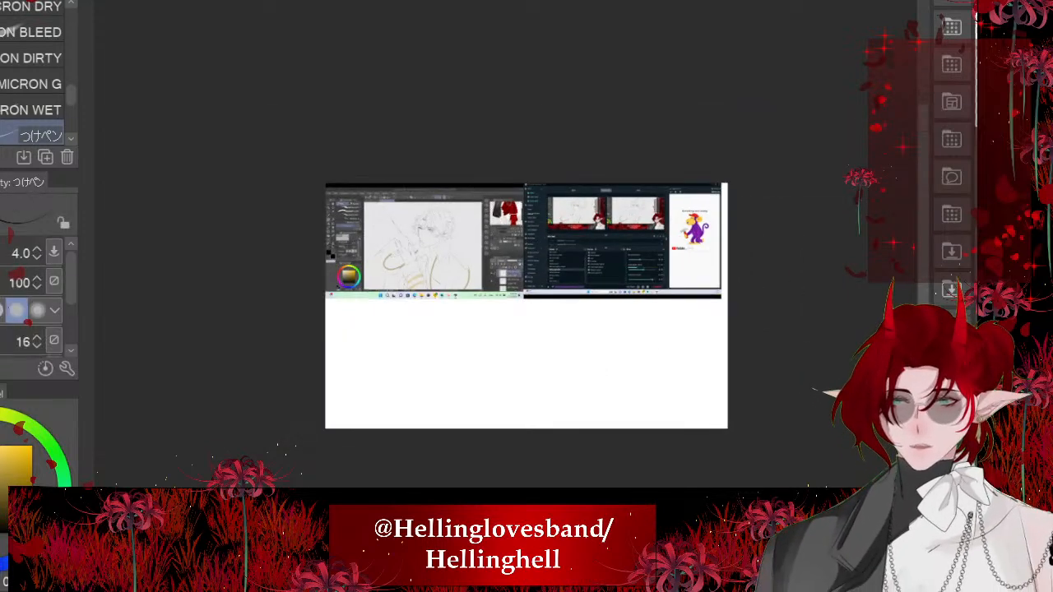
- Select the second-monitor half of the pasted screenshot with a rectangular selection, delete it and clear the selection
{"action": "key", "text": "m"}
{"action": "key", "text": "m"}
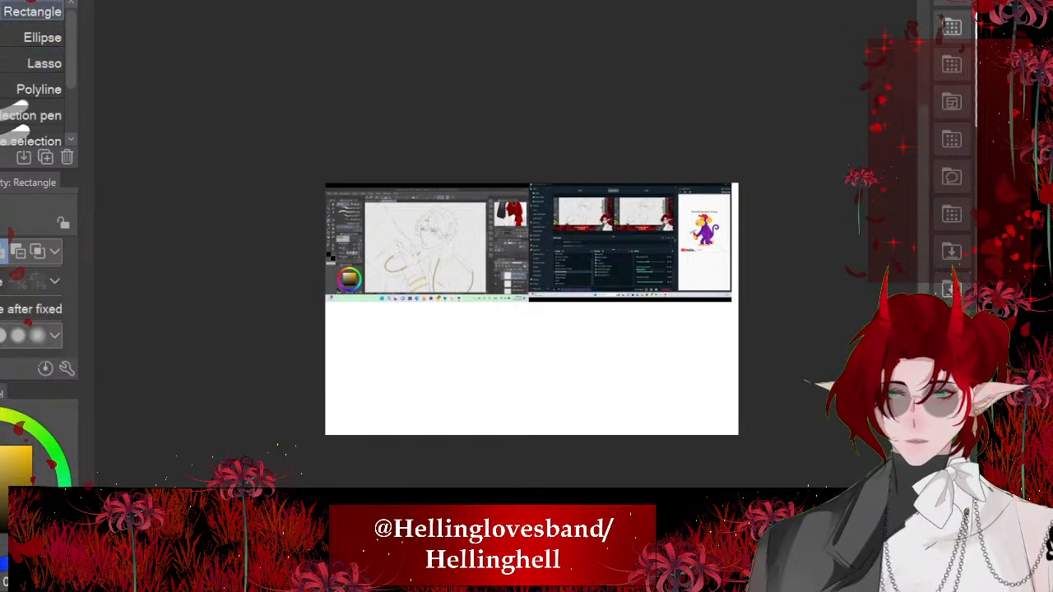
{"action": "left_click_drag", "start_coordinate": [795, 140], "coordinate": [530, 362]}
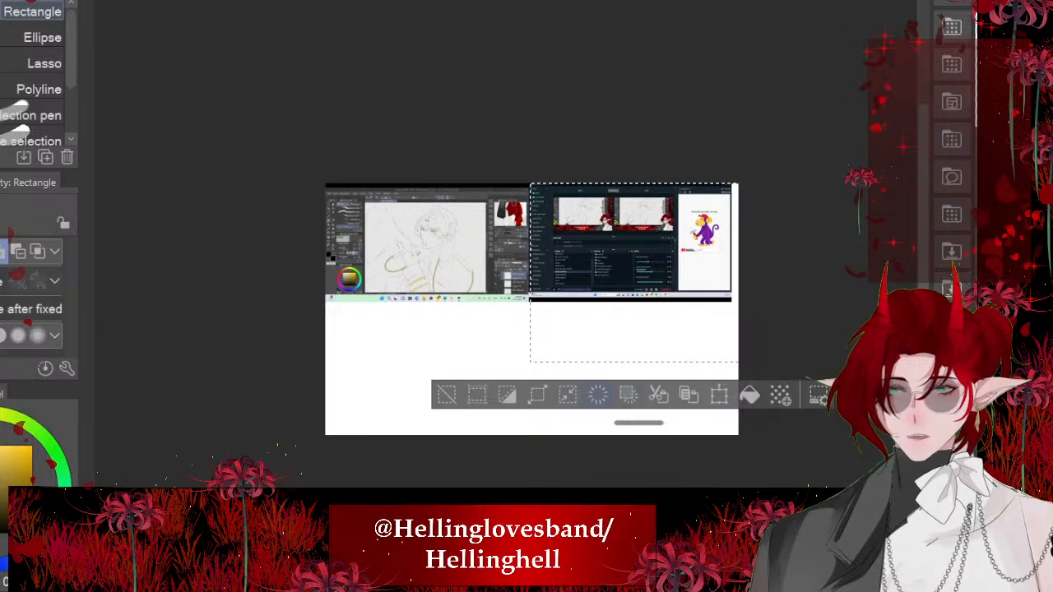
{"action": "left_click", "coordinate": [599, 395]}
{"action": "left_click", "coordinate": [447, 395]}
- Select the taskbar strip beneath the remaining drawing-window image with a rectangle, delete it and clear the selection
{"action": "scroll", "coordinate": [503, 309], "scroll_direction": "up", "scroll_amount": 5}
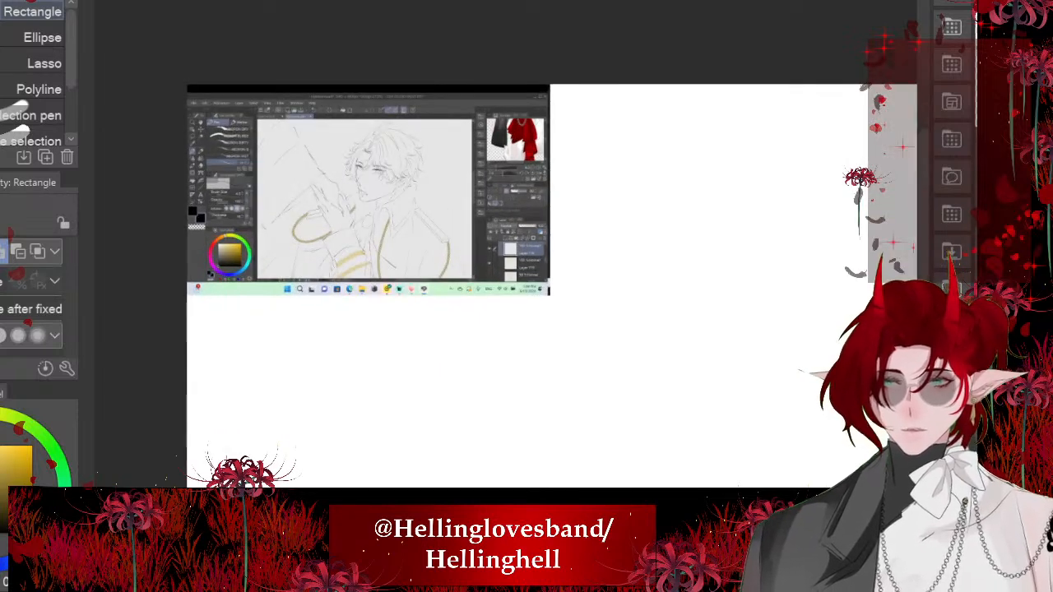
{"action": "left_click_drag", "start_coordinate": [589, 338], "coordinate": [124, 278]}
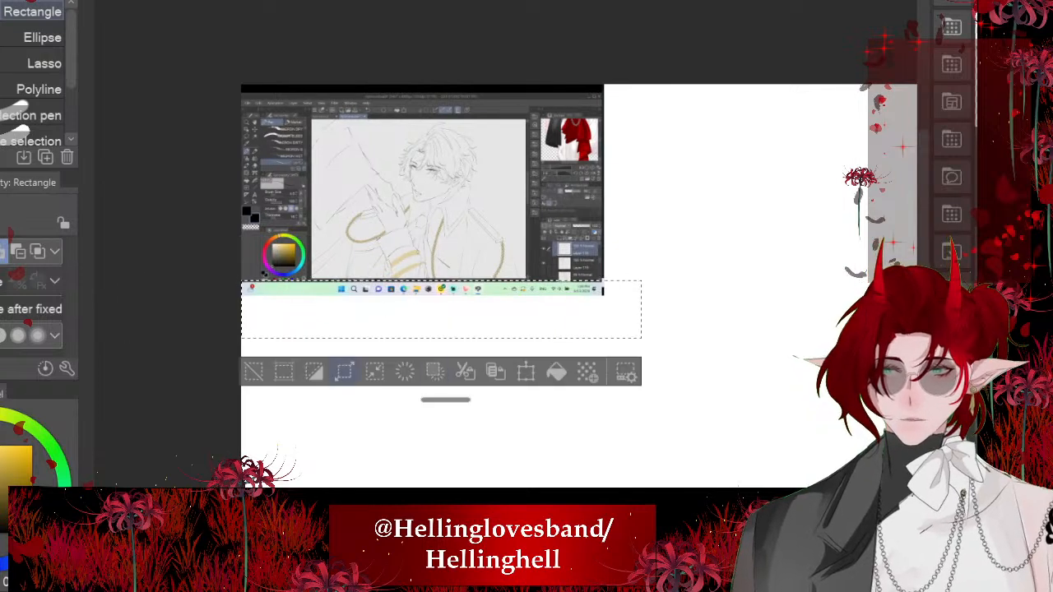
{"action": "left_click", "coordinate": [254, 372]}
{"action": "scroll", "coordinate": [252, 144], "scroll_direction": "down", "scroll_amount": 4}
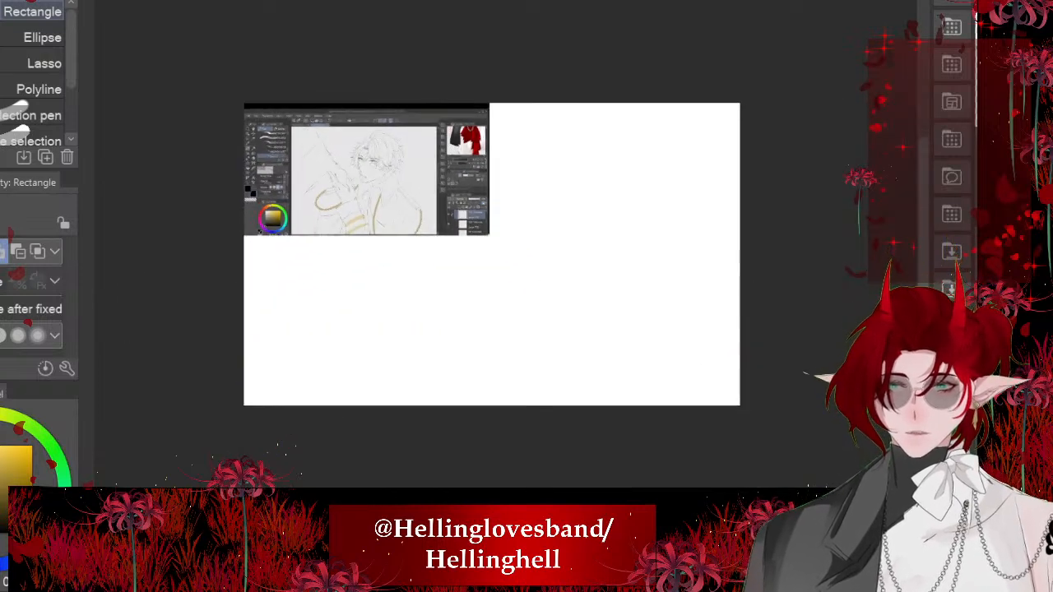
- Enlarge the cropped screenshot to fill the whole canvas and position it so the line art sits centrally
{"action": "key", "text": "ctrl+t"}
{"action": "left_click_drag", "start_coordinate": [489, 235], "coordinate": [798, 422]}
{"action": "left_click_drag", "start_coordinate": [510, 284], "coordinate": [468, 278]}
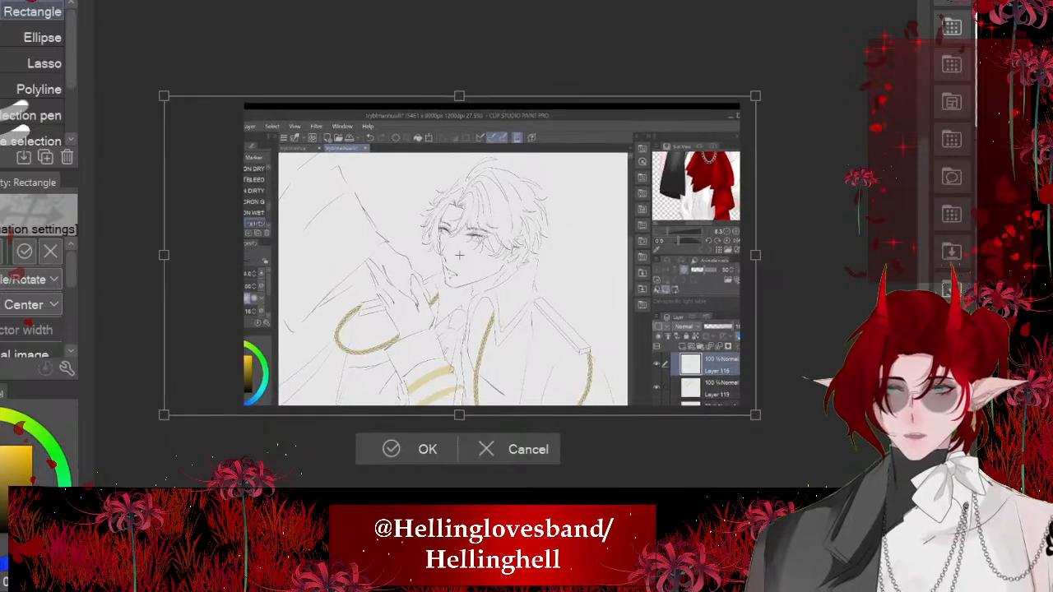
{"action": "left_click", "coordinate": [392, 450]}
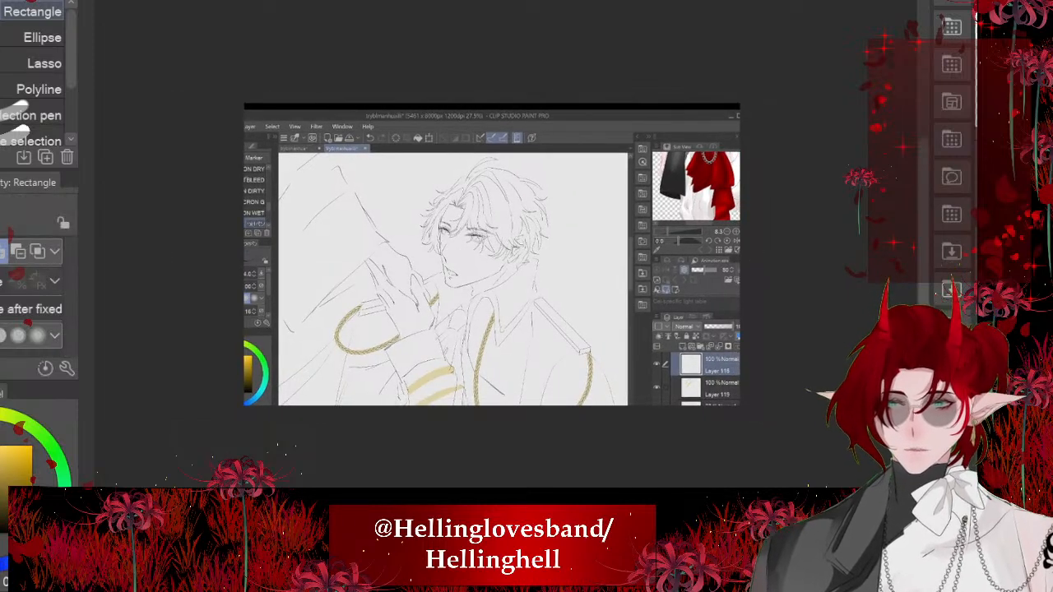
{"action": "scroll", "coordinate": [449, 391], "scroll_direction": "up", "scroll_amount": 4}
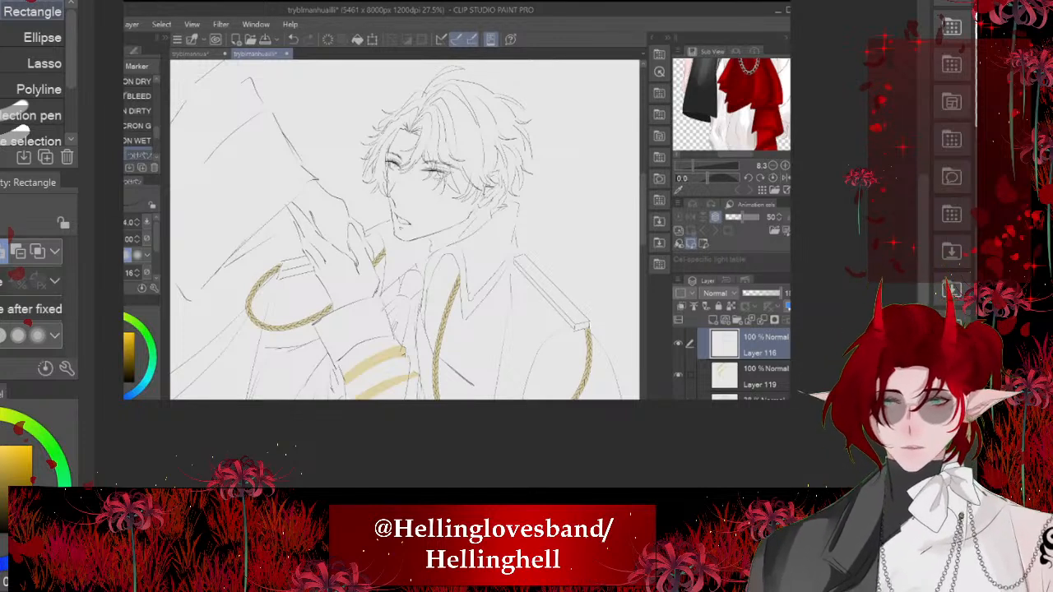
- Paste the red-haired horned character illustration, scale it down and place it over the right-hand part of the screenshot
{"action": "key", "text": "ctrl+v"}
{"action": "scroll", "coordinate": [395, 337], "scroll_direction": "down", "scroll_amount": 6}
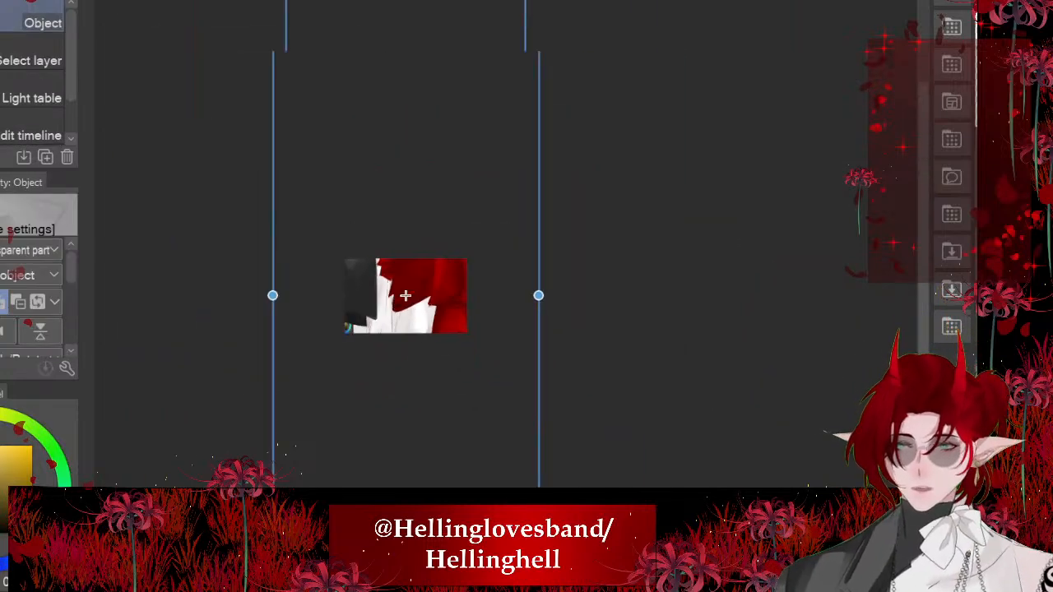
{"action": "left_click_drag", "start_coordinate": [303, 11], "coordinate": [425, 341]}
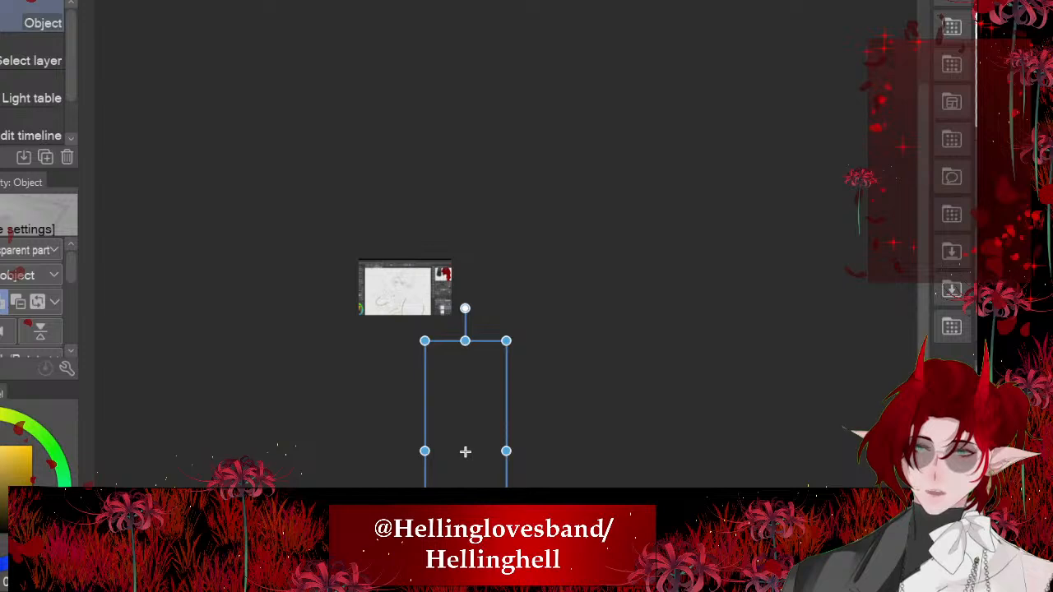
{"action": "scroll", "coordinate": [451, 315], "scroll_direction": "up", "scroll_amount": 4}
{"action": "left_click_drag", "start_coordinate": [477, 362], "coordinate": [419, 90]}
{"action": "scroll", "coordinate": [478, 163], "scroll_direction": "down", "scroll_amount": 5}
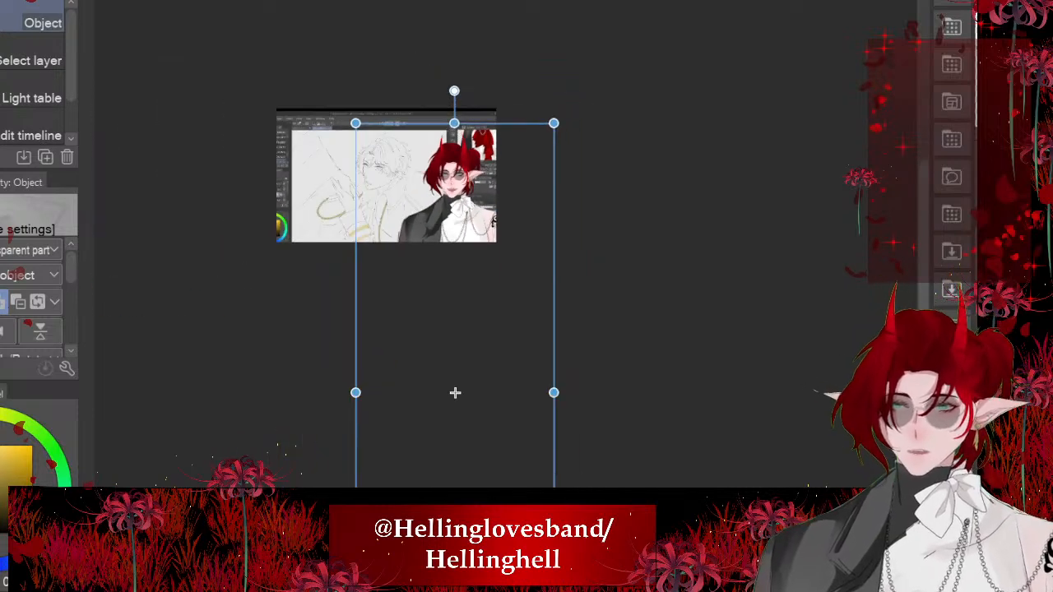
{"action": "mouse_move", "coordinate": [455, 506]}
{"action": "left_mouse_down"}
{"action": "mouse_move", "coordinate": [455, 384]}
{"action": "mouse_move", "coordinate": [442, 423]}
{"action": "mouse_move", "coordinate": [443, 491]}
{"action": "left_mouse_up"}
{"action": "scroll", "coordinate": [453, 174], "scroll_direction": "up", "scroll_amount": 6}
{"action": "scroll", "coordinate": [427, 157], "scroll_direction": "down", "scroll_amount": 6}
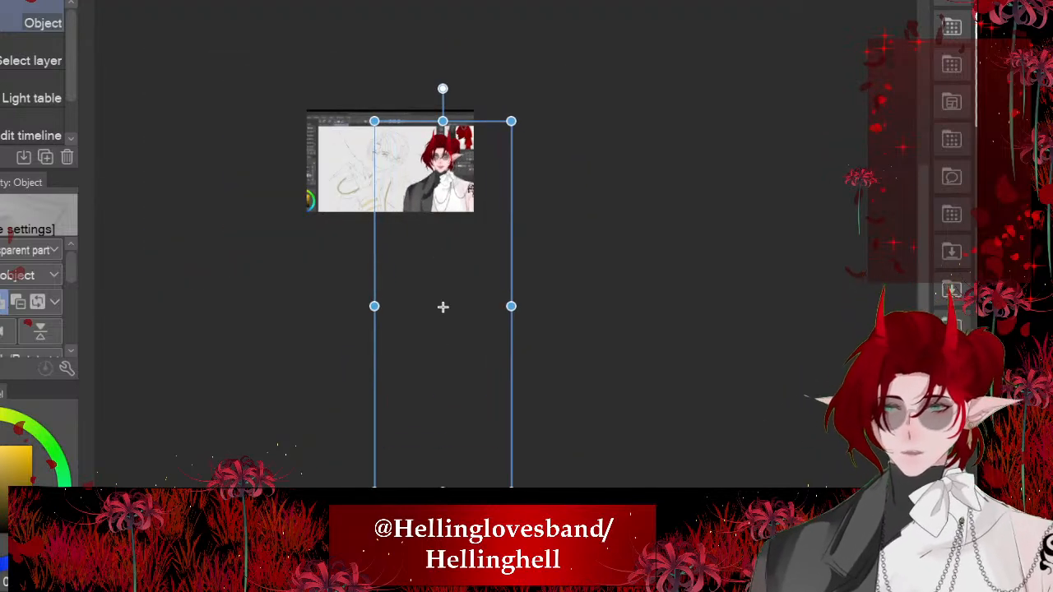
- Tilt the red-haired character slightly counter-clockwise, adjust its position over the screenshot and apply the transformation
{"action": "left_click_drag", "start_coordinate": [443, 89], "coordinate": [420, 90]}
{"action": "left_click_drag", "start_coordinate": [437, 172], "coordinate": [441, 166]}
{"action": "left_click_drag", "start_coordinate": [448, 301], "coordinate": [447, 301]}
{"action": "scroll", "coordinate": [472, 423], "scroll_direction": "up", "scroll_amount": 5}
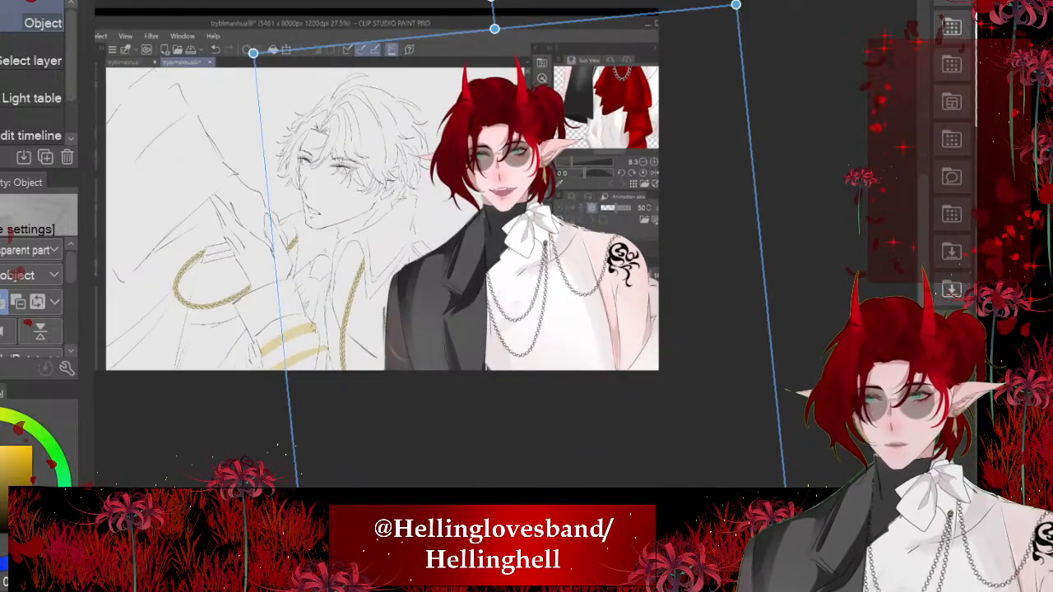
{"action": "scroll", "coordinate": [489, 128], "scroll_direction": "up", "scroll_amount": 2}
{"action": "scroll", "coordinate": [481, 140], "scroll_direction": "down", "scroll_amount": 1}
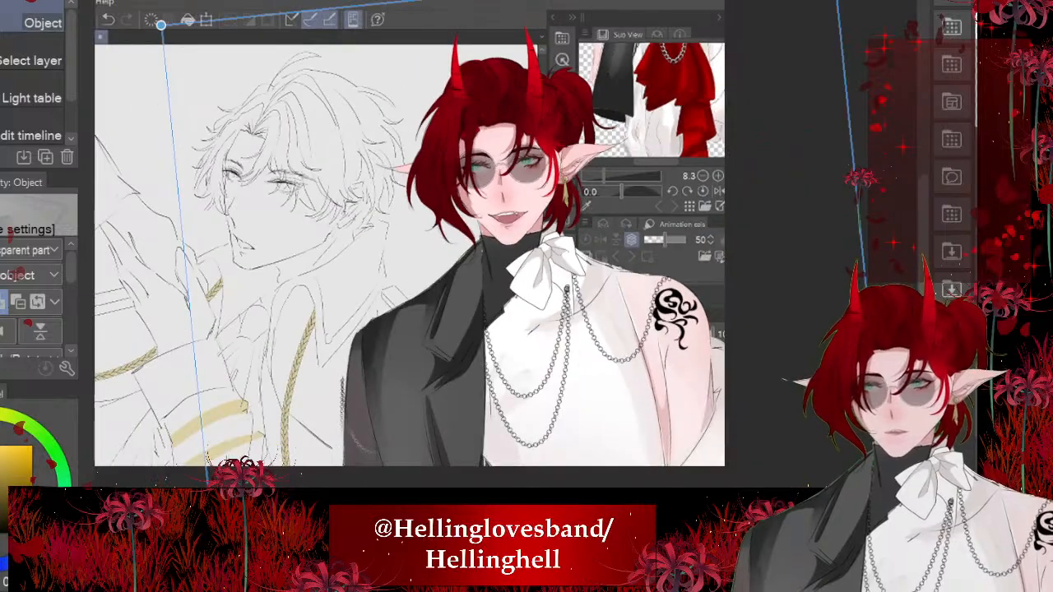
{"action": "scroll", "coordinate": [549, 163], "scroll_direction": "down", "scroll_amount": 1}
{"action": "key", "text": "Return"}
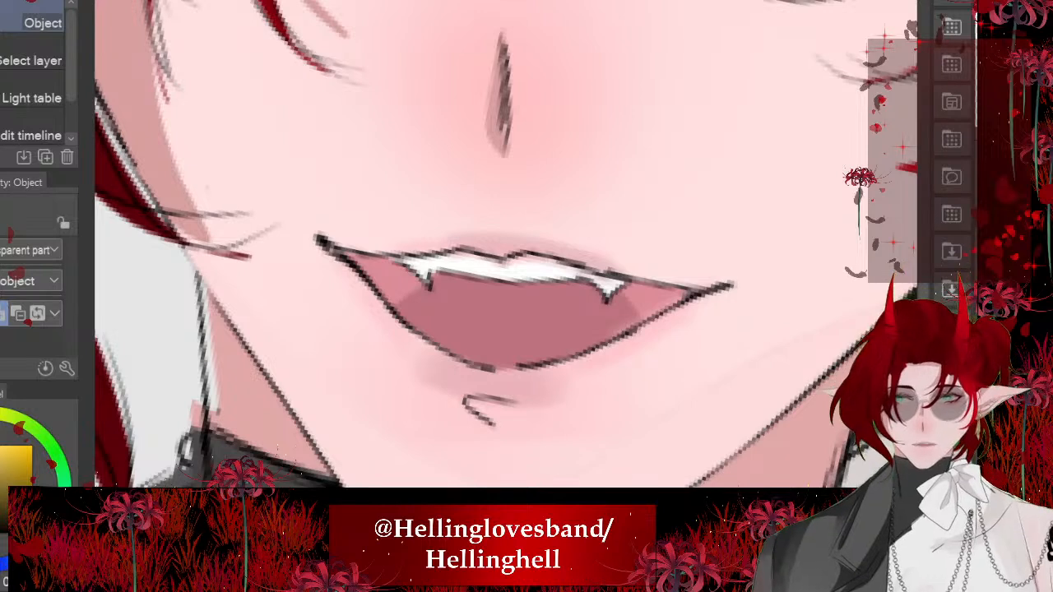
- Sample the skin colour, lasso the red-haired character's open mouth, fill it with that colour and clear the selection
{"action": "key", "text": "alt"}
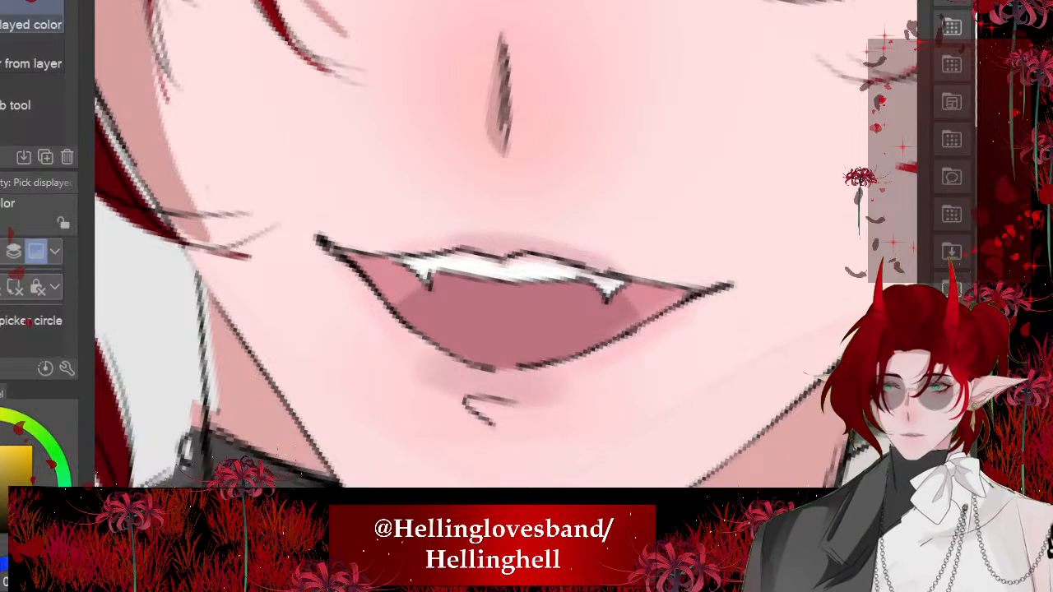
{"action": "left_click_drag", "start_coordinate": [646, 153], "coordinate": [683, 197]}
{"action": "scroll", "coordinate": [475, 485], "scroll_direction": "up", "scroll_amount": 2}
{"action": "key", "text": "m"}
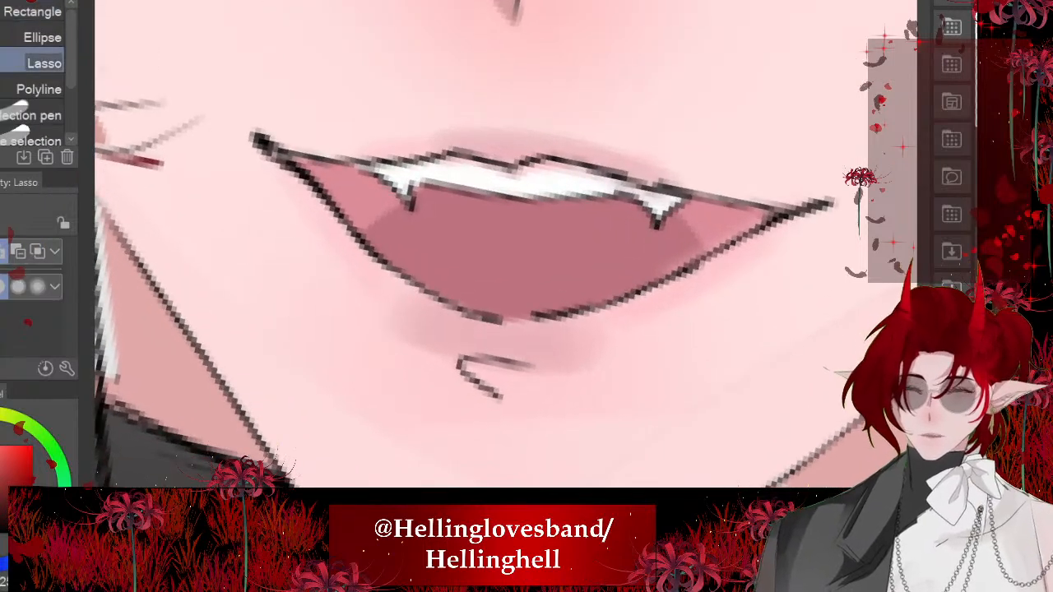
{"action": "scroll", "coordinate": [327, 350], "scroll_direction": "down", "scroll_amount": 1}
{"action": "mouse_move", "coordinate": [285, 160]}
{"action": "left_mouse_down"}
{"action": "mouse_move", "coordinate": [332, 351]}
{"action": "mouse_move", "coordinate": [542, 397]}
{"action": "mouse_move", "coordinate": [280, 168]}
{"action": "left_mouse_up"}
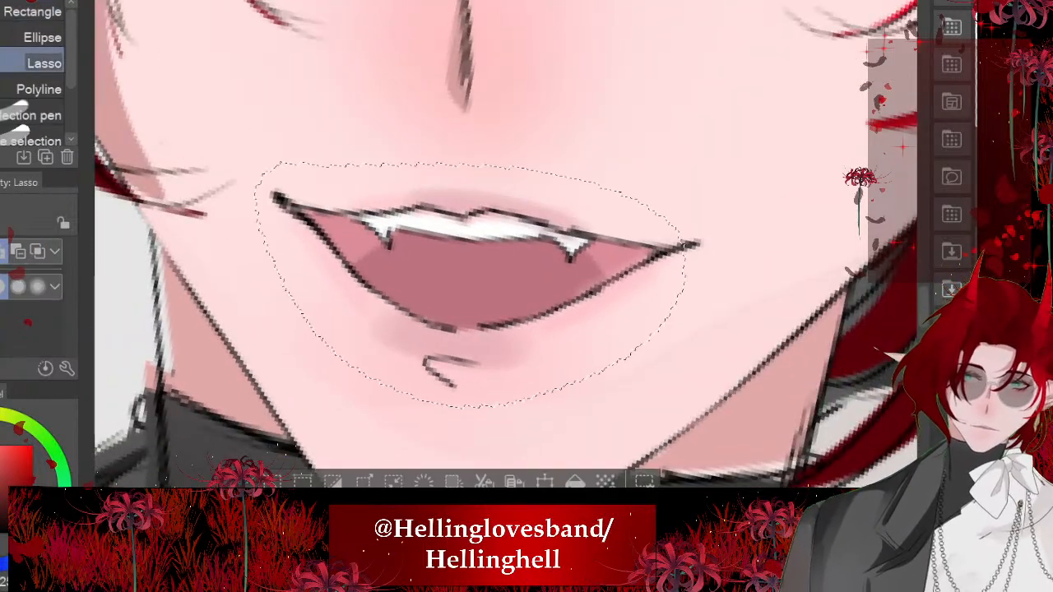
{"action": "key", "text": "alt+Delete"}
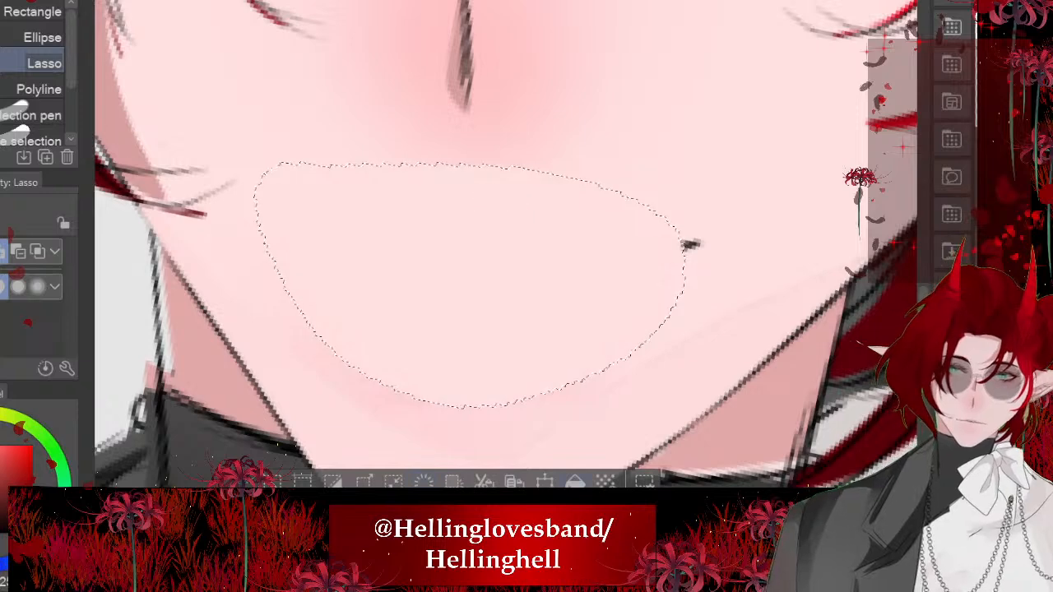
{"action": "key", "text": "ctrl+d"}
- Paint over the leftover mark of the red-haired character's old mouth corner with the Soft airbrush in skin colour
{"action": "scroll", "coordinate": [539, 303], "scroll_direction": "up", "scroll_amount": 1}
{"action": "key", "text": "j"}
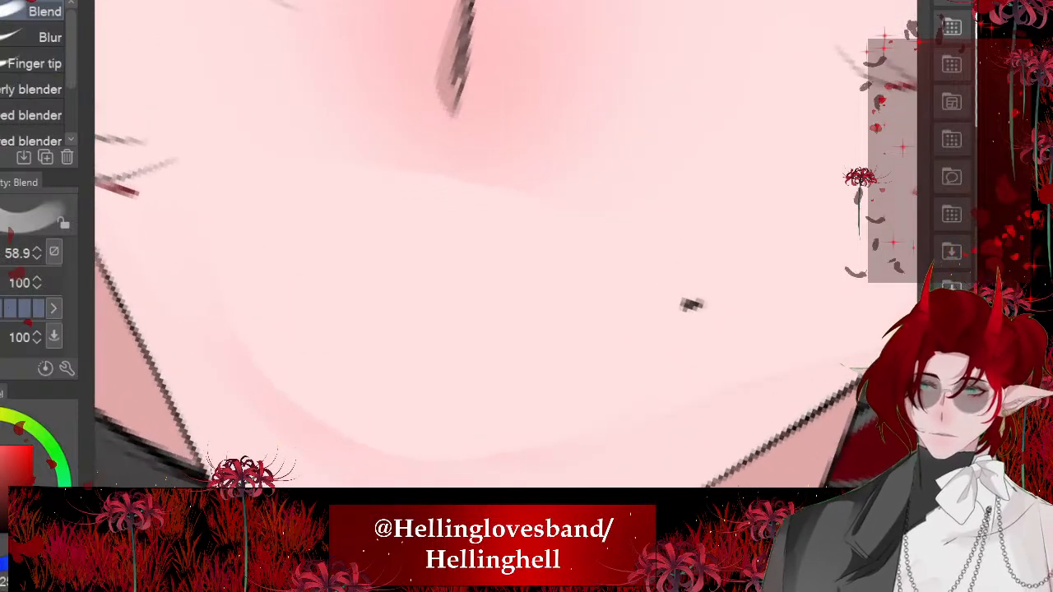
{"action": "key", "text": "b"}
{"action": "left_click_drag", "start_coordinate": [506, 274], "coordinate": [370, 274]}
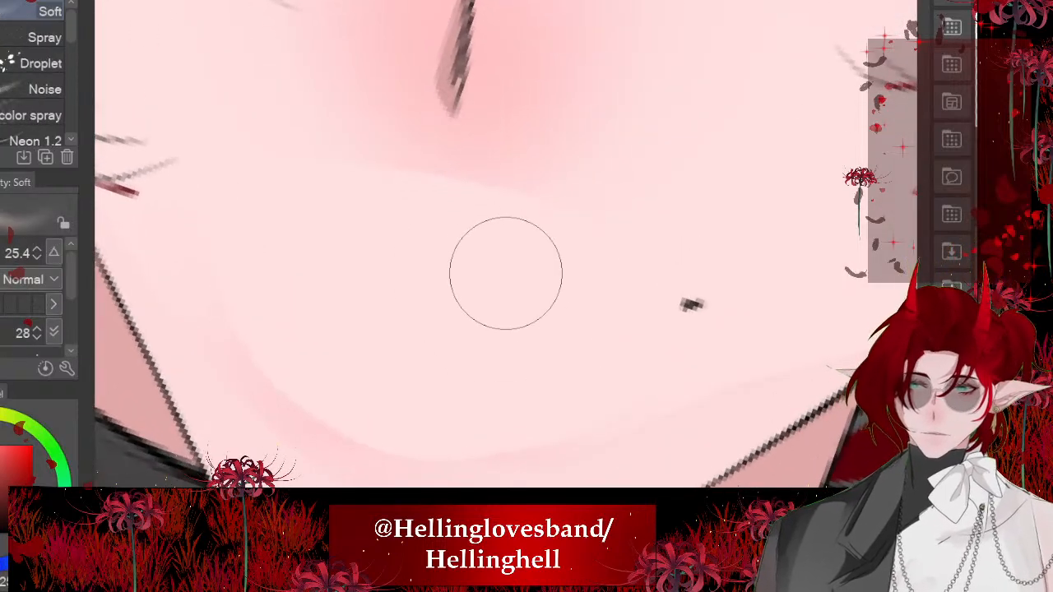
{"action": "mouse_move", "coordinate": [601, 349]}
{"action": "left_mouse_down"}
{"action": "mouse_move", "coordinate": [633, 284]}
{"action": "mouse_move", "coordinate": [697, 314]}
{"action": "left_mouse_up"}
{"action": "scroll", "coordinate": [507, 305], "scroll_direction": "down", "scroll_amount": 3}
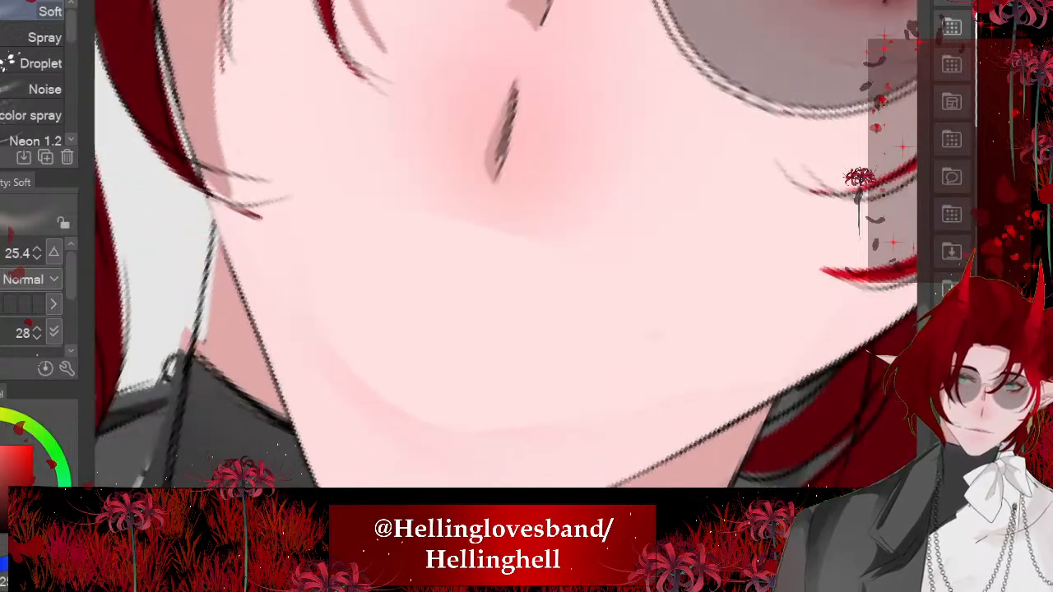
- Blend the skin around the erased mouth below the nose with the Blend brush at size 18.2, undoing the last stroke
{"action": "scroll", "coordinate": [507, 305], "scroll_direction": "up", "scroll_amount": 2}
{"action": "key", "text": "j"}
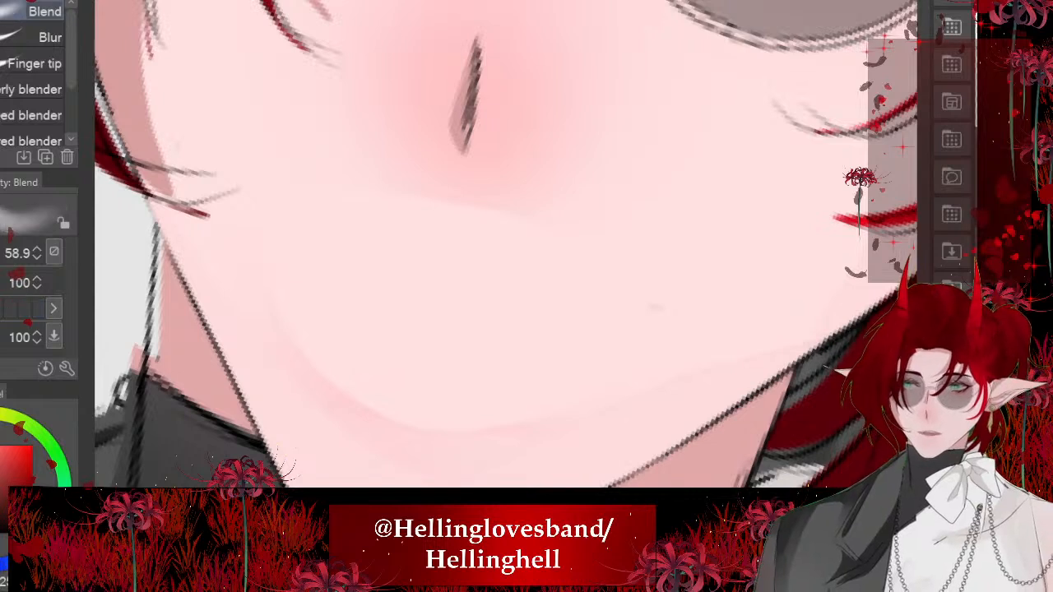
{"action": "left_click_drag", "start_coordinate": [506, 274], "coordinate": [405, 274]}
{"action": "left_click_drag", "start_coordinate": [391, 236], "coordinate": [487, 248]}
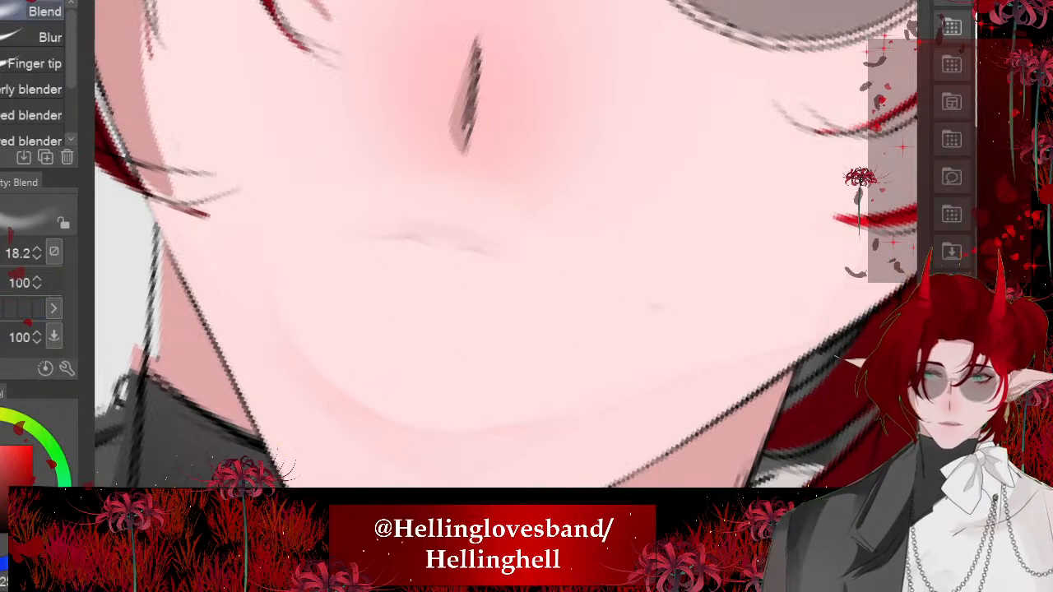
{"action": "left_click_drag", "start_coordinate": [313, 229], "coordinate": [461, 247]}
{"action": "key", "text": "ctrl+z"}
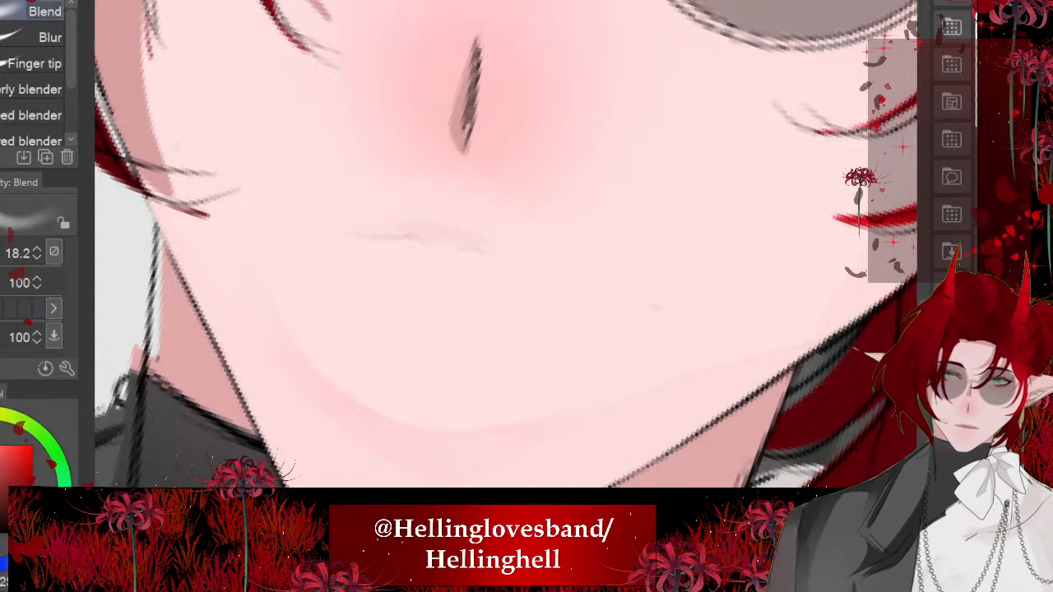
- Sample the pink beside the nose and airbrush a soft pink tint across the mouth area
{"action": "left_click", "coordinate": [538, 143], "text": "alt"}
{"action": "key", "text": "b"}
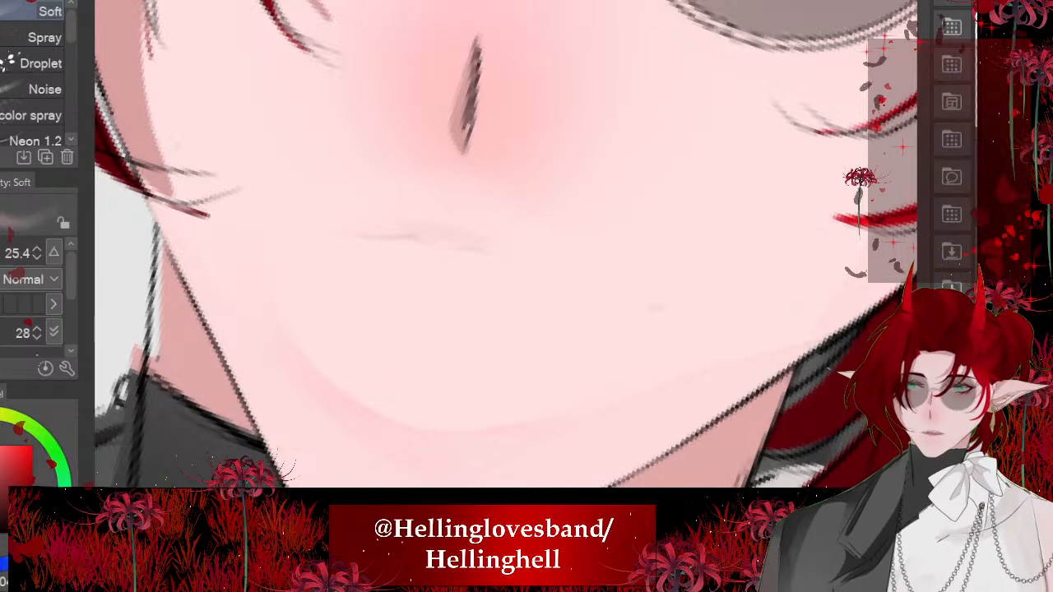
{"action": "left_click_drag", "start_coordinate": [549, 266], "coordinate": [417, 211]}
{"action": "left_click_drag", "start_coordinate": [320, 226], "coordinate": [460, 239]}
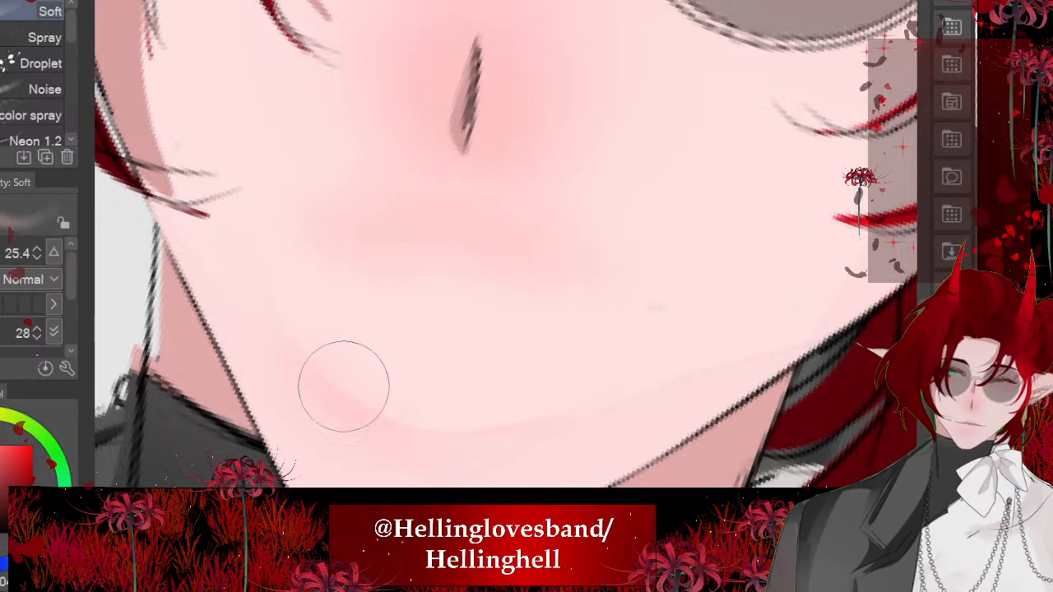
{"action": "scroll", "coordinate": [419, 282], "scroll_direction": "down", "scroll_amount": 6}
{"action": "scroll", "coordinate": [411, 271], "scroll_direction": "down", "scroll_amount": 3}
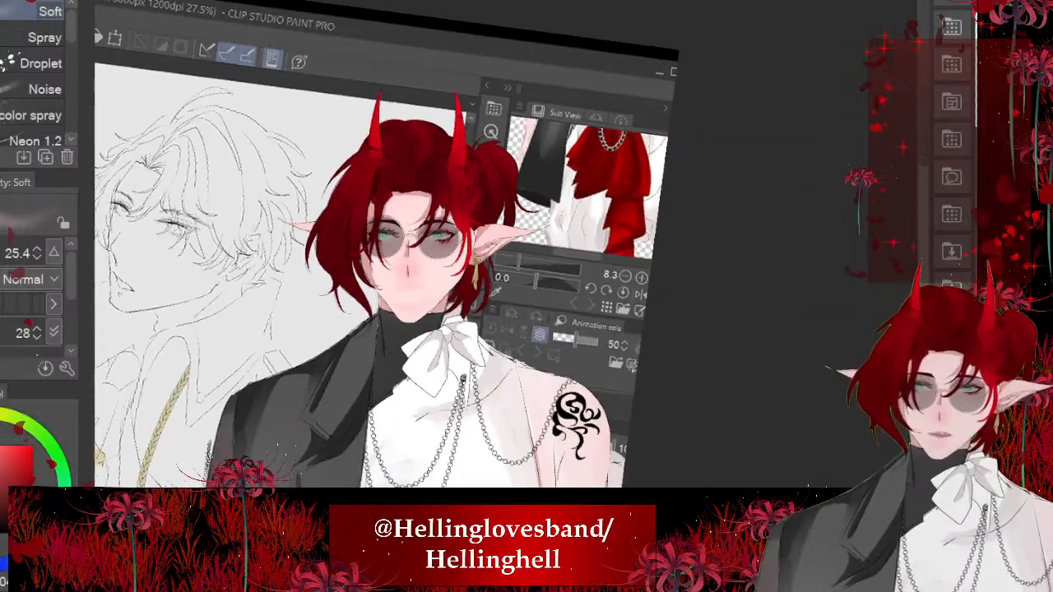
{"action": "scroll", "coordinate": [412, 272], "scroll_direction": "up", "scroll_amount": 8}
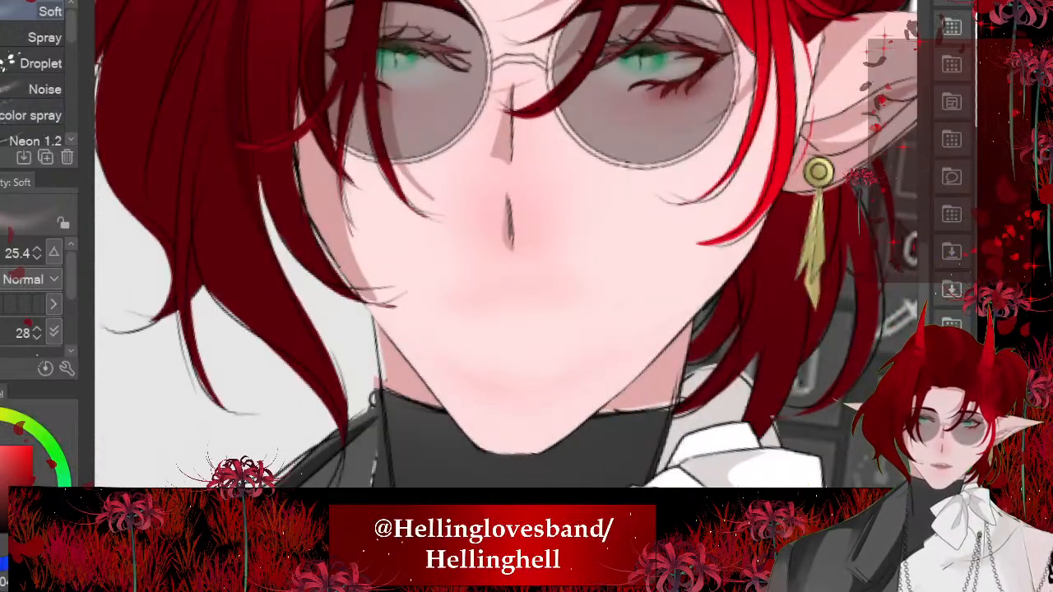
- Try to draw the mouth as a slanted broken line with the pen at size 3.0
{"action": "key", "text": "p"}
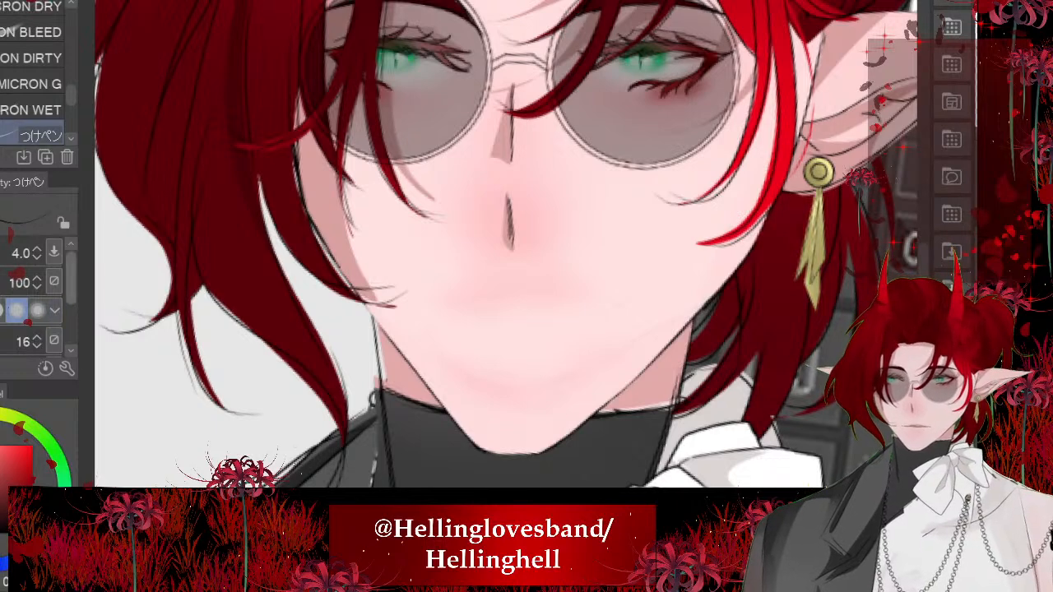
{"action": "scroll", "coordinate": [506, 274], "scroll_direction": "up", "scroll_amount": 3}
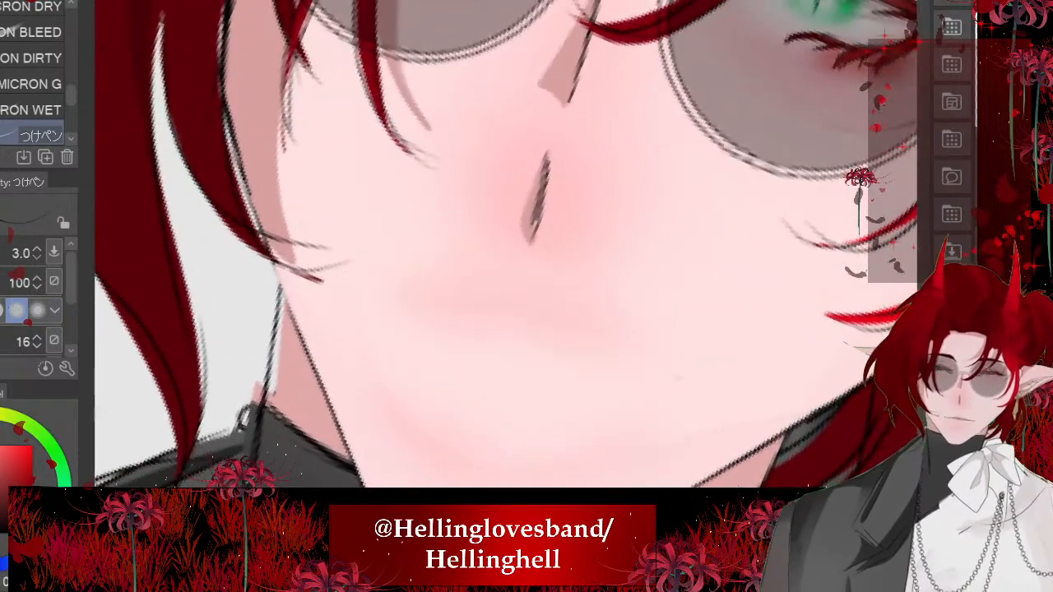
{"action": "left_click_drag", "start_coordinate": [426, 310], "coordinate": [569, 376]}
{"action": "left_click_drag", "start_coordinate": [583, 372], "coordinate": [643, 386]}
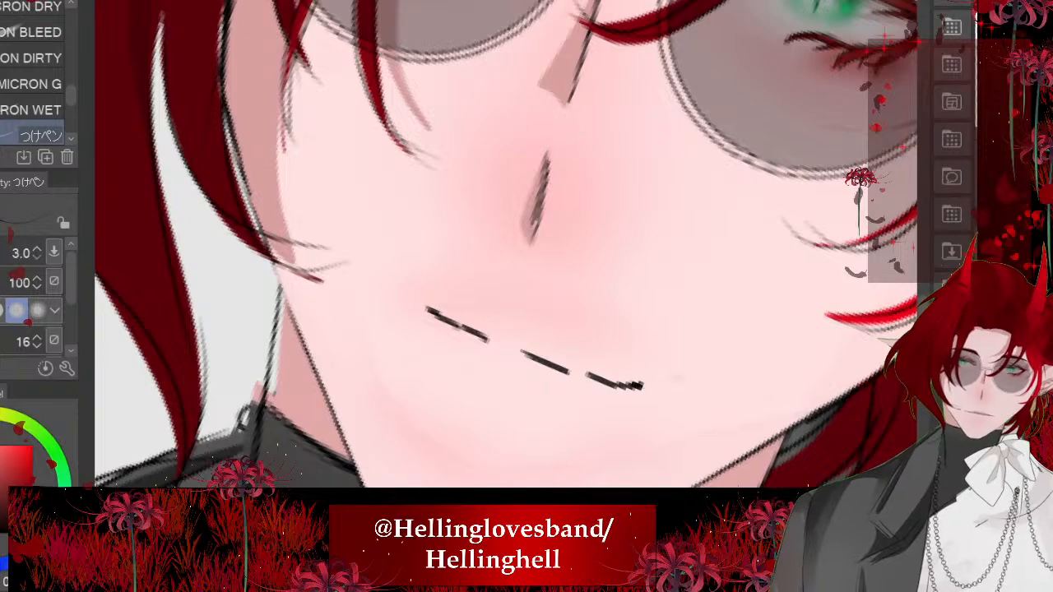
{"action": "left_click_drag", "start_coordinate": [426, 311], "coordinate": [398, 295]}
{"action": "scroll", "coordinate": [507, 274], "scroll_direction": "down", "scroll_amount": 1}
{"action": "scroll", "coordinate": [385, 291], "scroll_direction": "down", "scroll_amount": 6}
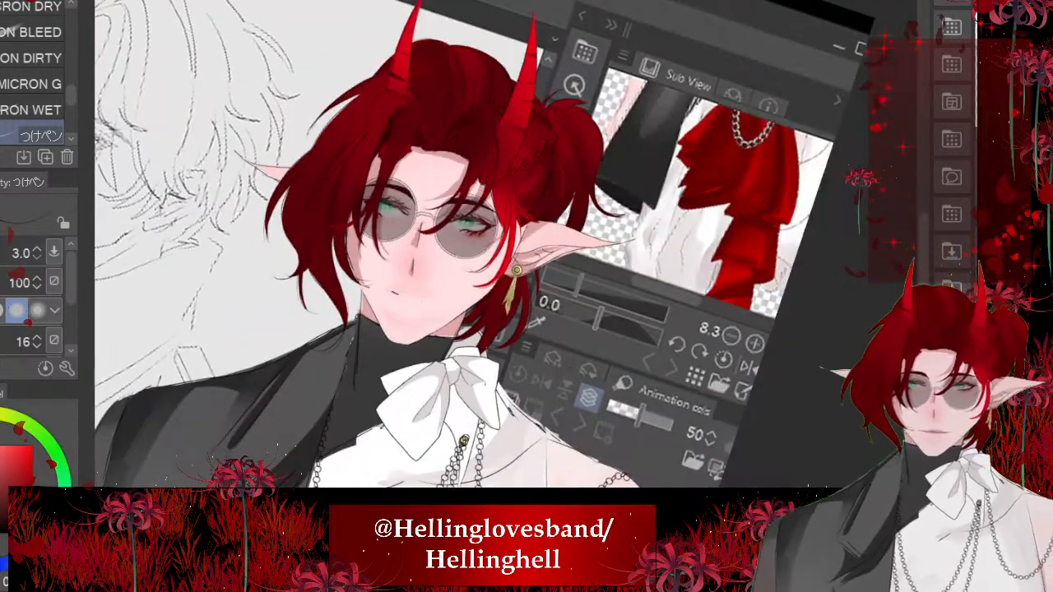
{"action": "scroll", "coordinate": [360, 294], "scroll_direction": "up", "scroll_amount": 5}
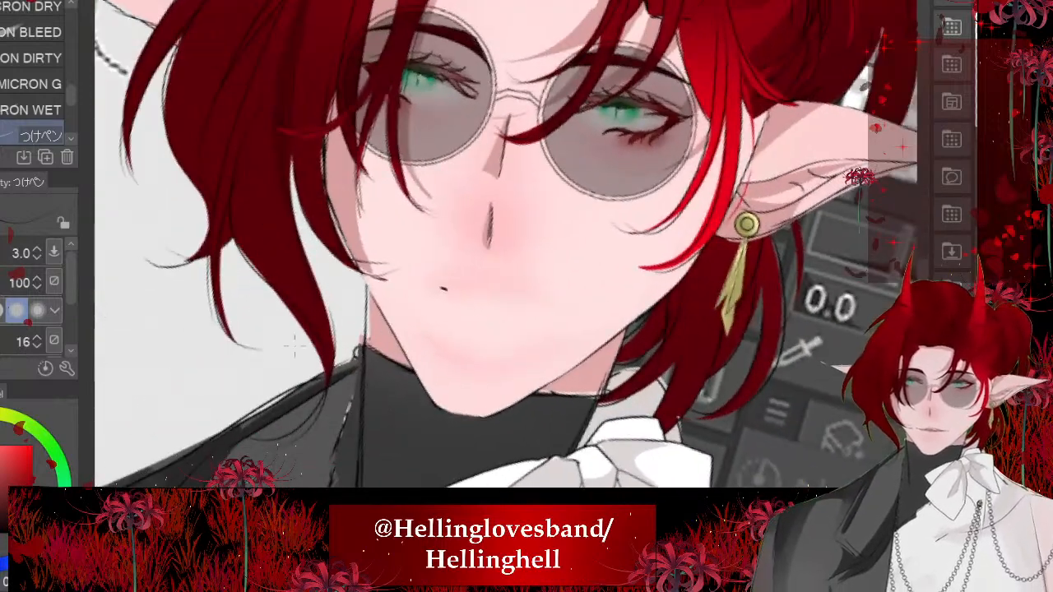
{"action": "scroll", "coordinate": [445, 330], "scroll_direction": "up", "scroll_amount": 3}
{"action": "key", "text": "ctrl+z"}
- Set the pen size to 1.0 and draw a thin, broken closed-mouth line with accented corners and a short lower-lip mark
{"action": "left_click", "coordinate": [3, 253]}
{"action": "left_click_drag", "start_coordinate": [506, 273], "coordinate": [488, 279]}
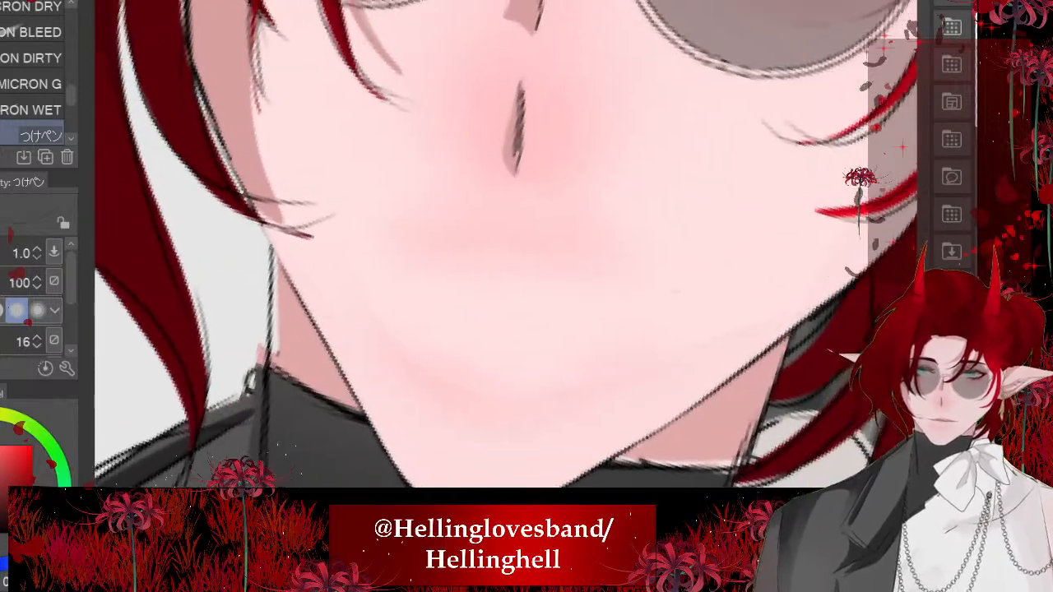
{"action": "scroll", "coordinate": [313, 242], "scroll_direction": "up", "scroll_amount": 2}
{"action": "left_click_drag", "start_coordinate": [306, 241], "coordinate": [576, 272]}
{"action": "left_click_drag", "start_coordinate": [606, 274], "coordinate": [720, 285]}
{"action": "left_click_drag", "start_coordinate": [298, 230], "coordinate": [345, 249]}
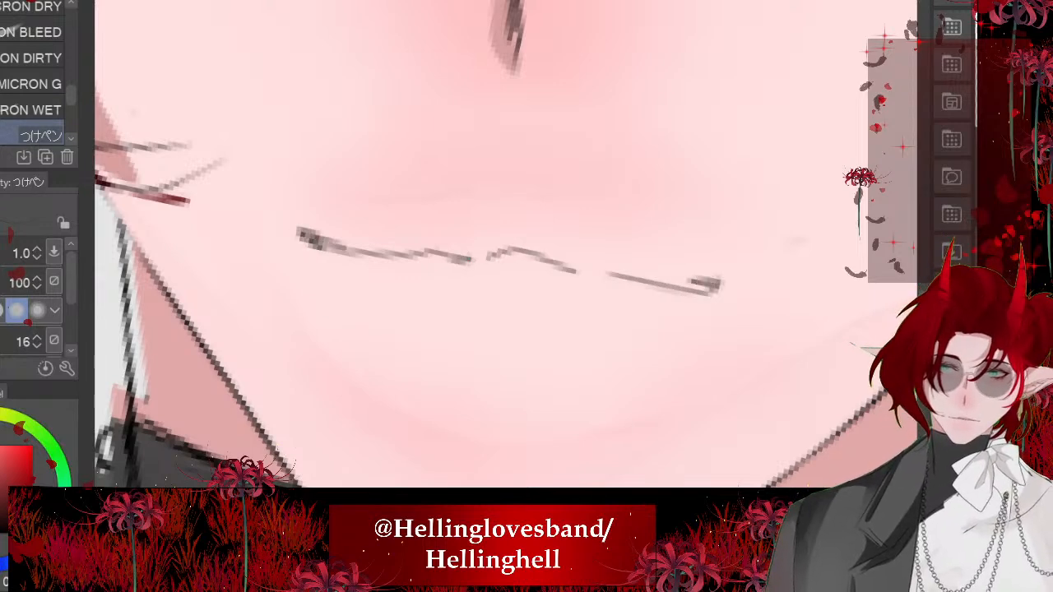
{"action": "scroll", "coordinate": [483, 346], "scroll_direction": "down", "scroll_amount": 6}
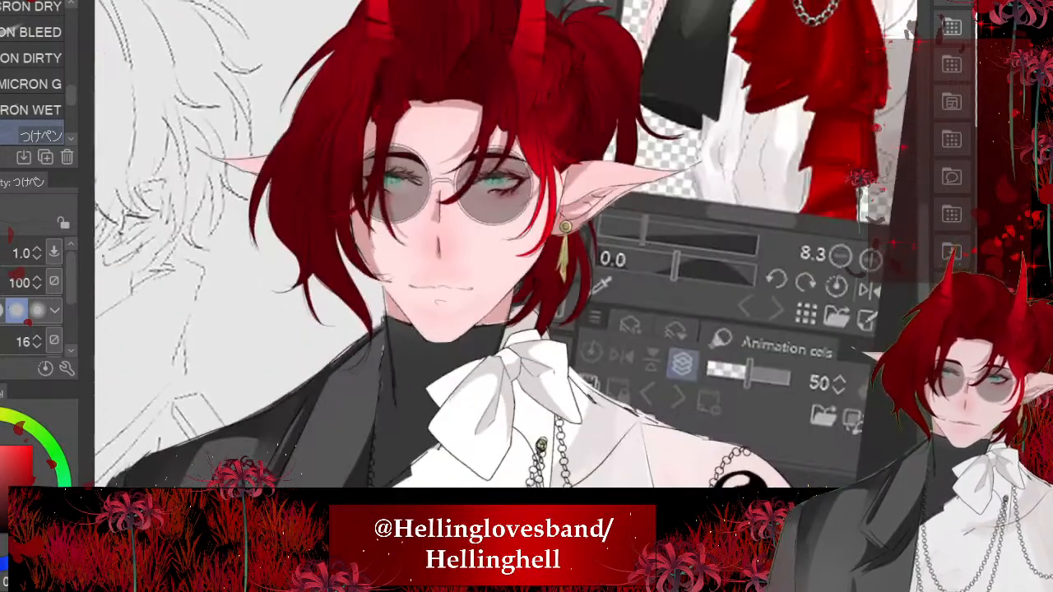
{"action": "scroll", "coordinate": [421, 260], "scroll_direction": "down", "scroll_amount": 1}
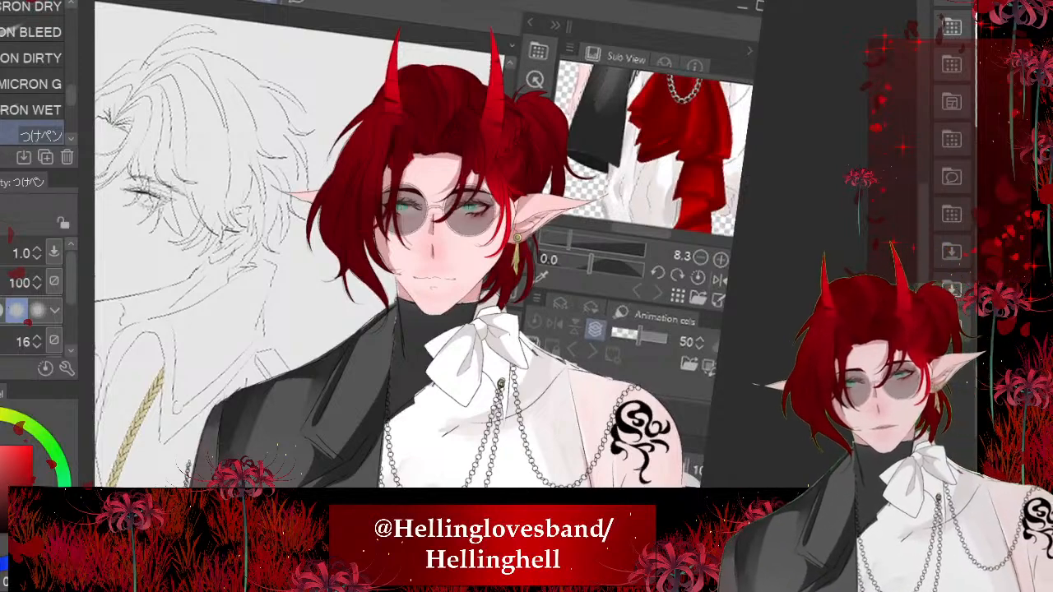
- Join the gaps in the mouth line into one continuous contour with the pen
{"action": "scroll", "coordinate": [399, 245], "scroll_direction": "up", "scroll_amount": 2}
{"action": "scroll", "coordinate": [457, 293], "scroll_direction": "up", "scroll_amount": 6}
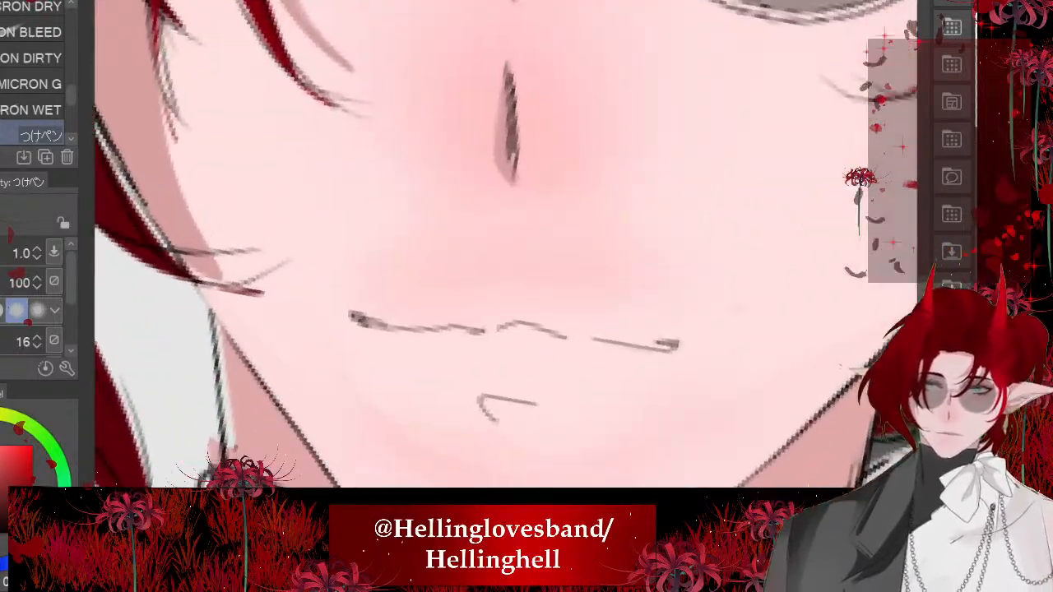
{"action": "mouse_move", "coordinate": [342, 221]}
{"action": "left_mouse_down"}
{"action": "mouse_move", "coordinate": [486, 257]}
{"action": "mouse_move", "coordinate": [677, 339]}
{"action": "left_mouse_up"}
{"action": "scroll", "coordinate": [676, 339], "scroll_direction": "down", "scroll_amount": 3}
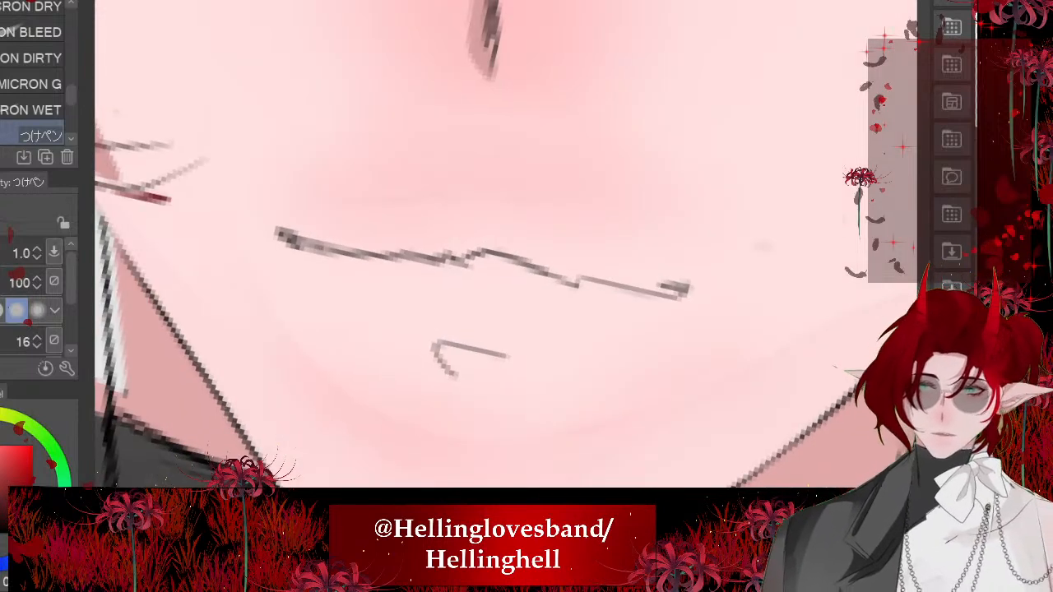
- Shade the lips around the mouth line with the Soft airbrush, adjusting its size to 18.2
{"action": "key", "text": "b"}
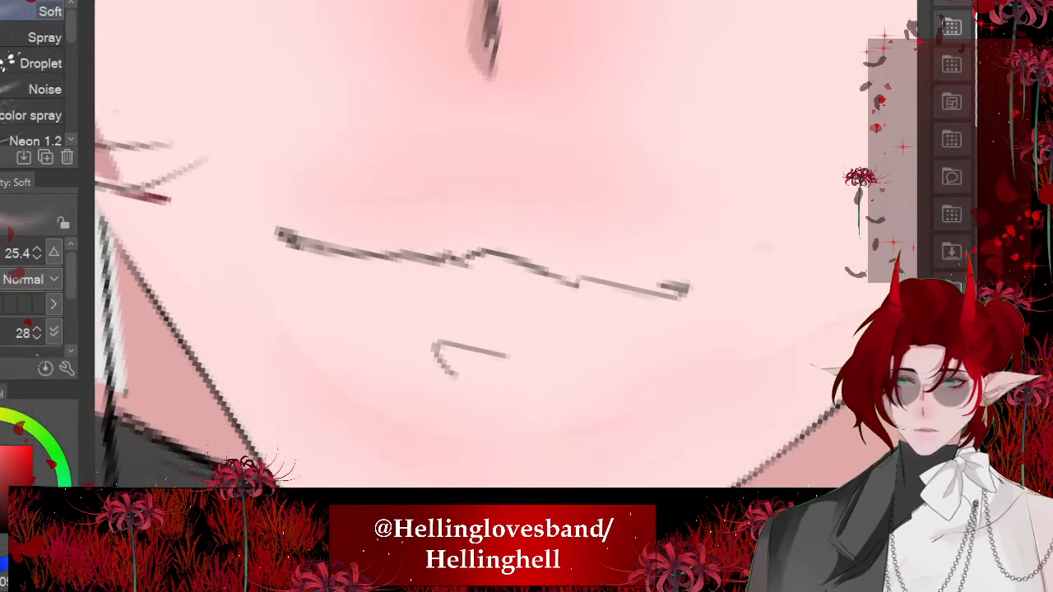
{"action": "scroll", "coordinate": [447, 369], "scroll_direction": "down", "scroll_amount": 5}
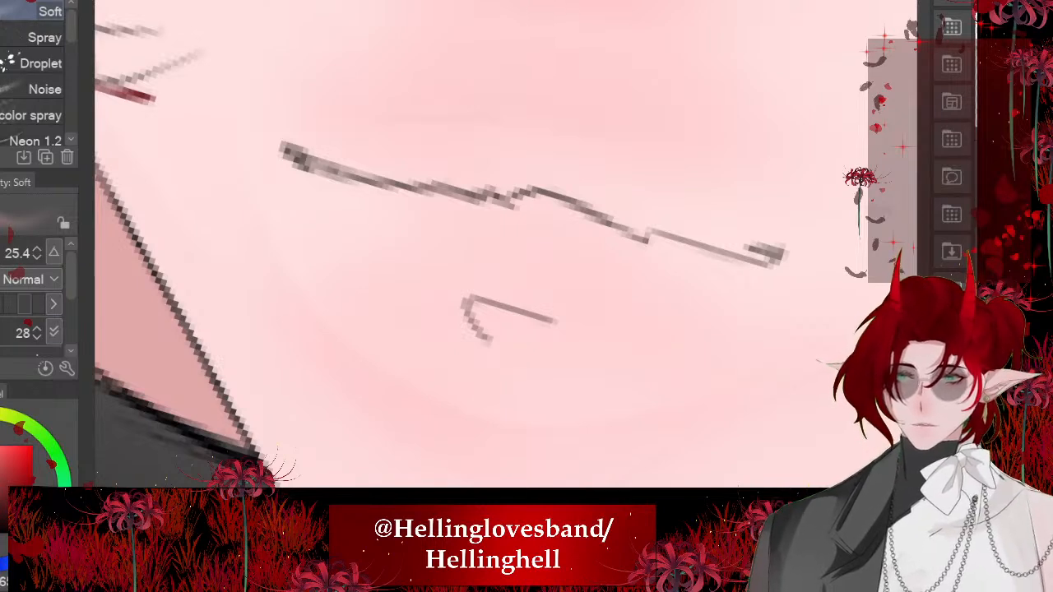
{"action": "key", "text": "bracketleft"}
{"action": "key", "text": "bracketleft"}
{"action": "key", "text": "bracketleft"}
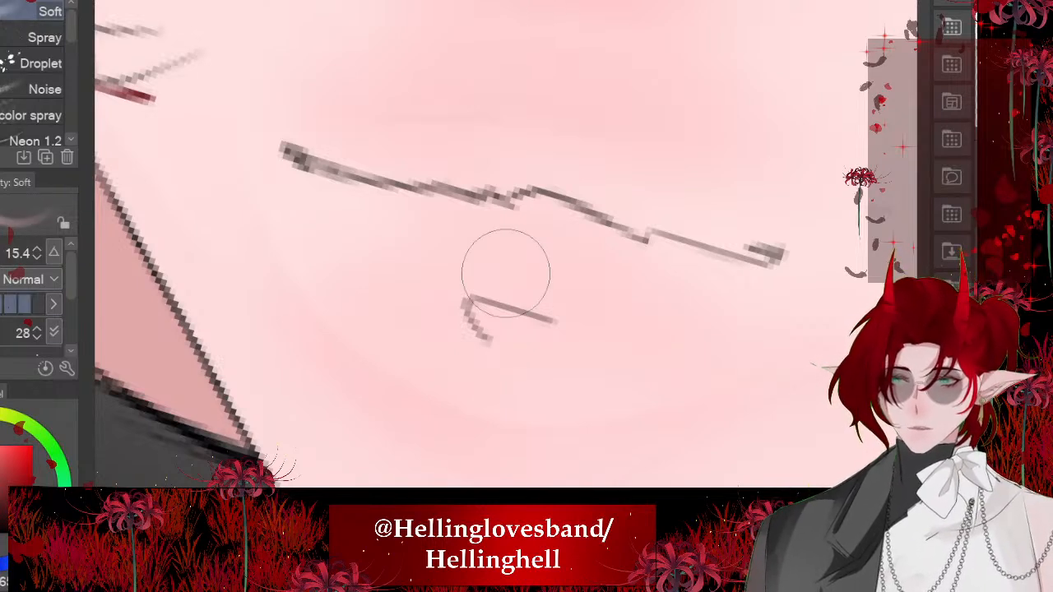
{"action": "key", "text": "bracketright"}
{"action": "left_click_drag", "start_coordinate": [626, 265], "coordinate": [404, 225]}
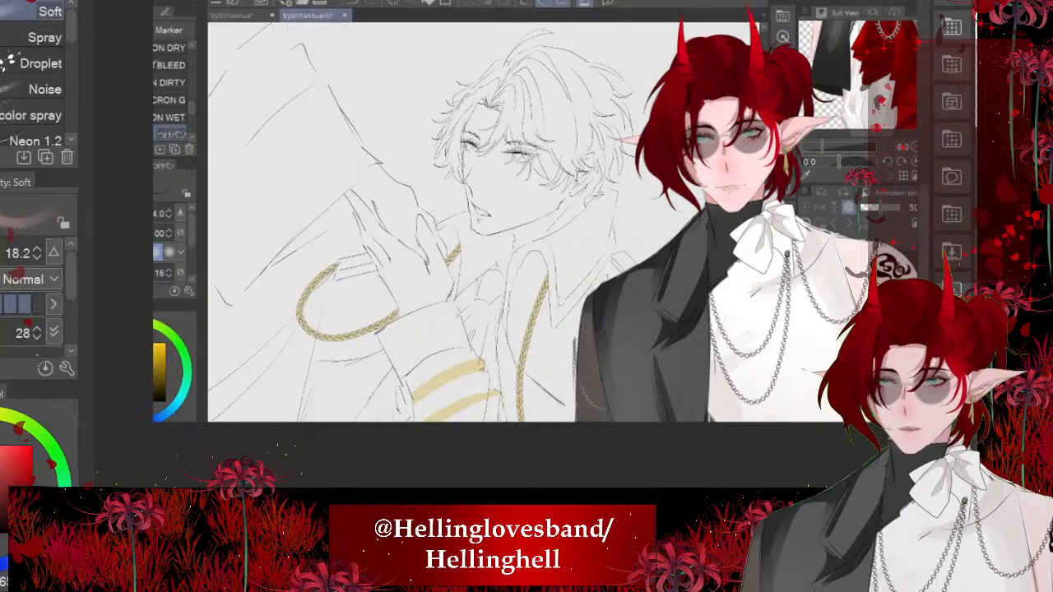
- Switch the text font to the Clip Studio comic font and add the caption "ART STREAM" over the lower part of the line art
{"action": "key", "text": "t"}
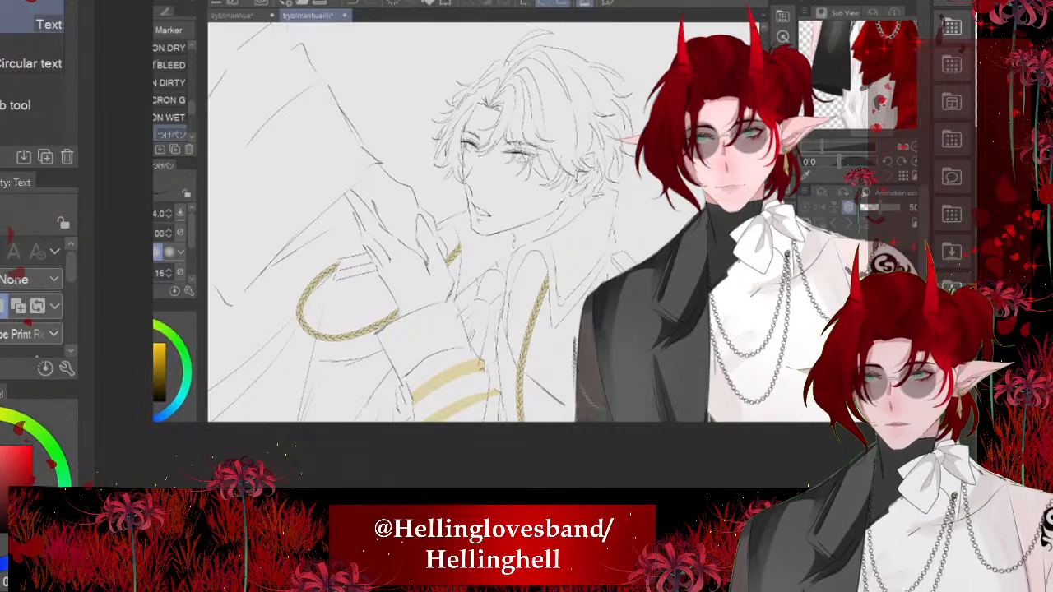
{"action": "left_click", "coordinate": [31, 334]}
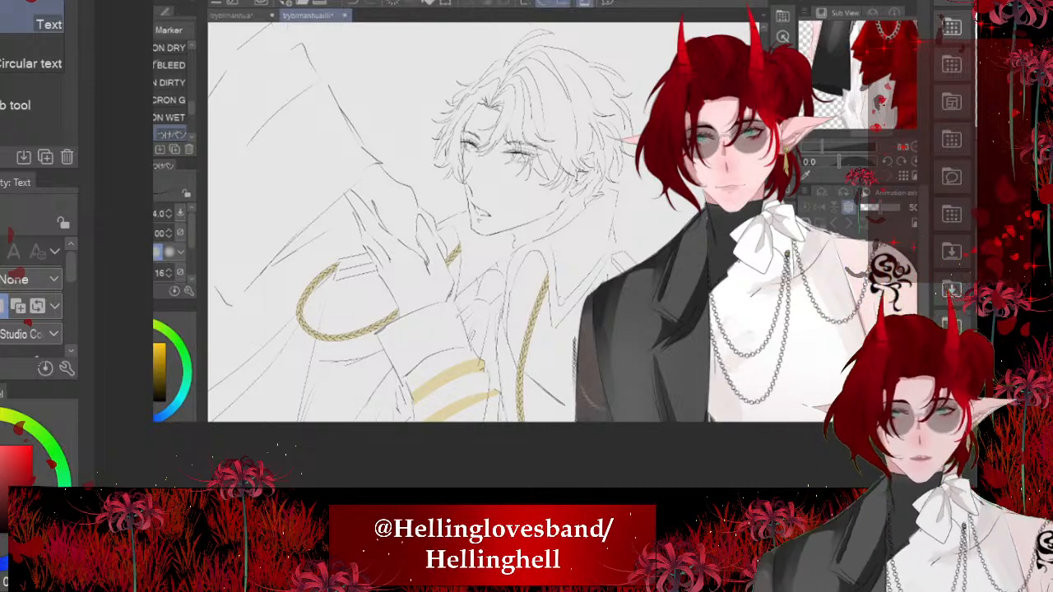
{"action": "left_click", "coordinate": [321, 372]}
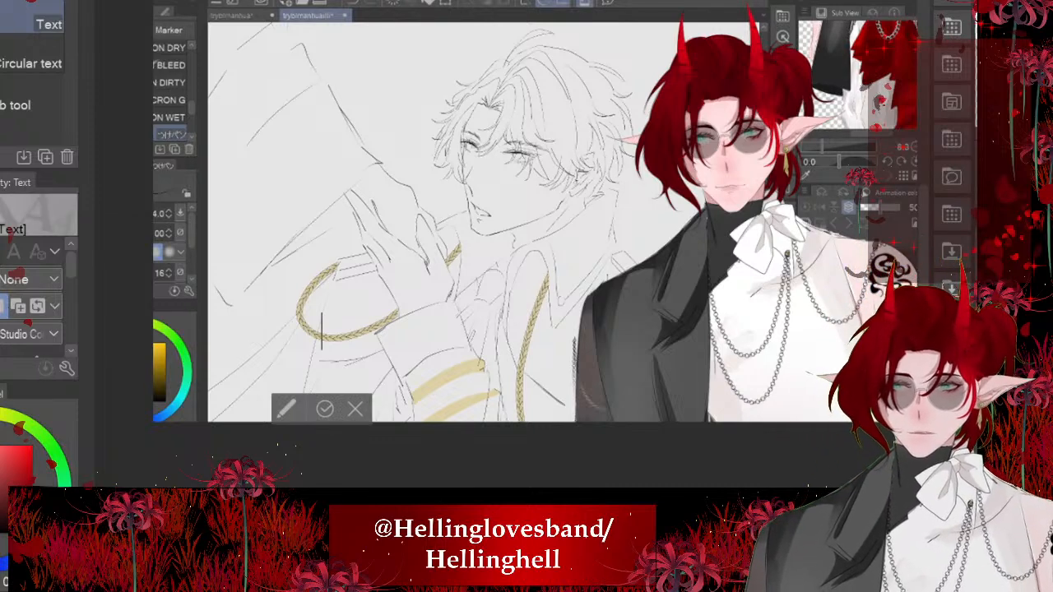
{"action": "type", "text": "A"}
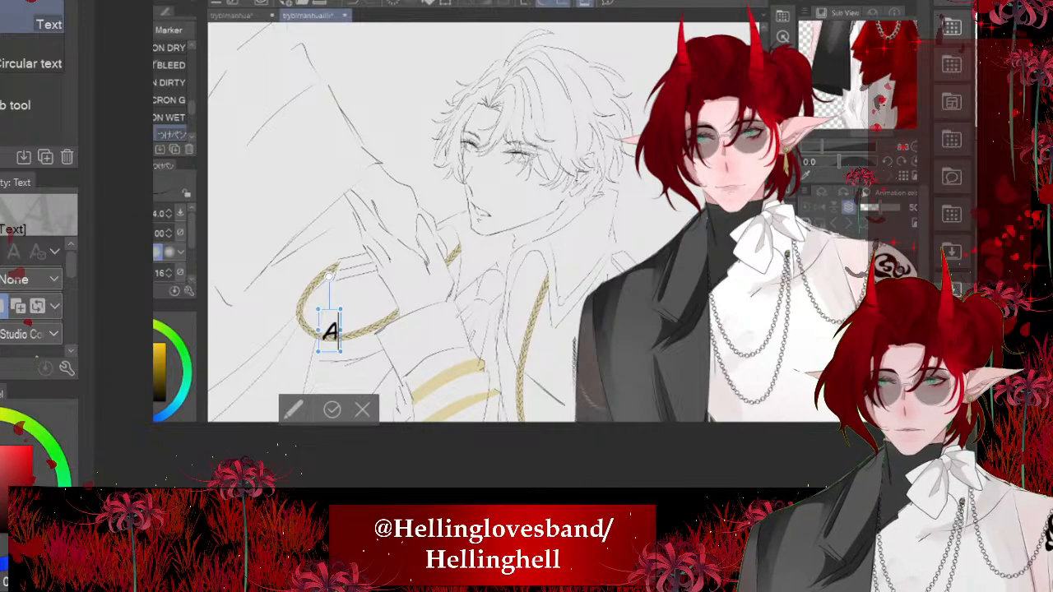
{"action": "type", "text": "RT S"}
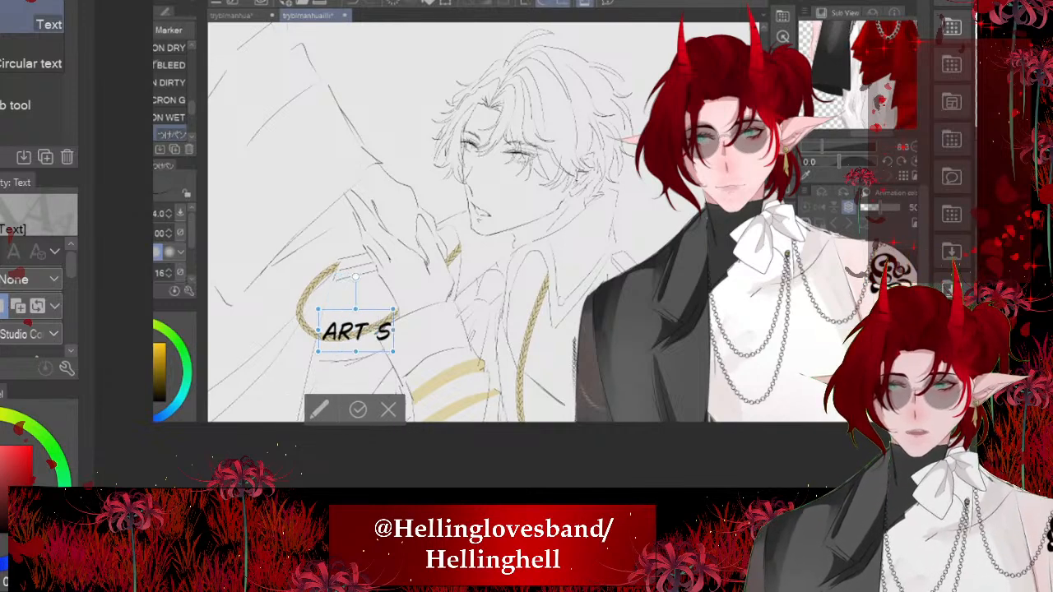
{"action": "type", "text": "TREAM"}
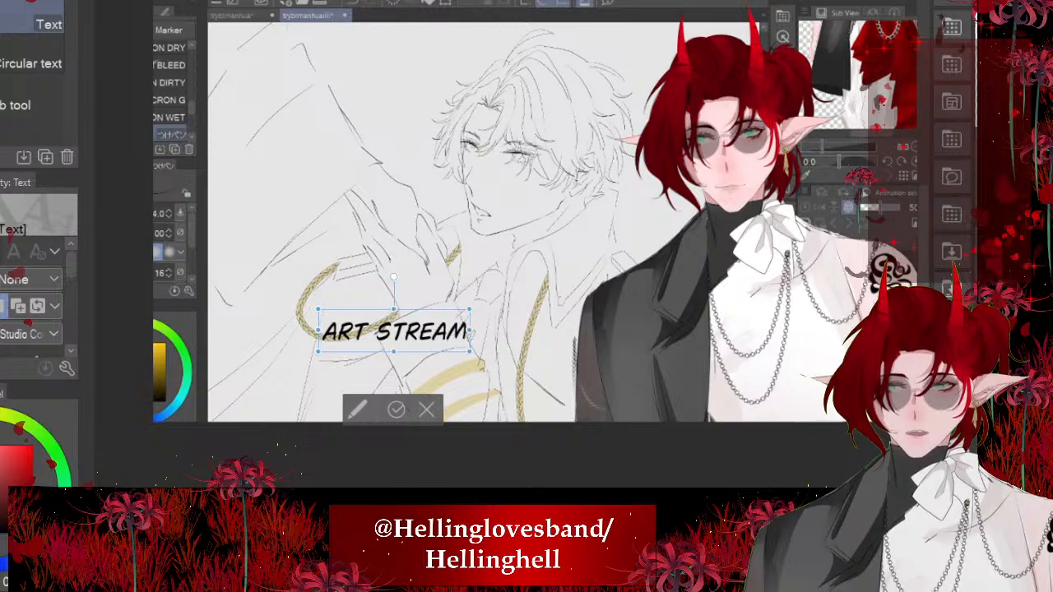
- Add a second line reading "WEBCOMIC DRAWING" to the caption
{"action": "key", "text": "Return"}
{"action": "type", "text": "WEB"}
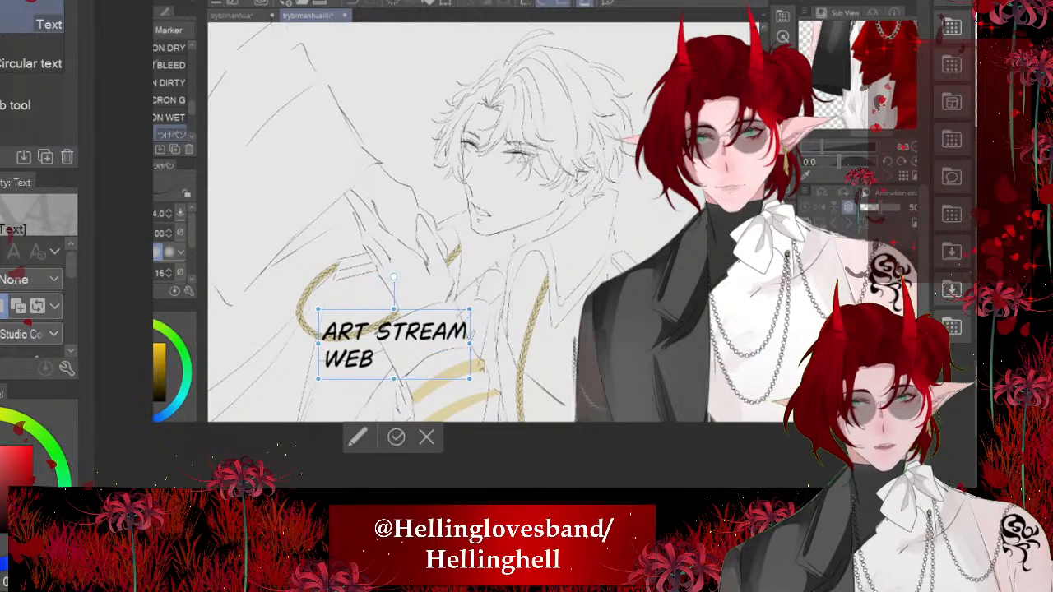
{"action": "type", "text": "COM"}
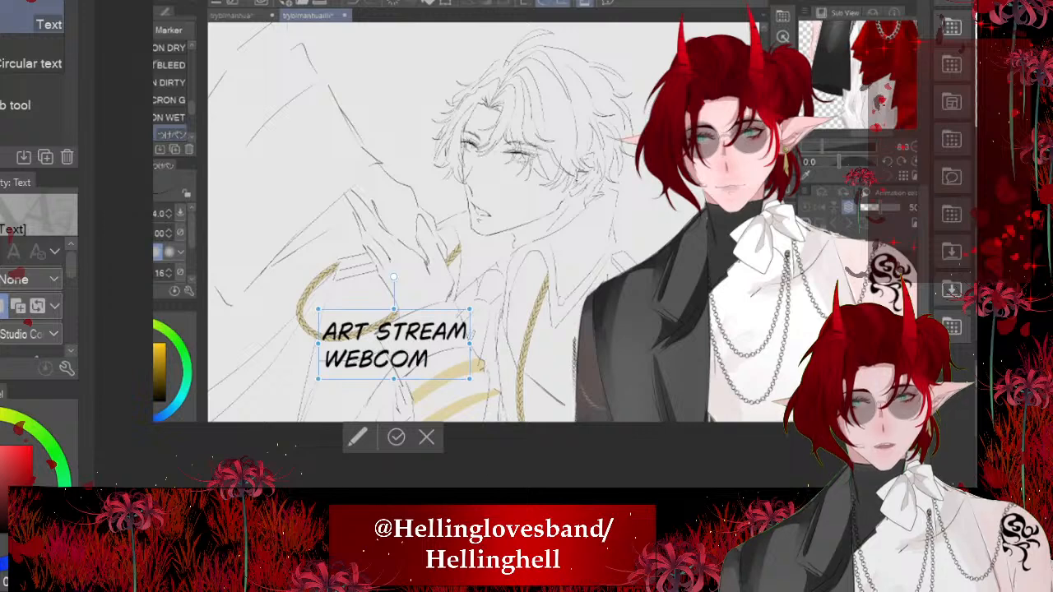
{"action": "type", "text": "IC D"}
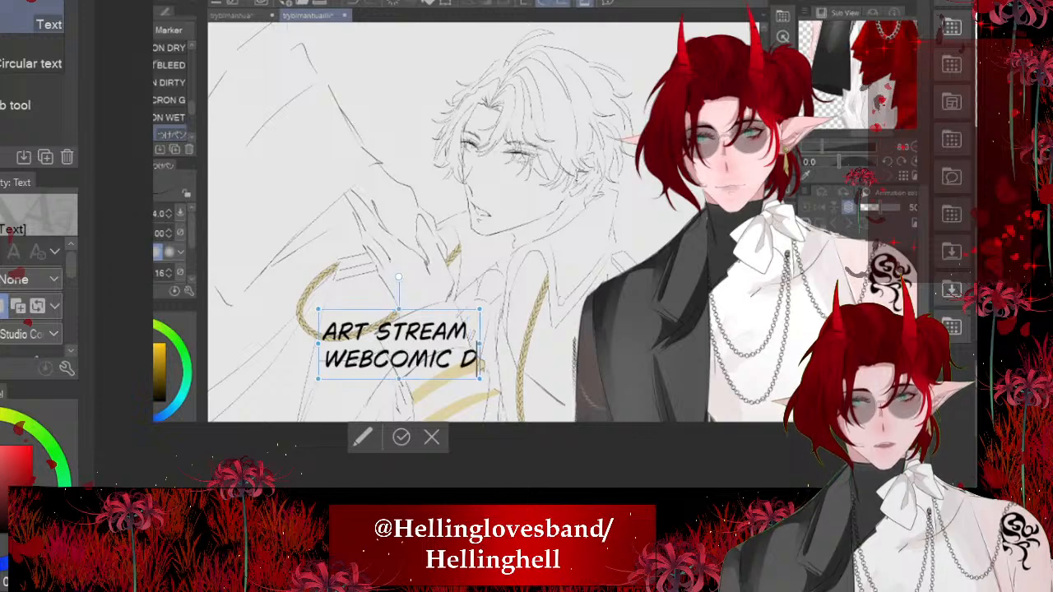
{"action": "type", "text": "RAWING"}
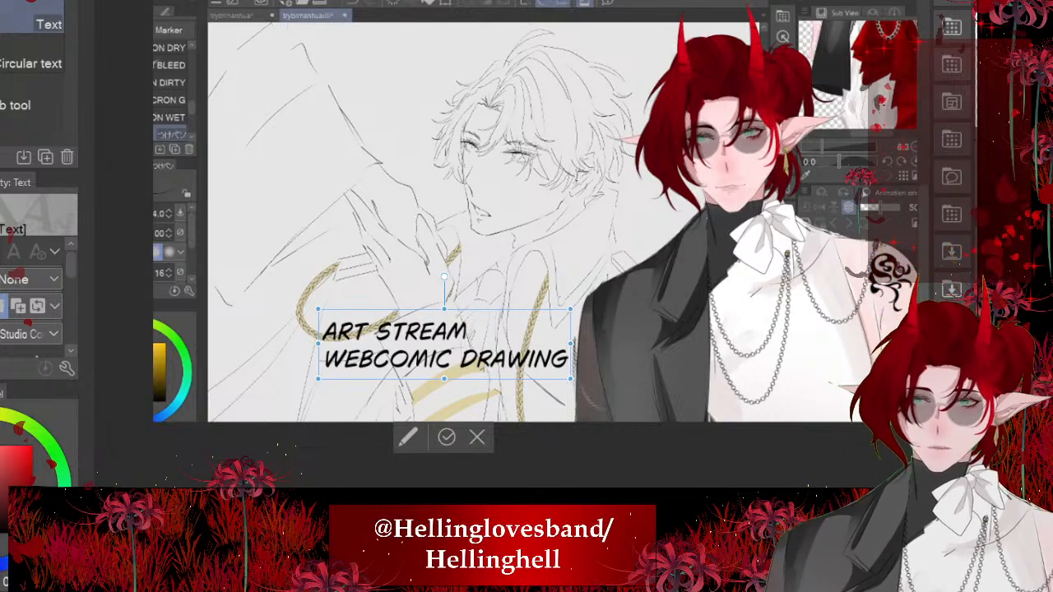
- Keep "WEBCOMIC DRAWING" on one line, remove the stray space before it, and centre "ART STREAM" above it
{"action": "key", "text": "Return"}
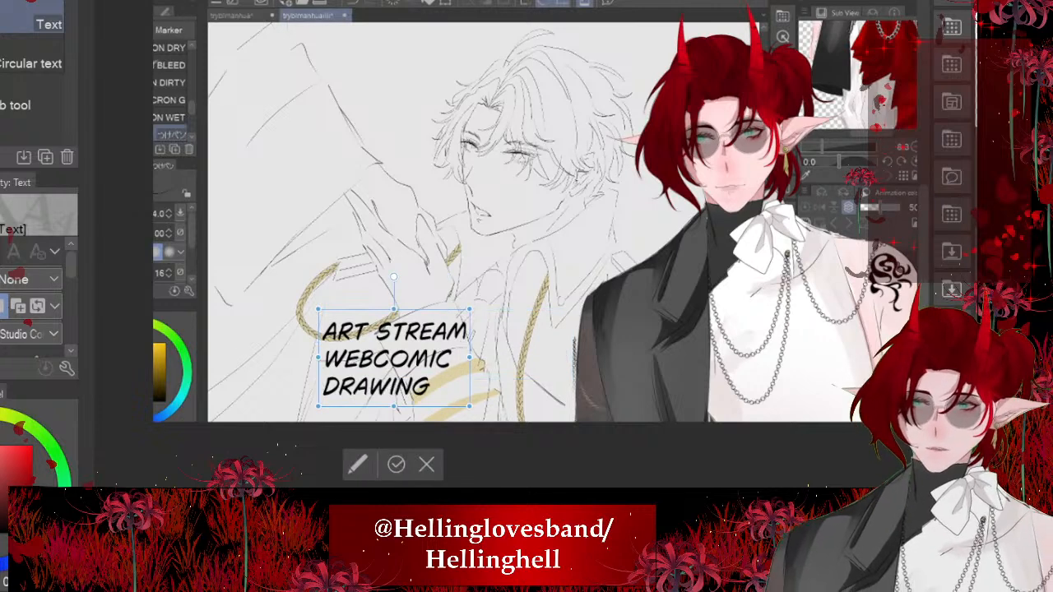
{"action": "key", "text": "BackSpace"}
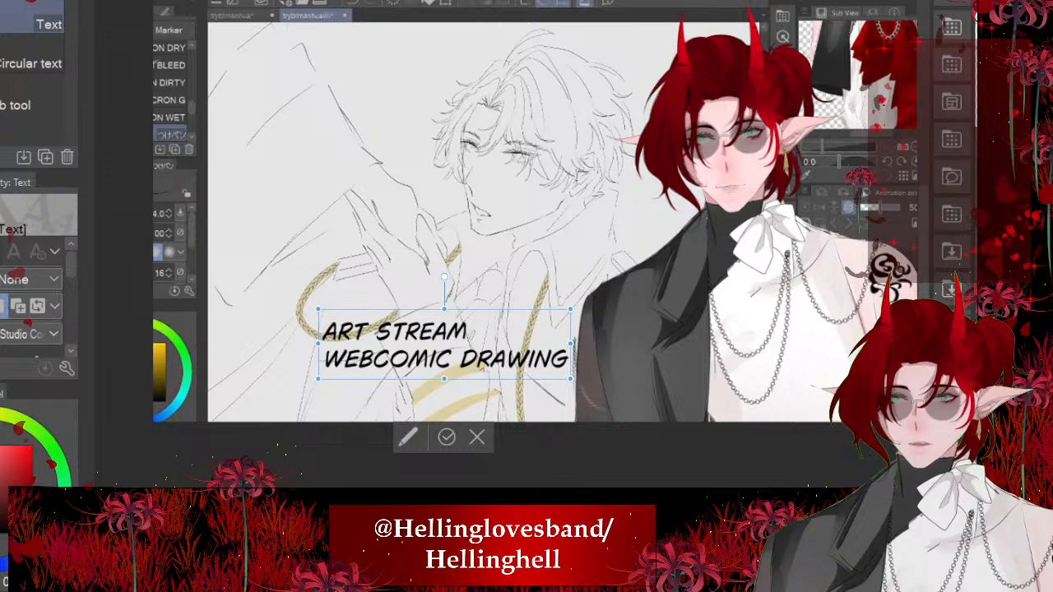
{"action": "key", "text": "BackSpace"}
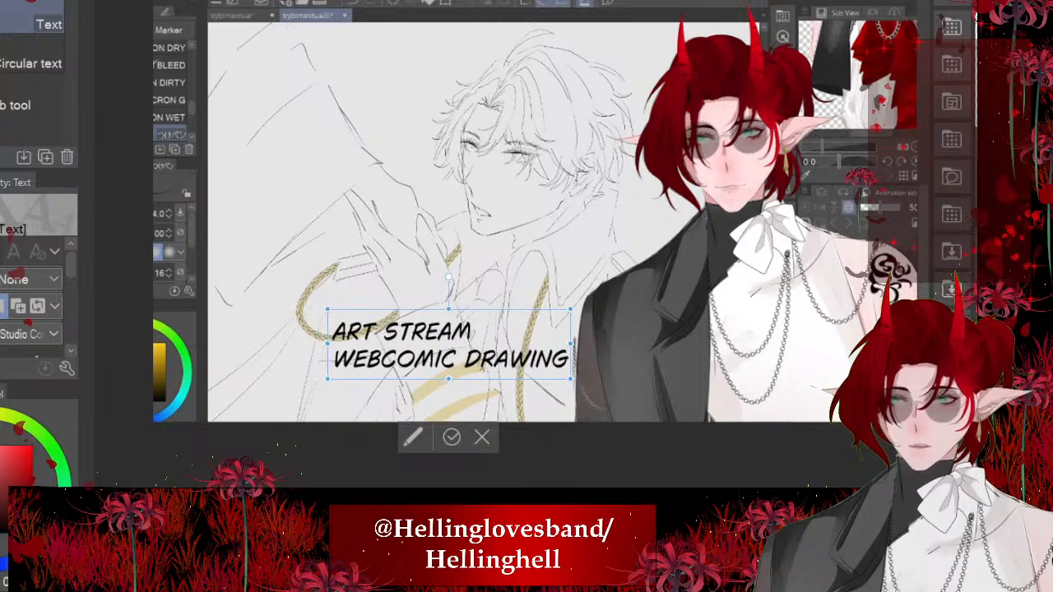
{"action": "scroll", "coordinate": [310, 339], "scroll_direction": "up", "scroll_amount": 2}
{"action": "left_click", "coordinate": [330, 330]}
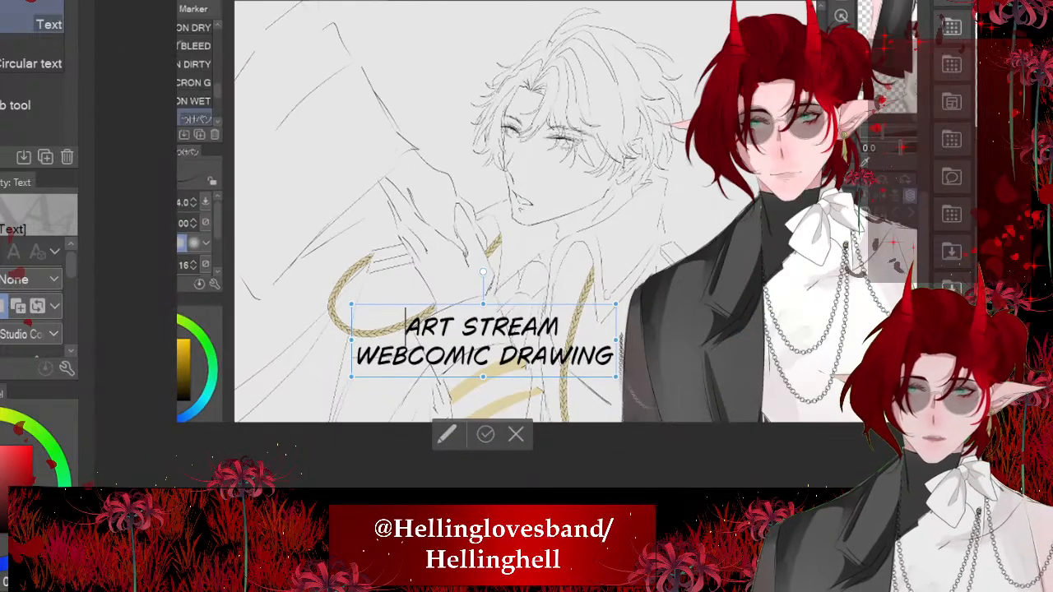
{"action": "left_click", "coordinate": [486, 434]}
- Scale up the two-line caption until it spans from the line art's gold rope across to the red-haired character's white shirt
{"action": "scroll", "coordinate": [514, 263], "scroll_direction": "down", "scroll_amount": 2}
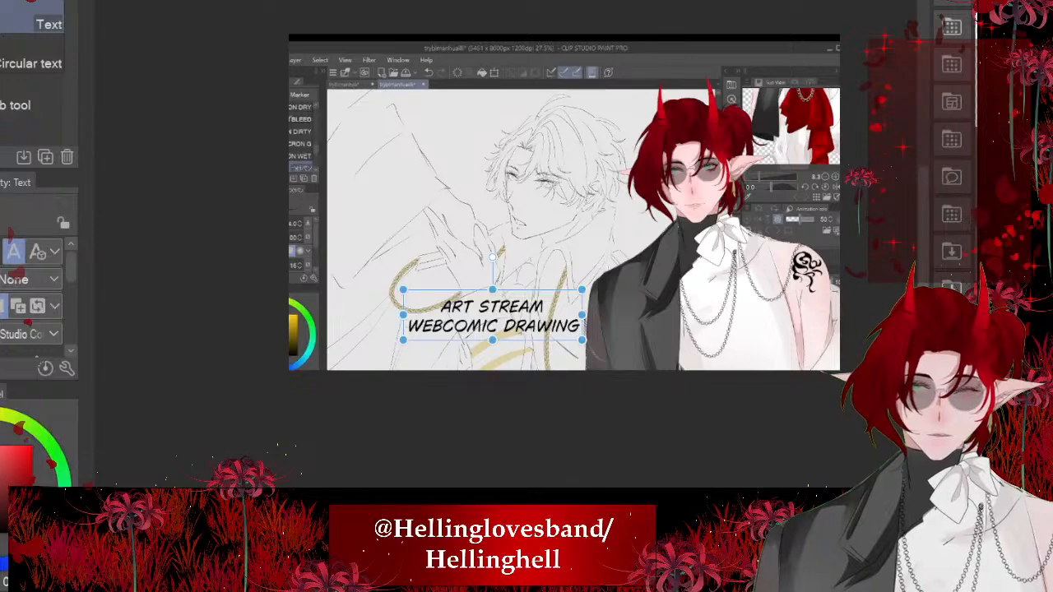
{"action": "key", "text": "ctrl+t"}
{"action": "scroll", "coordinate": [723, 227], "scroll_direction": "up", "scroll_amount": 1}
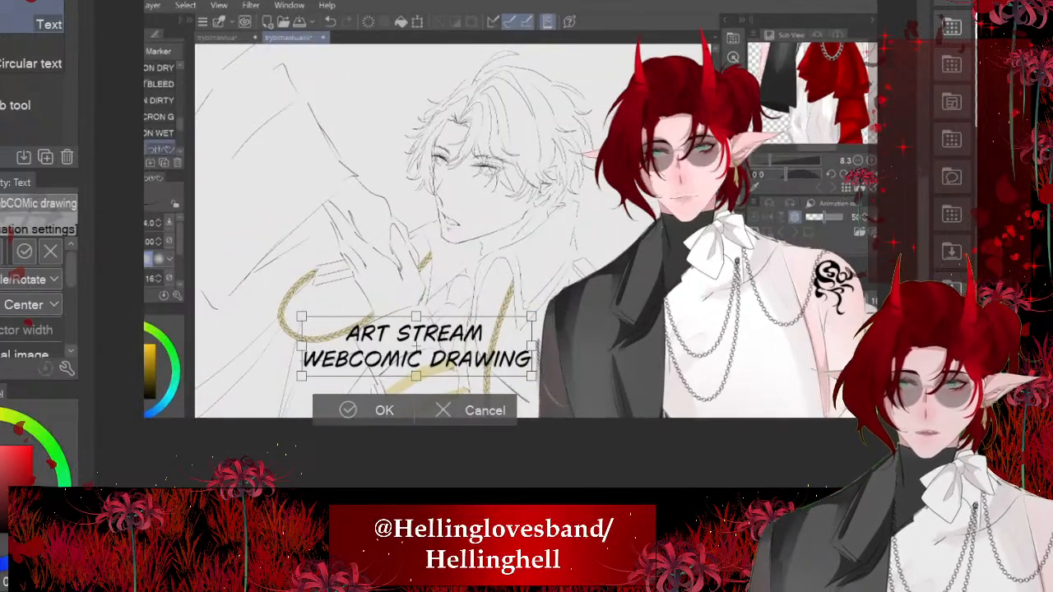
{"action": "left_click_drag", "start_coordinate": [532, 316], "coordinate": [482, 346]}
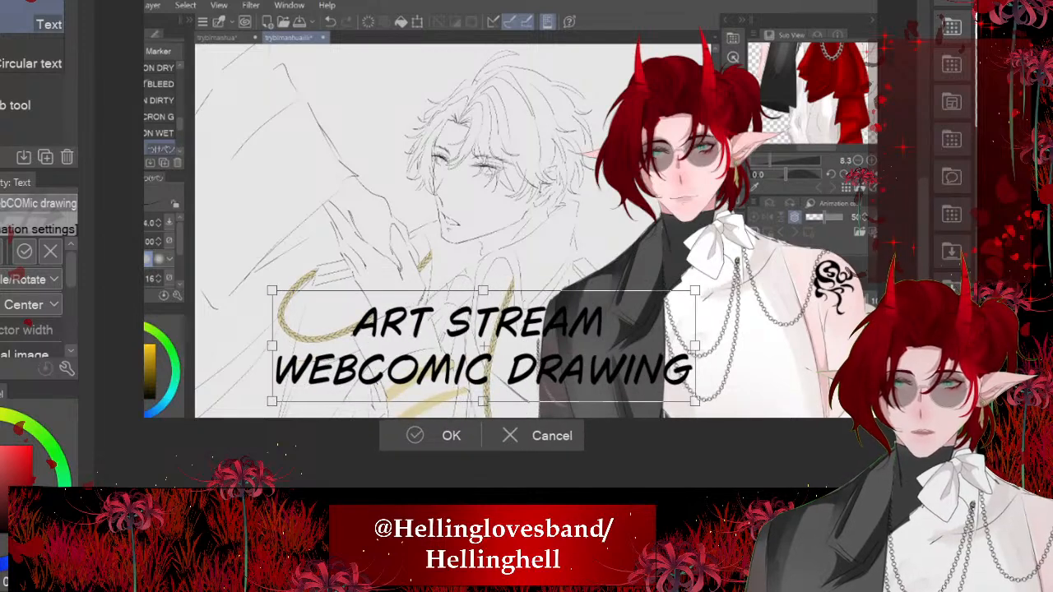
{"action": "left_click", "coordinate": [451, 435]}
{"action": "scroll", "coordinate": [471, 401], "scroll_direction": "up", "scroll_amount": 2}
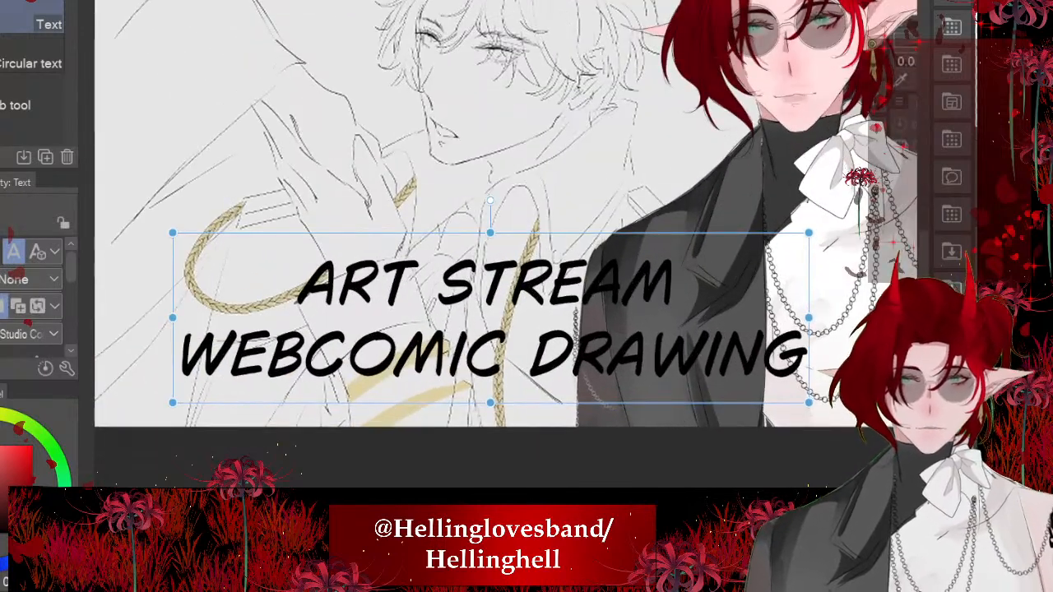
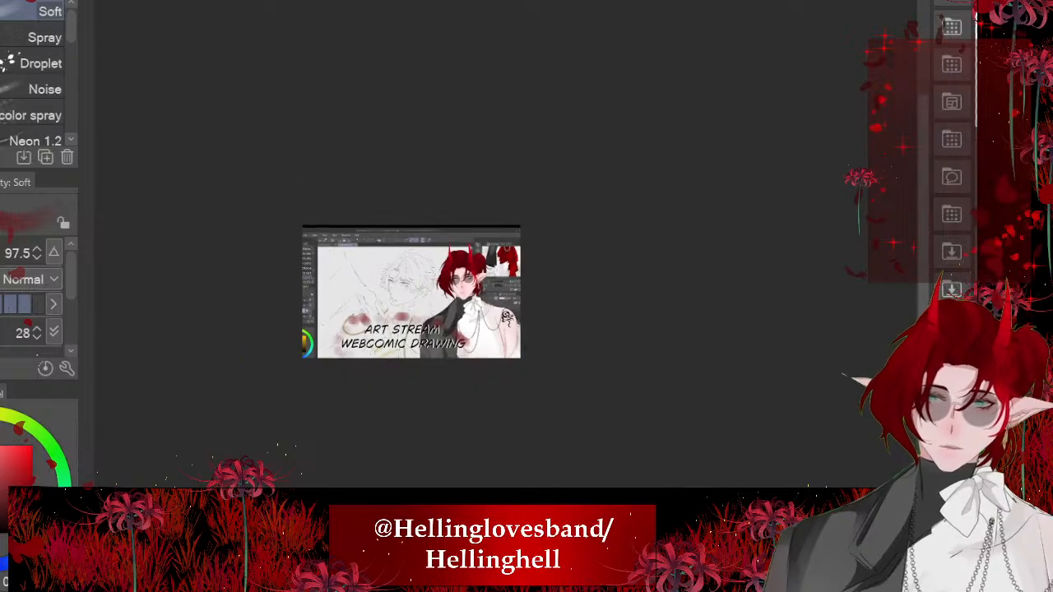
- Enlarge the "ART STREAM WEBCOMIC DRAWING" caption with its red blot border and shift it so it spans most of the image width
{"action": "scroll", "coordinate": [416, 295], "scroll_direction": "up", "scroll_amount": 3}
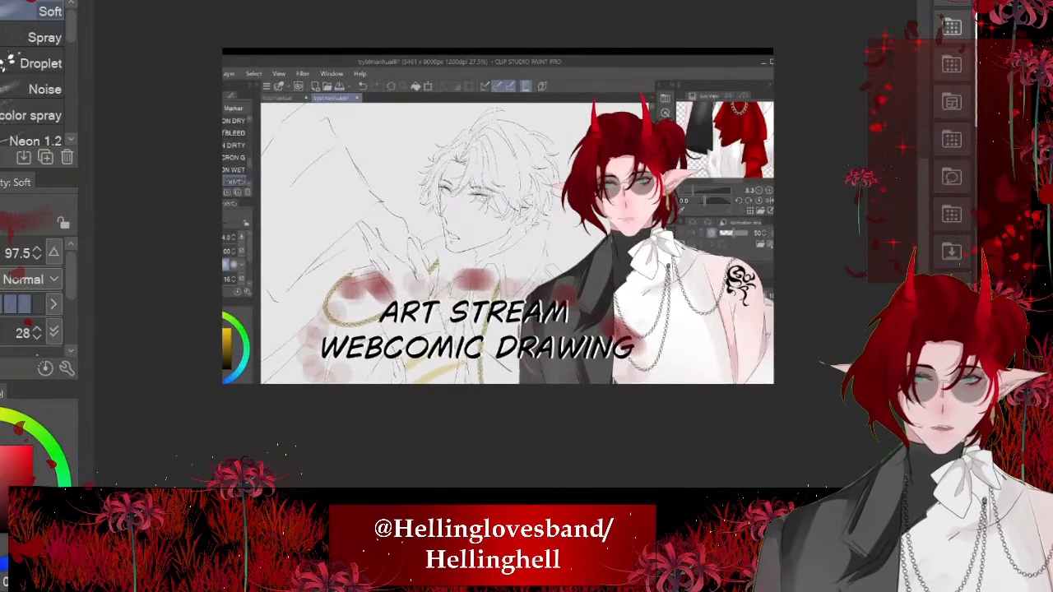
{"action": "key", "text": "ctrl+t"}
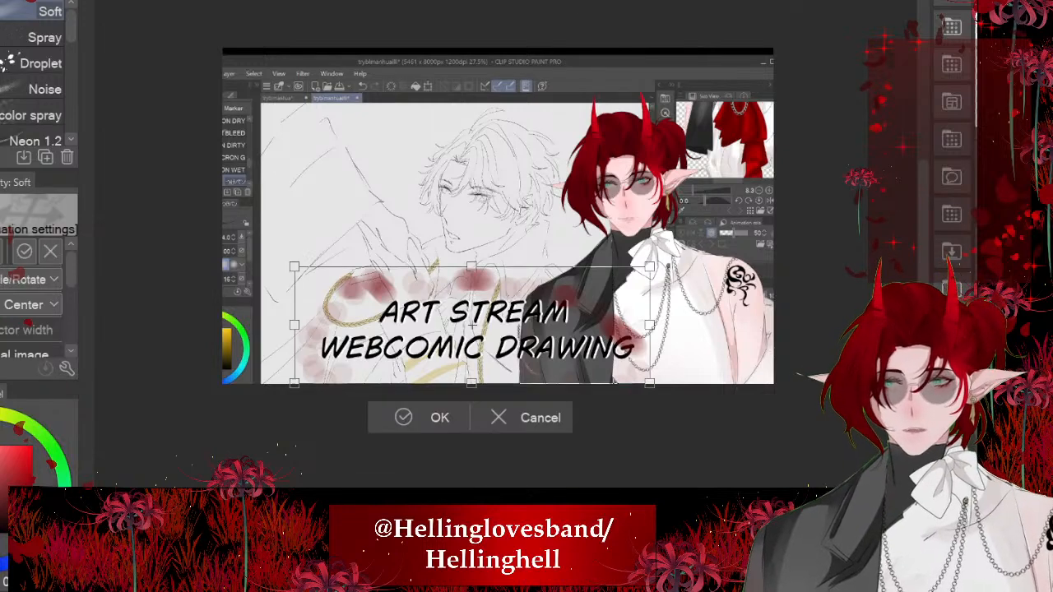
{"action": "left_click_drag", "start_coordinate": [295, 266], "coordinate": [218, 241]}
{"action": "left_click_drag", "start_coordinate": [434, 313], "coordinate": [461, 336]}
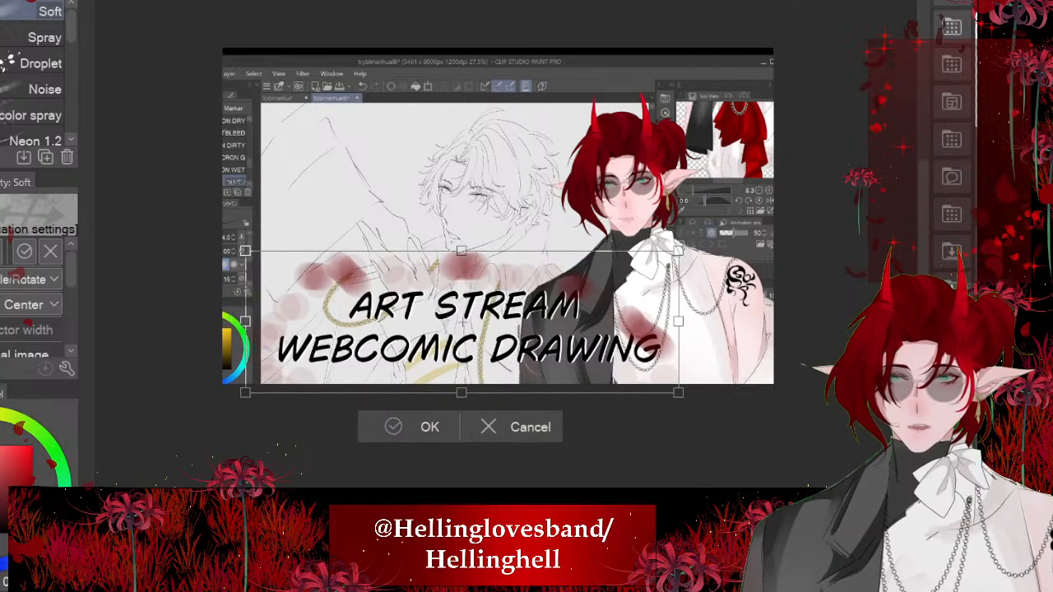
{"action": "key", "text": "Return"}
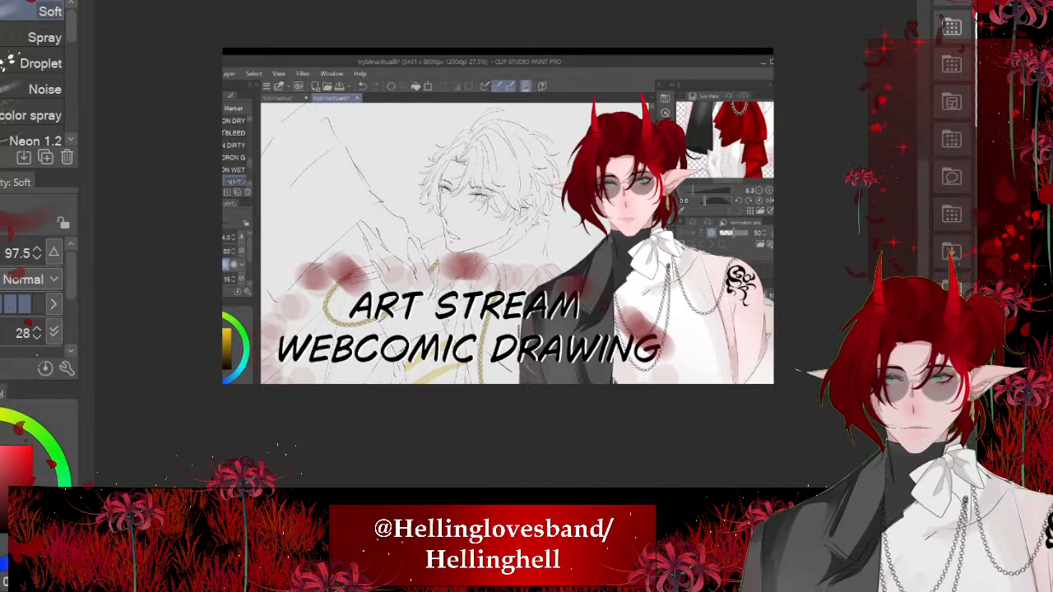
- Scale up the line-art screenshot and shift it left so its title bar falls outside the canvas
{"action": "key", "text": "ctrl+t"}
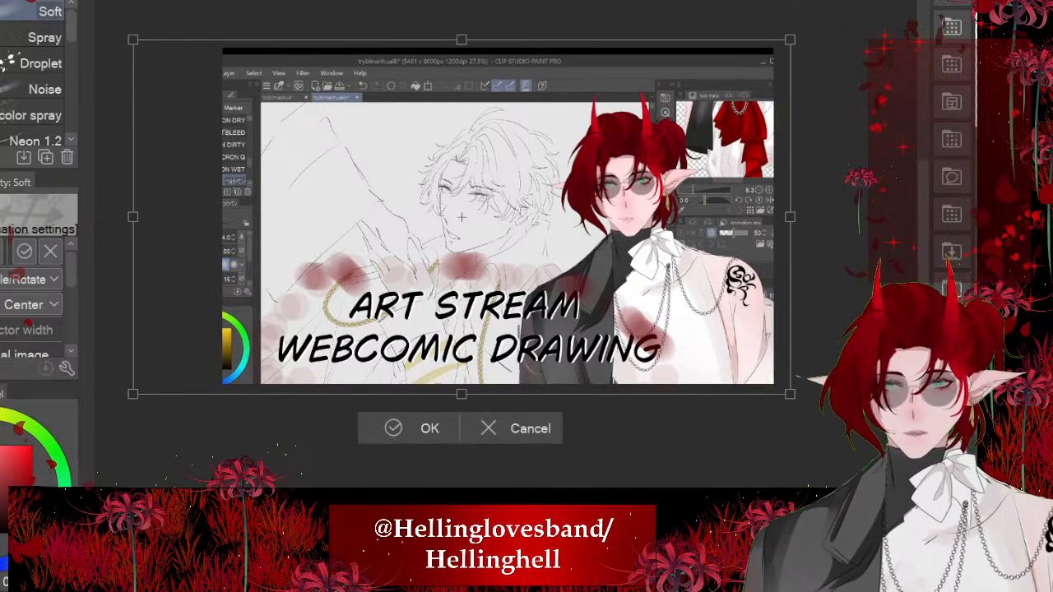
{"action": "left_click_drag", "start_coordinate": [790, 39], "coordinate": [857, 4]}
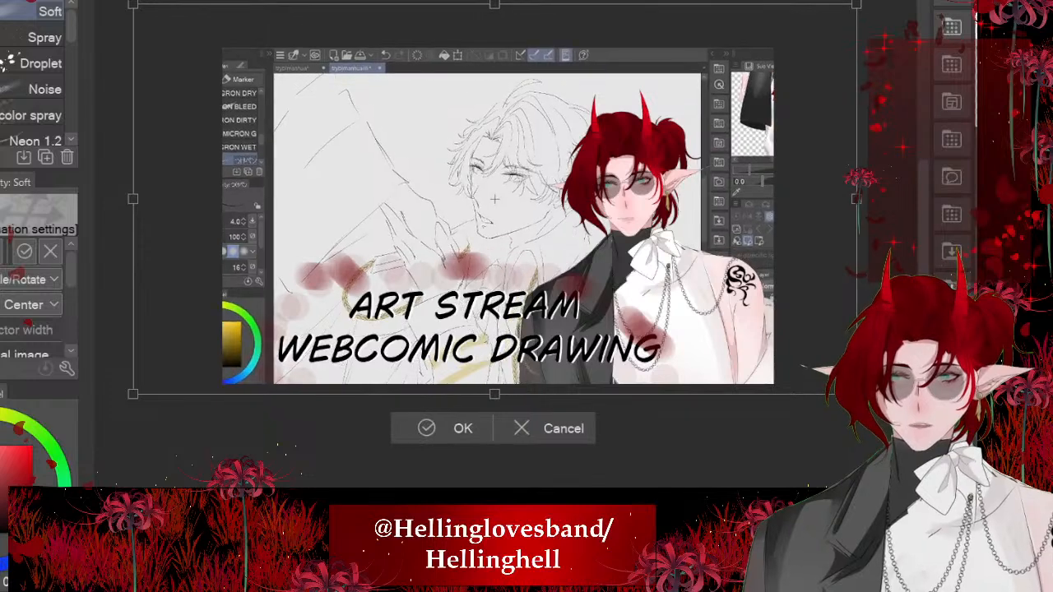
{"action": "left_click_drag", "start_coordinate": [494, 199], "coordinate": [454, 196]}
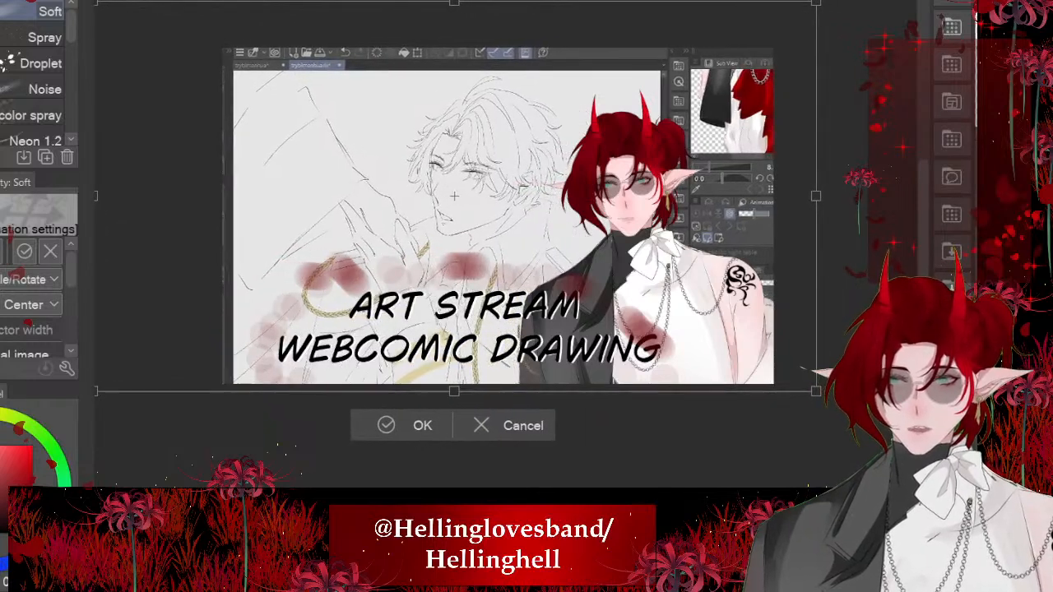
{"action": "left_click", "coordinate": [378, 420]}
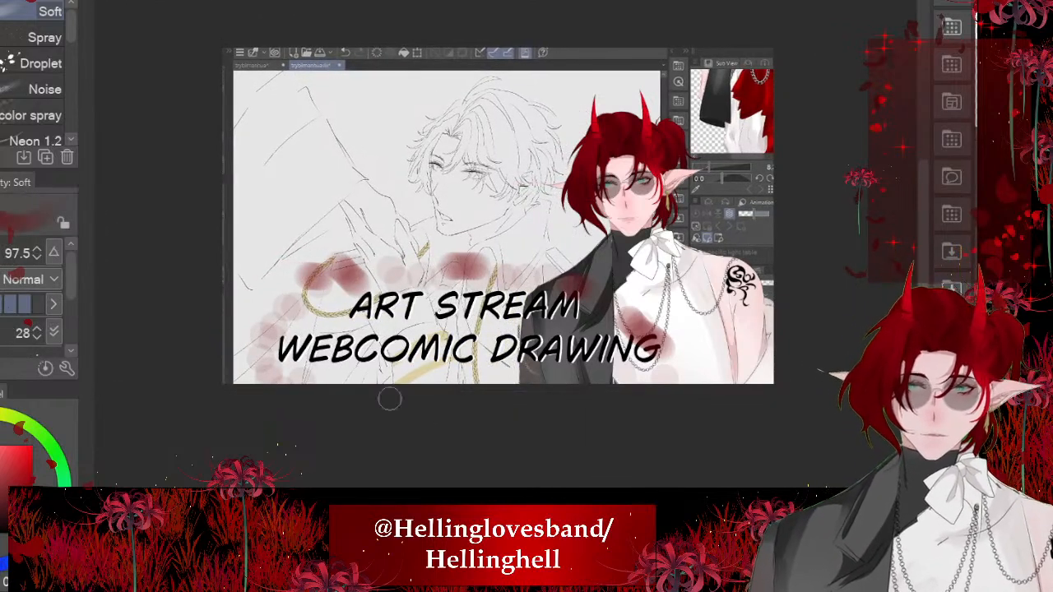
- Scatter red leaves diagonally across the image with the Fallen leaves brush, undoing two trial strokes before the last one
{"action": "scroll", "coordinate": [597, 174], "scroll_direction": "up", "scroll_amount": 4}
{"action": "scroll", "coordinate": [755, 152], "scroll_direction": "down", "scroll_amount": 3}
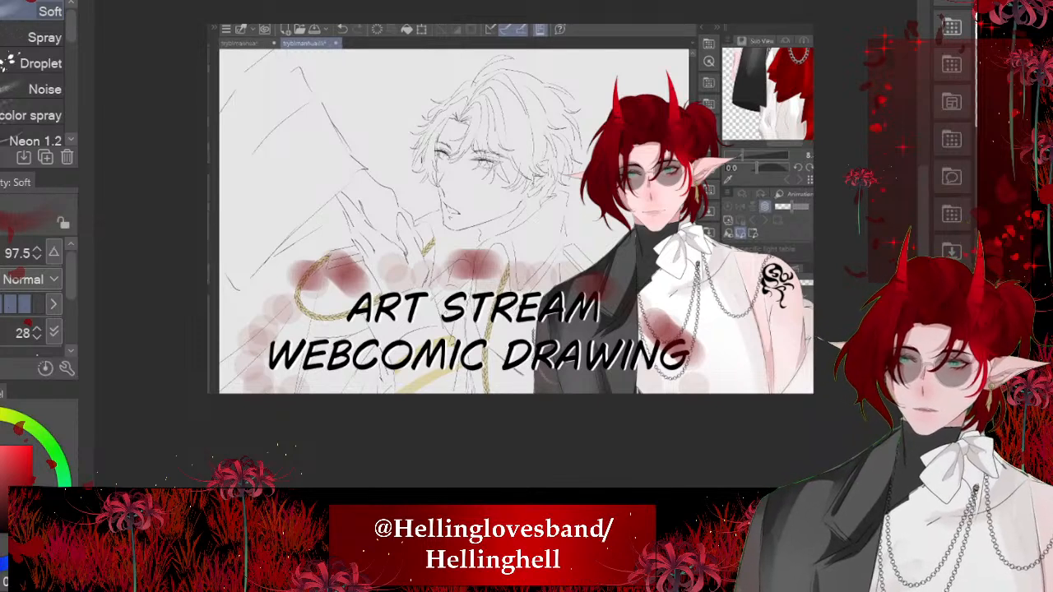
{"action": "scroll", "coordinate": [424, 136], "scroll_direction": "up", "scroll_amount": 2}
{"action": "key", "text": "b"}
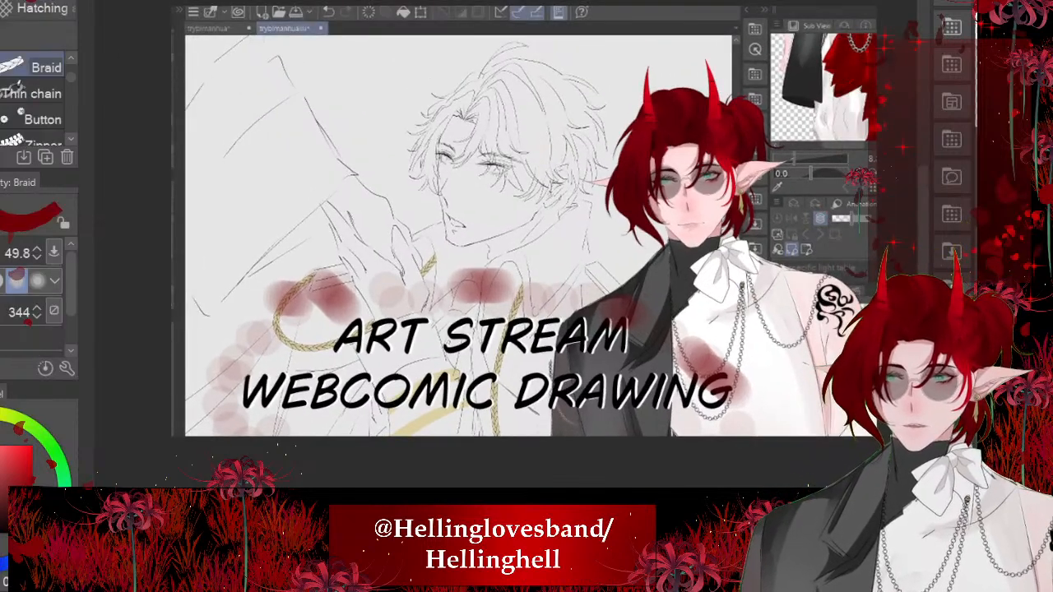
{"action": "scroll", "coordinate": [32, 95], "scroll_direction": "up", "scroll_amount": 3}
{"action": "left_click", "coordinate": [33, 2]}
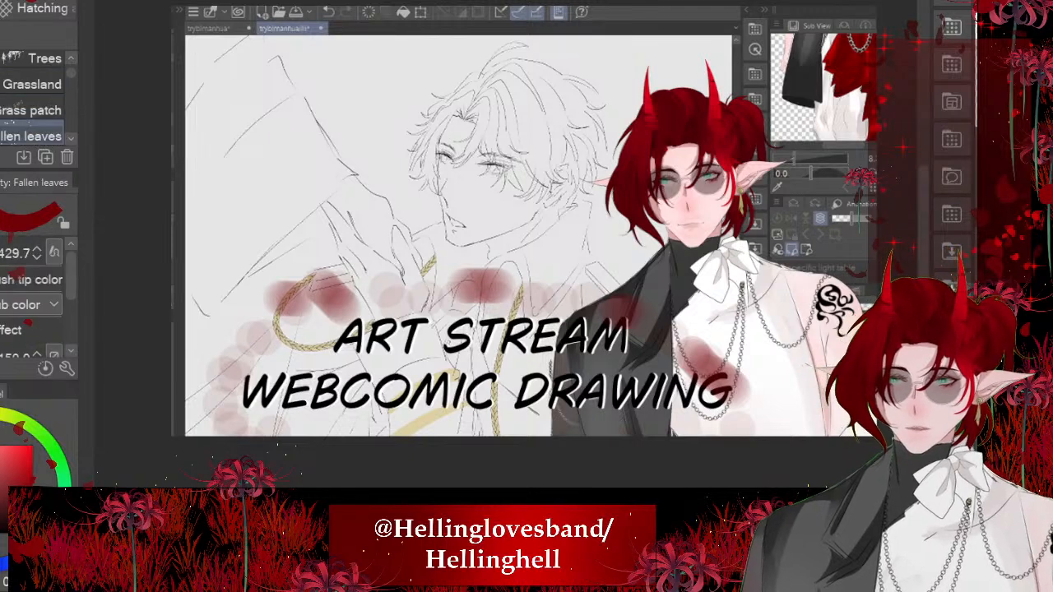
{"action": "scroll", "coordinate": [31, 111], "scroll_direction": "up", "scroll_amount": 1}
{"action": "scroll", "coordinate": [31, 115], "scroll_direction": "down", "scroll_amount": 1}
{"action": "left_click_drag", "start_coordinate": [609, 181], "coordinate": [371, 382]}
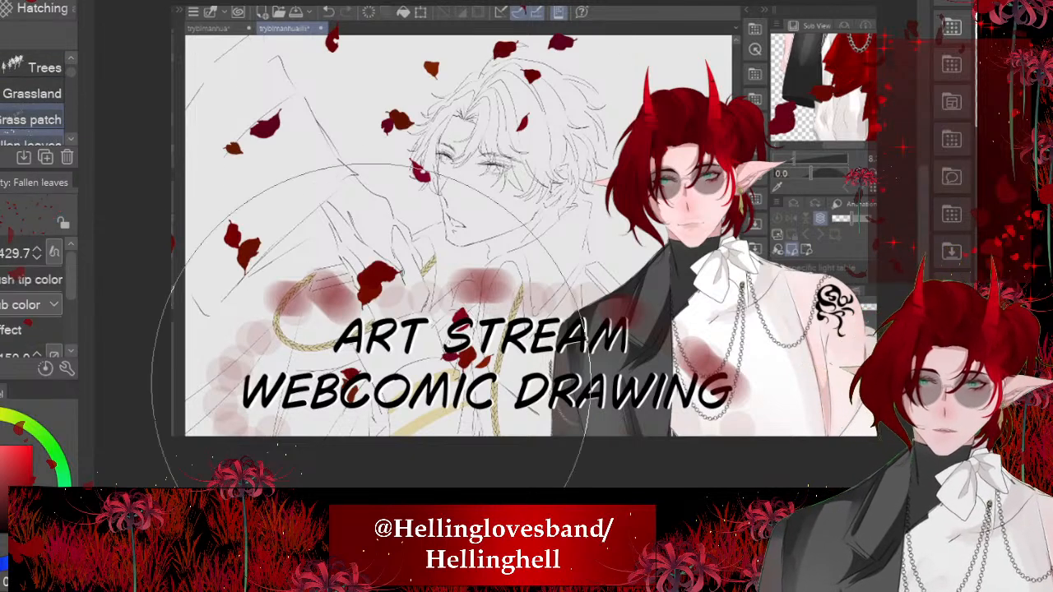
{"action": "scroll", "coordinate": [494, 284], "scroll_direction": "down", "scroll_amount": 4}
{"action": "key", "text": "ctrl+z"}
{"action": "left_click_drag", "start_coordinate": [721, 301], "coordinate": [564, 395]}
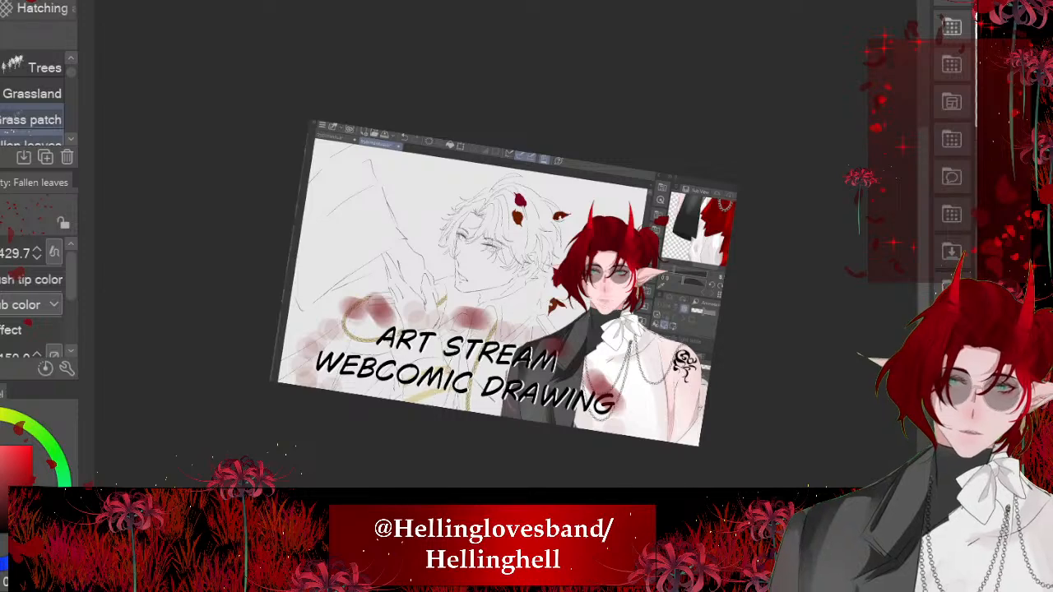
{"action": "key", "text": "ctrl+z"}
{"action": "key", "text": "ctrl+0"}
{"action": "mouse_move", "coordinate": [453, 342]}
{"action": "left_mouse_down"}
{"action": "mouse_move", "coordinate": [362, 337]}
{"action": "mouse_move", "coordinate": [269, 413]}
{"action": "left_mouse_up"}
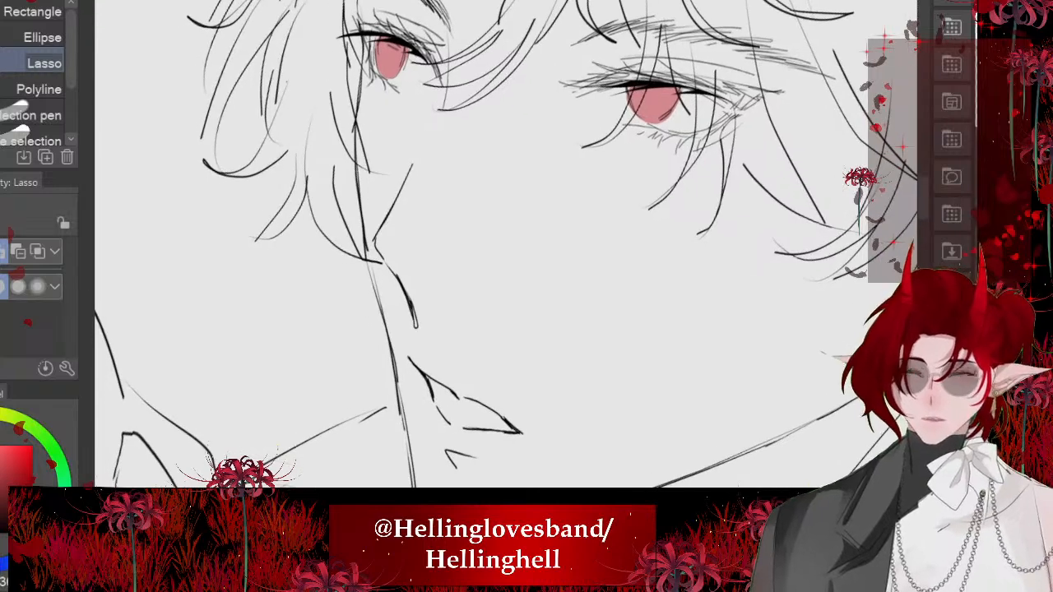
- Lasso the nose line of the line-art face, rotate it slightly clockwise and nudge it toward the cheek, then deselect
{"action": "mouse_move", "coordinate": [434, 141]}
{"action": "left_mouse_down"}
{"action": "mouse_move", "coordinate": [346, 292]}
{"action": "mouse_move", "coordinate": [339, 261]}
{"action": "left_mouse_up"}
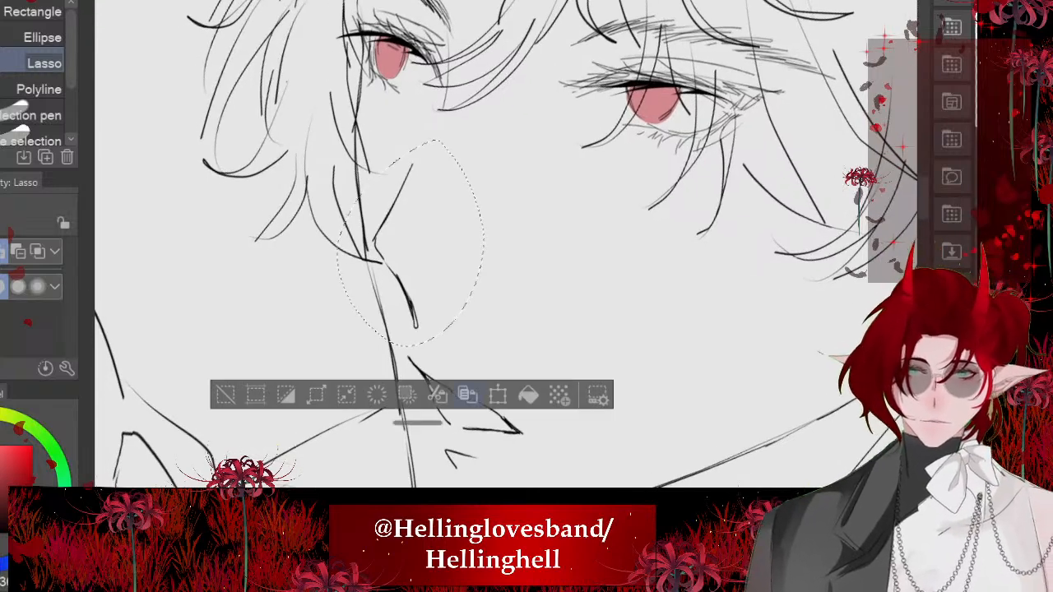
{"action": "left_click", "coordinate": [498, 395]}
{"action": "left_click_drag", "start_coordinate": [415, 243], "coordinate": [423, 238]}
{"action": "left_click_drag", "start_coordinate": [535, 169], "coordinate": [537, 172]}
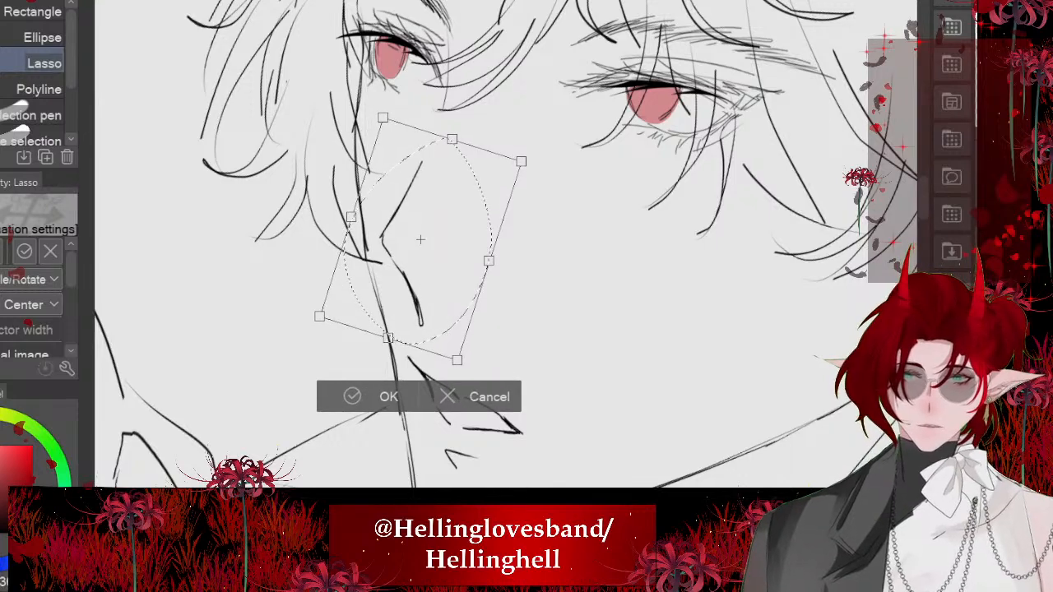
{"action": "left_click", "coordinate": [375, 396]}
{"action": "left_click", "coordinate": [232, 395]}
{"action": "scroll", "coordinate": [428, 250], "scroll_direction": "down", "scroll_amount": 5}
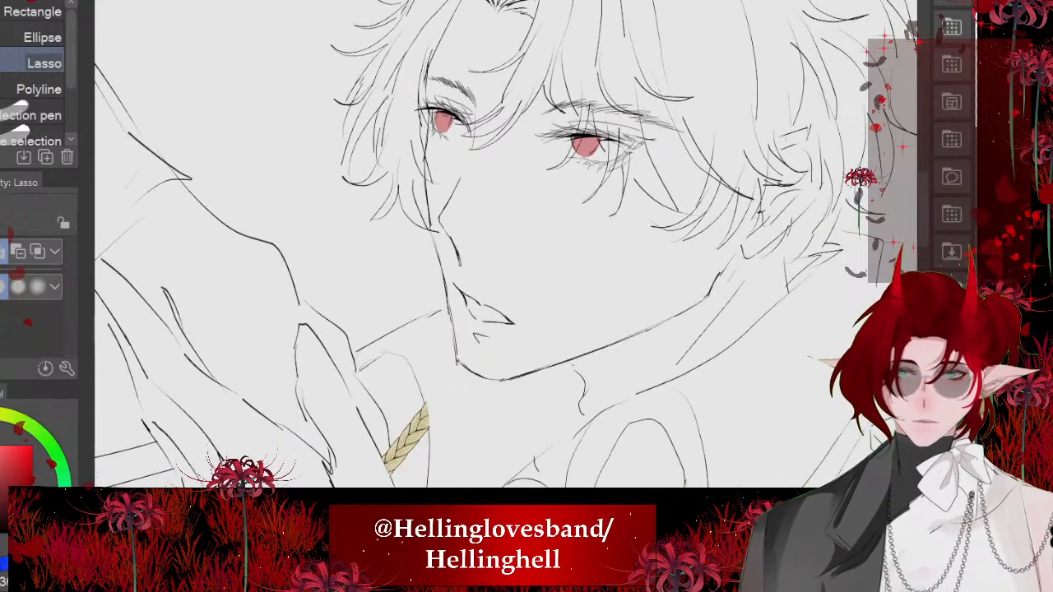
- Try filling a lassoed band of pointed lashes along the upper lid of the face's far eye
{"action": "scroll", "coordinate": [453, 186], "scroll_direction": "up", "scroll_amount": 5}
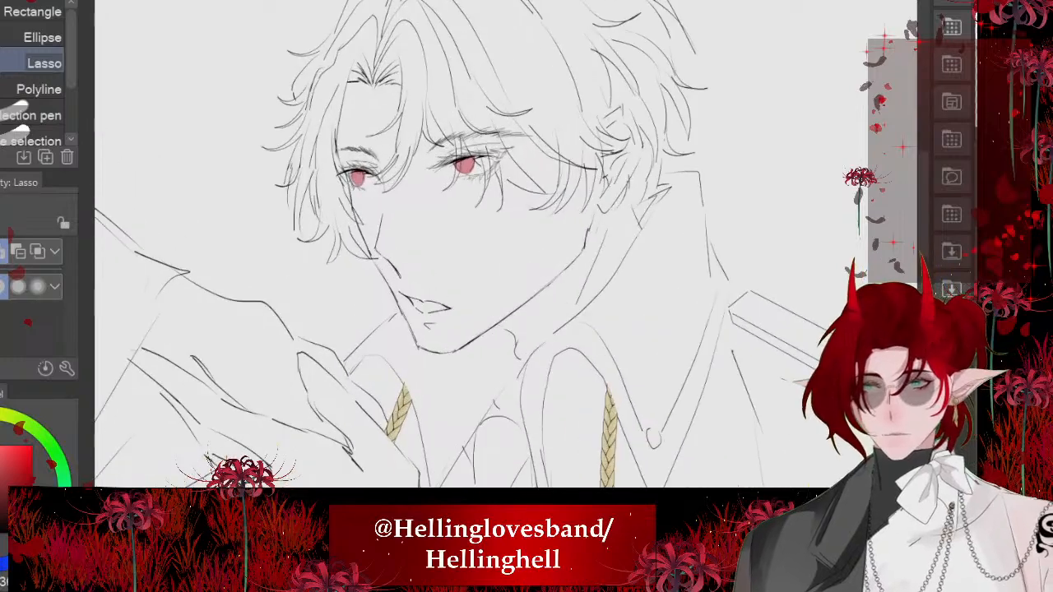
{"action": "scroll", "coordinate": [309, 193], "scroll_direction": "up", "scroll_amount": 5}
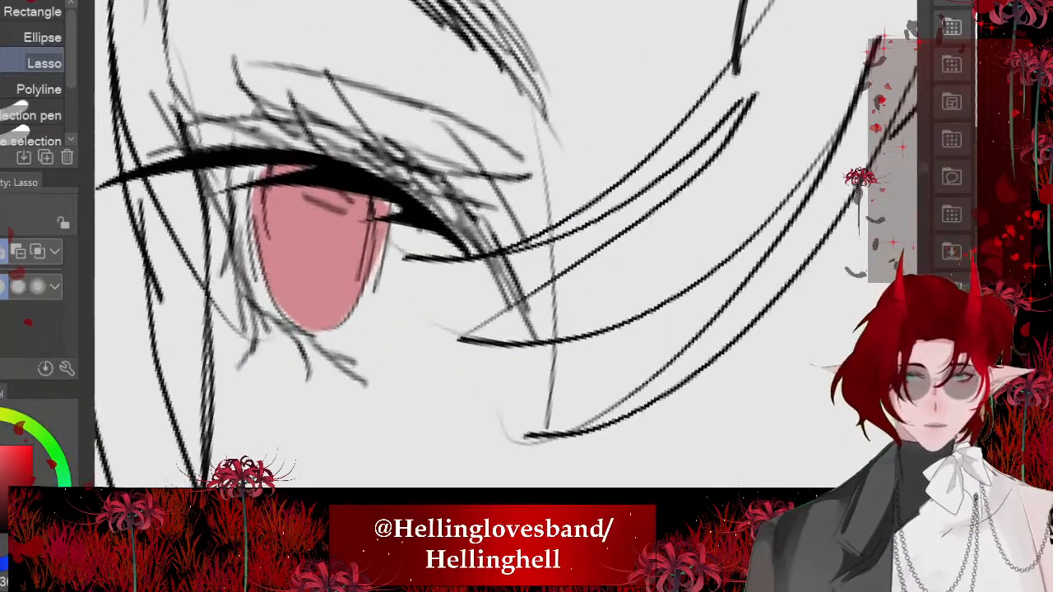
{"action": "scroll", "coordinate": [309, 194], "scroll_direction": "up", "scroll_amount": 3}
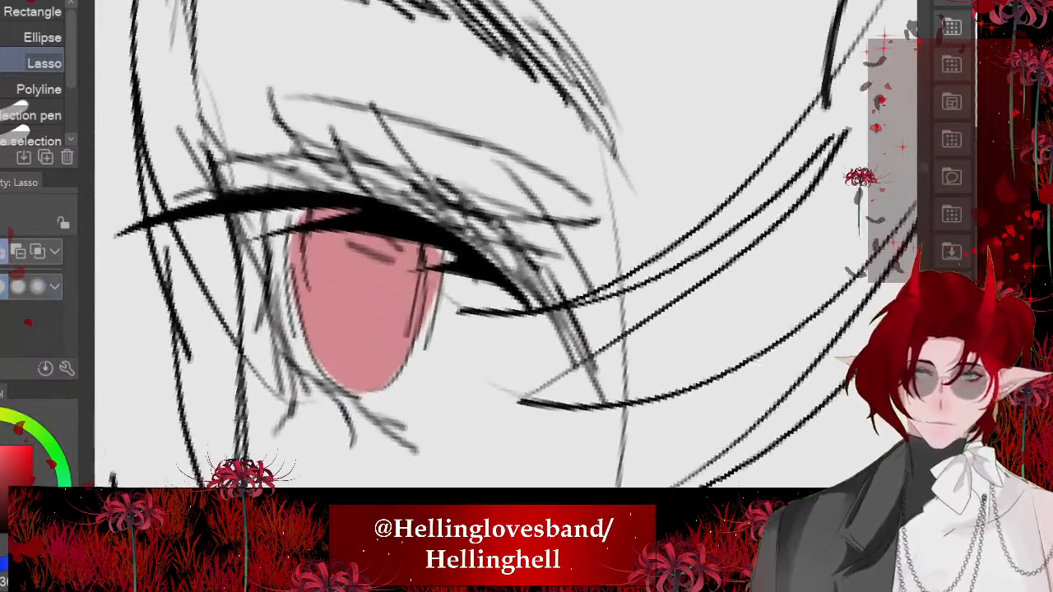
{"action": "scroll", "coordinate": [506, 244], "scroll_direction": "down", "scroll_amount": 2}
{"action": "key", "text": "p"}
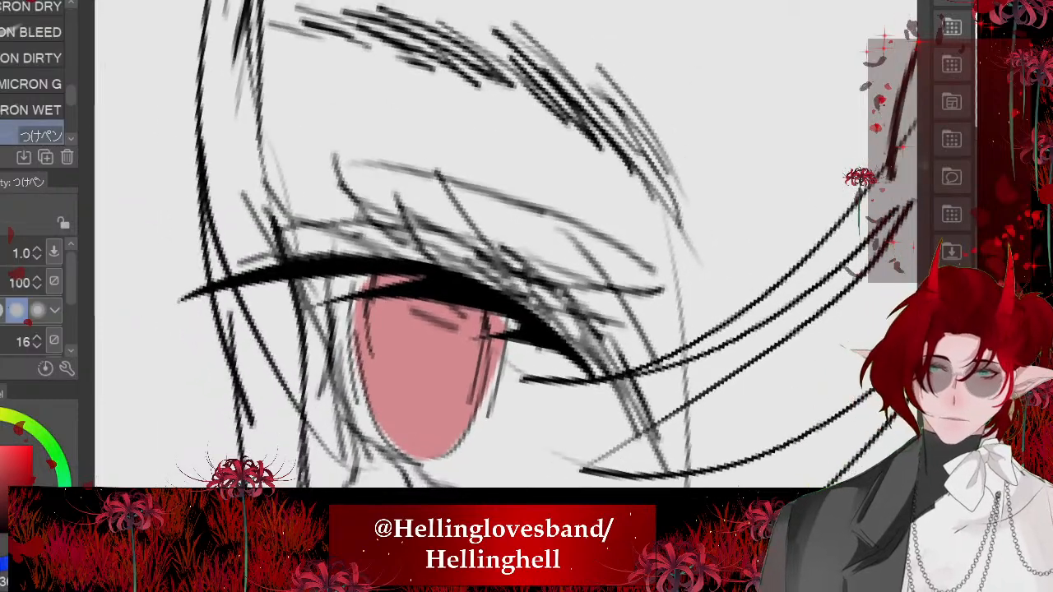
{"action": "key", "text": "m"}
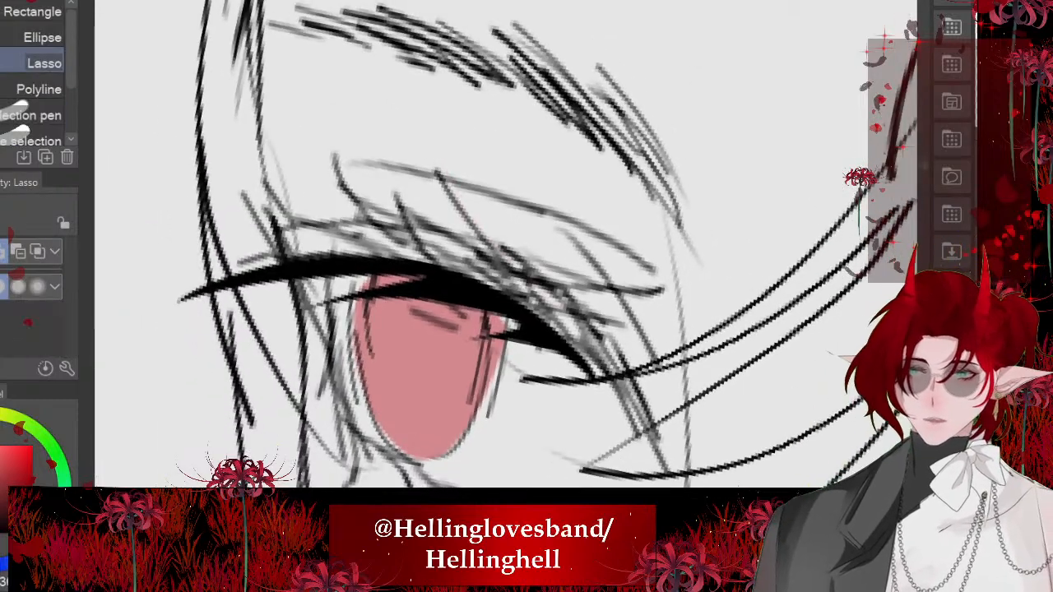
{"action": "left_click", "coordinate": [2, 417]}
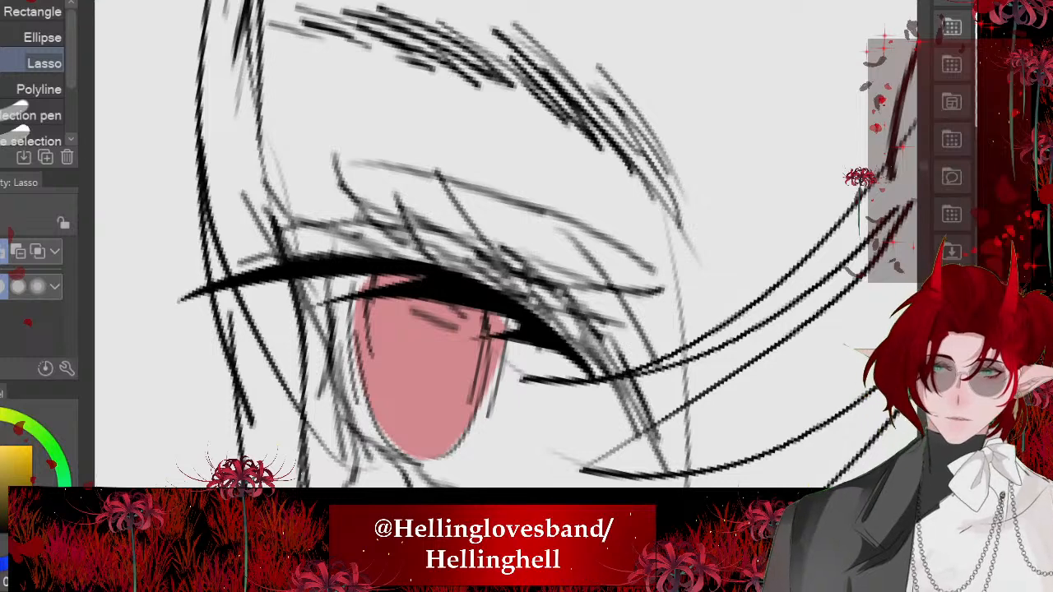
{"action": "mouse_move", "coordinate": [592, 316]}
{"action": "left_mouse_down"}
{"action": "mouse_move", "coordinate": [467, 192]}
{"action": "mouse_move", "coordinate": [462, 209]}
{"action": "mouse_move", "coordinate": [341, 155]}
{"action": "mouse_move", "coordinate": [367, 209]}
{"action": "left_mouse_up"}
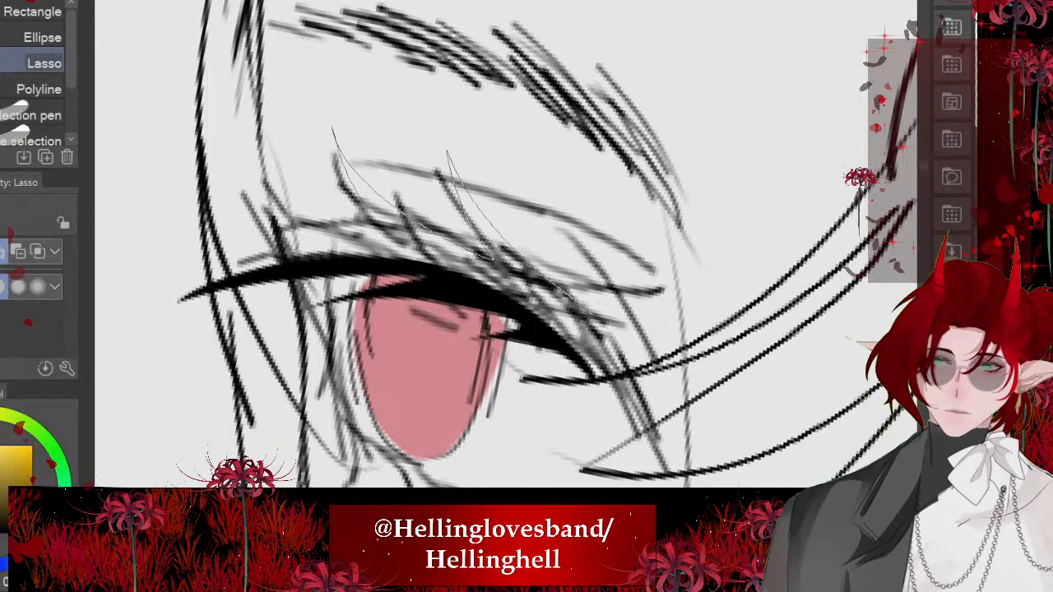
{"action": "left_click_drag", "start_coordinate": [275, 197], "coordinate": [627, 406]}
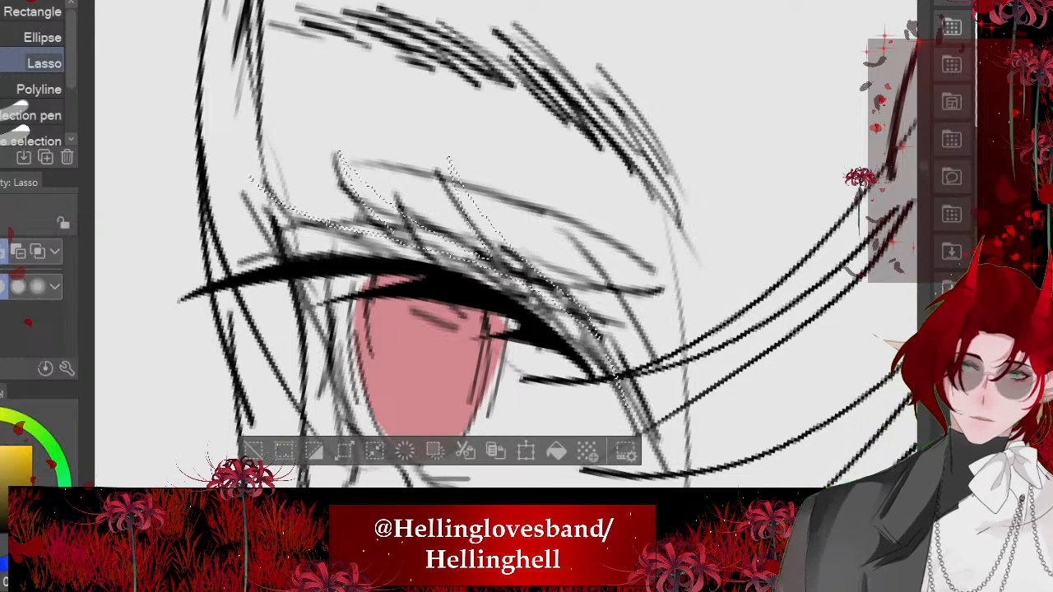
{"action": "left_click", "coordinate": [557, 451]}
{"action": "key", "text": "ctrl+d"}
{"action": "scroll", "coordinate": [374, 214], "scroll_direction": "down", "scroll_amount": 8}
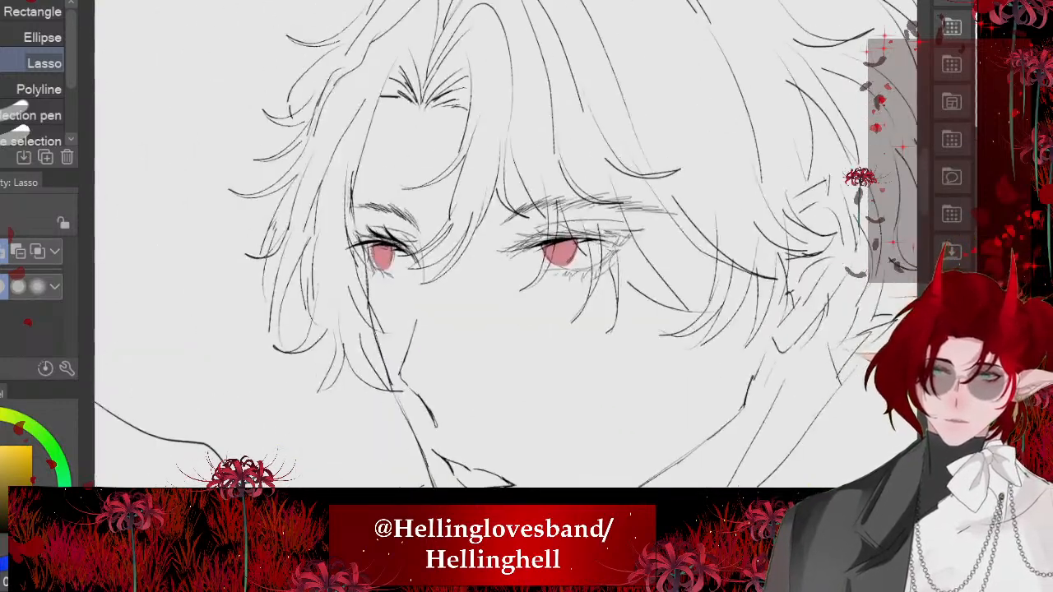
- Cut two thin light streaks through the far eye's upper lash line using lasso selections, then deselect
{"action": "scroll", "coordinate": [306, 120], "scroll_direction": "down", "scroll_amount": 2}
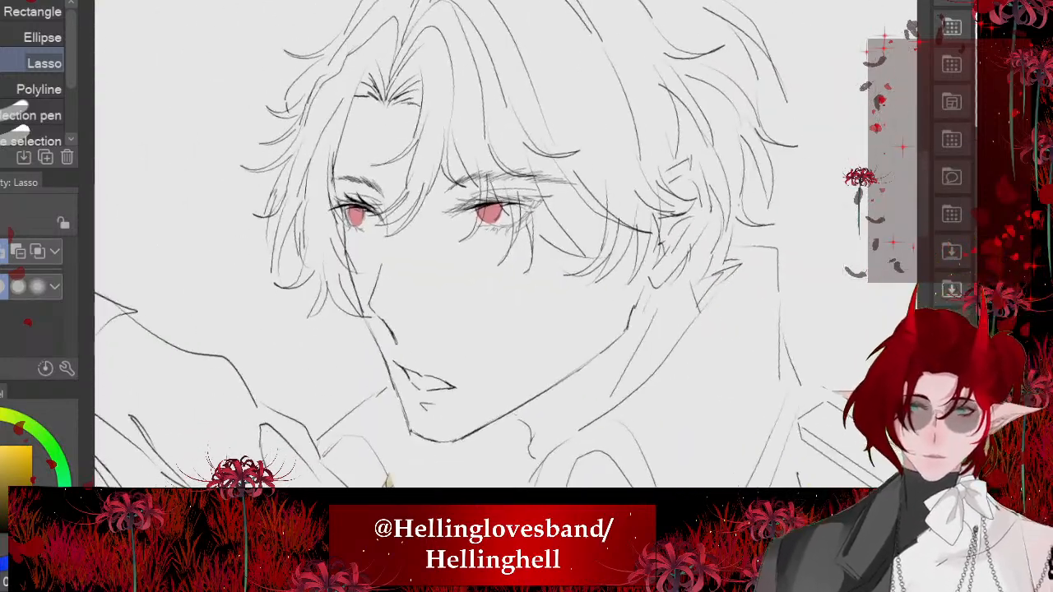
{"action": "key", "text": "asciicircum"}
{"action": "key", "text": "asciicircum"}
{"action": "key", "text": "asciicircum"}
{"action": "key", "text": "asciicircum"}
{"action": "left_click_drag", "start_coordinate": [396, 177], "coordinate": [423, 206]}
{"action": "key", "text": "ctrl+d"}
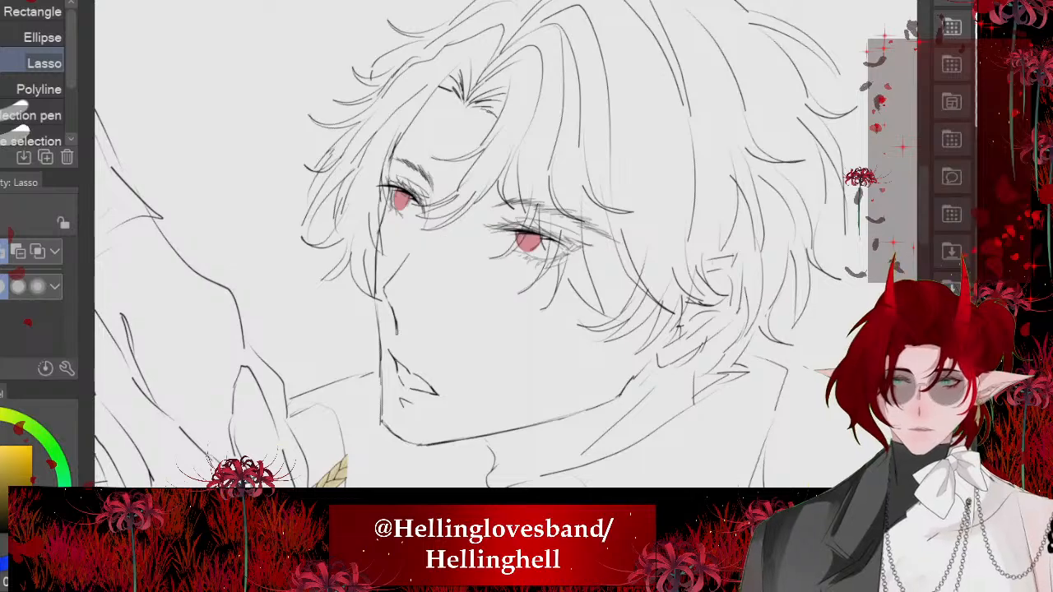
{"action": "scroll", "coordinate": [397, 185], "scroll_direction": "up", "scroll_amount": 12}
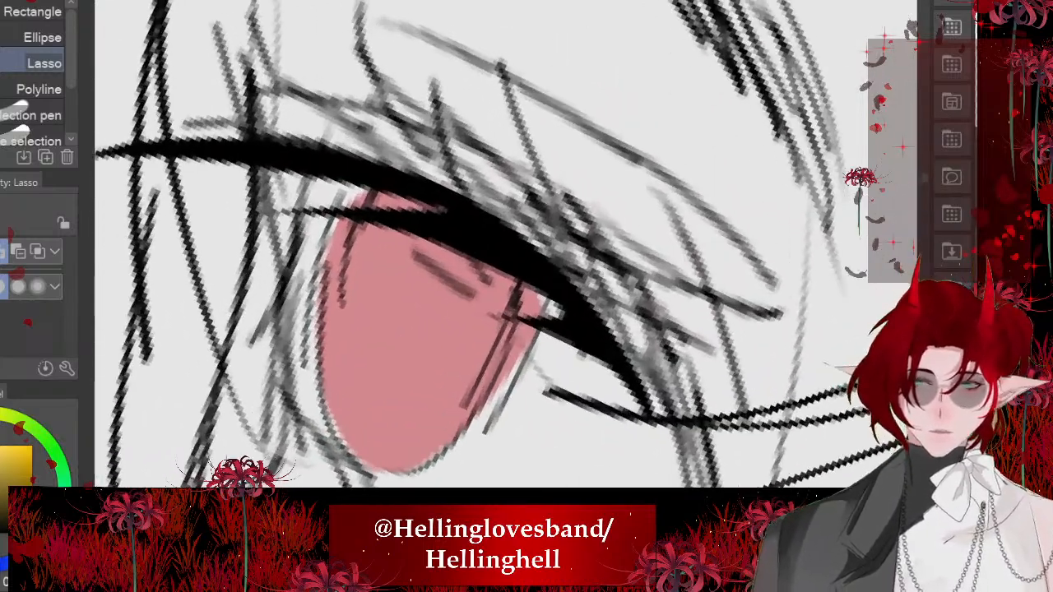
{"action": "scroll", "coordinate": [461, 247], "scroll_direction": "up", "scroll_amount": 3}
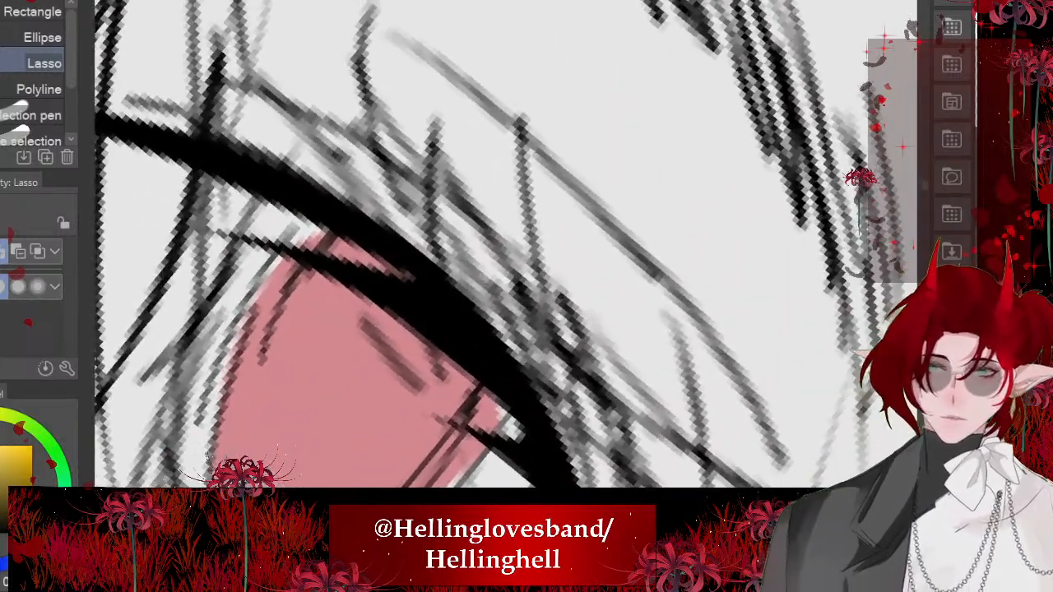
{"action": "mouse_move", "coordinate": [603, 334]}
{"action": "left_mouse_down"}
{"action": "mouse_move", "coordinate": [406, 301]}
{"action": "mouse_move", "coordinate": [623, 399]}
{"action": "left_mouse_up"}
{"action": "mouse_move", "coordinate": [558, 242]}
{"action": "left_mouse_down"}
{"action": "mouse_move", "coordinate": [349, 212]}
{"action": "mouse_move", "coordinate": [540, 271]}
{"action": "left_mouse_up"}
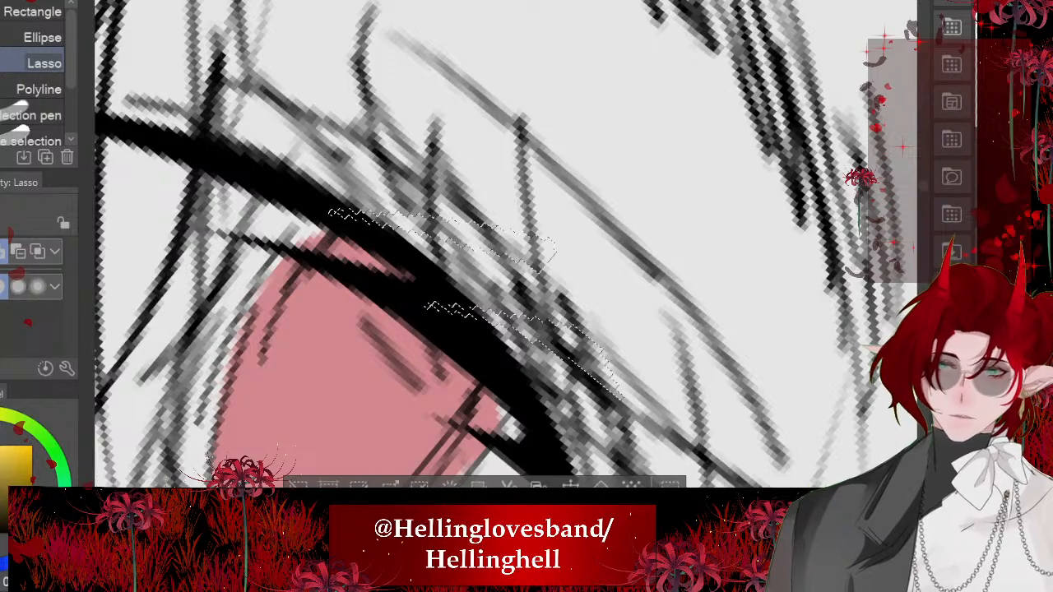
{"action": "scroll", "coordinate": [461, 246], "scroll_direction": "down", "scroll_amount": 4}
{"action": "left_click", "coordinate": [383, 316]}
{"action": "key", "text": "ctrl+d"}
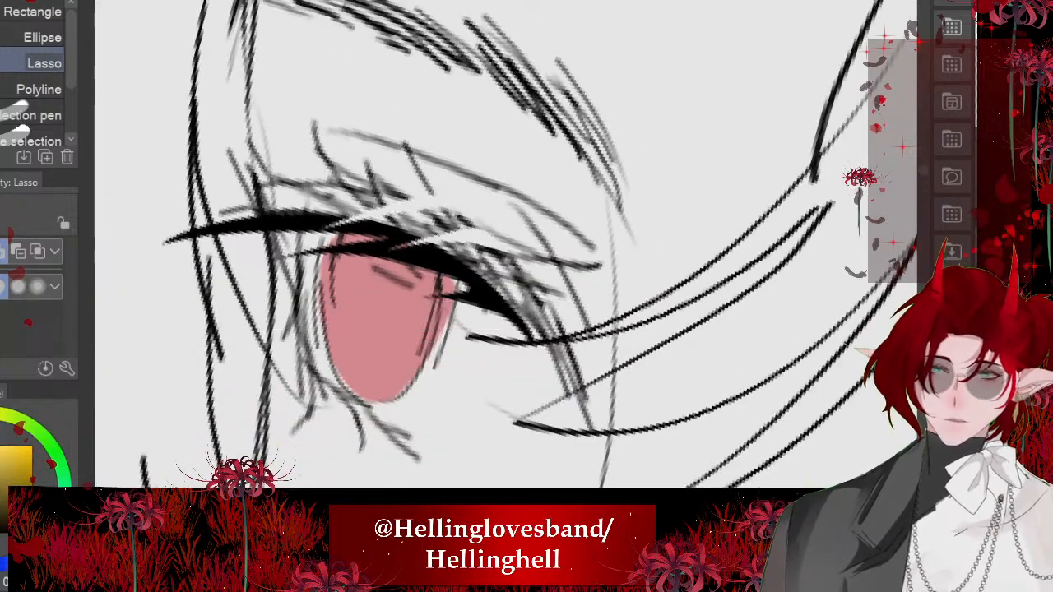
- Lasso a cluster of pointed lower lashes beside the far eye's iris, fill it with black, then deselect
{"action": "scroll", "coordinate": [403, 257], "scroll_direction": "down", "scroll_amount": 7}
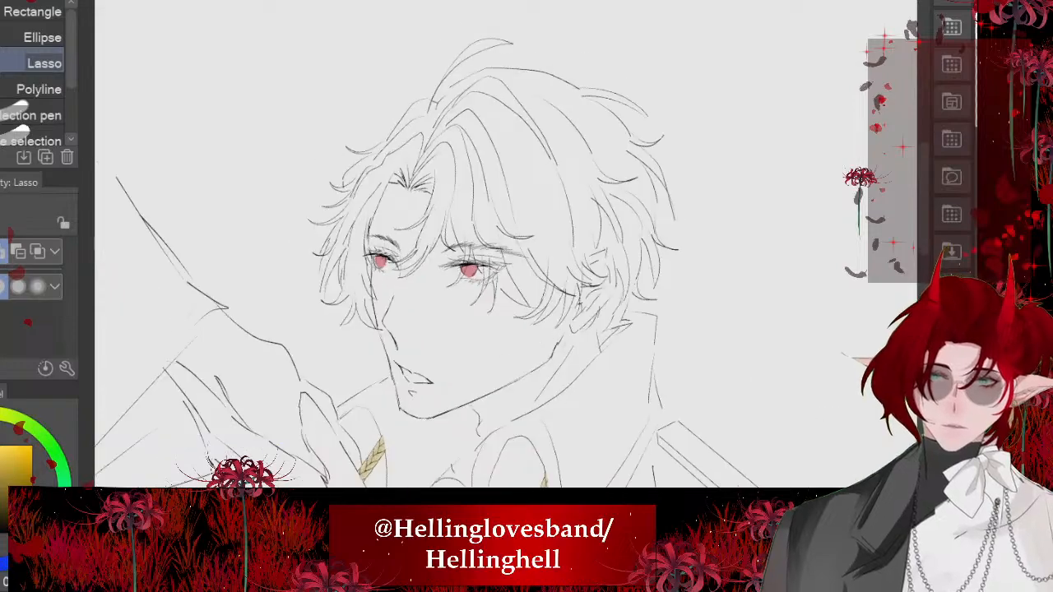
{"action": "scroll", "coordinate": [354, 280], "scroll_direction": "up", "scroll_amount": 8}
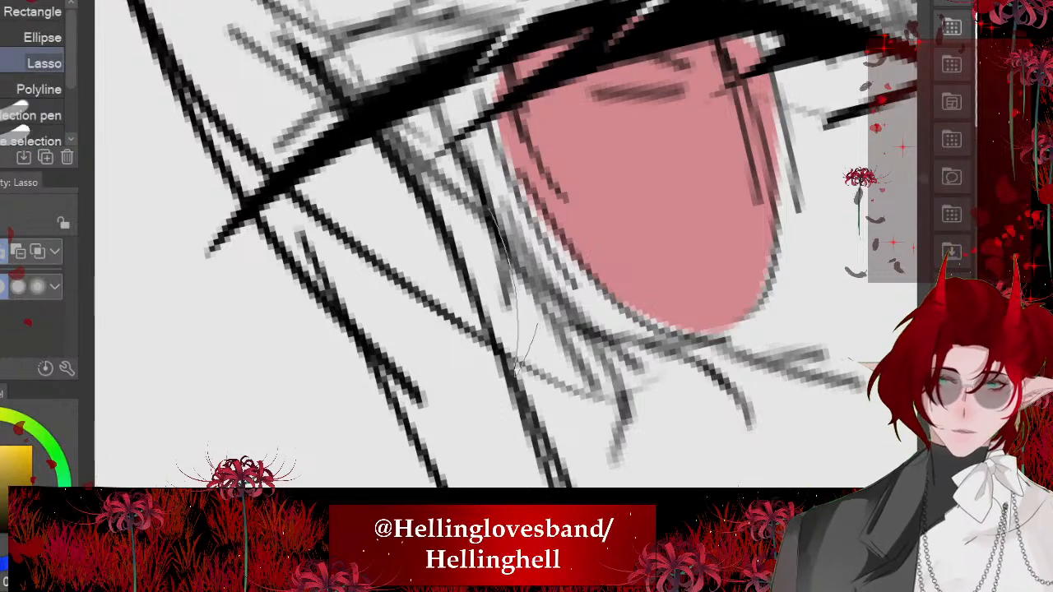
{"action": "left_click_drag", "start_coordinate": [539, 321], "coordinate": [604, 475]}
{"action": "left_click_drag", "start_coordinate": [689, 407], "coordinate": [688, 409]}
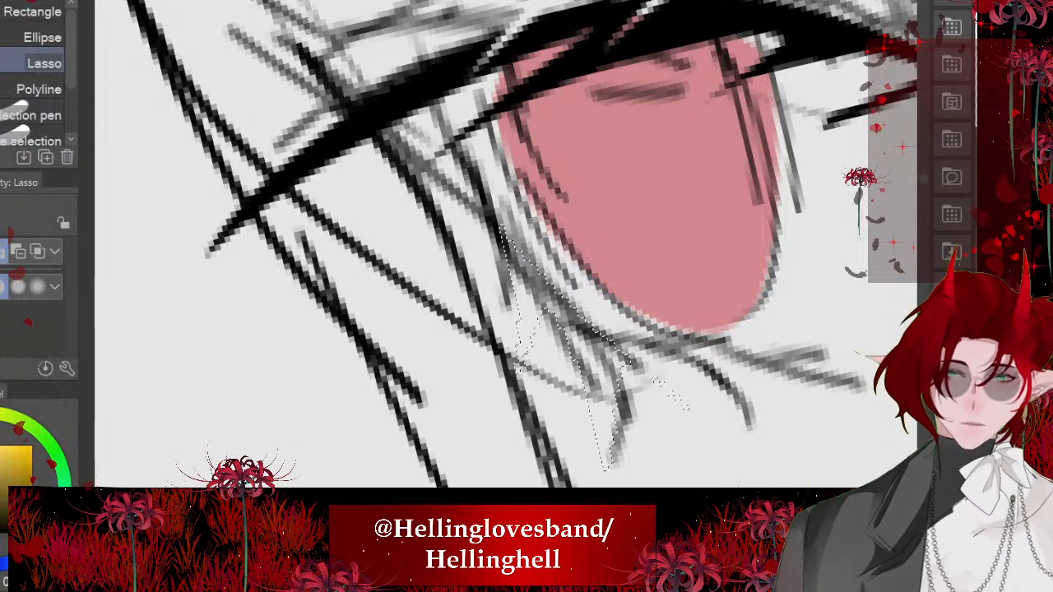
{"action": "key", "text": "alt+Delete"}
{"action": "key", "text": "ctrl+d"}
- Carve light gaps into the far eye's filled lower lashes with lasso selections to separate the spikes, then deselect
{"action": "scroll", "coordinate": [550, 294], "scroll_direction": "up", "scroll_amount": 2}
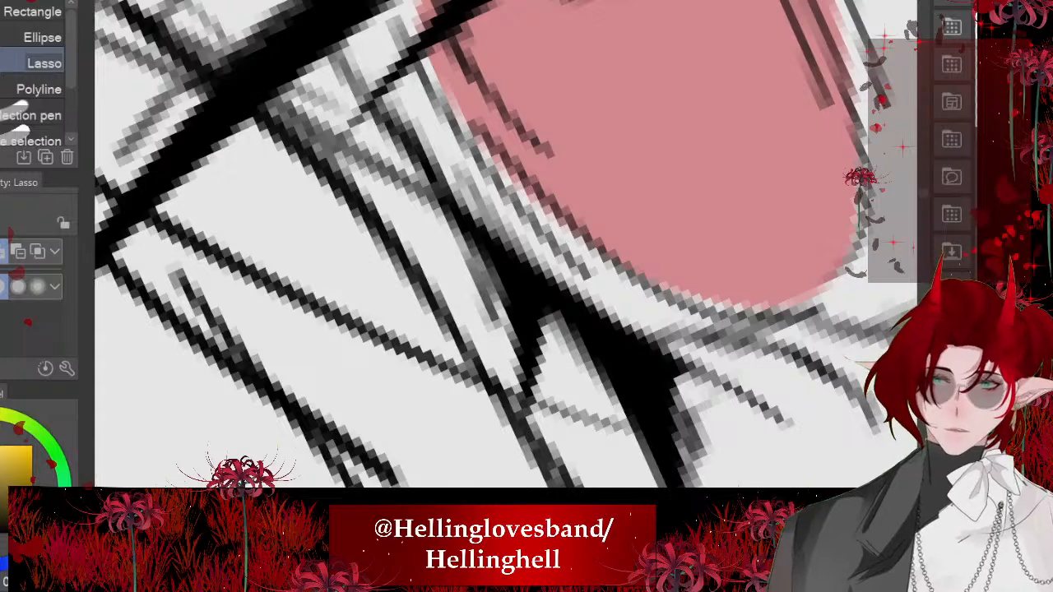
{"action": "left_click_drag", "start_coordinate": [520, 327], "coordinate": [479, 185]}
{"action": "mouse_move", "coordinate": [555, 254]}
{"action": "left_mouse_down"}
{"action": "mouse_move", "coordinate": [603, 335]}
{"action": "mouse_move", "coordinate": [628, 351]}
{"action": "mouse_move", "coordinate": [594, 297]}
{"action": "left_mouse_up"}
{"action": "key", "text": "alt+Delete"}
{"action": "key", "text": "ctrl+d"}
{"action": "scroll", "coordinate": [506, 245], "scroll_direction": "down", "scroll_amount": 6}
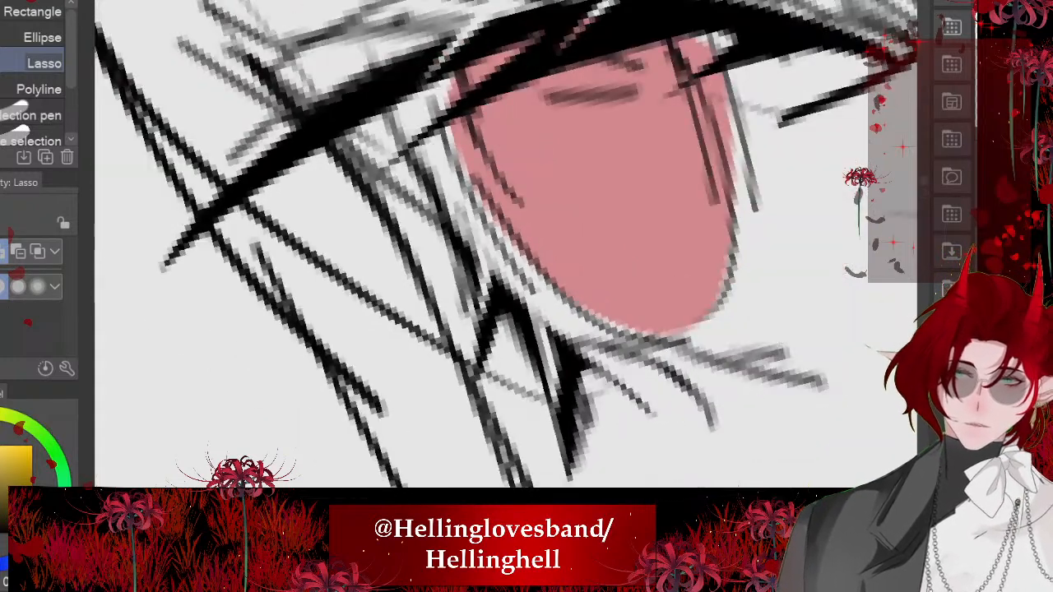
{"action": "scroll", "coordinate": [506, 244], "scroll_direction": "up", "scroll_amount": 1}
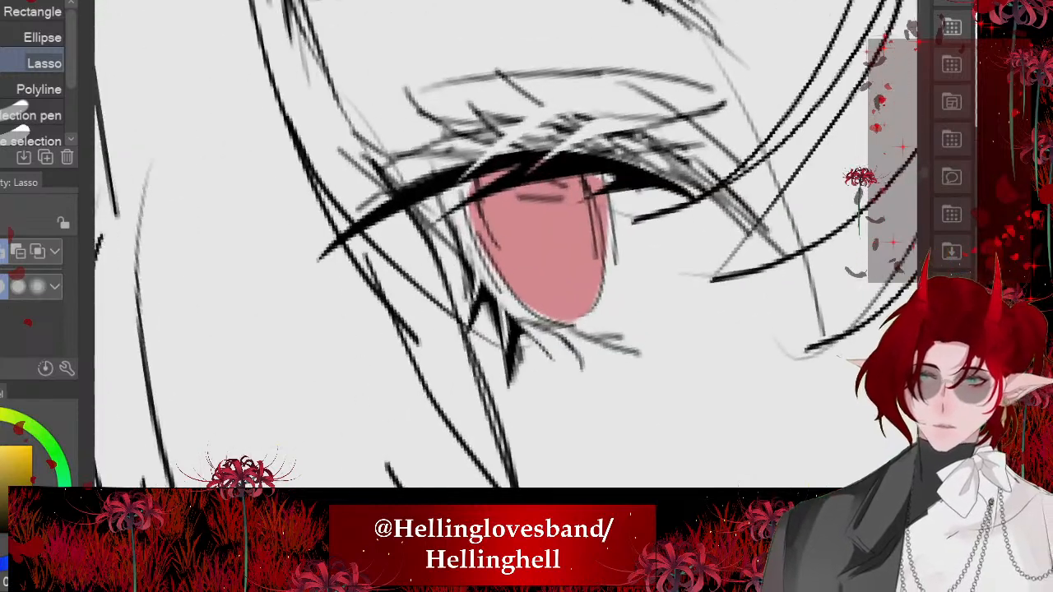
- Darken the outer side of the far eye below its upper lash line with a few size 6 つけペン strokes
{"action": "key", "text": "p"}
{"action": "scroll", "coordinate": [506, 244], "scroll_direction": "up", "scroll_amount": 2}
{"action": "mouse_move", "coordinate": [432, 186]}
{"action": "left_mouse_down"}
{"action": "mouse_move", "coordinate": [489, 265]}
{"action": "mouse_move", "coordinate": [487, 254]}
{"action": "left_mouse_up"}
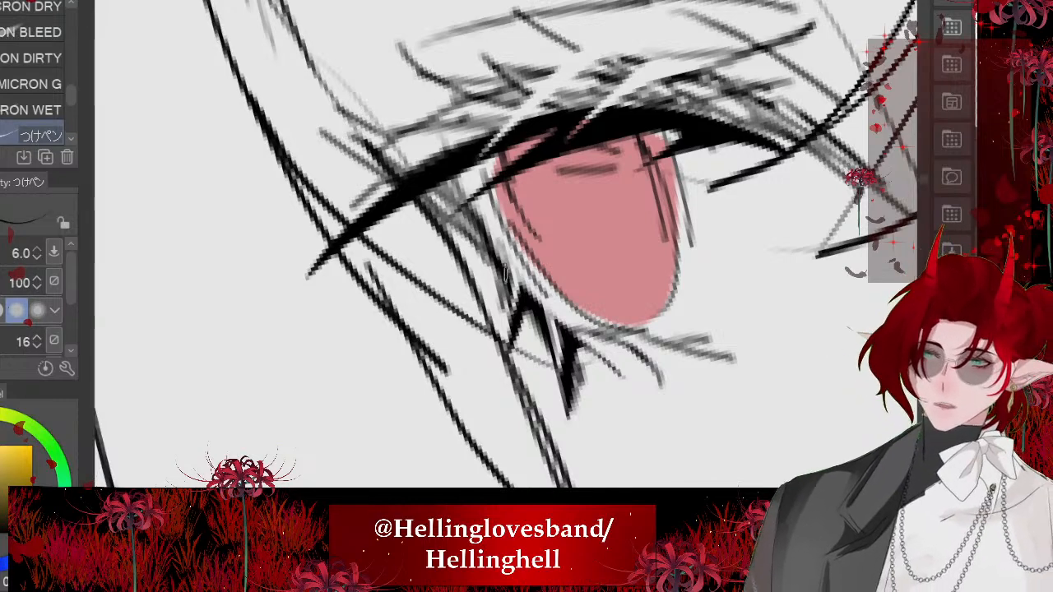
{"action": "left_click_drag", "start_coordinate": [418, 197], "coordinate": [500, 288]}
{"action": "mouse_move", "coordinate": [418, 206]}
{"action": "left_mouse_down"}
{"action": "mouse_move", "coordinate": [488, 275]}
{"action": "mouse_move", "coordinate": [468, 242]}
{"action": "left_mouse_up"}
{"action": "scroll", "coordinate": [399, 239], "scroll_direction": "down", "scroll_amount": 8}
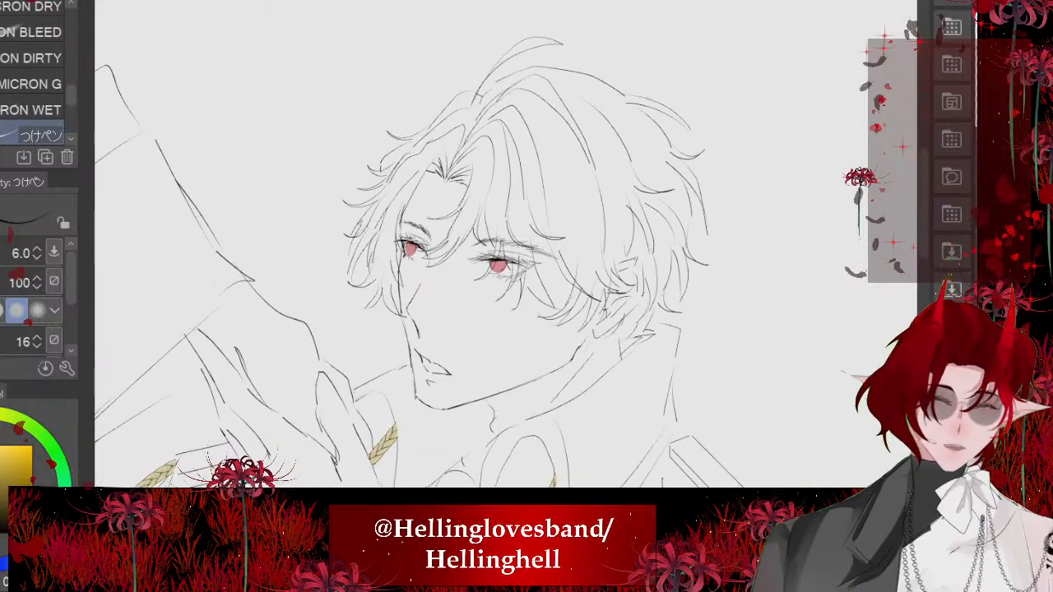
- Lasso a band of pointed lower lashes near the near eye's outer corner, fill it with black, then deselect
{"action": "scroll", "coordinate": [506, 258], "scroll_direction": "up", "scroll_amount": 4}
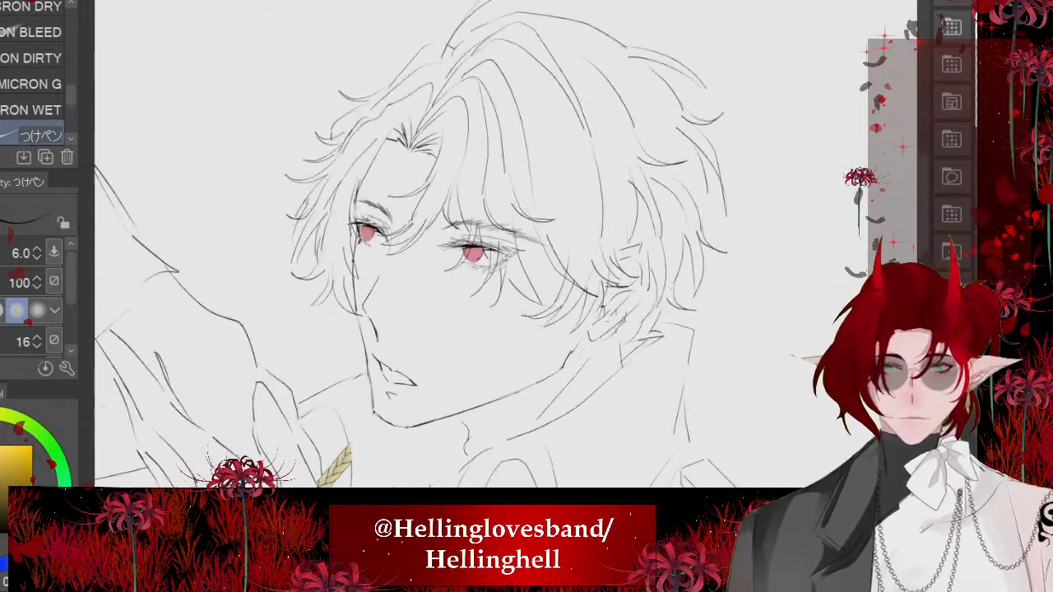
{"action": "scroll", "coordinate": [521, 282], "scroll_direction": "up", "scroll_amount": 6}
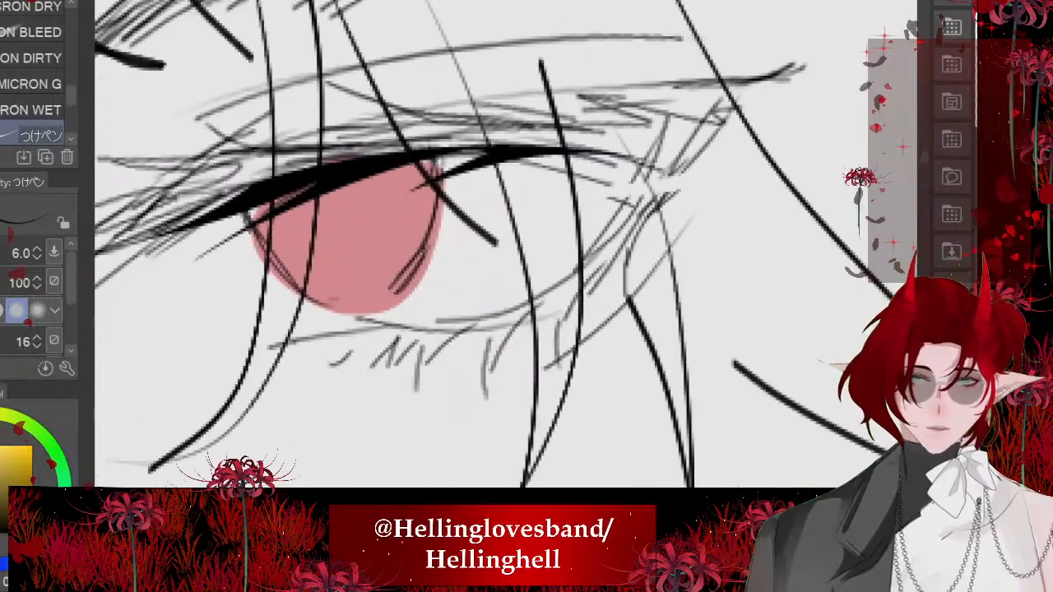
{"action": "scroll", "coordinate": [506, 245], "scroll_direction": "up", "scroll_amount": 1}
{"action": "key", "text": "m"}
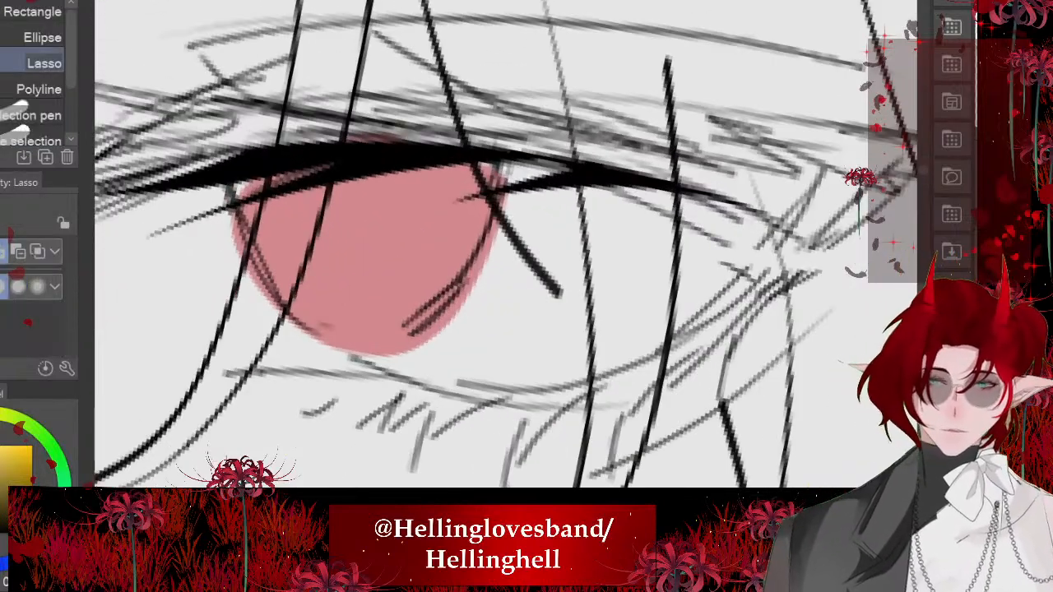
{"action": "mouse_move", "coordinate": [760, 261]}
{"action": "left_mouse_down"}
{"action": "mouse_move", "coordinate": [695, 405]}
{"action": "mouse_move", "coordinate": [688, 469]}
{"action": "left_mouse_up"}
{"action": "mouse_move", "coordinate": [685, 345]}
{"action": "left_mouse_down"}
{"action": "mouse_move", "coordinate": [615, 421]}
{"action": "mouse_move", "coordinate": [509, 479]}
{"action": "mouse_move", "coordinate": [535, 402]}
{"action": "mouse_move", "coordinate": [684, 344]}
{"action": "mouse_move", "coordinate": [755, 268]}
{"action": "left_mouse_up"}
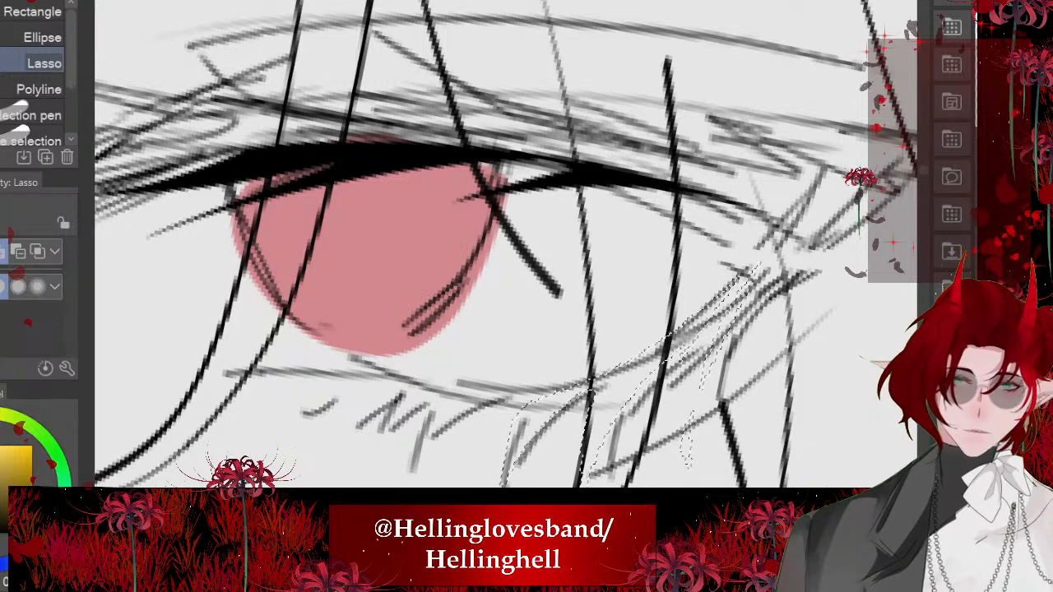
{"action": "key", "text": "alt+Delete"}
{"action": "key", "text": "ctrl+d"}
- Refine the near eye's filled lower lashes into separate spikes with further lasso selections, then deselect
{"action": "scroll", "coordinate": [514, 362], "scroll_direction": "up", "scroll_amount": 2}
{"action": "mouse_move", "coordinate": [552, 277]}
{"action": "left_mouse_down"}
{"action": "mouse_move", "coordinate": [520, 377]}
{"action": "mouse_move", "coordinate": [533, 251]}
{"action": "left_mouse_up"}
{"action": "mouse_move", "coordinate": [614, 140]}
{"action": "left_mouse_down"}
{"action": "mouse_move", "coordinate": [590, 238]}
{"action": "mouse_move", "coordinate": [570, 110]}
{"action": "left_mouse_up"}
{"action": "mouse_move", "coordinate": [653, 33]}
{"action": "left_mouse_down"}
{"action": "mouse_move", "coordinate": [657, 121]}
{"action": "mouse_move", "coordinate": [650, 41]}
{"action": "left_mouse_up"}
{"action": "left_click", "coordinate": [544, 471]}
{"action": "key", "text": "ctrl+d"}
{"action": "scroll", "coordinate": [461, 343], "scroll_direction": "down", "scroll_amount": 4}
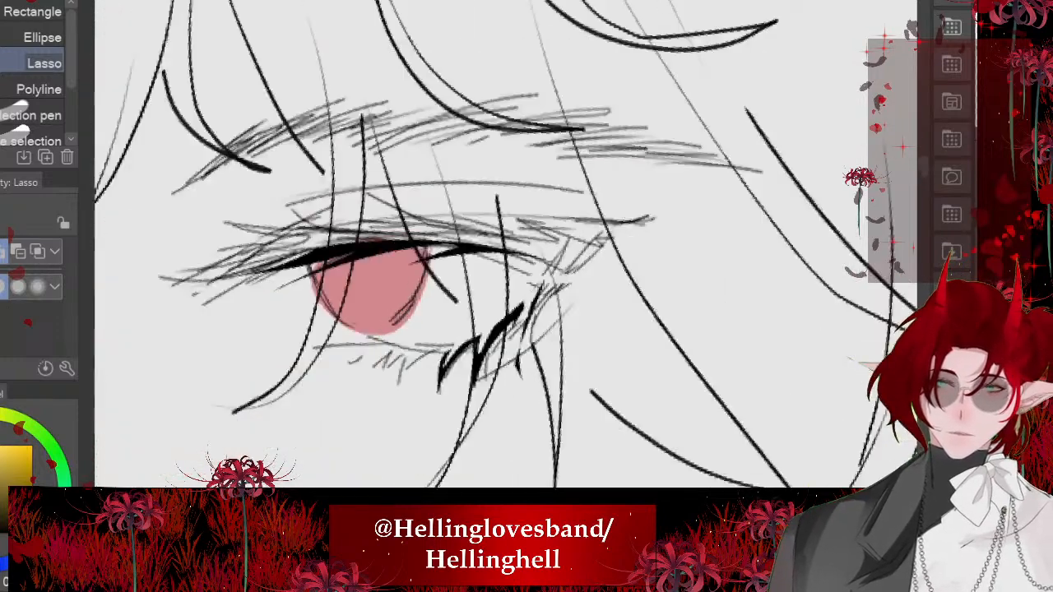
- Try extending the near eye's upper lash line toward the outer corner with a thick size 6 つけペン stroke
{"action": "scroll", "coordinate": [481, 247], "scroll_direction": "down", "scroll_amount": 6}
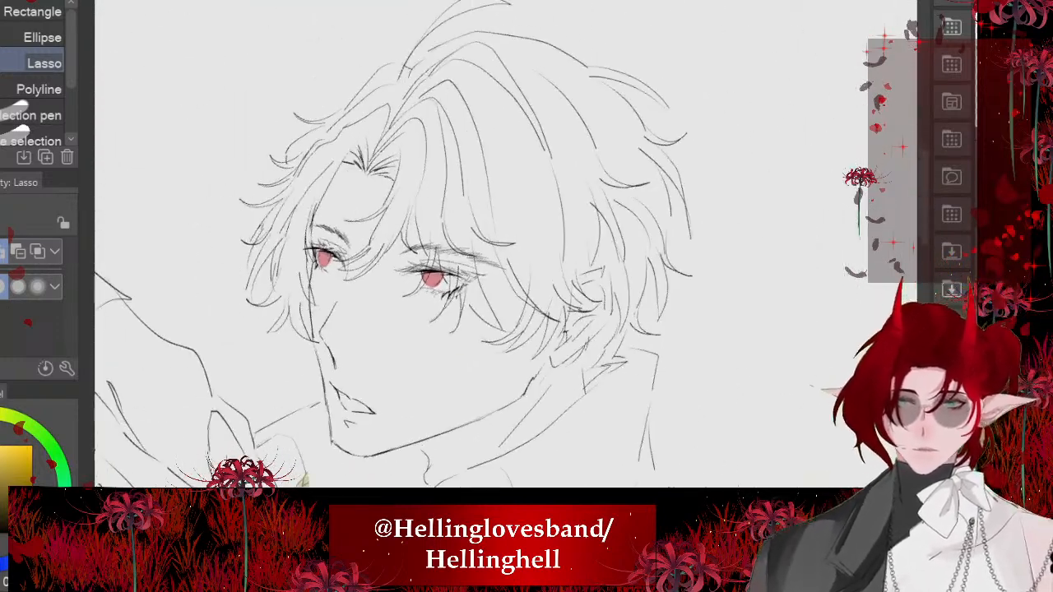
{"action": "scroll", "coordinate": [422, 261], "scroll_direction": "up", "scroll_amount": 3}
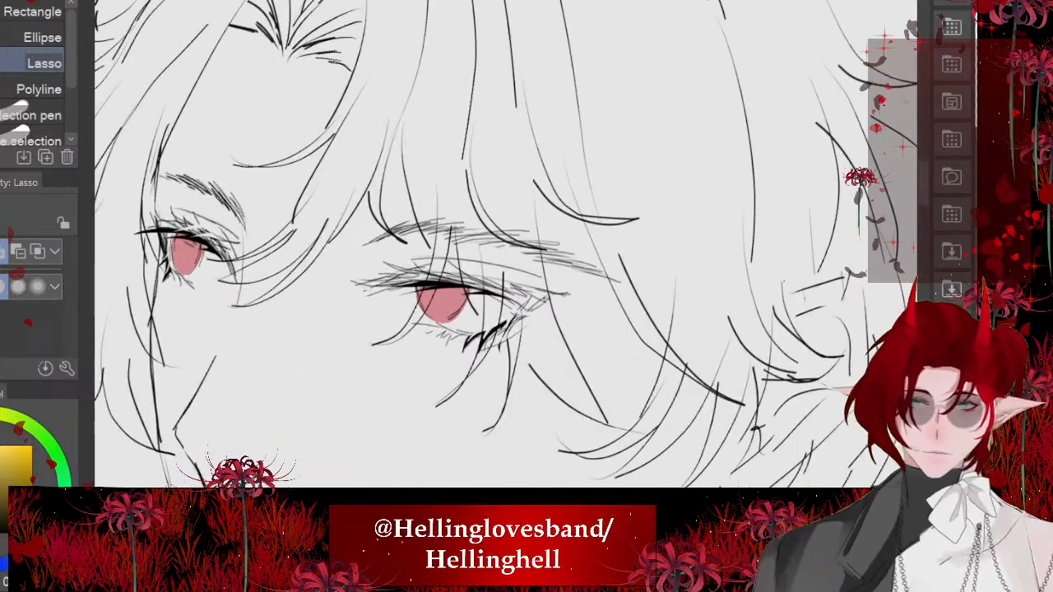
{"action": "key", "text": "p"}
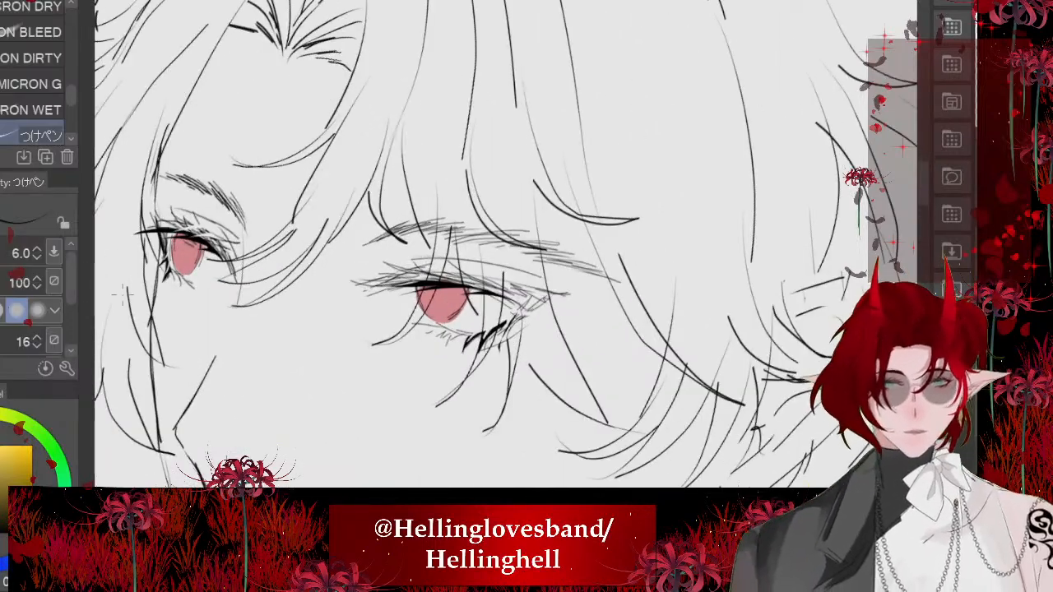
{"action": "scroll", "coordinate": [471, 323], "scroll_direction": "up", "scroll_amount": 4}
{"action": "left_click_drag", "start_coordinate": [458, 220], "coordinate": [609, 314]}
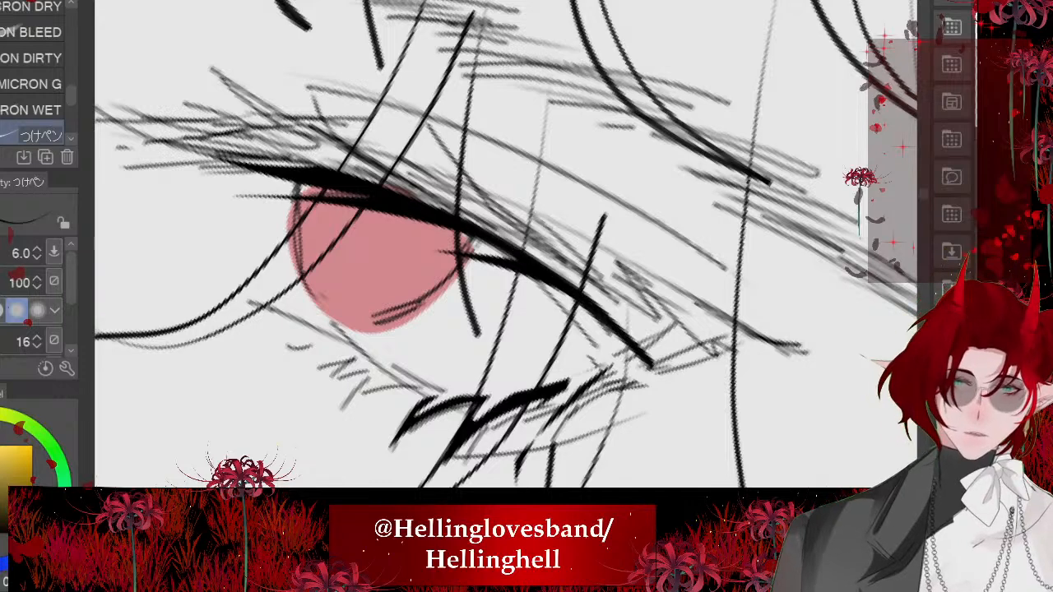
{"action": "key", "text": "ctrl+z"}
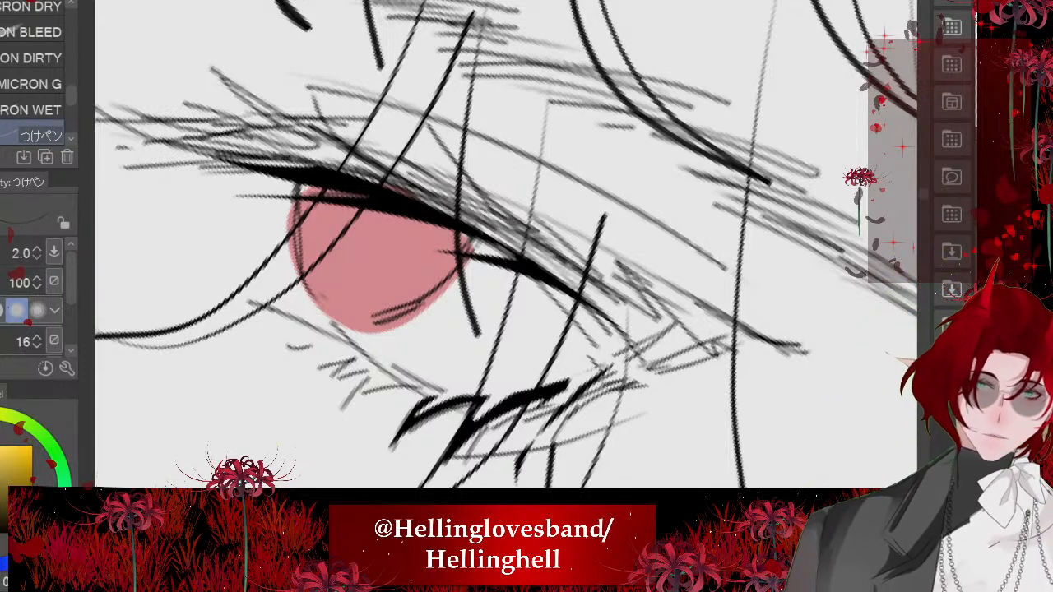
- Add a fine lash line at the near eye's outer corner with the つけペン at size 2
{"action": "left_click_drag", "start_coordinate": [761, 362], "coordinate": [613, 372]}
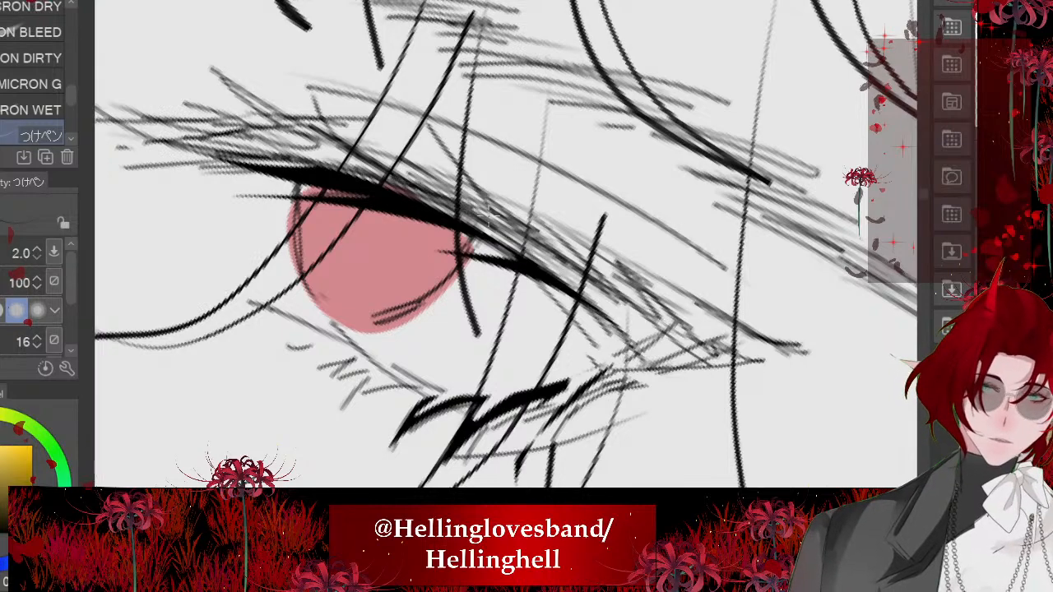
{"action": "scroll", "coordinate": [431, 137], "scroll_direction": "down", "scroll_amount": 1}
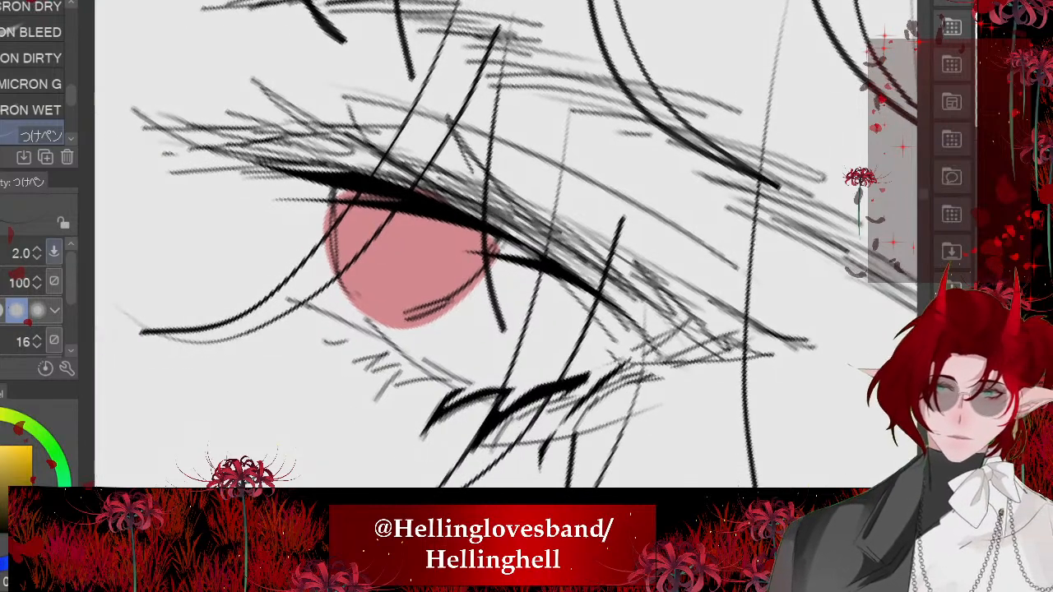
{"action": "scroll", "coordinate": [325, 111], "scroll_direction": "down", "scroll_amount": 4}
{"action": "scroll", "coordinate": [276, 223], "scroll_direction": "down", "scroll_amount": 8}
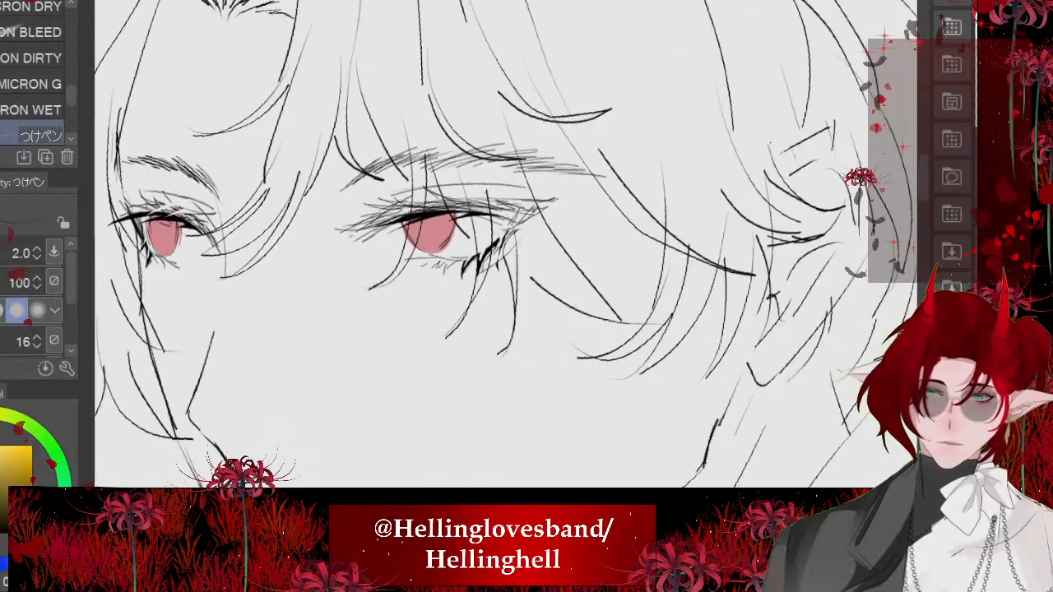
{"action": "scroll", "coordinate": [530, 340], "scroll_direction": "down", "scroll_amount": 2}
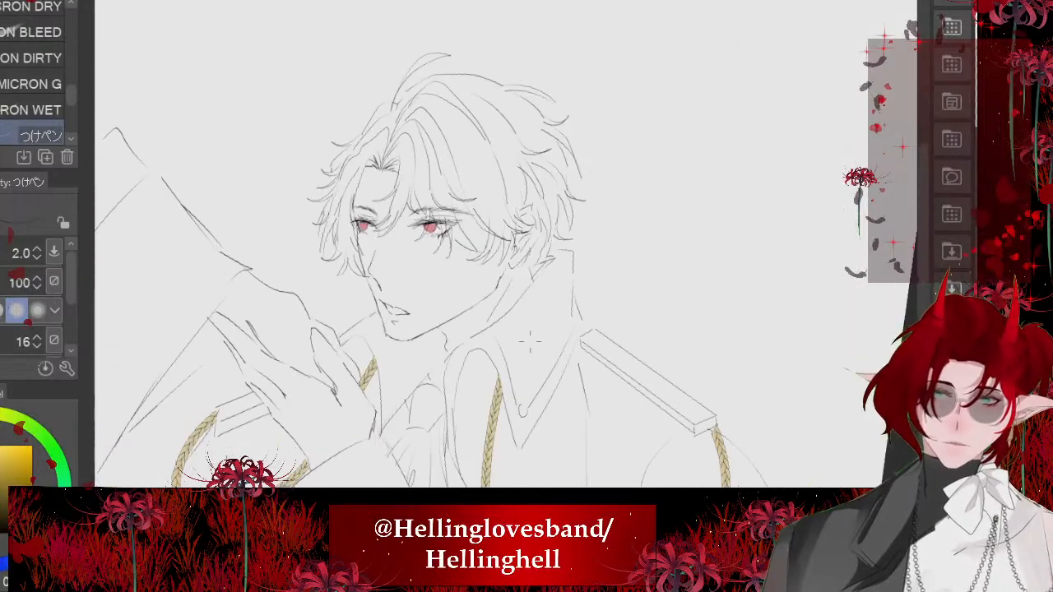
- Add fine hair strokes to the middle and tail of the far eyebrow with the size 2 つけペン
{"action": "scroll", "coordinate": [361, 207], "scroll_direction": "up", "scroll_amount": 8}
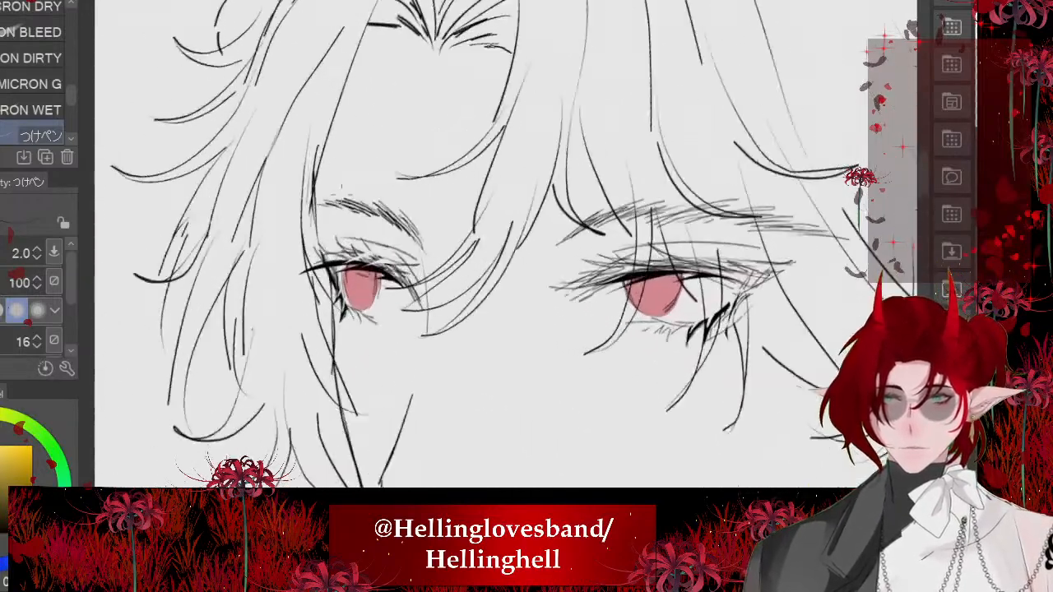
{"action": "scroll", "coordinate": [370, 329], "scroll_direction": "up", "scroll_amount": 3}
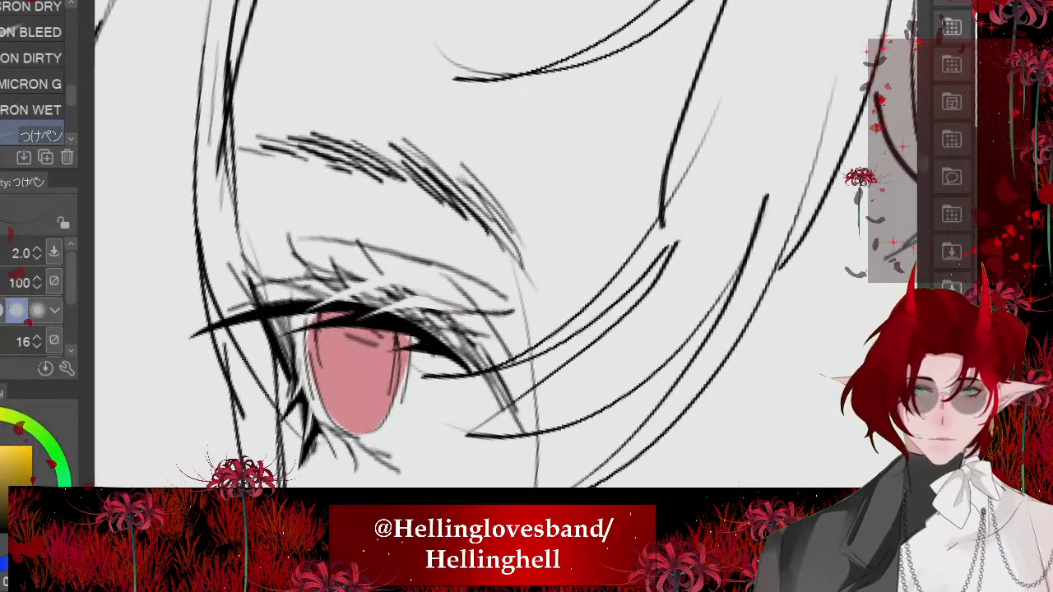
{"action": "left_click_drag", "start_coordinate": [455, 180], "coordinate": [510, 265]}
{"action": "left_click_drag", "start_coordinate": [423, 199], "coordinate": [454, 218]}
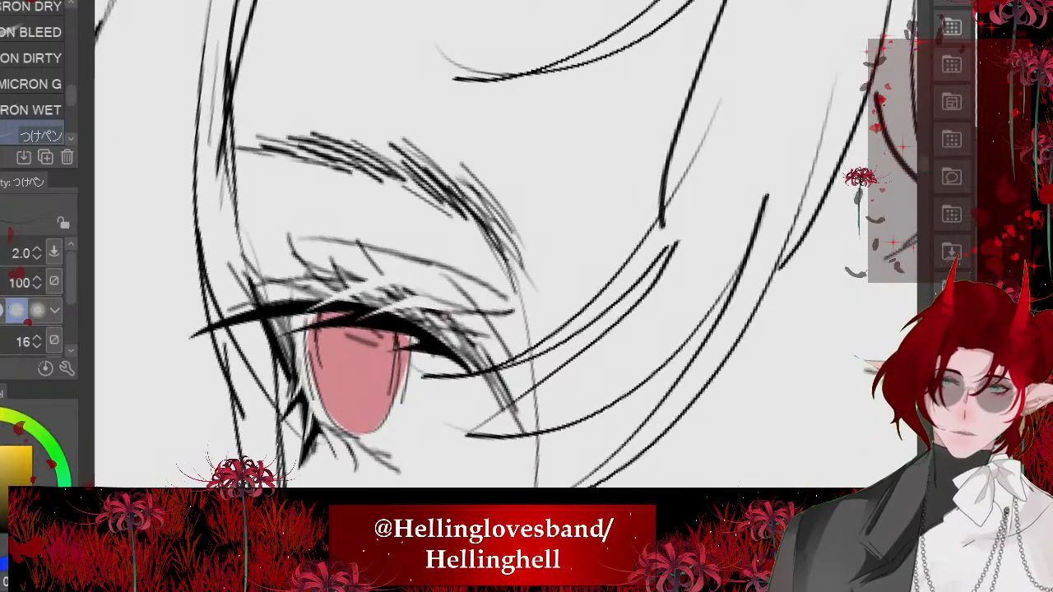
{"action": "scroll", "coordinate": [358, 247], "scroll_direction": "down", "scroll_amount": 5}
{"action": "scroll", "coordinate": [626, 321], "scroll_direction": "up", "scroll_amount": 4}
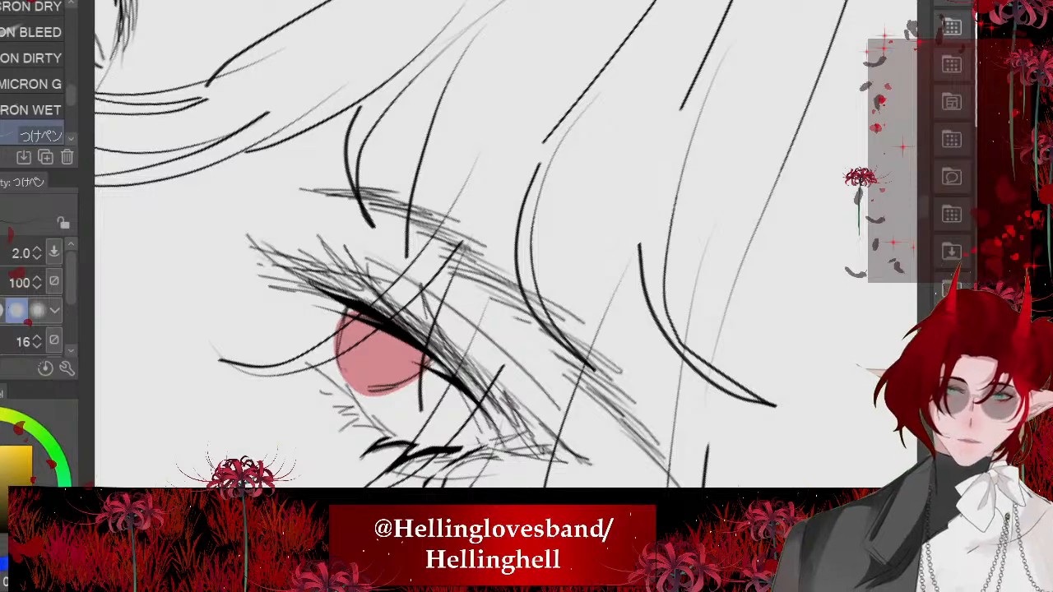
{"action": "scroll", "coordinate": [493, 247], "scroll_direction": "down", "scroll_amount": 8}
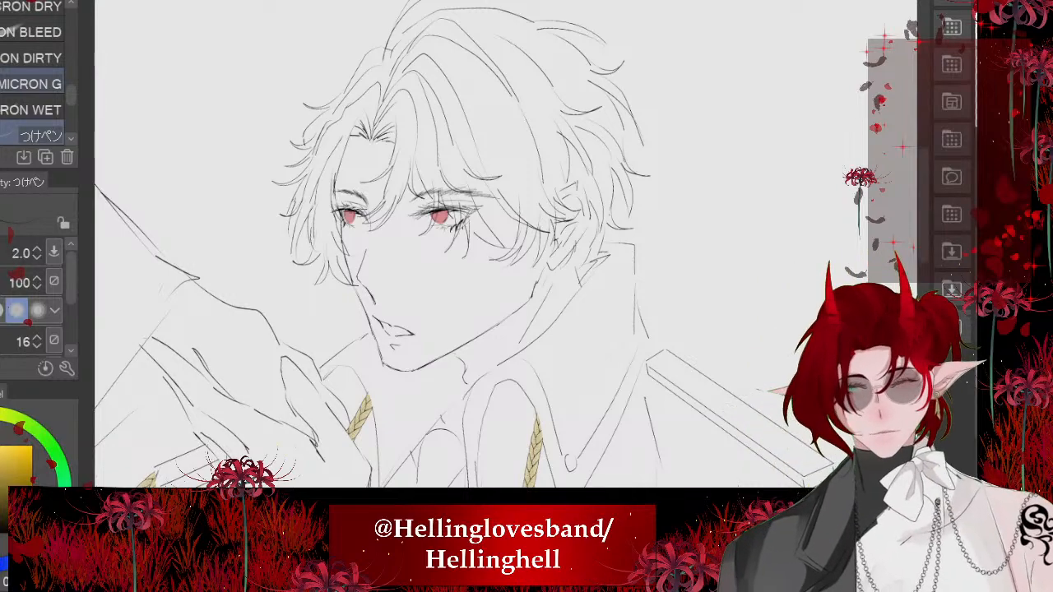
{"action": "scroll", "coordinate": [292, 184], "scroll_direction": "up", "scroll_amount": 2}
{"action": "scroll", "coordinate": [235, 192], "scroll_direction": "down", "scroll_amount": 4}
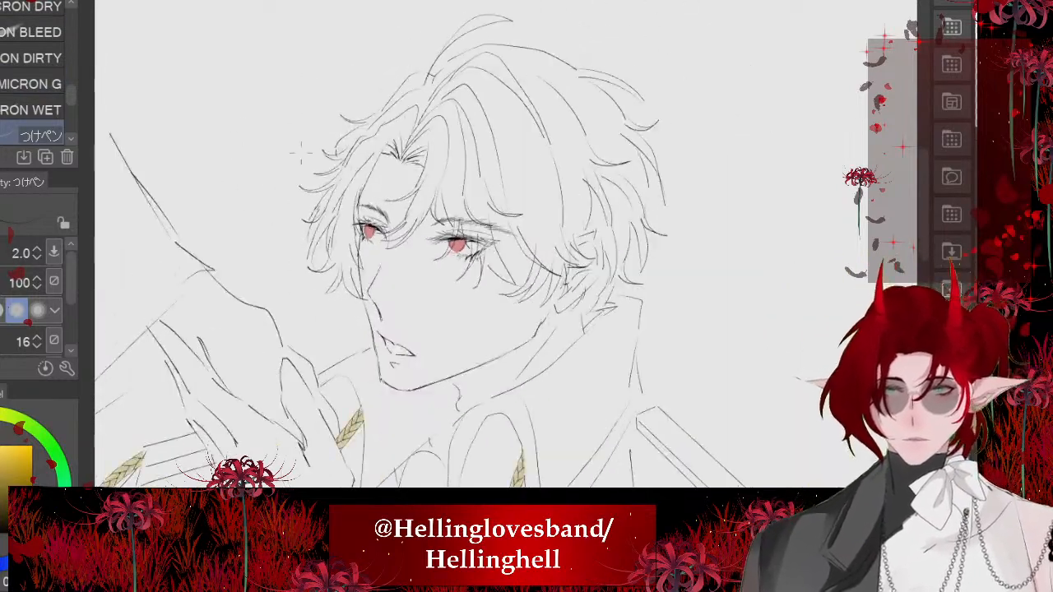
{"action": "scroll", "coordinate": [403, 210], "scroll_direction": "up", "scroll_amount": 6}
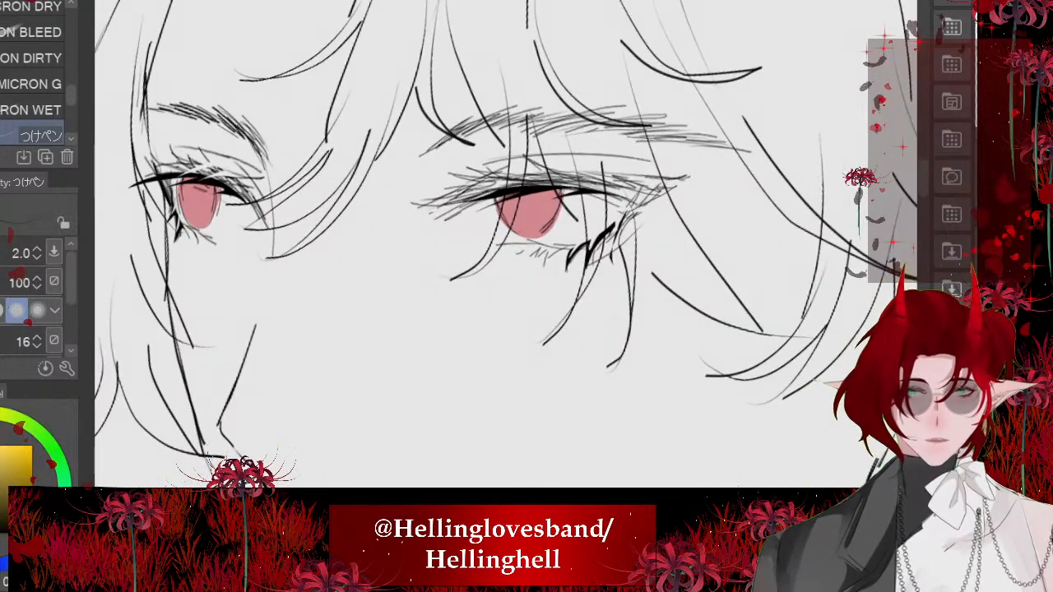
- Try transforming a lassoed area around the near eye, its brow and the overlapping hair strands
{"action": "scroll", "coordinate": [416, 388], "scroll_direction": "down", "scroll_amount": 2}
{"action": "key", "text": "m"}
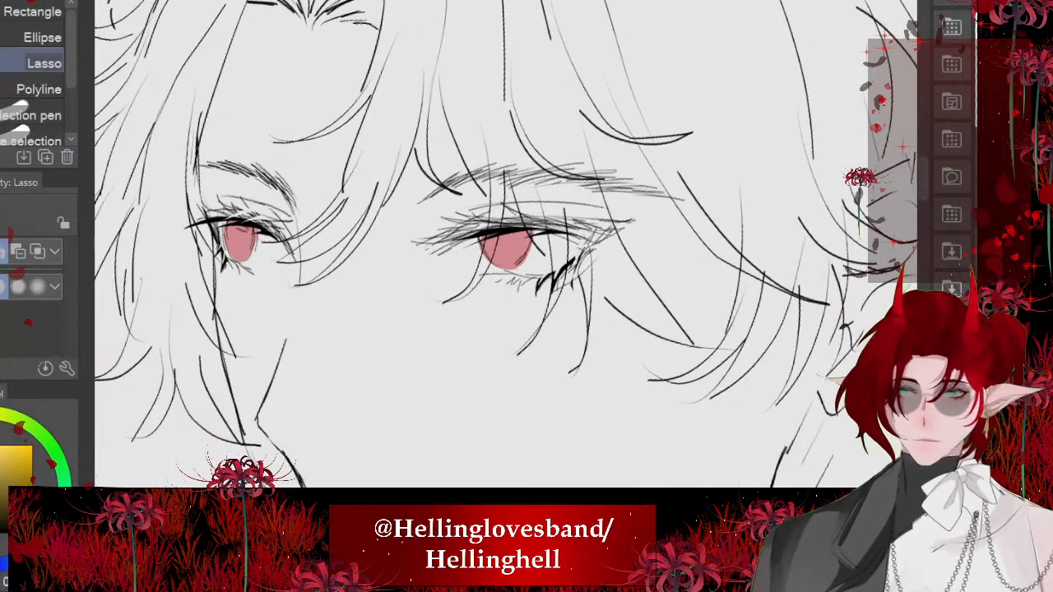
{"action": "left_click_drag", "start_coordinate": [445, 375], "coordinate": [445, 372]}
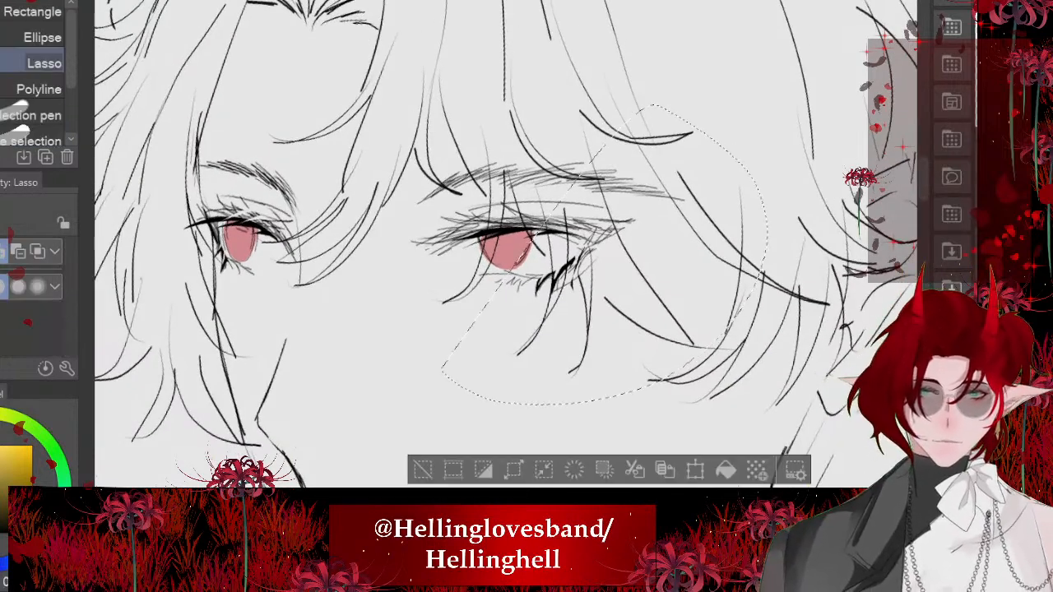
{"action": "mouse_move", "coordinate": [426, 123]}
{"action": "left_mouse_down"}
{"action": "mouse_move", "coordinate": [395, 169]}
{"action": "mouse_move", "coordinate": [715, 197]}
{"action": "mouse_move", "coordinate": [418, 130]}
{"action": "left_mouse_up"}
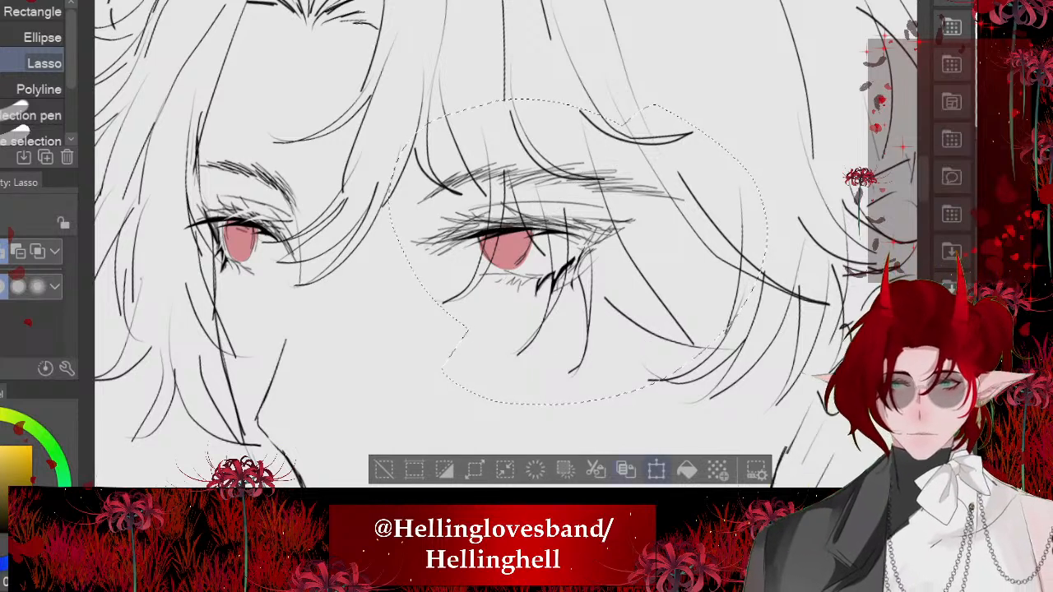
{"action": "key", "text": "ctrl+t"}
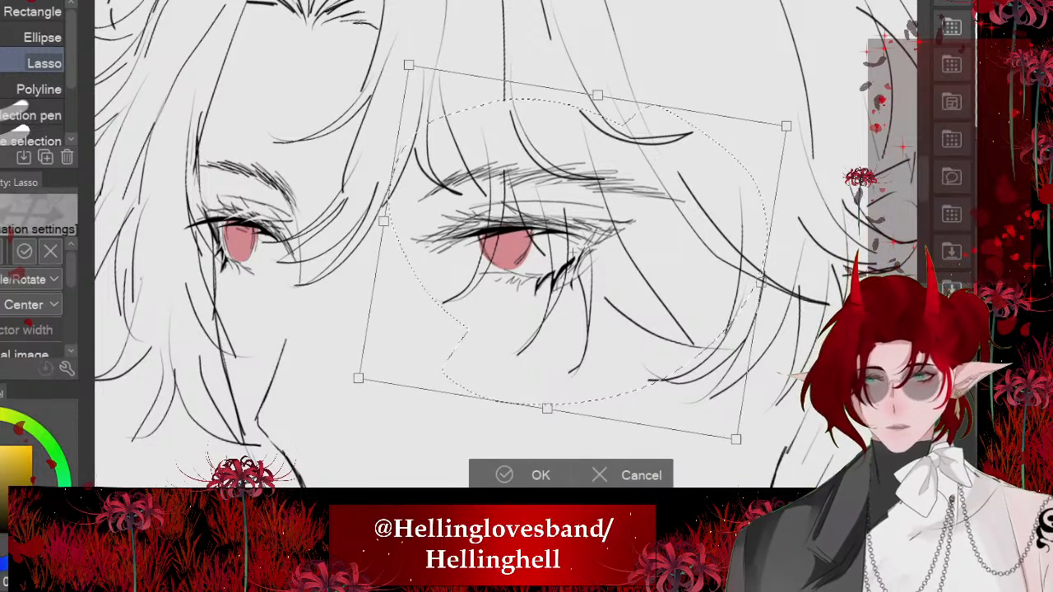
{"action": "key", "text": "Escape"}
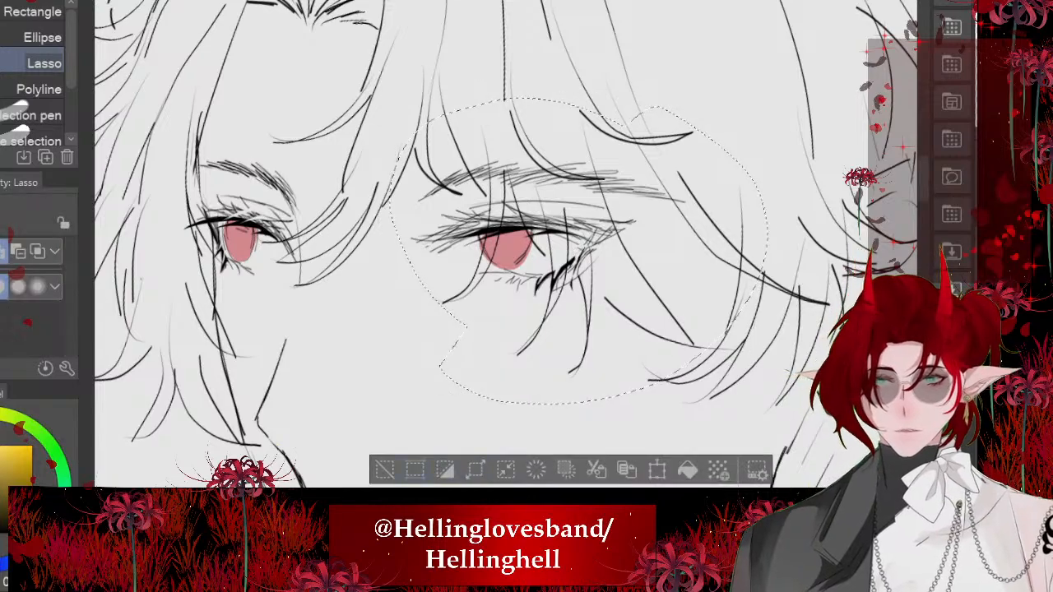
{"action": "key", "text": "ctrl+d"}
{"action": "scroll", "coordinate": [426, 247], "scroll_direction": "down", "scroll_amount": 4}
{"action": "scroll", "coordinate": [432, 181], "scroll_direction": "up", "scroll_amount": 1}
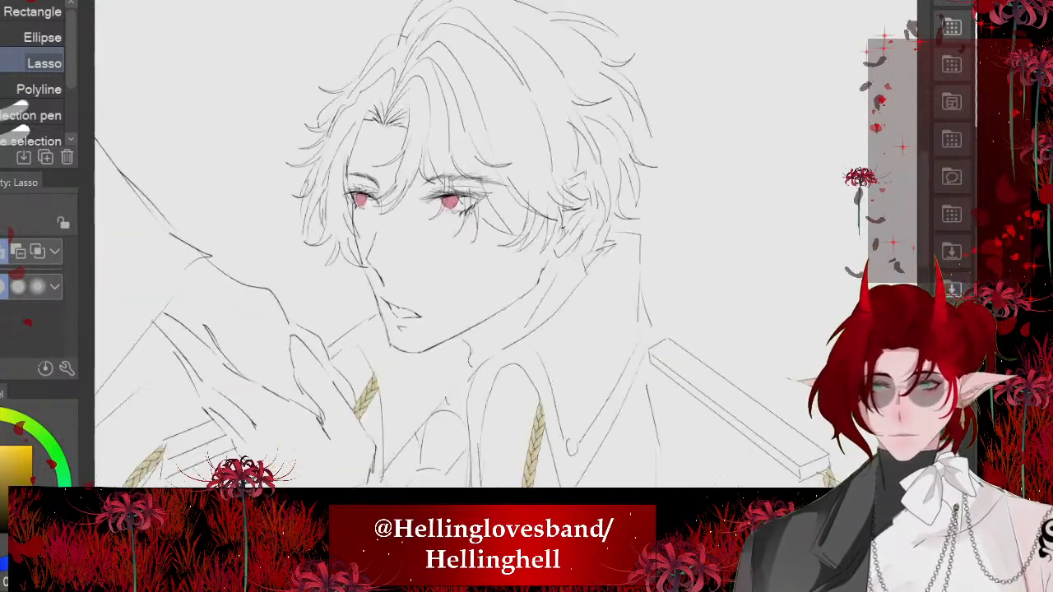
{"action": "scroll", "coordinate": [437, 175], "scroll_direction": "up", "scroll_amount": 10}
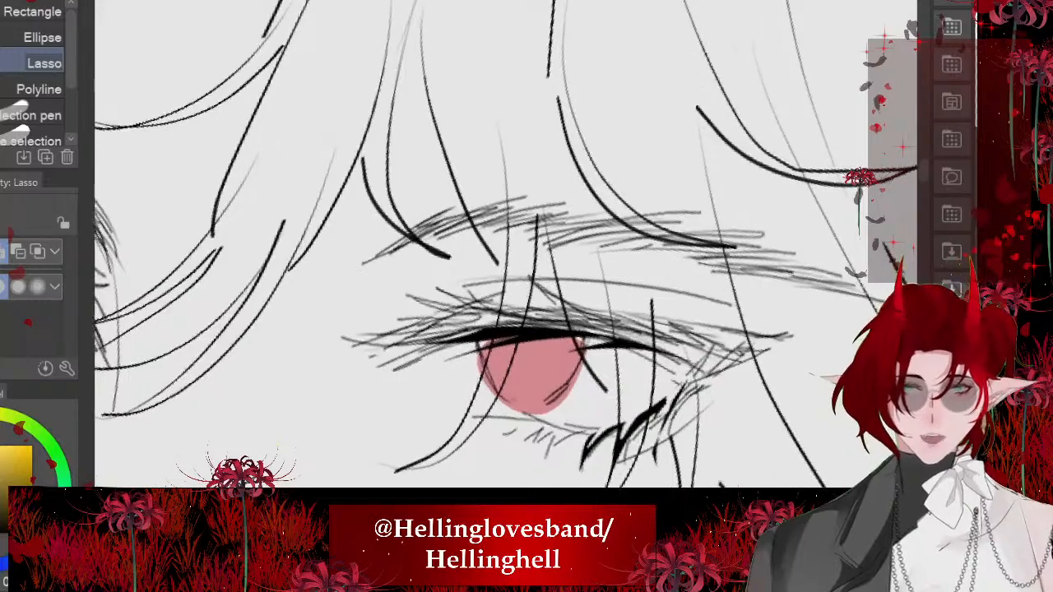
{"action": "scroll", "coordinate": [400, 176], "scroll_direction": "up", "scroll_amount": 4}
{"action": "key", "text": "e"}
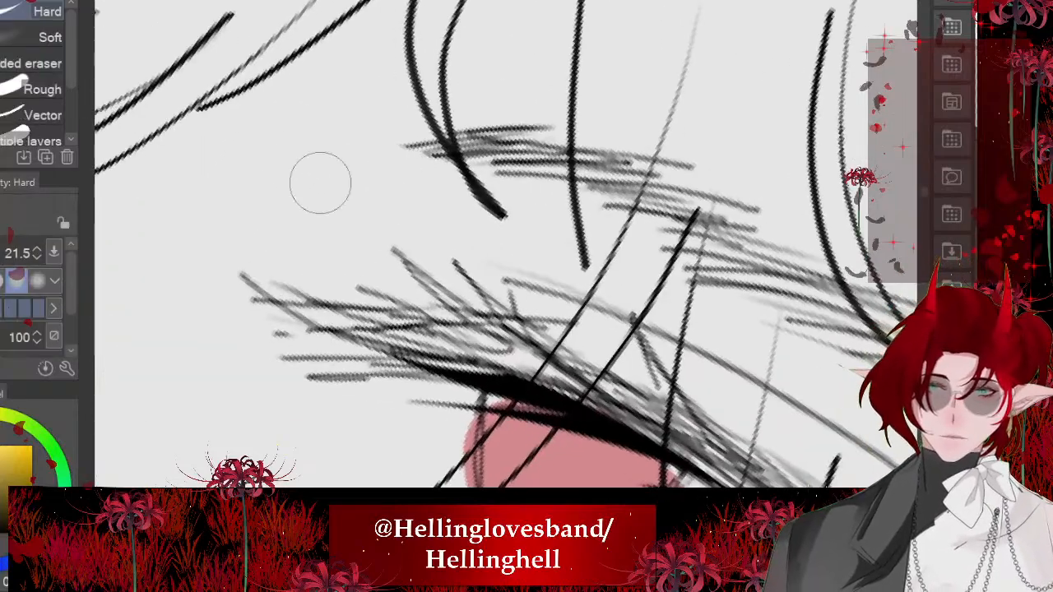
{"action": "scroll", "coordinate": [320, 183], "scroll_direction": "down", "scroll_amount": 8}
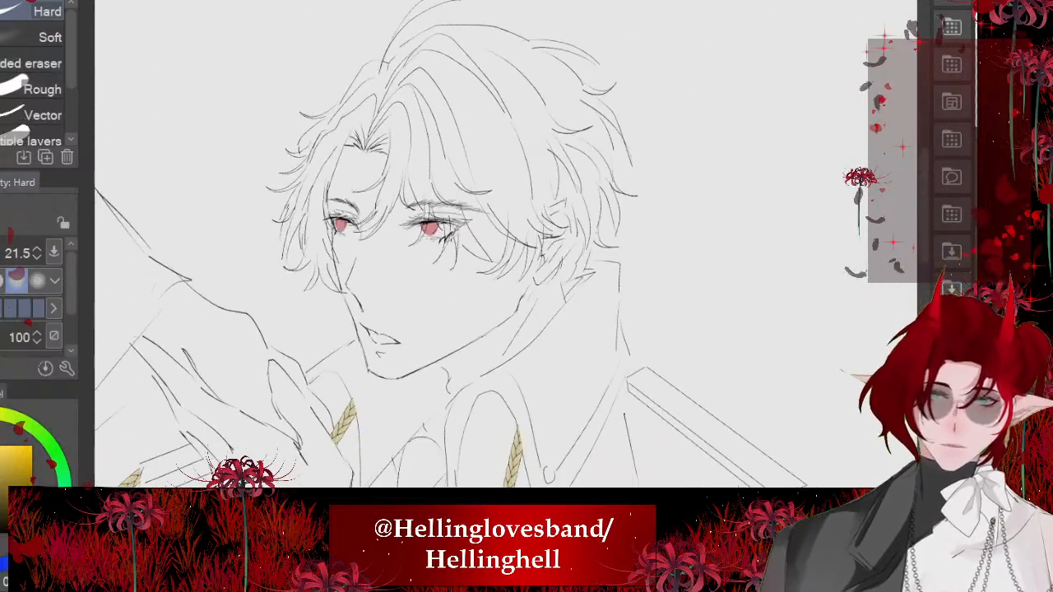
{"action": "scroll", "coordinate": [319, 237], "scroll_direction": "up", "scroll_amount": 2}
{"action": "scroll", "coordinate": [375, 206], "scroll_direction": "down", "scroll_amount": 3}
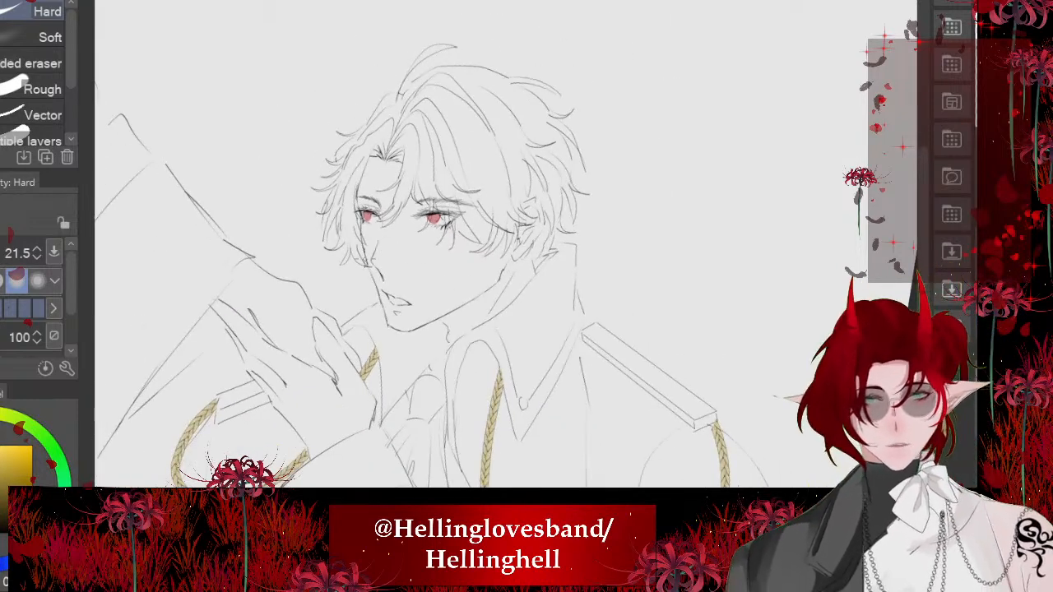
- Shade the upper part of the far eye's iris in a darker red with the Soft airbrush at size 35.6
{"action": "scroll", "coordinate": [364, 212], "scroll_direction": "up", "scroll_amount": 5}
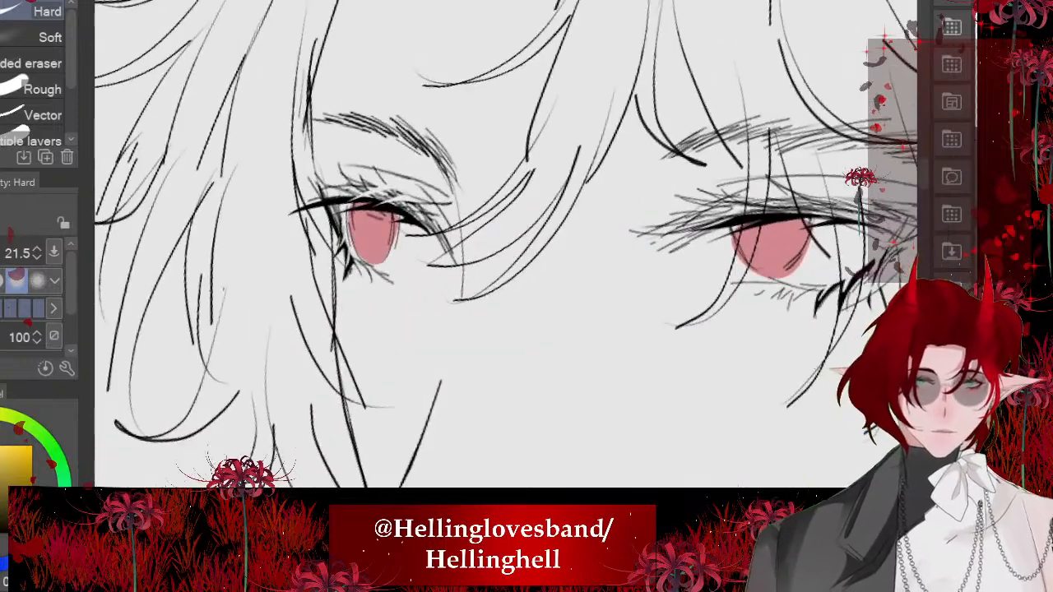
{"action": "scroll", "coordinate": [588, 270], "scroll_direction": "up", "scroll_amount": 3}
{"action": "left_click", "coordinate": [531, 254], "text": "alt"}
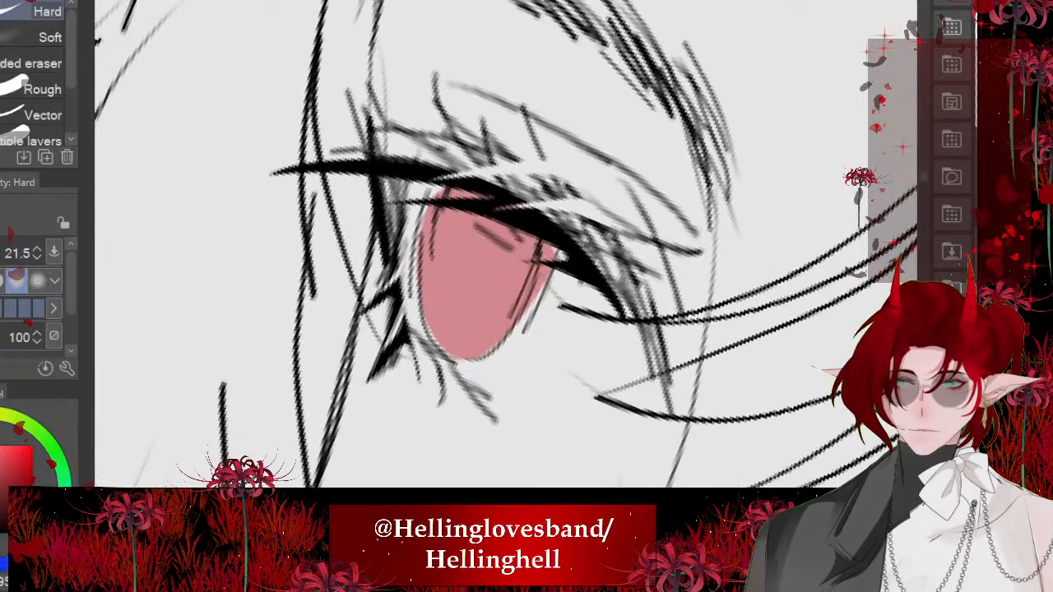
{"action": "key", "text": "p"}
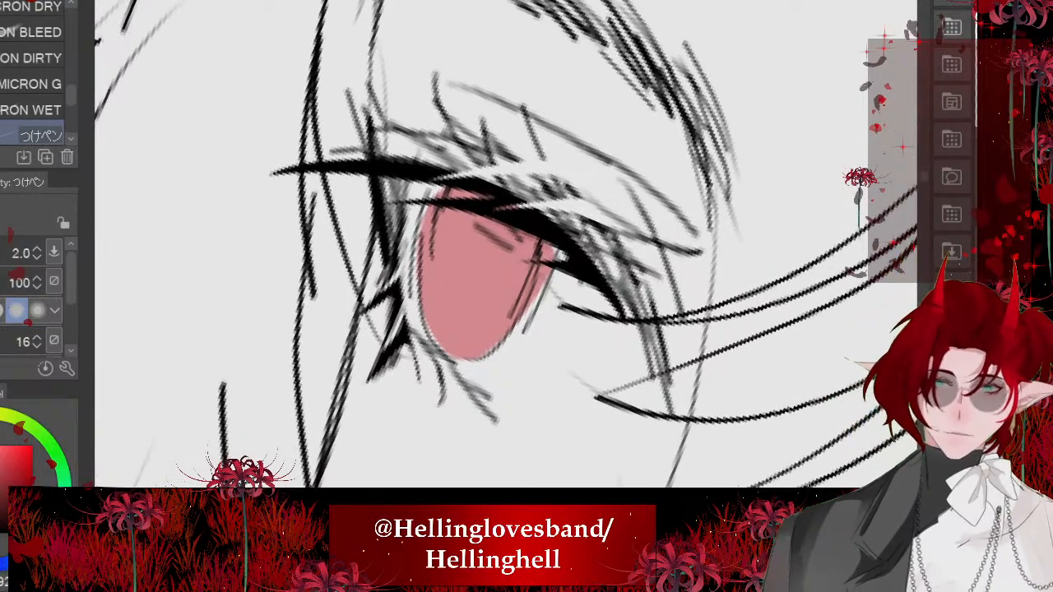
{"action": "key", "text": "j"}
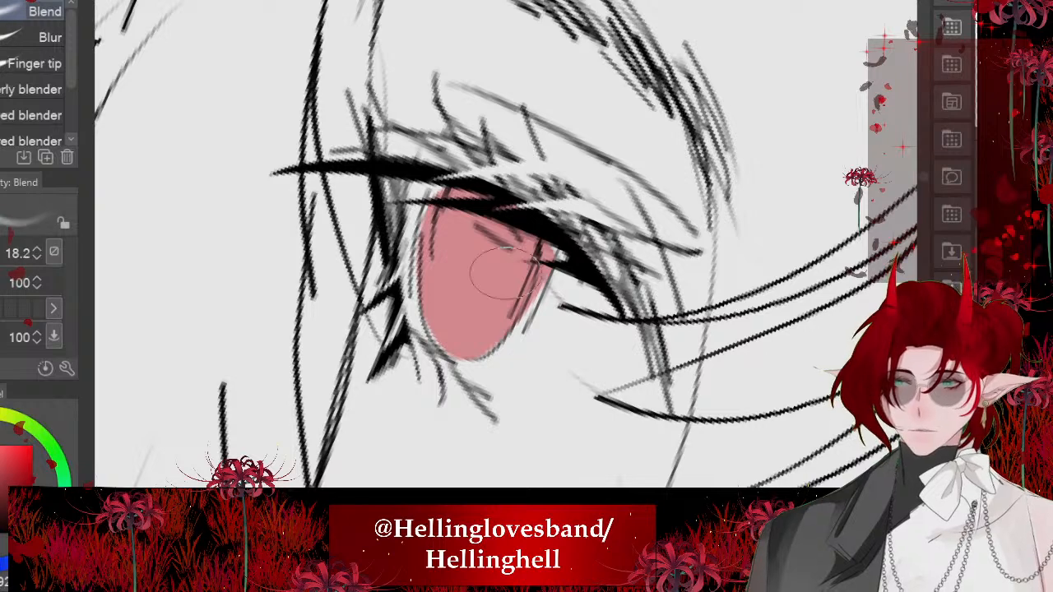
{"action": "key", "text": "b"}
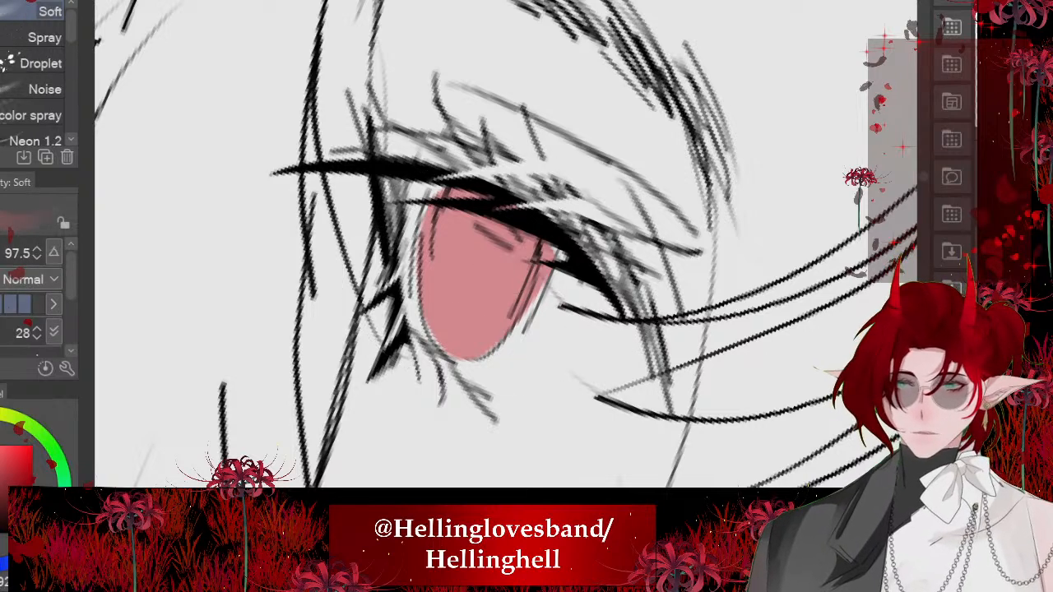
{"action": "mouse_move", "coordinate": [504, 274]}
{"action": "left_mouse_down", "text": "ctrl+alt"}
{"action": "mouse_move", "coordinate": [780, 273]}
{"action": "mouse_move", "coordinate": [555, 273]}
{"action": "mouse_move", "coordinate": [432, 202]}
{"action": "left_mouse_up", "text": "ctrl+alt"}
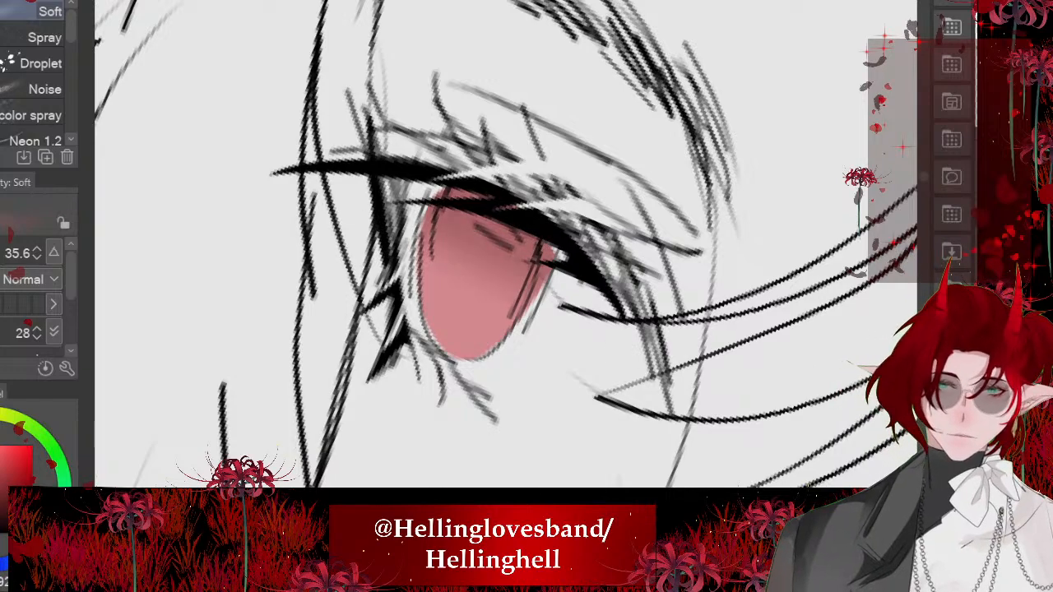
{"action": "left_click_drag", "start_coordinate": [428, 284], "coordinate": [468, 350]}
- Shade the upper part of the near eye's iris to match with the size 35.6 Soft airbrush
{"action": "scroll", "coordinate": [284, 197], "scroll_direction": "down", "scroll_amount": 4}
{"action": "left_click_drag", "start_coordinate": [625, 329], "coordinate": [462, 272]}
{"action": "left_click_drag", "start_coordinate": [604, 329], "coordinate": [520, 290]}
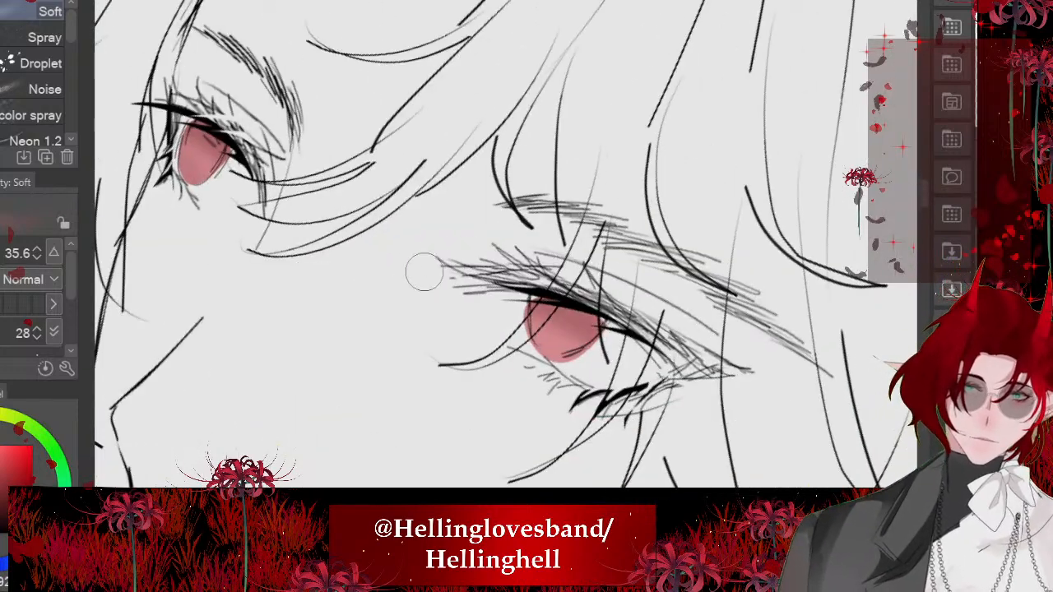
{"action": "scroll", "coordinate": [652, 344], "scroll_direction": "down", "scroll_amount": 3}
- Draw a dark red pupil shape with branching strokes inside the far eye's iris using the つけペン at size 2
{"action": "scroll", "coordinate": [652, 344], "scroll_direction": "up", "scroll_amount": 10}
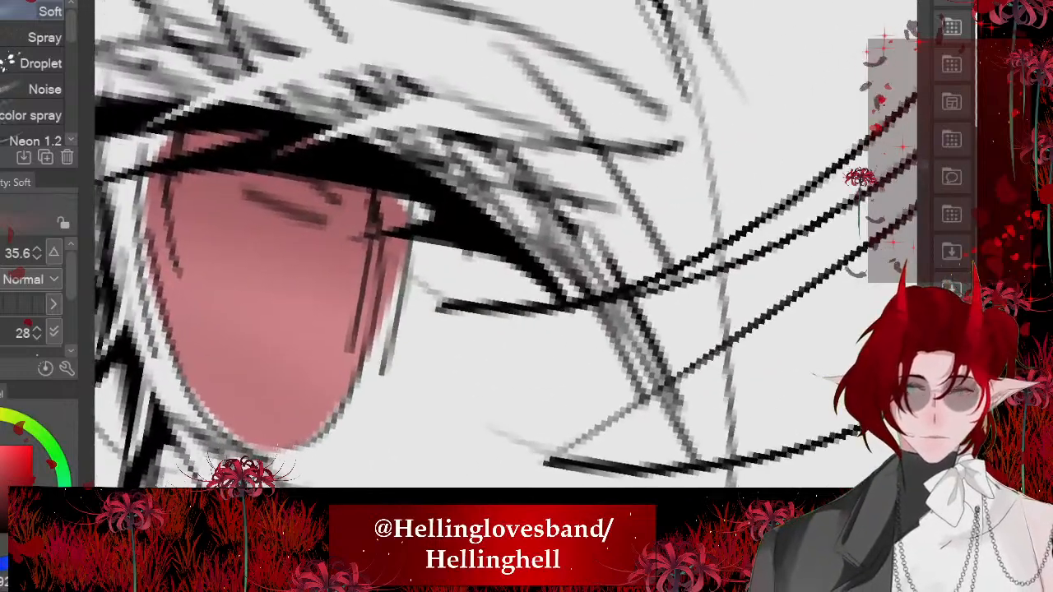
{"action": "mouse_move", "coordinate": [329, 288]}
{"action": "left_mouse_down"}
{"action": "mouse_move", "coordinate": [411, 302]}
{"action": "mouse_move", "coordinate": [463, 288]}
{"action": "left_mouse_up"}
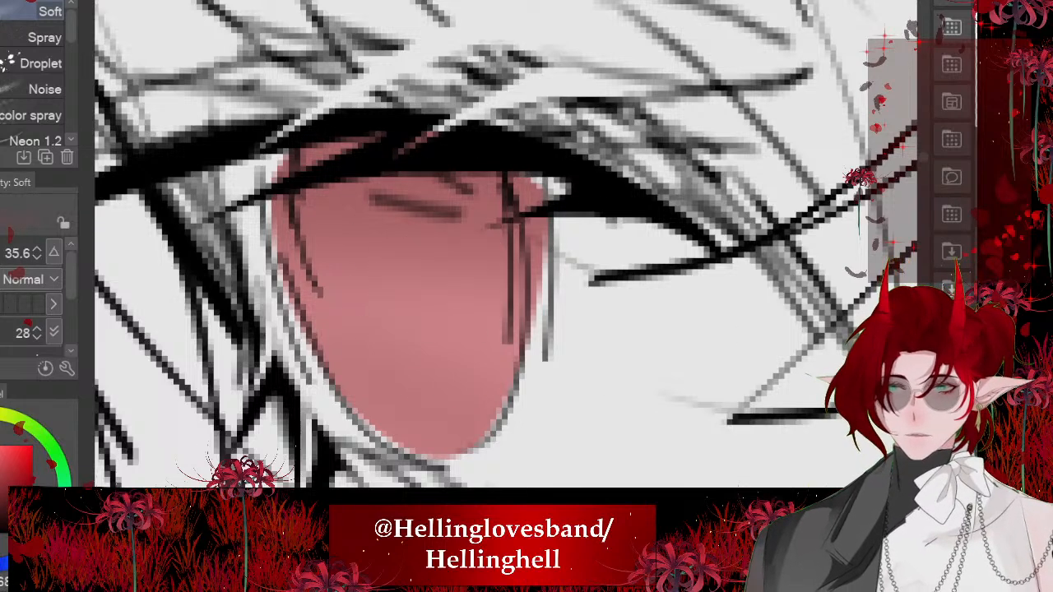
{"action": "key", "text": "p"}
{"action": "left_click_drag", "start_coordinate": [432, 262], "coordinate": [438, 383]}
{"action": "left_click_drag", "start_coordinate": [436, 317], "coordinate": [414, 406]}
{"action": "left_click_drag", "start_coordinate": [362, 293], "coordinate": [395, 395]}
{"action": "left_click_drag", "start_coordinate": [437, 318], "coordinate": [416, 404]}
{"action": "left_click_drag", "start_coordinate": [412, 262], "coordinate": [435, 323]}
{"action": "mouse_move", "coordinate": [473, 284]}
{"action": "left_mouse_down"}
{"action": "mouse_move", "coordinate": [436, 349]}
{"action": "mouse_move", "coordinate": [447, 341]}
{"action": "left_mouse_up"}
{"action": "left_click_drag", "start_coordinate": [435, 364], "coordinate": [466, 369]}
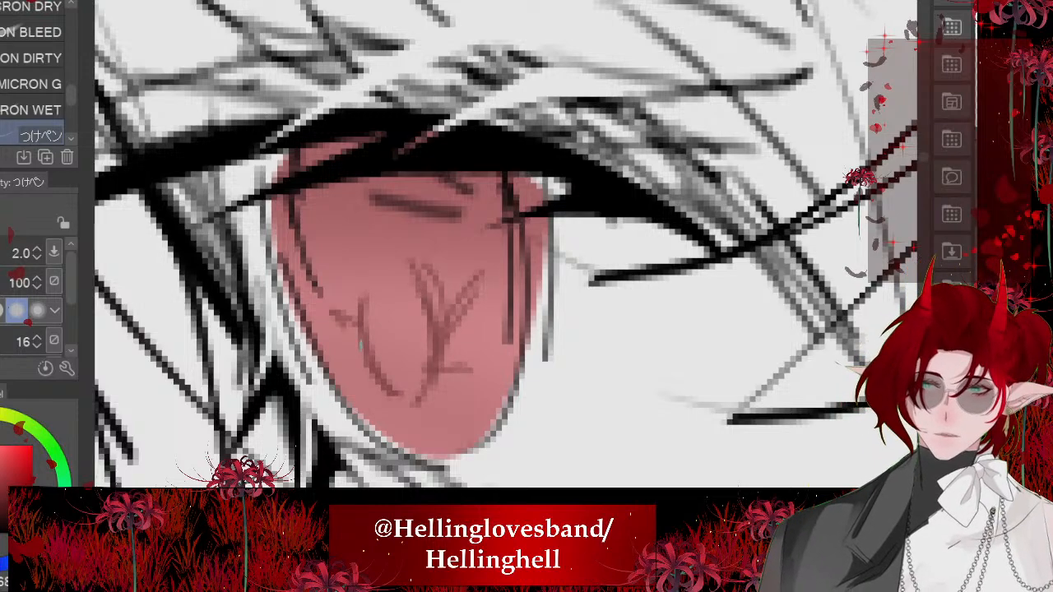
{"action": "left_click_drag", "start_coordinate": [326, 329], "coordinate": [369, 367]}
{"action": "left_click_drag", "start_coordinate": [319, 341], "coordinate": [367, 372]}
{"action": "left_click_drag", "start_coordinate": [386, 286], "coordinate": [395, 405]}
{"action": "left_click_drag", "start_coordinate": [372, 331], "coordinate": [411, 407]}
{"action": "left_click_drag", "start_coordinate": [389, 288], "coordinate": [412, 362]}
{"action": "scroll", "coordinate": [332, 248], "scroll_direction": "down", "scroll_amount": 2}
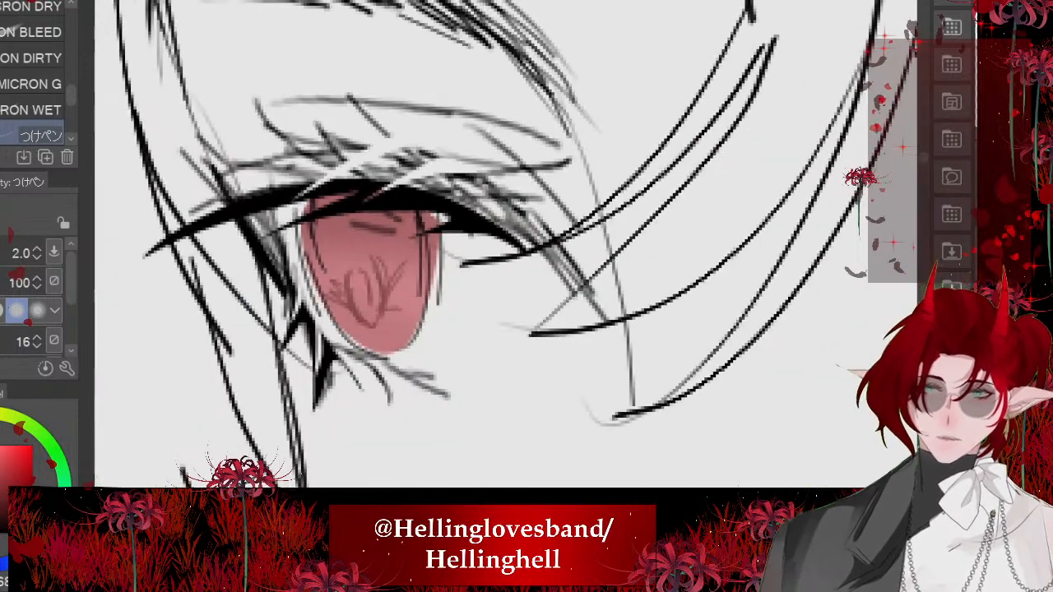
- Draw matching dark red branching strokes and a curved pupil detail inside the near eye's iris with the つけペン
{"action": "scroll", "coordinate": [293, 245], "scroll_direction": "down", "scroll_amount": 6}
{"action": "scroll", "coordinate": [433, 260], "scroll_direction": "up", "scroll_amount": 8}
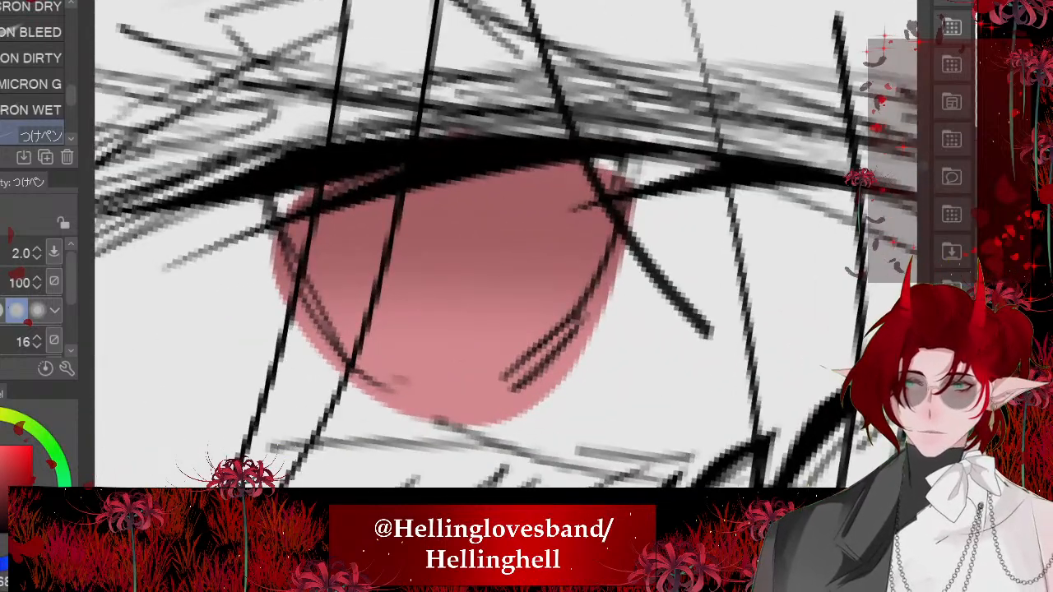
{"action": "mouse_move", "coordinate": [368, 250]}
{"action": "left_mouse_down"}
{"action": "mouse_move", "coordinate": [385, 341]}
{"action": "mouse_move", "coordinate": [408, 375]}
{"action": "left_mouse_up"}
{"action": "left_click", "coordinate": [449, 385]}
{"action": "left_click_drag", "start_coordinate": [379, 294], "coordinate": [422, 362]}
{"action": "left_click_drag", "start_coordinate": [477, 258], "coordinate": [448, 385]}
{"action": "left_click_drag", "start_coordinate": [468, 245], "coordinate": [481, 352]}
{"action": "left_click_drag", "start_coordinate": [385, 267], "coordinate": [436, 364]}
{"action": "left_click_drag", "start_coordinate": [325, 271], "coordinate": [391, 353]}
{"action": "left_click_drag", "start_coordinate": [548, 242], "coordinate": [492, 316]}
{"action": "left_click_drag", "start_coordinate": [491, 345], "coordinate": [535, 323]}
{"action": "scroll", "coordinate": [558, 221], "scroll_direction": "down", "scroll_amount": 8}
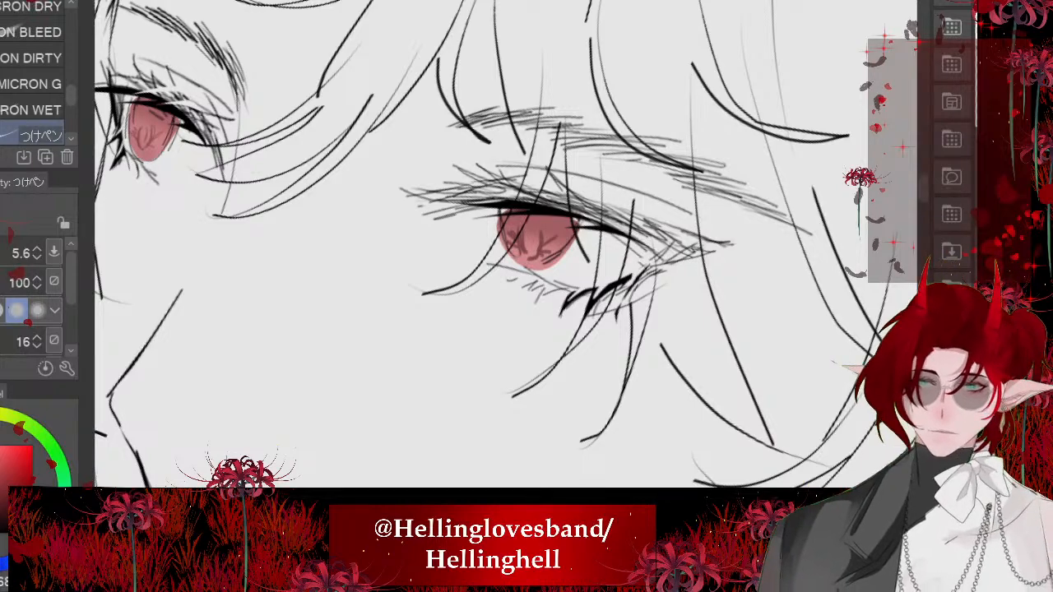
- Paint white highlight strokes across the lower half of the near eye's iris with the つけペン at size 5.6
{"action": "scroll", "coordinate": [509, 253], "scroll_direction": "up", "scroll_amount": 8}
{"action": "left_click_drag", "start_coordinate": [482, 226], "coordinate": [544, 245]}
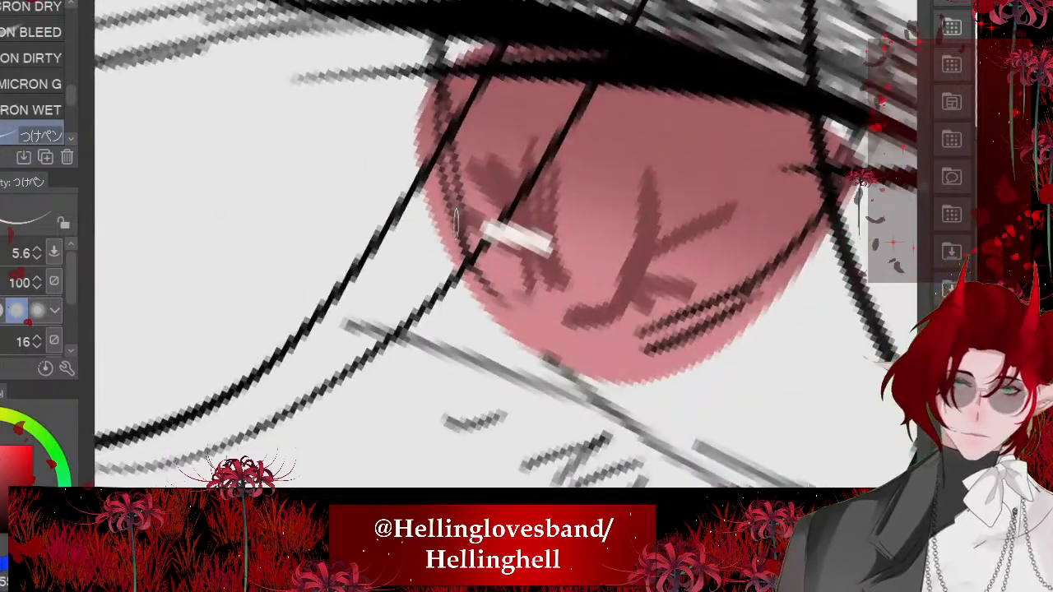
{"action": "mouse_move", "coordinate": [400, 219]}
{"action": "left_mouse_down"}
{"action": "mouse_move", "coordinate": [541, 271]}
{"action": "mouse_move", "coordinate": [461, 284]}
{"action": "left_mouse_up"}
{"action": "mouse_move", "coordinate": [594, 234]}
{"action": "left_mouse_down"}
{"action": "mouse_move", "coordinate": [618, 267]}
{"action": "mouse_move", "coordinate": [550, 311]}
{"action": "left_mouse_up"}
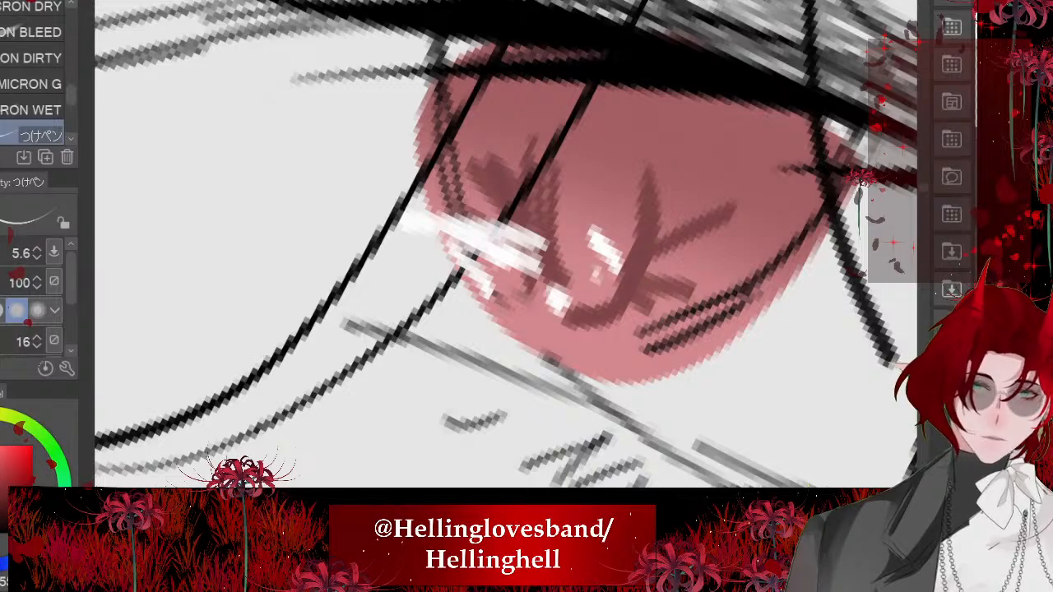
{"action": "left_click_drag", "start_coordinate": [682, 273], "coordinate": [753, 311]}
{"action": "scroll", "coordinate": [527, 247], "scroll_direction": "down", "scroll_amount": 10}
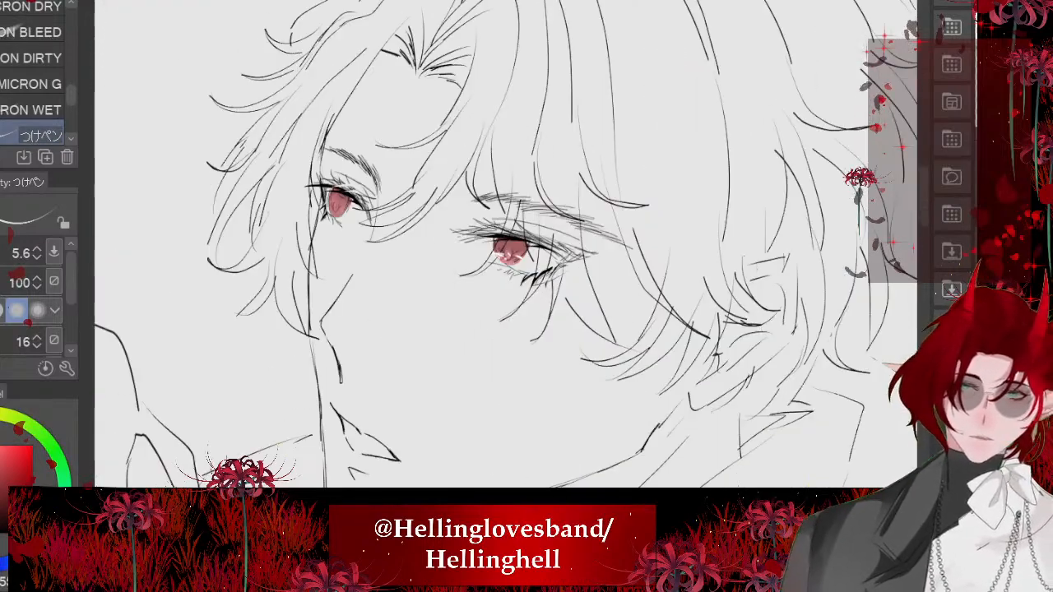
- Paint white highlights across the lower half and both edges of the far eye's iris with the size 5.6 つけペン
{"action": "scroll", "coordinate": [333, 229], "scroll_direction": "up", "scroll_amount": 8}
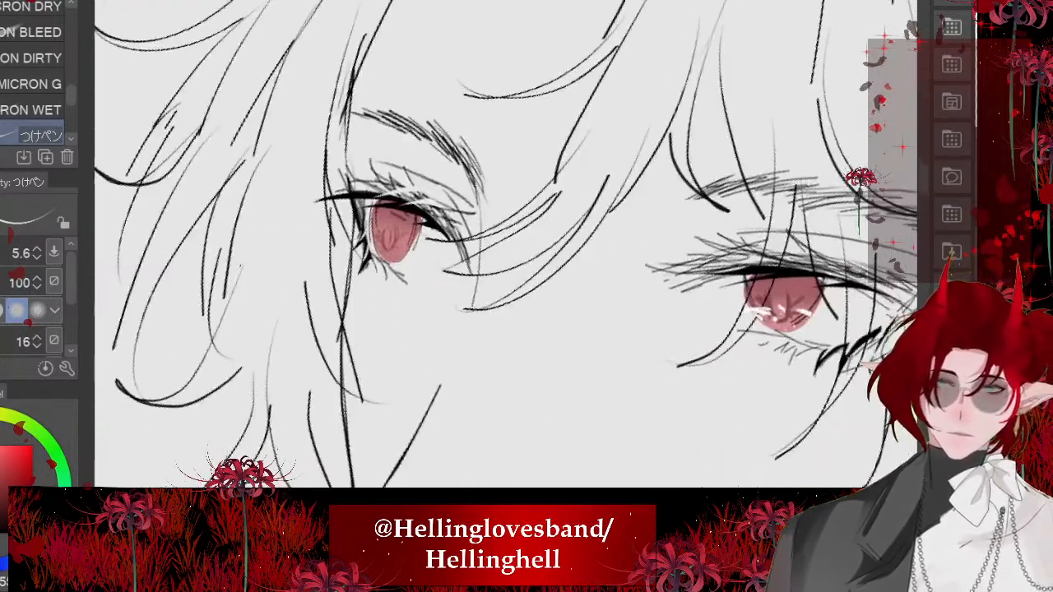
{"action": "scroll", "coordinate": [412, 247], "scroll_direction": "up", "scroll_amount": 6}
{"action": "left_click_drag", "start_coordinate": [386, 267], "coordinate": [321, 243]}
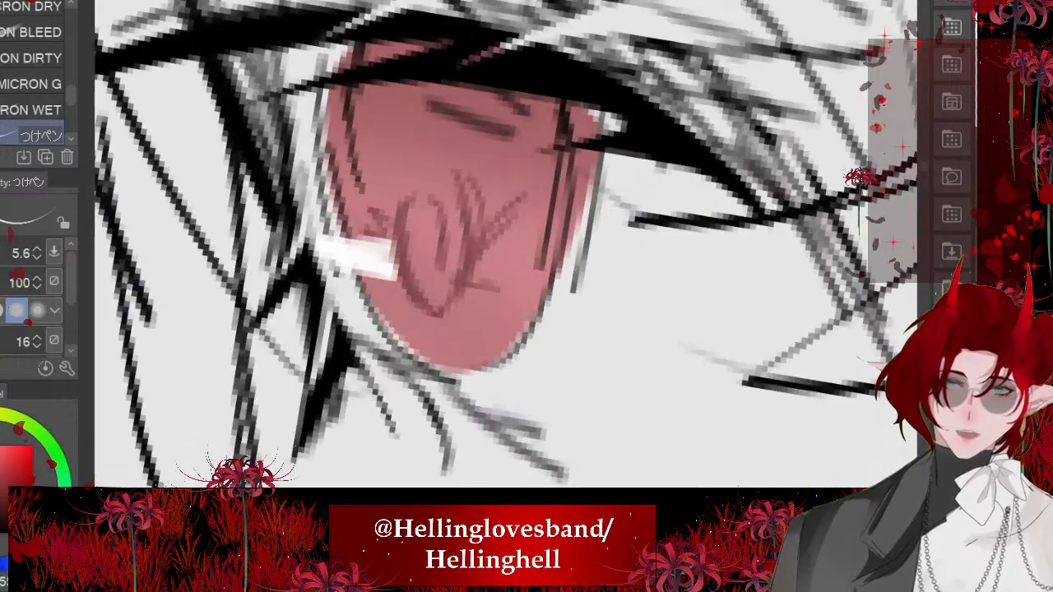
{"action": "left_click_drag", "start_coordinate": [432, 293], "coordinate": [395, 333]}
{"action": "left_click_drag", "start_coordinate": [457, 265], "coordinate": [514, 313]}
{"action": "left_click_drag", "start_coordinate": [553, 217], "coordinate": [522, 242]}
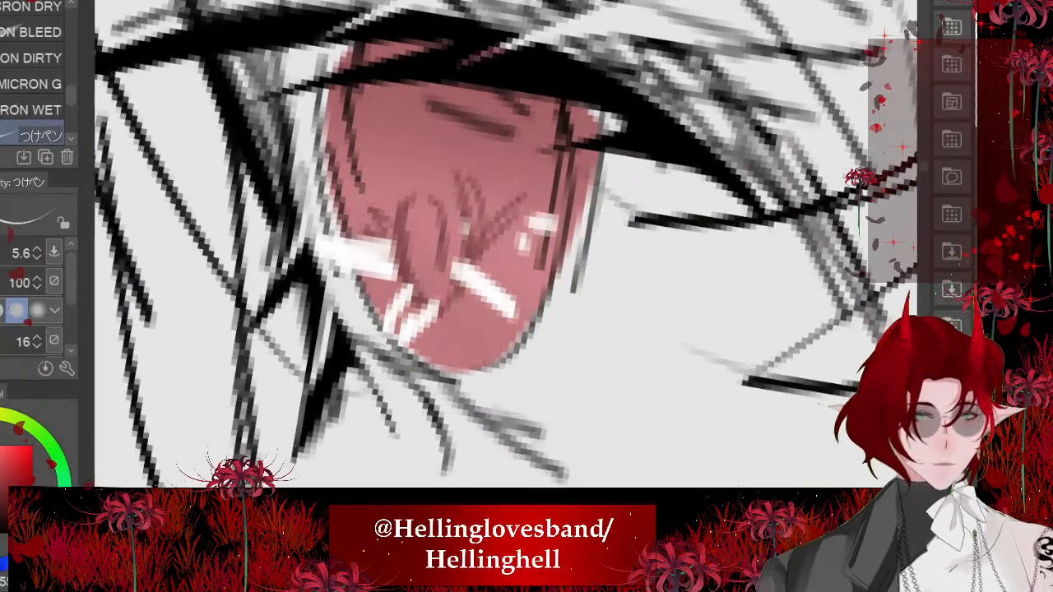
{"action": "key", "text": "ctrl+z"}
{"action": "key", "text": "ctrl+z"}
{"action": "left_click_drag", "start_coordinate": [569, 194], "coordinate": [611, 230]}
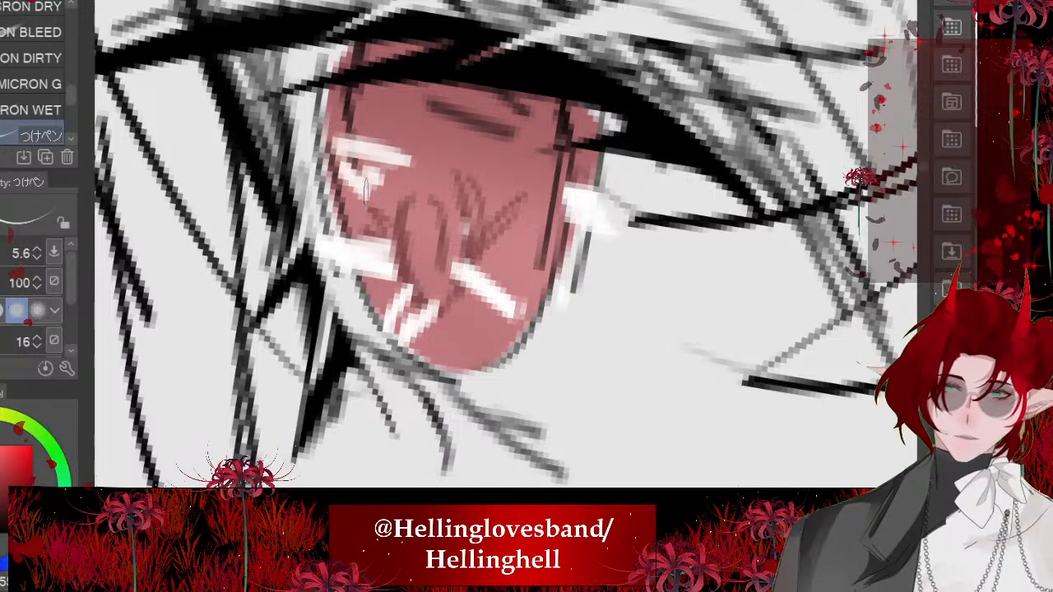
{"action": "scroll", "coordinate": [494, 247], "scroll_direction": "down", "scroll_amount": 8}
{"action": "scroll", "coordinate": [494, 247], "scroll_direction": "down", "scroll_amount": 4}
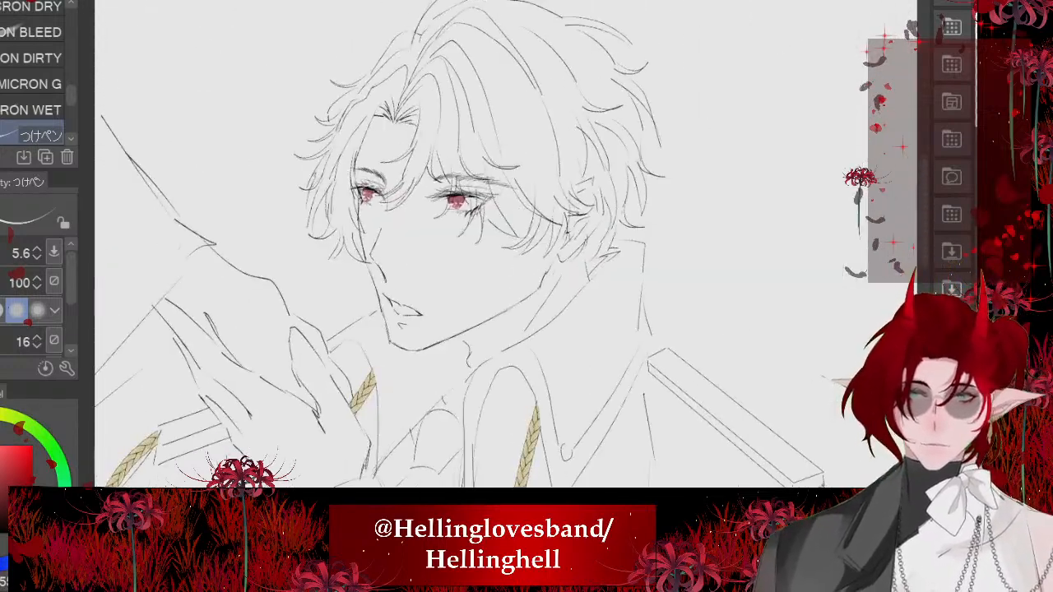
- Add small pale pink highlight dabs around and inside the pupil detail of the far eye's iris with the size 5.6 つけペン
{"action": "scroll", "coordinate": [494, 247], "scroll_direction": "up", "scroll_amount": 10}
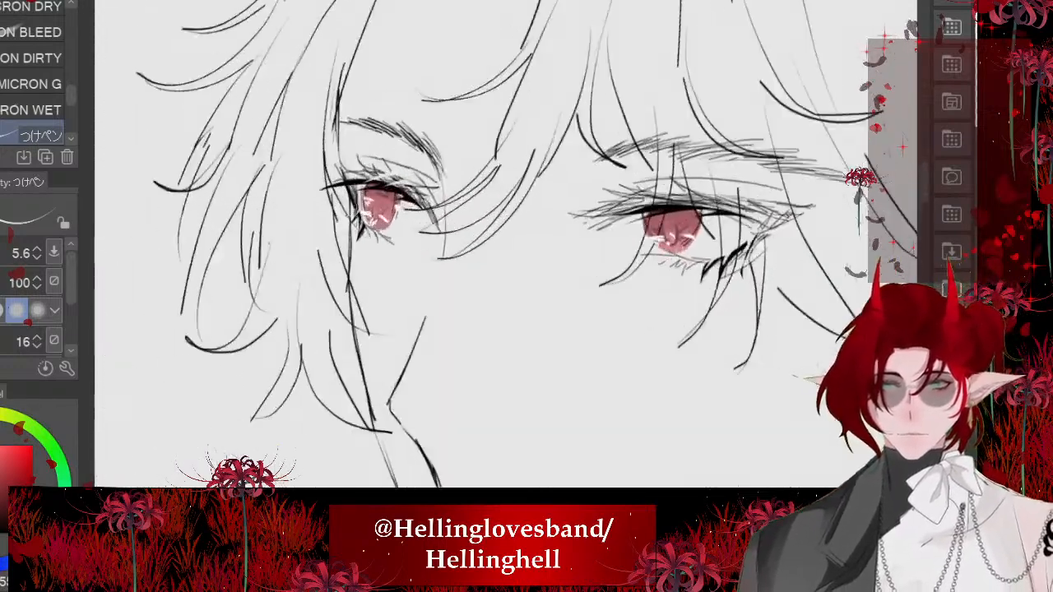
{"action": "scroll", "coordinate": [386, 146], "scroll_direction": "up", "scroll_amount": 5}
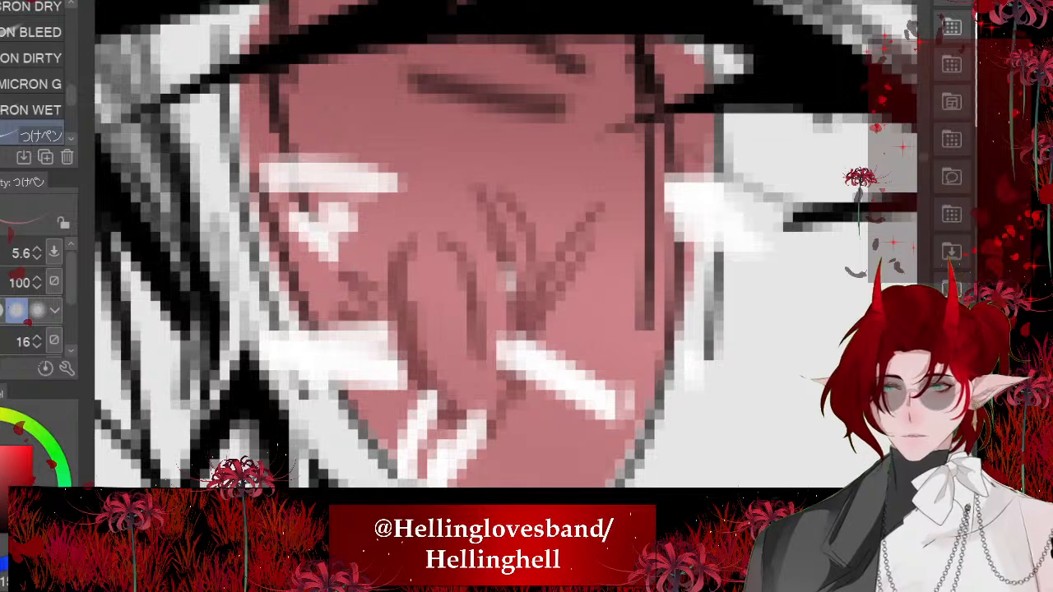
{"action": "left_click_drag", "start_coordinate": [573, 175], "coordinate": [609, 225]}
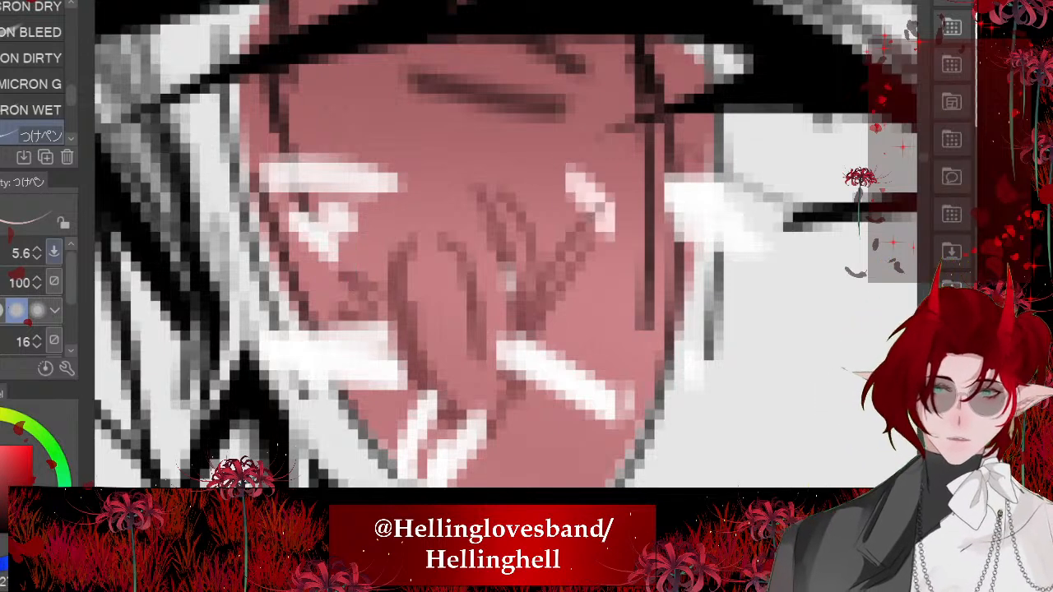
{"action": "left_click_drag", "start_coordinate": [628, 268], "coordinate": [619, 299]}
{"action": "left_click_drag", "start_coordinate": [600, 270], "coordinate": [604, 324]}
{"action": "left_click_drag", "start_coordinate": [398, 215], "coordinate": [436, 234]}
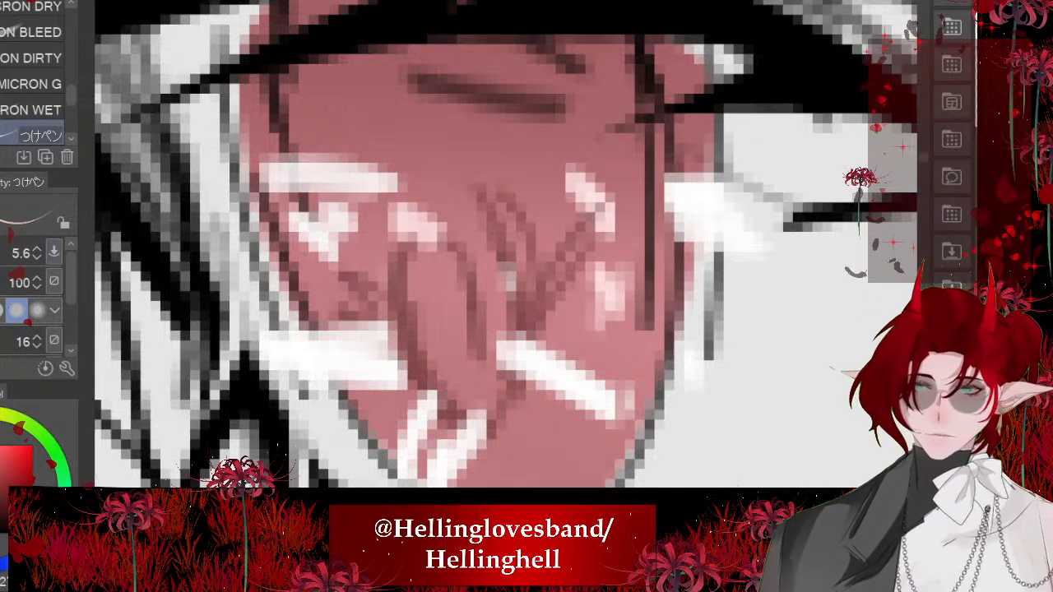
{"action": "scroll", "coordinate": [319, 224], "scroll_direction": "down", "scroll_amount": 3}
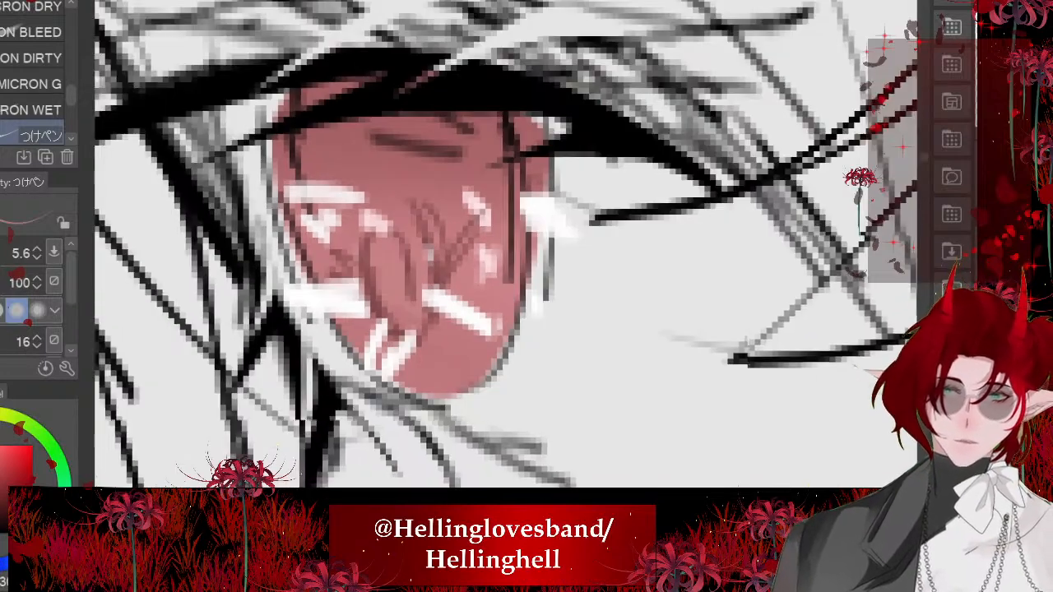
{"action": "scroll", "coordinate": [271, 222], "scroll_direction": "up", "scroll_amount": 3}
{"action": "left_click_drag", "start_coordinate": [456, 298], "coordinate": [444, 360]}
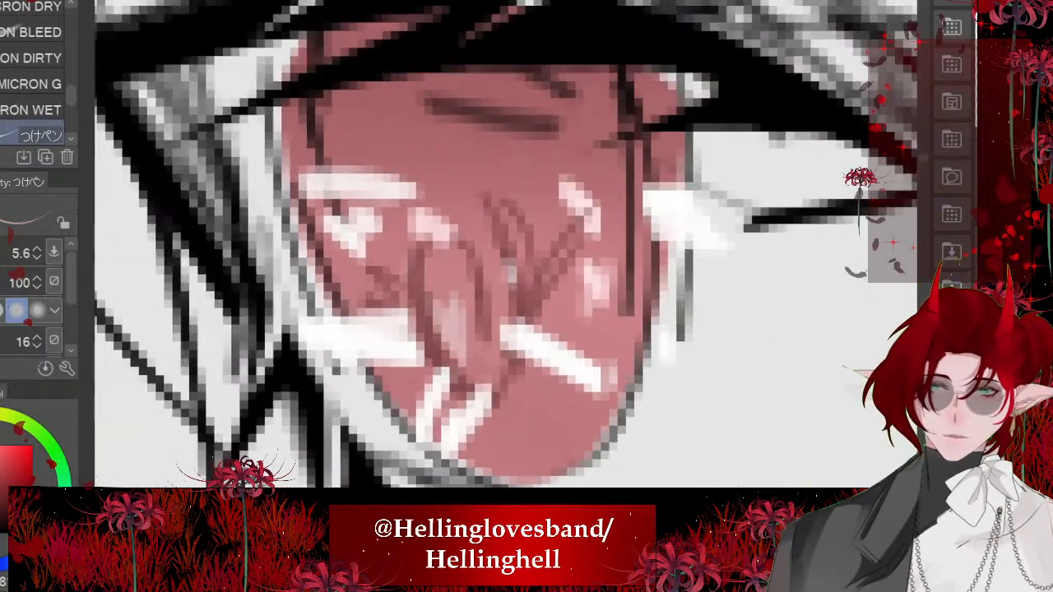
{"action": "left_click_drag", "start_coordinate": [560, 407], "coordinate": [513, 431]}
{"action": "scroll", "coordinate": [324, 252], "scroll_direction": "down", "scroll_amount": 5}
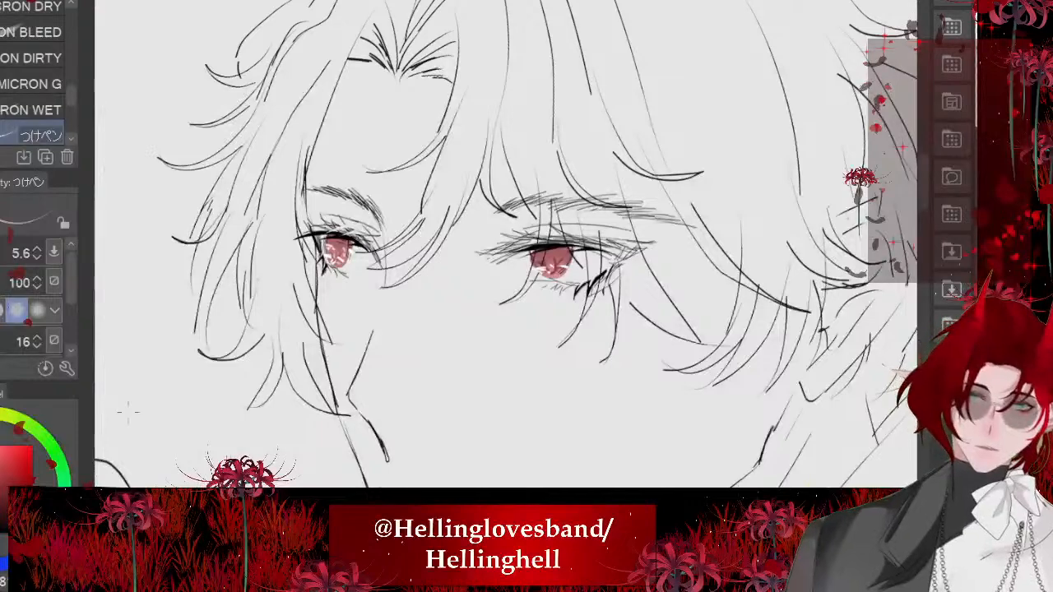
- Add small pale pink highlight dabs around the pupil strokes of the near eye's iris with the size 5.6 つけペン
{"action": "scroll", "coordinate": [557, 254], "scroll_direction": "up", "scroll_amount": 6}
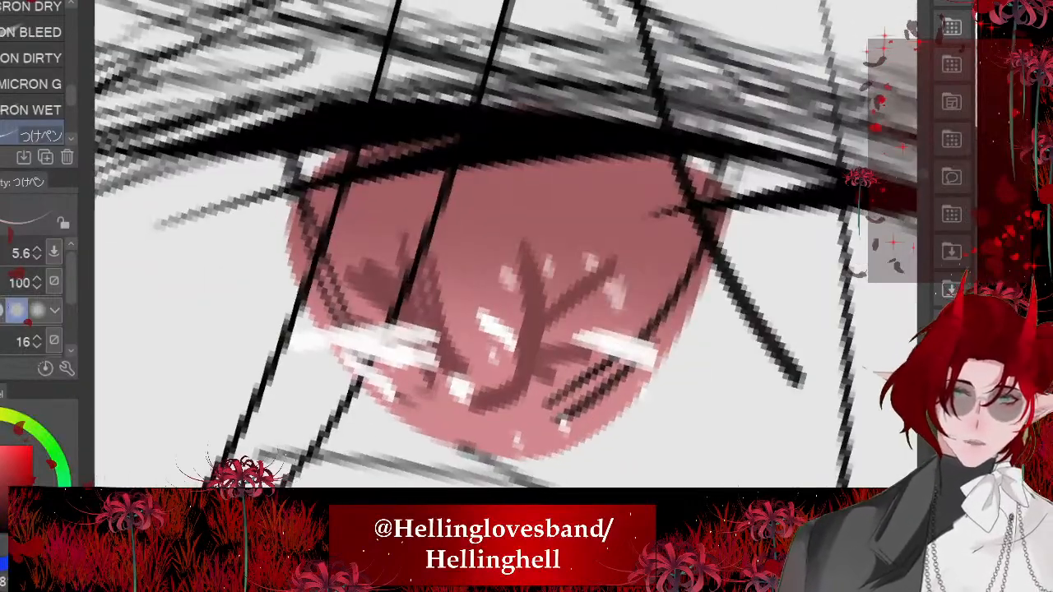
{"action": "left_click_drag", "start_coordinate": [349, 250], "coordinate": [375, 311]}
{"action": "scroll", "coordinate": [512, 270], "scroll_direction": "down", "scroll_amount": 3}
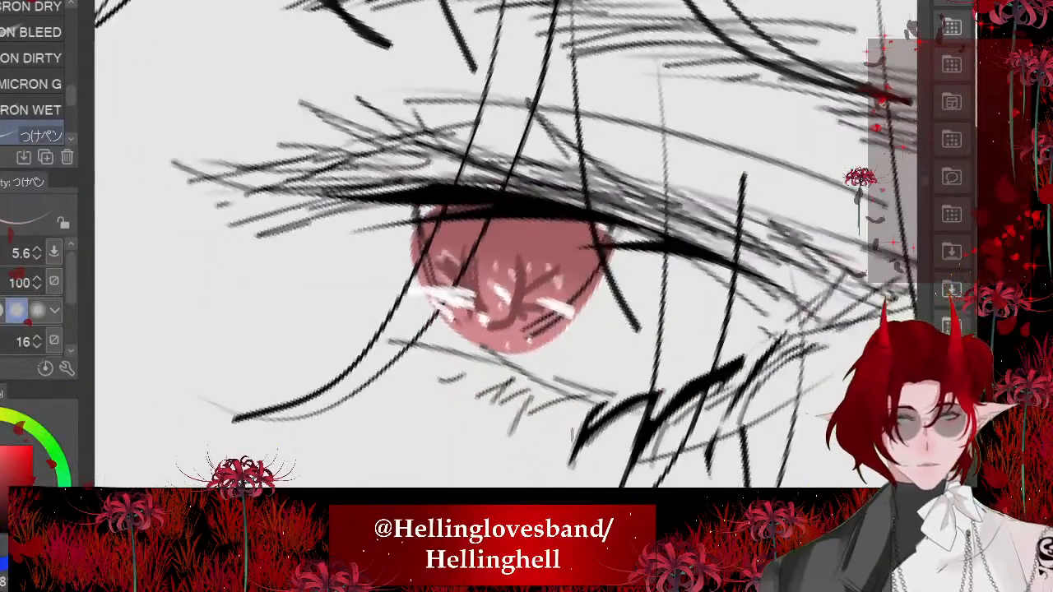
{"action": "scroll", "coordinate": [571, 436], "scroll_direction": "down", "scroll_amount": 7}
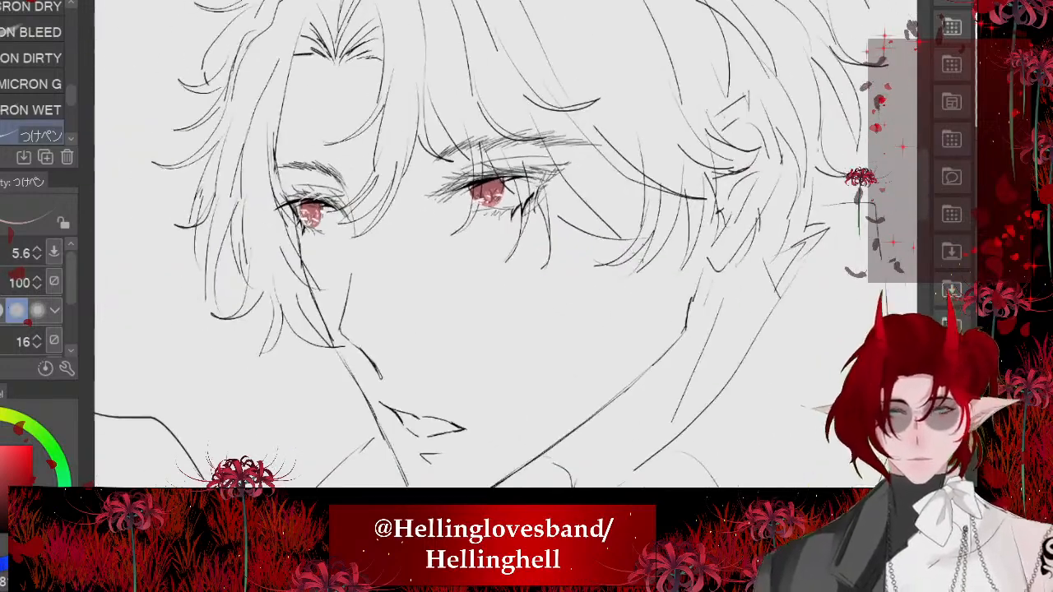
- Lasso the near eye's upper lashes and eyelid crease and shift them slightly down over the iris
{"action": "scroll", "coordinate": [527, 247], "scroll_direction": "down", "scroll_amount": 4}
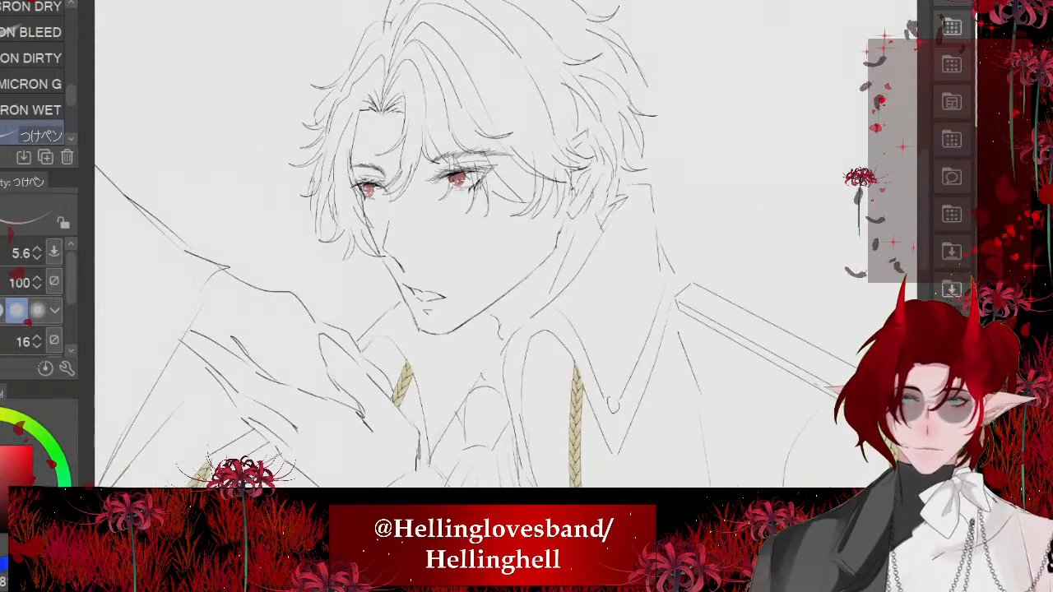
{"action": "scroll", "coordinate": [422, 147], "scroll_direction": "up", "scroll_amount": 6}
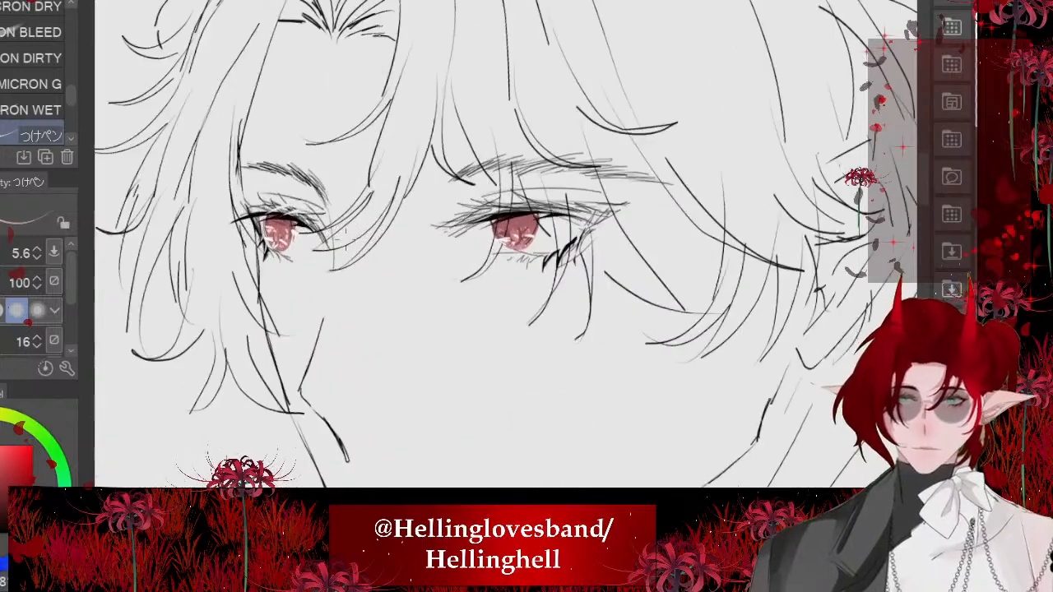
{"action": "scroll", "coordinate": [344, 269], "scroll_direction": "up", "scroll_amount": 2}
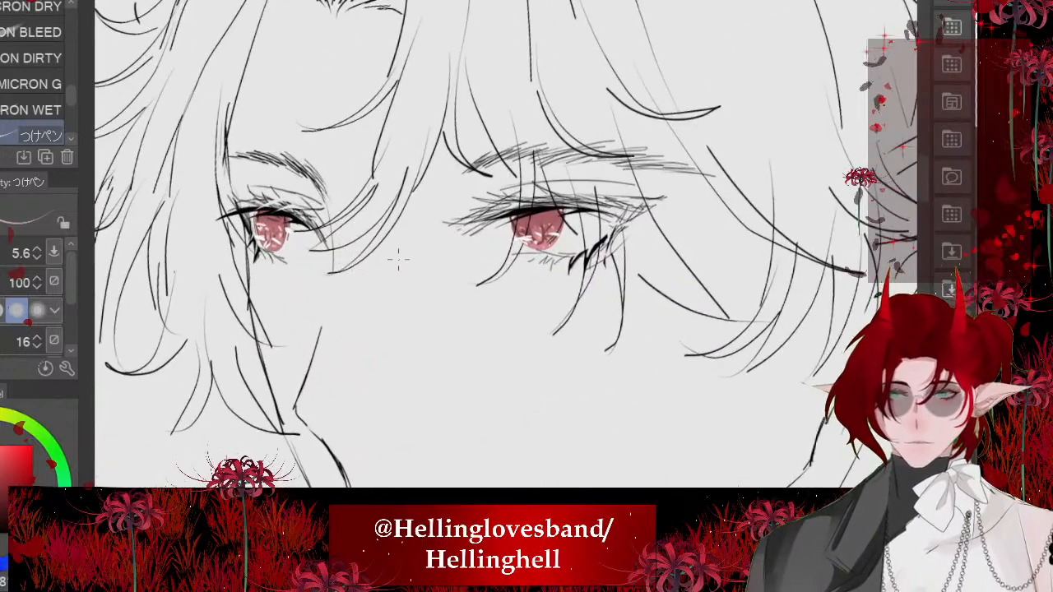
{"action": "scroll", "coordinate": [398, 260], "scroll_direction": "down", "scroll_amount": 2}
{"action": "scroll", "coordinate": [398, 260], "scroll_direction": "up", "scroll_amount": 6}
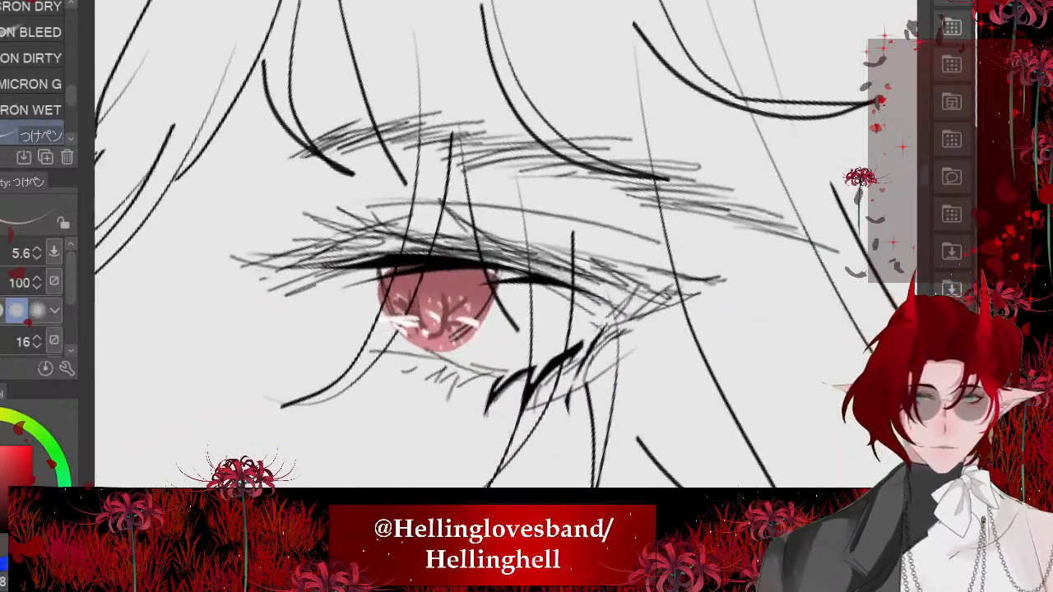
{"action": "key", "text": "m"}
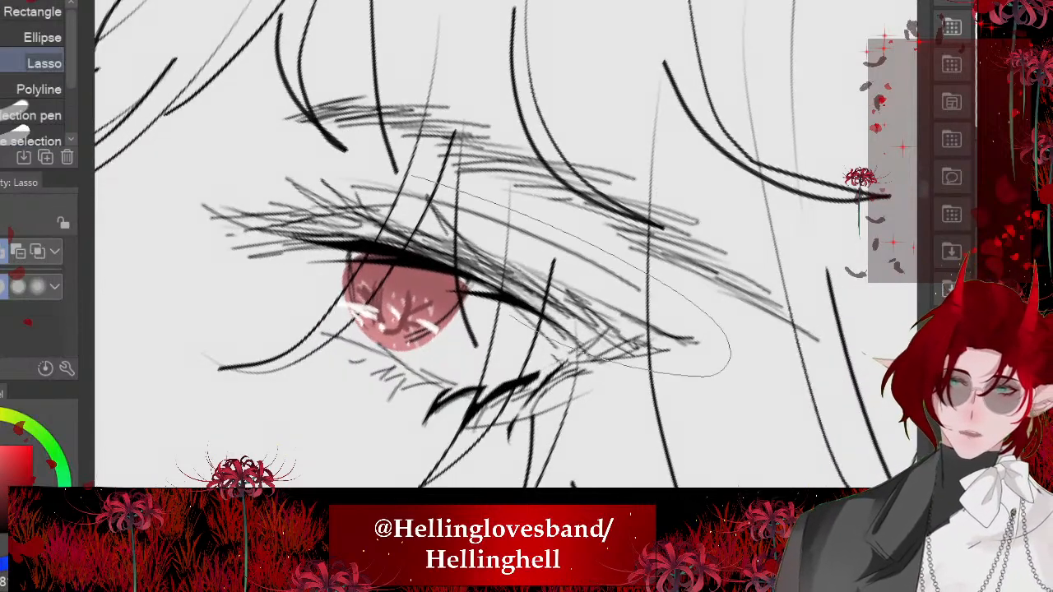
{"action": "left_click_drag", "start_coordinate": [344, 162], "coordinate": [423, 183]}
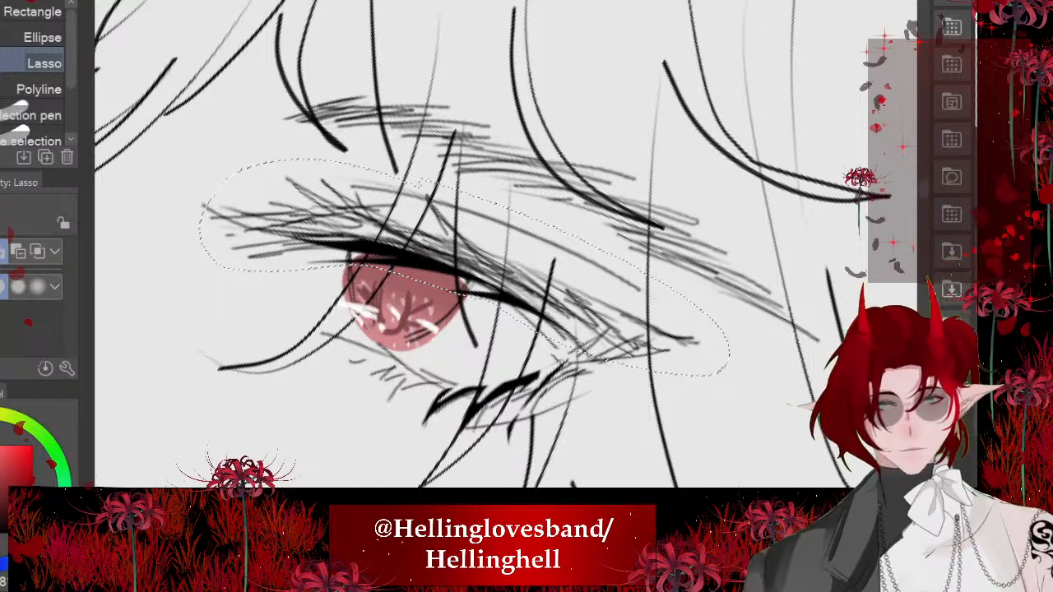
{"action": "key", "text": "ctrl+t"}
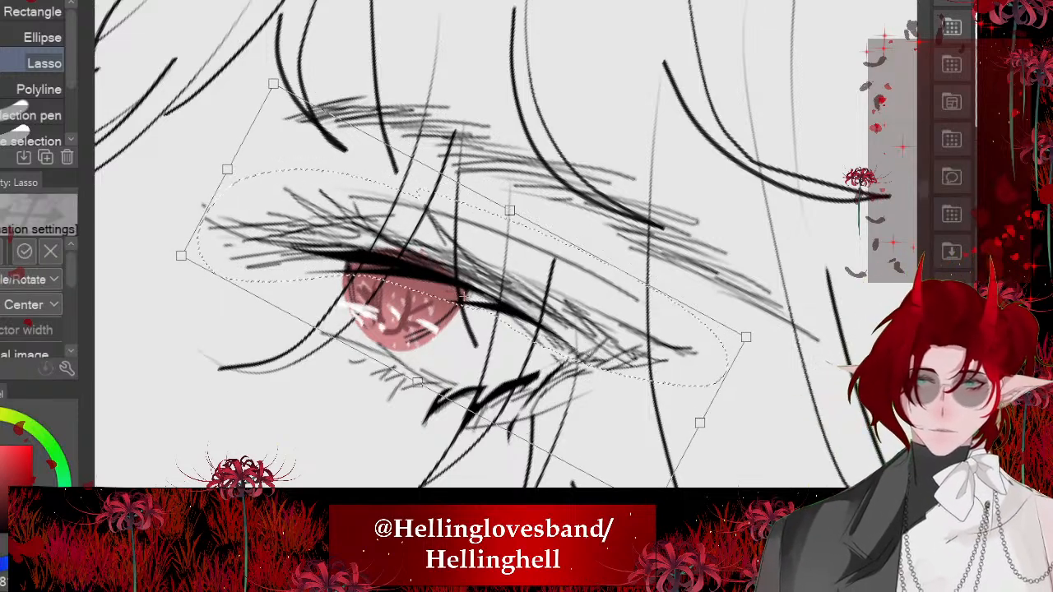
{"action": "key", "text": "Return"}
{"action": "key", "text": "ctrl+d"}
- Examine the face up close and within the whole figure to check the eyes and facial proportions
{"action": "scroll", "coordinate": [453, 200], "scroll_direction": "down", "scroll_amount": 8}
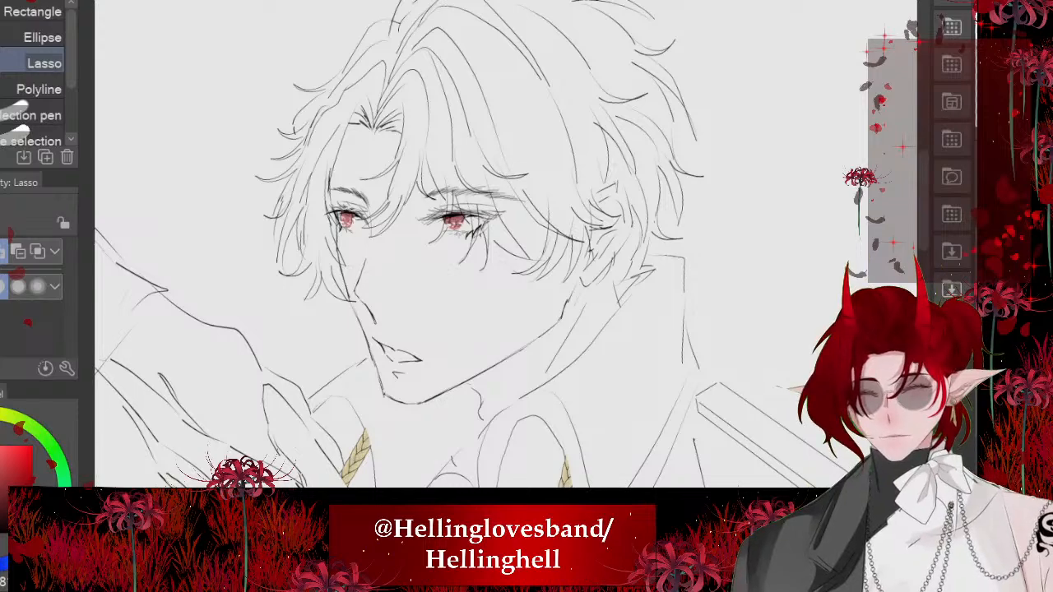
{"action": "scroll", "coordinate": [396, 227], "scroll_direction": "up", "scroll_amount": 5}
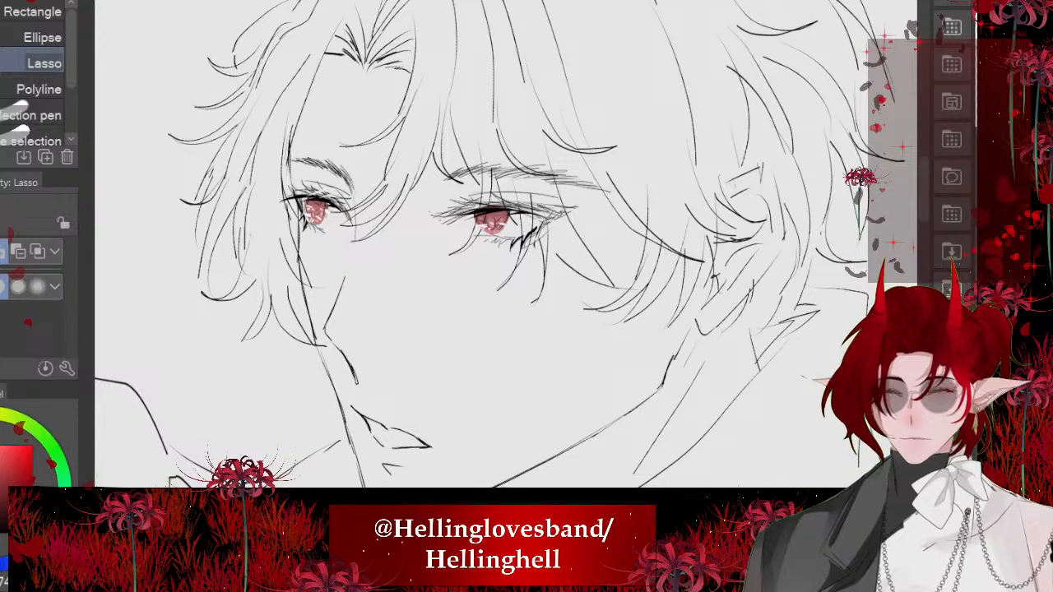
{"action": "scroll", "coordinate": [438, 264], "scroll_direction": "down", "scroll_amount": 5}
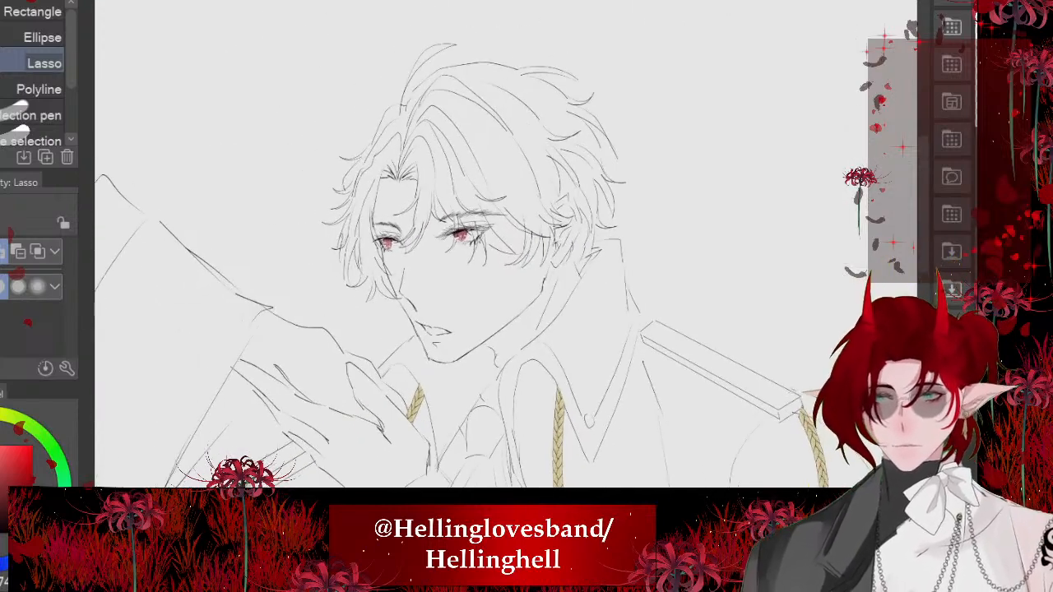
{"action": "scroll", "coordinate": [438, 264], "scroll_direction": "down", "scroll_amount": 5}
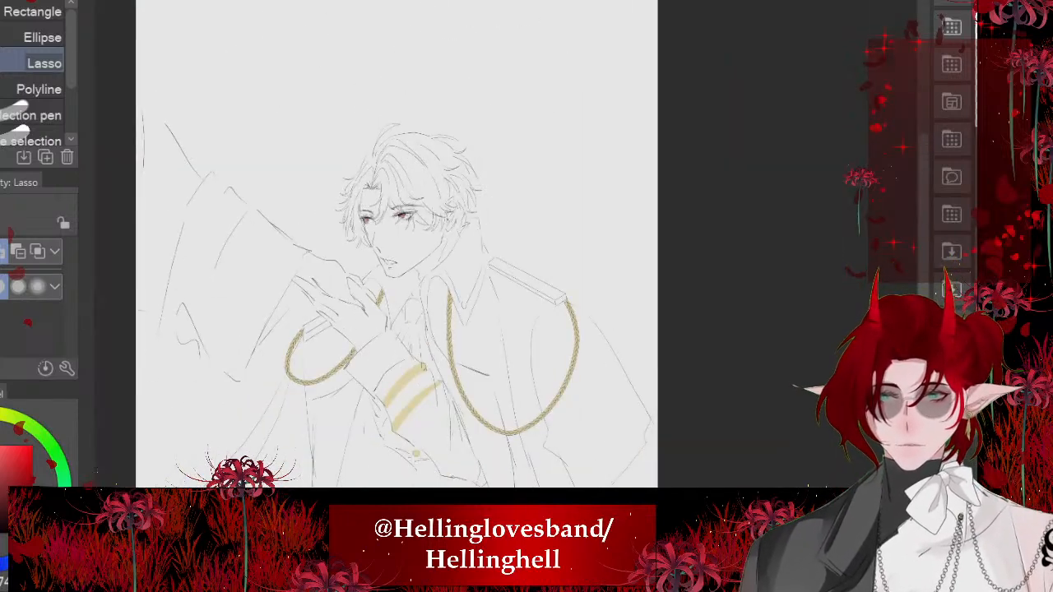
{"action": "scroll", "coordinate": [424, 126], "scroll_direction": "down", "scroll_amount": 2}
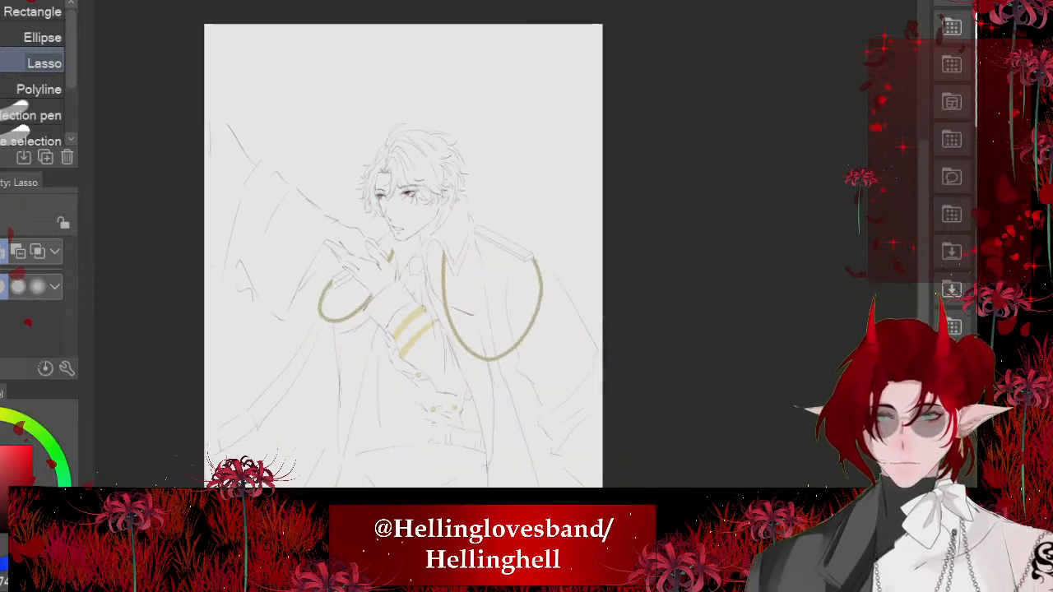
{"action": "scroll", "coordinate": [411, 223], "scroll_direction": "up", "scroll_amount": 4}
{"action": "scroll", "coordinate": [412, 214], "scroll_direction": "up", "scroll_amount": 2}
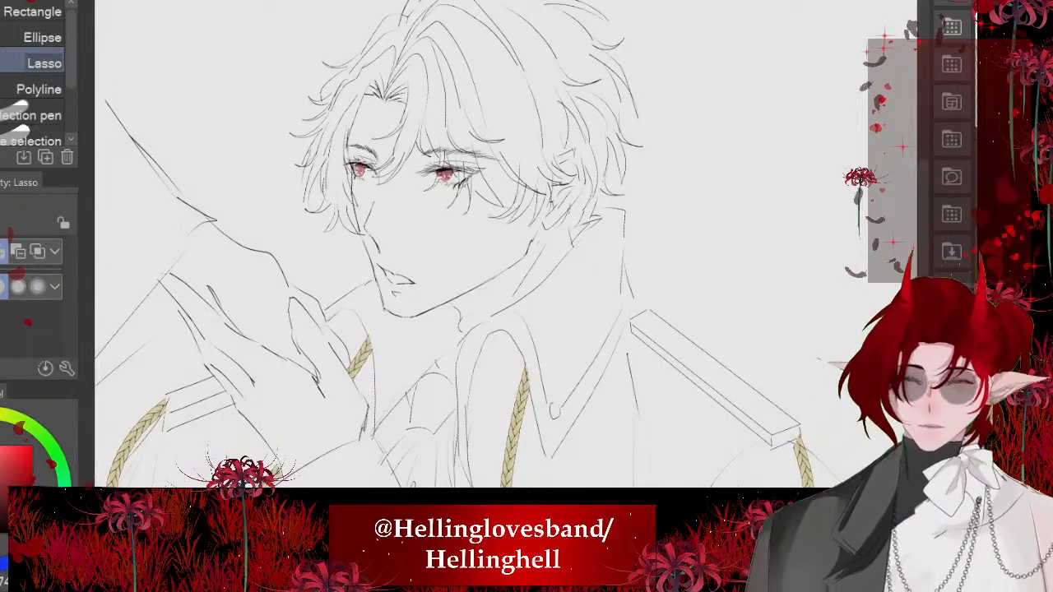
{"action": "scroll", "coordinate": [398, 204], "scroll_direction": "down", "scroll_amount": 2}
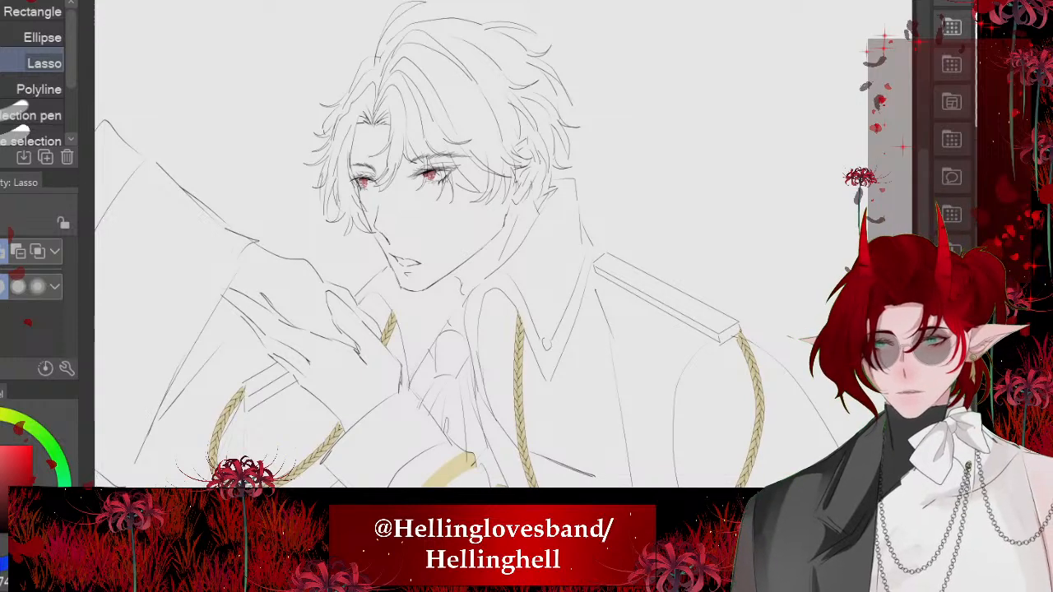
{"action": "scroll", "coordinate": [448, 330], "scroll_direction": "down", "scroll_amount": 1}
{"action": "scroll", "coordinate": [444, 206], "scroll_direction": "up", "scroll_amount": 3}
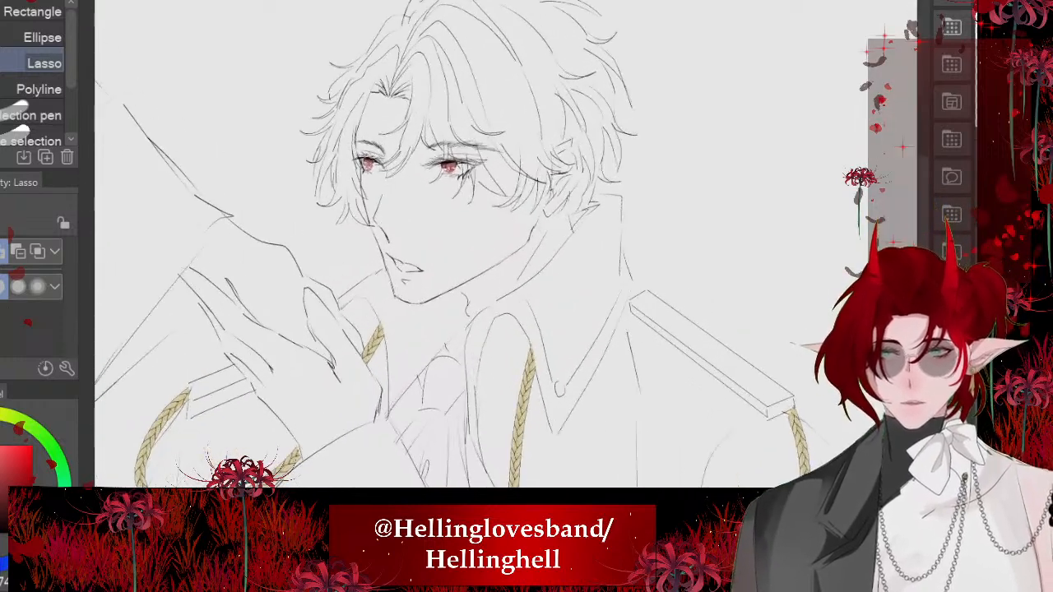
{"action": "scroll", "coordinate": [422, 314], "scroll_direction": "down", "scroll_amount": 1}
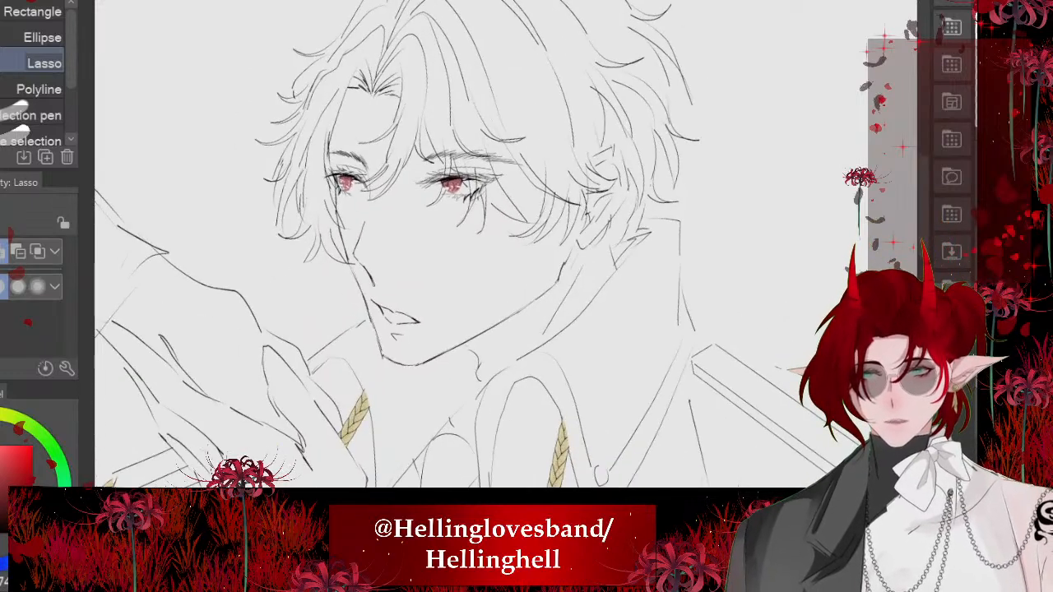
{"action": "scroll", "coordinate": [395, 276], "scroll_direction": "down", "scroll_amount": 2}
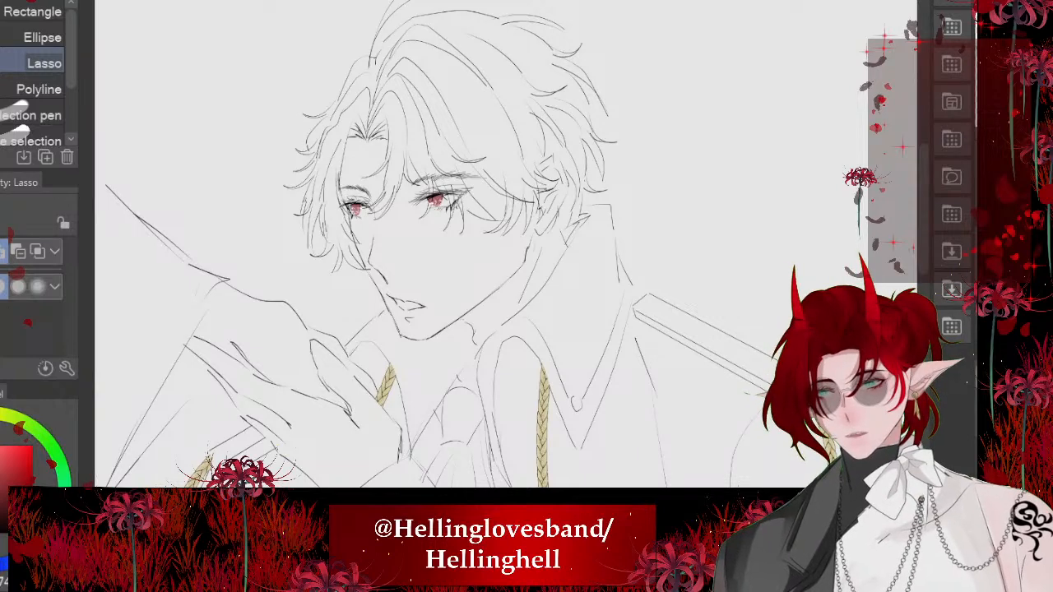
{"action": "scroll", "coordinate": [404, 321], "scroll_direction": "down", "scroll_amount": 1}
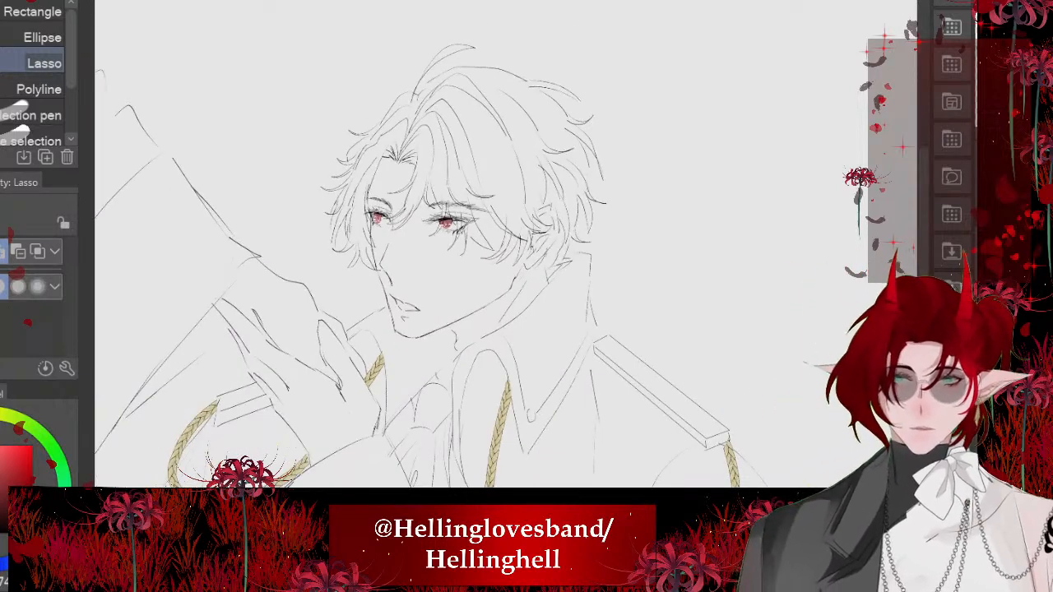
{"action": "scroll", "coordinate": [456, 294], "scroll_direction": "up", "scroll_amount": 3}
{"action": "scroll", "coordinate": [432, 288], "scroll_direction": "down", "scroll_amount": 1}
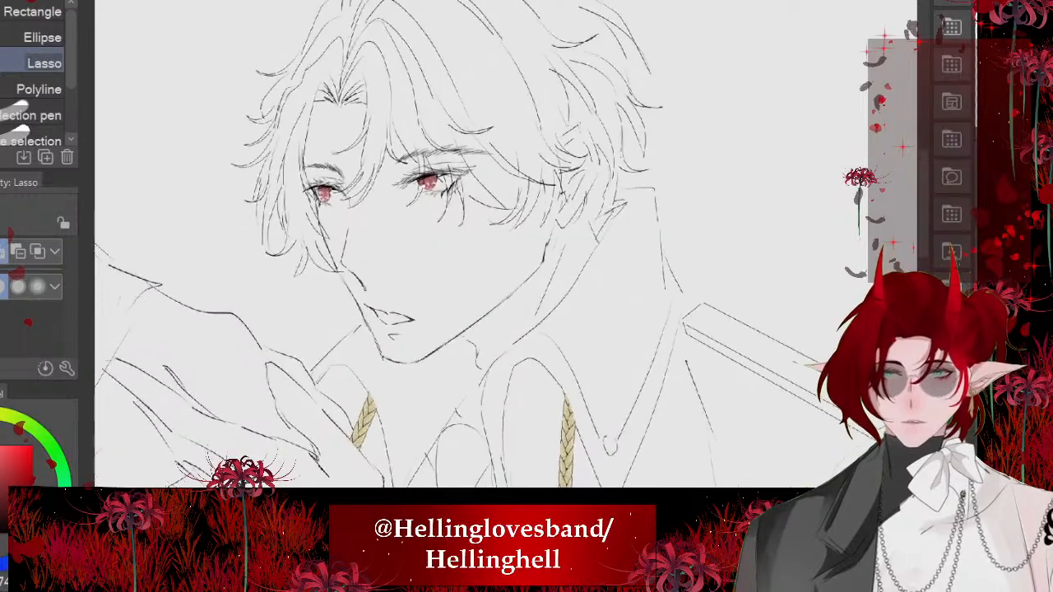
- Lasso the jaw corner line below the ear and move it slightly inward toward the face
{"action": "scroll", "coordinate": [451, 268], "scroll_direction": "up", "scroll_amount": 2}
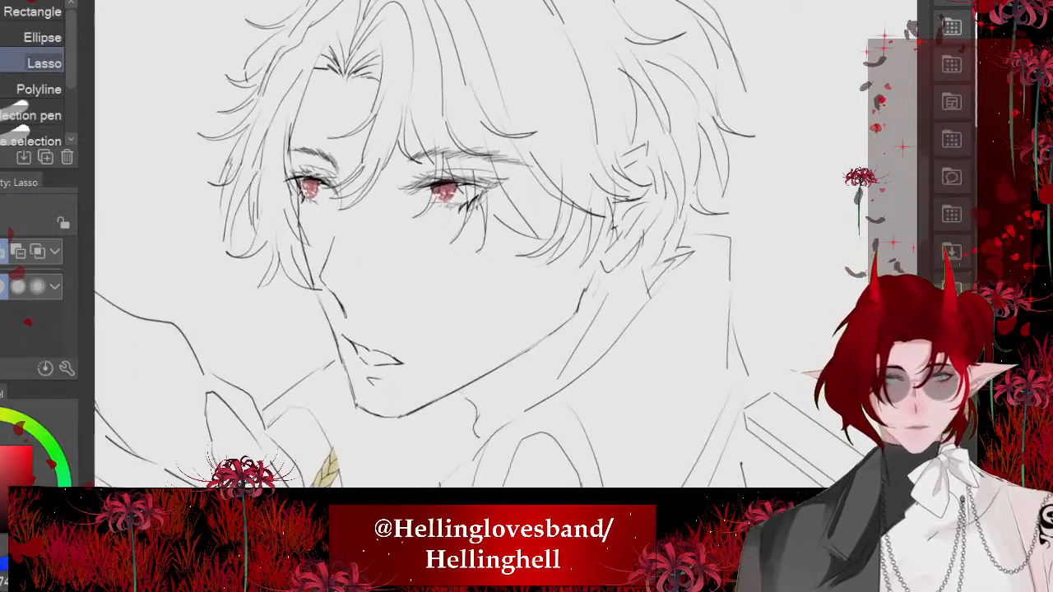
{"action": "scroll", "coordinate": [650, 196], "scroll_direction": "up", "scroll_amount": 2}
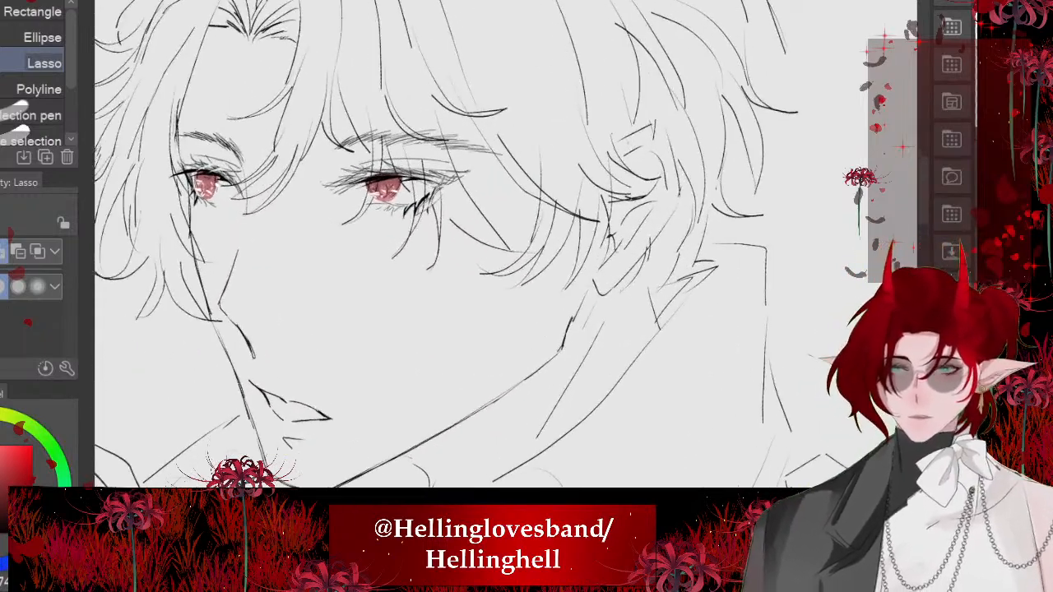
{"action": "left_click_drag", "start_coordinate": [491, 426], "coordinate": [589, 288]}
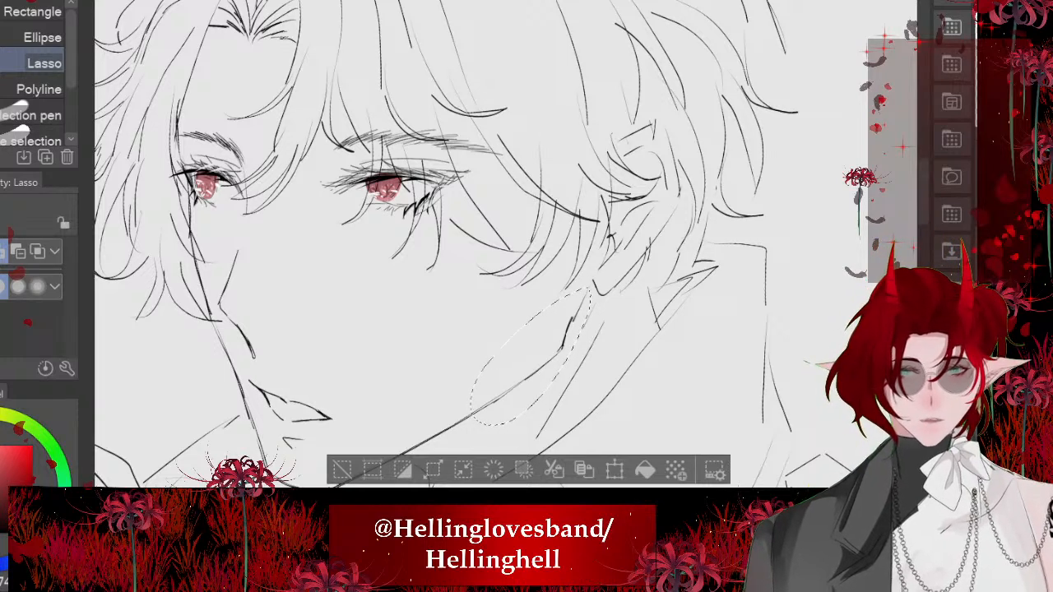
{"action": "left_click", "coordinate": [615, 469]}
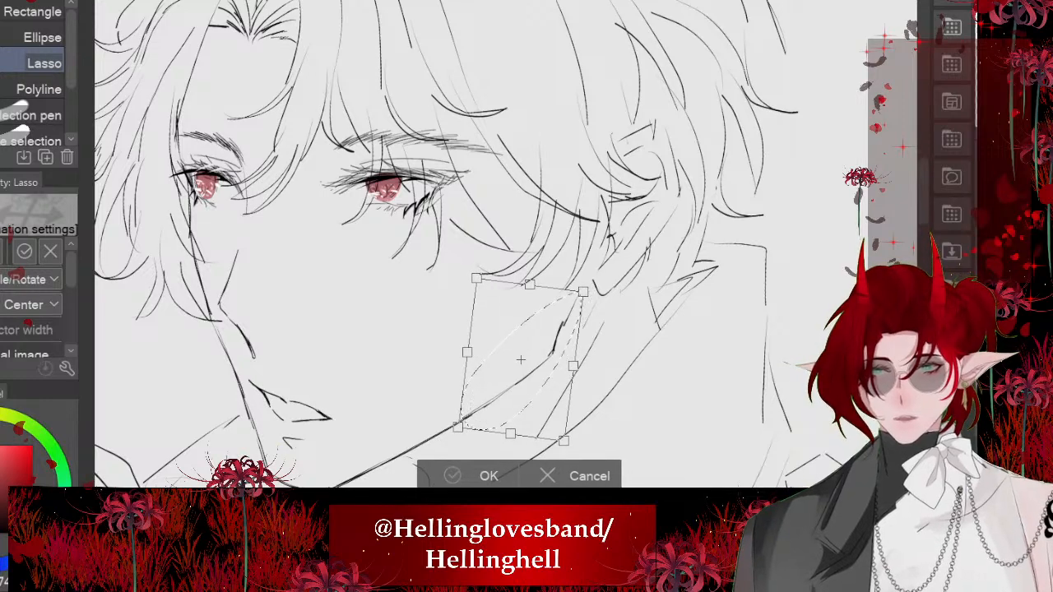
{"action": "left_click", "coordinate": [466, 475]}
{"action": "key", "text": "ctrl+d"}
- Lasso the ear's line art and move it slightly down and toward the face, leaving nothing selected
{"action": "scroll", "coordinate": [462, 279], "scroll_direction": "down", "scroll_amount": 5}
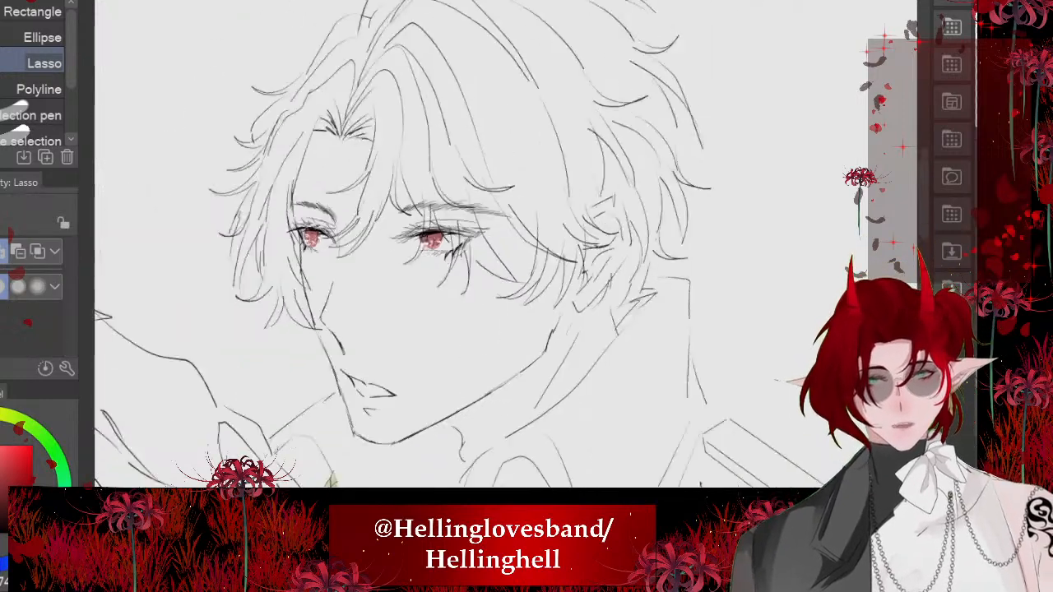
{"action": "scroll", "coordinate": [474, 279], "scroll_direction": "up", "scroll_amount": 8}
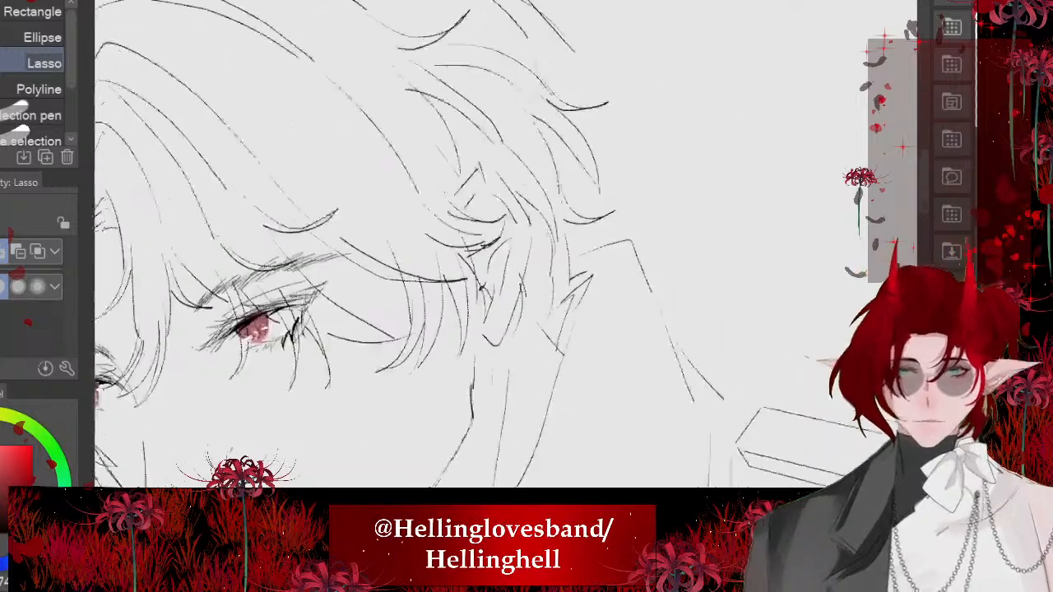
{"action": "mouse_move", "coordinate": [461, 145]}
{"action": "left_mouse_down"}
{"action": "mouse_move", "coordinate": [549, 229]}
{"action": "mouse_move", "coordinate": [549, 355]}
{"action": "left_mouse_up"}
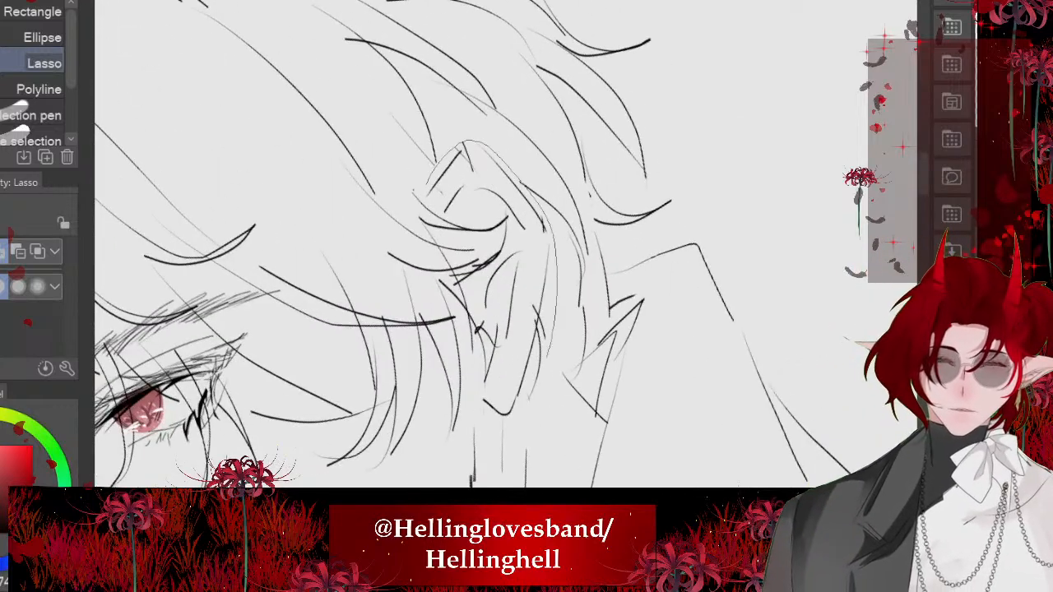
{"action": "mouse_move", "coordinate": [505, 438]}
{"action": "left_mouse_down"}
{"action": "mouse_move", "coordinate": [455, 283]}
{"action": "mouse_move", "coordinate": [504, 219]}
{"action": "mouse_move", "coordinate": [413, 194]}
{"action": "left_mouse_up"}
{"action": "scroll", "coordinate": [493, 247], "scroll_direction": "down", "scroll_amount": 4}
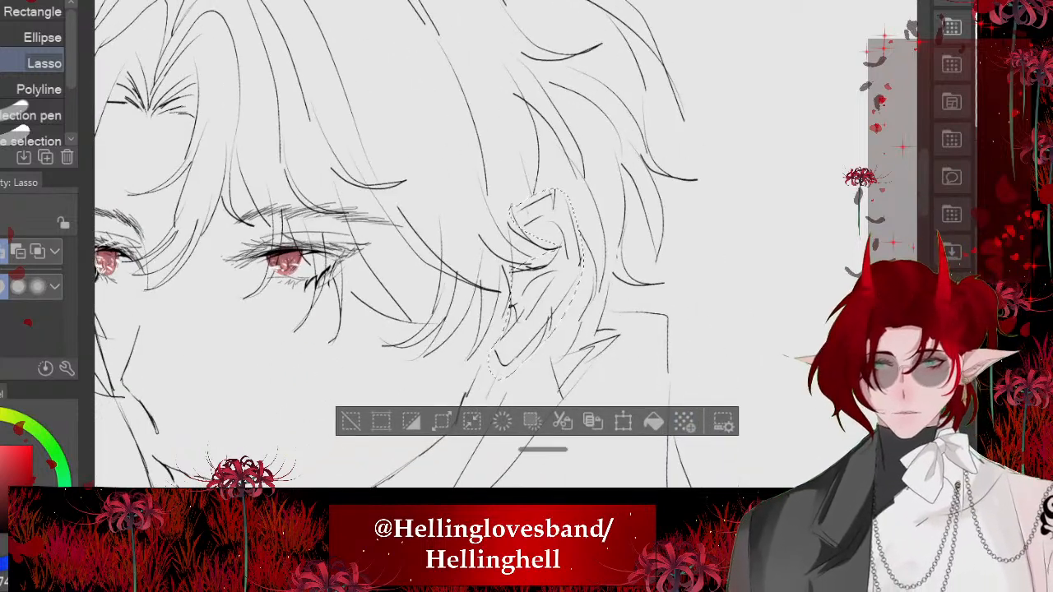
{"action": "left_click", "coordinate": [624, 421]}
{"action": "left_click_drag", "start_coordinate": [539, 287], "coordinate": [531, 296]}
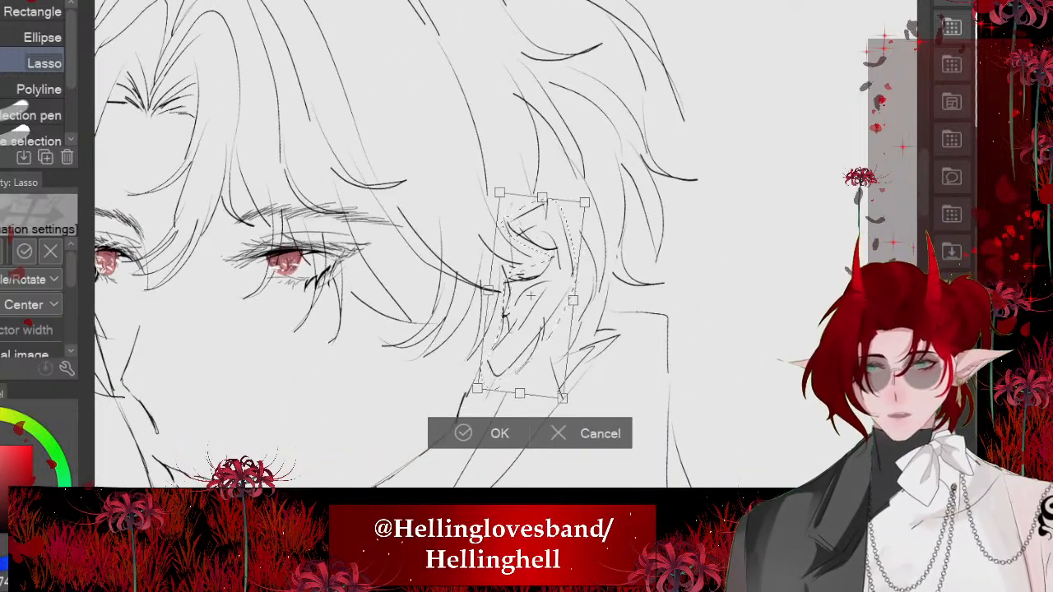
{"action": "left_click", "coordinate": [464, 432]}
{"action": "left_click", "coordinate": [344, 431]}
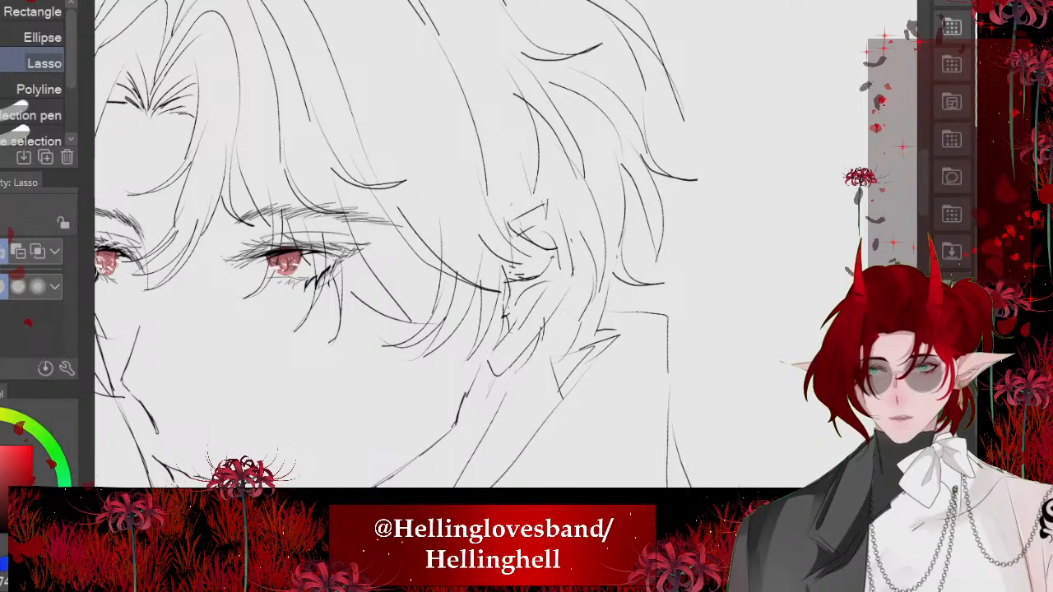
- Erase the stray line overlap along the underside of the chin and jawline
{"action": "scroll", "coordinate": [542, 239], "scroll_direction": "down", "scroll_amount": 4}
{"action": "scroll", "coordinate": [460, 247], "scroll_direction": "down", "scroll_amount": 2}
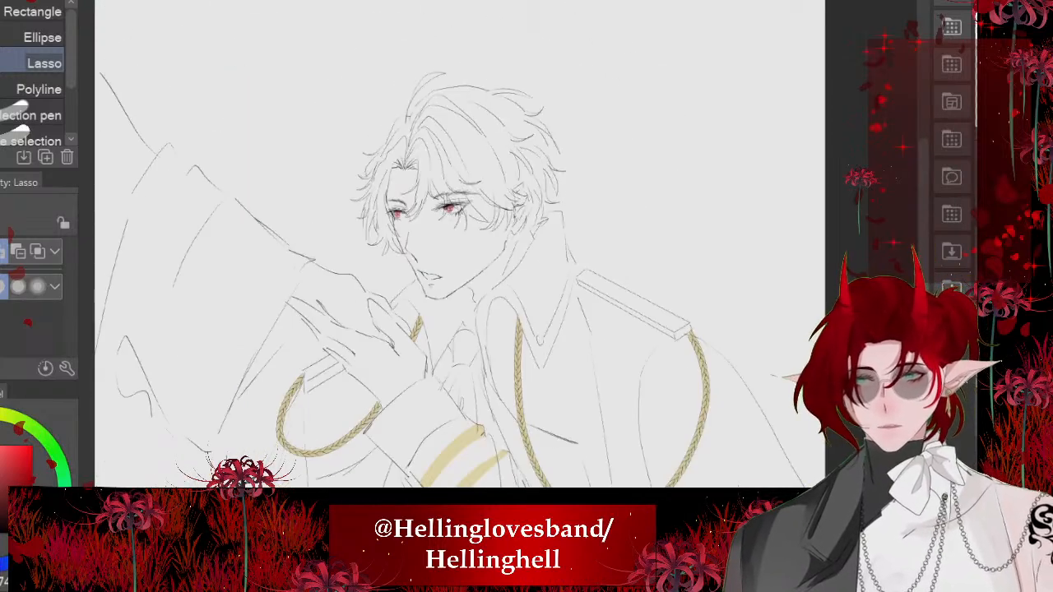
{"action": "scroll", "coordinate": [491, 286], "scroll_direction": "up", "scroll_amount": 5}
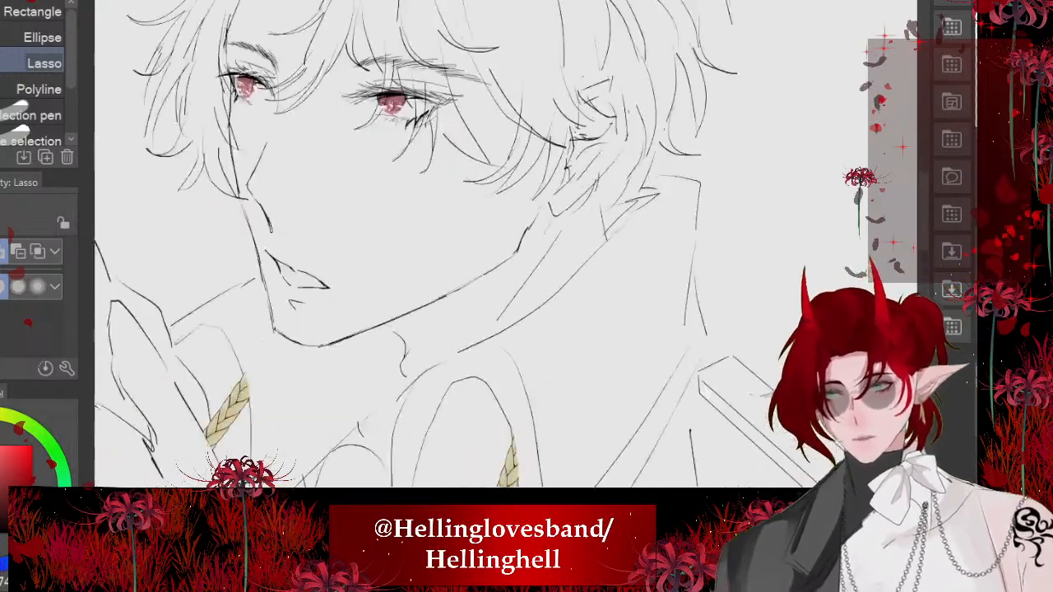
{"action": "scroll", "coordinate": [491, 286], "scroll_direction": "down", "scroll_amount": 3}
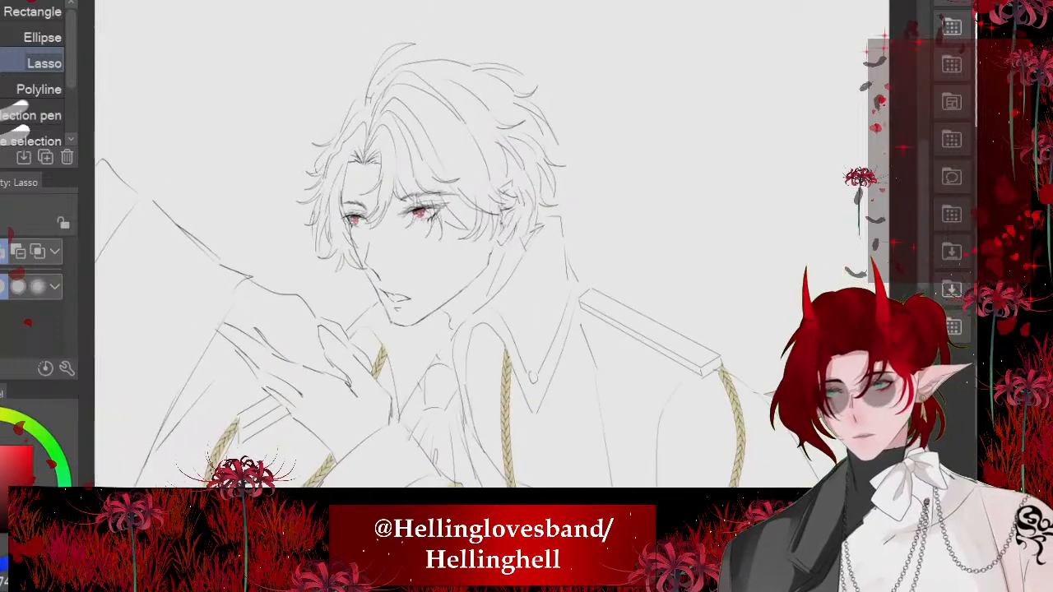
{"action": "scroll", "coordinate": [447, 262], "scroll_direction": "up", "scroll_amount": 3}
{"action": "scroll", "coordinate": [461, 247], "scroll_direction": "up", "scroll_amount": 2}
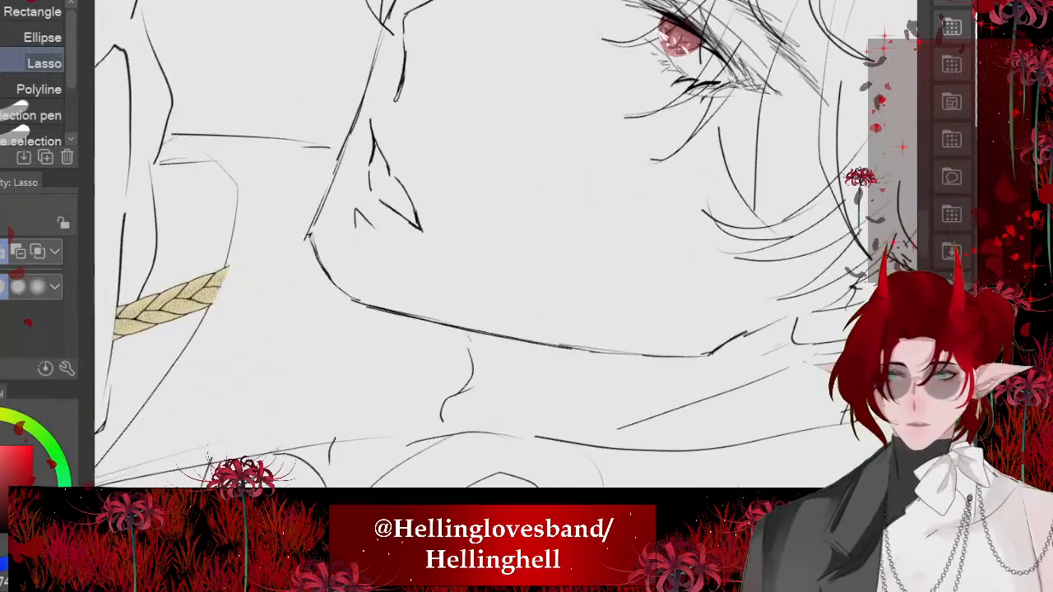
{"action": "key", "text": "e"}
{"action": "scroll", "coordinate": [461, 247], "scroll_direction": "up", "scroll_amount": 1}
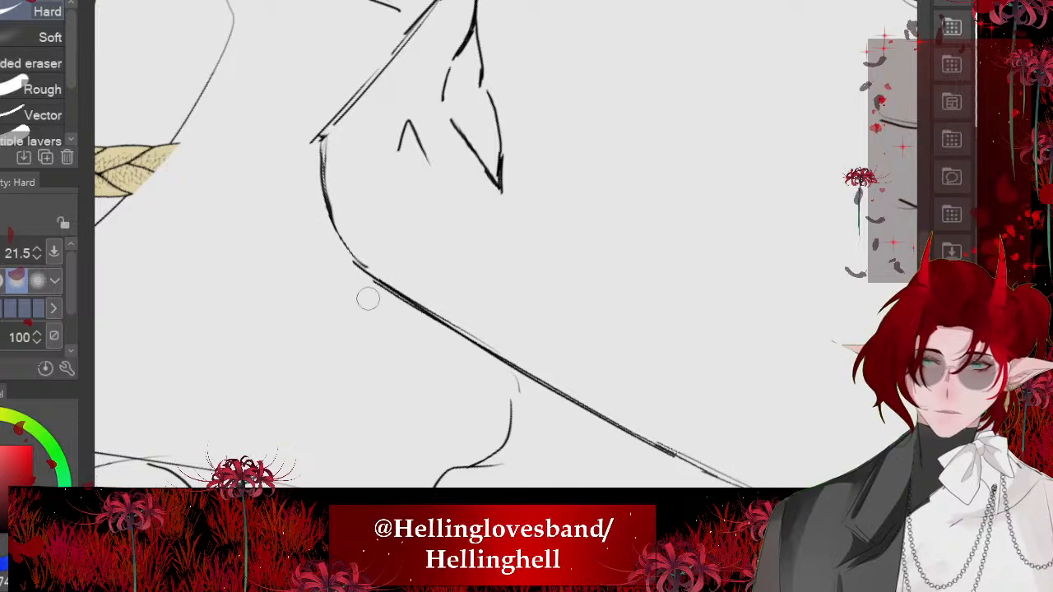
{"action": "left_click_drag", "start_coordinate": [425, 325], "coordinate": [466, 347]}
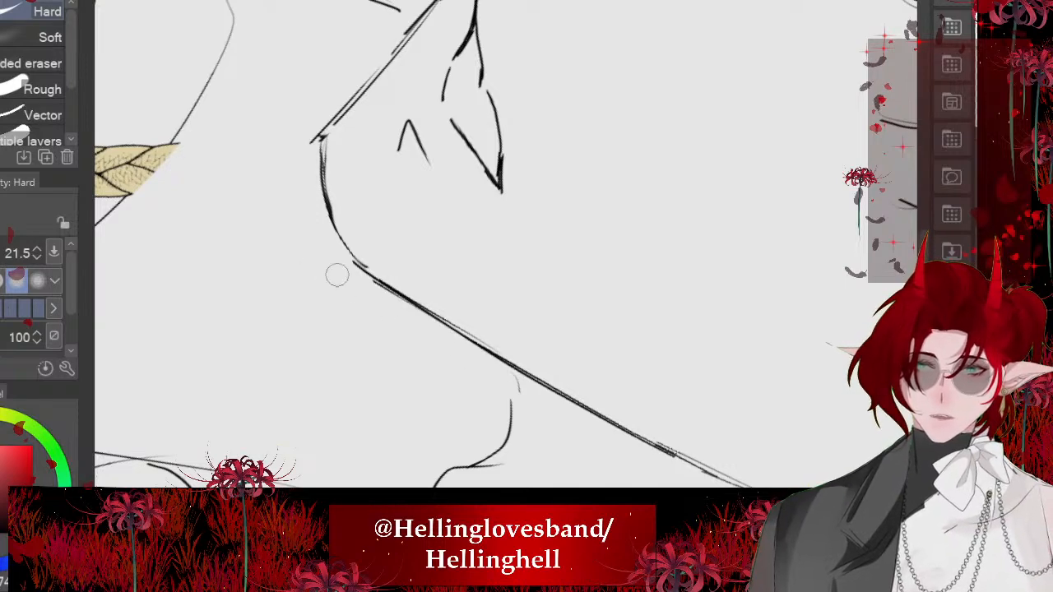
{"action": "scroll", "coordinate": [337, 275], "scroll_direction": "down", "scroll_amount": 2}
{"action": "scroll", "coordinate": [337, 276], "scroll_direction": "up", "scroll_amount": 1}
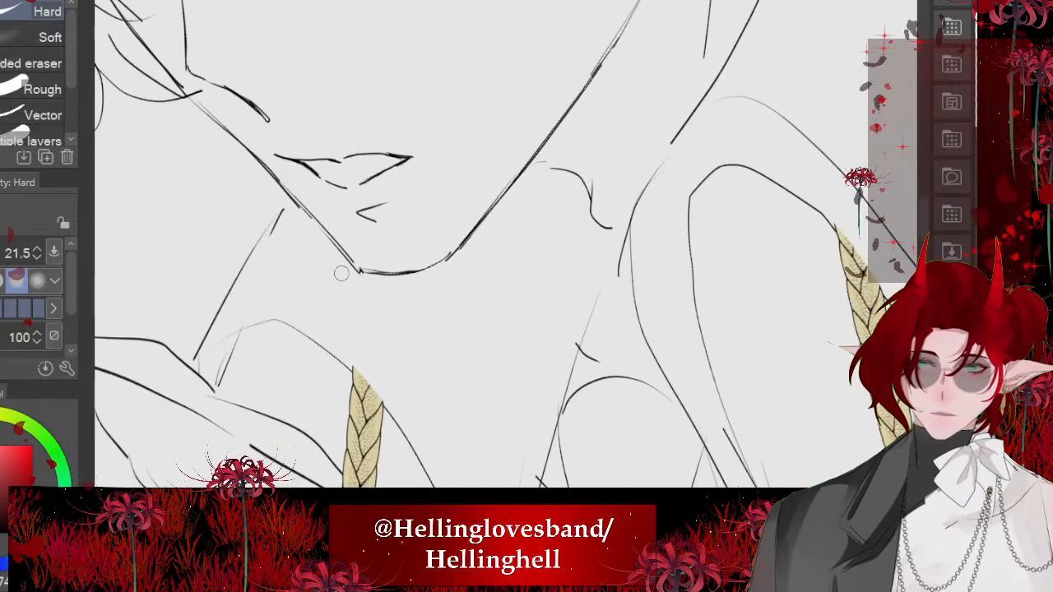
{"action": "scroll", "coordinate": [343, 273], "scroll_direction": "down", "scroll_amount": 3}
{"action": "scroll", "coordinate": [339, 277], "scroll_direction": "down", "scroll_amount": 3}
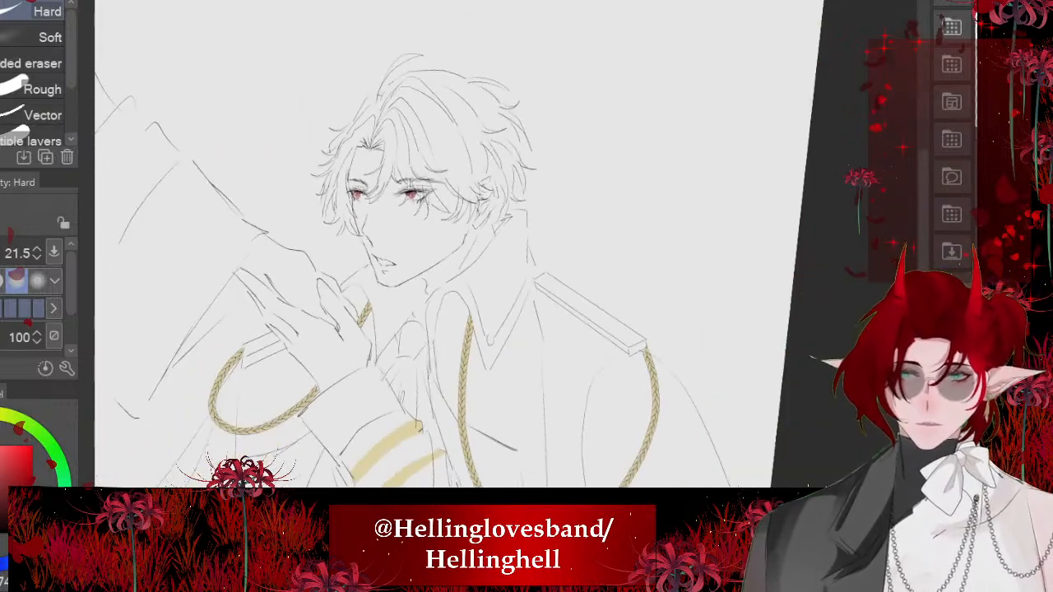
- Erase the loose hair strands directly behind the ear
{"action": "scroll", "coordinate": [345, 172], "scroll_direction": "up", "scroll_amount": 2}
{"action": "scroll", "coordinate": [600, 281], "scroll_direction": "up", "scroll_amount": 6}
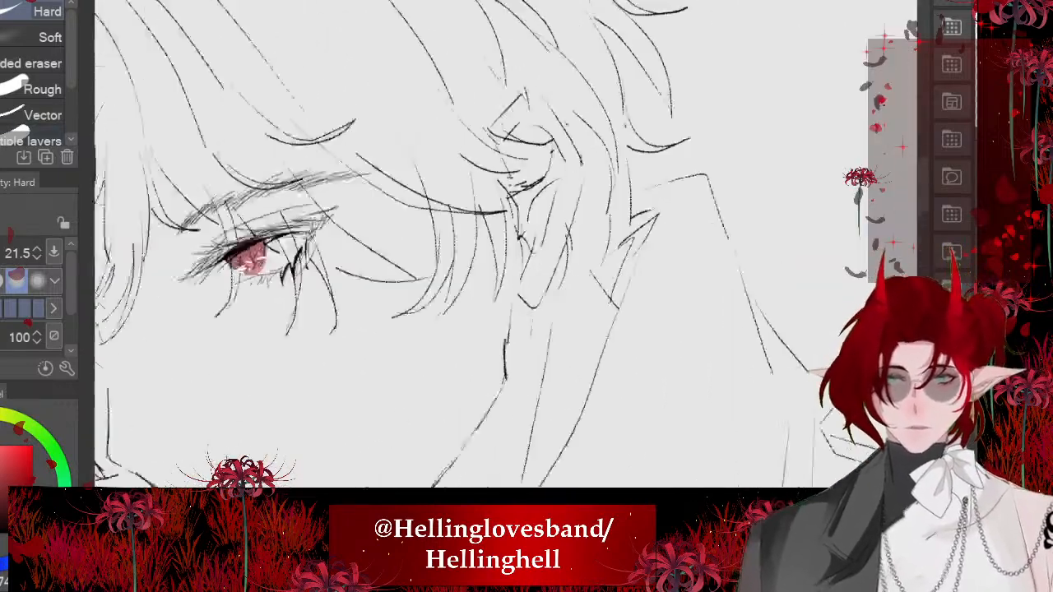
{"action": "left_click_drag", "start_coordinate": [598, 267], "coordinate": [568, 130]}
{"action": "mouse_move", "coordinate": [623, 240]}
{"action": "left_mouse_down"}
{"action": "mouse_move", "coordinate": [600, 144]}
{"action": "mouse_move", "coordinate": [606, 194]}
{"action": "left_mouse_up"}
{"action": "scroll", "coordinate": [605, 194], "scroll_direction": "down", "scroll_amount": 1}
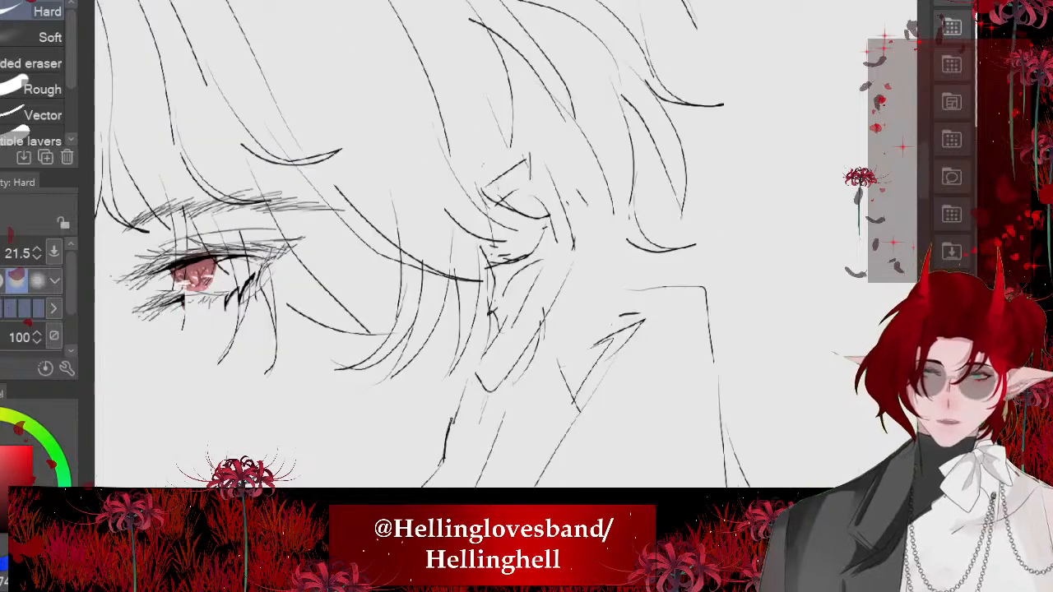
- Redraw the hair behind the ear with several long strands running down toward the neck, using the 5.6 size pen
{"action": "key", "text": "p"}
{"action": "mouse_move", "coordinate": [586, 142]}
{"action": "left_mouse_down"}
{"action": "mouse_move", "coordinate": [623, 197]}
{"action": "mouse_move", "coordinate": [578, 335]}
{"action": "left_mouse_up"}
{"action": "mouse_move", "coordinate": [566, 176]}
{"action": "left_mouse_down"}
{"action": "mouse_move", "coordinate": [572, 272]}
{"action": "mouse_move", "coordinate": [562, 295]}
{"action": "left_mouse_up"}
{"action": "mouse_move", "coordinate": [581, 308]}
{"action": "left_mouse_down"}
{"action": "mouse_move", "coordinate": [555, 415]}
{"action": "mouse_move", "coordinate": [576, 452]}
{"action": "left_mouse_up"}
{"action": "left_click_drag", "start_coordinate": [539, 376], "coordinate": [557, 435]}
{"action": "scroll", "coordinate": [505, 239], "scroll_direction": "down", "scroll_amount": 6}
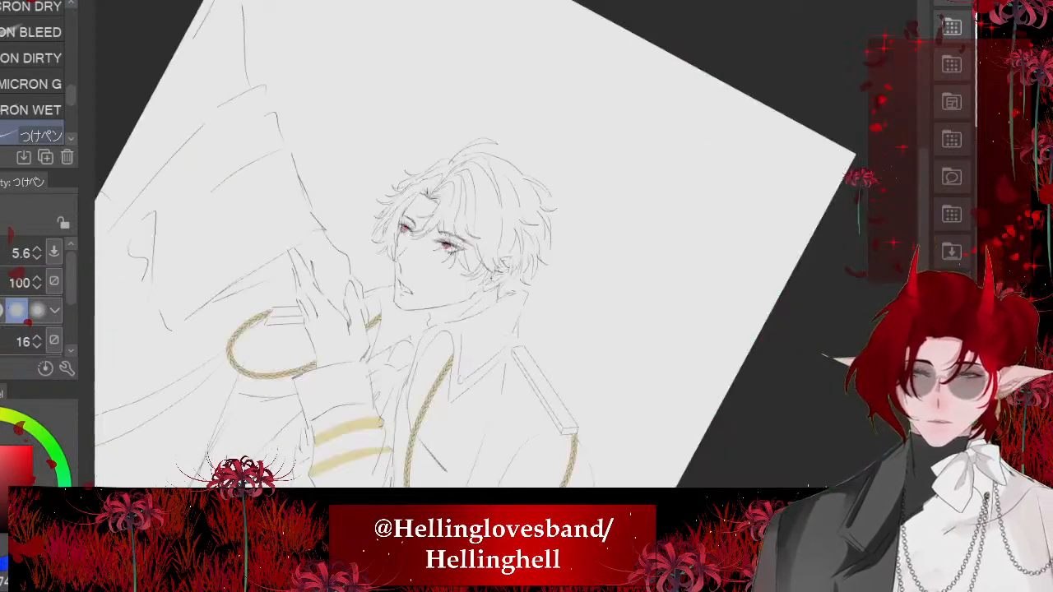
- Draw a short hair stroke at the base of the upright cowlick, replacing the first attempt
{"action": "scroll", "coordinate": [505, 239], "scroll_direction": "up", "scroll_amount": 4}
{"action": "left_click_drag", "start_coordinate": [469, 183], "coordinate": [430, 237]}
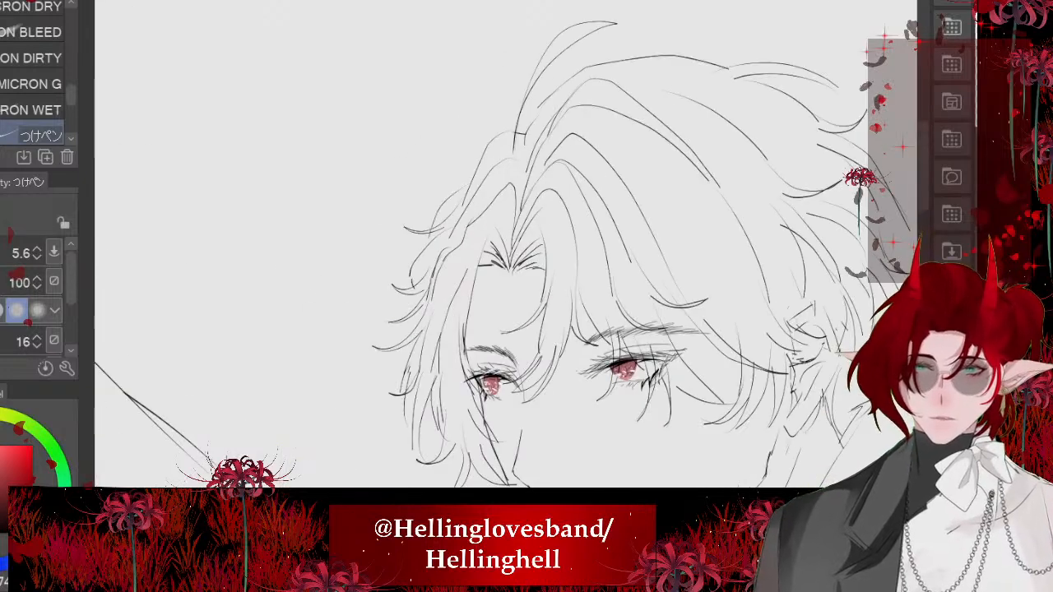
{"action": "key", "text": "ctrl+z"}
{"action": "left_click_drag", "start_coordinate": [529, 111], "coordinate": [502, 136]}
{"action": "scroll", "coordinate": [447, 154], "scroll_direction": "down", "scroll_amount": 2}
{"action": "scroll", "coordinate": [461, 247], "scroll_direction": "down", "scroll_amount": 4}
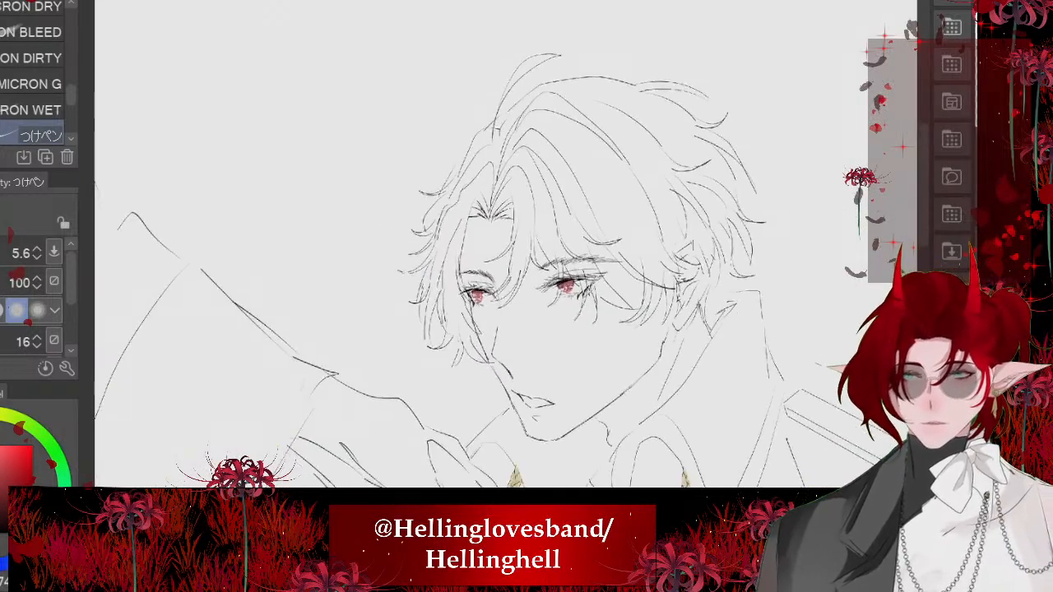
- Examine the face and upper body in both normal and mirrored views to check the facial proportions
{"action": "scroll", "coordinate": [477, 239], "scroll_direction": "up", "scroll_amount": 5}
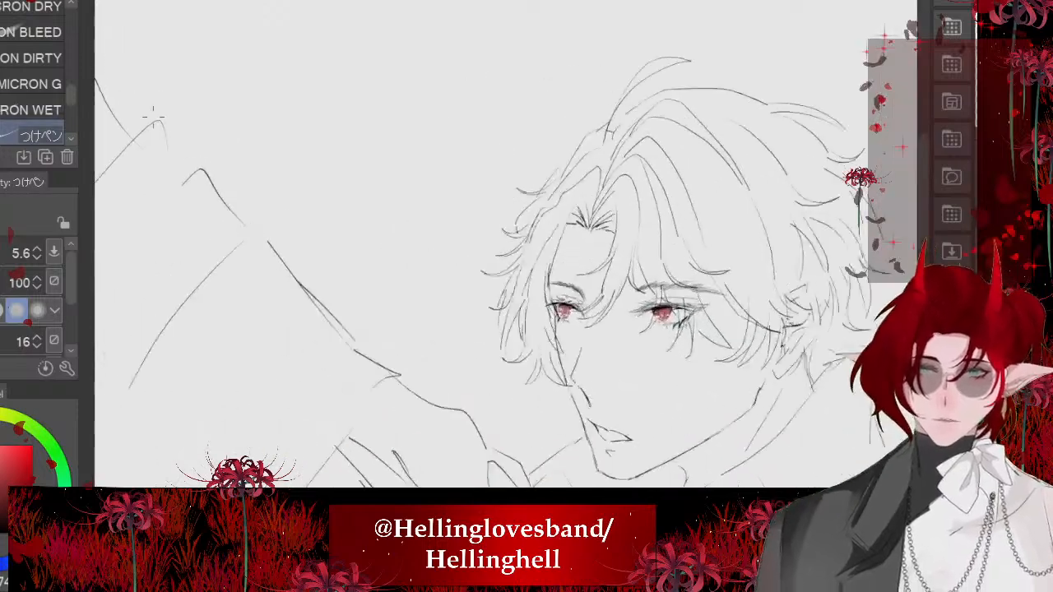
{"action": "scroll", "coordinate": [477, 247], "scroll_direction": "up", "scroll_amount": 1}
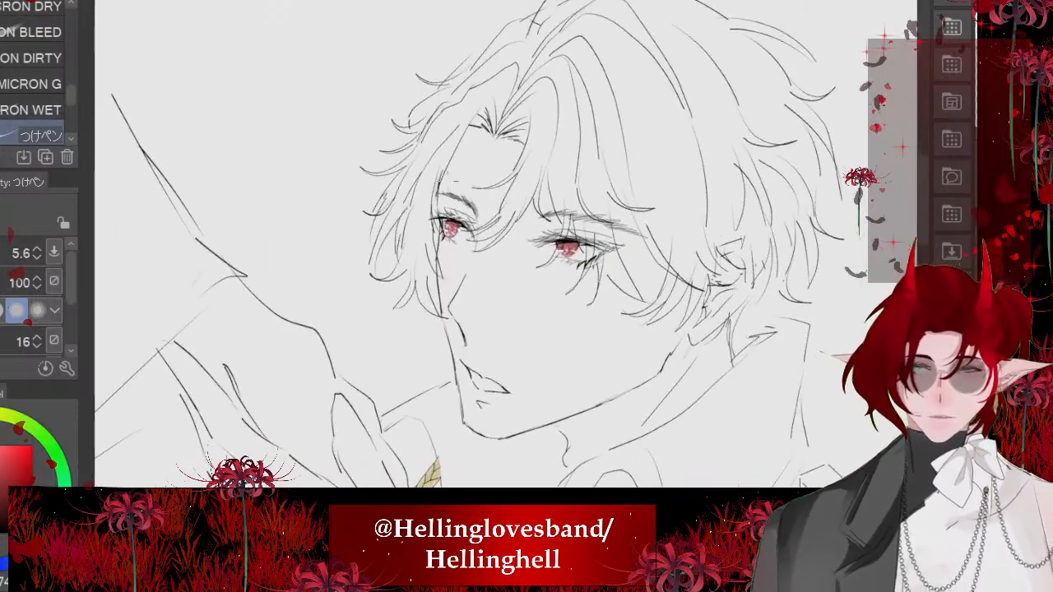
{"action": "scroll", "coordinate": [478, 247], "scroll_direction": "down", "scroll_amount": 3}
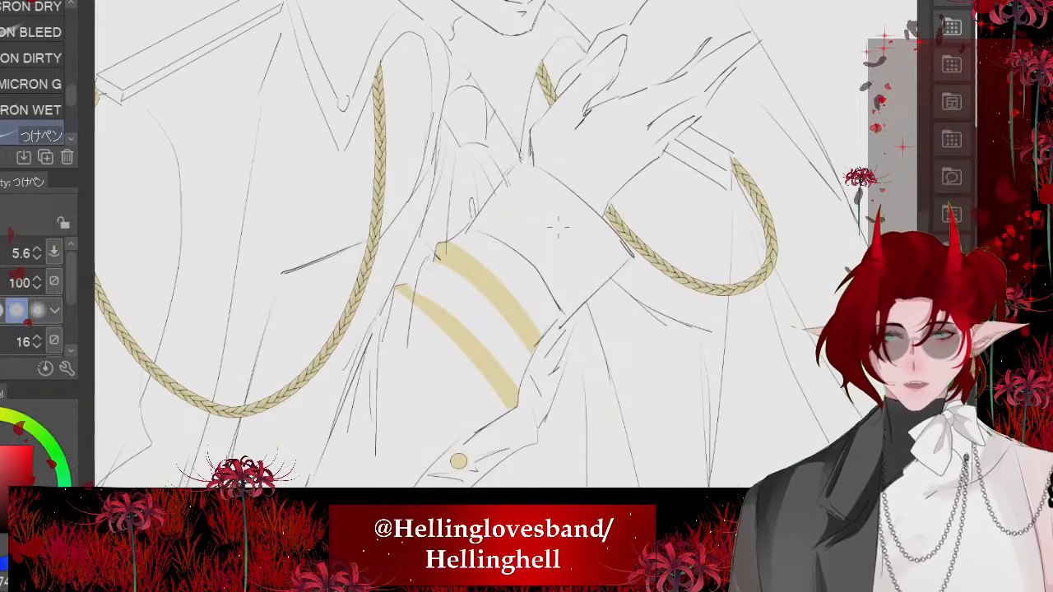
{"action": "scroll", "coordinate": [559, 228], "scroll_direction": "down", "scroll_amount": 4}
{"action": "scroll", "coordinate": [461, 177], "scroll_direction": "up", "scroll_amount": 2}
{"action": "scroll", "coordinate": [521, 107], "scroll_direction": "up", "scroll_amount": 4}
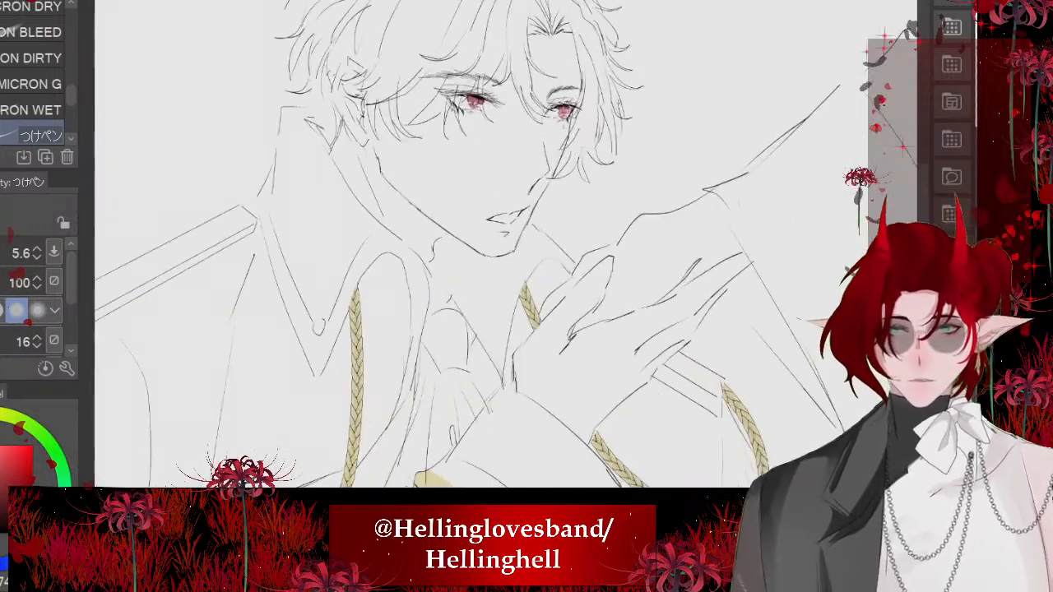
{"action": "scroll", "coordinate": [629, 140], "scroll_direction": "down", "scroll_amount": 1}
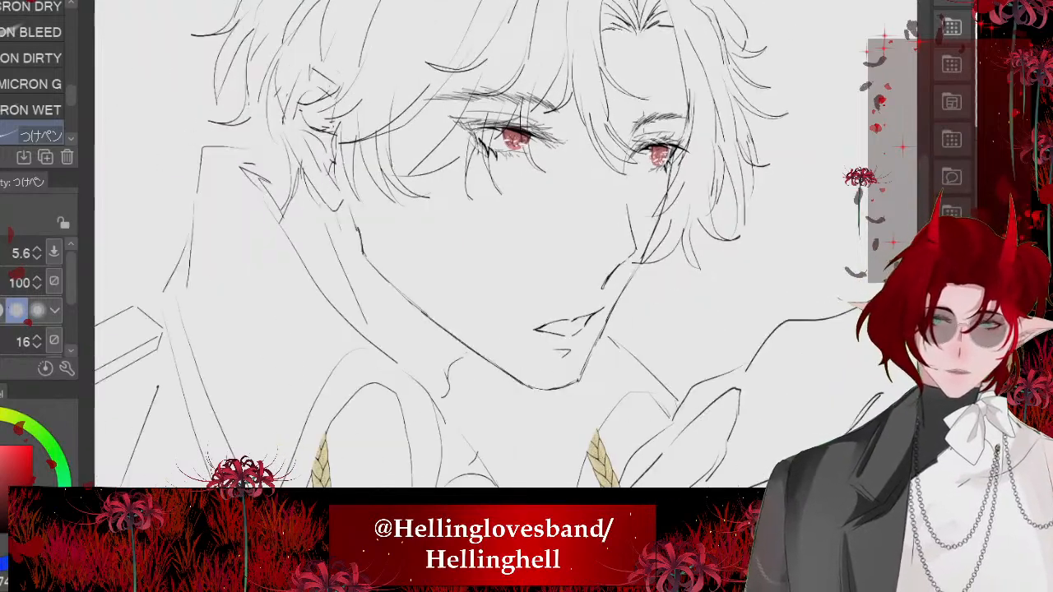
{"action": "scroll", "coordinate": [675, 107], "scroll_direction": "up", "scroll_amount": 2}
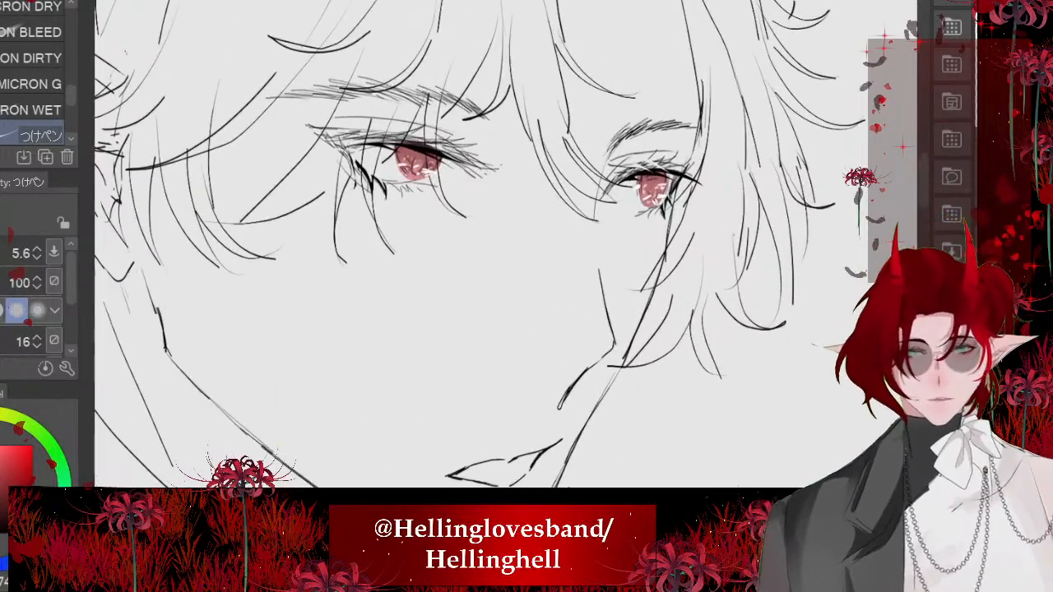
- Lasso the far eyebrow and move it slightly up, leaving nothing selected
{"action": "scroll", "coordinate": [699, 107], "scroll_direction": "up", "scroll_amount": 1}
{"action": "key", "text": "m"}
{"action": "mouse_move", "coordinate": [699, 104]}
{"action": "left_mouse_down"}
{"action": "mouse_move", "coordinate": [729, 186]}
{"action": "mouse_move", "coordinate": [576, 221]}
{"action": "mouse_move", "coordinate": [615, 106]}
{"action": "left_mouse_up"}
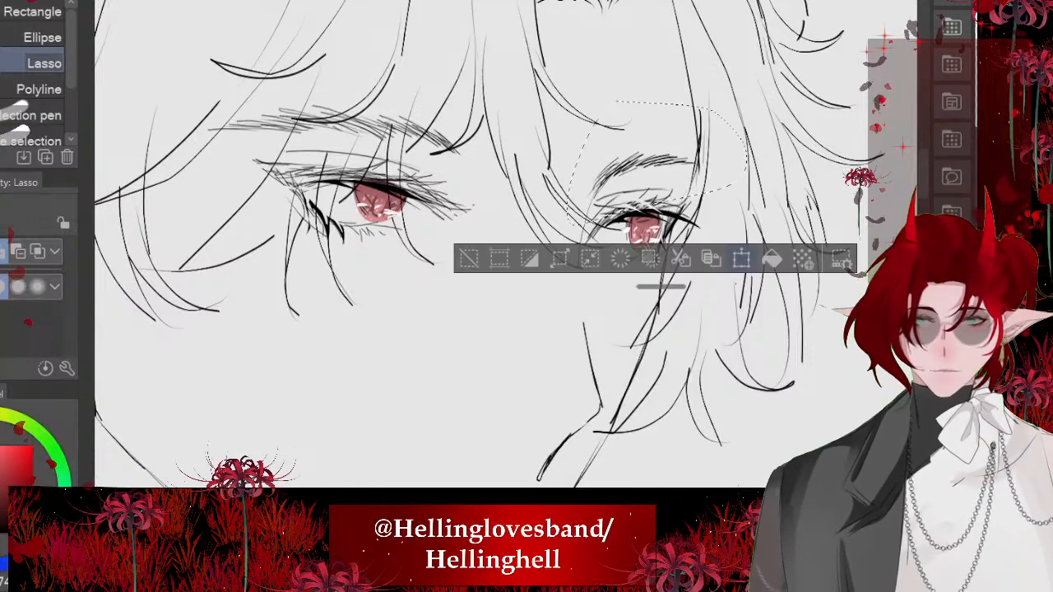
{"action": "key", "text": "ctrl+t"}
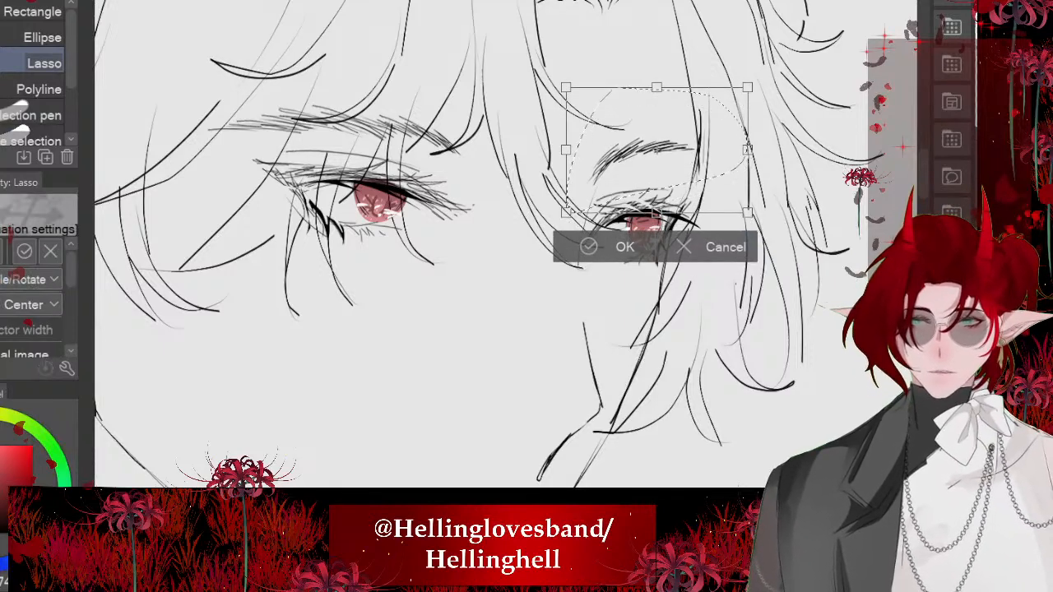
{"action": "left_click", "coordinate": [590, 247]}
{"action": "left_click", "coordinate": [468, 246]}
{"action": "scroll", "coordinate": [562, 199], "scroll_direction": "down", "scroll_amount": 3}
{"action": "scroll", "coordinate": [603, 224], "scroll_direction": "up", "scroll_amount": 3}
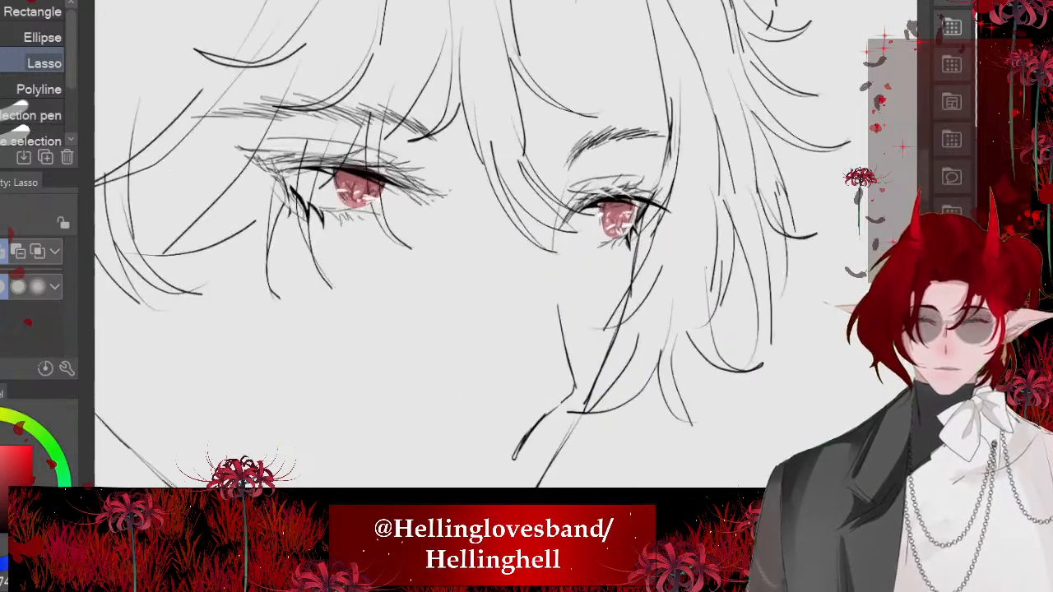
{"action": "scroll", "coordinate": [591, 165], "scroll_direction": "up", "scroll_amount": 3}
{"action": "scroll", "coordinate": [362, 260], "scroll_direction": "down", "scroll_amount": 3}
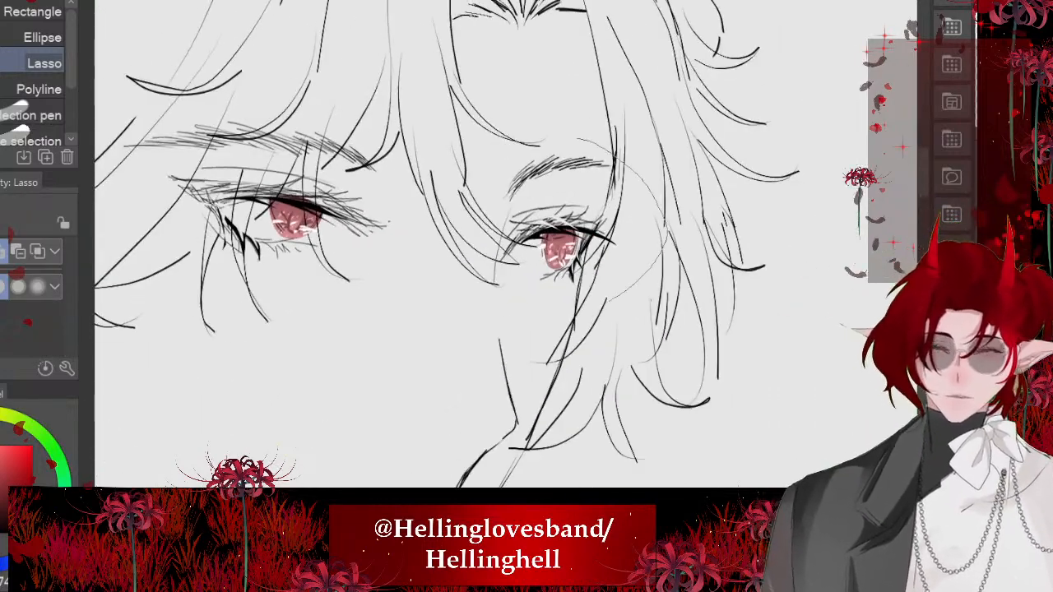
- Lasso the far eye together with its eyebrow, rotate it slightly counterclockwise and nudge it up, leaving nothing selected
{"action": "left_click_drag", "start_coordinate": [608, 301], "coordinate": [575, 141]}
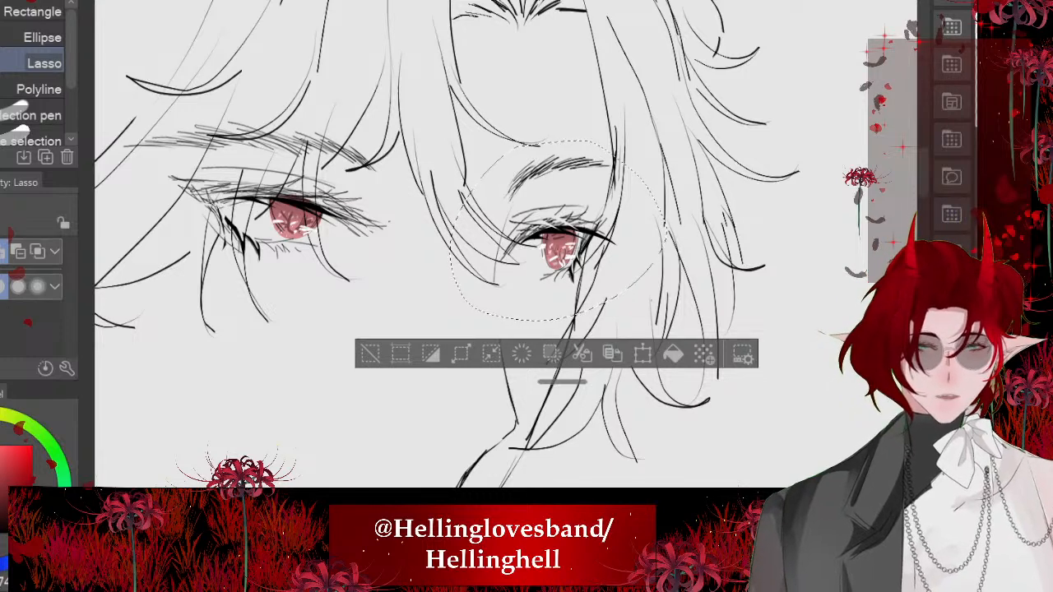
{"action": "left_click", "coordinate": [642, 353]}
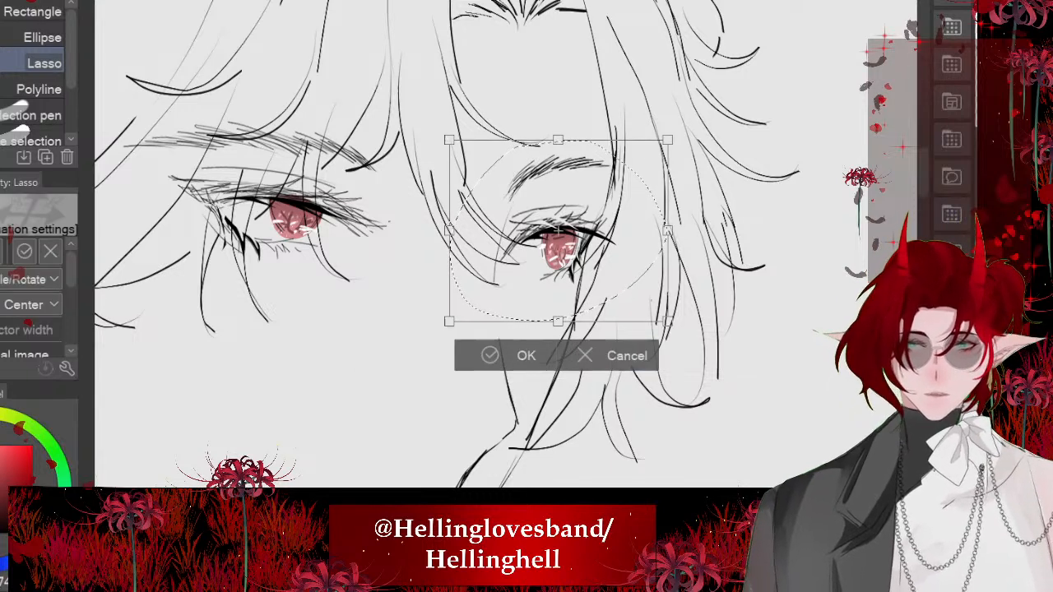
{"action": "left_click_drag", "start_coordinate": [699, 329], "coordinate": [708, 313]}
{"action": "left_click_drag", "start_coordinate": [568, 247], "coordinate": [566, 237]}
{"action": "scroll", "coordinate": [568, 168], "scroll_direction": "down", "scroll_amount": 3}
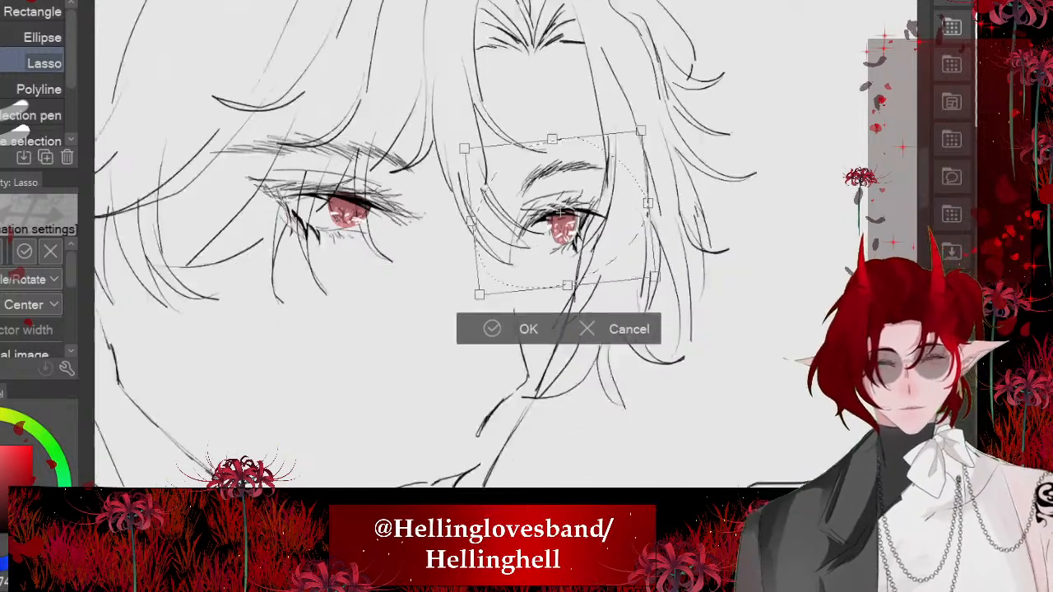
{"action": "key", "text": "Return"}
{"action": "left_click", "coordinate": [375, 290]}
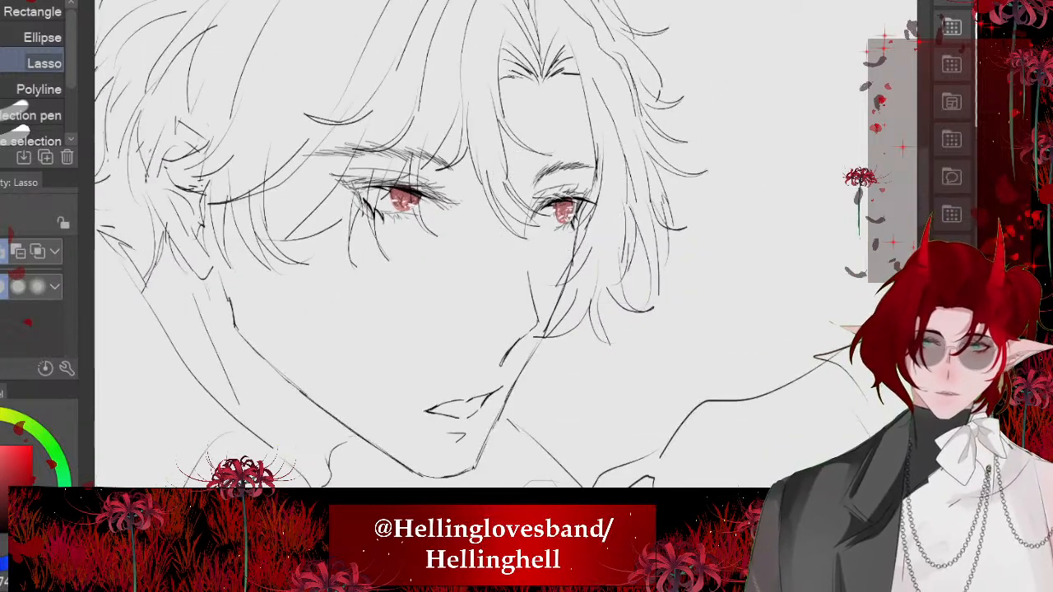
- Lasso the near eyebrow and upper lid area and rotate it very slightly clockwise, leaving nothing selected
{"action": "scroll", "coordinate": [500, 107], "scroll_direction": "down", "scroll_amount": 5}
{"action": "scroll", "coordinate": [461, 90], "scroll_direction": "up", "scroll_amount": 6}
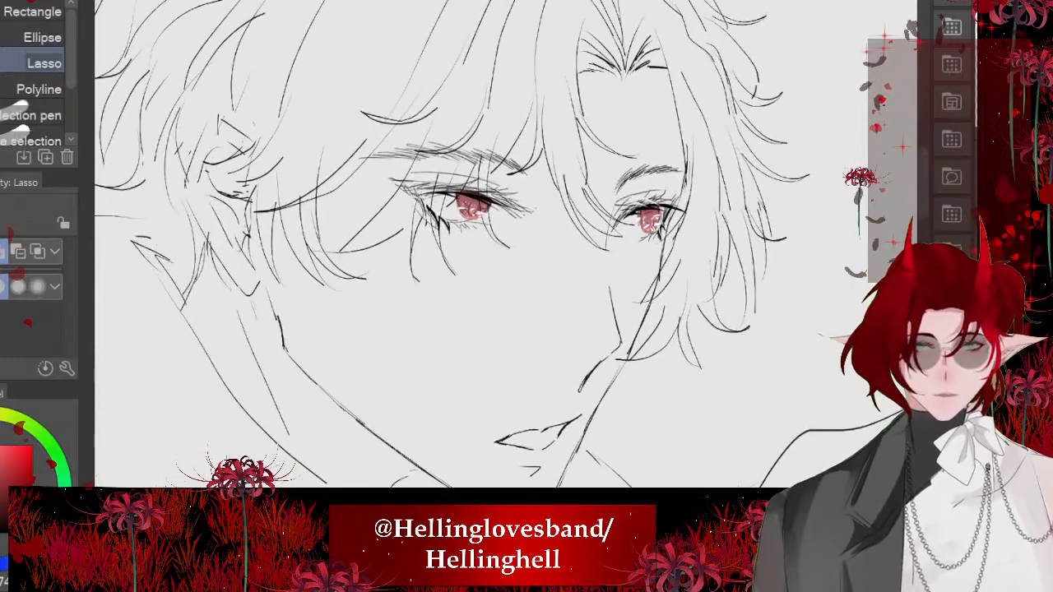
{"action": "mouse_move", "coordinate": [345, 152]}
{"action": "left_mouse_down"}
{"action": "mouse_move", "coordinate": [522, 123]}
{"action": "mouse_move", "coordinate": [370, 201]}
{"action": "mouse_move", "coordinate": [344, 165]}
{"action": "left_mouse_up"}
{"action": "key", "text": "ctrl+t"}
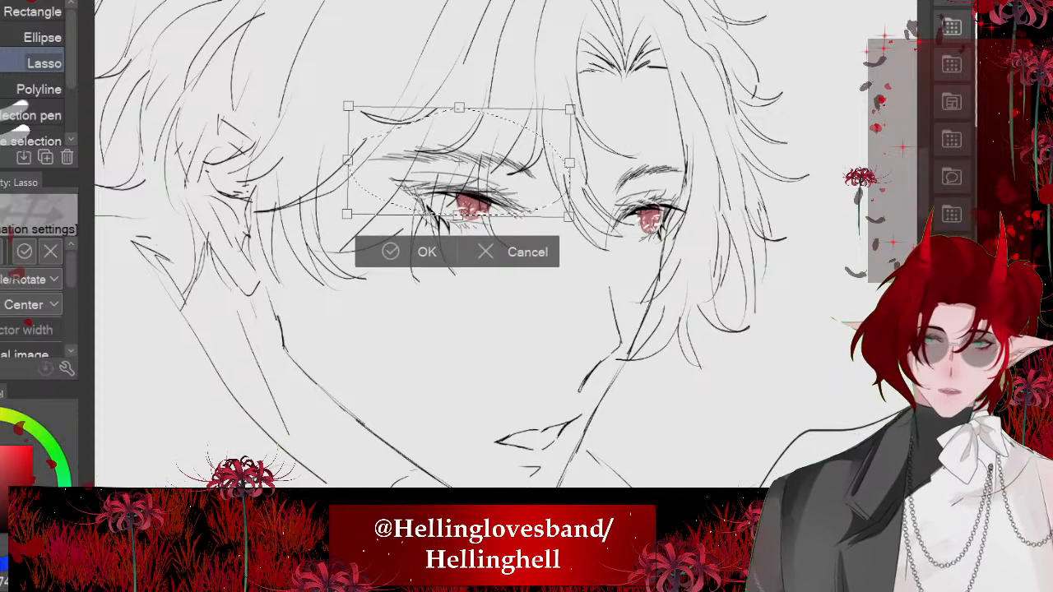
{"action": "left_click", "coordinate": [390, 250]}
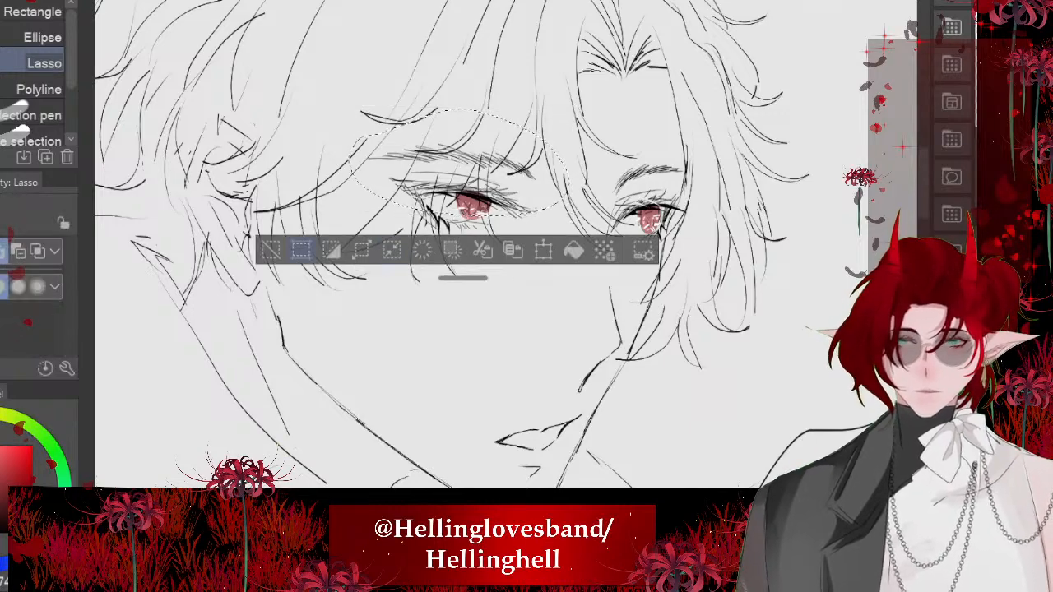
{"action": "left_click", "coordinate": [272, 250]}
{"action": "scroll", "coordinate": [494, 214], "scroll_direction": "down", "scroll_amount": 5}
{"action": "scroll", "coordinate": [502, 202], "scroll_direction": "up", "scroll_amount": 5}
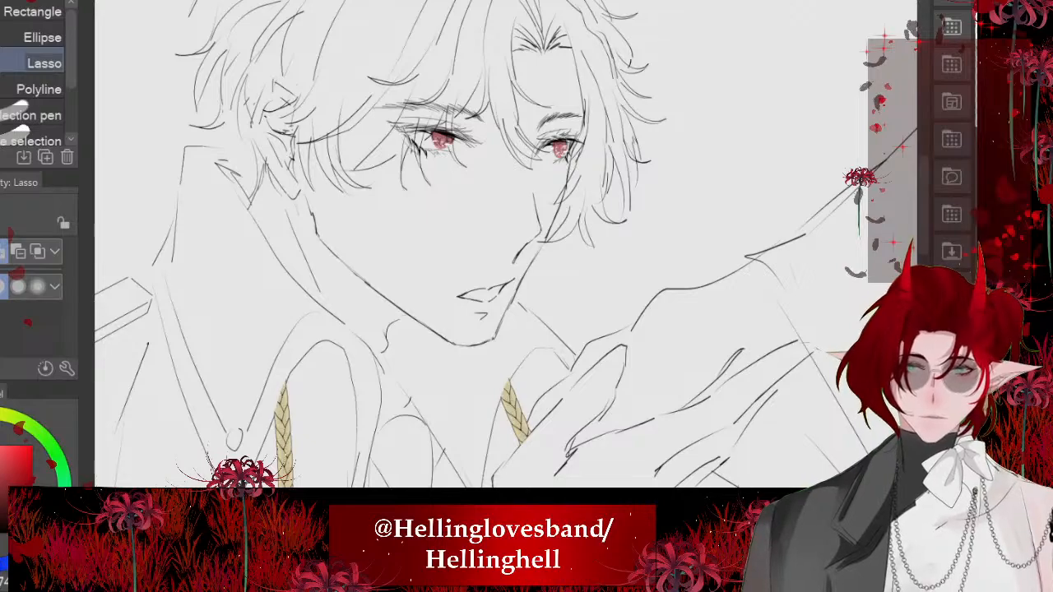
- Erase the nose bridge line and redraw it with the pen down toward the nose tip
{"action": "scroll", "coordinate": [506, 190], "scroll_direction": "up", "scroll_amount": 5}
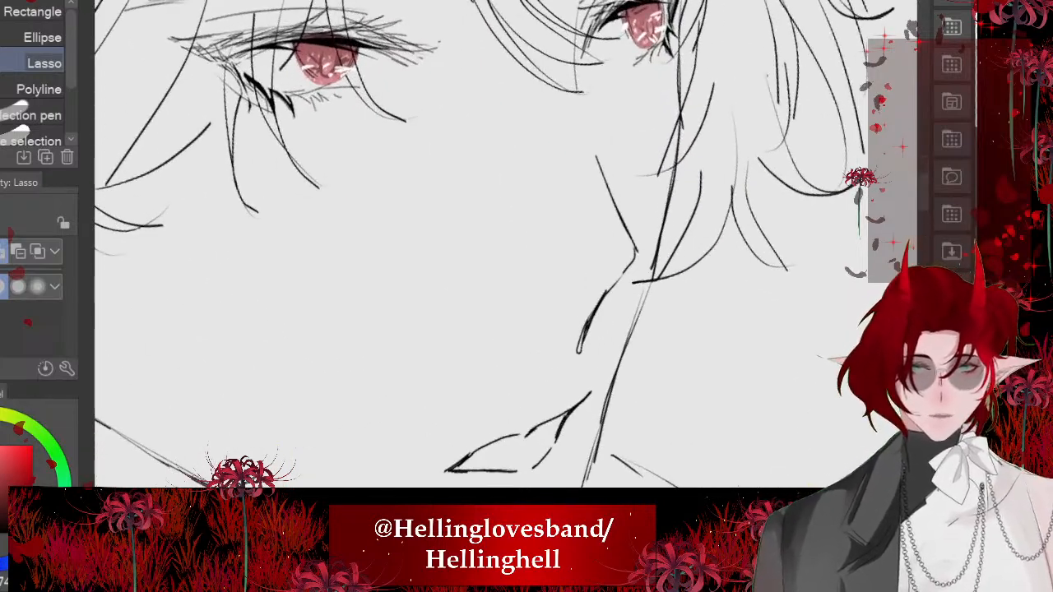
{"action": "key", "text": "e"}
{"action": "left_click_drag", "start_coordinate": [501, 228], "coordinate": [553, 300]}
{"action": "key", "text": "p"}
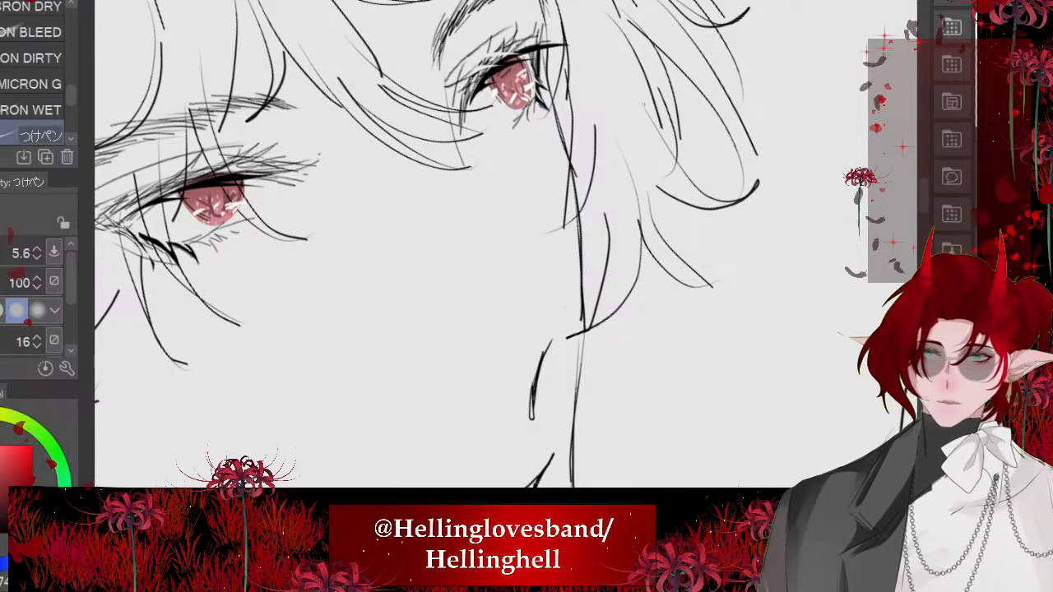
{"action": "left_click_drag", "start_coordinate": [474, 187], "coordinate": [549, 319]}
{"action": "scroll", "coordinate": [494, 197], "scroll_direction": "down", "scroll_amount": 3}
{"action": "scroll", "coordinate": [442, 222], "scroll_direction": "down", "scroll_amount": 4}
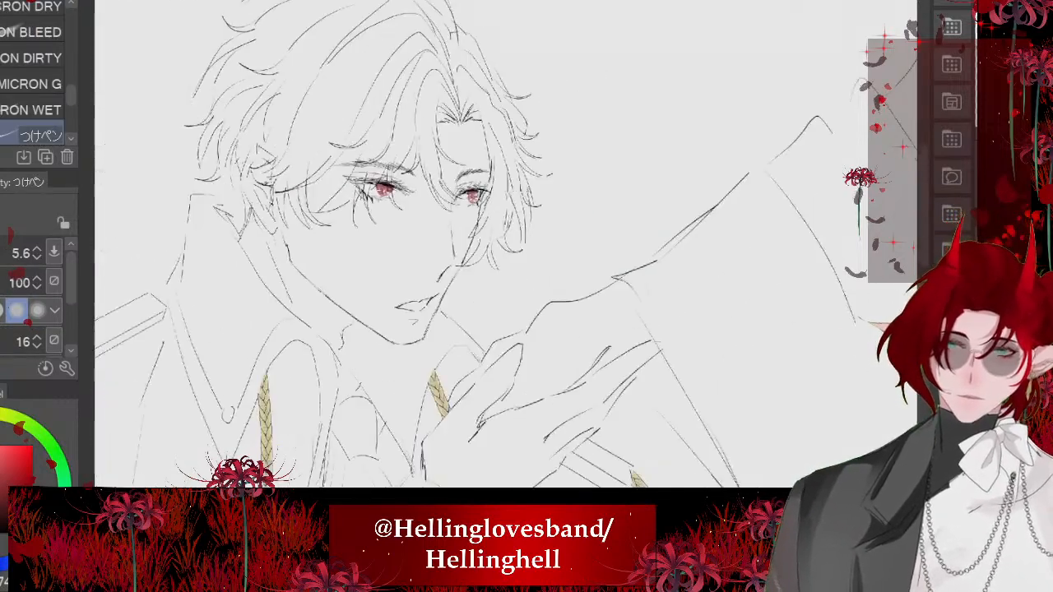
{"action": "scroll", "coordinate": [445, 276], "scroll_direction": "up", "scroll_amount": 5}
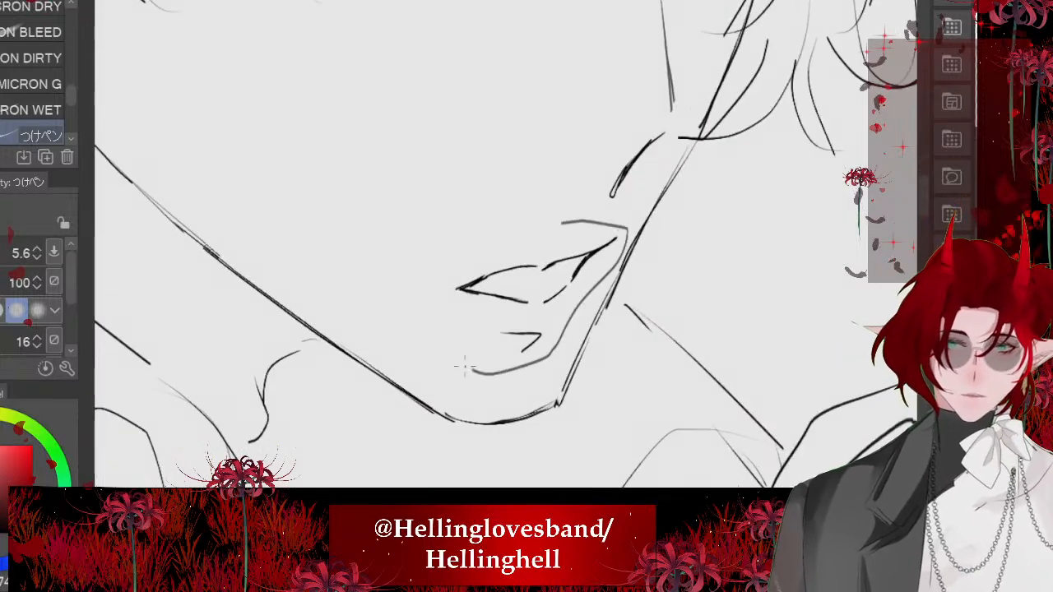
- Lasso the mouth with its lower lip mark and nudge it slightly down and toward the near cheek, leaving nothing selected
{"action": "key", "text": "m"}
{"action": "mouse_move", "coordinate": [451, 272]}
{"action": "left_mouse_down"}
{"action": "mouse_move", "coordinate": [550, 229]}
{"action": "mouse_move", "coordinate": [576, 325]}
{"action": "mouse_move", "coordinate": [449, 279]}
{"action": "left_mouse_up"}
{"action": "key", "text": "minus"}
{"action": "key", "text": "minus"}
{"action": "key", "text": "minus"}
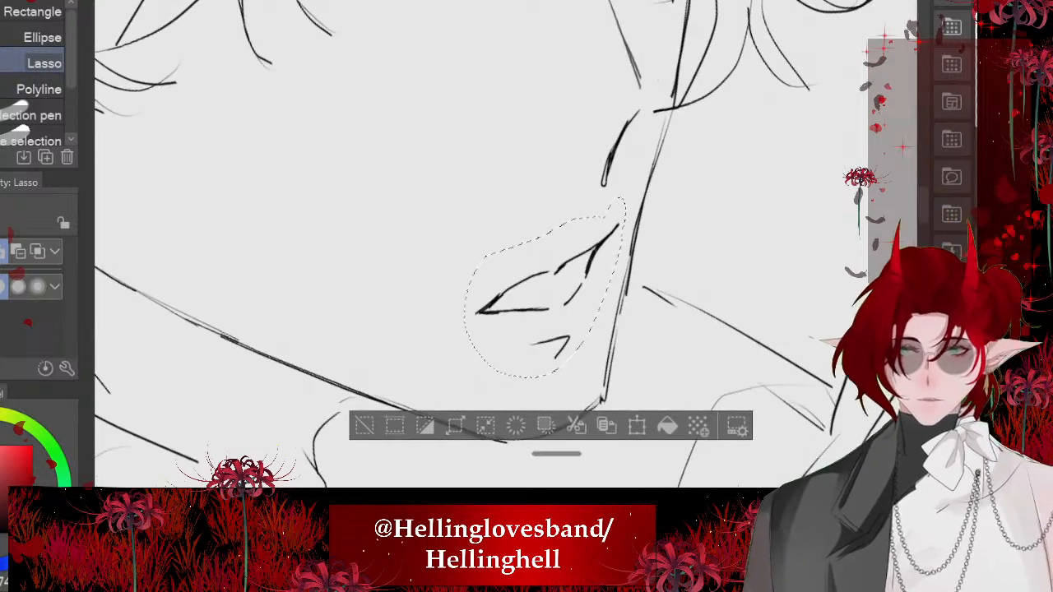
{"action": "key", "text": "ctrl+t"}
{"action": "left_click_drag", "start_coordinate": [551, 295], "coordinate": [546, 298]}
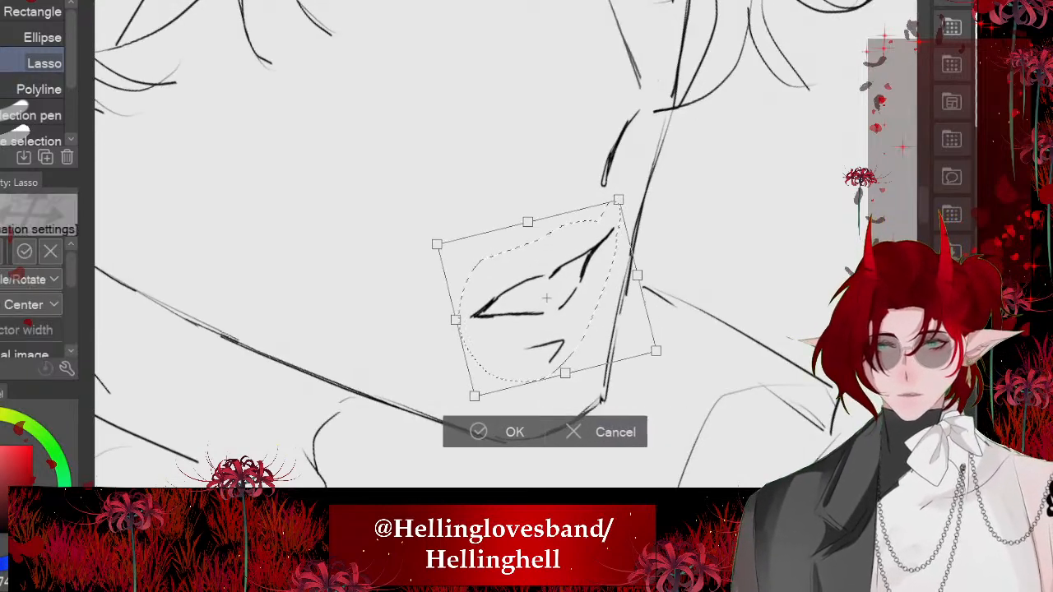
{"action": "key", "text": "Return"}
{"action": "key", "text": "ctrl+d"}
- Examine the adjusted face from a distance within the whole figure, with the canvas view rotated
{"action": "key", "text": "ctrl+minus"}
{"action": "key", "text": "ctrl+minus"}
{"action": "key", "text": "ctrl+minus"}
{"action": "key", "text": "ctrl+minus"}
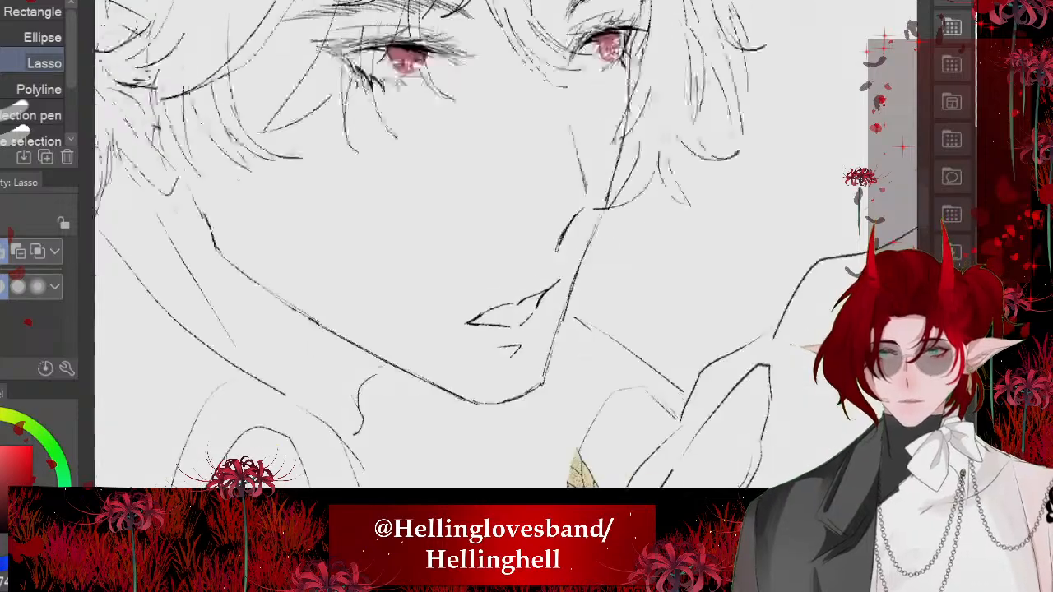
{"action": "key", "text": "ctrl+minus"}
{"action": "key", "text": "ctrl+minus"}
{"action": "key", "text": "ctrl+minus"}
{"action": "key", "text": "asciicircum"}
{"action": "key", "text": "asciicircum"}
{"action": "key", "text": "asciicircum"}
{"action": "key", "text": "asciicircum"}
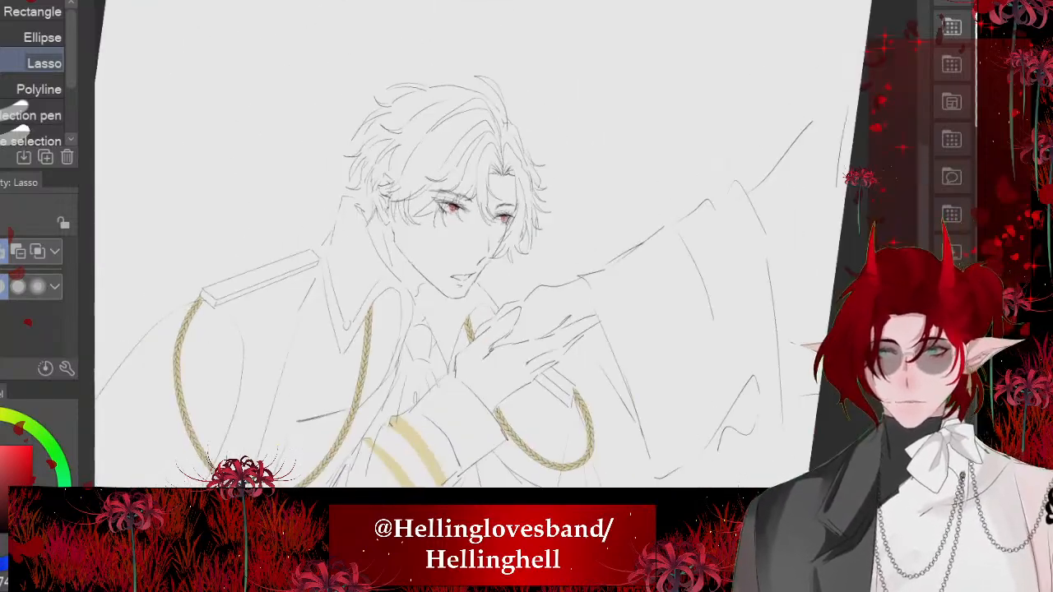
- Lasso the far eyebrow and shift it slightly up, away from the eye, leaving nothing selected
{"action": "key", "text": "ctrl+plus"}
{"action": "key", "text": "ctrl+plus"}
{"action": "key", "text": "ctrl+plus"}
{"action": "key", "text": "ctrl+plus"}
{"action": "key", "text": "ctrl+plus"}
{"action": "key", "text": "ctrl+plus"}
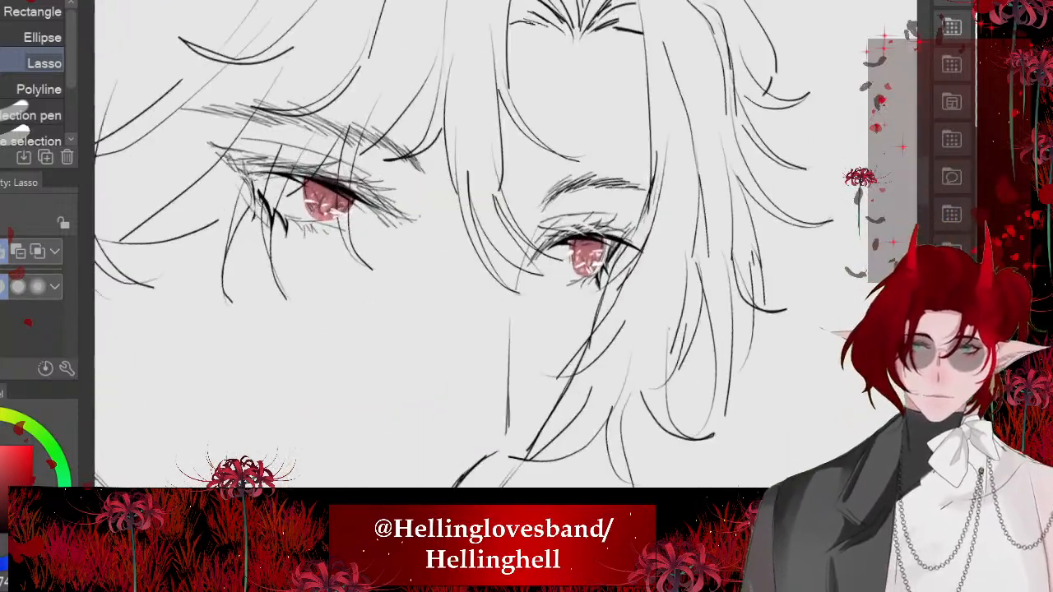
{"action": "mouse_move", "coordinate": [565, 149]}
{"action": "left_mouse_down"}
{"action": "mouse_move", "coordinate": [583, 153]}
{"action": "mouse_move", "coordinate": [518, 241]}
{"action": "mouse_move", "coordinate": [430, 212]}
{"action": "mouse_move", "coordinate": [479, 159]}
{"action": "left_mouse_up"}
{"action": "mouse_move", "coordinate": [546, 169]}
{"action": "left_mouse_down"}
{"action": "mouse_move", "coordinate": [607, 173]}
{"action": "mouse_move", "coordinate": [576, 204]}
{"action": "left_mouse_up"}
{"action": "left_click_drag", "start_coordinate": [619, 132], "coordinate": [628, 149]}
{"action": "left_click_drag", "start_coordinate": [526, 201], "coordinate": [530, 206]}
{"action": "scroll", "coordinate": [531, 92], "scroll_direction": "down", "scroll_amount": 4}
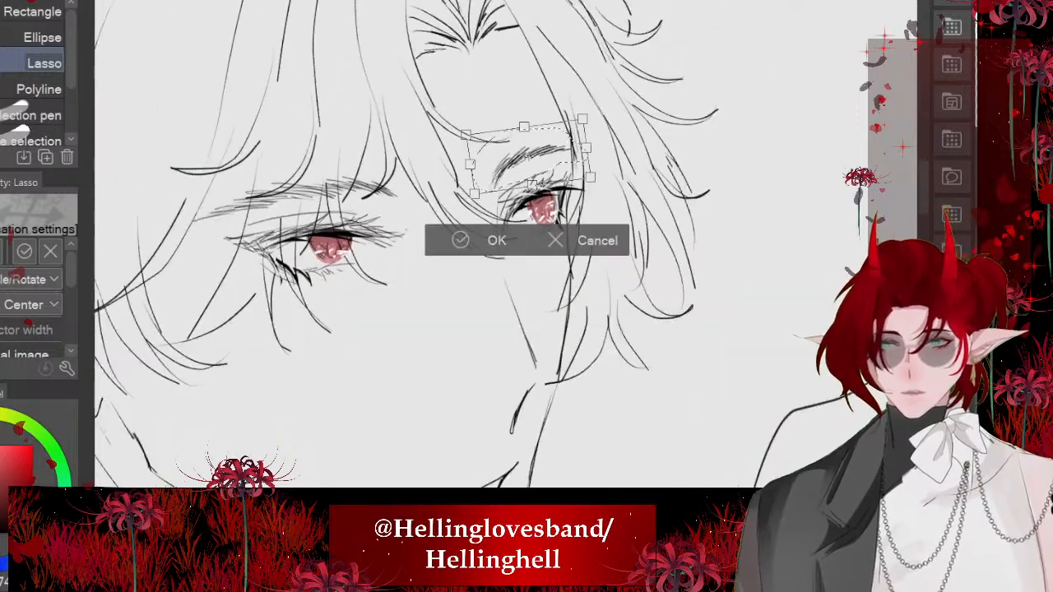
{"action": "scroll", "coordinate": [461, 144], "scroll_direction": "up", "scroll_amount": 2}
{"action": "left_click_drag", "start_coordinate": [569, 146], "coordinate": [567, 141]}
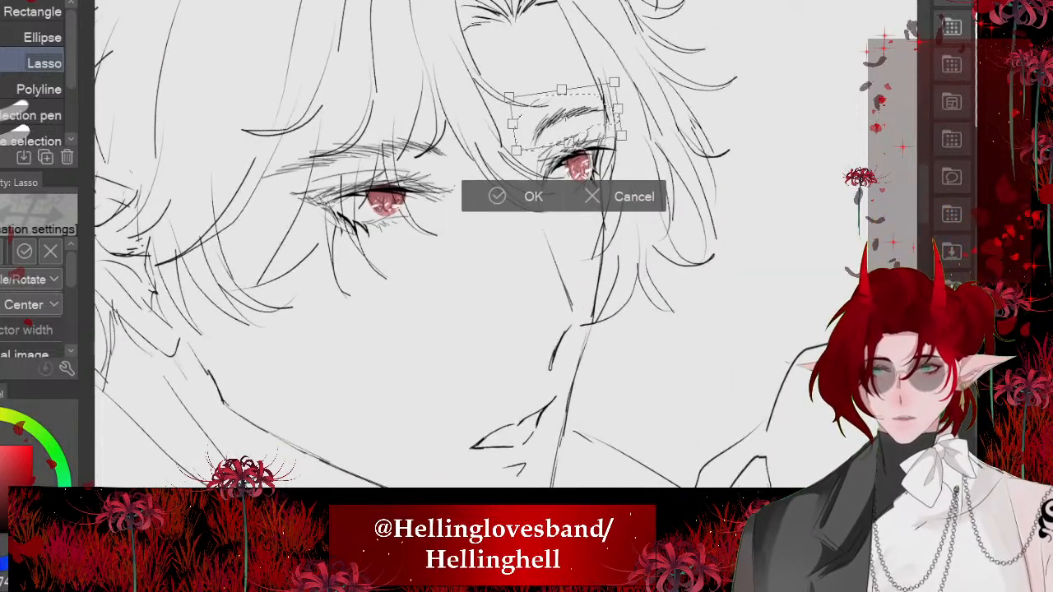
{"action": "left_click", "coordinate": [499, 196]}
{"action": "scroll", "coordinate": [460, 206], "scroll_direction": "down", "scroll_amount": 8}
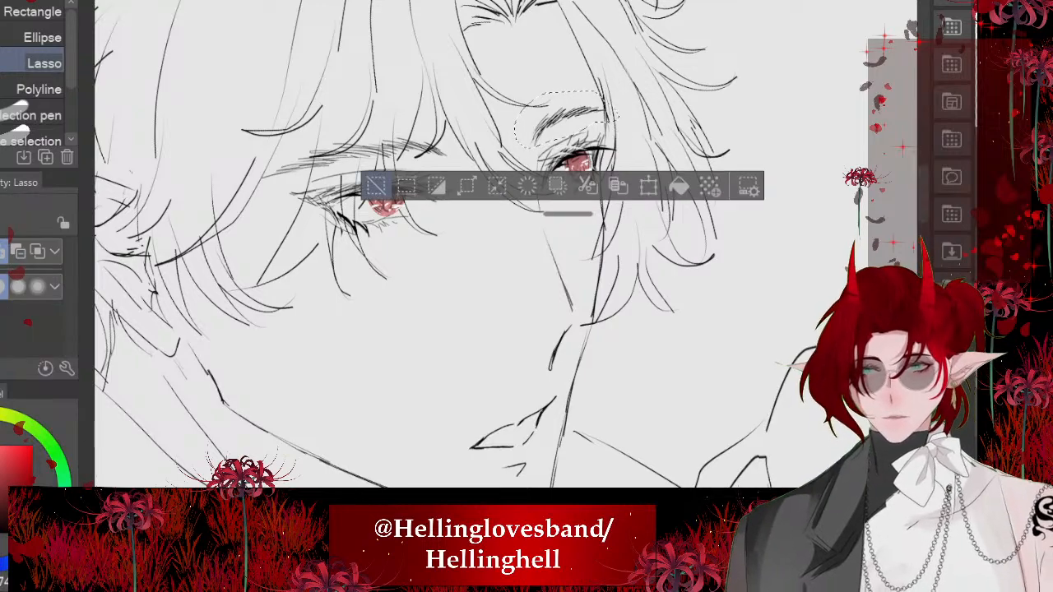
{"action": "key", "text": "ctrl+d"}
- Flip the canvas view horizontally and check the proportions of the face and figure in the mirrored view
{"action": "scroll", "coordinate": [484, 244], "scroll_direction": "down", "scroll_amount": 2}
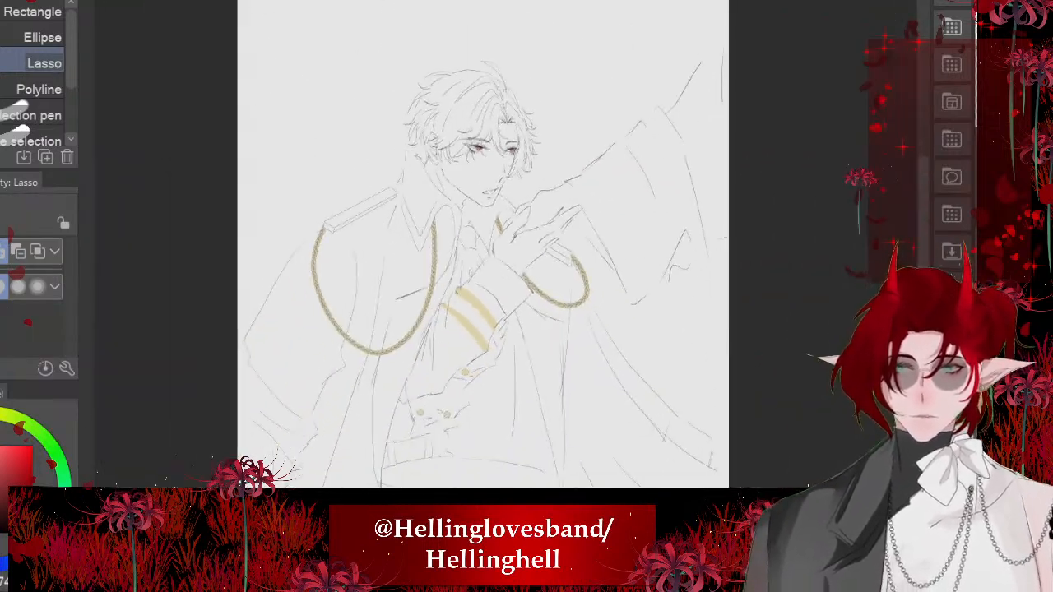
{"action": "left_click_drag", "start_coordinate": [483, 263], "coordinate": [498, 225]}
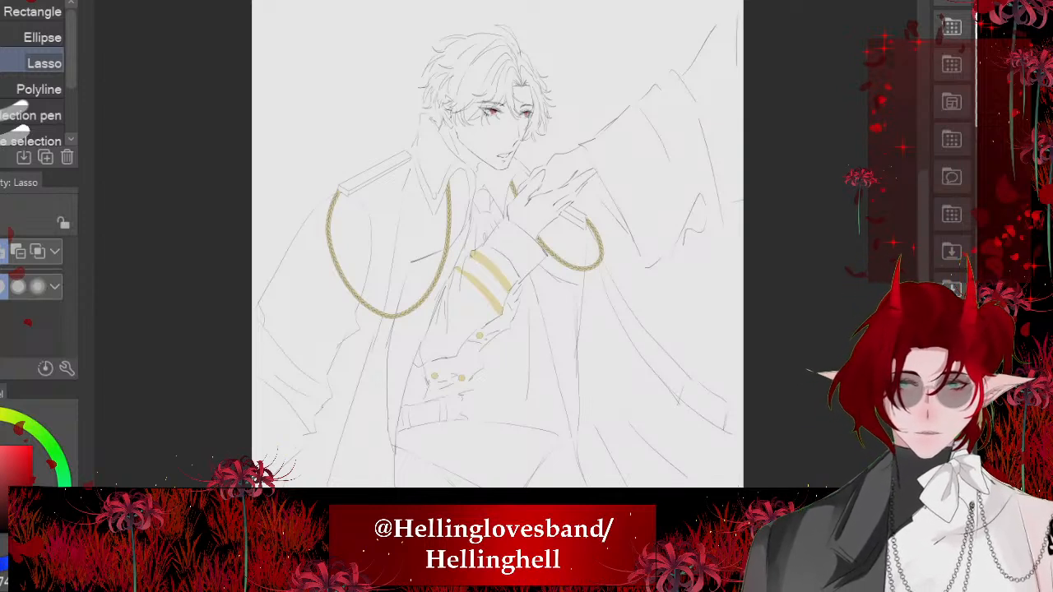
{"action": "key", "text": "h"}
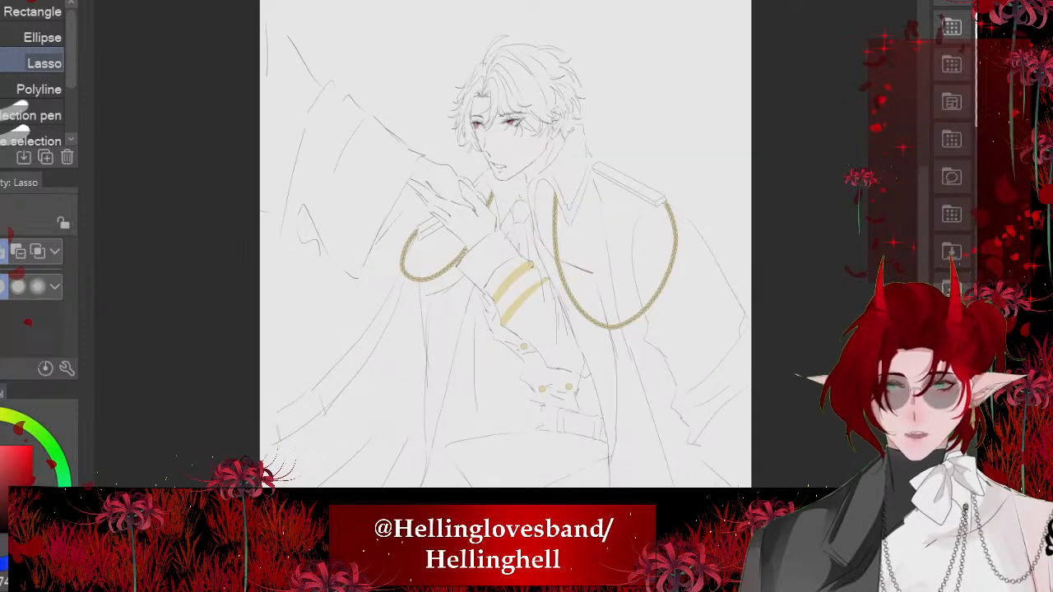
{"action": "scroll", "coordinate": [497, 133], "scroll_direction": "up", "scroll_amount": 5}
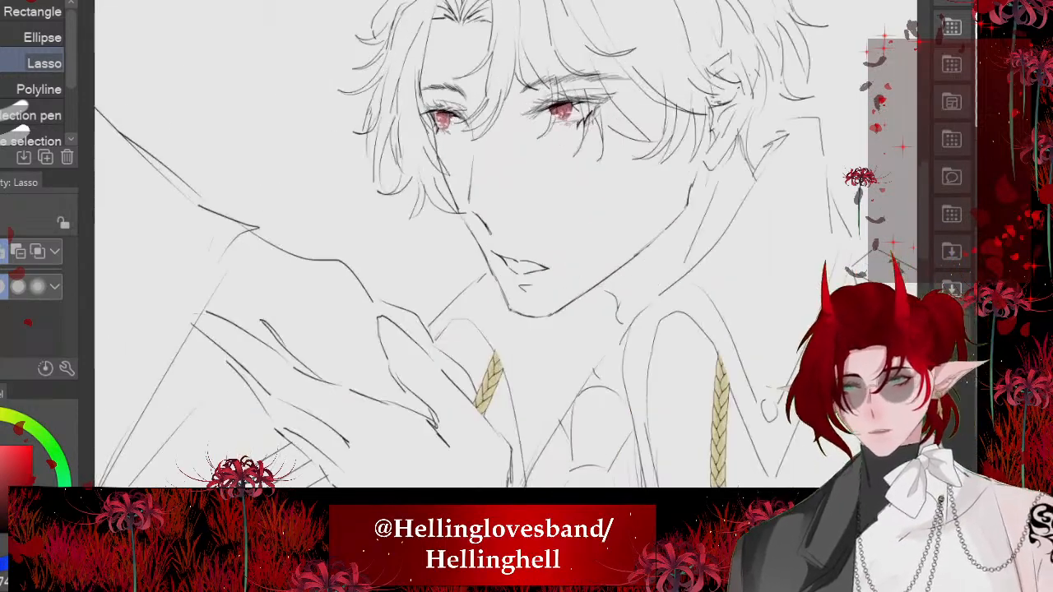
{"action": "scroll", "coordinate": [499, 169], "scroll_direction": "up", "scroll_amount": 4}
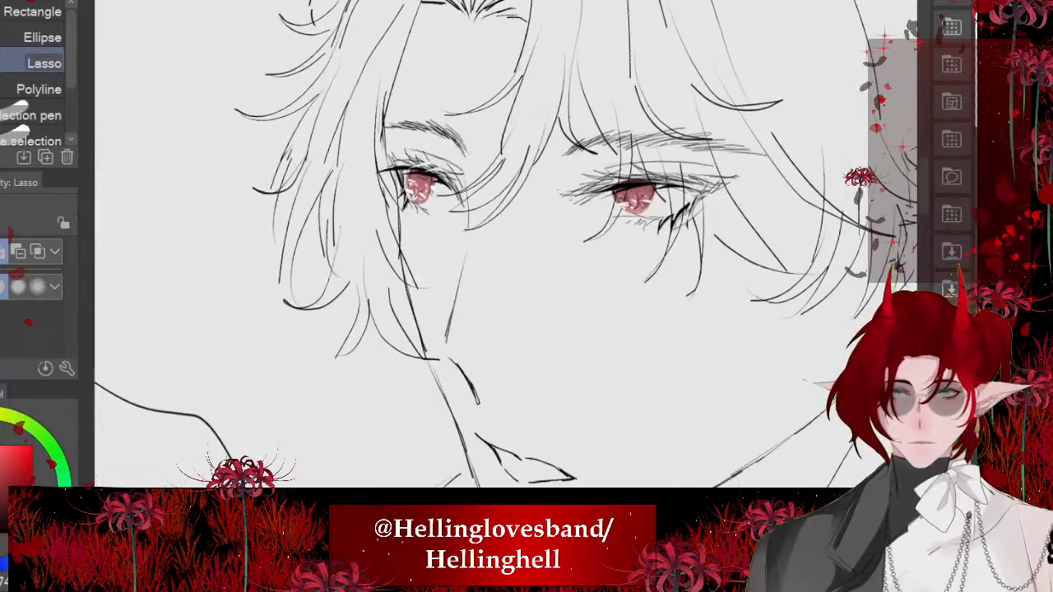
{"action": "scroll", "coordinate": [470, 93], "scroll_direction": "down", "scroll_amount": 5}
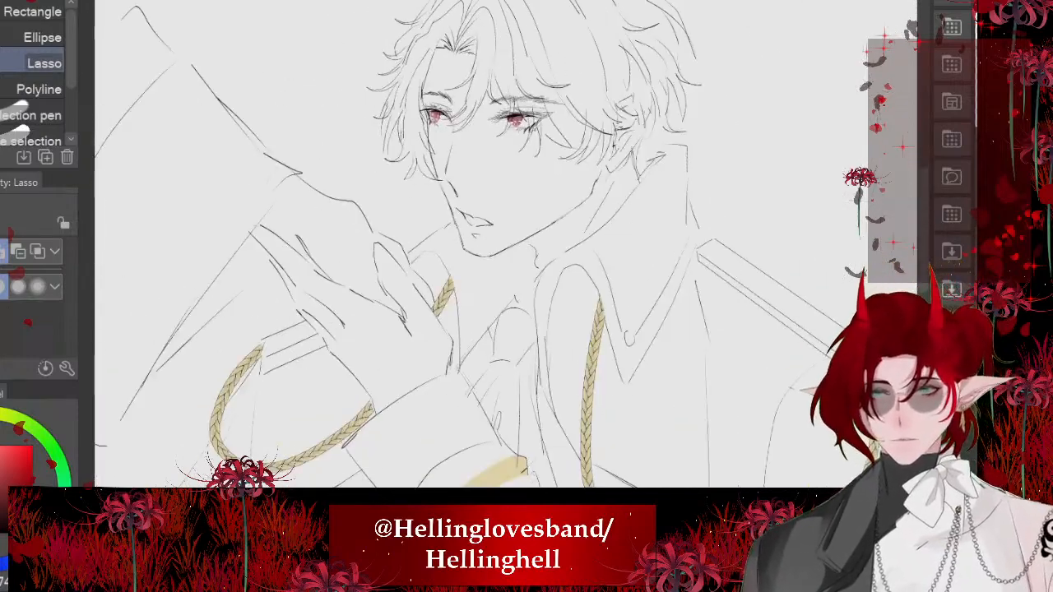
- Lasso the far eyebrow area in the mirrored view and nudge it slightly down toward the eye, leaving nothing selected
{"action": "scroll", "coordinate": [486, 95], "scroll_direction": "up", "scroll_amount": 3}
{"action": "scroll", "coordinate": [478, 181], "scroll_direction": "up", "scroll_amount": 4}
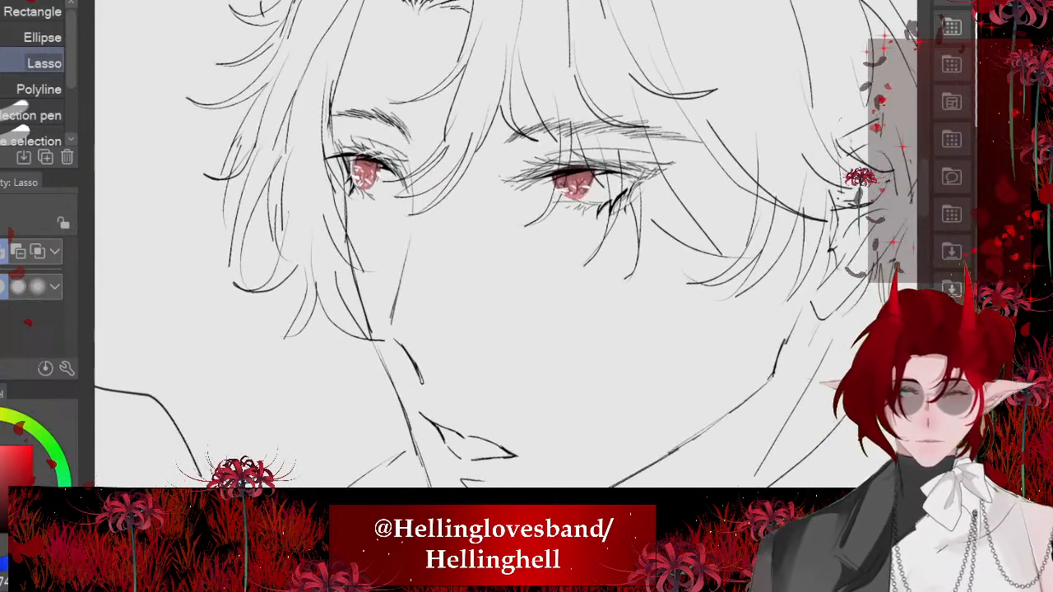
{"action": "left_click_drag", "start_coordinate": [433, 171], "coordinate": [355, 90]}
{"action": "left_click", "coordinate": [447, 225]}
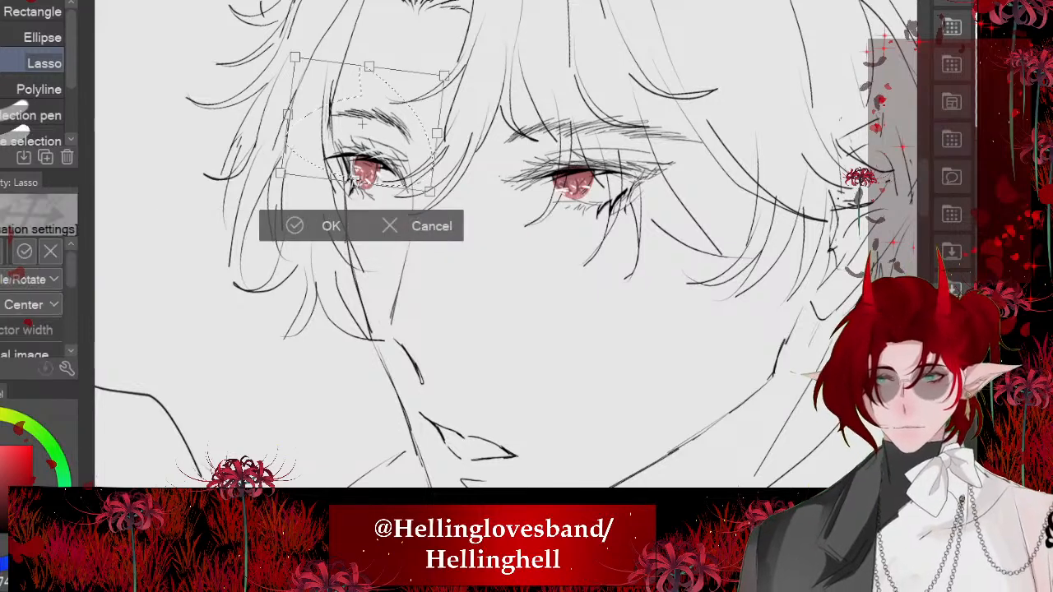
{"action": "left_click_drag", "start_coordinate": [362, 127], "coordinate": [366, 134]}
{"action": "left_click", "coordinate": [297, 232]}
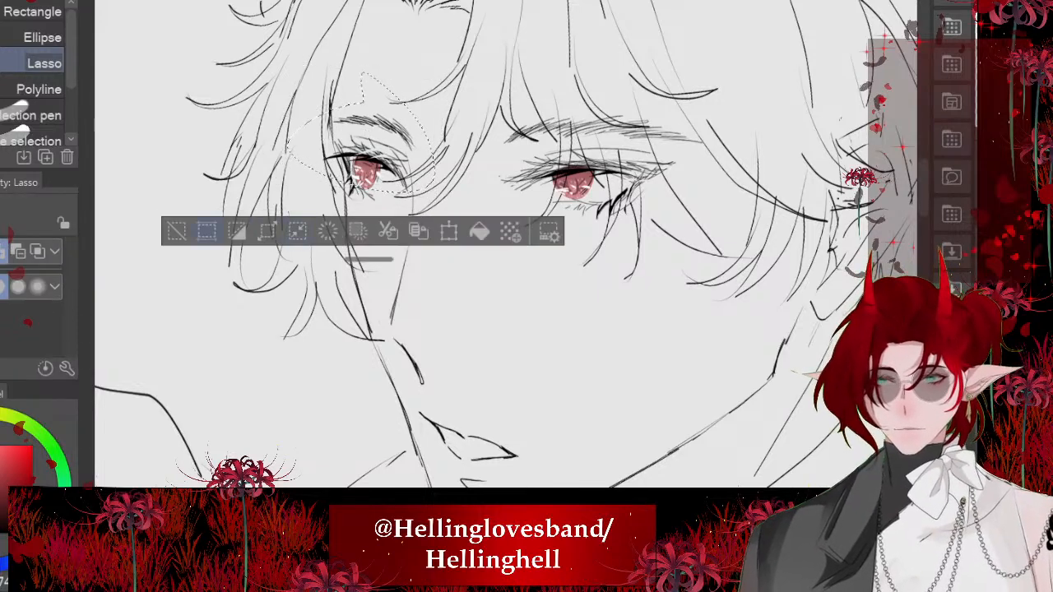
{"action": "left_click", "coordinate": [176, 232]}
- Lasso the mouth, chin and jawline together and apply a transform to them
{"action": "scroll", "coordinate": [477, 206], "scroll_direction": "down", "scroll_amount": 5}
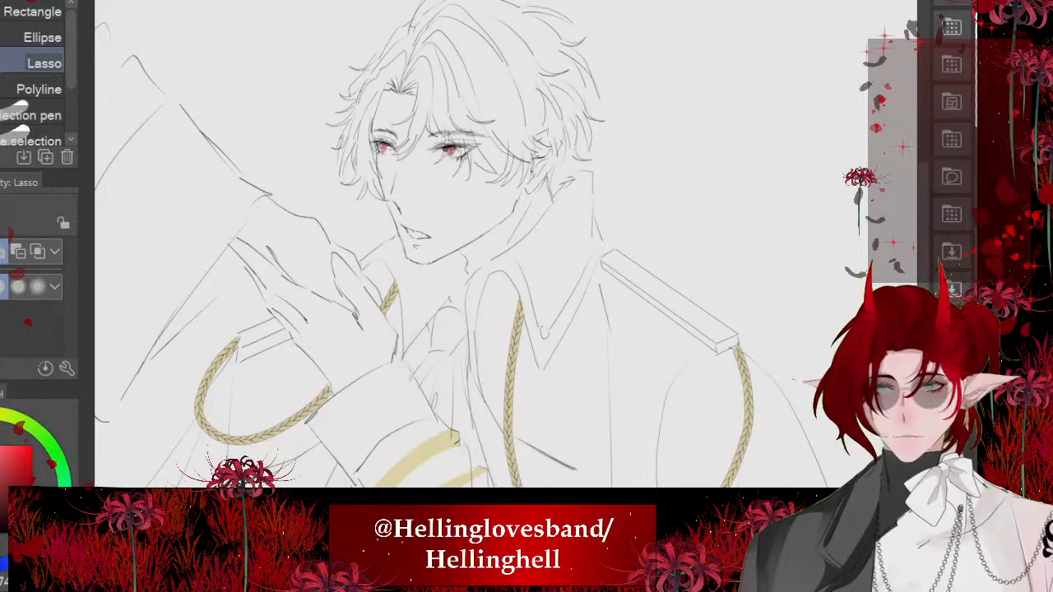
{"action": "scroll", "coordinate": [478, 205], "scroll_direction": "down", "scroll_amount": 2}
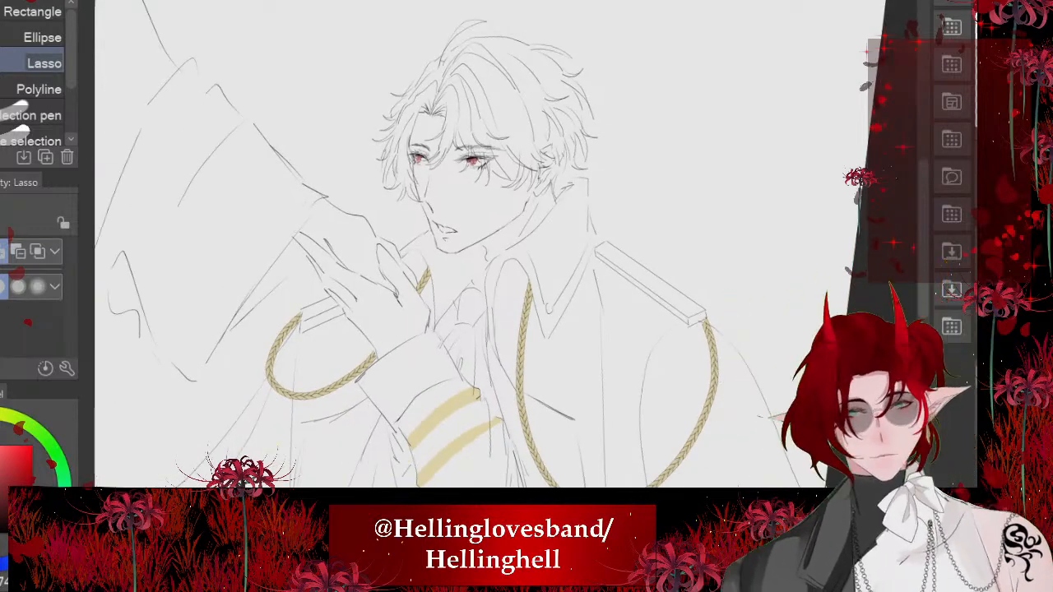
{"action": "scroll", "coordinate": [436, 164], "scroll_direction": "up", "scroll_amount": 4}
{"action": "scroll", "coordinate": [415, 271], "scroll_direction": "down", "scroll_amount": 3}
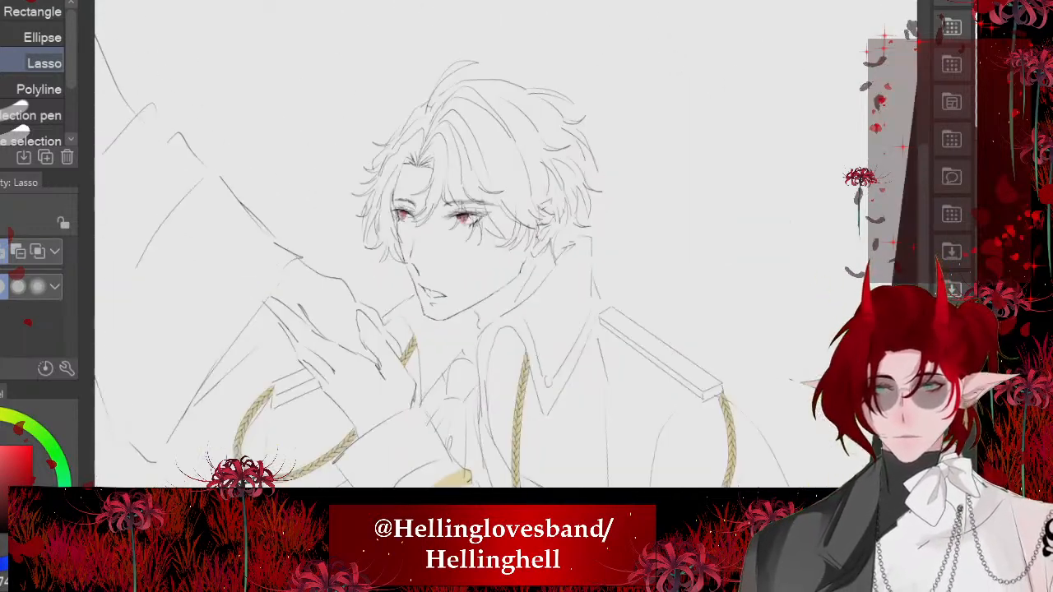
{"action": "scroll", "coordinate": [424, 208], "scroll_direction": "up", "scroll_amount": 4}
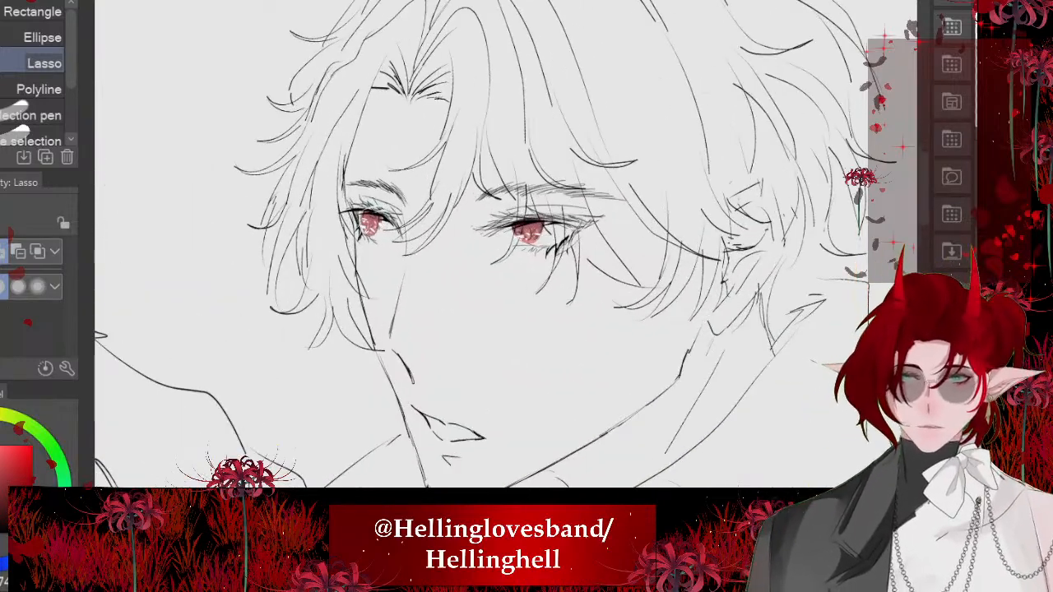
{"action": "scroll", "coordinate": [484, 445], "scroll_direction": "up", "scroll_amount": 3}
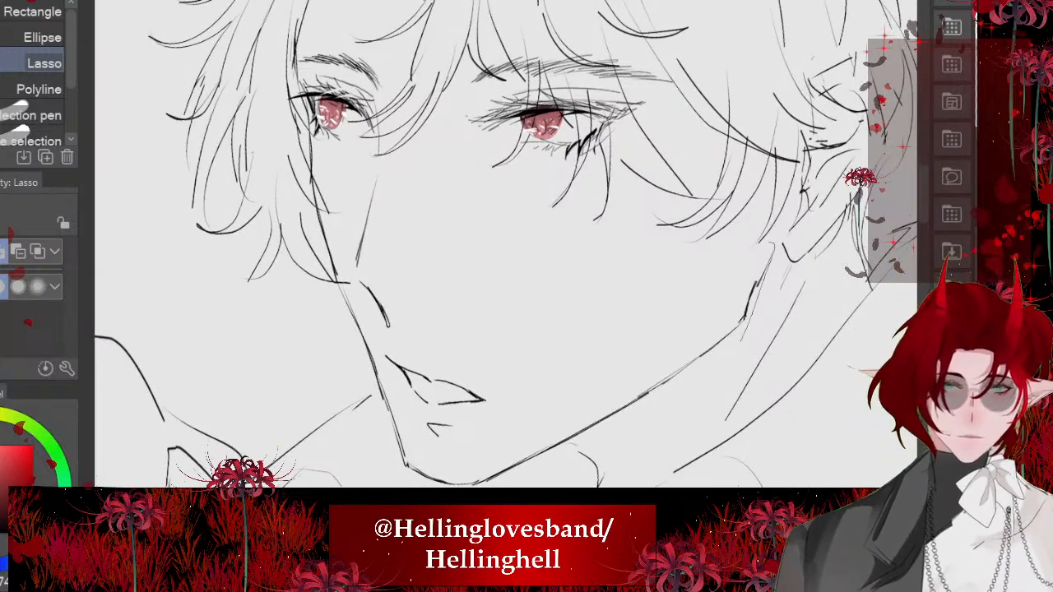
{"action": "left_click_drag", "start_coordinate": [741, 340], "coordinate": [551, 463]}
{"action": "mouse_move", "coordinate": [386, 465]}
{"action": "left_mouse_down"}
{"action": "mouse_move", "coordinate": [354, 353]}
{"action": "mouse_move", "coordinate": [448, 352]}
{"action": "mouse_move", "coordinate": [769, 245]}
{"action": "left_mouse_up"}
{"action": "key", "text": "ctrl+t"}
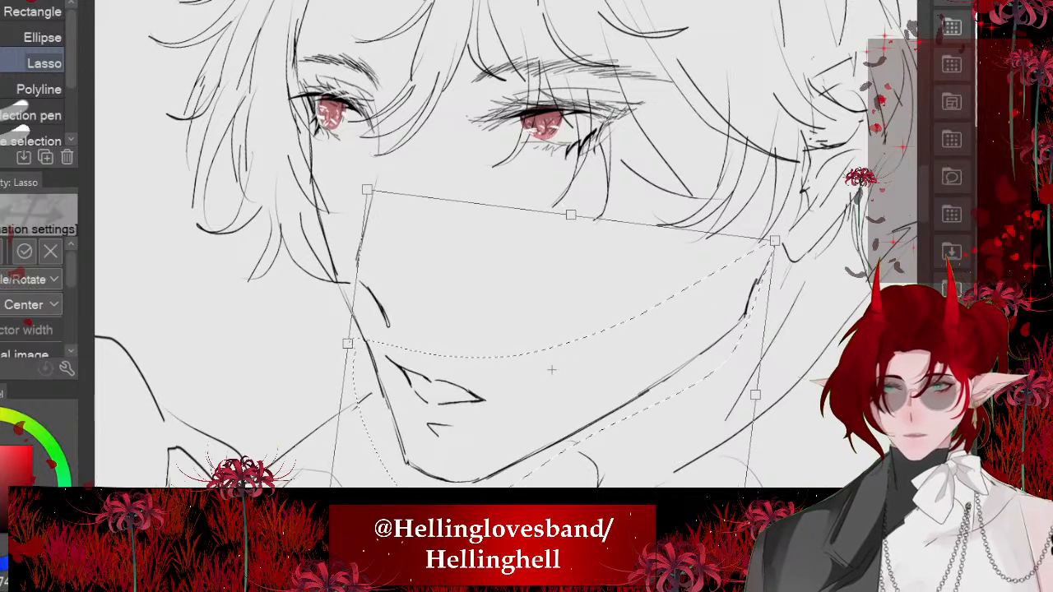
{"action": "key", "text": "Return"}
- Lasso the front hair strand falling between the eyes and fill it with dark gray, leaving nothing selected
{"action": "scroll", "coordinate": [439, 363], "scroll_direction": "down", "scroll_amount": 3}
{"action": "scroll", "coordinate": [440, 214], "scroll_direction": "down", "scroll_amount": 2}
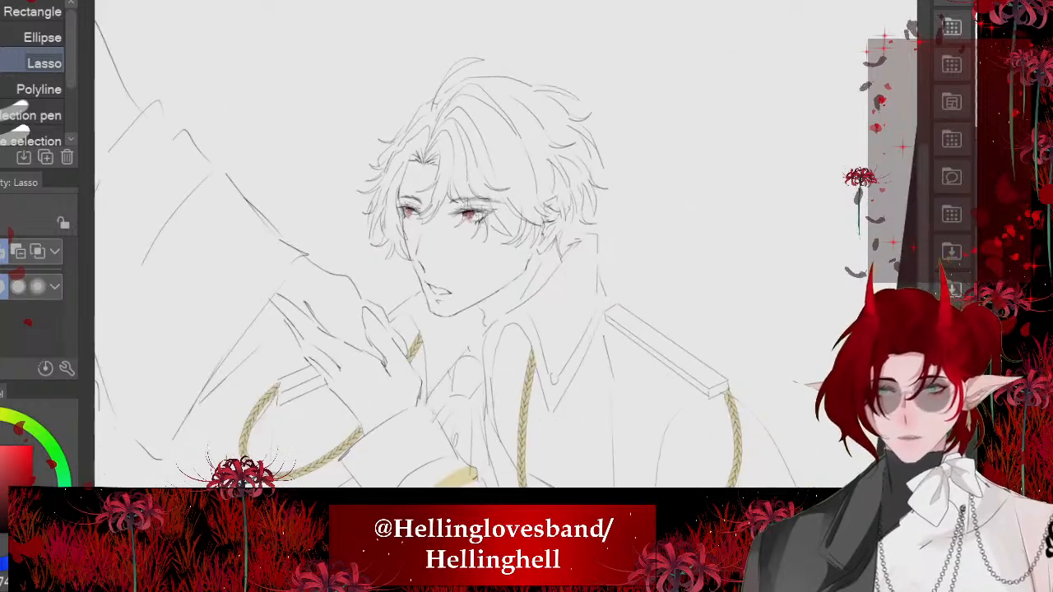
{"action": "scroll", "coordinate": [440, 199], "scroll_direction": "up", "scroll_amount": 4}
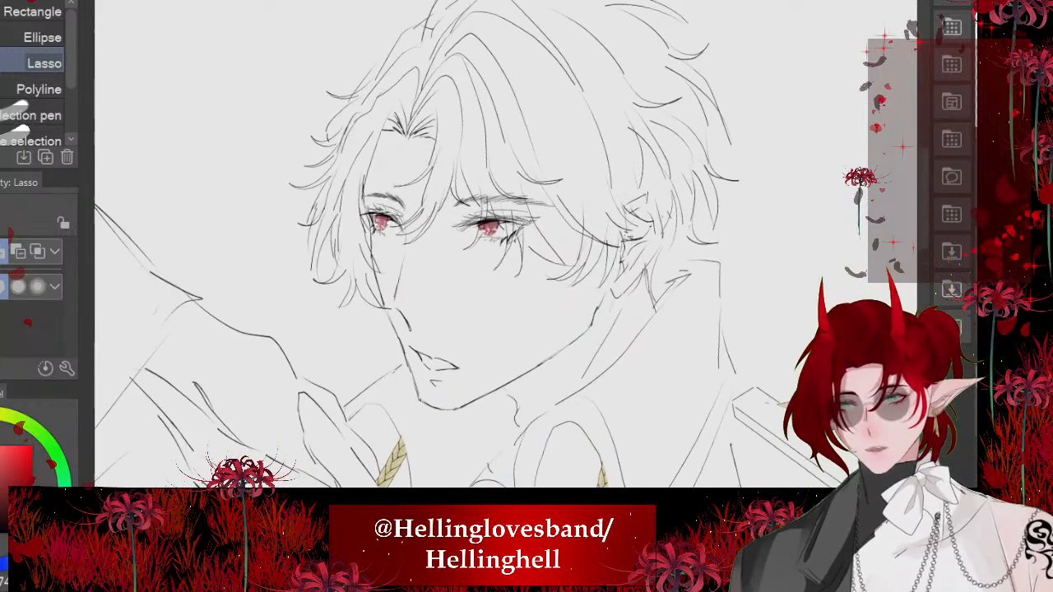
{"action": "scroll", "coordinate": [573, 264], "scroll_direction": "up", "scroll_amount": 2}
{"action": "scroll", "coordinate": [519, 317], "scroll_direction": "down", "scroll_amount": 3}
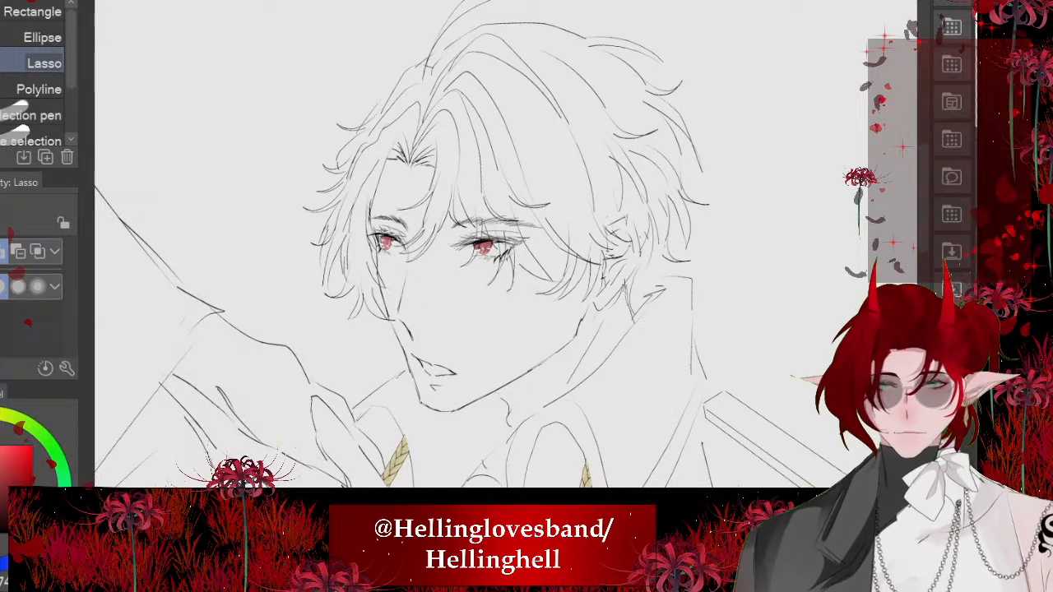
{"action": "scroll", "coordinate": [494, 247], "scroll_direction": "up", "scroll_amount": 5}
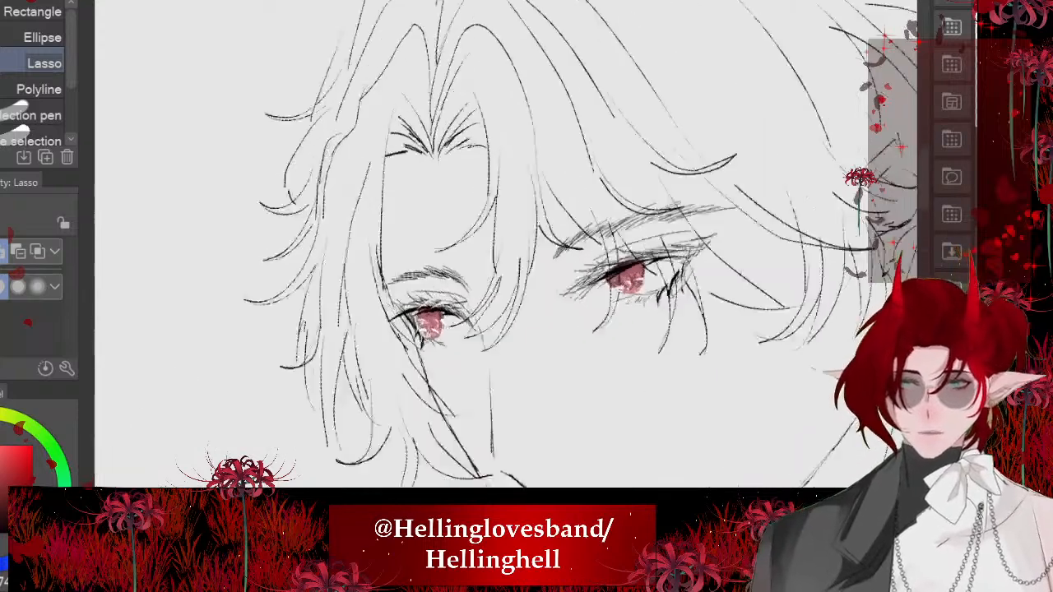
{"action": "mouse_move", "coordinate": [373, 164]}
{"action": "left_mouse_down"}
{"action": "mouse_move", "coordinate": [478, 220]}
{"action": "mouse_move", "coordinate": [445, 360]}
{"action": "mouse_move", "coordinate": [488, 199]}
{"action": "mouse_move", "coordinate": [563, 420]}
{"action": "mouse_move", "coordinate": [573, 393]}
{"action": "mouse_move", "coordinate": [583, 443]}
{"action": "mouse_move", "coordinate": [599, 450]}
{"action": "mouse_move", "coordinate": [617, 326]}
{"action": "left_mouse_up"}
{"action": "mouse_move", "coordinate": [629, 479]}
{"action": "left_mouse_down"}
{"action": "mouse_move", "coordinate": [463, 84]}
{"action": "mouse_move", "coordinate": [361, 165]}
{"action": "left_mouse_up"}
{"action": "scroll", "coordinate": [494, 247], "scroll_direction": "down", "scroll_amount": 5}
{"action": "left_click", "coordinate": [534, 399]}
{"action": "key", "text": "ctrl+d"}
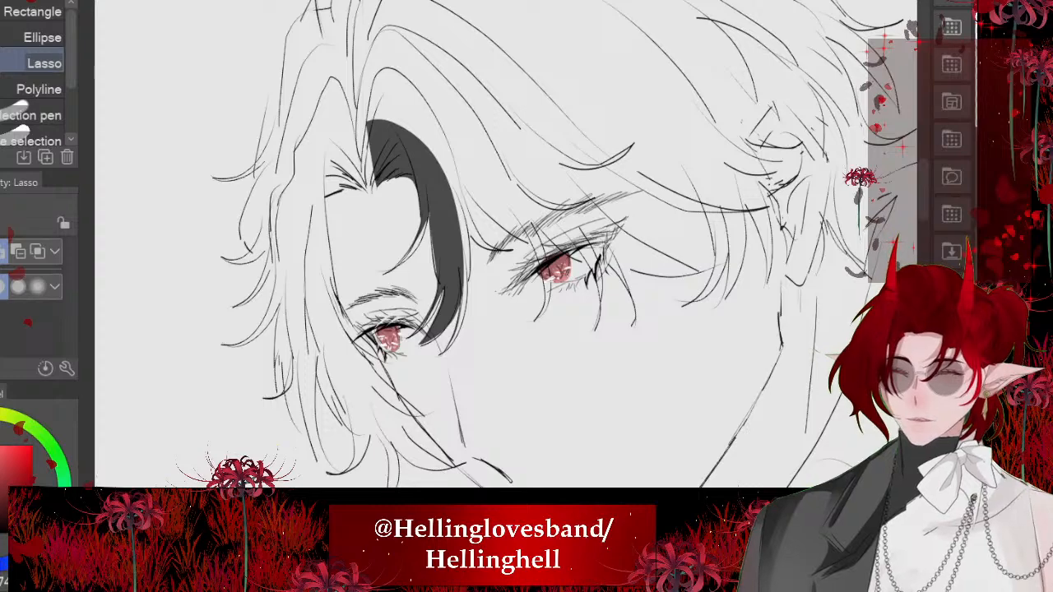
- Lasso the neighboring bangs strands that reach down to the near eye and fill them with the same dark gray, leaving nothing selected
{"action": "scroll", "coordinate": [454, 276], "scroll_direction": "up", "scroll_amount": 5}
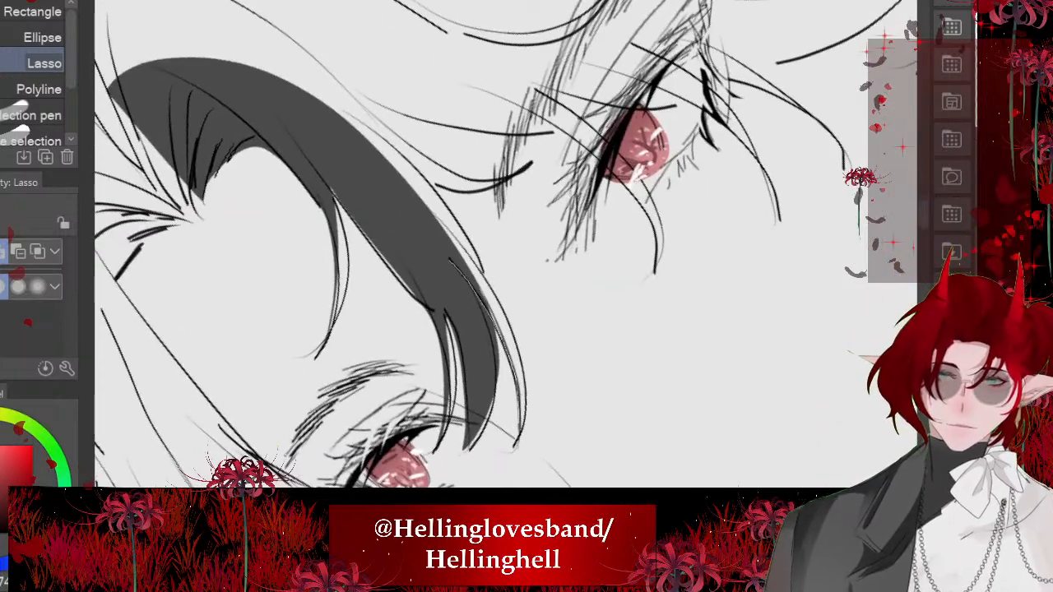
{"action": "left_click_drag", "start_coordinate": [469, 238], "coordinate": [305, 103]}
{"action": "left_click_drag", "start_coordinate": [432, 311], "coordinate": [375, 432]}
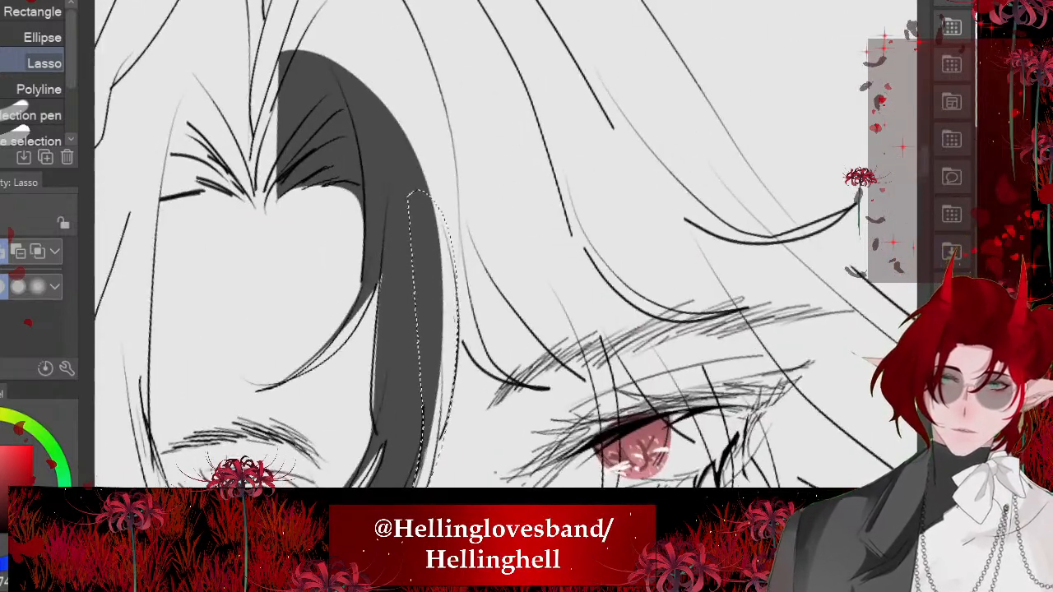
{"action": "mouse_move", "coordinate": [455, 318]}
{"action": "left_mouse_down"}
{"action": "mouse_move", "coordinate": [534, 395]}
{"action": "mouse_move", "coordinate": [471, 288]}
{"action": "mouse_move", "coordinate": [564, 357]}
{"action": "mouse_move", "coordinate": [603, 420]}
{"action": "mouse_move", "coordinate": [604, 484]}
{"action": "mouse_move", "coordinate": [618, 393]}
{"action": "mouse_move", "coordinate": [389, 38]}
{"action": "left_mouse_up"}
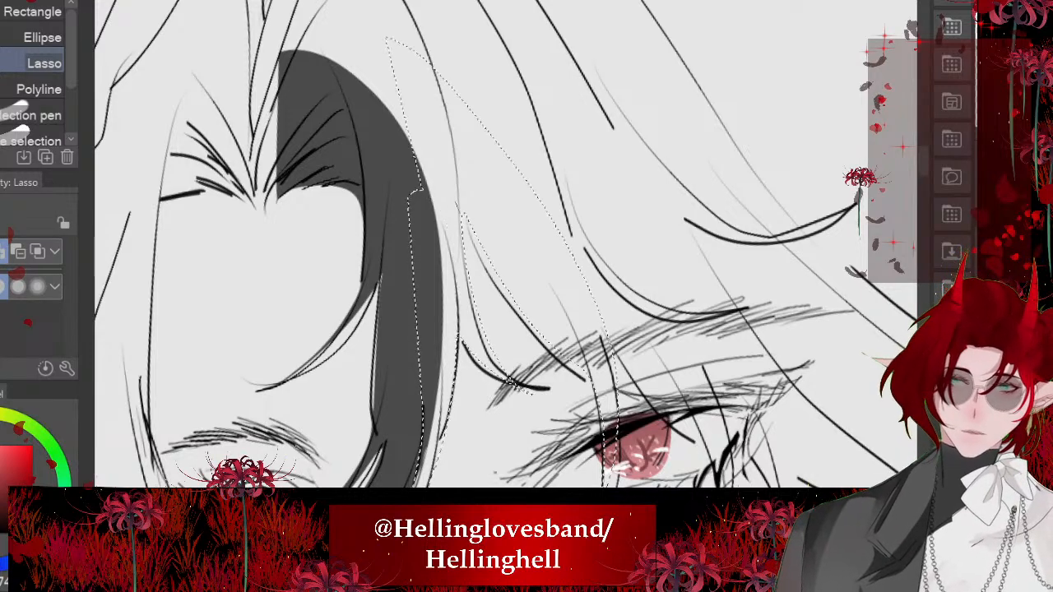
{"action": "scroll", "coordinate": [506, 239], "scroll_direction": "down", "scroll_amount": 4}
{"action": "left_click", "coordinate": [594, 417]}
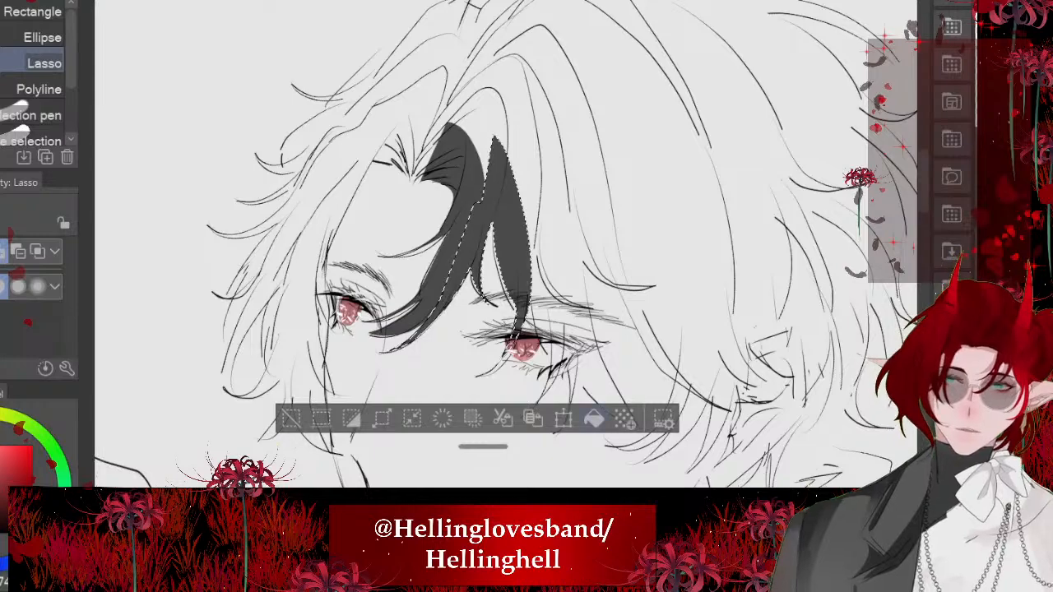
{"action": "key", "text": "ctrl+d"}
- Lasso the hair at the parting above the forehead and fill it with dark gray, leaving nothing selected
{"action": "scroll", "coordinate": [381, 119], "scroll_direction": "up", "scroll_amount": 5}
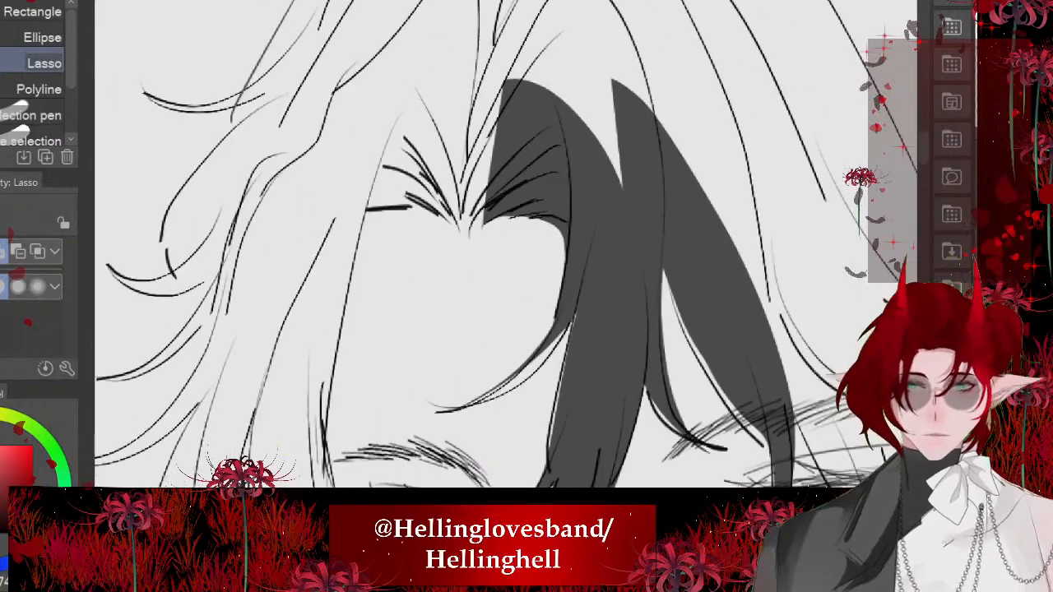
{"action": "mouse_move", "coordinate": [380, 245]}
{"action": "left_mouse_down"}
{"action": "mouse_move", "coordinate": [484, 303]}
{"action": "mouse_move", "coordinate": [632, 107]}
{"action": "mouse_move", "coordinate": [308, 156]}
{"action": "left_mouse_up"}
{"action": "left_click", "coordinate": [581, 364]}
{"action": "key", "text": "ctrl+d"}
{"action": "scroll", "coordinate": [301, 90], "scroll_direction": "down", "scroll_amount": 4}
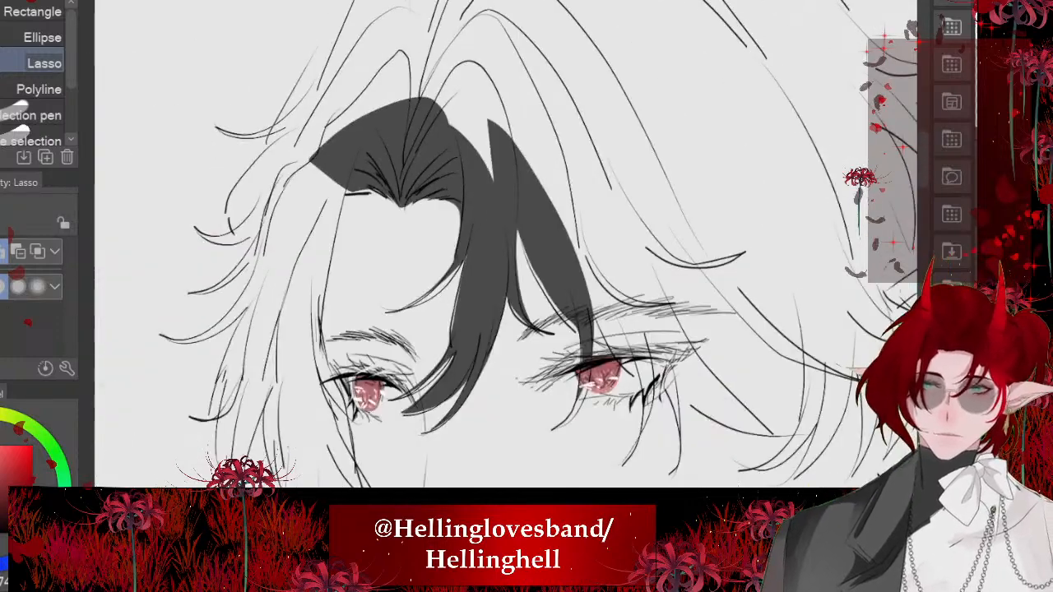
- Lasso the long hair strand running from the parting down past the far eye and fill it with dark gray
{"action": "scroll", "coordinate": [267, 271], "scroll_direction": "up", "scroll_amount": 3}
{"action": "mouse_move", "coordinate": [298, 87]}
{"action": "left_mouse_down"}
{"action": "mouse_move", "coordinate": [390, 259]}
{"action": "mouse_move", "coordinate": [531, 381]}
{"action": "mouse_move", "coordinate": [398, 396]}
{"action": "mouse_move", "coordinate": [251, 75]}
{"action": "left_mouse_up"}
{"action": "scroll", "coordinate": [437, 303], "scroll_direction": "down", "scroll_amount": 2}
{"action": "scroll", "coordinate": [452, 240], "scroll_direction": "down", "scroll_amount": 2}
{"action": "left_click", "coordinate": [523, 392]}
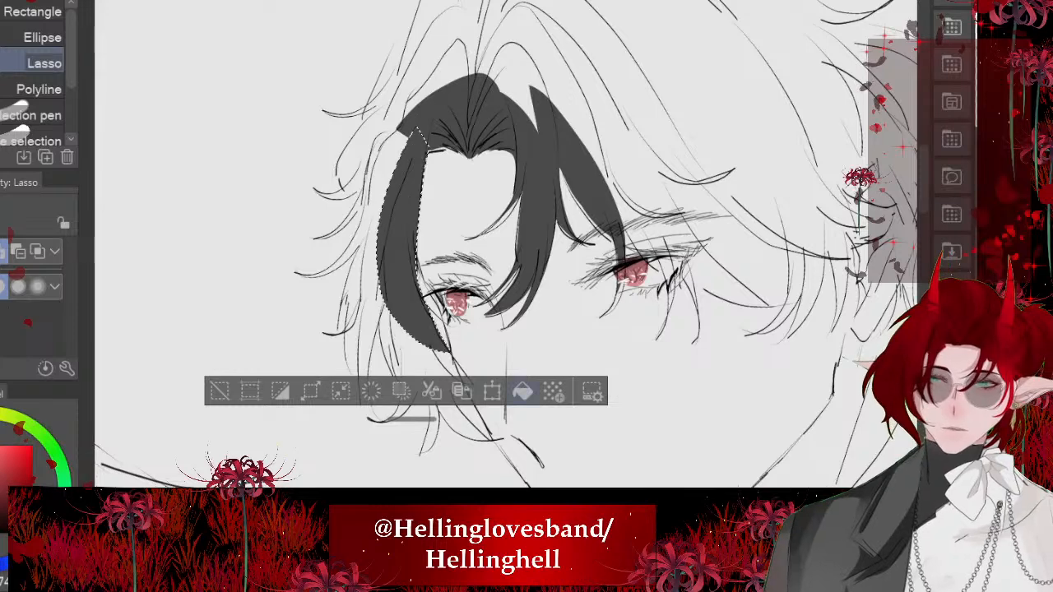
- Clear the selection and lasso the bangs beside the near eye together with the adjoining hair above the parting
{"action": "key", "text": "ctrl+d"}
{"action": "scroll", "coordinate": [411, 239], "scroll_direction": "down", "scroll_amount": 1}
{"action": "scroll", "coordinate": [617, 160], "scroll_direction": "up", "scroll_amount": 3}
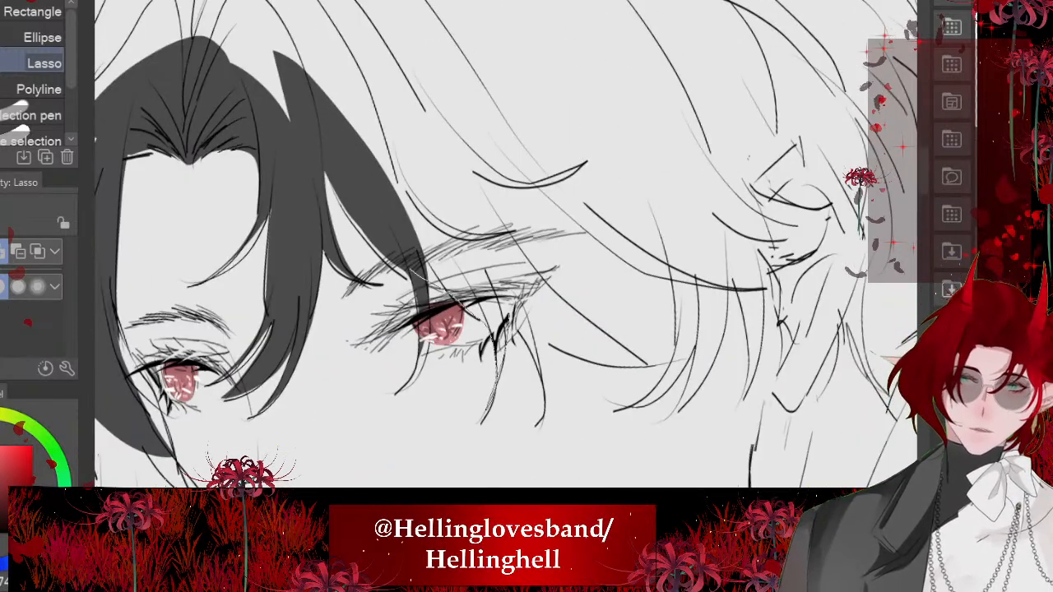
{"action": "mouse_move", "coordinate": [676, 366]}
{"action": "left_mouse_down"}
{"action": "mouse_move", "coordinate": [503, 216]}
{"action": "mouse_move", "coordinate": [693, 284]}
{"action": "mouse_move", "coordinate": [309, 89]}
{"action": "left_mouse_up"}
{"action": "scroll", "coordinate": [506, 244], "scroll_direction": "down", "scroll_amount": 2}
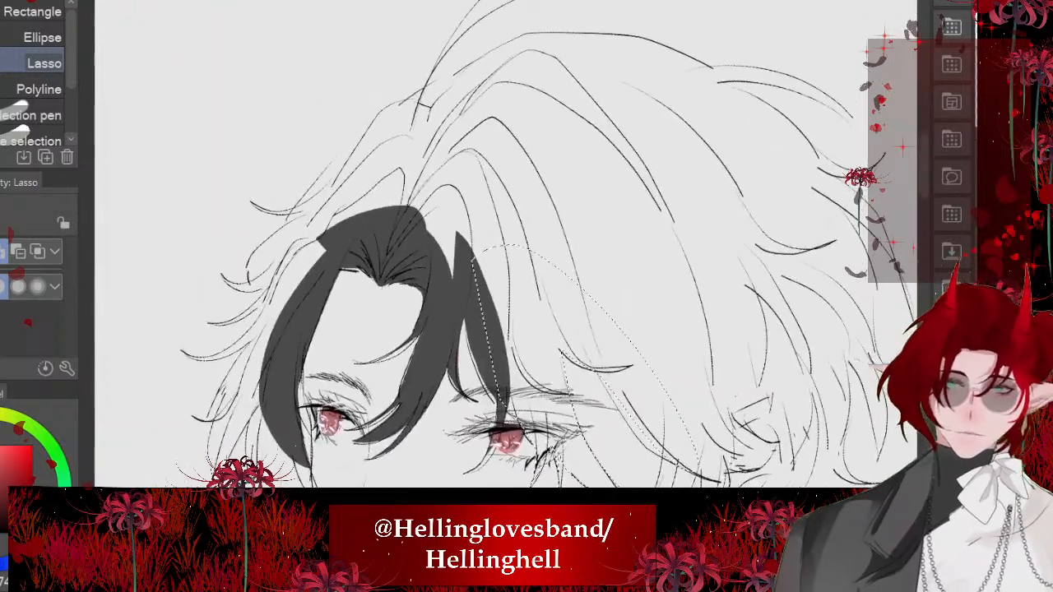
{"action": "mouse_move", "coordinate": [540, 112]}
{"action": "left_mouse_down"}
{"action": "mouse_move", "coordinate": [449, 294]}
{"action": "mouse_move", "coordinate": [376, 227]}
{"action": "mouse_move", "coordinate": [580, 289]}
{"action": "mouse_move", "coordinate": [497, 126]}
{"action": "left_mouse_up"}
{"action": "key", "text": "ctrl+z"}
{"action": "scroll", "coordinate": [506, 243], "scroll_direction": "up", "scroll_amount": 3}
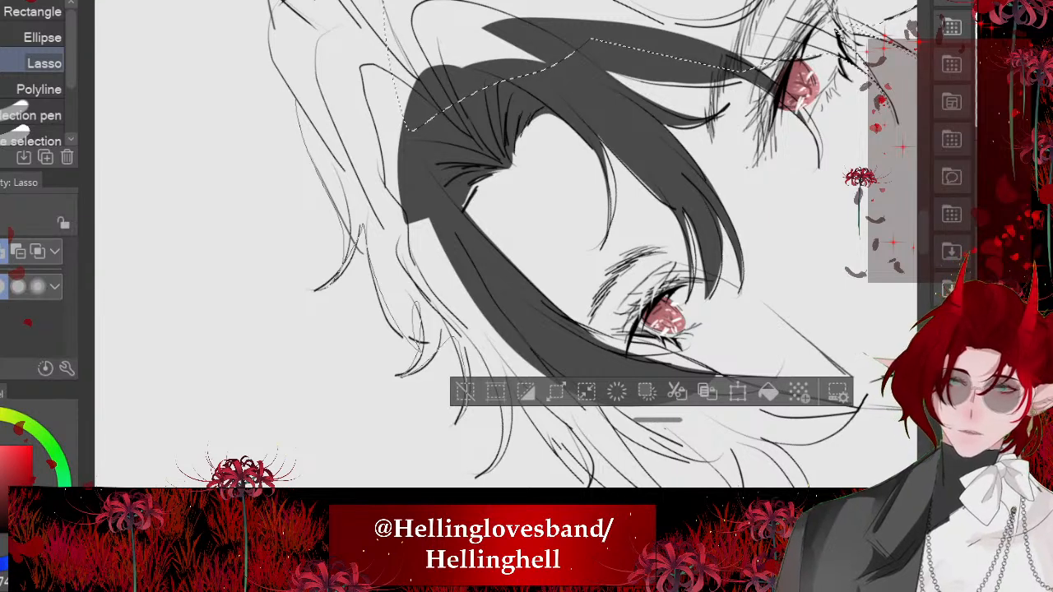
- Add the outer hair on the far side of the face to the selection and fill it all with dark gray, leaving nothing selected
{"action": "mouse_move", "coordinate": [384, 25]}
{"action": "left_mouse_down"}
{"action": "mouse_move", "coordinate": [329, 181]}
{"action": "mouse_move", "coordinate": [510, 397]}
{"action": "mouse_move", "coordinate": [416, 77]}
{"action": "left_mouse_up"}
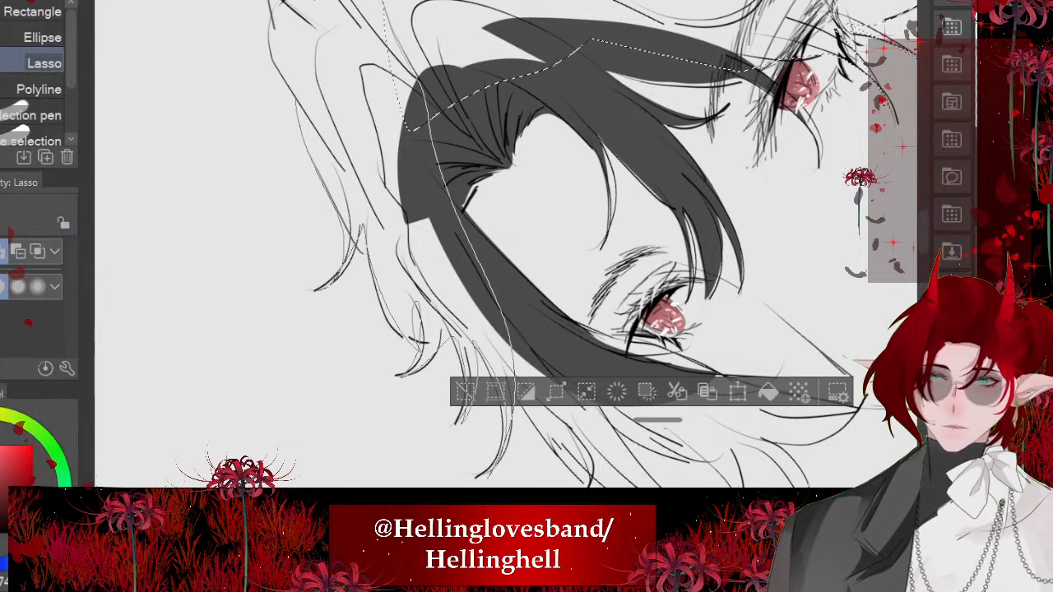
{"action": "scroll", "coordinate": [507, 243], "scroll_direction": "down", "scroll_amount": 4}
{"action": "left_click", "coordinate": [586, 432]}
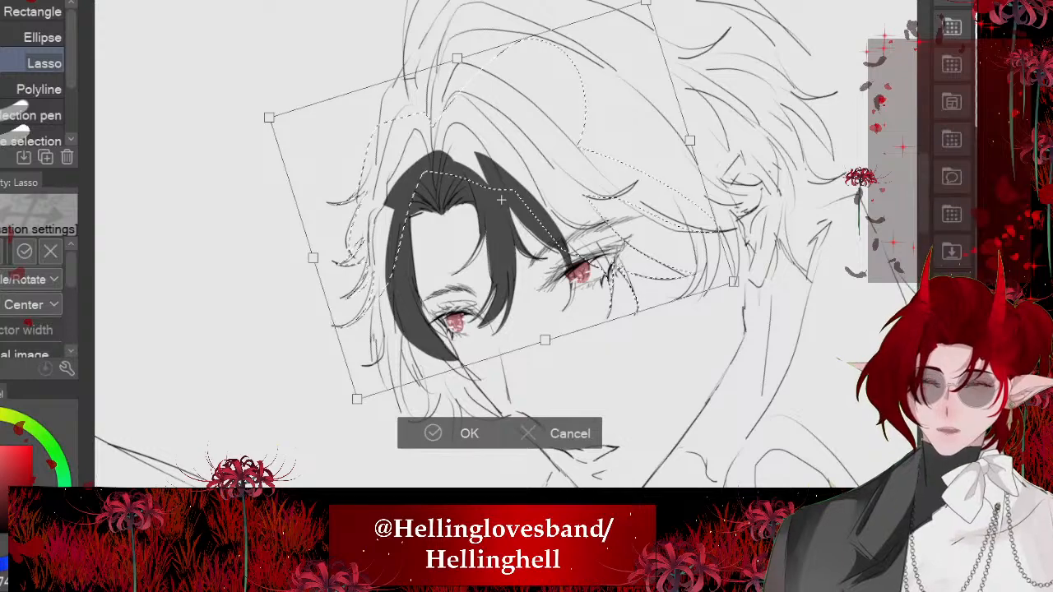
{"action": "left_click", "coordinate": [436, 433]}
{"action": "left_click", "coordinate": [617, 432]}
{"action": "scroll", "coordinate": [506, 243], "scroll_direction": "down", "scroll_amount": 5}
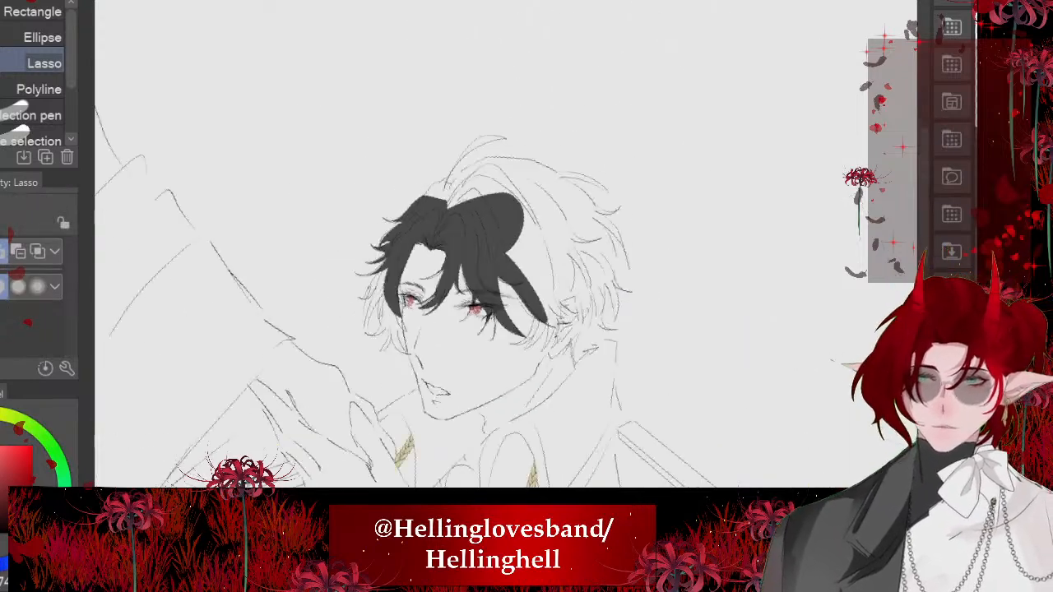
- Lasso the side hair sweeping from the parting over the near temple to the ear, fill it with dark gray and deselect
{"action": "scroll", "coordinate": [478, 264], "scroll_direction": "up", "scroll_amount": 6}
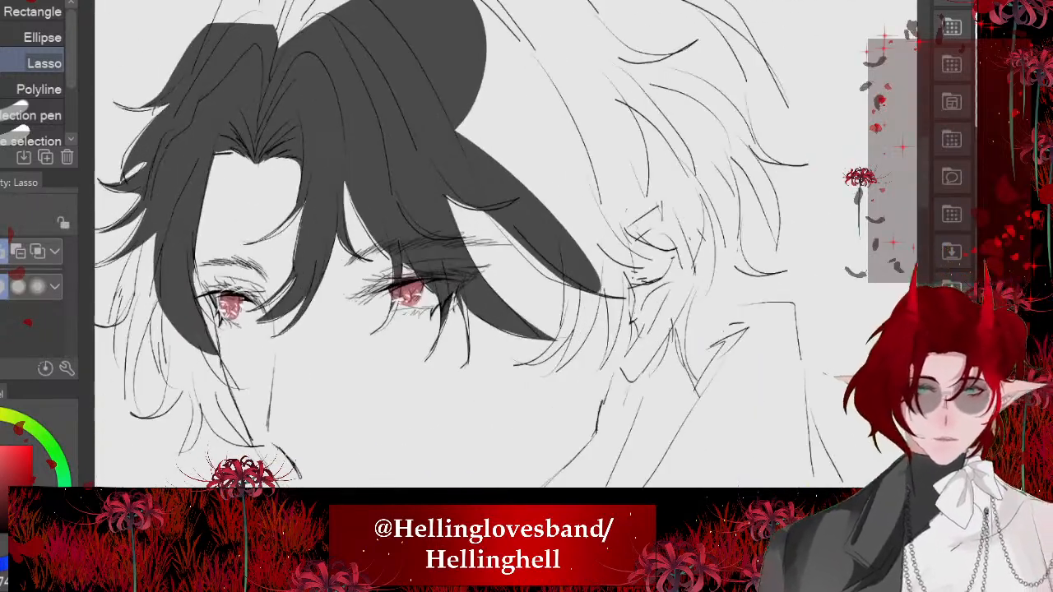
{"action": "mouse_move", "coordinate": [419, 187]}
{"action": "left_mouse_down"}
{"action": "mouse_move", "coordinate": [609, 354]}
{"action": "mouse_move", "coordinate": [423, 210]}
{"action": "left_mouse_up"}
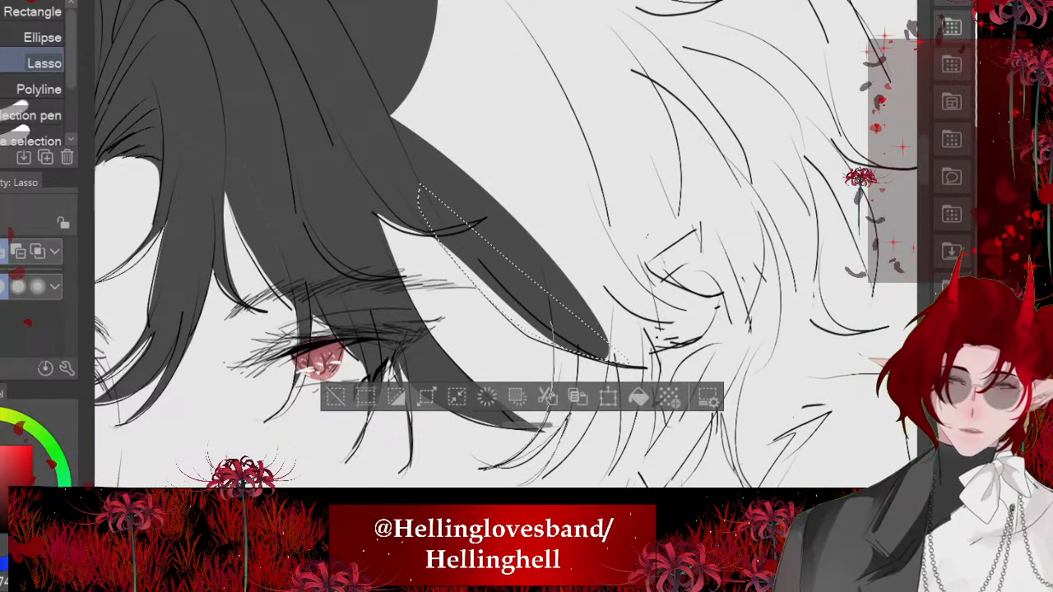
{"action": "left_click_drag", "start_coordinate": [365, 129], "coordinate": [609, 362]}
{"action": "mouse_move", "coordinate": [337, 19]}
{"action": "left_mouse_down"}
{"action": "mouse_move", "coordinate": [632, 443]}
{"action": "mouse_move", "coordinate": [339, 20]}
{"action": "left_mouse_up"}
{"action": "scroll", "coordinate": [477, 247], "scroll_direction": "down", "scroll_amount": 3}
{"action": "left_click_drag", "start_coordinate": [425, 228], "coordinate": [502, 318]}
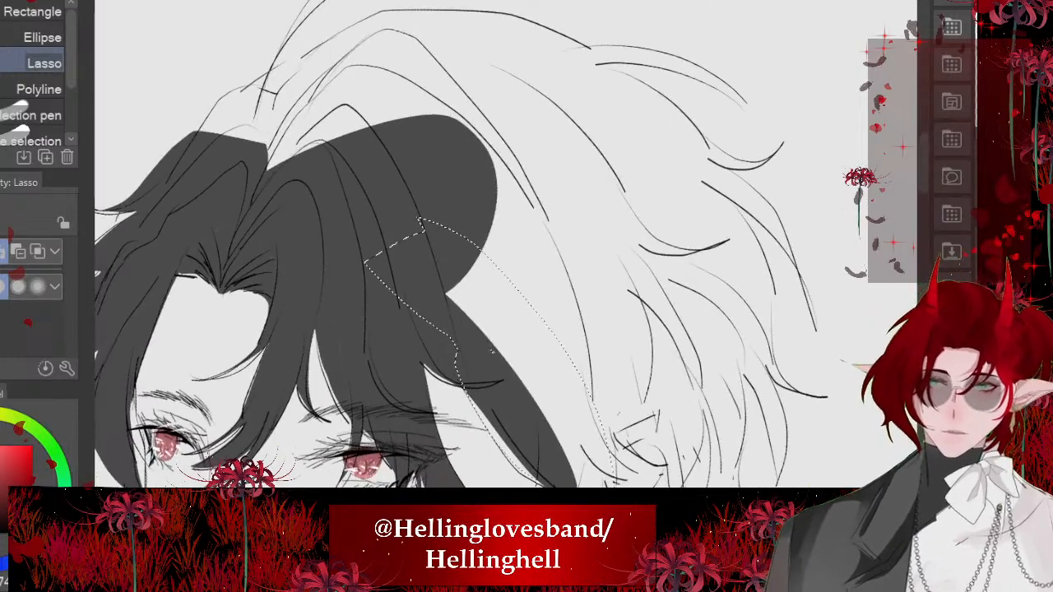
{"action": "mouse_move", "coordinate": [266, 171]}
{"action": "left_mouse_down"}
{"action": "mouse_move", "coordinate": [344, 70]}
{"action": "mouse_move", "coordinate": [529, 289]}
{"action": "mouse_move", "coordinate": [486, 319]}
{"action": "left_mouse_up"}
{"action": "scroll", "coordinate": [478, 247], "scroll_direction": "down", "scroll_amount": 3}
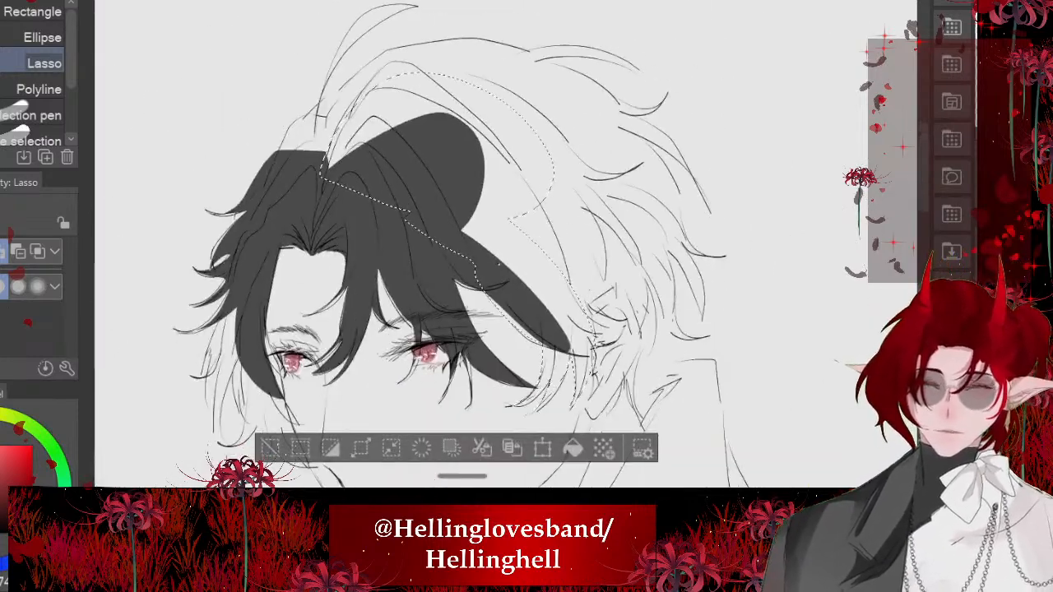
{"action": "left_click", "coordinate": [574, 449]}
{"action": "key", "text": "ctrl+d"}
{"action": "scroll", "coordinate": [477, 247], "scroll_direction": "down", "scroll_amount": 3}
- Lasso the hanging strands beside the far eye and cheek and fill them with dark gray, leaving nothing selected
{"action": "scroll", "coordinate": [478, 246], "scroll_direction": "up", "scroll_amount": 3}
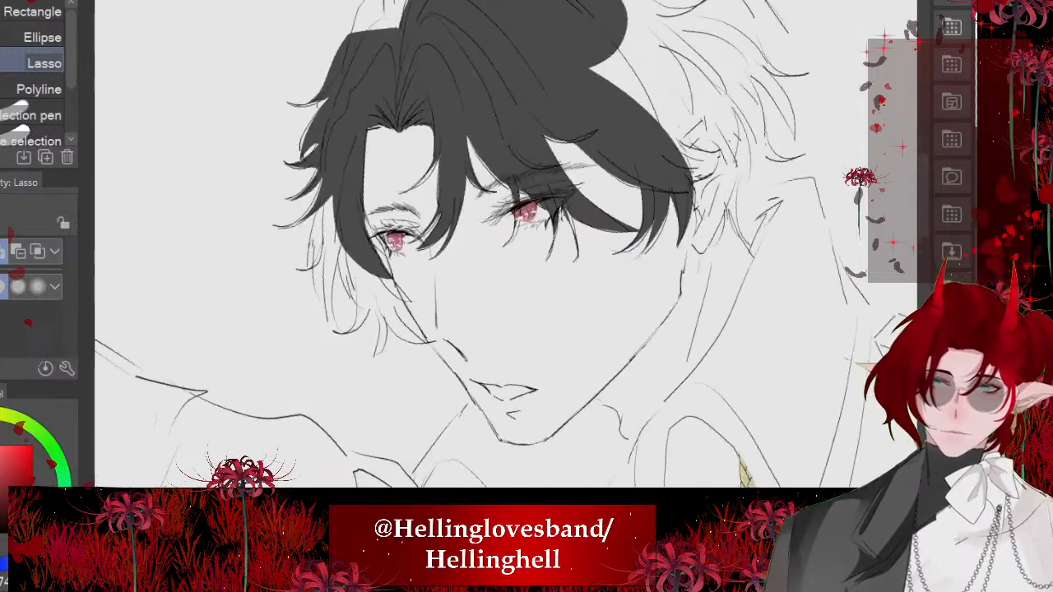
{"action": "scroll", "coordinate": [527, 214], "scroll_direction": "up", "scroll_amount": 3}
{"action": "mouse_move", "coordinate": [344, 245]}
{"action": "left_mouse_down"}
{"action": "mouse_move", "coordinate": [425, 425]}
{"action": "mouse_move", "coordinate": [399, 301]}
{"action": "mouse_move", "coordinate": [509, 487]}
{"action": "mouse_move", "coordinate": [436, 301]}
{"action": "mouse_move", "coordinate": [509, 398]}
{"action": "mouse_move", "coordinate": [567, 410]}
{"action": "left_mouse_up"}
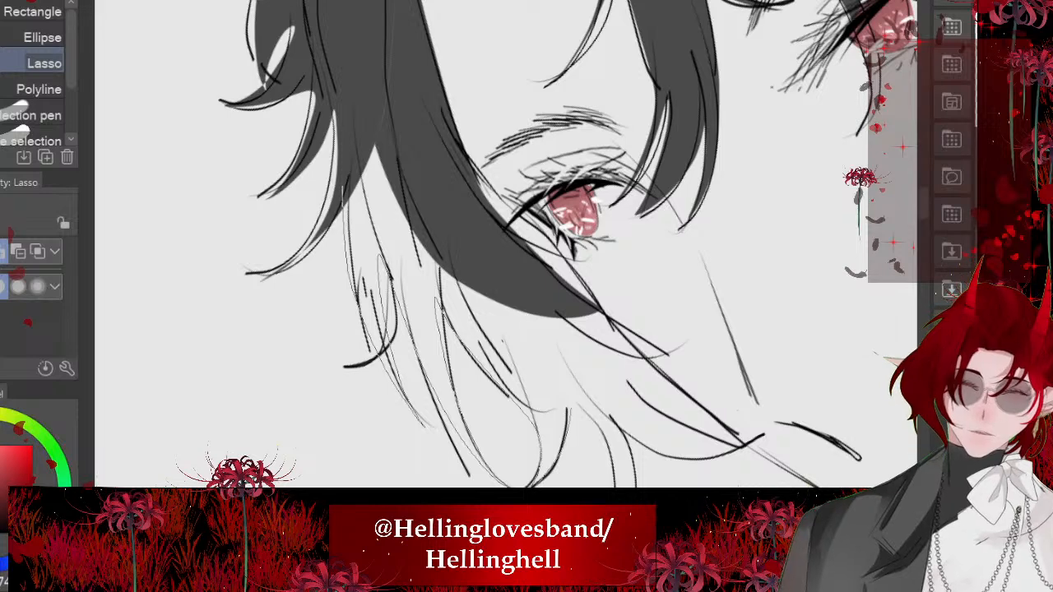
{"action": "mouse_move", "coordinate": [630, 437]}
{"action": "left_mouse_down"}
{"action": "mouse_move", "coordinate": [740, 448]}
{"action": "mouse_move", "coordinate": [667, 380]}
{"action": "mouse_move", "coordinate": [406, 82]}
{"action": "left_mouse_up"}
{"action": "scroll", "coordinate": [460, 214], "scroll_direction": "down", "scroll_amount": 3}
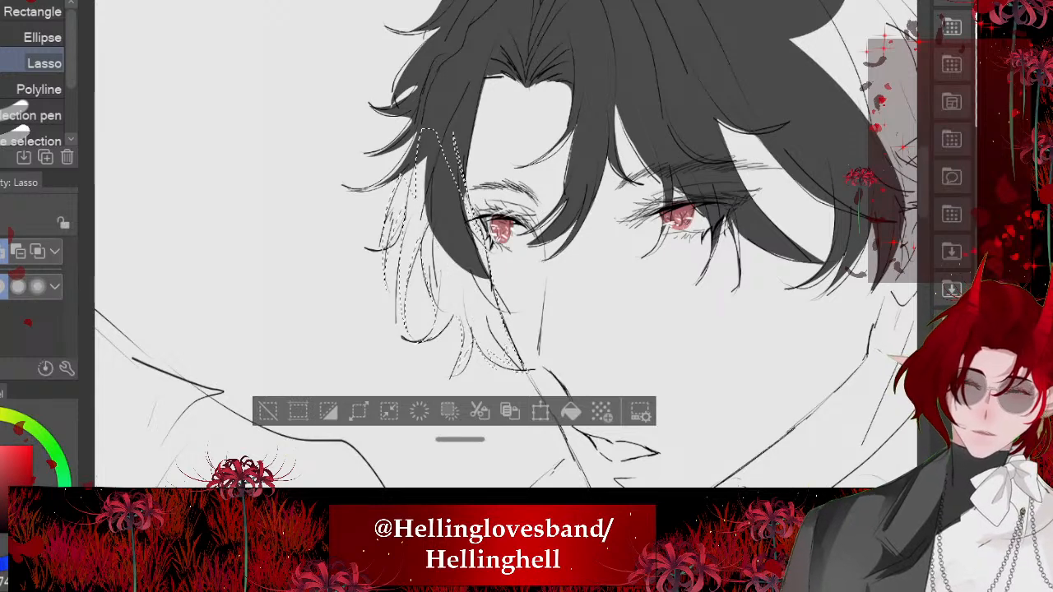
{"action": "left_click", "coordinate": [571, 411]}
{"action": "key", "text": "ctrl+d"}
- Lasso the unfilled gaps among the strands beside the far eye and fill them with dark gray, leaving nothing selected
{"action": "scroll", "coordinate": [420, 210], "scroll_direction": "up", "scroll_amount": 4}
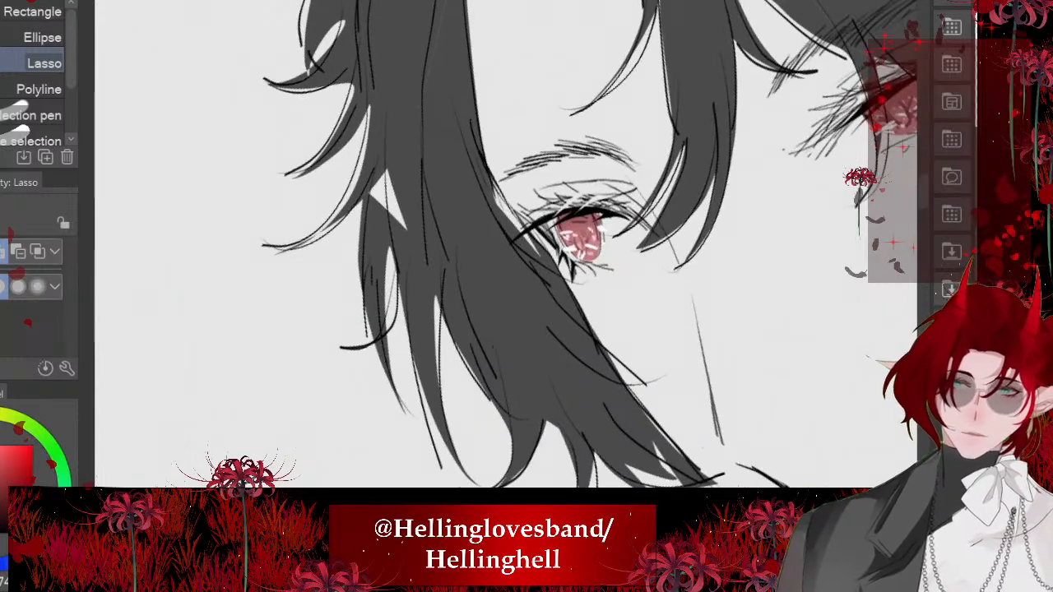
{"action": "mouse_move", "coordinate": [376, 96]}
{"action": "left_mouse_down"}
{"action": "mouse_move", "coordinate": [428, 226]}
{"action": "mouse_move", "coordinate": [378, 95]}
{"action": "left_mouse_up"}
{"action": "left_click_drag", "start_coordinate": [416, 168], "coordinate": [428, 206]}
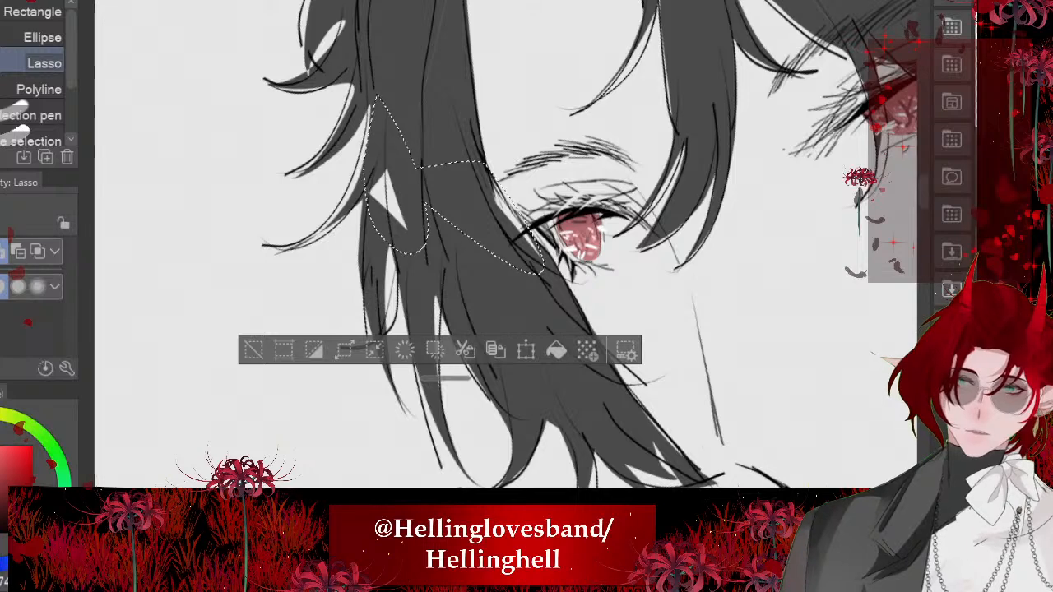
{"action": "mouse_move", "coordinate": [393, 237]}
{"action": "left_mouse_down"}
{"action": "mouse_move", "coordinate": [377, 346]}
{"action": "mouse_move", "coordinate": [363, 196]}
{"action": "left_mouse_up"}
{"action": "left_click", "coordinate": [541, 385]}
{"action": "key", "text": "ctrl+d"}
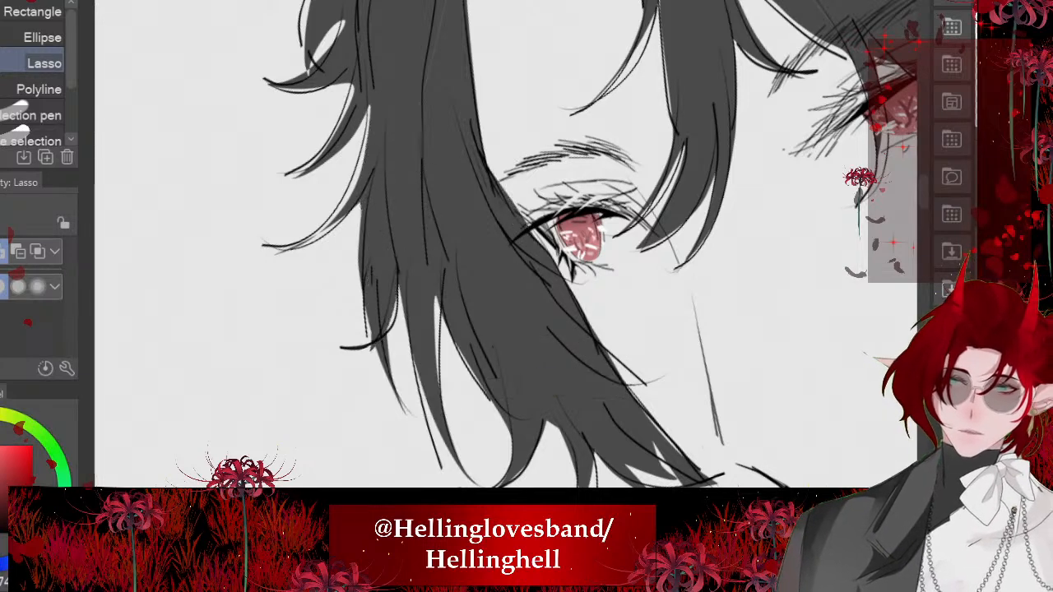
- Lasso the hair from the crown down around the near ear, fill it with dark gray and deselect
{"action": "scroll", "coordinate": [506, 246], "scroll_direction": "down", "scroll_amount": 6}
{"action": "scroll", "coordinate": [354, 252], "scroll_direction": "down", "scroll_amount": 1}
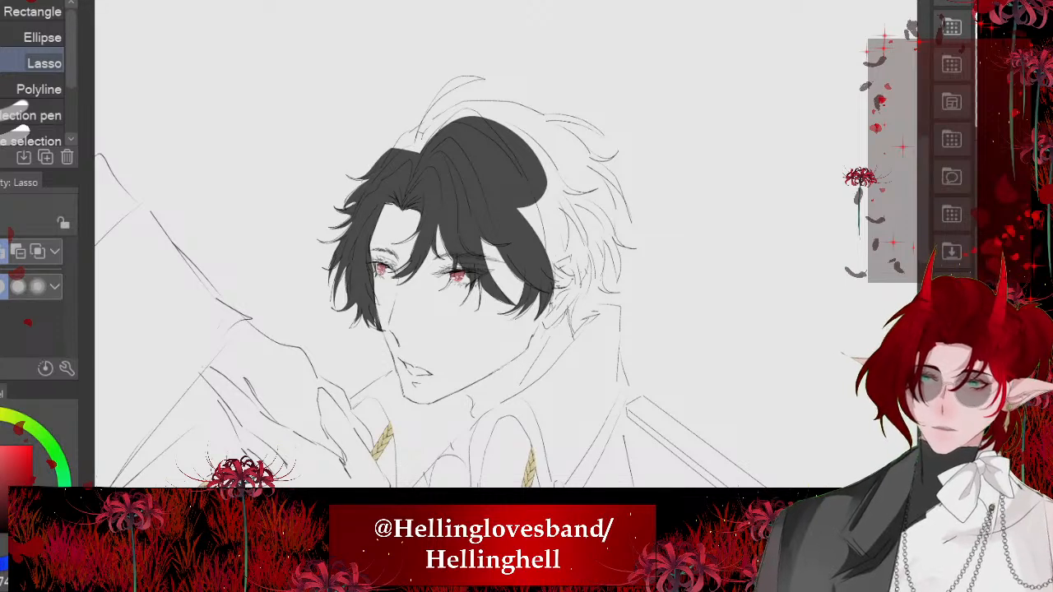
{"action": "scroll", "coordinate": [588, 251], "scroll_direction": "up", "scroll_amount": 7}
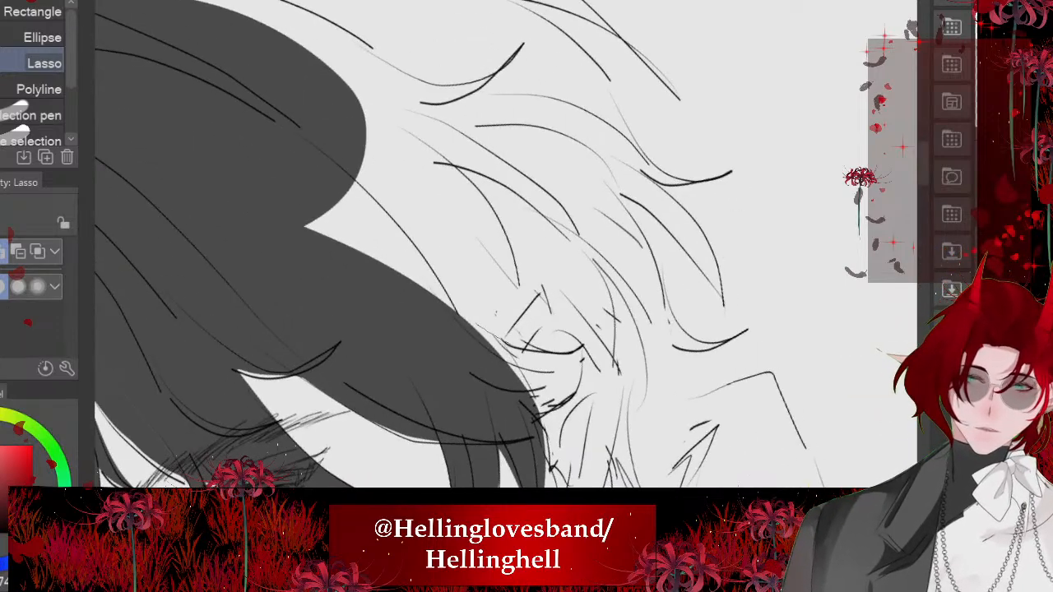
{"action": "left_click_drag", "start_coordinate": [613, 344], "coordinate": [399, 320]}
{"action": "mouse_move", "coordinate": [504, 342]}
{"action": "left_mouse_down"}
{"action": "mouse_move", "coordinate": [549, 288]}
{"action": "mouse_move", "coordinate": [621, 323]}
{"action": "mouse_move", "coordinate": [231, 198]}
{"action": "mouse_move", "coordinate": [497, 349]}
{"action": "mouse_move", "coordinate": [418, 120]}
{"action": "mouse_move", "coordinate": [594, 156]}
{"action": "mouse_move", "coordinate": [658, 329]}
{"action": "mouse_move", "coordinate": [629, 370]}
{"action": "left_mouse_up"}
{"action": "scroll", "coordinate": [373, 412], "scroll_direction": "down", "scroll_amount": 4}
{"action": "scroll", "coordinate": [263, 92], "scroll_direction": "up", "scroll_amount": 3}
{"action": "scroll", "coordinate": [493, 247], "scroll_direction": "down", "scroll_amount": 2}
{"action": "left_click", "coordinate": [589, 568]}
{"action": "scroll", "coordinate": [493, 247], "scroll_direction": "down", "scroll_amount": 4}
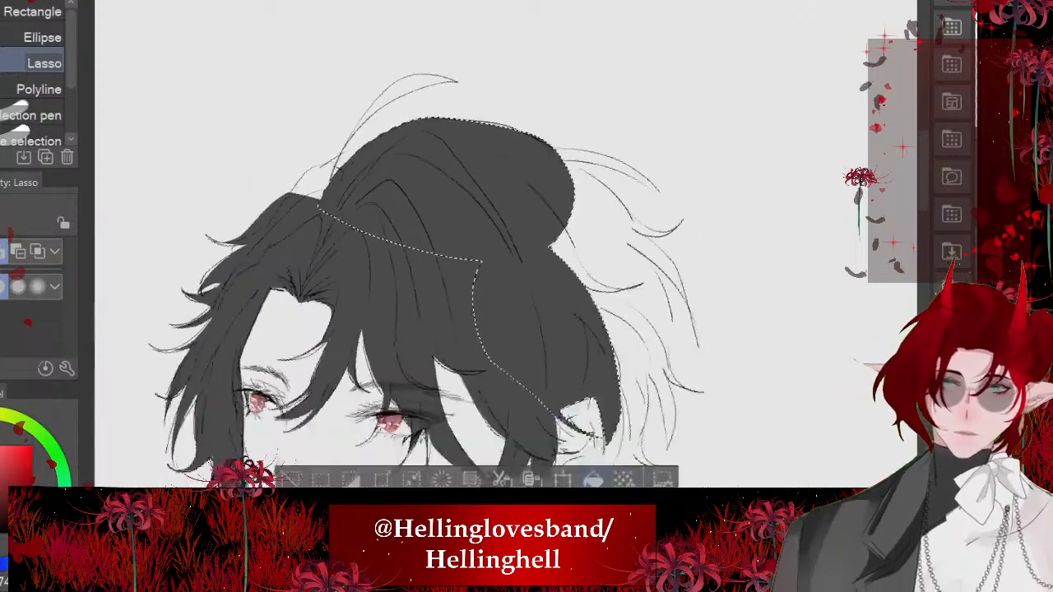
{"action": "left_click", "coordinate": [254, 398]}
- Lasso the stray strand rising from the crown and the gap at its base, fill them with dark gray and deselect
{"action": "scroll", "coordinate": [395, 247], "scroll_direction": "up", "scroll_amount": 6}
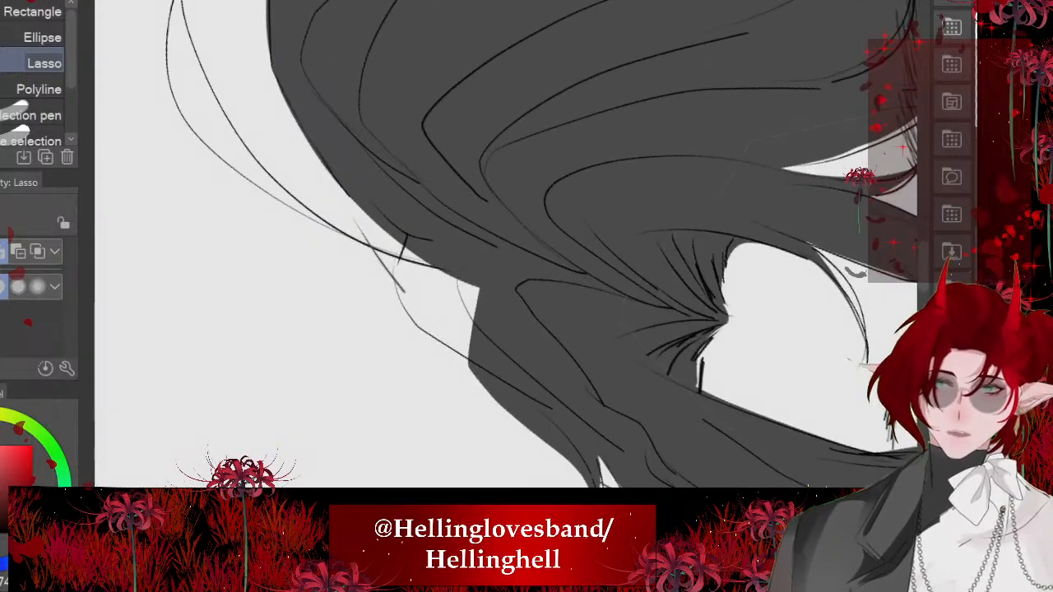
{"action": "mouse_move", "coordinate": [330, 158]}
{"action": "left_mouse_down"}
{"action": "mouse_move", "coordinate": [392, 278]}
{"action": "mouse_move", "coordinate": [535, 370]}
{"action": "mouse_move", "coordinate": [564, 284]}
{"action": "left_mouse_up"}
{"action": "scroll", "coordinate": [494, 247], "scroll_direction": "down", "scroll_amount": 2}
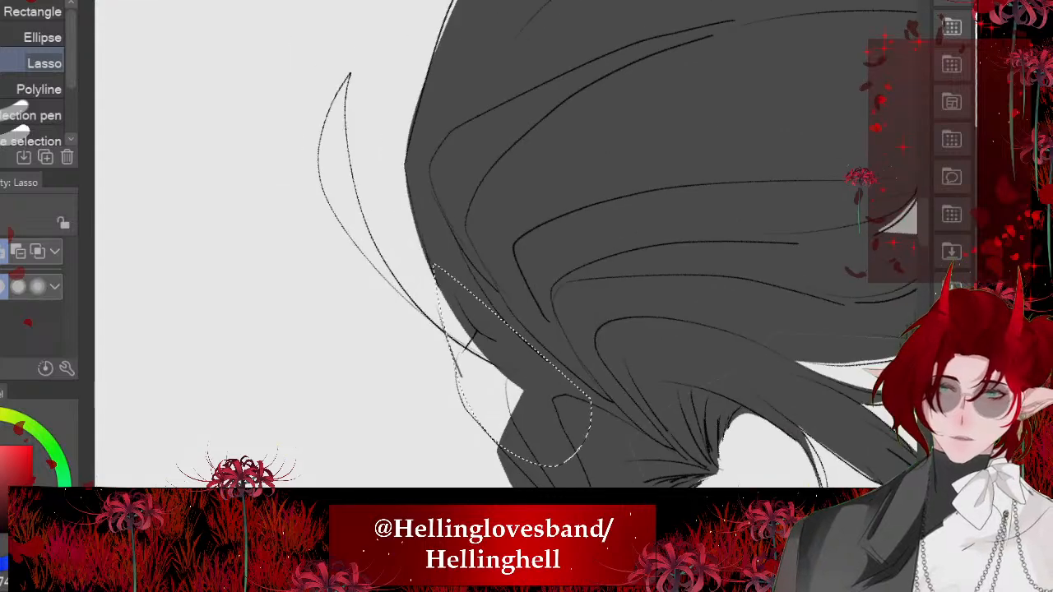
{"action": "scroll", "coordinate": [494, 247], "scroll_direction": "up", "scroll_amount": 3}
{"action": "mouse_move", "coordinate": [529, 432]}
{"action": "left_mouse_down"}
{"action": "mouse_move", "coordinate": [369, 248]}
{"action": "mouse_move", "coordinate": [342, 120]}
{"action": "mouse_move", "coordinate": [326, 246]}
{"action": "mouse_move", "coordinate": [420, 364]}
{"action": "mouse_move", "coordinate": [523, 431]}
{"action": "left_mouse_up"}
{"action": "scroll", "coordinate": [494, 247], "scroll_direction": "down", "scroll_amount": 5}
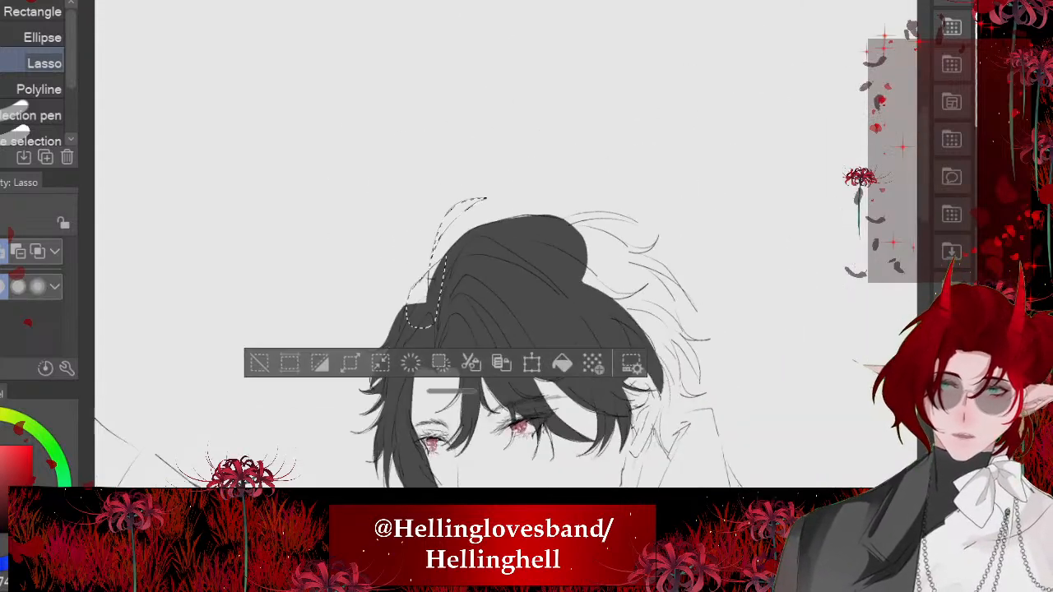
{"action": "left_click", "coordinate": [562, 363]}
{"action": "key", "text": "ctrl+d"}
{"action": "scroll", "coordinate": [494, 247], "scroll_direction": "down", "scroll_amount": 5}
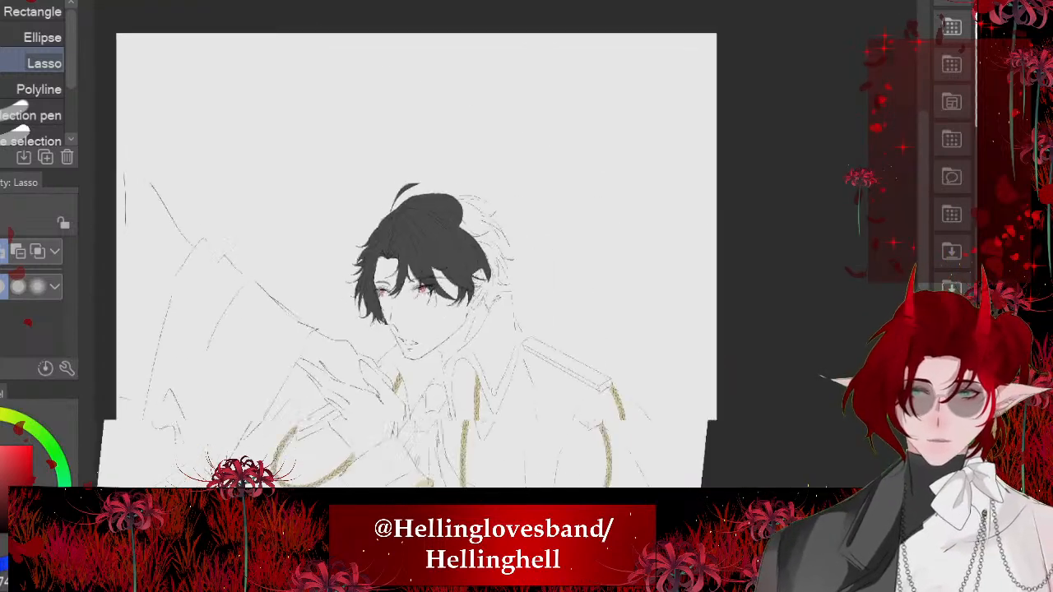
- Lasso the flyaway tufts and upper hair at the back of the head, fill them with dark gray and deselect
{"action": "scroll", "coordinate": [412, 263], "scroll_direction": "up", "scroll_amount": 5}
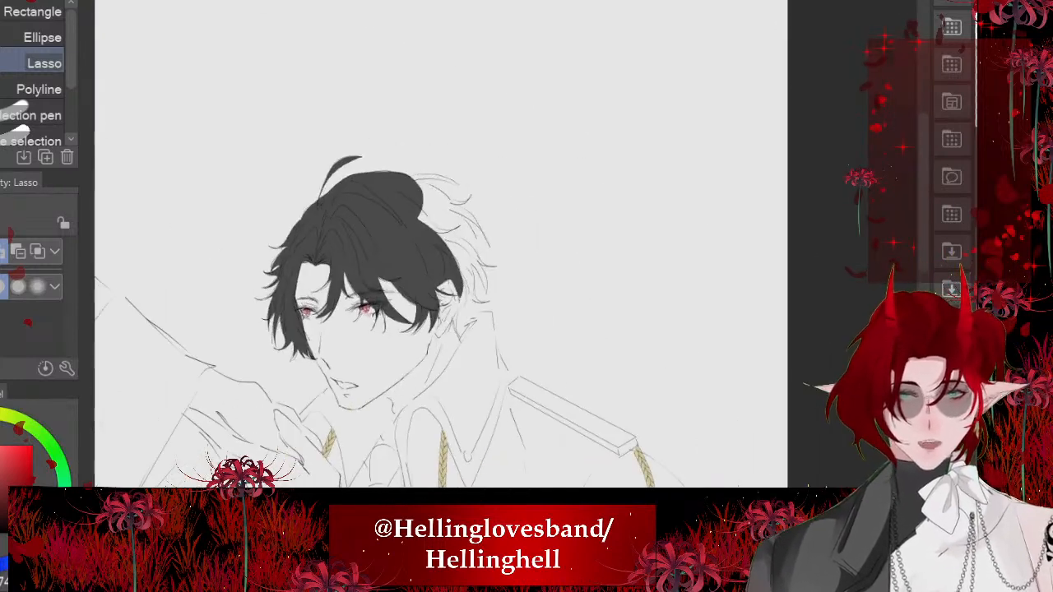
{"action": "scroll", "coordinate": [449, 192], "scroll_direction": "up", "scroll_amount": 5}
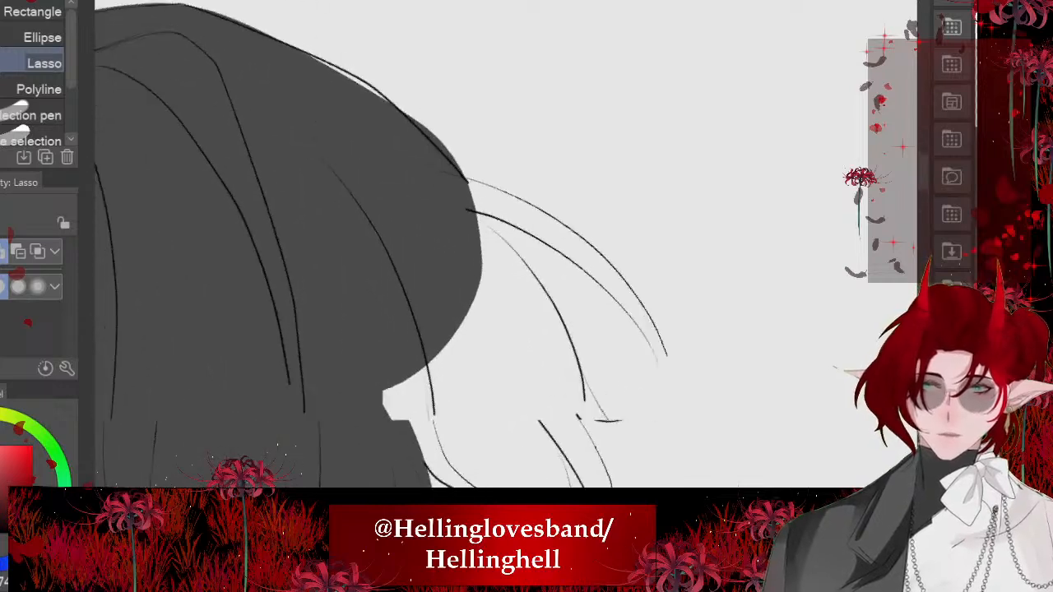
{"action": "left_click_drag", "start_coordinate": [649, 391], "coordinate": [316, 237]}
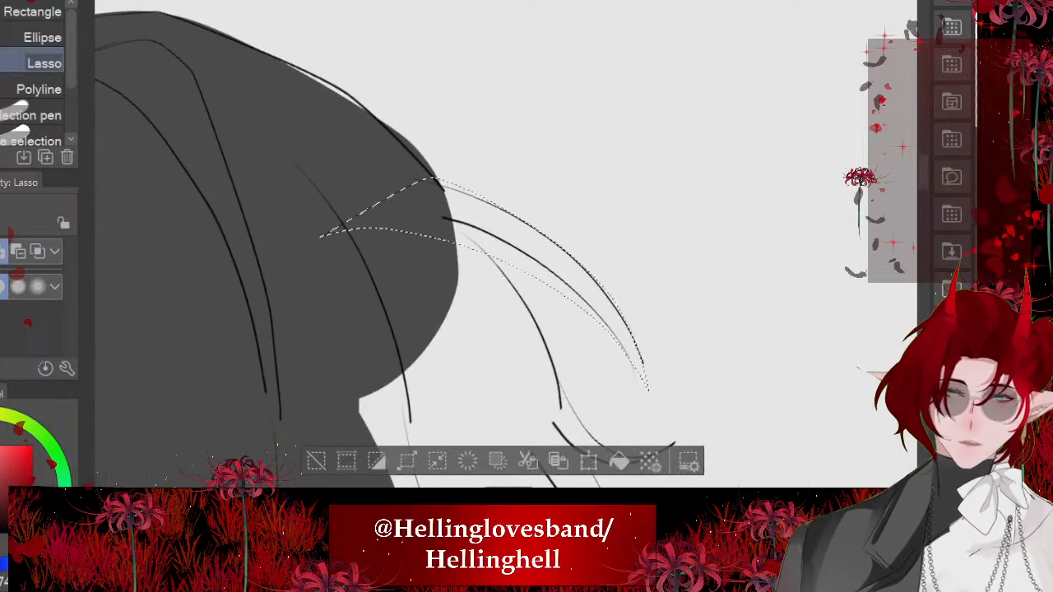
{"action": "left_click_drag", "start_coordinate": [506, 244], "coordinate": [419, 98]}
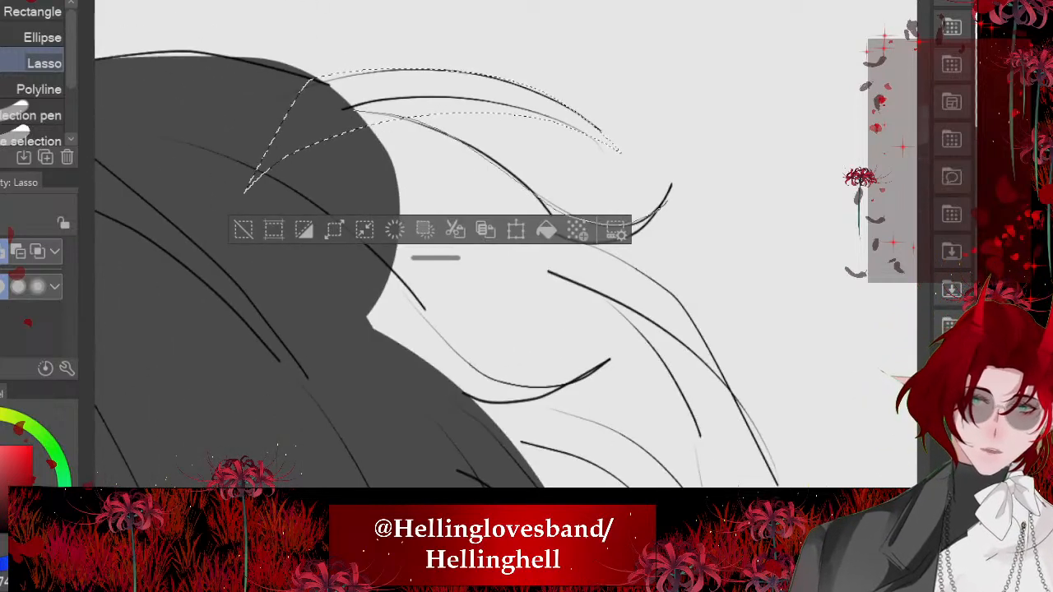
{"action": "mouse_move", "coordinate": [668, 200]}
{"action": "left_mouse_down"}
{"action": "mouse_move", "coordinate": [616, 256]}
{"action": "mouse_move", "coordinate": [742, 410]}
{"action": "mouse_move", "coordinate": [602, 300]}
{"action": "mouse_move", "coordinate": [701, 437]}
{"action": "mouse_move", "coordinate": [331, 392]}
{"action": "mouse_move", "coordinate": [299, 153]}
{"action": "left_mouse_up"}
{"action": "scroll", "coordinate": [365, 165], "scroll_direction": "down", "scroll_amount": 4}
{"action": "left_click", "coordinate": [553, 391]}
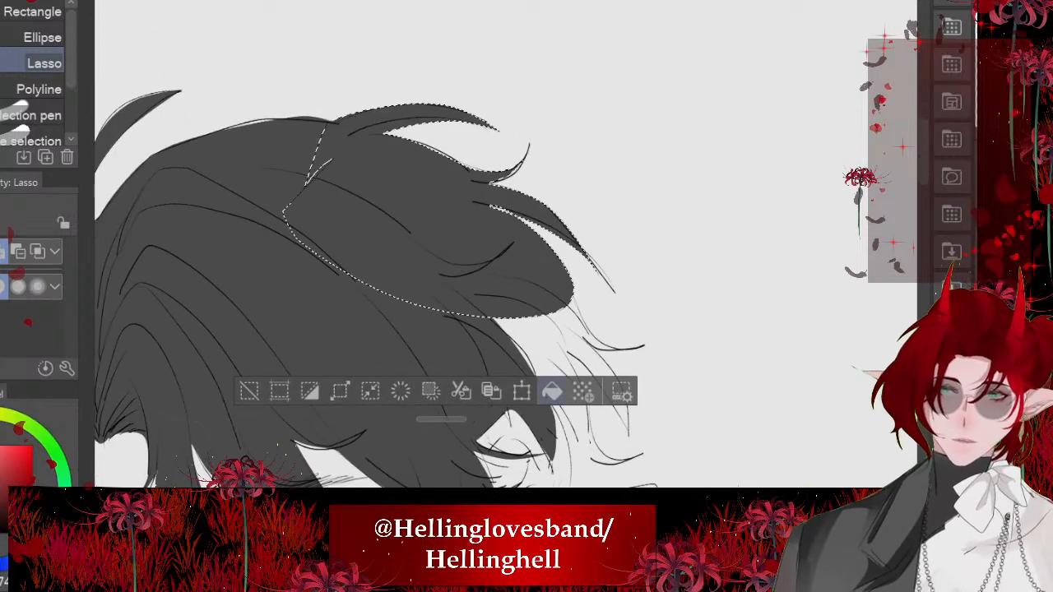
{"action": "left_click", "coordinate": [249, 391]}
{"action": "left_click_drag", "start_coordinate": [390, 449], "coordinate": [433, 308]}
{"action": "scroll", "coordinate": [448, 239], "scroll_direction": "down", "scroll_amount": 5}
{"action": "left_click", "coordinate": [225, 328]}
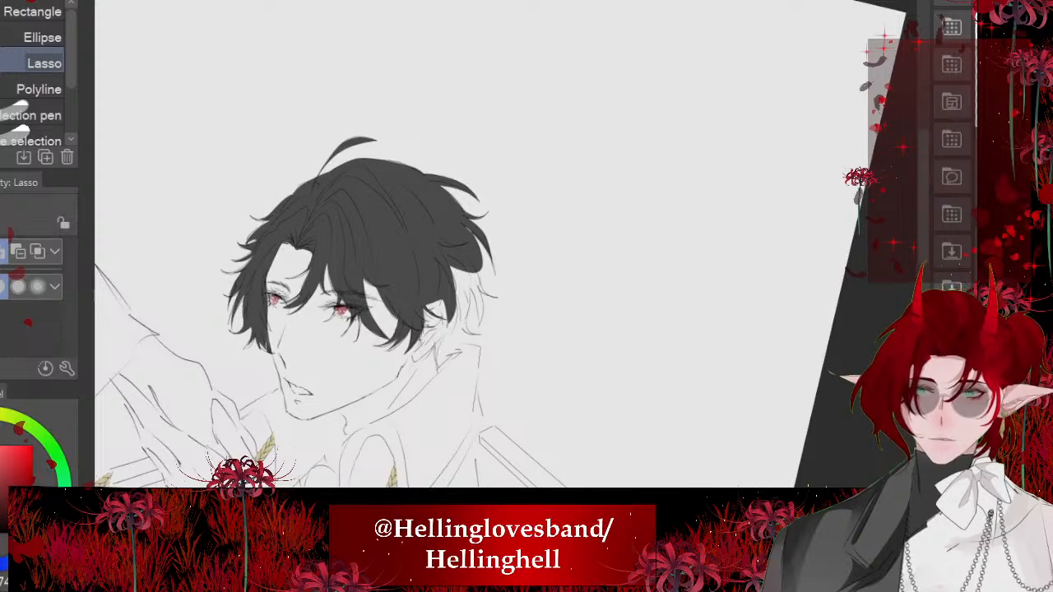
- Lasso the lower back hair behind the ear with its curled tips, fill it with dark gray and deselect
{"action": "scroll", "coordinate": [368, 327], "scroll_direction": "up", "scroll_amount": 4}
{"action": "scroll", "coordinate": [543, 259], "scroll_direction": "up", "scroll_amount": 4}
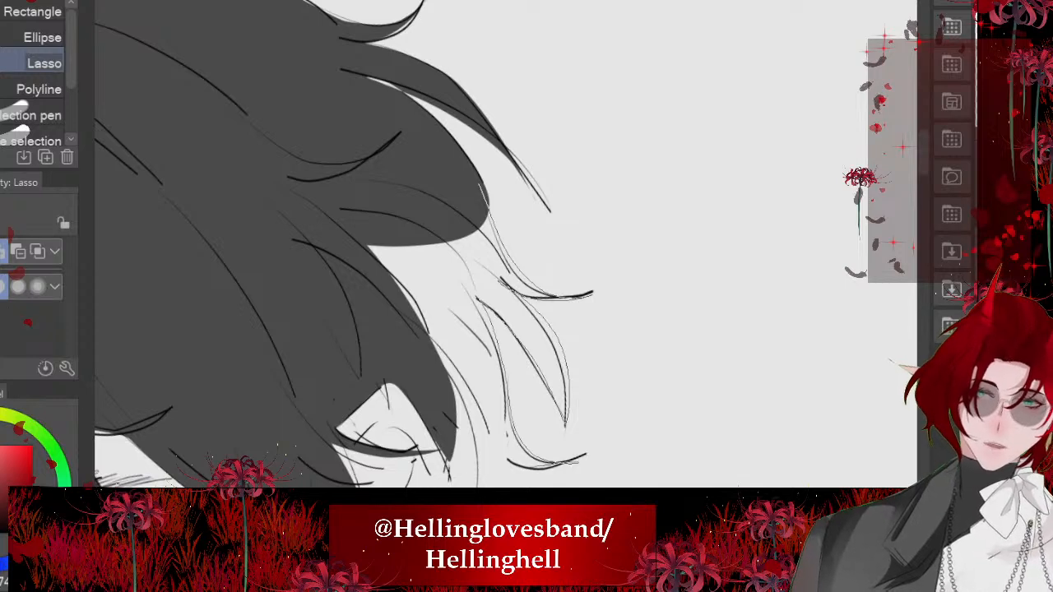
{"action": "left_click_drag", "start_coordinate": [481, 484], "coordinate": [239, 206]}
{"action": "scroll", "coordinate": [475, 241], "scroll_direction": "down", "scroll_amount": 5}
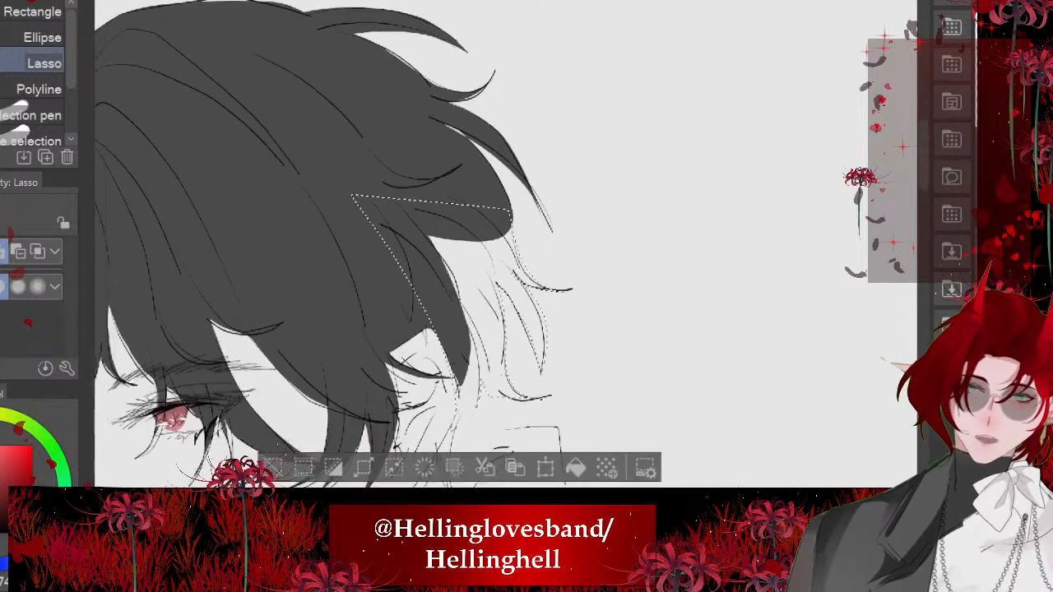
{"action": "left_click", "coordinate": [563, 376]}
{"action": "key", "text": "ctrl+d"}
{"action": "scroll", "coordinate": [428, 272], "scroll_direction": "down", "scroll_amount": 1}
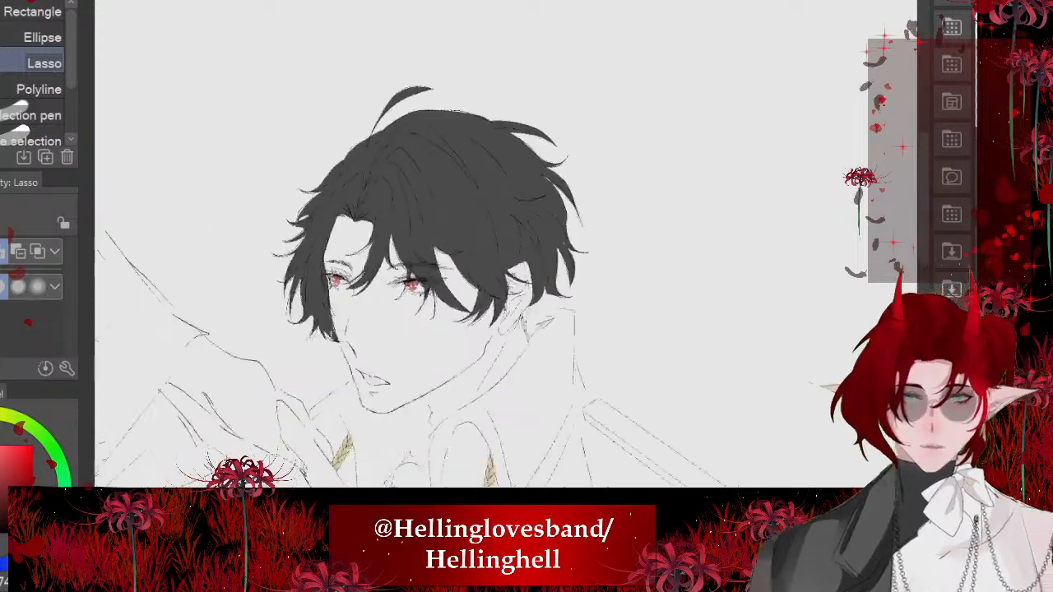
- Lasso the thin strand crossing the open area beside the near eye and fill it with dark gray, leaving nothing selected
{"action": "scroll", "coordinate": [436, 288], "scroll_direction": "up", "scroll_amount": 1}
{"action": "scroll", "coordinate": [441, 191], "scroll_direction": "up", "scroll_amount": 4}
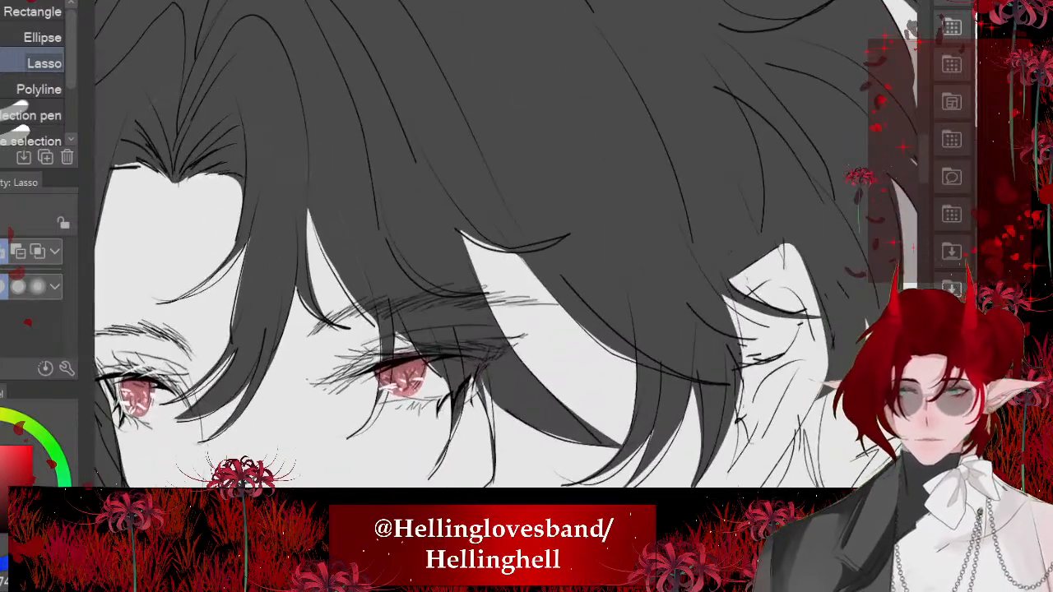
{"action": "left_click_drag", "start_coordinate": [572, 251], "coordinate": [360, 175]}
{"action": "mouse_move", "coordinate": [509, 212]}
{"action": "left_mouse_down"}
{"action": "mouse_move", "coordinate": [556, 349]}
{"action": "mouse_move", "coordinate": [525, 288]}
{"action": "left_mouse_up"}
{"action": "key", "text": "ctrl+d"}
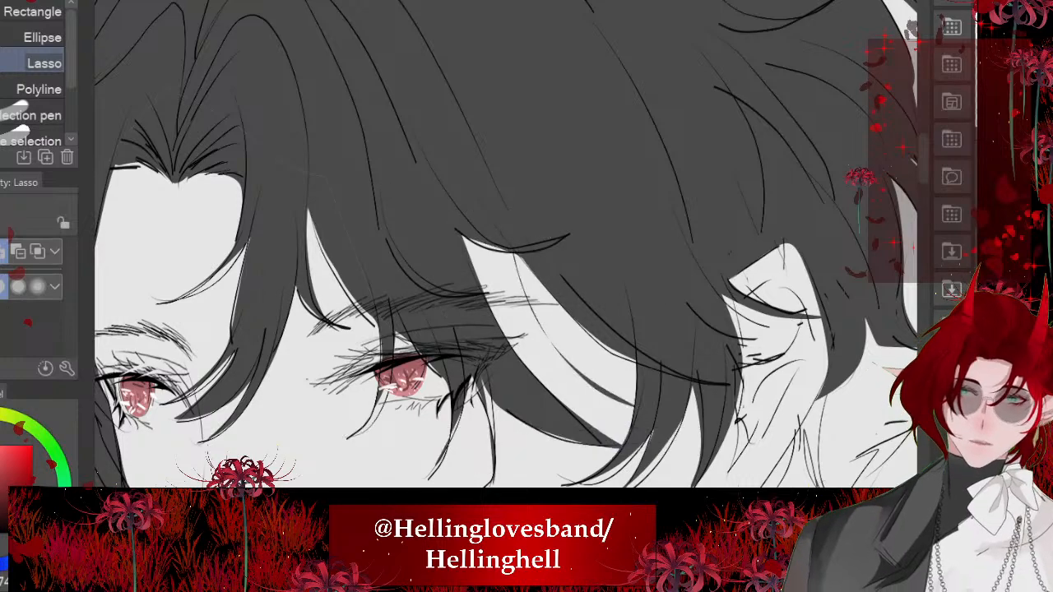
{"action": "scroll", "coordinate": [510, 247], "scroll_direction": "down", "scroll_amount": 4}
{"action": "scroll", "coordinate": [303, 225], "scroll_direction": "up", "scroll_amount": 6}
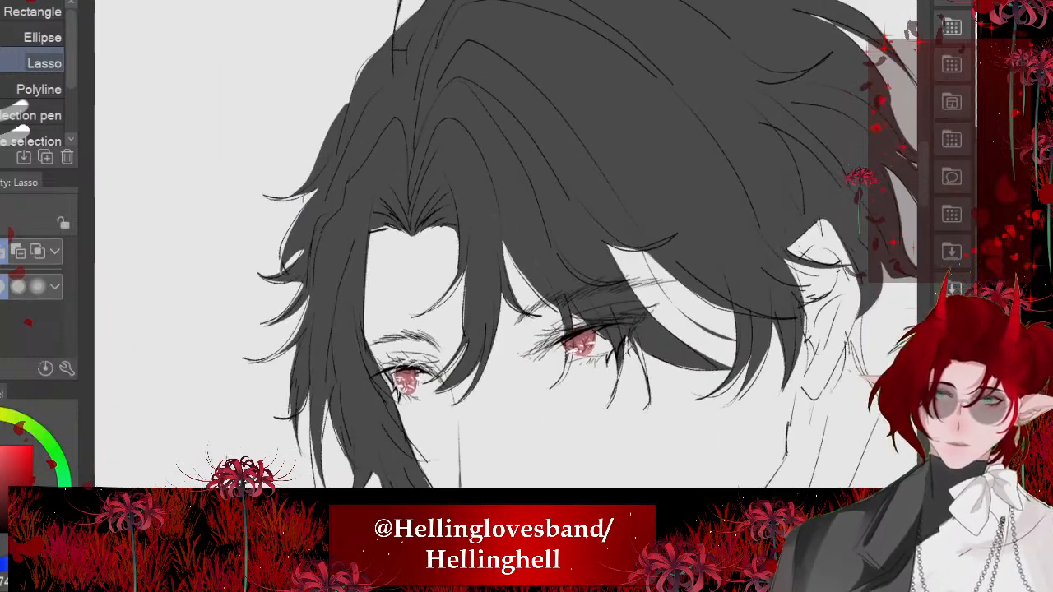
- Lasso the forehead hairline corner beside the parting and a small gap in the side hair, fill them with dark gray and deselect
{"action": "mouse_move", "coordinate": [452, 263]}
{"action": "left_mouse_down"}
{"action": "mouse_move", "coordinate": [477, 225]}
{"action": "mouse_move", "coordinate": [357, 142]}
{"action": "left_mouse_up"}
{"action": "mouse_move", "coordinate": [374, 294]}
{"action": "left_mouse_down"}
{"action": "mouse_move", "coordinate": [360, 256]}
{"action": "mouse_move", "coordinate": [321, 249]}
{"action": "left_mouse_up"}
{"action": "scroll", "coordinate": [296, 176], "scroll_direction": "down", "scroll_amount": 3}
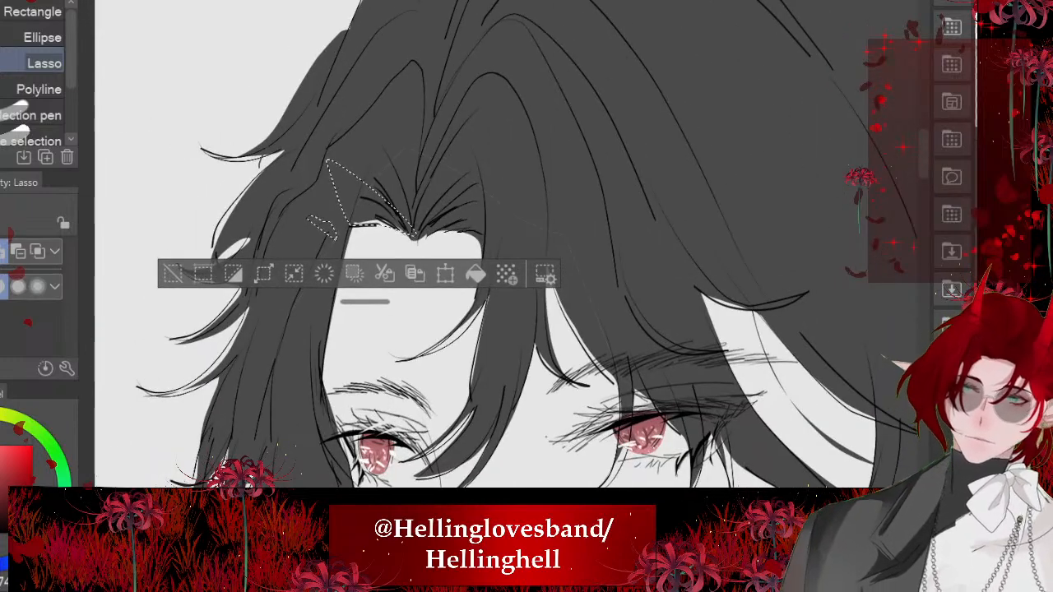
{"action": "mouse_move", "coordinate": [344, 120]}
{"action": "left_mouse_down"}
{"action": "mouse_move", "coordinate": [605, 226]}
{"action": "mouse_move", "coordinate": [561, 282]}
{"action": "mouse_move", "coordinate": [333, 171]}
{"action": "mouse_move", "coordinate": [331, 158]}
{"action": "left_mouse_up"}
{"action": "left_click", "coordinate": [579, 381]}
{"action": "key", "text": "ctrl+d"}
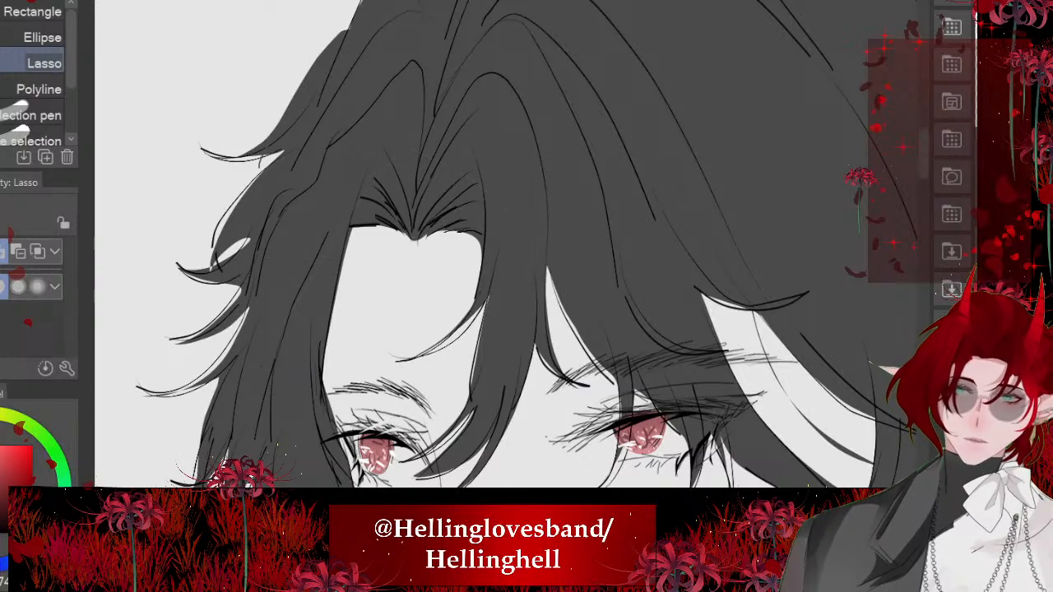
- Try adding thin dark gray strands down both sides of the forehead opening with lasso fills, and undo them
{"action": "scroll", "coordinate": [401, 248], "scroll_direction": "down", "scroll_amount": 6}
{"action": "left_click_drag", "start_coordinate": [445, 313], "coordinate": [448, 257]}
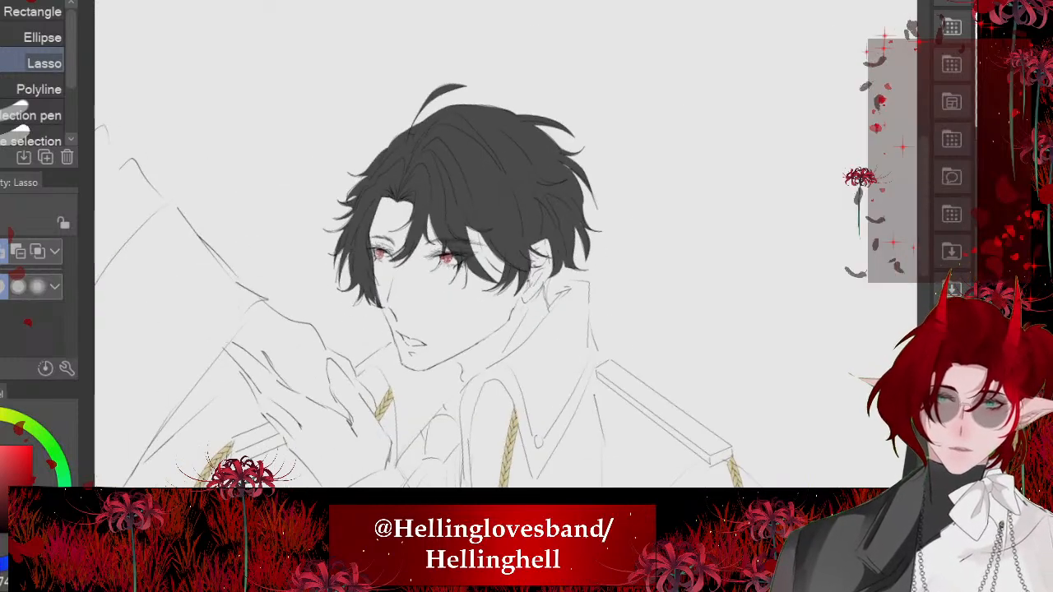
{"action": "scroll", "coordinate": [520, 255], "scroll_direction": "up", "scroll_amount": 6}
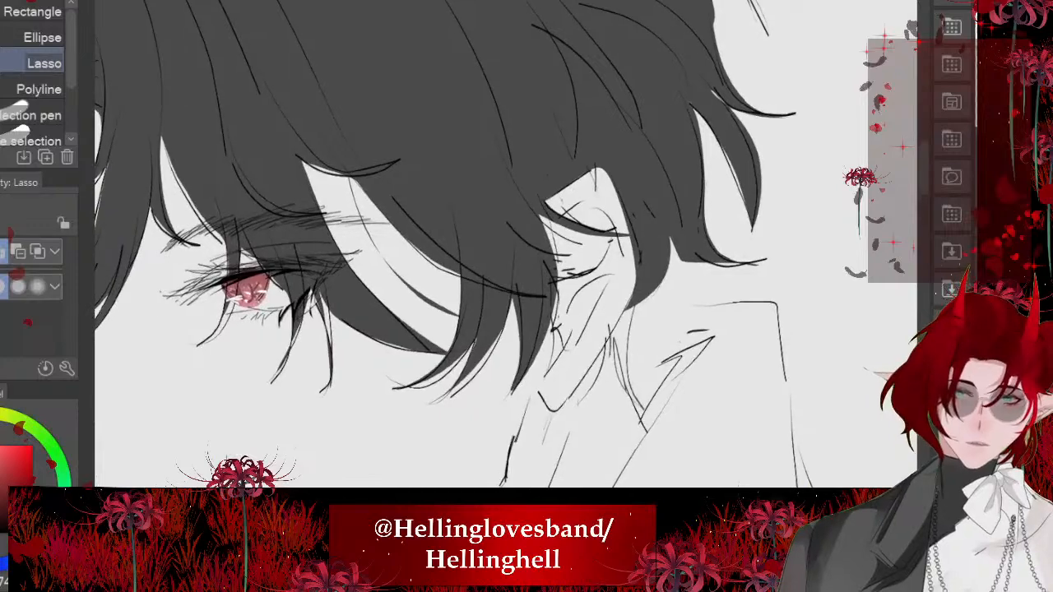
{"action": "scroll", "coordinate": [493, 239], "scroll_direction": "down", "scroll_amount": 4}
{"action": "left_click_drag", "start_coordinate": [445, 313], "coordinate": [466, 286]}
{"action": "scroll", "coordinate": [247, 190], "scroll_direction": "up", "scroll_amount": 5}
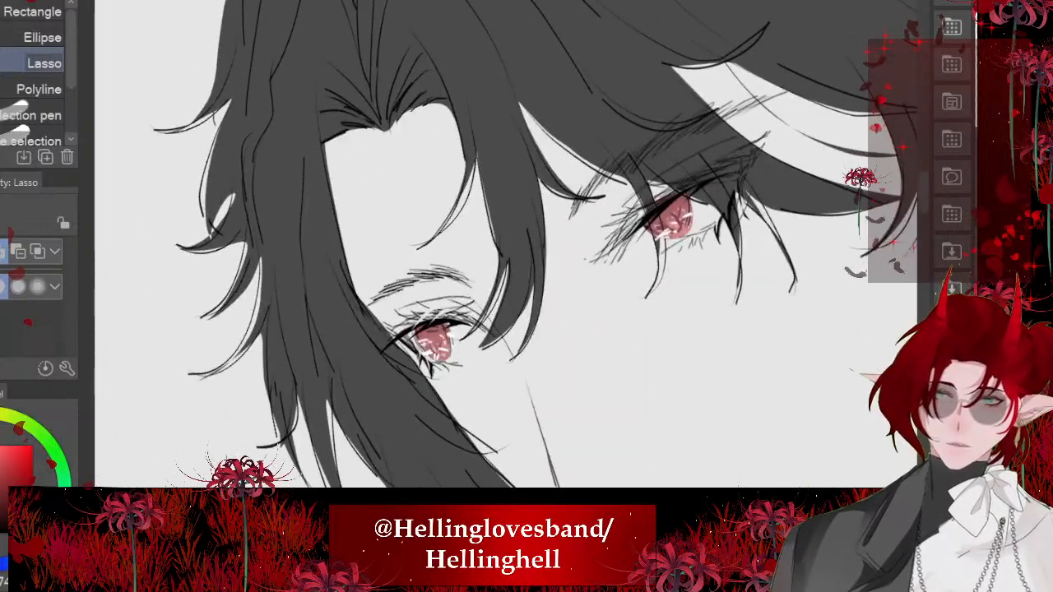
{"action": "left_click_drag", "start_coordinate": [410, 380], "coordinate": [416, 387]}
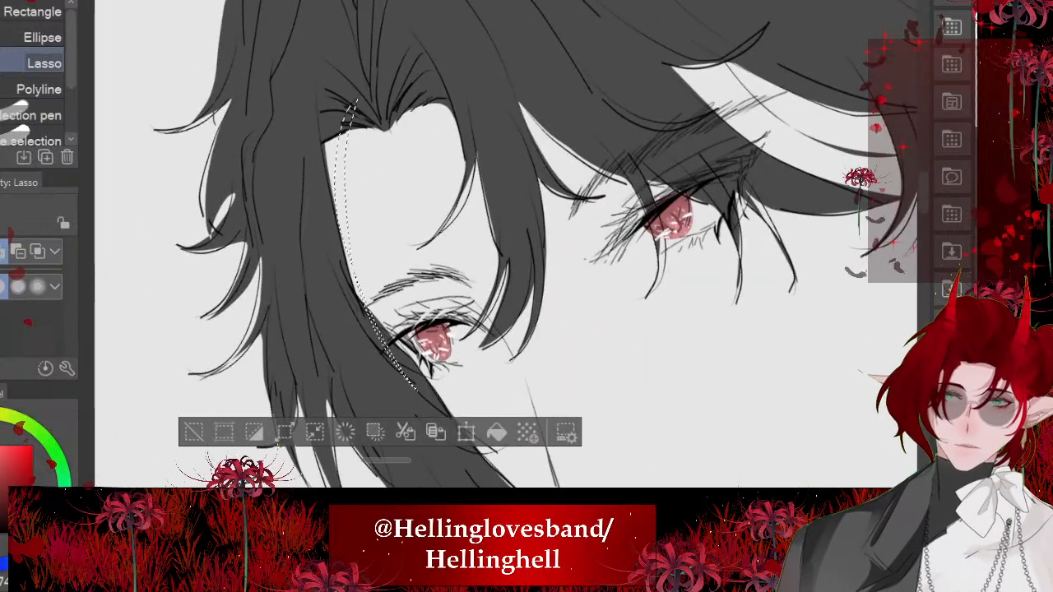
{"action": "key", "text": "alt+Delete"}
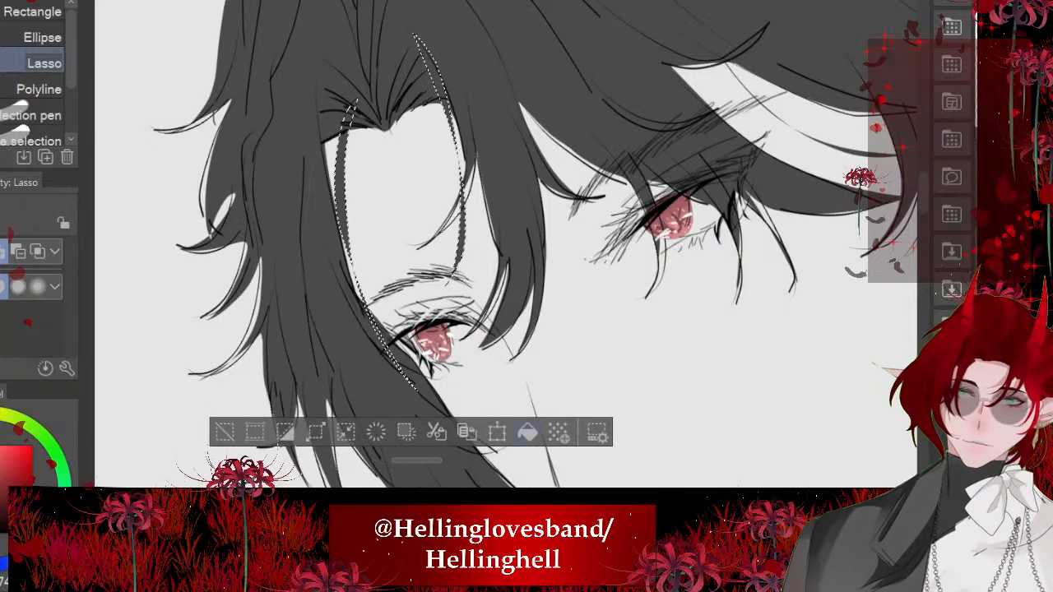
{"action": "key", "text": "ctrl+d"}
{"action": "scroll", "coordinate": [433, 226], "scroll_direction": "down", "scroll_amount": 4}
{"action": "scroll", "coordinate": [494, 244], "scroll_direction": "down", "scroll_amount": 4}
{"action": "key", "text": "ctrl+z"}
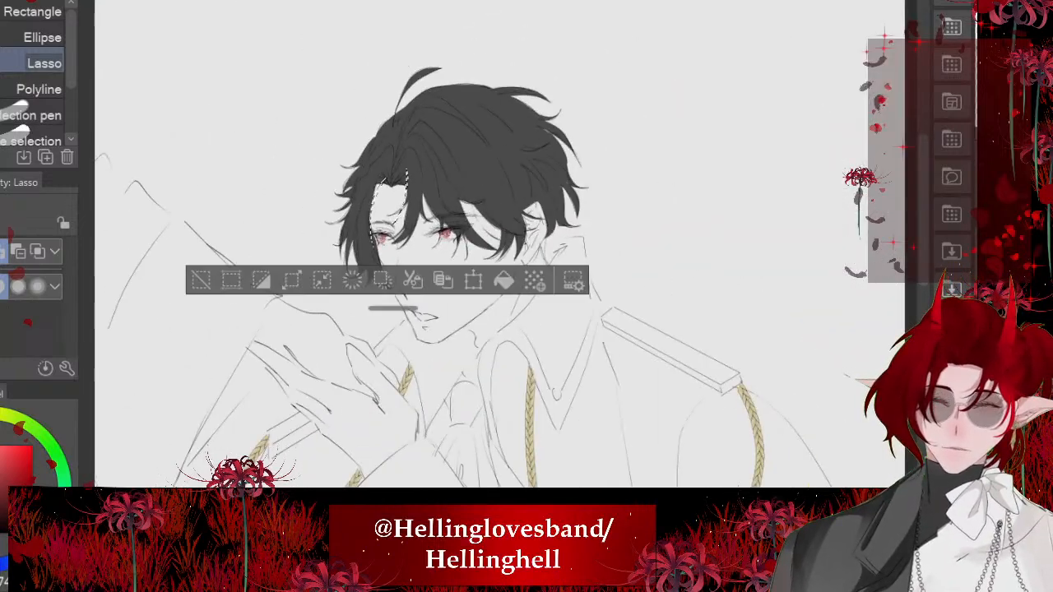
- Try adding a thin strand at the forehead opening and another crossing the near eye with lasso selections and dark gray fills
{"action": "scroll", "coordinate": [444, 239], "scroll_direction": "up", "scroll_amount": 4}
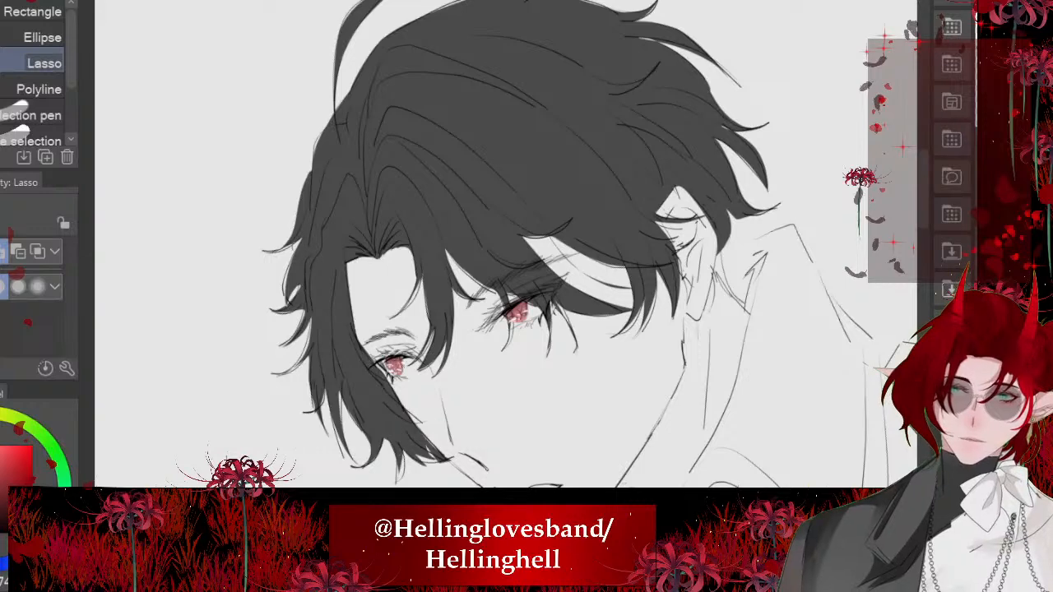
{"action": "scroll", "coordinate": [461, 247], "scroll_direction": "up", "scroll_amount": 4}
{"action": "left_click_drag", "start_coordinate": [392, 175], "coordinate": [465, 362]}
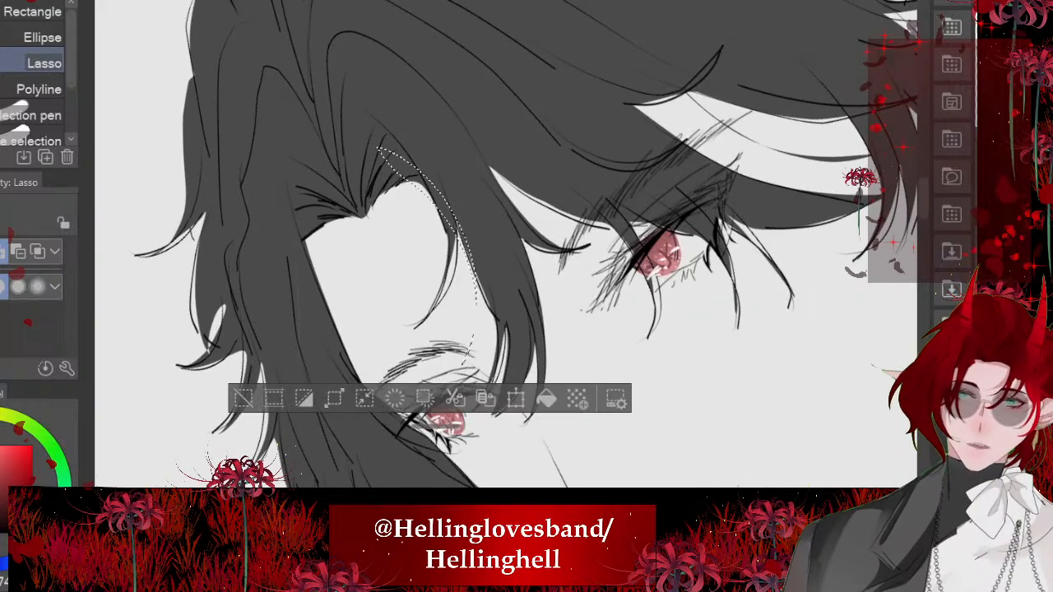
{"action": "scroll", "coordinate": [506, 247], "scroll_direction": "down", "scroll_amount": 2}
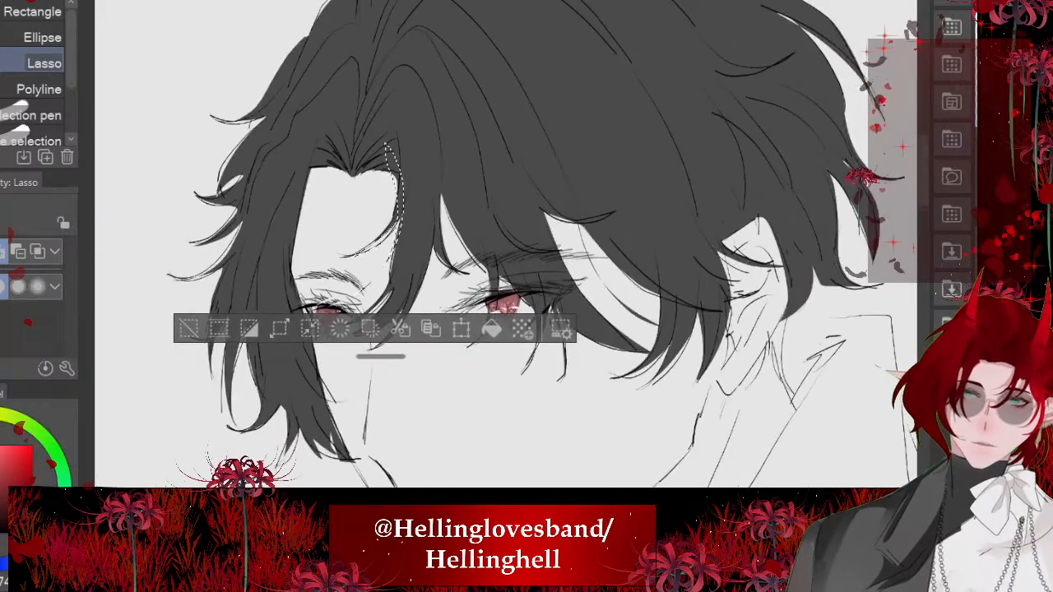
{"action": "mouse_move", "coordinate": [453, 152]}
{"action": "left_mouse_down"}
{"action": "mouse_move", "coordinate": [523, 325]}
{"action": "mouse_move", "coordinate": [547, 338]}
{"action": "left_mouse_up"}
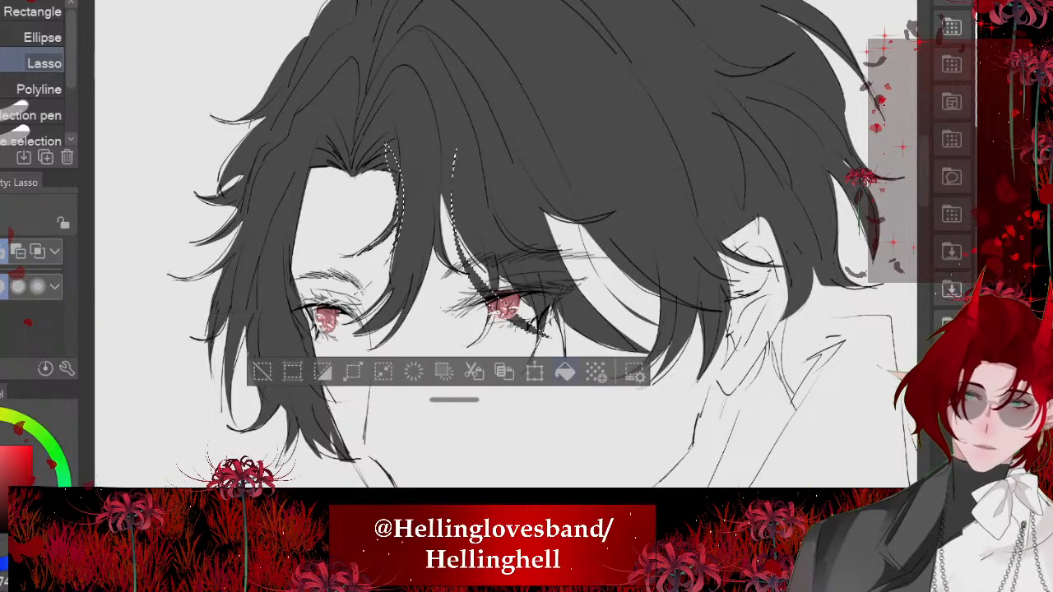
{"action": "scroll", "coordinate": [506, 247], "scroll_direction": "down", "scroll_amount": 4}
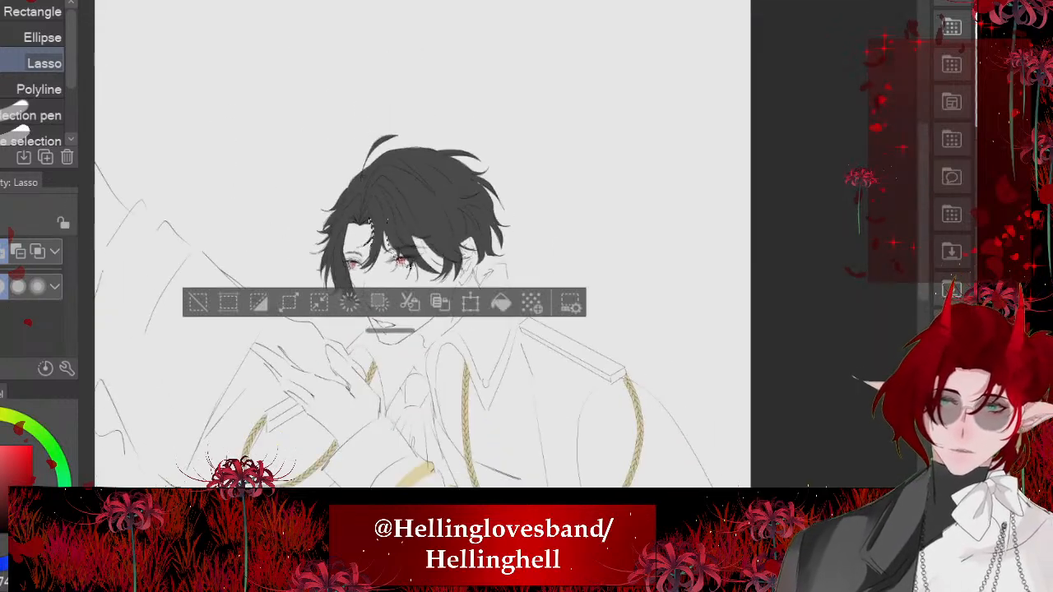
{"action": "key", "text": "ctrl+d"}
{"action": "scroll", "coordinate": [370, 247], "scroll_direction": "up", "scroll_amount": 8}
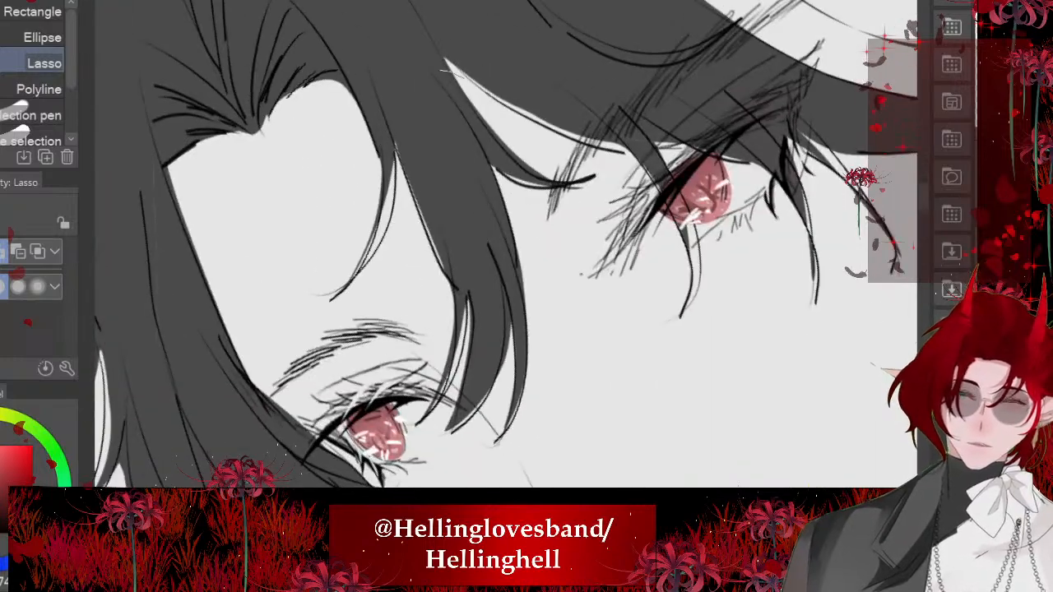
{"action": "mouse_move", "coordinate": [441, 59]}
{"action": "left_mouse_down"}
{"action": "mouse_move", "coordinate": [527, 330]}
{"action": "mouse_move", "coordinate": [539, 239]}
{"action": "left_mouse_up"}
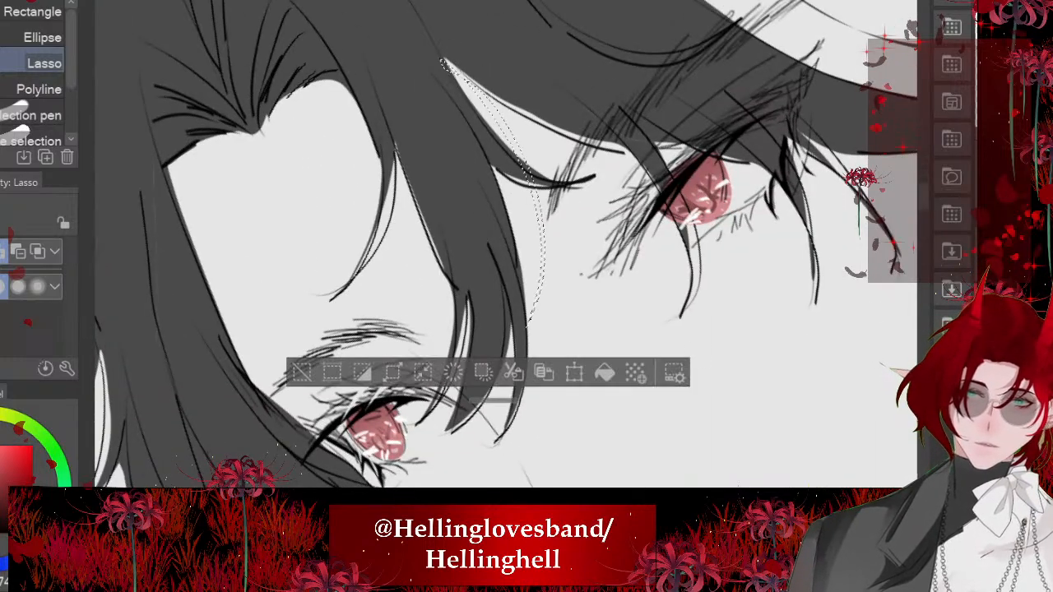
{"action": "key", "text": "ctrl+d"}
{"action": "scroll", "coordinate": [371, 222], "scroll_direction": "down", "scroll_amount": 8}
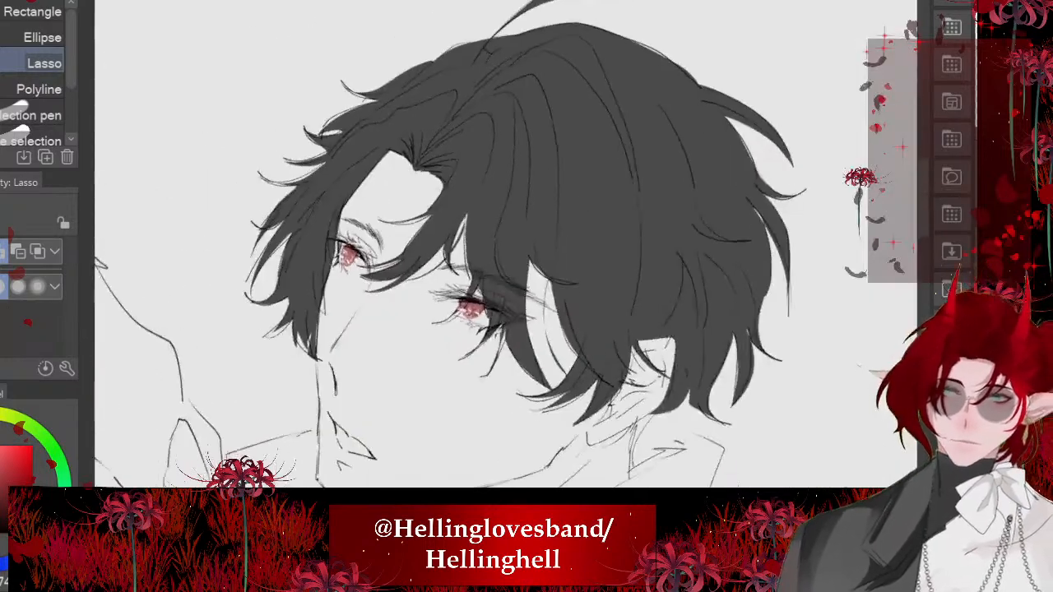
- Lasso the thin lock hanging below the hair behind the ear, fill it with dark gray and deselect
{"action": "scroll", "coordinate": [272, 191], "scroll_direction": "up", "scroll_amount": 2}
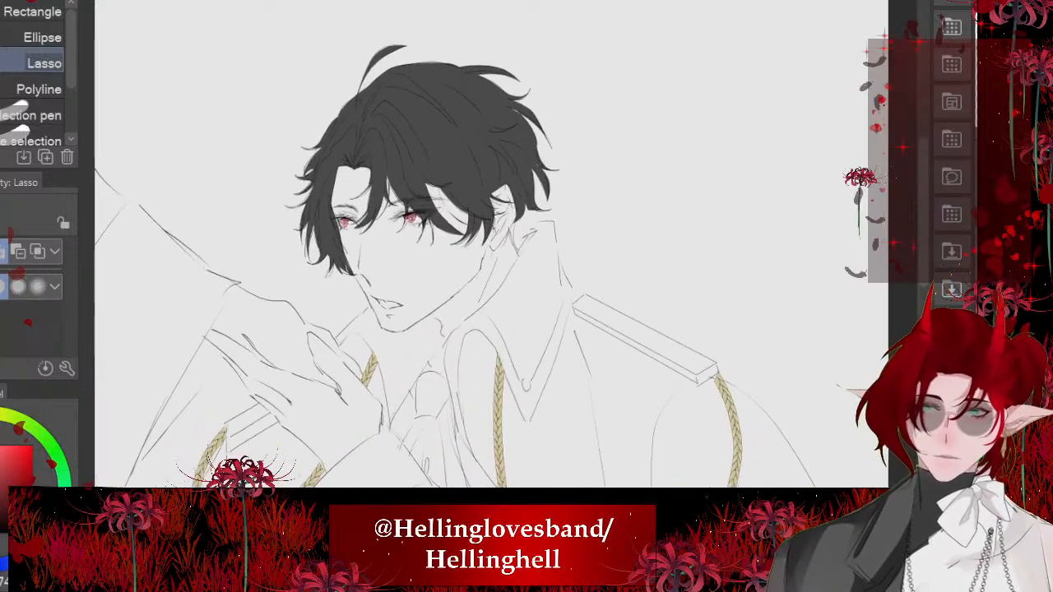
{"action": "scroll", "coordinate": [329, 247], "scroll_direction": "up", "scroll_amount": 5}
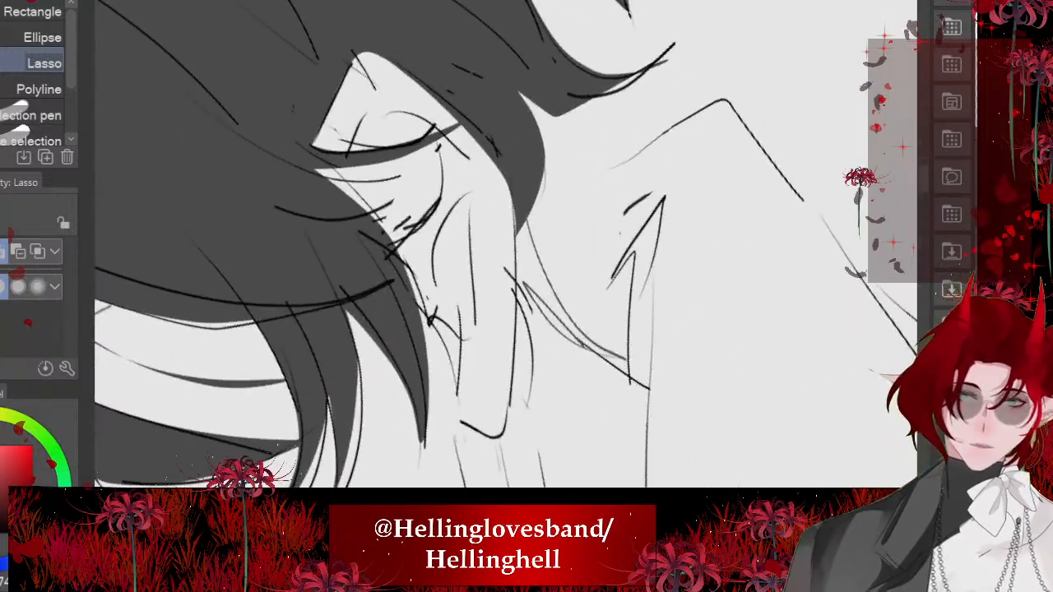
{"action": "left_click_drag", "start_coordinate": [516, 220], "coordinate": [533, 223]}
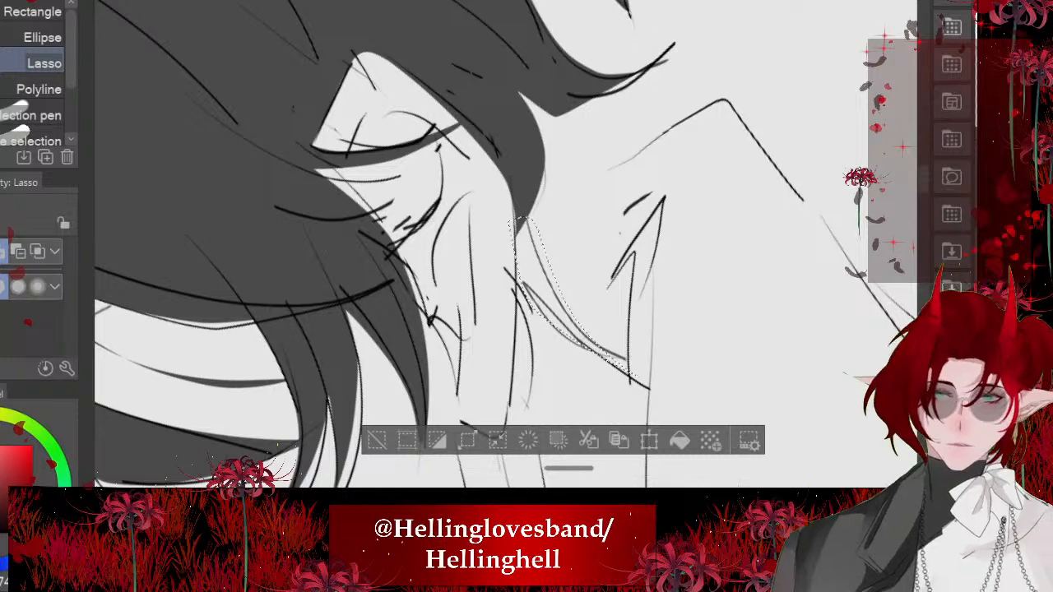
{"action": "left_click", "coordinate": [680, 440]}
{"action": "key", "text": "ctrl+d"}
{"action": "scroll", "coordinate": [494, 247], "scroll_direction": "down", "scroll_amount": 5}
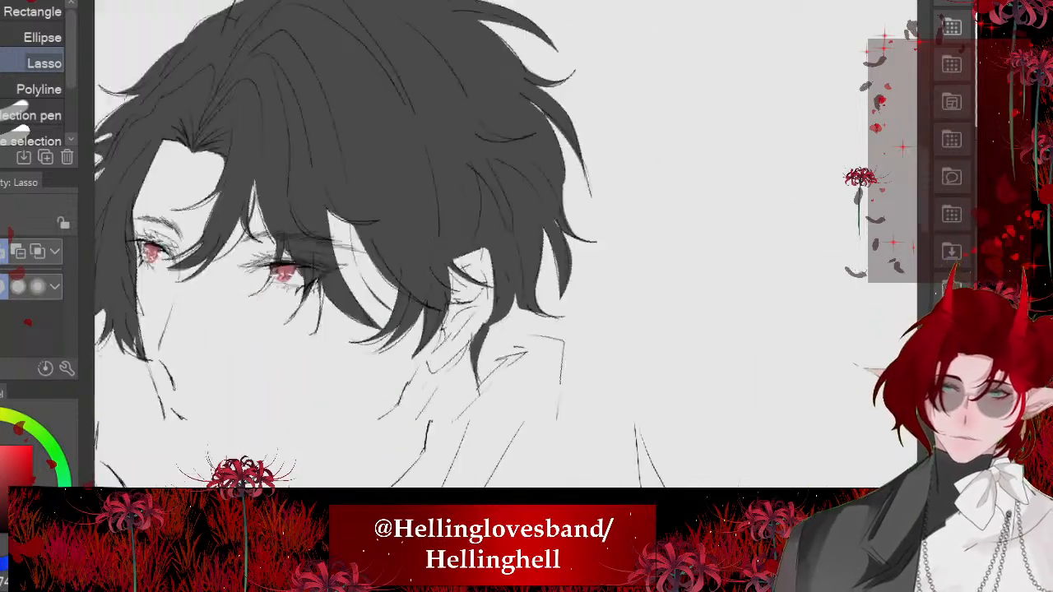
- Try softening the front hair with the Soft airbrush at size 522.2 and undo the stroke
{"action": "scroll", "coordinate": [494, 247], "scroll_direction": "up", "scroll_amount": 1}
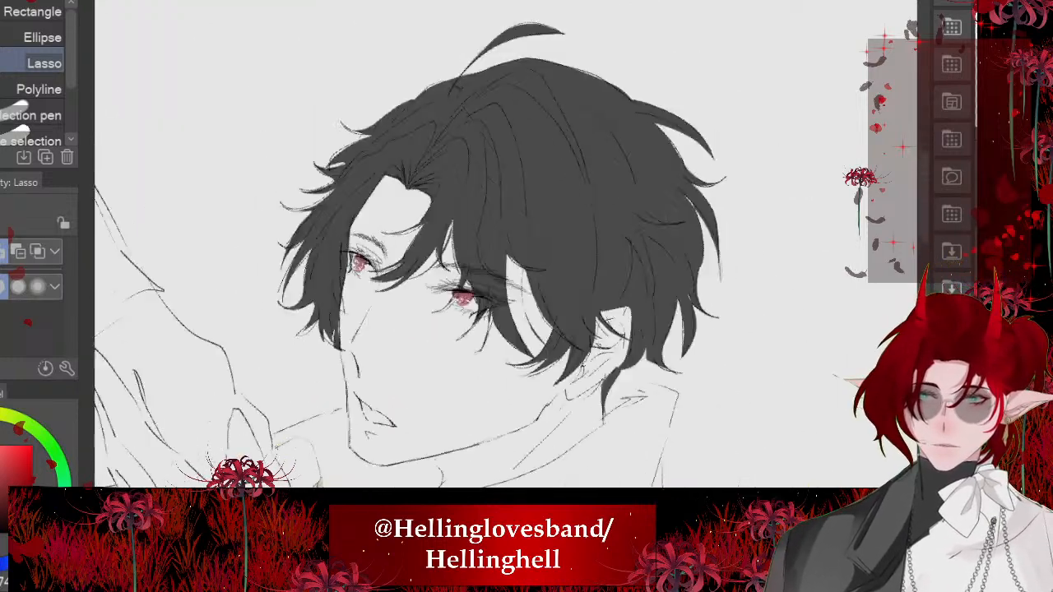
{"action": "scroll", "coordinate": [494, 246], "scroll_direction": "down", "scroll_amount": 4}
{"action": "scroll", "coordinate": [494, 247], "scroll_direction": "up", "scroll_amount": 3}
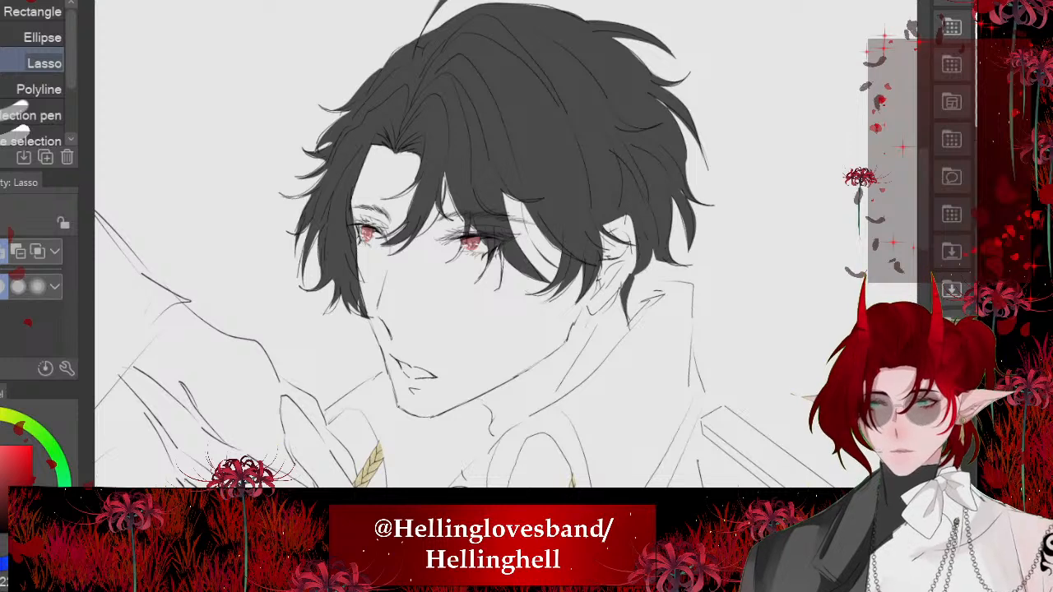
{"action": "key", "text": "b"}
{"action": "mouse_move", "coordinate": [506, 273]}
{"action": "left_mouse_down"}
{"action": "mouse_move", "coordinate": [609, 274]}
{"action": "mouse_move", "coordinate": [581, 273]}
{"action": "left_mouse_up"}
{"action": "mouse_move", "coordinate": [457, 219]}
{"action": "left_mouse_down"}
{"action": "mouse_move", "coordinate": [501, 230]}
{"action": "mouse_move", "coordinate": [412, 172]}
{"action": "left_mouse_up"}
{"action": "key", "text": "ctrl+z"}
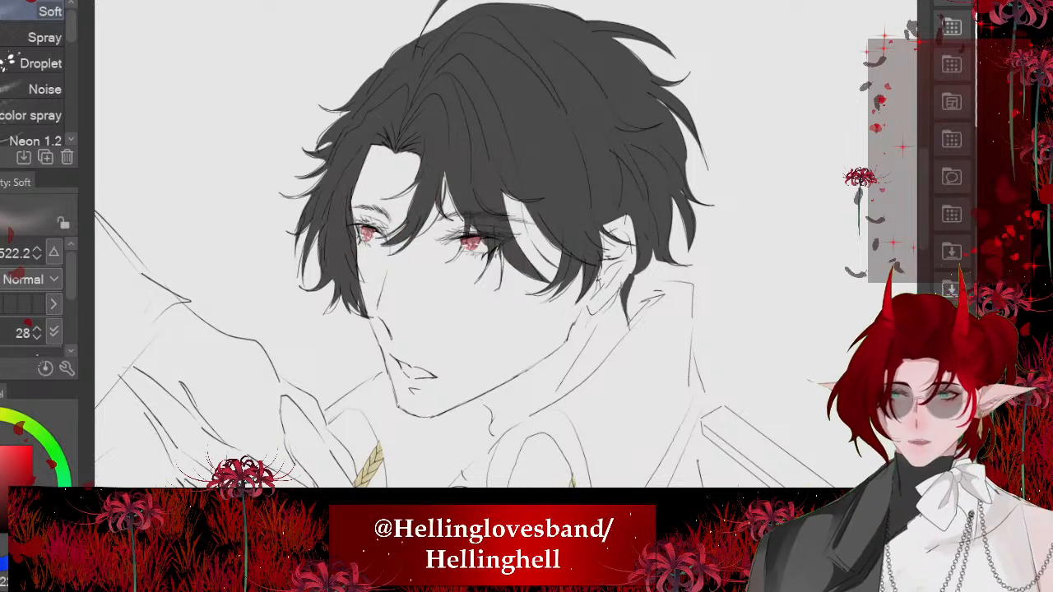
- Try a broad light fade over the face-side hair with the Soft airbrush at size 691.0, and undo it
{"action": "left_click_drag", "start_coordinate": [507, 274], "coordinate": [529, 273]}
{"action": "mouse_move", "coordinate": [406, 256]}
{"action": "left_mouse_down"}
{"action": "mouse_move", "coordinate": [458, 257]}
{"action": "mouse_move", "coordinate": [417, 249]}
{"action": "mouse_move", "coordinate": [433, 291]}
{"action": "left_mouse_up"}
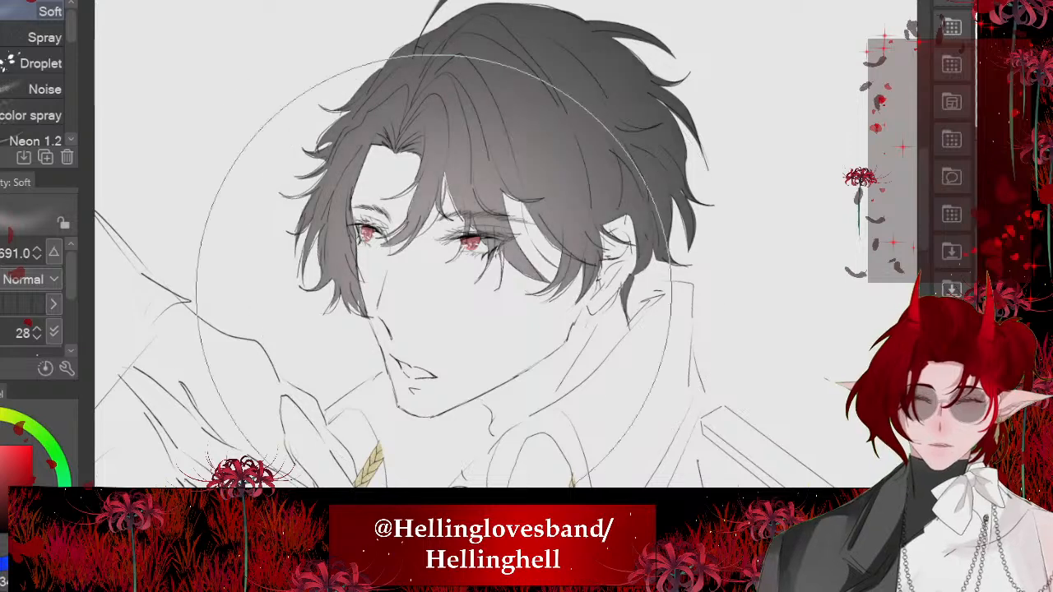
{"action": "scroll", "coordinate": [559, 129], "scroll_direction": "down", "scroll_amount": 1}
{"action": "scroll", "coordinate": [453, 184], "scroll_direction": "up", "scroll_amount": 2}
{"action": "key", "text": "ctrl+z"}
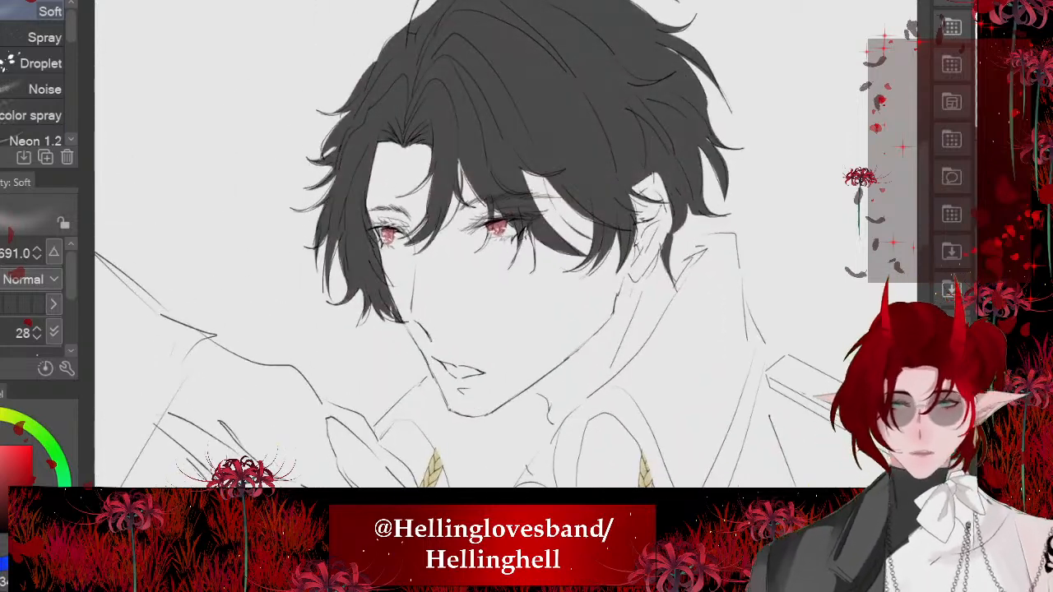
- Reduce the Soft airbrush to size 522.2, try a light fade across the bangs, and undo it
{"action": "key", "text": "bracketleft"}
{"action": "key", "text": "bracketleft"}
{"action": "key", "text": "bracketleft"}
{"action": "key", "text": "bracketright"}
{"action": "mouse_move", "coordinate": [397, 246]}
{"action": "left_mouse_down"}
{"action": "mouse_move", "coordinate": [405, 213]}
{"action": "mouse_move", "coordinate": [572, 197]}
{"action": "left_mouse_up"}
{"action": "scroll", "coordinate": [494, 247], "scroll_direction": "down", "scroll_amount": 2}
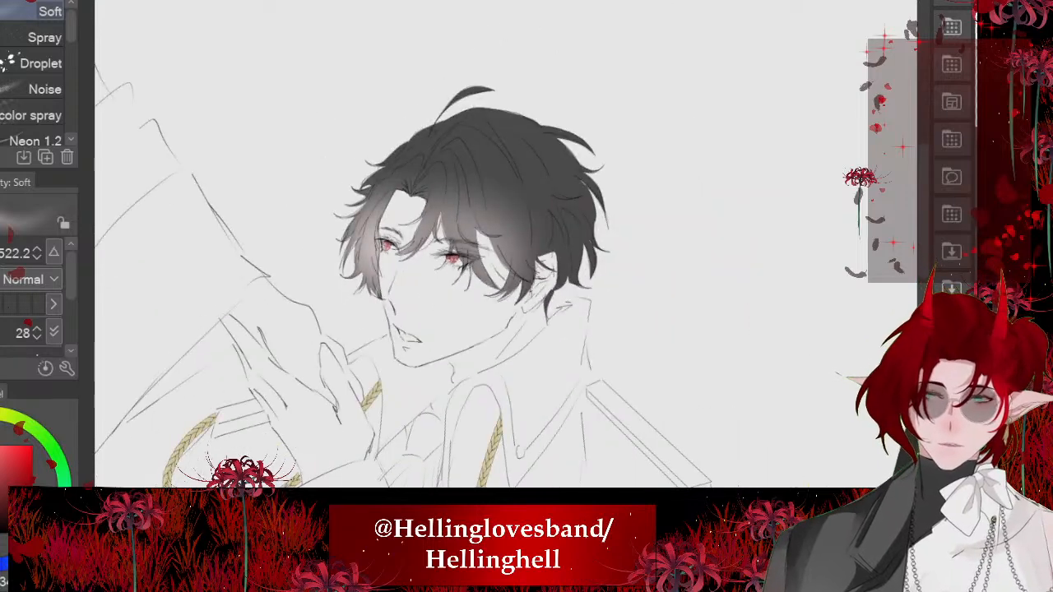
{"action": "scroll", "coordinate": [494, 247], "scroll_direction": "up", "scroll_amount": 1}
{"action": "key", "text": "ctrl+z"}
- Airbrush a light fade across the bangs and face-framing hair with the Soft airbrush at size 730.5
{"action": "left_click_drag", "start_coordinate": [506, 274], "coordinate": [585, 274]}
{"action": "mouse_move", "coordinate": [496, 237]}
{"action": "left_mouse_down"}
{"action": "mouse_move", "coordinate": [415, 291]}
{"action": "mouse_move", "coordinate": [379, 243]}
{"action": "left_mouse_up"}
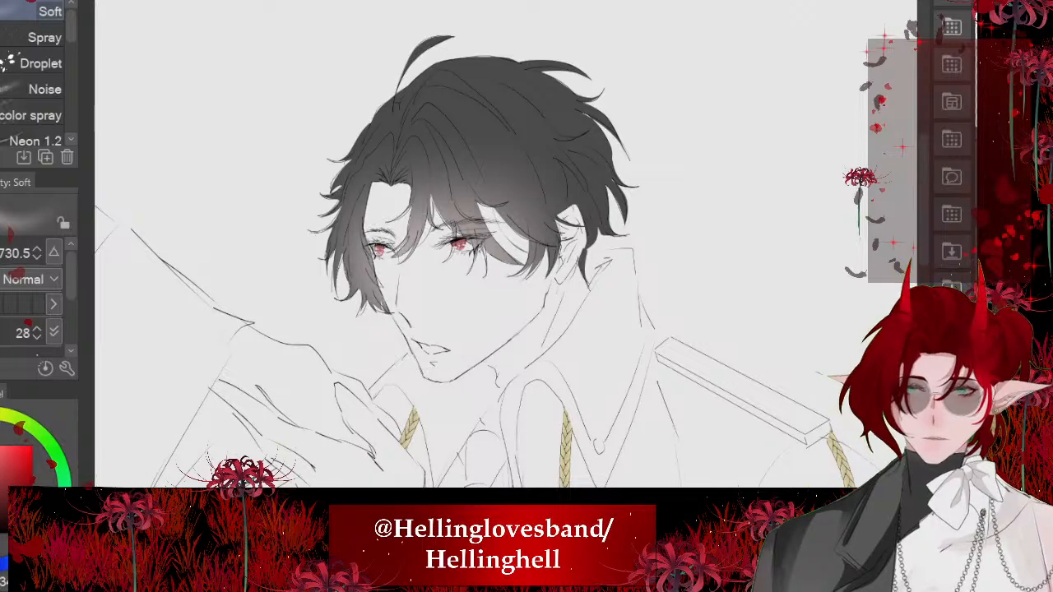
{"action": "scroll", "coordinate": [378, 243], "scroll_direction": "down", "scroll_amount": 4}
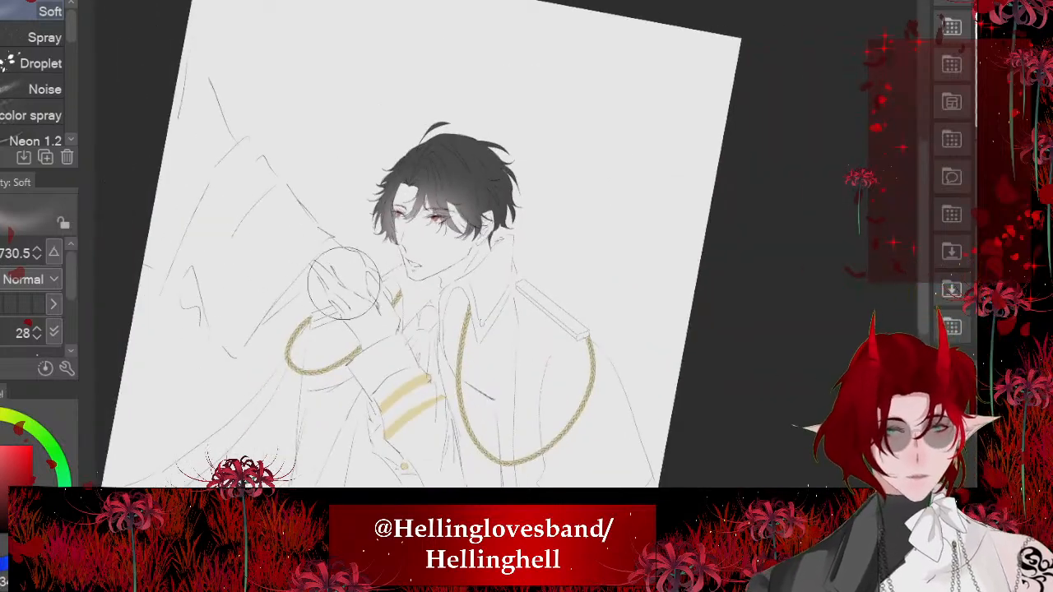
{"action": "scroll", "coordinate": [365, 292], "scroll_direction": "up", "scroll_amount": 6}
{"action": "scroll", "coordinate": [329, 317], "scroll_direction": "up", "scroll_amount": 1}
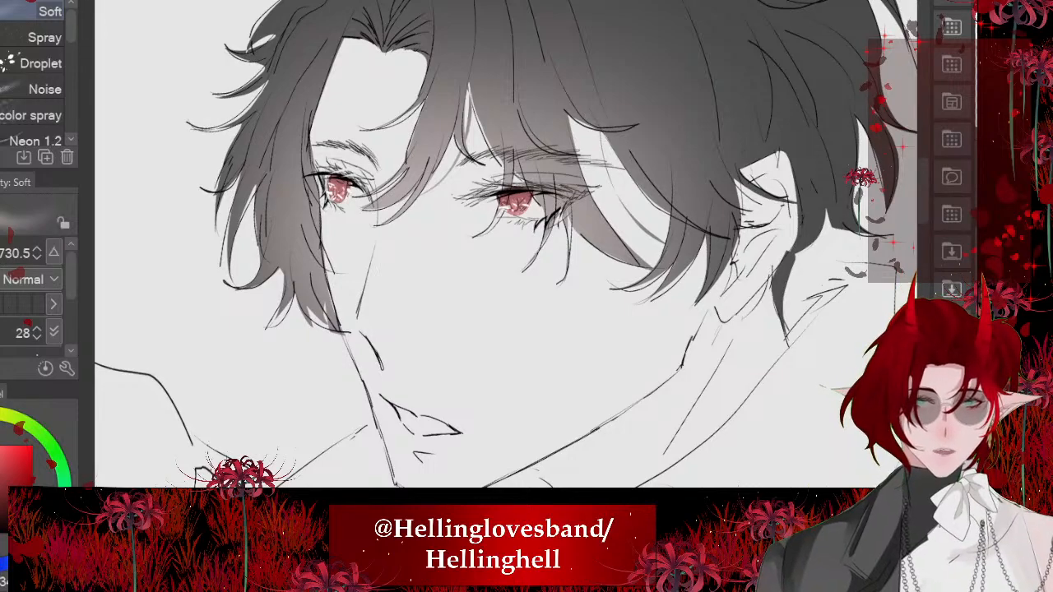
{"action": "scroll", "coordinate": [329, 317], "scroll_direction": "down", "scroll_amount": 5}
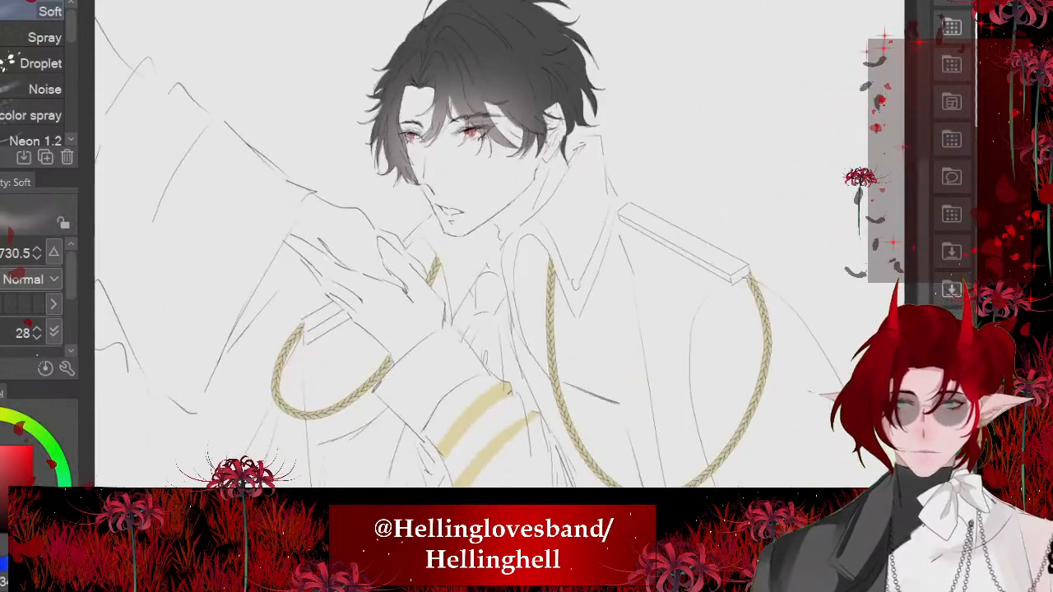
{"action": "scroll", "coordinate": [487, 90], "scroll_direction": "up", "scroll_amount": 6}
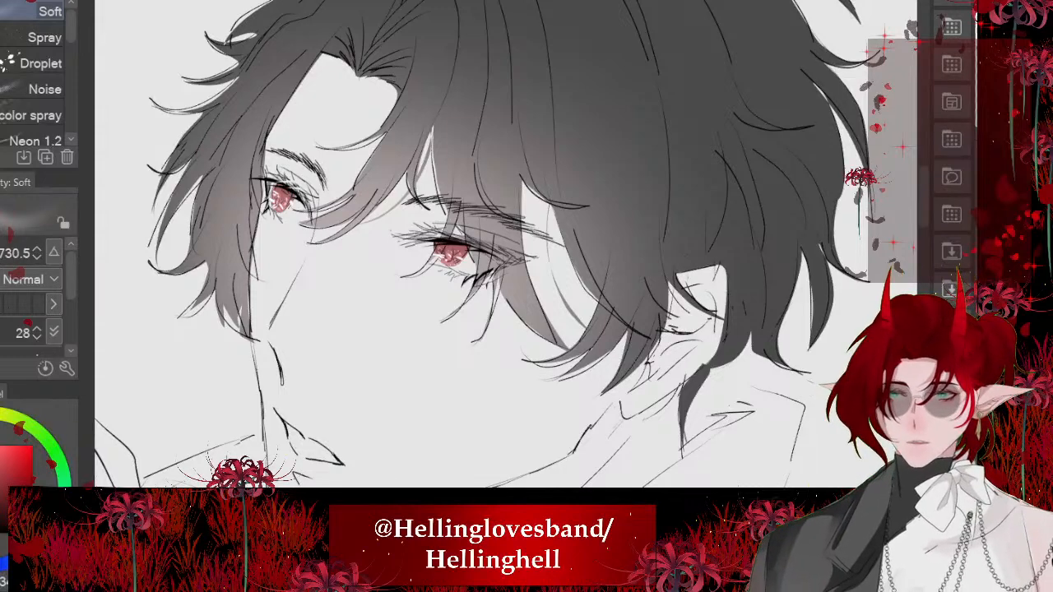
- Switch to the Hard eraser and set its size to 30.1 for cleaning up the hair around the eyes
{"action": "key", "text": "e"}
{"action": "key", "text": "bracketleft"}
{"action": "key", "text": "bracketleft"}
{"action": "key", "text": "bracketright"}
{"action": "key", "text": "bracketright"}
{"action": "key", "text": "bracketright"}
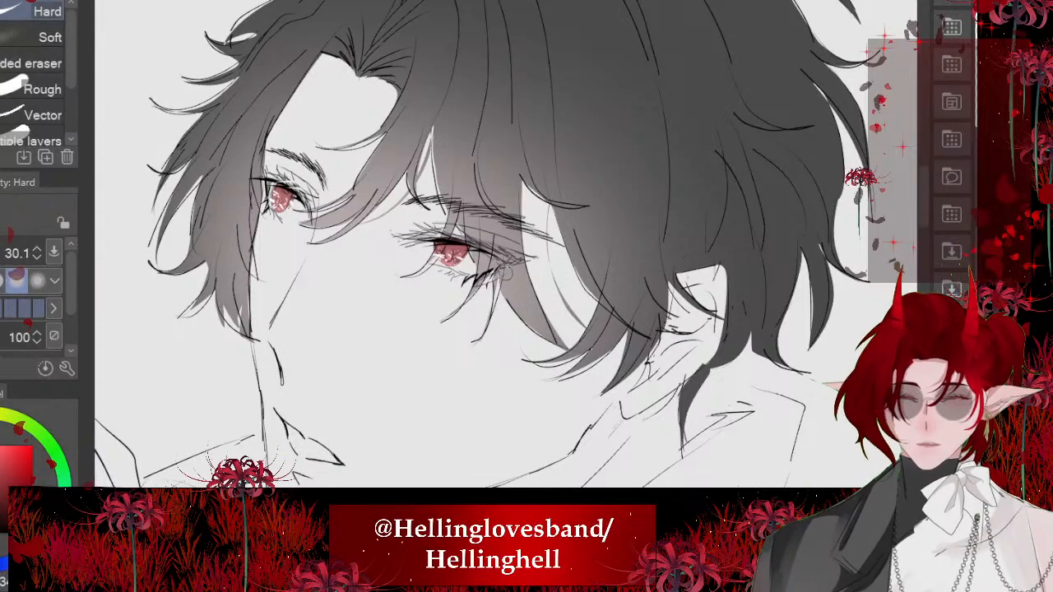
{"action": "scroll", "coordinate": [506, 272], "scroll_direction": "up", "scroll_amount": 5}
{"action": "scroll", "coordinate": [662, 306], "scroll_direction": "down", "scroll_amount": 6}
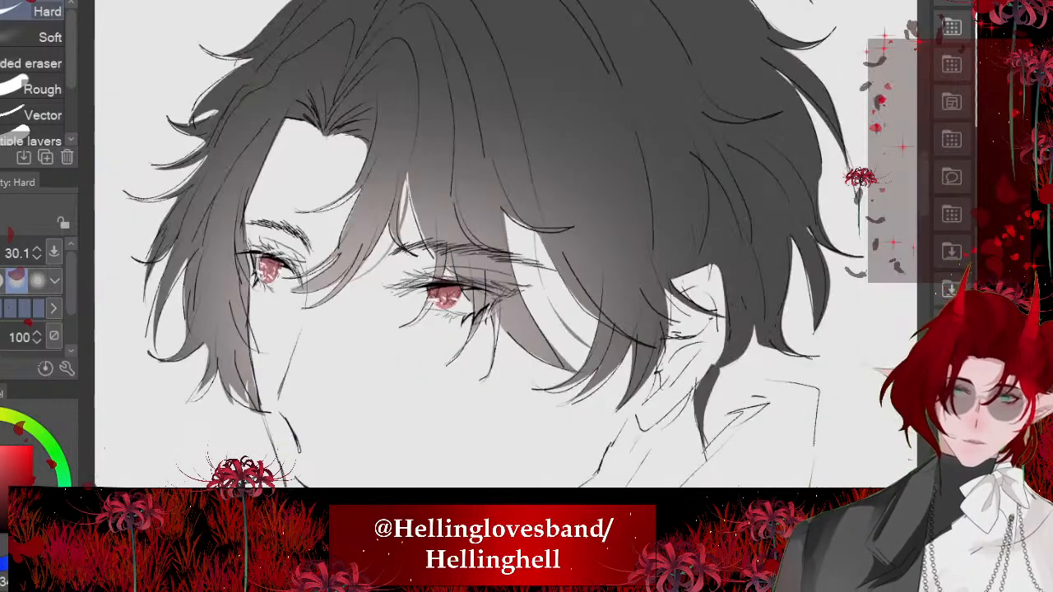
{"action": "scroll", "coordinate": [432, 216], "scroll_direction": "down", "scroll_amount": 3}
{"action": "scroll", "coordinate": [346, 268], "scroll_direction": "up", "scroll_amount": 3}
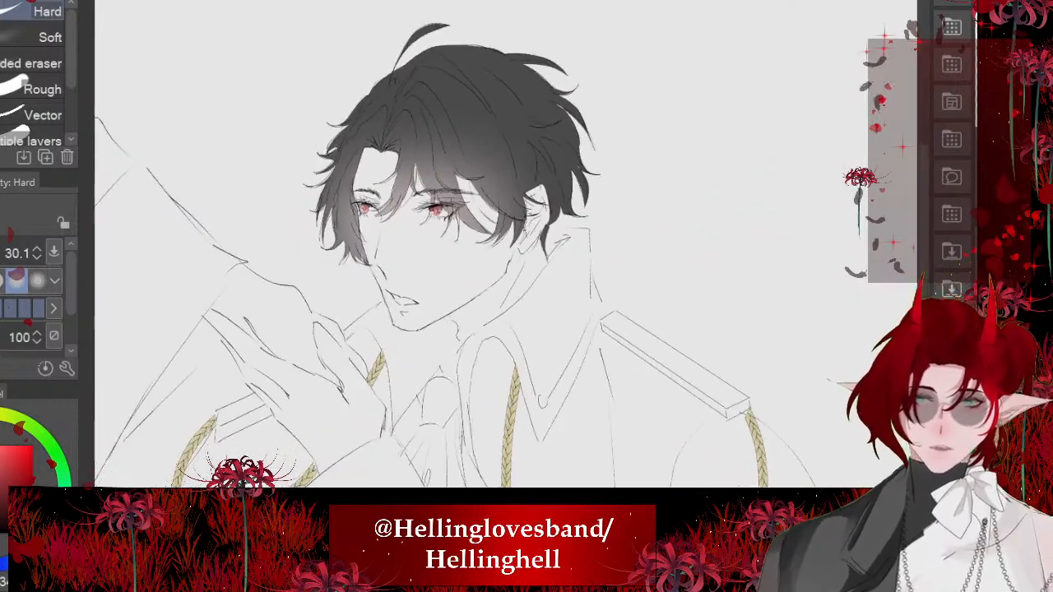
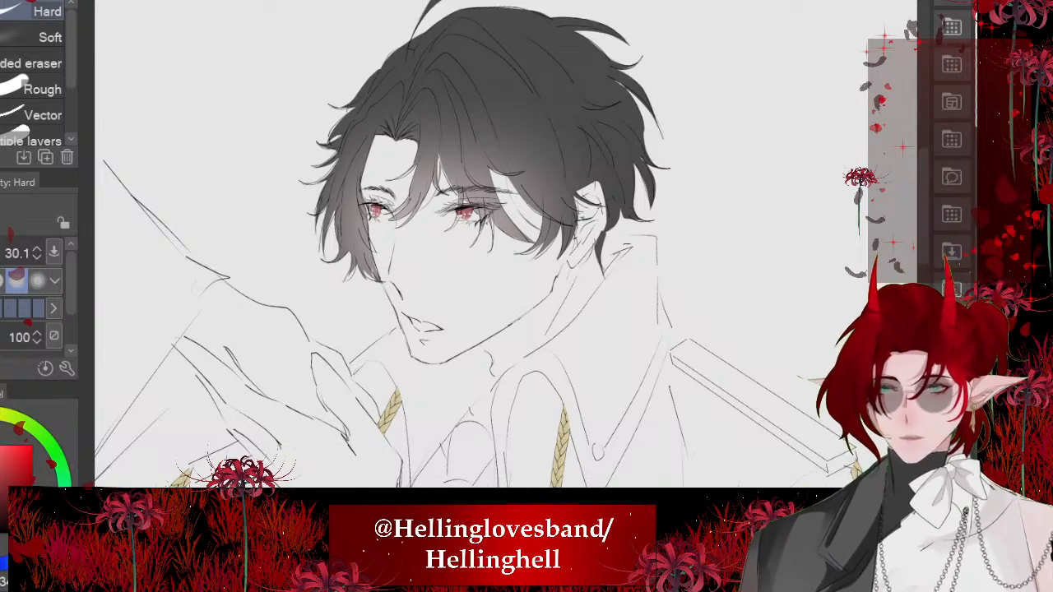
- Lasso a rounded area over the middle of the face and fill it with pale pink skin color
{"action": "key", "text": "x"}
{"action": "left_click_drag", "start_coordinate": [0, 414], "coordinate": [0, 432]}
{"action": "key", "text": "m"}
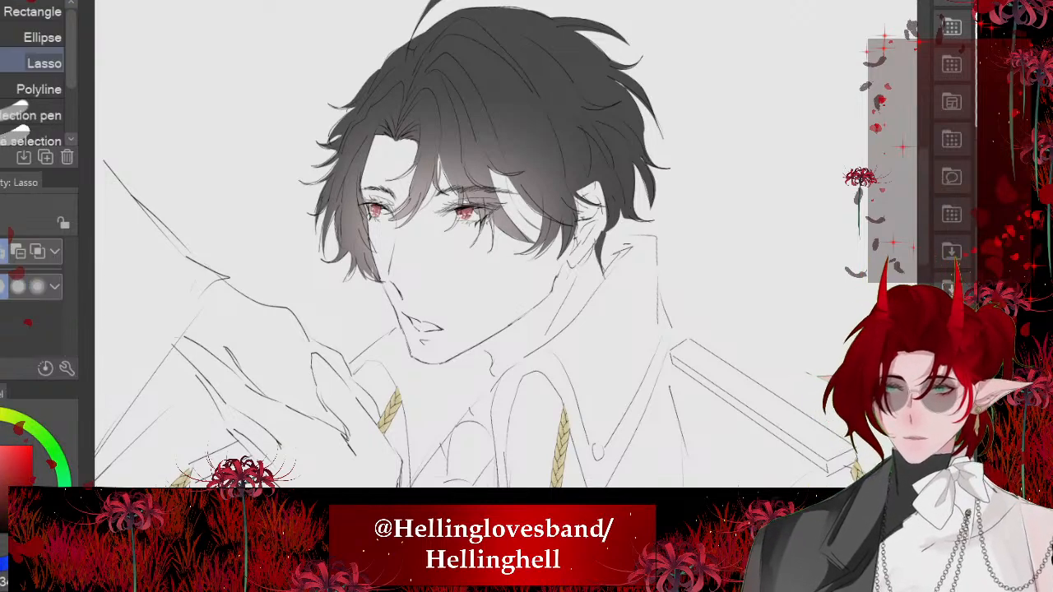
{"action": "scroll", "coordinate": [371, 157], "scroll_direction": "up", "scroll_amount": 2}
{"action": "mouse_move", "coordinate": [552, 98]}
{"action": "left_mouse_down"}
{"action": "mouse_move", "coordinate": [504, 383]}
{"action": "mouse_move", "coordinate": [428, 84]}
{"action": "left_mouse_up"}
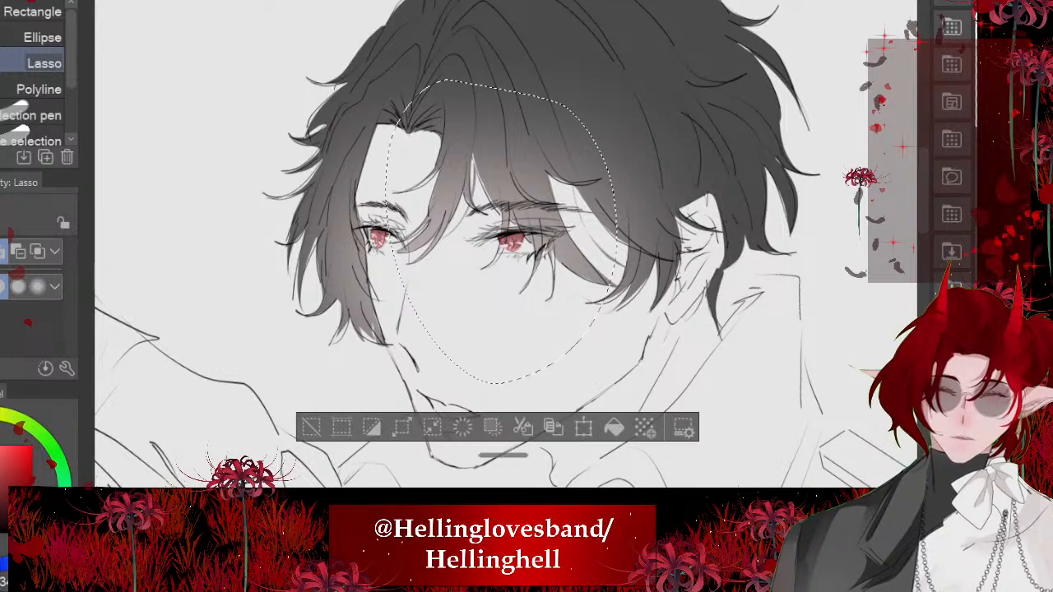
{"action": "left_click", "coordinate": [614, 428]}
{"action": "key", "text": "ctrl+d"}
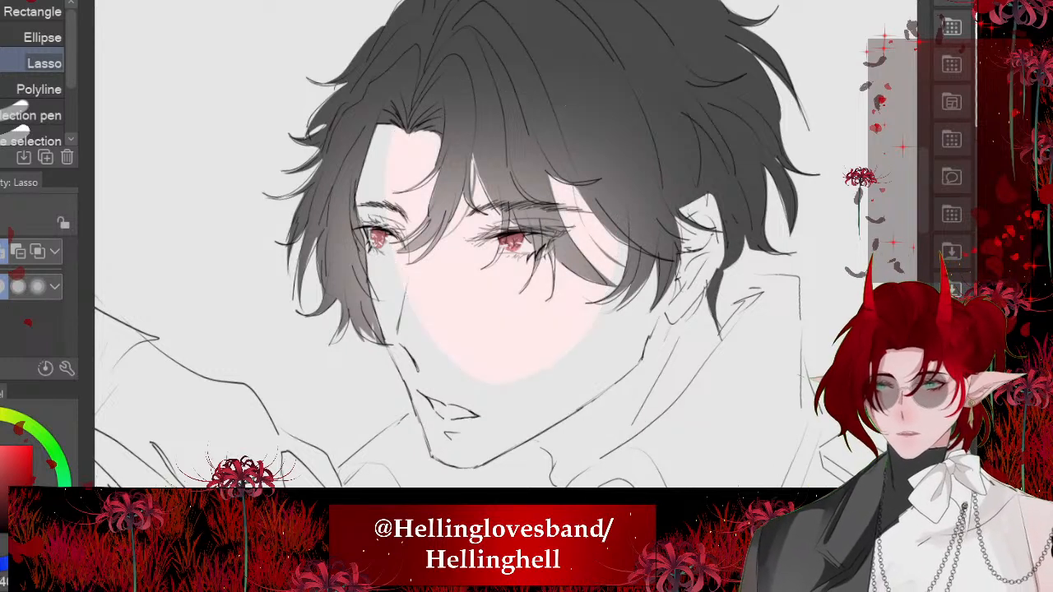
- Extend the pale pink skin fill across the forehead, eyes, ear and upper neck with a lassoed area
{"action": "key", "text": "g"}
{"action": "key", "text": "m"}
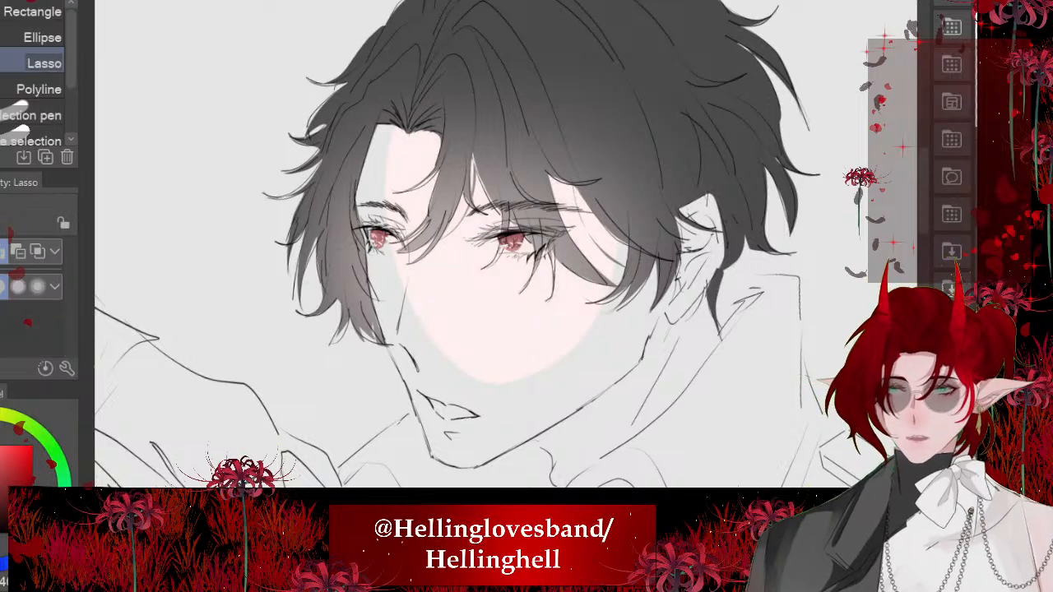
{"action": "scroll", "coordinate": [478, 244], "scroll_direction": "up", "scroll_amount": 1}
{"action": "mouse_move", "coordinate": [323, 156]}
{"action": "left_mouse_down"}
{"action": "mouse_move", "coordinate": [566, 255]}
{"action": "mouse_move", "coordinate": [354, 33]}
{"action": "left_mouse_up"}
{"action": "mouse_move", "coordinate": [746, 183]}
{"action": "left_mouse_down"}
{"action": "mouse_move", "coordinate": [731, 294]}
{"action": "mouse_move", "coordinate": [527, 58]}
{"action": "mouse_move", "coordinate": [528, 41]}
{"action": "left_mouse_up"}
{"action": "left_click", "coordinate": [651, 397]}
{"action": "key", "text": "ctrl+d"}
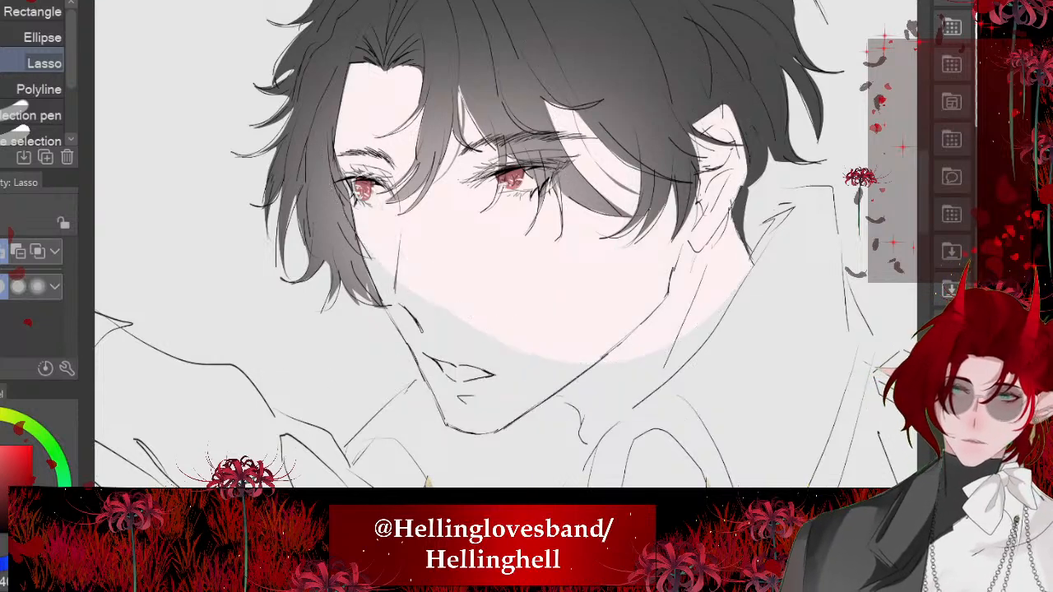
- Lasso the lower face and neck along the jaw and chin lines and fill them with the pale pink skin color
{"action": "scroll", "coordinate": [367, 463], "scroll_direction": "up", "scroll_amount": 1}
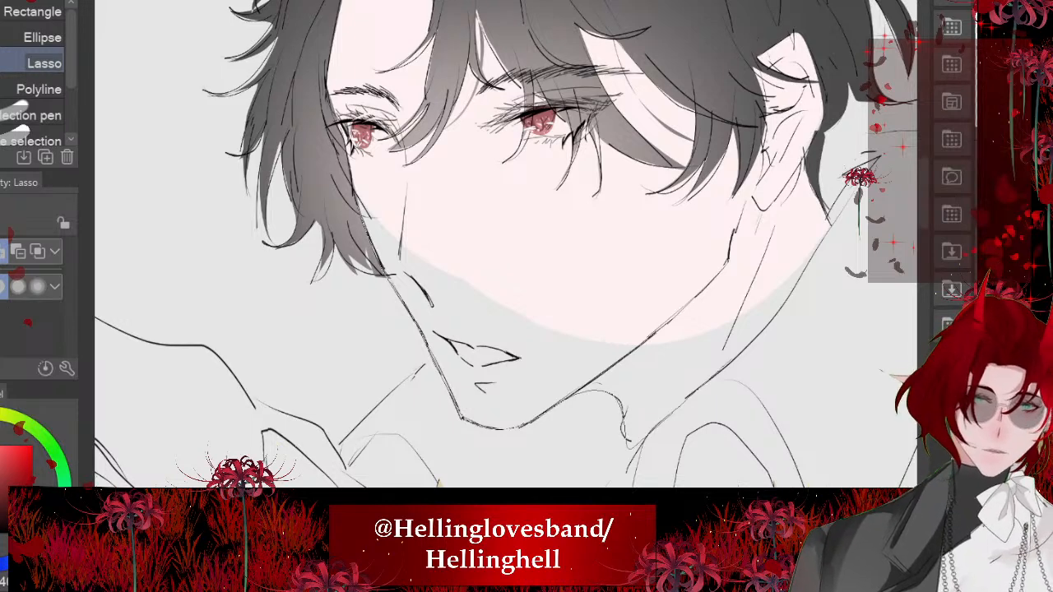
{"action": "mouse_move", "coordinate": [731, 359]}
{"action": "left_mouse_down"}
{"action": "mouse_move", "coordinate": [685, 120]}
{"action": "mouse_move", "coordinate": [477, 34]}
{"action": "left_mouse_up"}
{"action": "scroll", "coordinate": [447, 216], "scroll_direction": "down", "scroll_amount": 2}
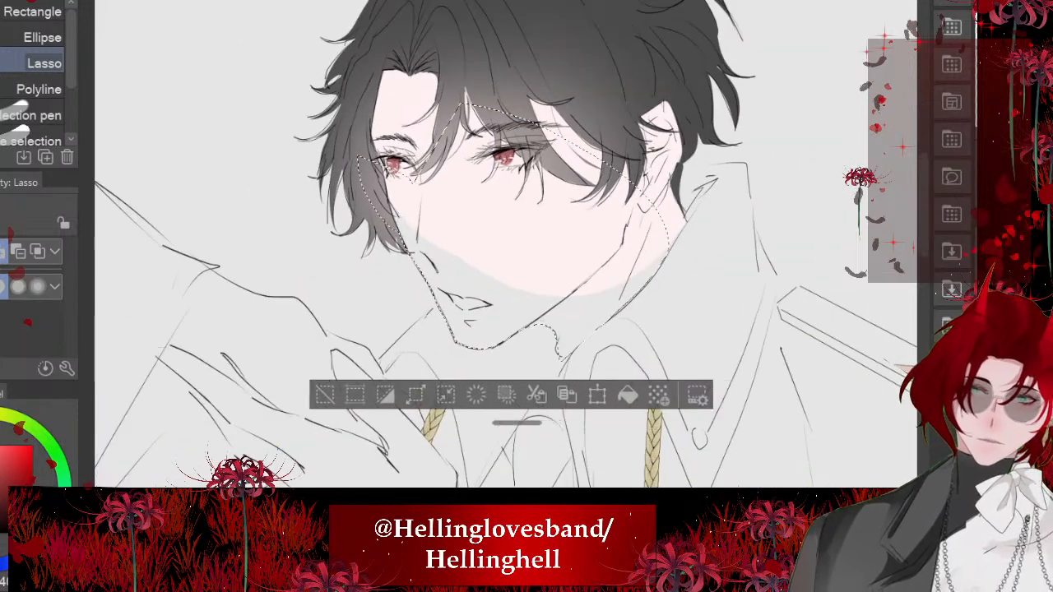
{"action": "key", "text": "ctrl+t"}
{"action": "left_click", "coordinate": [447, 396]}
{"action": "left_click", "coordinate": [628, 396]}
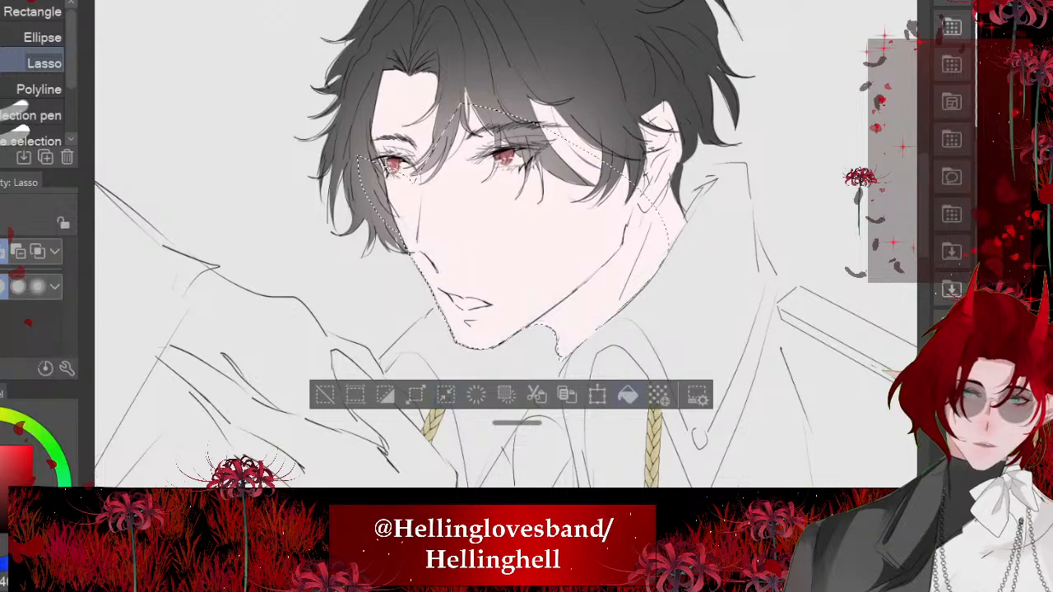
{"action": "key", "text": "ctrl+d"}
{"action": "scroll", "coordinate": [424, 196], "scroll_direction": "down", "scroll_amount": 5}
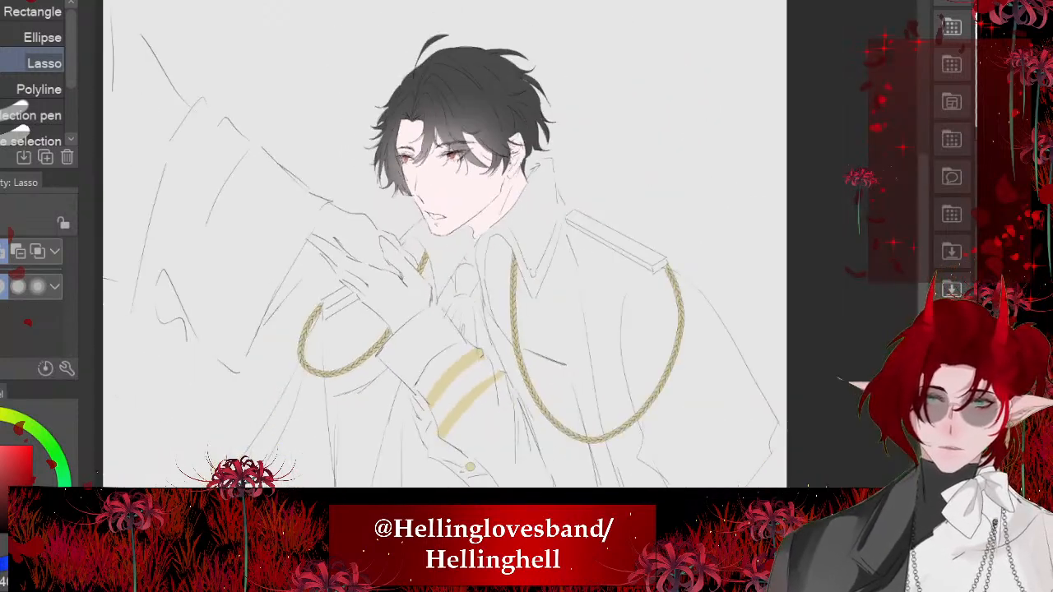
- Switch to the Soft airbrush and reduce its size to 82.4
{"action": "scroll", "coordinate": [461, 181], "scroll_direction": "up", "scroll_amount": 5}
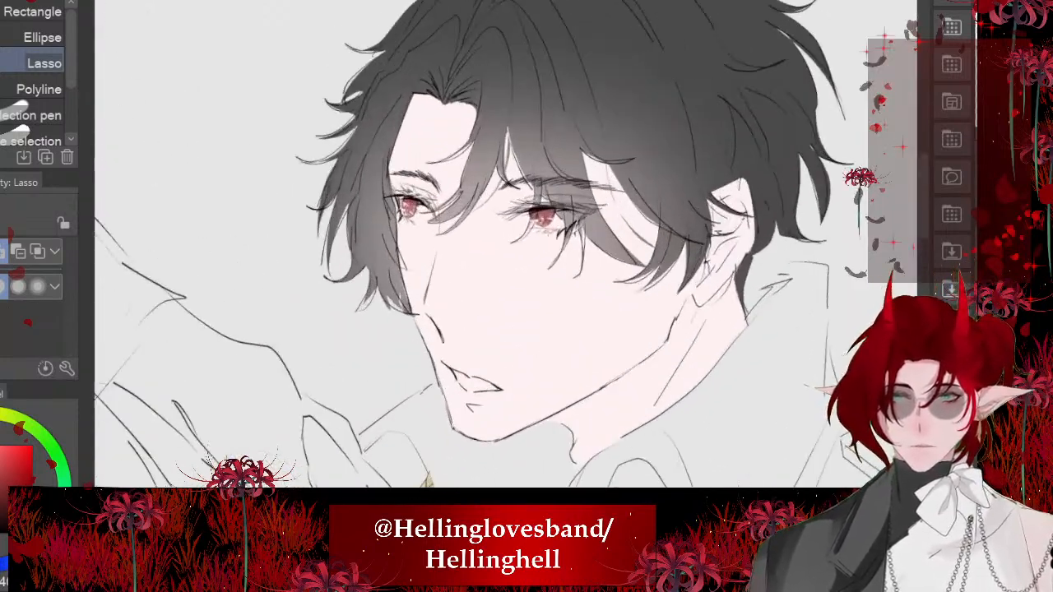
{"action": "scroll", "coordinate": [526, 197], "scroll_direction": "up", "scroll_amount": 3}
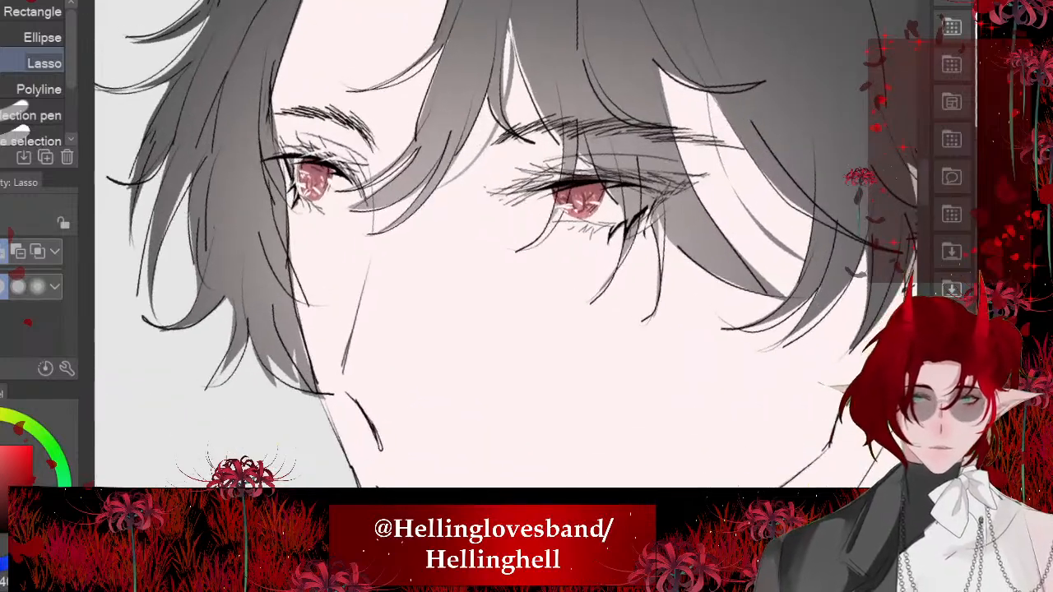
{"action": "key", "text": "b"}
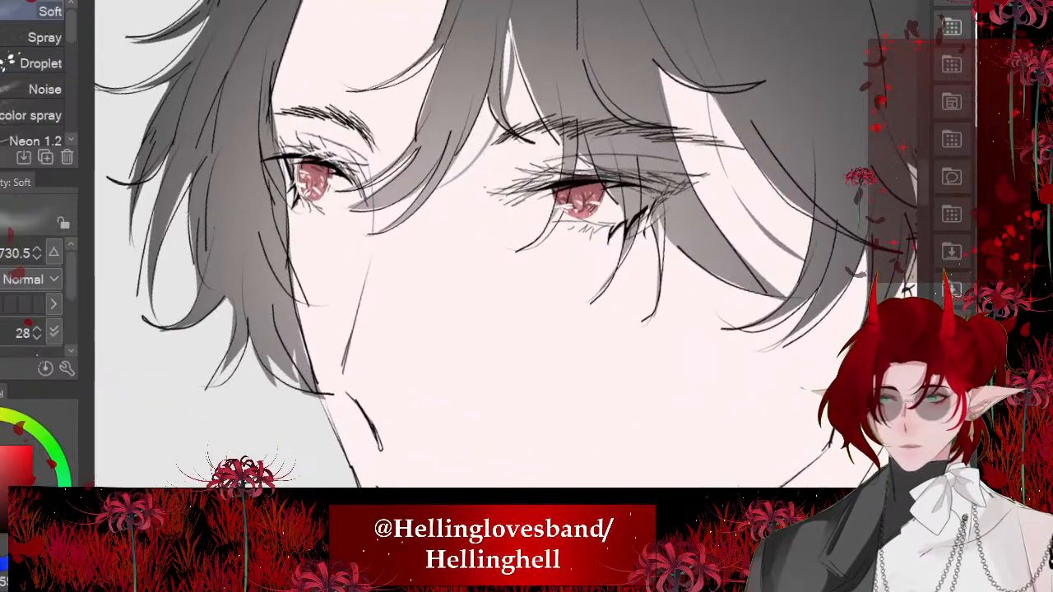
{"action": "key", "text": "bracketleft"}
{"action": "key", "text": "bracketleft"}
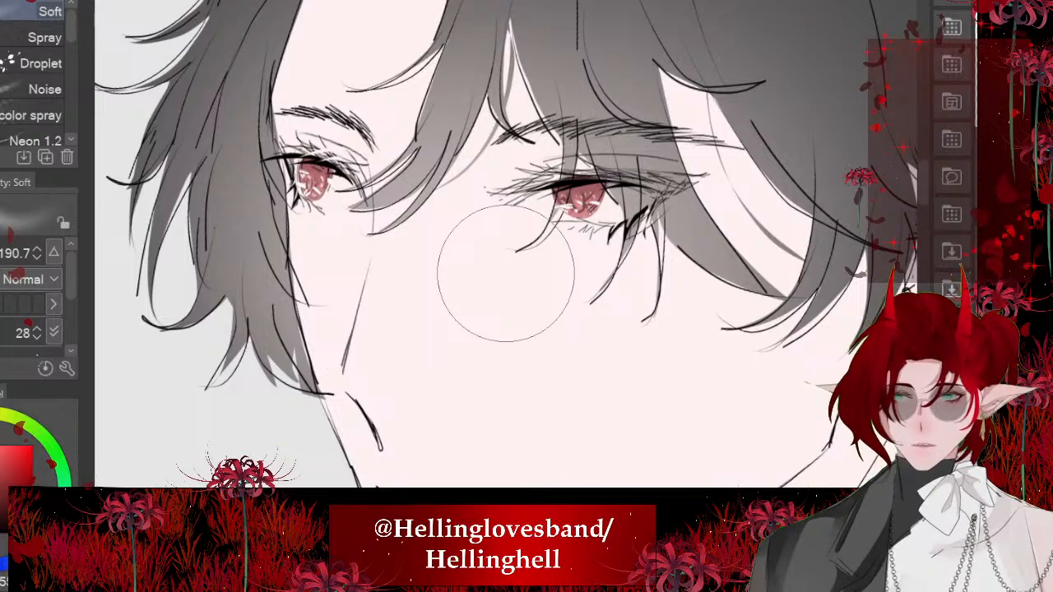
{"action": "key", "text": "bracketleft"}
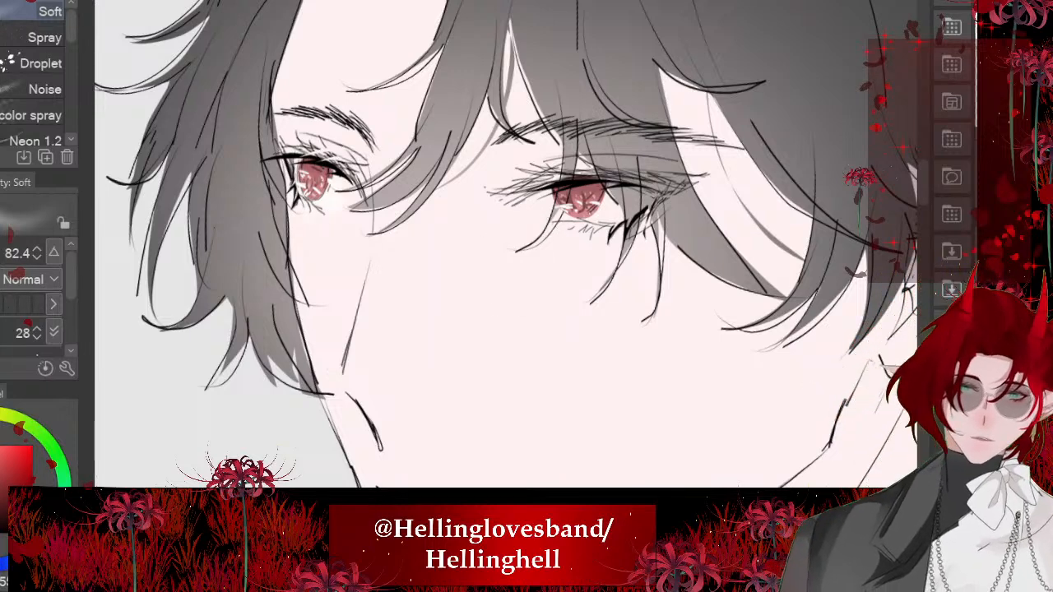
- Lasso the open mouth inside the lip lines, fill it with white, and deselect it
{"action": "scroll", "coordinate": [418, 226], "scroll_direction": "down", "scroll_amount": 3}
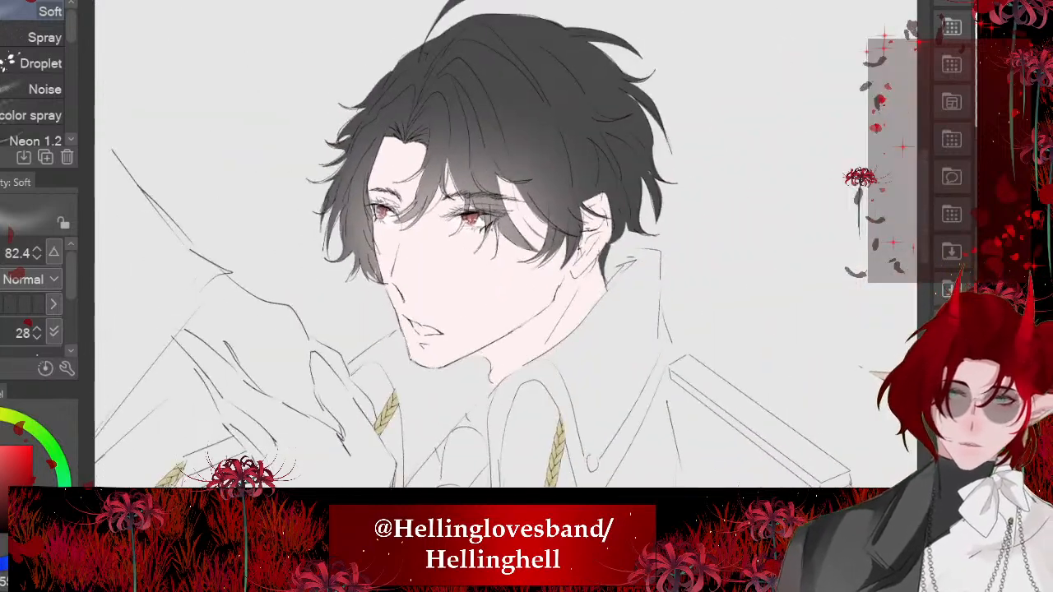
{"action": "scroll", "coordinate": [451, 268], "scroll_direction": "down", "scroll_amount": 2}
{"action": "scroll", "coordinate": [398, 326], "scroll_direction": "up", "scroll_amount": 4}
{"action": "key", "text": "m"}
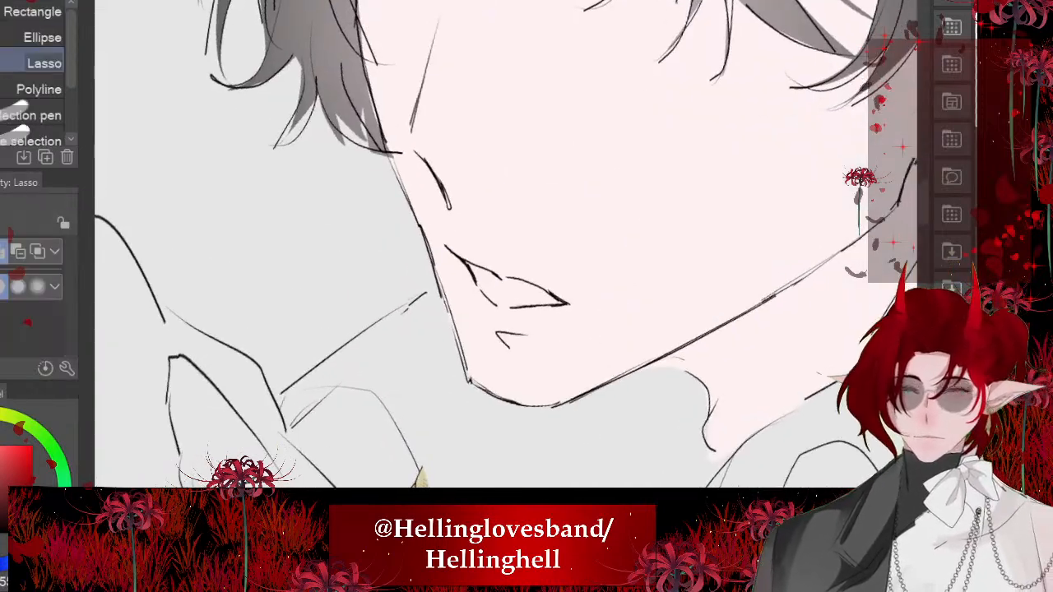
{"action": "scroll", "coordinate": [477, 280], "scroll_direction": "up", "scroll_amount": 2}
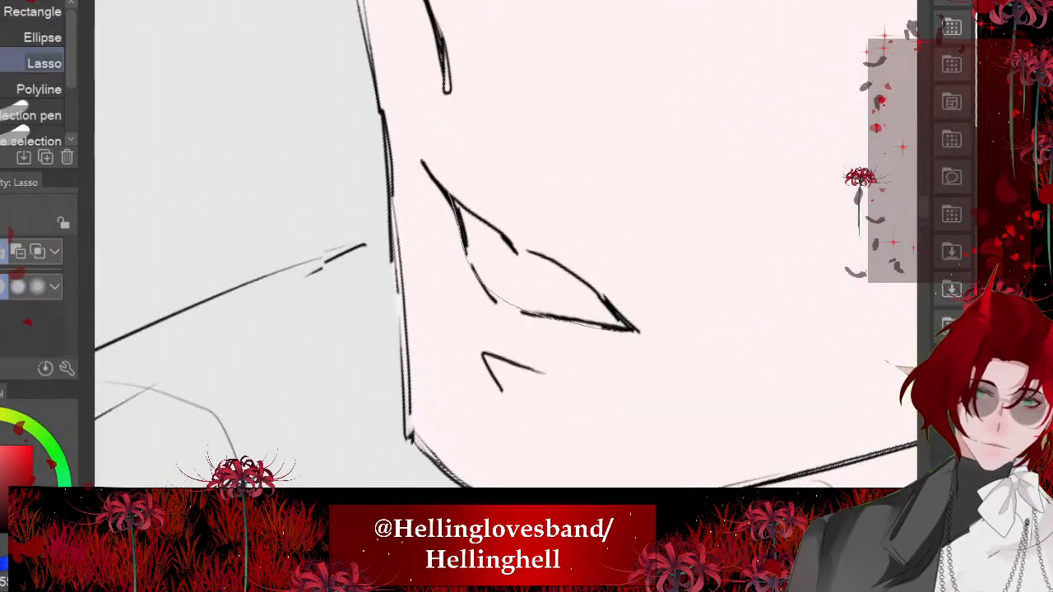
{"action": "left_click_drag", "start_coordinate": [622, 327], "coordinate": [623, 328]}
{"action": "left_click", "coordinate": [648, 378]}
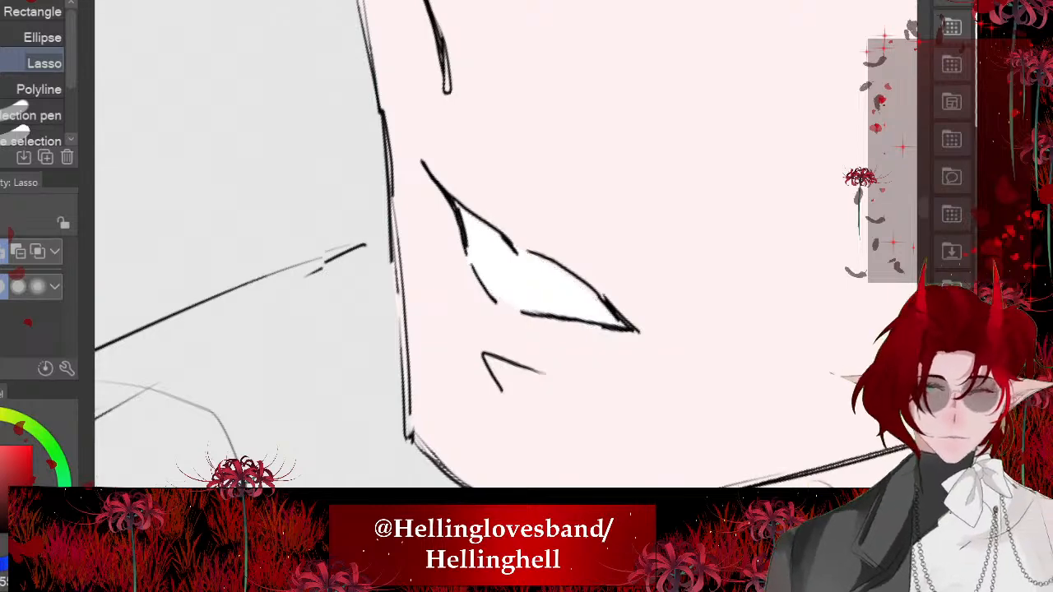
{"action": "scroll", "coordinate": [528, 265], "scroll_direction": "up", "scroll_amount": 3}
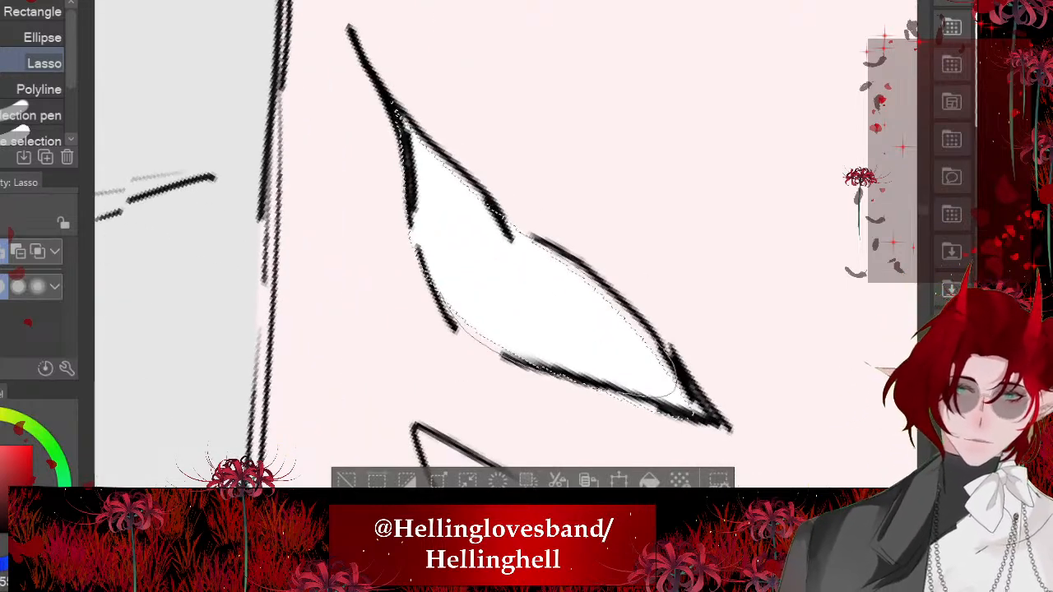
{"action": "key", "text": "ctrl+d"}
{"action": "scroll", "coordinate": [506, 245], "scroll_direction": "down", "scroll_amount": 6}
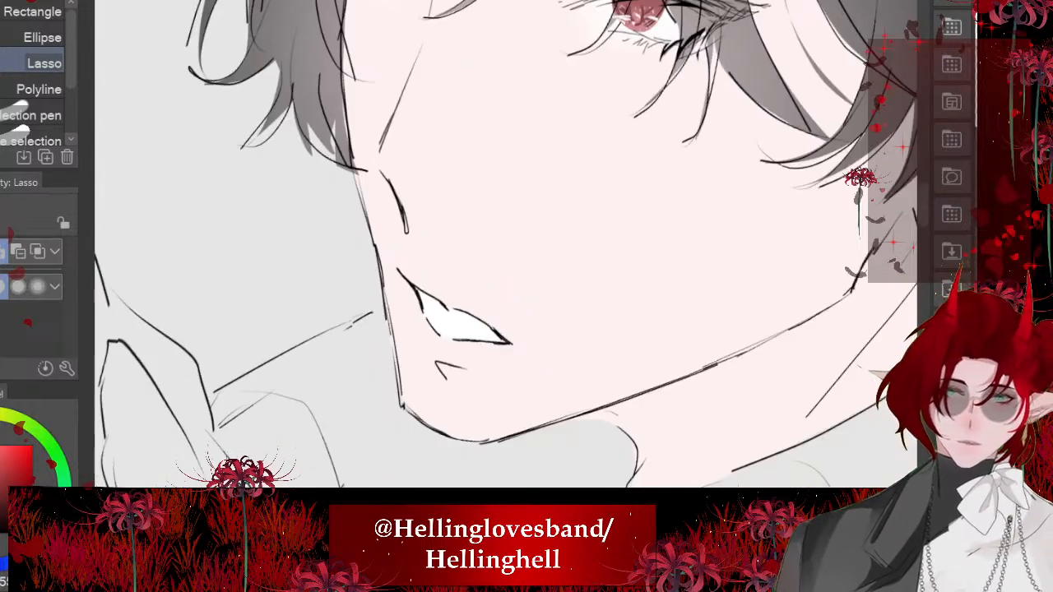
- Try a pink blush around the far eye and nose bridge with the Soft airbrush at size 266.8, and undo it
{"action": "scroll", "coordinate": [362, 144], "scroll_direction": "up", "scroll_amount": 4}
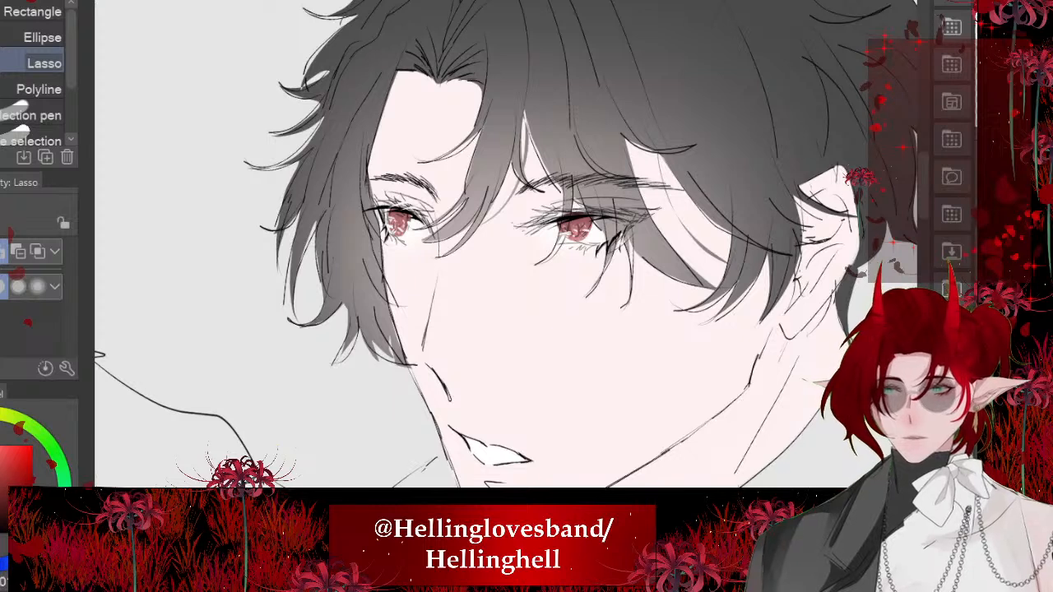
{"action": "key", "text": "b"}
{"action": "left_click_drag", "start_coordinate": [506, 273], "coordinate": [570, 273]}
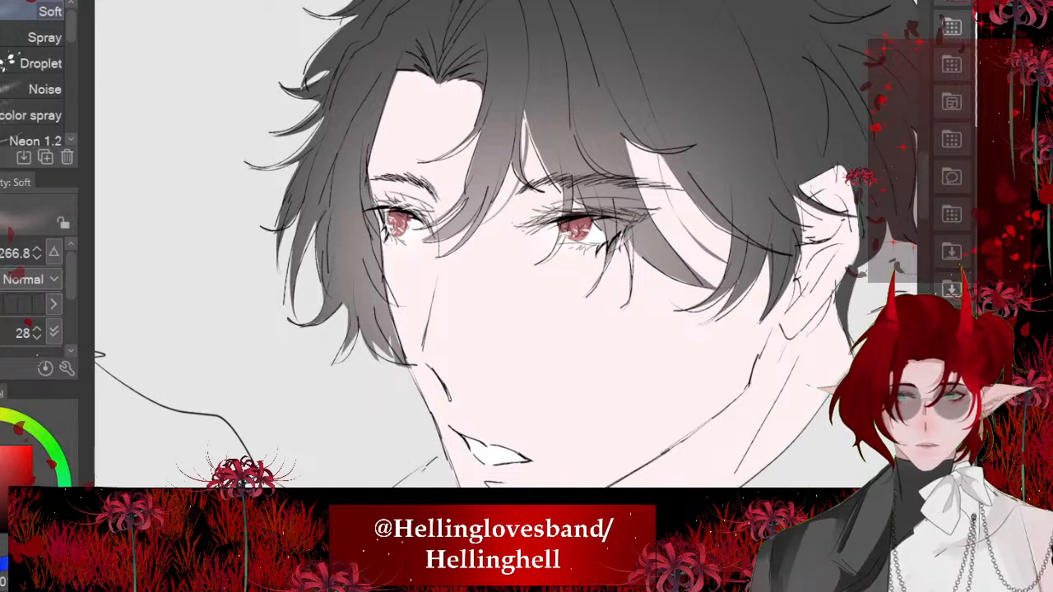
{"action": "left_click_drag", "start_coordinate": [397, 216], "coordinate": [408, 262]}
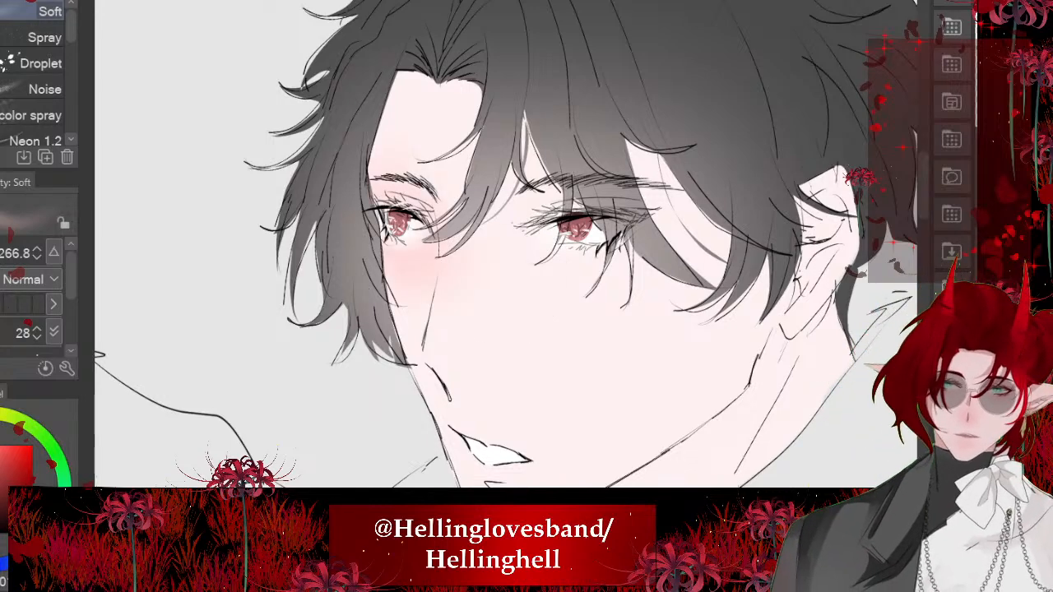
{"action": "key", "text": "ctrl+z"}
{"action": "scroll", "coordinate": [257, 370], "scroll_direction": "down", "scroll_amount": 1}
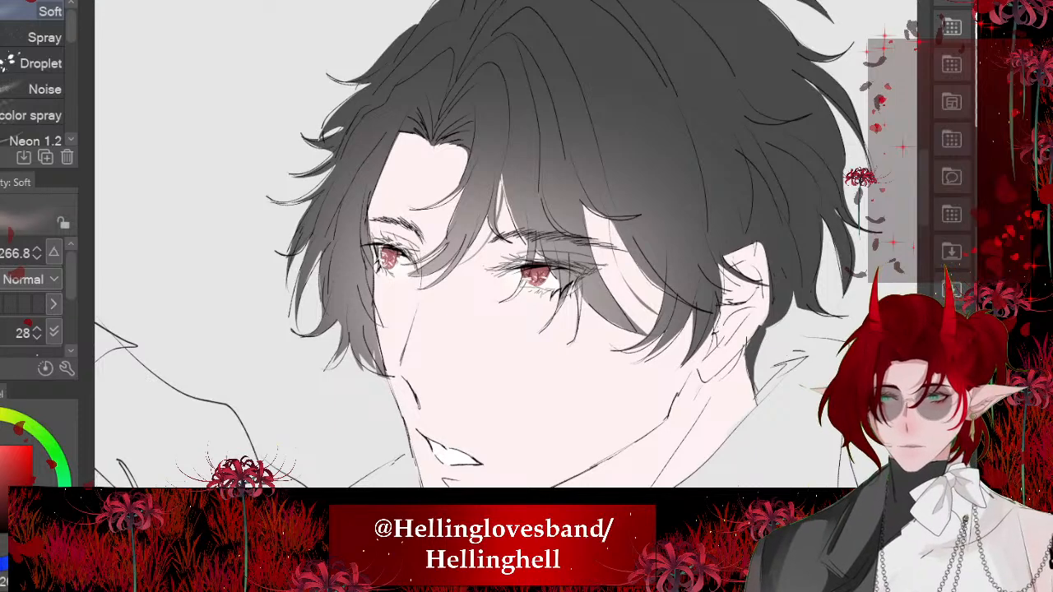
- Enlarge the Soft airbrush to span most of the face and lay a faint pink tint over the skin
{"action": "left_click_drag", "start_coordinate": [515, 273], "coordinate": [714, 273]}
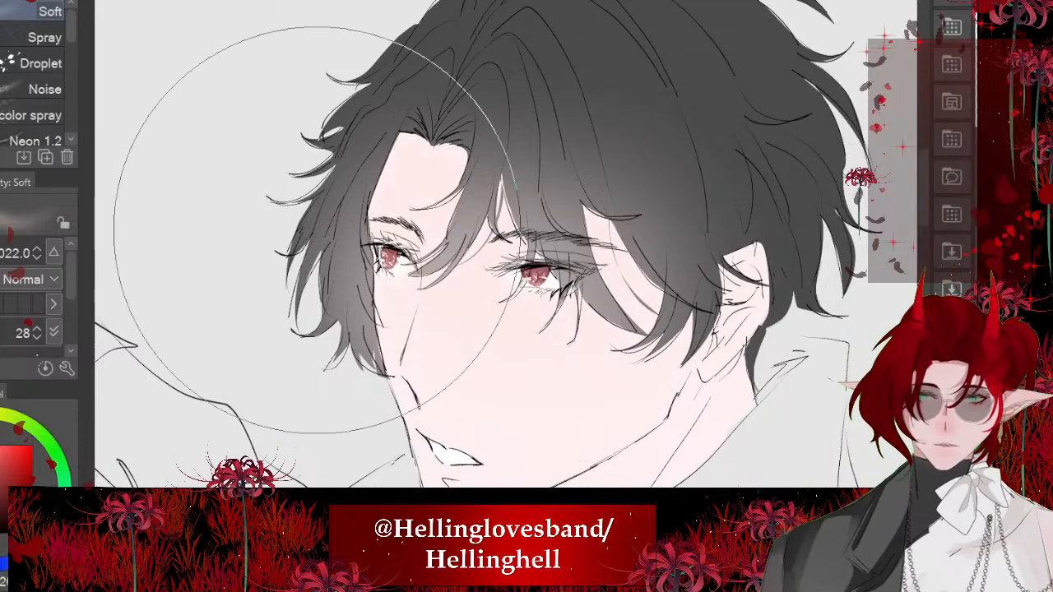
{"action": "scroll", "coordinate": [414, 190], "scroll_direction": "down", "scroll_amount": 1}
{"action": "scroll", "coordinate": [365, 224], "scroll_direction": "down", "scroll_amount": 1}
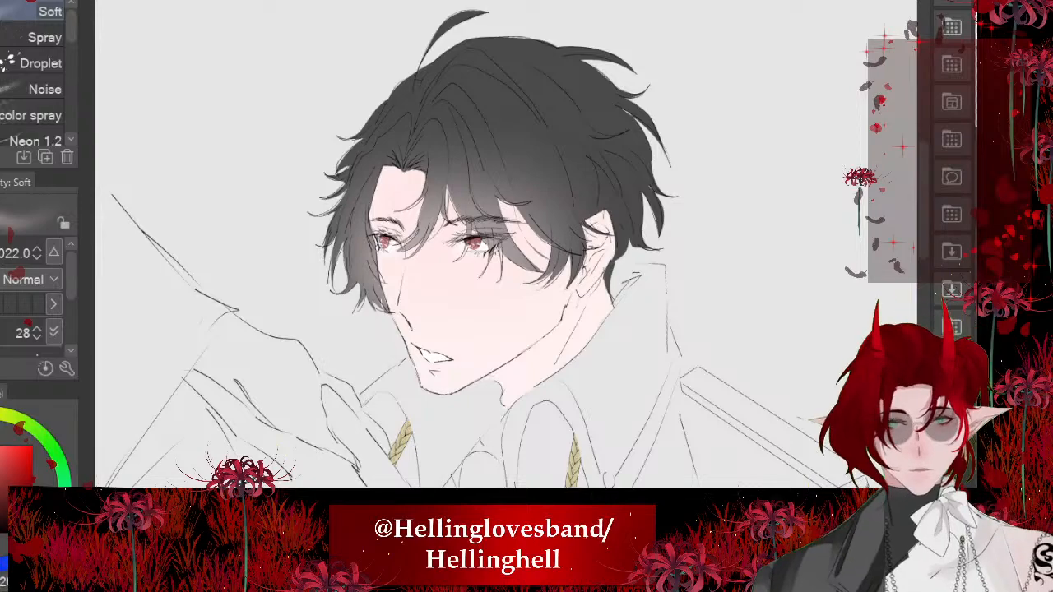
- Airbrush a soft pink blush above and below the far eye with the Soft airbrush at size 97.5
{"action": "scroll", "coordinate": [379, 247], "scroll_direction": "up", "scroll_amount": 6}
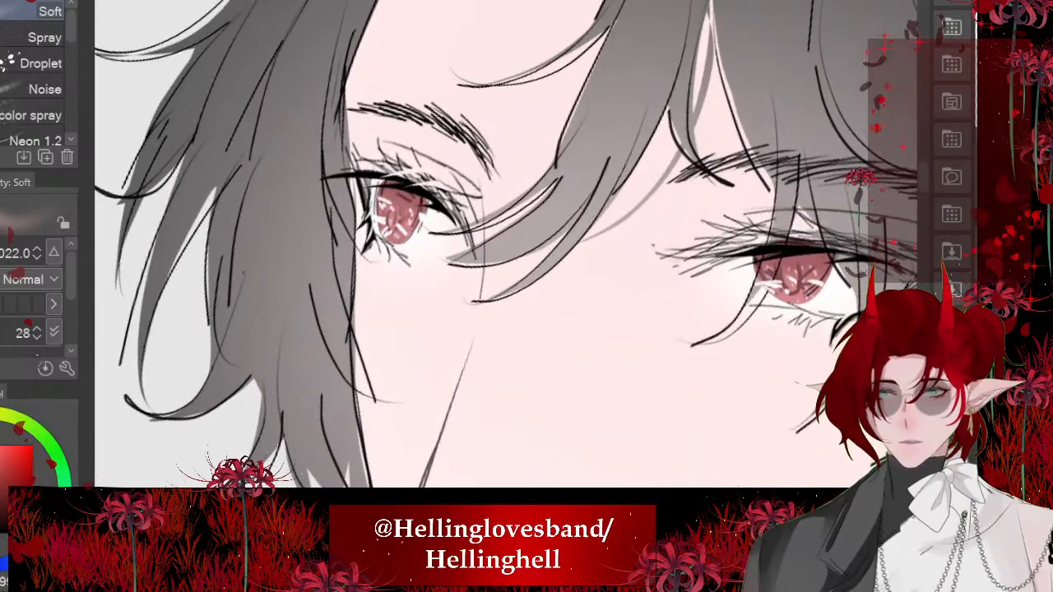
{"action": "left_click_drag", "start_coordinate": [507, 274], "coordinate": [453, 273]}
{"action": "mouse_move", "coordinate": [405, 296]}
{"action": "left_mouse_down"}
{"action": "mouse_move", "coordinate": [372, 201]}
{"action": "mouse_move", "coordinate": [424, 187]}
{"action": "left_mouse_up"}
{"action": "scroll", "coordinate": [478, 265], "scroll_direction": "down", "scroll_amount": 4}
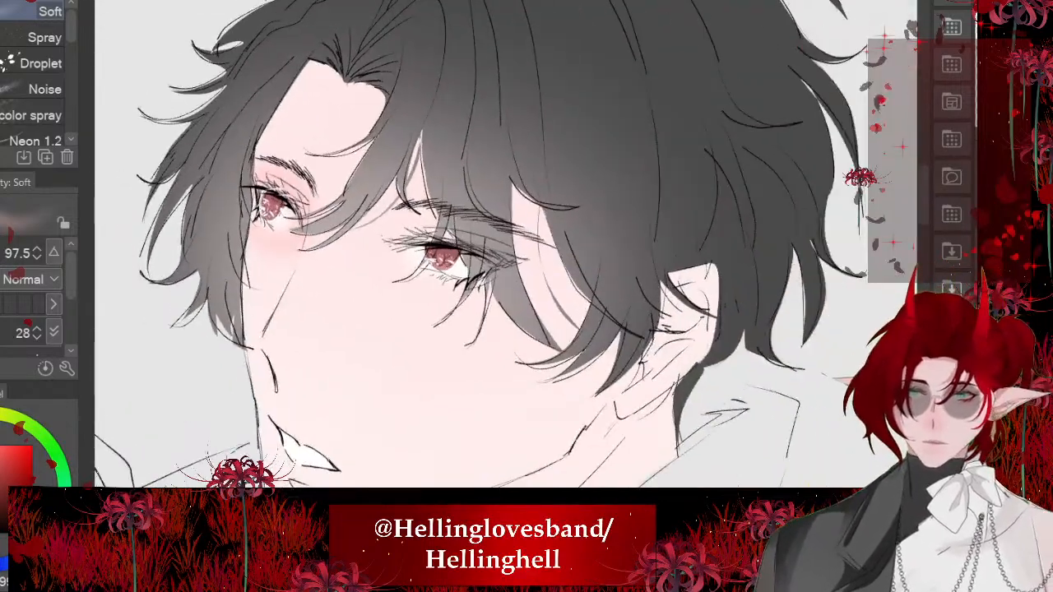
- Add pink blush under the near eye and on the ear, chin and neck with the Soft airbrush at size 315.6
{"action": "mouse_move", "coordinate": [507, 273]}
{"action": "left_mouse_down"}
{"action": "mouse_move", "coordinate": [558, 273]}
{"action": "mouse_move", "coordinate": [466, 280]}
{"action": "left_mouse_up"}
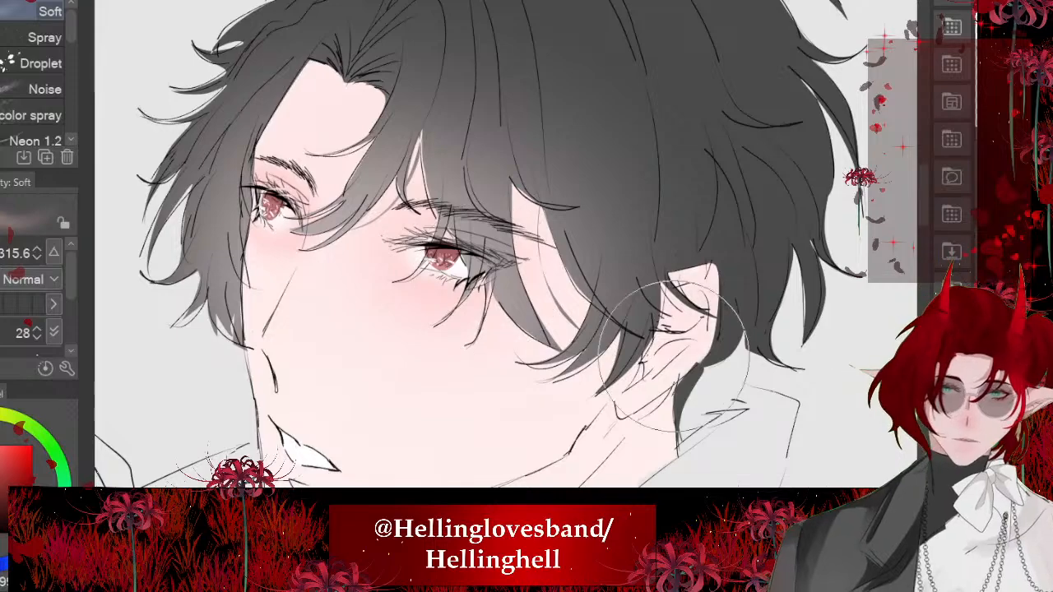
{"action": "scroll", "coordinate": [672, 356], "scroll_direction": "down", "scroll_amount": 4}
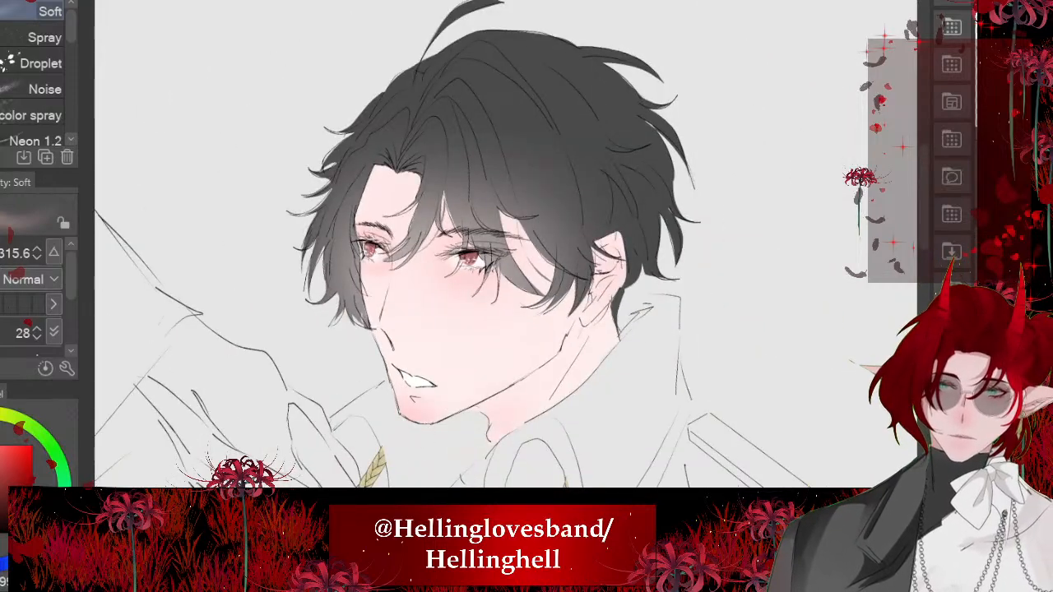
{"action": "scroll", "coordinate": [348, 341], "scroll_direction": "down", "scroll_amount": 3}
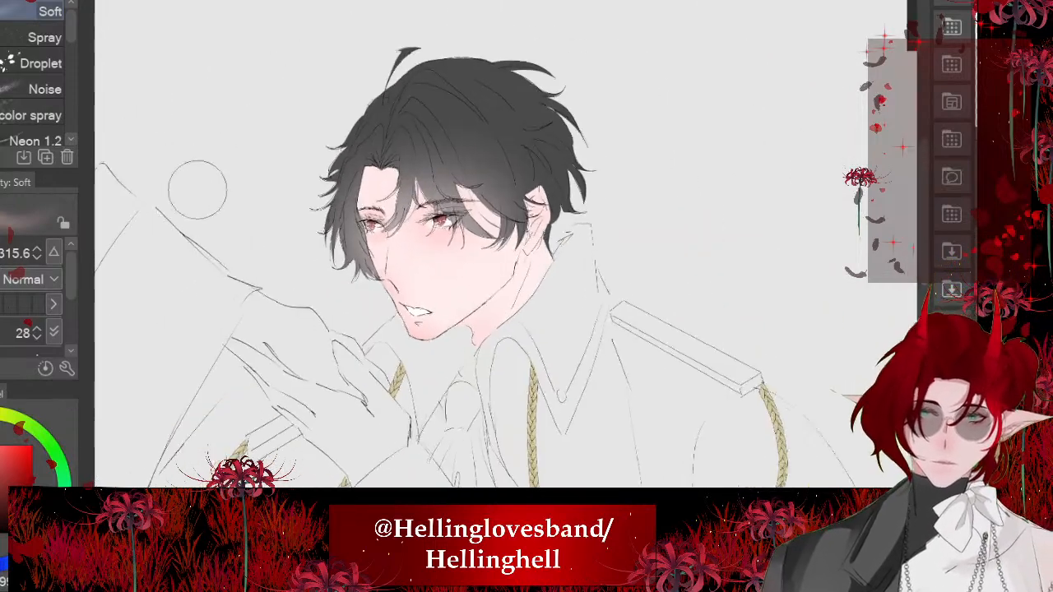
- Lasso a pointed shadow shape under the far eye, fill it with a dusky mauve fade, and deselect it
{"action": "scroll", "coordinate": [362, 230], "scroll_direction": "up", "scroll_amount": 6}
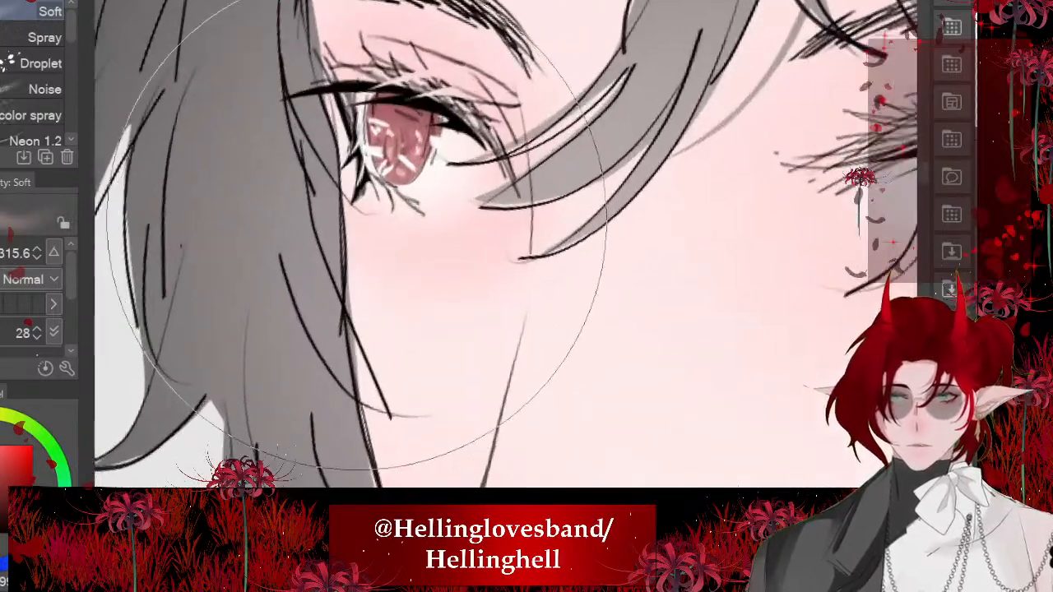
{"action": "scroll", "coordinate": [358, 234], "scroll_direction": "up", "scroll_amount": 4}
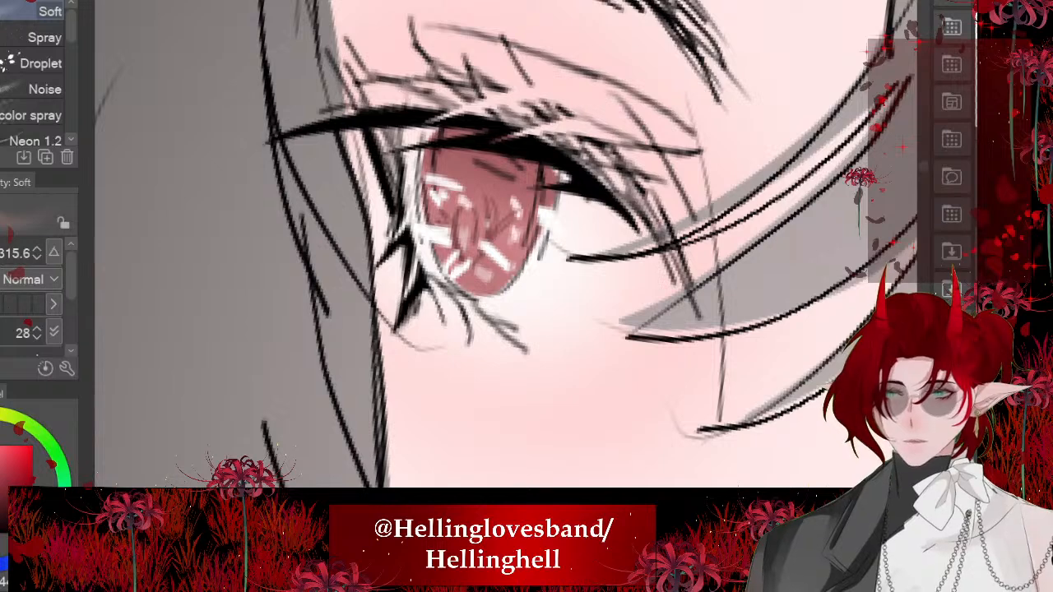
{"action": "key", "text": "m"}
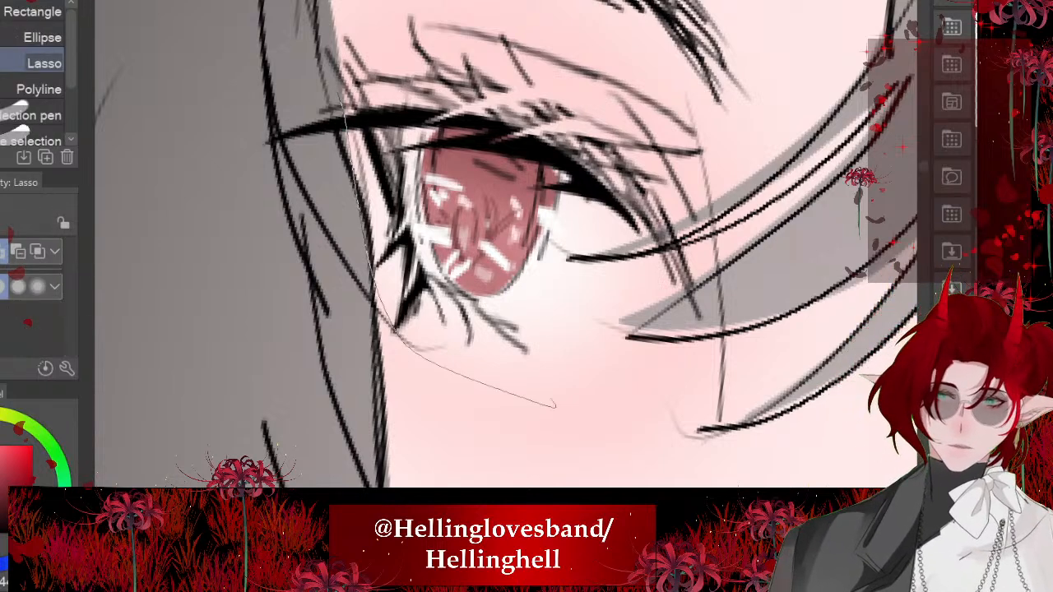
{"action": "left_click_drag", "start_coordinate": [556, 402], "coordinate": [449, 285]}
{"action": "left_click", "coordinate": [562, 443]}
{"action": "key", "text": "ctrl+d"}
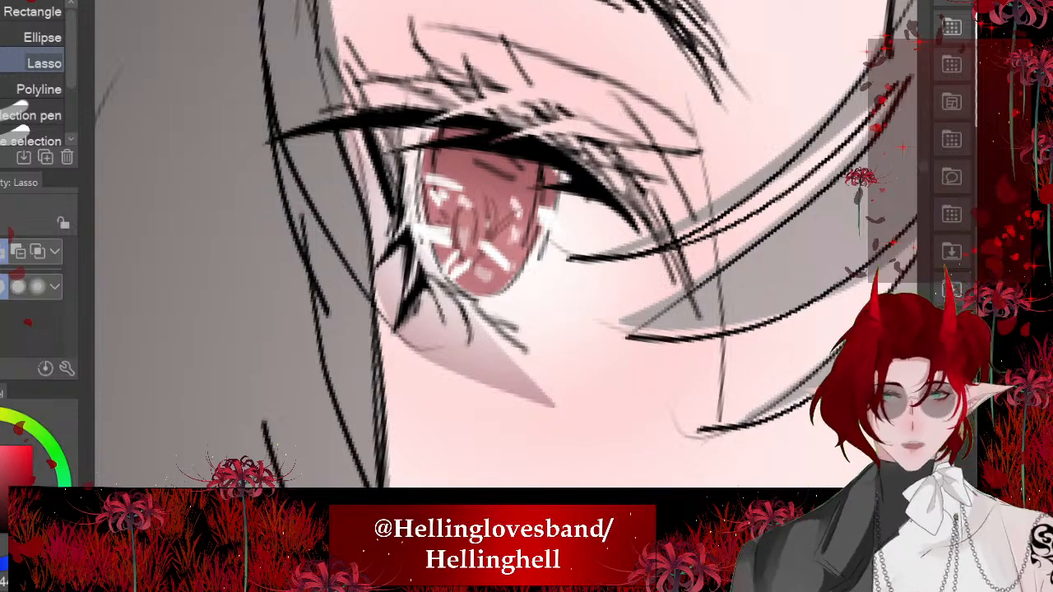
- Lasso a curved shadow shape under the near eye, fill it with the dusky mauve fade, and deselect it
{"action": "scroll", "coordinate": [284, 242], "scroll_direction": "down", "scroll_amount": 5}
{"action": "scroll", "coordinate": [594, 288], "scroll_direction": "up", "scroll_amount": 2}
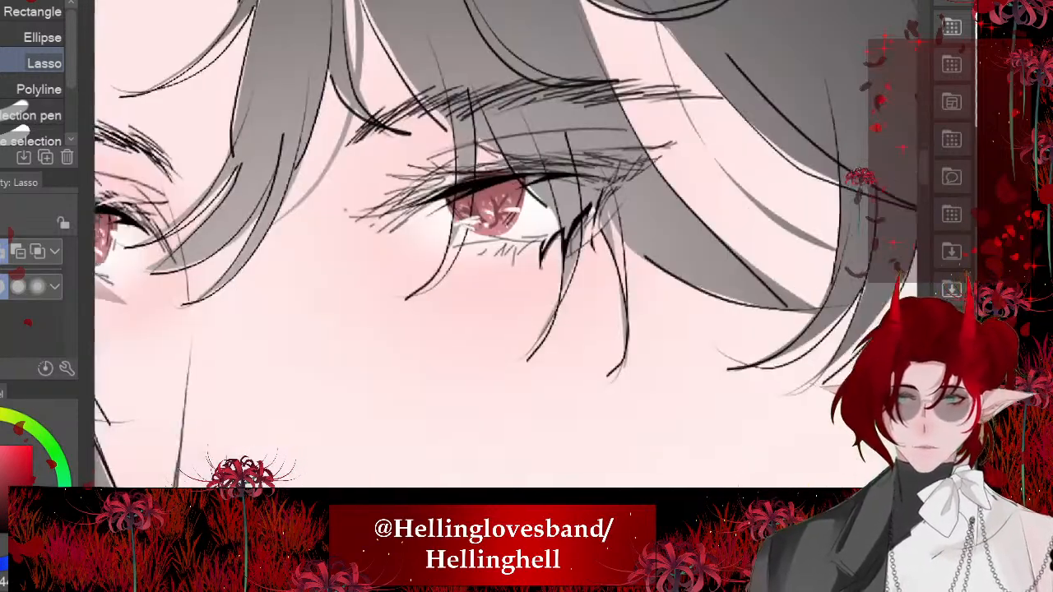
{"action": "scroll", "coordinate": [630, 237], "scroll_direction": "up", "scroll_amount": 3}
{"action": "mouse_move", "coordinate": [607, 130]}
{"action": "left_mouse_down"}
{"action": "mouse_move", "coordinate": [577, 271]}
{"action": "mouse_move", "coordinate": [531, 348]}
{"action": "left_mouse_up"}
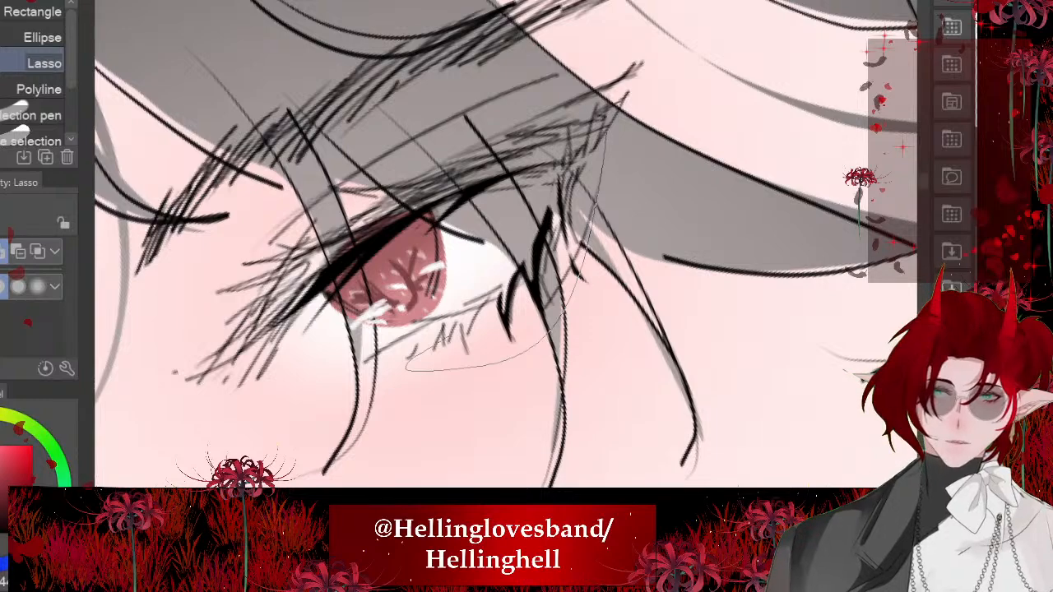
{"action": "mouse_move", "coordinate": [451, 333]}
{"action": "left_mouse_down"}
{"action": "mouse_move", "coordinate": [543, 246]}
{"action": "mouse_move", "coordinate": [660, 348]}
{"action": "left_mouse_up"}
{"action": "left_click", "coordinate": [618, 430]}
{"action": "key", "text": "ctrl+d"}
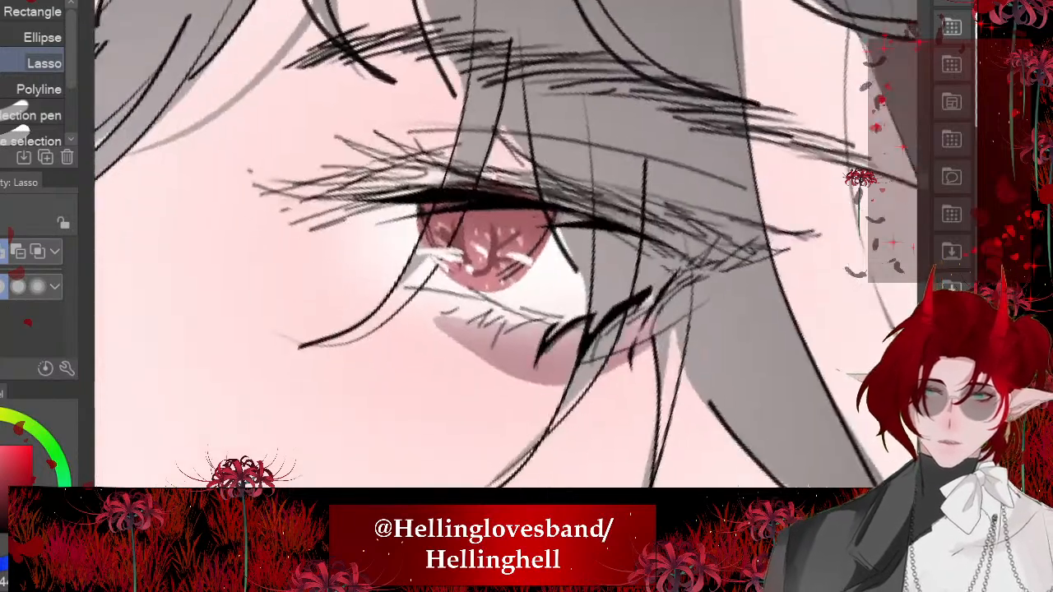
- Recolor the near eye's under-eye shadow to a deeper rosy pink with the Fill tool referring only to the editing layer
{"action": "scroll", "coordinate": [446, 362], "scroll_direction": "up", "scroll_amount": 2}
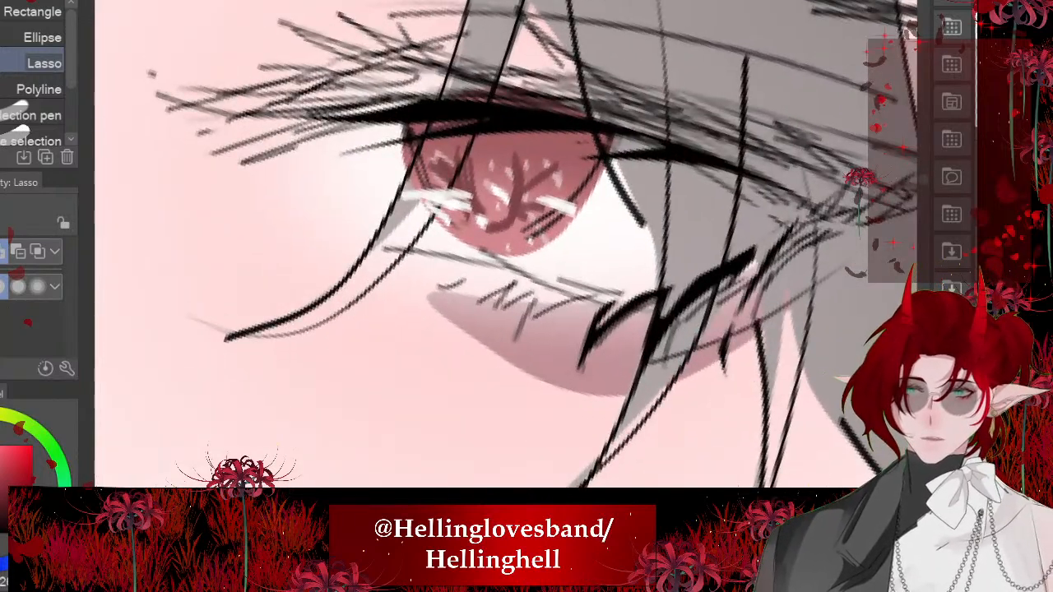
{"action": "key", "text": "g"}
{"action": "left_click", "coordinate": [547, 346]}
{"action": "scroll", "coordinate": [559, 305], "scroll_direction": "down", "scroll_amount": 5}
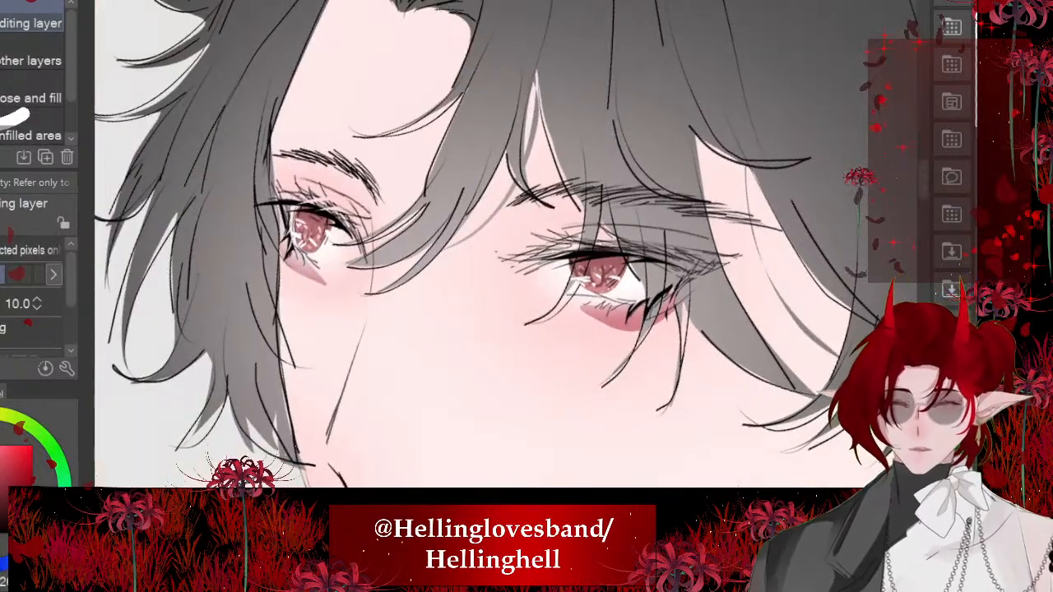
- Soften the pointed shadow under the far eye into the skin with the Blend tool at size 15.4
{"action": "key", "text": "j"}
{"action": "left_click", "coordinate": [39, 308]}
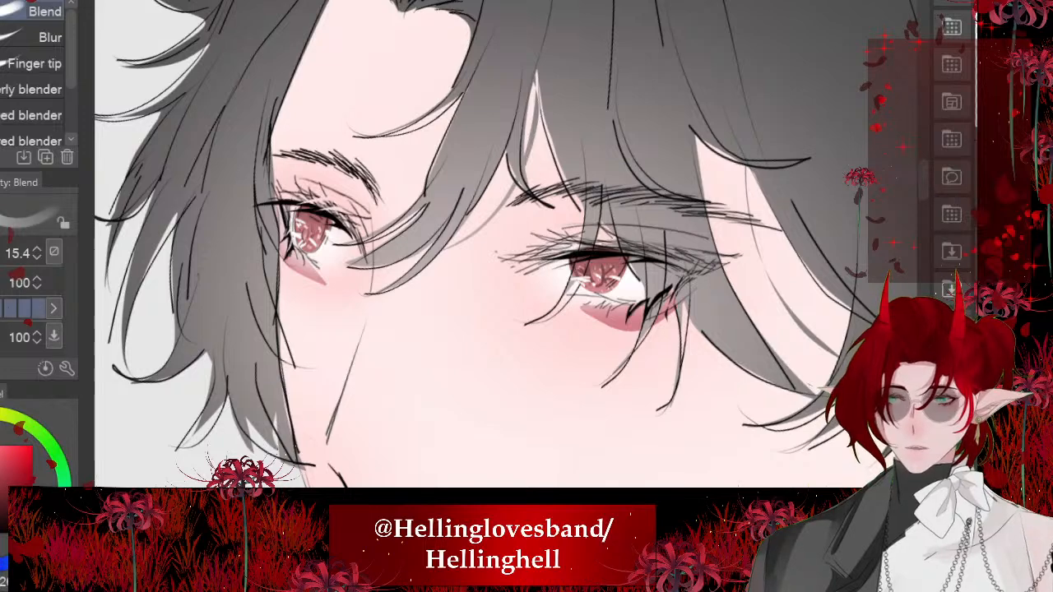
{"action": "left_click", "coordinate": [2, 254]}
{"action": "key", "text": "bracketleft"}
{"action": "key", "text": "bracketleft"}
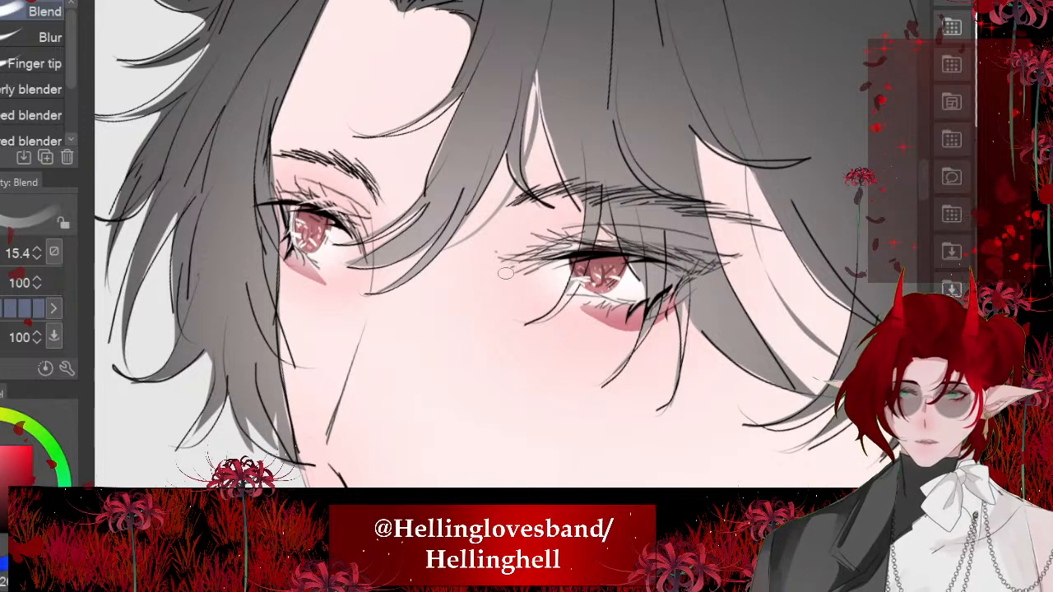
{"action": "scroll", "coordinate": [334, 234], "scroll_direction": "up", "scroll_amount": 5}
{"action": "mouse_move", "coordinate": [216, 347]}
{"action": "left_mouse_down"}
{"action": "mouse_move", "coordinate": [350, 409]}
{"action": "mouse_move", "coordinate": [222, 404]}
{"action": "left_mouse_up"}
{"action": "scroll", "coordinate": [475, 264], "scroll_direction": "down", "scroll_amount": 5}
{"action": "left_click_drag", "start_coordinate": [415, 354], "coordinate": [366, 338]}
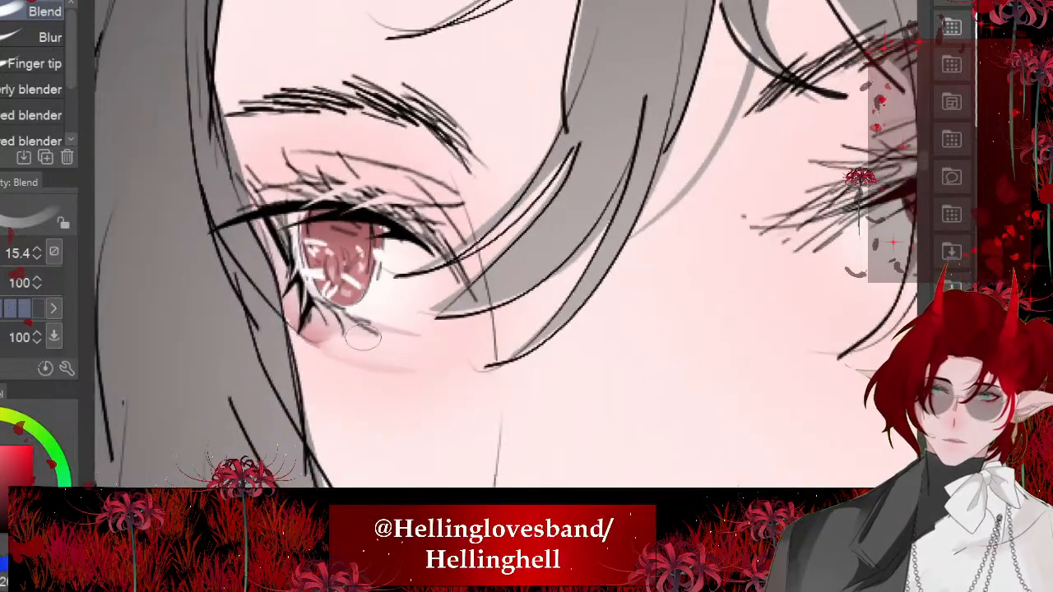
{"action": "mouse_move", "coordinate": [298, 319]}
{"action": "left_mouse_down"}
{"action": "mouse_move", "coordinate": [418, 372]}
{"action": "mouse_move", "coordinate": [376, 316]}
{"action": "left_mouse_up"}
- Blend the inner edge of the rosy shadow under the near eye into the cheek
{"action": "scroll", "coordinate": [419, 372], "scroll_direction": "down", "scroll_amount": 5}
{"action": "scroll", "coordinate": [418, 330], "scroll_direction": "down", "scroll_amount": 5}
{"action": "scroll", "coordinate": [428, 329], "scroll_direction": "up", "scroll_amount": 5}
{"action": "scroll", "coordinate": [428, 312], "scroll_direction": "up", "scroll_amount": 3}
{"action": "mouse_move", "coordinate": [379, 372]}
{"action": "left_mouse_down"}
{"action": "mouse_move", "coordinate": [367, 275]}
{"action": "mouse_move", "coordinate": [366, 362]}
{"action": "mouse_move", "coordinate": [379, 278]}
{"action": "mouse_move", "coordinate": [385, 296]}
{"action": "left_mouse_up"}
{"action": "scroll", "coordinate": [411, 312], "scroll_direction": "down", "scroll_amount": 5}
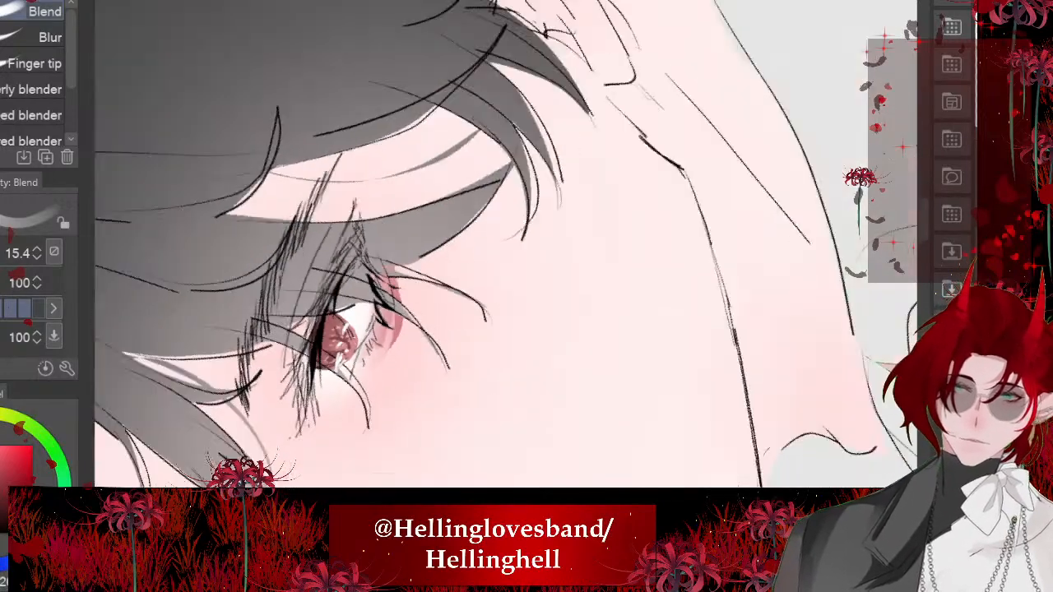
{"action": "scroll", "coordinate": [371, 304], "scroll_direction": "up", "scroll_amount": 3}
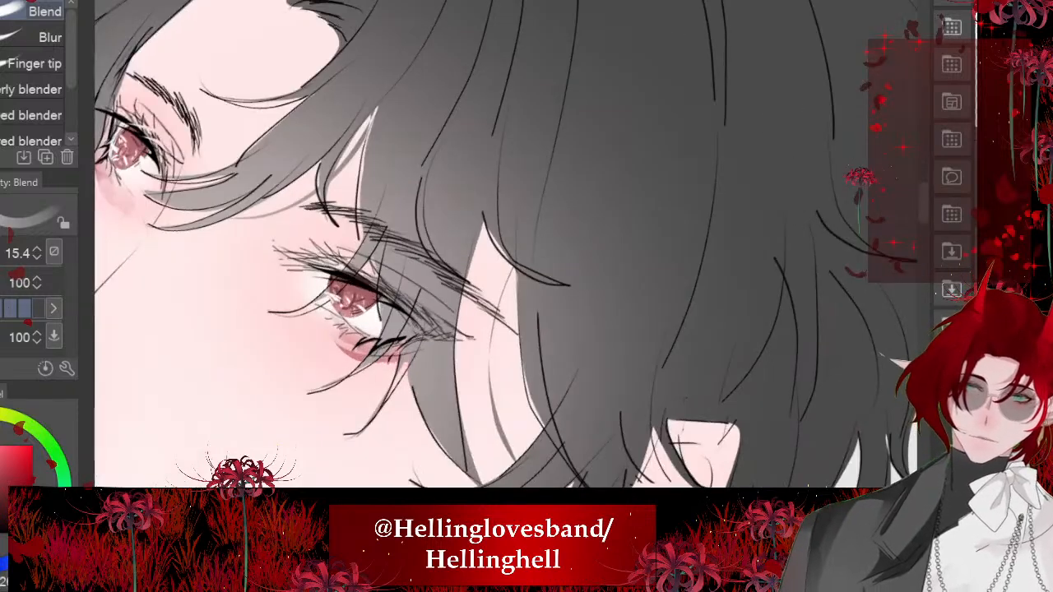
{"action": "mouse_move", "coordinate": [359, 354]}
{"action": "left_mouse_down"}
{"action": "mouse_move", "coordinate": [319, 324]}
{"action": "mouse_move", "coordinate": [336, 340]}
{"action": "left_mouse_up"}
{"action": "scroll", "coordinate": [395, 280], "scroll_direction": "down", "scroll_amount": 6}
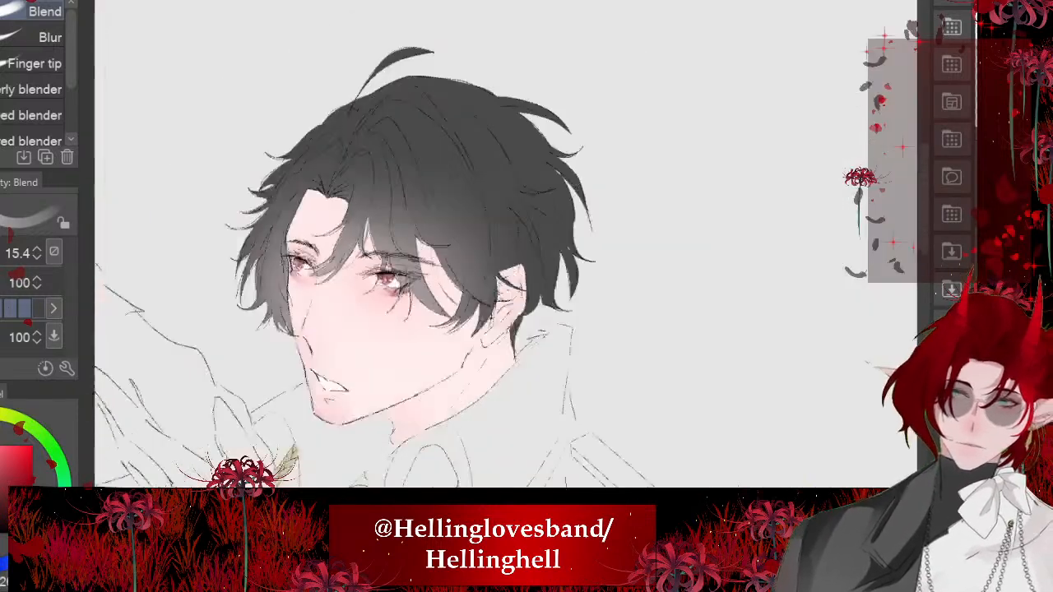
{"action": "scroll", "coordinate": [345, 284], "scroll_direction": "up", "scroll_amount": 4}
{"action": "scroll", "coordinate": [341, 238], "scroll_direction": "up", "scroll_amount": 4}
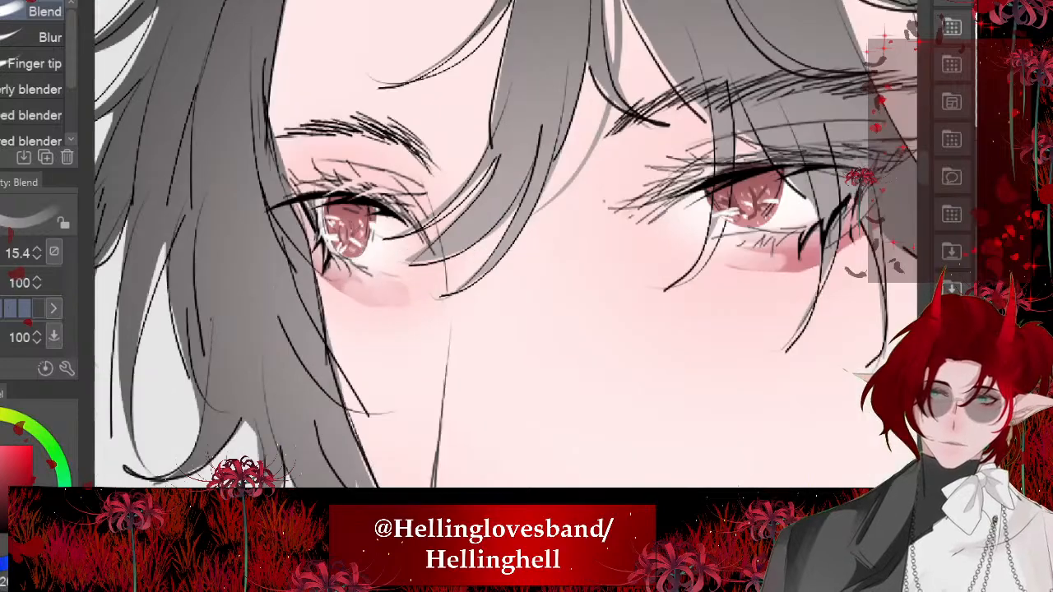
{"action": "scroll", "coordinate": [386, 243], "scroll_direction": "down", "scroll_amount": 6}
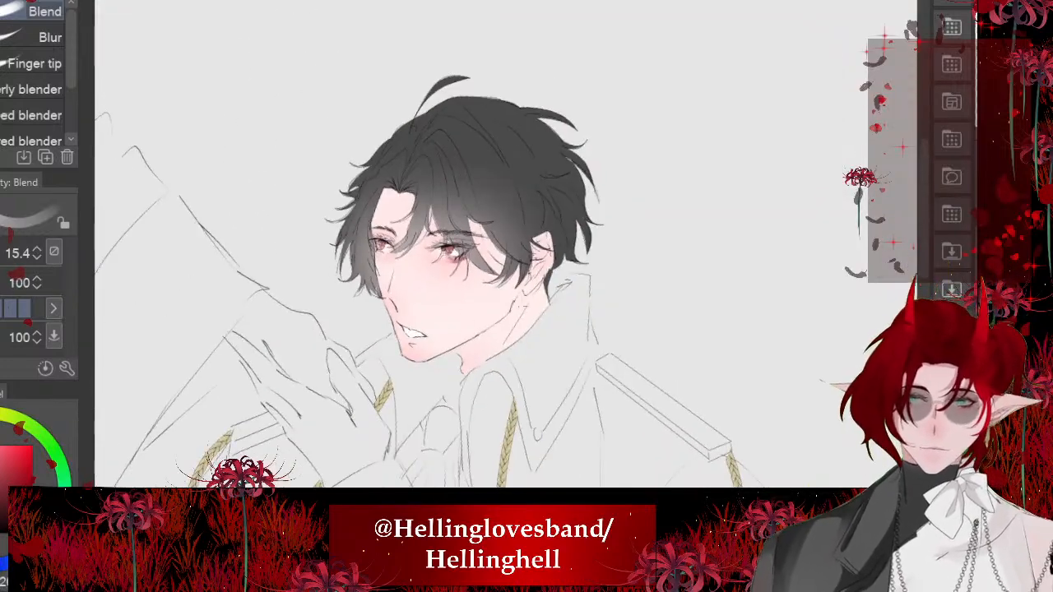
- Lasso the far eye's upper lid up to the eyebrow, fill it with dusky pink shadow, and deselect it
{"action": "scroll", "coordinate": [430, 200], "scroll_direction": "up", "scroll_amount": 5}
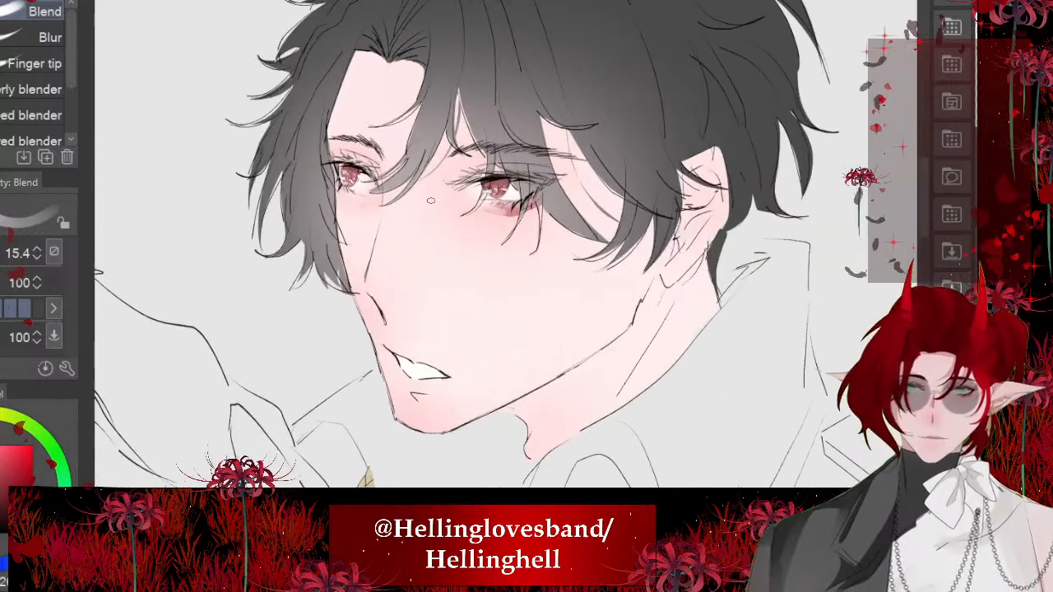
{"action": "scroll", "coordinate": [430, 200], "scroll_direction": "up", "scroll_amount": 4}
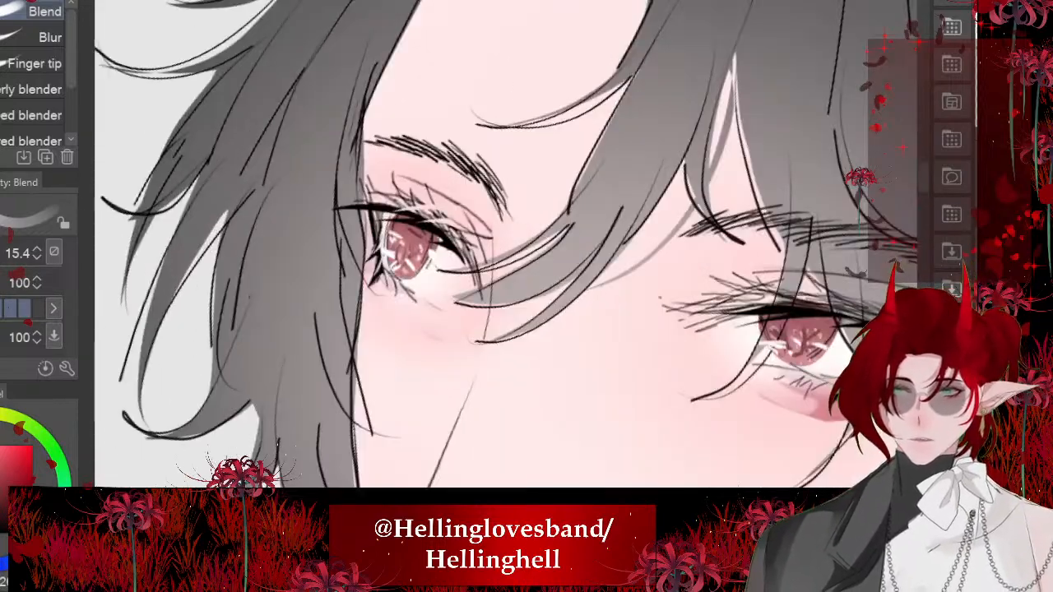
{"action": "key", "text": "m"}
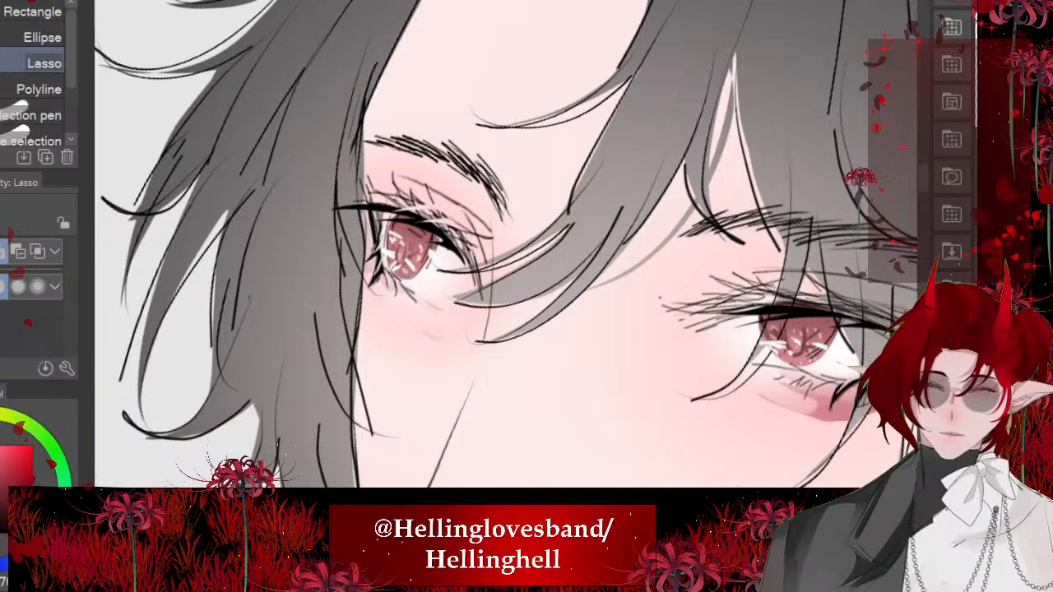
{"action": "left_click_drag", "start_coordinate": [382, 210], "coordinate": [321, 191]}
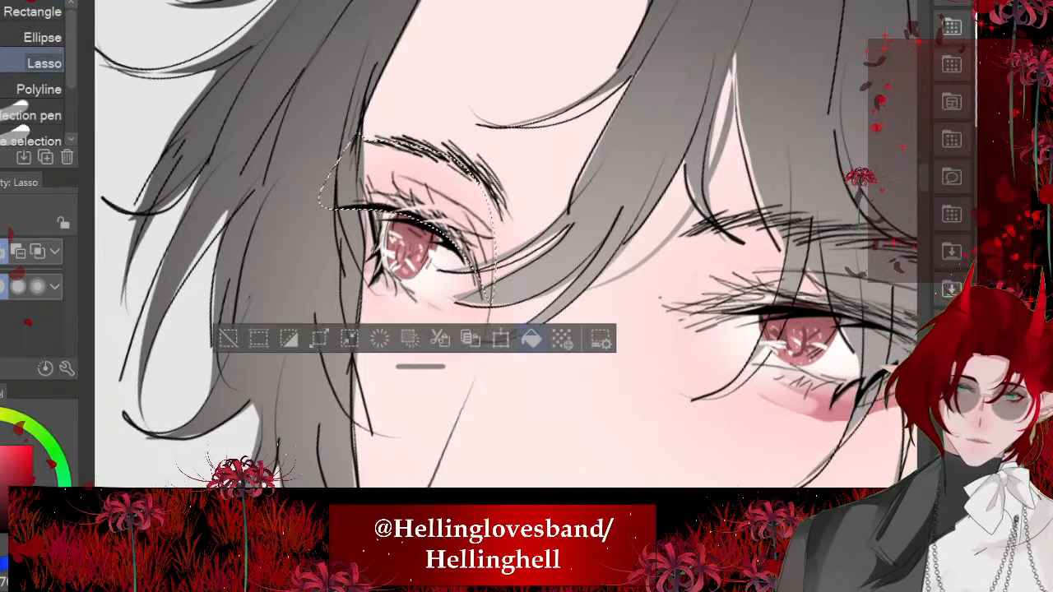
{"action": "left_click", "coordinate": [532, 338]}
{"action": "key", "text": "ctrl+d"}
{"action": "scroll", "coordinate": [317, 194], "scroll_direction": "down", "scroll_amount": 4}
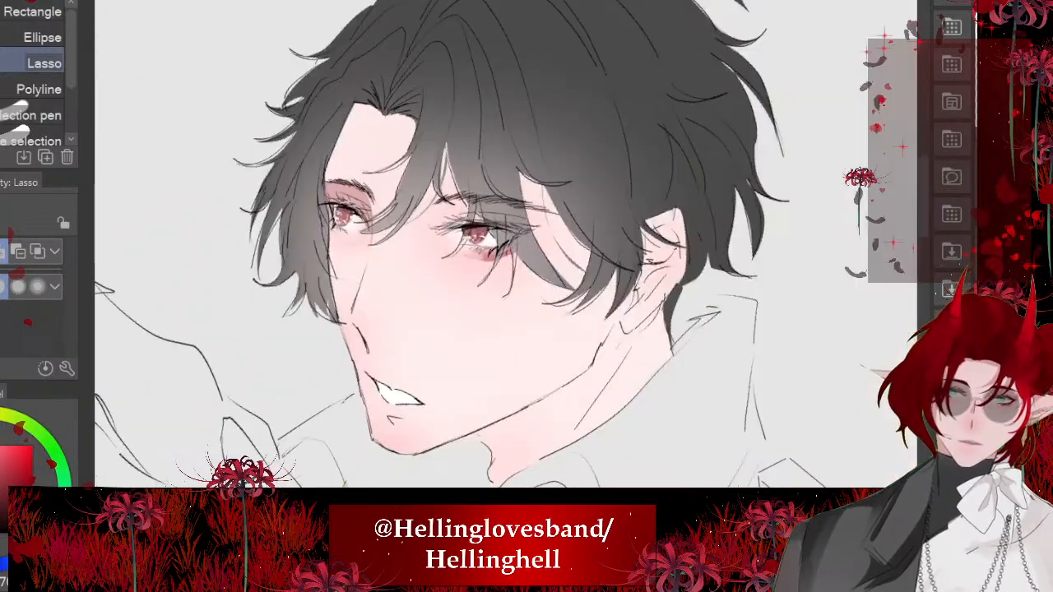
- Lasso a long shadow shape over the near eye's upper lid, fill it with dusky pink, and deselect it
{"action": "scroll", "coordinate": [478, 175], "scroll_direction": "up", "scroll_amount": 4}
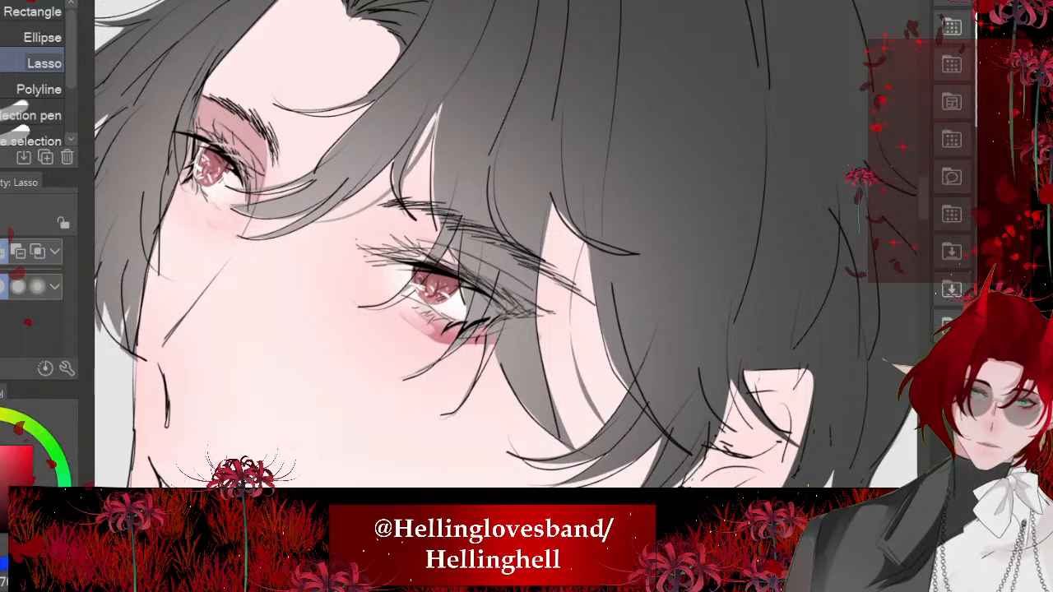
{"action": "left_click_drag", "start_coordinate": [467, 281], "coordinate": [363, 253]}
{"action": "left_click", "coordinate": [590, 408]}
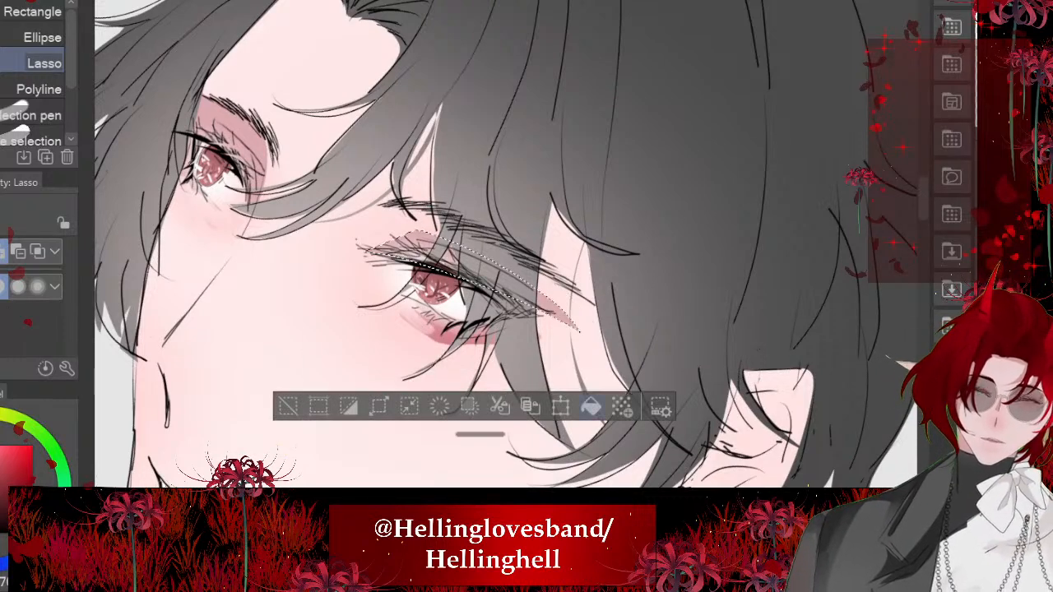
{"action": "key", "text": "ctrl+d"}
{"action": "scroll", "coordinate": [376, 239], "scroll_direction": "down", "scroll_amount": 4}
{"action": "scroll", "coordinate": [404, 214], "scroll_direction": "down", "scroll_amount": 5}
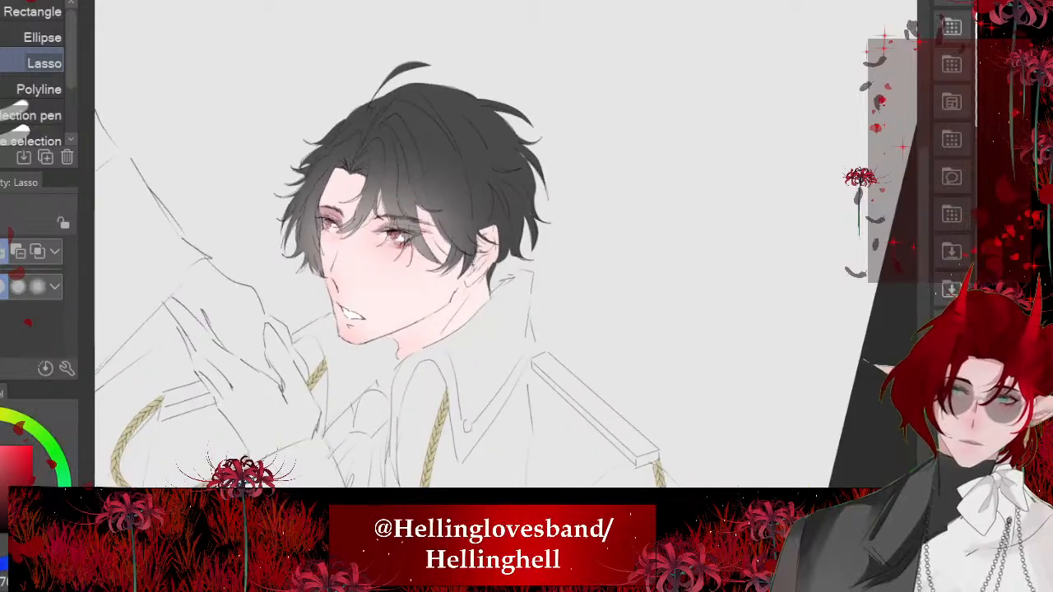
- Soften the near eyelid shadow's edges toward the brow and outer corner with the Blend tool
{"action": "scroll", "coordinate": [362, 215], "scroll_direction": "up", "scroll_amount": 4}
{"action": "scroll", "coordinate": [384, 243], "scroll_direction": "up", "scroll_amount": 5}
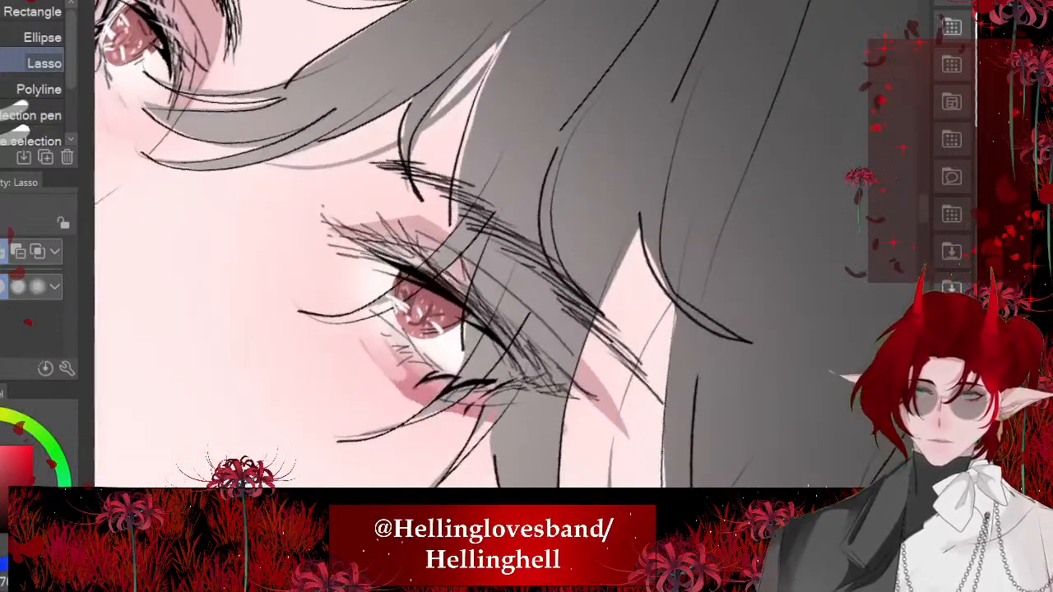
{"action": "key", "text": "j"}
{"action": "mouse_move", "coordinate": [426, 221]}
{"action": "left_mouse_down"}
{"action": "mouse_move", "coordinate": [347, 176]}
{"action": "mouse_move", "coordinate": [366, 196]}
{"action": "mouse_move", "coordinate": [314, 197]}
{"action": "mouse_move", "coordinate": [399, 244]}
{"action": "left_mouse_up"}
{"action": "mouse_move", "coordinate": [359, 173]}
{"action": "left_mouse_down"}
{"action": "mouse_move", "coordinate": [424, 209]}
{"action": "mouse_move", "coordinate": [536, 316]}
{"action": "left_mouse_up"}
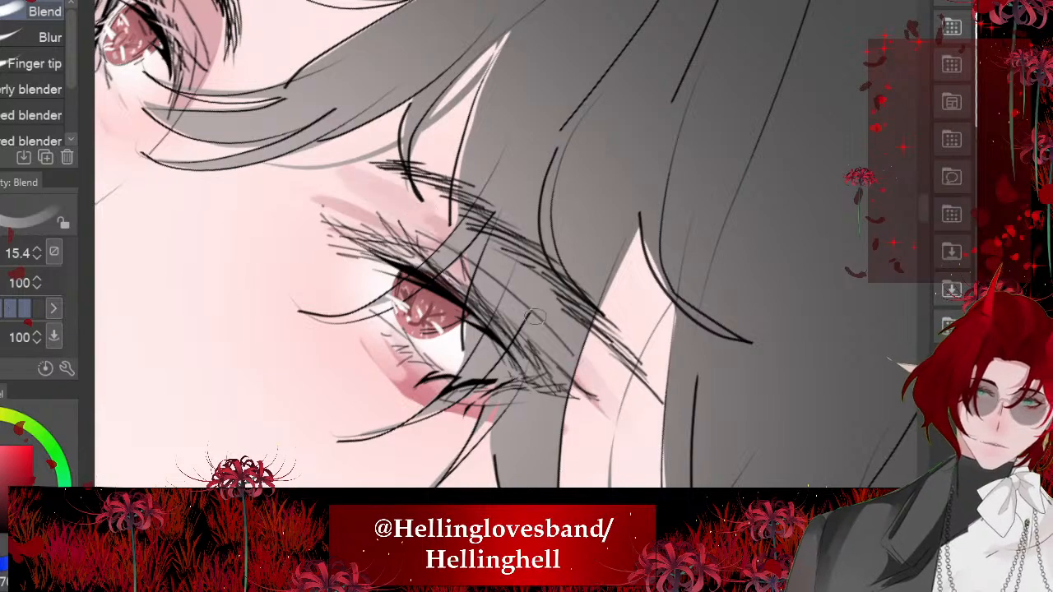
{"action": "scroll", "coordinate": [477, 268], "scroll_direction": "down", "scroll_amount": 5}
{"action": "scroll", "coordinate": [477, 246], "scroll_direction": "down", "scroll_amount": 3}
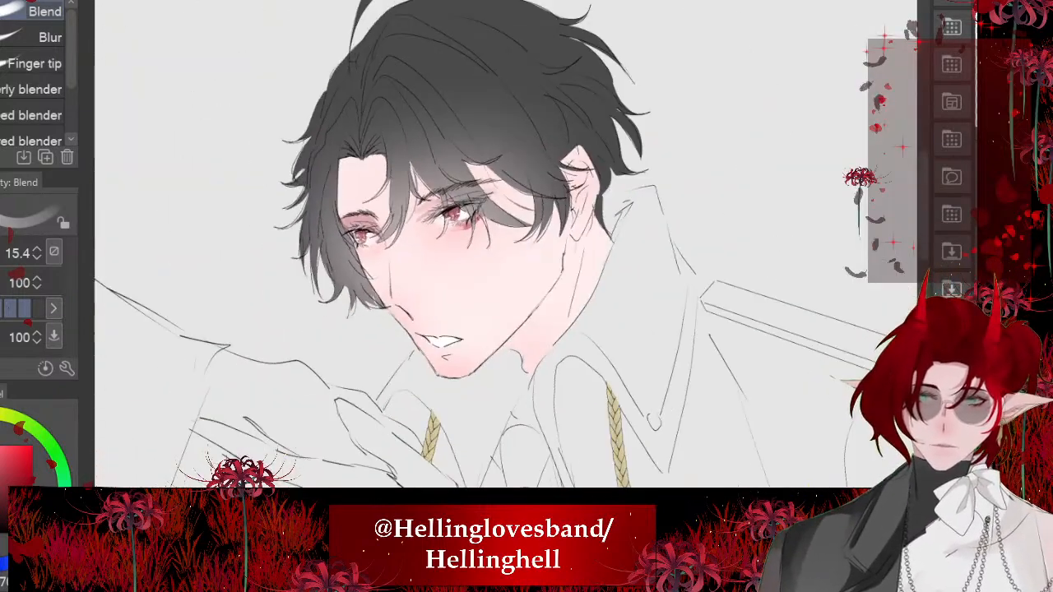
- Lasso a narrow shadow from the far eye's inner corner down the nose bridge, fill it with dusky pink, and deselect it
{"action": "scroll", "coordinate": [477, 247], "scroll_direction": "up", "scroll_amount": 3}
{"action": "scroll", "coordinate": [379, 214], "scroll_direction": "up", "scroll_amount": 5}
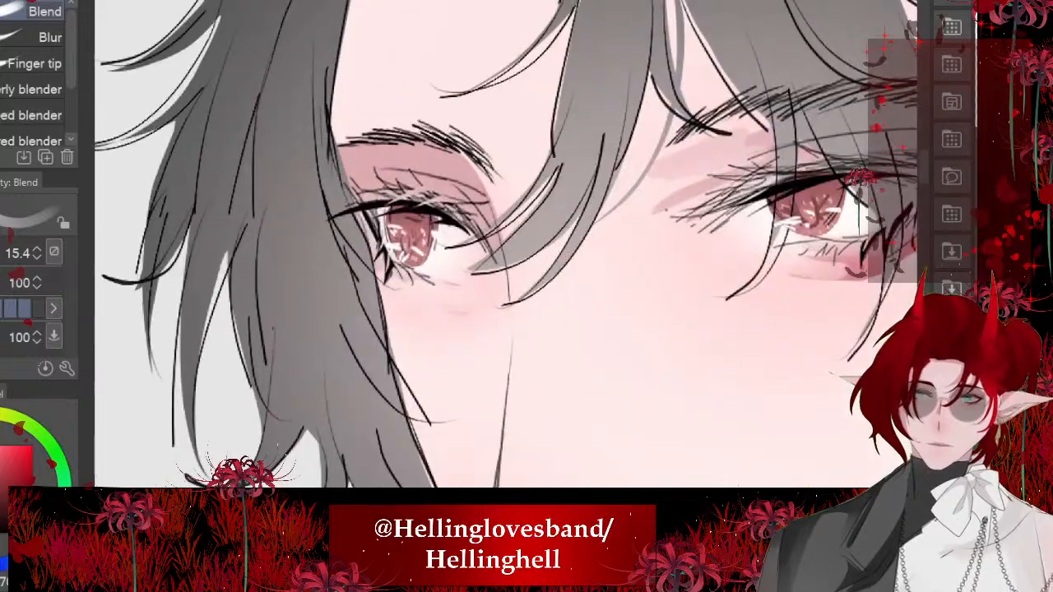
{"action": "key", "text": "m"}
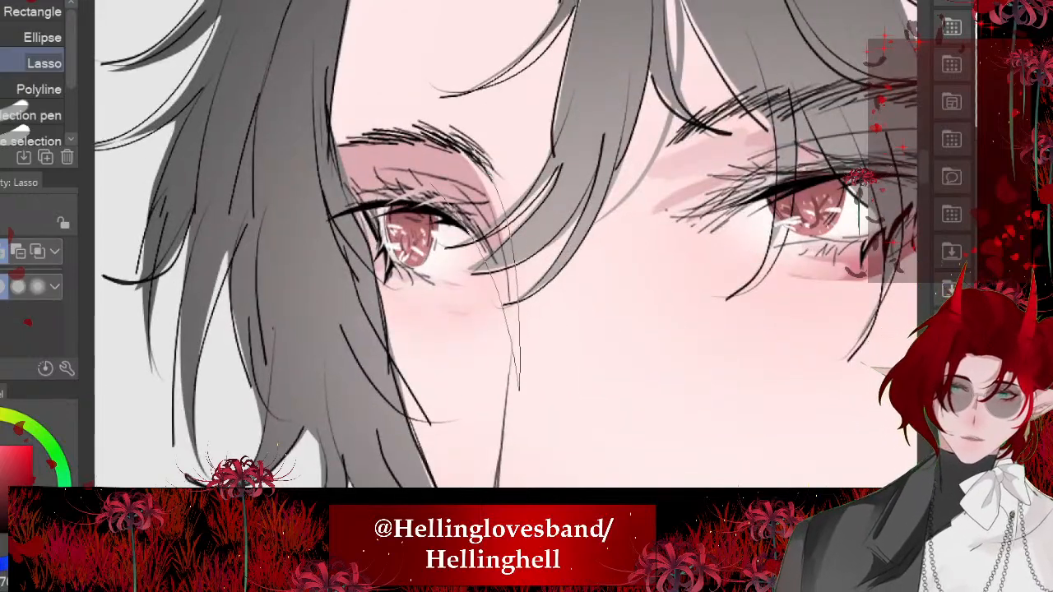
{"action": "mouse_move", "coordinate": [520, 390]}
{"action": "left_mouse_down"}
{"action": "mouse_move", "coordinate": [497, 216]}
{"action": "mouse_move", "coordinate": [514, 349]}
{"action": "left_mouse_up"}
{"action": "key", "text": "ctrl+d"}
{"action": "left_click", "coordinate": [569, 384]}
{"action": "key", "text": "ctrl+d"}
{"action": "scroll", "coordinate": [354, 277], "scroll_direction": "down", "scroll_amount": 5}
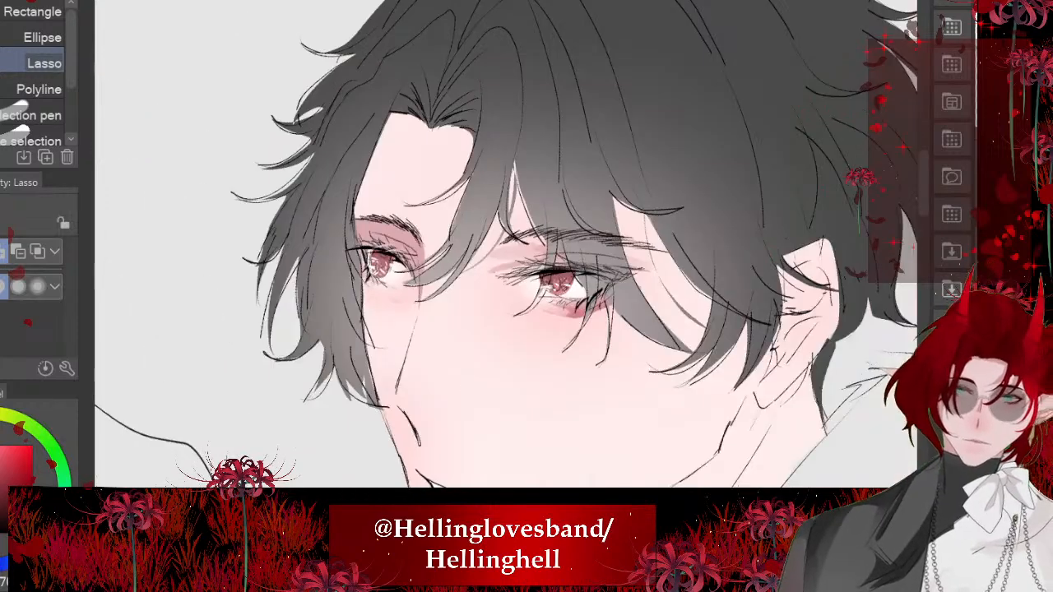
{"action": "scroll", "coordinate": [449, 183], "scroll_direction": "down", "scroll_amount": 3}
- Lasso the shadow cast by the central hair lock on the forehead and far eye, fill it with mauve pink, and deselect it
{"action": "scroll", "coordinate": [450, 182], "scroll_direction": "up", "scroll_amount": 6}
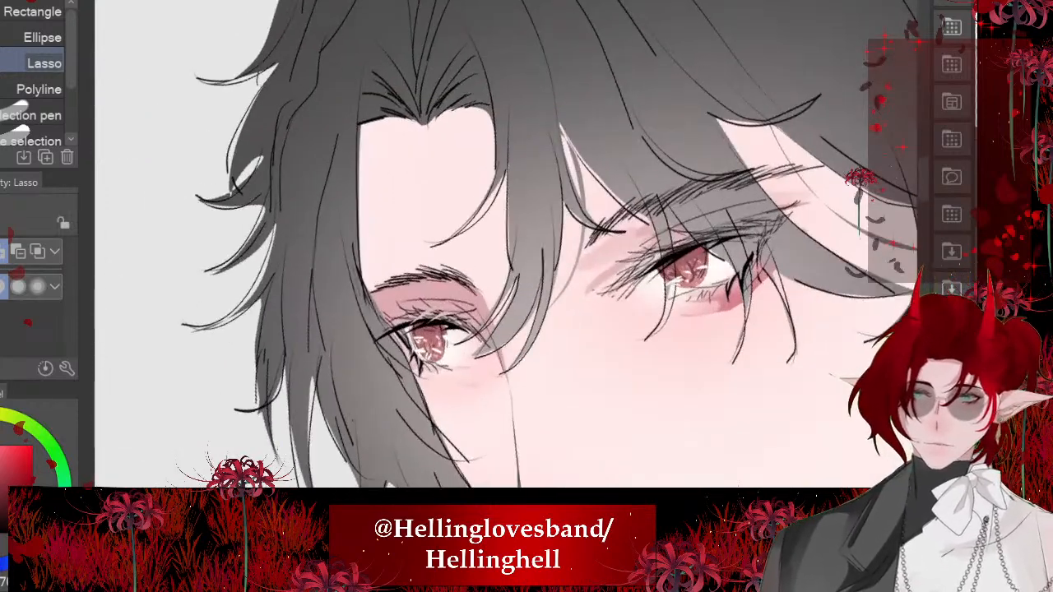
{"action": "key", "text": "minus"}
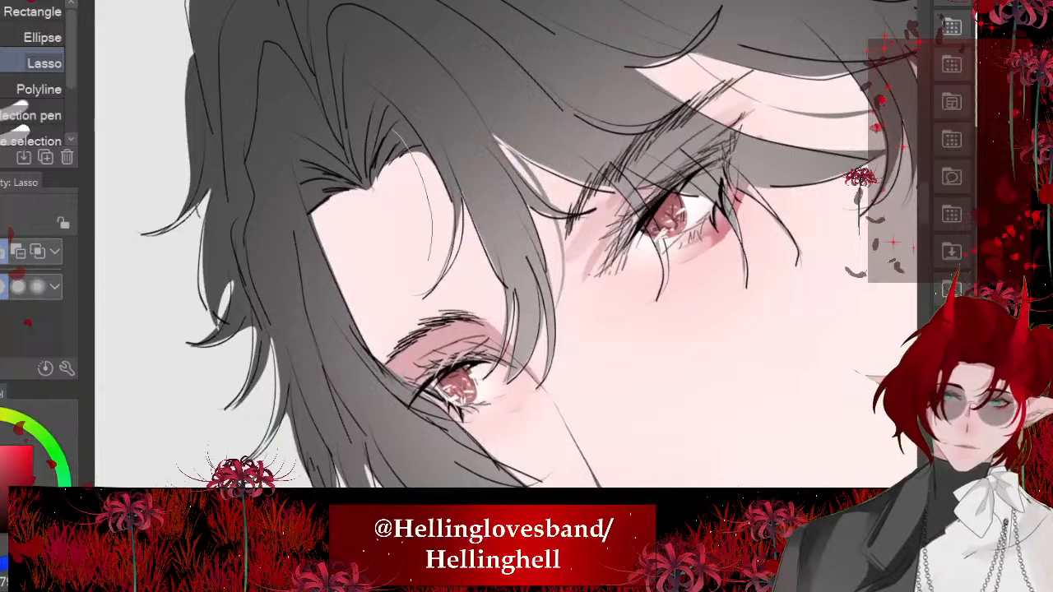
{"action": "left_click_drag", "start_coordinate": [547, 204], "coordinate": [387, 55]}
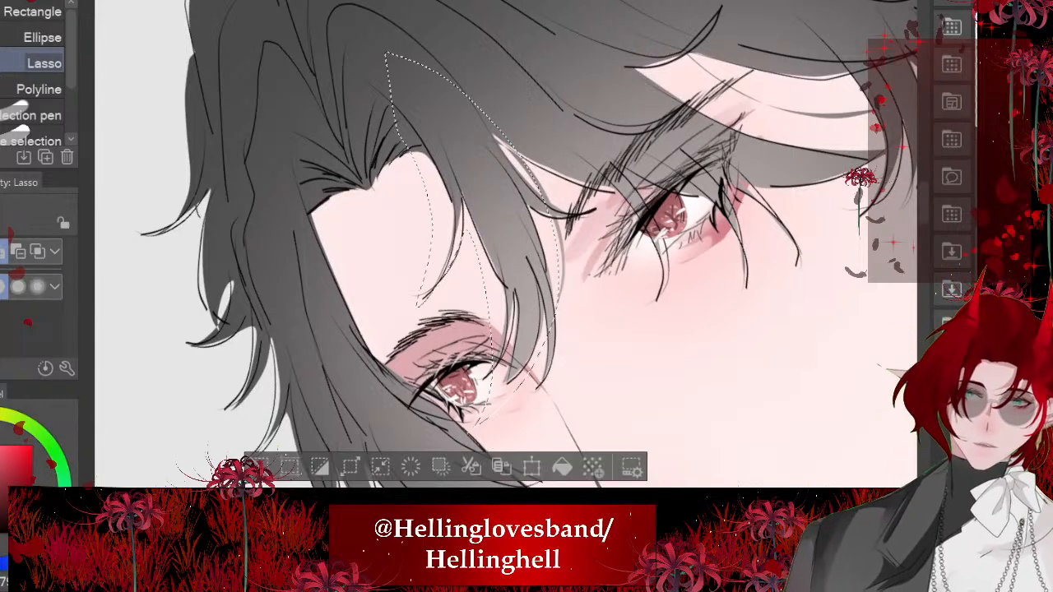
{"action": "key", "text": "alt+Delete"}
{"action": "key", "text": "ctrl+d"}
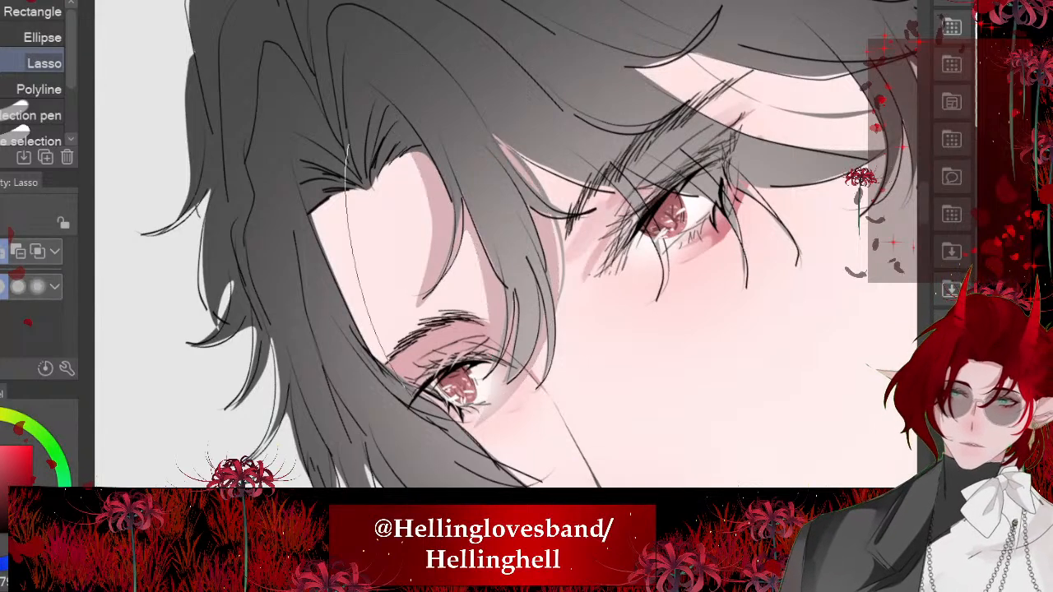
- Lasso a narrow shadow along the hairline on the forehead's far side, fill it with mauve pink, and deselect it
{"action": "left_click_drag", "start_coordinate": [404, 386], "coordinate": [266, 157]}
{"action": "scroll", "coordinate": [445, 235], "scroll_direction": "down", "scroll_amount": 3}
{"action": "left_click", "coordinate": [511, 340]}
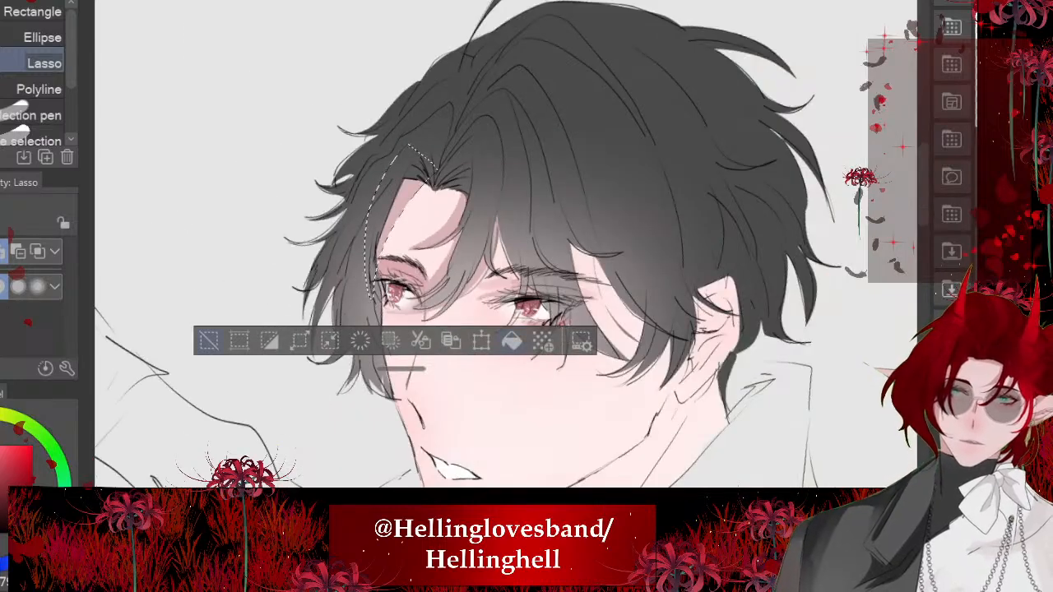
{"action": "key", "text": "ctrl+d"}
{"action": "scroll", "coordinate": [404, 255], "scroll_direction": "down", "scroll_amount": 4}
- Lasso the shadows cast by the fringe strands around the near eye and temple, fill them with mauve pink, and deselect
{"action": "scroll", "coordinate": [440, 267], "scroll_direction": "up", "scroll_amount": 7}
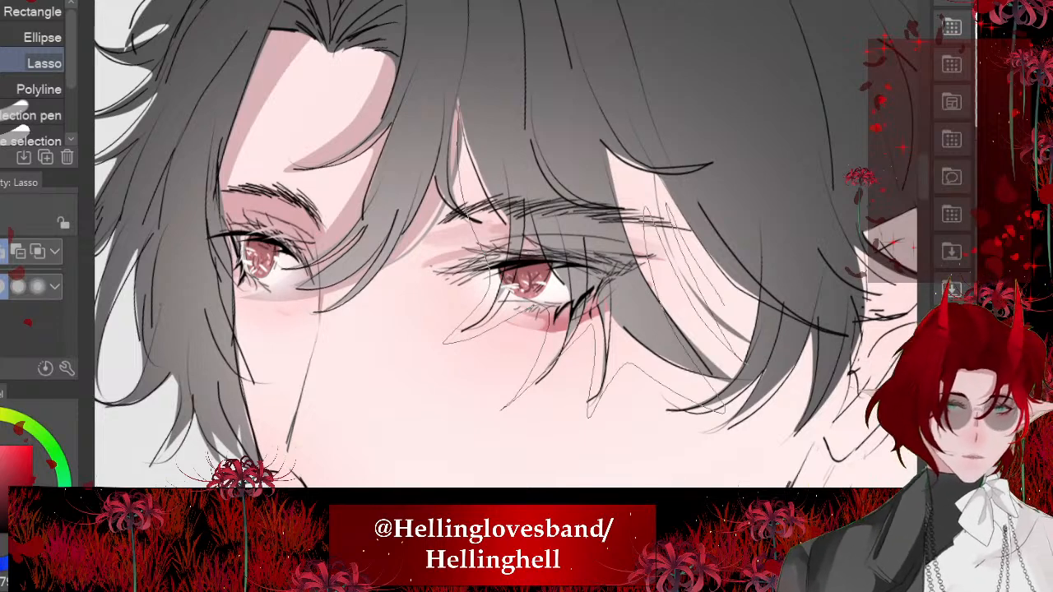
{"action": "left_click_drag", "start_coordinate": [795, 233], "coordinate": [424, 14]}
{"action": "scroll", "coordinate": [495, 245], "scroll_direction": "down", "scroll_amount": 3}
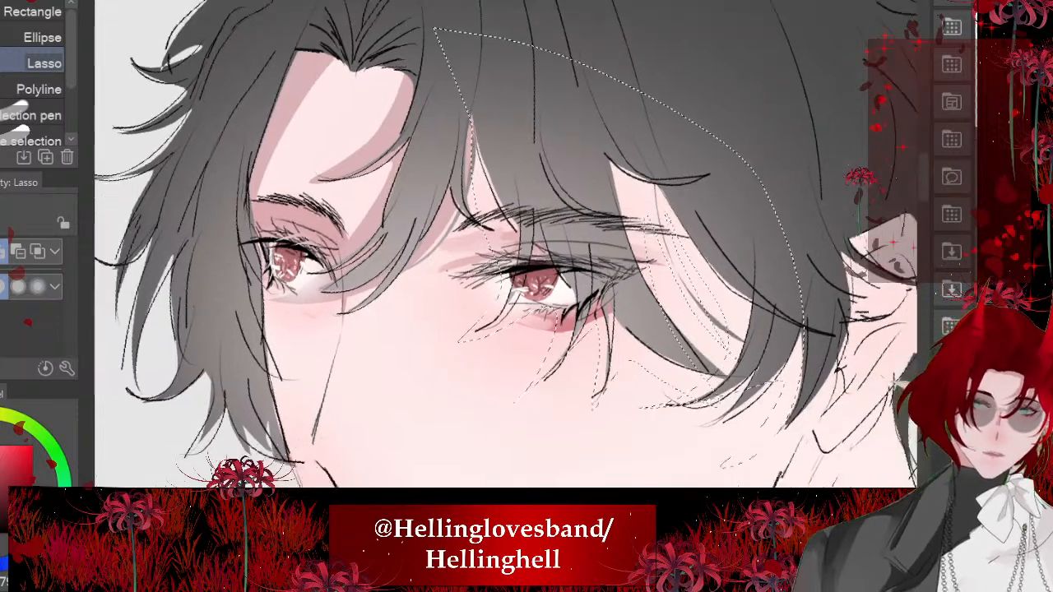
{"action": "left_click", "coordinate": [685, 440]}
{"action": "key", "text": "ctrl+d"}
{"action": "scroll", "coordinate": [399, 284], "scroll_direction": "down", "scroll_amount": 5}
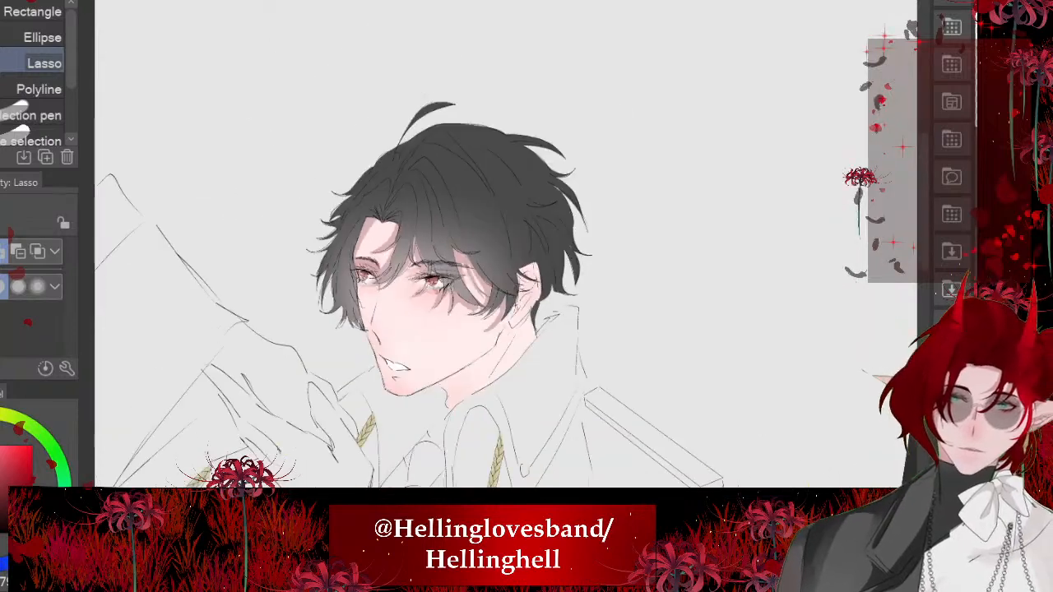
- Lasso the skin gap between the fringe strands at the near temple, fill it with mauve pink, and deselect it
{"action": "left_click_drag", "start_coordinate": [428, 345], "coordinate": [465, 205]}
{"action": "scroll", "coordinate": [469, 161], "scroll_direction": "up", "scroll_amount": 5}
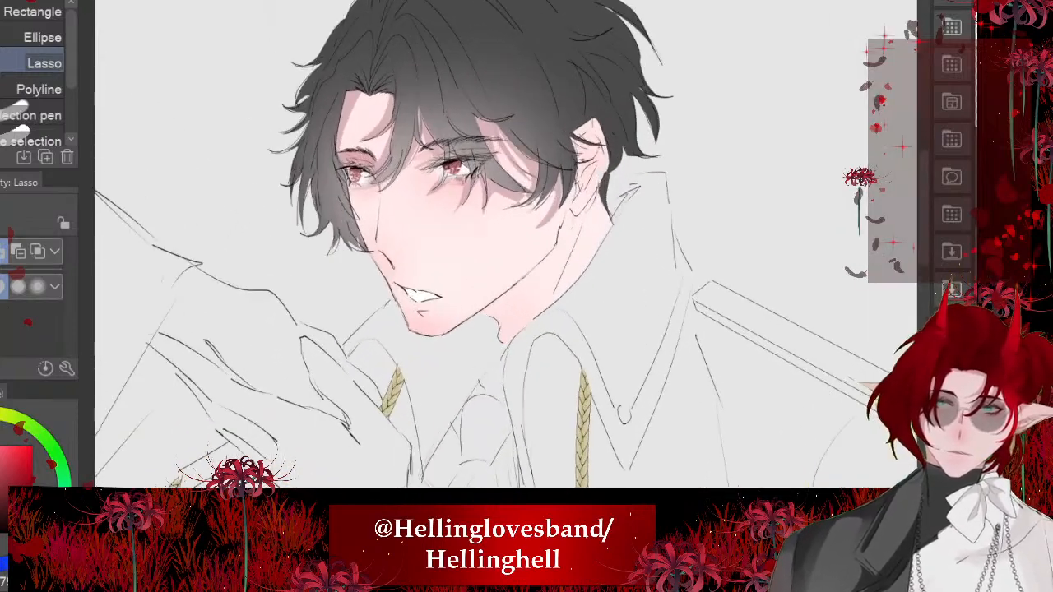
{"action": "left_click_drag", "start_coordinate": [510, 83], "coordinate": [431, 87]}
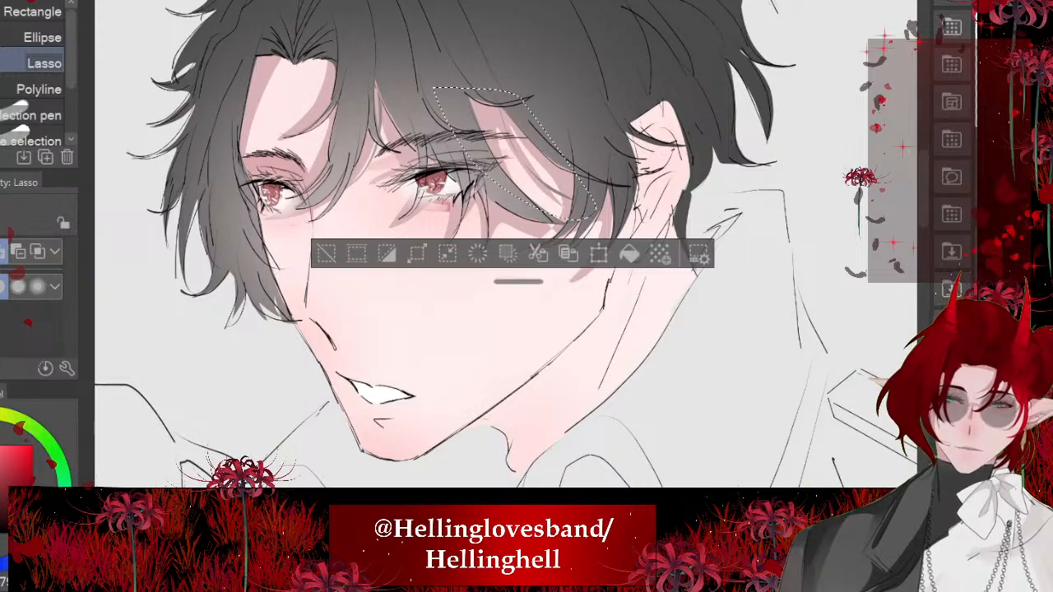
{"action": "left_click", "coordinate": [631, 251]}
{"action": "key", "text": "ctrl+d"}
- Lasso narrow shadows along the nostril line and the lower nose bridge, fill both with mauve pink, and deselect them
{"action": "scroll", "coordinate": [306, 181], "scroll_direction": "up", "scroll_amount": 1}
{"action": "scroll", "coordinate": [367, 342], "scroll_direction": "up", "scroll_amount": 5}
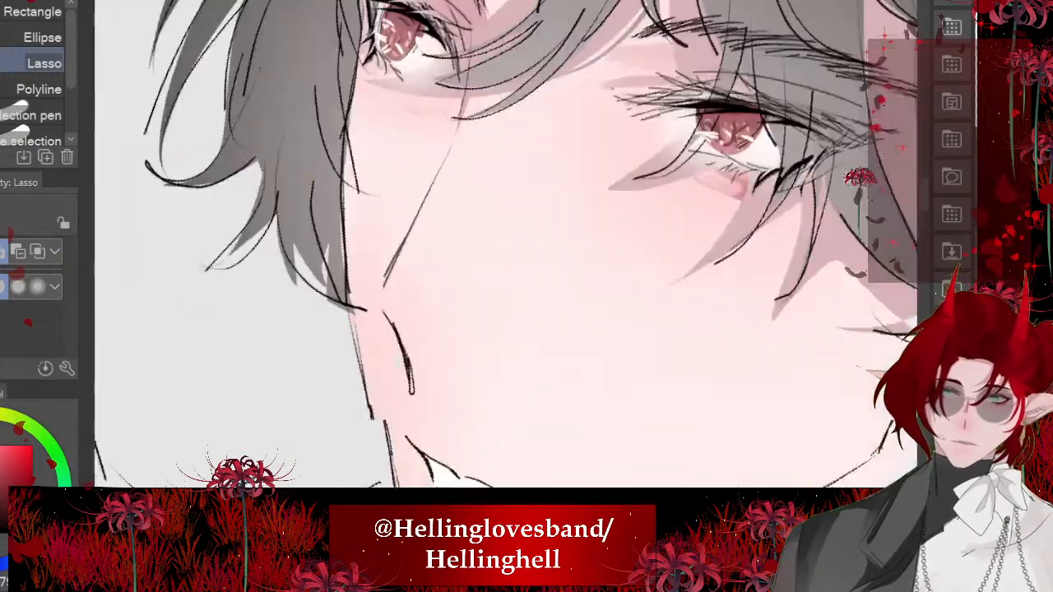
{"action": "left_click_drag", "start_coordinate": [405, 395], "coordinate": [377, 286]}
{"action": "scroll", "coordinate": [488, 192], "scroll_direction": "up", "scroll_amount": 2}
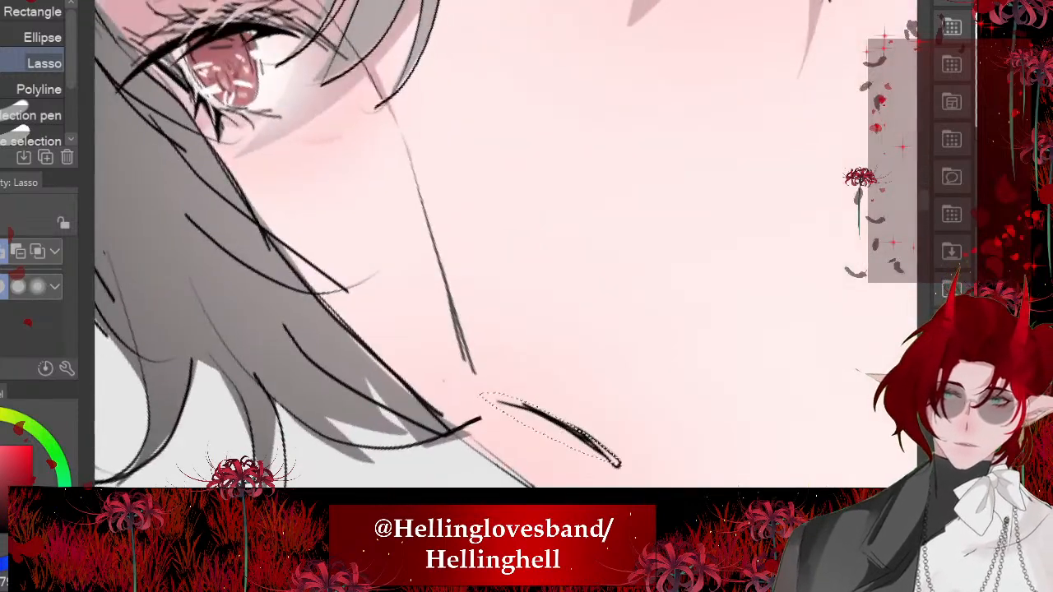
{"action": "mouse_move", "coordinate": [431, 251]}
{"action": "left_mouse_down"}
{"action": "mouse_move", "coordinate": [458, 357]}
{"action": "mouse_move", "coordinate": [410, 124]}
{"action": "left_mouse_up"}
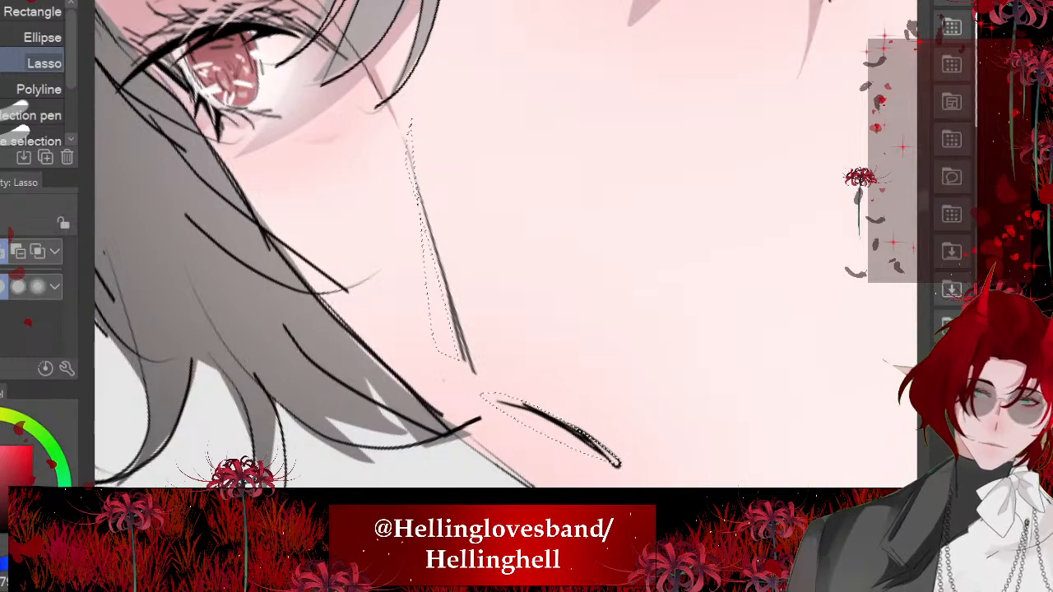
{"action": "key", "text": "alt+Delete"}
{"action": "scroll", "coordinate": [507, 247], "scroll_direction": "down", "scroll_amount": 3}
{"action": "key", "text": "ctrl+d"}
{"action": "scroll", "coordinate": [506, 247], "scroll_direction": "down", "scroll_amount": 3}
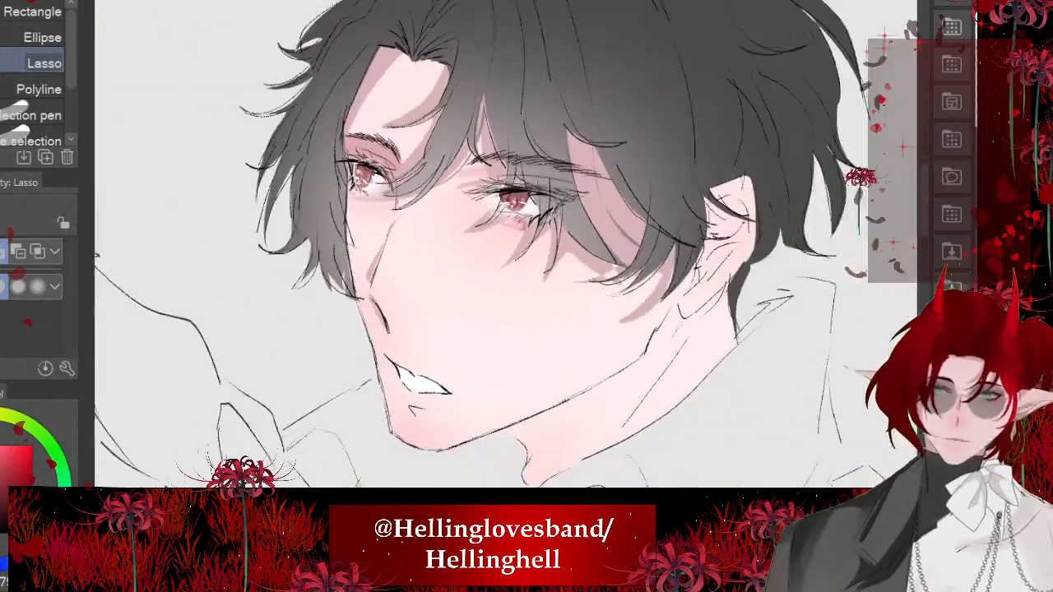
- Lasso the neck area under the jaw from below the earlobe to the throat and fill it with mauve pink shadow
{"action": "scroll", "coordinate": [506, 247], "scroll_direction": "down", "scroll_amount": 3}
{"action": "scroll", "coordinate": [444, 247], "scroll_direction": "up", "scroll_amount": 4}
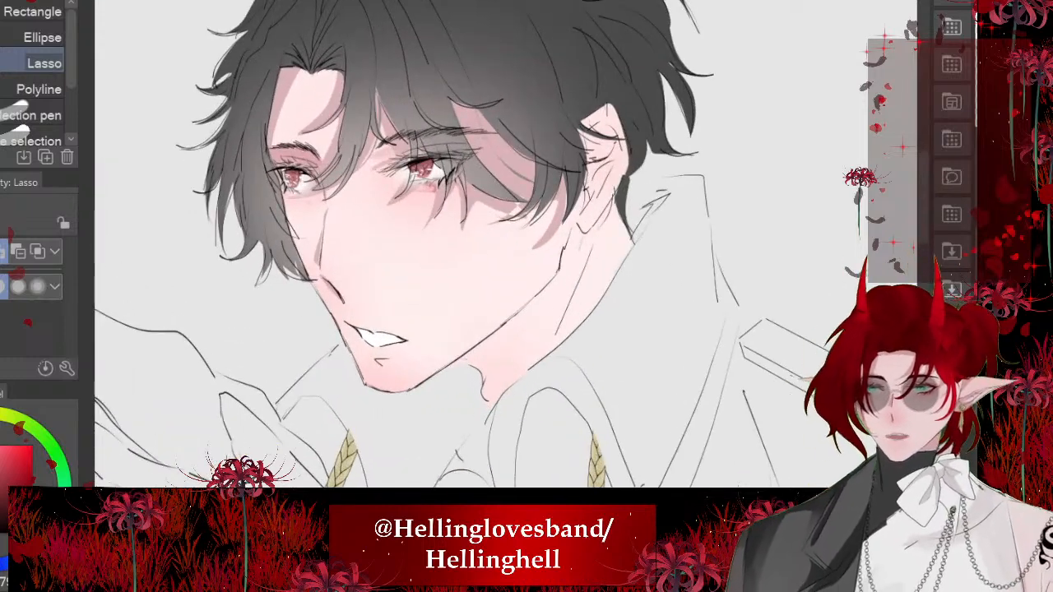
{"action": "scroll", "coordinate": [506, 247], "scroll_direction": "up", "scroll_amount": 3}
{"action": "scroll", "coordinate": [506, 247], "scroll_direction": "up", "scroll_amount": 1}
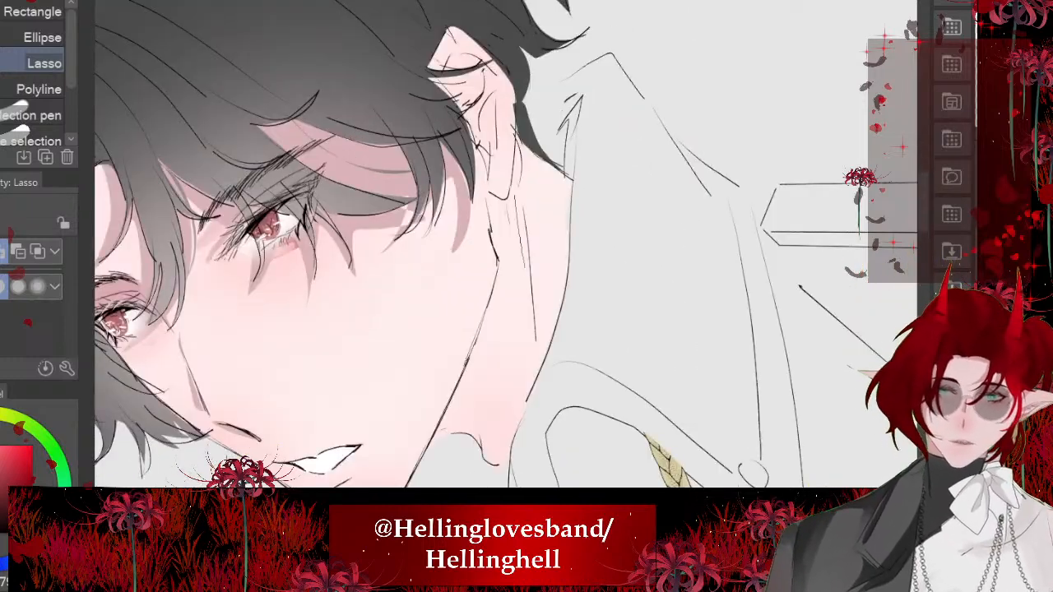
{"action": "scroll", "coordinate": [506, 247], "scroll_direction": "down", "scroll_amount": 4}
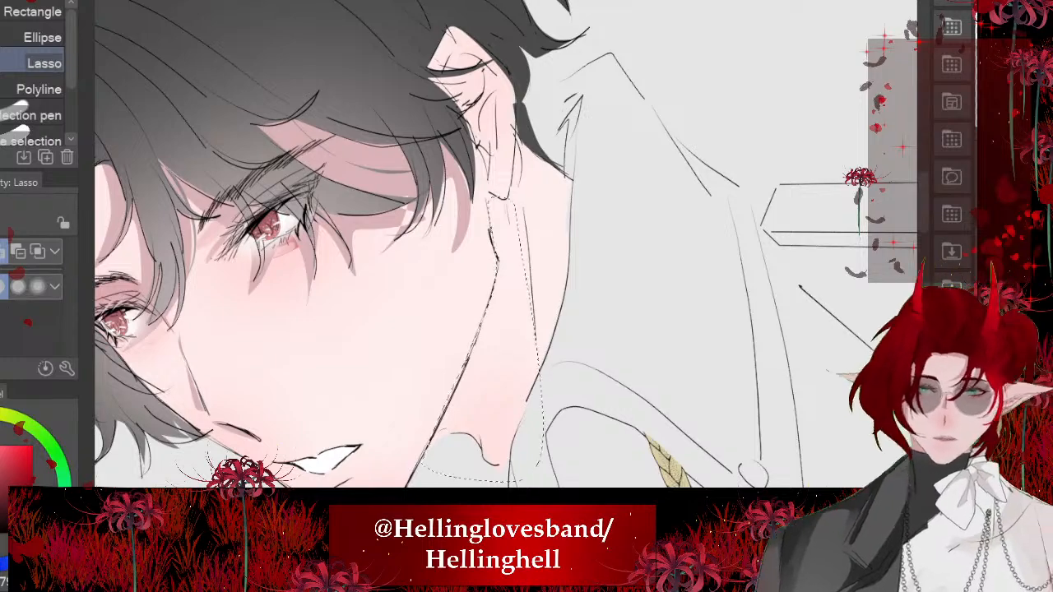
{"action": "scroll", "coordinate": [507, 247], "scroll_direction": "down", "scroll_amount": 3}
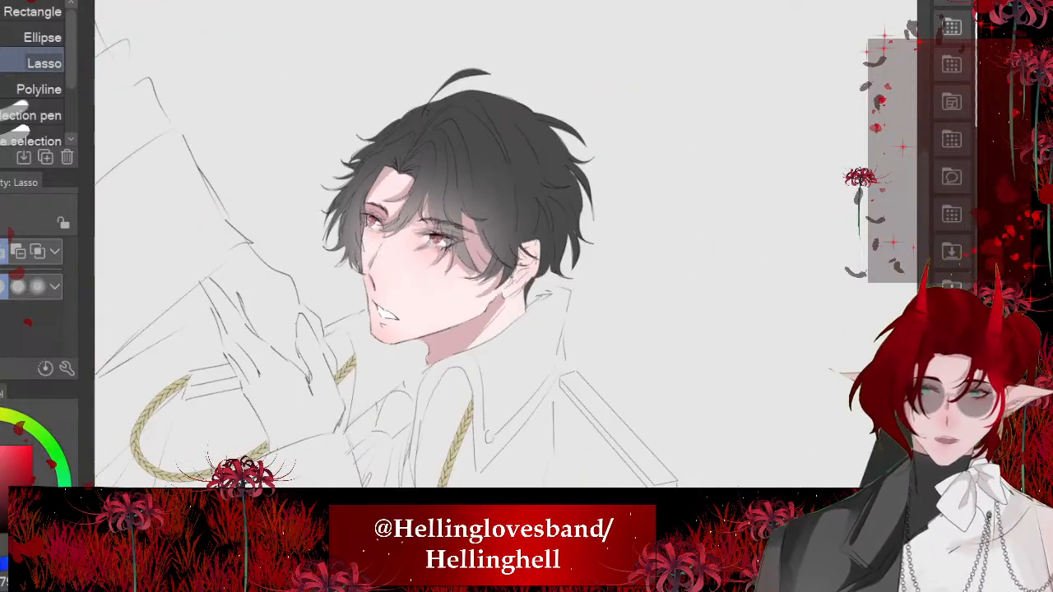
- Lasso the shadows along the ear's front edge and inner folds, fill them with mauve pink, and deselect them
{"action": "scroll", "coordinate": [506, 247], "scroll_direction": "up", "scroll_amount": 5}
{"action": "scroll", "coordinate": [506, 246], "scroll_direction": "up", "scroll_amount": 4}
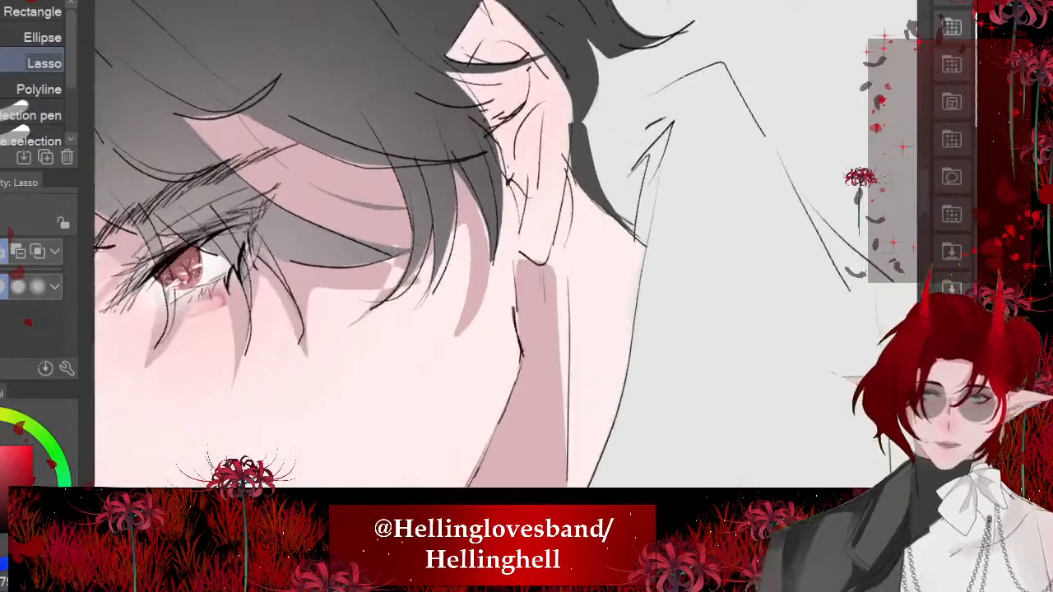
{"action": "scroll", "coordinate": [506, 247], "scroll_direction": "down", "scroll_amount": 6}
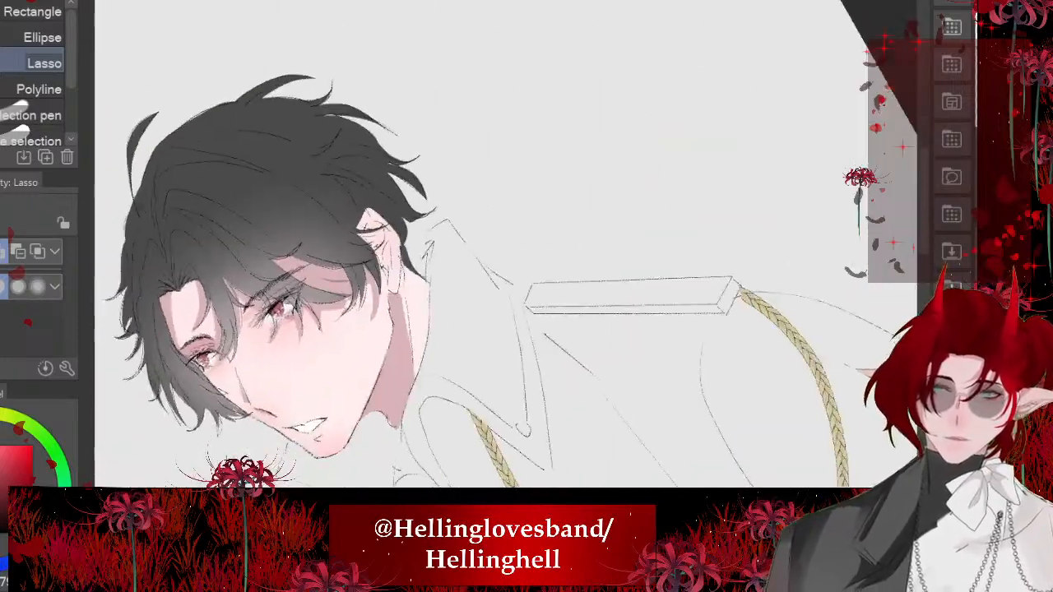
{"action": "scroll", "coordinate": [506, 247], "scroll_direction": "up", "scroll_amount": 5}
{"action": "left_click_drag", "start_coordinate": [498, 251], "coordinate": [429, 131]}
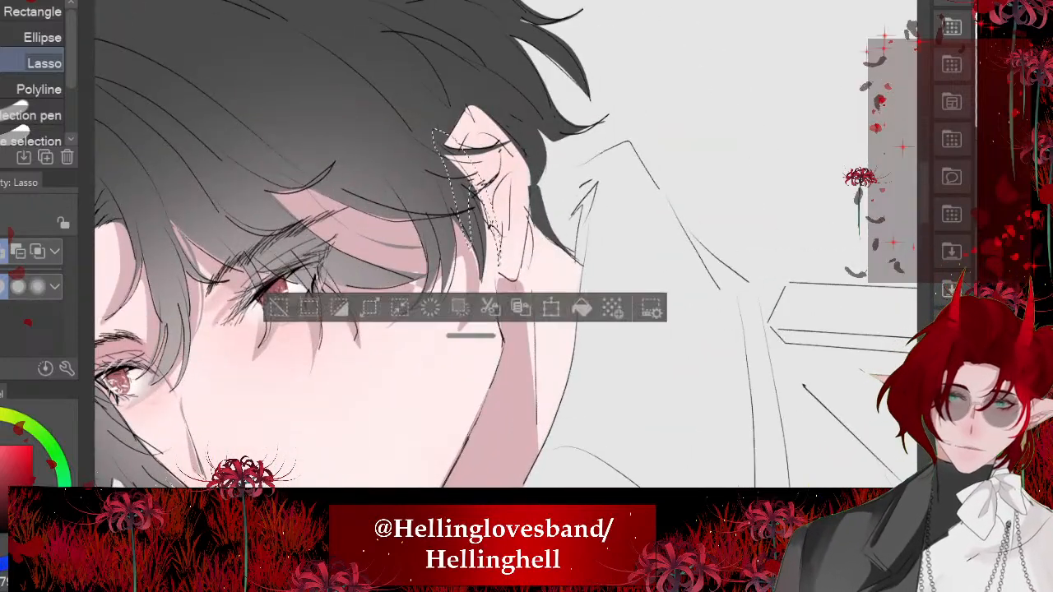
{"action": "scroll", "coordinate": [474, 123], "scroll_direction": "up", "scroll_amount": 4}
{"action": "mouse_move", "coordinate": [527, 198]}
{"action": "left_mouse_down"}
{"action": "mouse_move", "coordinate": [497, 234]}
{"action": "mouse_move", "coordinate": [495, 175]}
{"action": "mouse_move", "coordinate": [489, 189]}
{"action": "left_mouse_up"}
{"action": "left_click", "coordinate": [616, 449]}
{"action": "key", "text": "ctrl+d"}
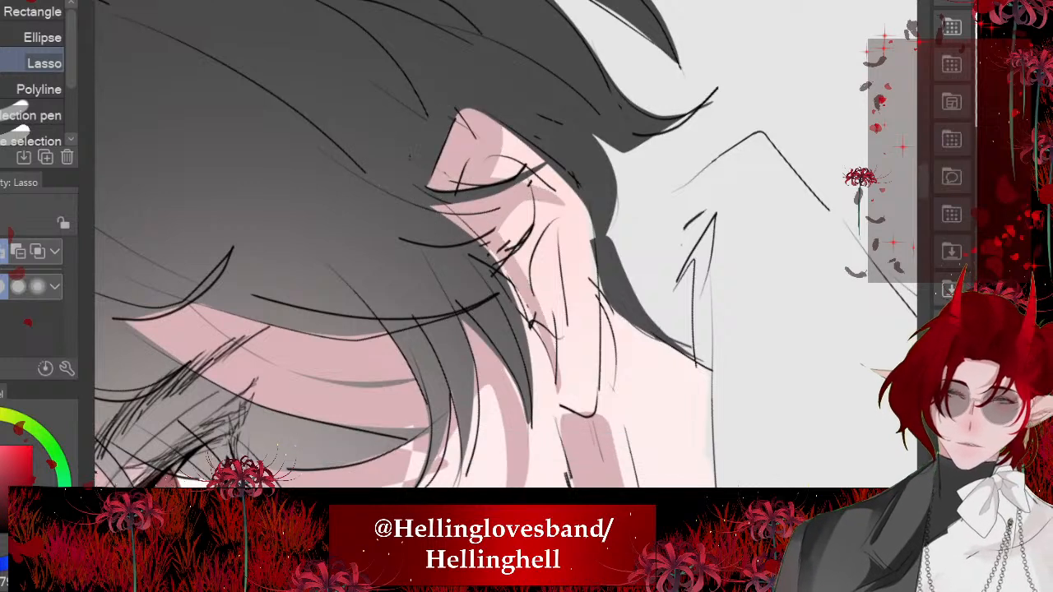
{"action": "scroll", "coordinate": [494, 247], "scroll_direction": "down", "scroll_amount": 6}
{"action": "key", "text": "asciicircum"}
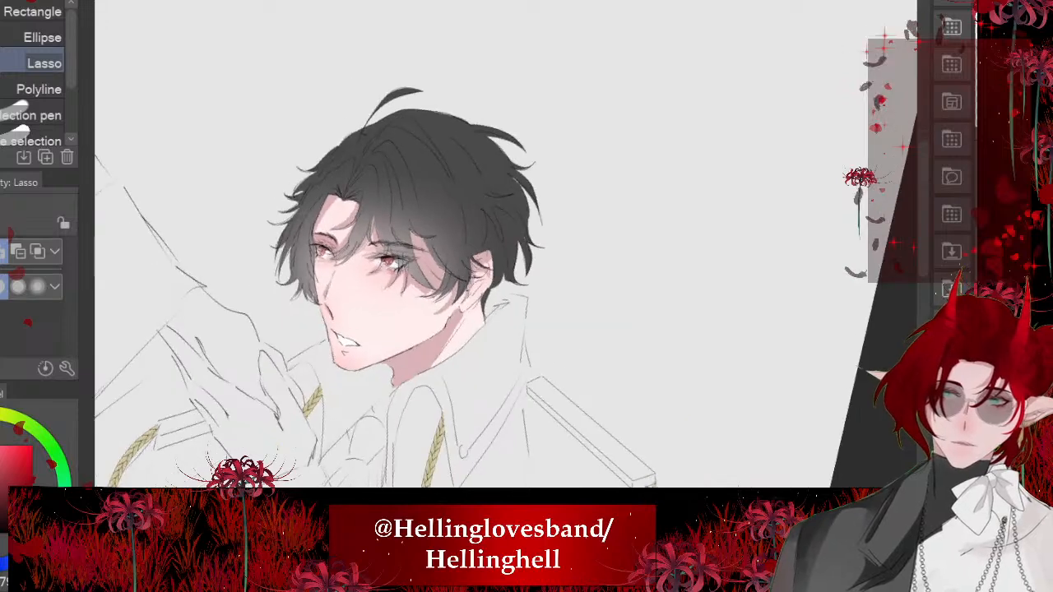
- Lasso a small shadow around the lower lip line beneath the mouth, fill it with mauve pink, and deselect it
{"action": "scroll", "coordinate": [395, 304], "scroll_direction": "down", "scroll_amount": 2}
{"action": "scroll", "coordinate": [346, 329], "scroll_direction": "up", "scroll_amount": 10}
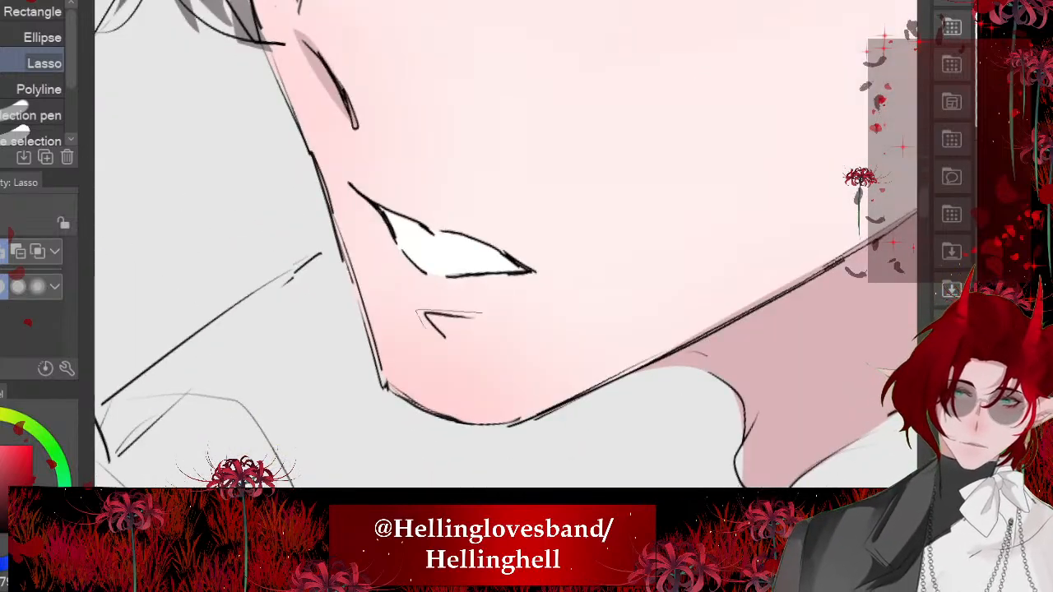
{"action": "left_click_drag", "start_coordinate": [483, 313], "coordinate": [445, 338]}
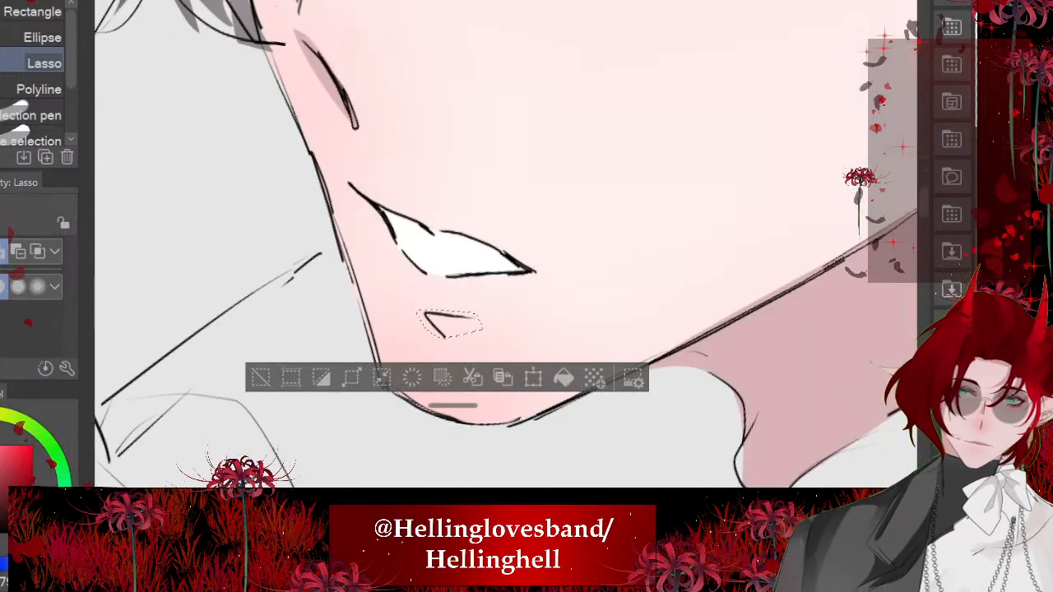
{"action": "left_click", "coordinate": [565, 379]}
{"action": "key", "text": "ctrl+d"}
{"action": "scroll", "coordinate": [392, 355], "scroll_direction": "down", "scroll_amount": 6}
{"action": "scroll", "coordinate": [370, 333], "scroll_direction": "down", "scroll_amount": 6}
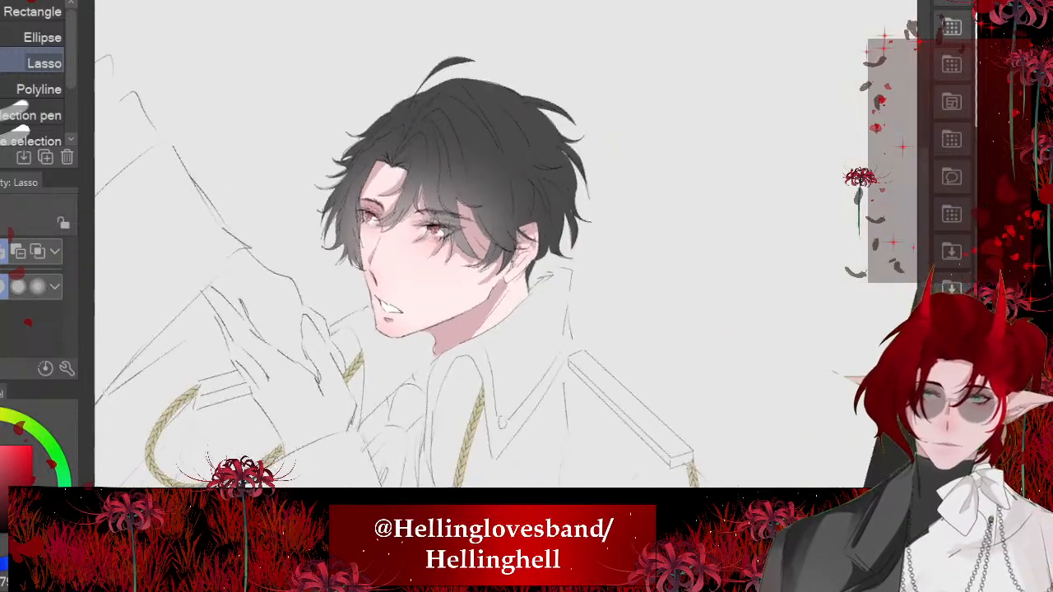
- Switch to the Soft airbrush, raise its hardness, and reduce the brush size to 58.9 for the lower lip
{"action": "scroll", "coordinate": [363, 247], "scroll_direction": "up", "scroll_amount": 8}
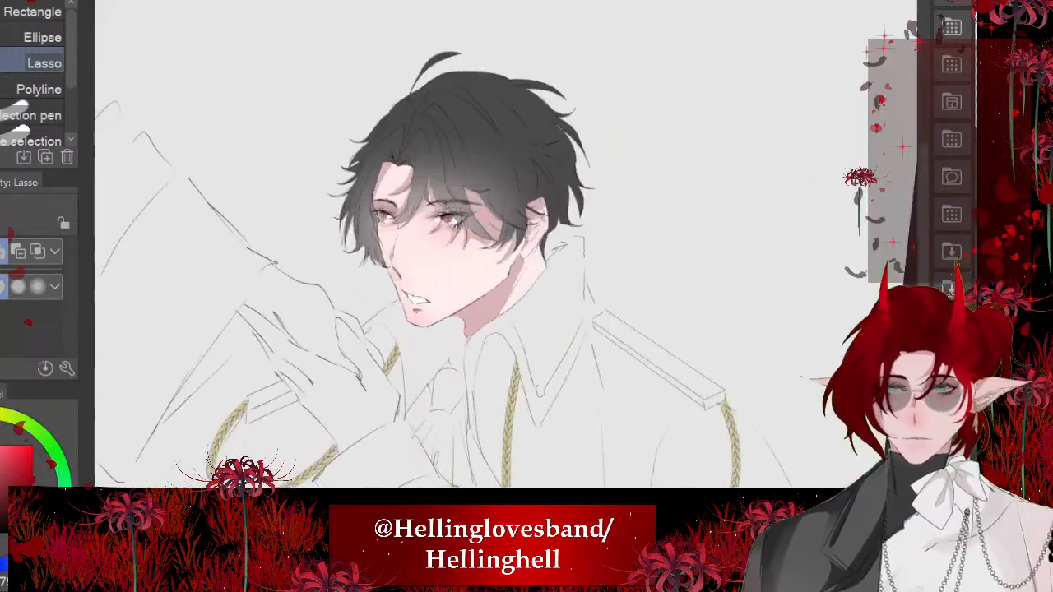
{"action": "scroll", "coordinate": [502, 184], "scroll_direction": "down", "scroll_amount": 3}
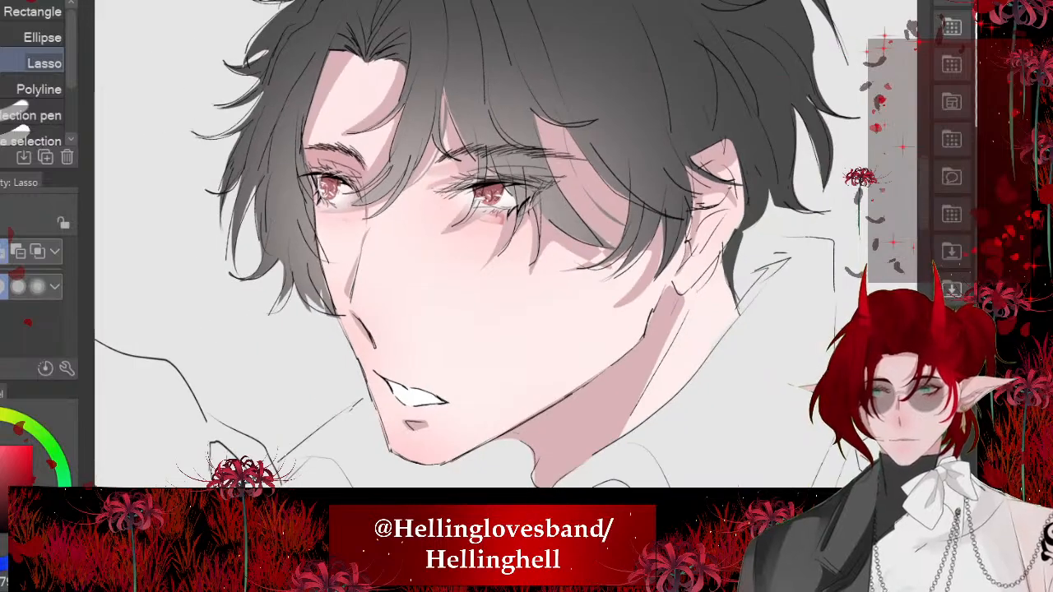
{"action": "scroll", "coordinate": [414, 371], "scroll_direction": "up", "scroll_amount": 5}
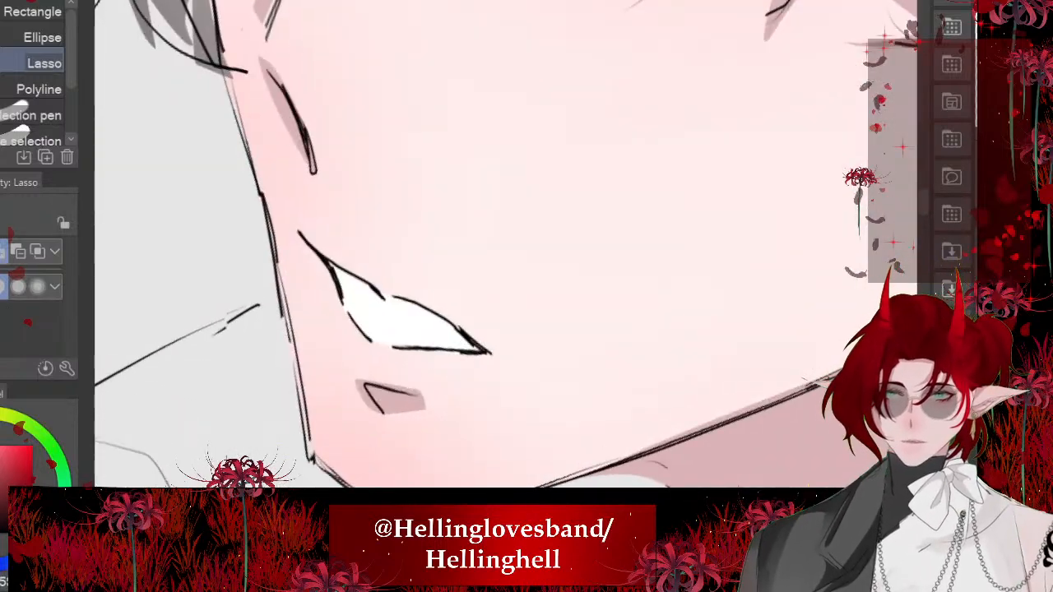
{"action": "key", "text": "b"}
{"action": "key", "text": "b"}
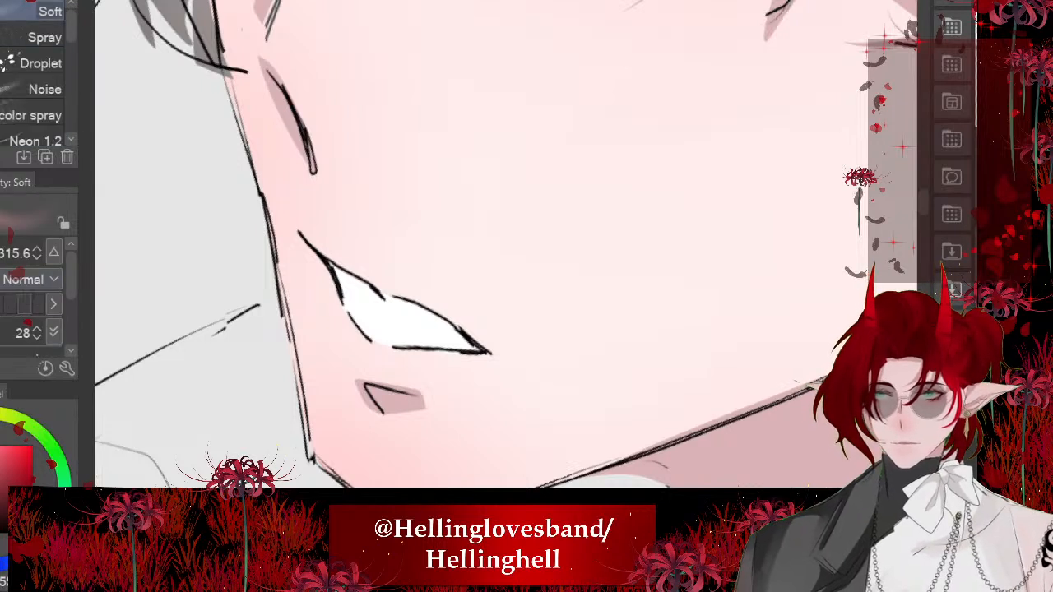
{"action": "left_click", "coordinate": [25, 304]}
{"action": "mouse_move", "coordinate": [506, 274]}
{"action": "left_mouse_down"}
{"action": "mouse_move", "coordinate": [447, 274]}
{"action": "mouse_move", "coordinate": [484, 275]}
{"action": "mouse_move", "coordinate": [471, 274]}
{"action": "left_mouse_up"}
{"action": "mouse_move", "coordinate": [435, 370]}
{"action": "left_mouse_down"}
{"action": "mouse_move", "coordinate": [394, 372]}
{"action": "mouse_move", "coordinate": [342, 342]}
{"action": "left_mouse_up"}
{"action": "key", "text": "ctrl+z"}
{"action": "key", "text": "ctrl+z"}
- Airbrush reddish pink over the lower lip, between the open mouth and the small shadow beneath it
{"action": "scroll", "coordinate": [357, 316], "scroll_direction": "down", "scroll_amount": 3}
{"action": "scroll", "coordinate": [378, 347], "scroll_direction": "down", "scroll_amount": 5}
{"action": "scroll", "coordinate": [367, 345], "scroll_direction": "up", "scroll_amount": 7}
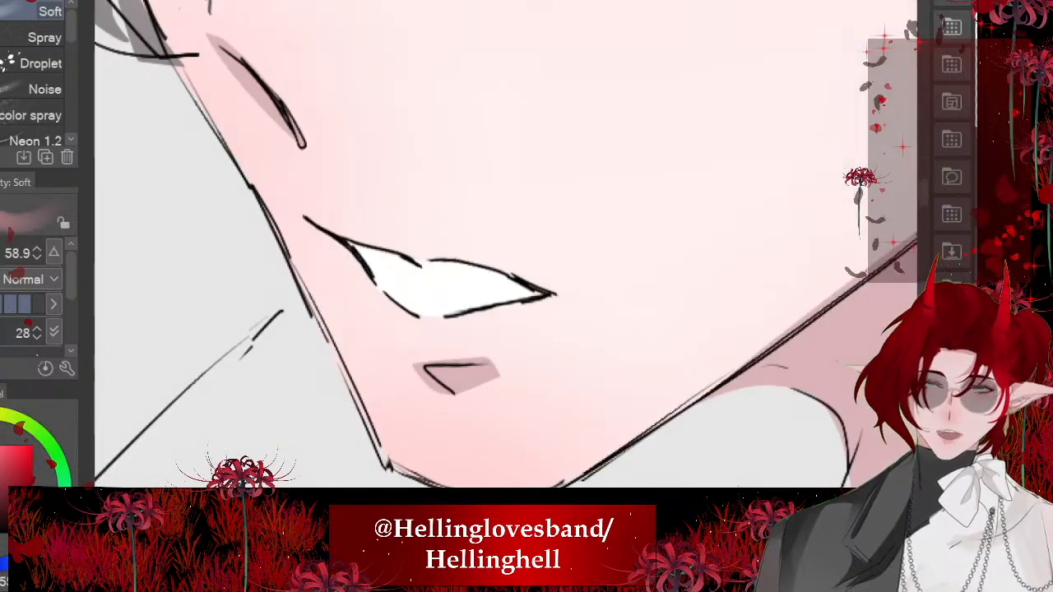
{"action": "left_click_drag", "start_coordinate": [470, 344], "coordinate": [402, 327]}
{"action": "scroll", "coordinate": [382, 345], "scroll_direction": "down", "scroll_amount": 3}
{"action": "scroll", "coordinate": [362, 312], "scroll_direction": "down", "scroll_amount": 4}
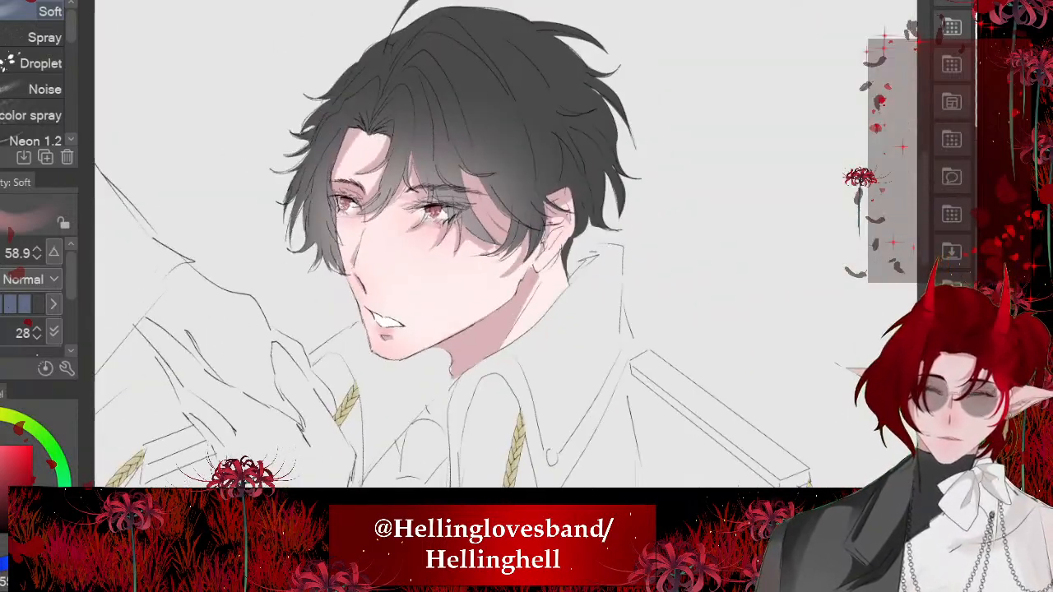
- Reduce the Soft airbrush to size 15.4 and shade the far eye softly dark beneath its upper lash line
{"action": "scroll", "coordinate": [282, 325], "scroll_direction": "up", "scroll_amount": 6}
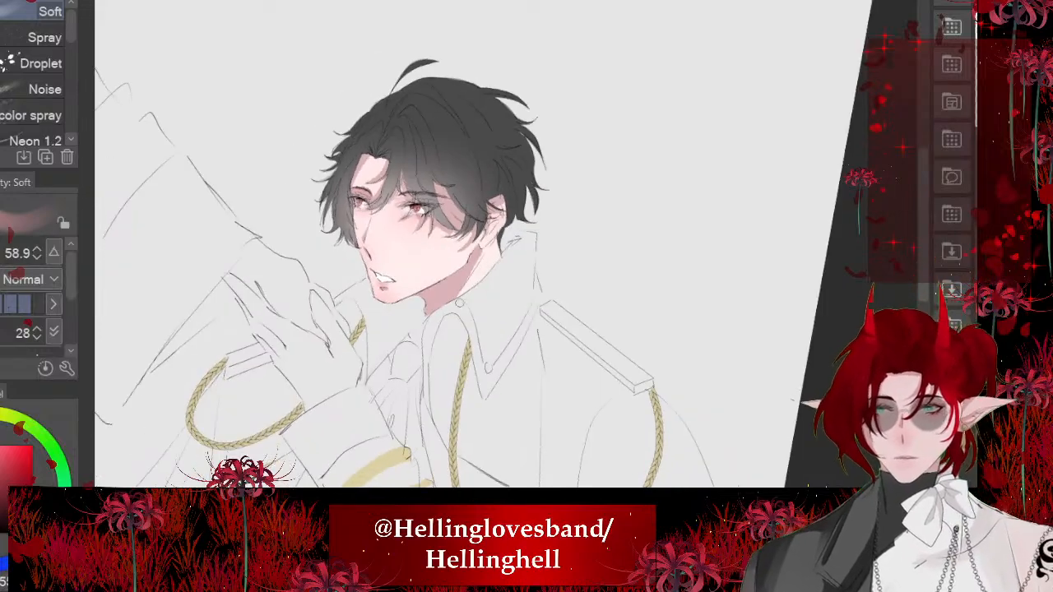
{"action": "scroll", "coordinate": [388, 168], "scroll_direction": "up", "scroll_amount": 3}
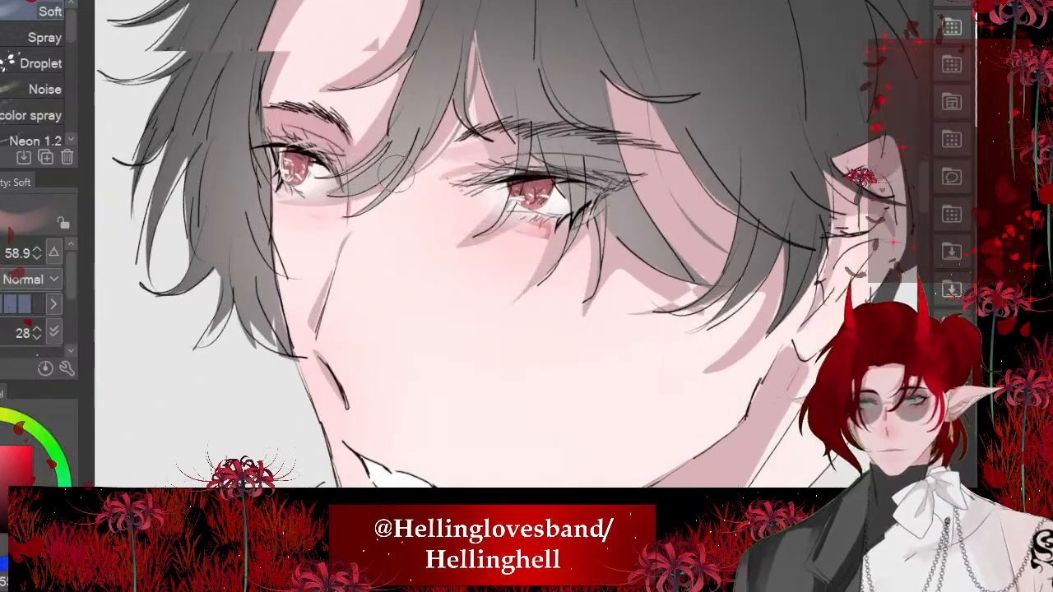
{"action": "scroll", "coordinate": [412, 210], "scroll_direction": "down", "scroll_amount": 1}
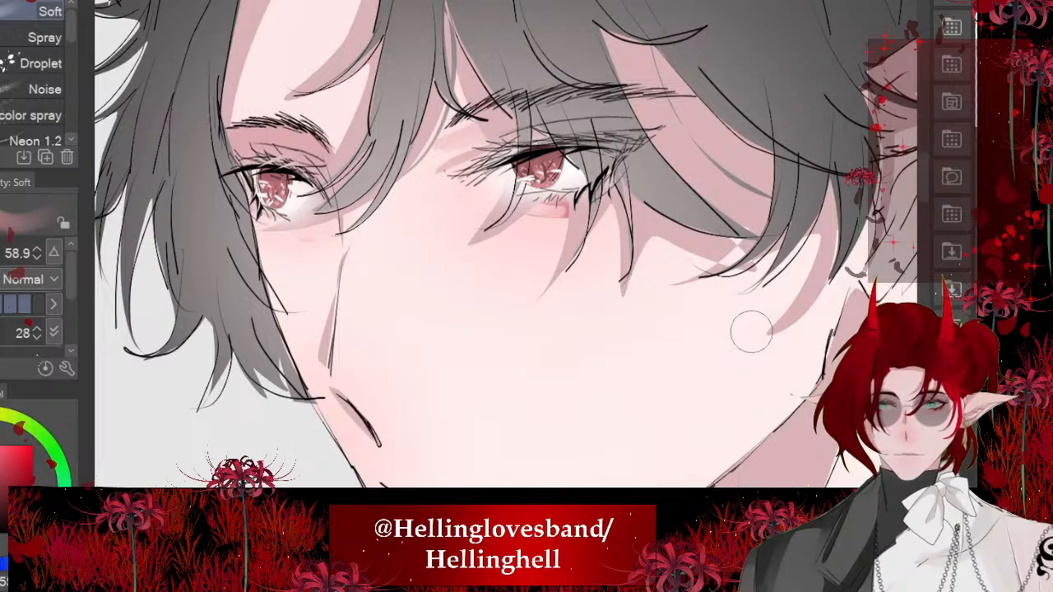
{"action": "scroll", "coordinate": [756, 334], "scroll_direction": "down", "scroll_amount": 2}
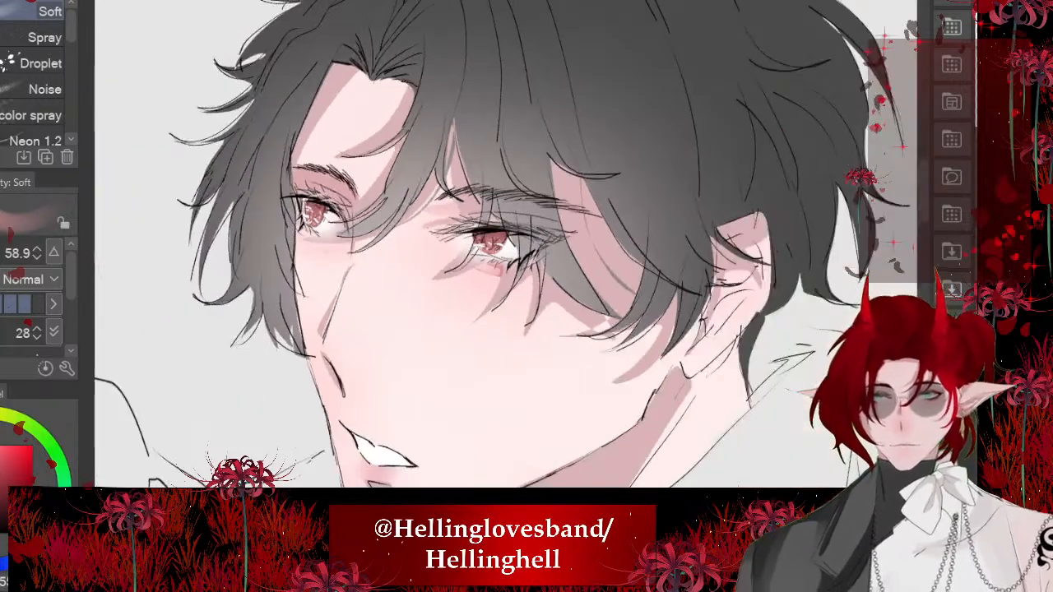
{"action": "scroll", "coordinate": [280, 123], "scroll_direction": "up", "scroll_amount": 5}
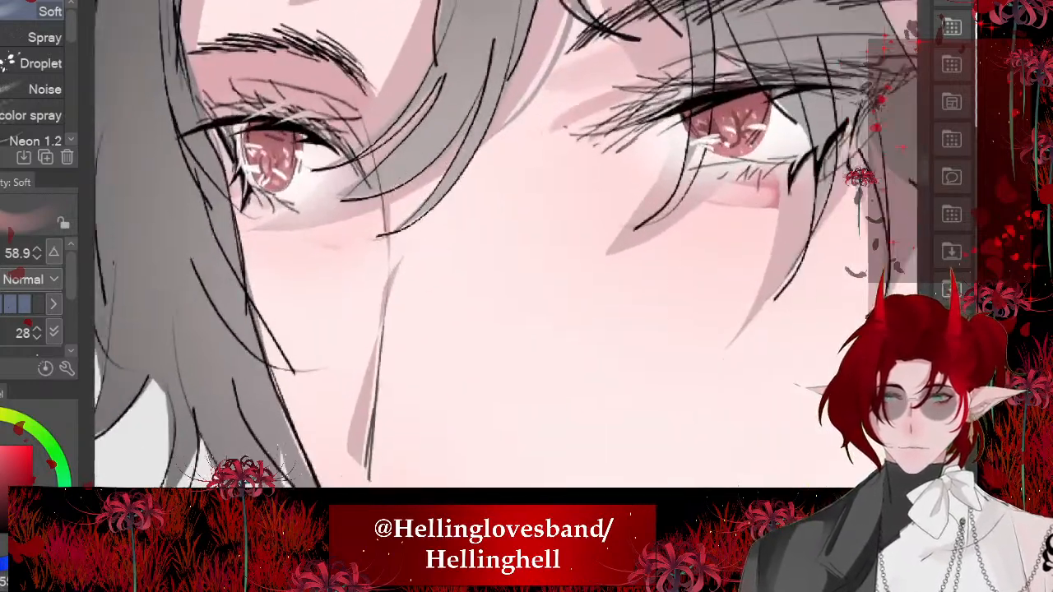
{"action": "scroll", "coordinate": [279, 124], "scroll_direction": "up", "scroll_amount": 3}
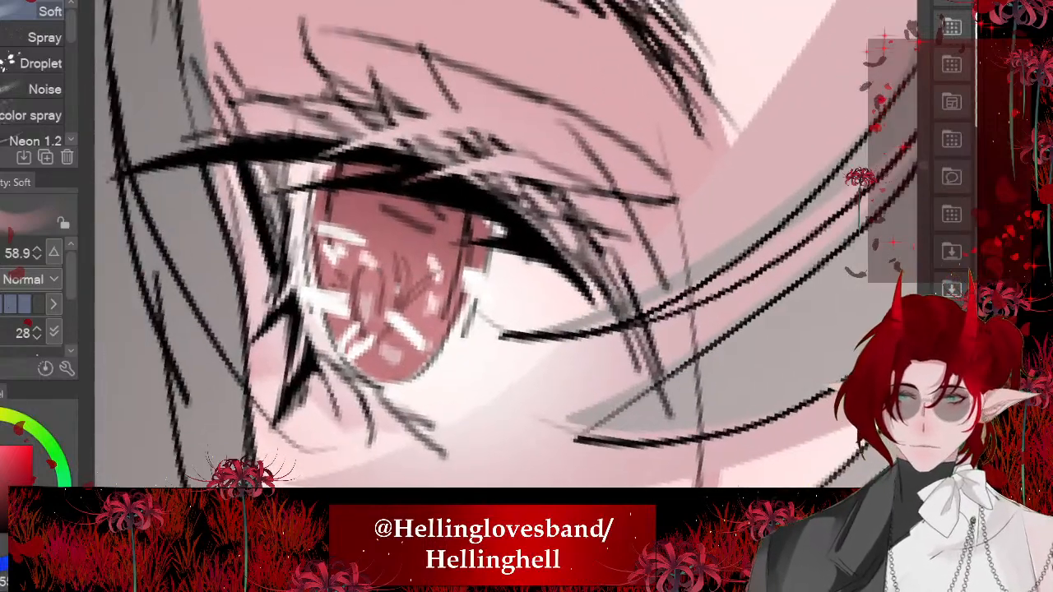
{"action": "scroll", "coordinate": [502, 247], "scroll_direction": "down", "scroll_amount": 1}
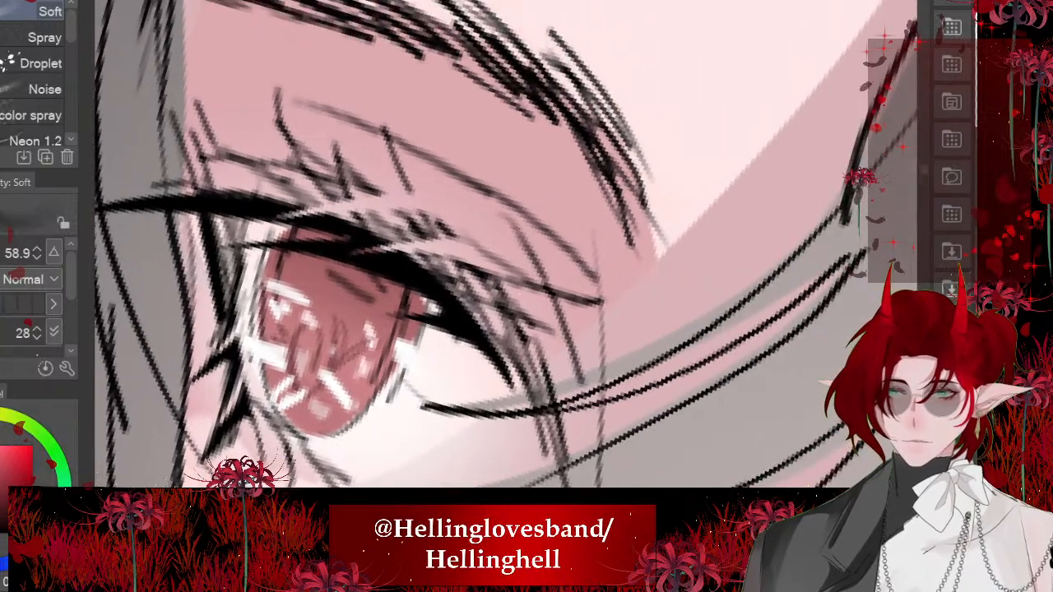
{"action": "left_click_drag", "start_coordinate": [507, 273], "coordinate": [448, 272]}
{"action": "mouse_move", "coordinate": [526, 352]}
{"action": "left_mouse_down"}
{"action": "mouse_move", "coordinate": [388, 232]}
{"action": "mouse_move", "coordinate": [227, 195]}
{"action": "mouse_move", "coordinate": [316, 215]}
{"action": "left_mouse_up"}
{"action": "scroll", "coordinate": [310, 218], "scroll_direction": "down", "scroll_amount": 7}
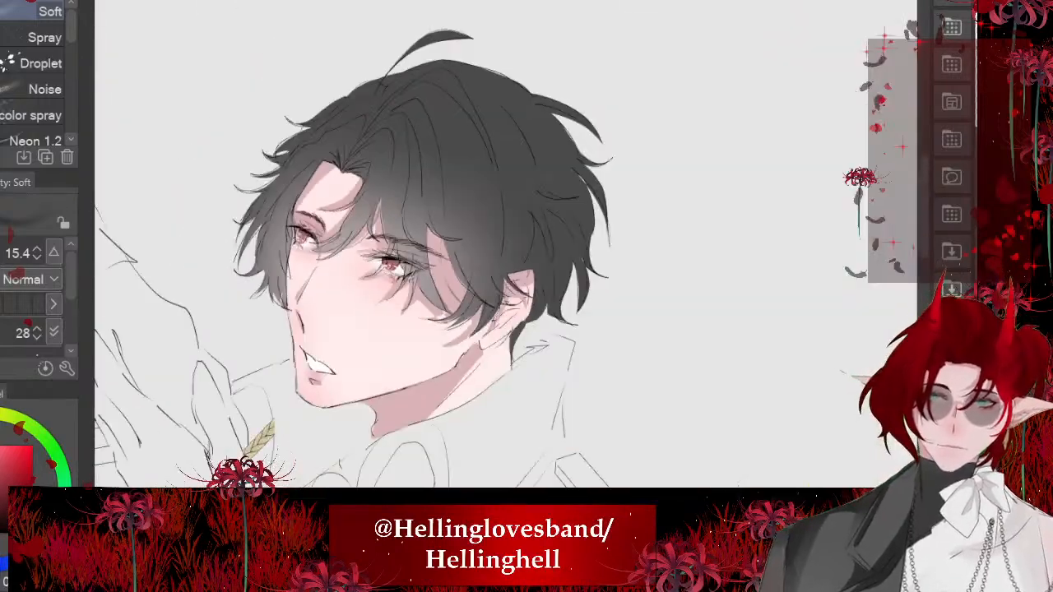
- Airbrush the same soft dark shade along the near eye's upper lash line, from the inner to the outer corner
{"action": "scroll", "coordinate": [391, 261], "scroll_direction": "up", "scroll_amount": 8}
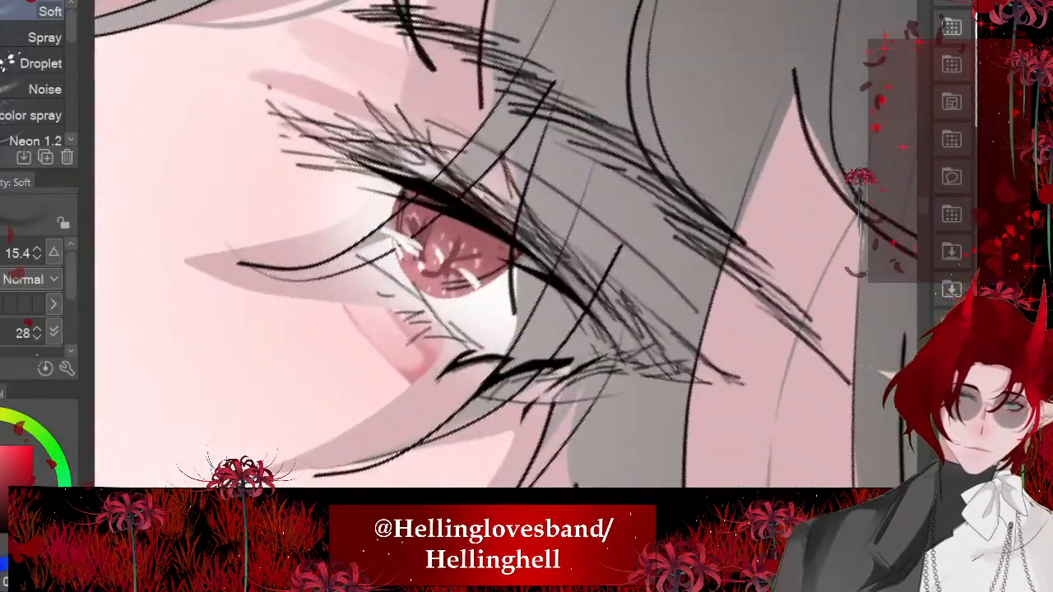
{"action": "left_click_drag", "start_coordinate": [398, 174], "coordinate": [568, 281]}
{"action": "scroll", "coordinate": [436, 240], "scroll_direction": "down", "scroll_amount": 10}
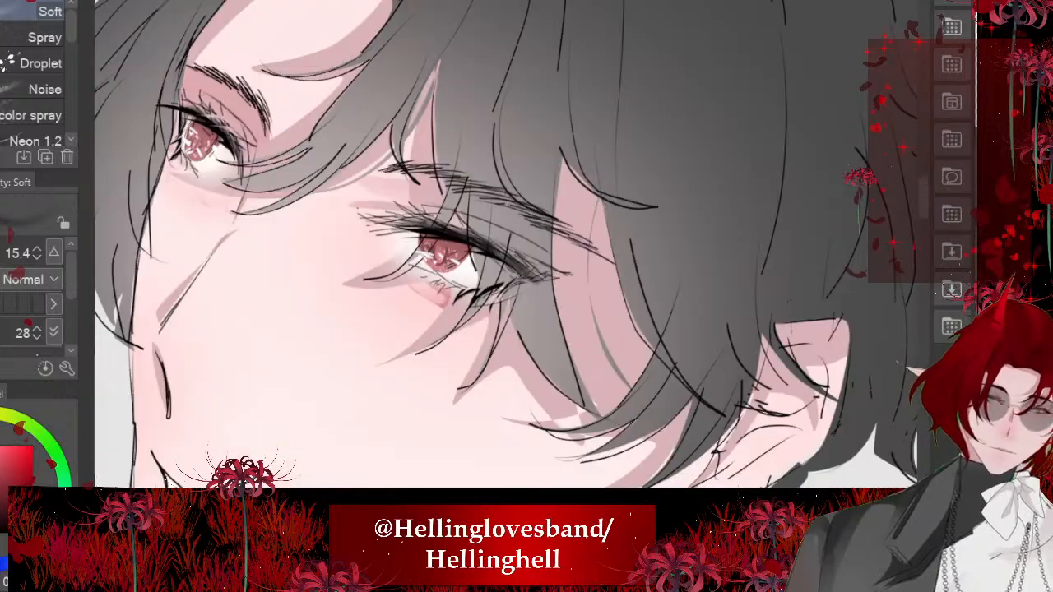
{"action": "scroll", "coordinate": [436, 240], "scroll_direction": "down", "scroll_amount": 1}
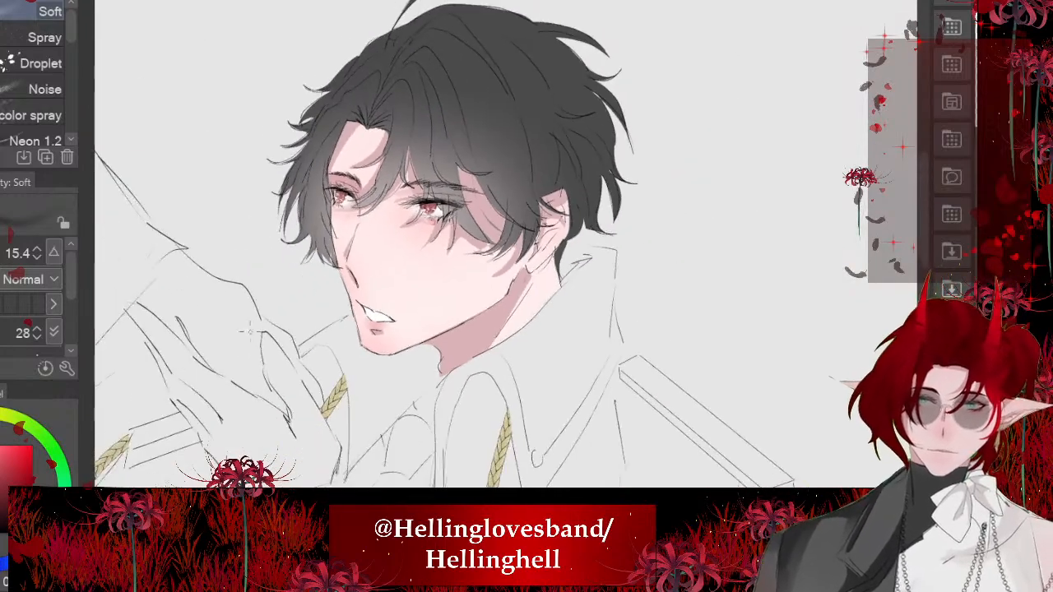
- Examine the airbrushed eye and lip shading both up close and with the upper body in view
{"action": "scroll", "coordinate": [416, 256], "scroll_direction": "up", "scroll_amount": 4}
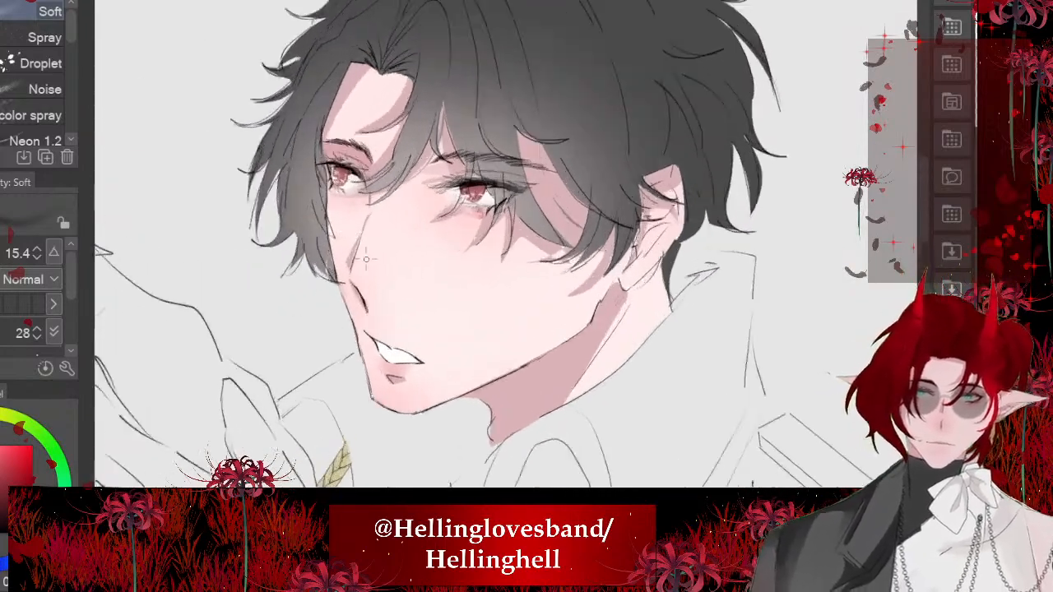
{"action": "scroll", "coordinate": [415, 256], "scroll_direction": "up", "scroll_amount": 2}
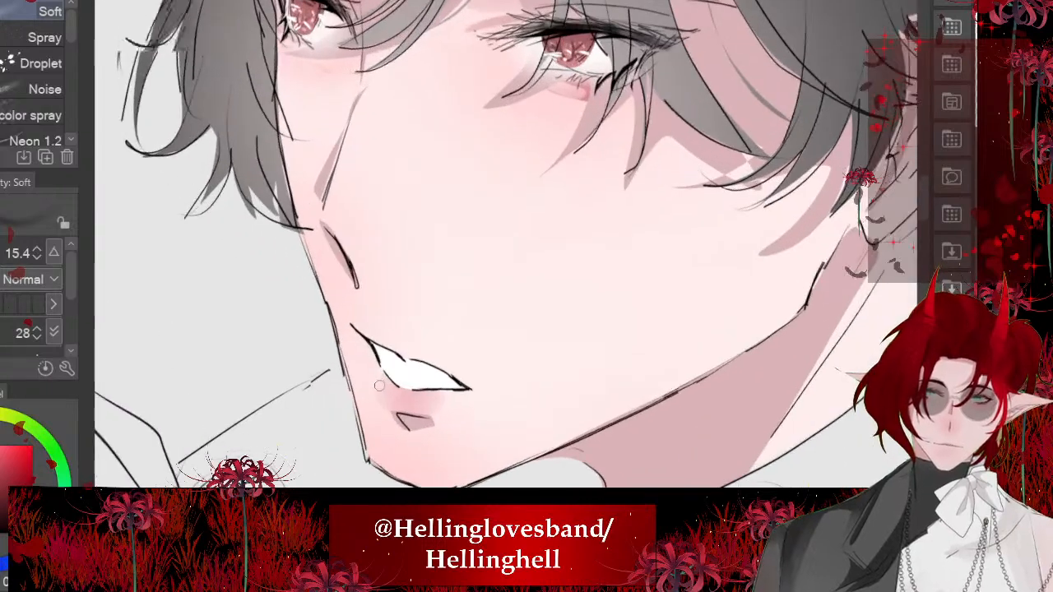
{"action": "scroll", "coordinate": [415, 256], "scroll_direction": "down", "scroll_amount": 4}
{"action": "scroll", "coordinate": [359, 179], "scroll_direction": "down", "scroll_amount": 4}
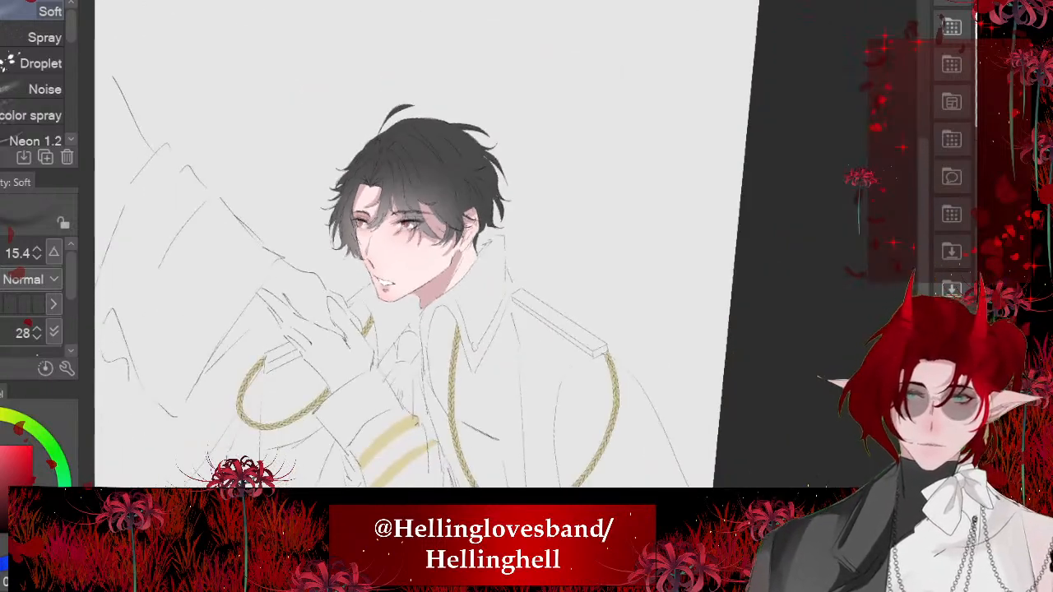
{"action": "scroll", "coordinate": [354, 181], "scroll_direction": "up", "scroll_amount": 5}
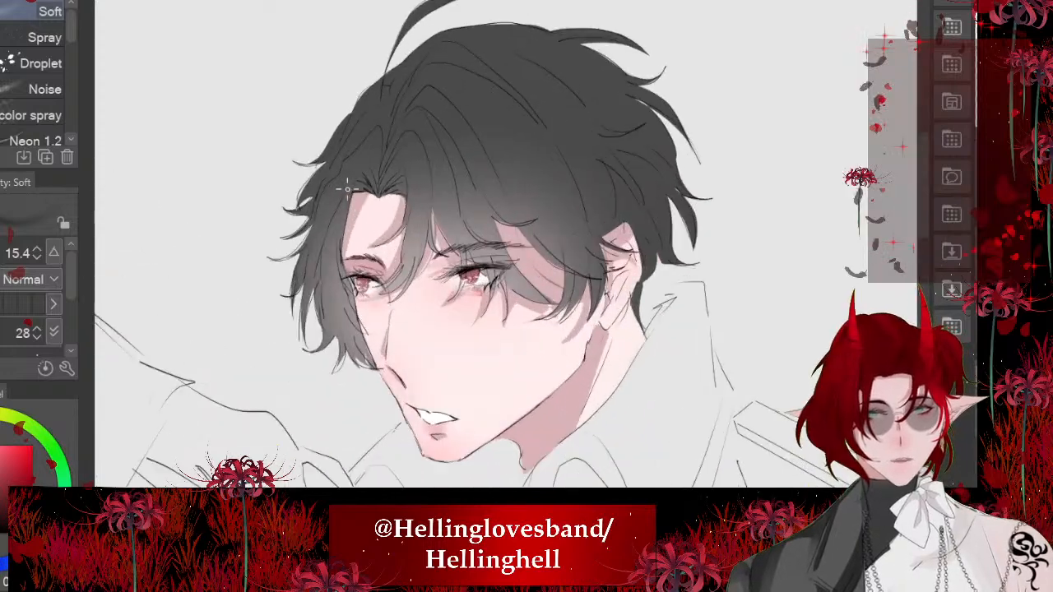
{"action": "scroll", "coordinate": [354, 230], "scroll_direction": "down", "scroll_amount": 3}
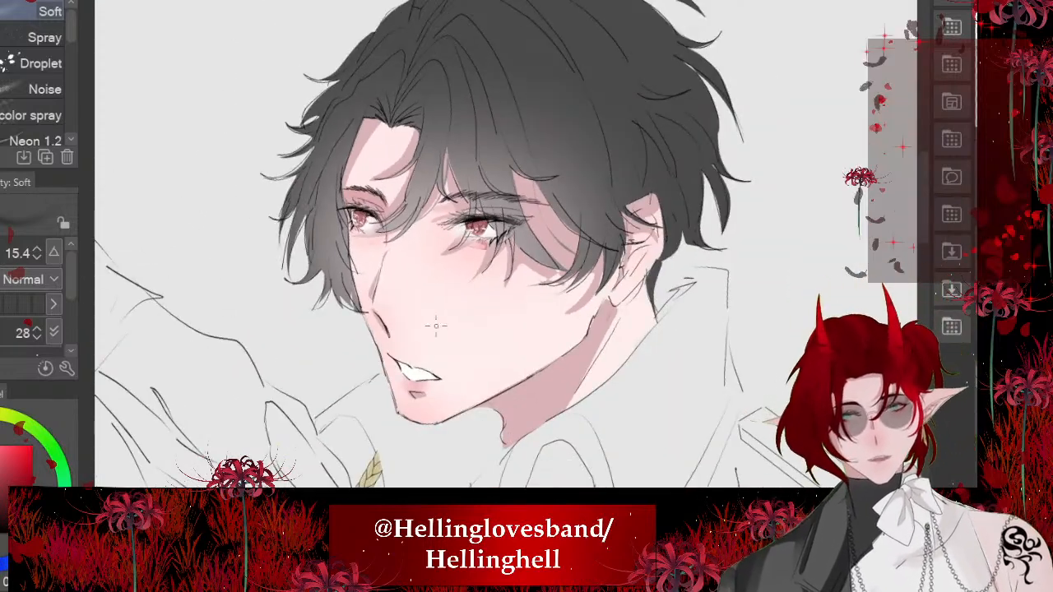
{"action": "scroll", "coordinate": [435, 274], "scroll_direction": "down", "scroll_amount": 2}
{"action": "scroll", "coordinate": [471, 309], "scroll_direction": "up", "scroll_amount": 2}
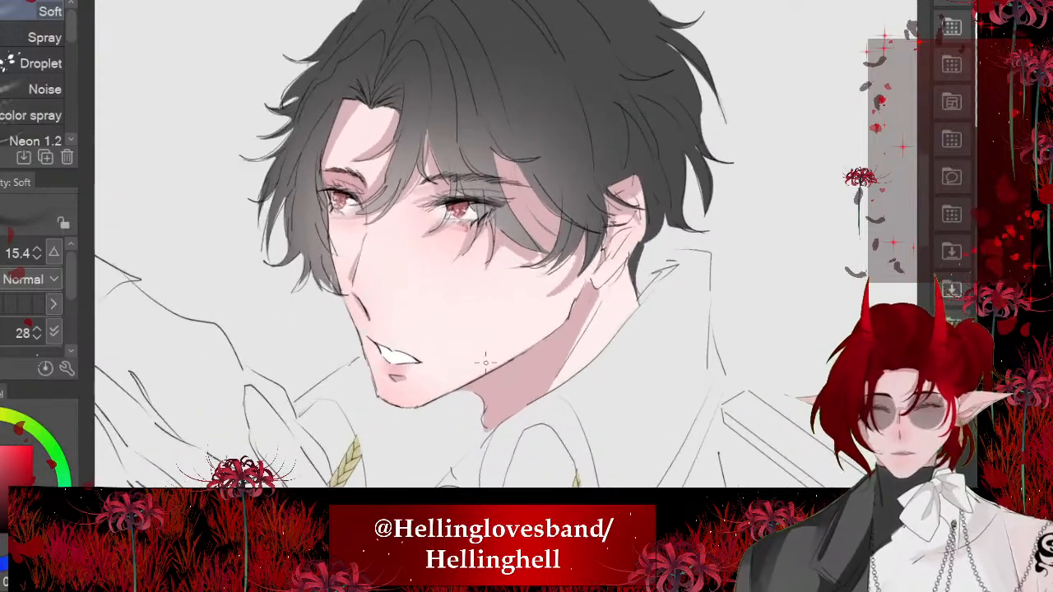
{"action": "scroll", "coordinate": [481, 365], "scroll_direction": "down", "scroll_amount": 2}
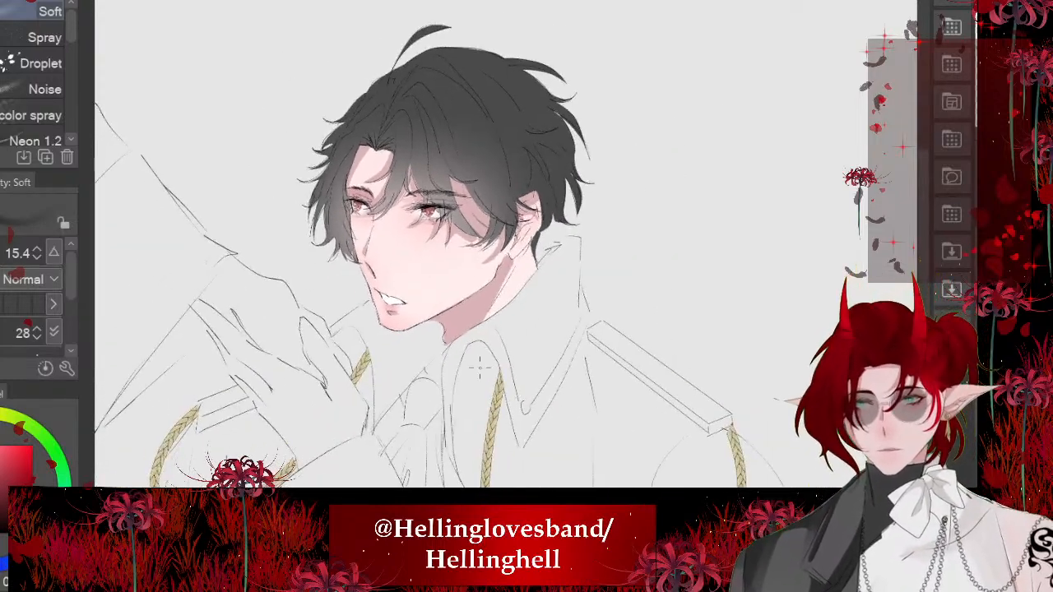
{"action": "scroll", "coordinate": [386, 224], "scroll_direction": "up", "scroll_amount": 4}
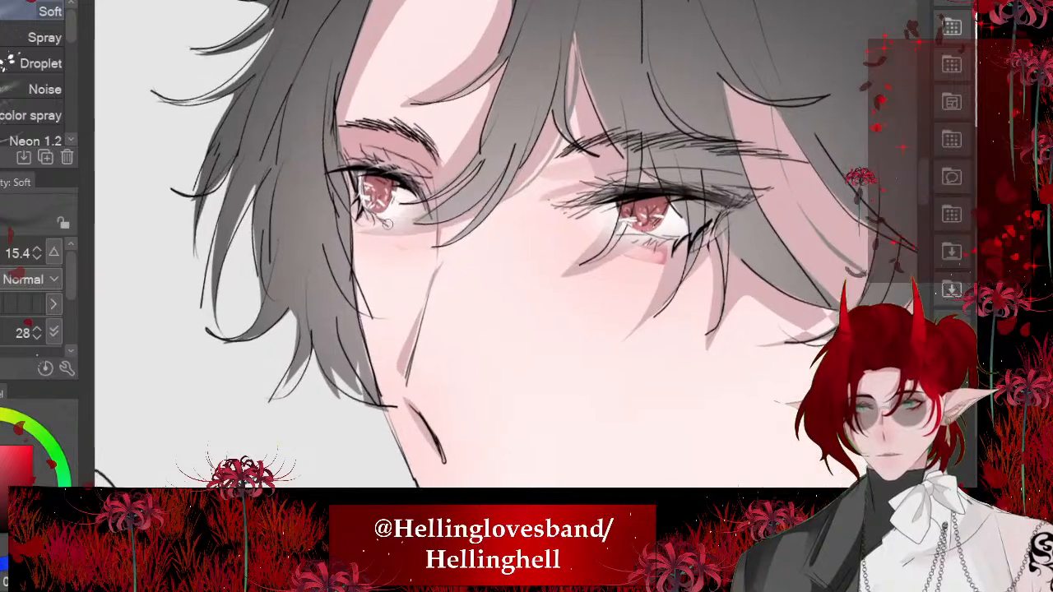
{"action": "scroll", "coordinate": [385, 223], "scroll_direction": "down", "scroll_amount": 1}
{"action": "scroll", "coordinate": [385, 223], "scroll_direction": "up", "scroll_amount": 1}
{"action": "scroll", "coordinate": [494, 211], "scroll_direction": "down", "scroll_amount": 2}
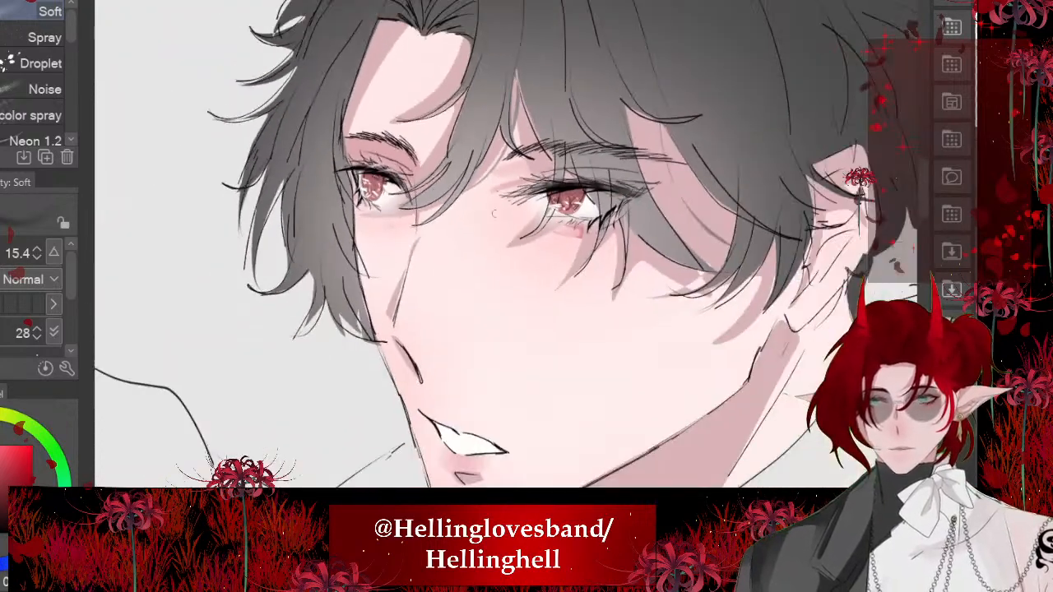
{"action": "scroll", "coordinate": [494, 213], "scroll_direction": "up", "scroll_amount": 2}
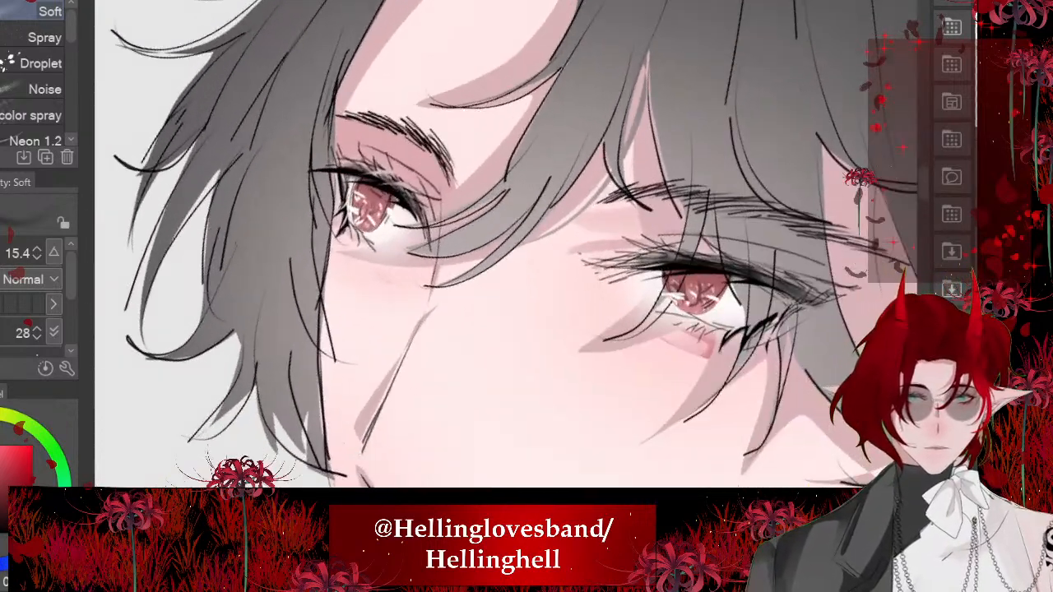
- Airbrush a short soft stroke over the white of the far eye, beside the iris
{"action": "scroll", "coordinate": [439, 252], "scroll_direction": "up", "scroll_amount": 3}
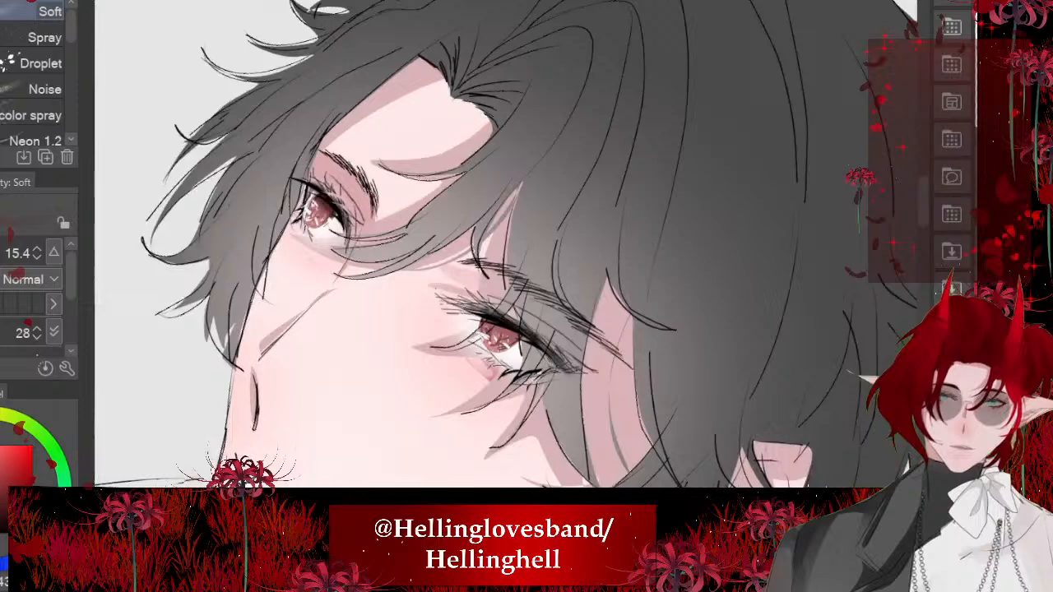
{"action": "scroll", "coordinate": [498, 354], "scroll_direction": "up", "scroll_amount": 5}
{"action": "mouse_move", "coordinate": [523, 274]}
{"action": "left_mouse_down"}
{"action": "mouse_move", "coordinate": [499, 271]}
{"action": "mouse_move", "coordinate": [544, 295]}
{"action": "mouse_move", "coordinate": [493, 282]}
{"action": "left_mouse_up"}
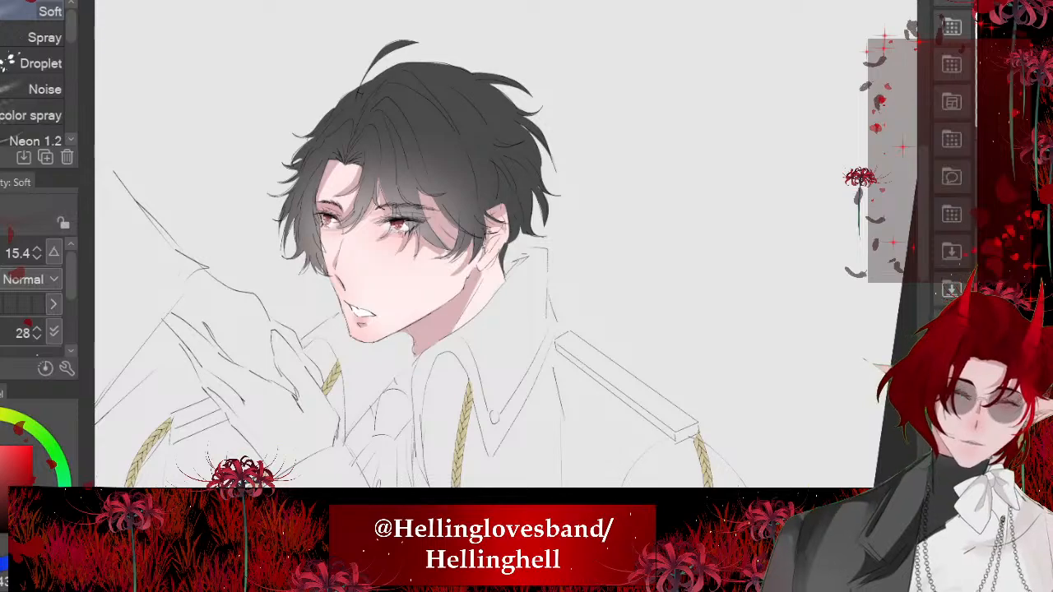
- Transform the eye and eyebrow layer to shift it slightly downward on the face
{"action": "scroll", "coordinate": [355, 477], "scroll_direction": "up", "scroll_amount": 3}
{"action": "scroll", "coordinate": [380, 462], "scroll_direction": "up", "scroll_amount": 5}
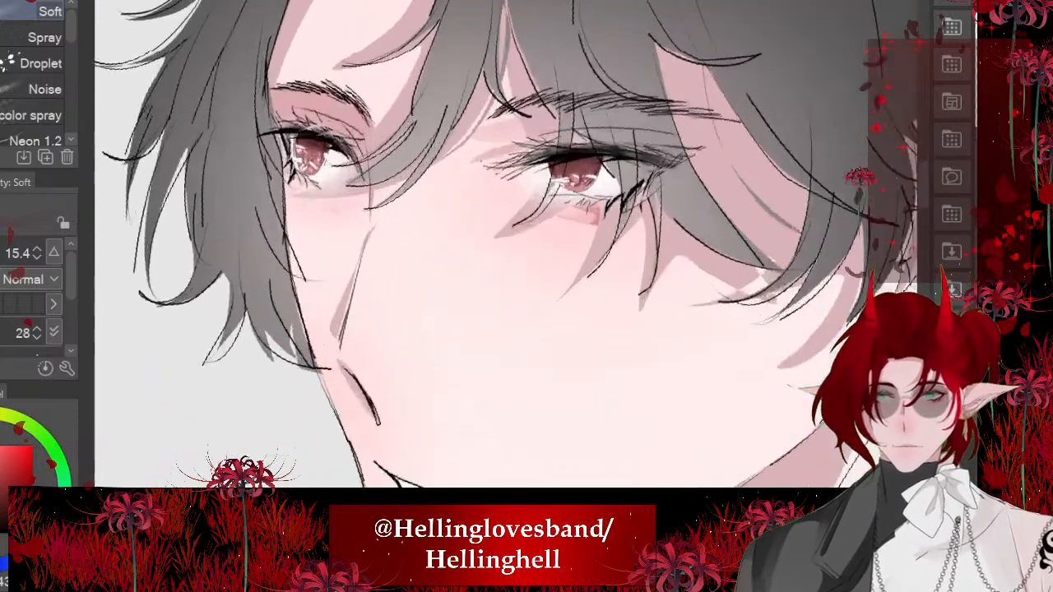
{"action": "scroll", "coordinate": [412, 88], "scroll_direction": "down", "scroll_amount": 3}
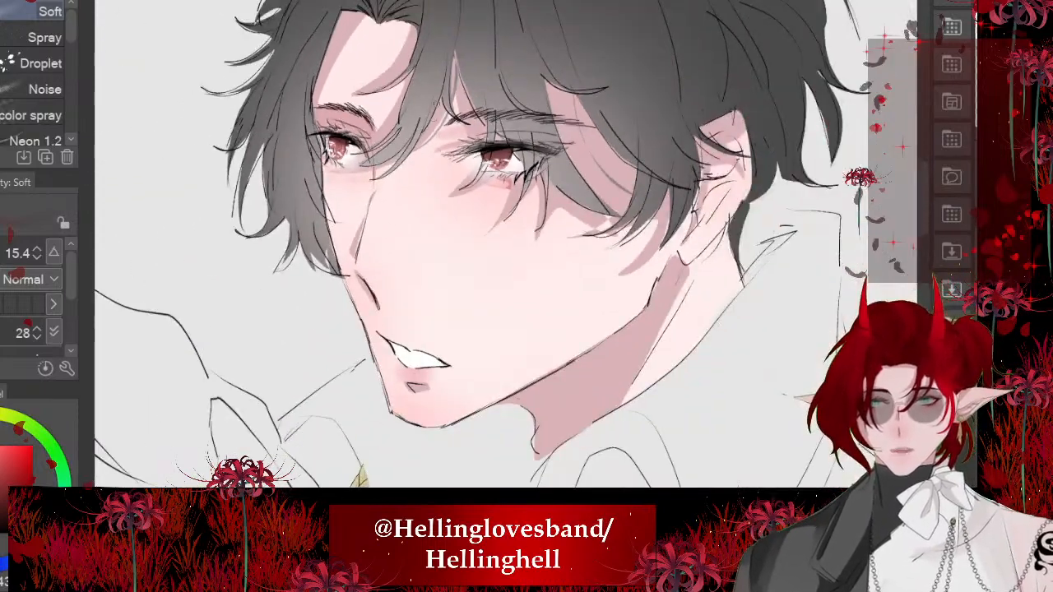
{"action": "scroll", "coordinate": [424, 88], "scroll_direction": "up", "scroll_amount": 4}
{"action": "scroll", "coordinate": [461, 169], "scroll_direction": "down", "scroll_amount": 4}
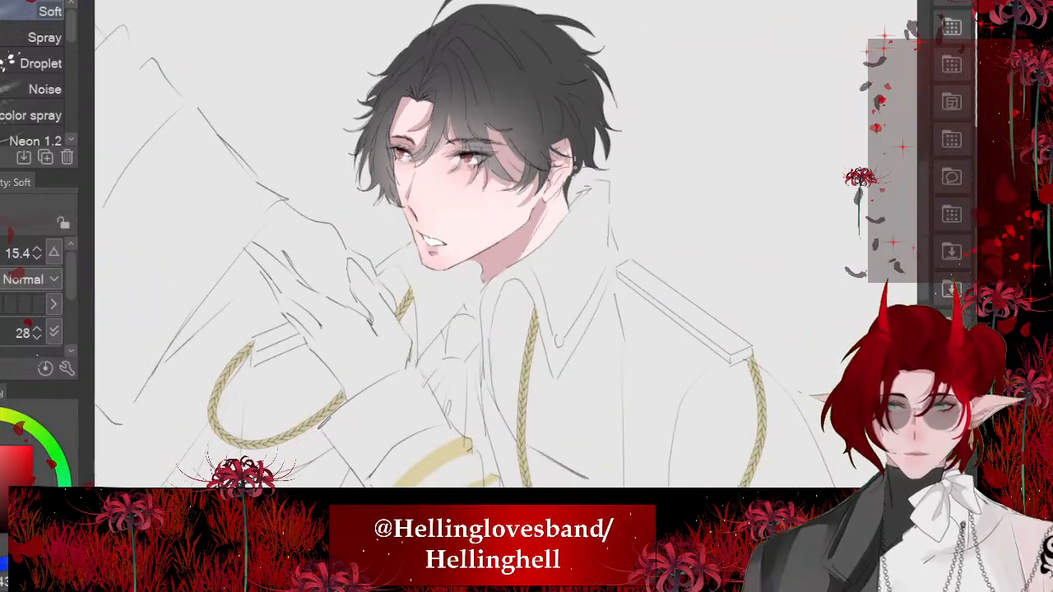
{"action": "scroll", "coordinate": [360, 174], "scroll_direction": "up", "scroll_amount": 5}
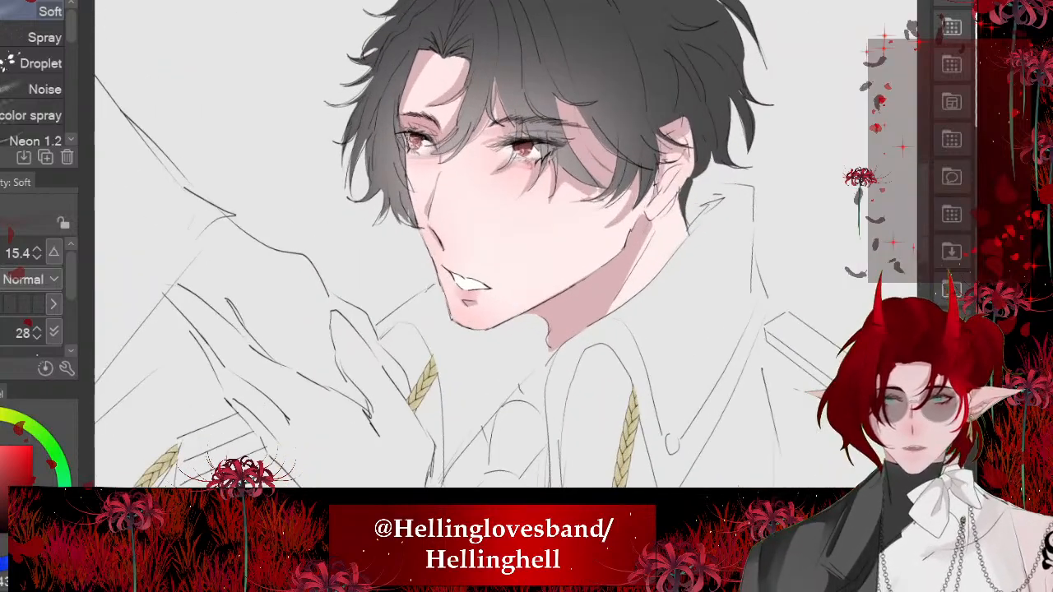
{"action": "scroll", "coordinate": [424, 121], "scroll_direction": "up", "scroll_amount": 3}
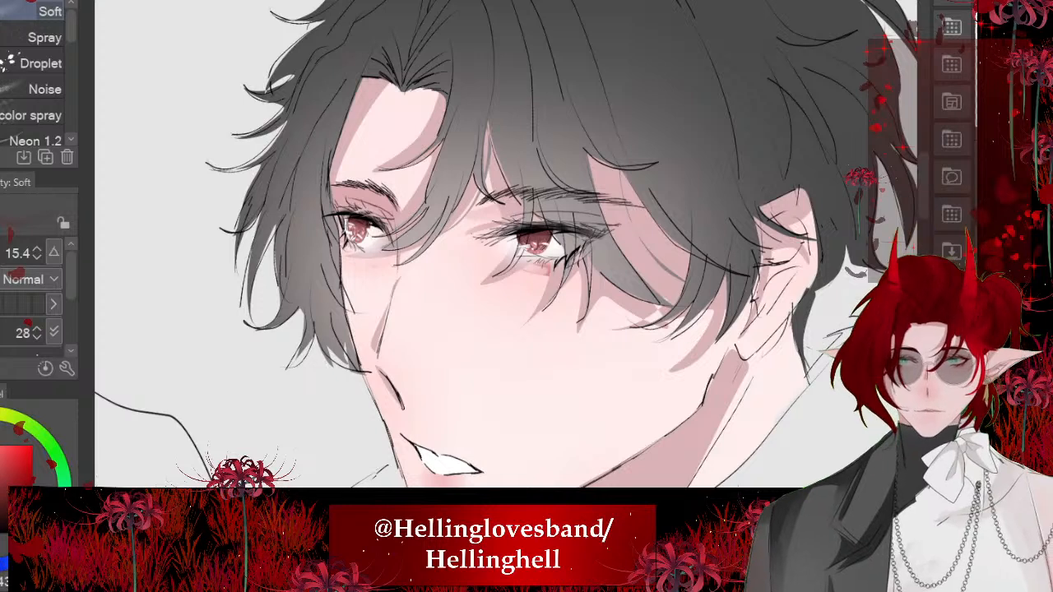
{"action": "key", "text": "ctrl+t"}
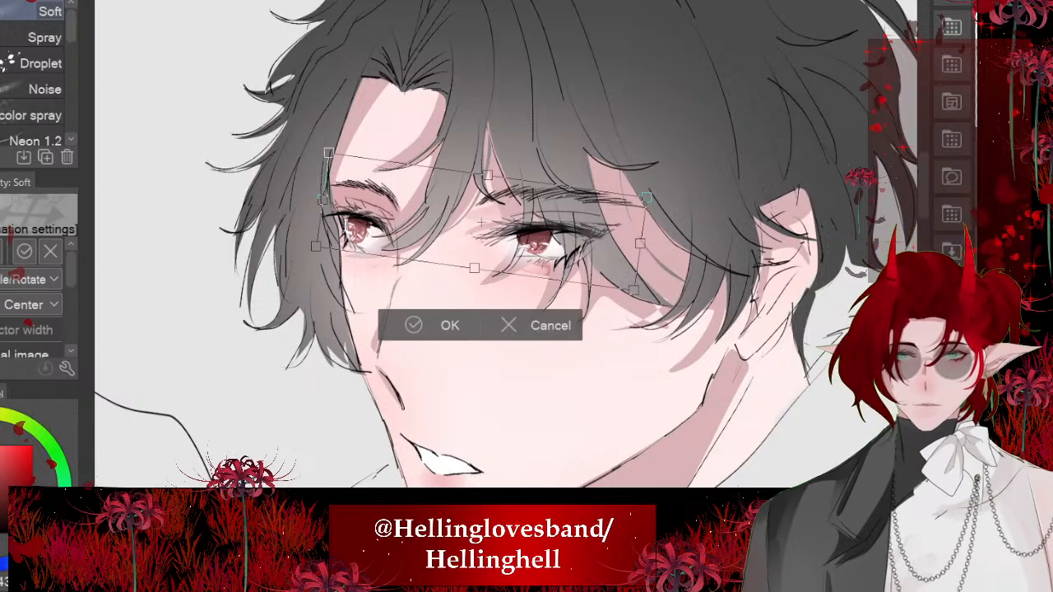
{"action": "left_click_drag", "start_coordinate": [482, 222], "coordinate": [483, 229]}
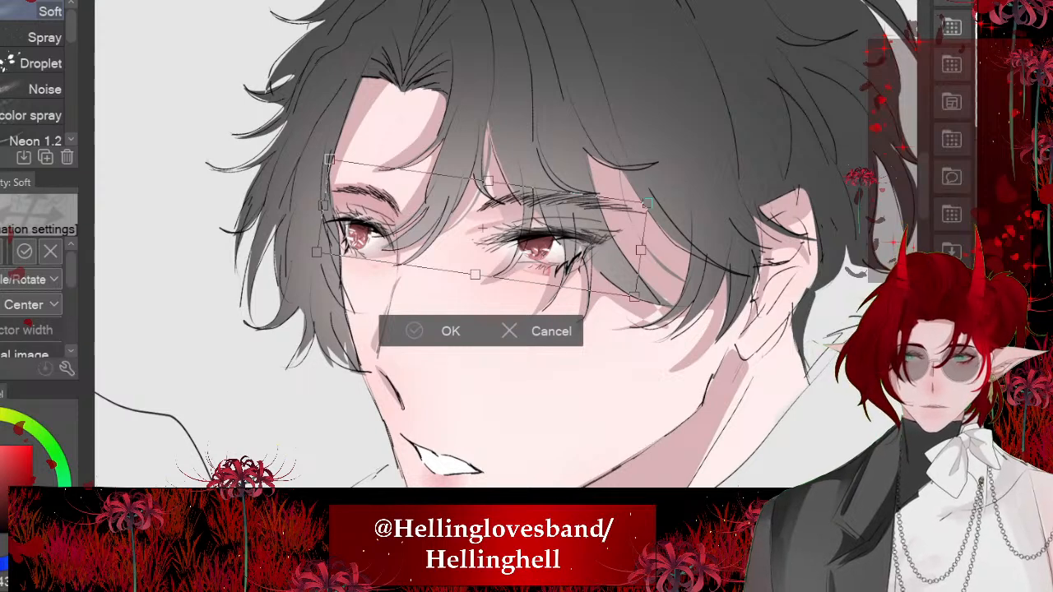
{"action": "left_click", "coordinate": [405, 336]}
- Lasso the area around both eyes and eyebrows, nudge it slightly downward with a transform, and deselect
{"action": "scroll", "coordinate": [383, 214], "scroll_direction": "down", "scroll_amount": 2}
{"action": "scroll", "coordinate": [382, 213], "scroll_direction": "up", "scroll_amount": 3}
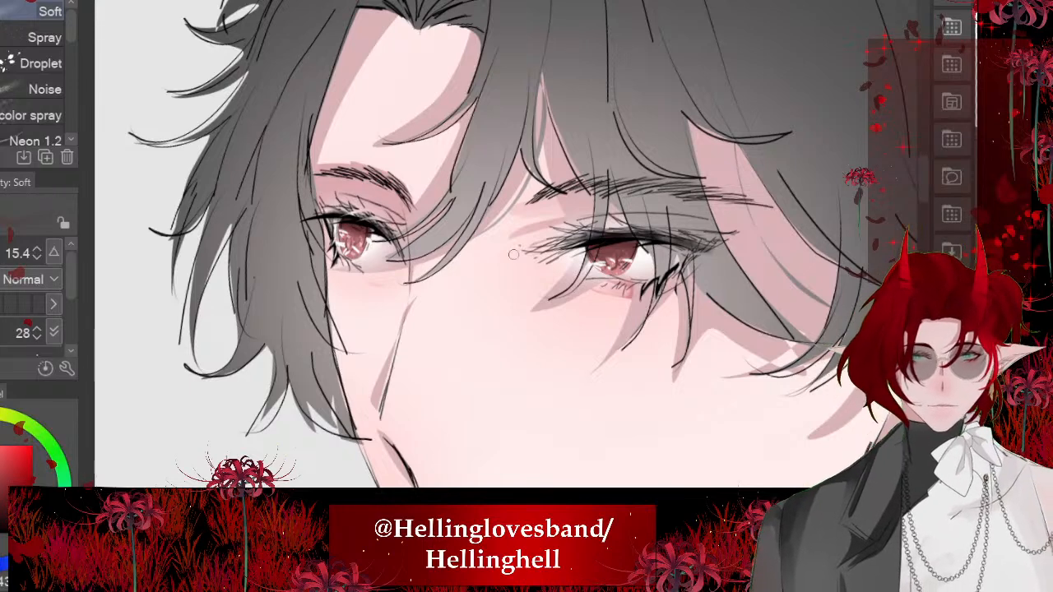
{"action": "left_click", "coordinate": [1, 123]}
{"action": "scroll", "coordinate": [204, 284], "scroll_direction": "down", "scroll_amount": 1}
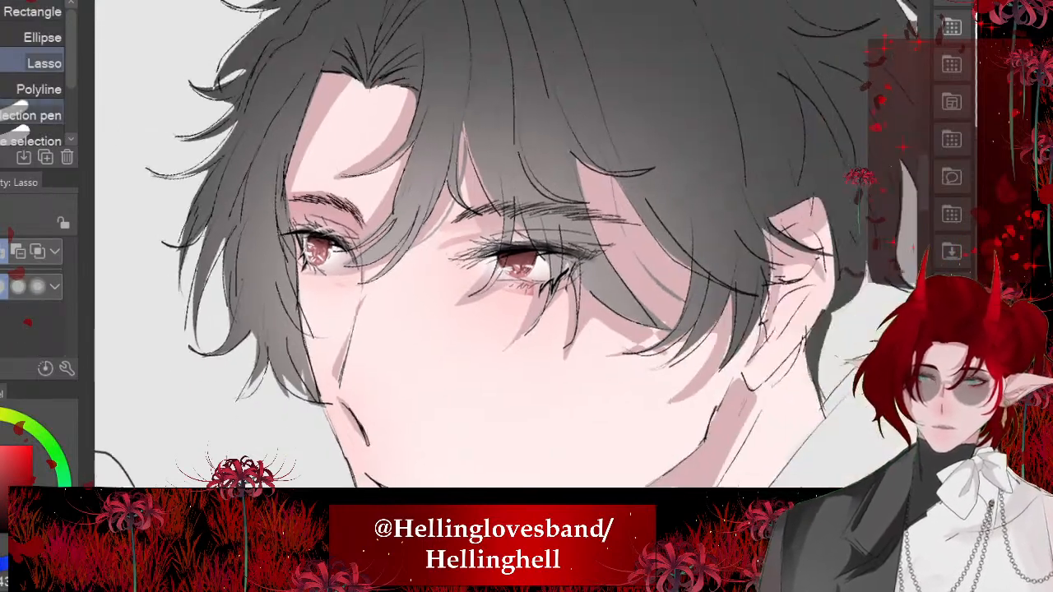
{"action": "mouse_move", "coordinate": [385, 137]}
{"action": "left_mouse_down"}
{"action": "mouse_move", "coordinate": [427, 133]}
{"action": "mouse_move", "coordinate": [436, 338]}
{"action": "mouse_move", "coordinate": [329, 152]}
{"action": "left_mouse_up"}
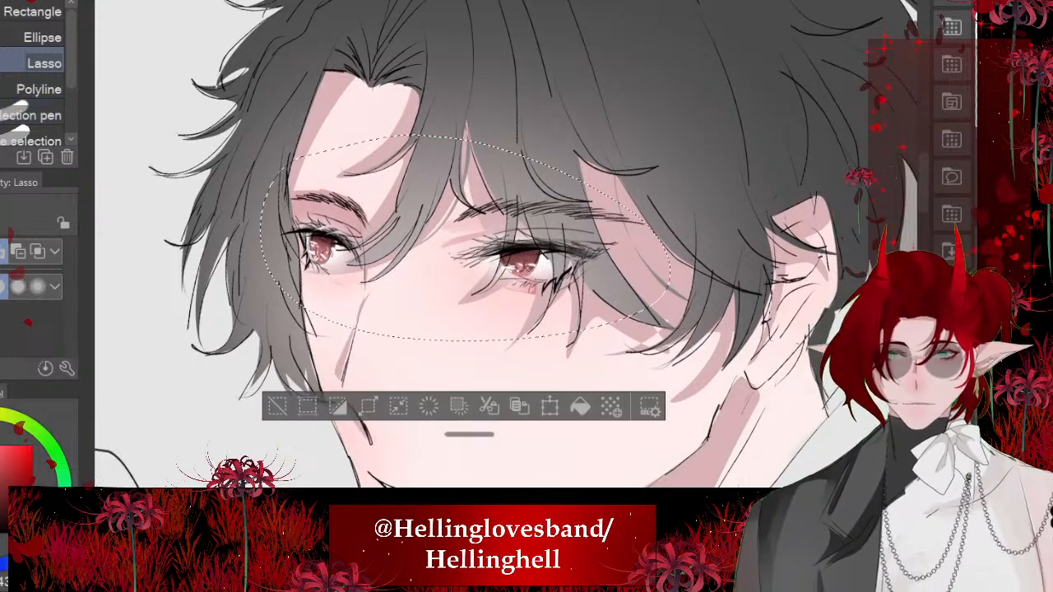
{"action": "key", "text": "ctrl+t"}
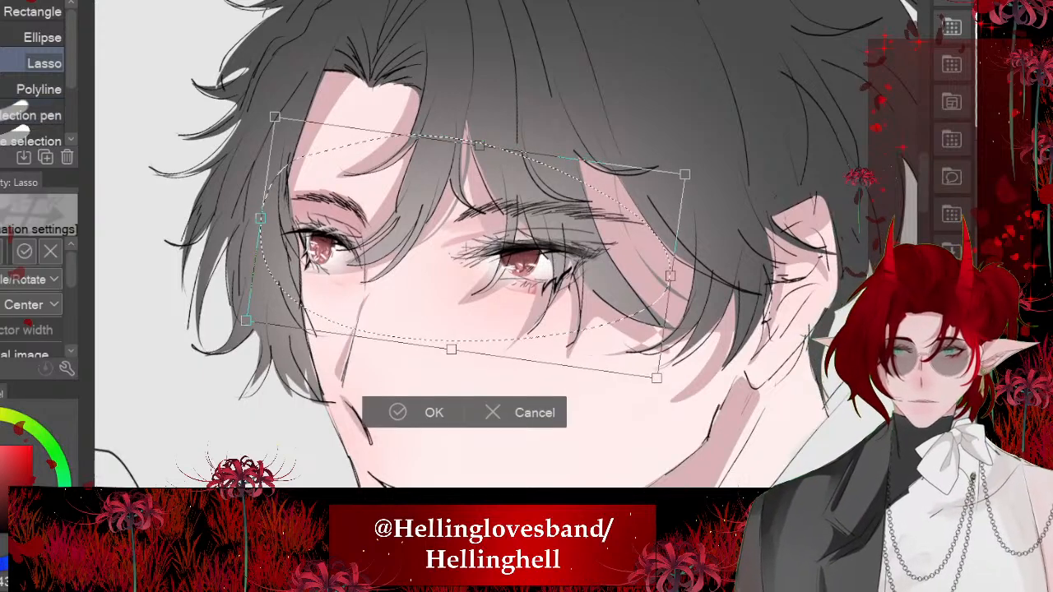
{"action": "left_click", "coordinate": [397, 412]}
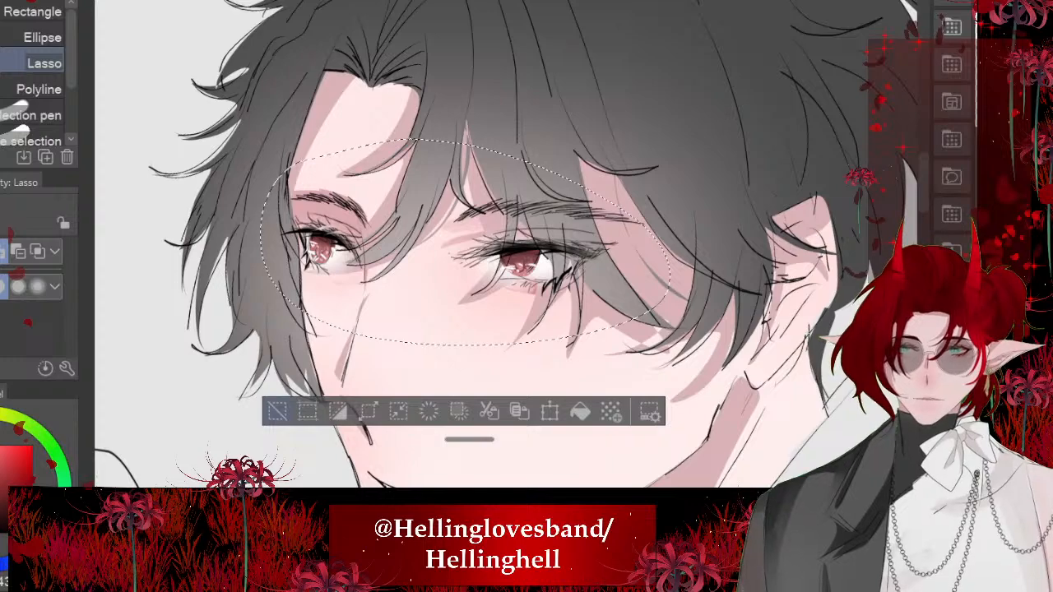
{"action": "key", "text": "ctrl+d"}
- Lasso the near eye and its eyebrow, transform them slightly outward and up, and clear the selection
{"action": "scroll", "coordinate": [452, 218], "scroll_direction": "down", "scroll_amount": 5}
{"action": "scroll", "coordinate": [452, 201], "scroll_direction": "down", "scroll_amount": 3}
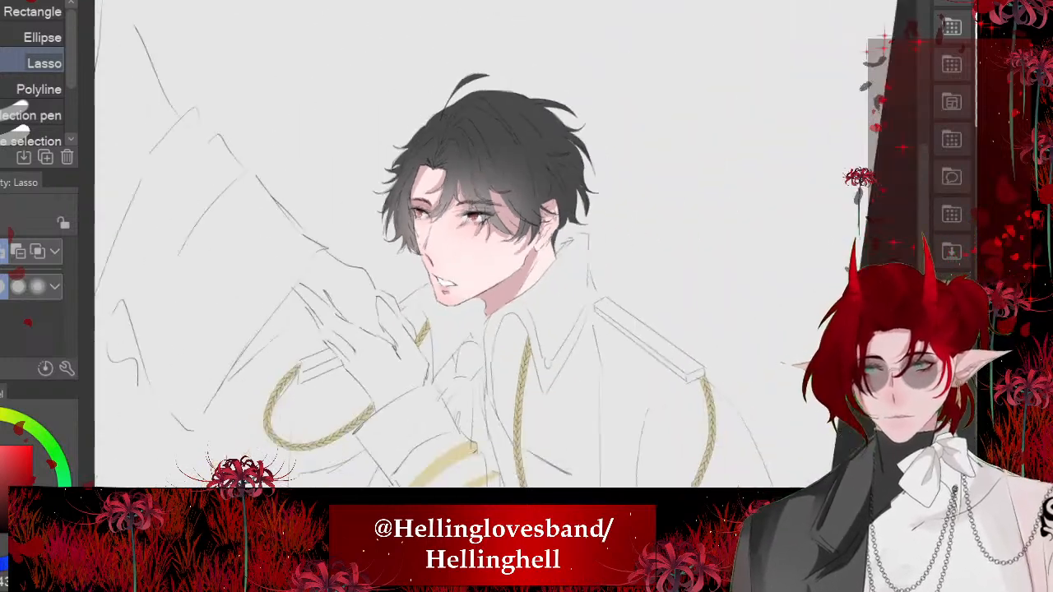
{"action": "scroll", "coordinate": [428, 218], "scroll_direction": "up", "scroll_amount": 5}
{"action": "scroll", "coordinate": [441, 171], "scroll_direction": "up", "scroll_amount": 3}
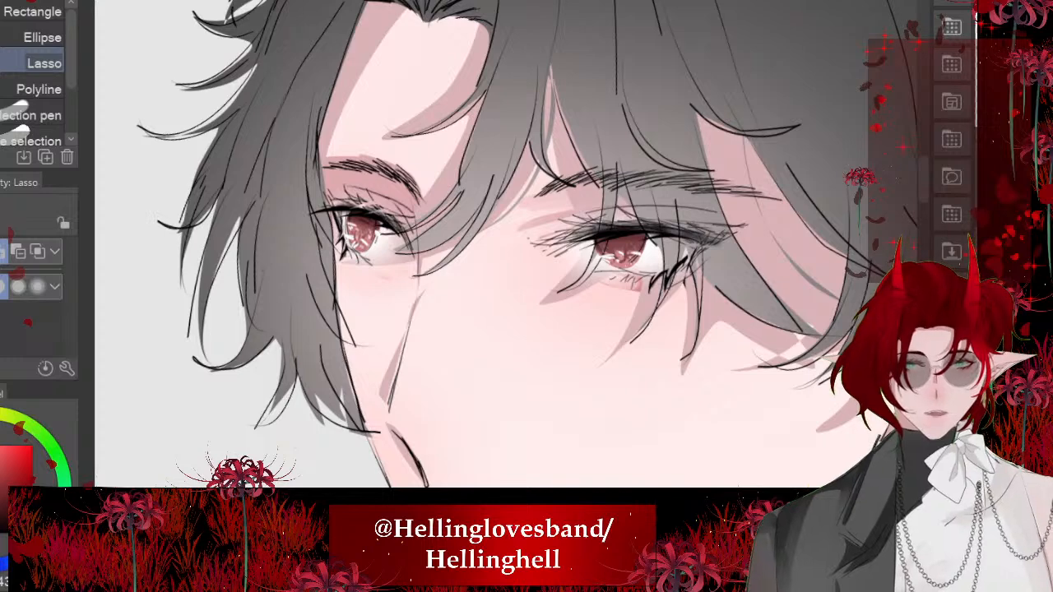
{"action": "scroll", "coordinate": [265, 239], "scroll_direction": "down", "scroll_amount": 2}
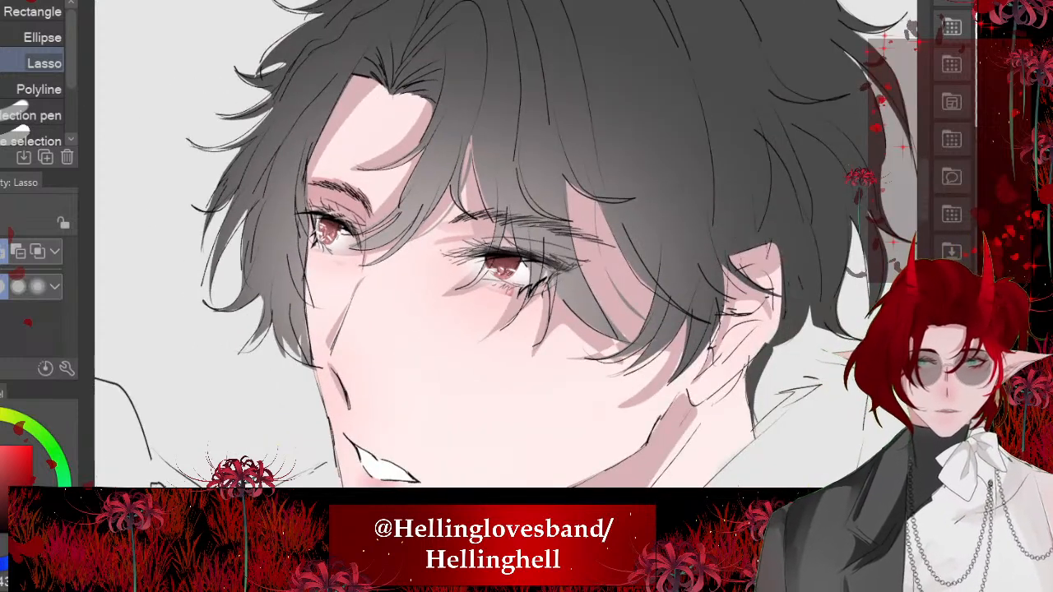
{"action": "mouse_move", "coordinate": [548, 158]}
{"action": "left_mouse_down"}
{"action": "mouse_move", "coordinate": [573, 336]}
{"action": "mouse_move", "coordinate": [417, 265]}
{"action": "left_mouse_up"}
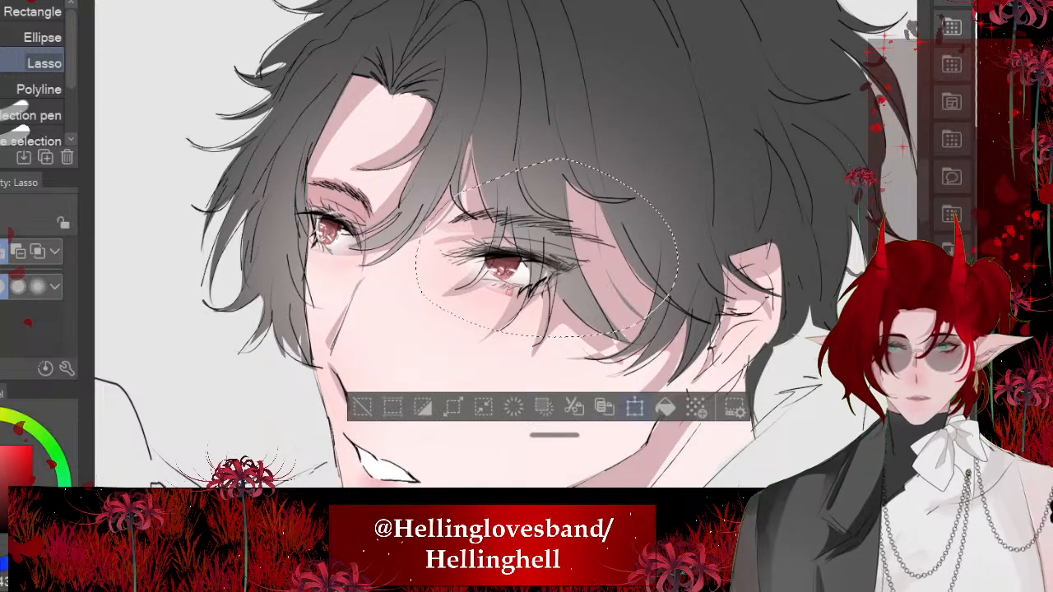
{"action": "left_click", "coordinate": [634, 407]}
{"action": "left_click_drag", "start_coordinate": [546, 247], "coordinate": [550, 245]}
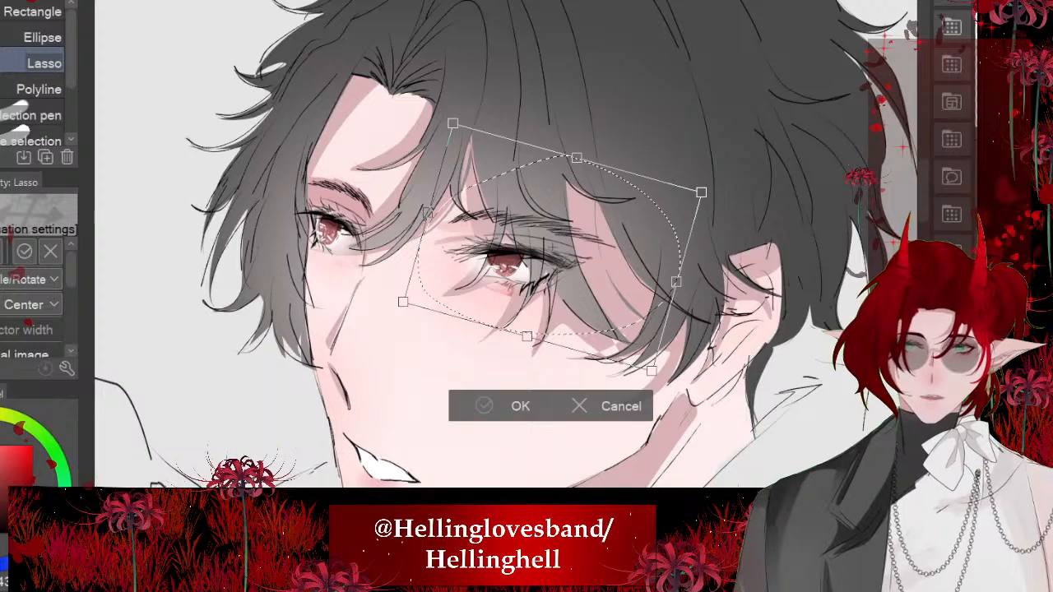
{"action": "left_click", "coordinate": [484, 406]}
{"action": "left_click", "coordinate": [363, 405]}
- Examine the placement of the repositioned eyes up close and with the upper body in view
{"action": "scroll", "coordinate": [486, 244], "scroll_direction": "down", "scroll_amount": 5}
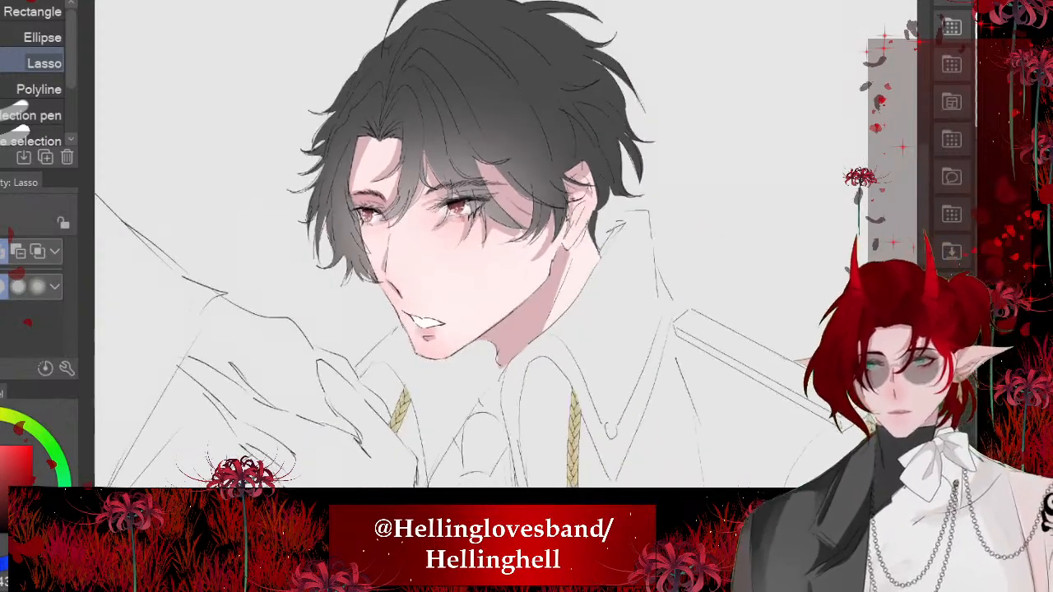
{"action": "scroll", "coordinate": [461, 234], "scroll_direction": "down", "scroll_amount": 2}
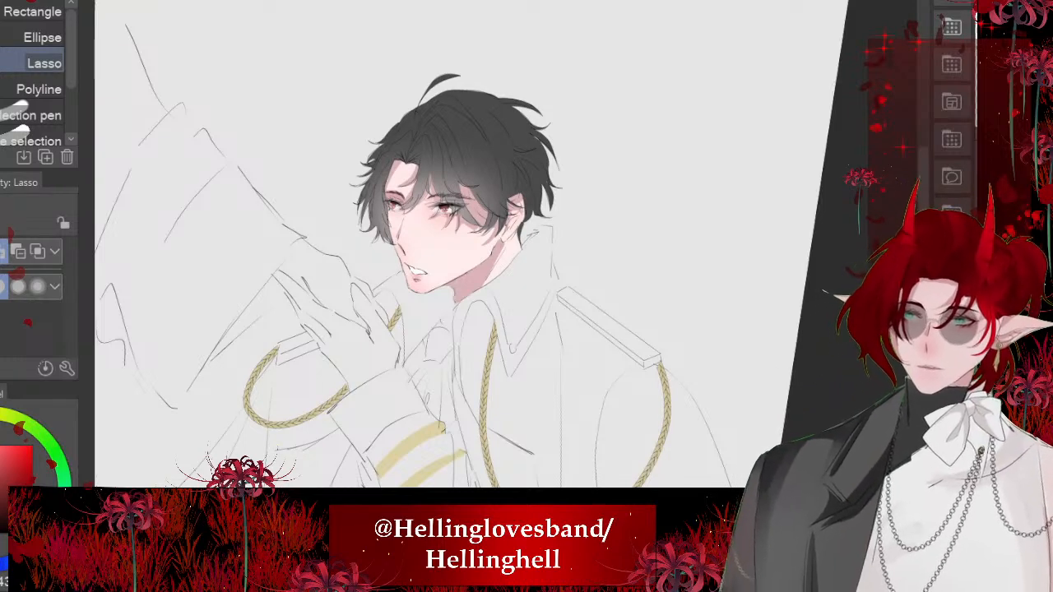
{"action": "scroll", "coordinate": [461, 230], "scroll_direction": "up", "scroll_amount": 5}
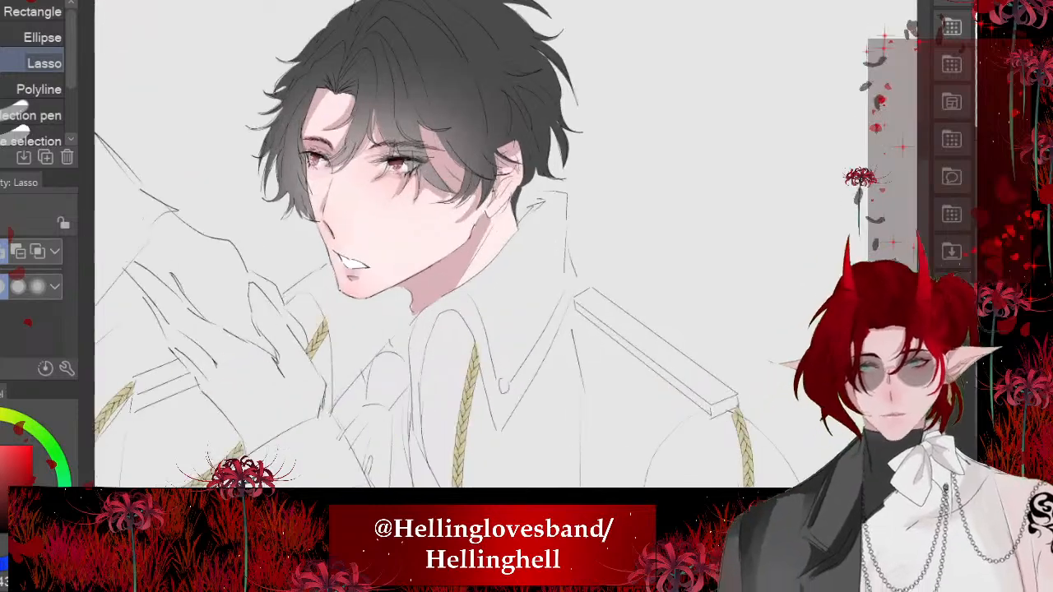
{"action": "scroll", "coordinate": [461, 235], "scroll_direction": "down", "scroll_amount": 5}
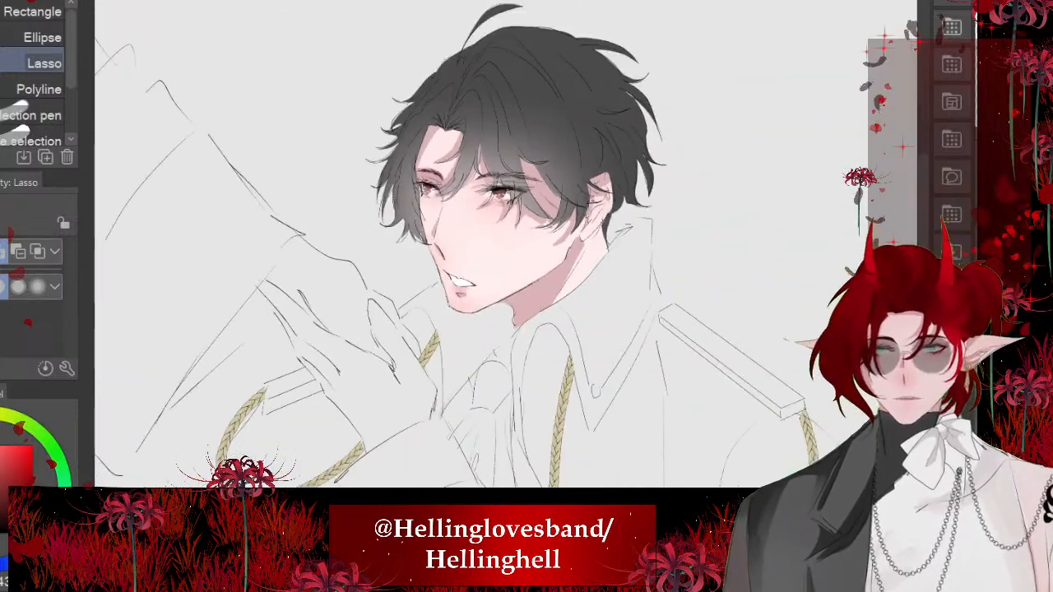
{"action": "scroll", "coordinate": [477, 198], "scroll_direction": "up", "scroll_amount": 4}
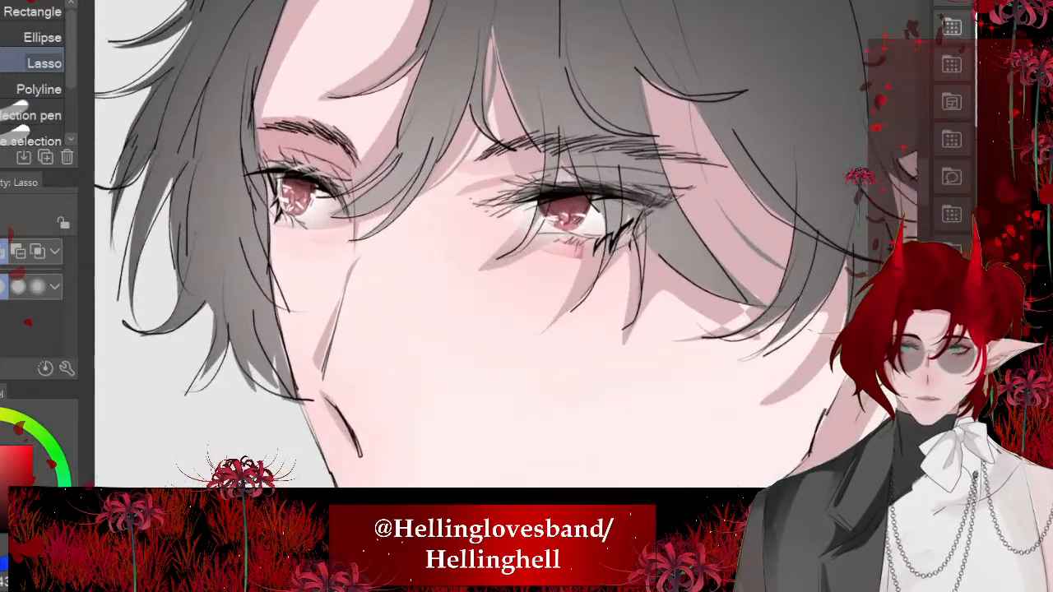
{"action": "scroll", "coordinate": [461, 230], "scroll_direction": "down", "scroll_amount": 5}
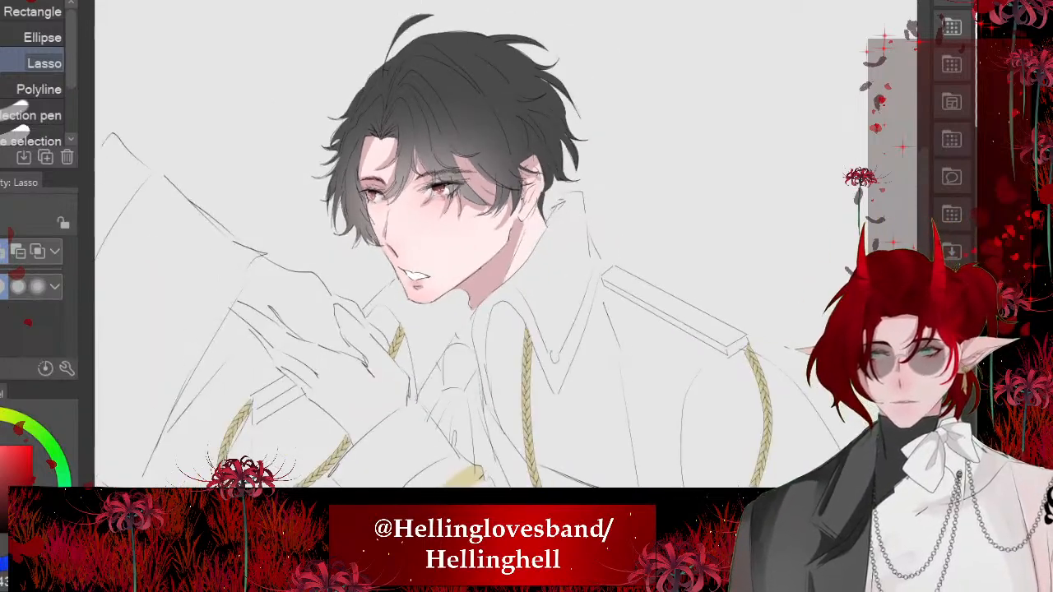
- Examine the face and the uniform's line art both up close and with the whole upper body in view
{"action": "scroll", "coordinate": [493, 239], "scroll_direction": "down", "scroll_amount": 1}
{"action": "scroll", "coordinate": [493, 239], "scroll_direction": "down", "scroll_amount": 1}
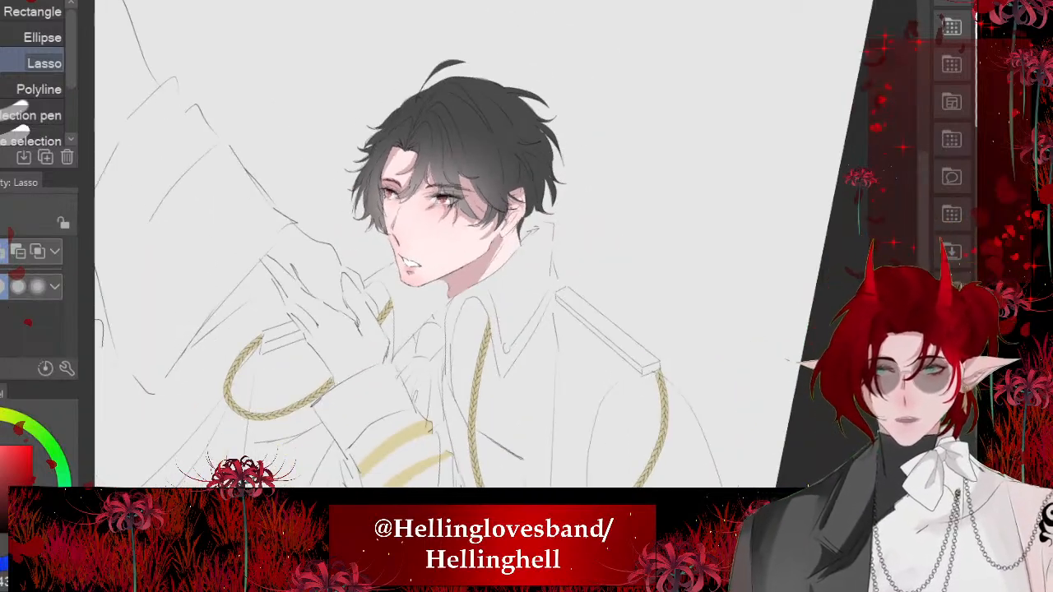
{"action": "scroll", "coordinate": [461, 206], "scroll_direction": "up", "scroll_amount": 4}
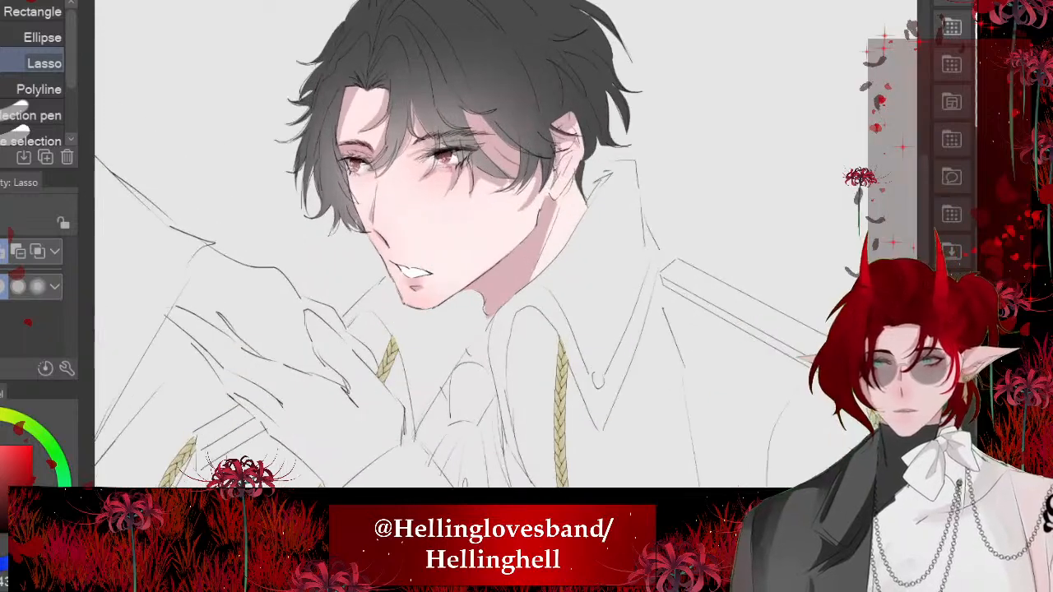
{"action": "scroll", "coordinate": [444, 247], "scroll_direction": "down", "scroll_amount": 2}
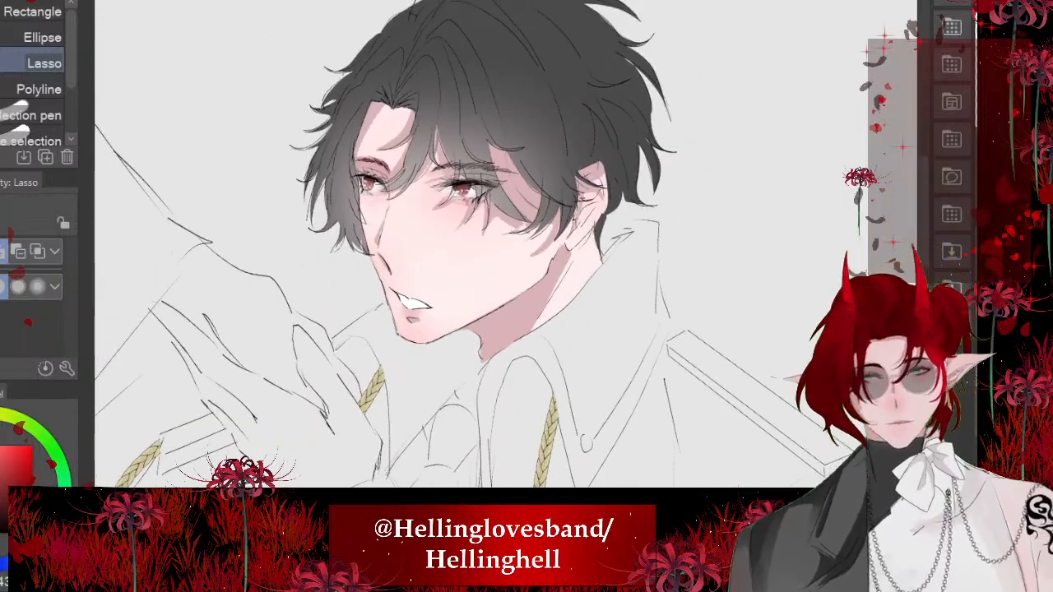
{"action": "scroll", "coordinate": [461, 247], "scroll_direction": "down", "scroll_amount": 3}
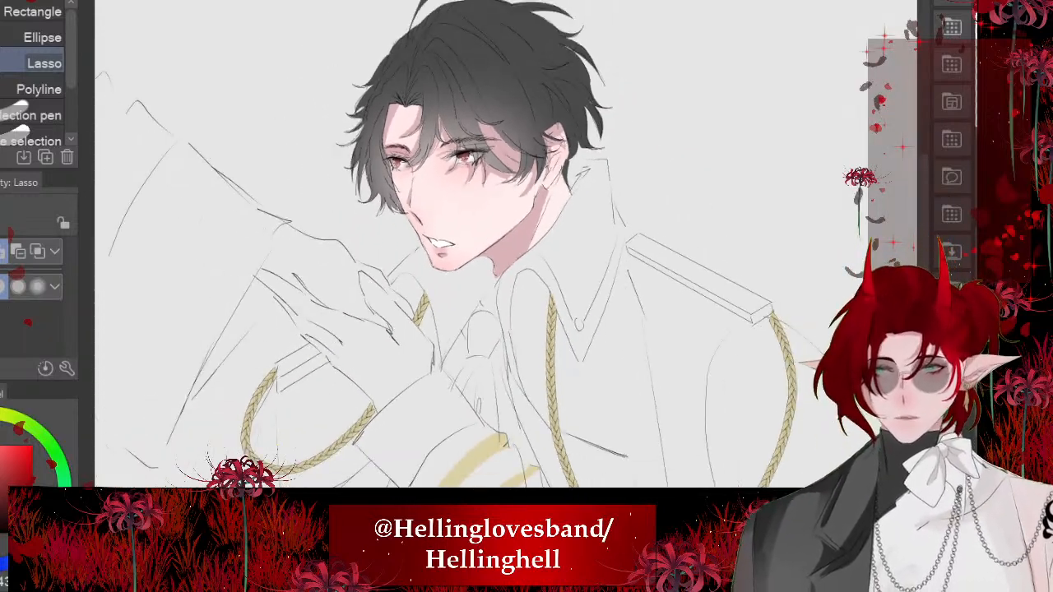
{"action": "scroll", "coordinate": [461, 247], "scroll_direction": "up", "scroll_amount": 2}
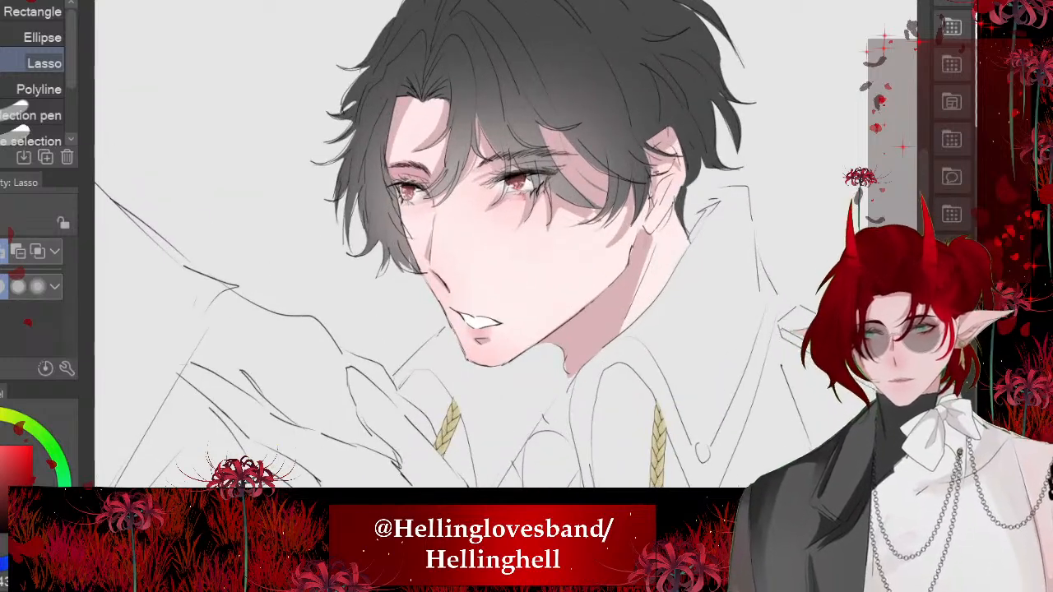
{"action": "scroll", "coordinate": [461, 247], "scroll_direction": "up", "scroll_amount": 2}
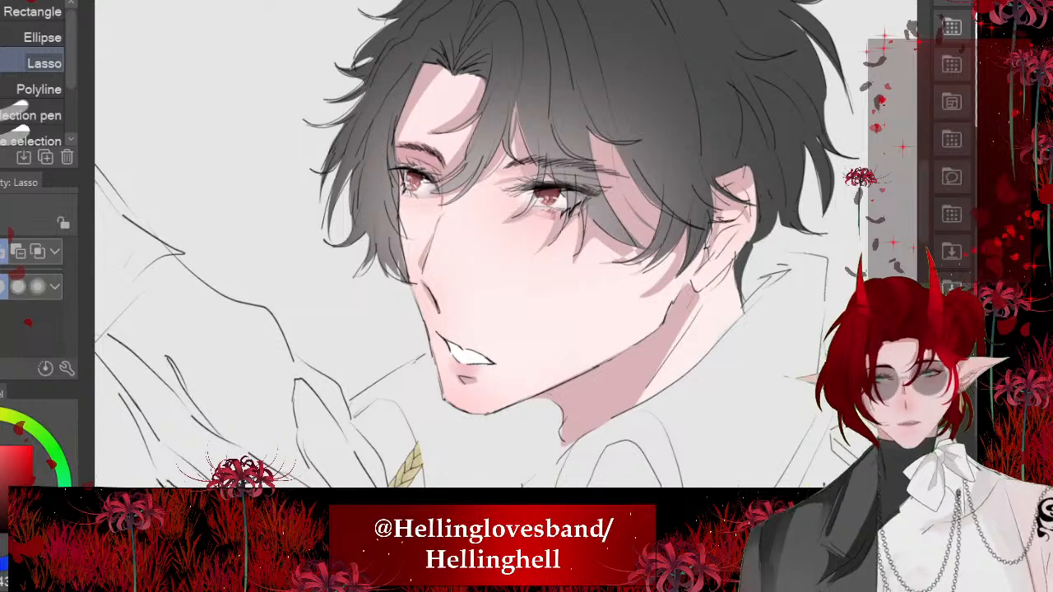
{"action": "scroll", "coordinate": [461, 247], "scroll_direction": "down", "scroll_amount": 4}
{"action": "scroll", "coordinate": [461, 246], "scroll_direction": "up", "scroll_amount": 1}
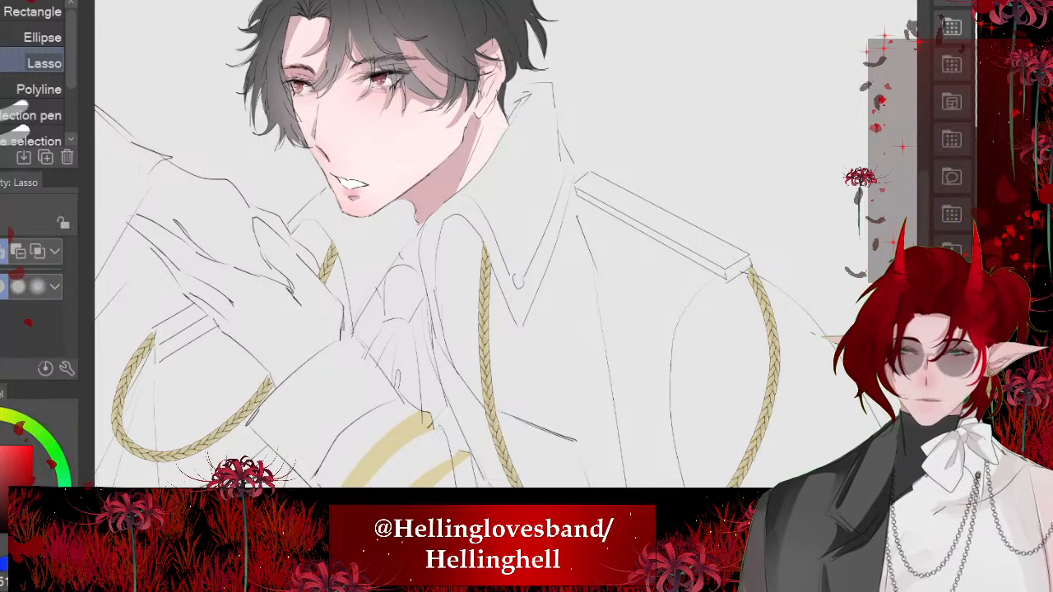
- Erase two gaps across the long edges of the shoulder epaulette with the Hard eraser
{"action": "scroll", "coordinate": [461, 181], "scroll_direction": "up", "scroll_amount": 4}
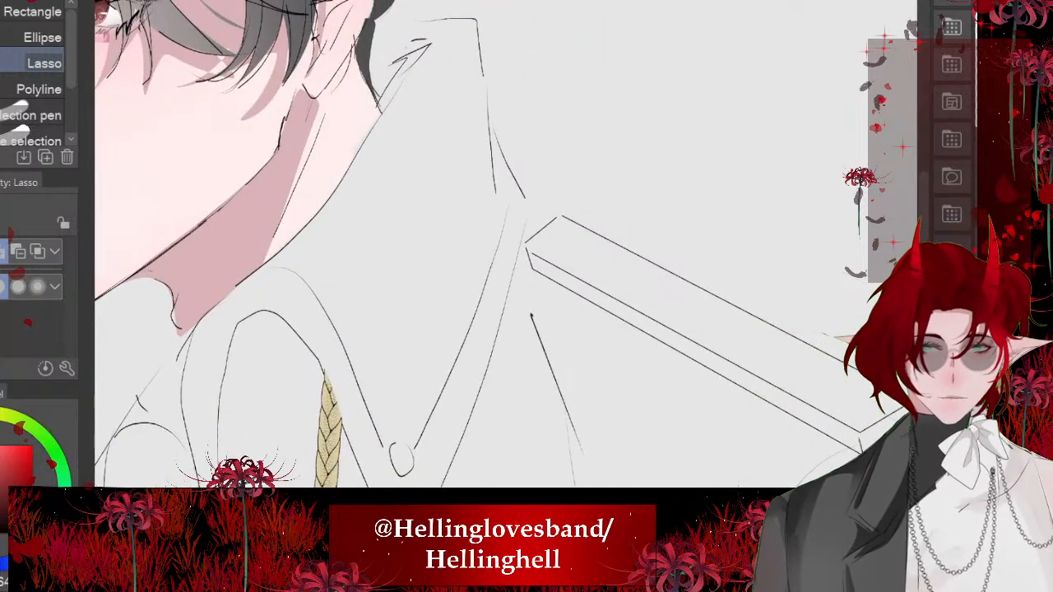
{"action": "scroll", "coordinate": [741, 354], "scroll_direction": "up", "scroll_amount": 3}
{"action": "key", "text": "e"}
{"action": "scroll", "coordinate": [506, 247], "scroll_direction": "right", "scroll_amount": 3}
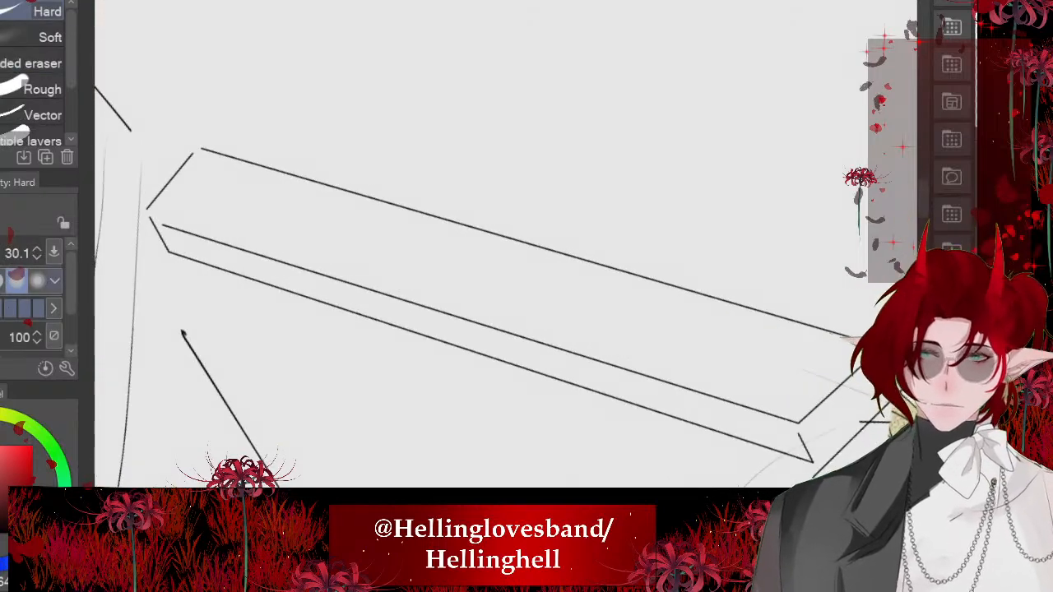
{"action": "left_click_drag", "start_coordinate": [415, 206], "coordinate": [345, 346]}
{"action": "left_click_drag", "start_coordinate": [576, 238], "coordinate": [492, 415]}
- Draw two curved straps wrapping around the epaulette at the erased gaps with the fine pen
{"action": "scroll", "coordinate": [296, 310], "scroll_direction": "up", "scroll_amount": 3}
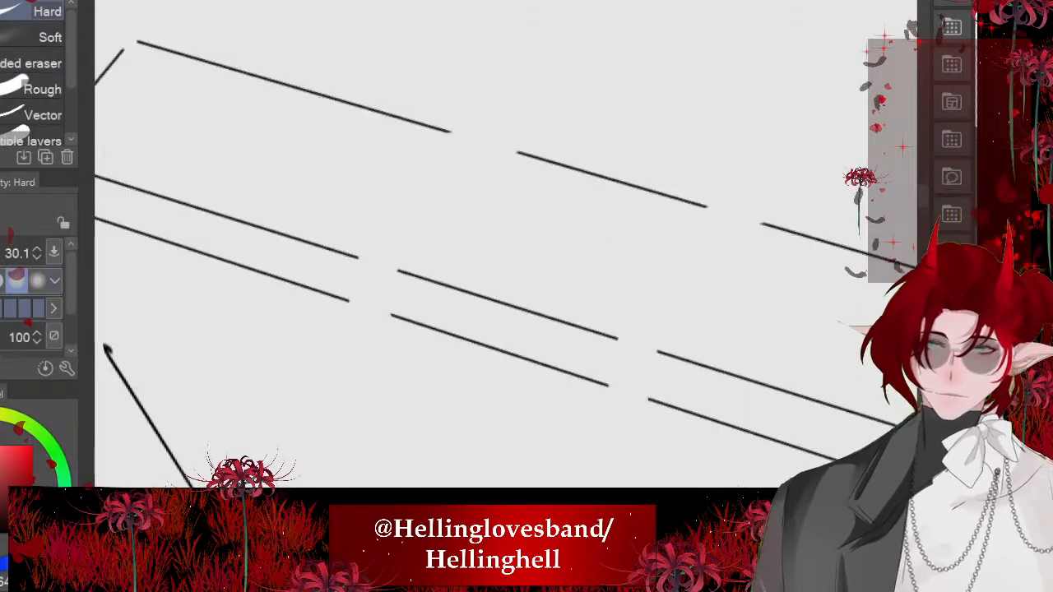
{"action": "key", "text": "p"}
{"action": "scroll", "coordinate": [414, 244], "scroll_direction": "up", "scroll_amount": 2}
{"action": "mouse_move", "coordinate": [510, 43]}
{"action": "left_mouse_down"}
{"action": "mouse_move", "coordinate": [301, 198]}
{"action": "mouse_move", "coordinate": [306, 353]}
{"action": "mouse_move", "coordinate": [374, 380]}
{"action": "mouse_move", "coordinate": [550, 43]}
{"action": "left_mouse_up"}
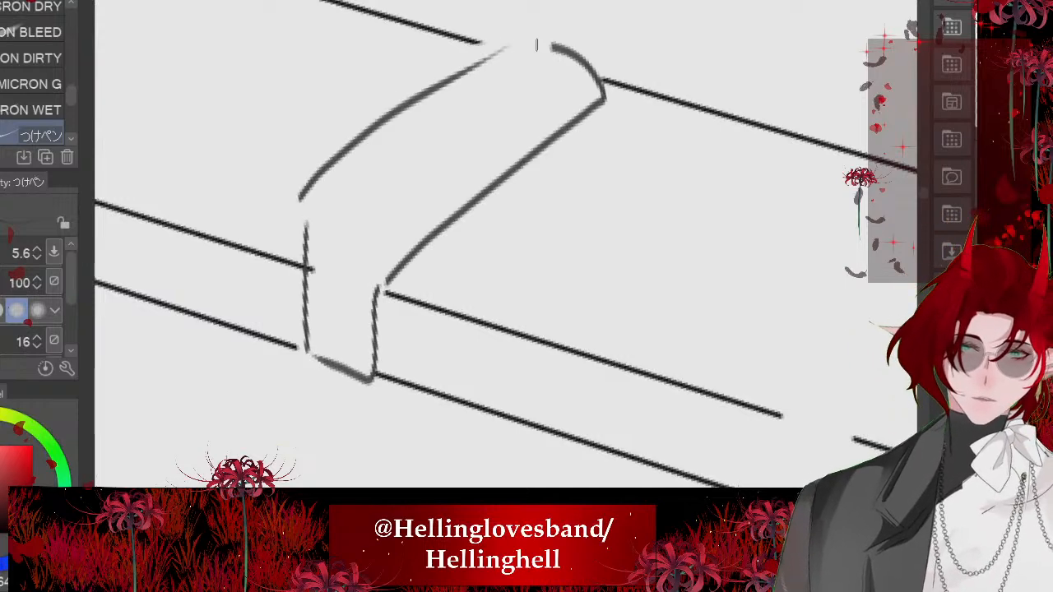
{"action": "scroll", "coordinate": [537, 44], "scroll_direction": "down", "scroll_amount": 4}
{"action": "mouse_move", "coordinate": [646, 199]}
{"action": "left_mouse_down"}
{"action": "mouse_move", "coordinate": [614, 180]}
{"action": "mouse_move", "coordinate": [539, 263]}
{"action": "left_mouse_up"}
{"action": "mouse_move", "coordinate": [526, 283]}
{"action": "left_mouse_down"}
{"action": "mouse_move", "coordinate": [549, 341]}
{"action": "mouse_move", "coordinate": [556, 295]}
{"action": "mouse_move", "coordinate": [646, 206]}
{"action": "left_mouse_up"}
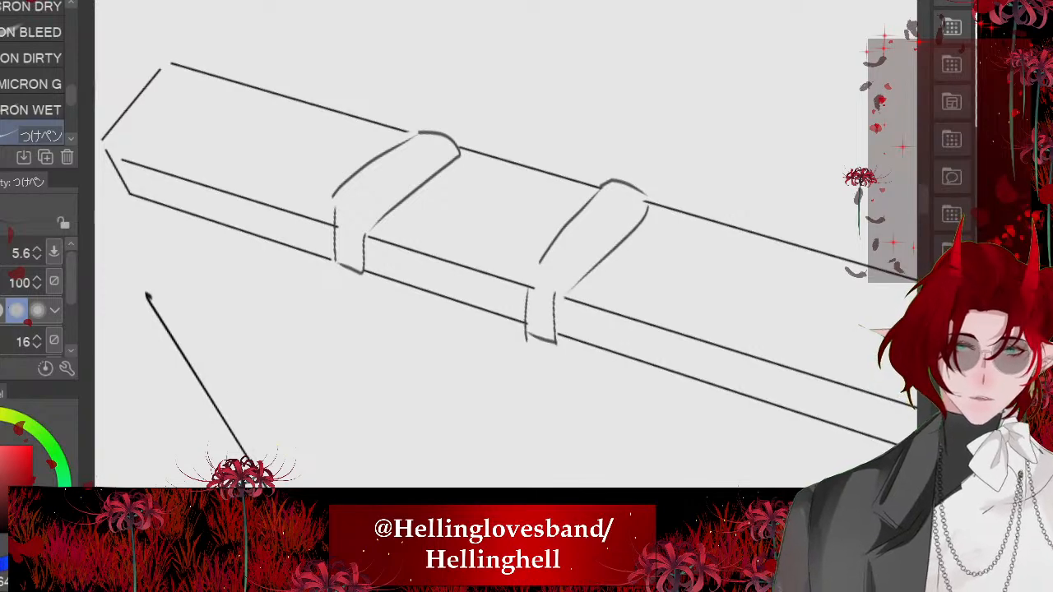
{"action": "scroll", "coordinate": [527, 255], "scroll_direction": "down", "scroll_amount": 5}
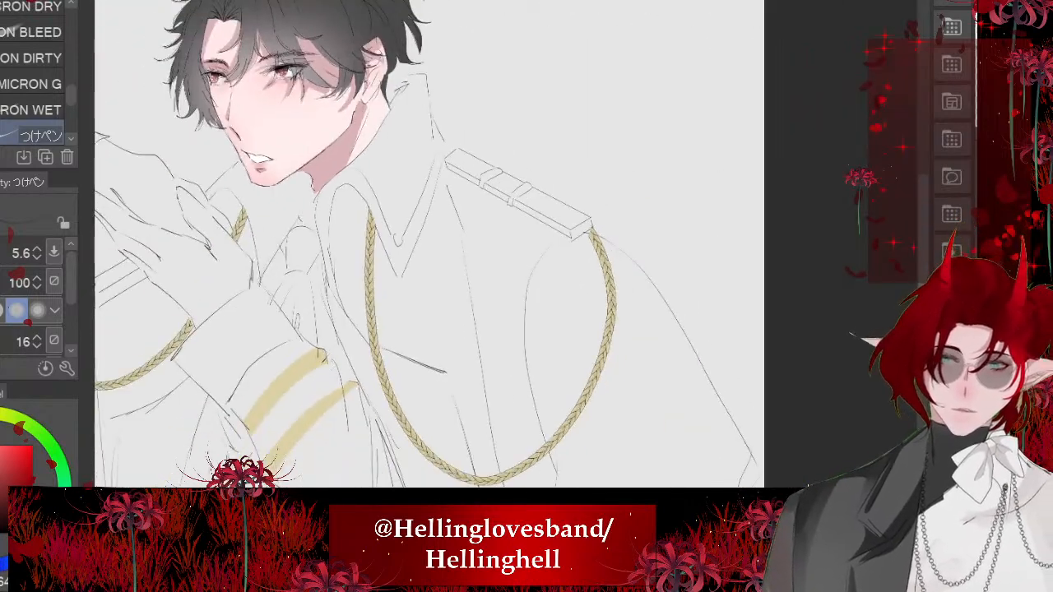
- Undo both epaulette straps and the second erased gap, keeping only the gap nearest the collar
{"action": "left_click_drag", "start_coordinate": [428, 255], "coordinate": [495, 248]}
{"action": "scroll", "coordinate": [623, 161], "scroll_direction": "up", "scroll_amount": 5}
{"action": "key", "text": "ctrl+z"}
{"action": "key", "text": "ctrl+z"}
{"action": "key", "text": "ctrl+z"}
{"action": "key", "text": "ctrl+z"}
{"action": "key", "text": "ctrl+z"}
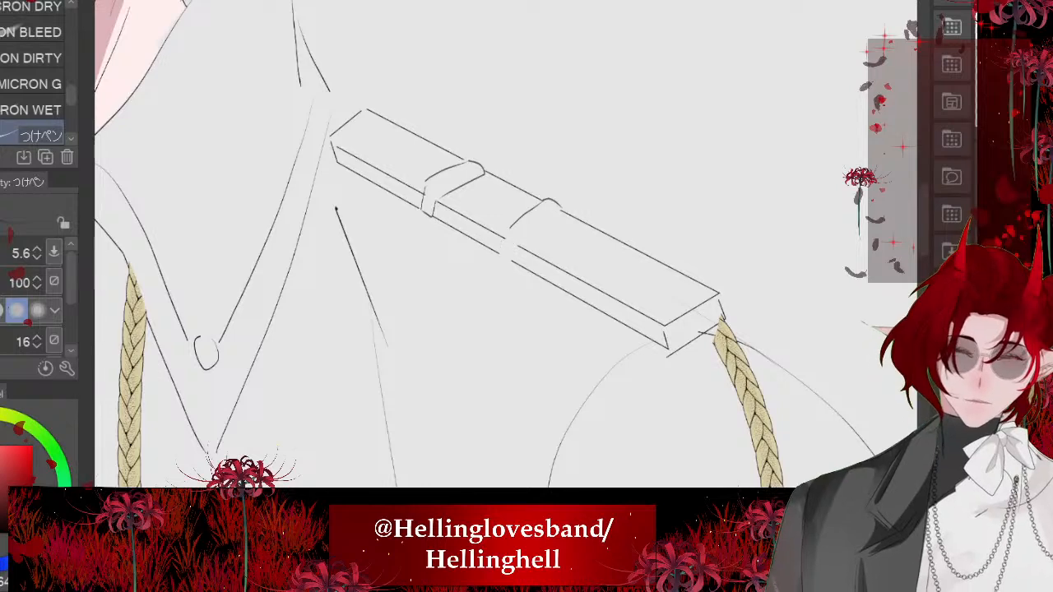
{"action": "key", "text": "ctrl+z"}
{"action": "key", "text": "ctrl+z"}
{"action": "key", "text": "ctrl+z"}
{"action": "key", "text": "ctrl+z"}
- Draw a single curved strap around the epaulette at the remaining gap, redoing its outer edge as a straighter line
{"action": "scroll", "coordinate": [477, 177], "scroll_direction": "up", "scroll_amount": 6}
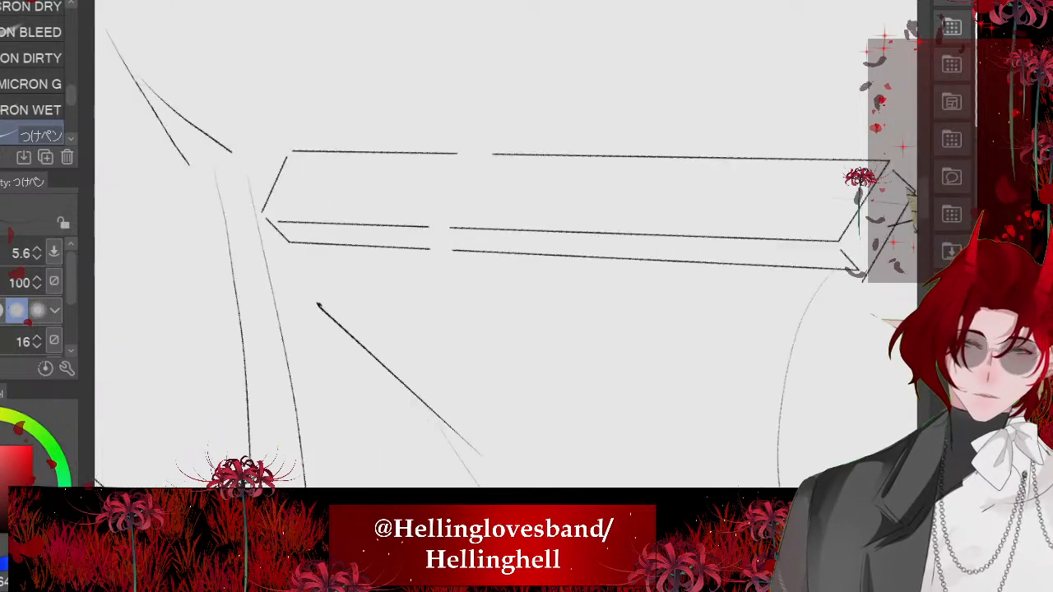
{"action": "mouse_move", "coordinate": [581, 105]}
{"action": "left_mouse_down"}
{"action": "mouse_move", "coordinate": [537, 101]}
{"action": "mouse_move", "coordinate": [478, 117]}
{"action": "mouse_move", "coordinate": [411, 322]}
{"action": "mouse_move", "coordinate": [417, 363]}
{"action": "left_mouse_up"}
{"action": "mouse_move", "coordinate": [428, 387]}
{"action": "left_mouse_down"}
{"action": "mouse_move", "coordinate": [442, 404]}
{"action": "mouse_move", "coordinate": [482, 399]}
{"action": "left_mouse_up"}
{"action": "left_click_drag", "start_coordinate": [490, 396], "coordinate": [467, 310]}
{"action": "left_click_drag", "start_coordinate": [581, 117], "coordinate": [467, 309]}
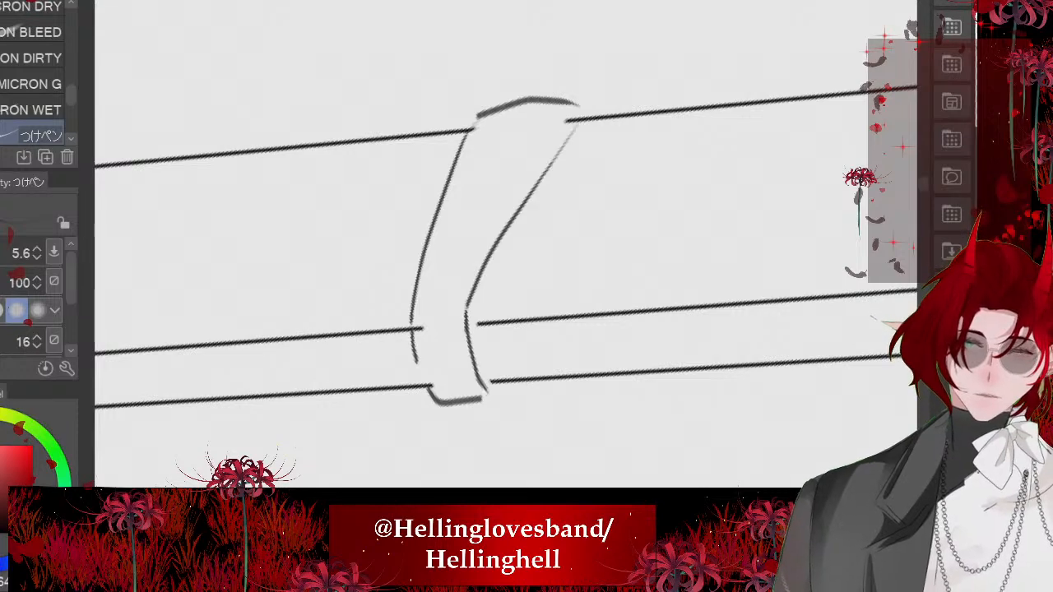
{"action": "scroll", "coordinate": [502, 247], "scroll_direction": "down", "scroll_amount": 4}
{"action": "key", "text": "ctrl+z"}
{"action": "left_click_drag", "start_coordinate": [583, 176], "coordinate": [491, 268]}
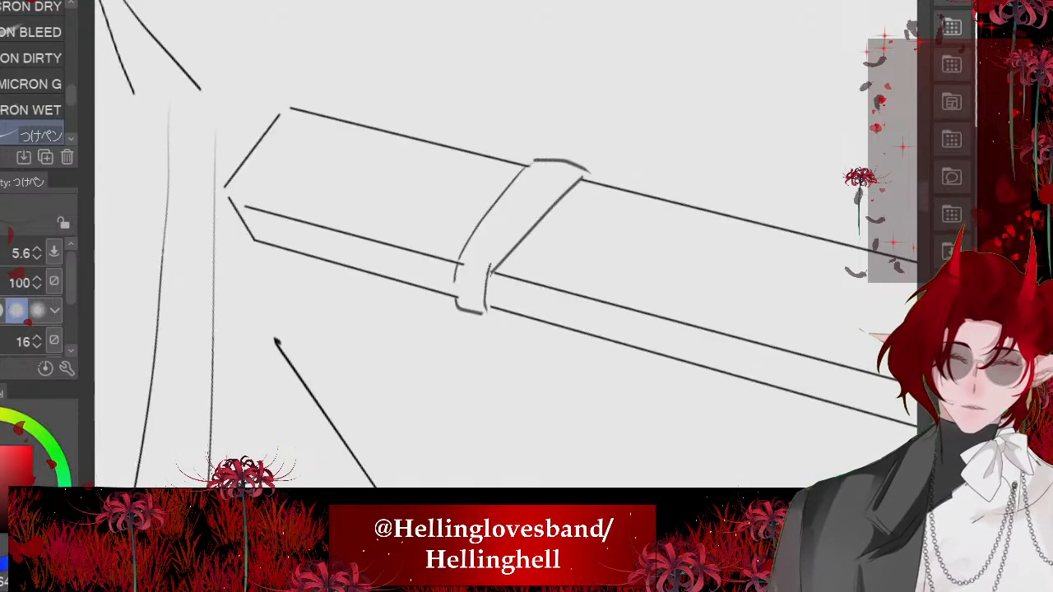
- Erase the middle of the line along the lower edge of the open mouth
{"action": "scroll", "coordinate": [477, 218], "scroll_direction": "down", "scroll_amount": 6}
{"action": "scroll", "coordinate": [502, 210], "scroll_direction": "down", "scroll_amount": 5}
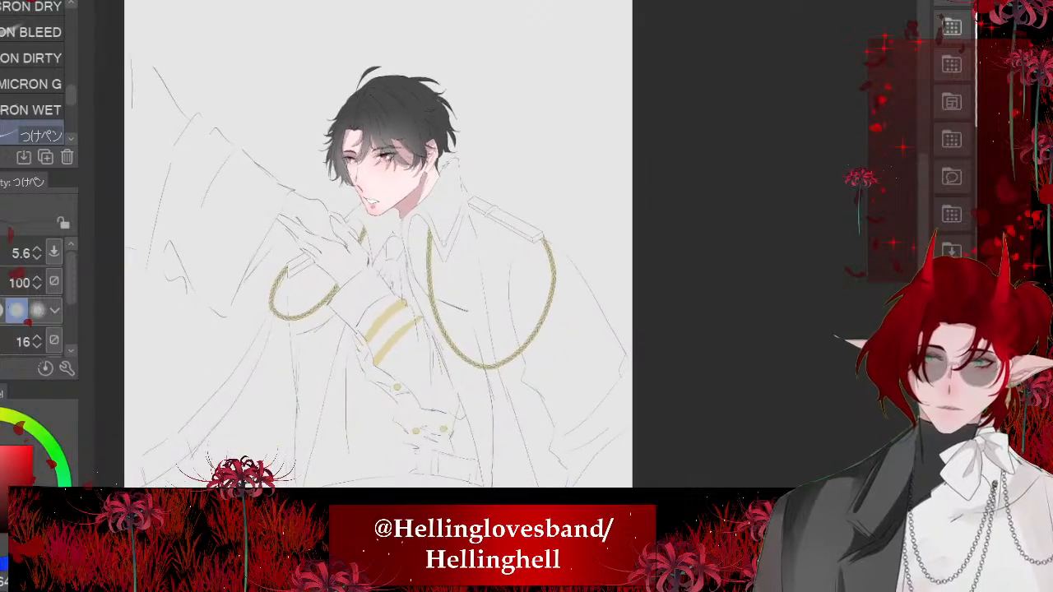
{"action": "scroll", "coordinate": [461, 239], "scroll_direction": "down", "scroll_amount": 3}
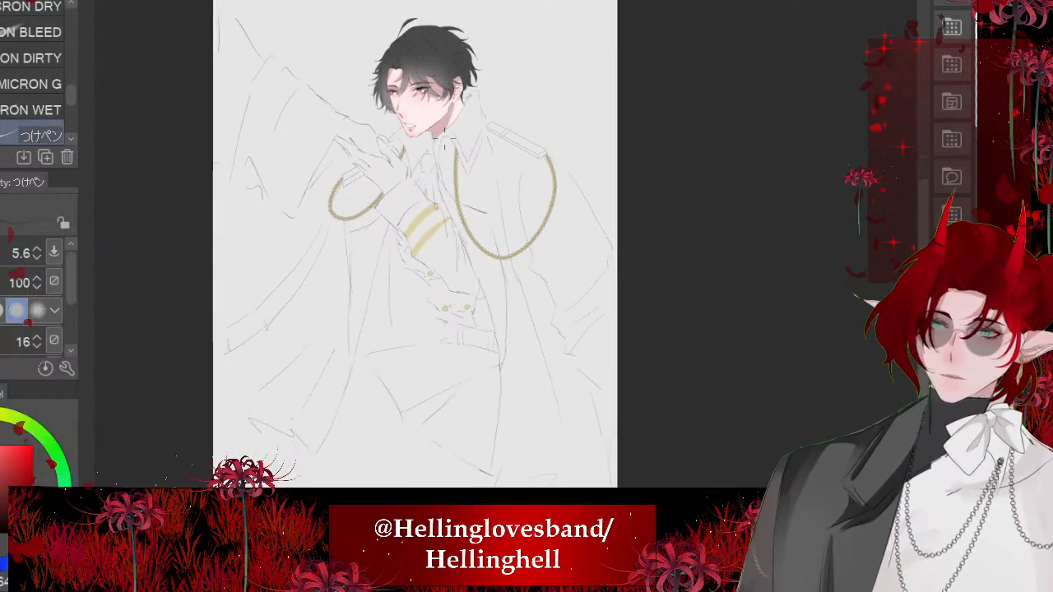
{"action": "scroll", "coordinate": [444, 90], "scroll_direction": "up", "scroll_amount": 6}
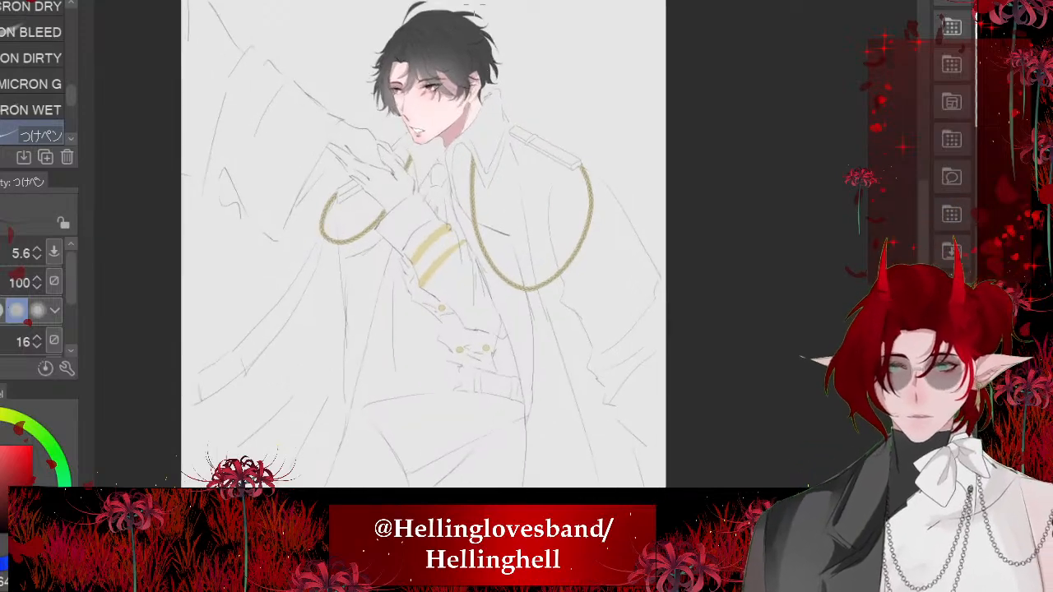
{"action": "scroll", "coordinate": [370, 181], "scroll_direction": "up", "scroll_amount": 4}
{"action": "scroll", "coordinate": [445, 362], "scroll_direction": "down", "scroll_amount": 3}
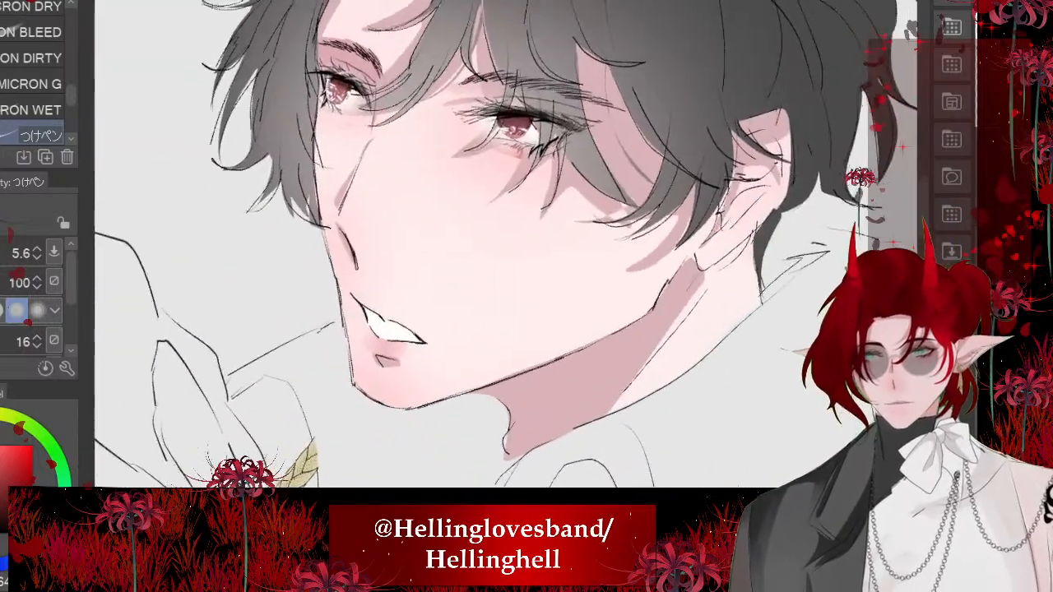
{"action": "scroll", "coordinate": [376, 376], "scroll_direction": "up", "scroll_amount": 8}
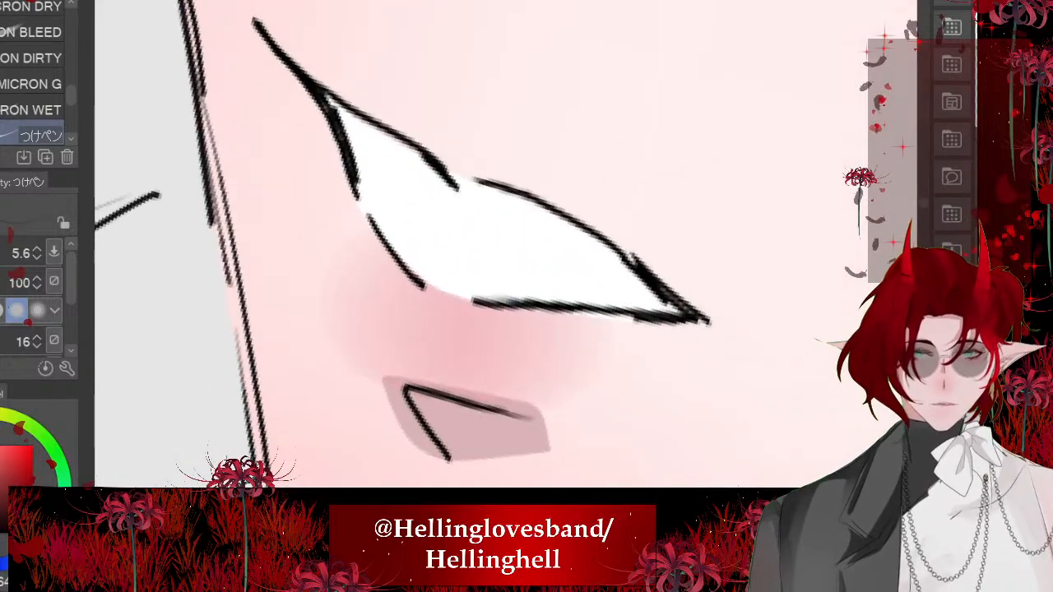
{"action": "key", "text": "e"}
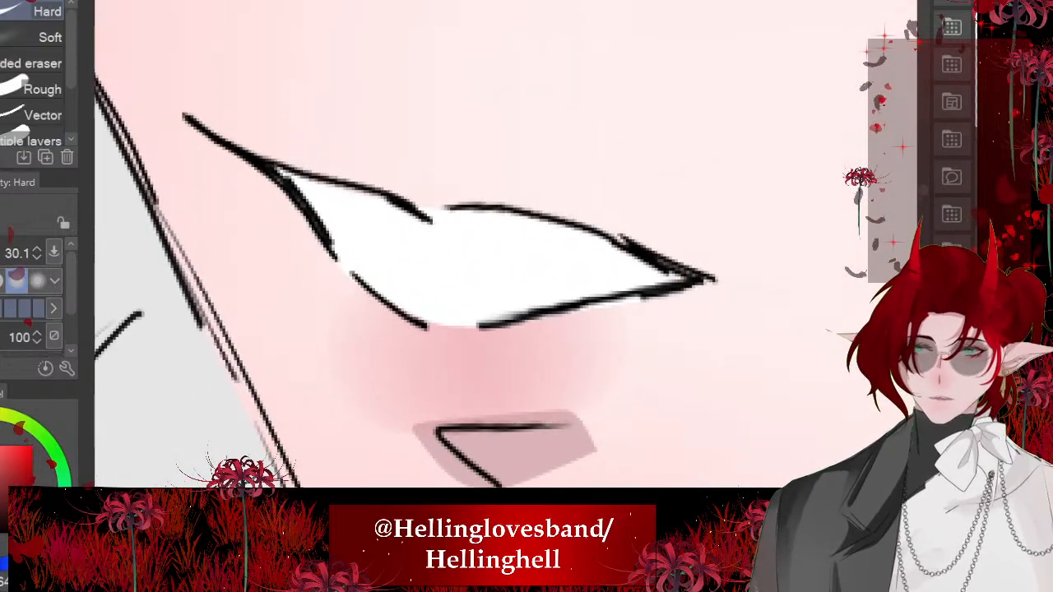
{"action": "mouse_move", "coordinate": [375, 288]}
{"action": "left_mouse_down"}
{"action": "mouse_move", "coordinate": [389, 308]}
{"action": "mouse_move", "coordinate": [447, 330]}
{"action": "mouse_move", "coordinate": [512, 318]}
{"action": "left_mouse_up"}
- Reduce the pen size to 3.0 and redraw the mouth's lower edge and outer corner with thinner lines
{"action": "key", "text": "p"}
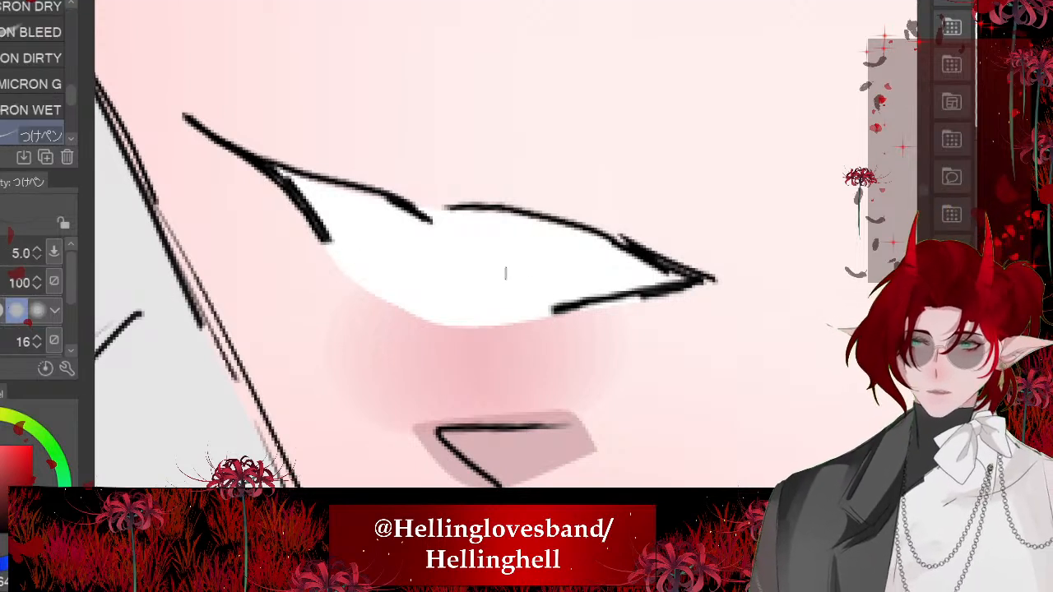
{"action": "left_click_drag", "start_coordinate": [307, 206], "coordinate": [393, 303]}
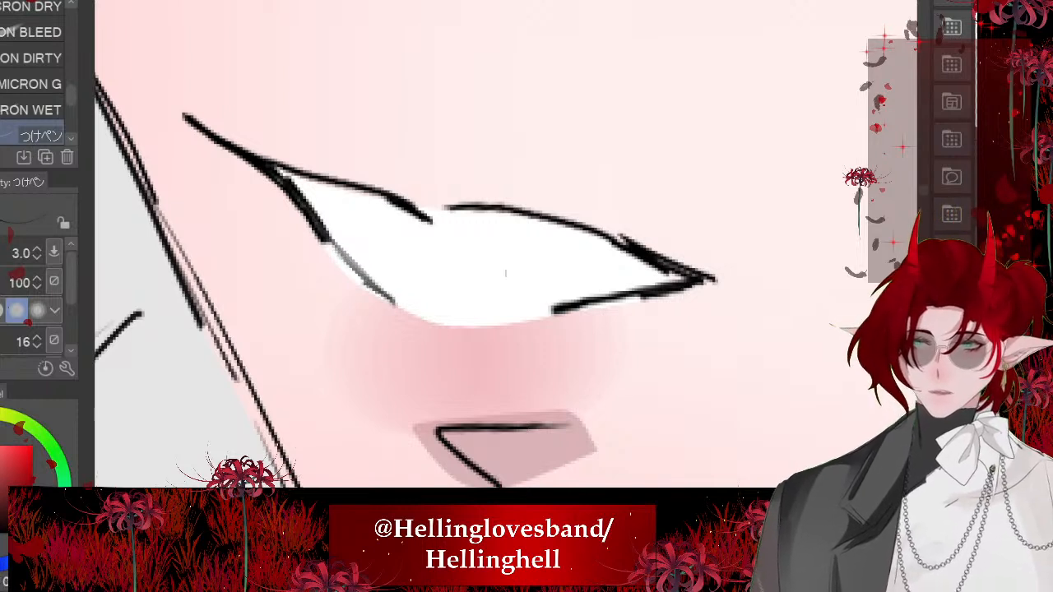
{"action": "mouse_move", "coordinate": [311, 214]}
{"action": "left_mouse_down"}
{"action": "mouse_move", "coordinate": [362, 279]}
{"action": "mouse_move", "coordinate": [467, 326]}
{"action": "left_mouse_up"}
{"action": "mouse_move", "coordinate": [701, 281]}
{"action": "left_mouse_down"}
{"action": "mouse_move", "coordinate": [744, 289]}
{"action": "mouse_move", "coordinate": [628, 256]}
{"action": "left_mouse_up"}
{"action": "scroll", "coordinate": [483, 283], "scroll_direction": "down", "scroll_amount": 5}
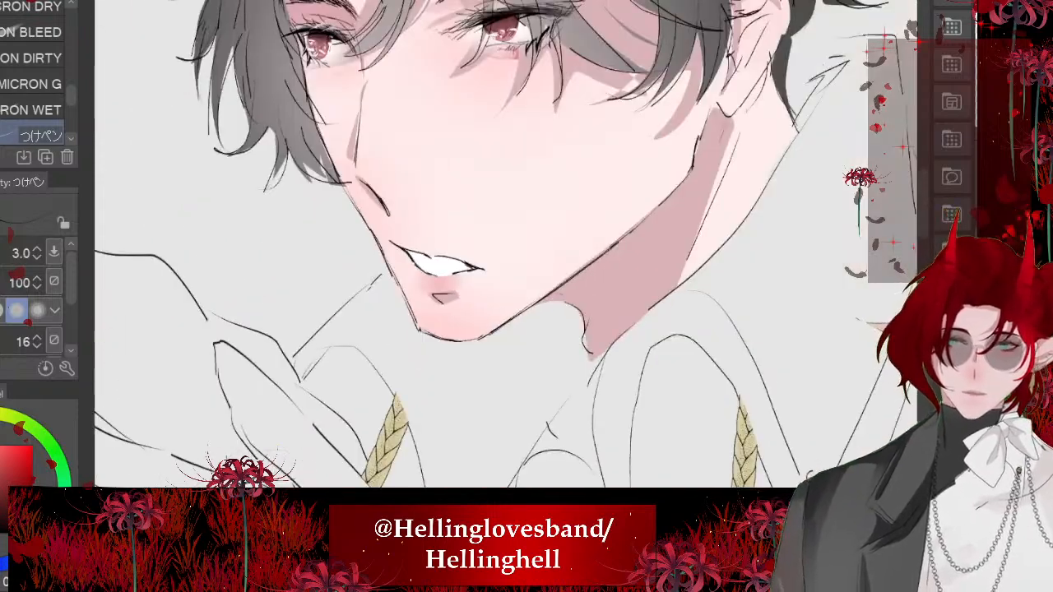
{"action": "scroll", "coordinate": [445, 272], "scroll_direction": "down", "scroll_amount": 4}
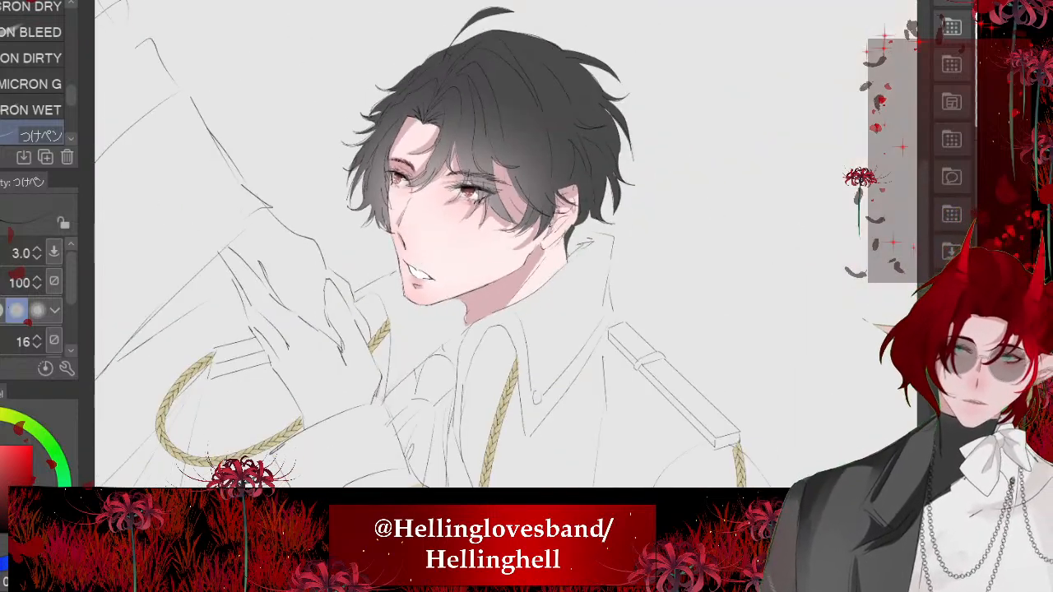
- Lasso both sides of the coat's collar and lapel, fill them with near-black, and clear the selection
{"action": "left_click_drag", "start_coordinate": [686, 401], "coordinate": [585, 58]}
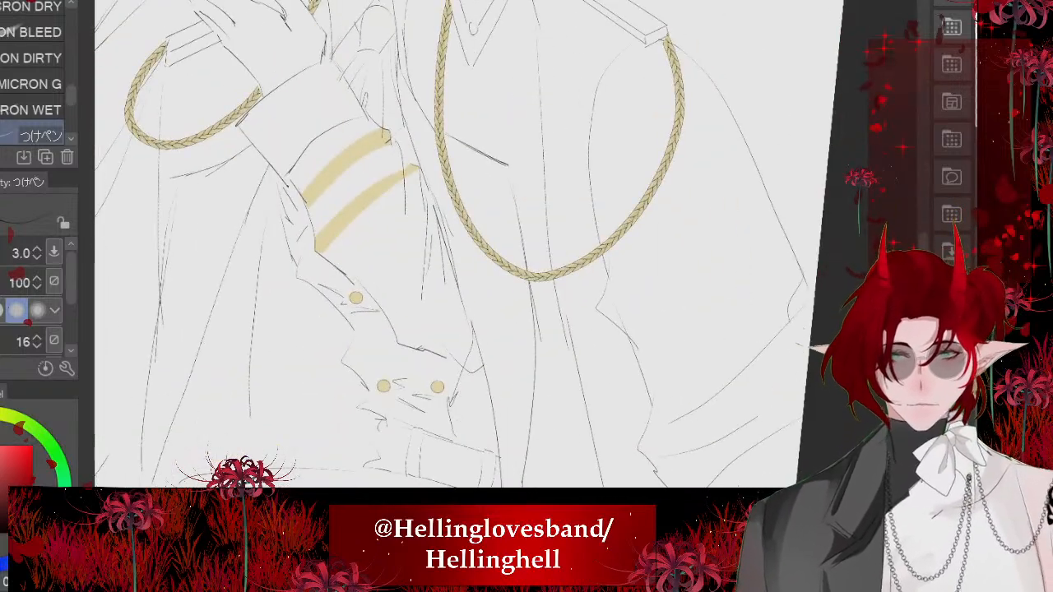
{"action": "scroll", "coordinate": [483, 358], "scroll_direction": "down", "scroll_amount": 3}
{"action": "scroll", "coordinate": [506, 247], "scroll_direction": "up", "scroll_amount": 2}
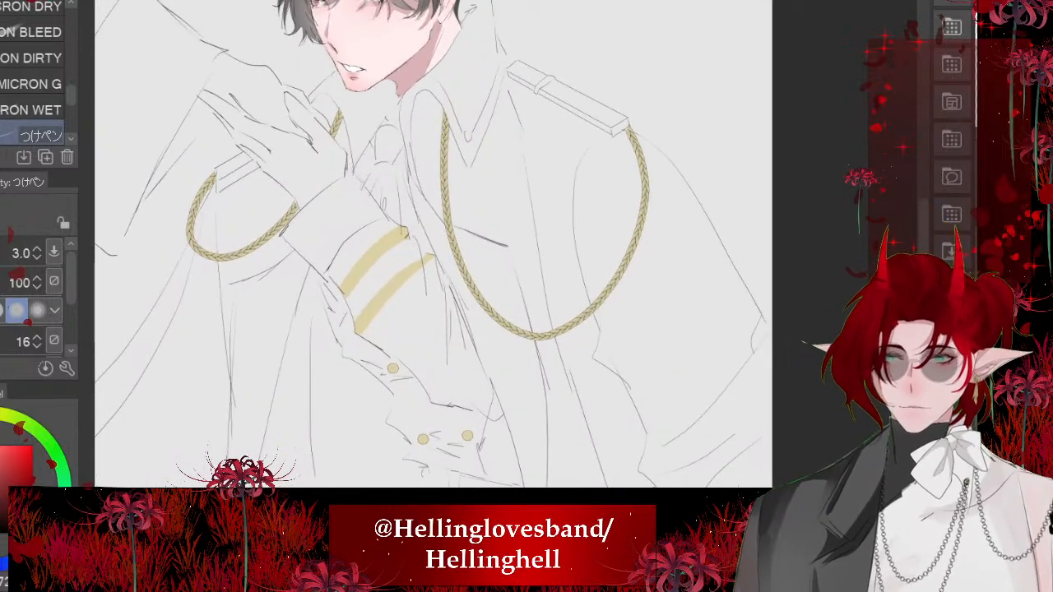
{"action": "key", "text": "m"}
{"action": "scroll", "coordinate": [479, 297], "scroll_direction": "down", "scroll_amount": 3}
{"action": "scroll", "coordinate": [395, 140], "scroll_direction": "up", "scroll_amount": 4}
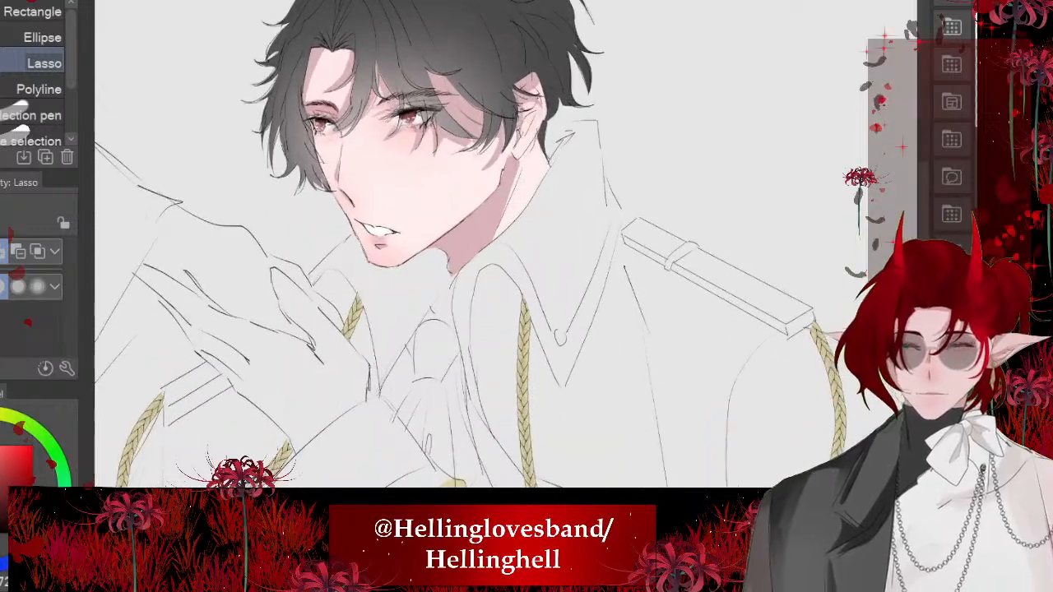
{"action": "mouse_move", "coordinate": [620, 295]}
{"action": "left_mouse_down"}
{"action": "mouse_move", "coordinate": [561, 462]}
{"action": "mouse_move", "coordinate": [490, 149]}
{"action": "left_mouse_up"}
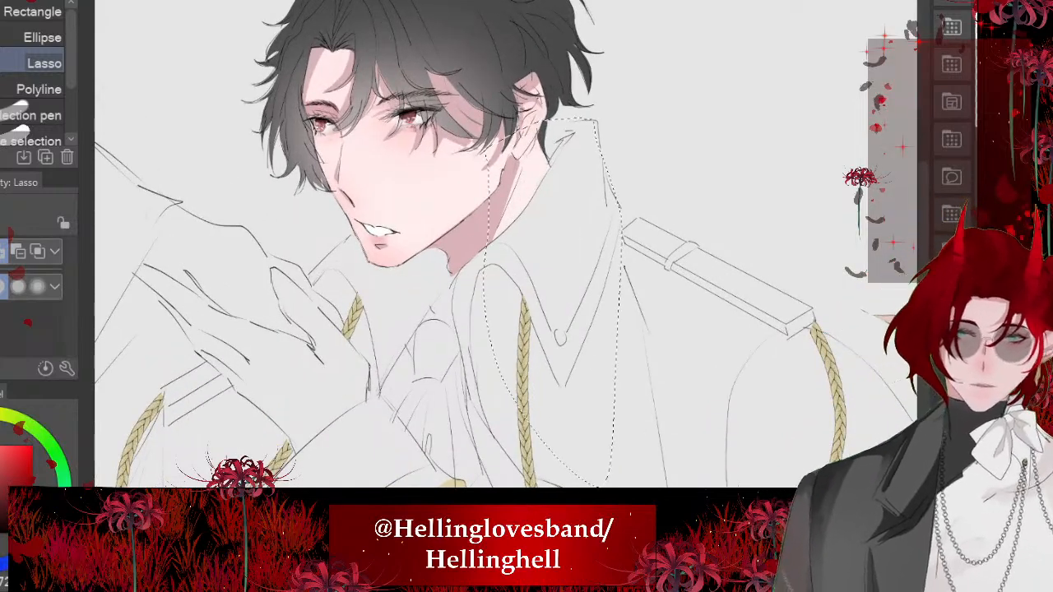
{"action": "scroll", "coordinate": [506, 247], "scroll_direction": "down", "scroll_amount": 1}
{"action": "scroll", "coordinate": [506, 247], "scroll_direction": "up", "scroll_amount": 1}
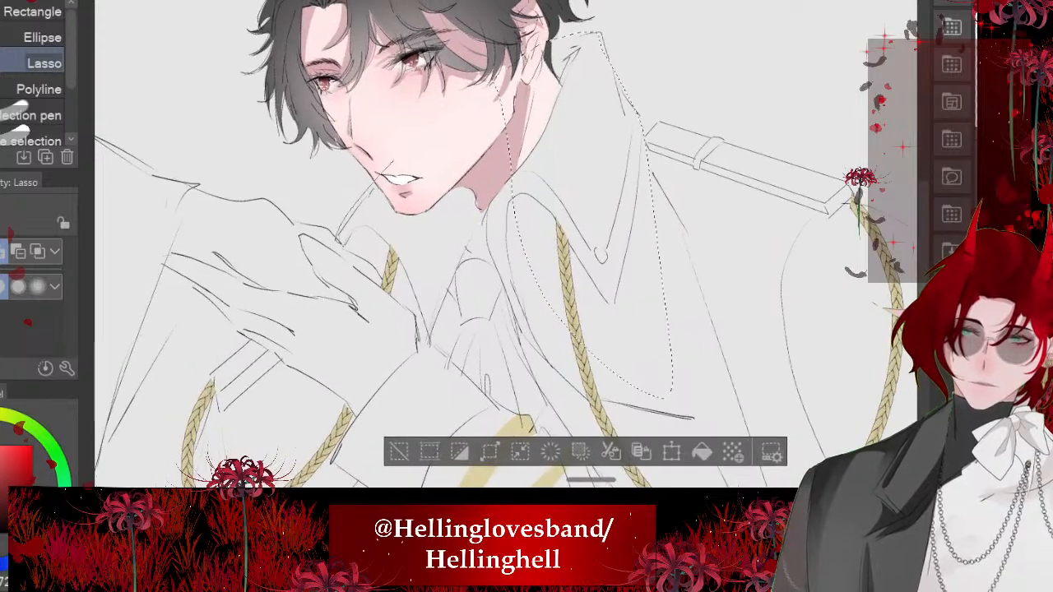
{"action": "left_click_drag", "start_coordinate": [428, 341], "coordinate": [498, 132]}
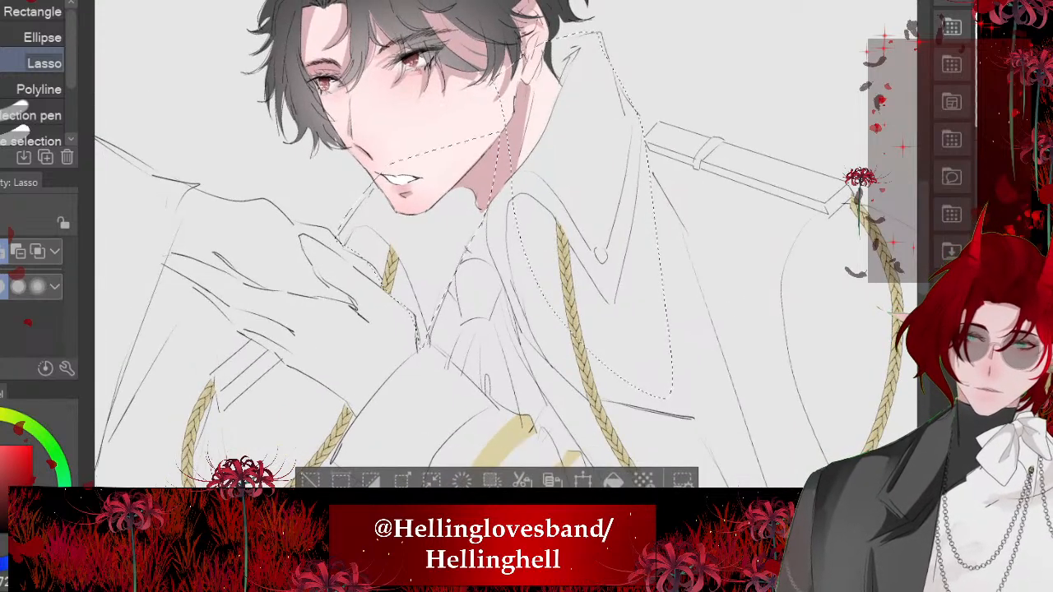
{"action": "mouse_move", "coordinate": [492, 210]}
{"action": "left_mouse_down"}
{"action": "mouse_move", "coordinate": [538, 385]}
{"action": "mouse_move", "coordinate": [671, 422]}
{"action": "mouse_move", "coordinate": [677, 403]}
{"action": "left_mouse_up"}
{"action": "scroll", "coordinate": [507, 247], "scroll_direction": "down", "scroll_amount": 3}
{"action": "key", "text": "alt+Delete"}
{"action": "key", "text": "ctrl+d"}
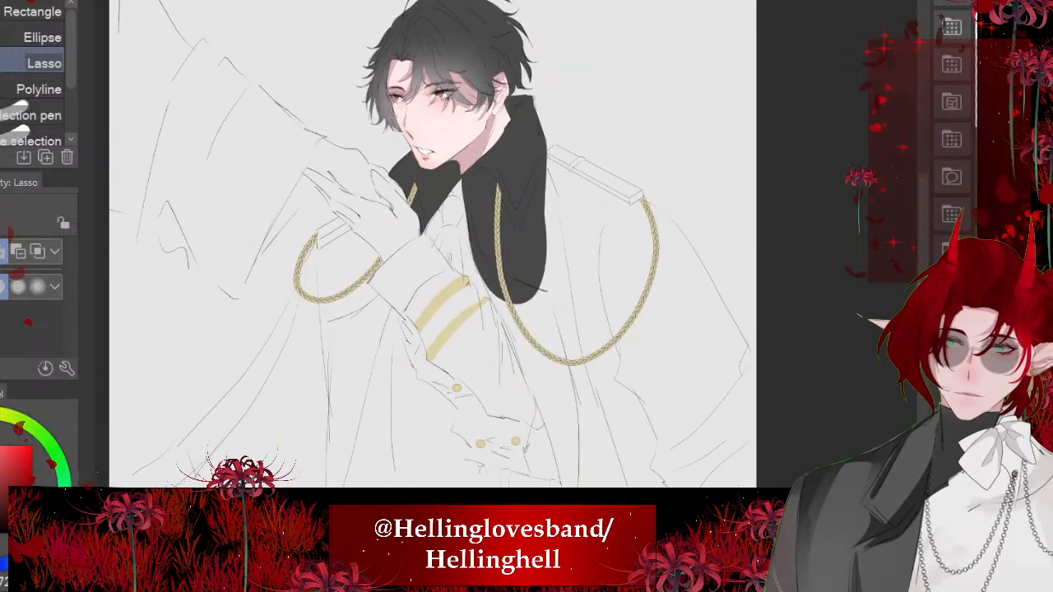
{"action": "scroll", "coordinate": [396, 178], "scroll_direction": "down", "scroll_amount": 3}
{"action": "scroll", "coordinate": [424, 247], "scroll_direction": "down", "scroll_amount": 1}
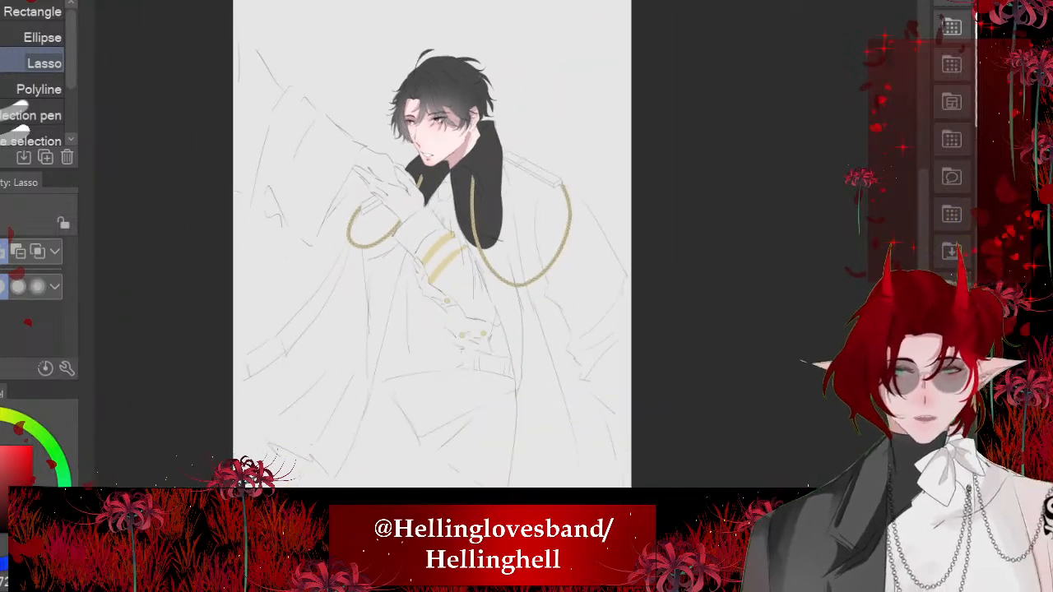
- Lasso the coat's front from beneath the near epaulette down past the waist, fill it with near-black, and clear the selection
{"action": "scroll", "coordinate": [466, 362], "scroll_direction": "up", "scroll_amount": 3}
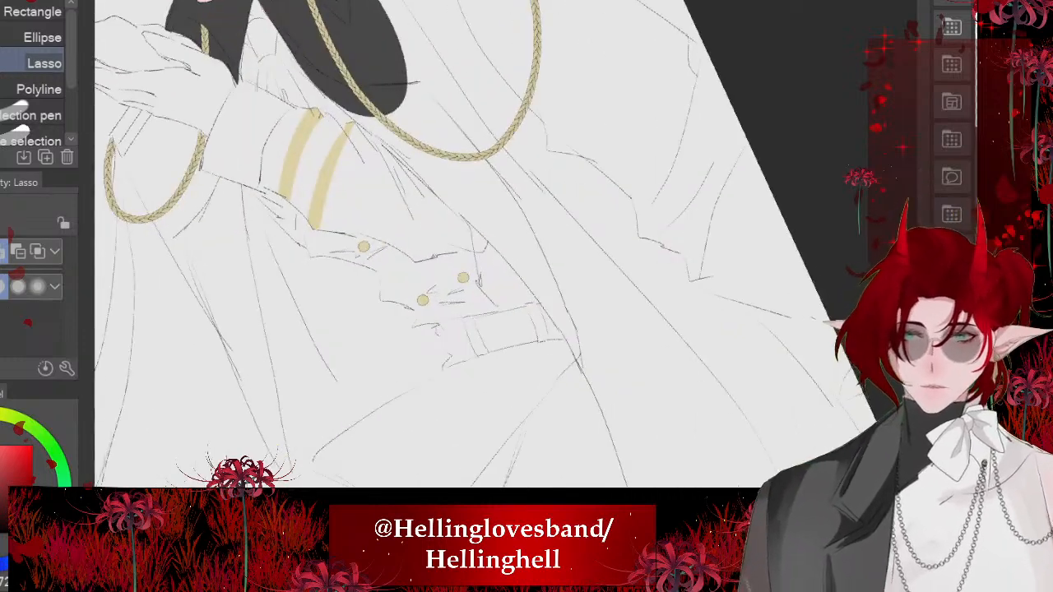
{"action": "mouse_move", "coordinate": [333, 98]}
{"action": "left_mouse_down"}
{"action": "mouse_move", "coordinate": [565, 335]}
{"action": "mouse_move", "coordinate": [595, 298]}
{"action": "mouse_move", "coordinate": [332, 8]}
{"action": "left_mouse_up"}
{"action": "scroll", "coordinate": [428, 247], "scroll_direction": "down", "scroll_amount": 3}
{"action": "scroll", "coordinate": [461, 123], "scroll_direction": "up", "scroll_amount": 5}
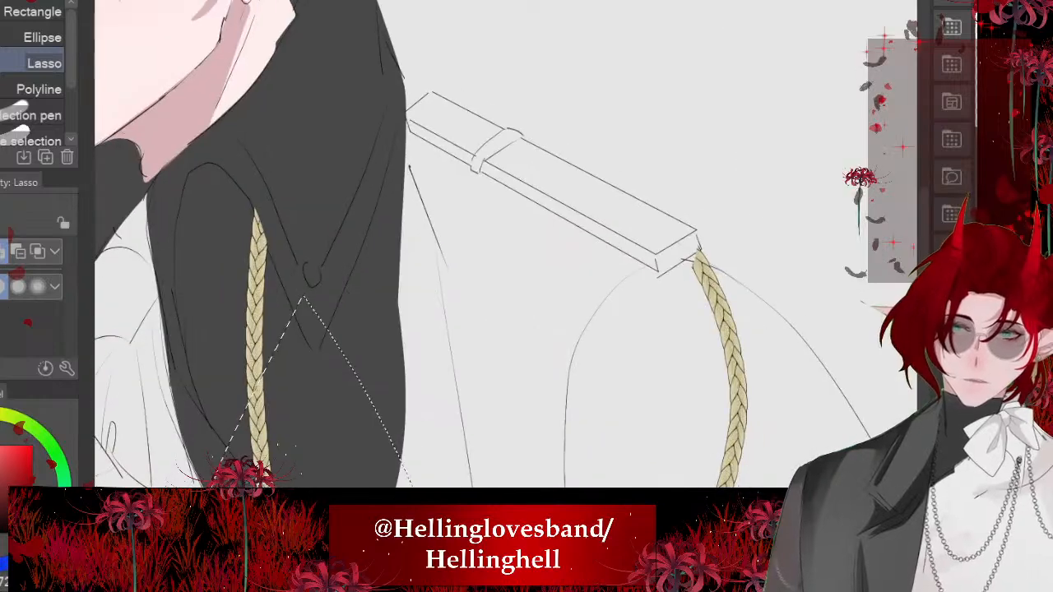
{"action": "left_click_drag", "start_coordinate": [371, 74], "coordinate": [451, 142]}
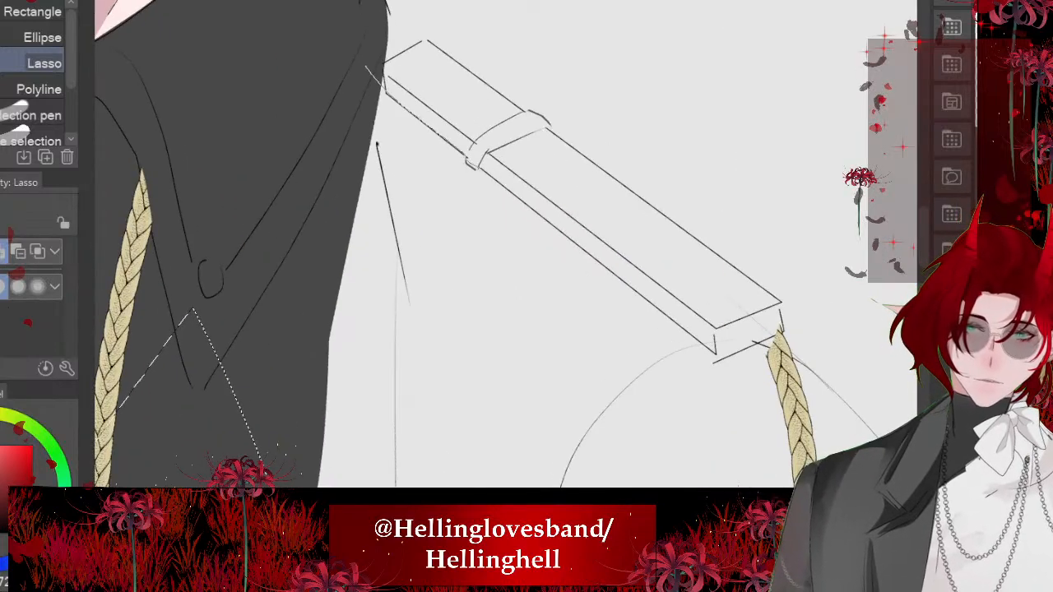
{"action": "mouse_move", "coordinate": [568, 236]}
{"action": "left_mouse_down"}
{"action": "mouse_move", "coordinate": [698, 341]}
{"action": "mouse_move", "coordinate": [444, 459]}
{"action": "mouse_move", "coordinate": [266, 155]}
{"action": "left_mouse_up"}
{"action": "scroll", "coordinate": [461, 247], "scroll_direction": "down", "scroll_amount": 1}
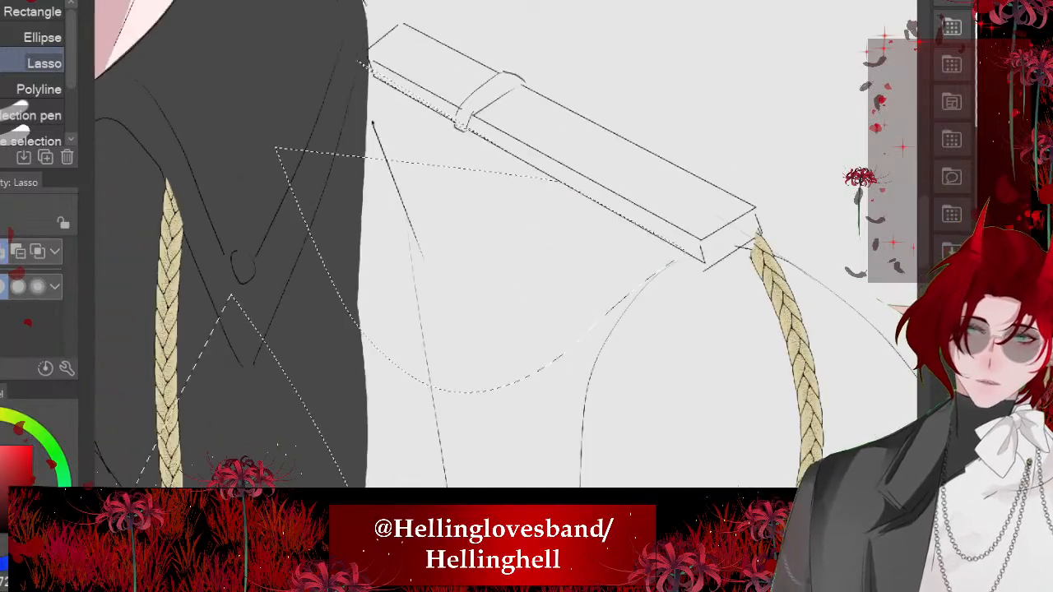
{"action": "mouse_move", "coordinate": [375, 104]}
{"action": "left_mouse_down"}
{"action": "mouse_move", "coordinate": [449, 171]}
{"action": "mouse_move", "coordinate": [519, 298]}
{"action": "mouse_move", "coordinate": [284, 181]}
{"action": "left_mouse_up"}
{"action": "scroll", "coordinate": [461, 247], "scroll_direction": "down", "scroll_amount": 3}
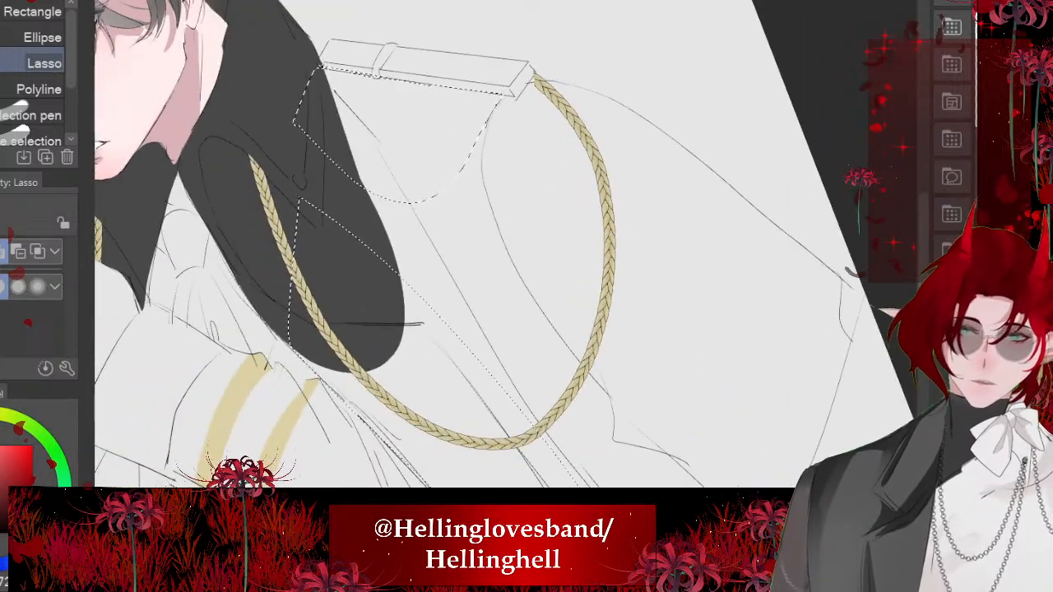
{"action": "mouse_move", "coordinate": [488, 128]}
{"action": "left_mouse_down"}
{"action": "mouse_move", "coordinate": [513, 267]}
{"action": "mouse_move", "coordinate": [484, 383]}
{"action": "left_mouse_up"}
{"action": "scroll", "coordinate": [461, 247], "scroll_direction": "down", "scroll_amount": 5}
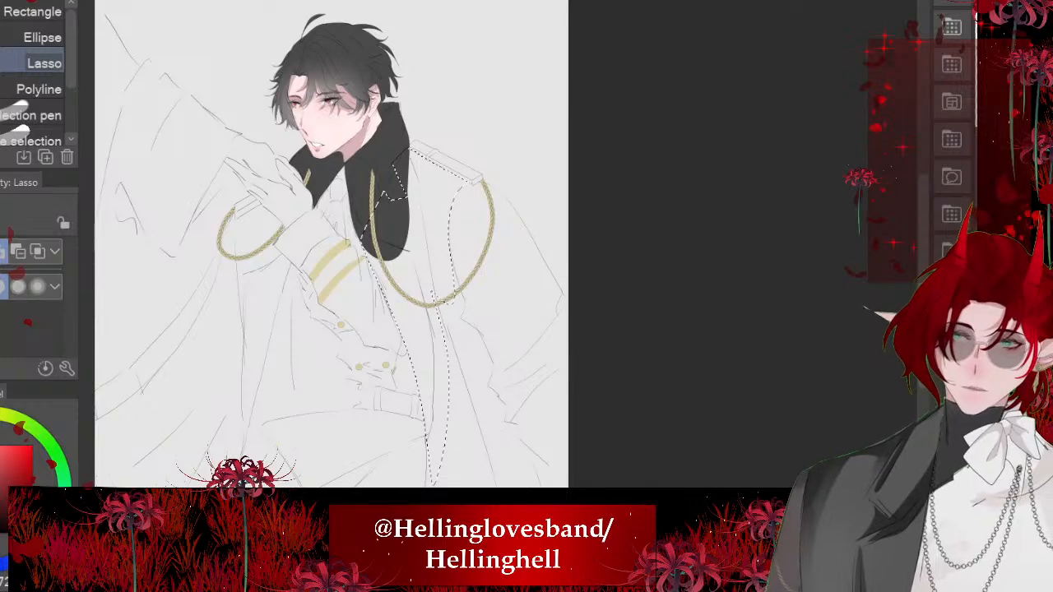
{"action": "left_click", "coordinate": [533, 519]}
{"action": "scroll", "coordinate": [500, 202], "scroll_direction": "down", "scroll_amount": 3}
{"action": "key", "text": "ctrl+d"}
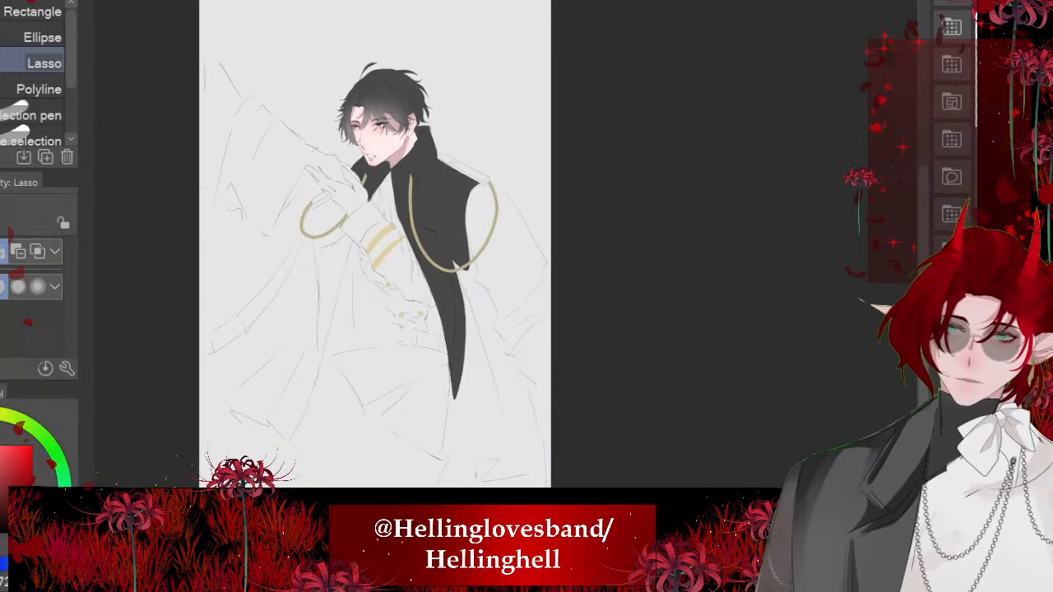
- Lasso the rest of the draped coat from the near shoulder's outer edge to the hem, fill it with near-black, and deselect
{"action": "scroll", "coordinate": [444, 412], "scroll_direction": "up", "scroll_amount": 5}
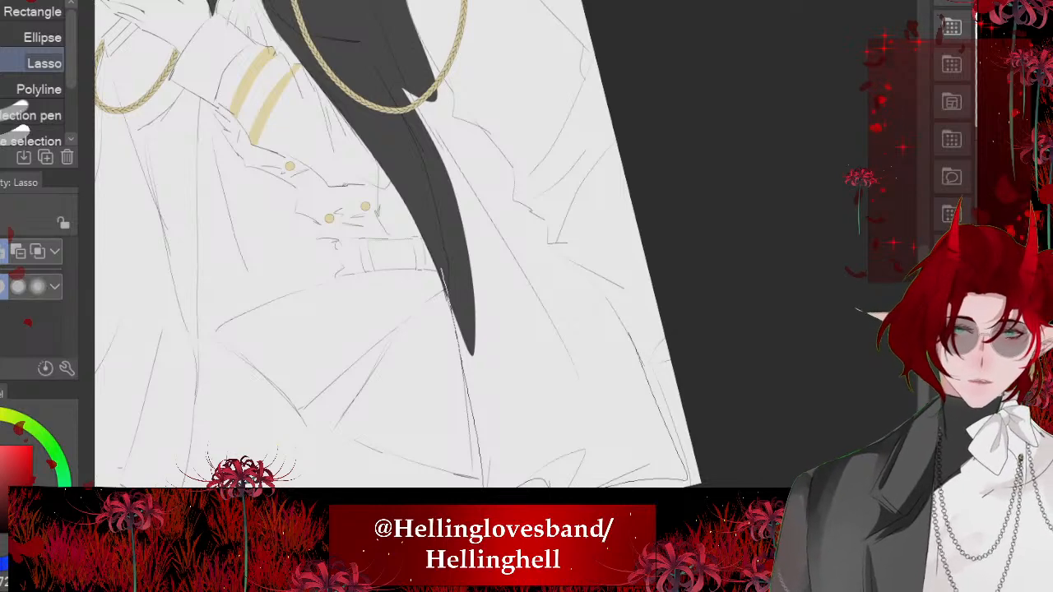
{"action": "left_click_drag", "start_coordinate": [574, 264], "coordinate": [368, 47]}
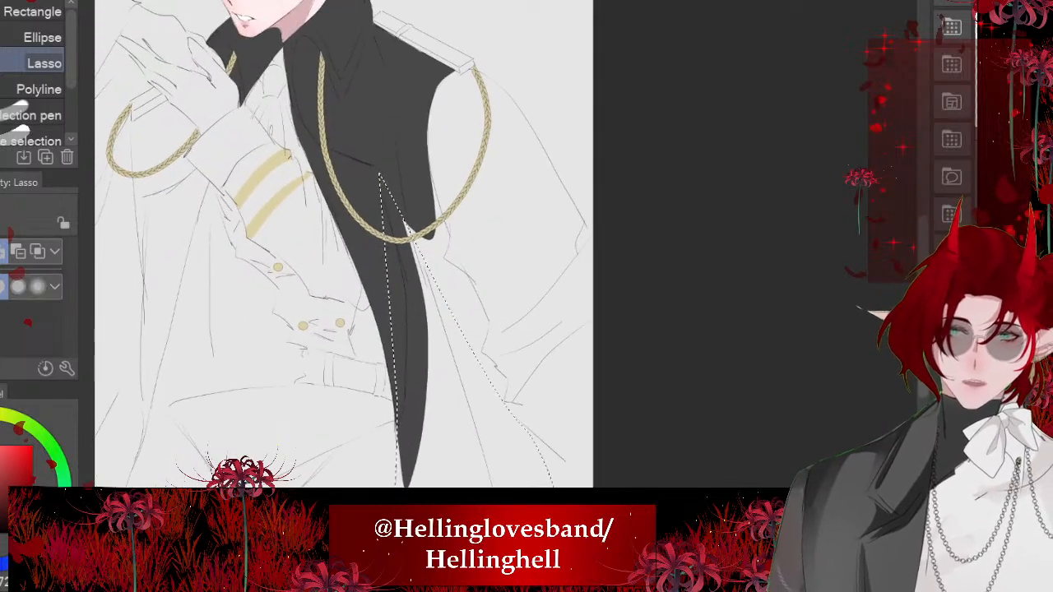
{"action": "mouse_move", "coordinate": [481, 74]}
{"action": "left_mouse_down"}
{"action": "mouse_move", "coordinate": [571, 196]}
{"action": "mouse_move", "coordinate": [650, 372]}
{"action": "mouse_move", "coordinate": [413, 258]}
{"action": "mouse_move", "coordinate": [378, 105]}
{"action": "left_mouse_up"}
{"action": "scroll", "coordinate": [344, 329], "scroll_direction": "down", "scroll_amount": 1}
{"action": "scroll", "coordinate": [453, 136], "scroll_direction": "up", "scroll_amount": 6}
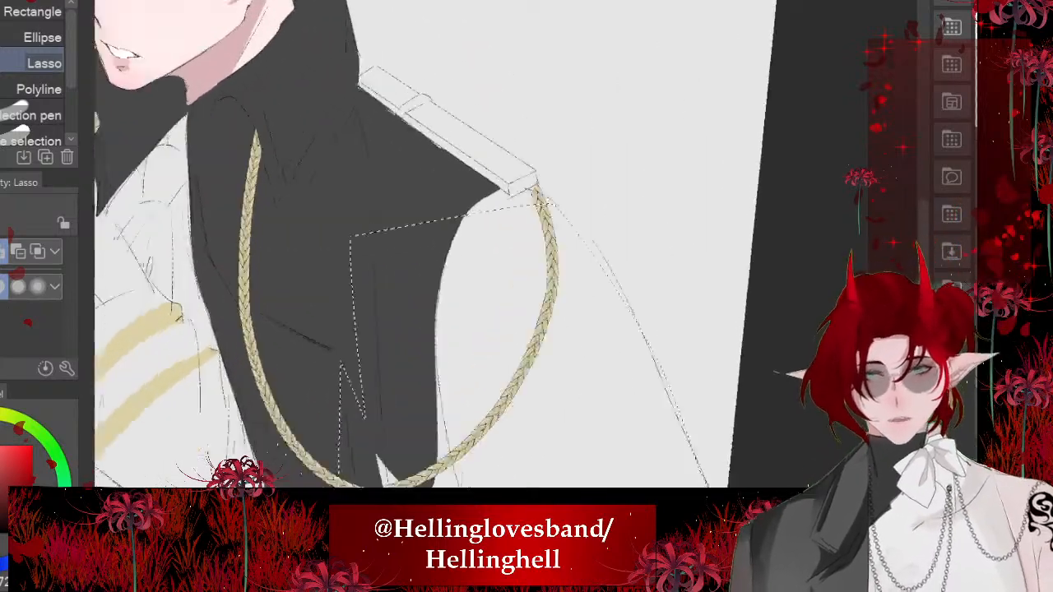
{"action": "mouse_move", "coordinate": [478, 228]}
{"action": "left_mouse_down"}
{"action": "mouse_move", "coordinate": [503, 246]}
{"action": "mouse_move", "coordinate": [568, 259]}
{"action": "mouse_move", "coordinate": [480, 363]}
{"action": "mouse_move", "coordinate": [321, 258]}
{"action": "left_mouse_up"}
{"action": "scroll", "coordinate": [362, 247], "scroll_direction": "down", "scroll_amount": 3}
{"action": "scroll", "coordinate": [363, 247], "scroll_direction": "down", "scroll_amount": 4}
{"action": "scroll", "coordinate": [362, 246], "scroll_direction": "up", "scroll_amount": 2}
{"action": "scroll", "coordinate": [329, 247], "scroll_direction": "down", "scroll_amount": 2}
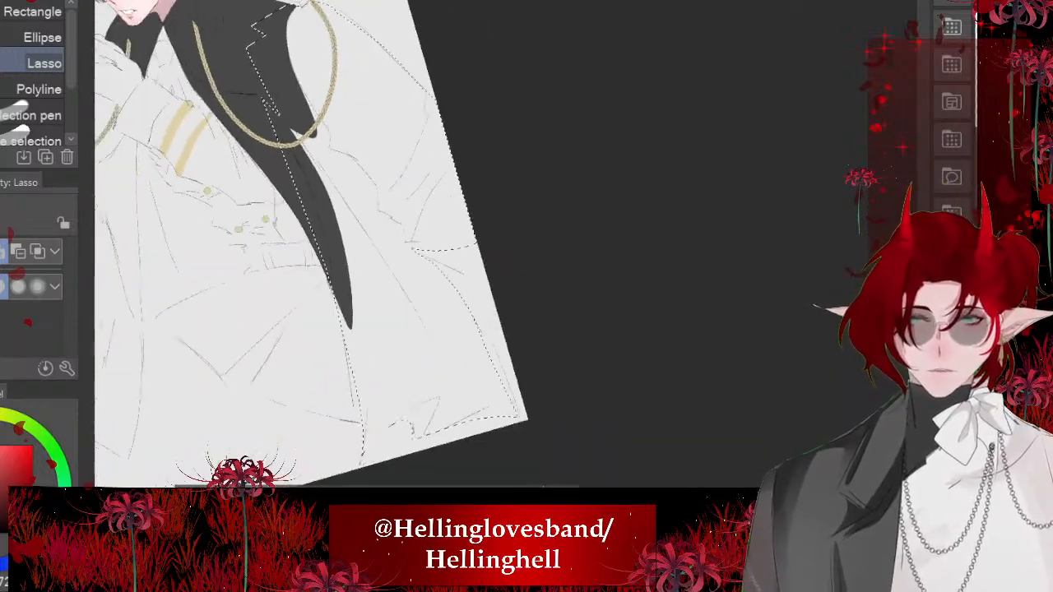
{"action": "mouse_move", "coordinate": [411, 240]}
{"action": "left_mouse_down"}
{"action": "mouse_move", "coordinate": [465, 351]}
{"action": "mouse_move", "coordinate": [597, 418]}
{"action": "mouse_move", "coordinate": [493, 239]}
{"action": "left_mouse_up"}
{"action": "scroll", "coordinate": [362, 247], "scroll_direction": "down", "scroll_amount": 4}
{"action": "scroll", "coordinate": [362, 247], "scroll_direction": "down", "scroll_amount": 1}
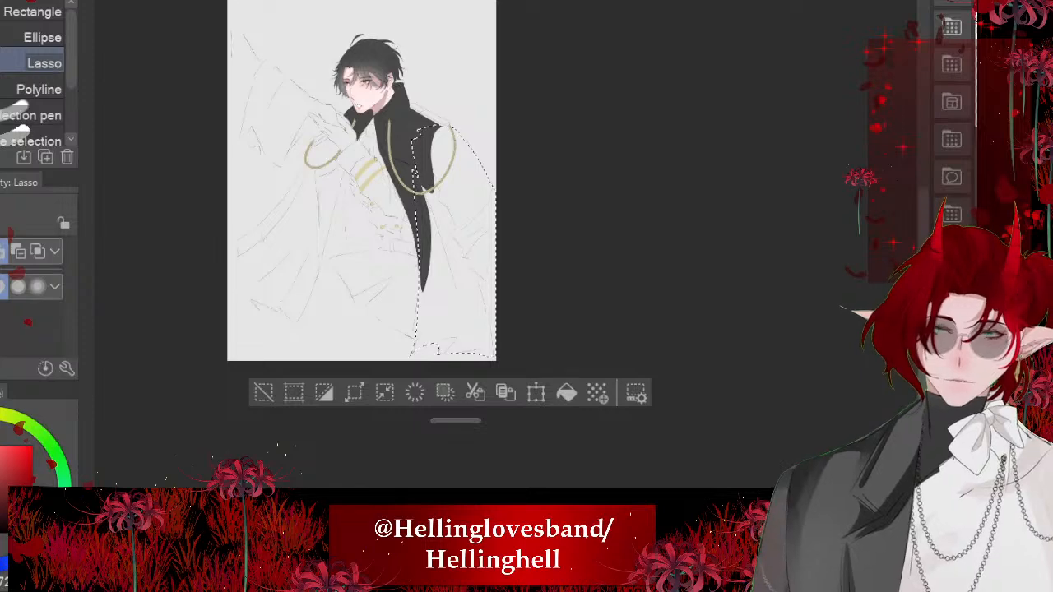
{"action": "left_click", "coordinate": [567, 393]}
{"action": "key", "text": "ctrl+d"}
- Lasso the raised forearm's sleeve and cuff around the gold stripes, fill them with near-black, and clear the selection
{"action": "scroll", "coordinate": [362, 247], "scroll_direction": "up", "scroll_amount": 1}
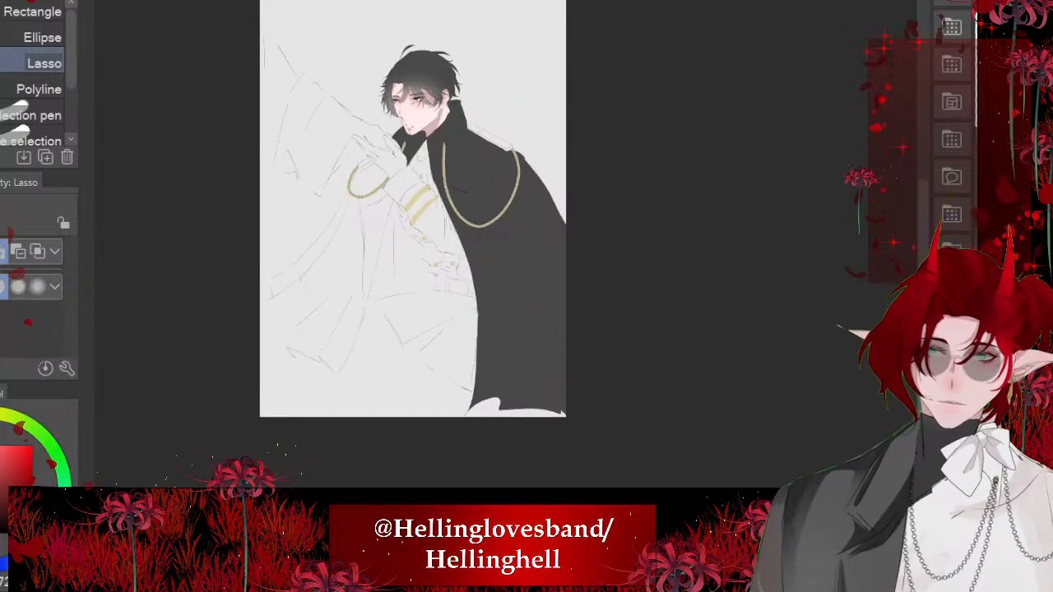
{"action": "scroll", "coordinate": [387, 115], "scroll_direction": "up", "scroll_amount": 3}
{"action": "scroll", "coordinate": [494, 264], "scroll_direction": "down", "scroll_amount": 1}
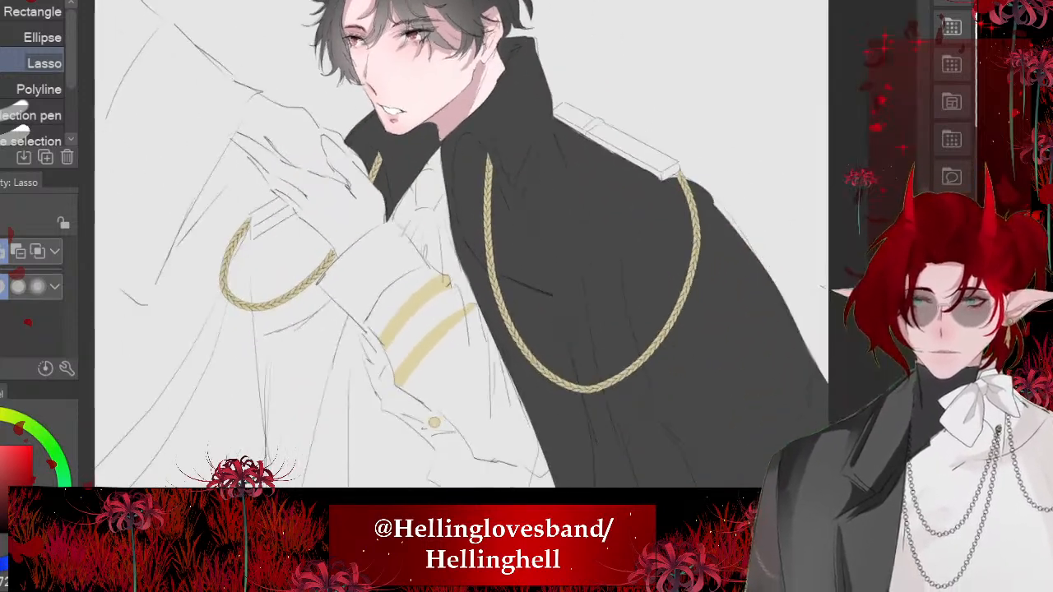
{"action": "scroll", "coordinate": [452, 423], "scroll_direction": "up", "scroll_amount": 2}
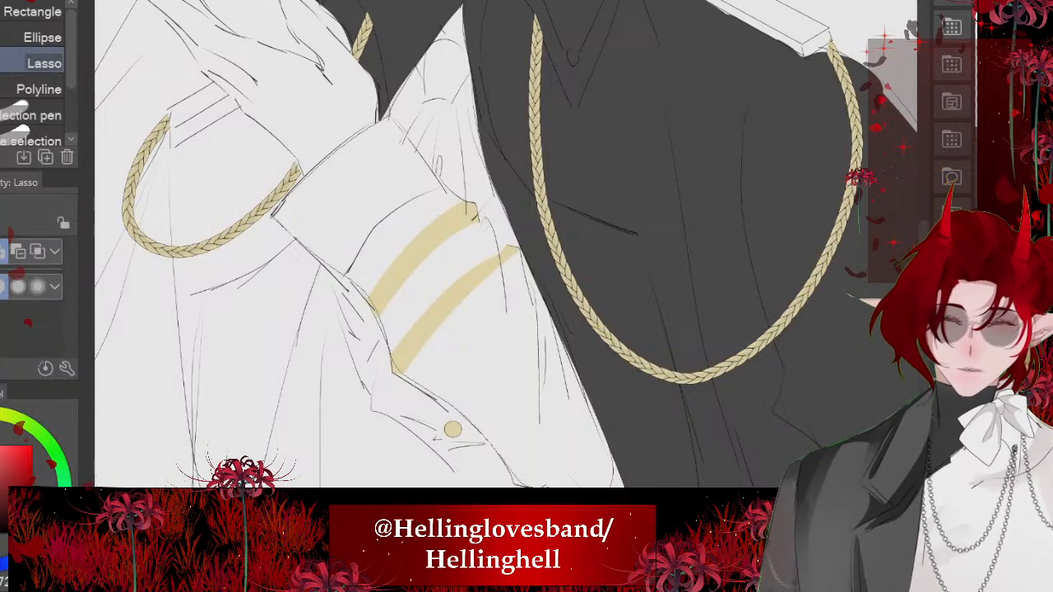
{"action": "left_click_drag", "start_coordinate": [676, 487], "coordinate": [641, 328]}
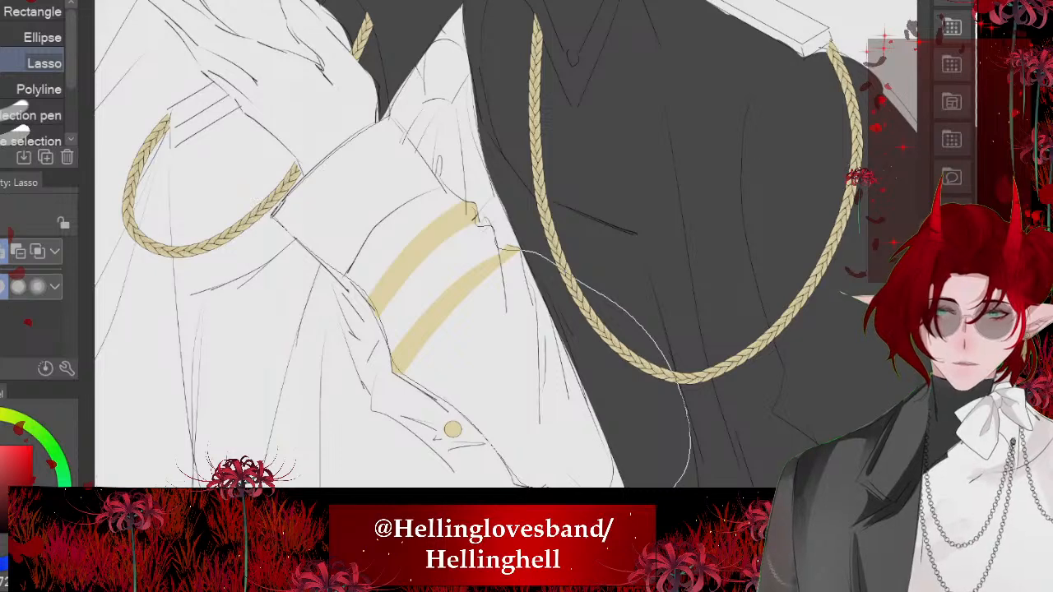
{"action": "left_click_drag", "start_coordinate": [474, 208], "coordinate": [433, 173]}
{"action": "scroll", "coordinate": [439, 195], "scroll_direction": "down", "scroll_amount": 2}
{"action": "left_click", "coordinate": [576, 394]}
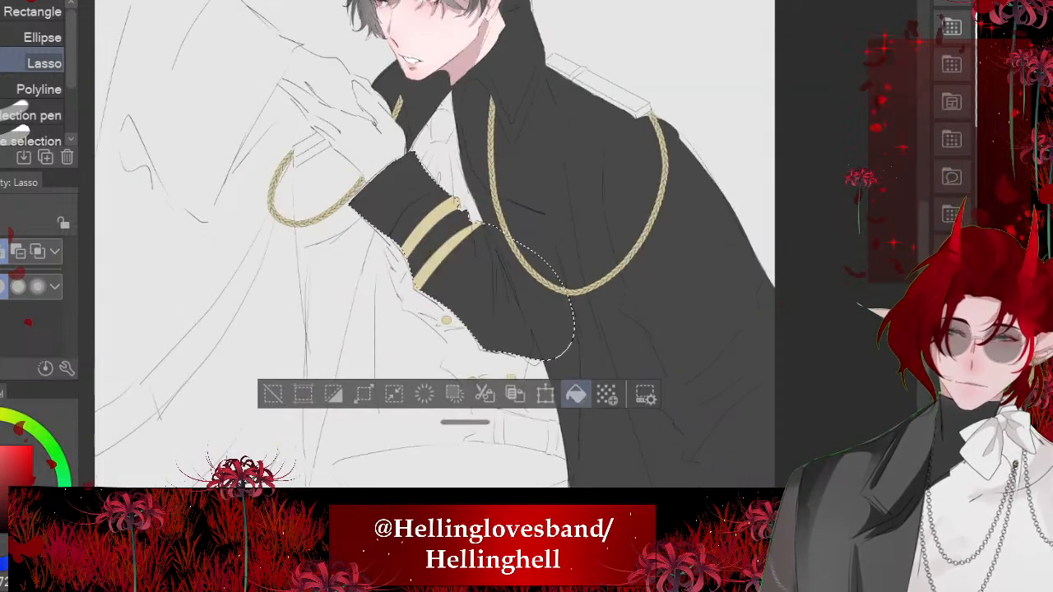
{"action": "key", "text": "ctrl+d"}
- Sample the gold from the sleeve stripe, lasso the cuff at the wrist, fill it with gold, and deselect
{"action": "scroll", "coordinate": [436, 246], "scroll_direction": "down", "scroll_amount": 4}
{"action": "scroll", "coordinate": [436, 247], "scroll_direction": "up", "scroll_amount": 5}
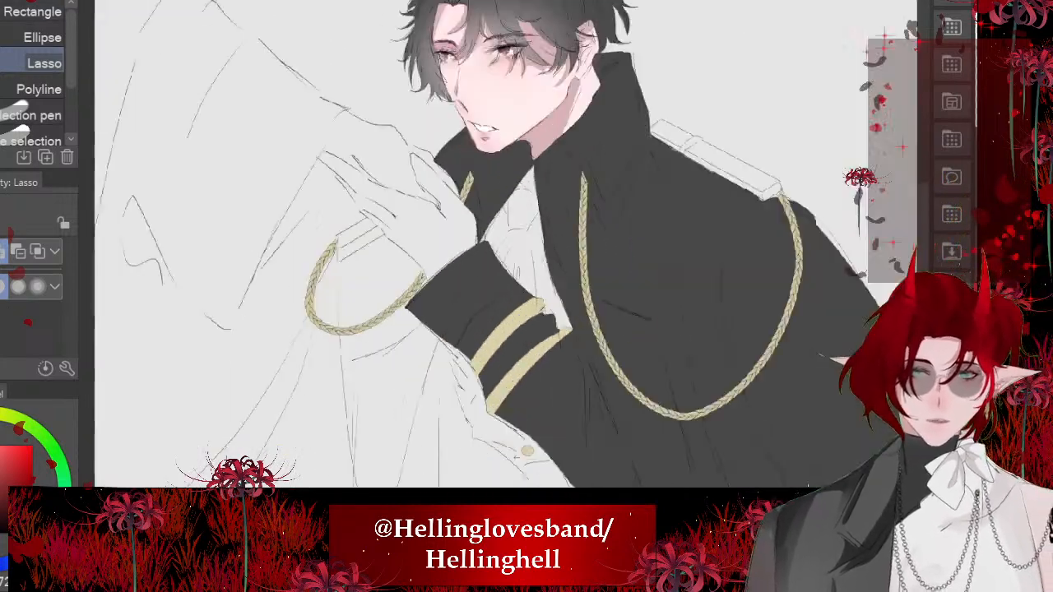
{"action": "scroll", "coordinate": [382, 188], "scroll_direction": "up", "scroll_amount": 1}
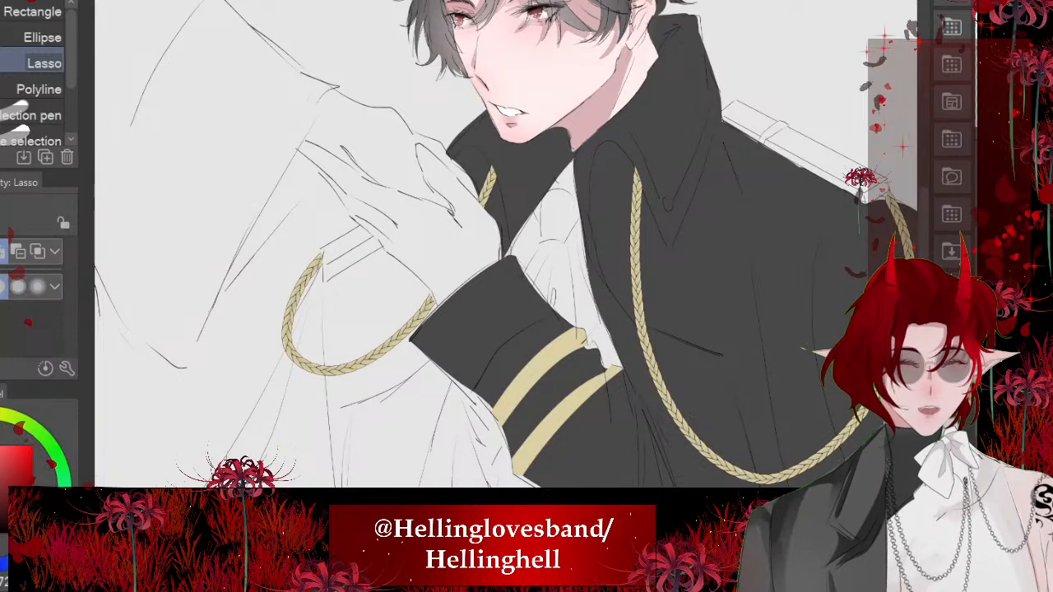
{"action": "left_click", "coordinate": [541, 369], "text": "alt"}
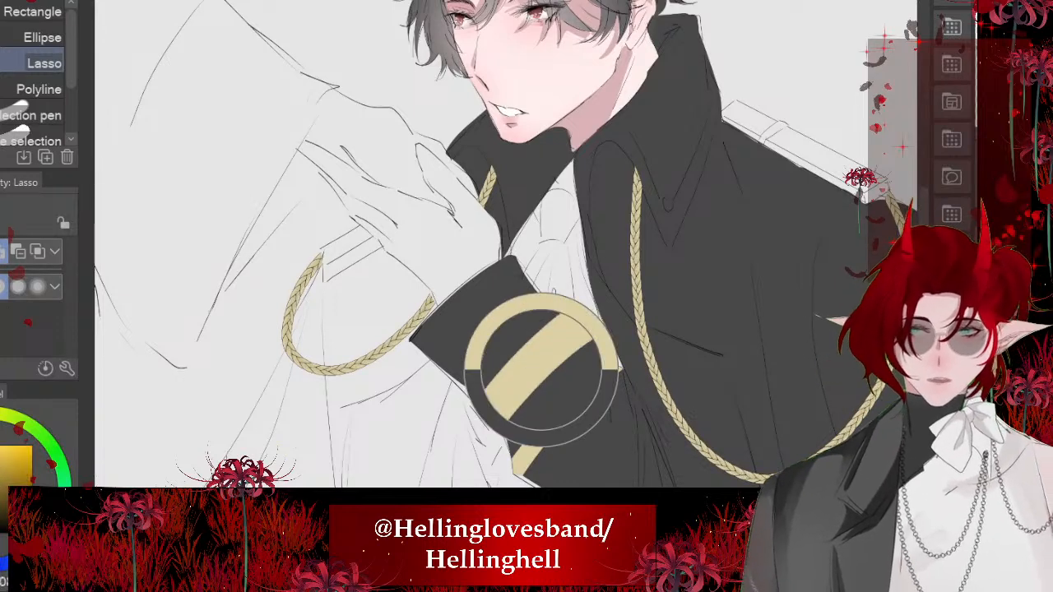
{"action": "scroll", "coordinate": [543, 359], "scroll_direction": "up", "scroll_amount": 2}
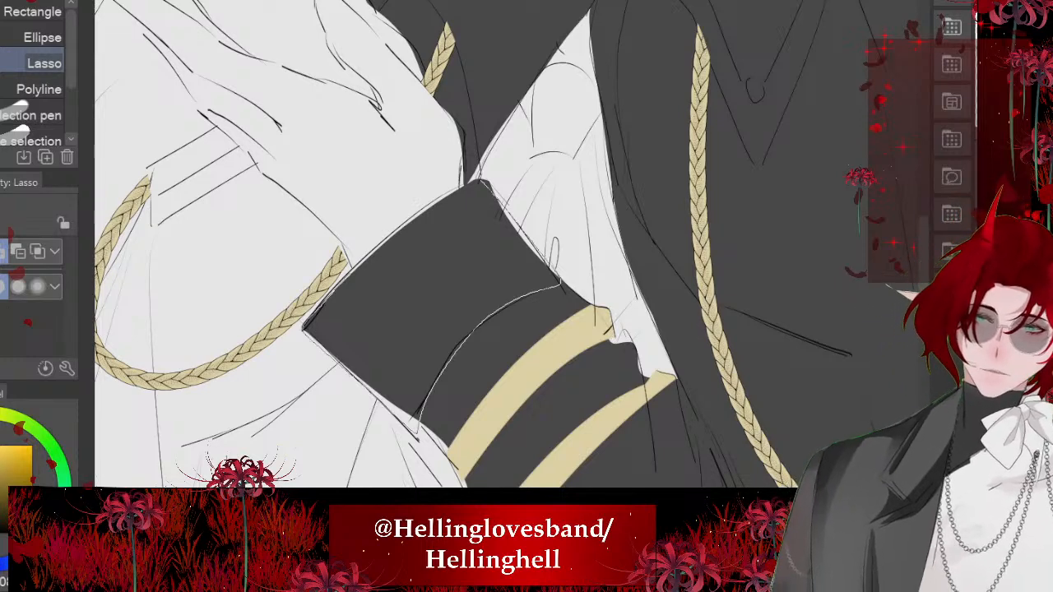
{"action": "left_click_drag", "start_coordinate": [421, 216], "coordinate": [311, 335]}
{"action": "left_click", "coordinate": [544, 464]}
{"action": "key", "text": "ctrl+d"}
{"action": "scroll", "coordinate": [387, 285], "scroll_direction": "down", "scroll_amount": 1}
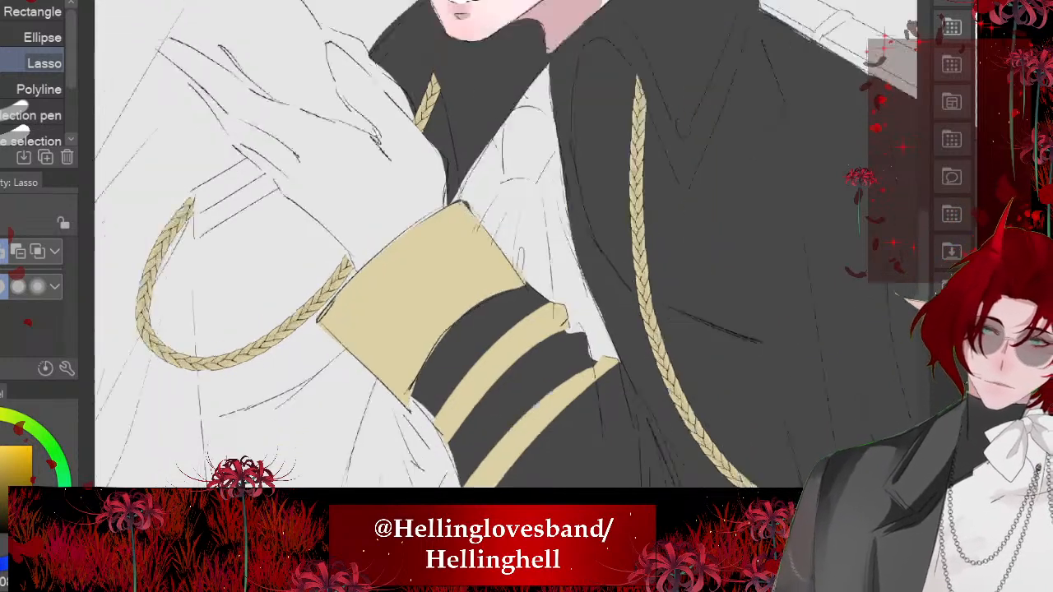
- Lasso the near shoulder's epaulette including its strap, fill it with the sampled gold, and clear the selection
{"action": "scroll", "coordinate": [350, 296], "scroll_direction": "down", "scroll_amount": 5}
{"action": "scroll", "coordinate": [558, 226], "scroll_direction": "up", "scroll_amount": 6}
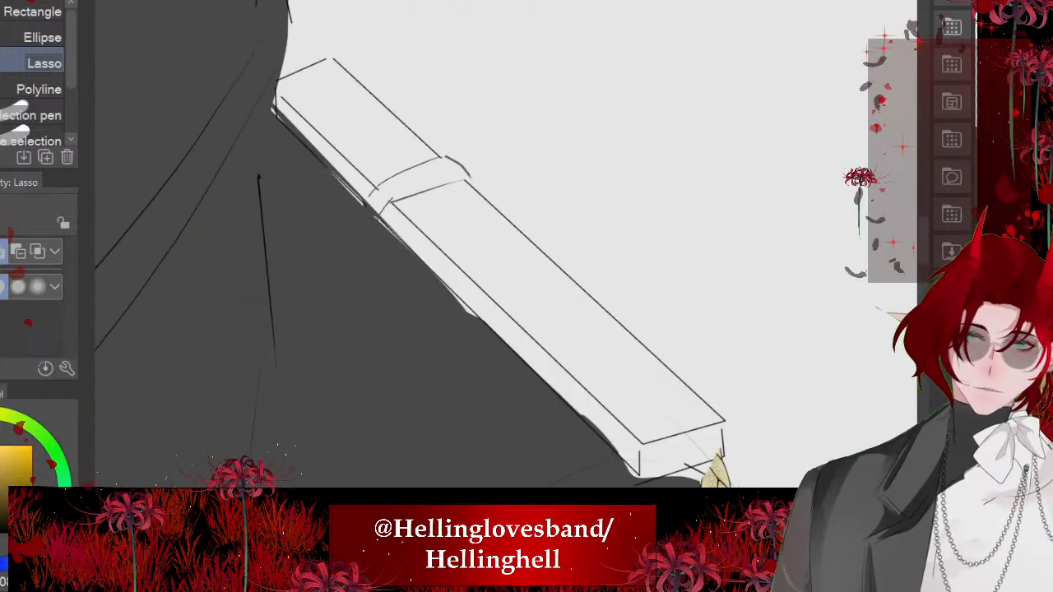
{"action": "left_click_drag", "start_coordinate": [398, 237], "coordinate": [560, 392]}
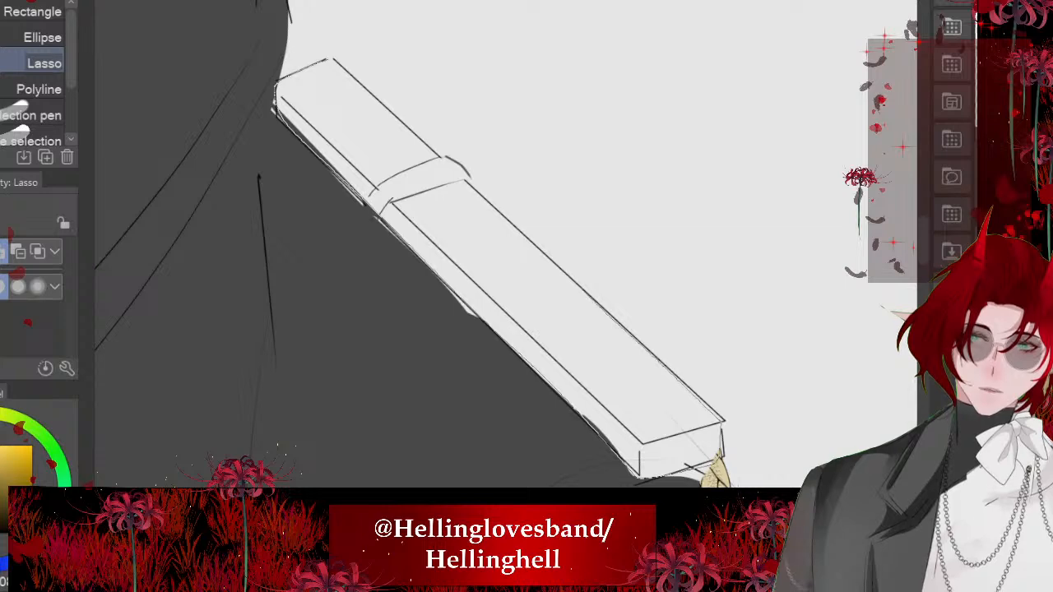
{"action": "mouse_move", "coordinate": [526, 240]}
{"action": "left_mouse_down"}
{"action": "mouse_move", "coordinate": [370, 107]}
{"action": "mouse_move", "coordinate": [280, 103]}
{"action": "left_mouse_up"}
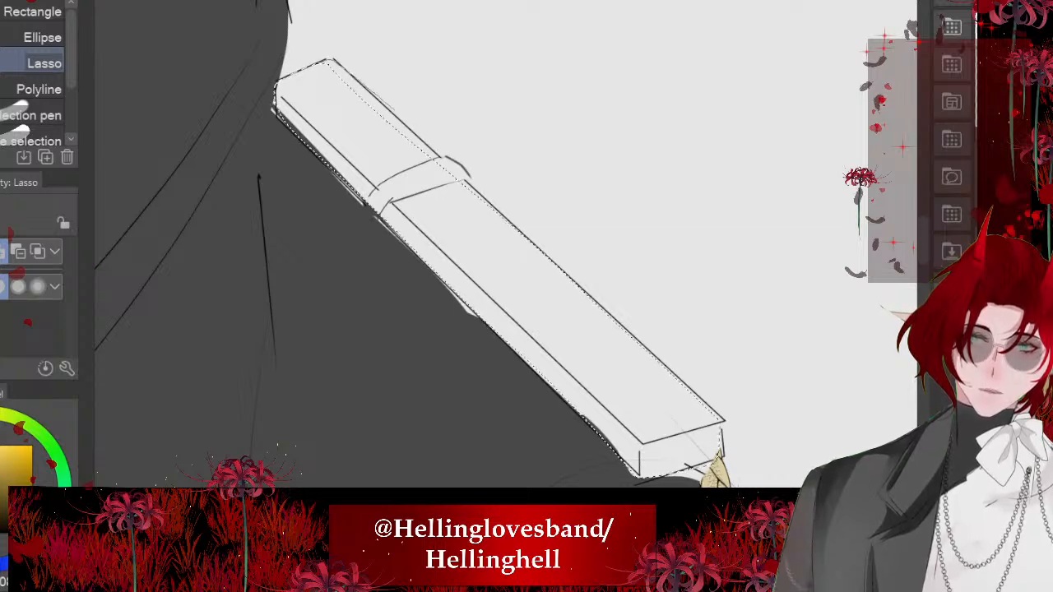
{"action": "mouse_move", "coordinate": [395, 110]}
{"action": "left_mouse_down"}
{"action": "mouse_move", "coordinate": [488, 205]}
{"action": "mouse_move", "coordinate": [487, 242]}
{"action": "left_mouse_up"}
{"action": "key", "text": "alt+Delete"}
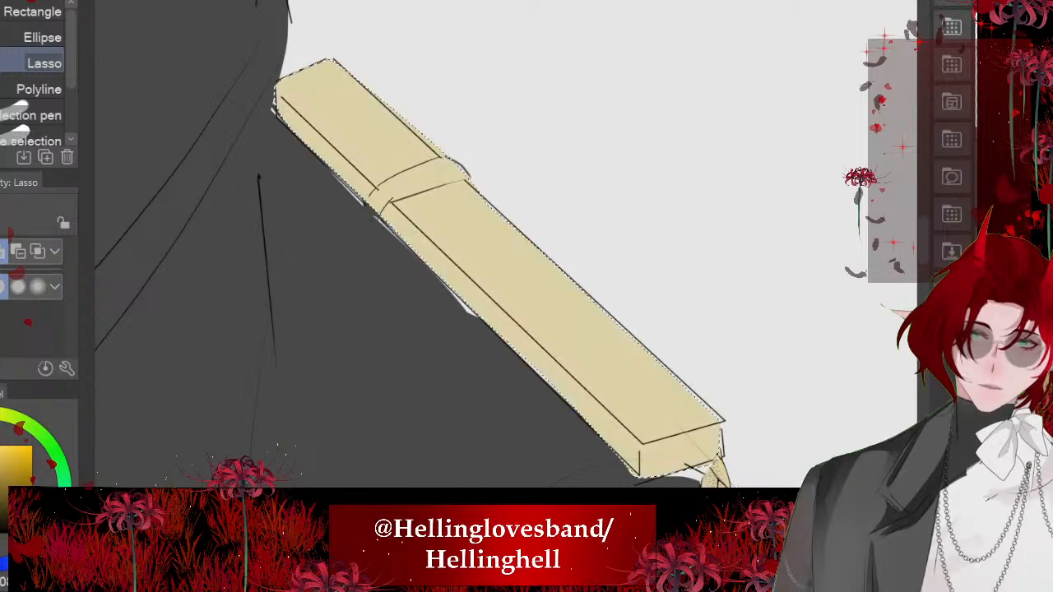
{"action": "scroll", "coordinate": [506, 244], "scroll_direction": "down", "scroll_amount": 2}
{"action": "key", "text": "ctrl+d"}
{"action": "scroll", "coordinate": [506, 244], "scroll_direction": "down", "scroll_amount": 5}
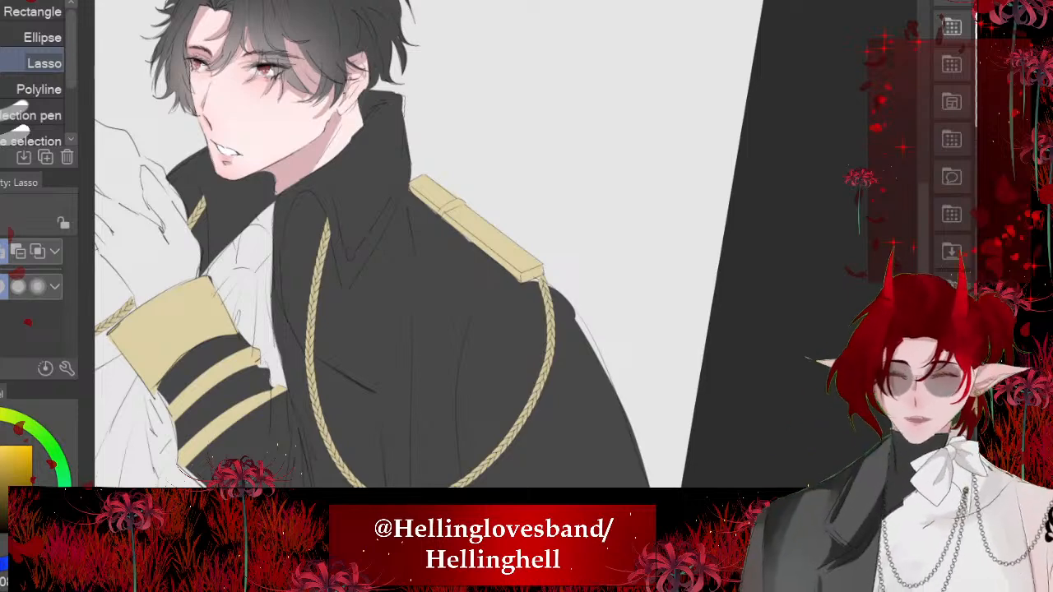
{"action": "scroll", "coordinate": [462, 188], "scroll_direction": "down", "scroll_amount": 4}
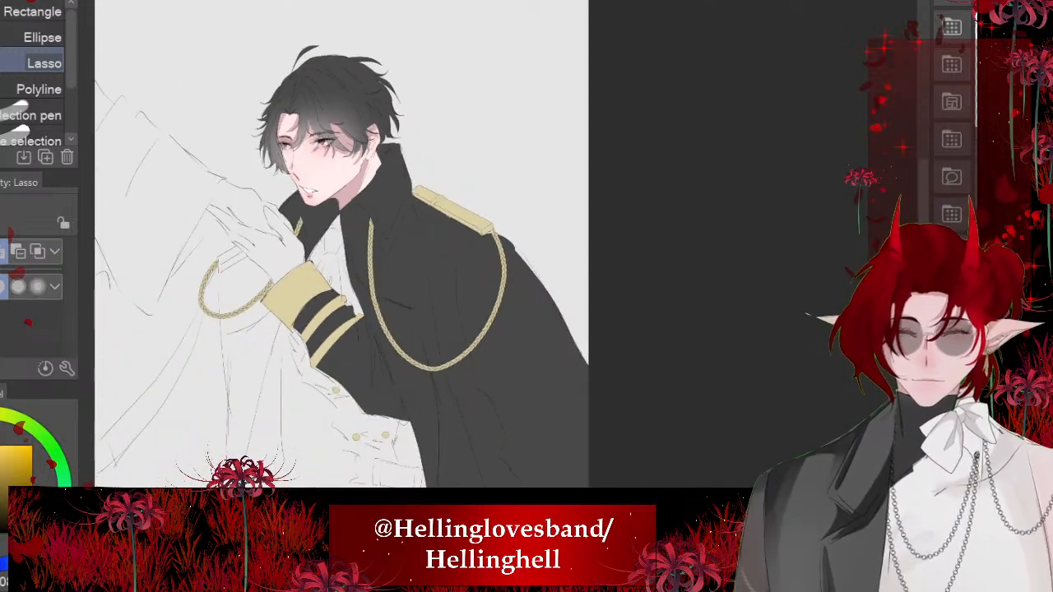
{"action": "scroll", "coordinate": [345, 211], "scroll_direction": "up", "scroll_amount": 2}
{"action": "scroll", "coordinate": [427, 115], "scroll_direction": "down", "scroll_amount": 2}
{"action": "scroll", "coordinate": [435, 176], "scroll_direction": "up", "scroll_amount": 3}
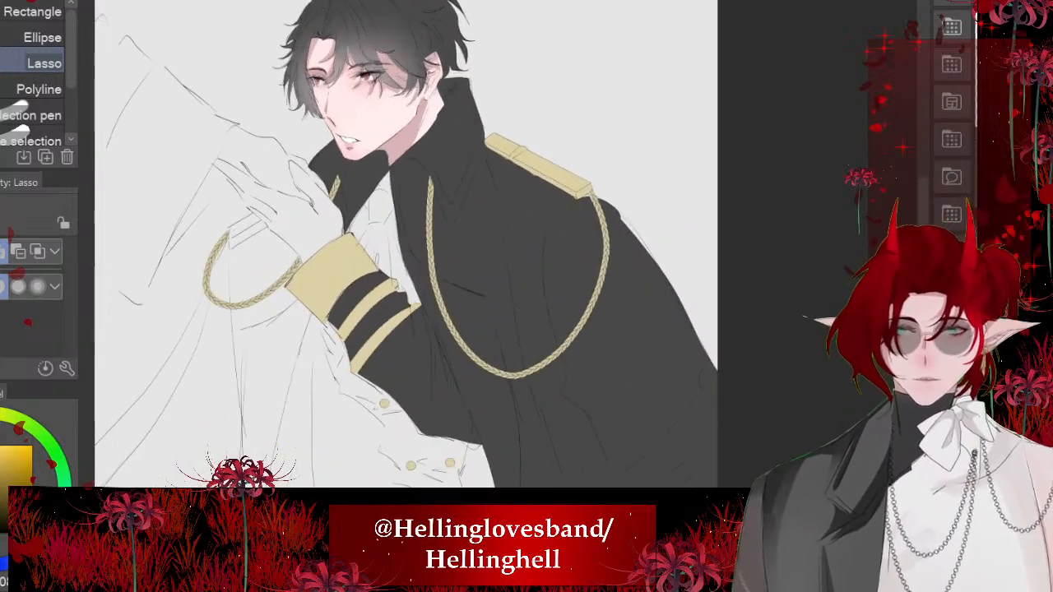
{"action": "scroll", "coordinate": [403, 247], "scroll_direction": "down", "scroll_amount": 3}
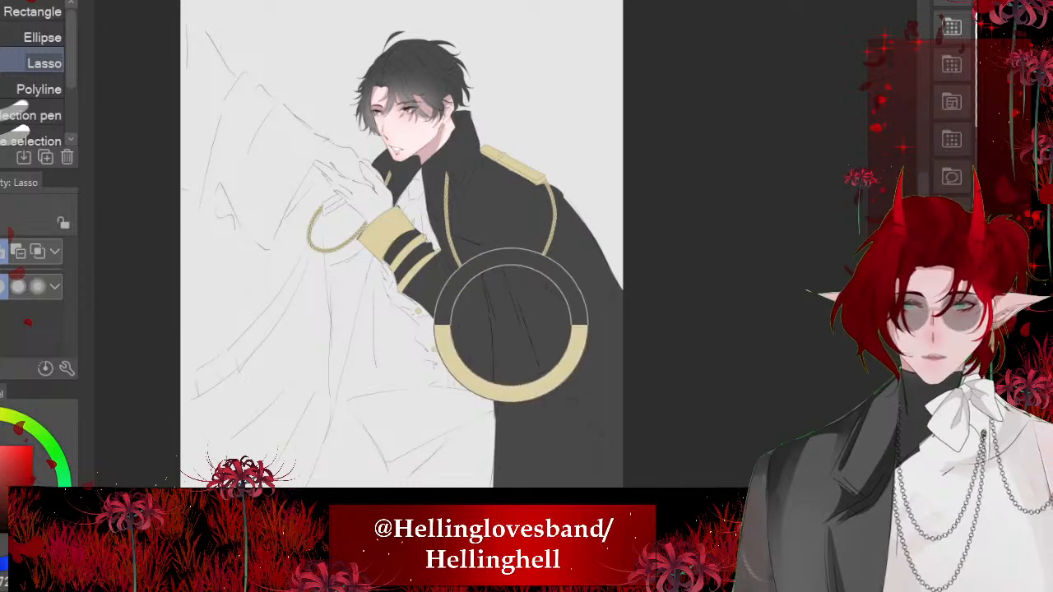
{"action": "scroll", "coordinate": [494, 329], "scroll_direction": "up", "scroll_amount": 2}
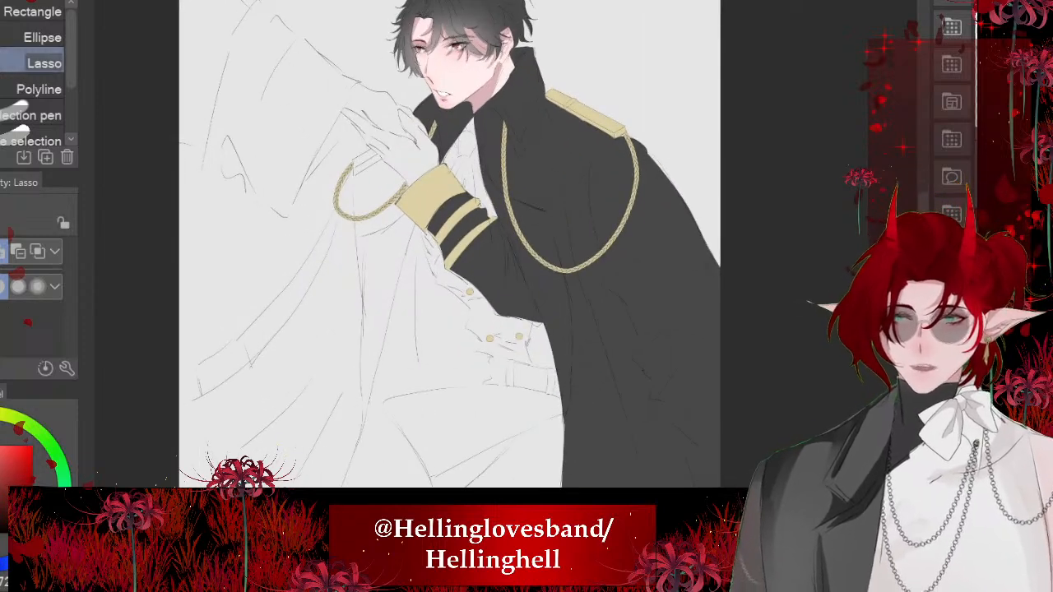
{"action": "key", "text": "minus"}
{"action": "key", "text": "minus"}
{"action": "key", "text": "asciicircum"}
- Sample the cuff's gold, lasso the far shoulder's epaulette beside the hand, fill it with gold, and deselect
{"action": "scroll", "coordinate": [494, 247], "scroll_direction": "up", "scroll_amount": 3}
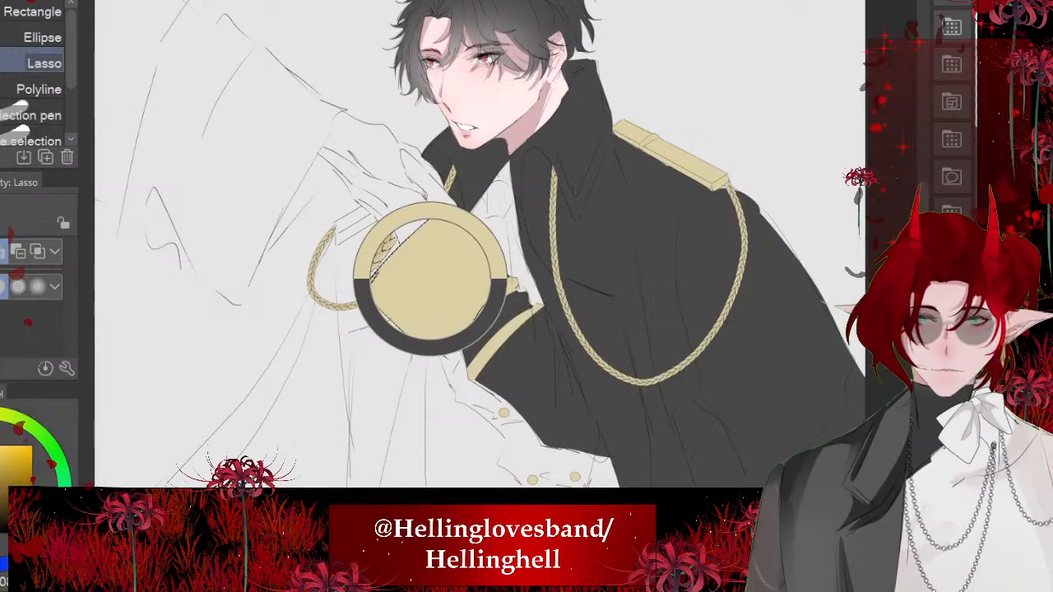
{"action": "scroll", "coordinate": [432, 279], "scroll_direction": "up", "scroll_amount": 5}
{"action": "left_click_drag", "start_coordinate": [408, 156], "coordinate": [535, 203]}
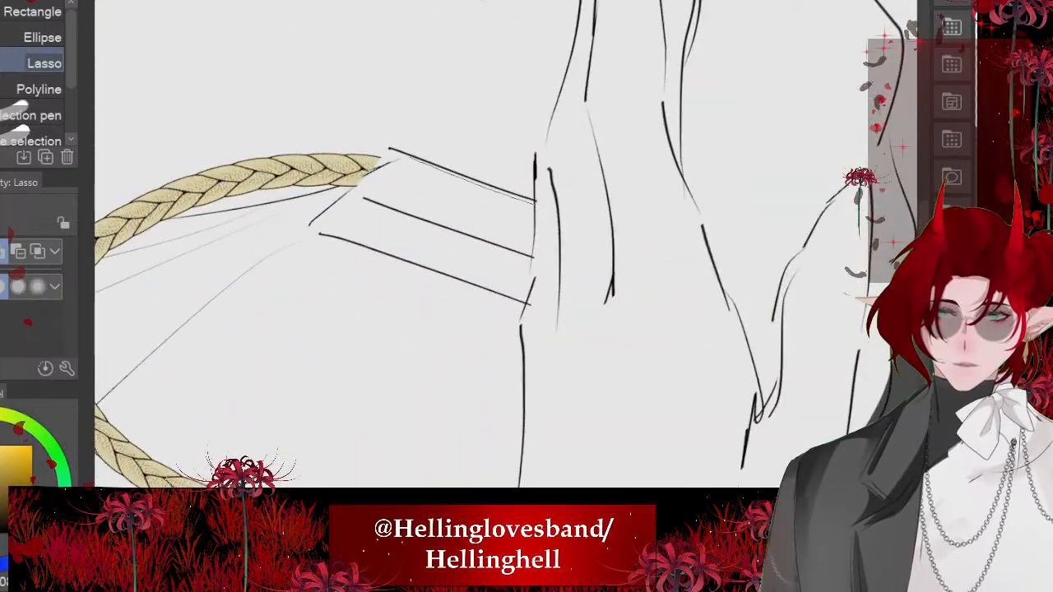
{"action": "mouse_move", "coordinate": [344, 238]}
{"action": "left_mouse_down"}
{"action": "mouse_move", "coordinate": [529, 299]}
{"action": "mouse_move", "coordinate": [534, 247]}
{"action": "left_mouse_up"}
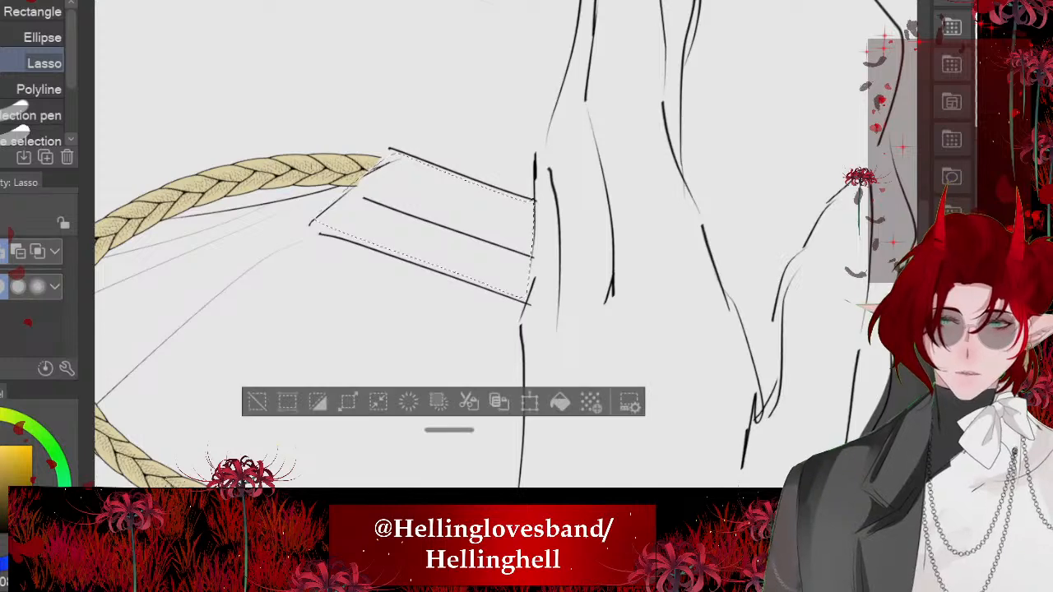
{"action": "left_click", "coordinate": [560, 402]}
{"action": "key", "text": "ctrl+d"}
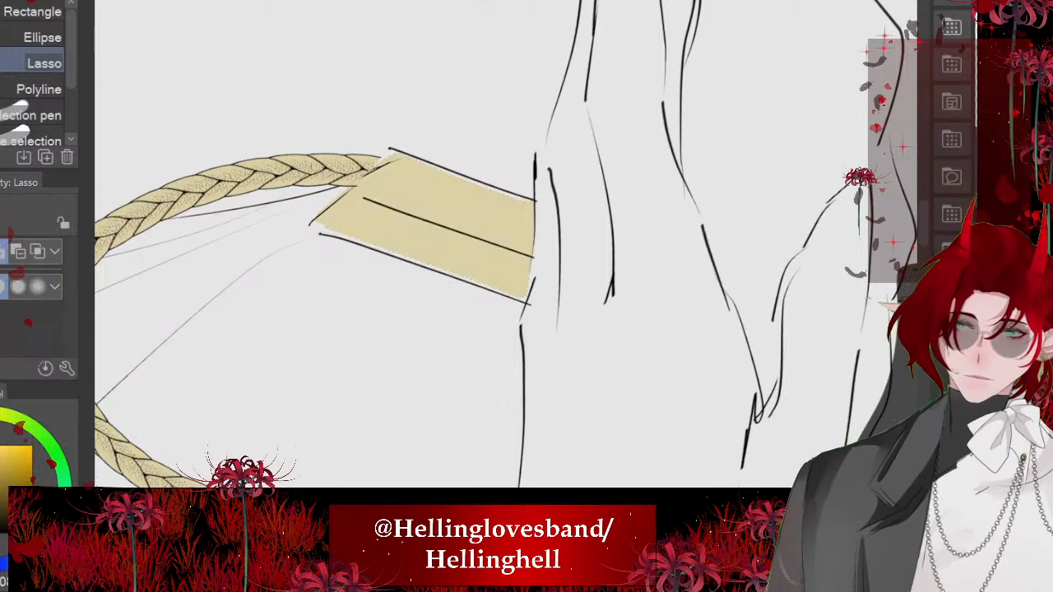
- Sample the coat's near-black and lasso the area inside the far shoulder's braided cord, below the epaulette
{"action": "scroll", "coordinate": [506, 245], "scroll_direction": "down", "scroll_amount": 3}
{"action": "scroll", "coordinate": [507, 244], "scroll_direction": "down", "scroll_amount": 5}
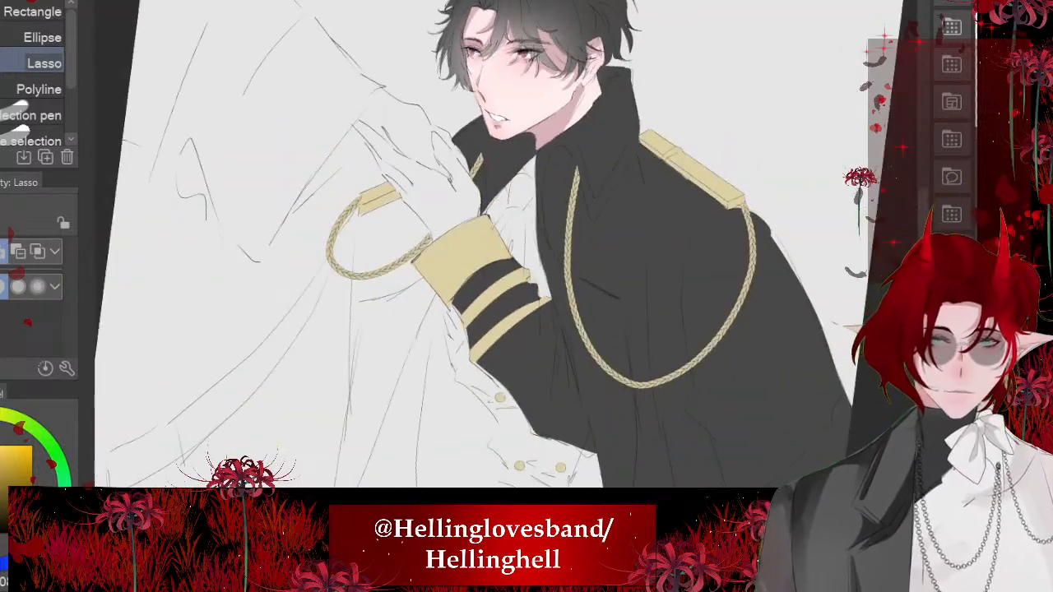
{"action": "left_click", "coordinate": [615, 337], "text": "alt"}
{"action": "scroll", "coordinate": [606, 320], "scroll_direction": "down", "scroll_amount": 3}
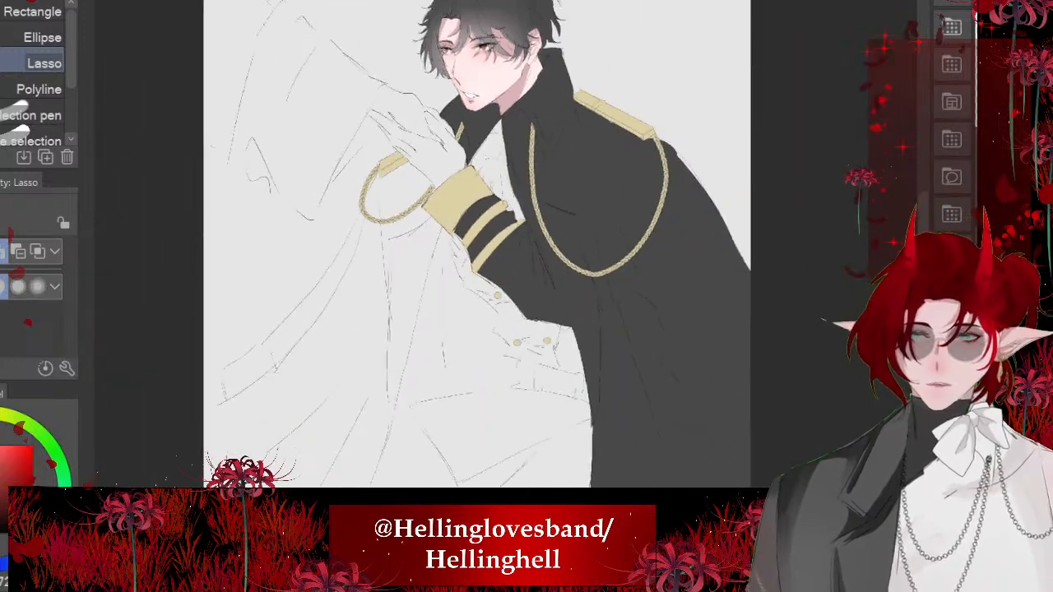
{"action": "left_click_drag", "start_coordinate": [606, 320], "coordinate": [609, 226]}
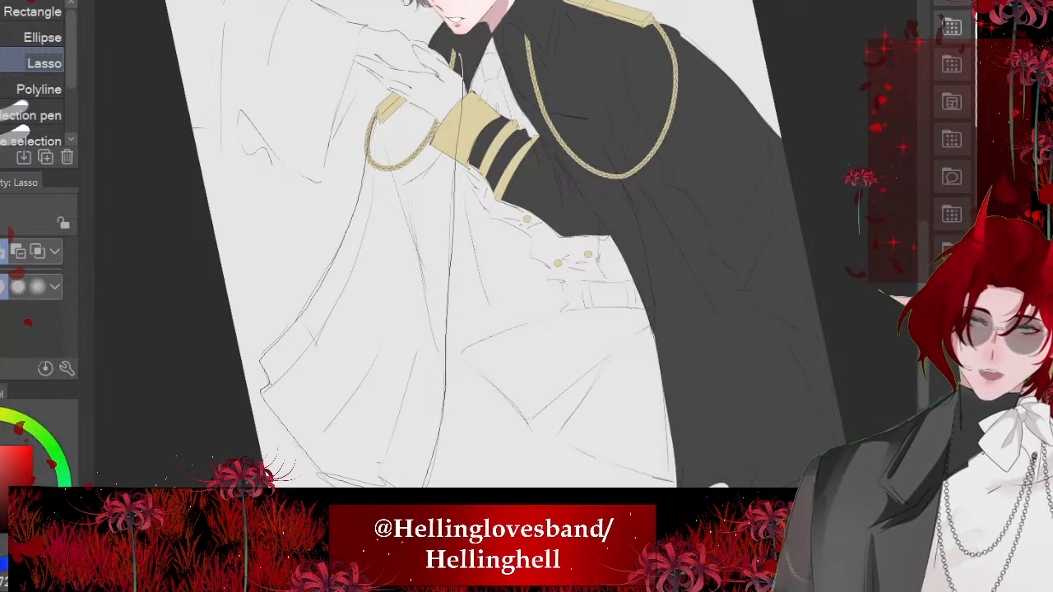
{"action": "scroll", "coordinate": [390, 66], "scroll_direction": "up", "scroll_amount": 5}
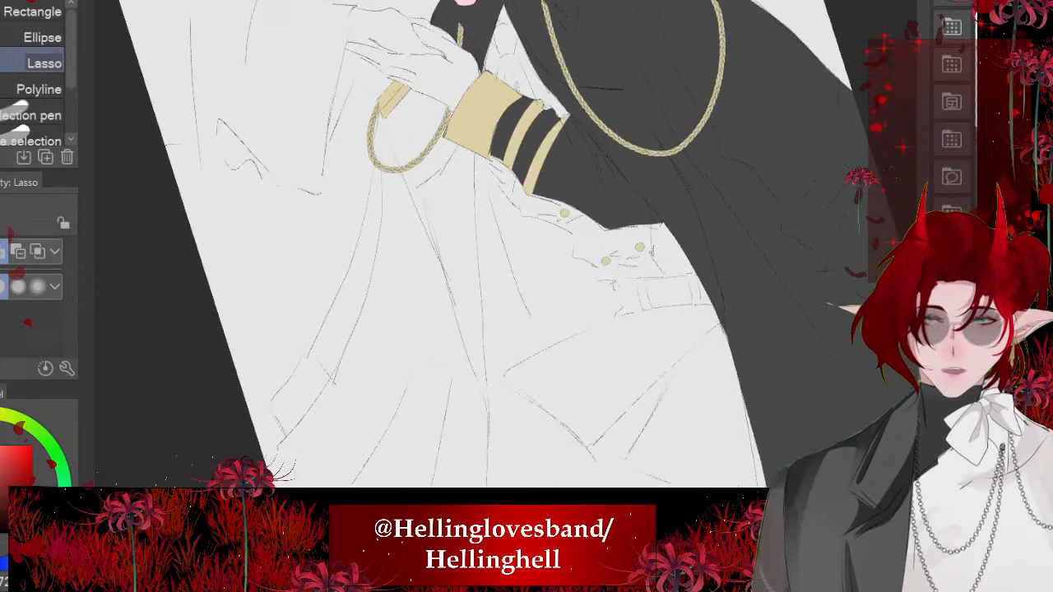
{"action": "mouse_move", "coordinate": [610, 329]}
{"action": "left_mouse_down"}
{"action": "mouse_move", "coordinate": [567, 251]}
{"action": "mouse_move", "coordinate": [473, 199]}
{"action": "mouse_move", "coordinate": [381, 345]}
{"action": "mouse_move", "coordinate": [448, 485]}
{"action": "left_mouse_up"}
{"action": "scroll", "coordinate": [494, 245], "scroll_direction": "down", "scroll_amount": 4}
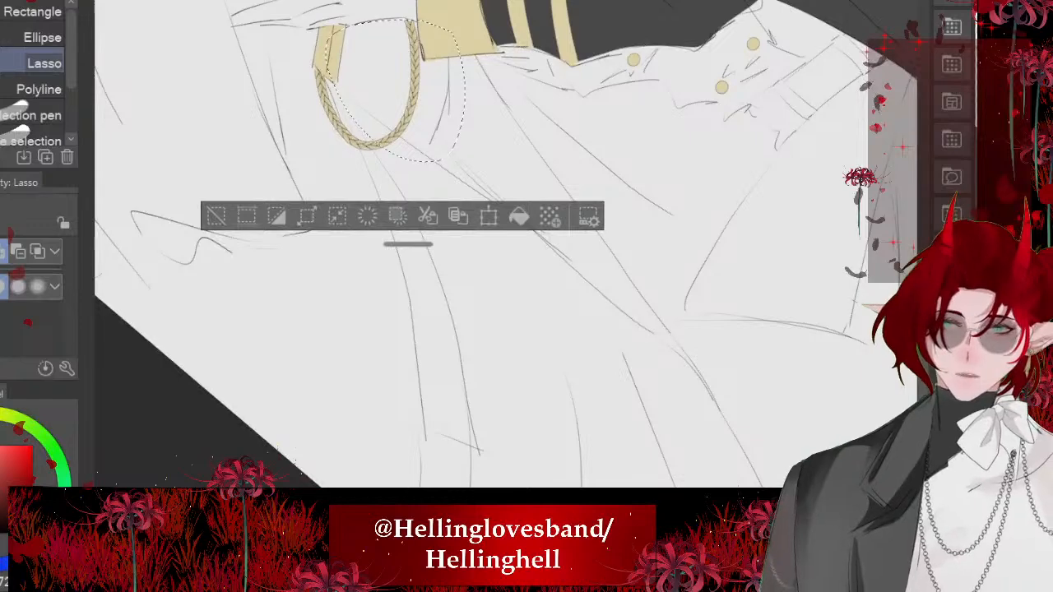
- Extend the lasso selection from the cord down both edges of the far side's hanging coat panel
{"action": "mouse_move", "coordinate": [321, 78]}
{"action": "left_mouse_down"}
{"action": "mouse_move", "coordinate": [399, 267]}
{"action": "mouse_move", "coordinate": [445, 543]}
{"action": "mouse_move", "coordinate": [497, 293]}
{"action": "mouse_move", "coordinate": [445, 148]}
{"action": "left_mouse_up"}
{"action": "scroll", "coordinate": [494, 245], "scroll_direction": "down", "scroll_amount": 1}
{"action": "mouse_move", "coordinate": [380, 53]}
{"action": "left_mouse_down"}
{"action": "mouse_move", "coordinate": [490, 234]}
{"action": "mouse_move", "coordinate": [569, 398]}
{"action": "mouse_move", "coordinate": [486, 477]}
{"action": "mouse_move", "coordinate": [337, 222]}
{"action": "left_mouse_up"}
{"action": "scroll", "coordinate": [494, 245], "scroll_direction": "down", "scroll_amount": 2}
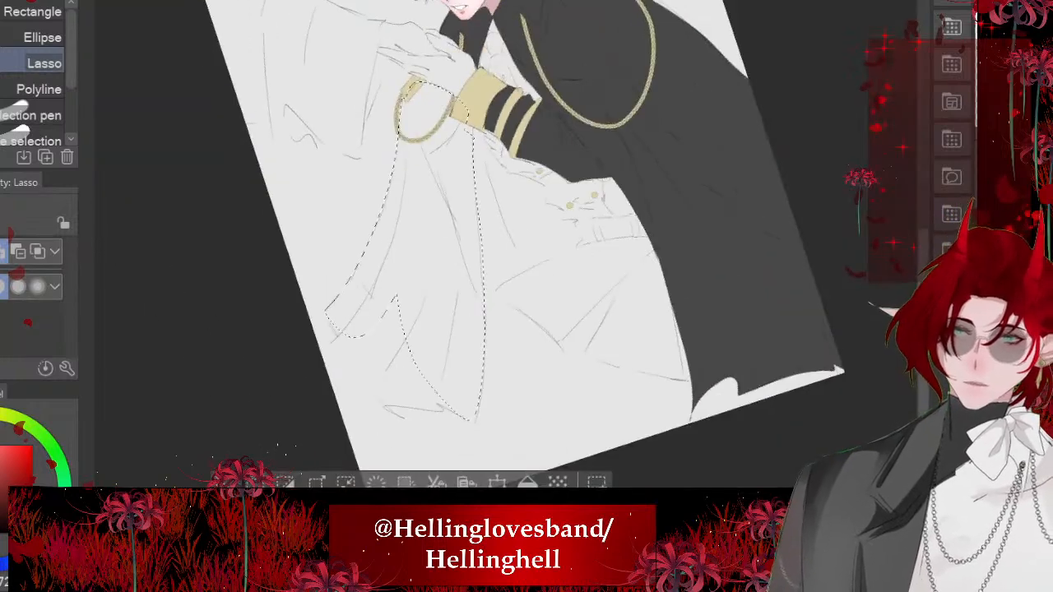
{"action": "scroll", "coordinate": [494, 244], "scroll_direction": "up", "scroll_amount": 2}
{"action": "mouse_move", "coordinate": [488, 107]}
{"action": "left_mouse_down"}
{"action": "mouse_move", "coordinate": [465, 155]}
{"action": "mouse_move", "coordinate": [471, 123]}
{"action": "left_mouse_up"}
{"action": "scroll", "coordinate": [494, 245], "scroll_direction": "down", "scroll_amount": 2}
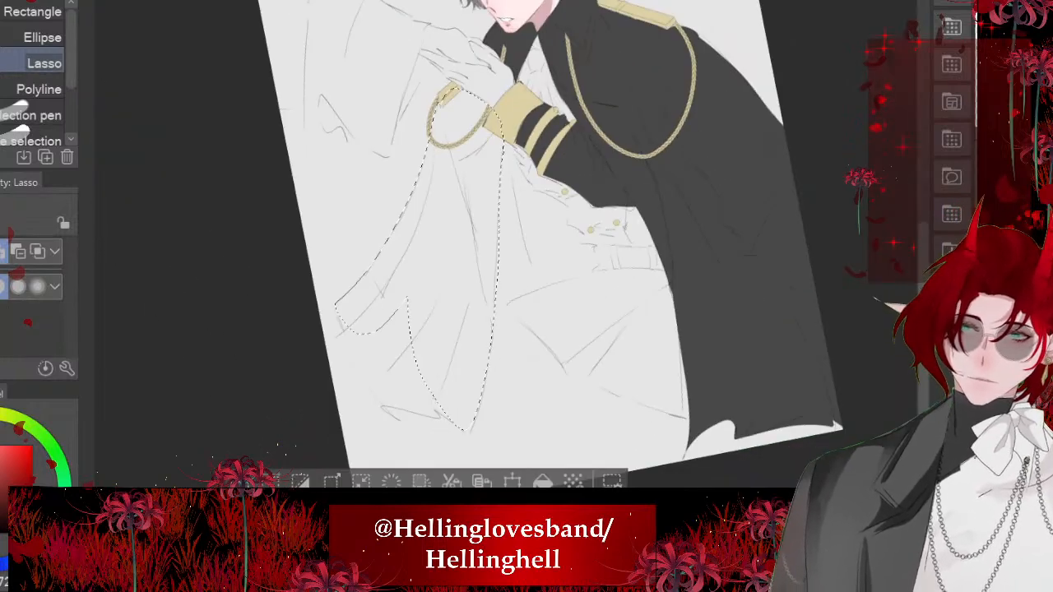
- Add the far coat panel's lower hem to the selection, fill the panel with near-black, and deselect
{"action": "scroll", "coordinate": [493, 245], "scroll_direction": "up", "scroll_amount": 3}
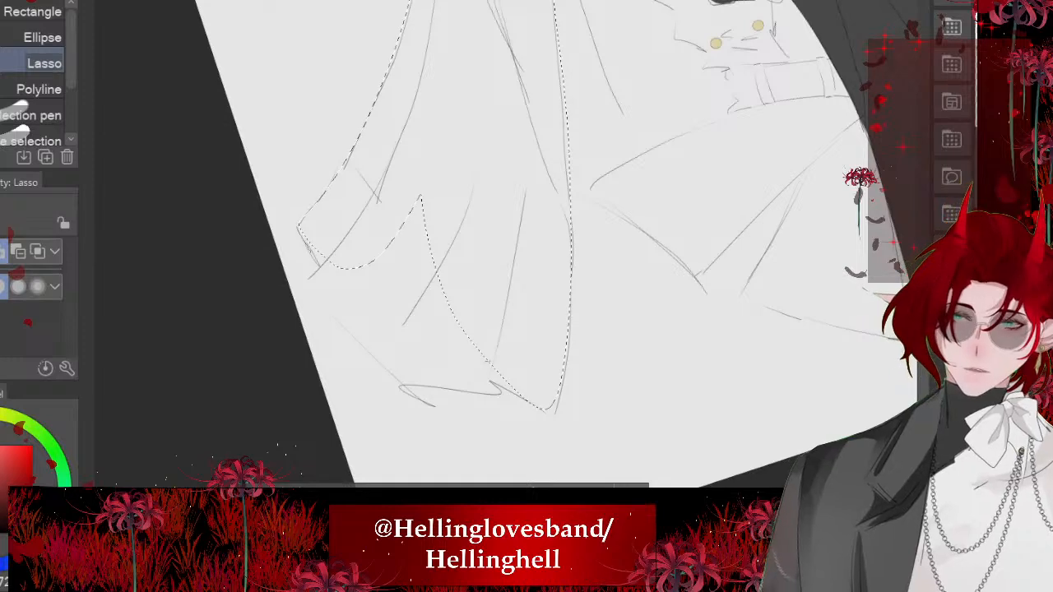
{"action": "mouse_move", "coordinate": [434, 407]}
{"action": "left_mouse_down"}
{"action": "mouse_move", "coordinate": [479, 393]}
{"action": "mouse_move", "coordinate": [539, 407]}
{"action": "left_mouse_up"}
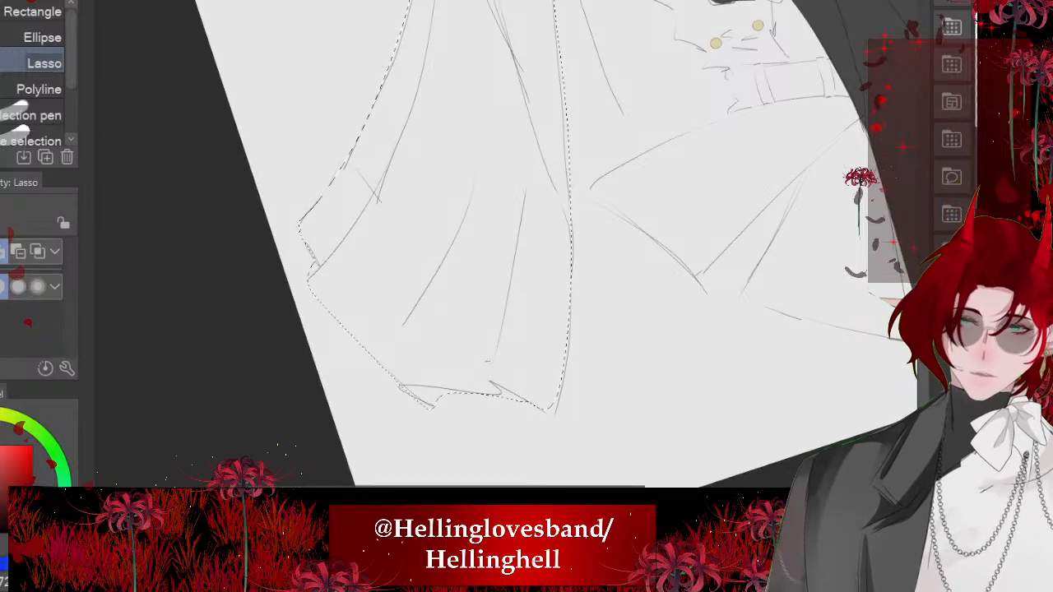
{"action": "scroll", "coordinate": [494, 244], "scroll_direction": "down", "scroll_amount": 3}
{"action": "left_click", "coordinate": [564, 409]}
{"action": "key", "text": "ctrl+d"}
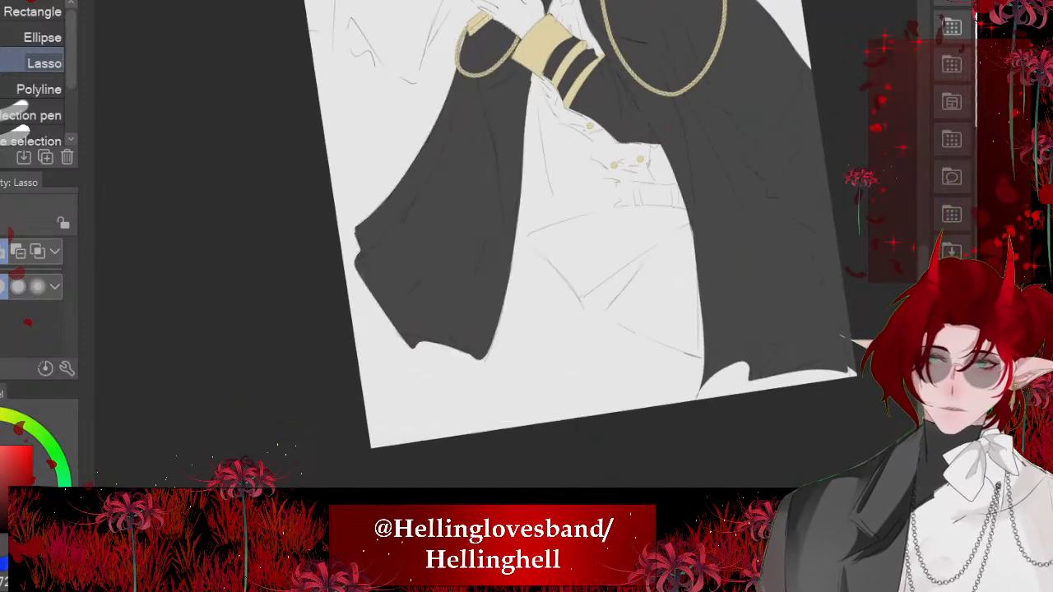
- Lasso the gap between the far coat panel, the waistcoat edge and the thigh, fill it with near-black, and deselect
{"action": "scroll", "coordinate": [494, 245], "scroll_direction": "down", "scroll_amount": 3}
{"action": "key", "text": "ctrl+0"}
{"action": "scroll", "coordinate": [468, 263], "scroll_direction": "up", "scroll_amount": 5}
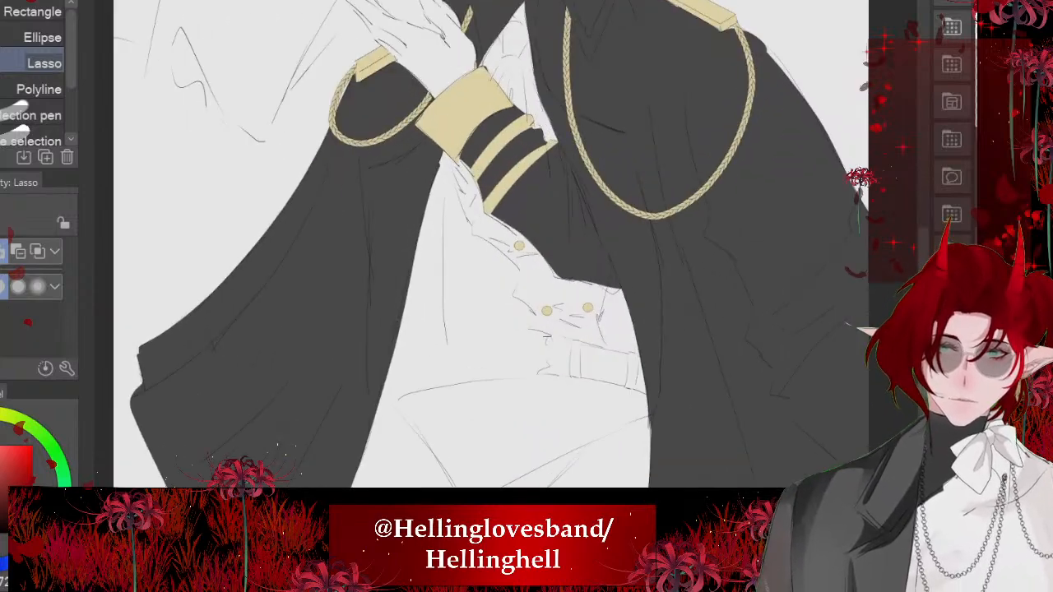
{"action": "left_click_drag", "start_coordinate": [466, 171], "coordinate": [476, 207]}
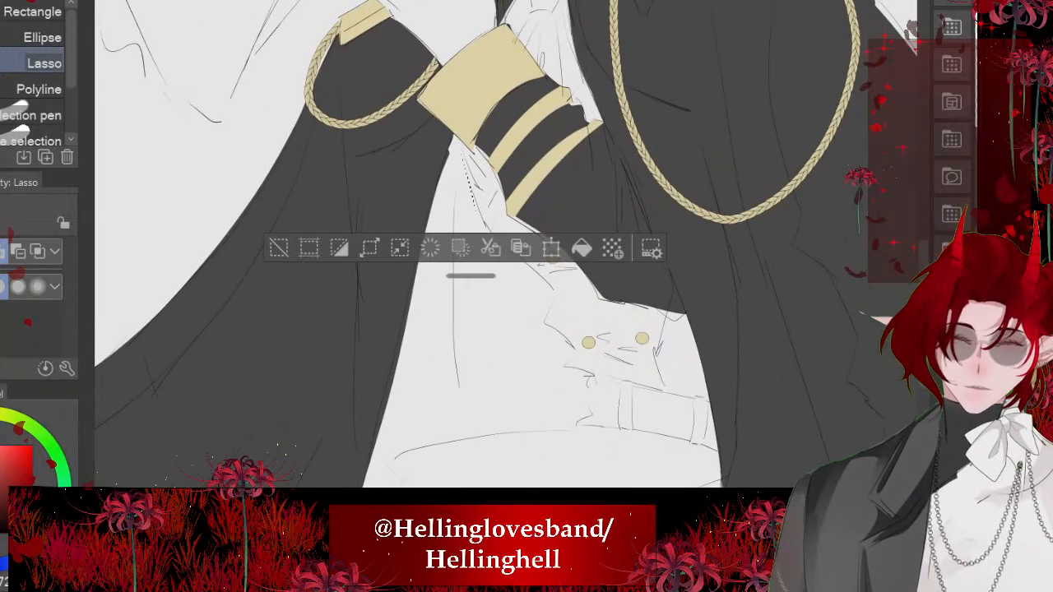
{"action": "key", "text": "ctrl+d"}
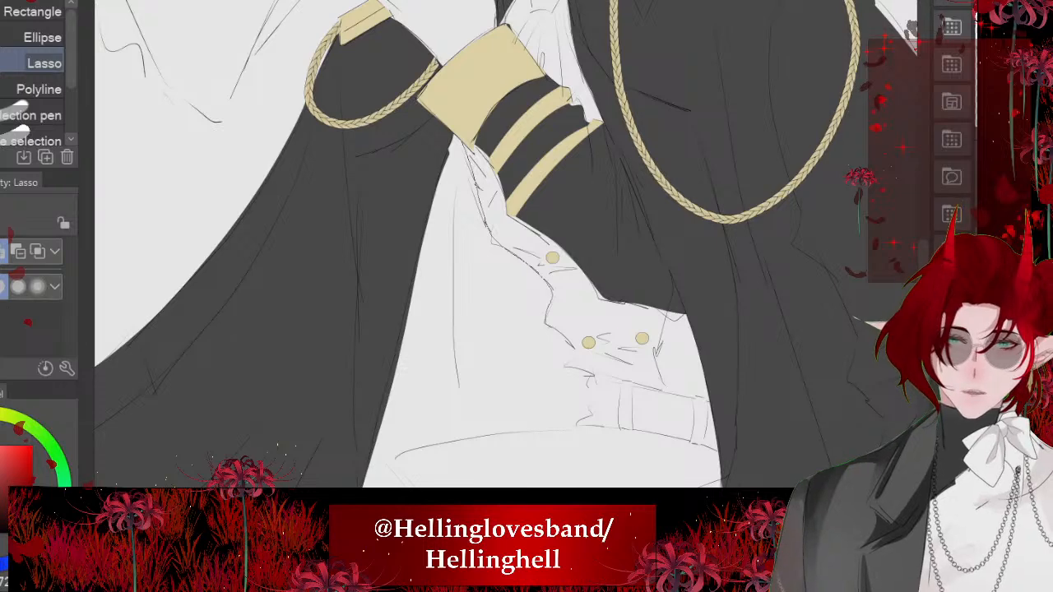
{"action": "mouse_move", "coordinate": [555, 427]}
{"action": "left_mouse_down"}
{"action": "mouse_move", "coordinate": [312, 488]}
{"action": "mouse_move", "coordinate": [302, 455]}
{"action": "left_mouse_up"}
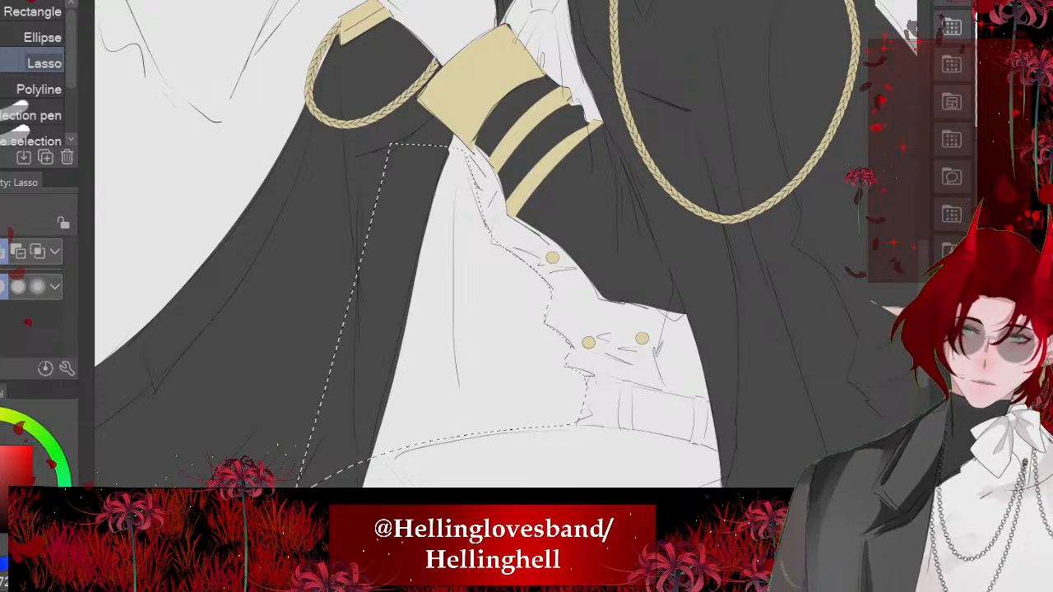
{"action": "key", "text": "ctrl+0"}
{"action": "left_click", "coordinate": [535, 377]}
{"action": "key", "text": "ctrl+d"}
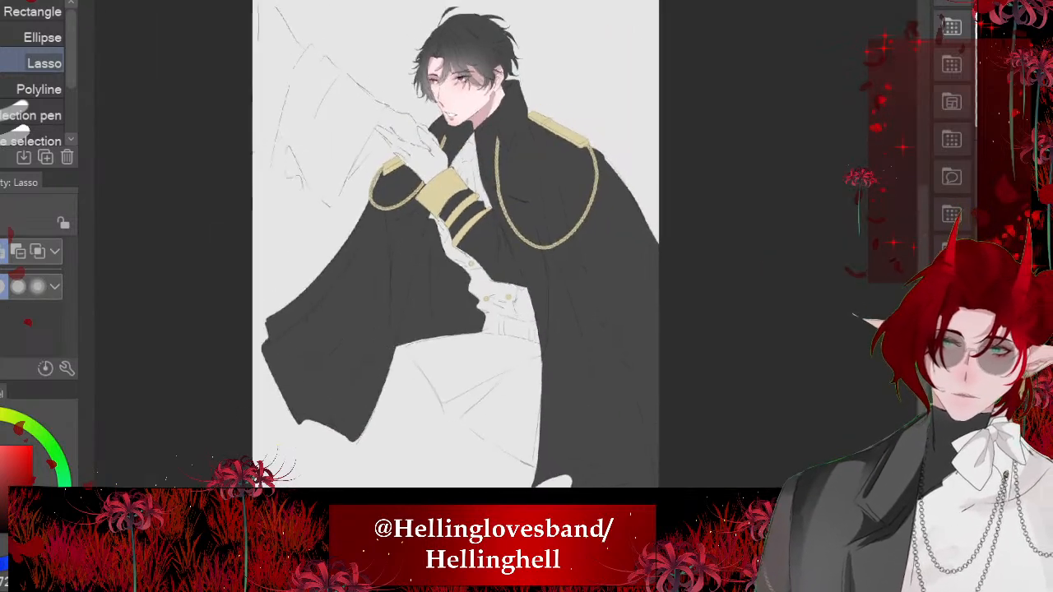
- Lasso the small unfilled gap just below the gold cuff, fill it with near-black, and clear the selection
{"action": "scroll", "coordinate": [461, 206], "scroll_direction": "up", "scroll_amount": 6}
{"action": "left_click_drag", "start_coordinate": [461, 214], "coordinate": [494, 229]}
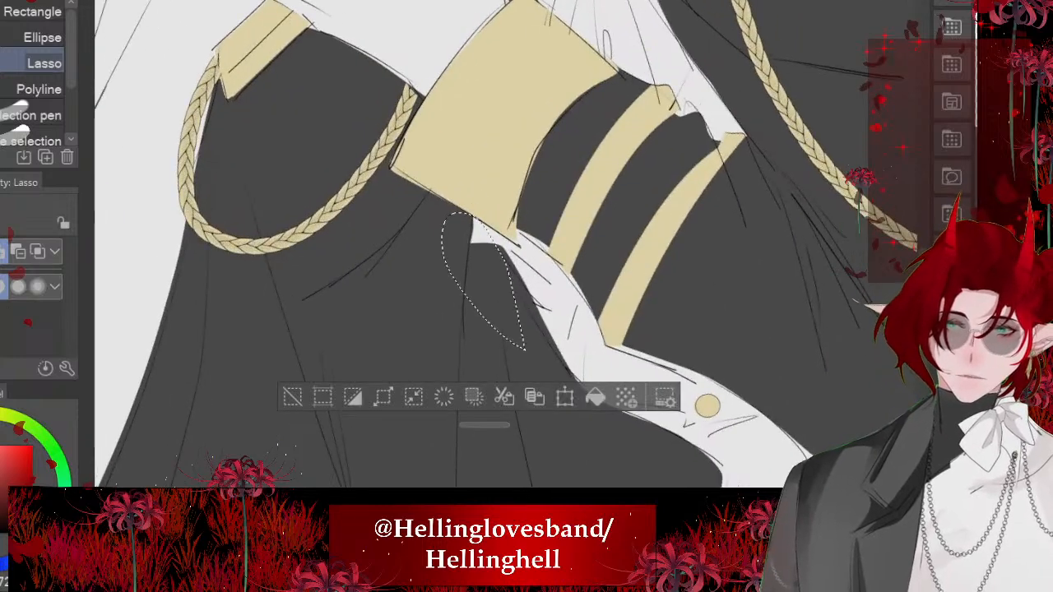
{"action": "key", "text": "ctrl+d"}
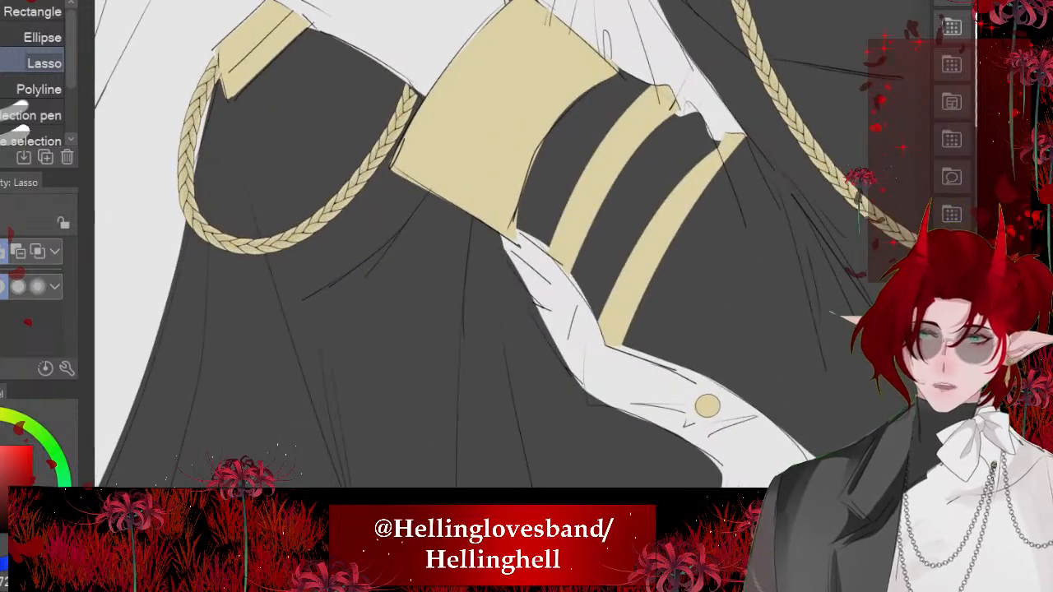
{"action": "scroll", "coordinate": [461, 246], "scroll_direction": "down", "scroll_amount": 7}
{"action": "scroll", "coordinate": [395, 132], "scroll_direction": "up", "scroll_amount": 8}
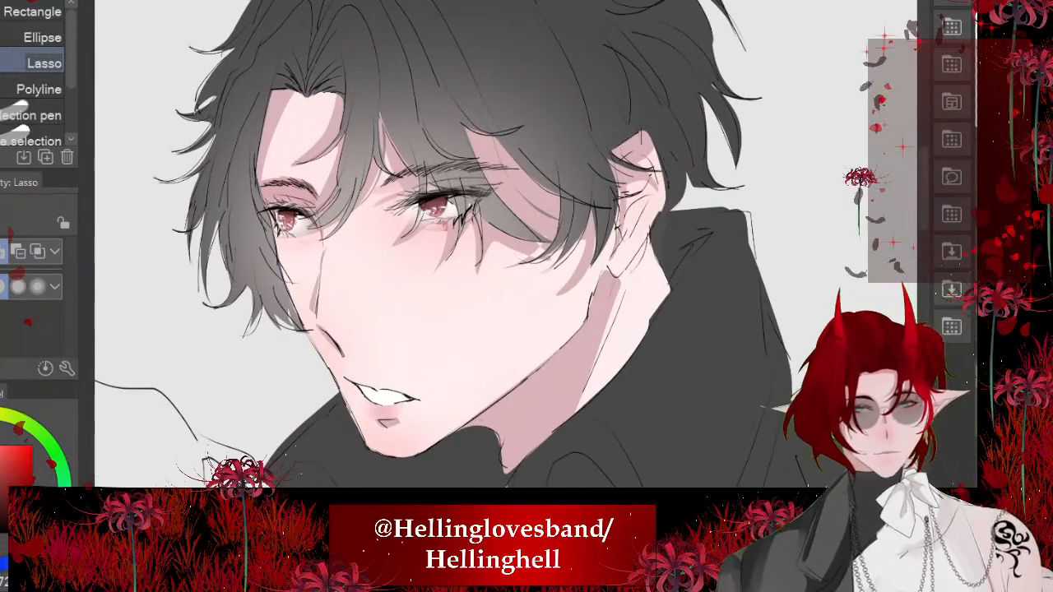
{"action": "scroll", "coordinate": [444, 247], "scroll_direction": "down", "scroll_amount": 2}
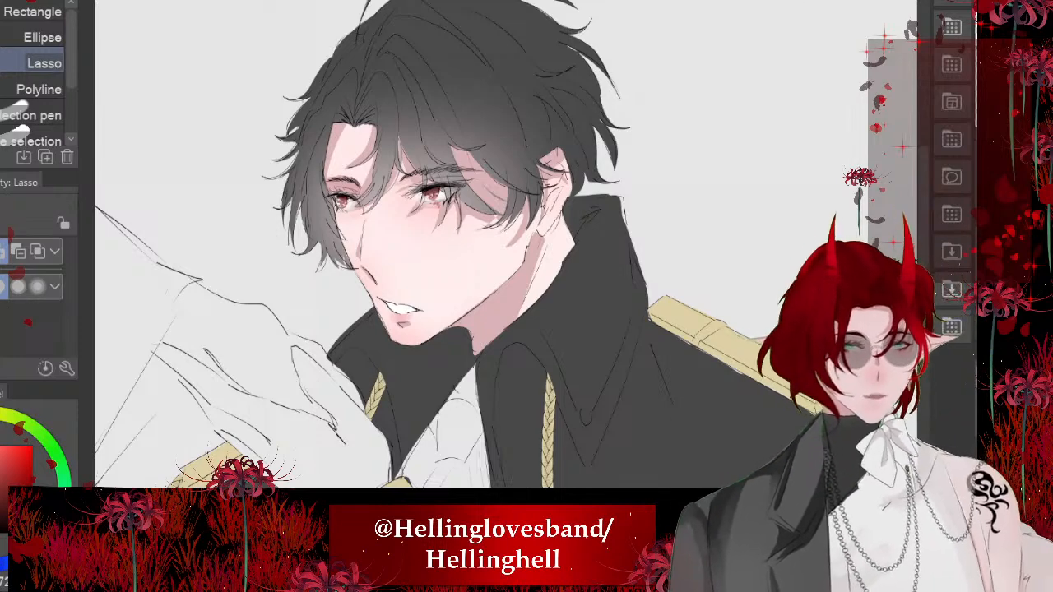
{"action": "scroll", "coordinate": [659, 82], "scroll_direction": "down", "scroll_amount": 2}
{"action": "scroll", "coordinate": [527, 247], "scroll_direction": "down", "scroll_amount": 3}
{"action": "scroll", "coordinate": [527, 246], "scroll_direction": "up", "scroll_amount": 4}
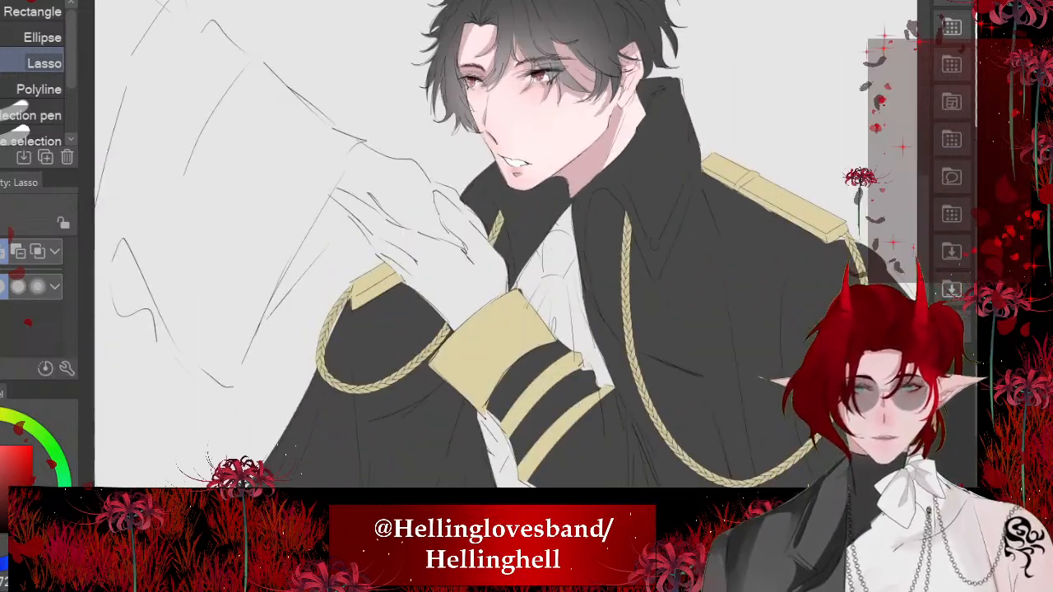
{"action": "scroll", "coordinate": [549, 83], "scroll_direction": "up", "scroll_amount": 3}
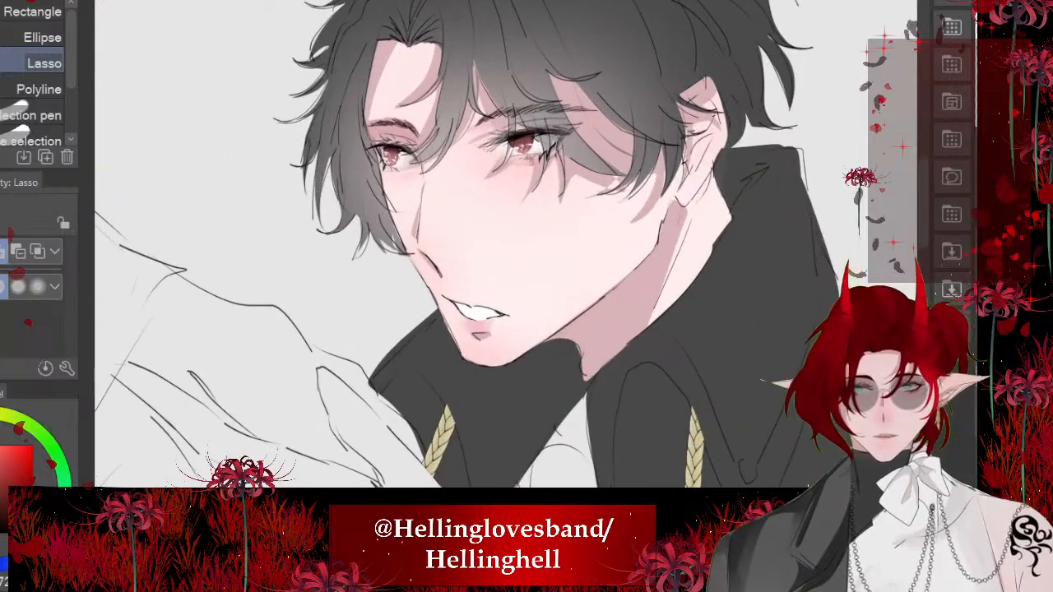